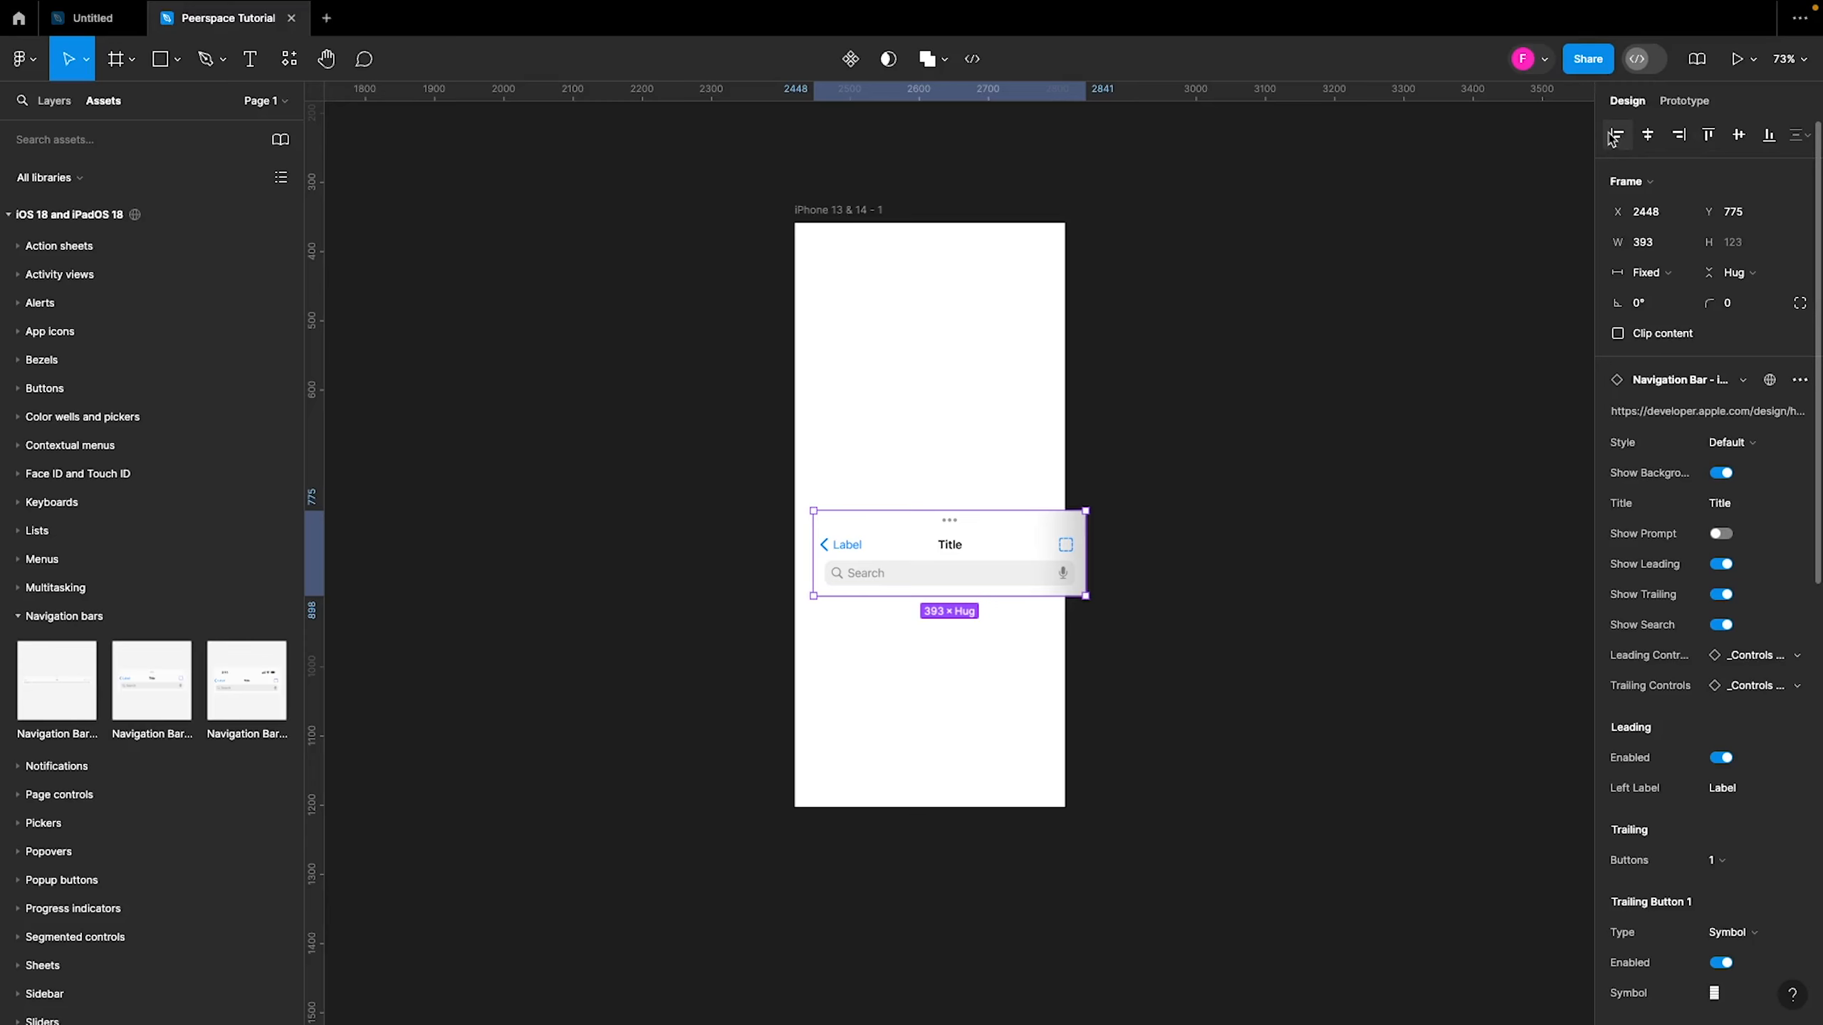
Move the navigation bar into the iPhone 13 & 14 - 1 frame and align it to the frame's left and top edges
left_click(1082, 451)
double_click(962, 535)
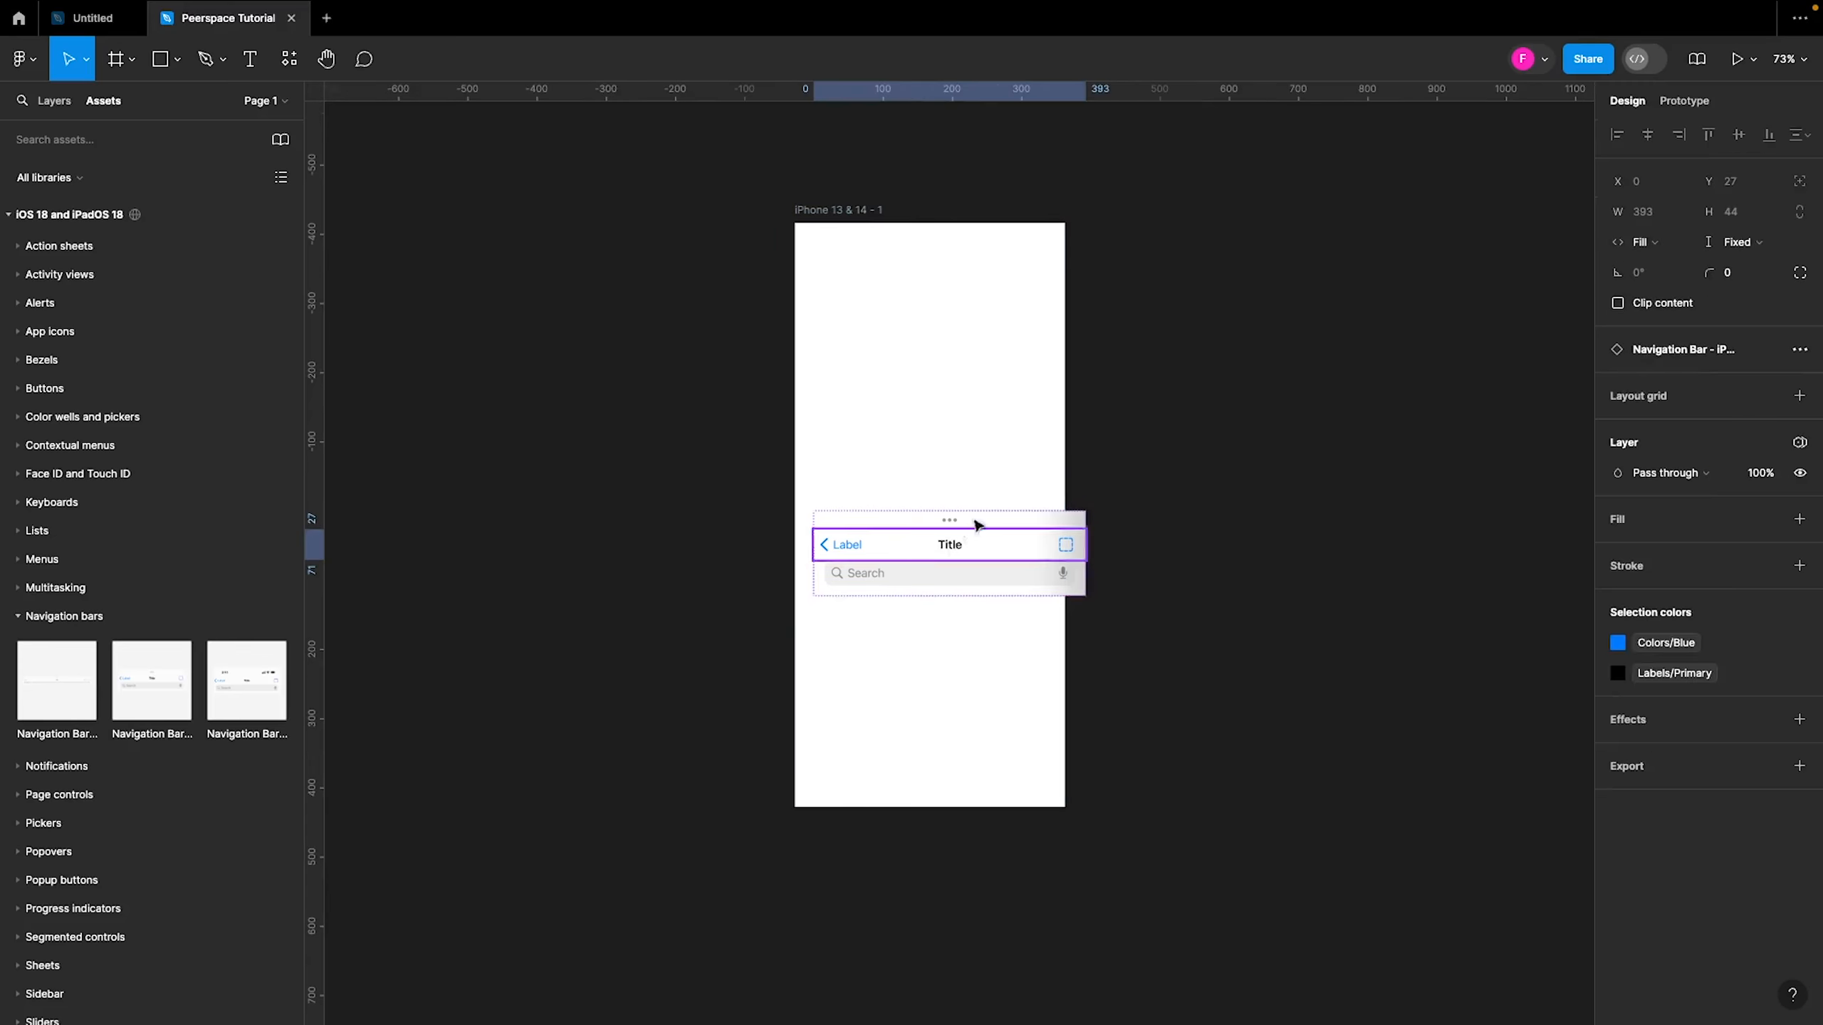
left_click(1209, 449)
left_click(985, 550)
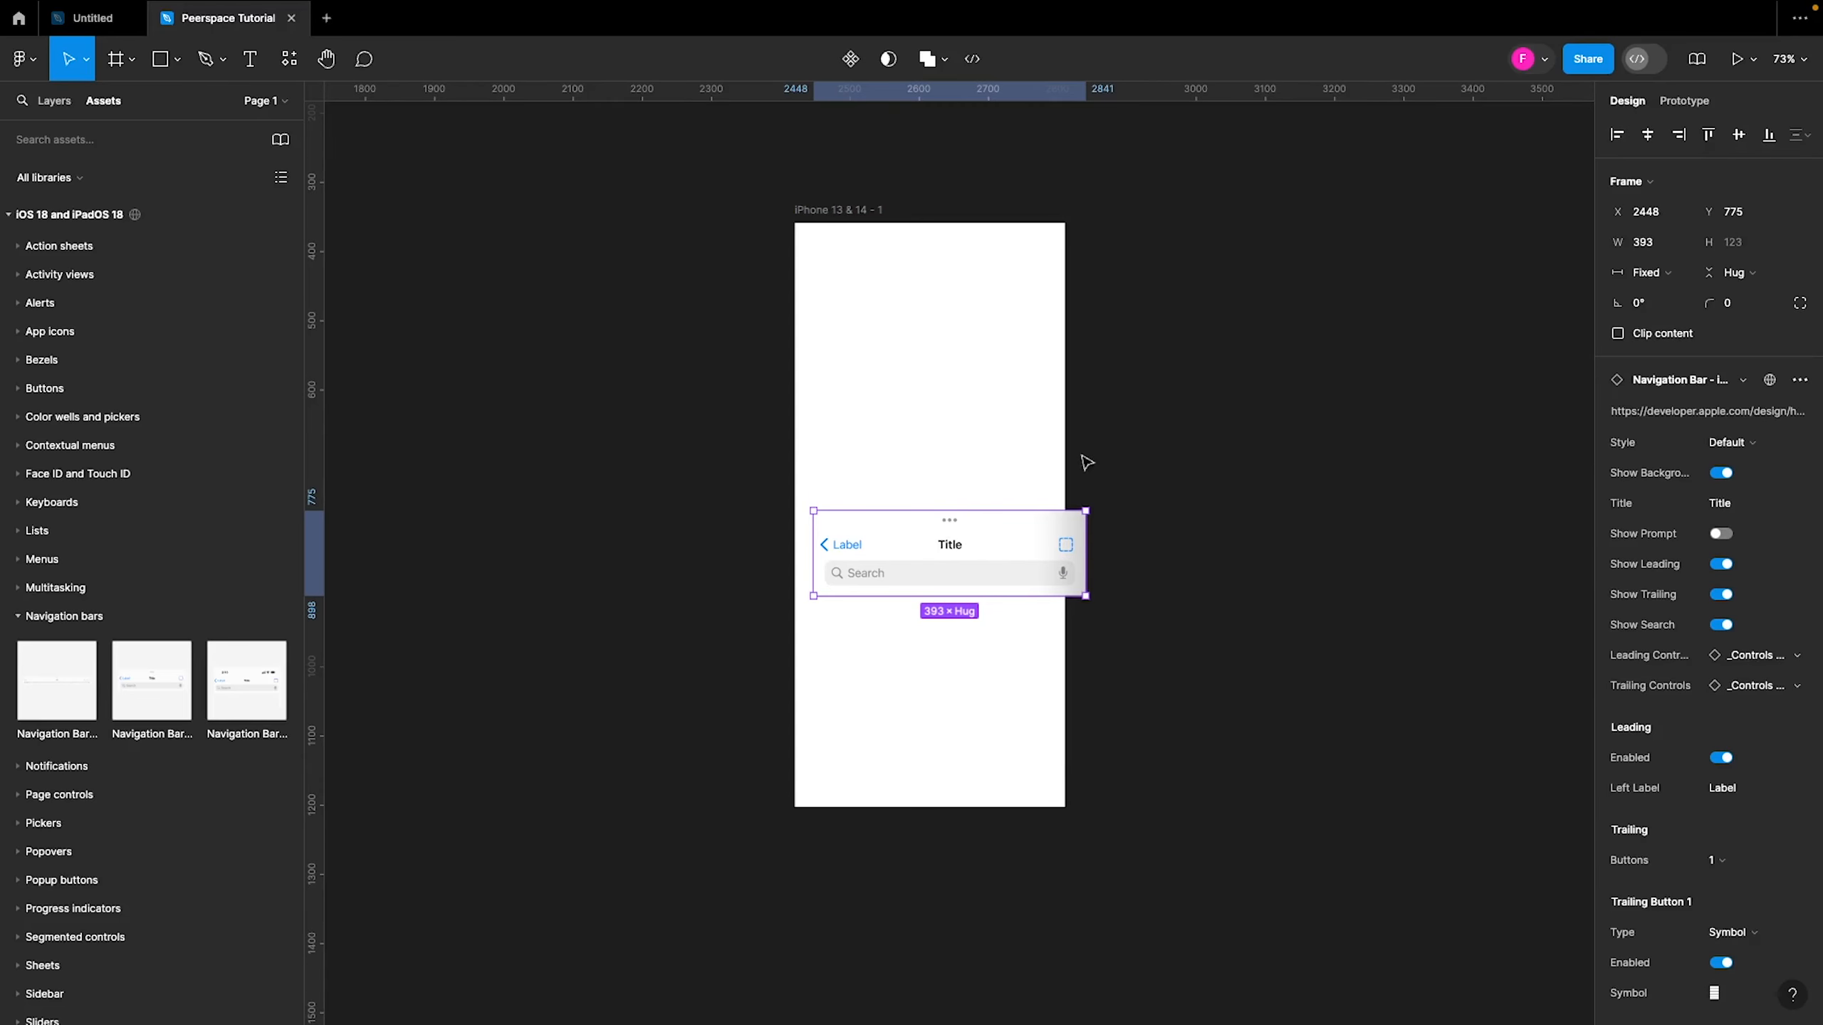
left_click(1002, 452)
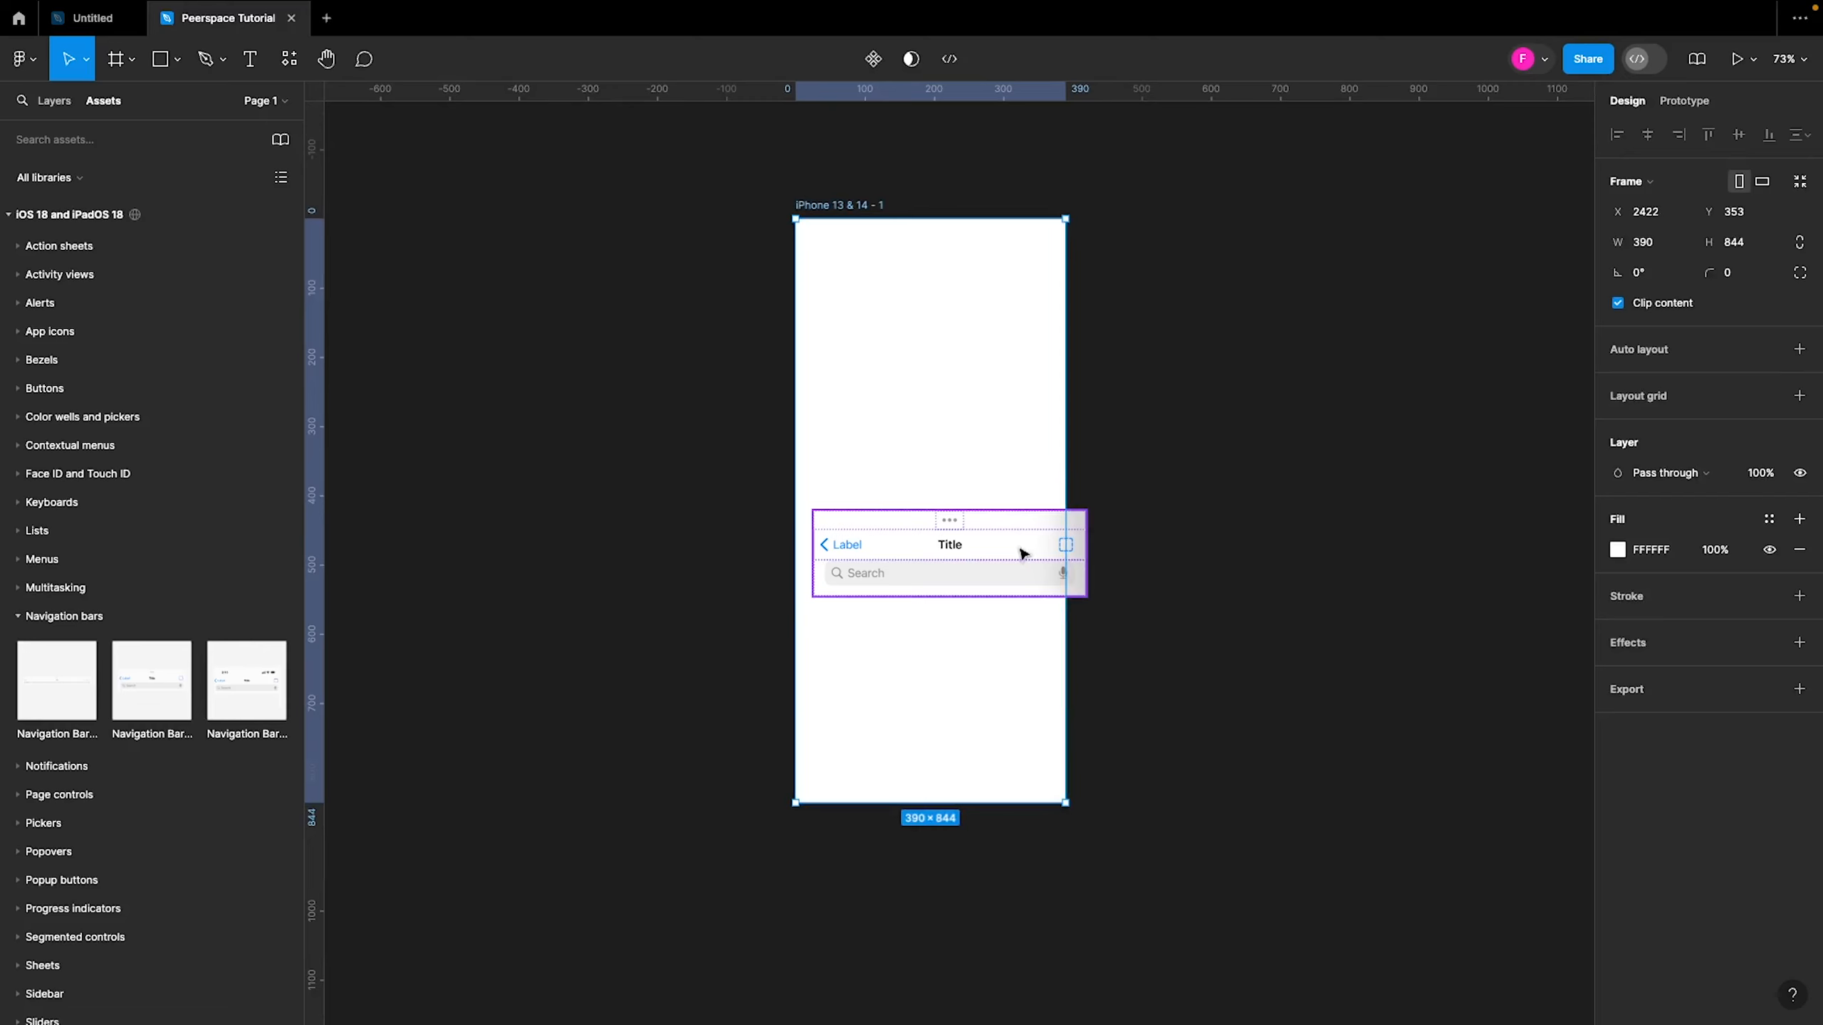
left_click_drag(1021, 549, 979, 605)
left_click_drag(1084, 557, 1012, 506)
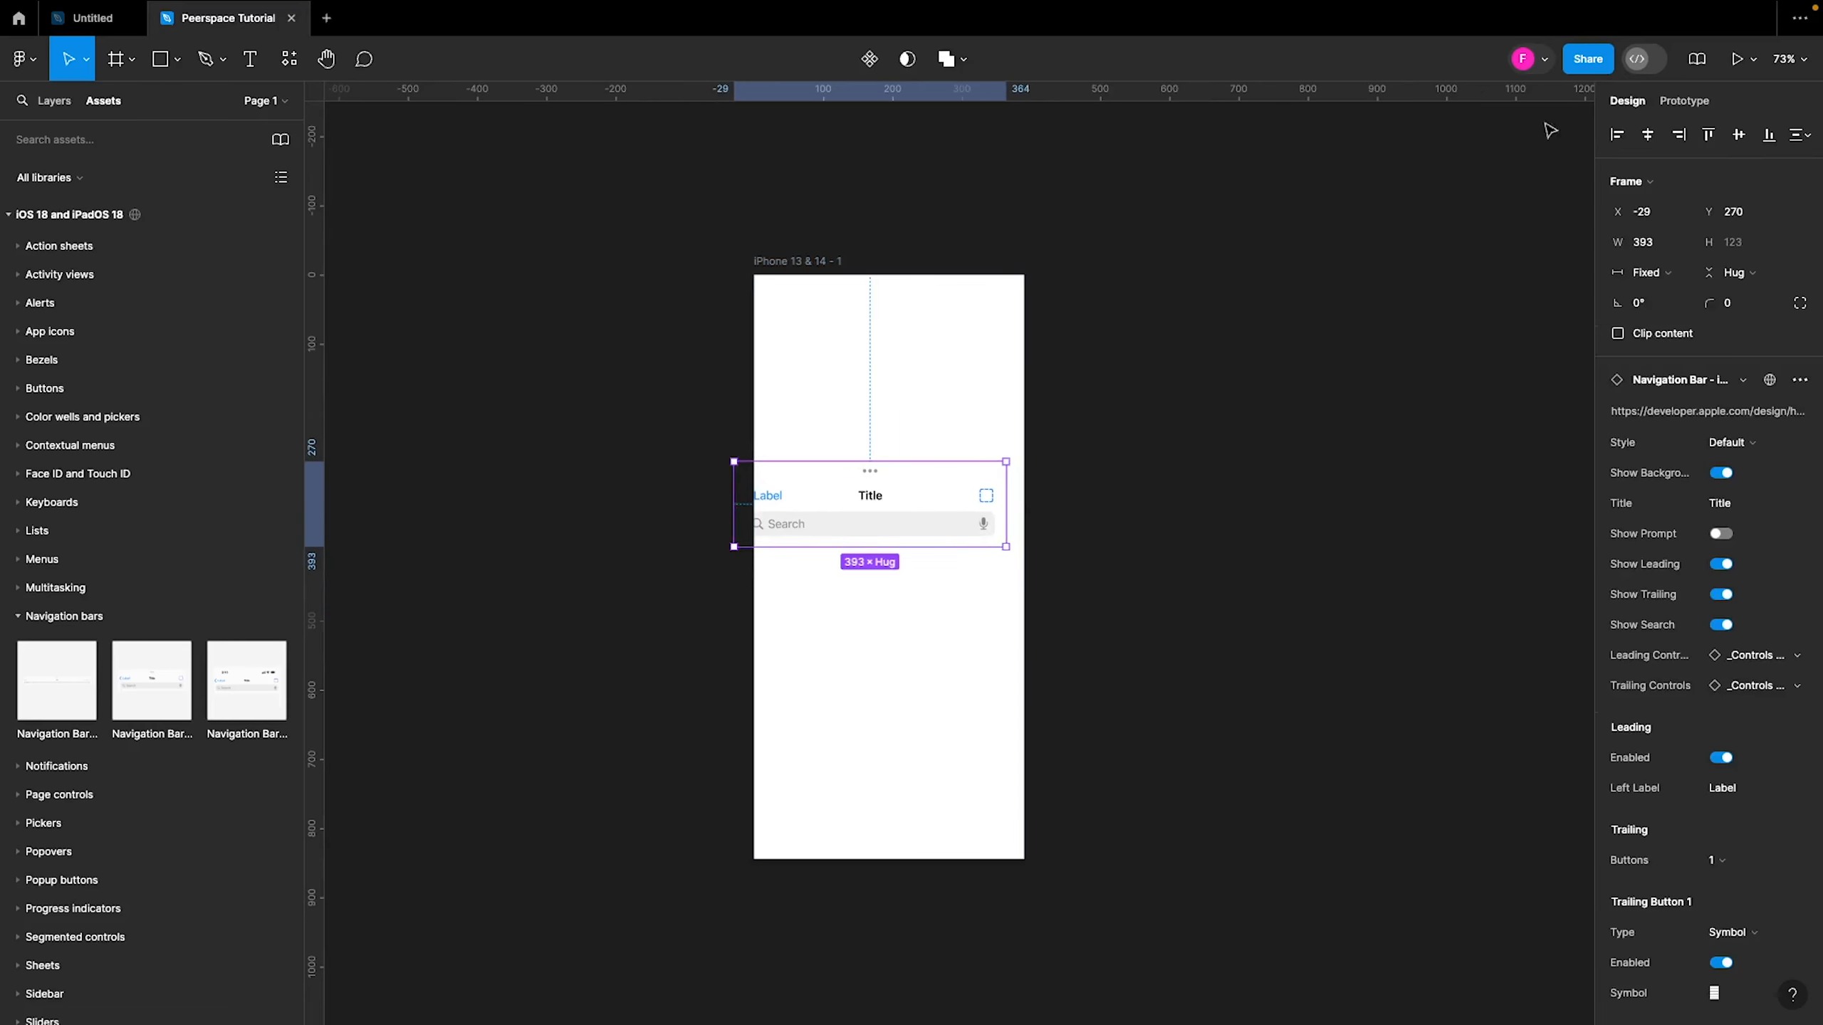
left_click(1617, 134)
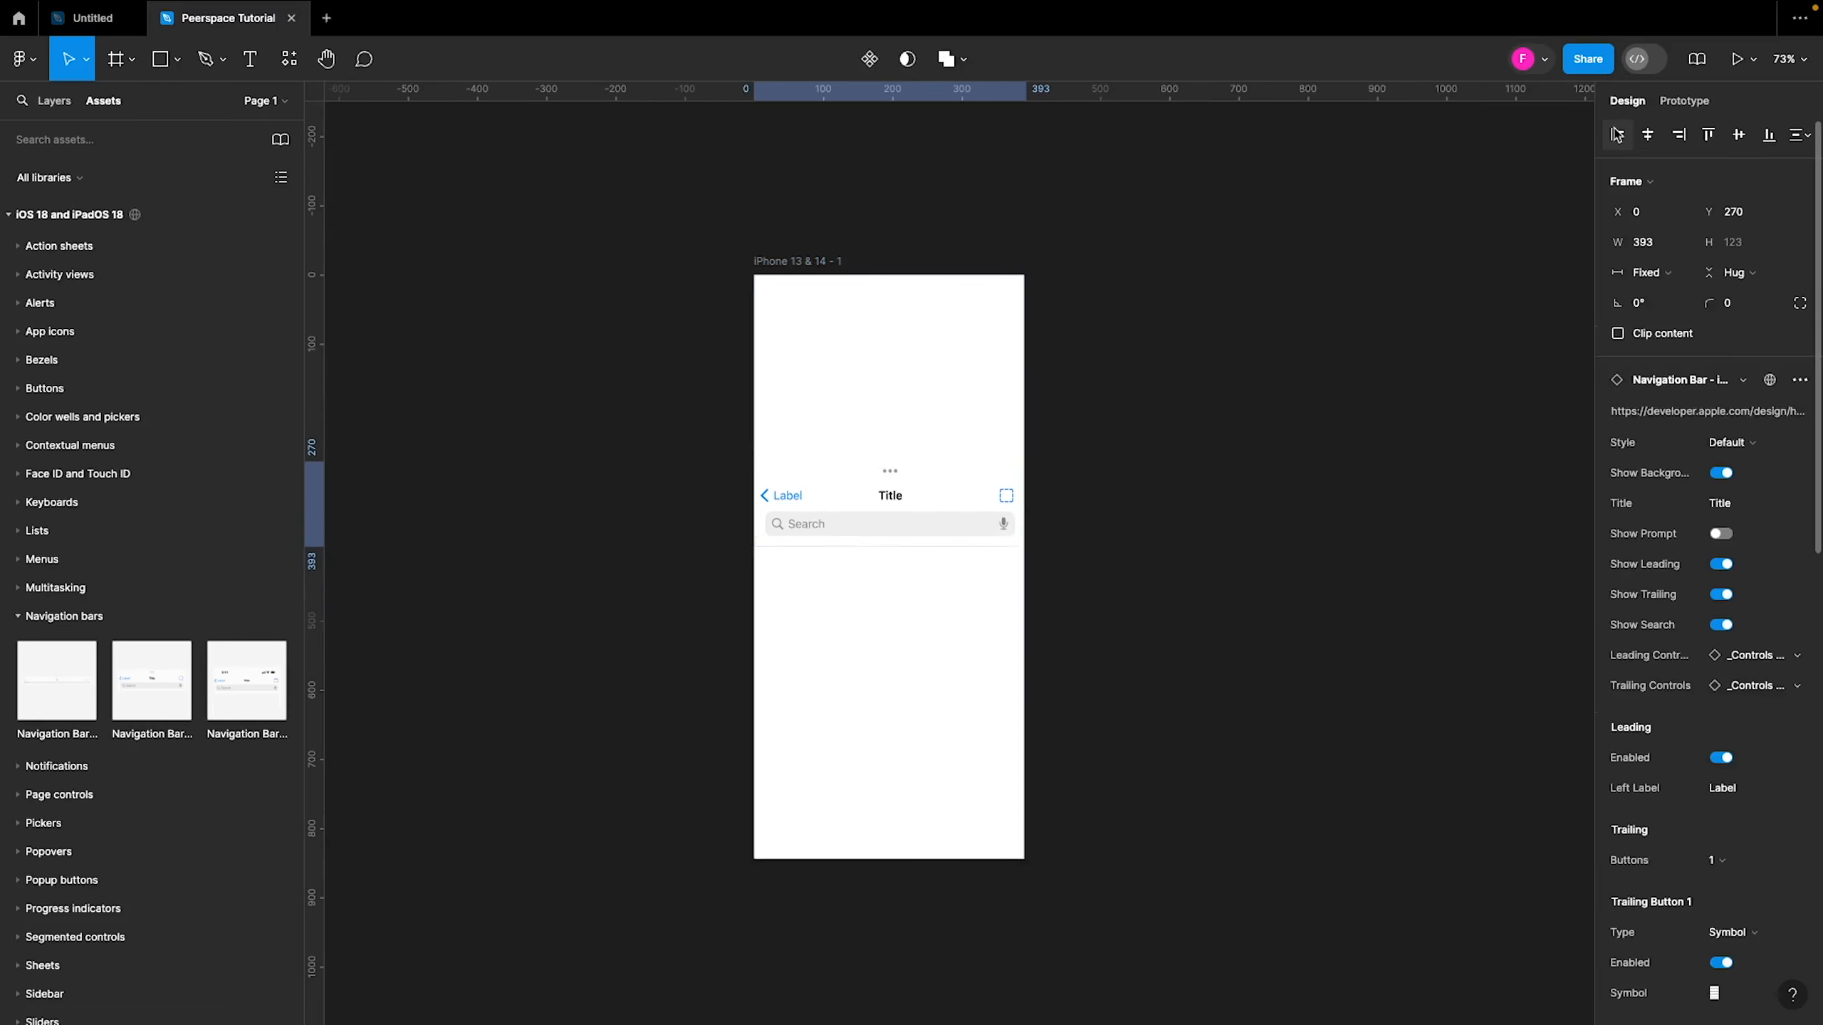
left_click(1708, 134)
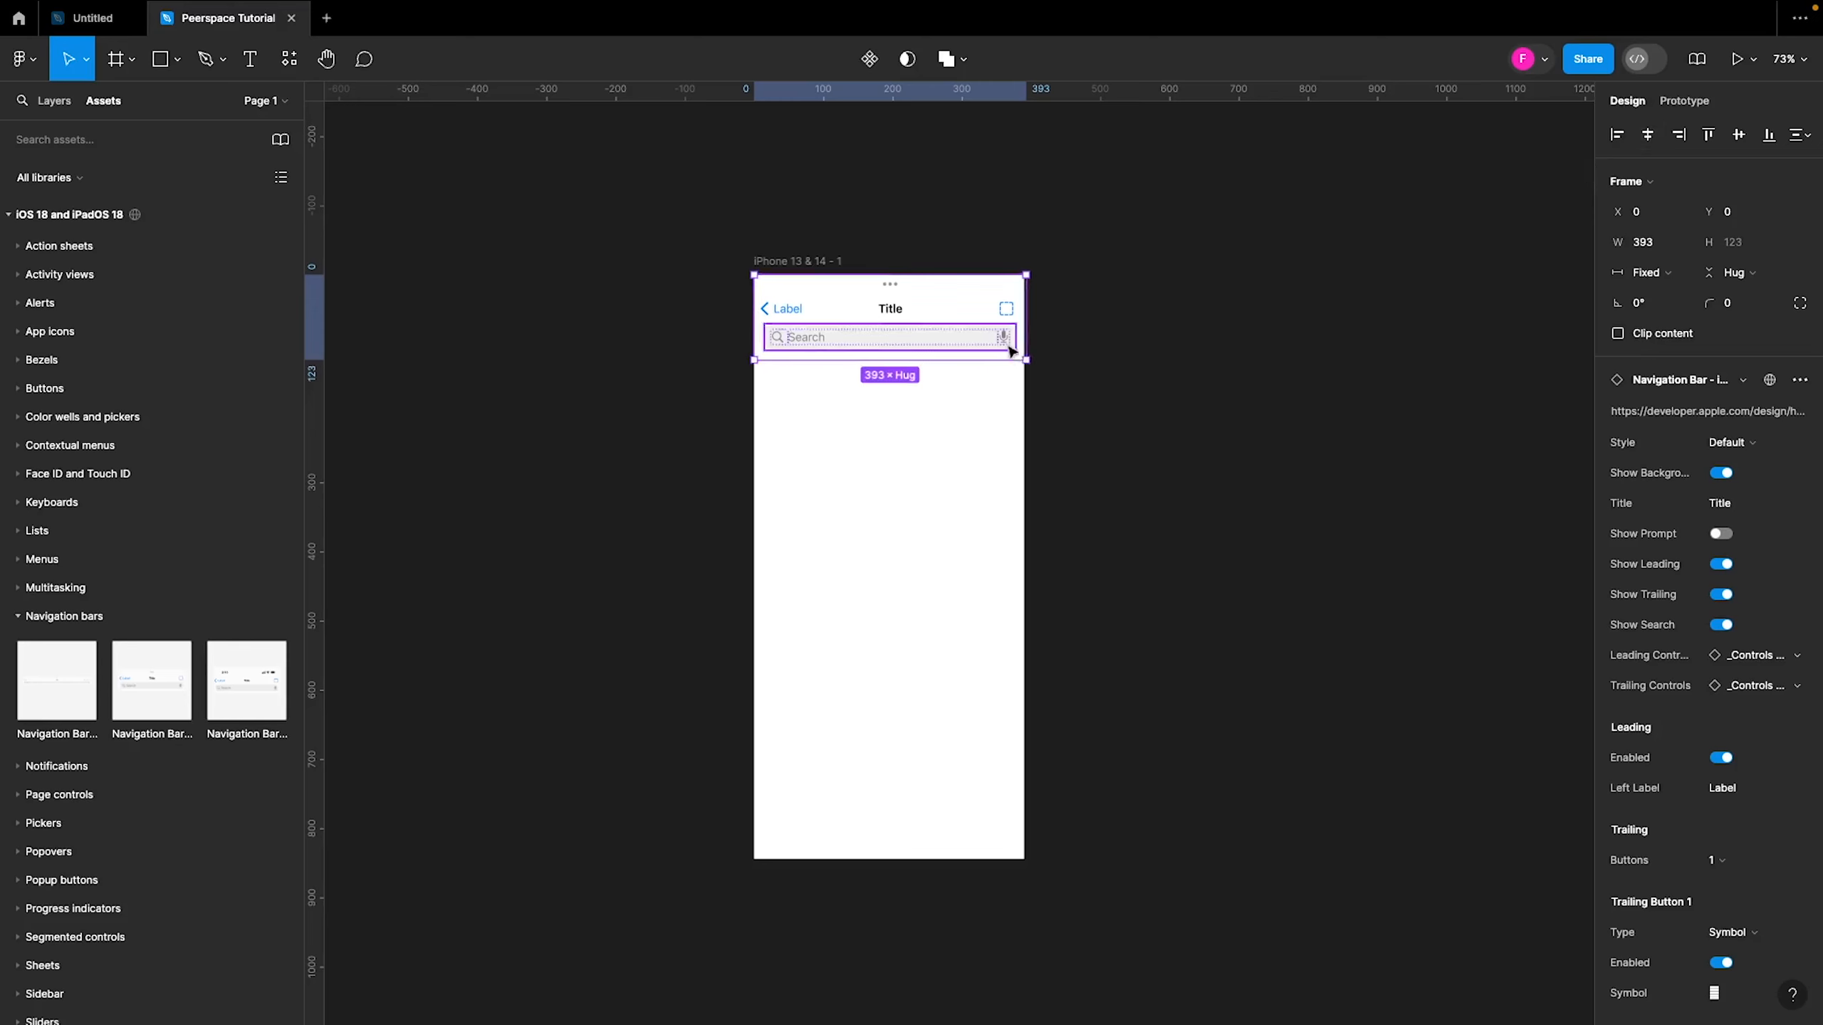
Resize the navigation bar to 390 × 122 so its right edge meets the iPhone frame's edge
scroll(1018, 359, "up", 10)
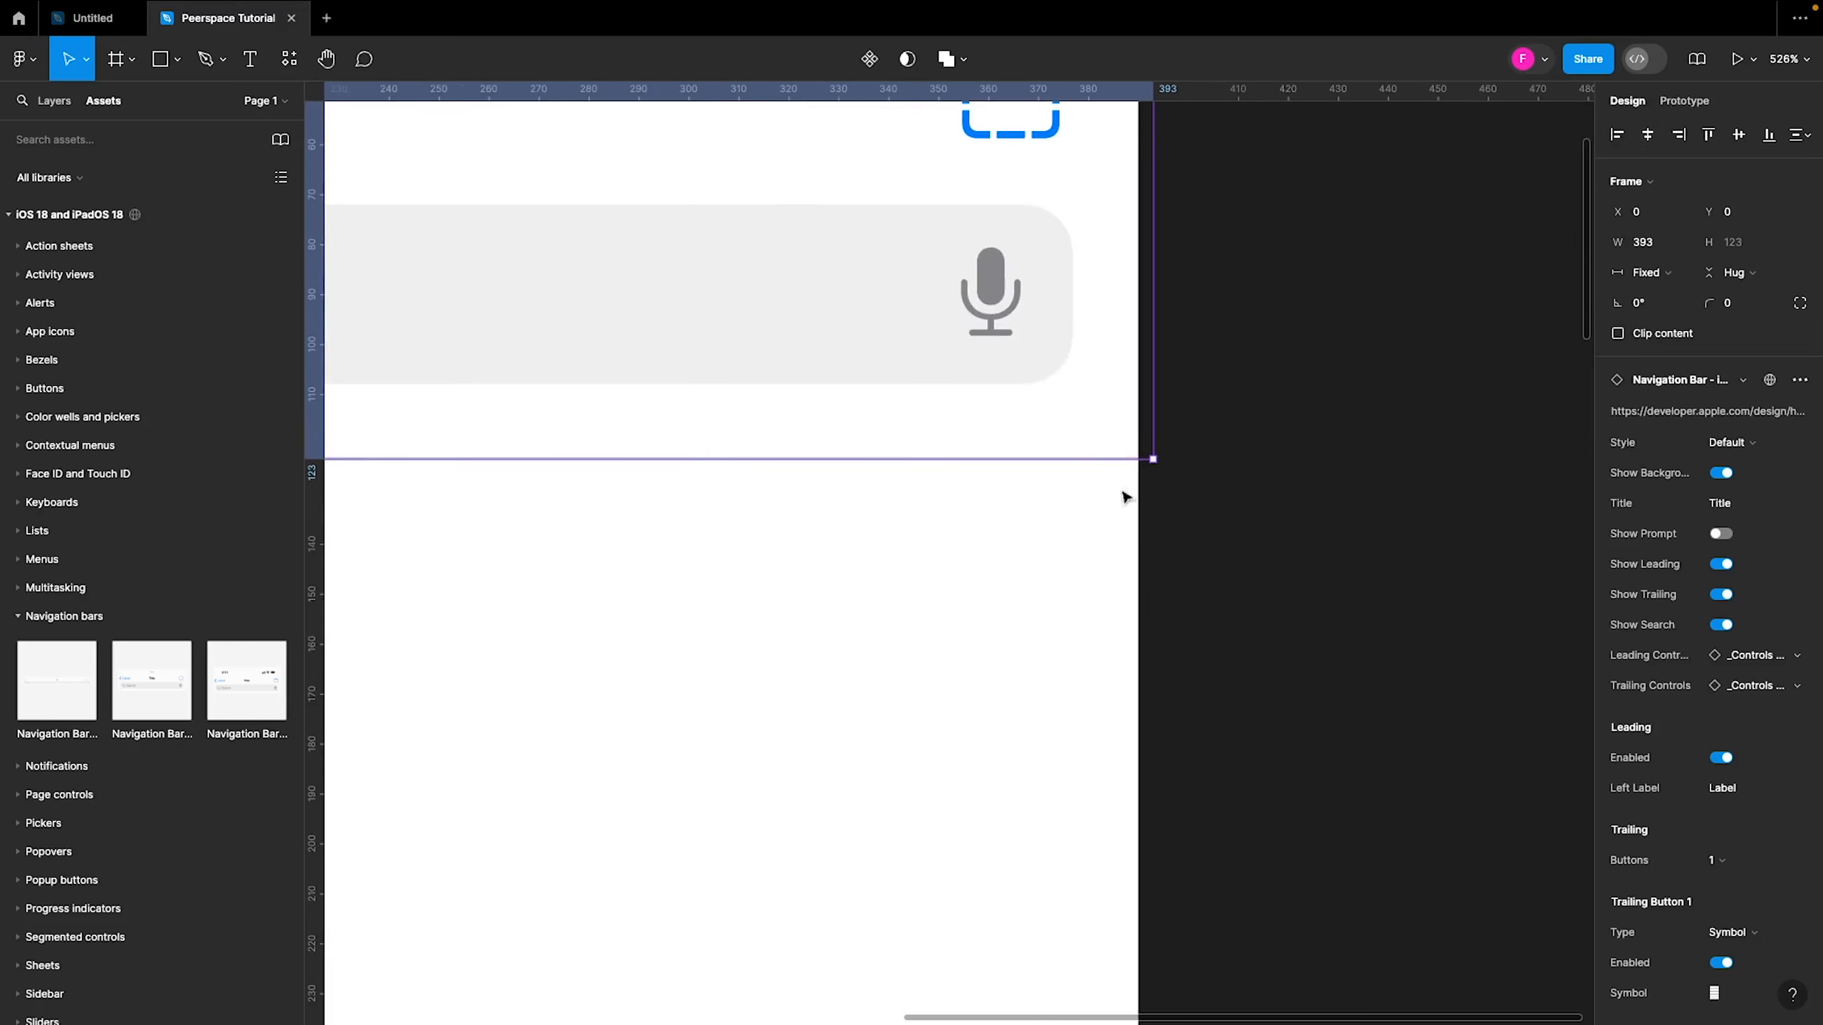
left_click_drag(1042, 358, 1279, 740)
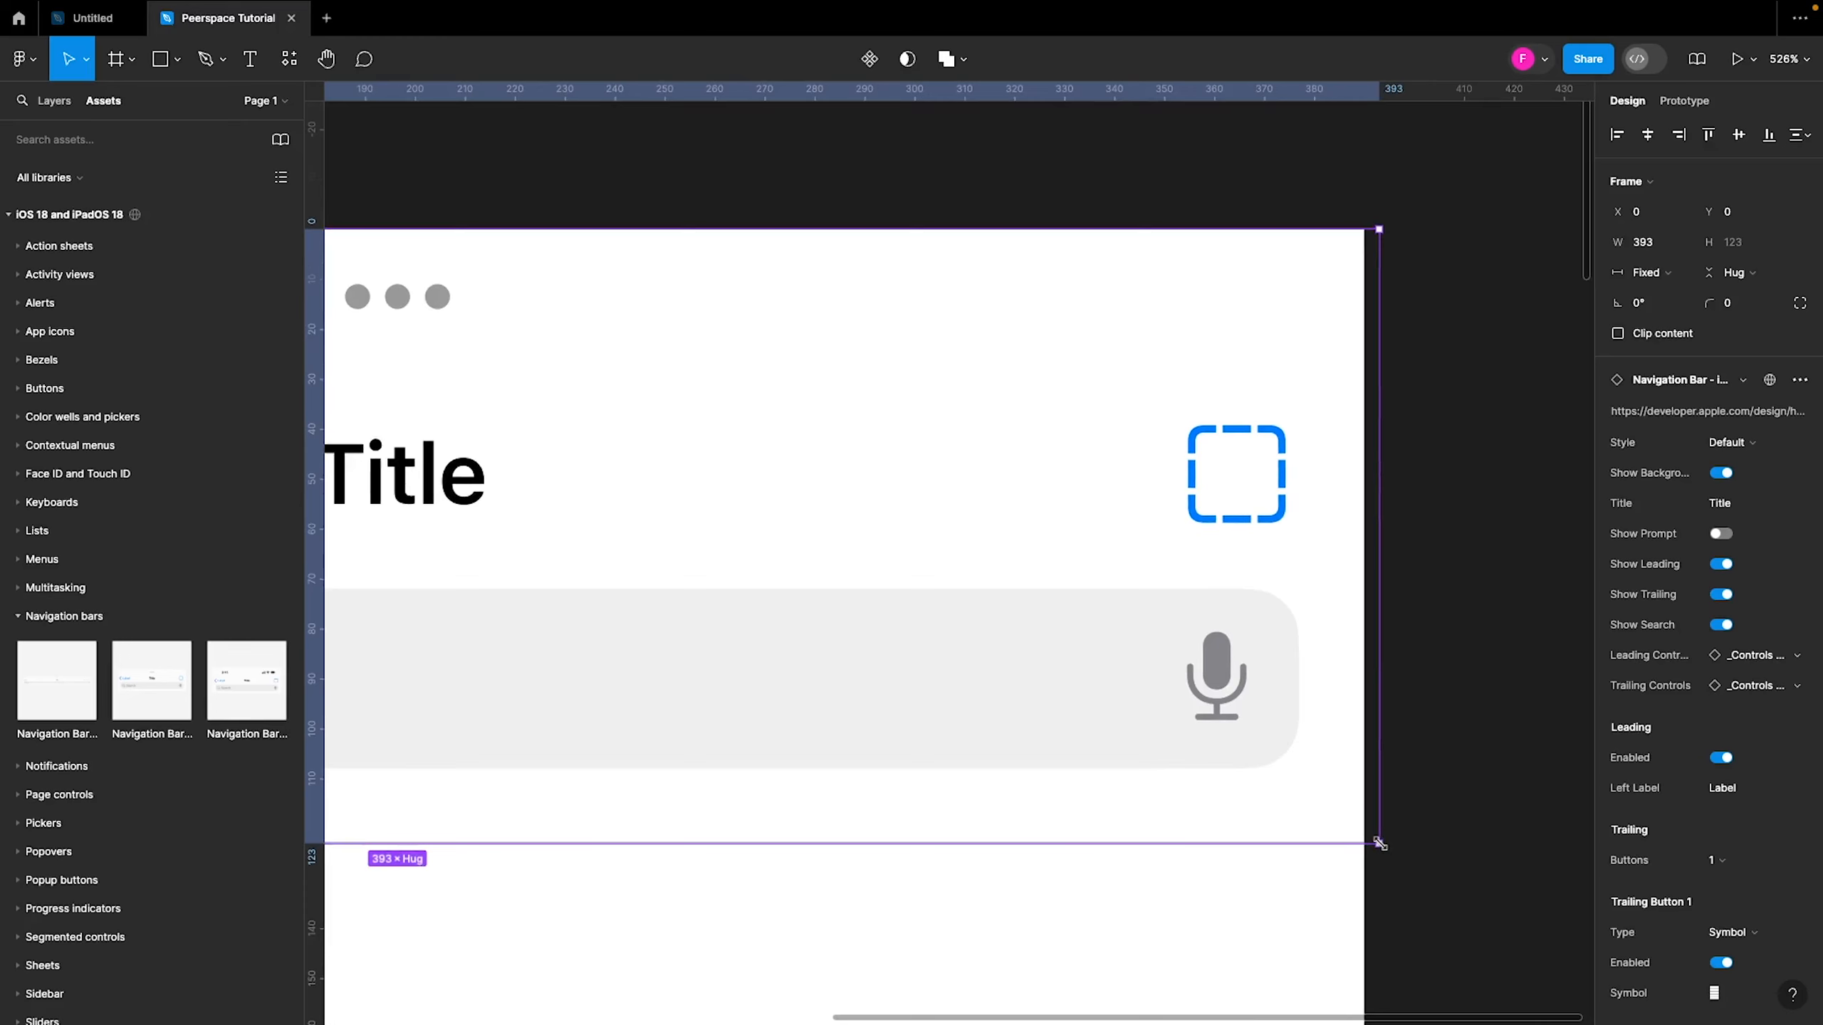
left_click_drag(1376, 843, 1363, 837)
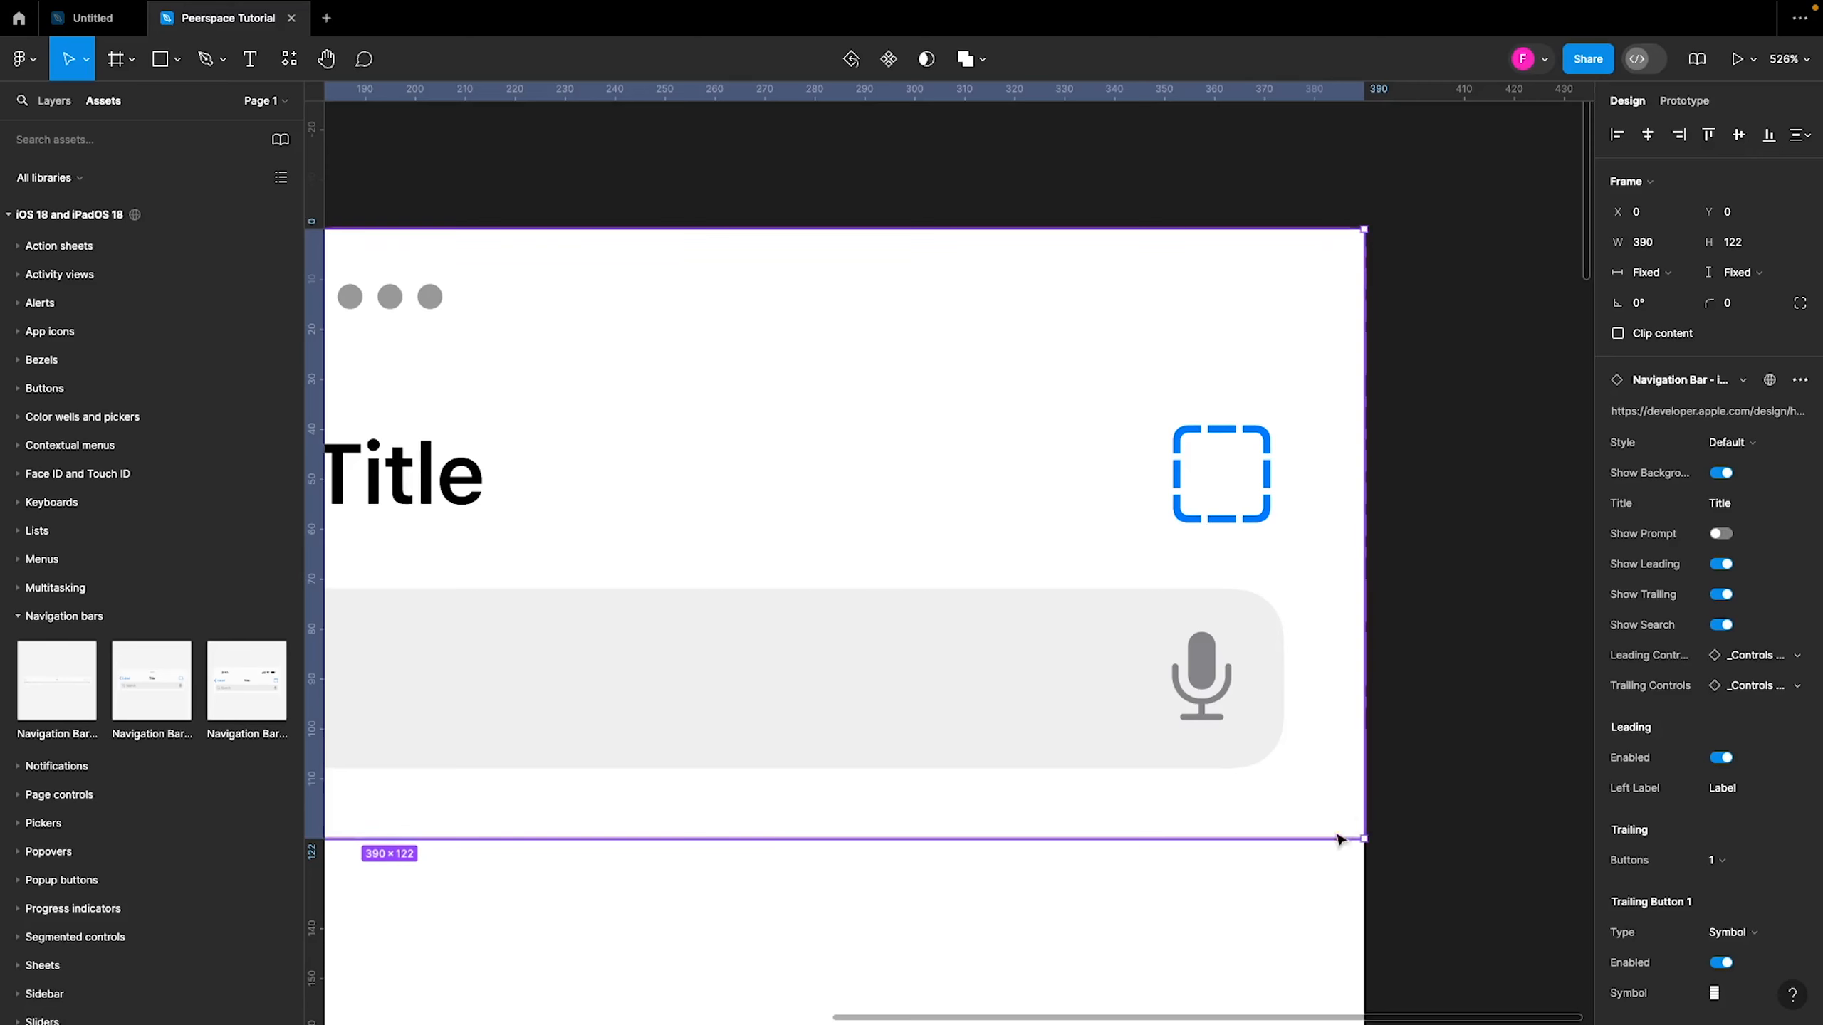
scroll(1342, 839, "down", 5)
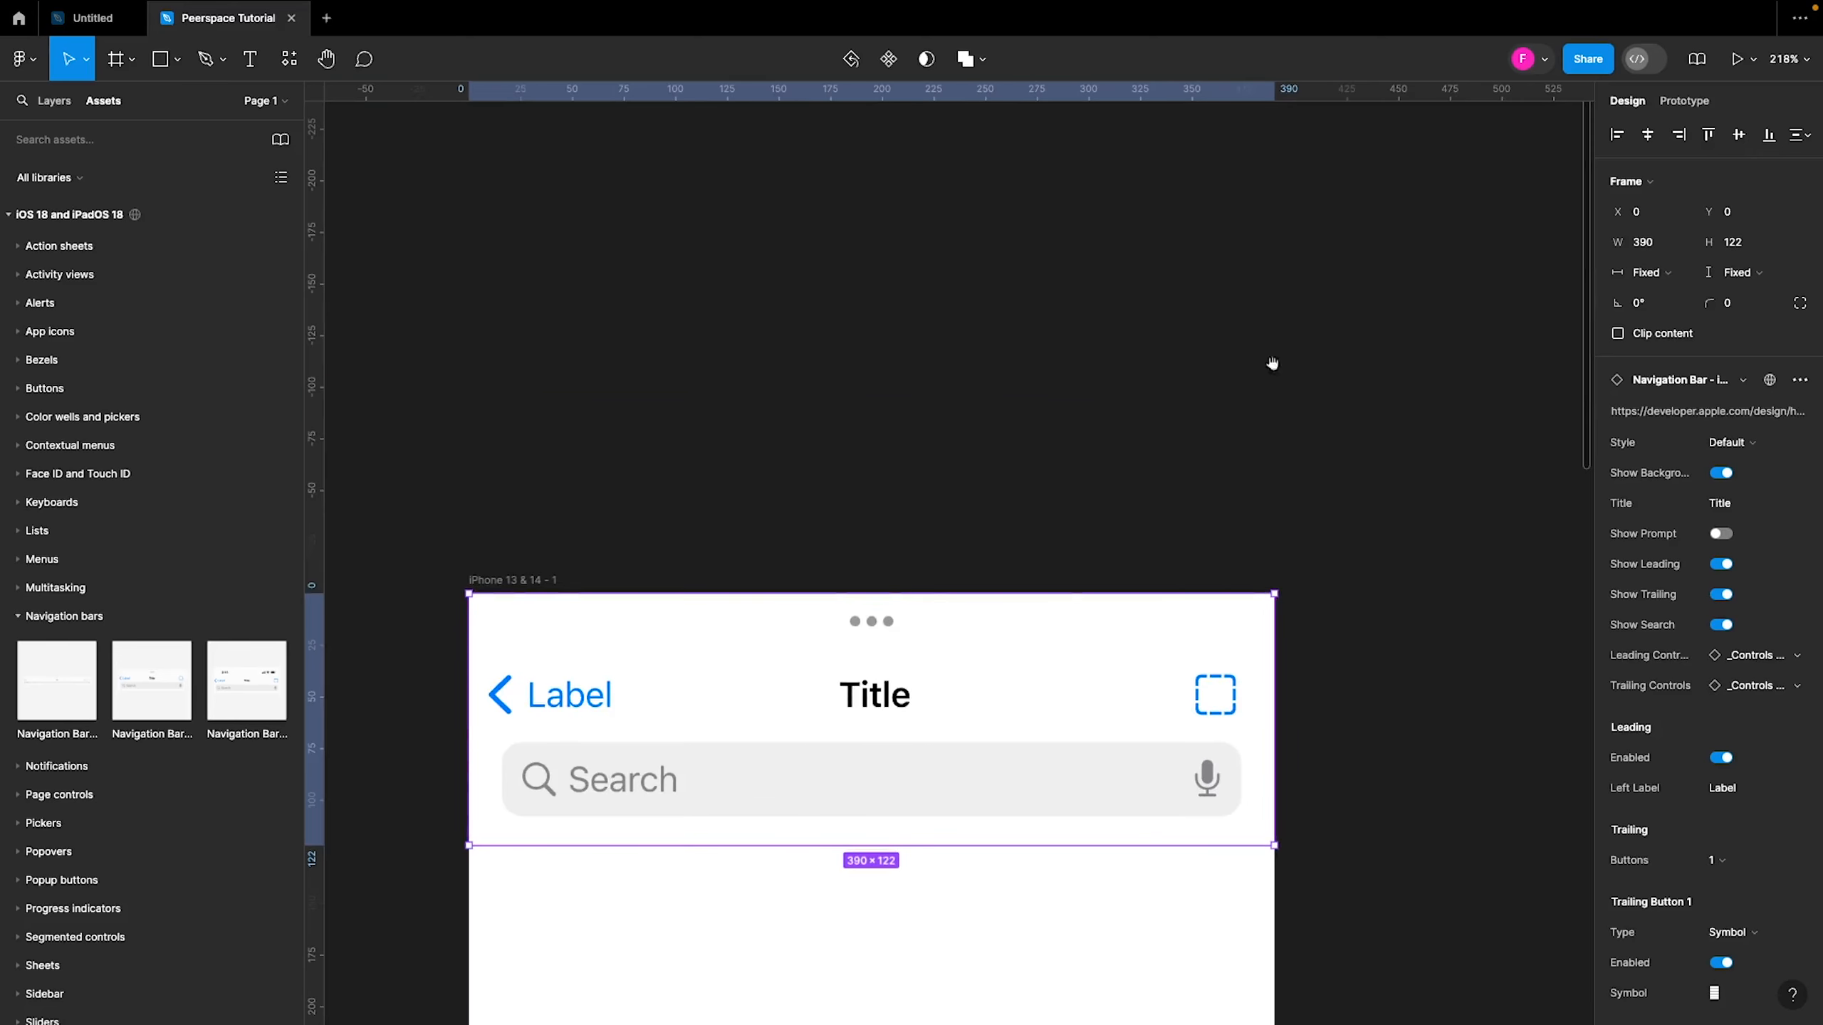
left_click_drag(1041, 675, 1091, 337)
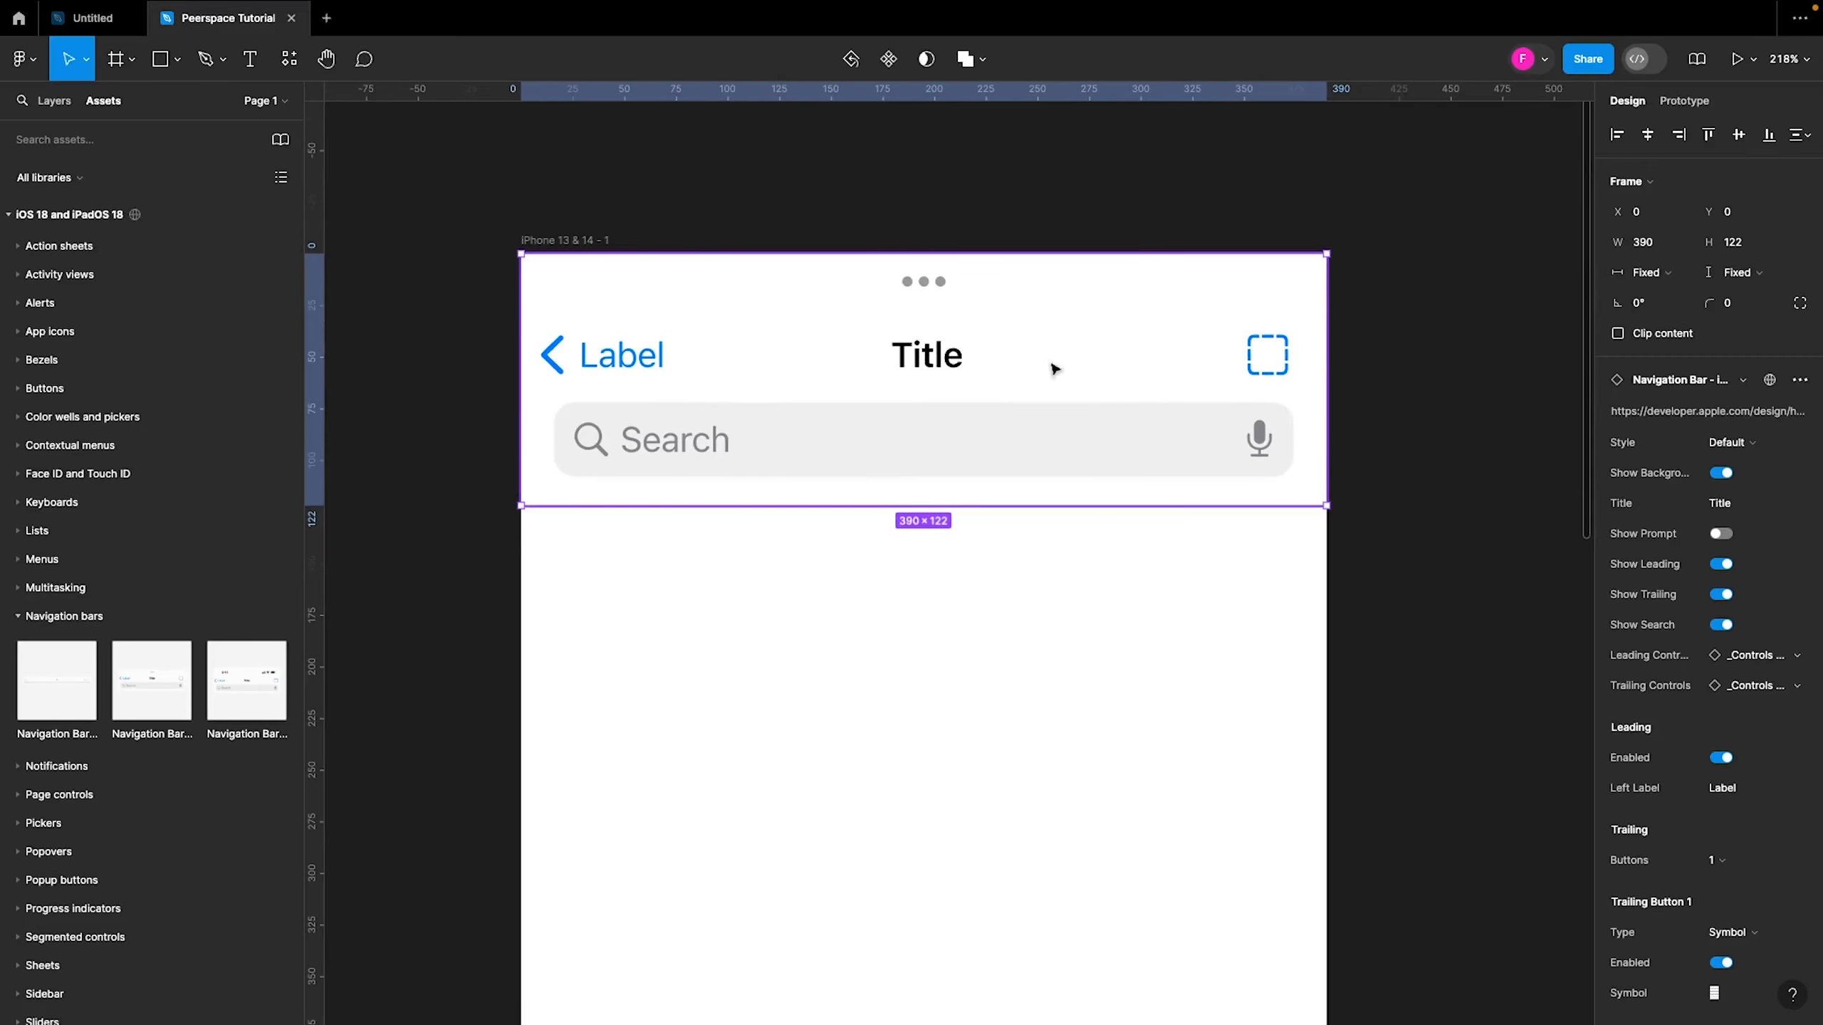
Try hiding the navigation bar's search field through its component properties, and undo that change
right_click(1115, 339)
left_click(1116, 340)
right_click(1116, 340)
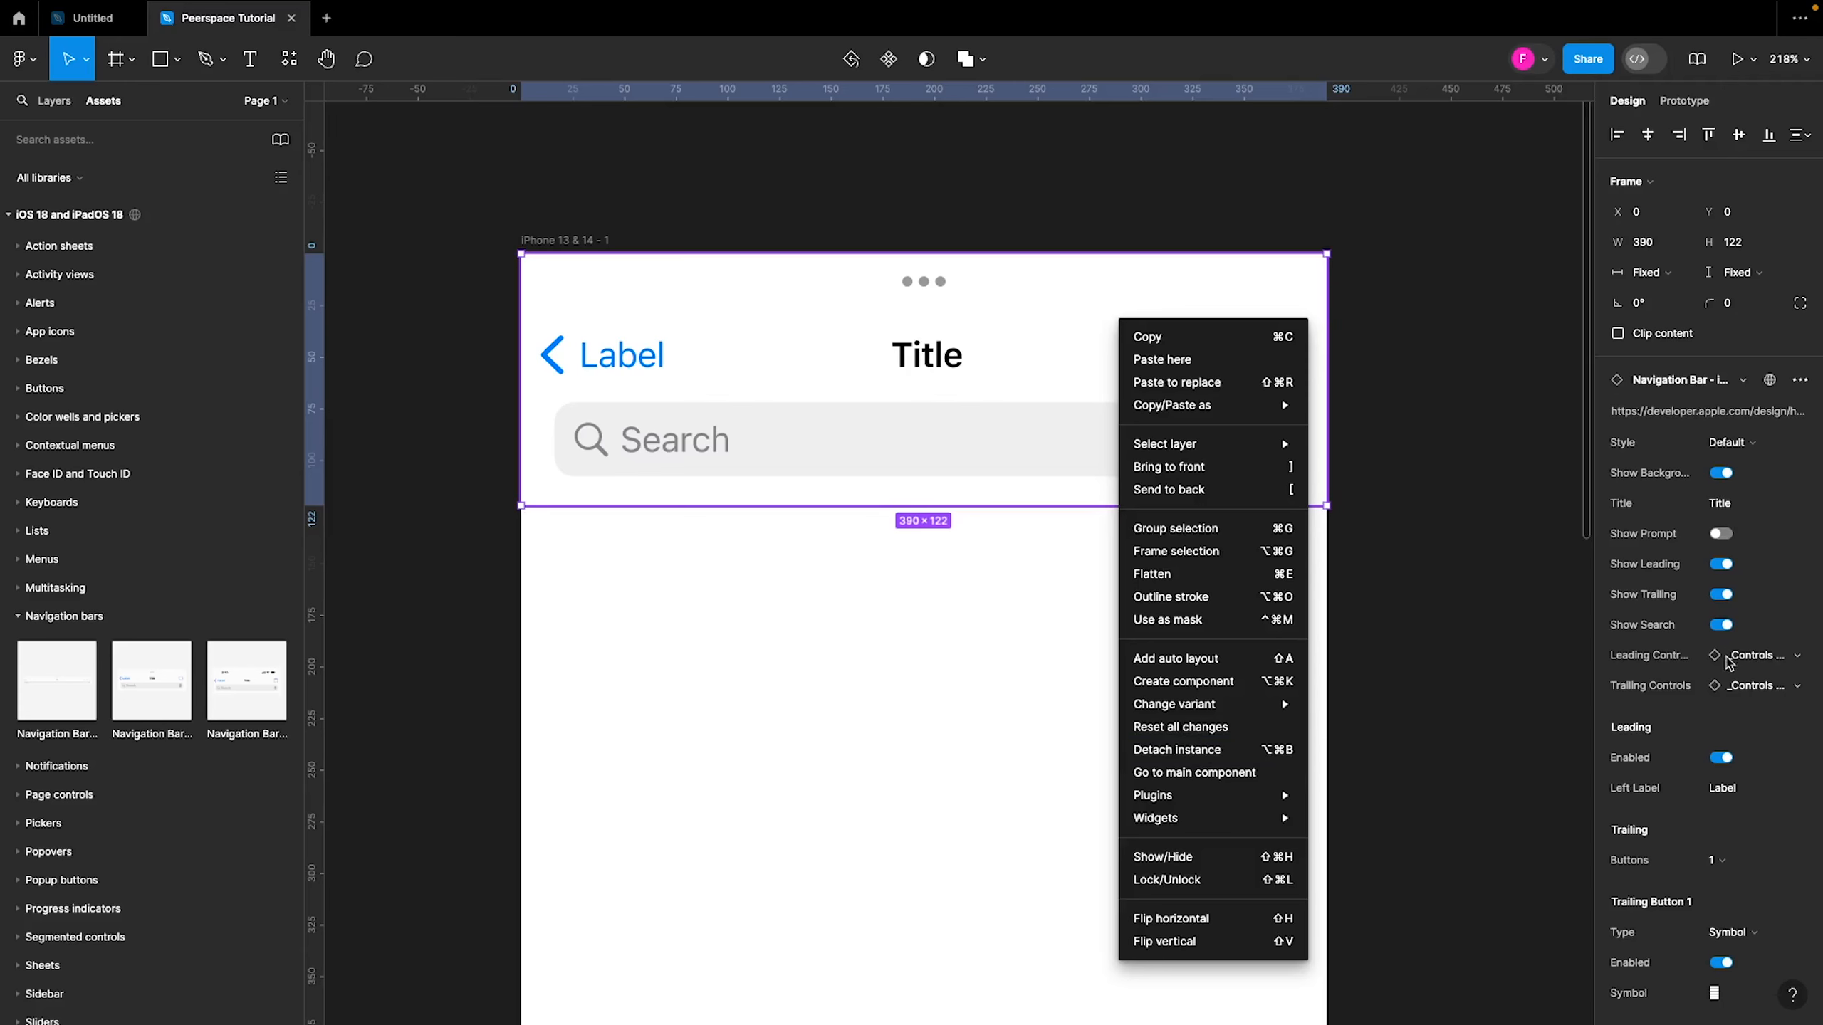
left_click(1519, 813)
left_click(1177, 378)
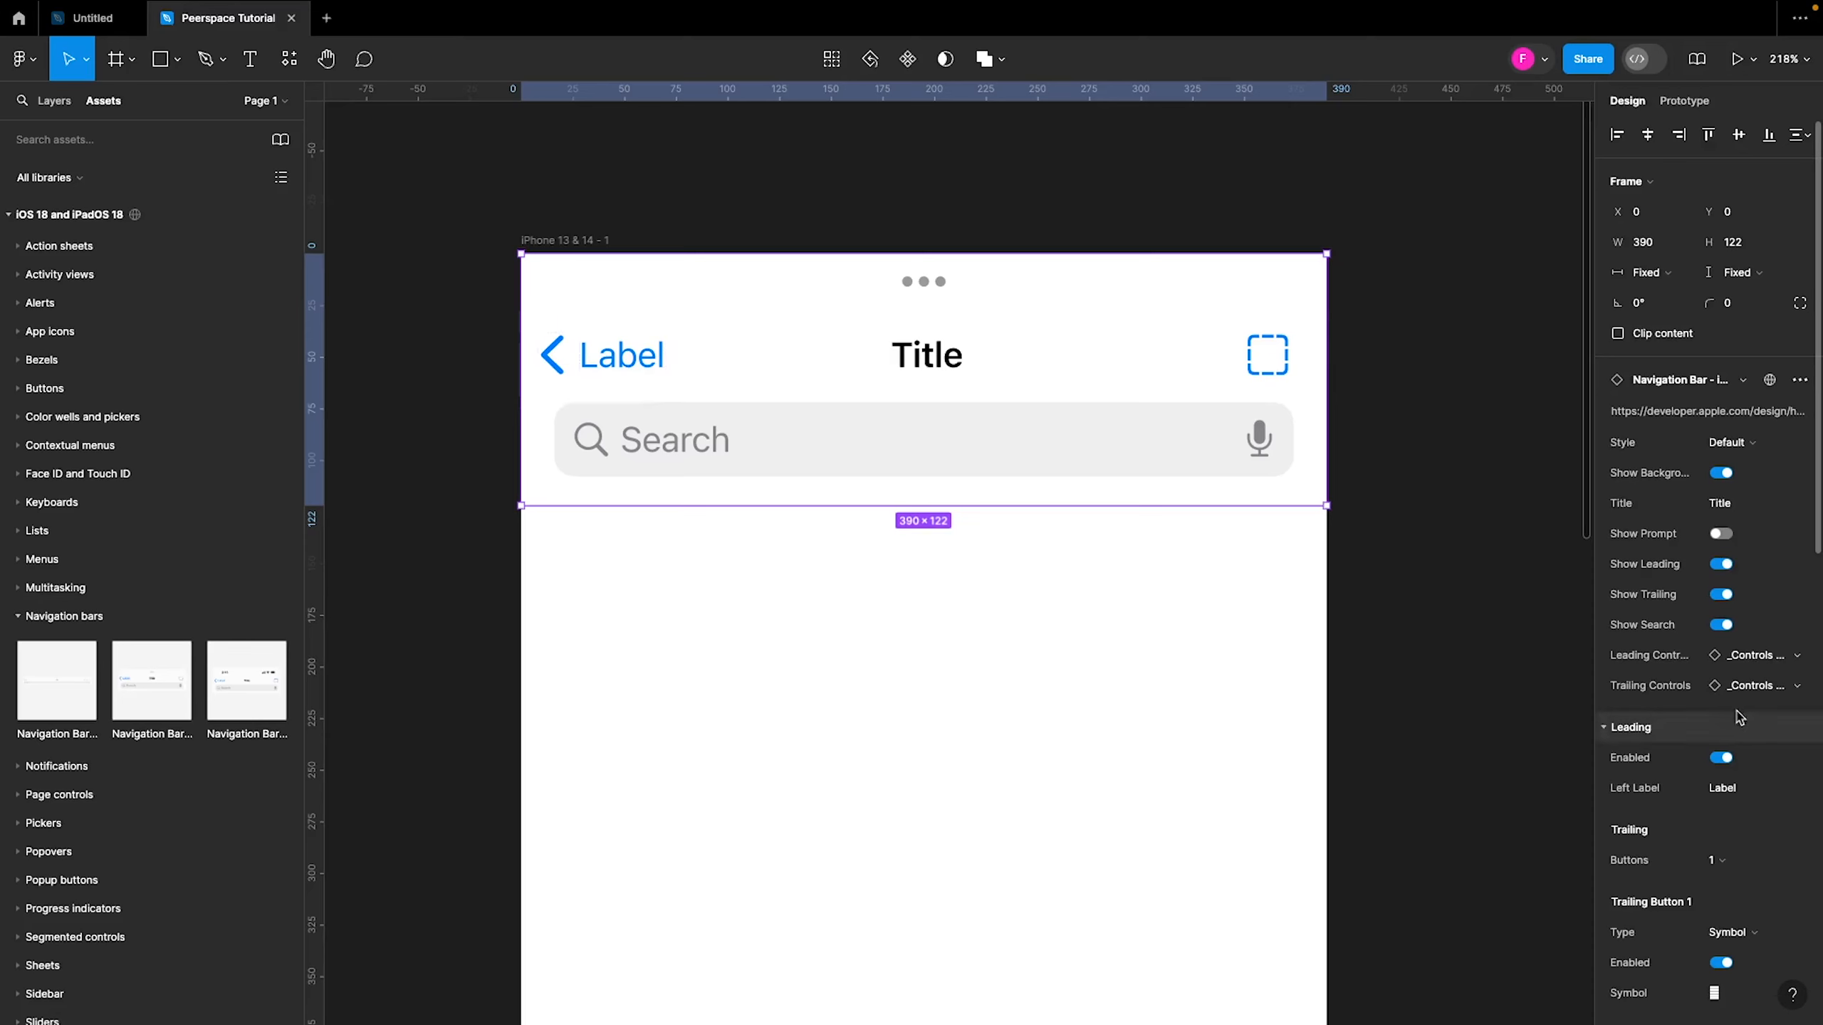
left_click(1724, 627)
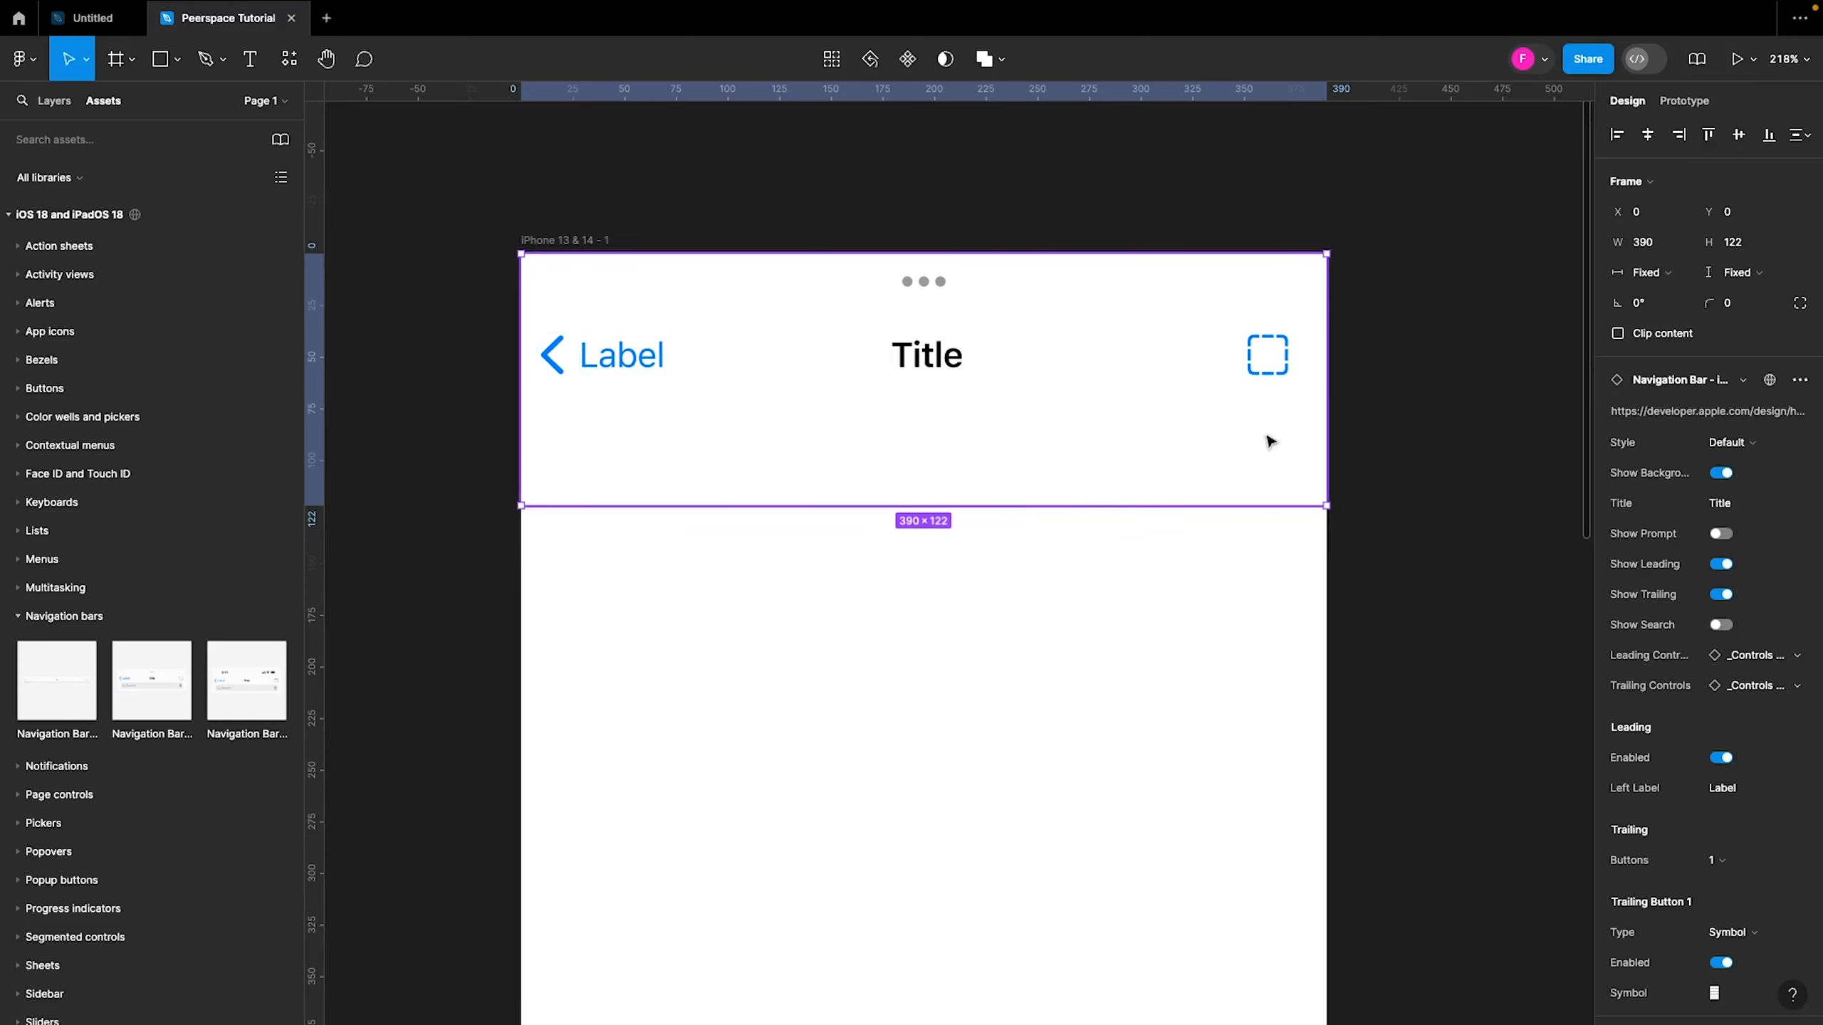
key("super+z")
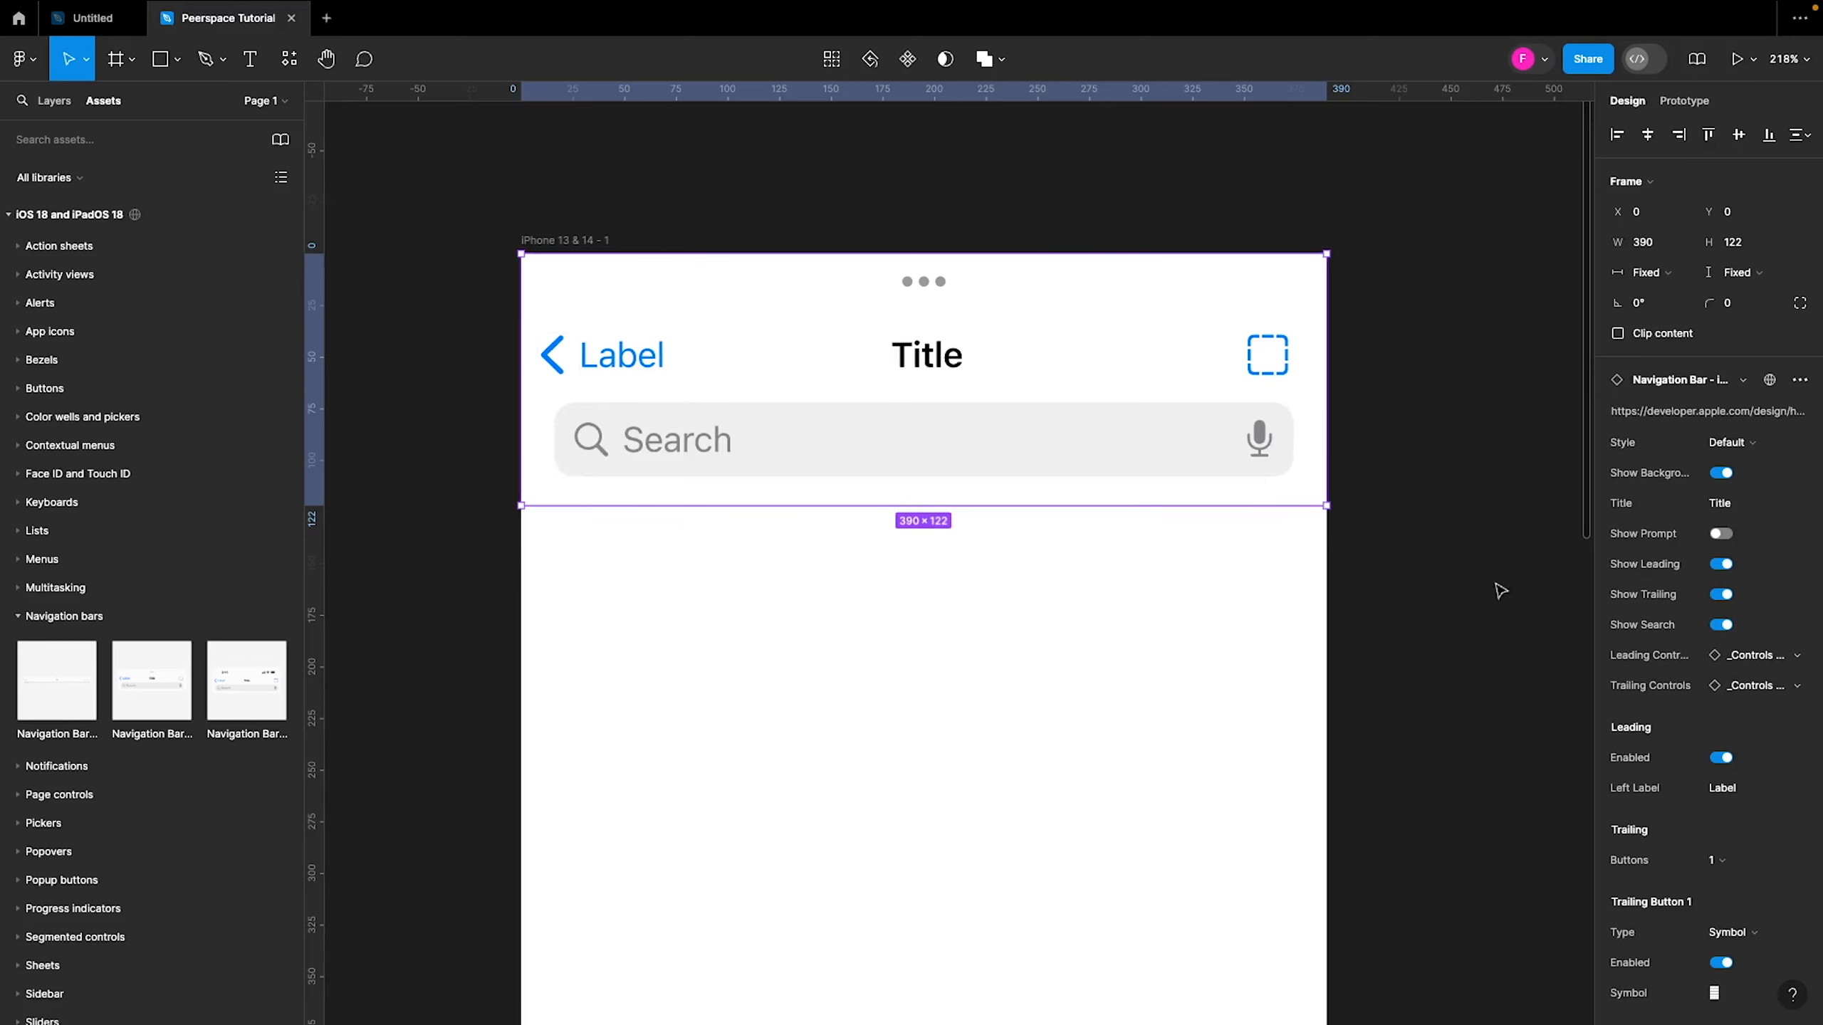
Detach the navigation bar instance from its main component
right_click(1091, 360)
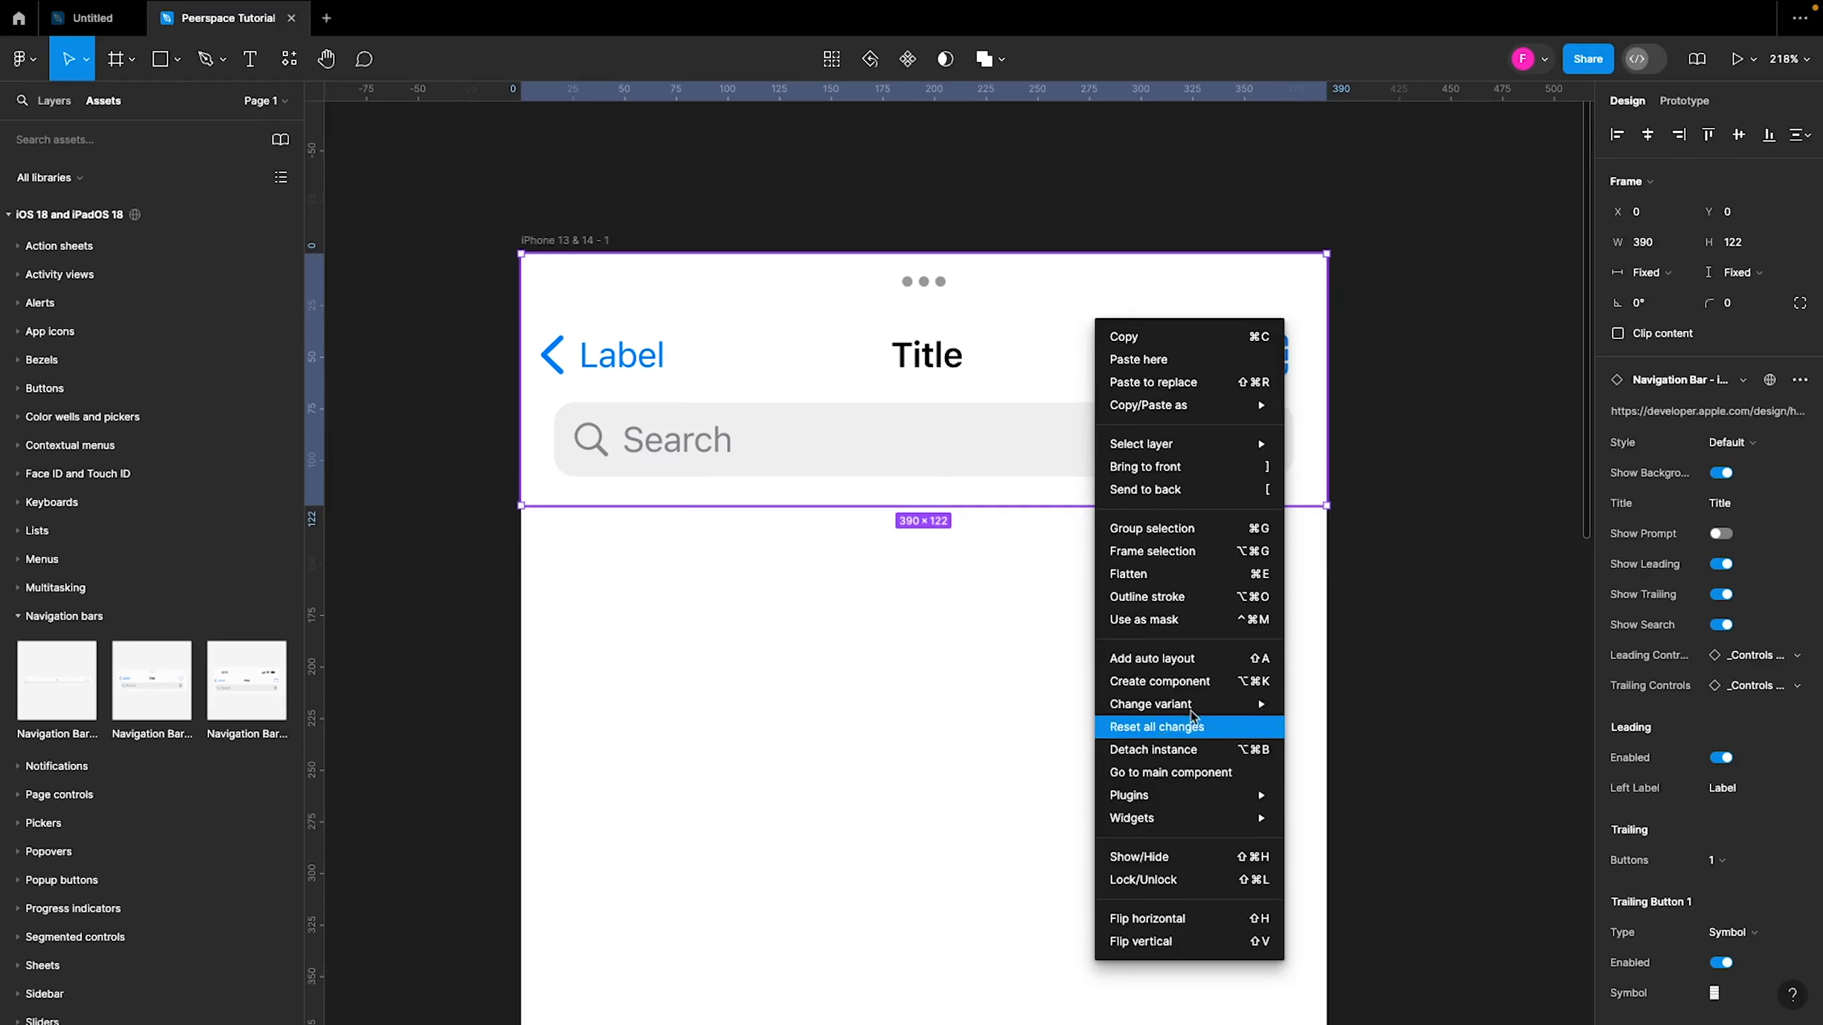
left_click(1184, 749)
left_click(1403, 549)
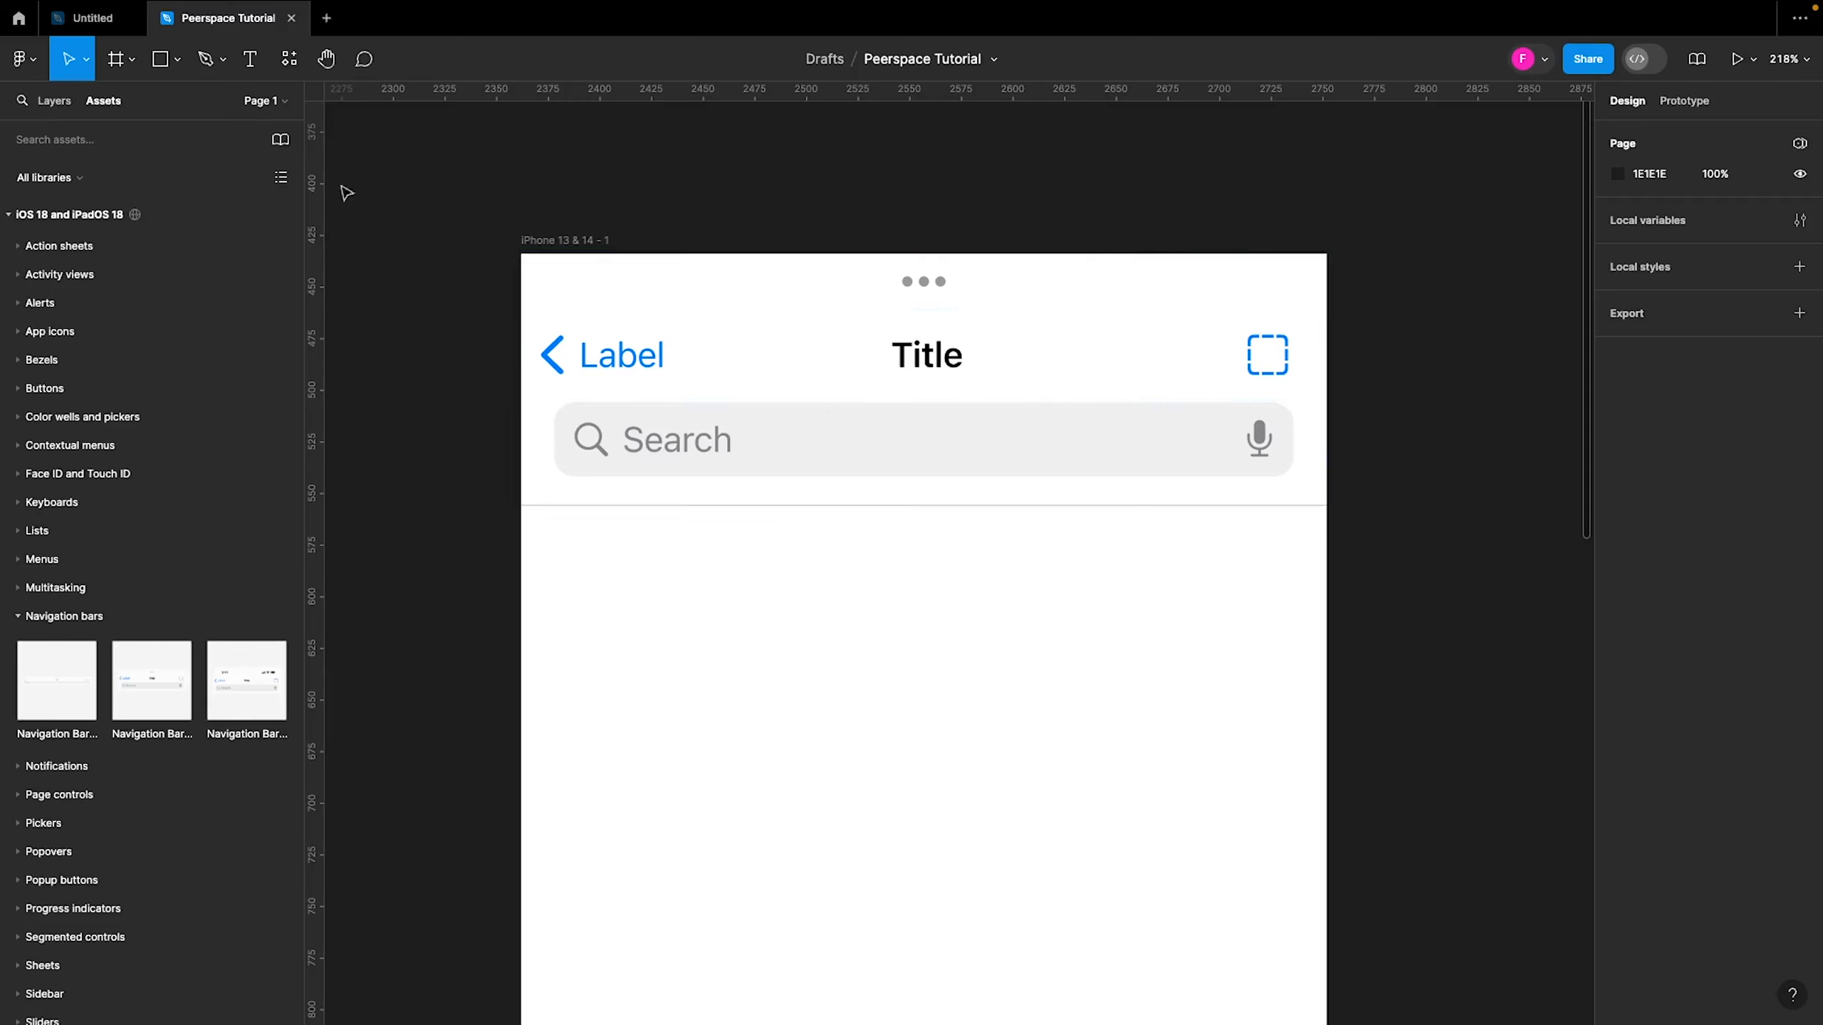
Show the layer list, ungroup the detached navigation bar, and delete its Search Field
left_click(53, 102)
left_click(700, 359)
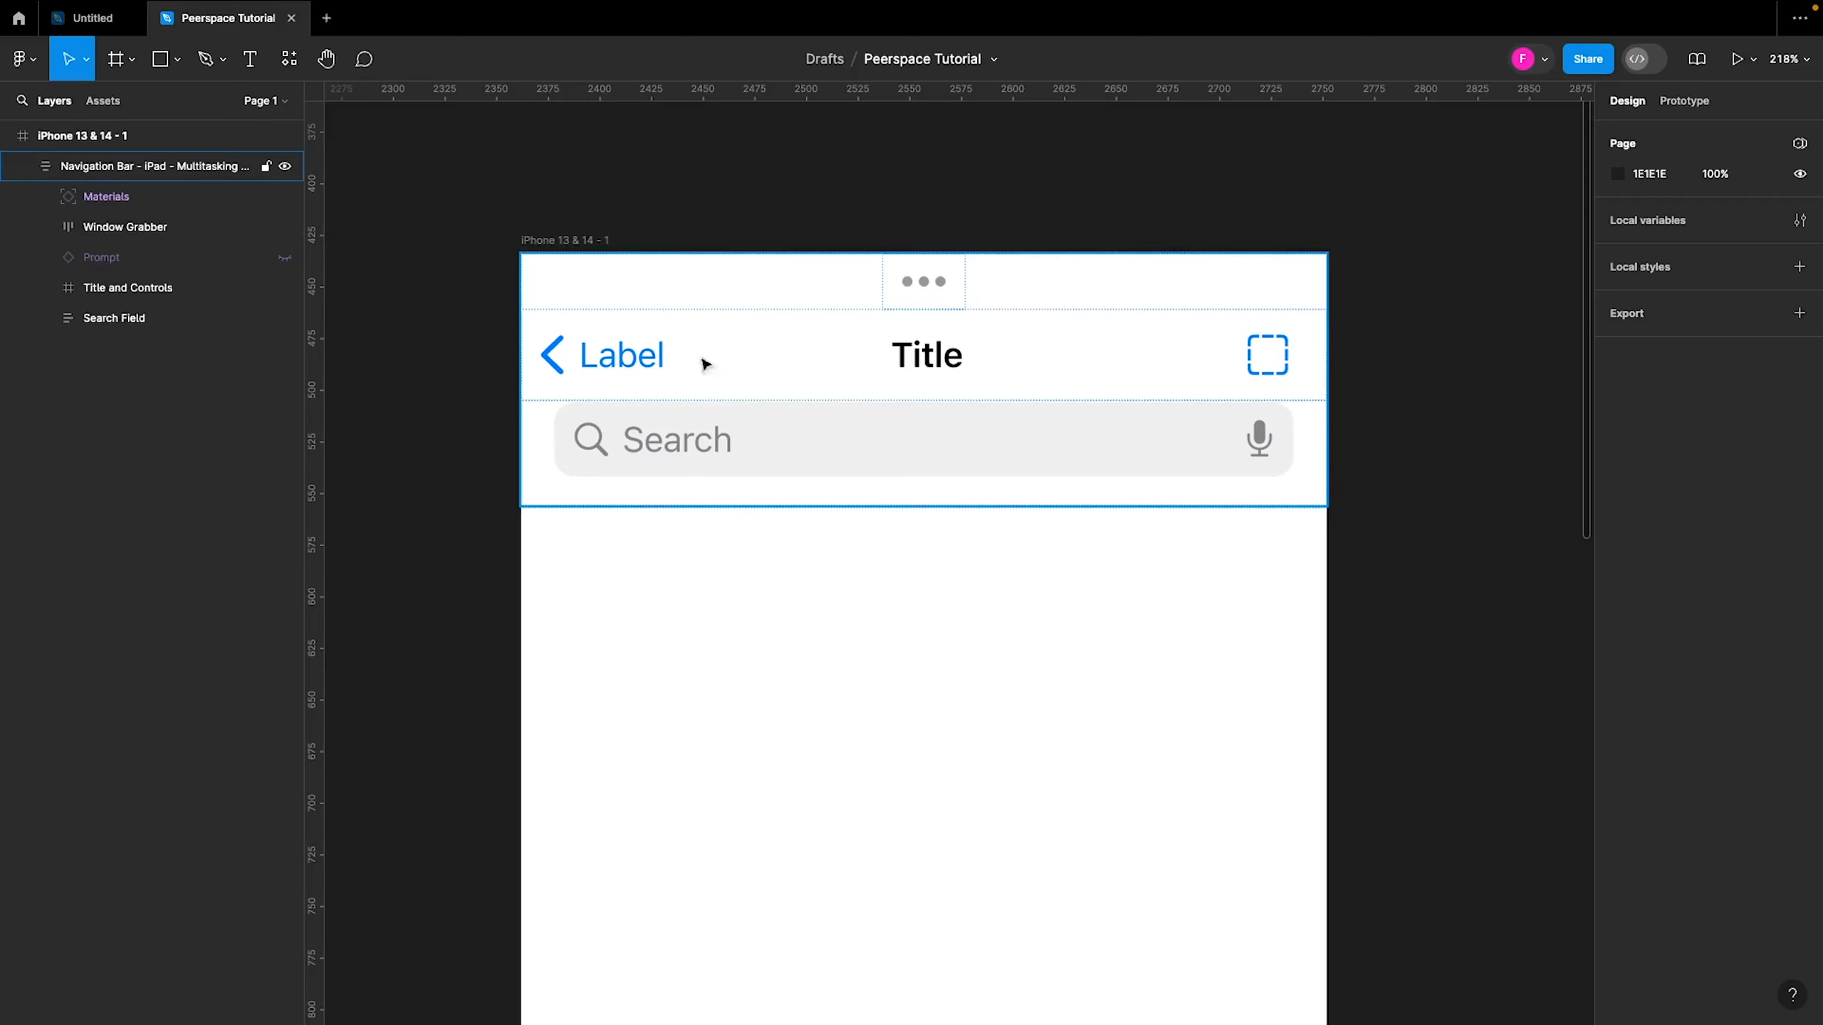
left_click(753, 433)
right_click(753, 433)
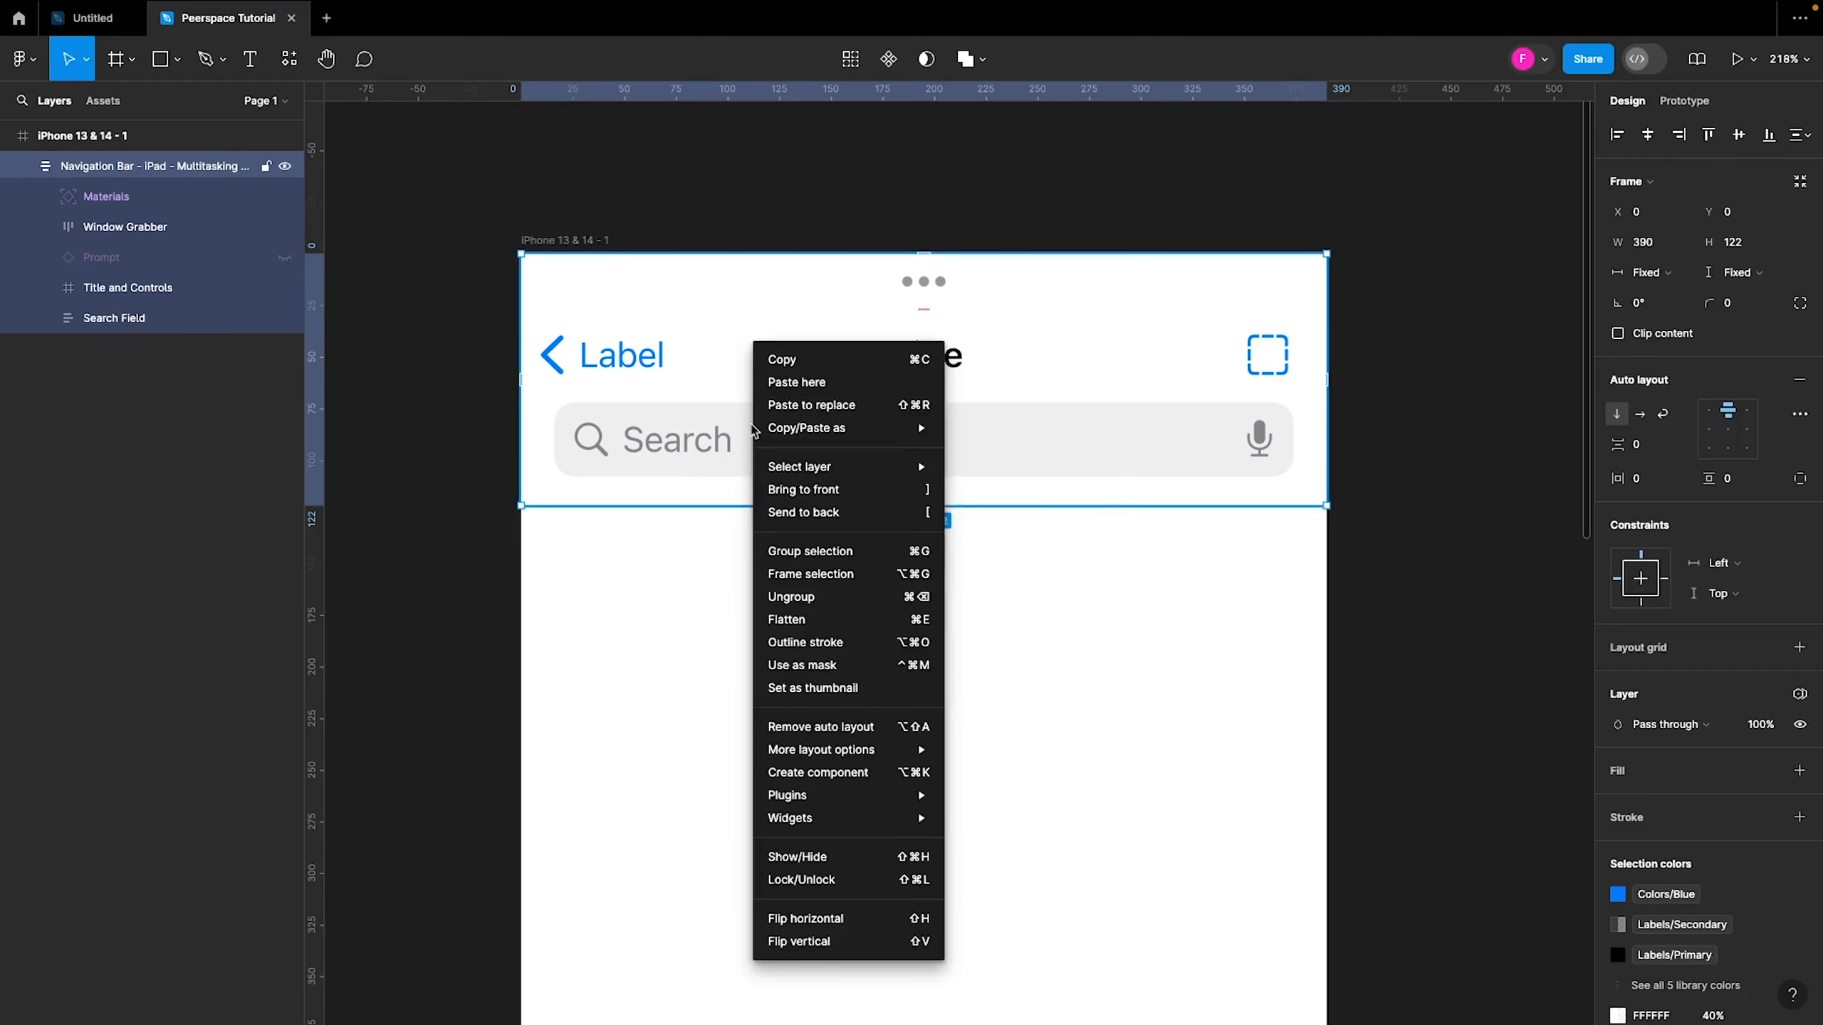
left_click(830, 610)
left_click(762, 452)
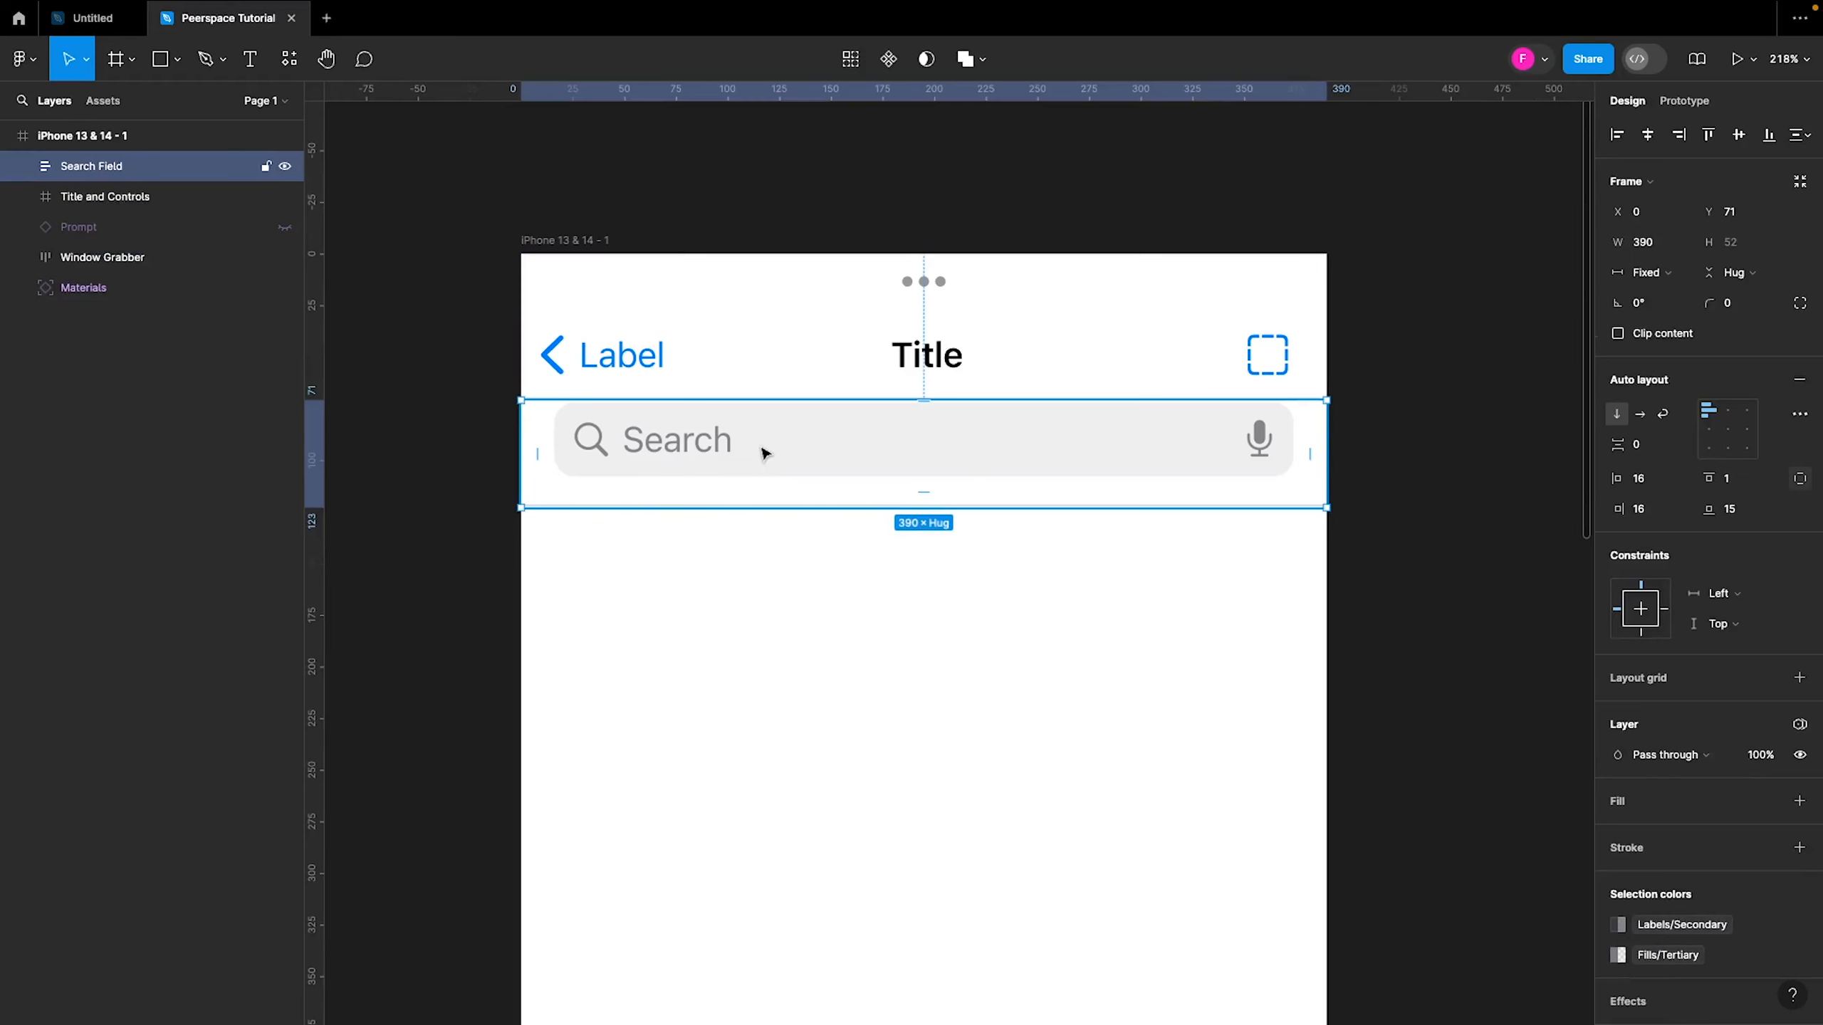
key("Delete")
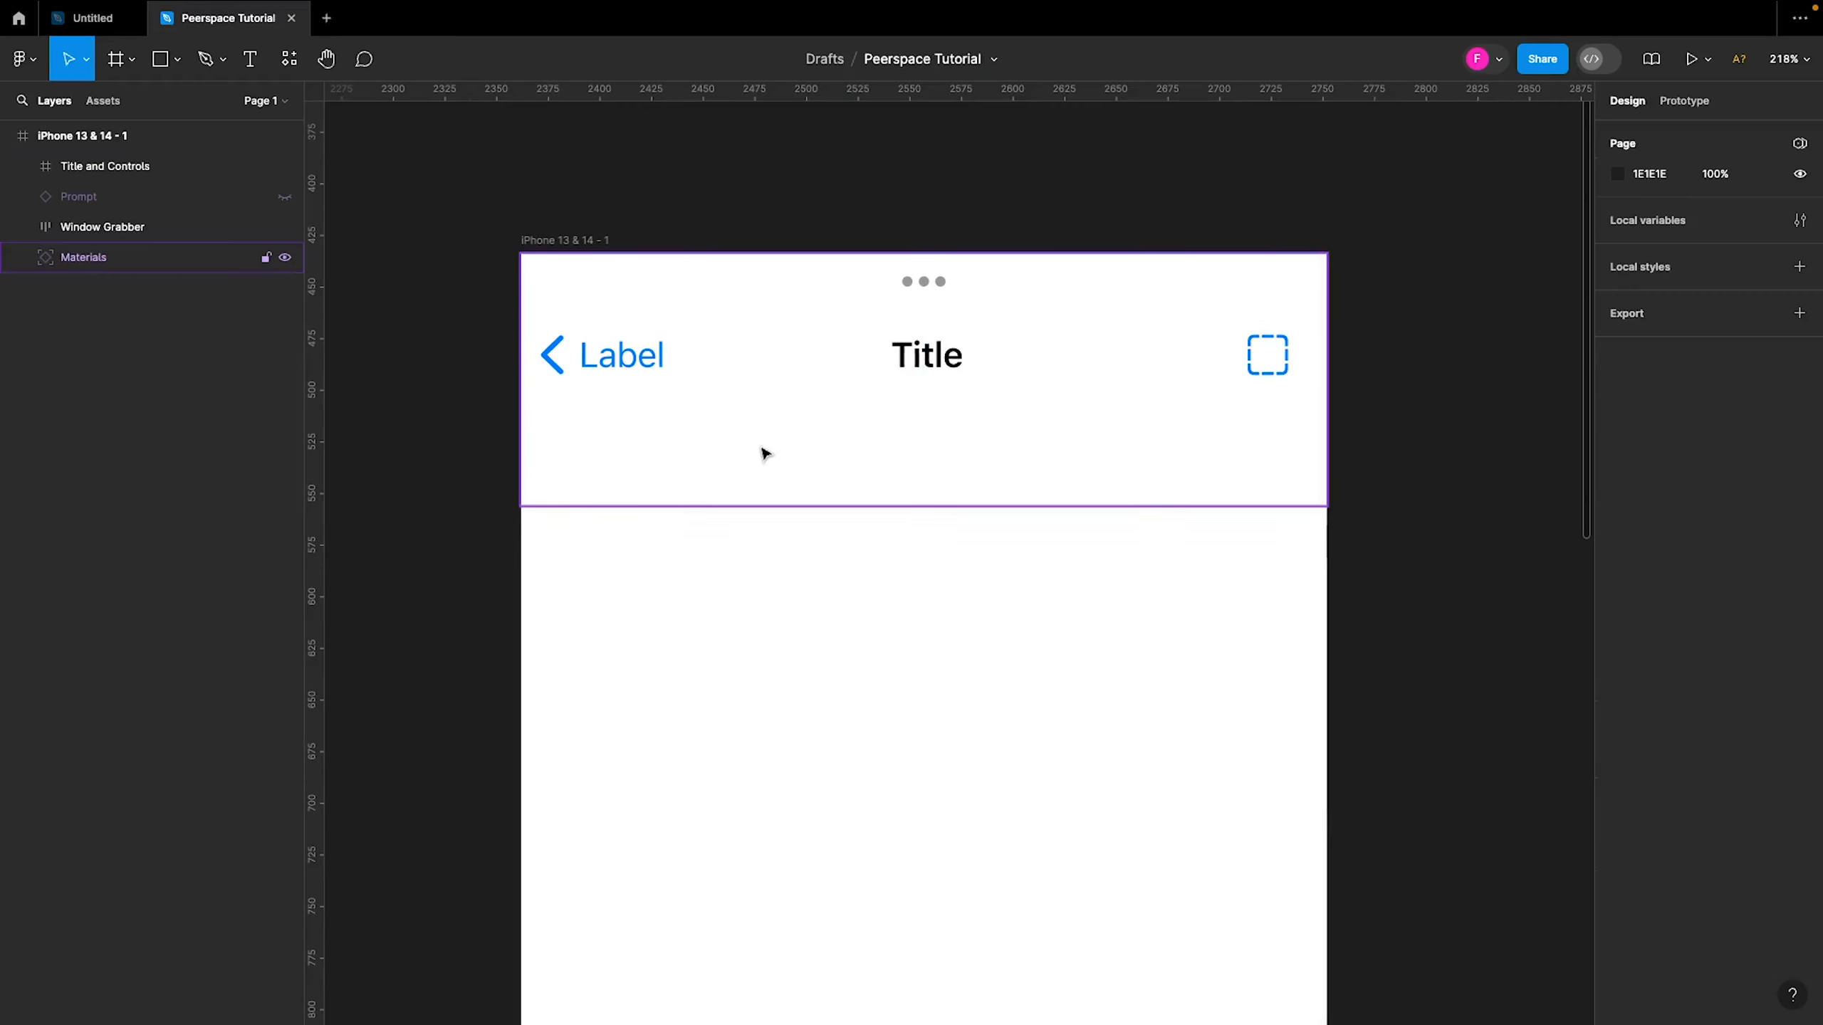
Detach the Materials background instance behind the title area from its component
left_click(725, 495)
right_click(752, 450)
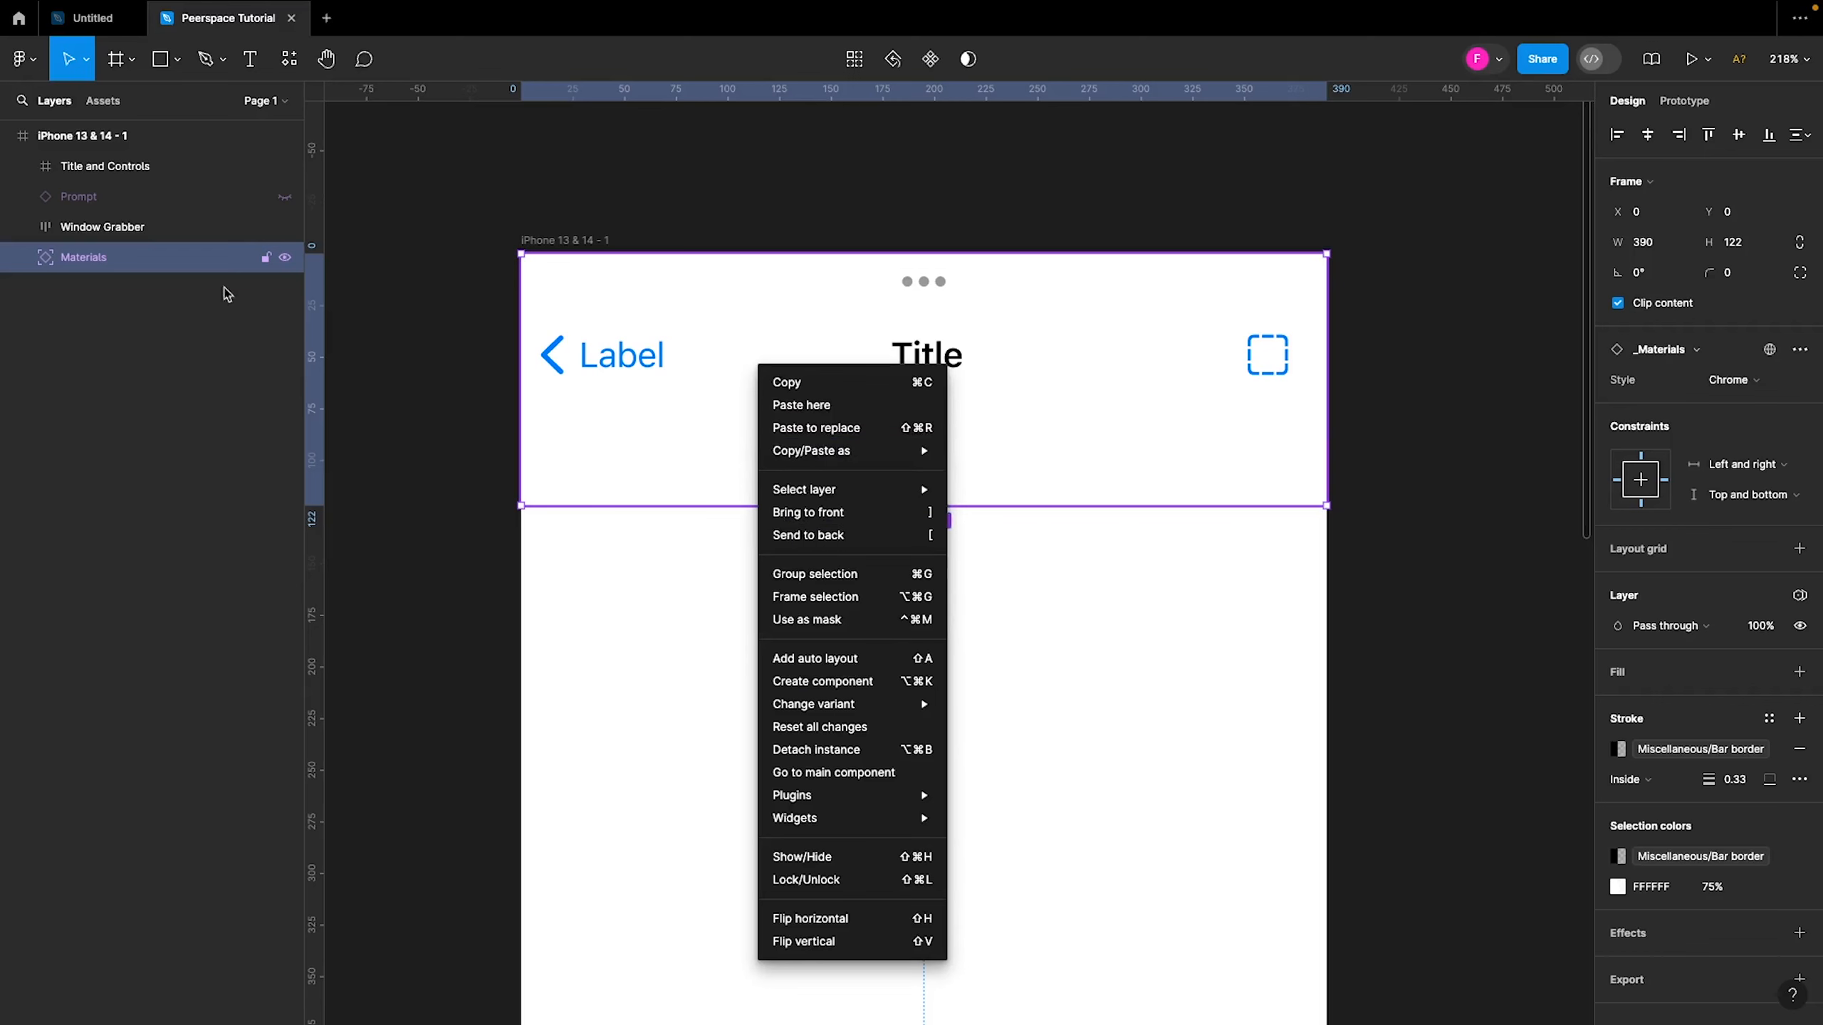
left_click(625, 381)
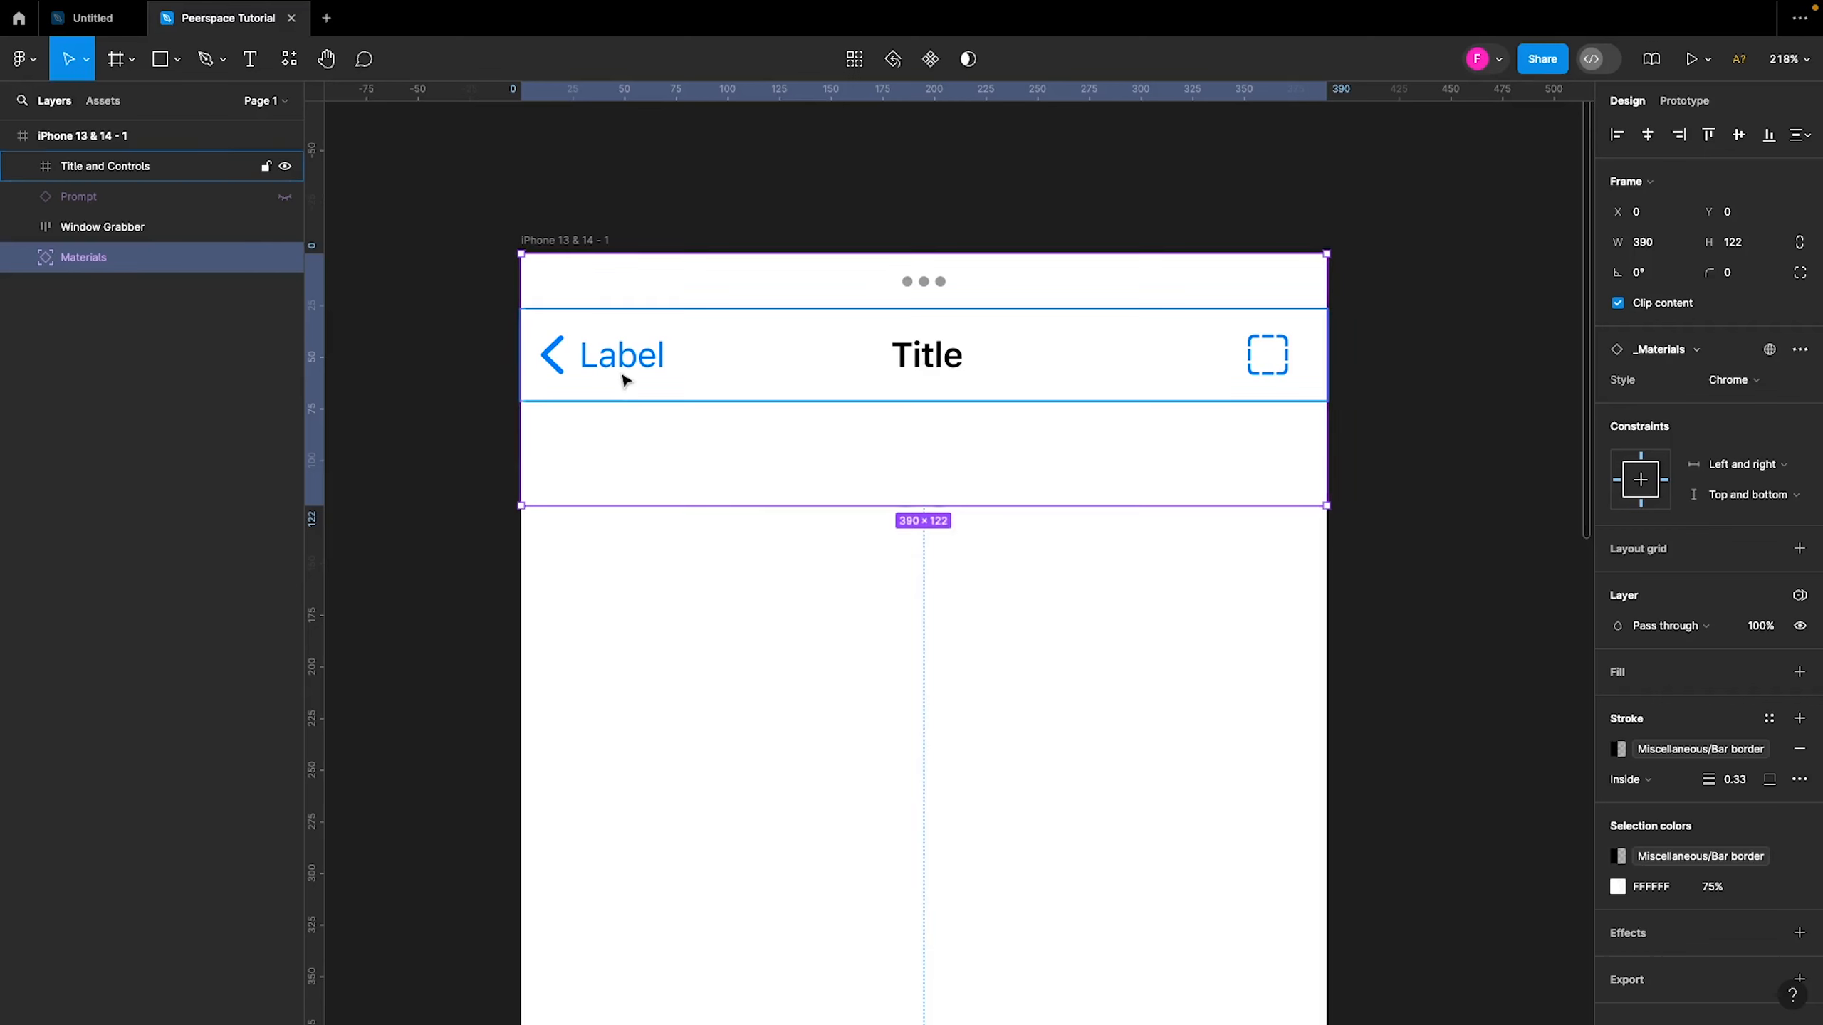
right_click(626, 372)
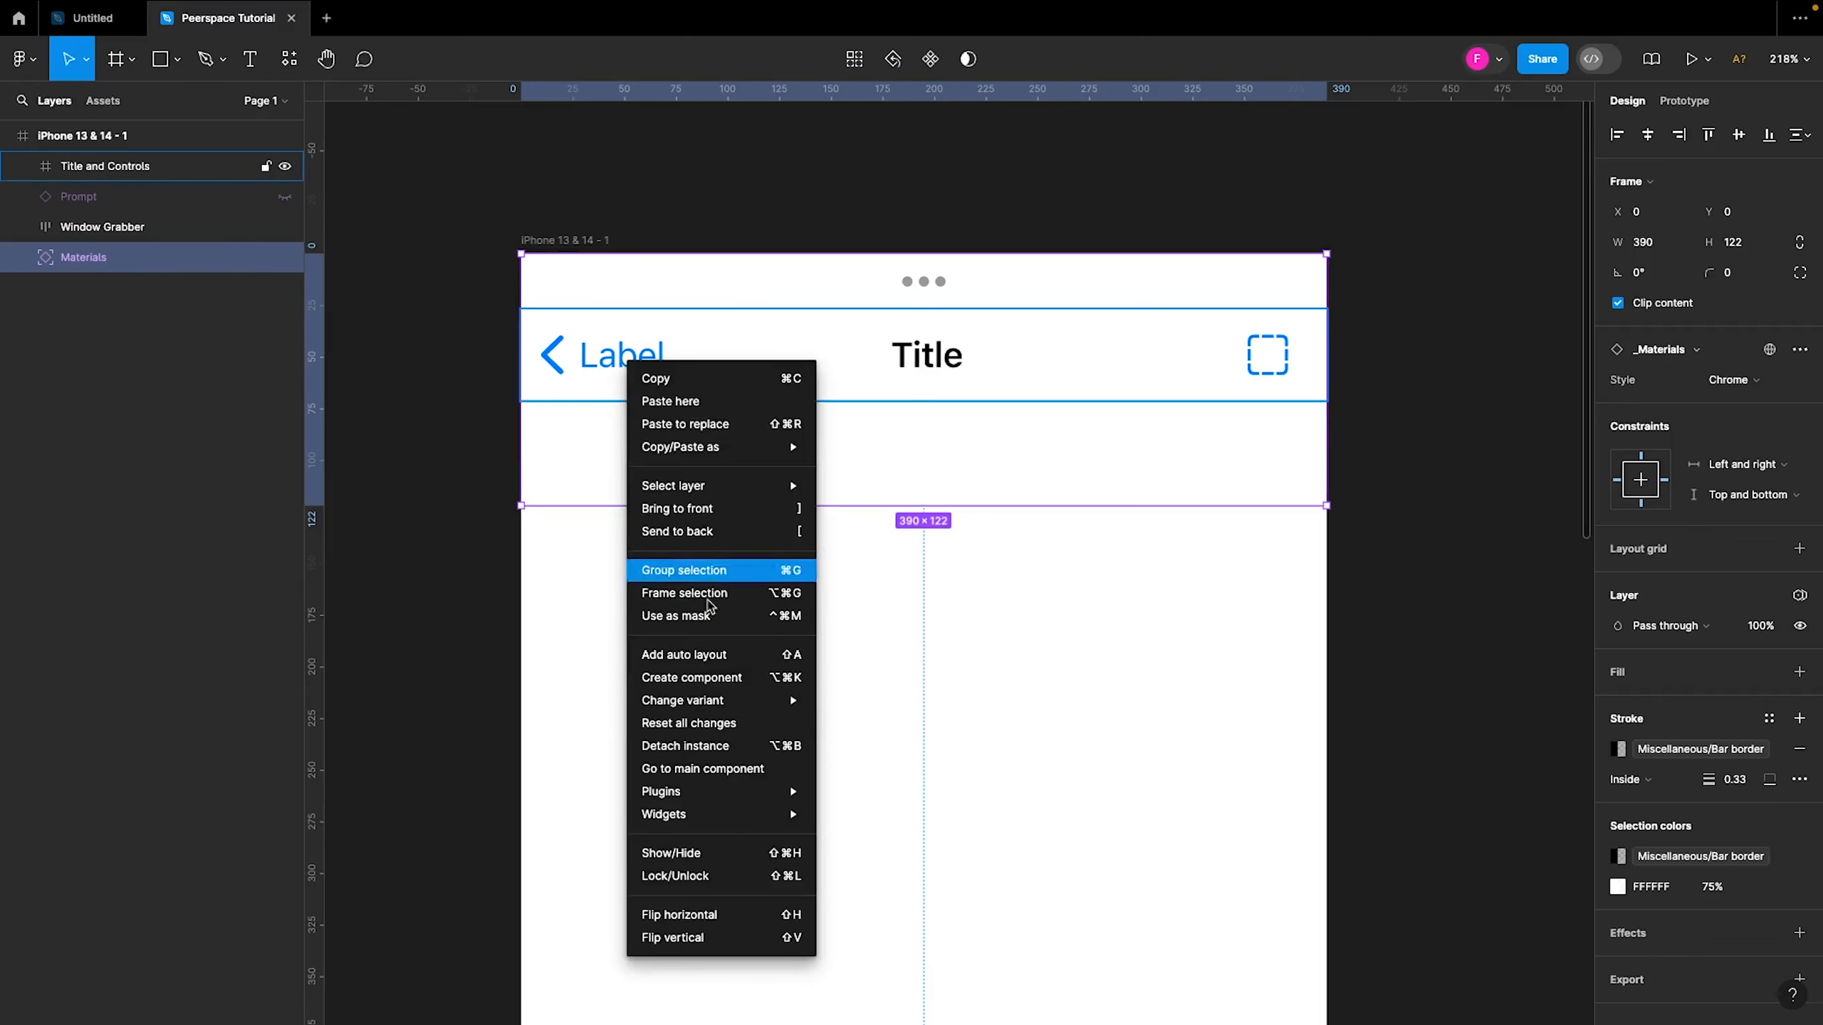
mouse_move(707, 707)
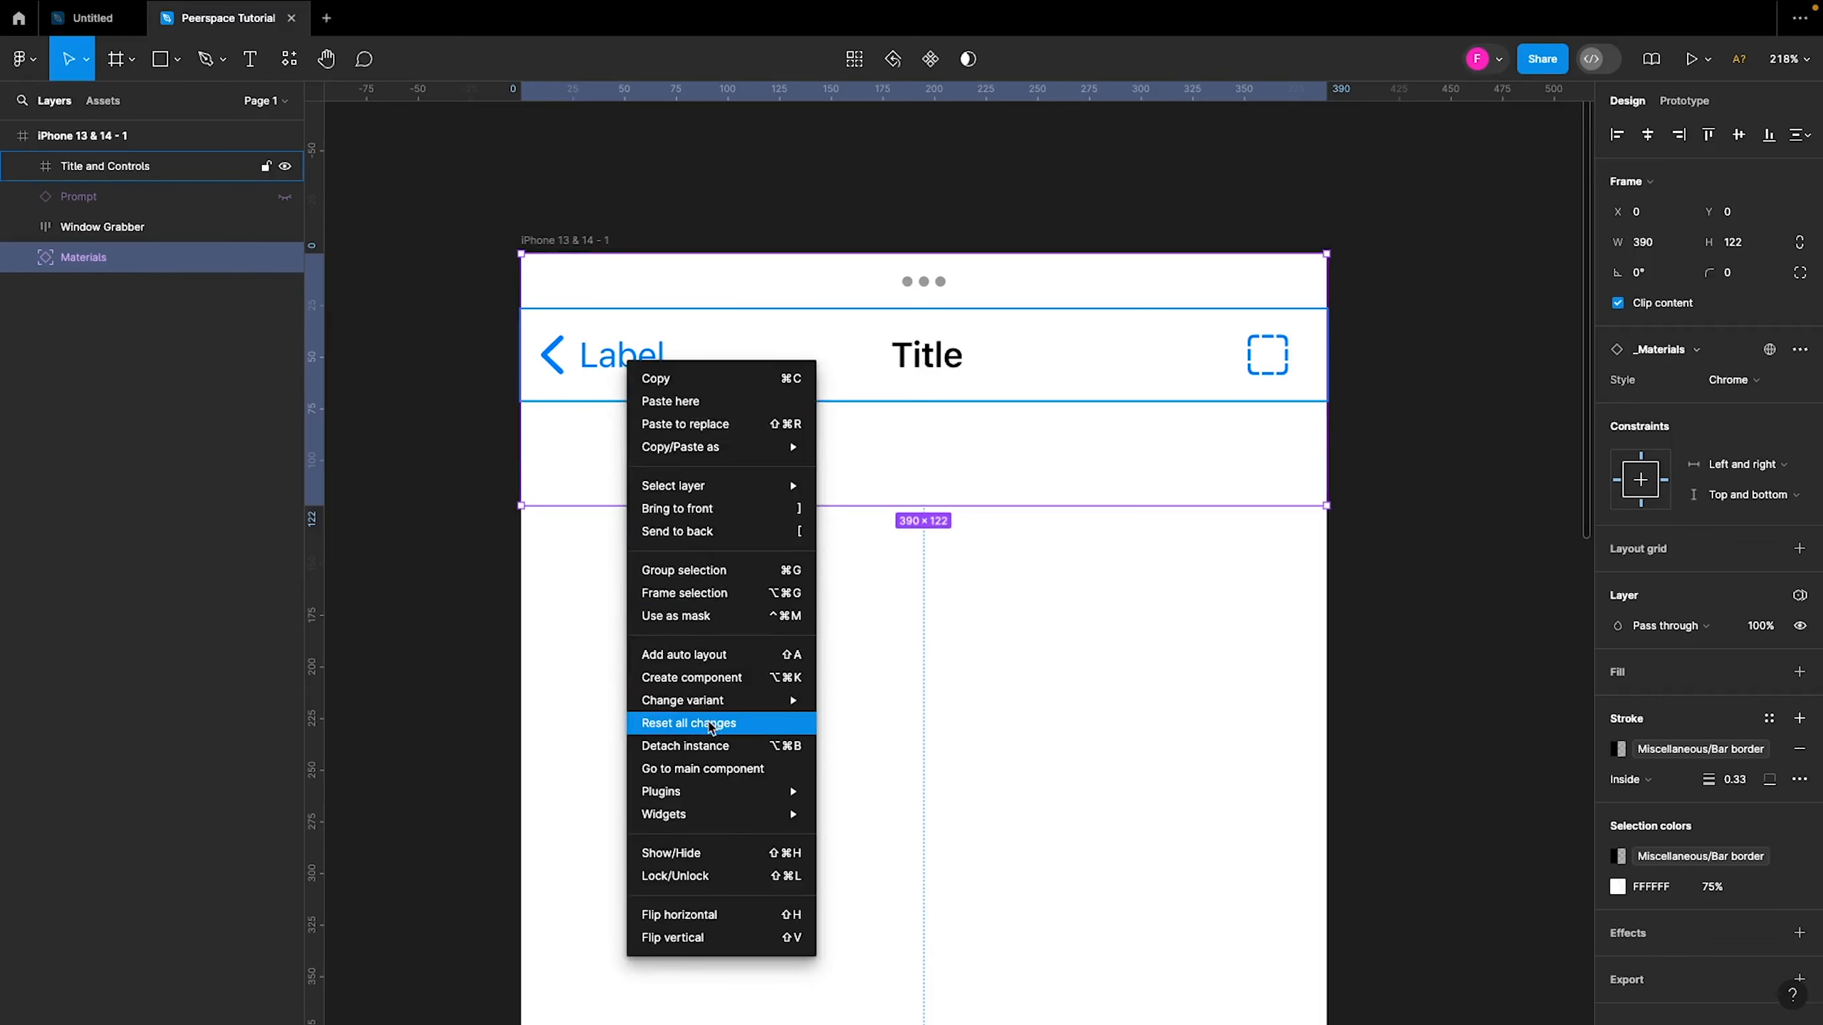
left_click(709, 744)
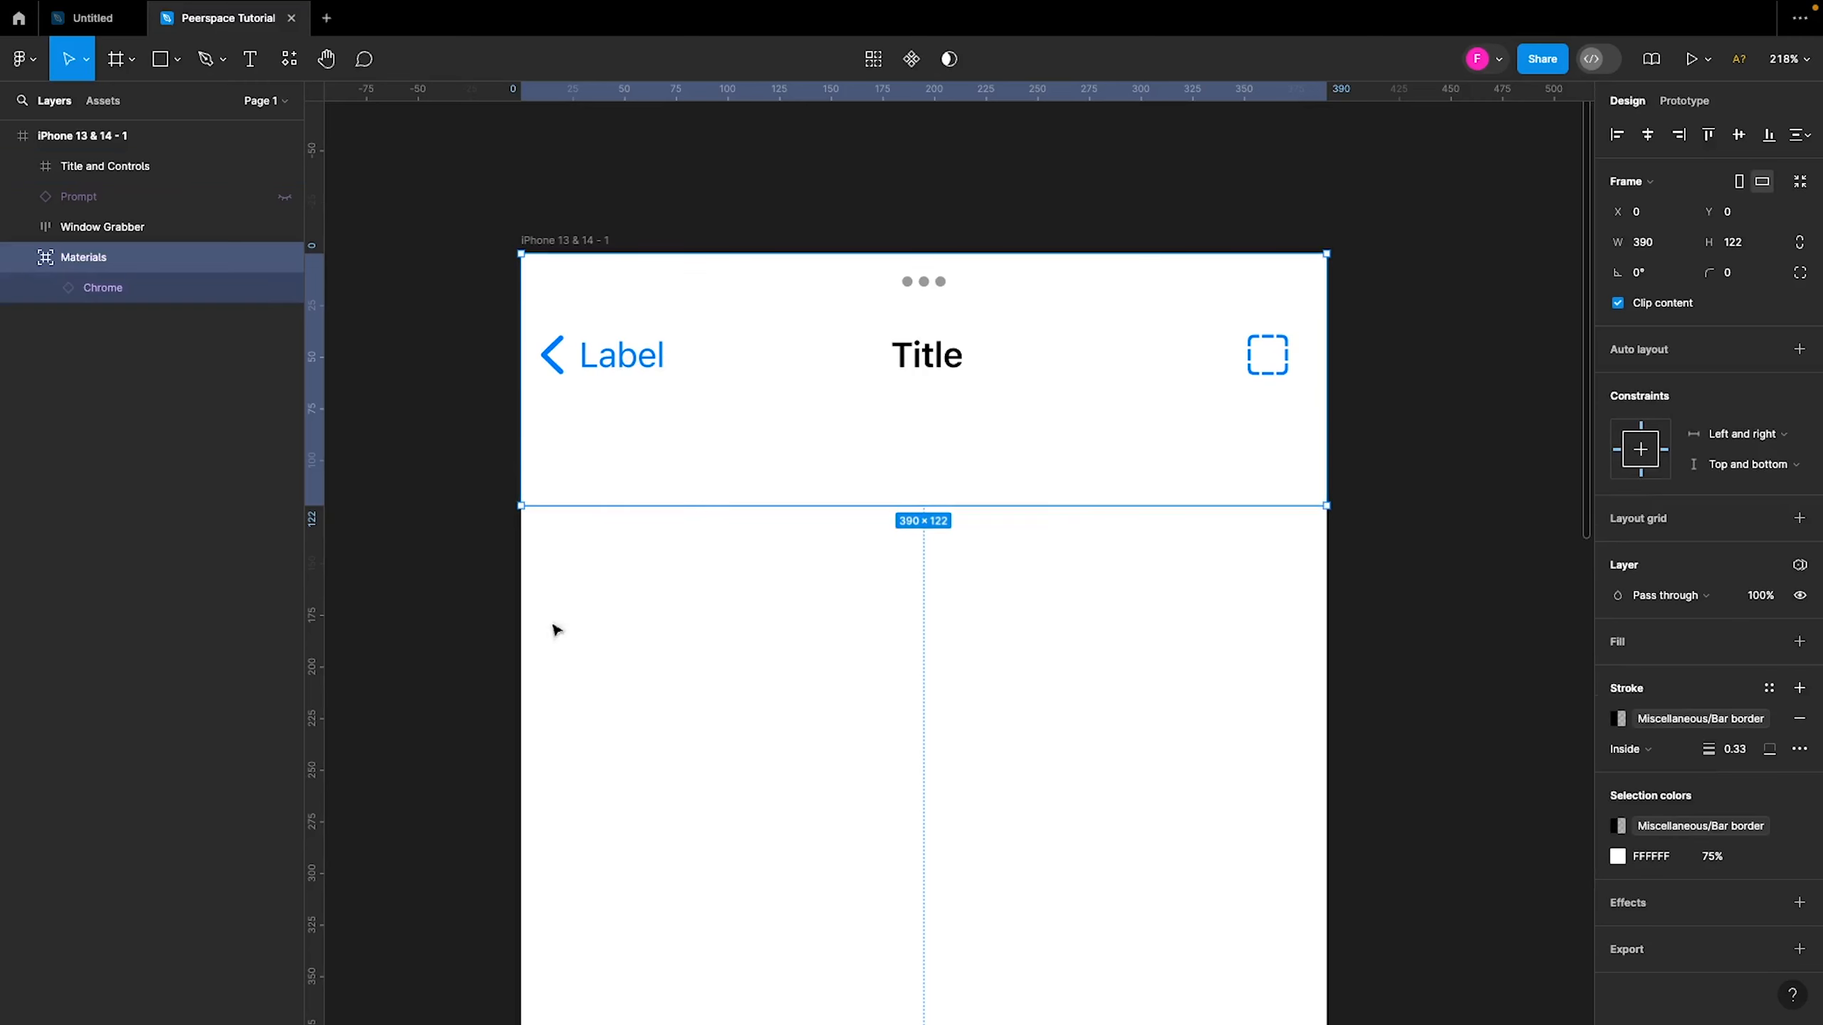
left_click(482, 557)
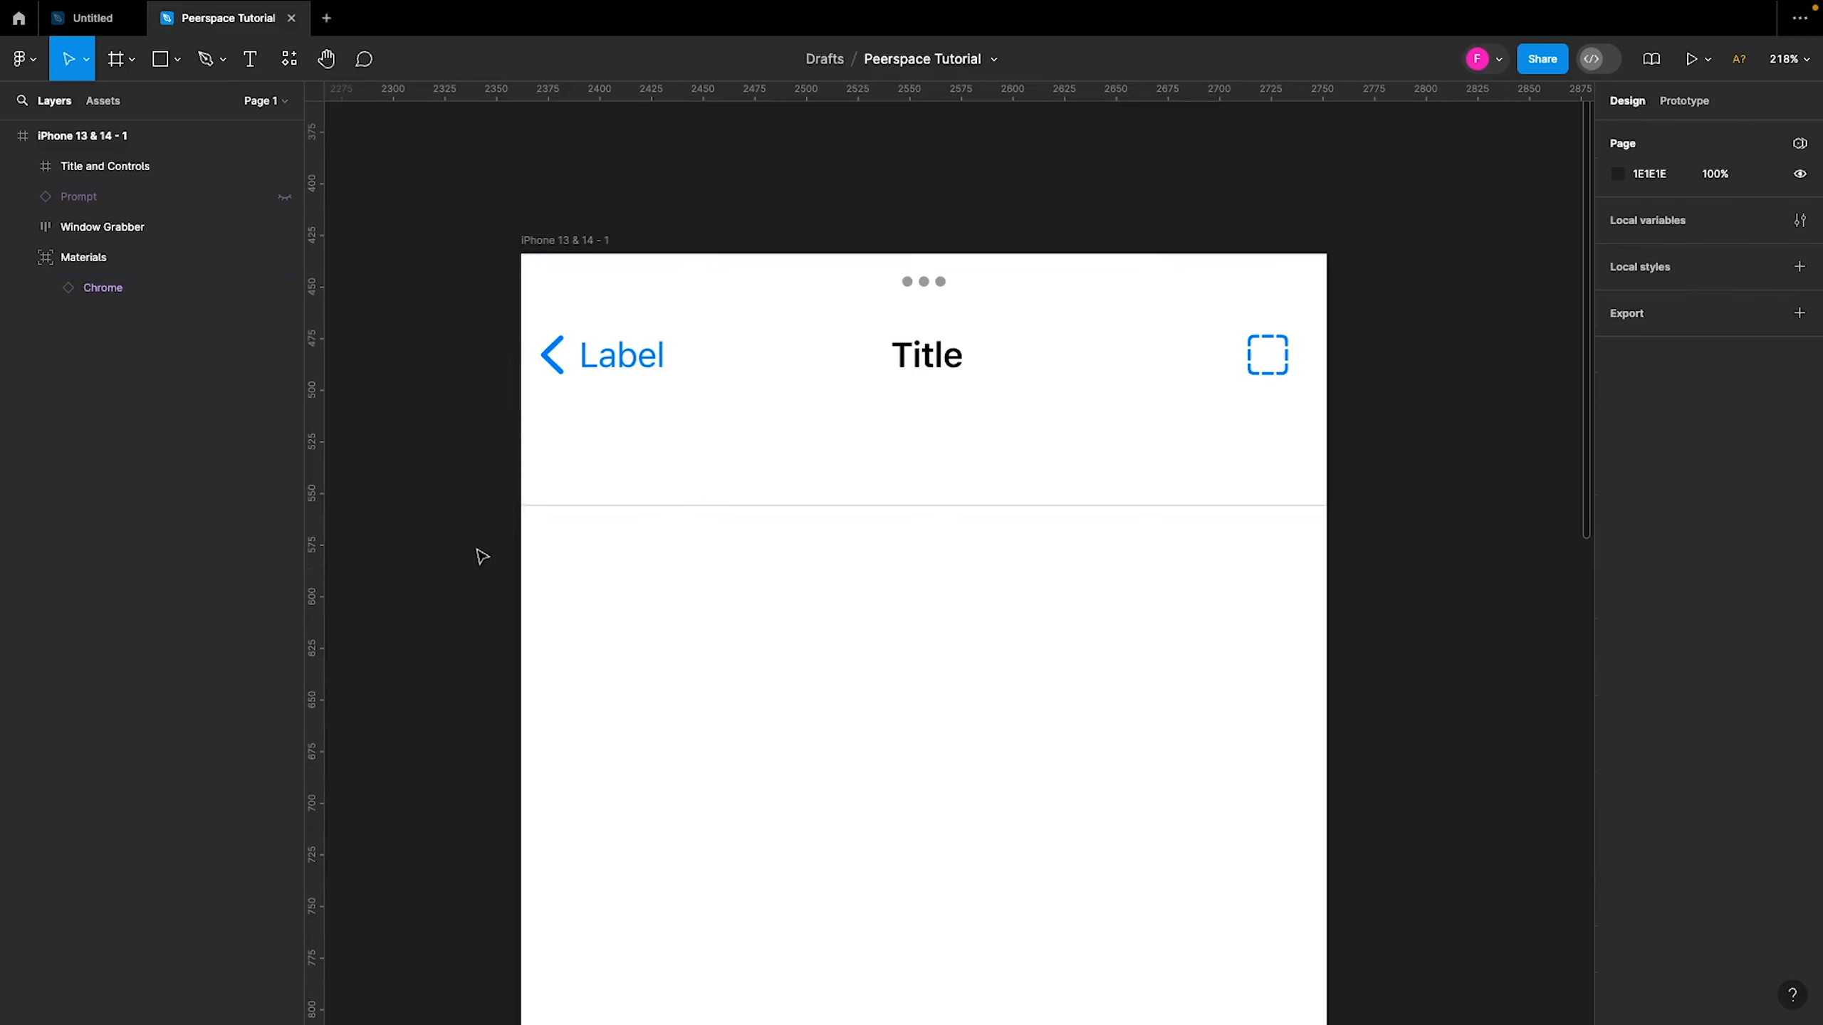
Ungroup the Title and Controls frame into its separate elements
left_click(626, 367)
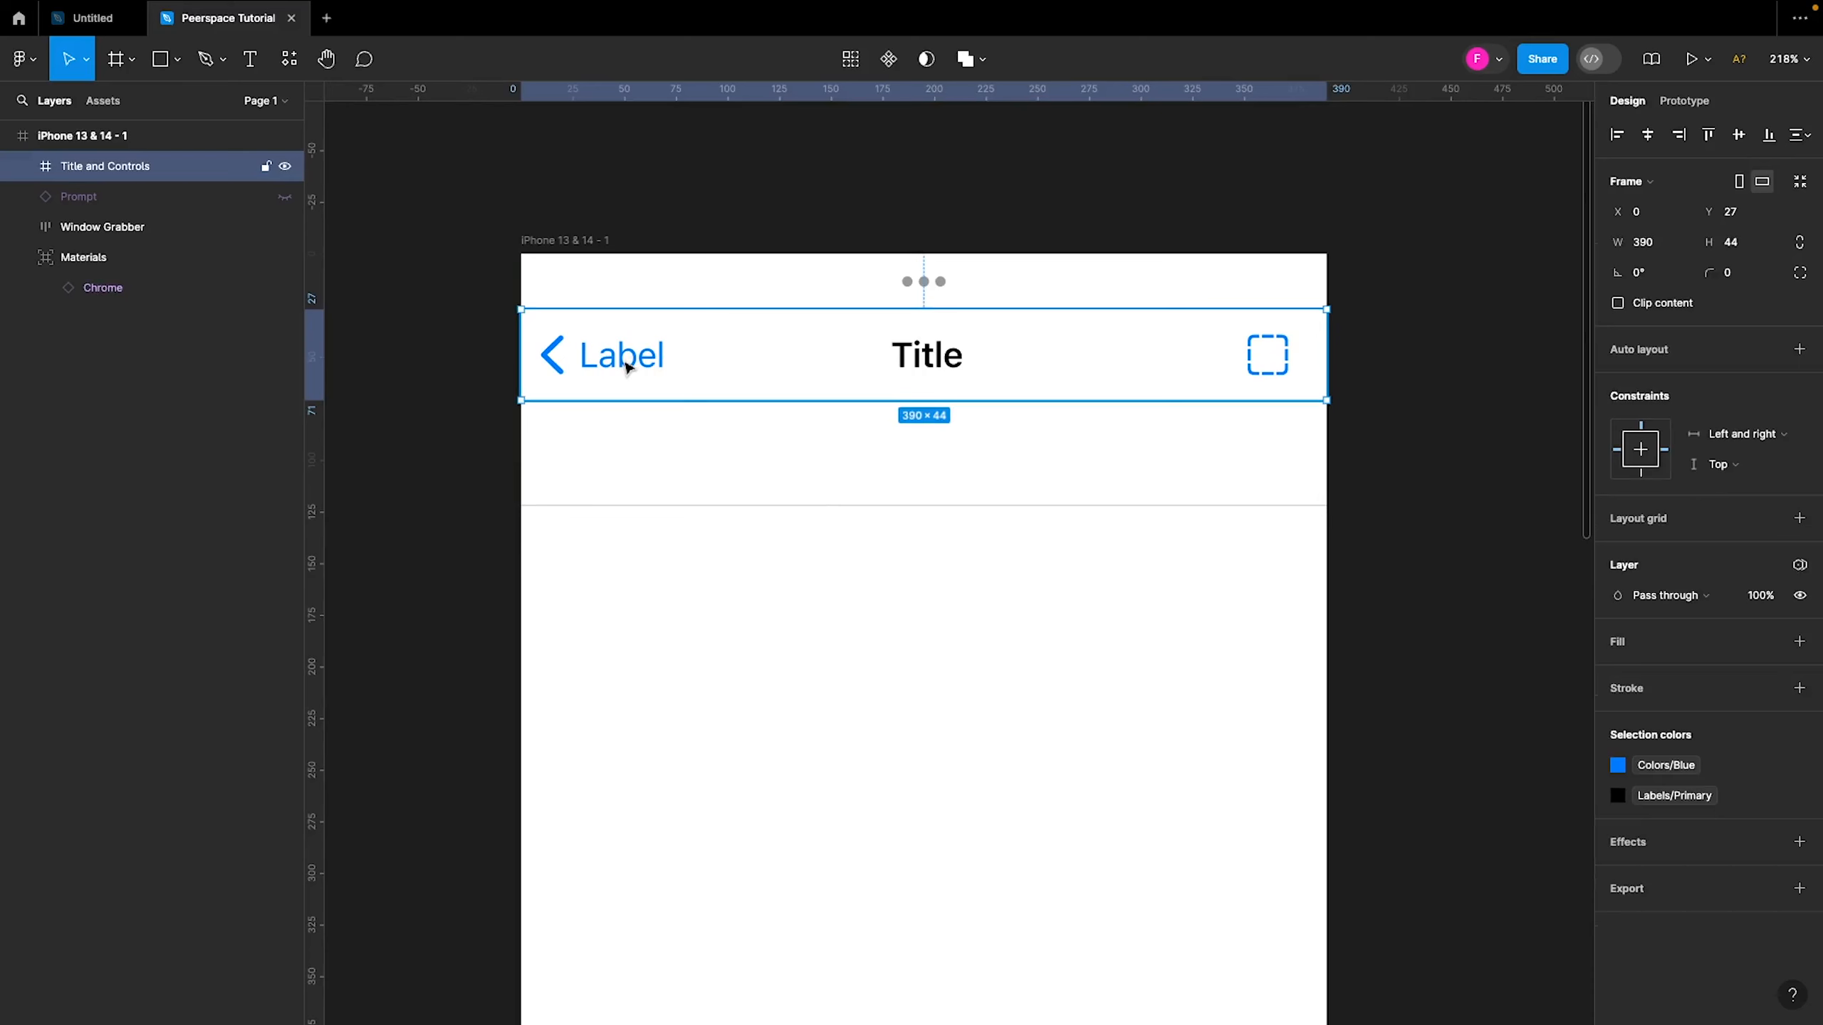
right_click(626, 368)
left_click(717, 602)
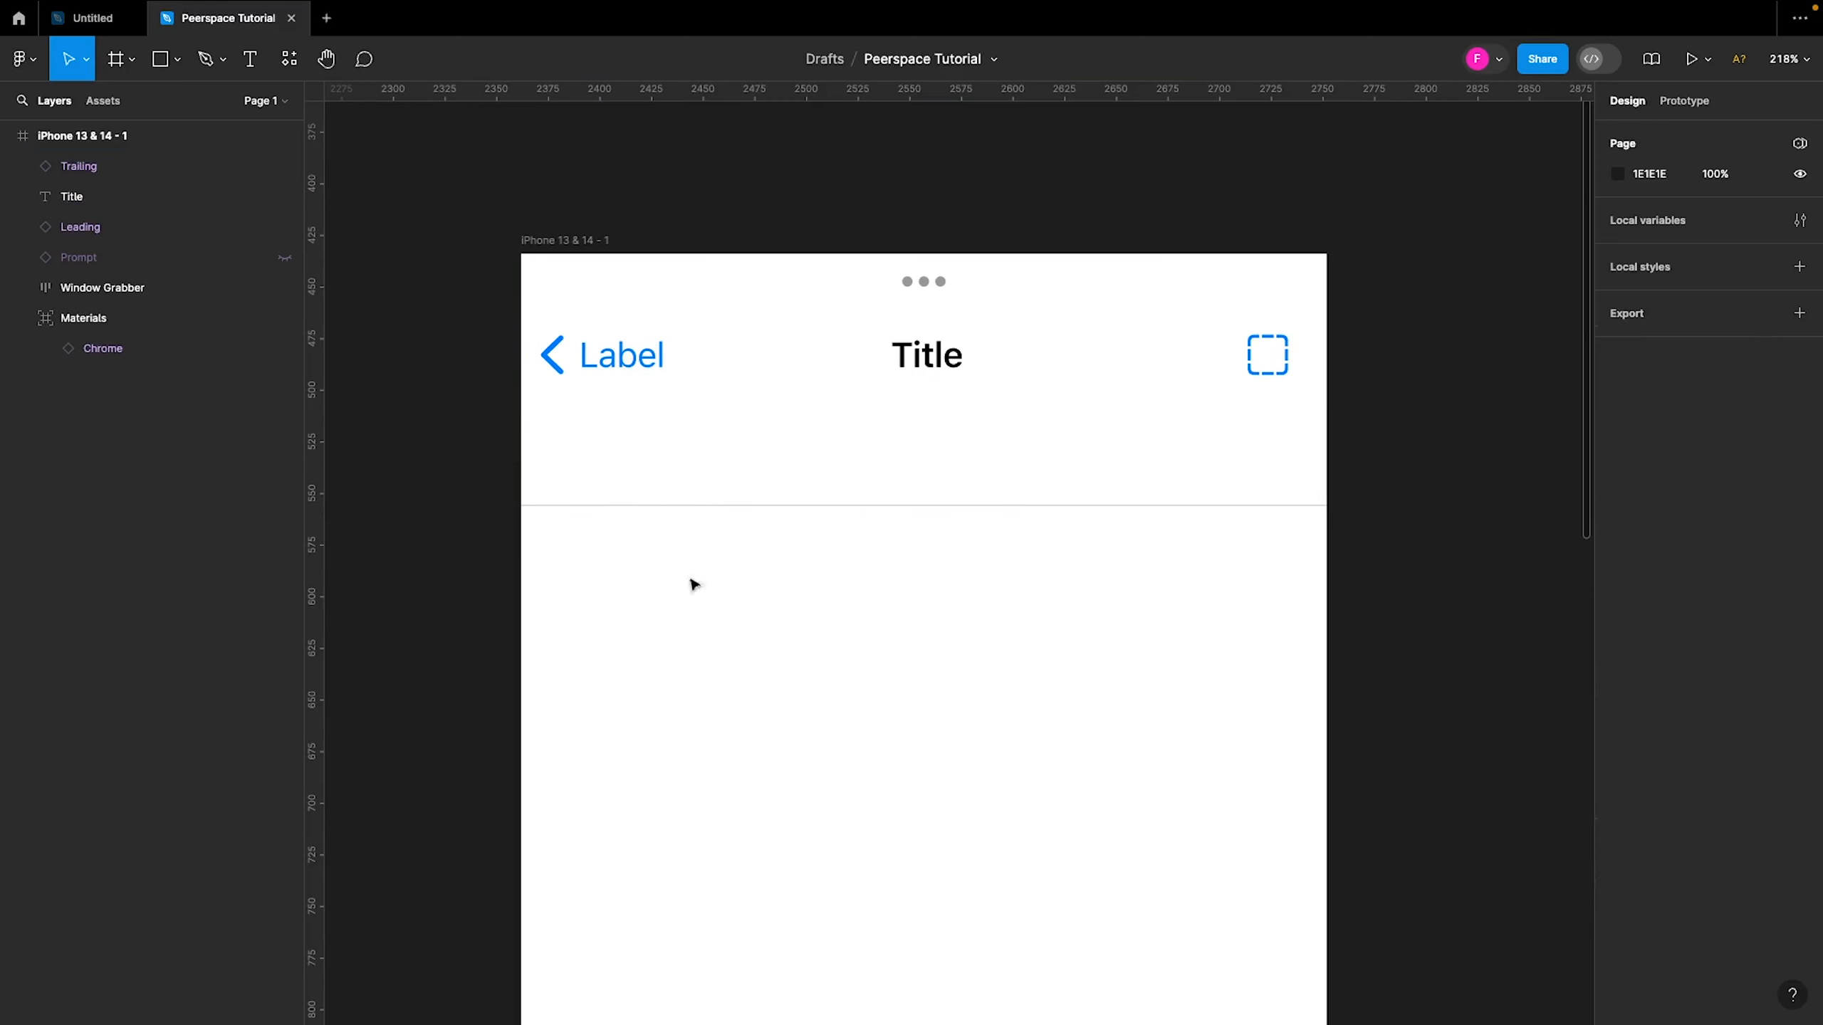
Move the leading back-arrow Label control down to about X 24, Y 210, and delete the trailing control
left_click(611, 363)
key("Delete")
key("ctrl+z")
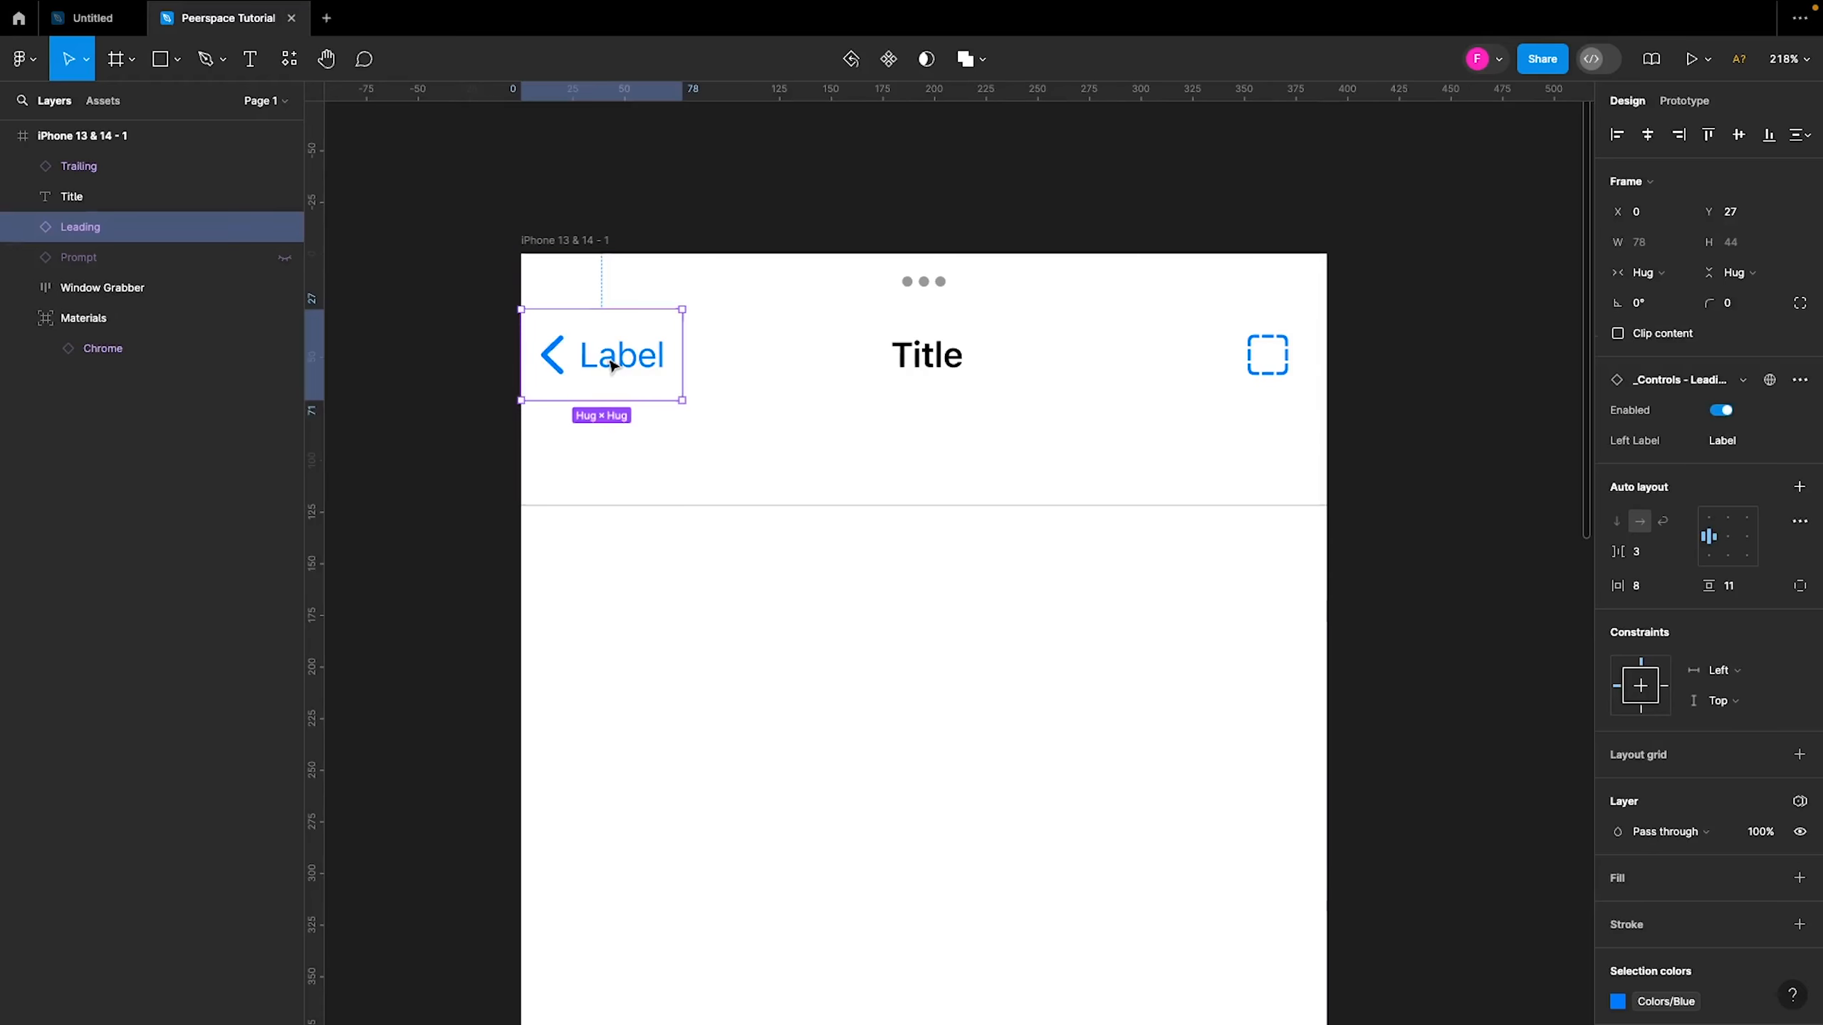
left_click_drag(614, 366, 664, 744)
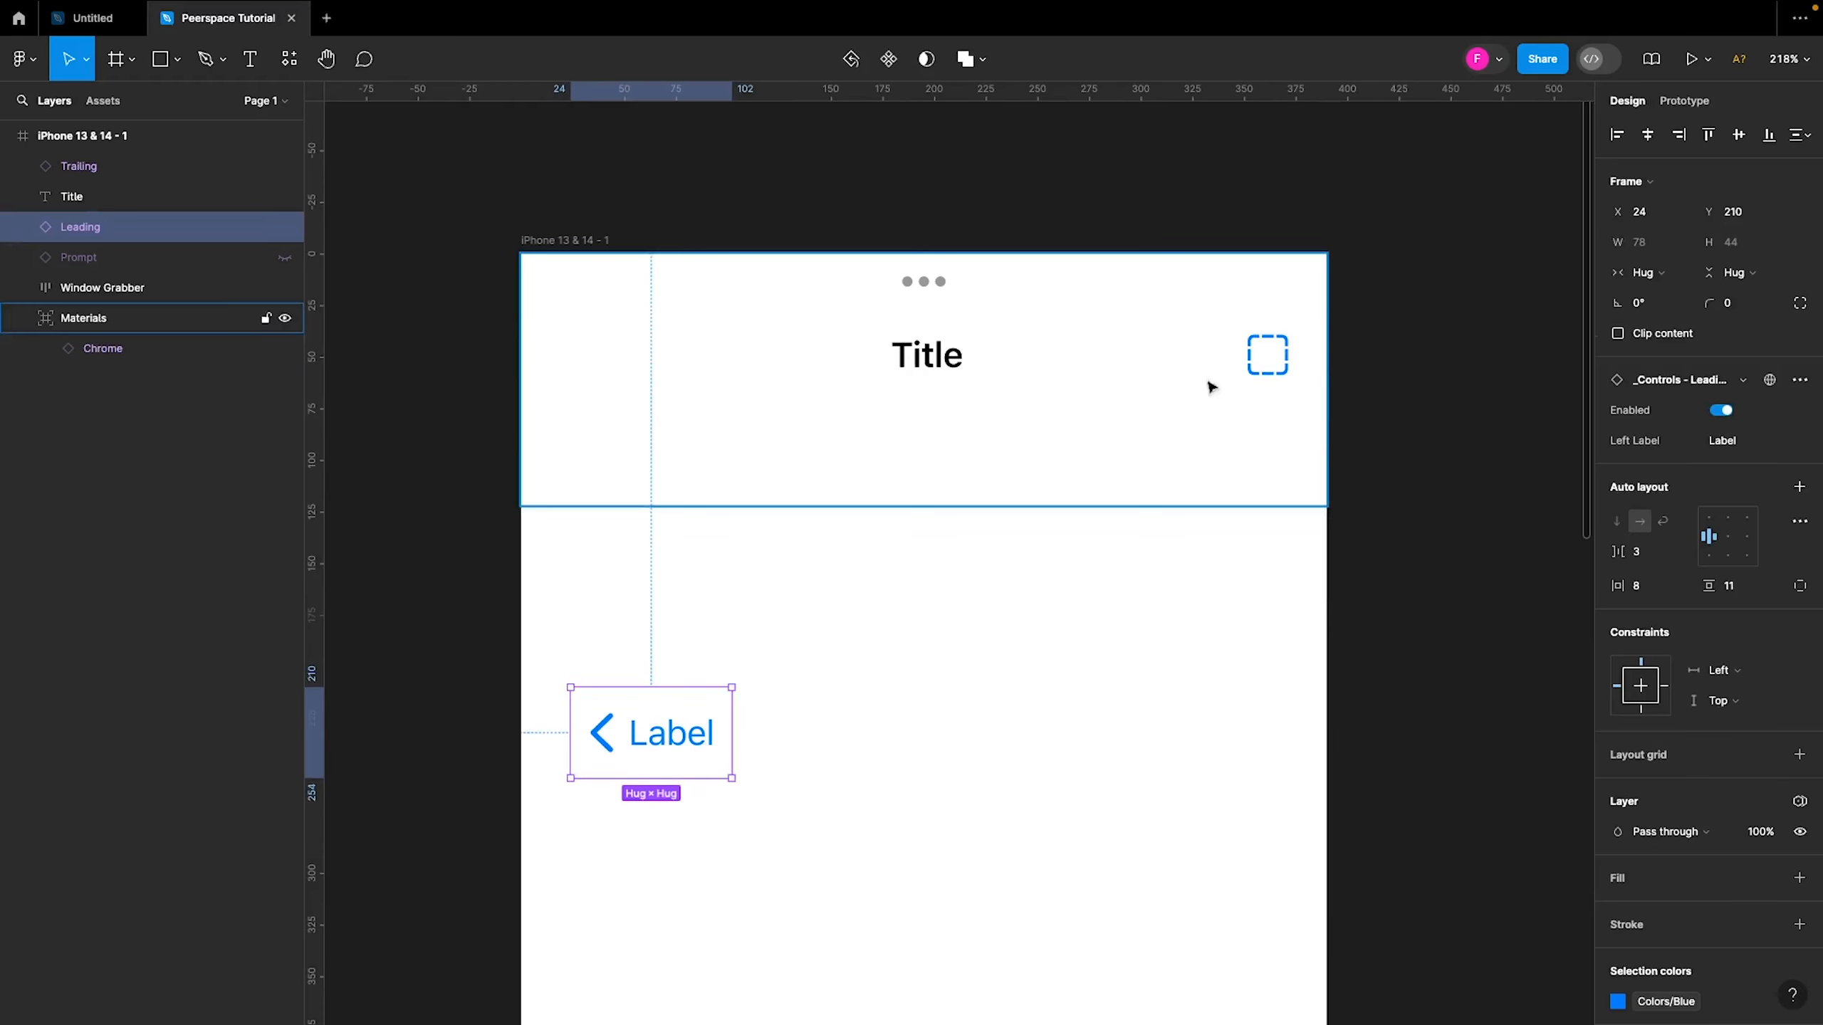
left_click(1296, 365)
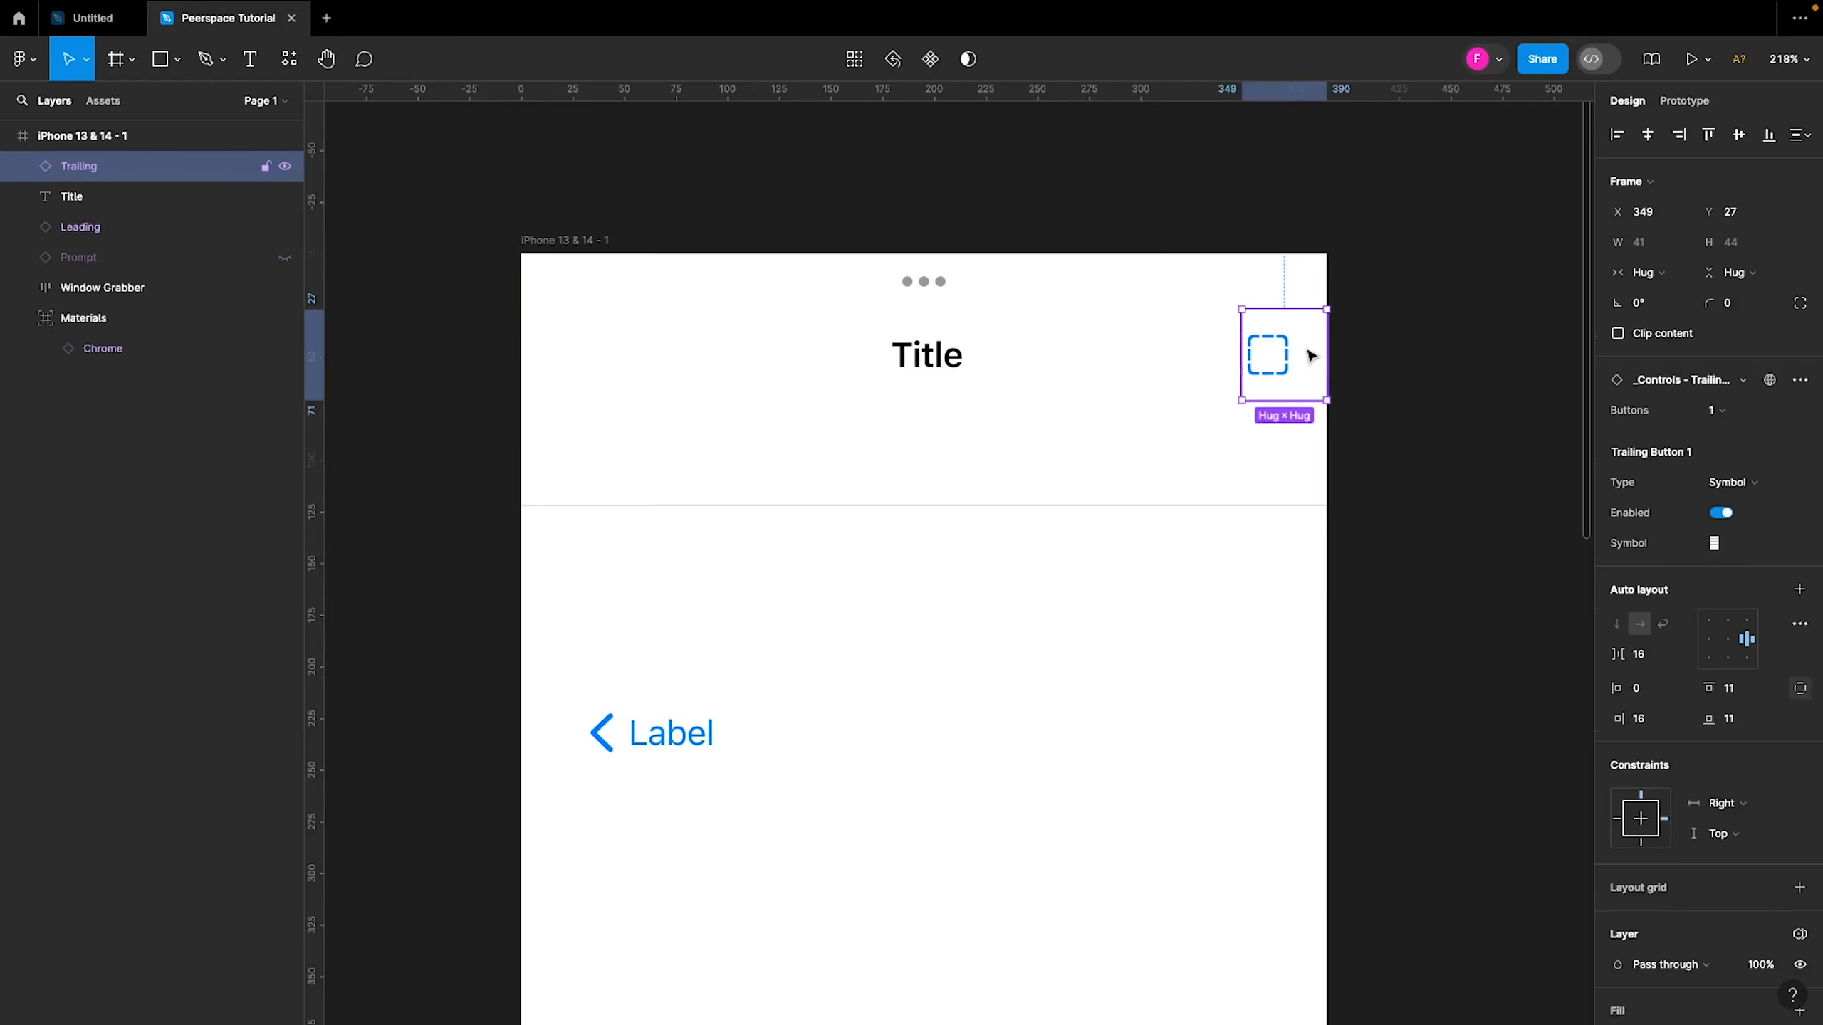
key("Delete")
Detach the navigation bar title's text style and set its font to ABC Social Unlicensed Trial
left_click(945, 367)
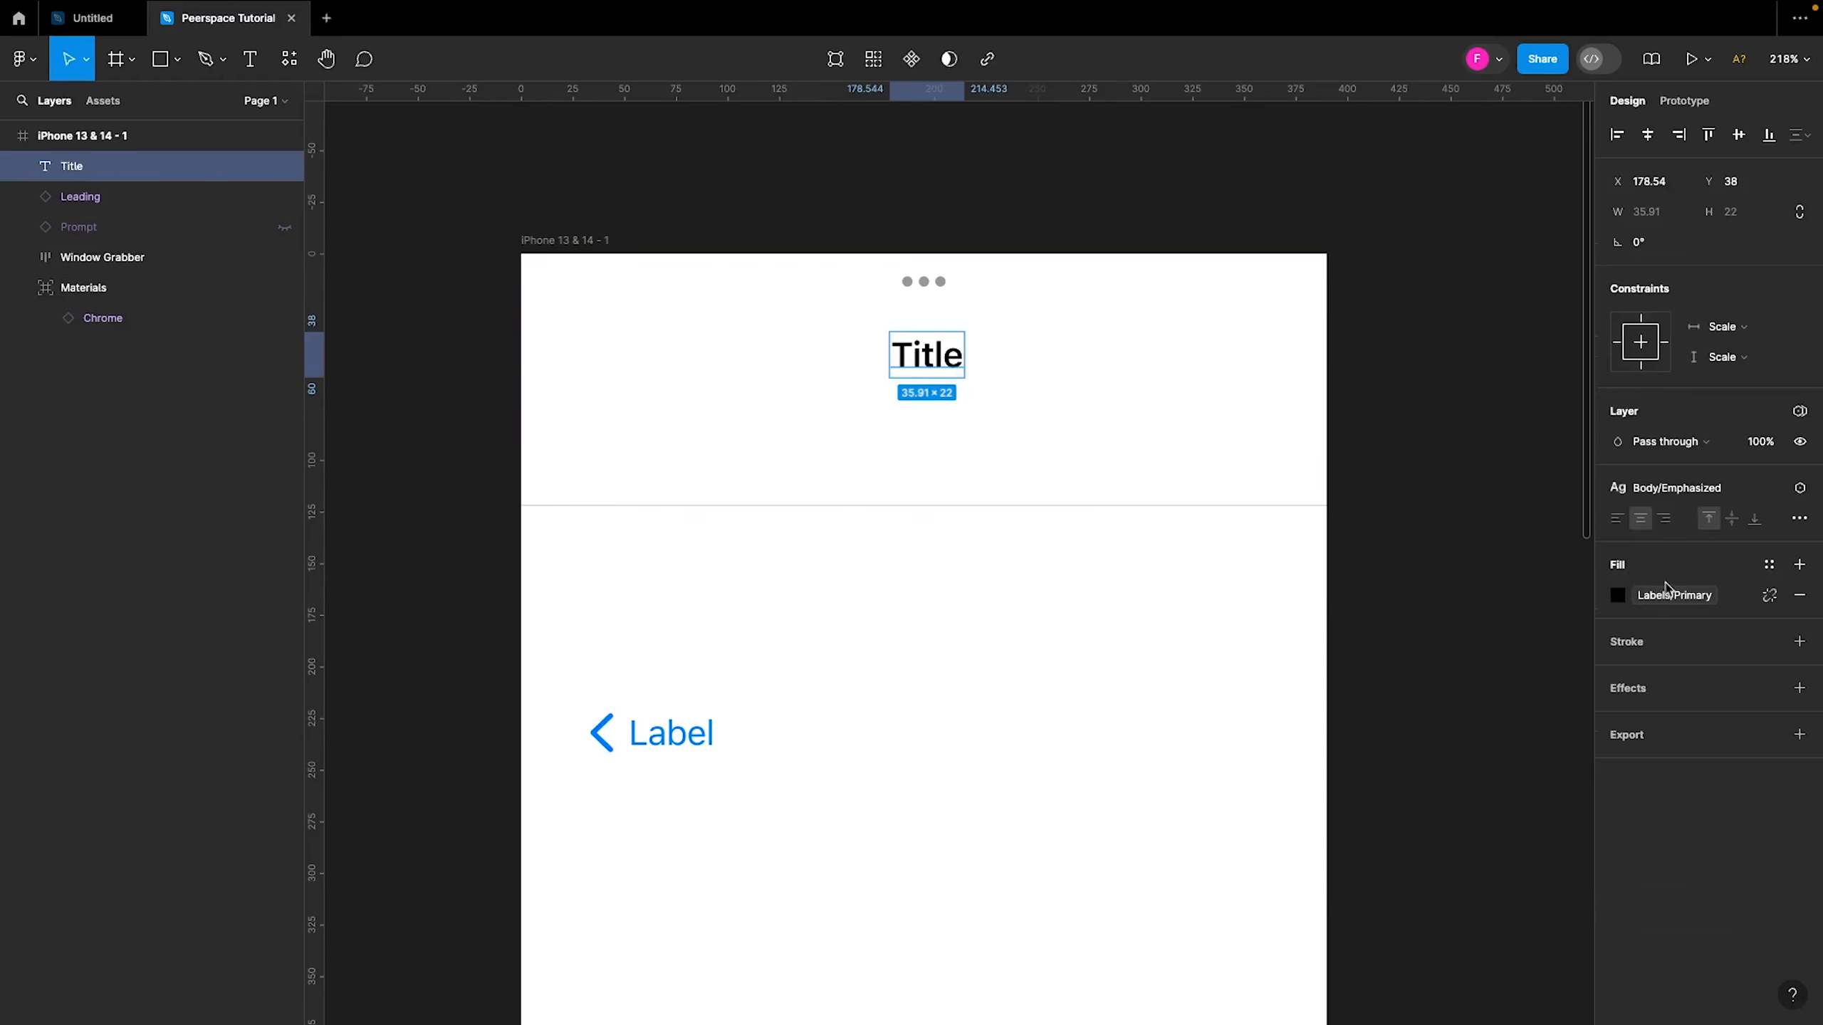
mouse_move(1778, 491)
left_click(1770, 490)
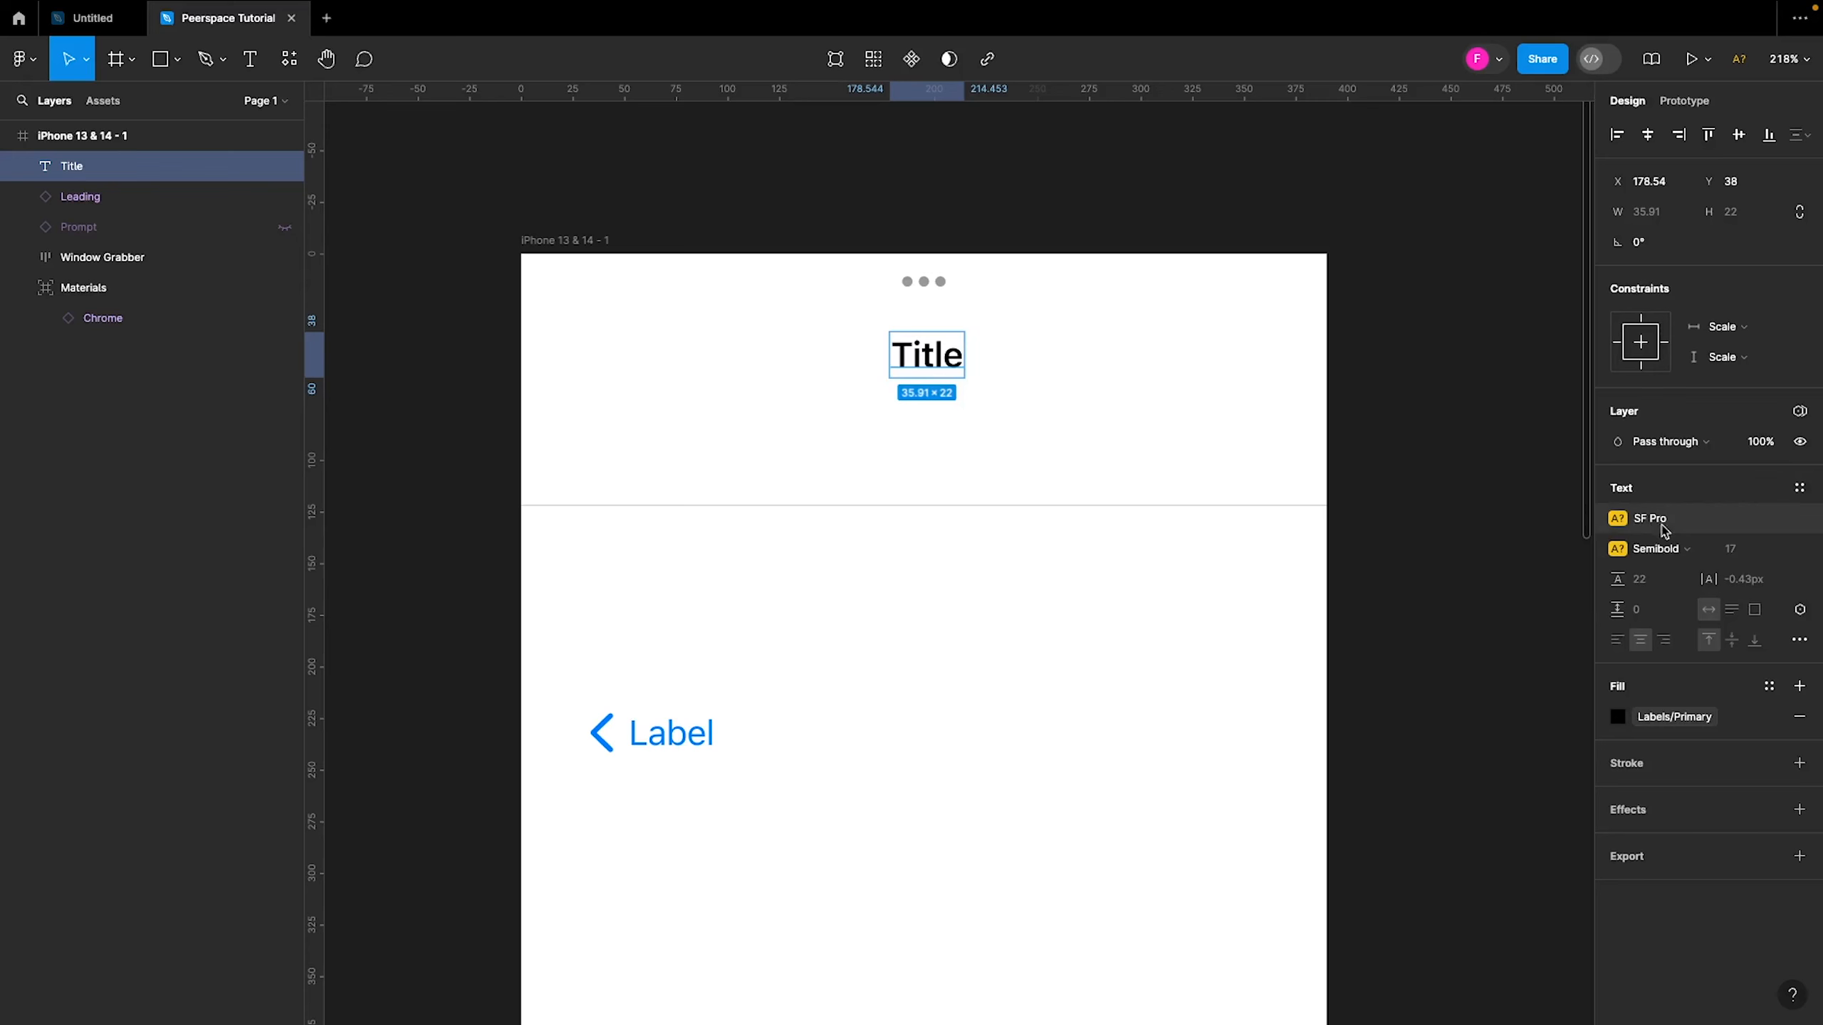
left_click(1643, 523)
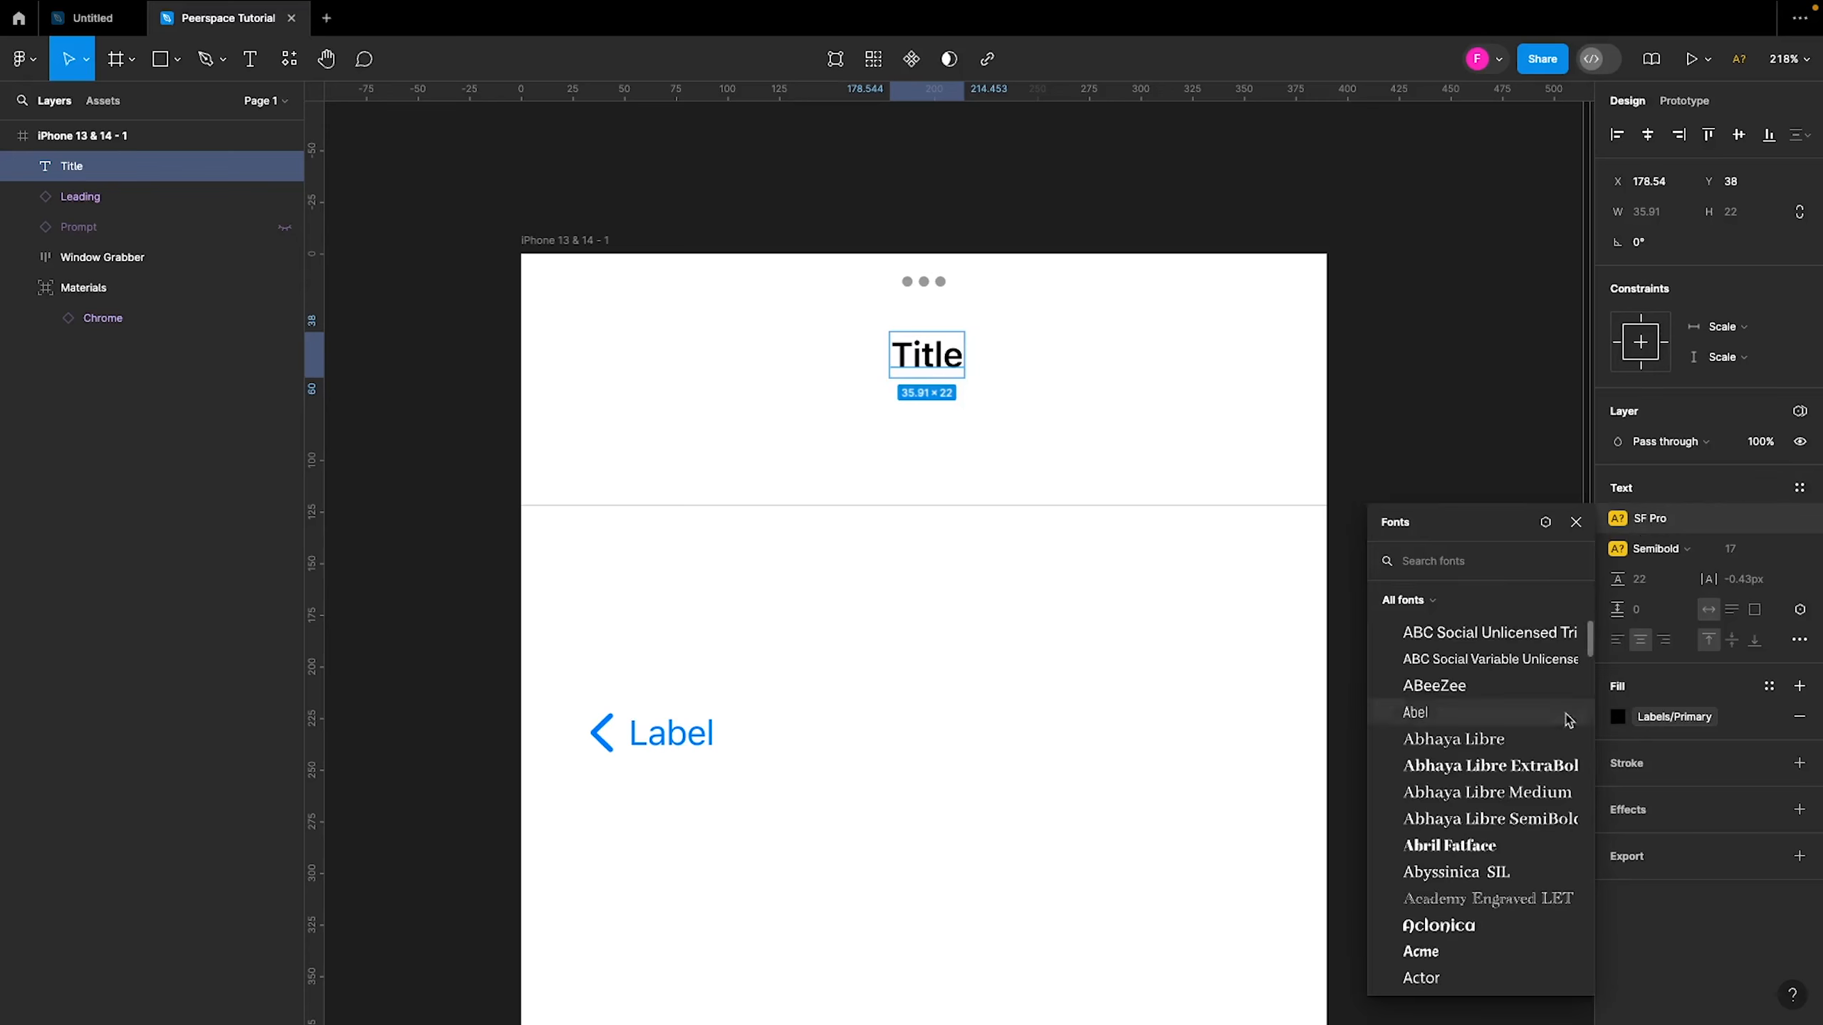
left_click(1495, 630)
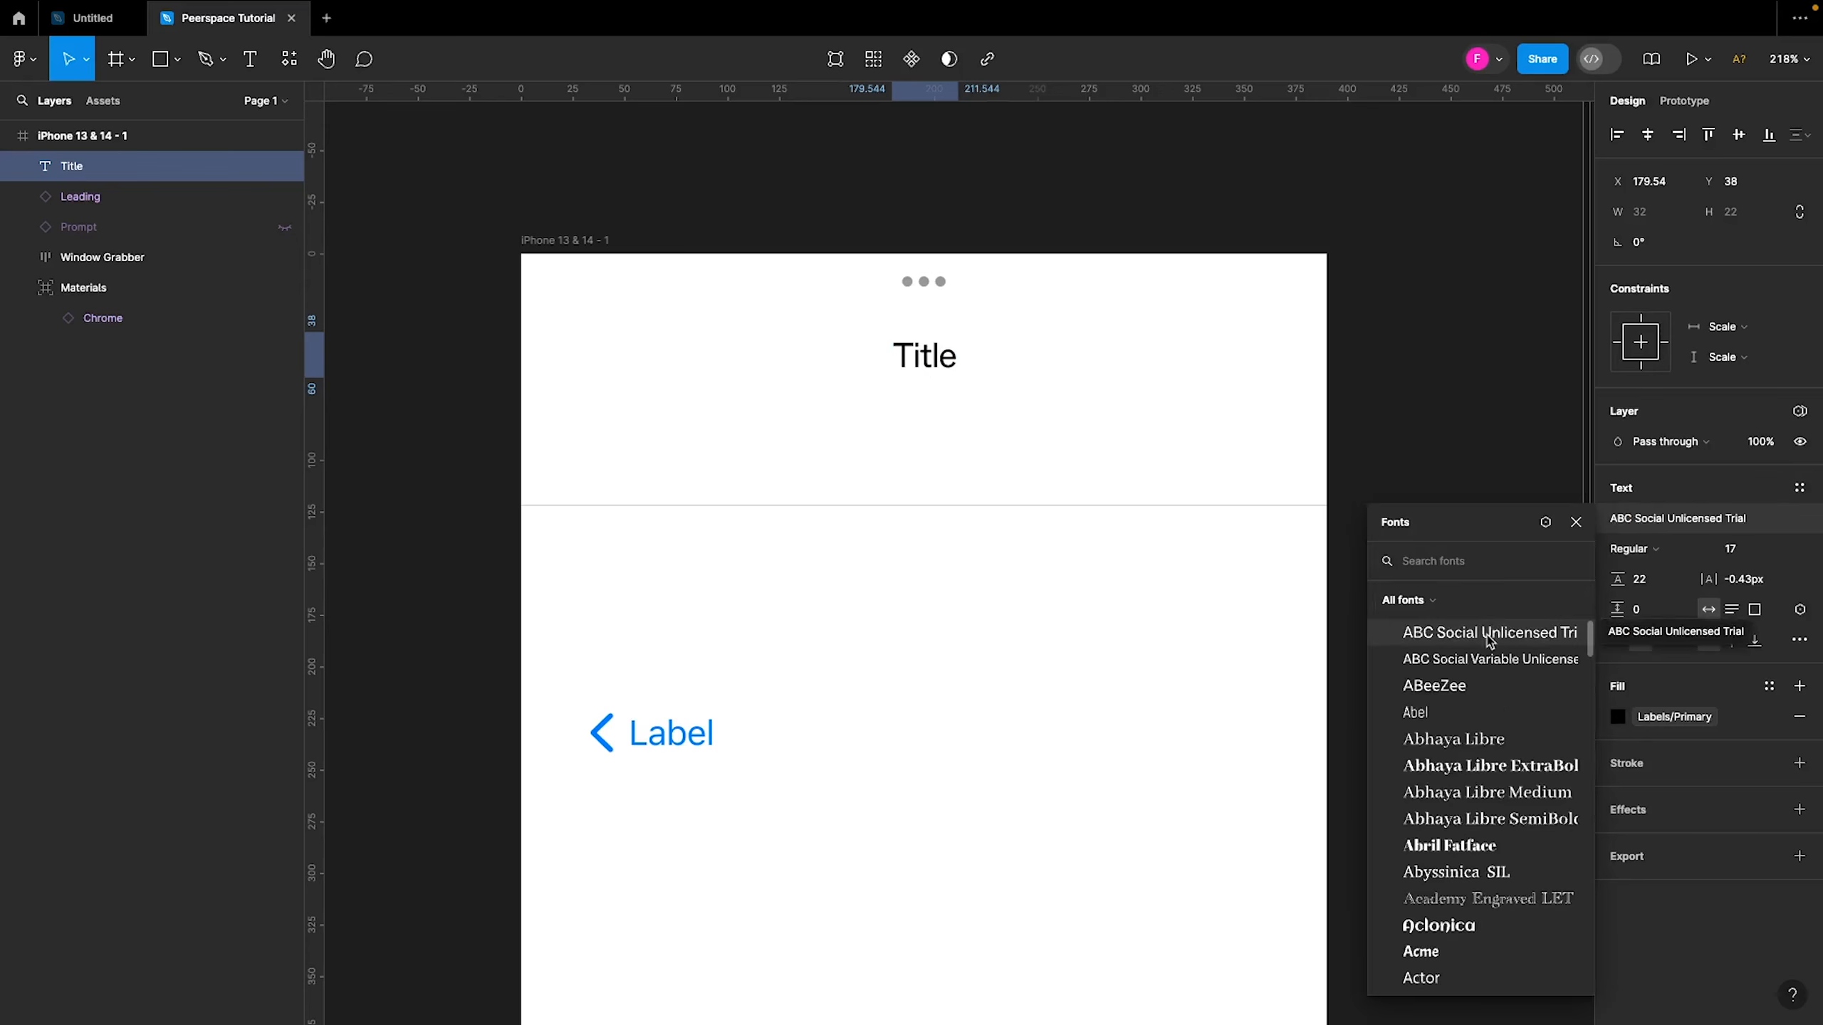
key("Escape")
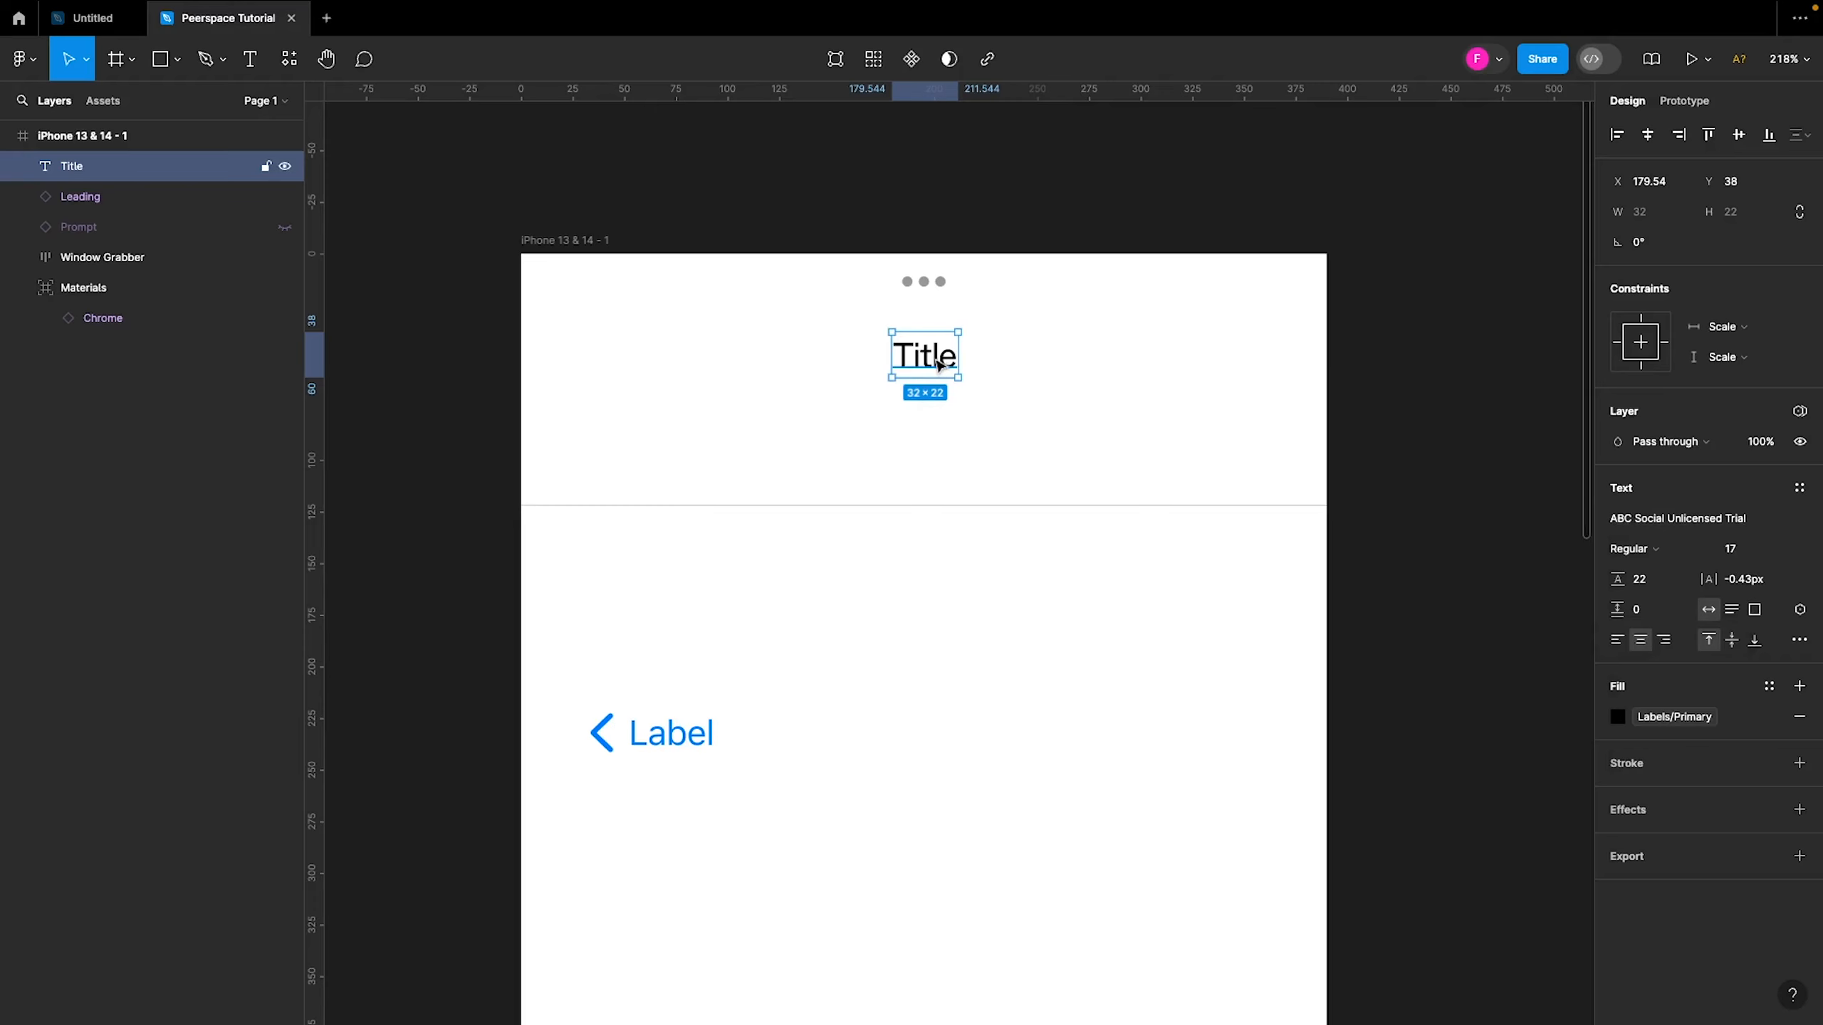
Replace the navigation bar's title text with "Find a Space"
double_click(937, 359)
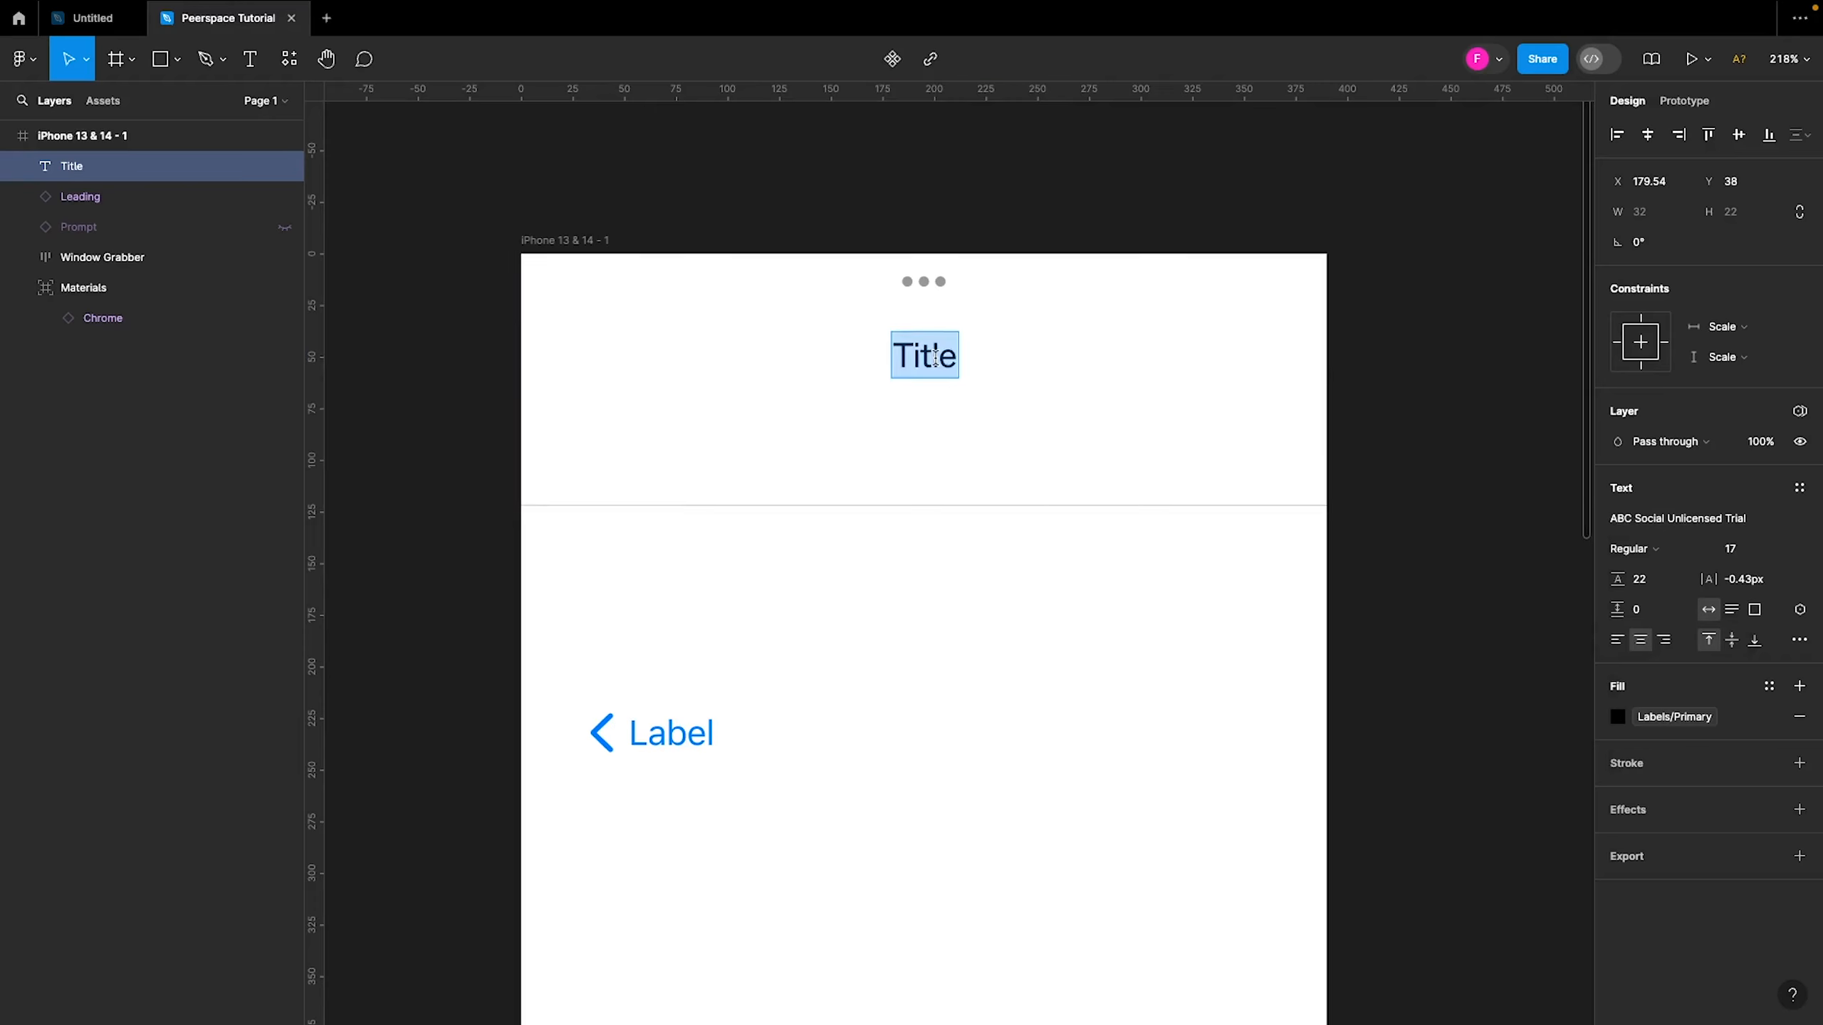
type("Fin")
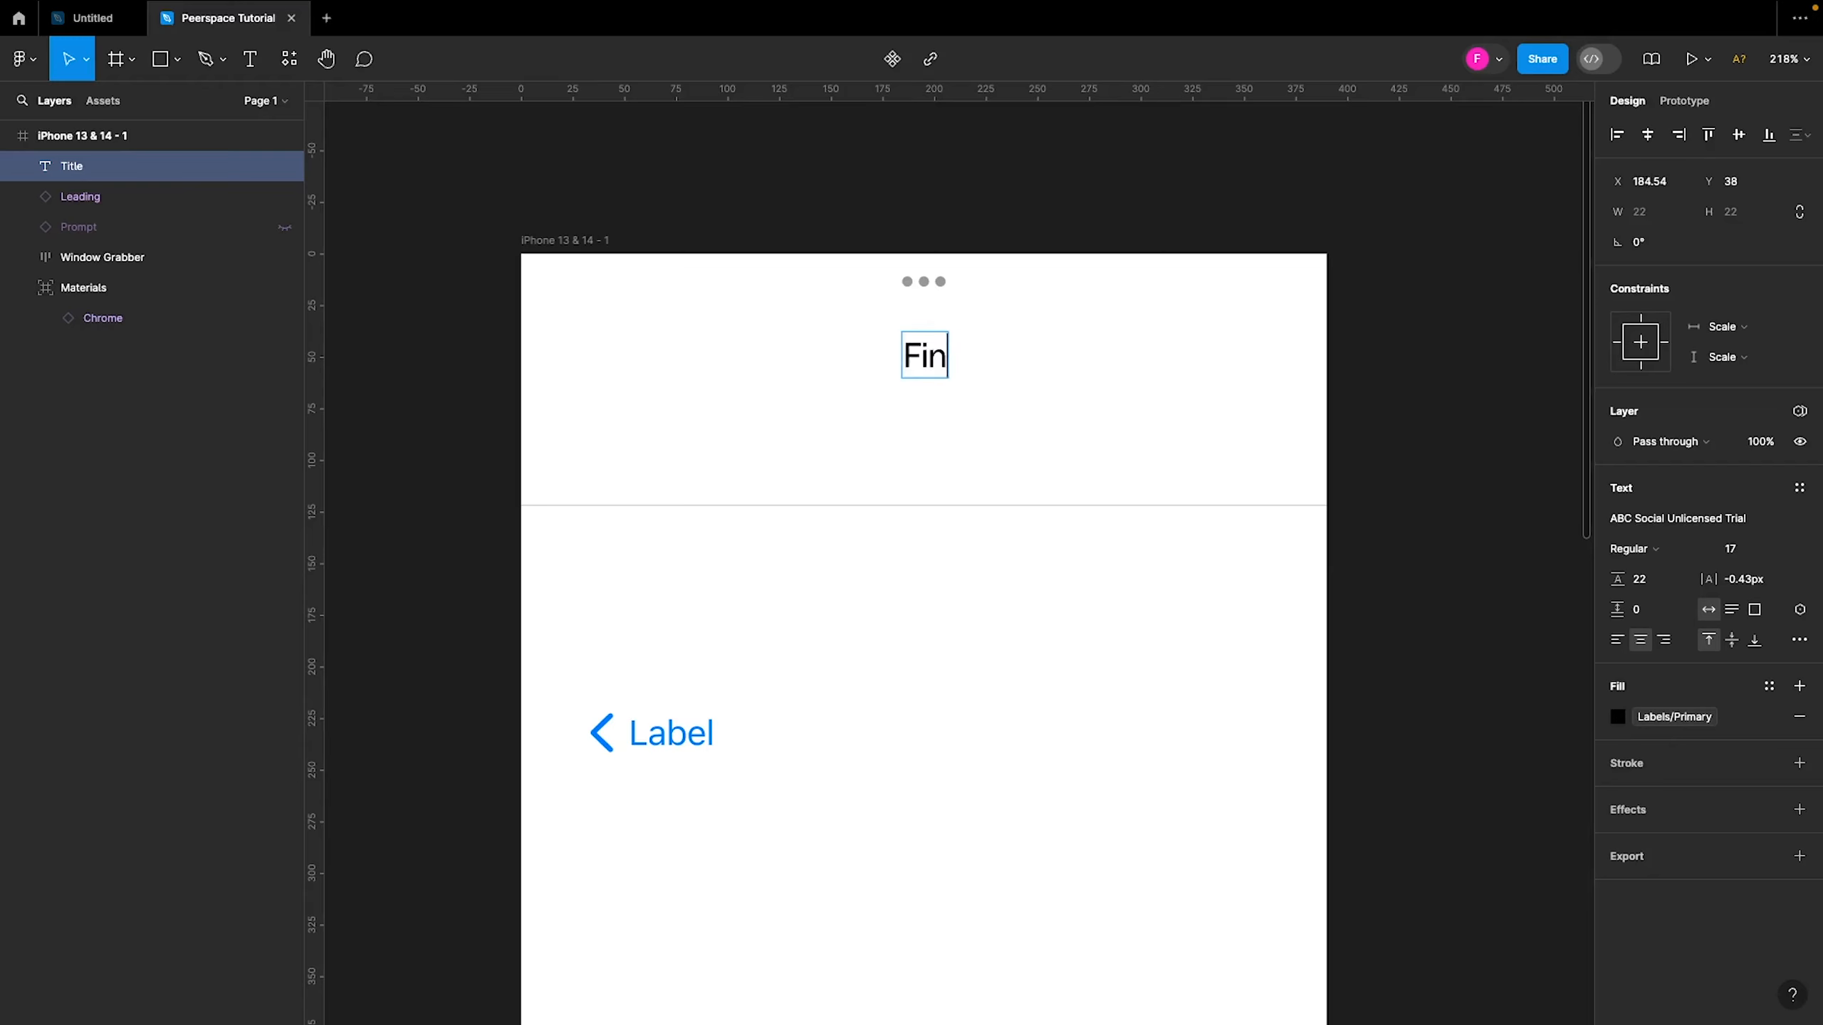
type("d a Space")
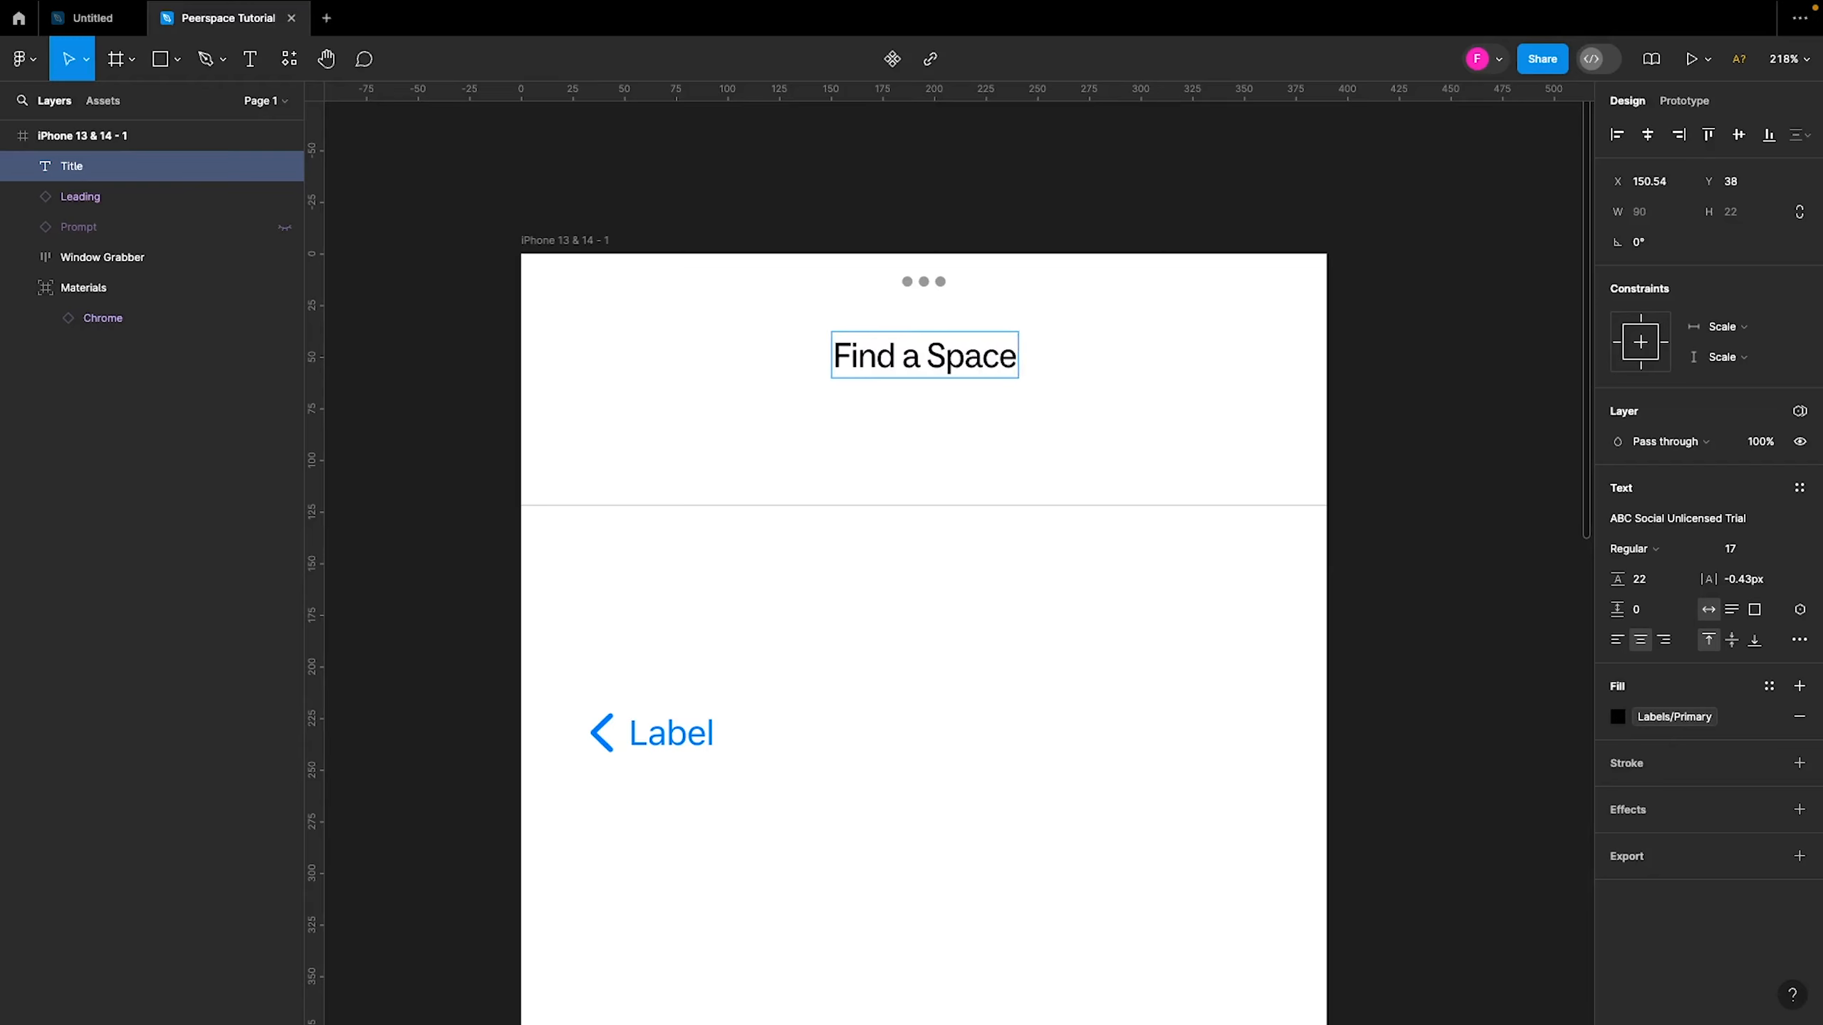
key("Escape")
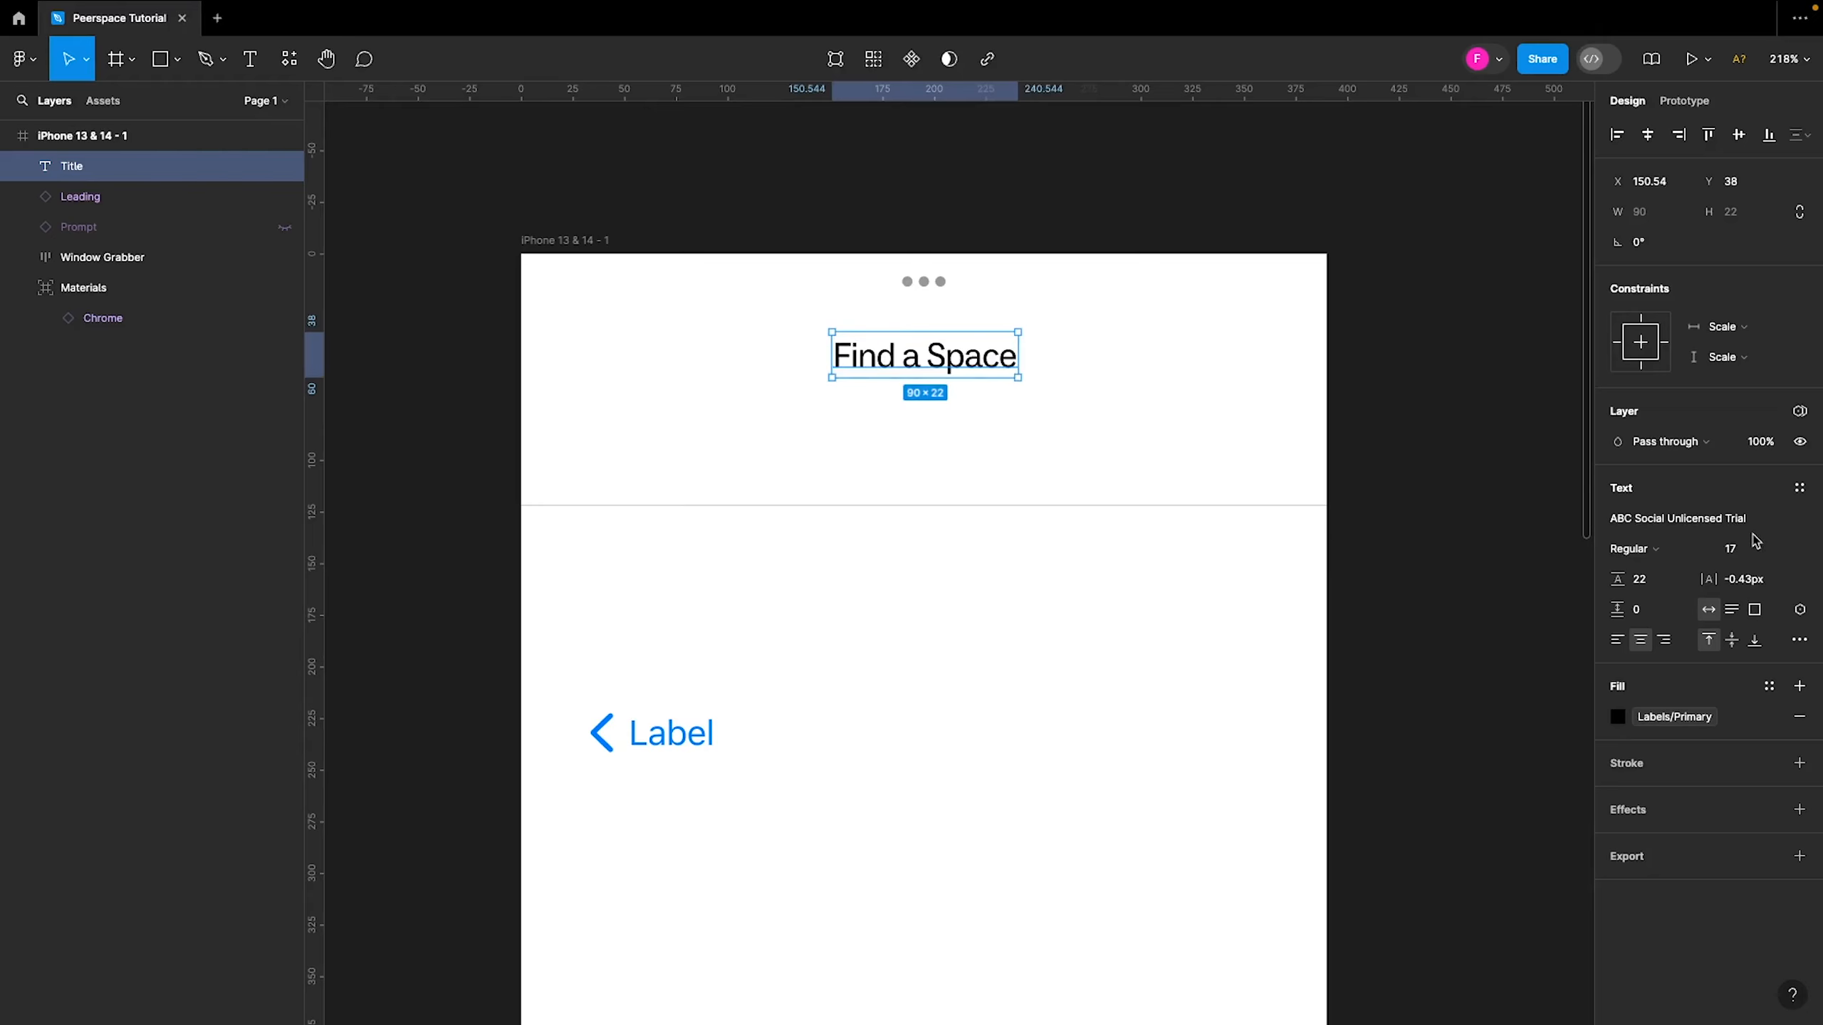
Set the "Find a Space" title's font size to 16 and its weight to Medium
left_click(1731, 551)
type("16")
left_click(1634, 557)
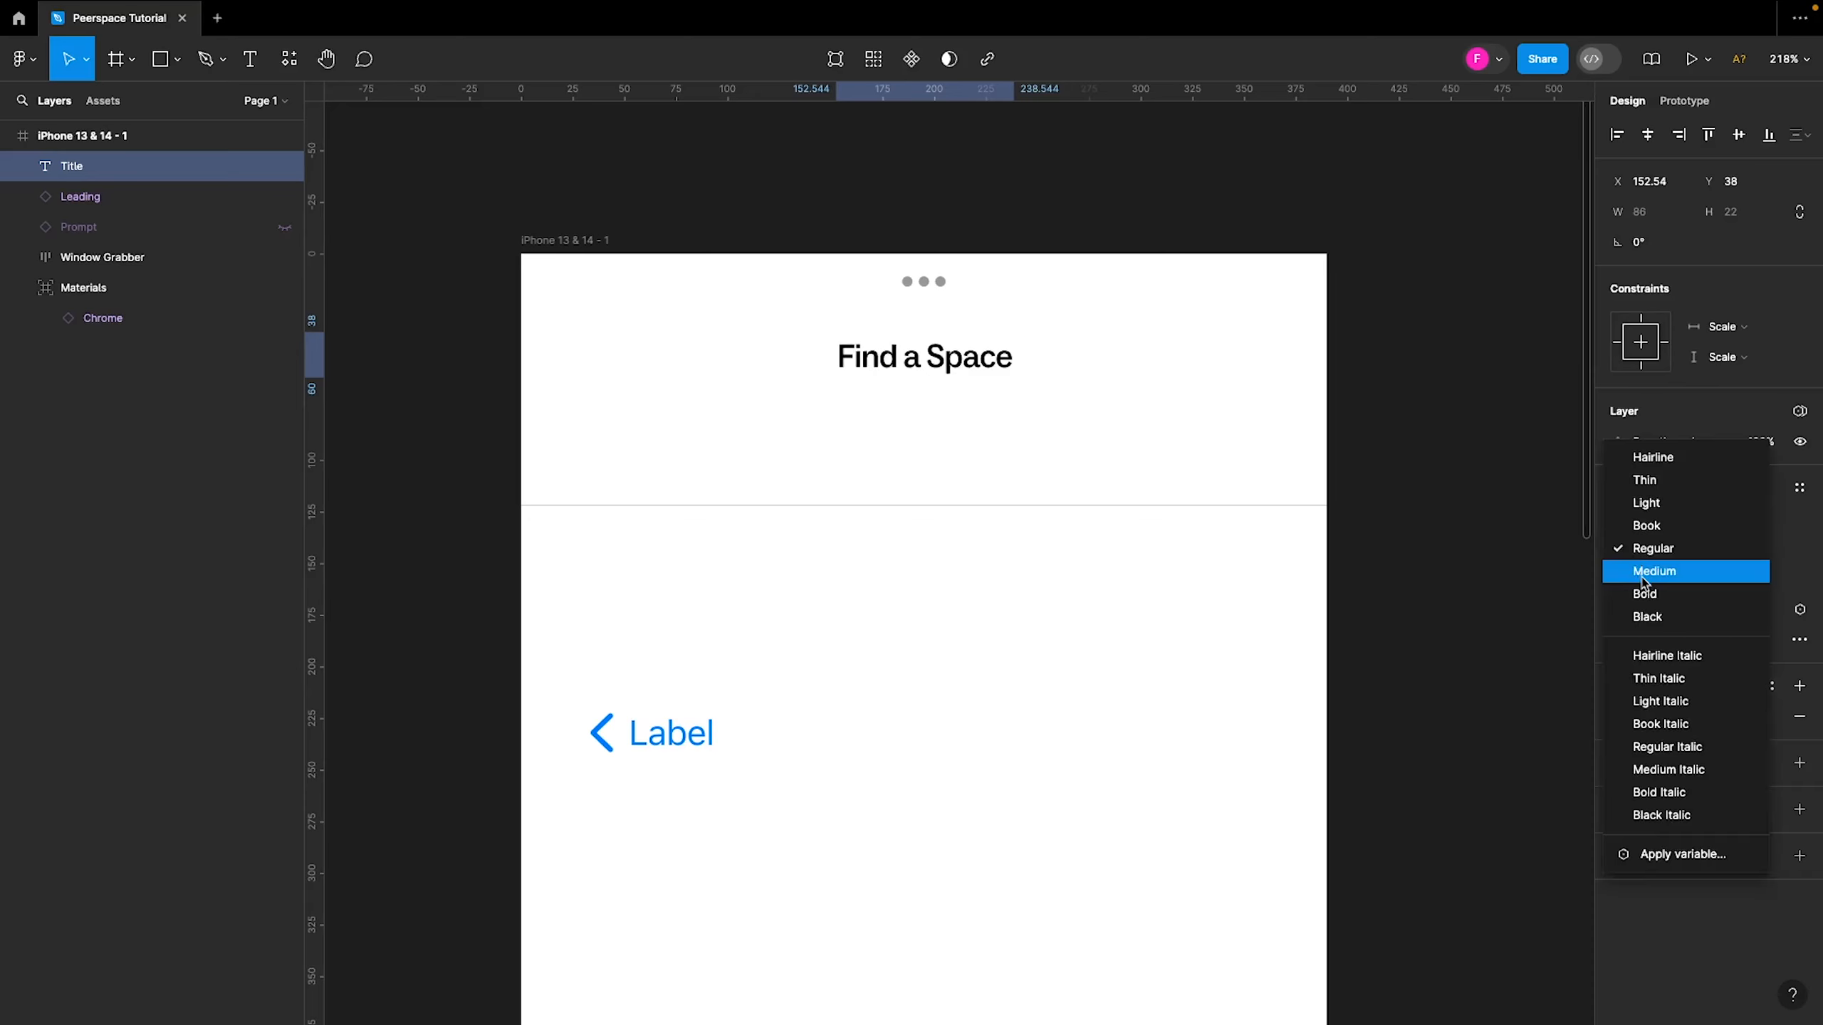
left_click(1644, 579)
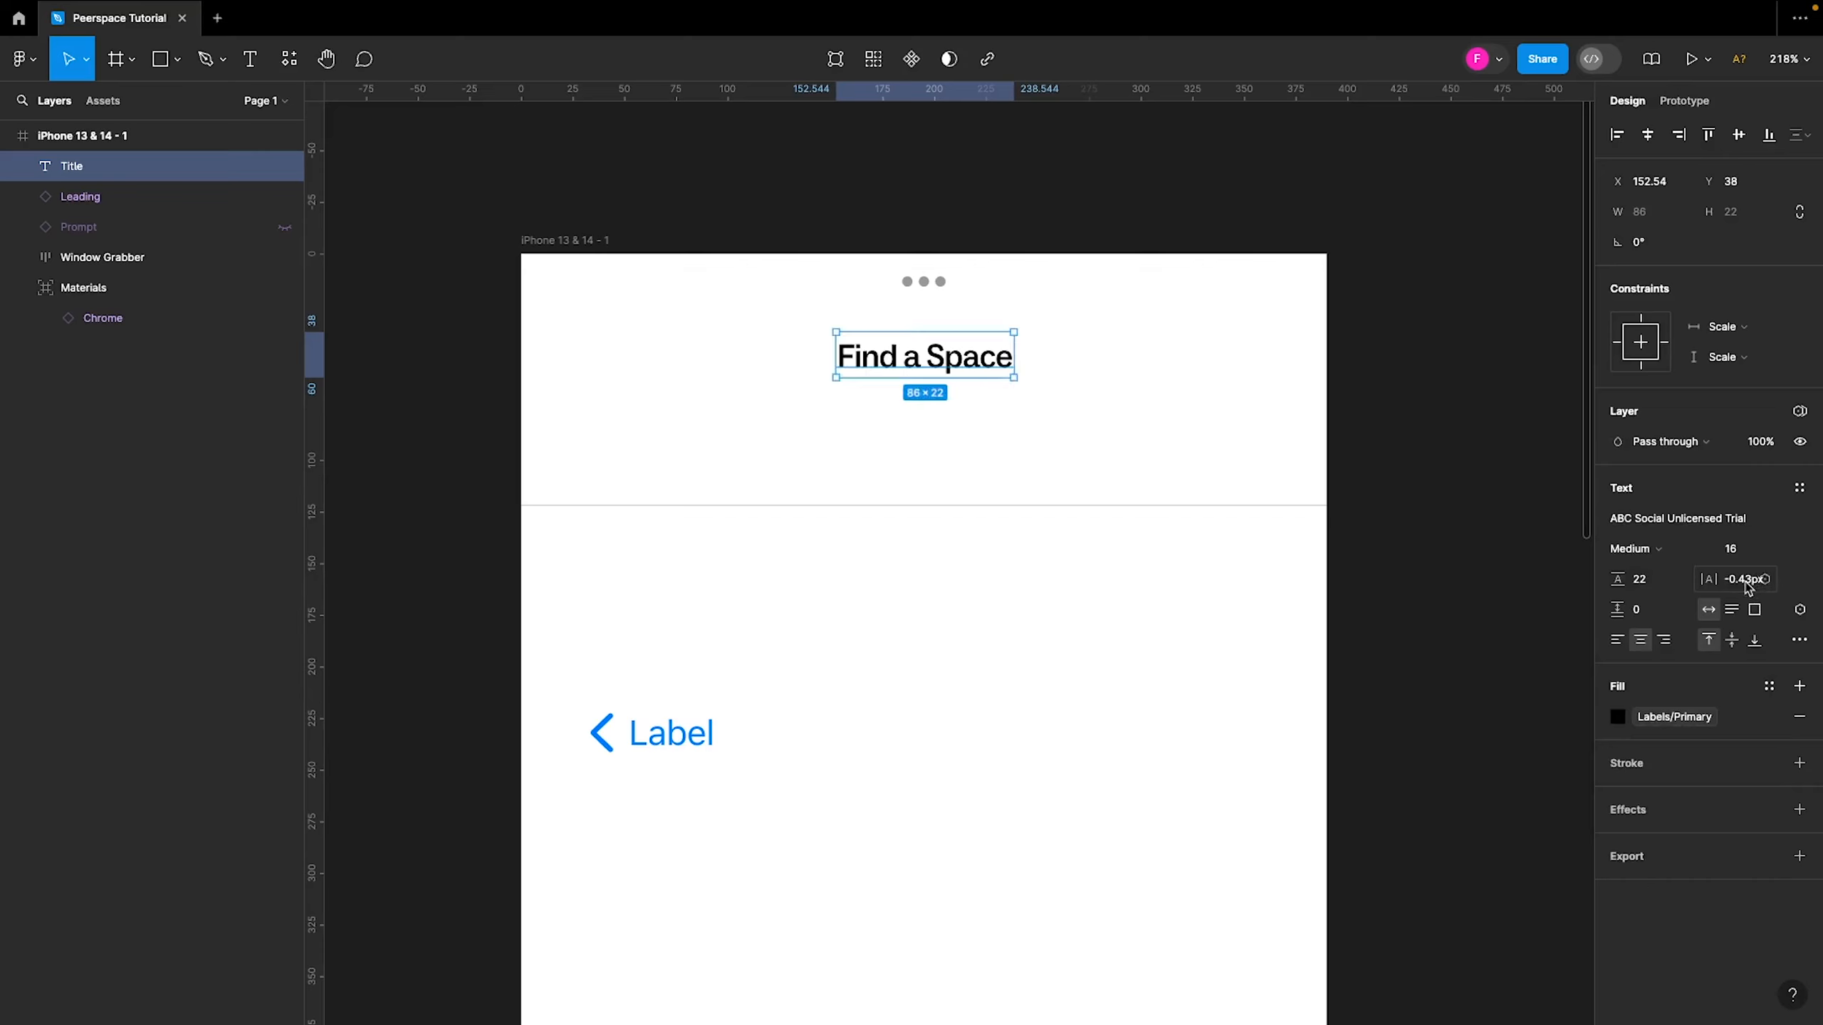
Set the title's line height to 20 and letter spacing to 0, and centre it horizontally in the frame
left_click(1664, 585)
key("Return")
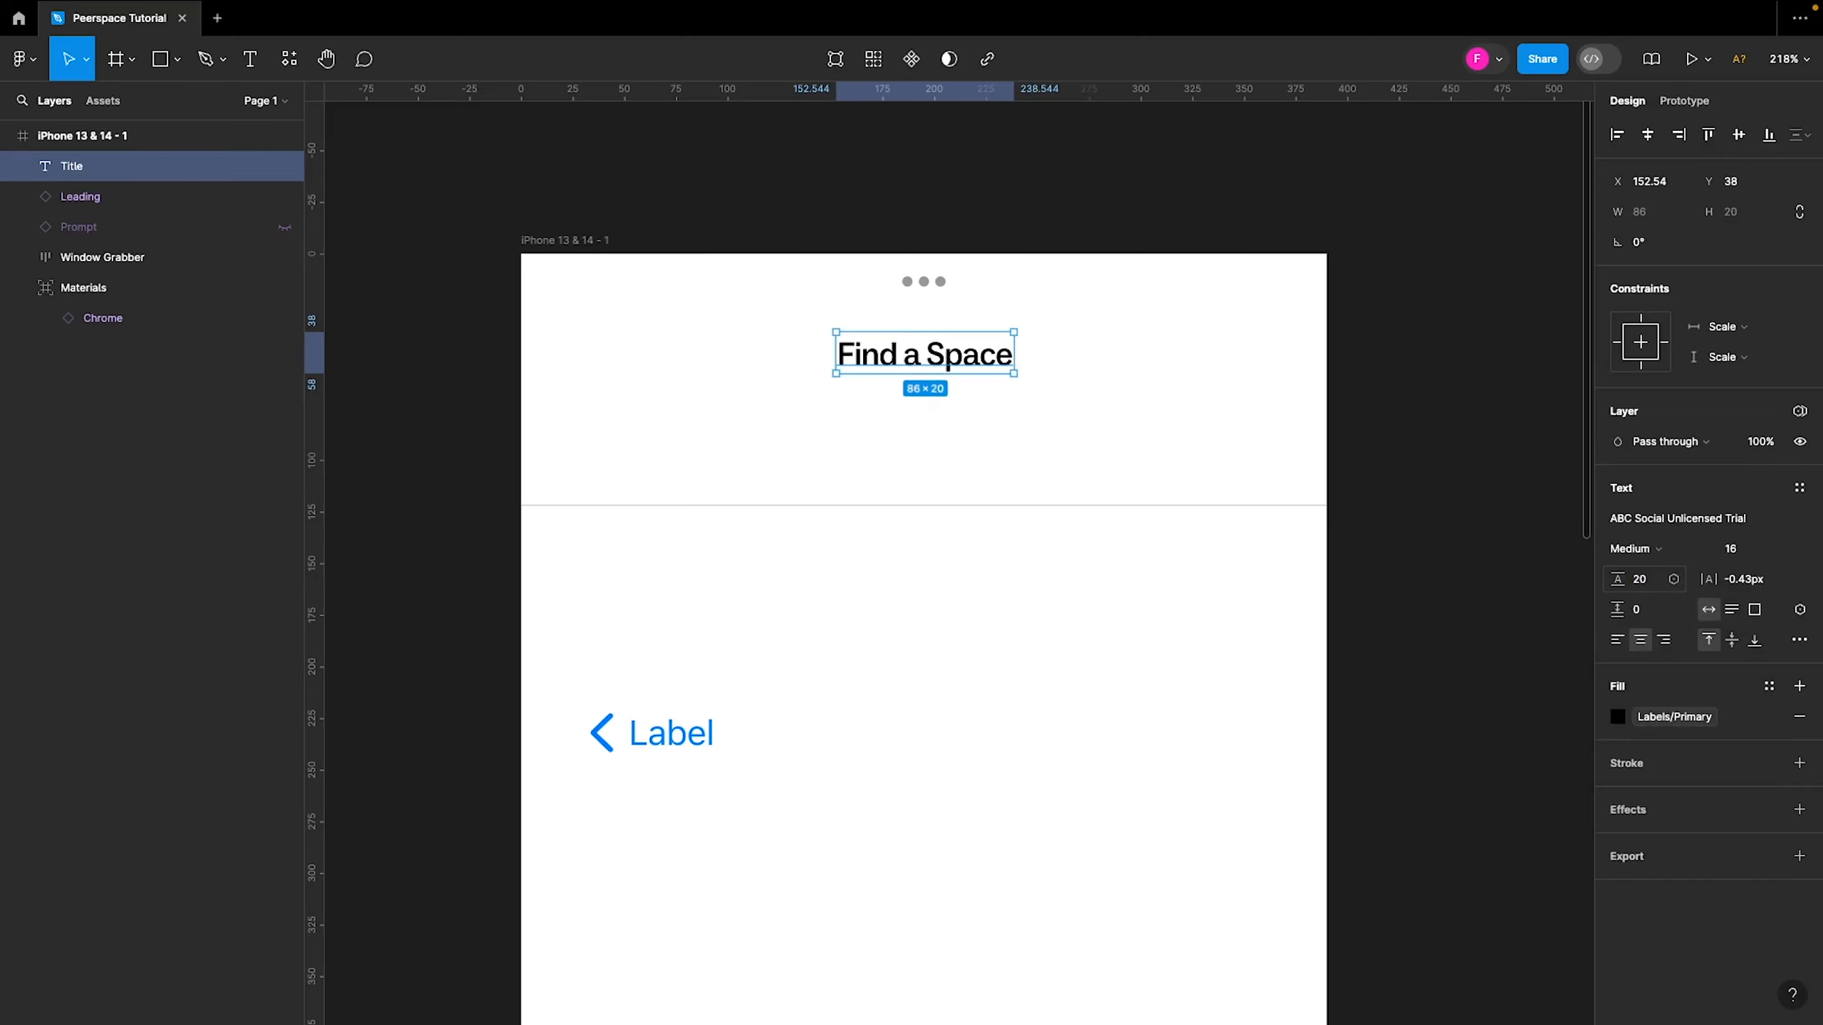
left_click(1746, 584)
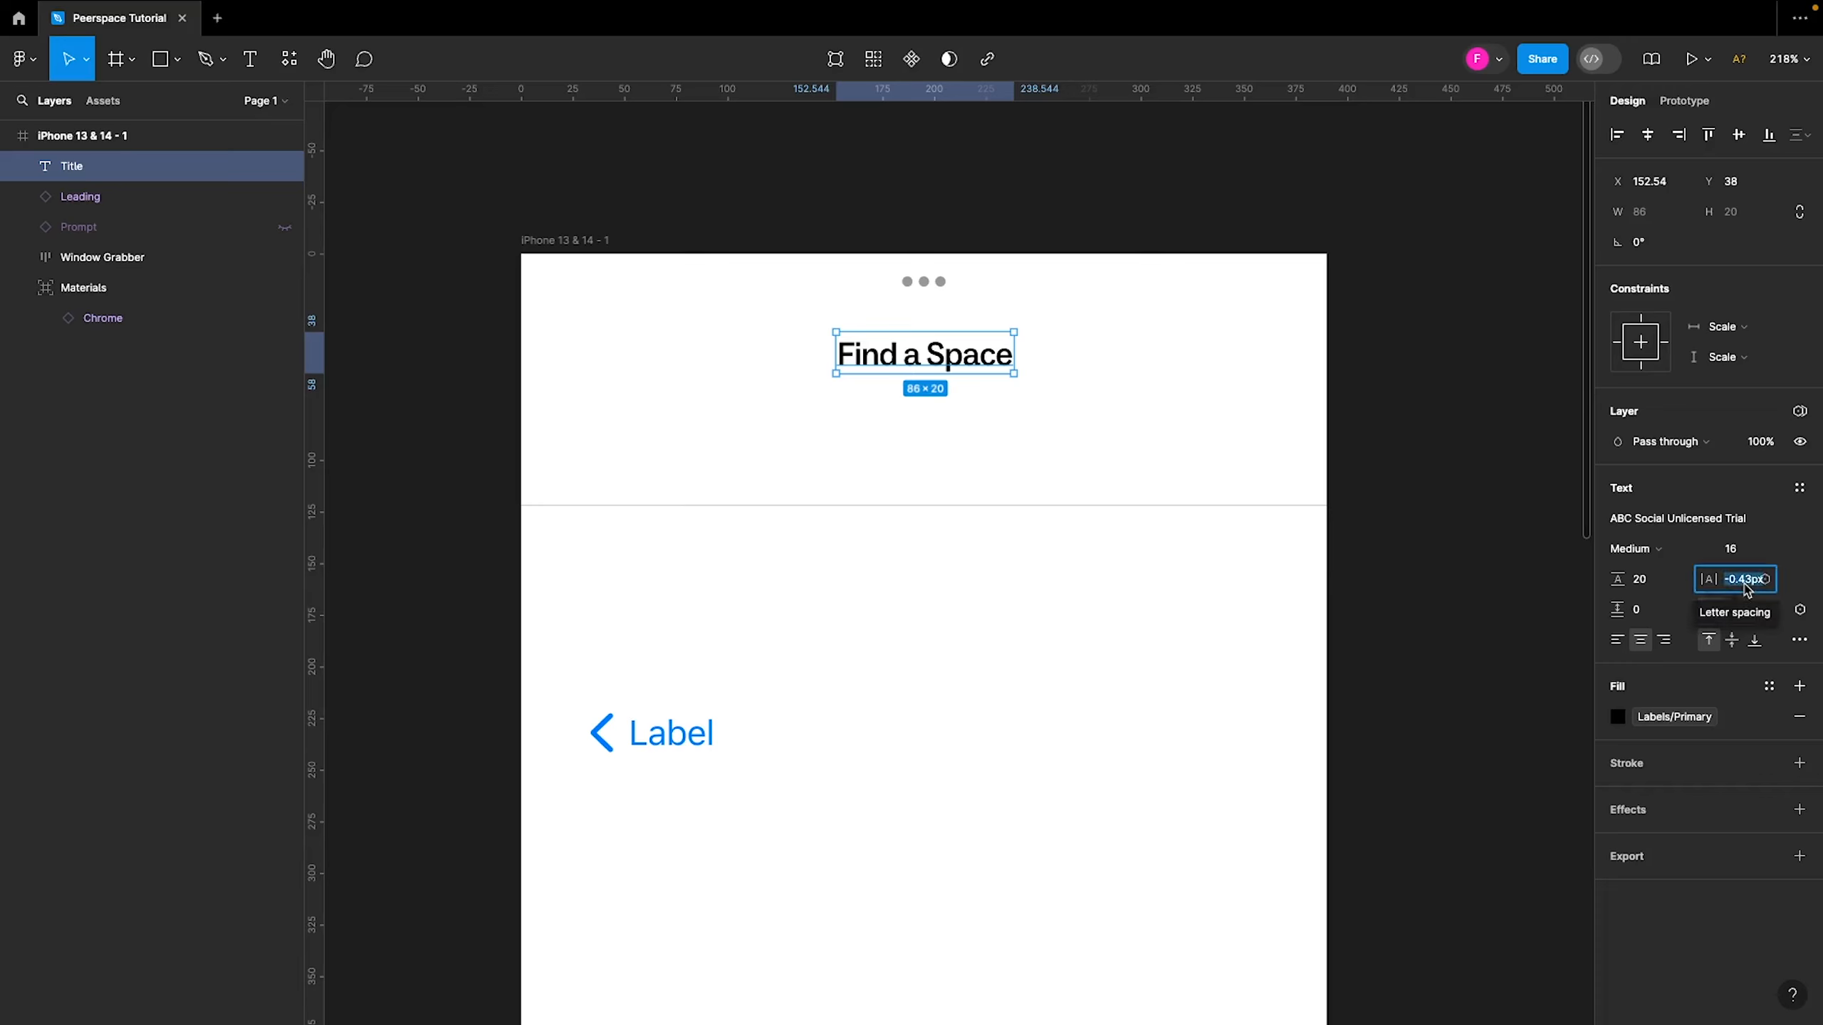
type("0")
key("Return")
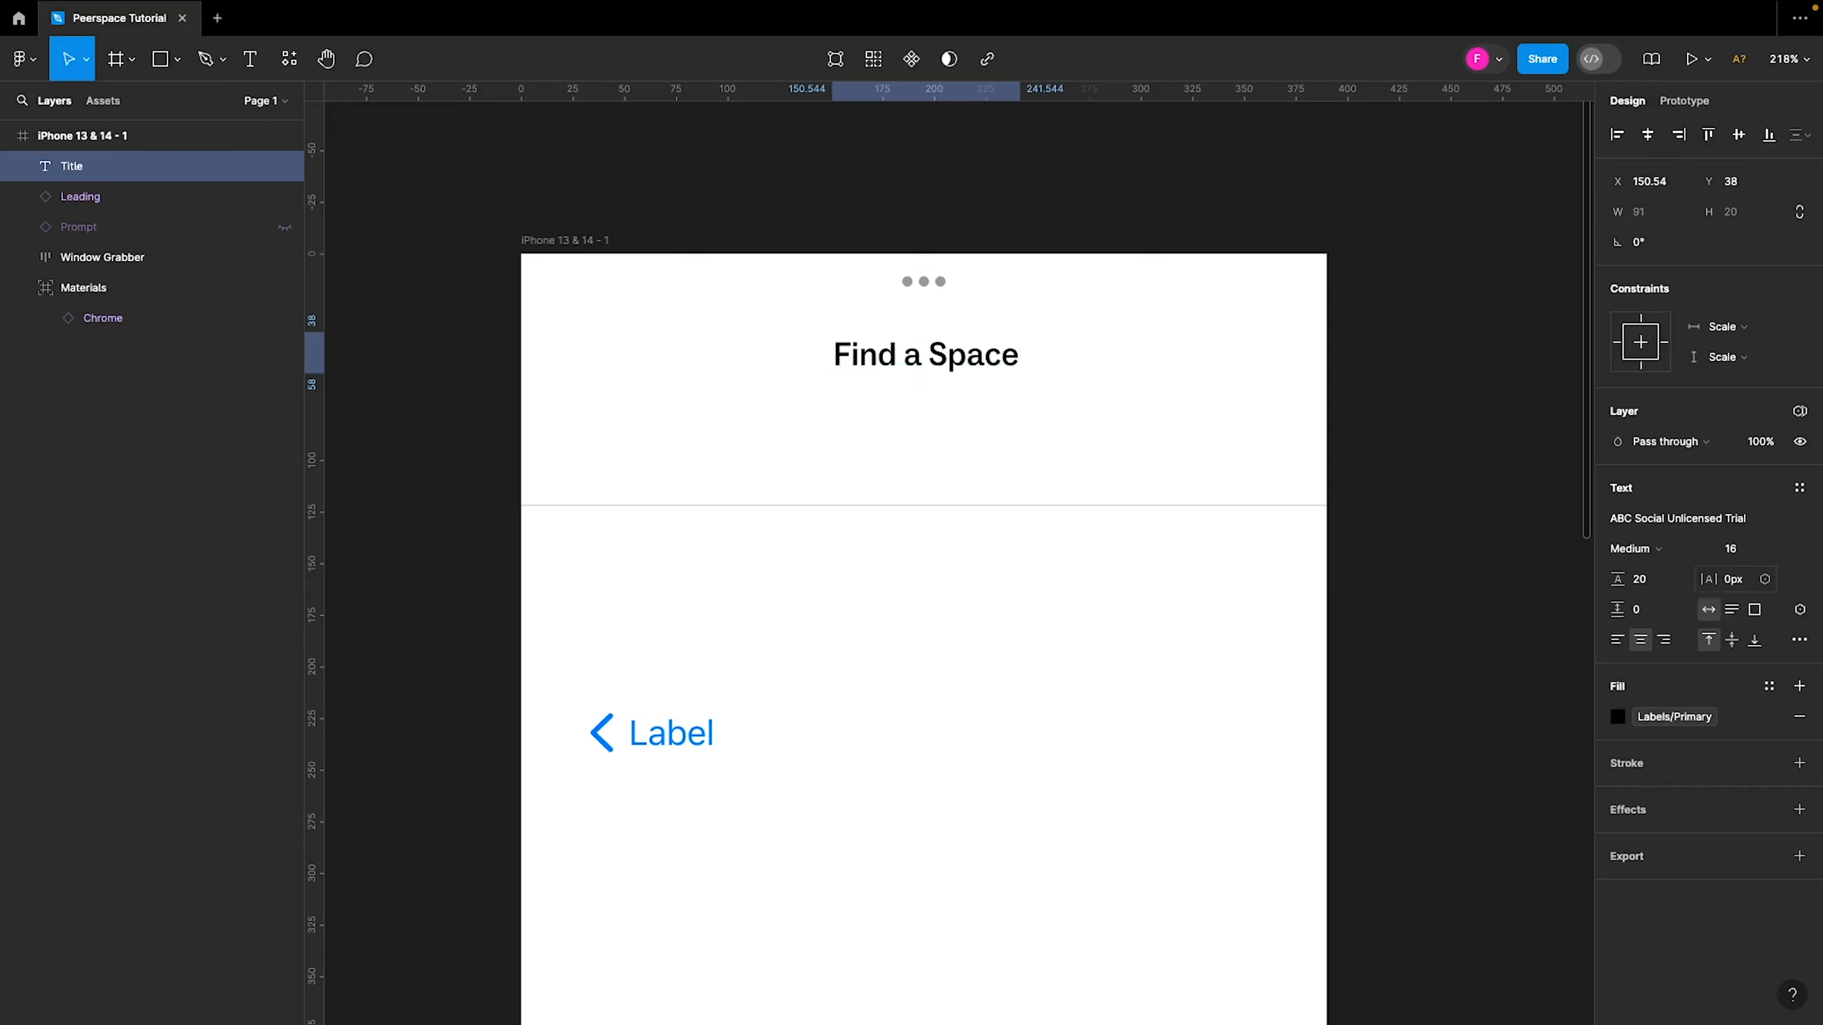
left_click(1648, 135)
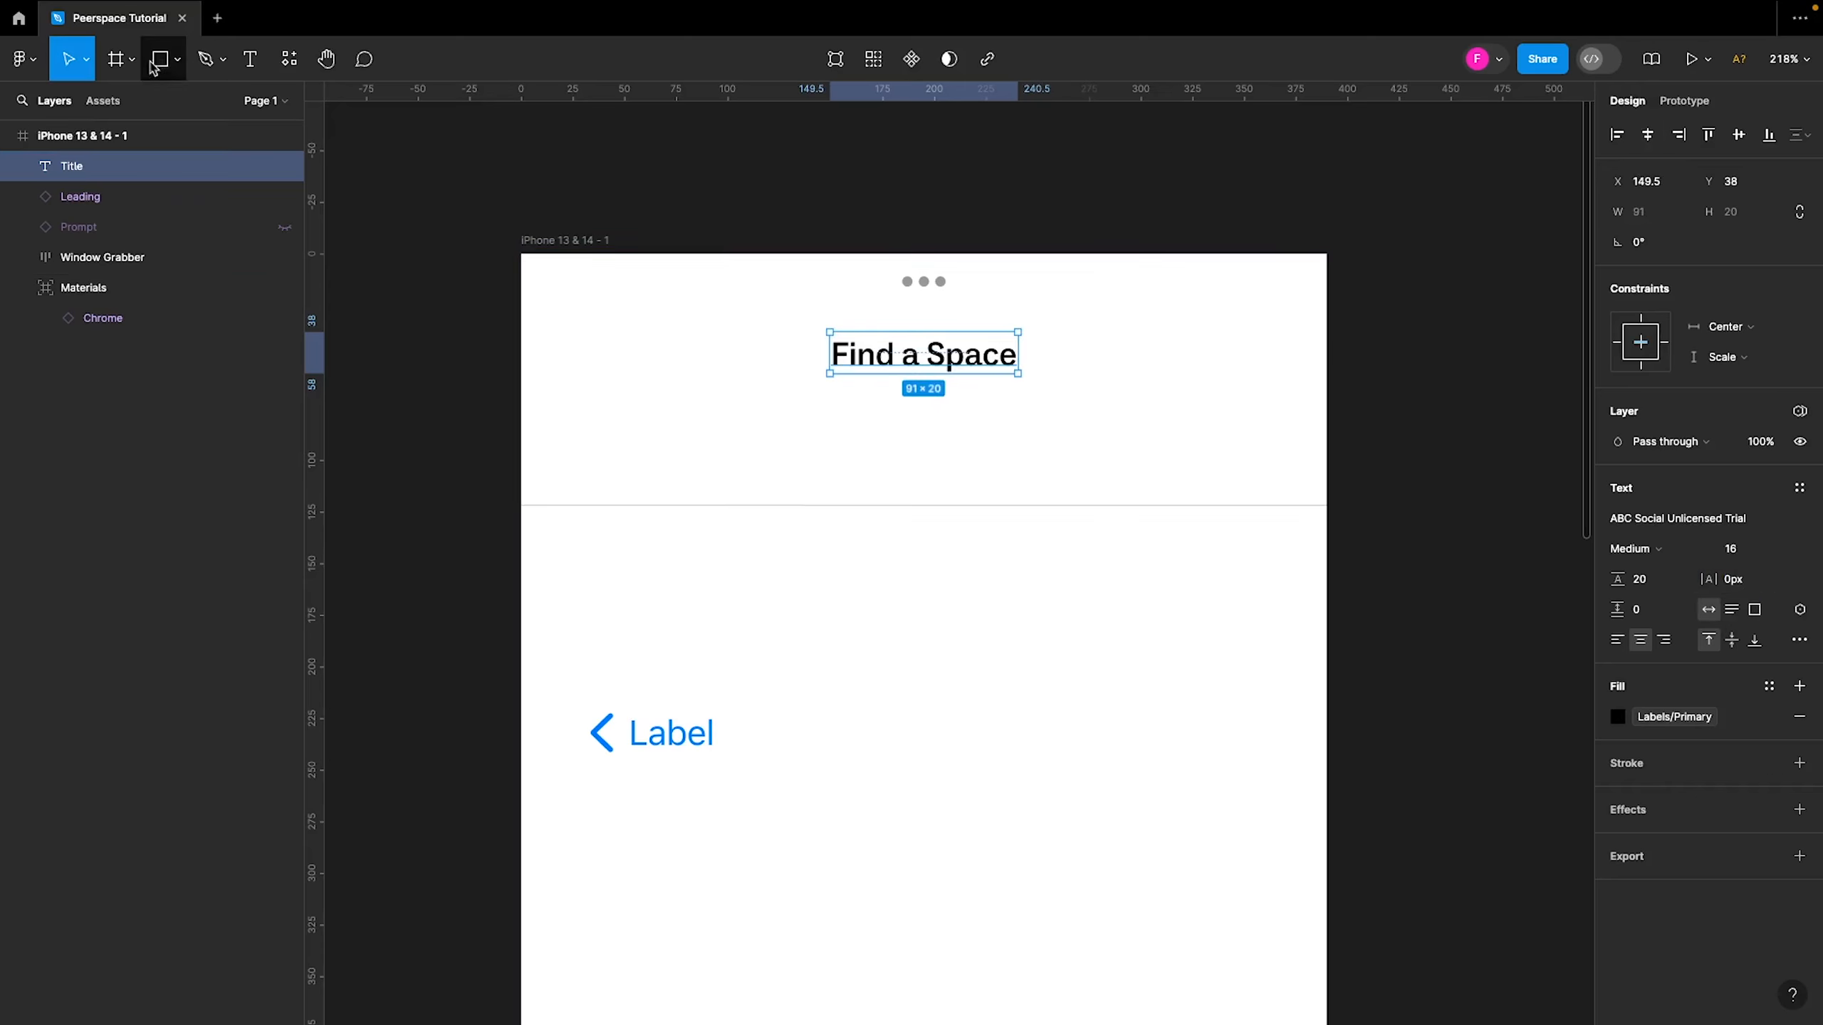
Select the leading back-arrow Label control and open the resources library with components, plugins and widgets
left_click(287, 65)
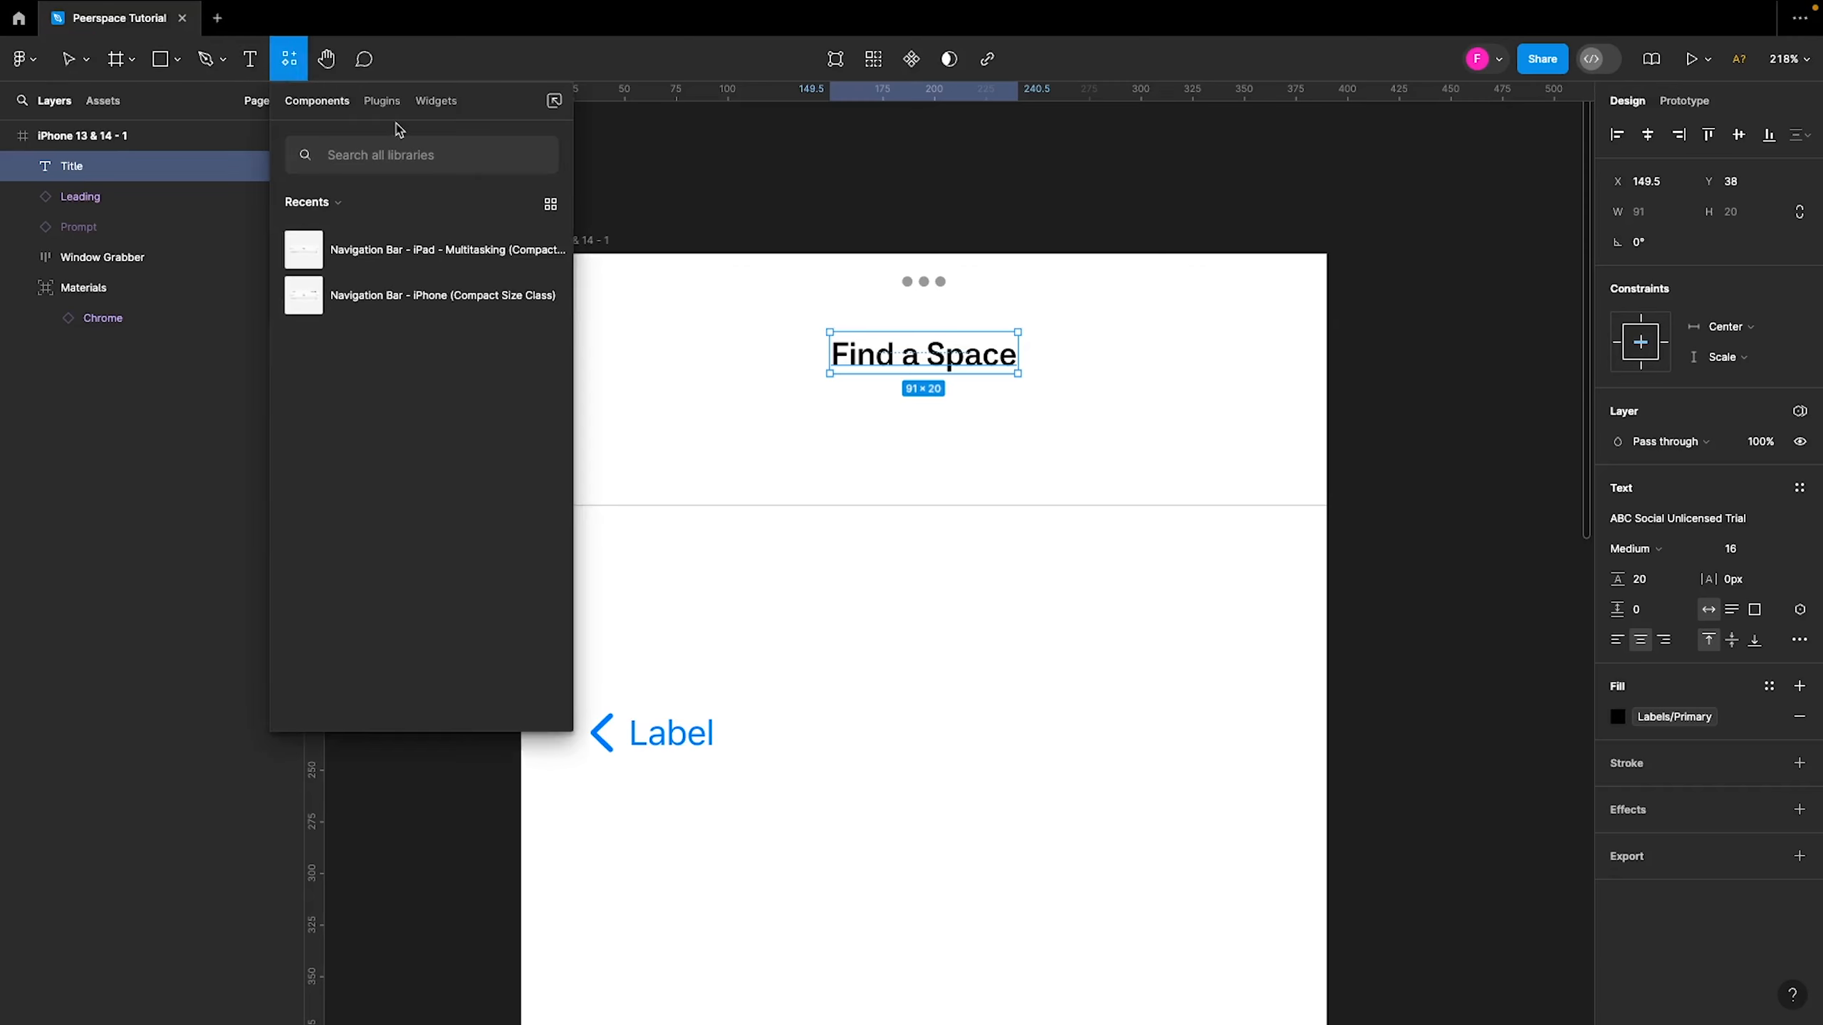
left_click(660, 745)
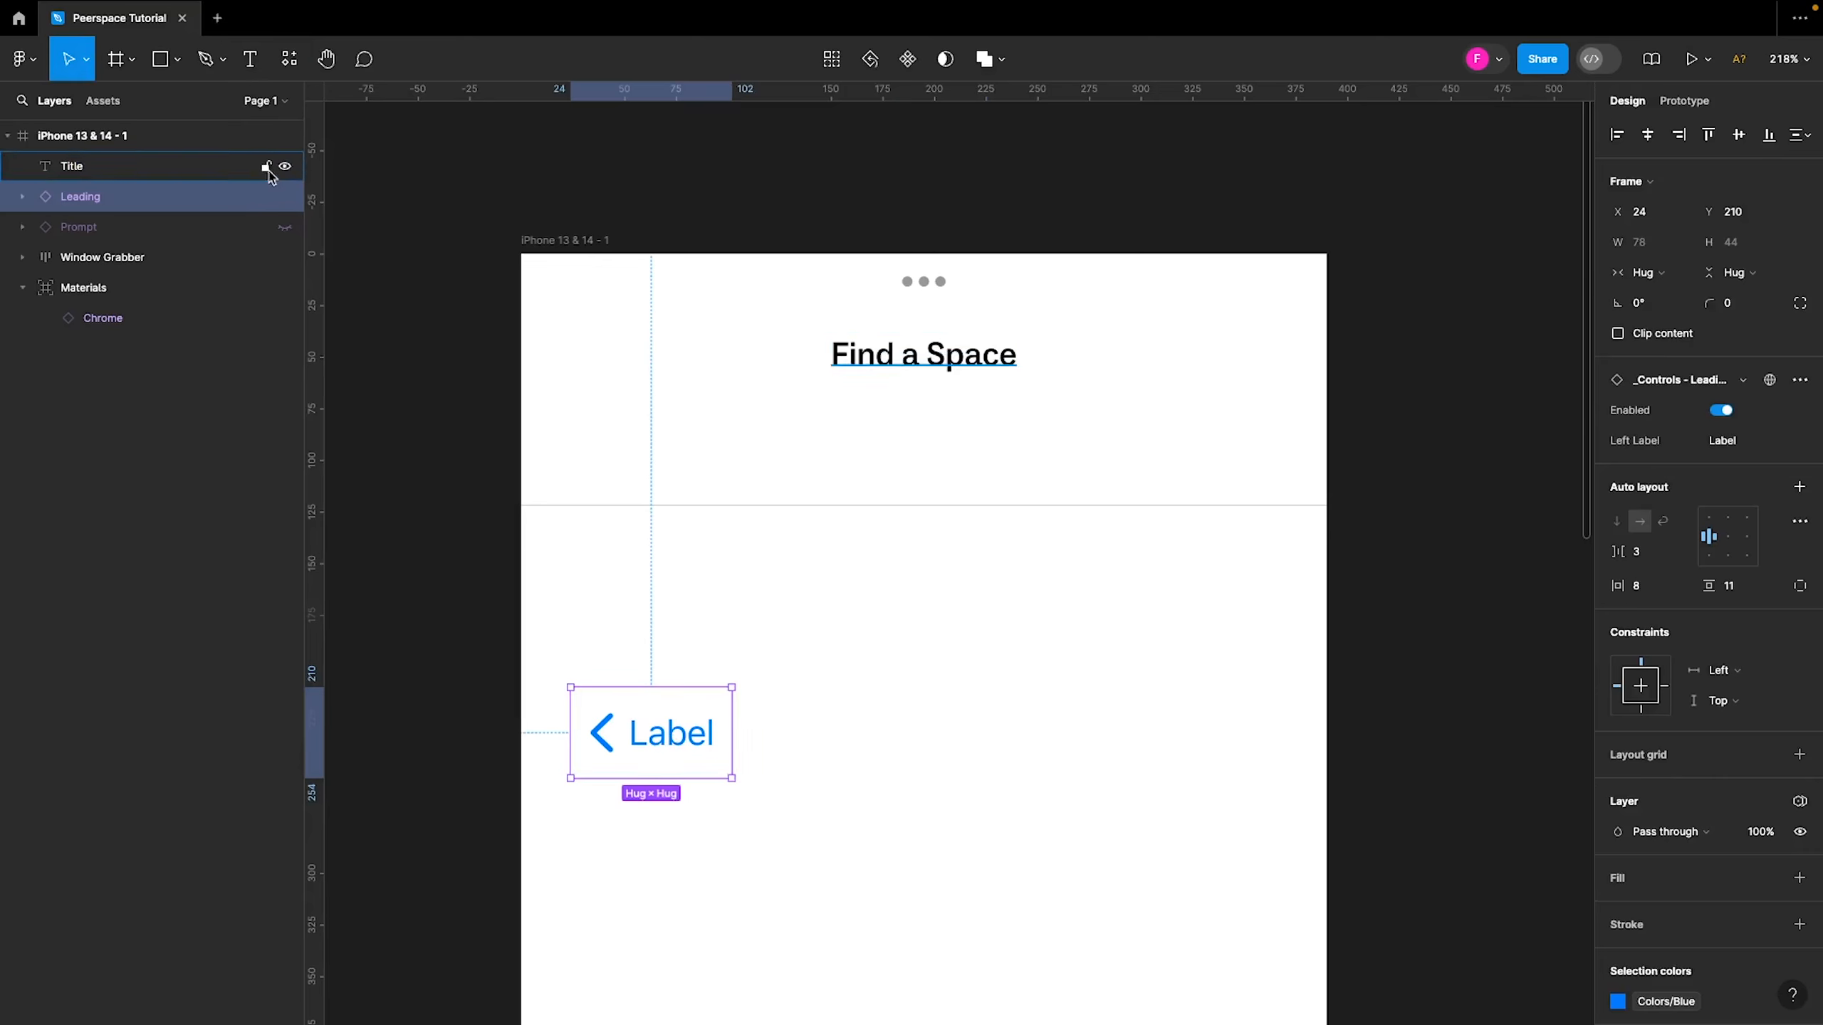
left_click(288, 59)
left_click(288, 59)
left_click(289, 59)
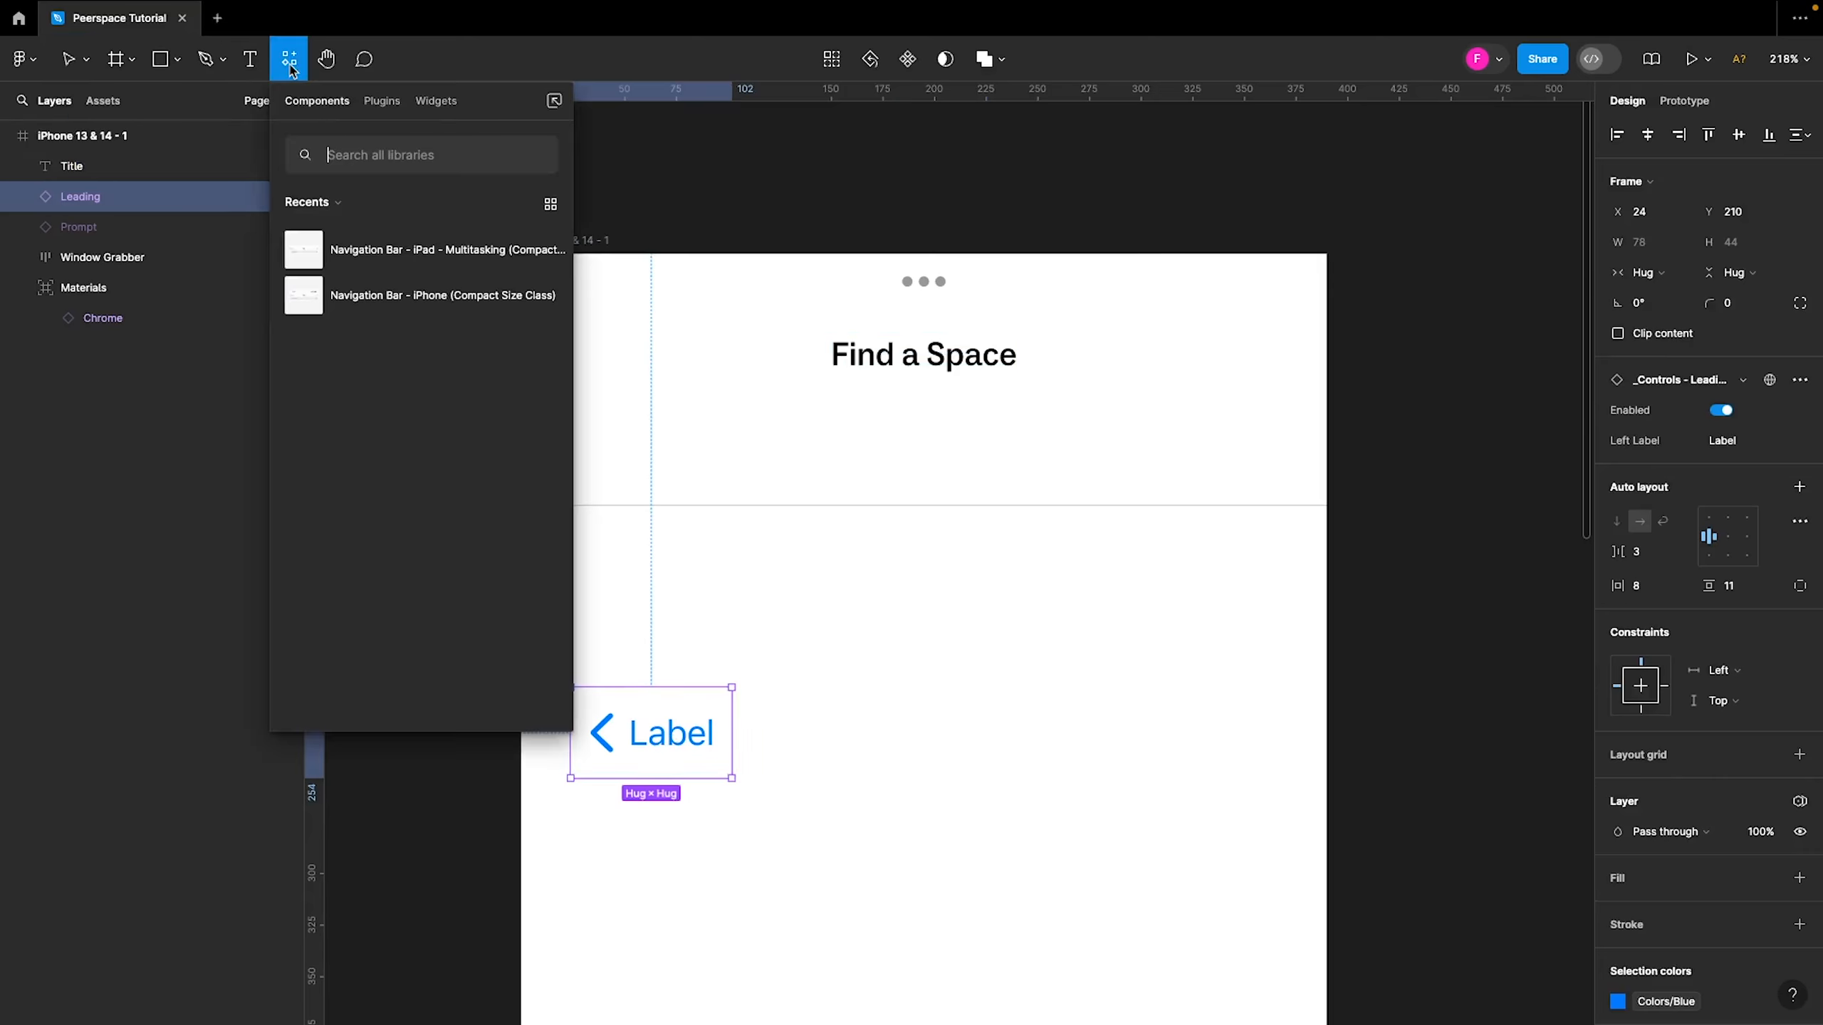
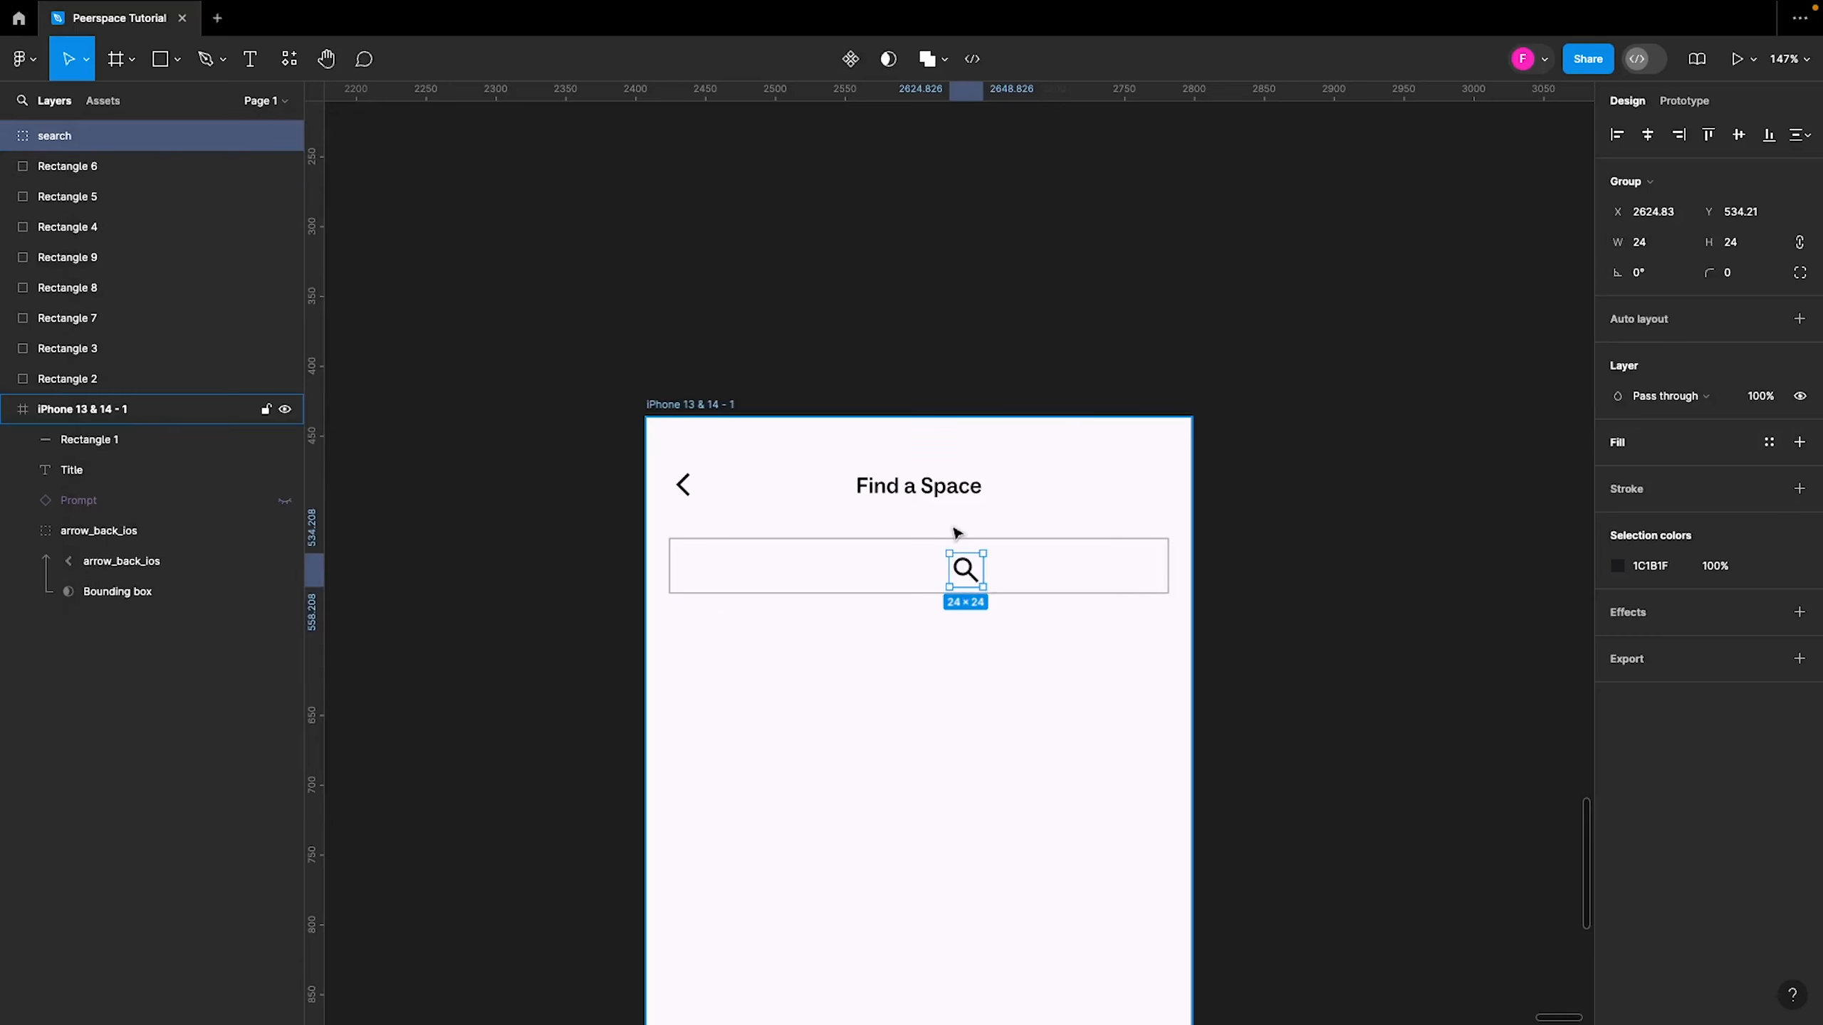
Cut the loose search icon from the page and select the iPhone 13 & 14 - 1 frame
key("Delete")
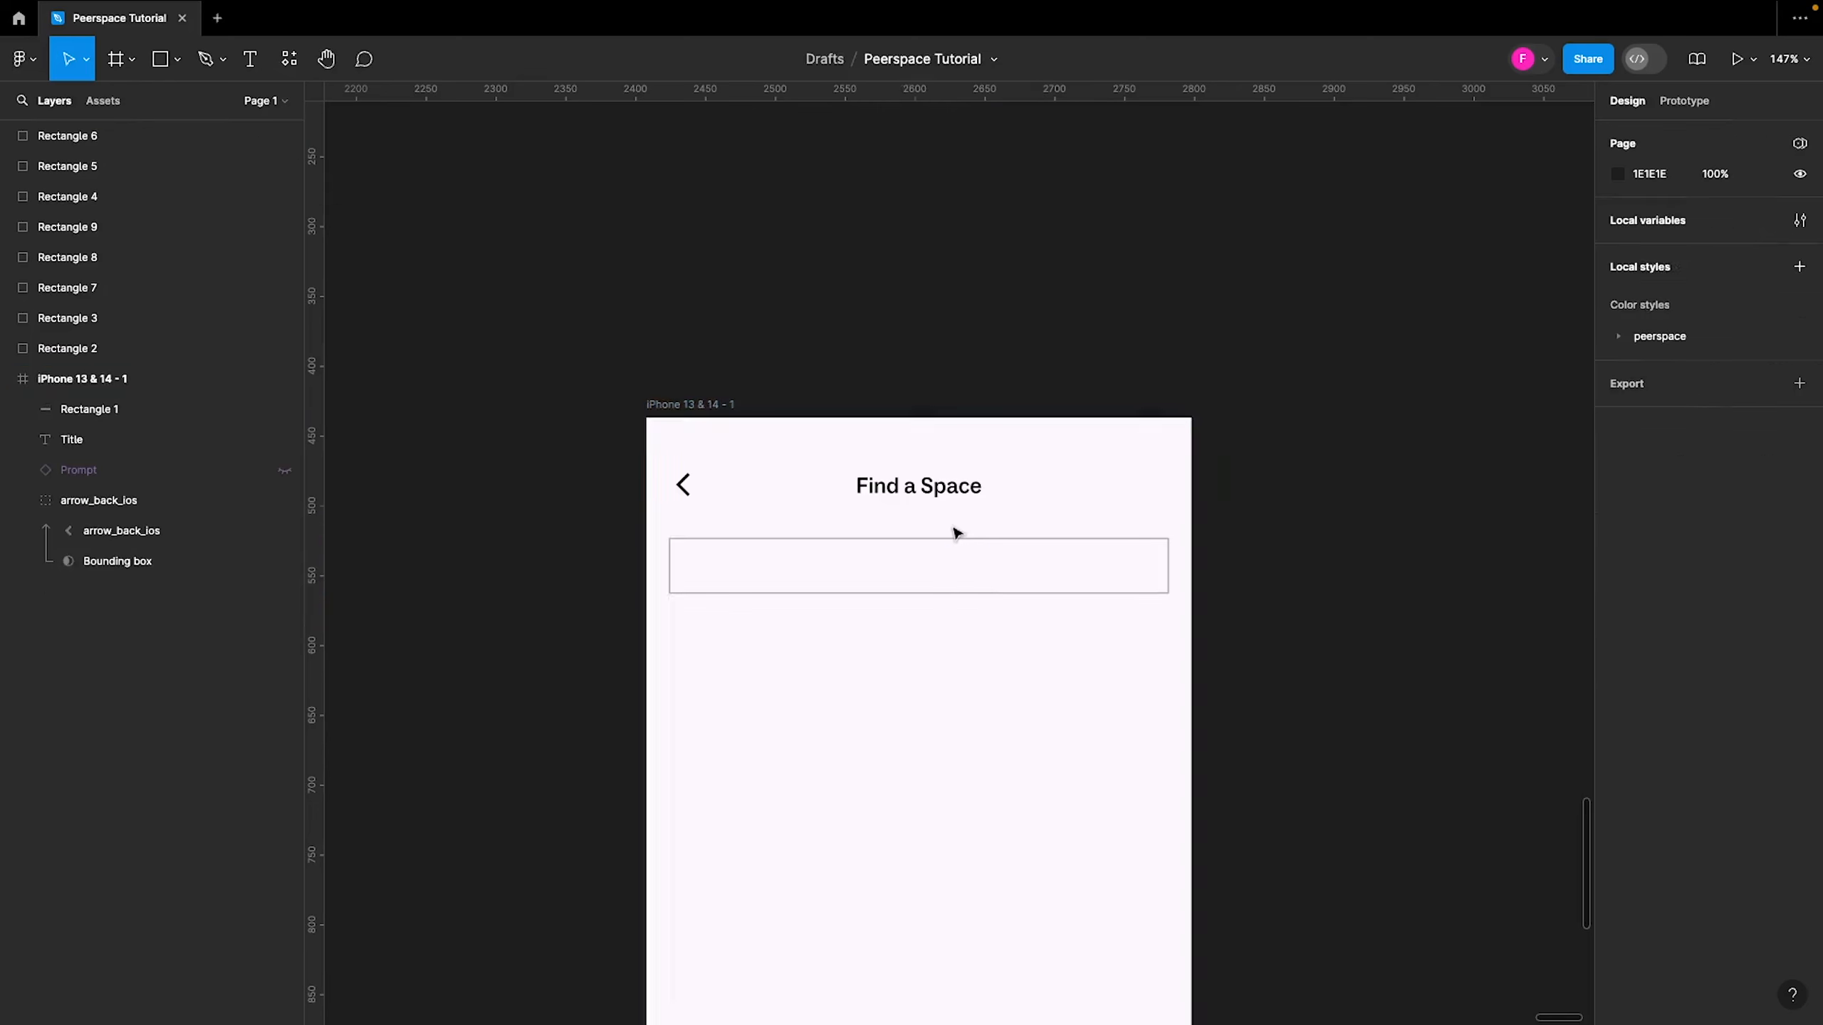
left_click(679, 407)
type("Frame")
key("Return")
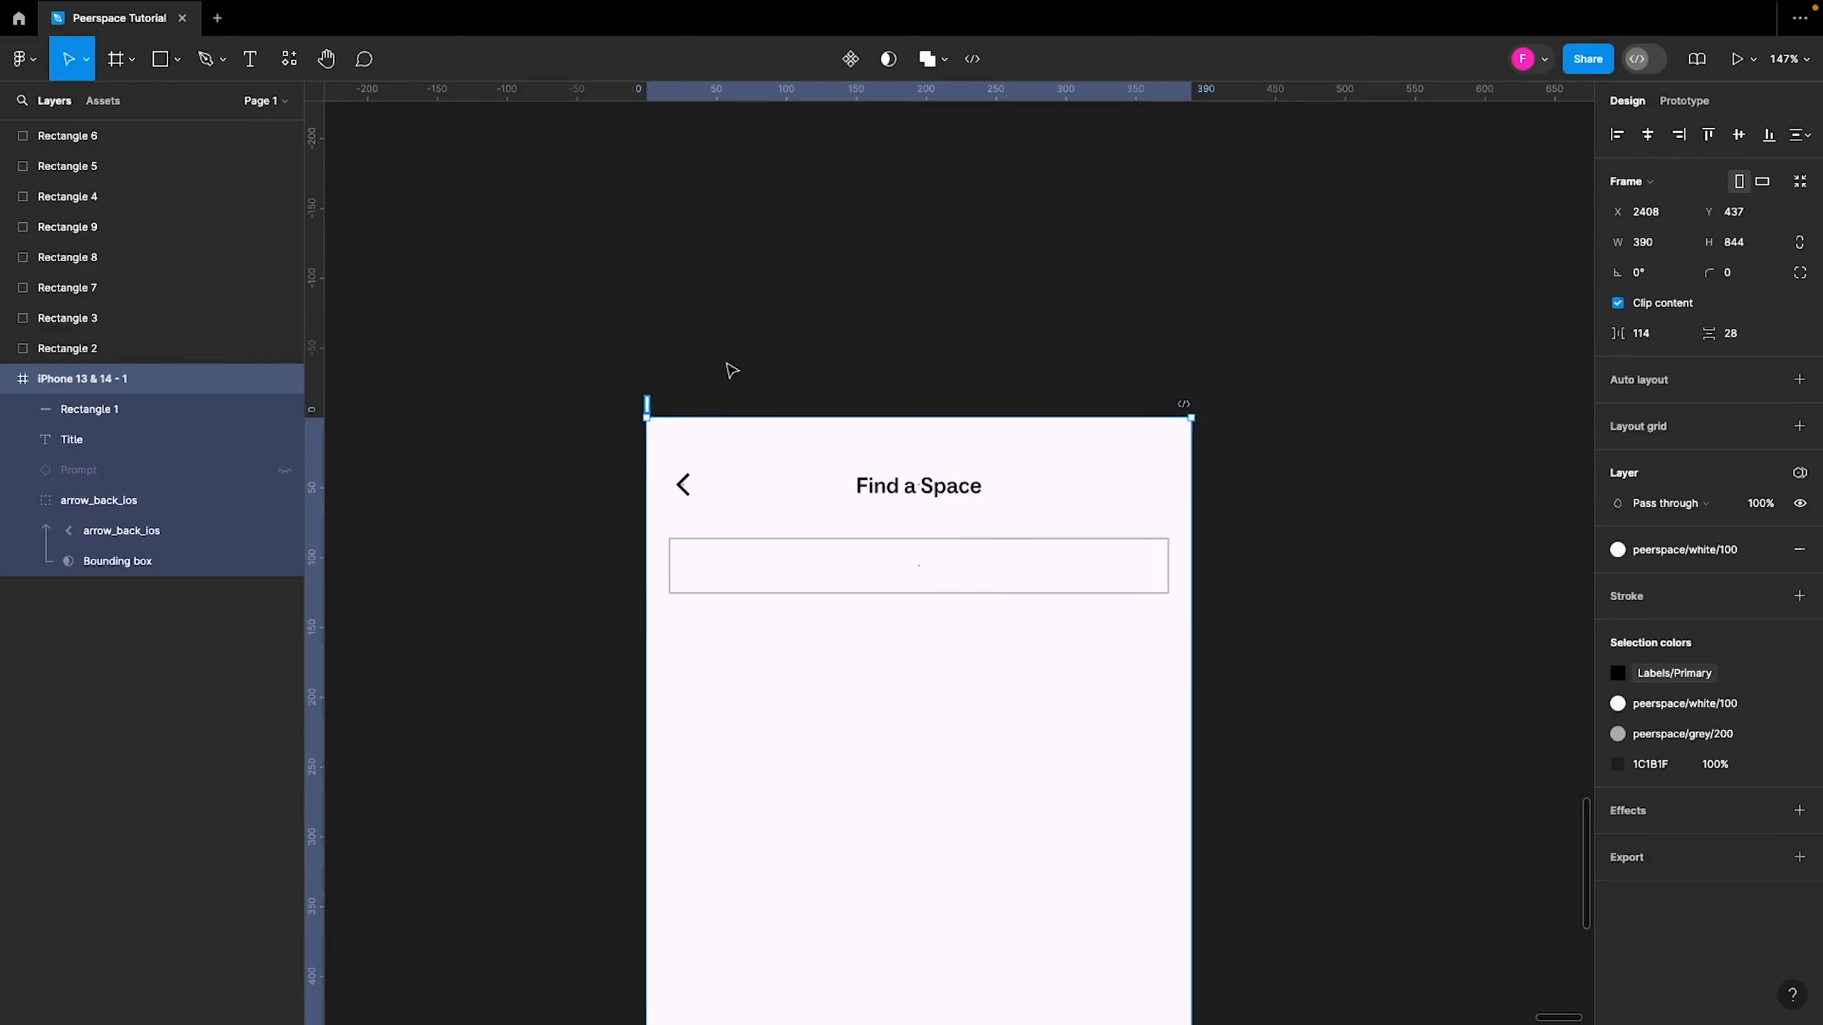
left_click(724, 369)
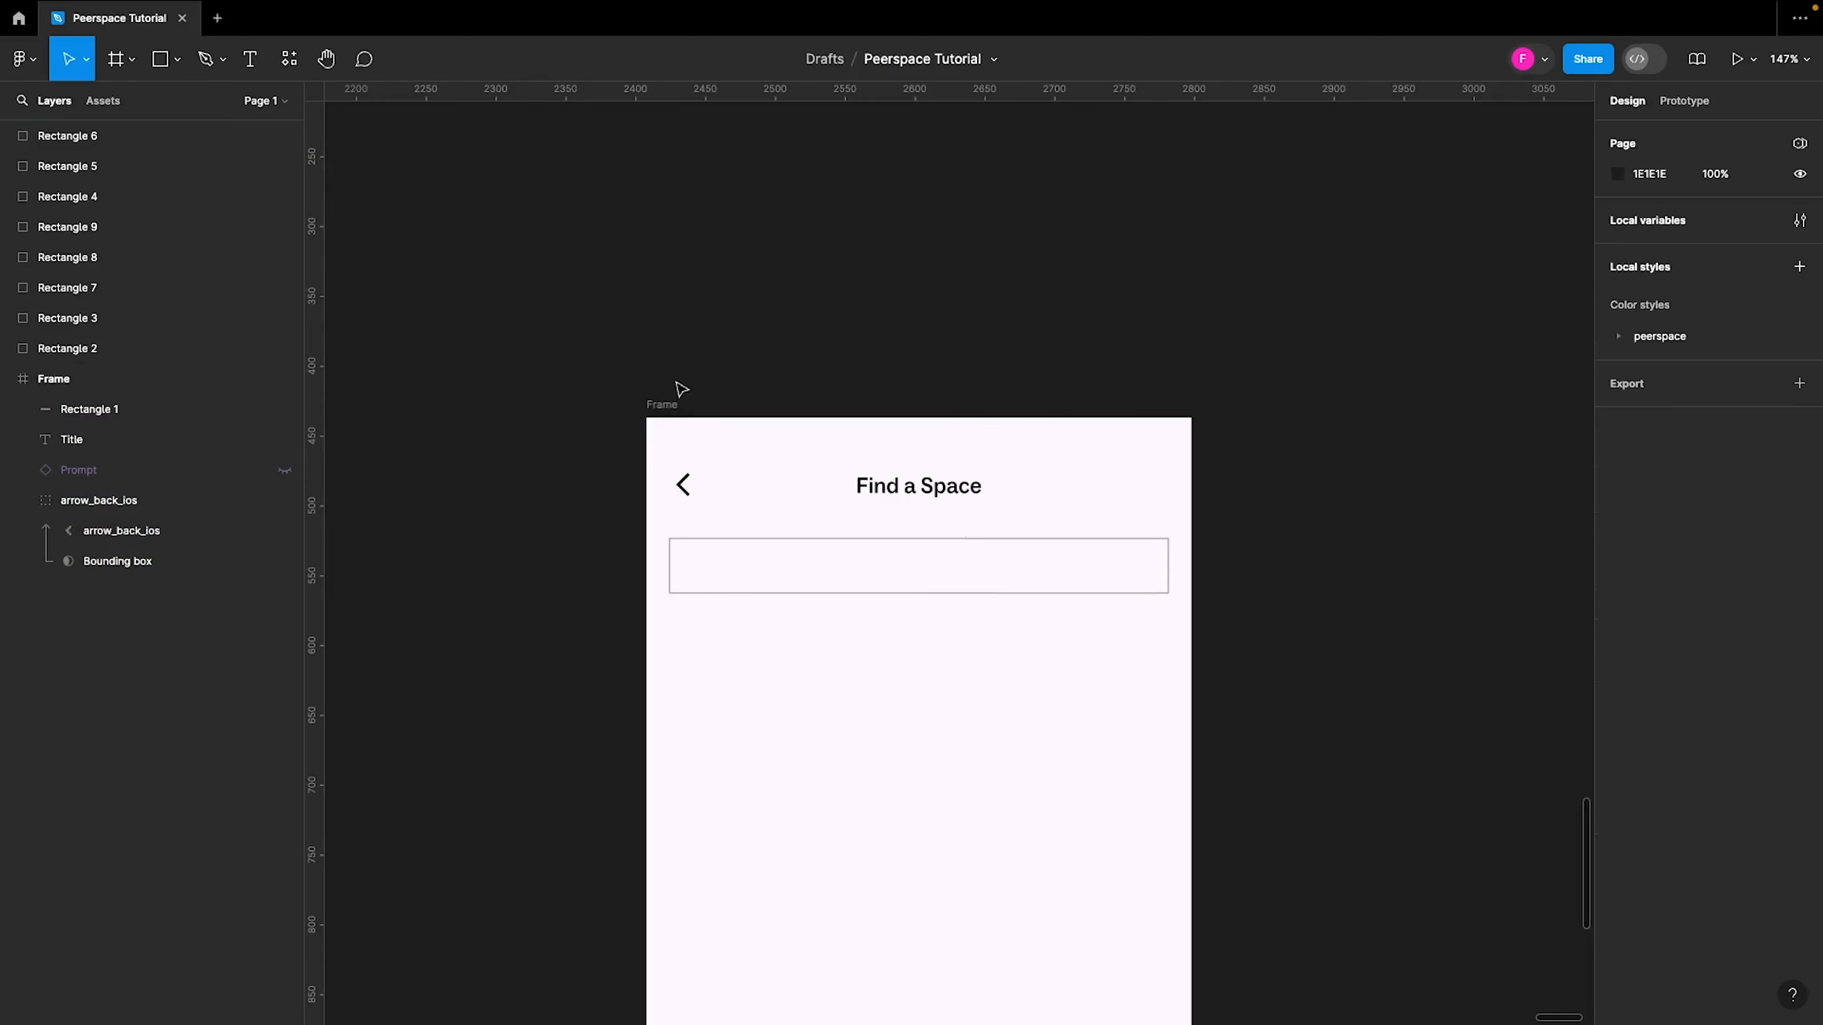
key("ctrl+z")
key("ctrl+z")
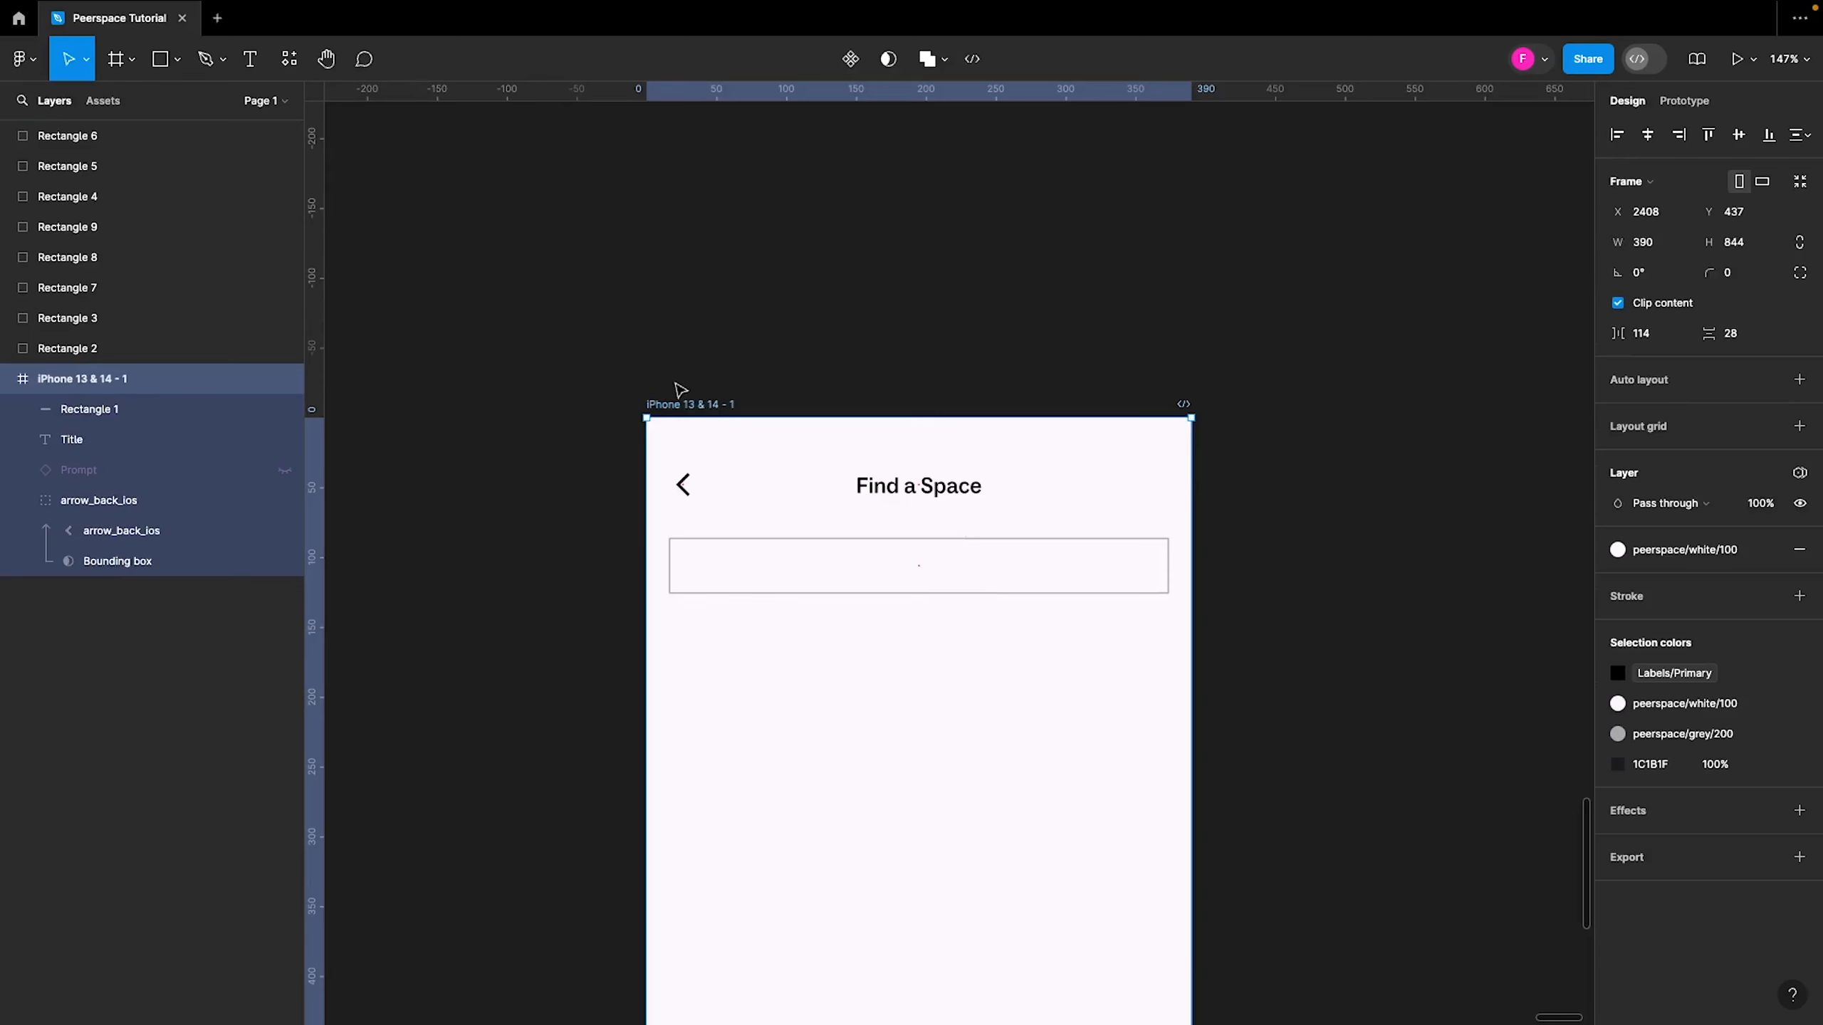
Paste the search icon into the iPhone 13 & 14 - 1 frame and scale it proportionally to 26 wide
key("ctrl+v")
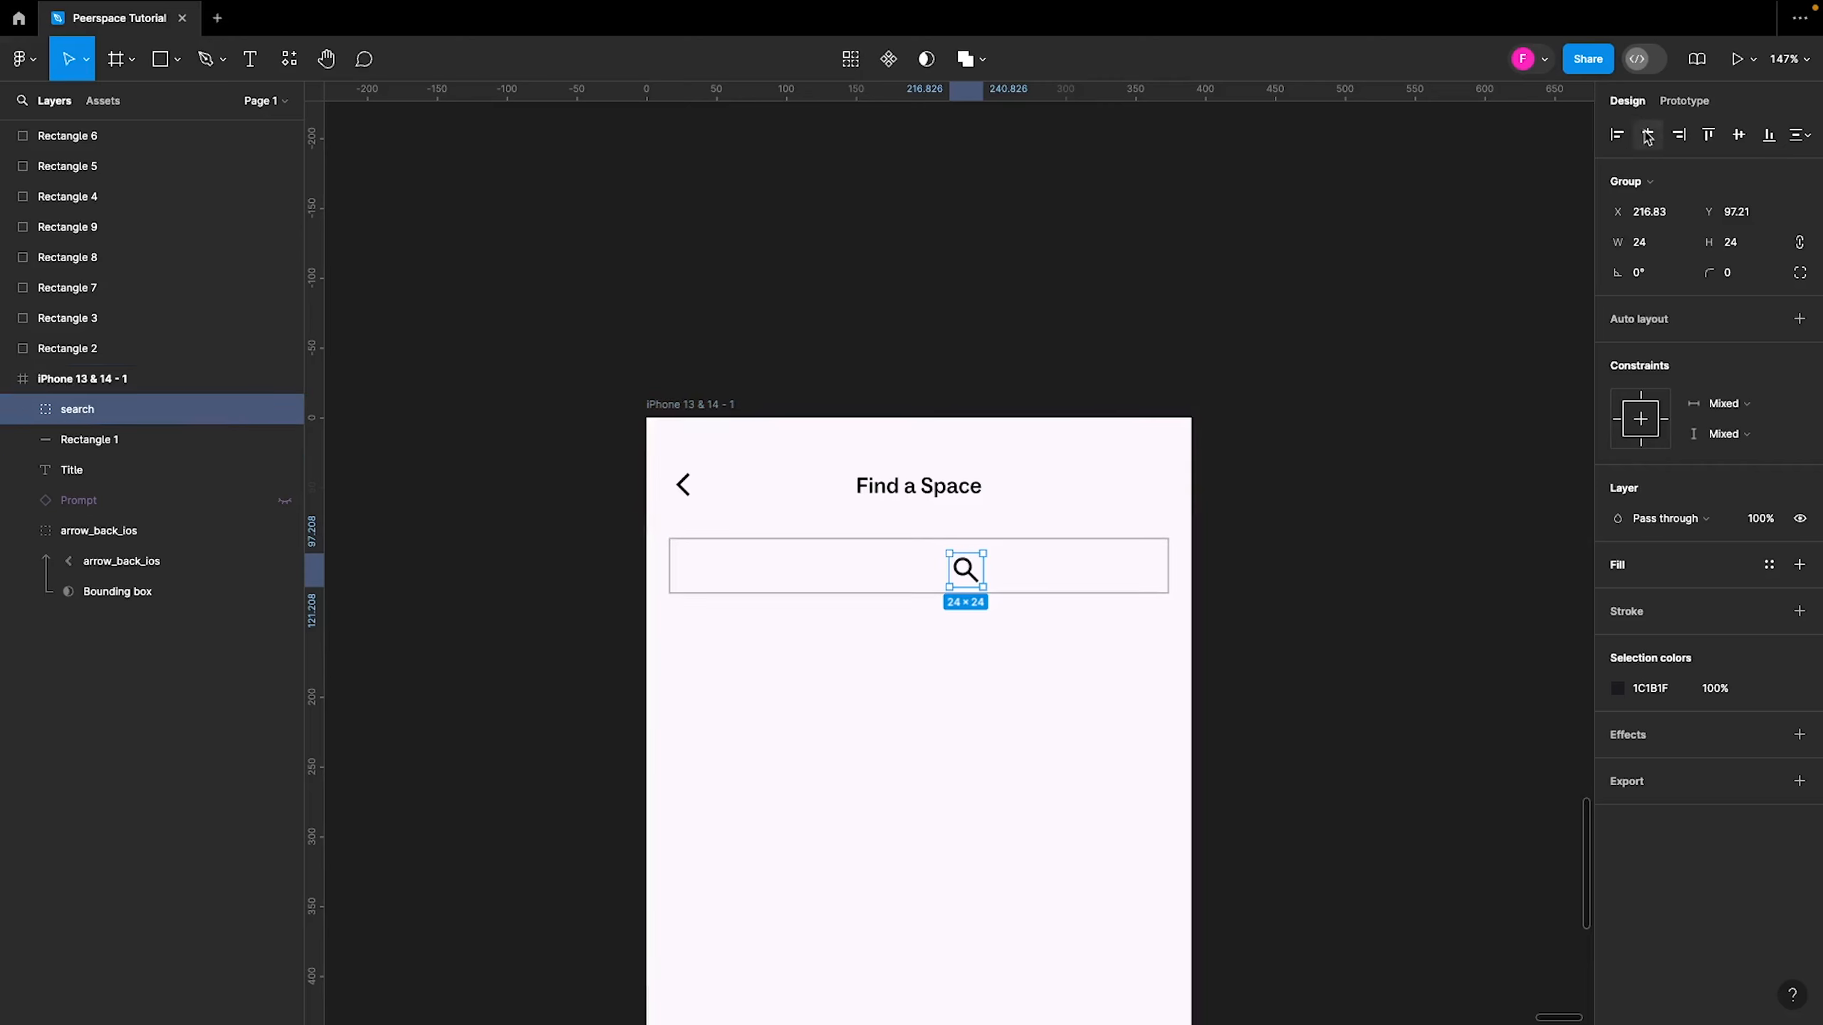
left_click(1739, 136)
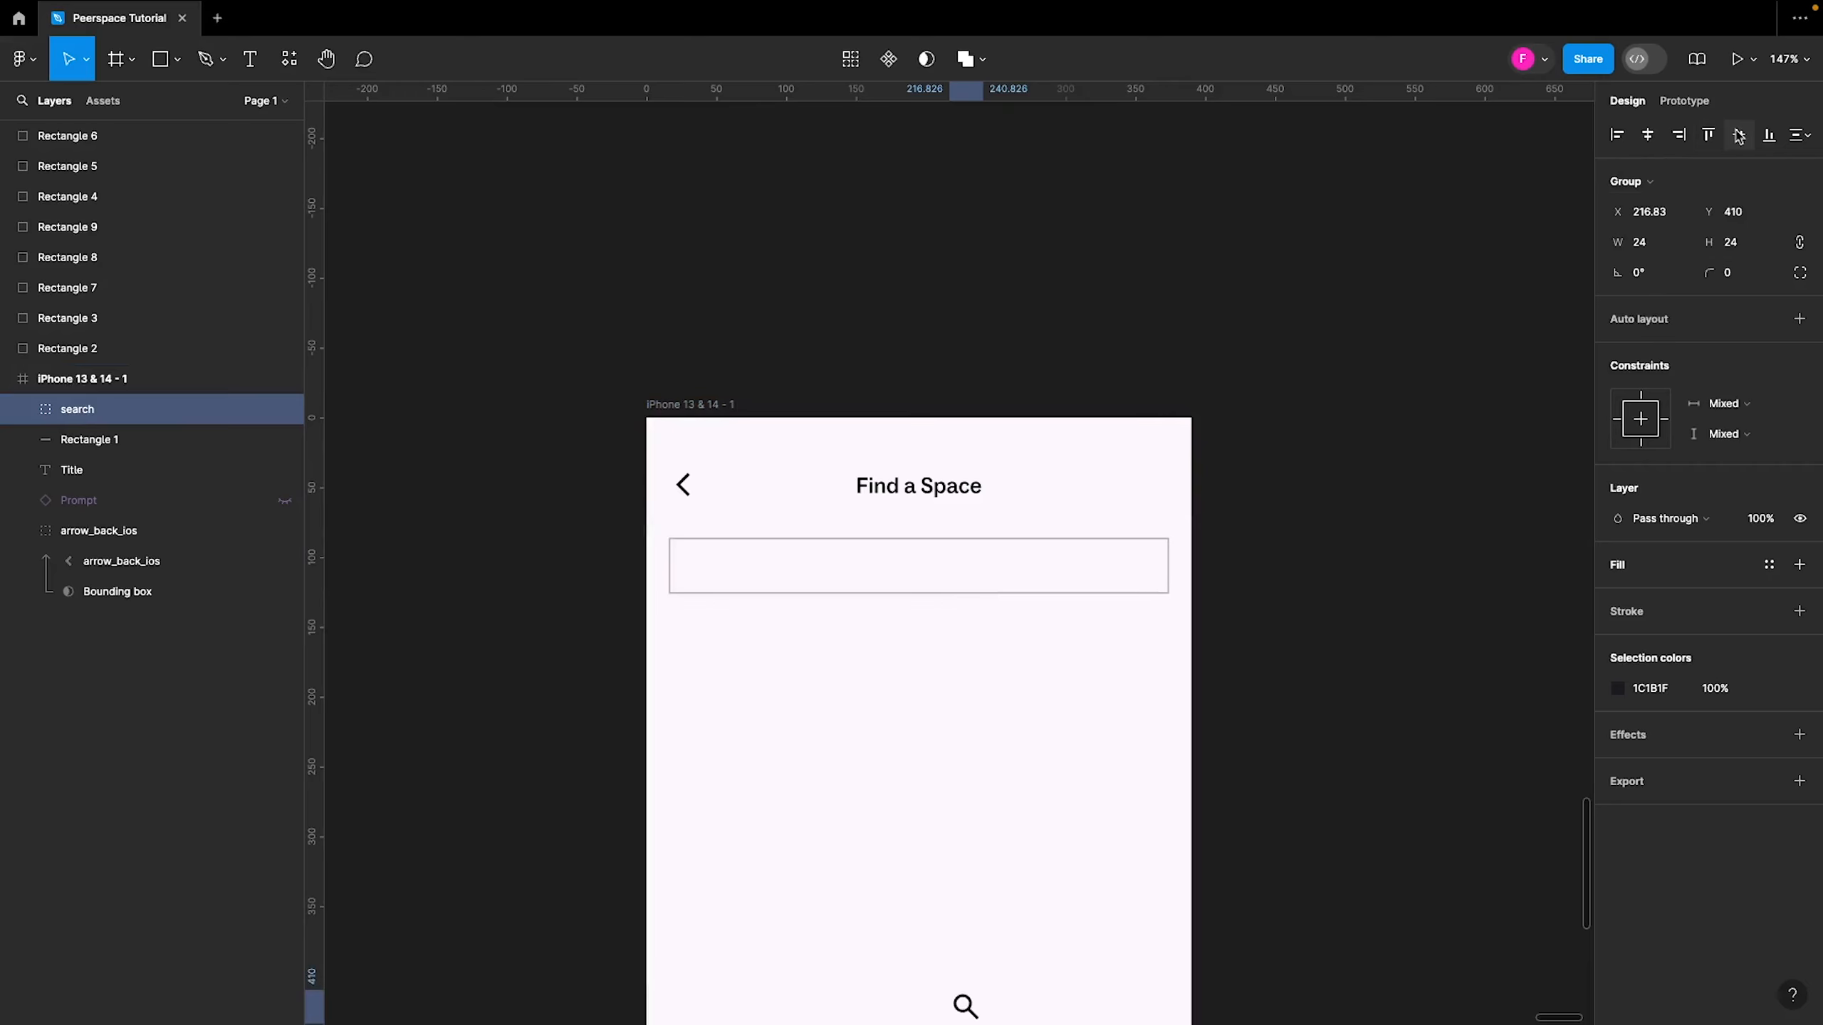
key("k")
left_click(1645, 388)
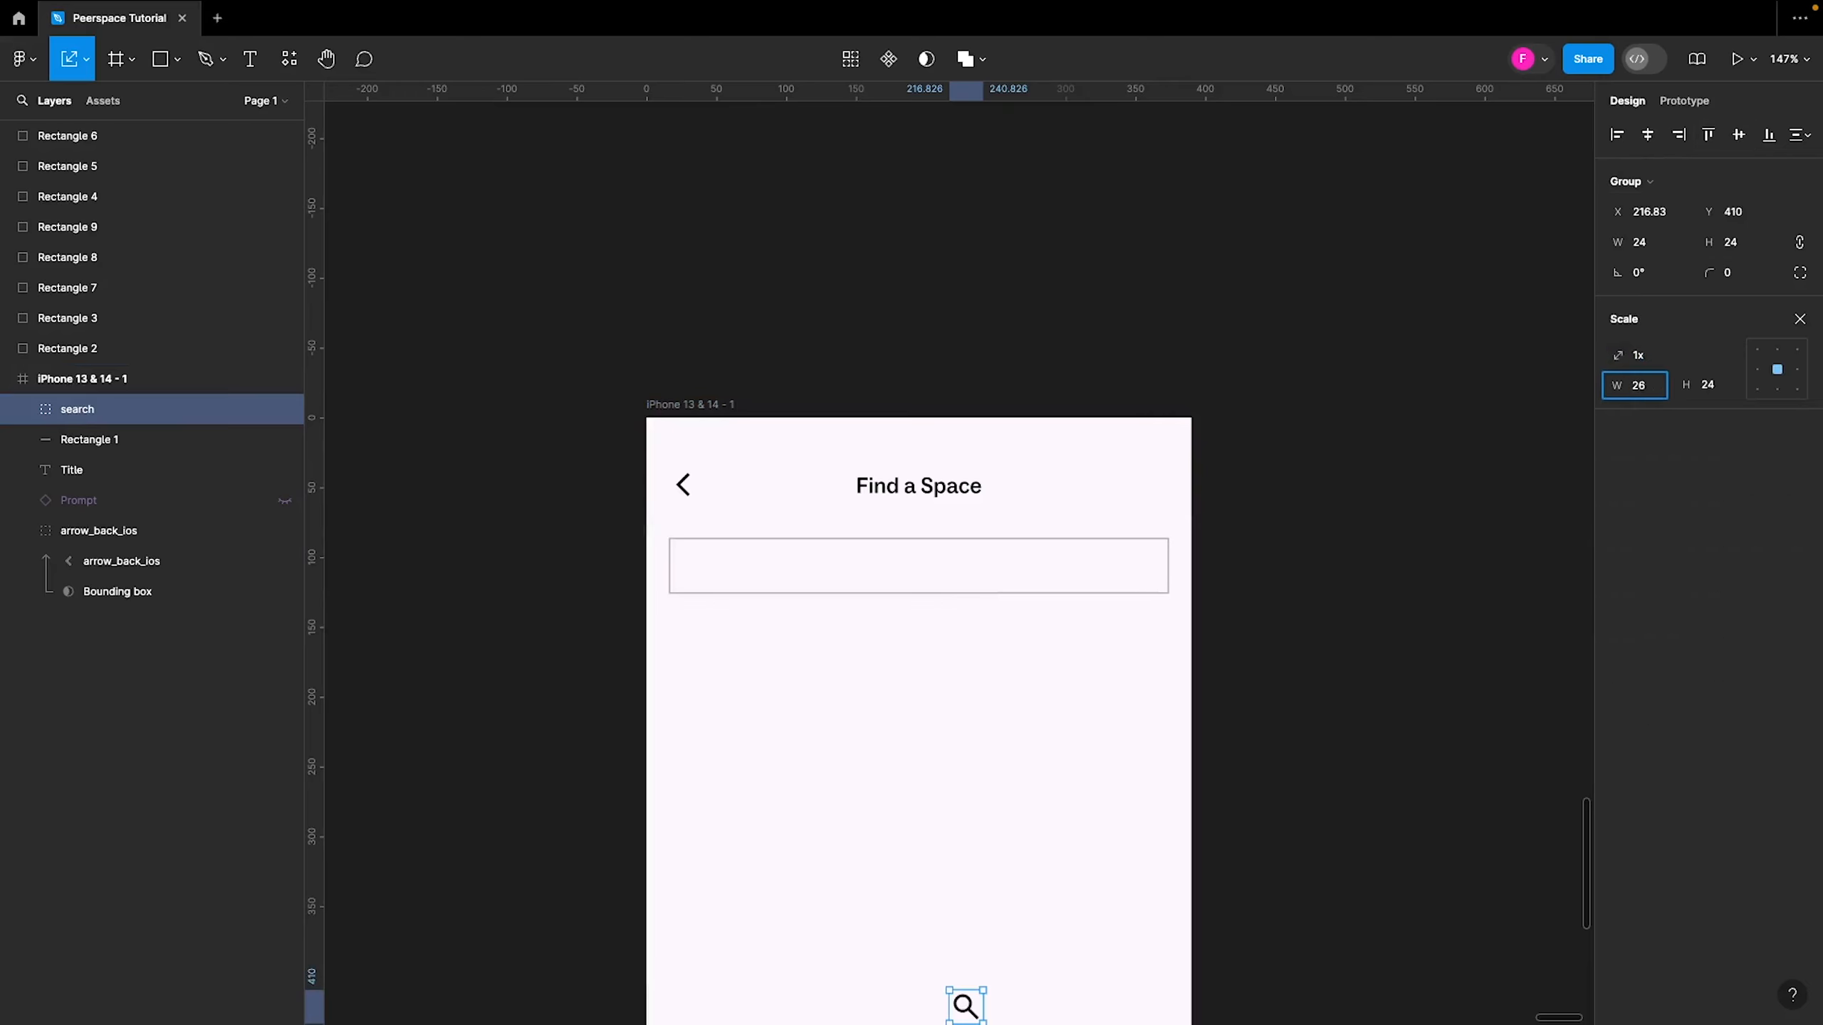
key("Return")
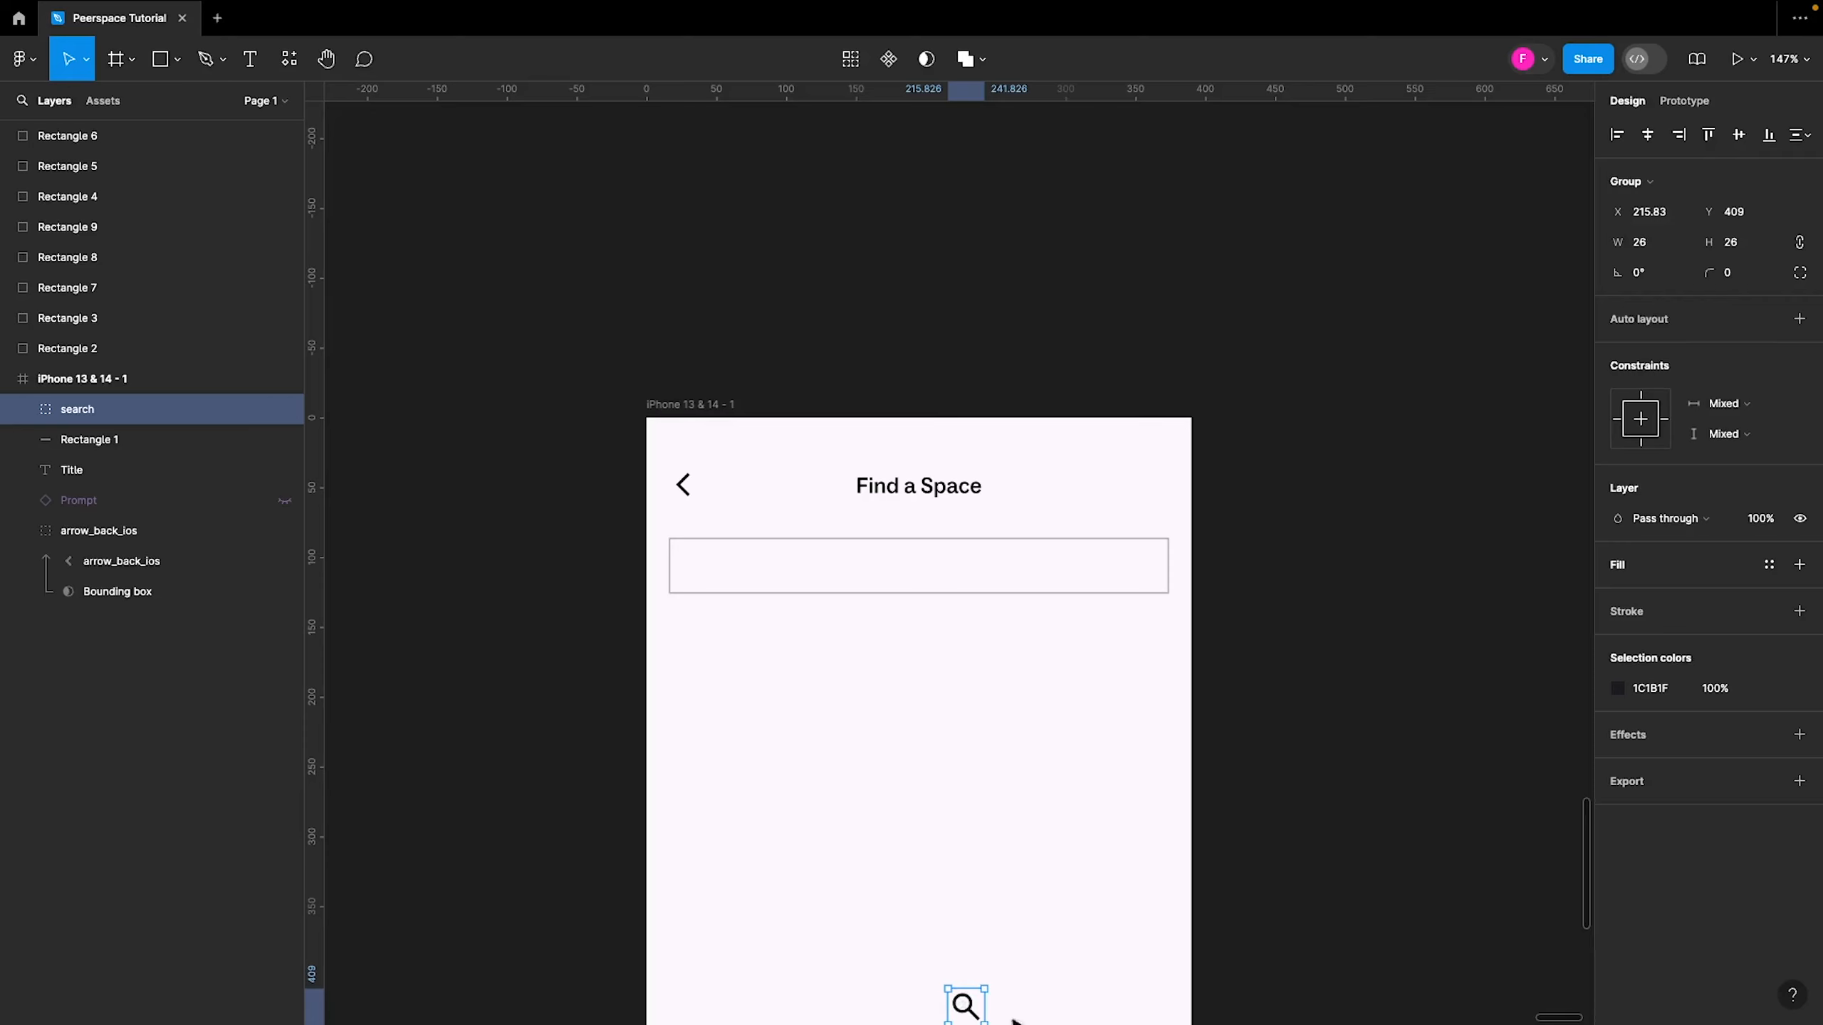
Move the search icon inside the start of the search box, vertically centred, at X 28, Y 93.07
left_click_drag(967, 1010, 698, 573)
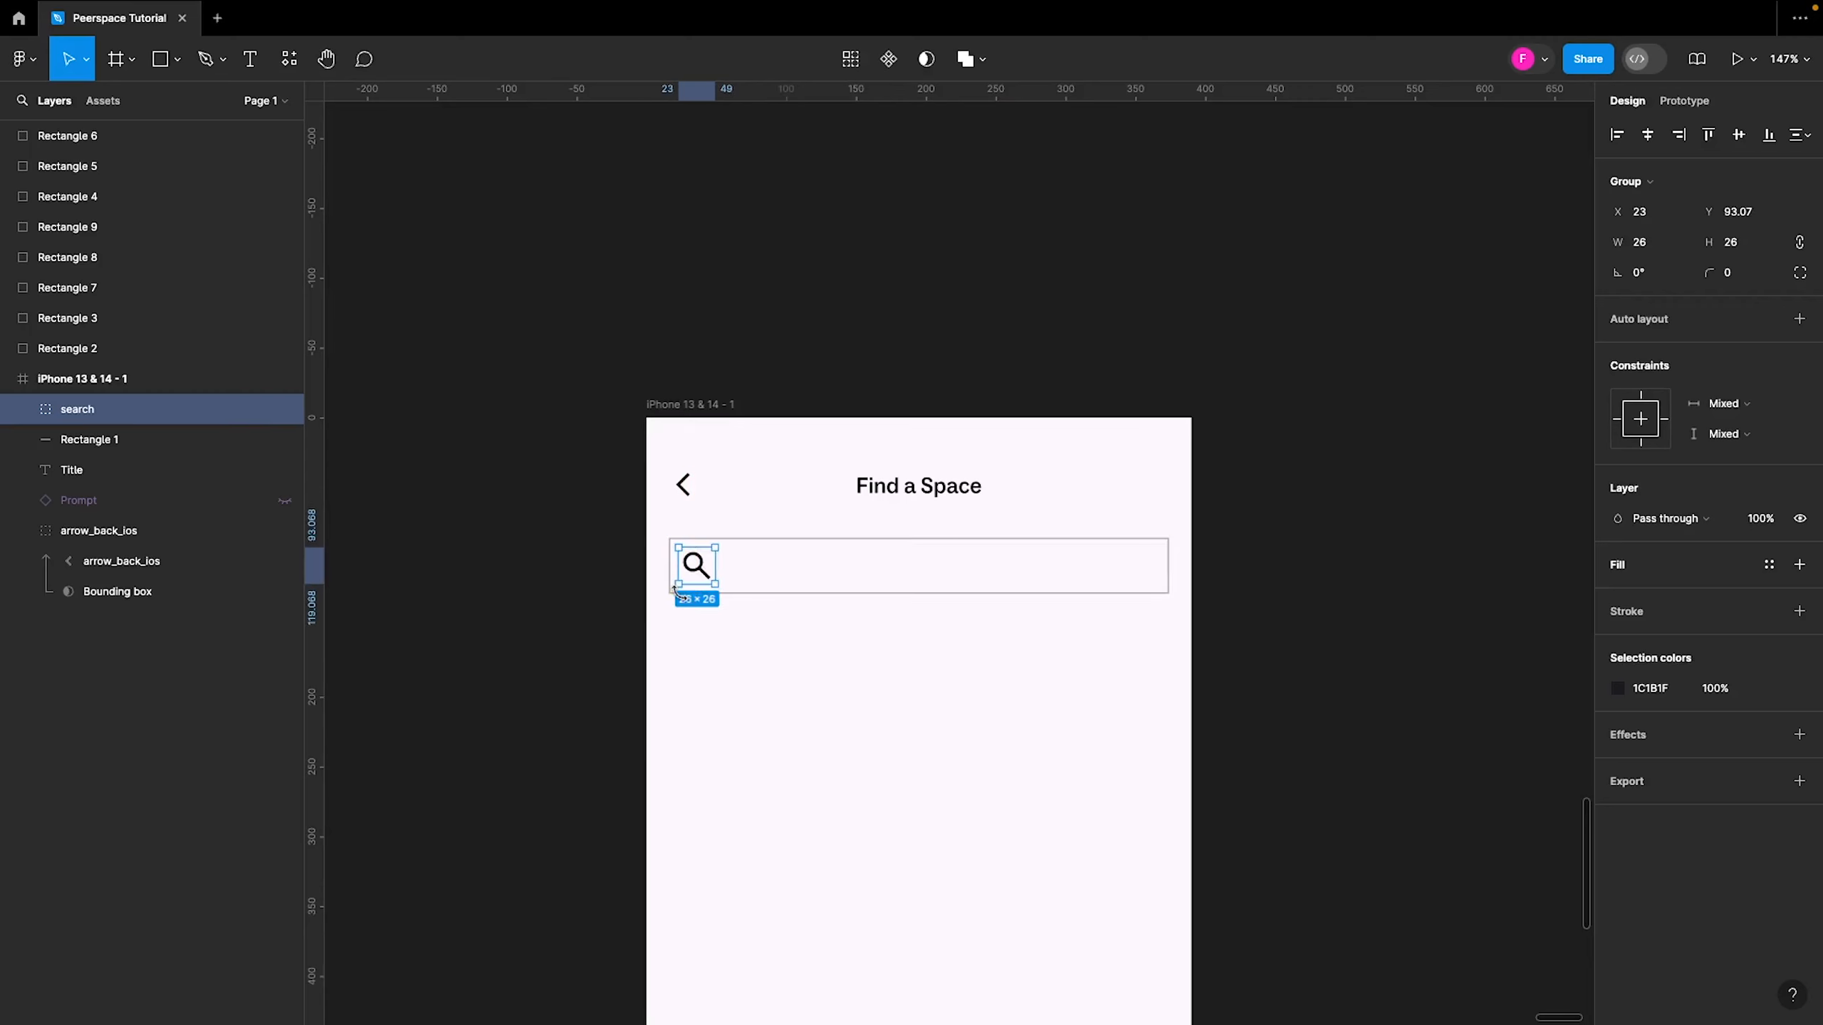
key("Right")
key("Right")
key("Right")
key("Right")
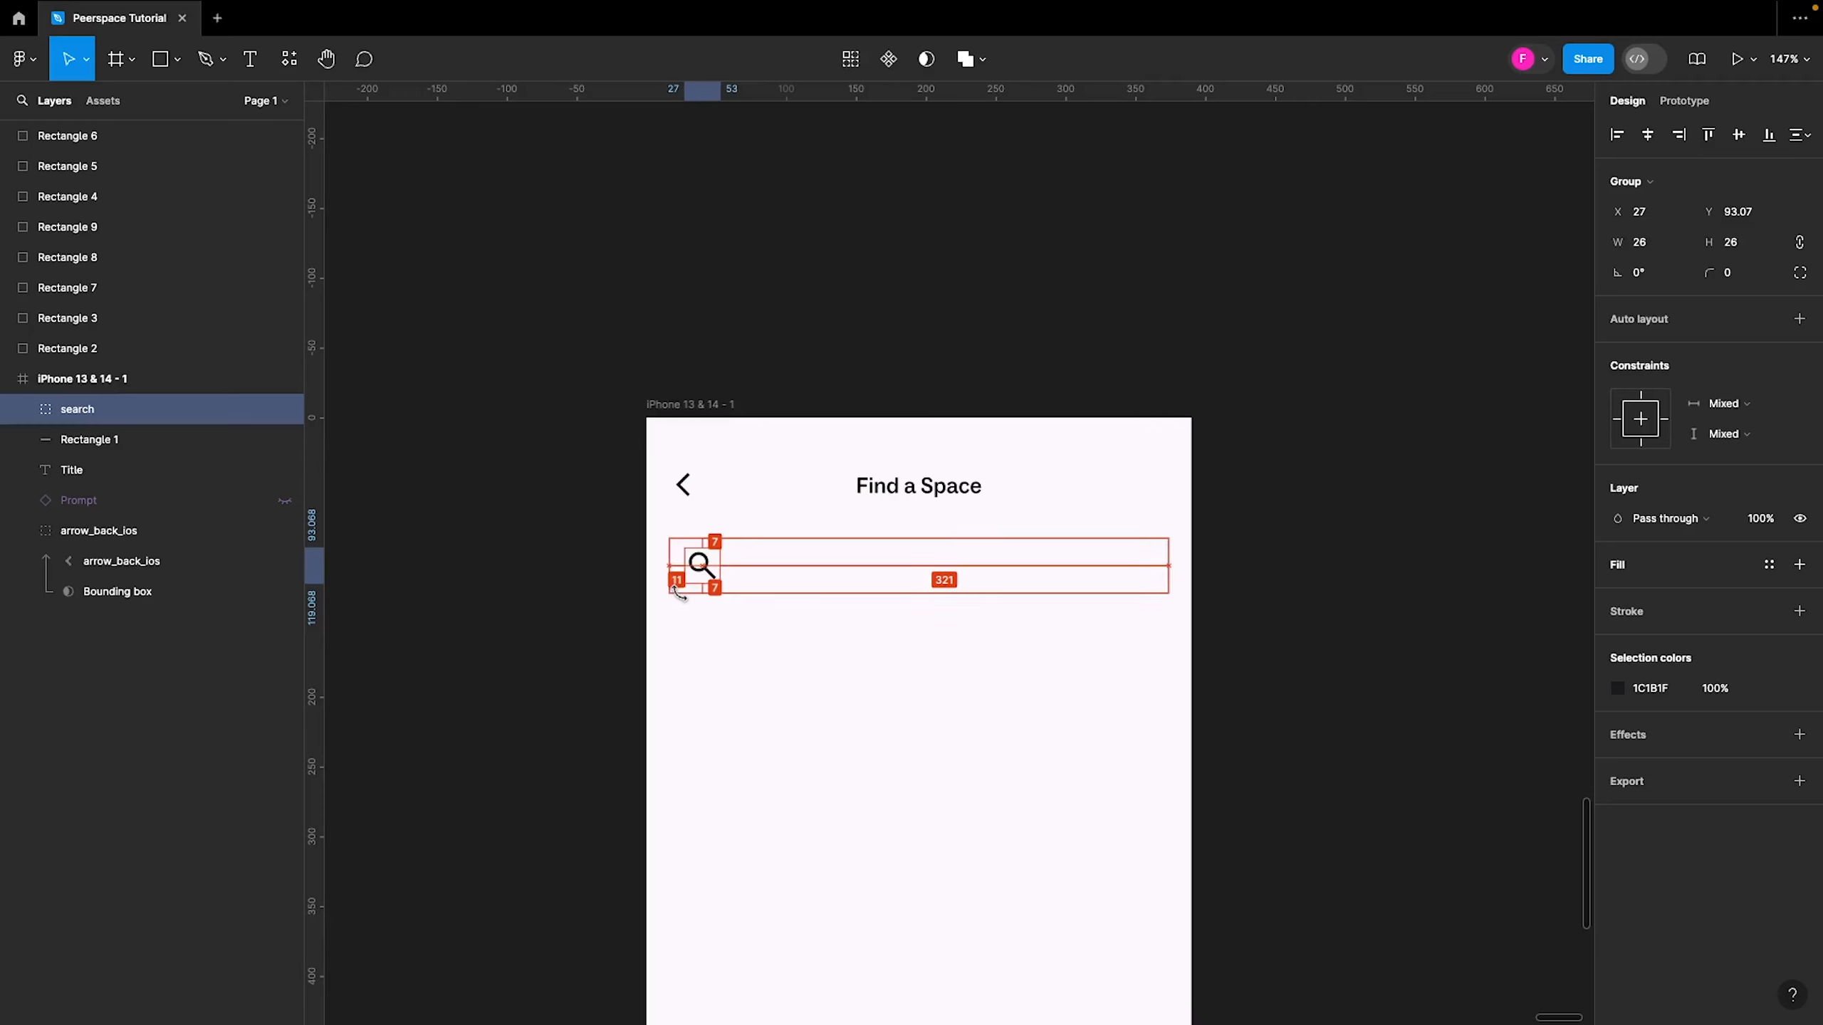
key("Right")
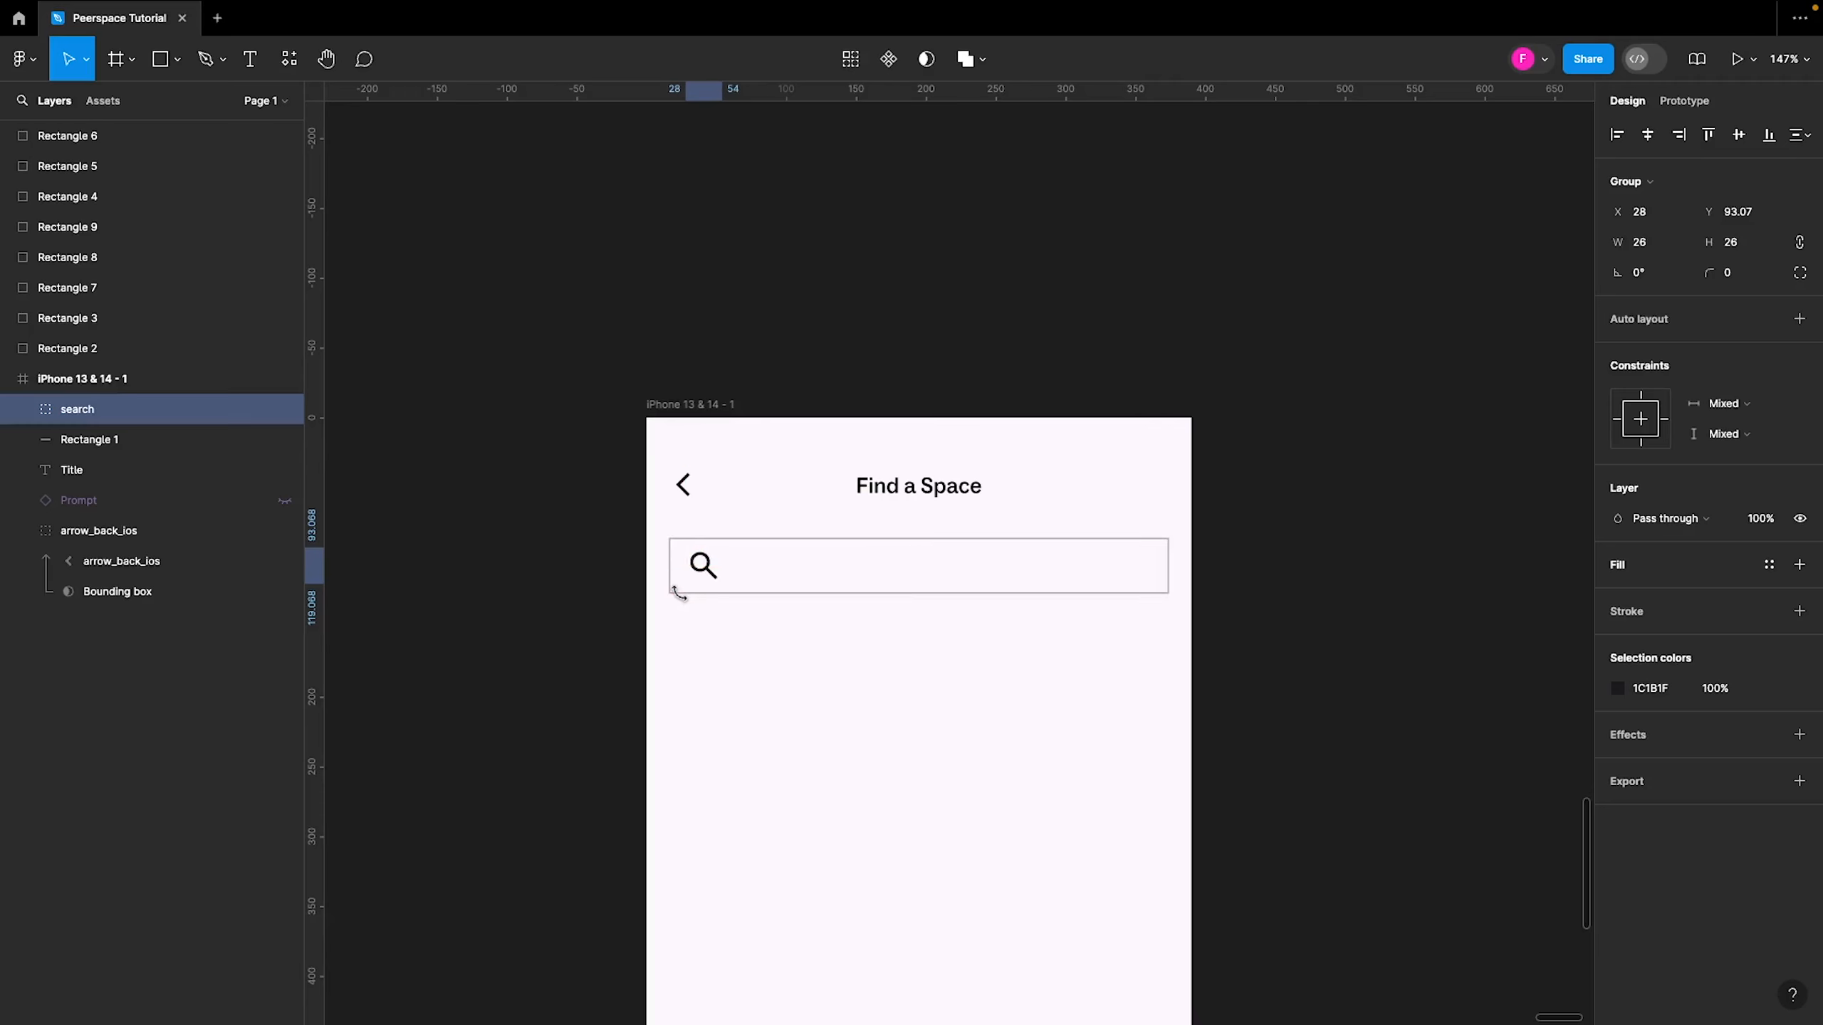
Duplicate the search box rectangle directly below itself at X 16, Y 141.8, and check the copy's spacing
left_click(851, 575)
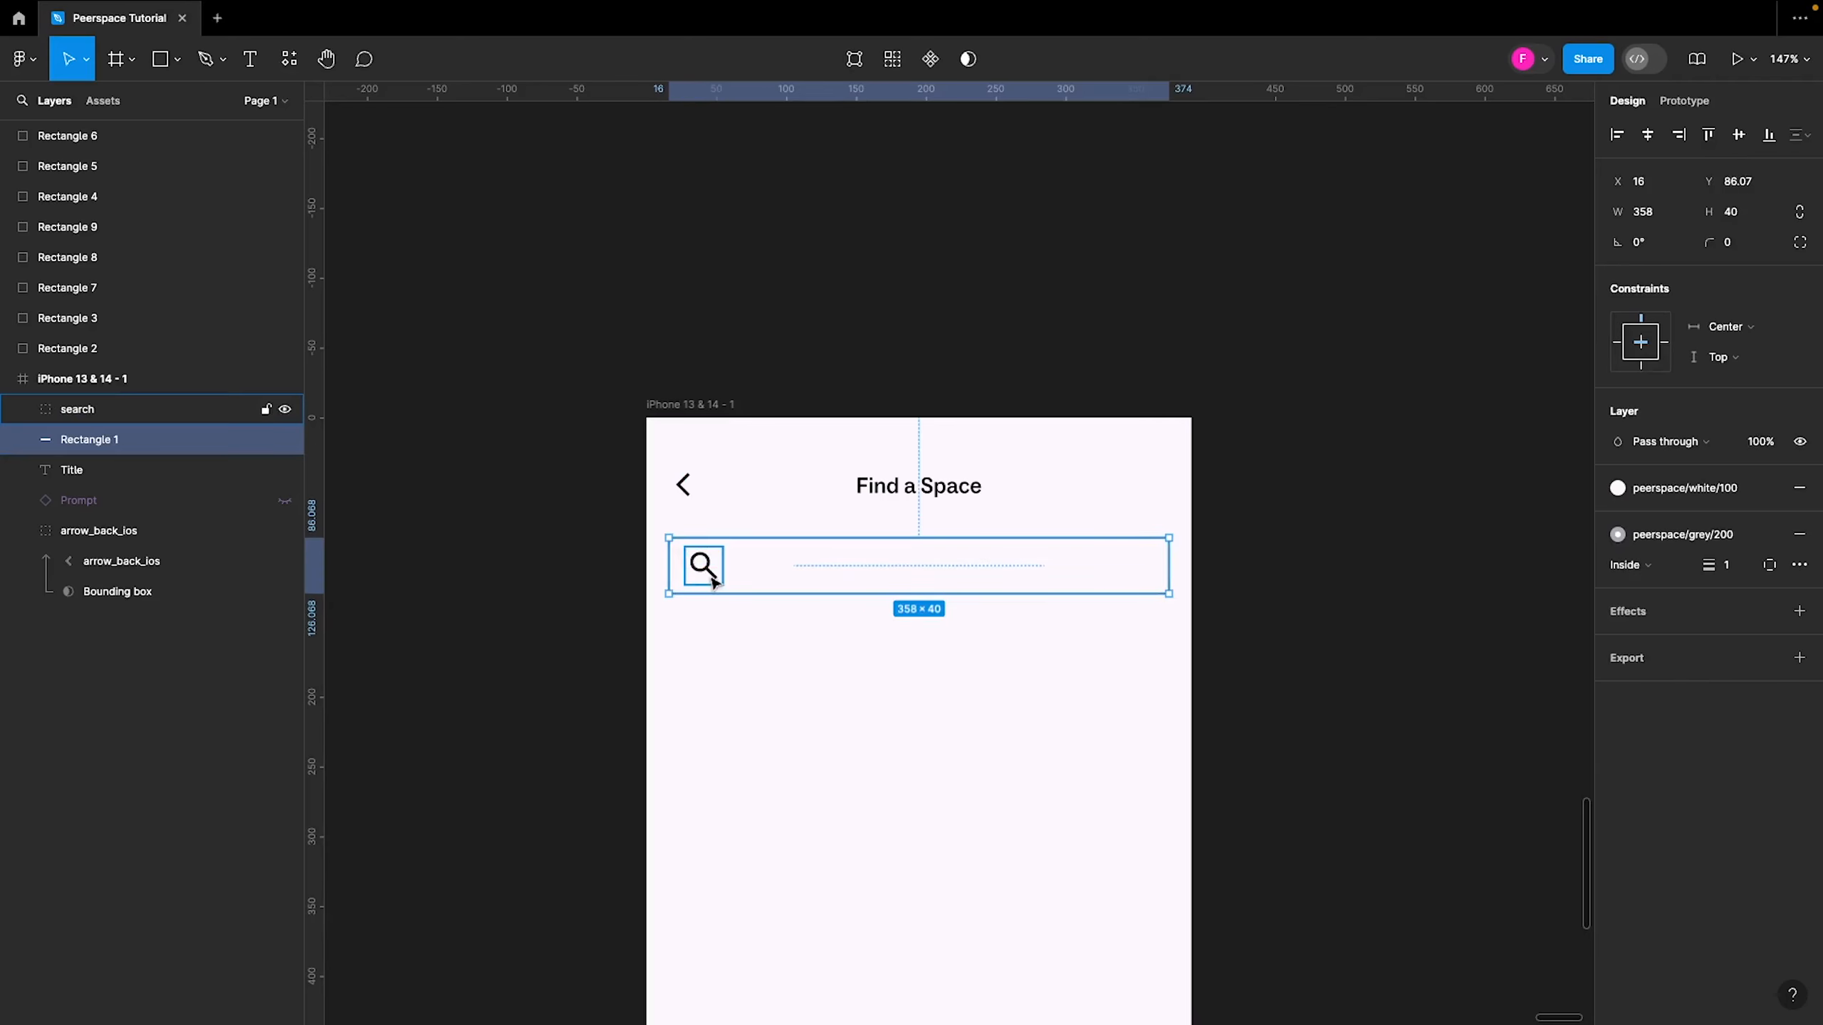
left_click(818, 600)
left_click(825, 585)
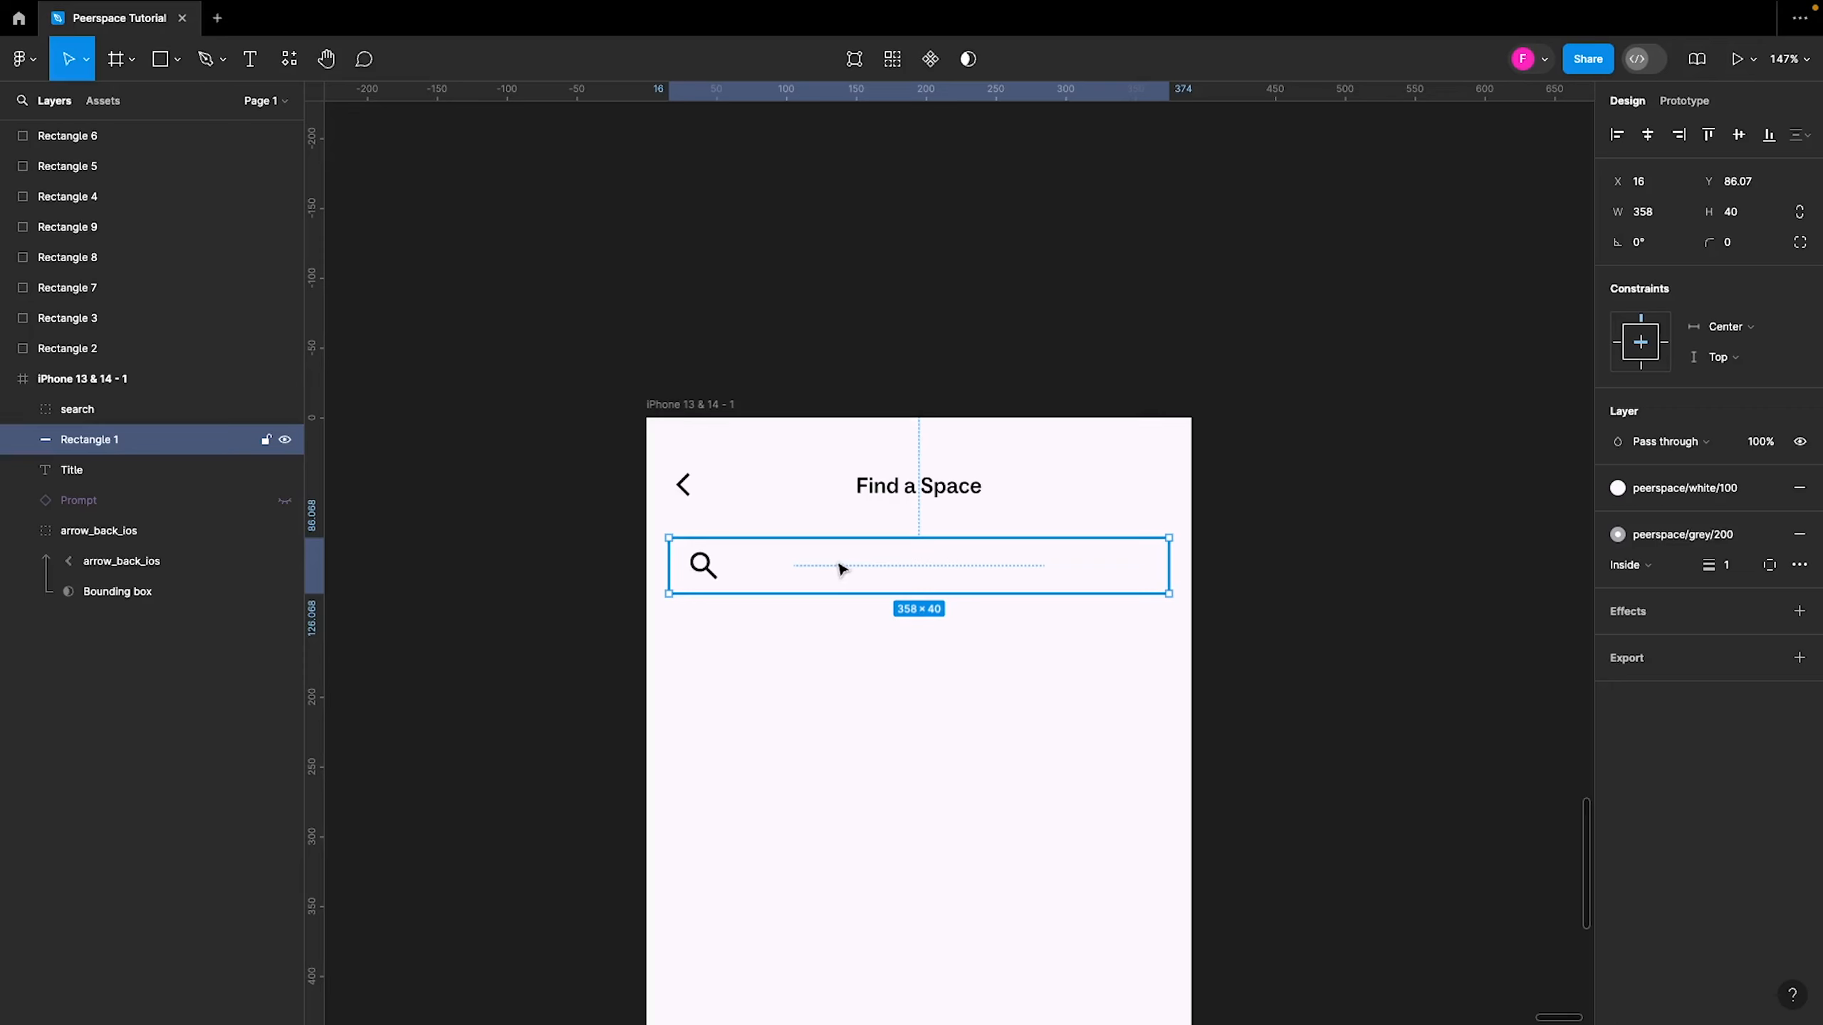
left_click_drag(834, 558, 834, 639)
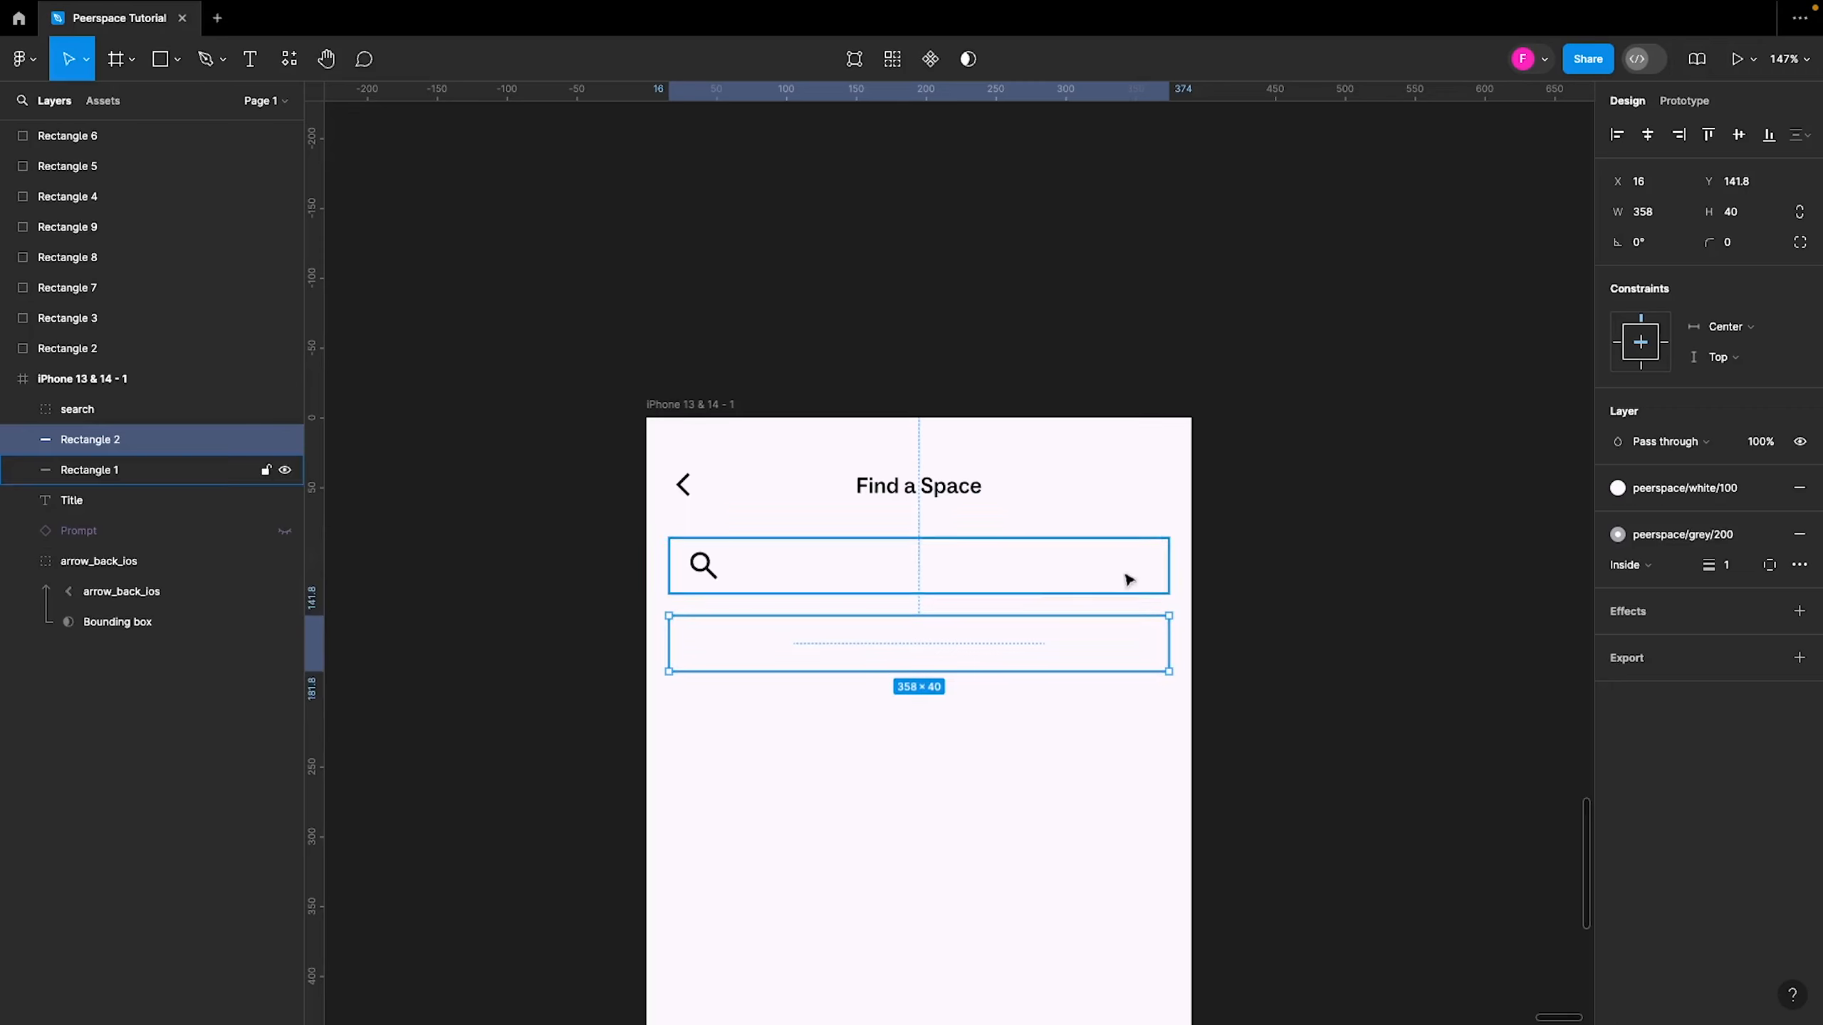
key("alt")
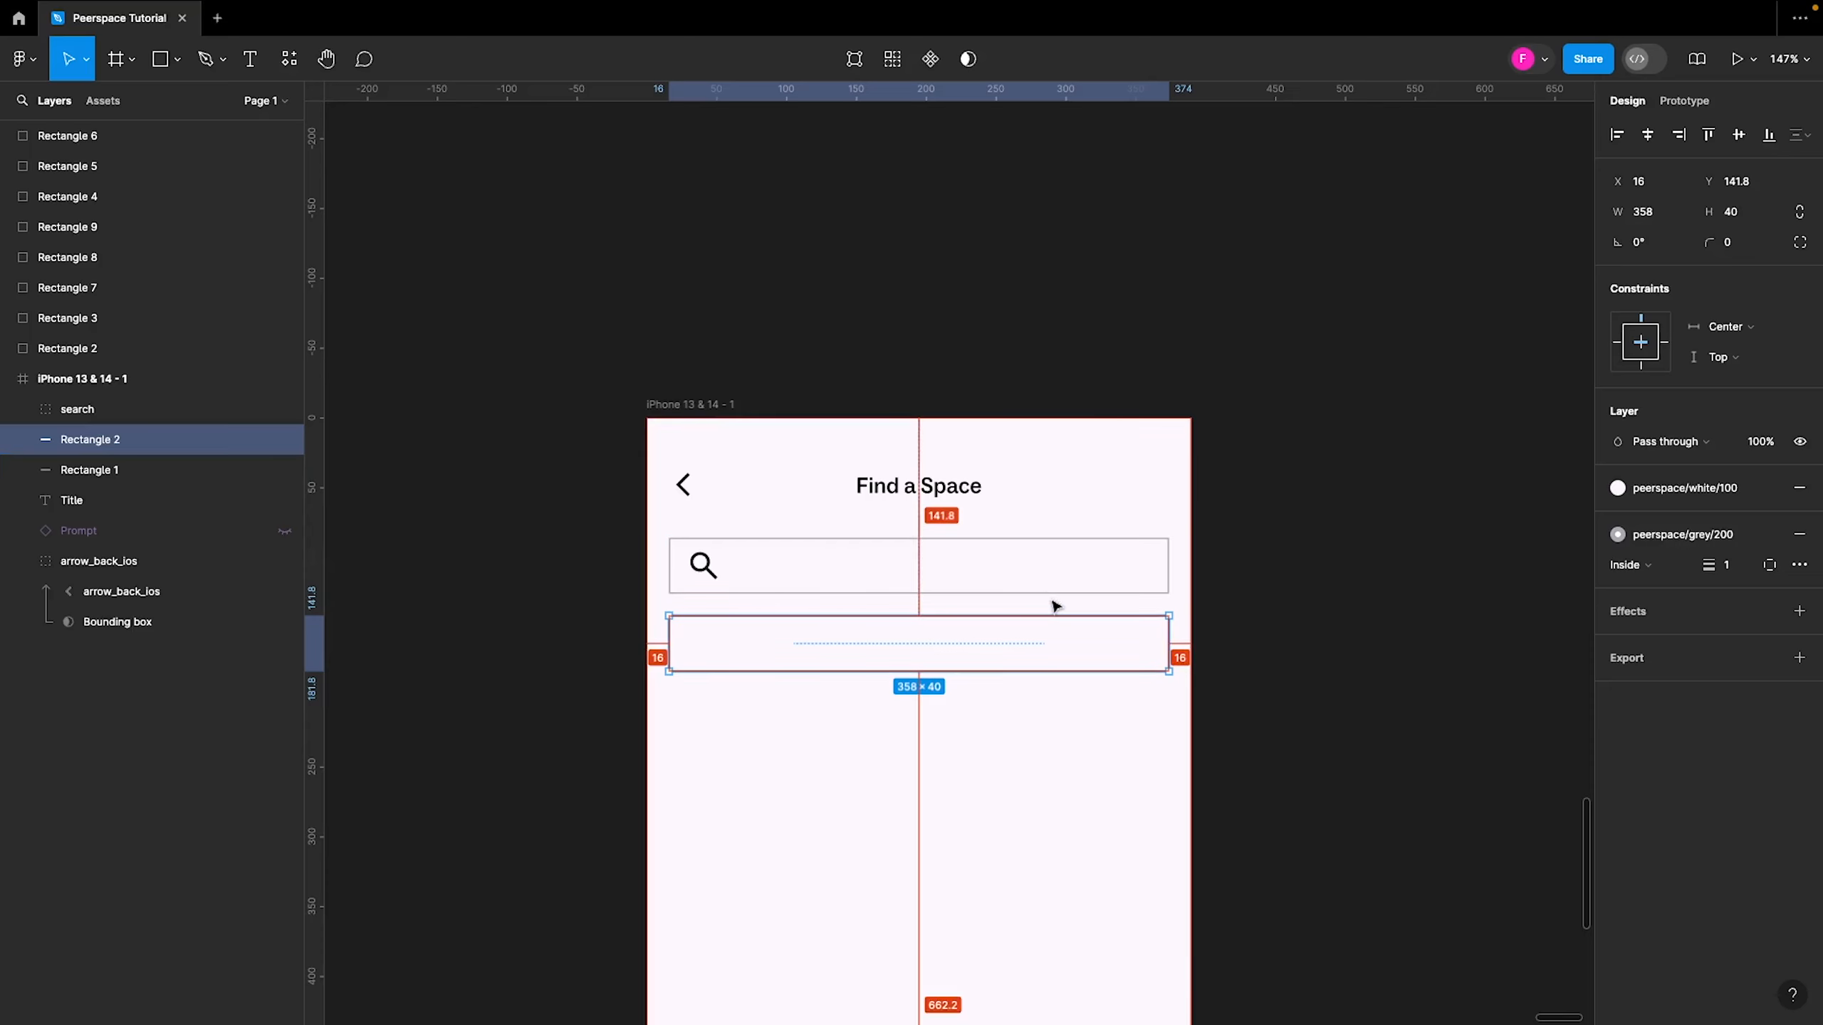
key("alt")
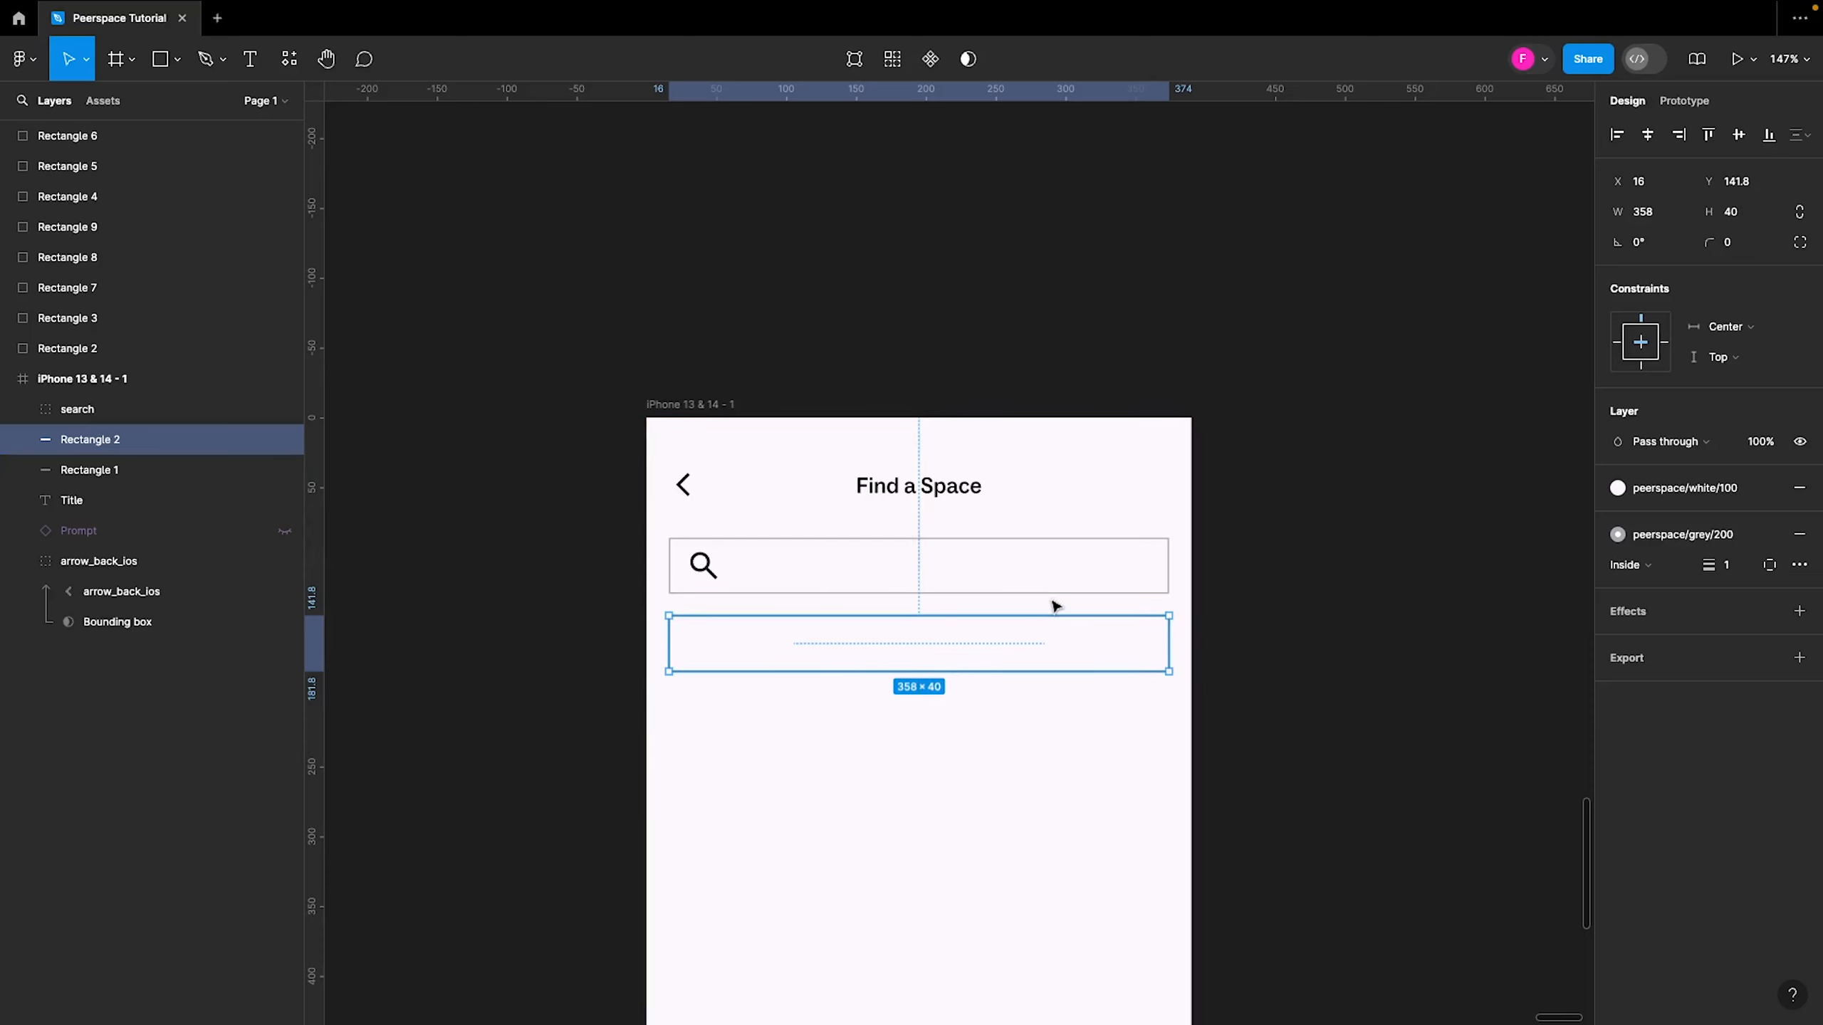
Check the vertical spacing between the search box and its copy below
left_click(1055, 585, "shift")
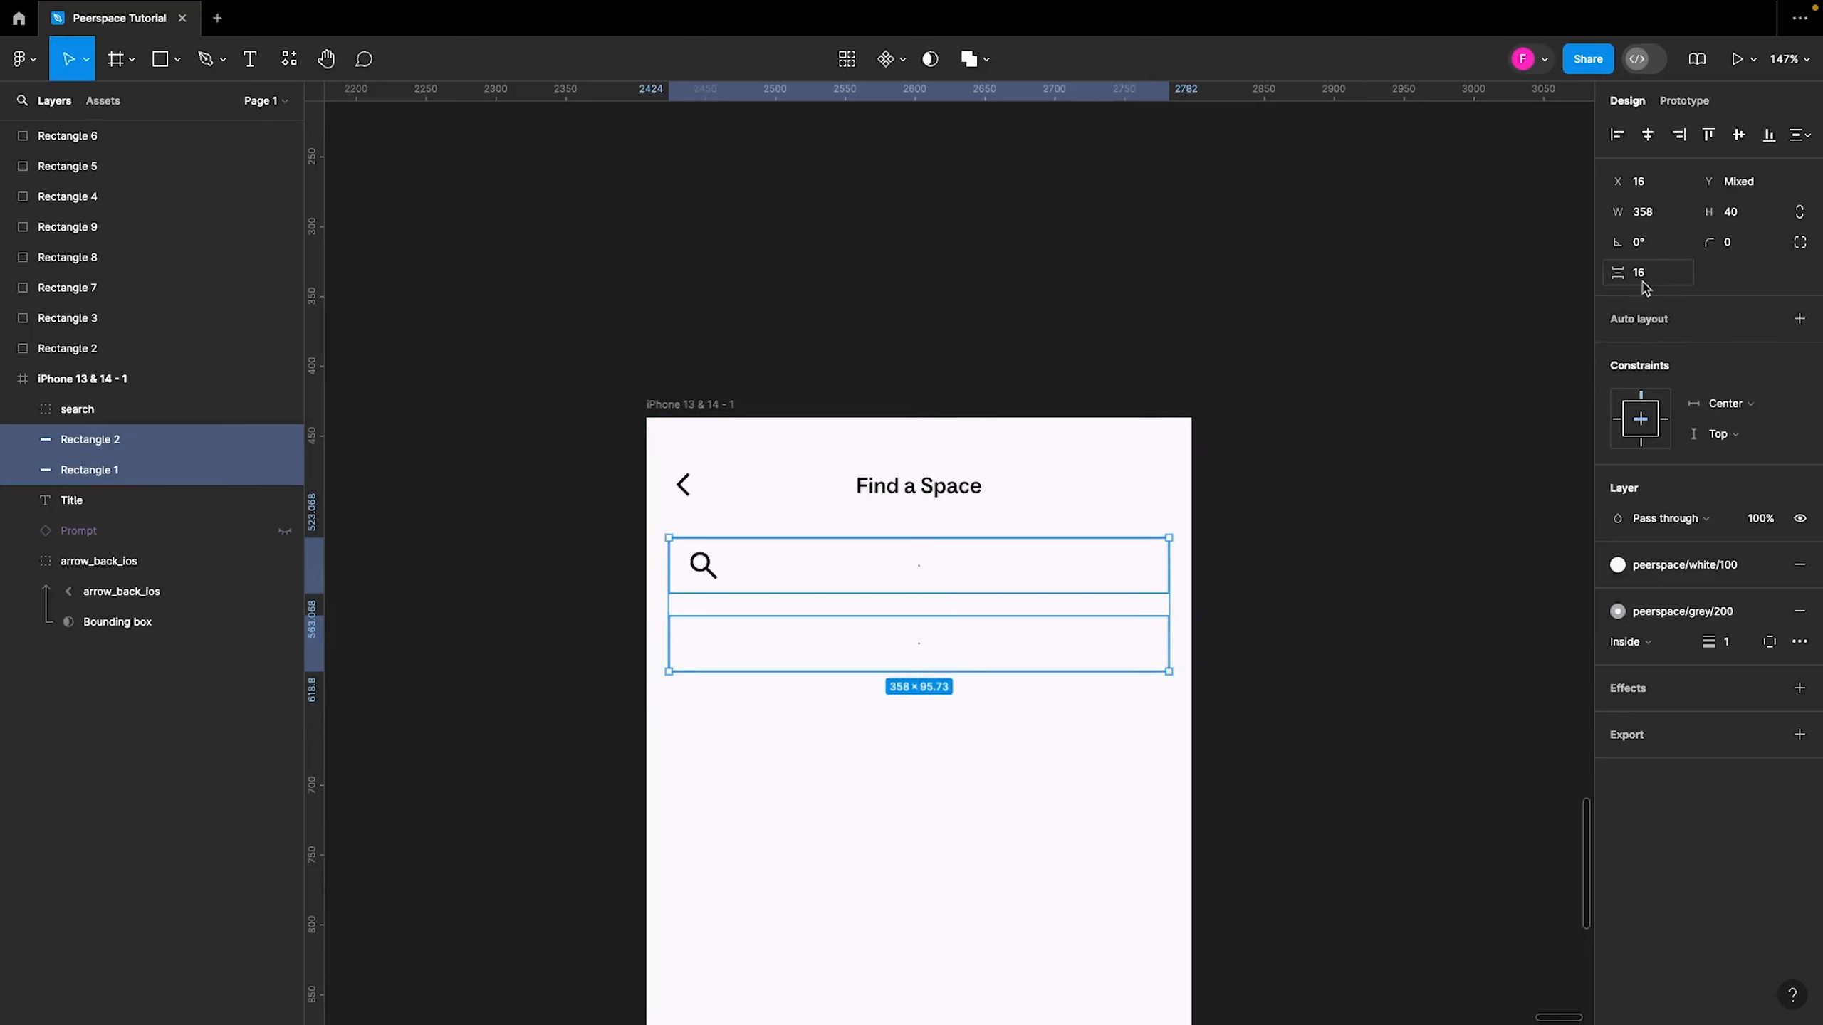
left_click(1327, 609)
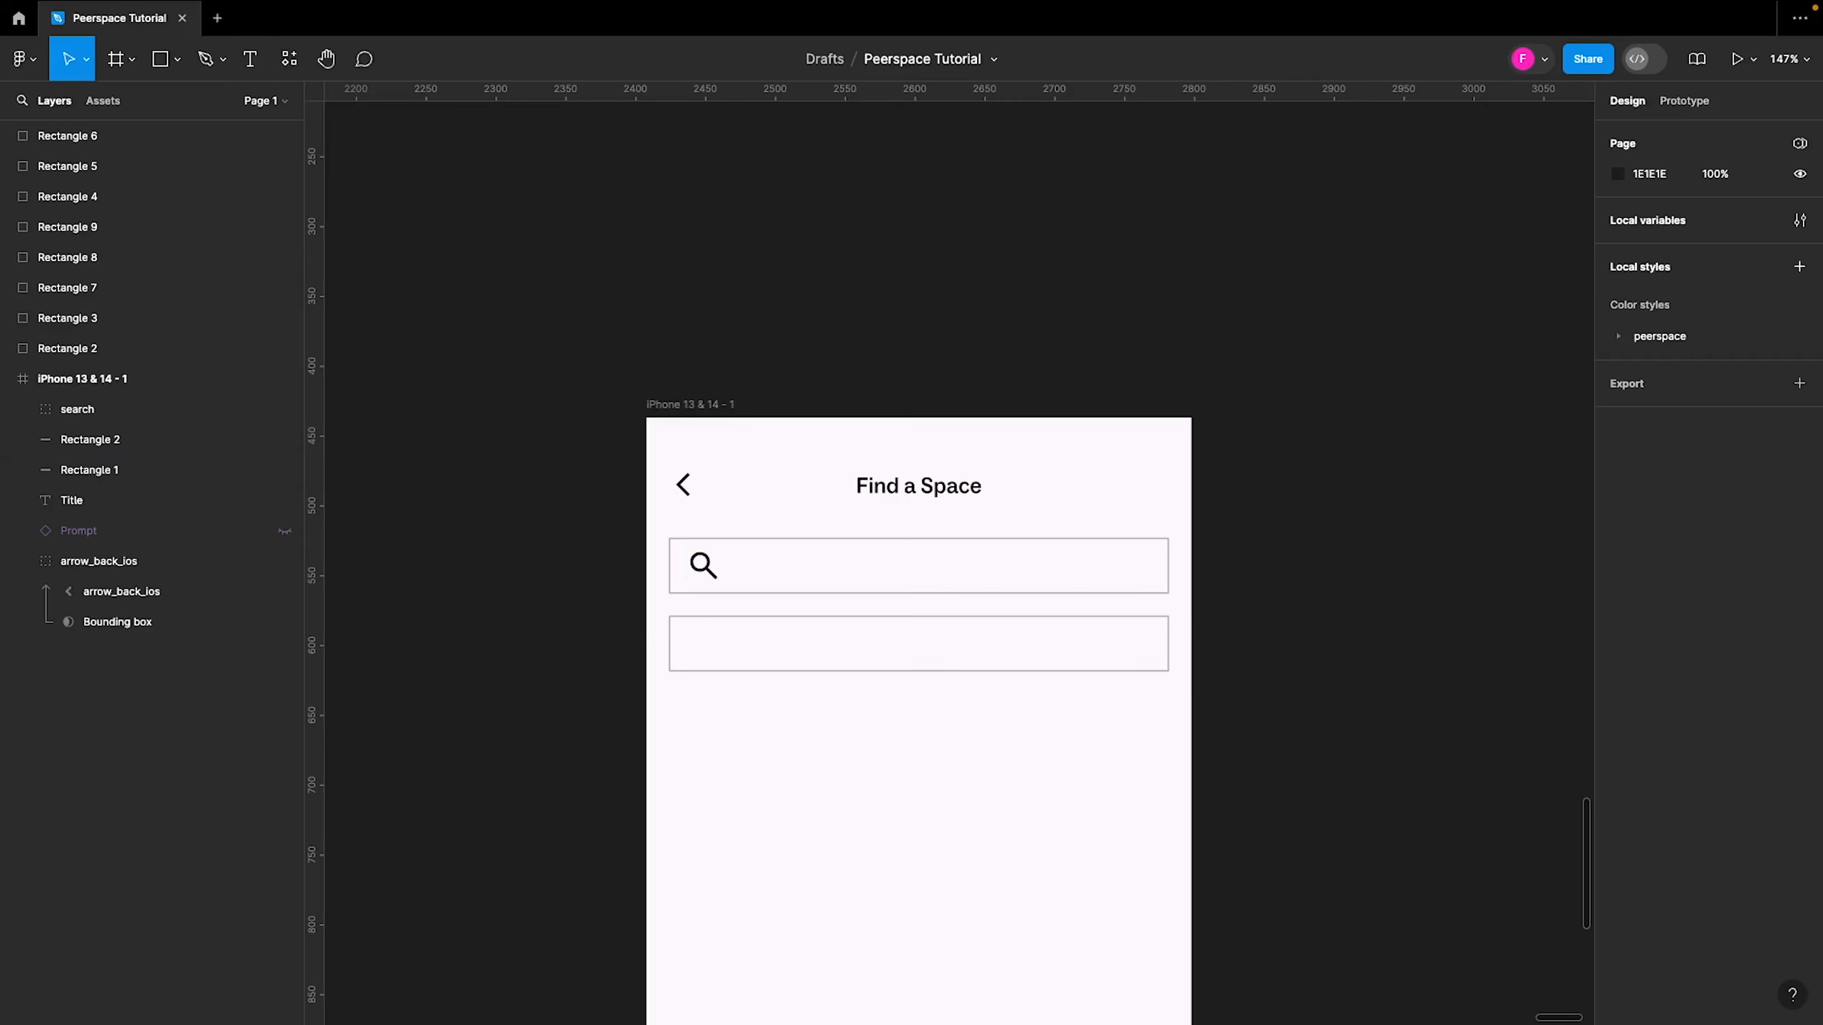
Search Material Symbols for "location" and insert the outlined location_on pin icon
key("shift+i")
left_click(411, 281)
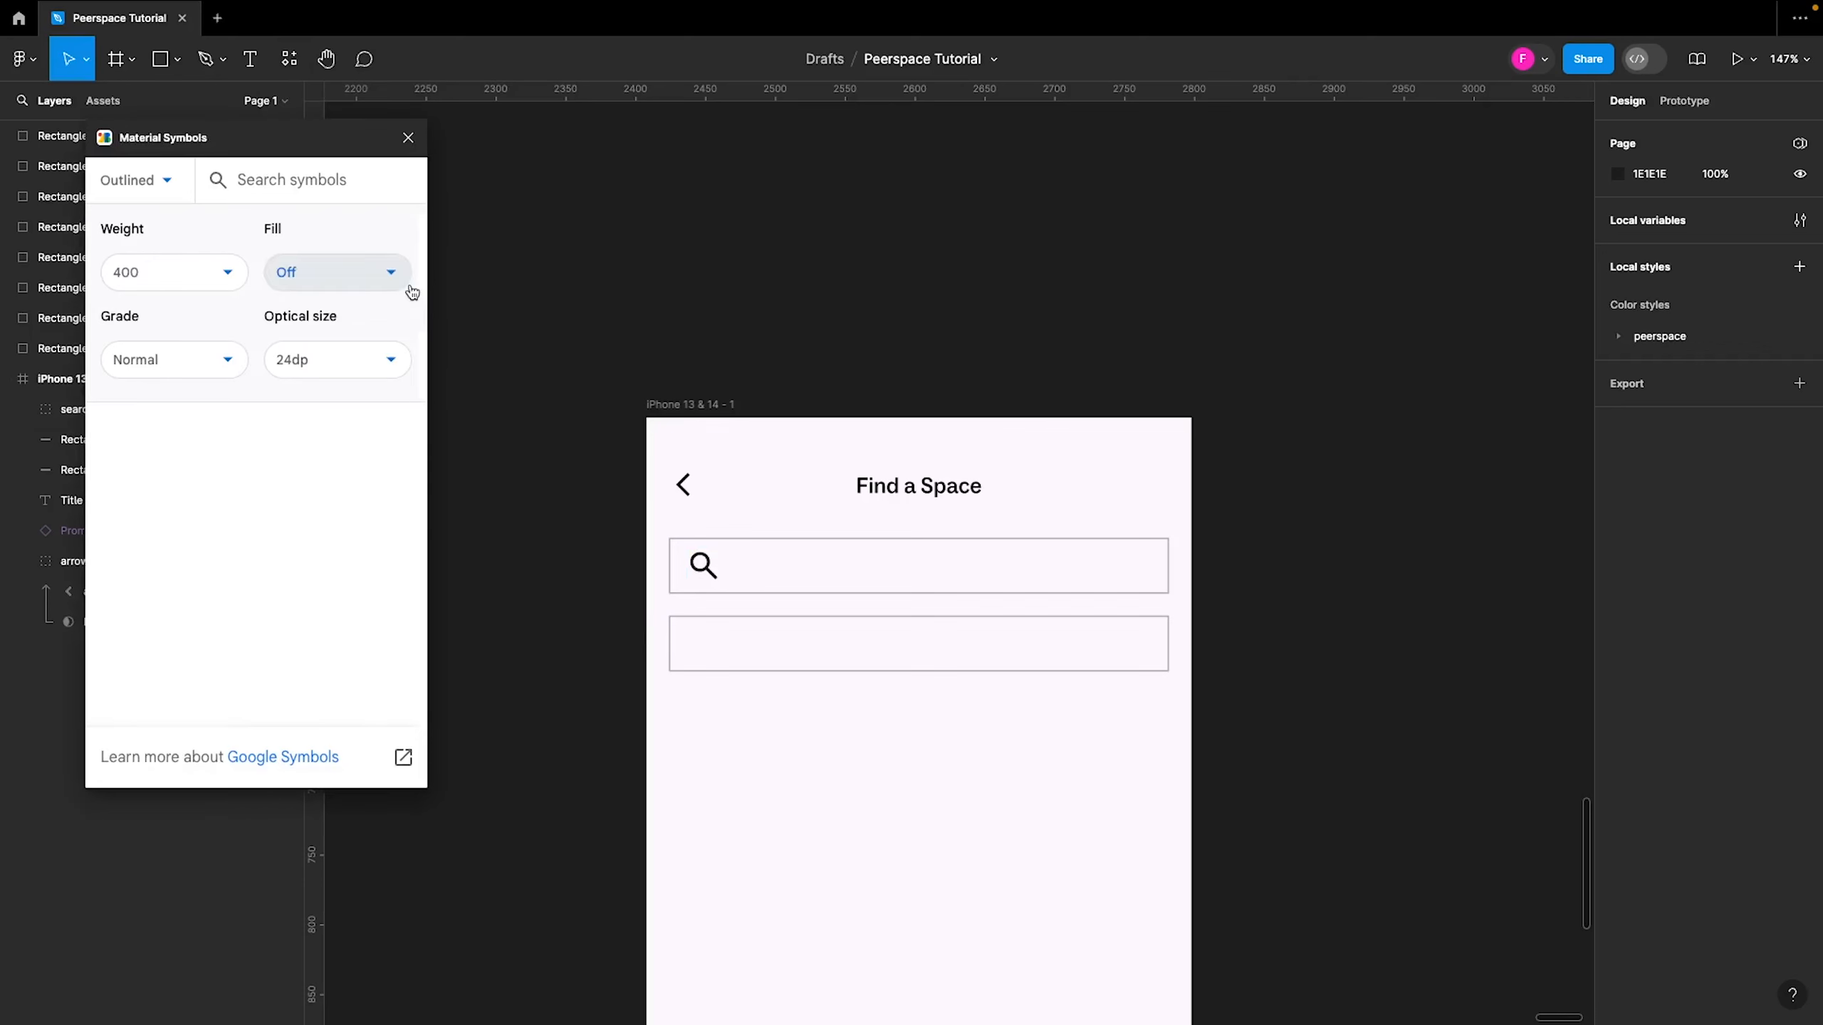
left_click(316, 188)
type("locatiom")
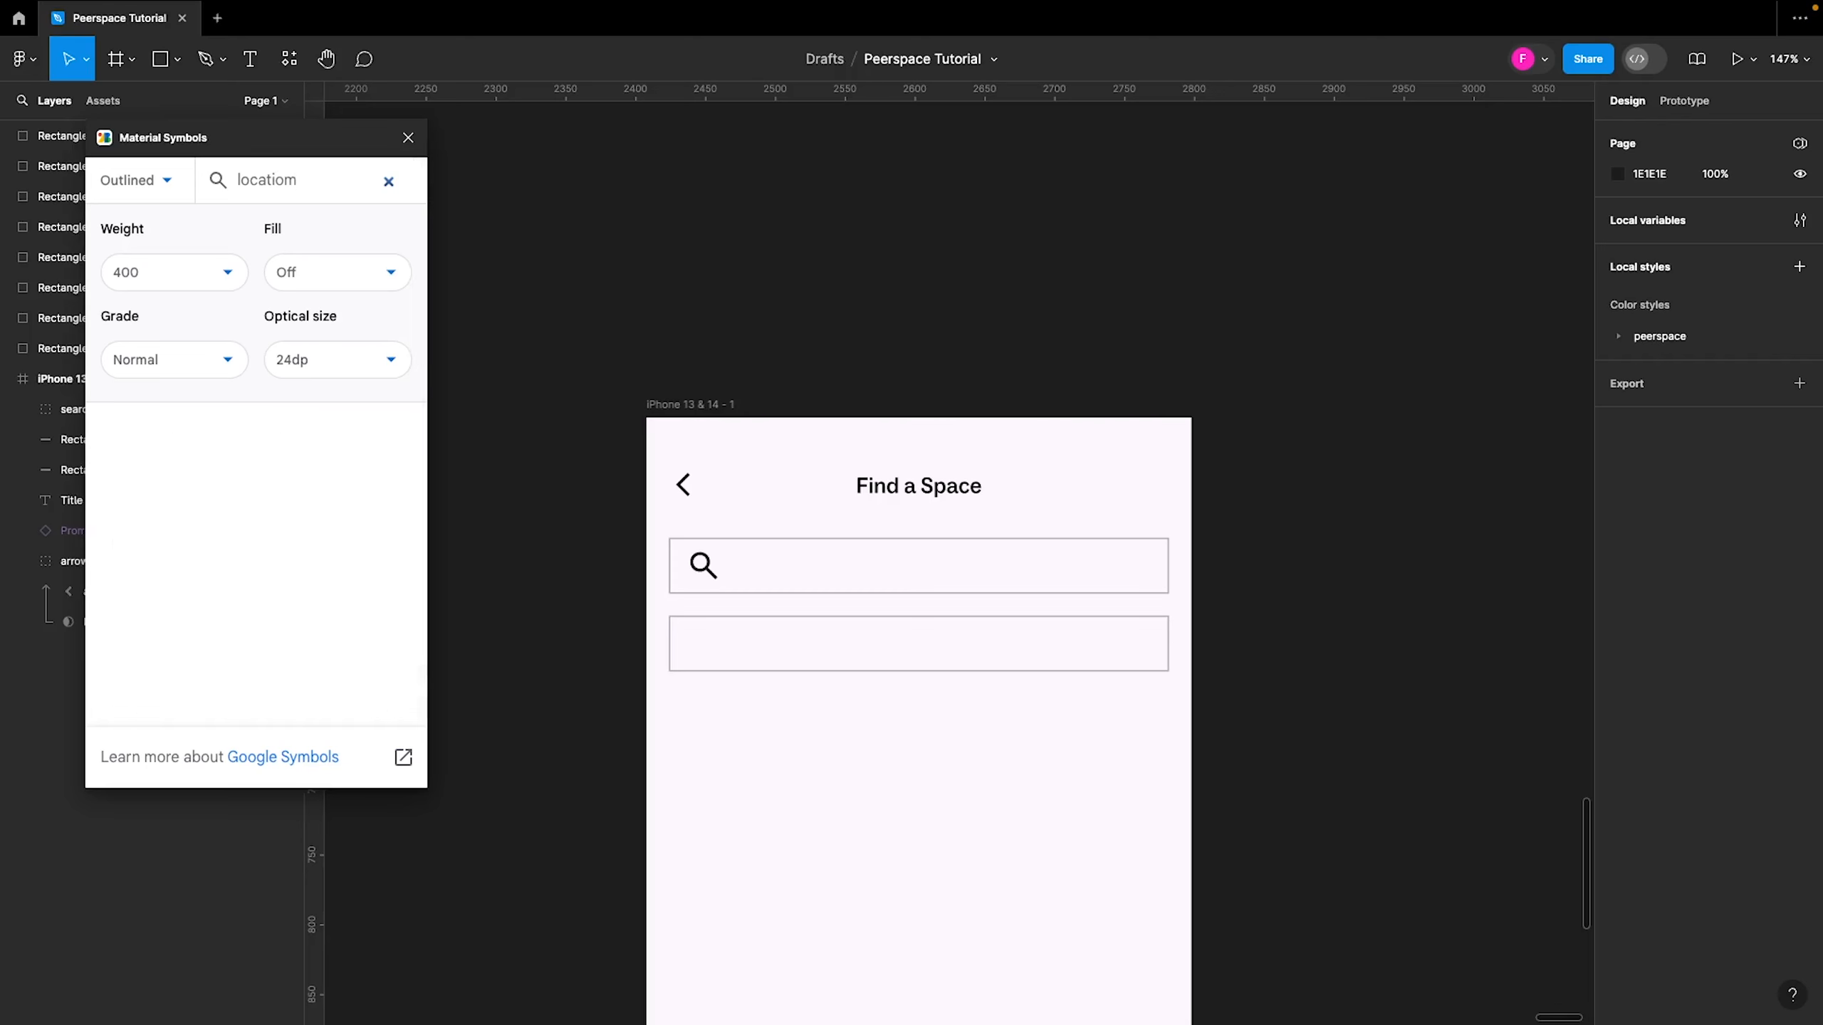
key("BackSpace")
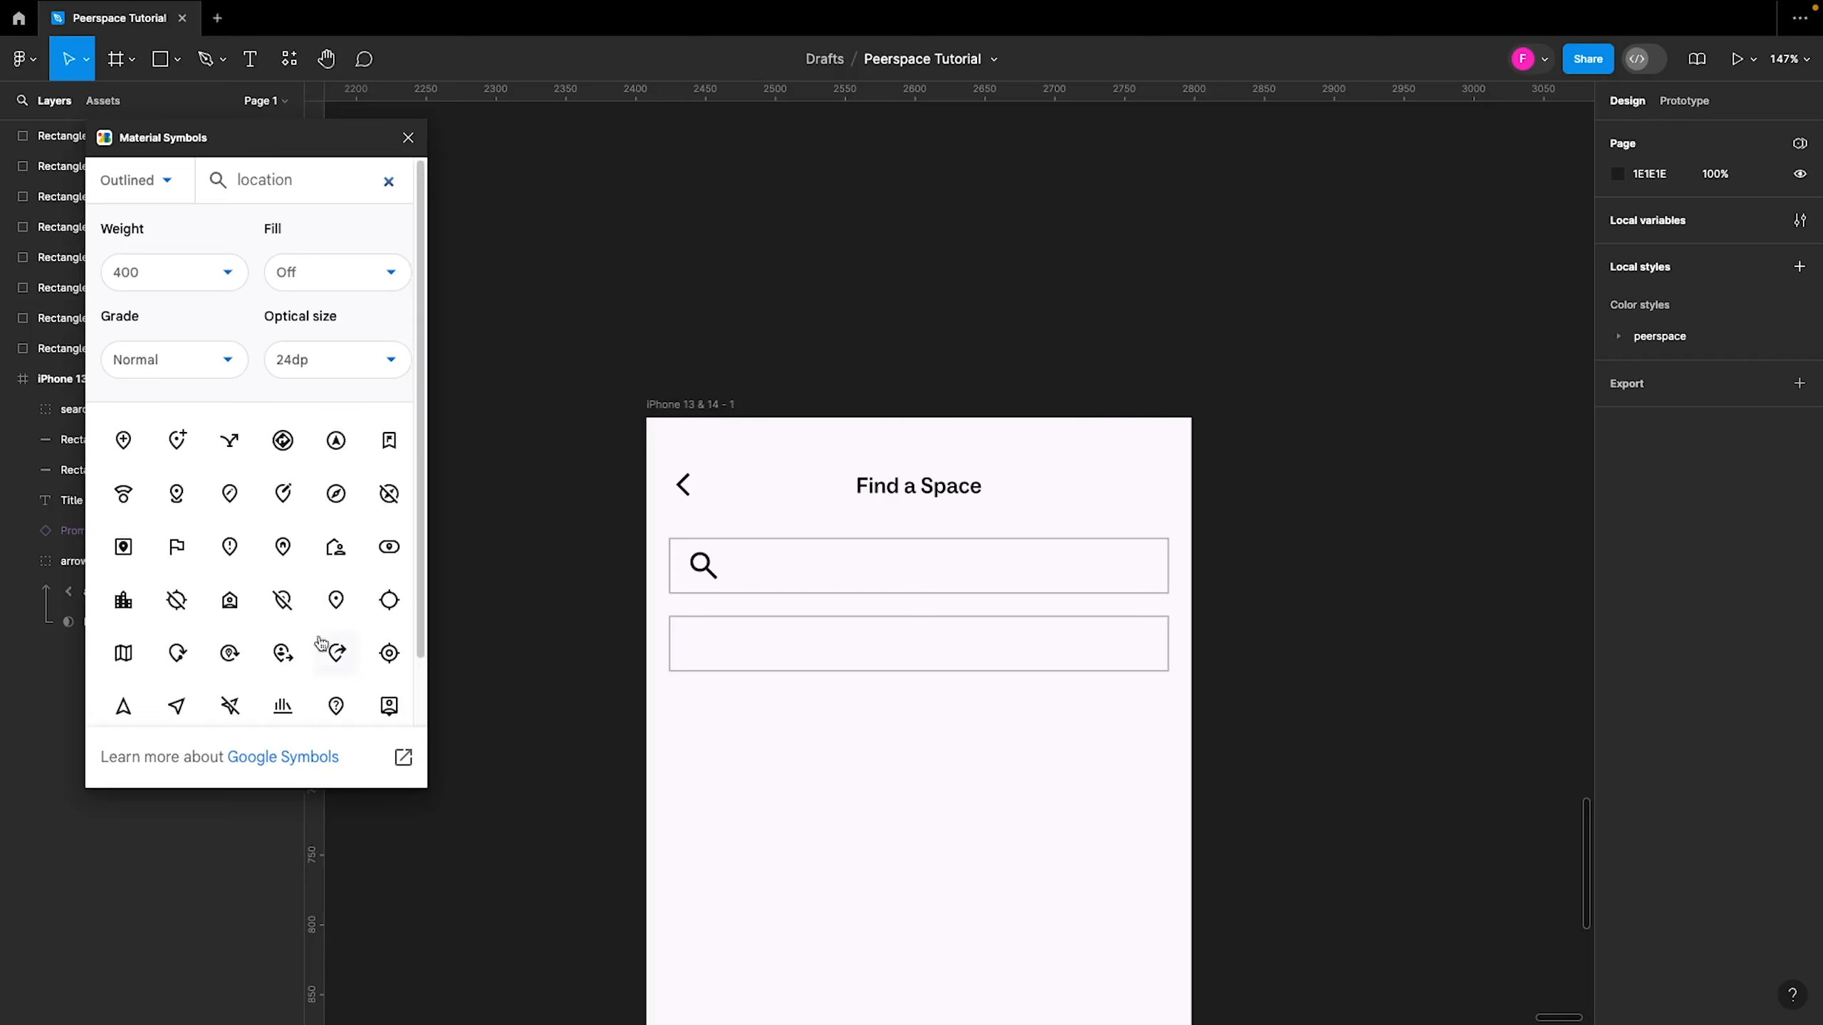
left_click(334, 596)
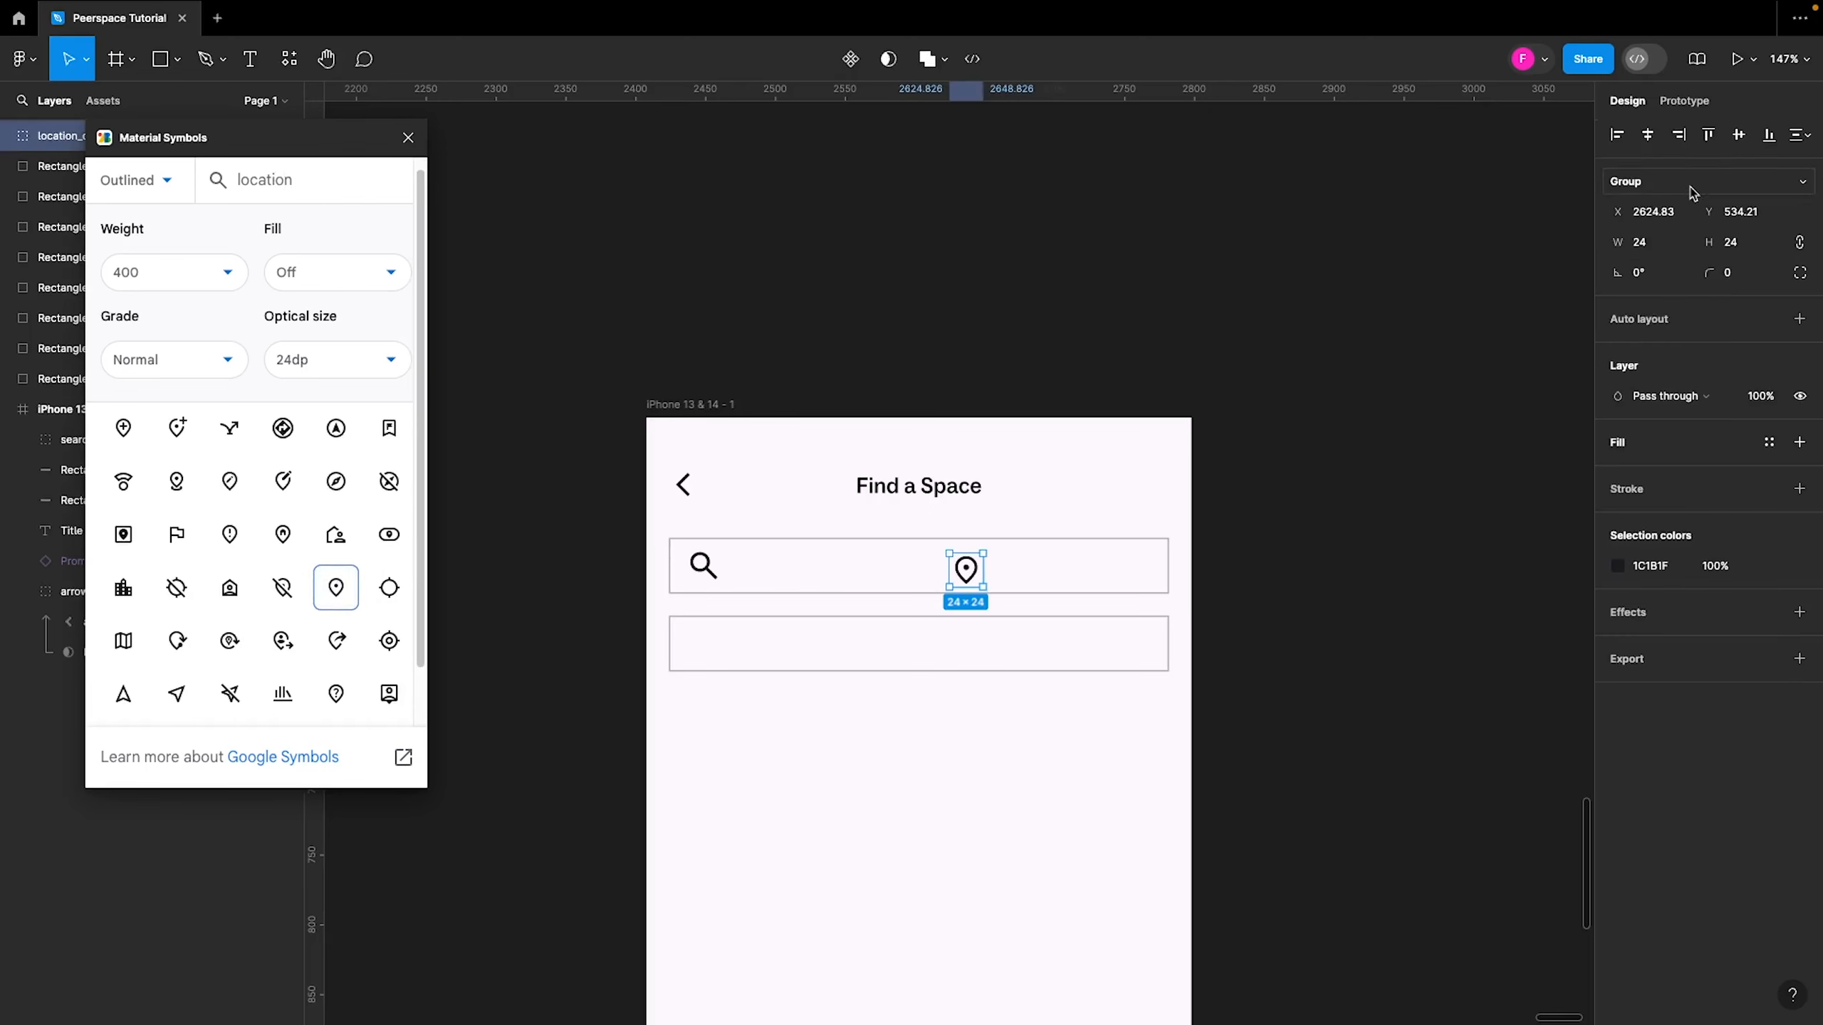
Scale the location icon proportionally to 26 wide, place it inside the start of the second box, and close Material Symbols
key("k")
left_click(1644, 398)
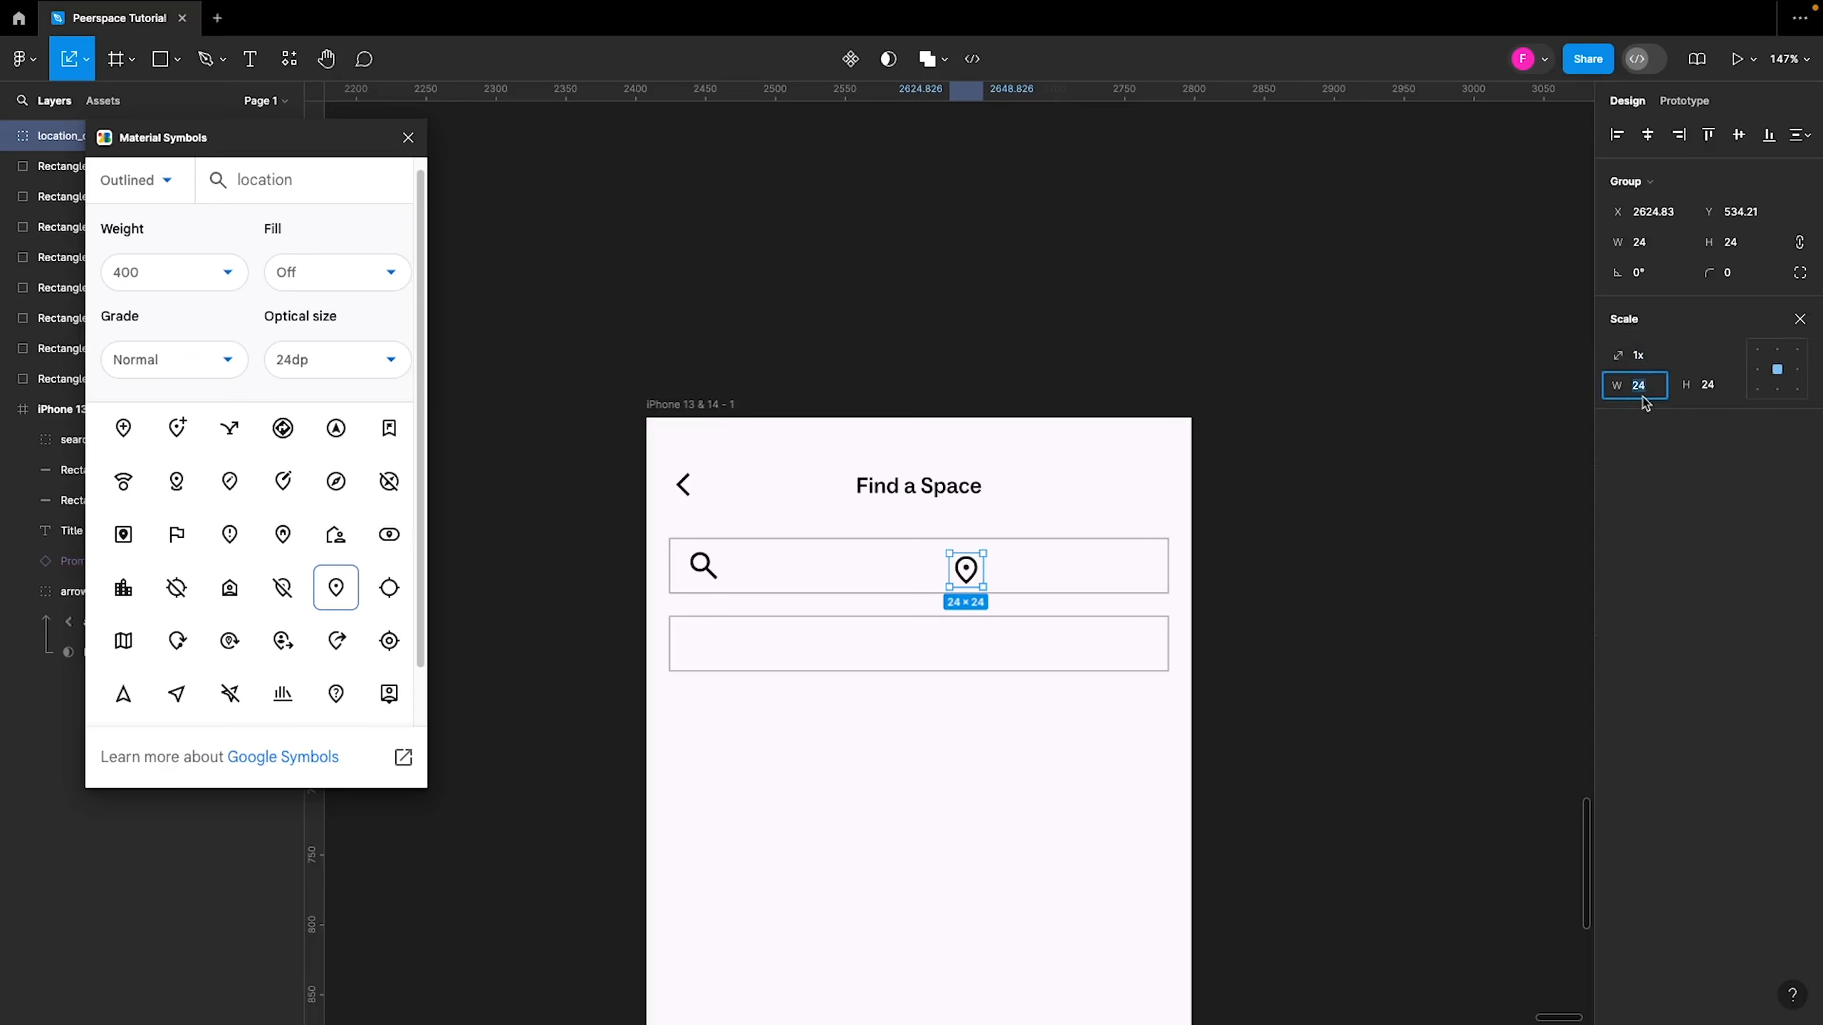
key("Return")
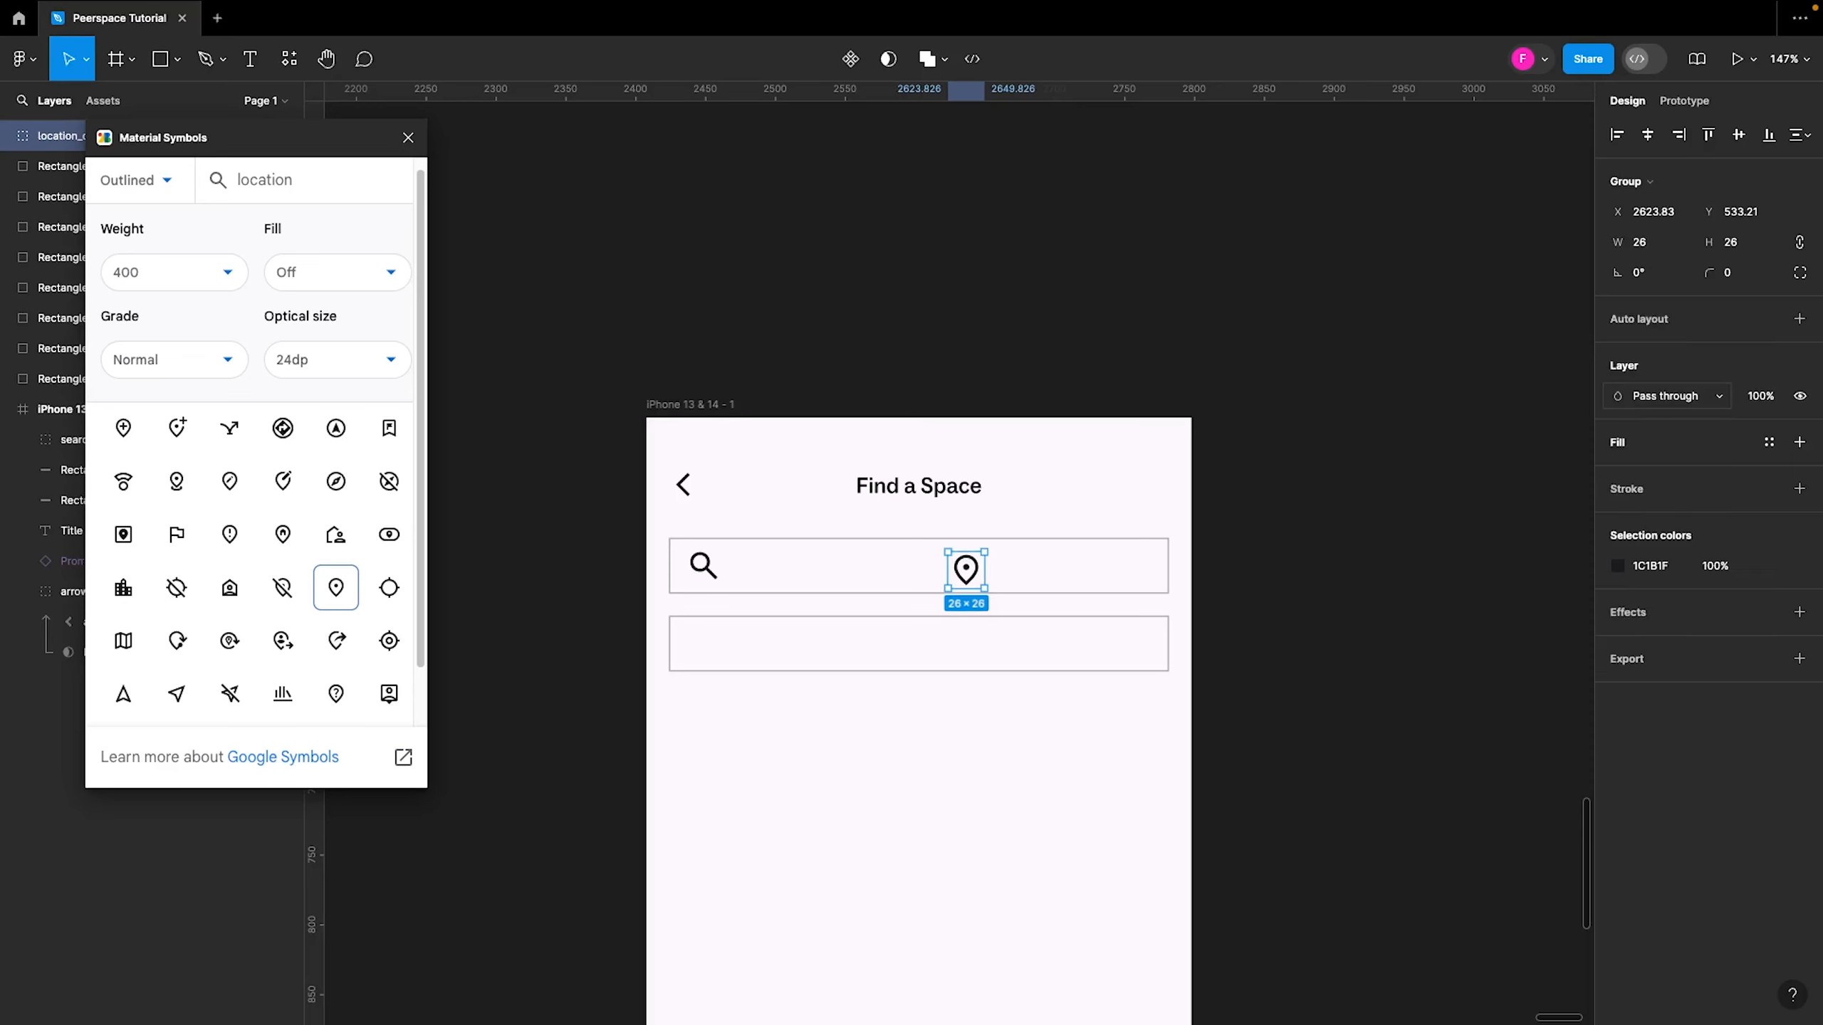
left_click(926, 645)
left_click_drag(957, 579, 718, 653)
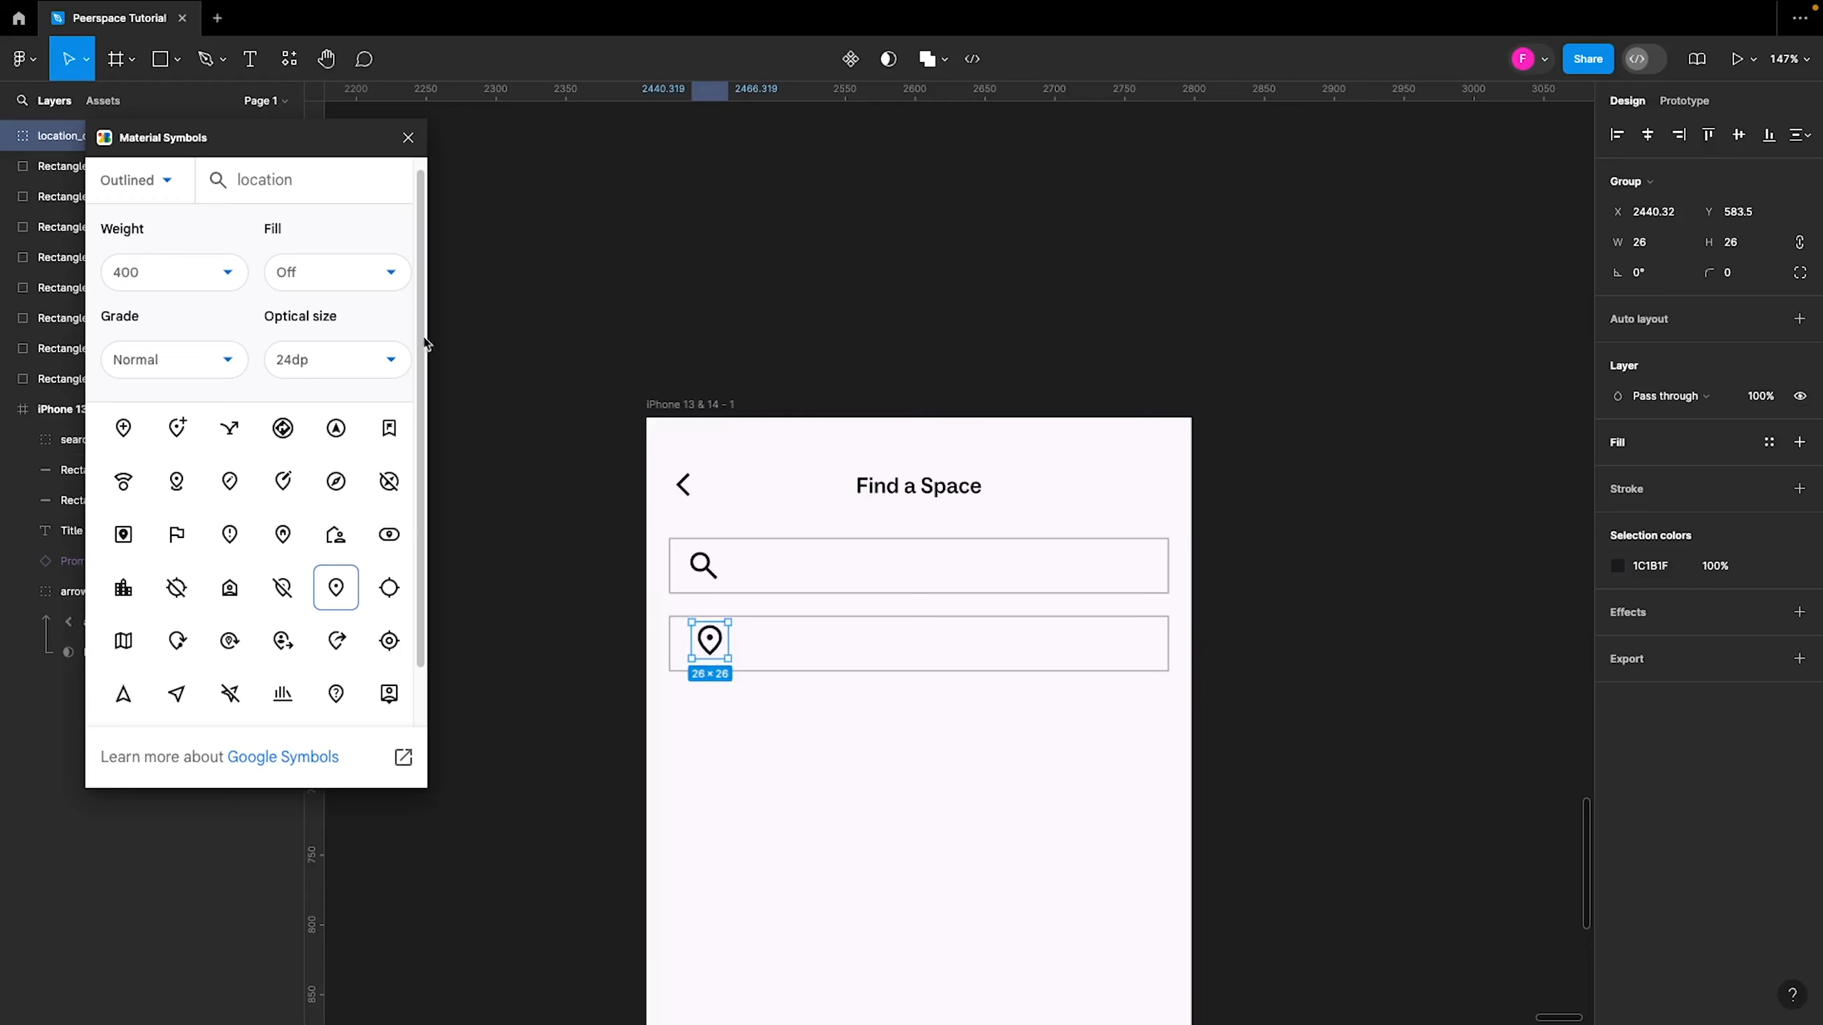
left_click(407, 137)
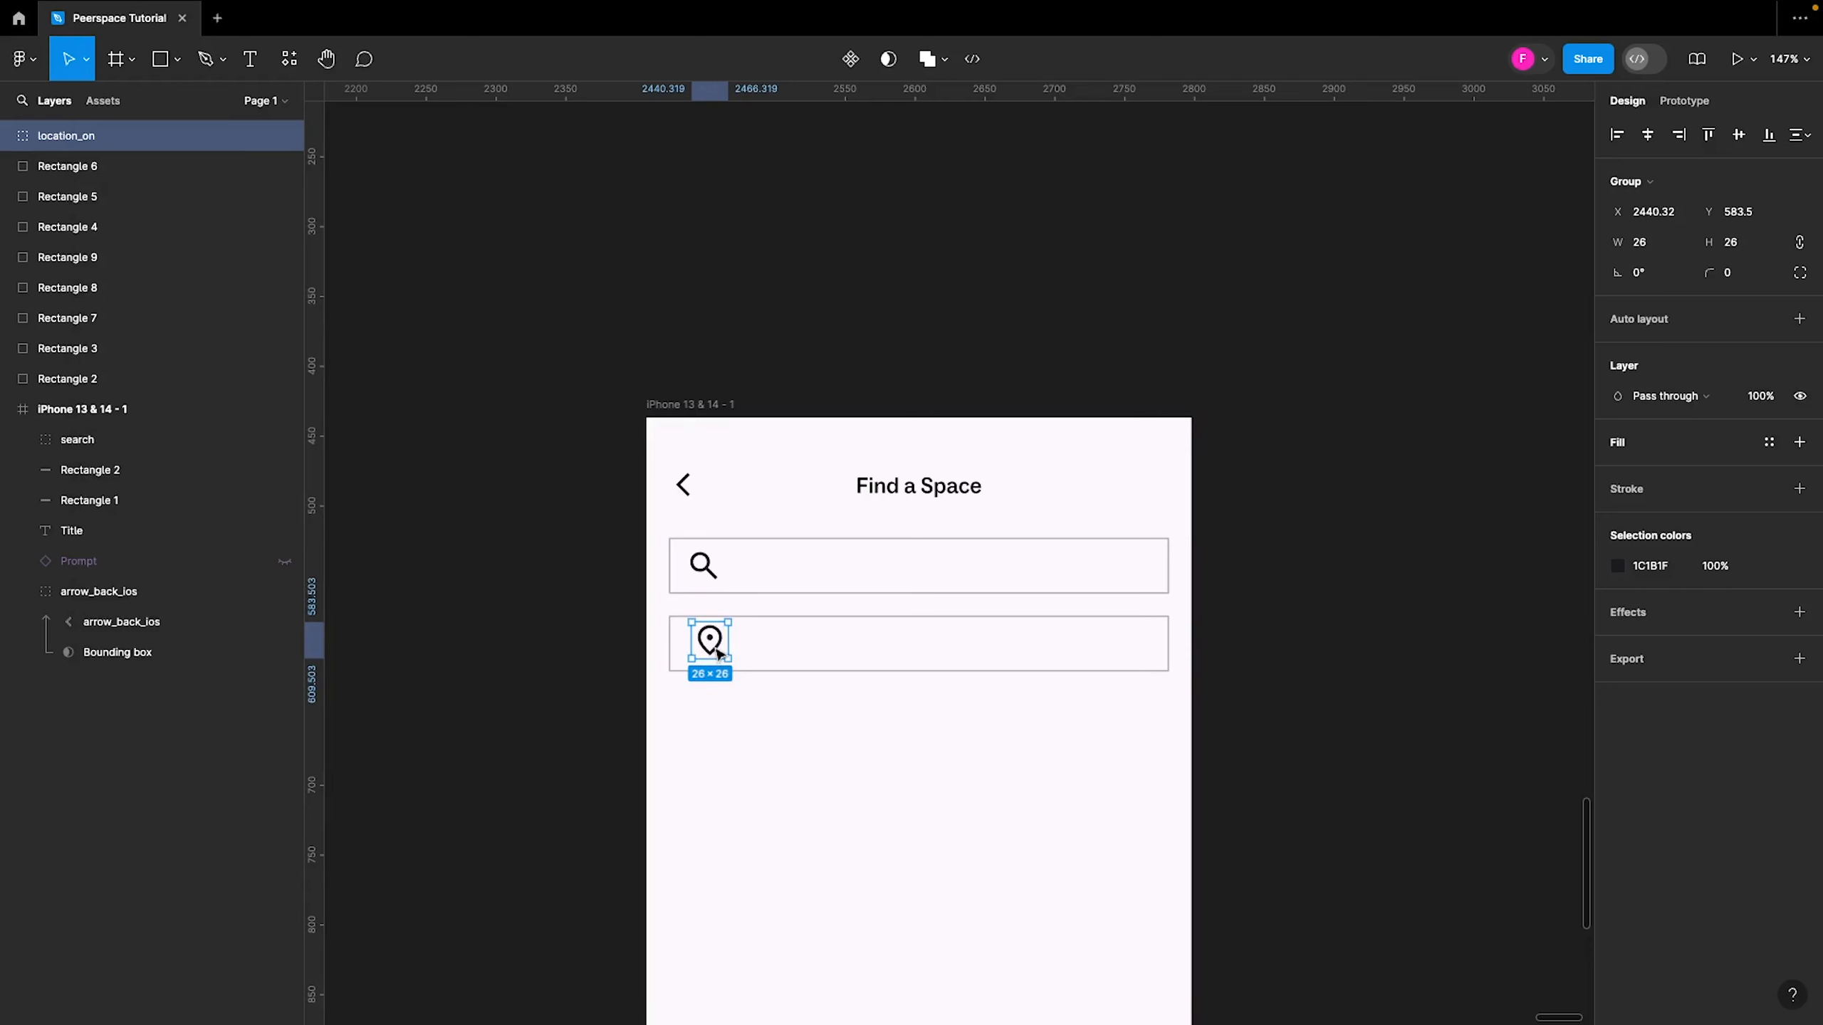
Cut the location icon, paste it into the iPhone 13 & 14 - 1 frame, and centre it vertically in the second box
key("Delete")
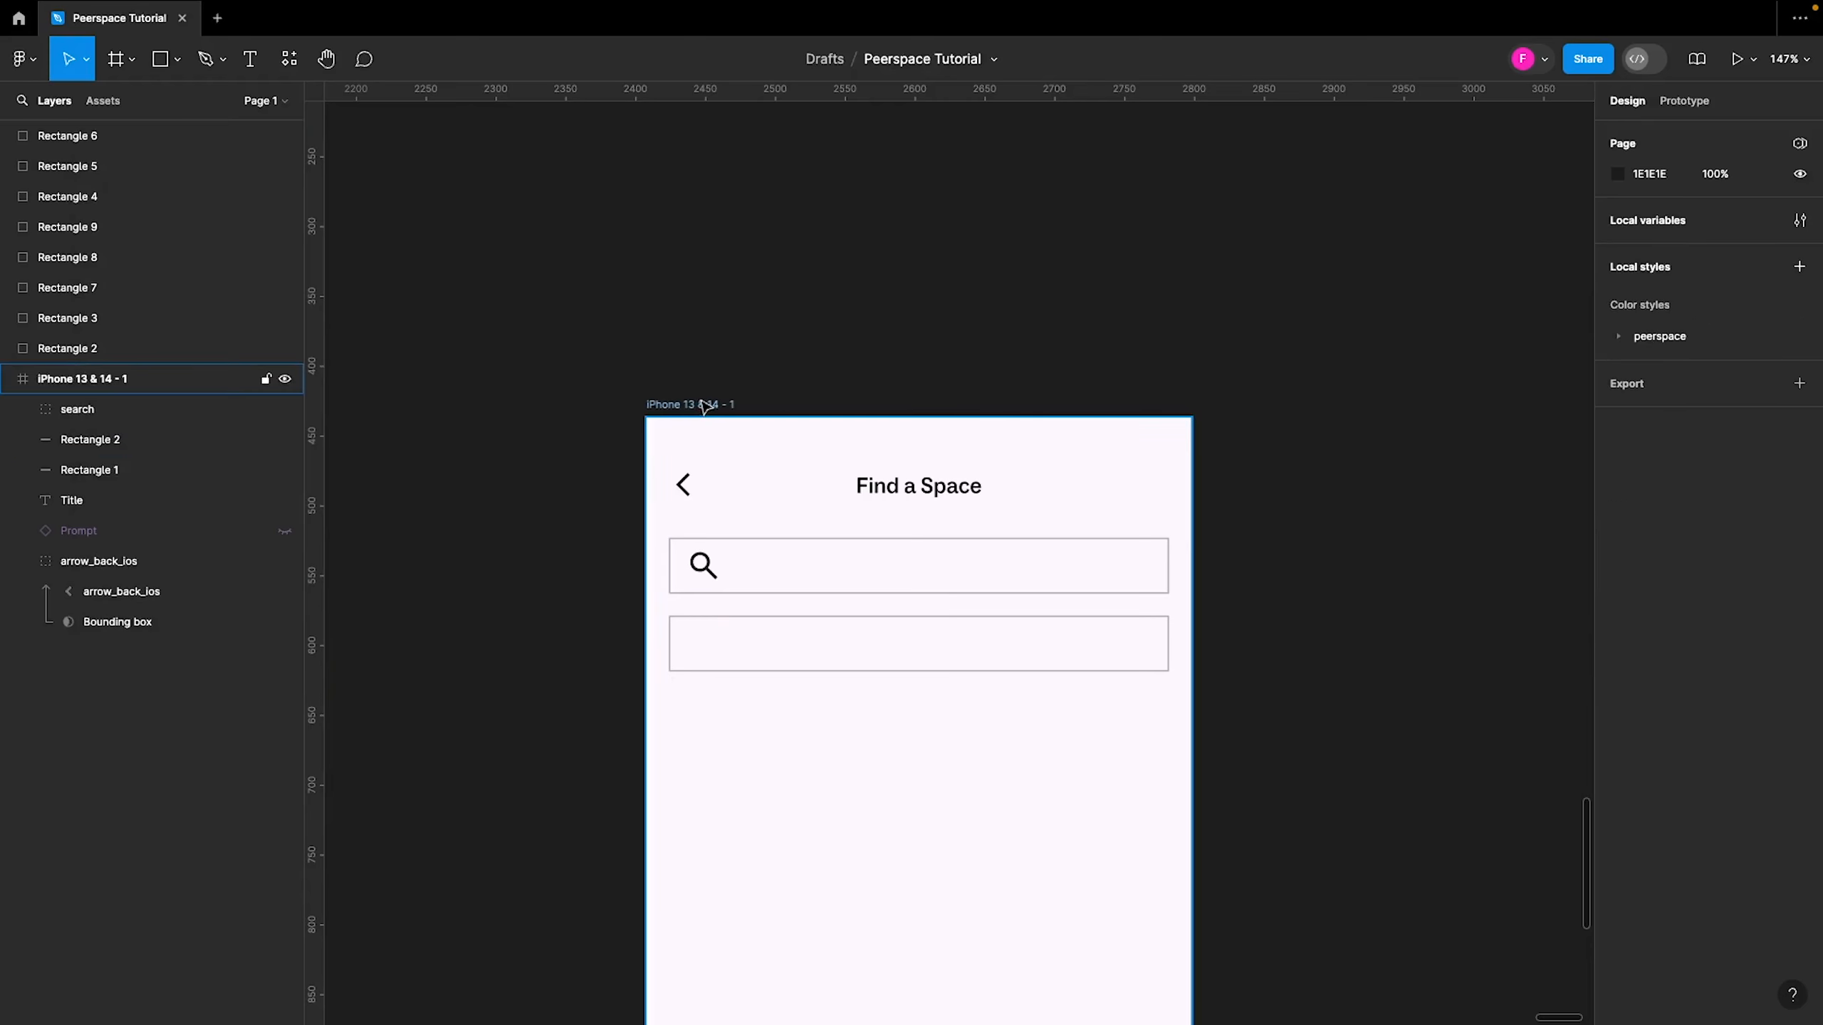
key("ctrl+z")
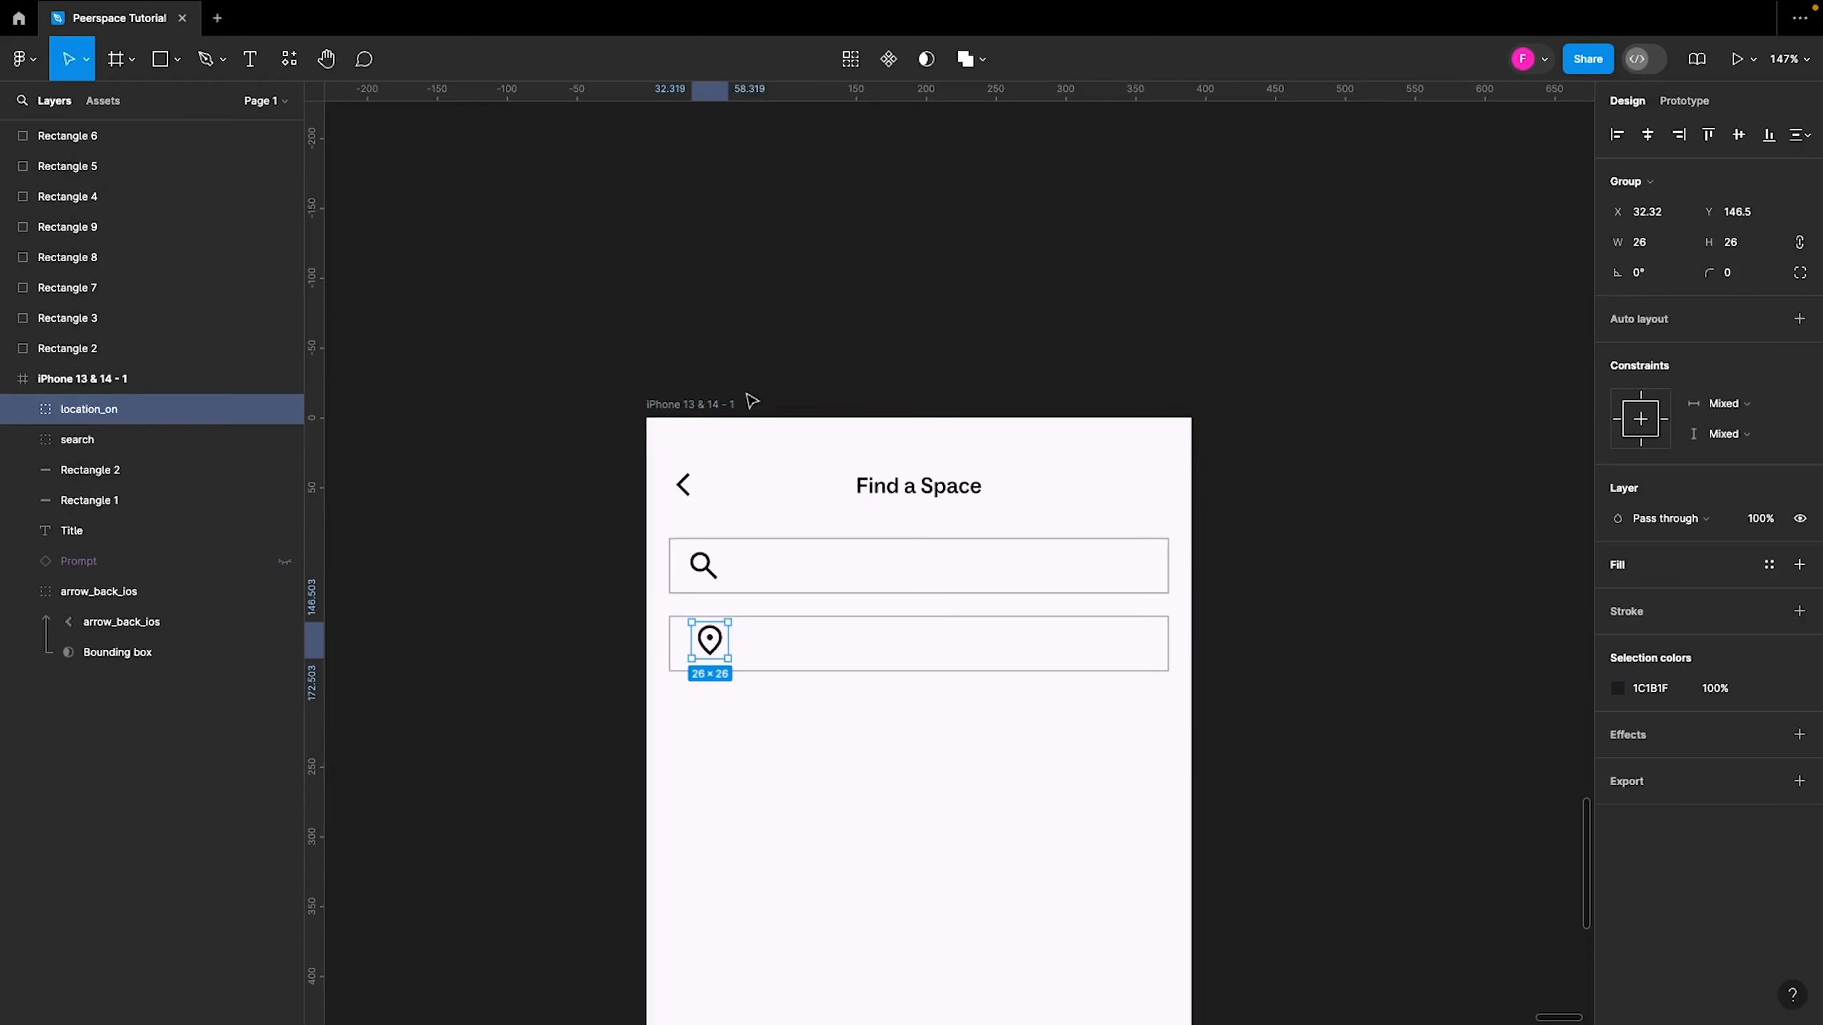
scroll(726, 655, "up", 5)
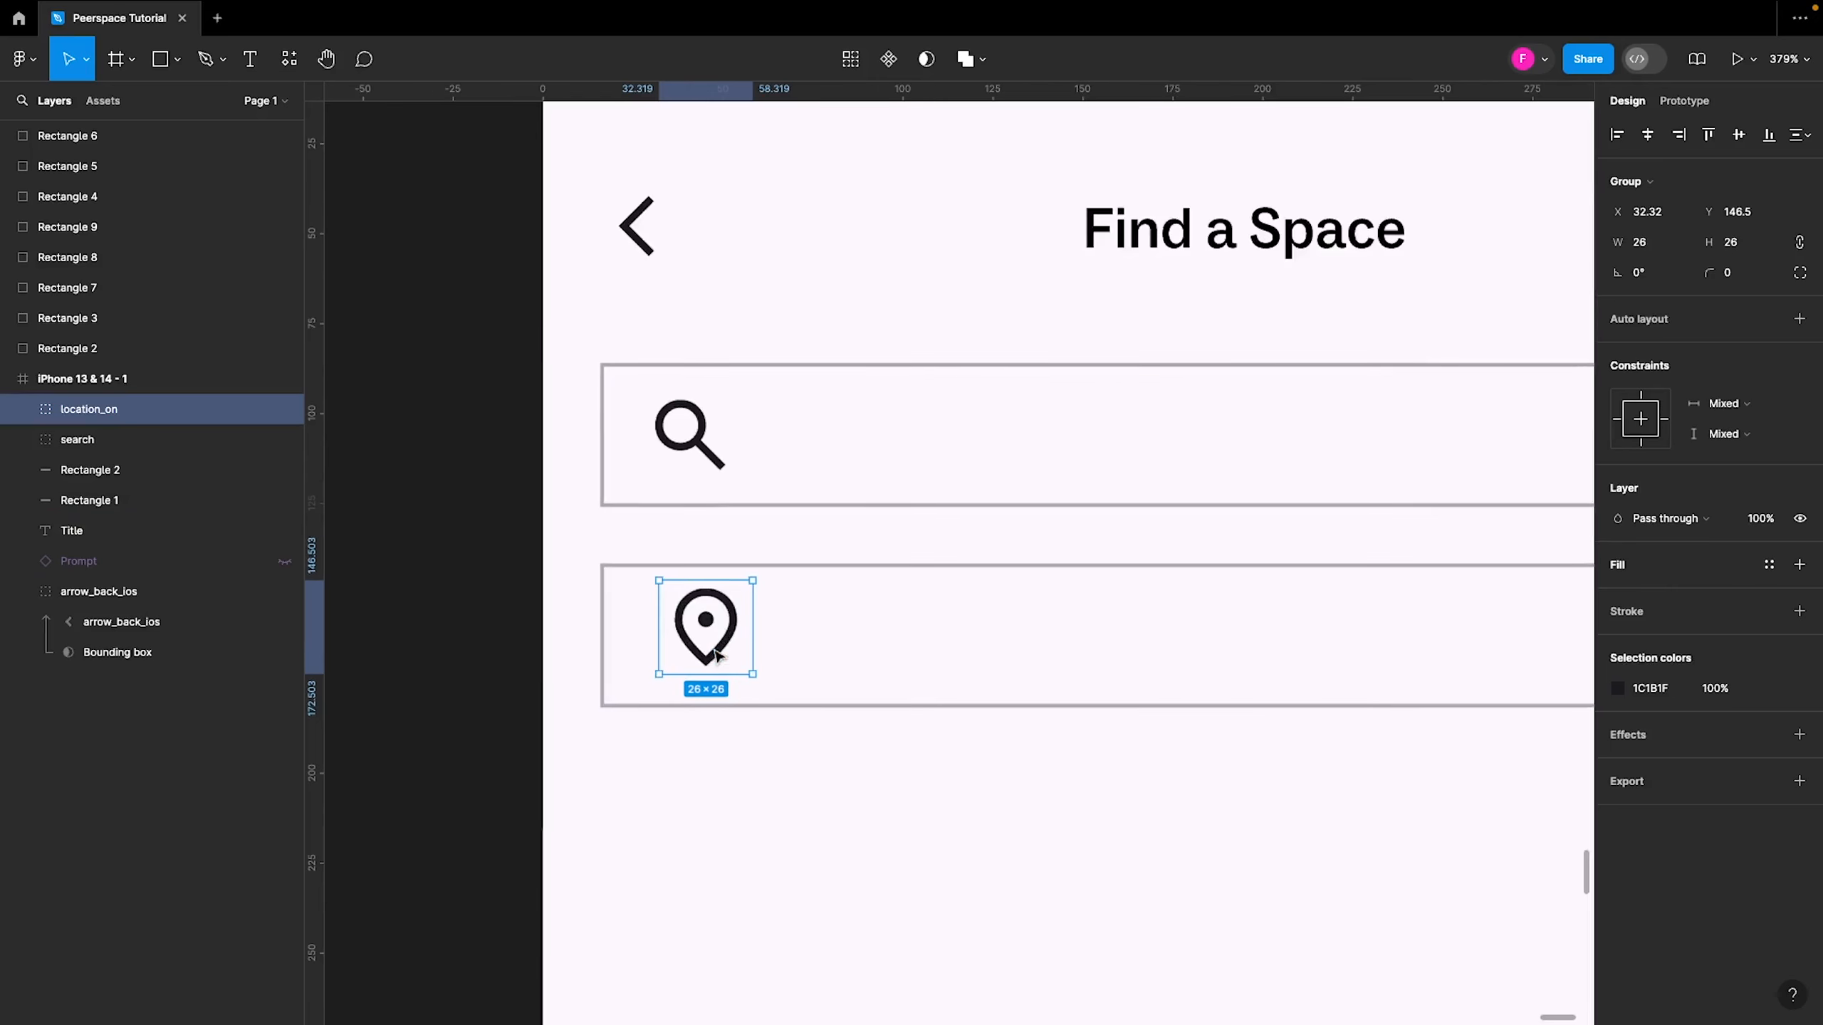
left_click(830, 660, "shift")
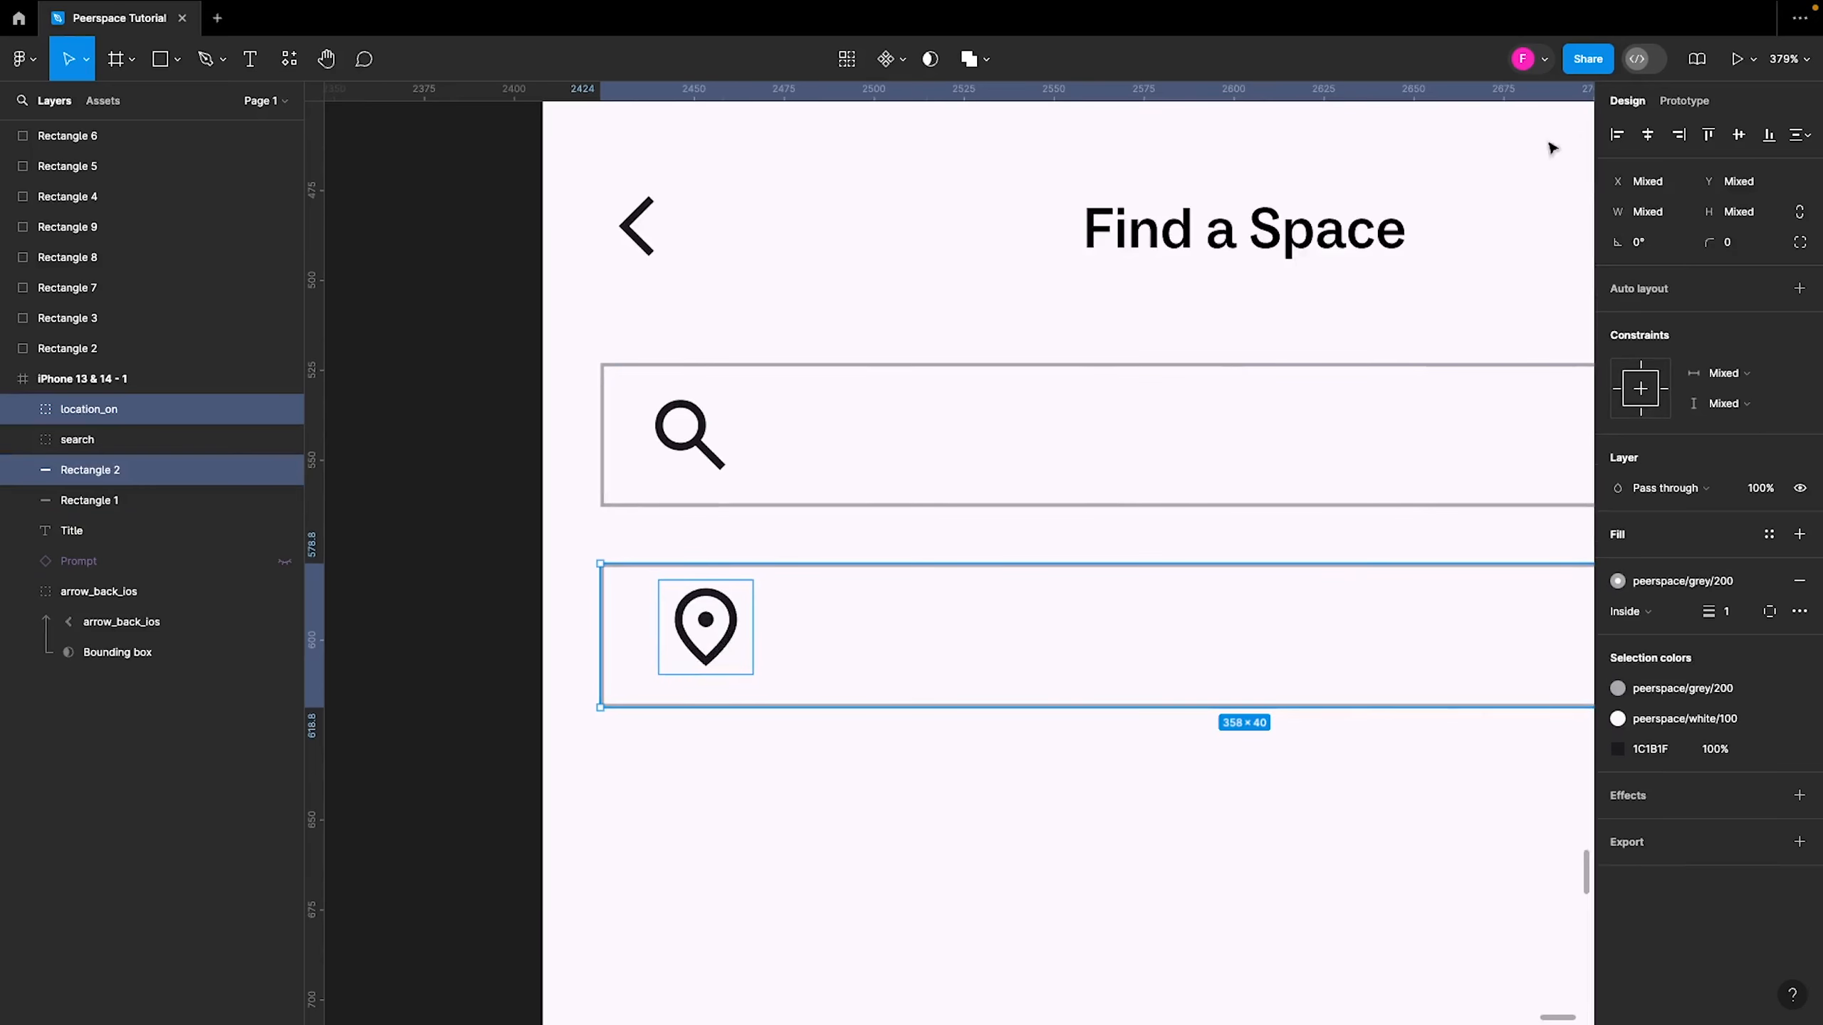
left_click(1739, 135)
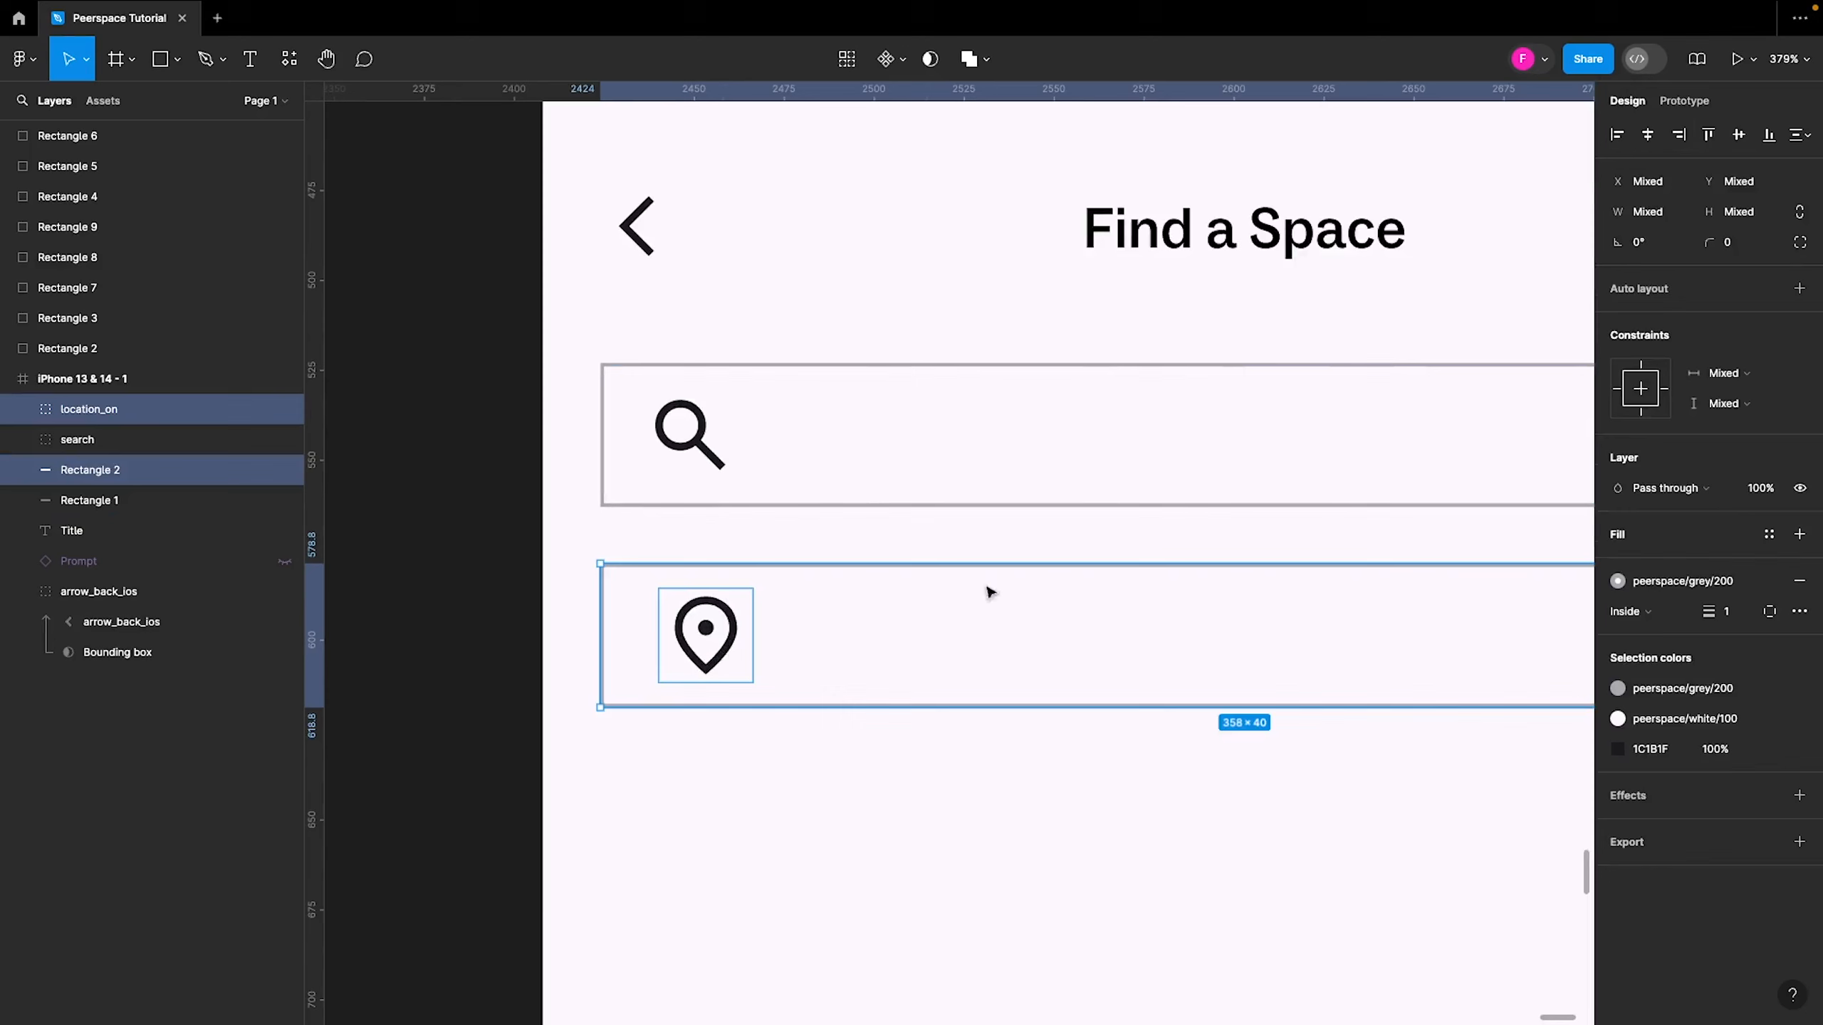
left_click(533, 714)
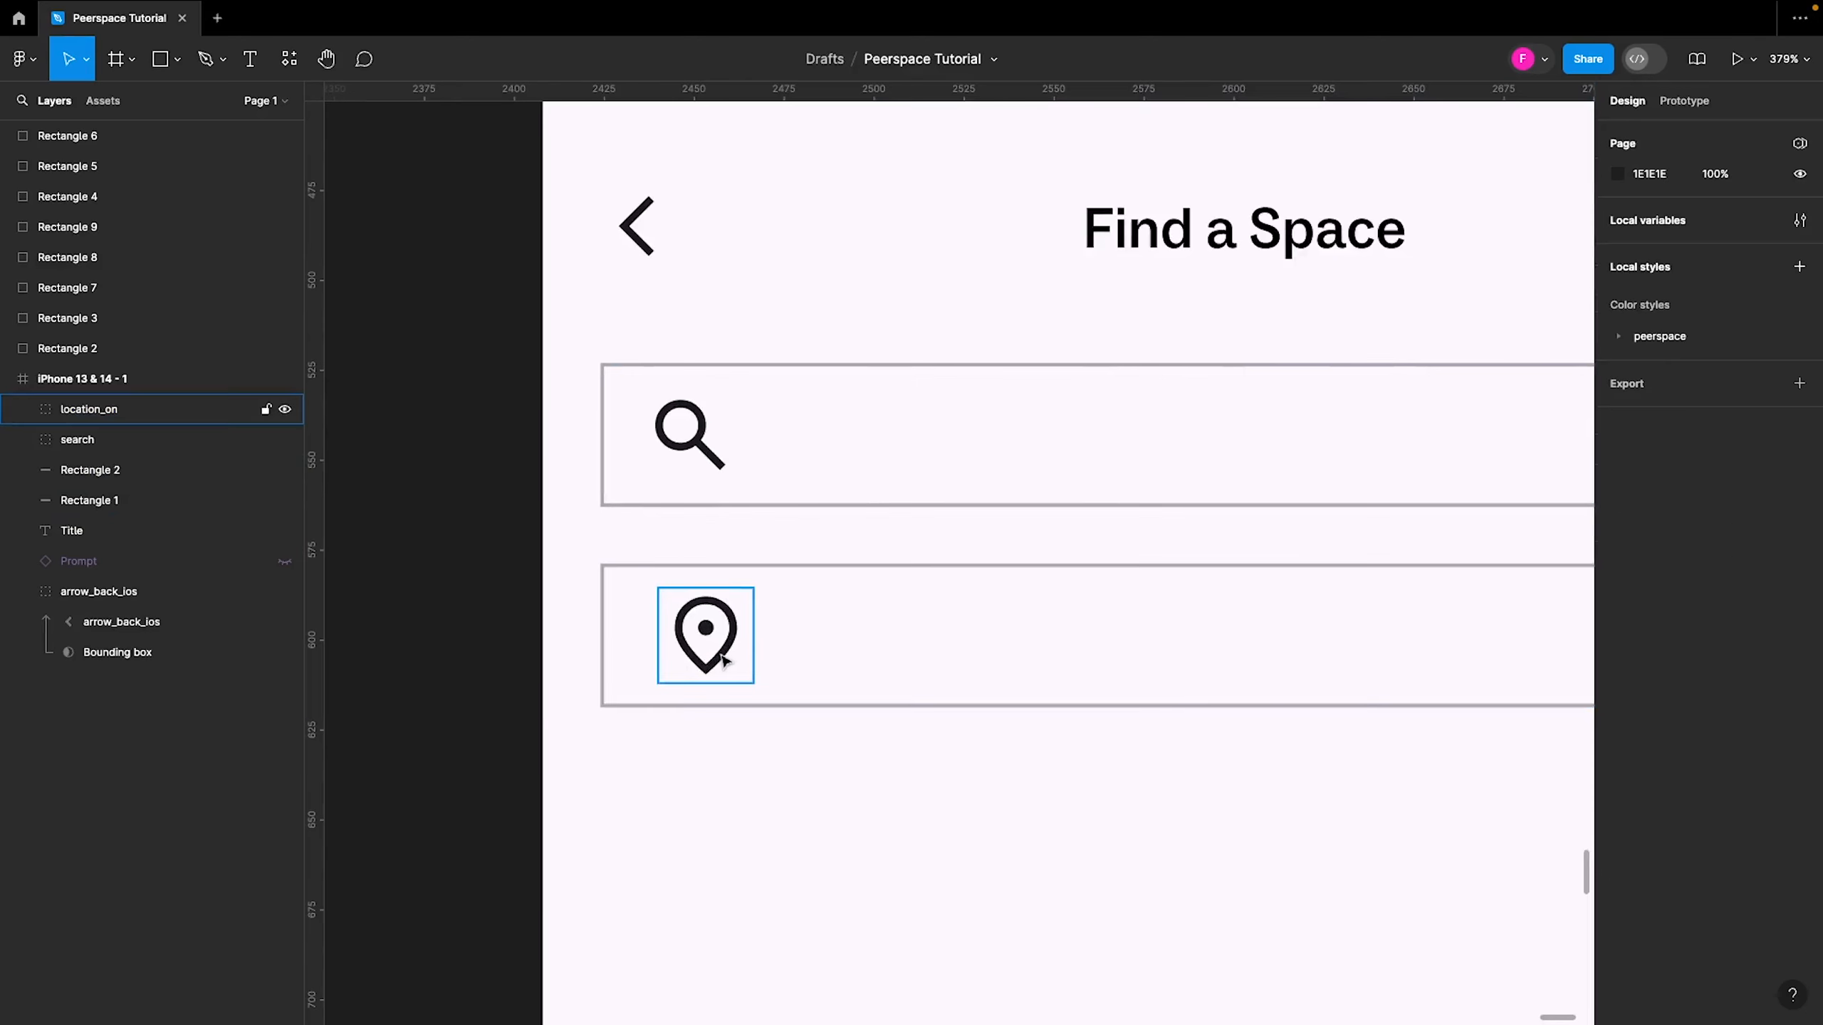
Nudge the location icon towards the second box's start edge to X 28.32, checking its distance from the box
left_click(682, 661)
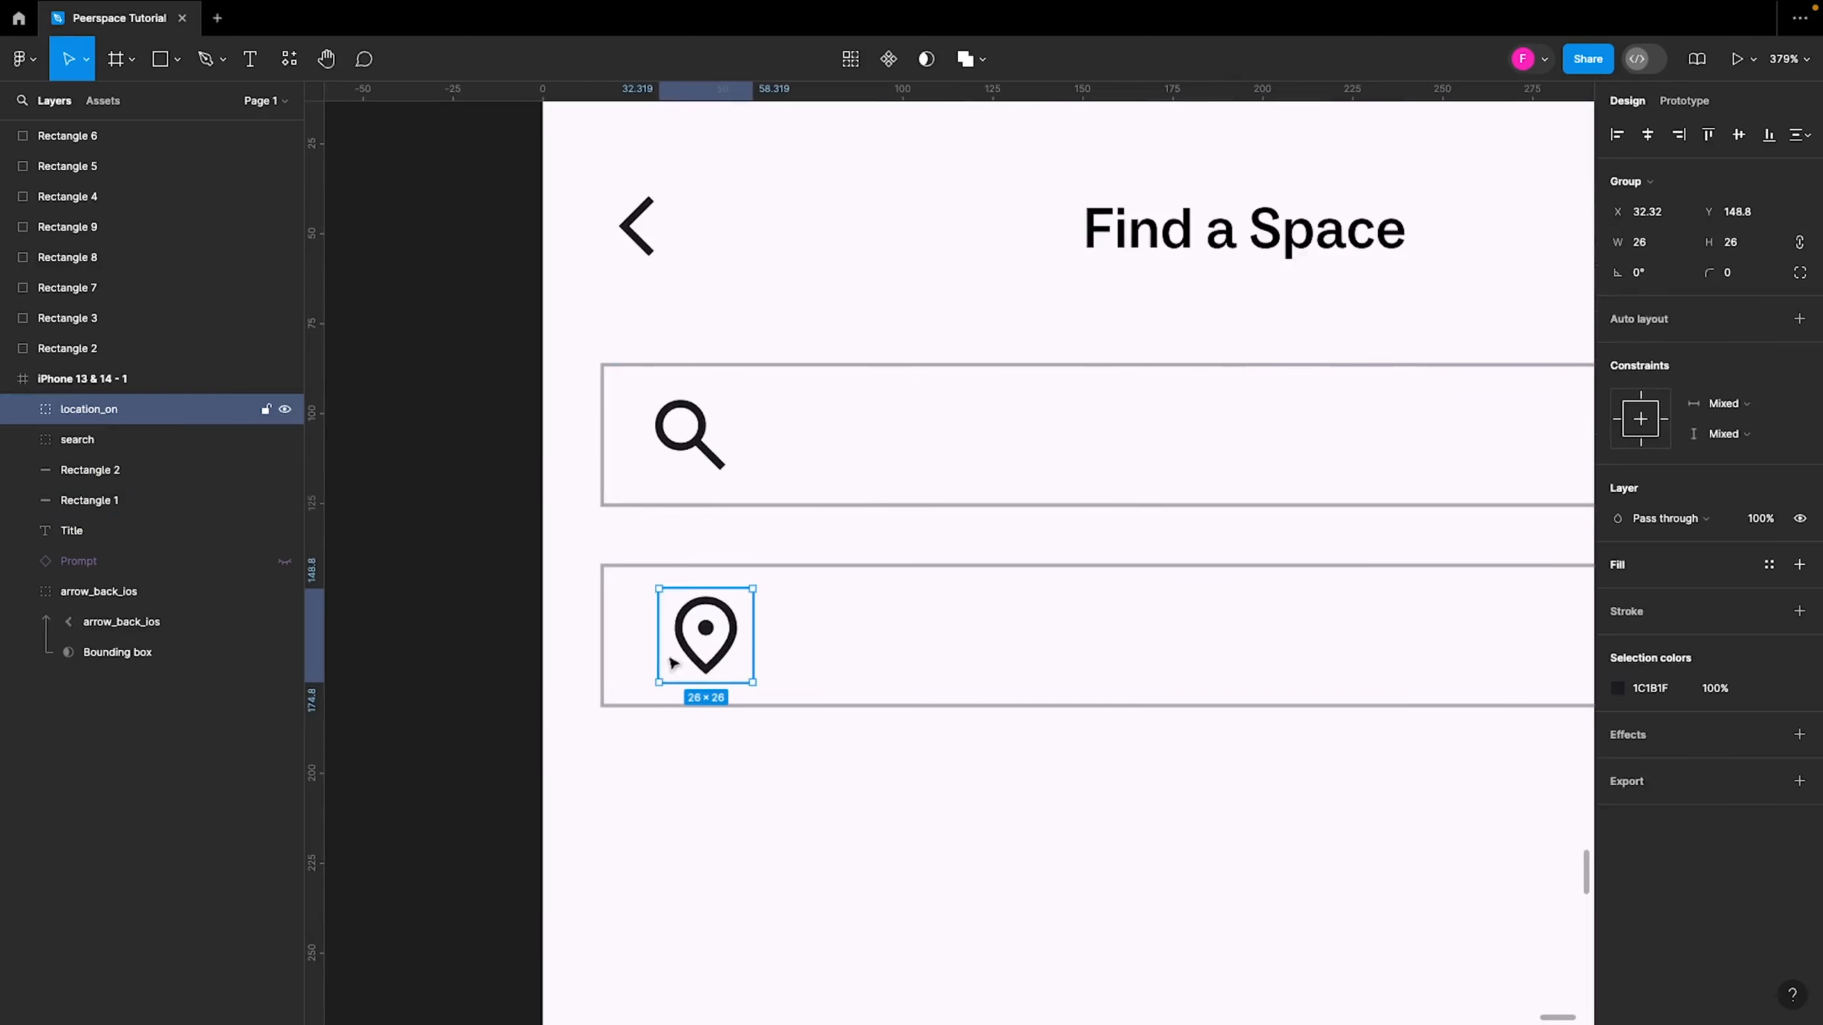
key("alt")
key("Left")
key("Left")
key("Left")
key("Left")
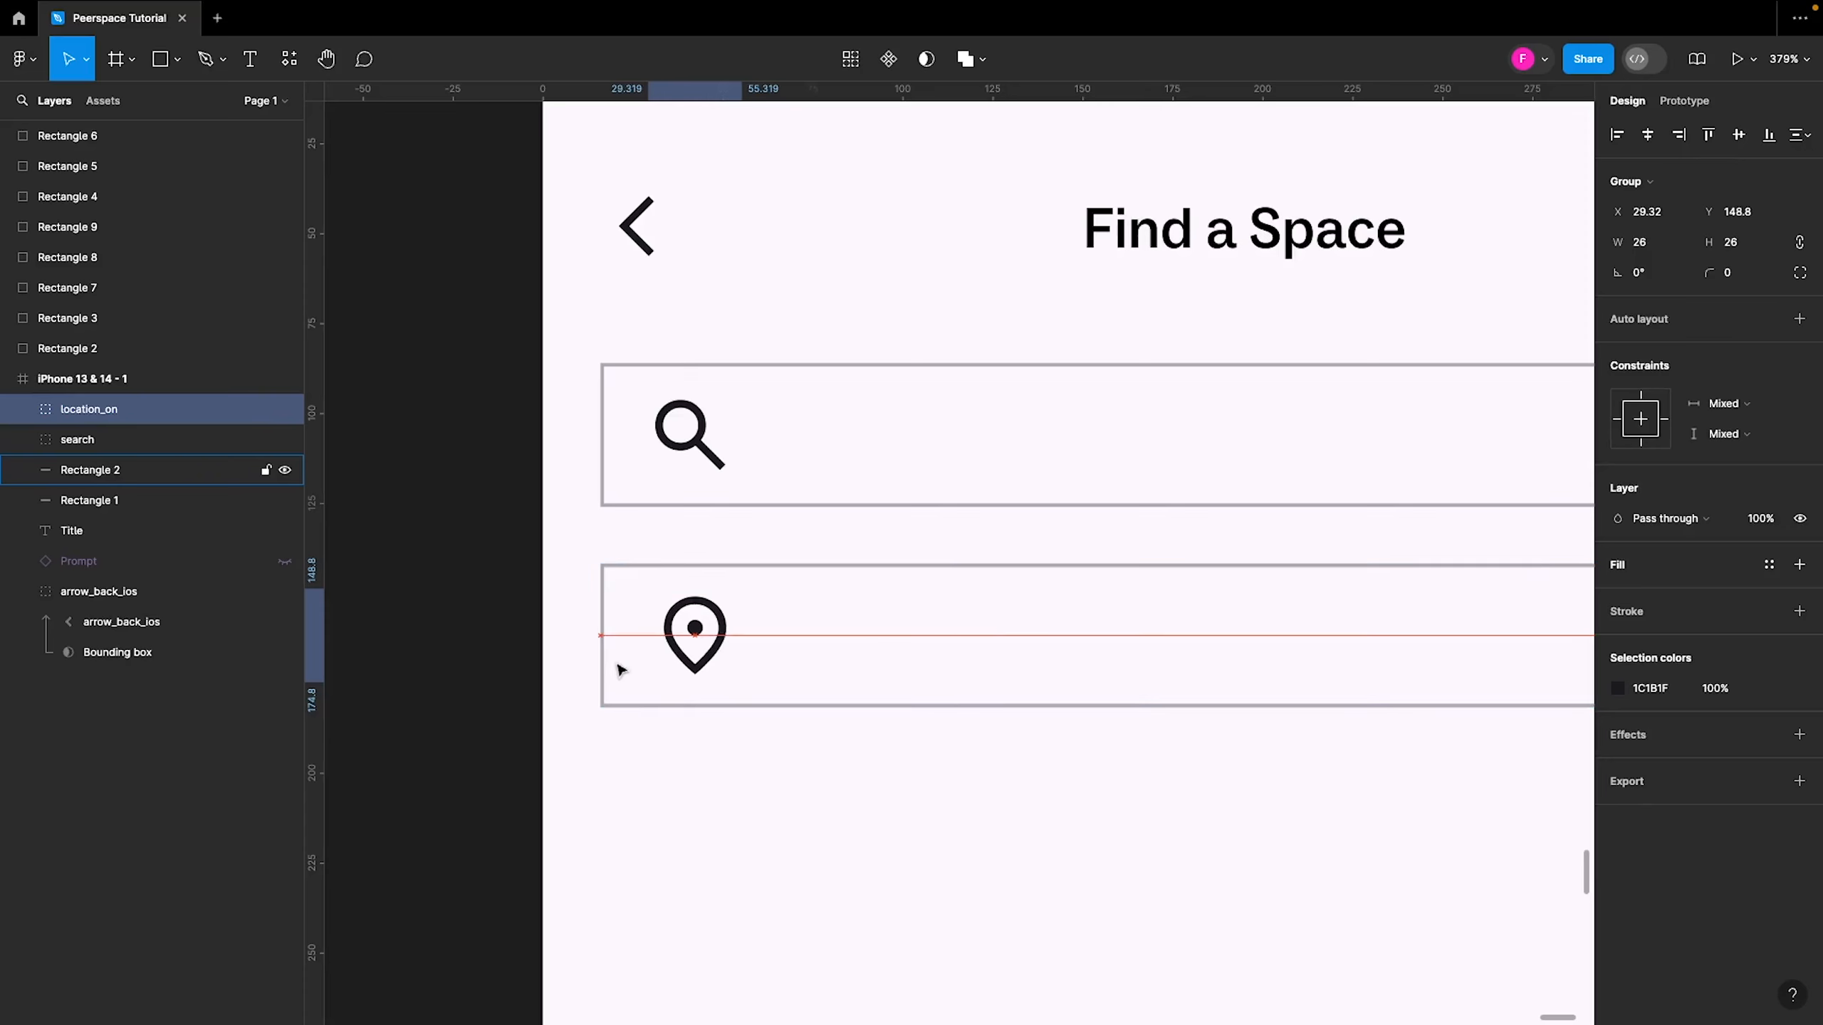
key("alt")
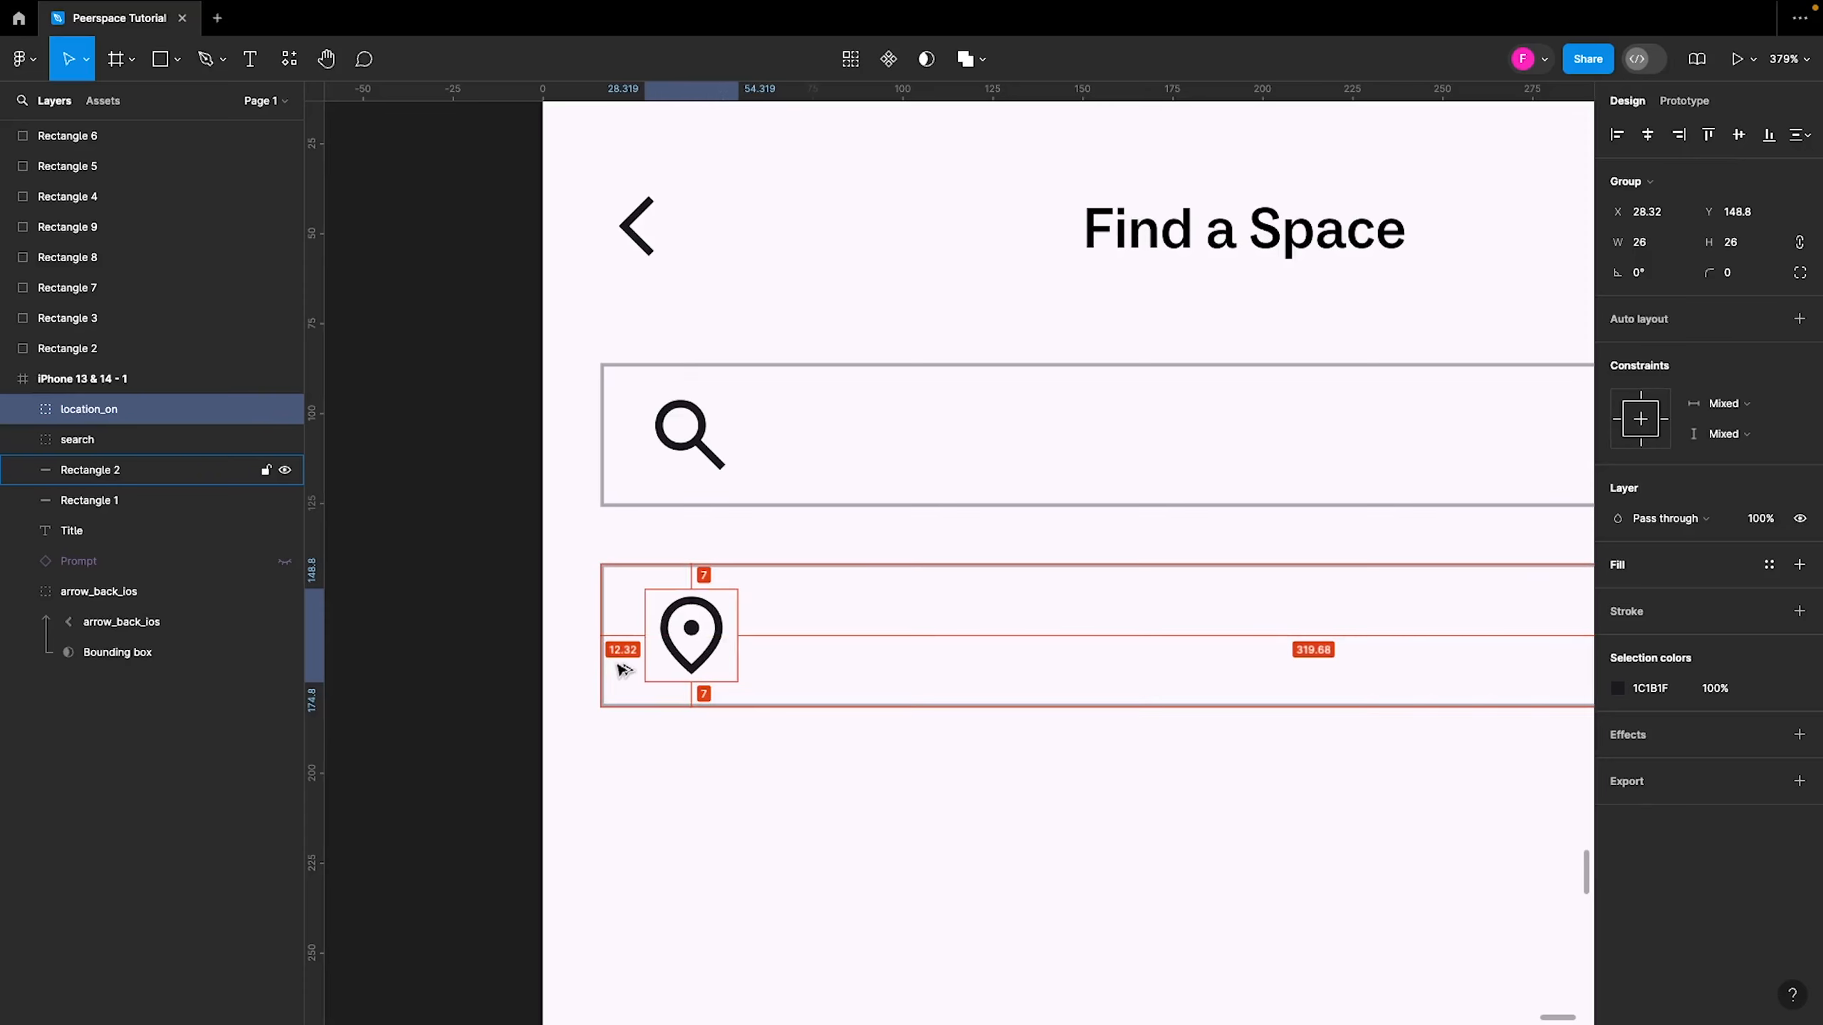
Apply the peerspace/grey/400 colour style to both the search and location icons
left_click(713, 476, "shift")
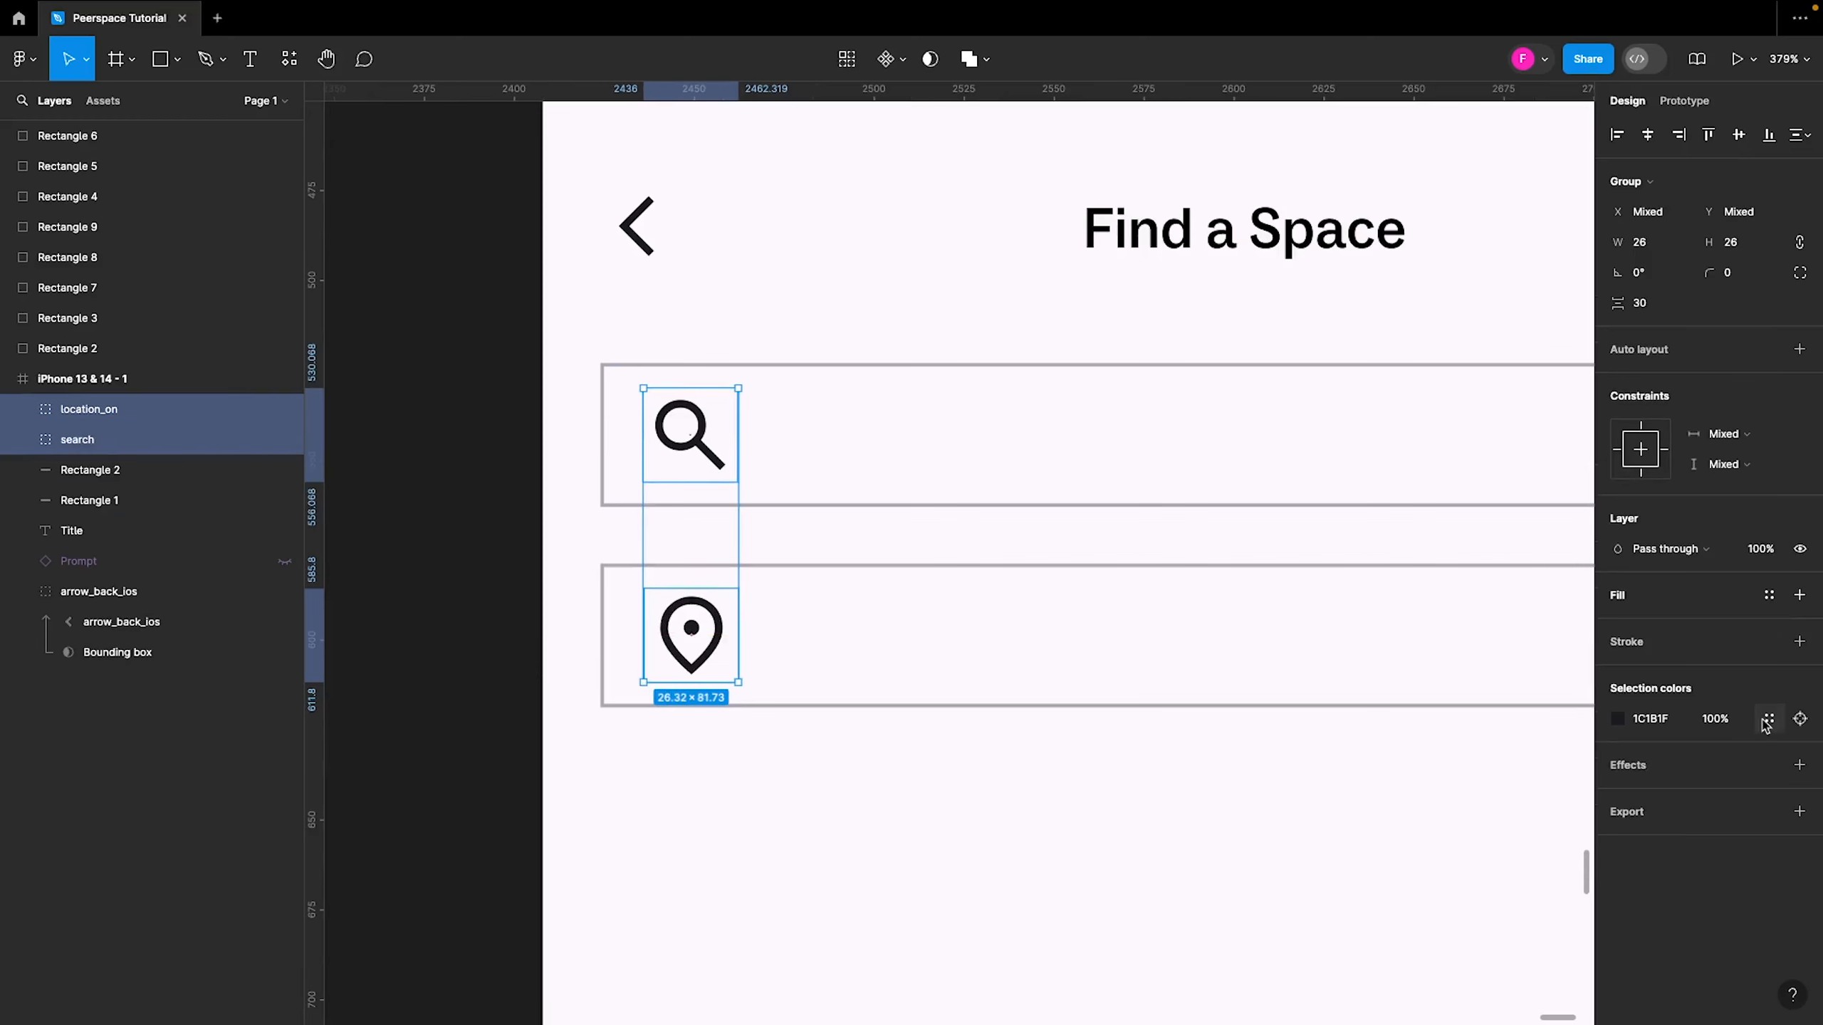
left_click(1767, 720)
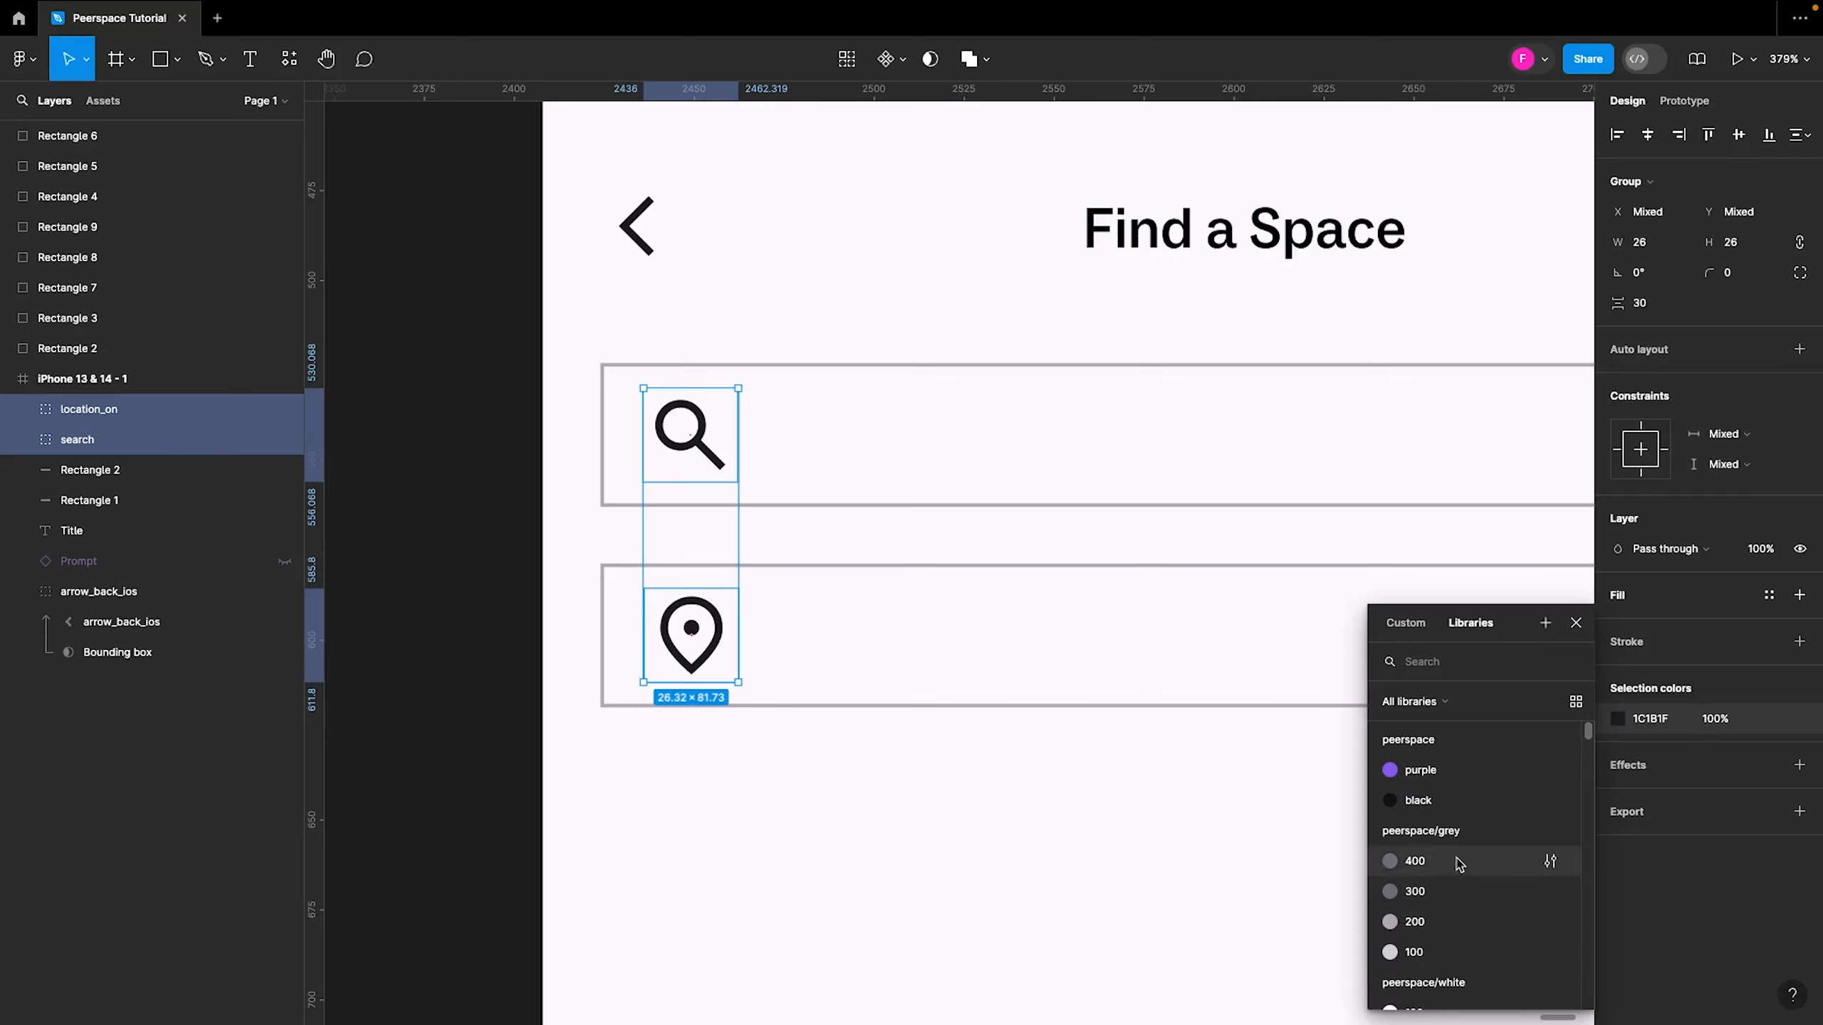
left_click(1409, 861)
left_click(1005, 882)
scroll(1005, 874, "down", 5)
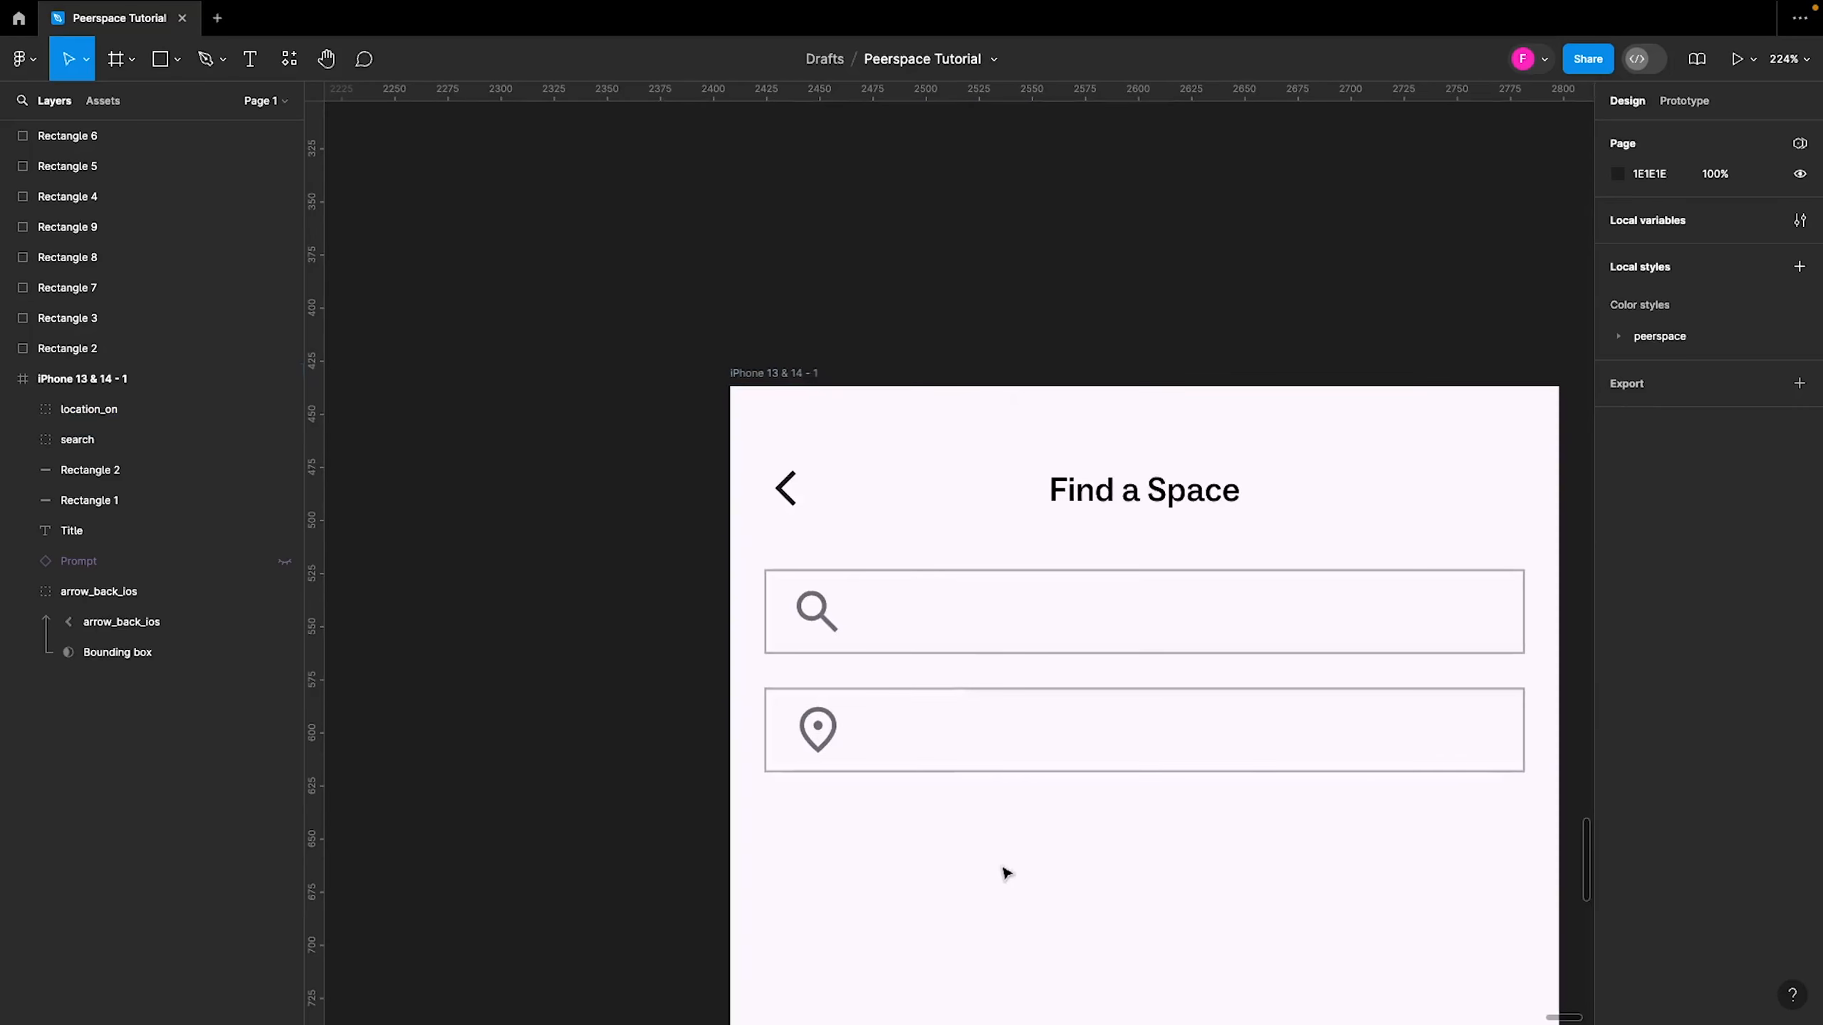
Set the corner radius of both box rectangles to 2
left_click(1494, 644)
left_click(1456, 724, "shift")
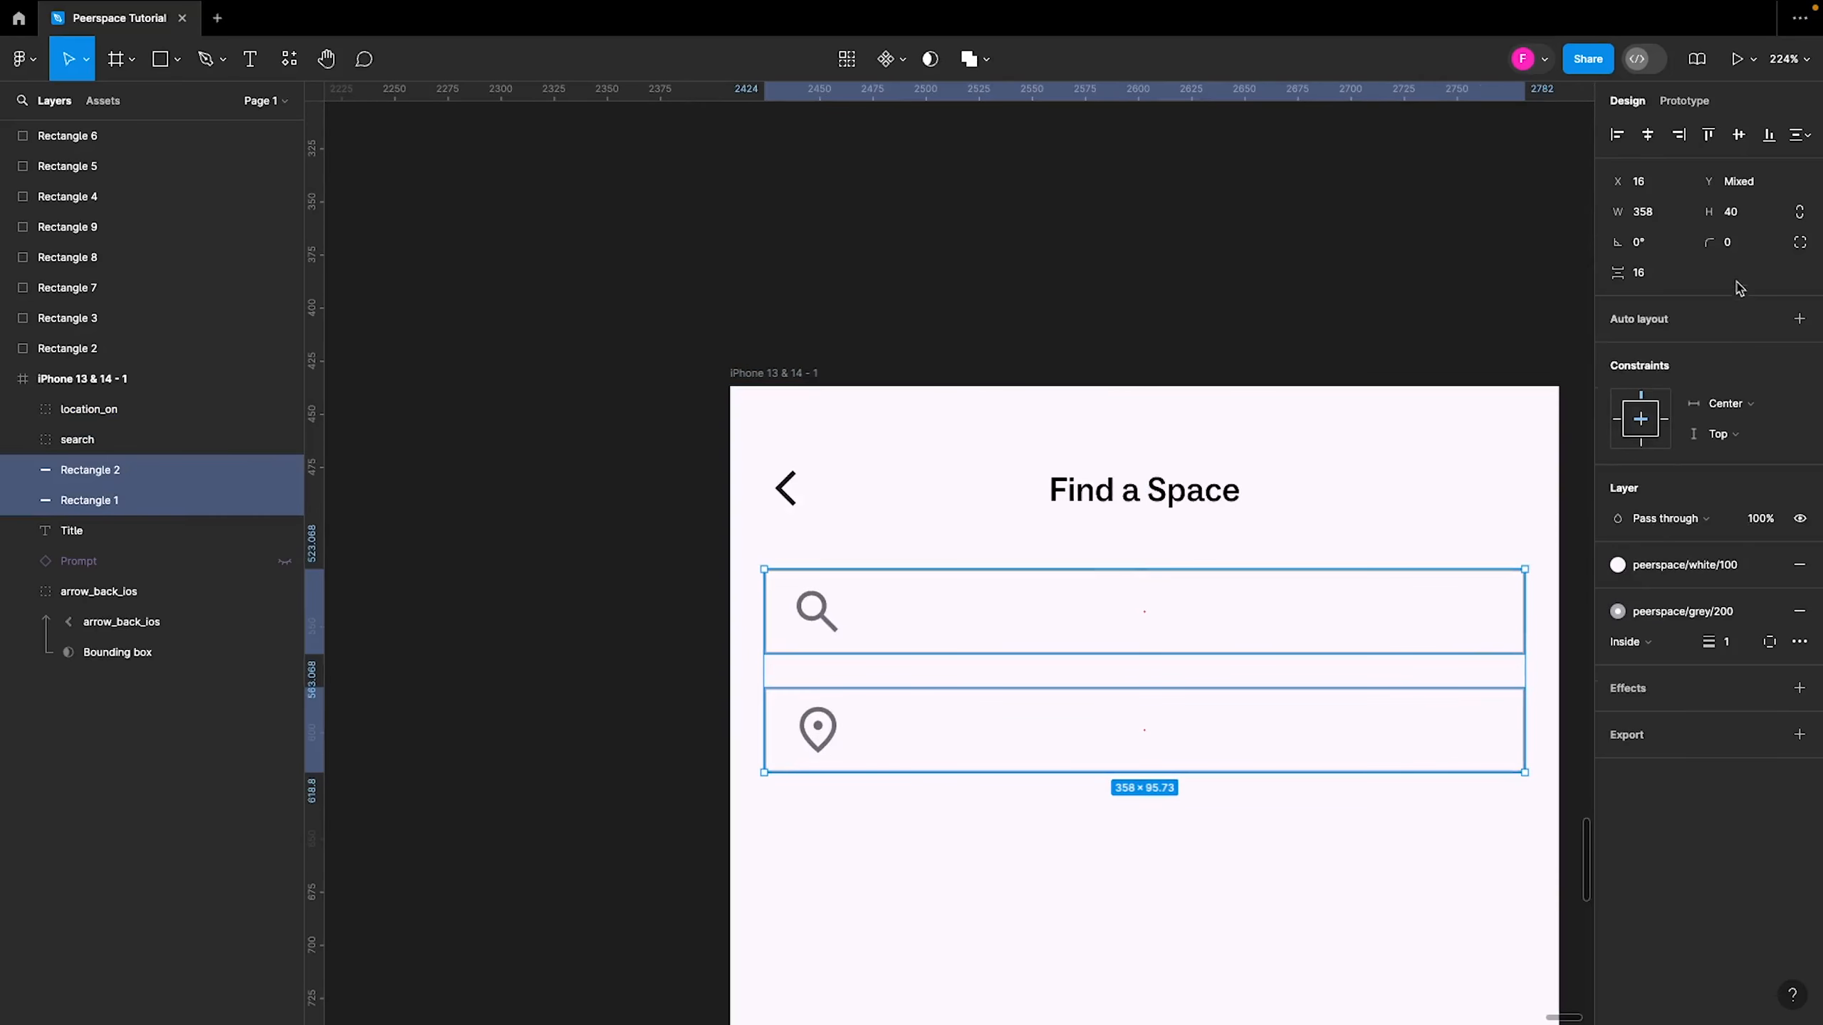
left_click(1732, 248)
key("Return")
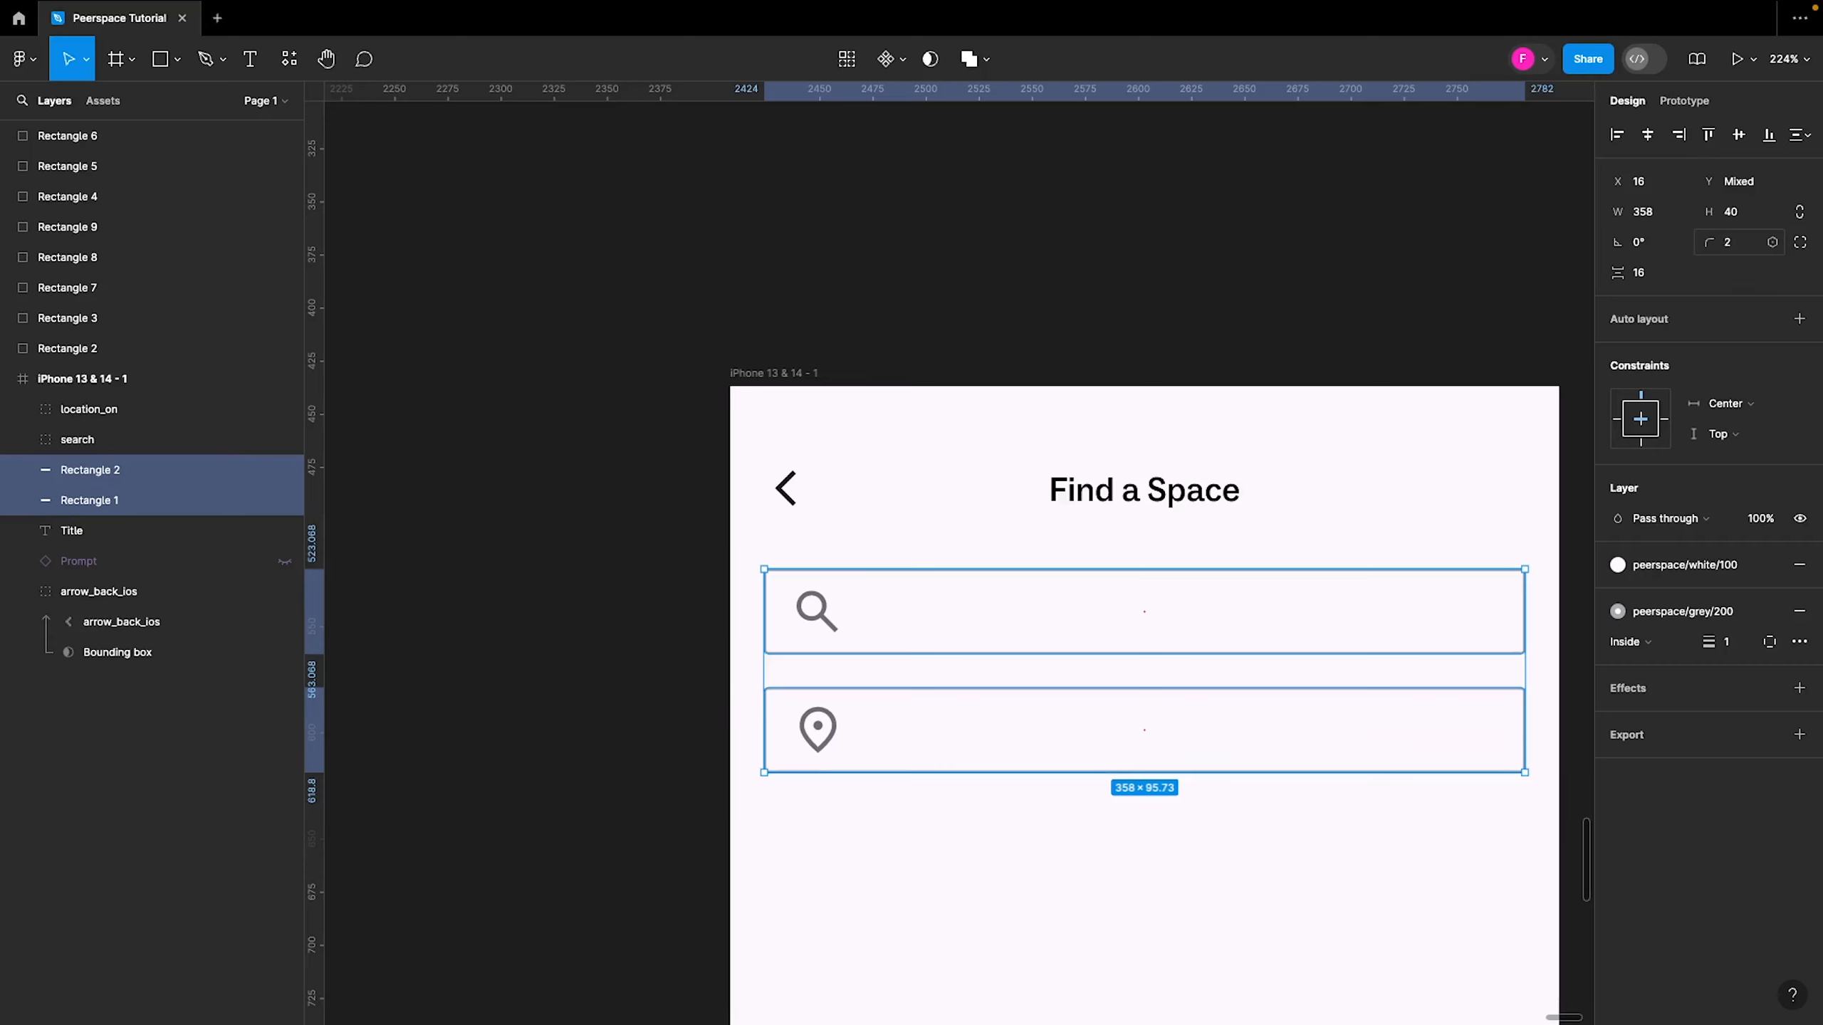
left_click(663, 545)
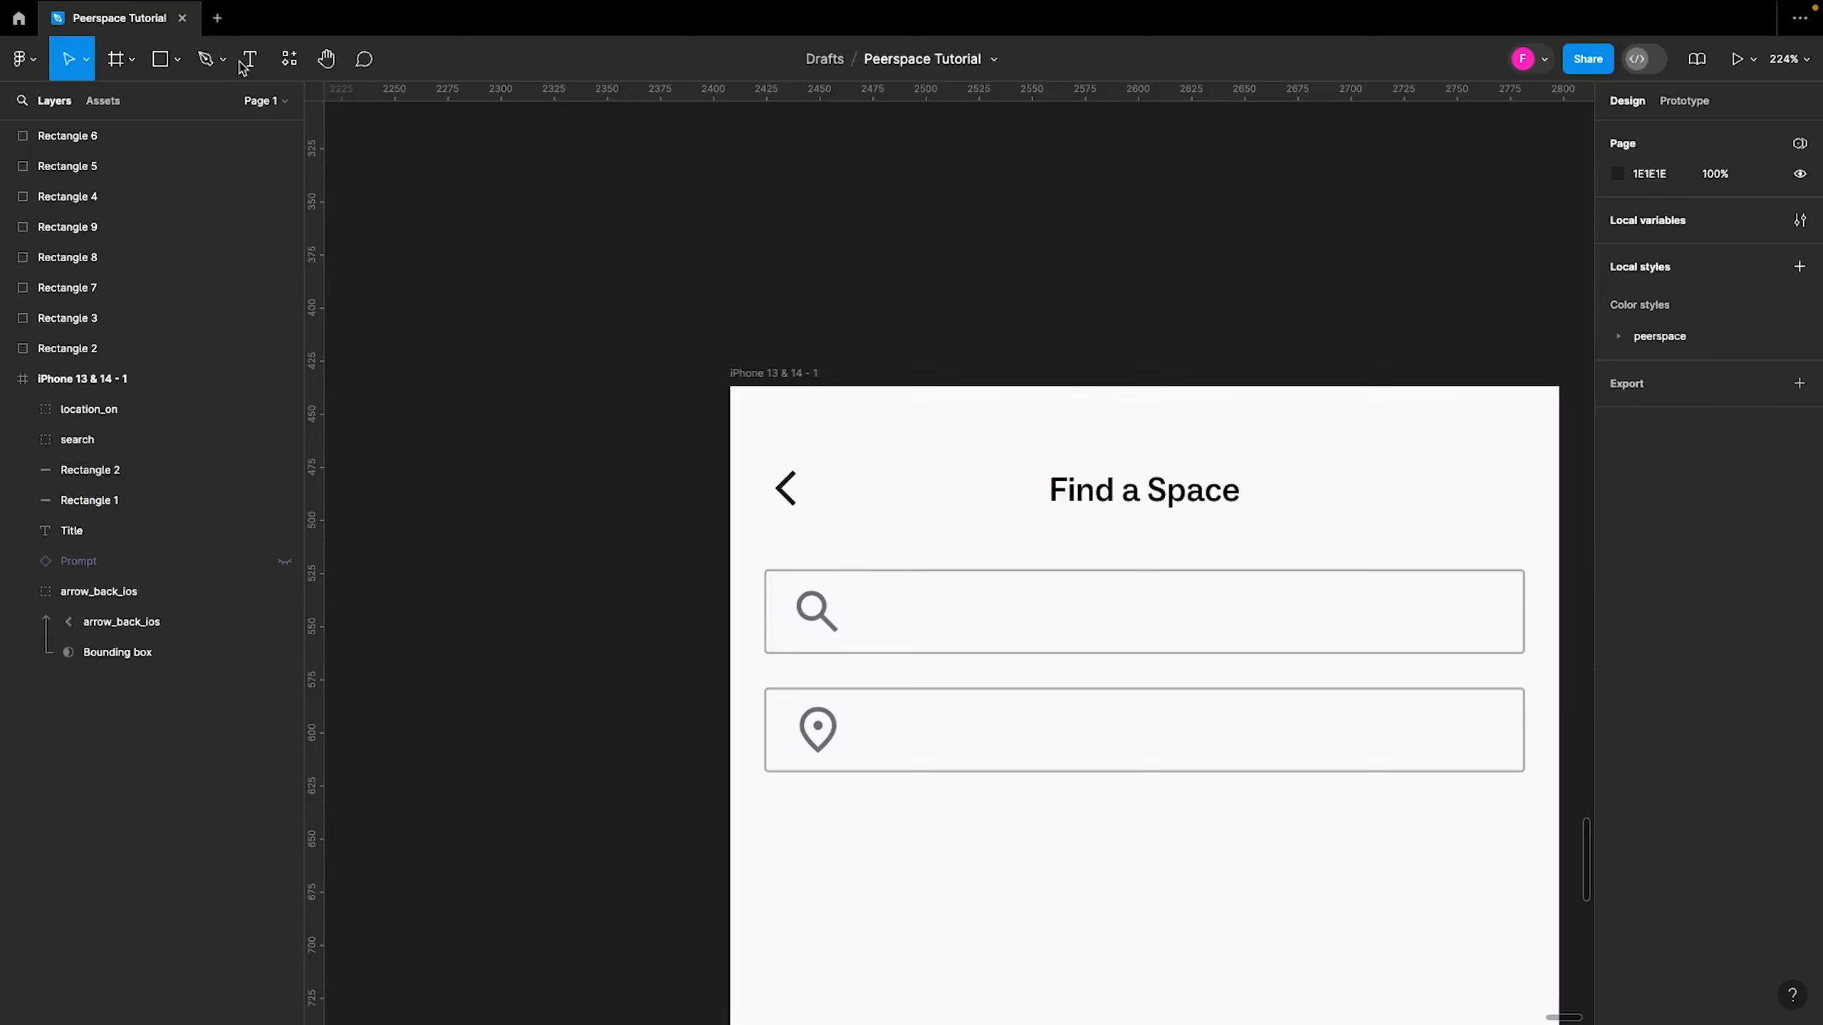
Add the placeholder text "Enter your activity" in the search box
left_click(247, 67)
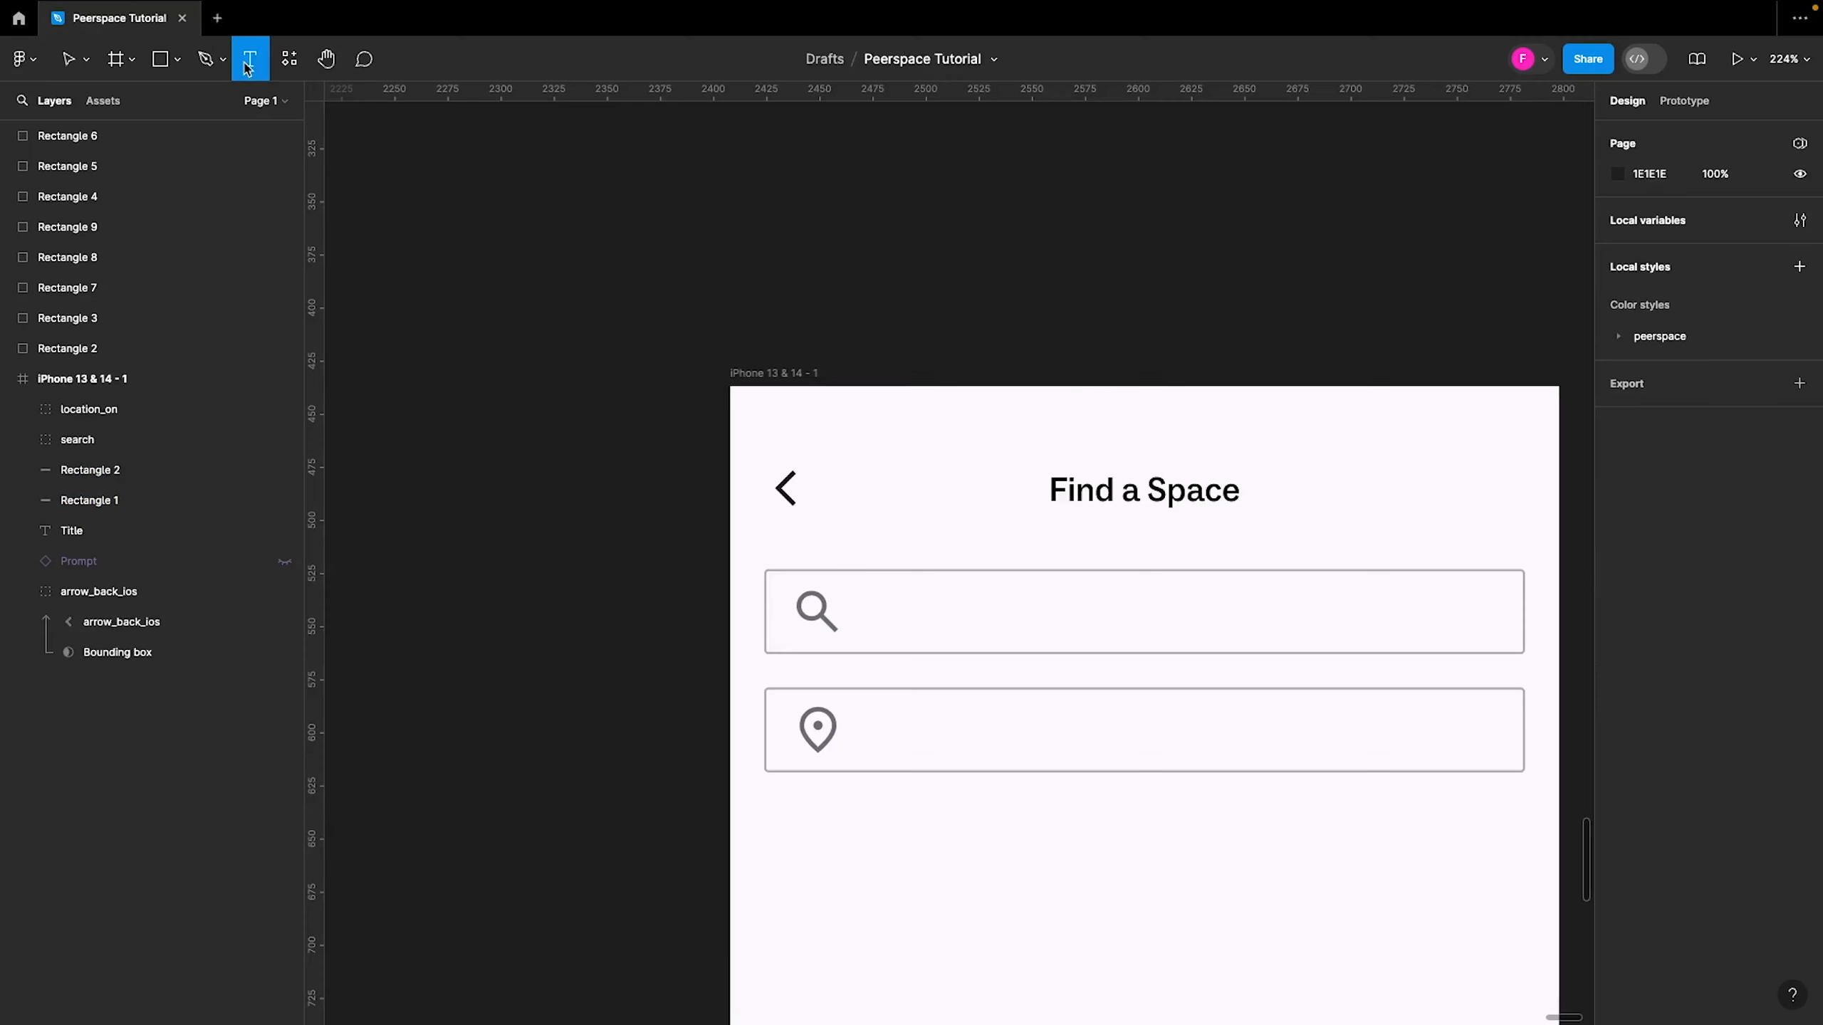
left_click(921, 616)
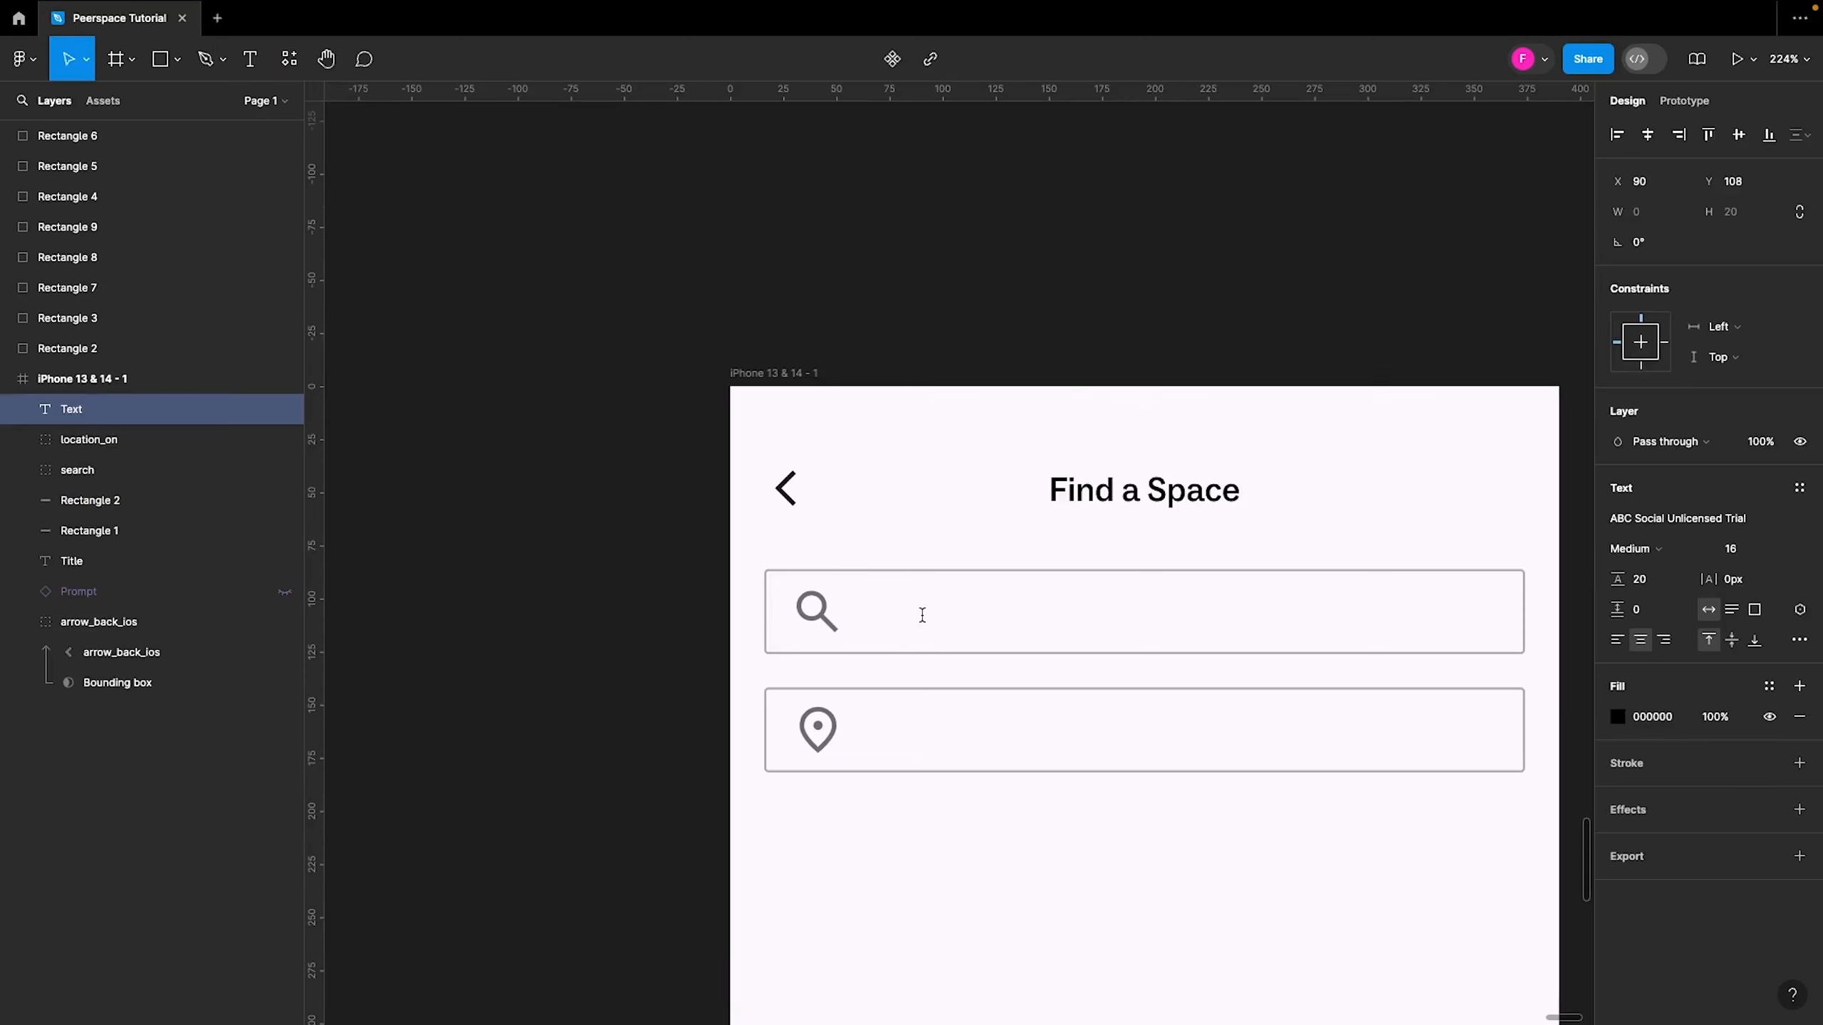
type("Enter")
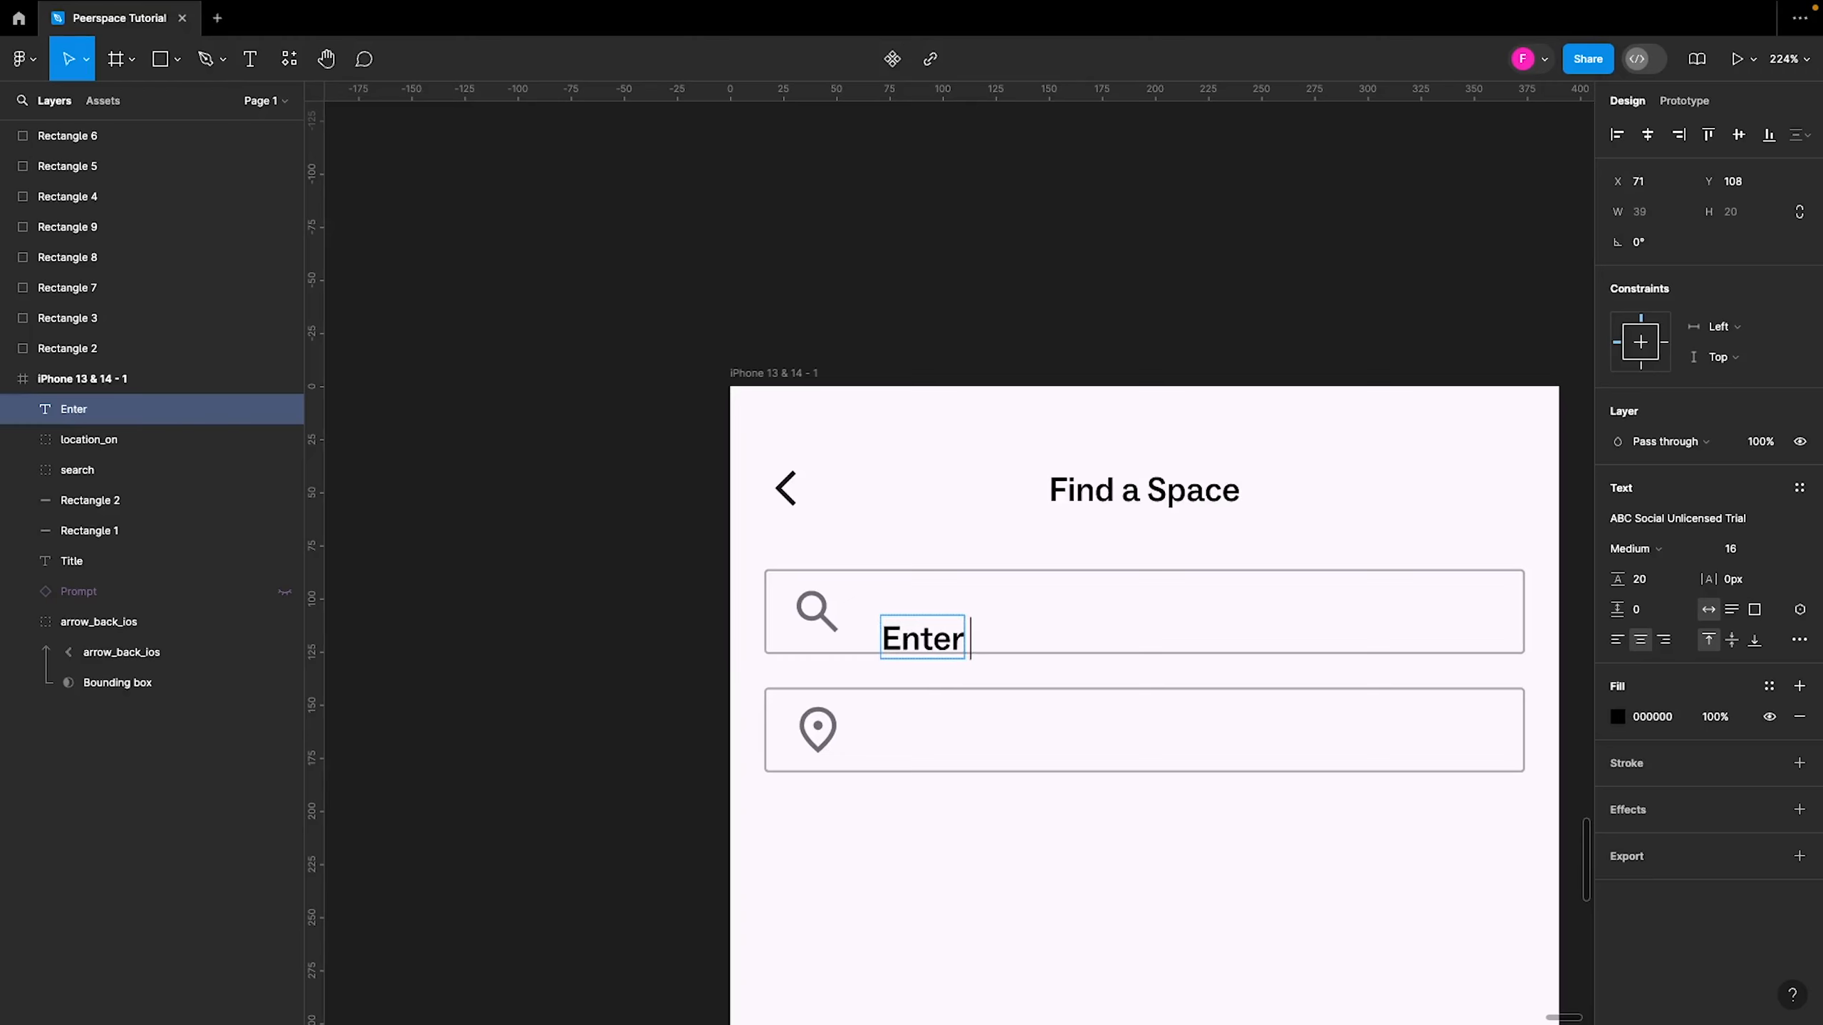
type(" your")
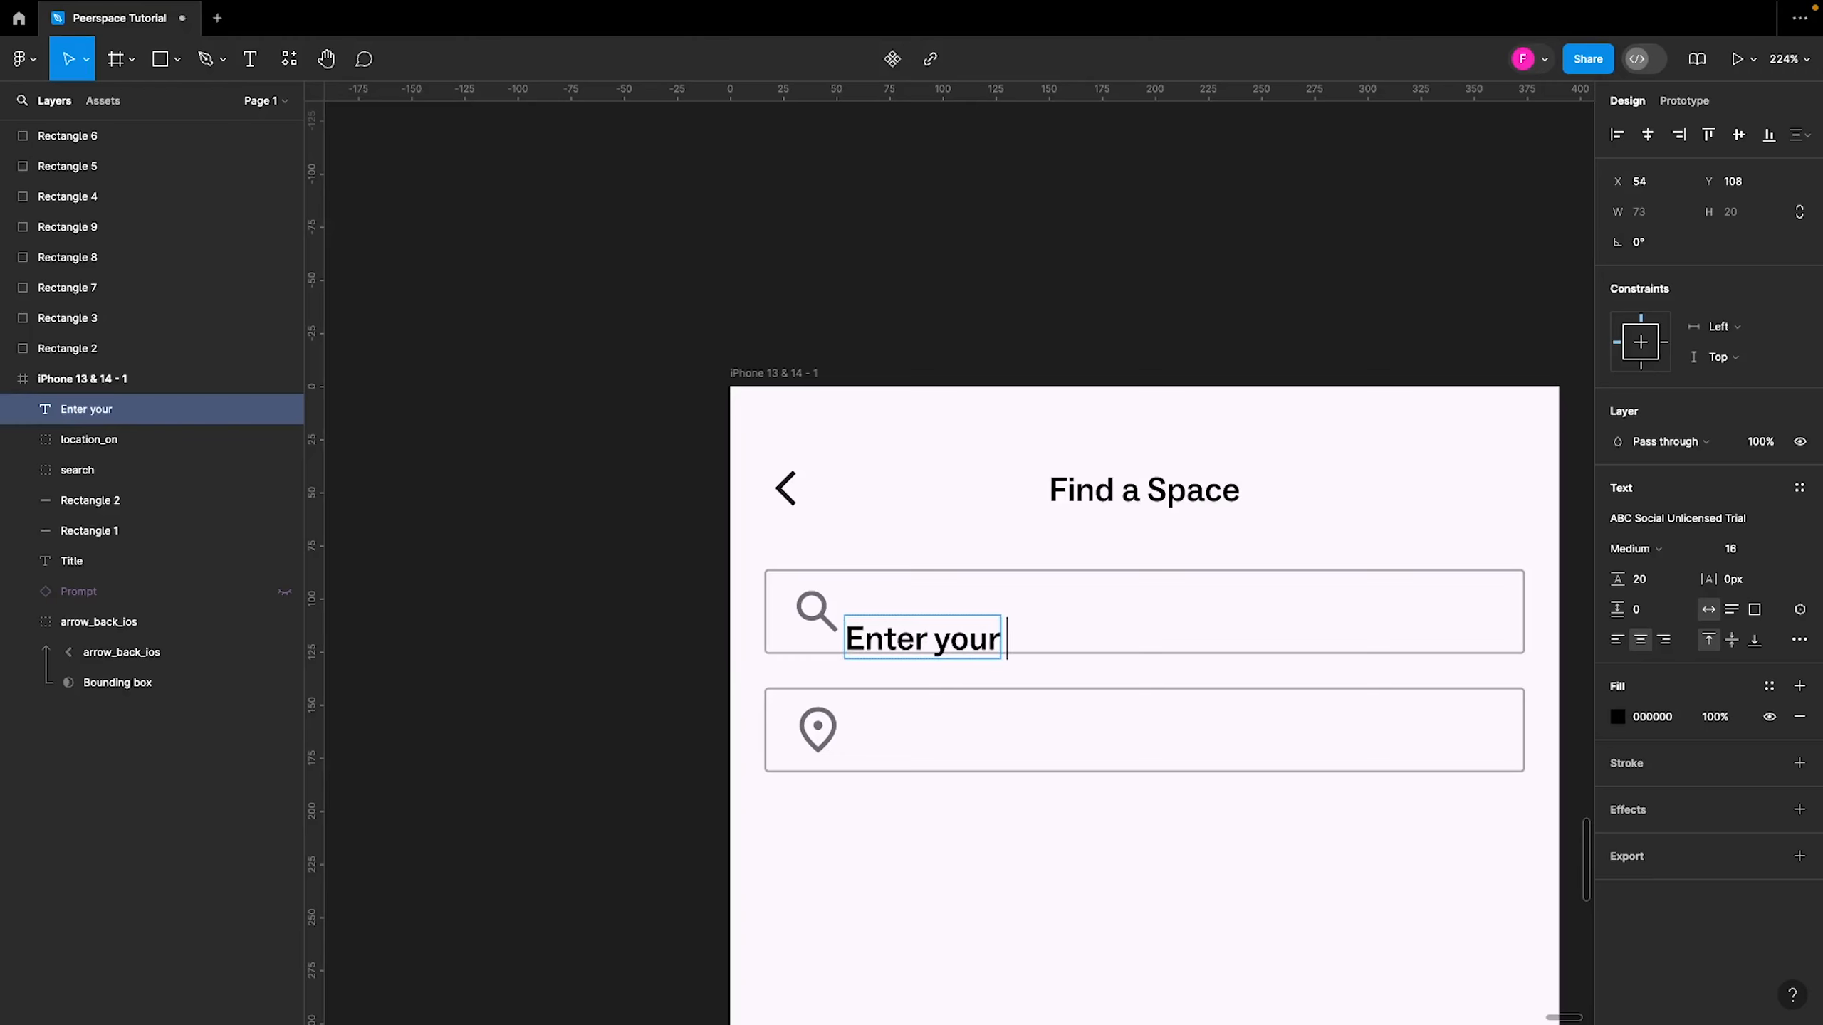
type(" ac")
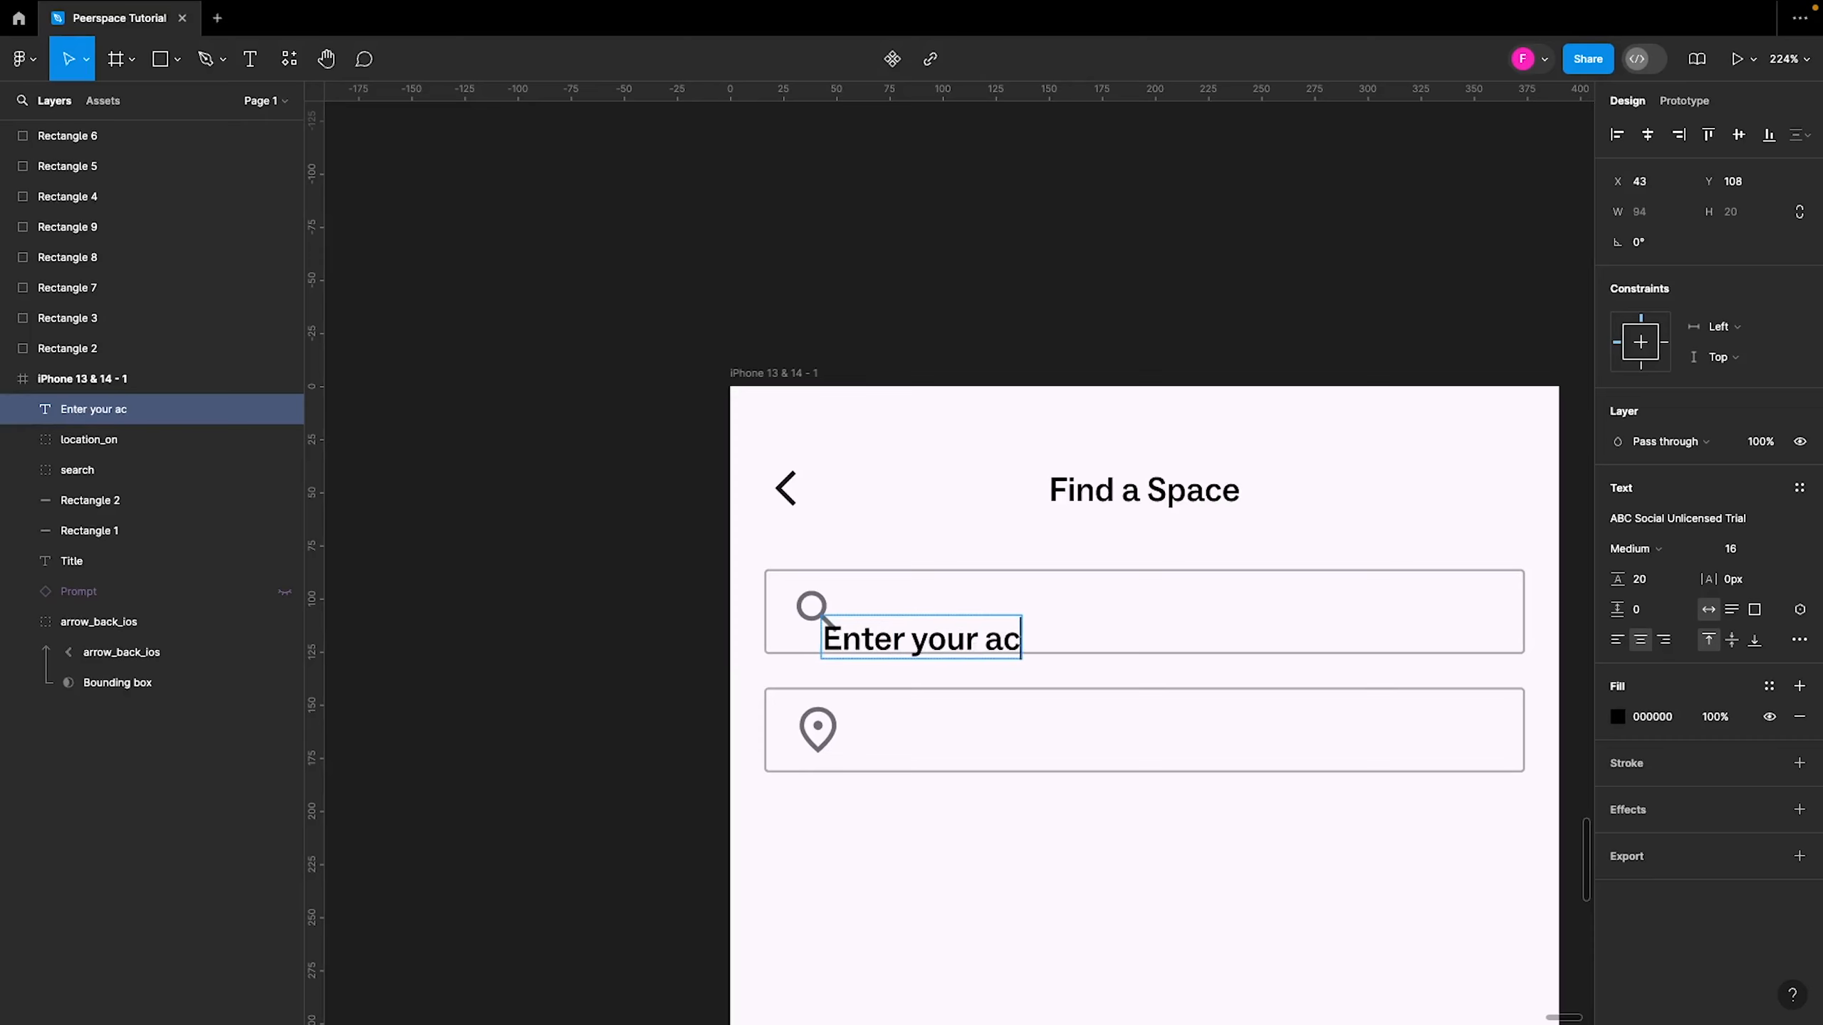
type("tivity")
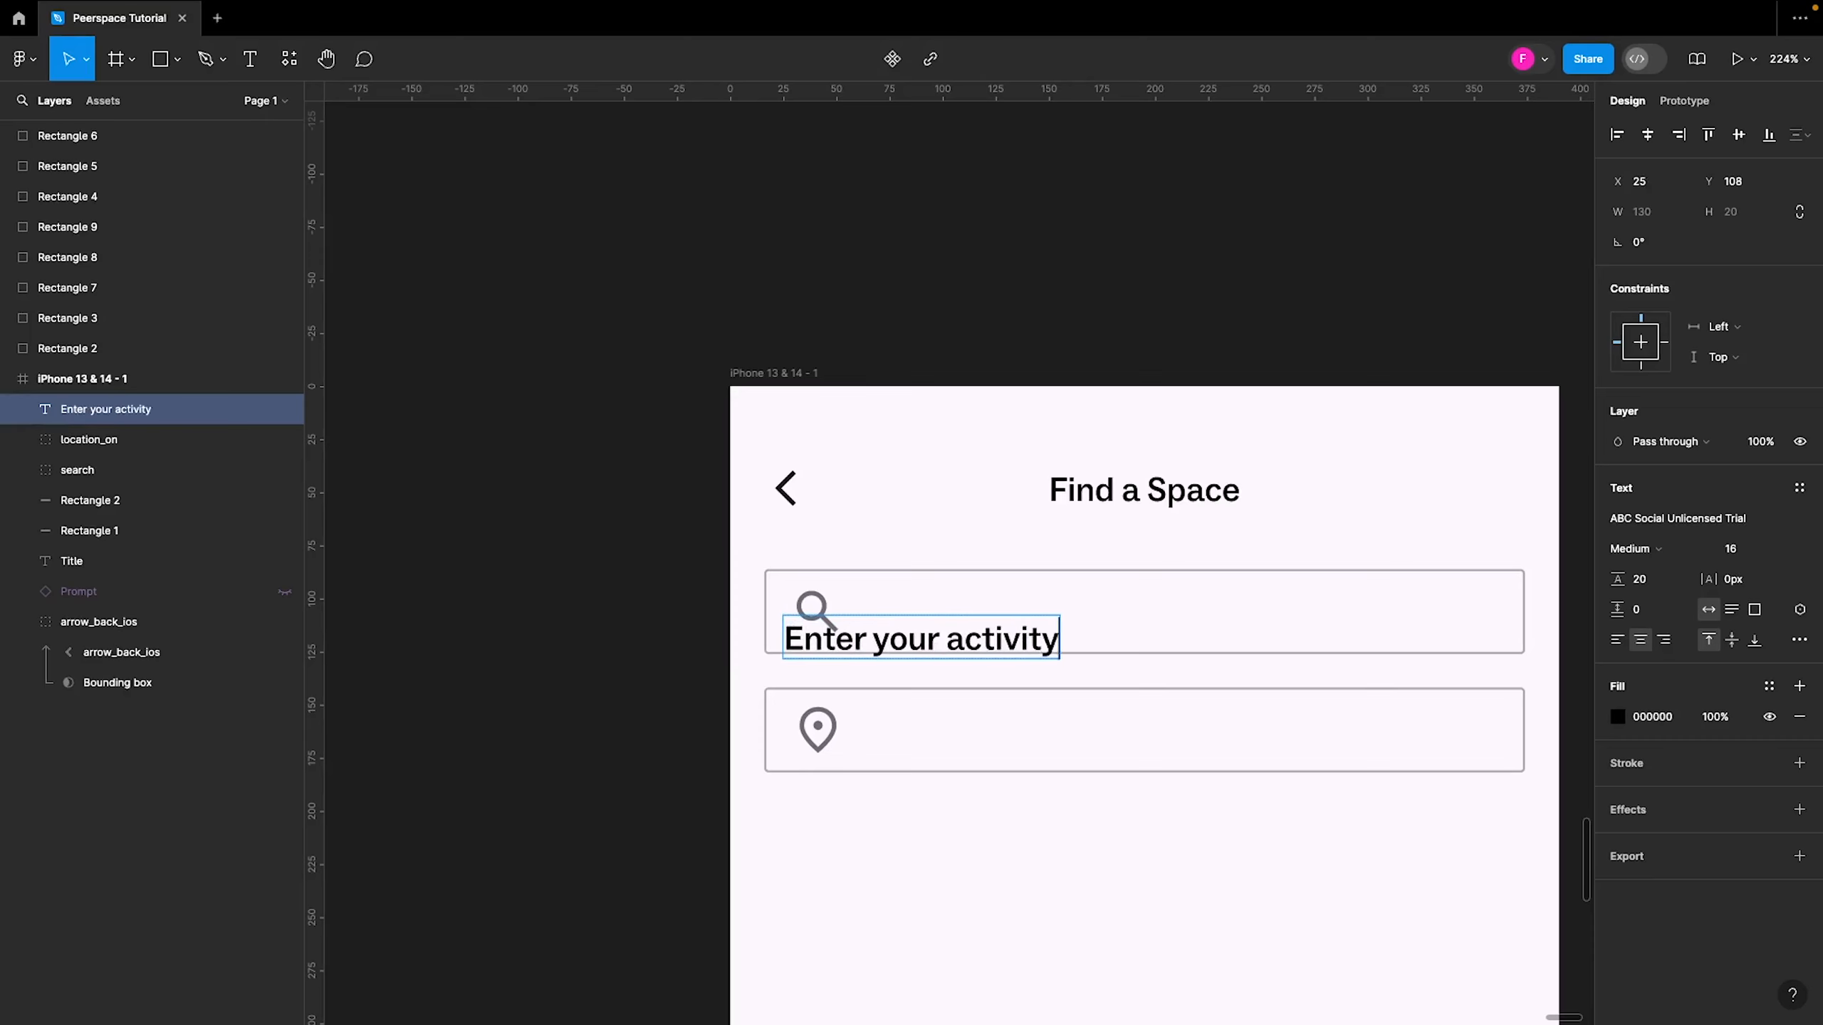
key("Escape")
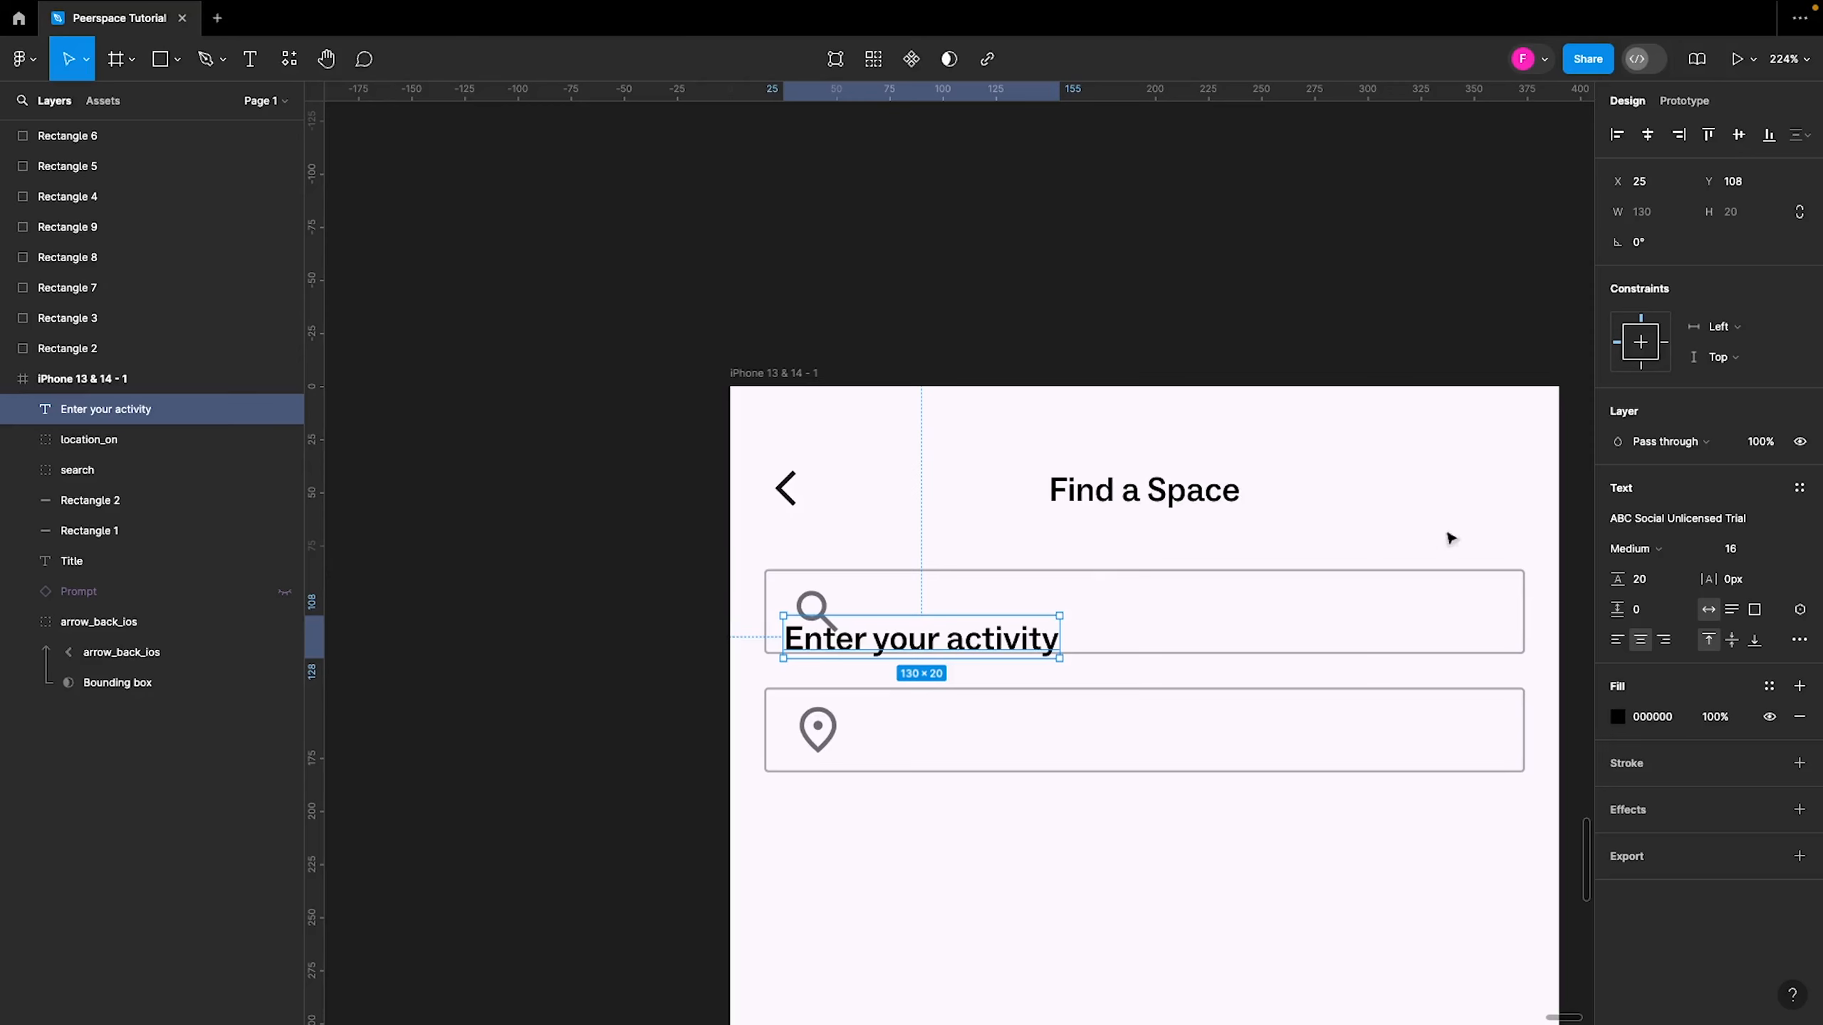
Set the "Enter your activity" text to Regular weight with 0.5px letter spacing
left_click(1654, 560)
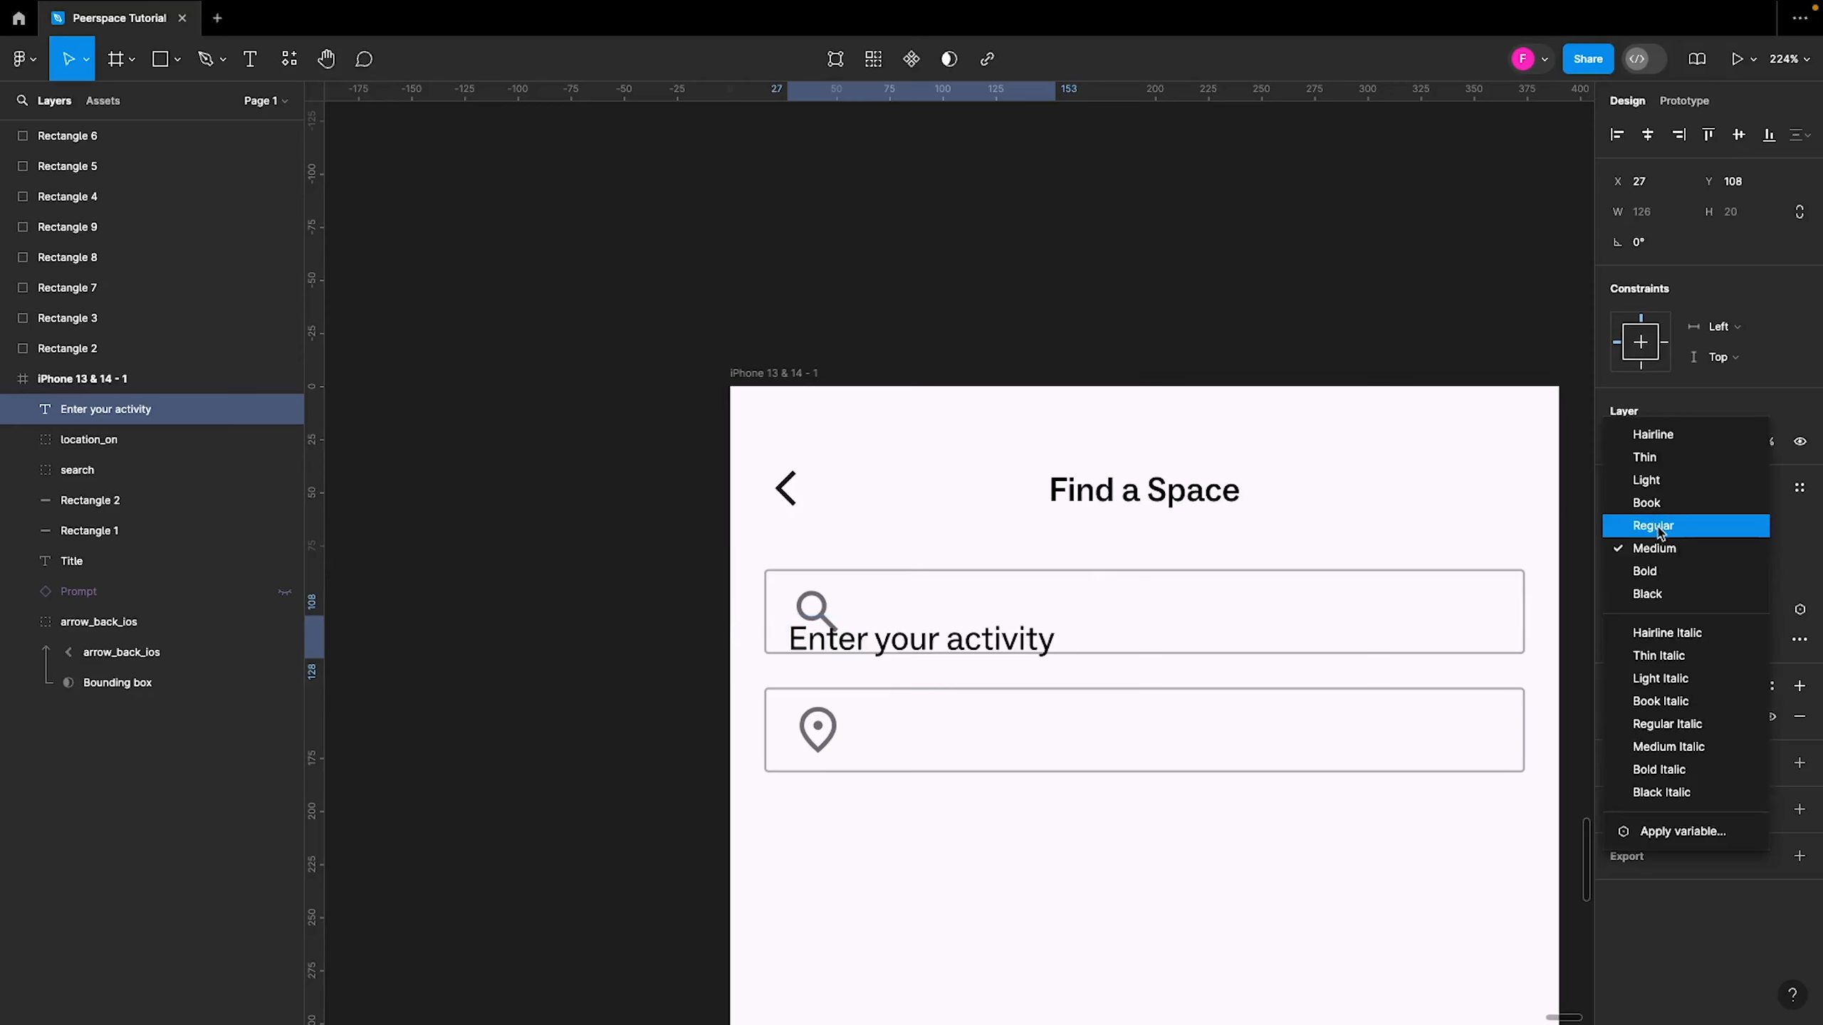
left_click(1658, 526)
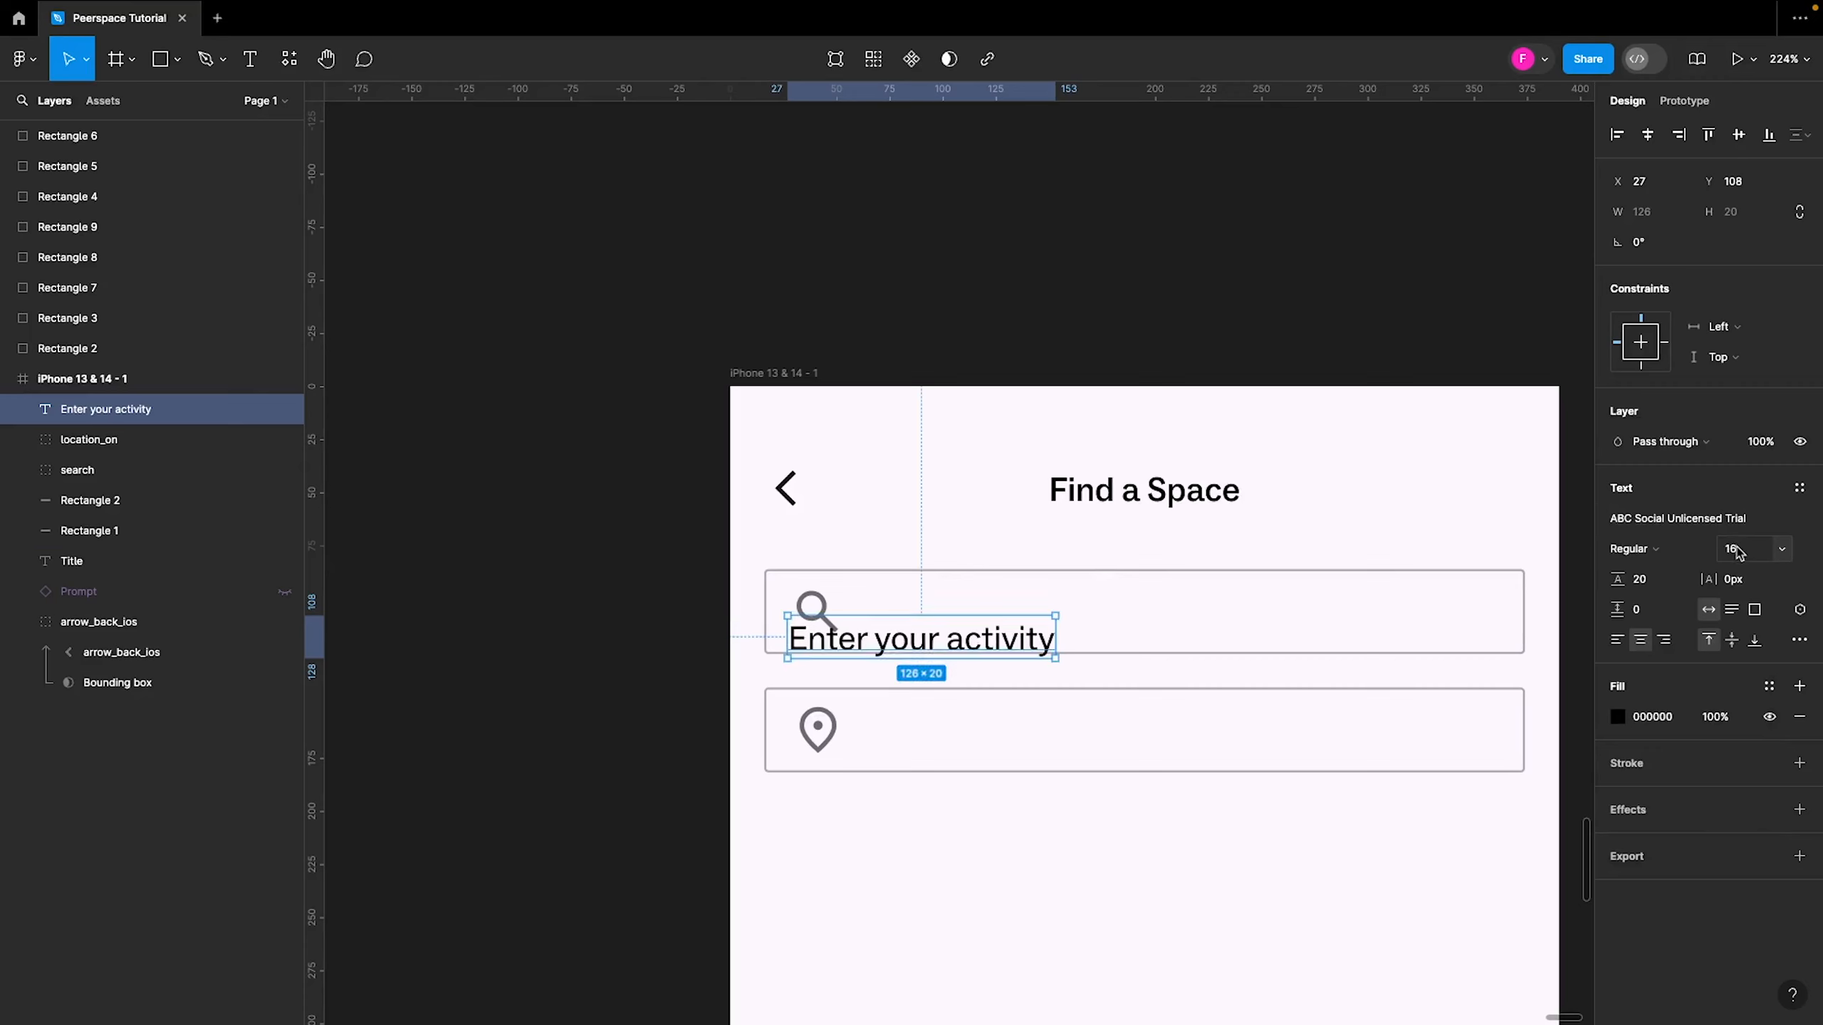
left_click(1748, 586)
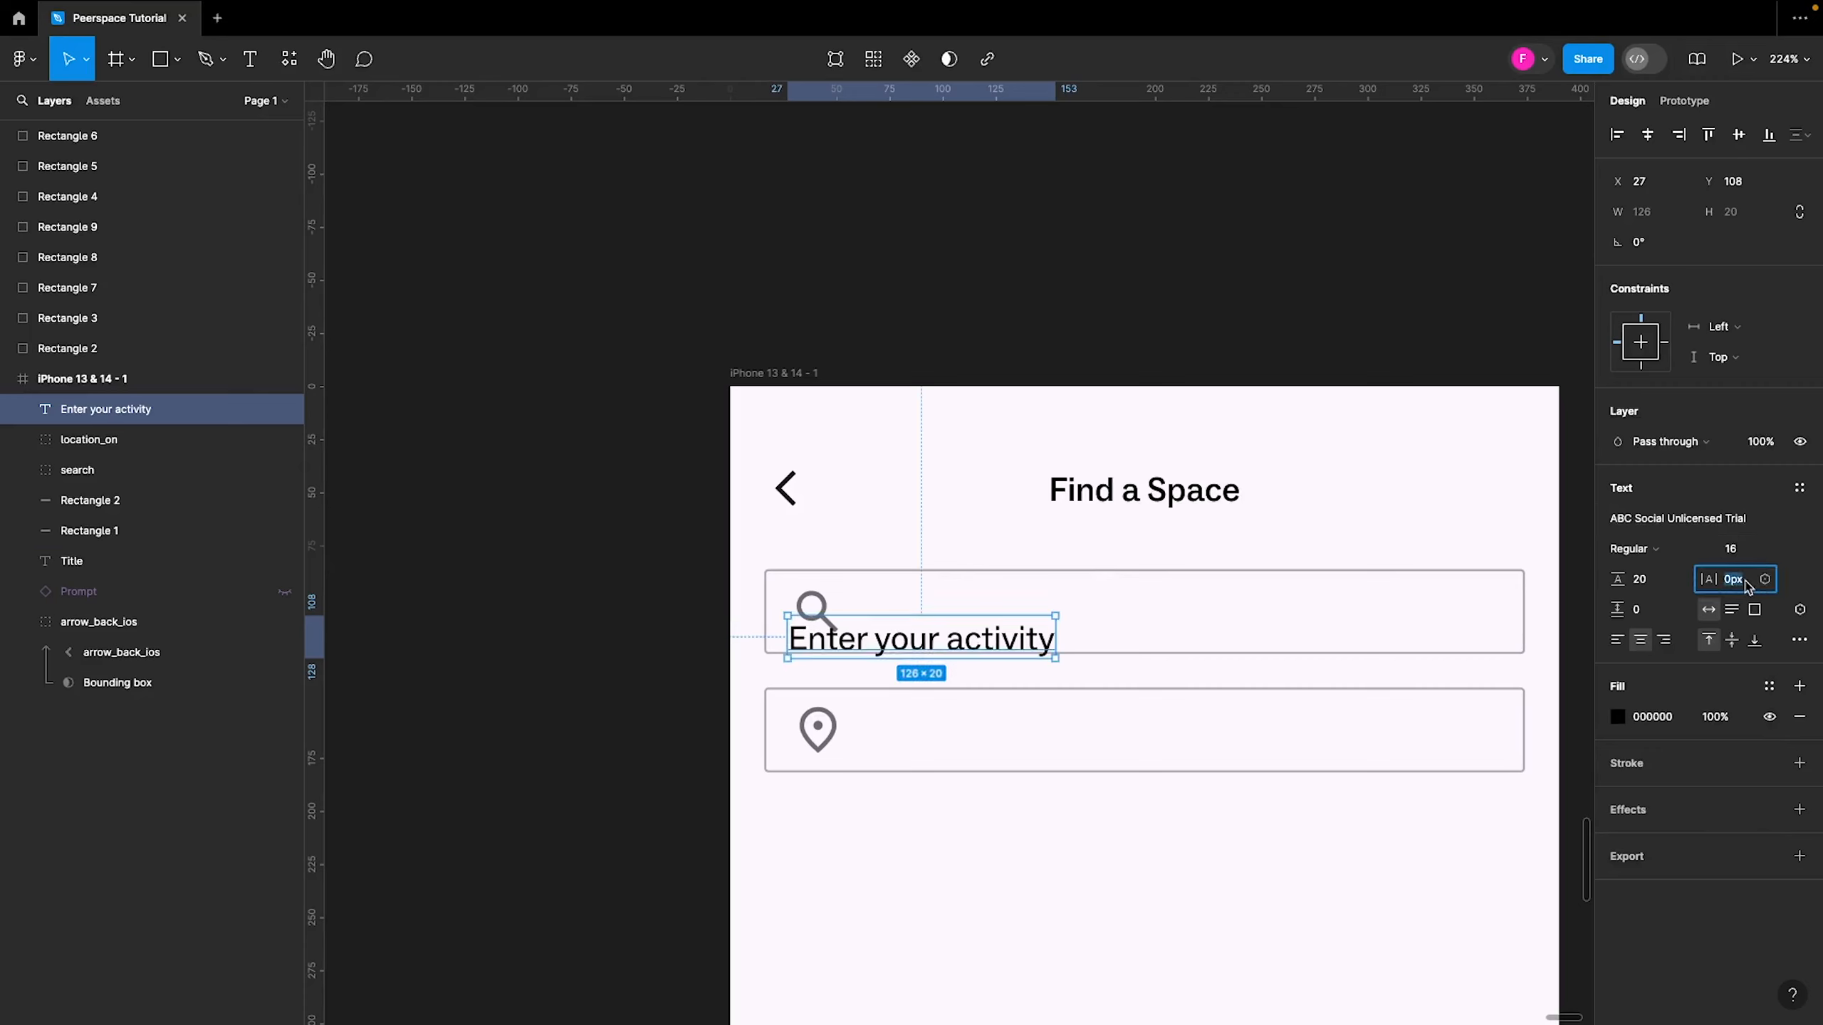
type("0.5")
key("Return")
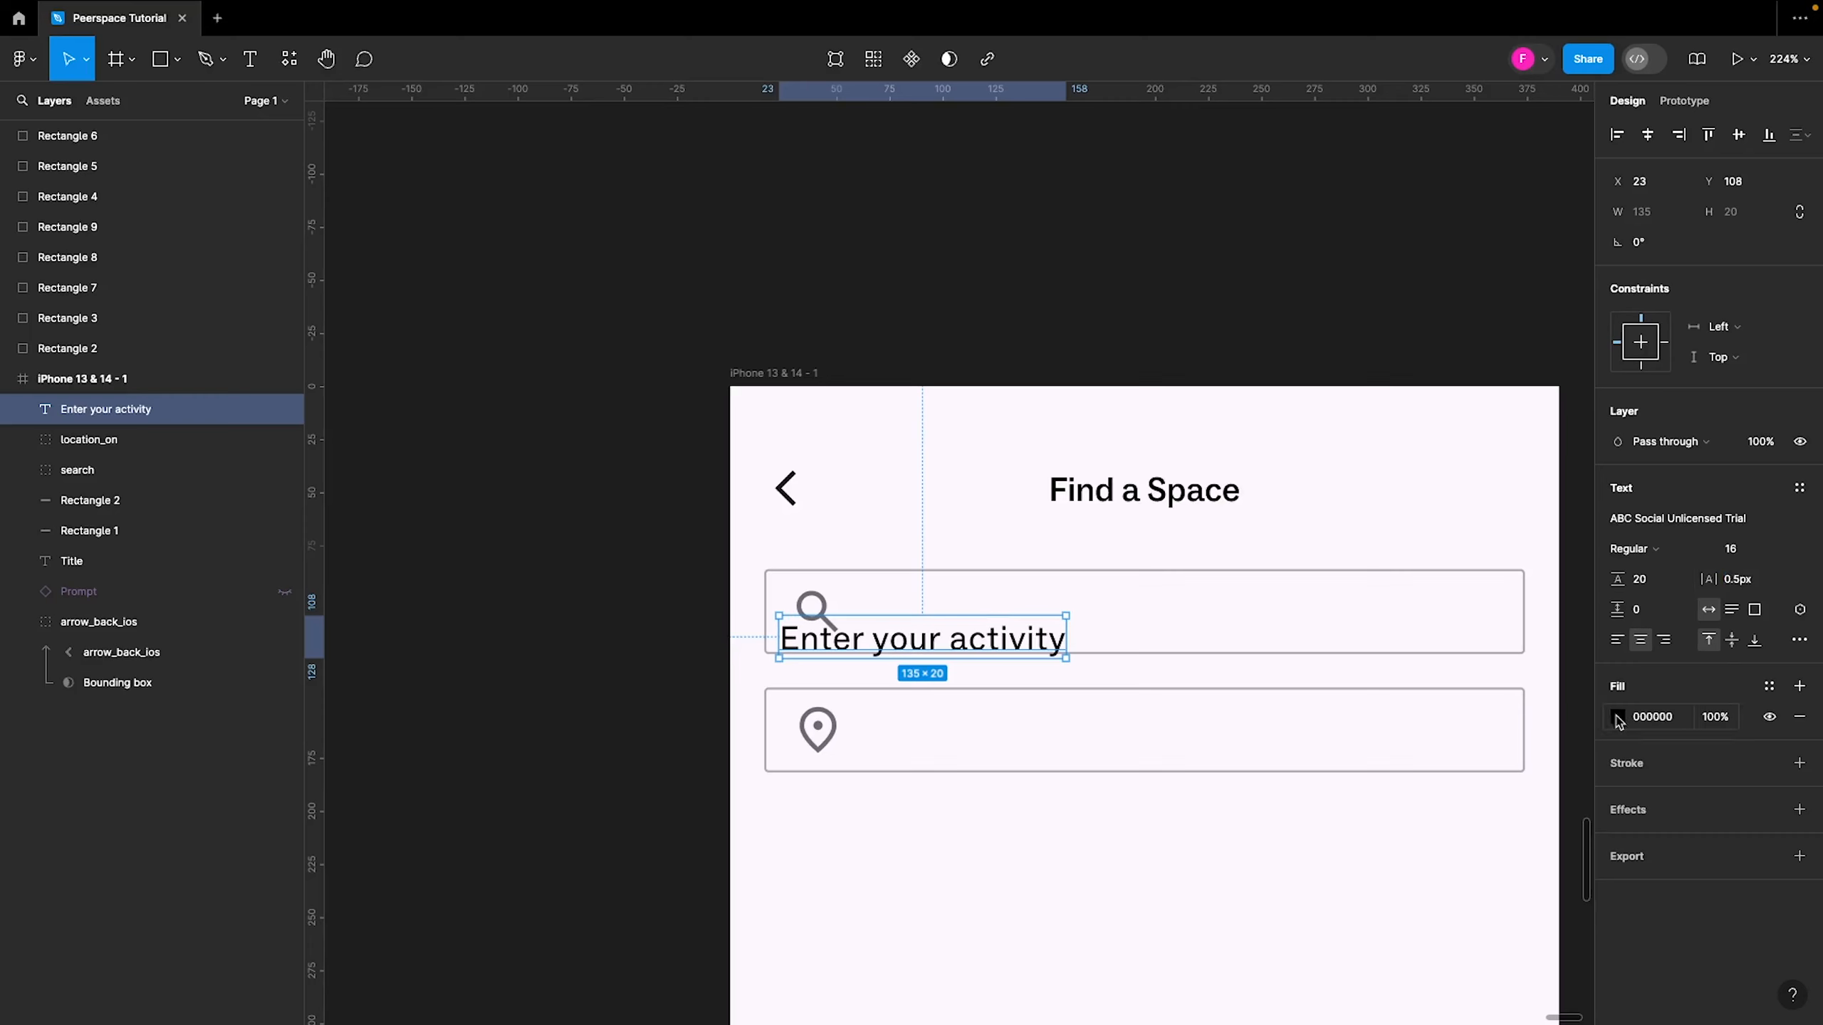
Apply the peerspace/grey/100 colour style to the "Enter your activity" text
left_click(1770, 691)
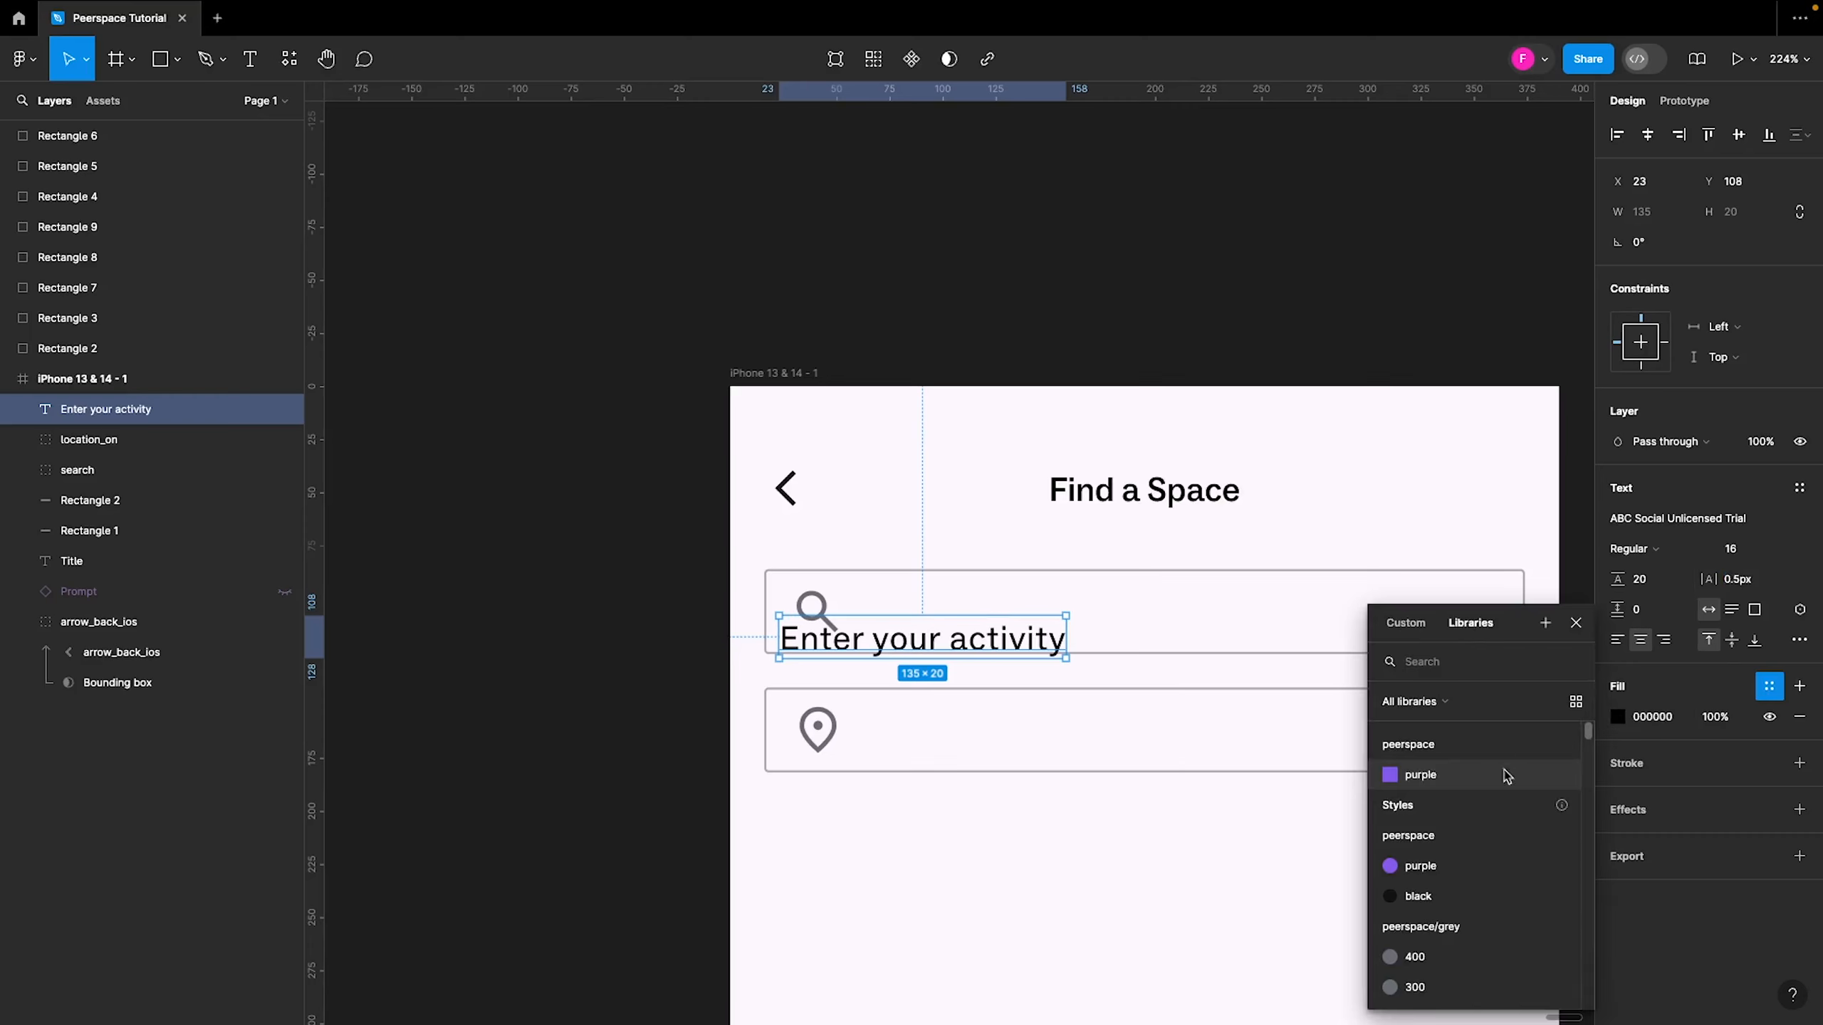
scroll(1436, 933, "down", 3)
left_click(1439, 974)
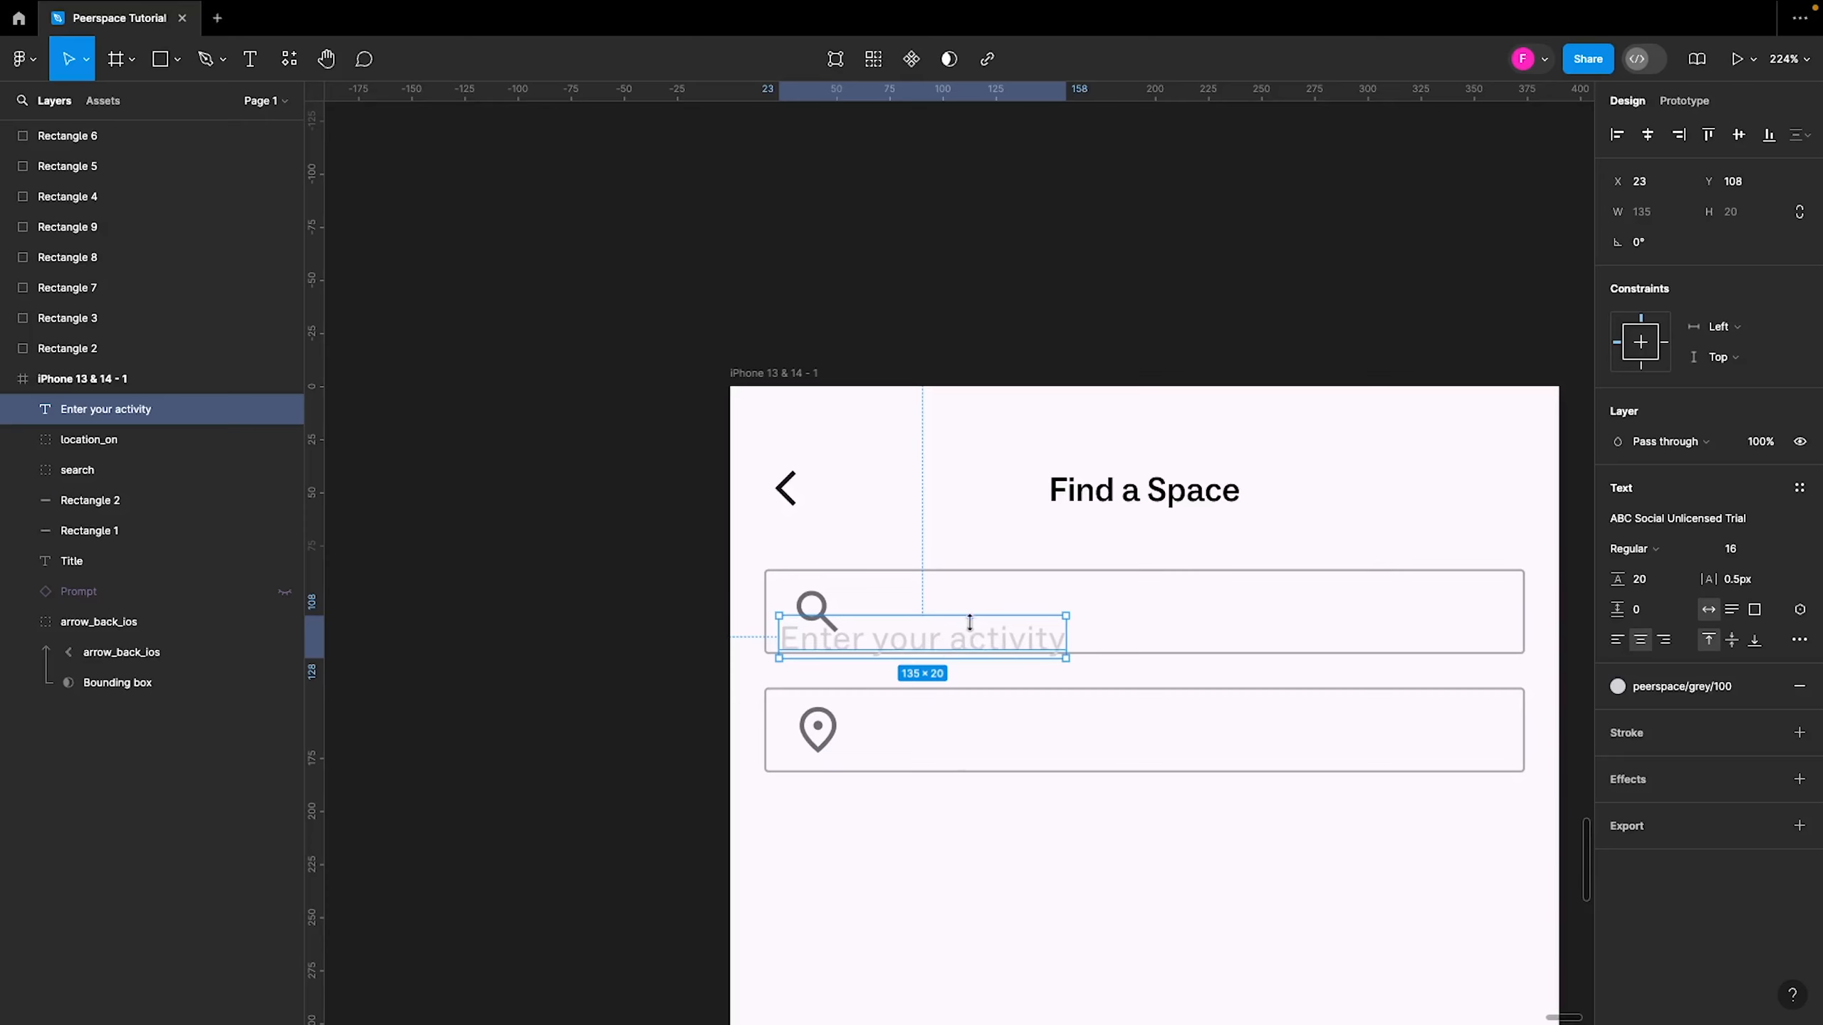
Move the "Enter your activity" text beside the search icon at about X 62.77, Y 96.07, inside the first box
left_click_drag(992, 644, 1050, 623)
key("alt")
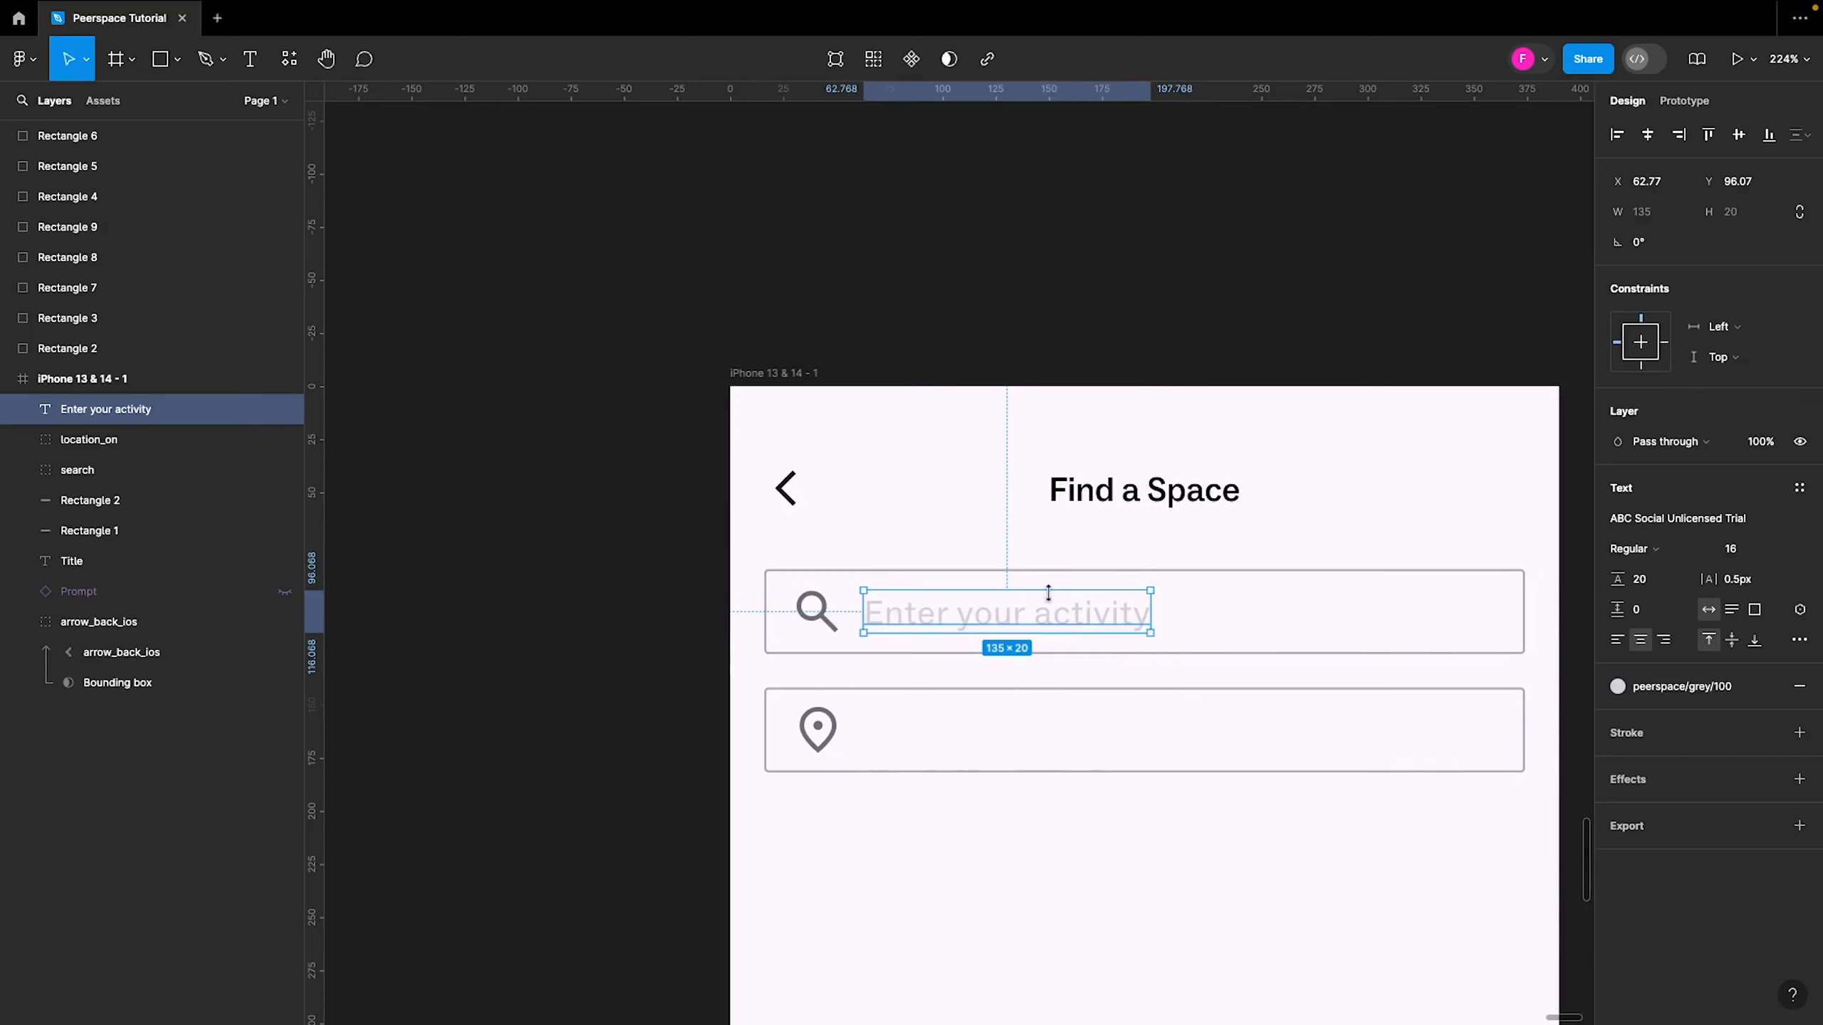
left_click(1319, 614, "shift")
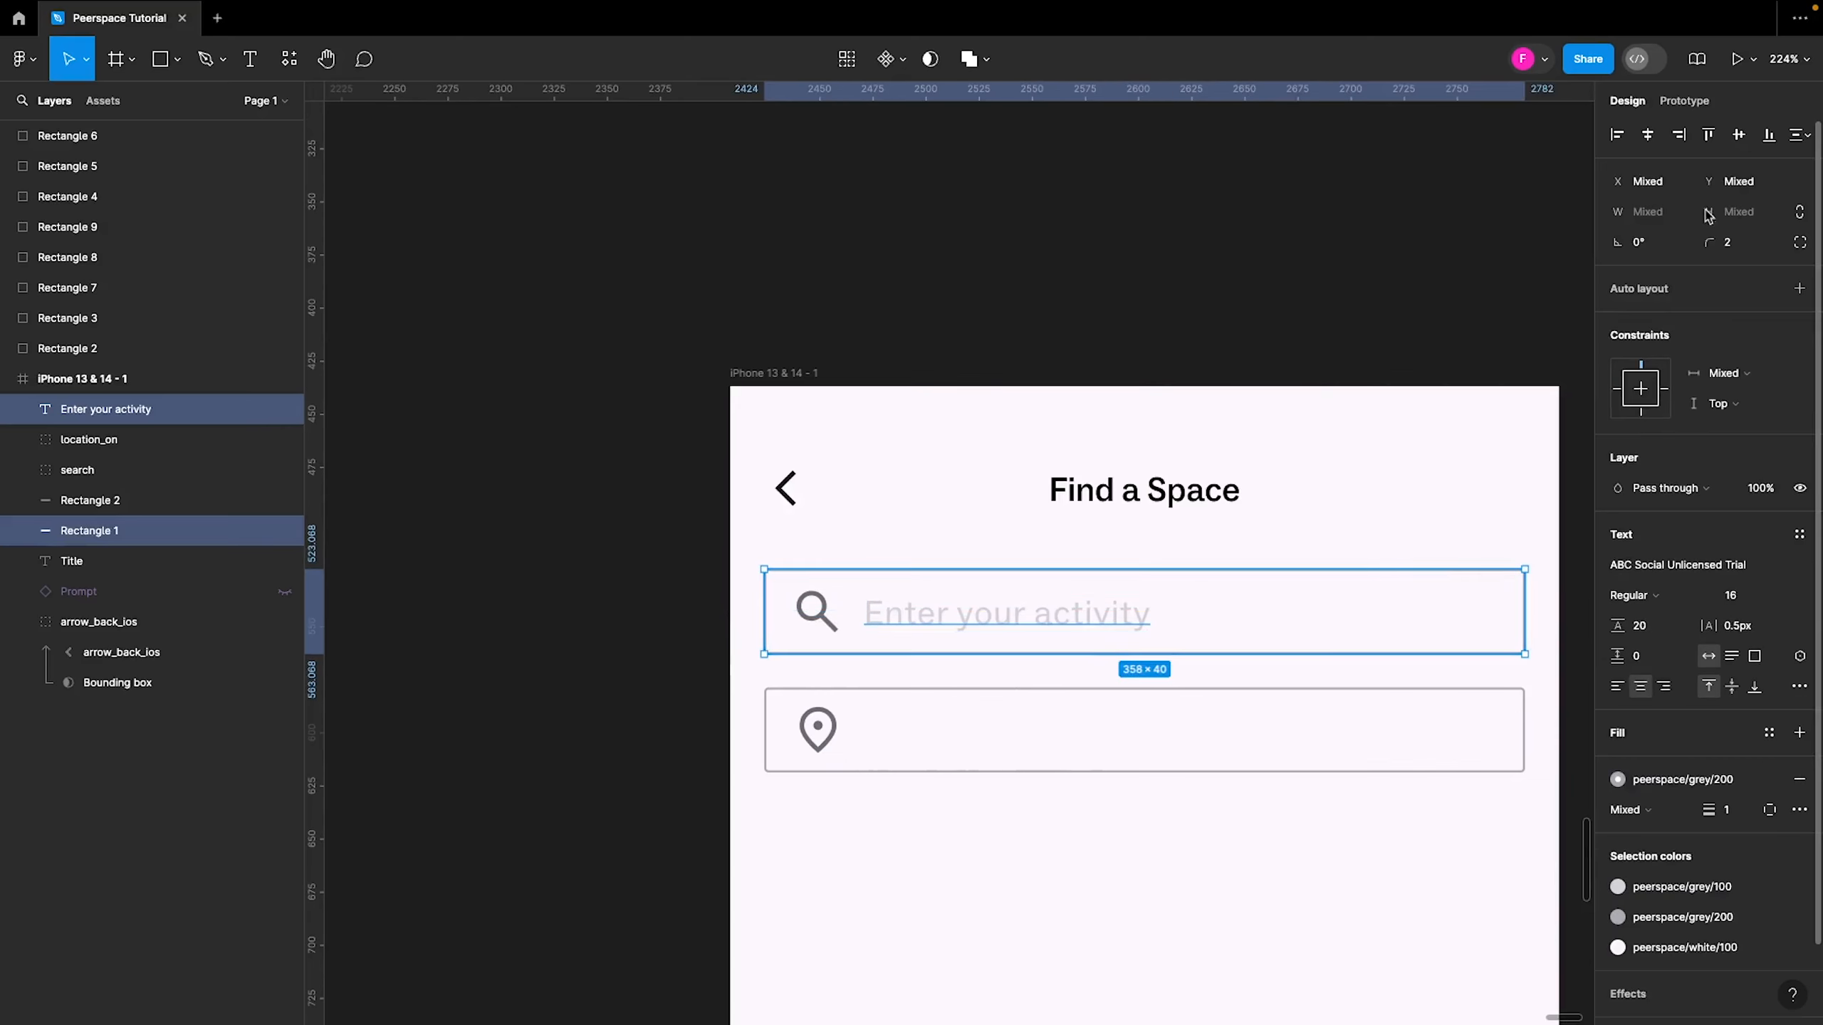
left_click(1404, 248)
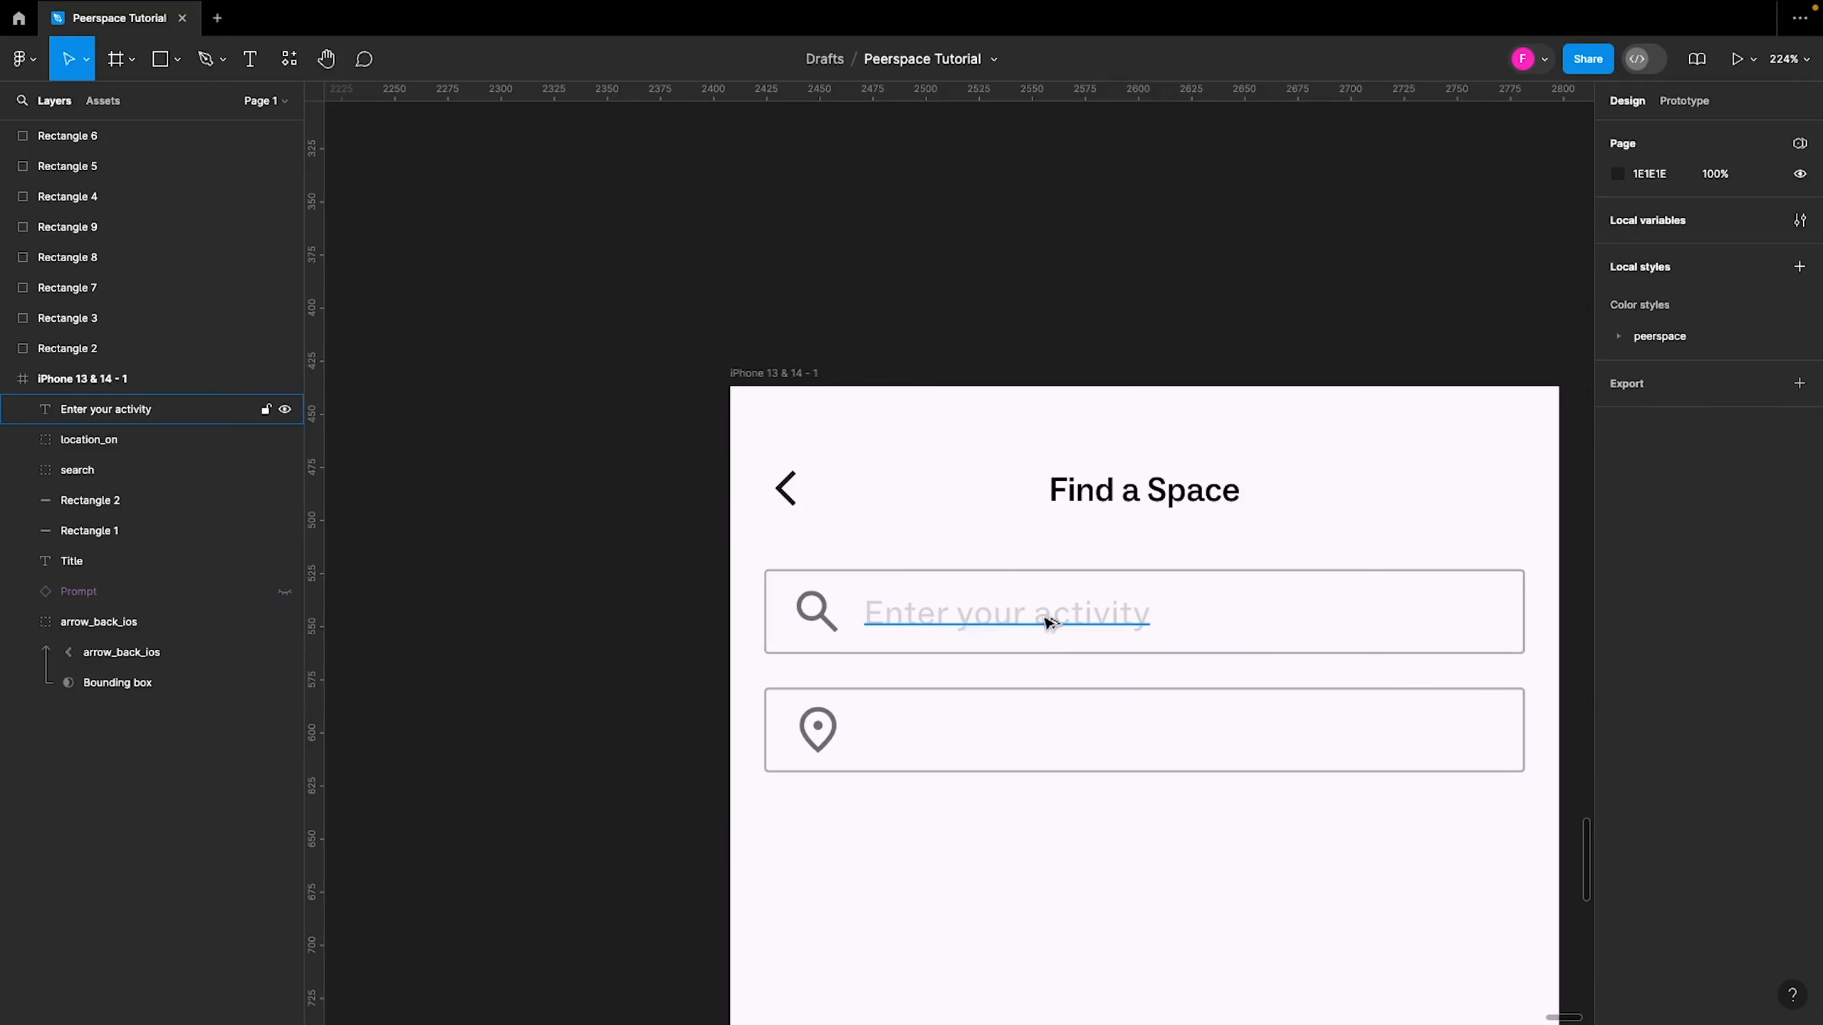
Duplicate the activity placeholder straight down into the location box at about Y 151.8 and replace its text with "San"
left_click_drag(1047, 622, 1047, 742)
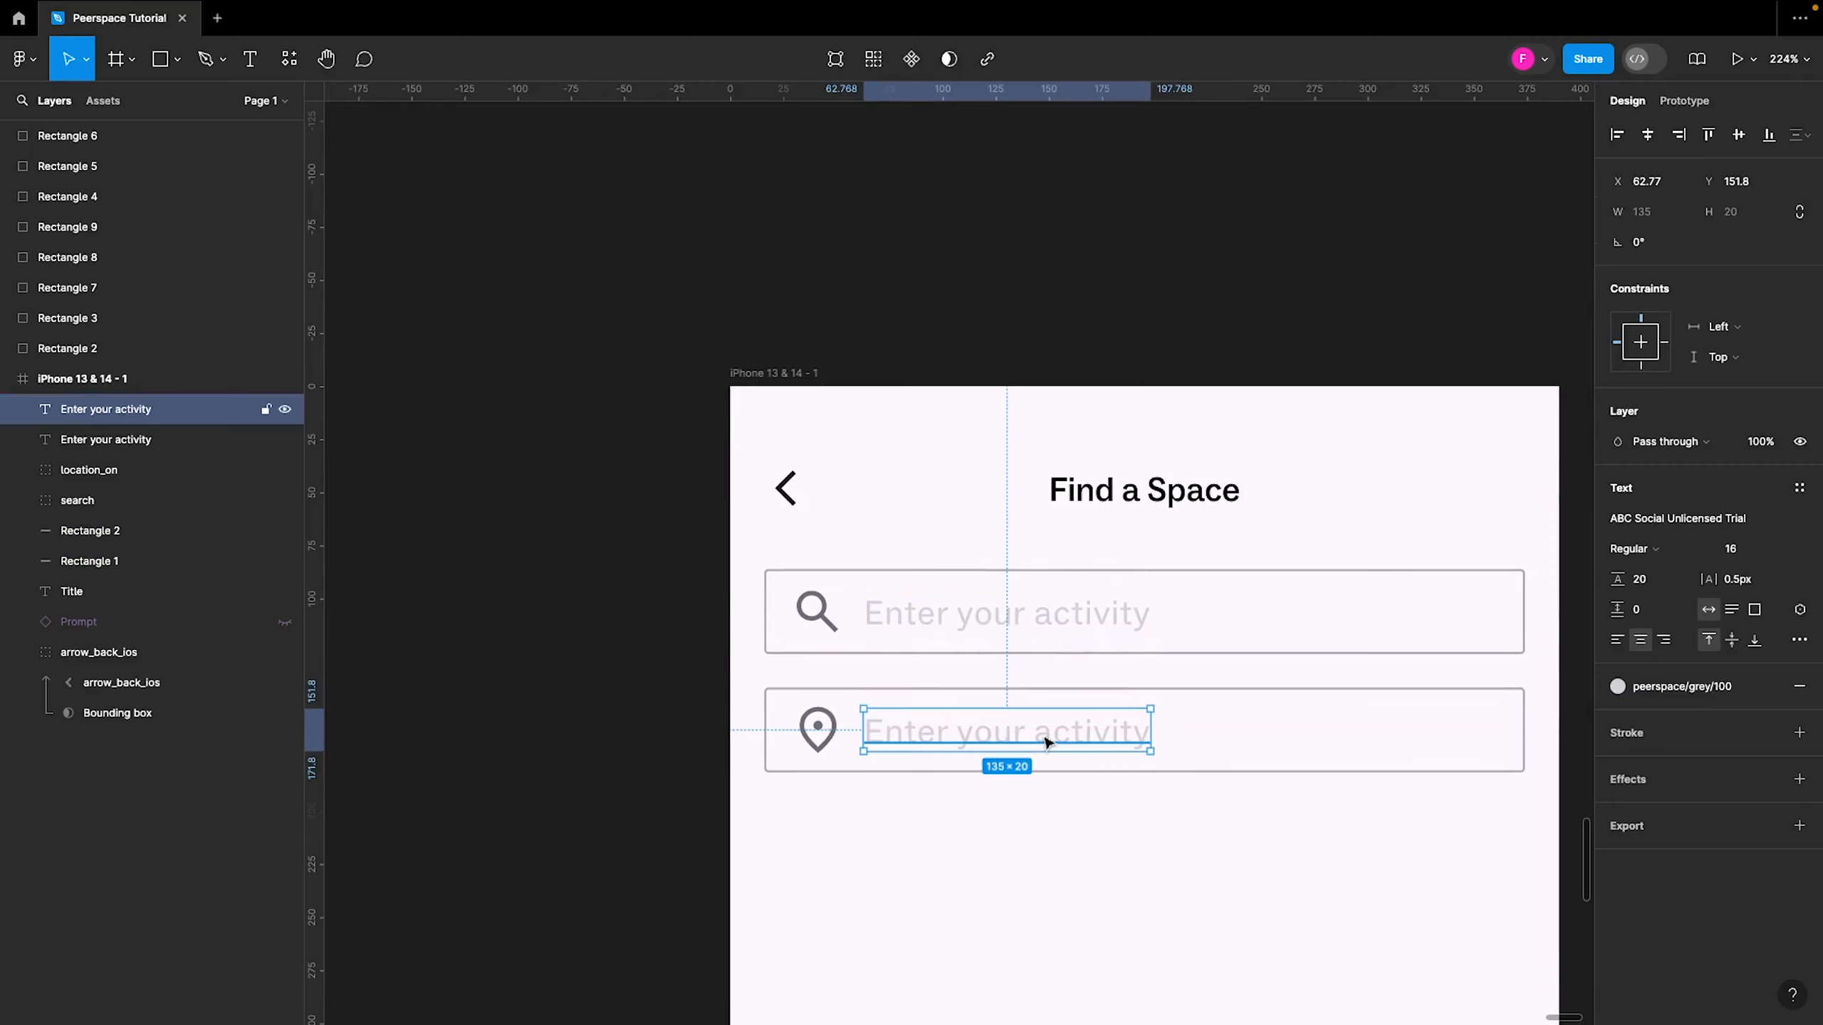
double_click(1043, 736)
type("San")
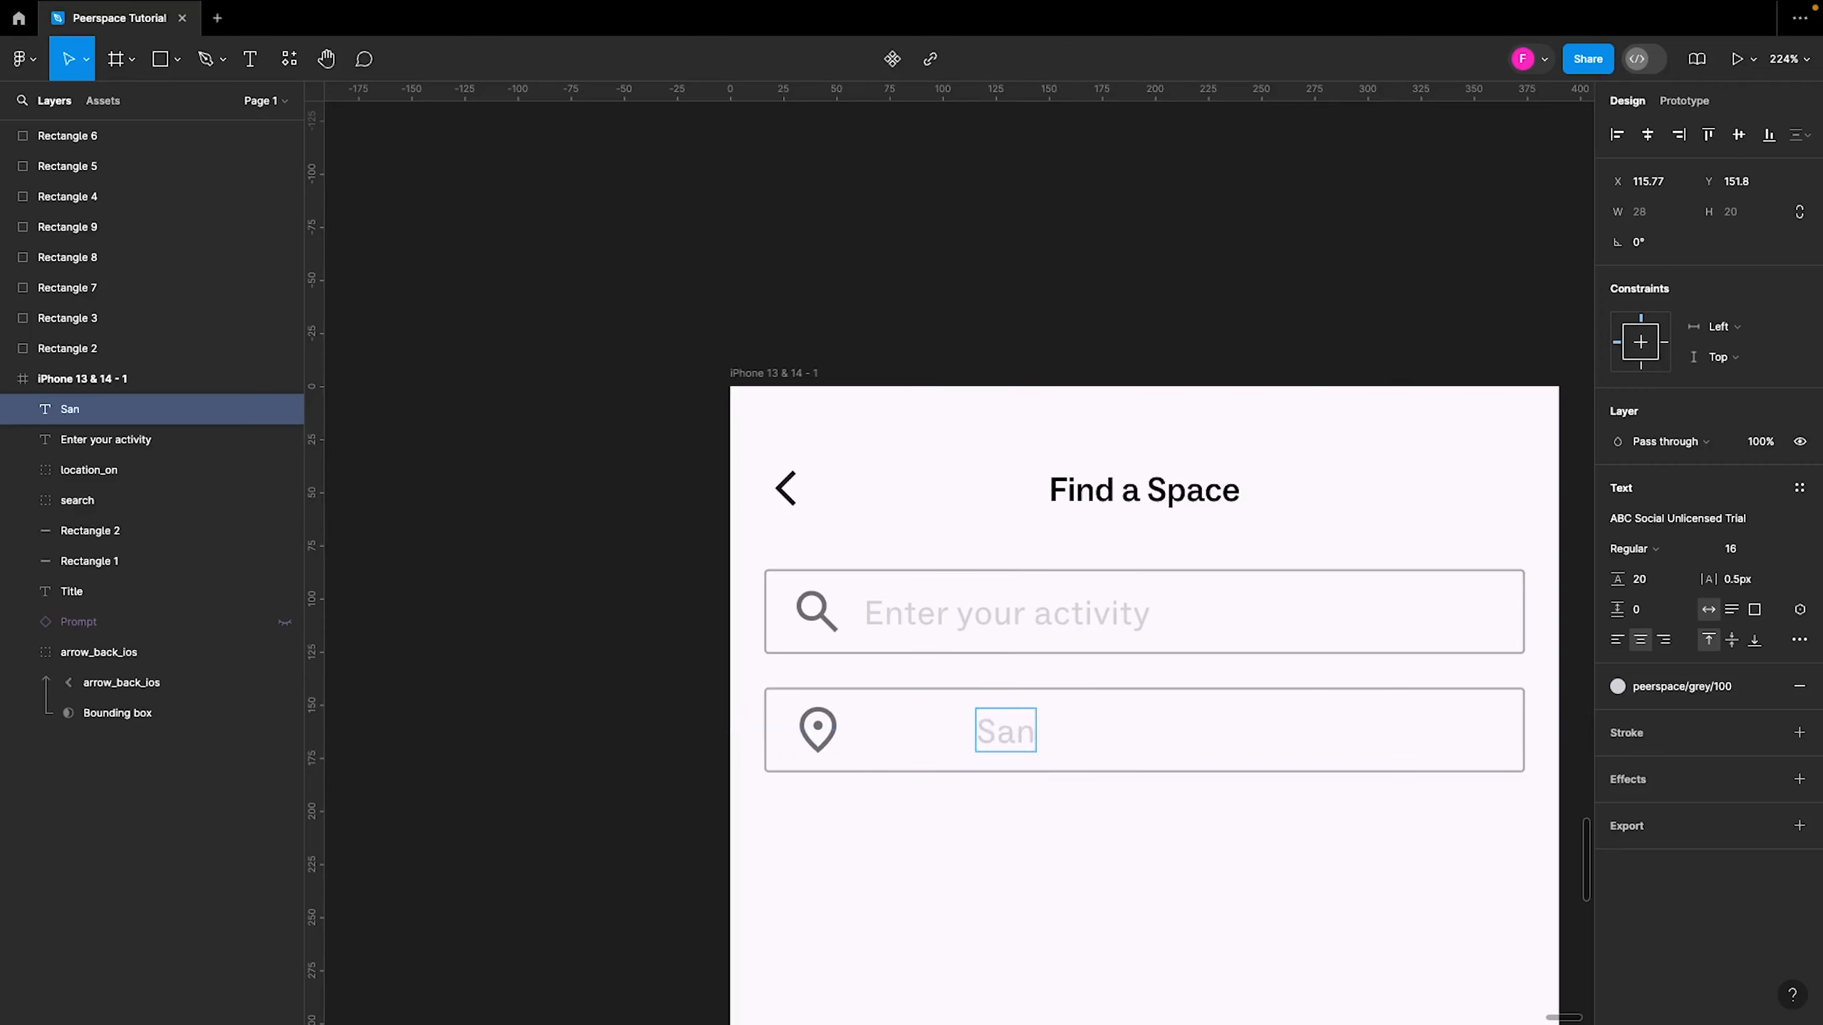
key("Escape")
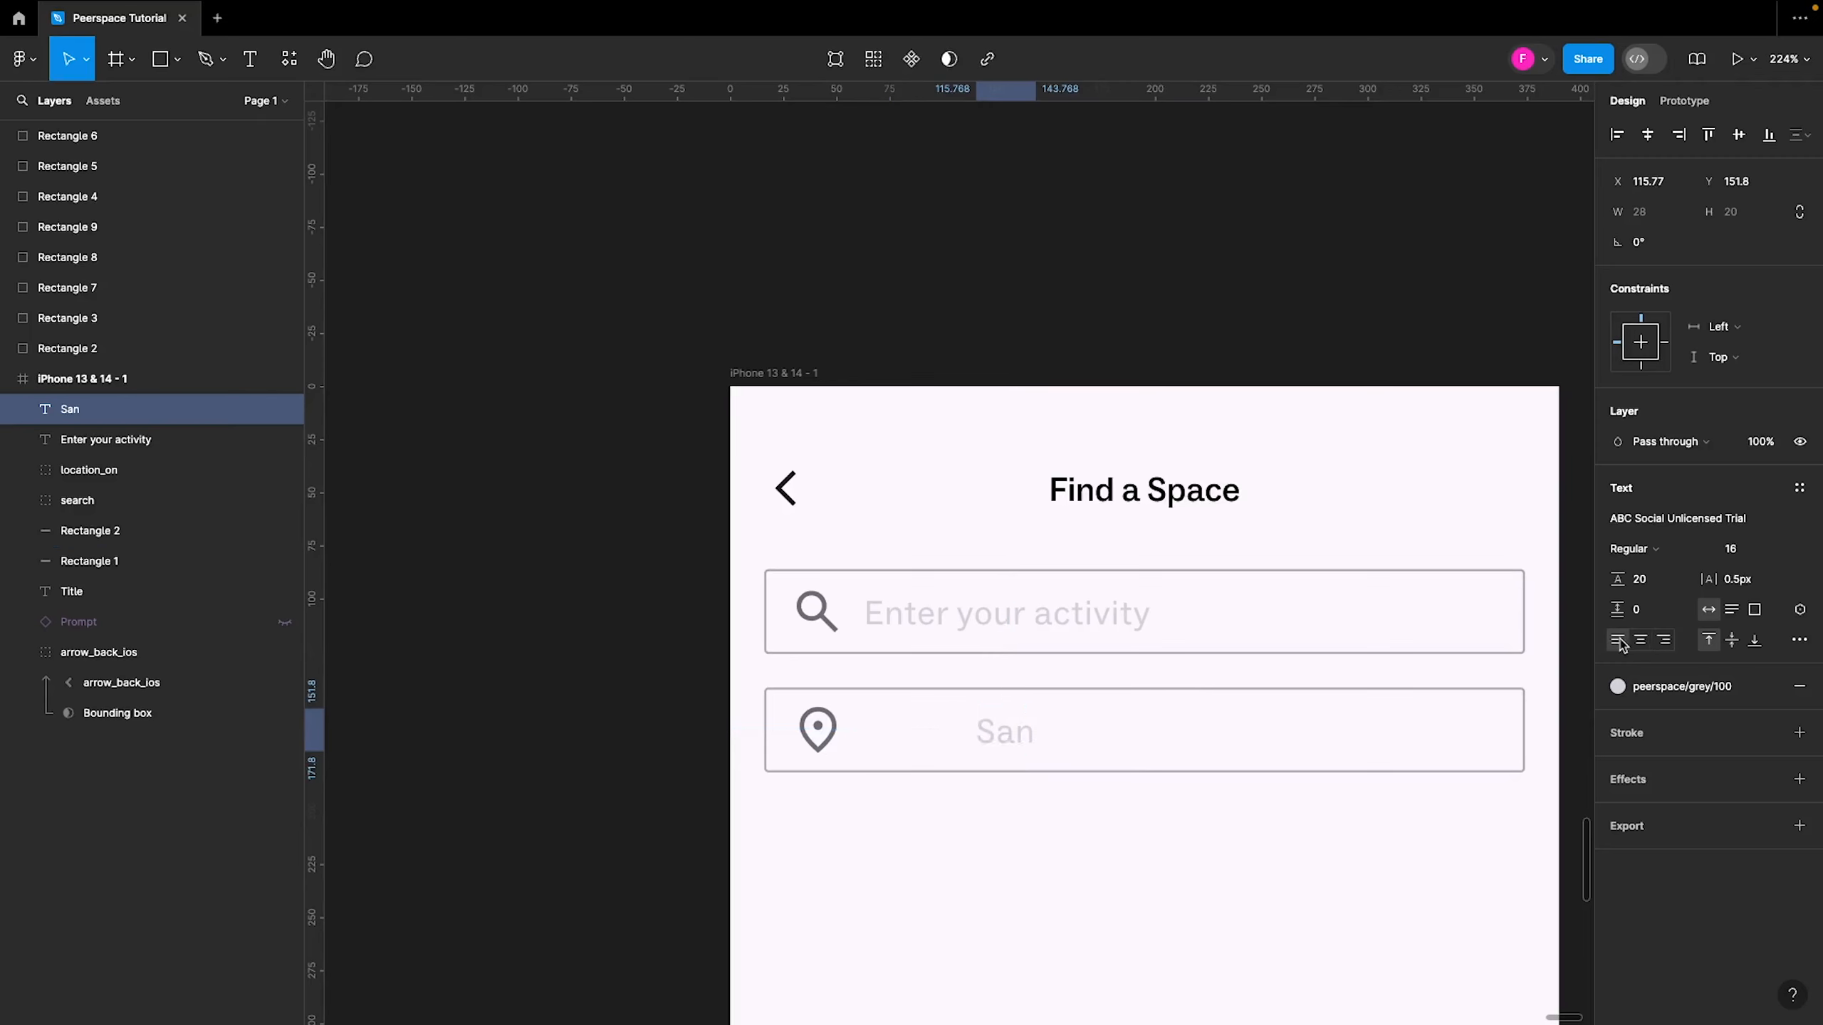
Left-align the text of the activity placeholder and complete the location text as "San Francisco"
left_click(1020, 635)
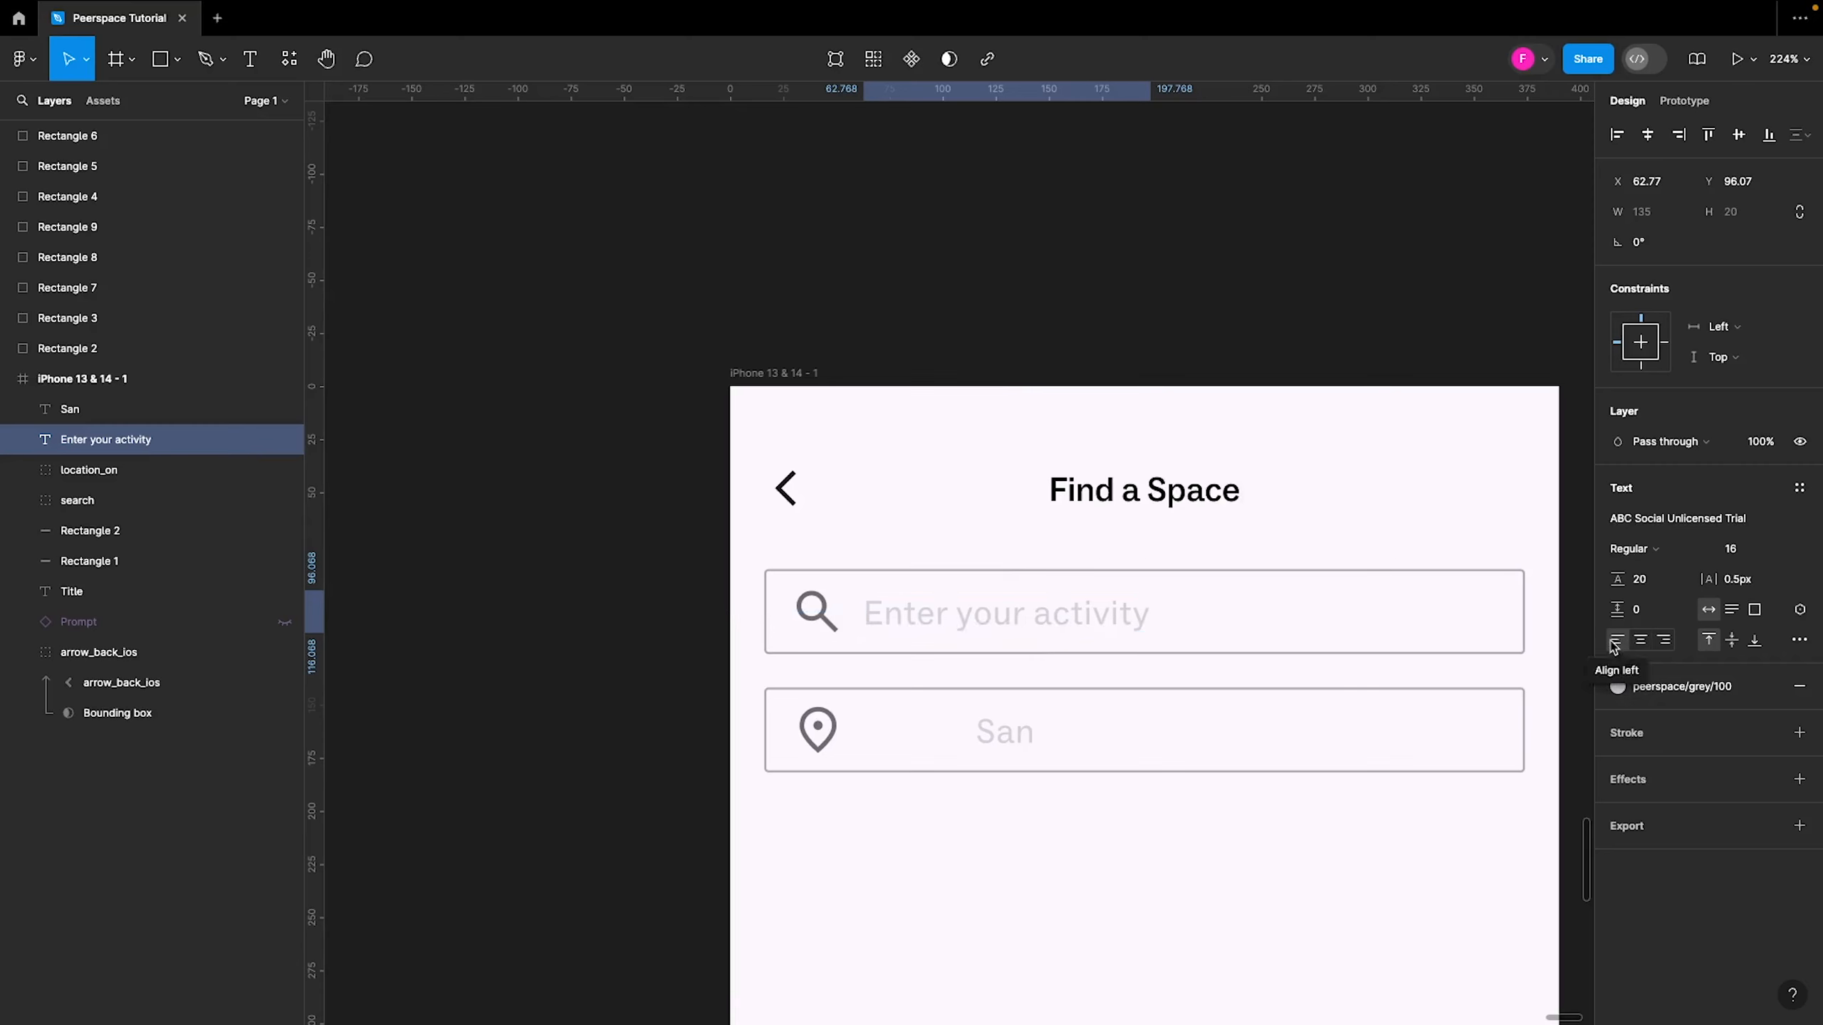
double_click(1007, 734)
key("Right")
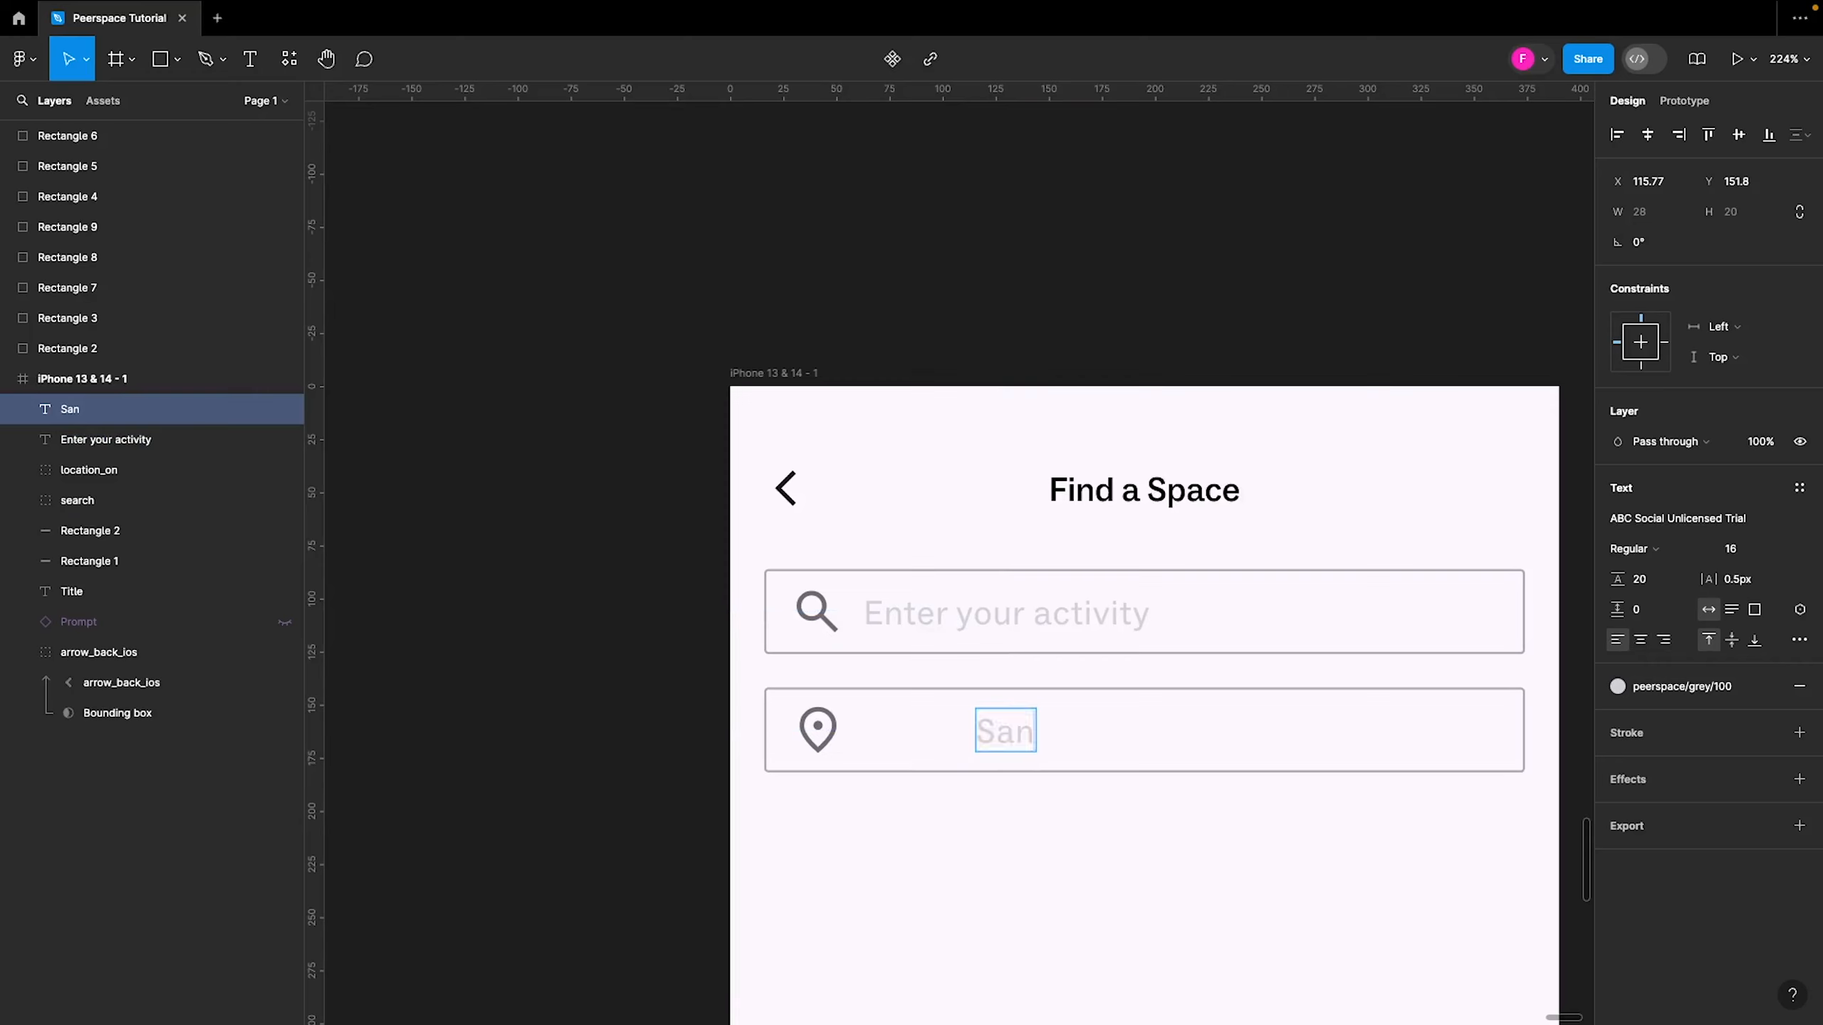
type("Francisco")
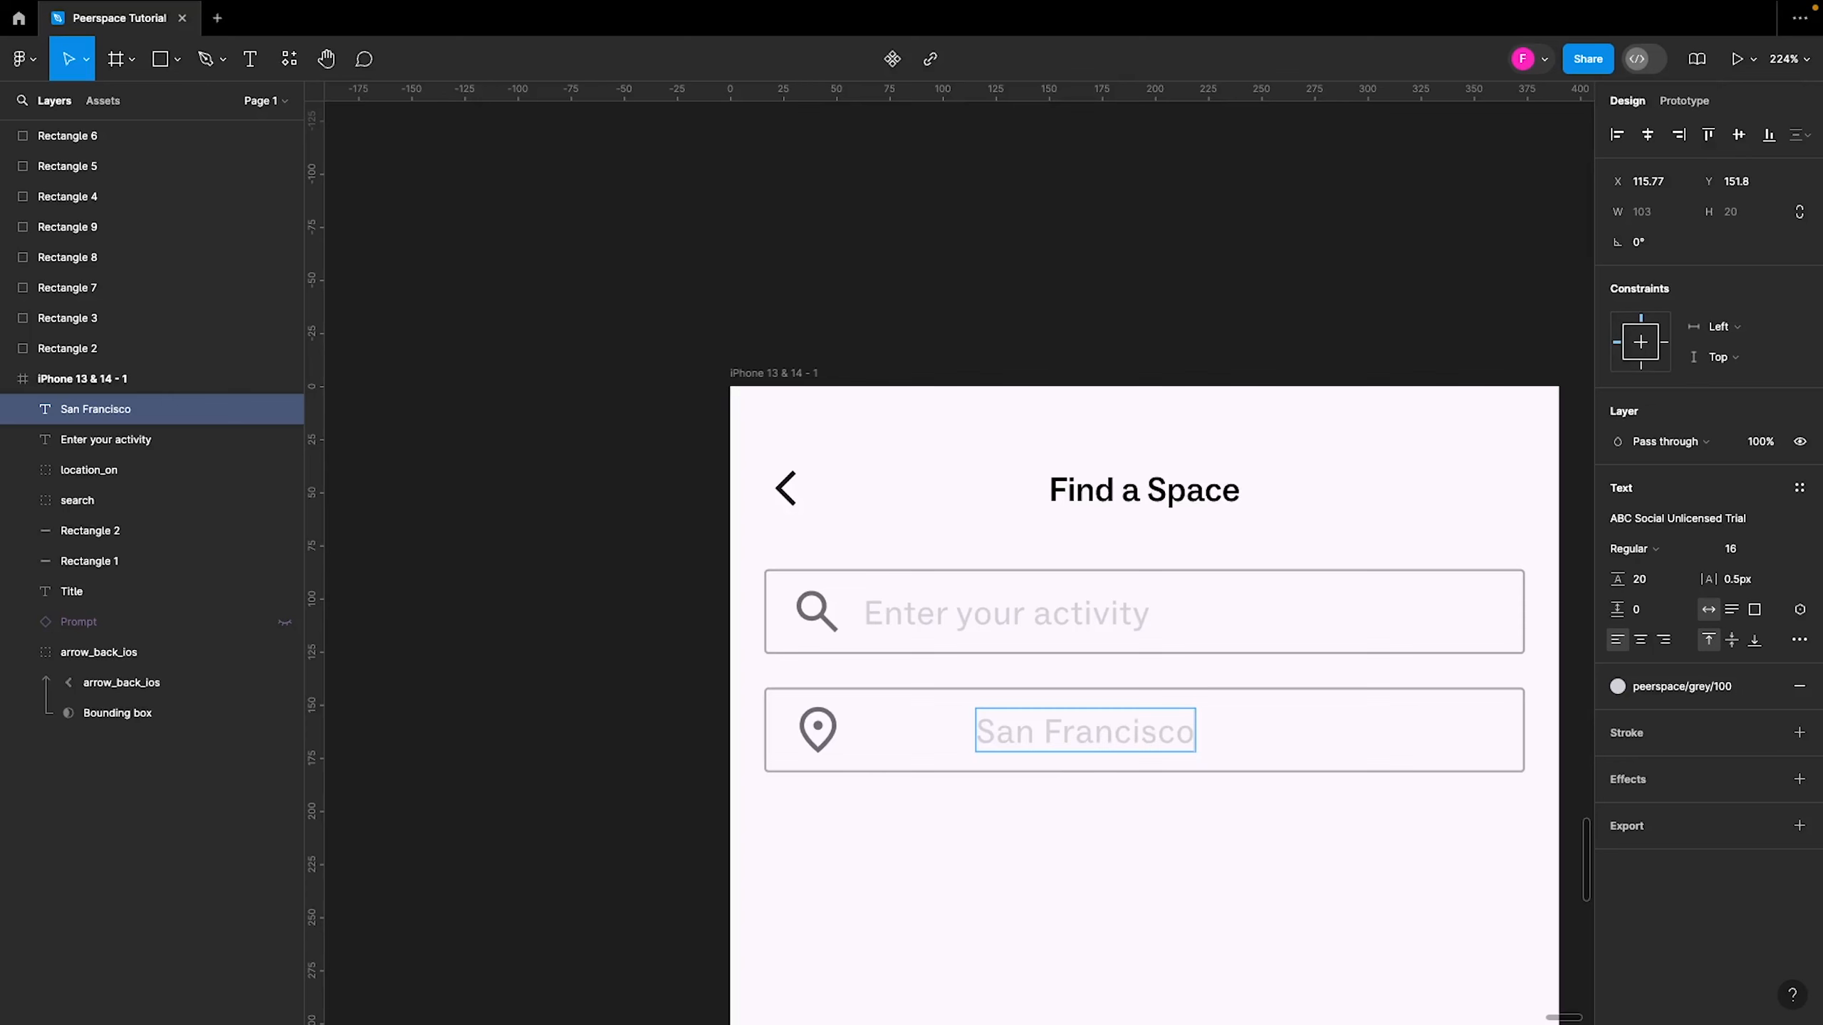
key("Escape")
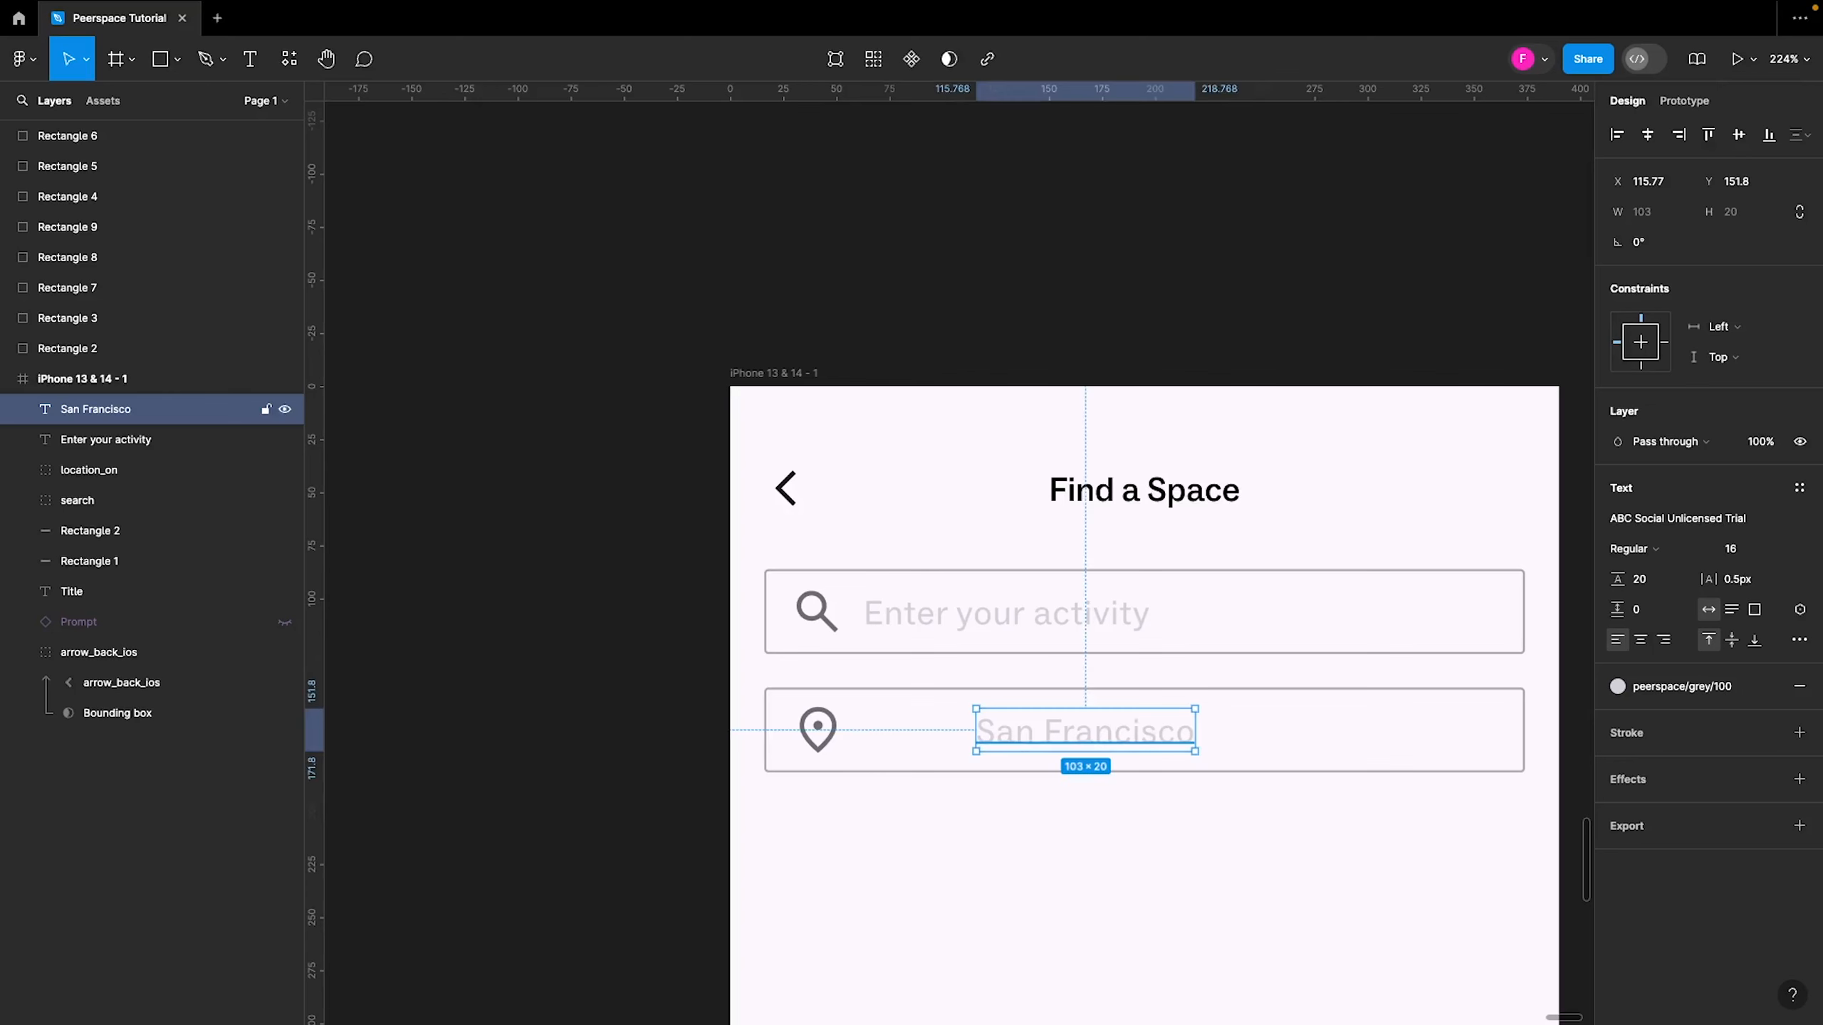
Align the left edges of the "San Francisco" and "Enter your activity" texts, and check the location text's gap from its icon
left_click(1060, 629, "shift")
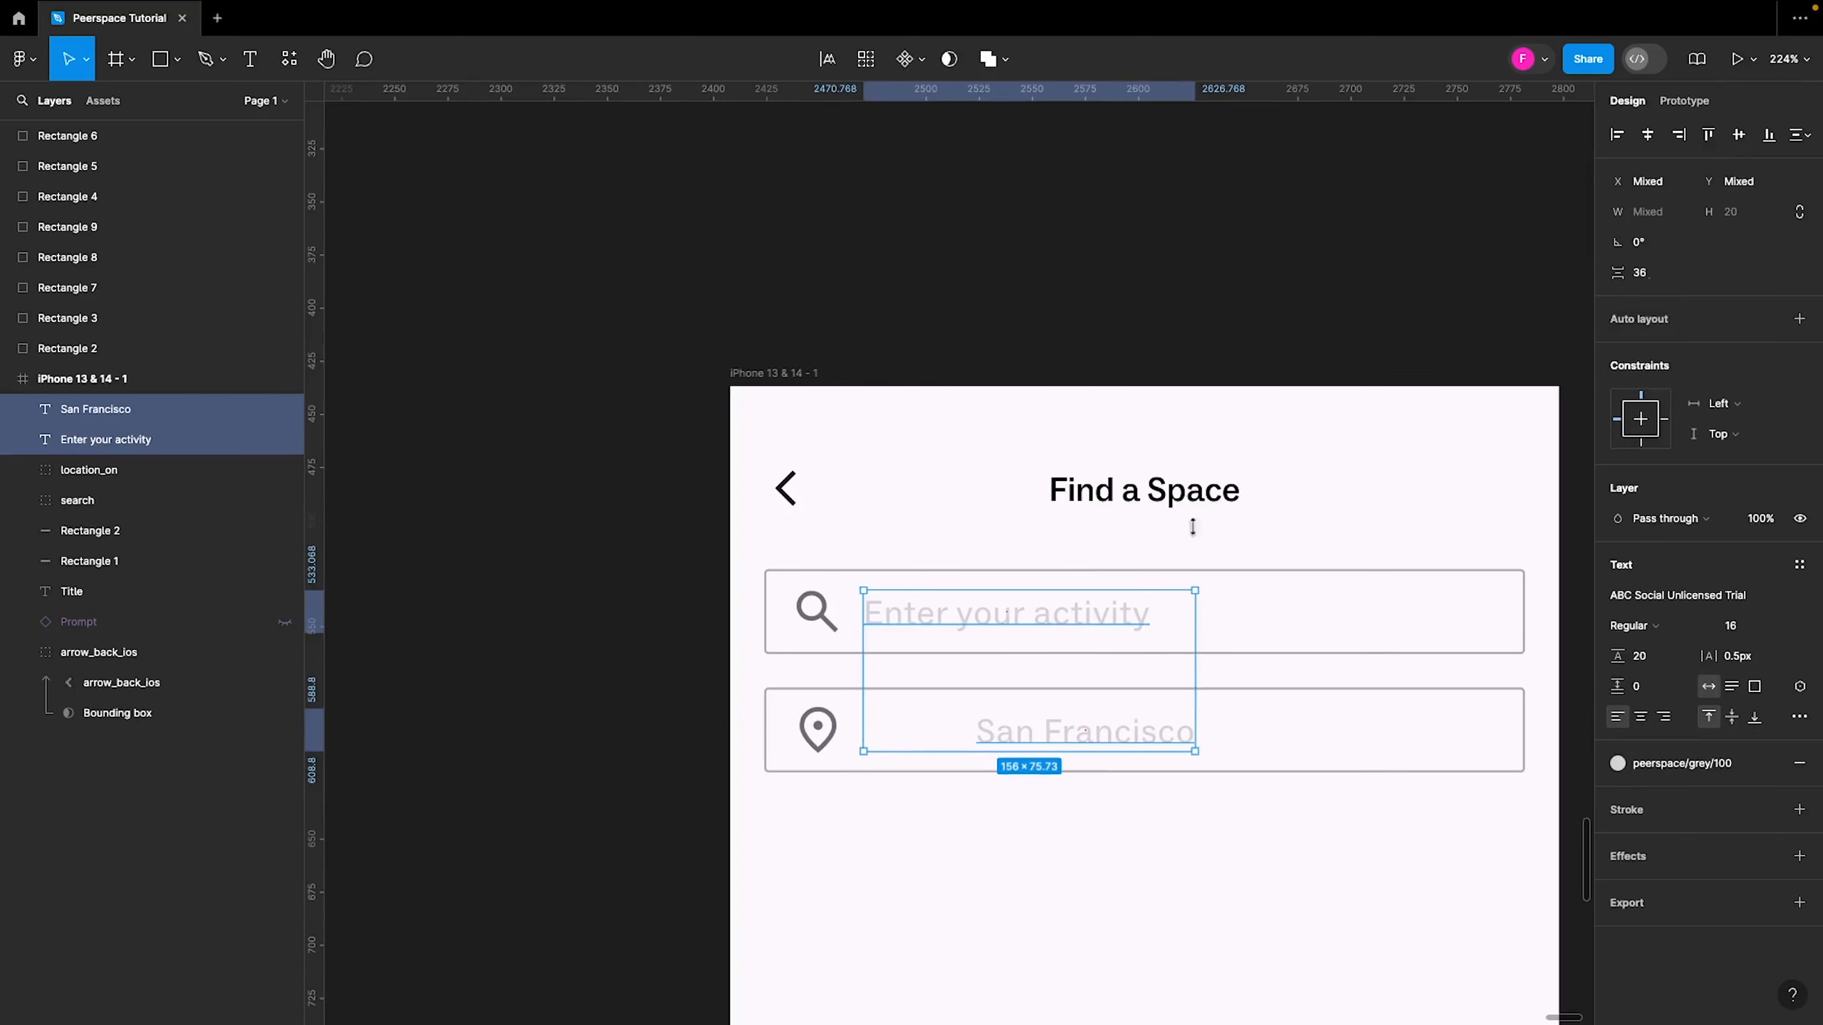
left_click(1616, 135)
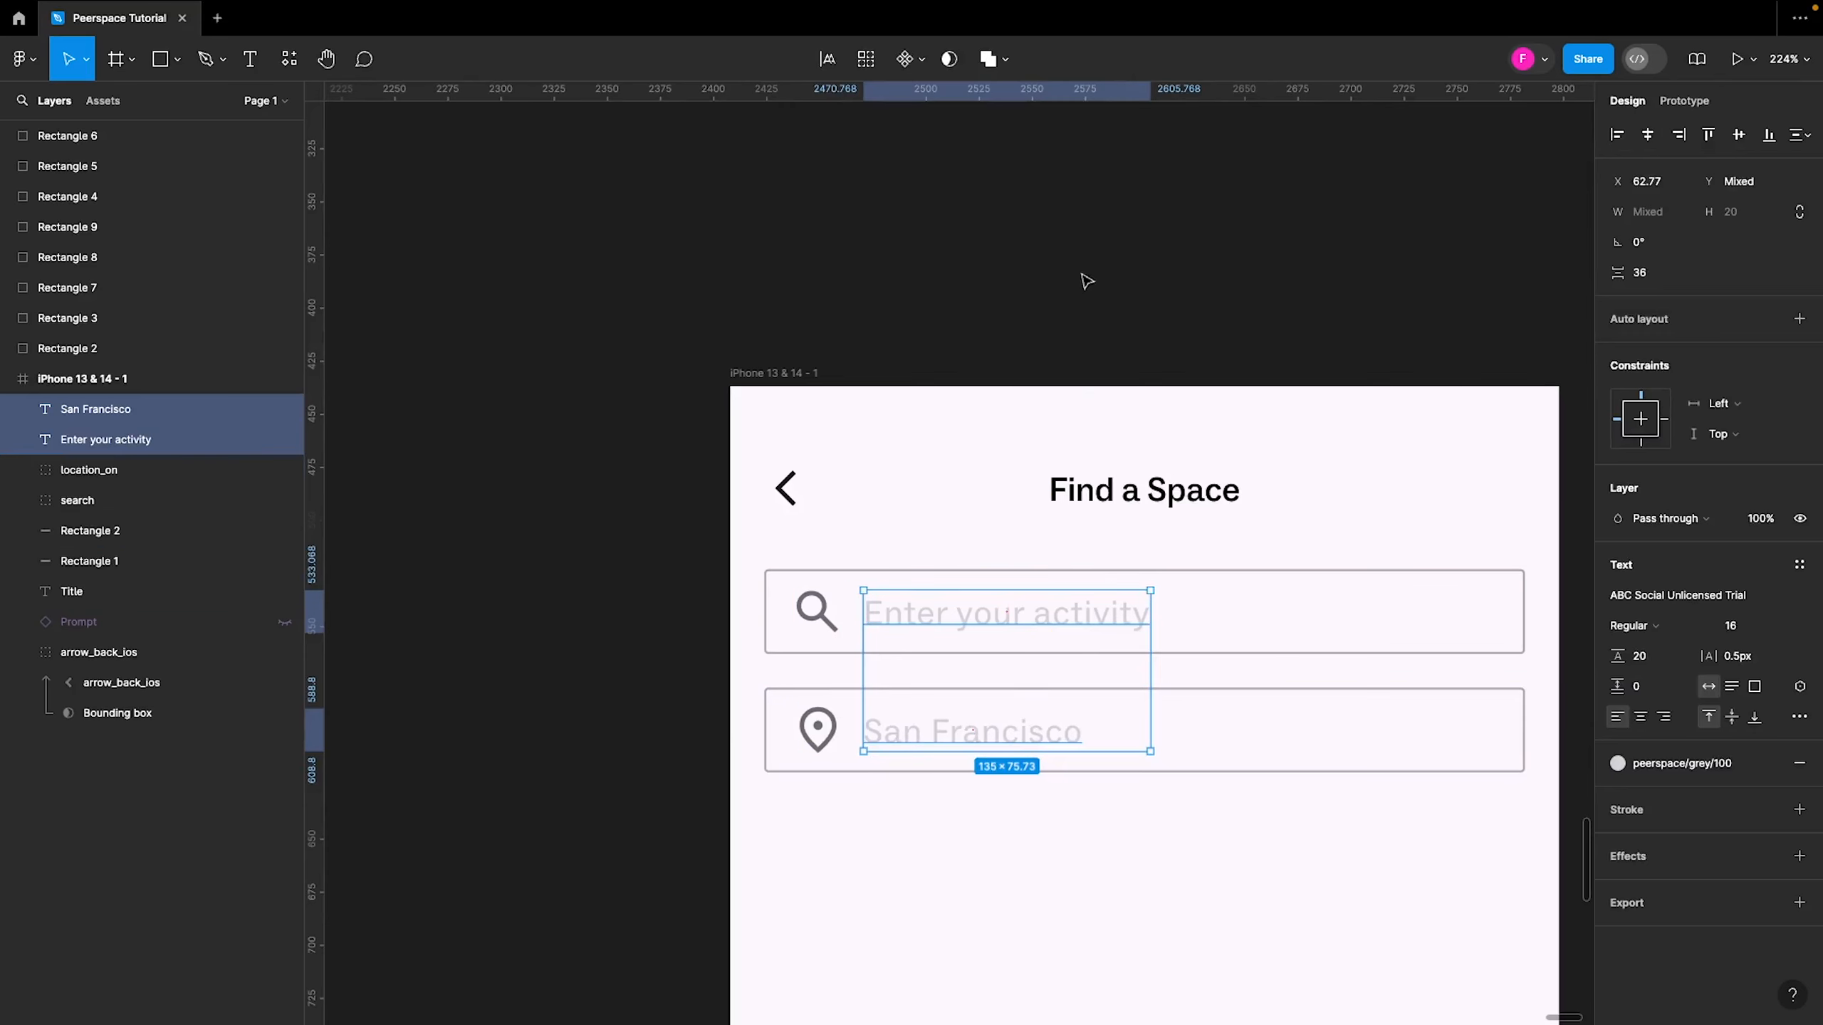
left_click(598, 769)
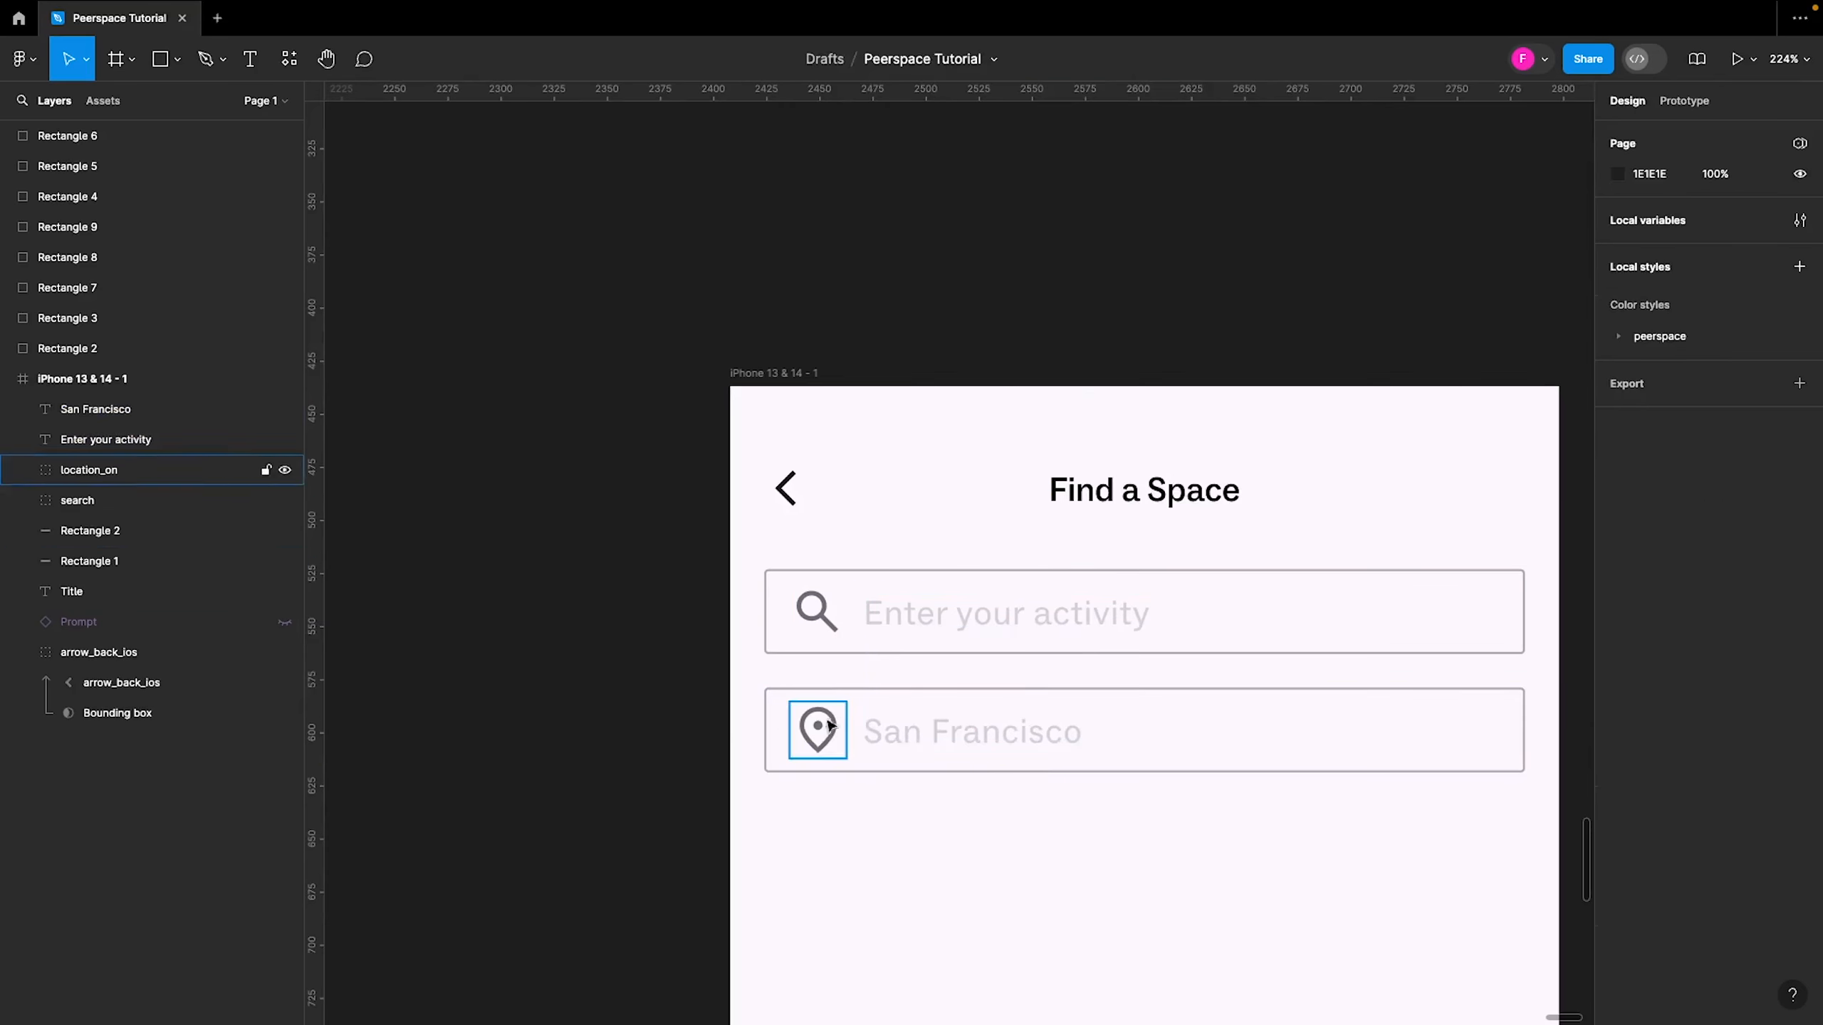
left_click(880, 736)
left_click(818, 729, "shift")
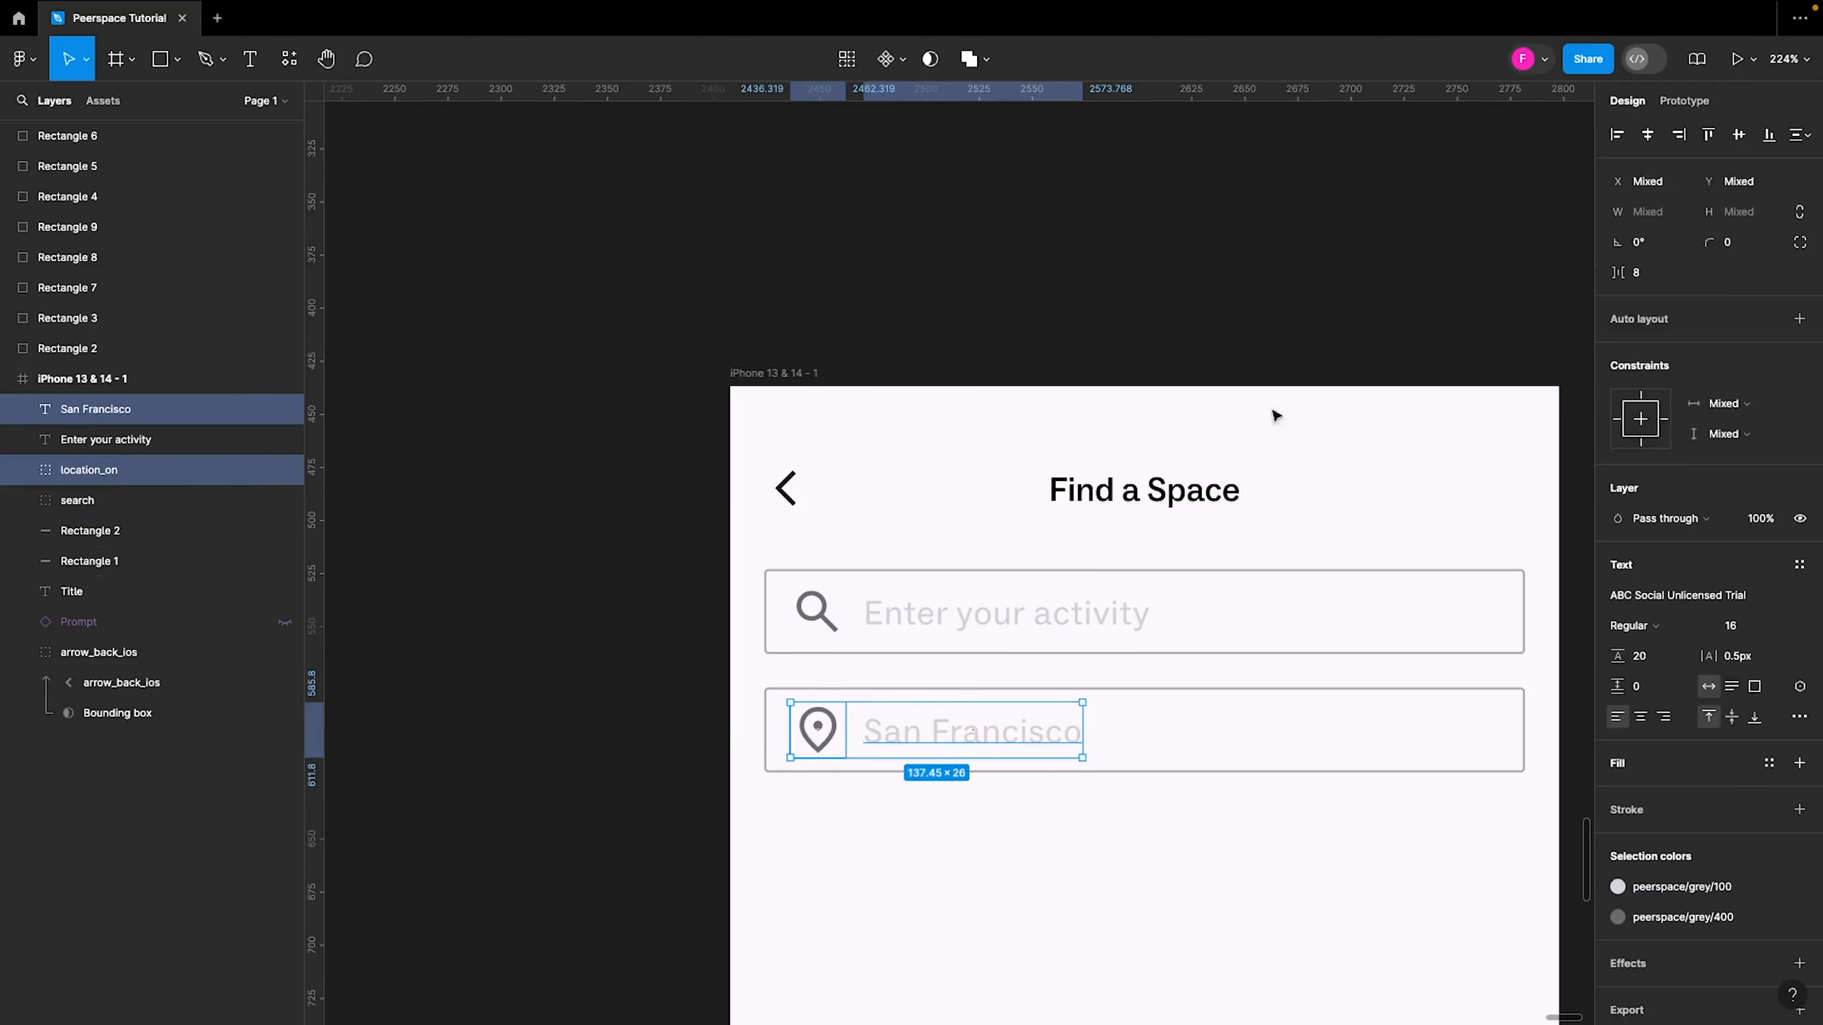
left_click(1127, 347)
Apply the peerspace/grey/400 colour style to the "San Francisco" text
scroll(1073, 575, "down", 3)
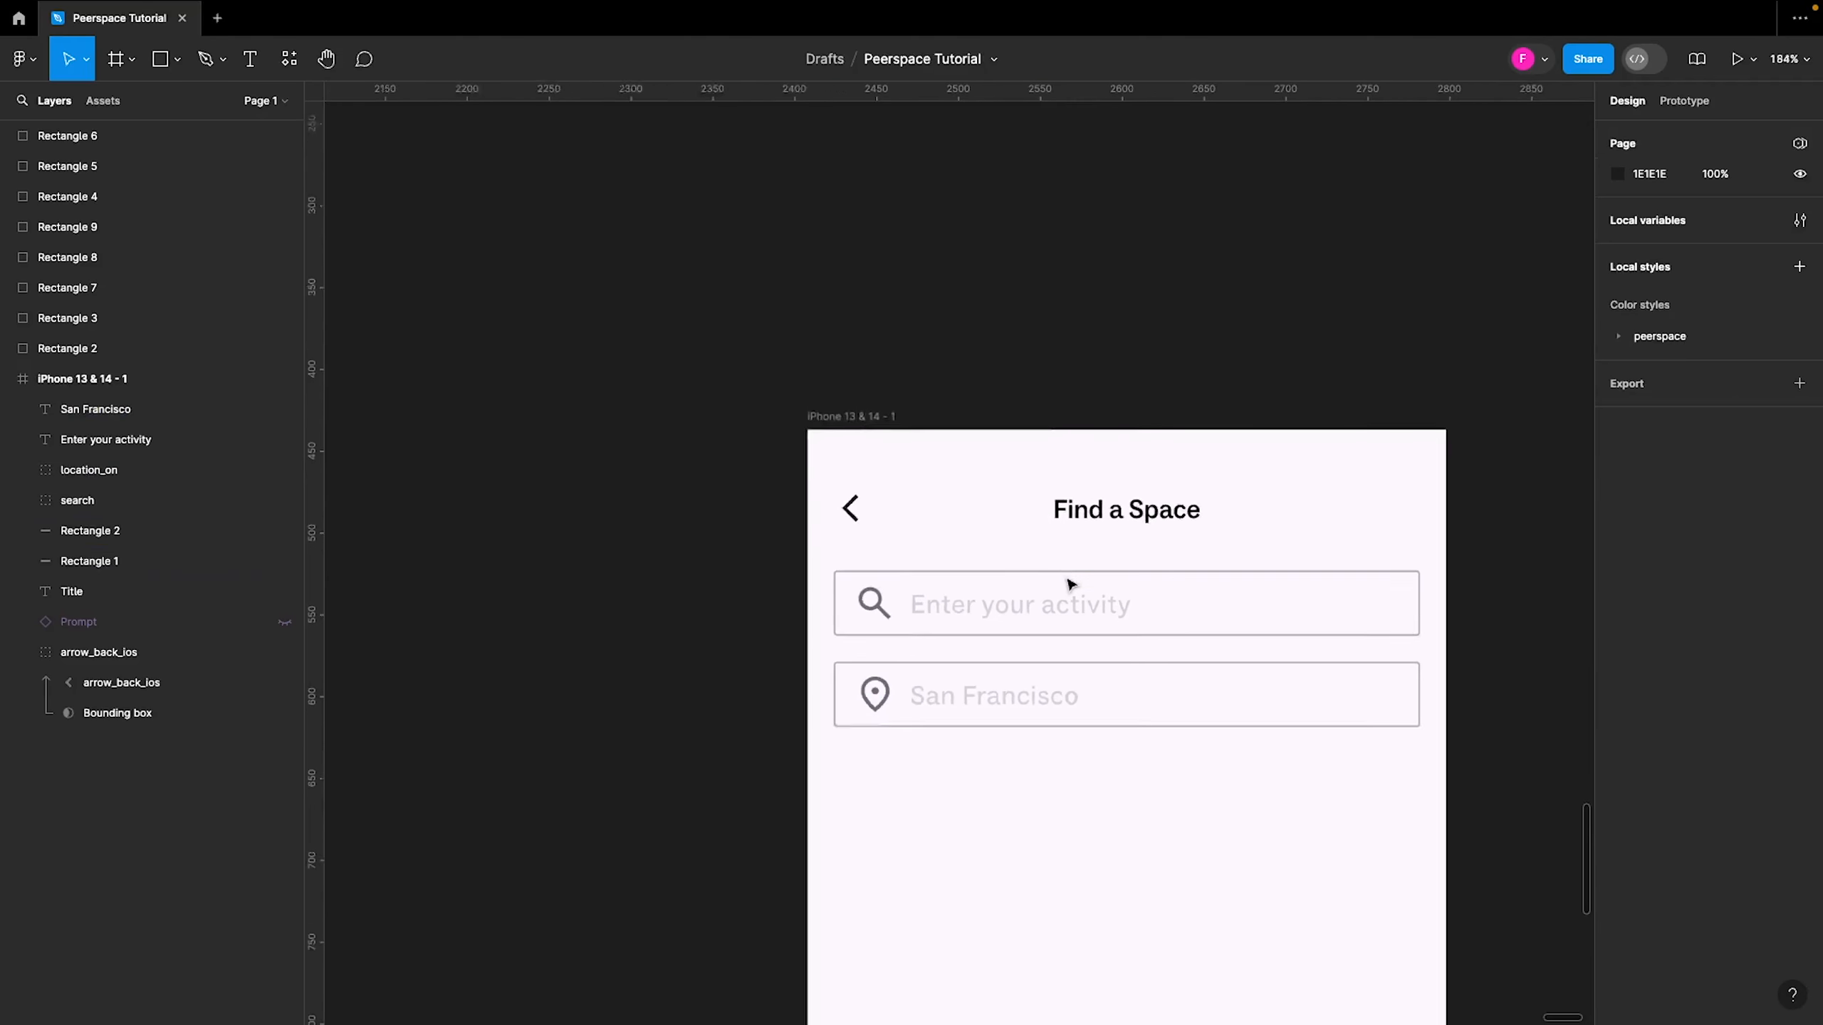
scroll(846, 505, "down", 5)
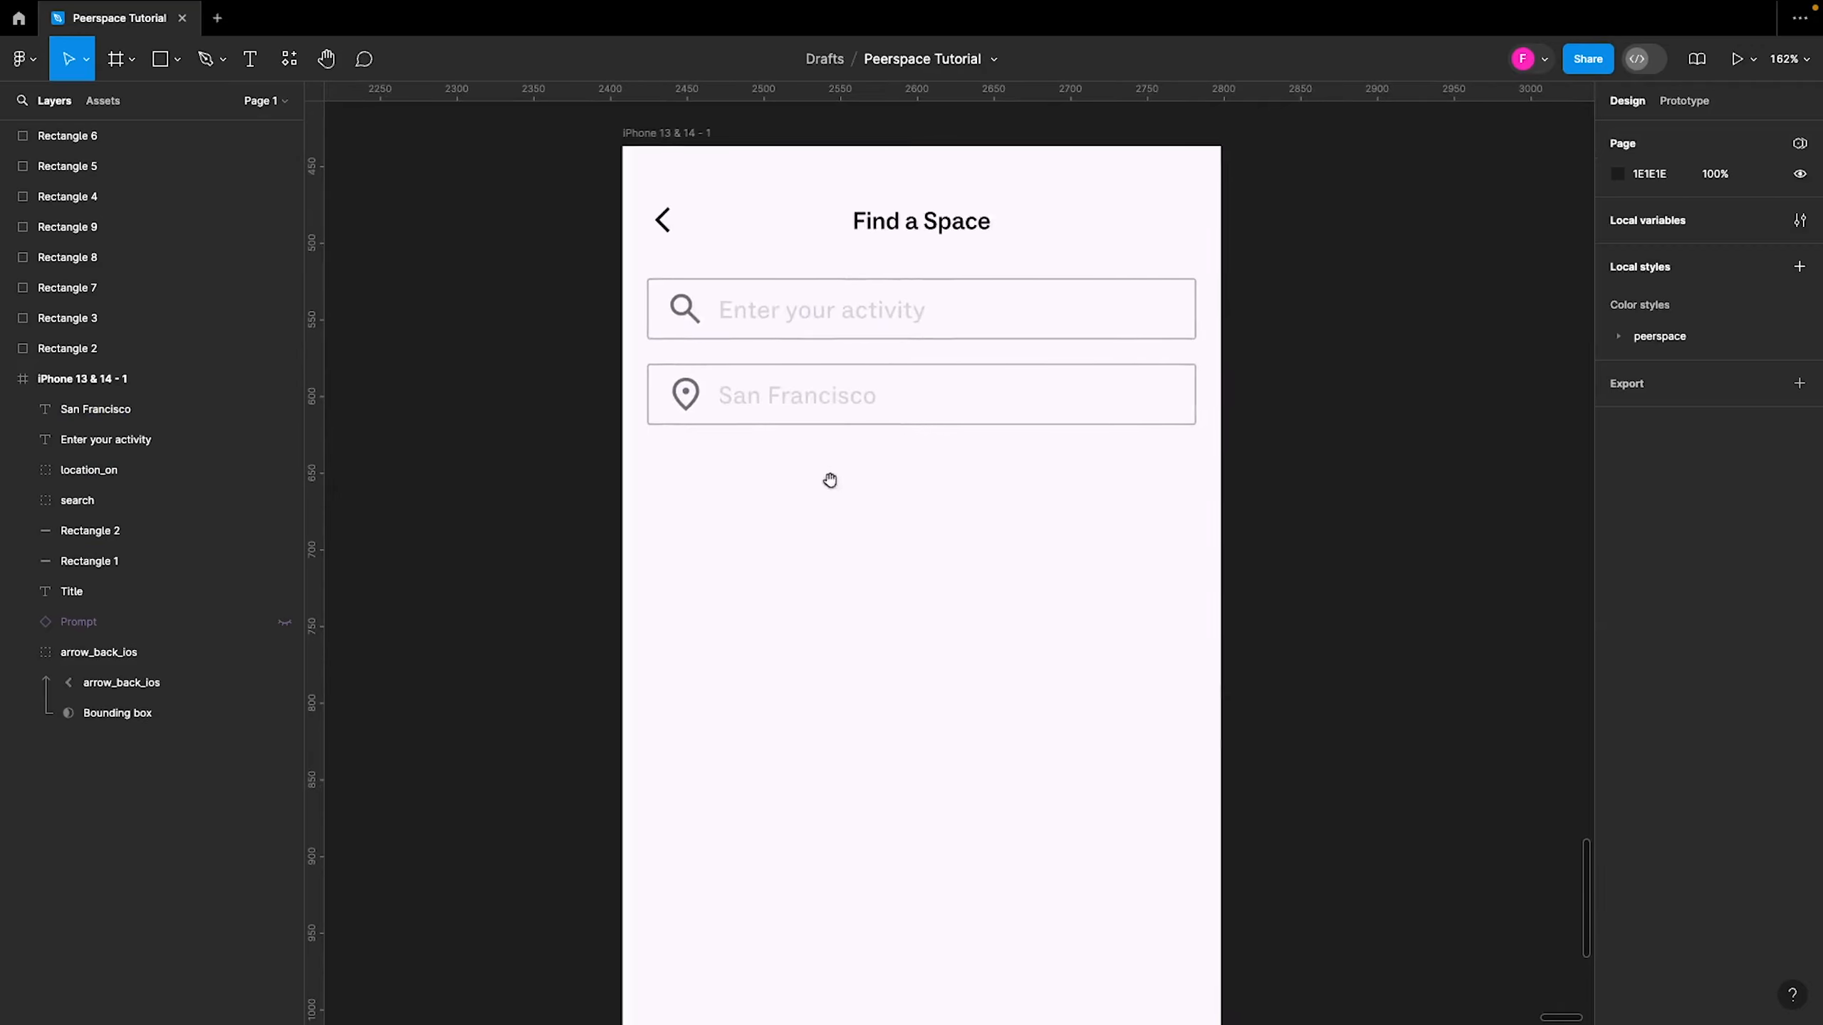
scroll(832, 485, "down", 2)
scroll(835, 490, "down", 2)
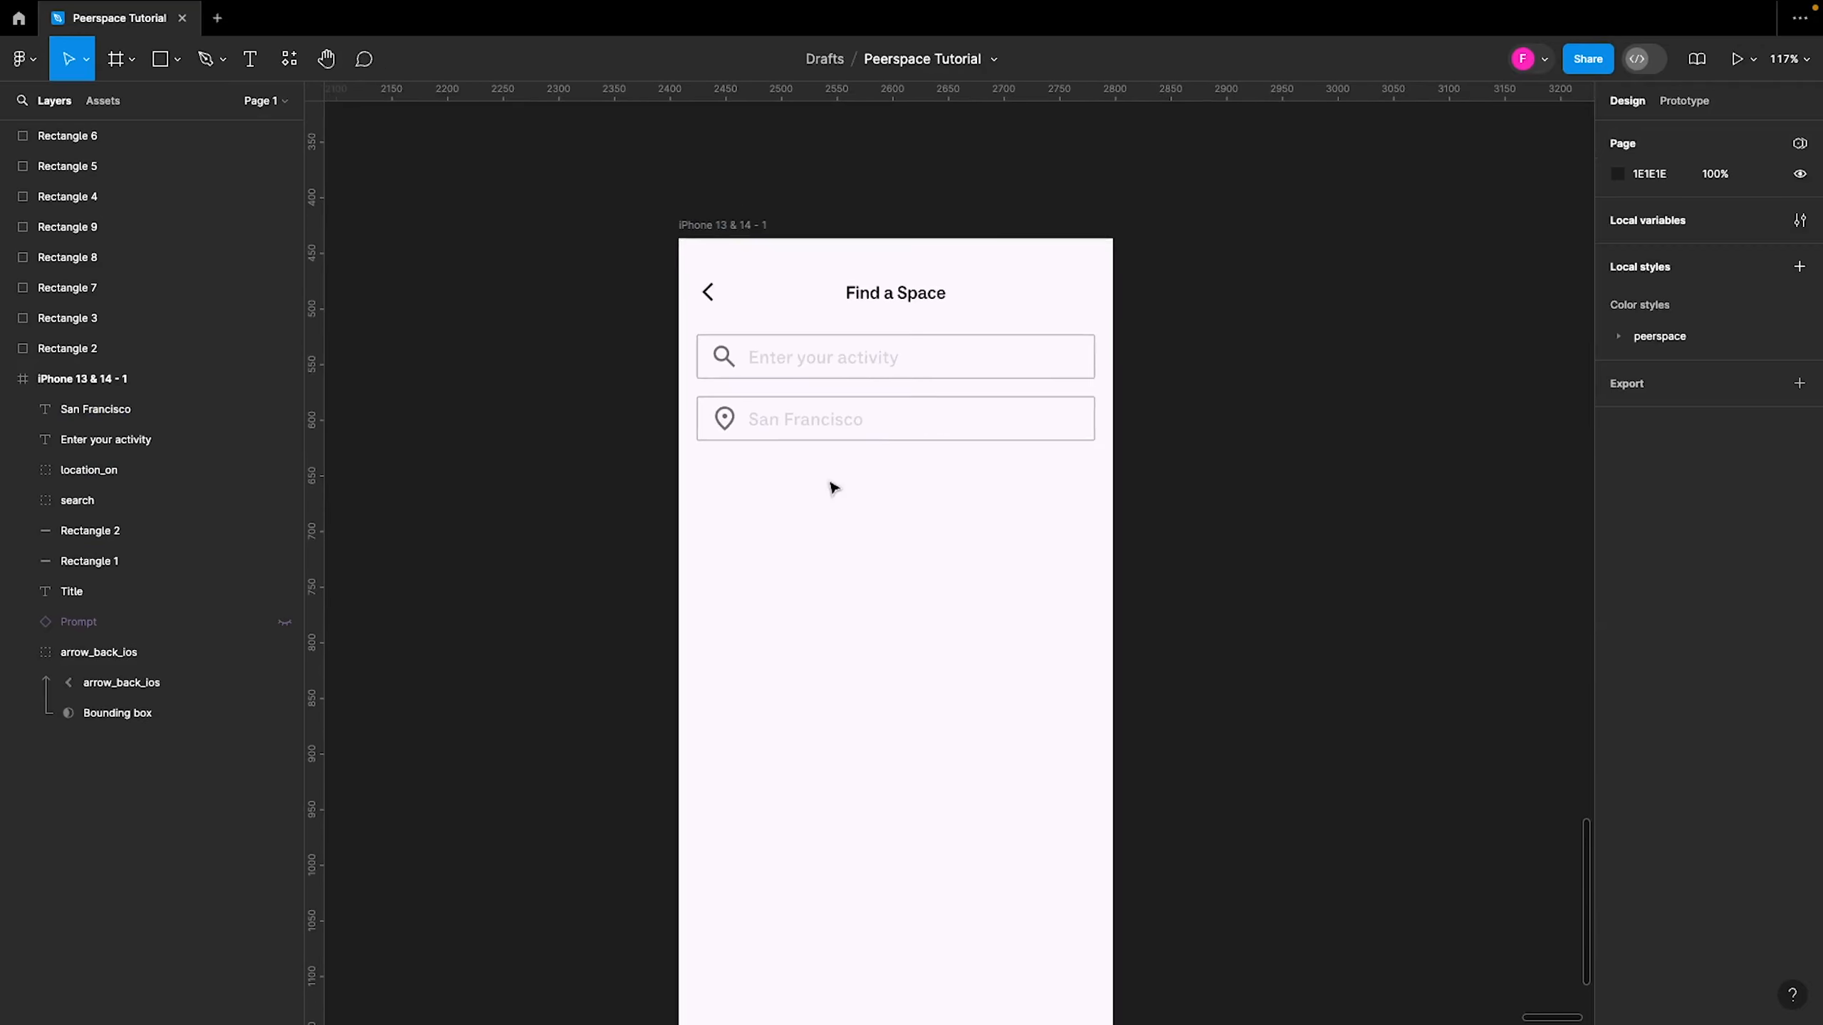
left_click(824, 423)
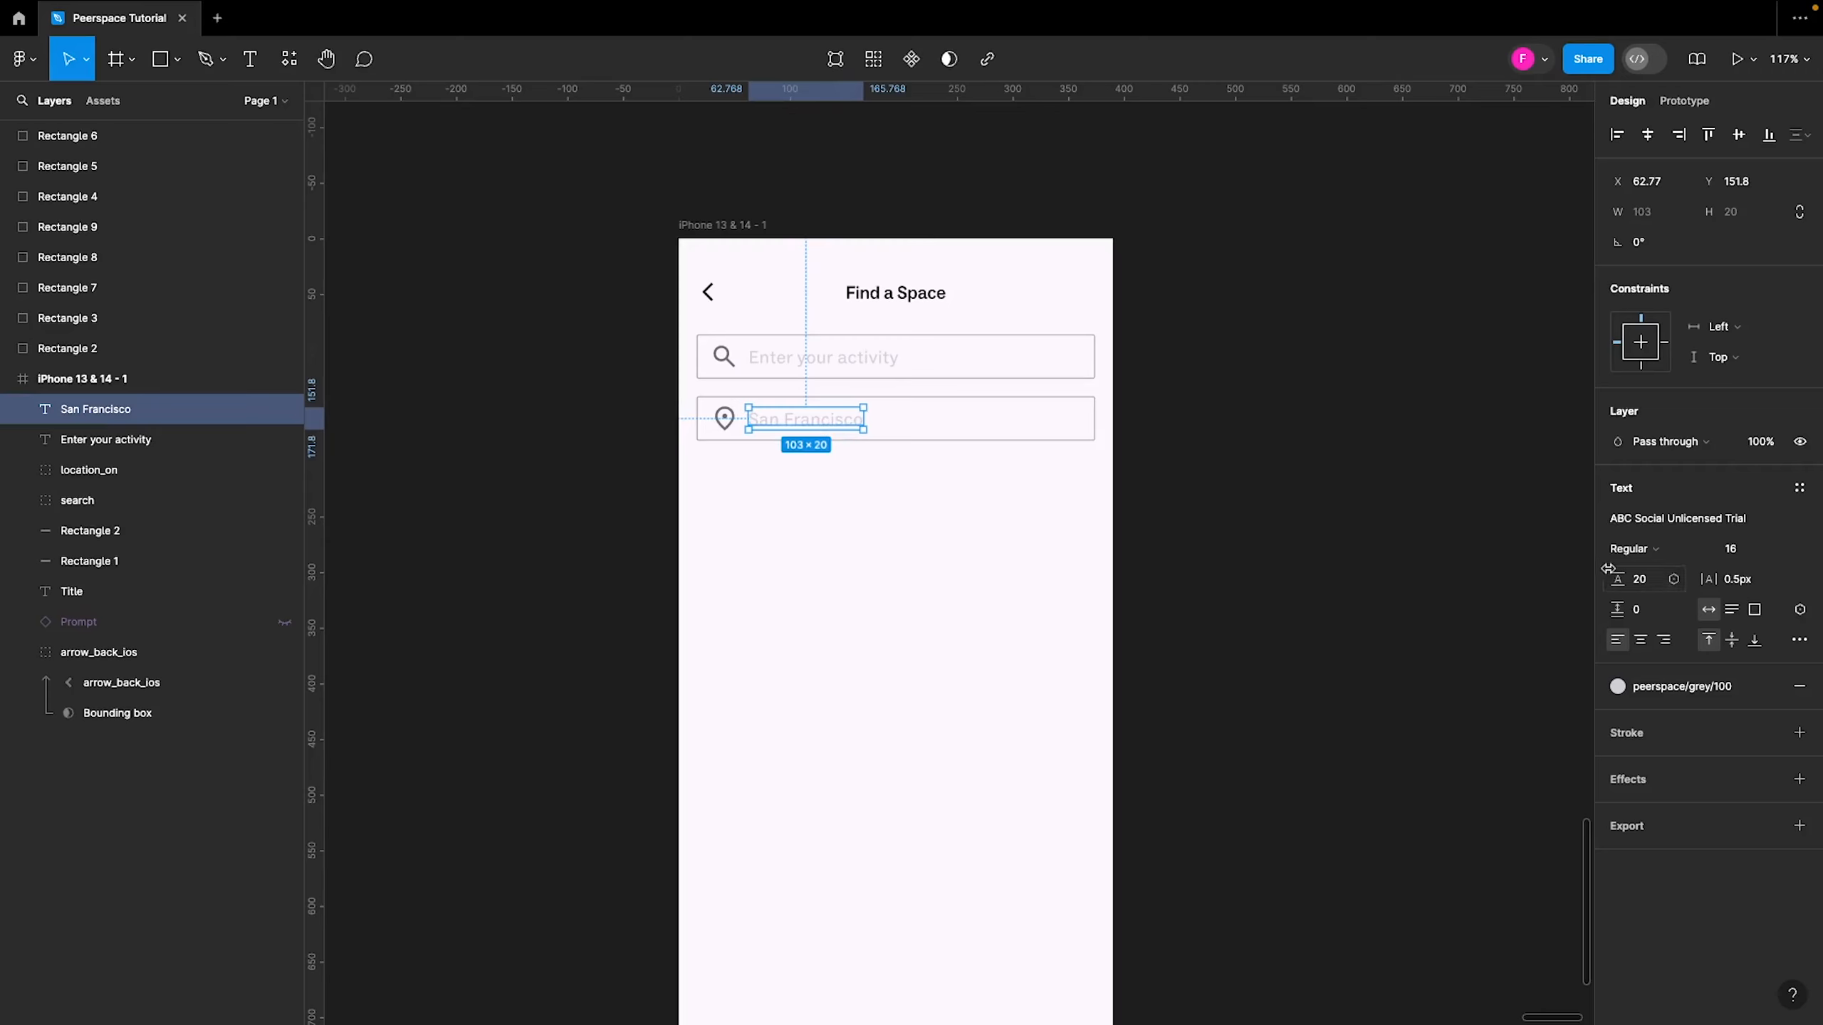
left_click(1619, 688)
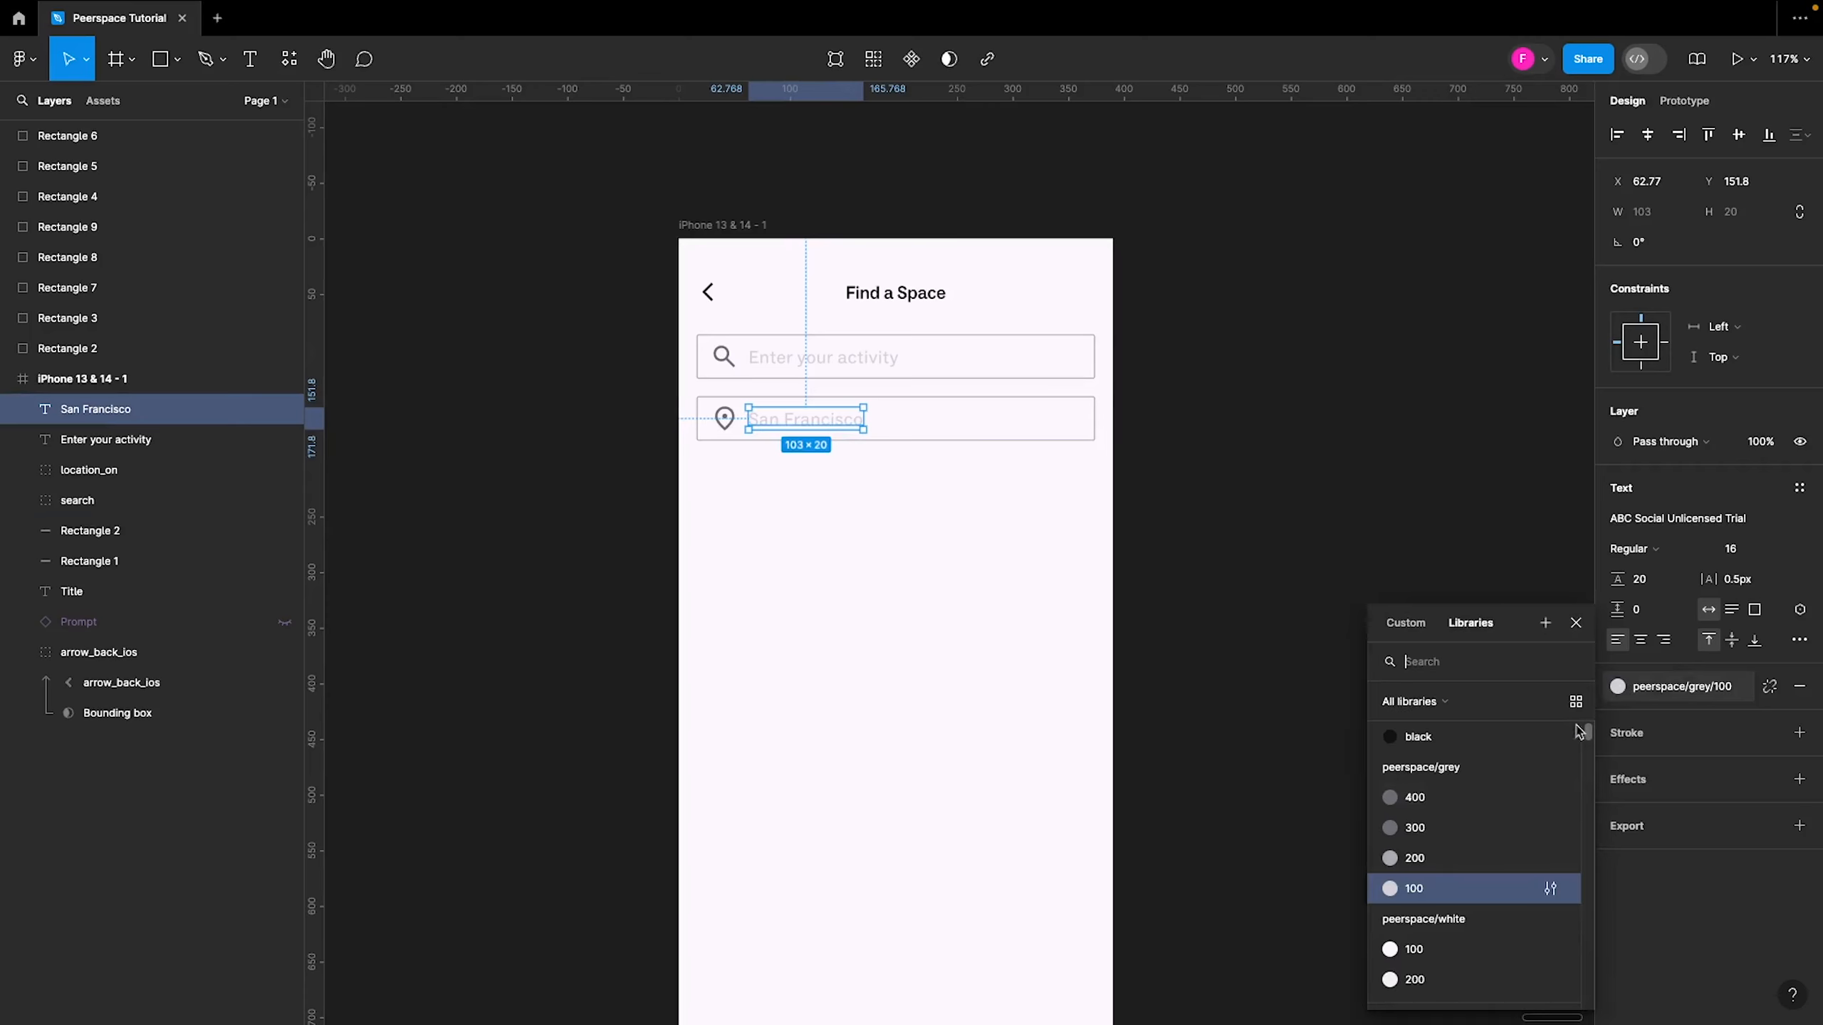
left_click(1412, 799)
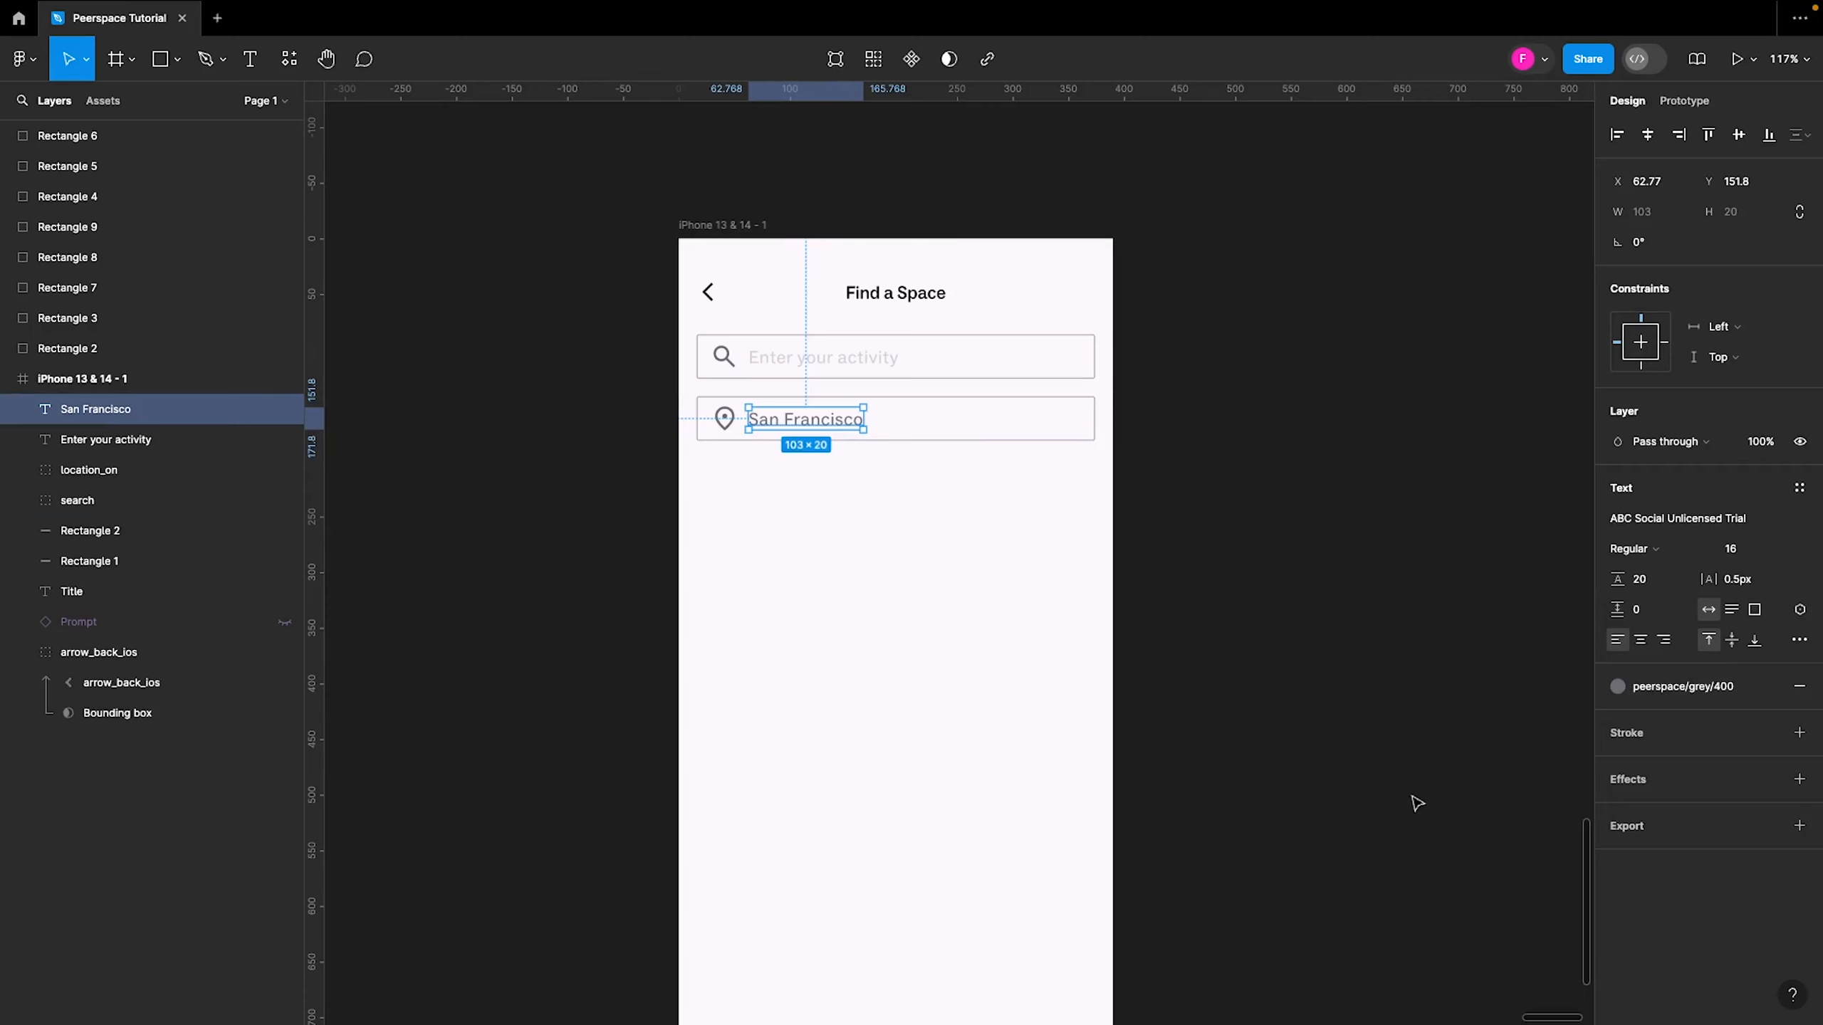
left_click(1239, 522)
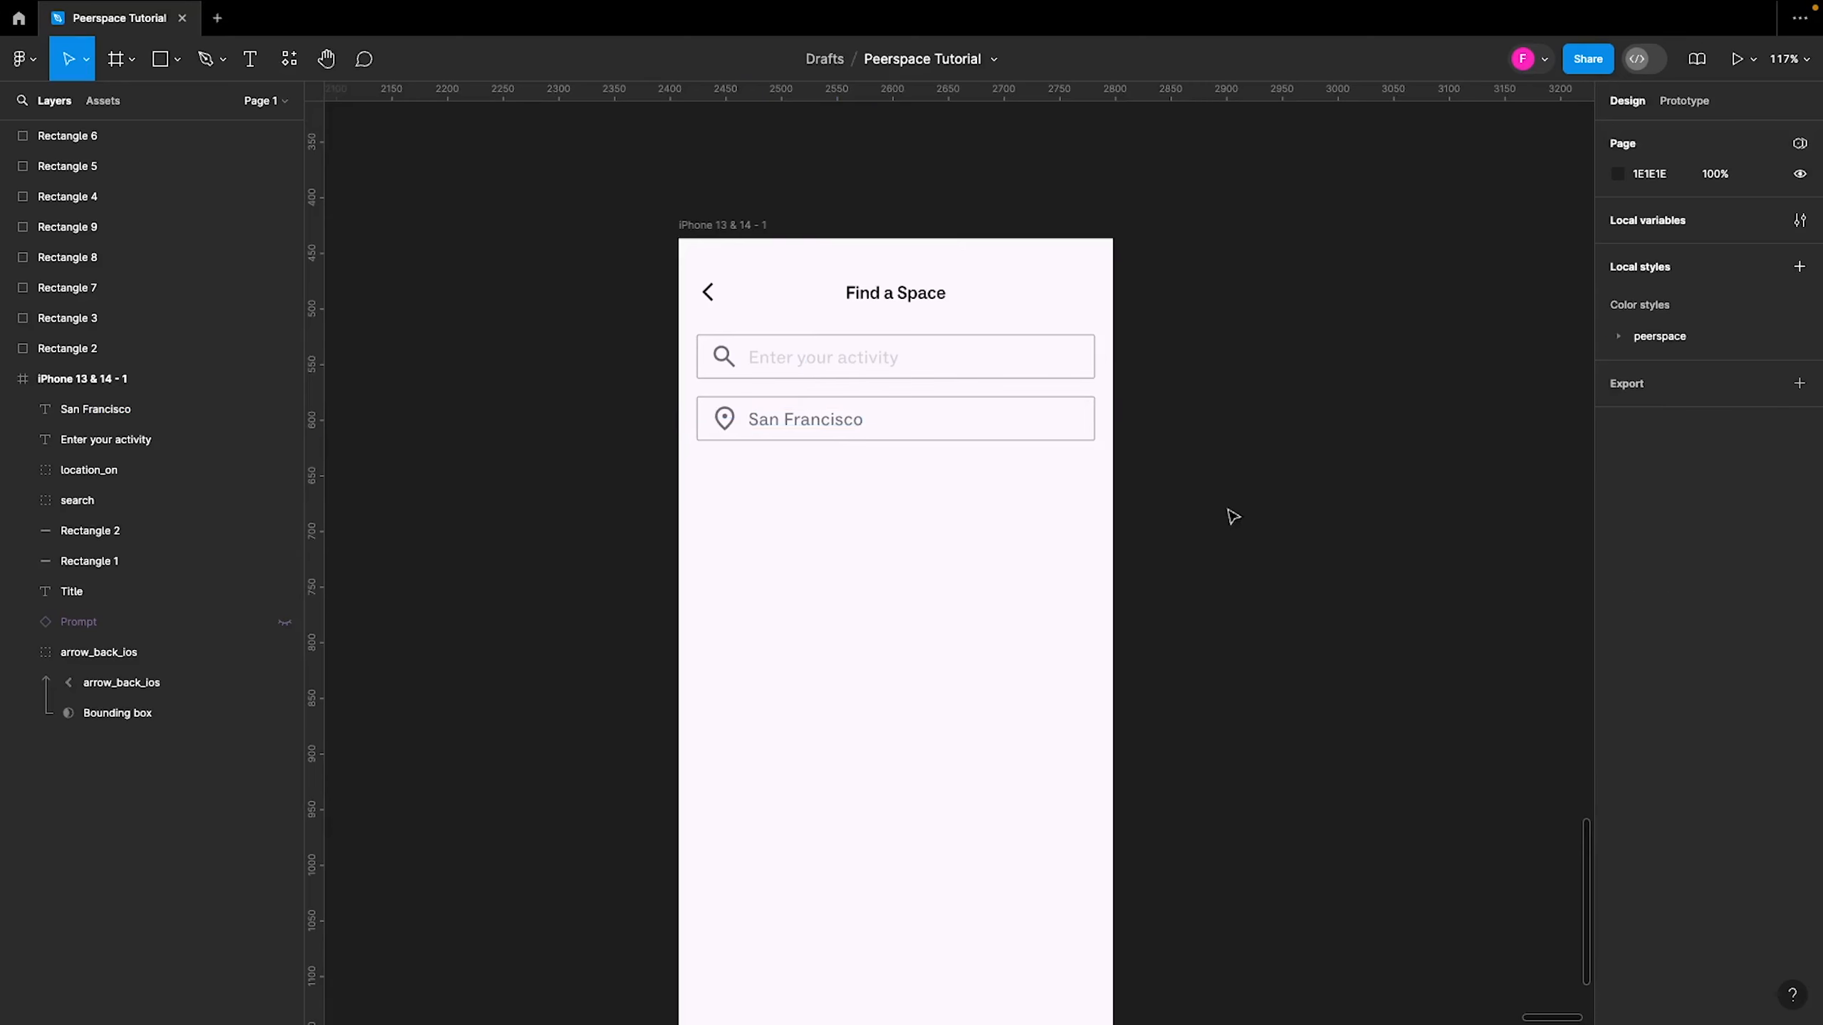
Change the "San Francisco" text to the peerspace black colour style
scroll(858, 451, "up", 5)
left_click(806, 419)
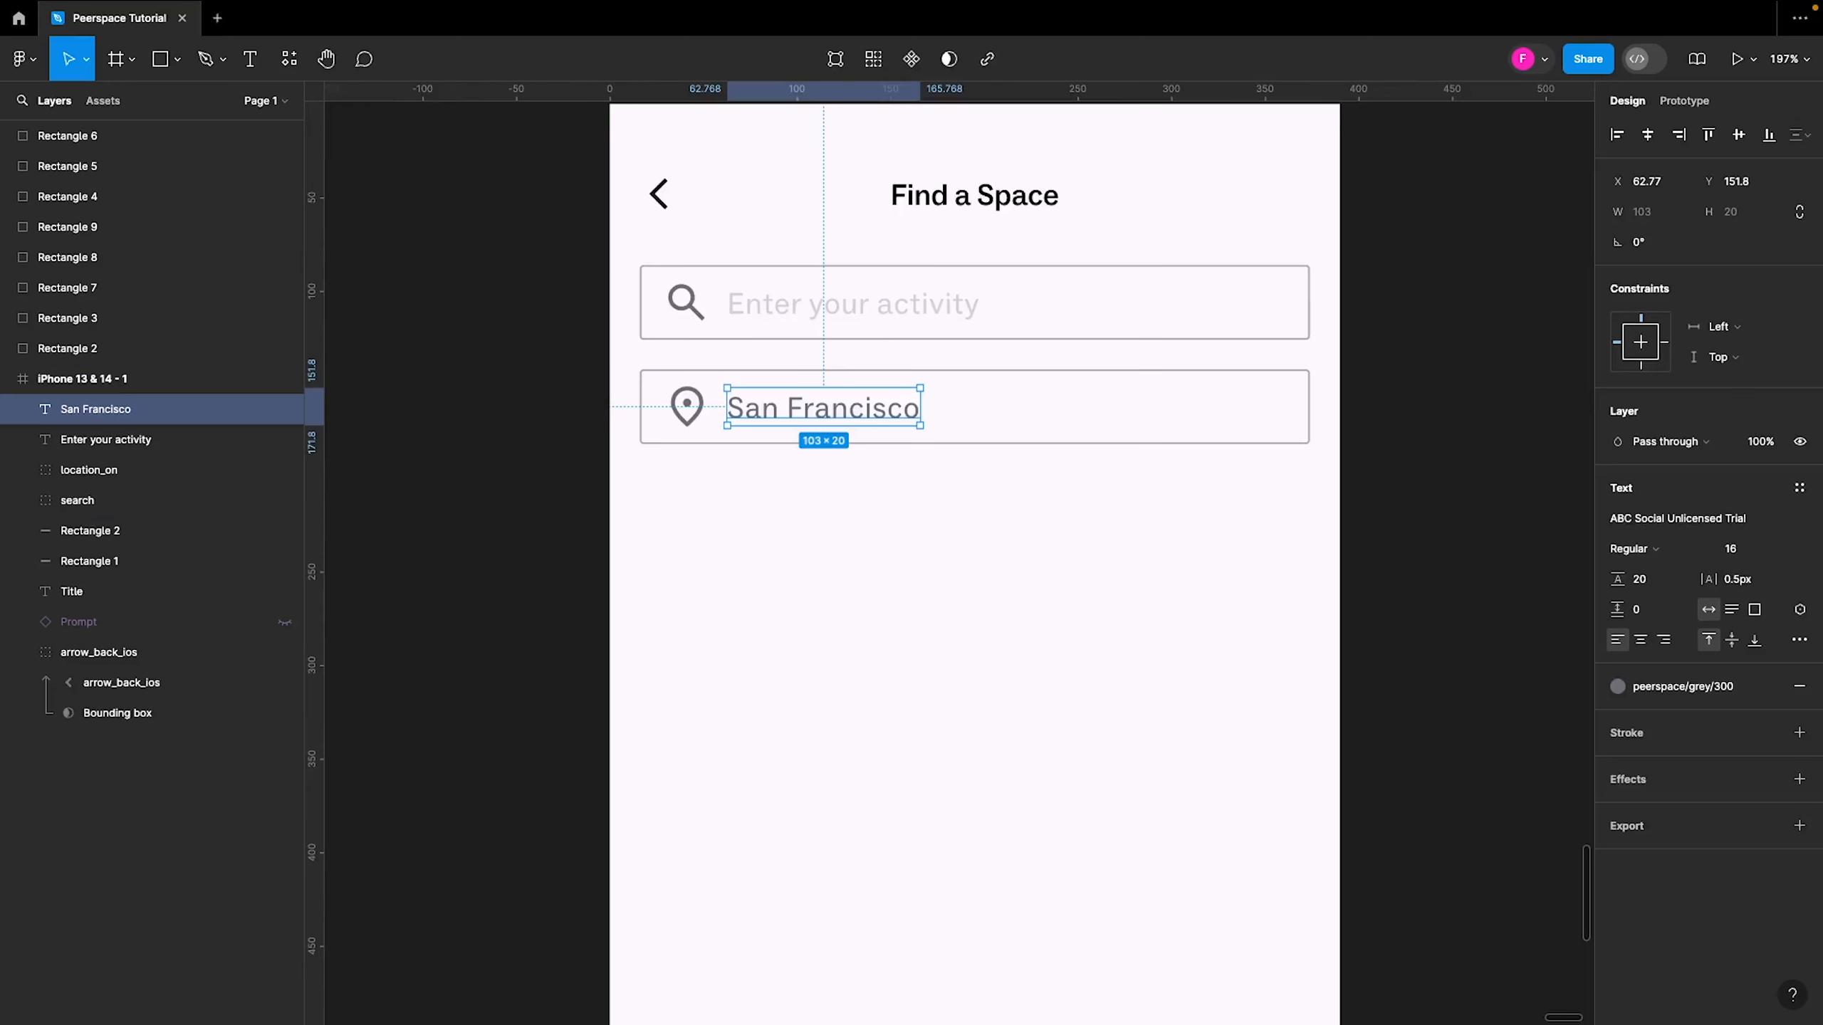
left_click(1619, 687)
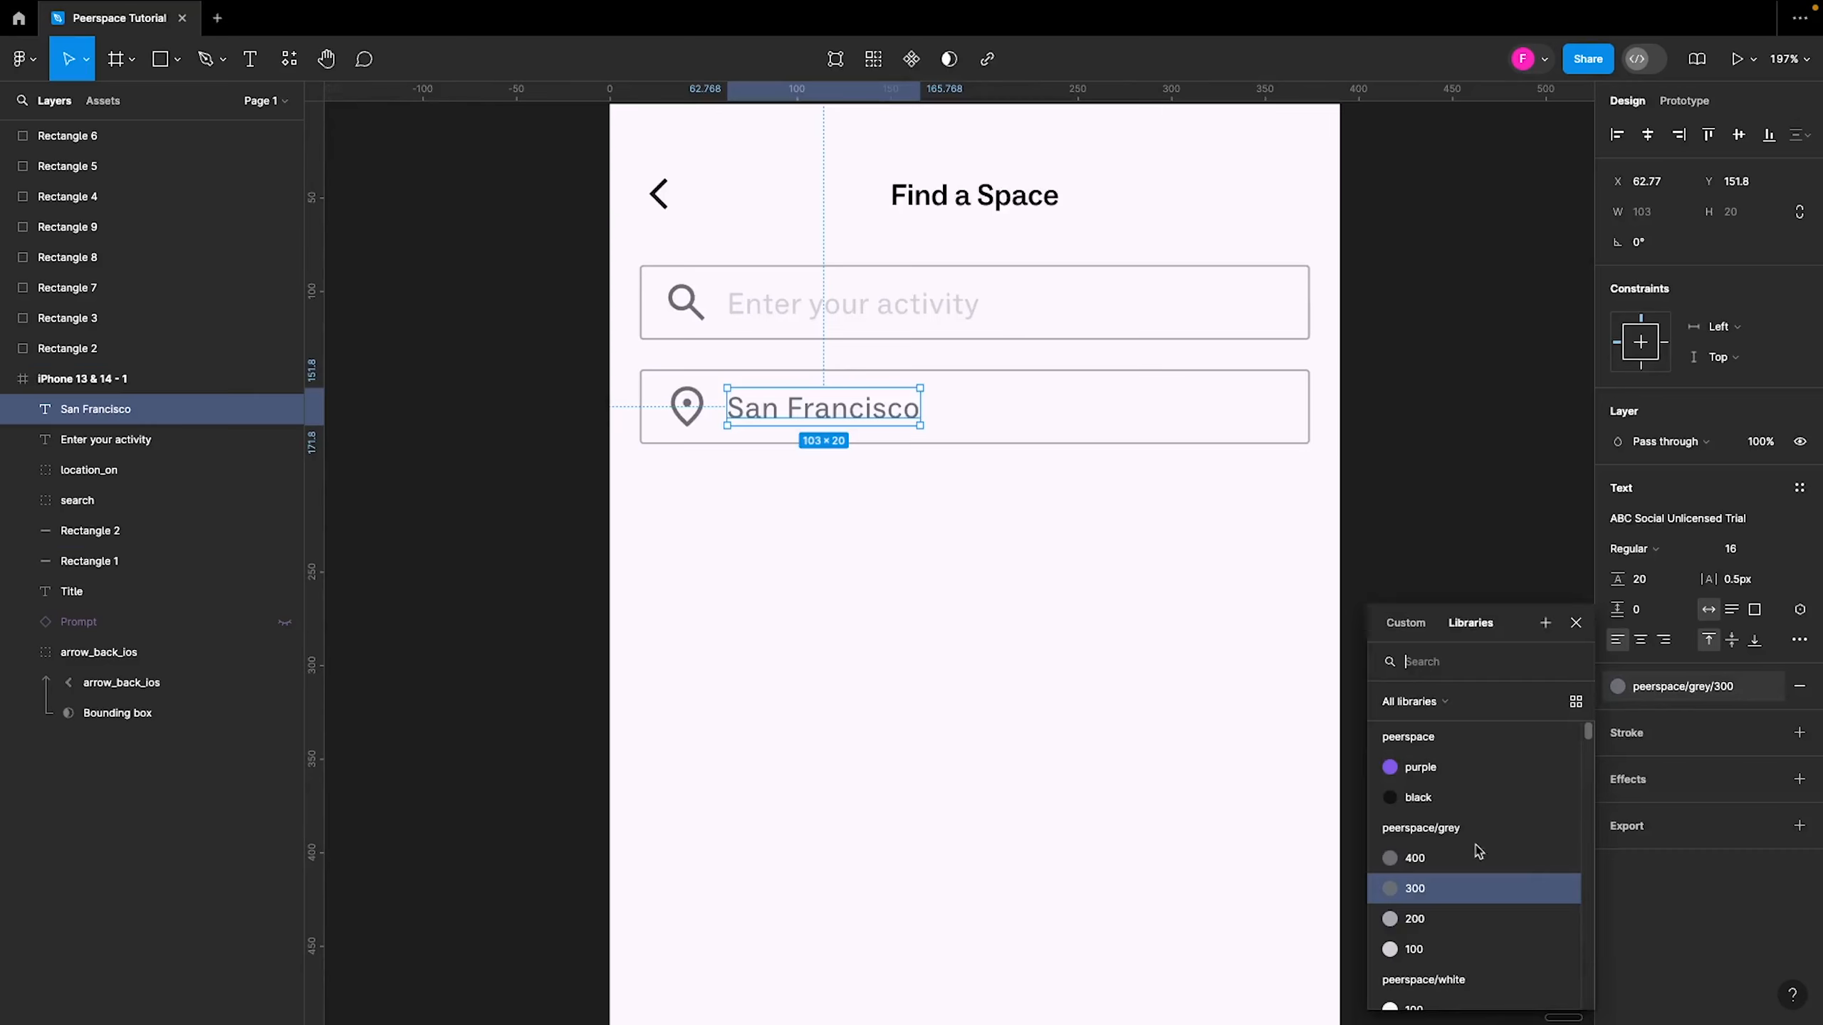
left_click(1442, 768)
left_click(1471, 609)
scroll(1123, 570, "down", 5)
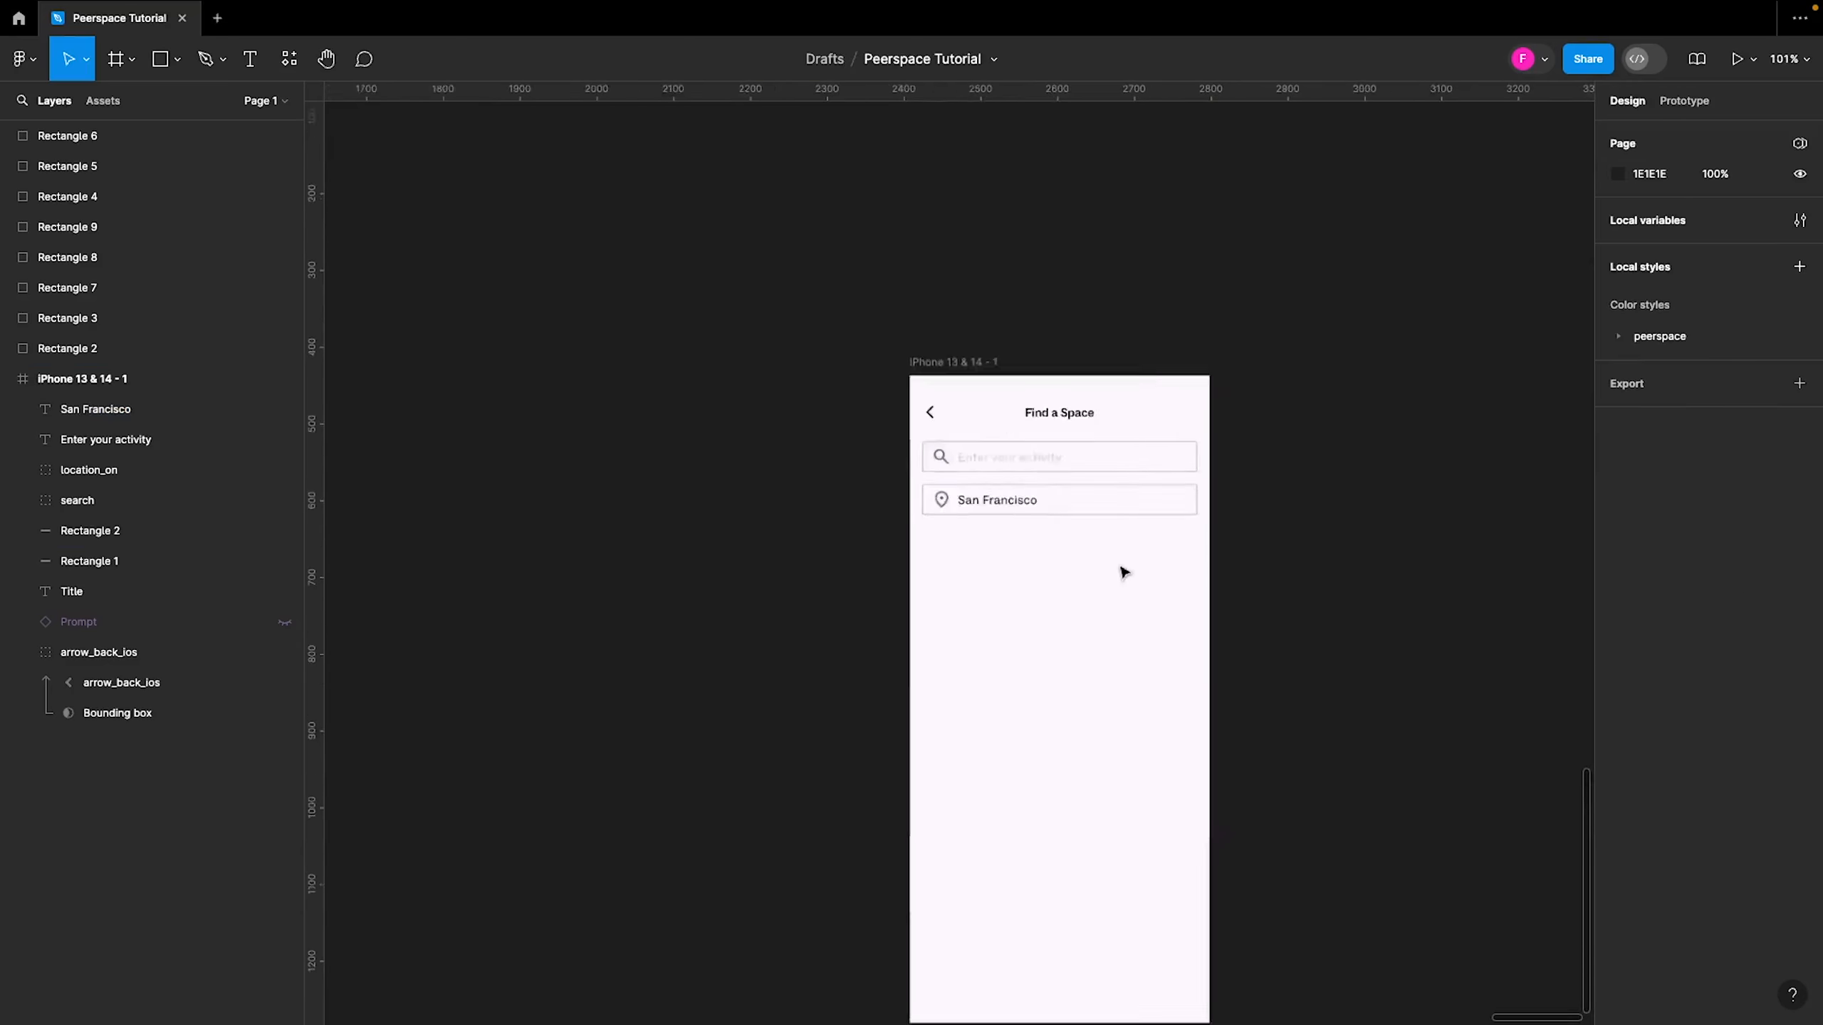
scroll(1038, 579, "up", 5)
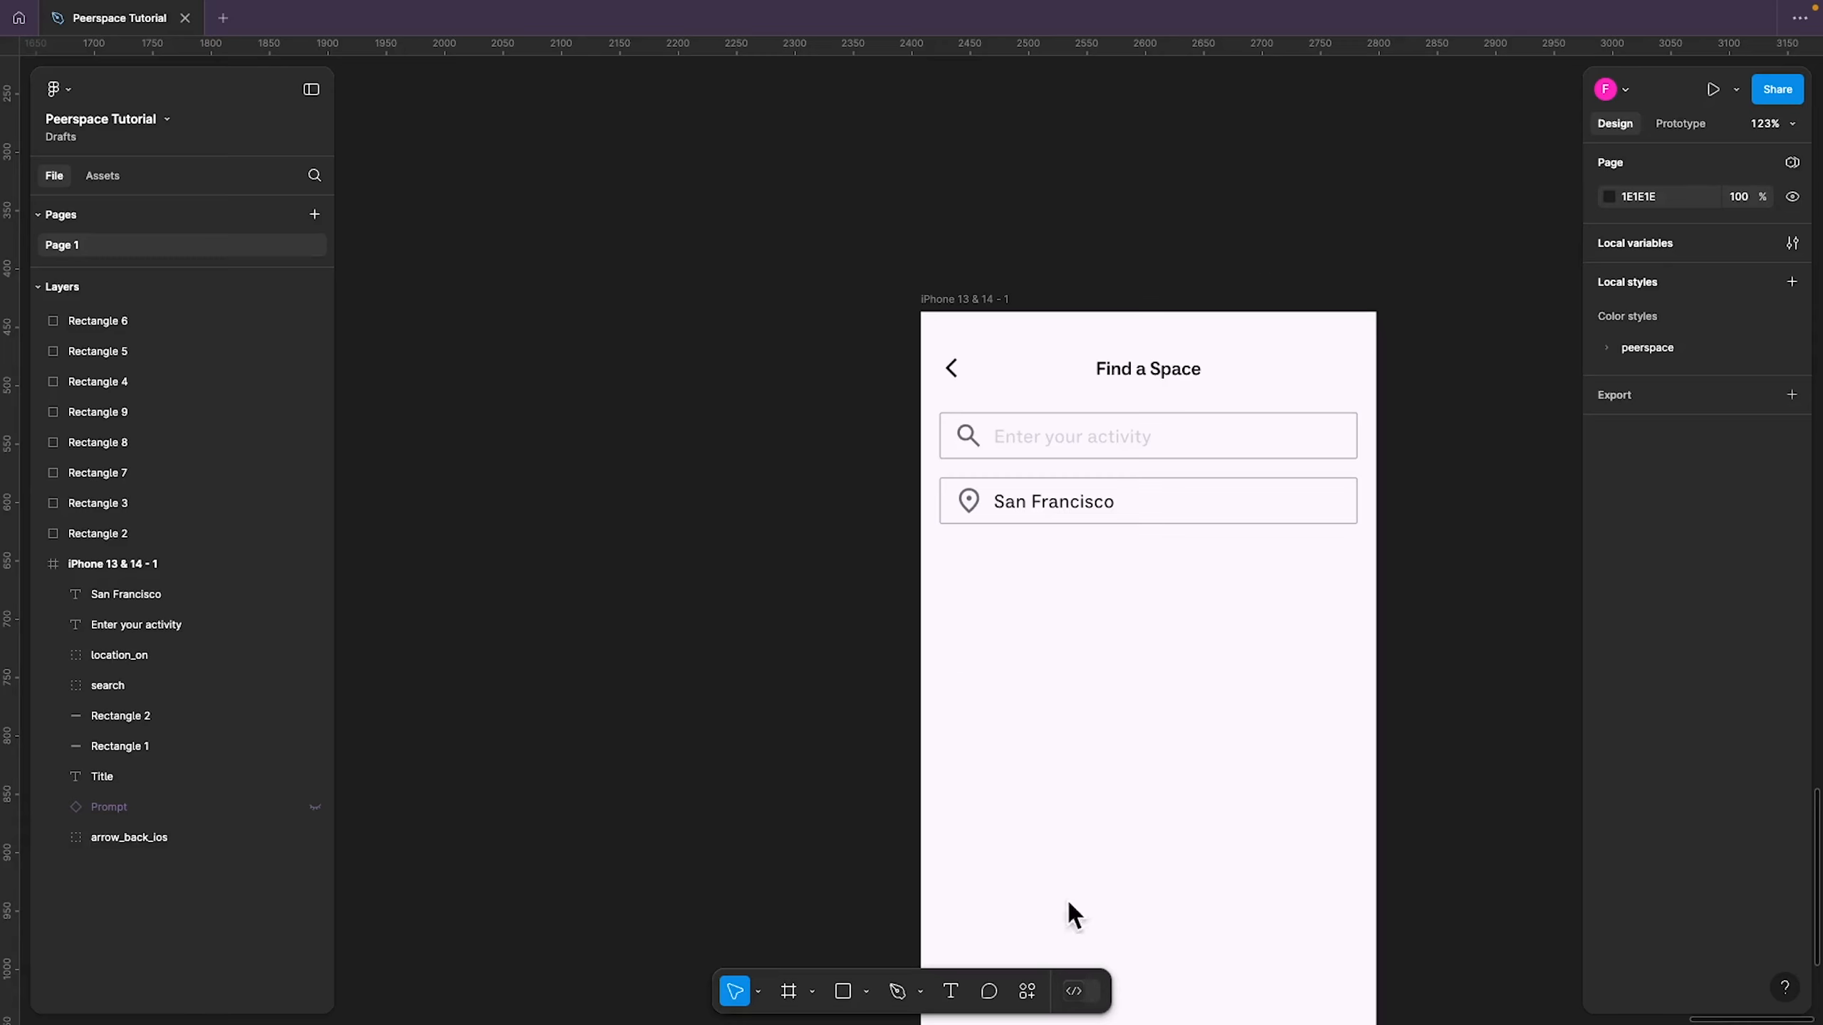
Open the Material Symbols plugin and place its window on the empty canvas beside the phone frame
left_click(1025, 991)
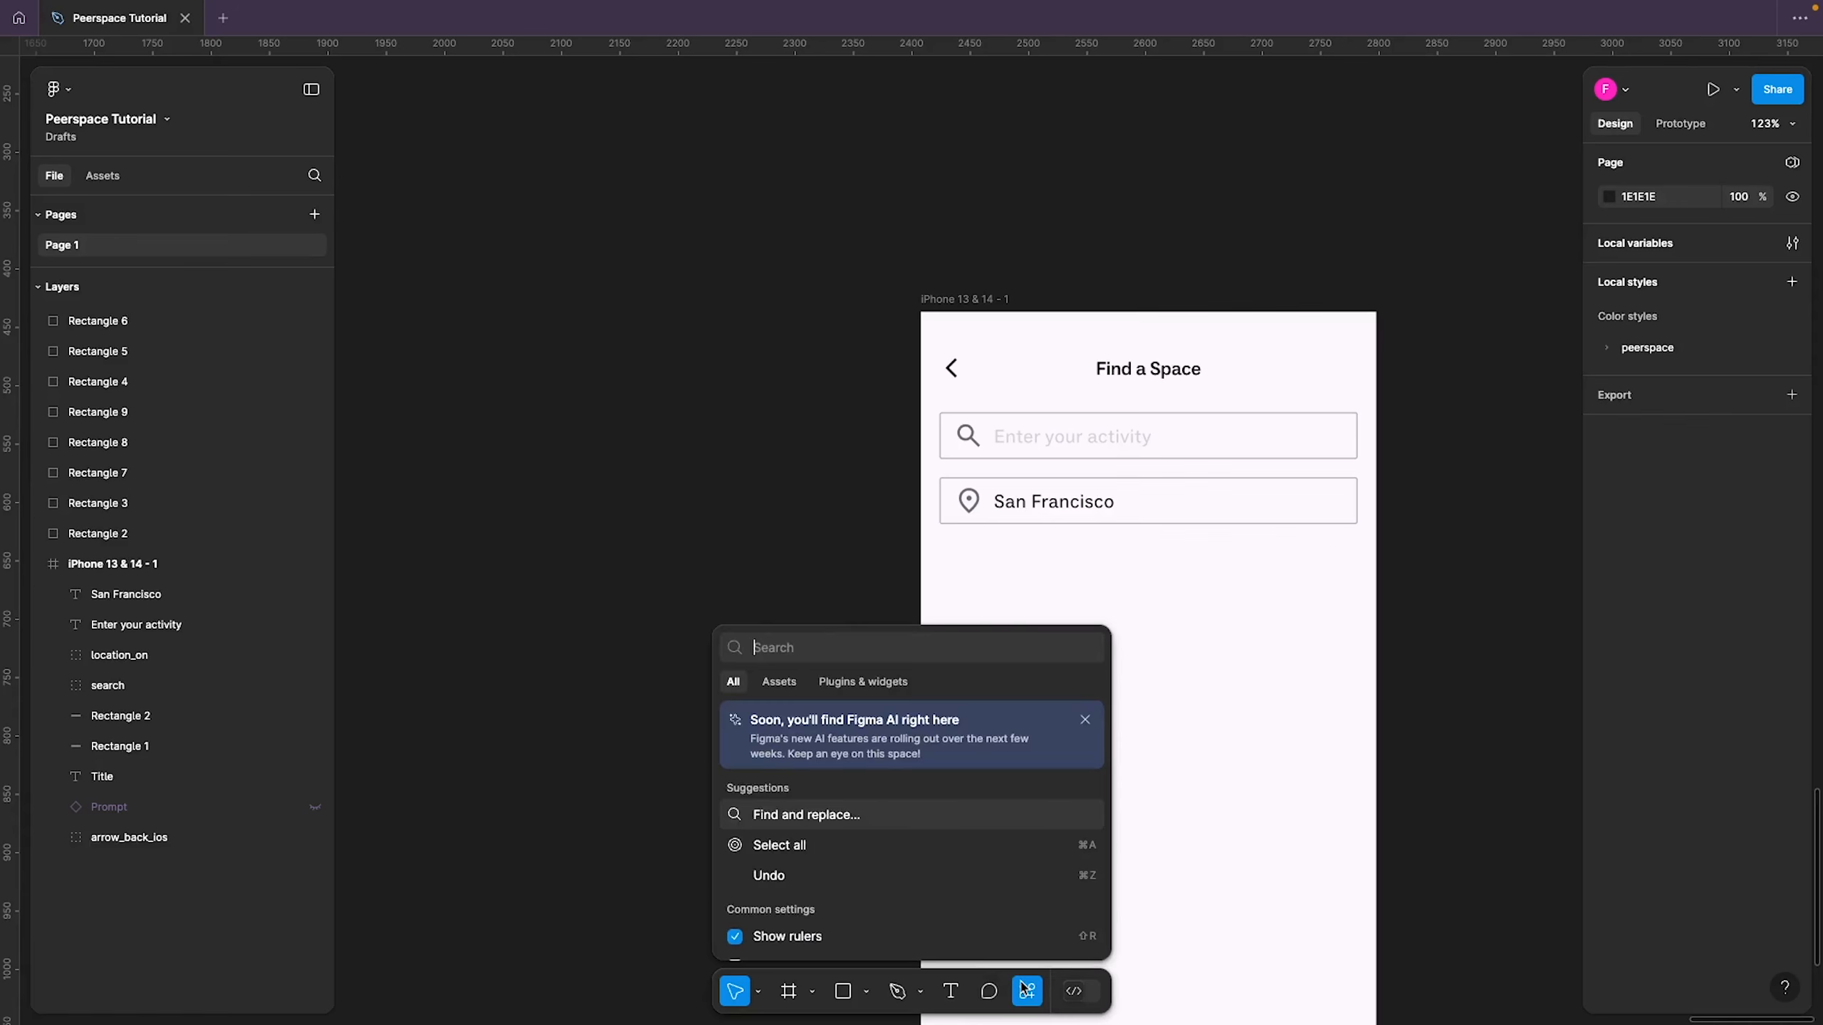
left_click(836, 684)
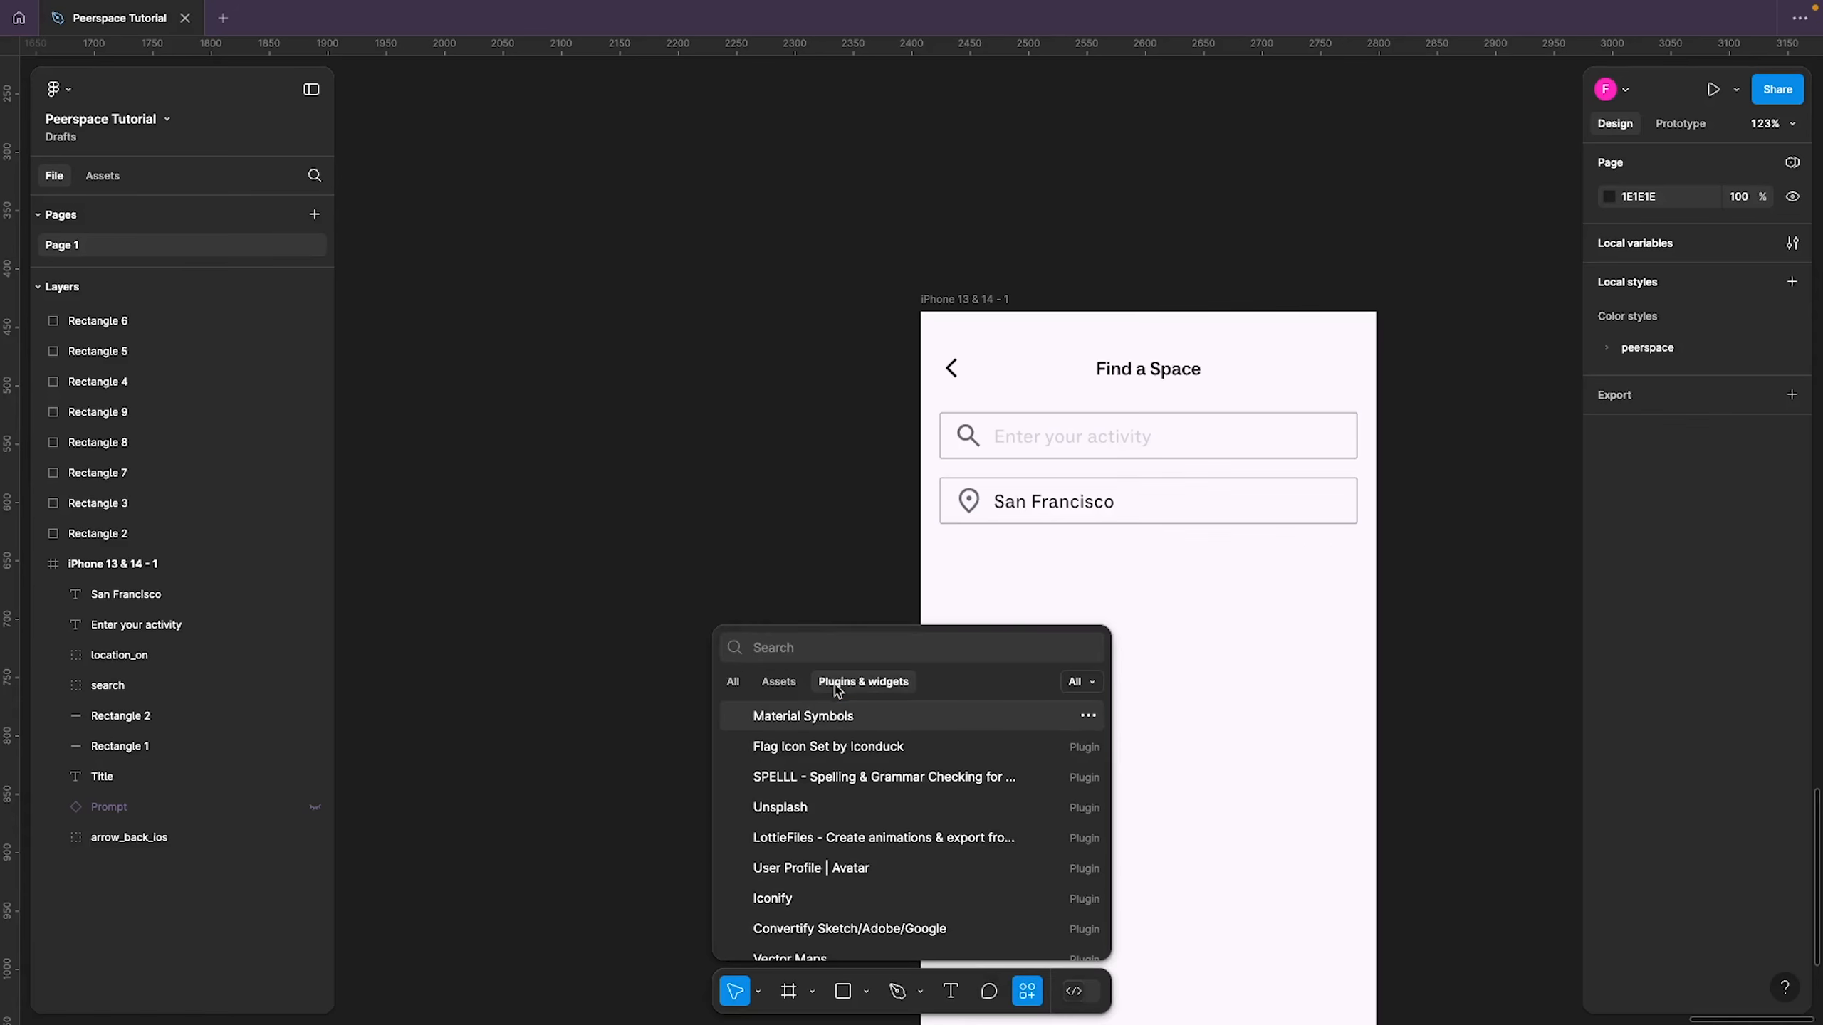
left_click(841, 725)
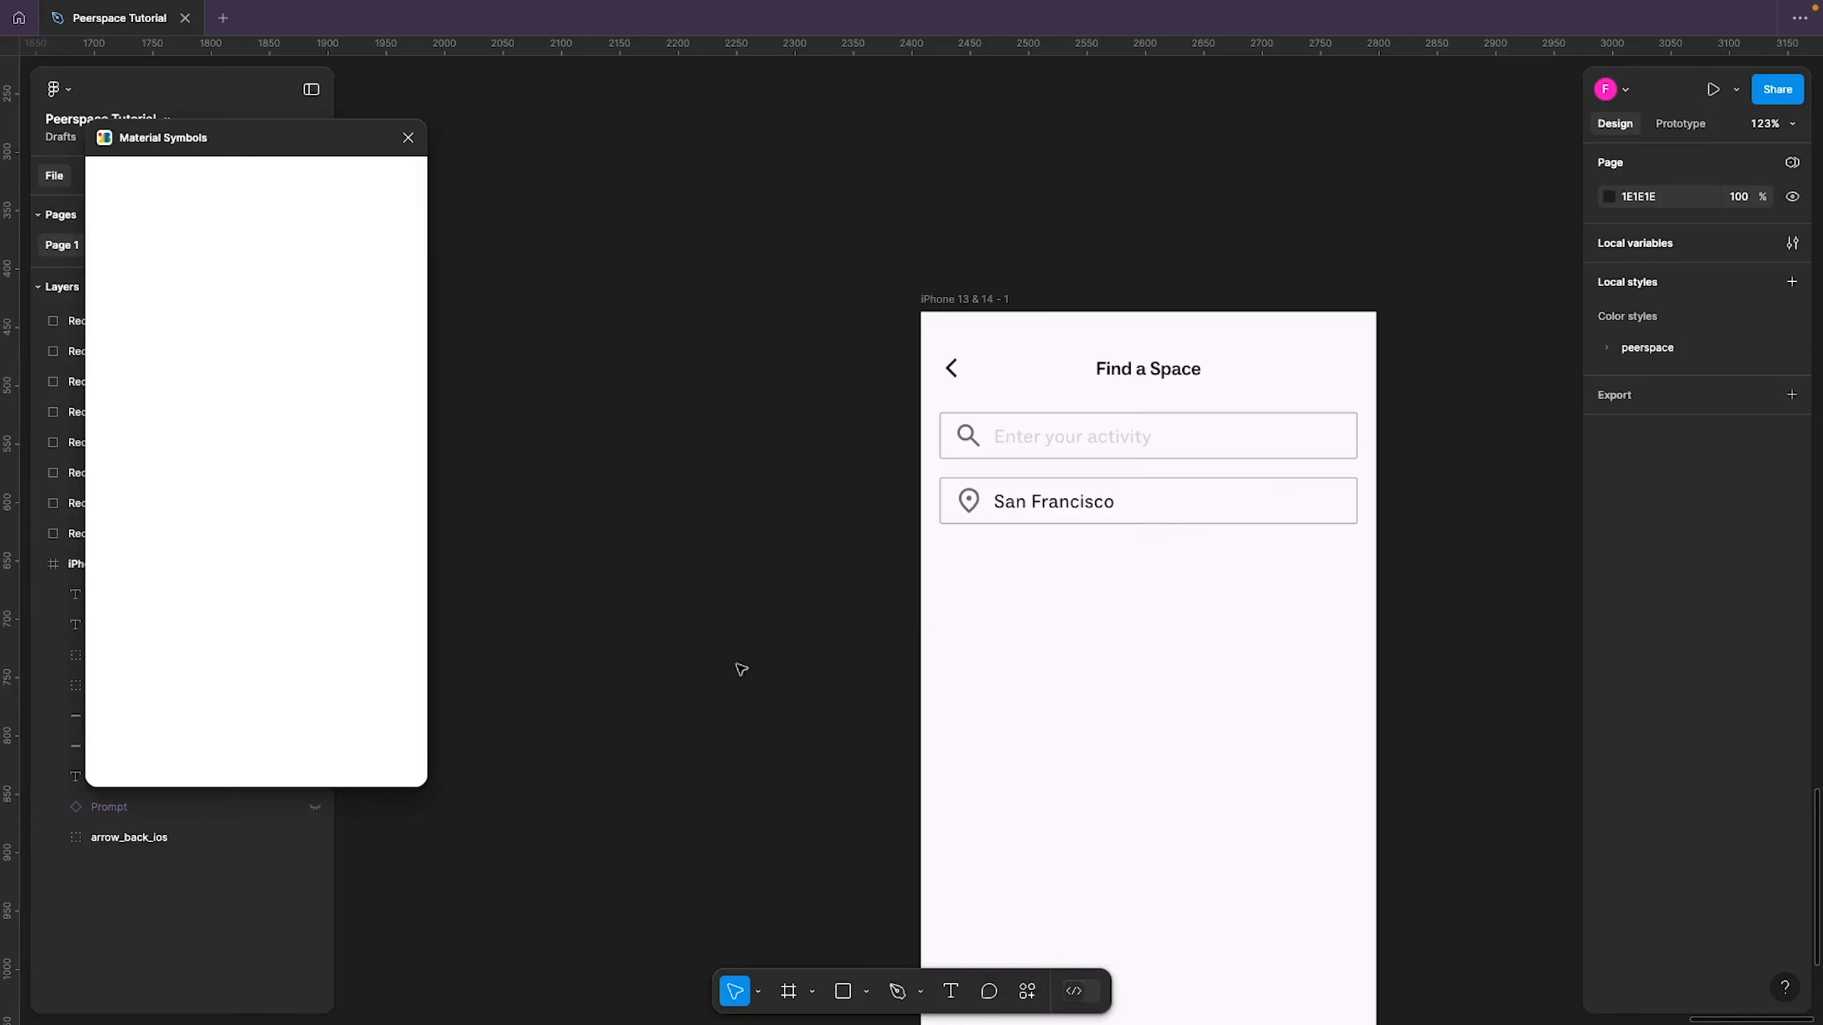
left_click_drag(301, 146, 671, 163)
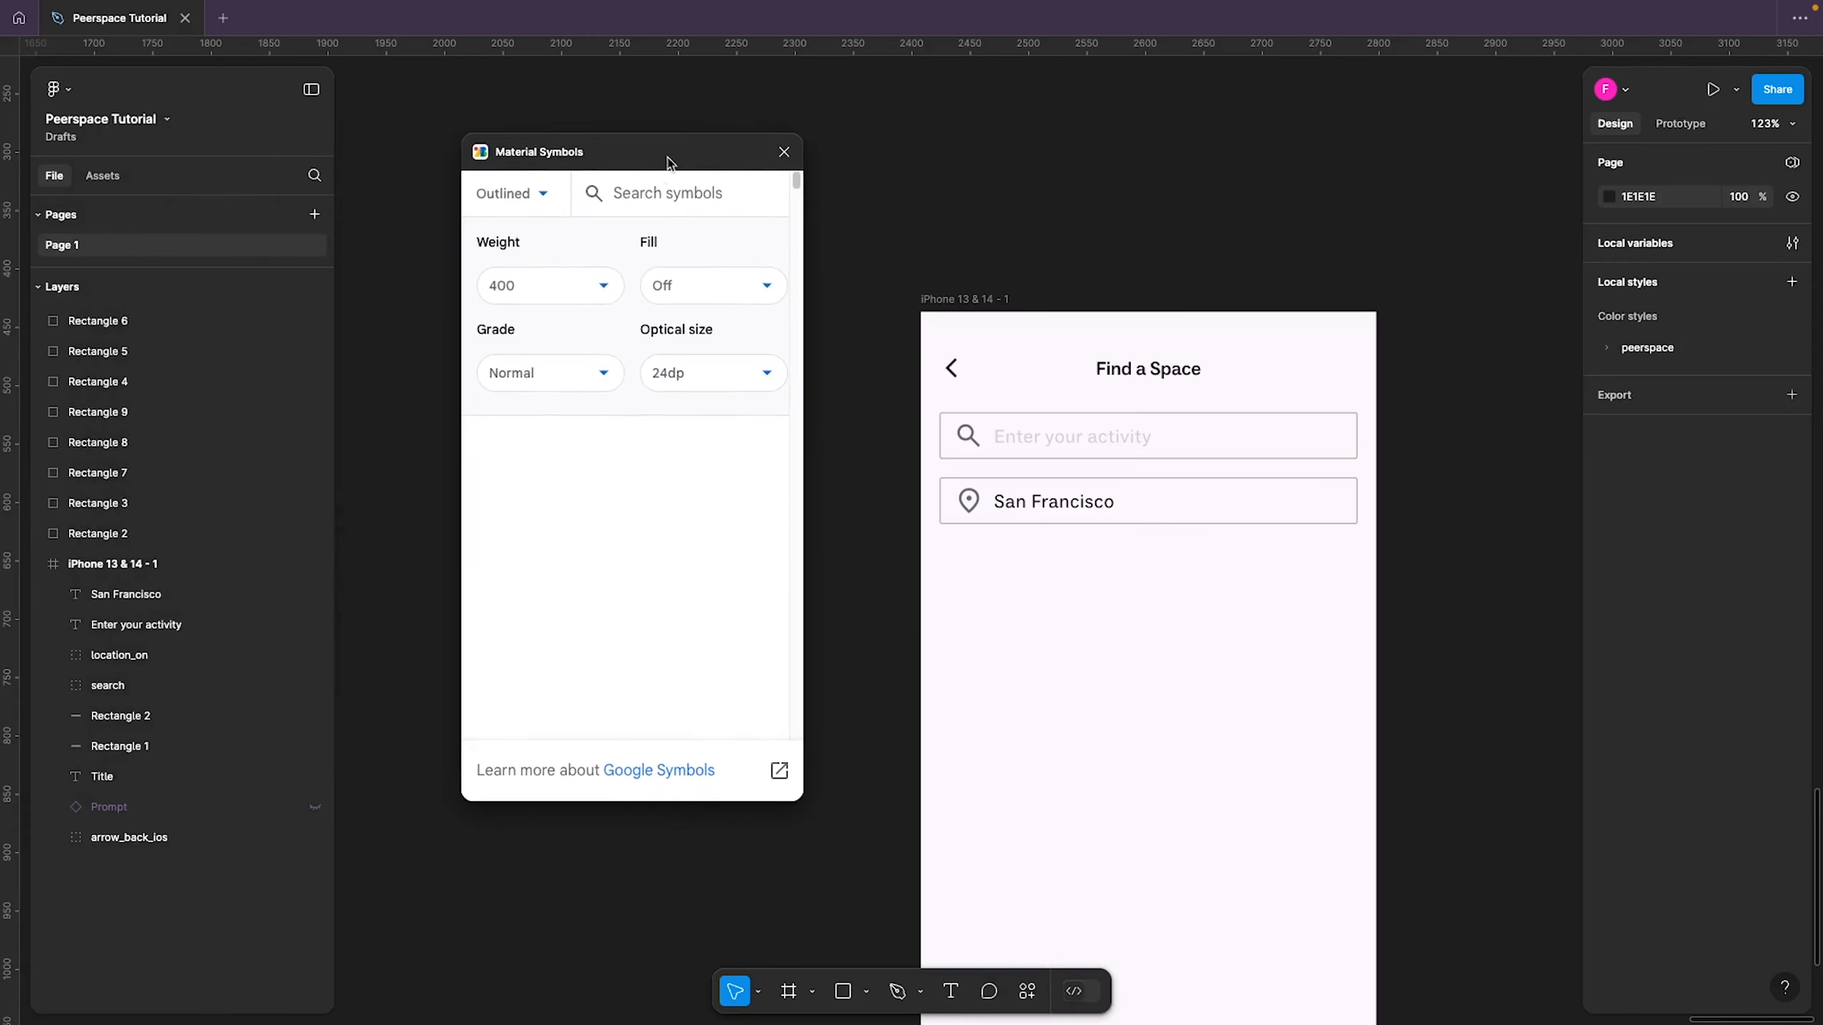
Search Material Symbols for "camera", insert the photo_camera icon and place it below the San Francisco box
left_click(658, 203)
type("camera")
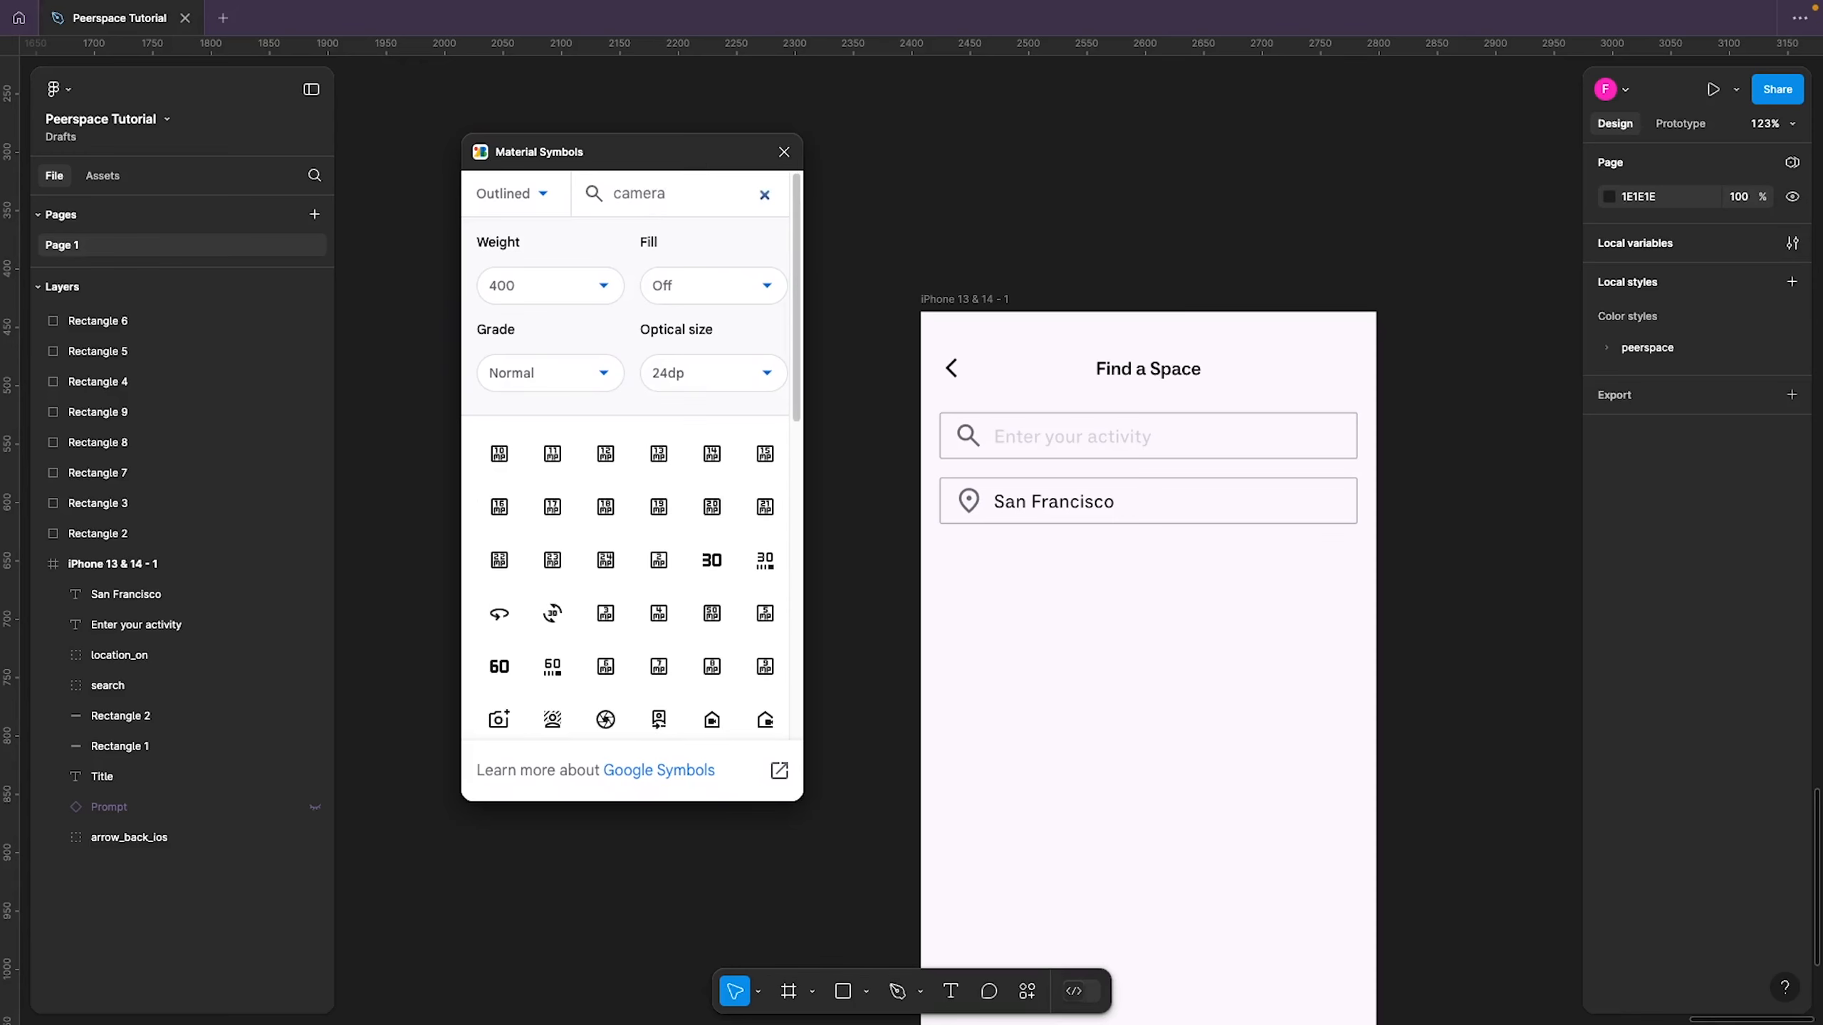
scroll(542, 644, "down", 5)
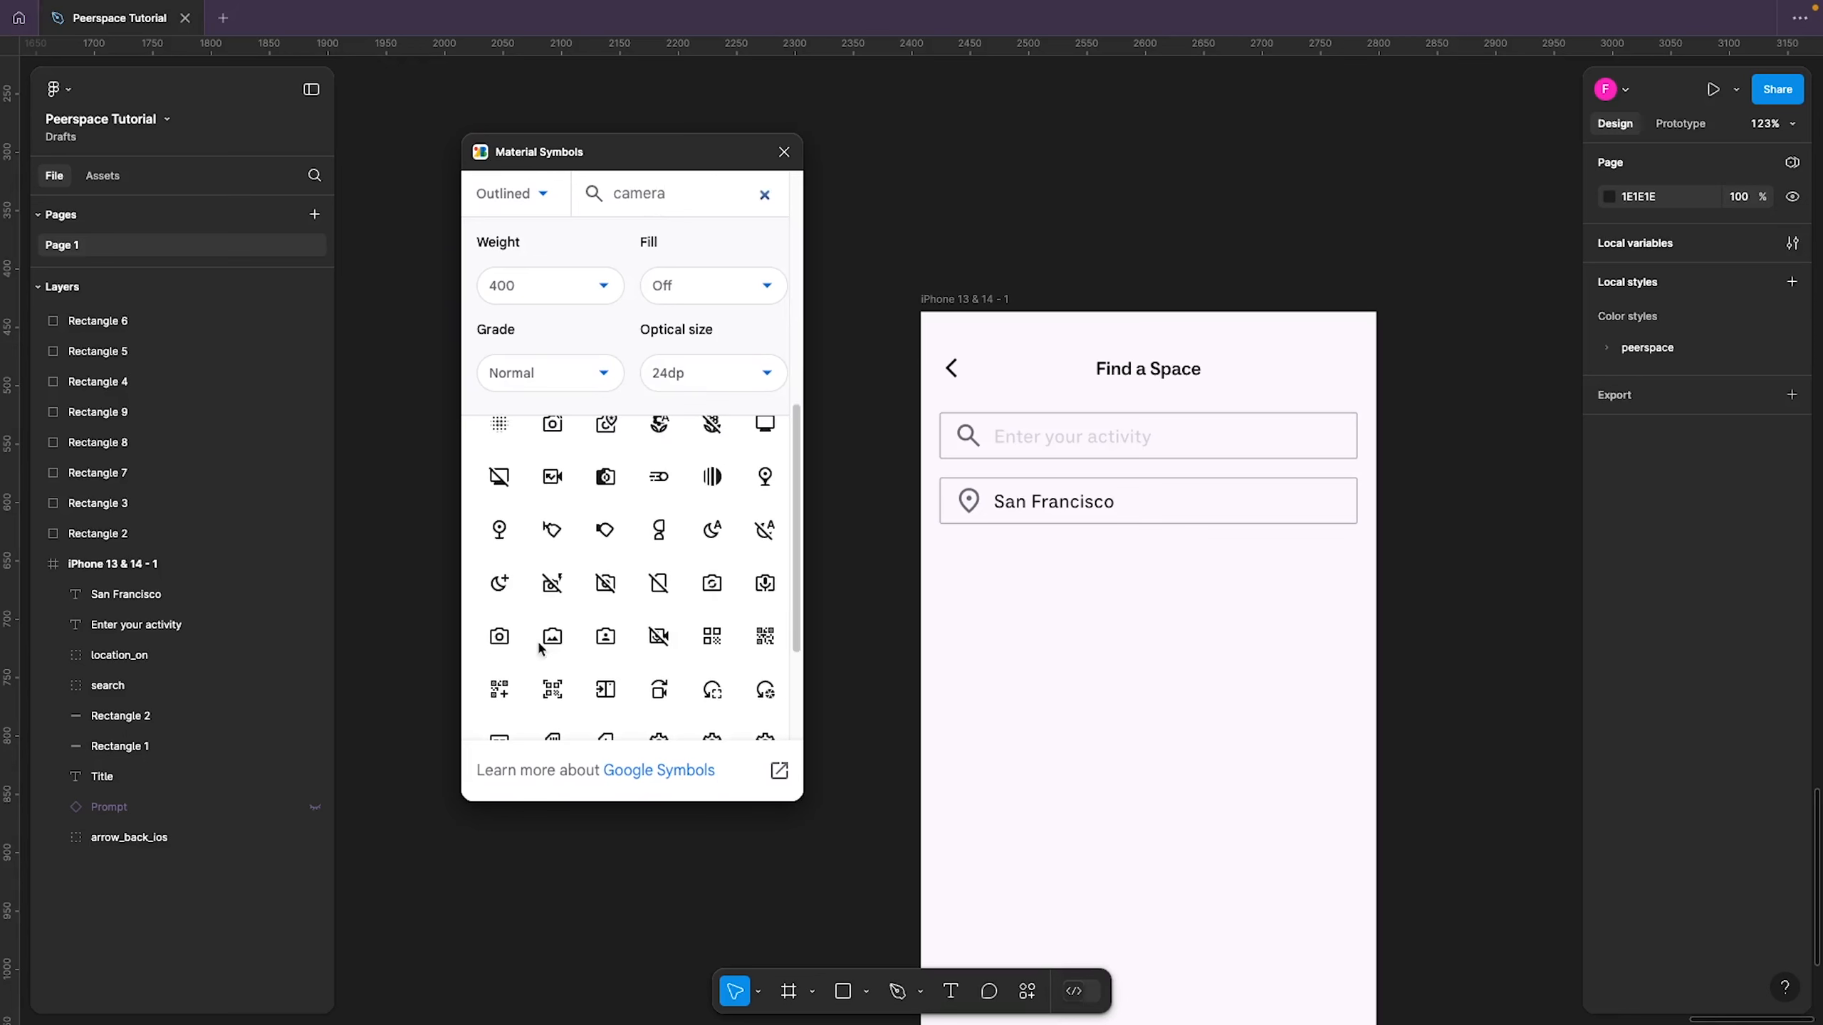
left_click(496, 635)
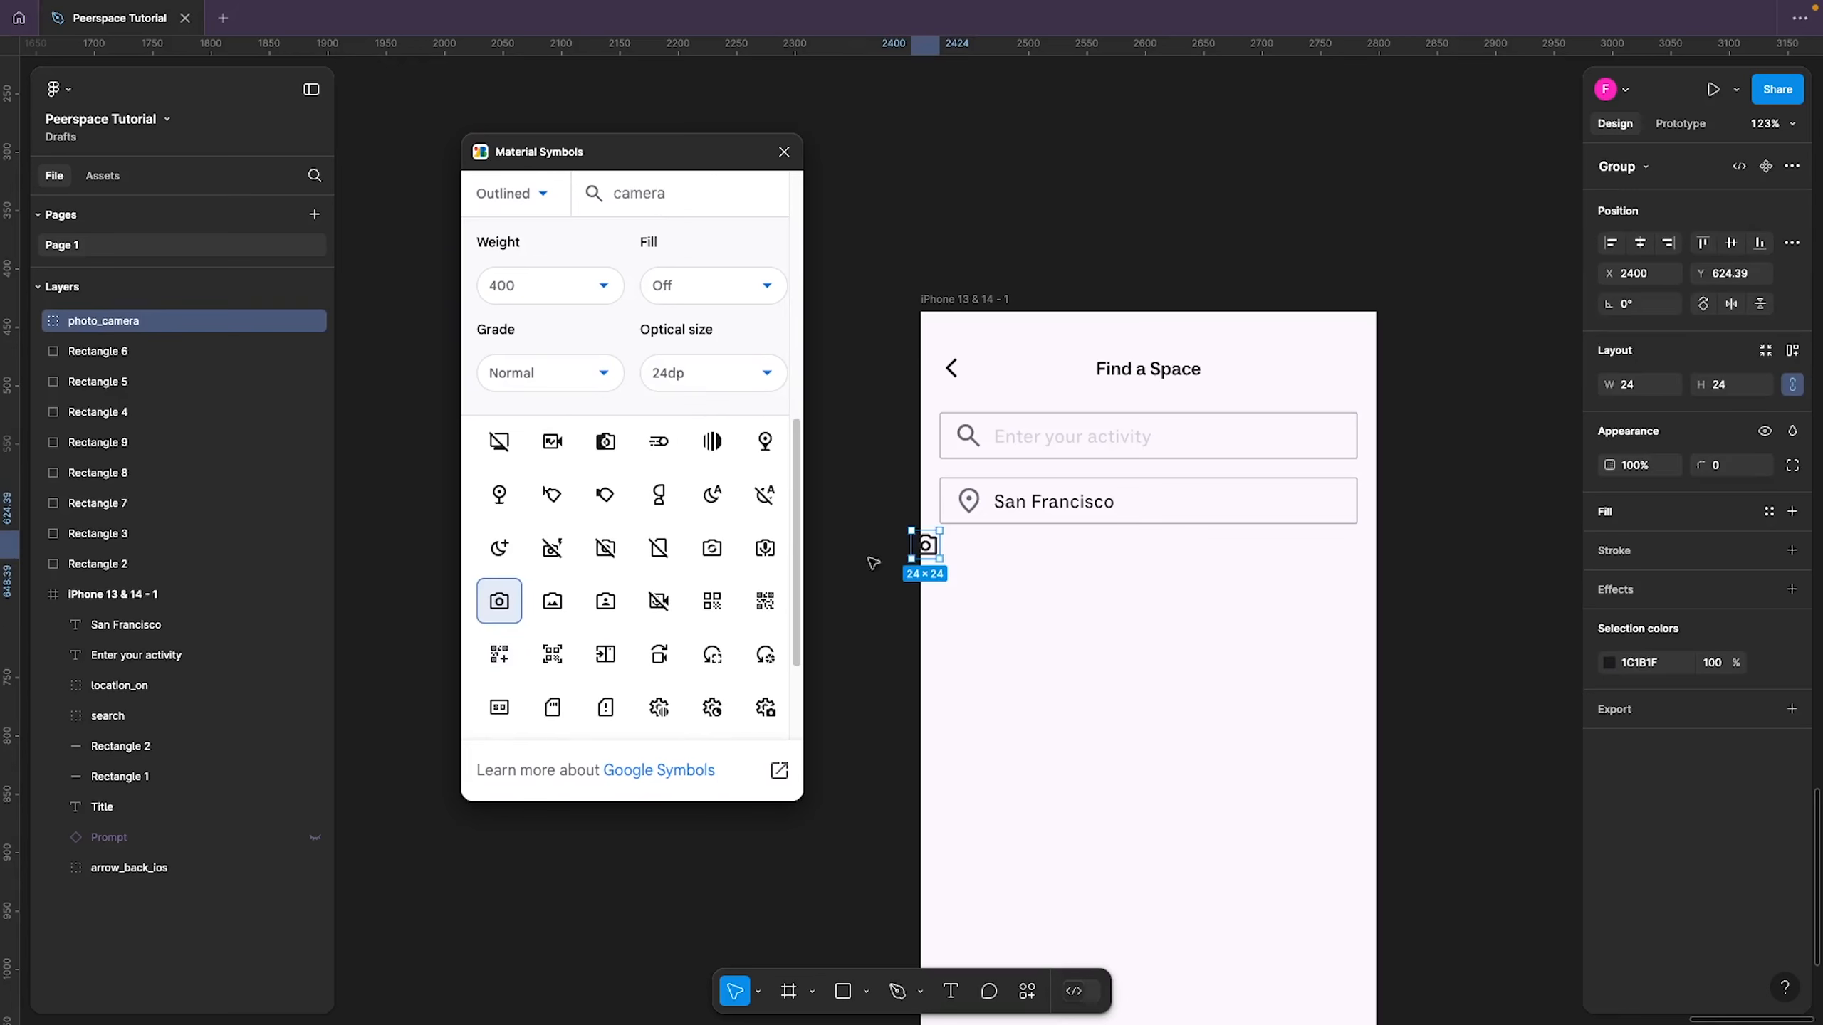
left_click_drag(925, 549, 1002, 622)
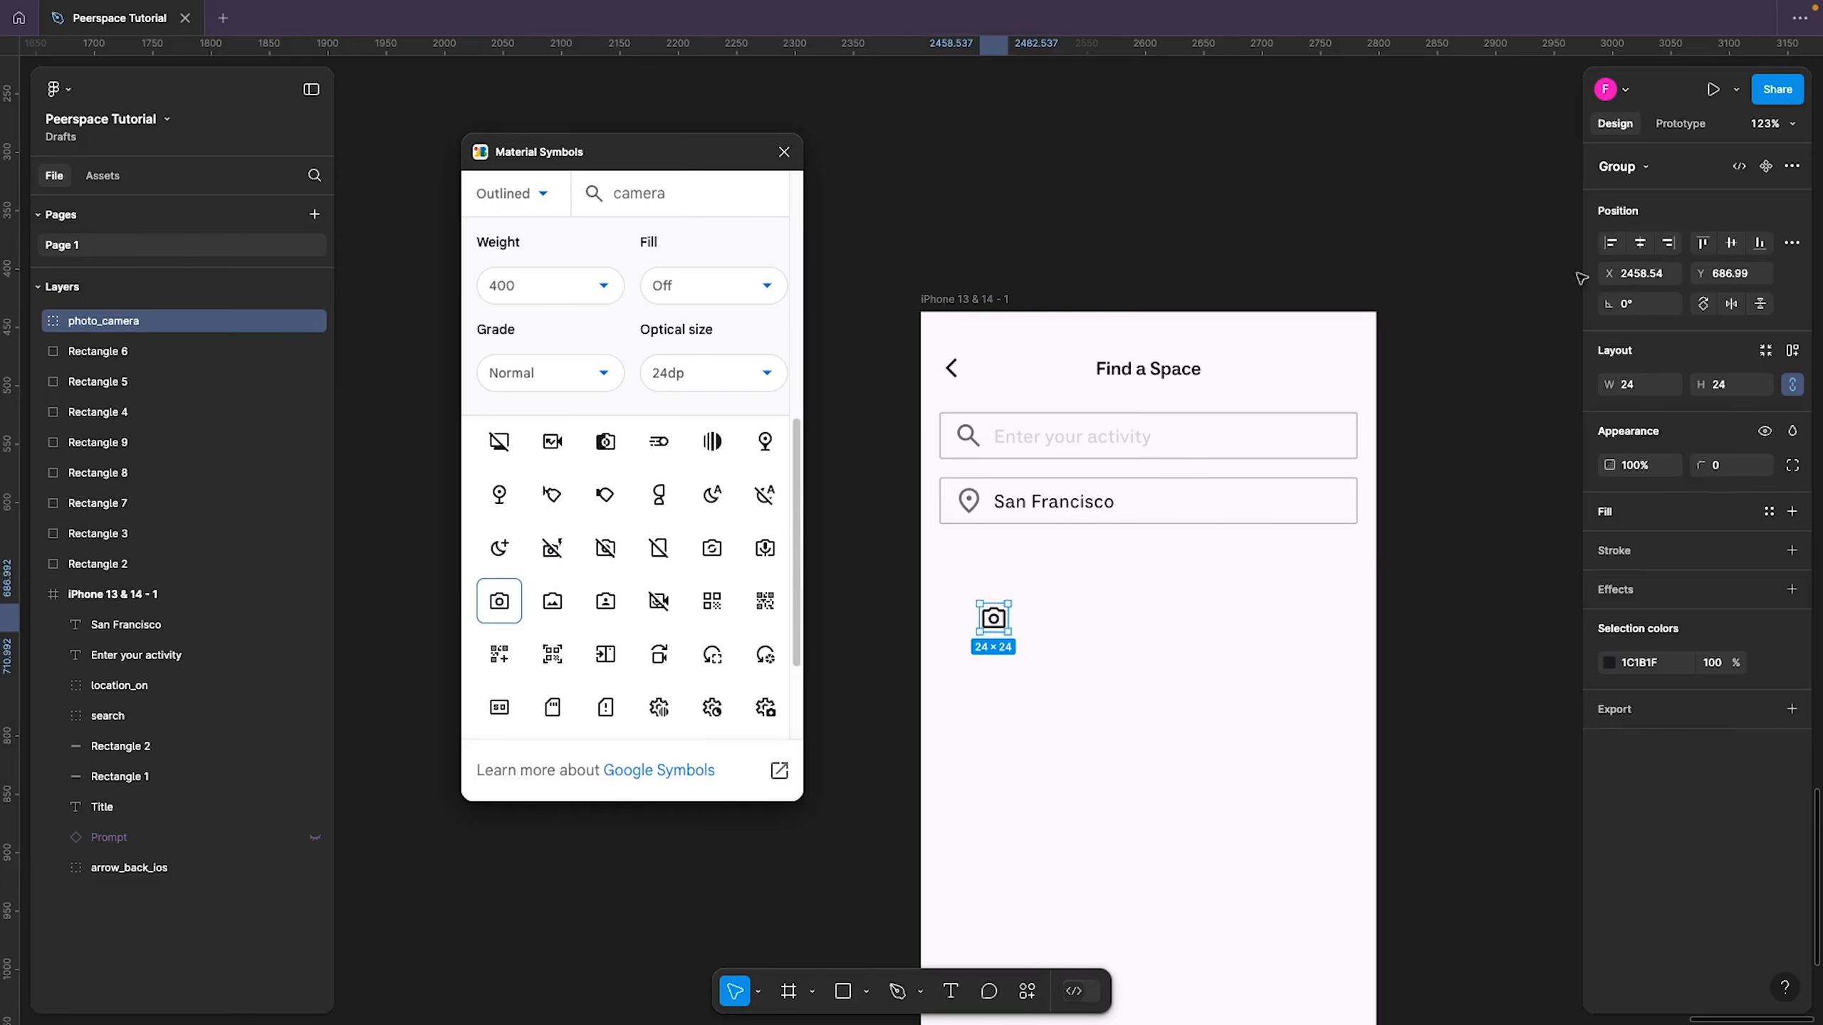
Resize the photo_camera icon to 30 × 30
left_click(1726, 388)
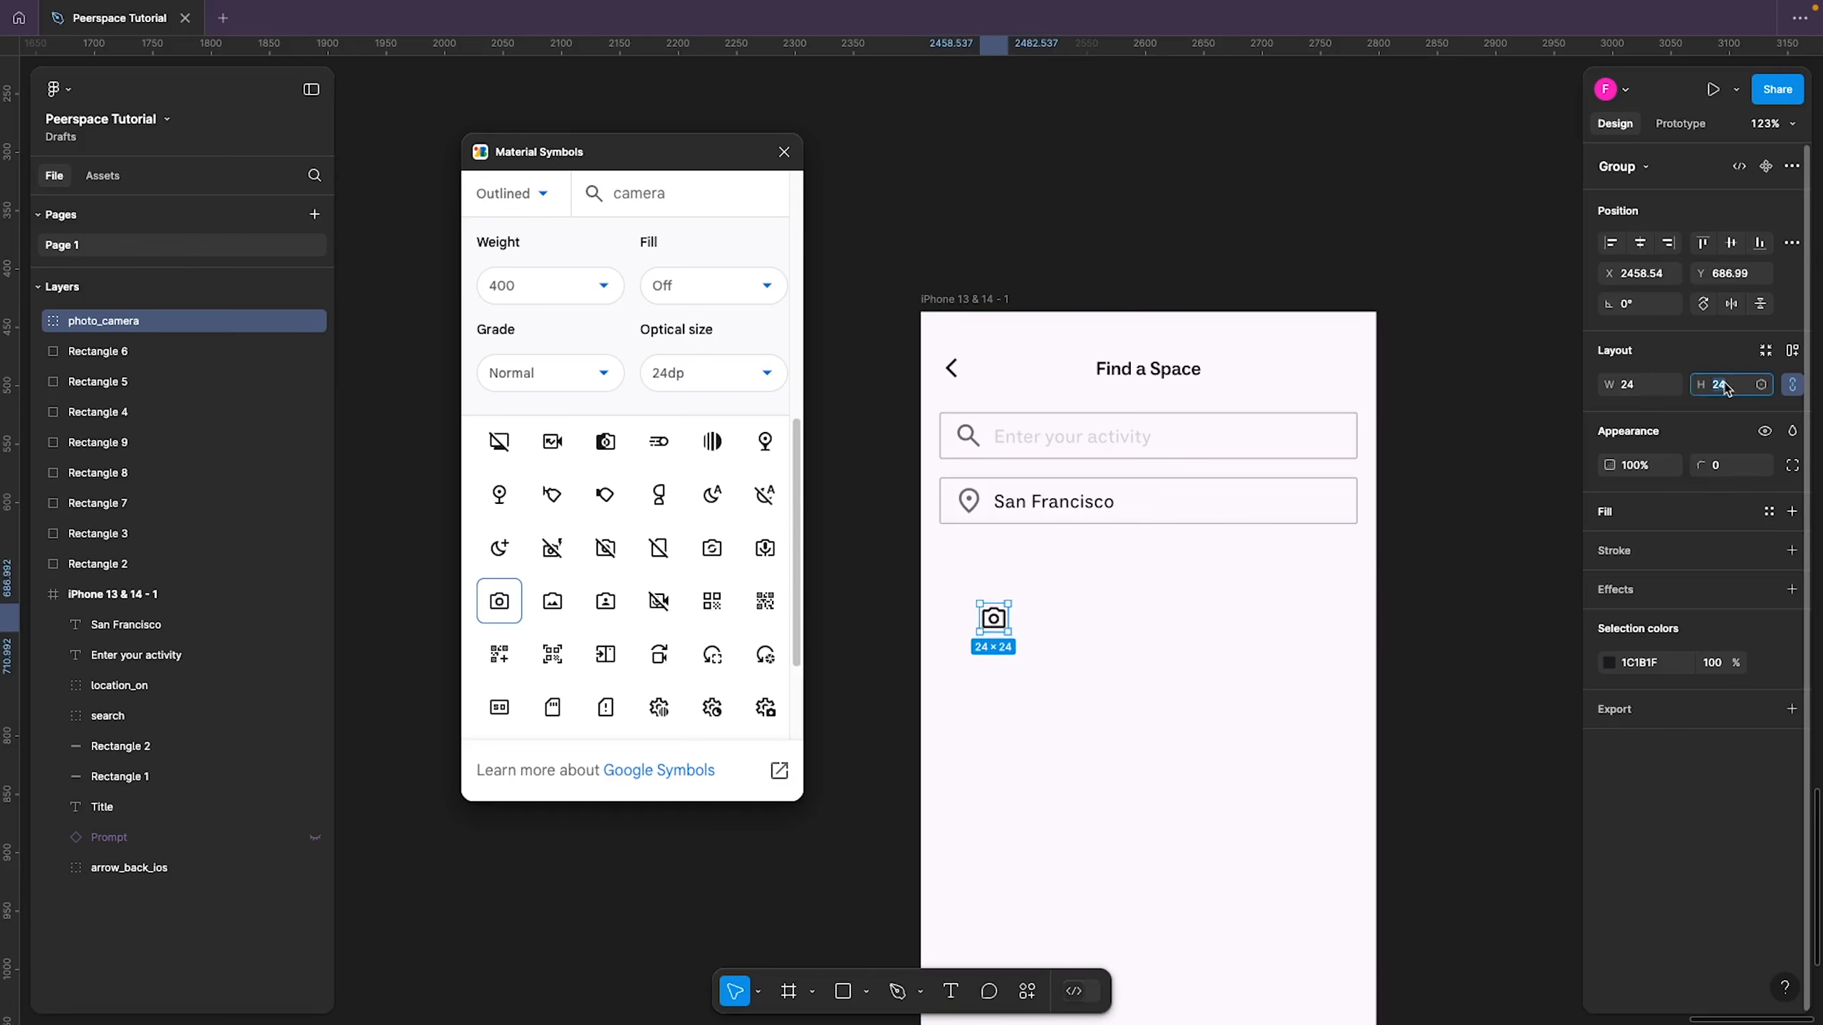
type("k")
key("BackSpace")
key("Return")
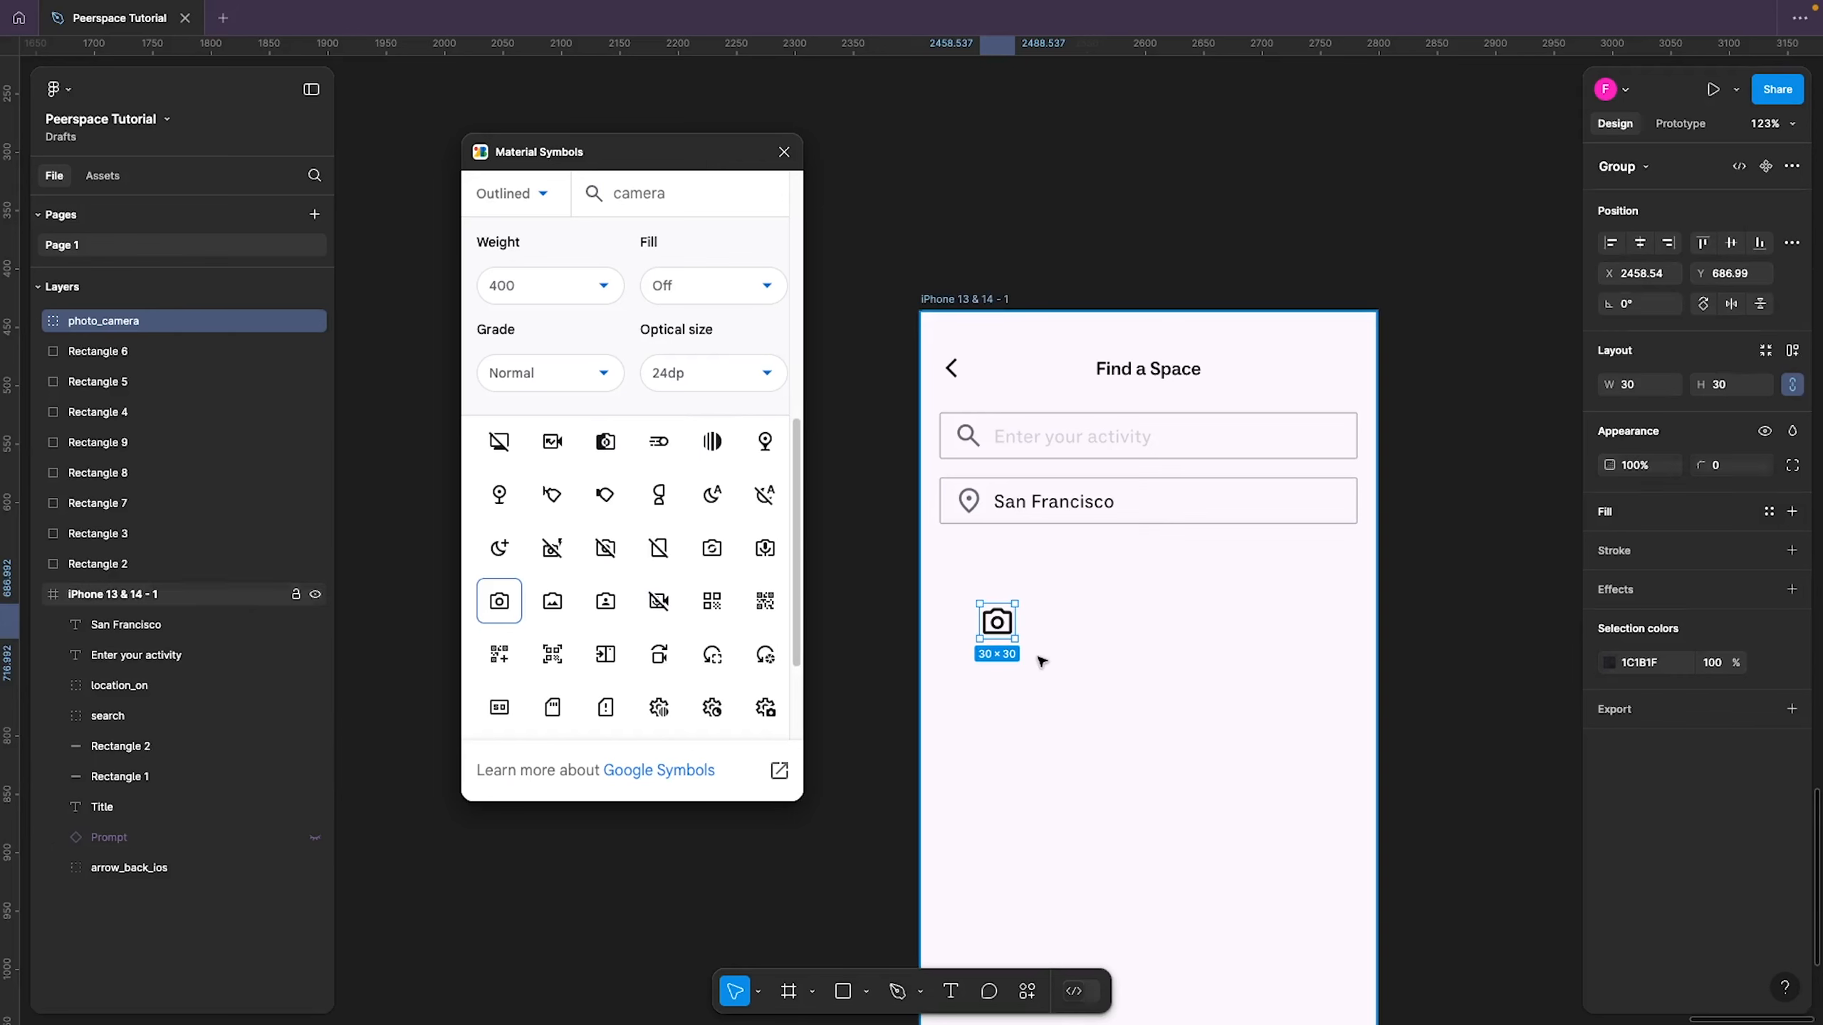
Cut the photo_camera icon and paste it into the "iPhone 13 & 14 - 1" frame so that it becomes a child layer
key("Delete")
left_click(979, 296)
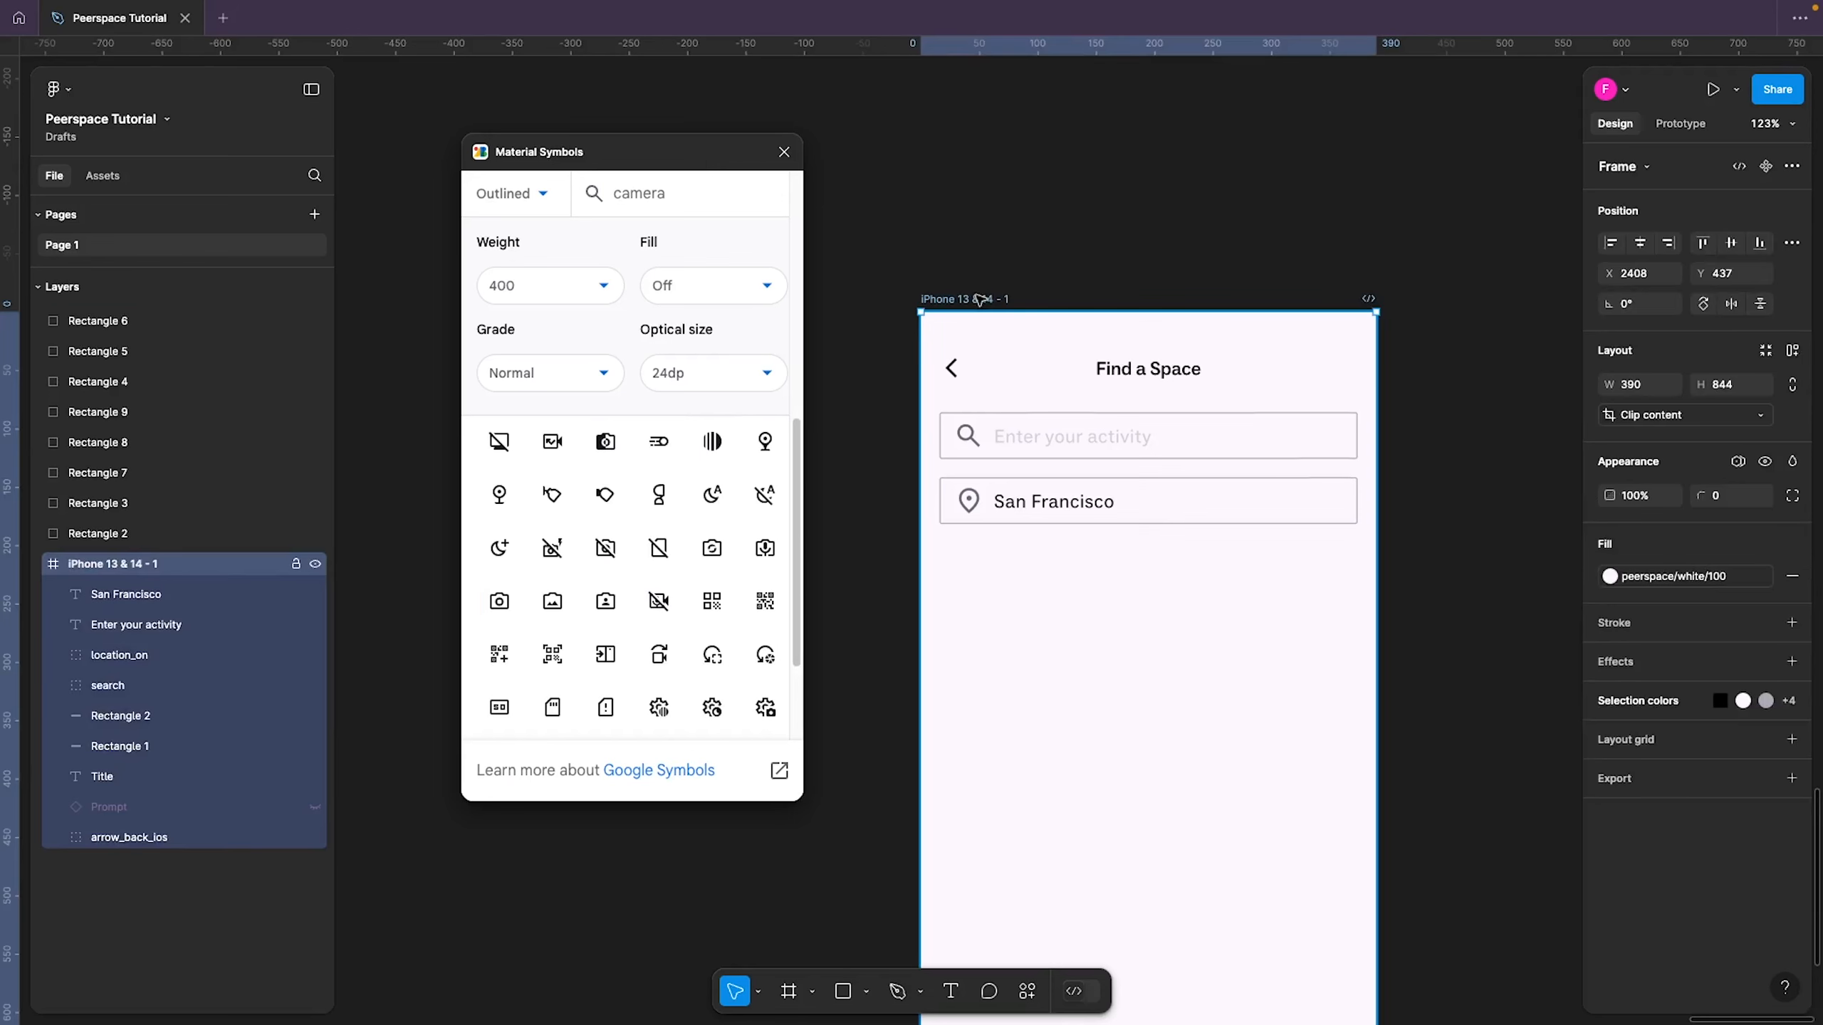
key("ctrl+z")
left_click(1082, 682)
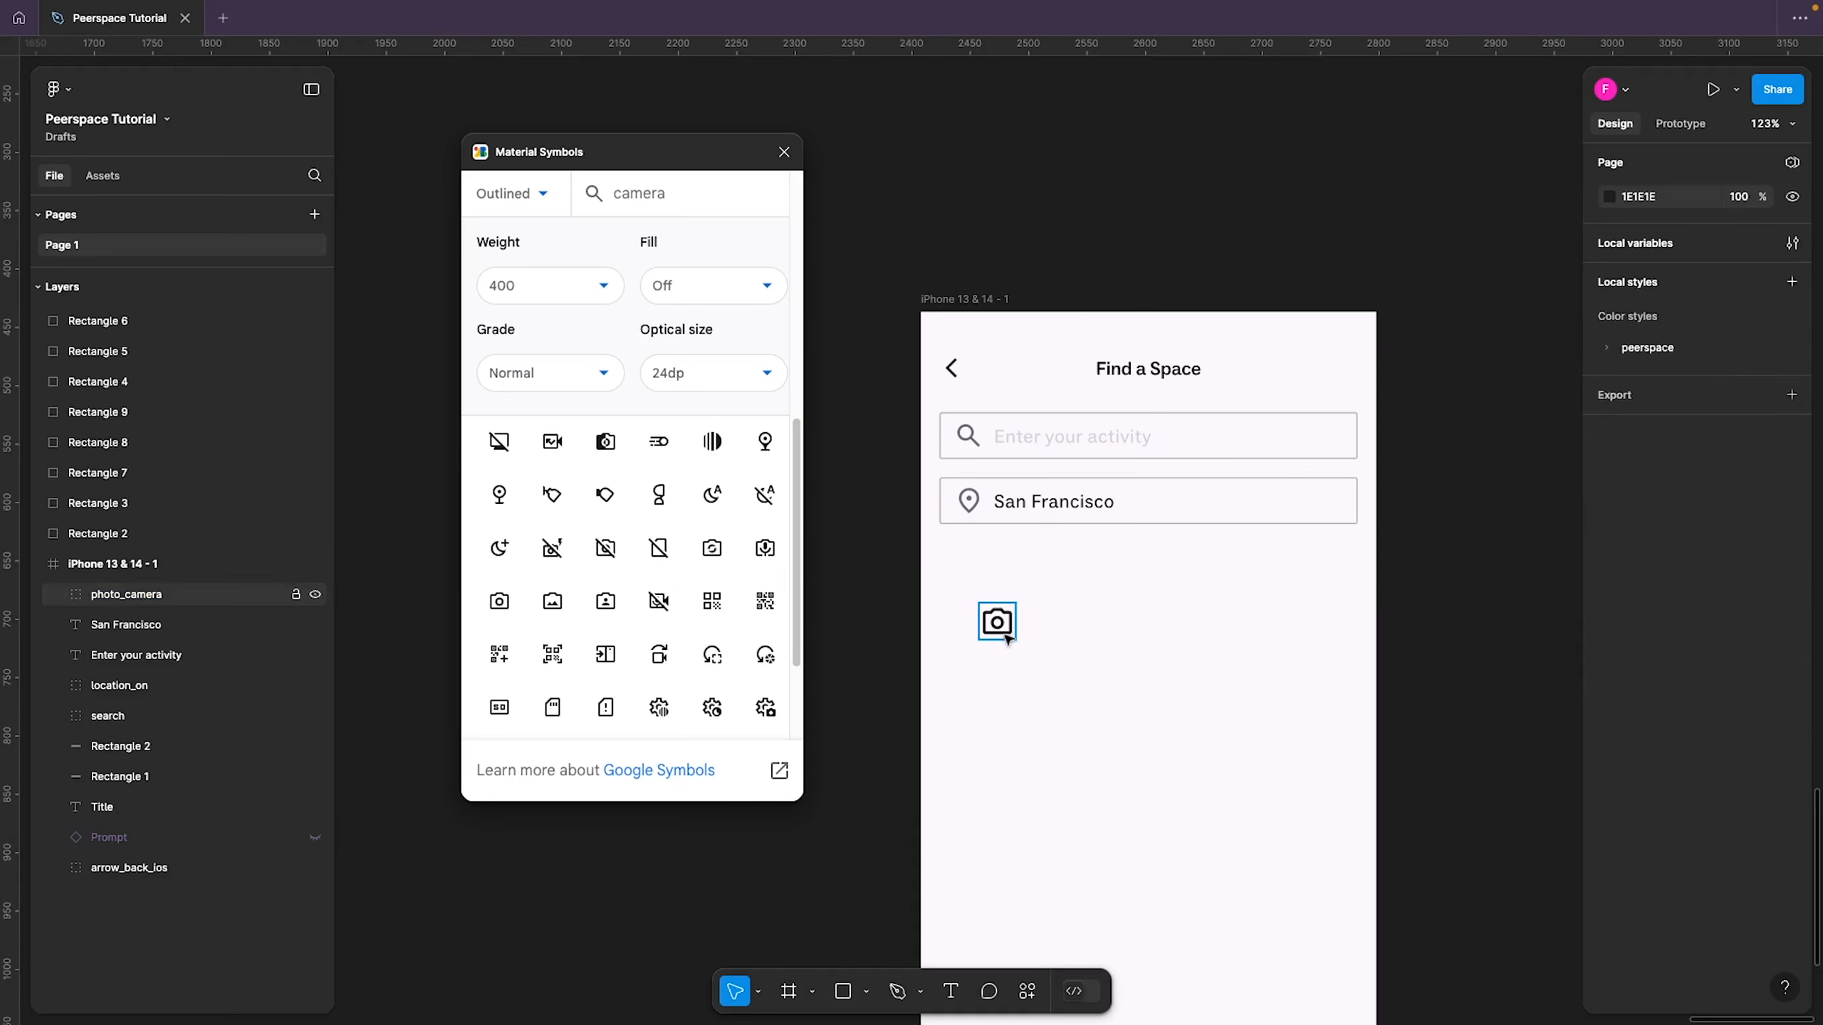
left_click(1008, 616)
left_click(1037, 696)
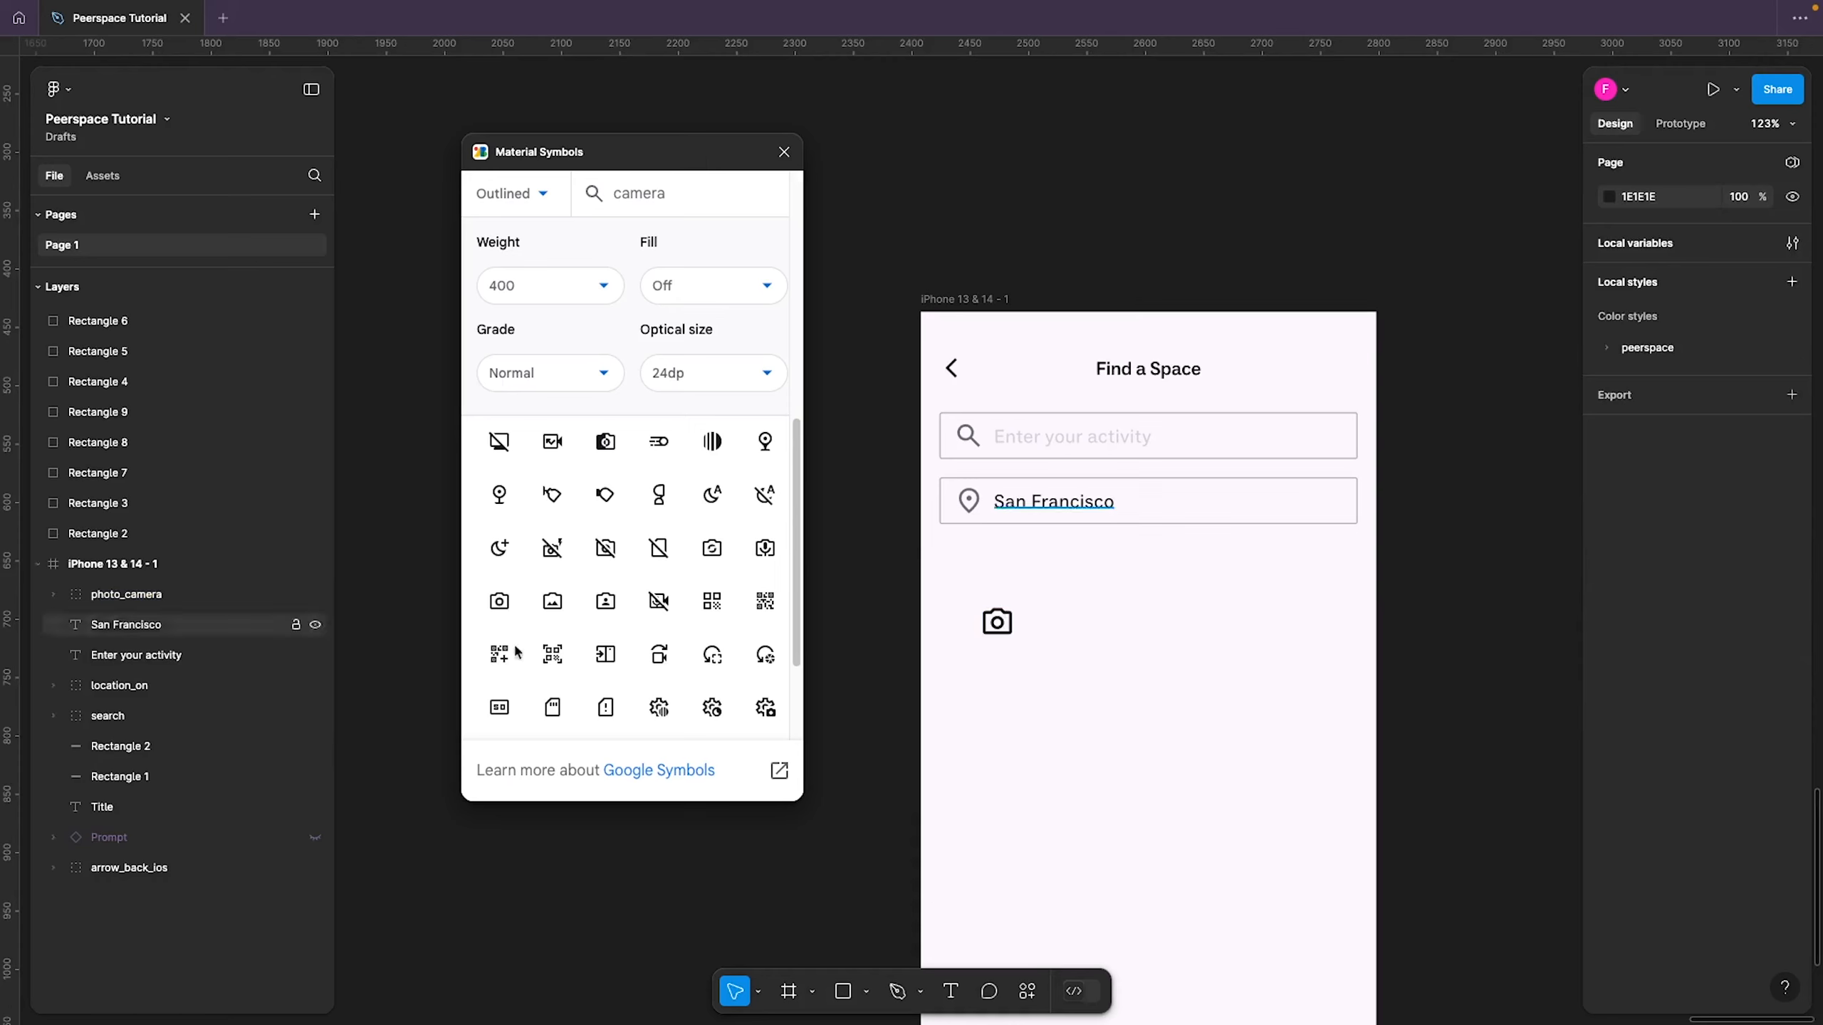
Duplicate the "San Francisco" text below the camera icon and change the copy's wording to "Photo shoot"
left_click(1058, 509)
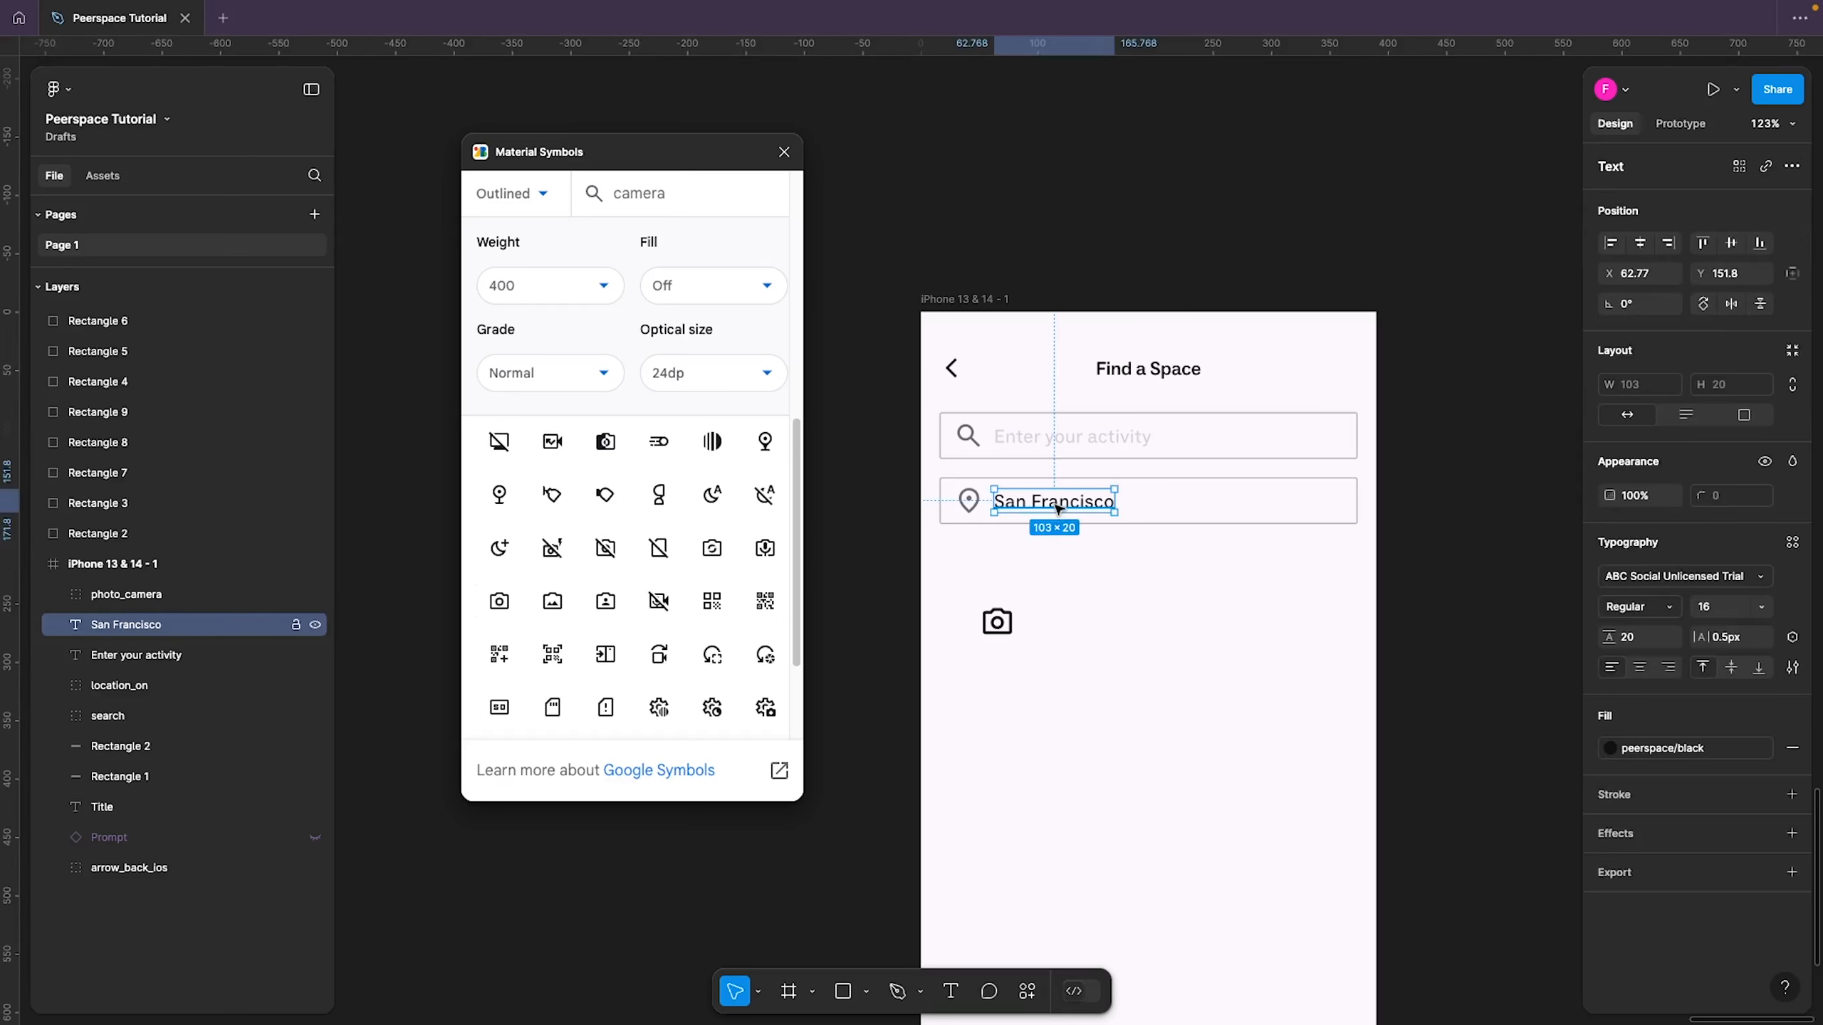
left_click_drag(1058, 509, 1023, 696)
double_click(1021, 693)
key("BackSpace")
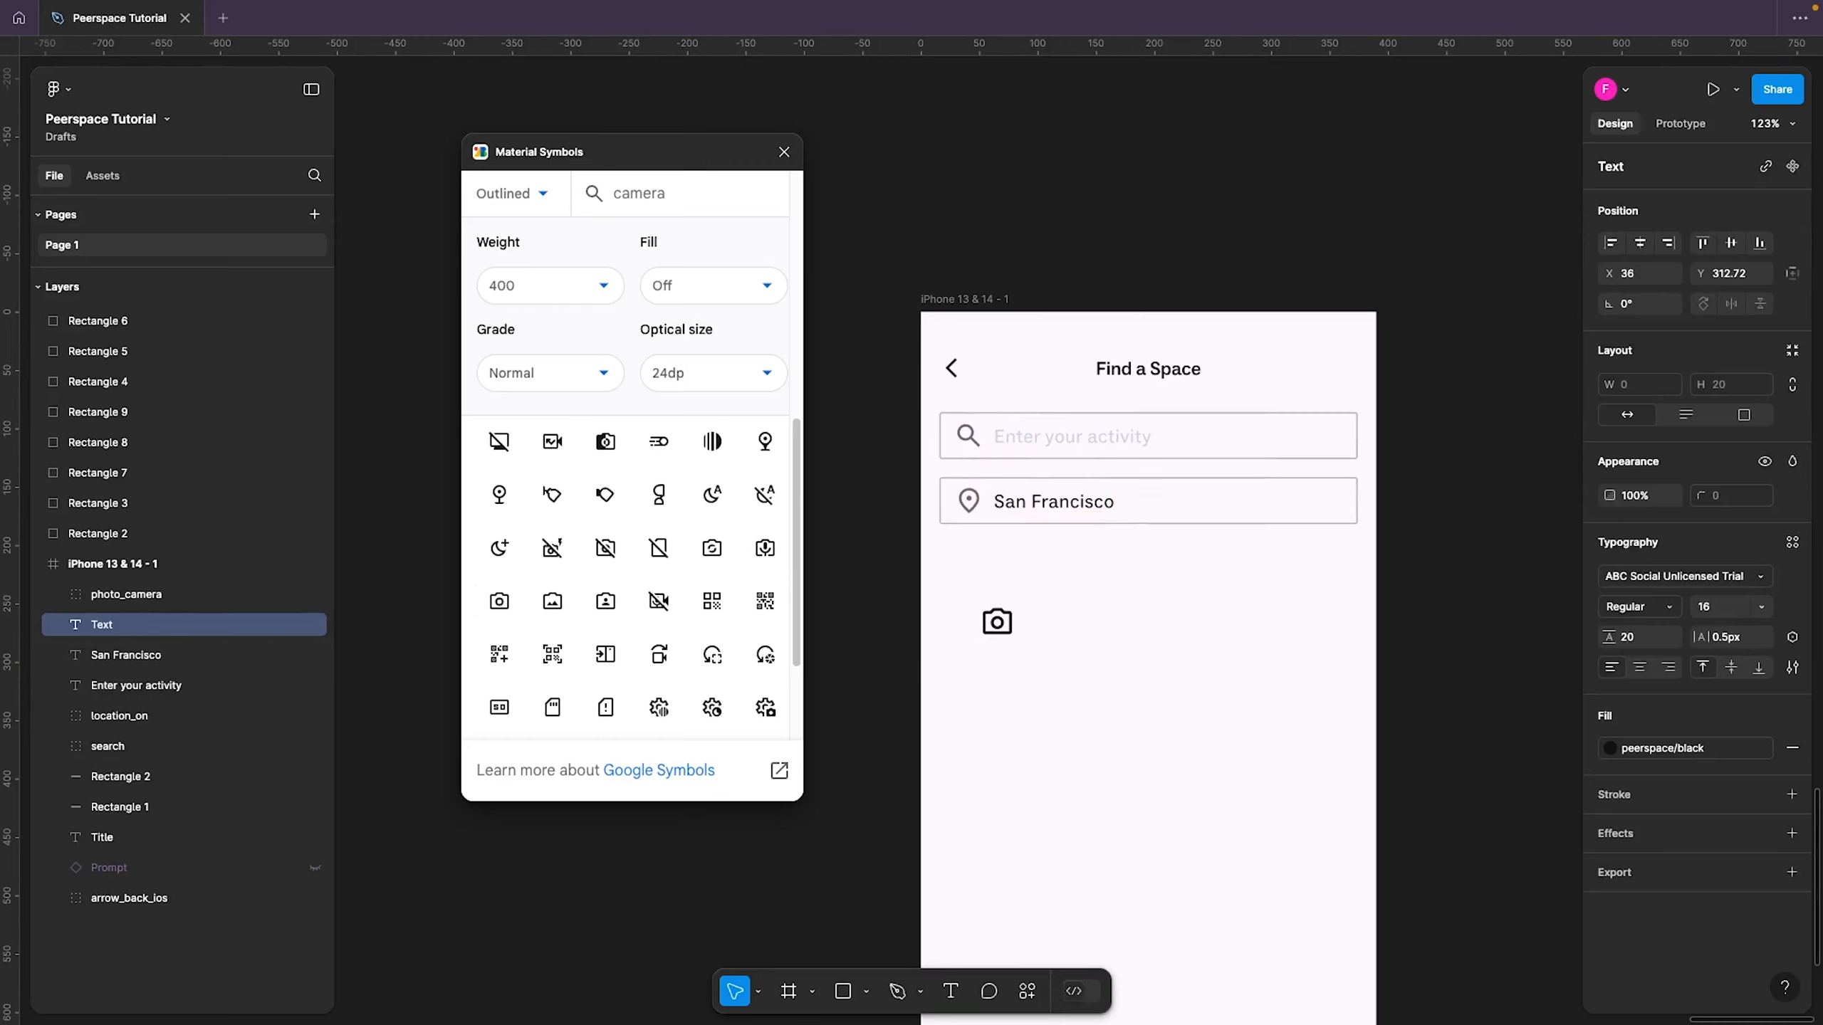
type("Photo shoot")
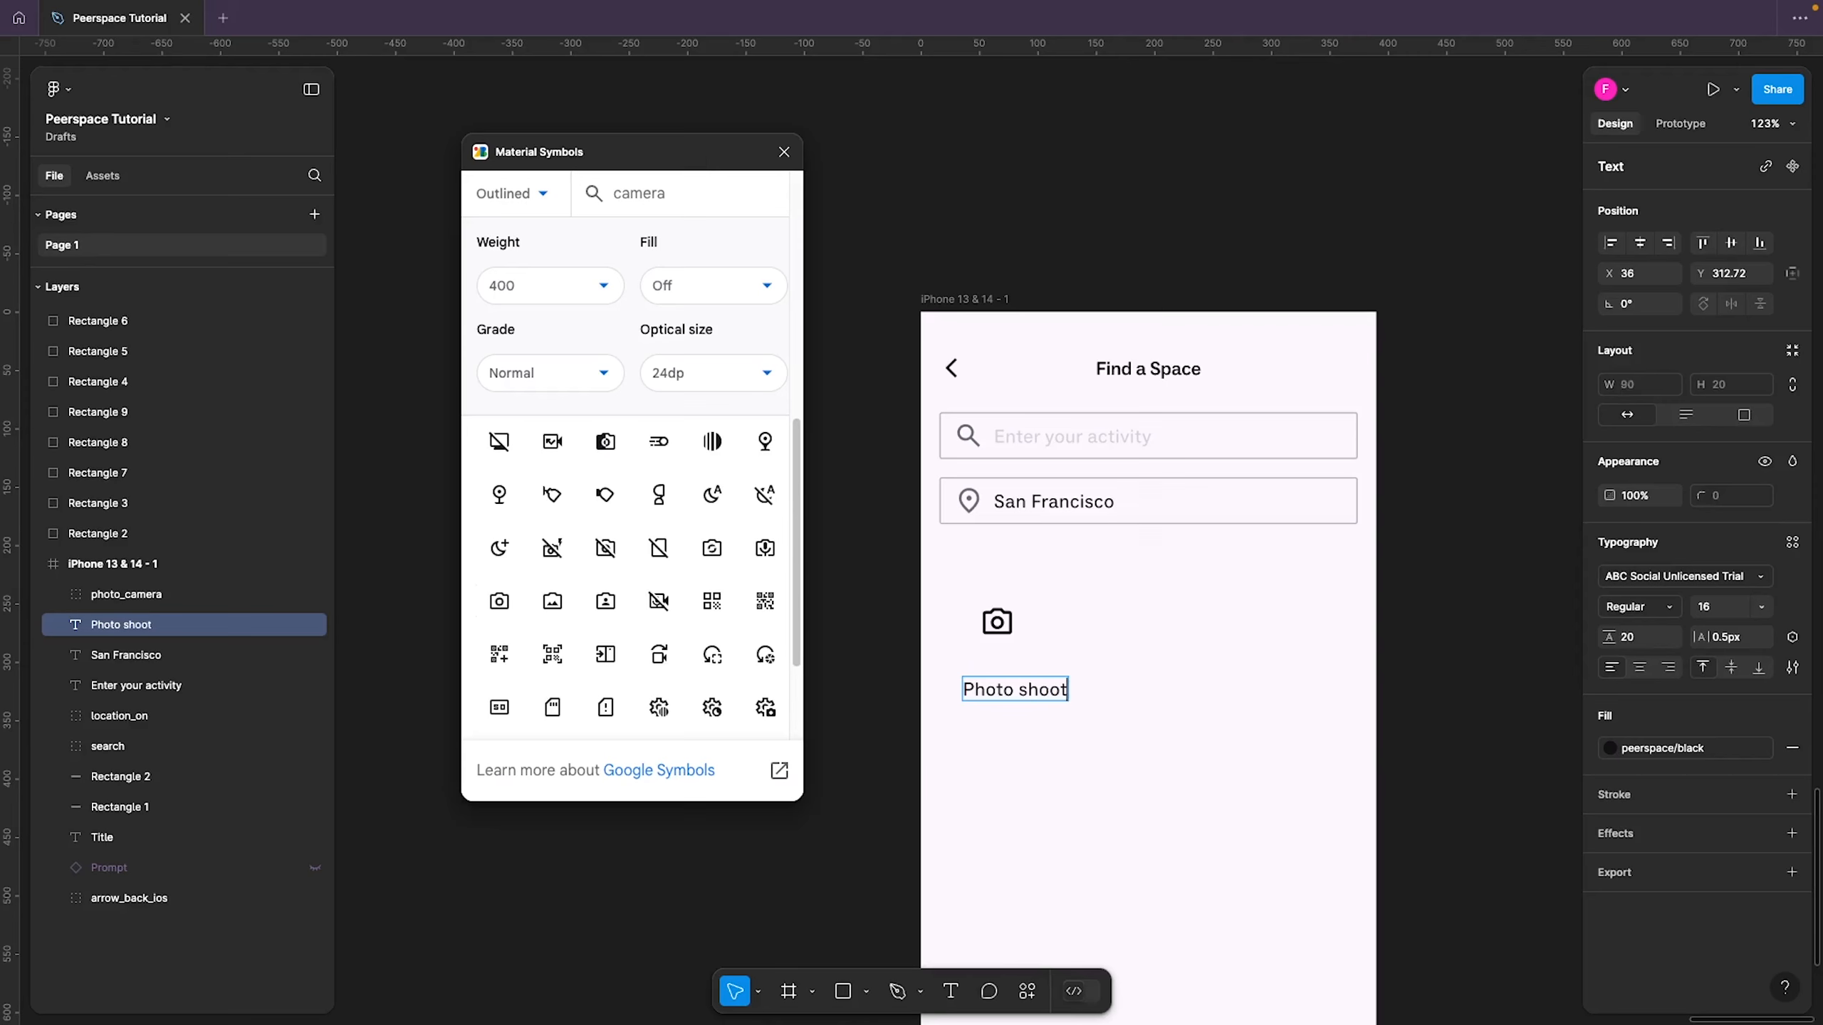
key("Escape")
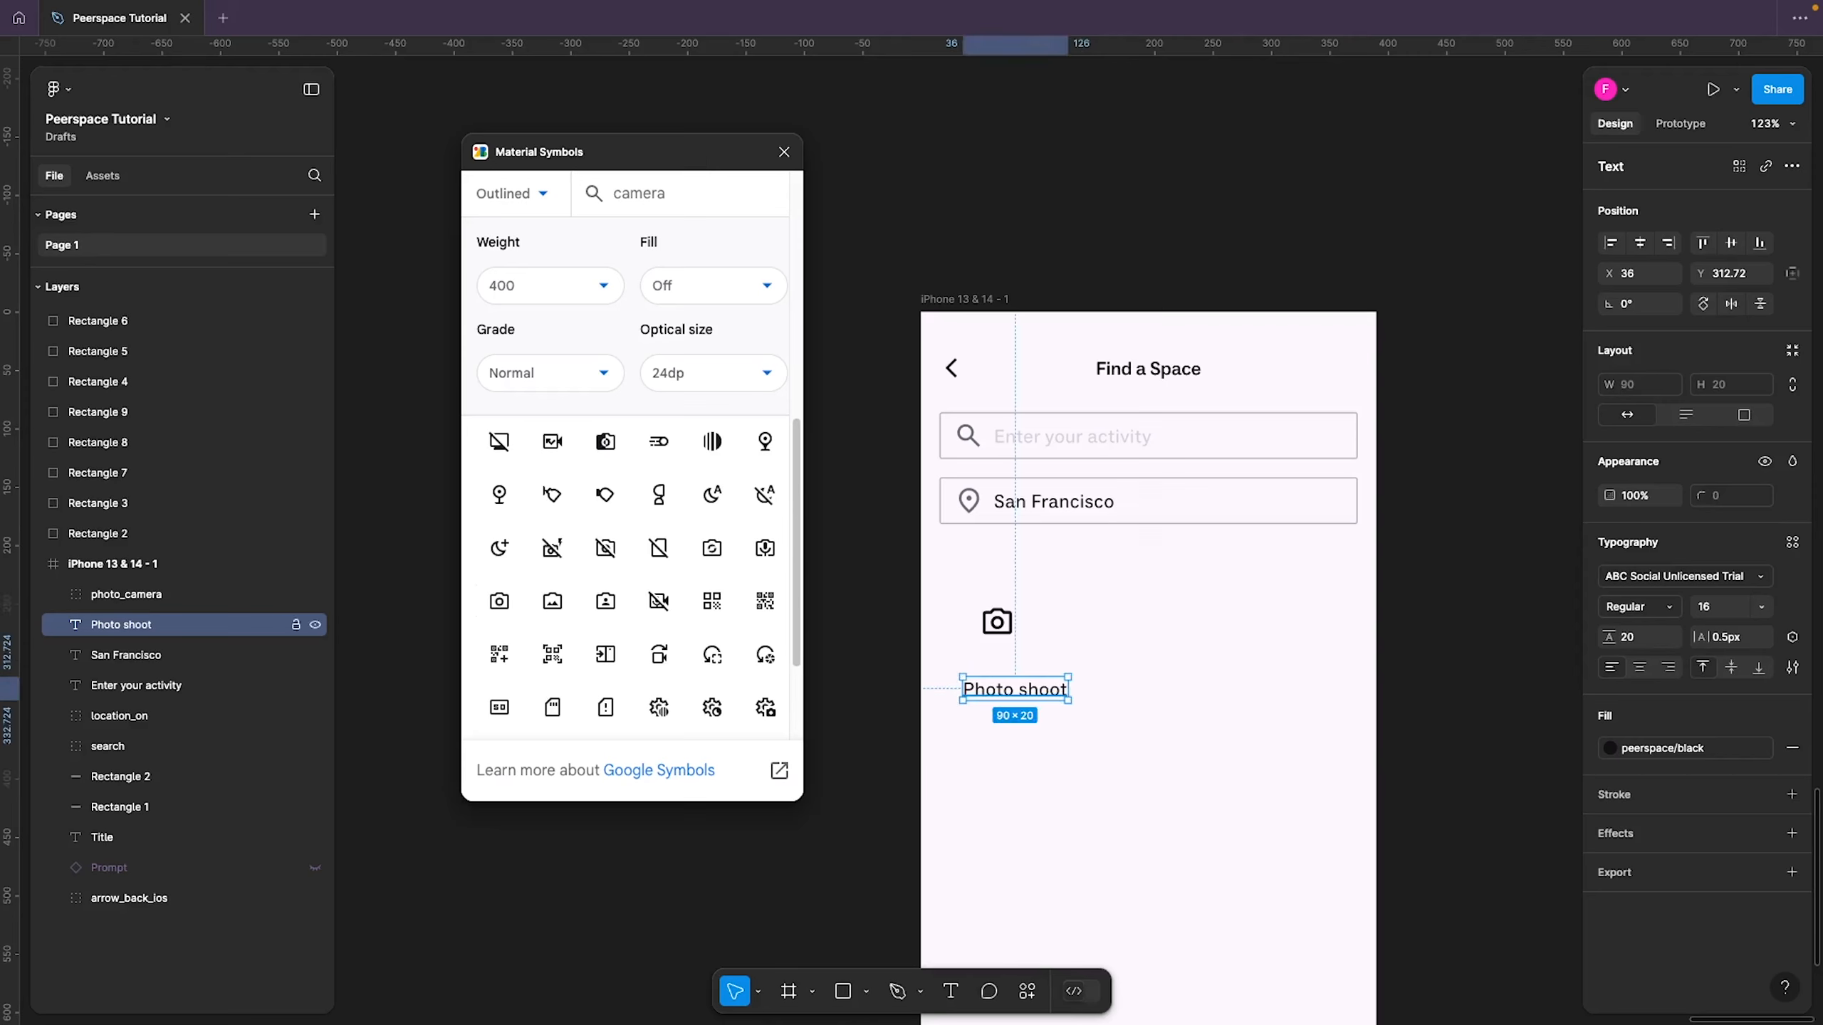
Set the "Photo shoot" text to font size 14, letter spacing 0 and line height 16
left_click(1724, 621)
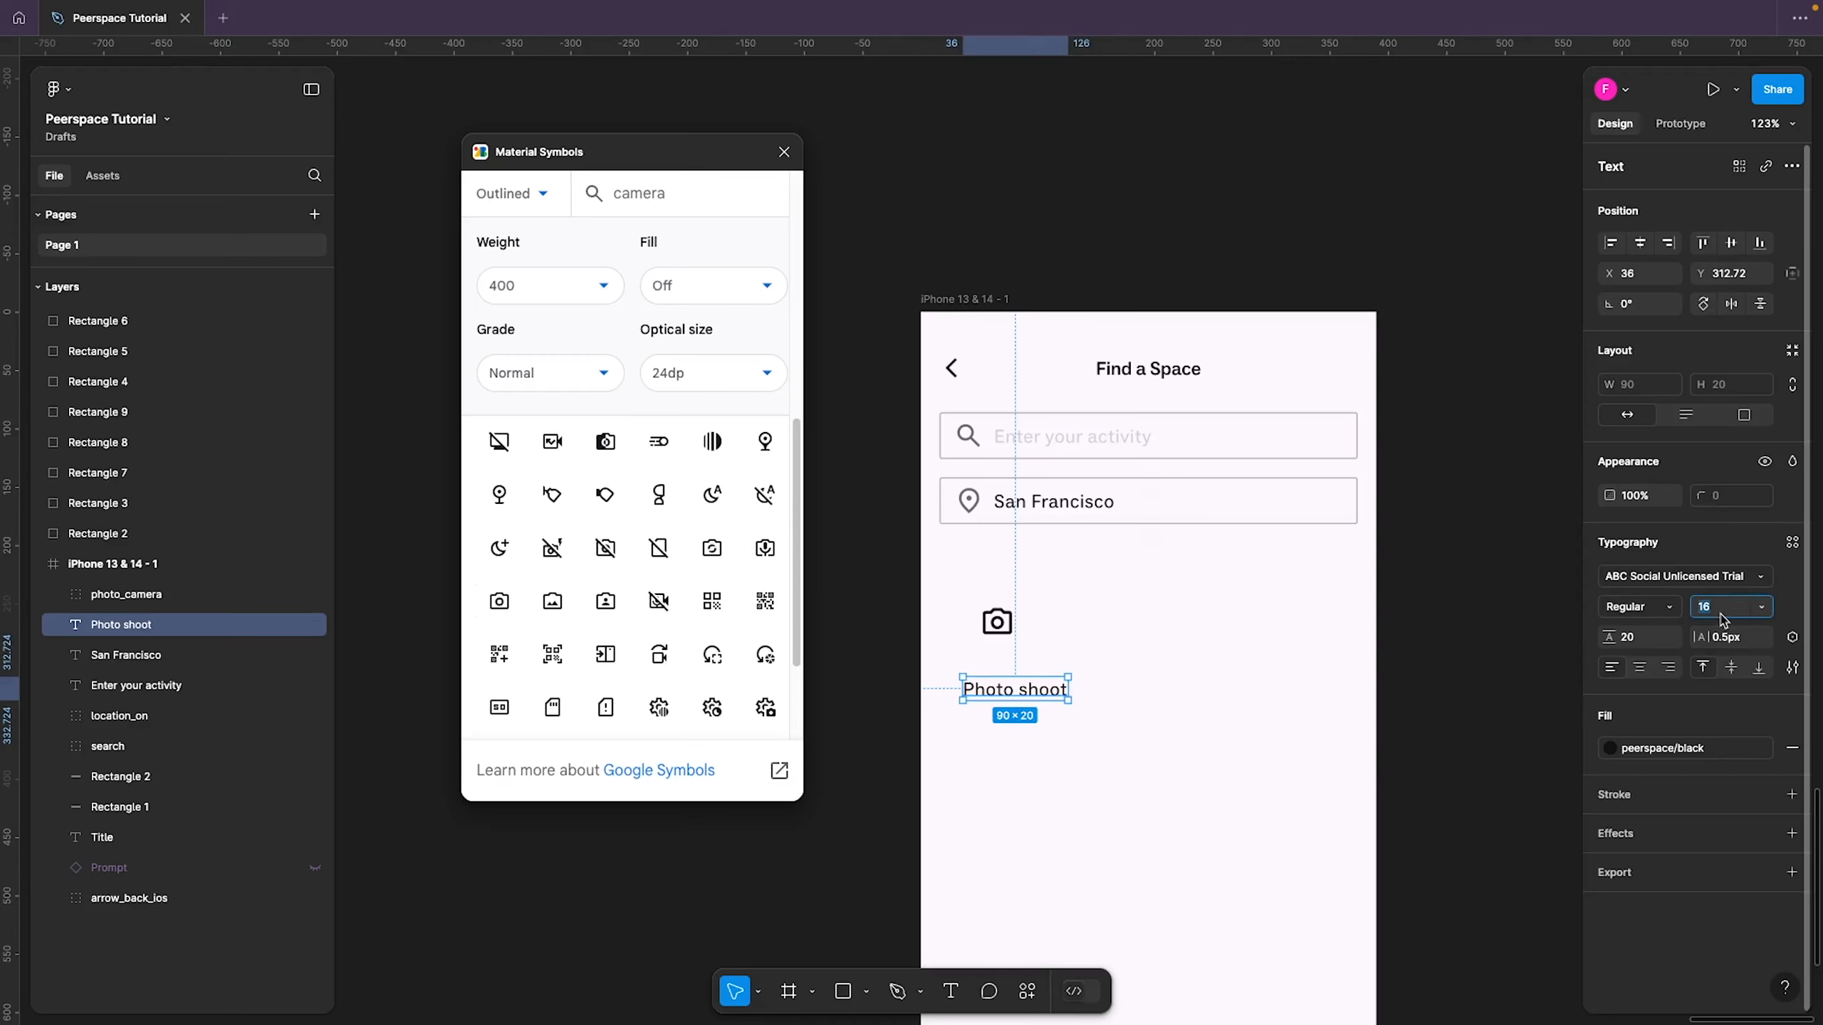
type("14")
key("Return")
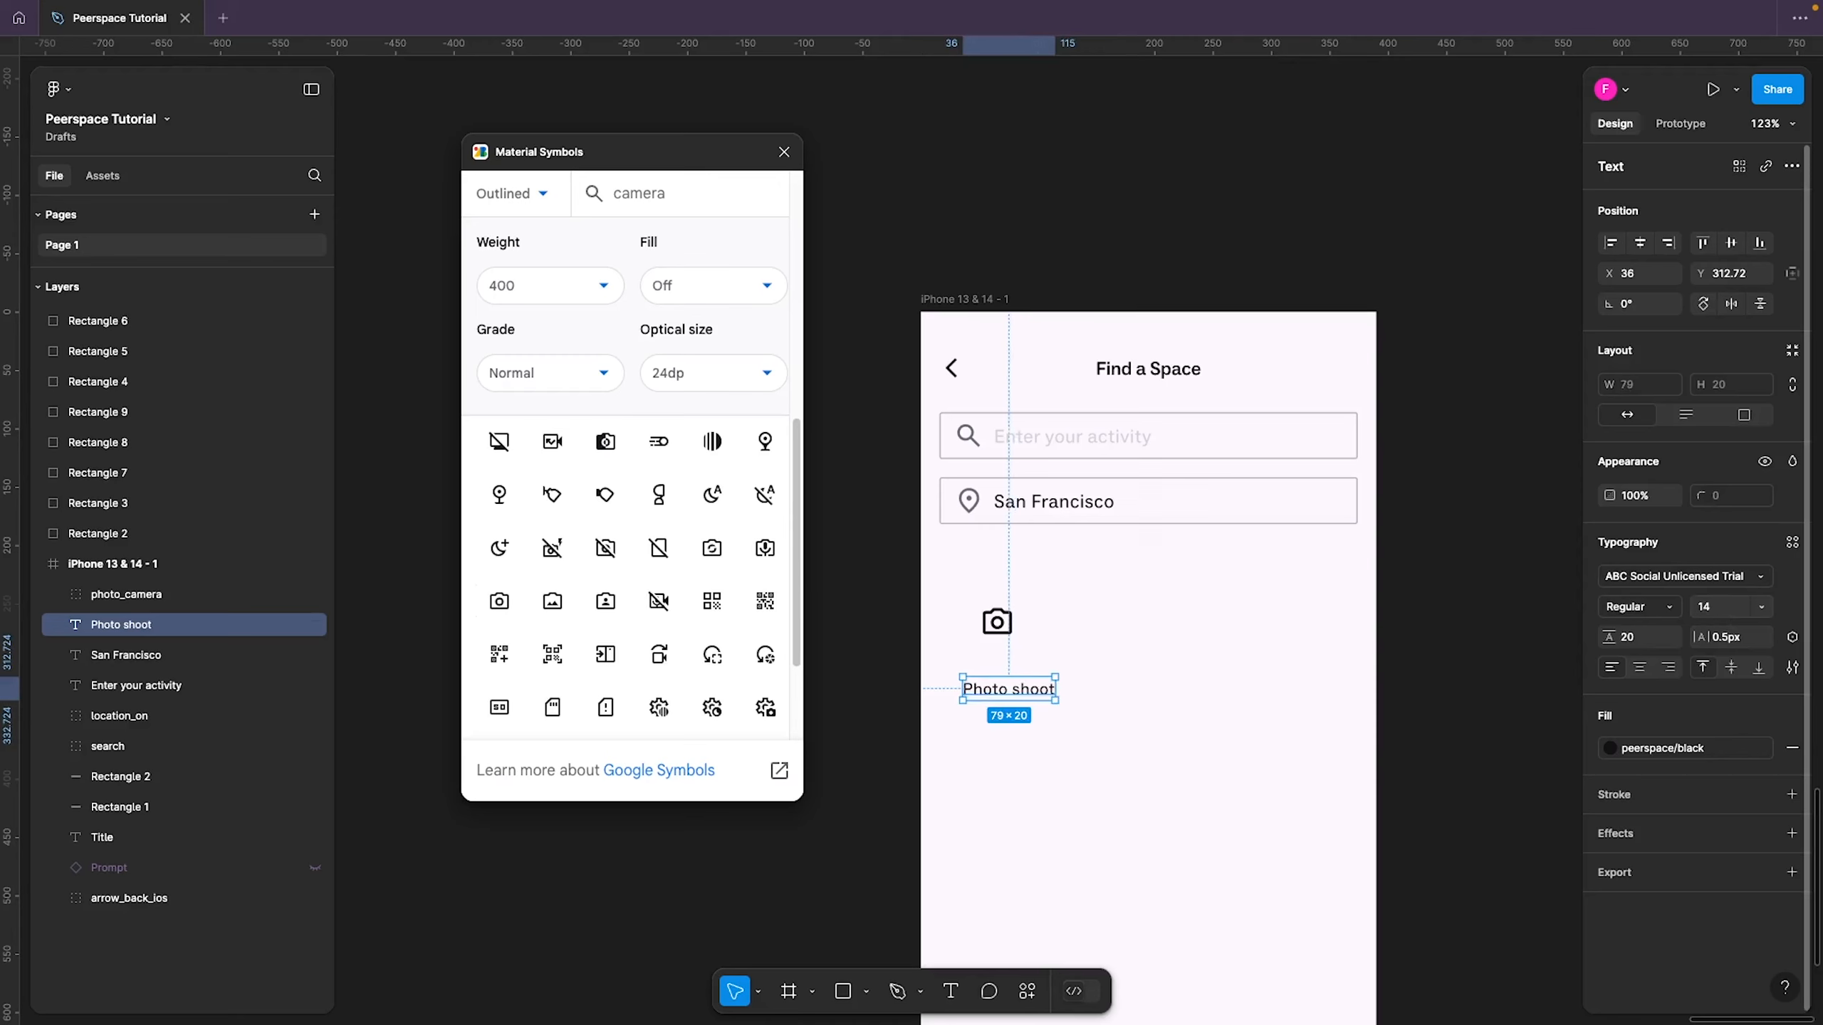
left_click(1729, 644)
type("0")
key("Return")
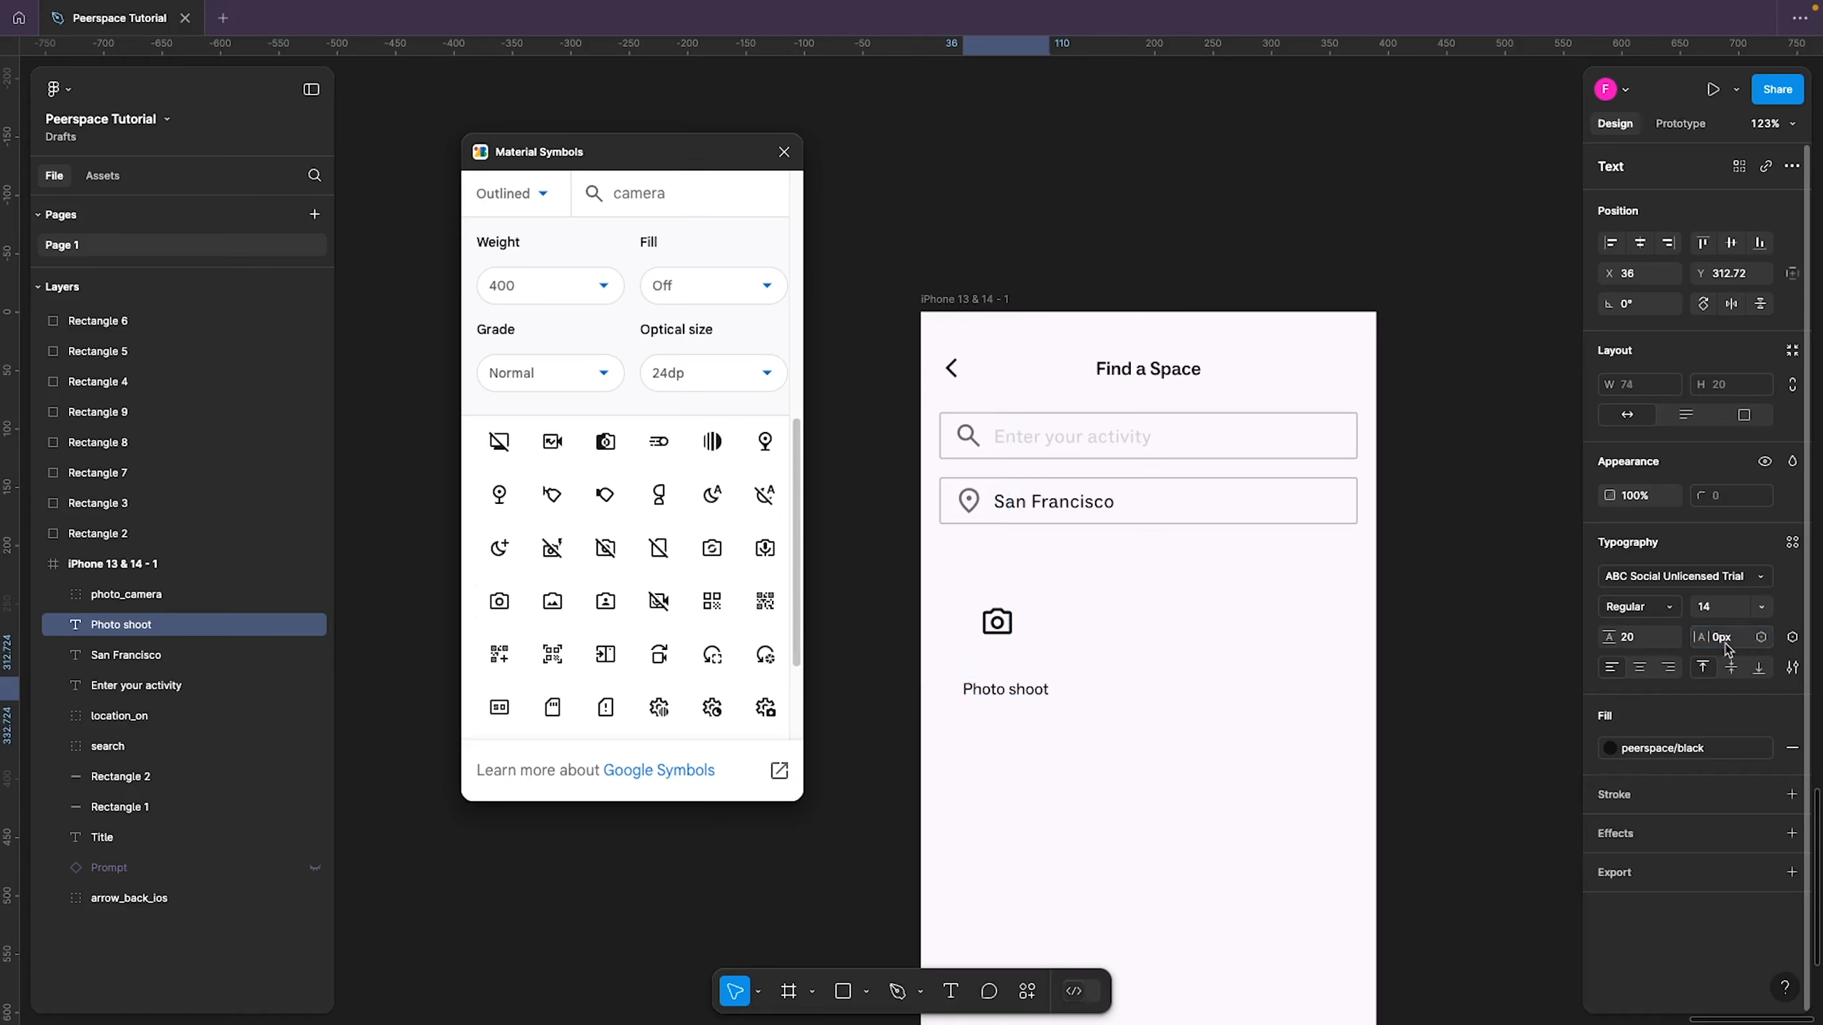
left_click(1644, 638)
type("16")
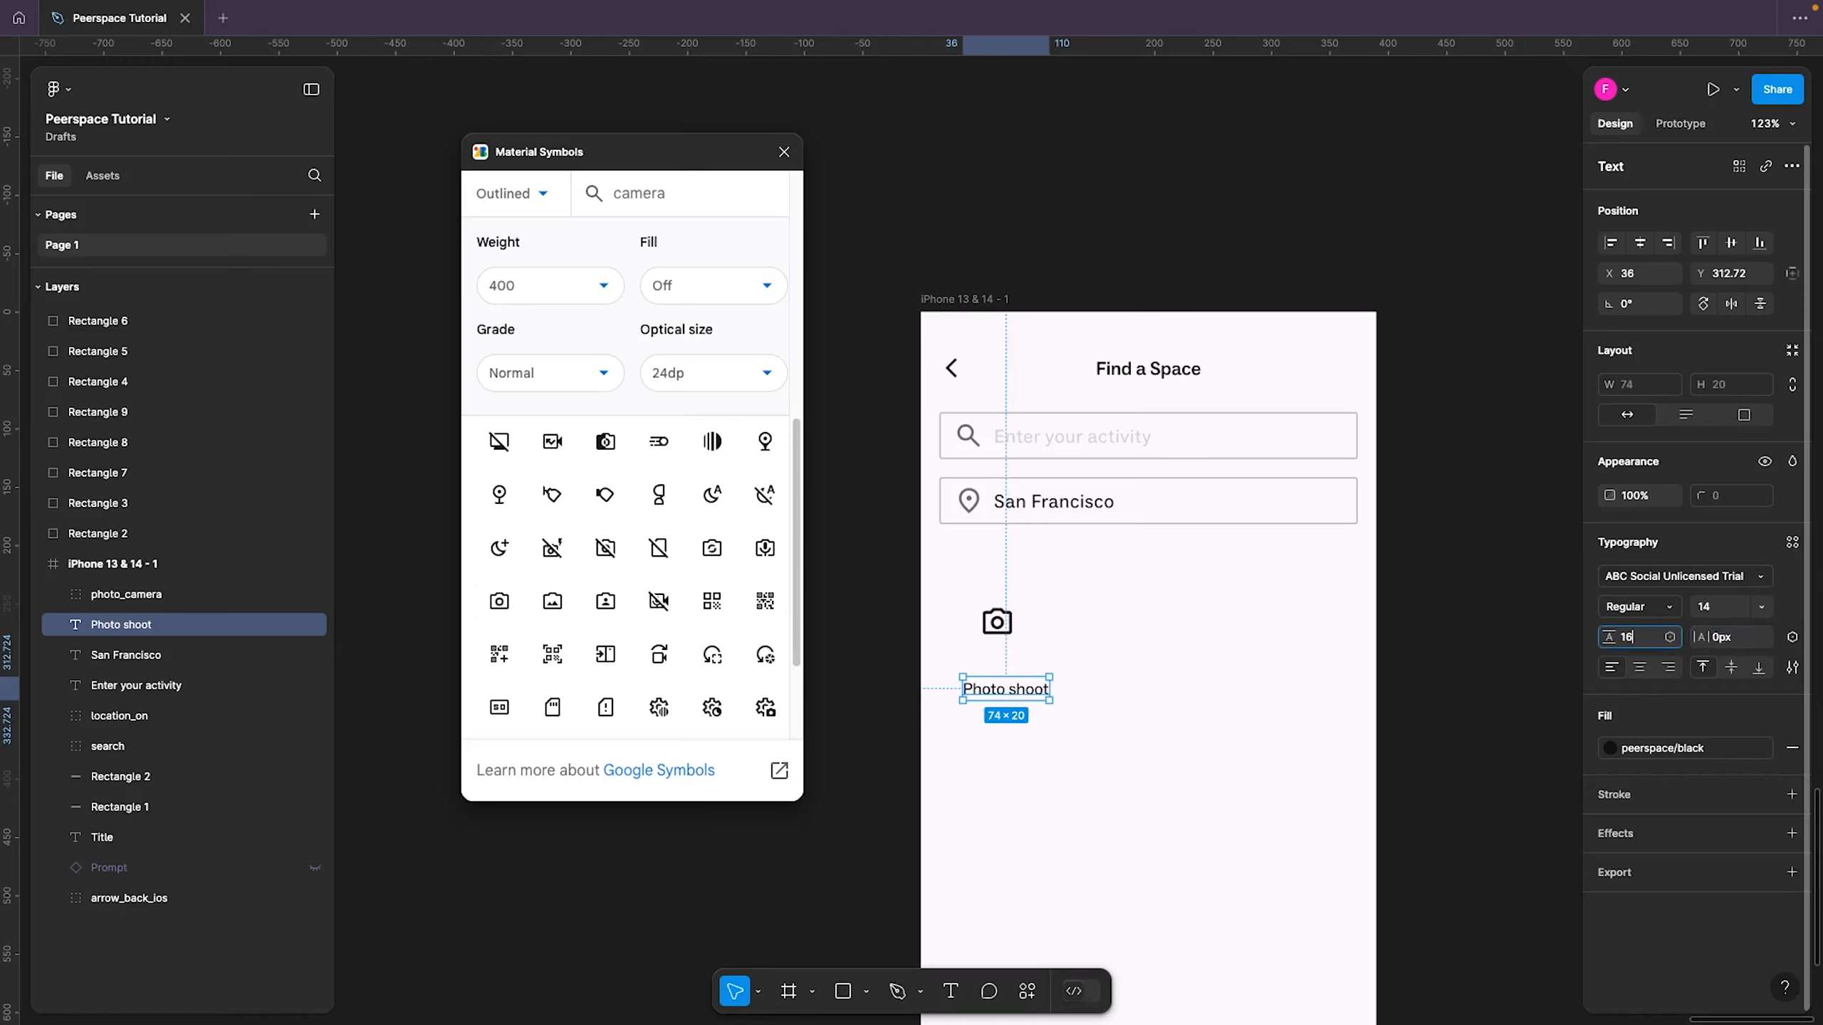
key("Return")
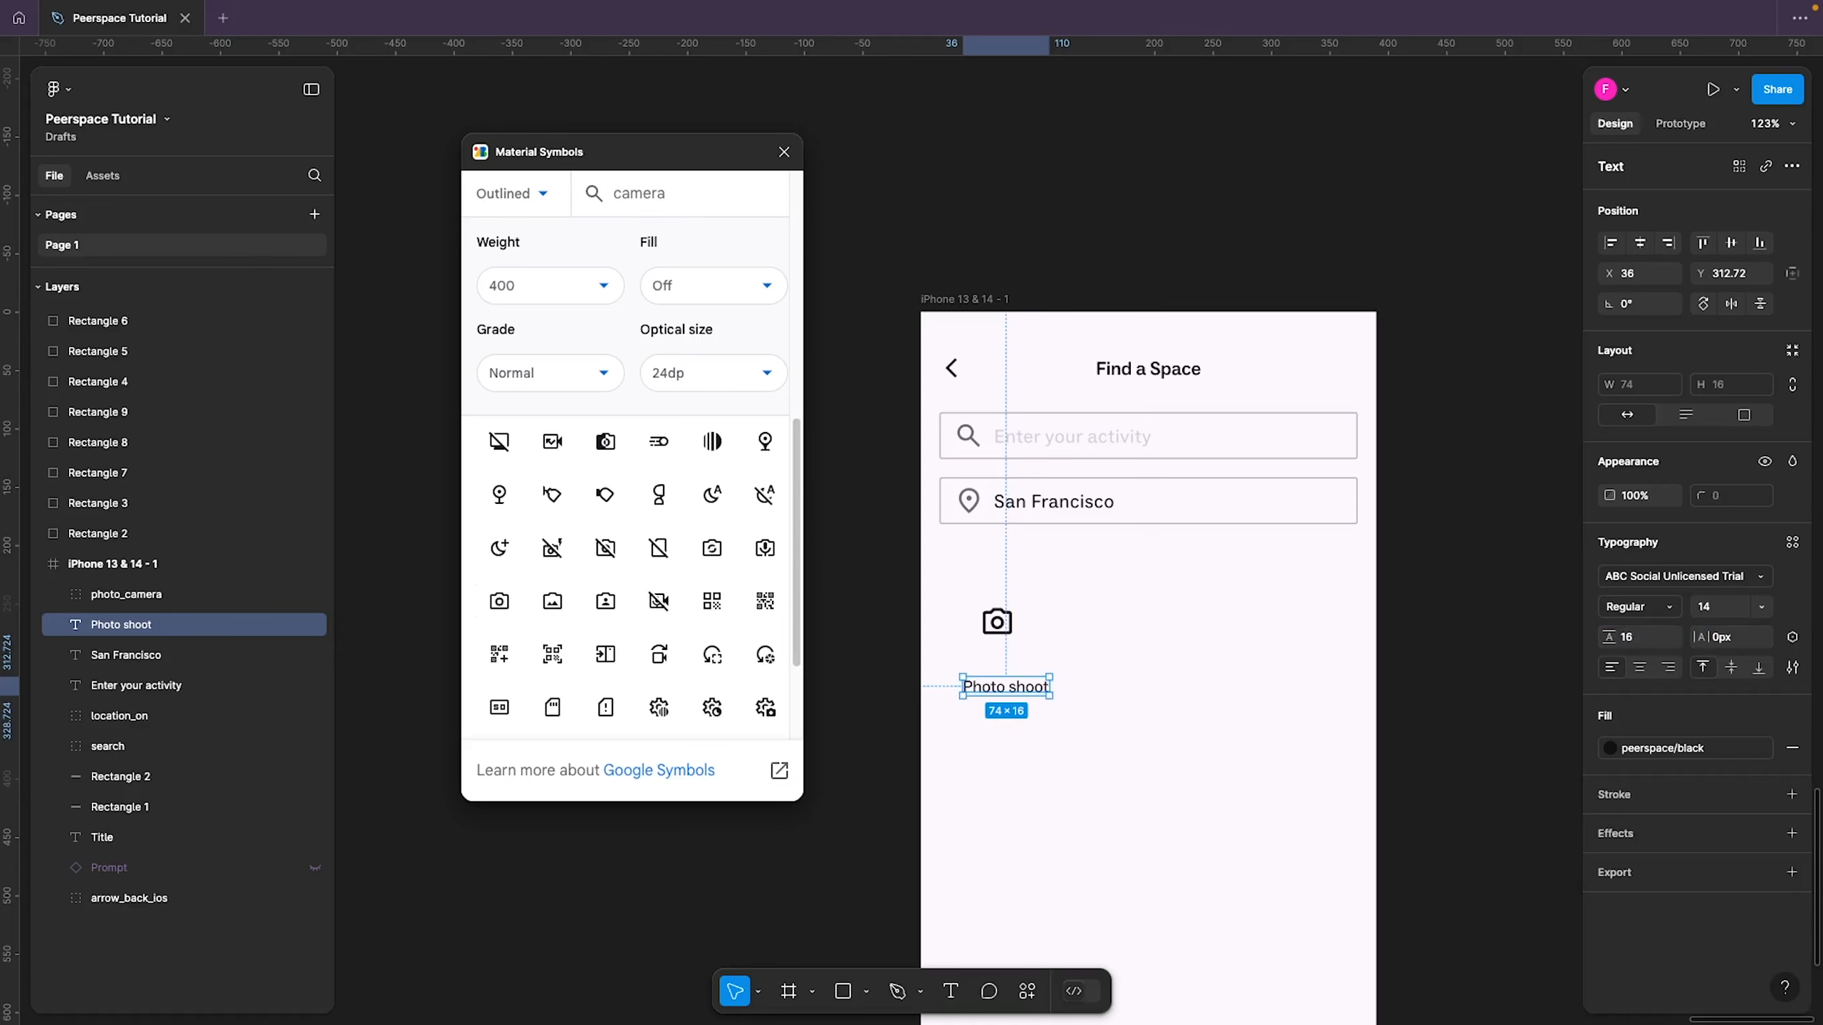
Move the "Photo shoot" text up to about 16 px below the camera icon, and browse the colour styles for its fill
left_click(1610, 749)
scroll(1471, 912, "up", 3)
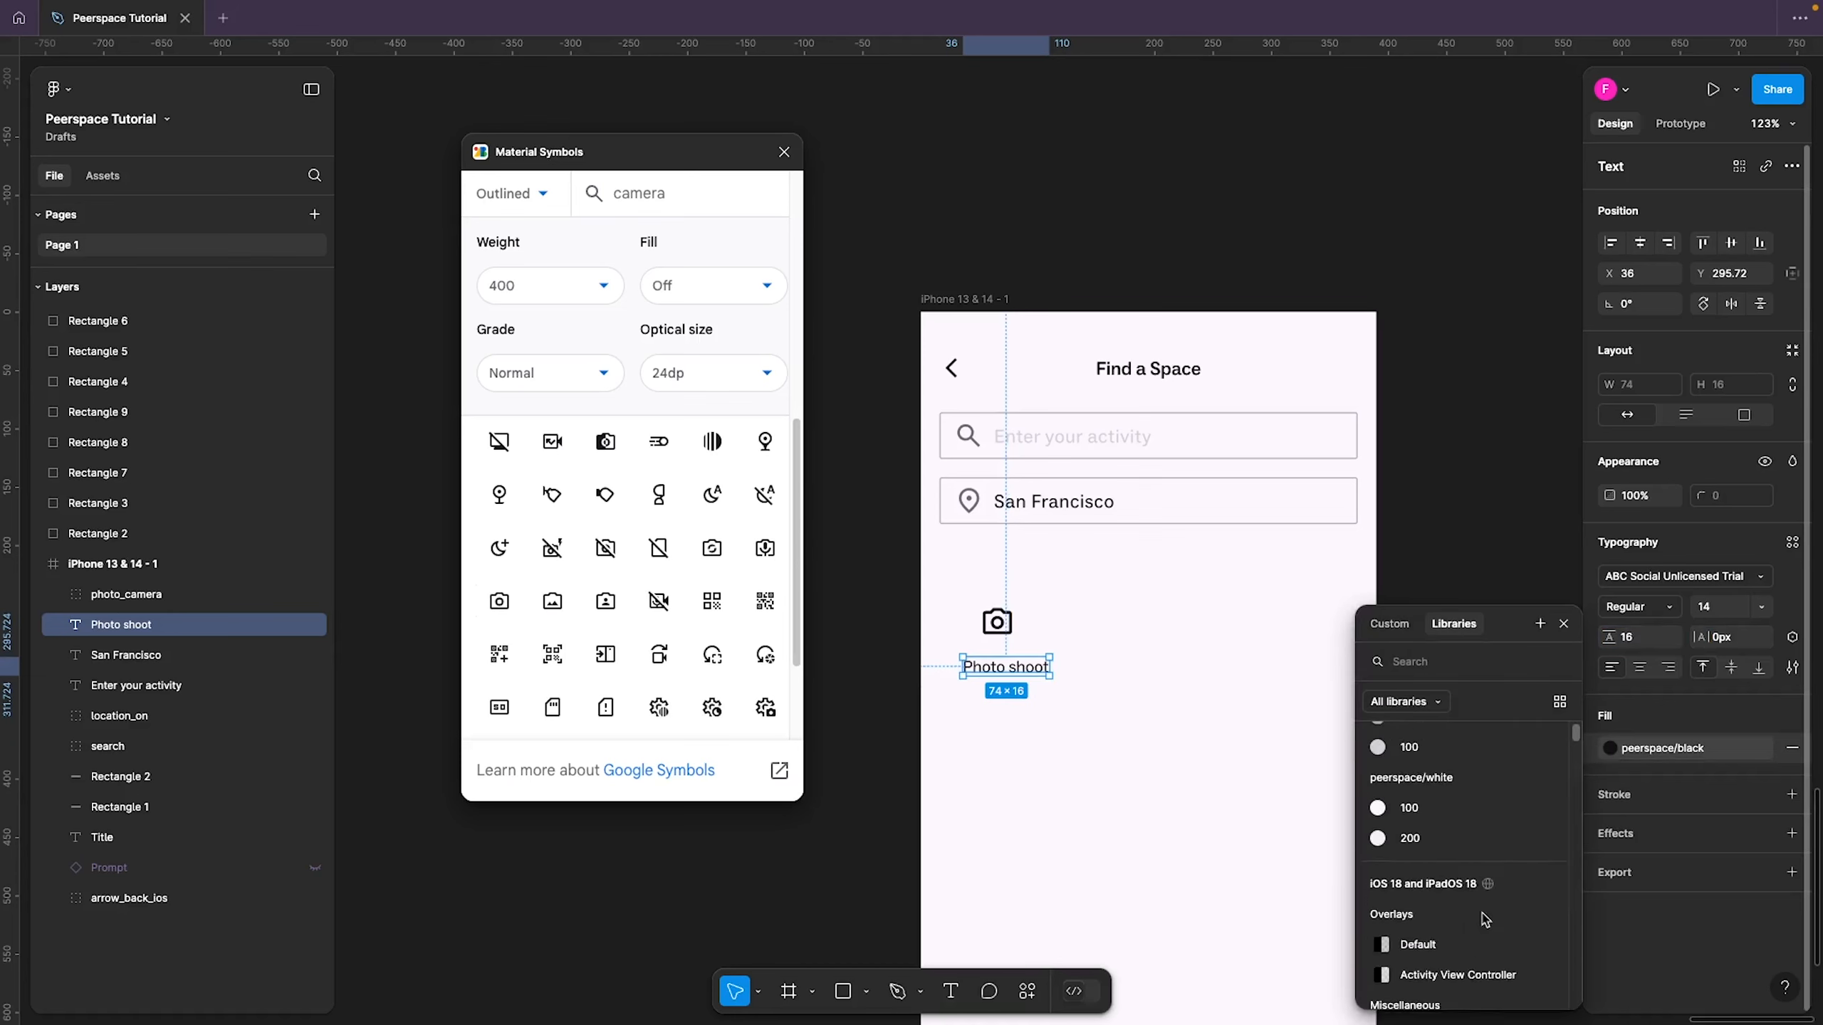
left_click(1069, 688)
Wrap the camera icon and the "Photo shoot" text together in a vertical auto layout frame with horizontally centred content
left_click(999, 621)
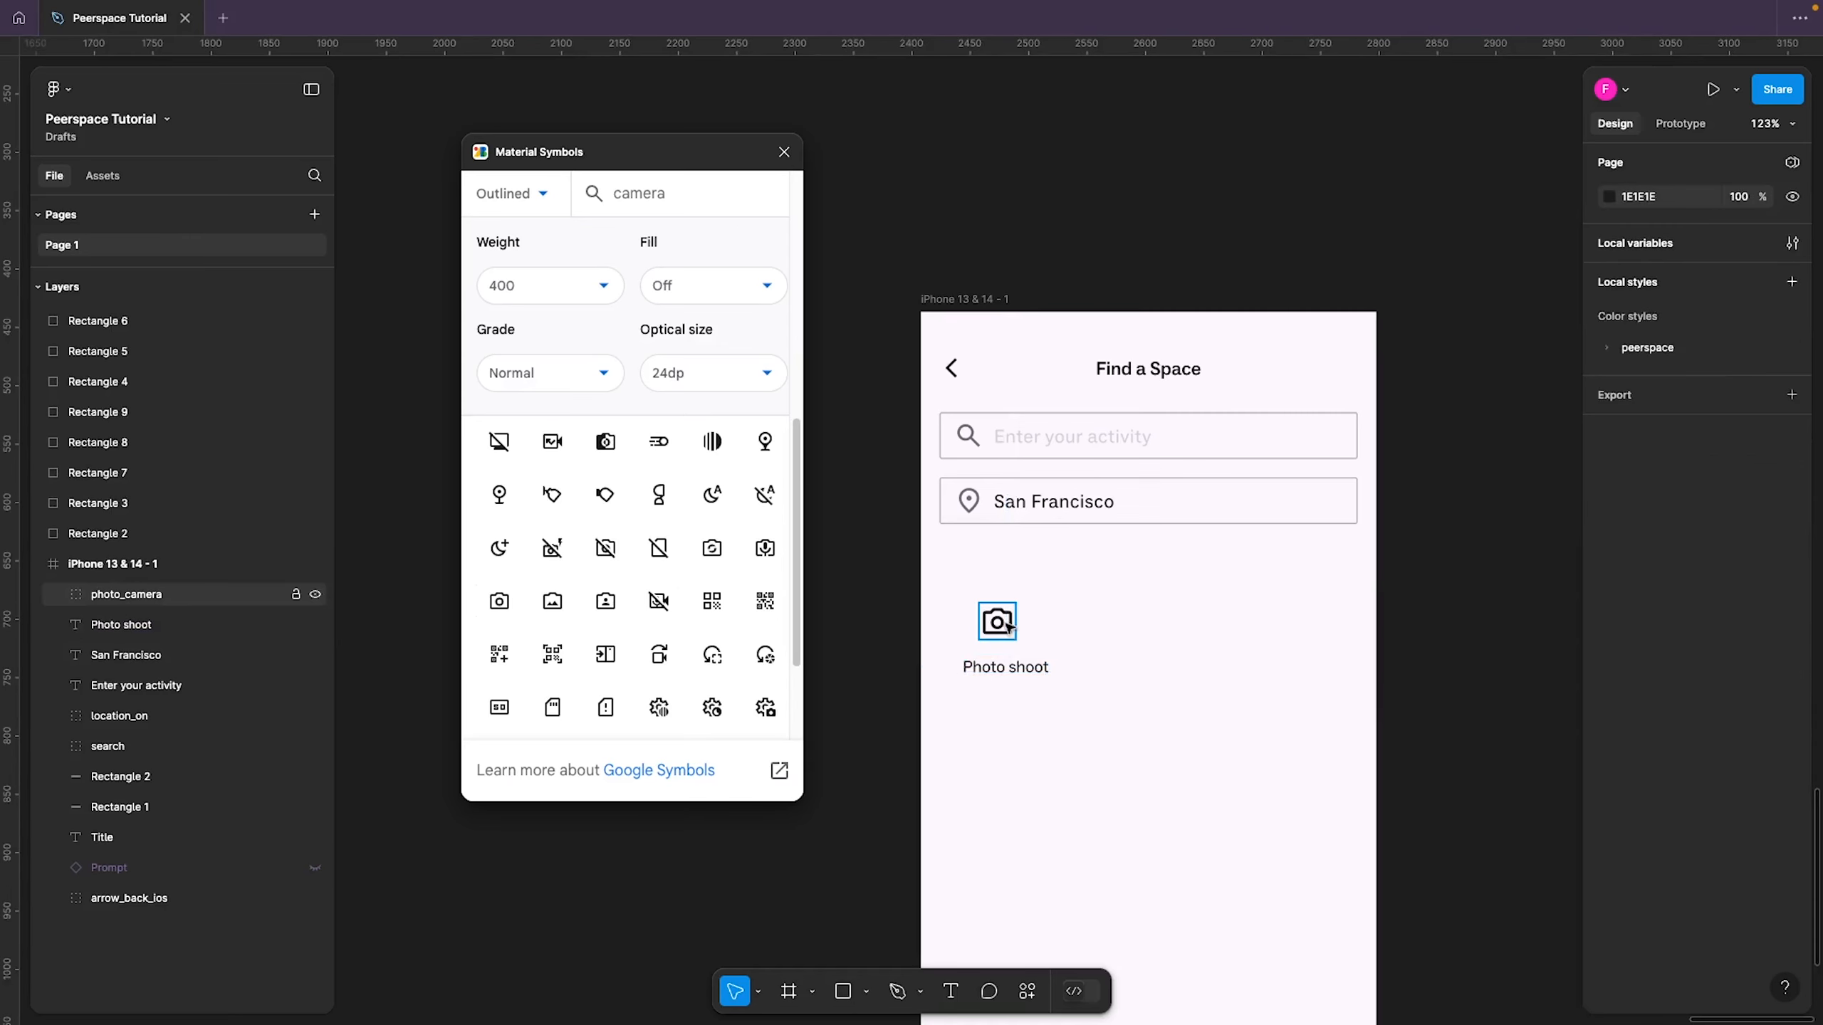
left_click(1029, 668, "shift")
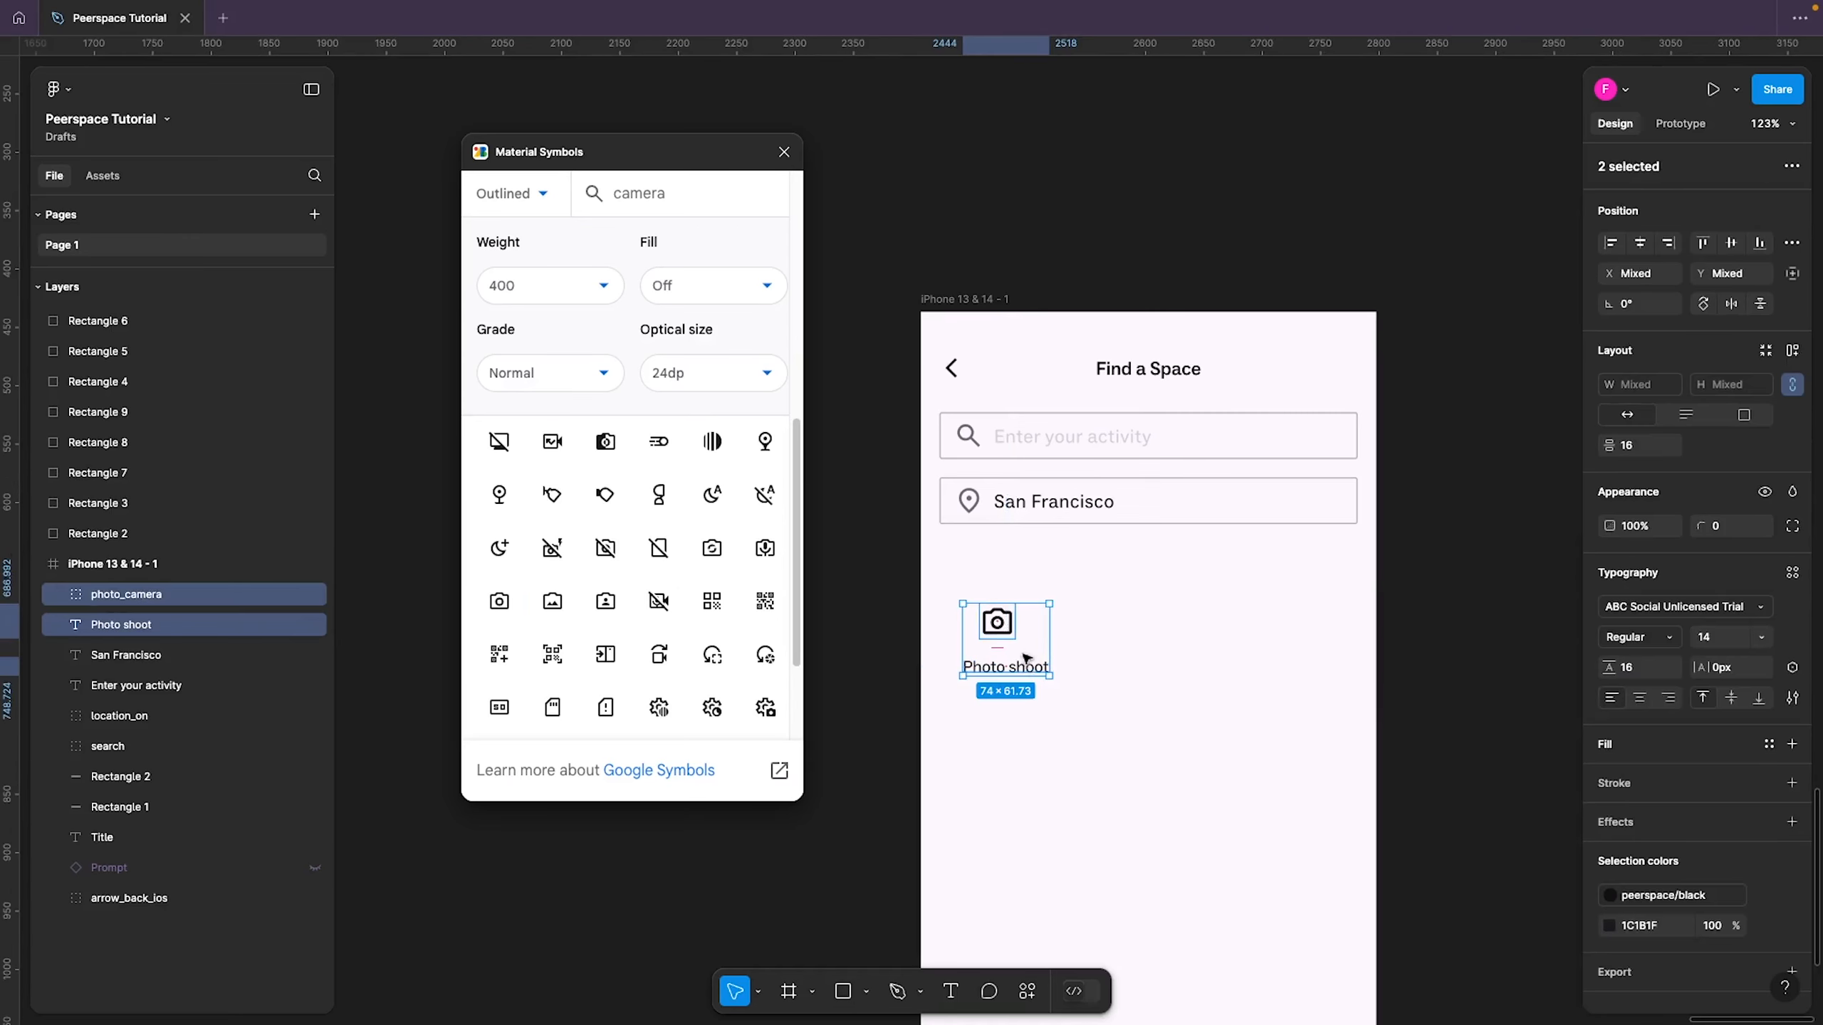
left_click(1037, 714)
left_click(1019, 668)
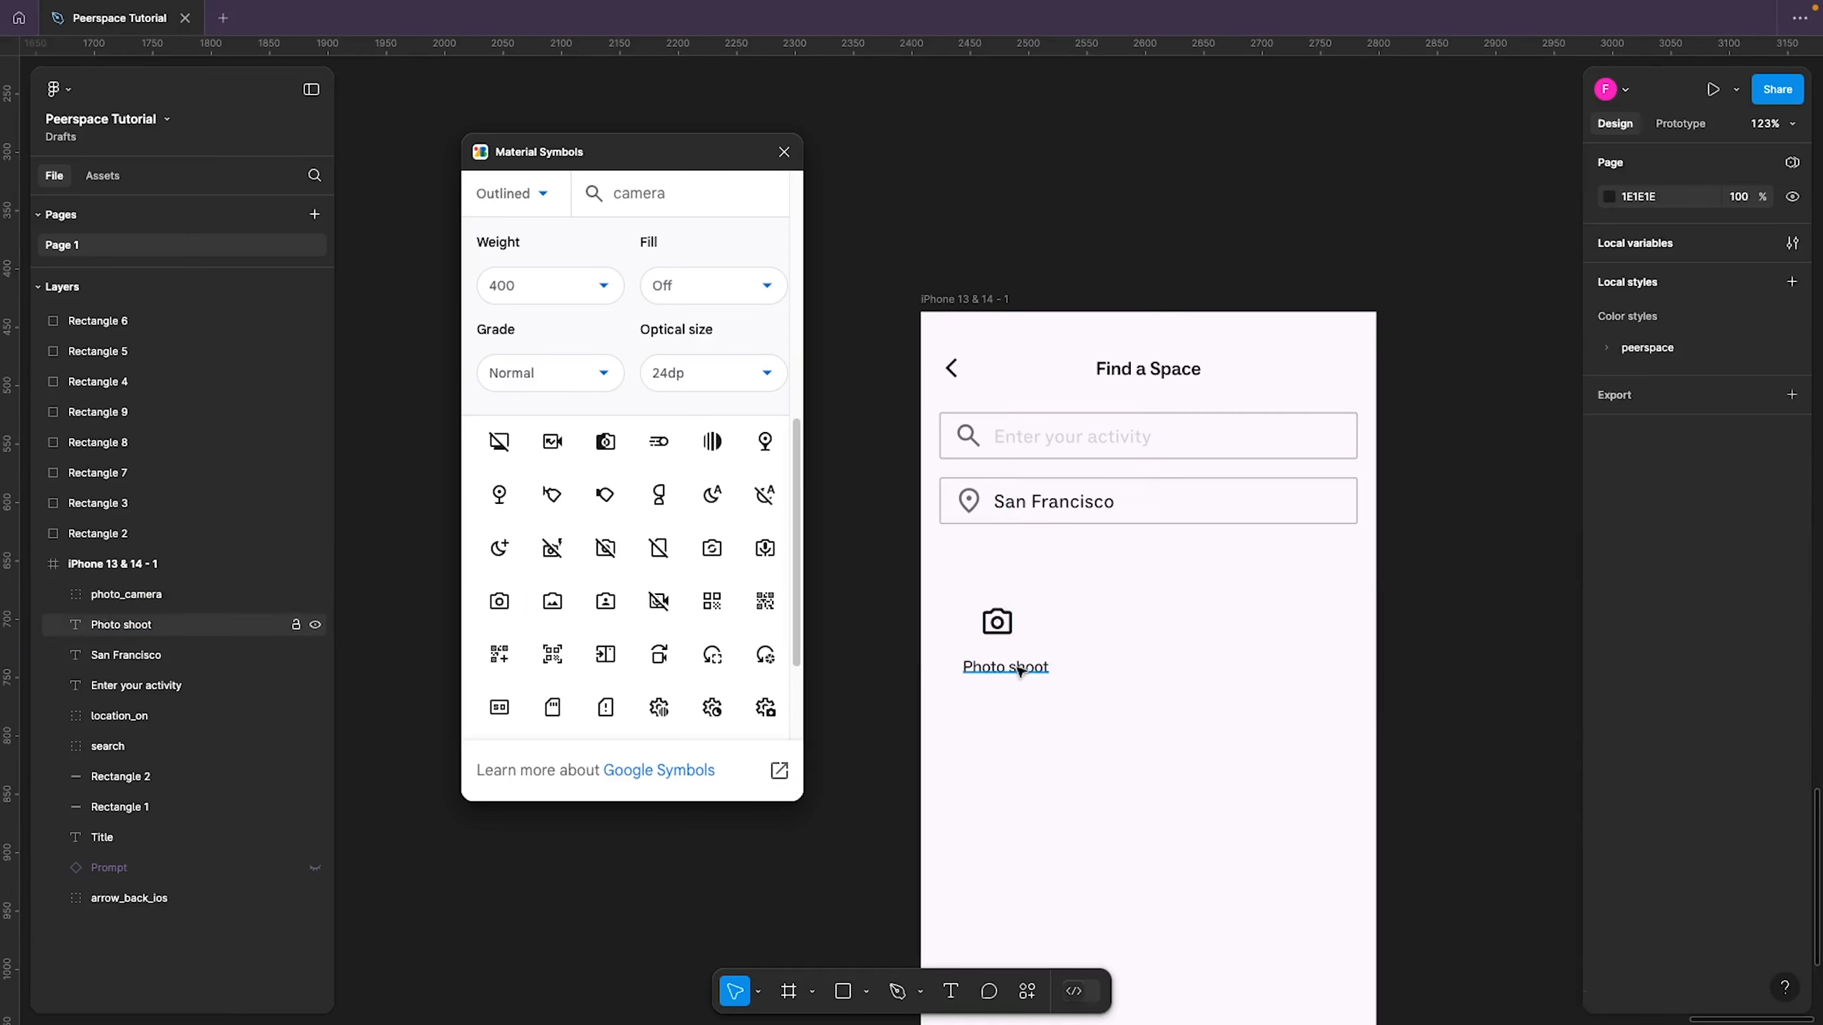
left_click(1005, 625, "shift")
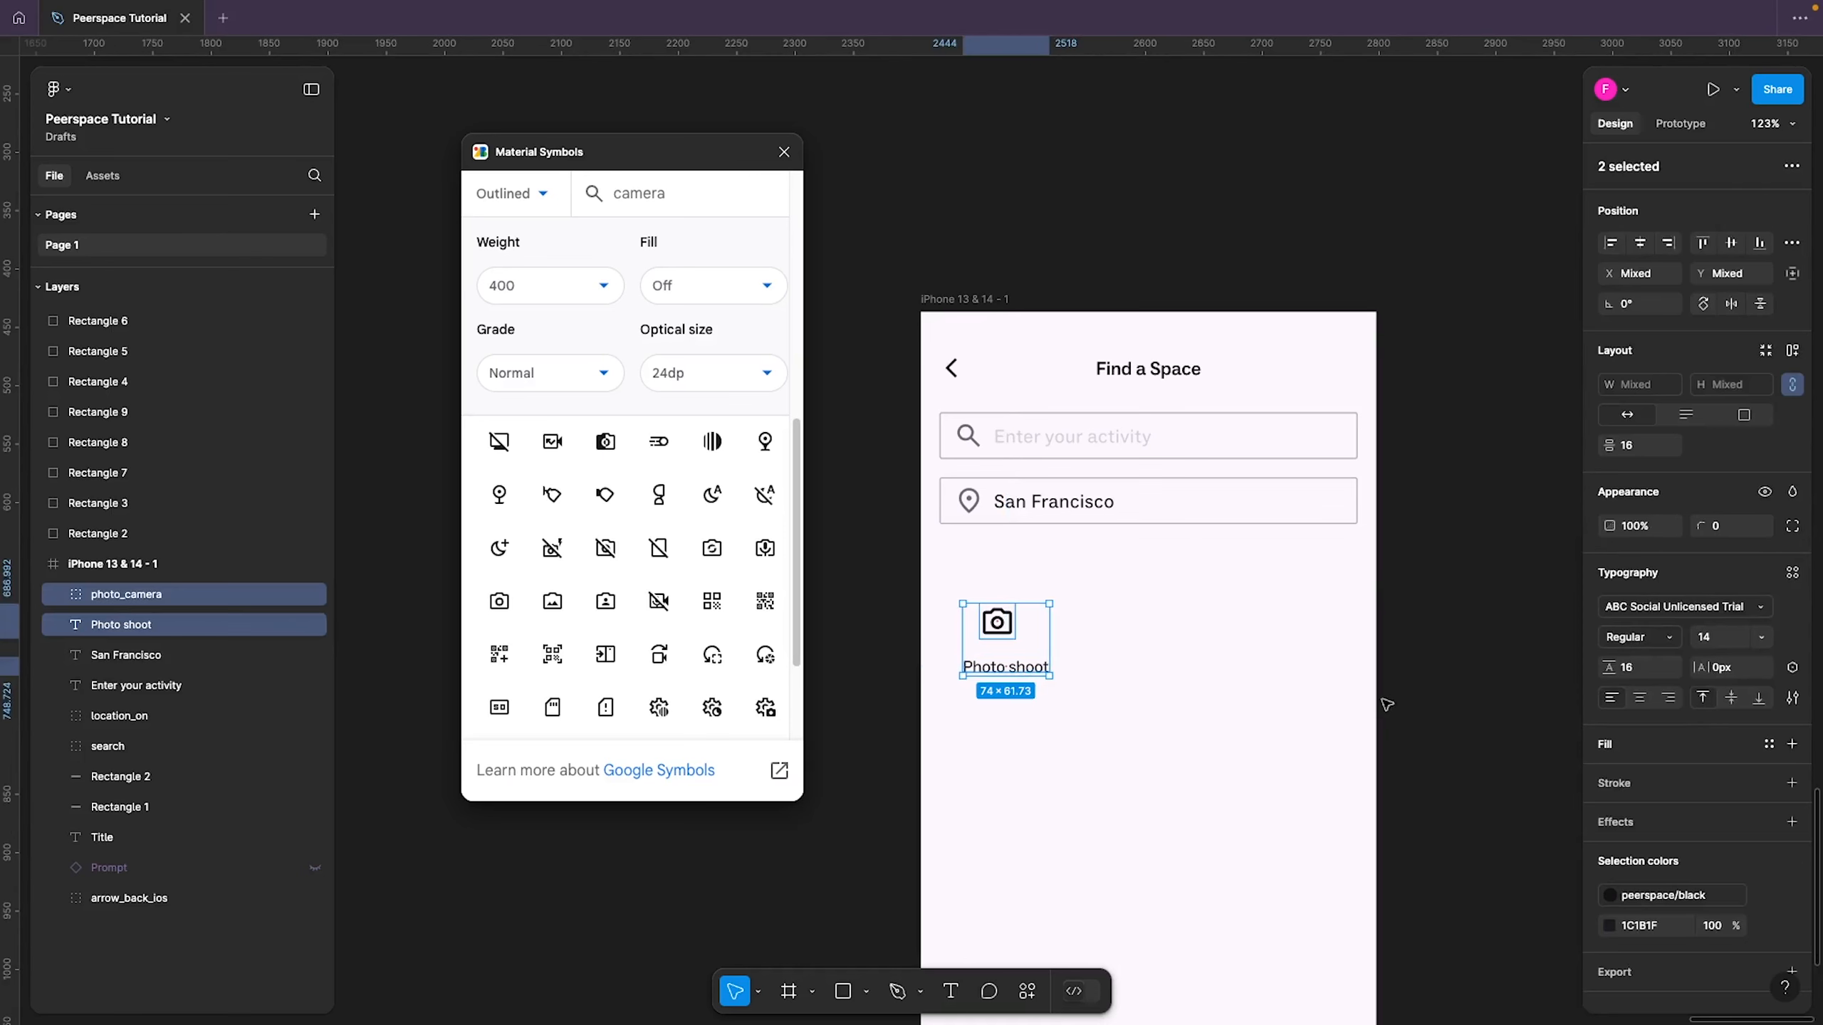
key("shift+a")
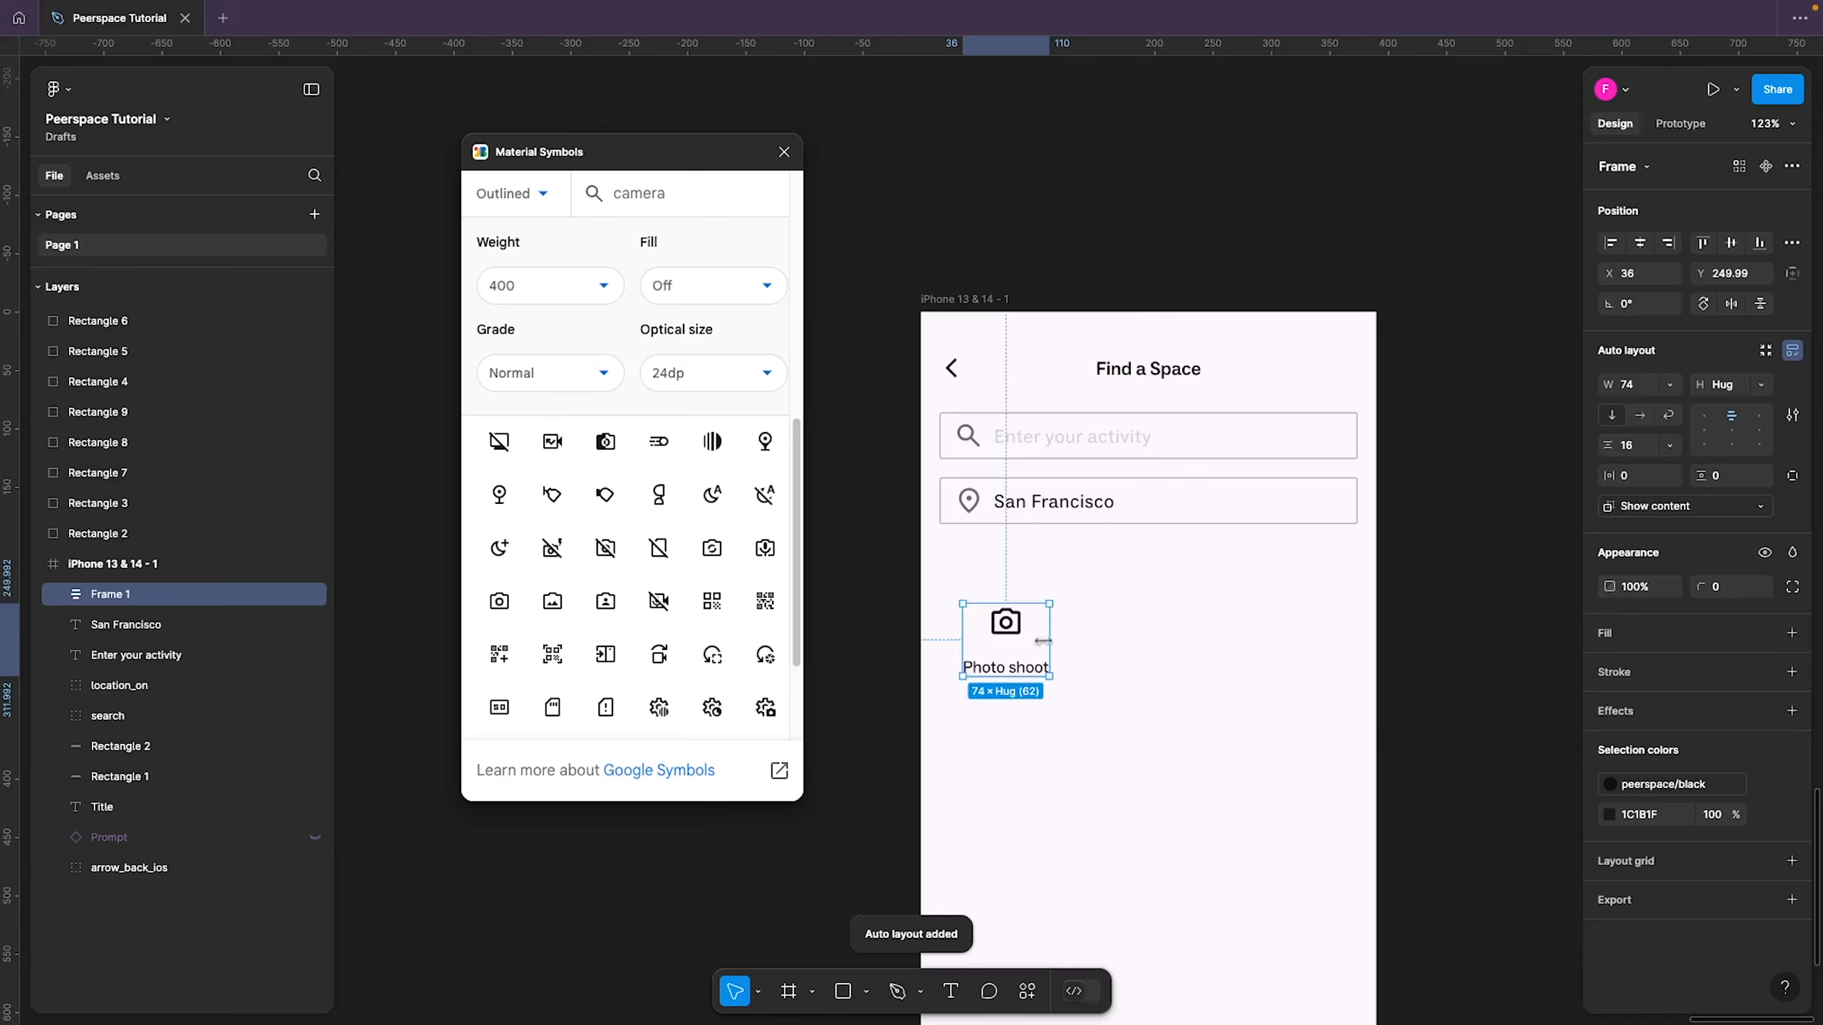
key("alt+h")
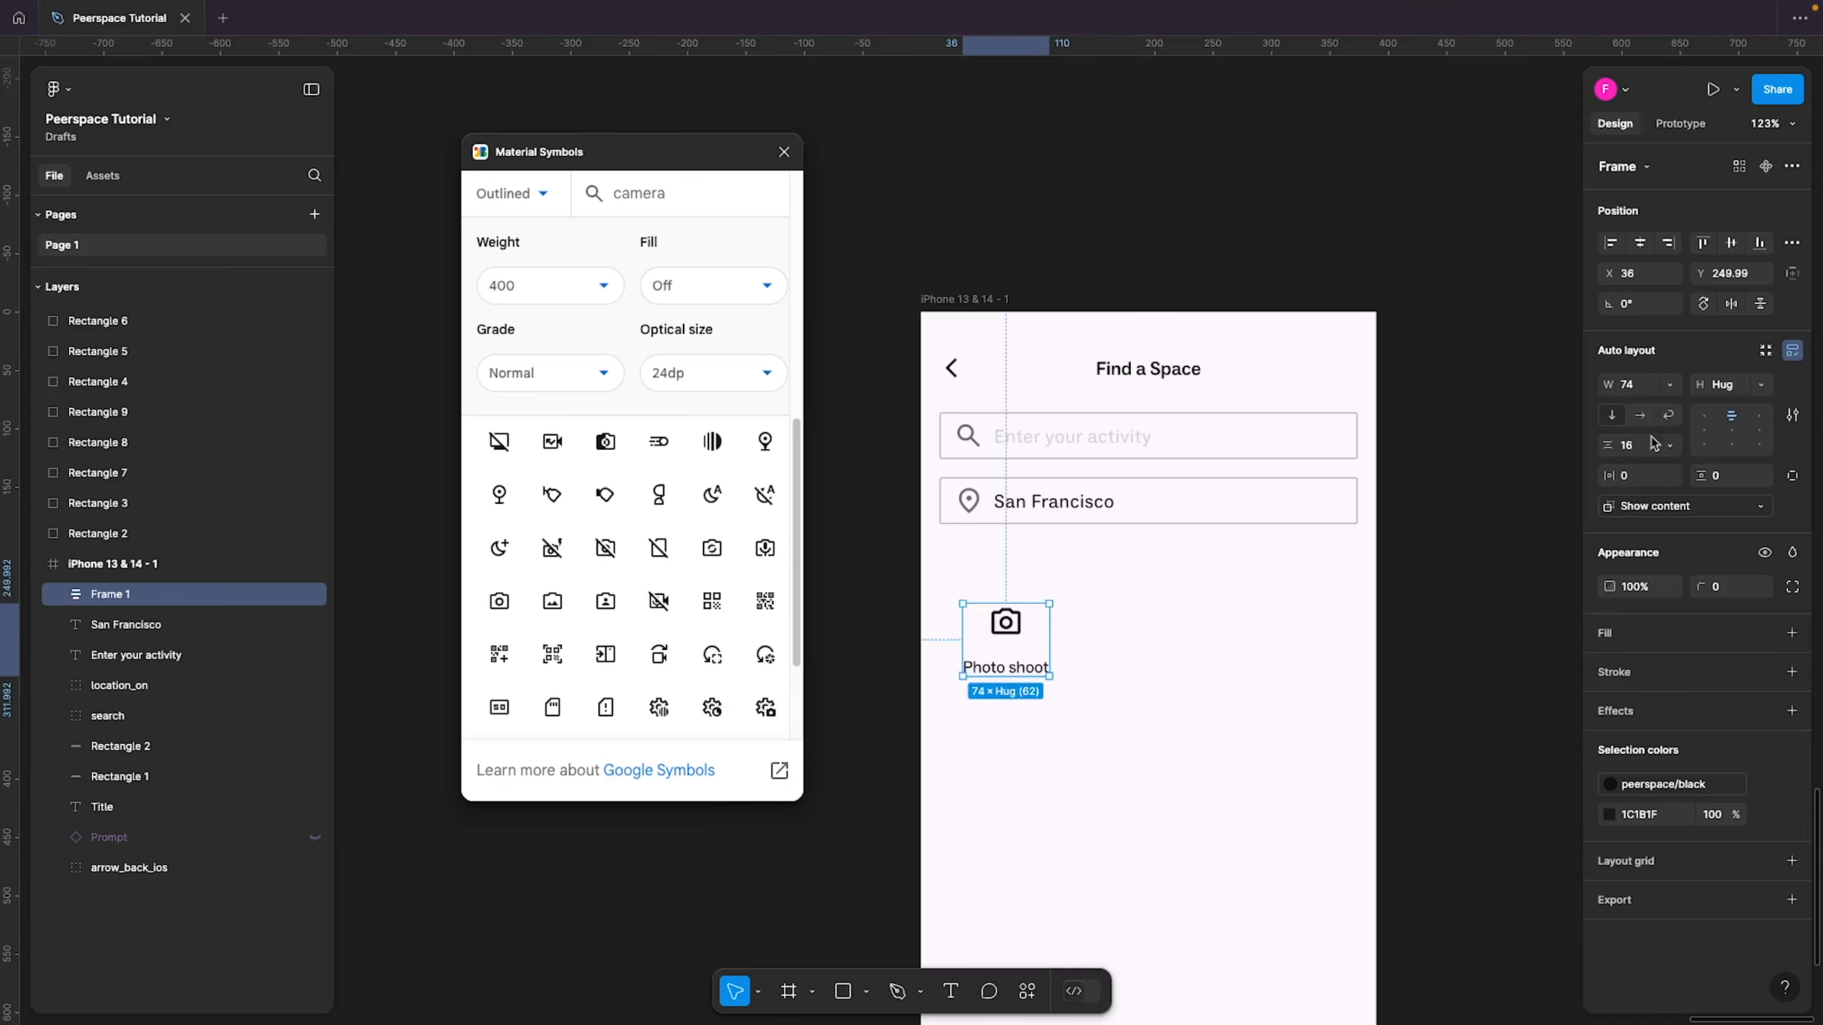
Set the vertical gap between the camera icon and the "Photo shoot" text to 4
left_click(1631, 451)
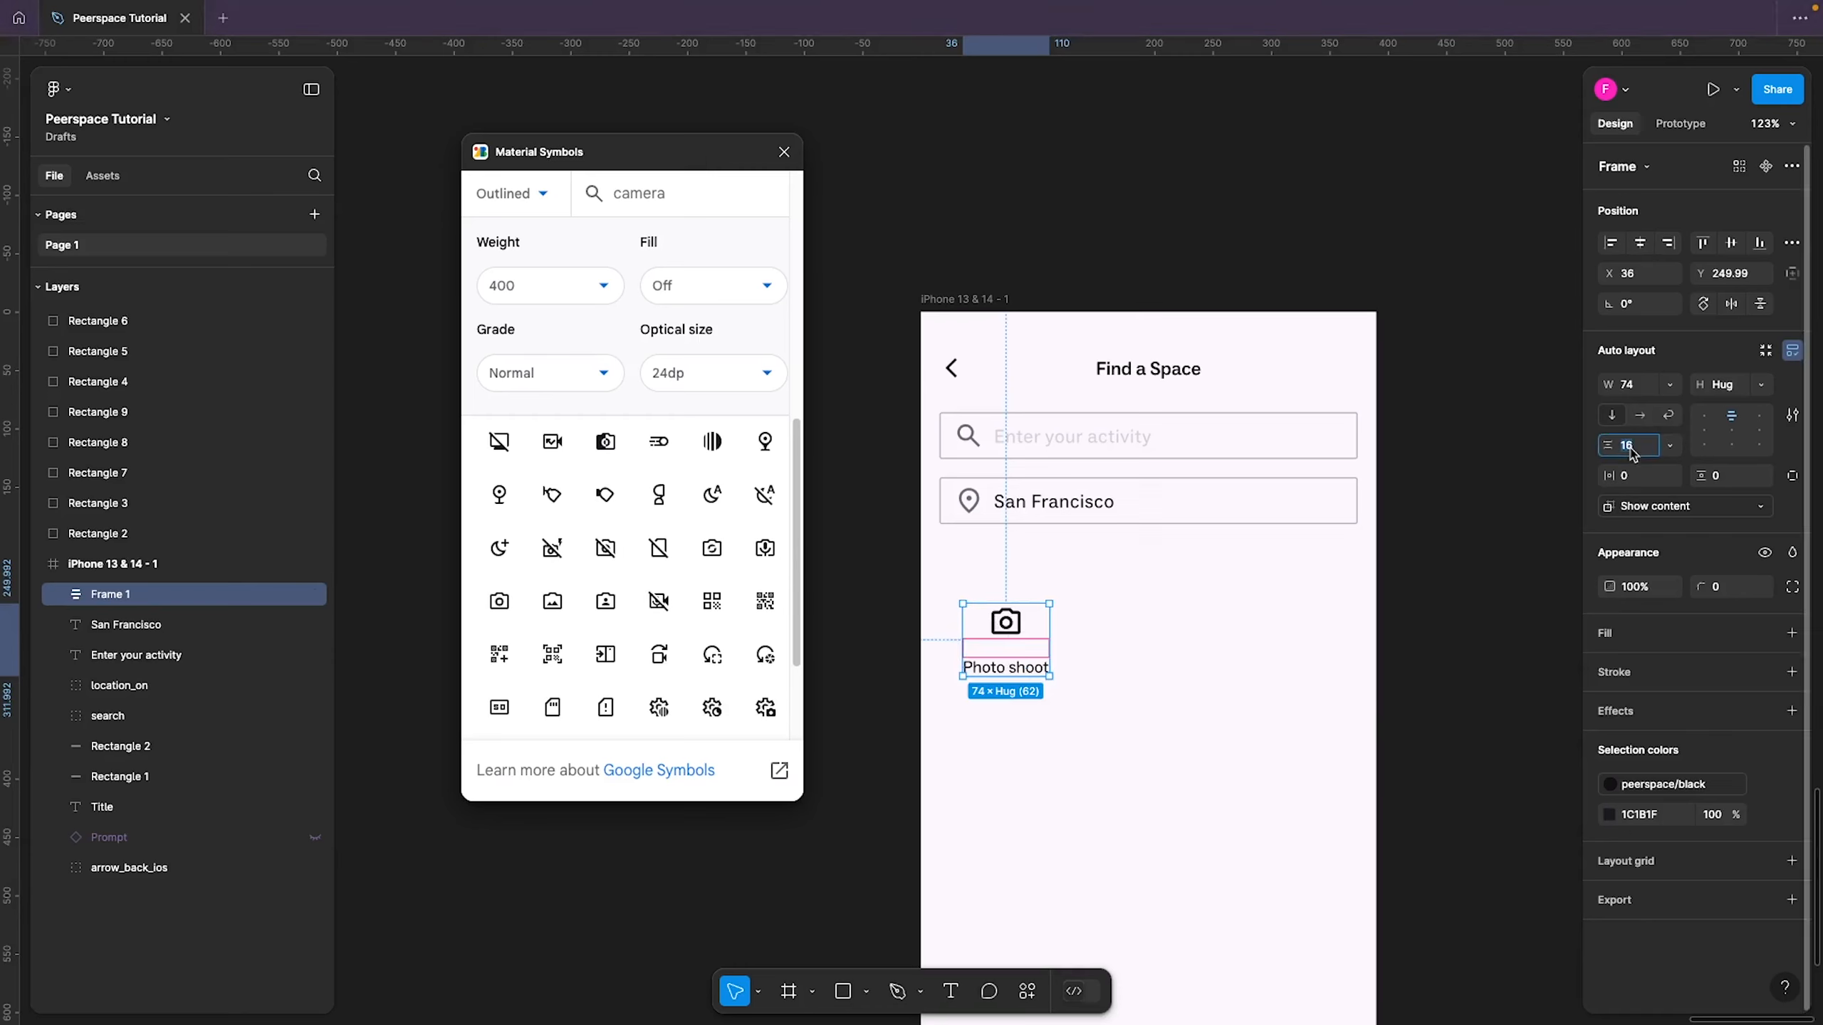
type("4")
key("Return")
Set the auto layout frame's vertical gap between icon and text to 8
left_click(1631, 447)
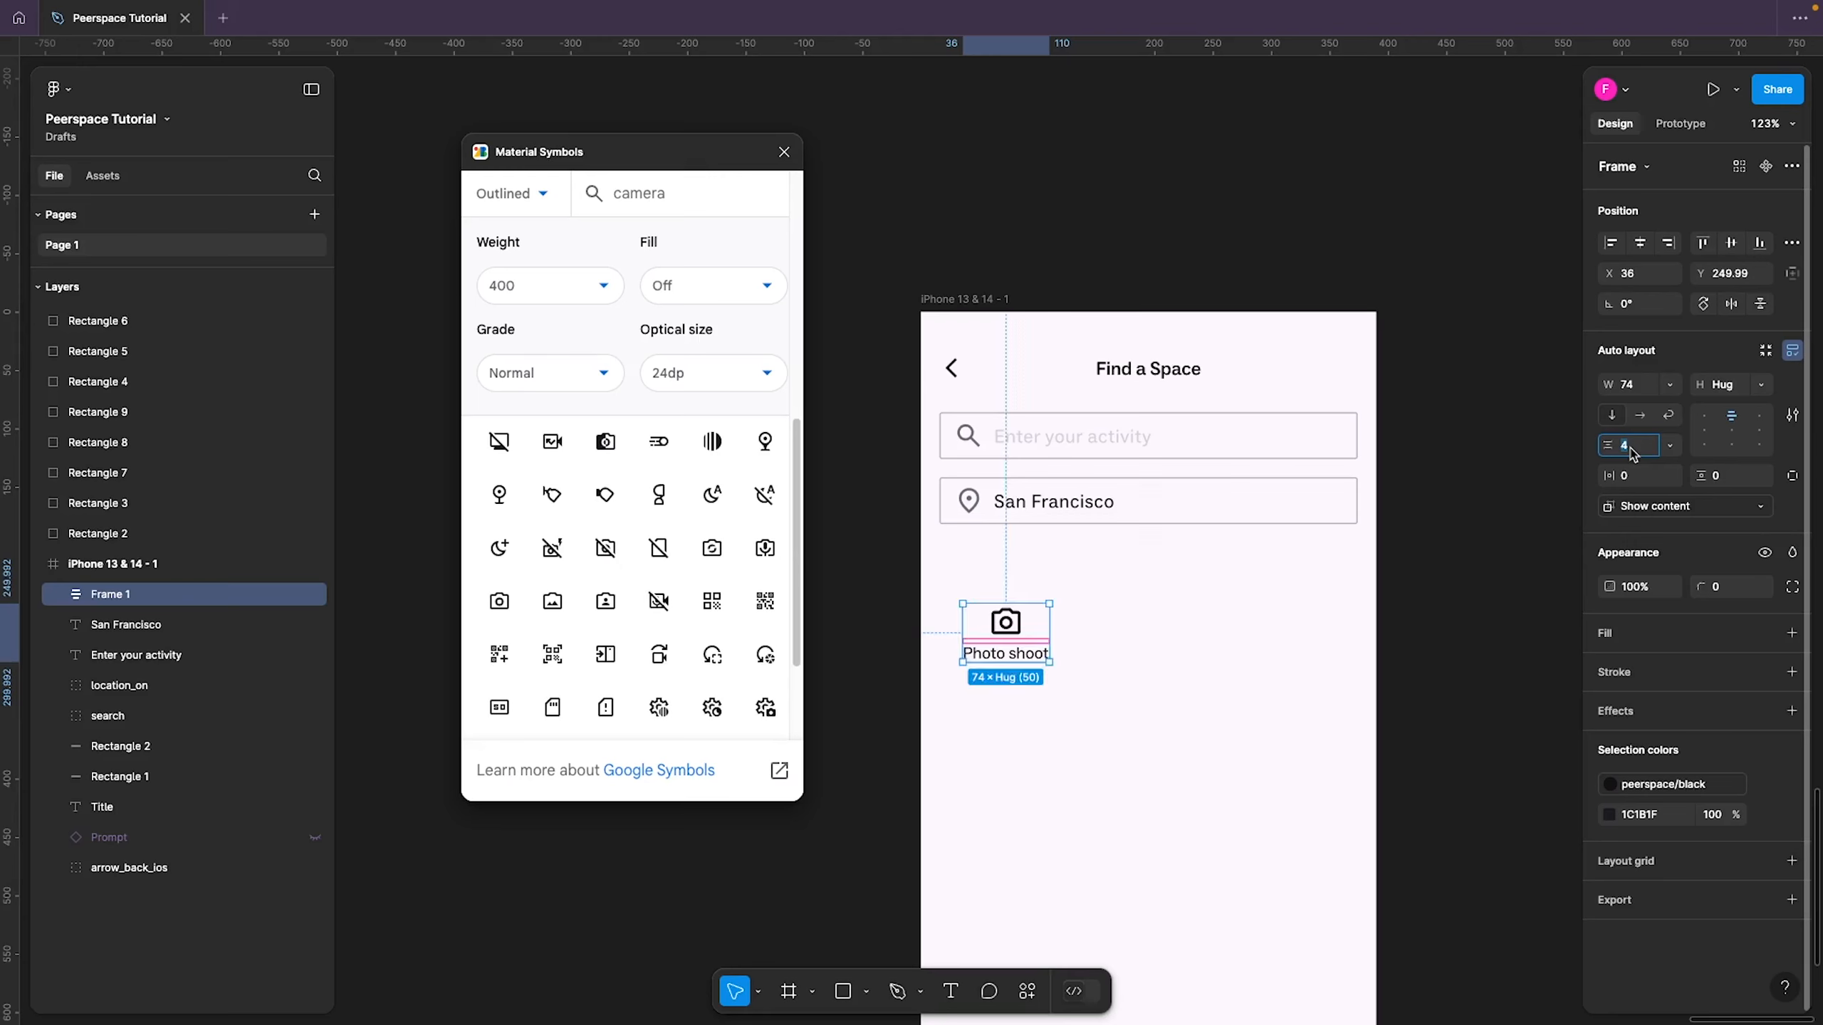
type("8")
key("Return")
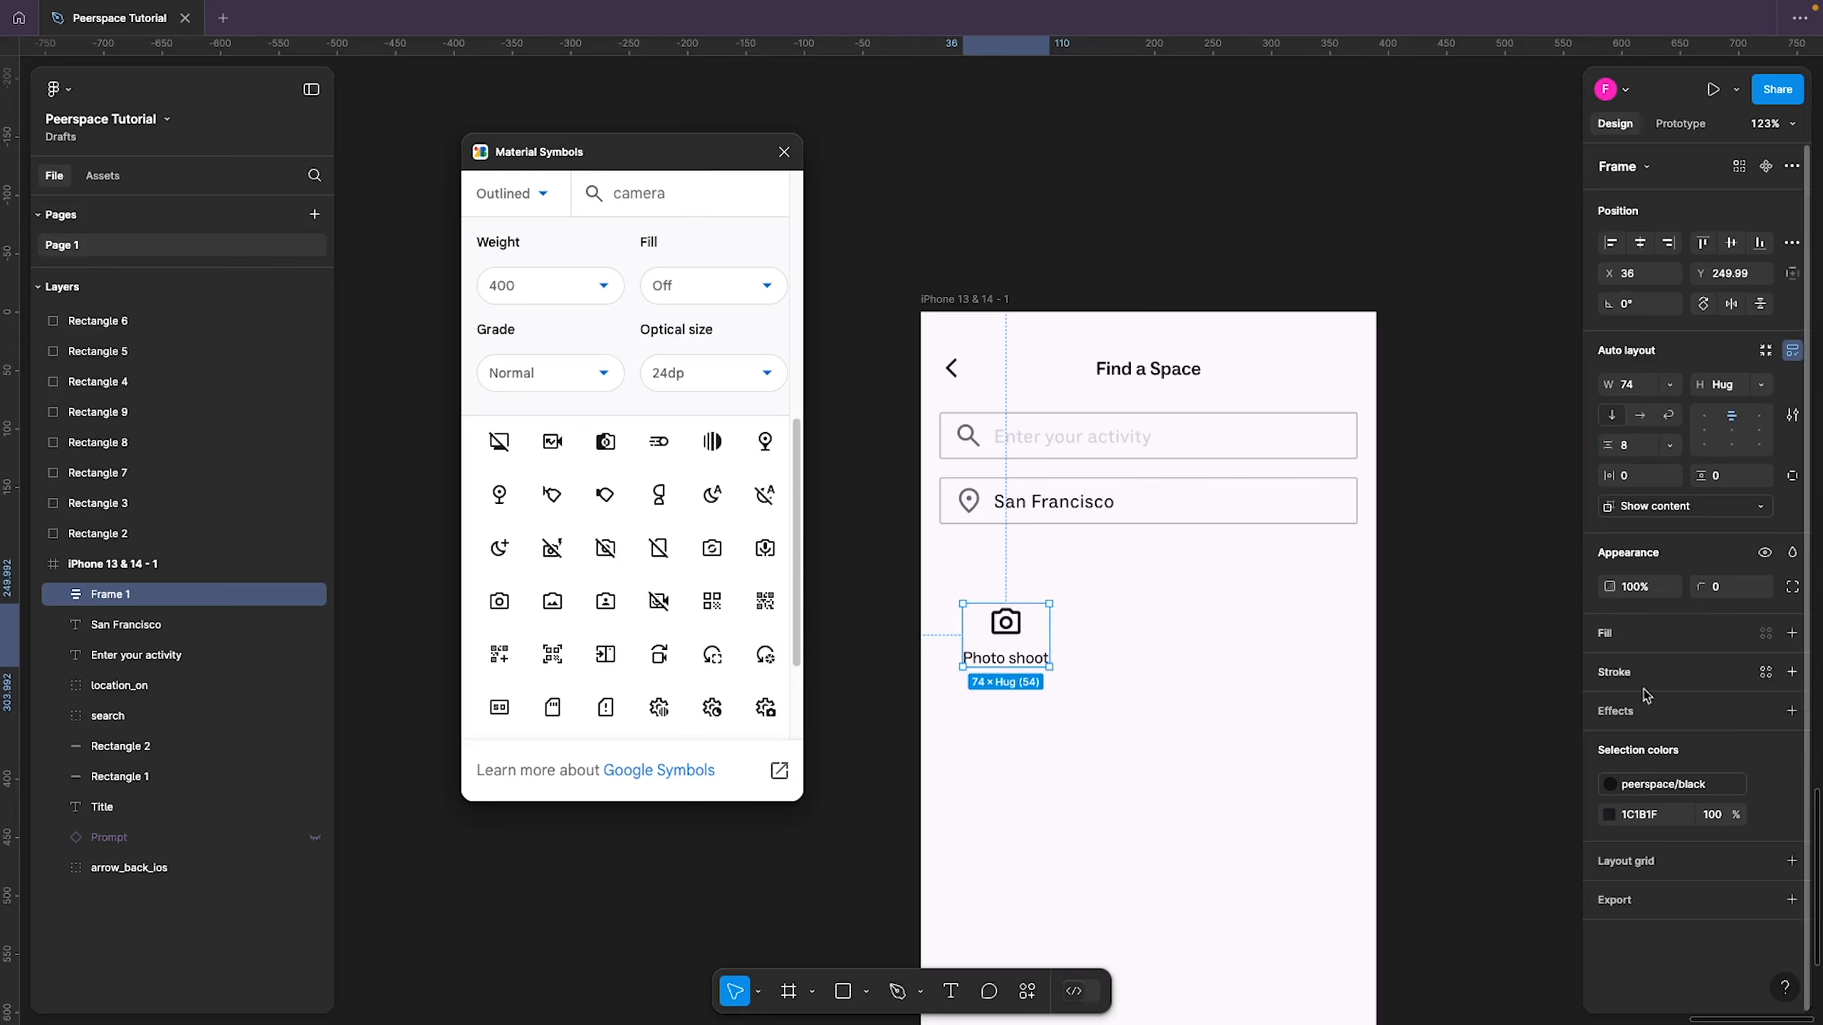
Add a fill to the "Photo shoot" auto layout frame using the peerspace/grey/100 colour style
left_click(1792, 633)
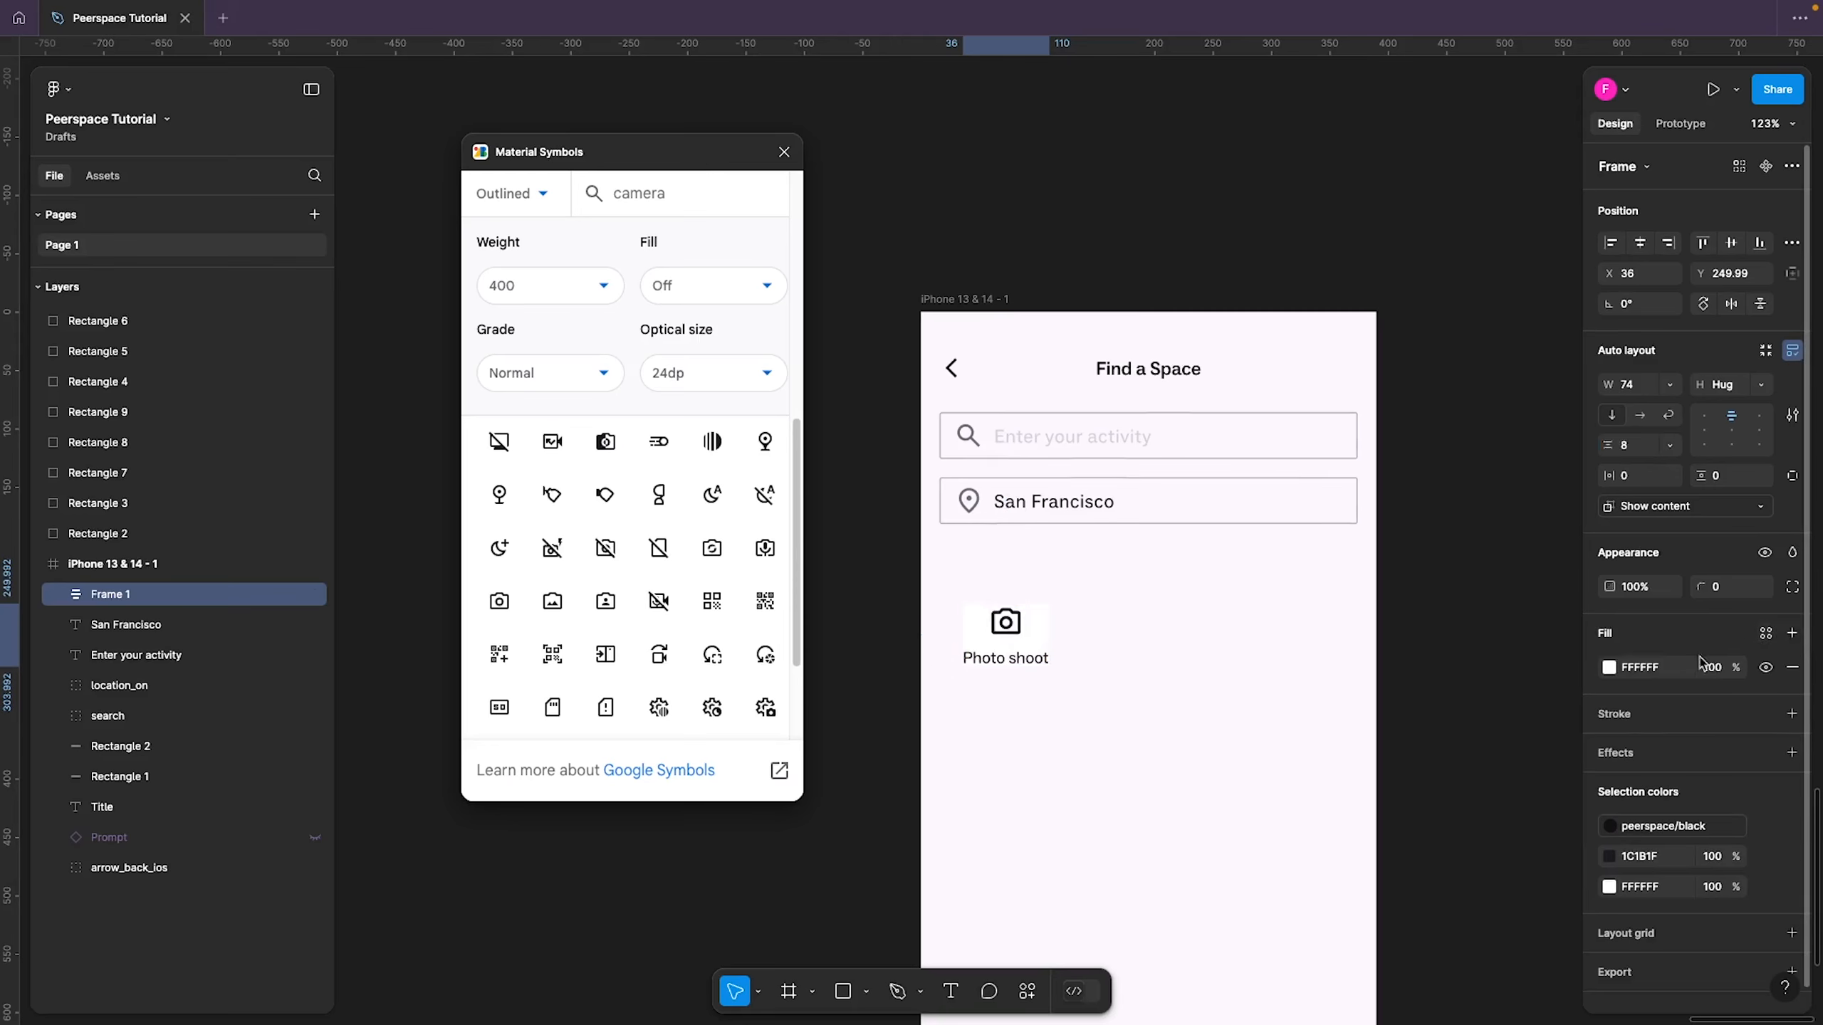
left_click(1766, 636)
scroll(1451, 875, "down", 2)
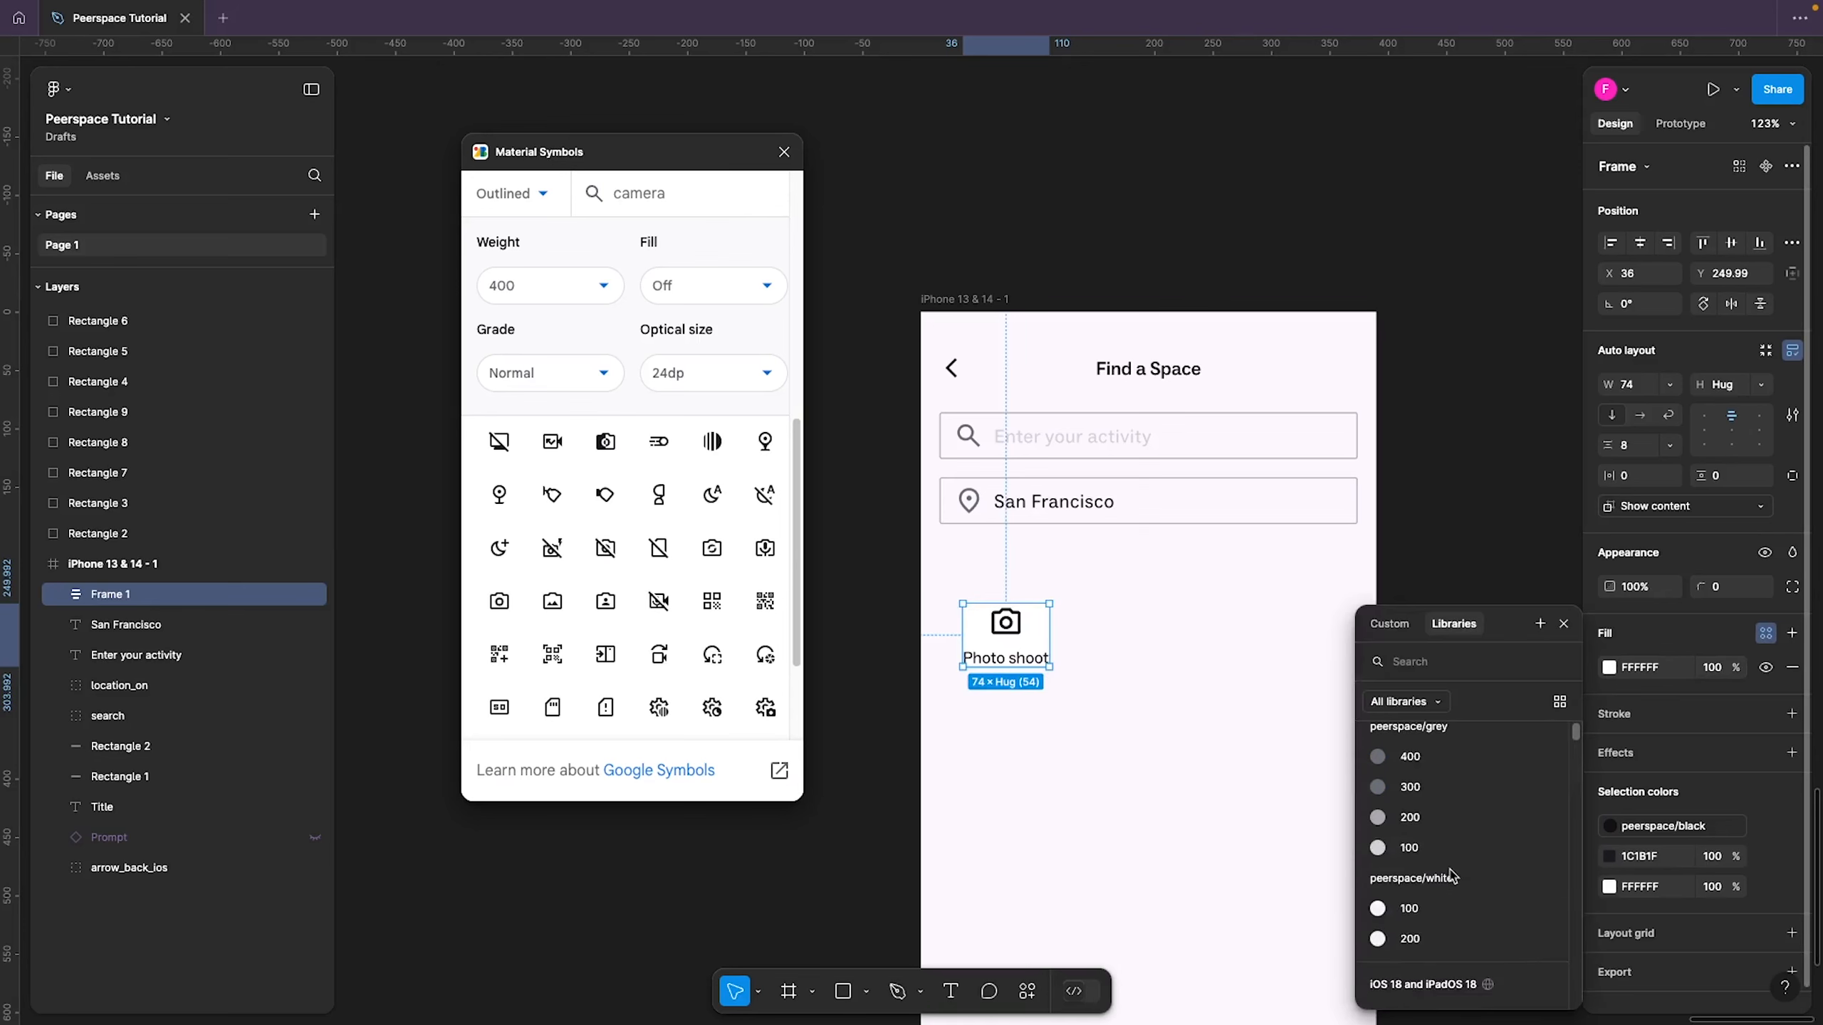
left_click(1444, 848)
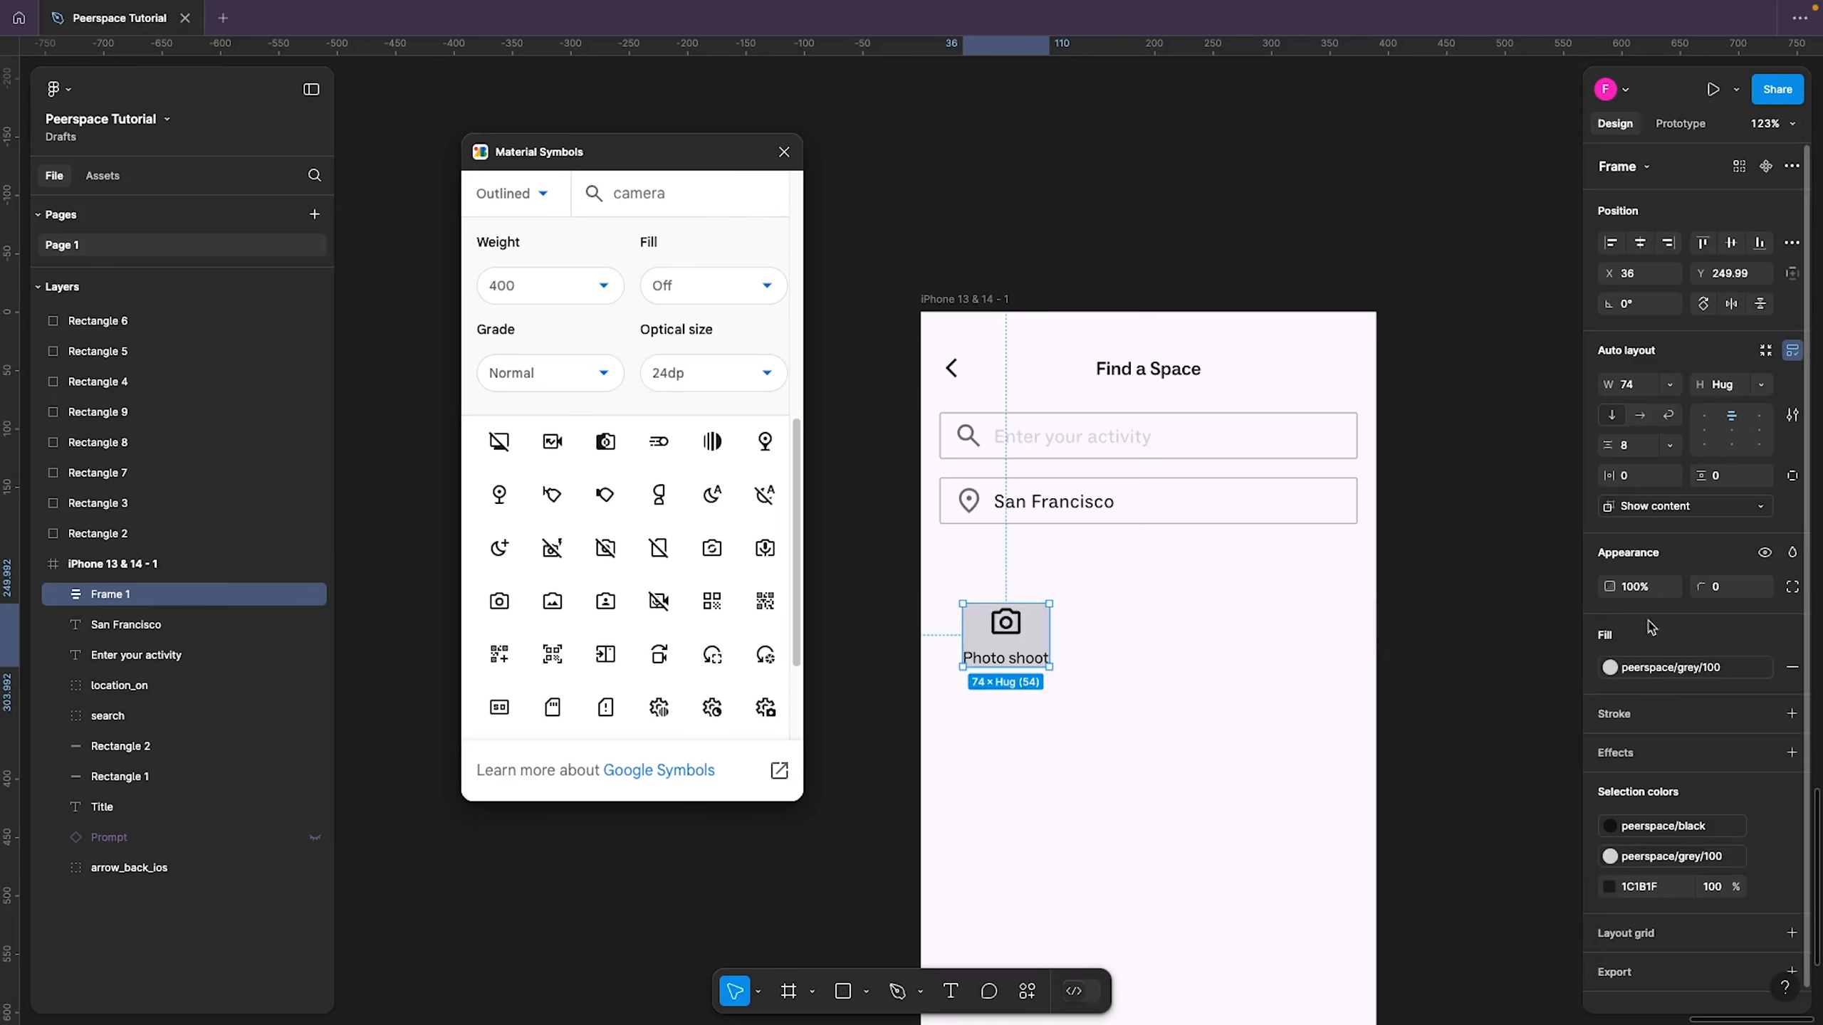
Change the "Photo shoot" frame's fill to the peerspace/white/200 colour style
left_click(1619, 669)
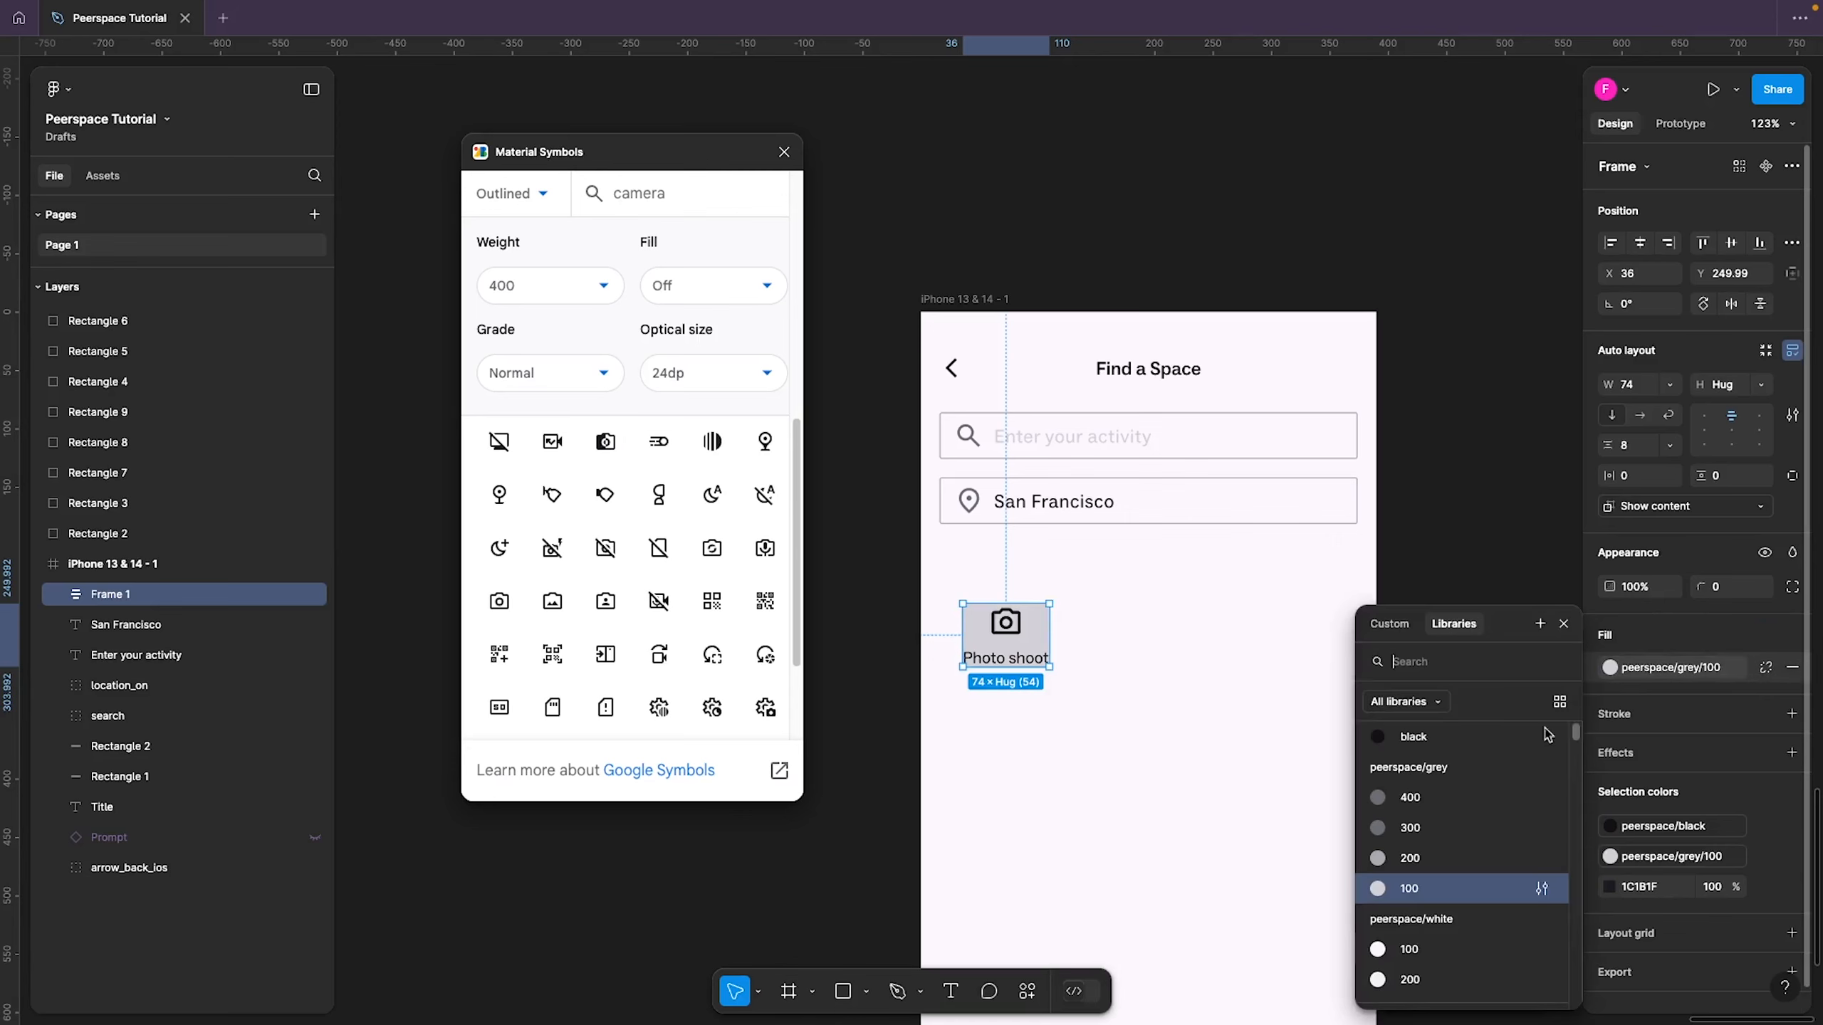
left_click(1412, 980)
left_click(1131, 688)
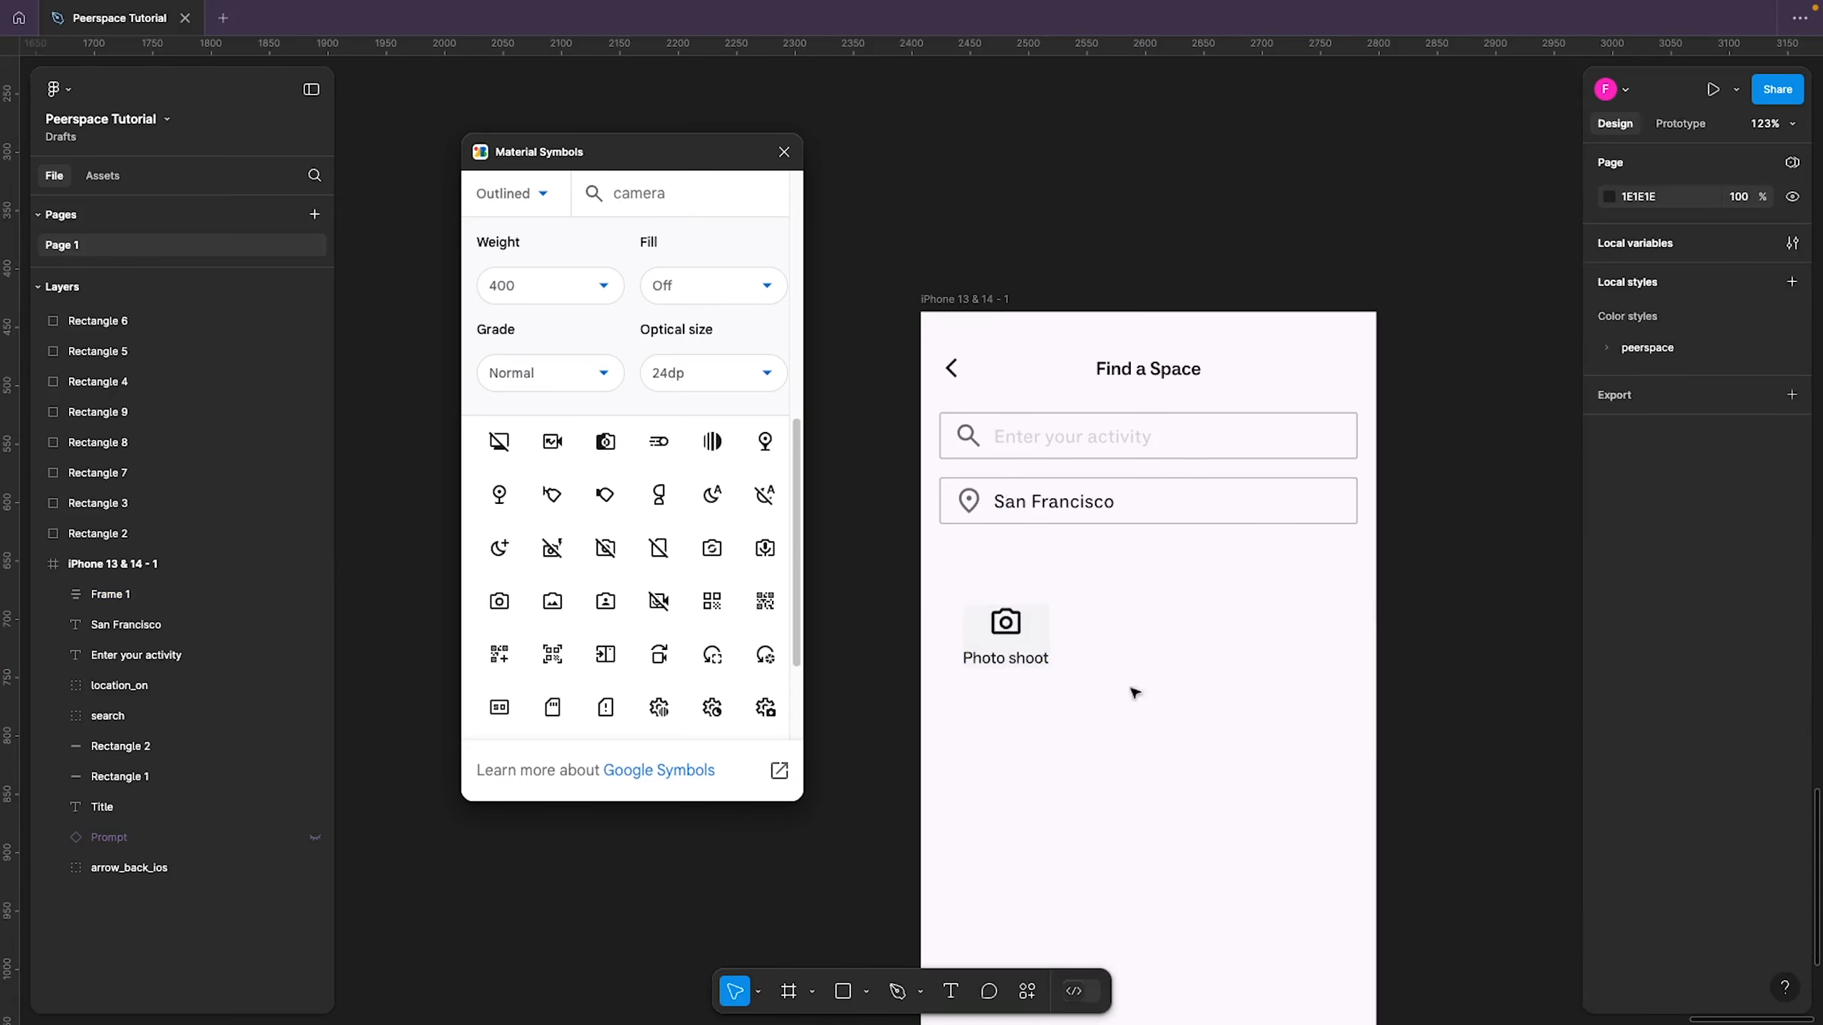
Set the "Photo shoot" auto layout frame's width to 112
left_click(1009, 650)
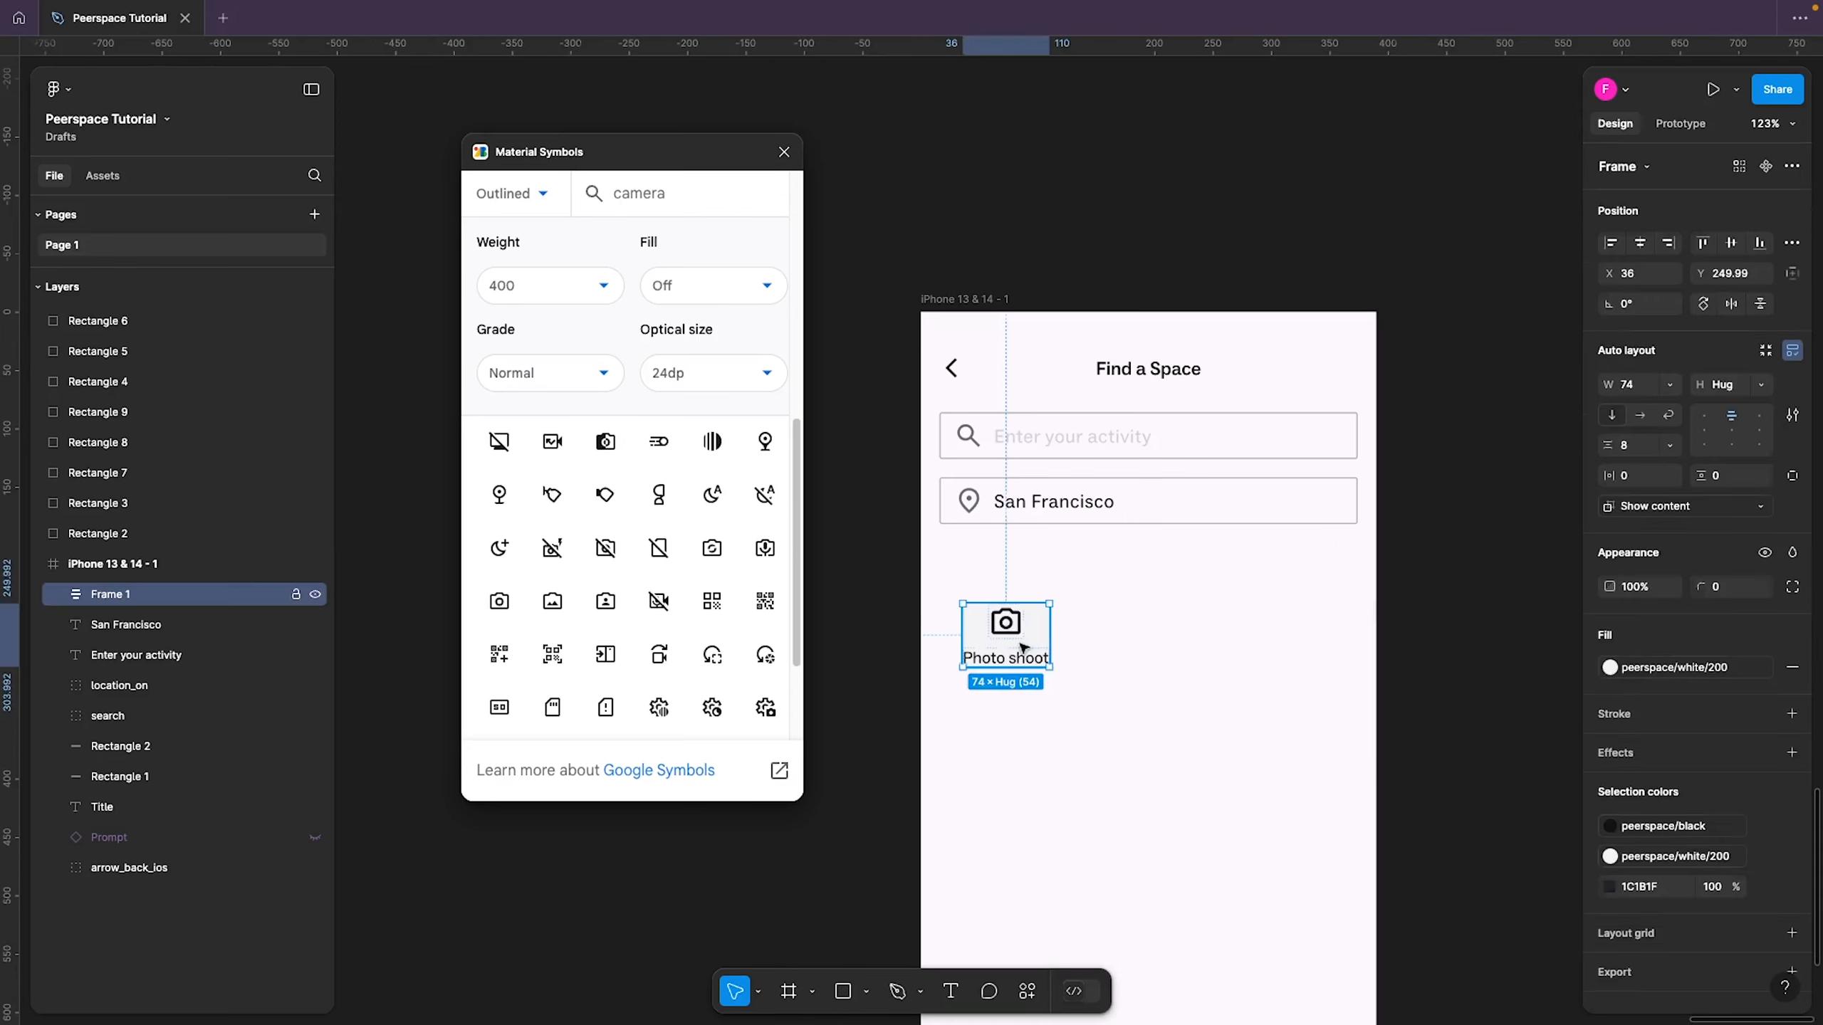
left_click(1639, 483)
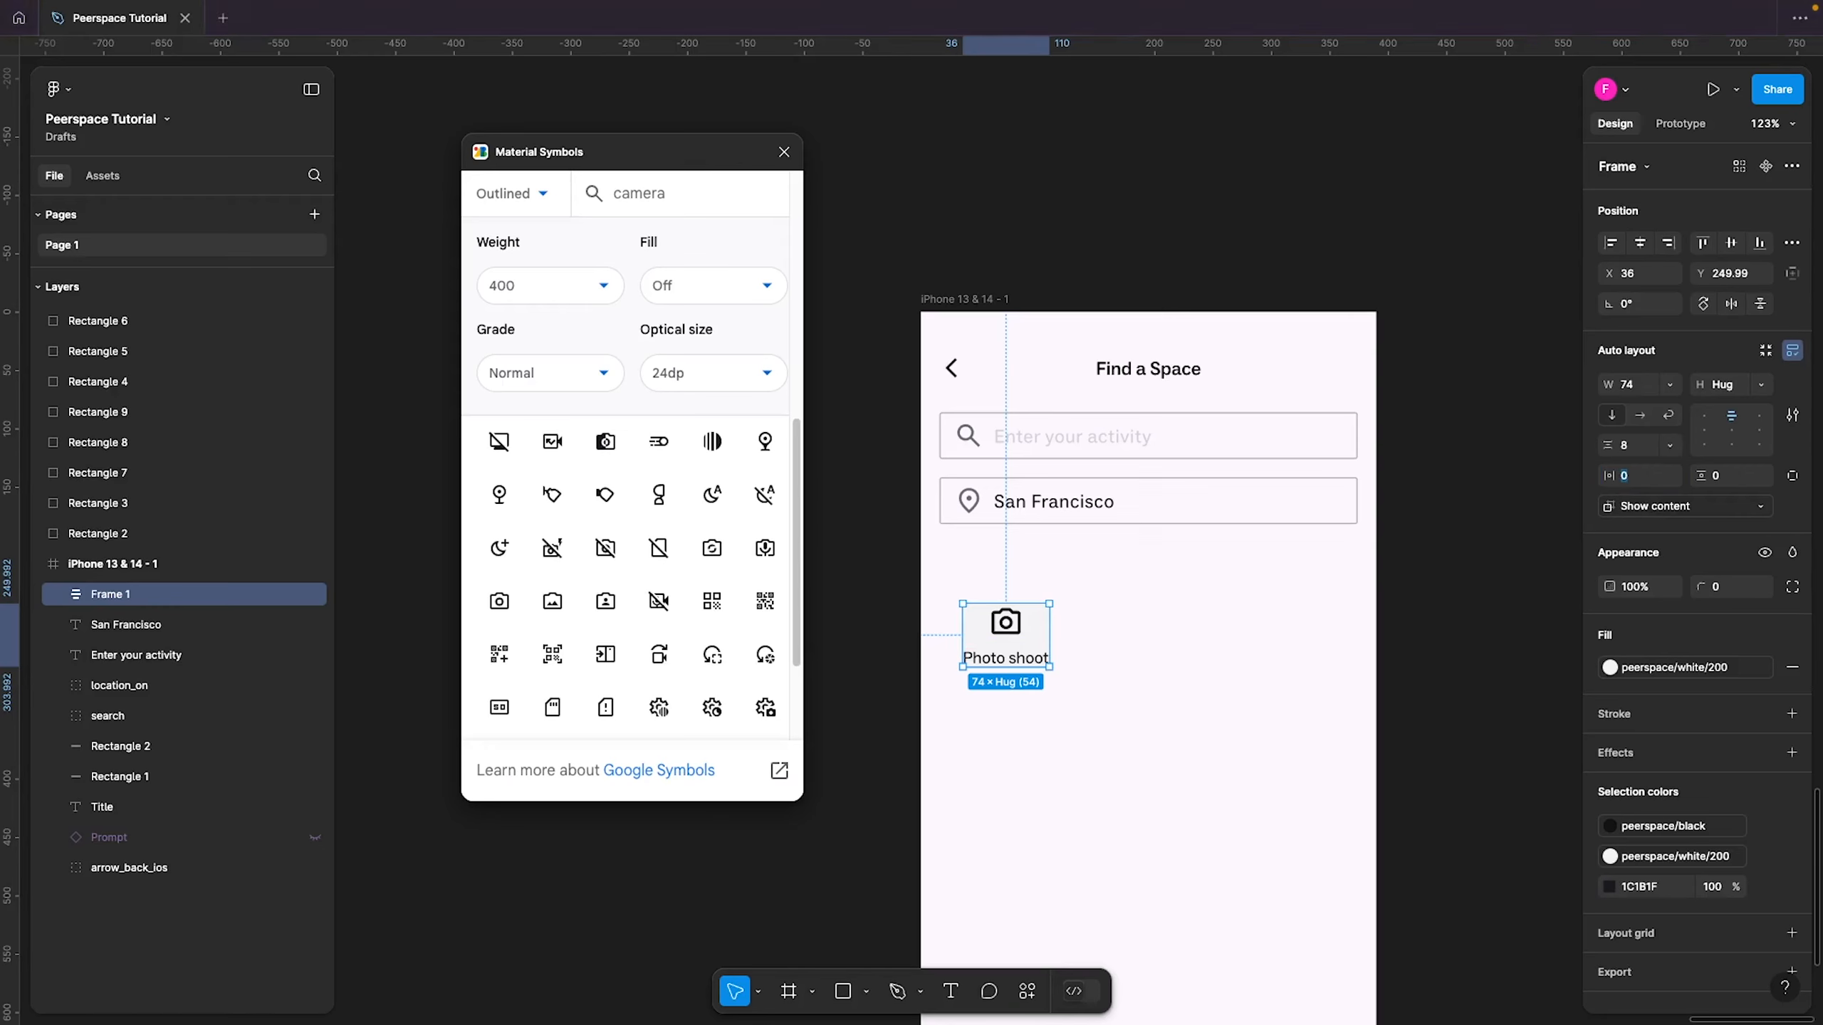
left_click(1720, 281)
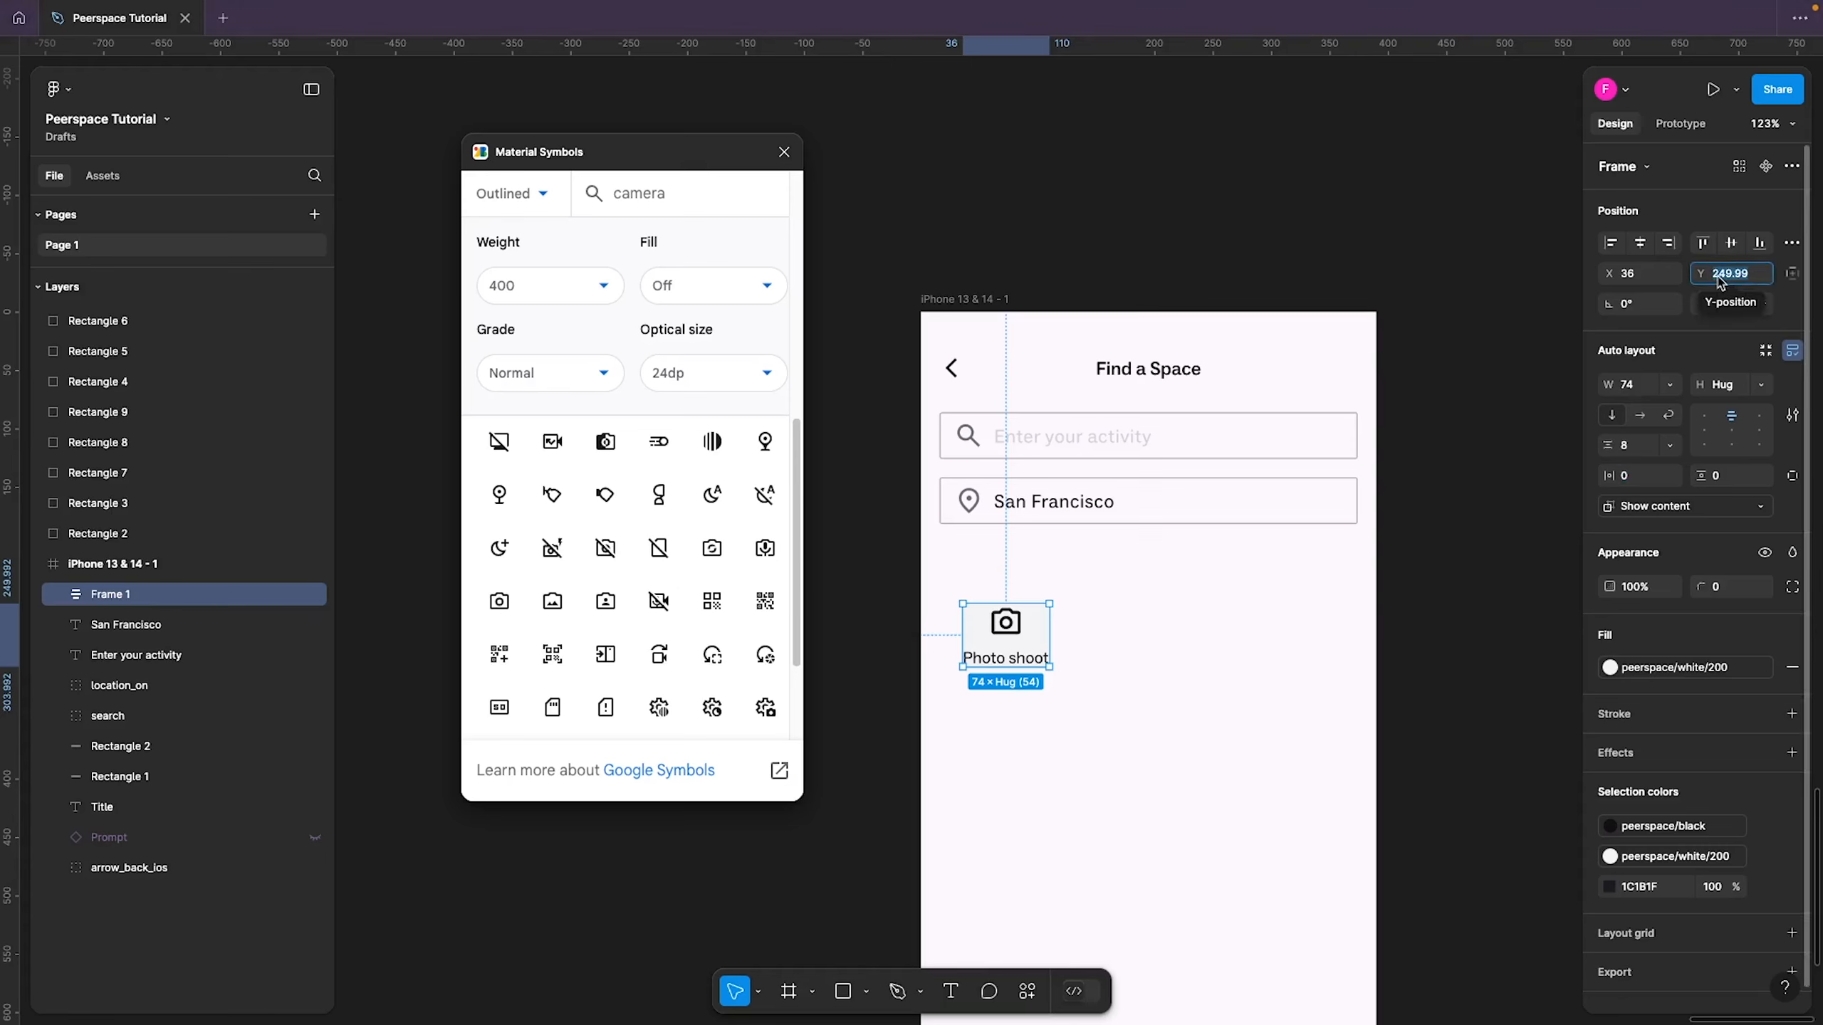
key("shift+Tab")
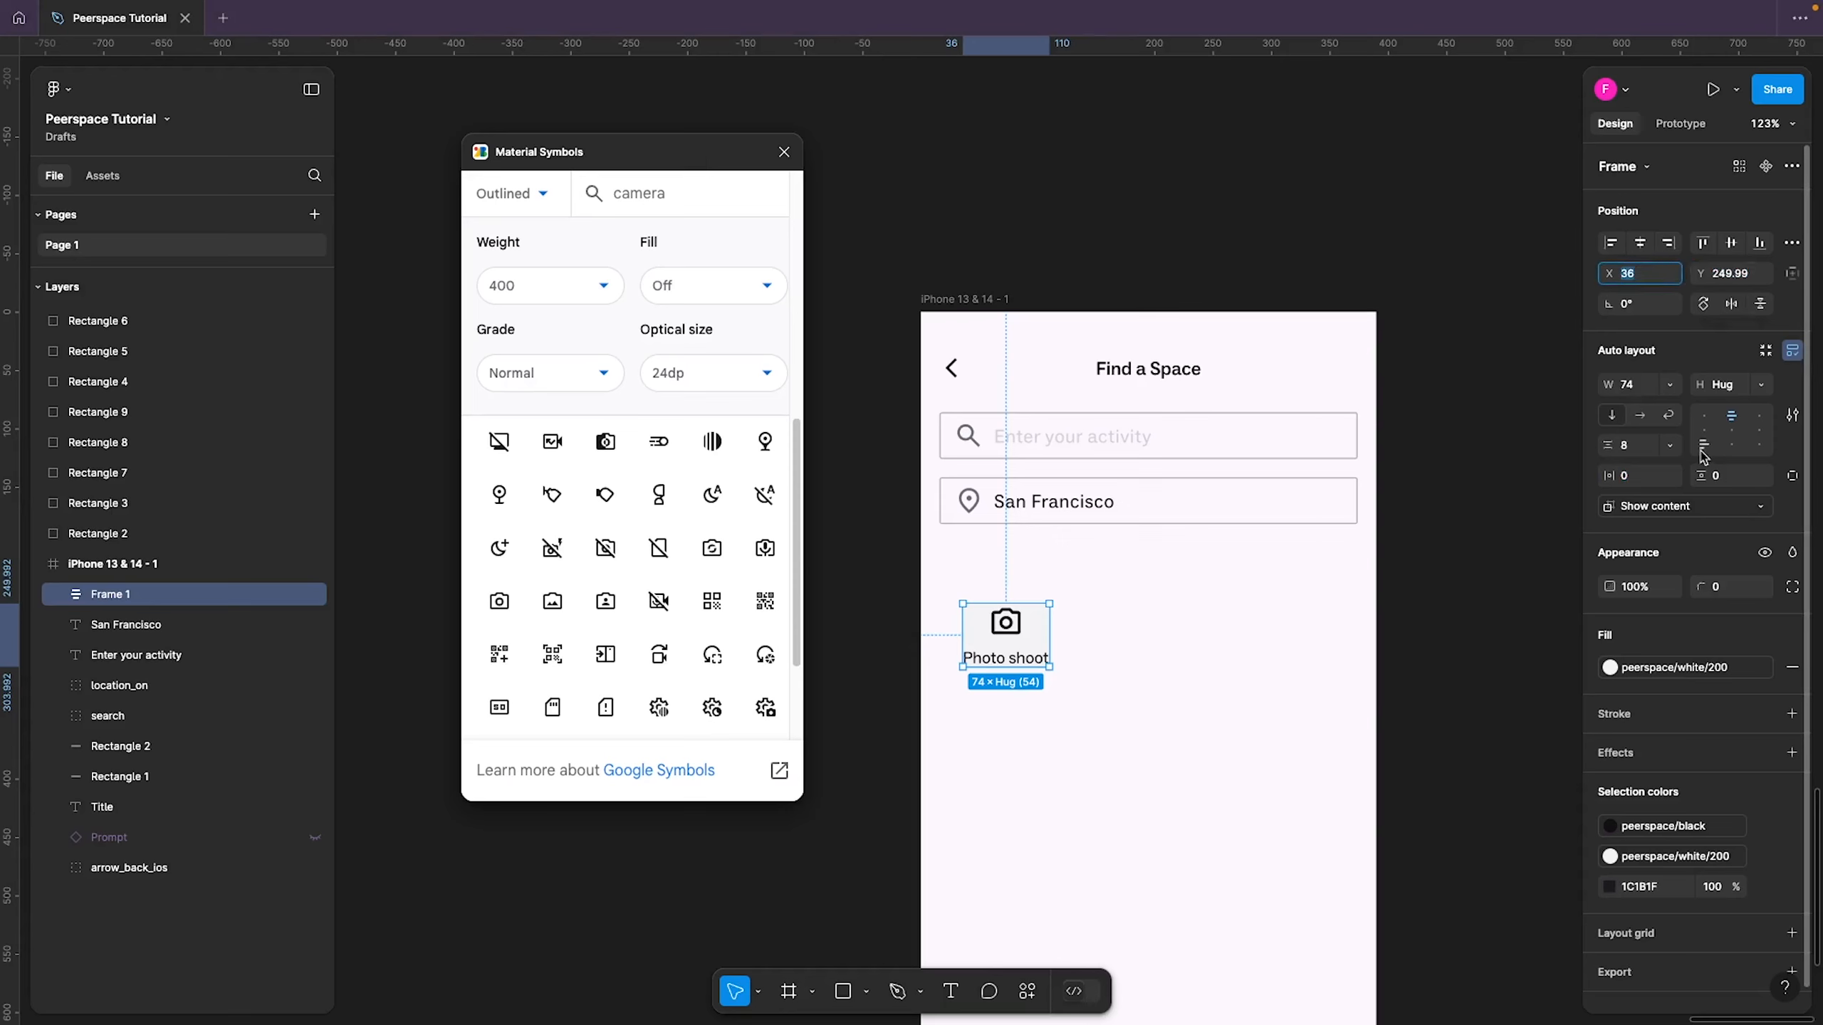
key("Escape")
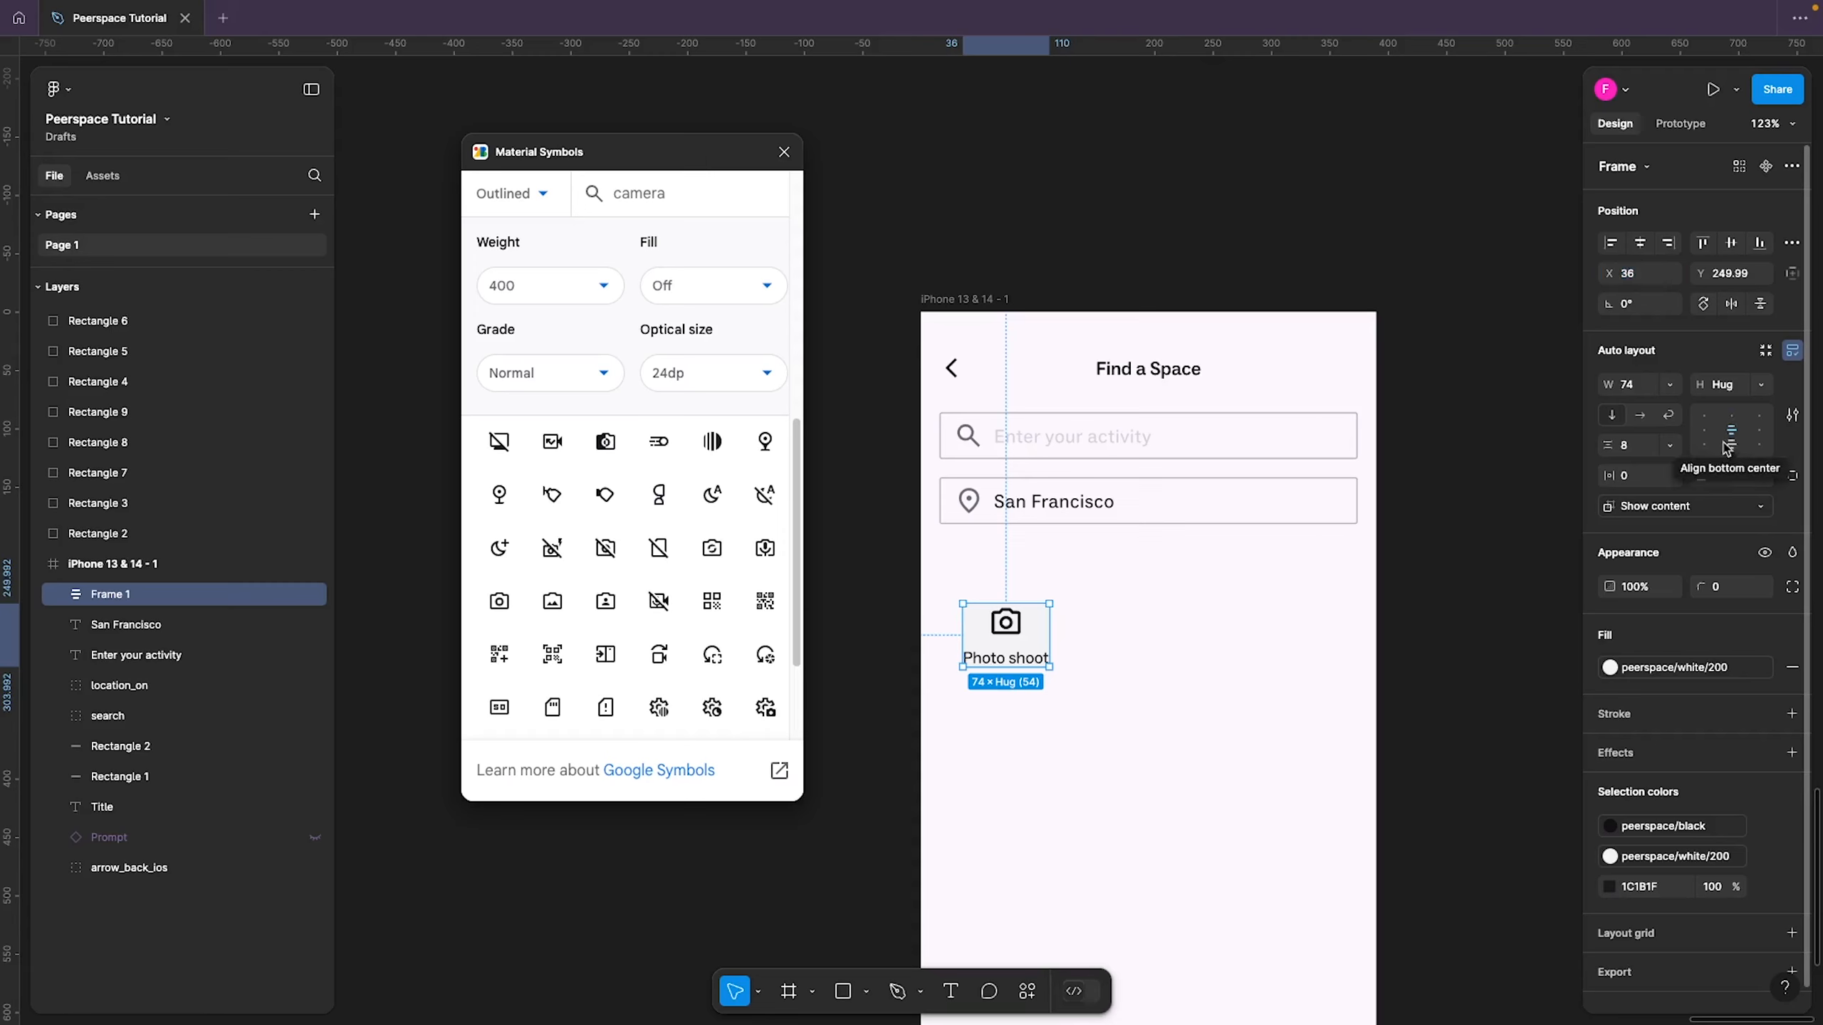
left_click(1630, 389)
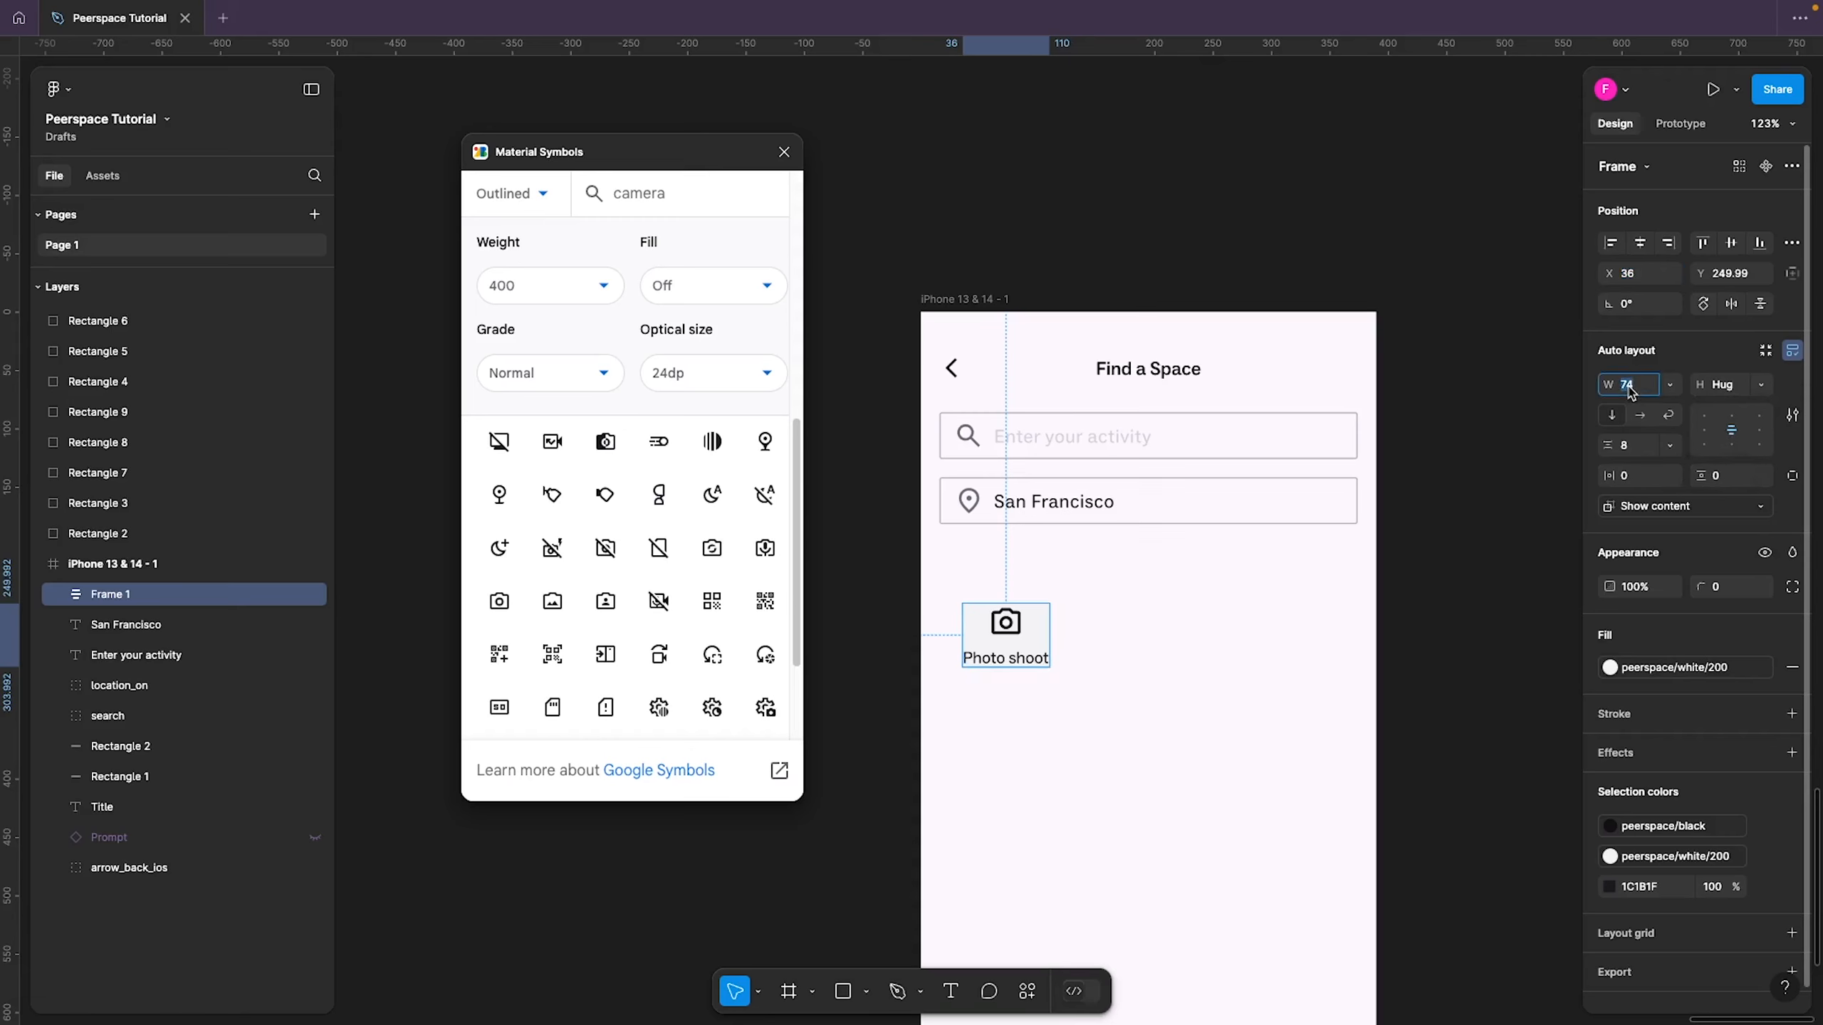
type("112")
key("Return")
scroll(1623, 392, "down", 1)
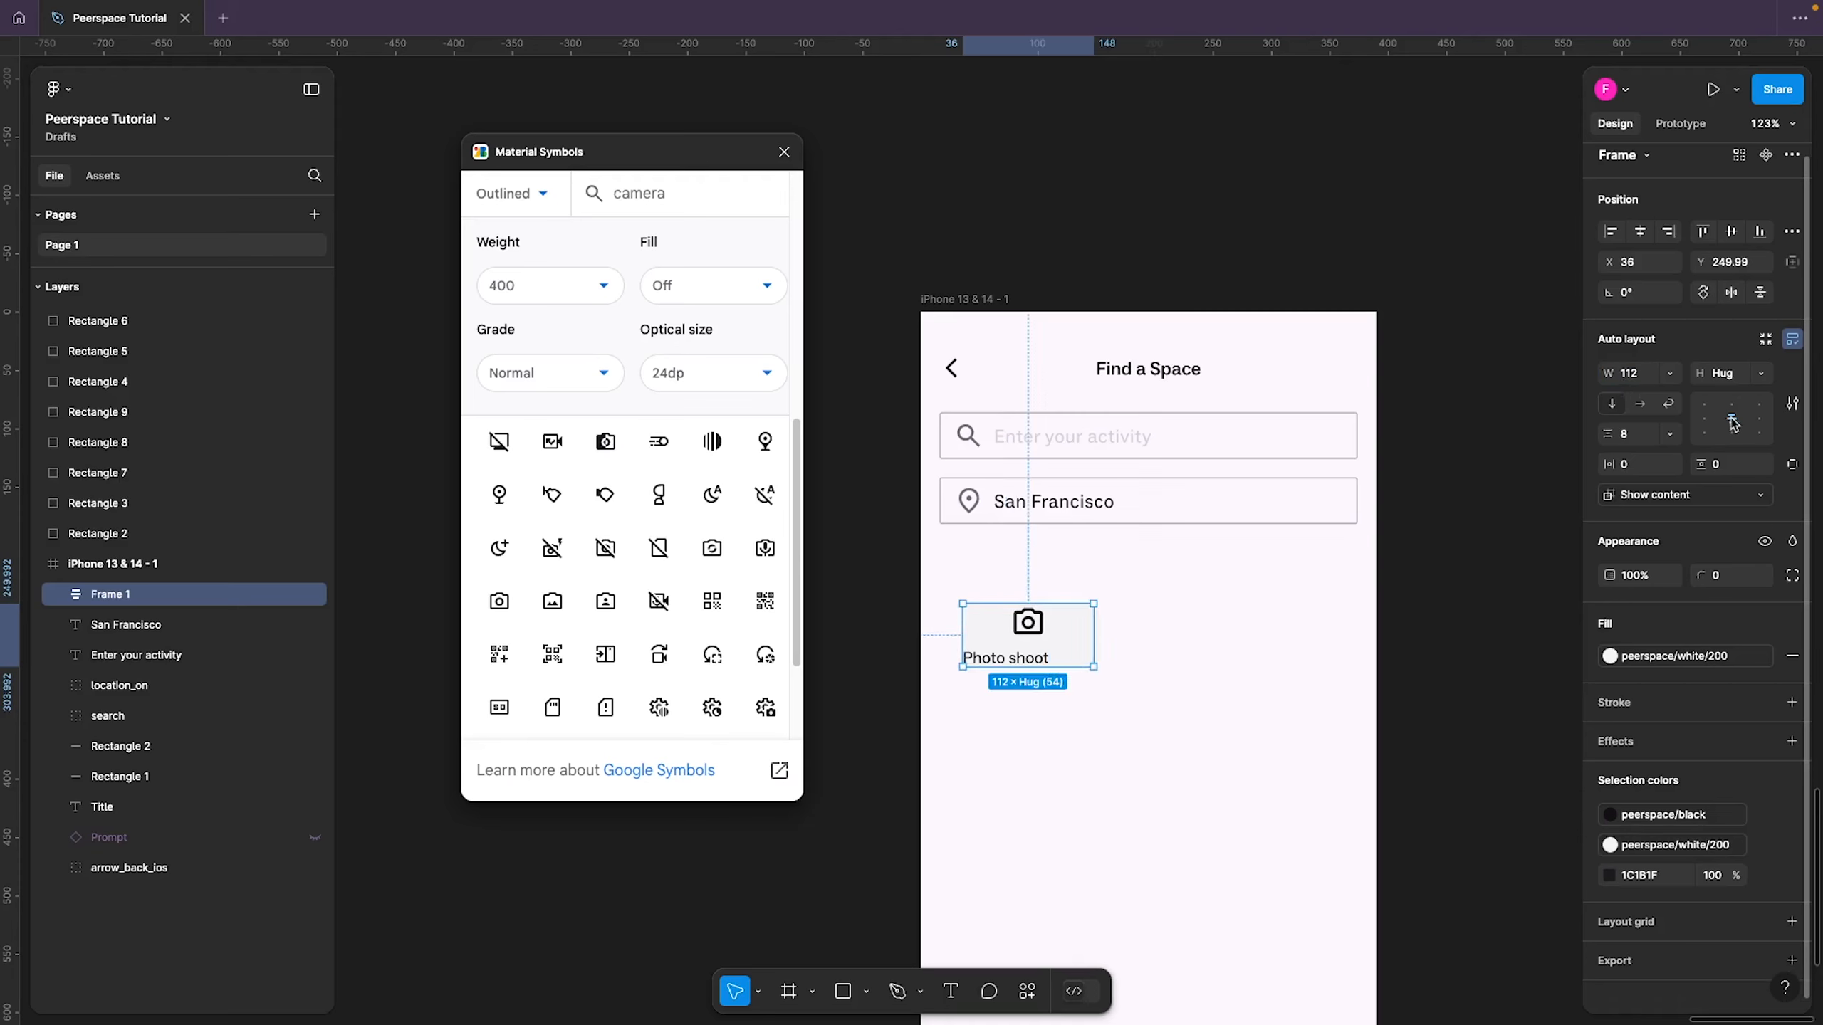
Switch the "Photo shoot" frame's height from hug contents to fixed and set it to 104
left_click(1747, 384)
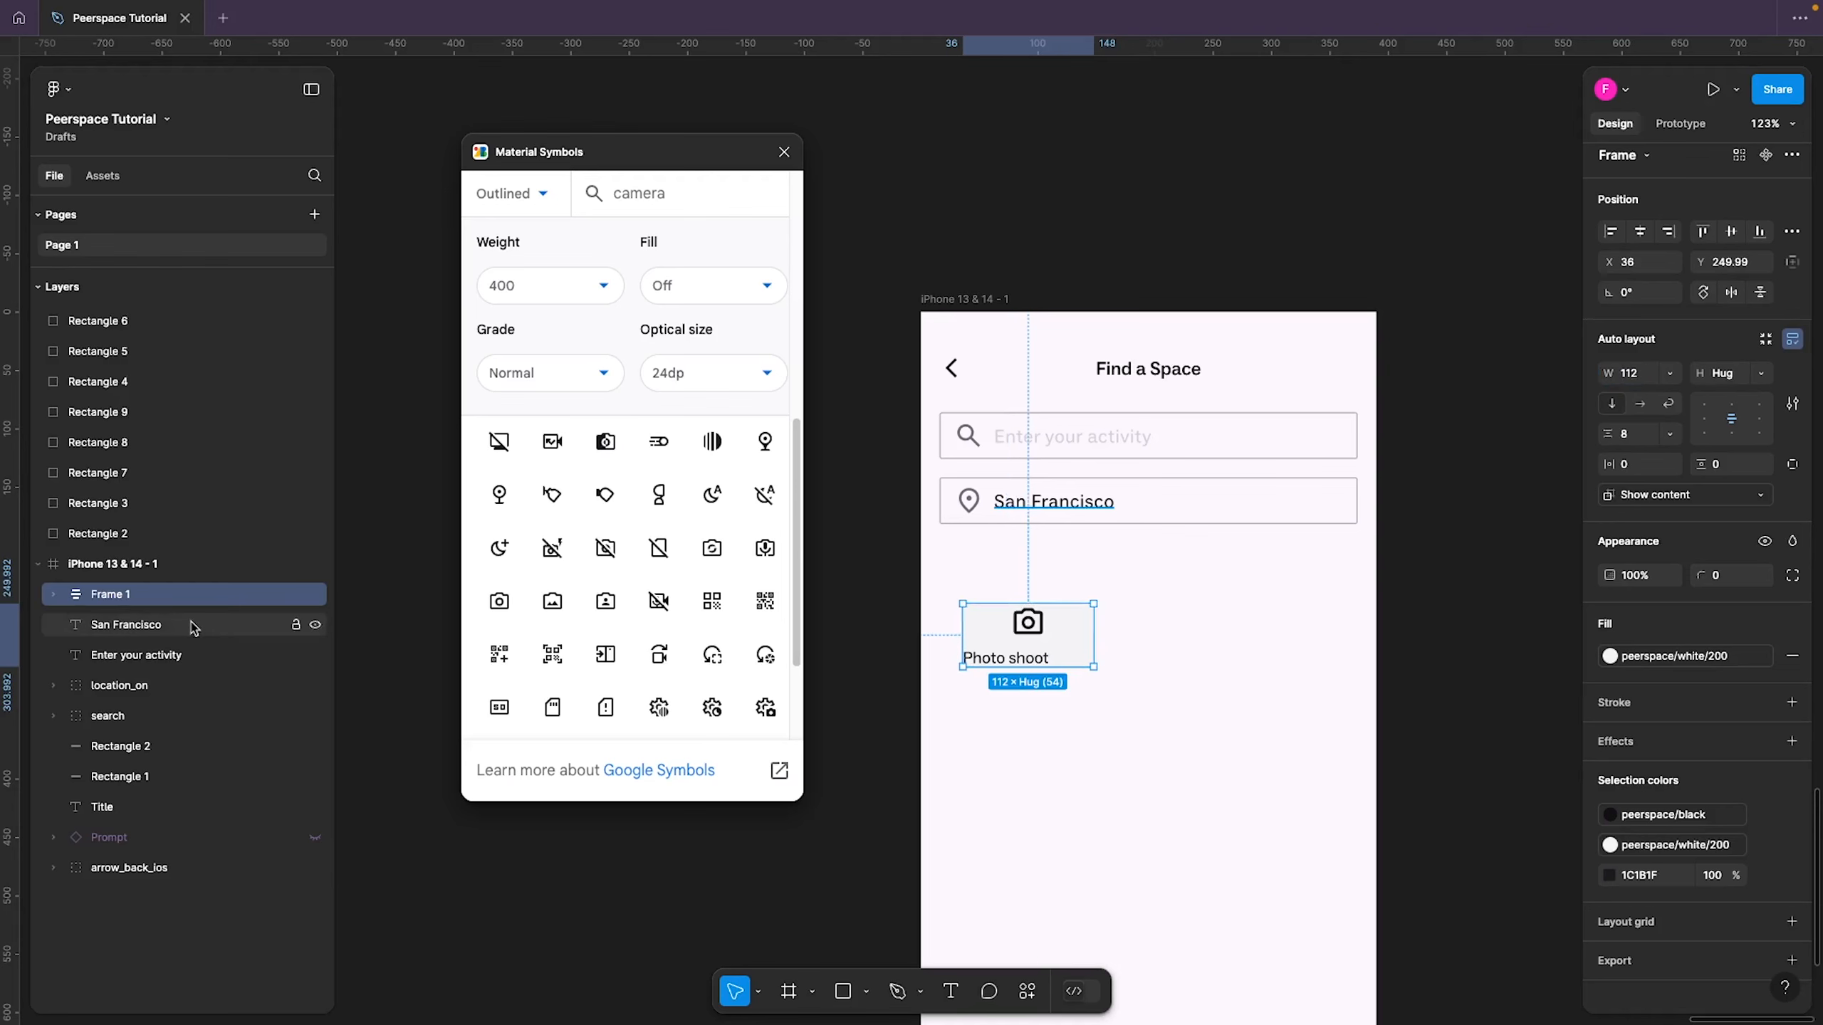
left_click(54, 595)
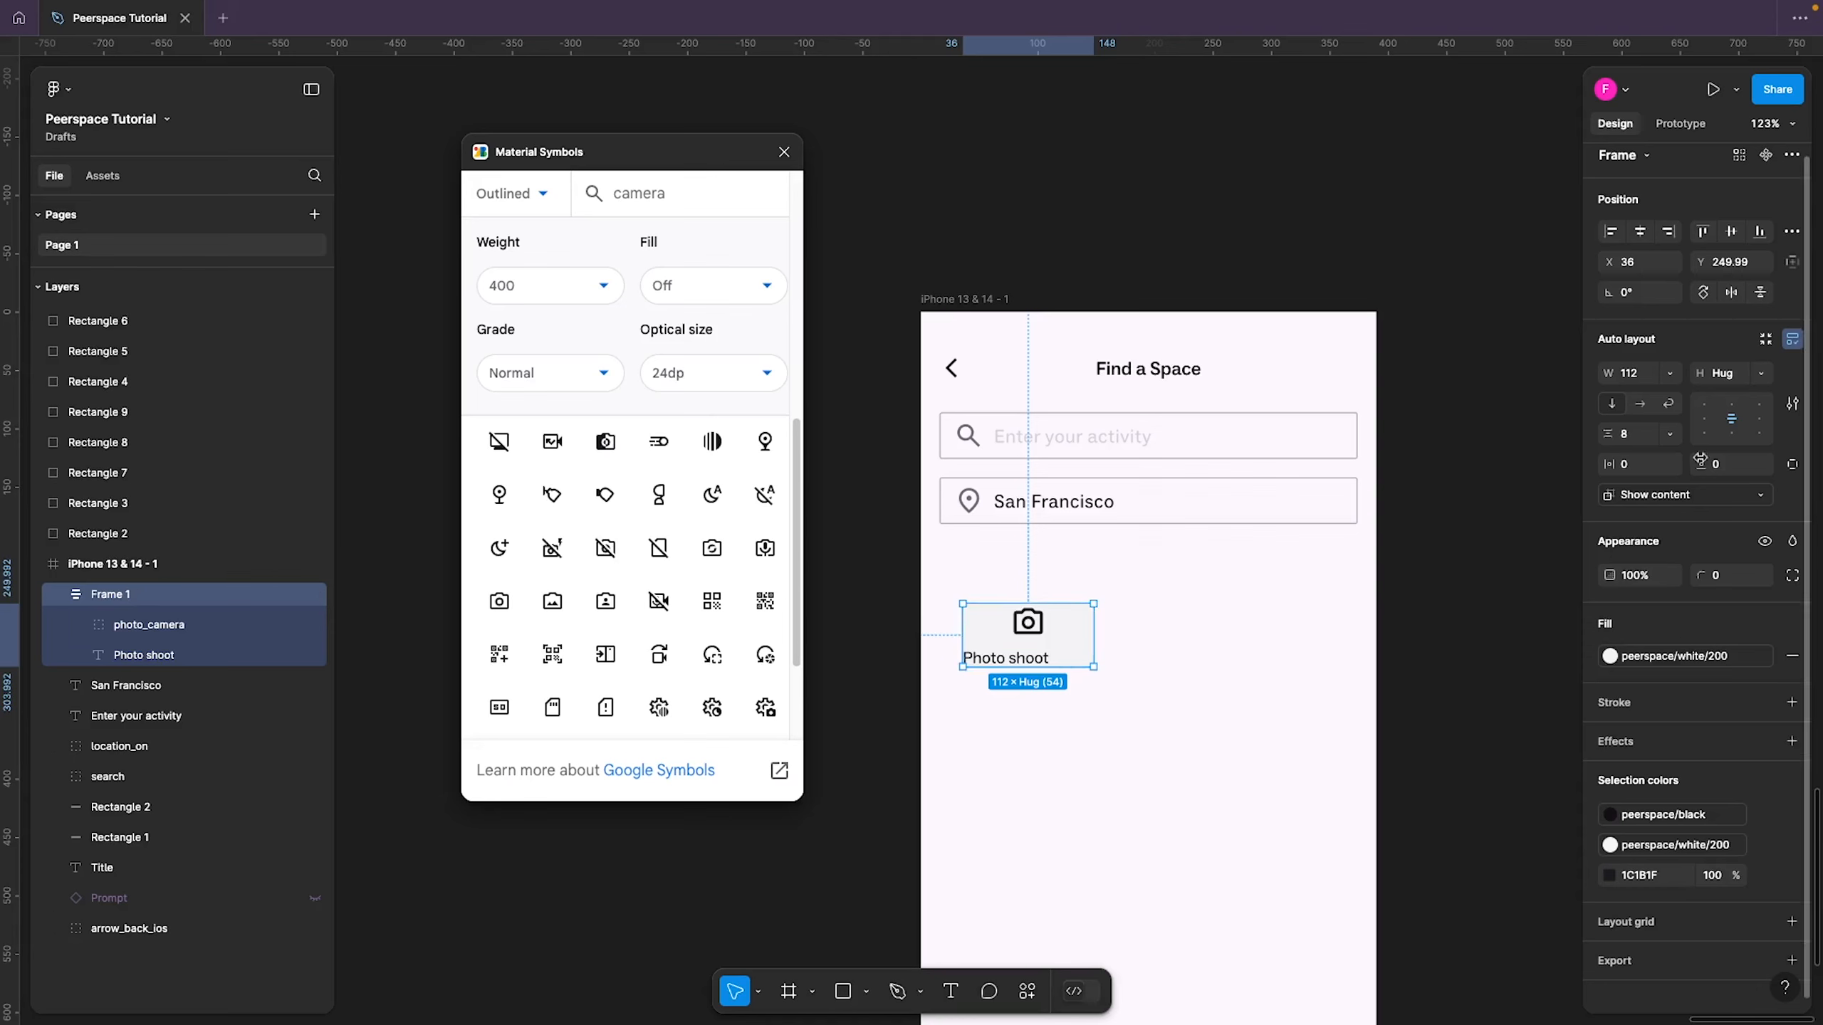
left_click(1758, 375)
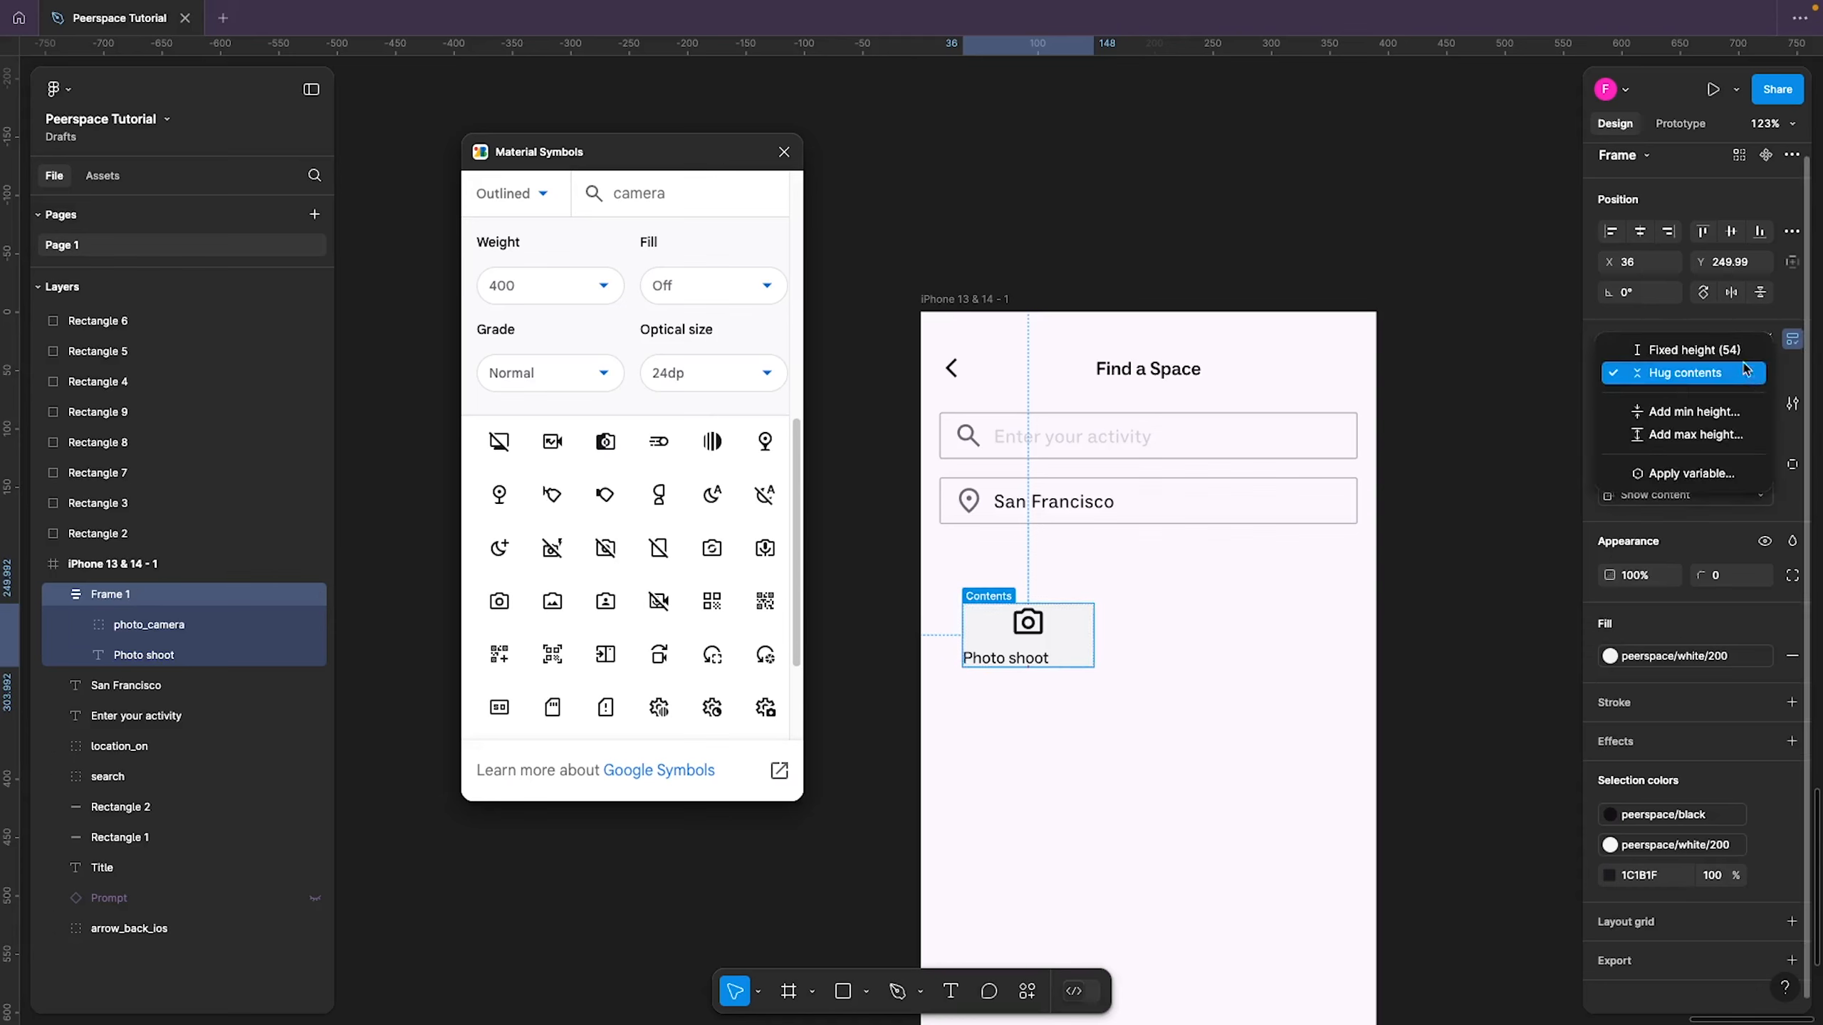
left_click(1743, 352)
left_click(1726, 379)
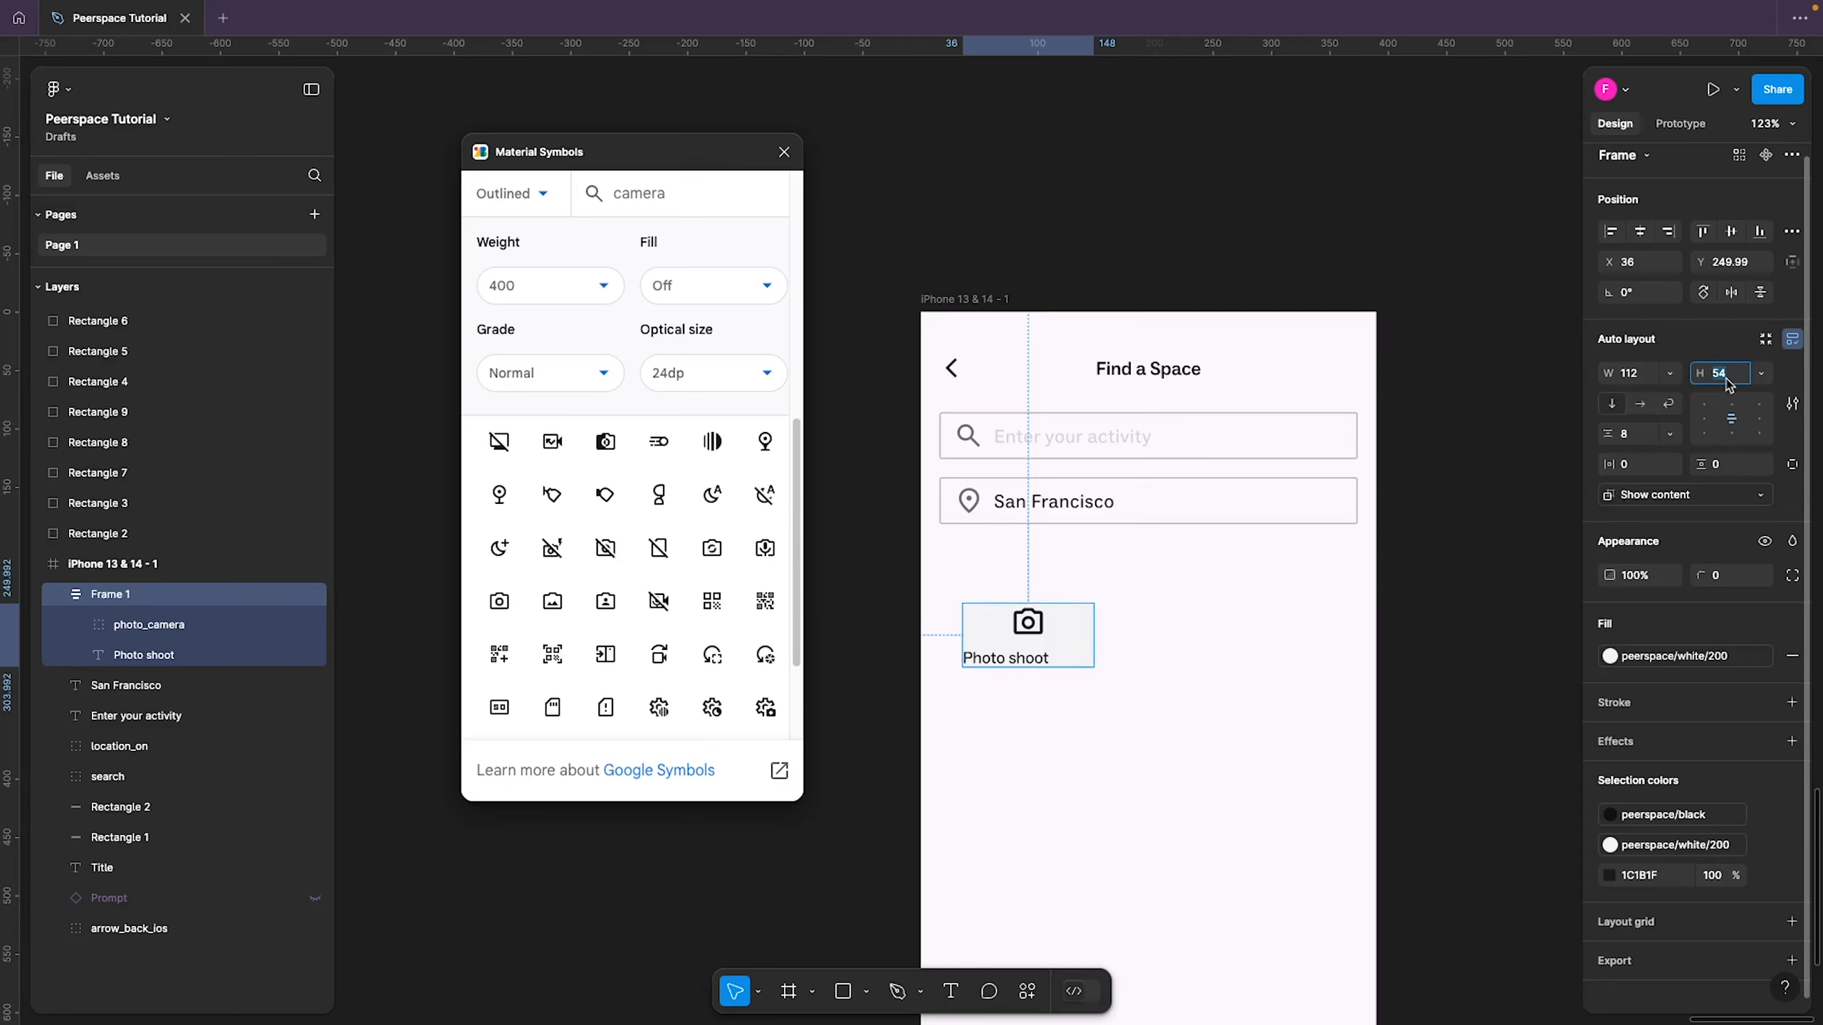
type("10")
key("Return")
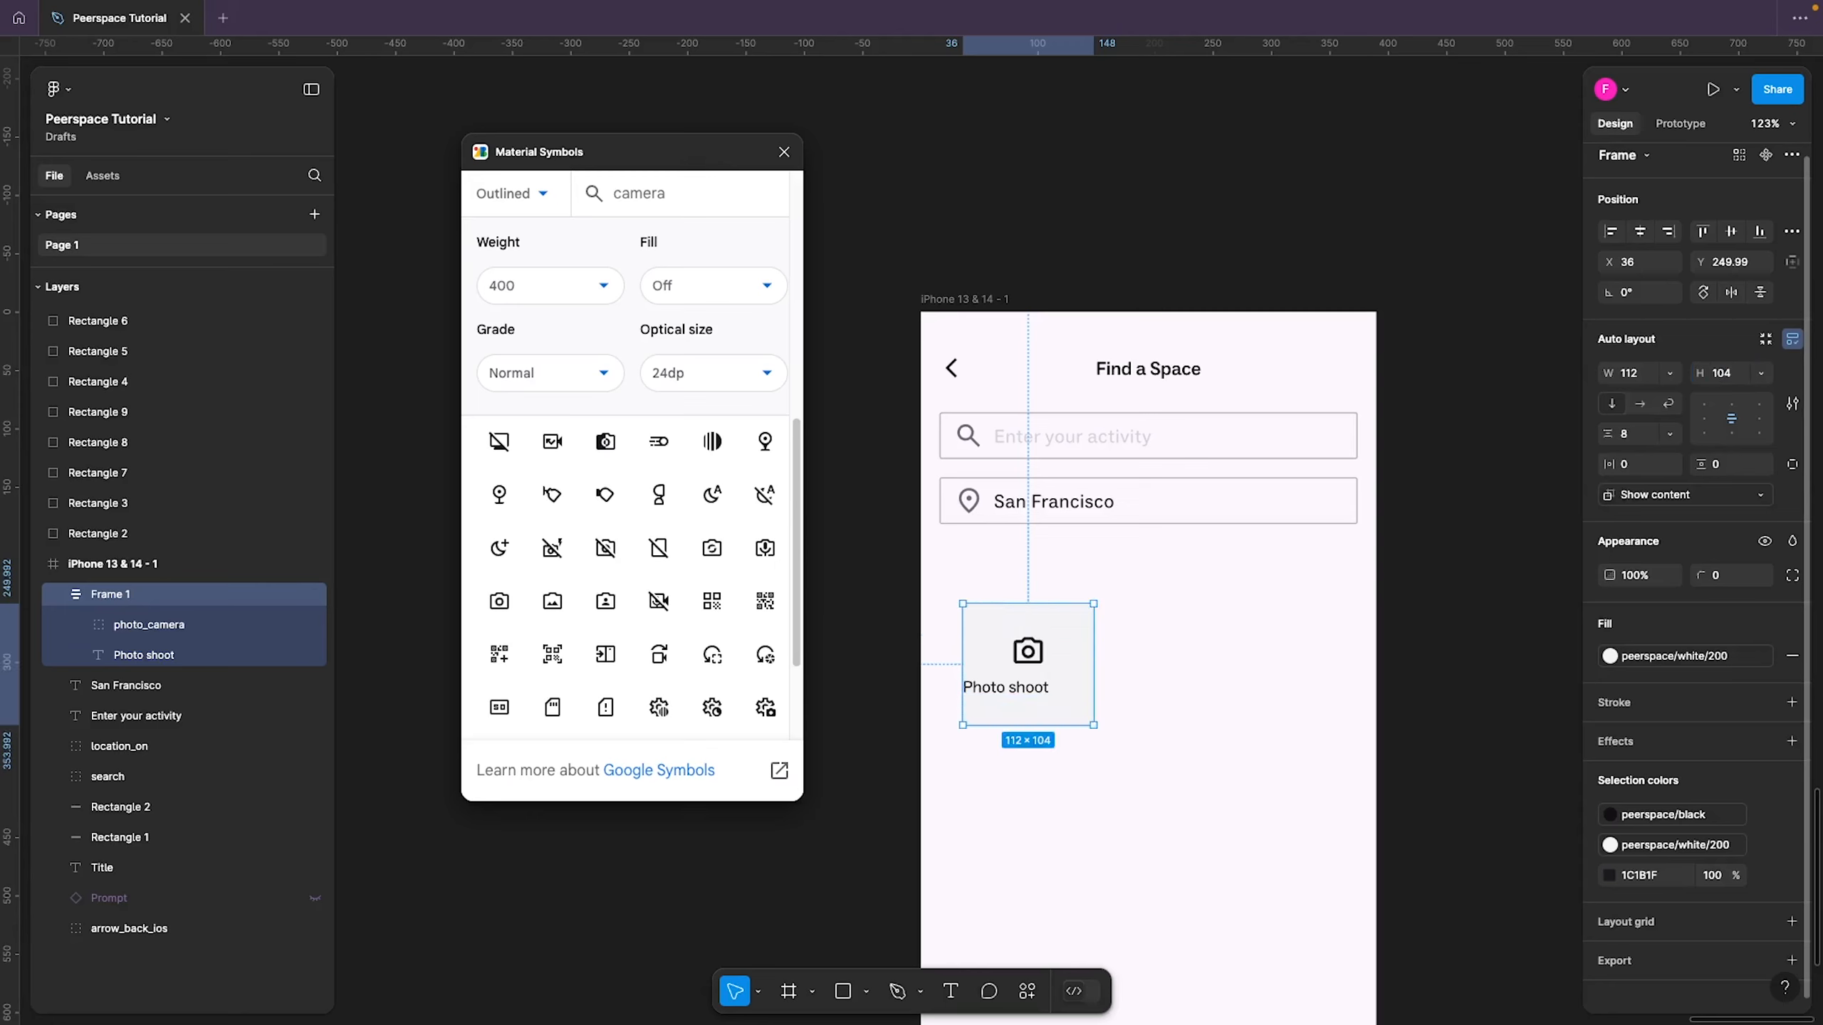
Keep the frame's content centred and set the "Photo shoot" text to auto width so it sits centred under the icon
left_click(1707, 420)
left_click(1734, 419)
left_click(1040, 689)
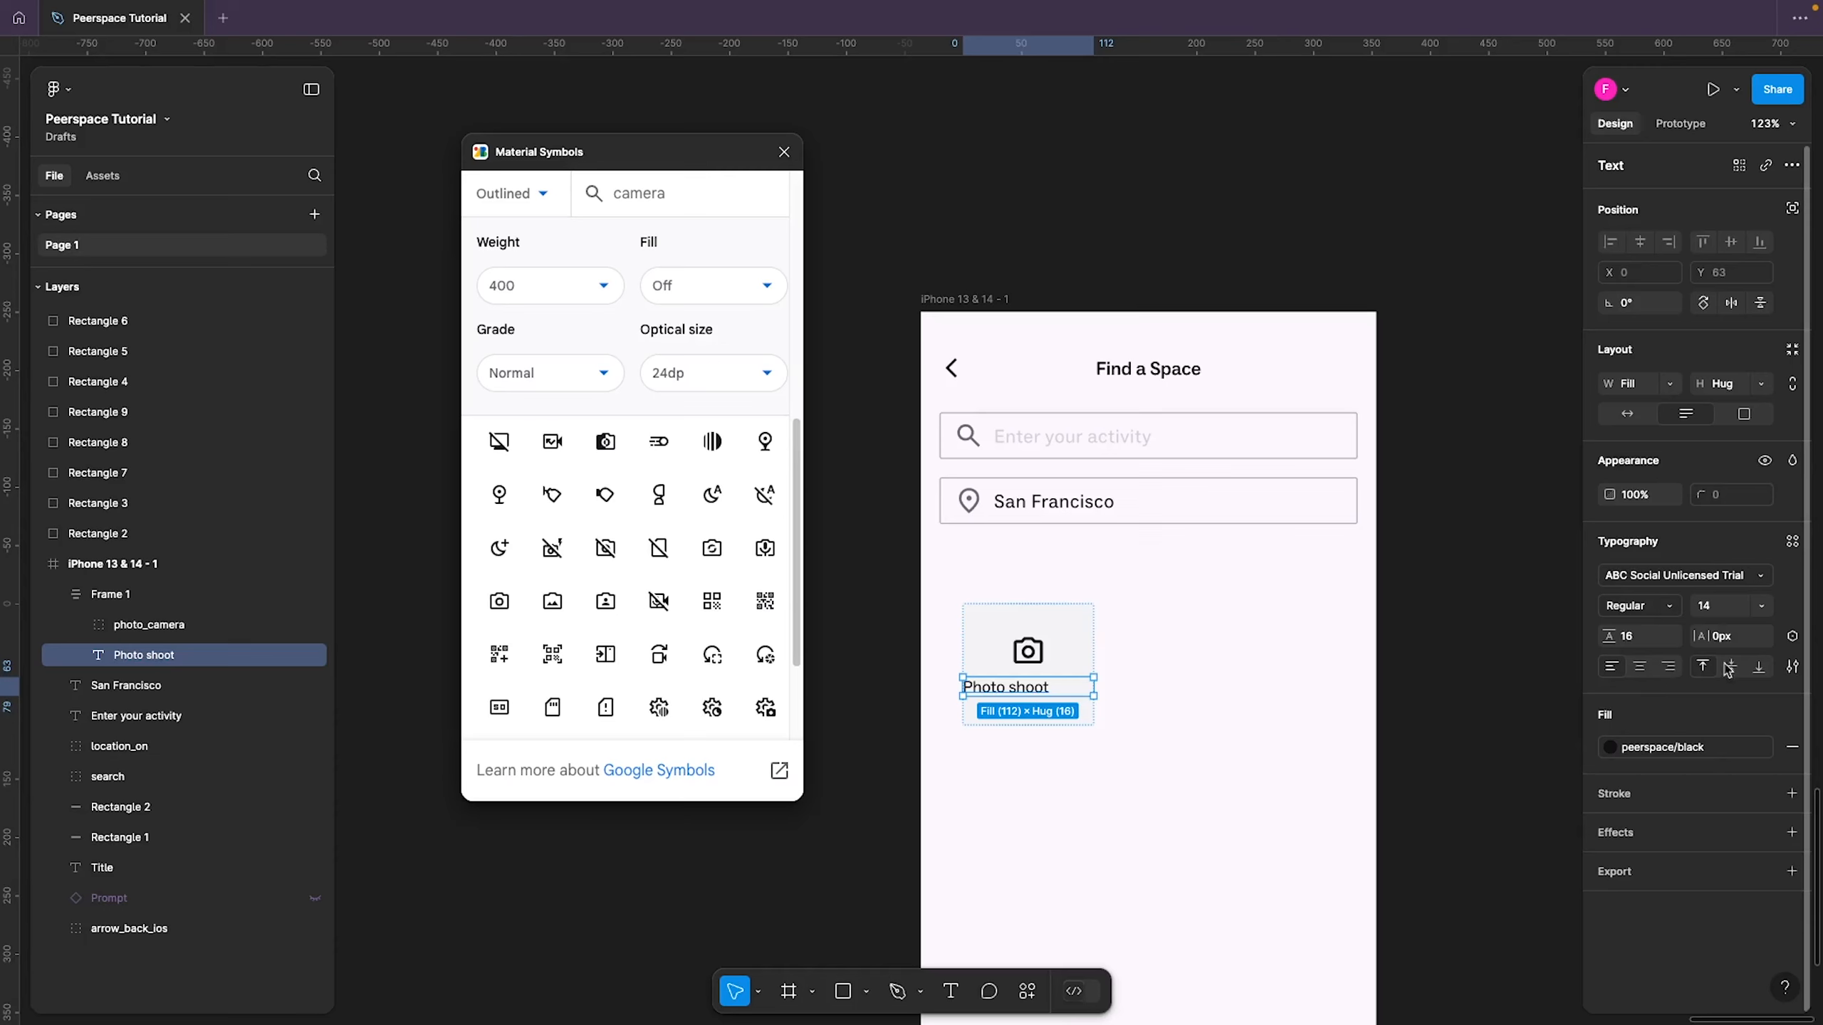
left_click(1792, 668)
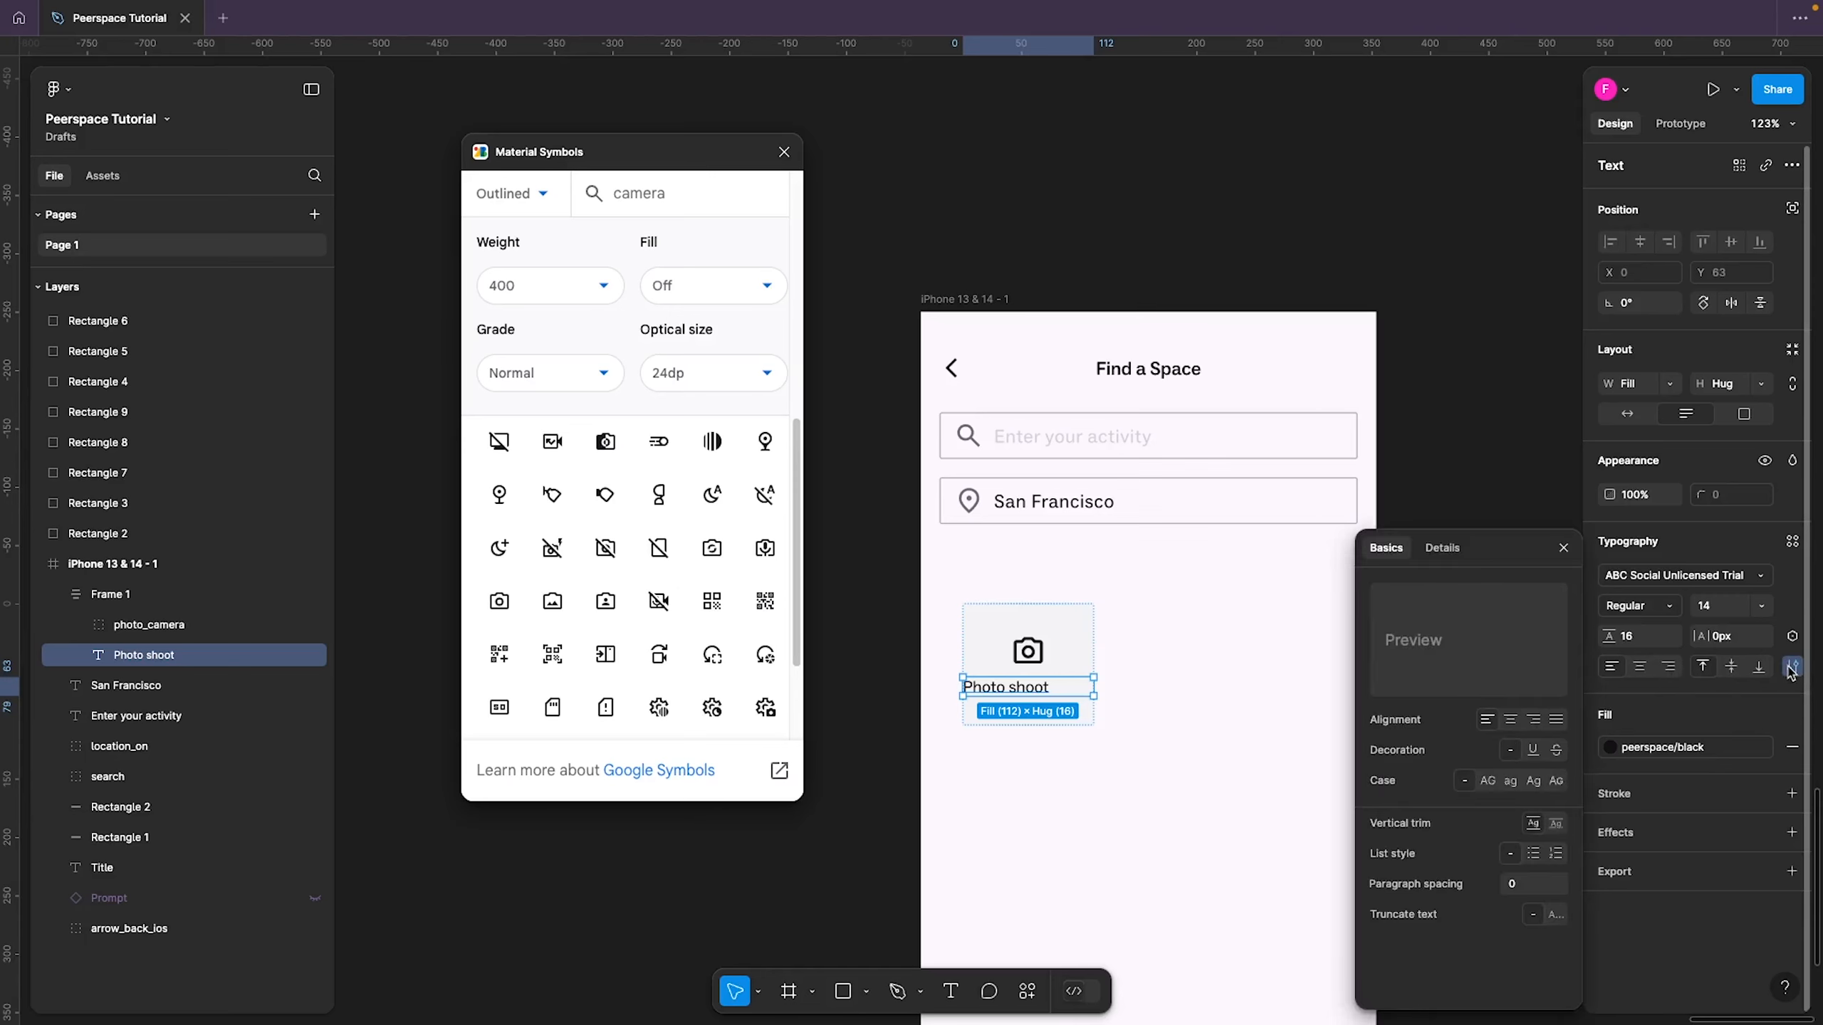
left_click(1791, 668)
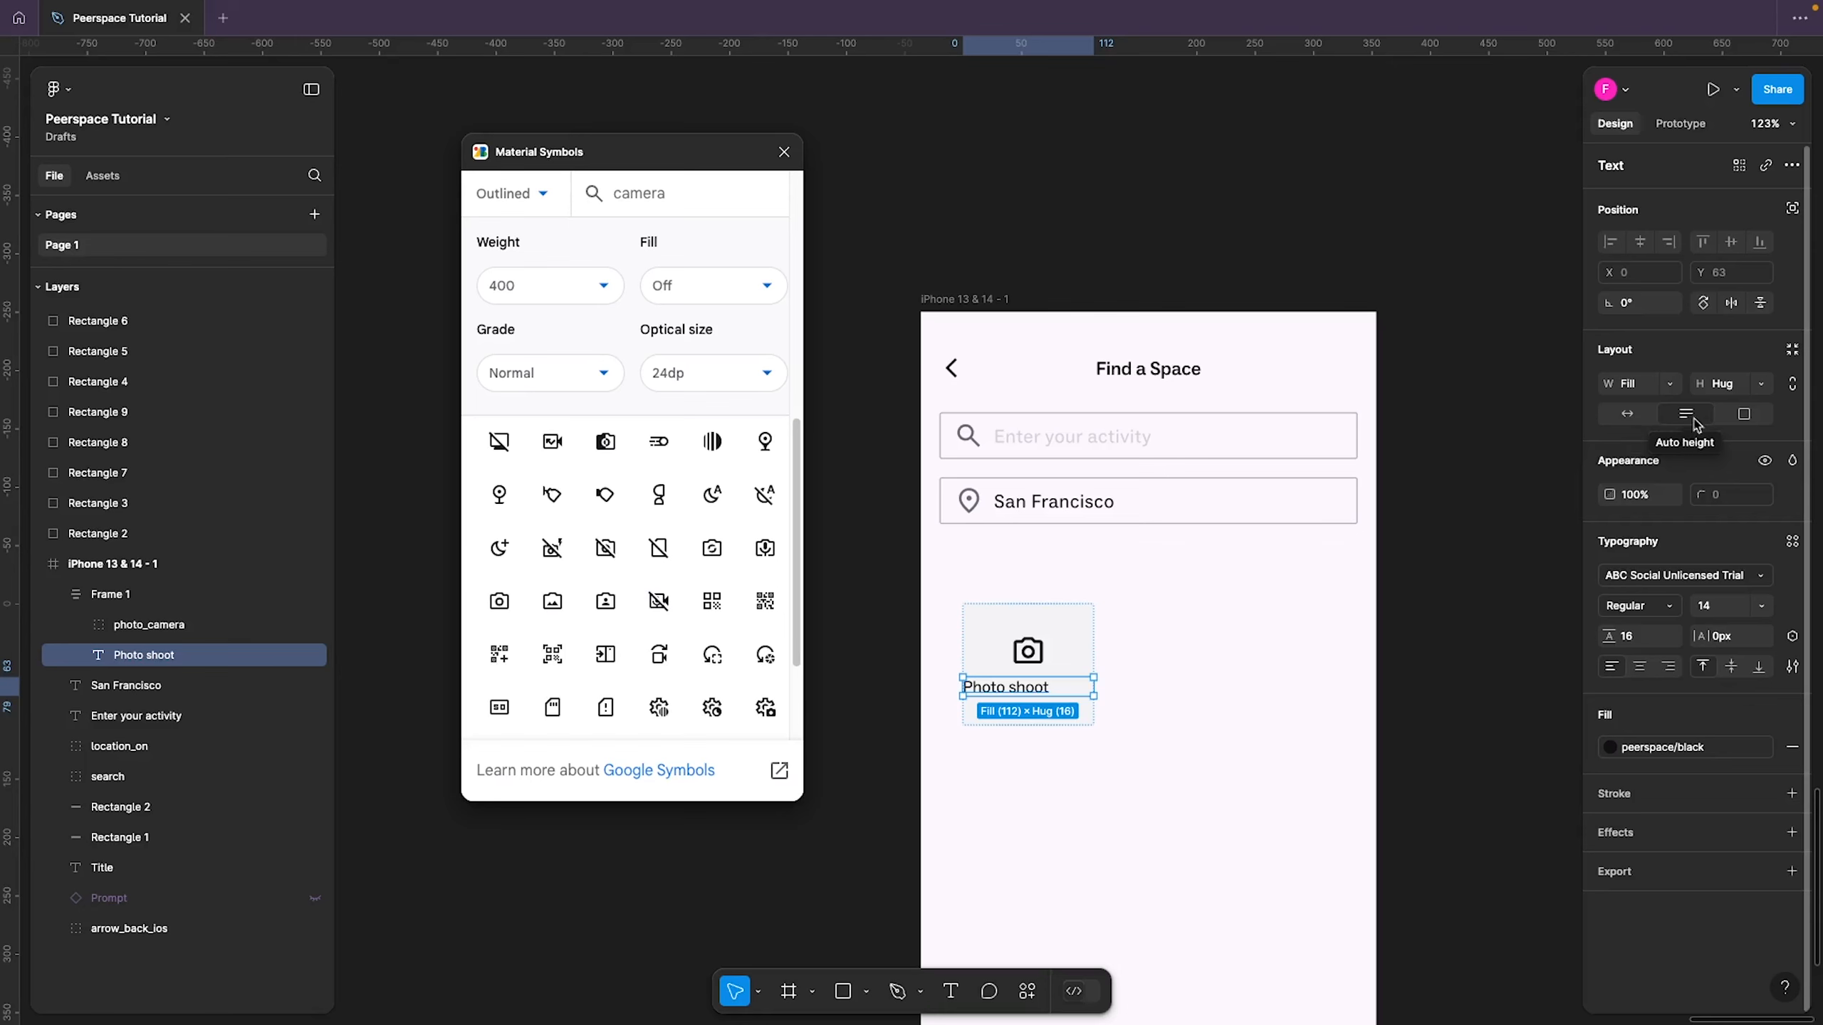
left_click(1633, 417)
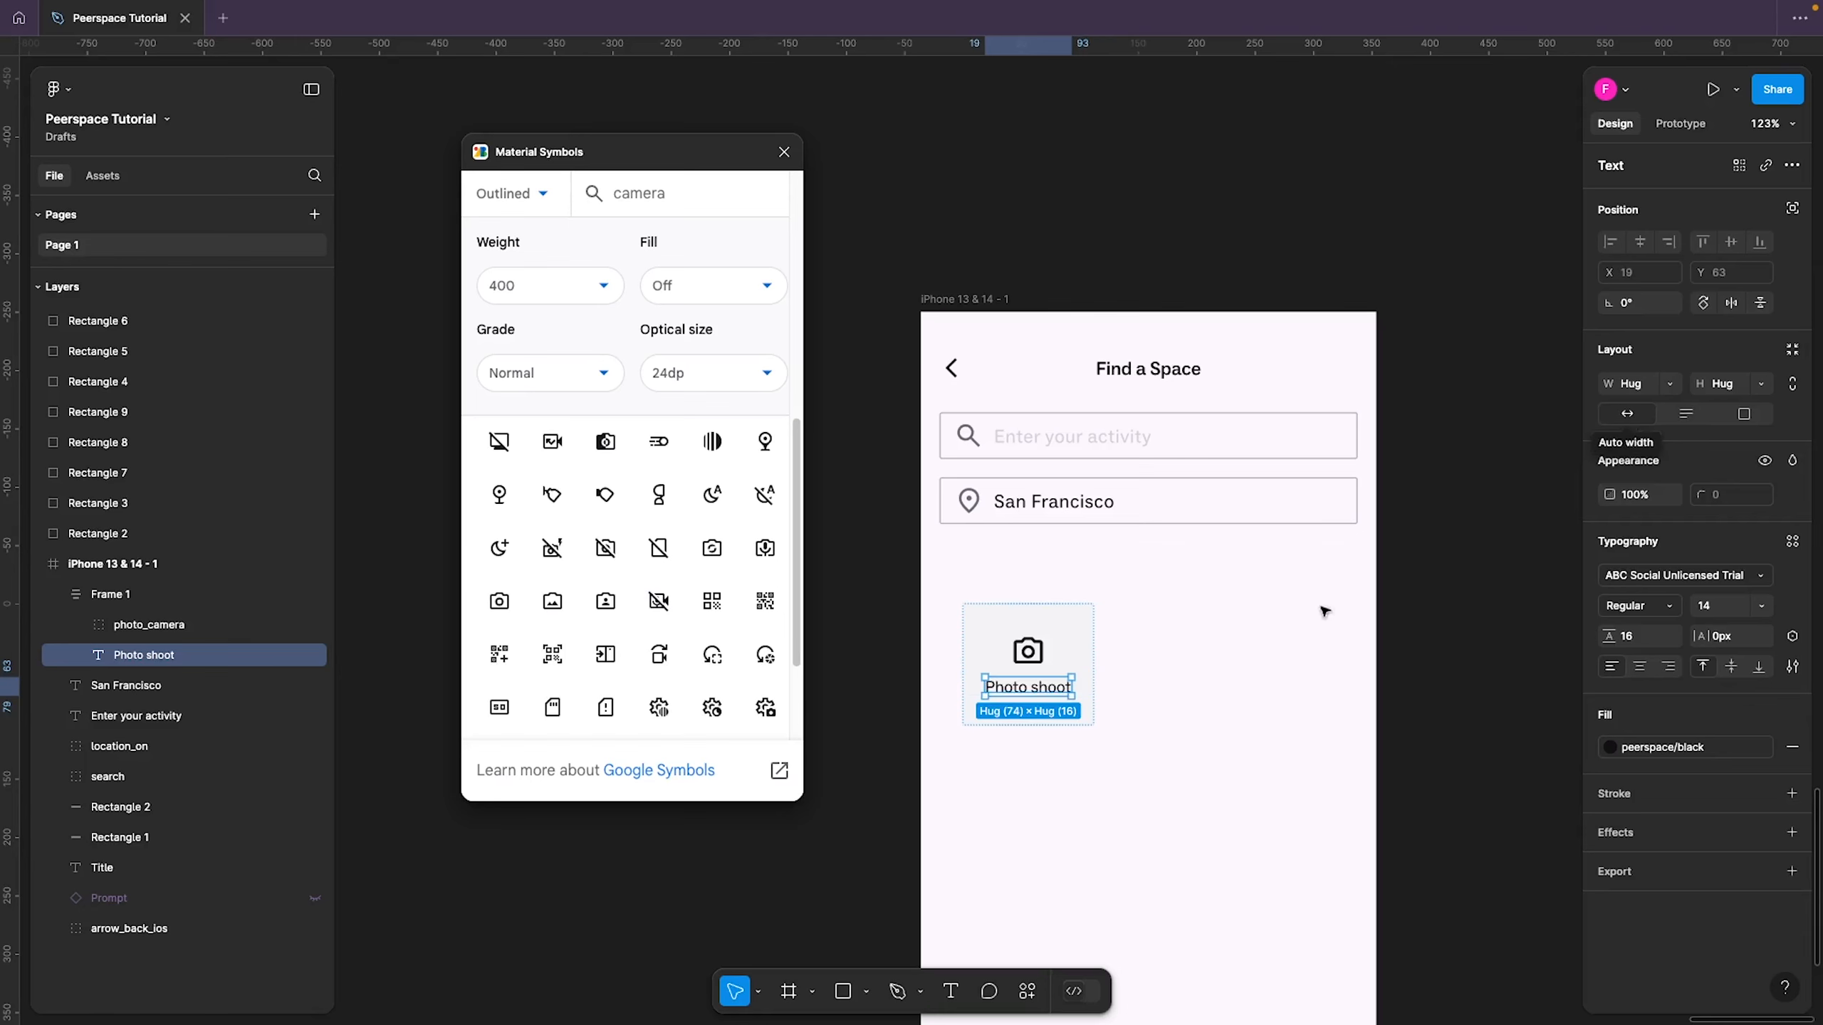
left_click(1237, 664)
Align the "Photo shoot" tile's left edge with the San Francisco search box
left_click(1029, 692)
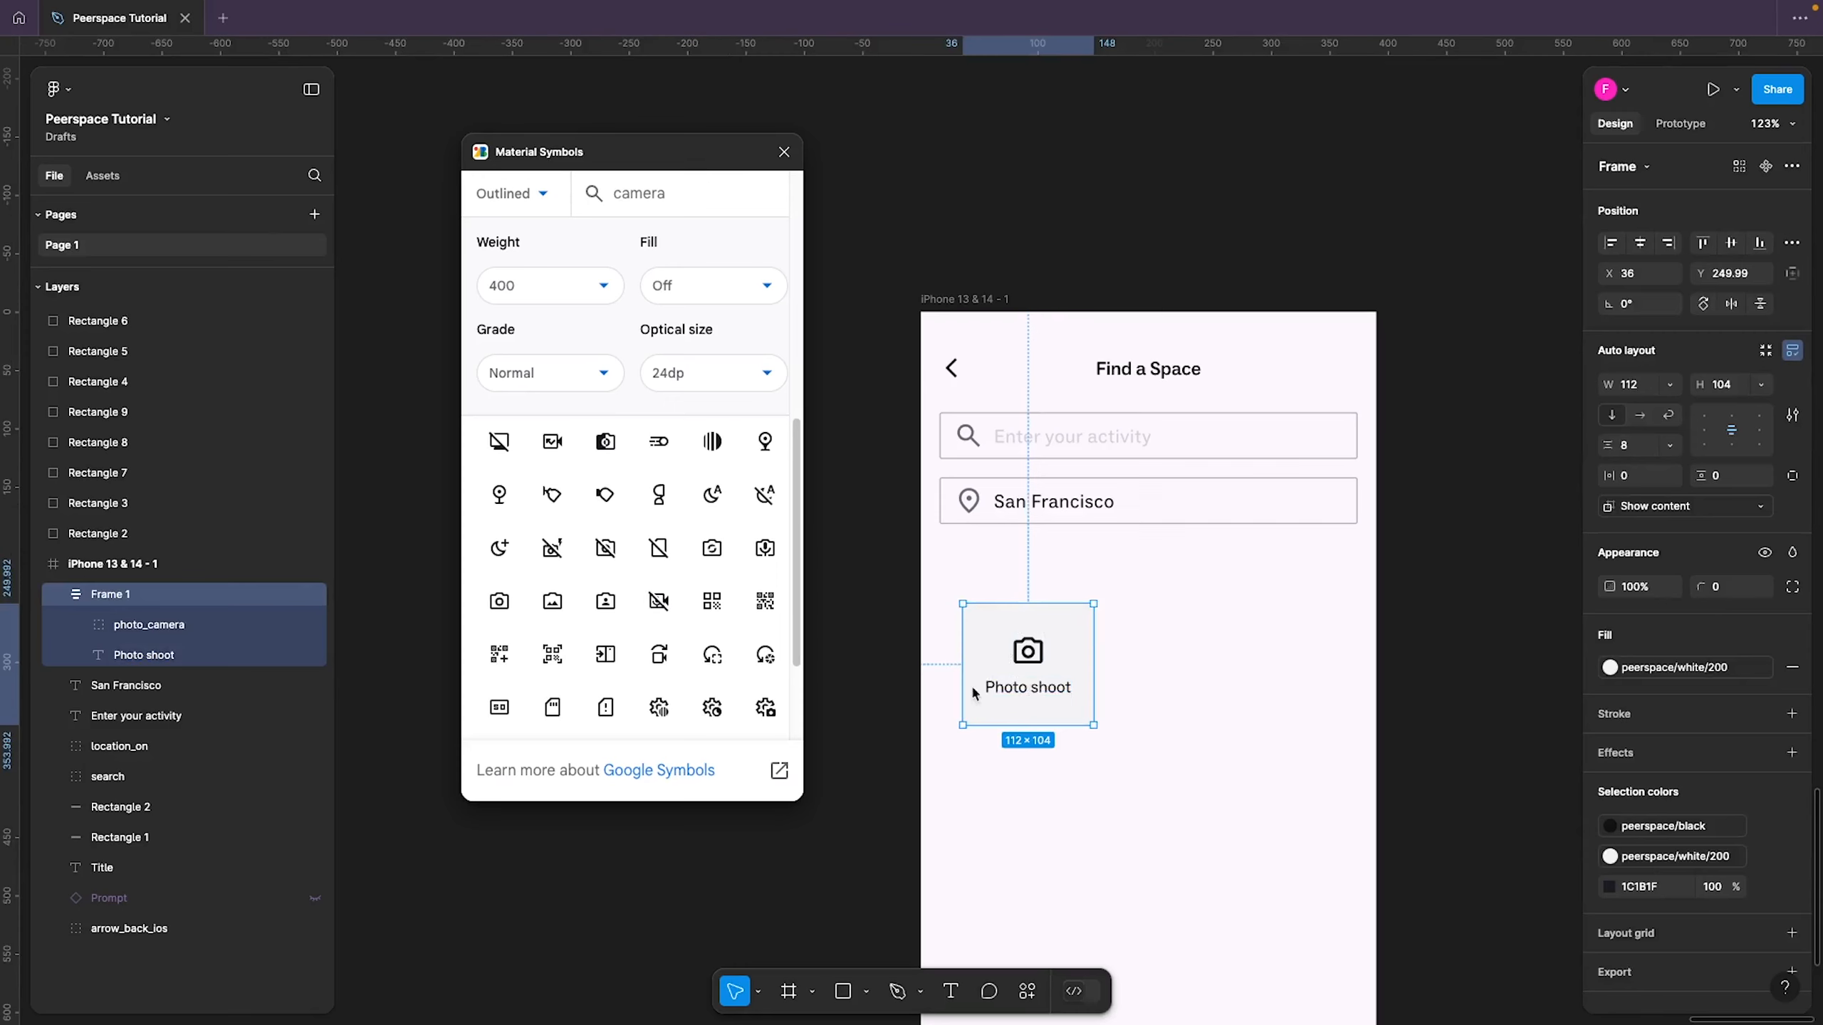
left_click(961, 522, "shift")
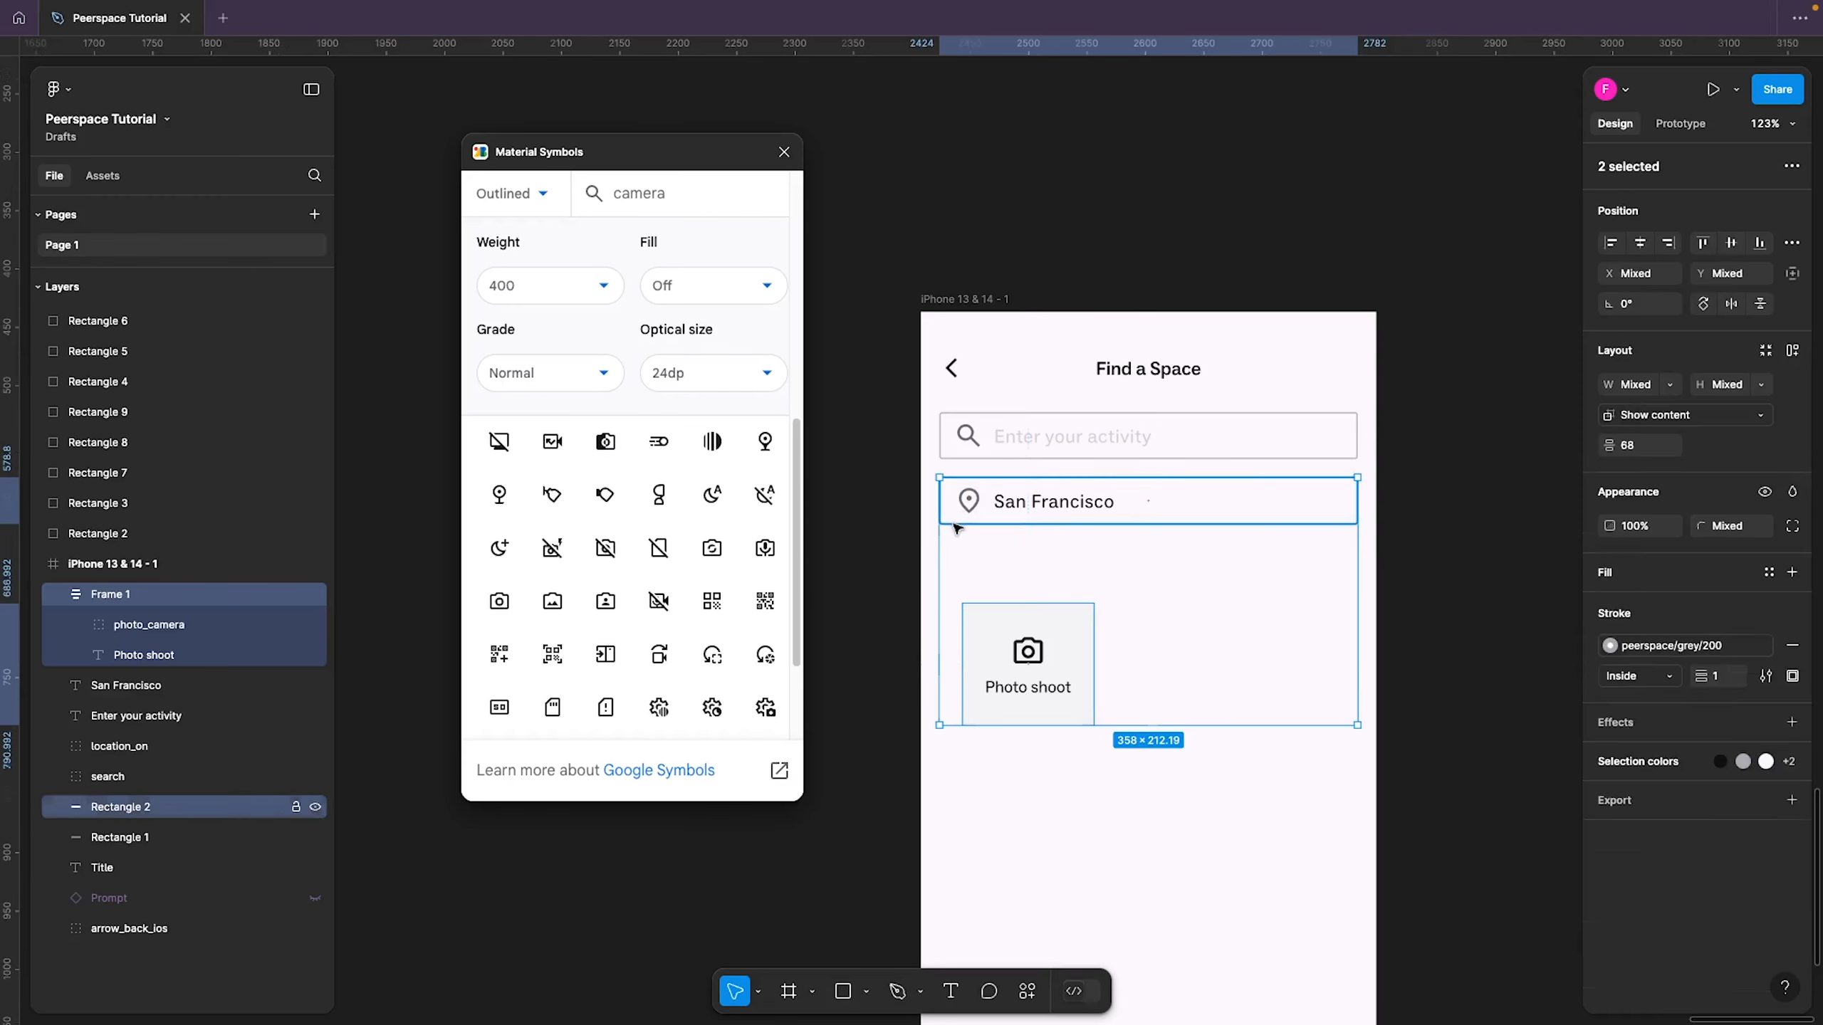
left_click(1611, 244)
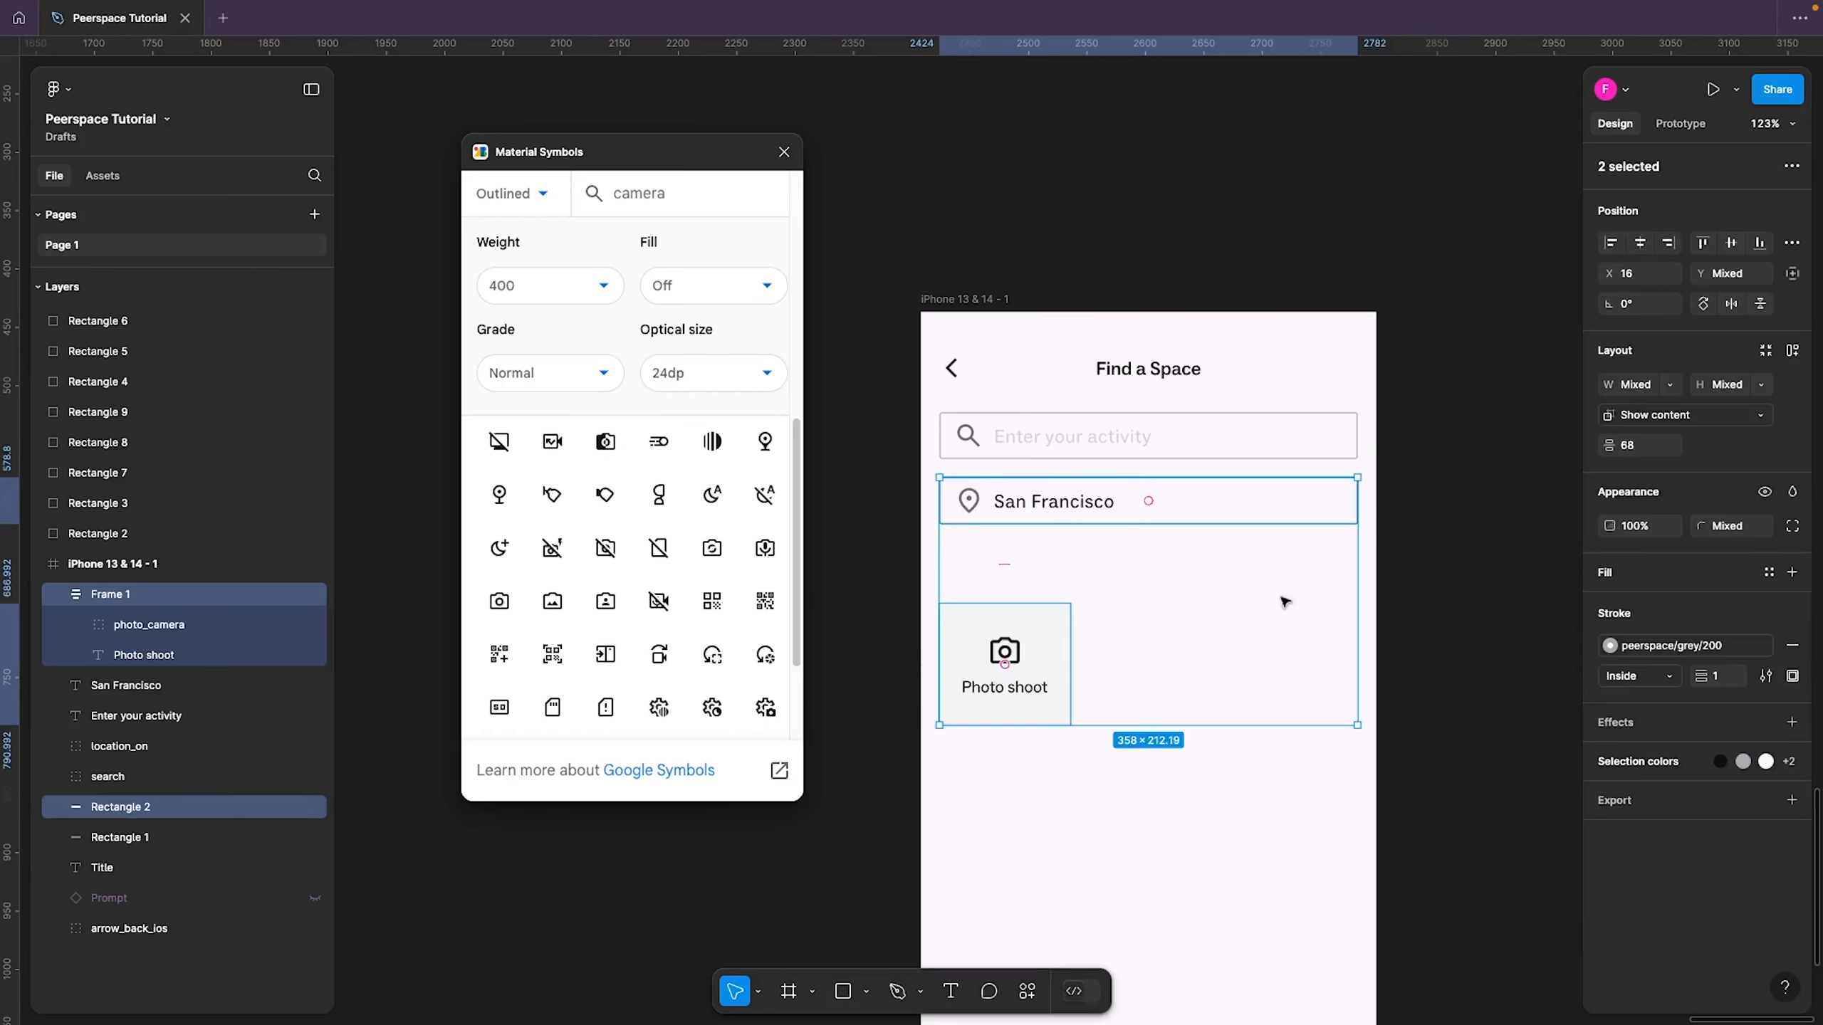
Move the "Photo shoot" tile up towards the San Francisco box and set the vertical spacing between them to 24
left_click(1004, 689)
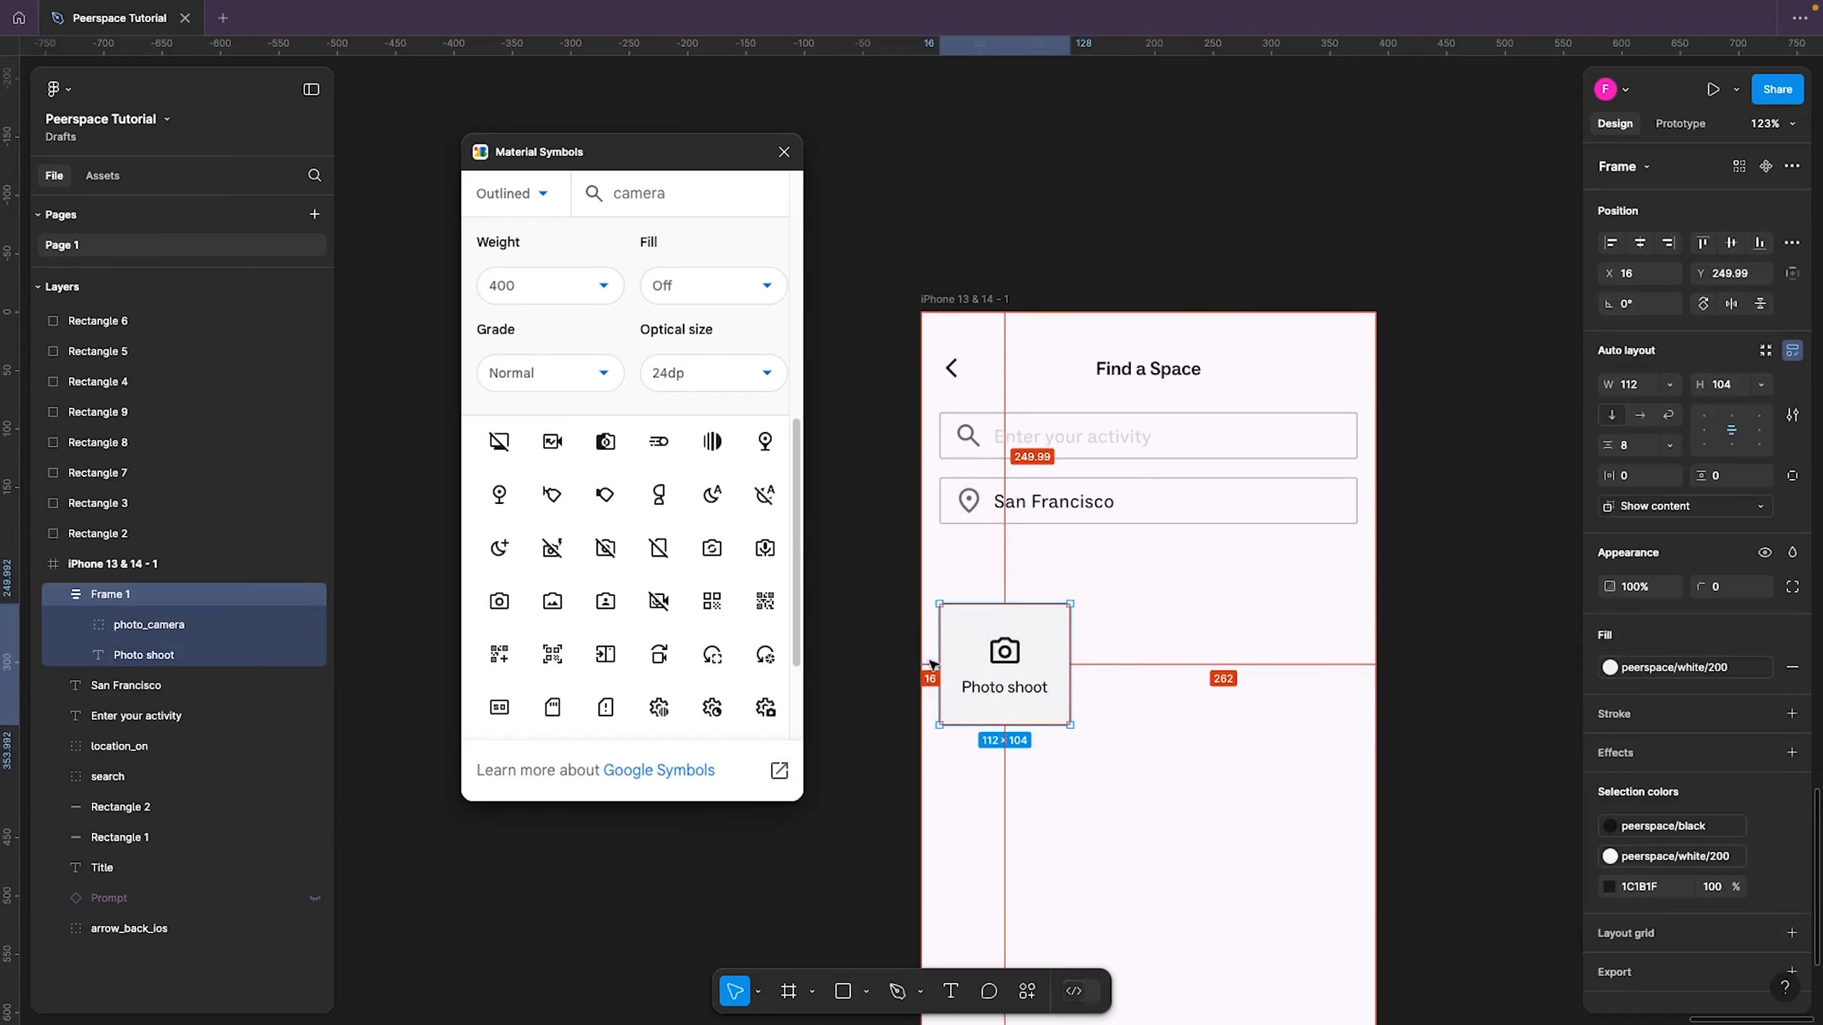
left_click_drag(1037, 691, 1046, 631)
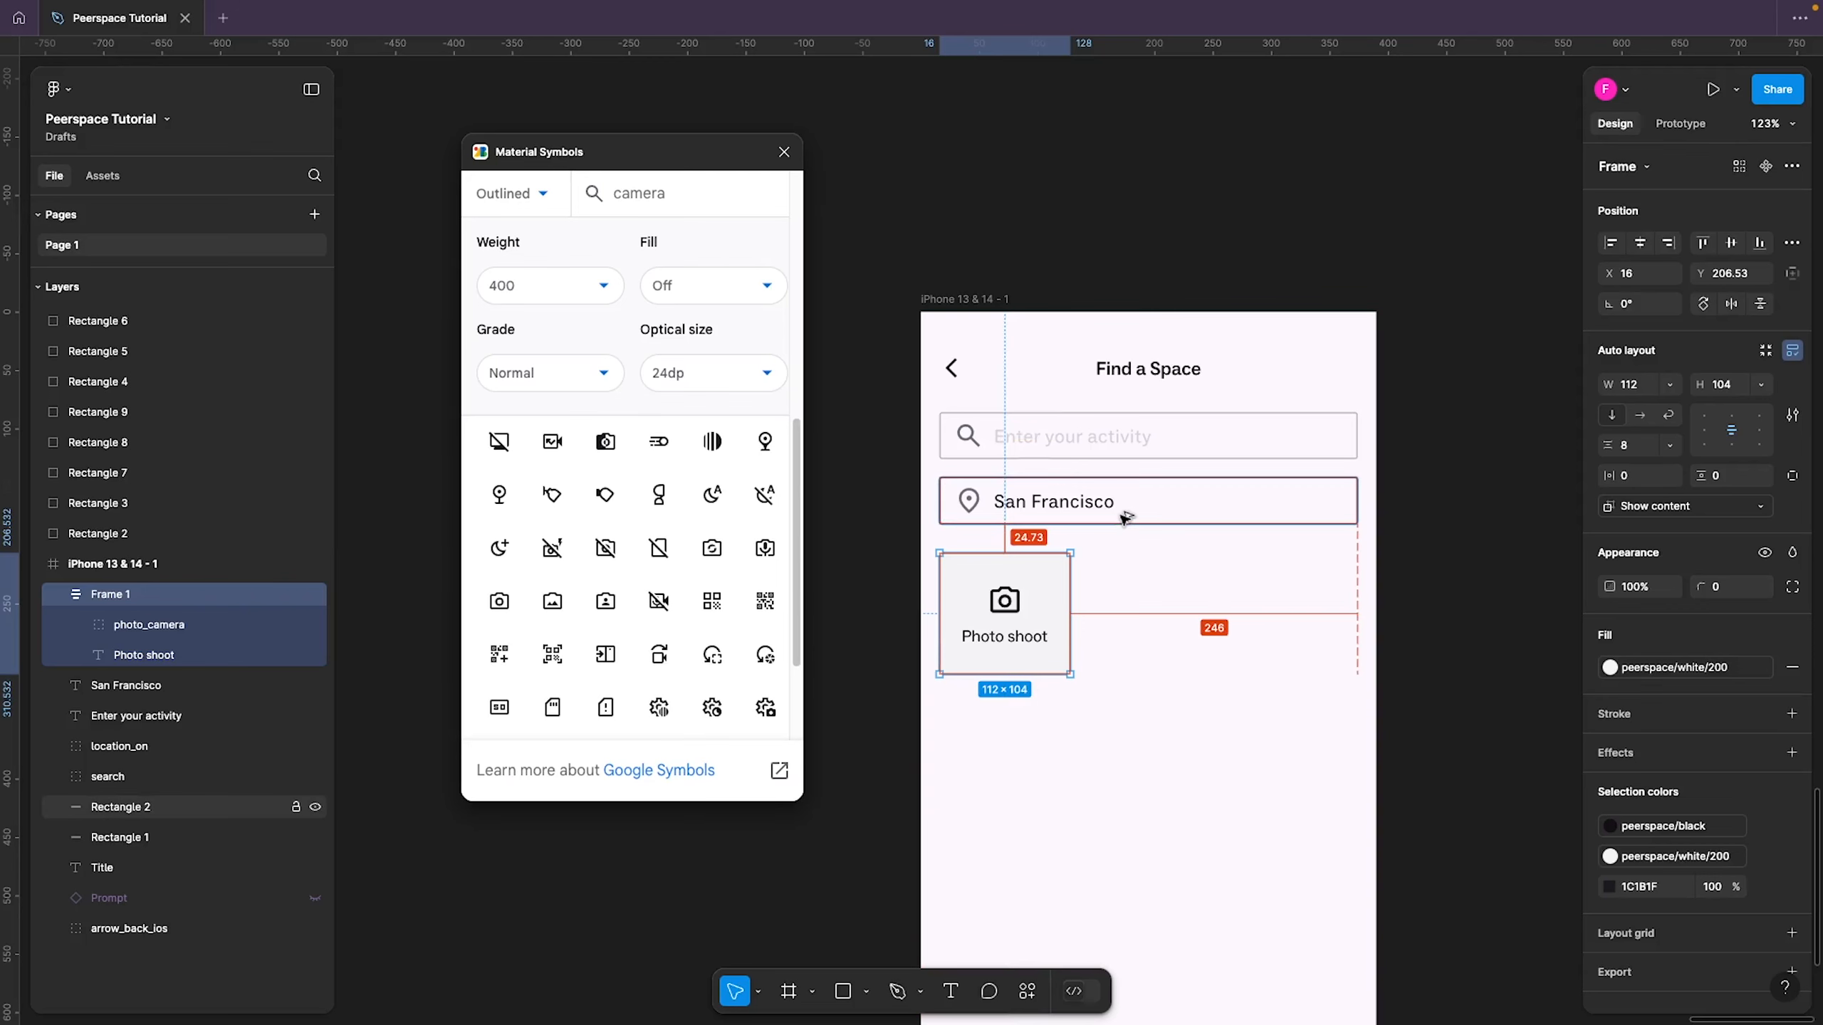
left_click(1125, 517, "shift")
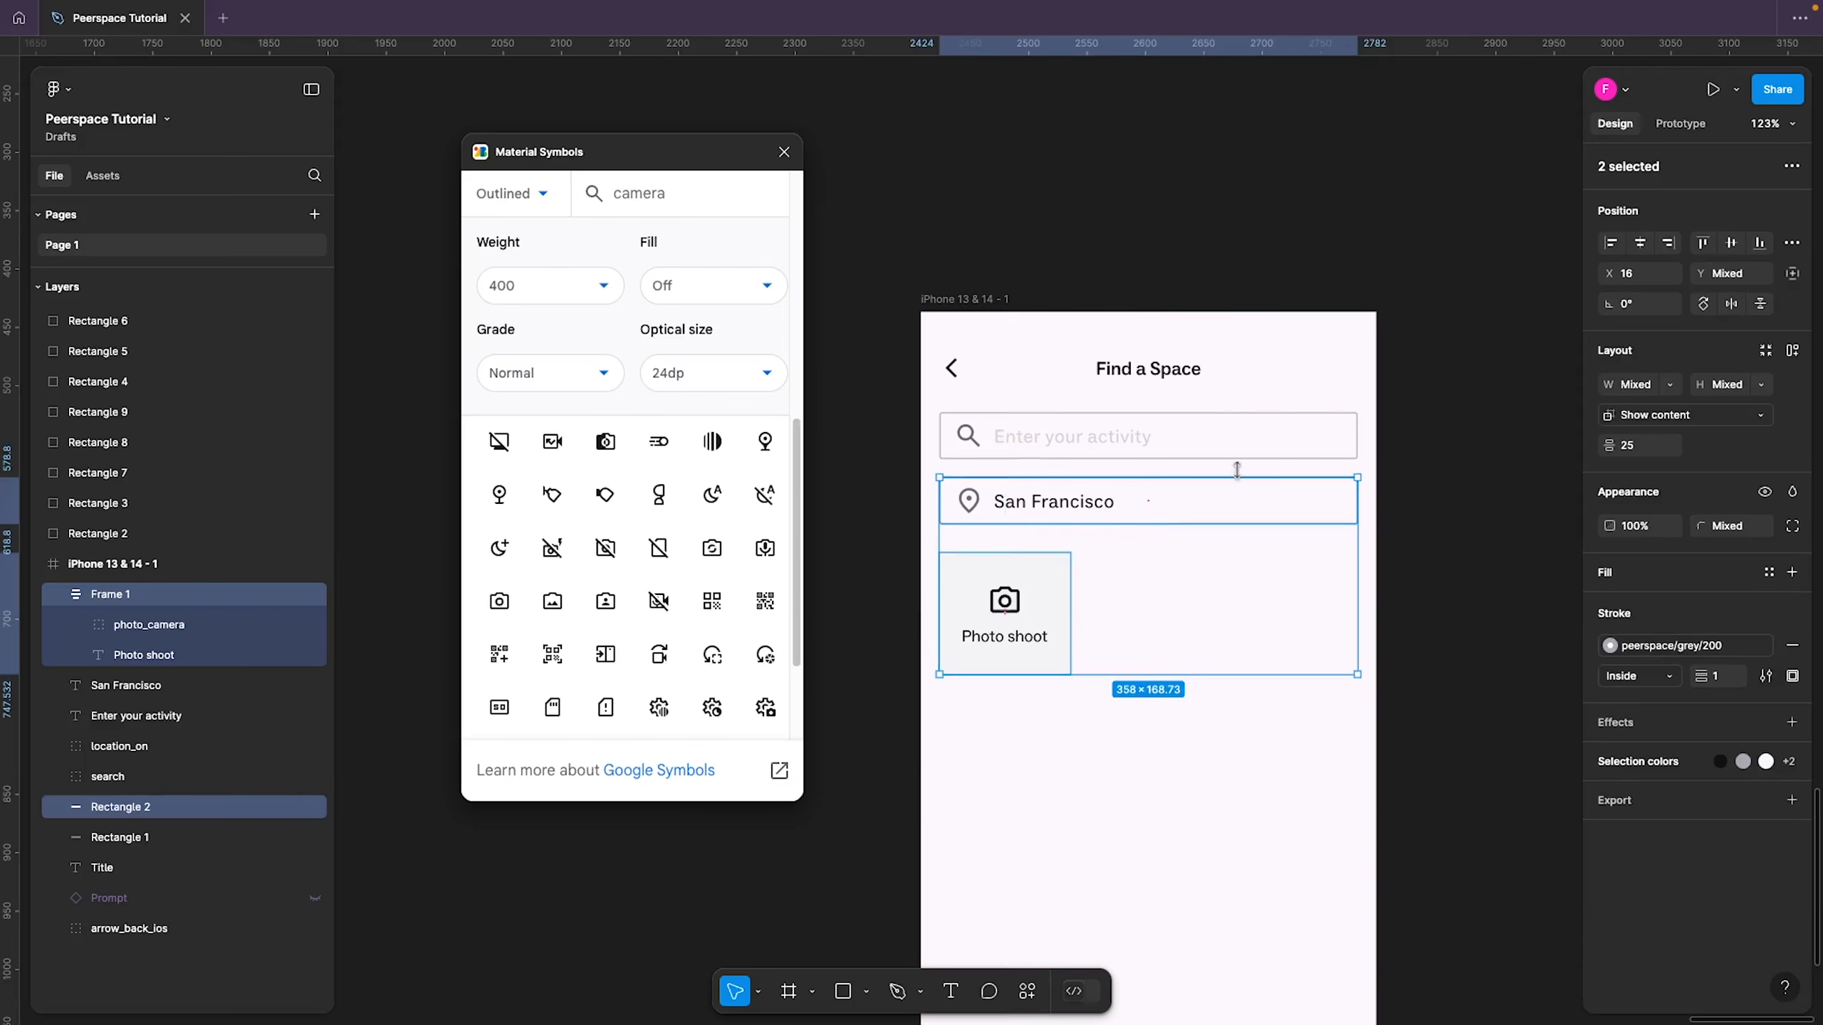
left_click(1640, 447)
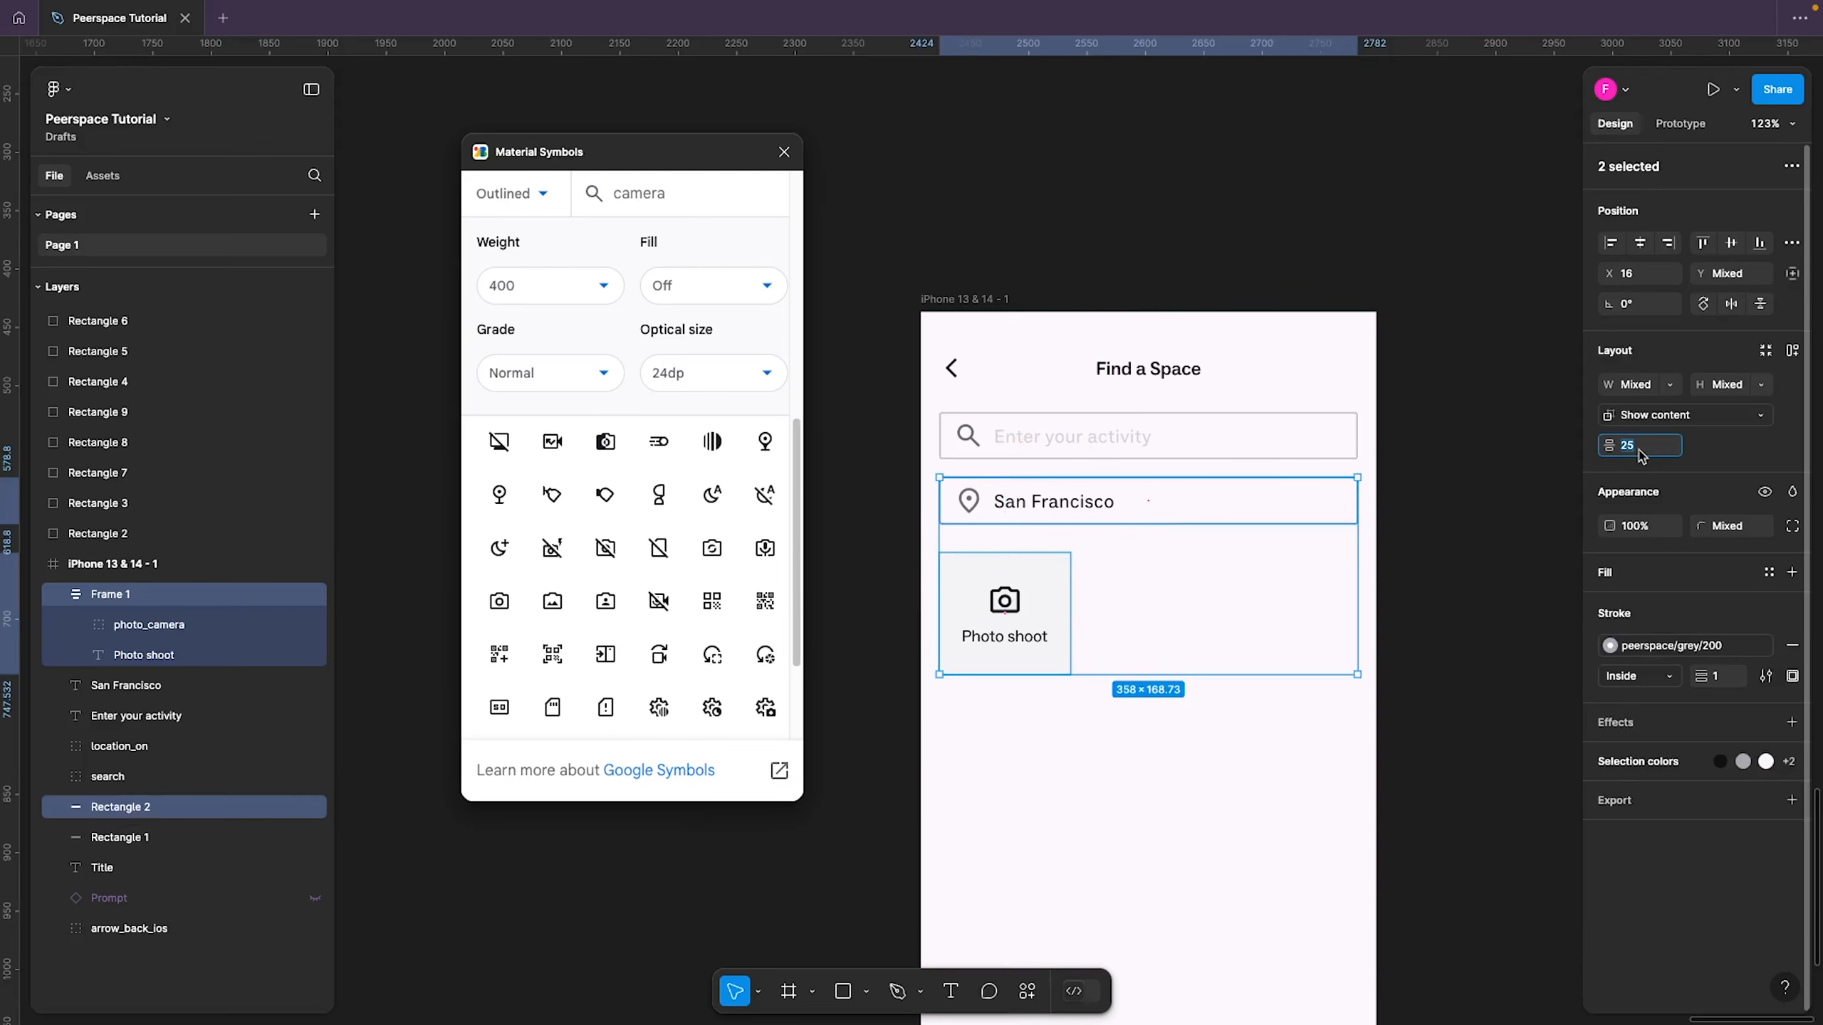
type("24")
key("Return")
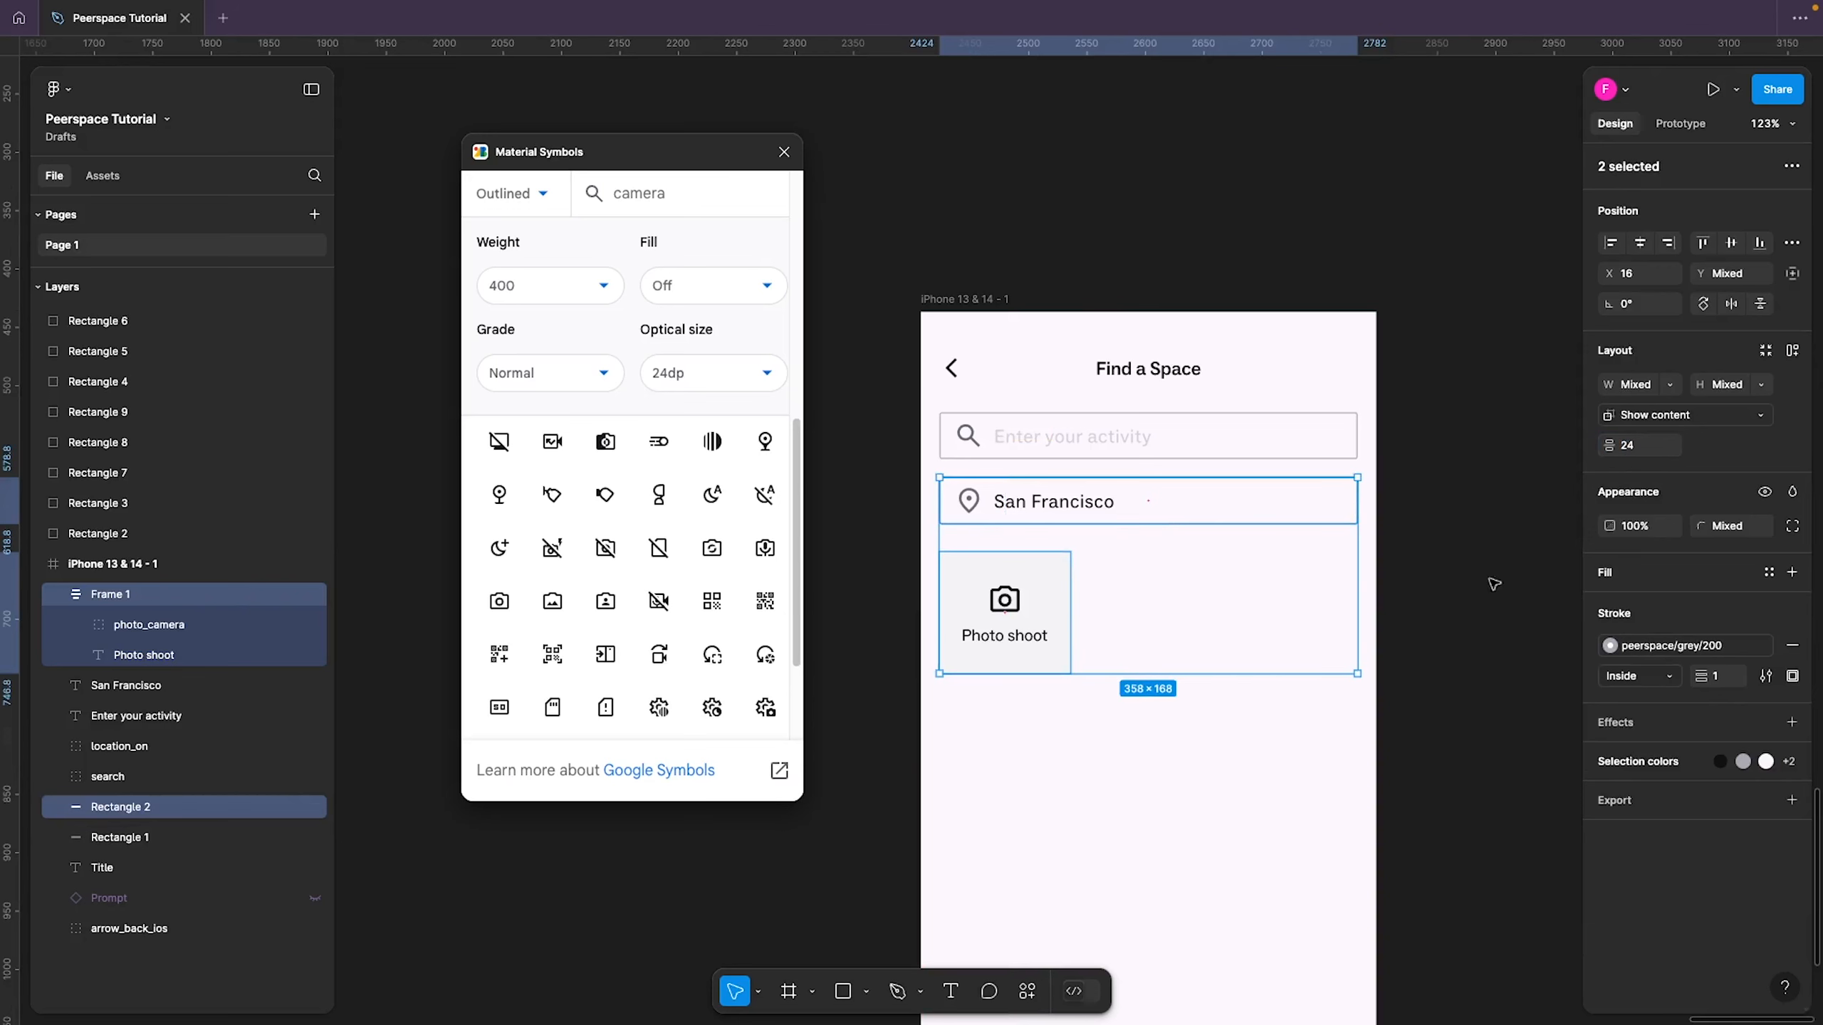
left_click(1224, 828)
Try the peerspace/grey/100 and peerspace/grey/200 styles as the tile's fill and return it to peerspace/white/200
left_click(991, 631)
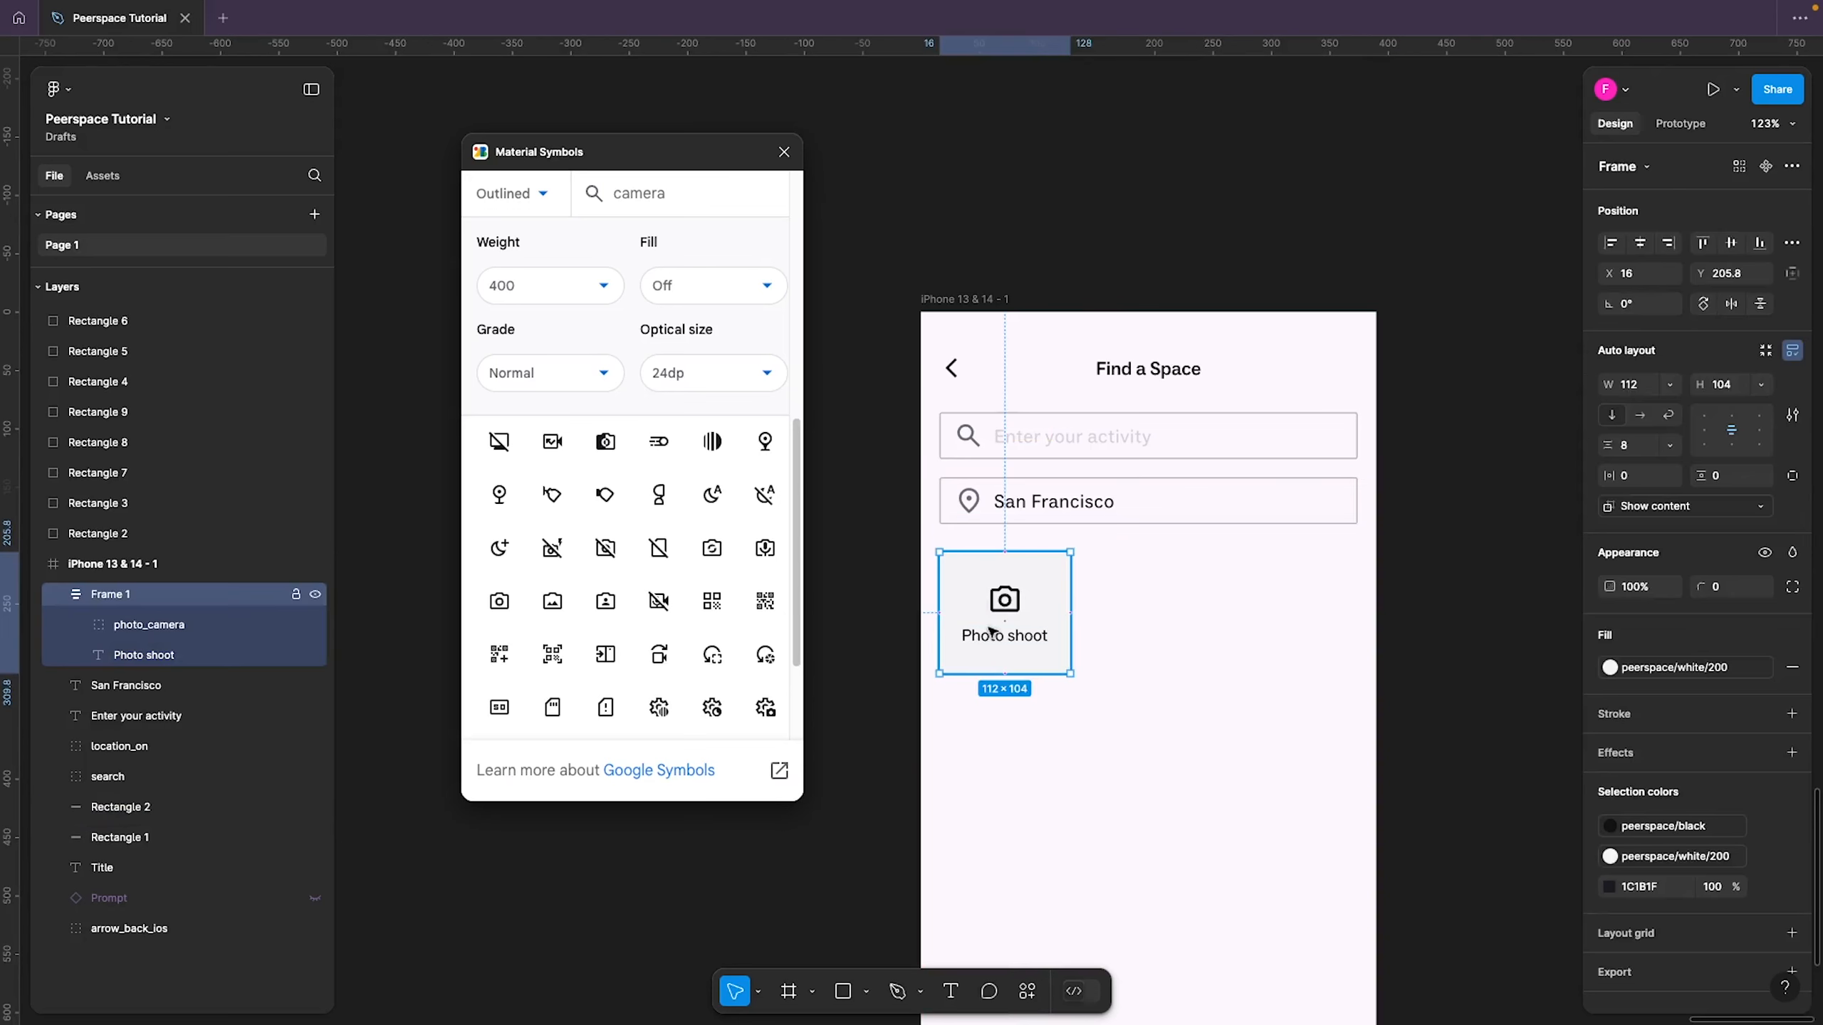
left_click(1611, 668)
left_click(1482, 798)
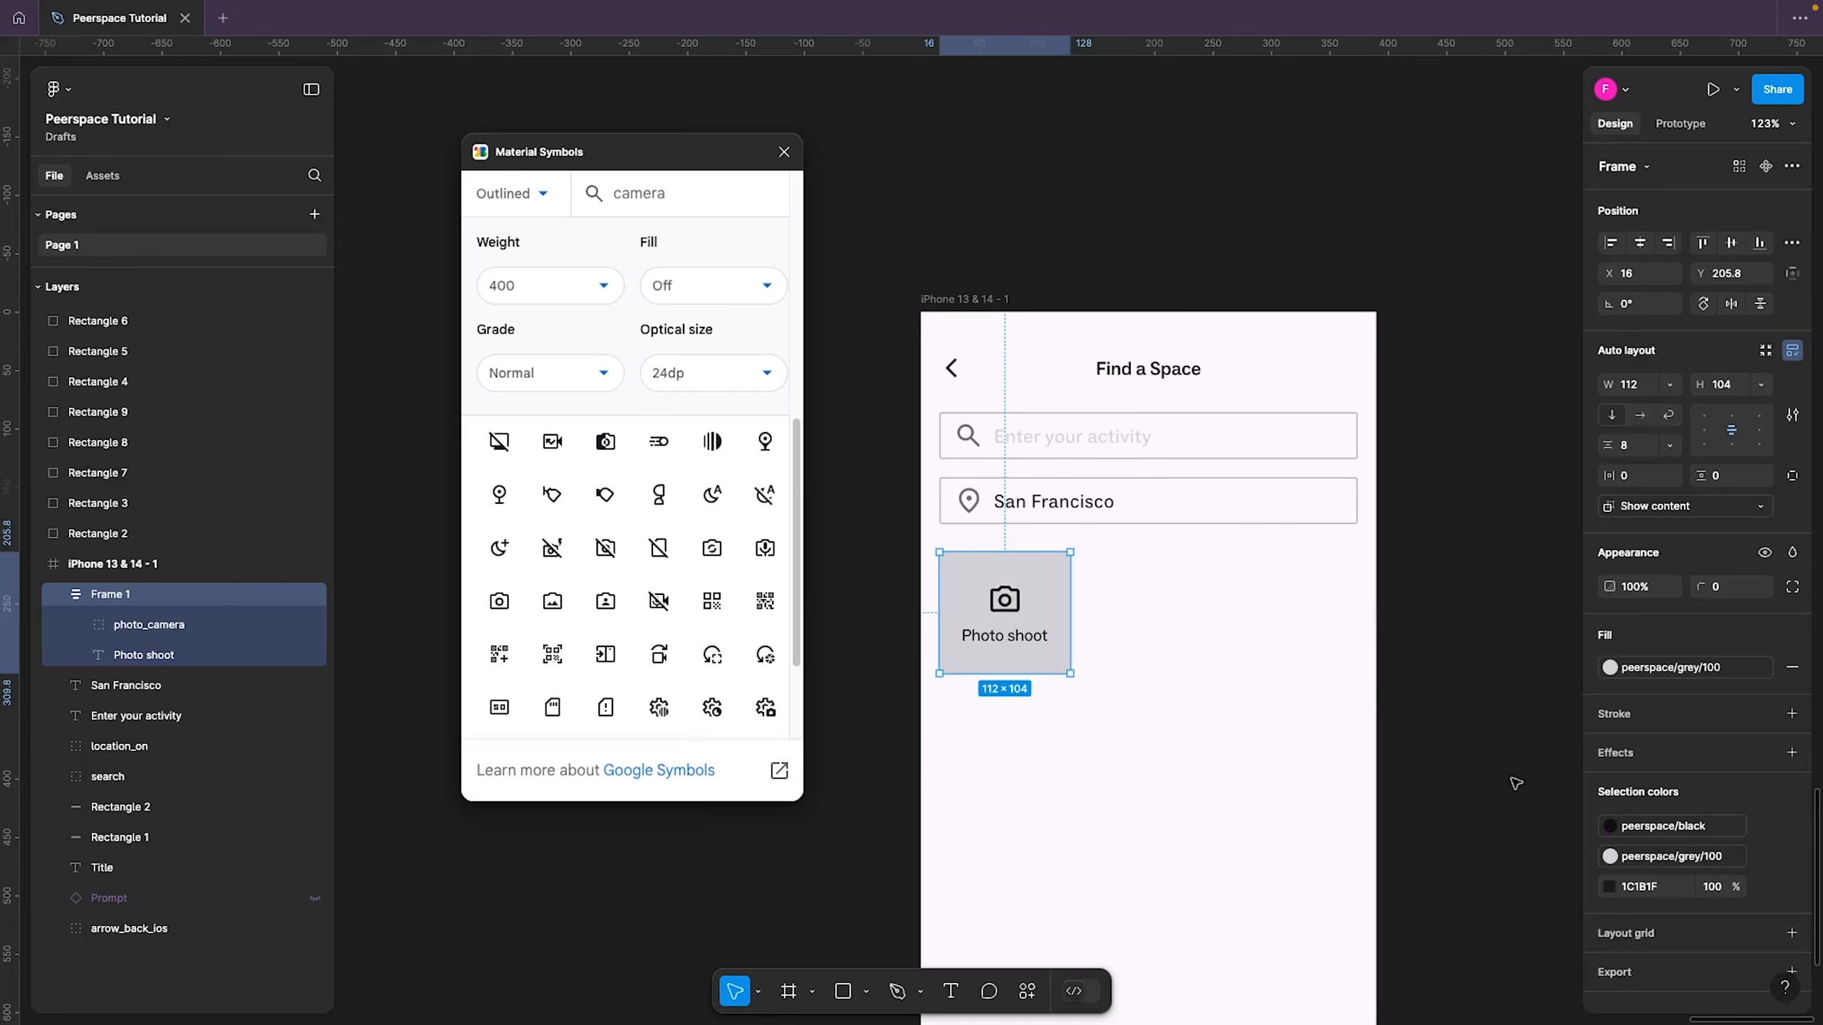
left_click(1611, 668)
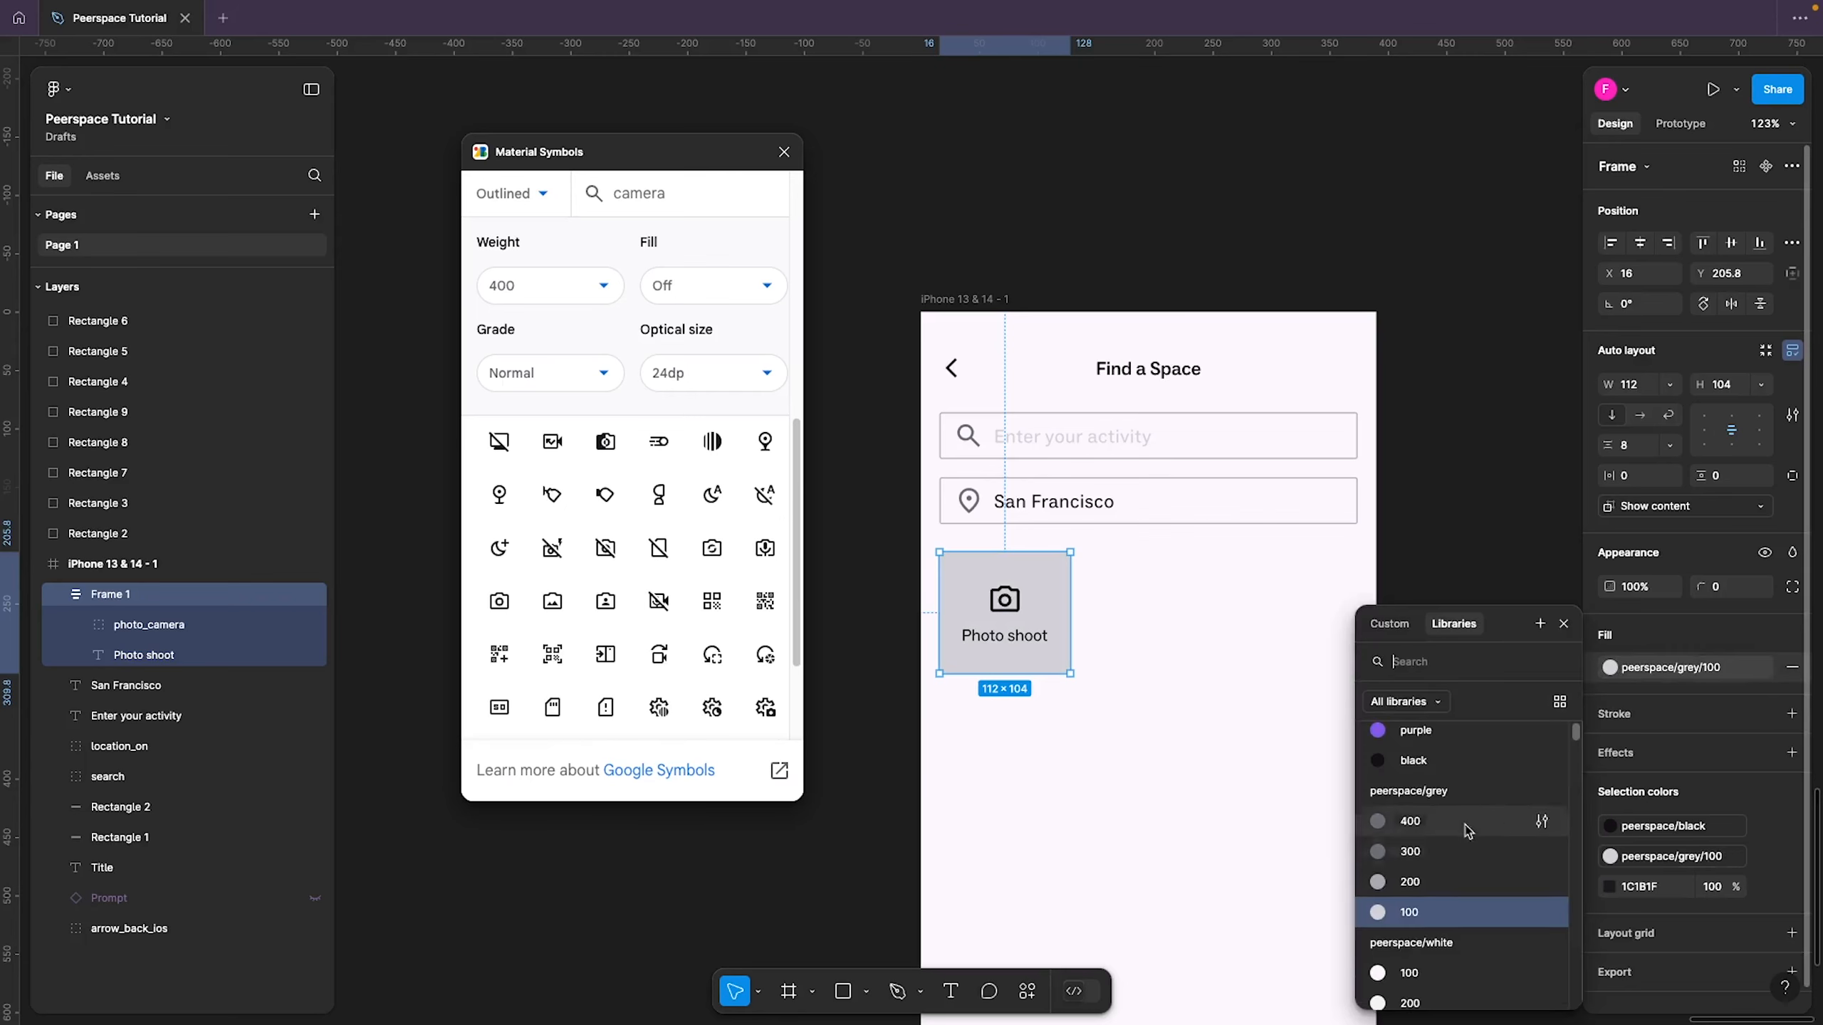
left_click(1438, 860)
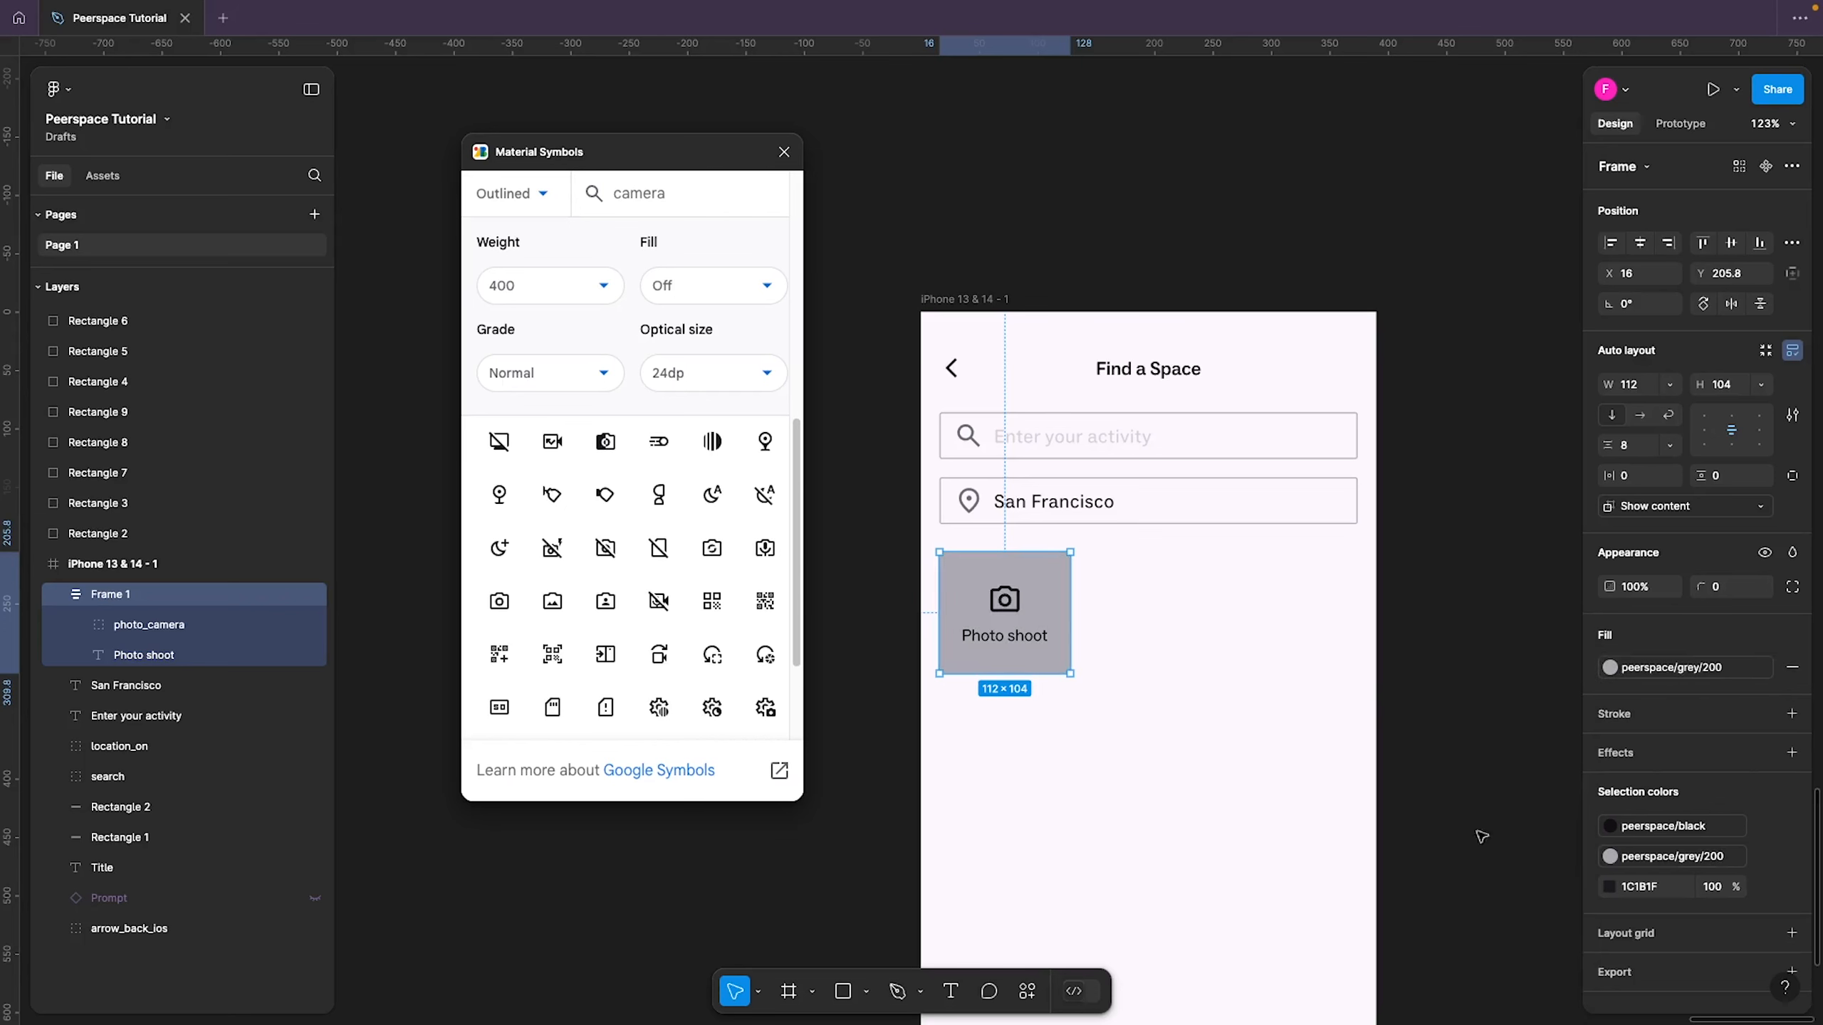
left_click(1611, 669)
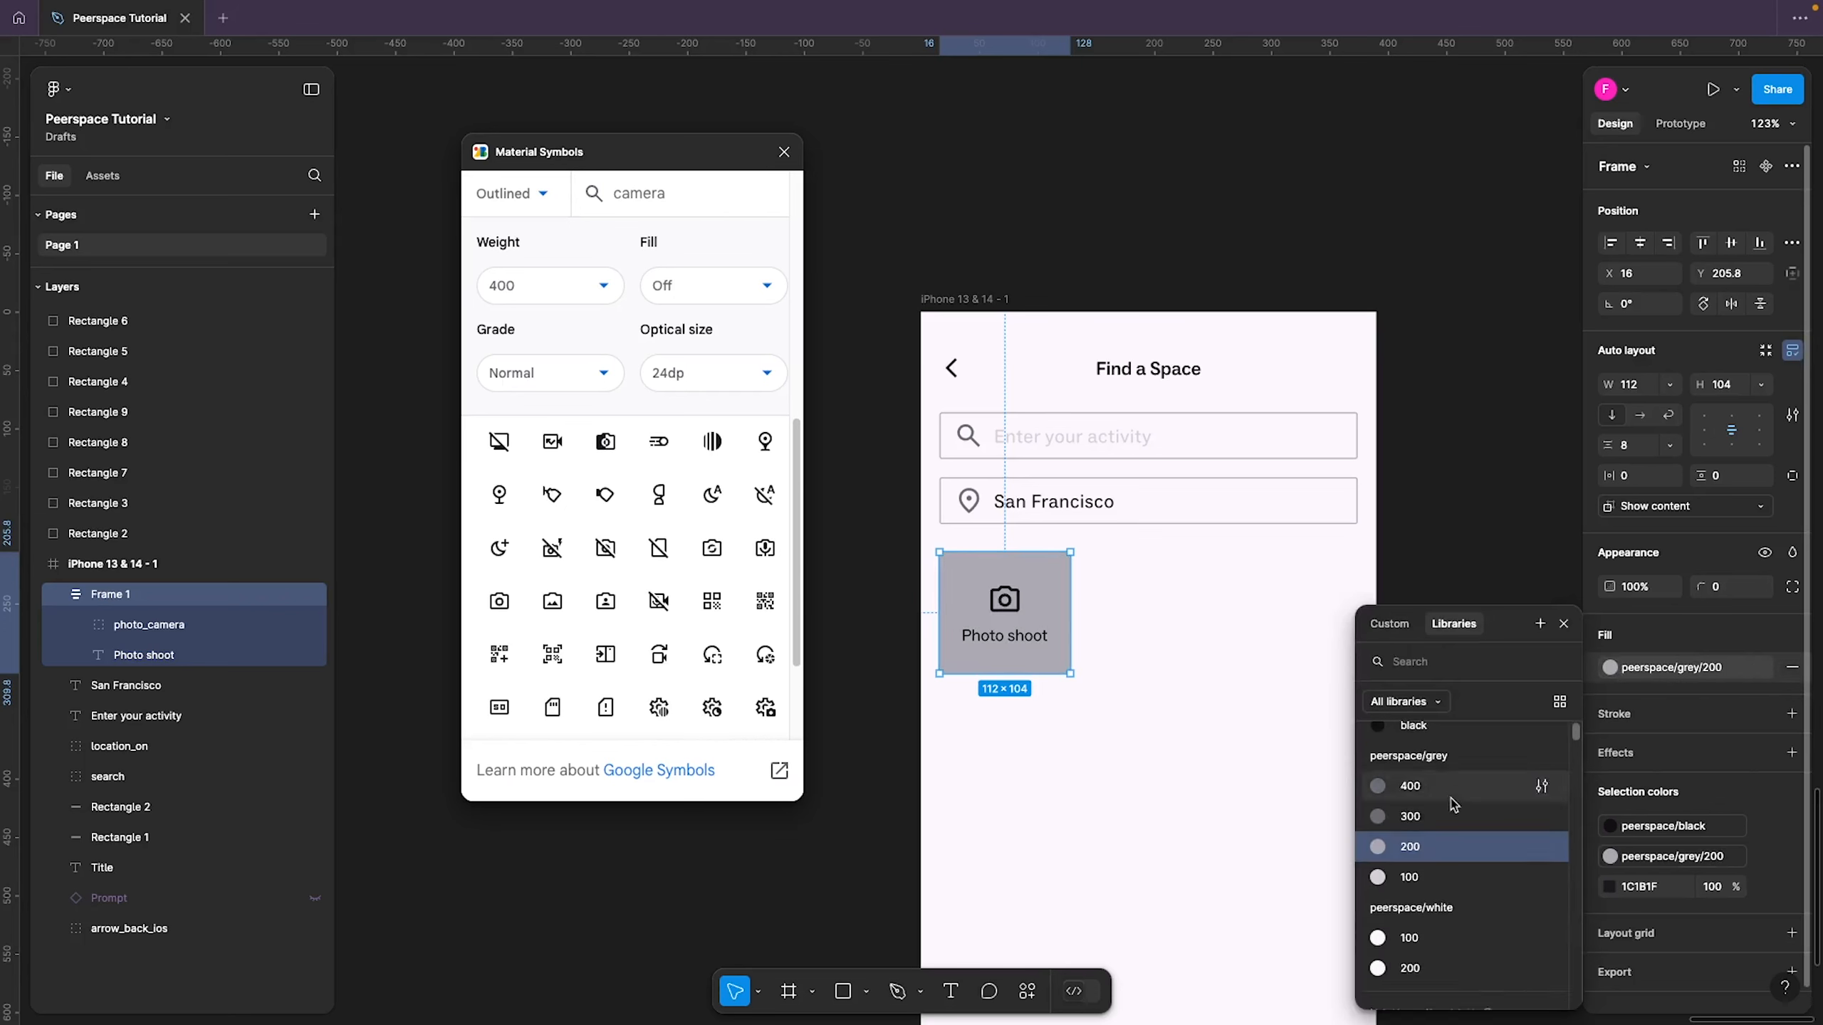
scroll(1442, 862, "down", 3)
left_click(1436, 922)
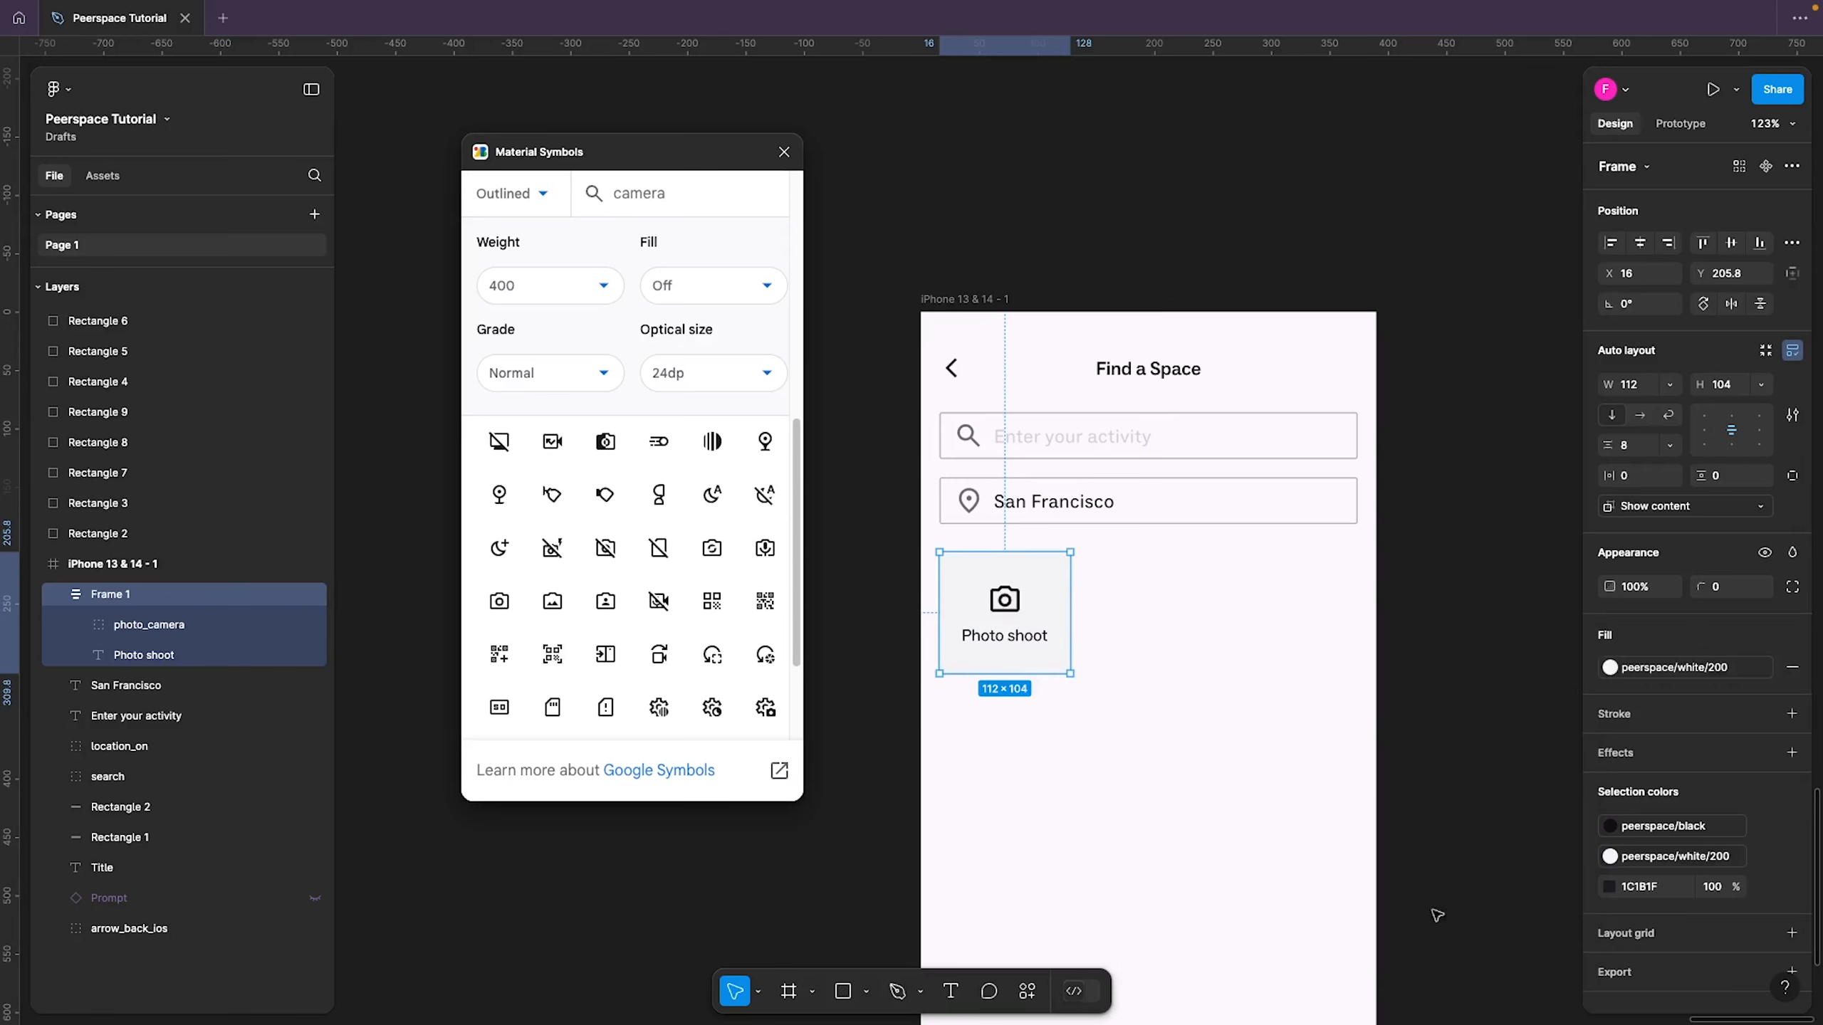
left_click(1208, 755)
Duplicate the "Photo shoot" tile and place the copy beside it on the same row, about 14 px apart
left_click(1019, 647)
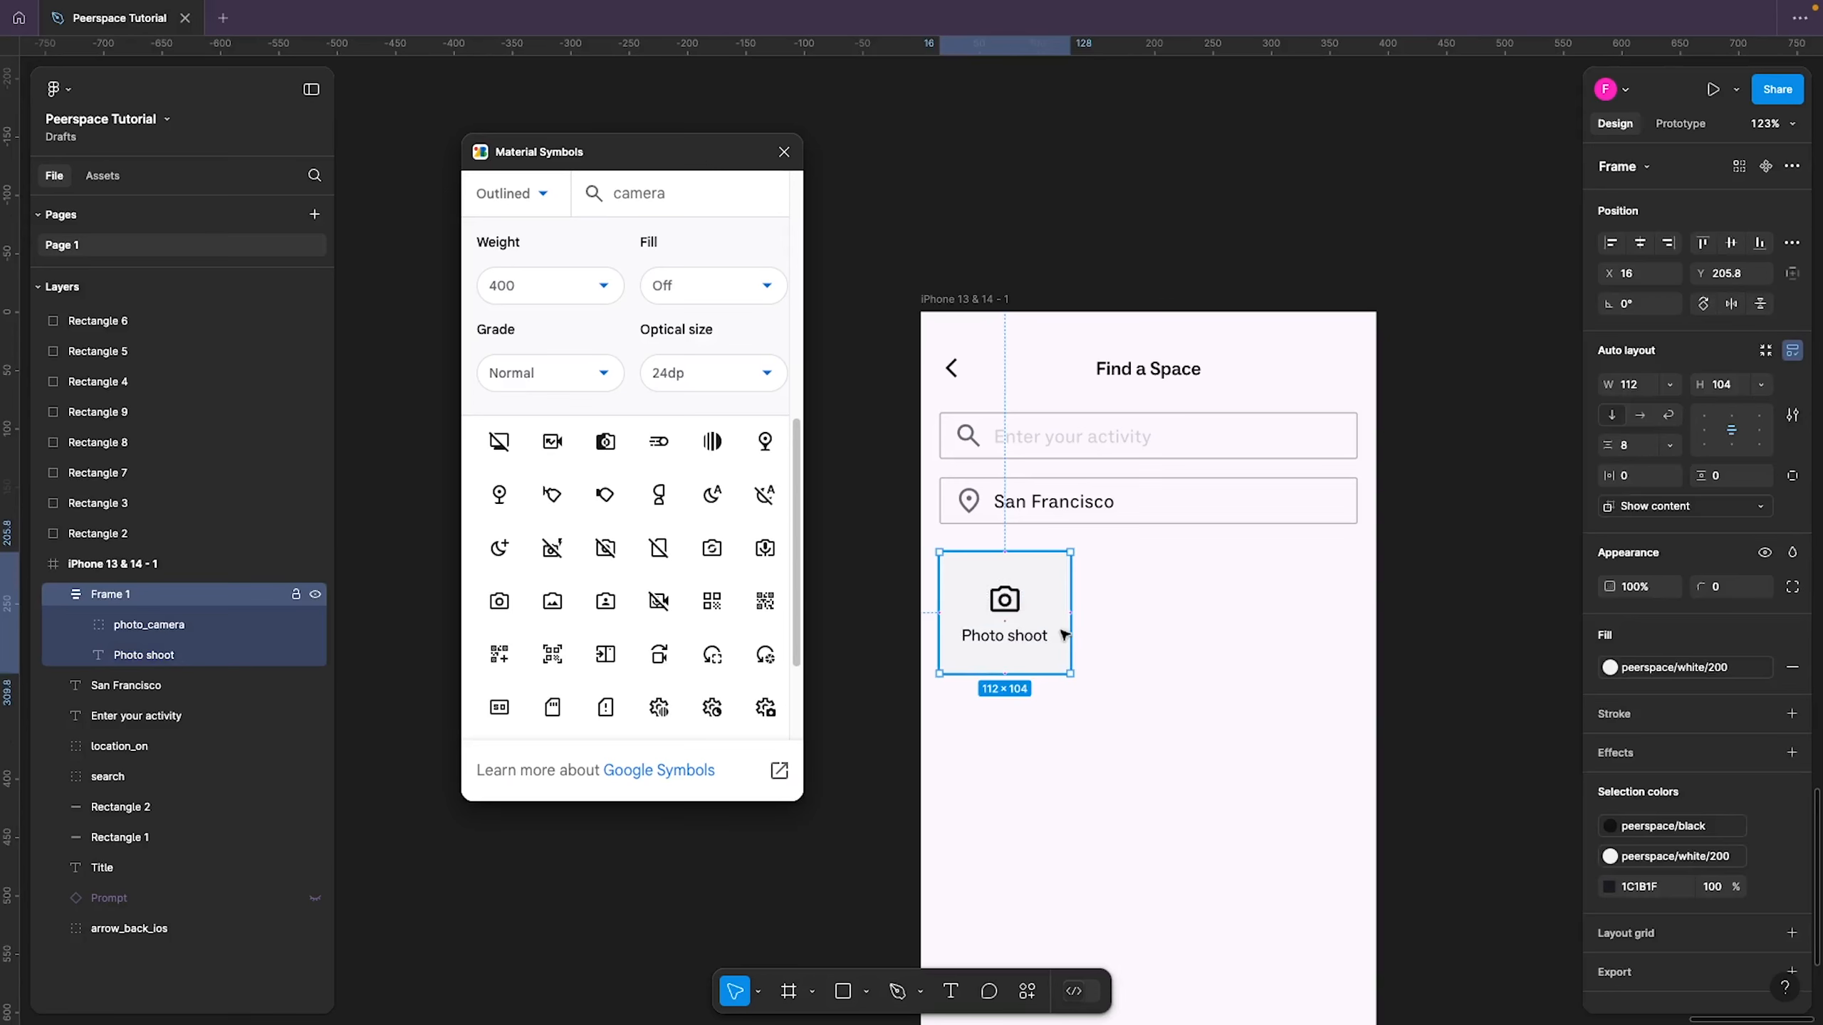
left_click_drag(1039, 632, 1193, 627)
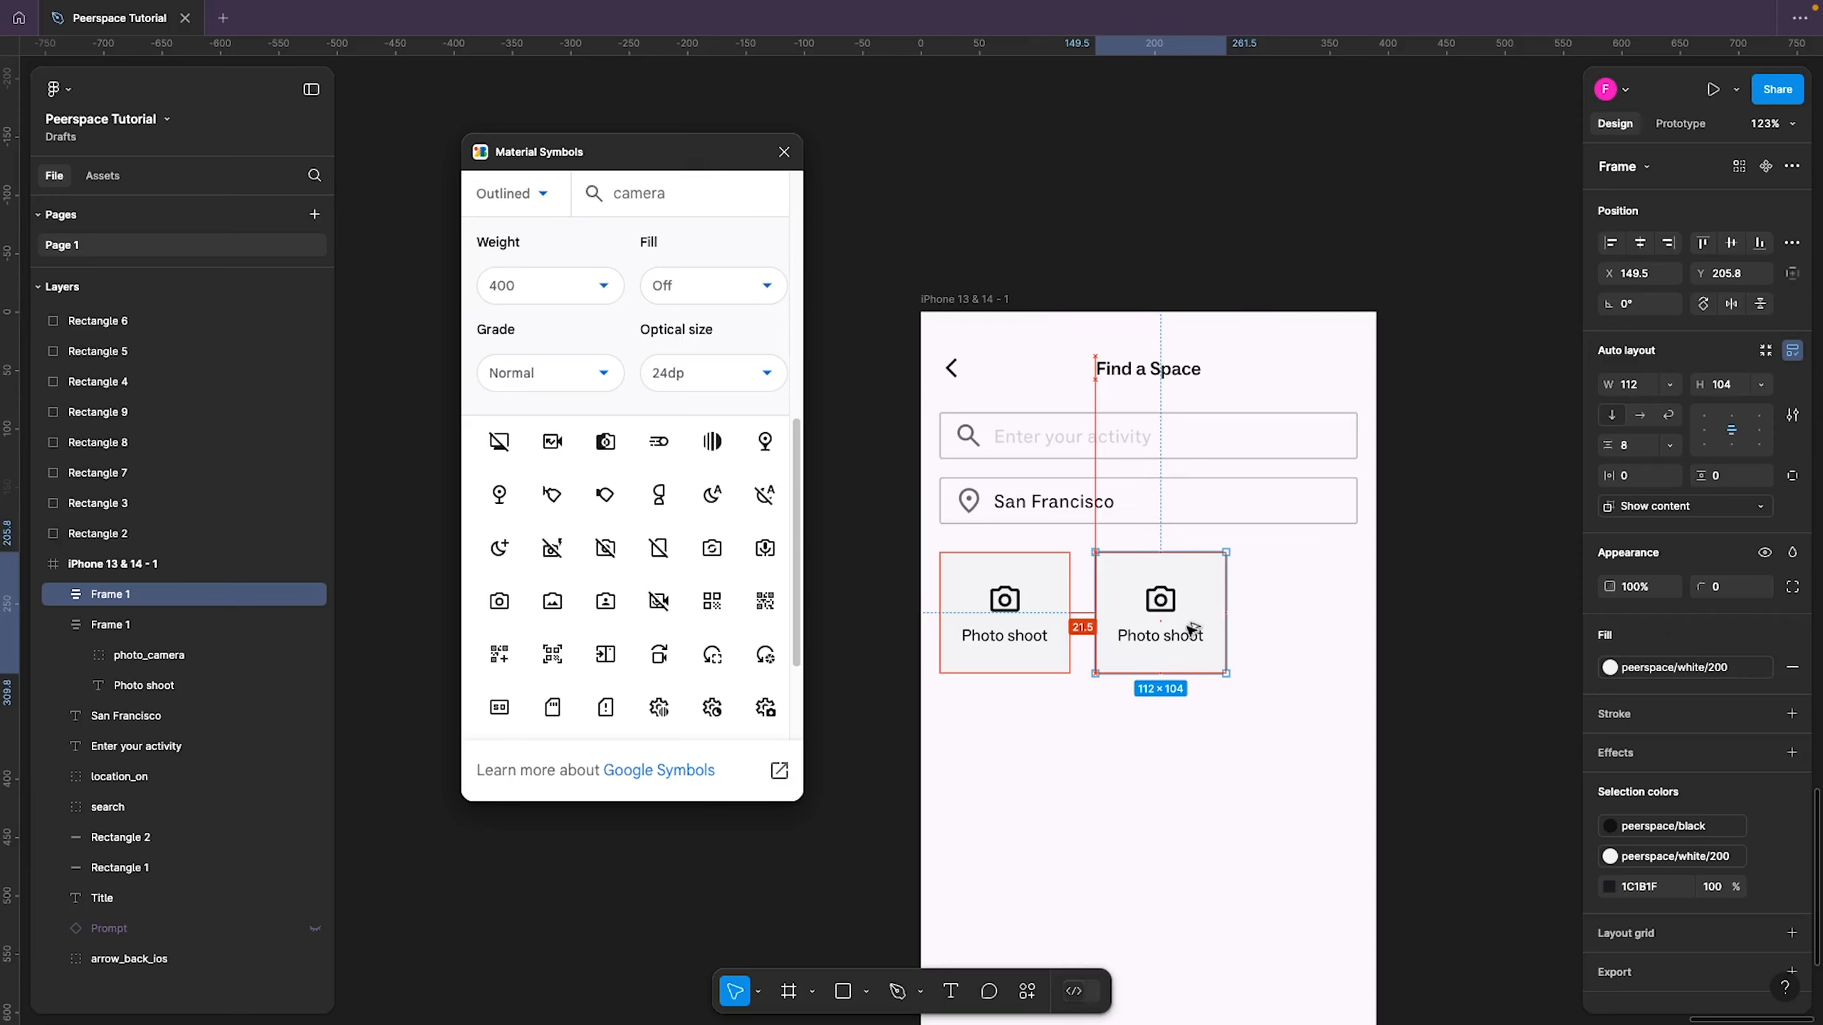
left_click_drag(1191, 628, 1277, 628)
key("ctrl+z")
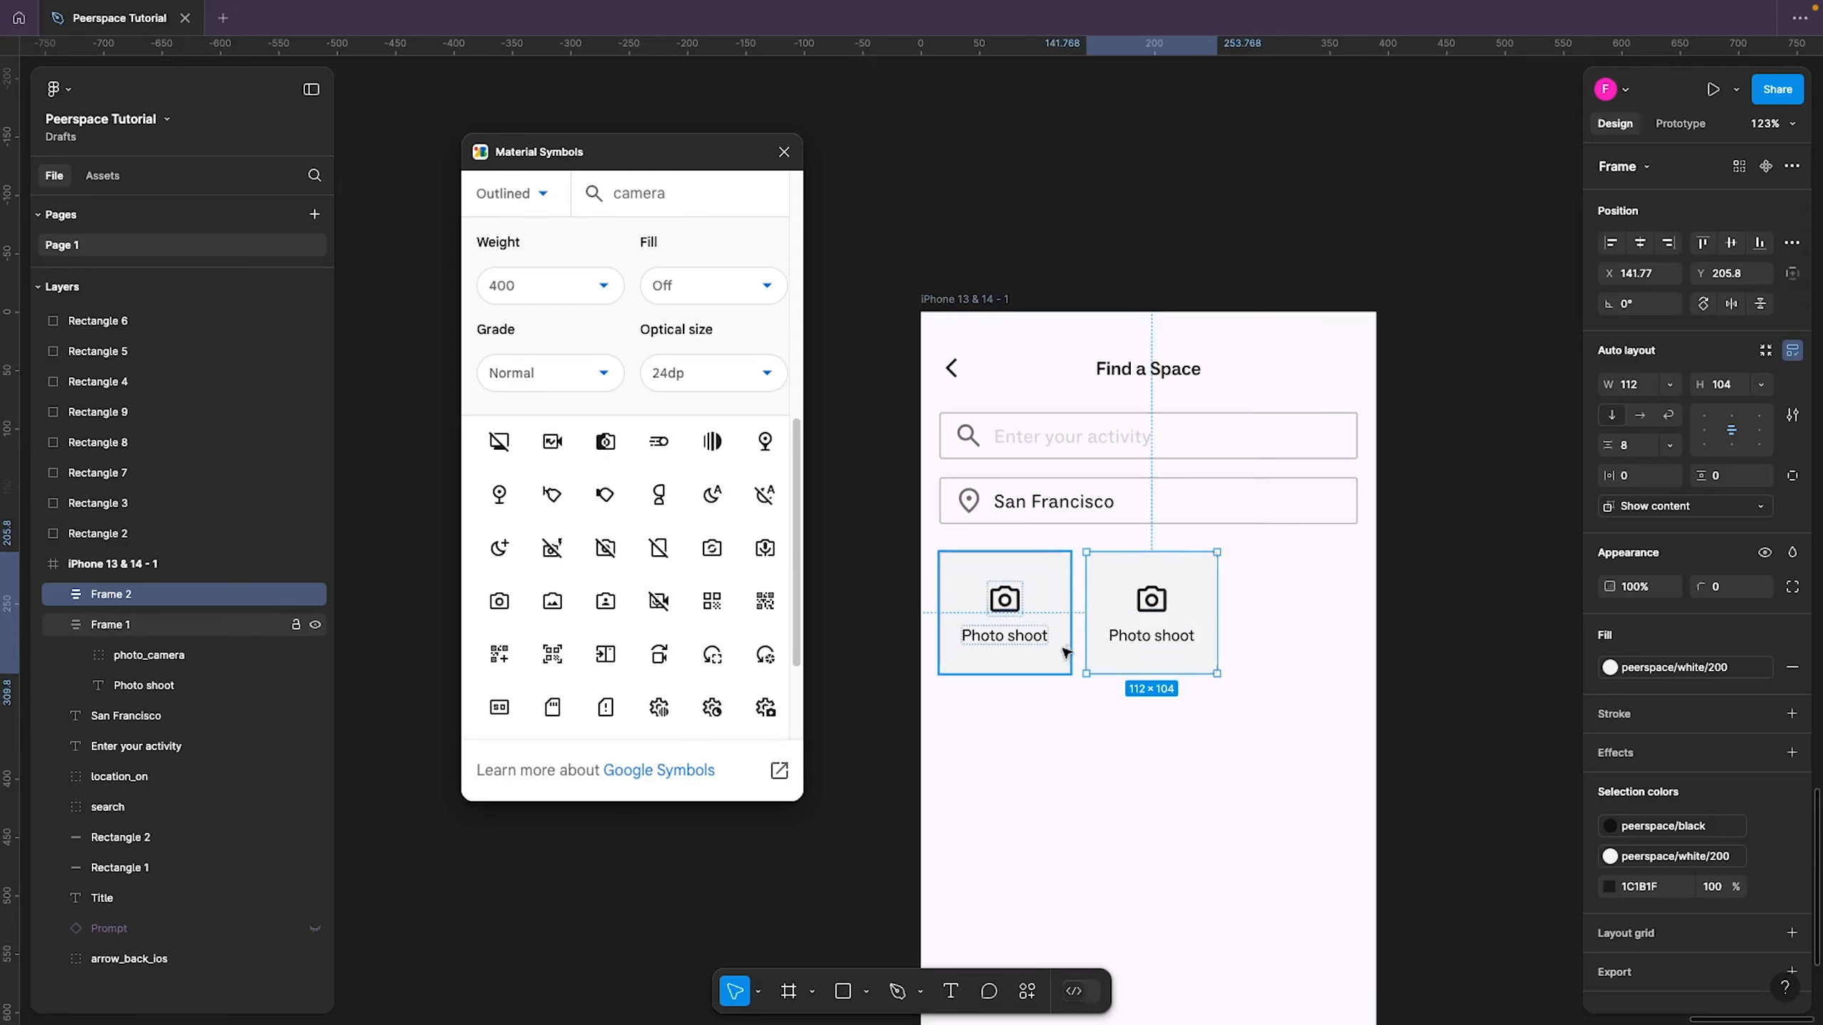
Reduce the horizontal gap between the two "Photo shoot" tiles to about 12
left_click(1012, 654, "shift")
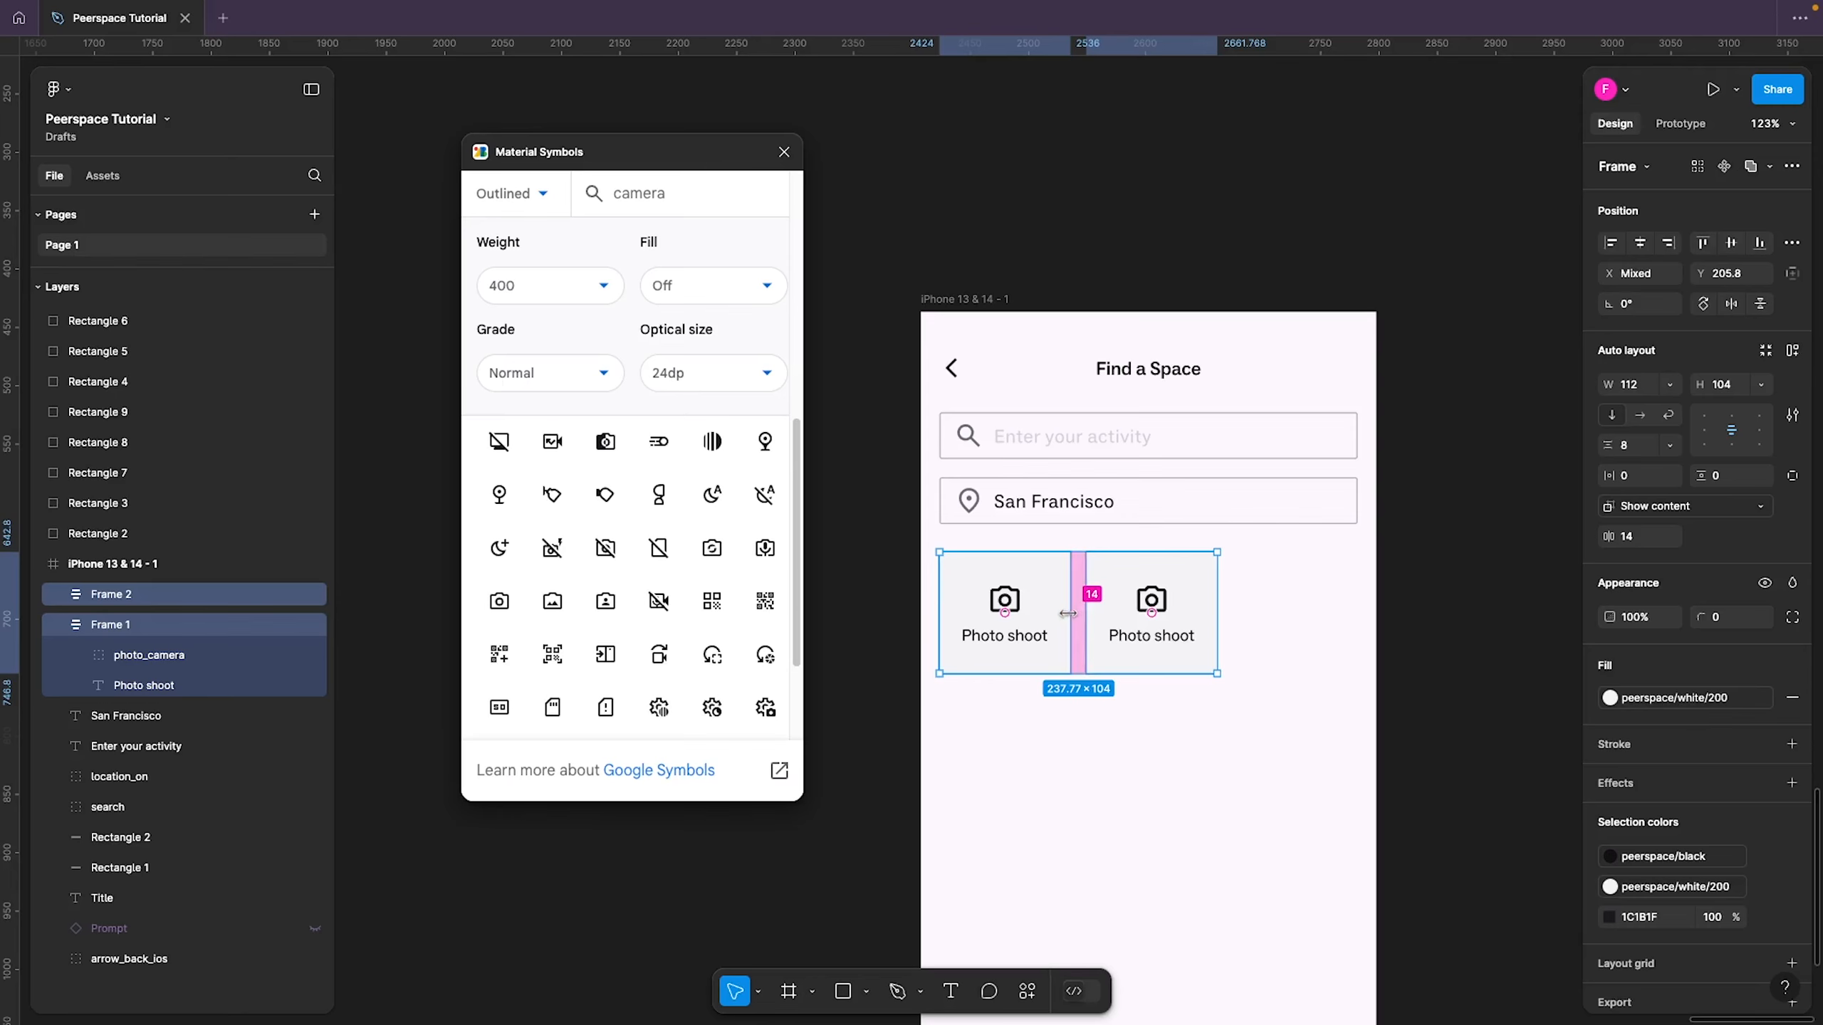
left_click_drag(1068, 614, 1071, 614)
left_click(1213, 643)
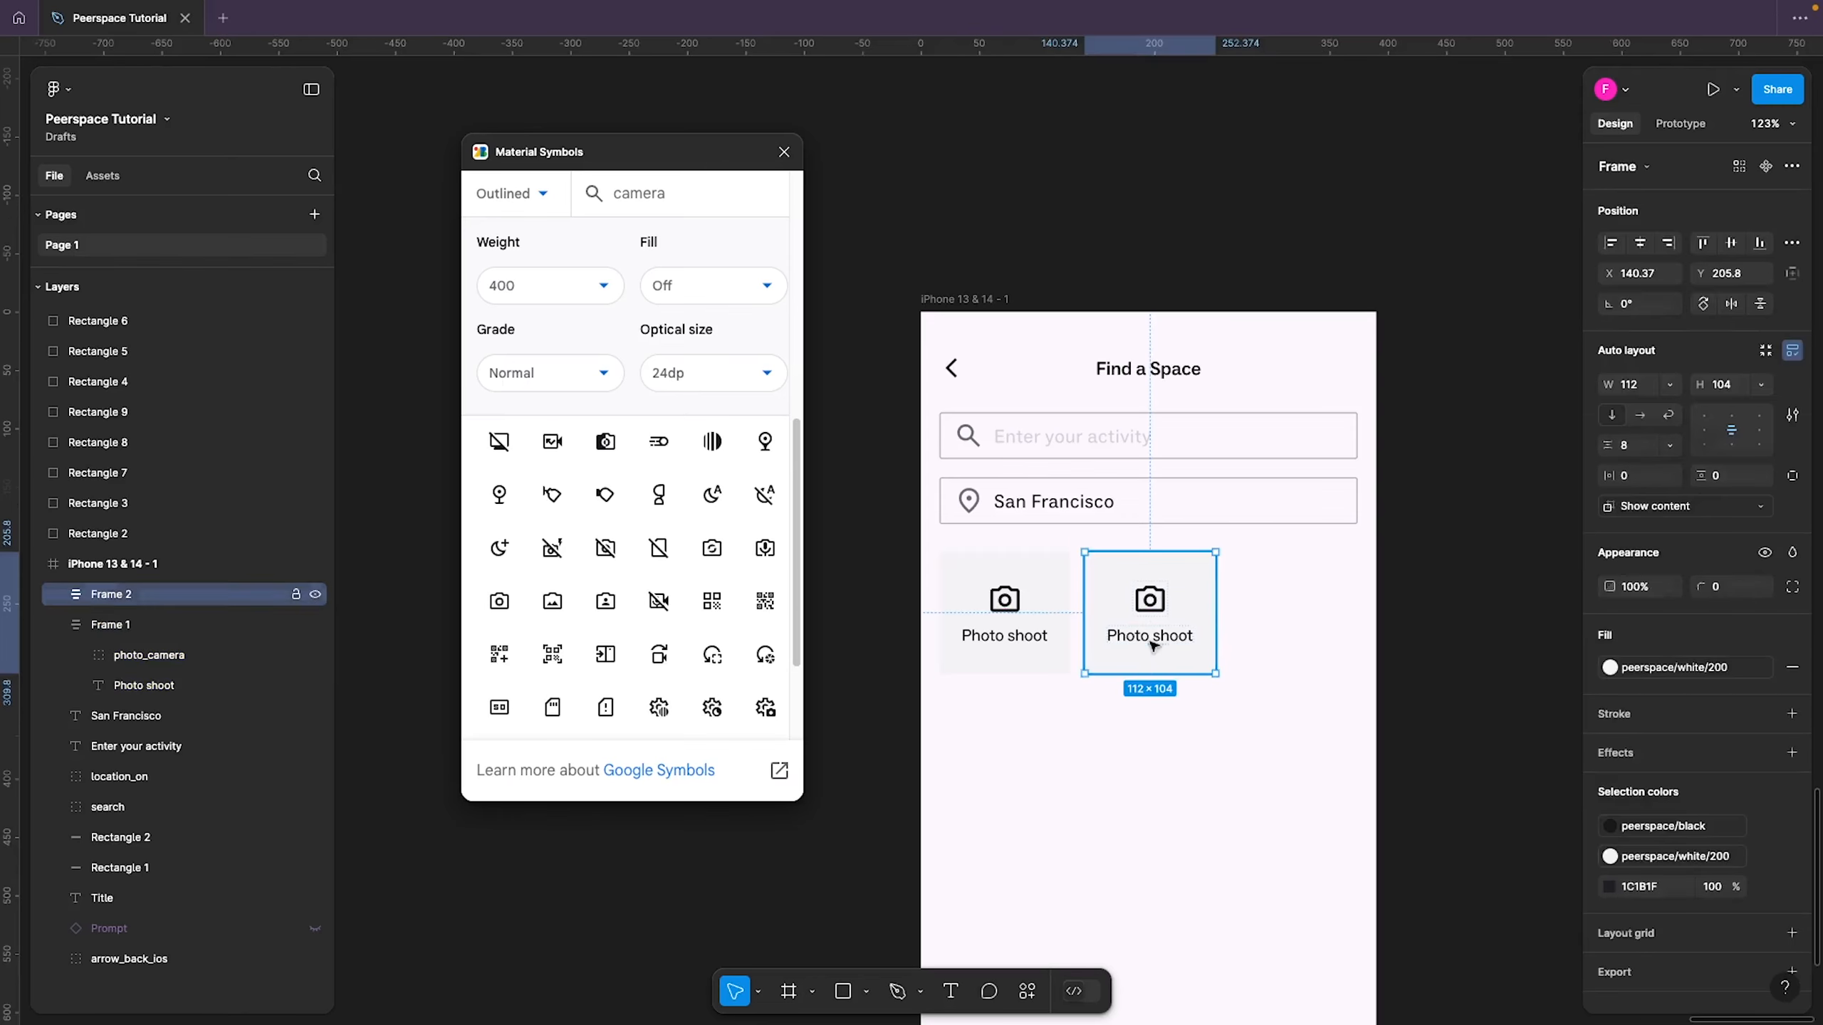
Duplicate the second "Photo shoot" tile to the end of the row at X 262 and check its side margins against the screen
left_click_drag(1182, 635, 1318, 632)
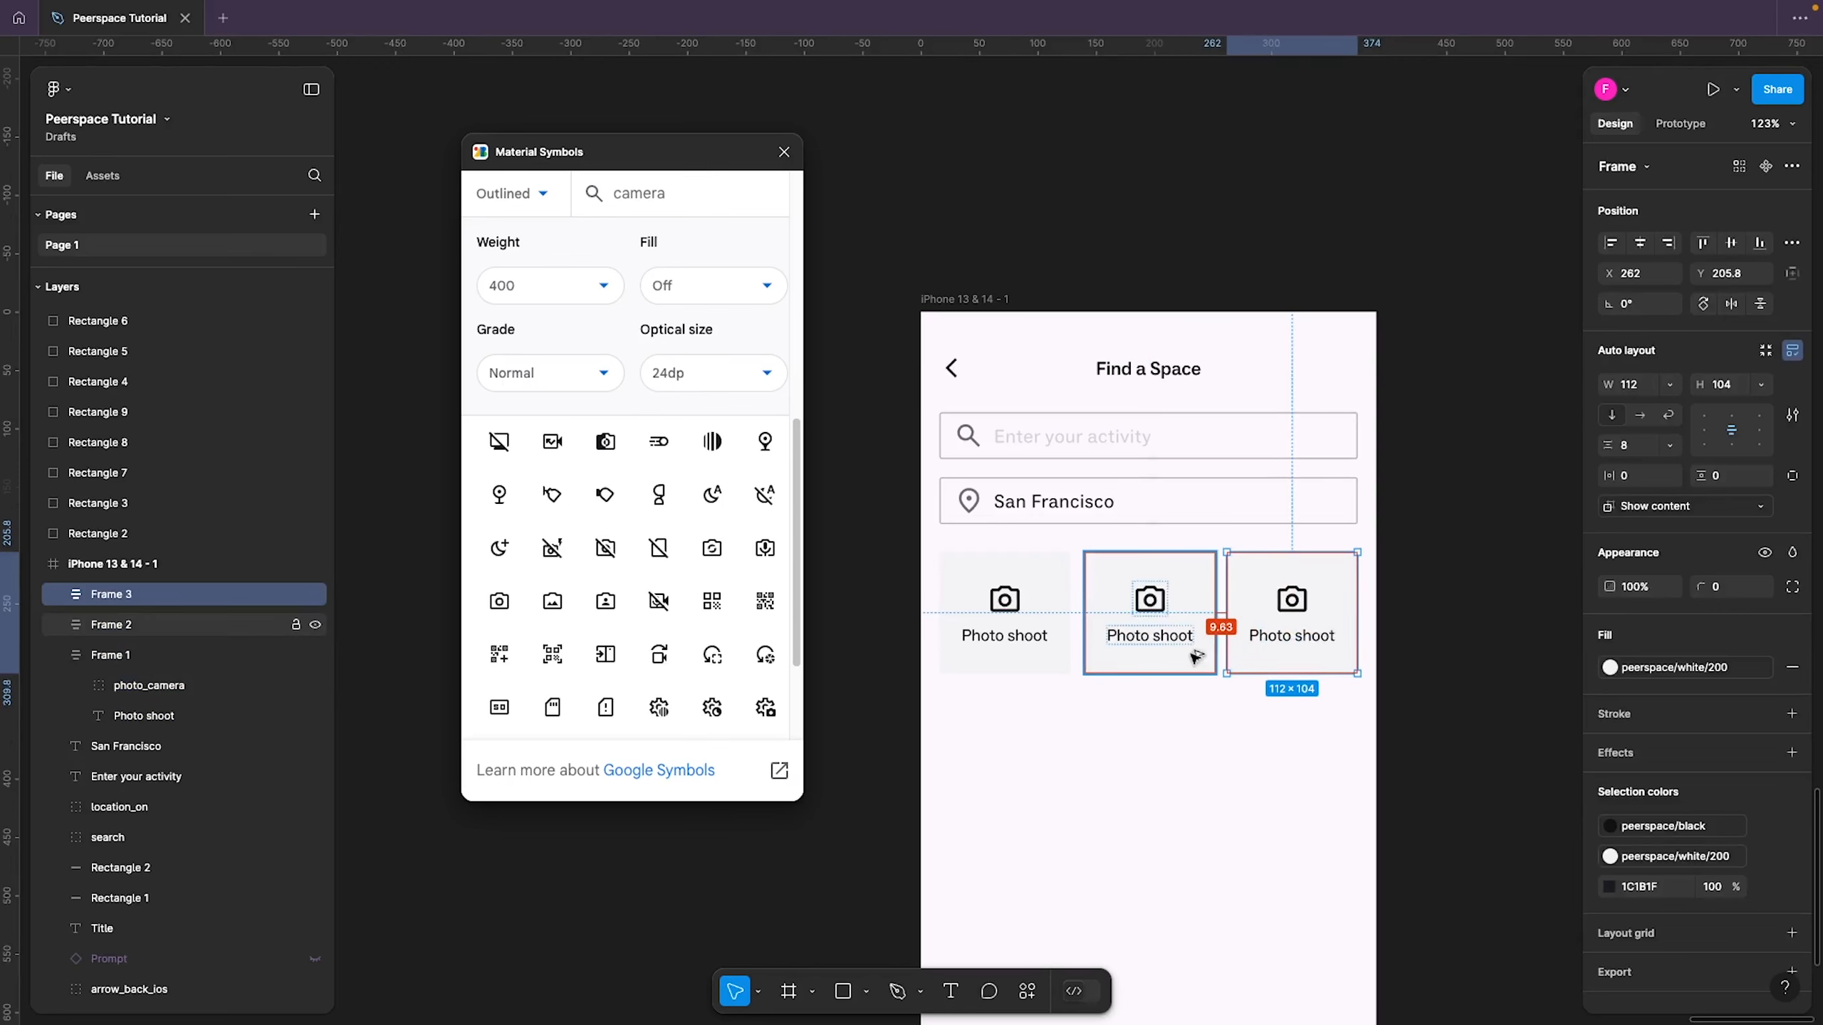
key("alt")
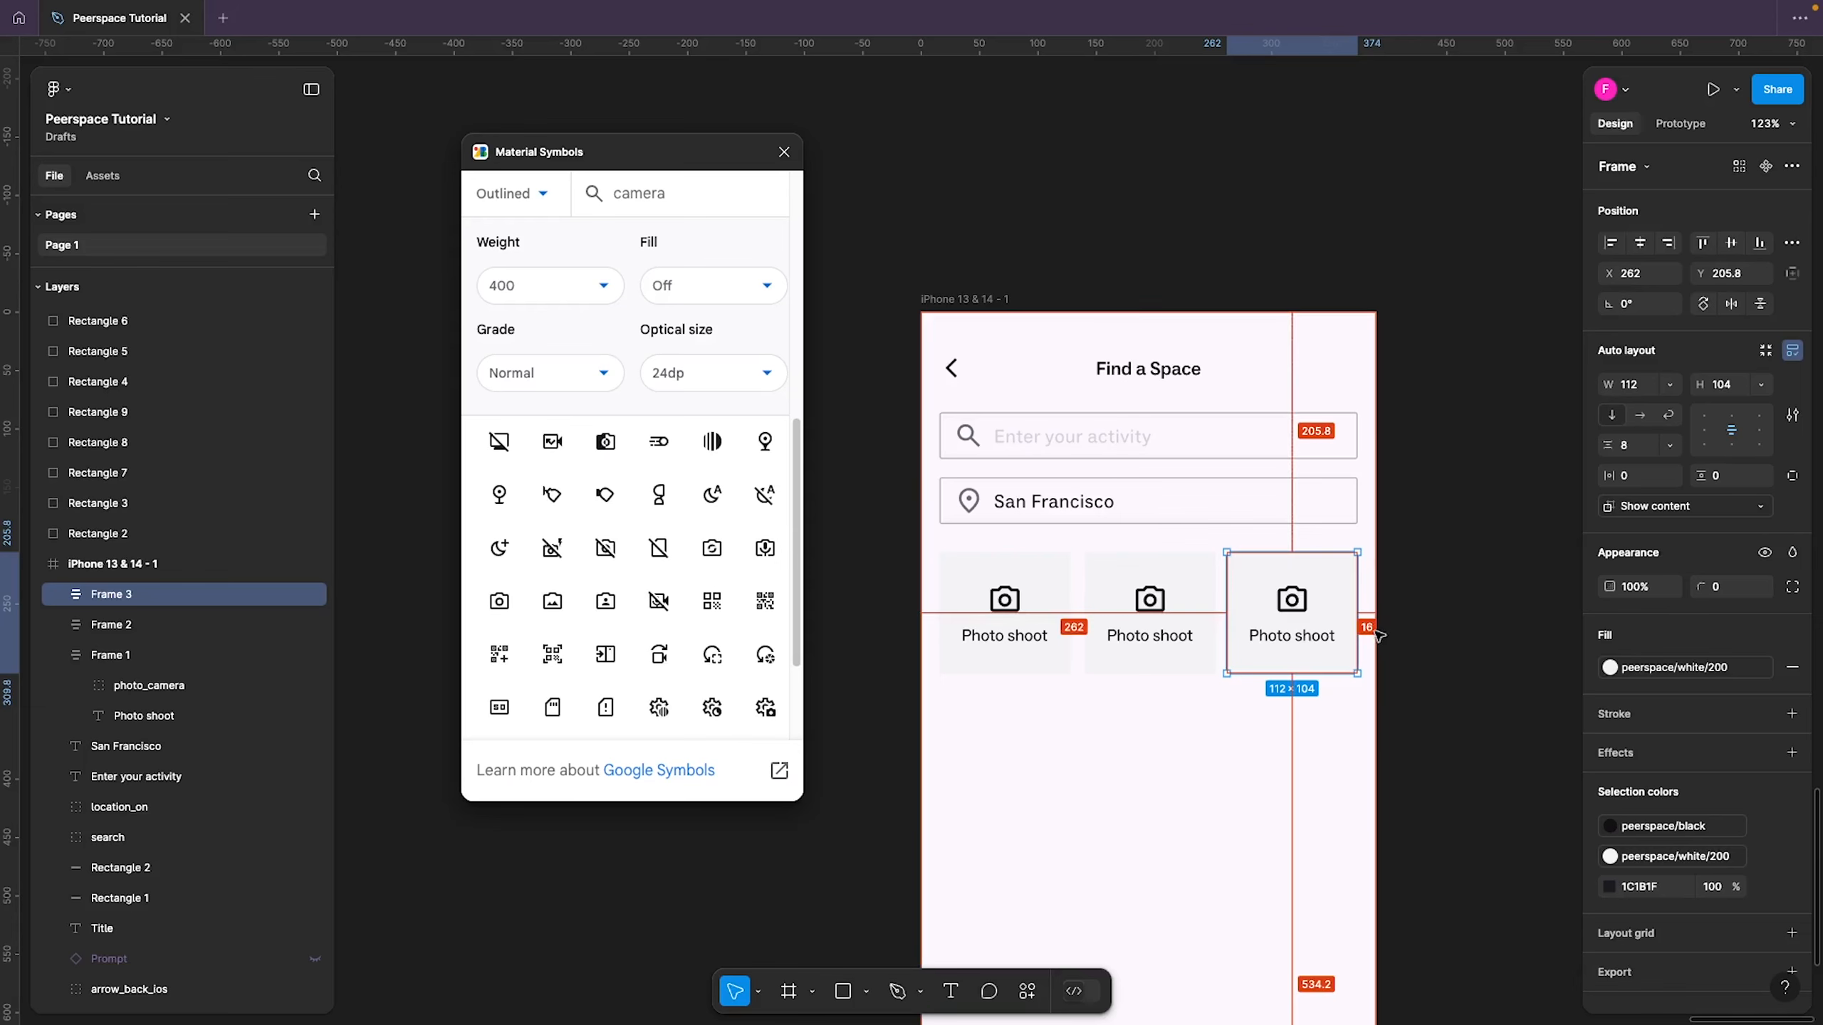
left_click(999, 641)
key("alt")
left_click(1282, 624)
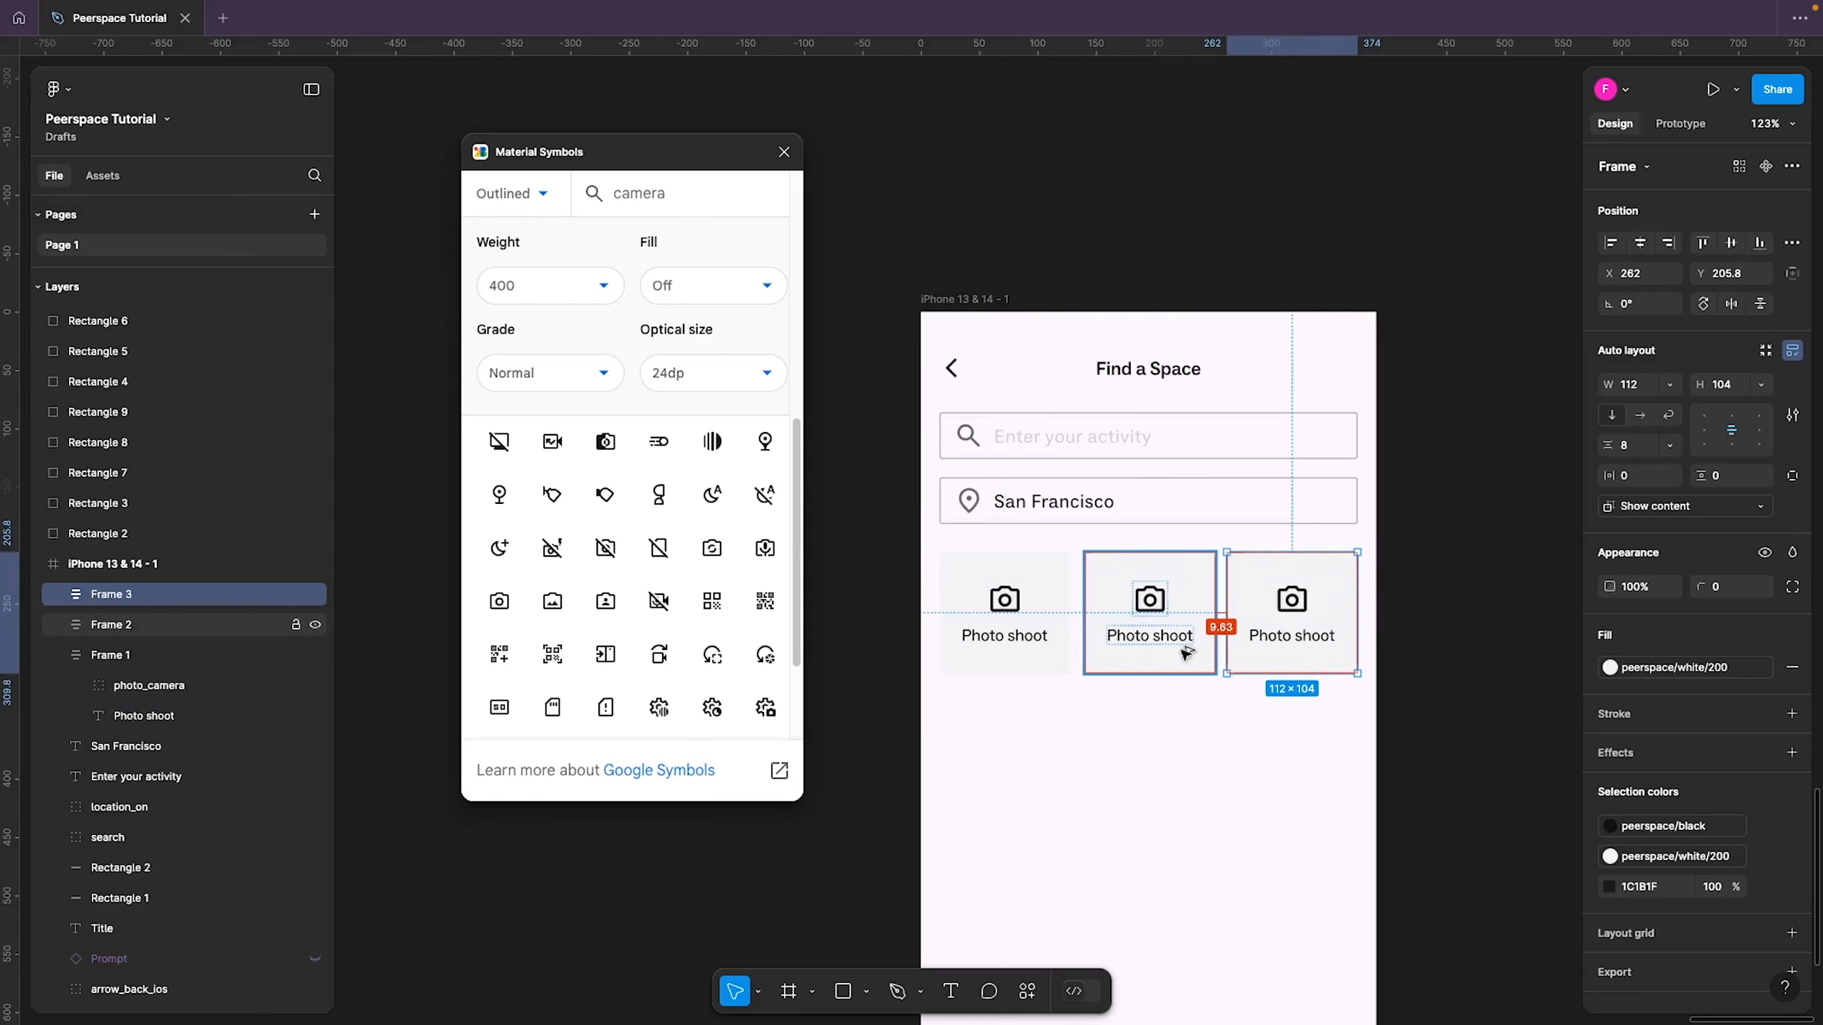
Select the three "Photo shoot" tiles and distribute them horizontally with an equal gap of 11
left_click(1282, 721)
left_click(1260, 637)
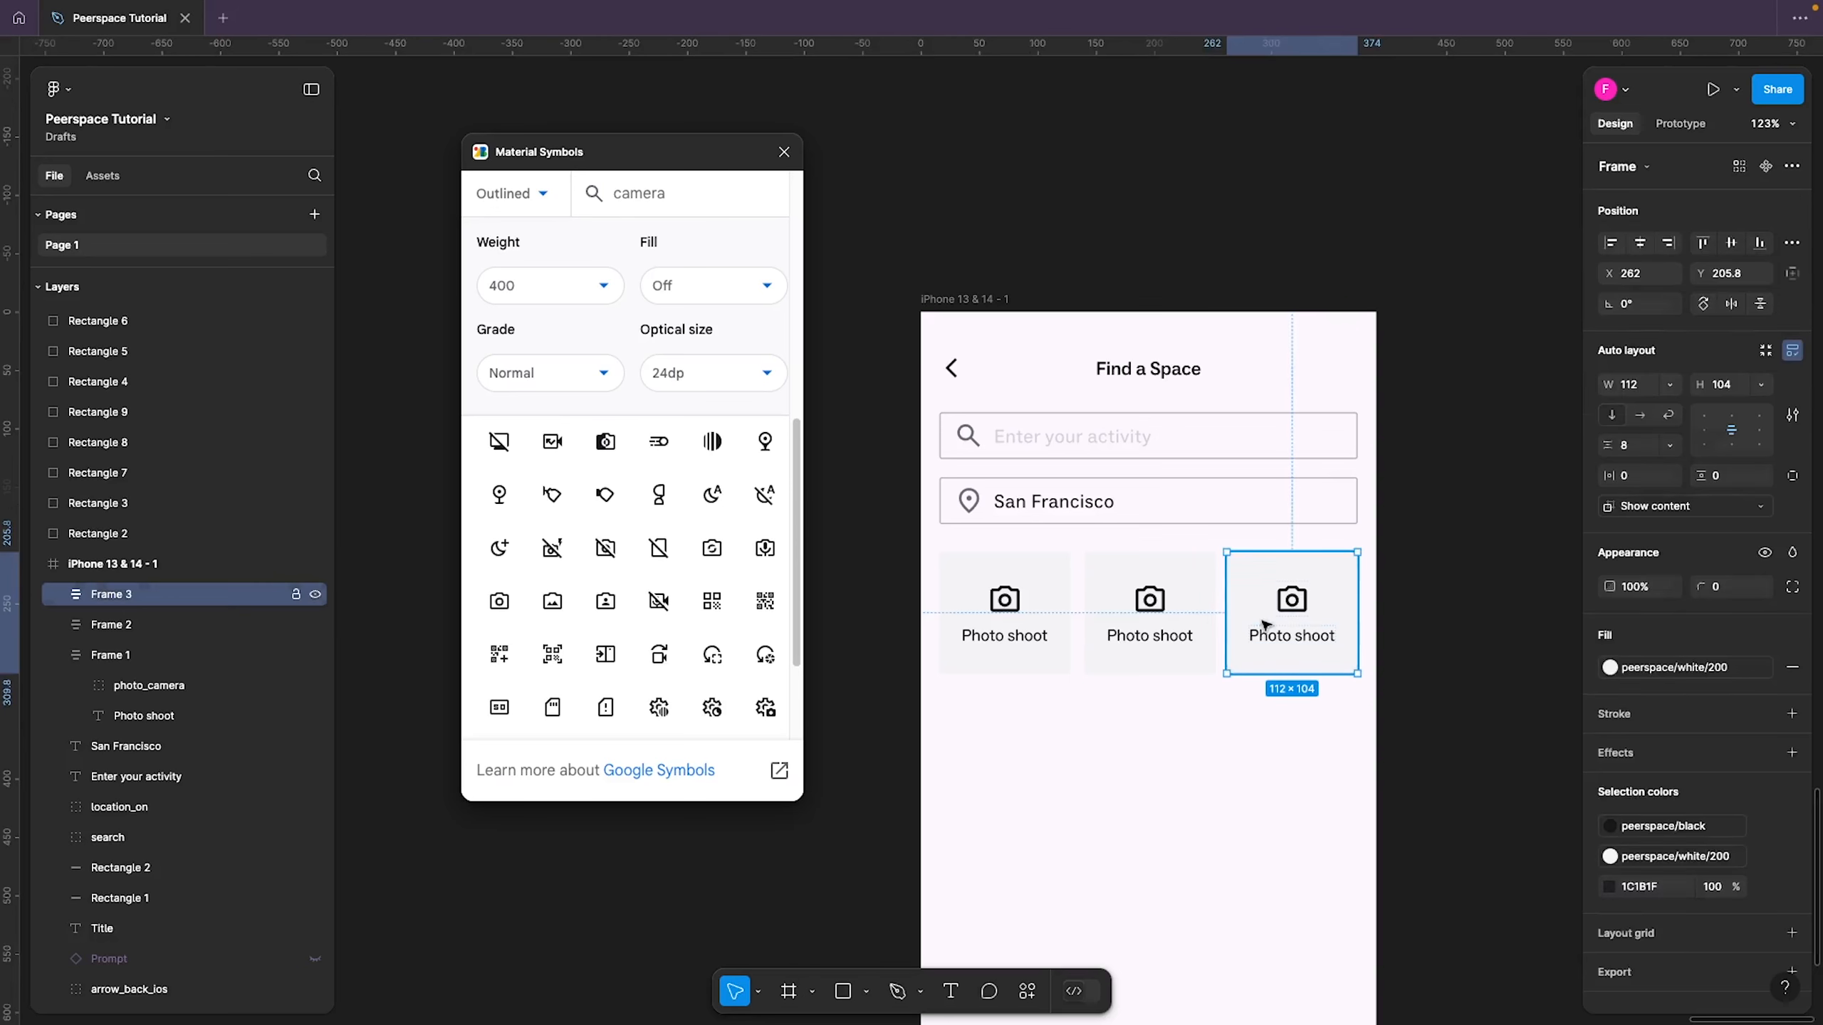
left_click(1157, 620, "shift")
left_click(1032, 633, "shift")
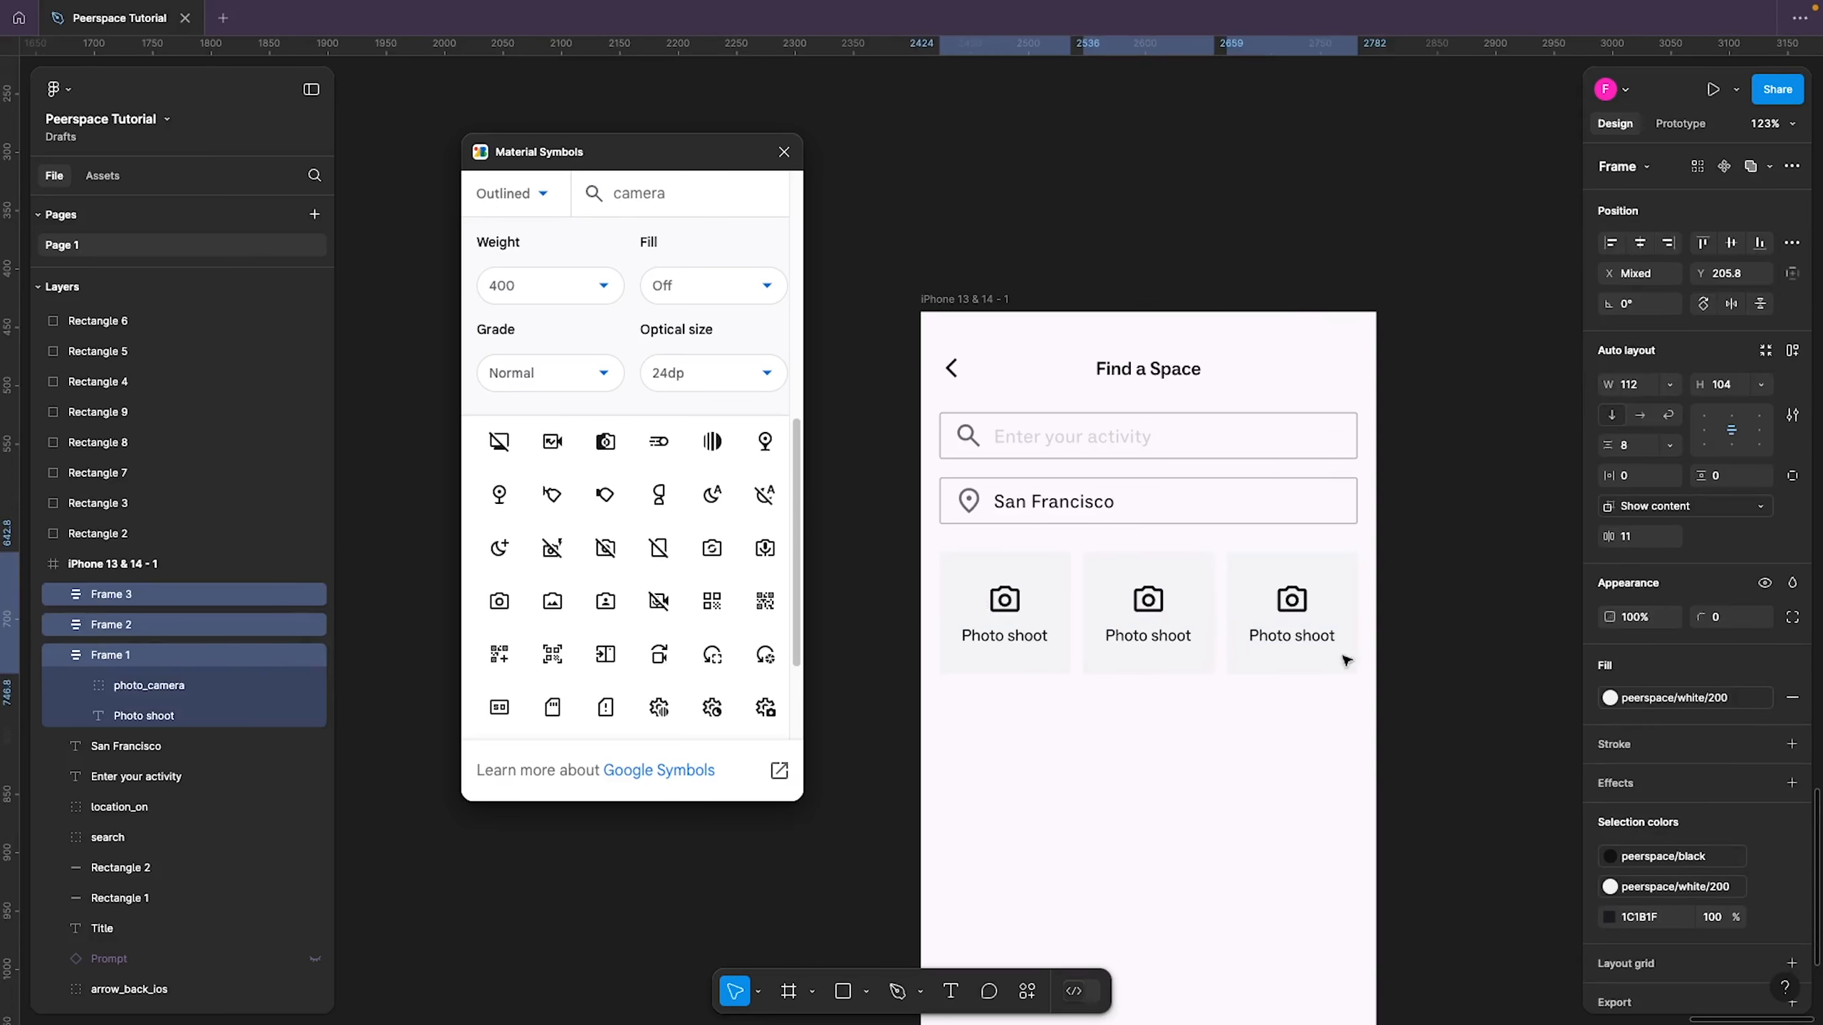
left_click(1190, 779)
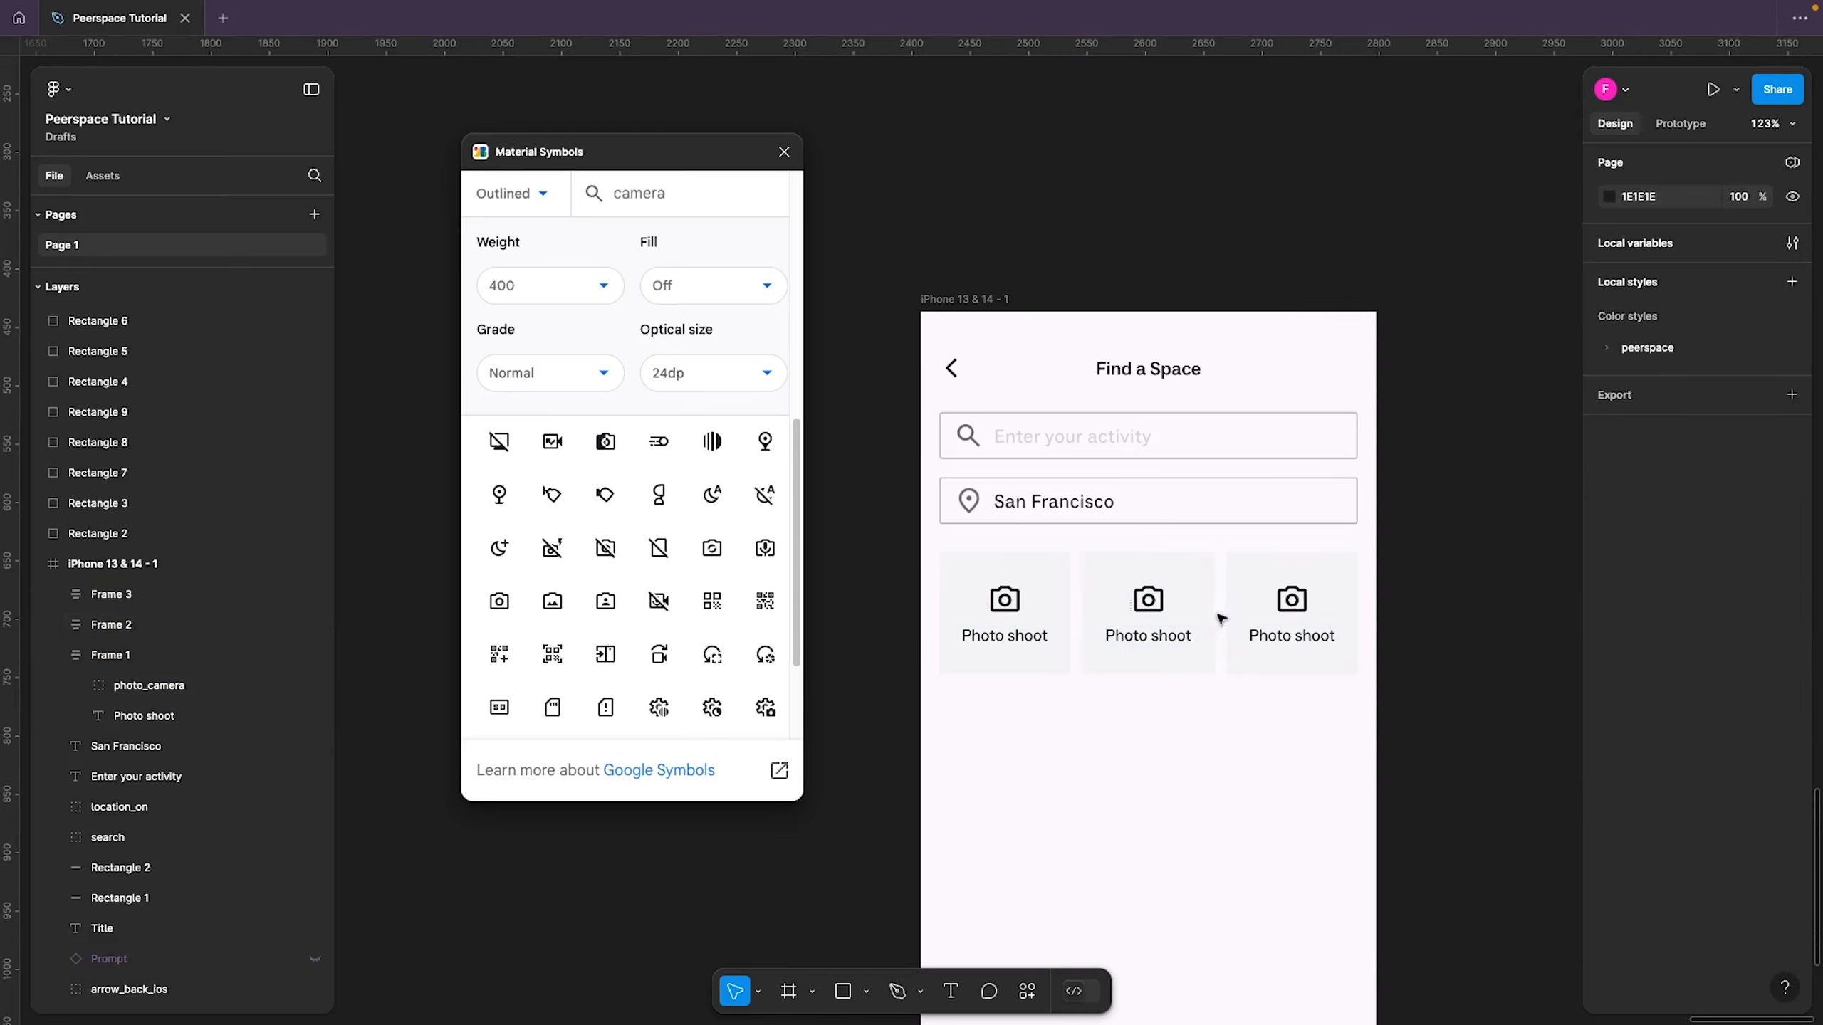
left_click(1152, 643)
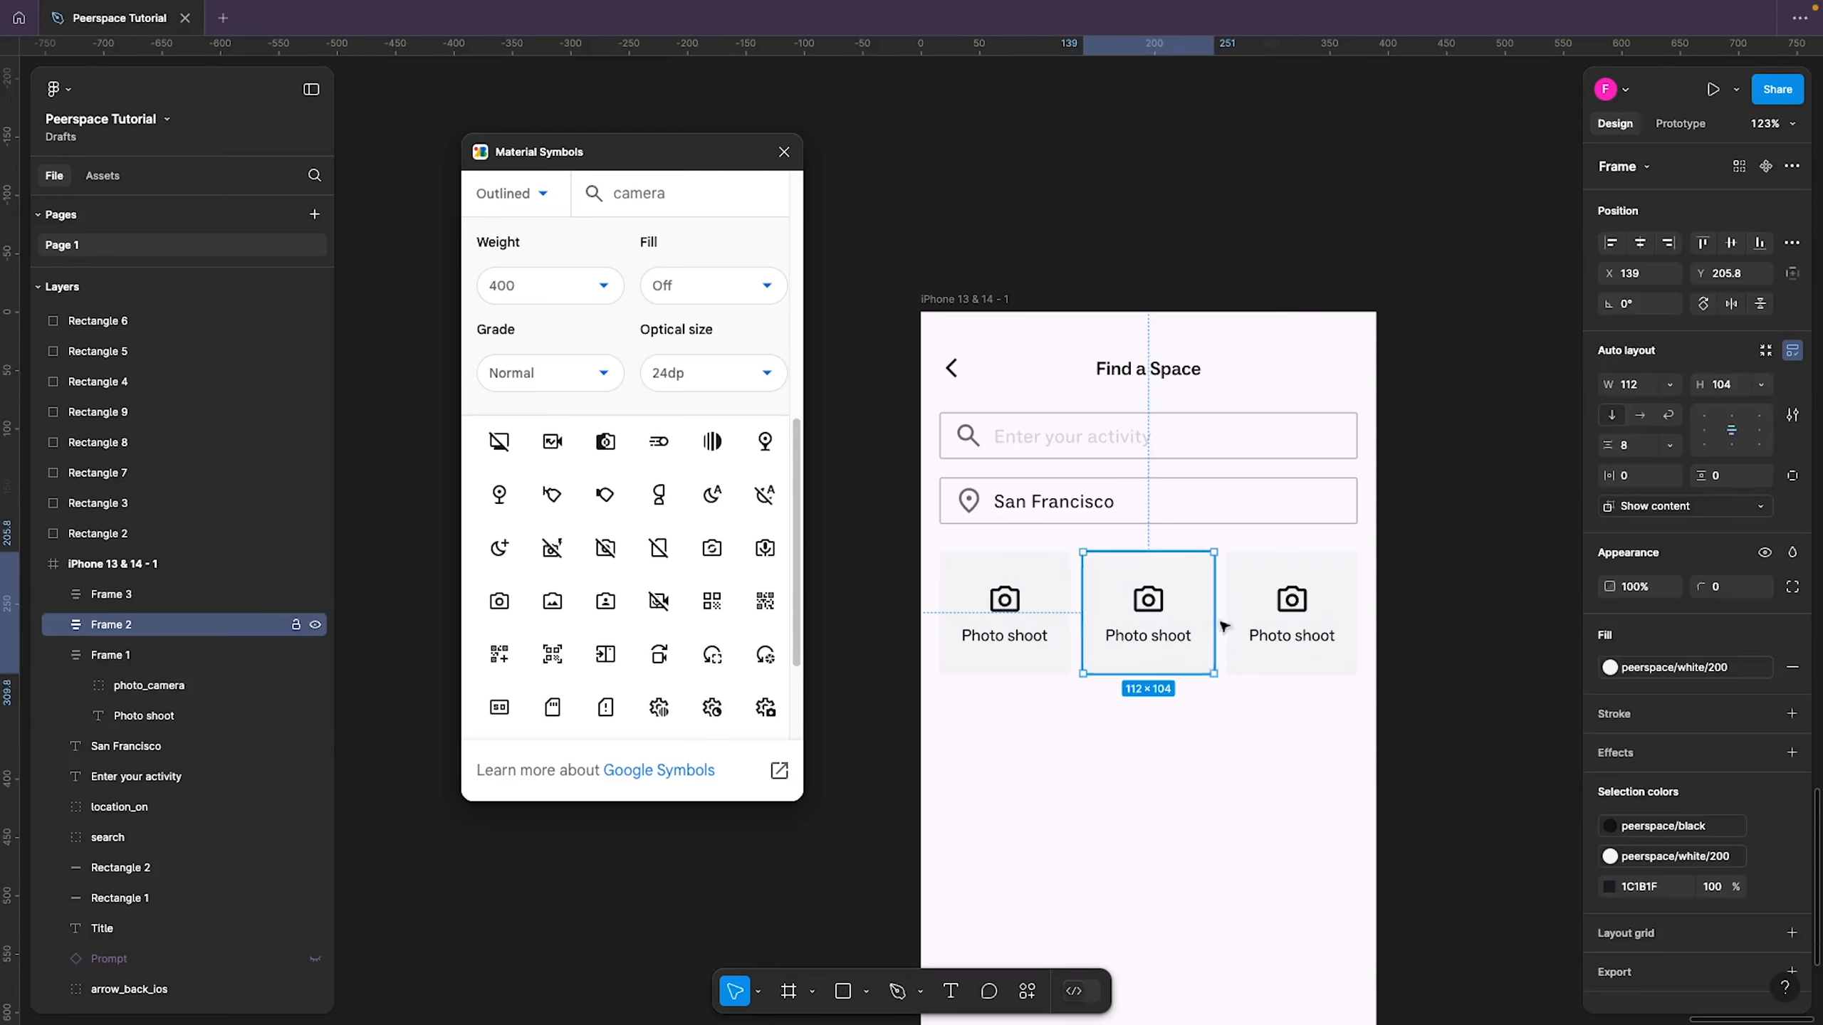
left_click(1183, 750)
left_click(1168, 639)
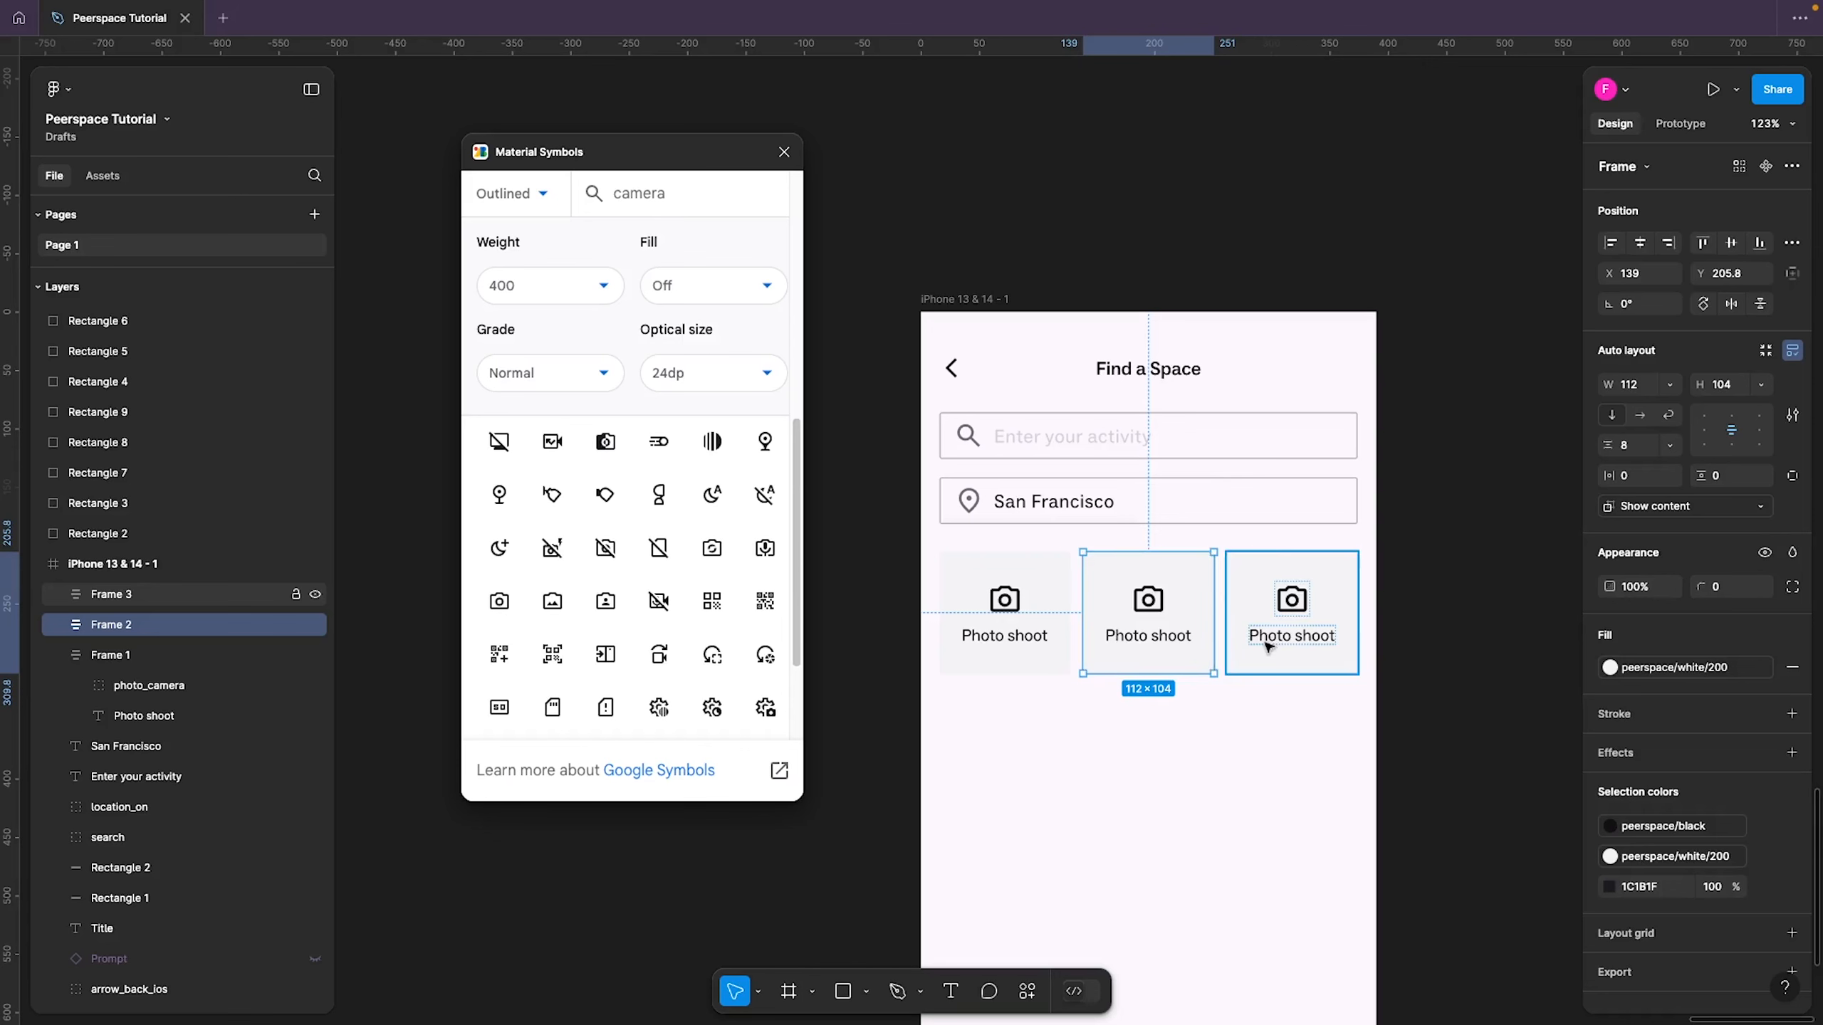
left_click(1268, 647, "shift")
left_click(1003, 641, "shift")
left_click(1183, 745)
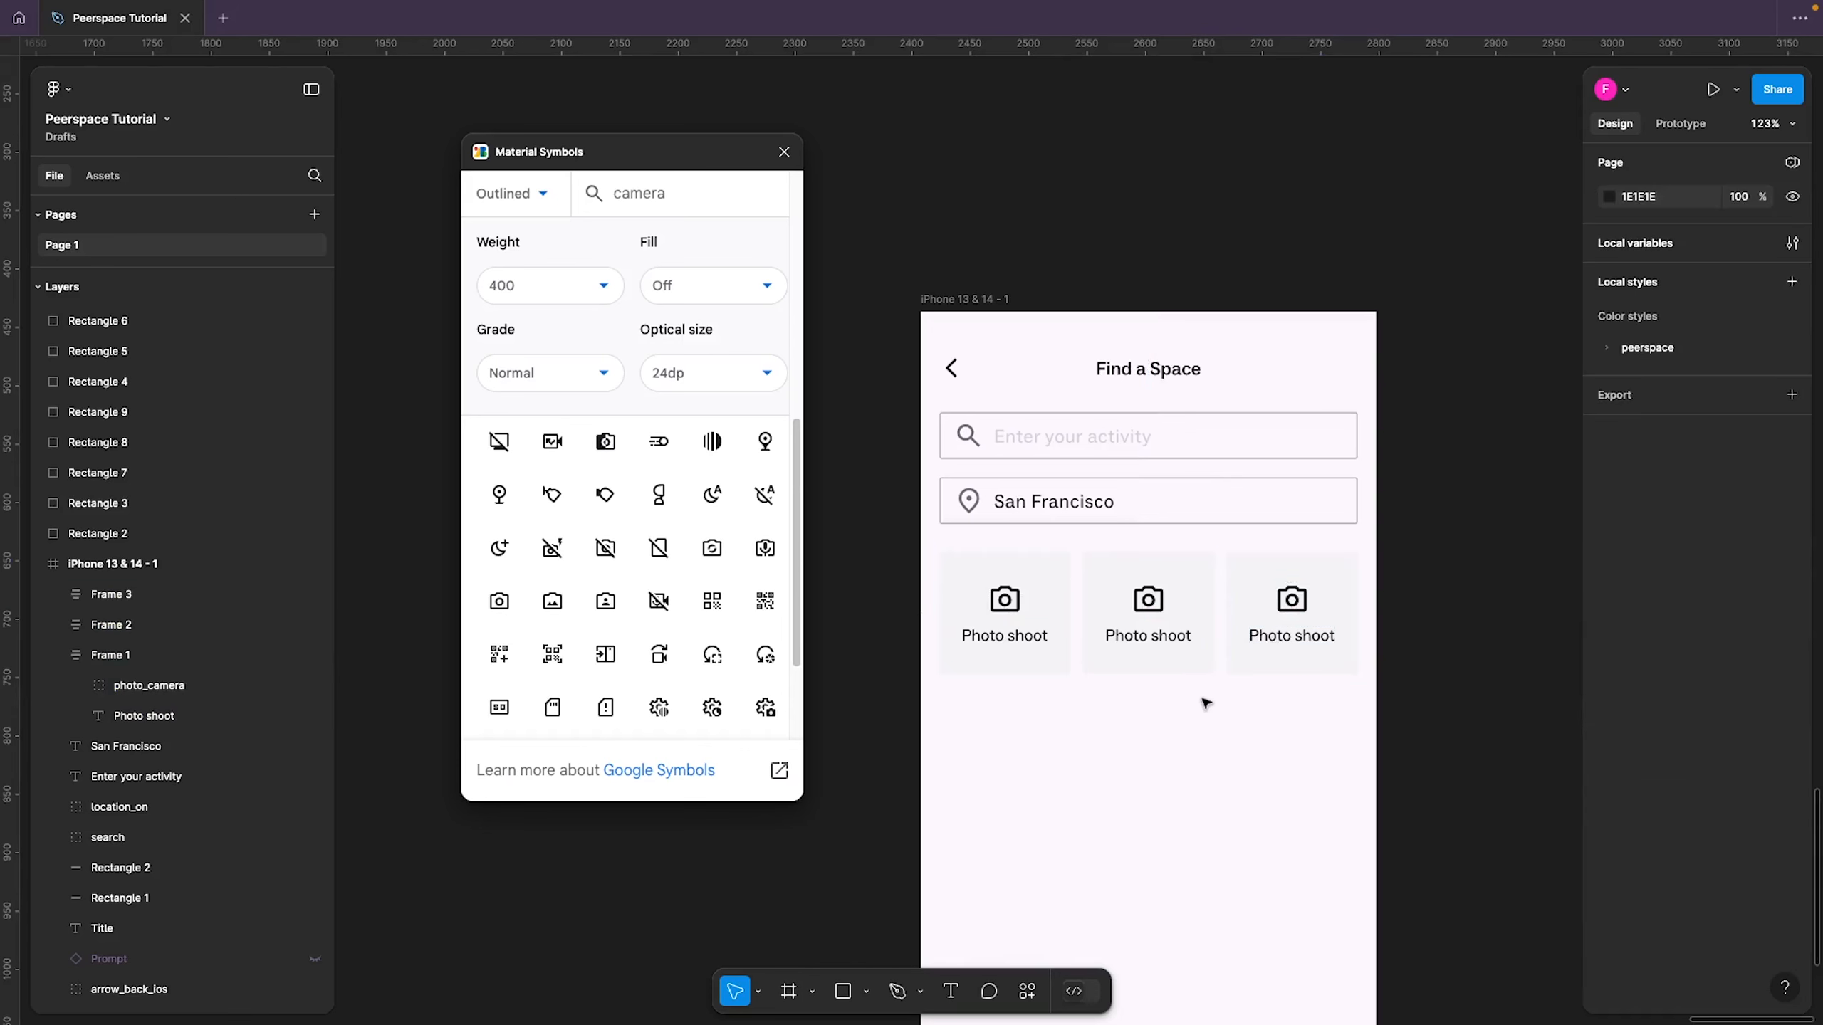
Change the middle tile's label to "Video Shoot"
double_click(1166, 639)
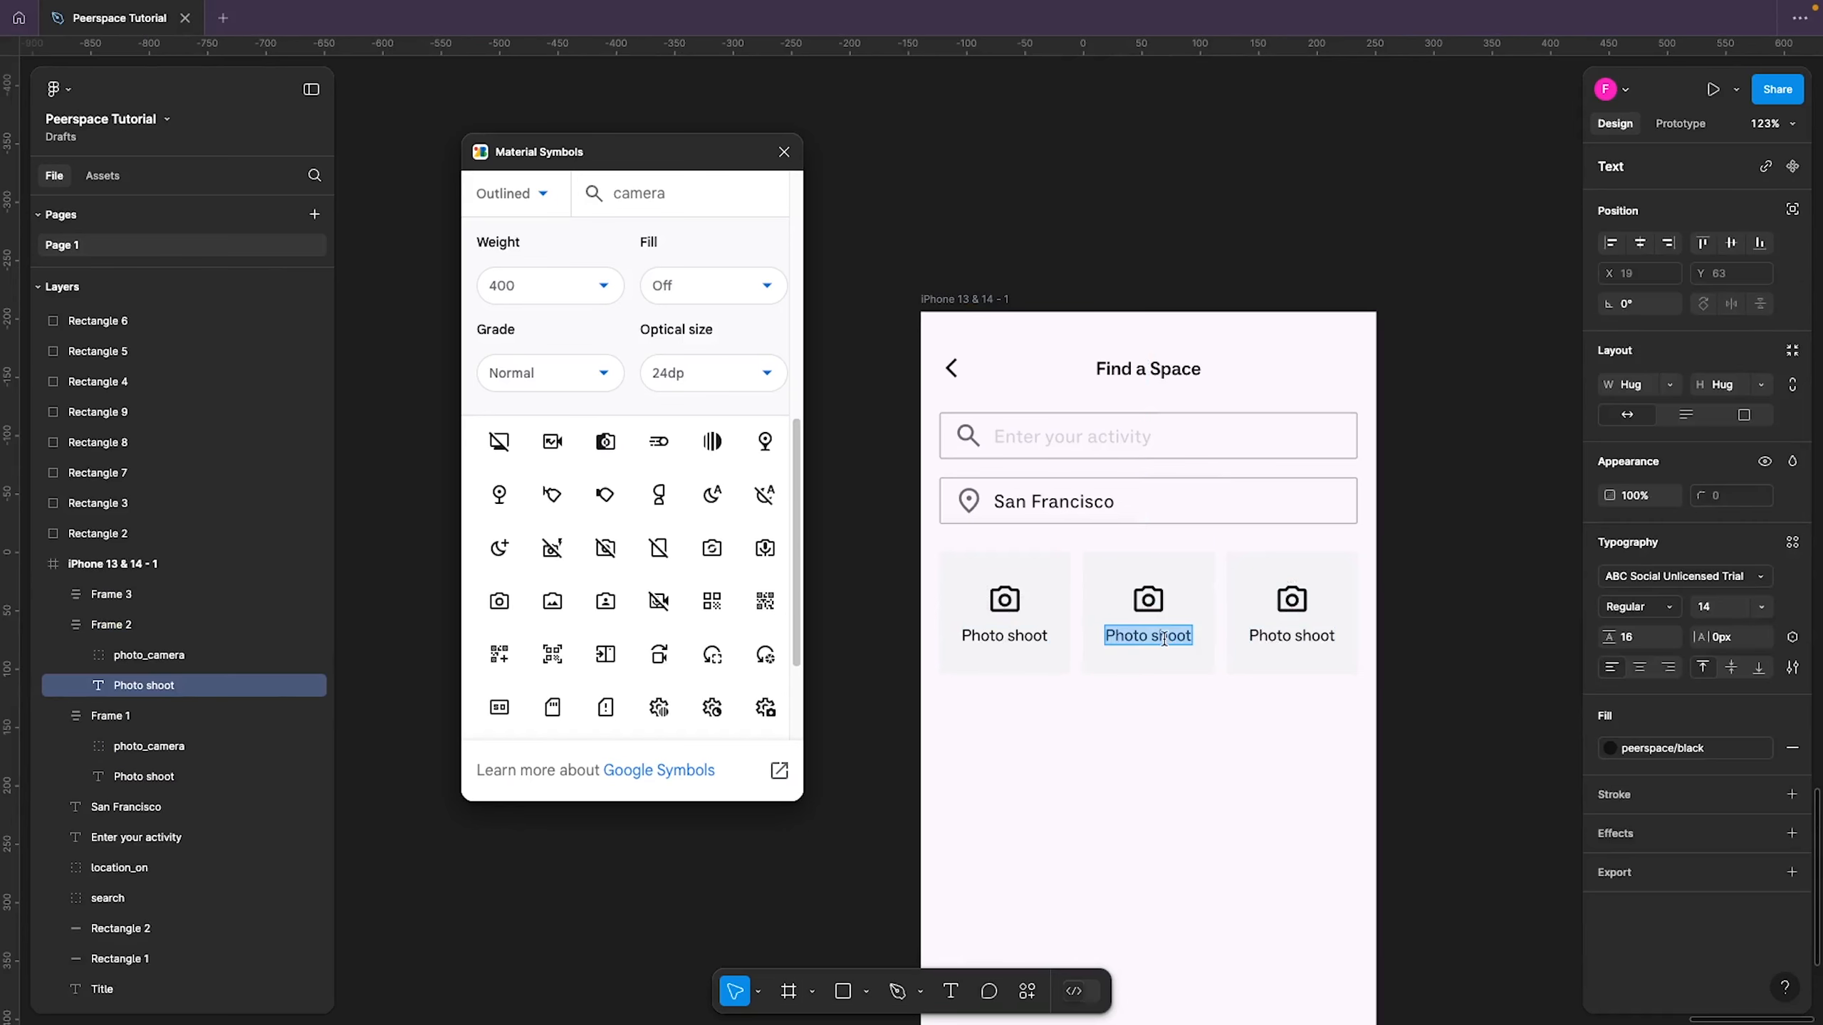
type("Video")
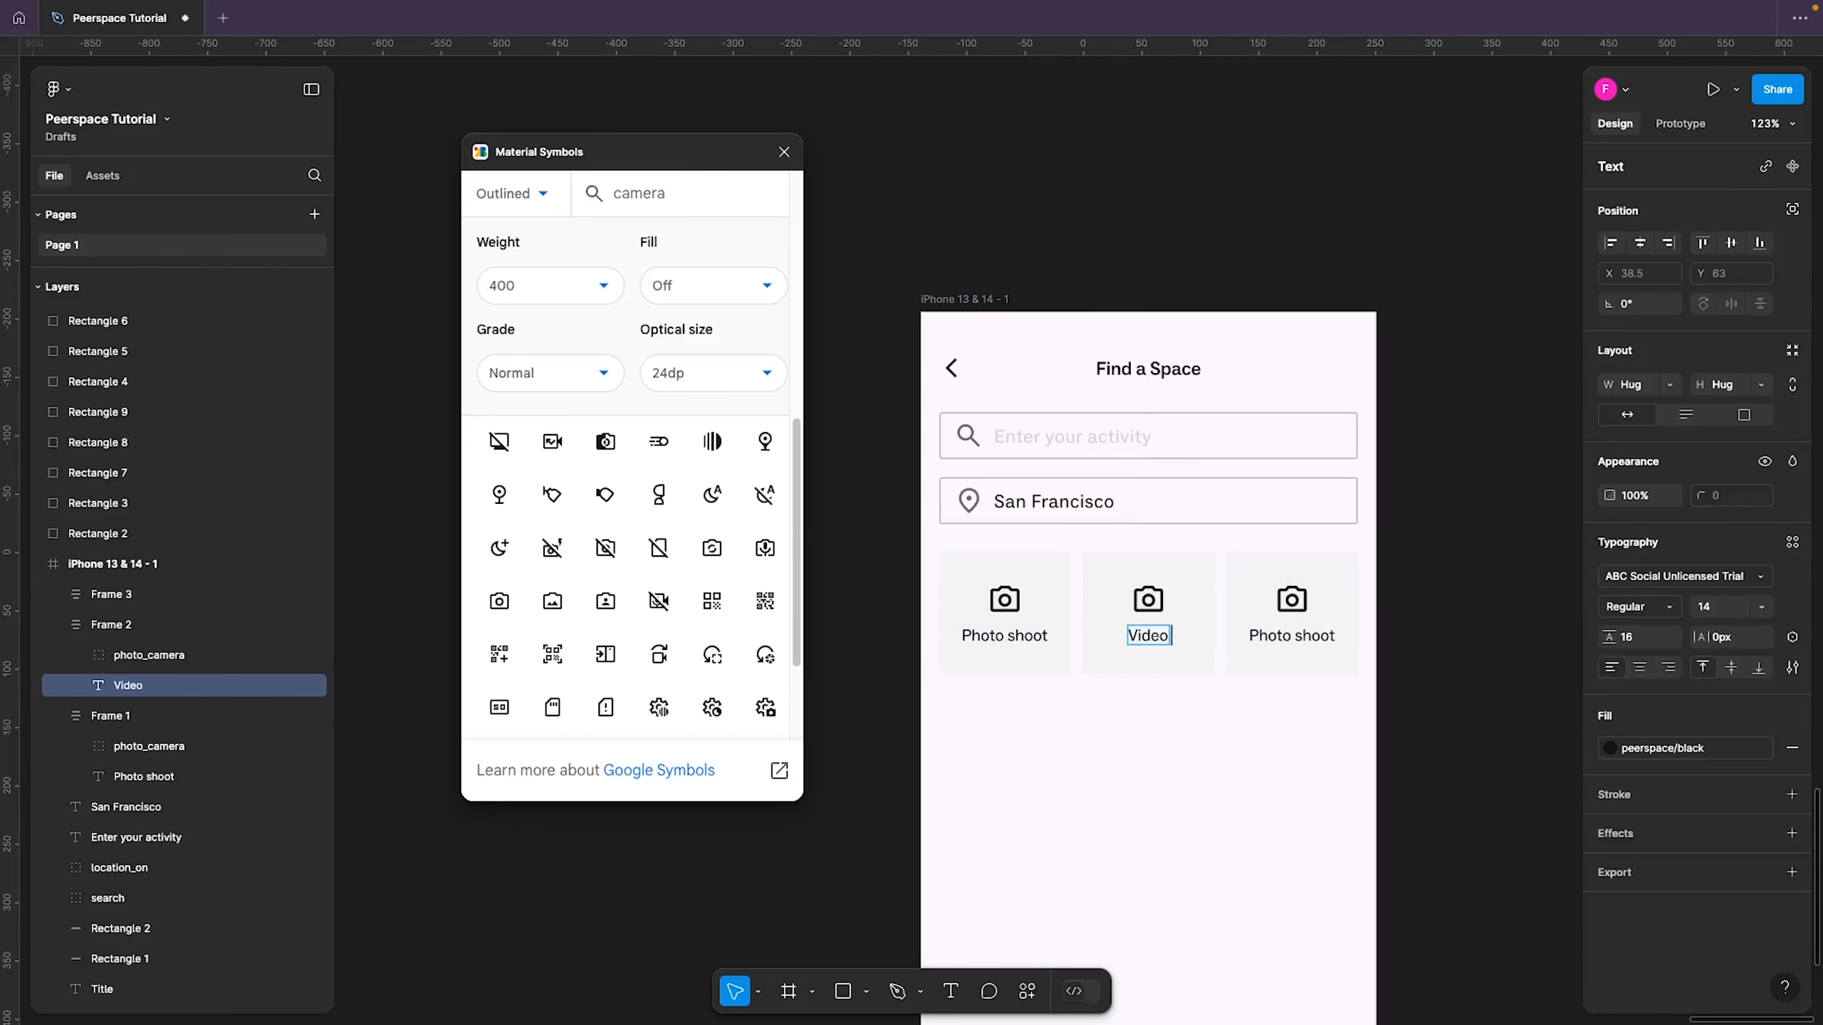
type(" Shoot")
key("Escape")
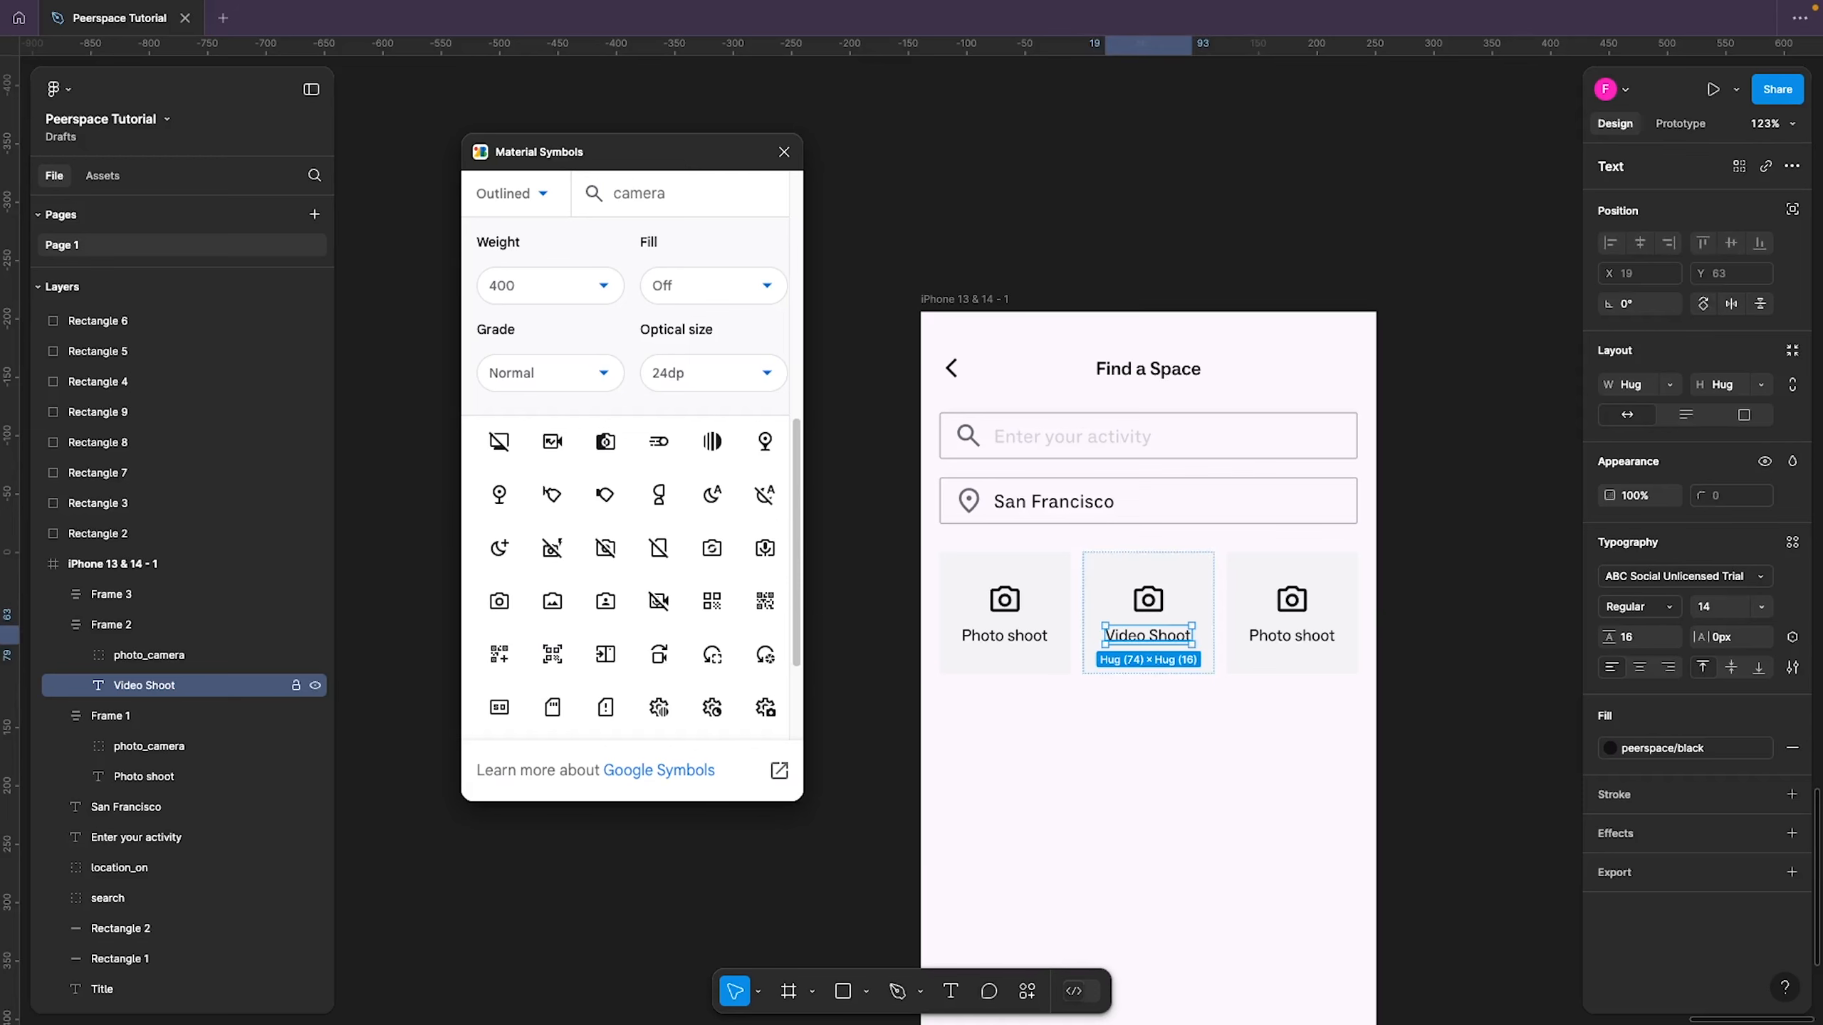
Change the third tile's label to "Party"
double_click(1330, 644)
double_click(1328, 645)
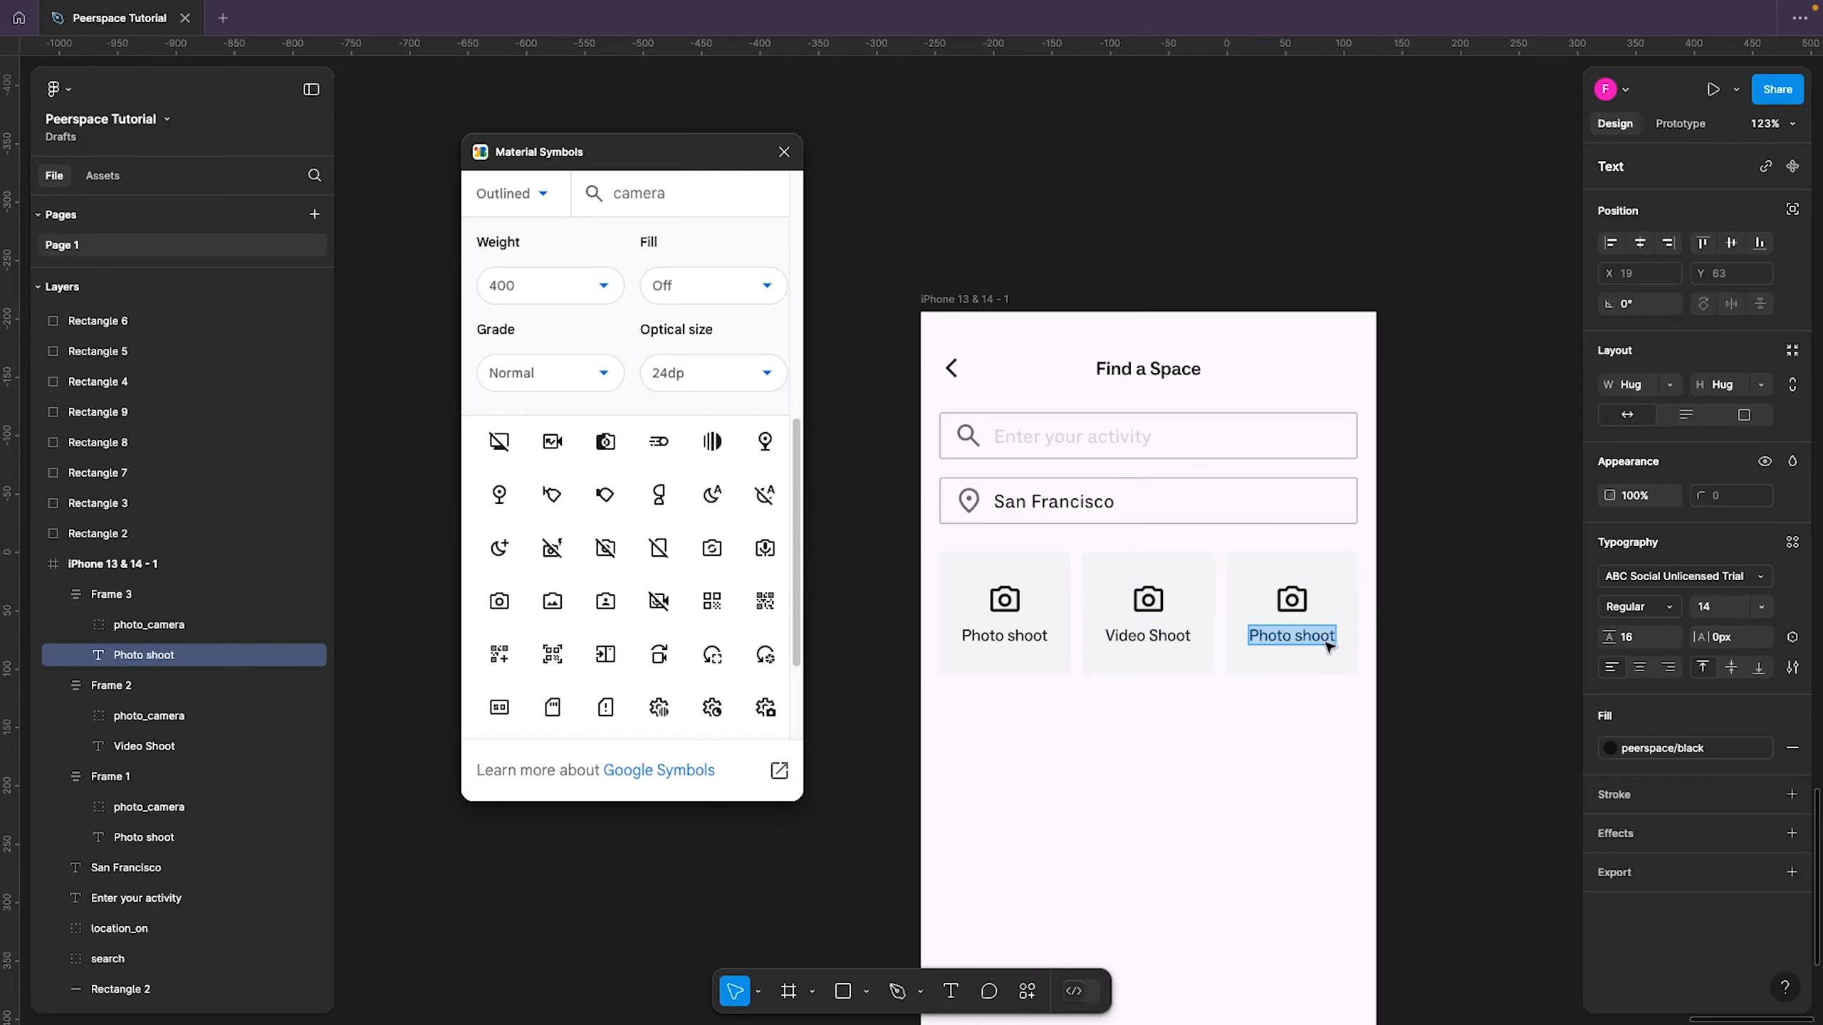
type("Party")
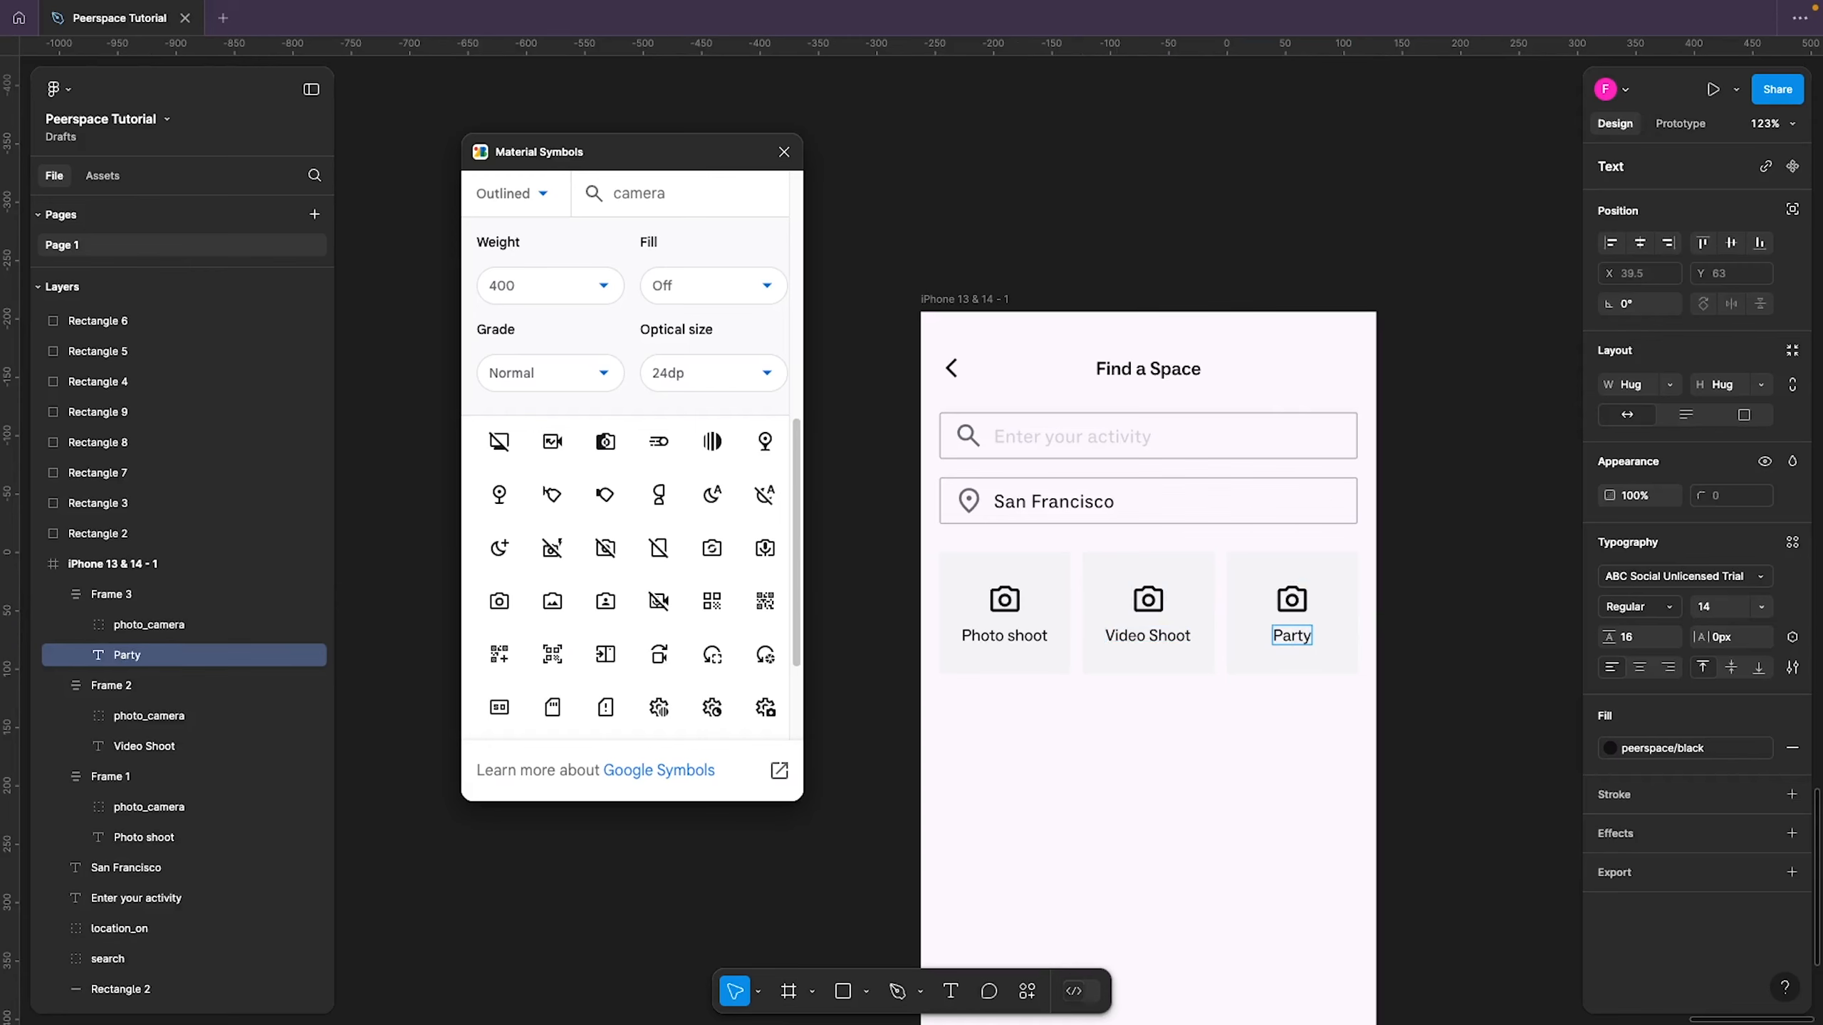
key("Escape")
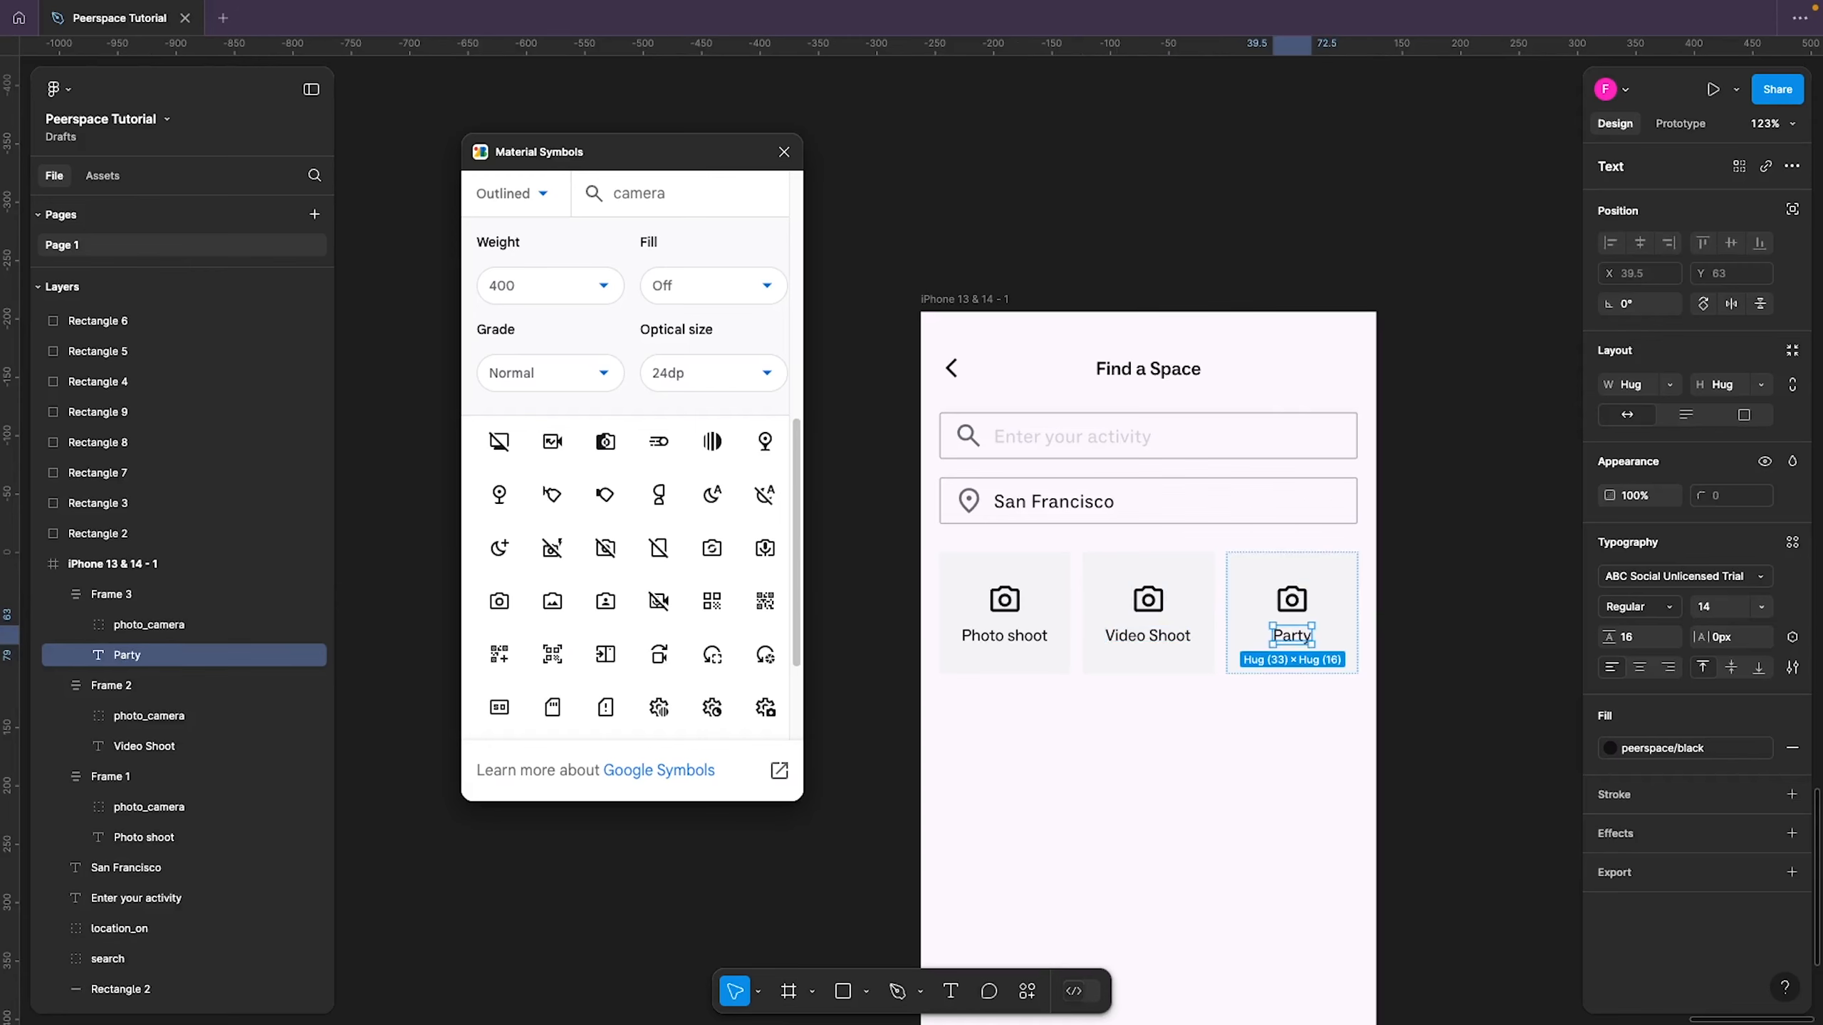
Search Material Symbols for "video" and replace the camera icon in the "Video Shoot" tile with the hangout_video icon
left_click(1161, 616)
left_click(148, 748)
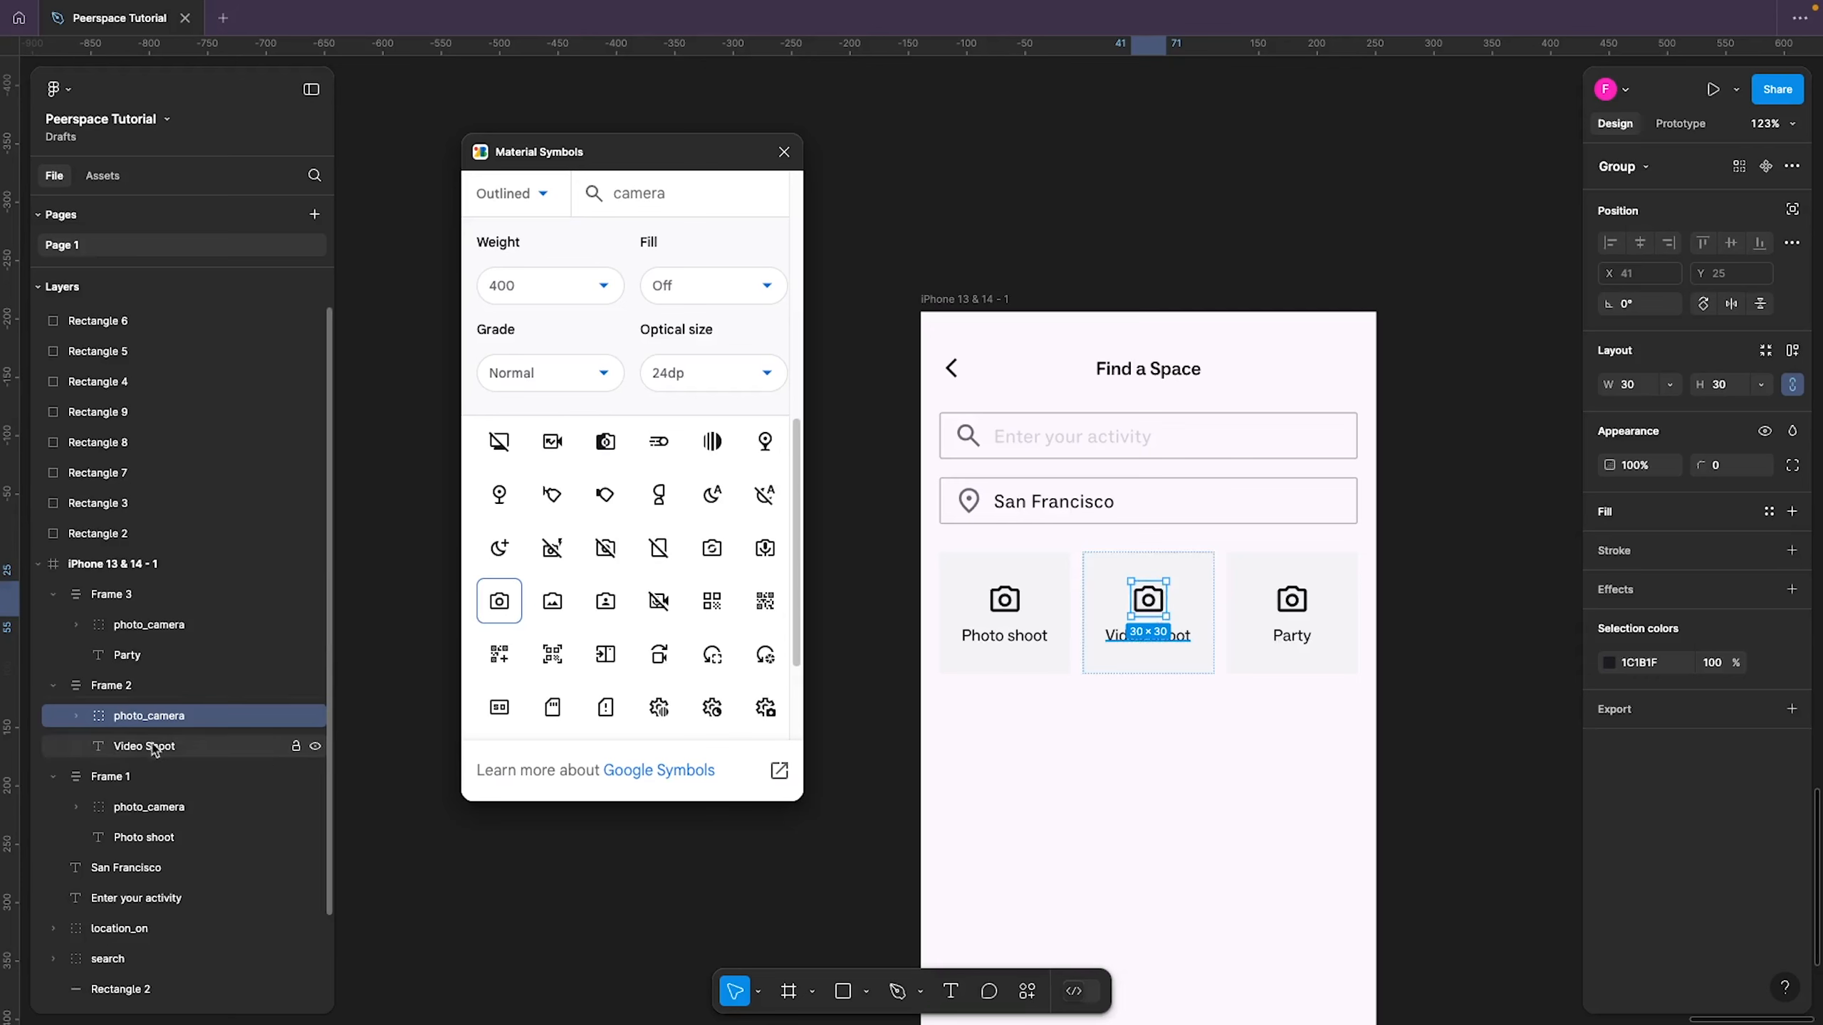
left_click(154, 716)
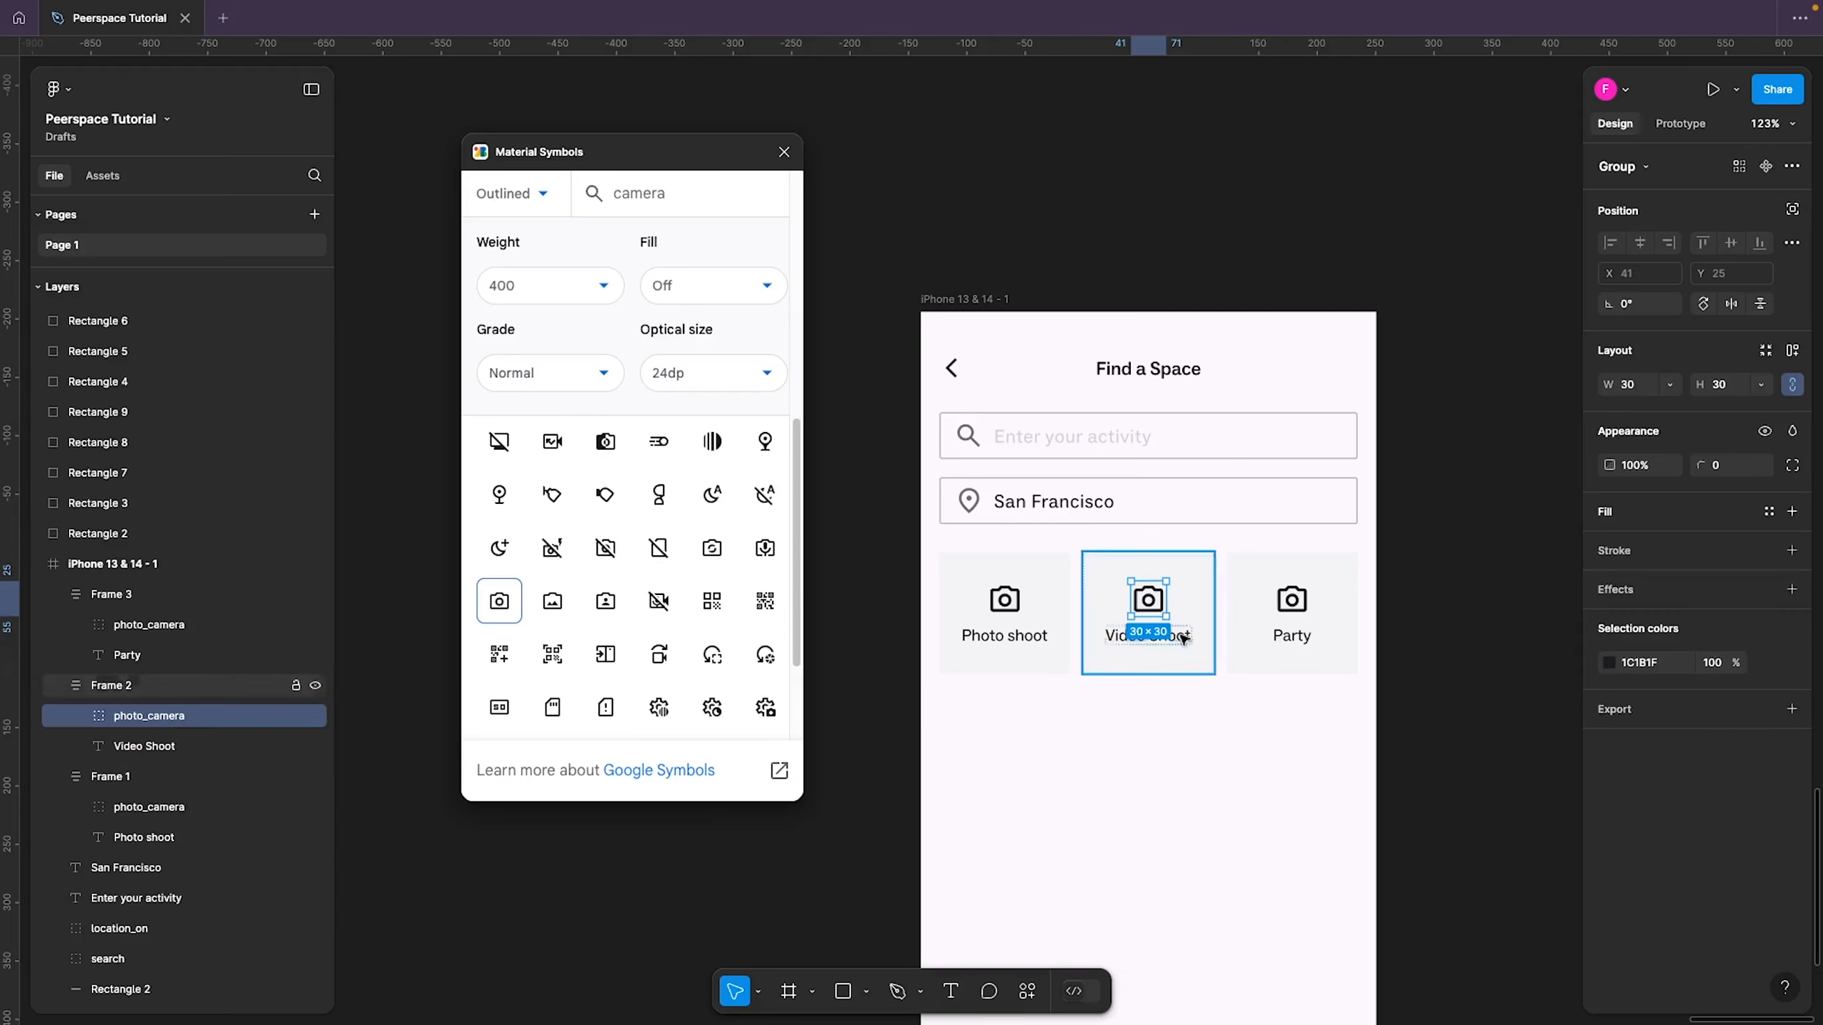
left_click(670, 184)
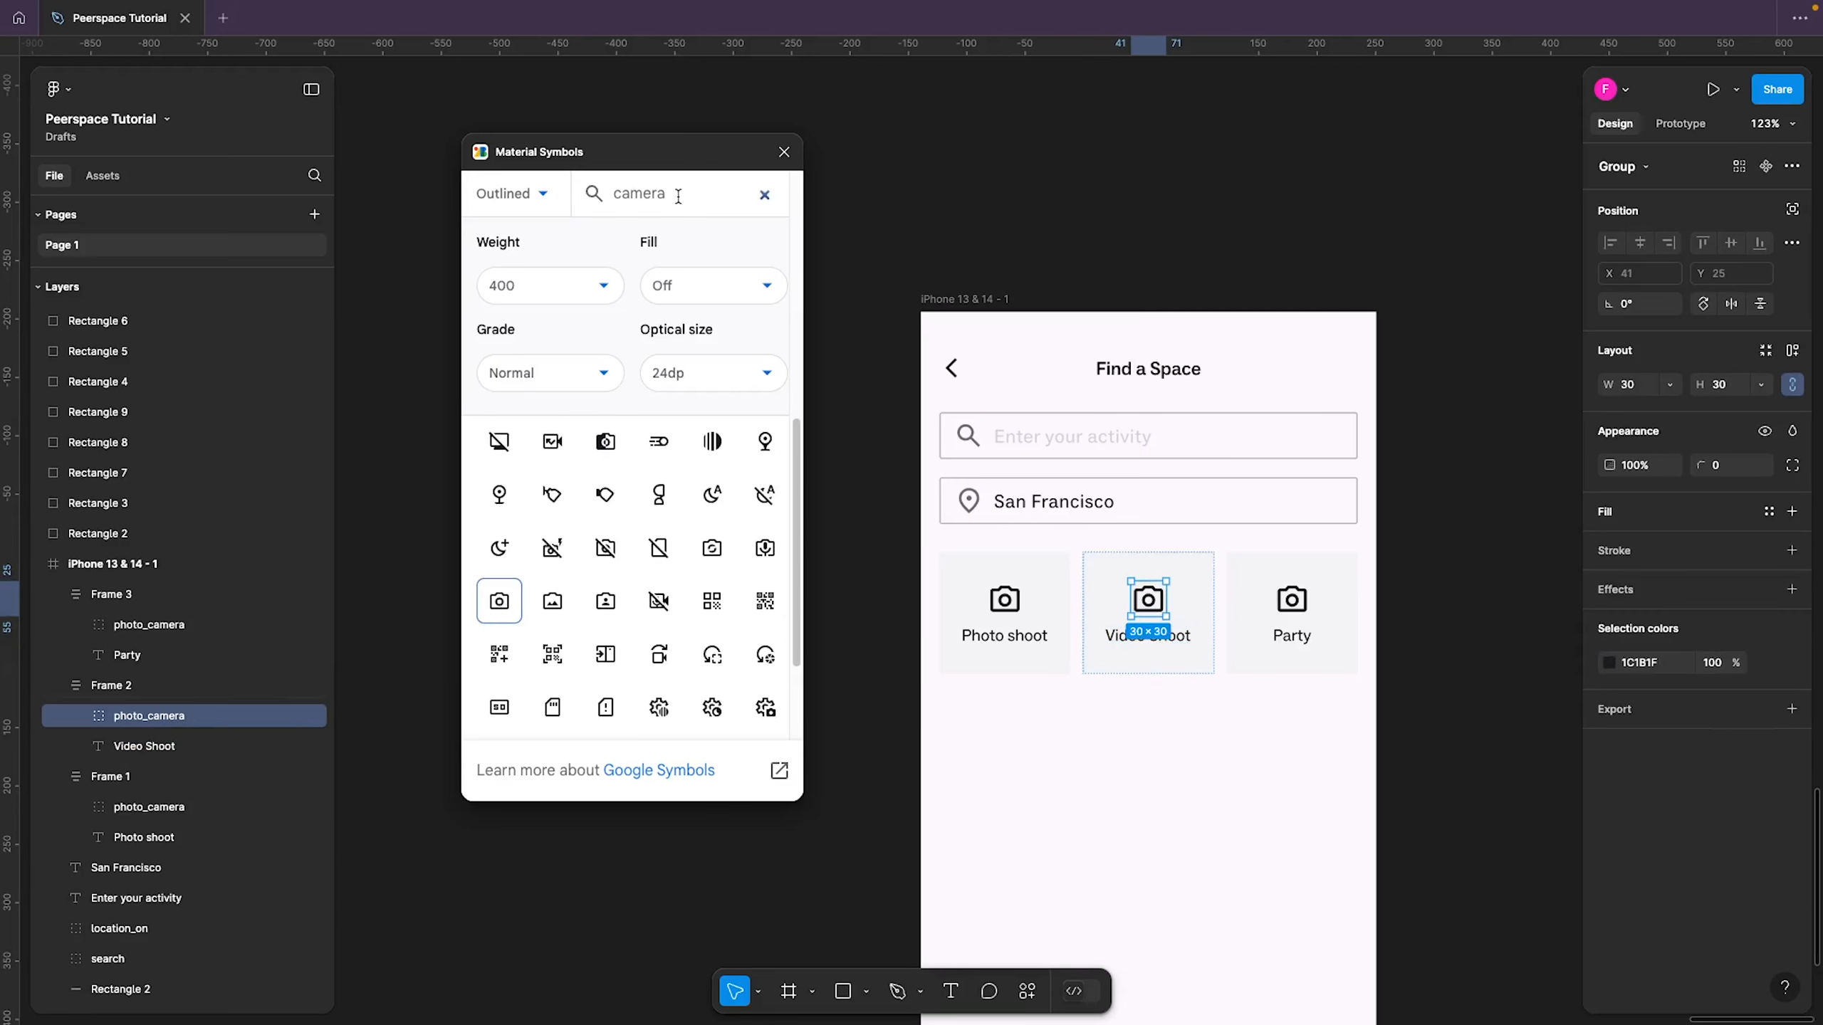
double_click(678, 195)
type("video")
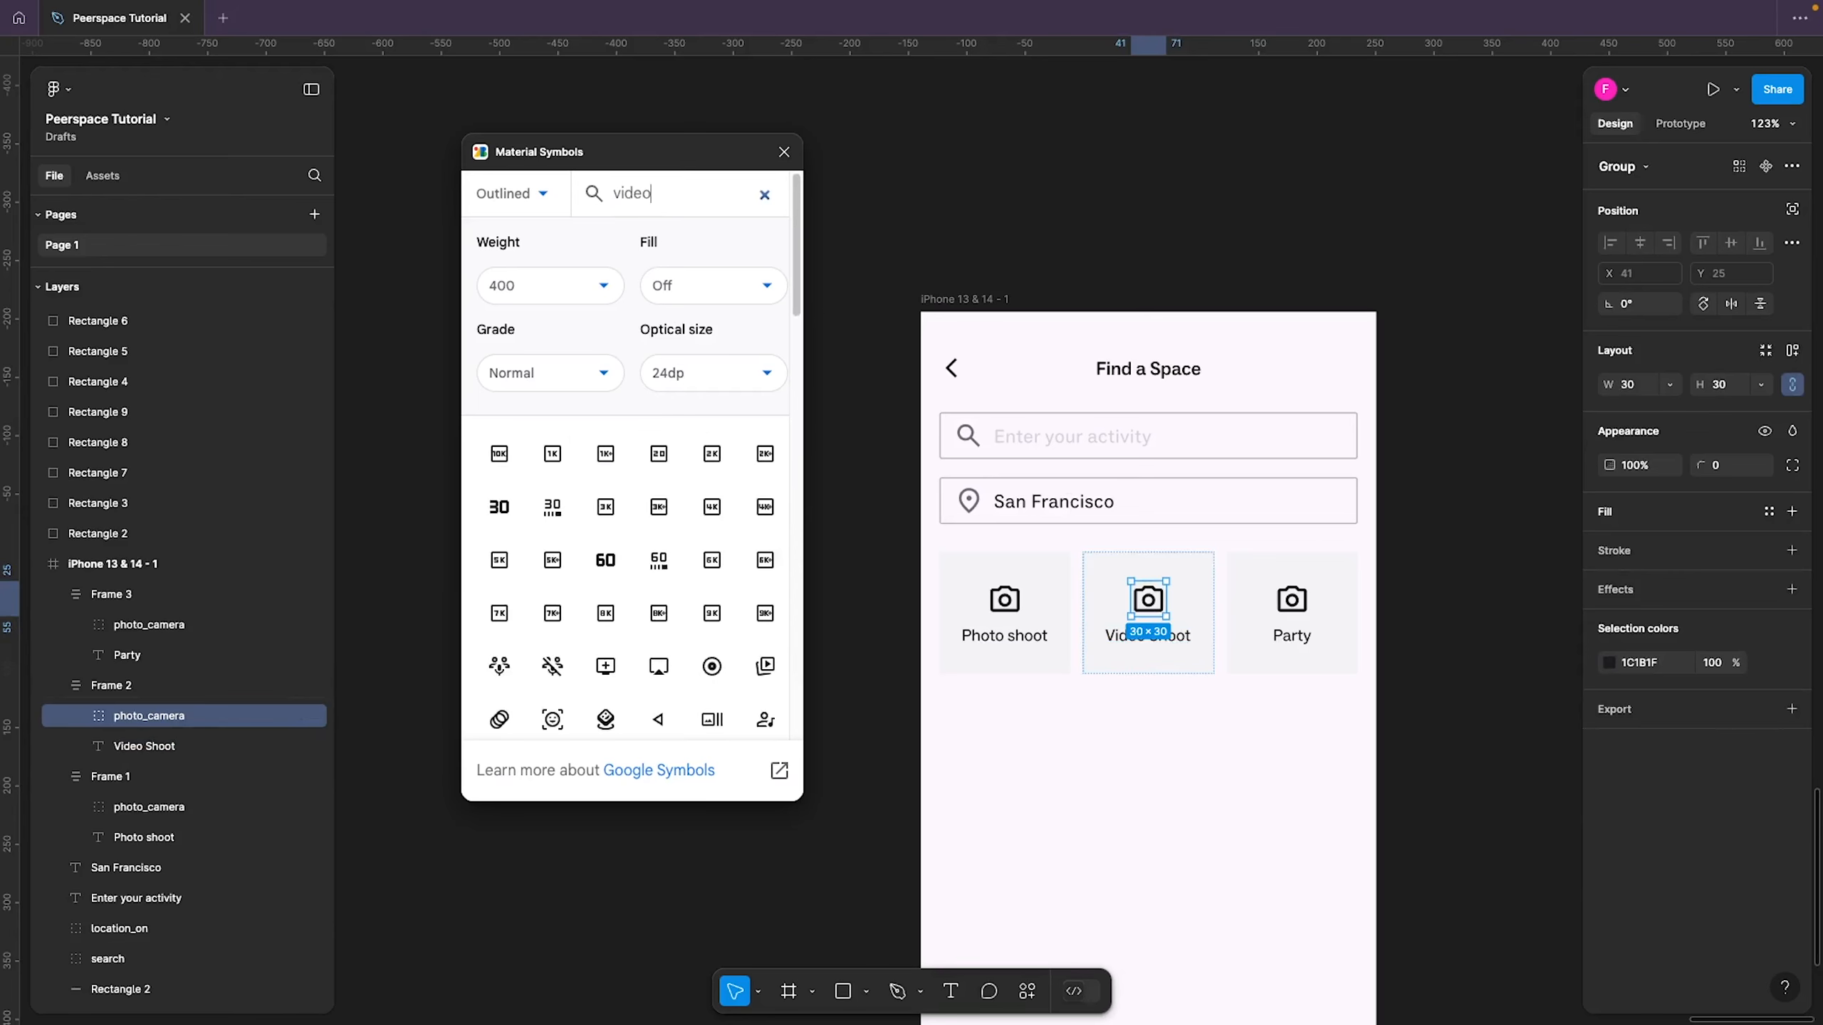
scroll(681, 631, "down", 10)
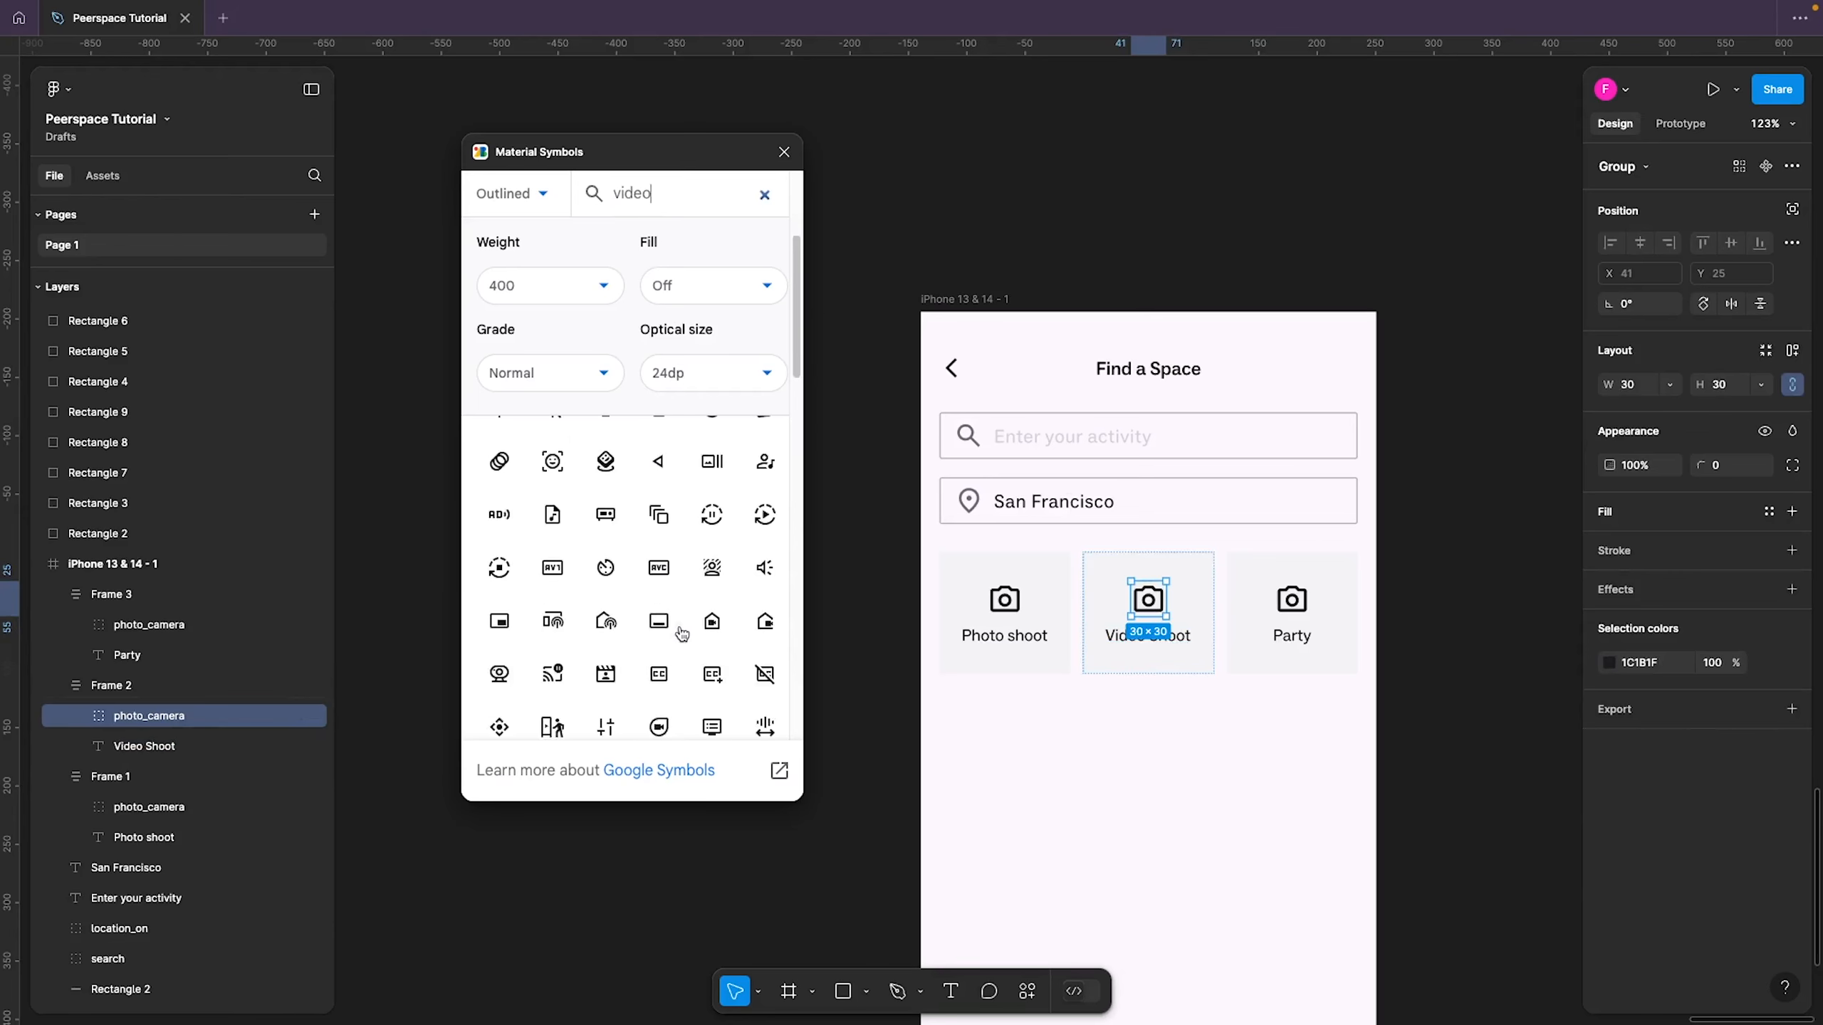
scroll(685, 635, "up", 1)
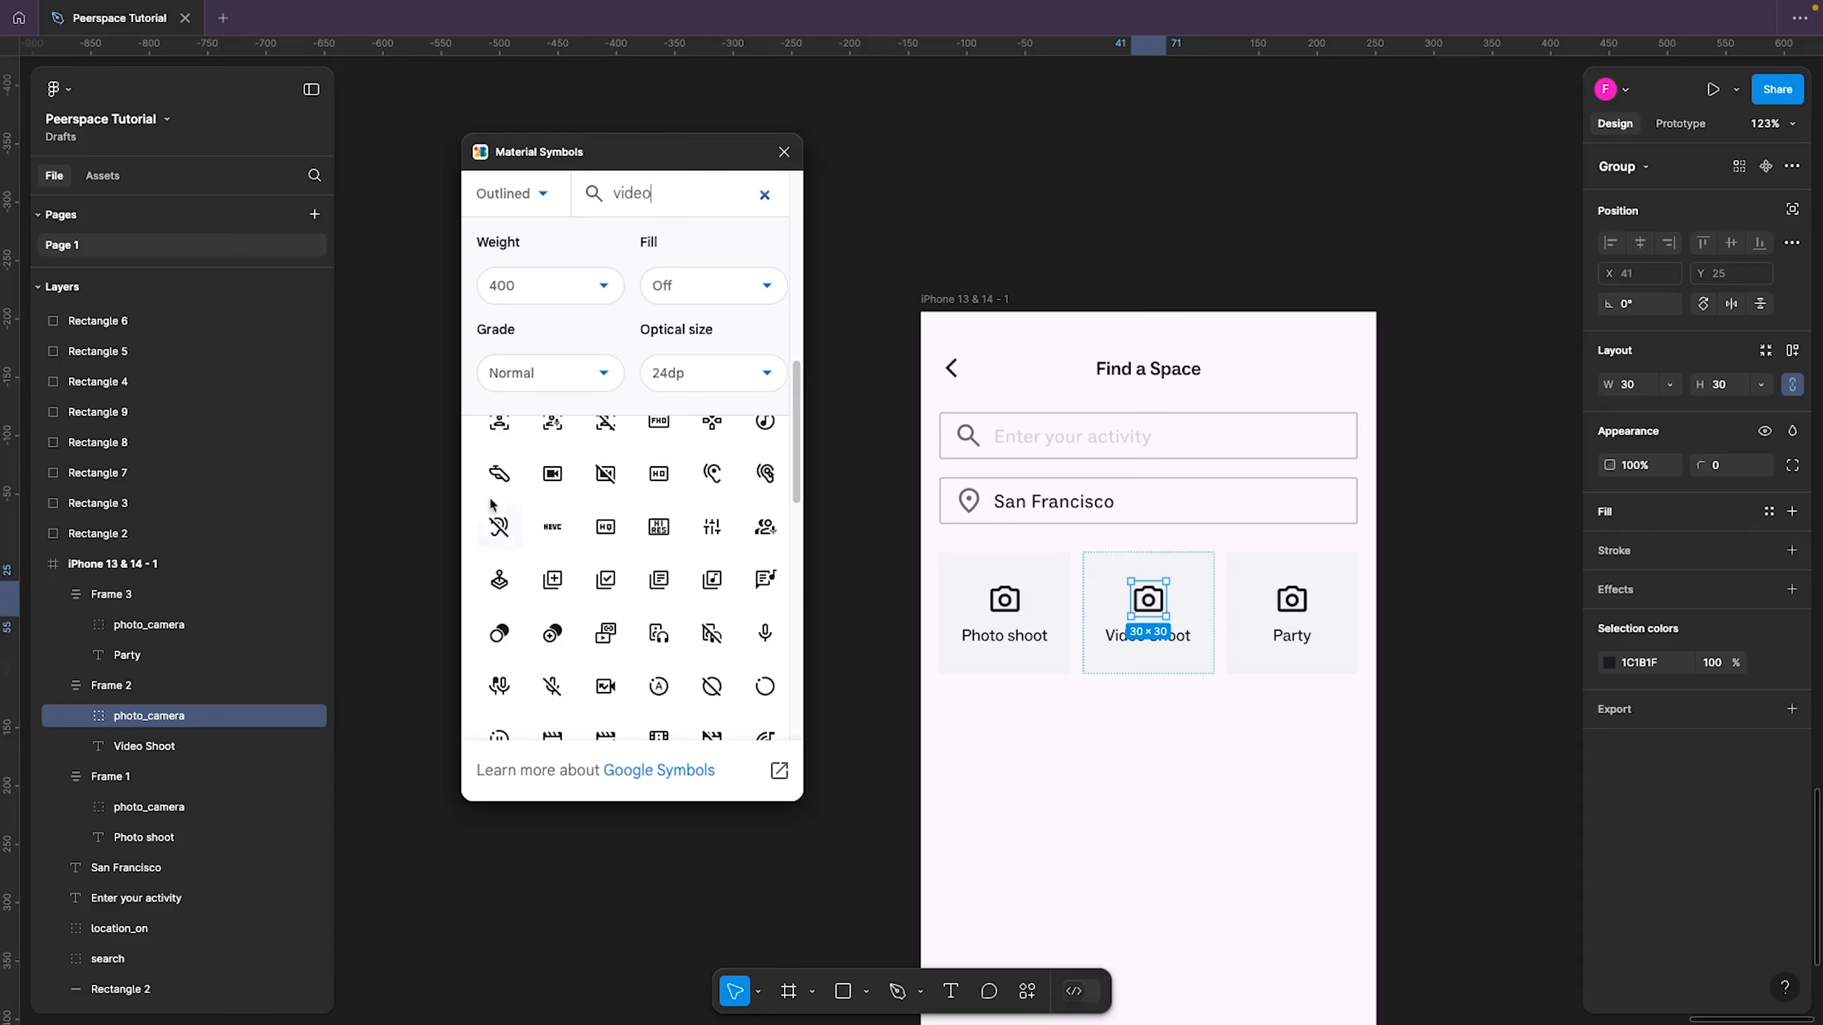
left_click(552, 476)
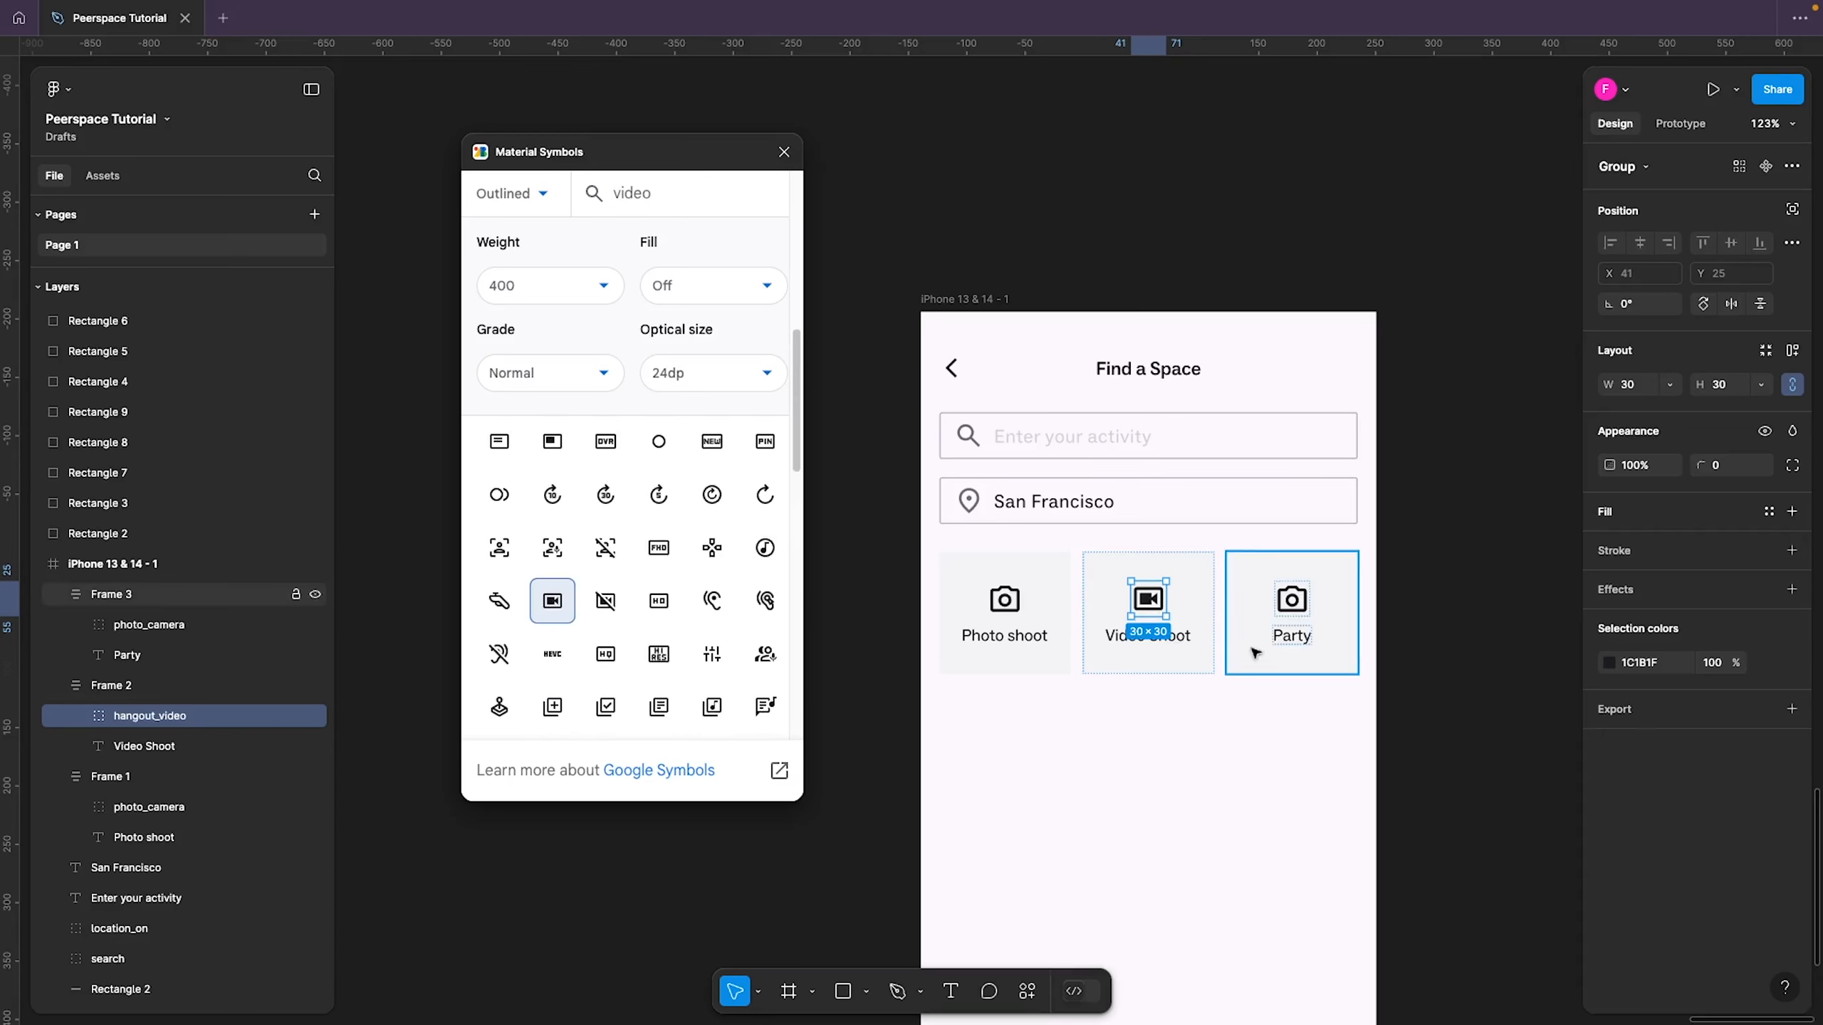
Apply the peerspace/black colour style to the video icon in the "Video Shoot" tile
left_click(1617, 665)
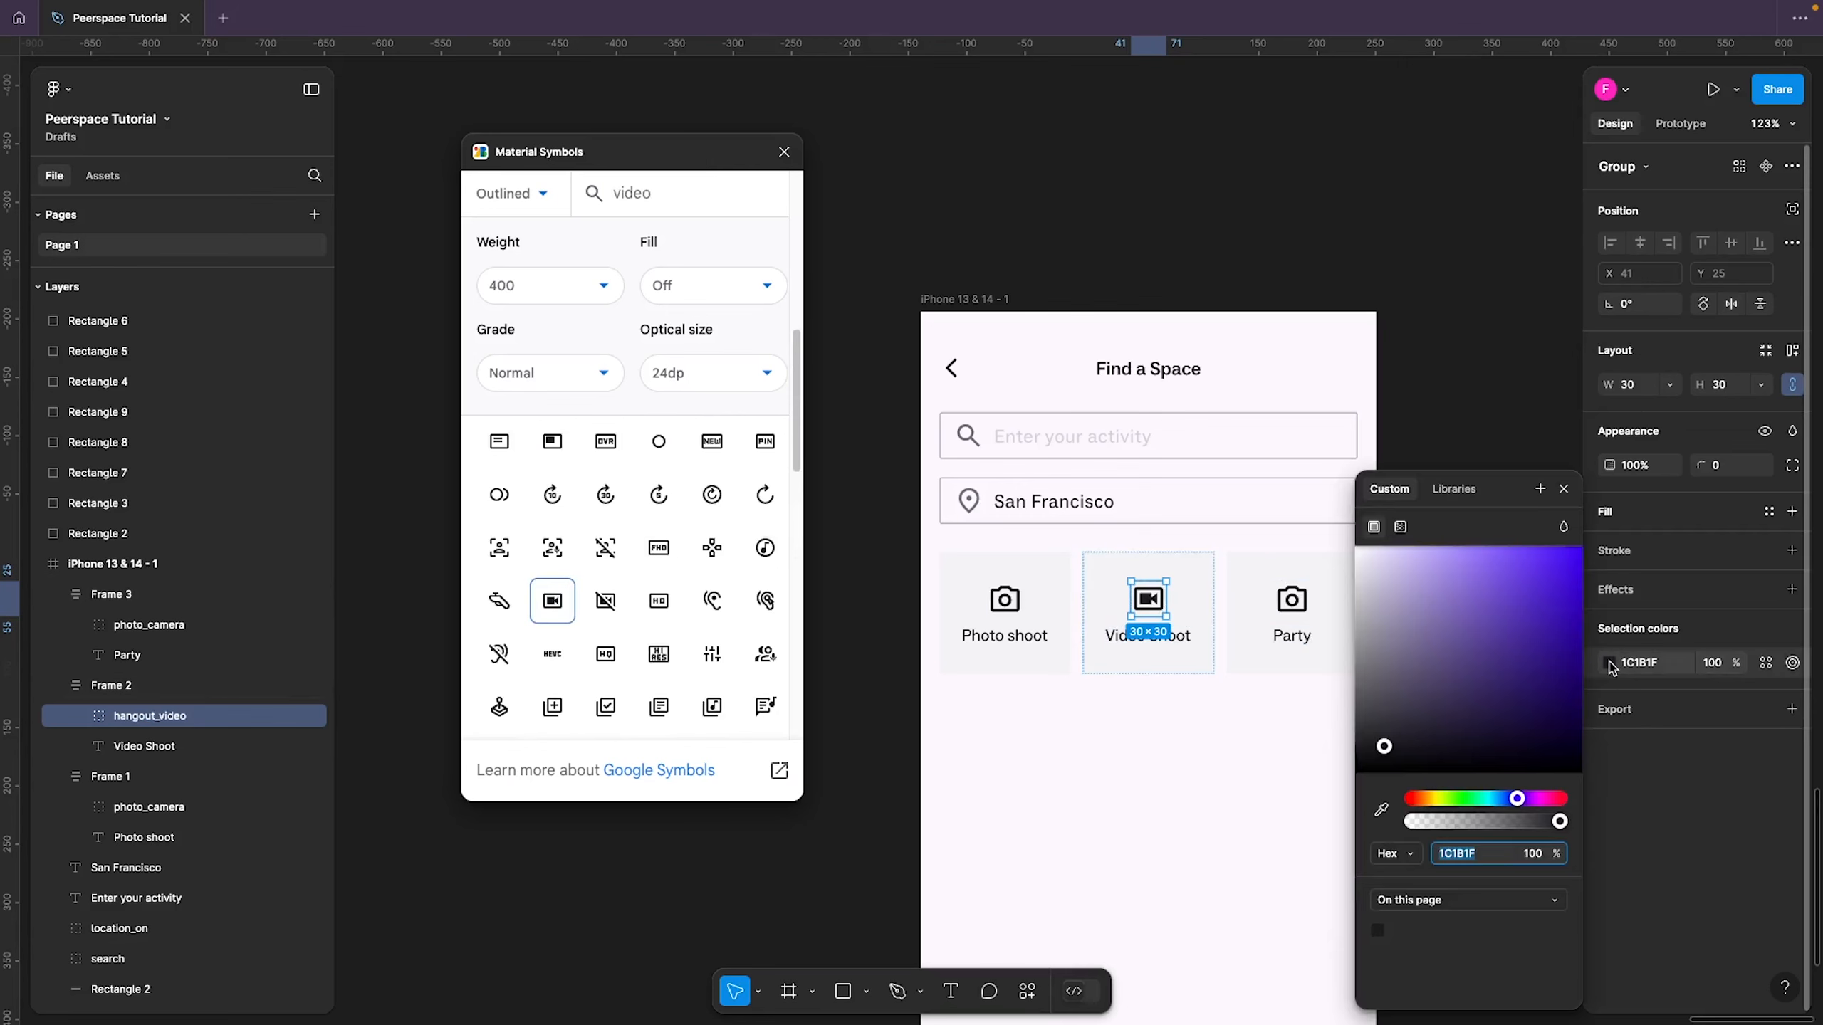
left_click(1702, 762)
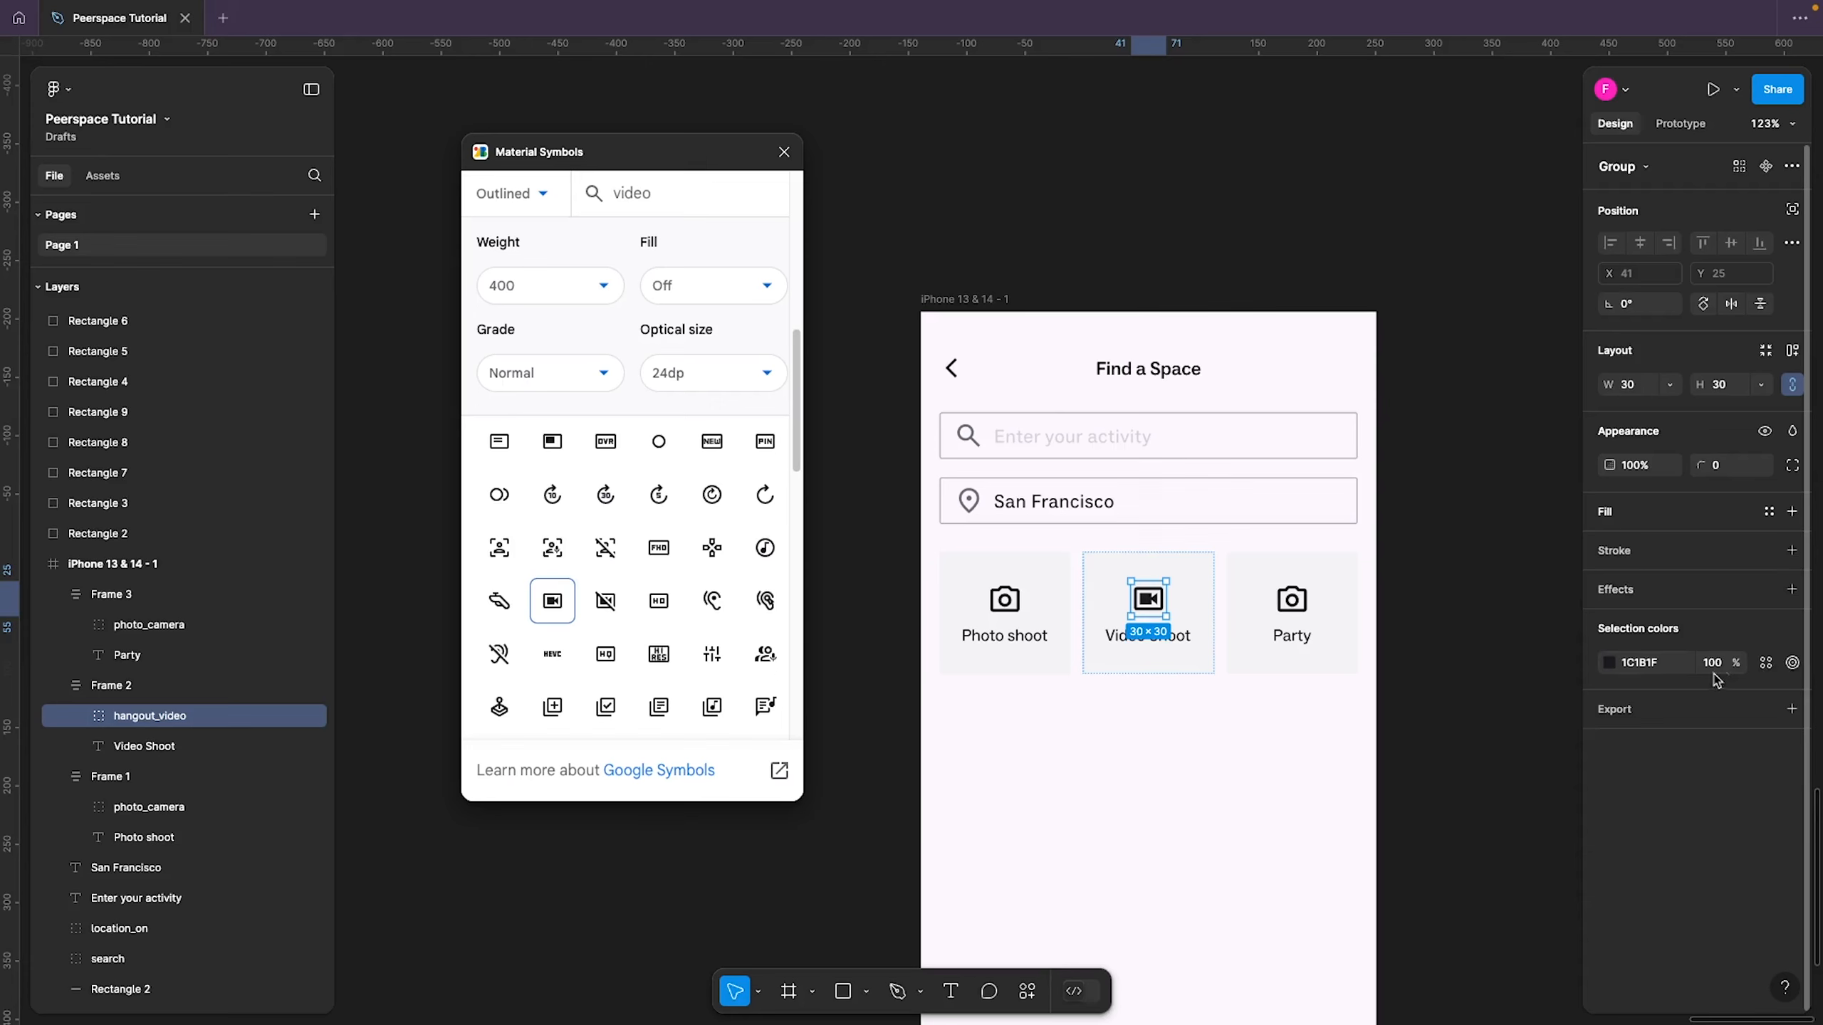
left_click(1766, 663)
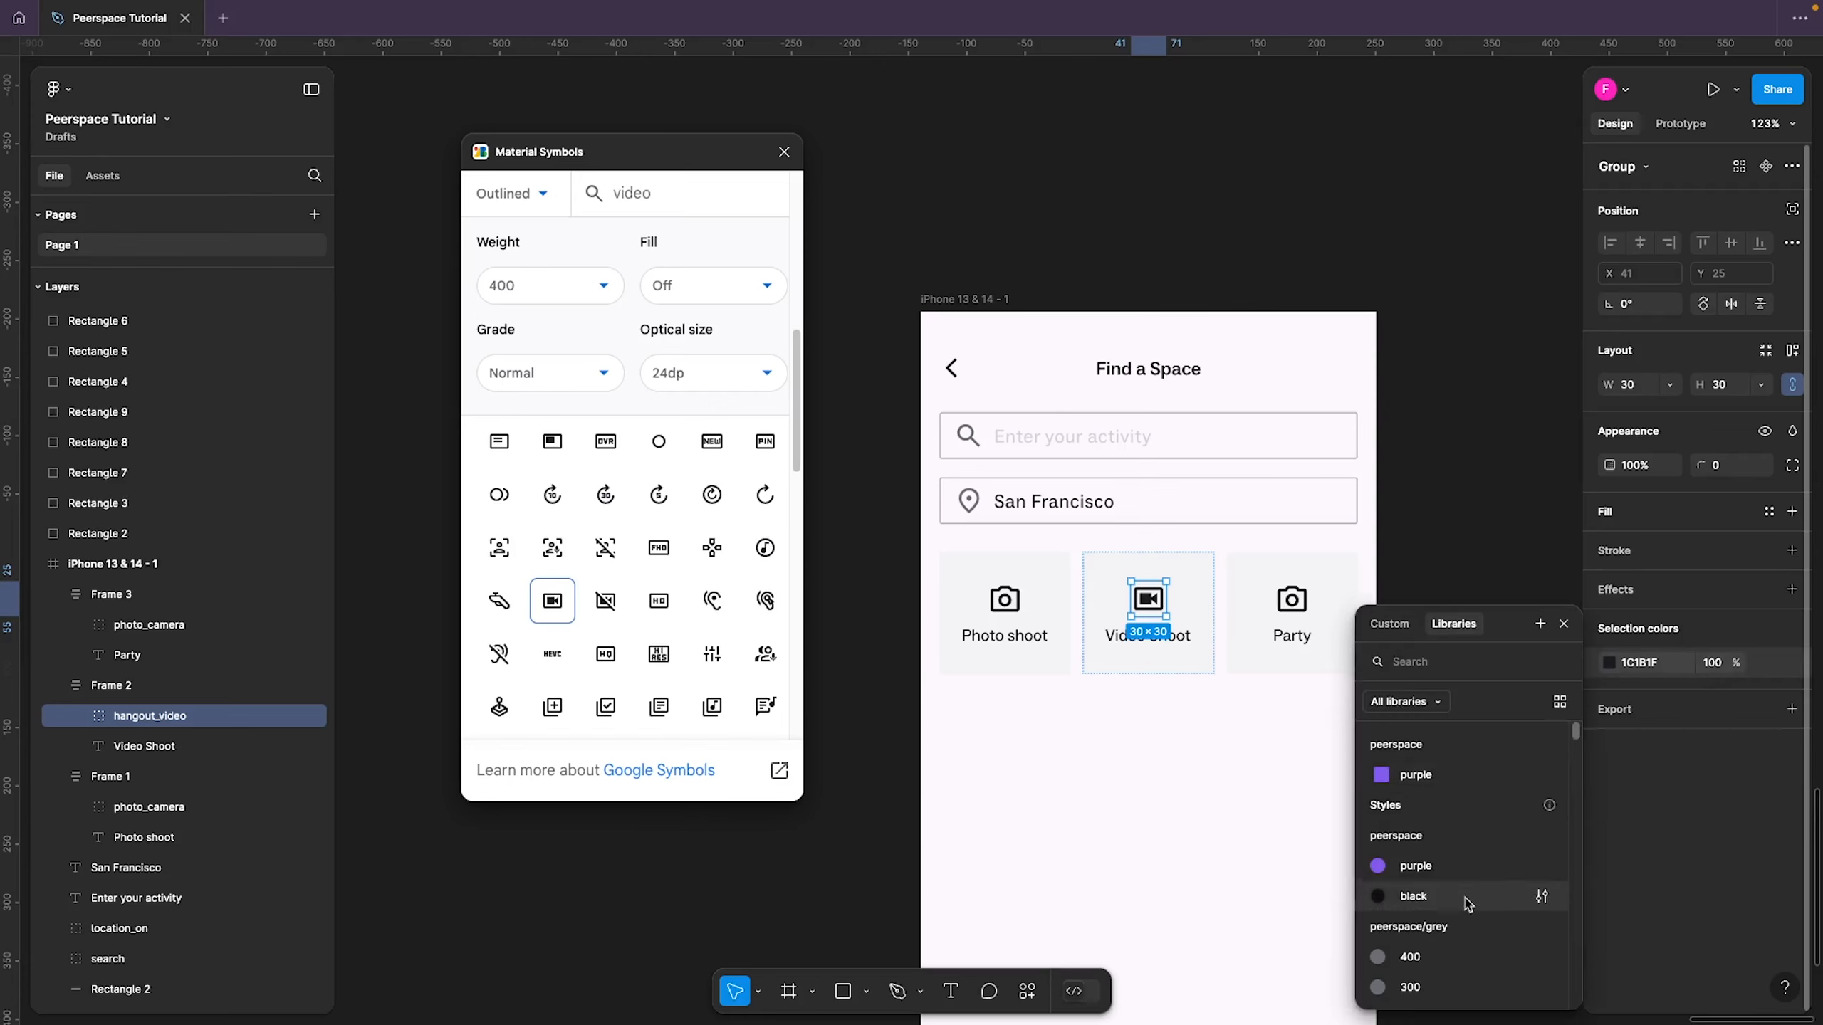
scroll(1457, 869, "down", 1)
left_click(1455, 842)
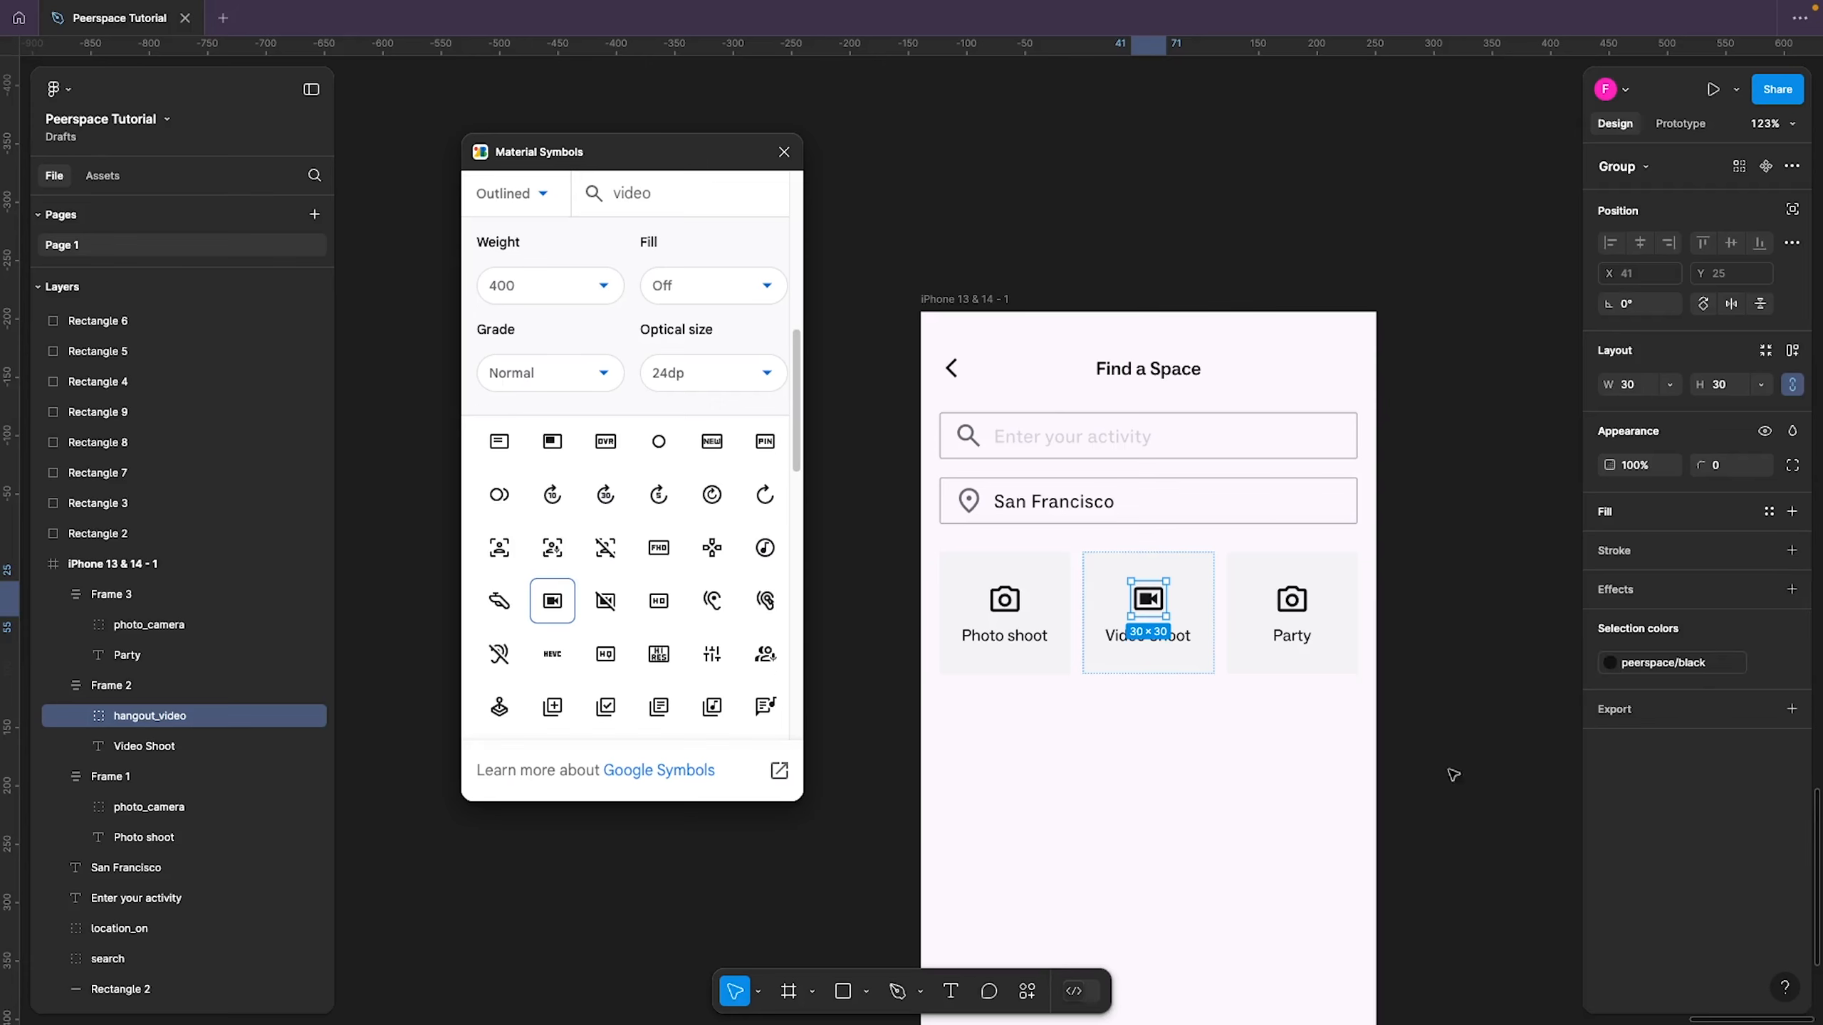
Try peerspace/purple on the camera icon in the "Photo shoot" tile and switch it to peerspace/black
left_click(1007, 605)
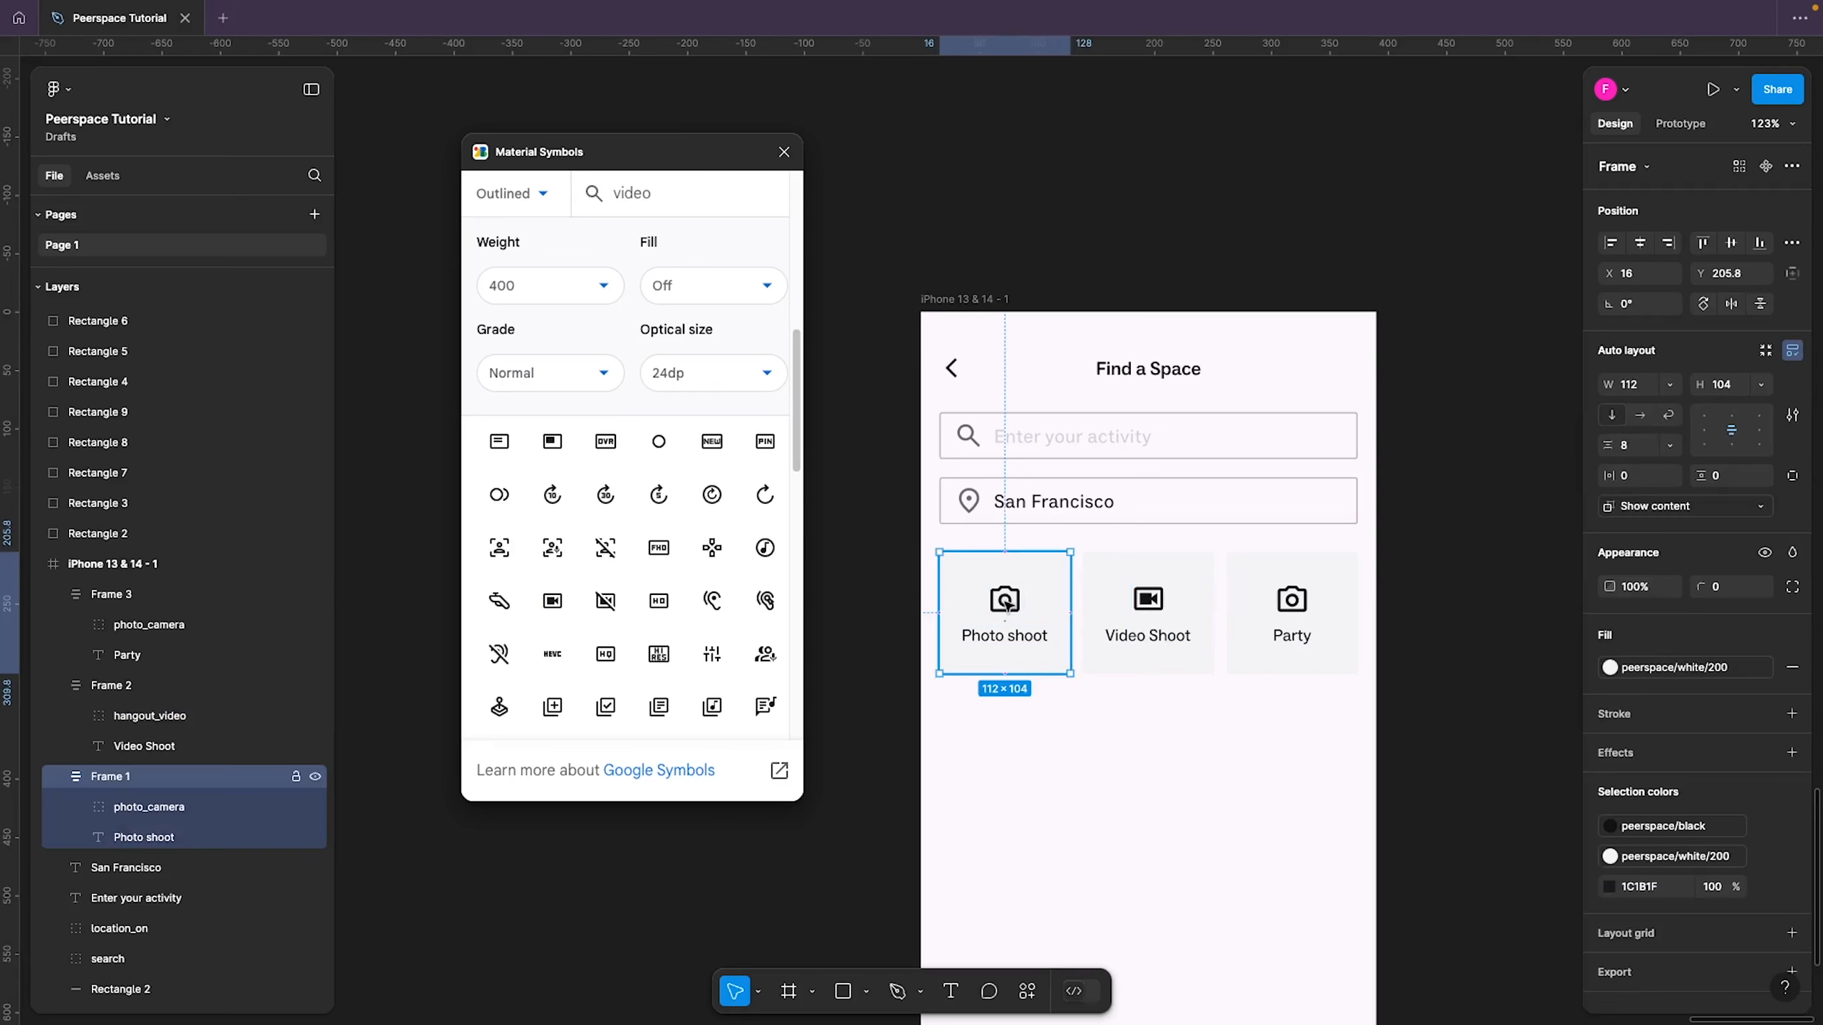
left_click(1006, 603)
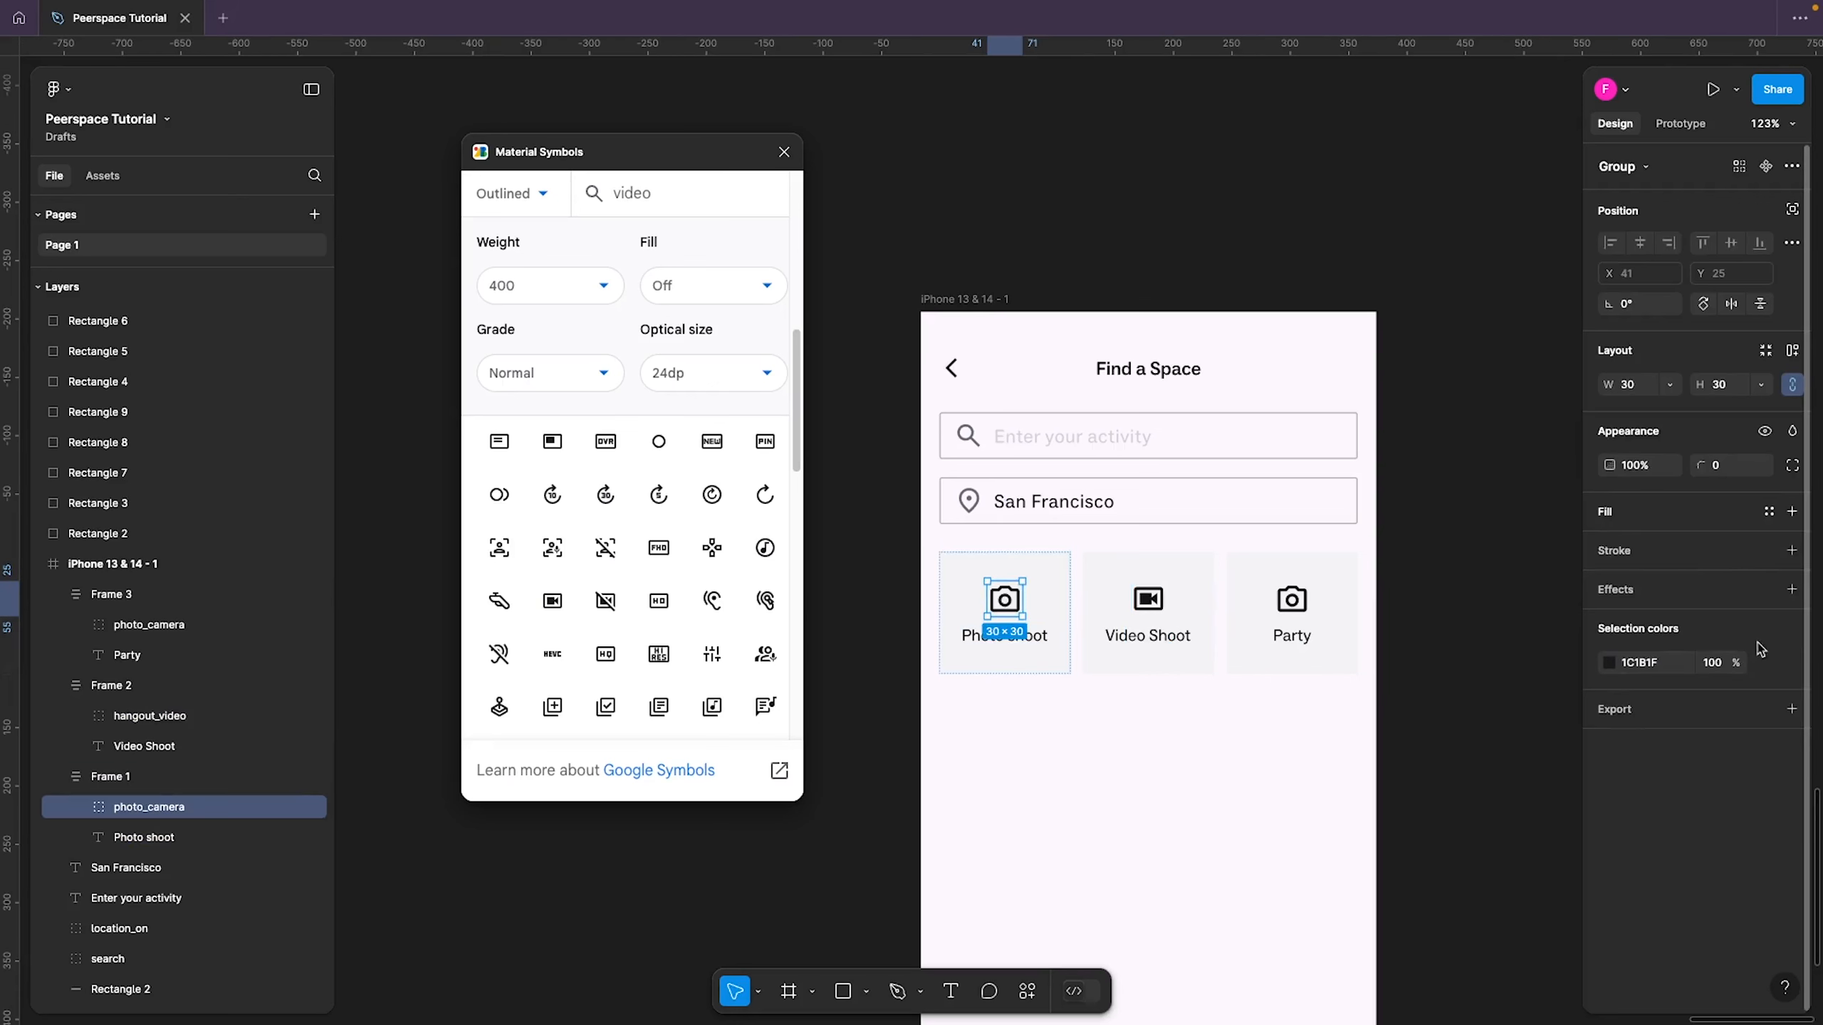
left_click(1766, 662)
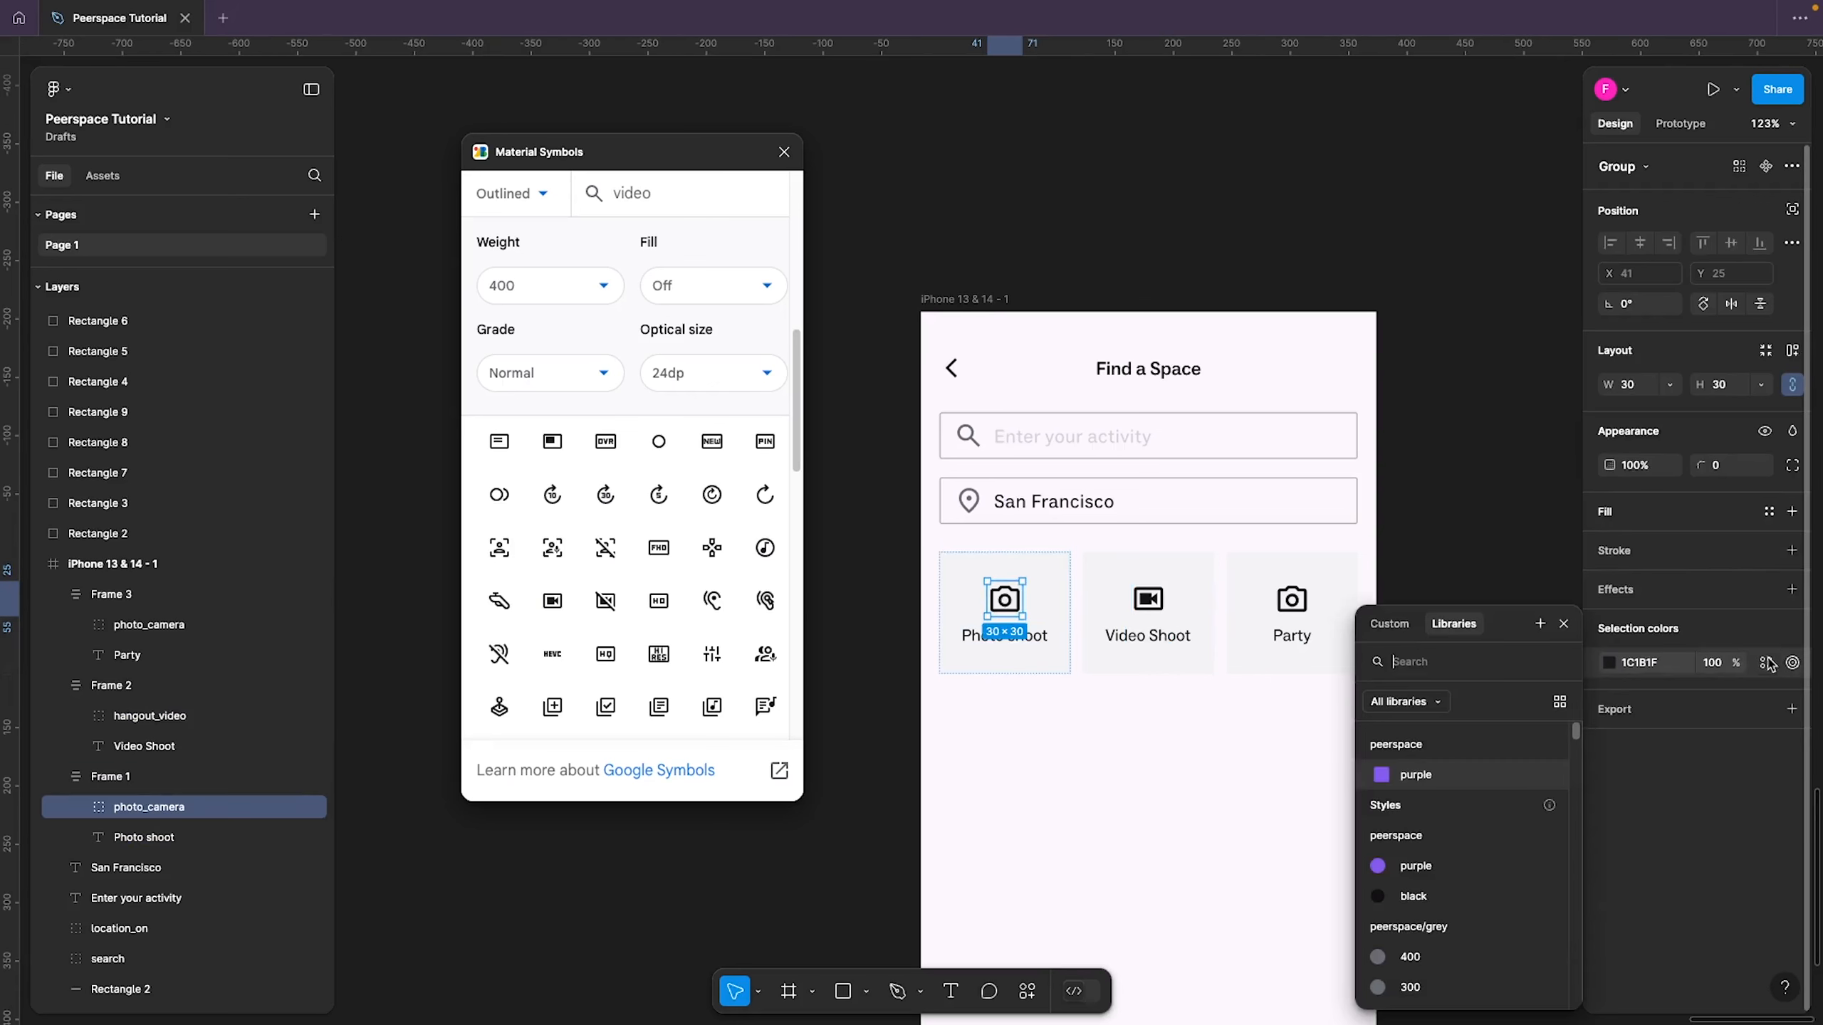
left_click(1442, 869)
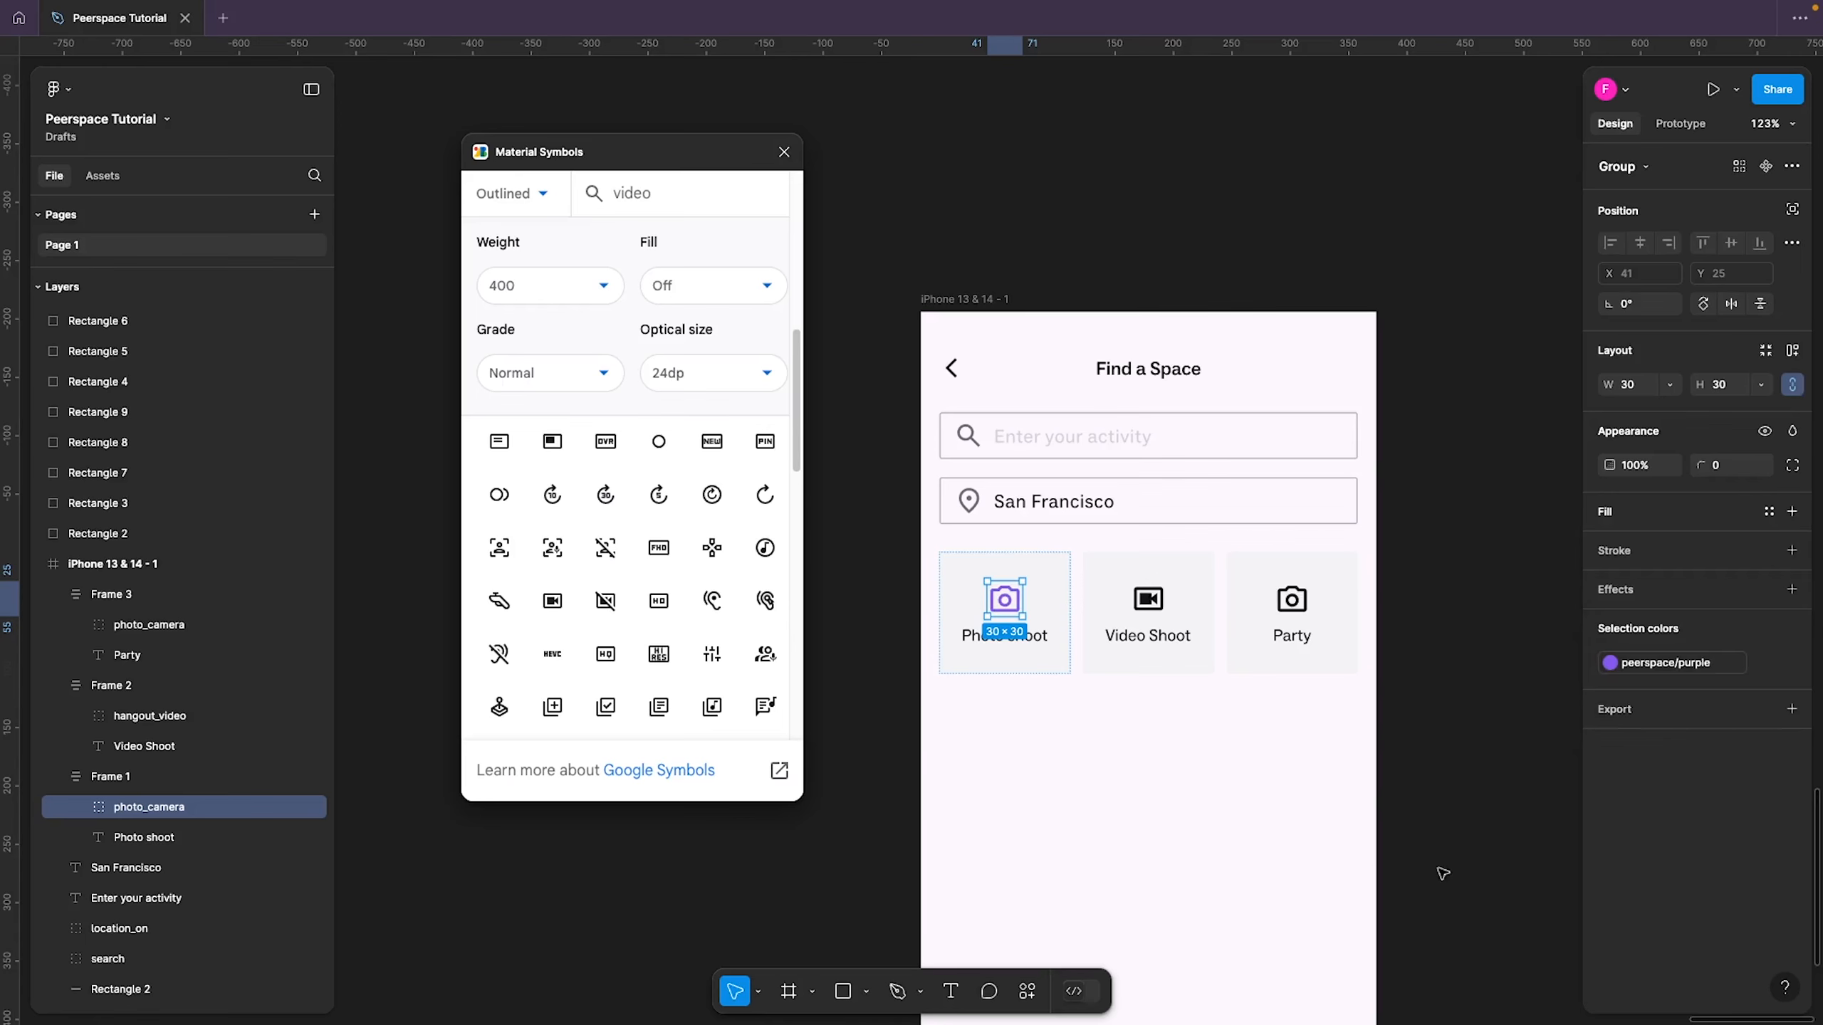
left_click(1704, 669)
left_click(1410, 898)
Apply the peerspace/black colour style to the camera icon in the "Party" tile
left_click(1305, 611)
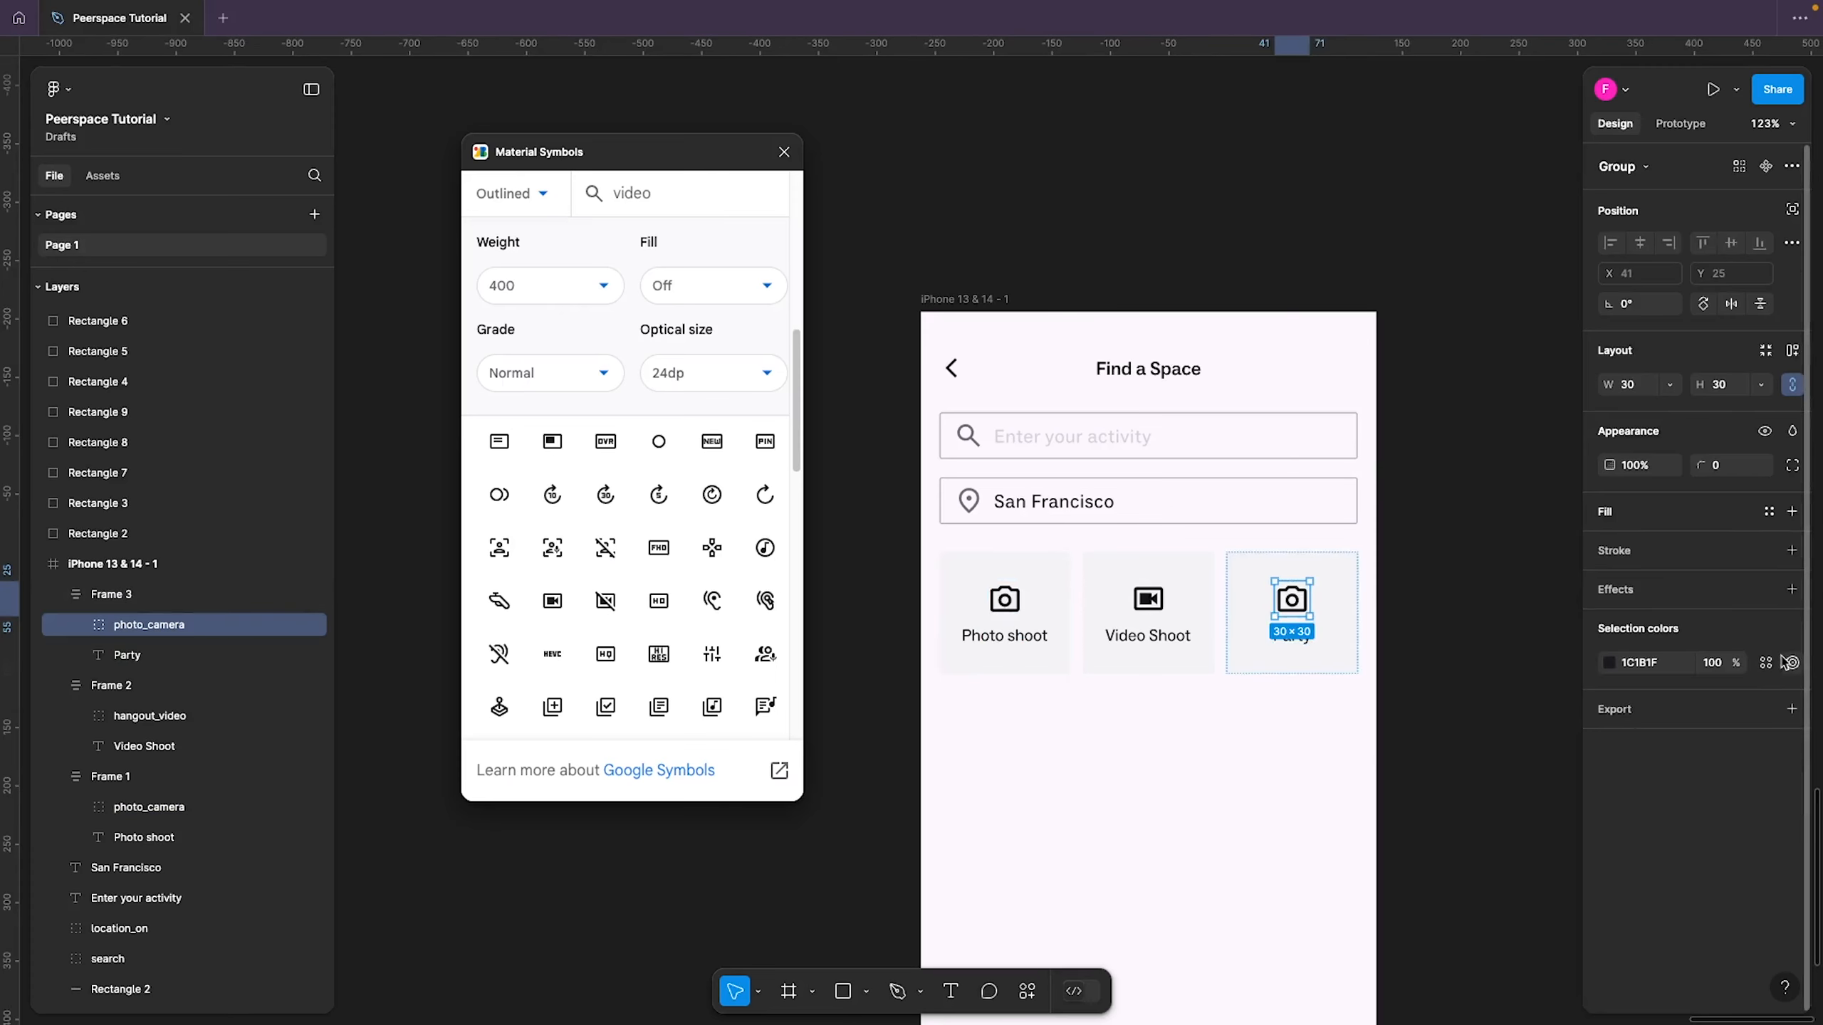
left_click(1765, 664)
left_click(1411, 900)
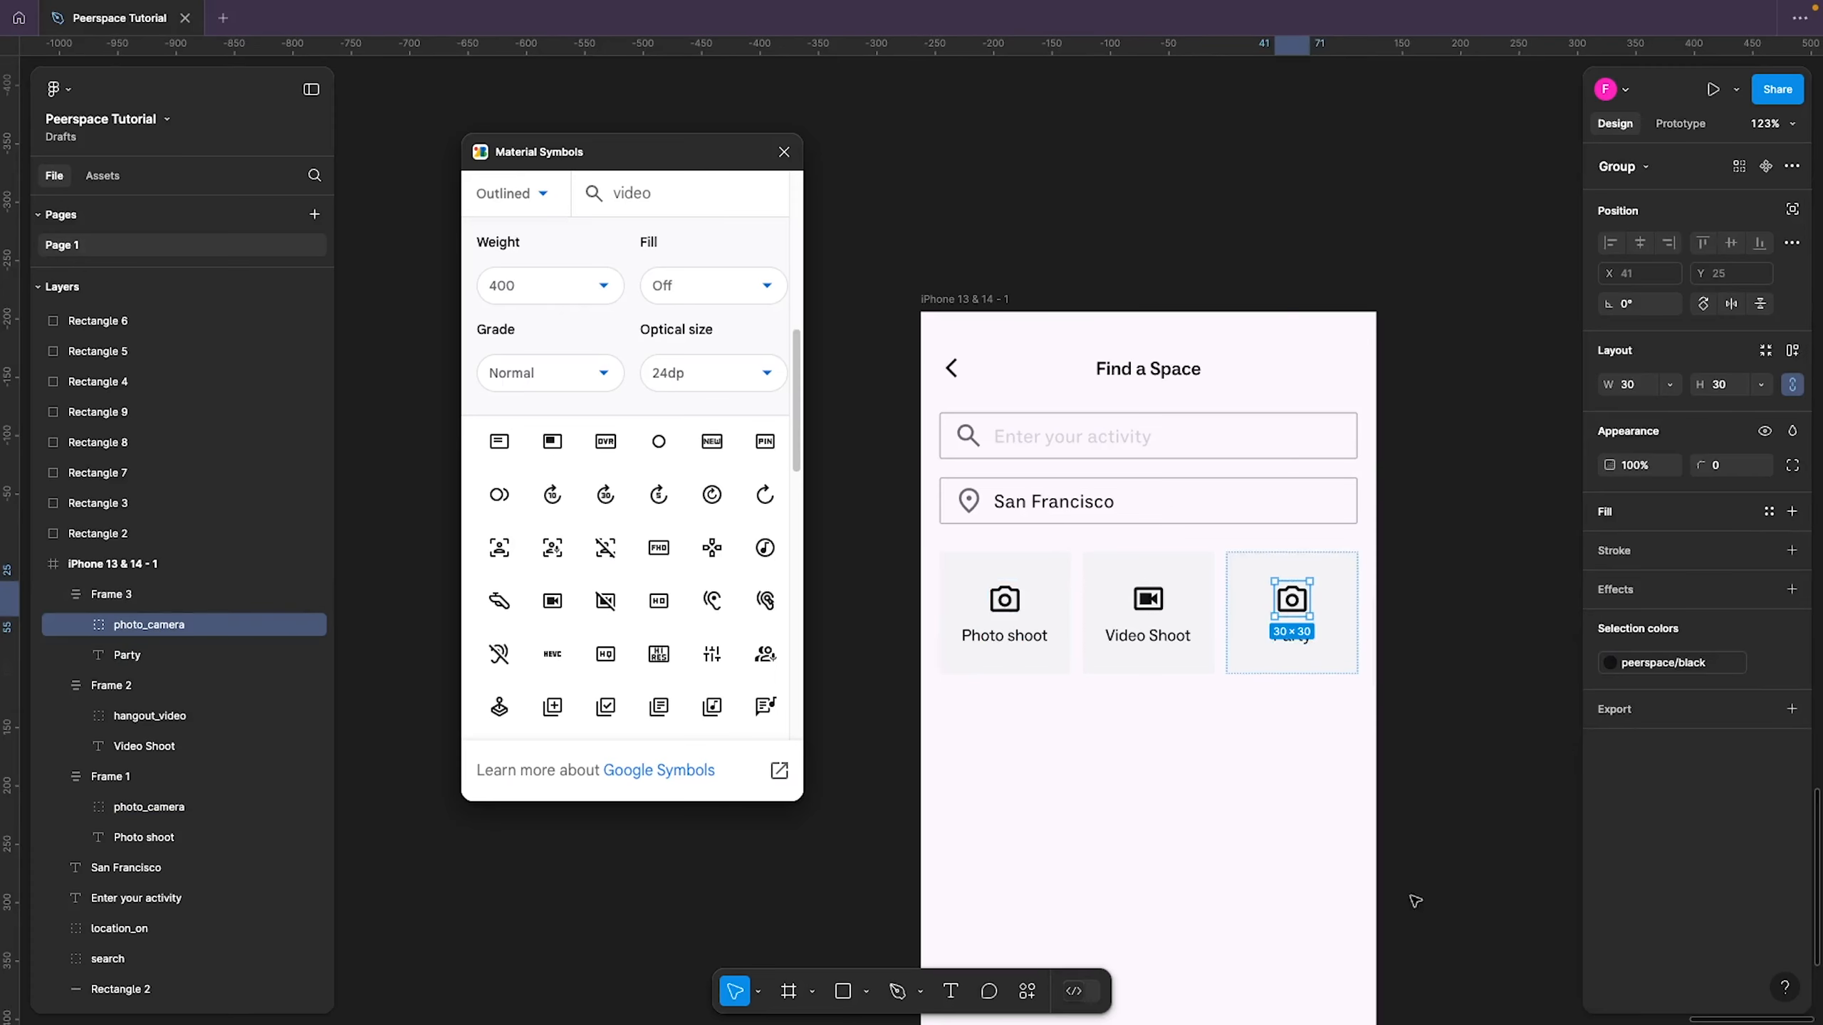
Search Material Symbols for "party", replace the "Party" tile's icon with celebration and apply the peerspace/black colour style
double_click(661, 194)
type("party")
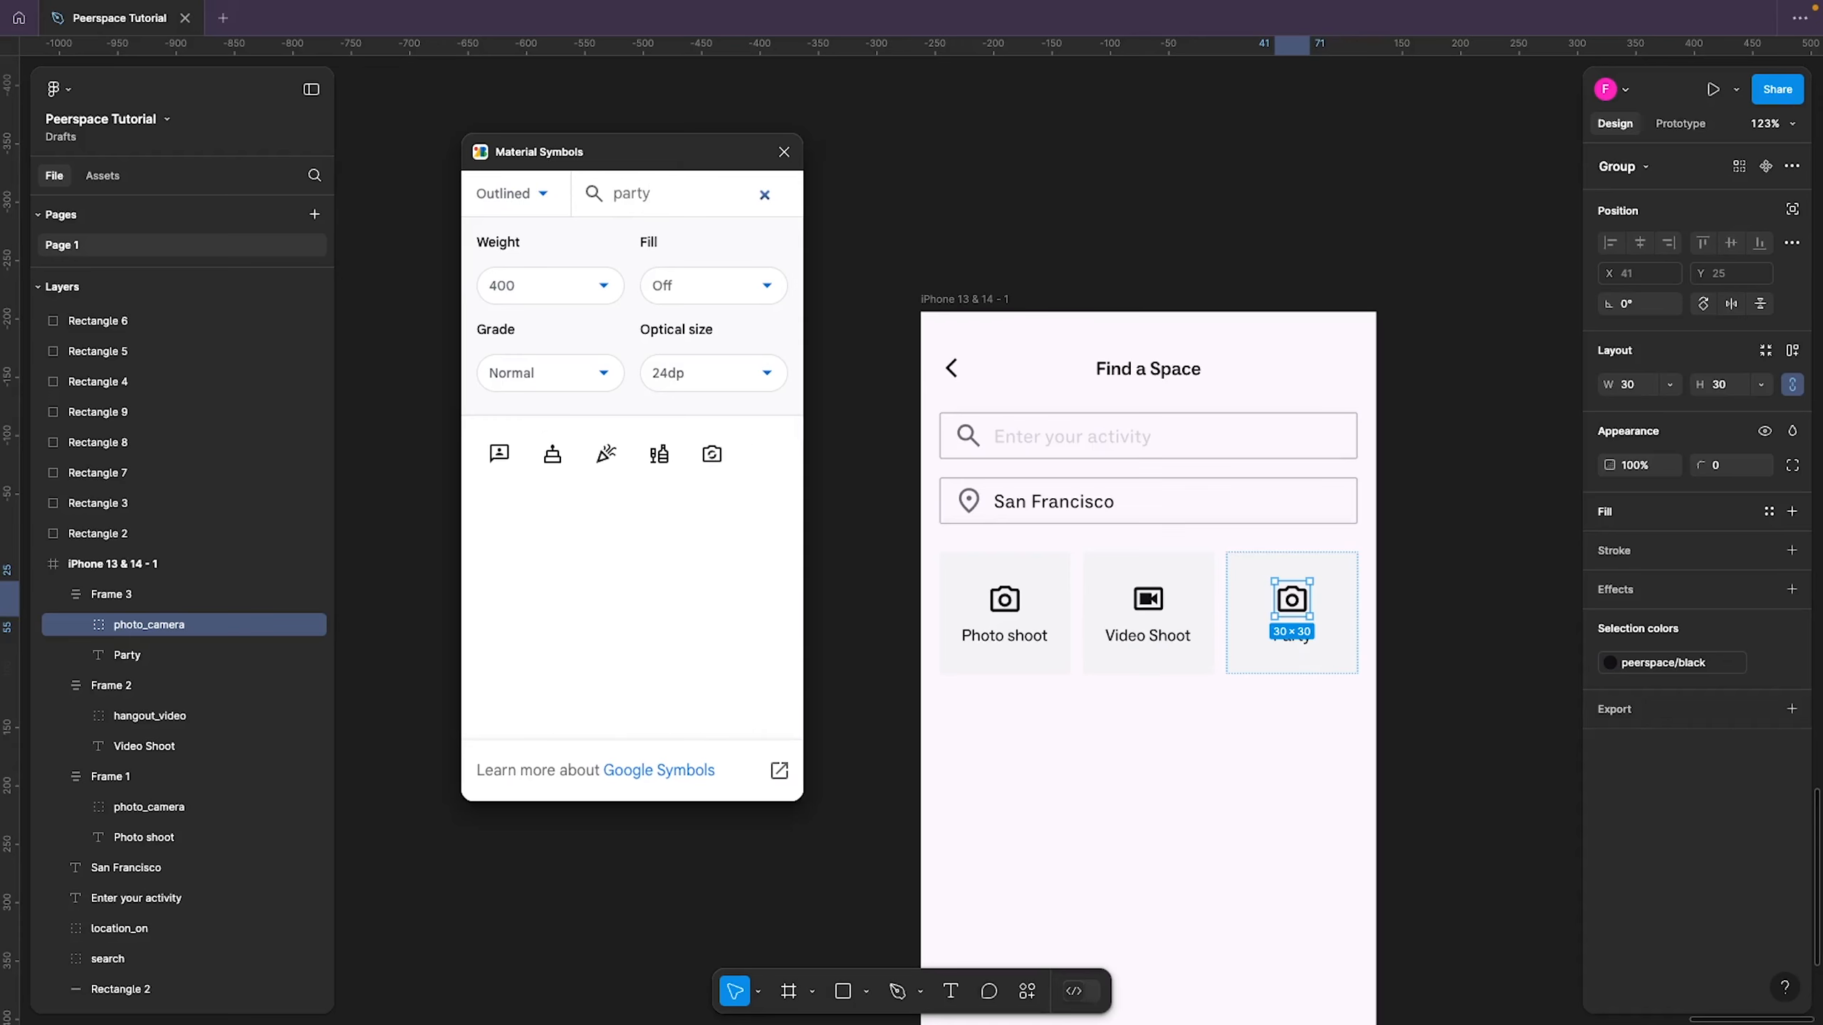
left_click(606, 455)
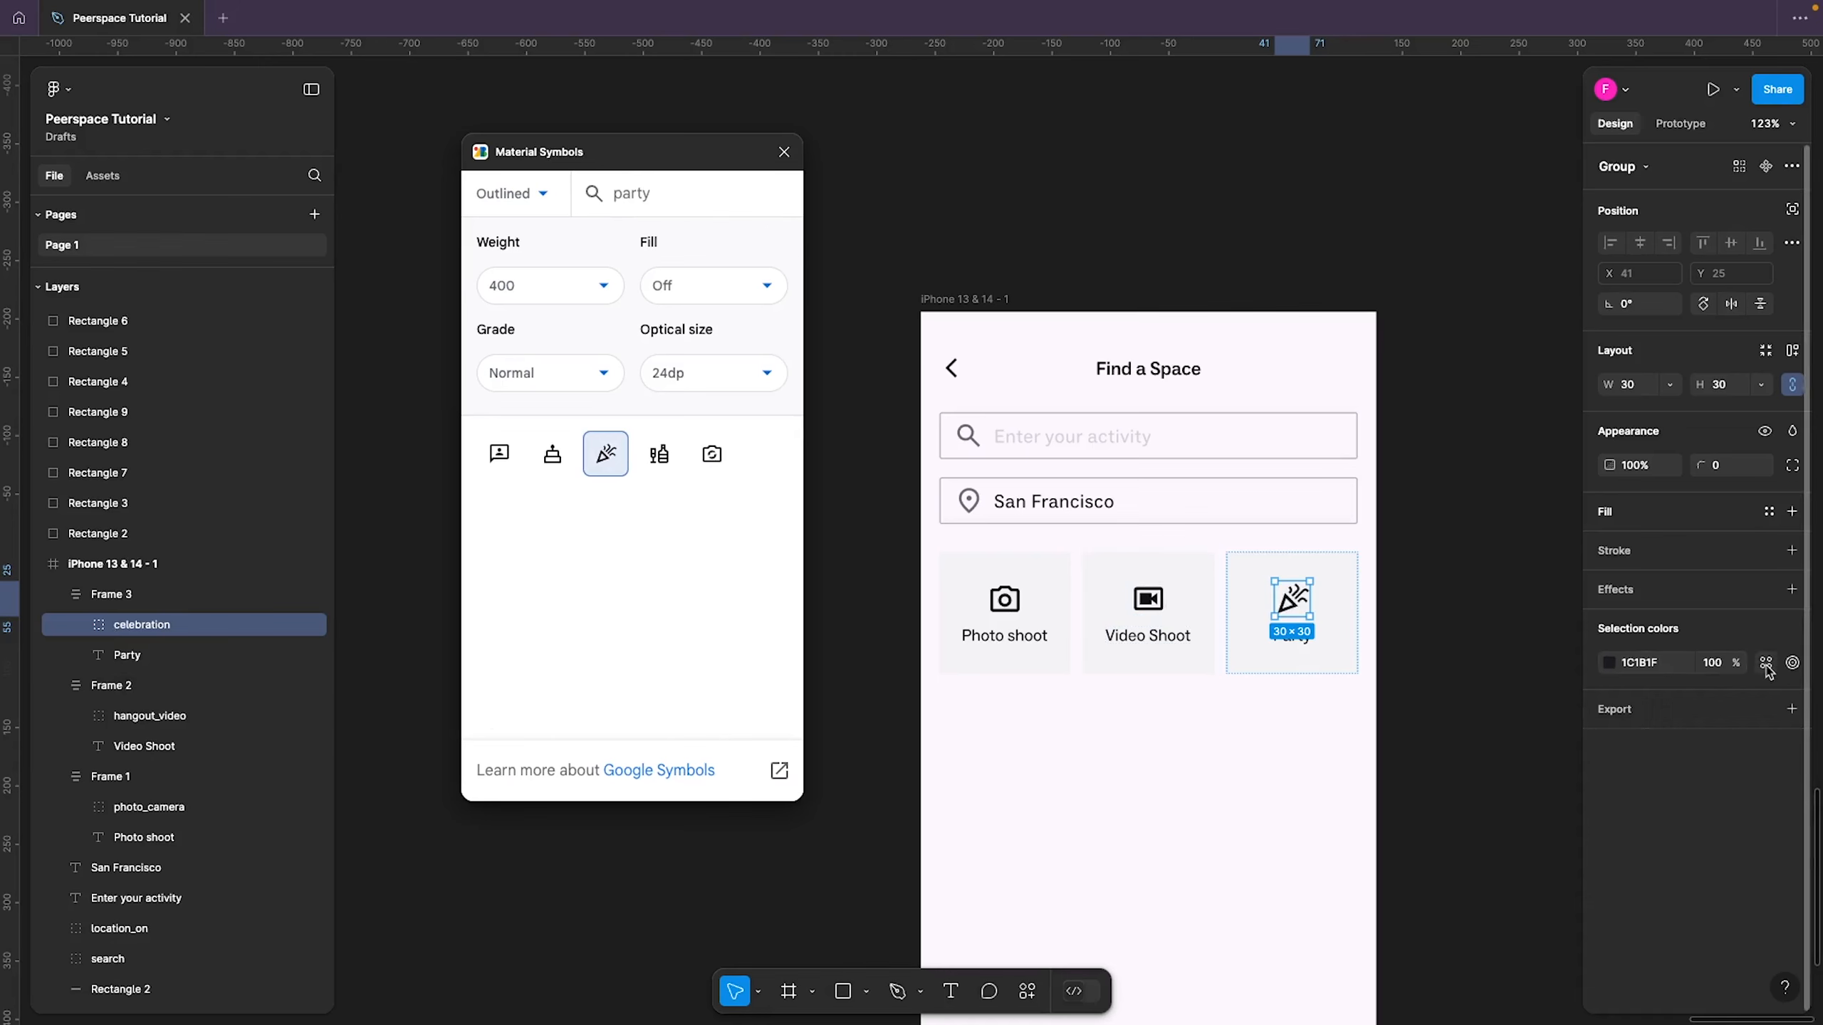
left_click(1766, 664)
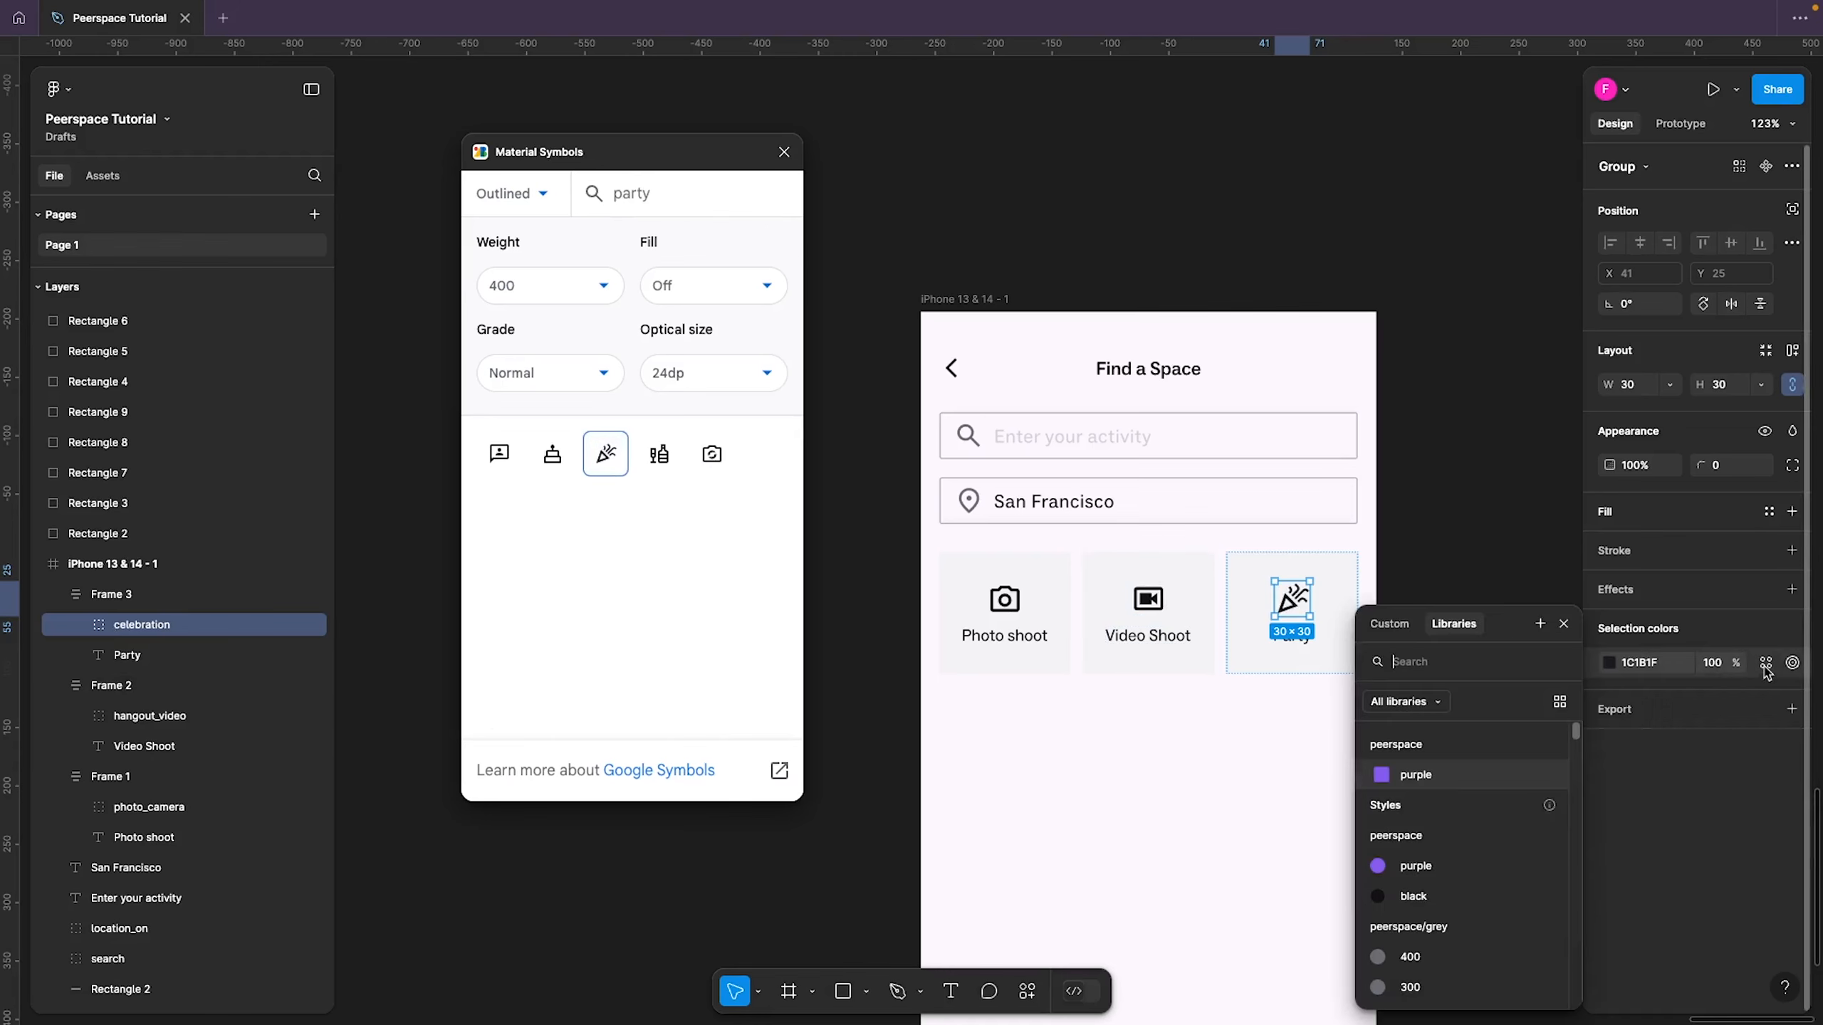
left_click(1431, 906)
left_click(1248, 750)
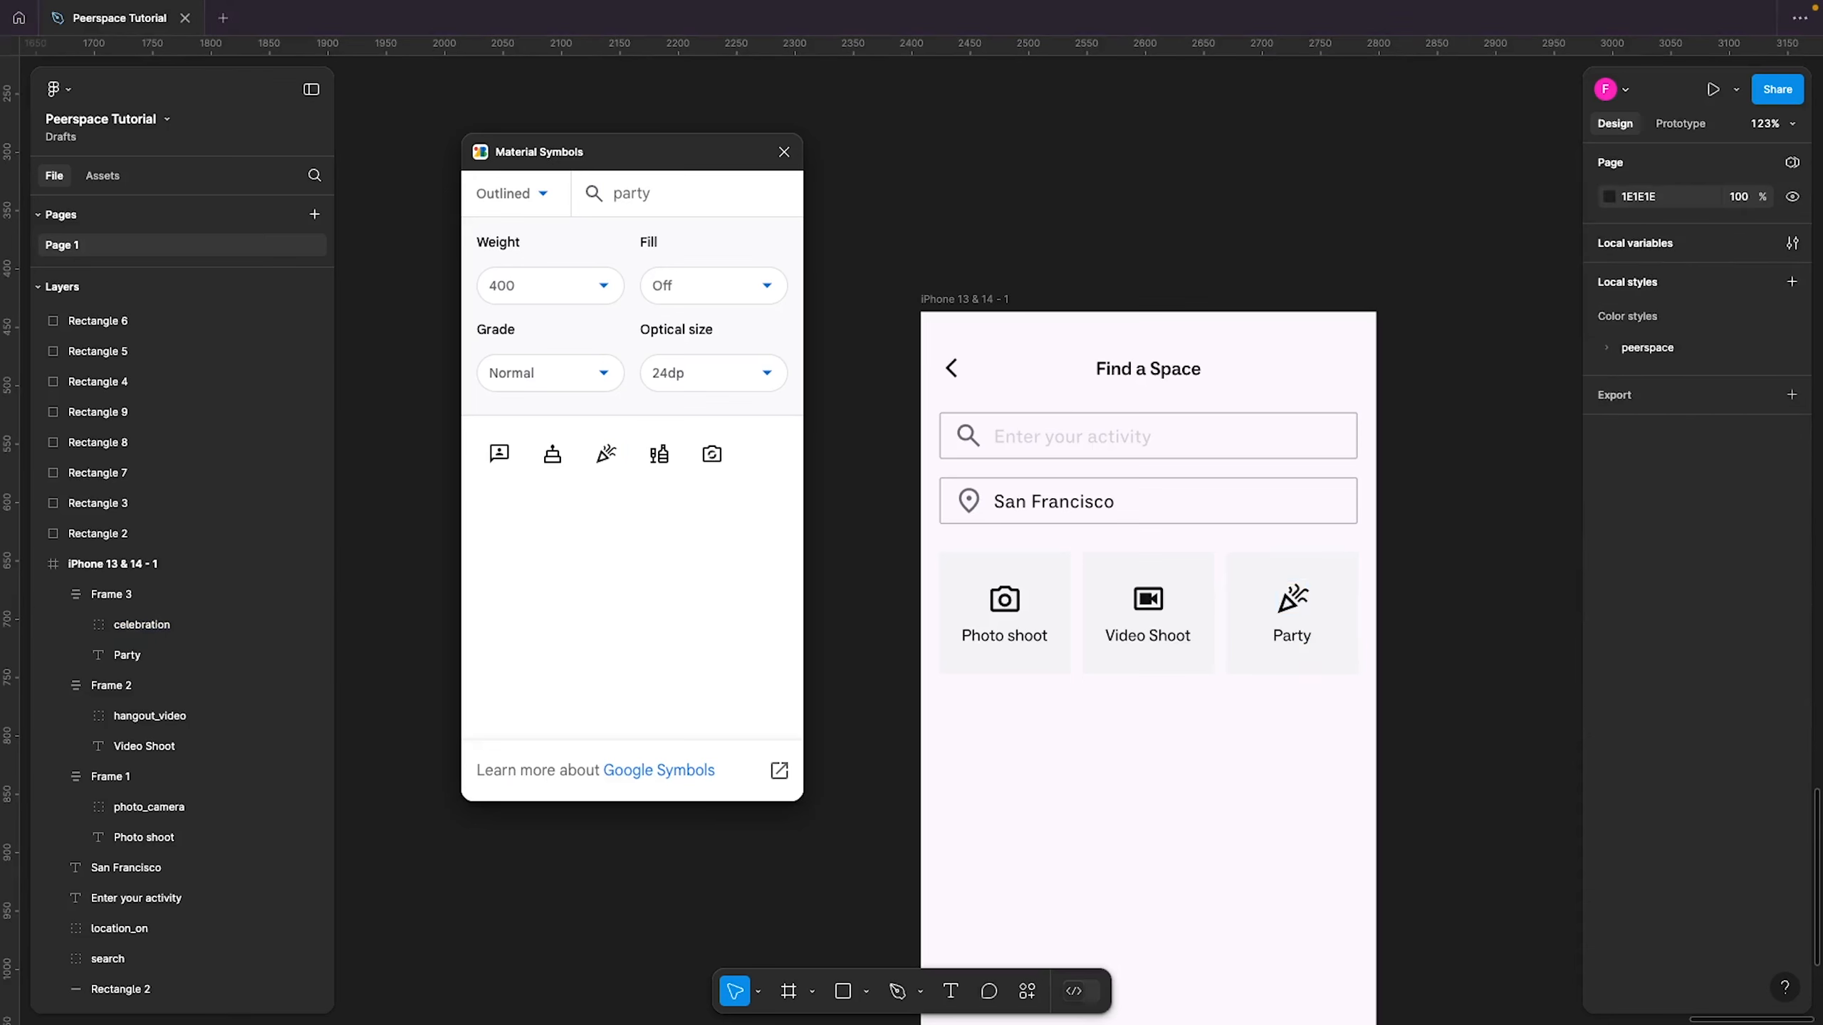
Duplicate the row of three activity tiles and place the copy directly below the original row
left_click(1053, 709)
left_click_drag(1461, 595, 839, 679)
left_click_drag(1149, 610, 1166, 749)
key("Down")
key("Down")
key("Down")
key("Down")
key("Down")
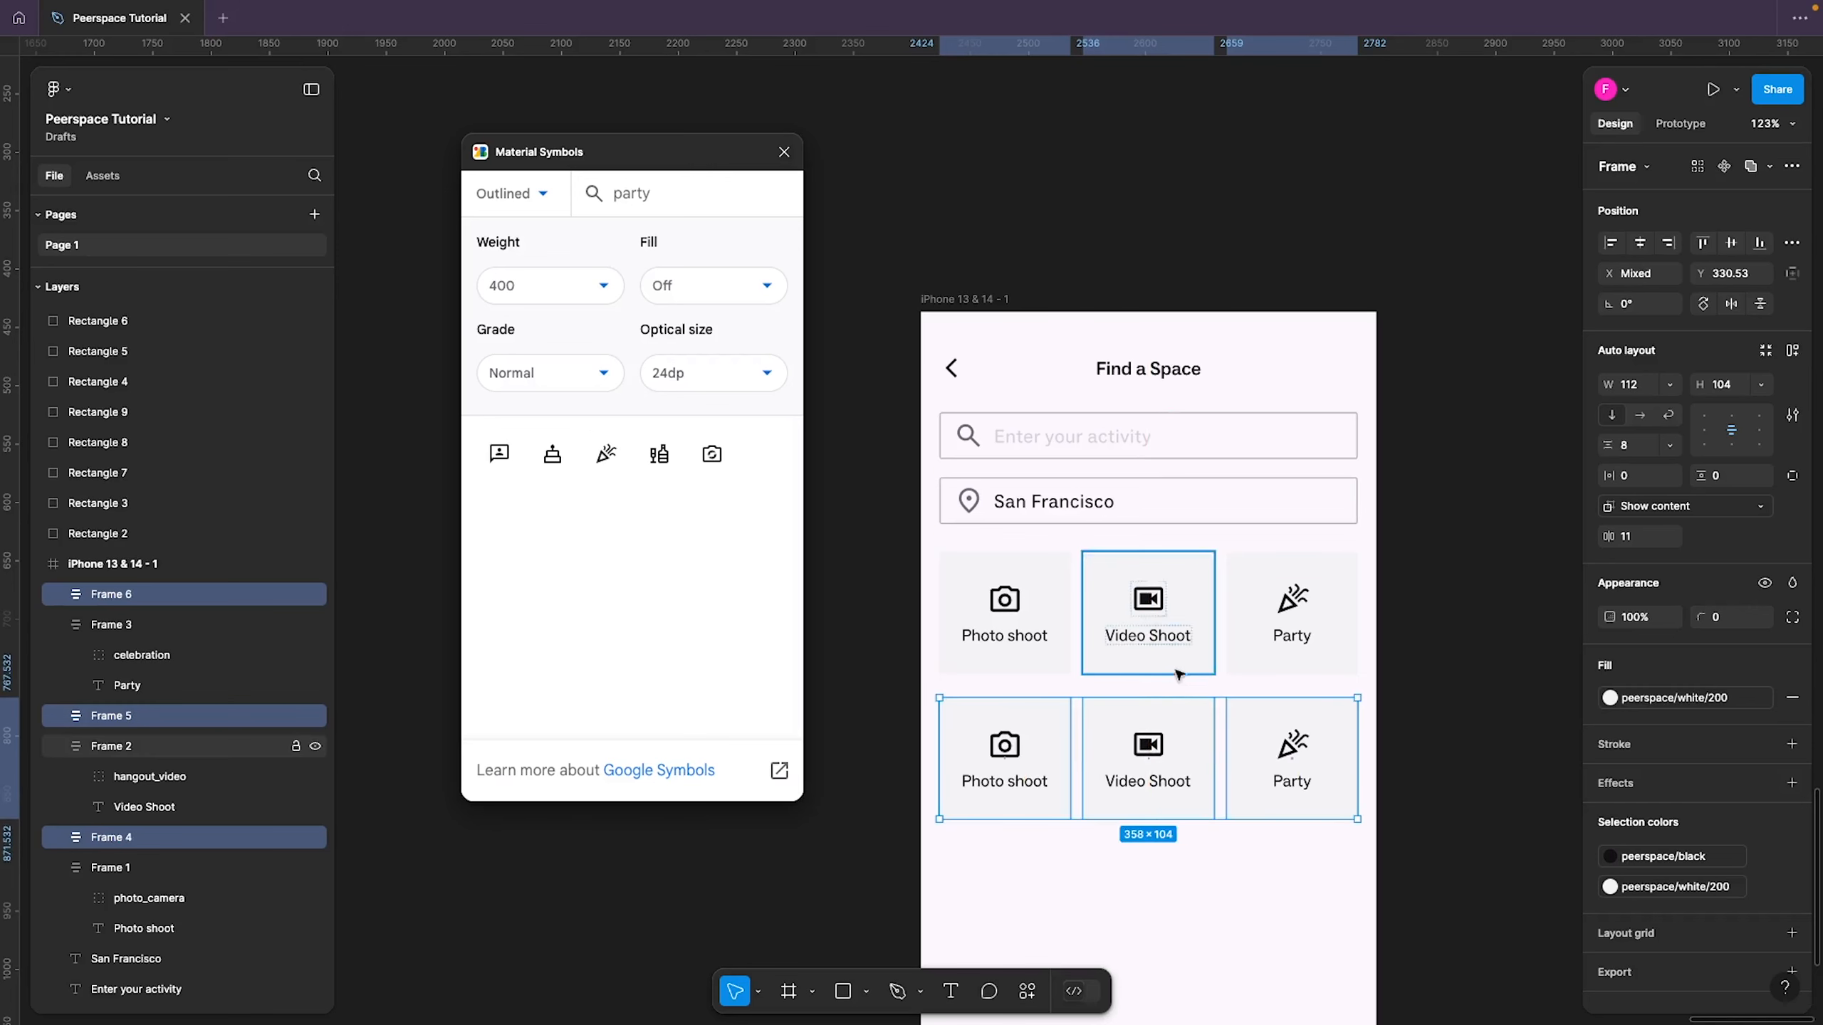
Change the label of the second row's "Photo shoot" tile to "Meeting"
double_click(1000, 787)
double_click(998, 784)
type("meeting")
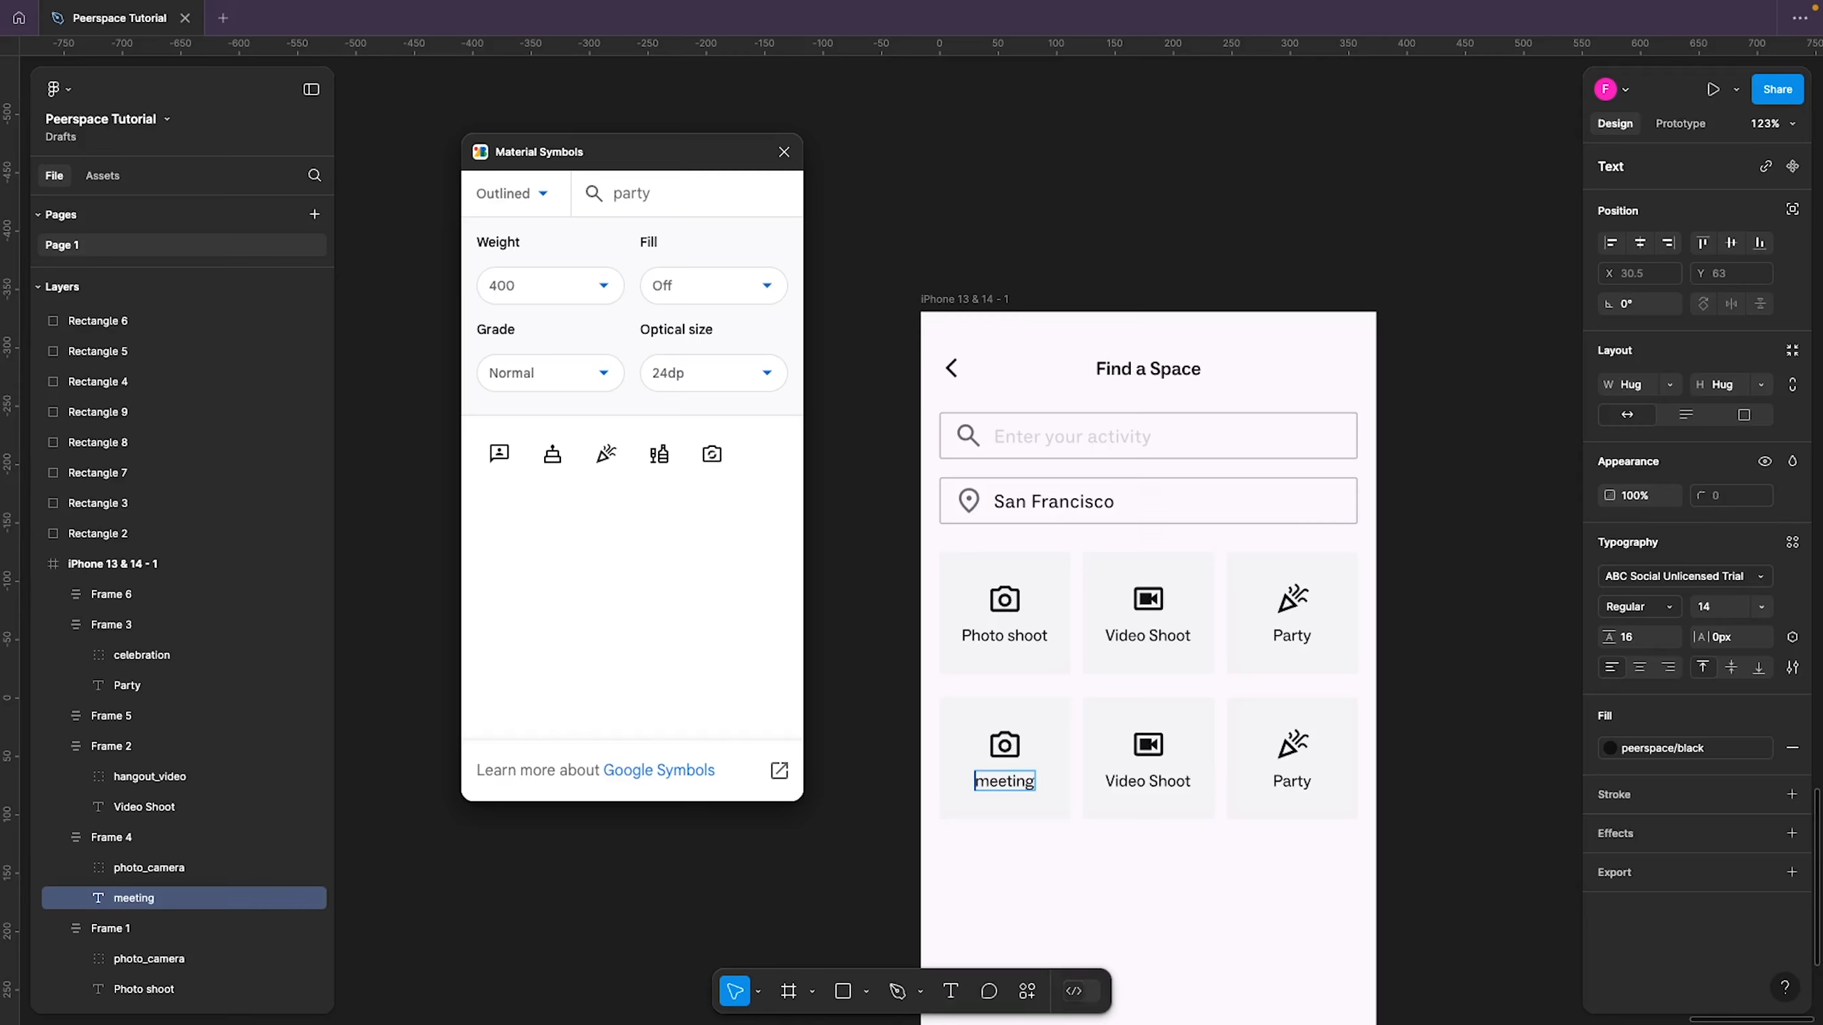
key("BackSpace")
type("M")
key("Escape")
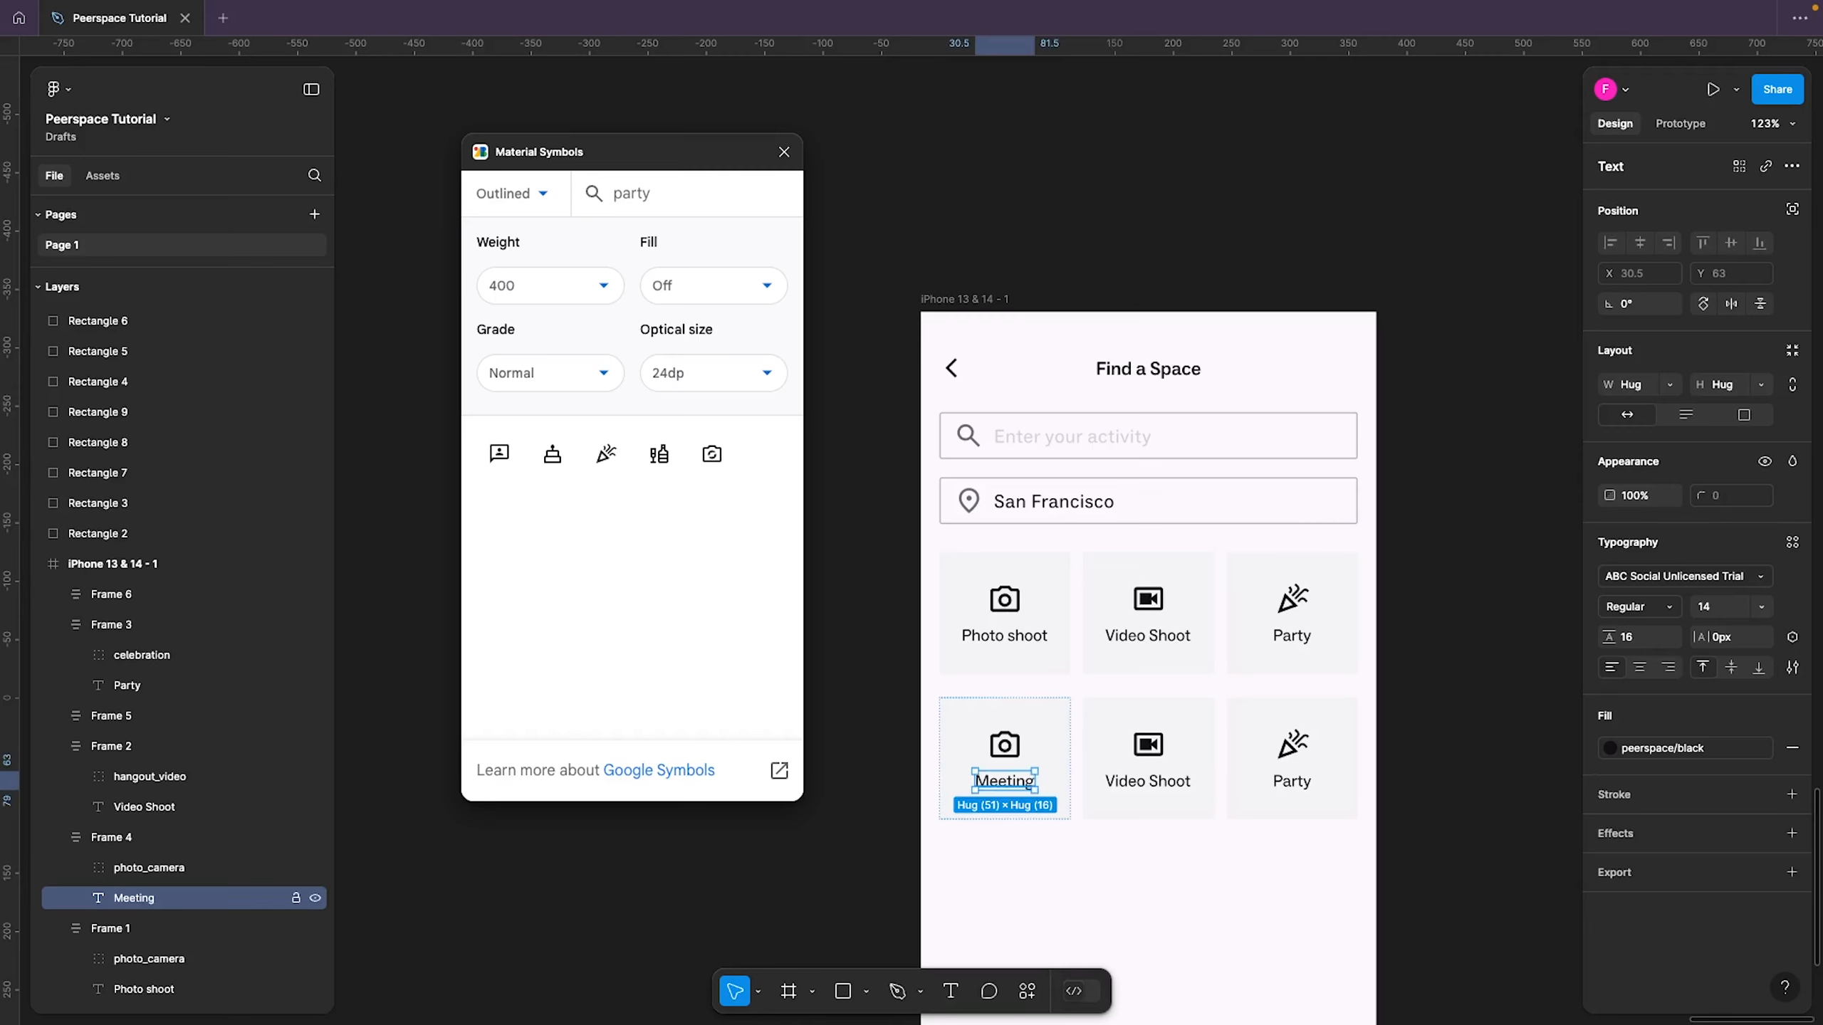
Change the label of the second row's "Video Shoot" tile to "Workshop"
left_click(1148, 781)
double_click(1164, 782)
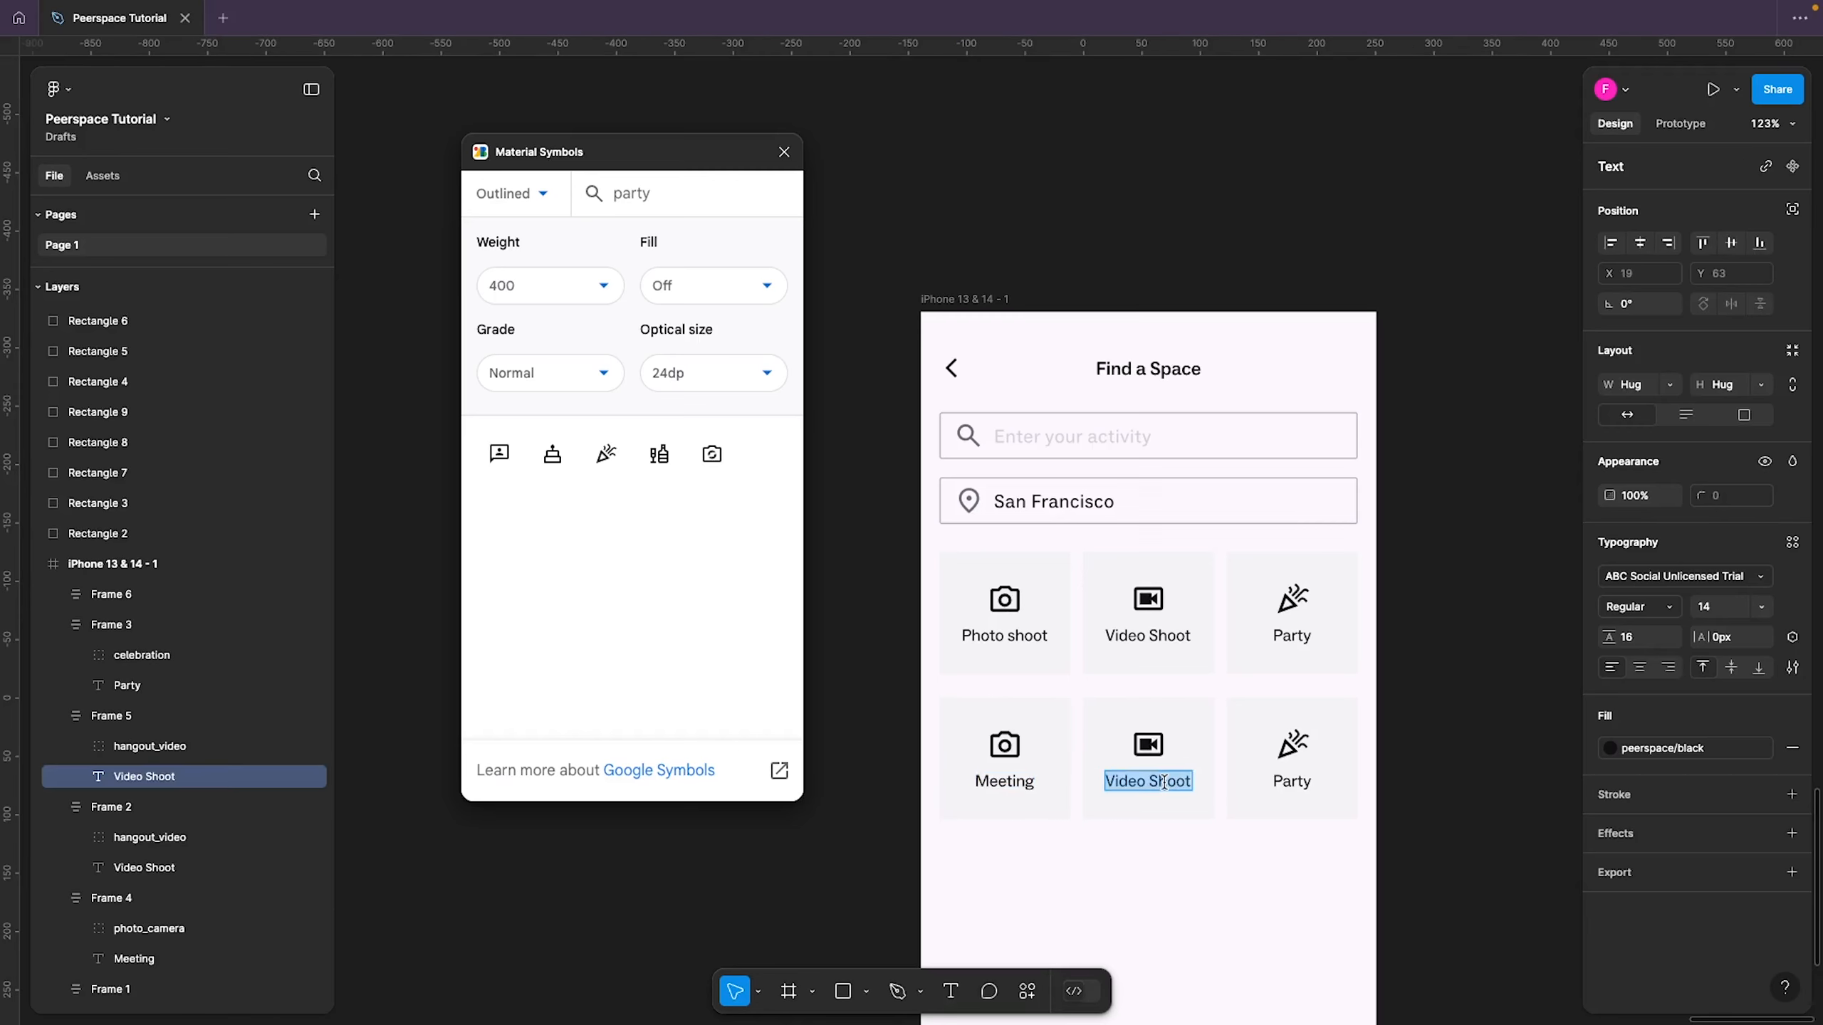
type("Workshop")
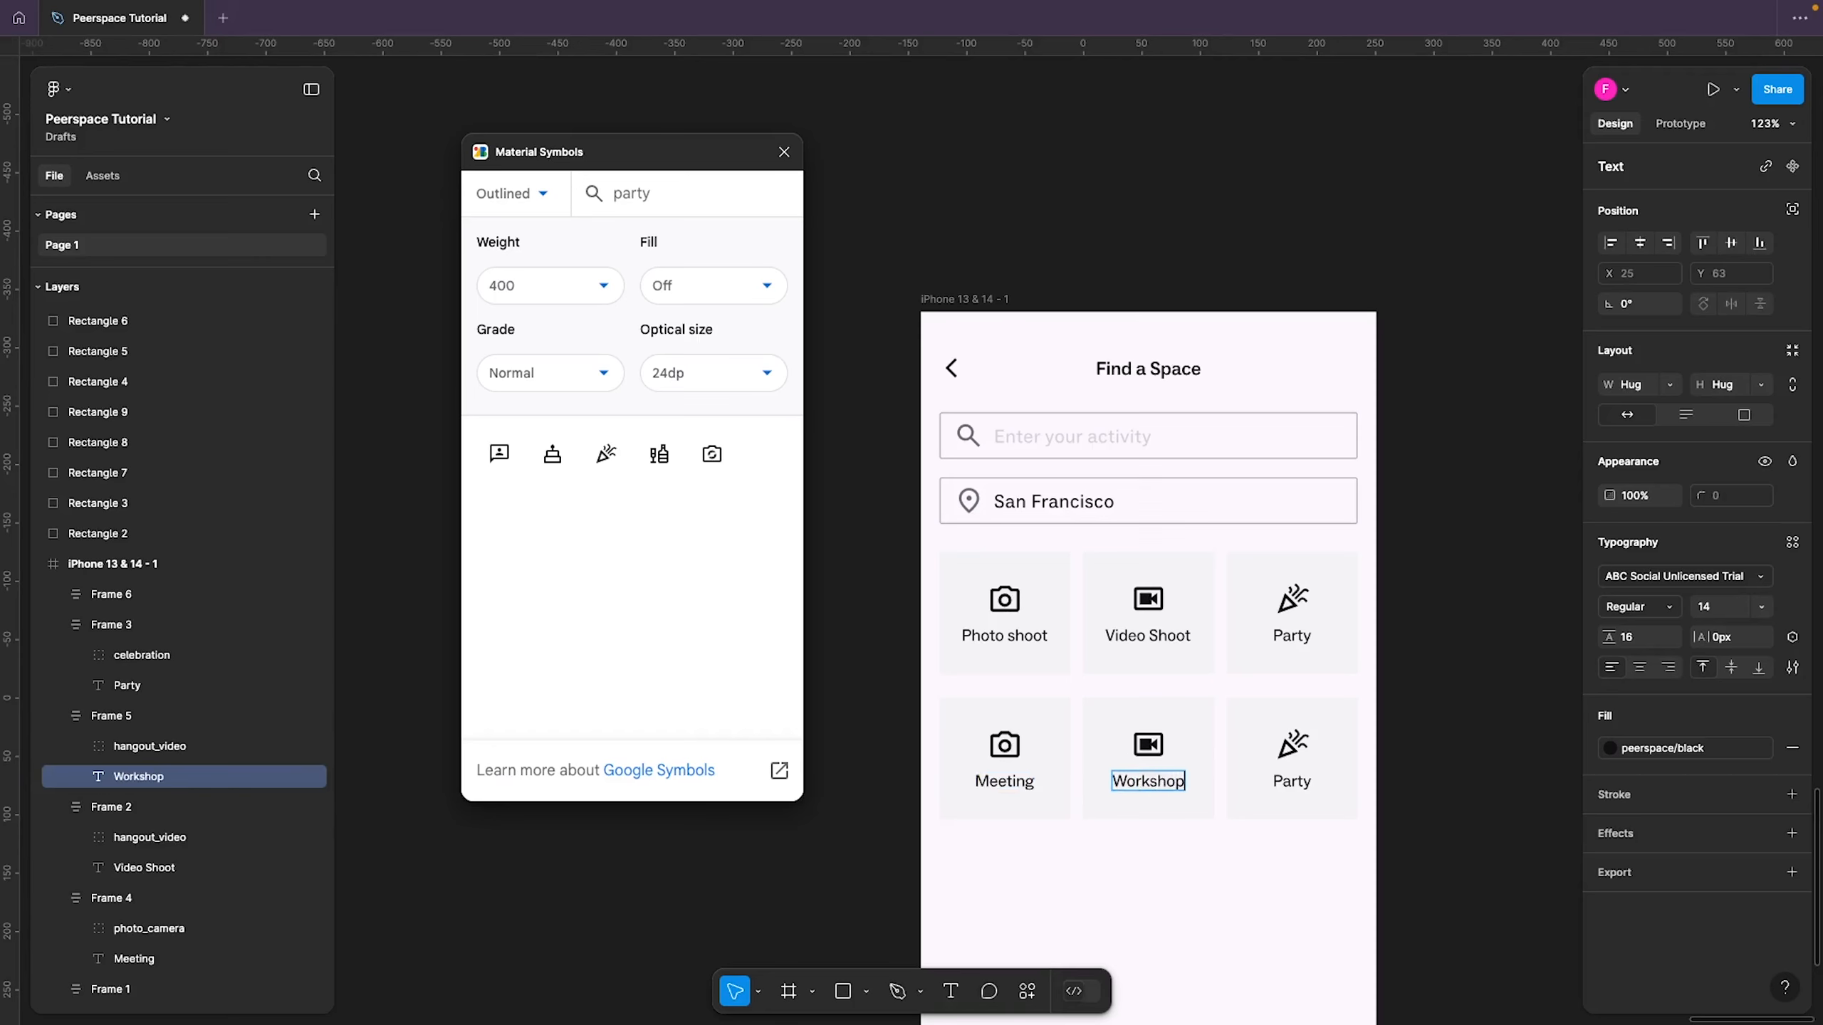
key("Escape")
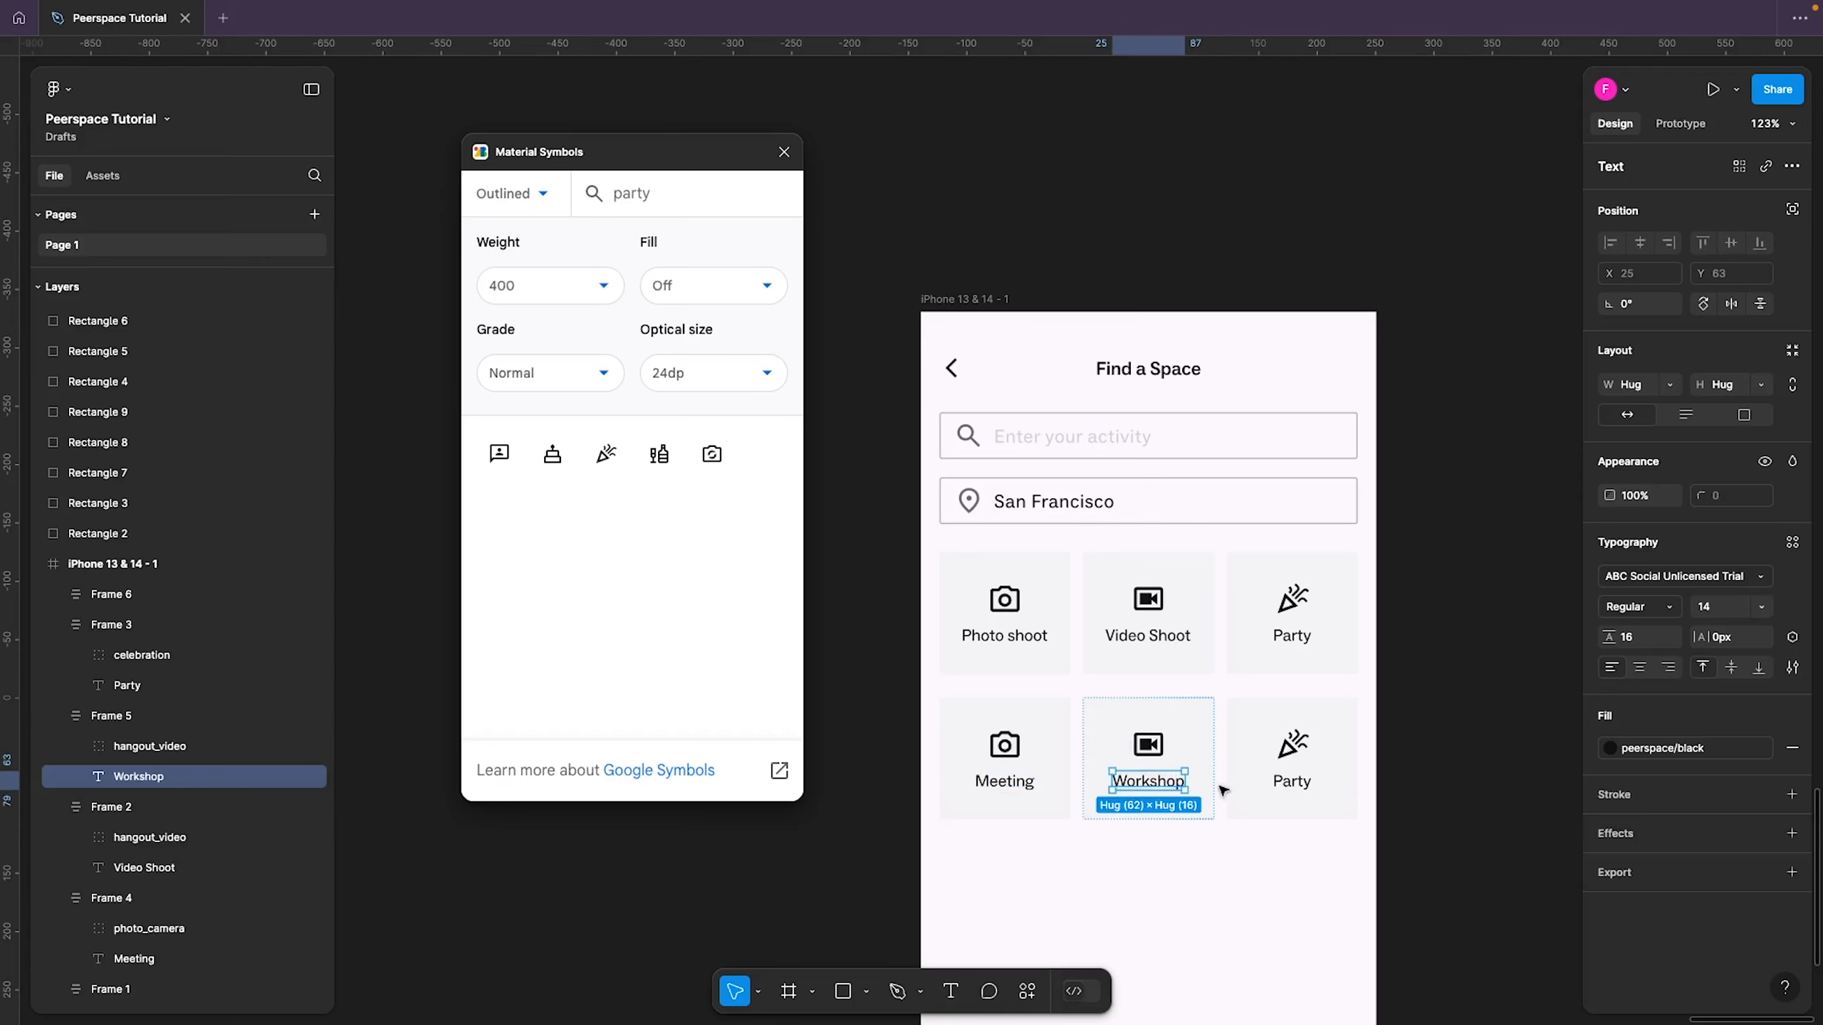
key("Return")
Change the label of the second row's "Party" tile to "Baby Shower"
left_click(1292, 782)
double_click(1292, 782)
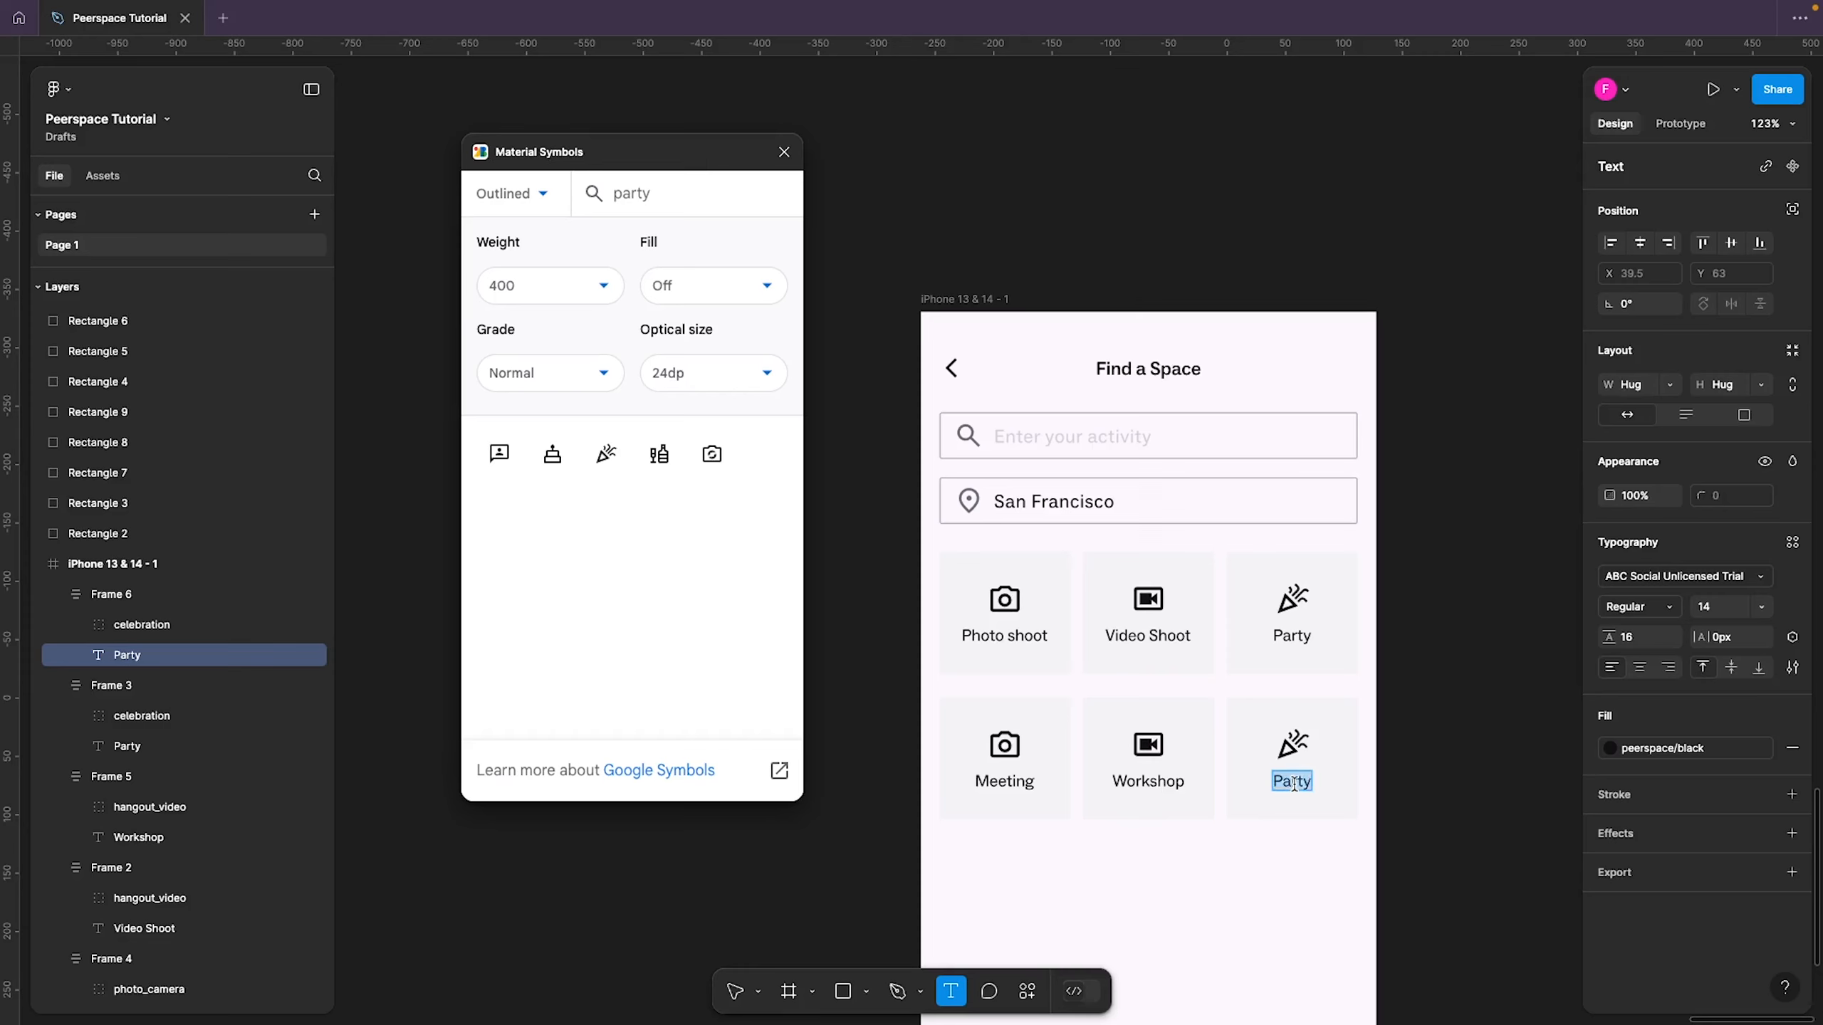
type("baby")
key("super+a")
type("Baby Shower")
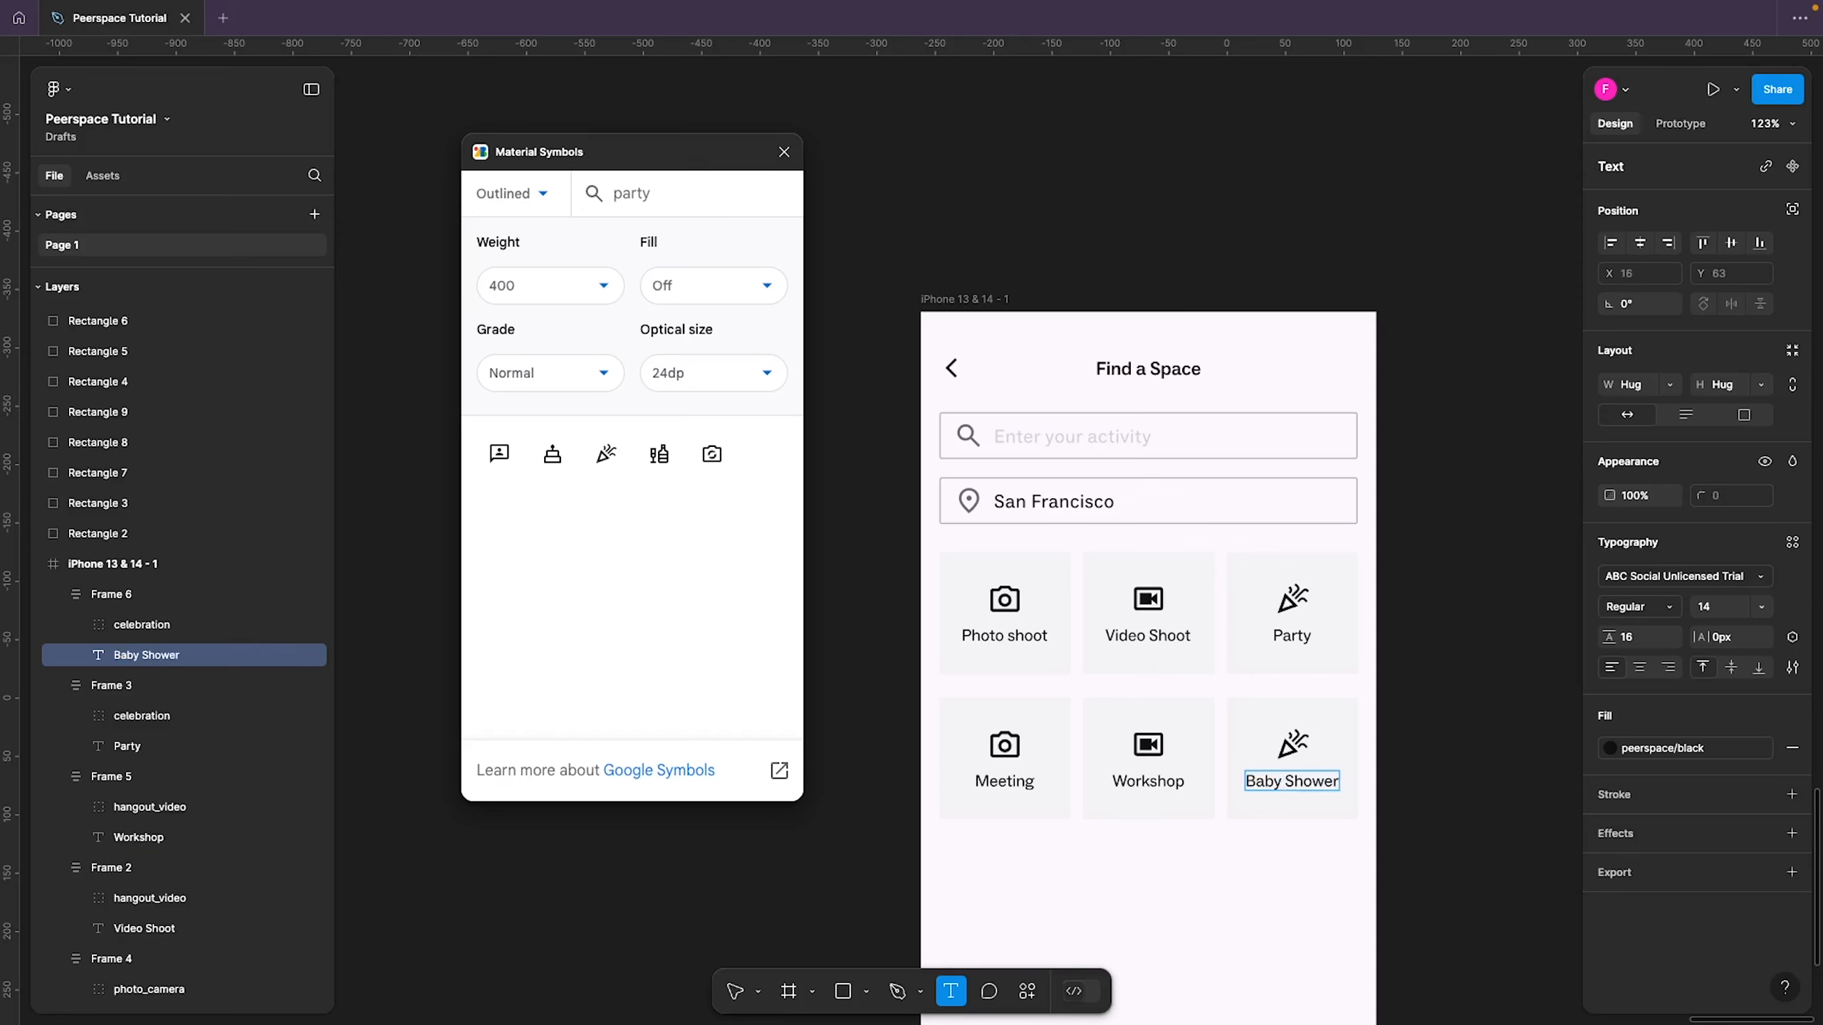
key("Escape")
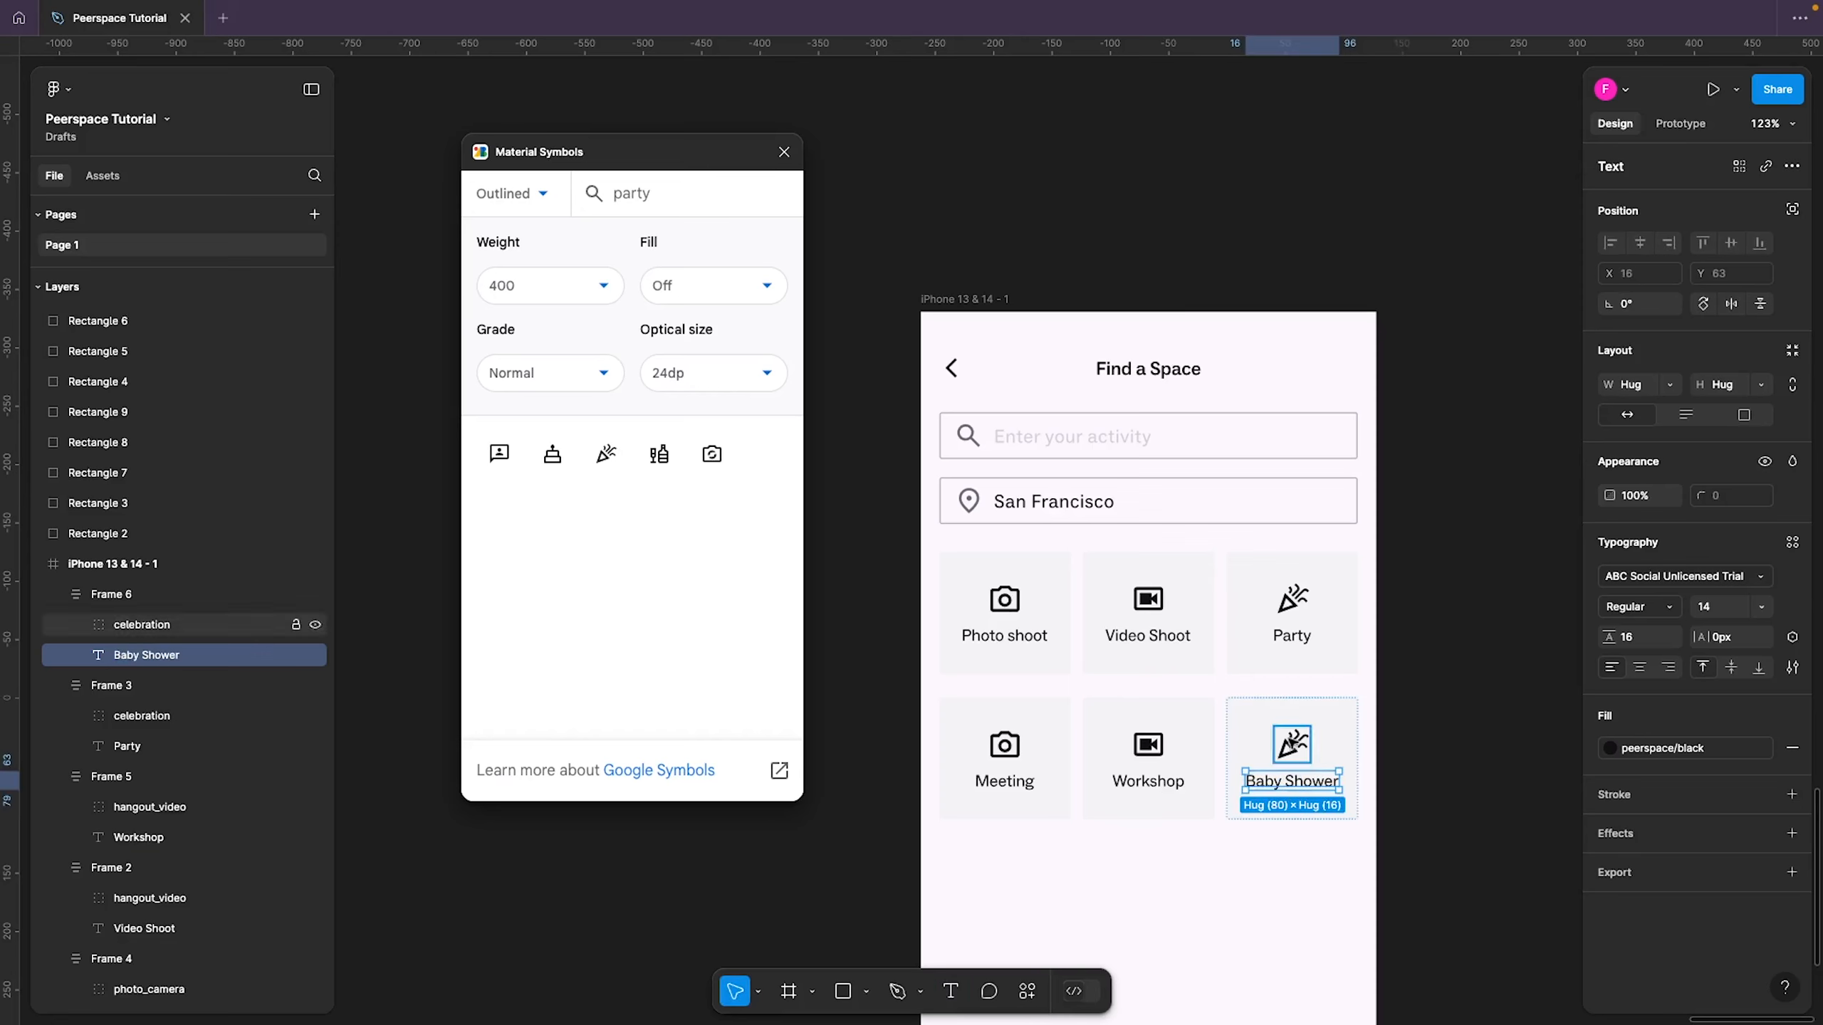
Search Material Symbols for "baby" and replace the celebration icon in the "Baby Shower" tile with the child_care icon
left_click(1292, 745)
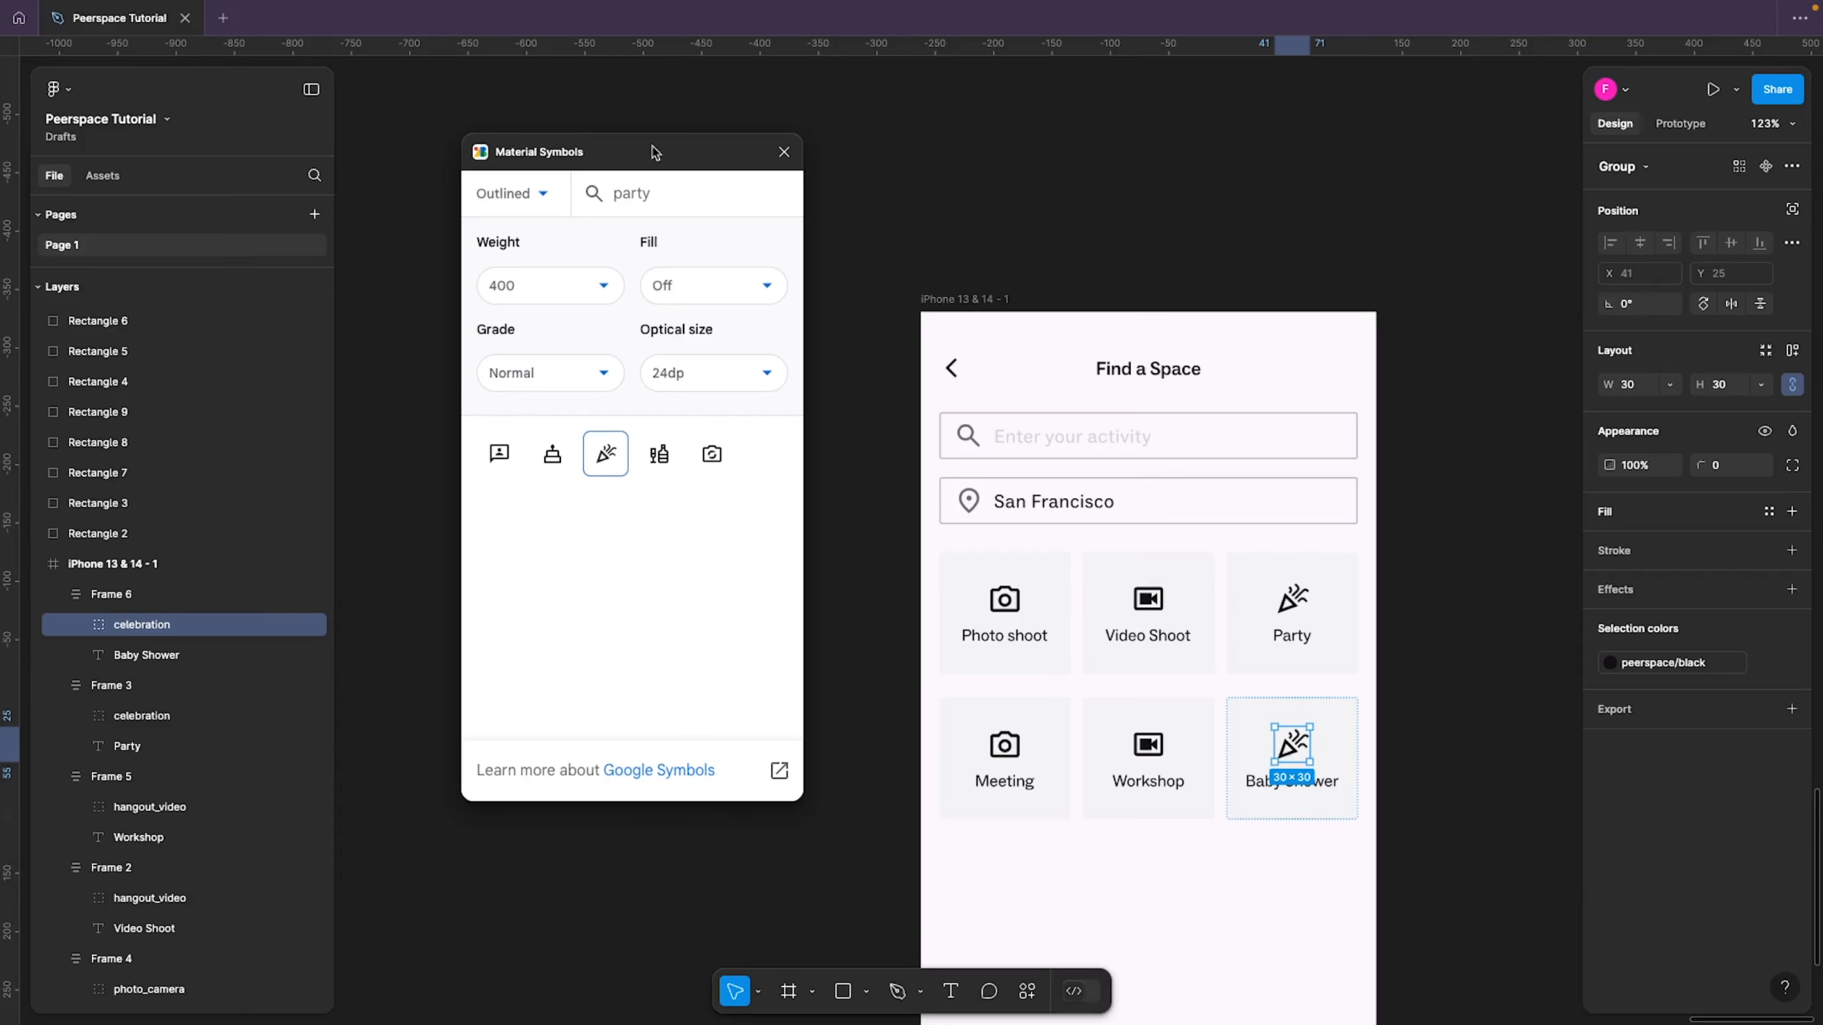
double_click(666, 191)
type("baby")
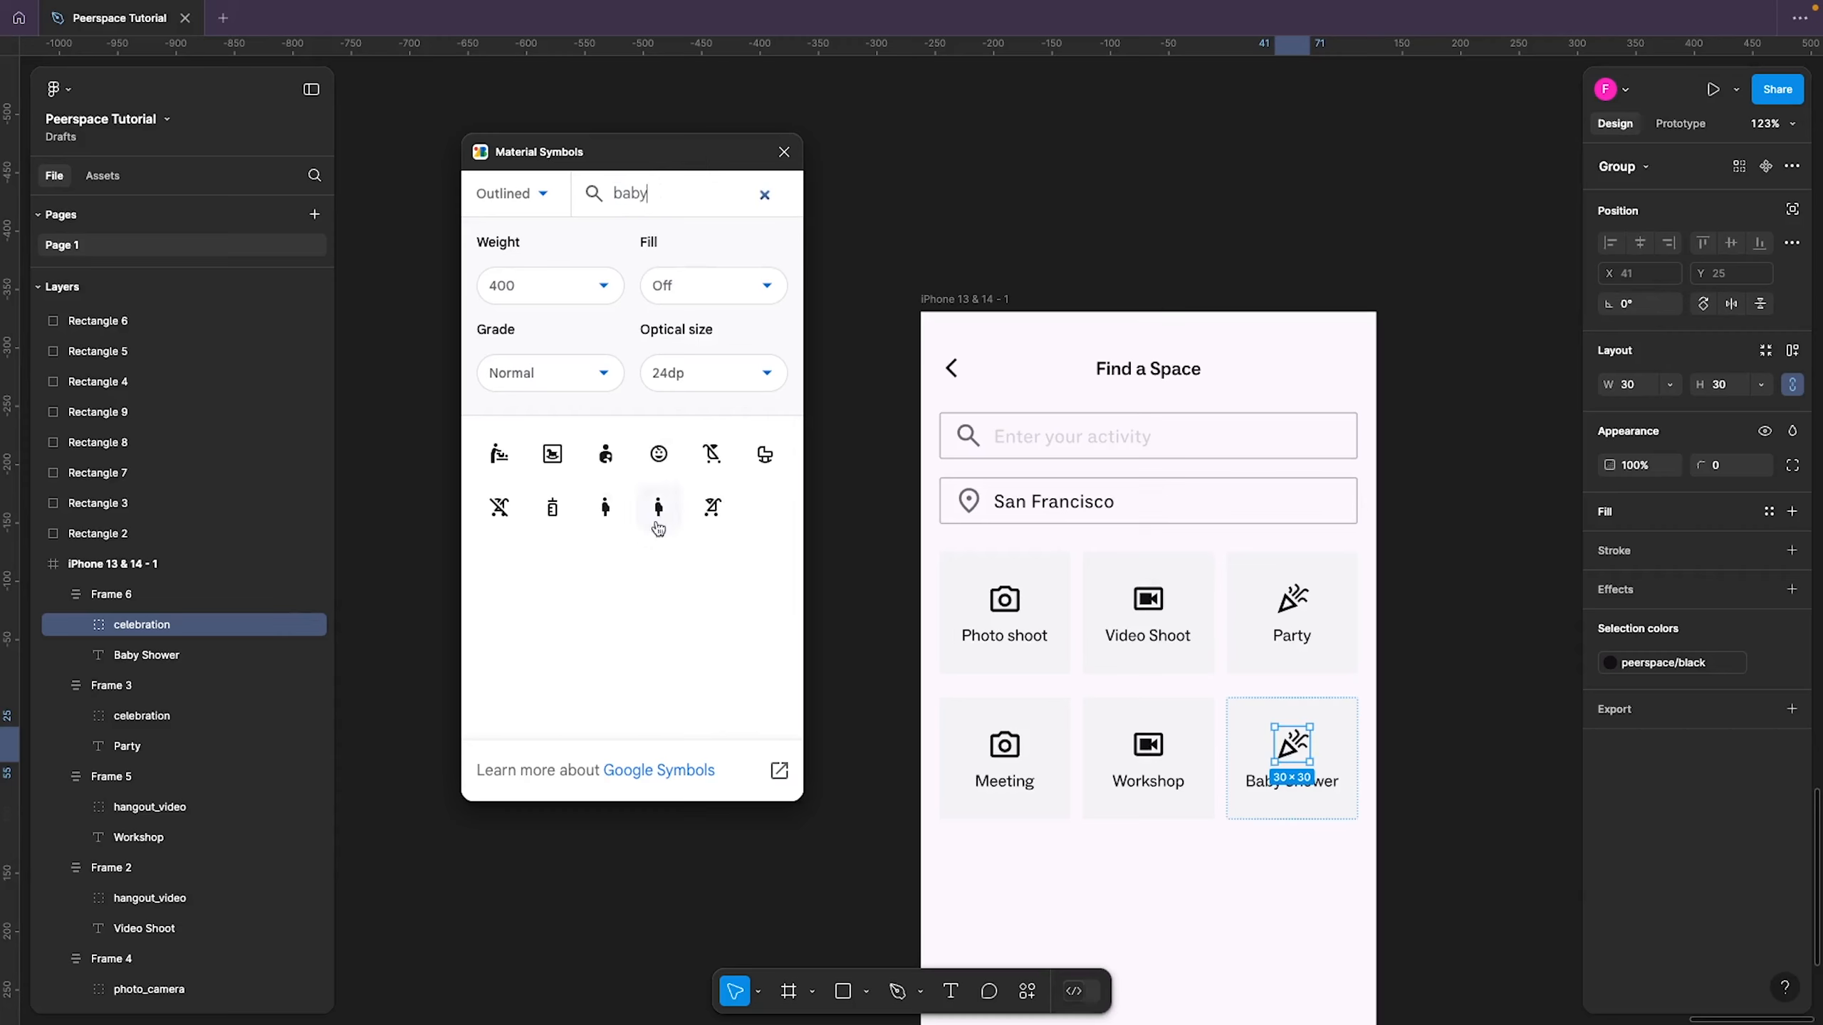
left_click(661, 460)
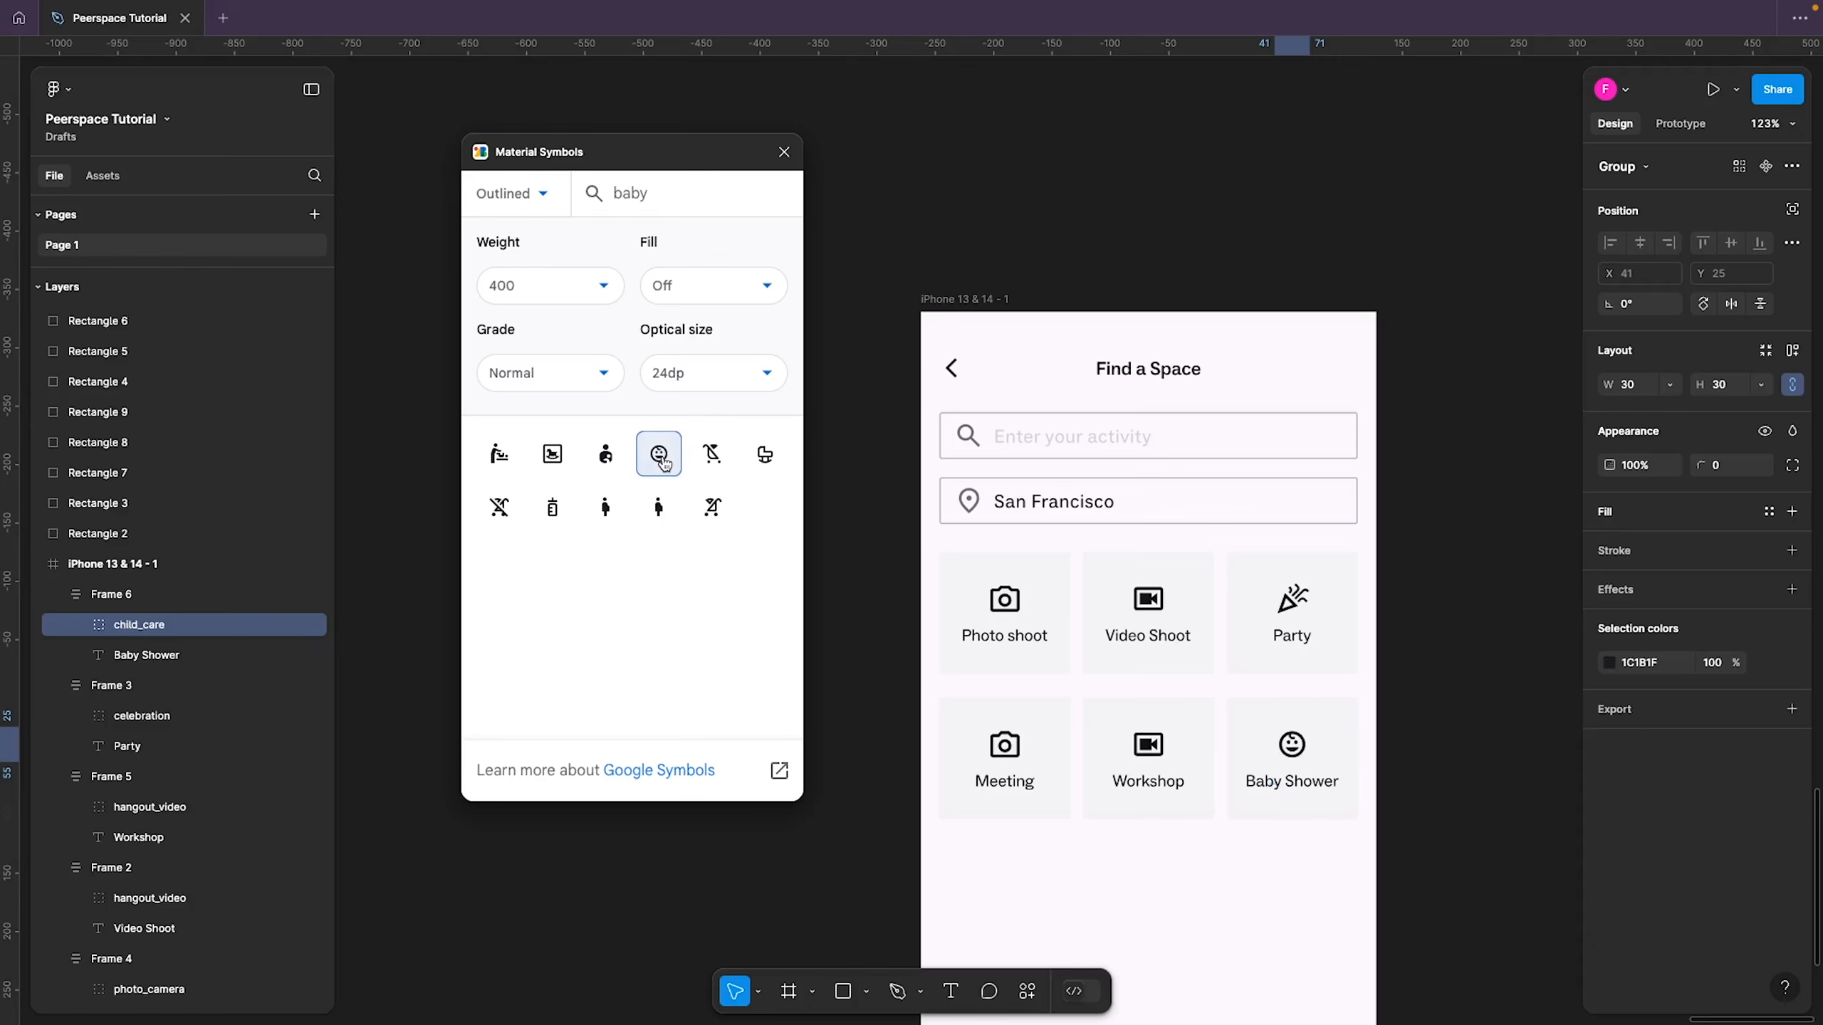
Search Material Symbols for "office" and replace the video icon in the "Workshop" tile with the apartment icon
double_click(1148, 745)
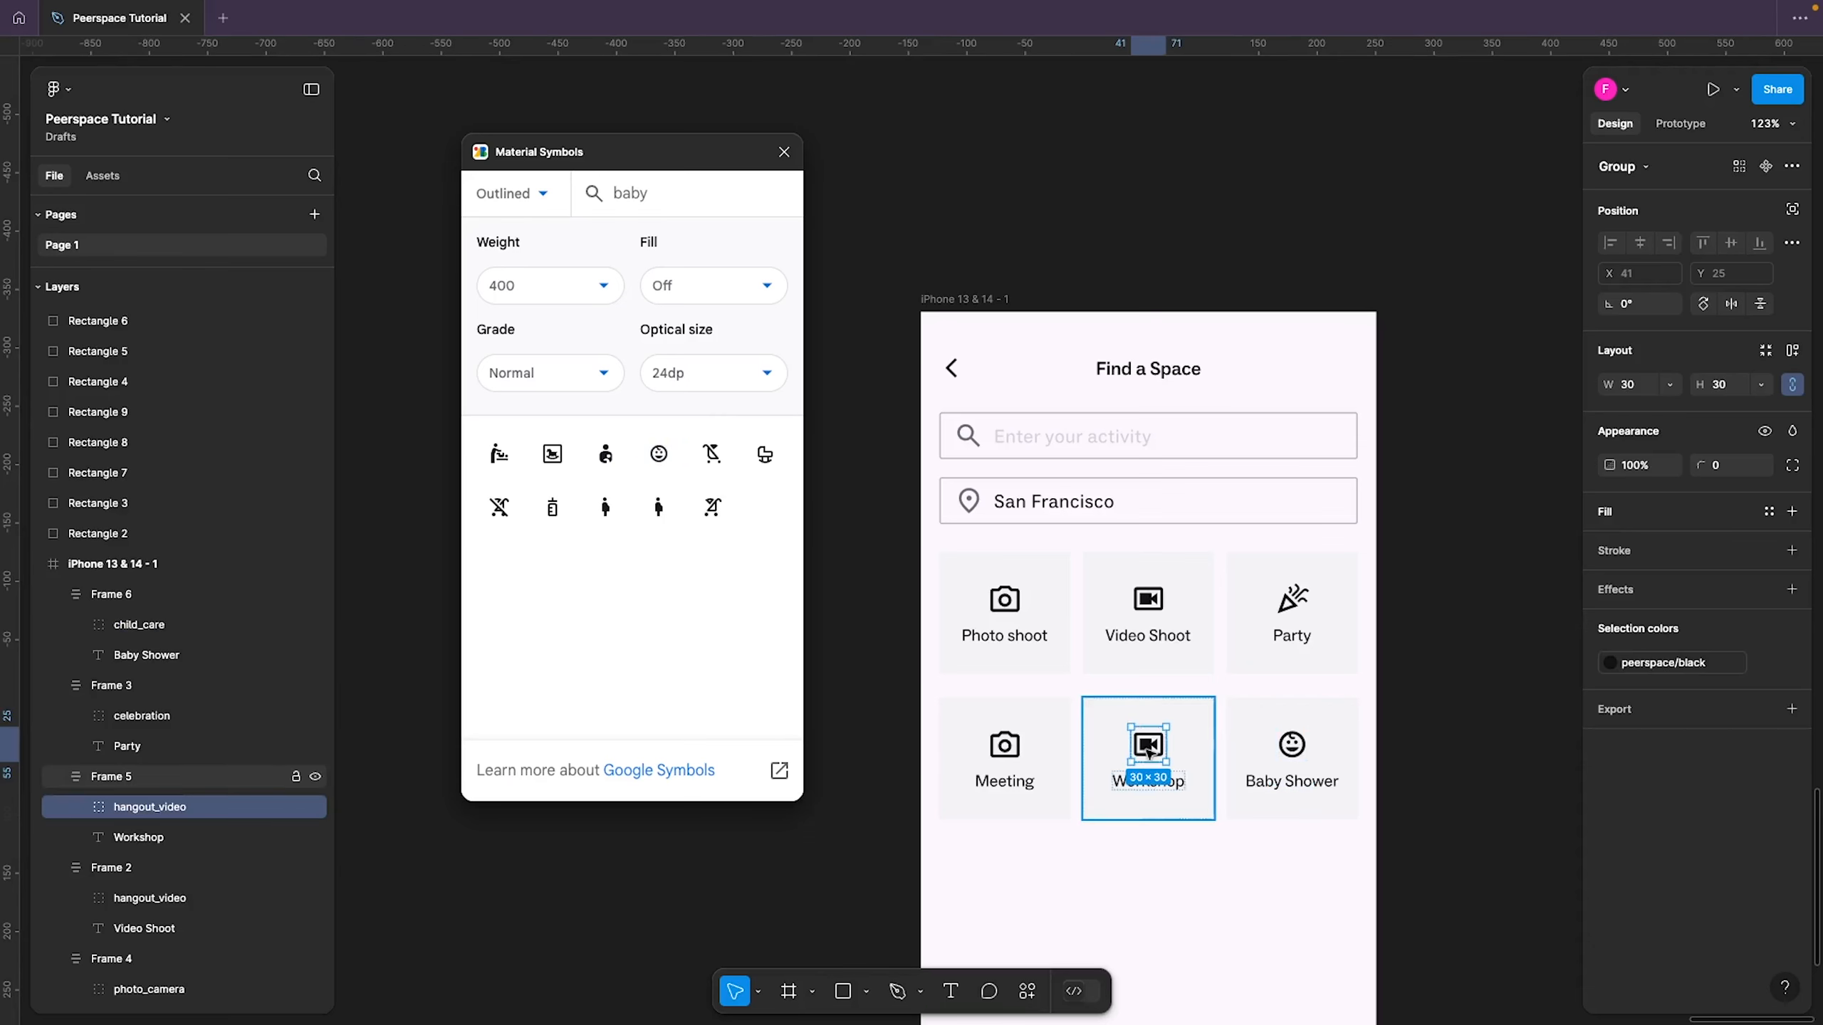
double_click(696, 193)
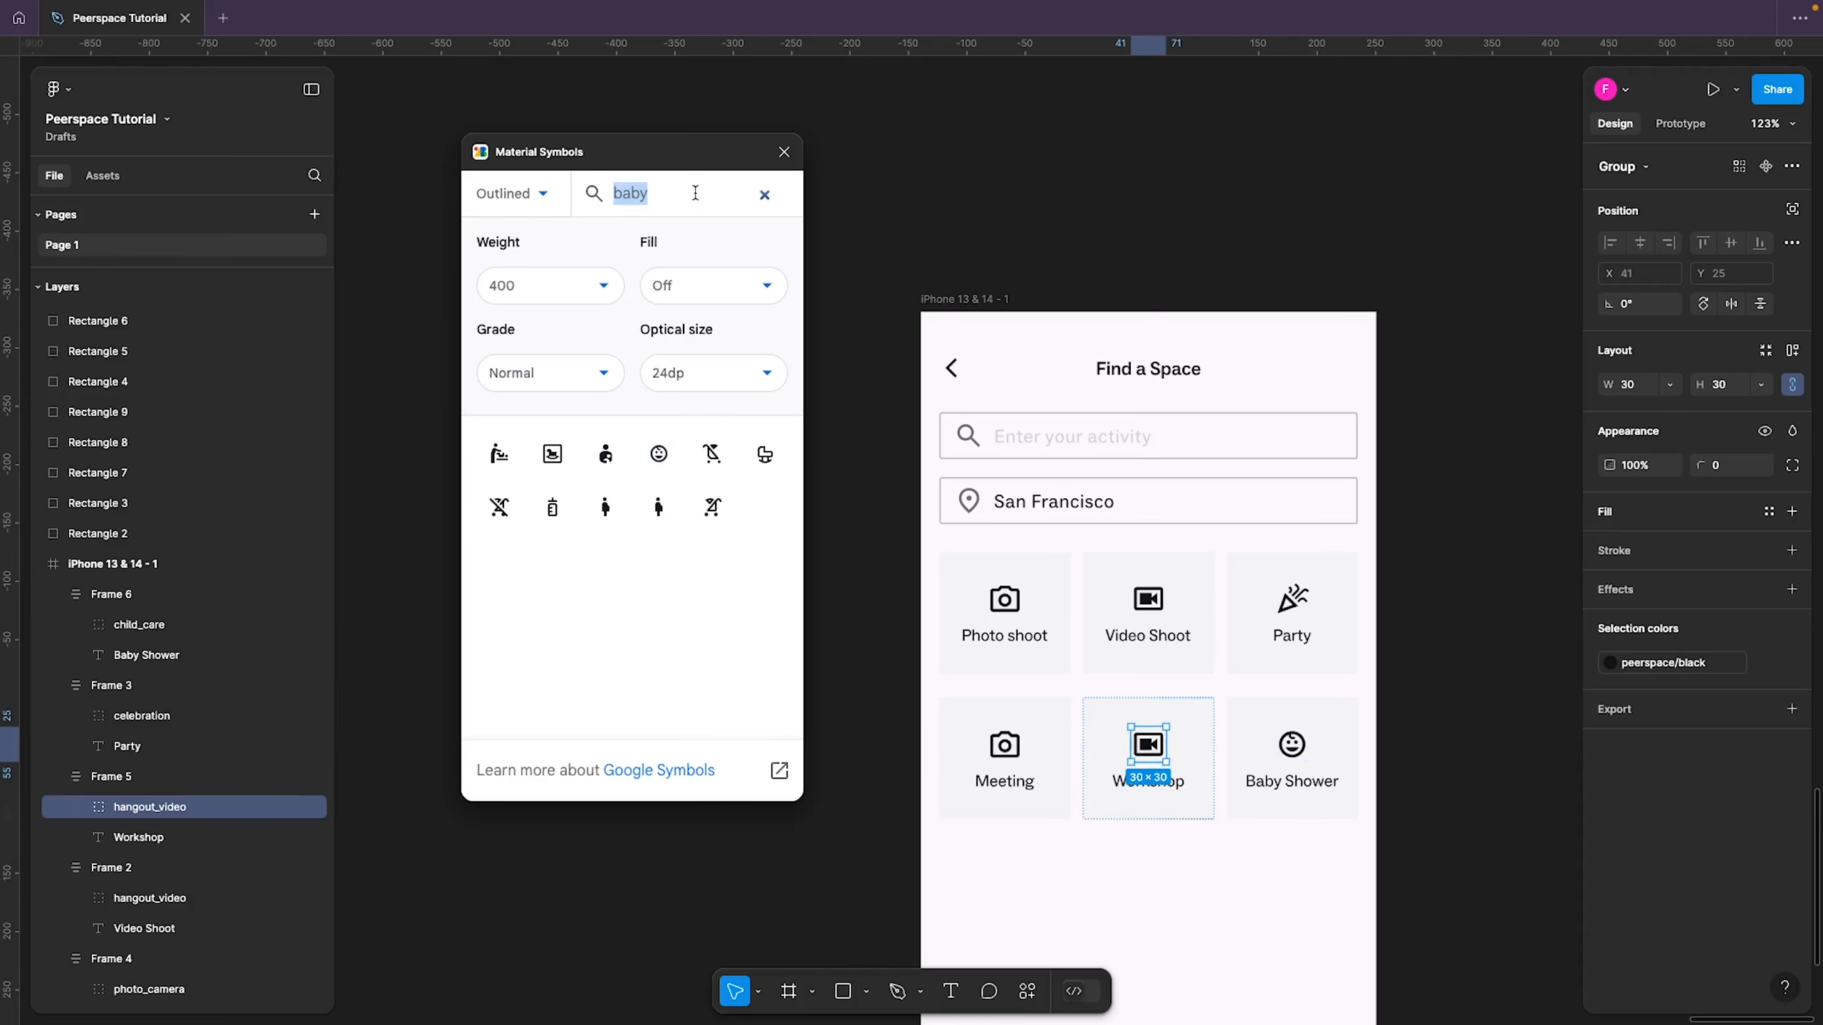
type("o")
key("BackSpace")
type("of")
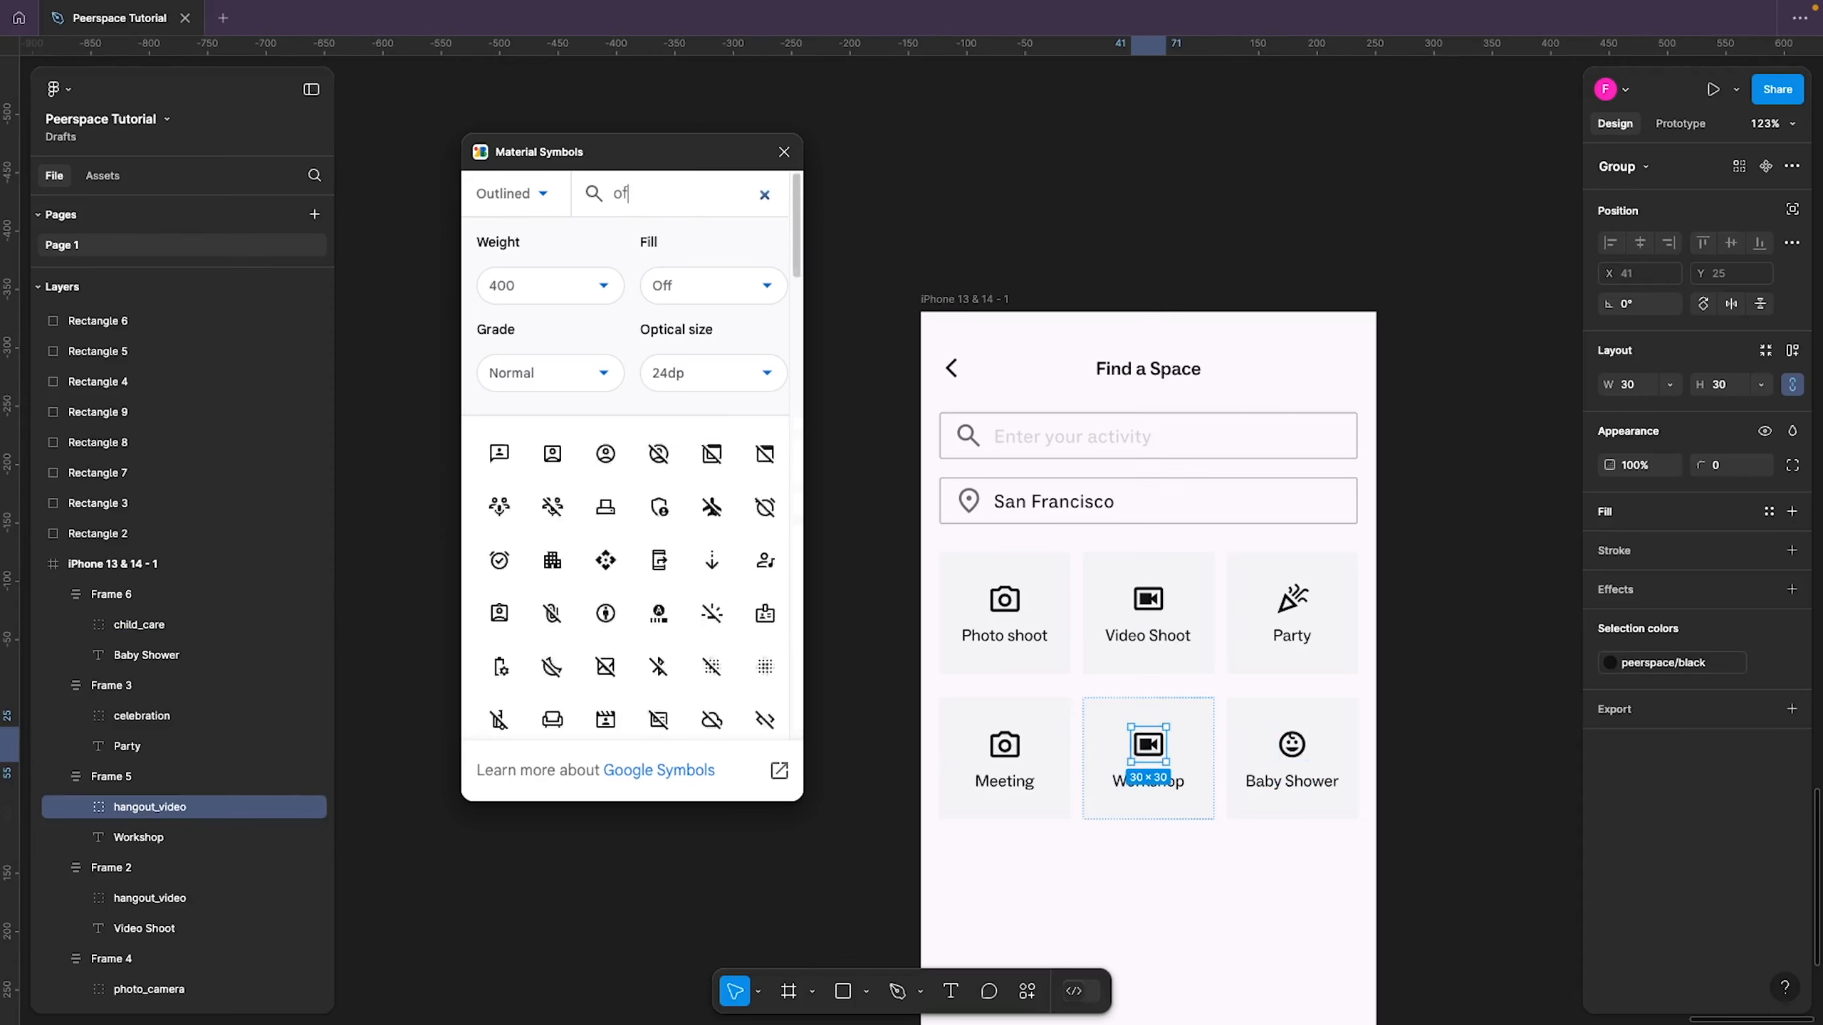
type("fice")
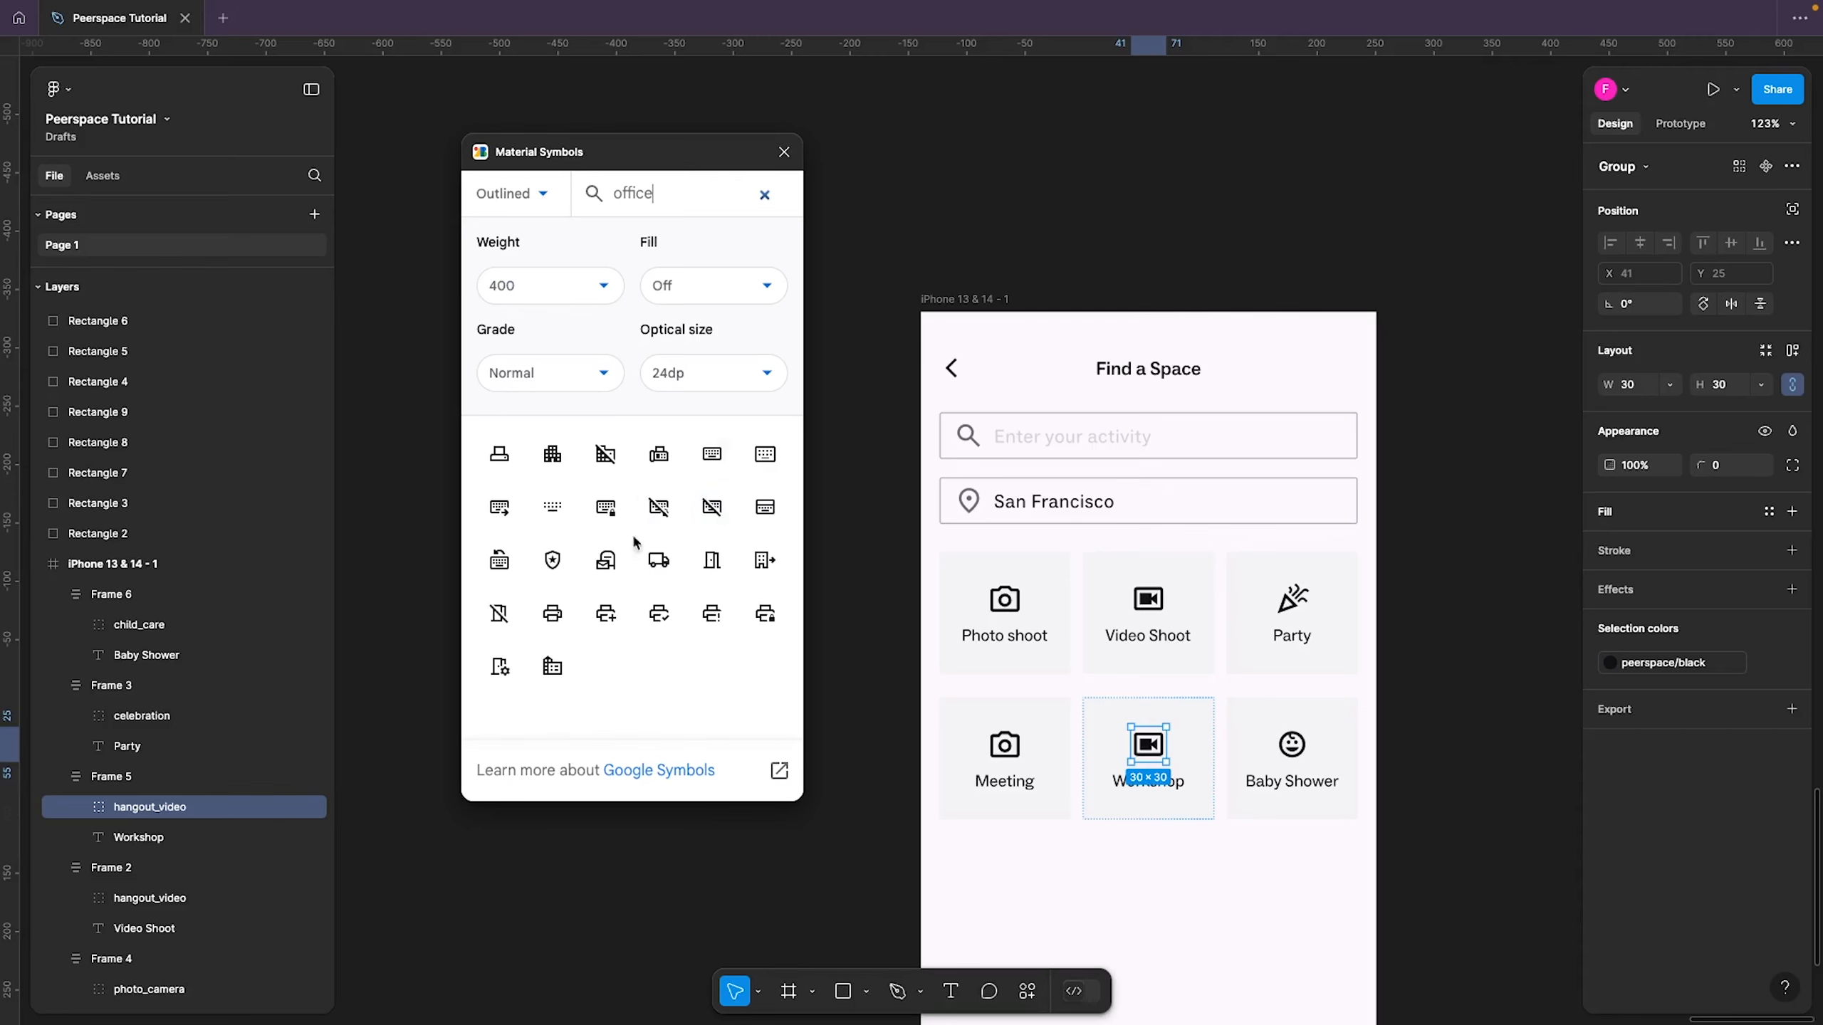
left_click(560, 458)
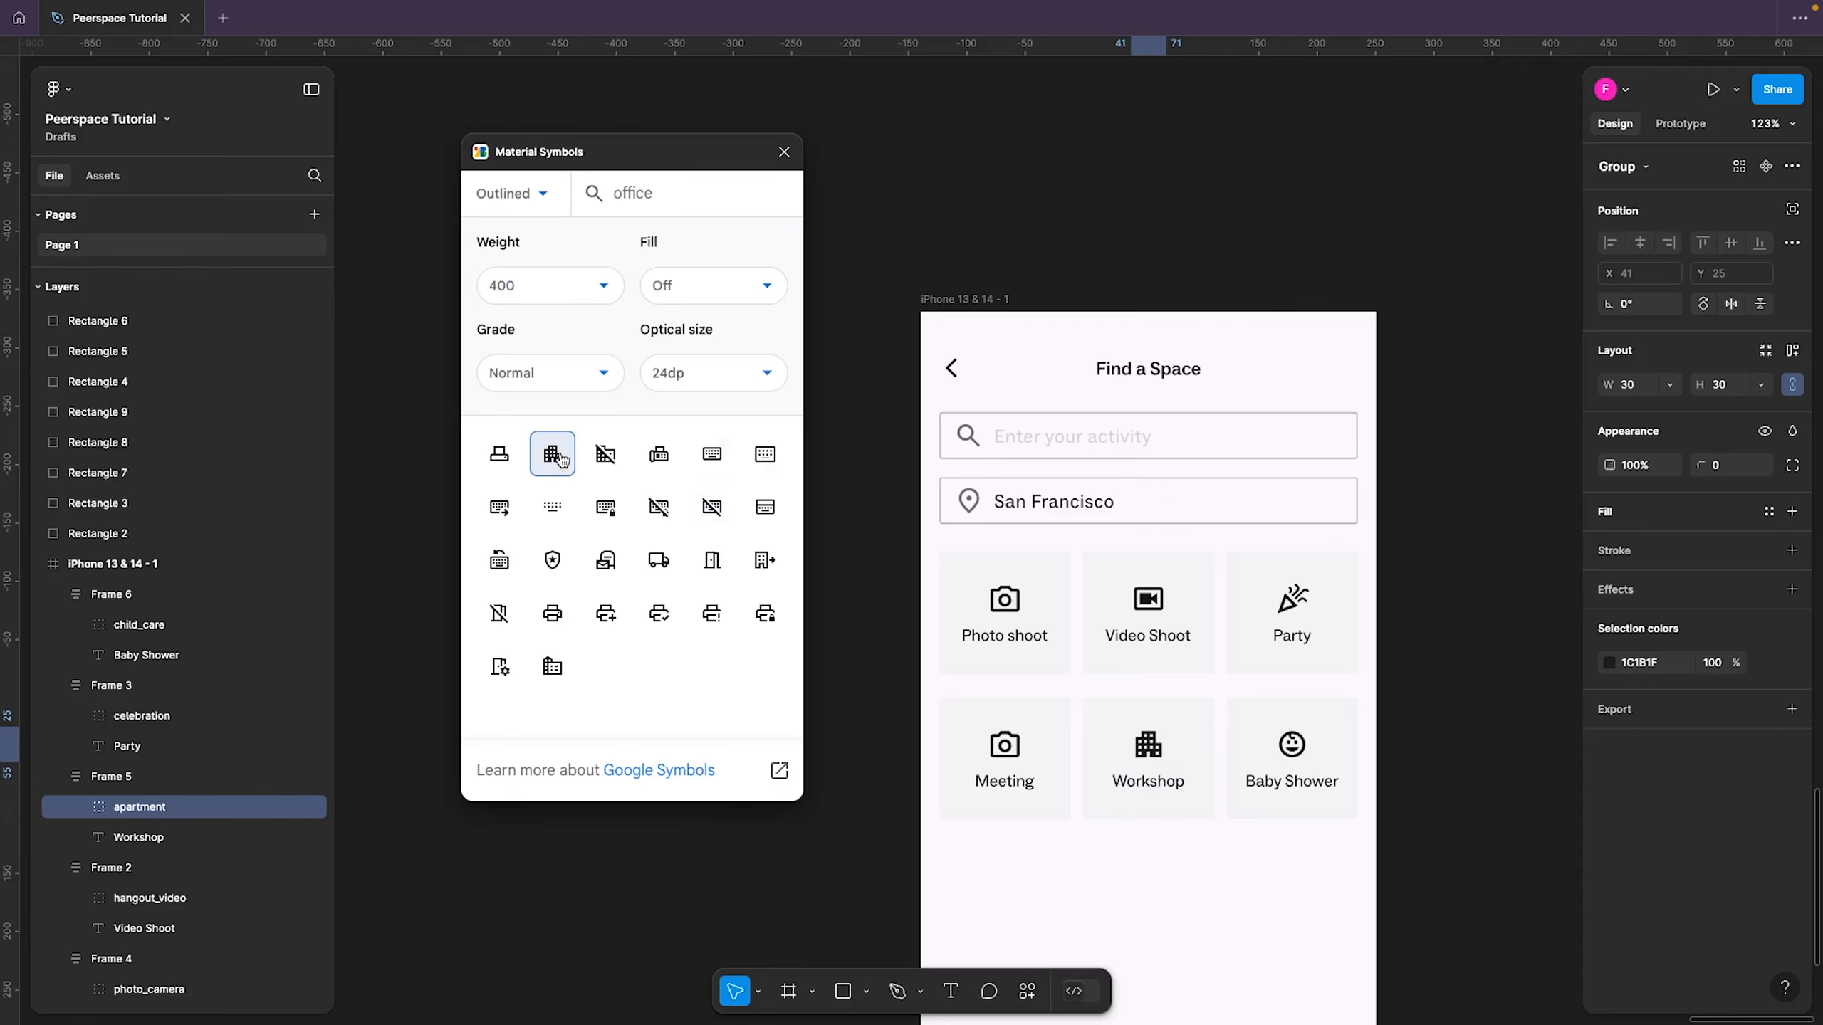
Search Material Symbols for "meetin" and replace the camera icon in the "Meeting" tile with the groups_3 icon
left_click(1003, 747)
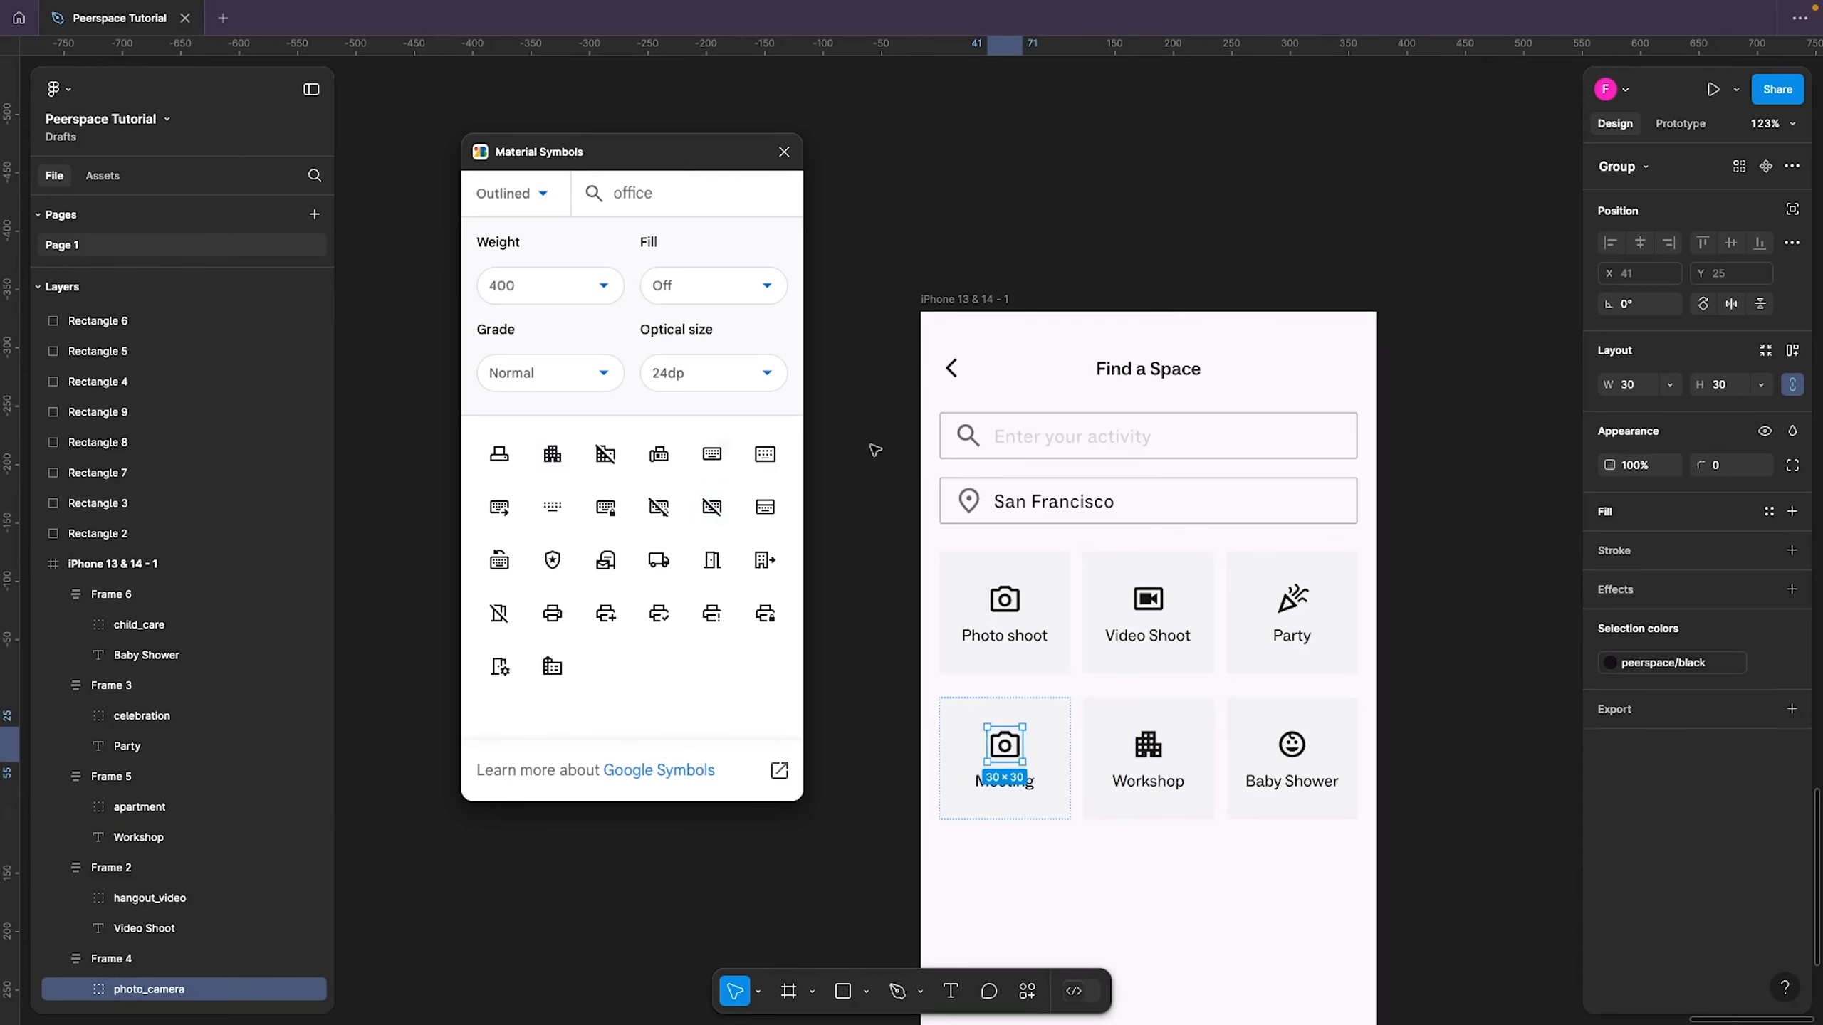
double_click(679, 200)
type("meetin")
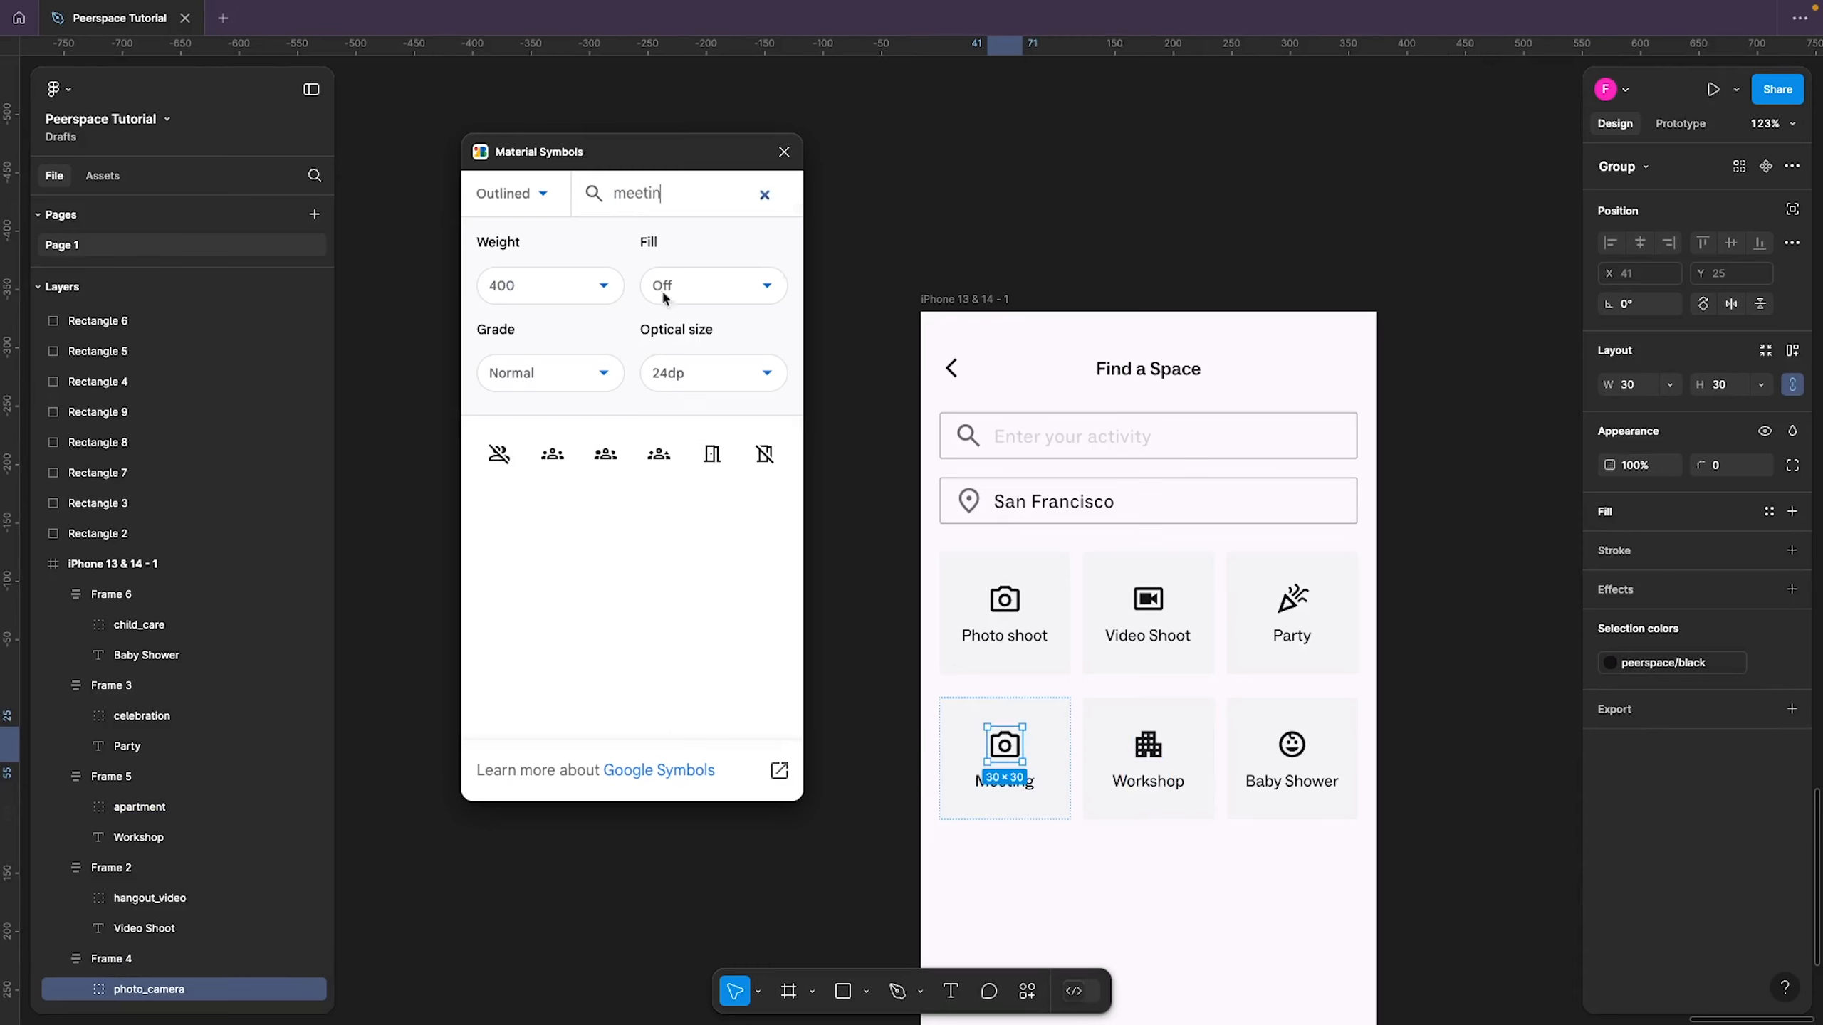
left_click(657, 456)
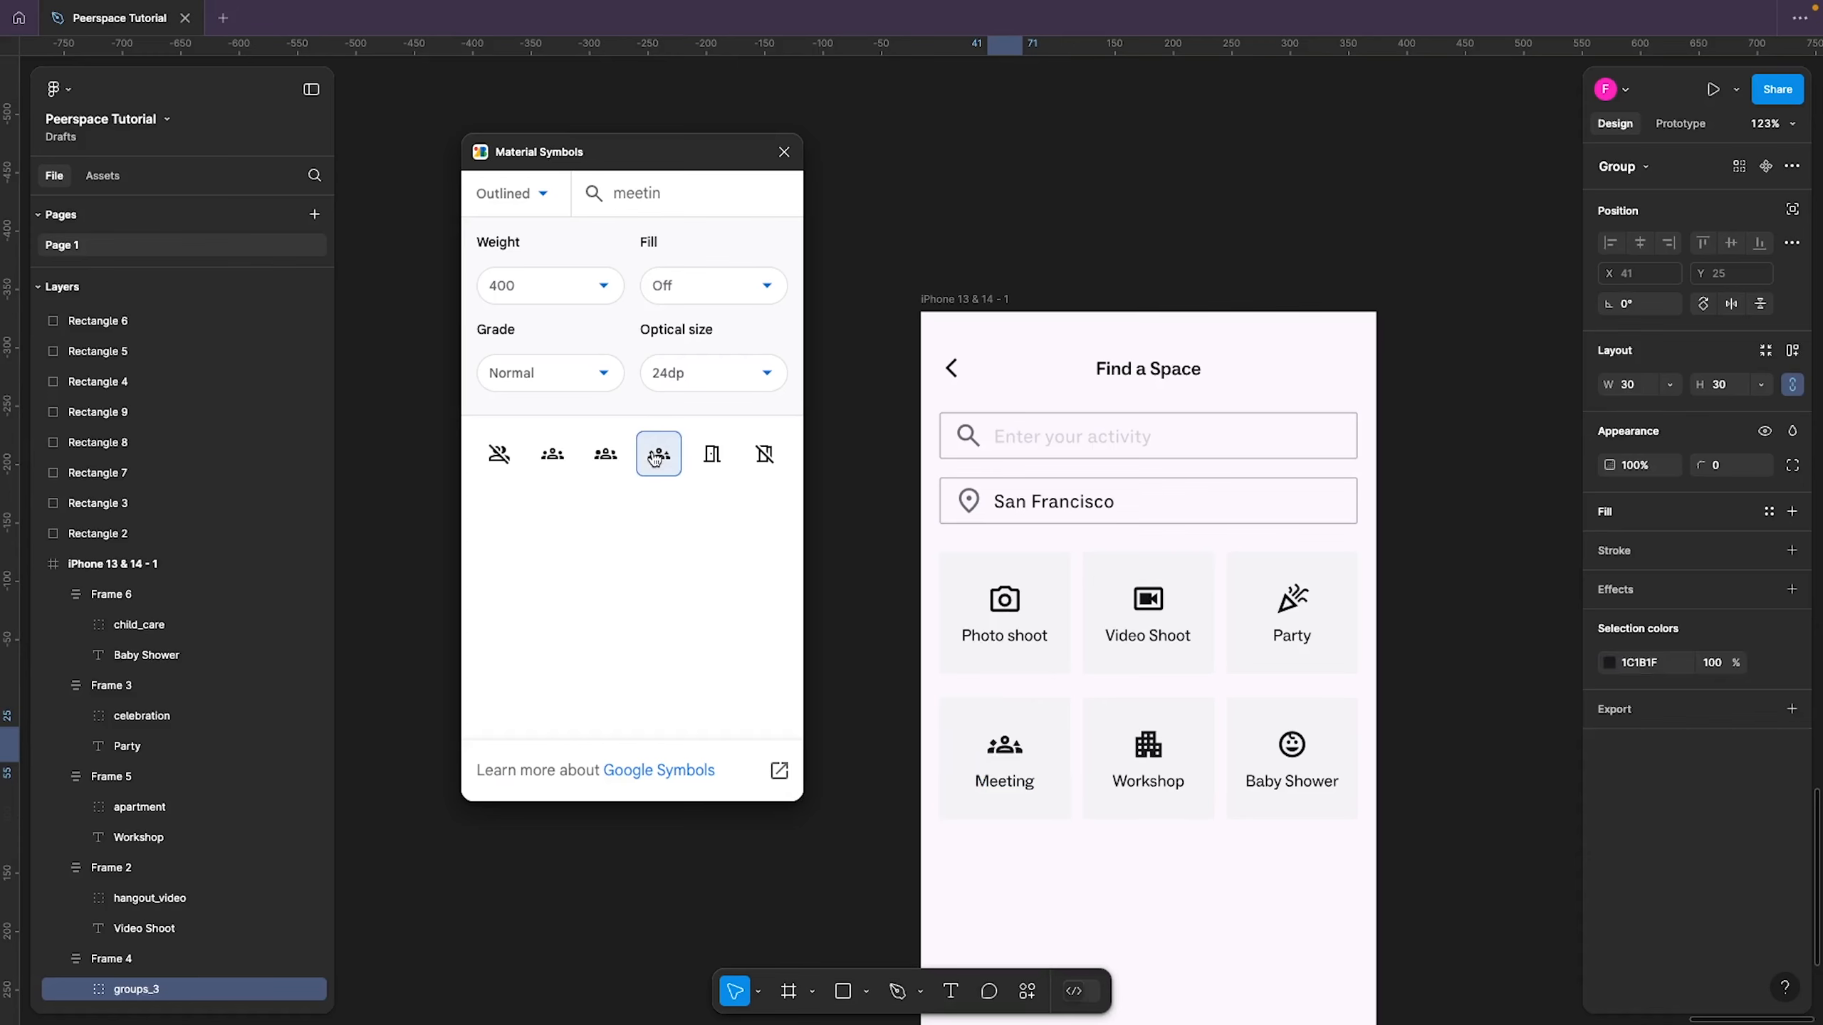
Apply the peerspace/black colour style to the "Meeting", "Workshop" and "Baby Shower" icons together
left_click(1154, 748, "shift")
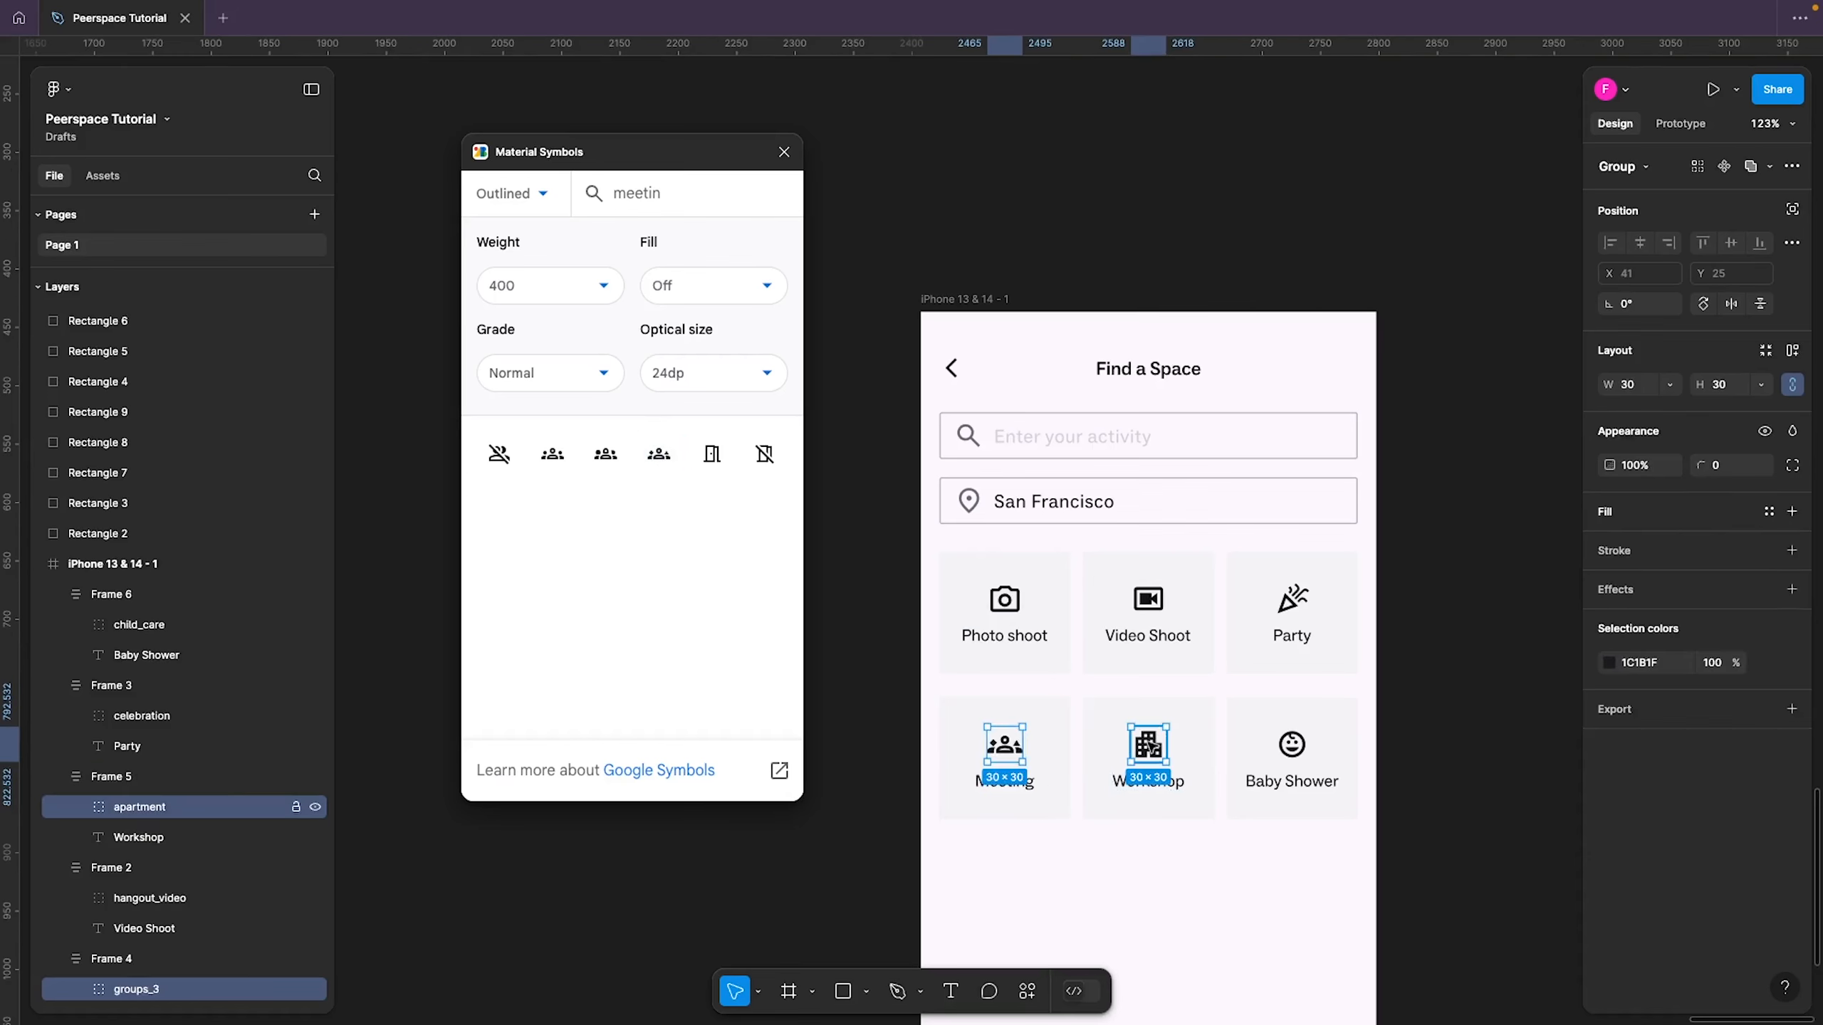
left_click(1292, 754, "shift+super")
left_click(1292, 754, "shift+super")
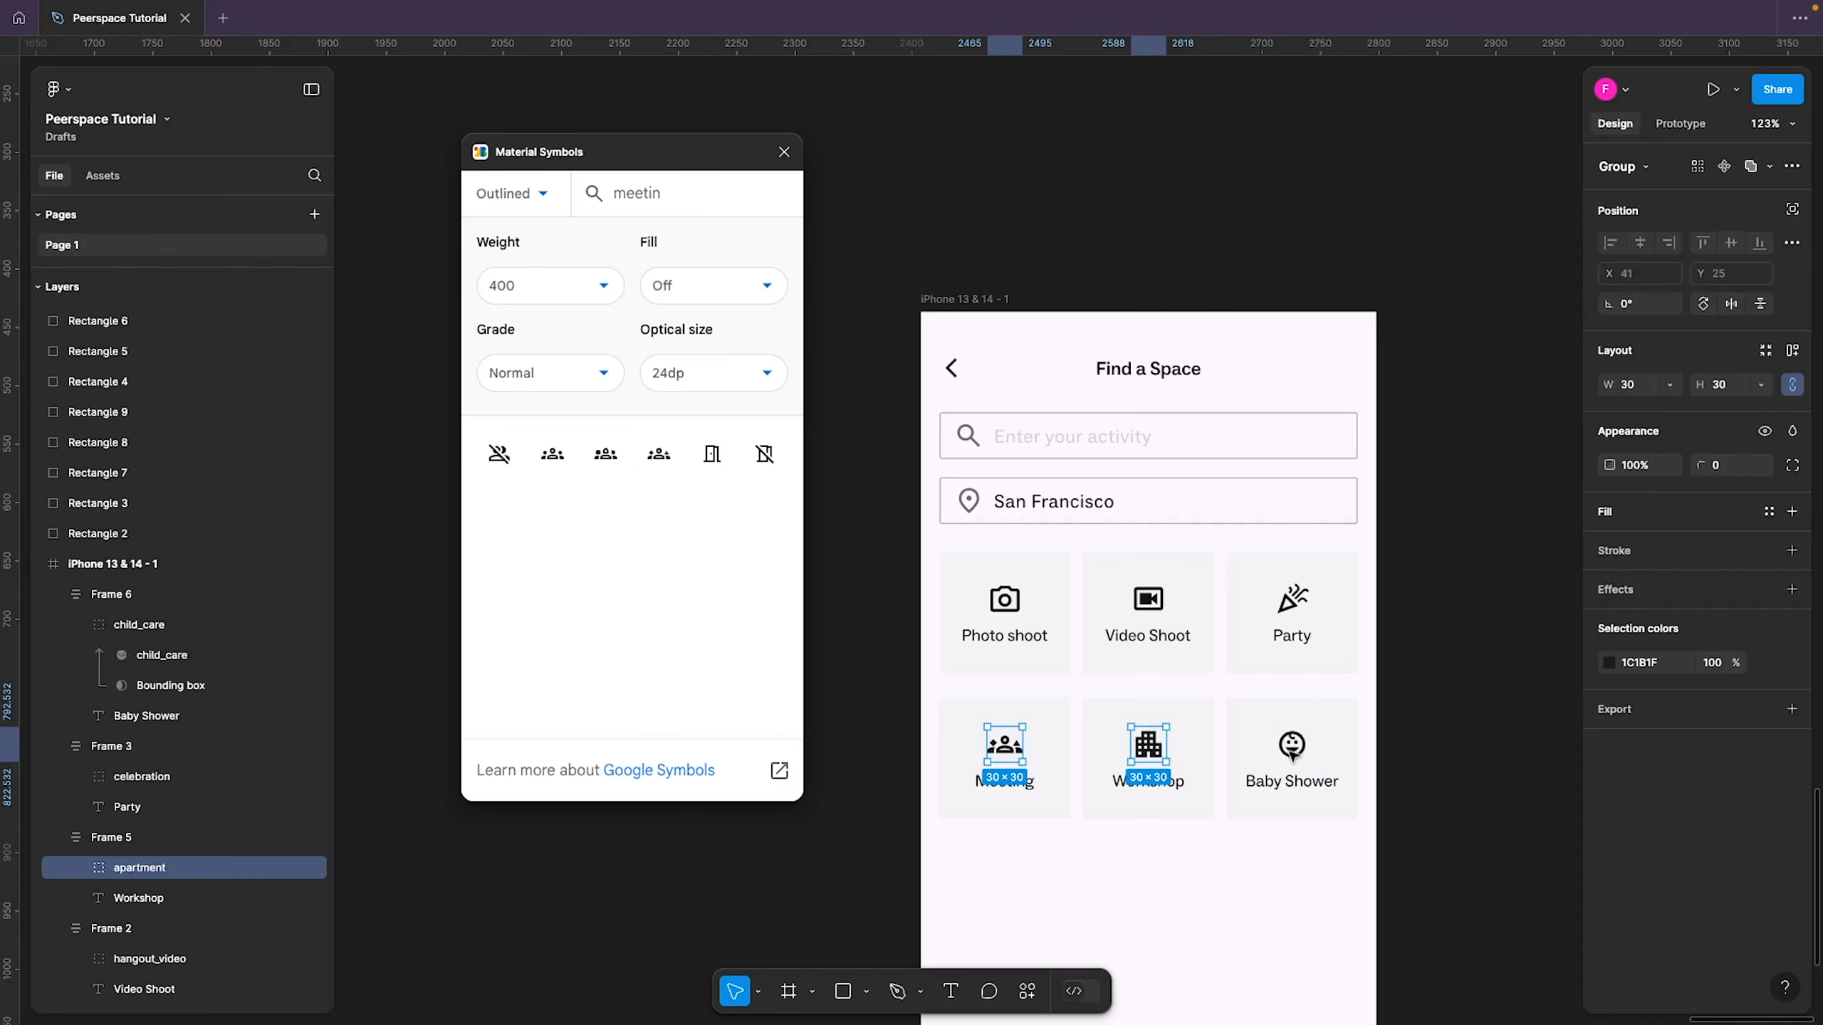
left_click(1293, 754, "shift+super")
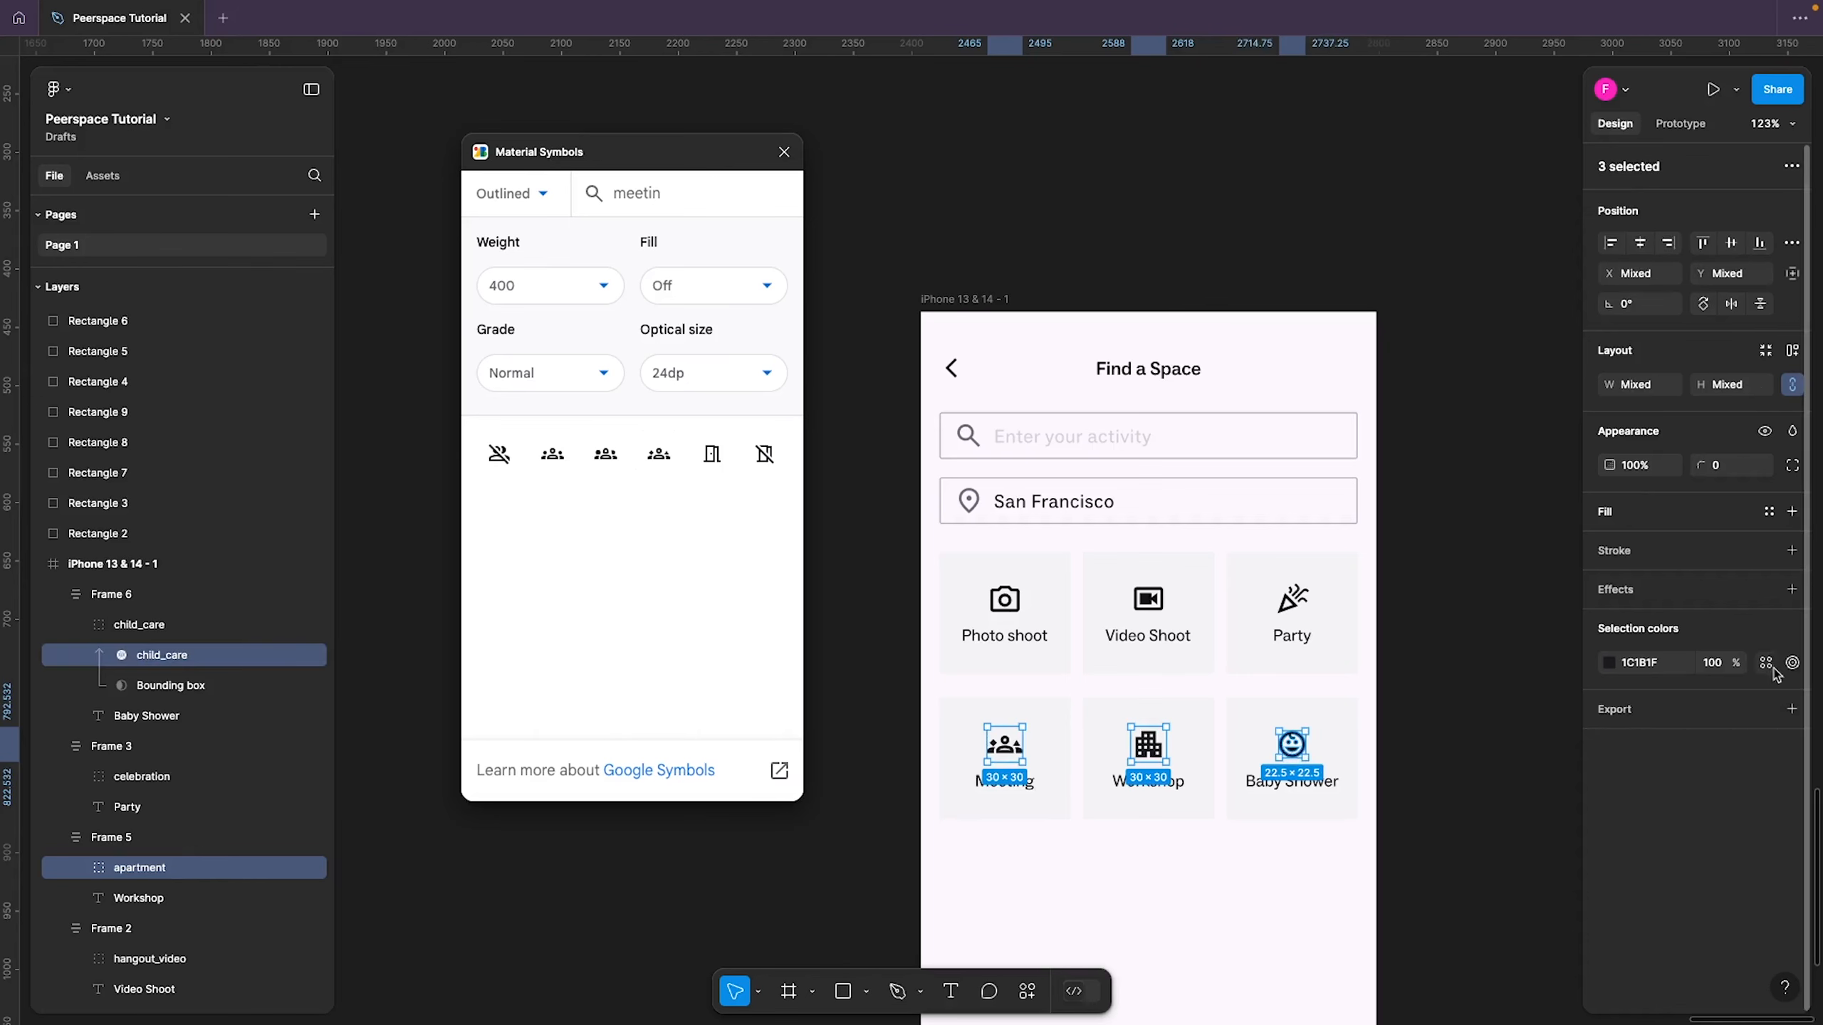
left_click(1767, 666)
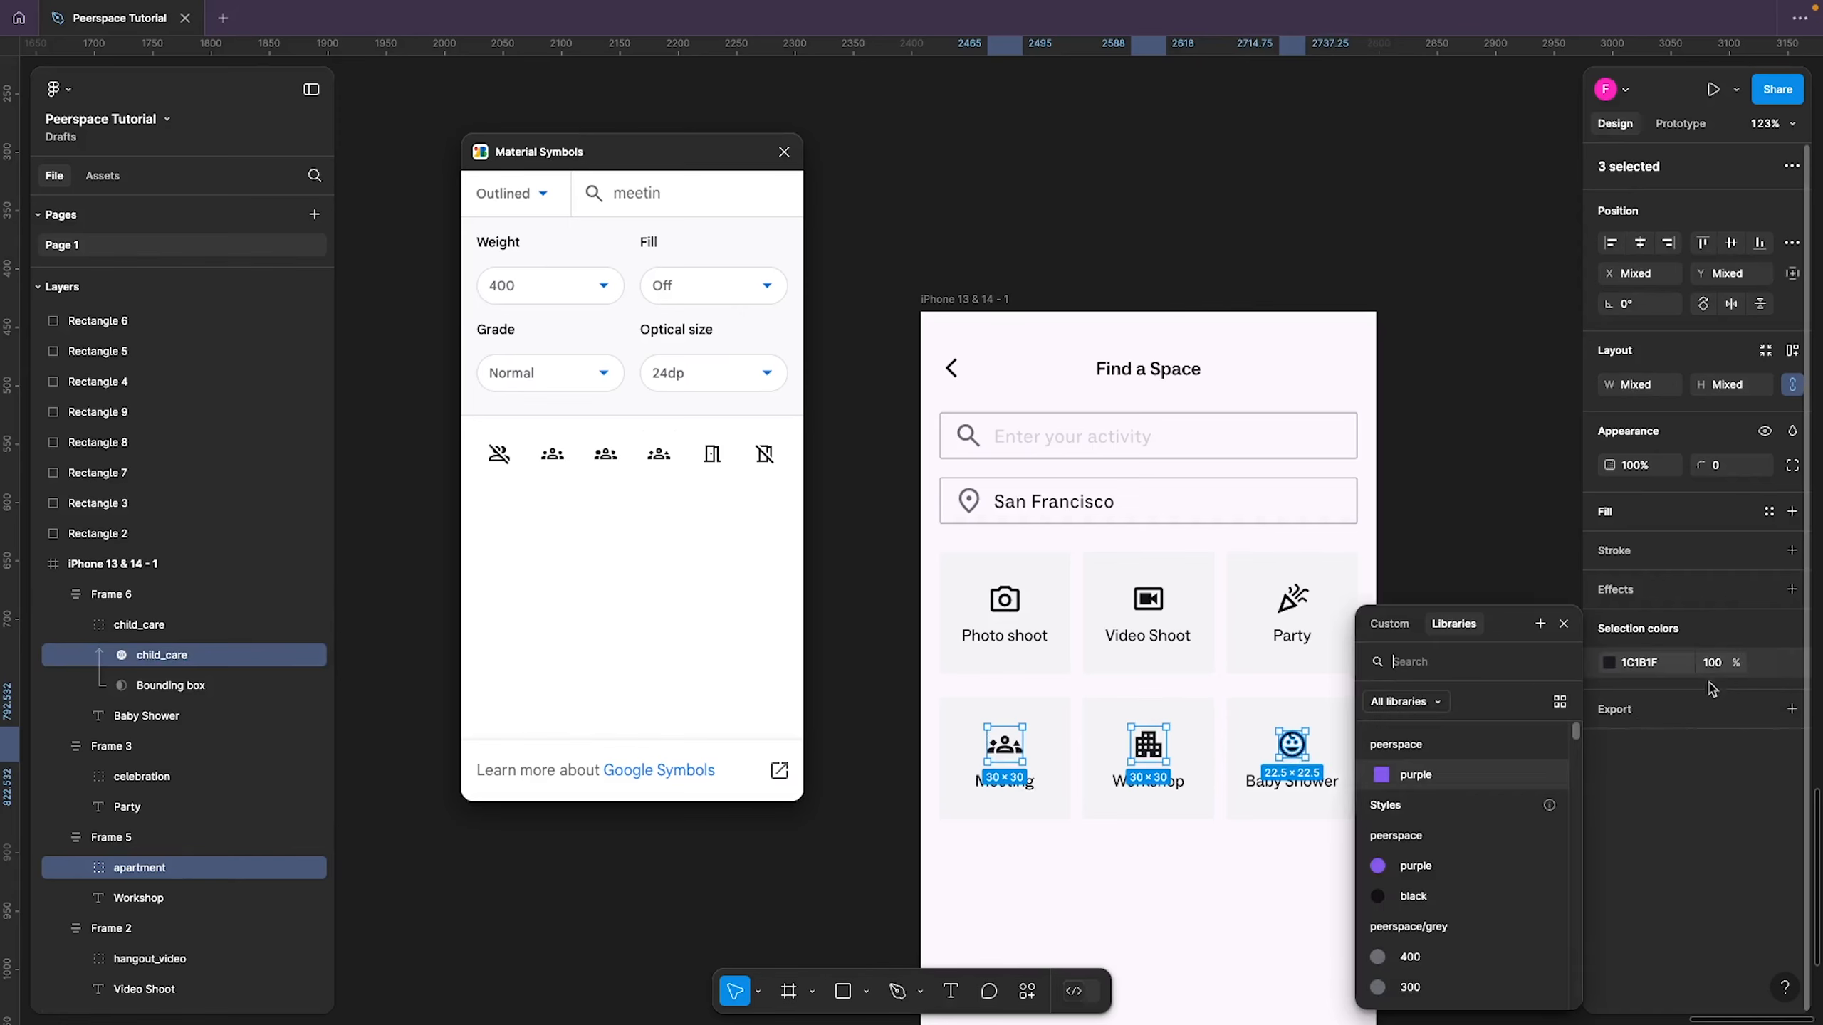
left_click(1411, 907)
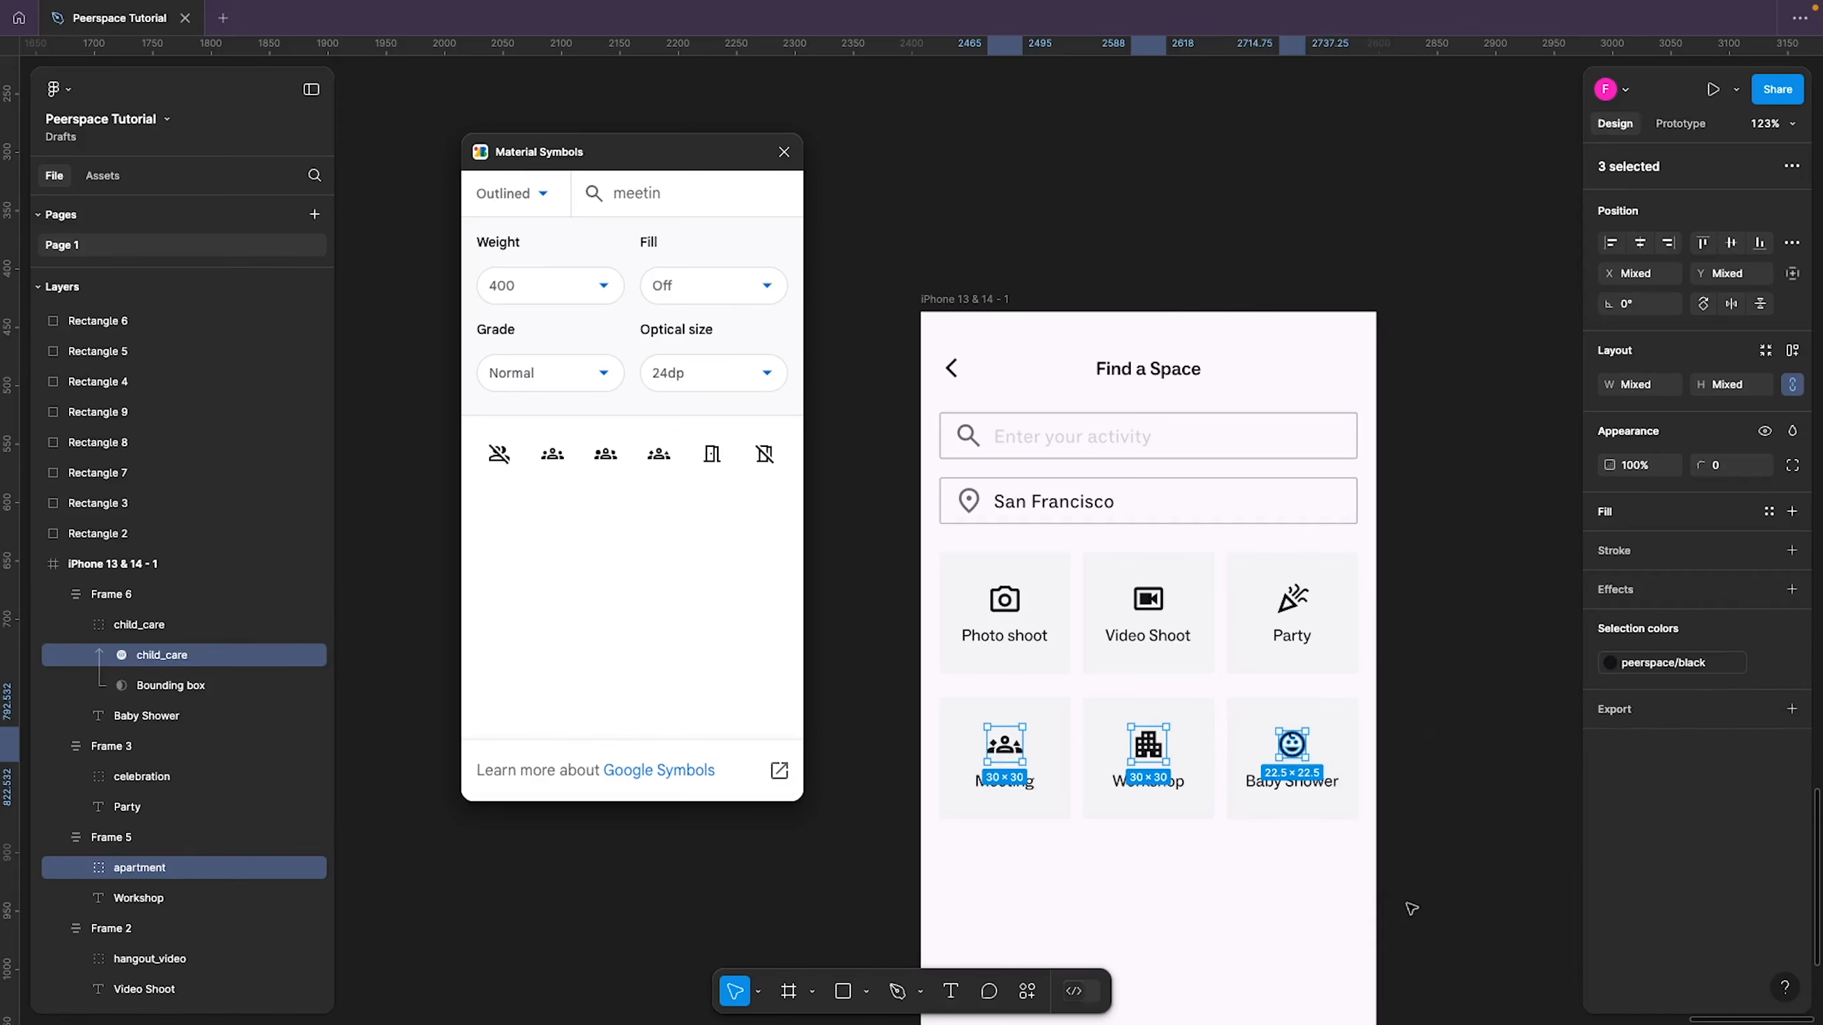
left_click(1480, 754)
Add a "Search" text label near the bottom centre of the iPhone frame, at about X 174, Y 747
scroll(1476, 752, "down", 5)
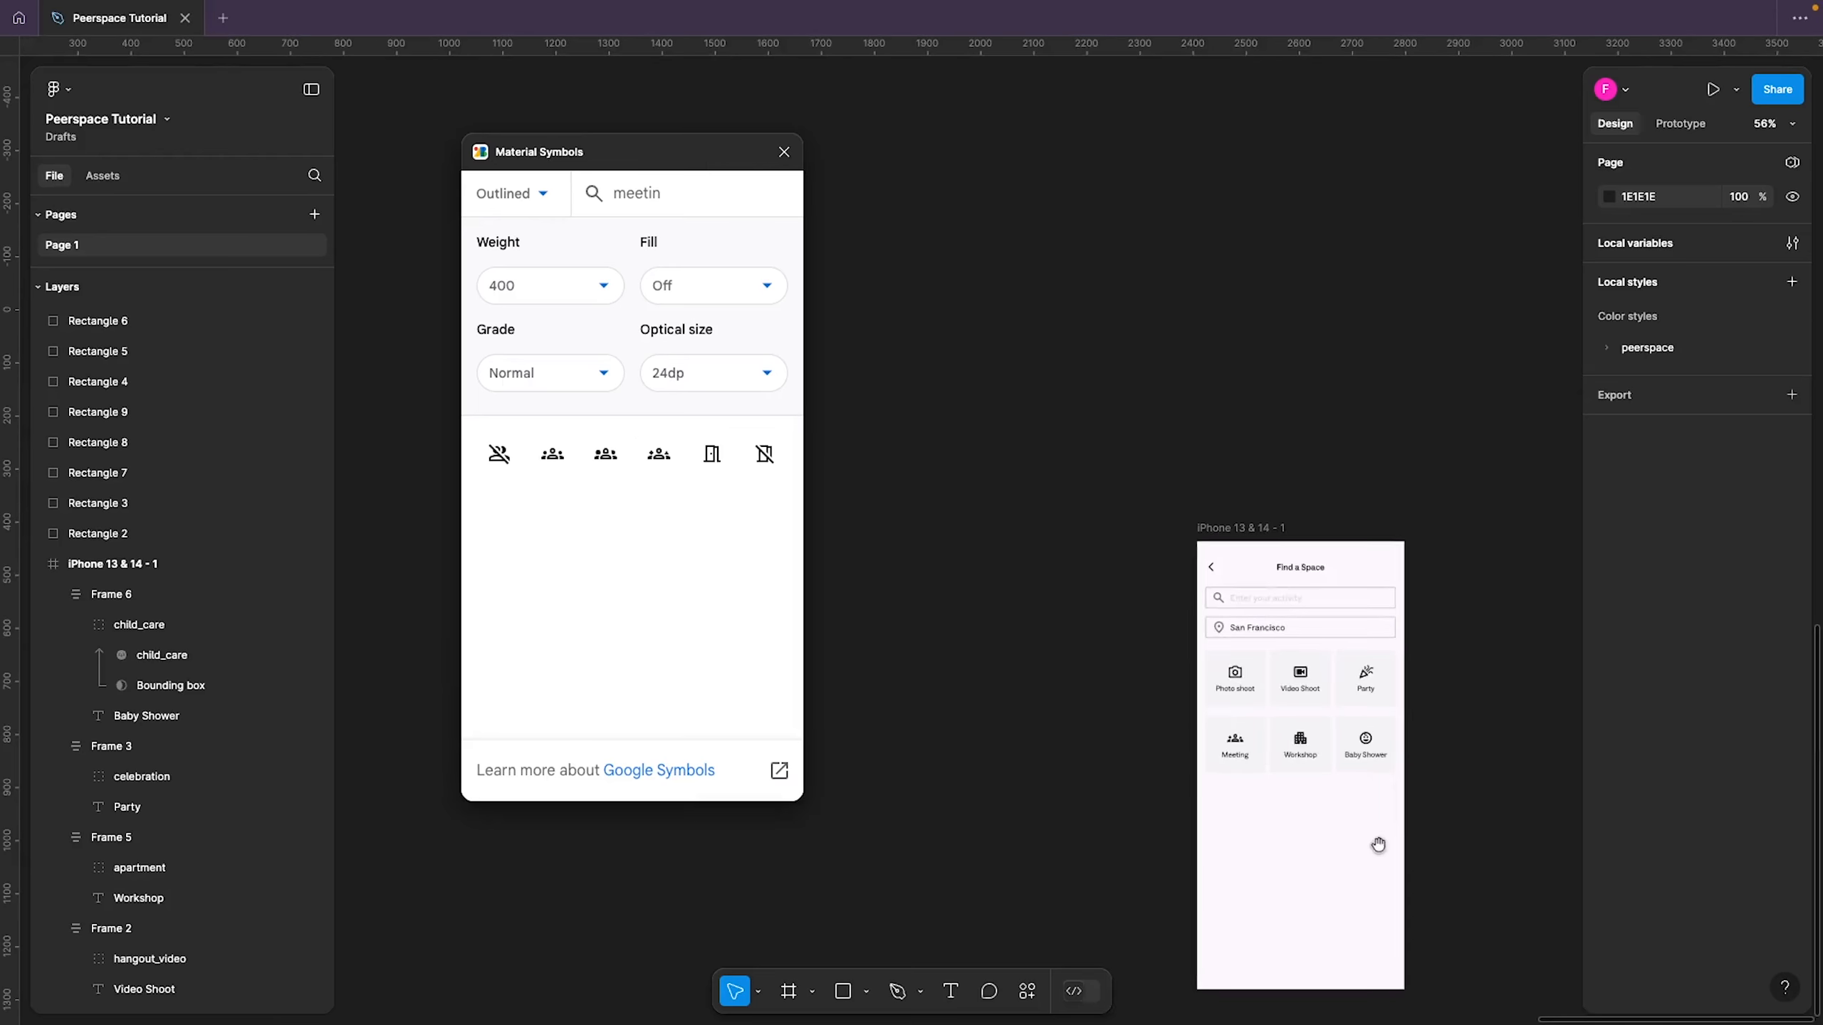
left_click_drag(1379, 846, 1180, 628)
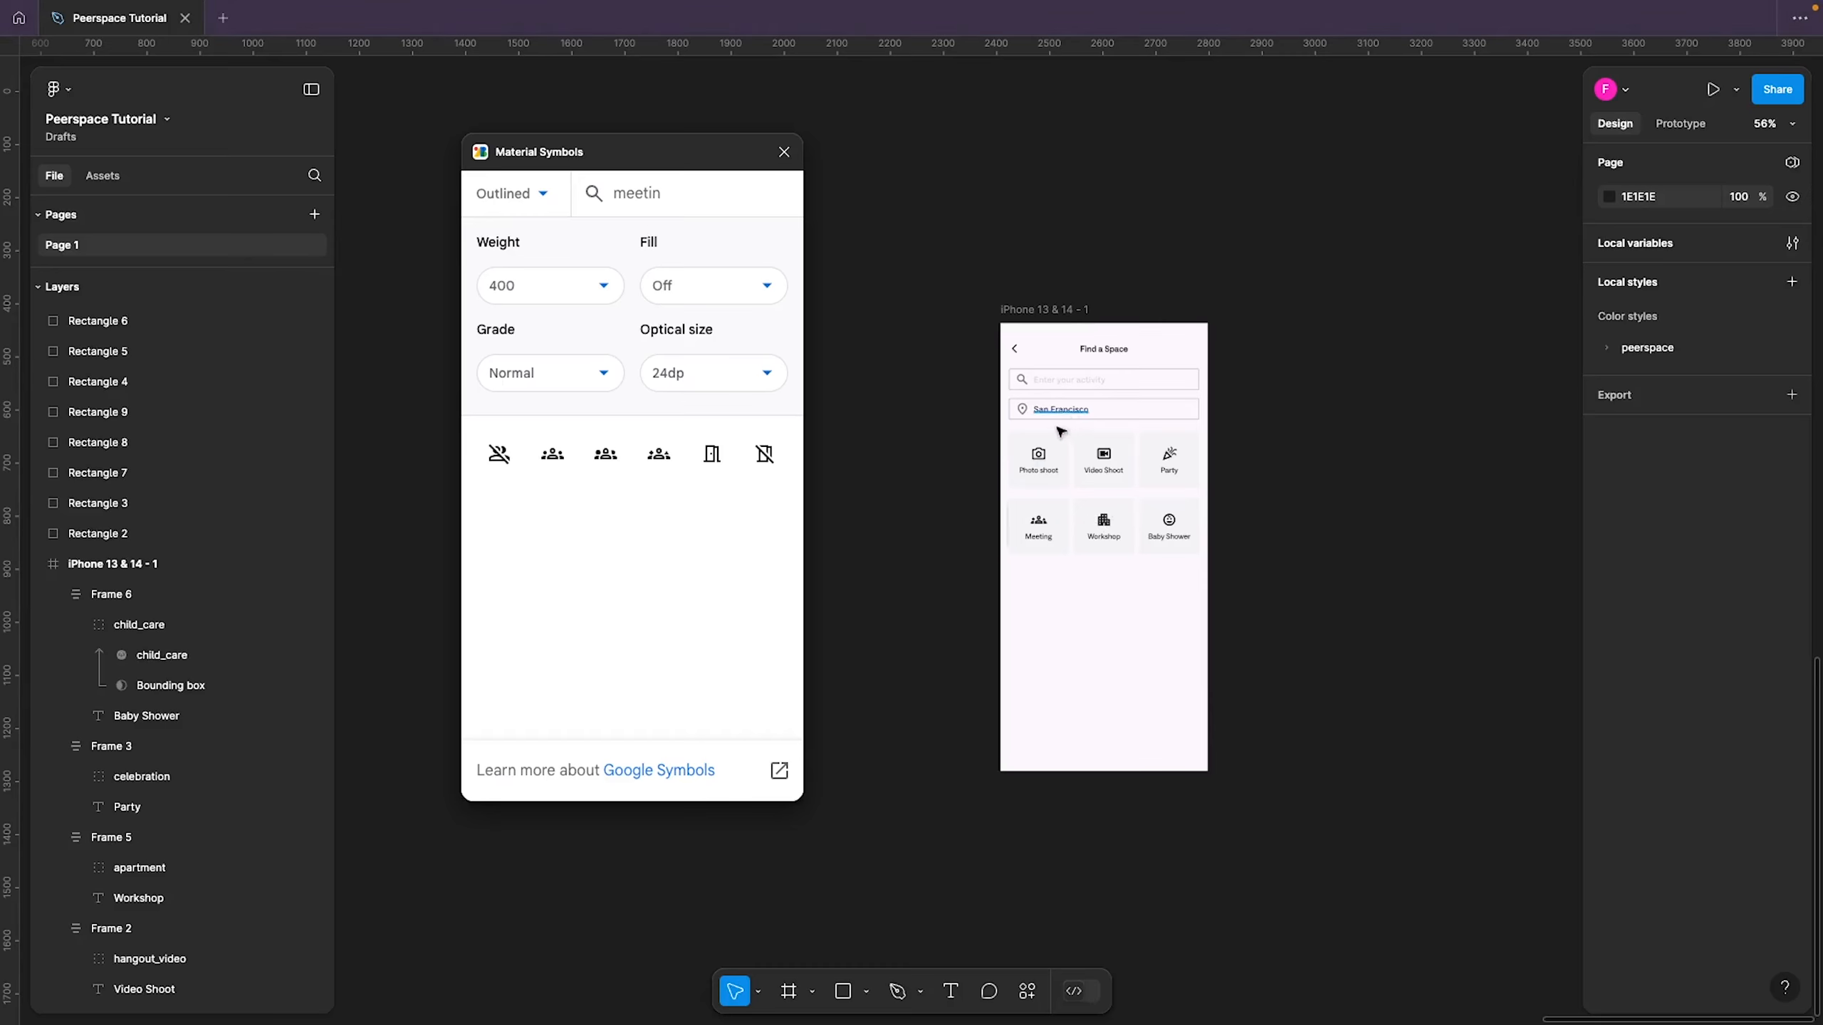
key("t")
left_click(1094, 724)
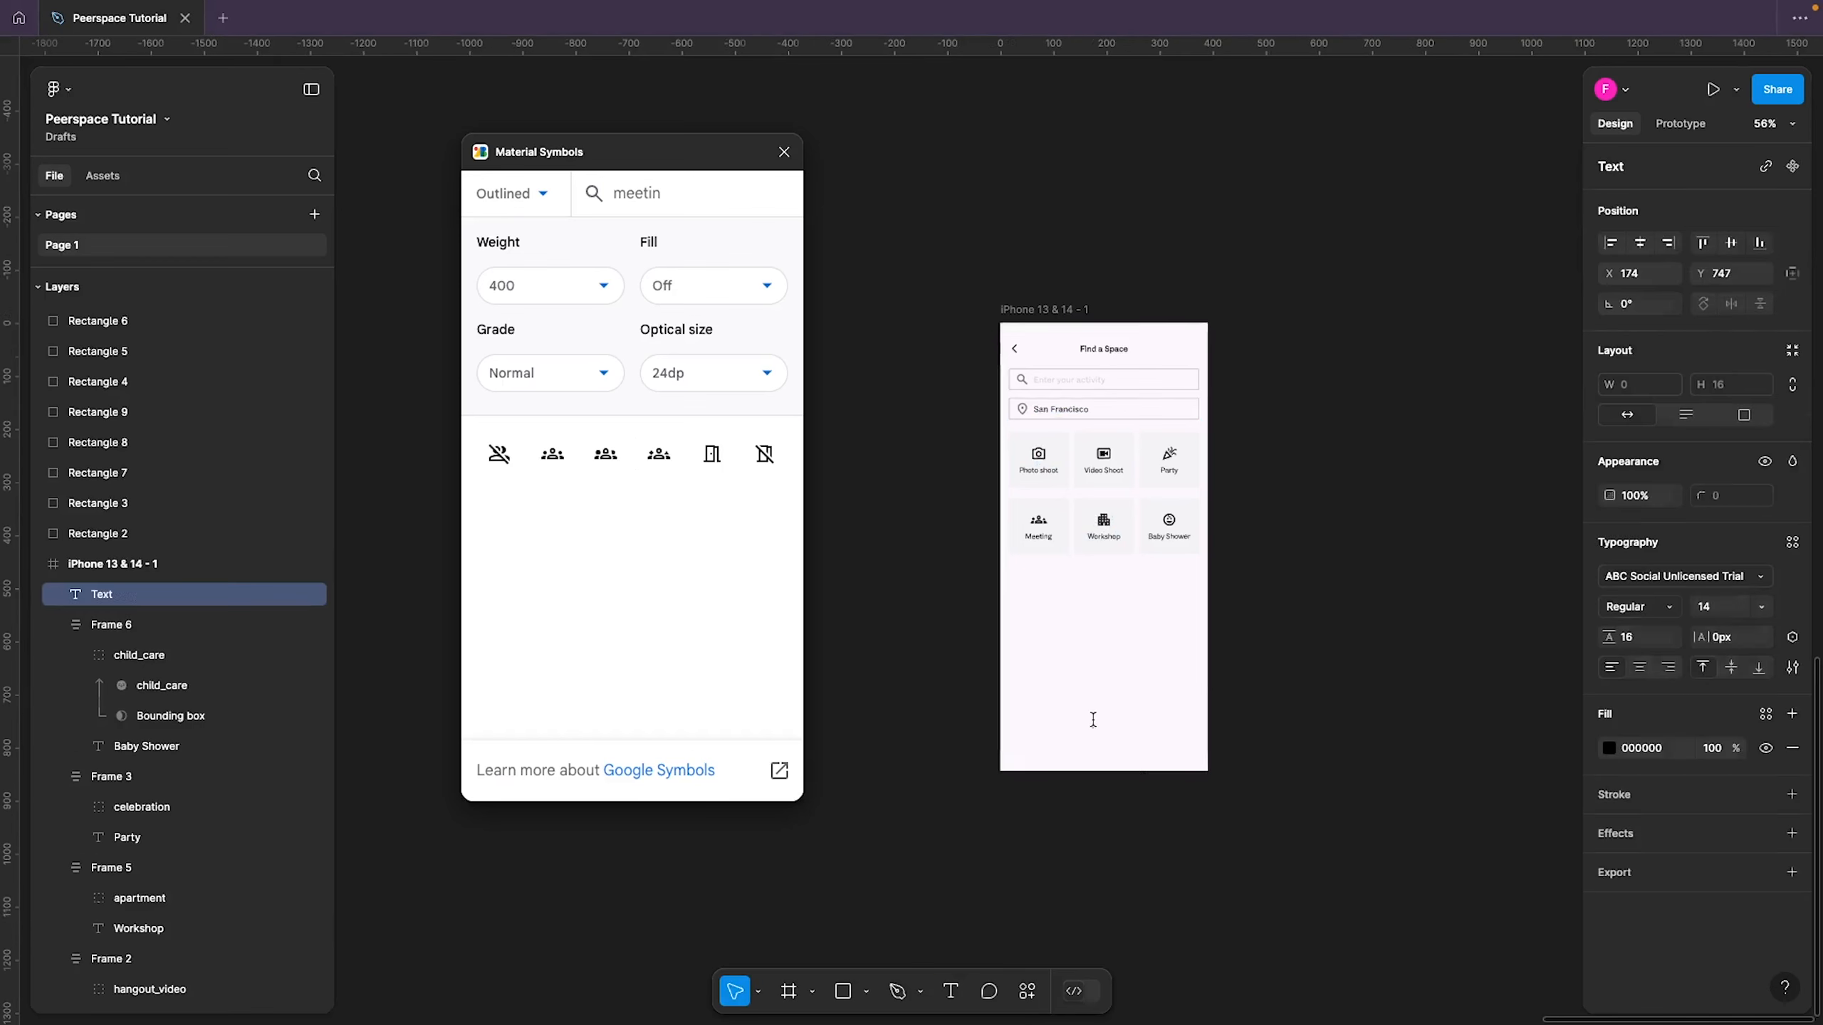
type("Search")
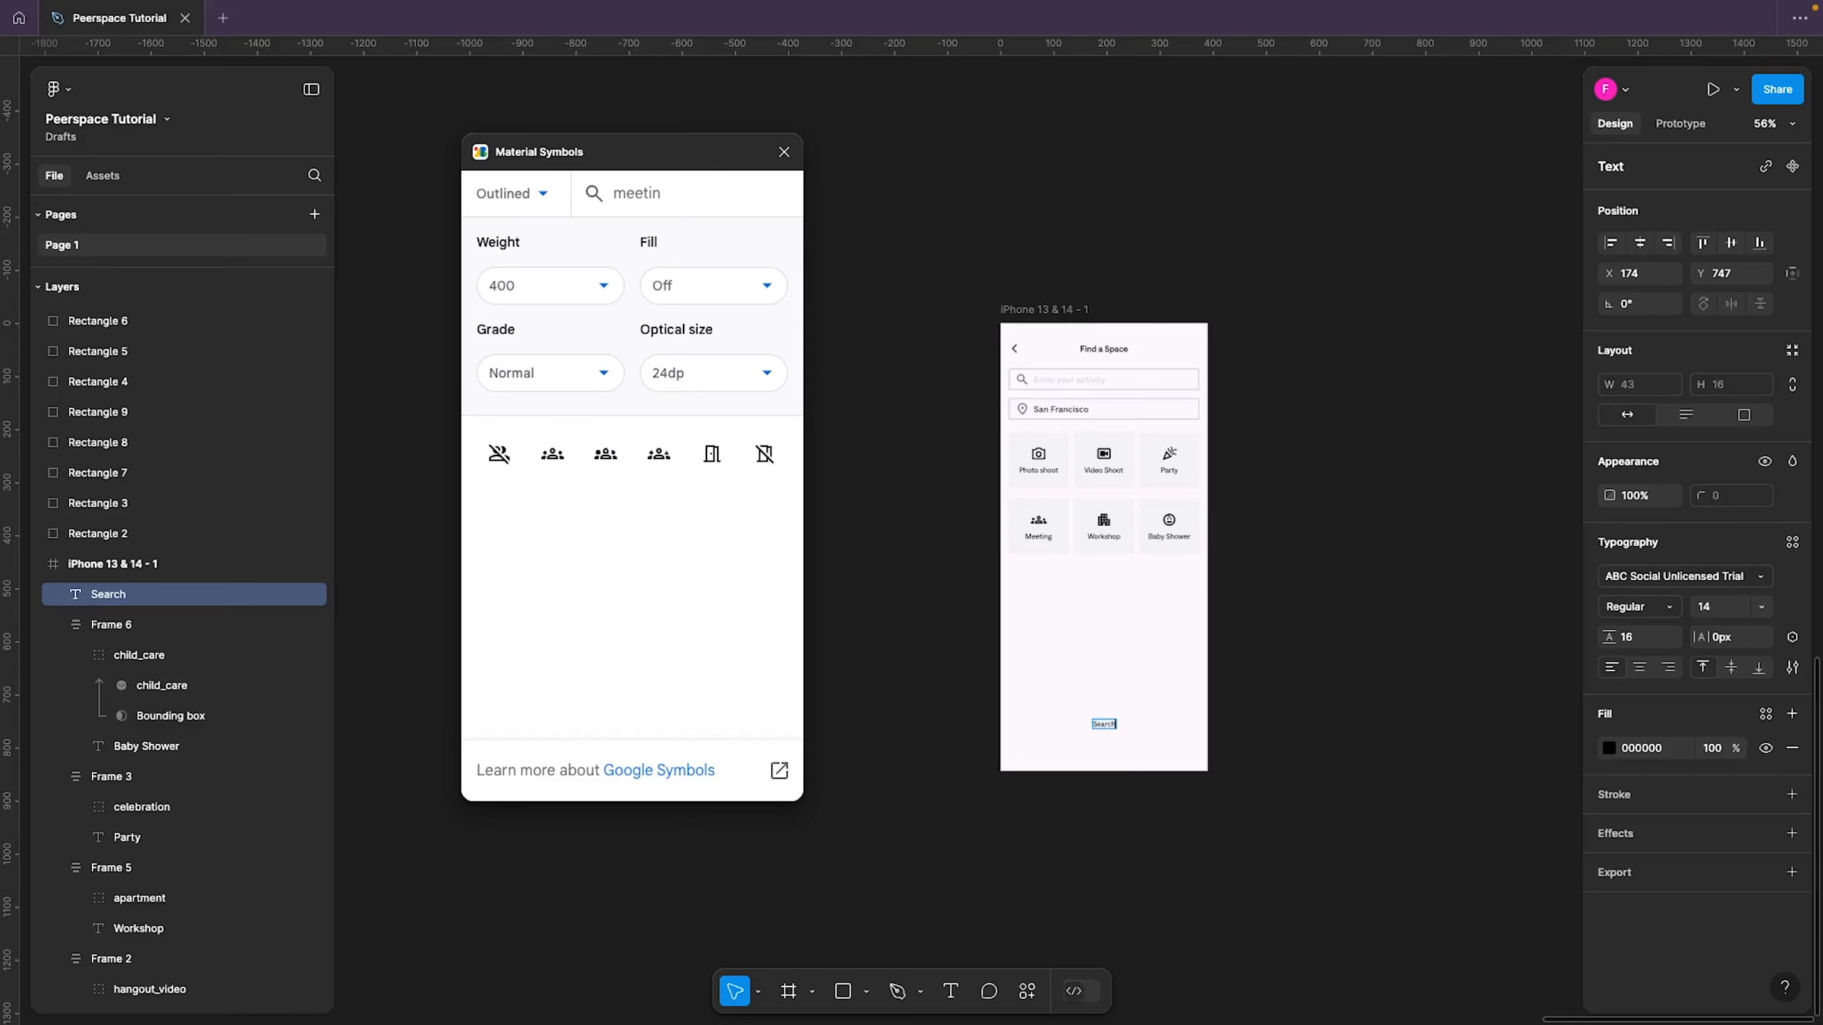
key("Escape")
scroll(1130, 705, "up", 5)
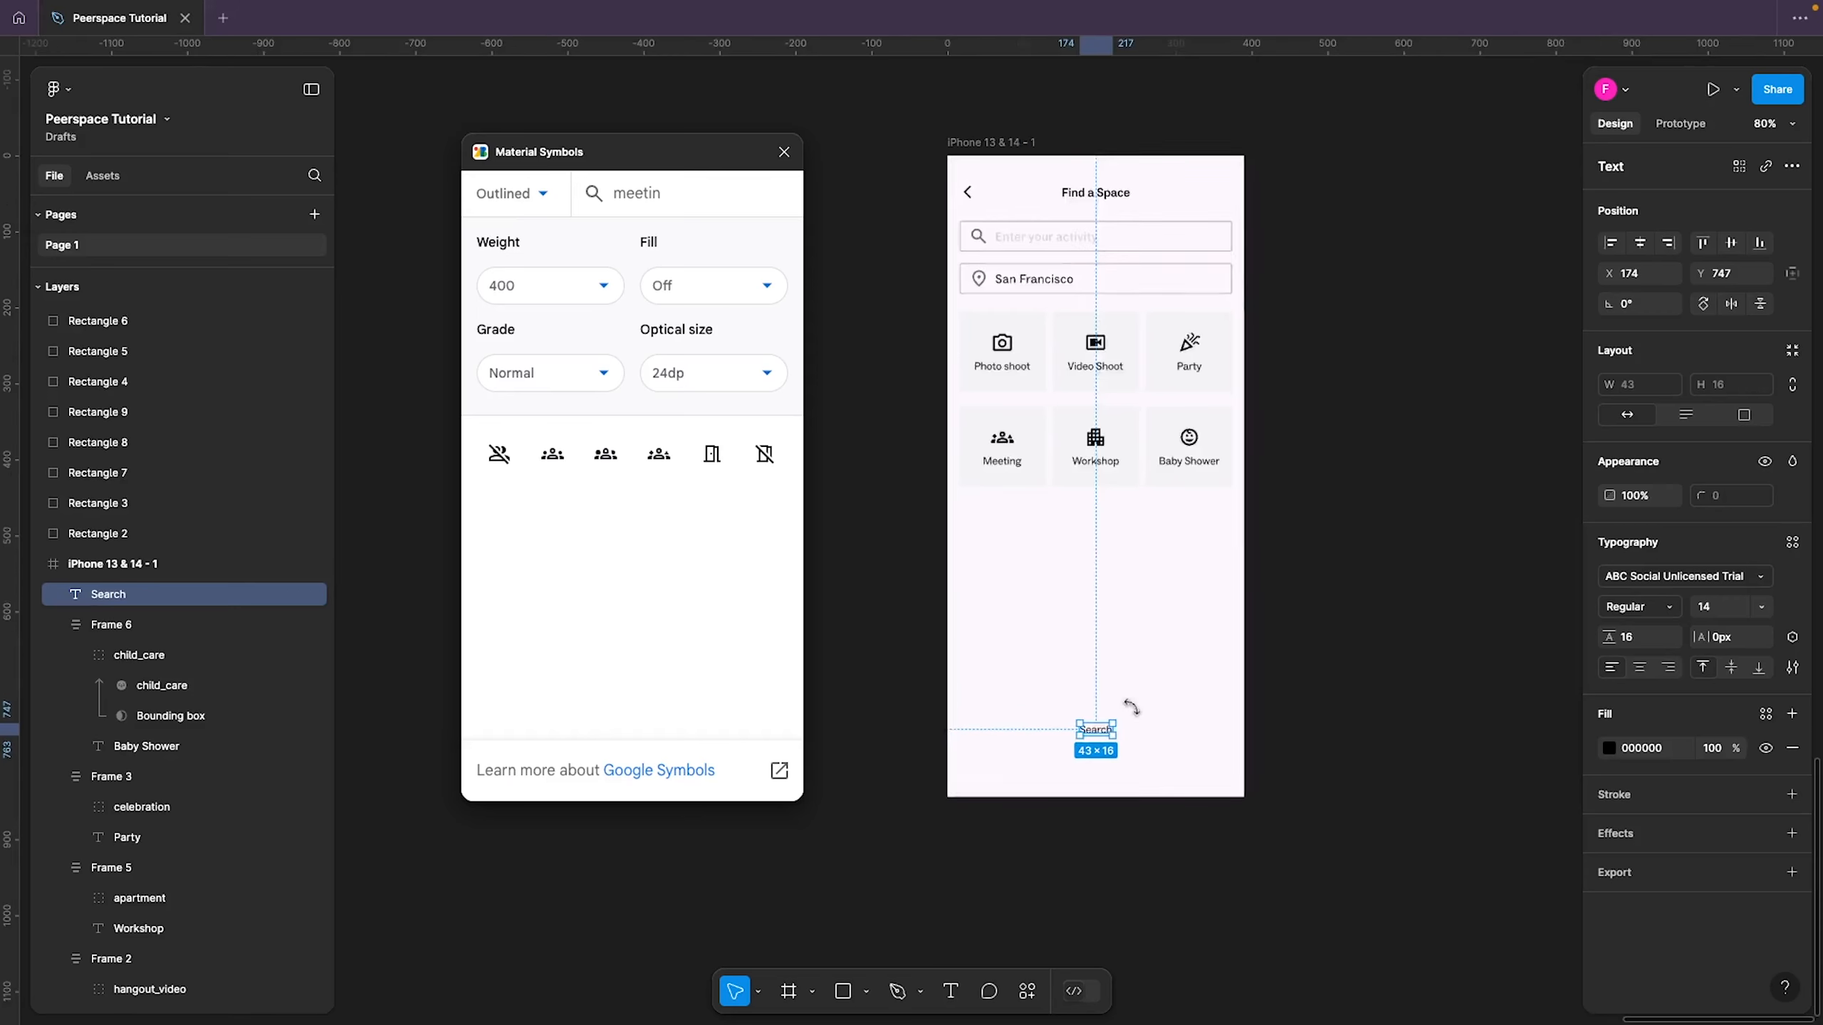
scroll(1095, 718, "up", 2)
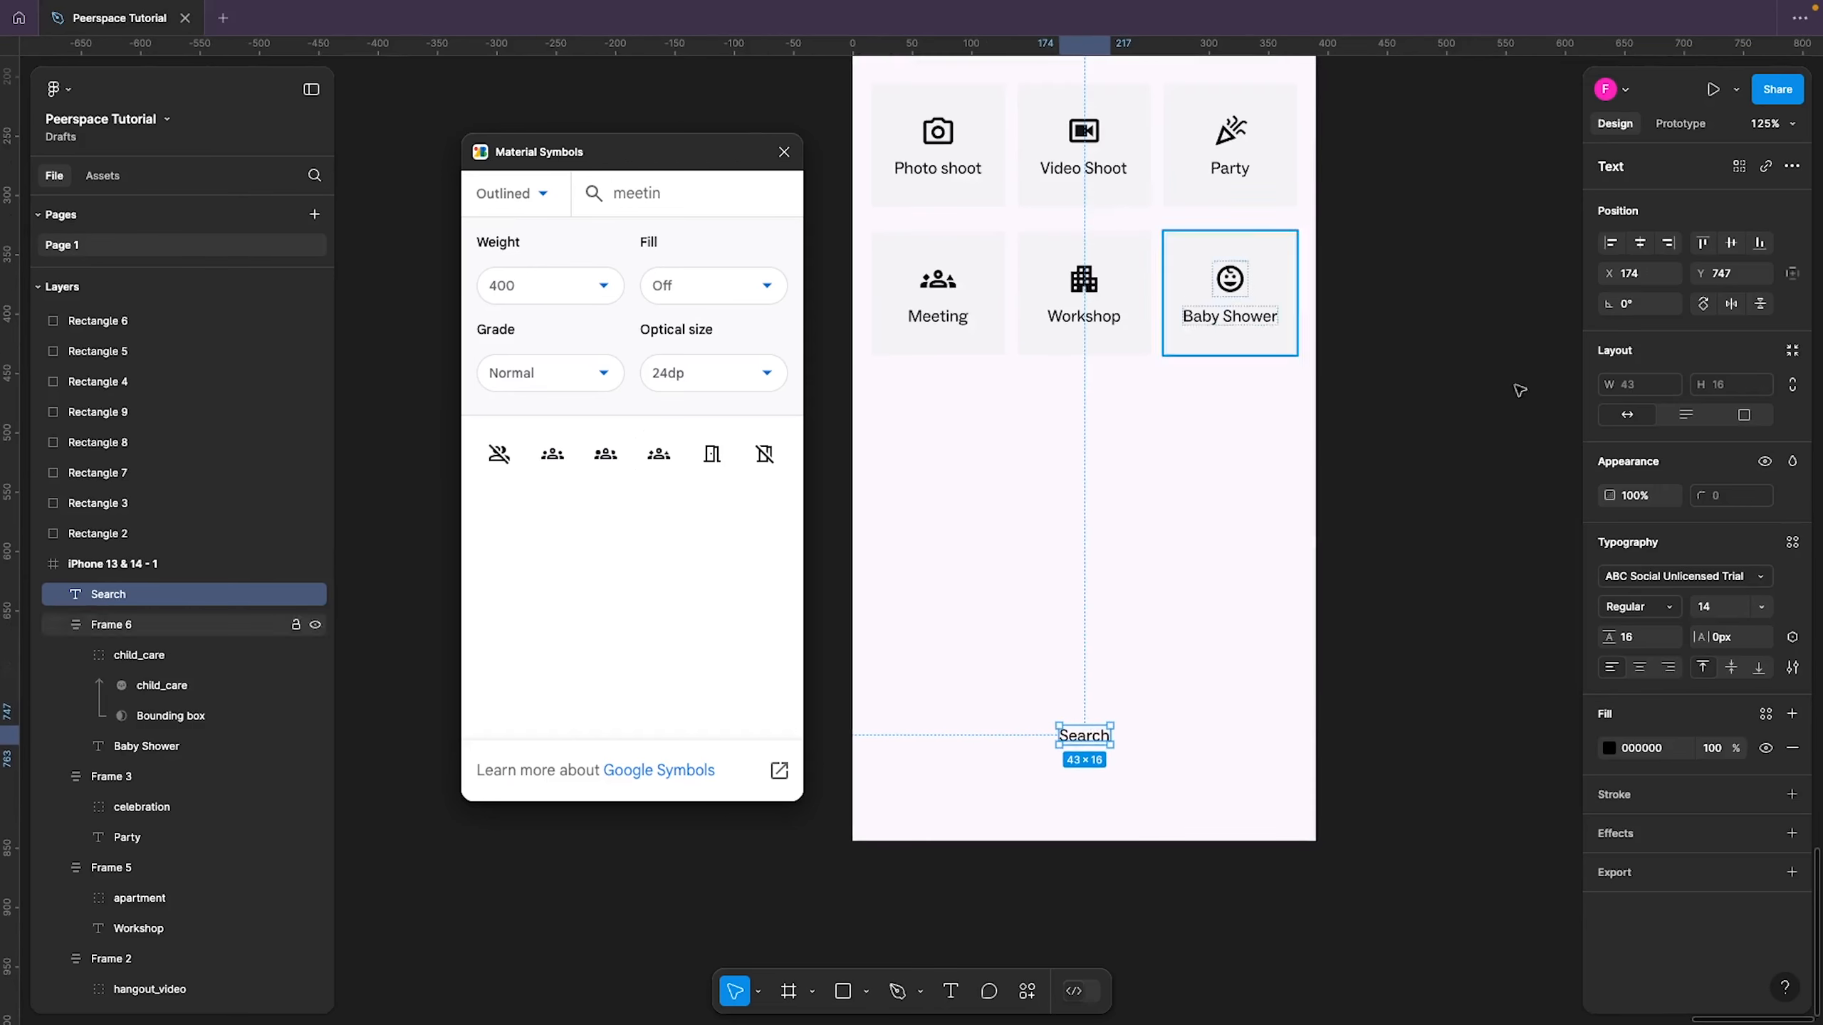
Set the "Search" label's font size to 20 and its line height to 24
scroll(1149, 697, "up", 1)
scroll(1148, 697, "up", 1)
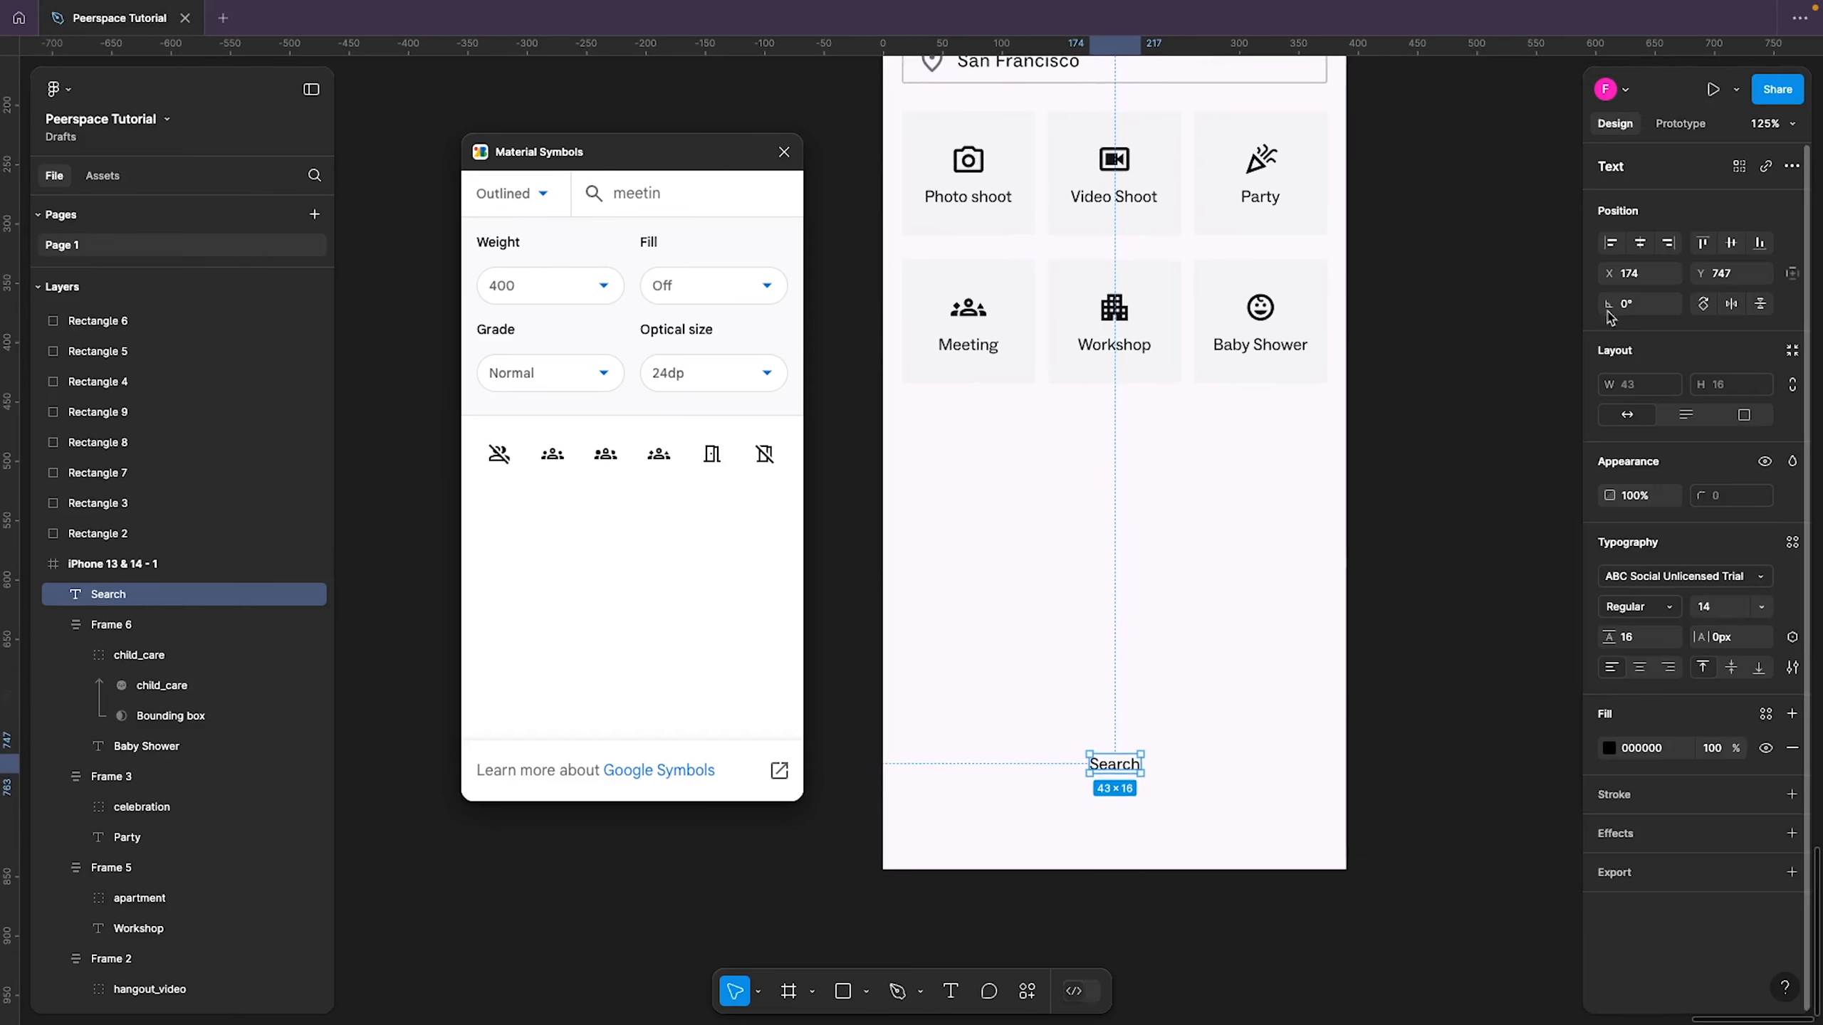
left_click(1709, 607)
type("20")
key("Return")
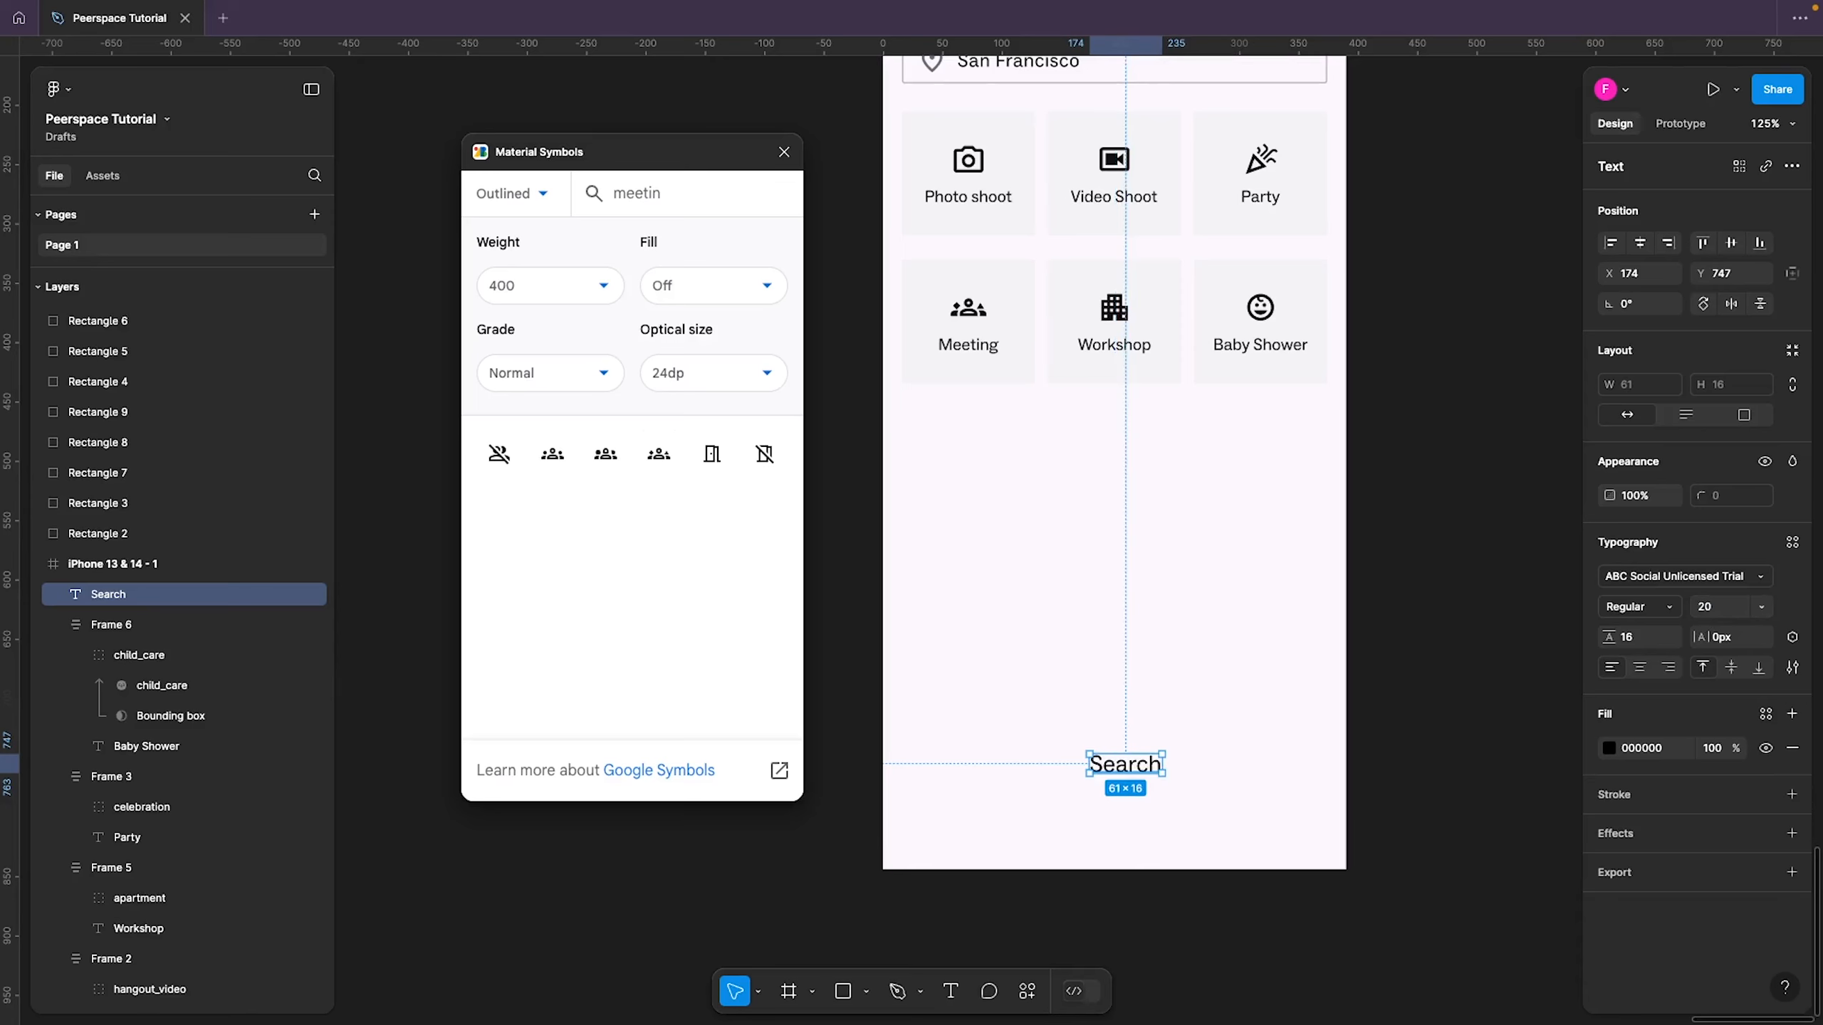
left_click(1644, 643)
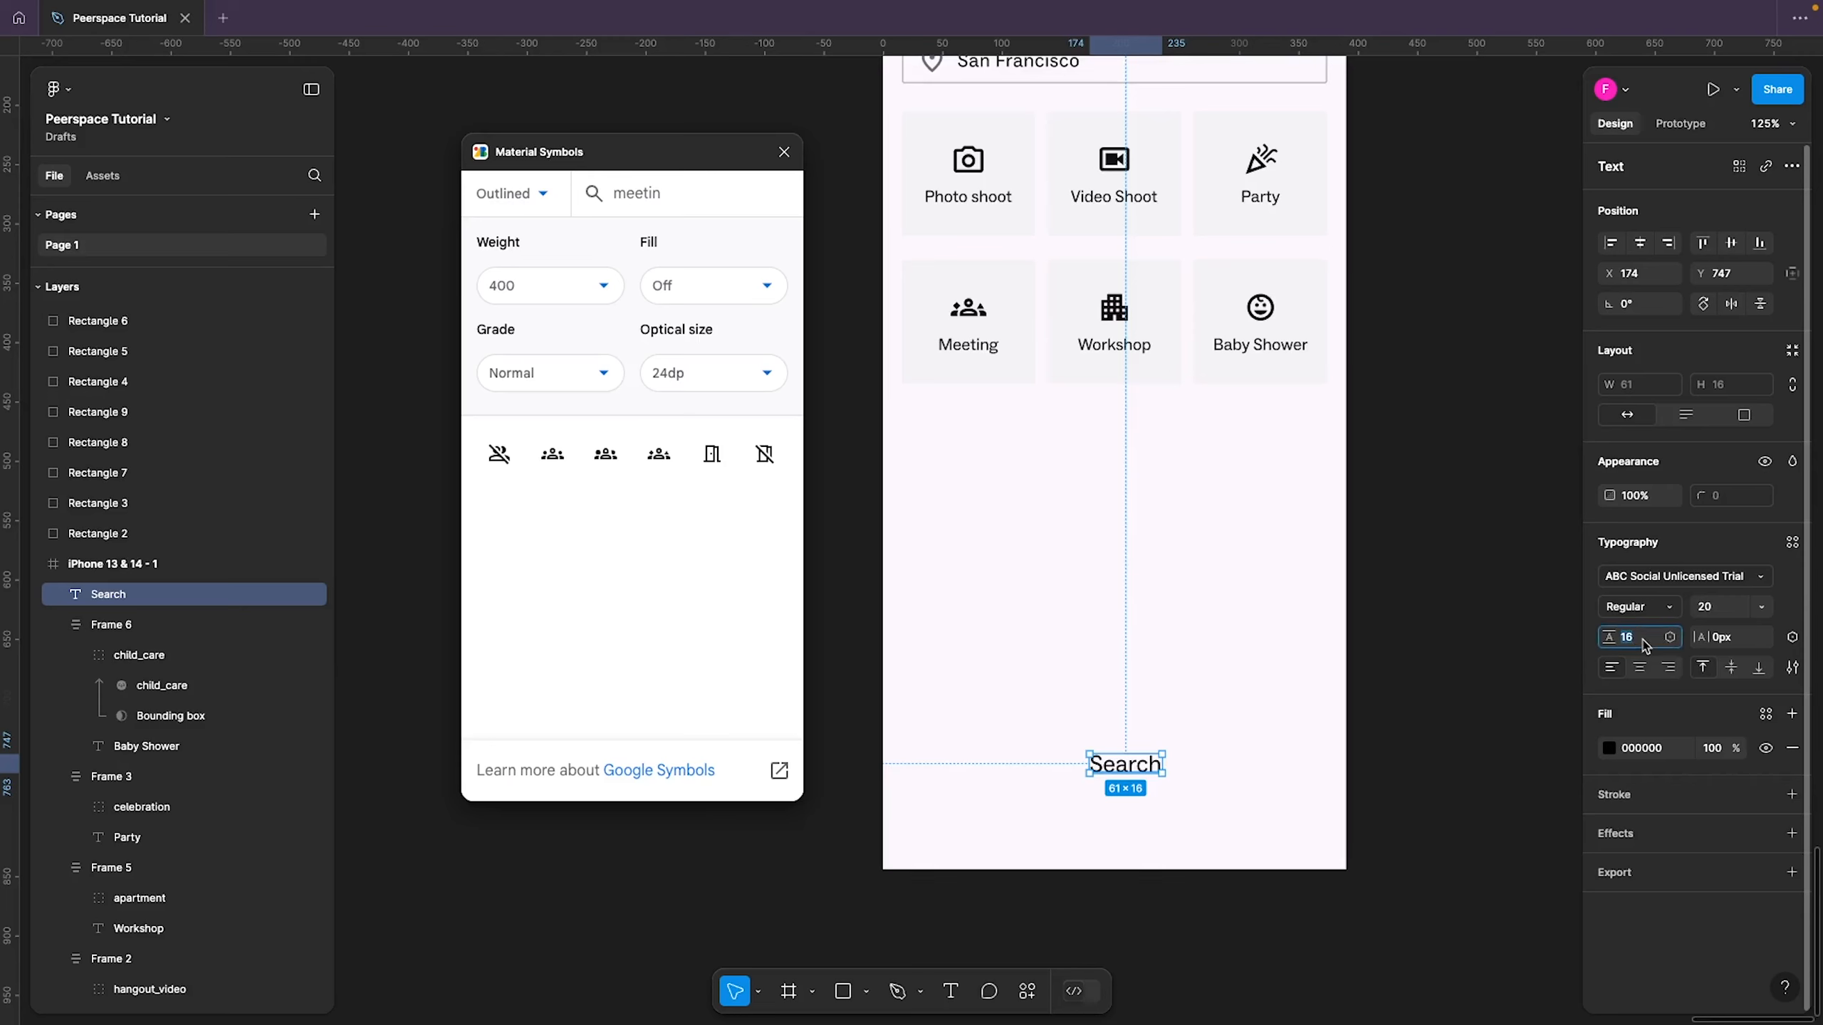
type("24")
key("Return")
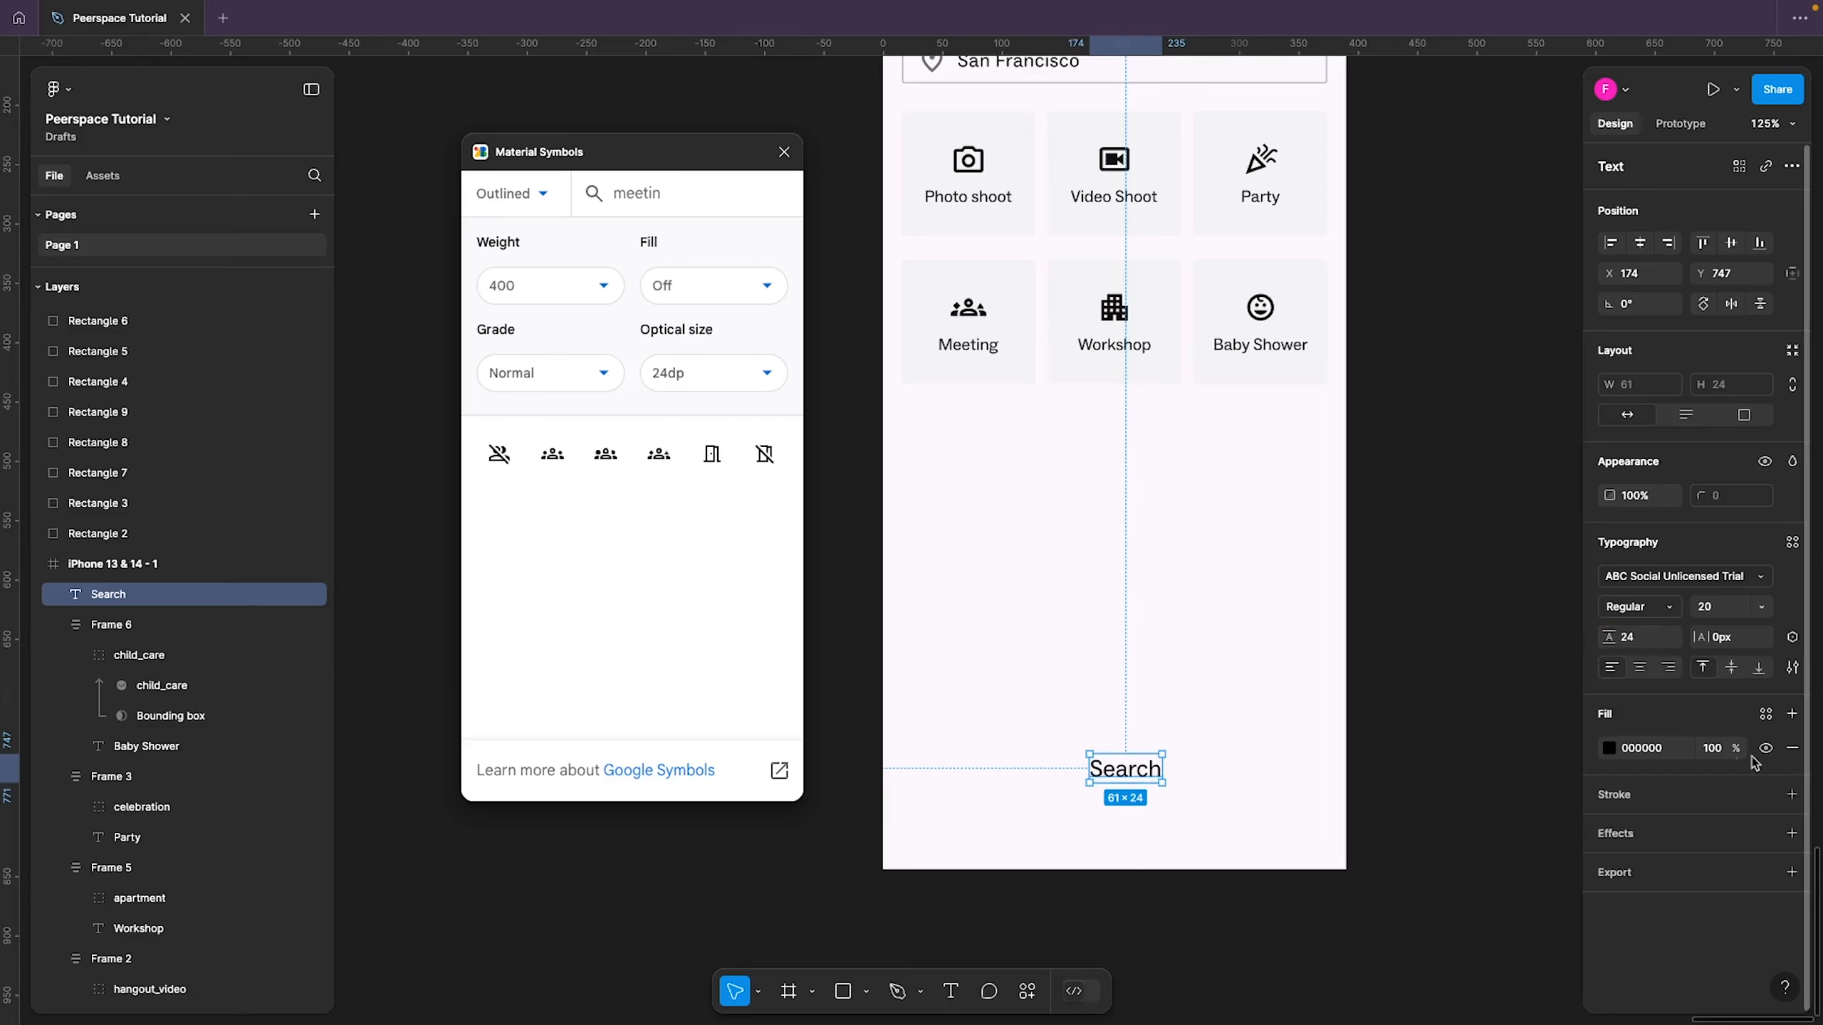
left_click(1765, 715)
left_click(1765, 715)
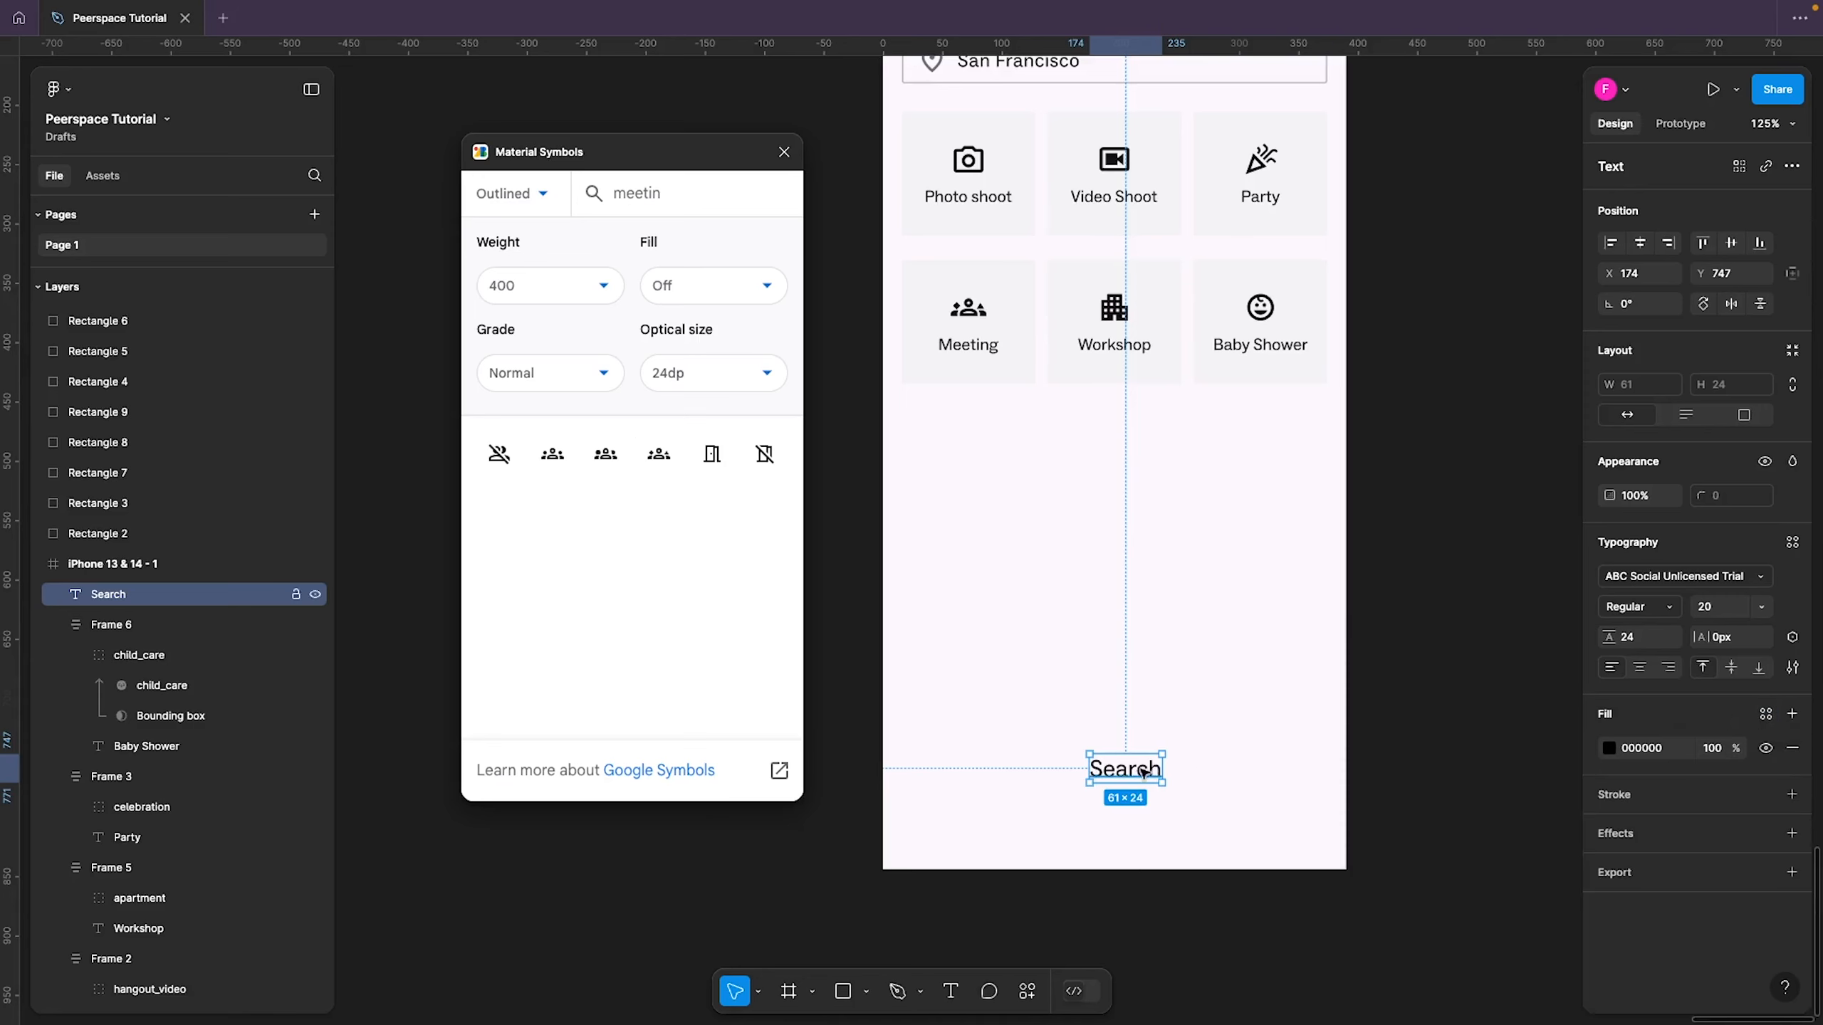
Wrap the "Search" label in an auto layout frame at about X 161, Y 735 and fill it with the peerspace/black style
mouse_move(1131, 772)
left_mouse_down()
mouse_move(1078, 768)
mouse_move(1132, 772)
left_mouse_up()
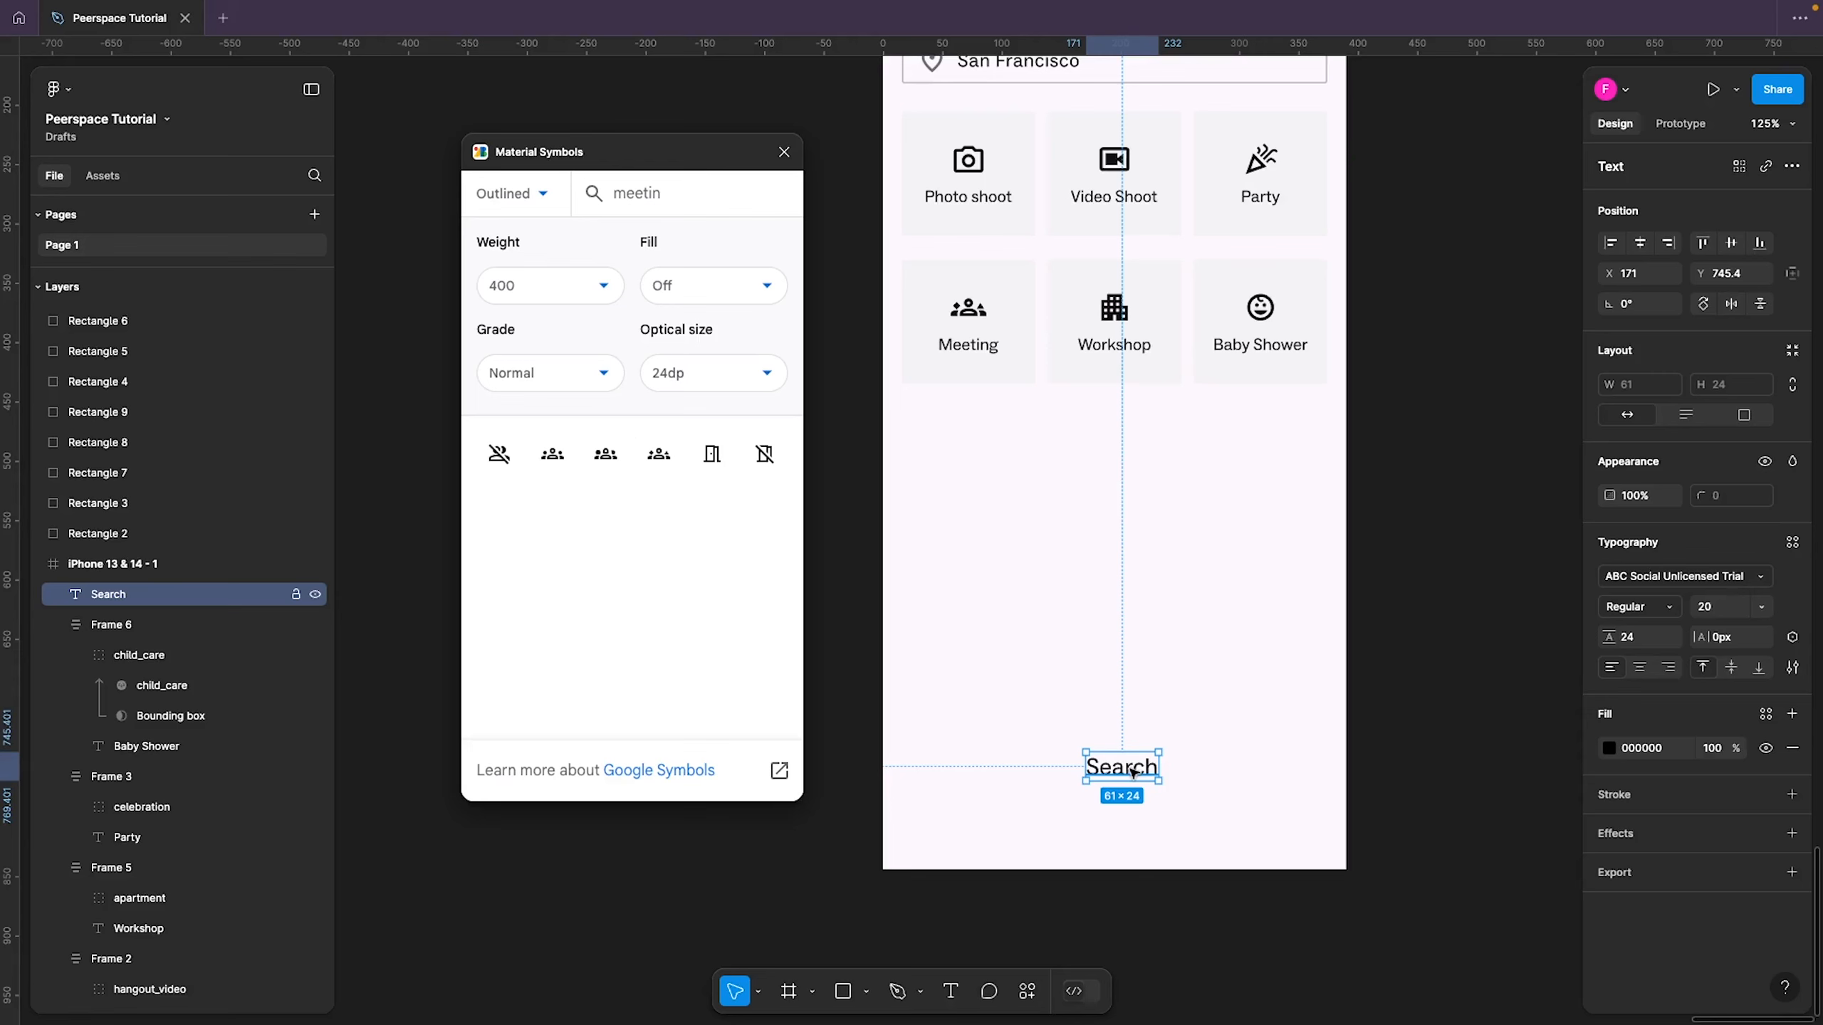
key("shift+a")
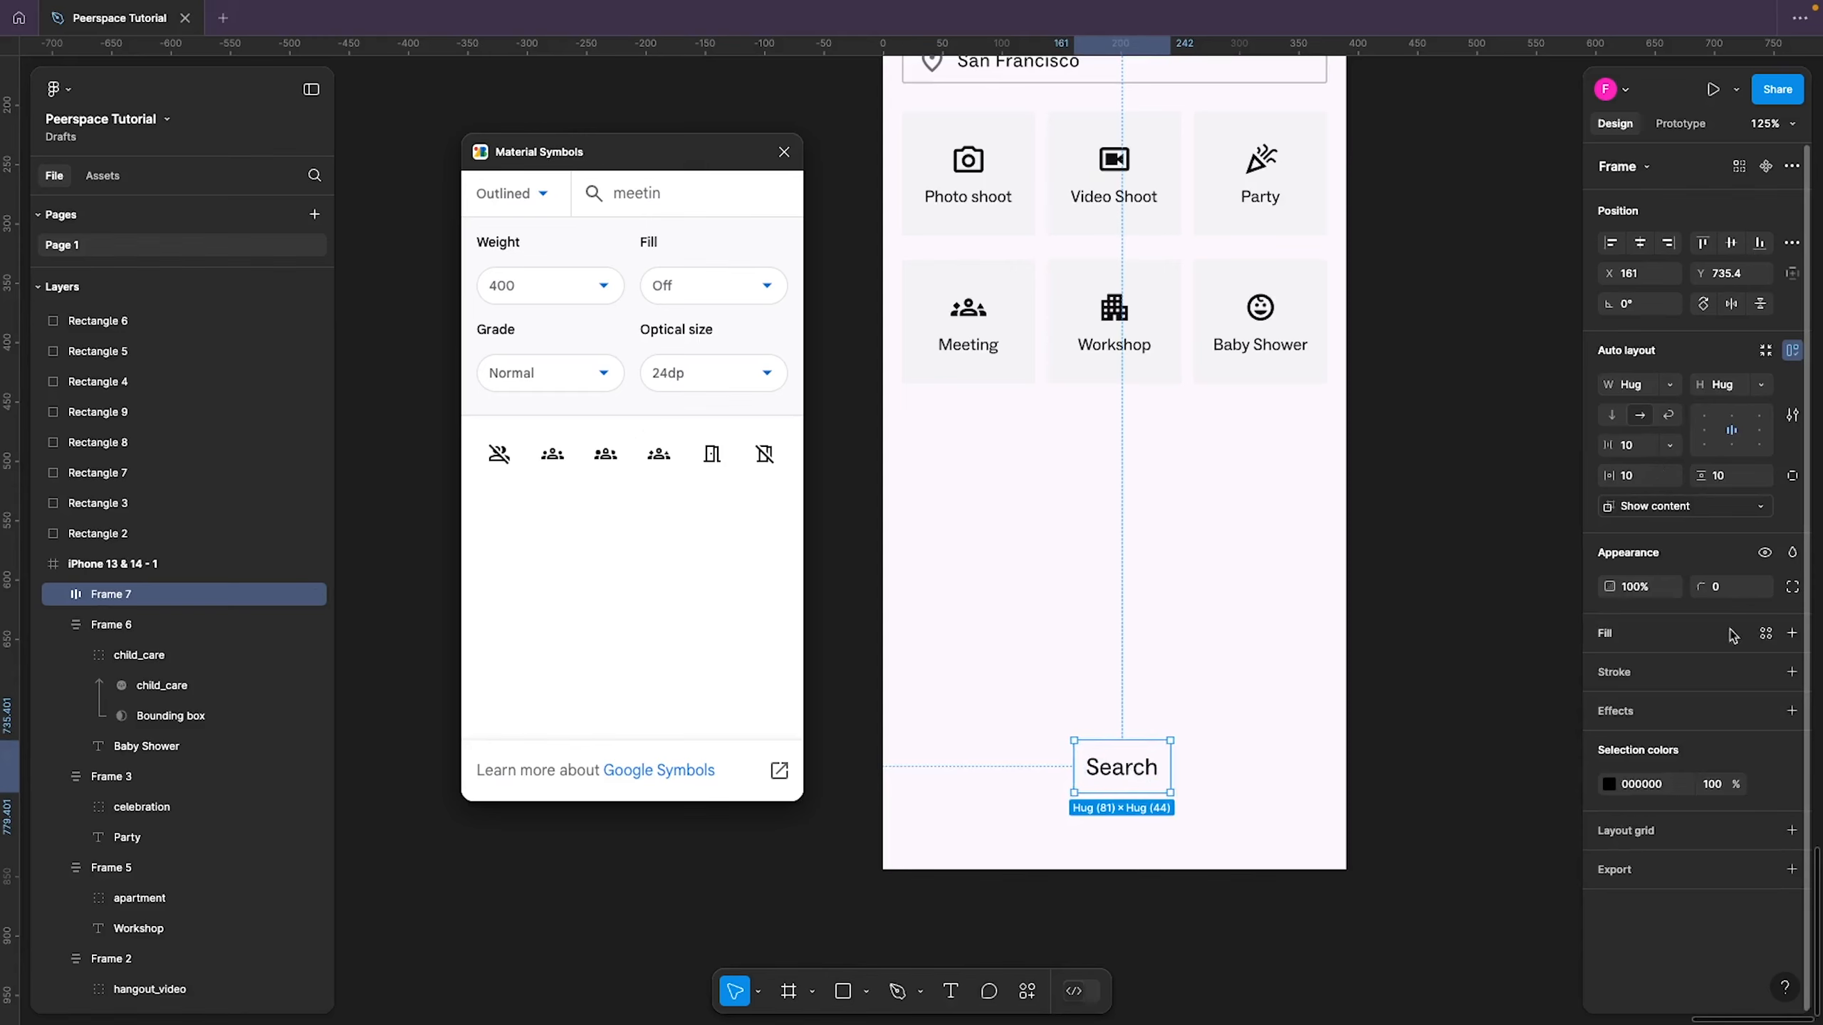
left_click(1766, 636)
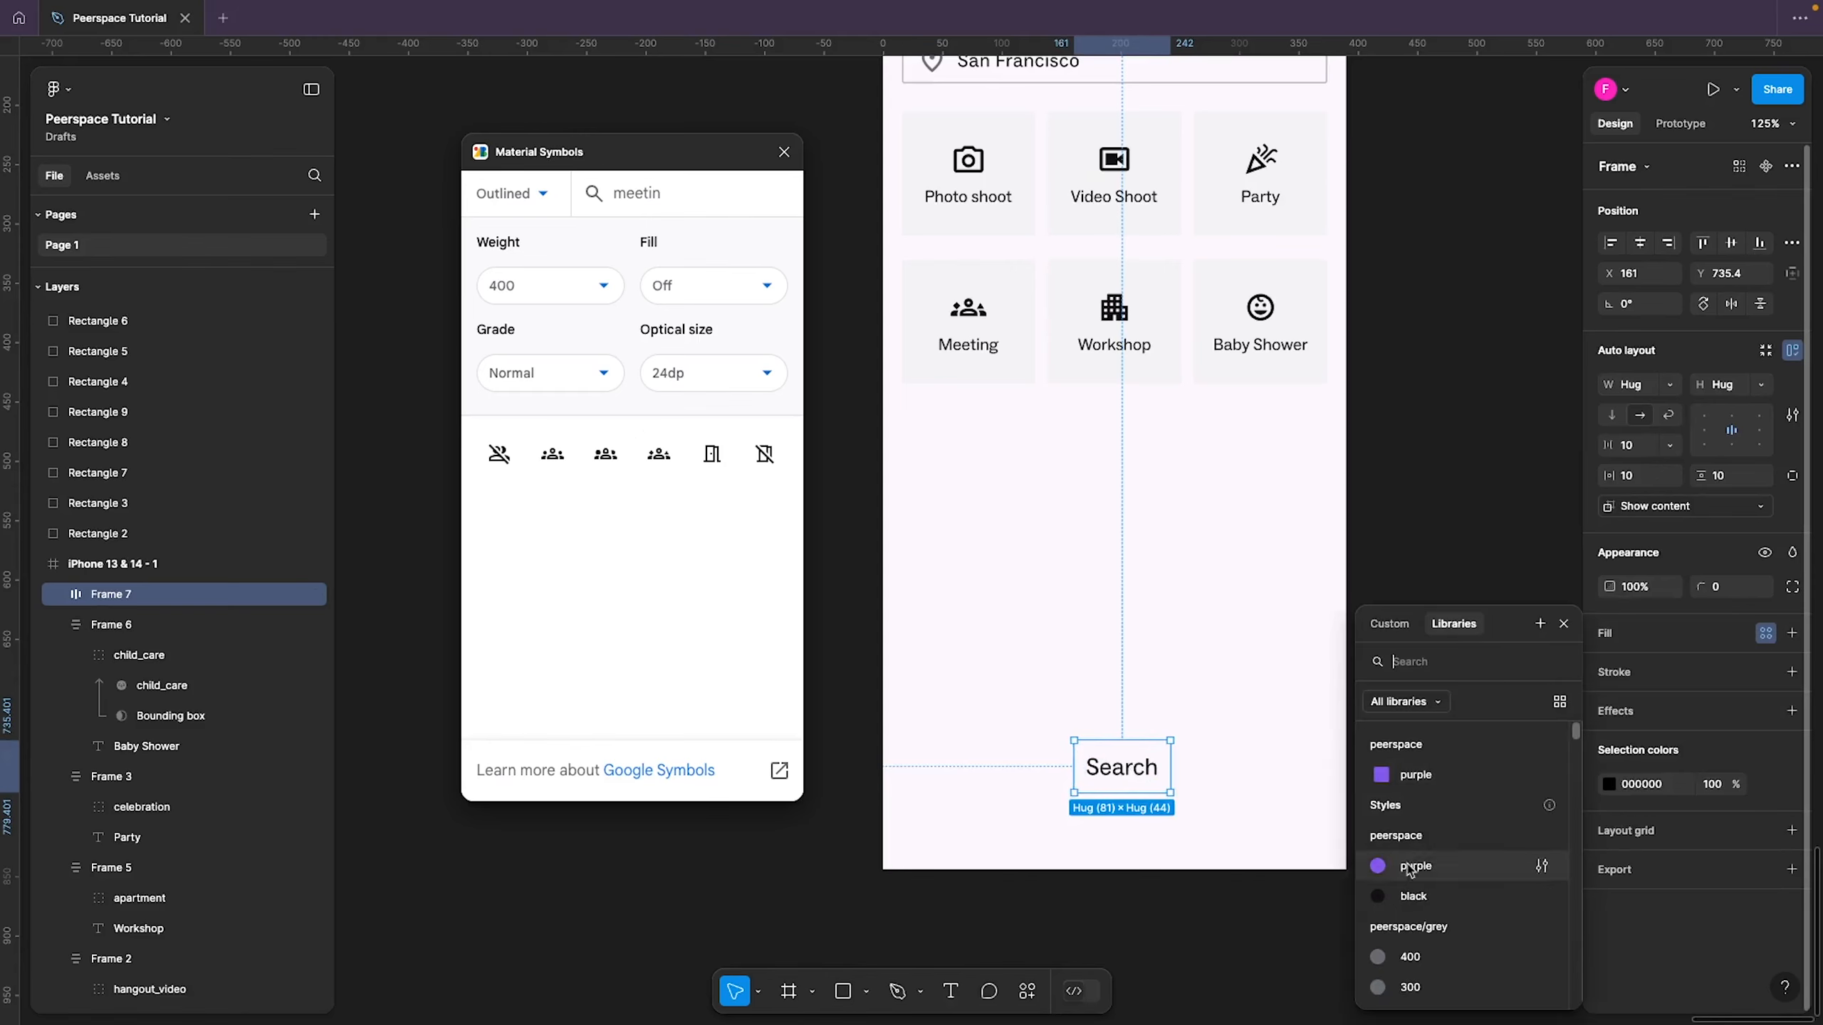
left_click(1425, 894)
Apply the peerspace/white/100 colour style to the "Search" text inside the black button
double_click(1116, 784)
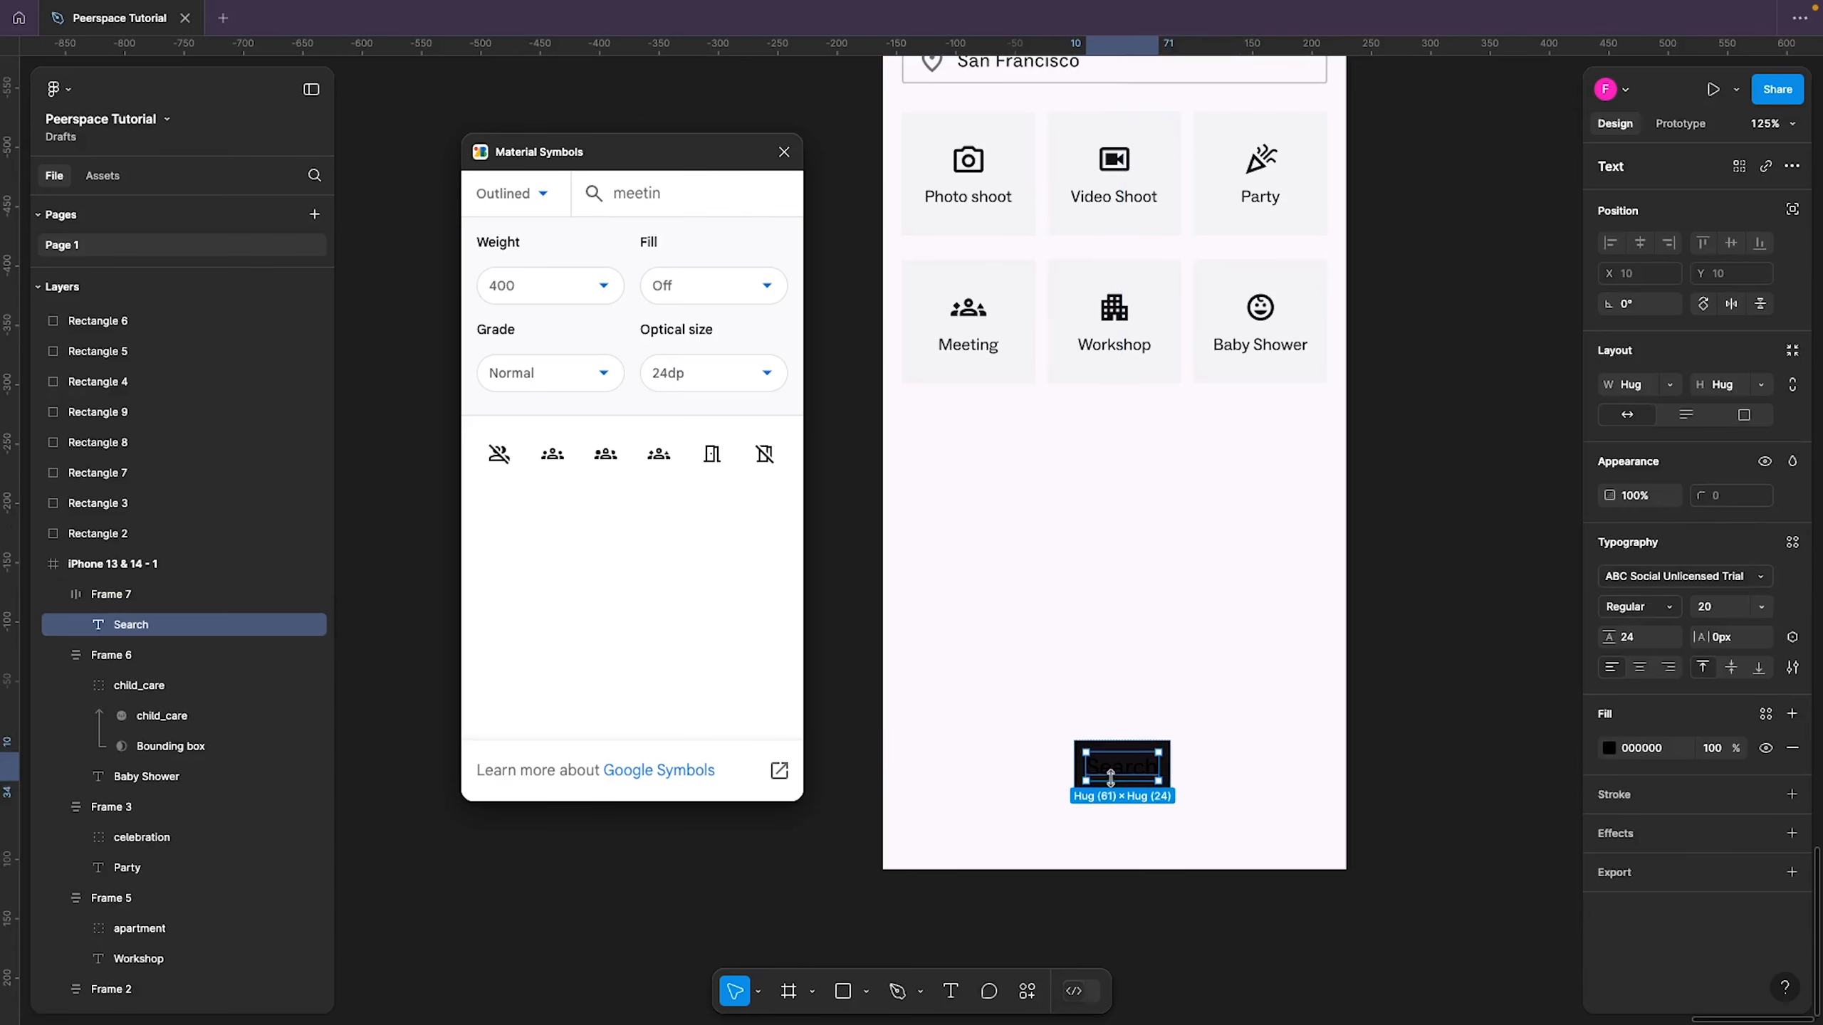
left_click(1765, 715)
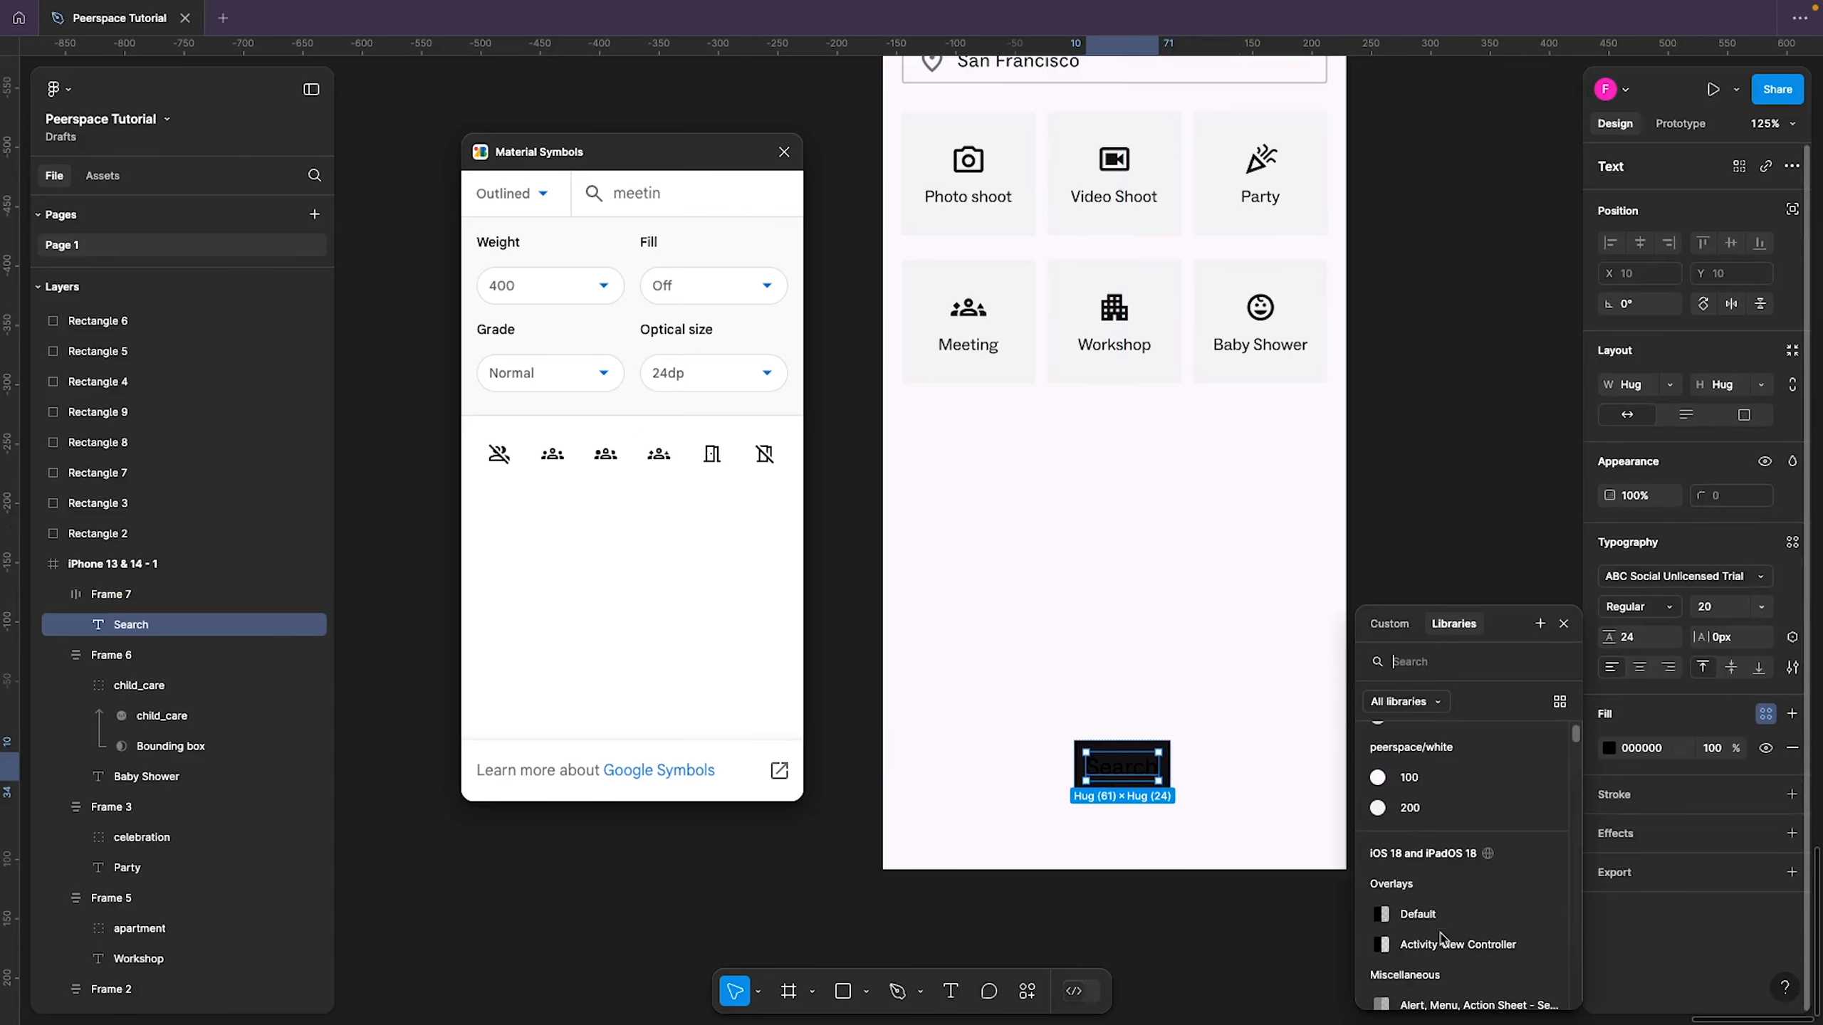
scroll(1417, 797, "up", 2)
left_click(1420, 833)
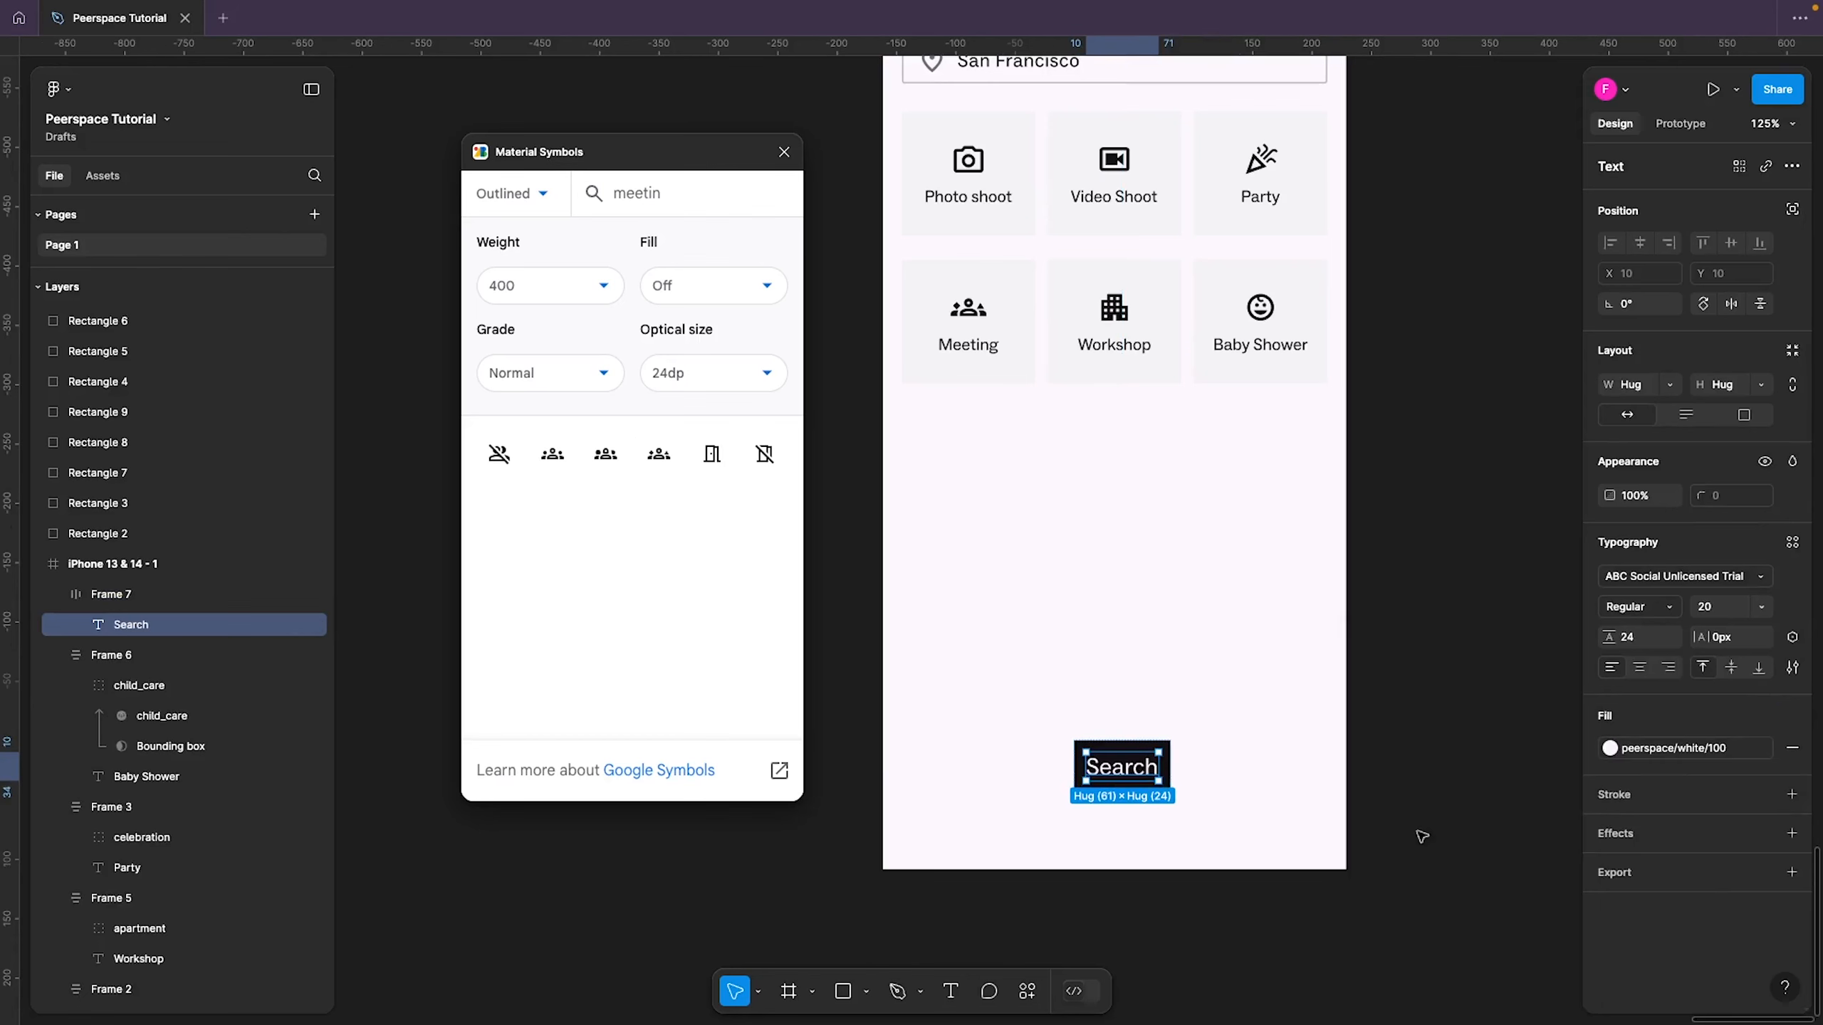
left_click(1041, 781)
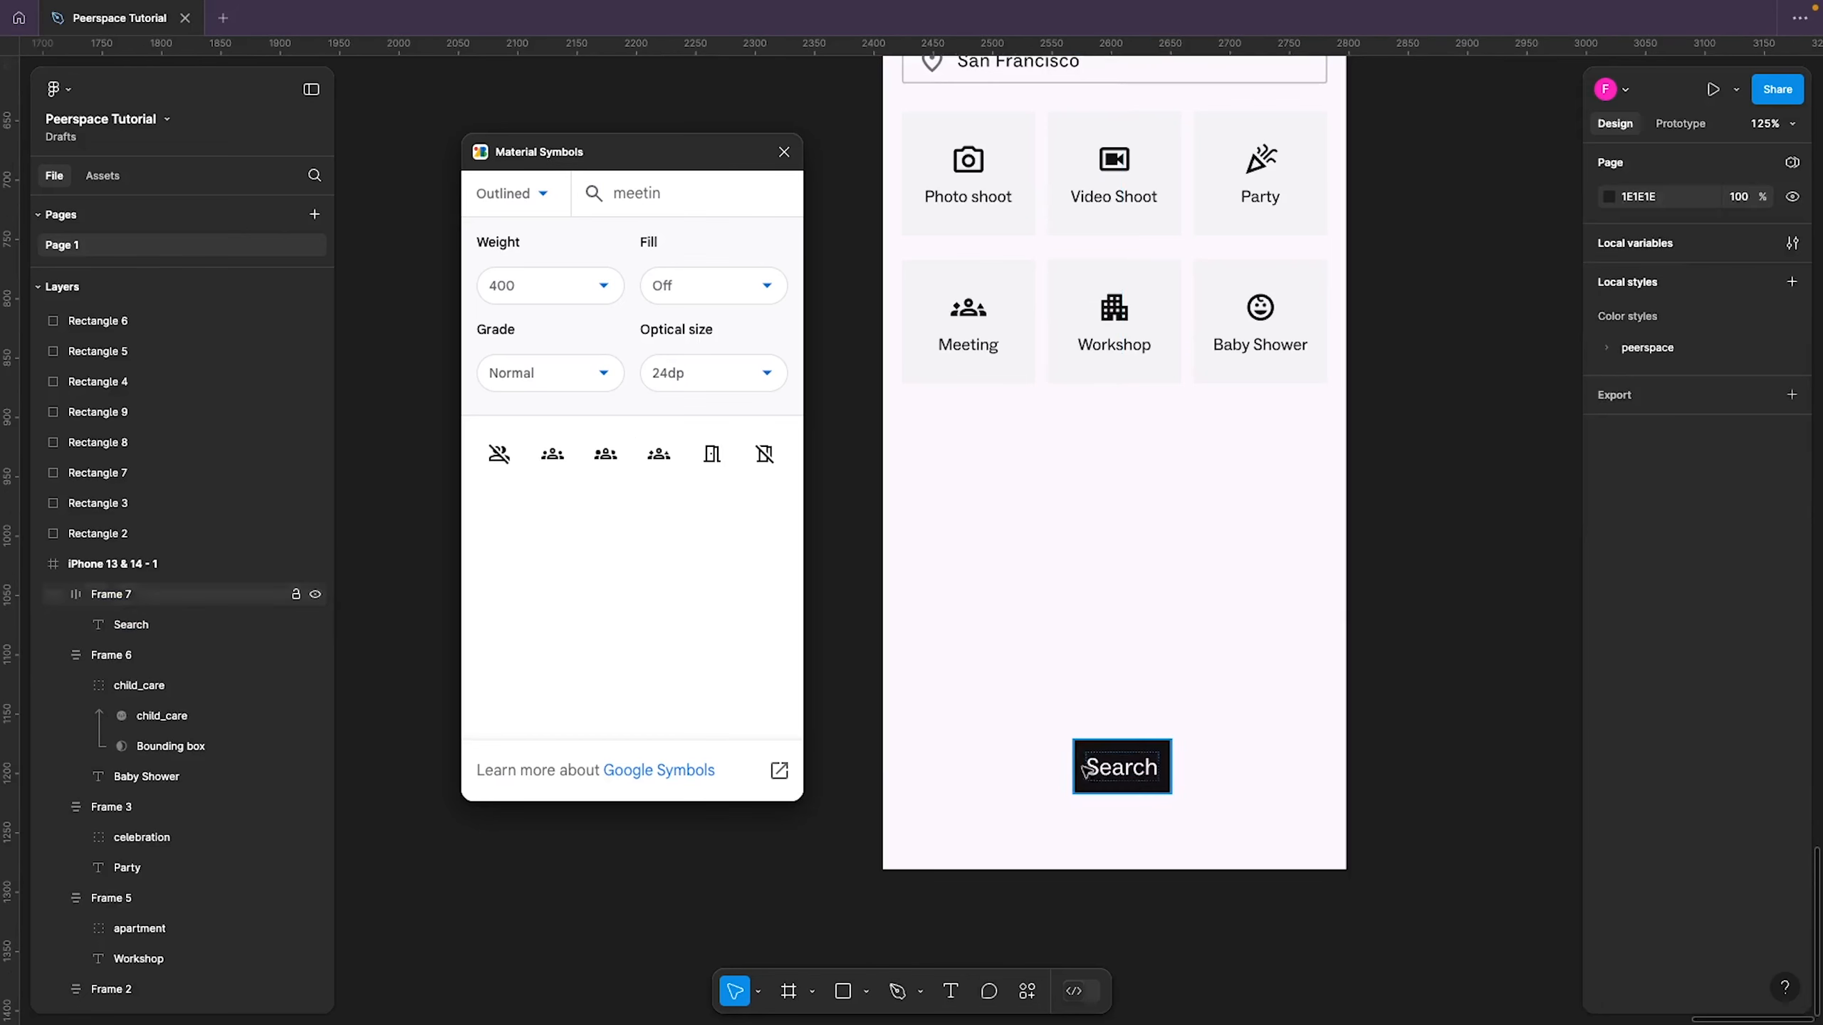
Widen the black "Search" button to 358 from X 16, leaving a 16 px margin on both sides of the iPhone frame
left_click(1139, 768)
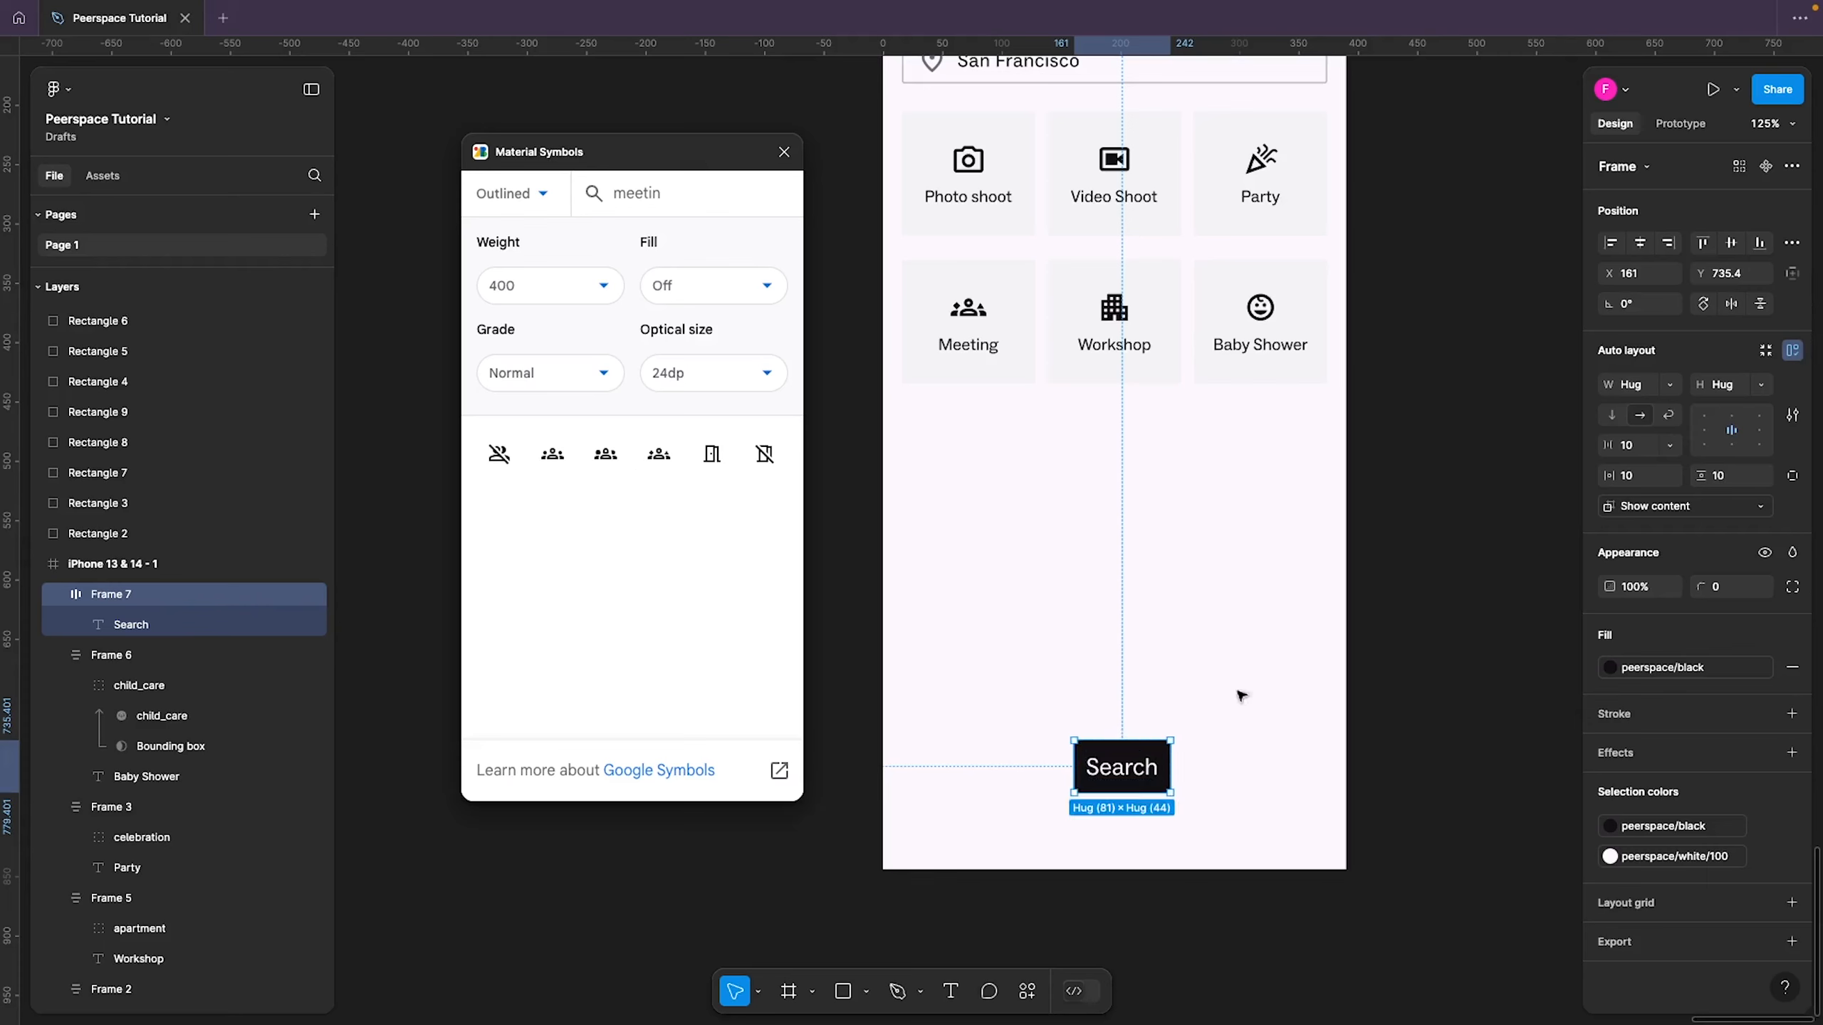
left_click_drag(1074, 779, 902, 767)
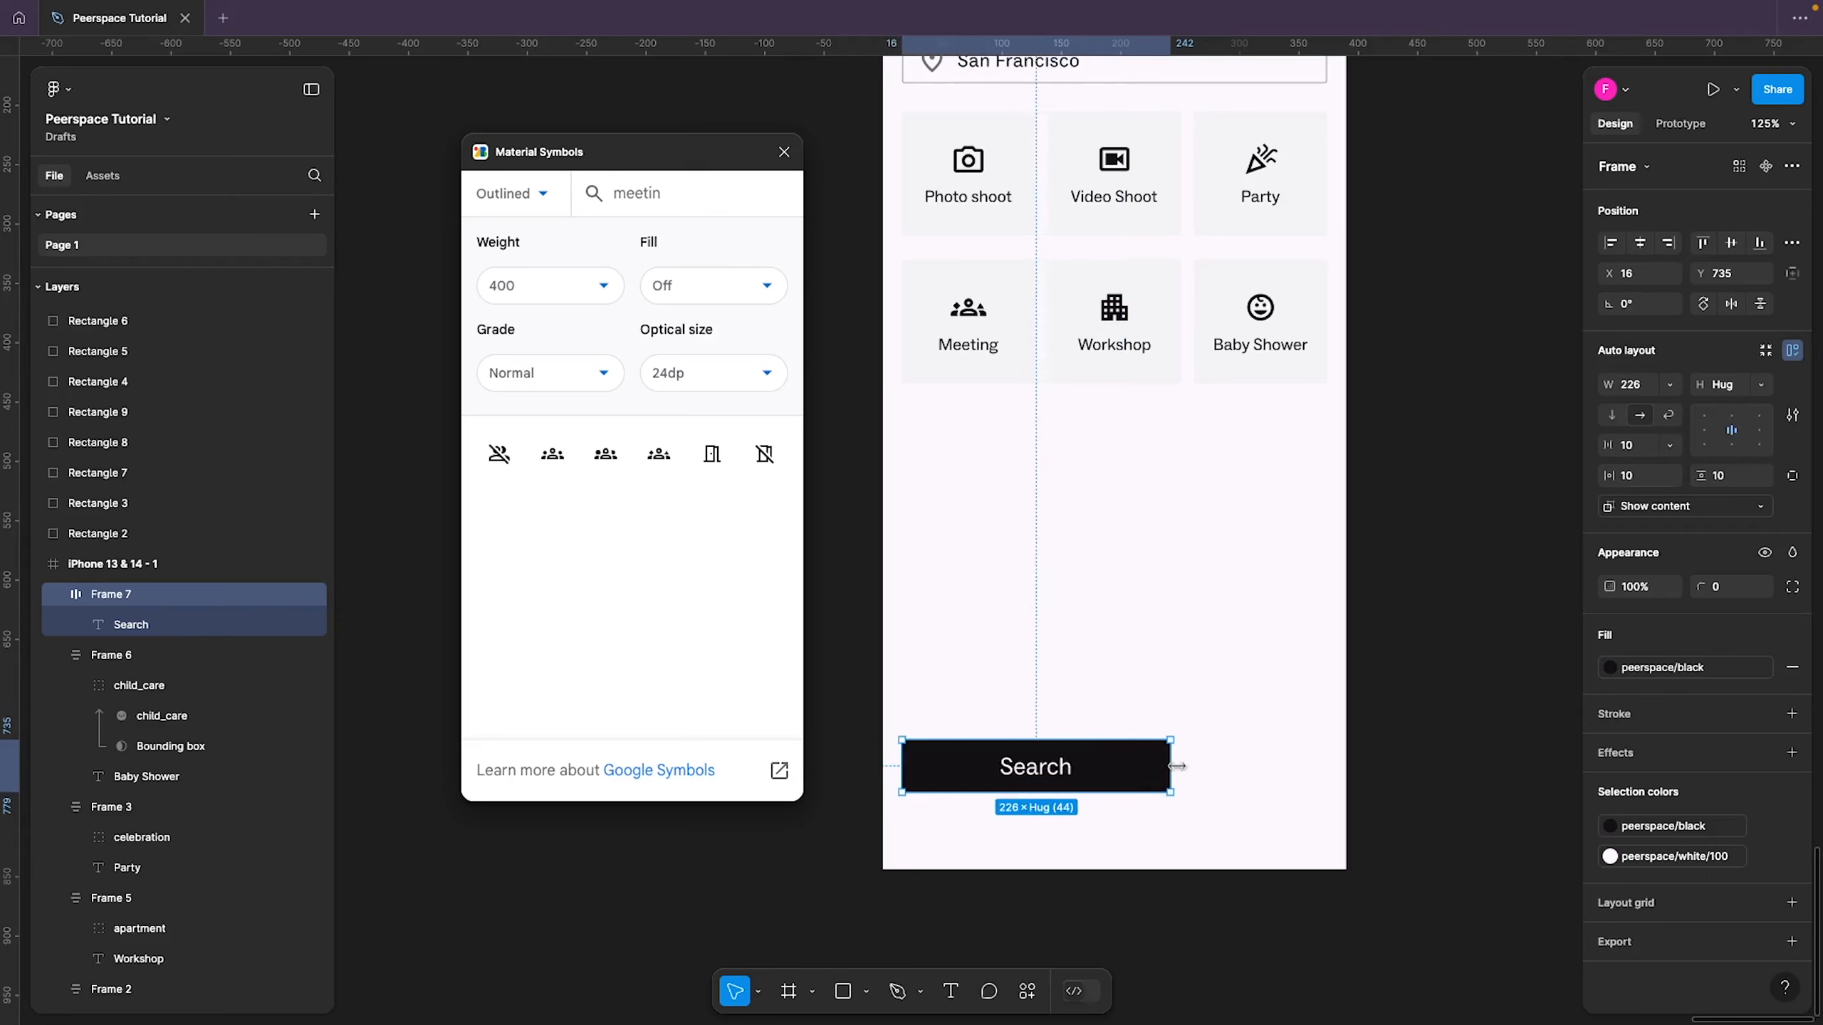
left_click_drag(1171, 765, 1323, 763)
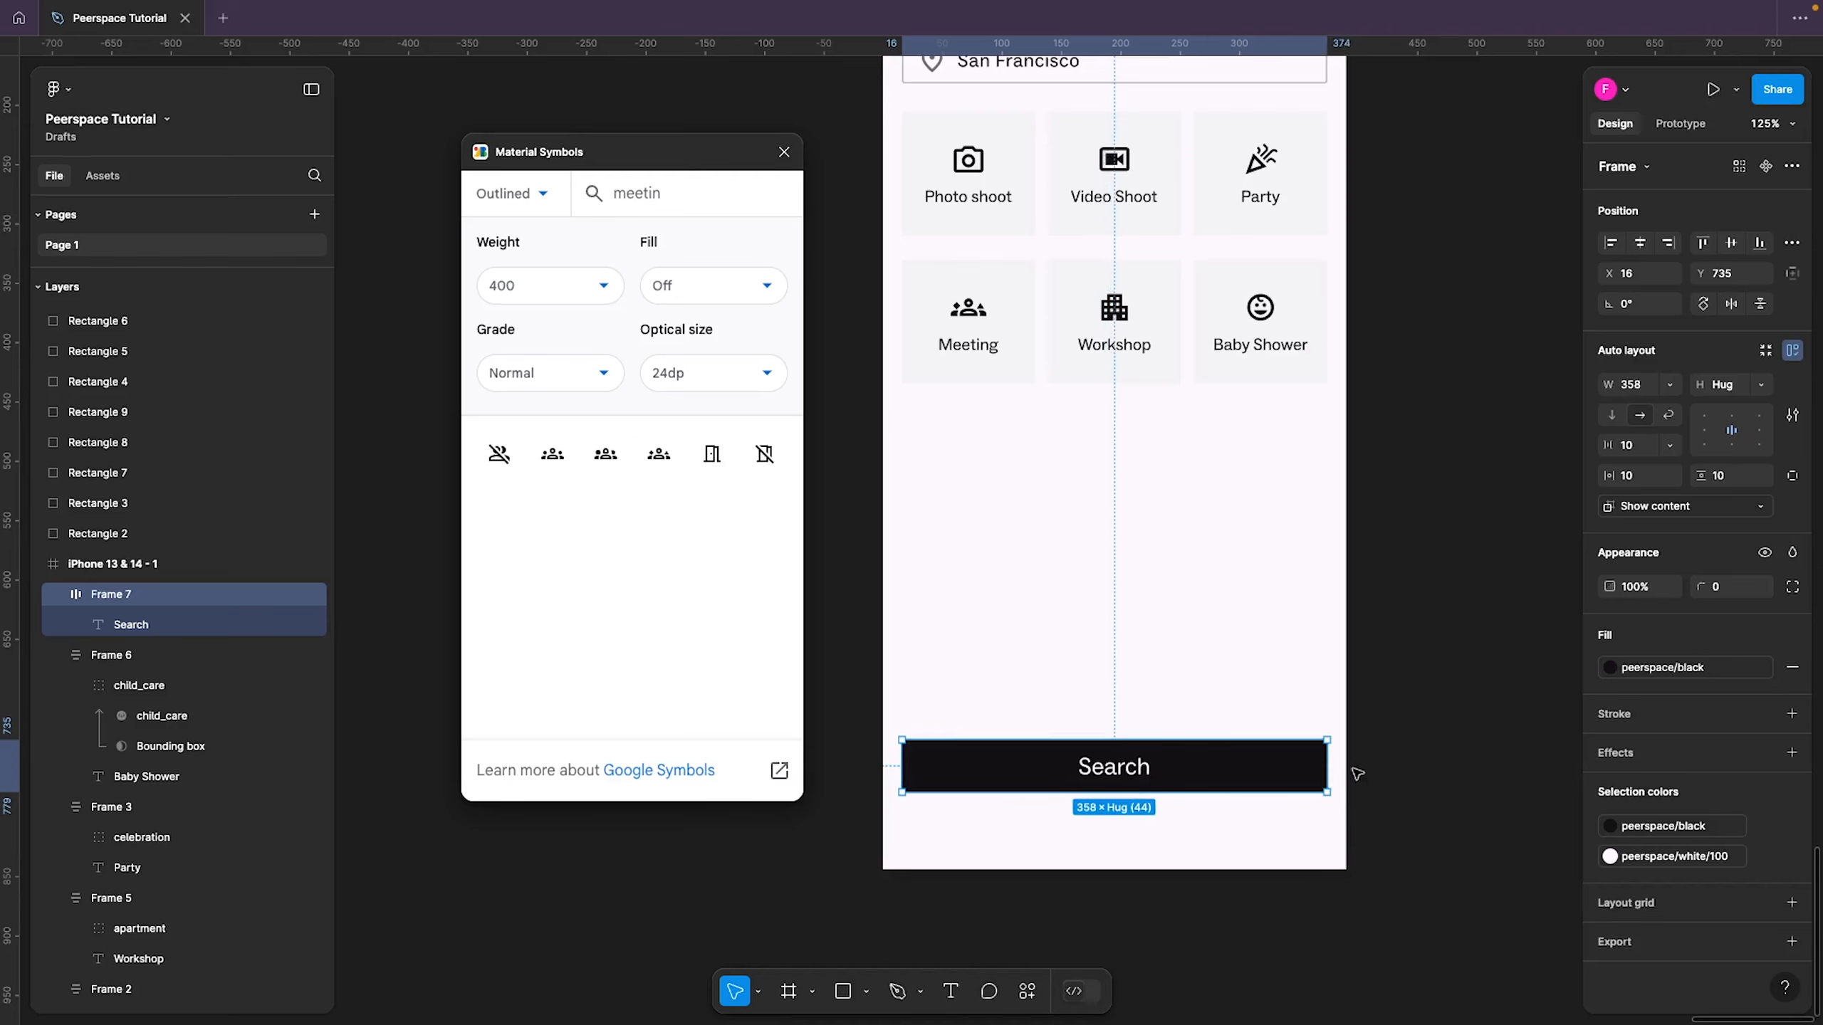
key("alt")
Draw a horizontal line 390 wide across the full iPhone frame above the "Search" button, at about Y 709
left_click(904, 554)
key("l")
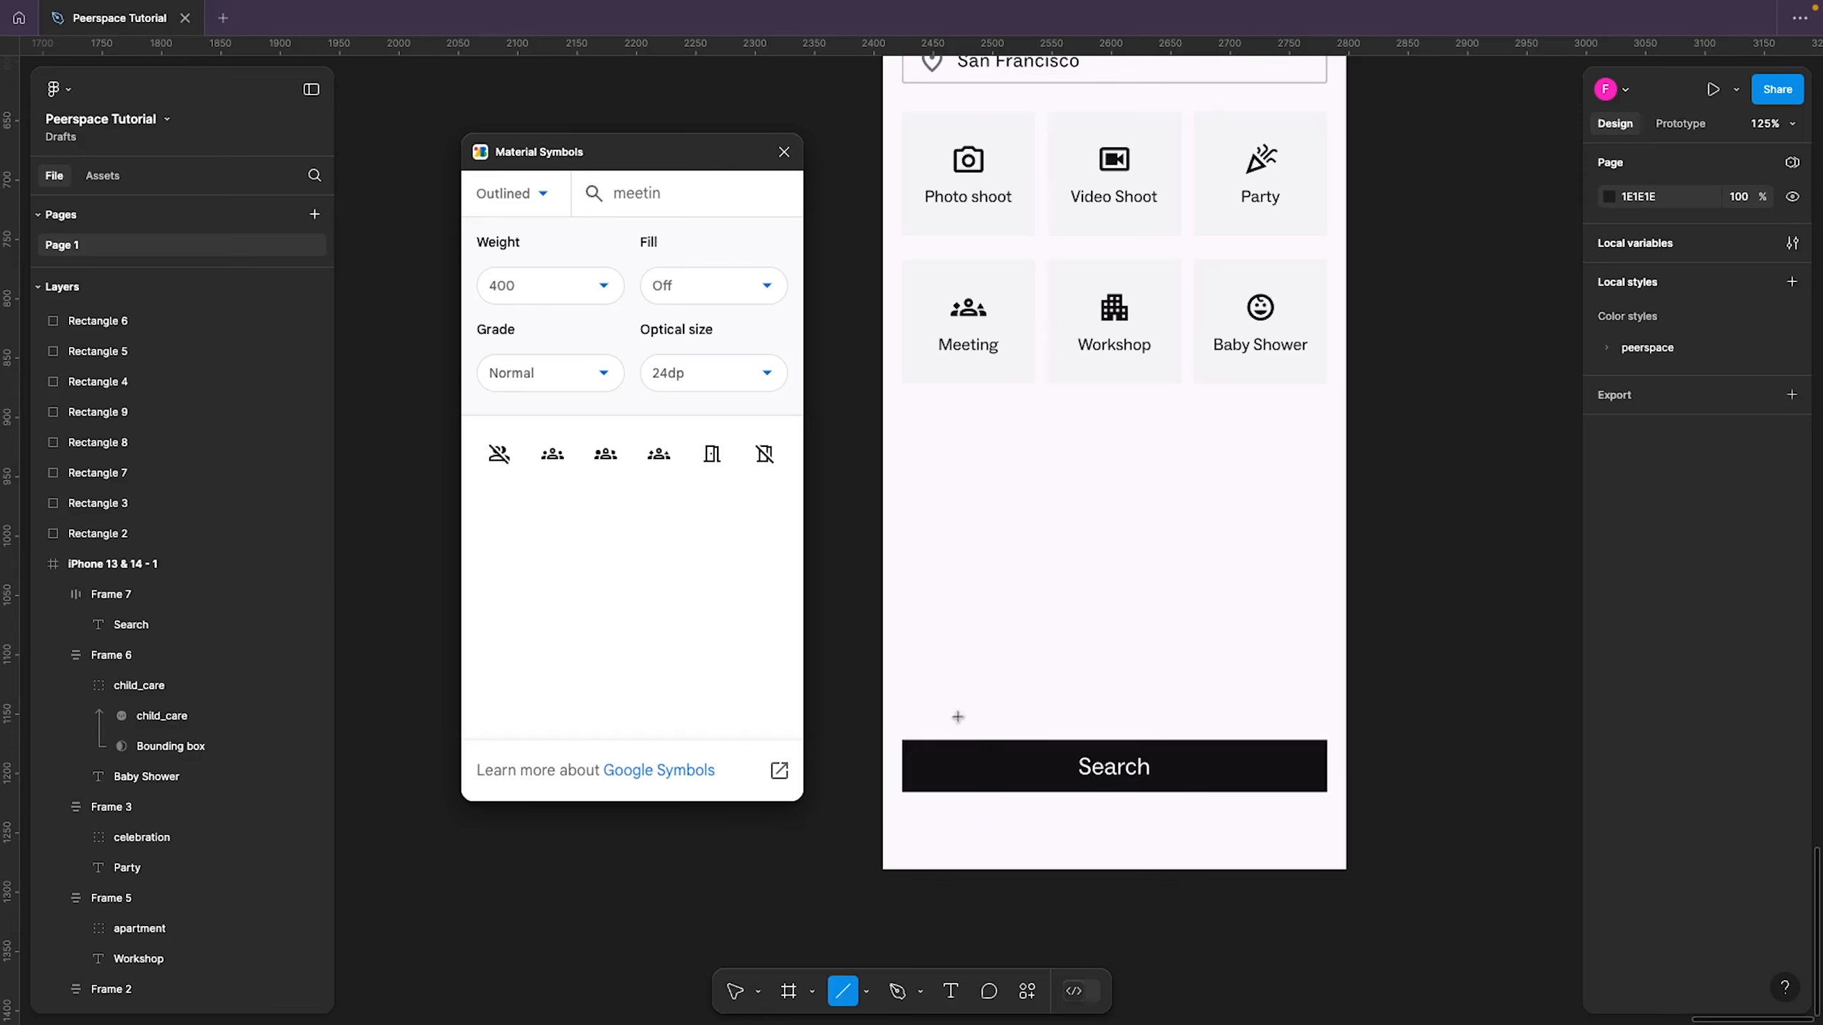
left_click_drag(890, 709, 1347, 716)
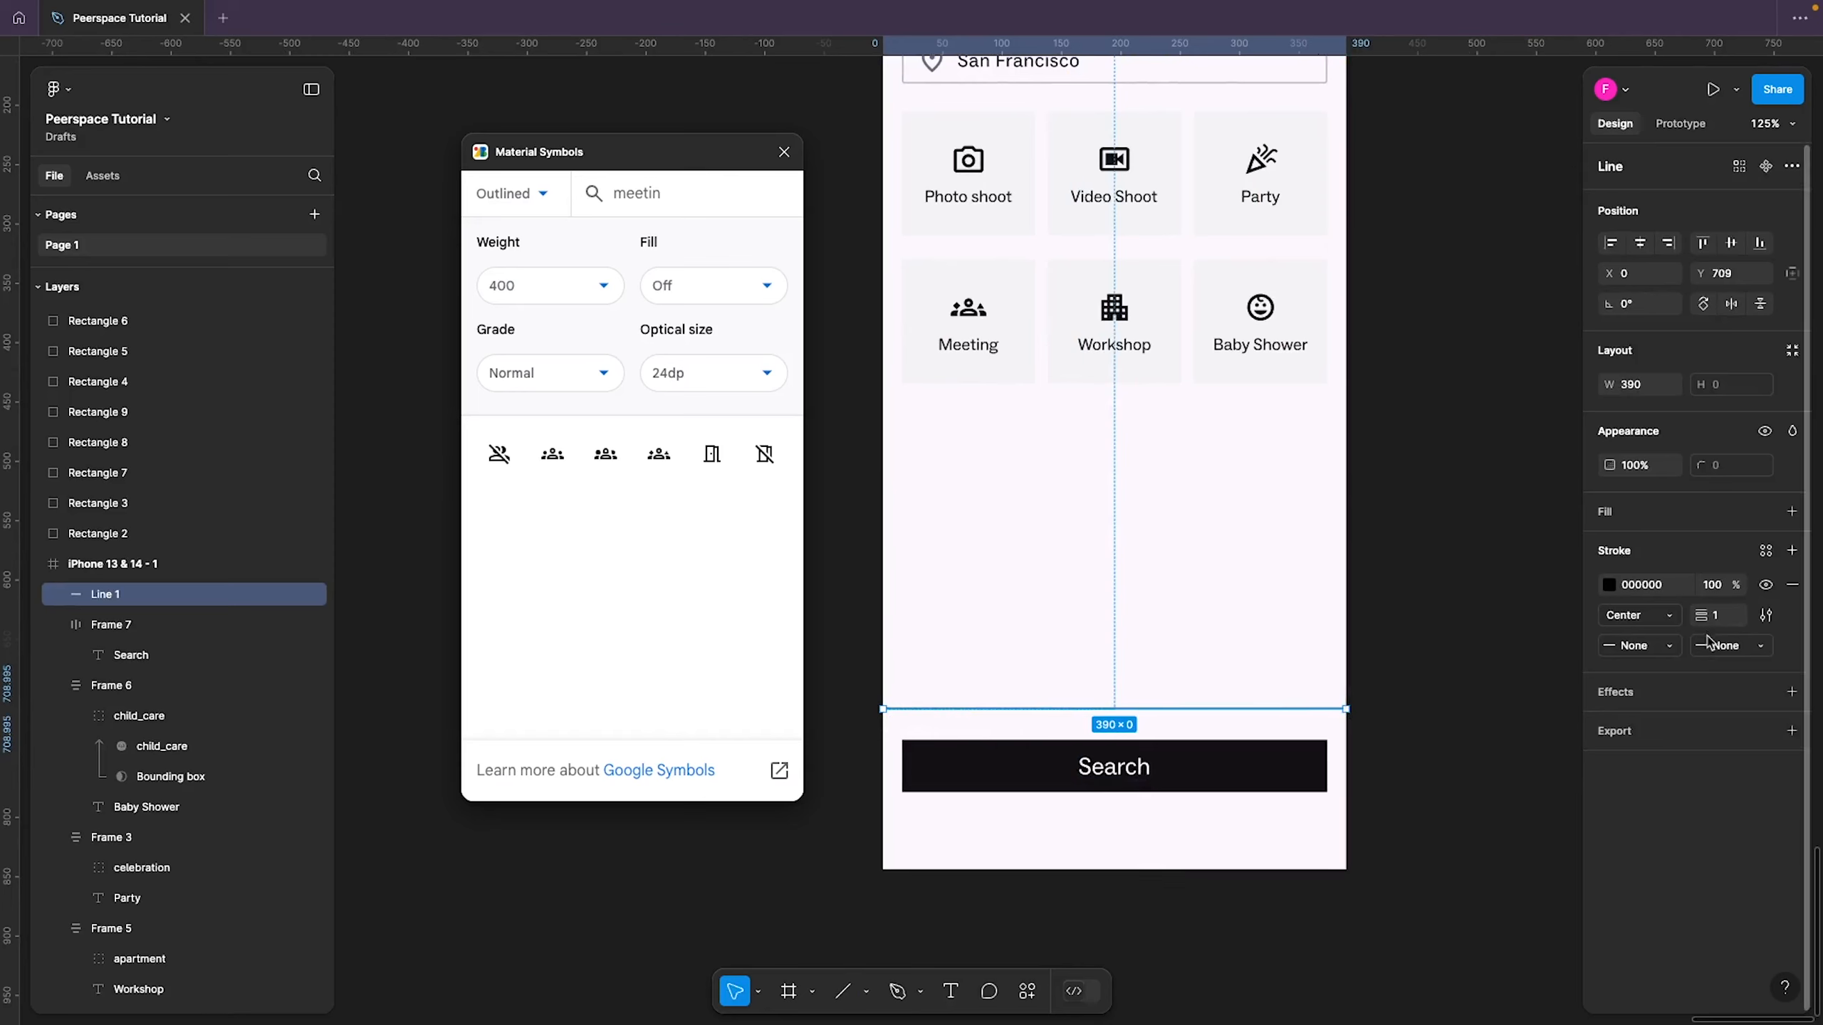
Set the line's stroke weight to 0.5 and apply the peerspace/grey/100 colour style to it
left_click(1723, 618)
key("Return")
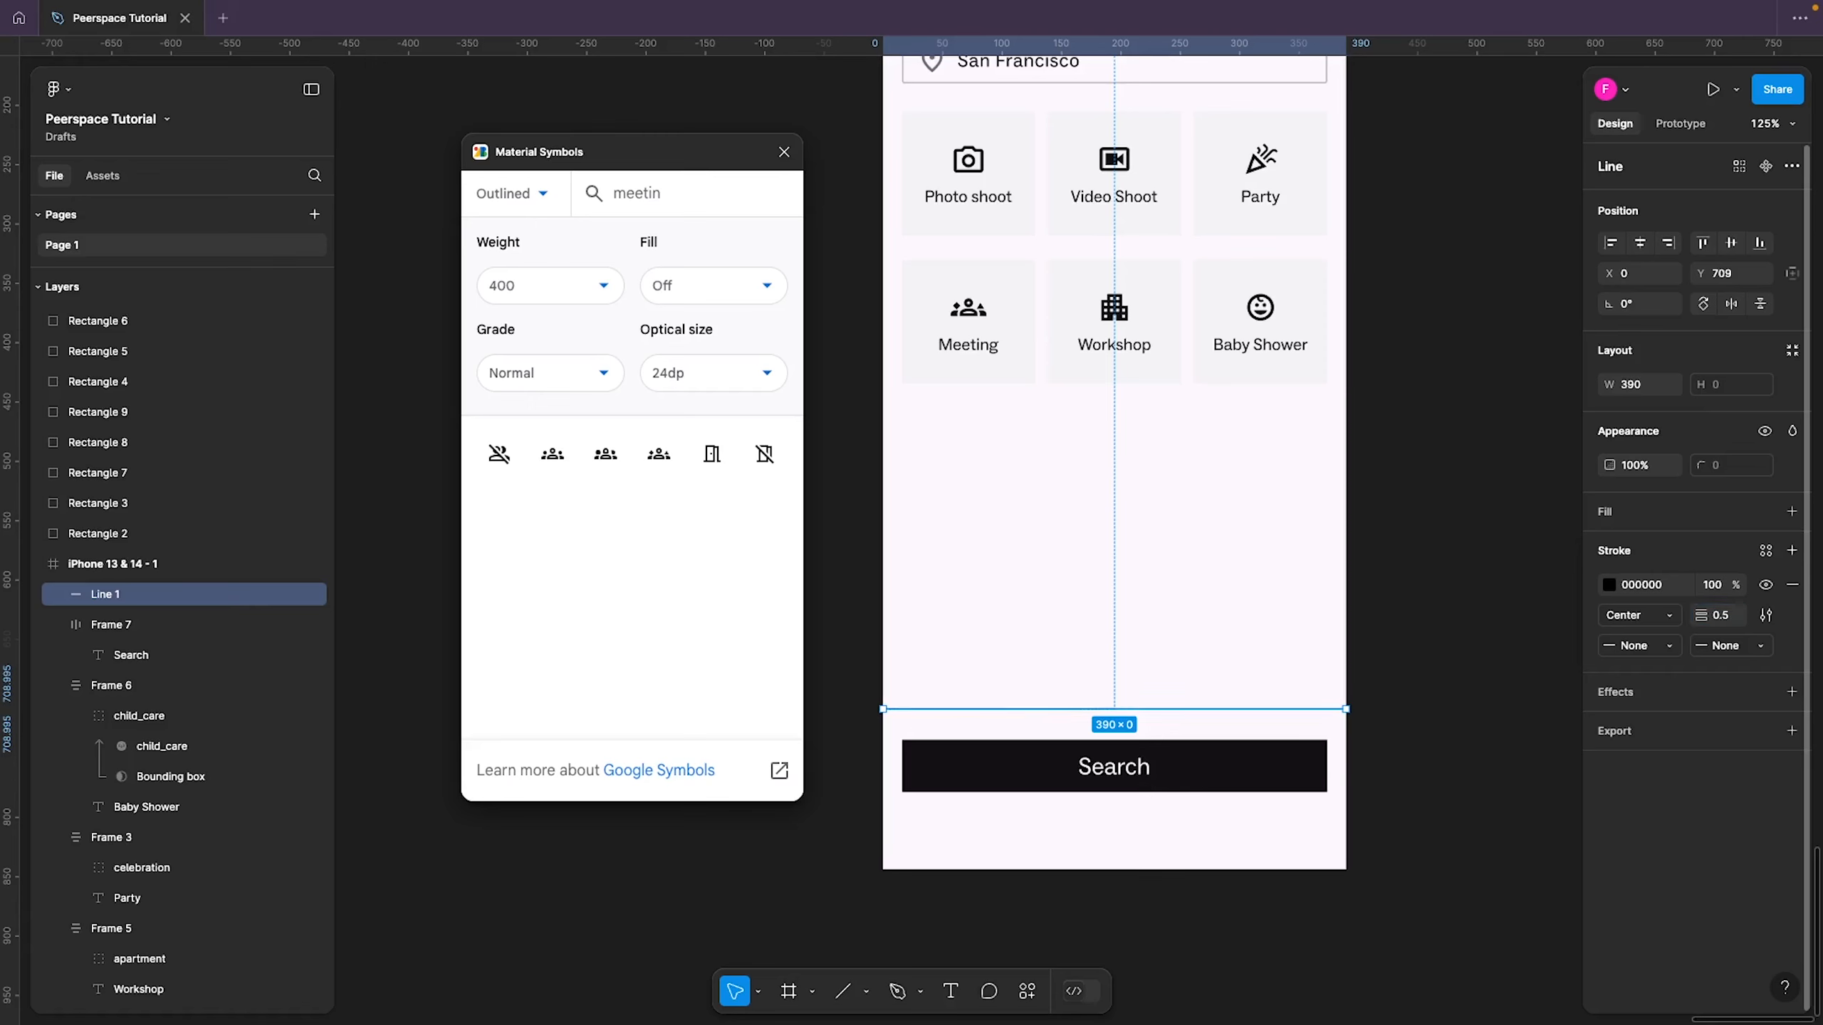
left_click(1765, 551)
left_click(1453, 831)
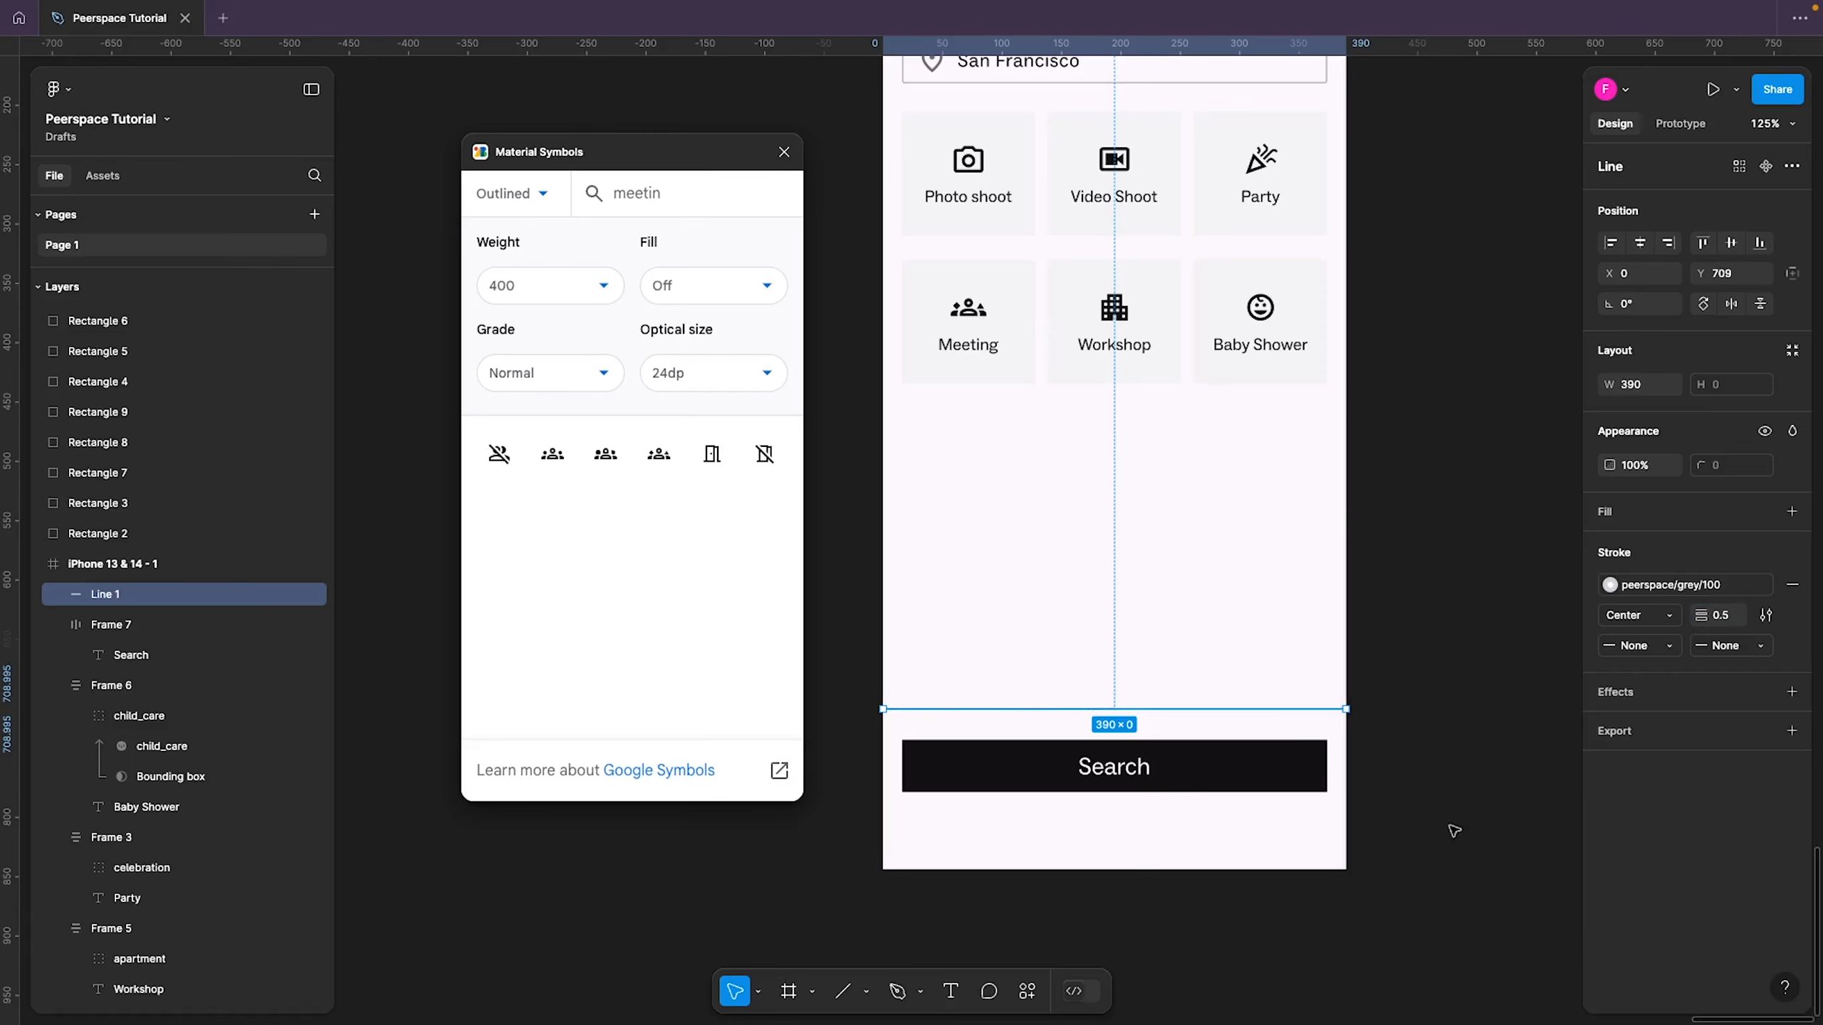
left_click(1458, 765)
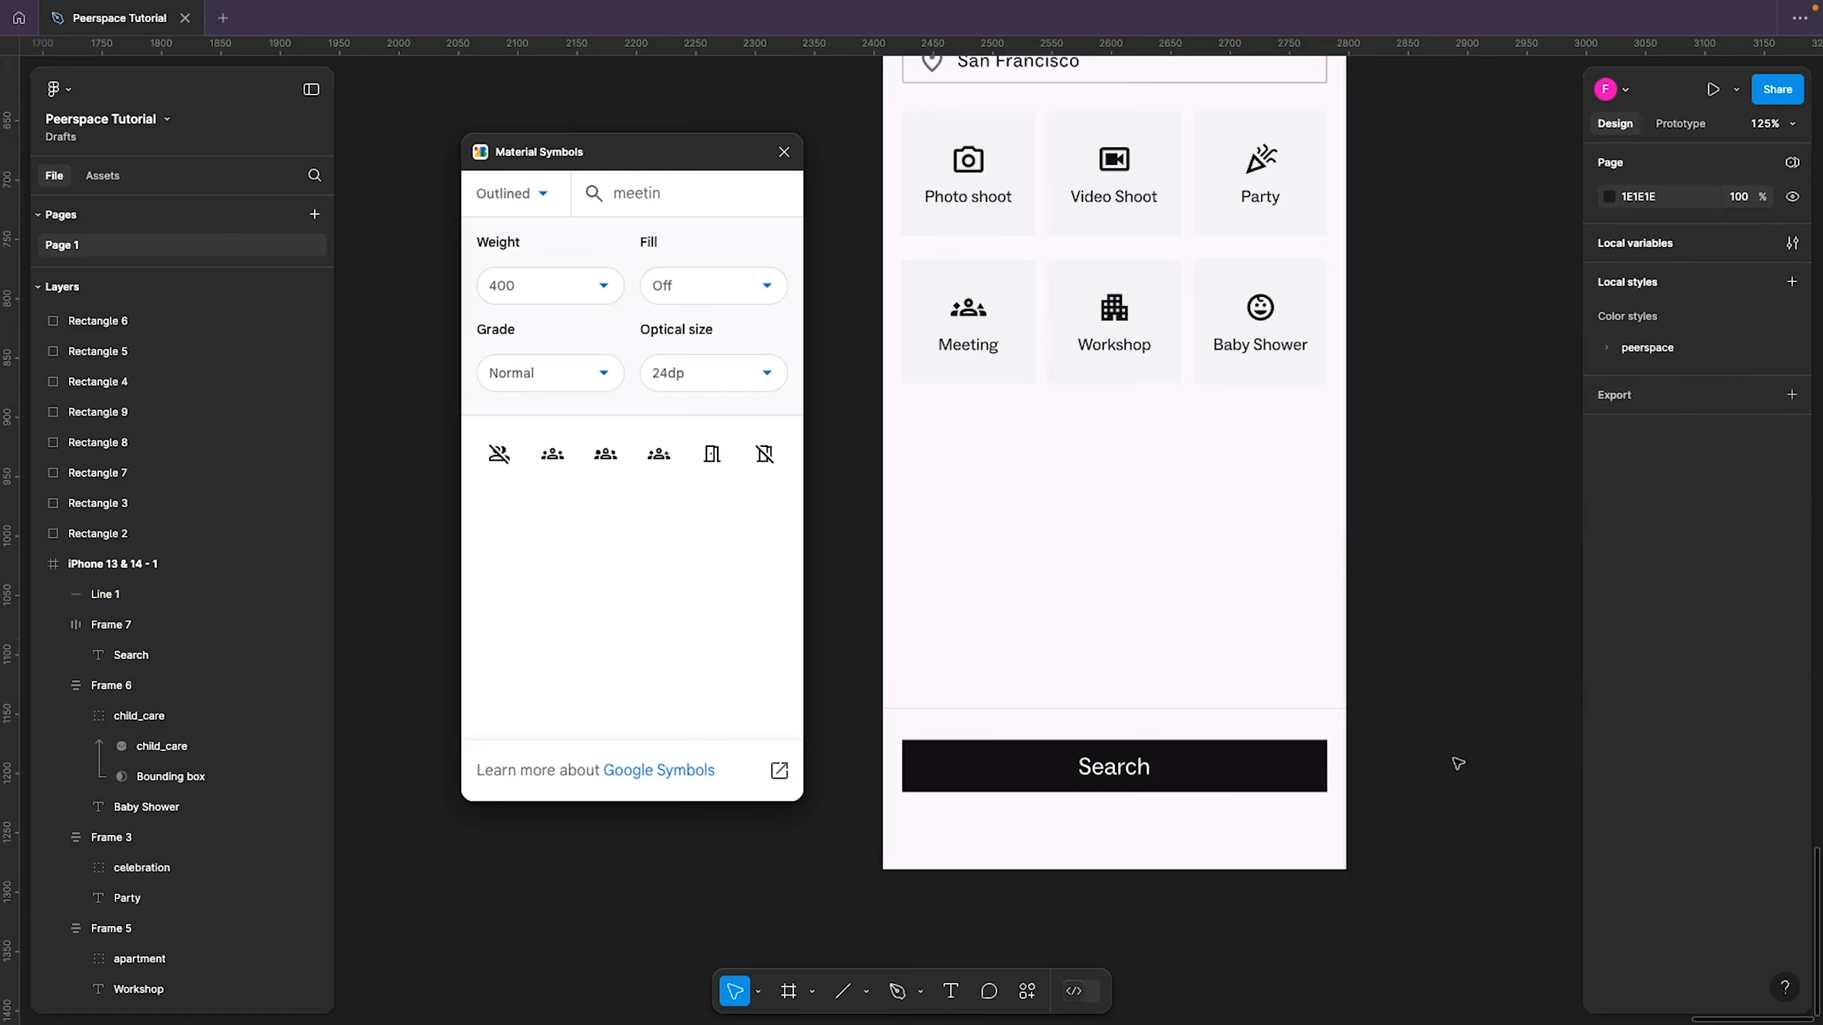
Lower the divider line to about Y 723 and place a copy of it below the "Search" button at about Y 792
left_click(1328, 715)
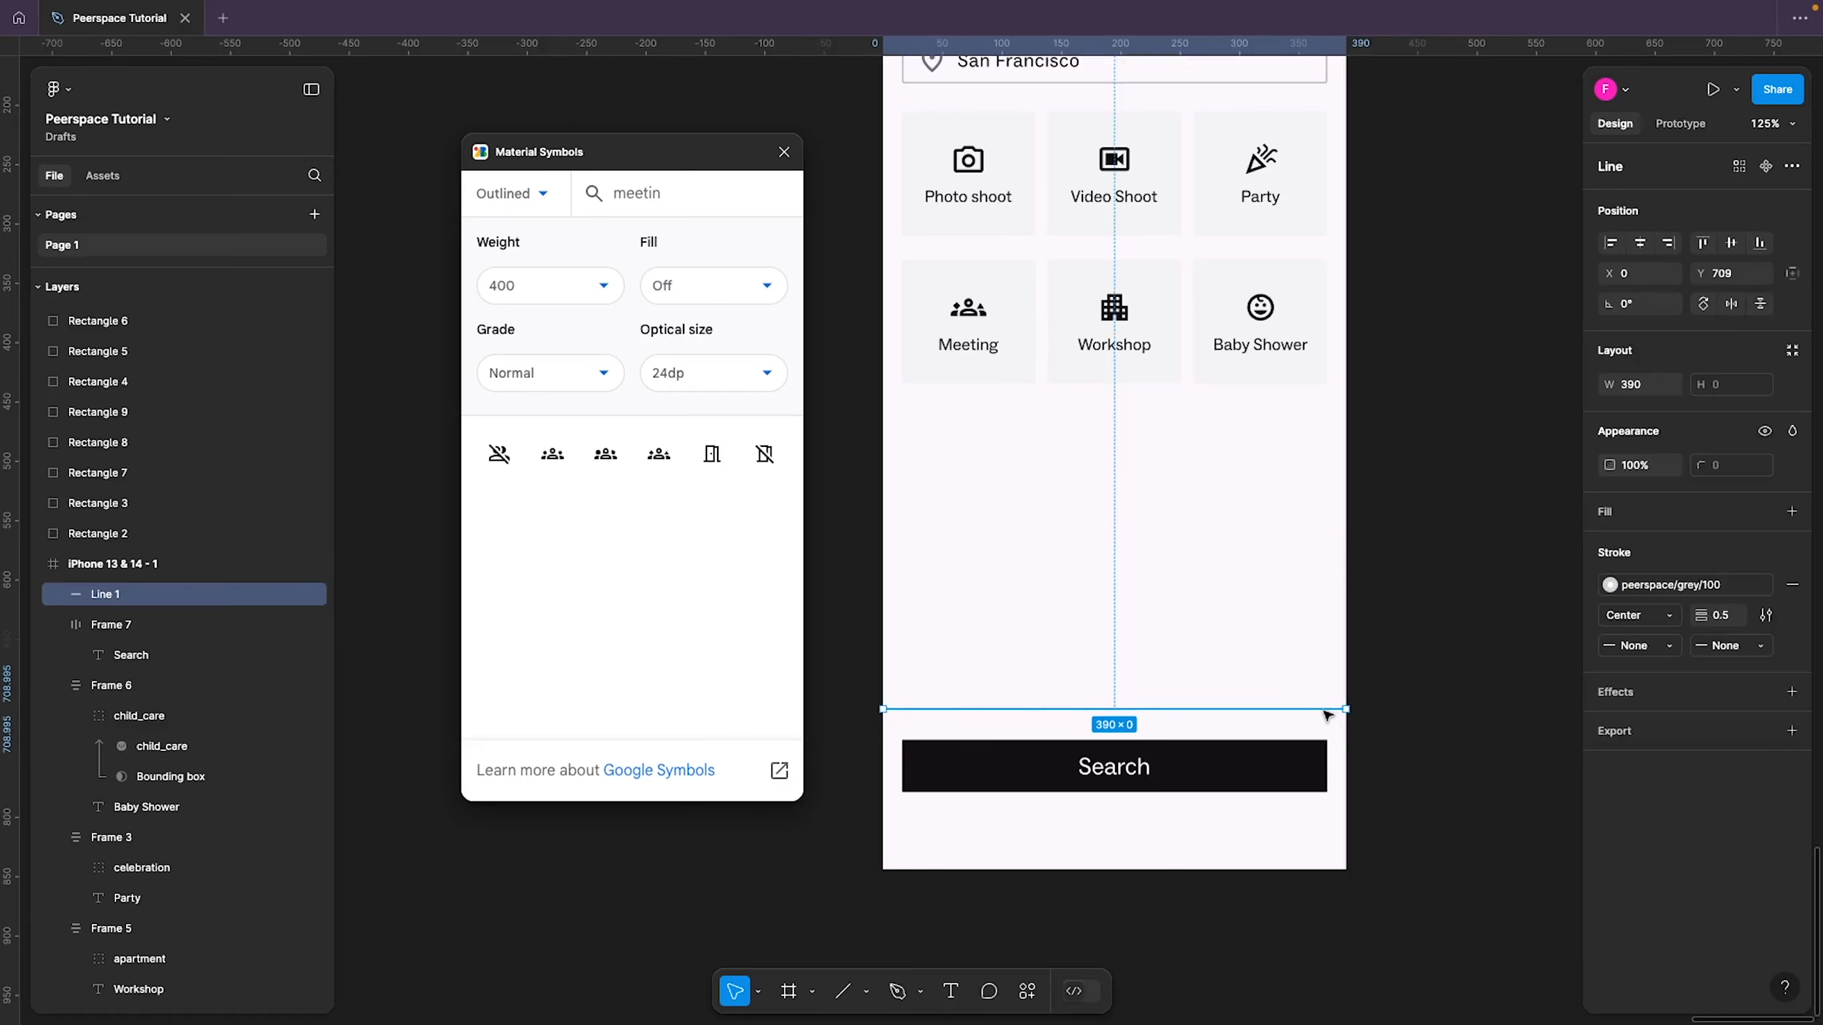
left_click_drag(1327, 718, 1328, 723)
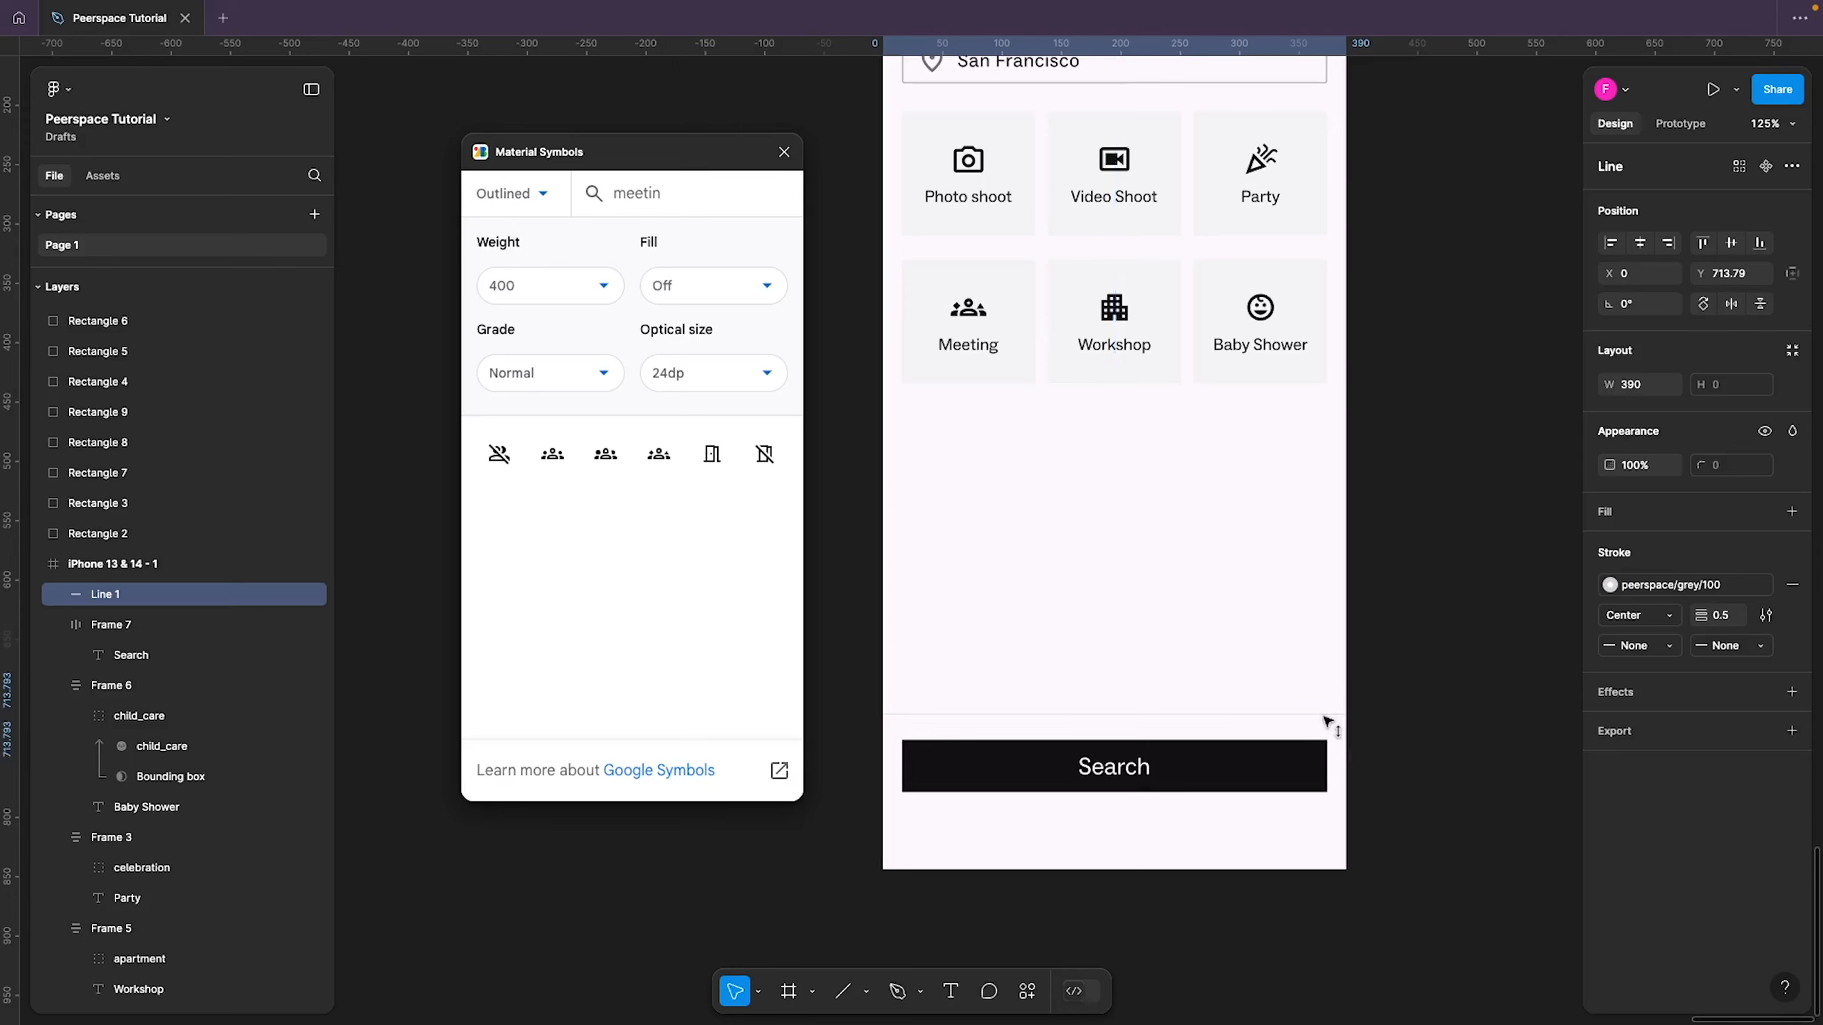
key("alt")
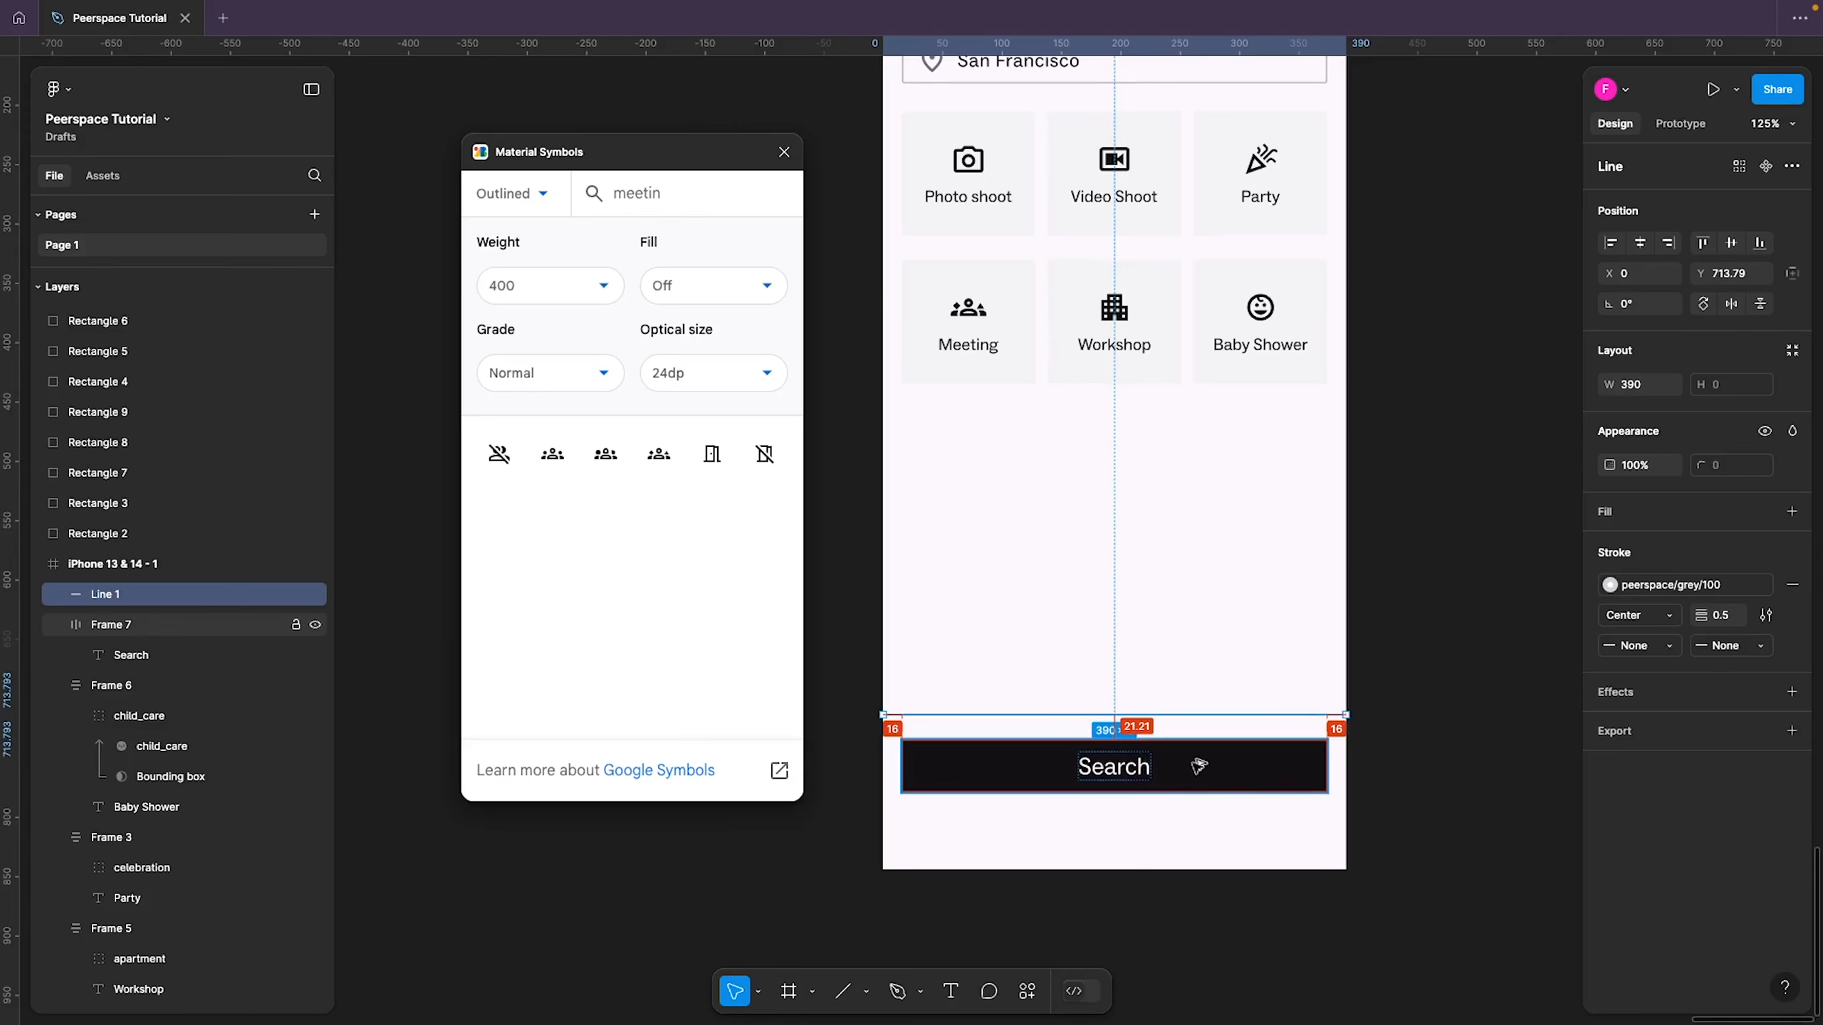
key("Down")
key("Down")
key("Down")
key("Down")
key("Down")
key("Down")
key("Down")
key("Down")
key("Down")
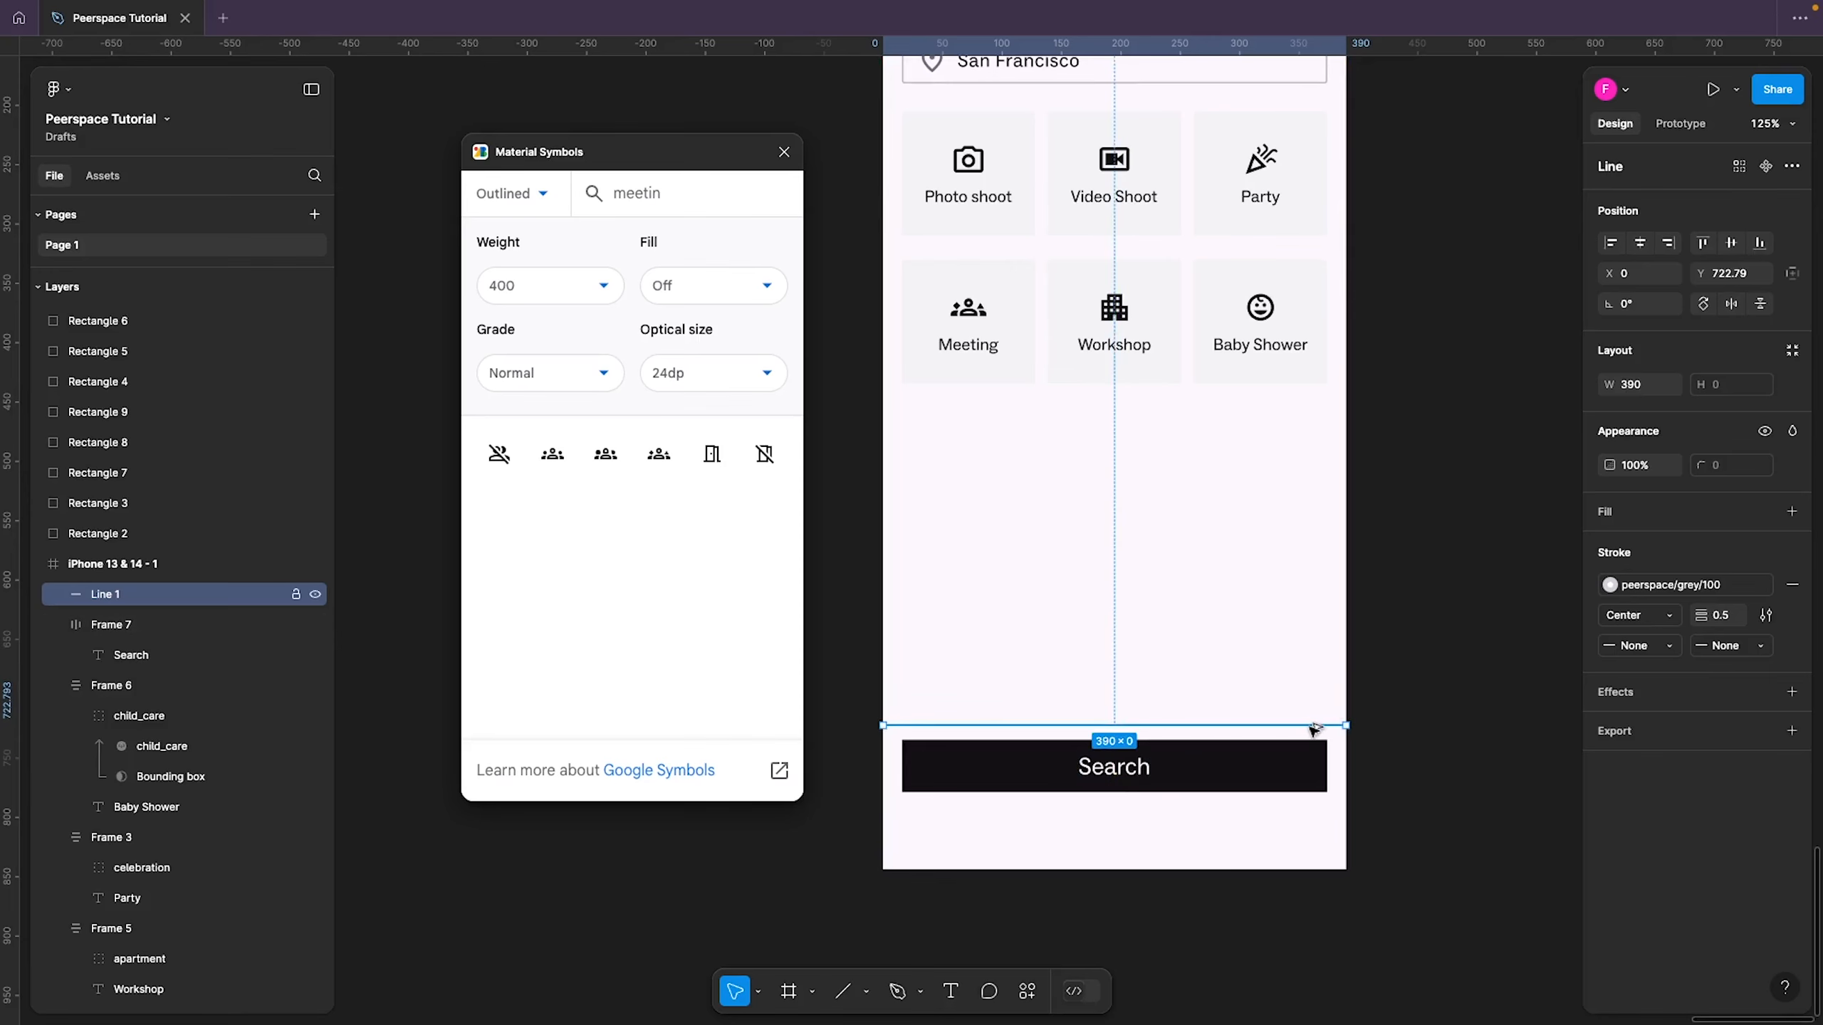
left_click_drag(1312, 729, 1307, 813)
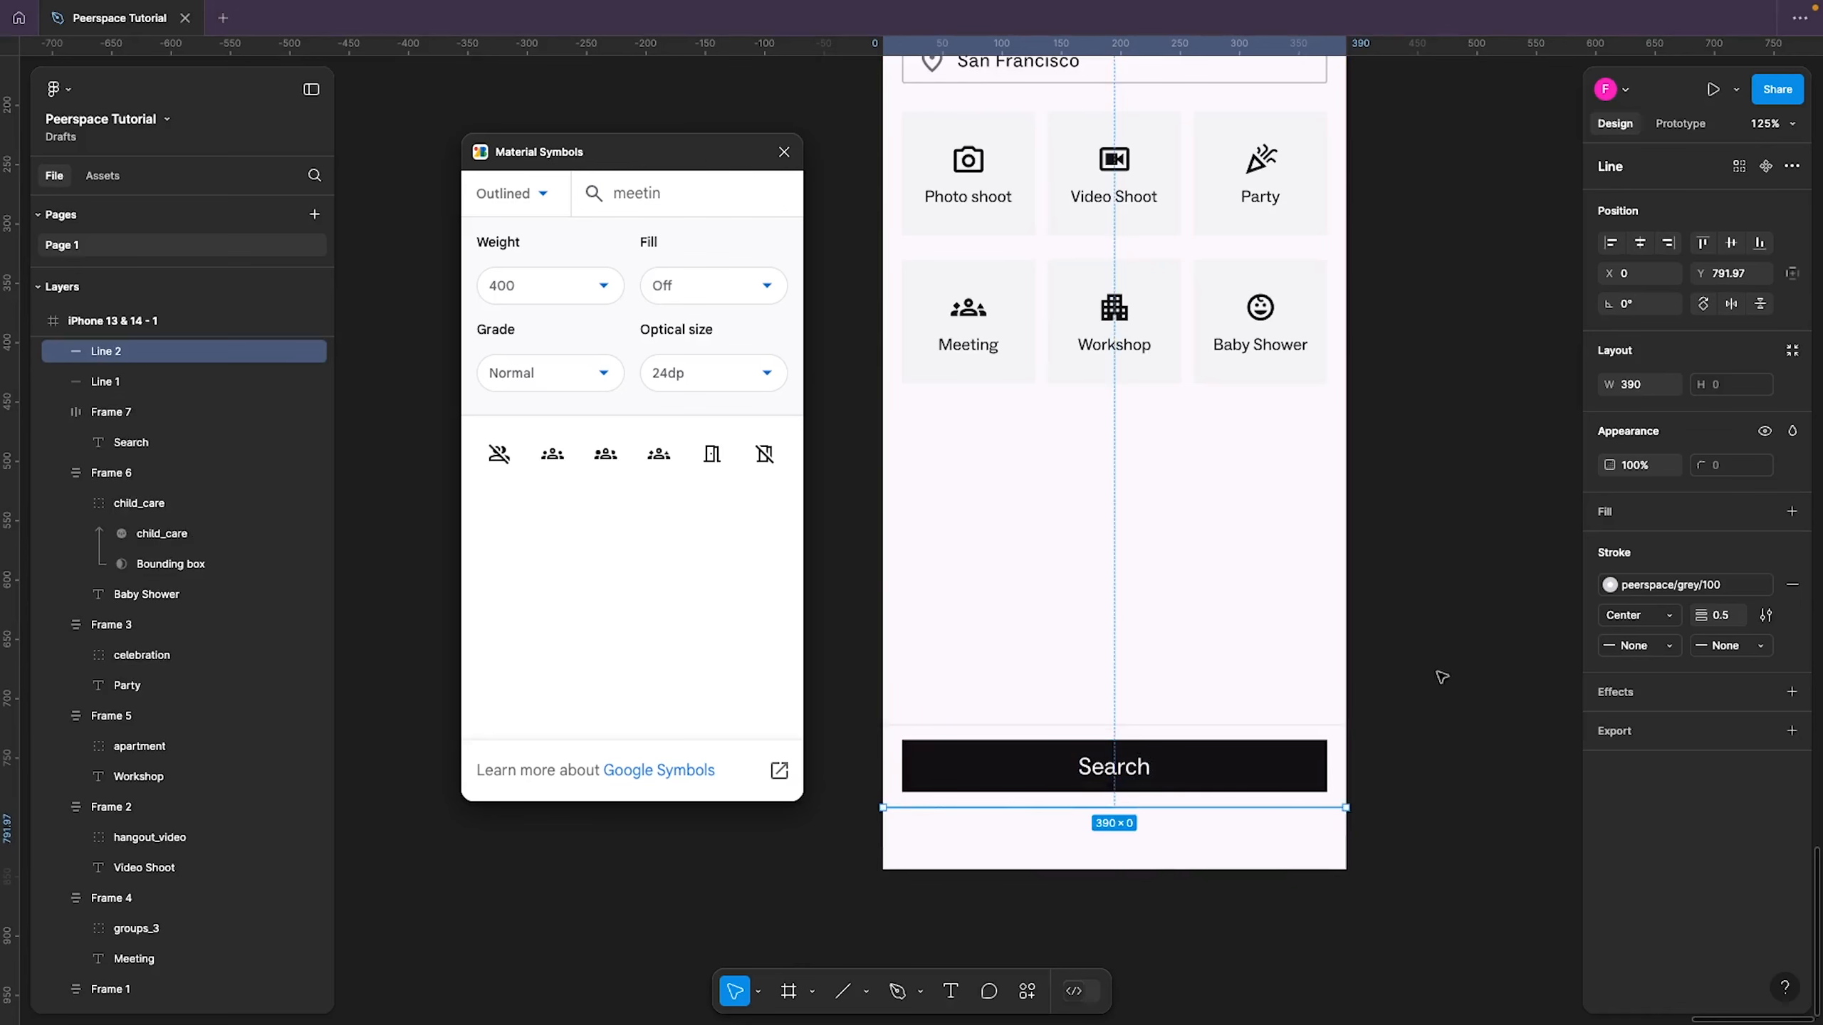
Set the vertical spacing between both divider lines and the "Search" button to 12 and move all three up about 39 px
left_click_drag(1437, 671, 1251, 823)
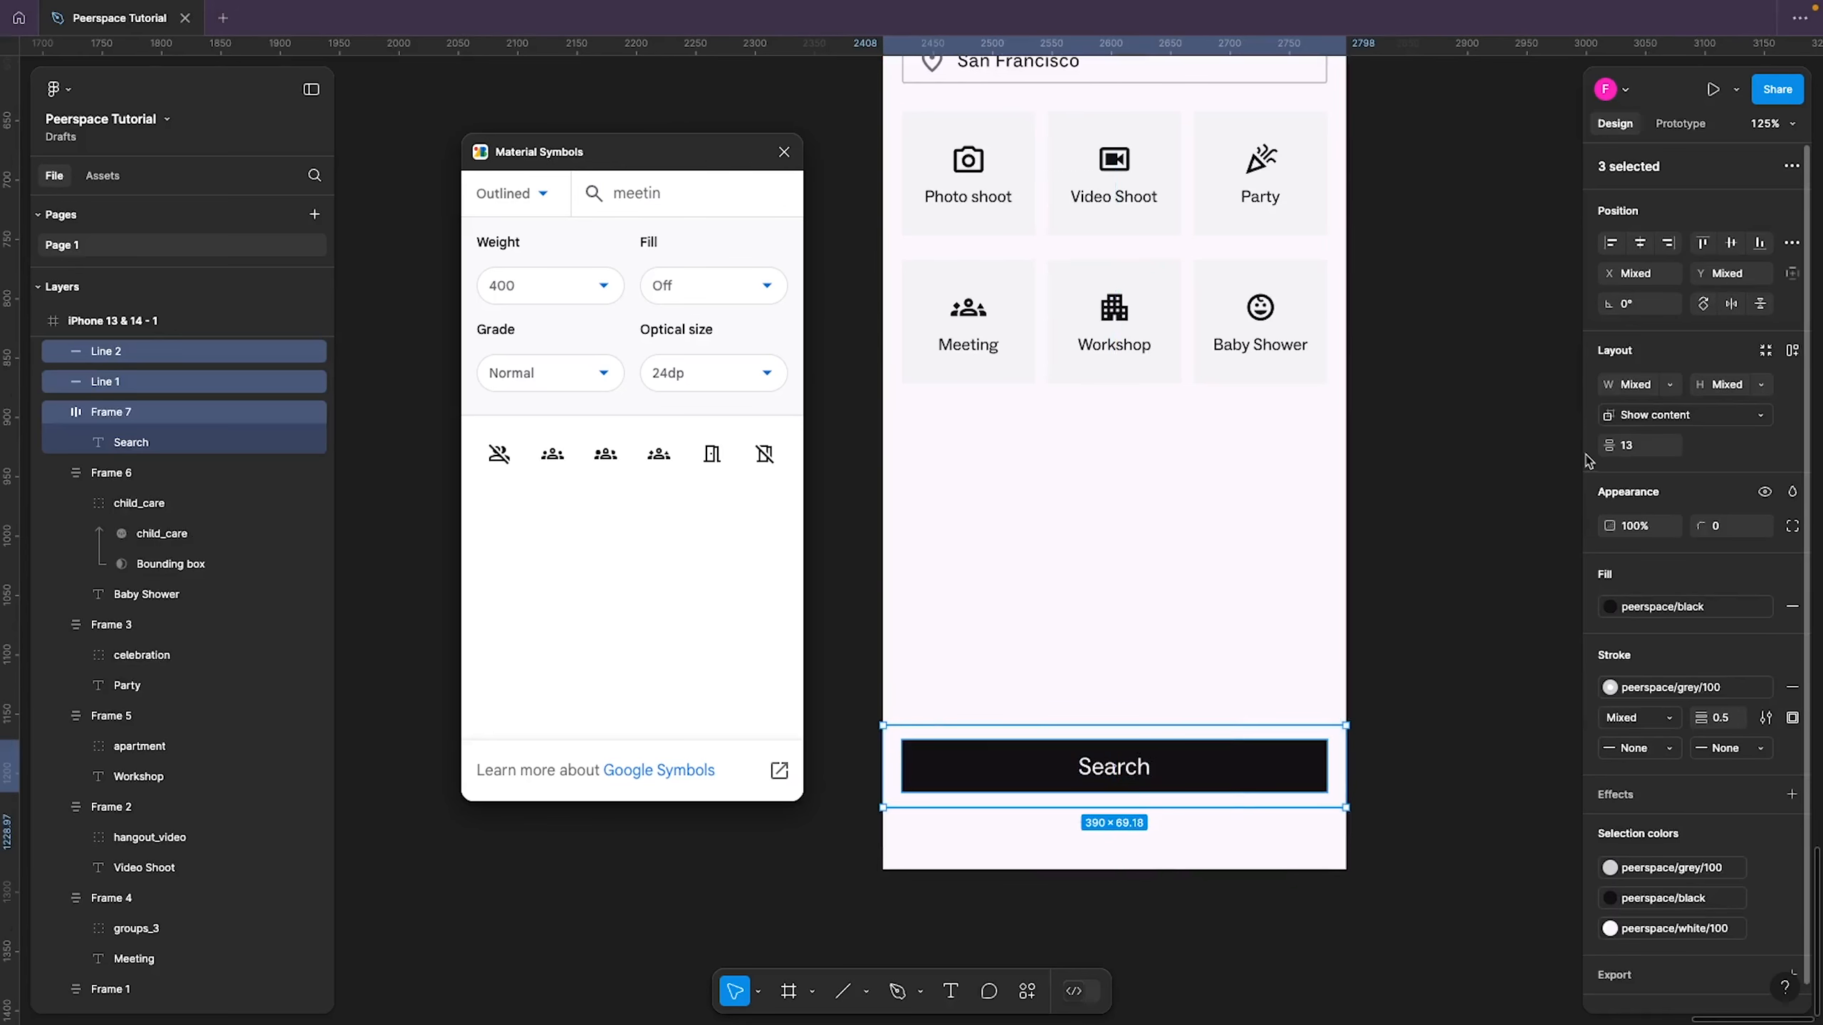
left_click(1629, 445)
type("12")
key("Return")
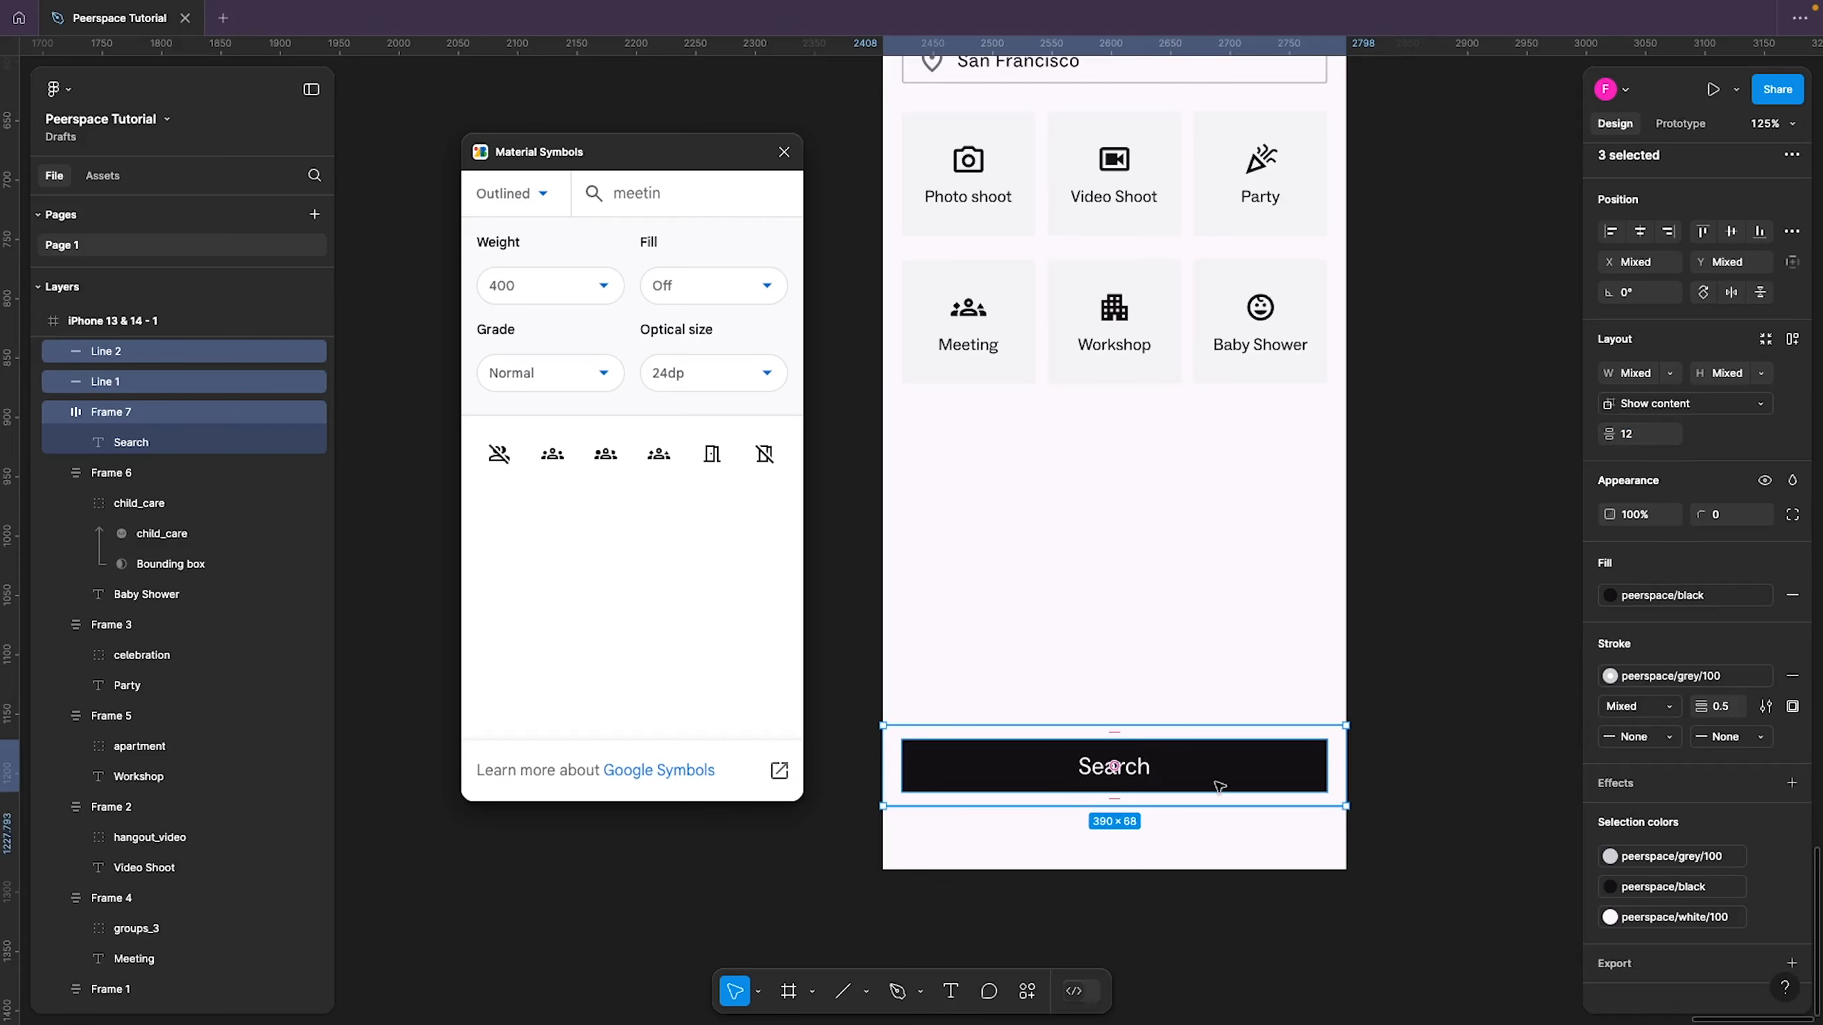
left_click_drag(1220, 786, 1220, 741)
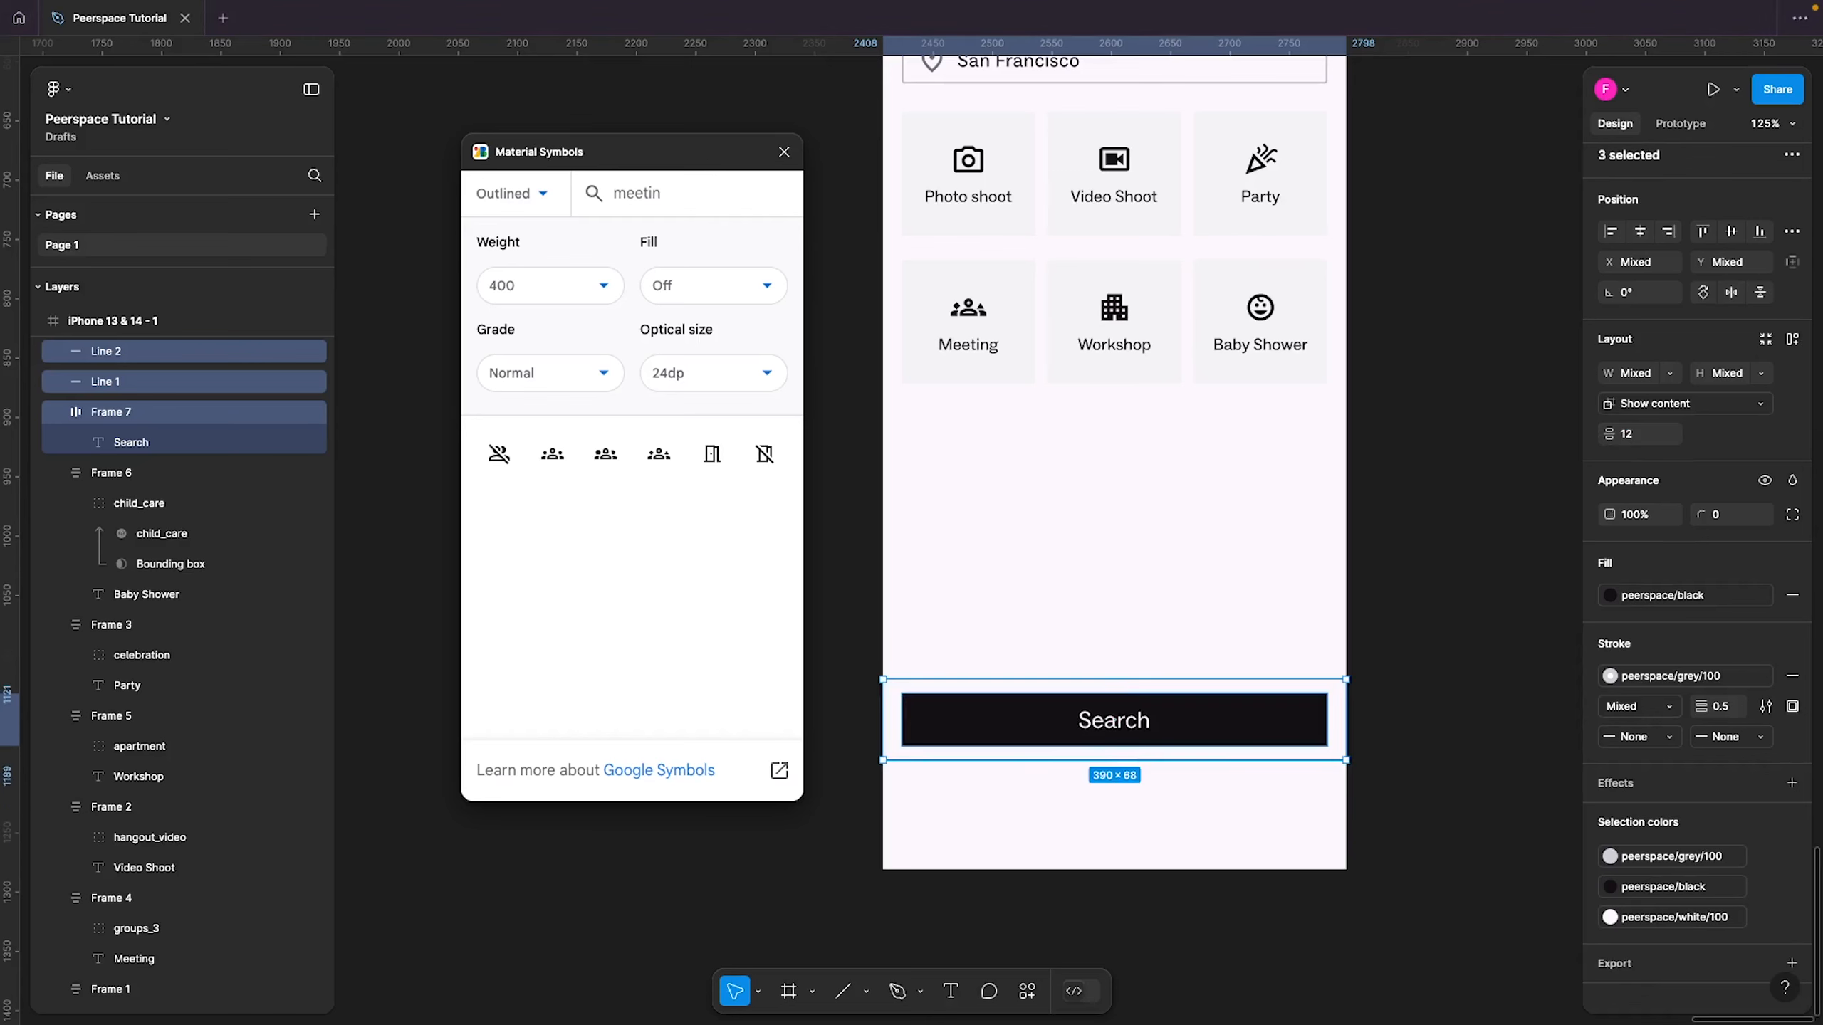
Add a "Search" text label below the lower divider line, at about X 46.5, Y 799, centred under the "Meeting" tile
double_click(975, 315)
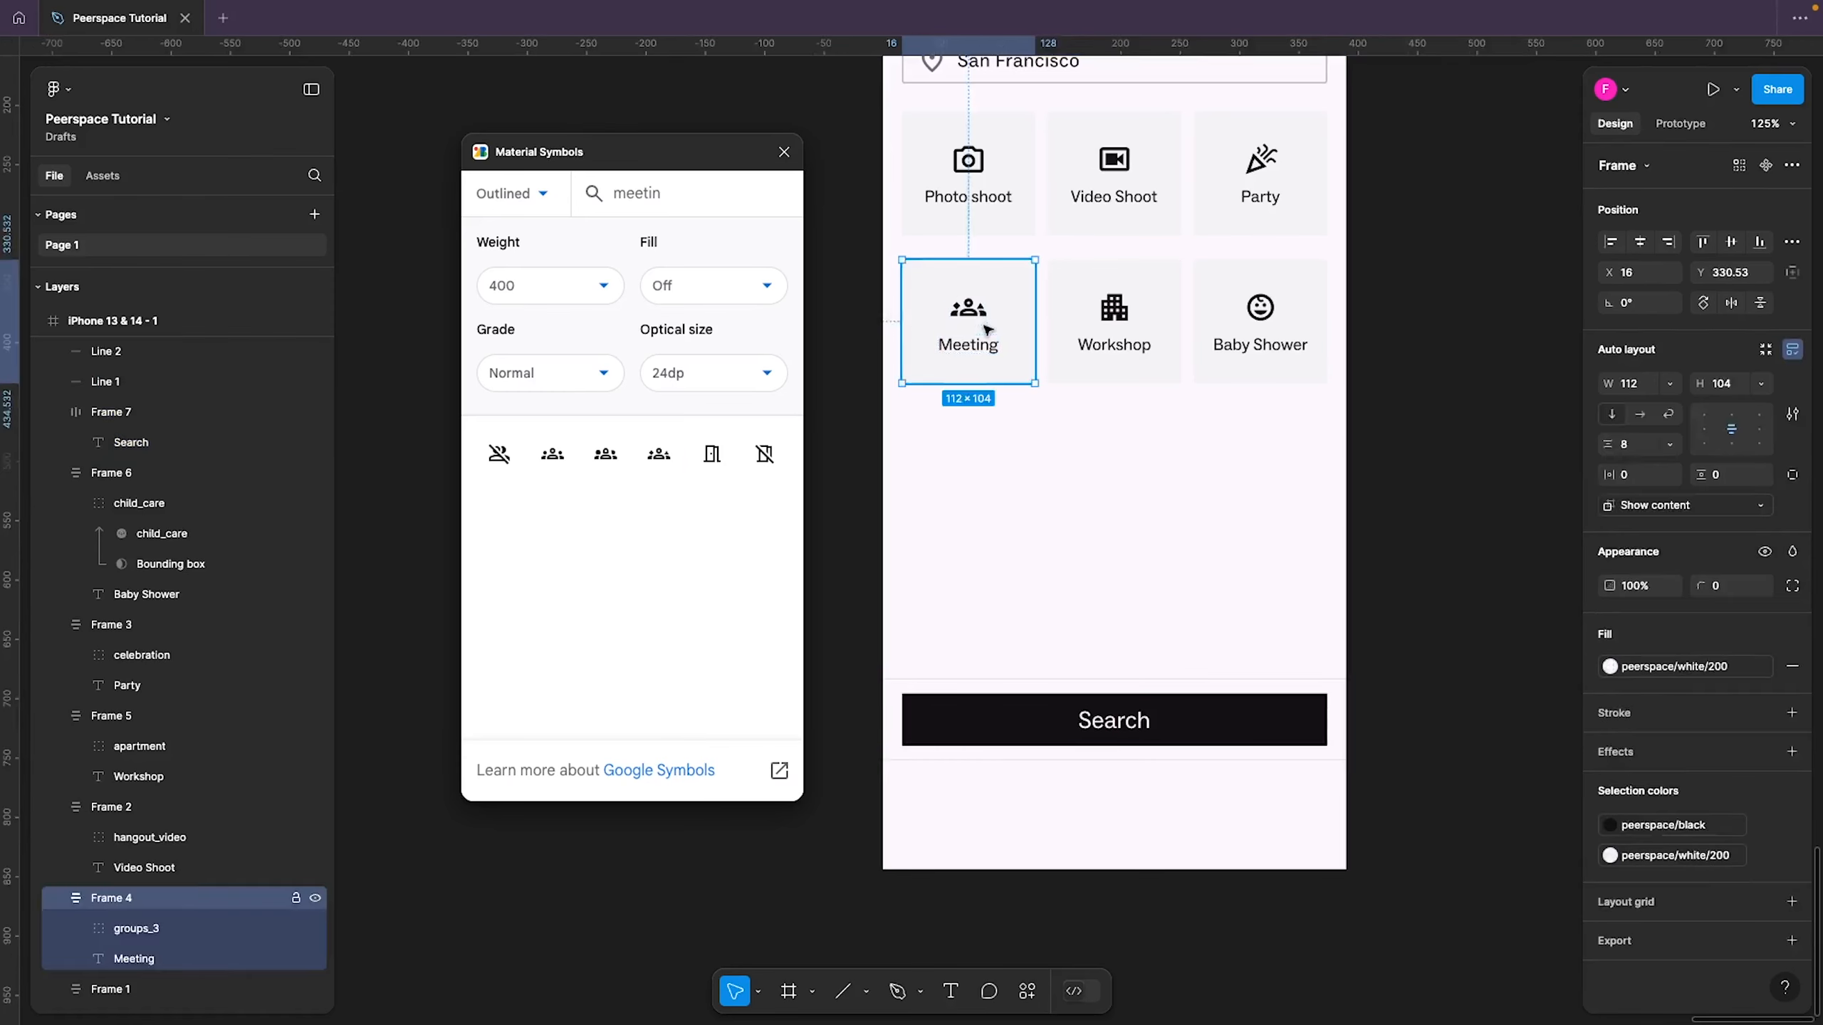
left_click(990, 356)
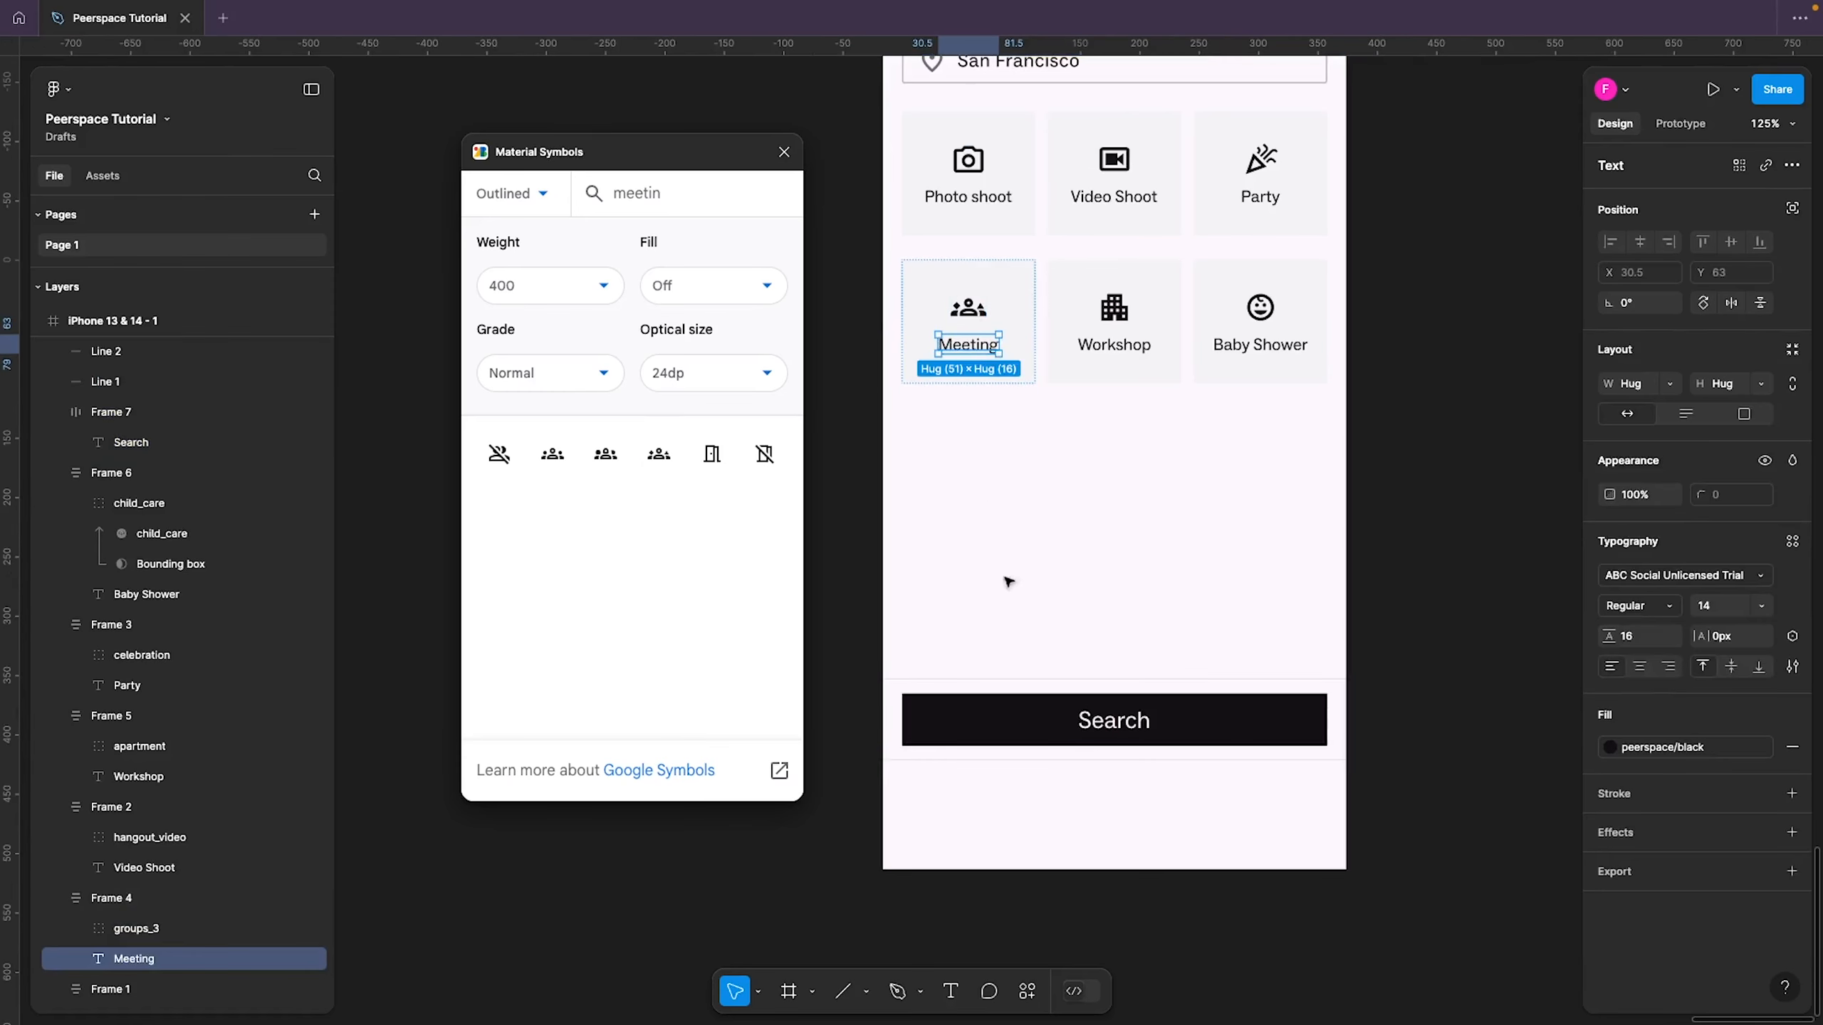
left_click(989, 840)
key("t")
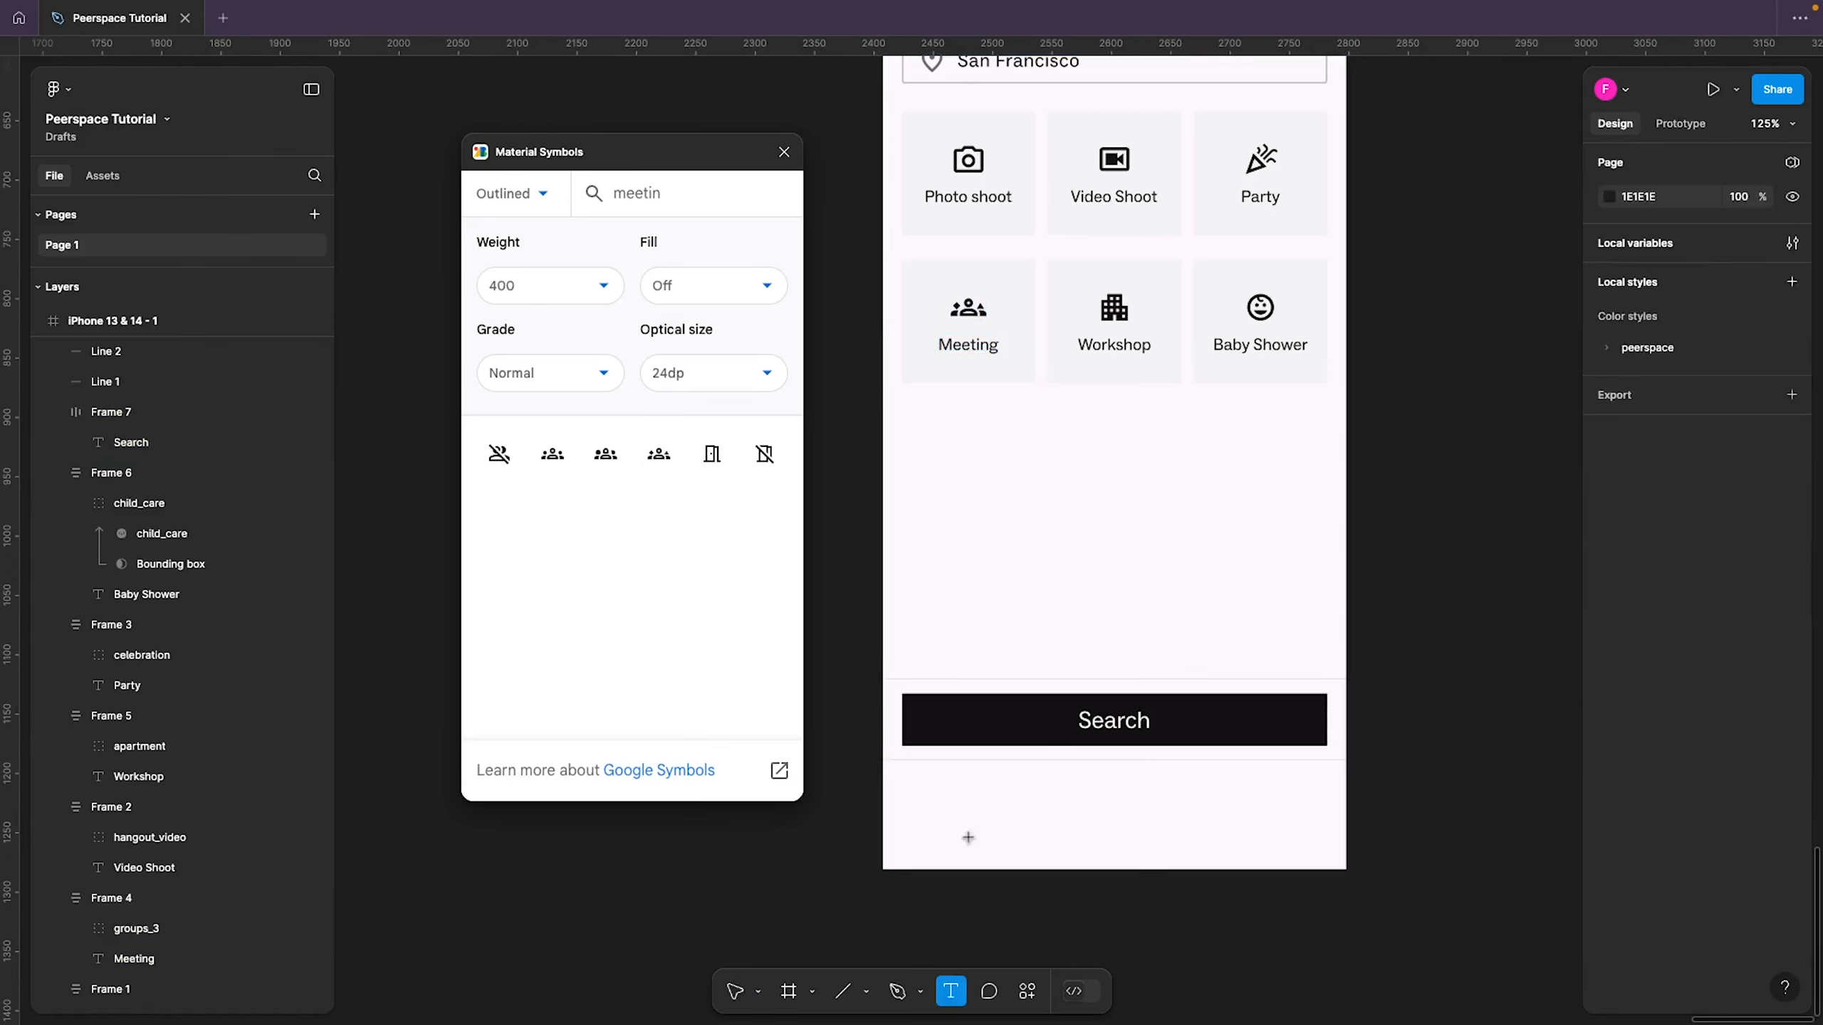
left_click(969, 841)
type("Search")
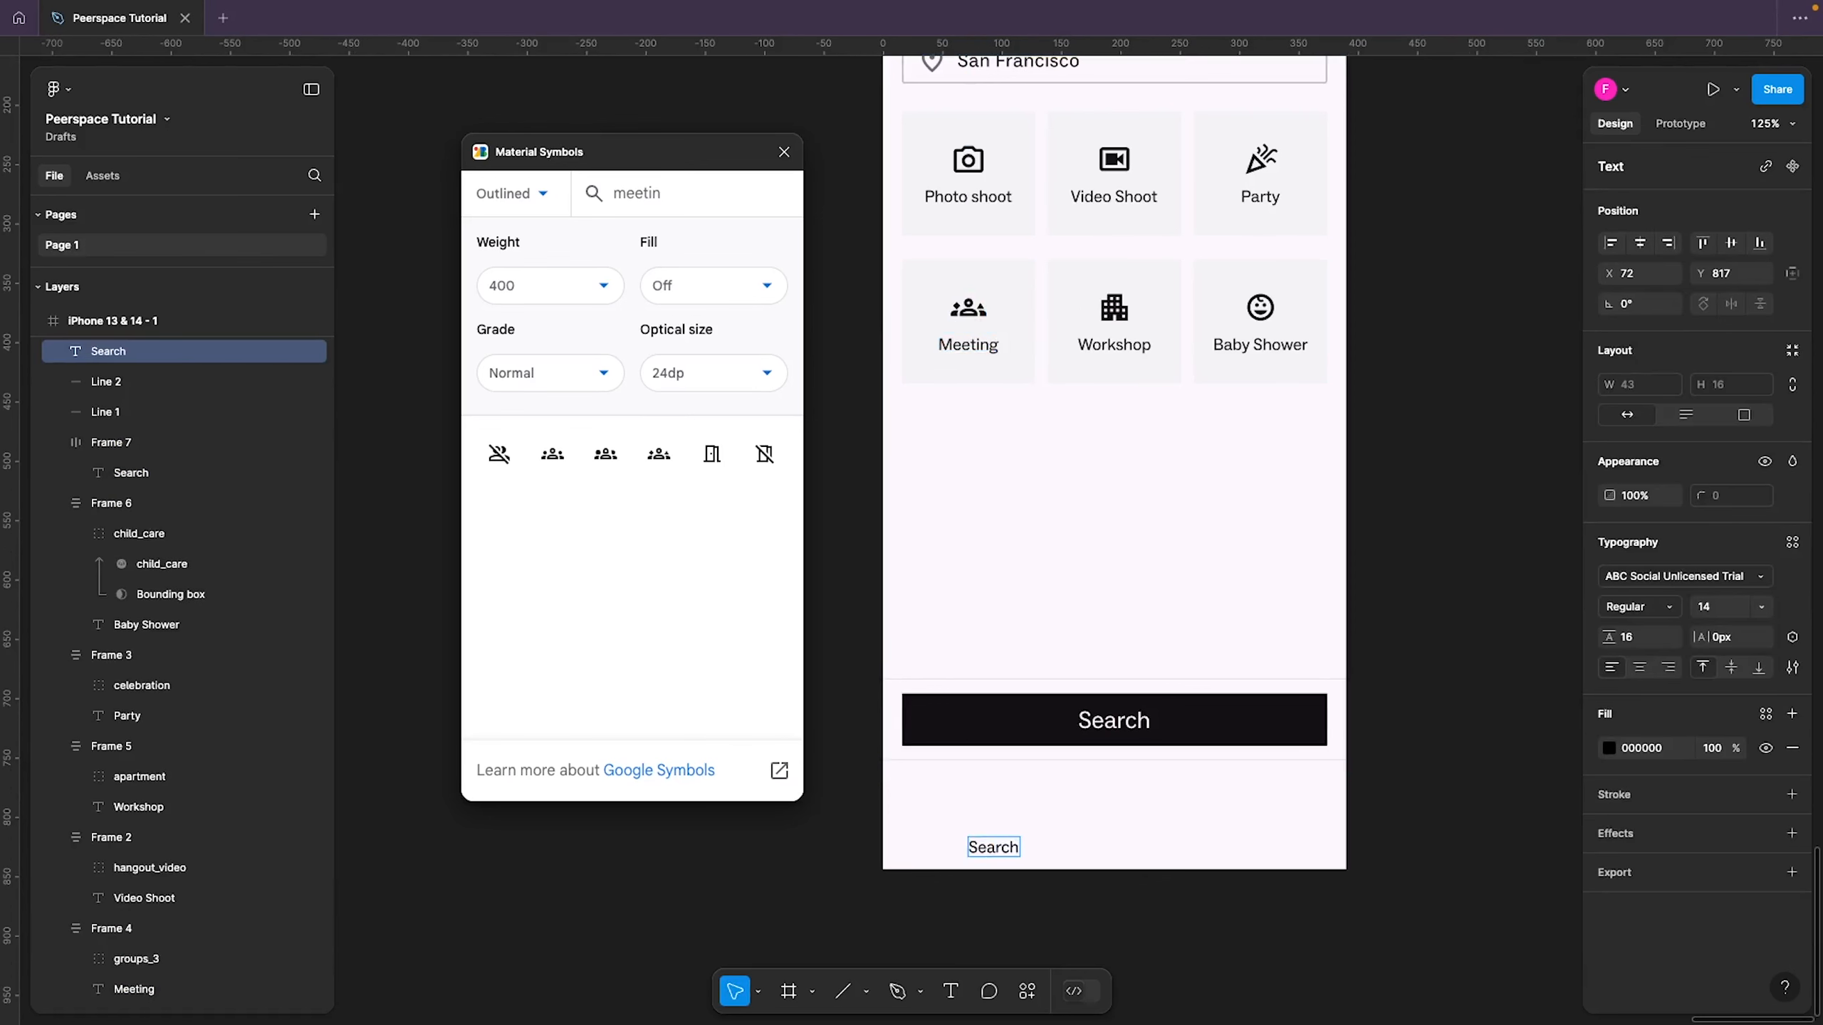
key("Escape")
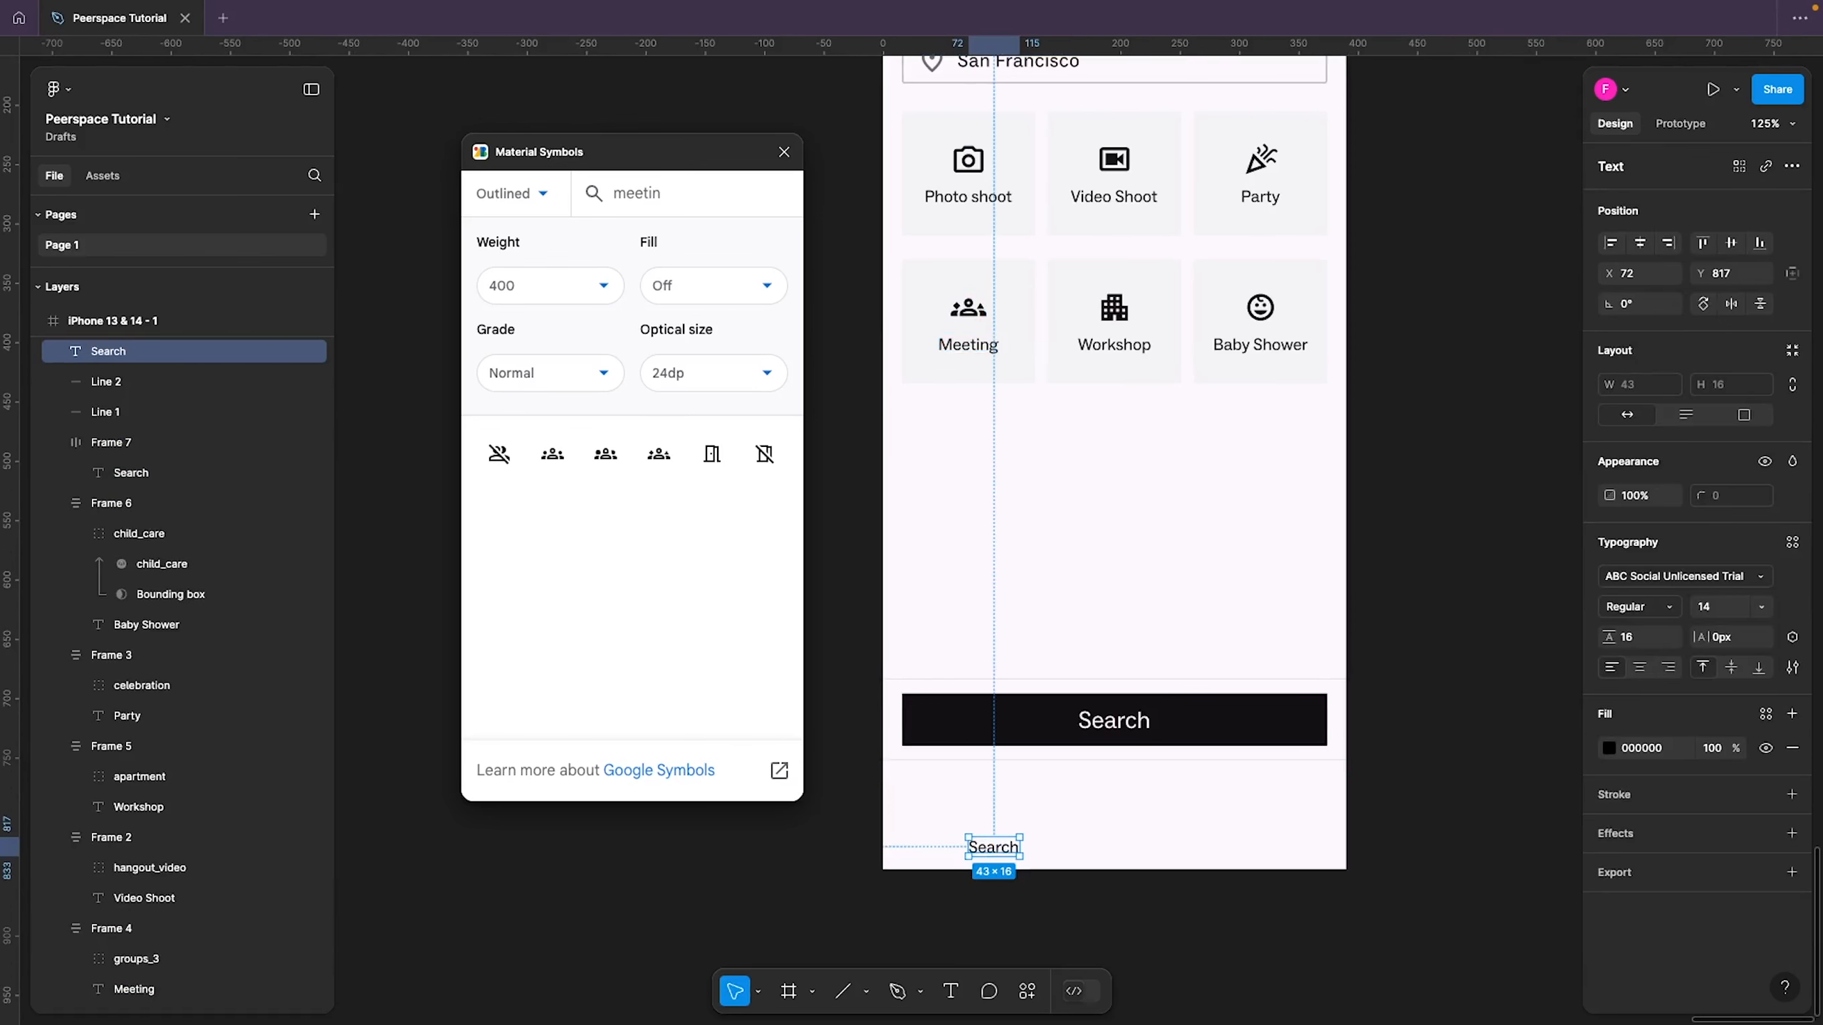
left_click_drag(1002, 856, 974, 838)
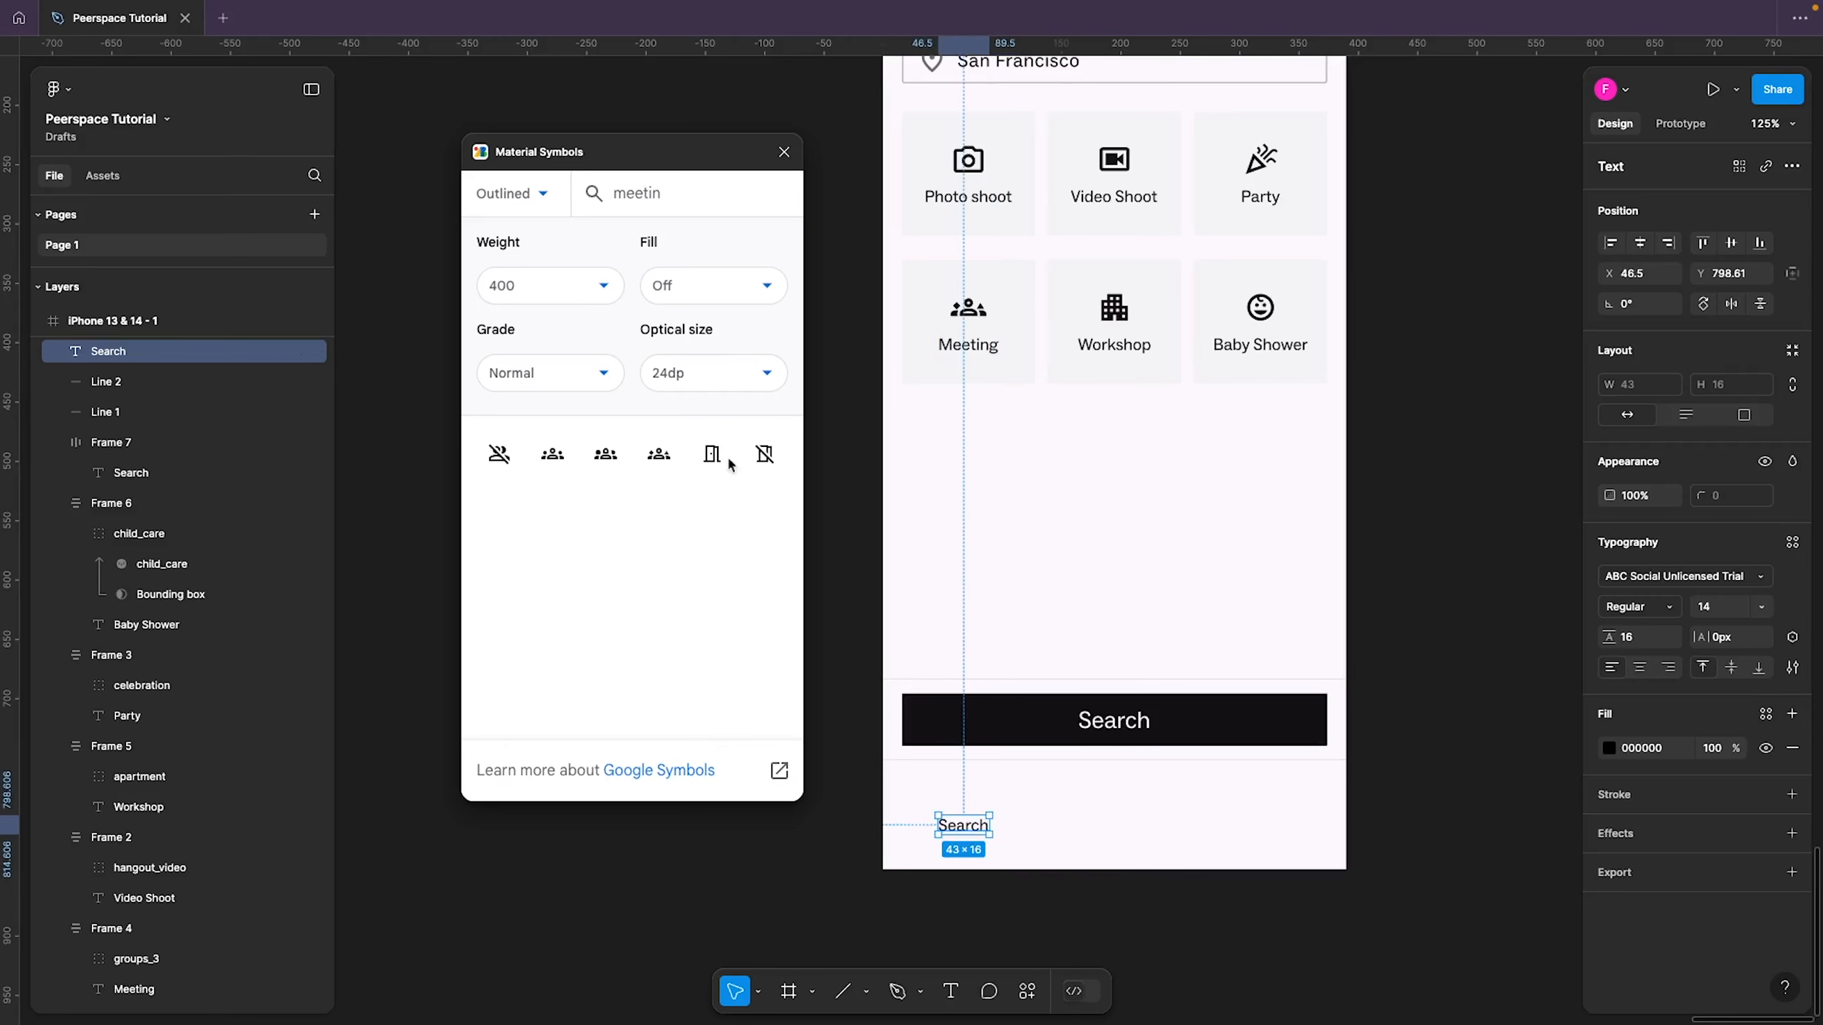
Find the search icon in Material Symbols and place the magnifier above the "Search" label below the lower divider line
double_click(680, 186)
type("search")
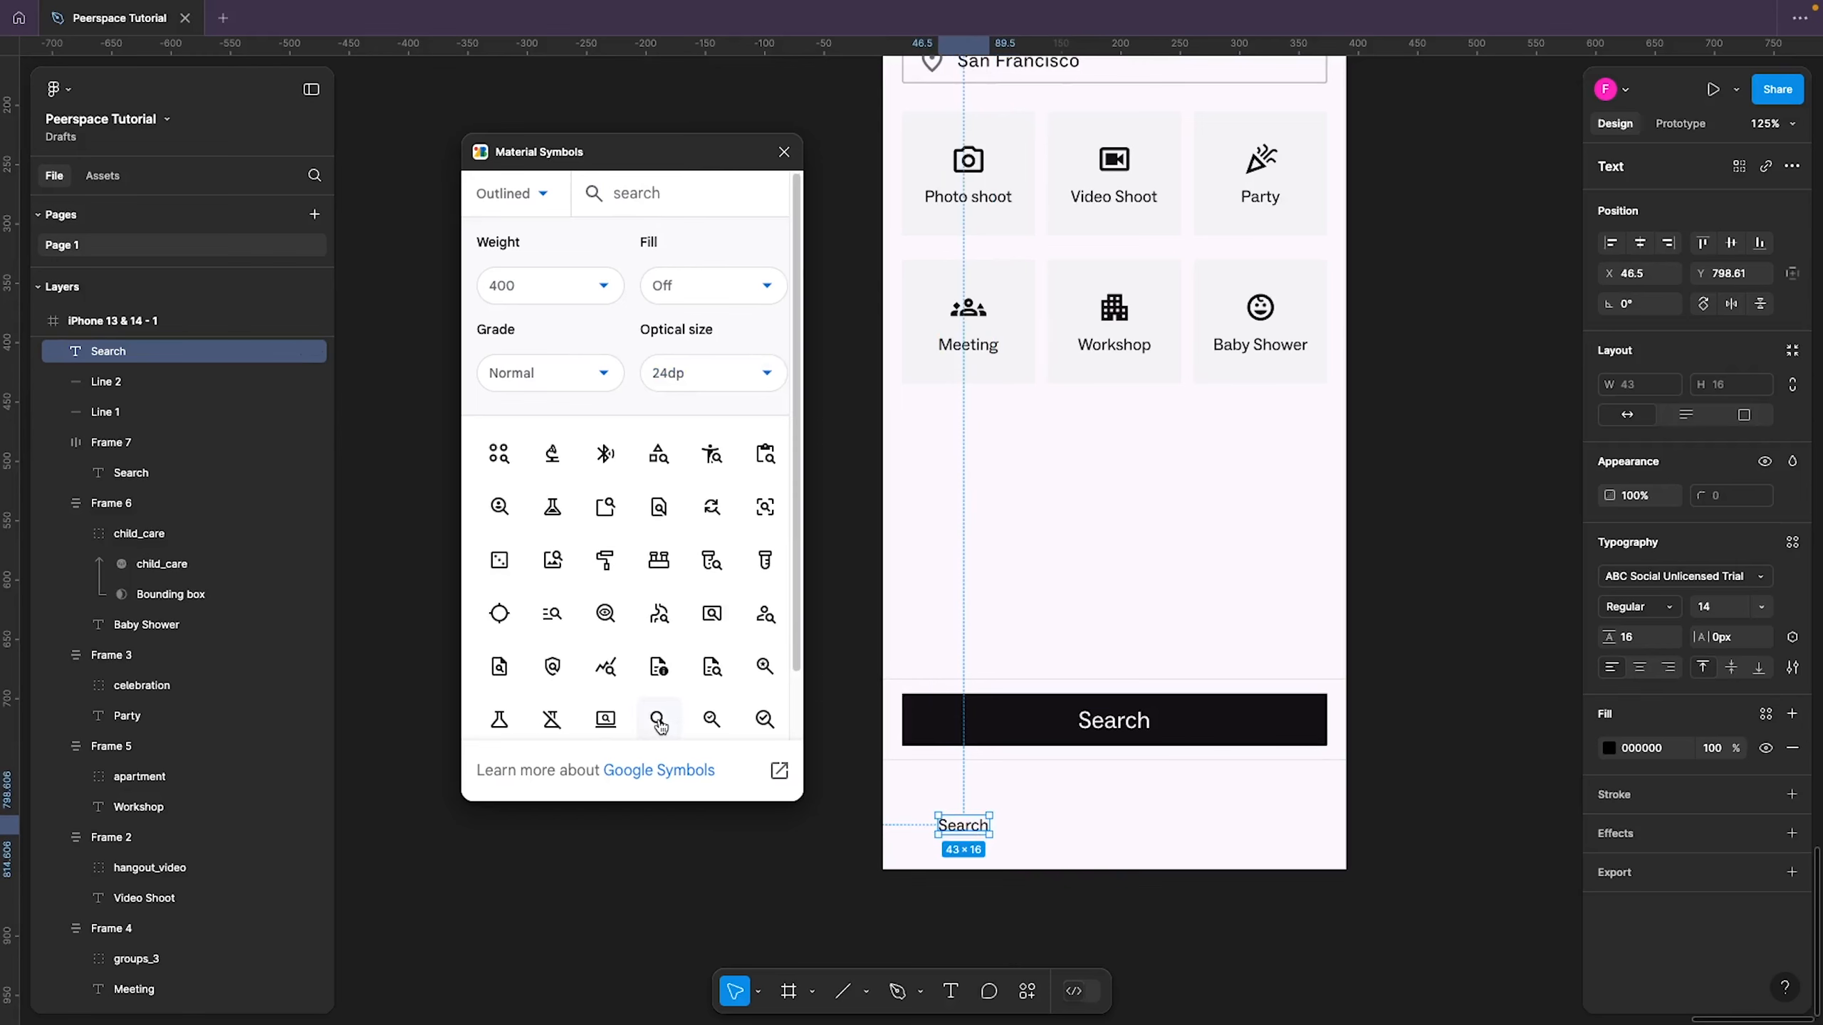
left_click_drag(657, 719, 968, 796)
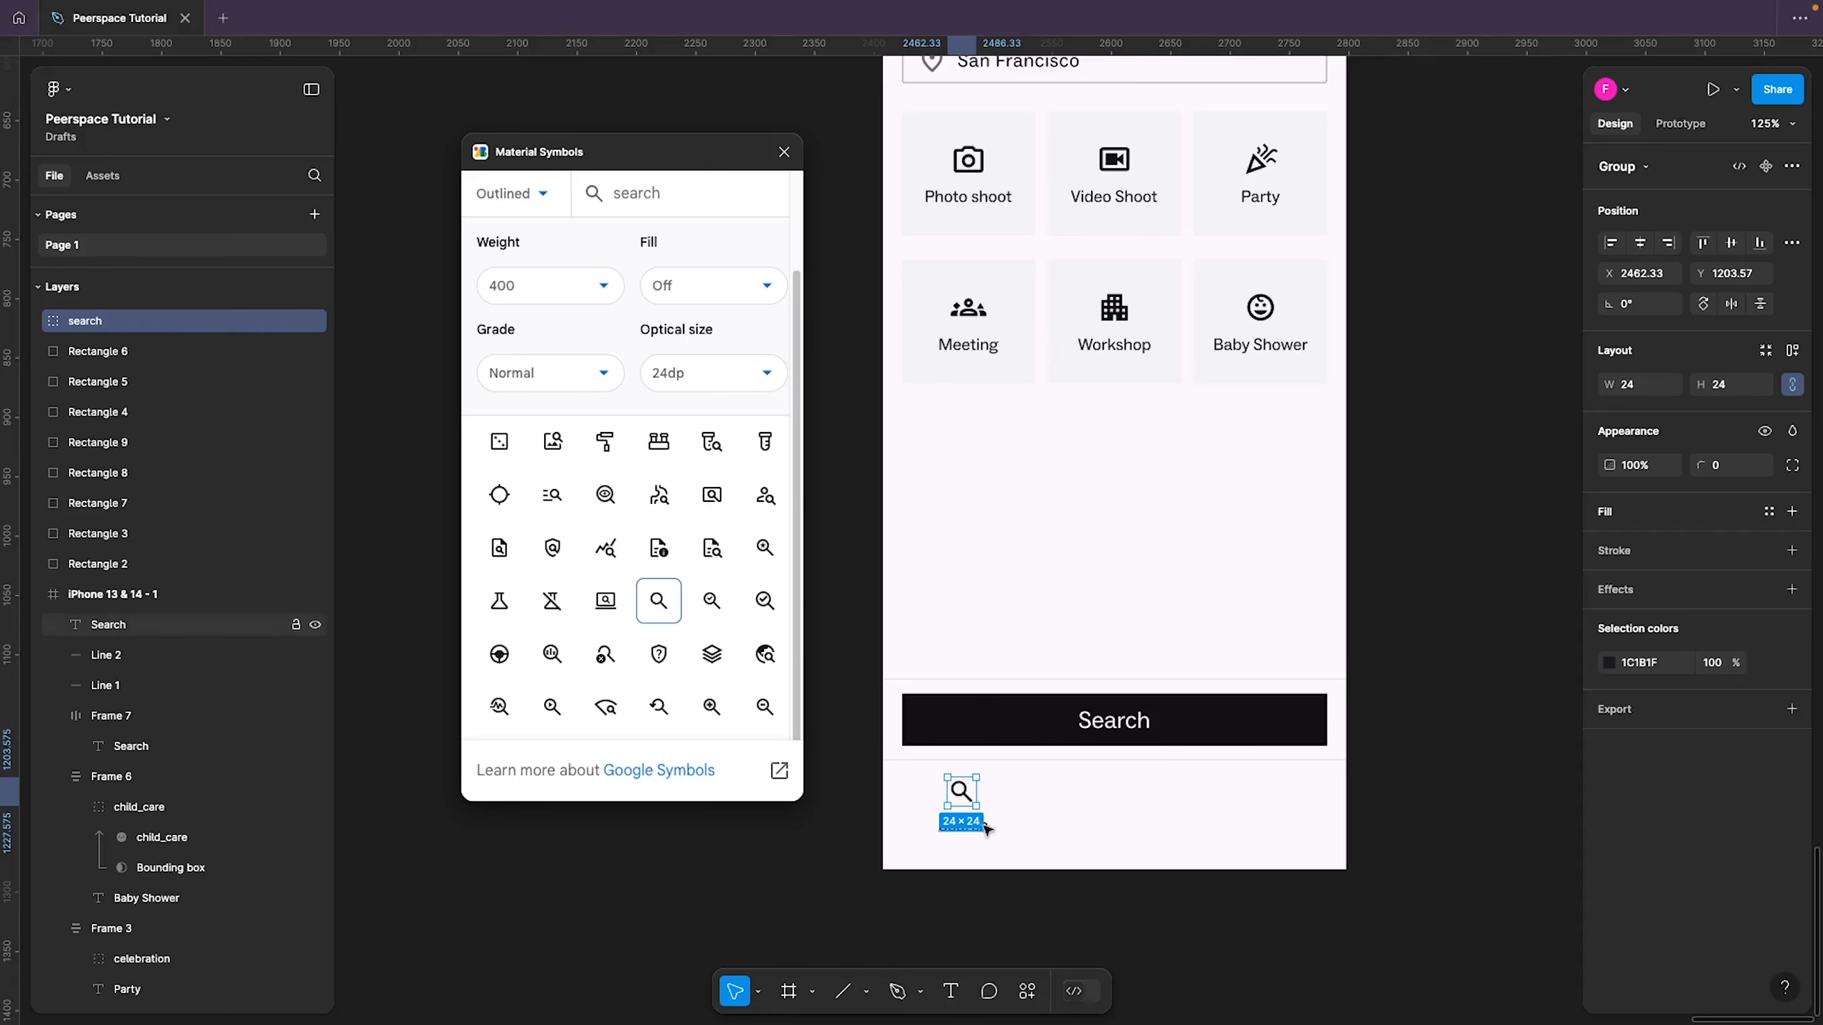
Set the small "Search" label to size 10, line height 14 and letter spacing -1.5%, and centre the magnifier icon horizontally with it
left_click(986, 827)
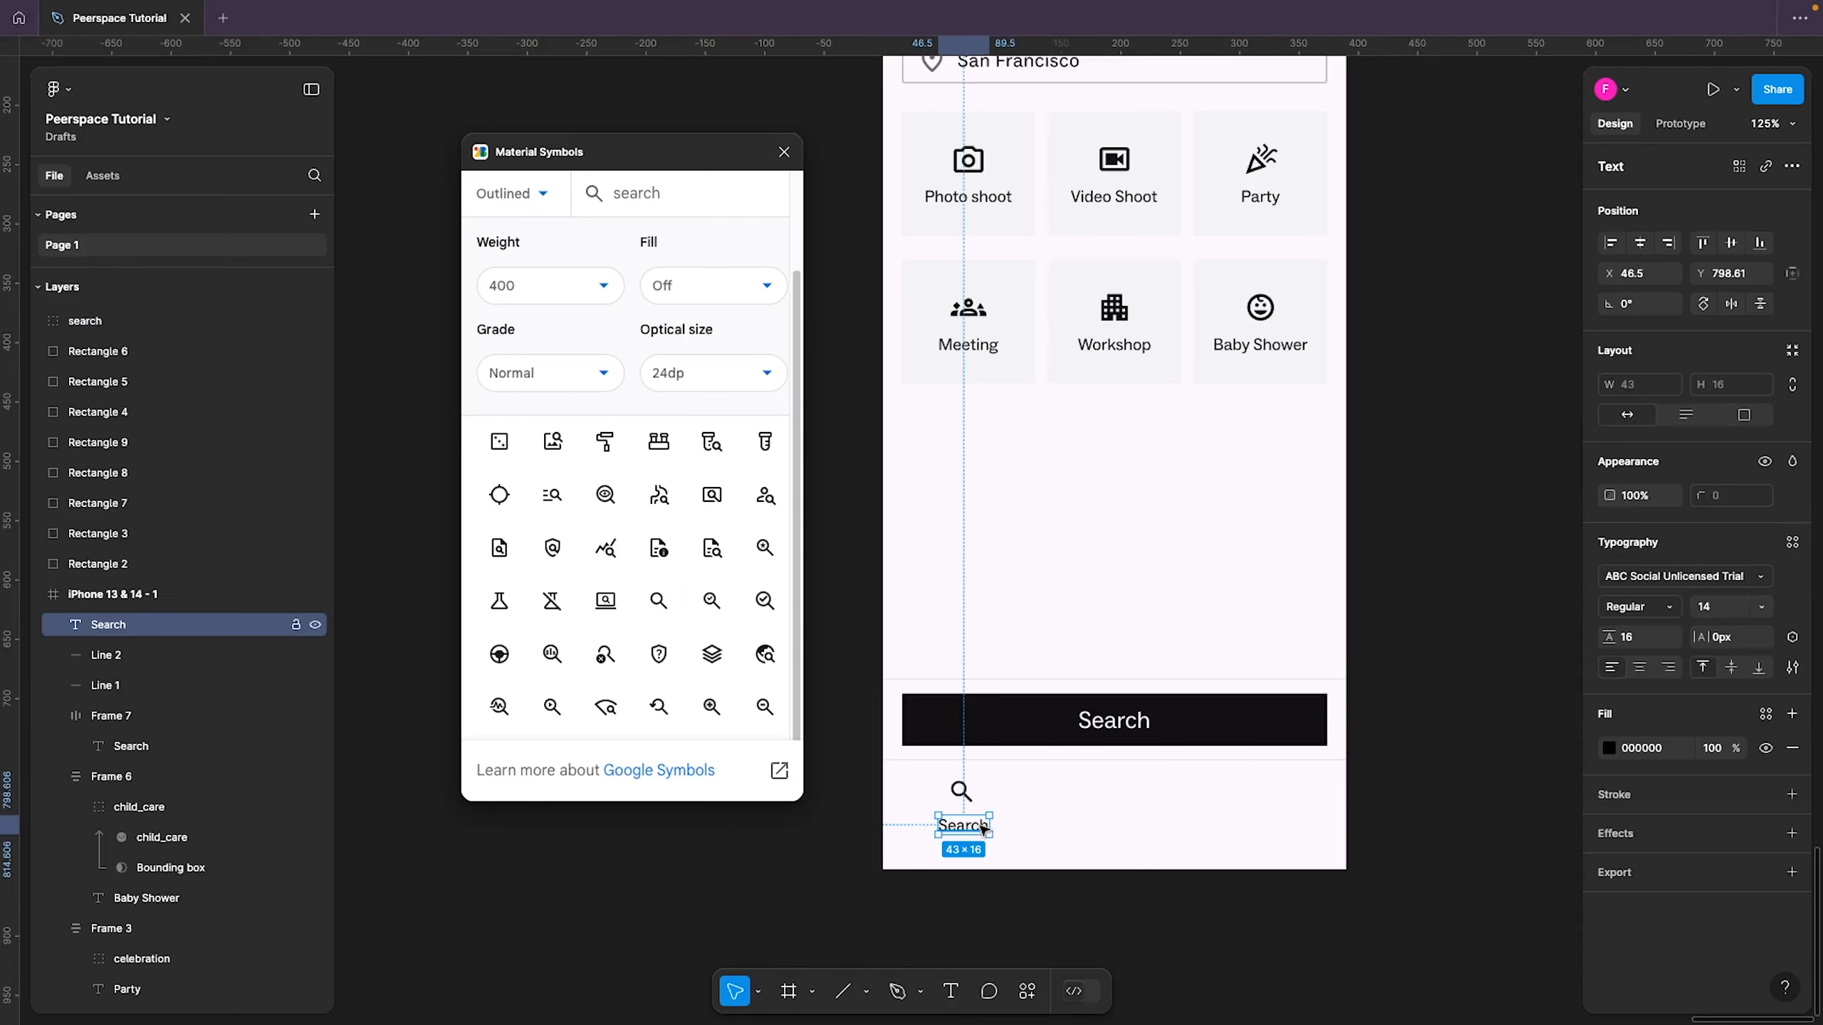
left_click(1709, 621)
key("Return")
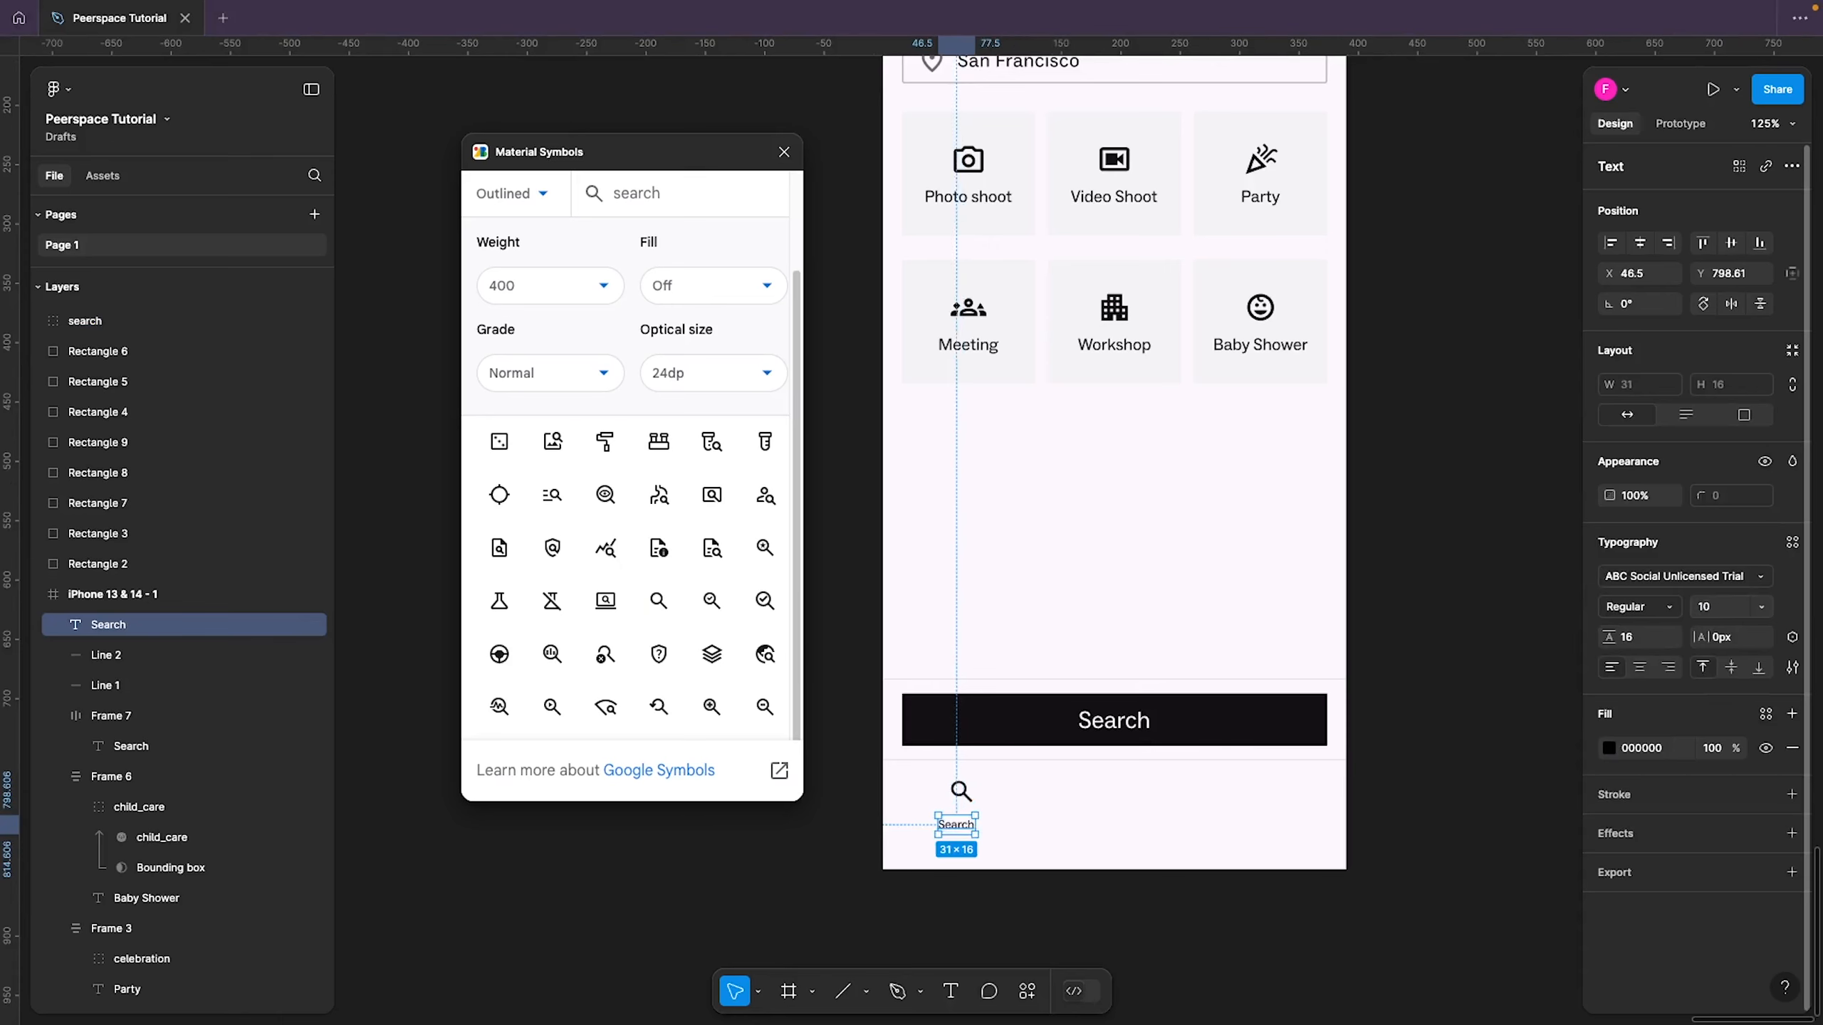
left_click(1644, 640)
type("14")
key("Tab")
type("-1.5px")
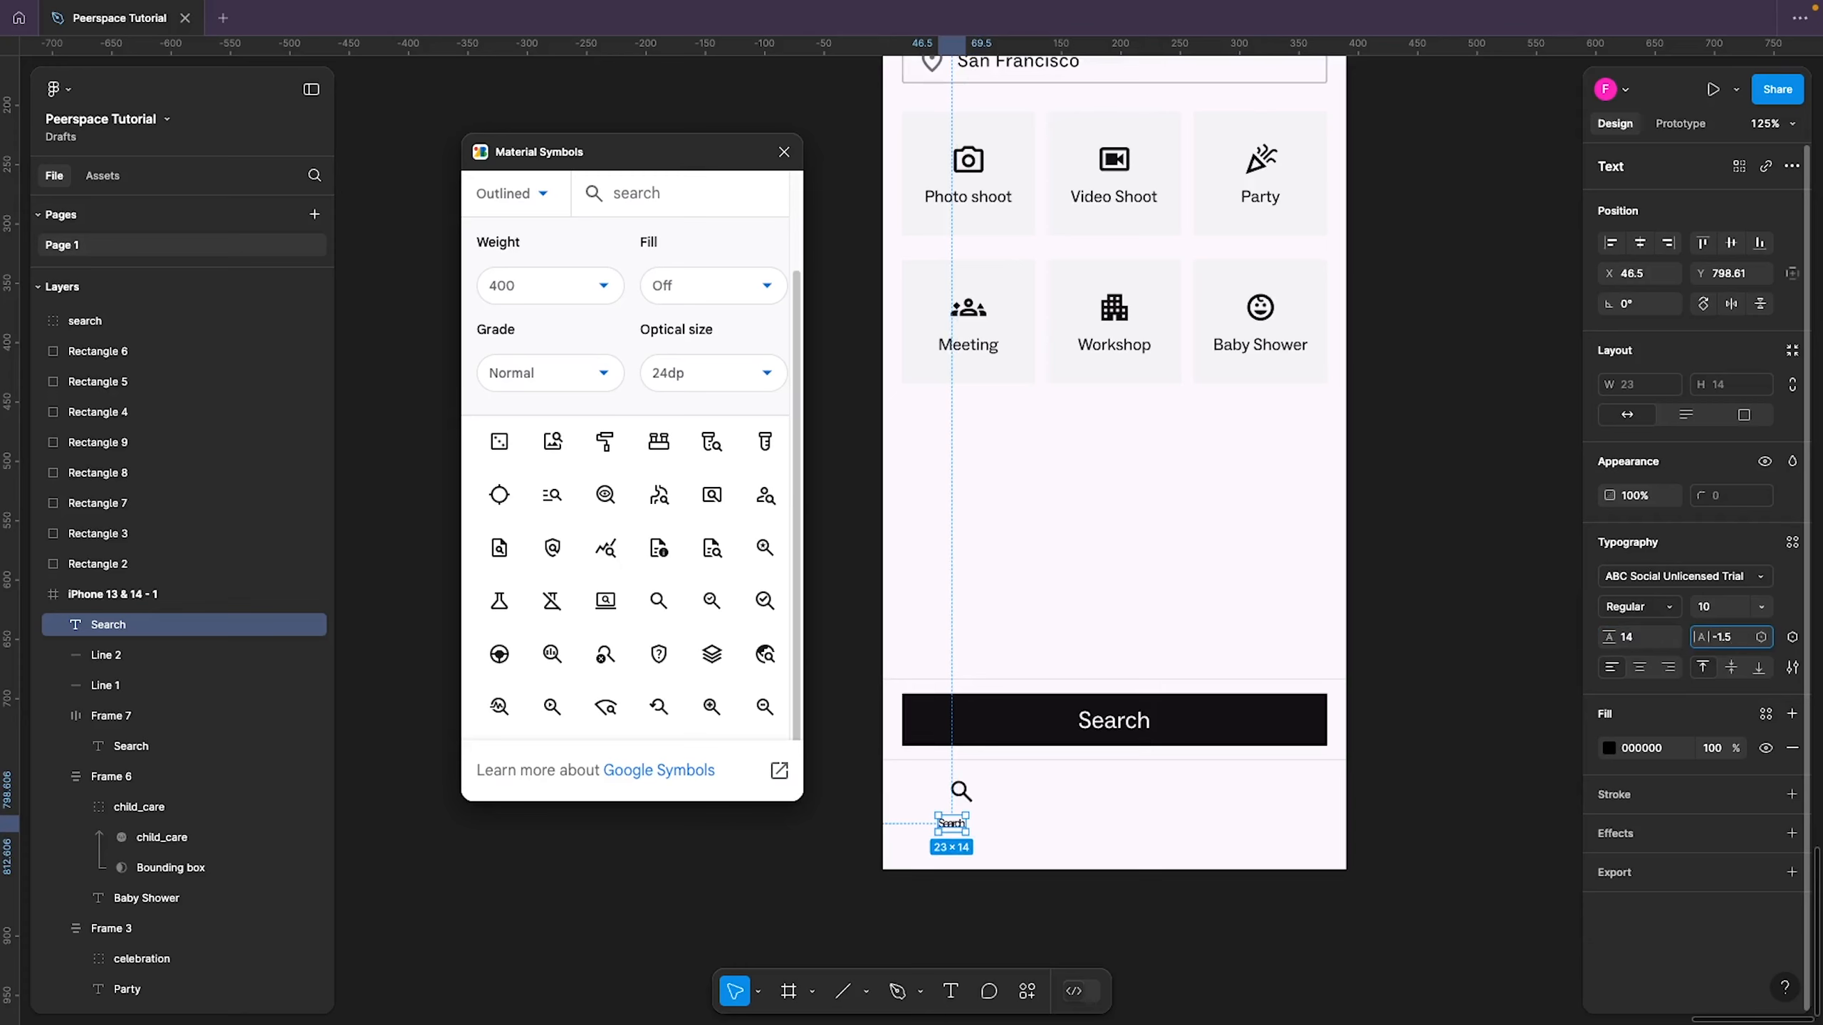
key("Return")
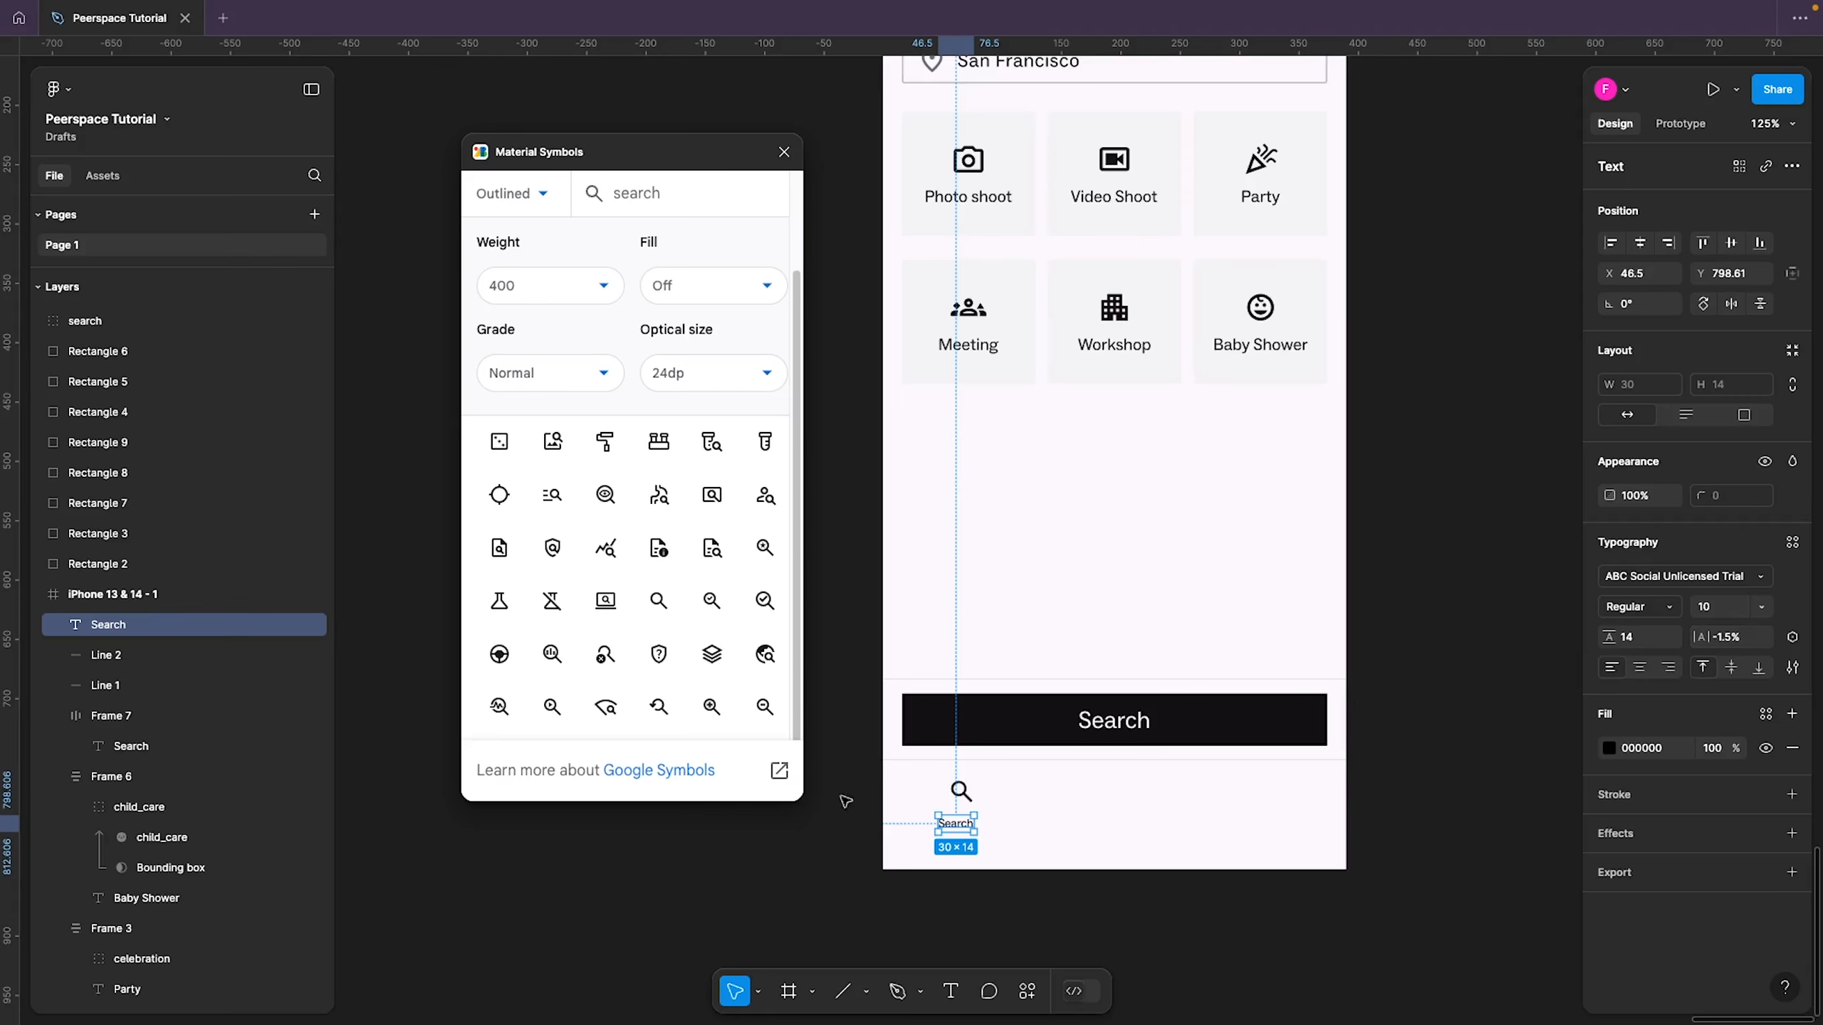
left_click(962, 791, "shift")
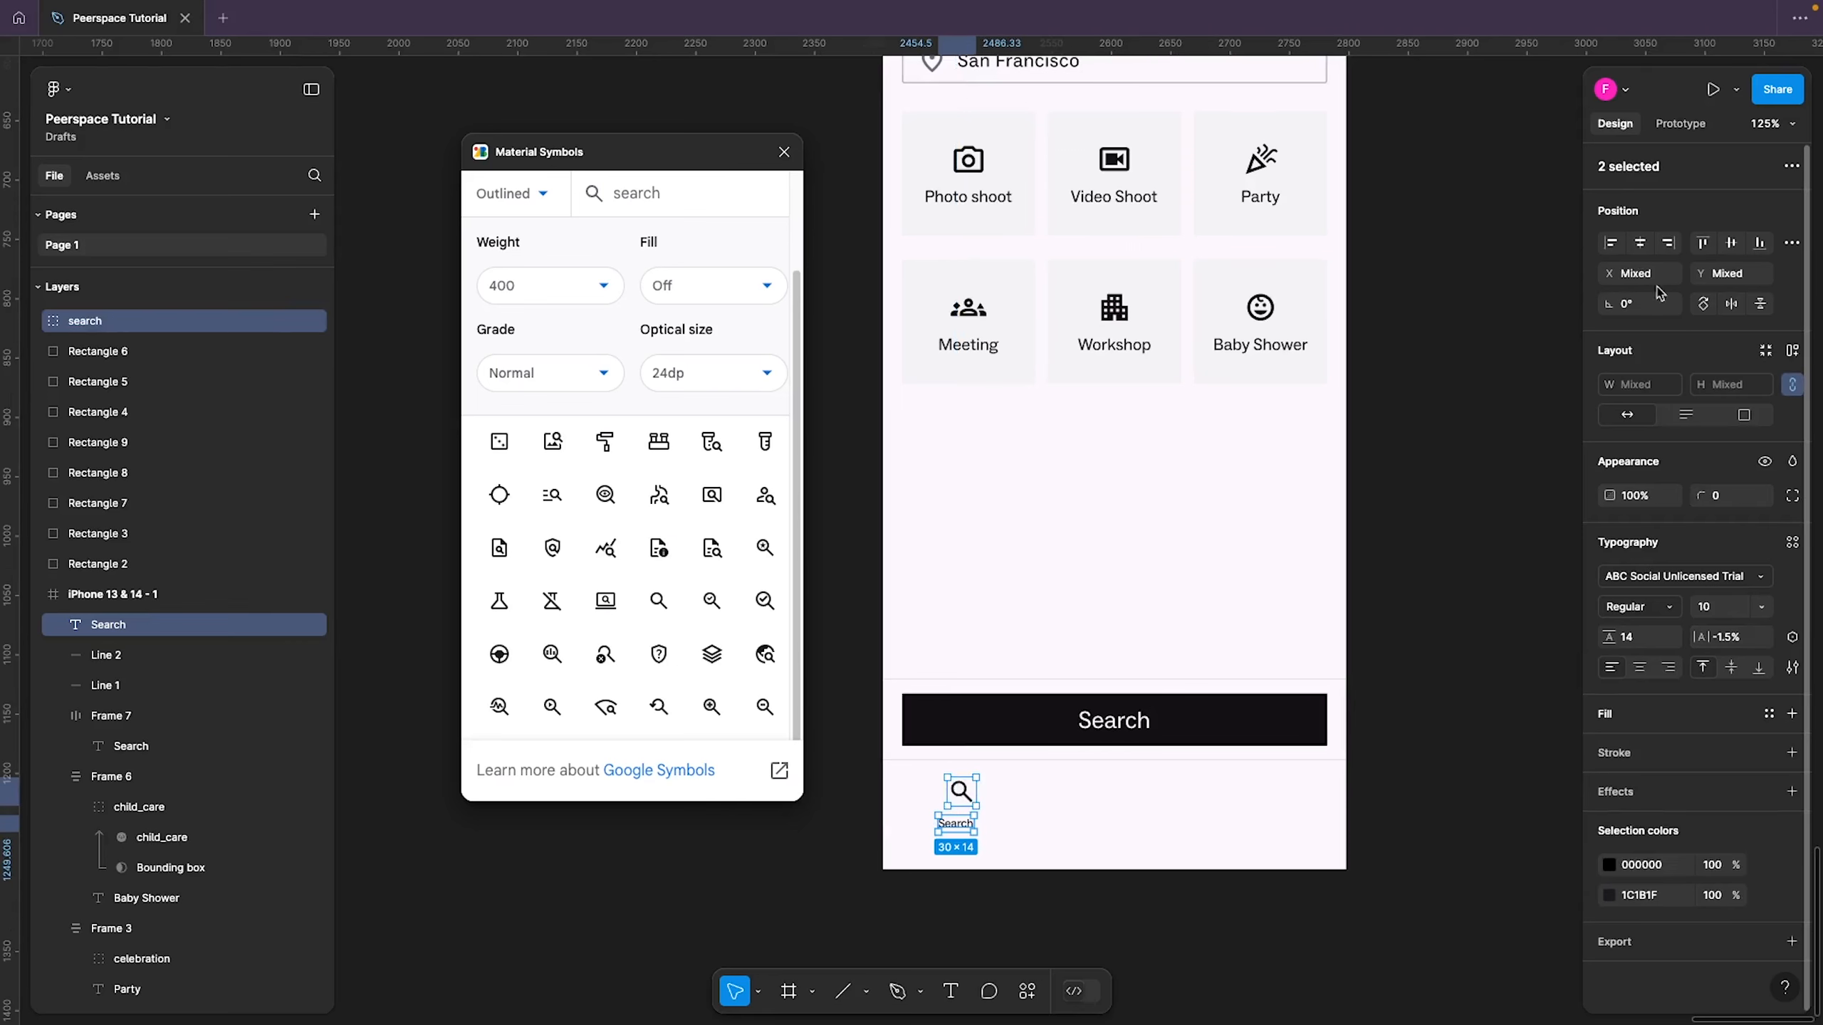
left_click(1644, 251)
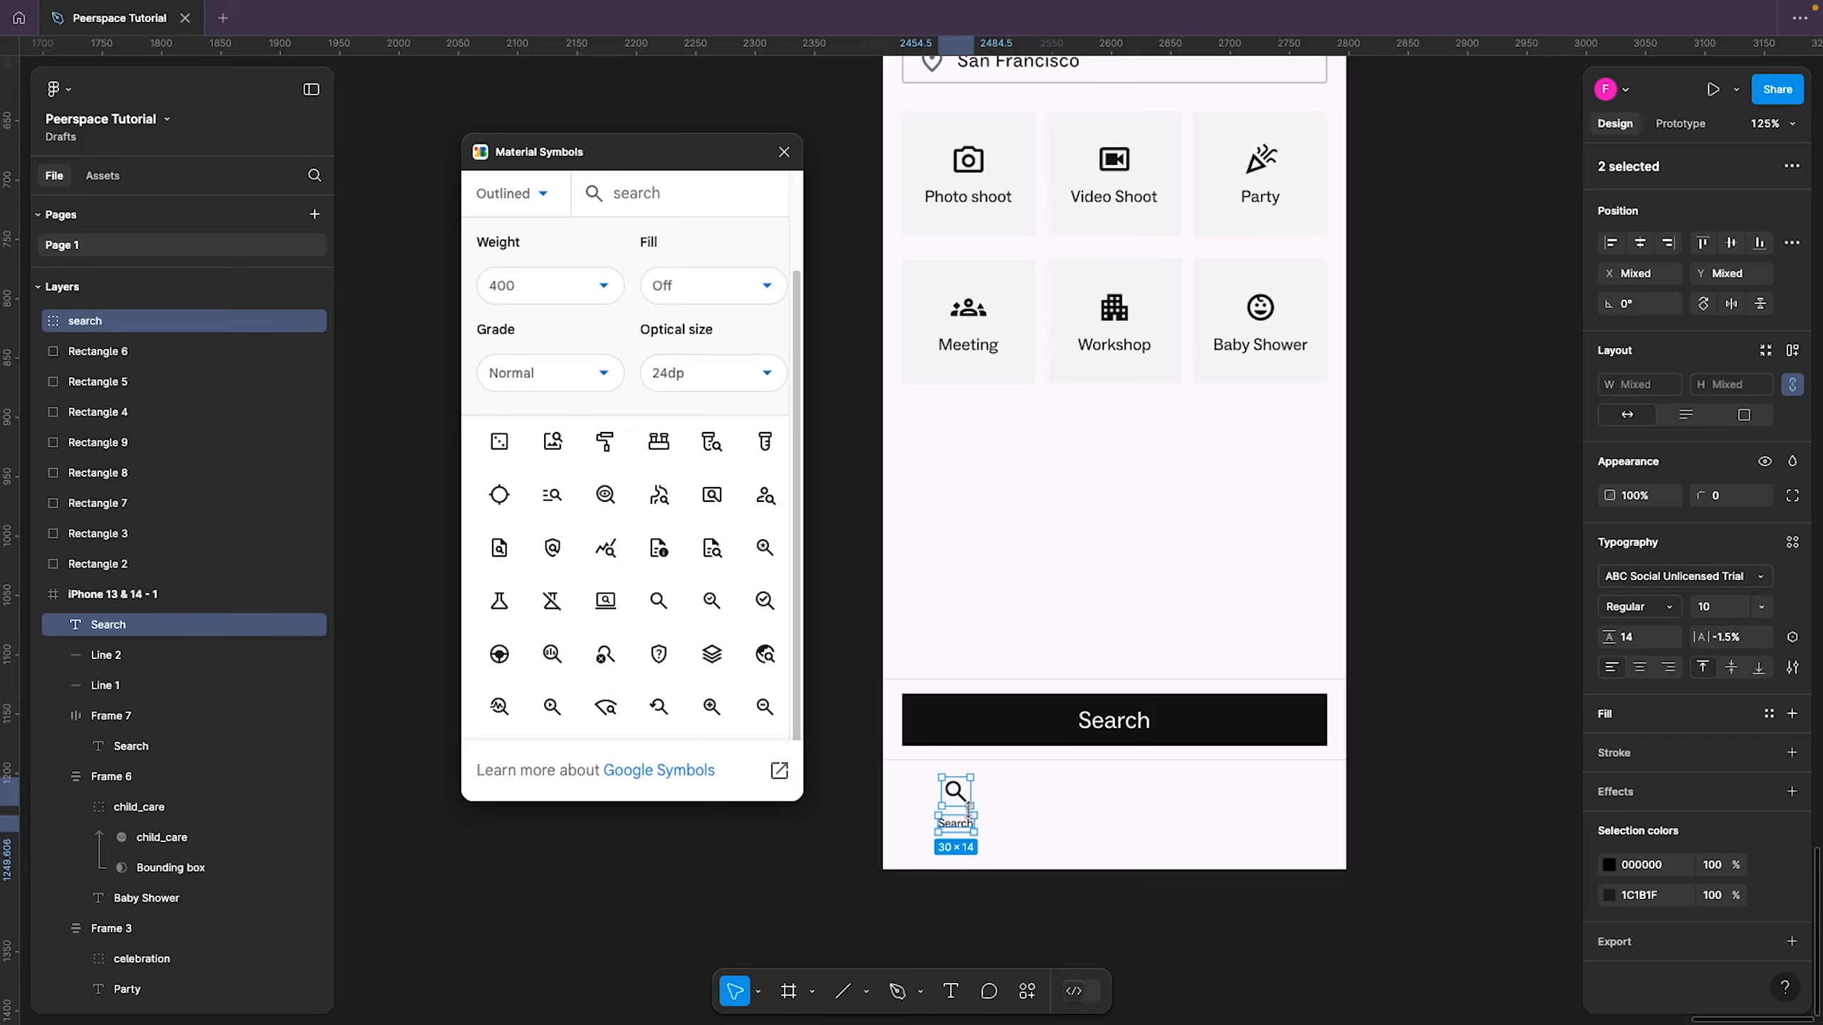
key("shift+a")
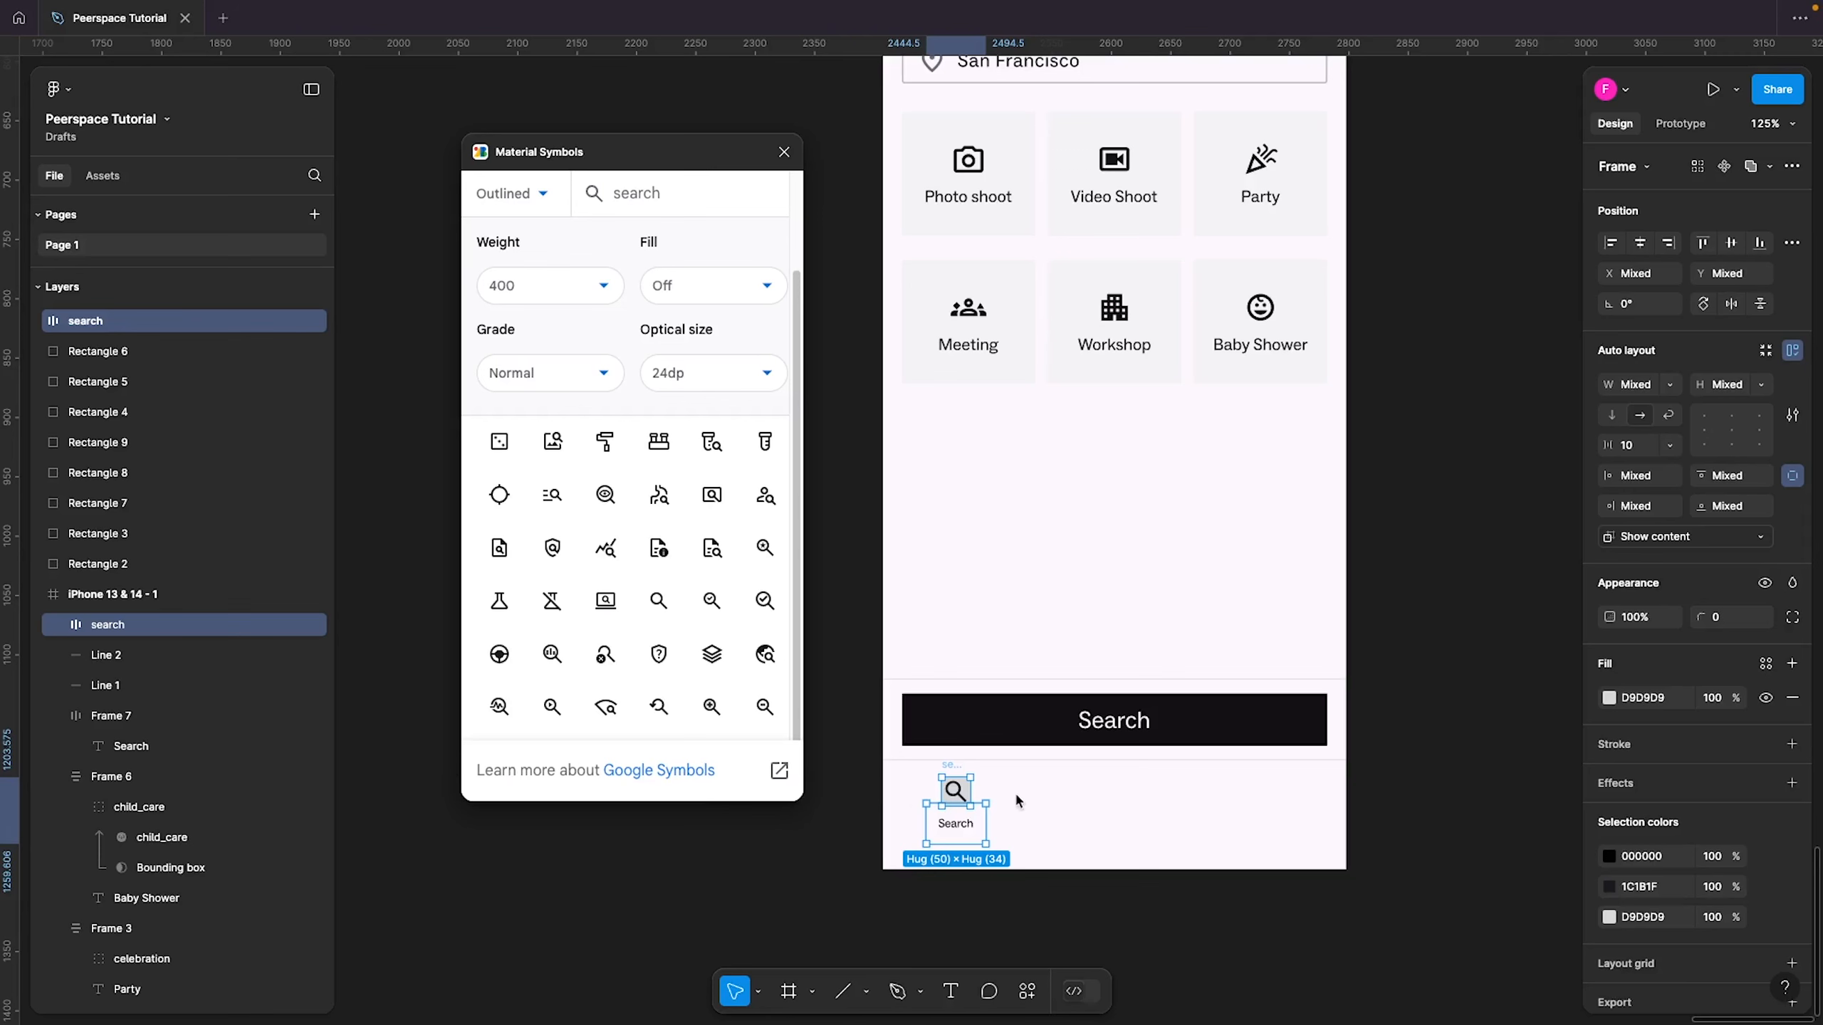
left_click(1112, 809)
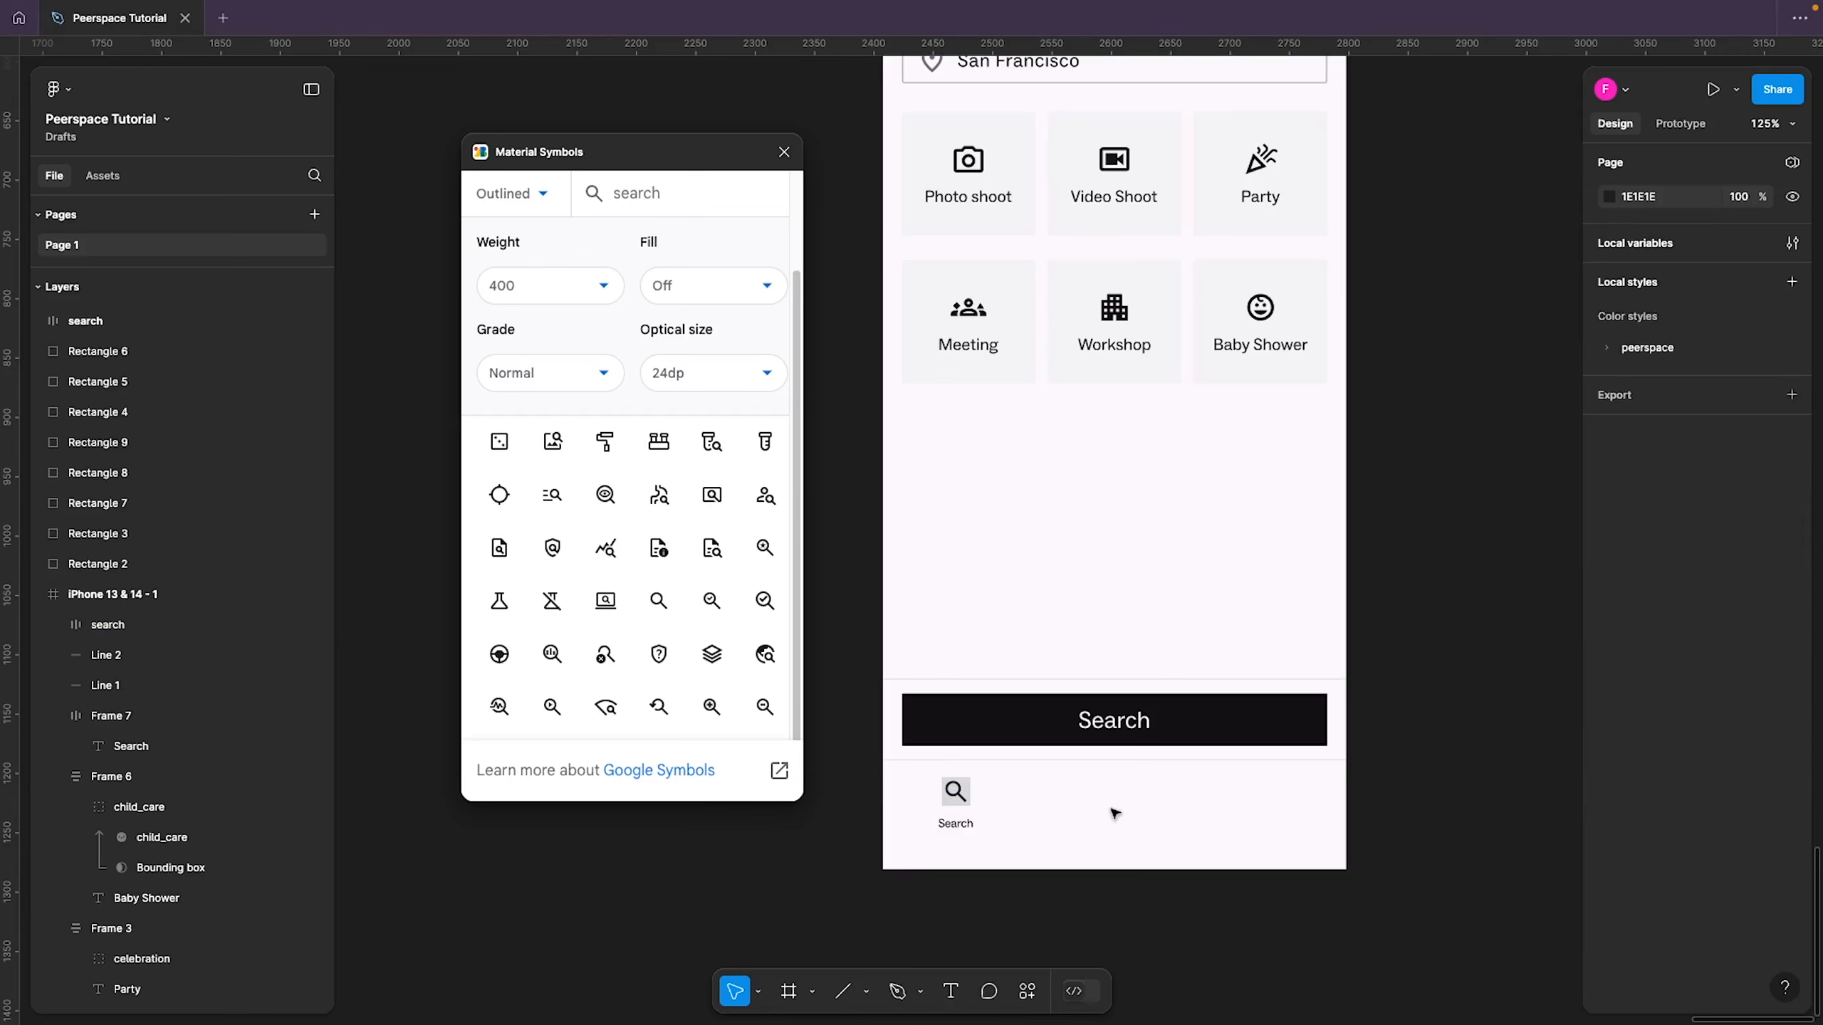
left_click(945, 838)
left_click(1026, 819)
key("ctrl+z")
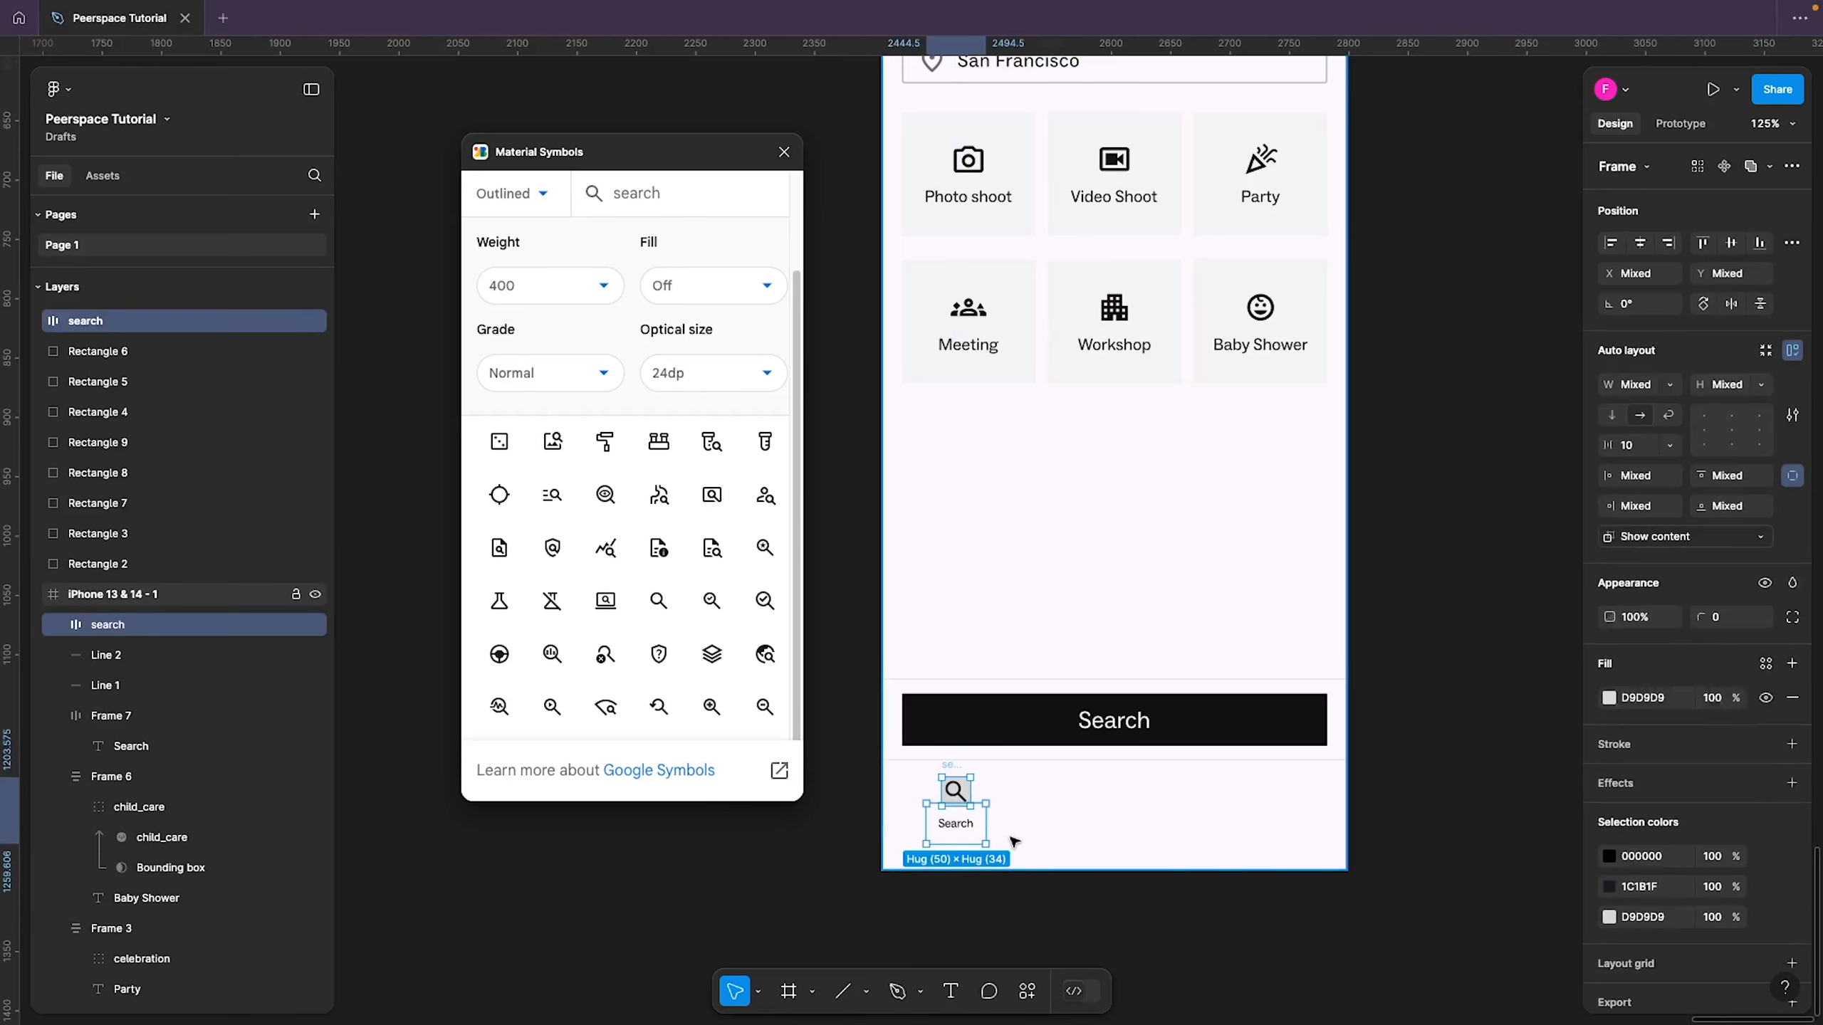
key("ctrl+z")
left_click(1021, 836)
left_click(965, 829)
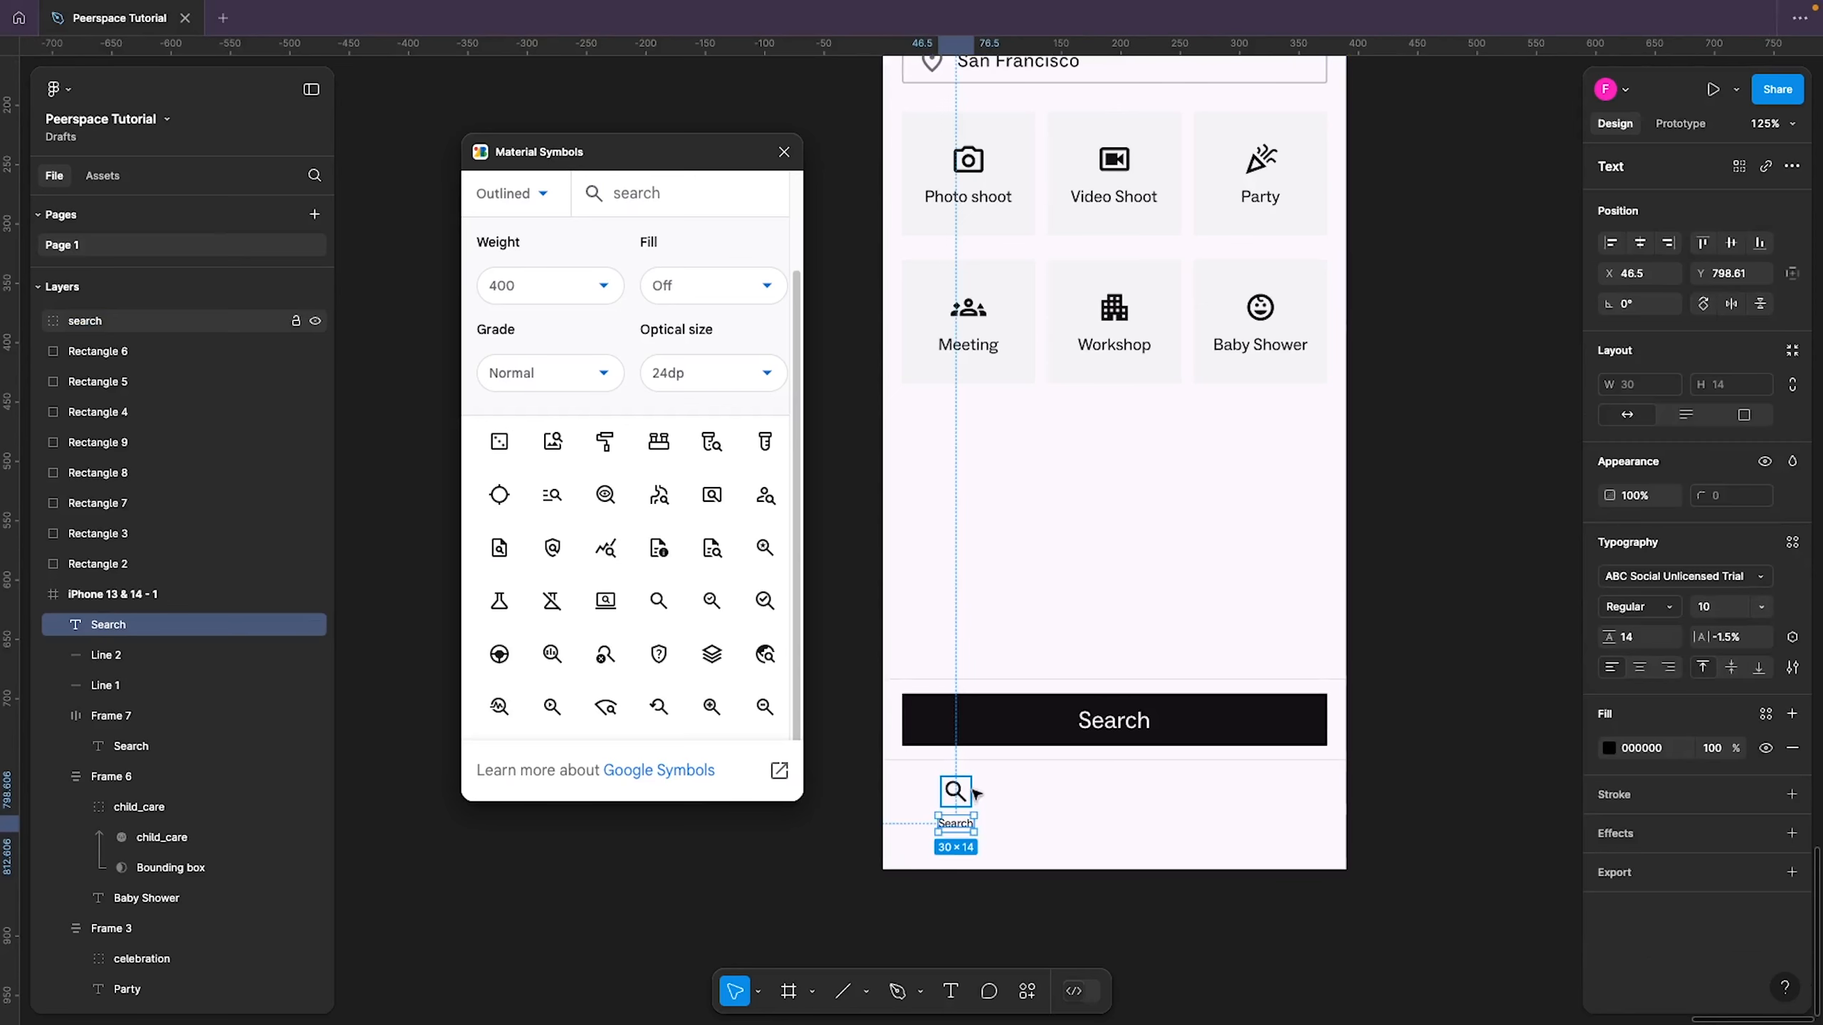
left_click(968, 785, "shift")
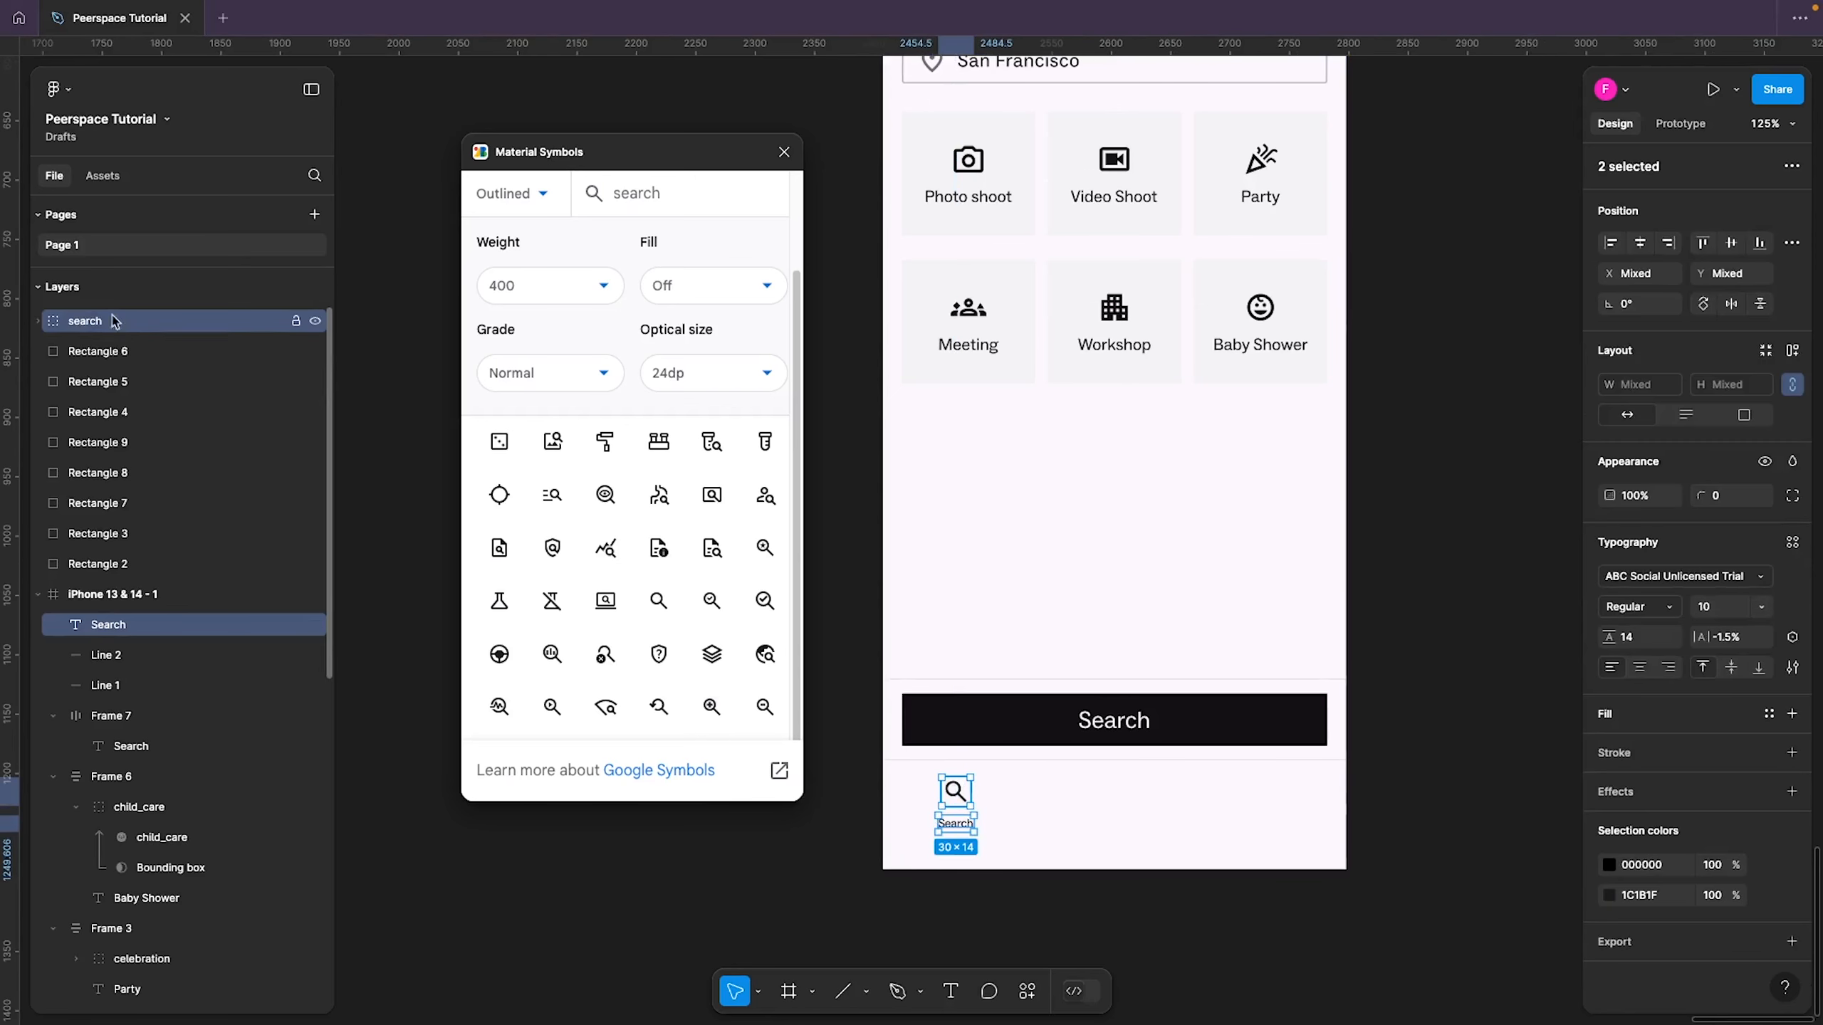
left_click(1145, 942)
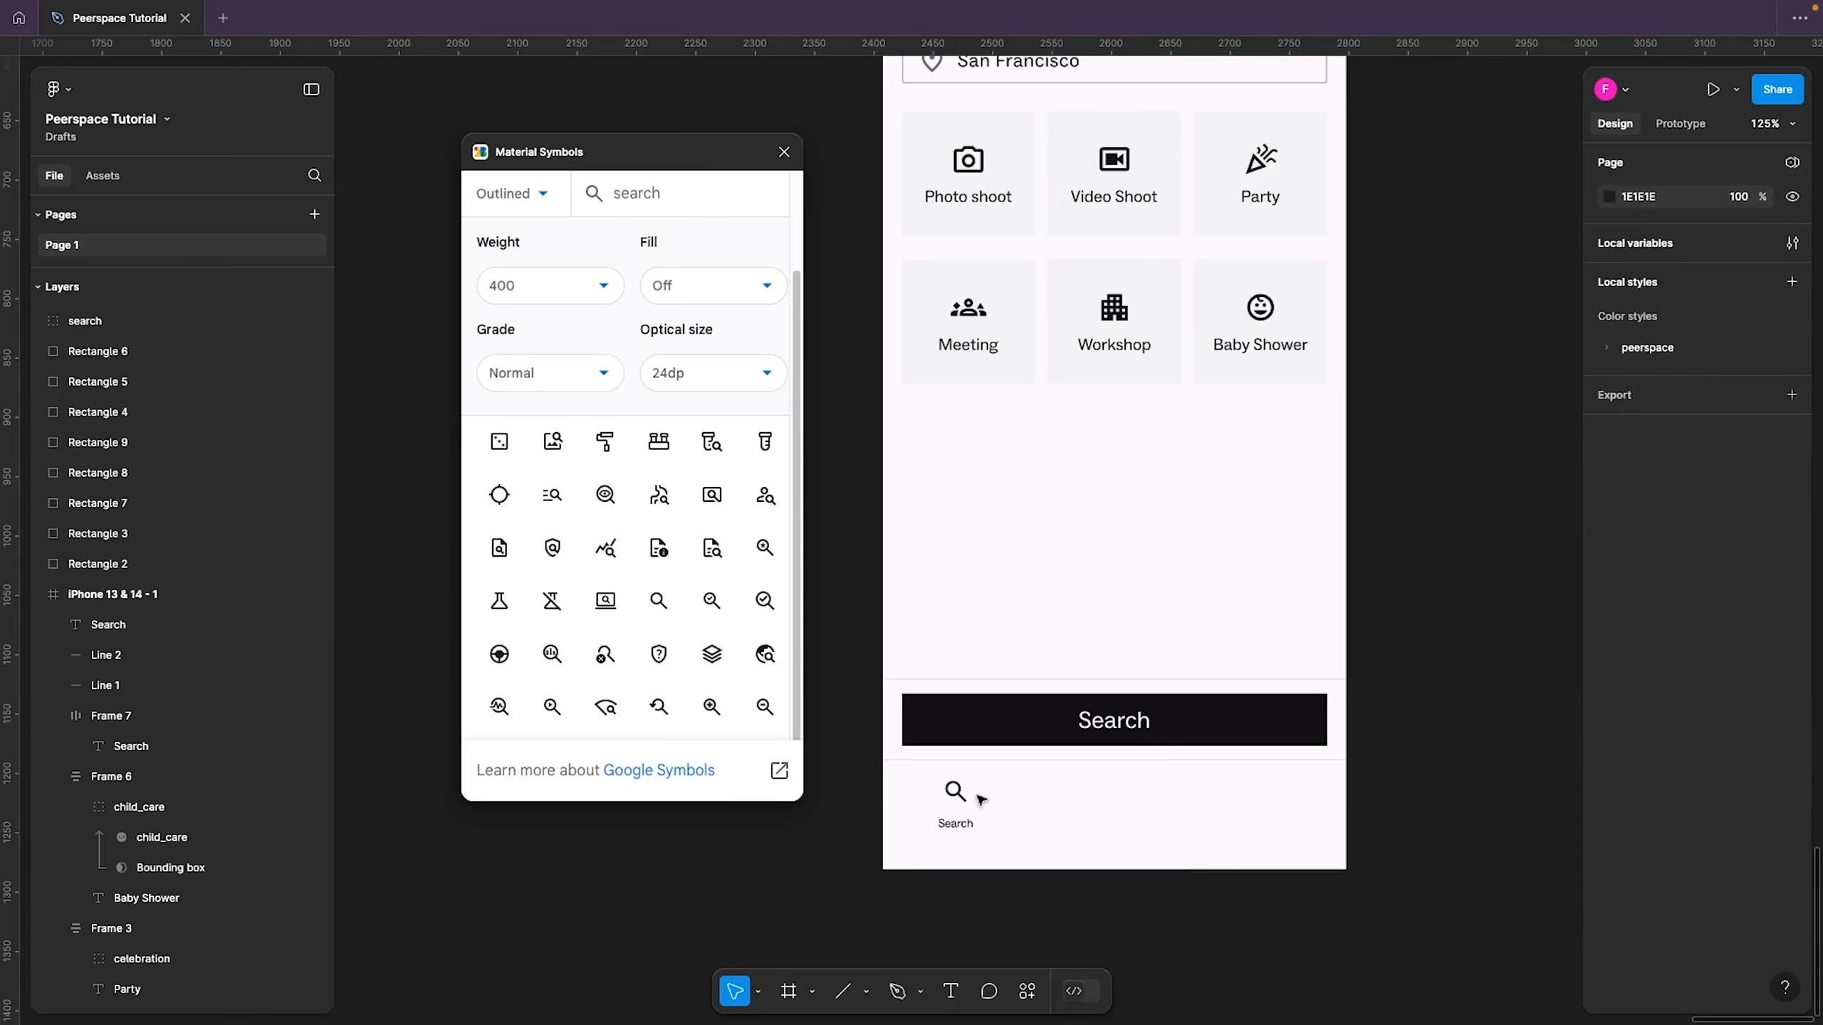
Move the magnifier icon's layer into the iPhone 13 & 14 - 1 frame and combine it with its "Search" label in an auto layout
left_click(965, 794)
left_click_drag(144, 324, 148, 616)
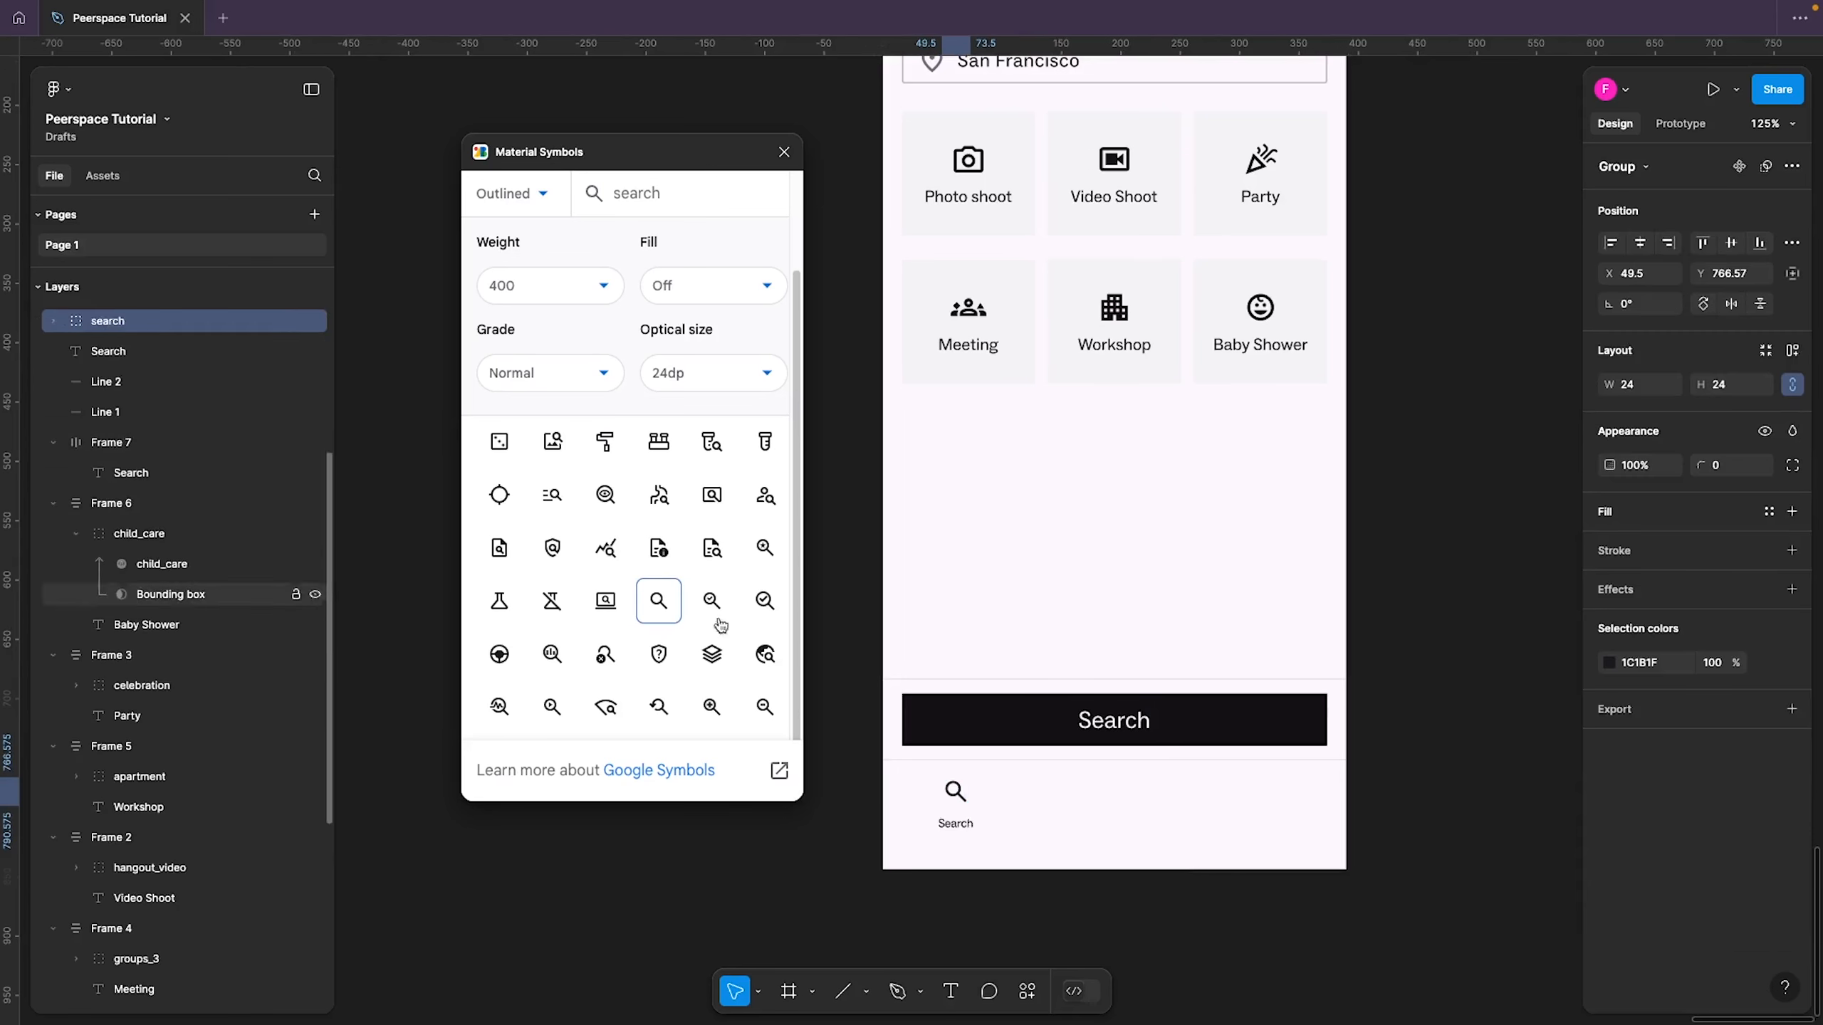
left_click(964, 831, "shift")
key("shift+a")
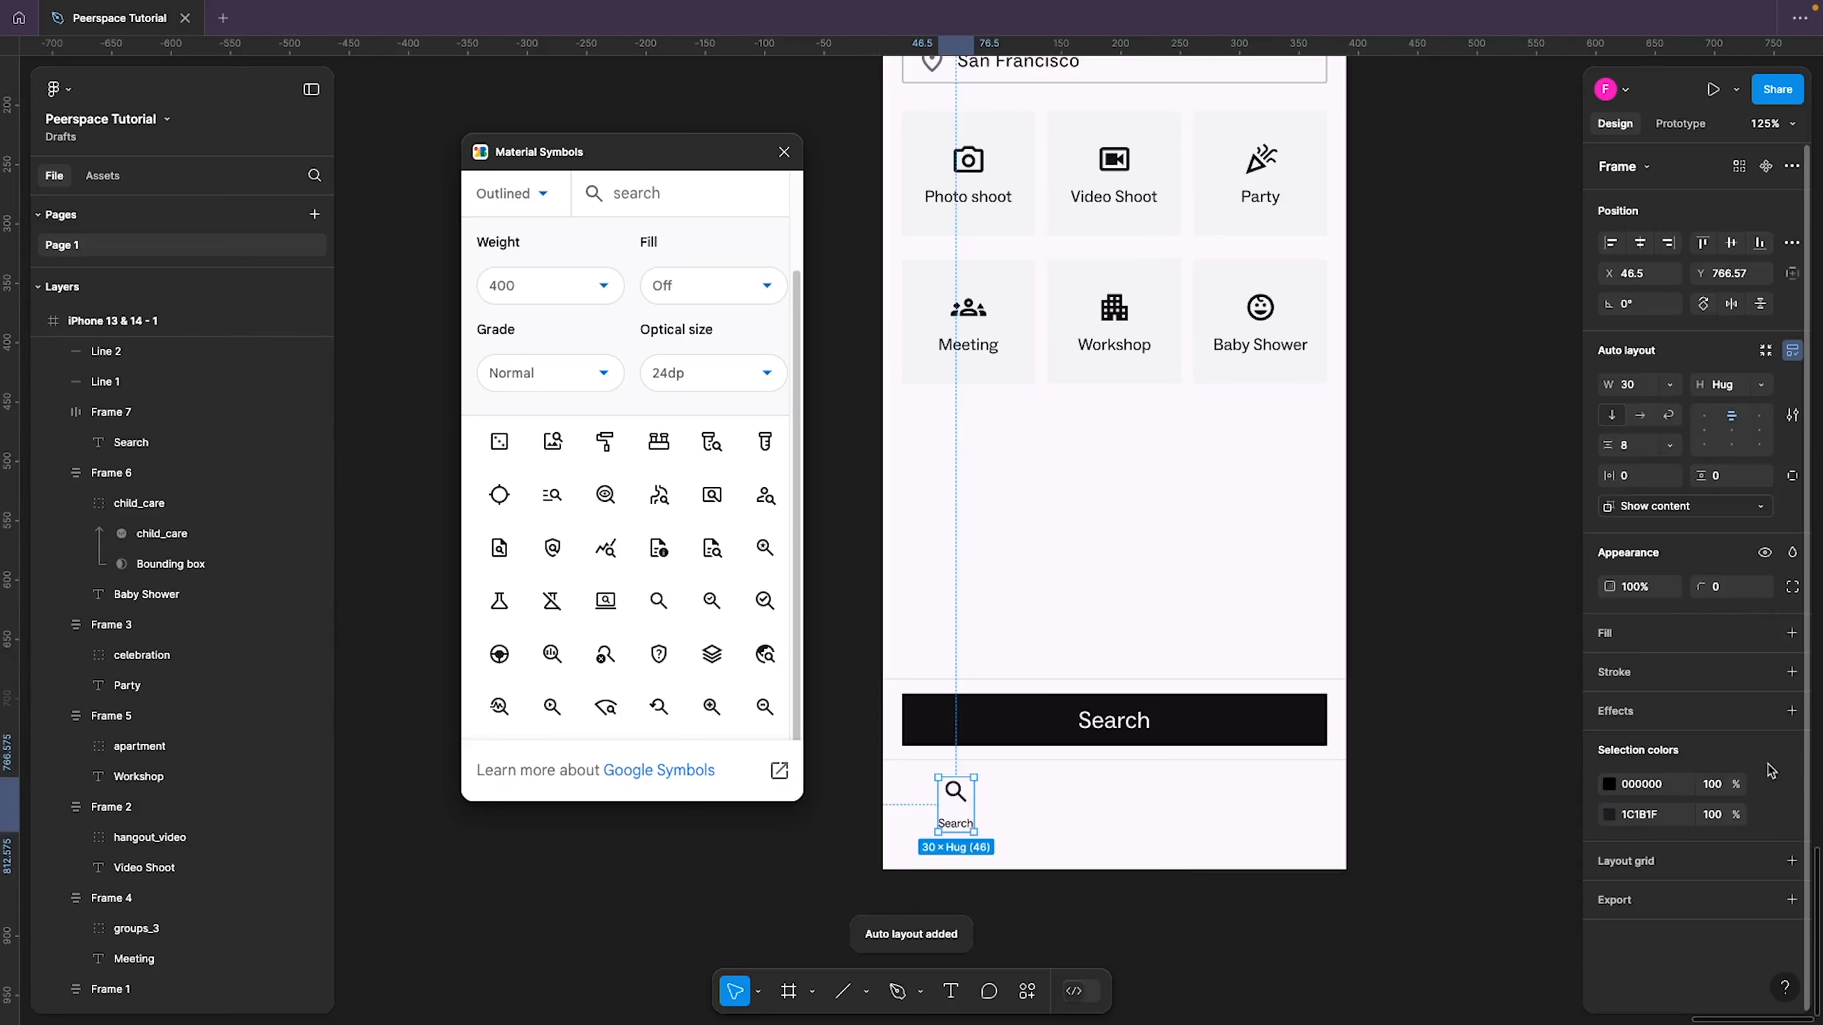
Set the icon-and-label frame's vertical gap to 4 and move the frame to about X 41, Y 776
left_click(1642, 448)
type("4")
key("Return")
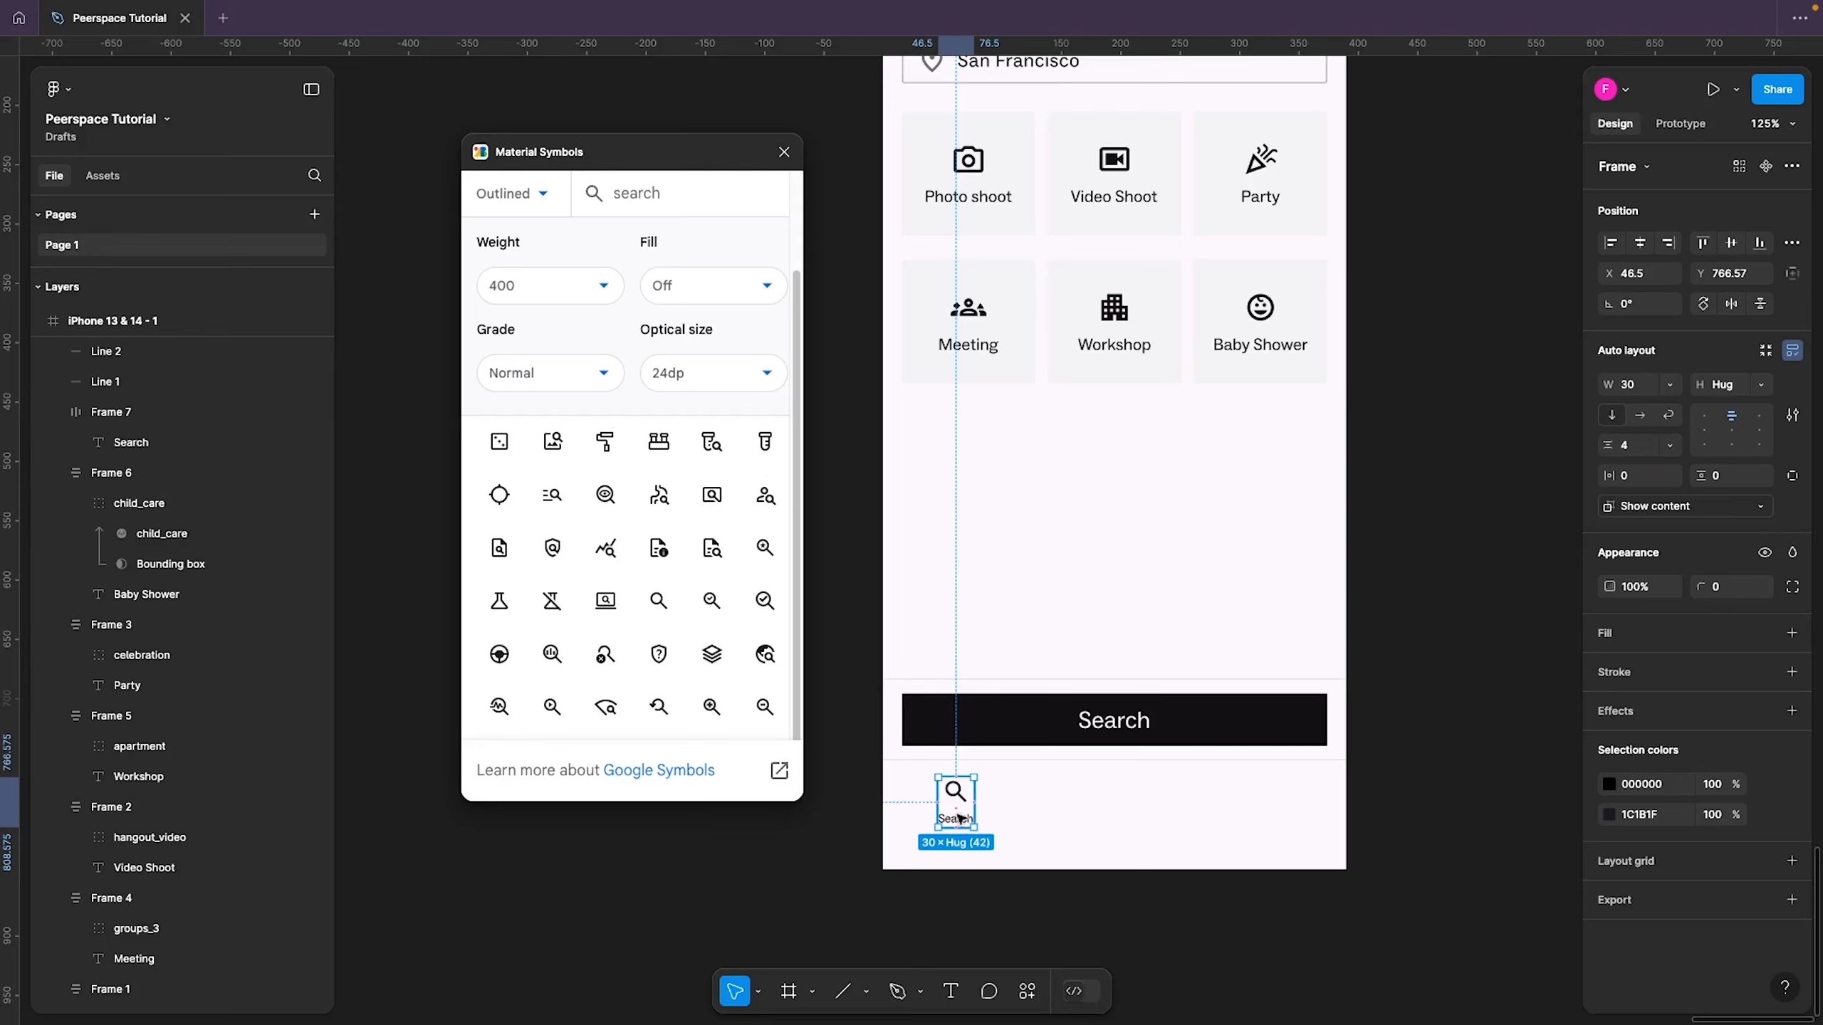
mouse_move(959, 797)
left_mouse_down()
mouse_move(948, 836)
mouse_move(951, 807)
left_mouse_up()
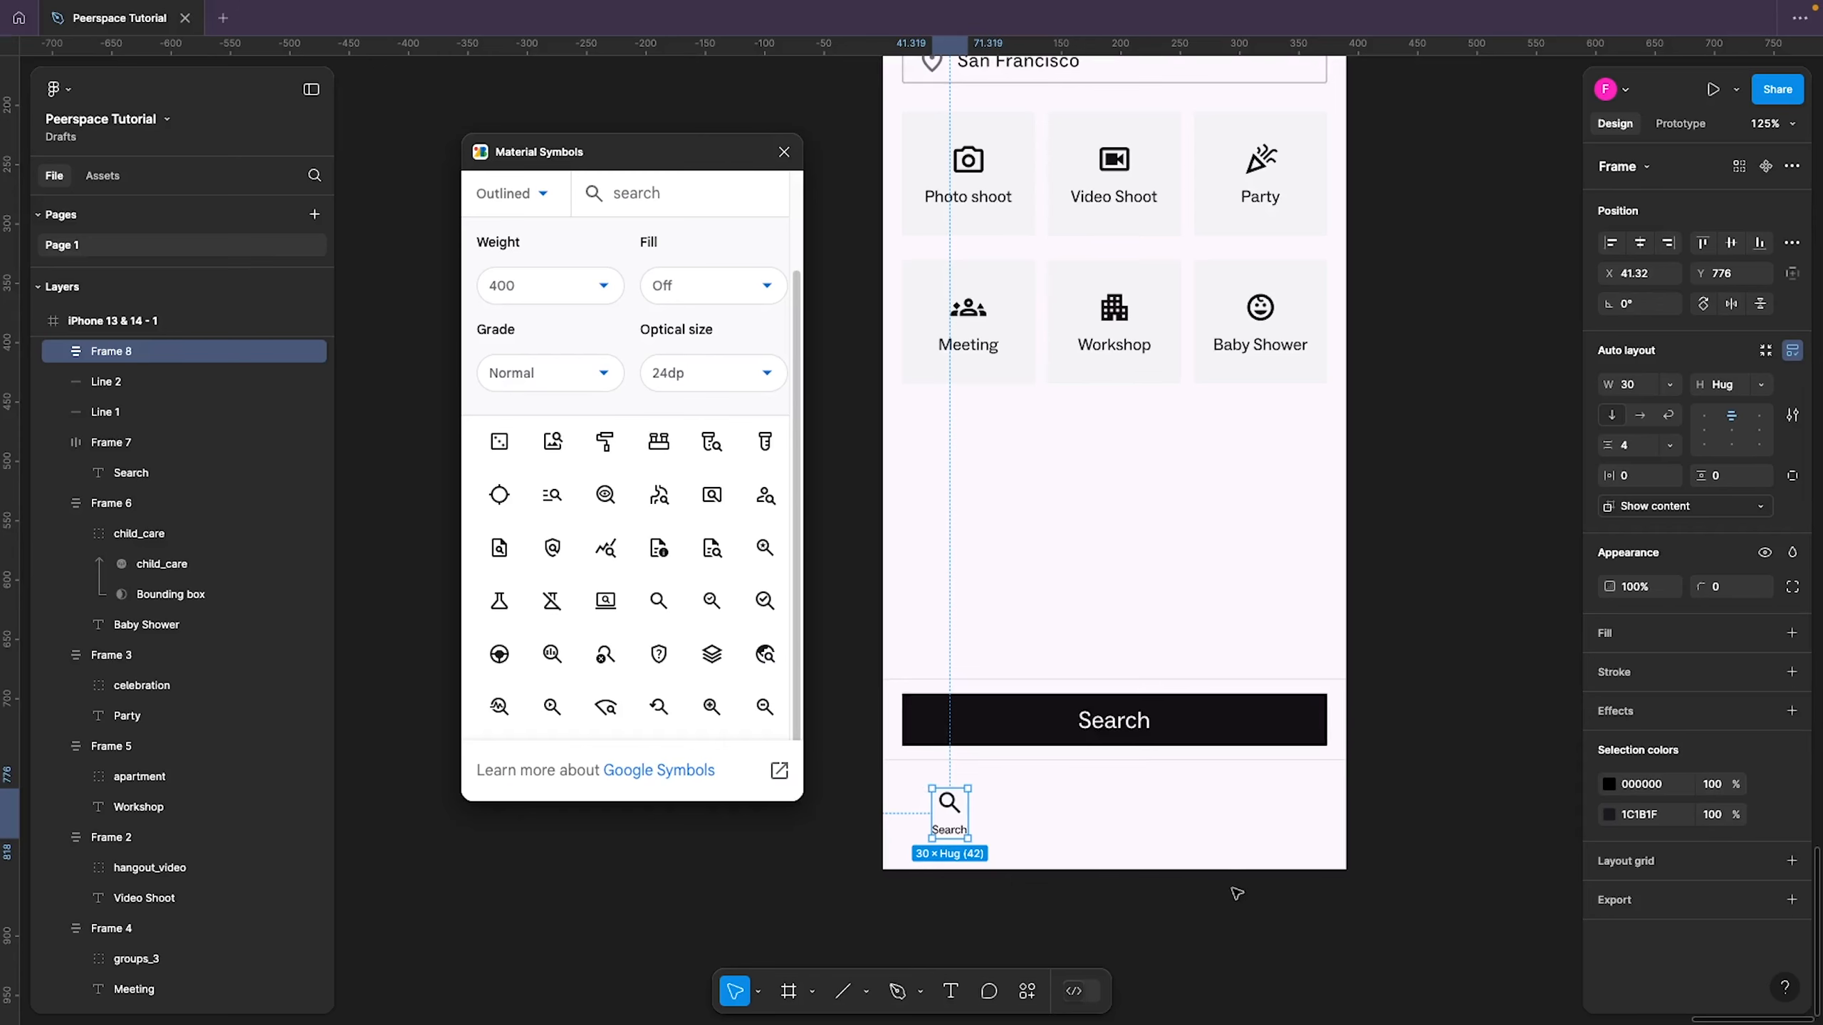
Wrap the icon-and-label frame in a horizontal auto layout frame and name it "Nav bar"
key("shift+a")
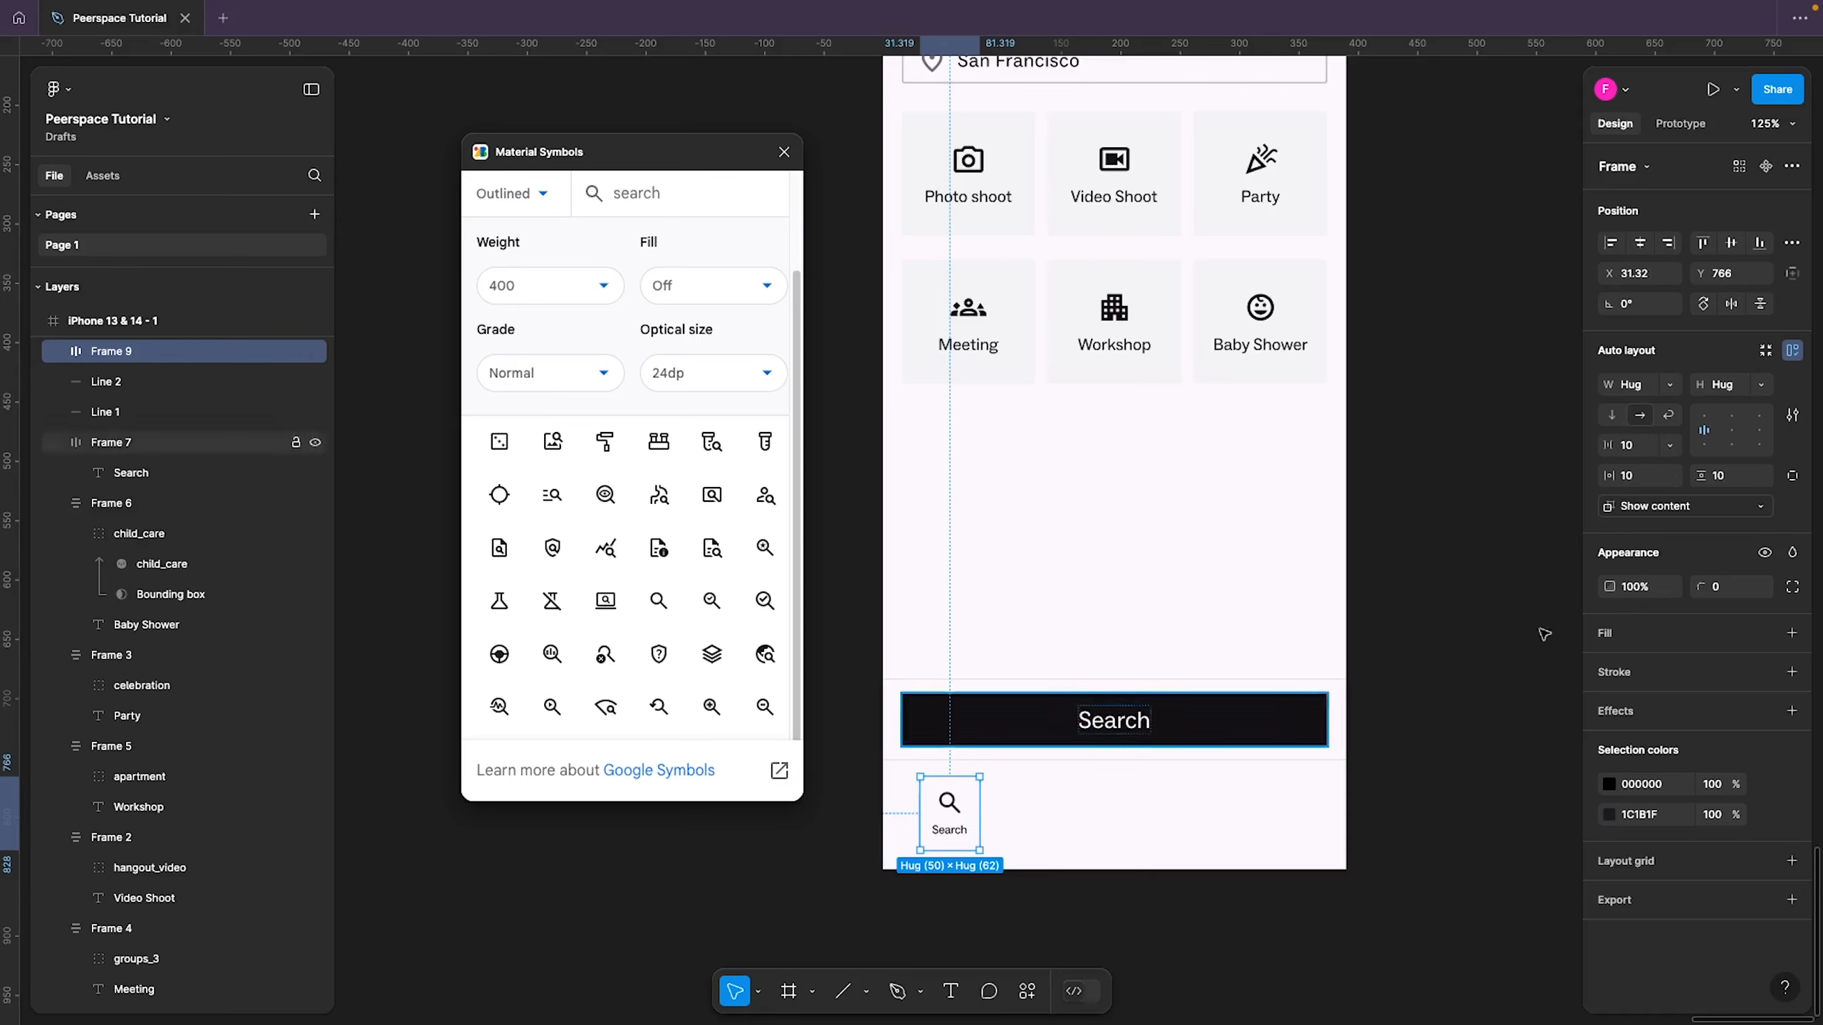
left_click(1641, 415)
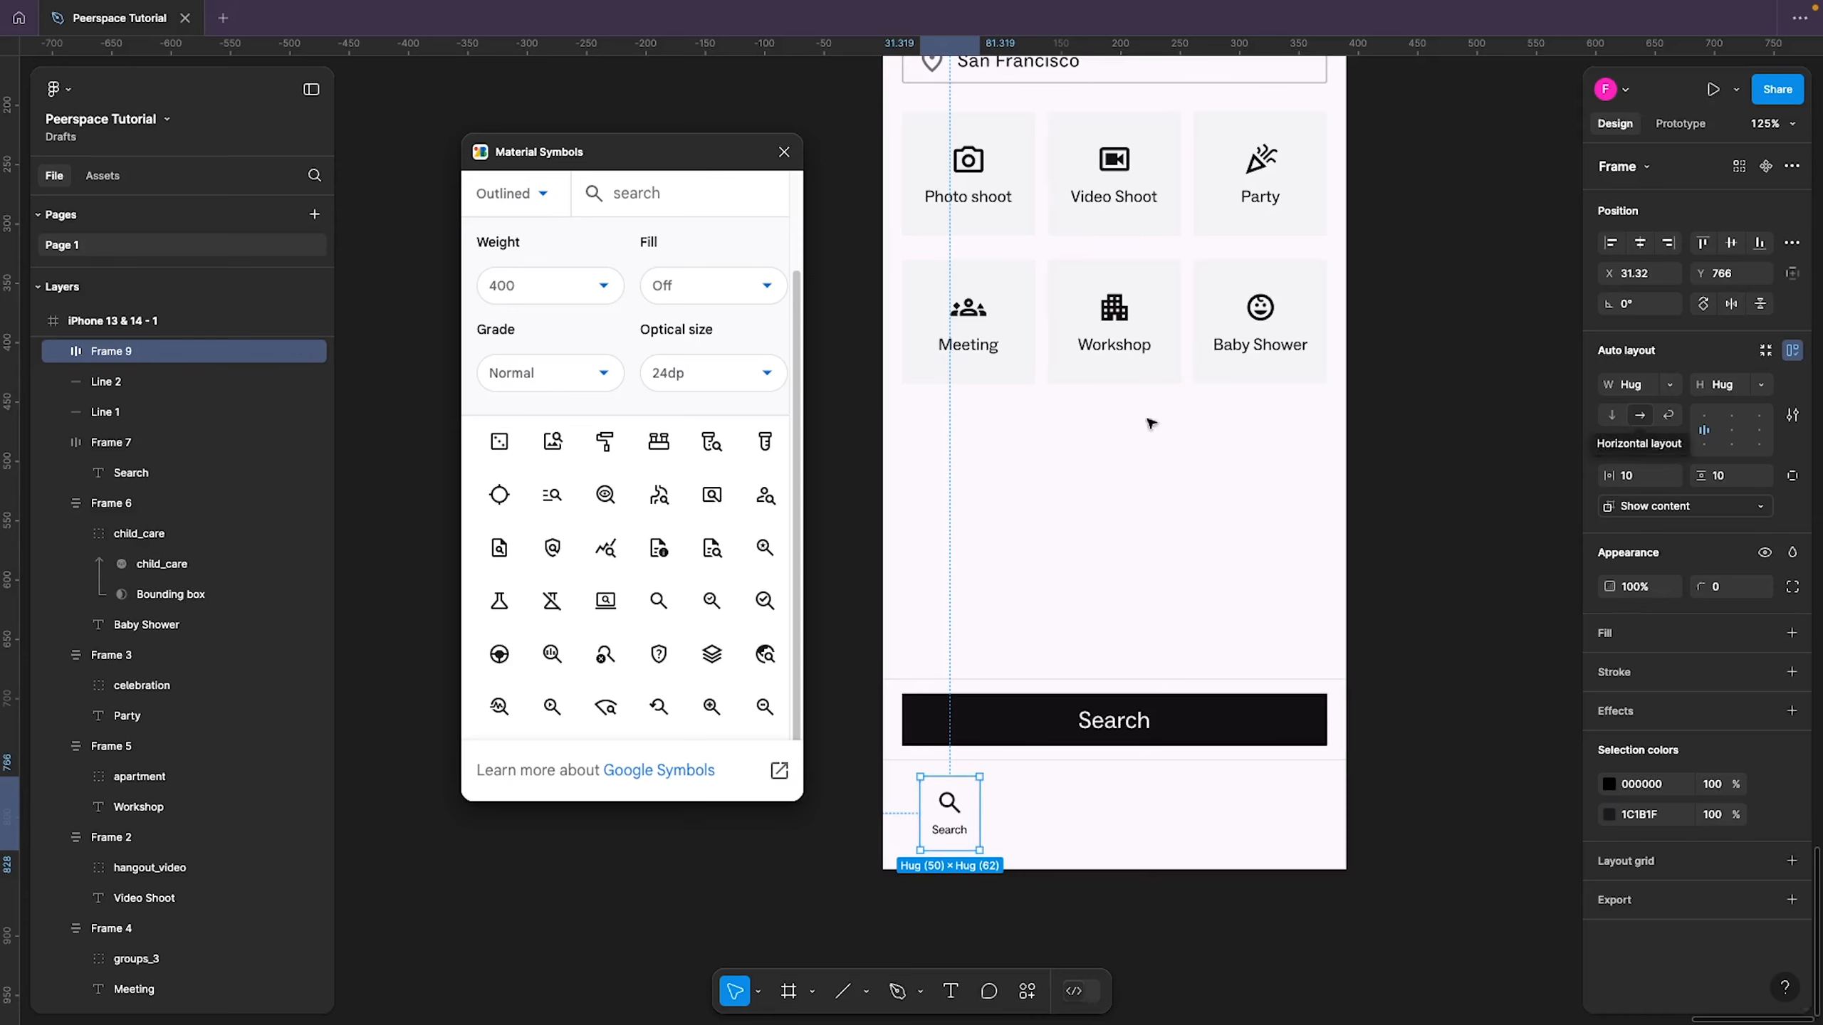
scroll(186, 574, "up", 3)
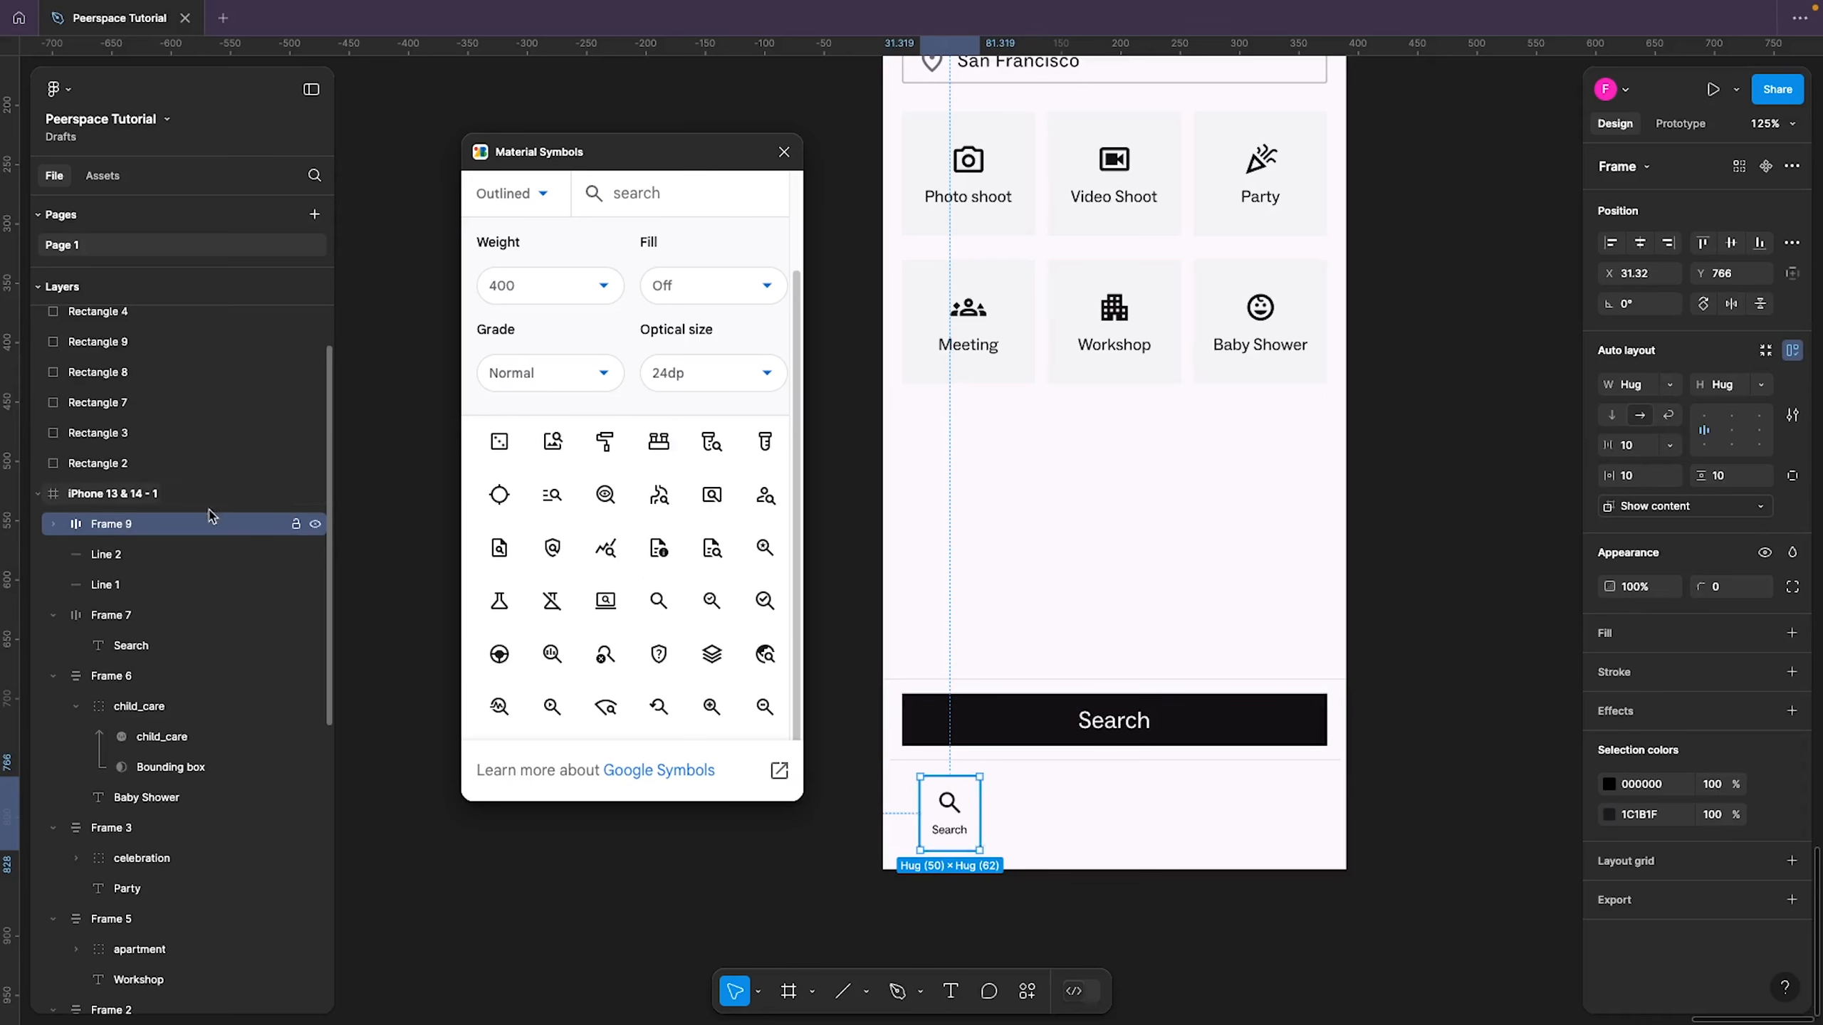
double_click(109, 526)
type("Nav bar")
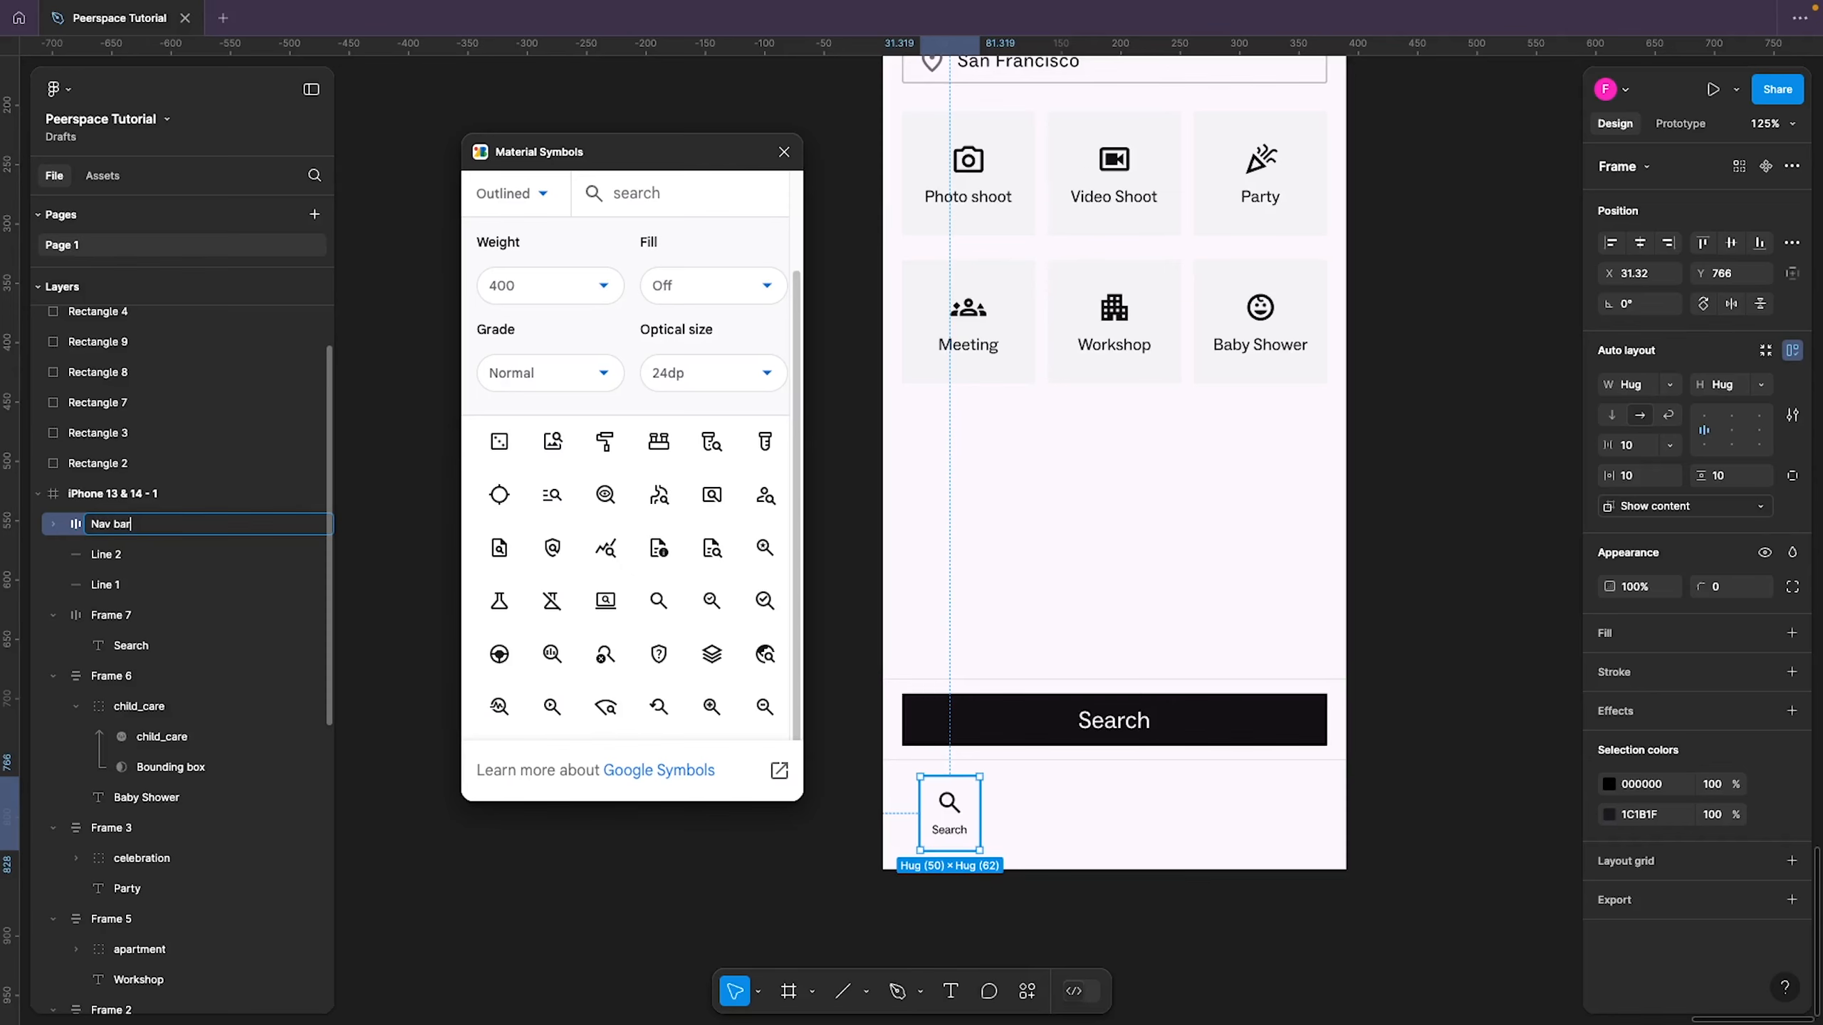
key("Return")
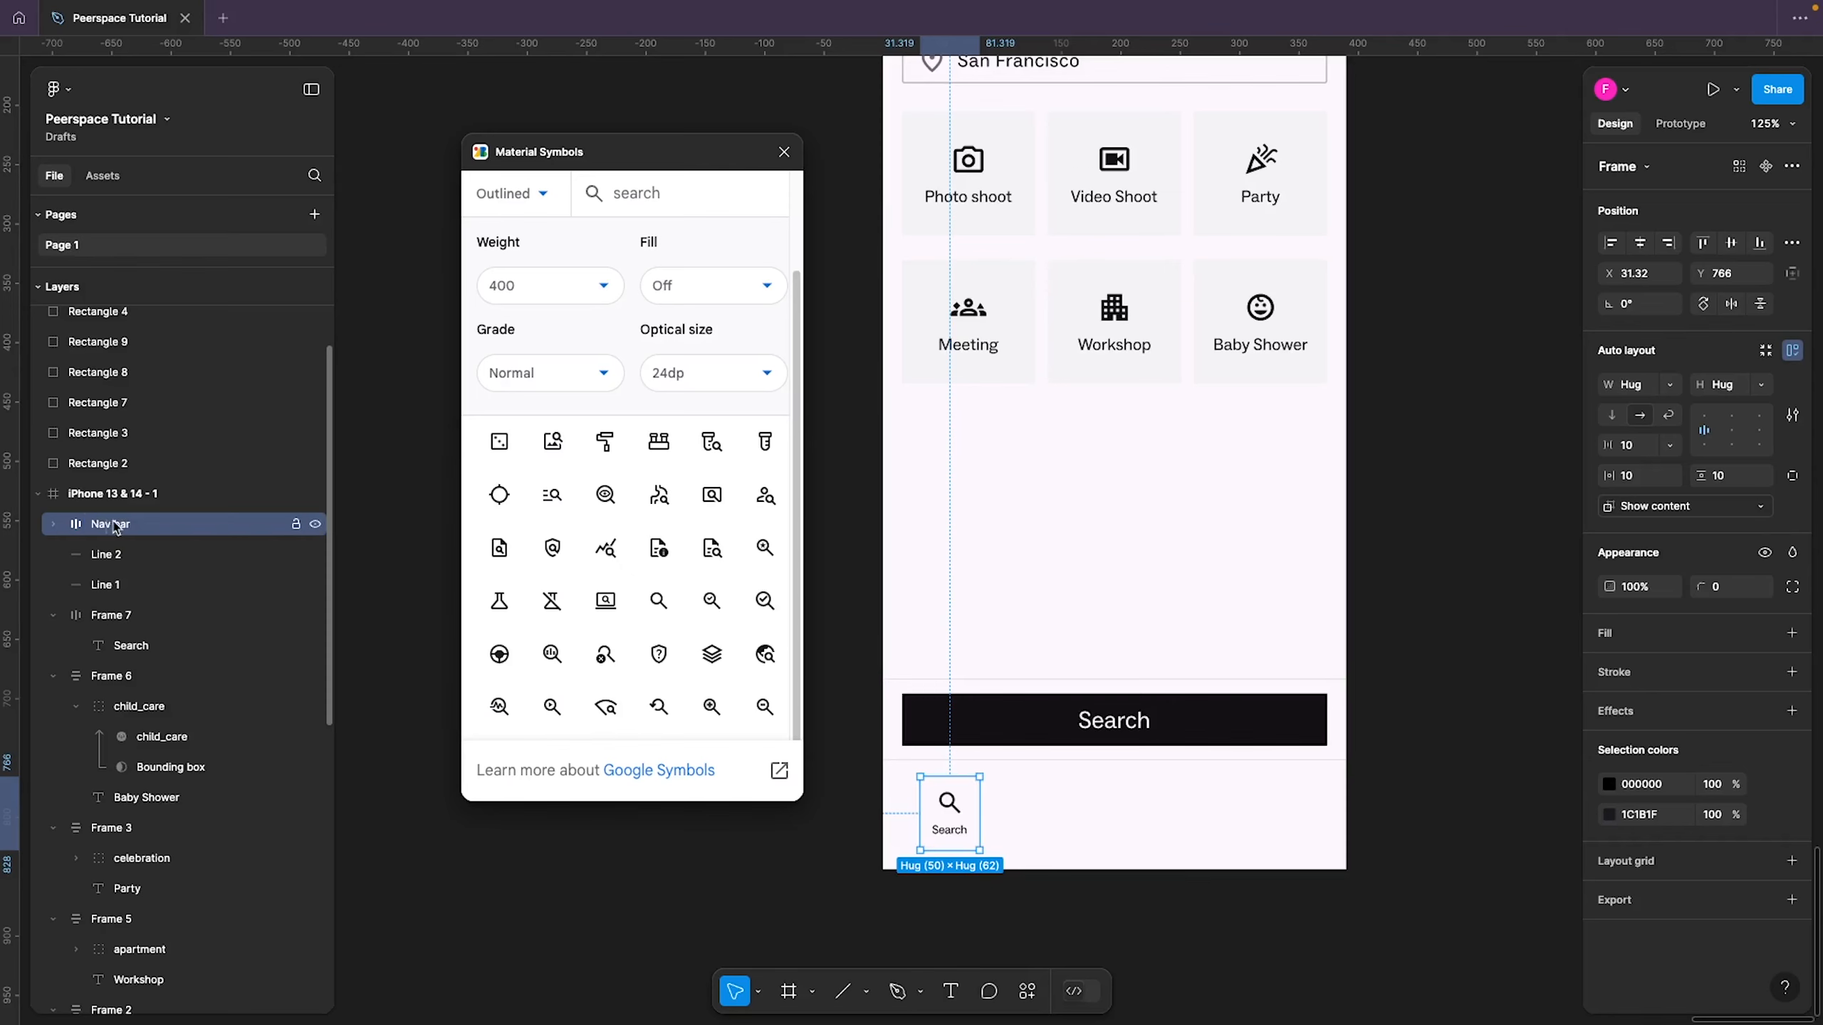
Set the horizontal padding of the "Nav bar" frame to 24
left_click(53, 524)
left_click(133, 563)
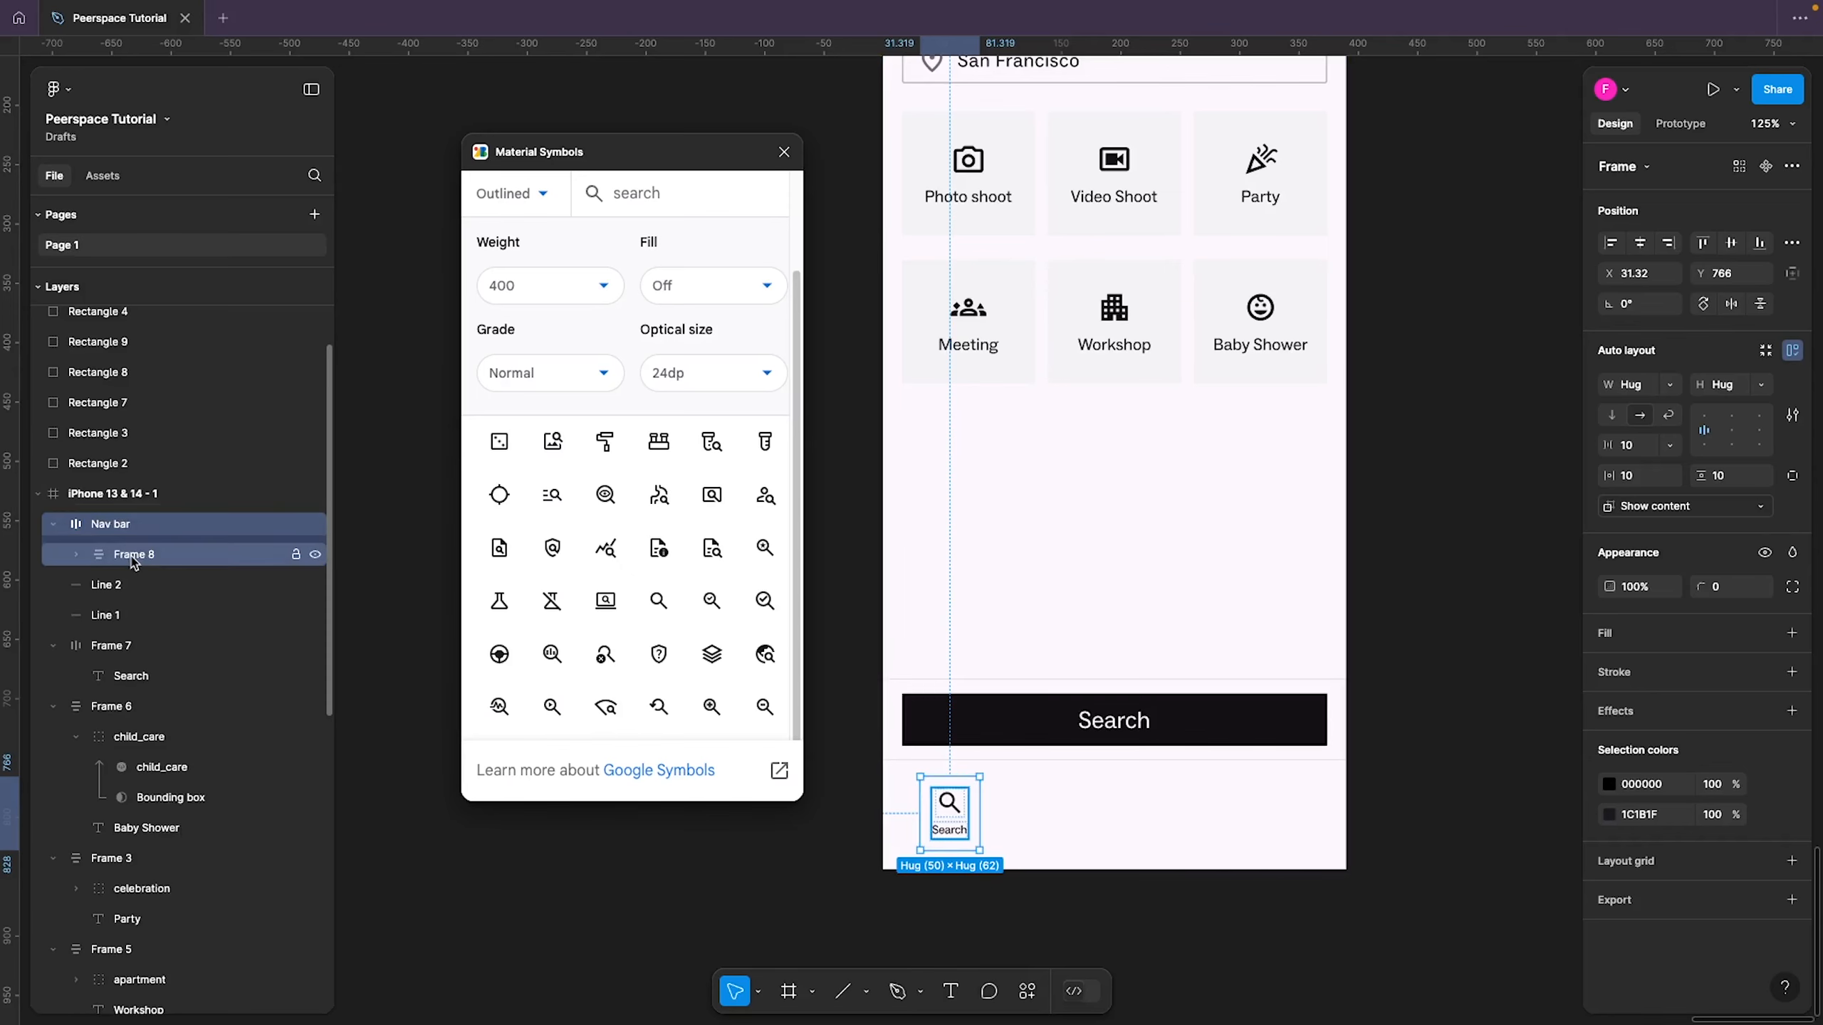
left_click(132, 562)
left_click(211, 528)
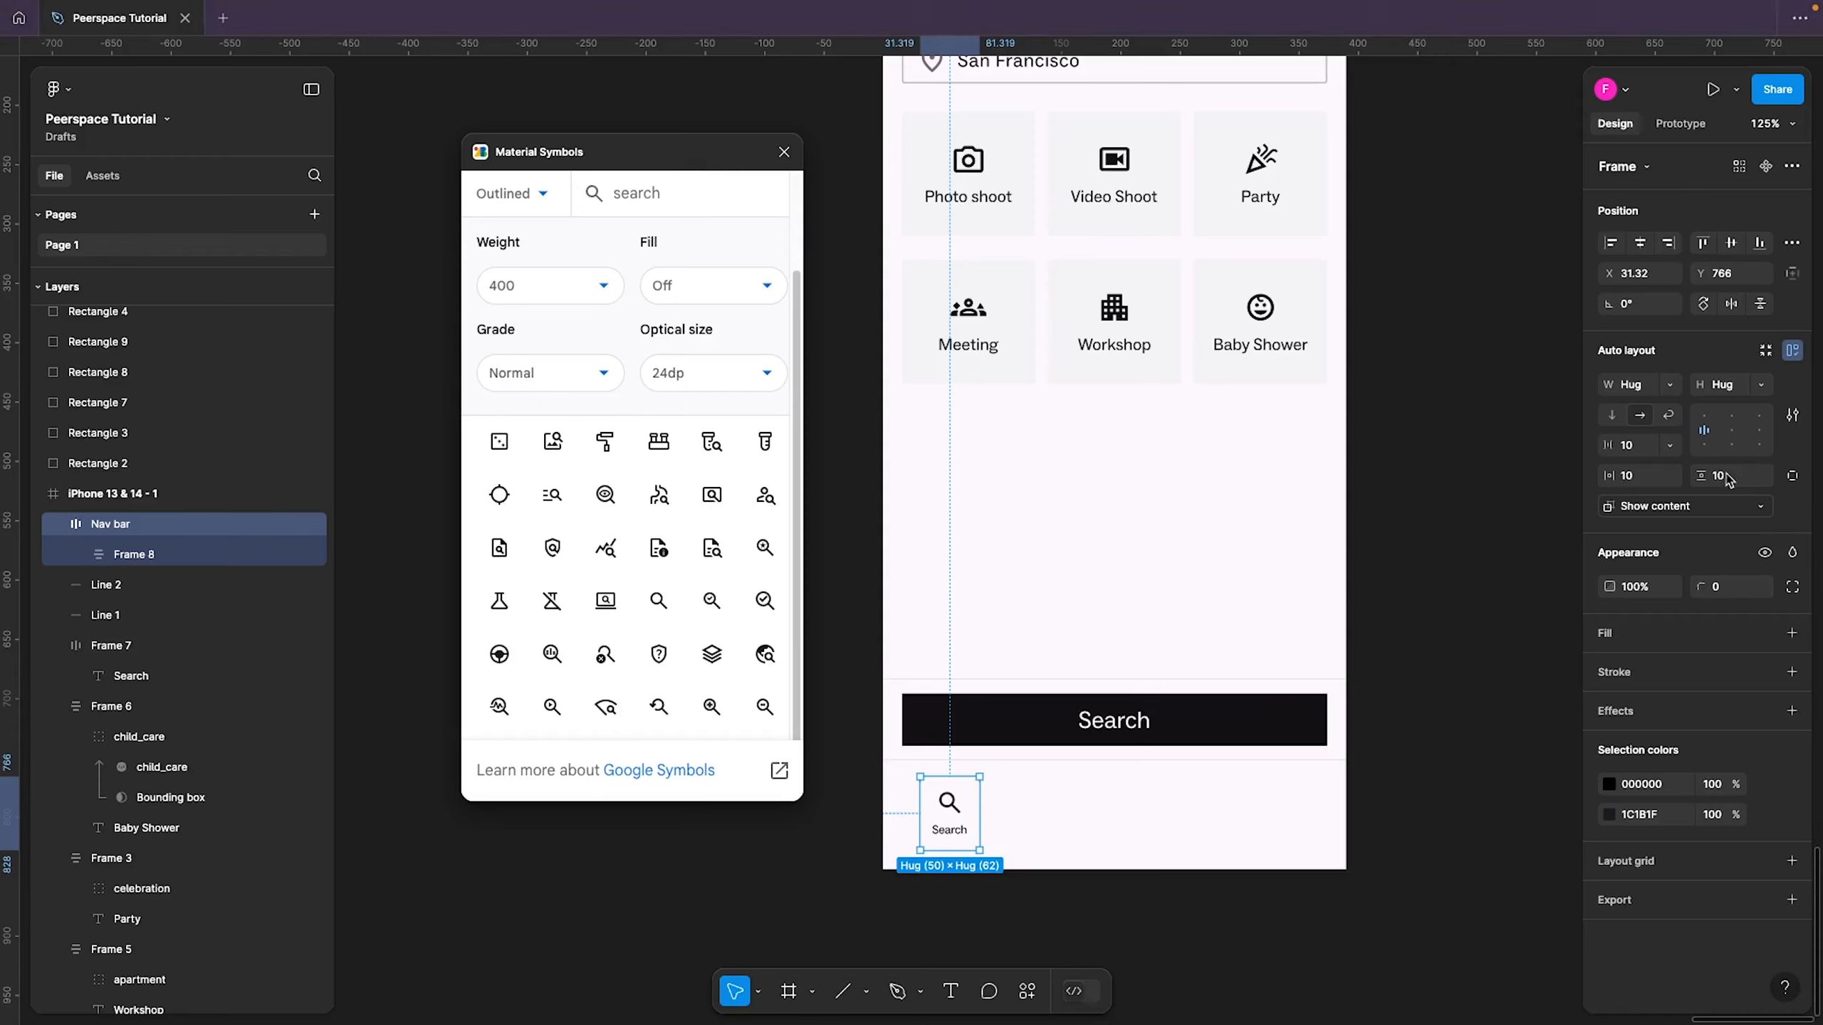
left_click(1644, 479)
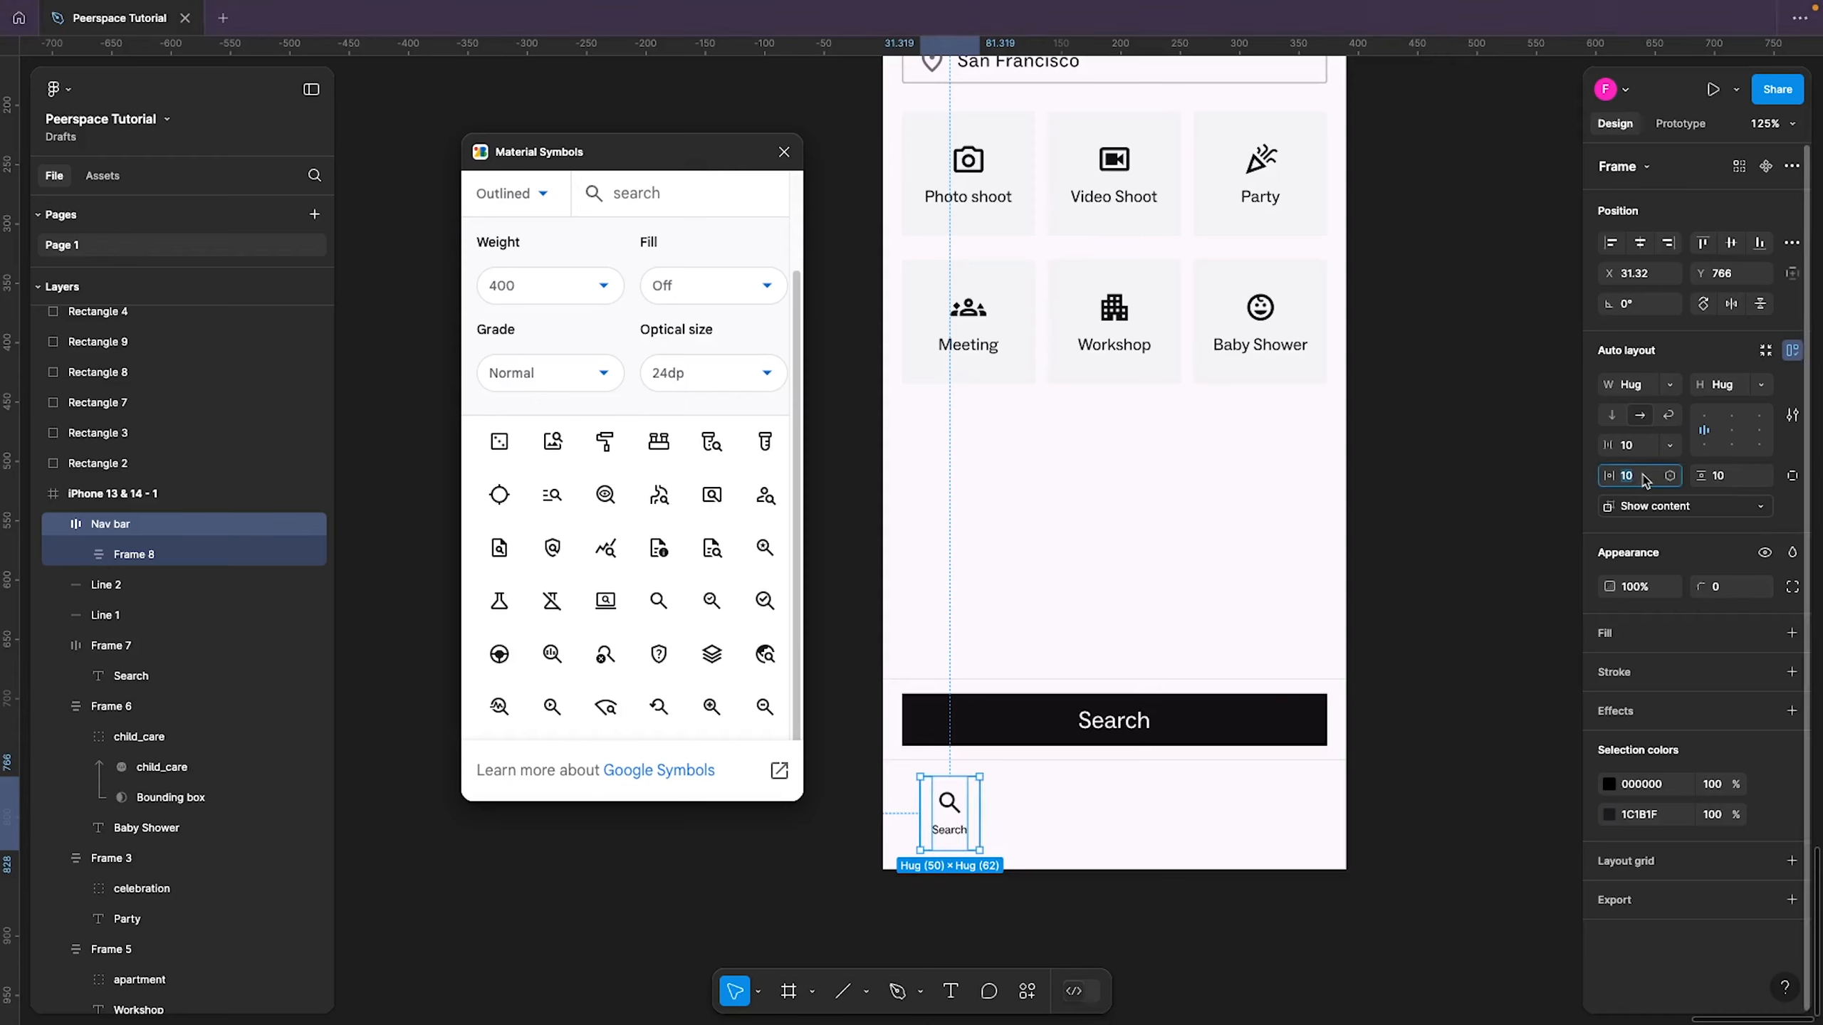
type("24")
key("Return")
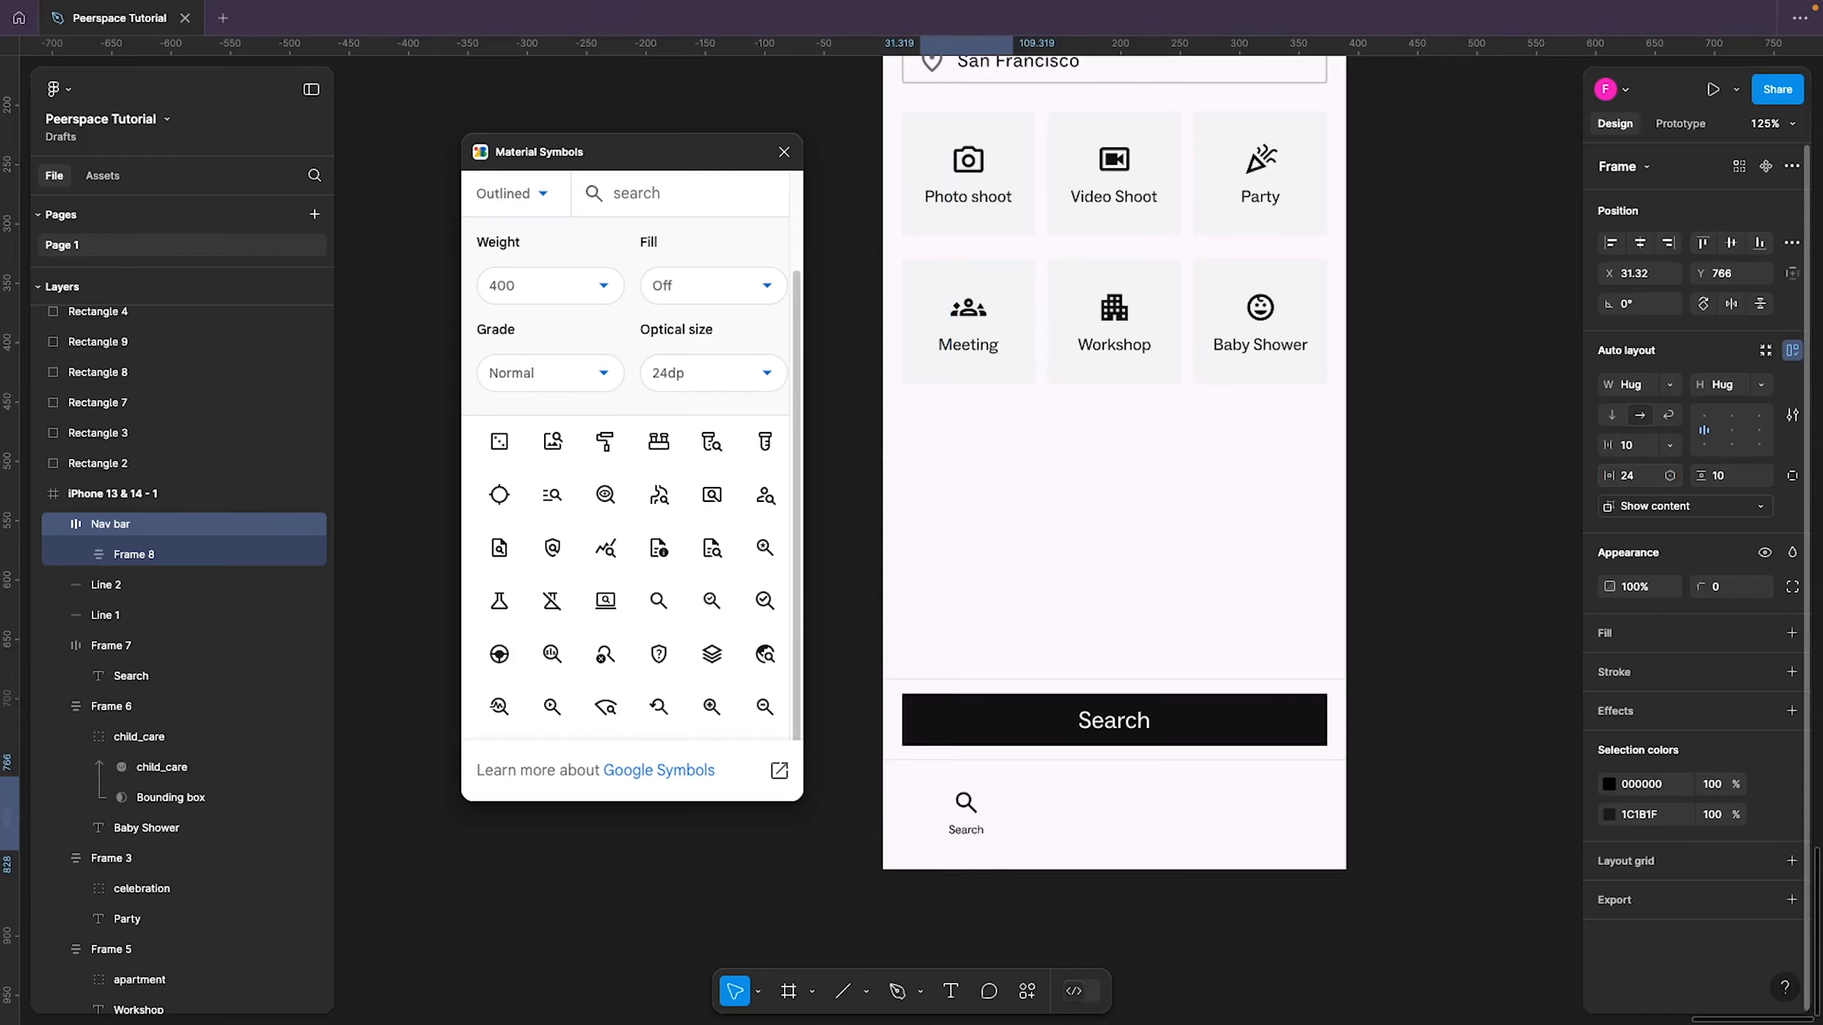
Duplicate the "Search" item inside the "Nav bar" frame four times
left_click(121, 557)
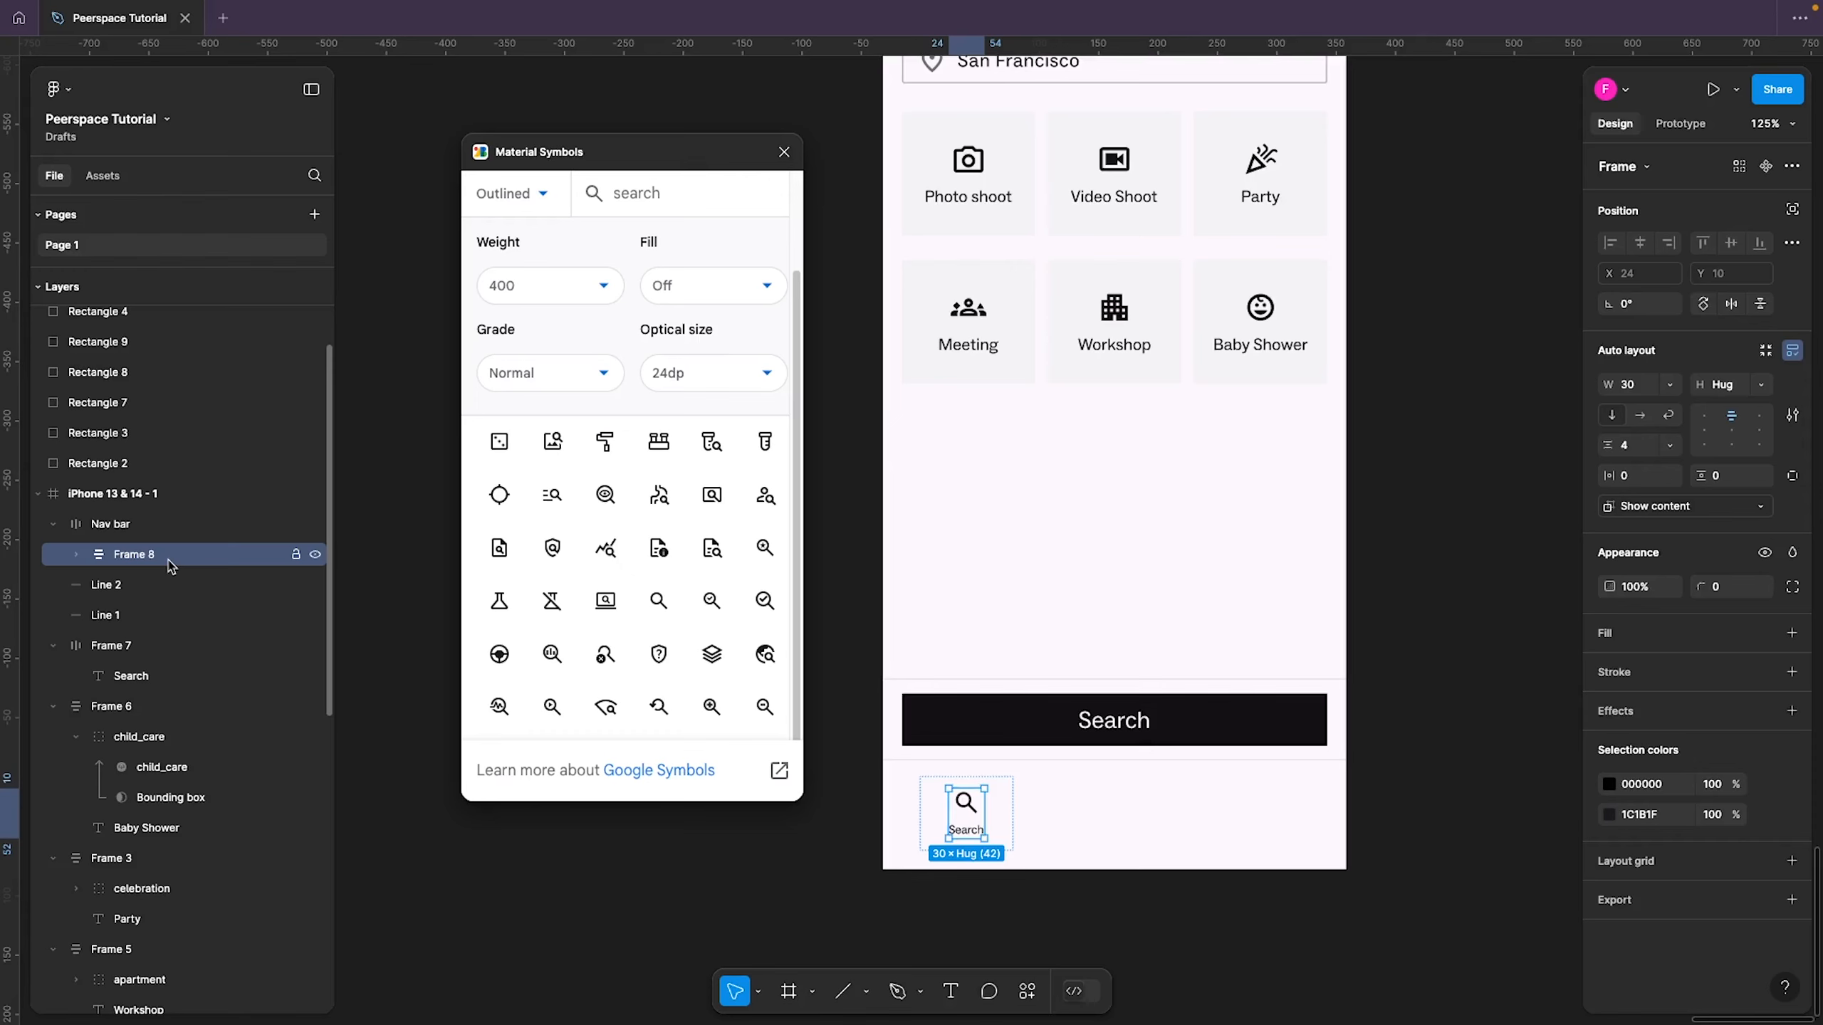
key("ctrl+d")
key("ctrl+d")
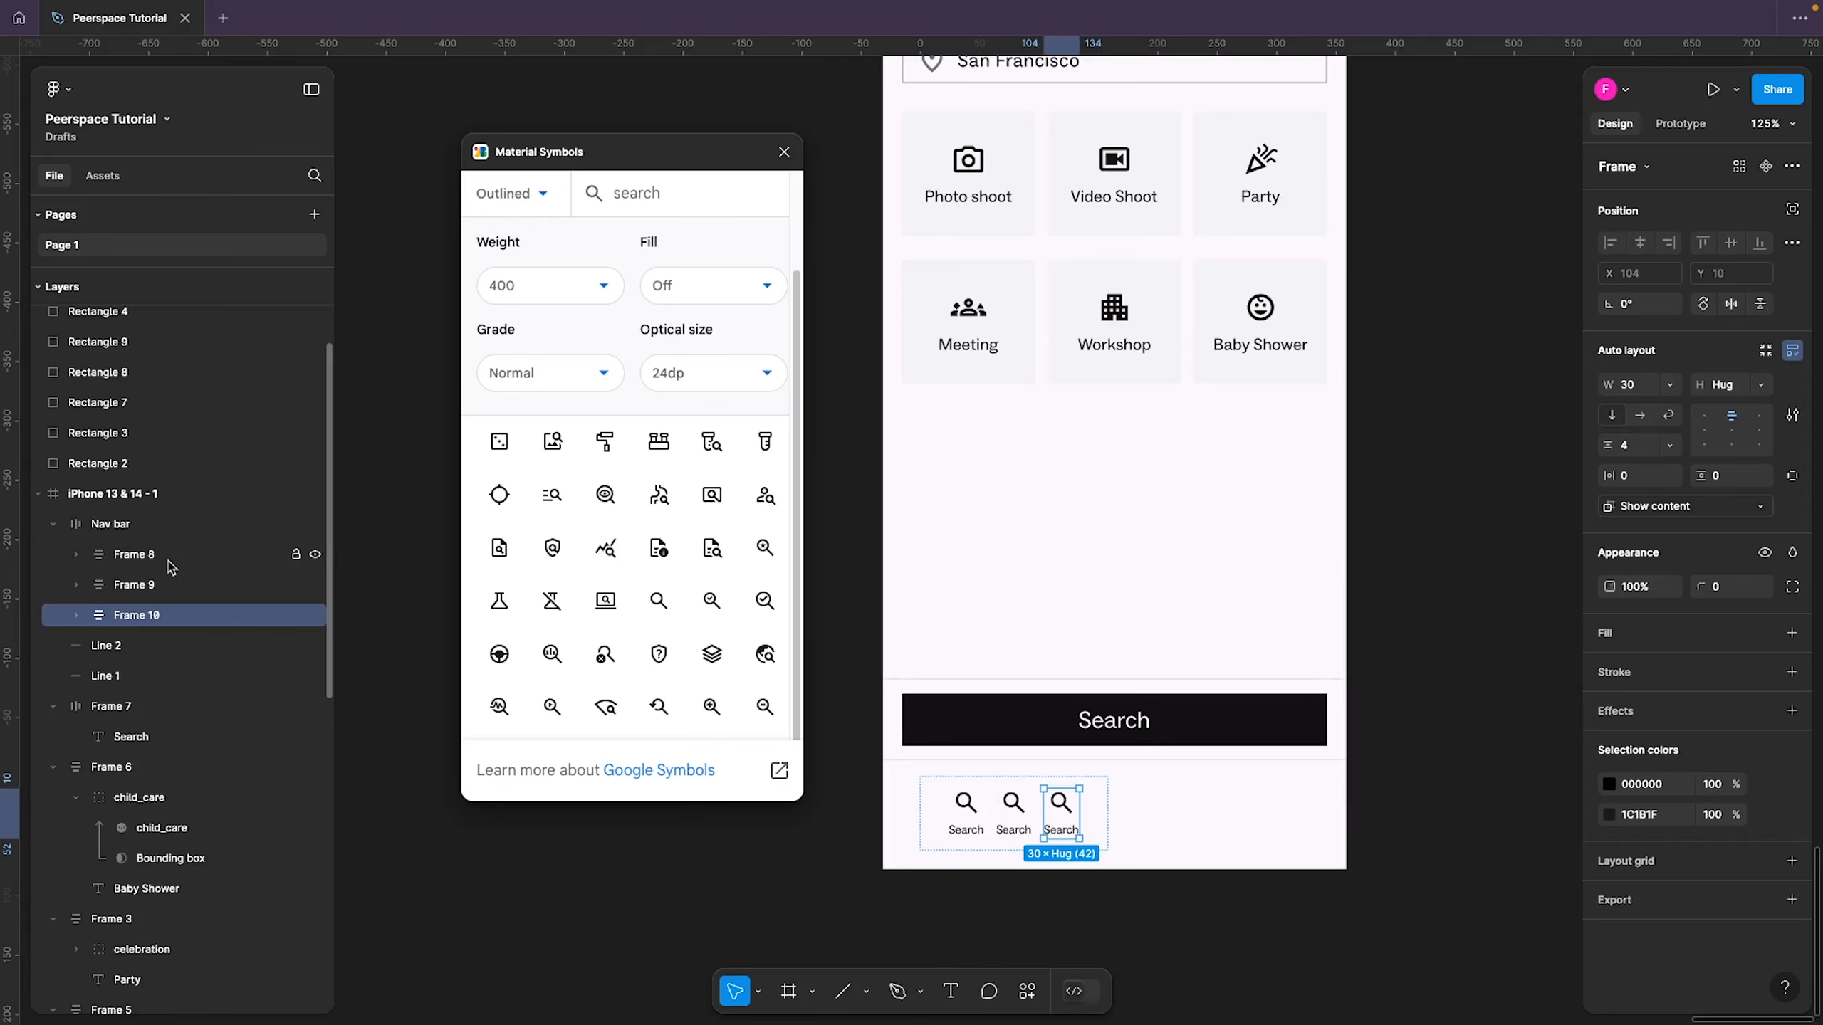
key("ctrl+d")
key("ctrl+d")
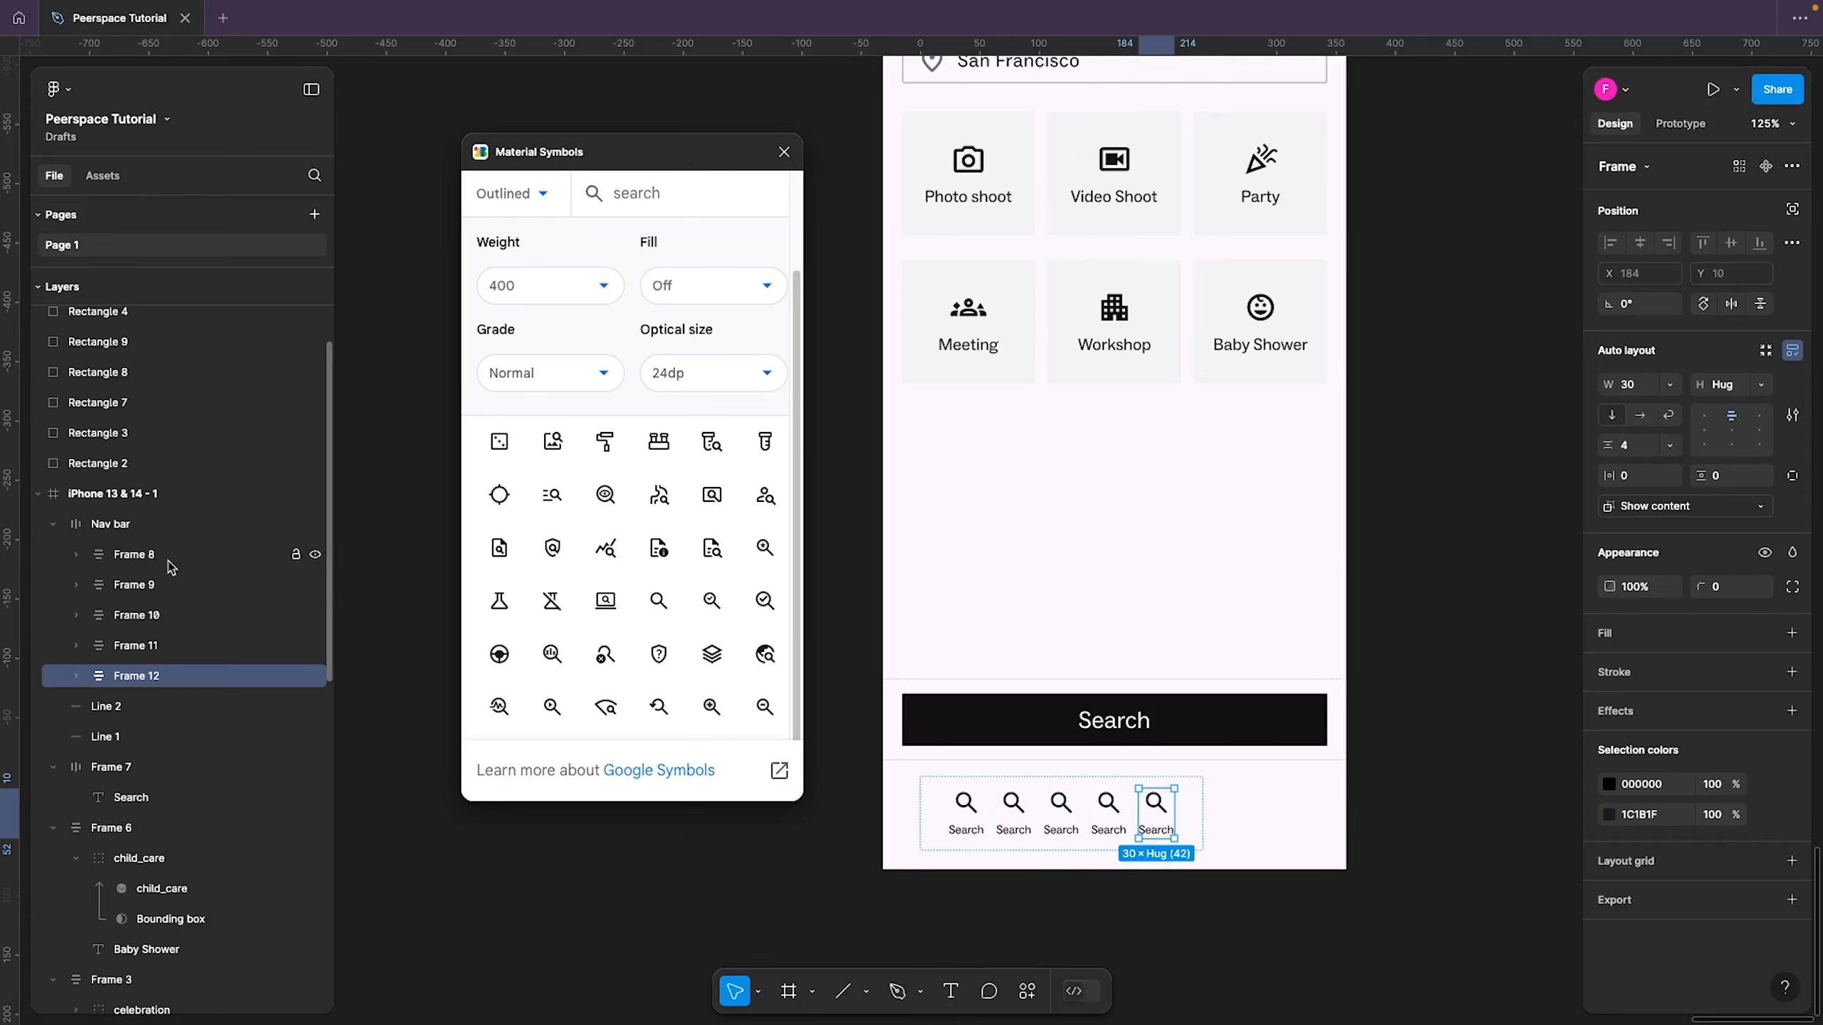
Set the horizontal gap between the "Nav bar" items to 24
left_click(131, 526)
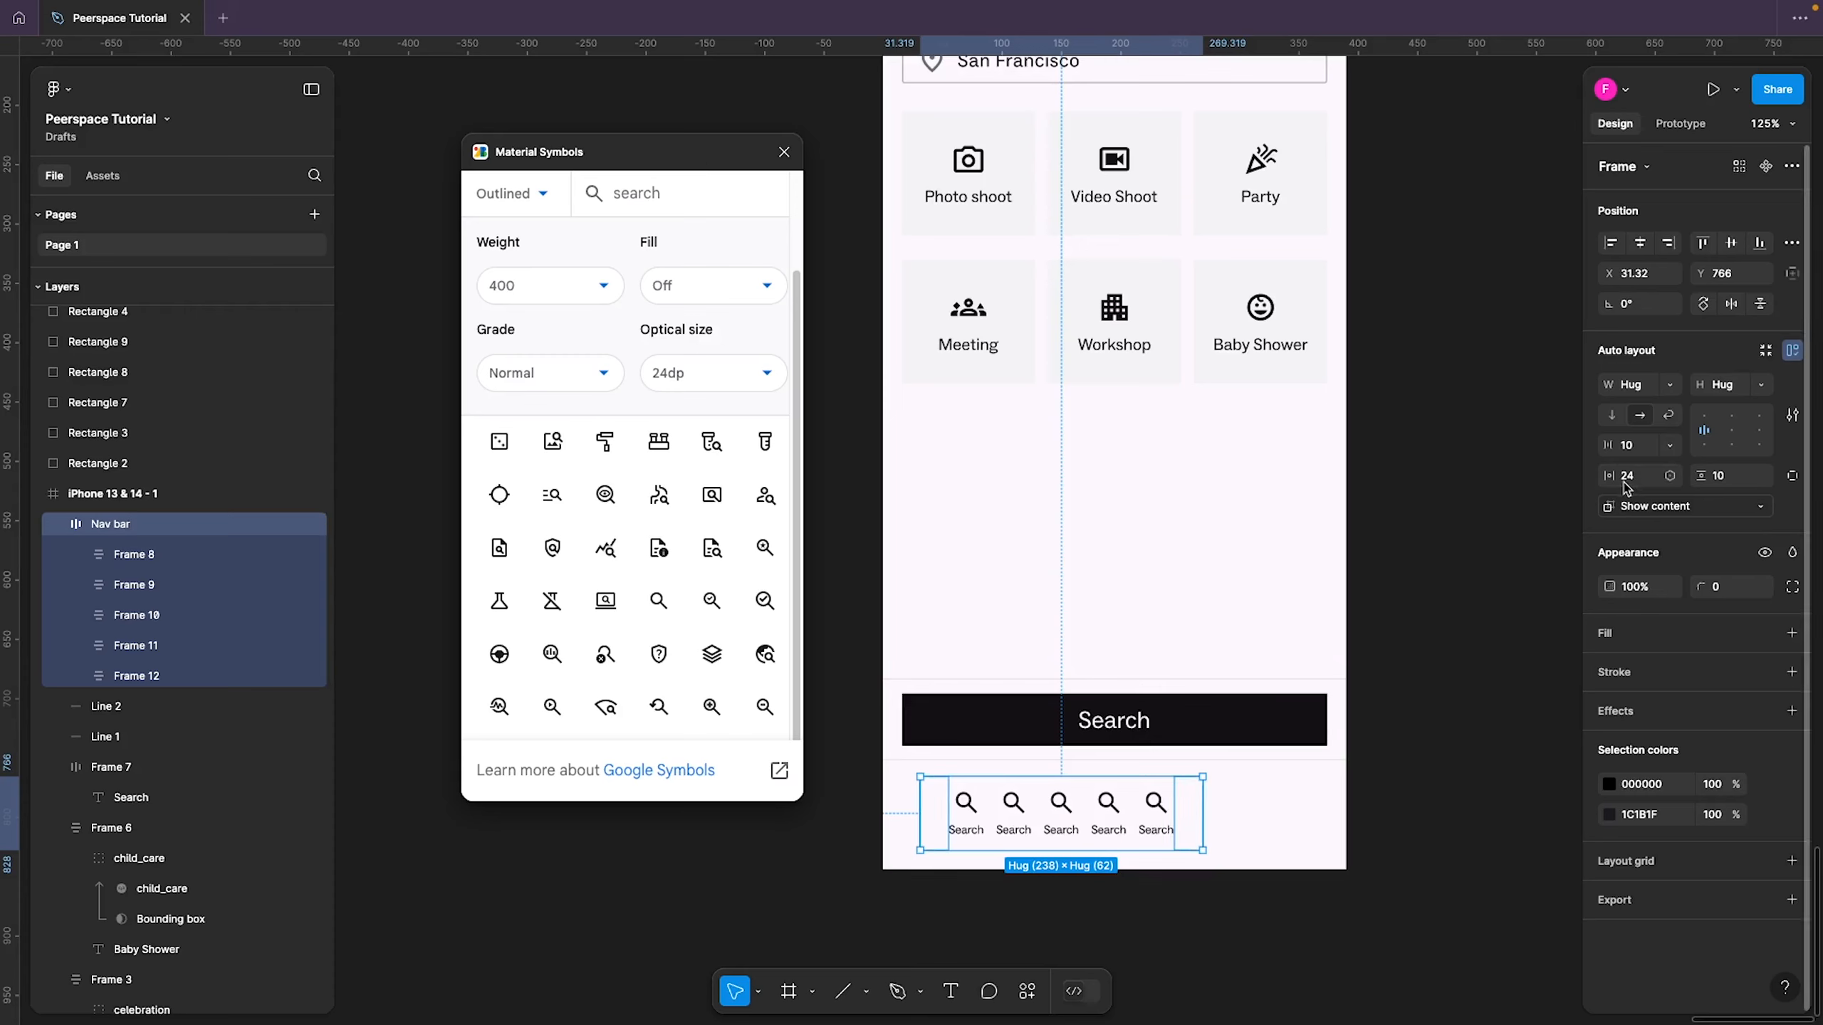
left_click(1632, 446)
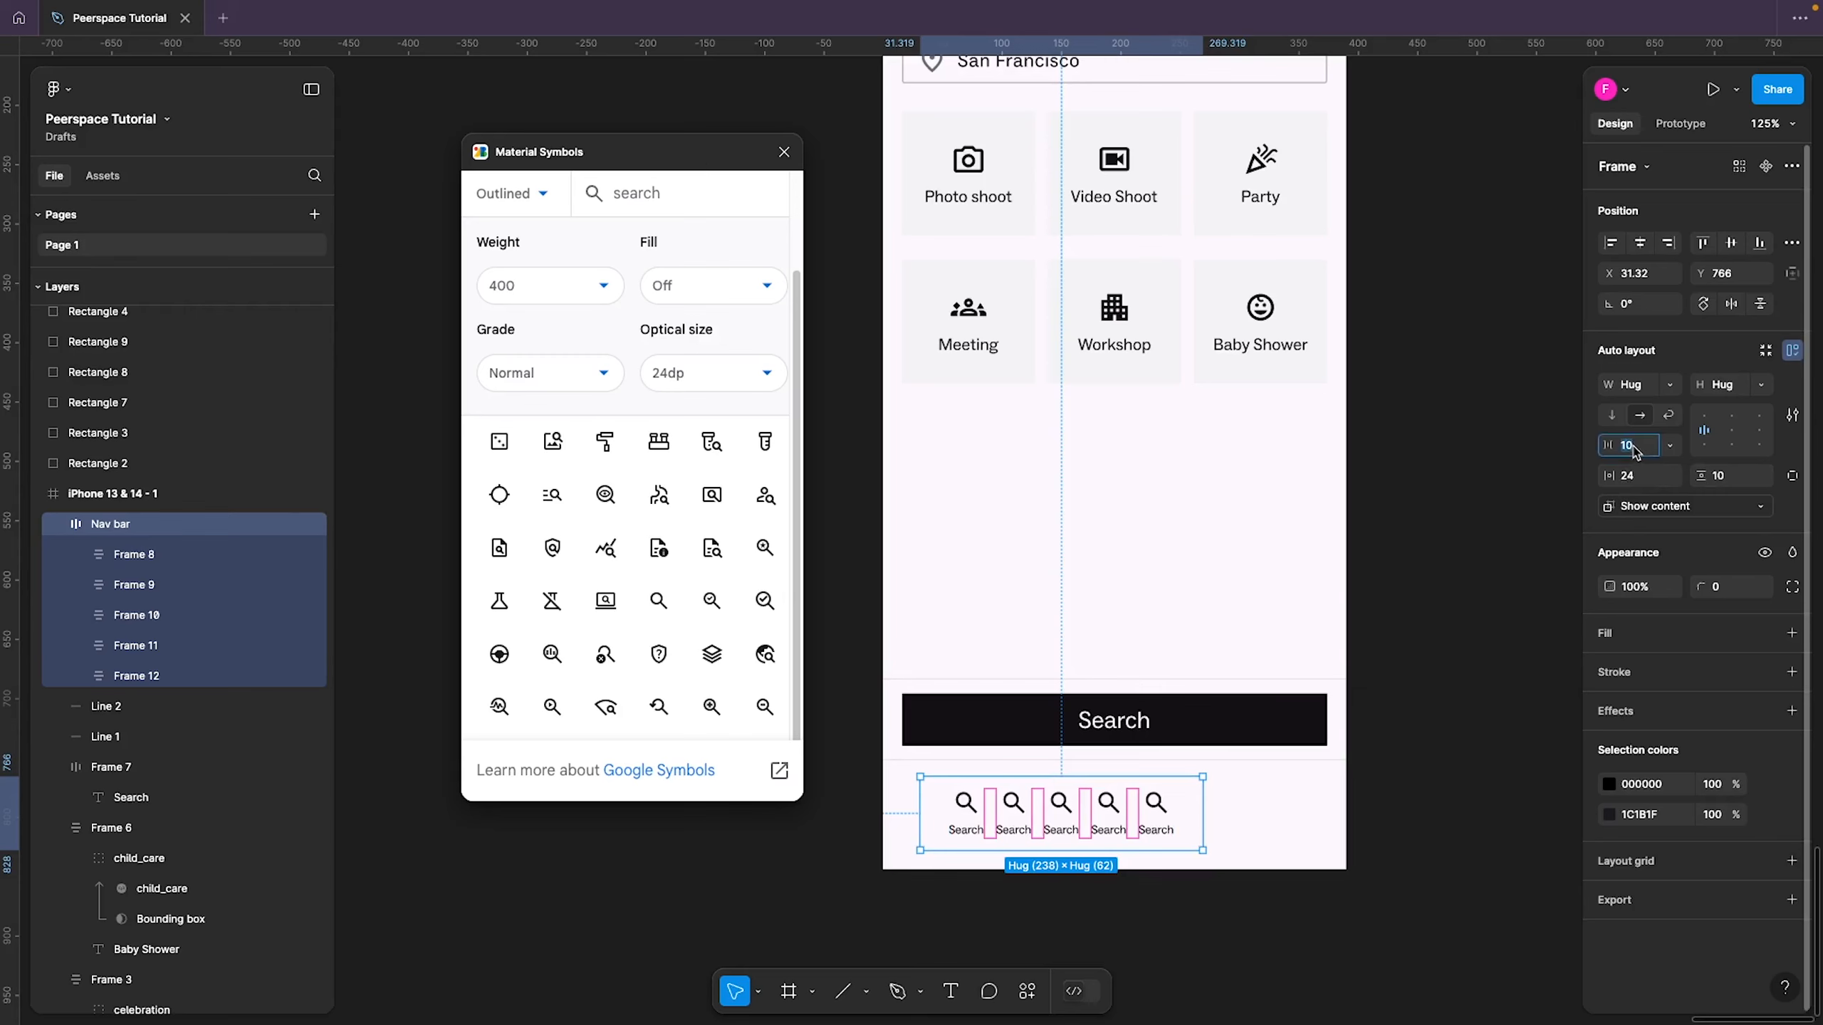
type("24")
key("Return")
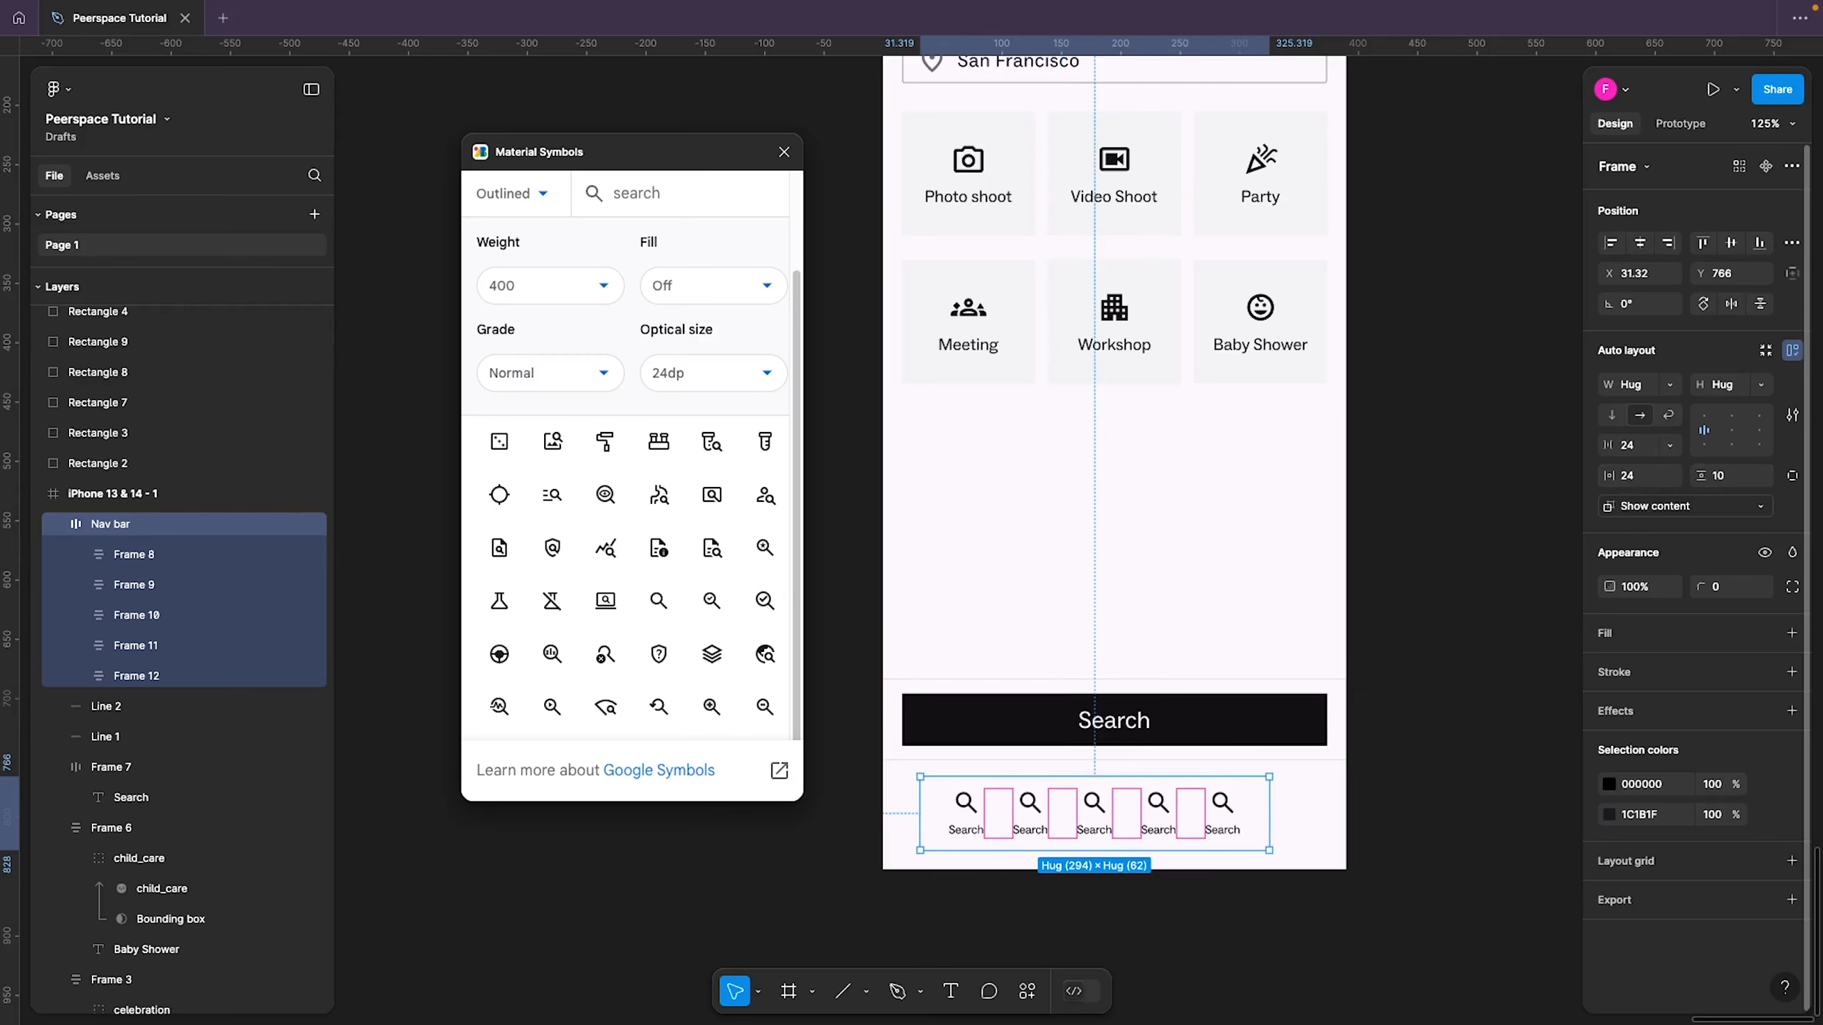
Open the height sizing options of the "Nav bar" frame
left_click(1396, 797)
left_click(1125, 807)
left_click(1723, 385)
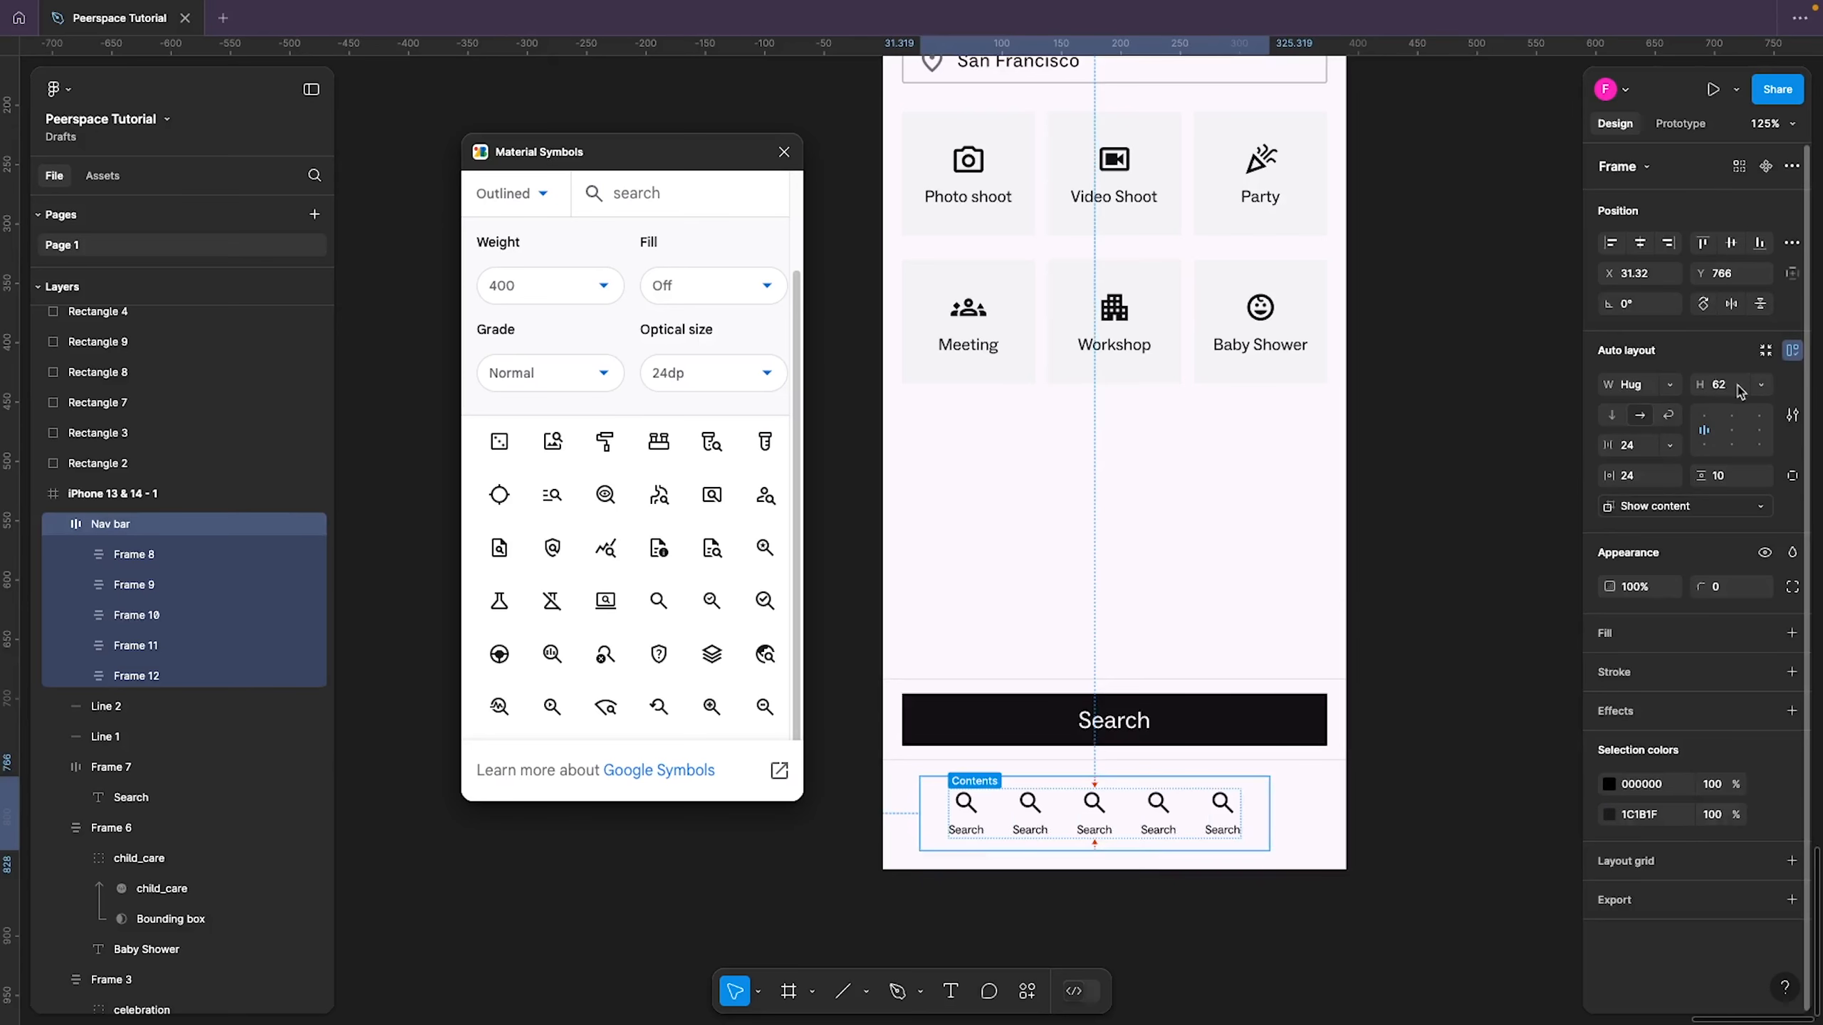
left_click(1751, 386)
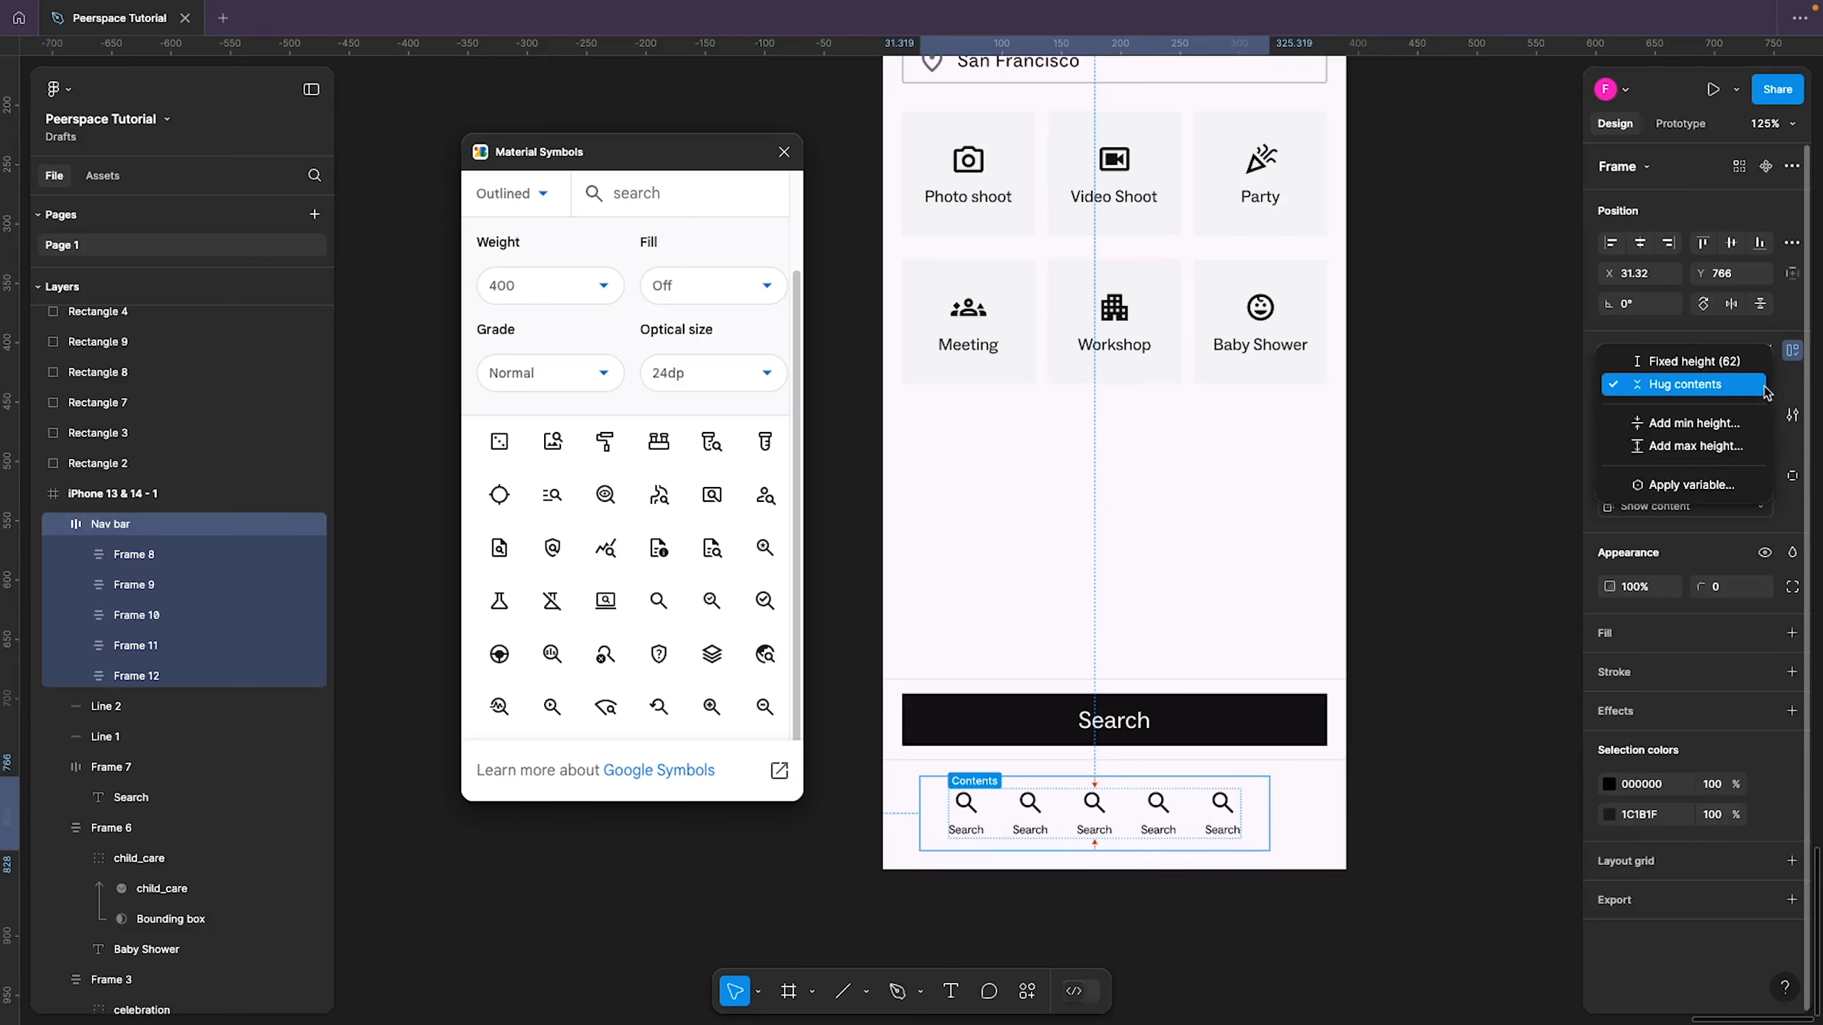
Give the nav bar frame a fixed height of 80
left_click(1742, 362)
left_click(1719, 389)
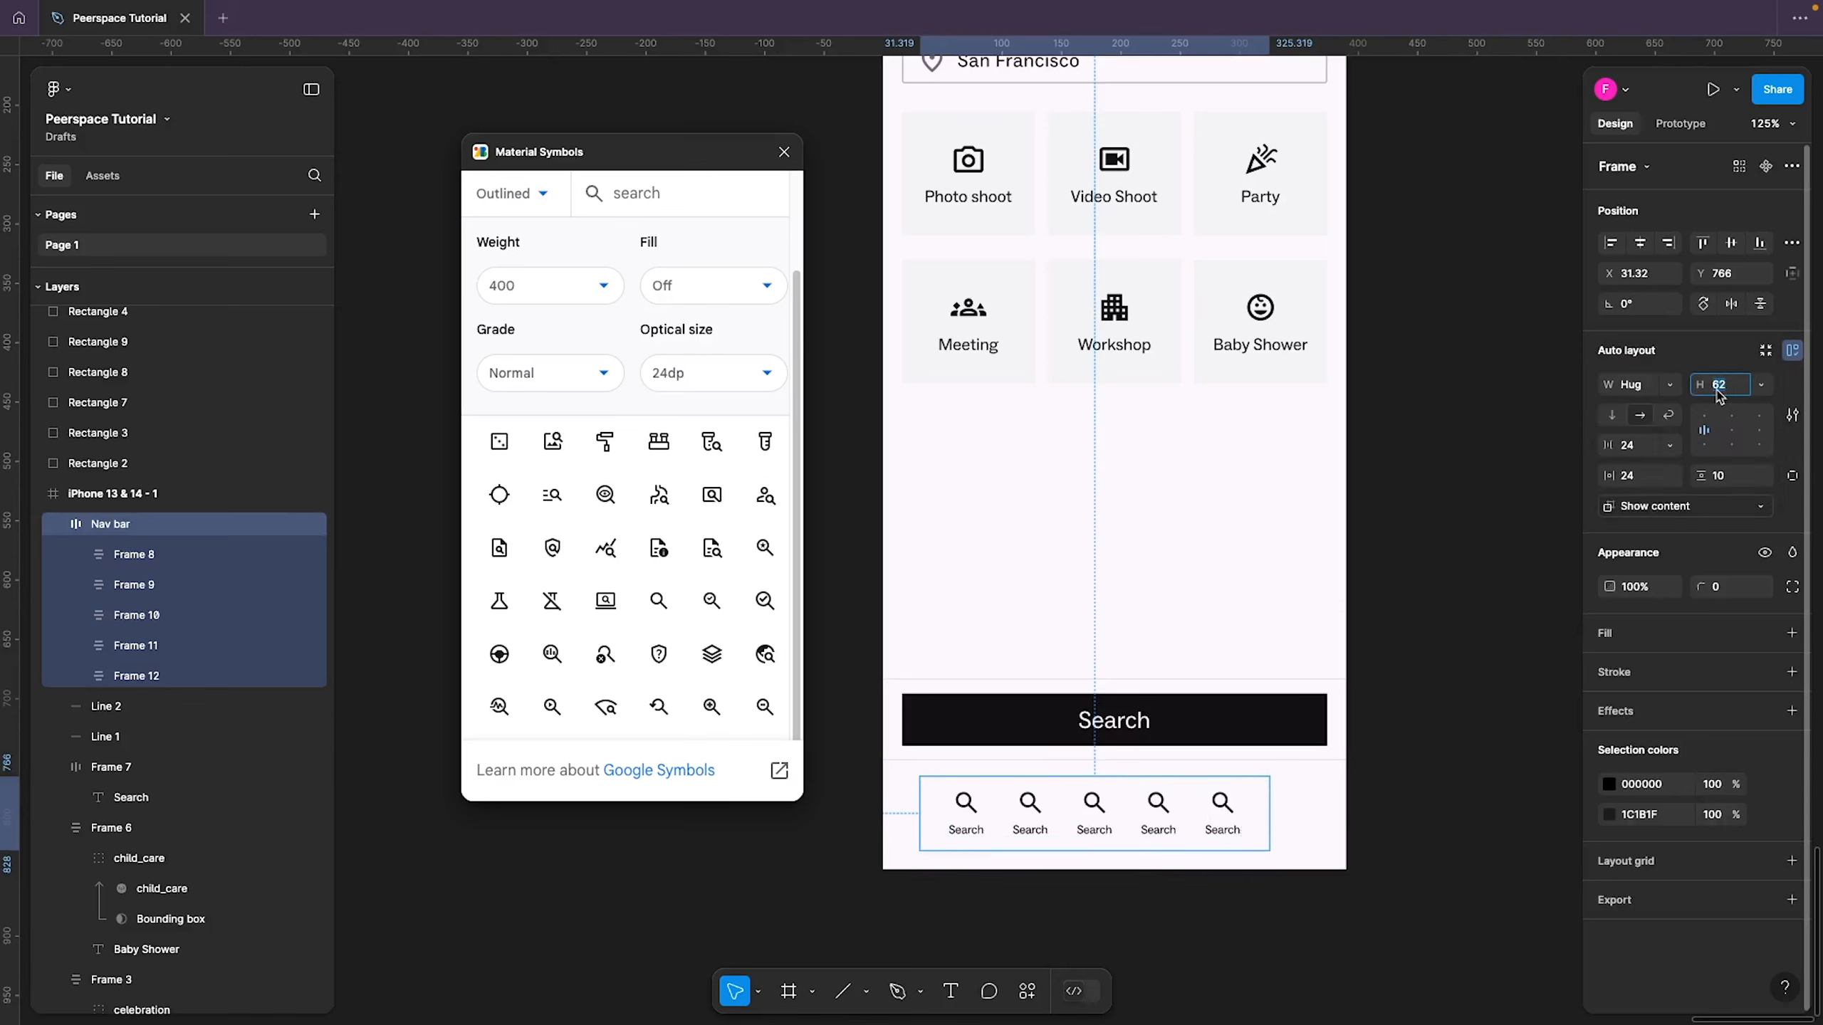
type("80")
key("Return")
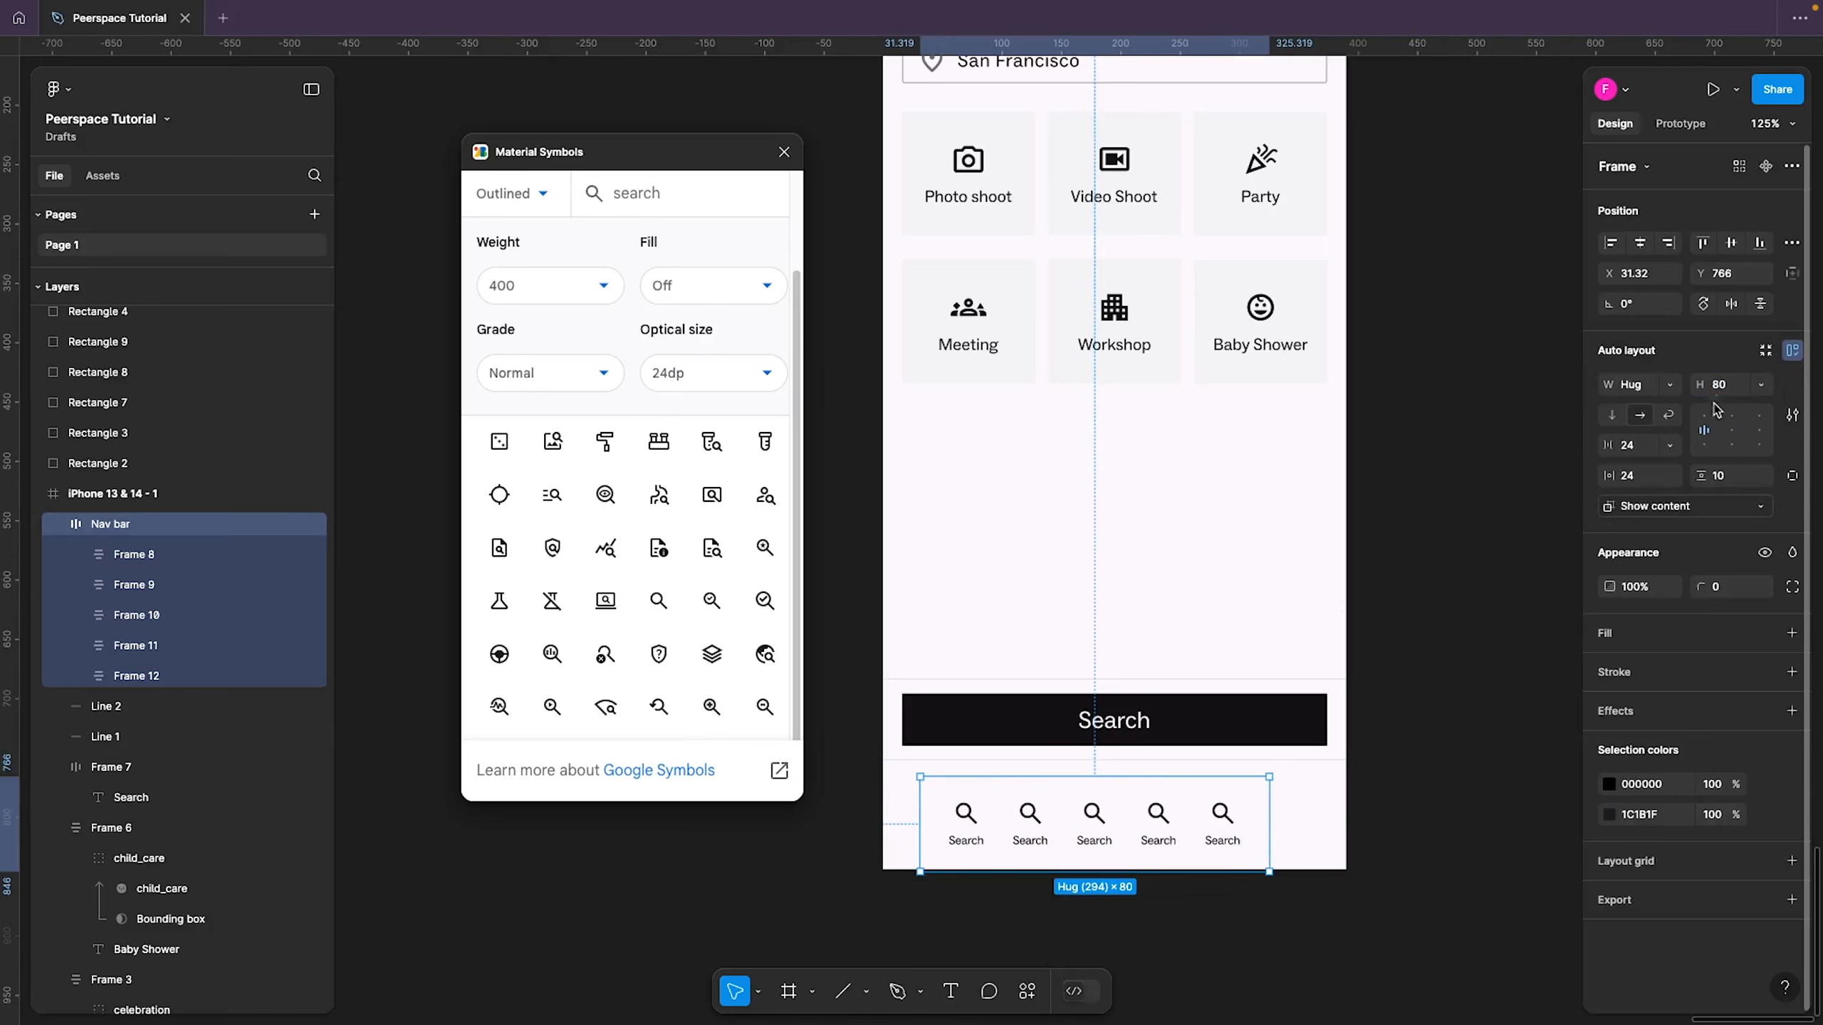
Move the nav bar up to Y 764 and centre its contents within the auto layout
left_click(986, 815)
key("Escape")
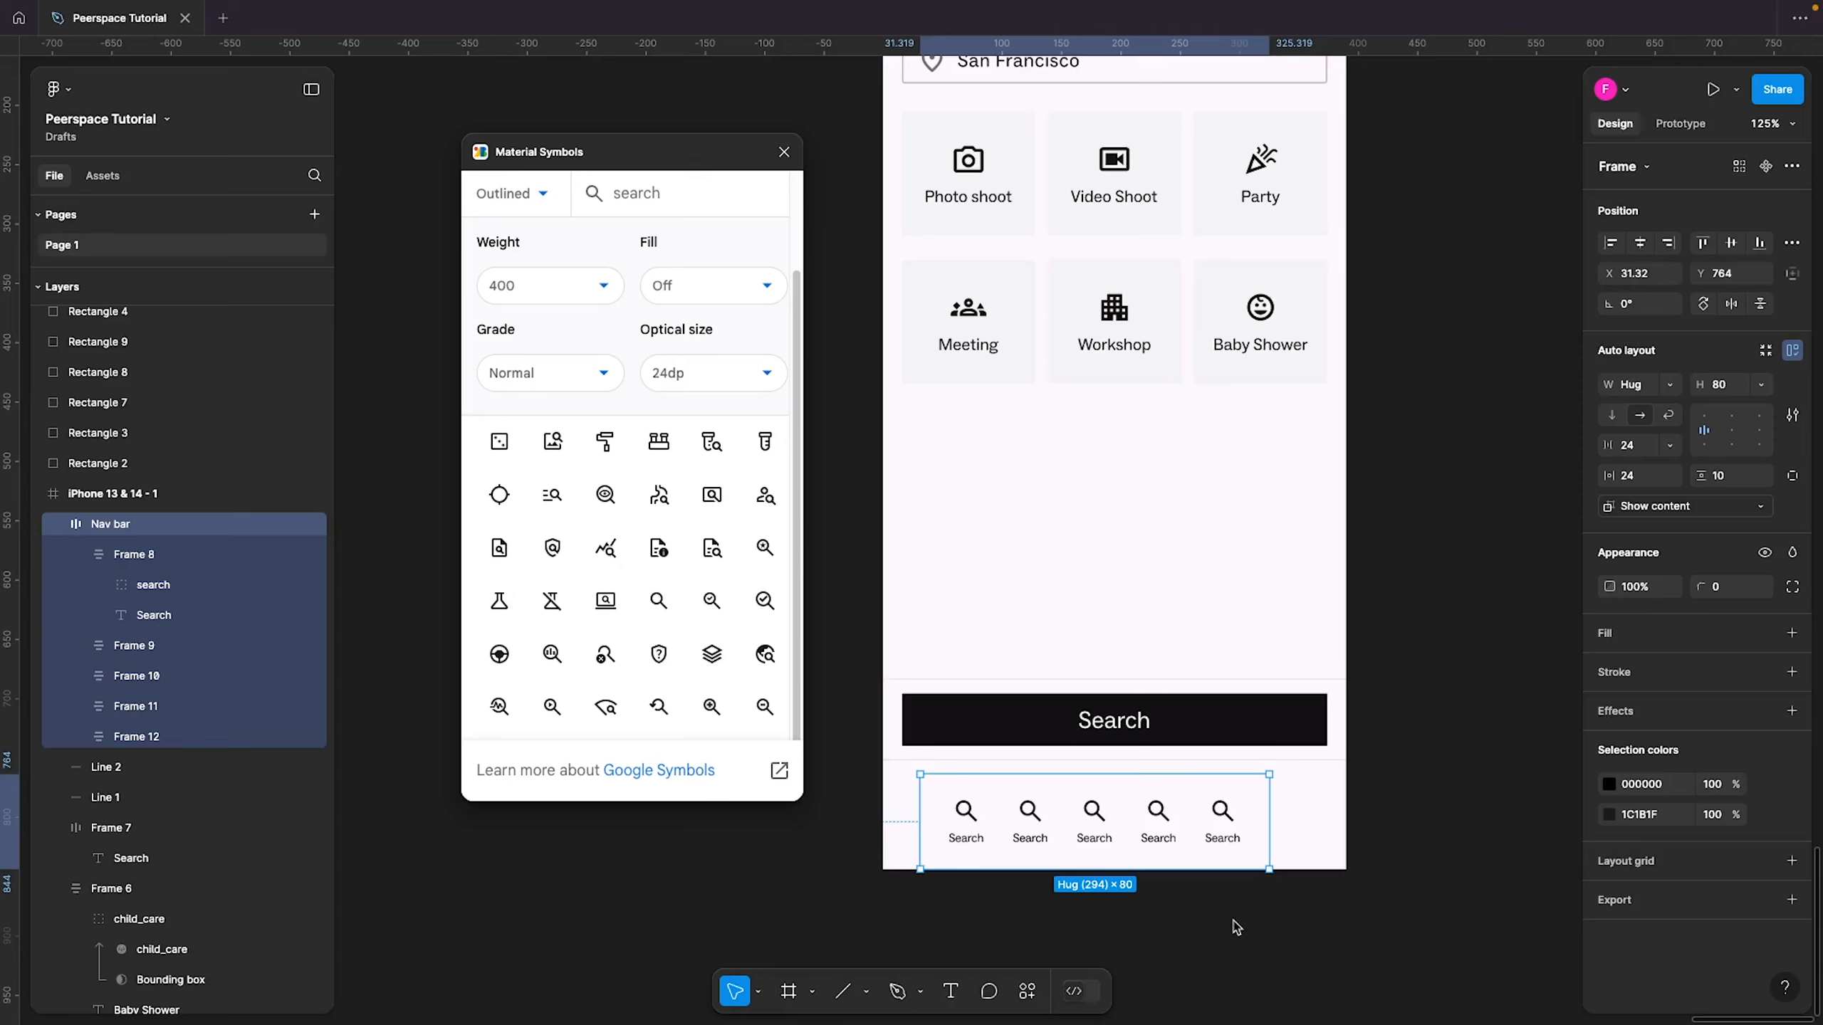
left_click(1732, 430)
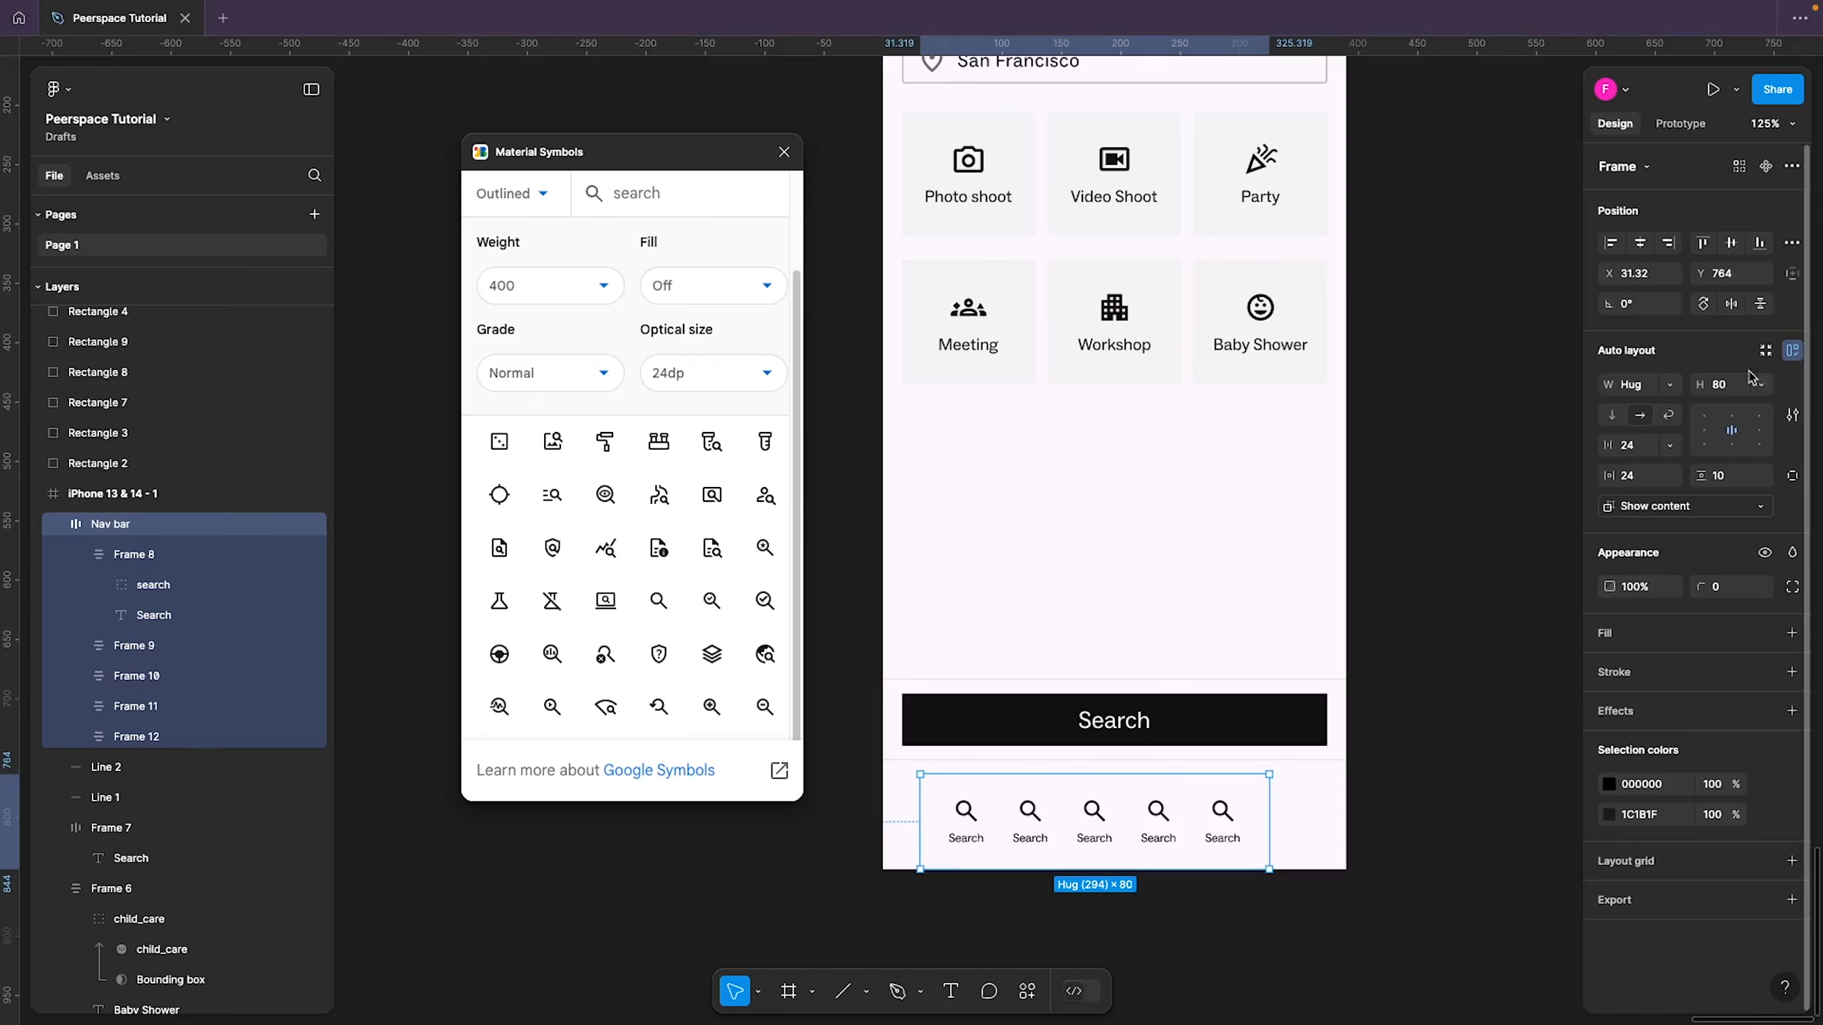
Stretch the nav bar across the full width of the phone screen, from X 0 to a width of 390
left_click(118, 558)
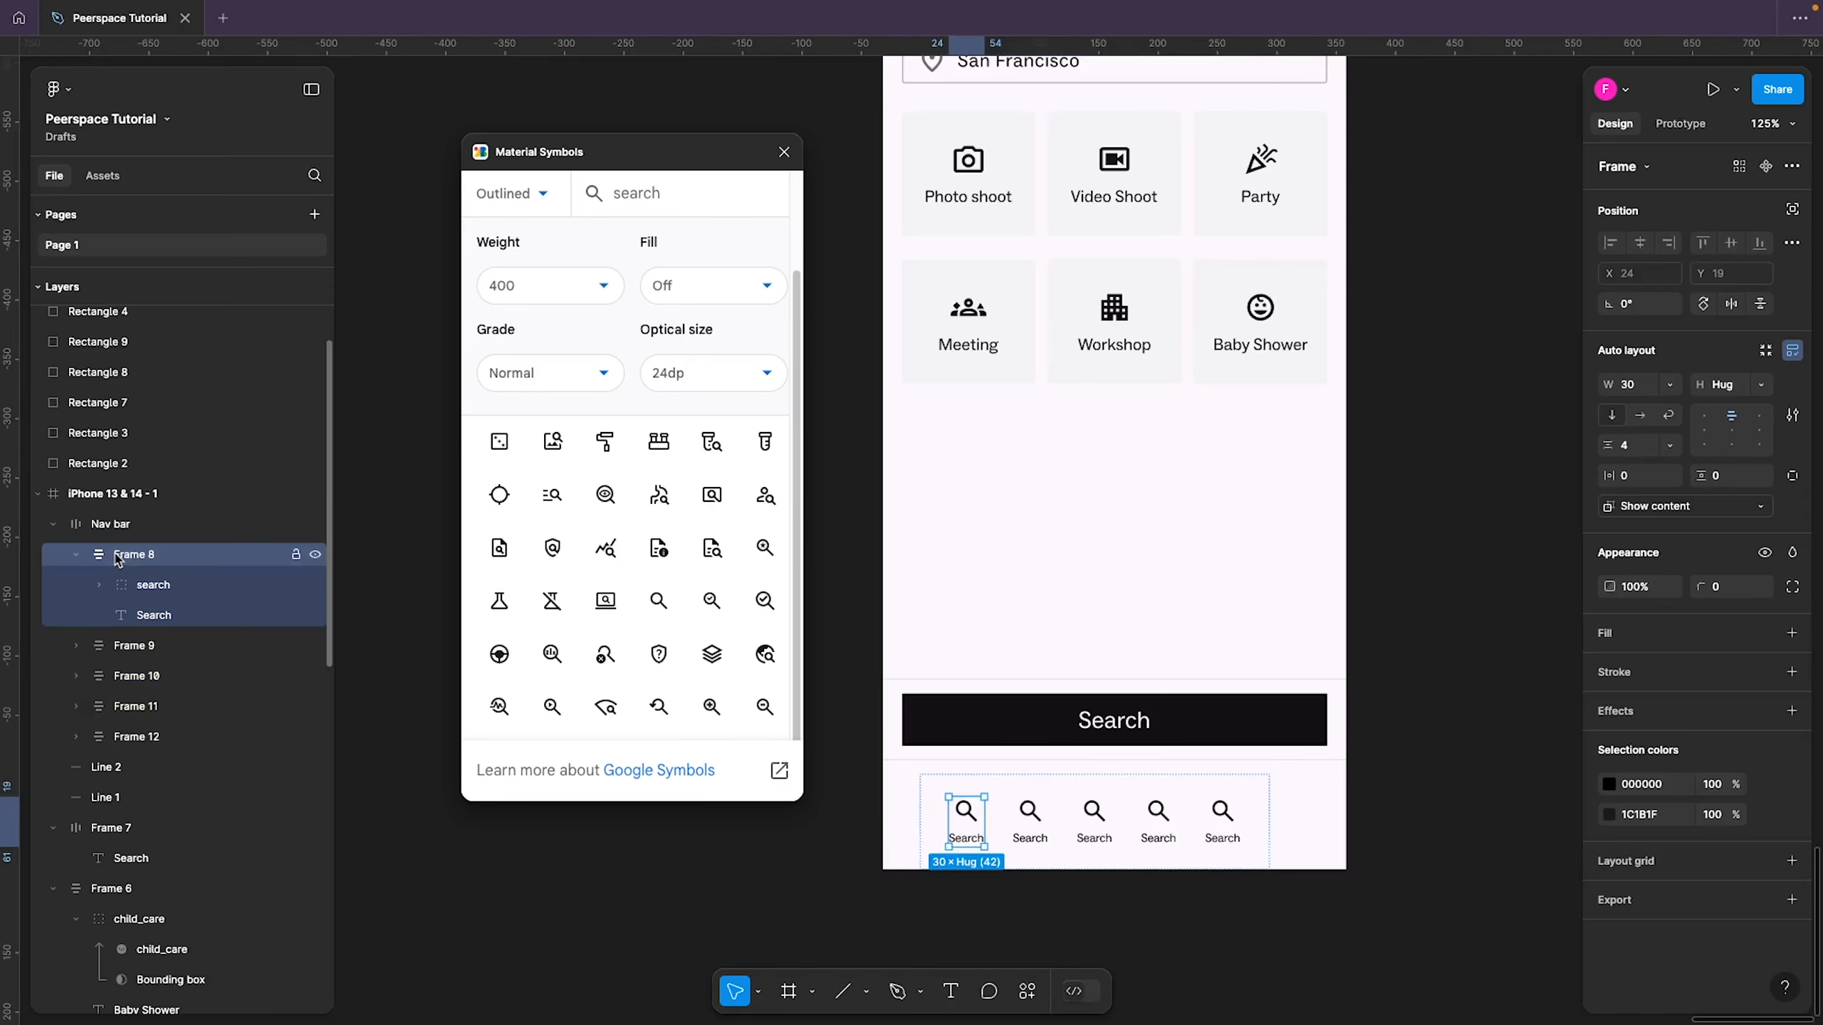
left_click(158, 531)
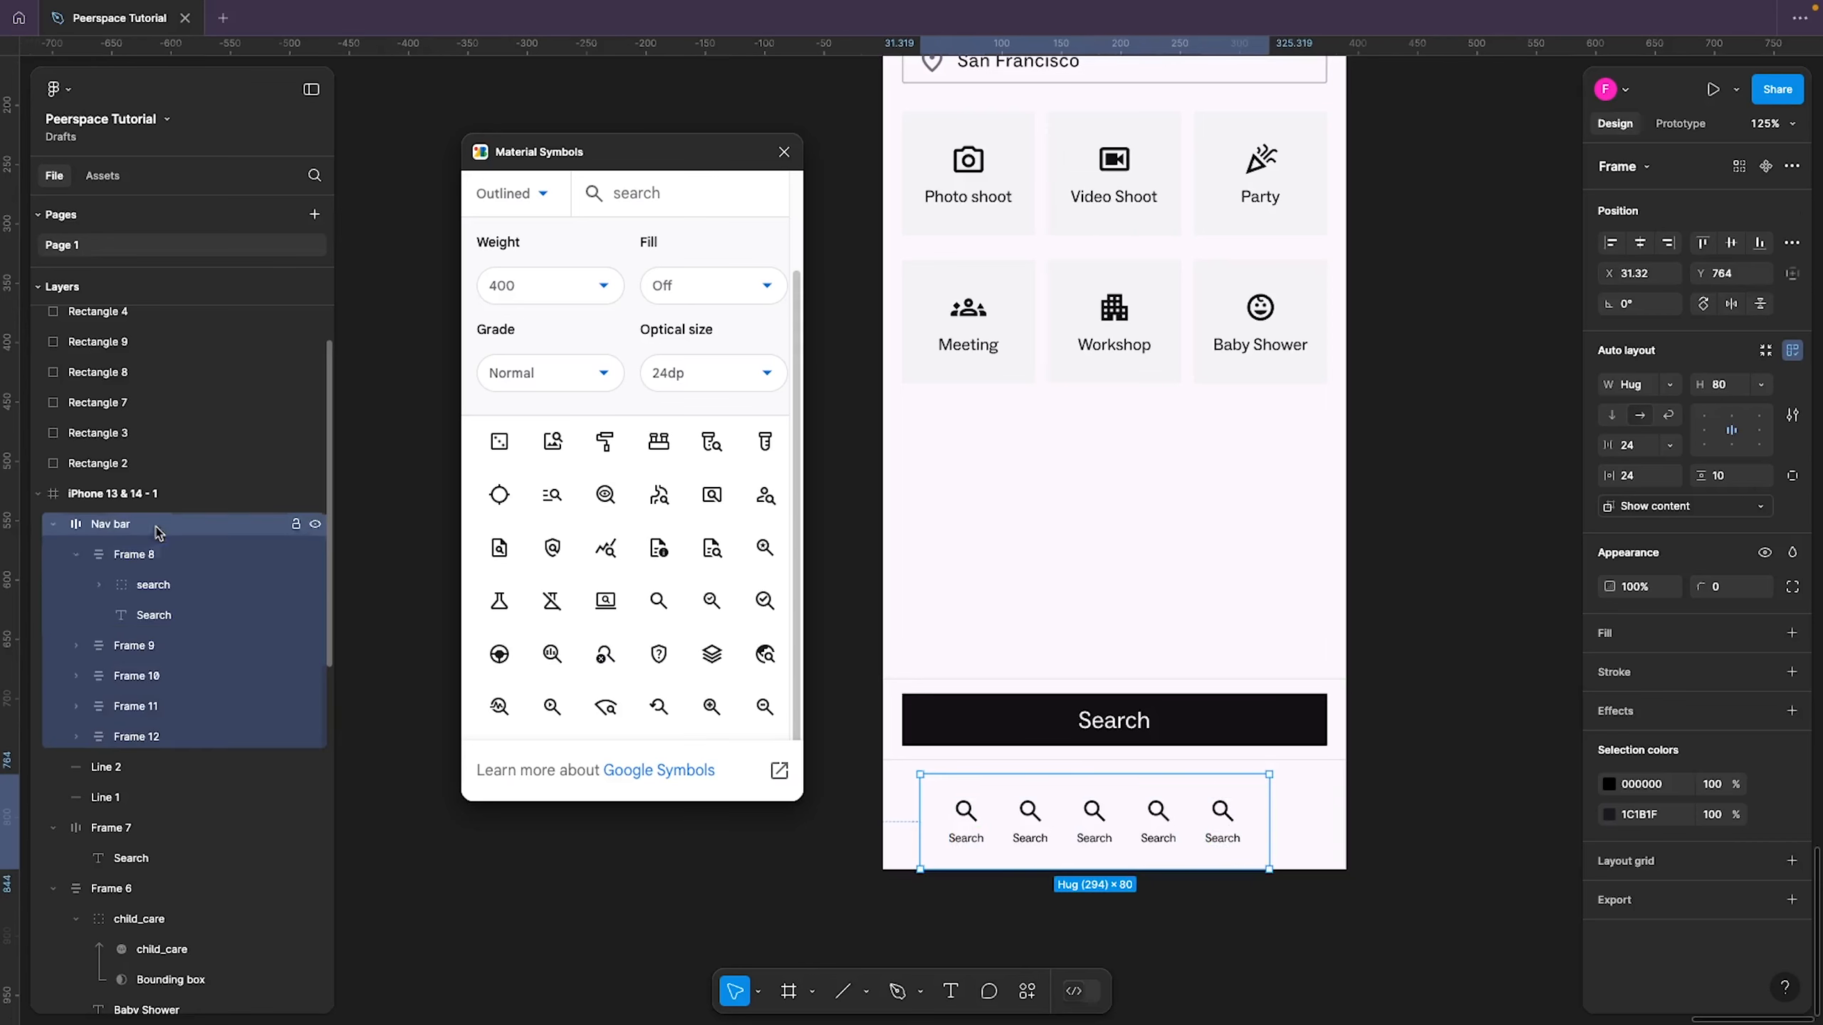
left_click_drag(920, 819, 884, 816)
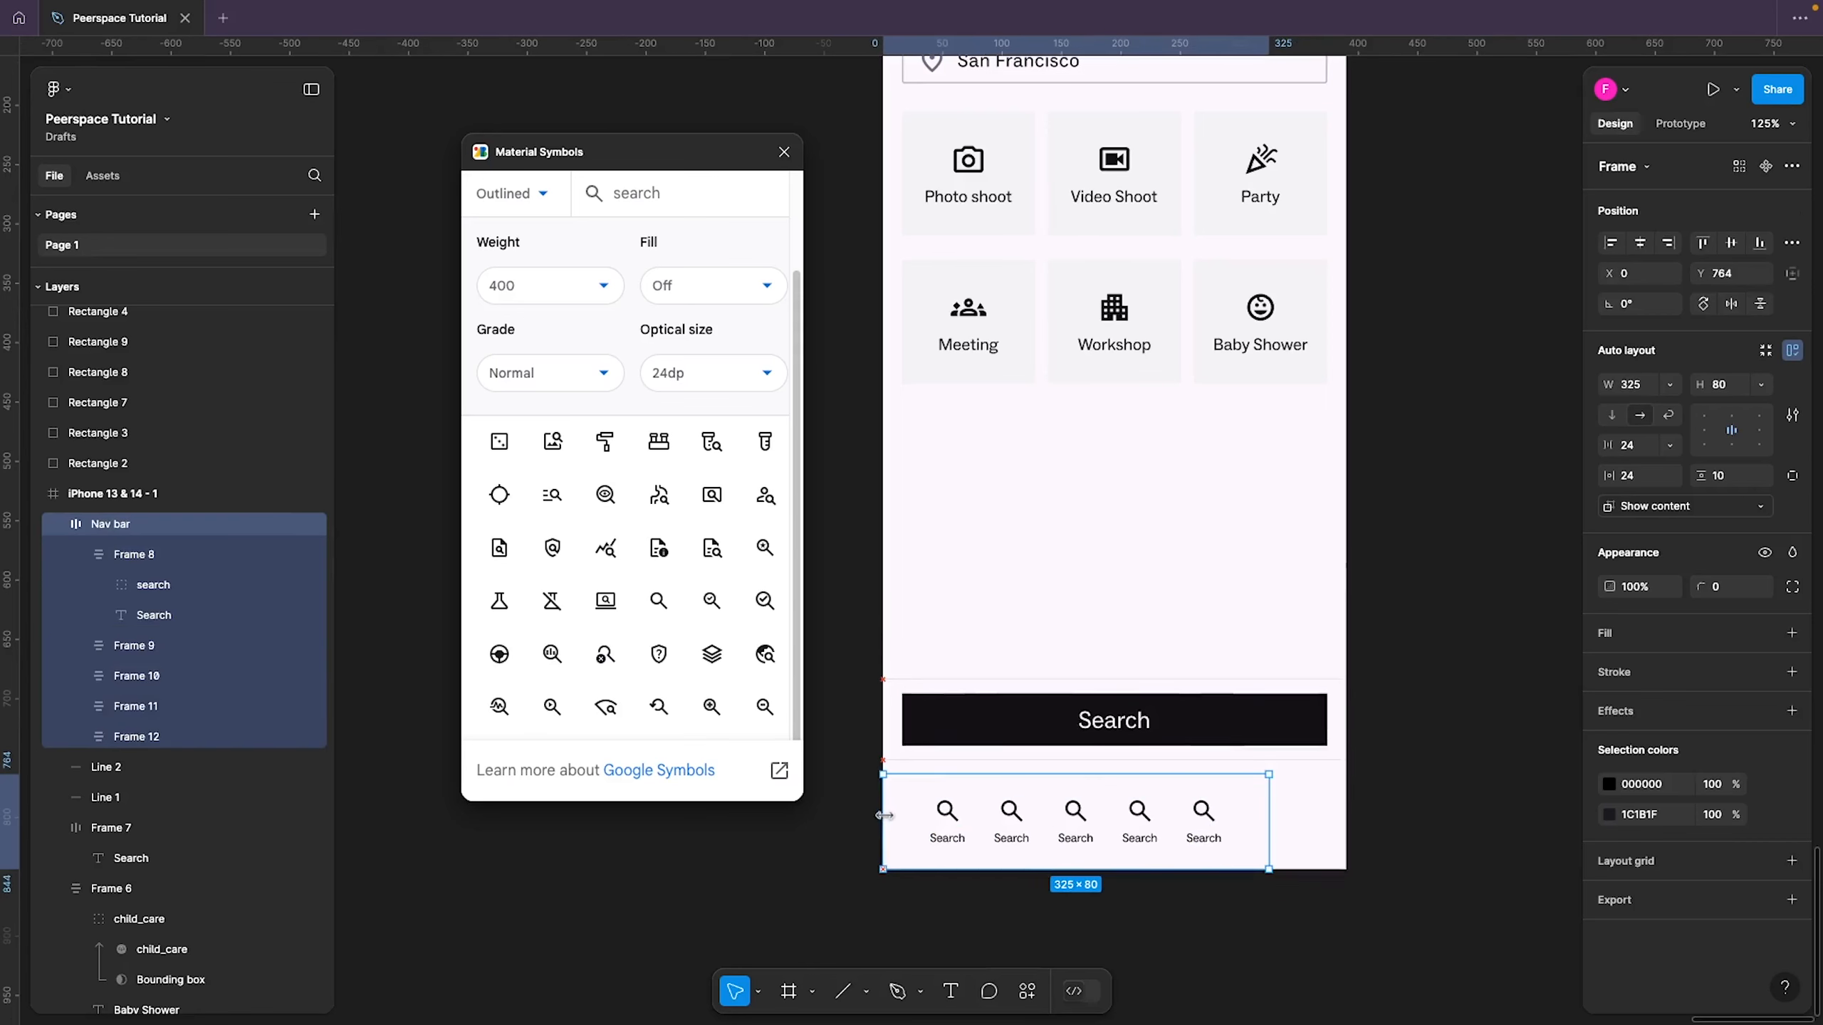
left_click_drag(1269, 831, 1346, 831)
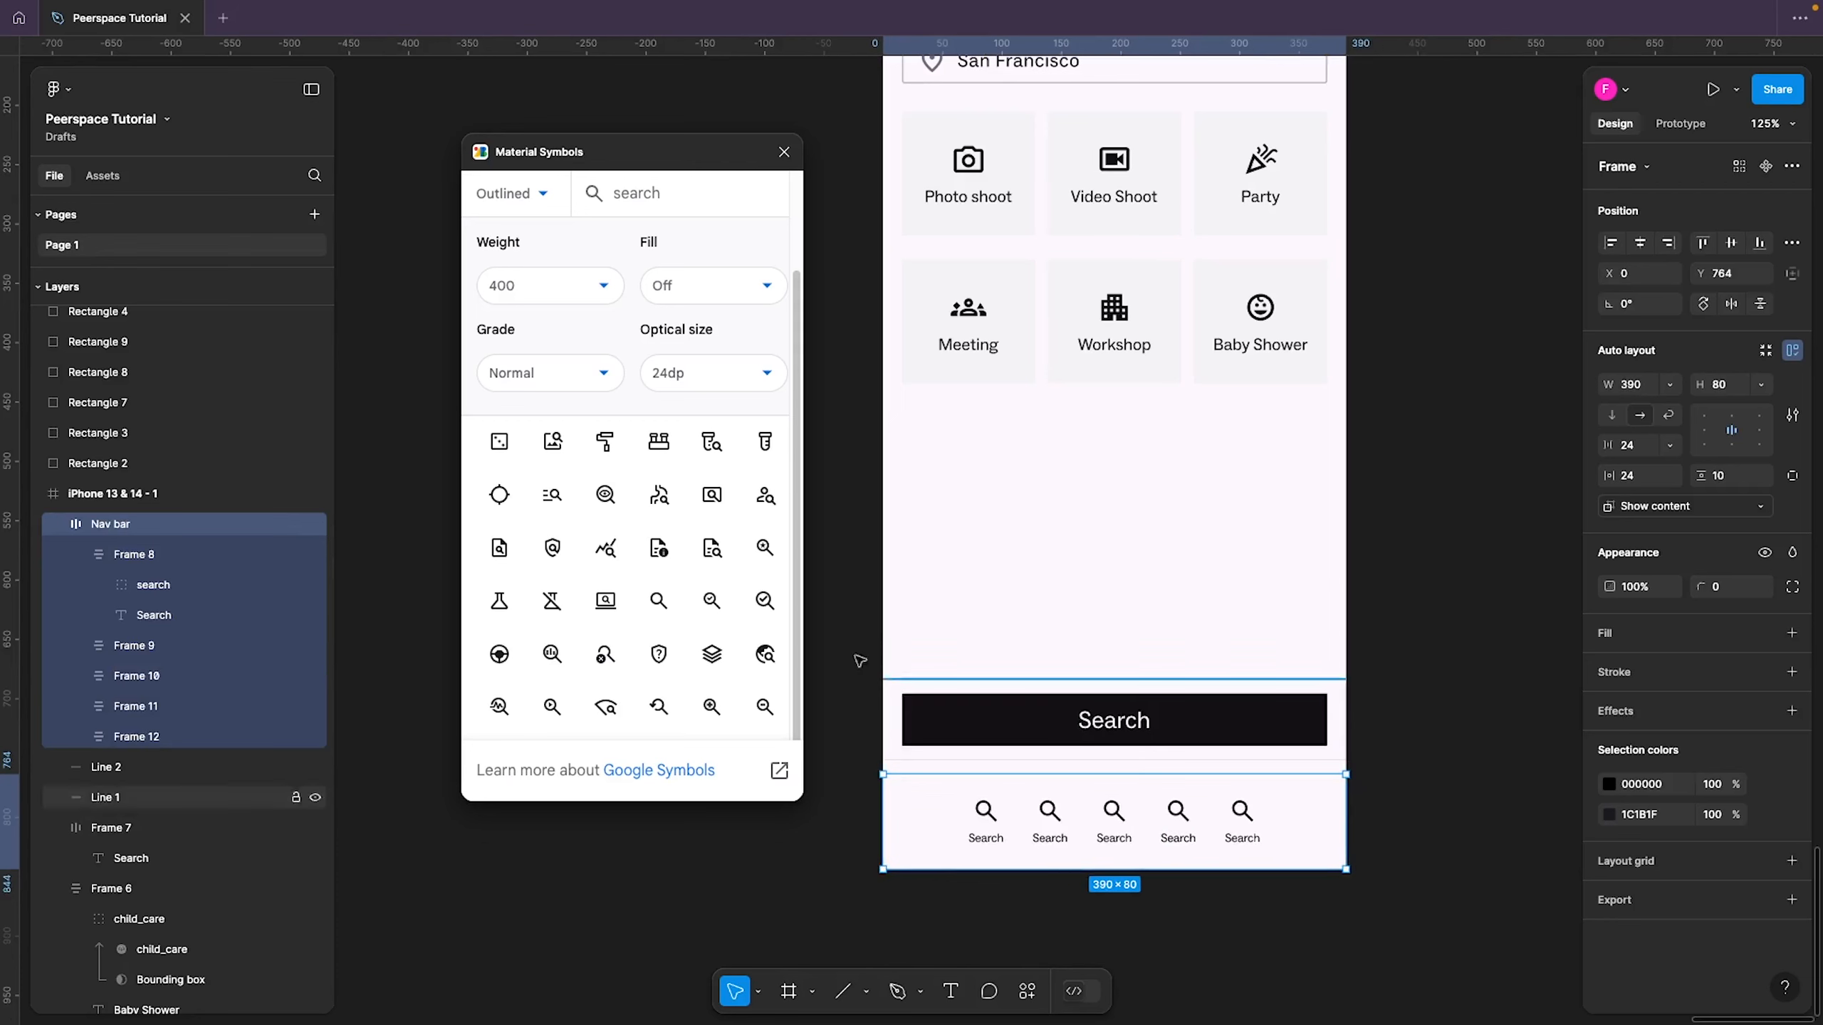
Make all five nav bar item frames, Frame 8 to Frame 12, fill the container width
left_click(174, 561)
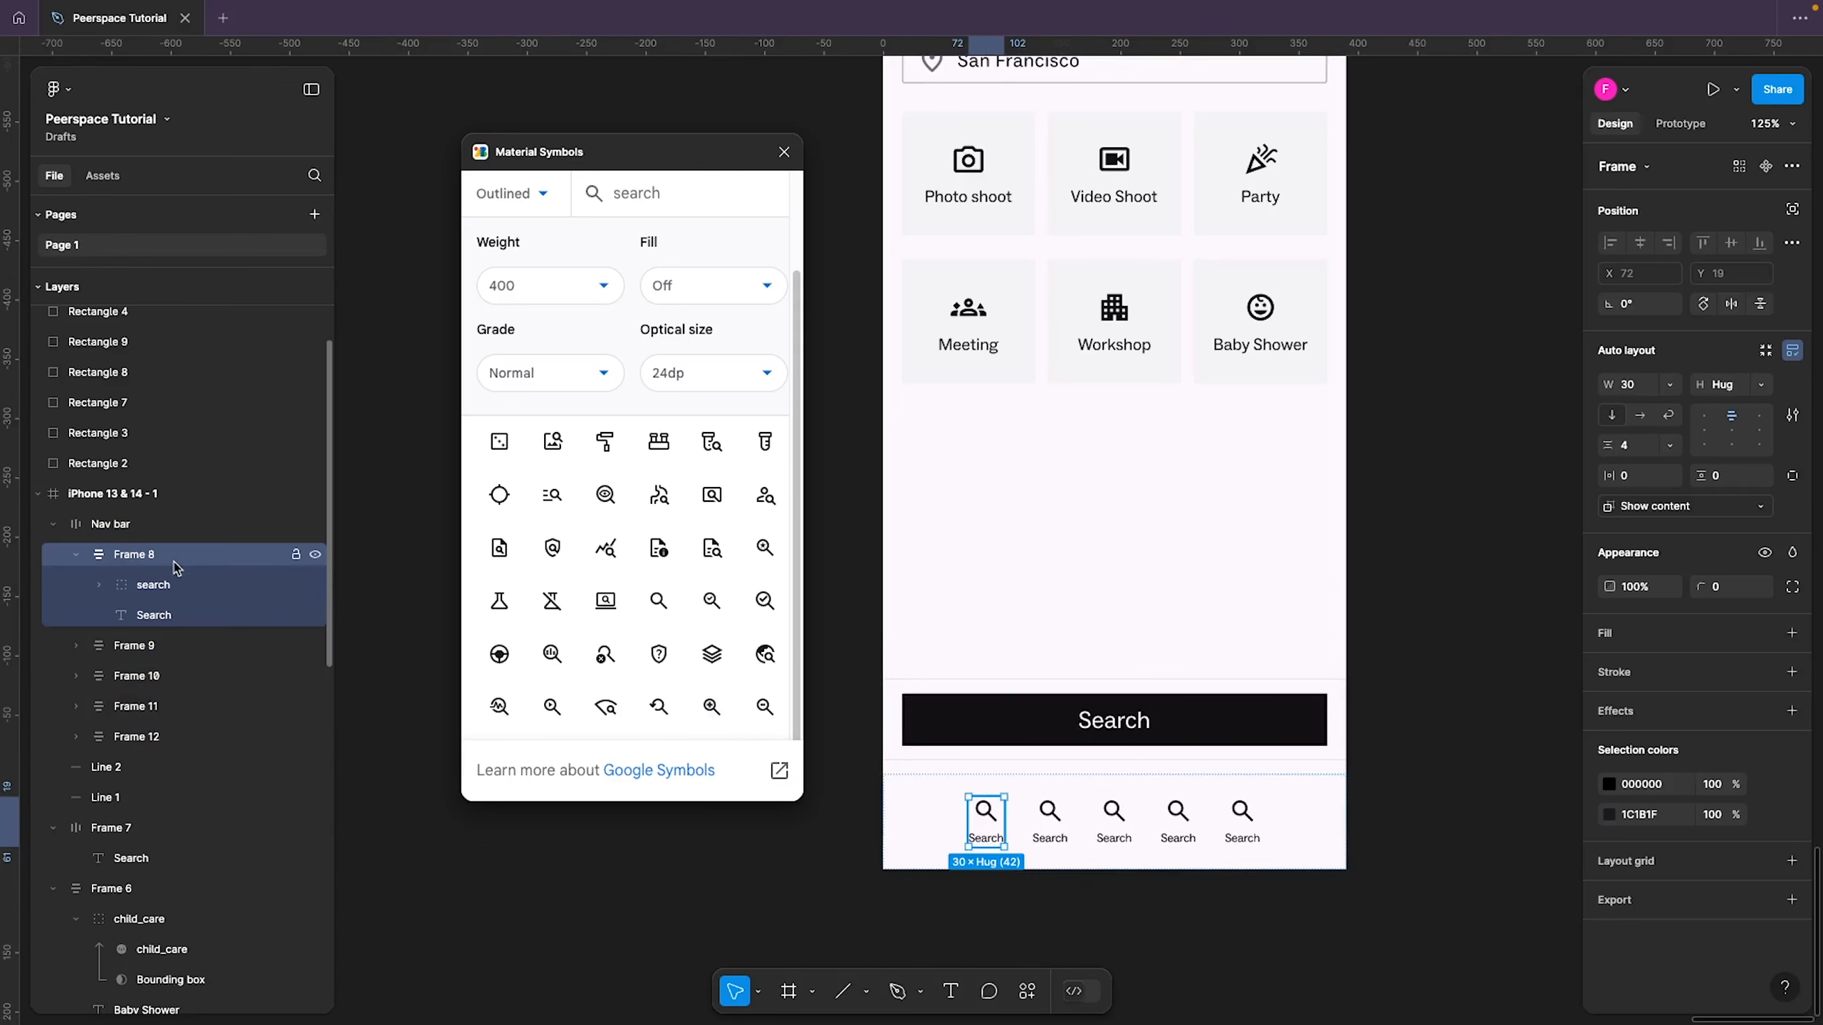
left_click(192, 737, "shift")
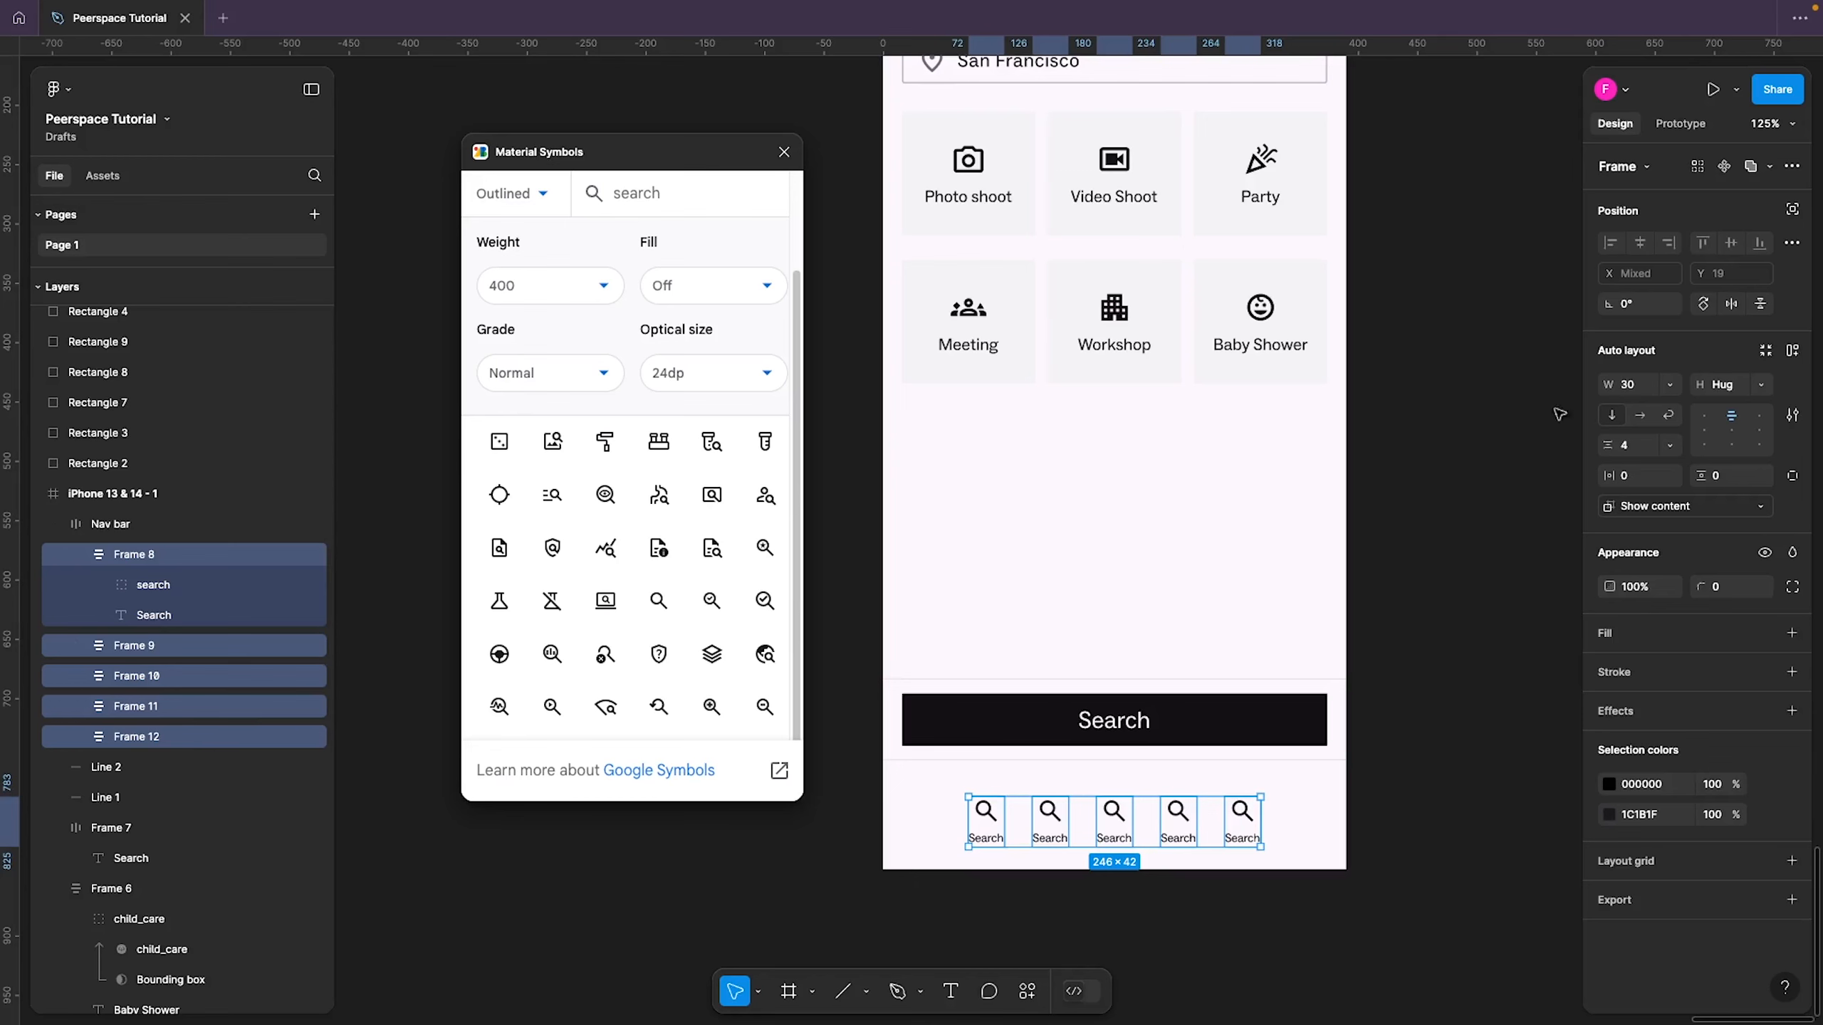
left_click(1671, 393)
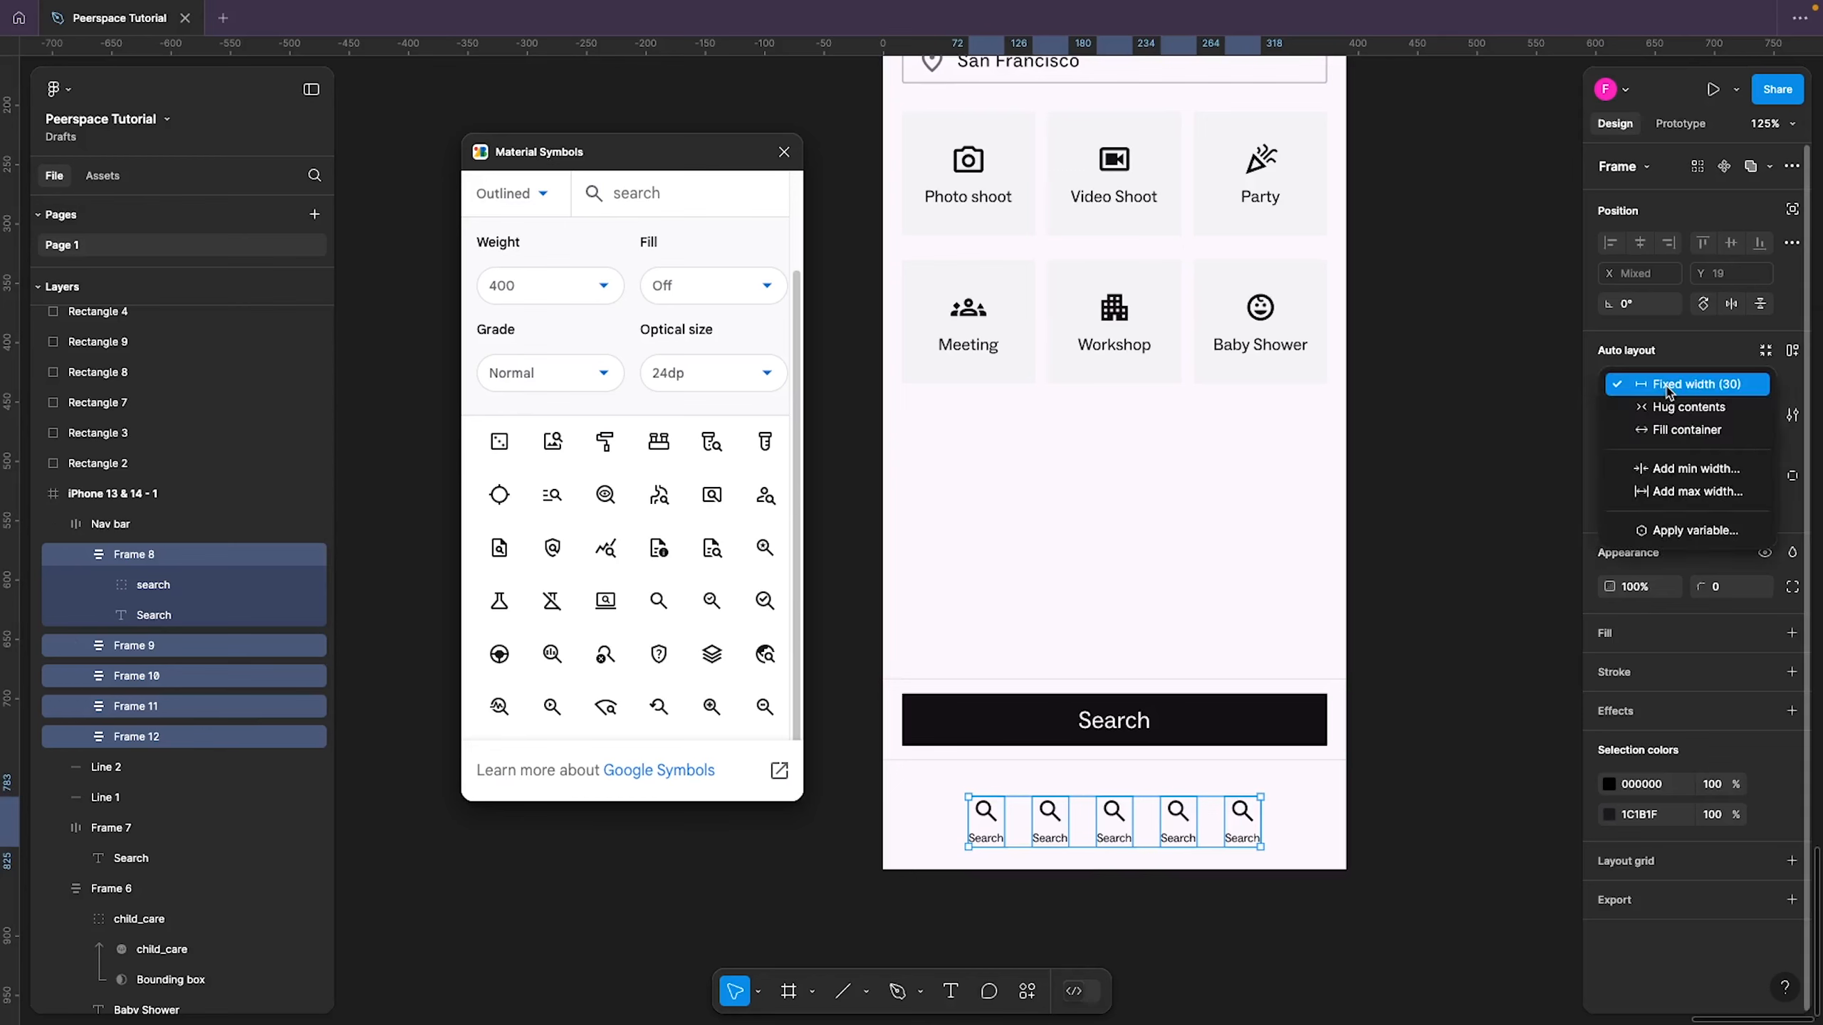
left_click(1675, 435)
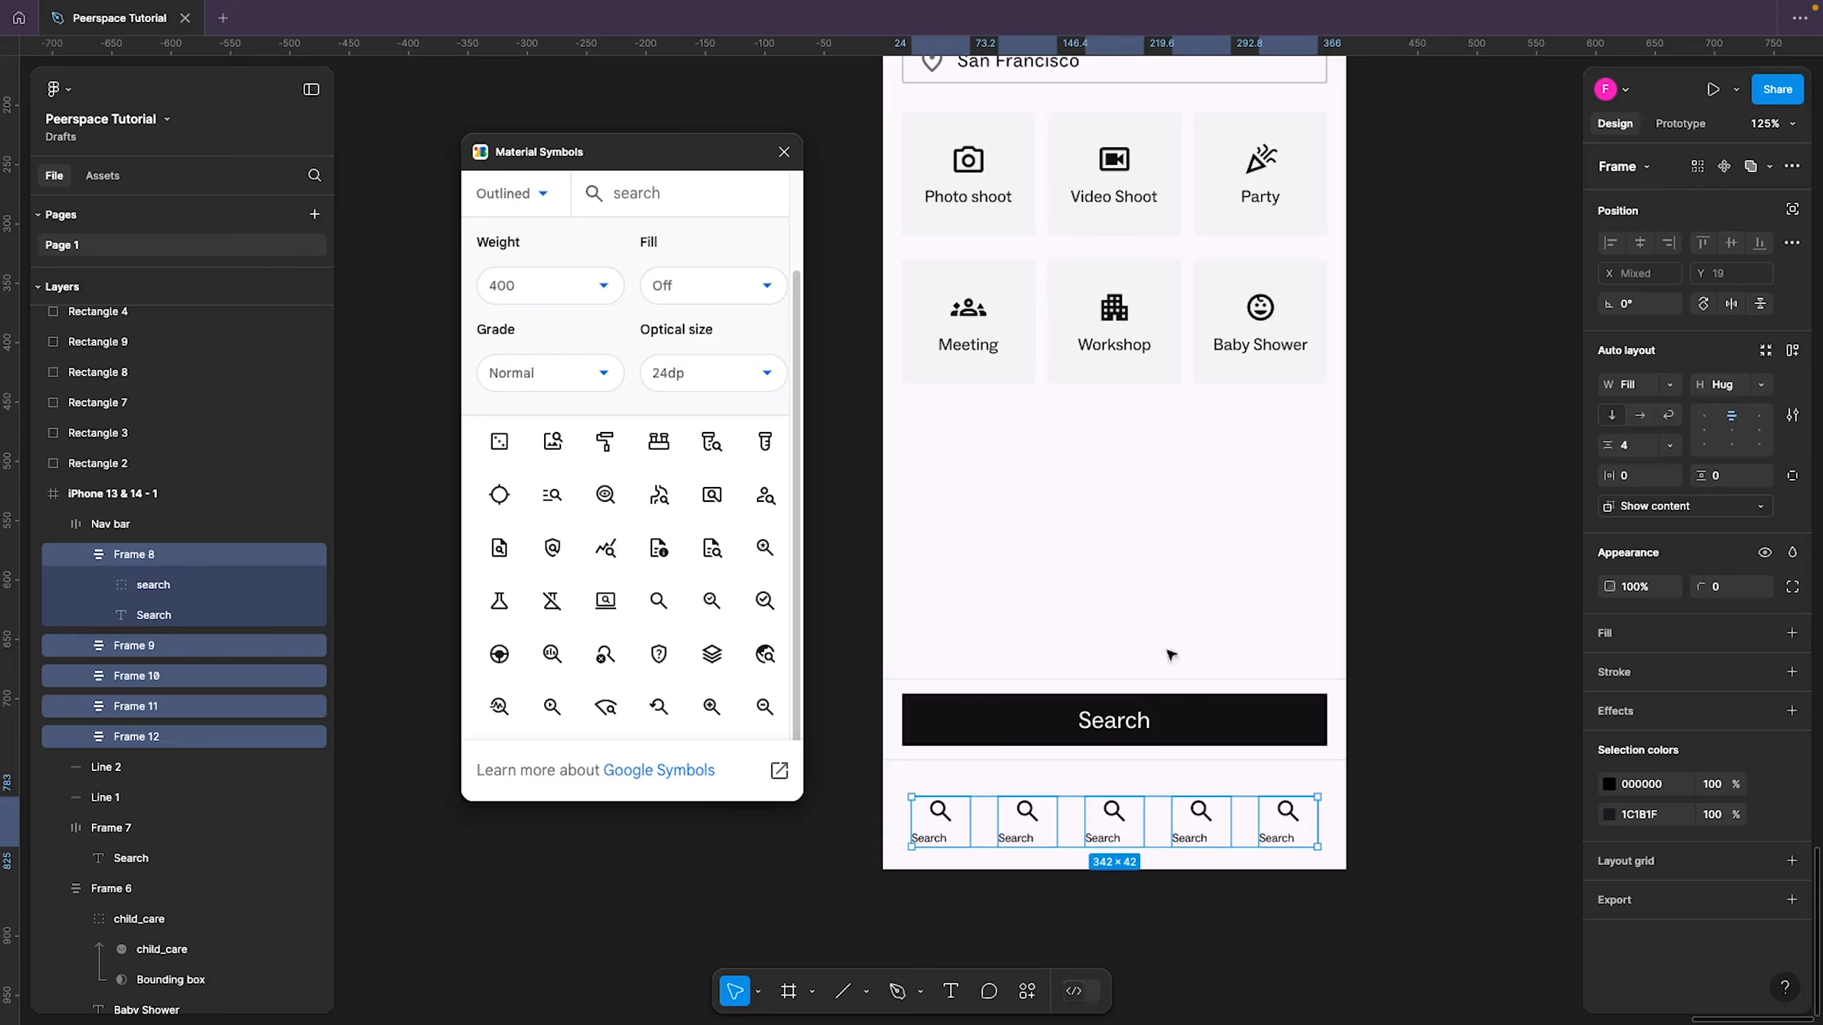
Set all five Search labels in the nav bar to auto width so they sit centred under their icons
left_click(154, 615)
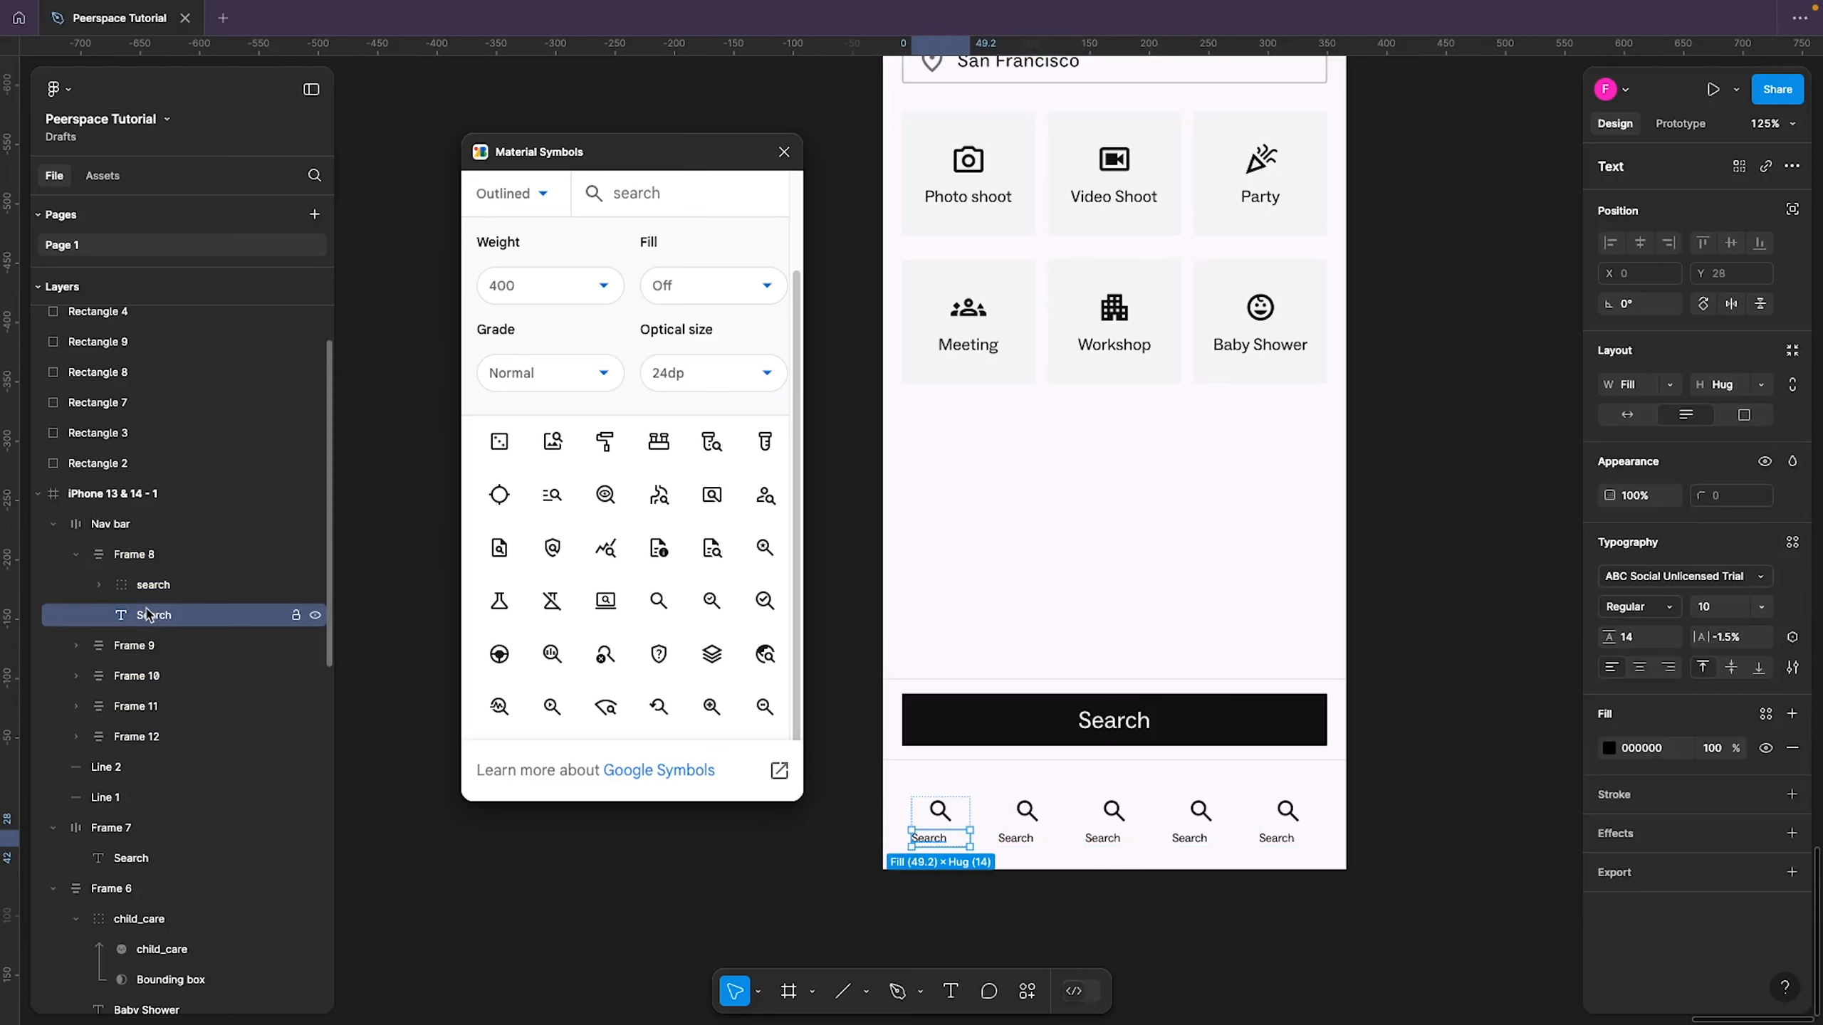
left_click(1023, 847, "shift")
left_click(1105, 841, "shift")
left_click(1191, 842, "shift")
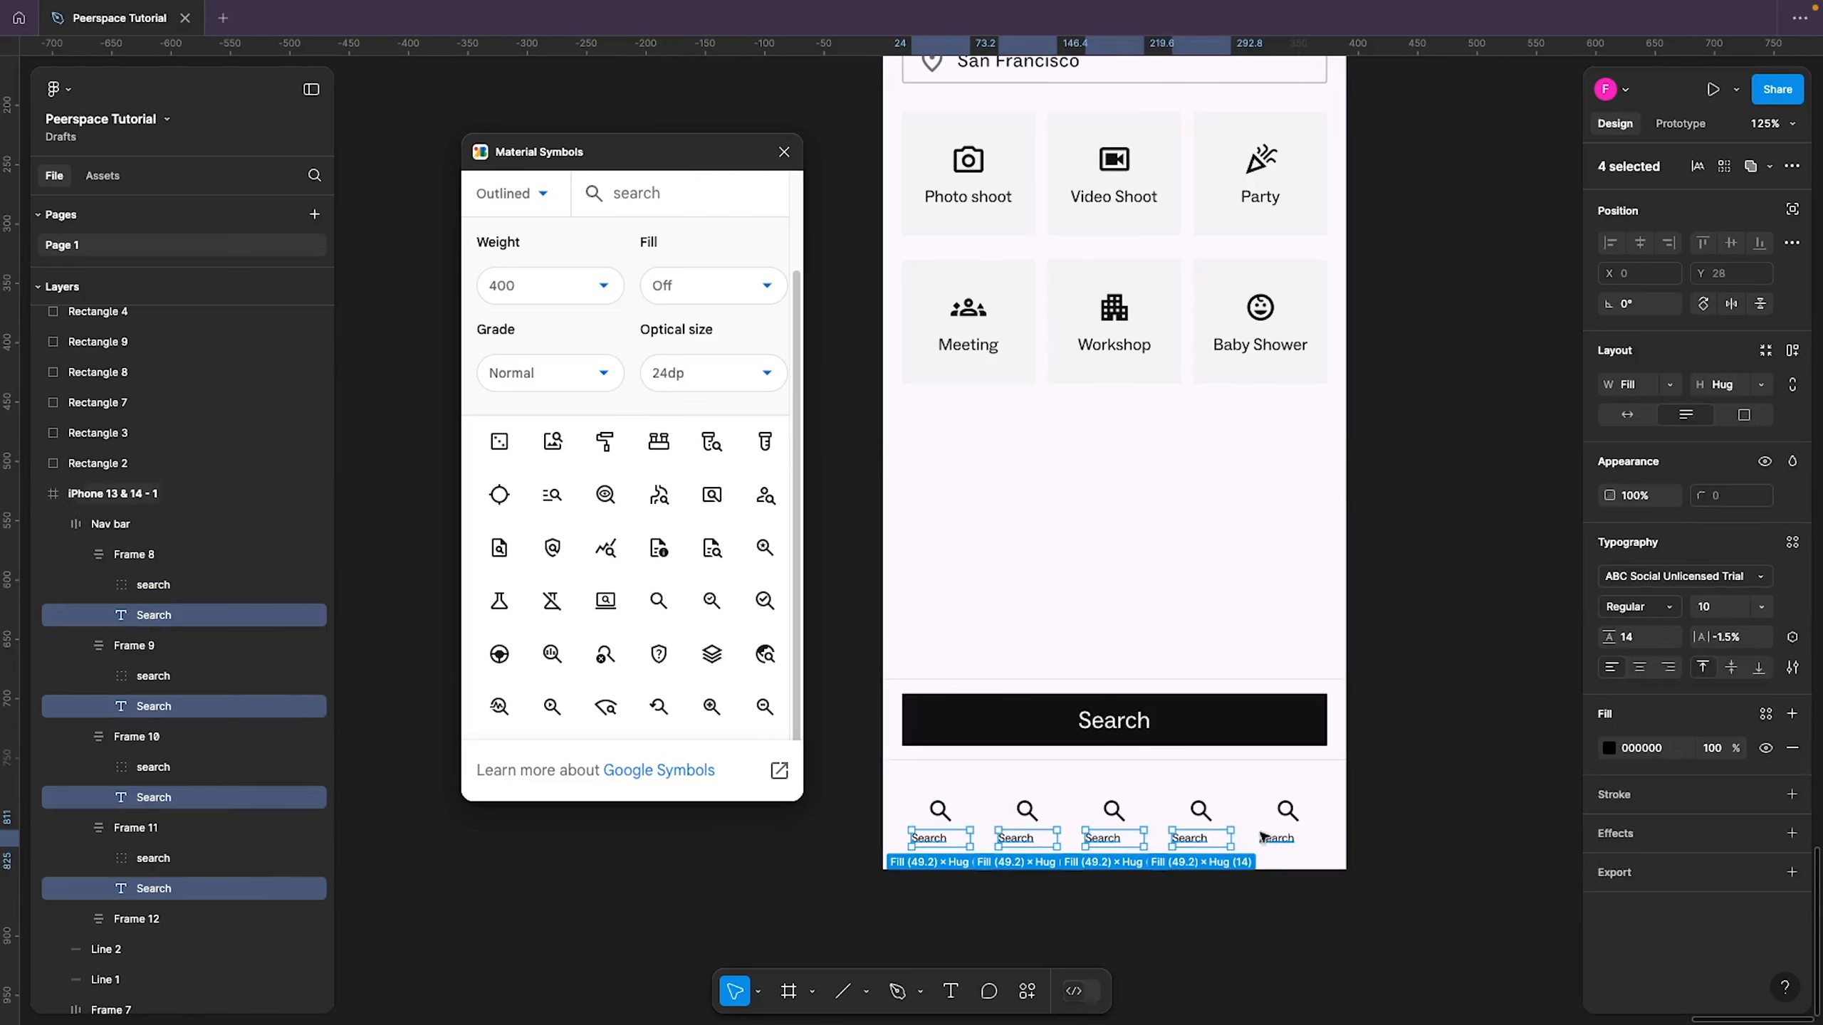
left_click(1265, 838, "shift")
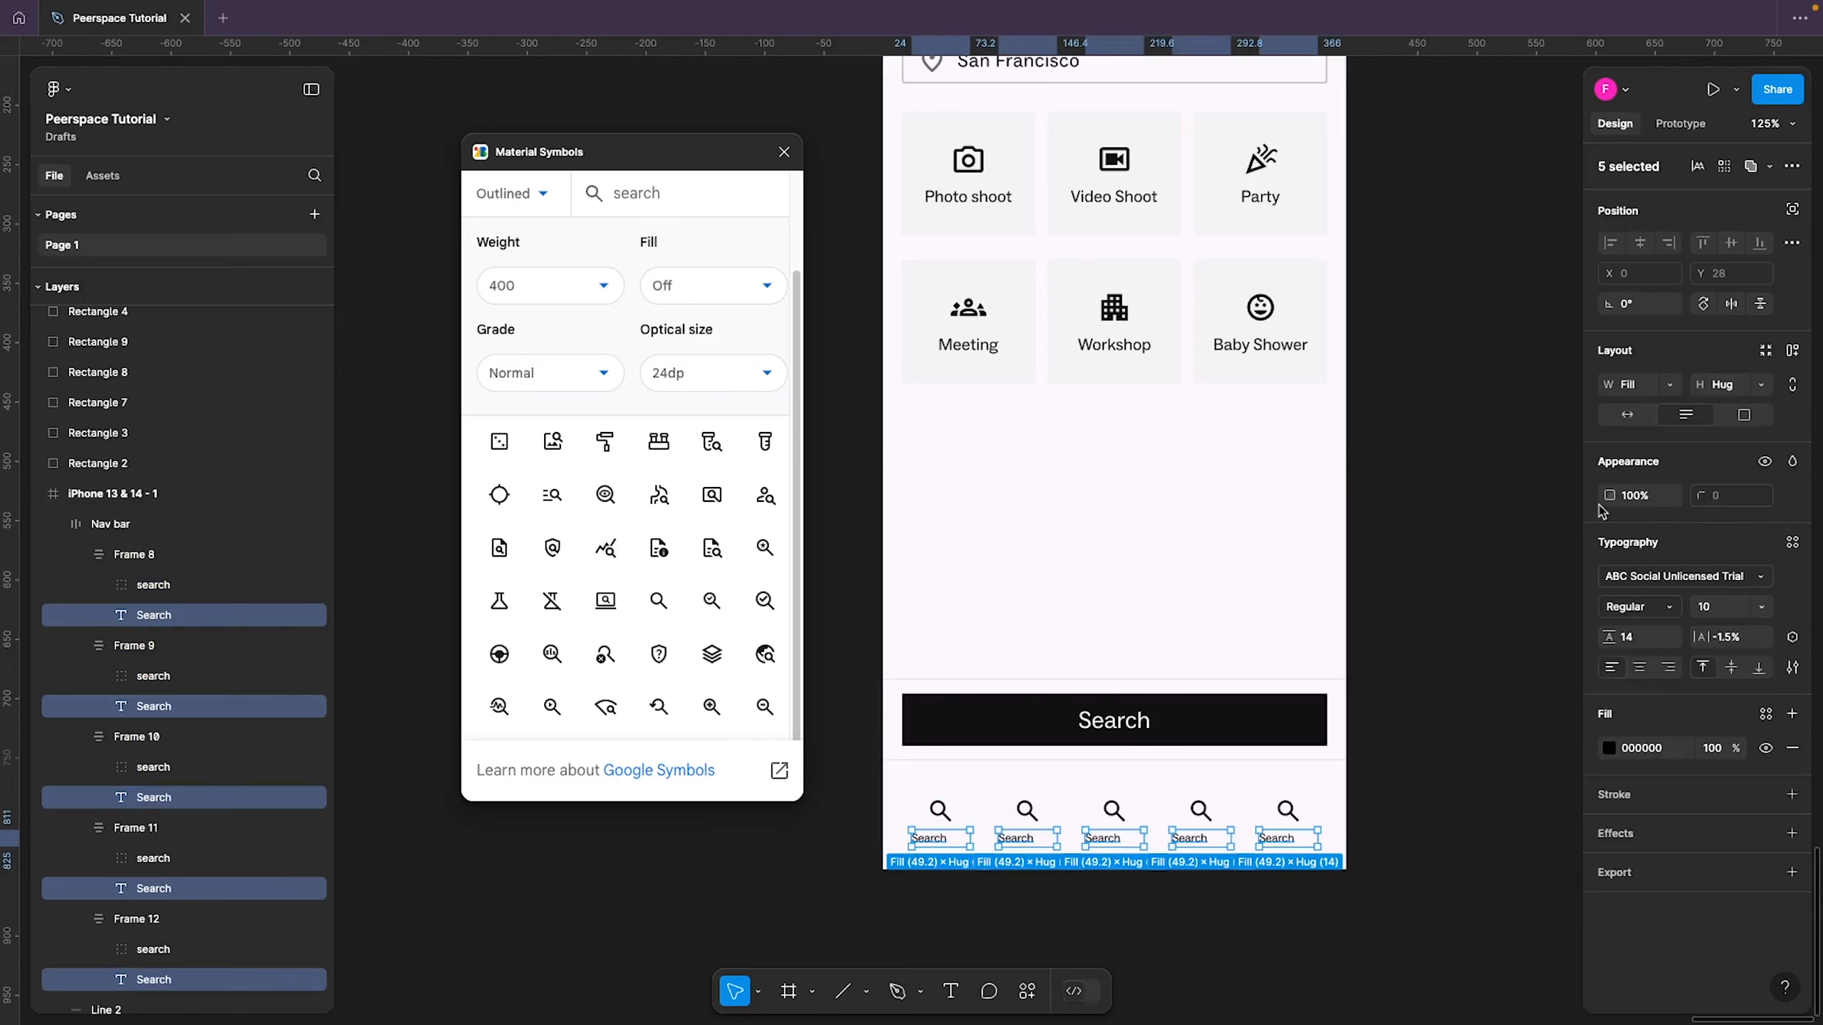
left_click(1630, 420)
left_click(1454, 740)
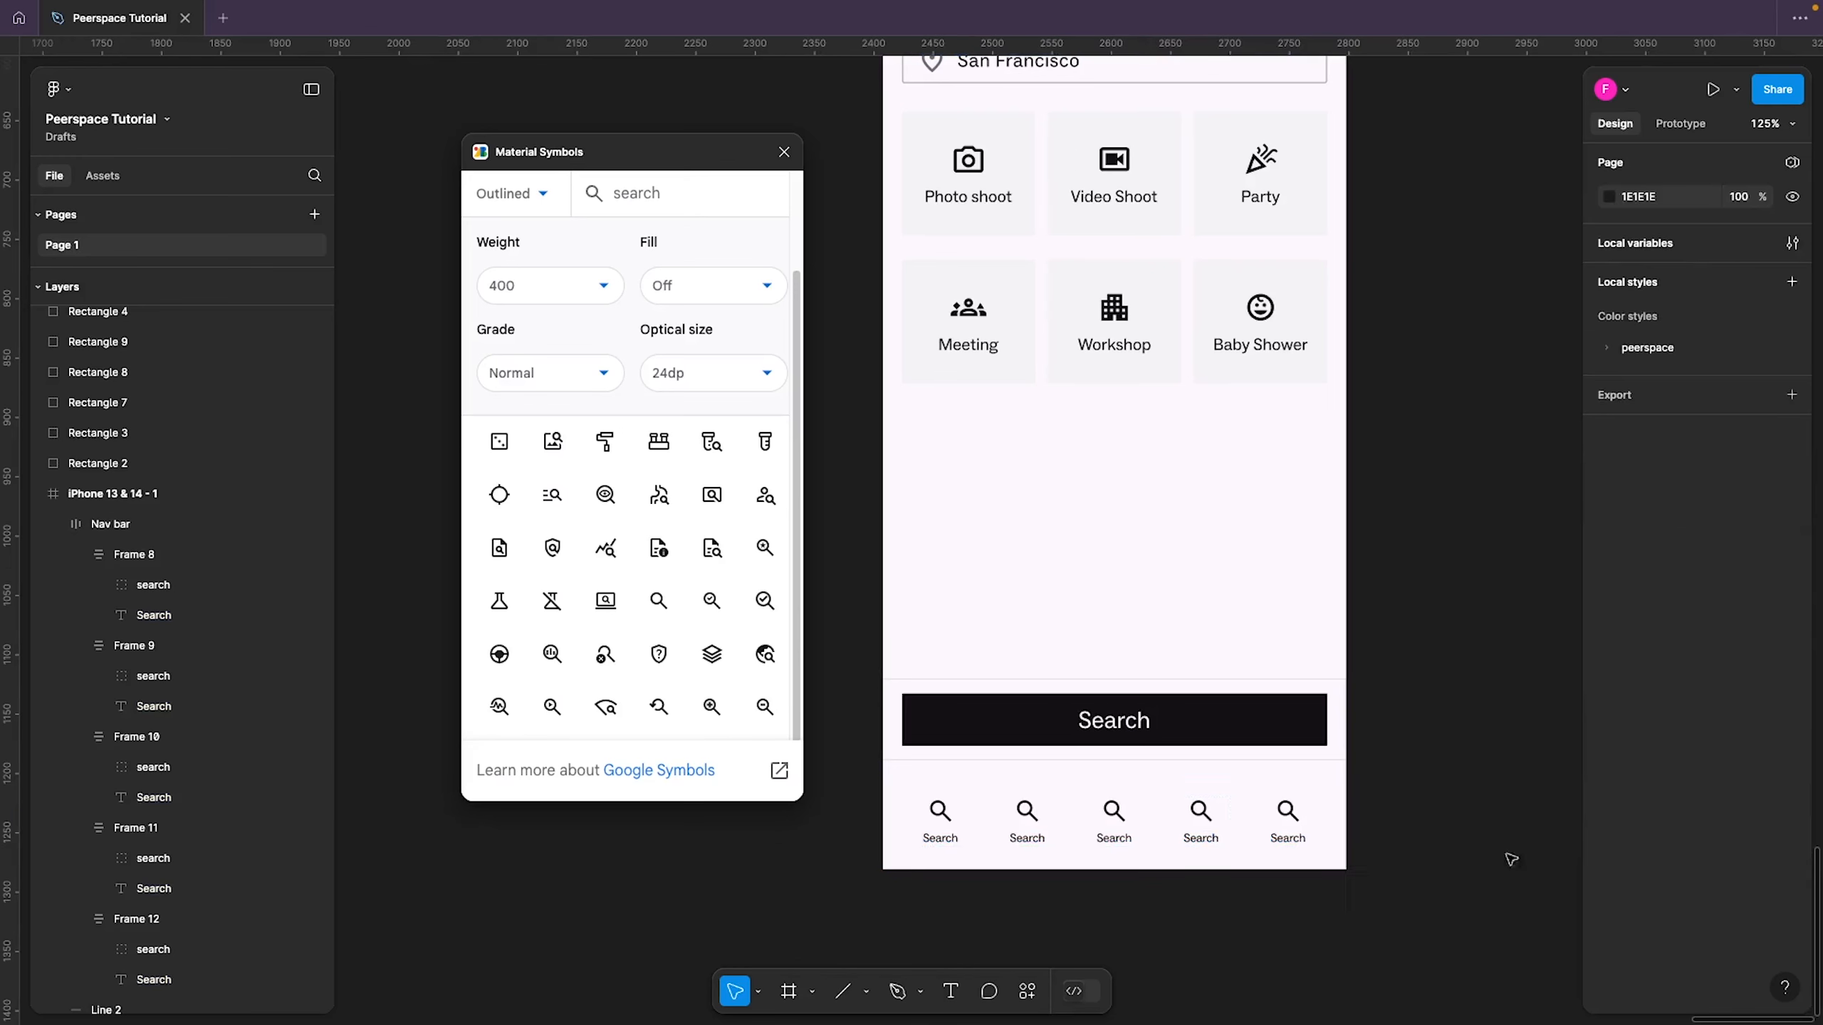
Set the nav bar's horizontal padding to 16
left_click(1167, 827)
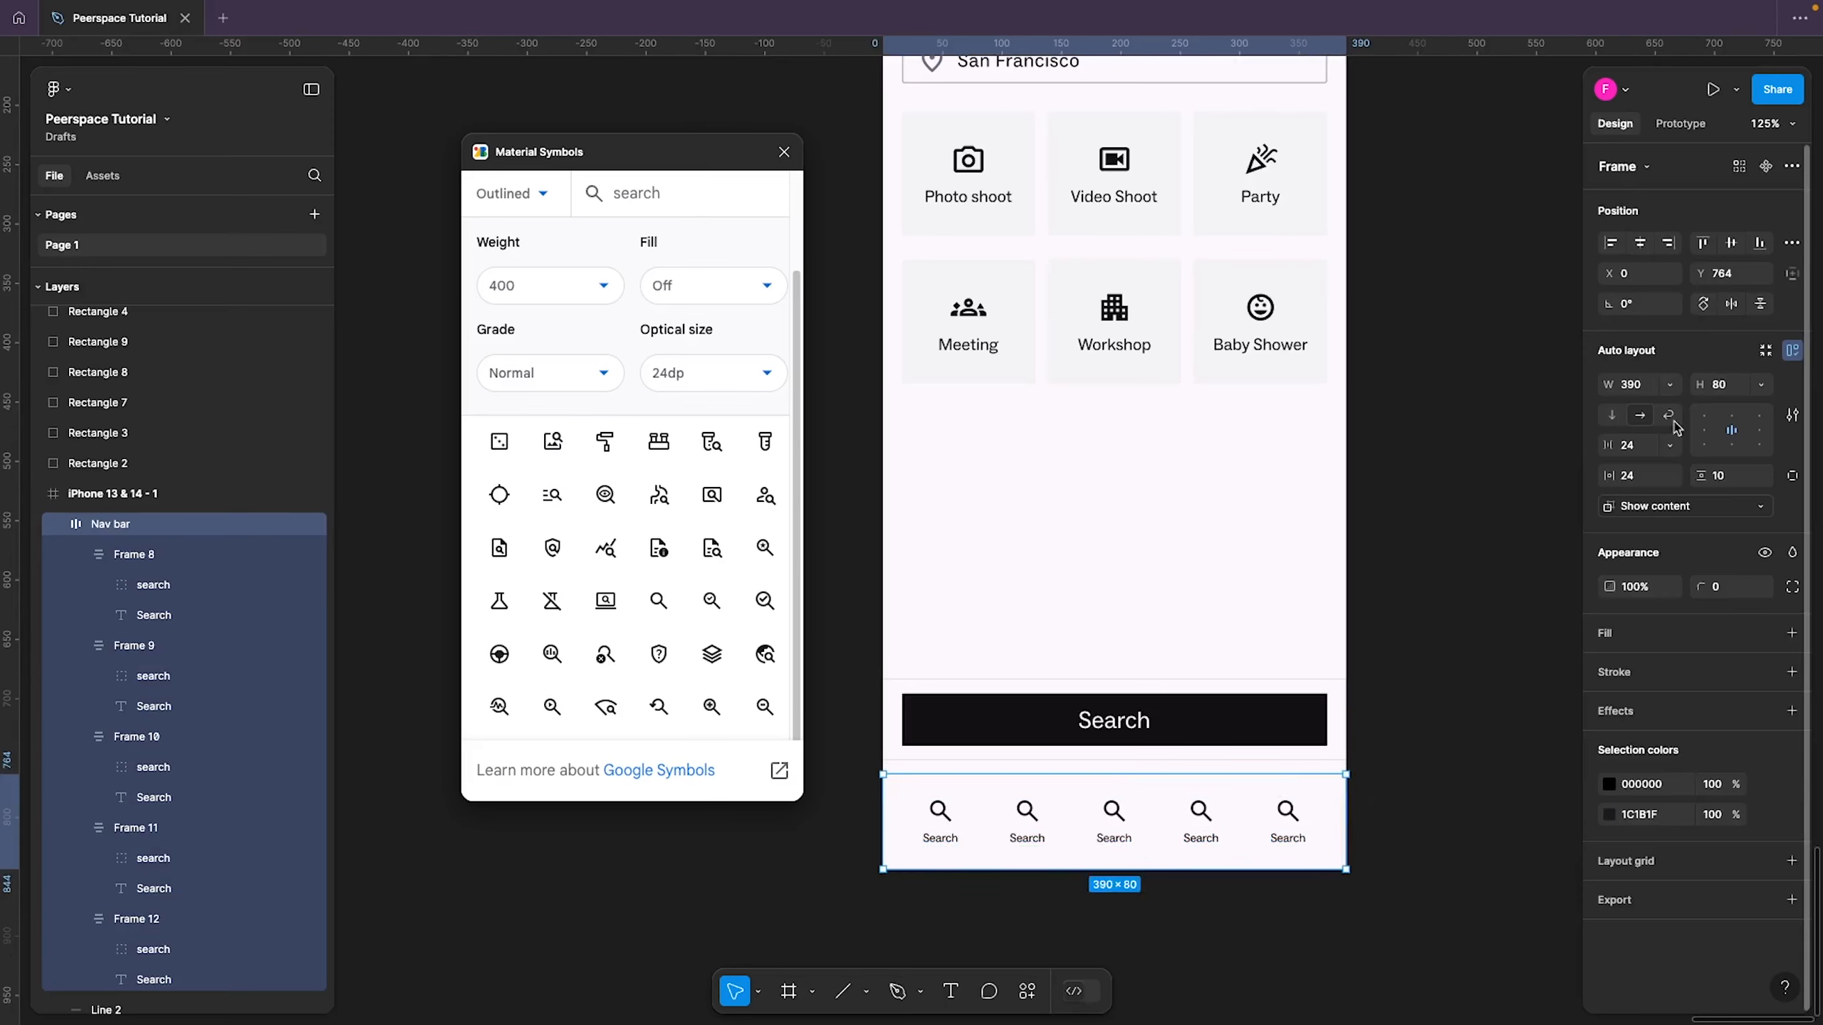
left_click(1627, 481)
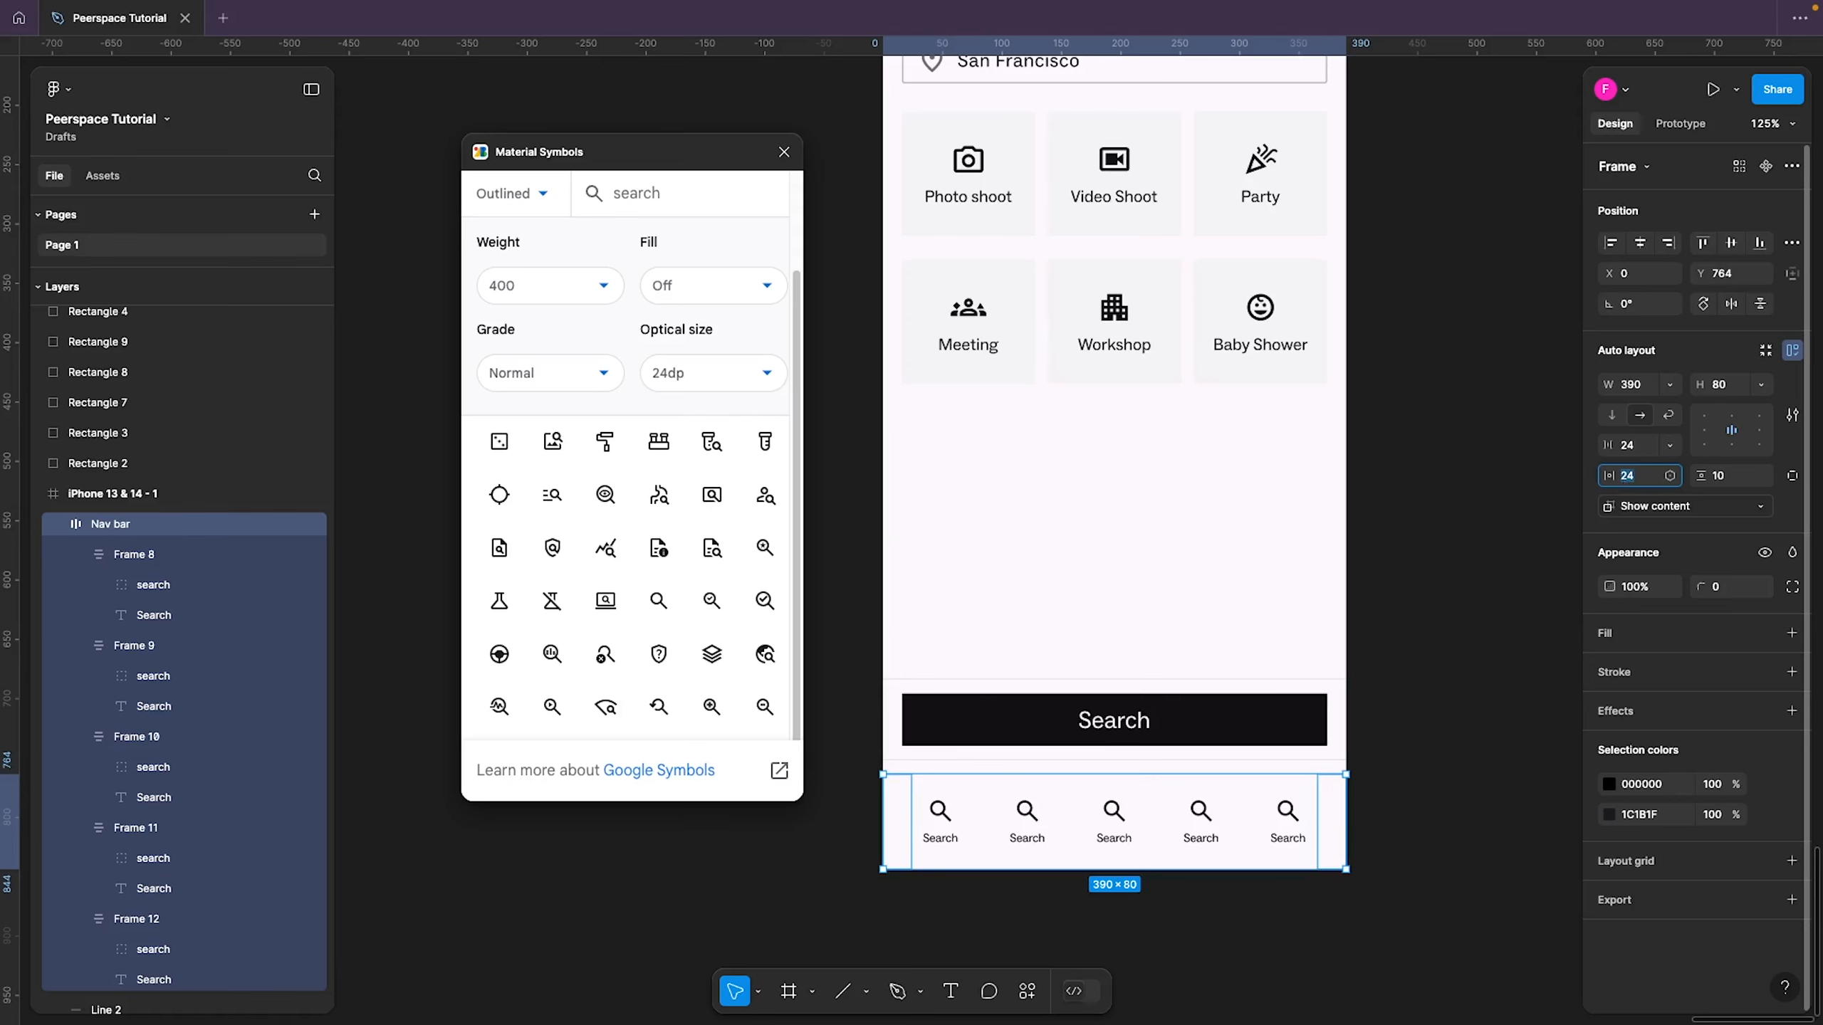
type("16")
key("Return")
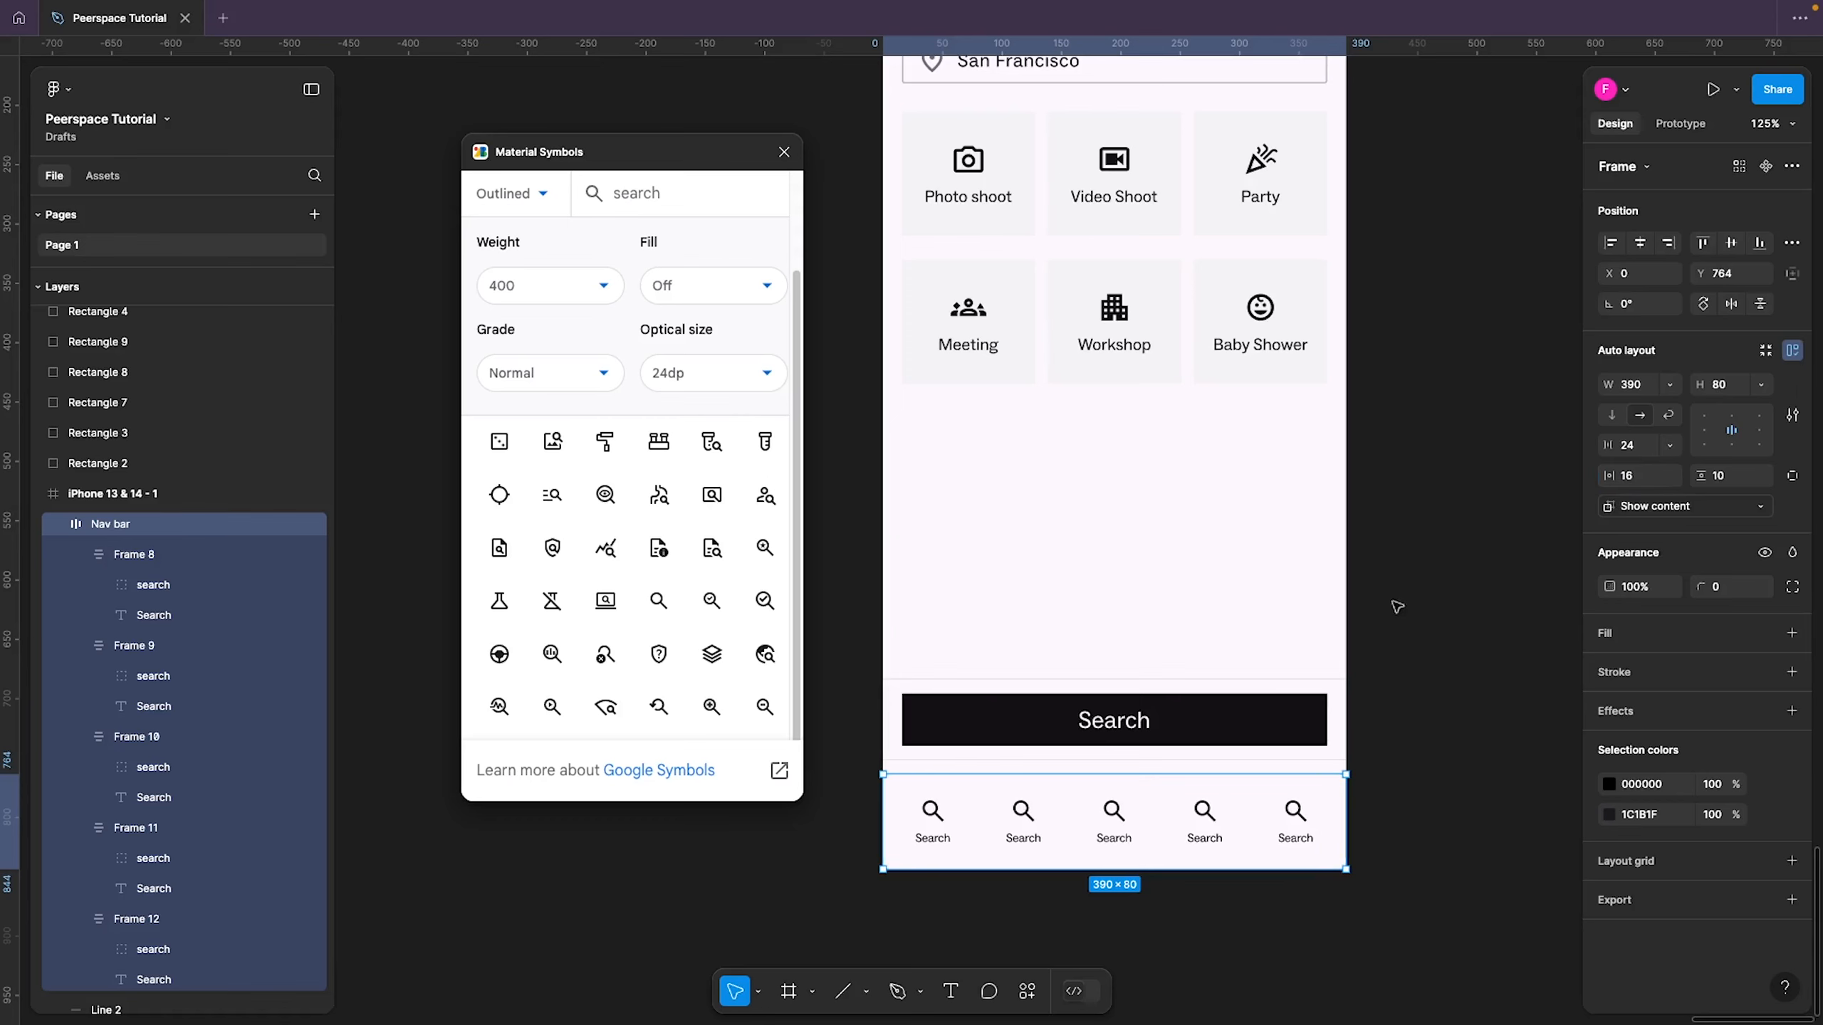
left_click(1446, 632)
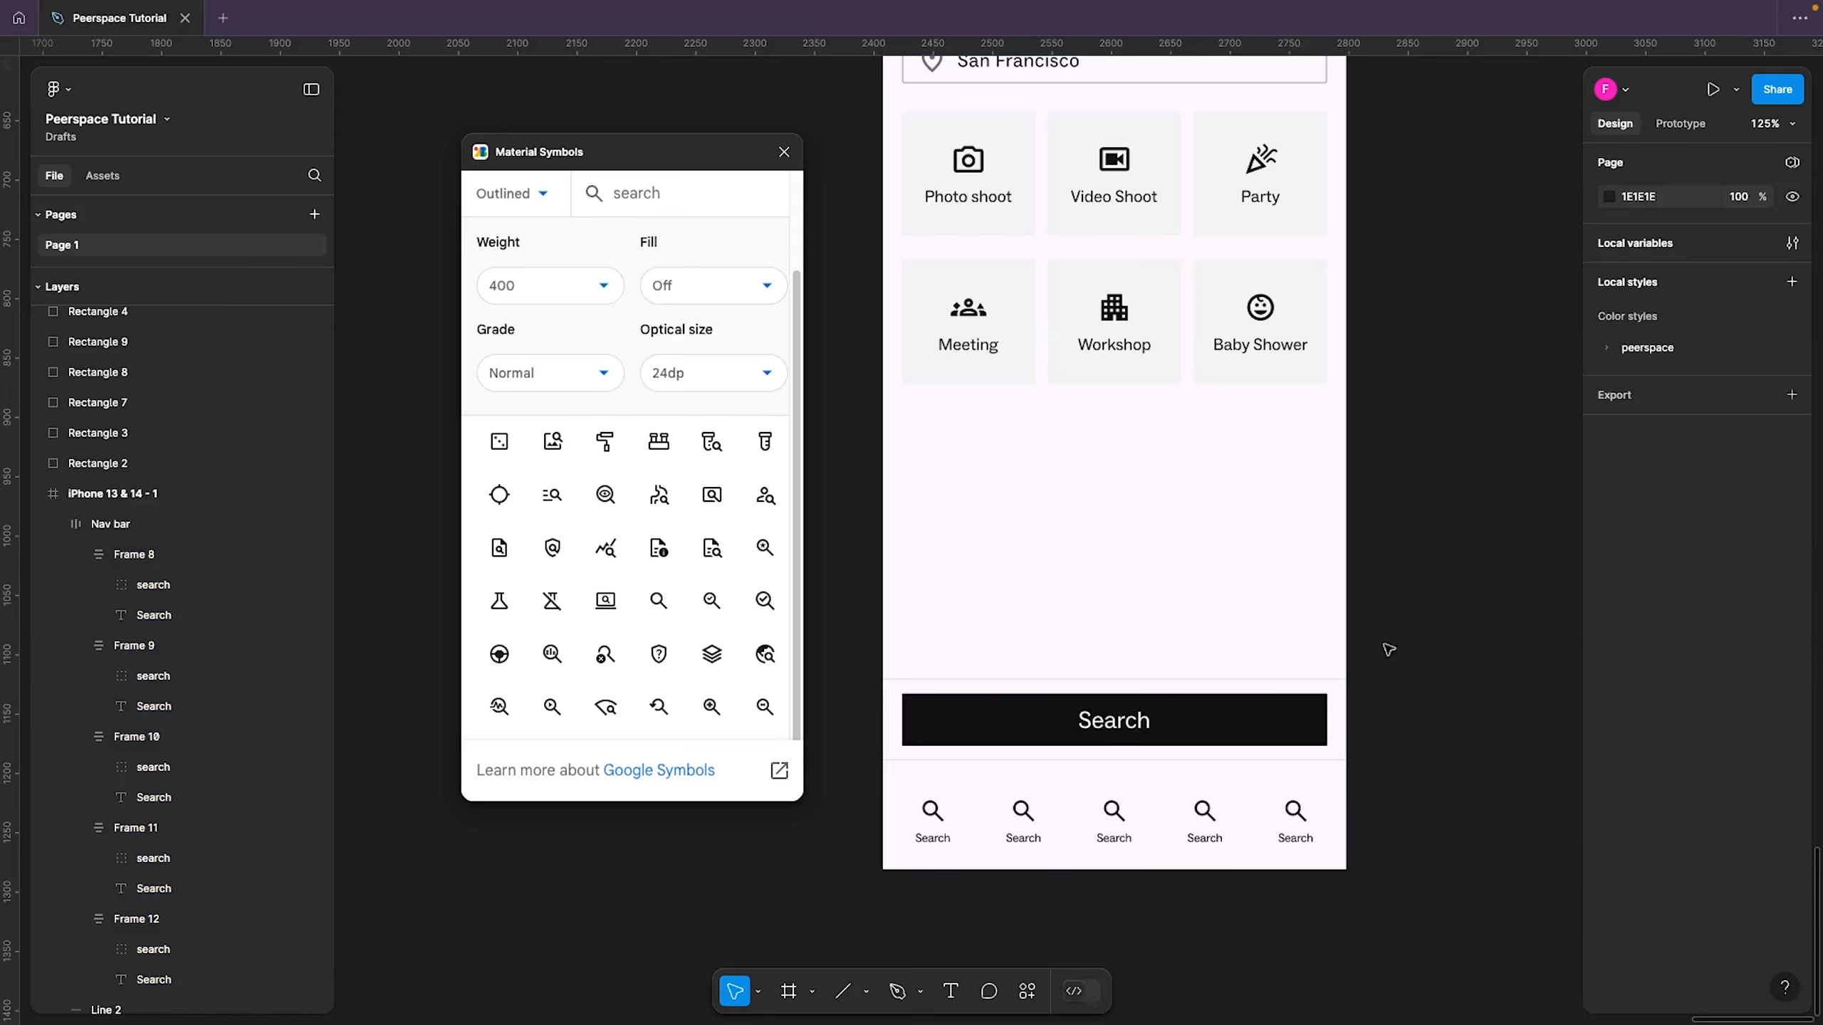
left_click(1019, 834)
left_click(1115, 839, "shift")
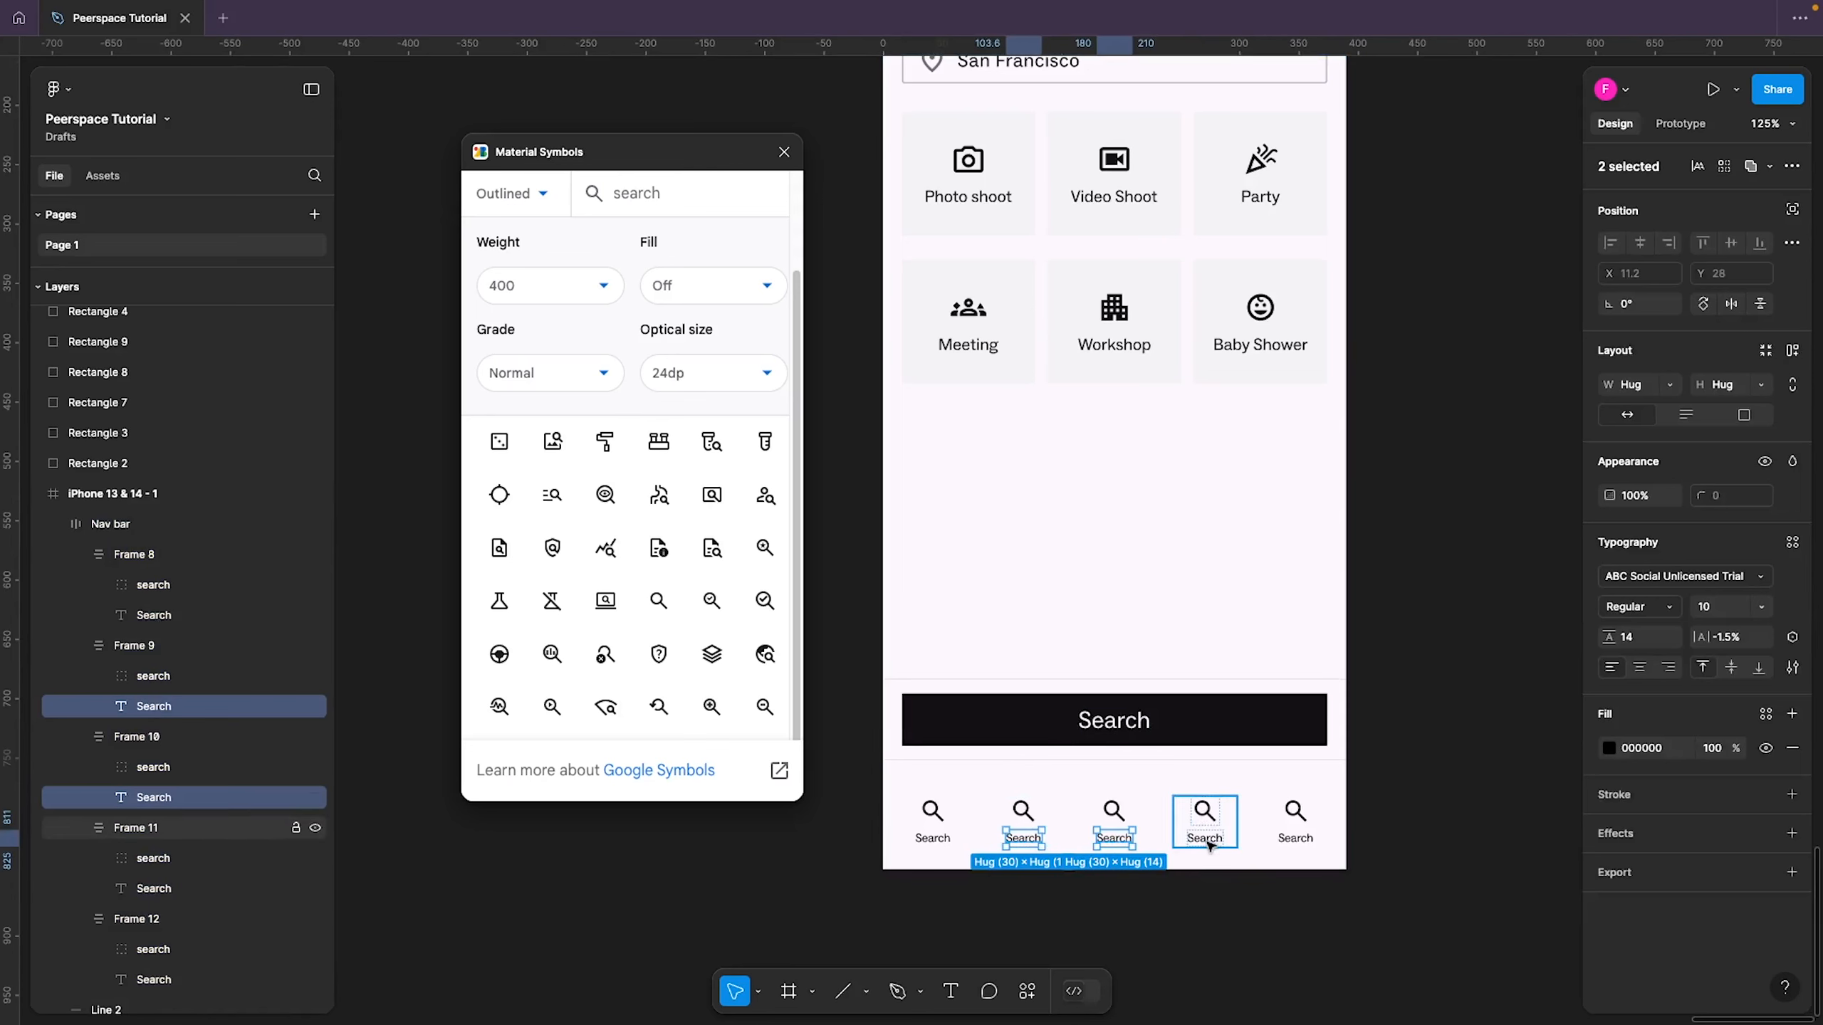
left_click(1291, 822)
left_click(1200, 828, "shift")
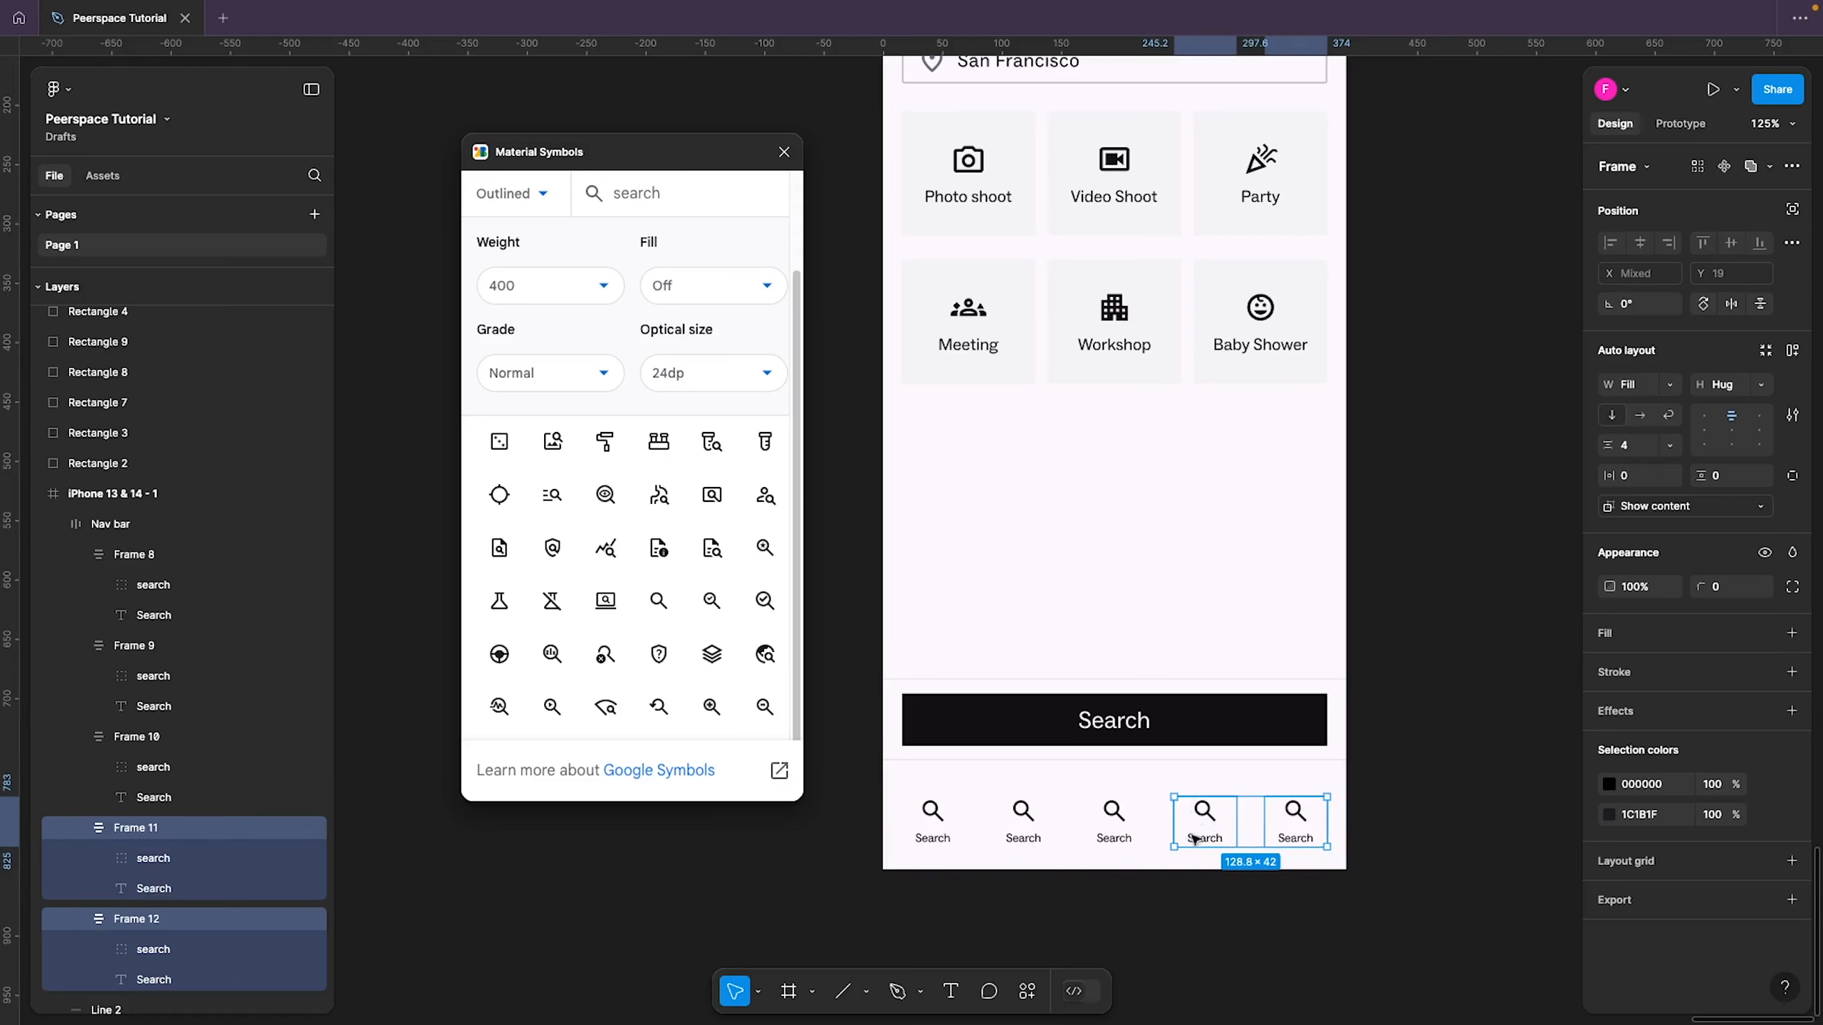
double_click(1292, 815)
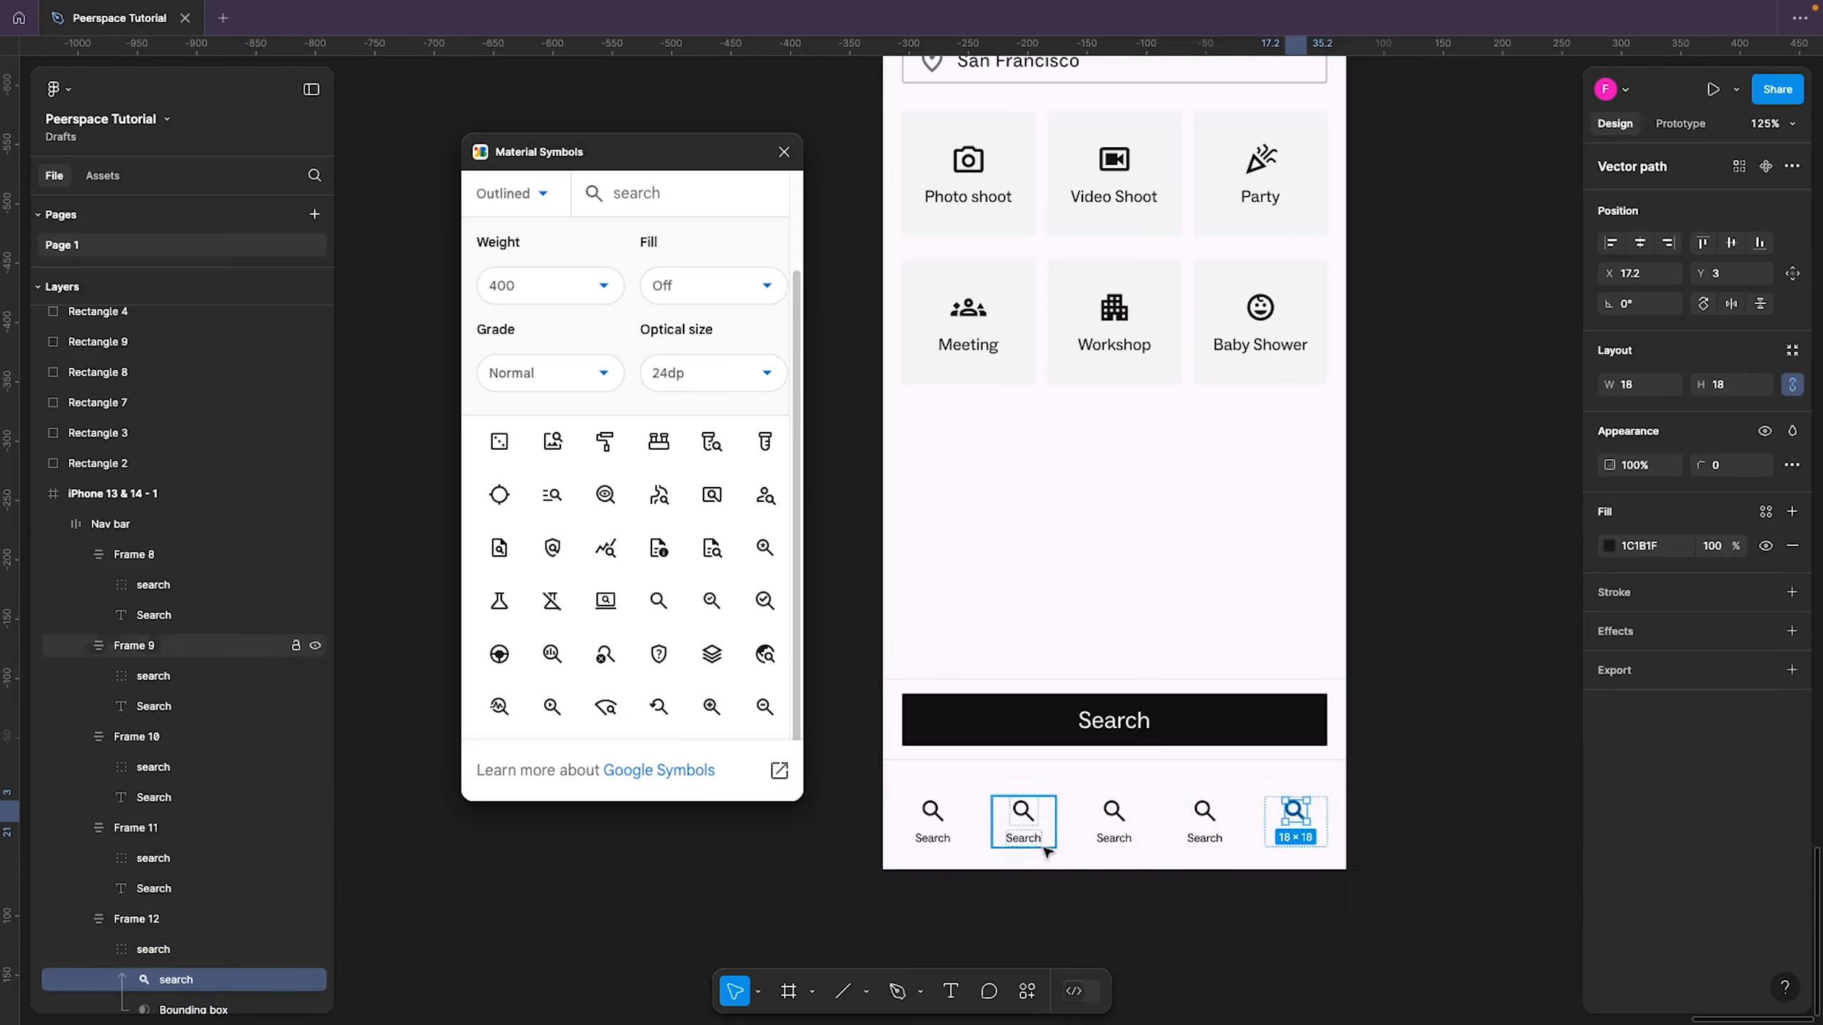
Change the label of the second nav bar item to "Inbox"
left_click(1023, 838)
double_click(1029, 839)
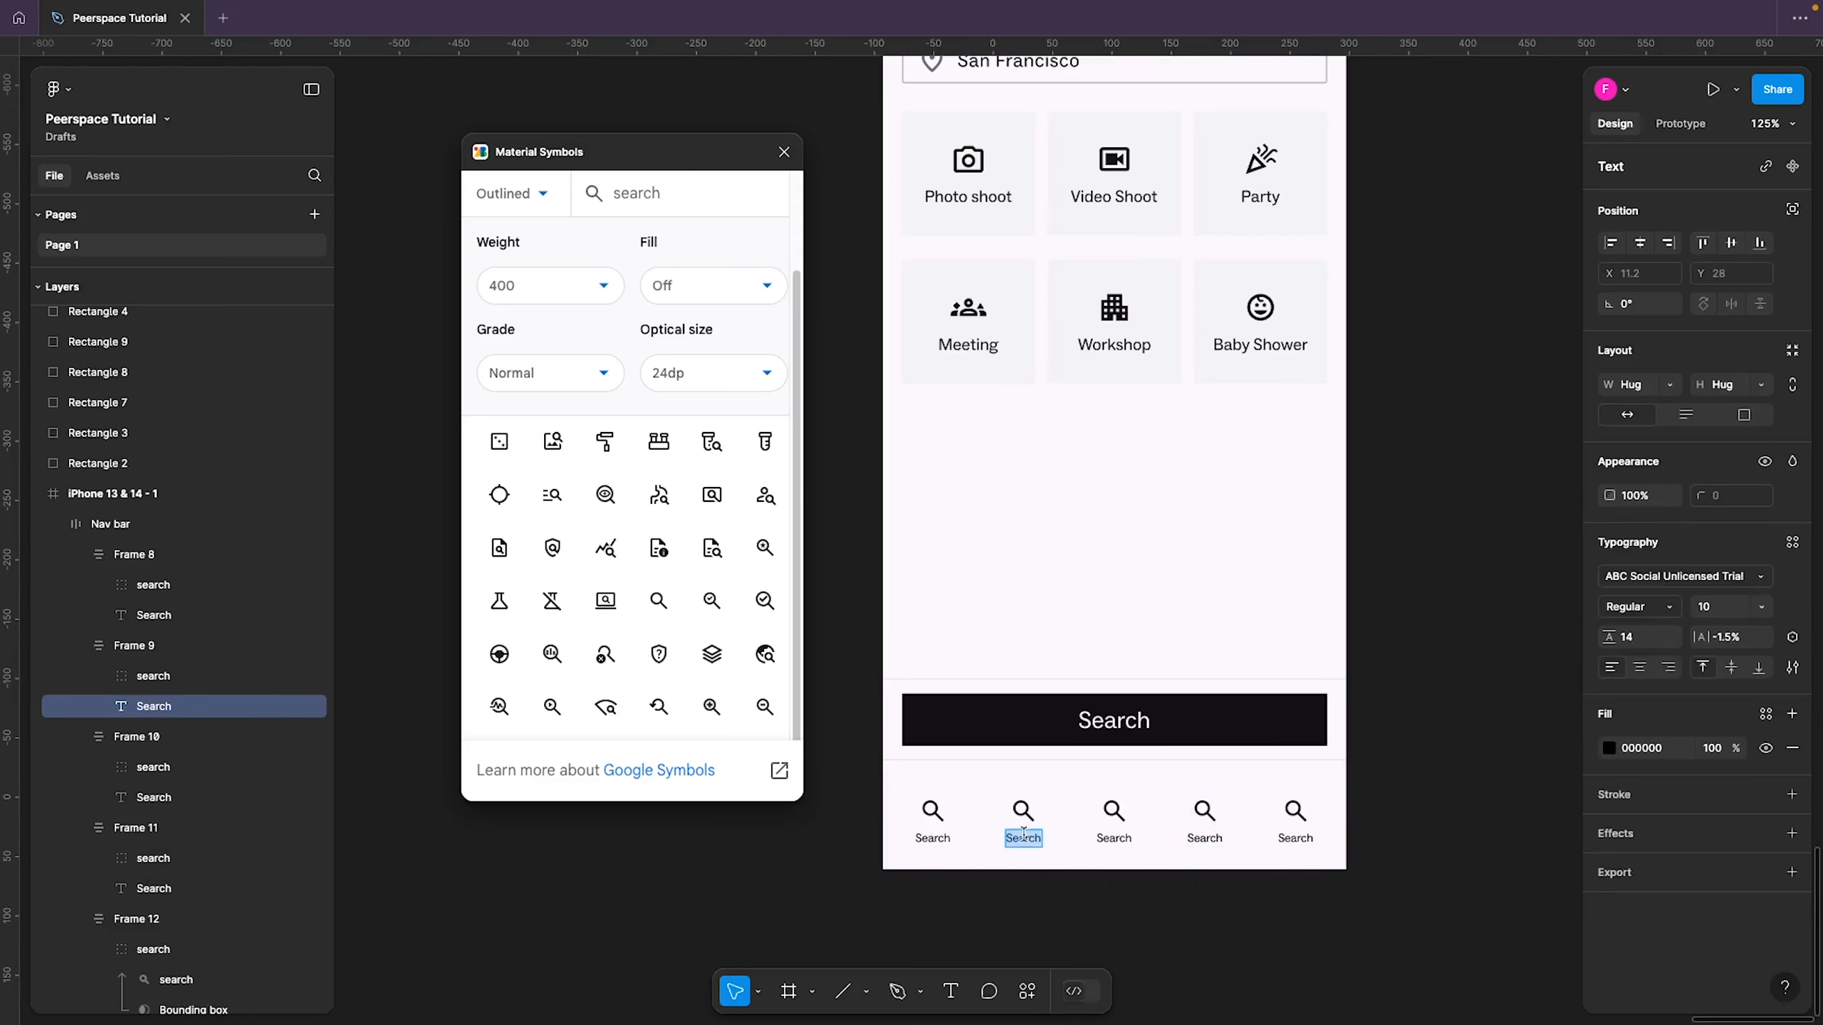
key("BackSpace")
type("Inbox")
key("Escape")
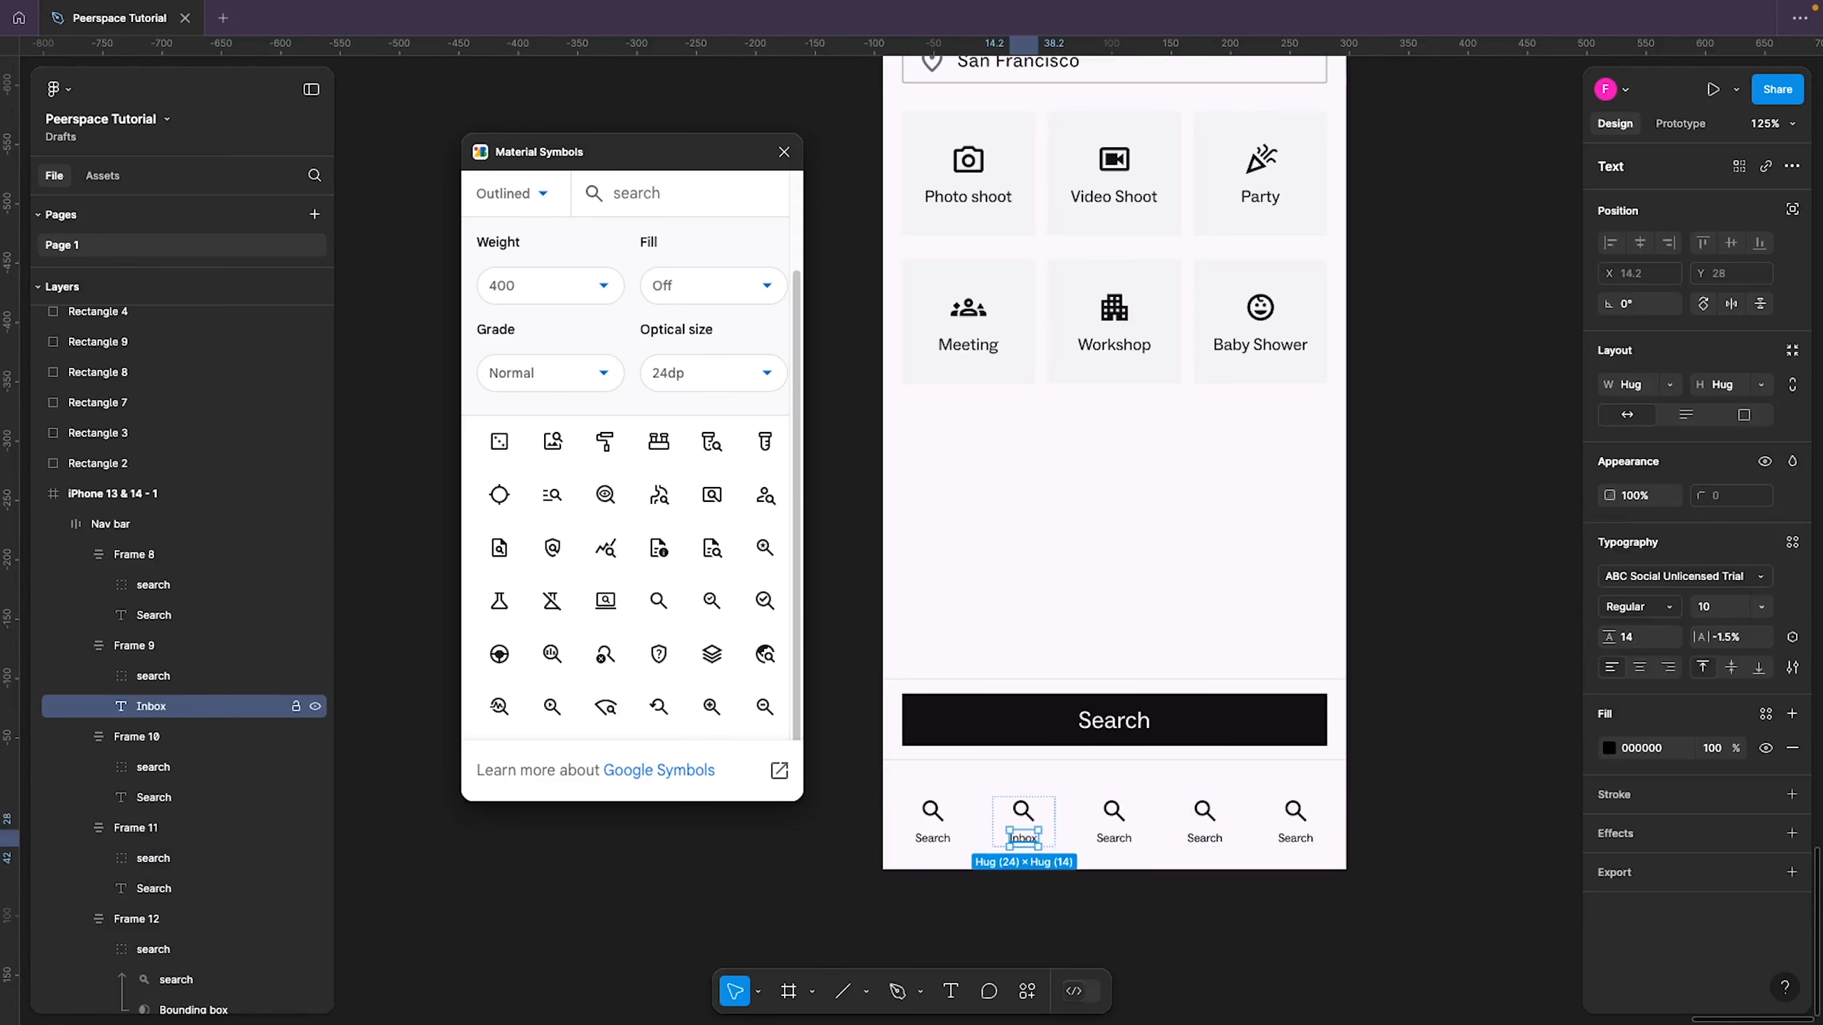
Change the label of the third nav bar item to "Bookings"
double_click(1119, 838)
double_click(1126, 837)
type("Bo")
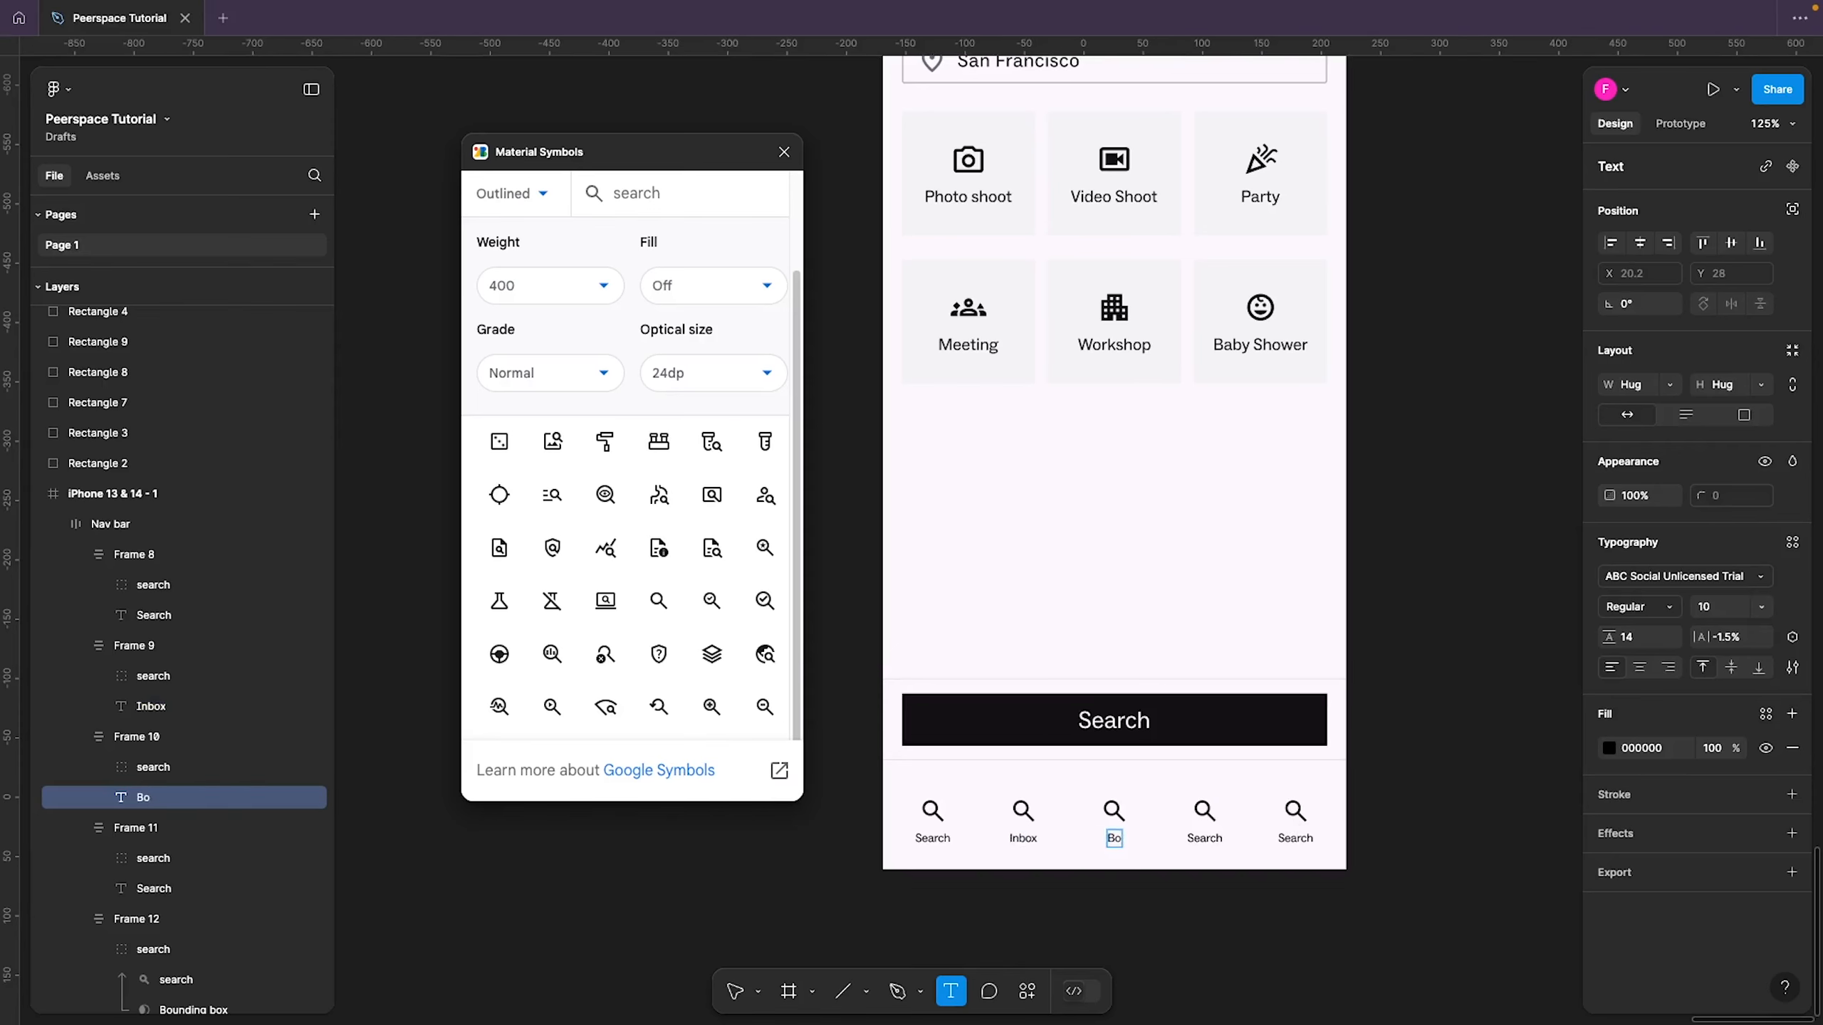
type("okings")
key("Escape")
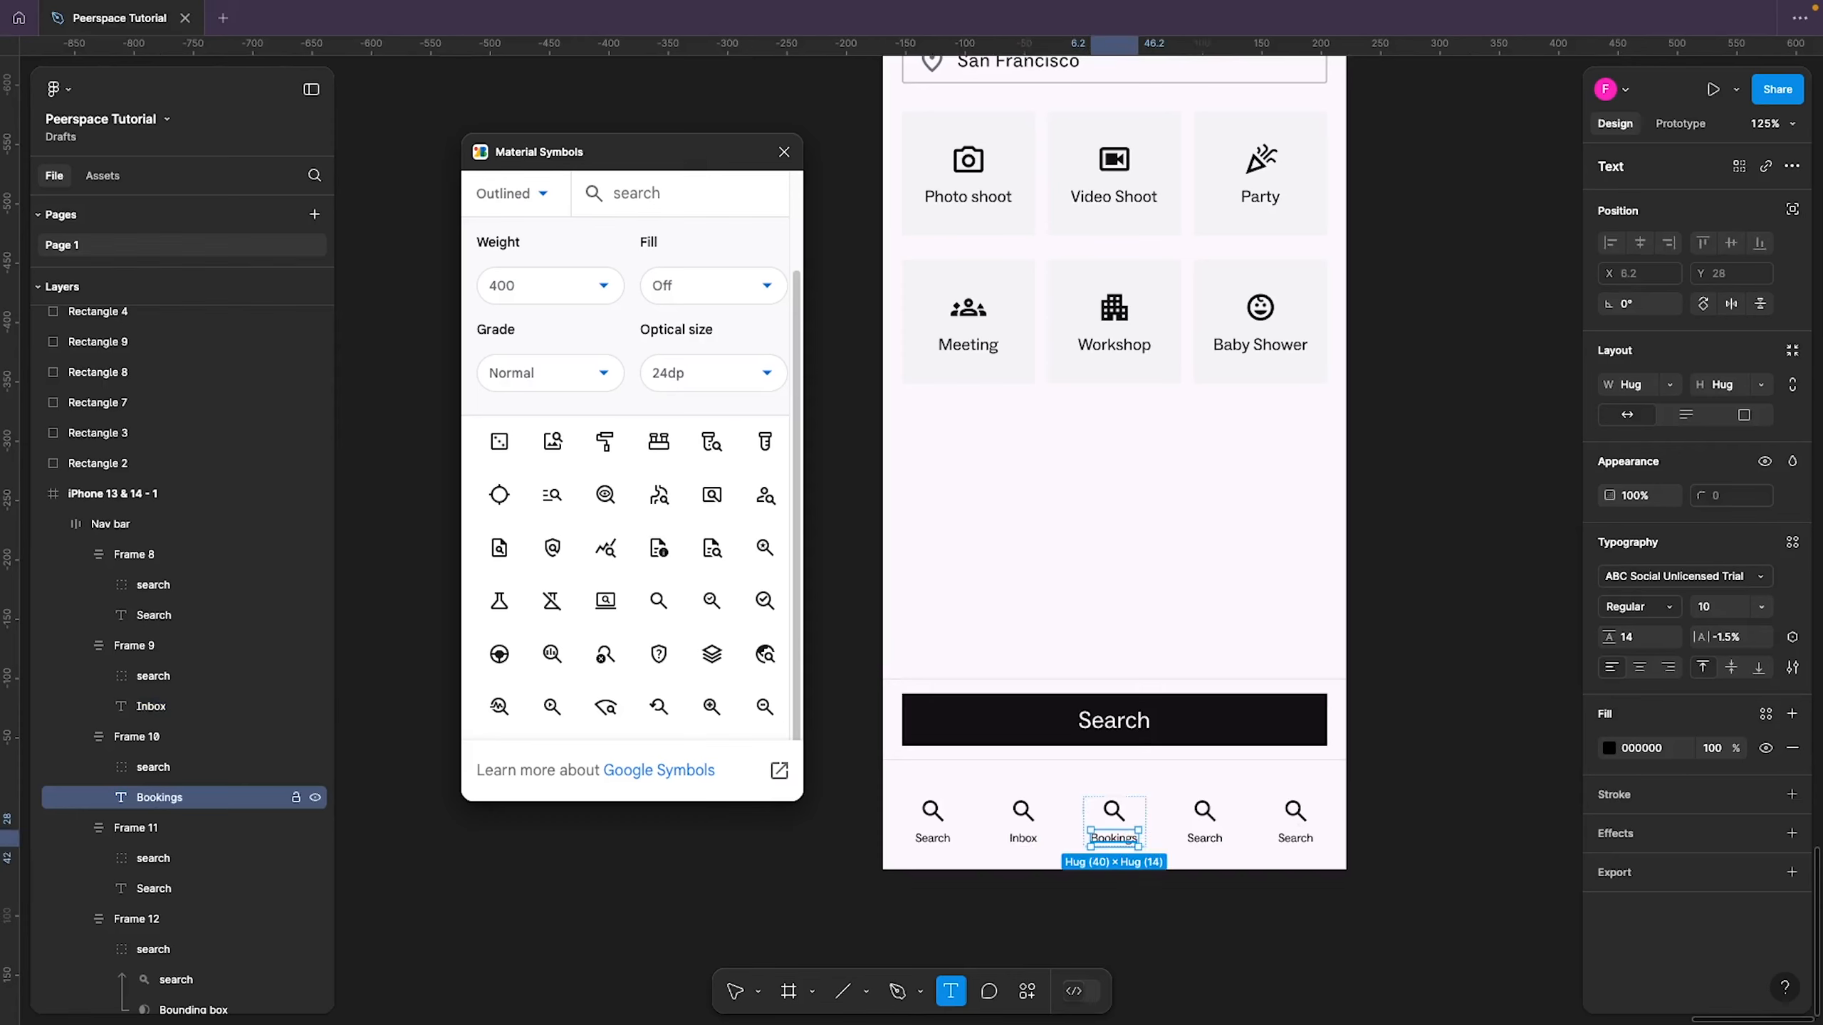
Change the label of the fourth nav bar item to "Boards"
key("t")
left_click(1214, 838)
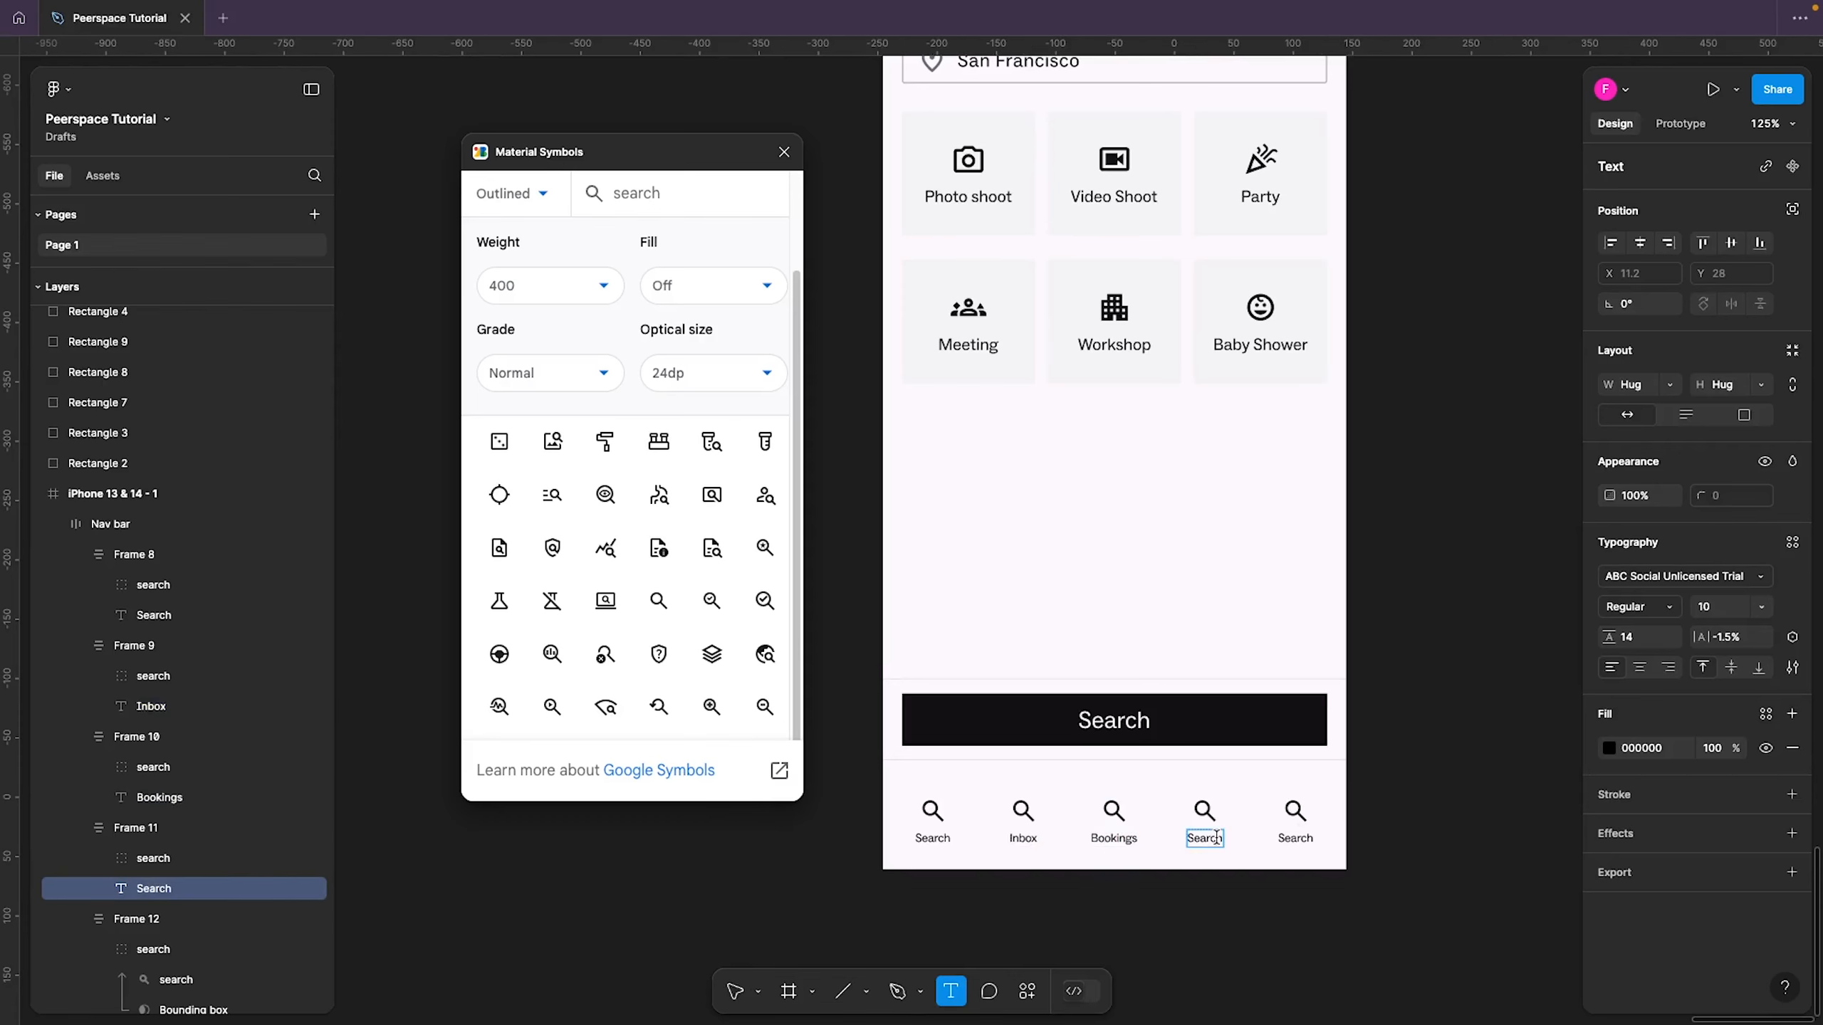
double_click(1215, 837)
type("Boards")
key("Escape")
Change the label of the fifth nav bar item to "Account"
key("t")
left_click(1300, 837)
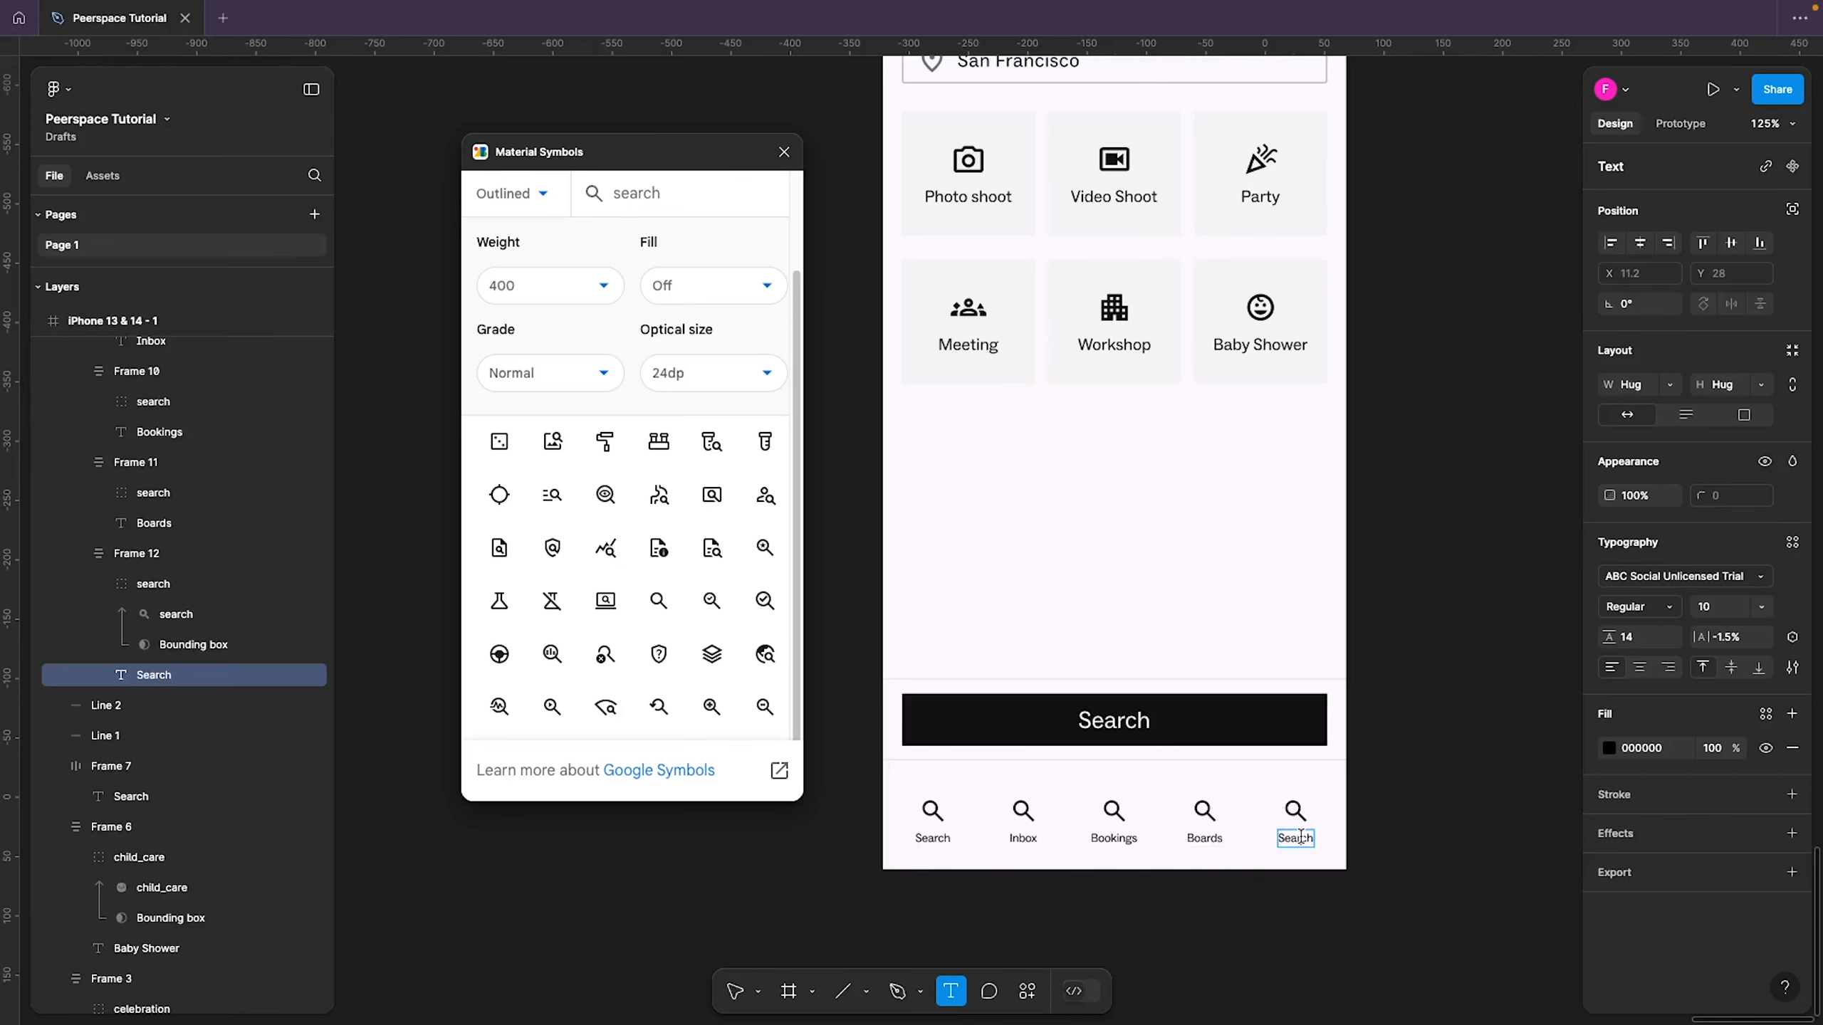
double_click(1300, 837)
type("Account")
key("Escape")
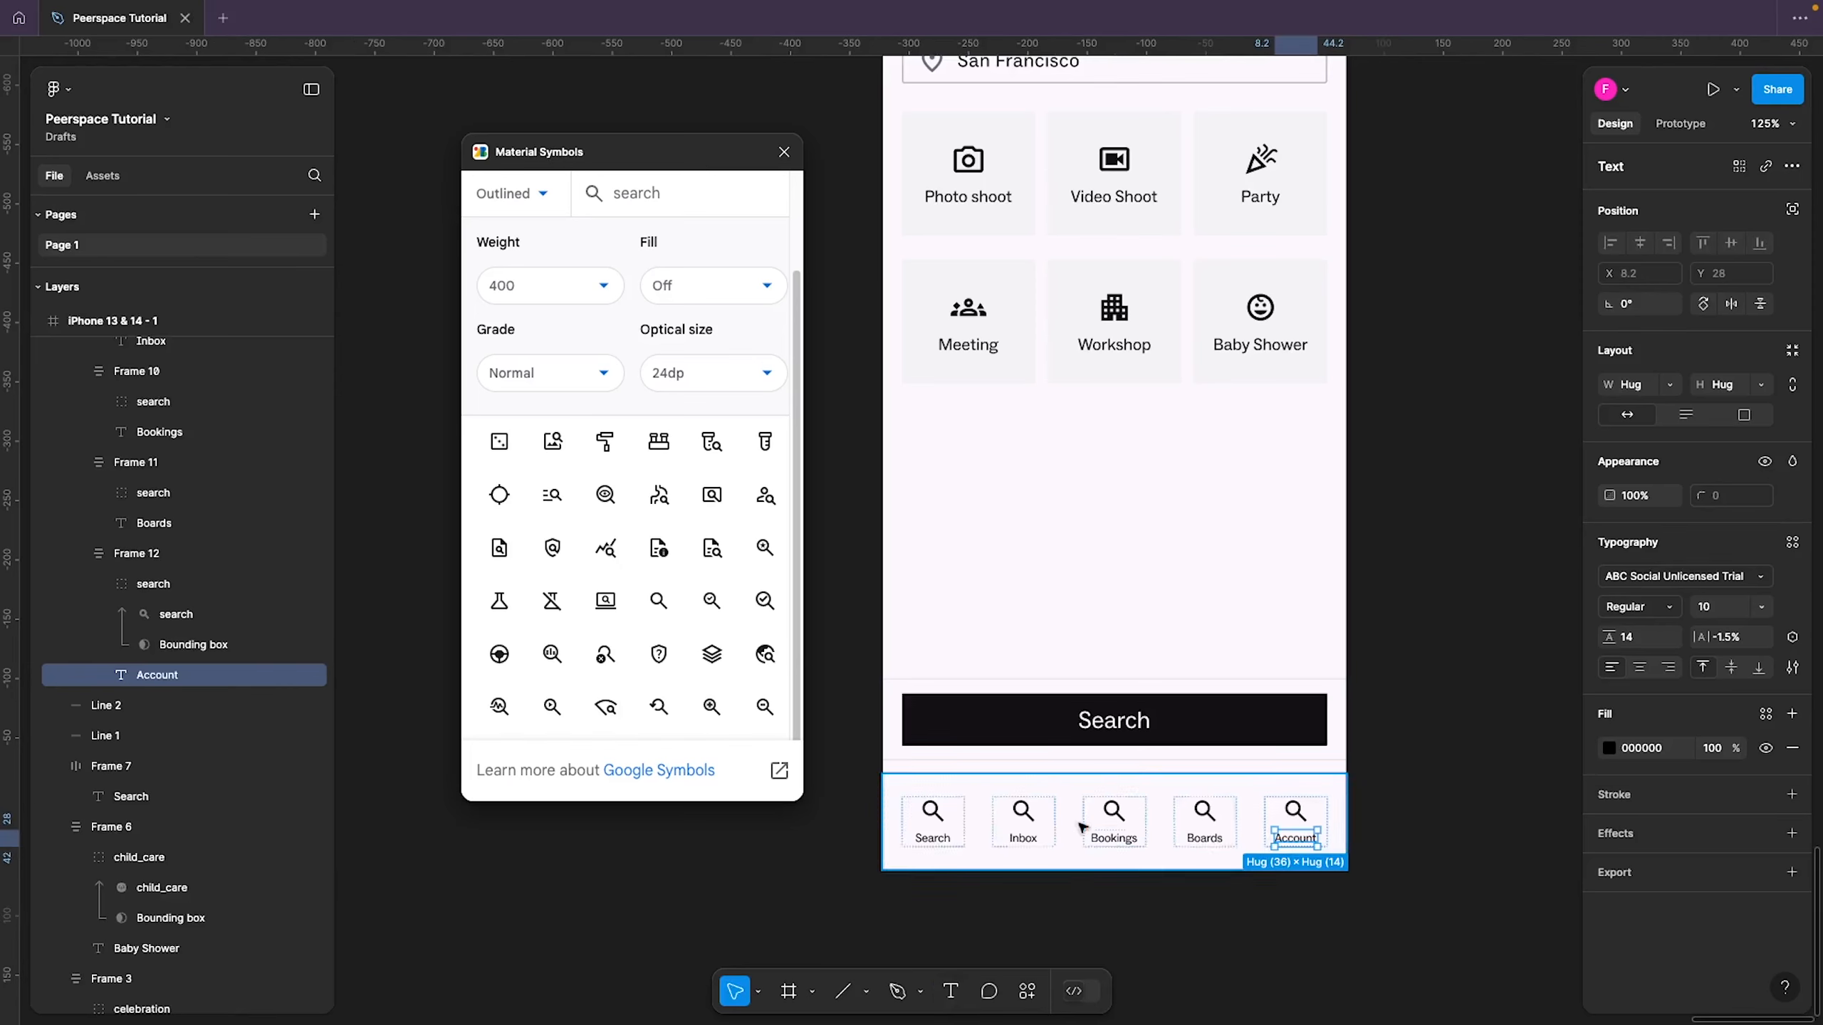
Search Material Symbols for "message" and replace the Inbox item's icon with the chat symbol
left_click(1010, 817)
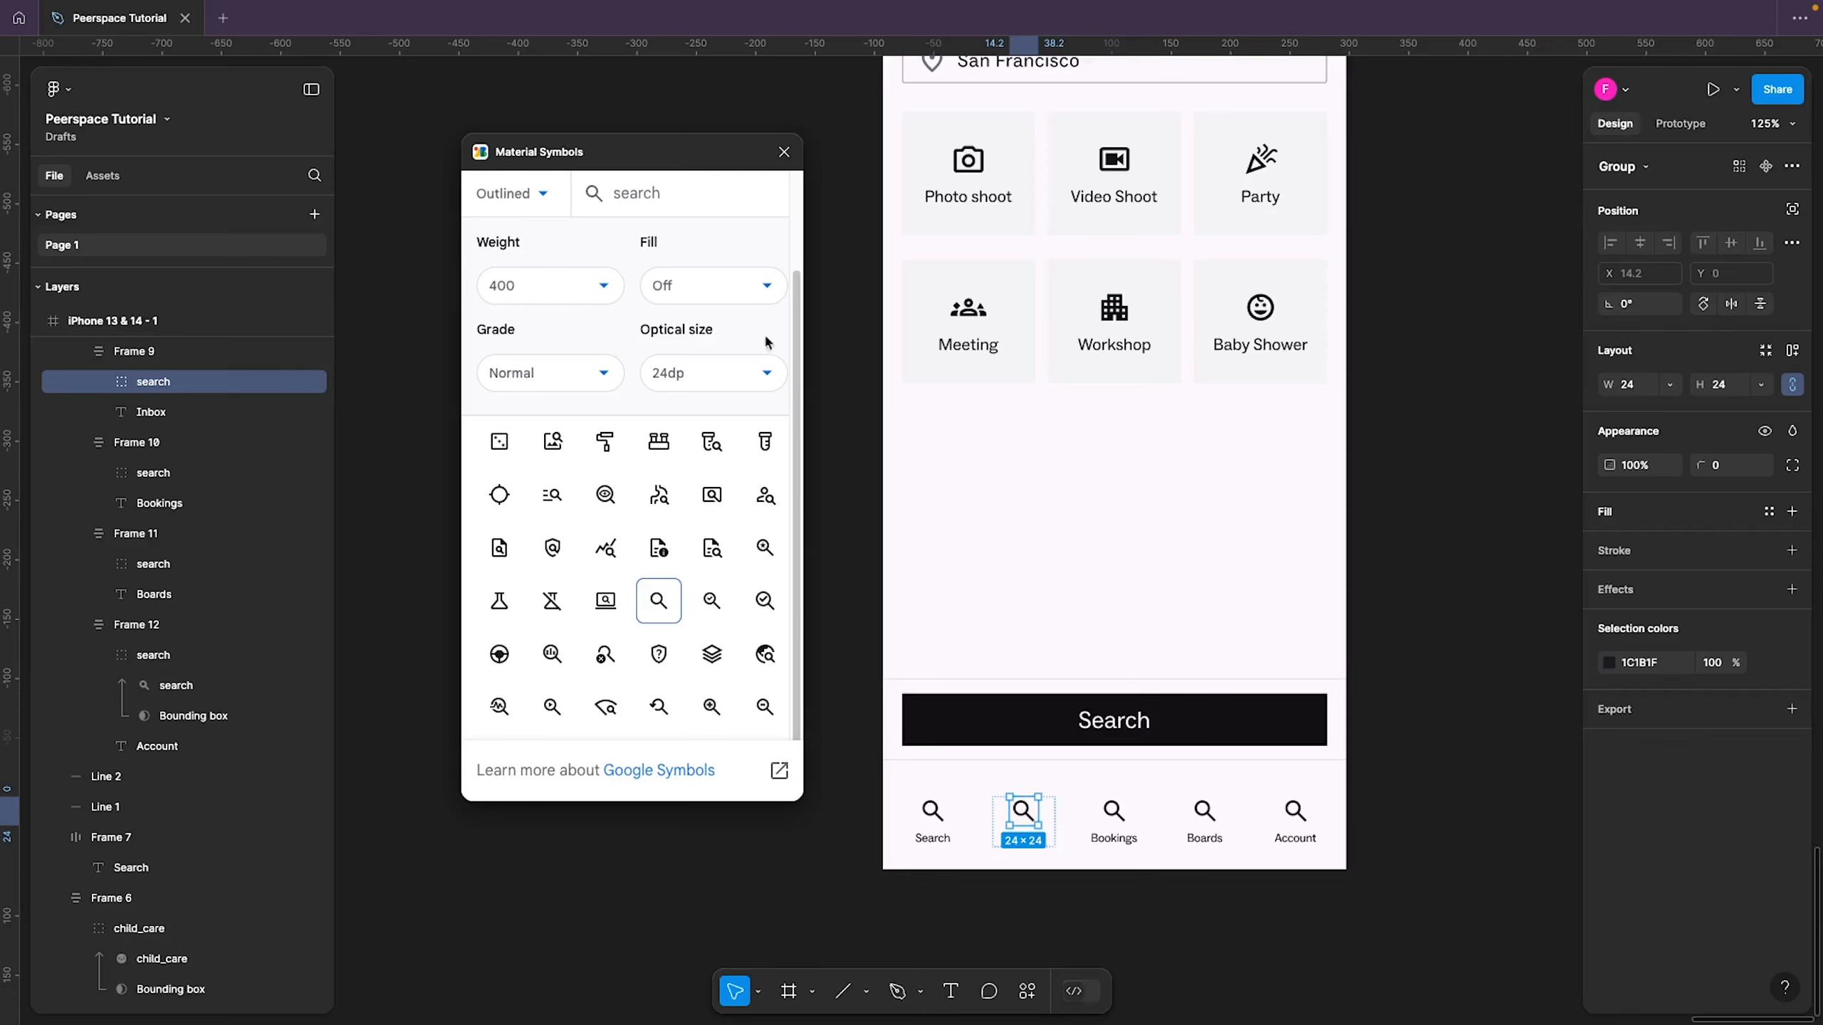
double_click(653, 198)
type("message")
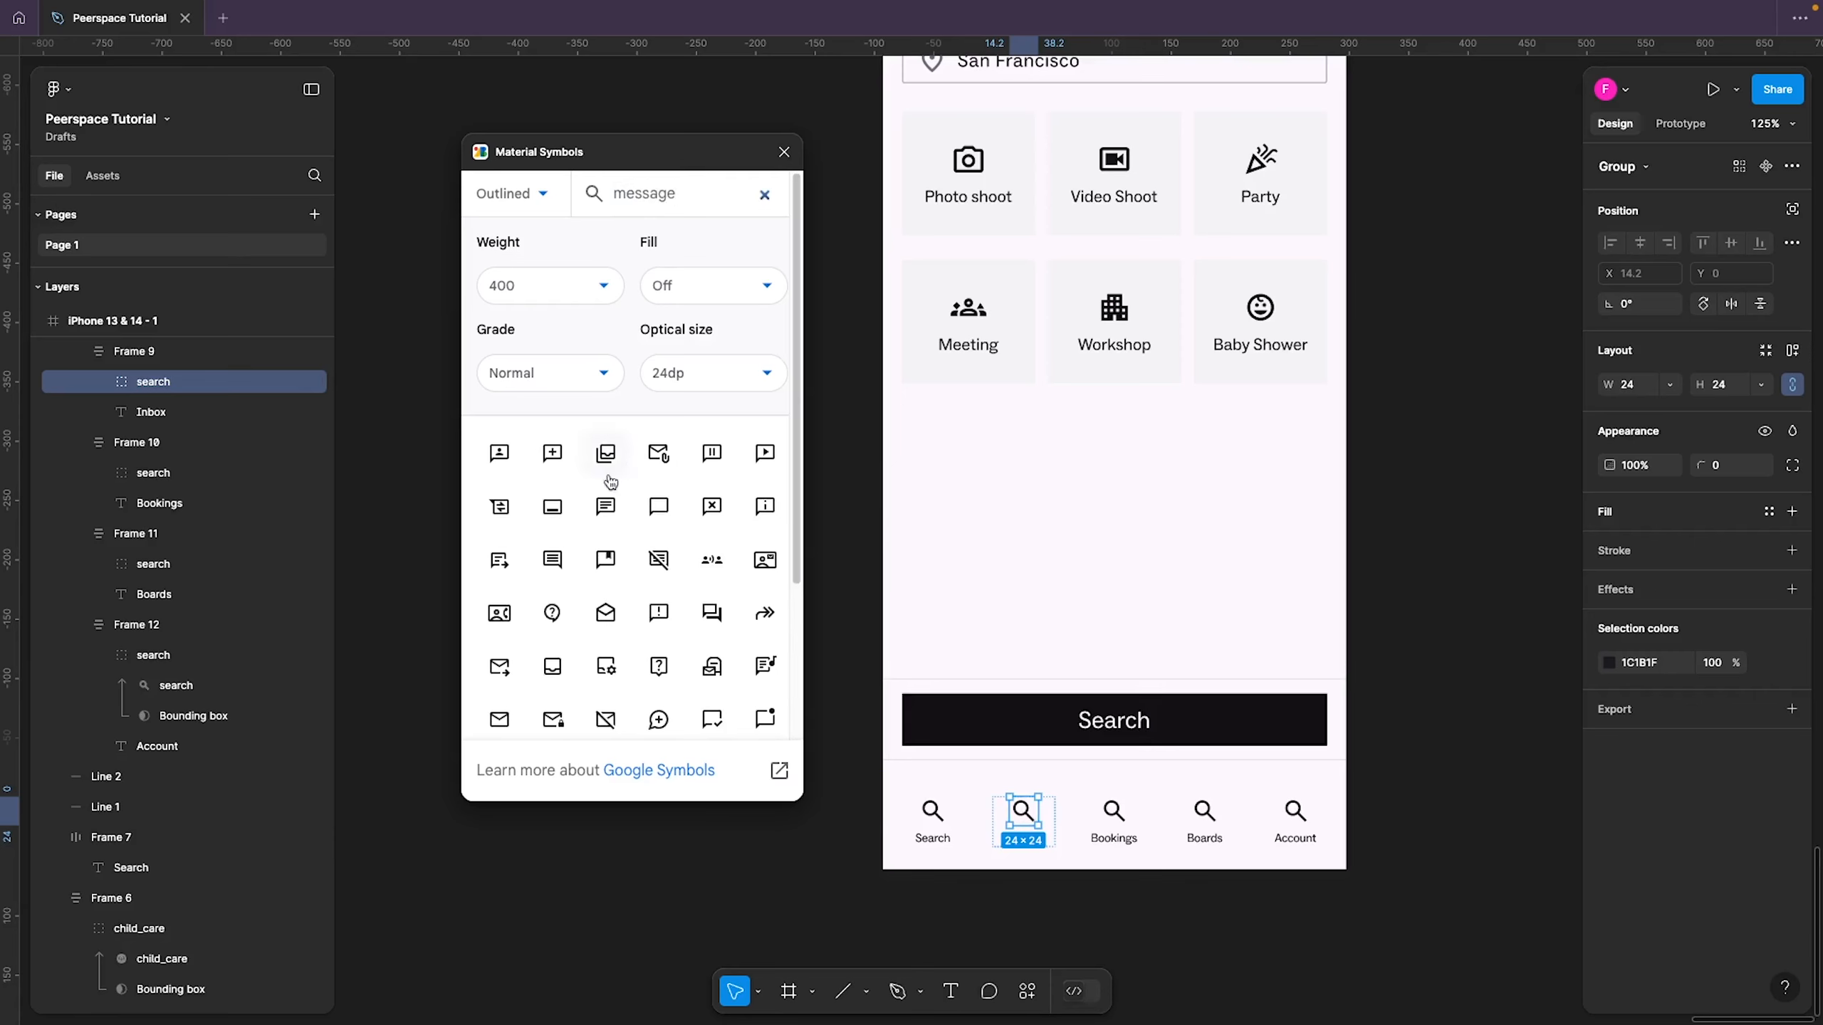
left_click(612, 510)
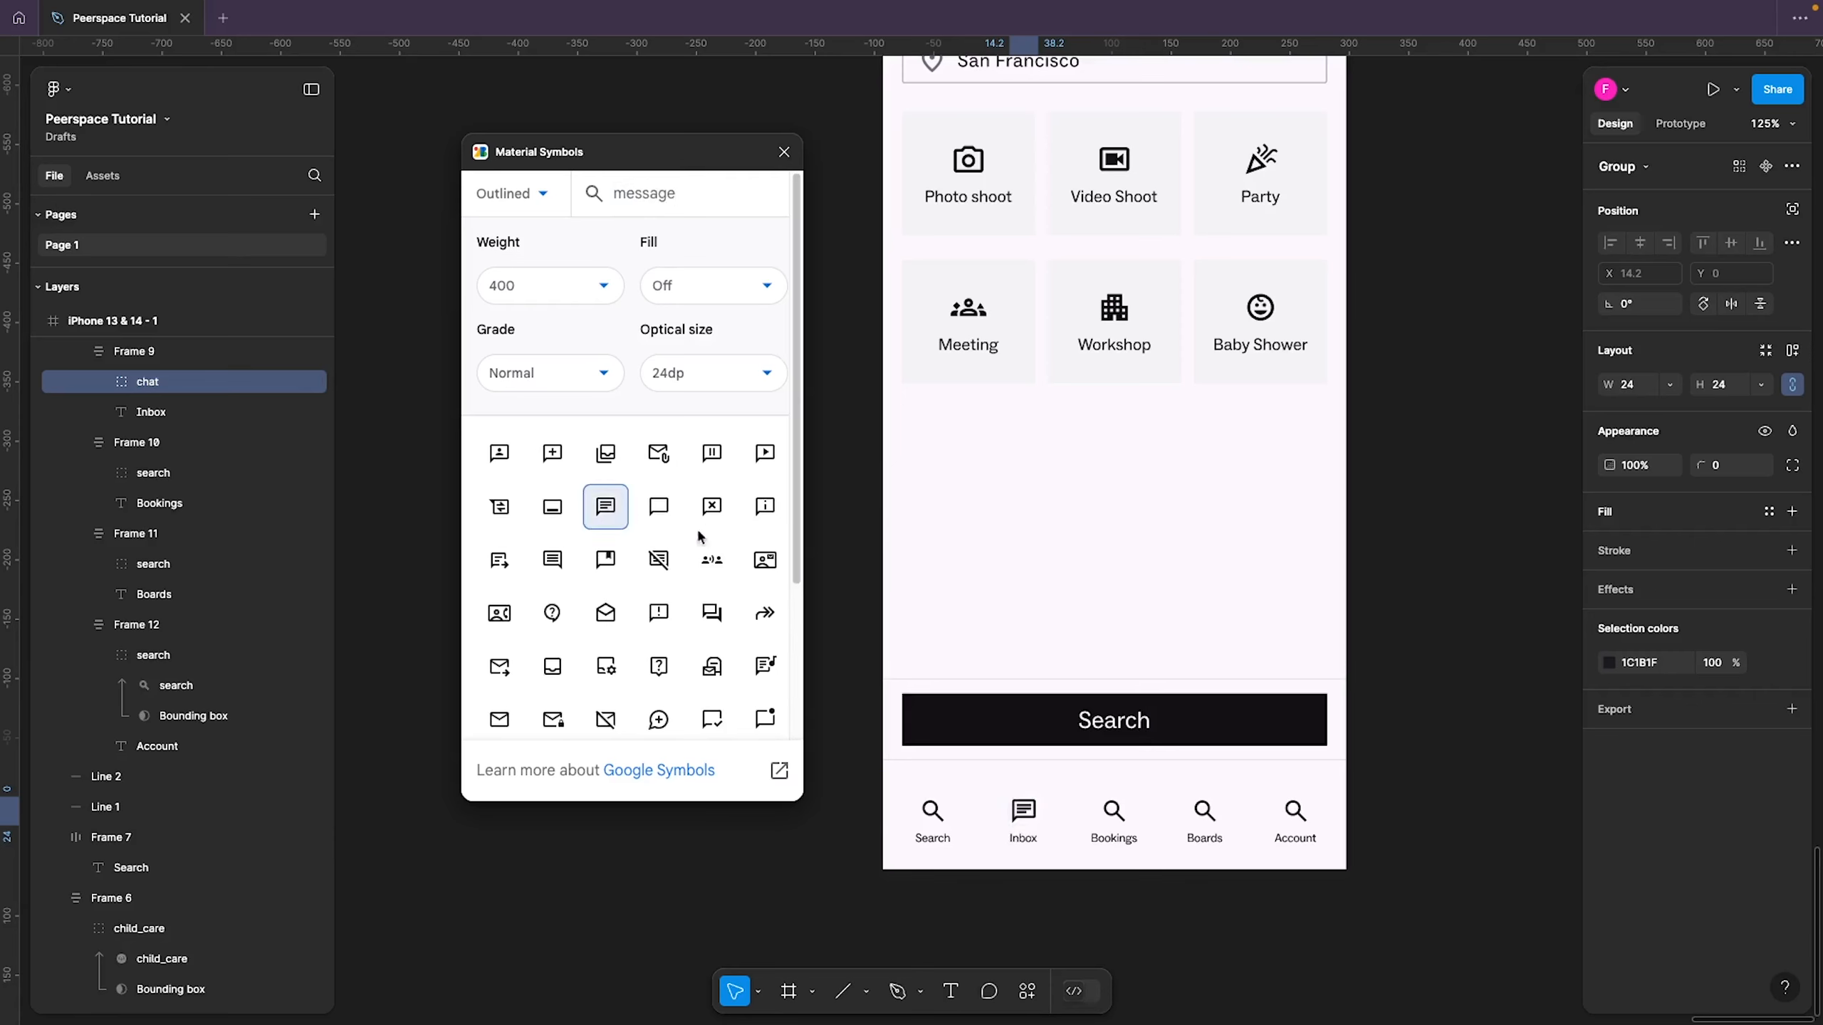
Search Material Symbols for "book" and try to swap the Bookings item's icon for the book_4 symbol
left_click(1116, 824)
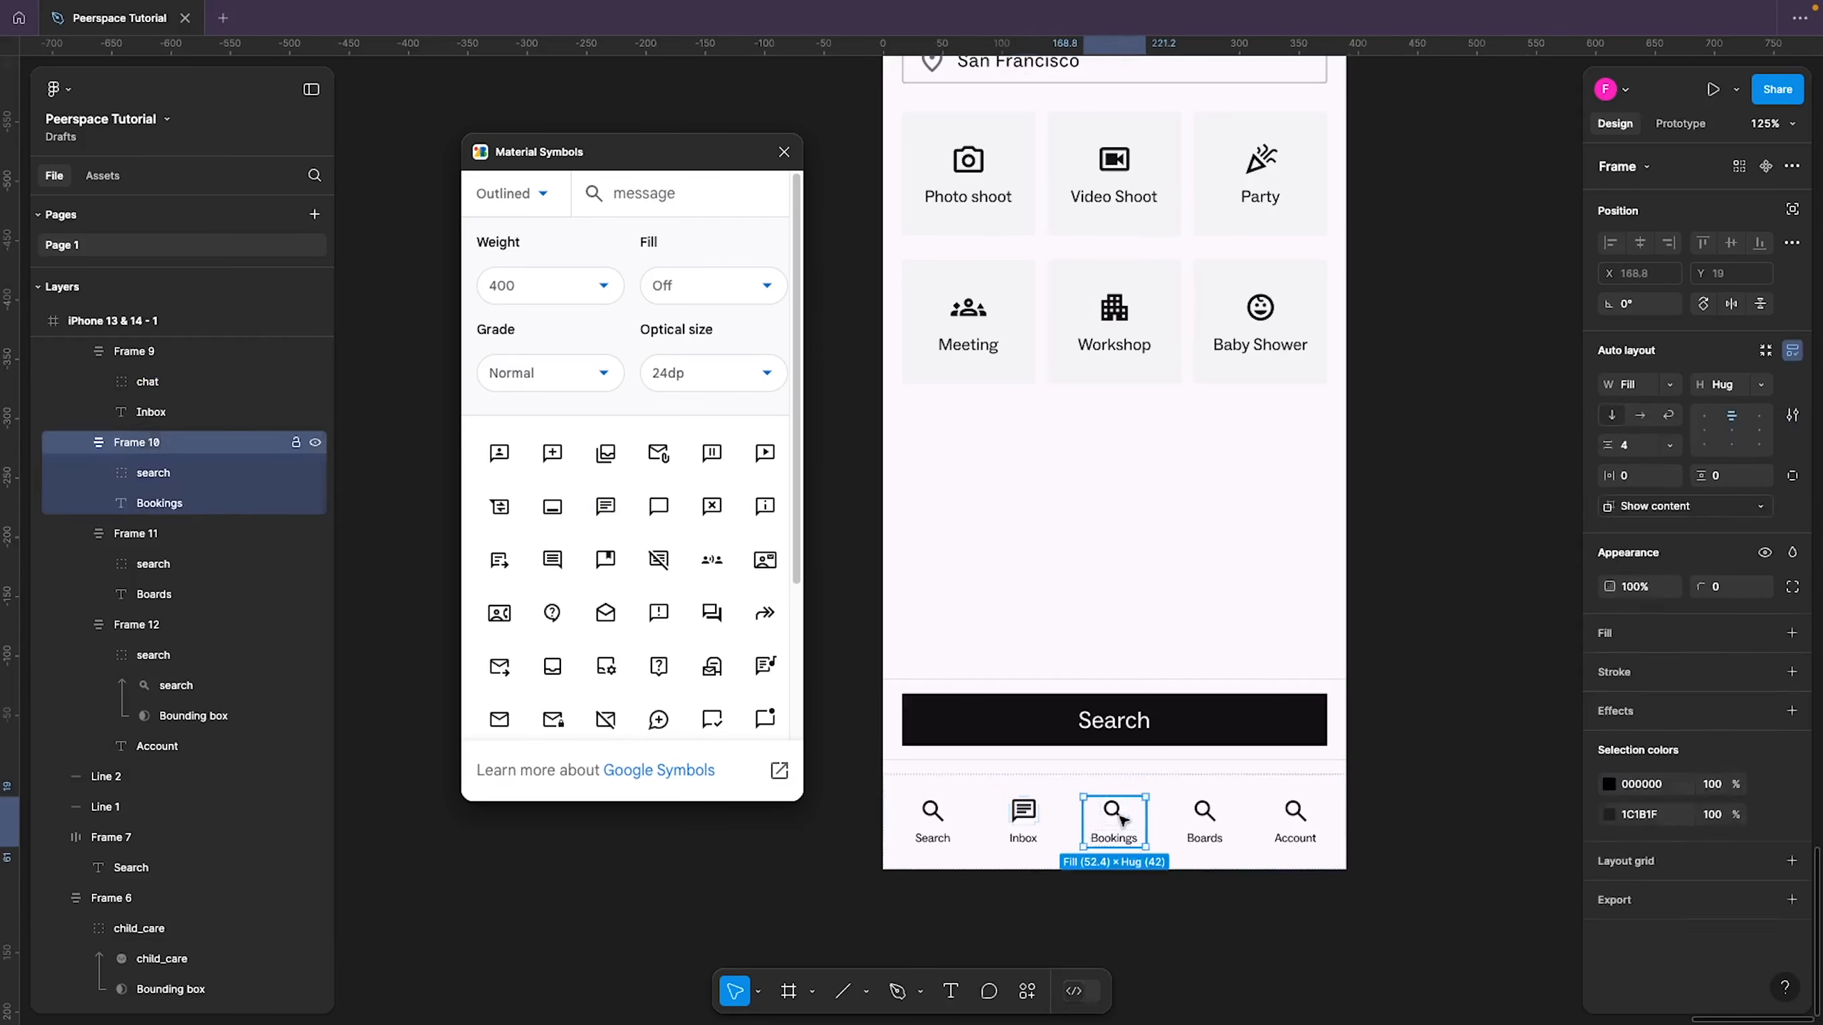
double_click(1116, 824)
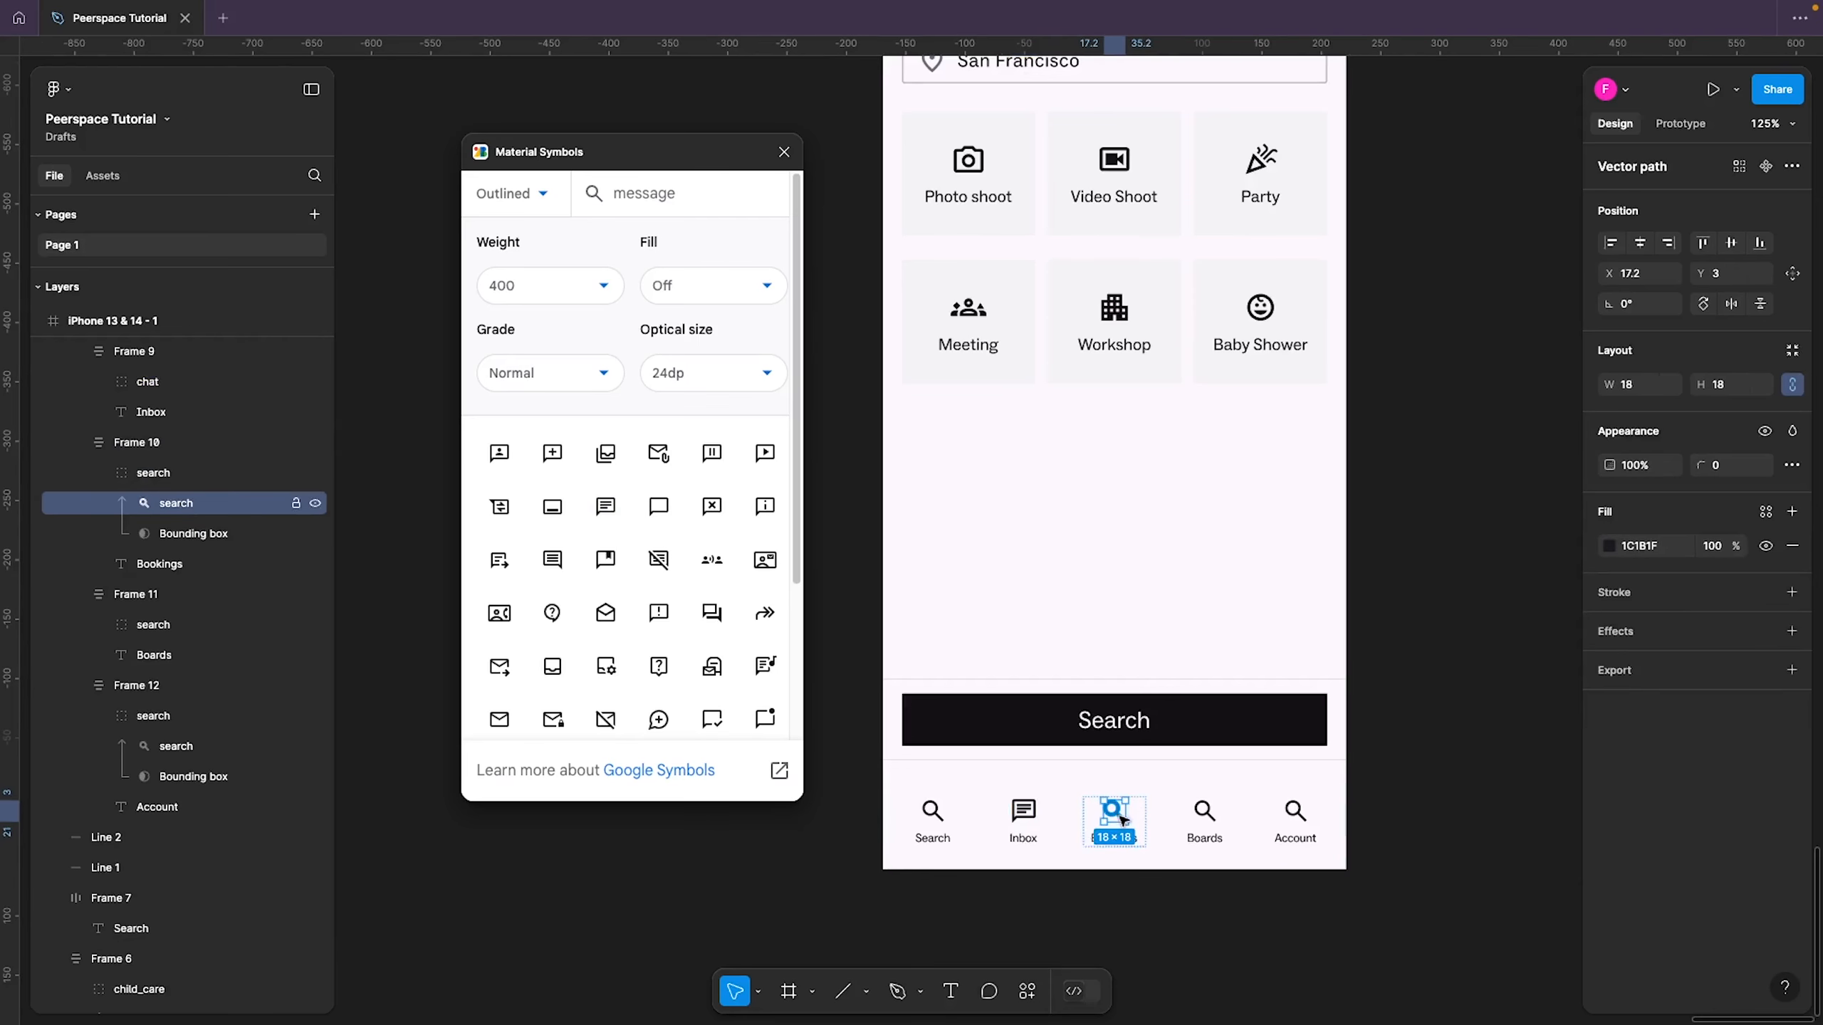
left_click(675, 195)
type("b")
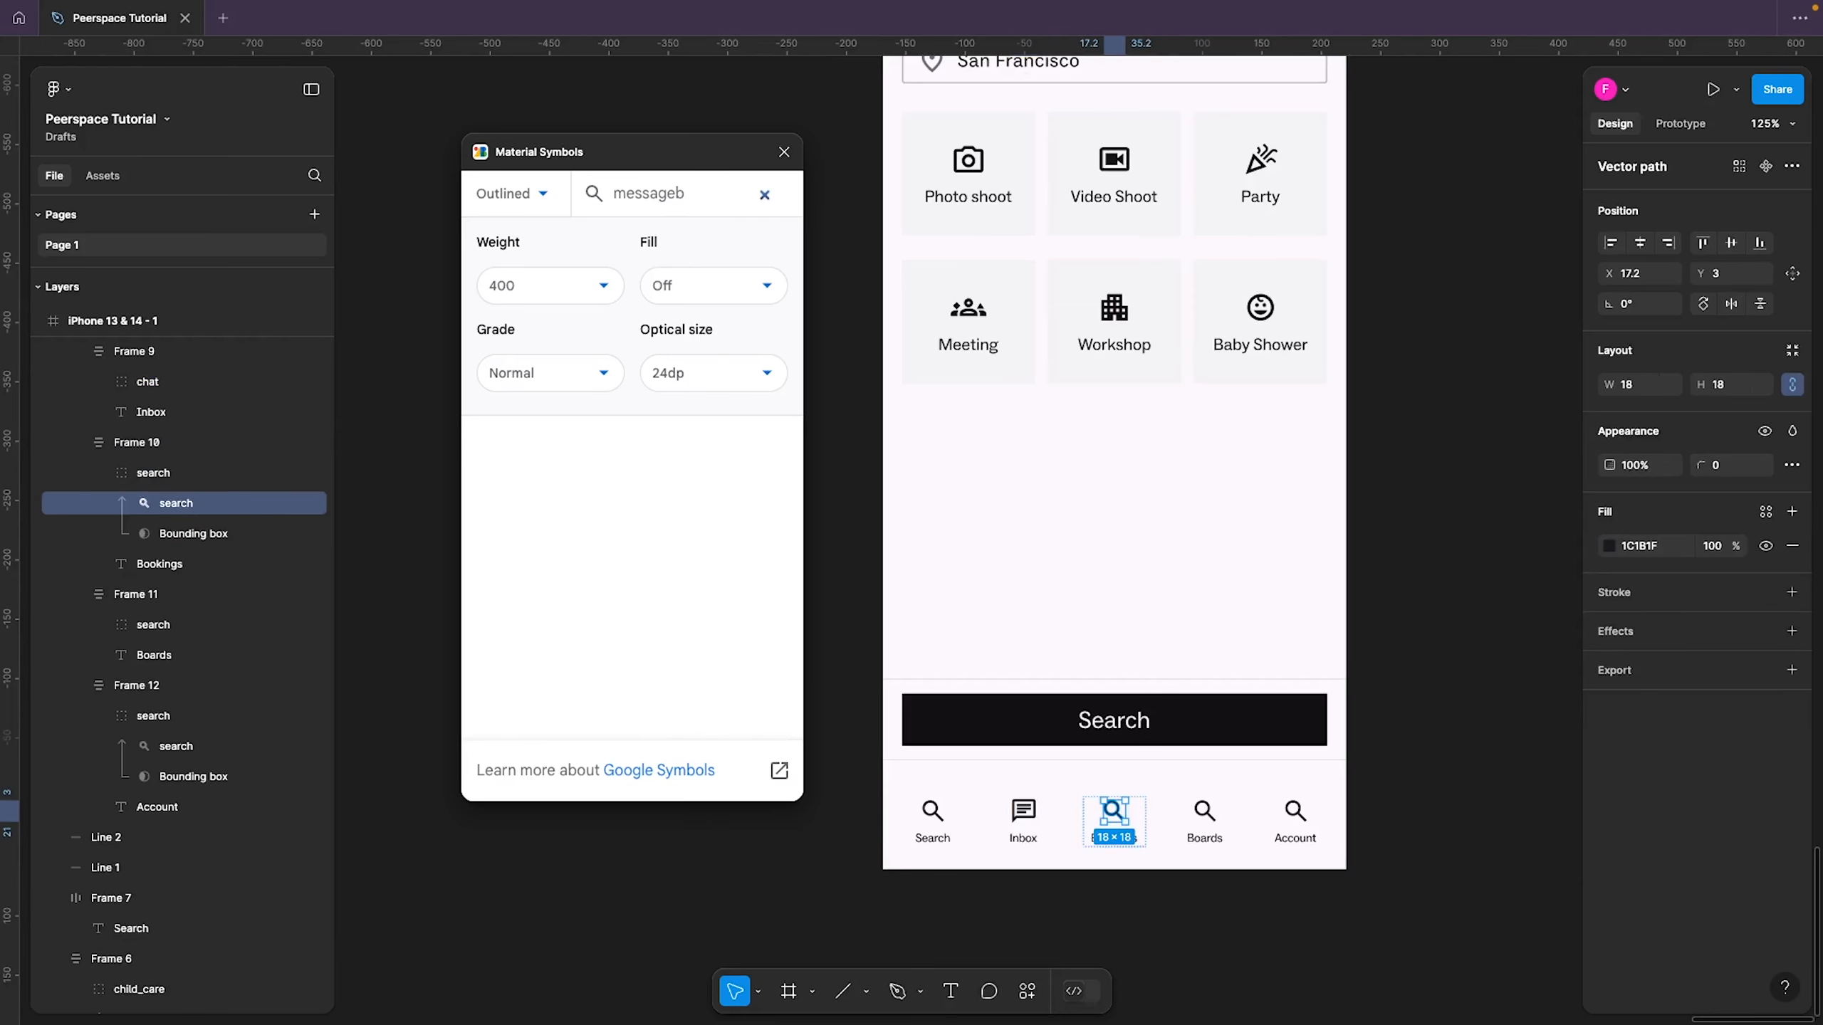
key("ctrl+a")
type("book")
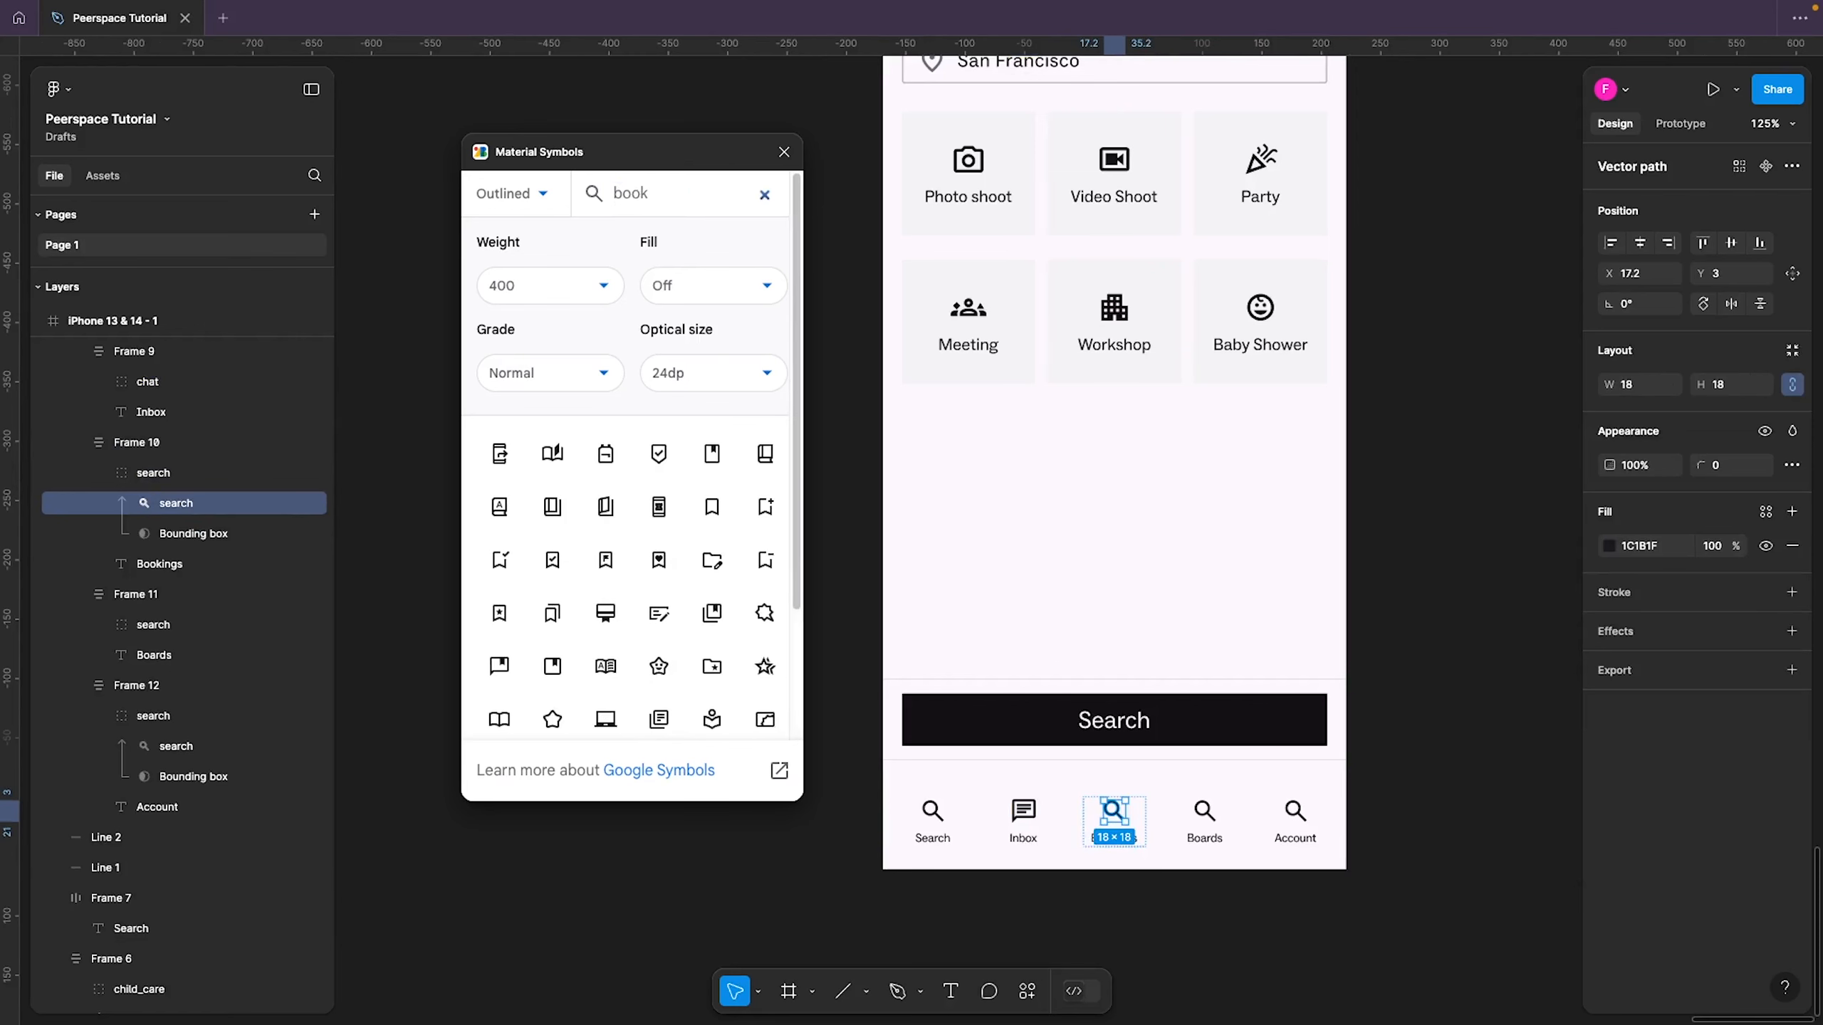
left_click(553, 507)
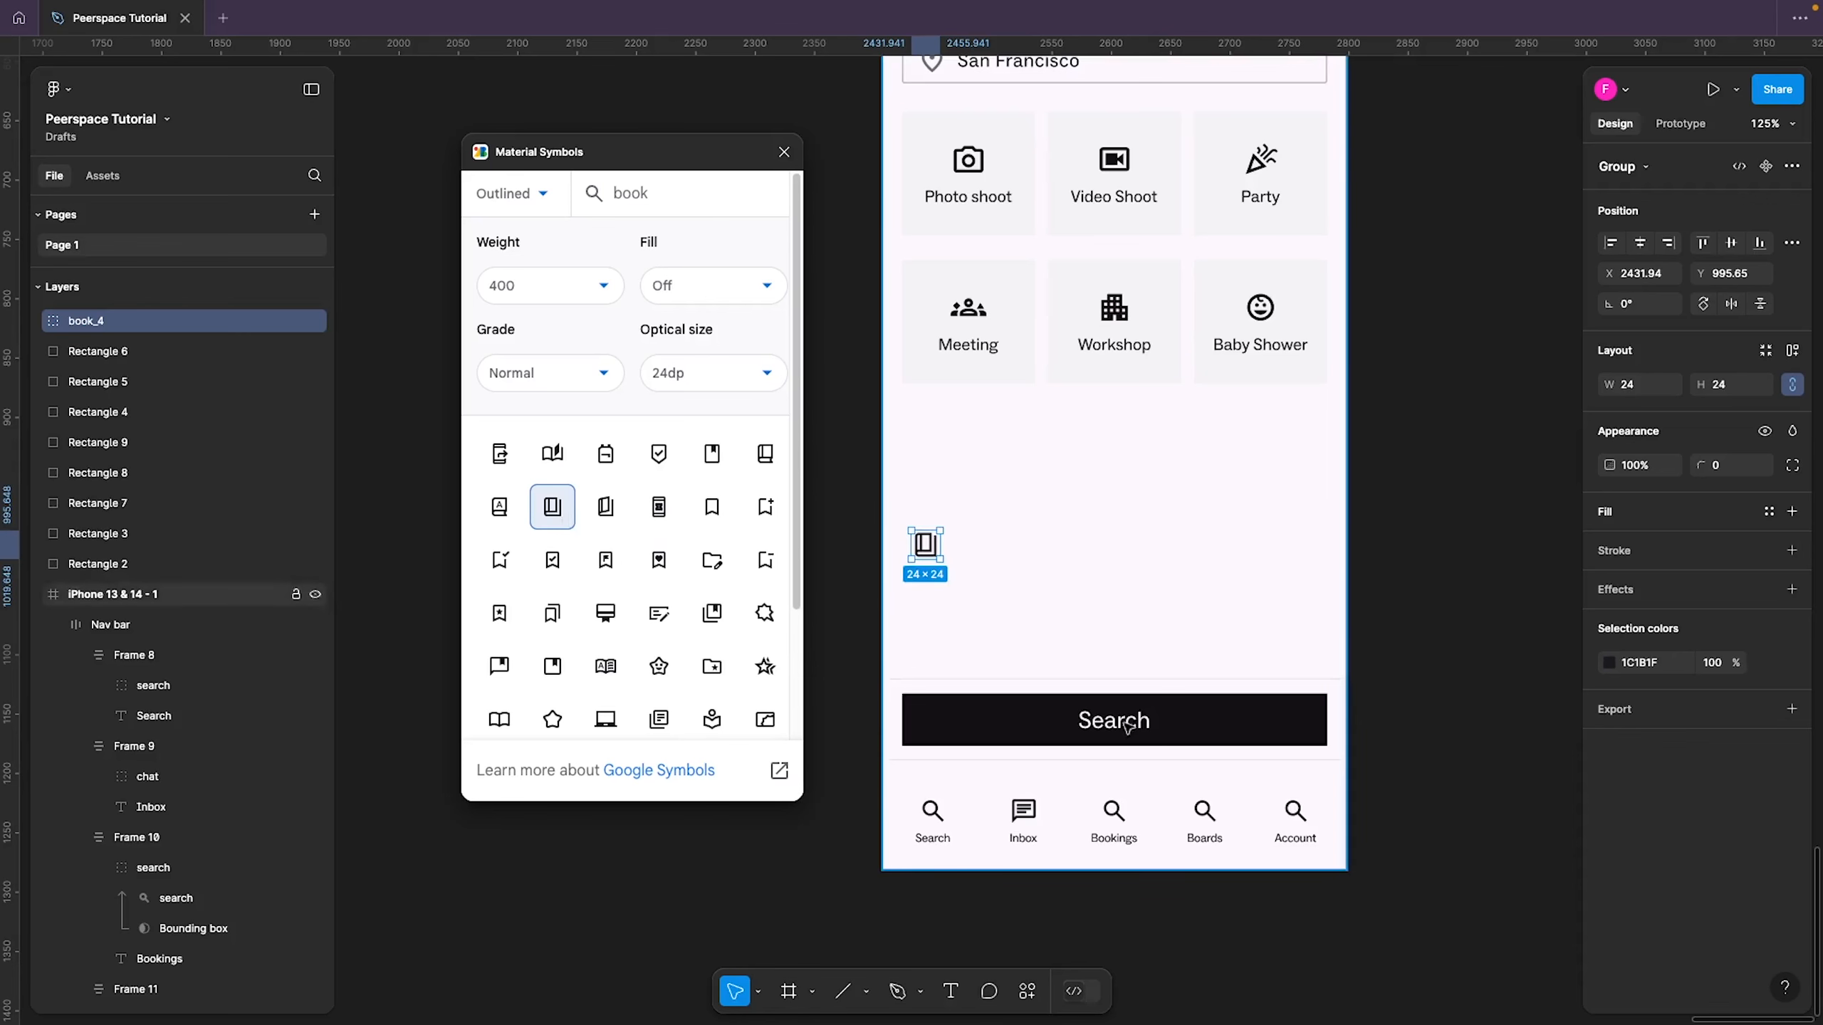
Replace the whole search icon group of the Bookings item with the book_4 symbol and delete the stray copy above the Search button
left_click(1131, 817)
left_click(1130, 817)
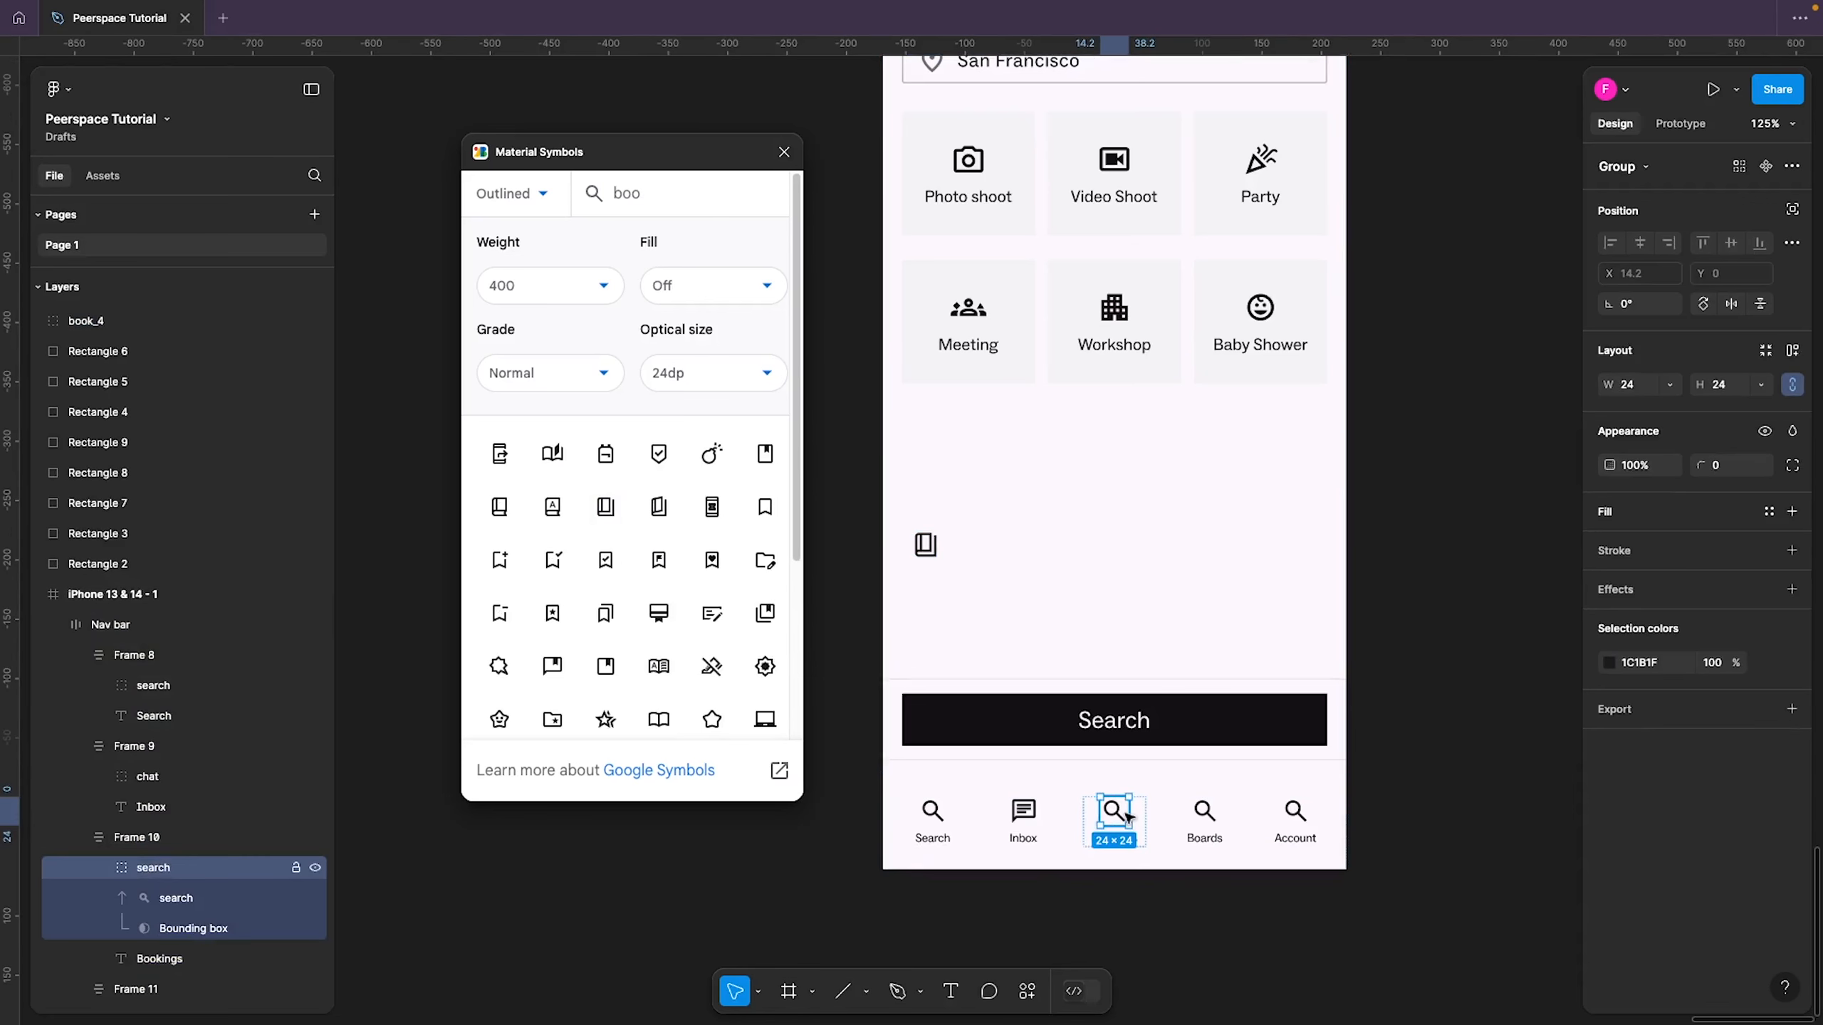
left_click(646, 198)
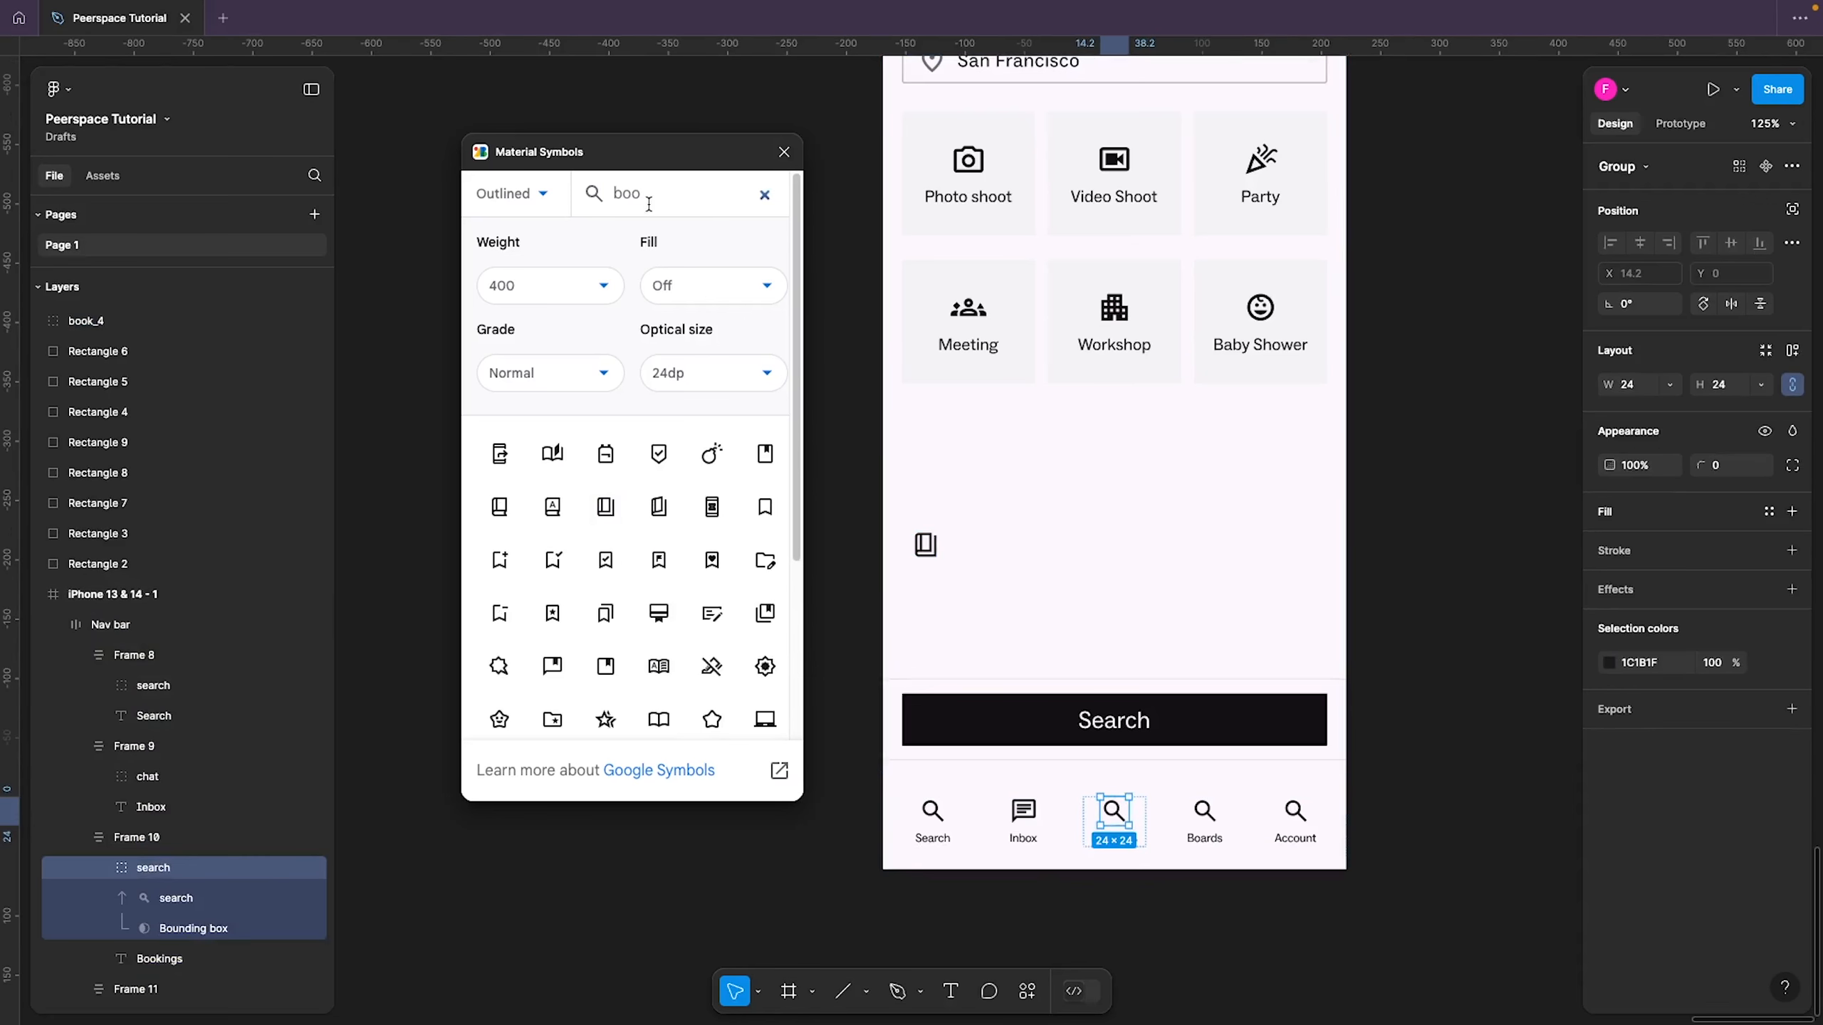
left_click(603, 516)
left_click(926, 554)
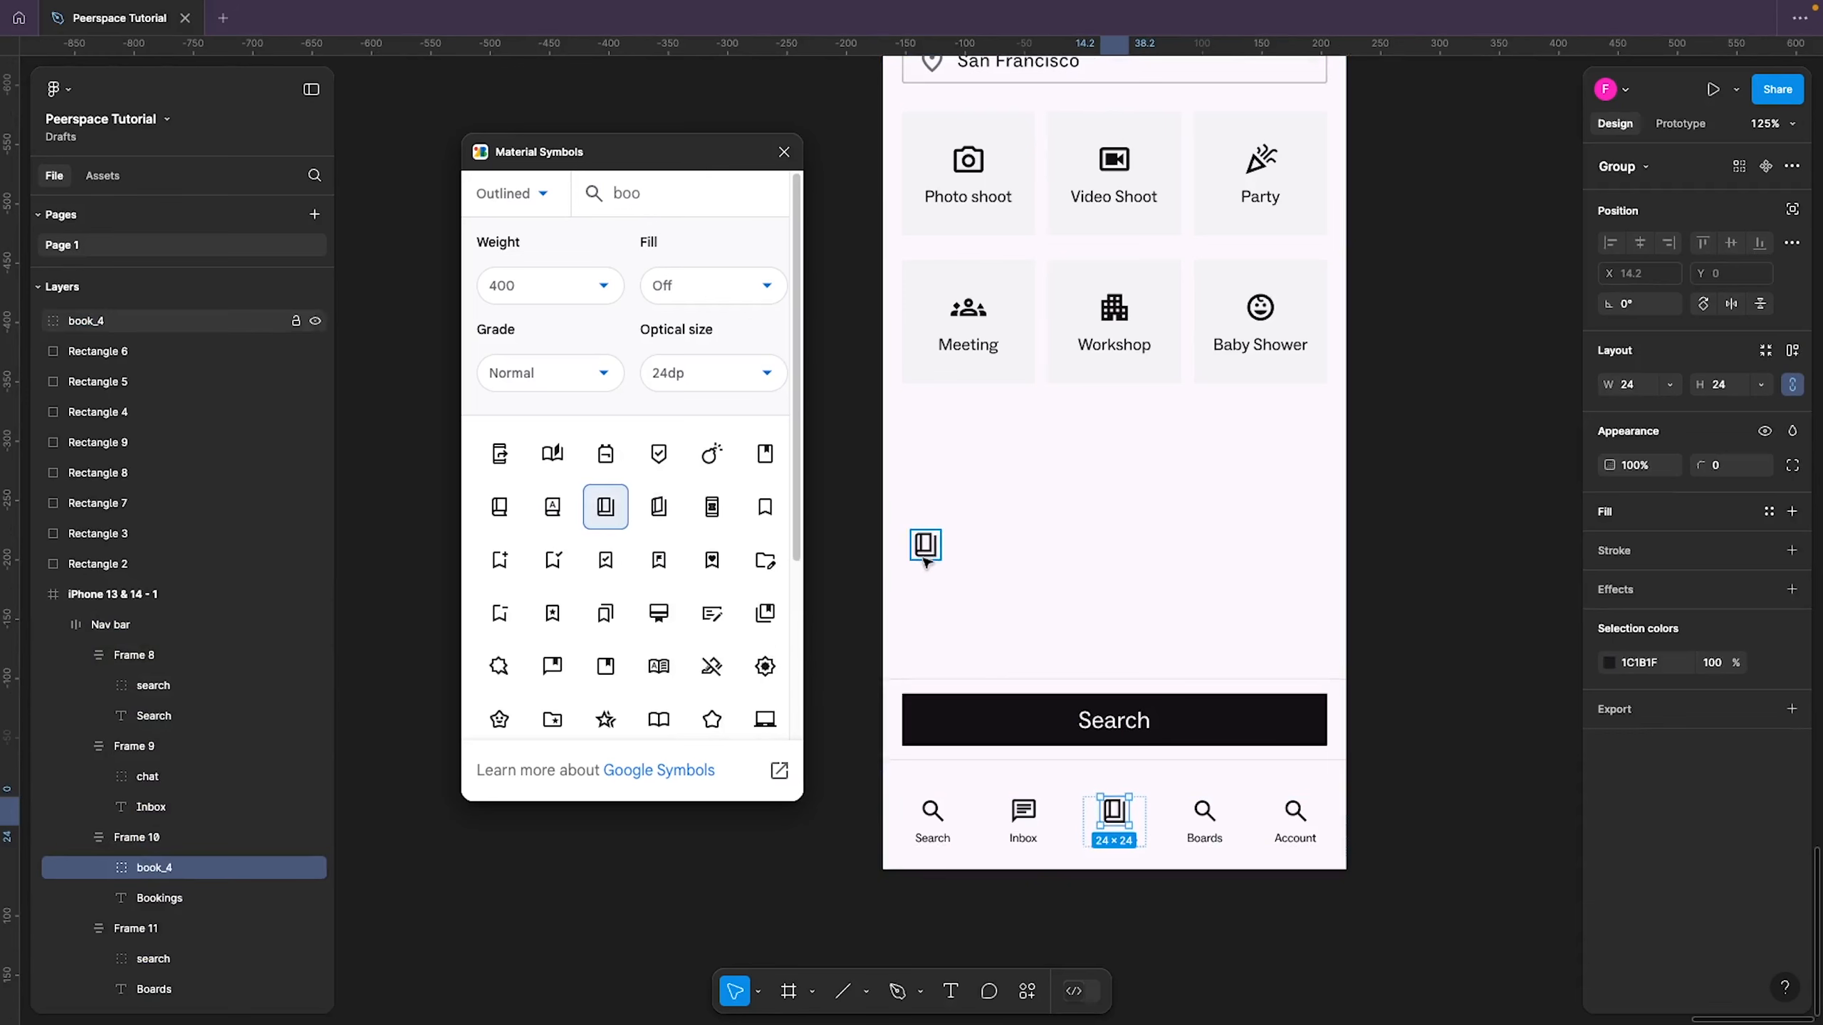
key("Delete")
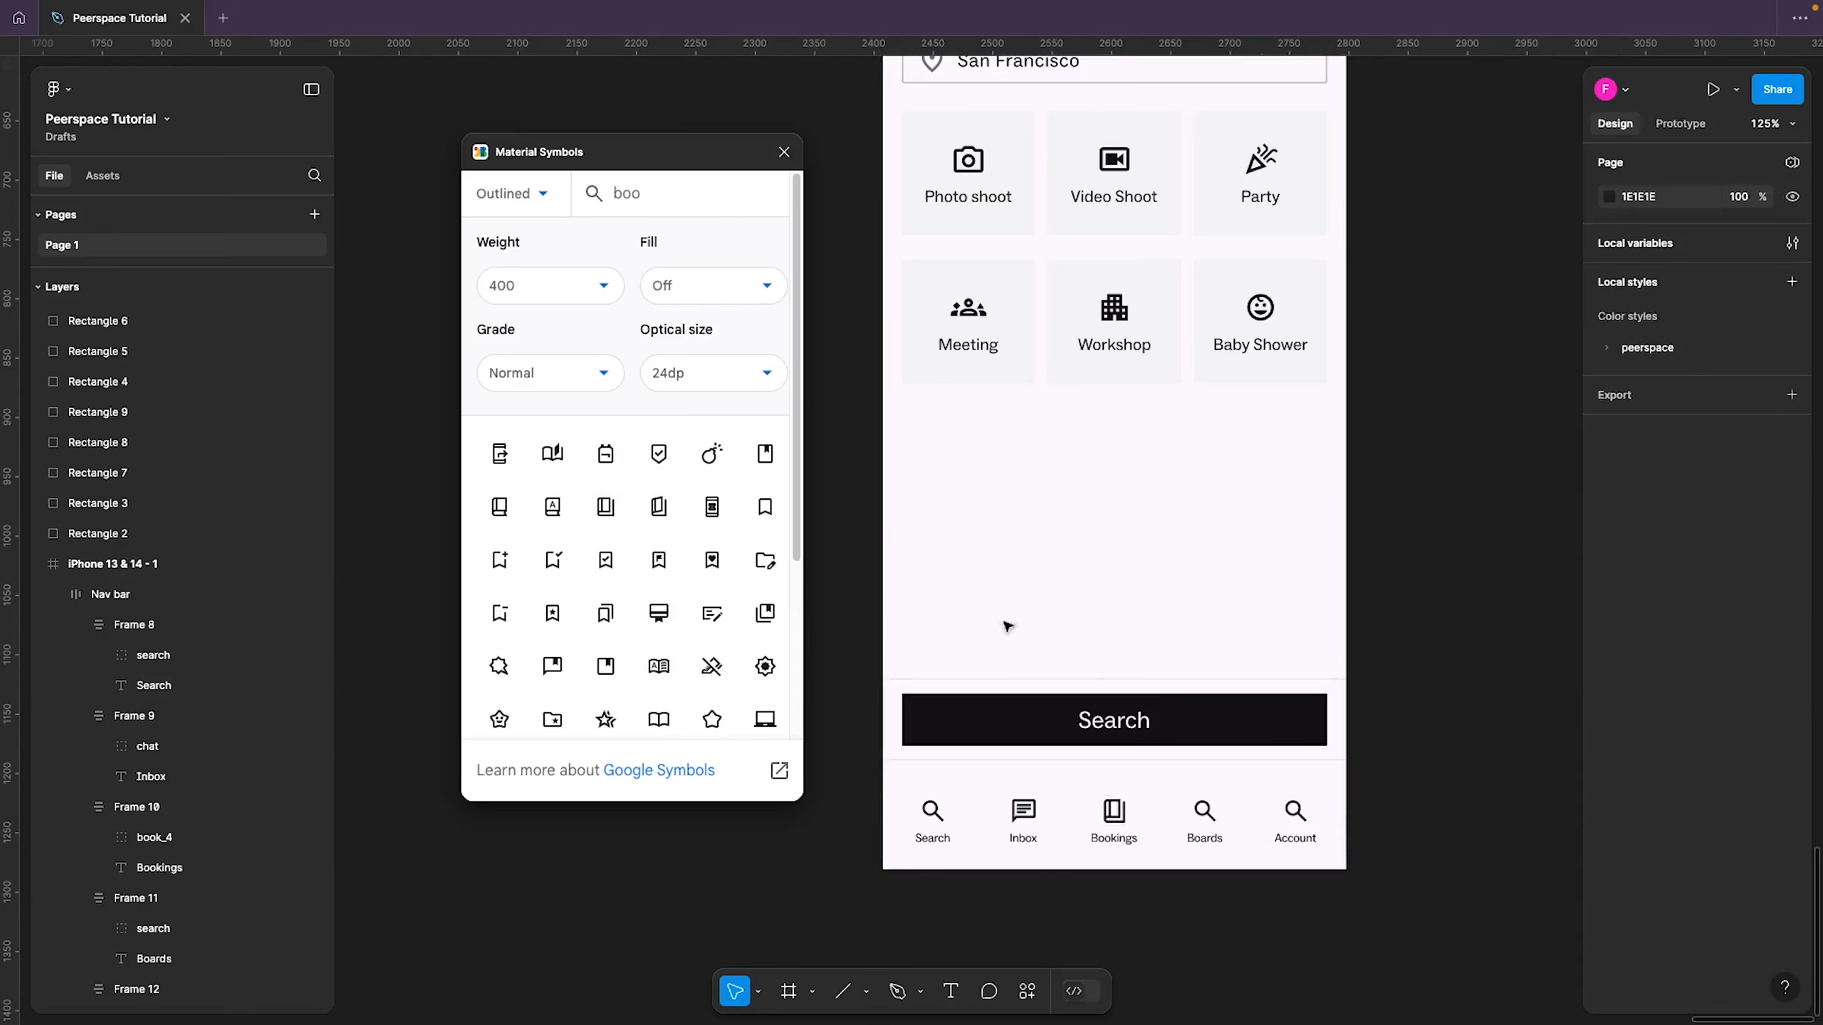
Search Material Symbols for "save" and replace the Boards item's icon with the bookmark symbol
left_click(1254, 858)
left_click(1217, 814)
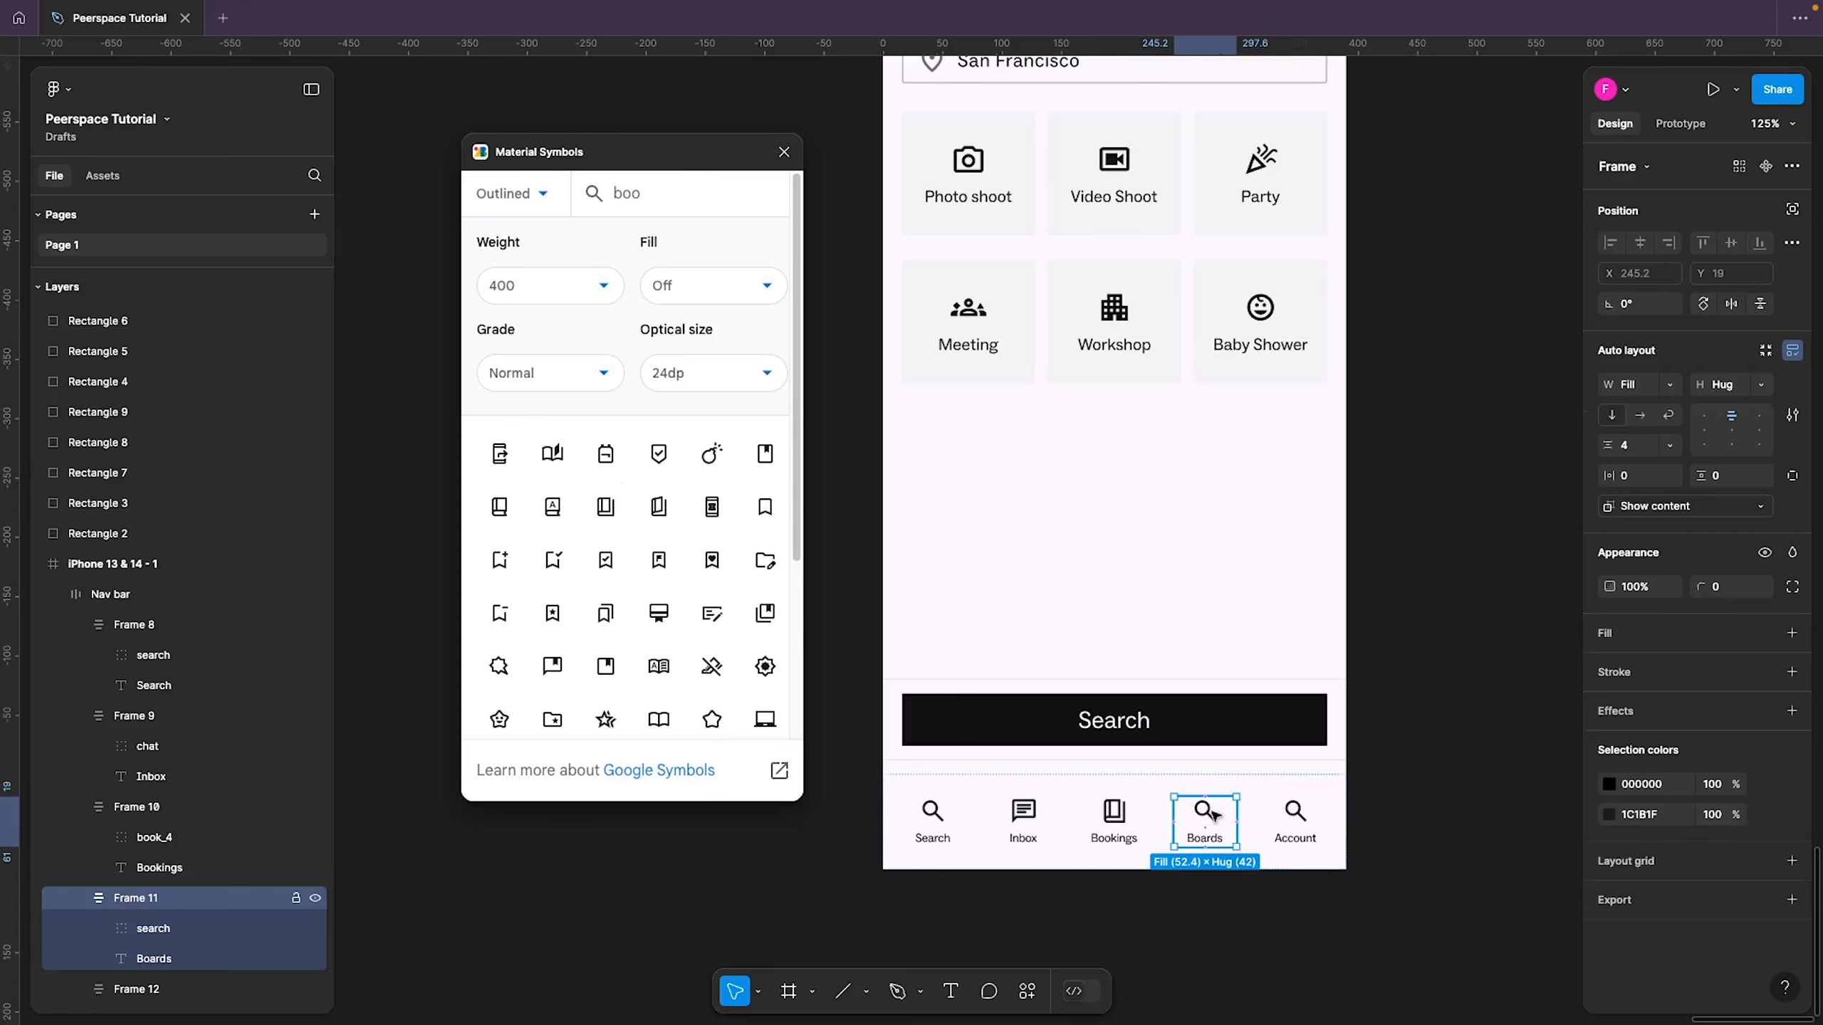
left_click(1213, 814)
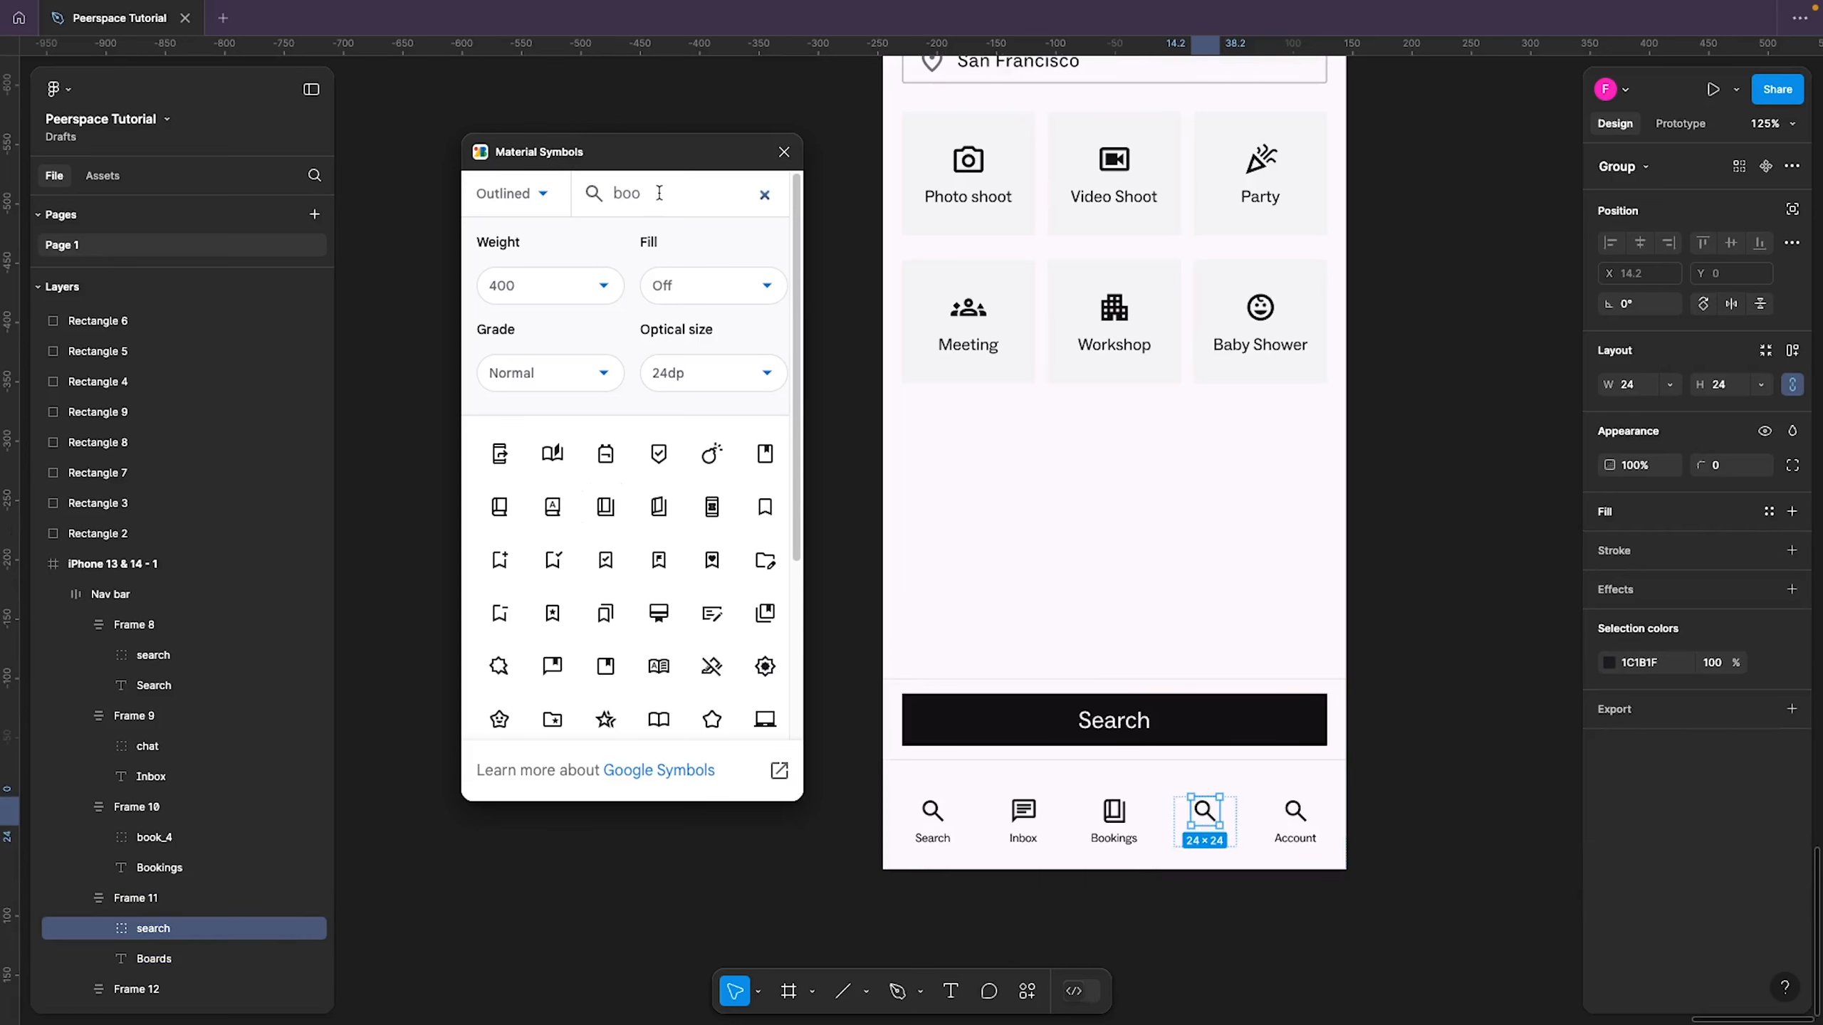
left_click_drag(659, 193, 611, 193)
type("saved")
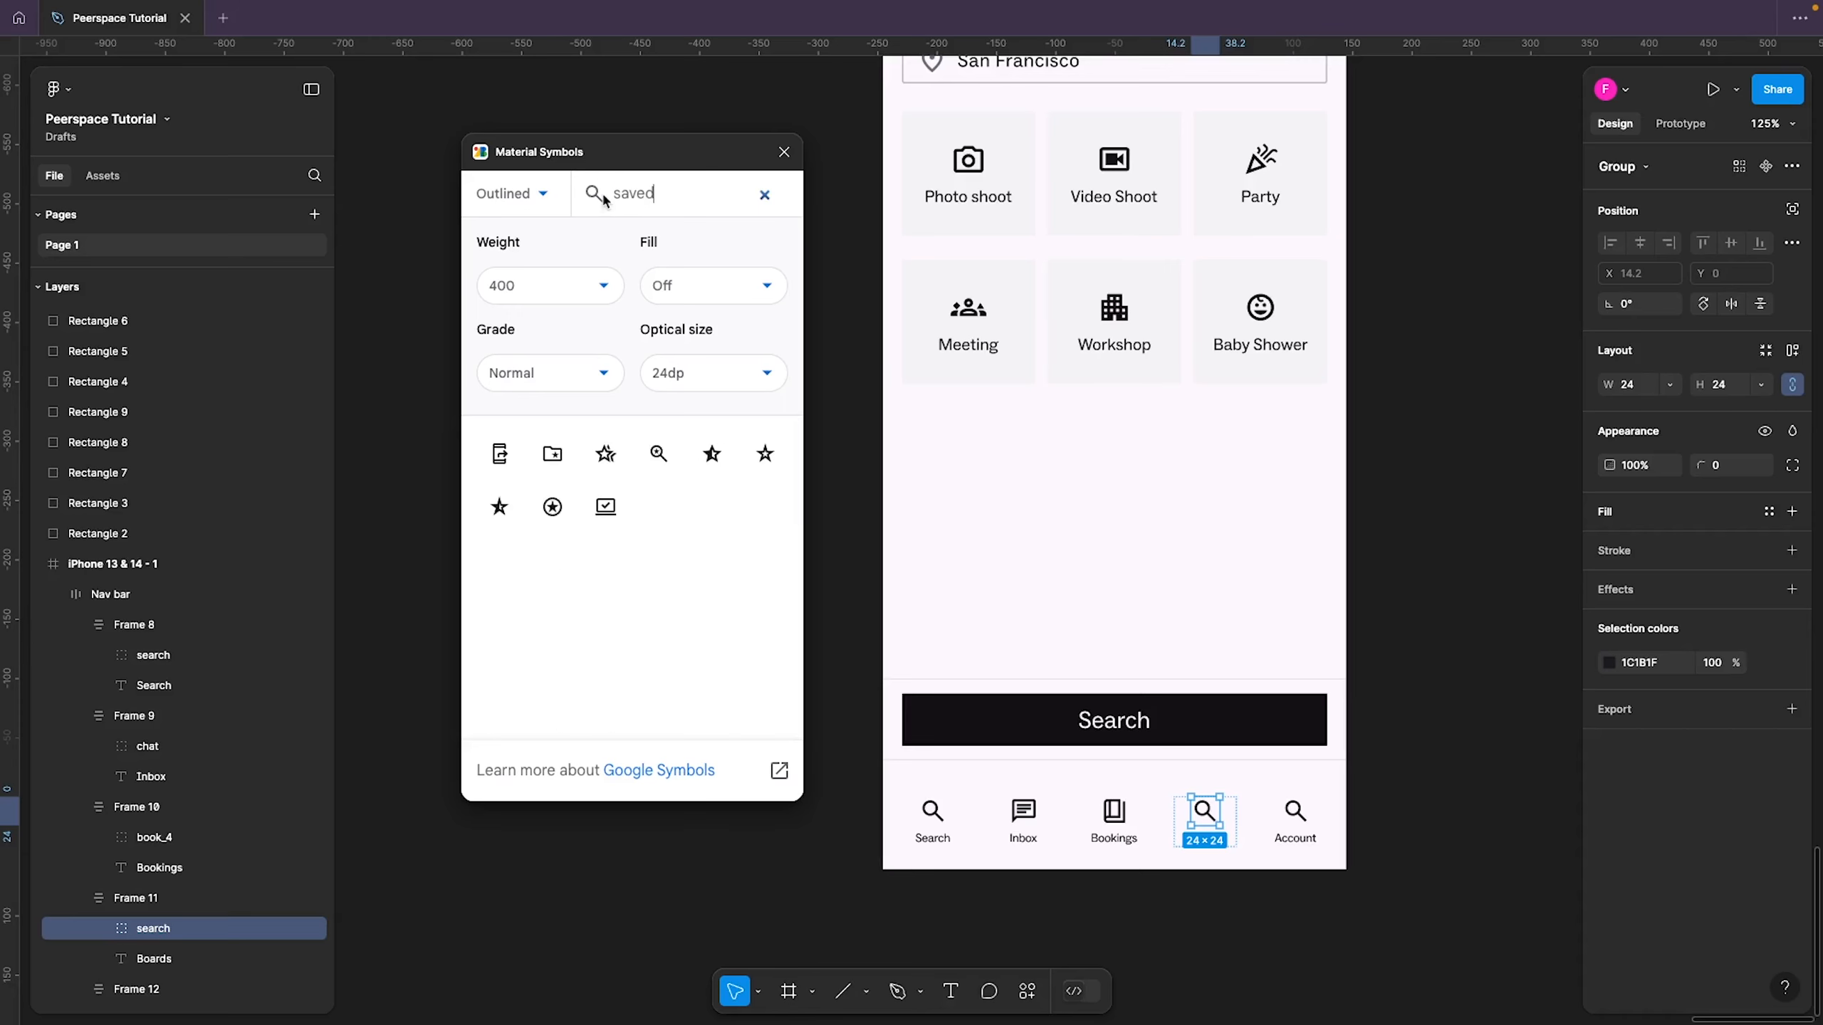
key("BackSpace")
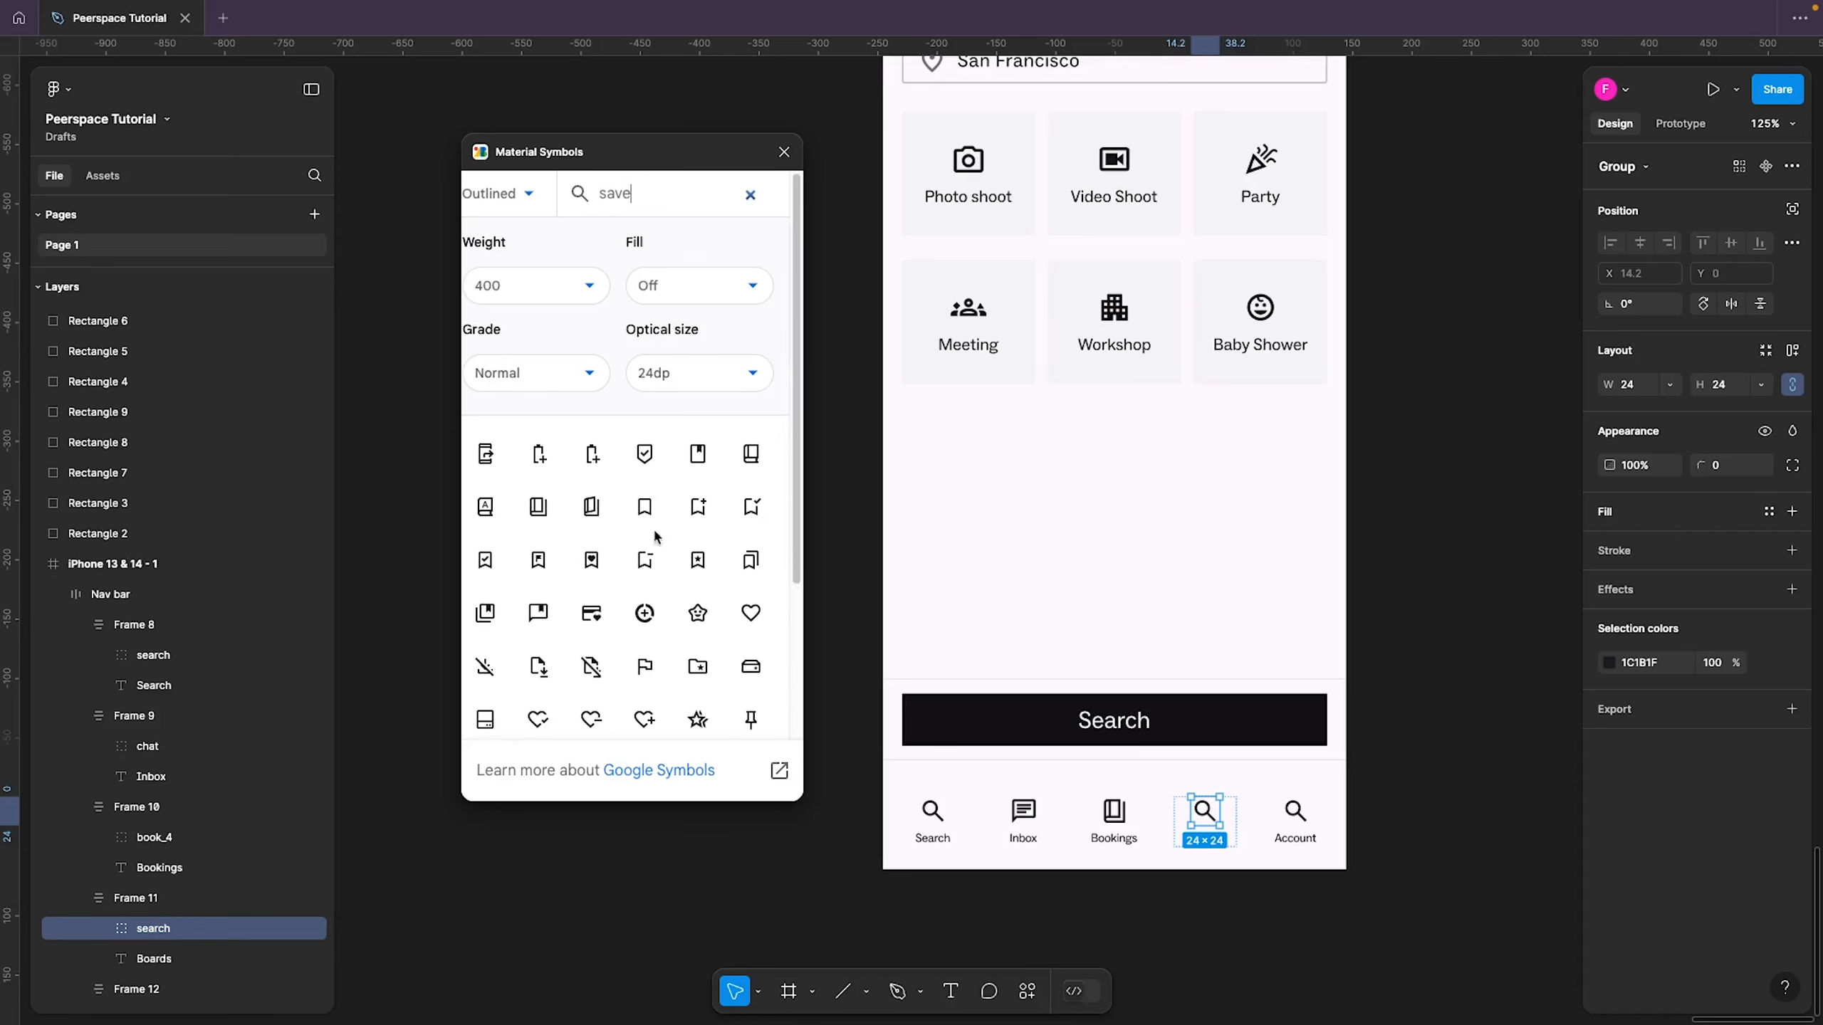
left_click(654, 508)
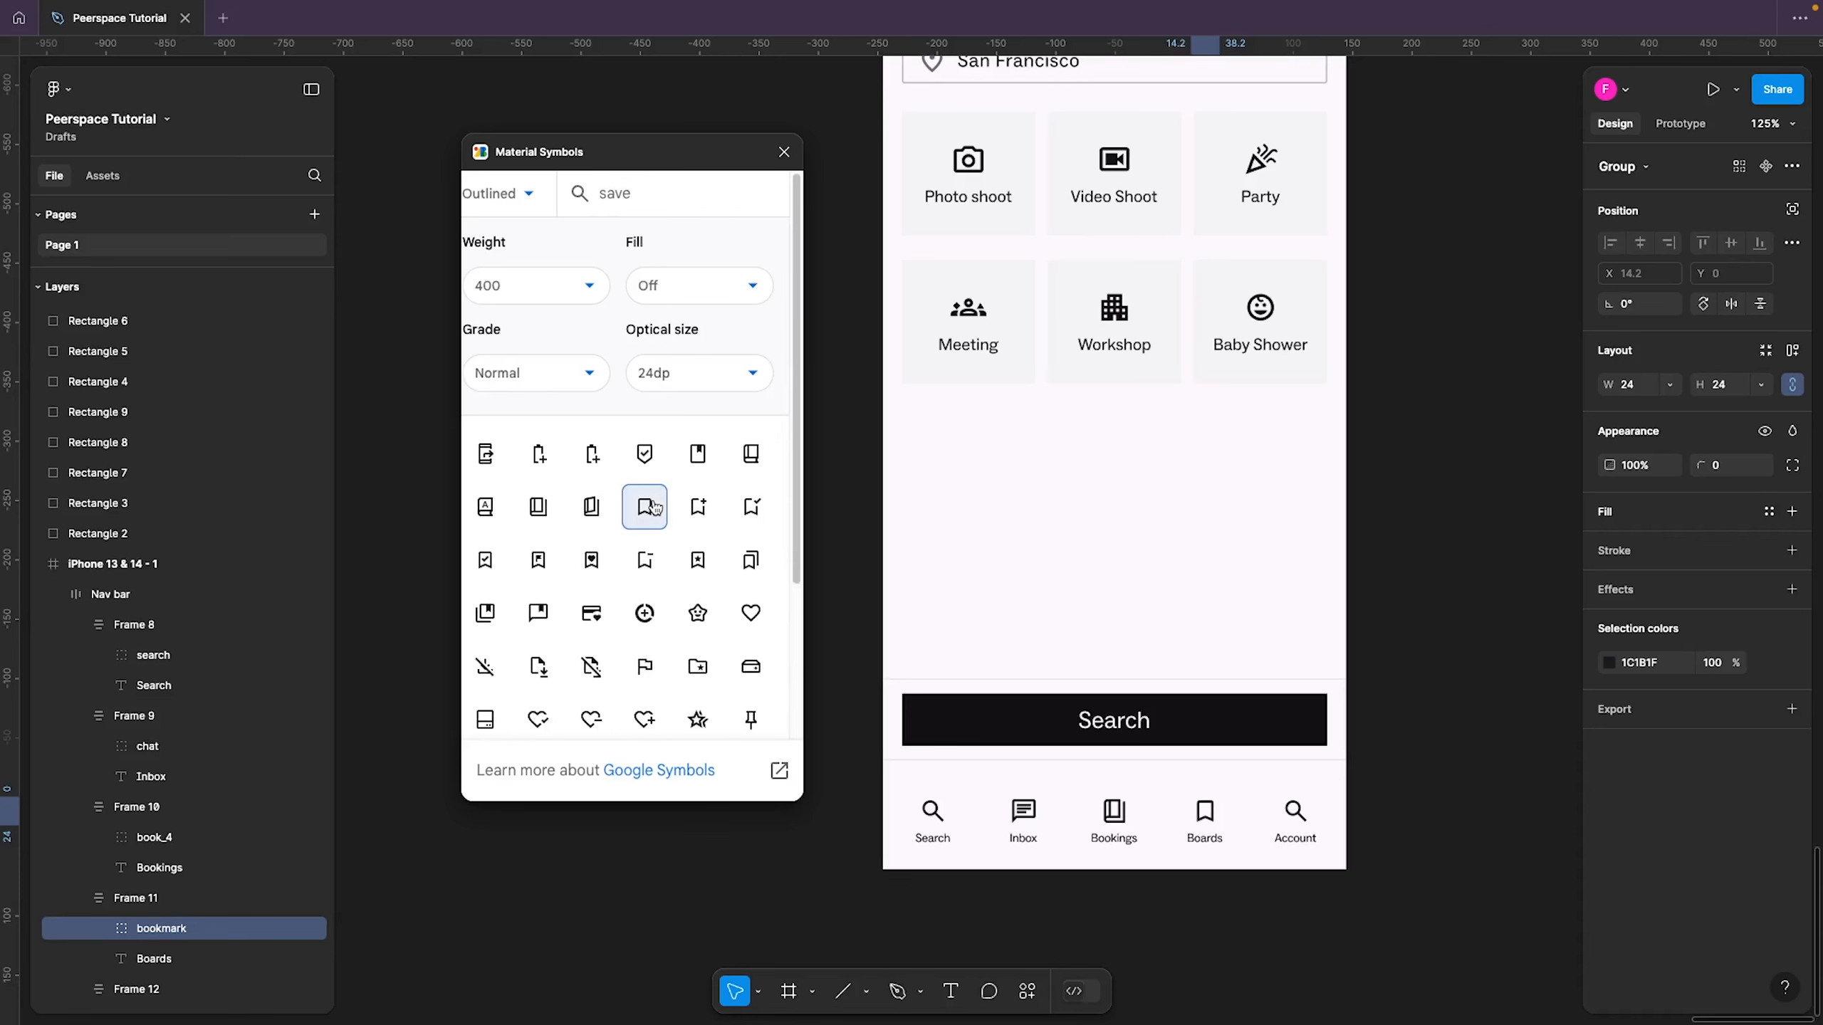
Search Material Symbols for "profile" and replace the Account item's icon with the person_2 symbol
left_click(1300, 811)
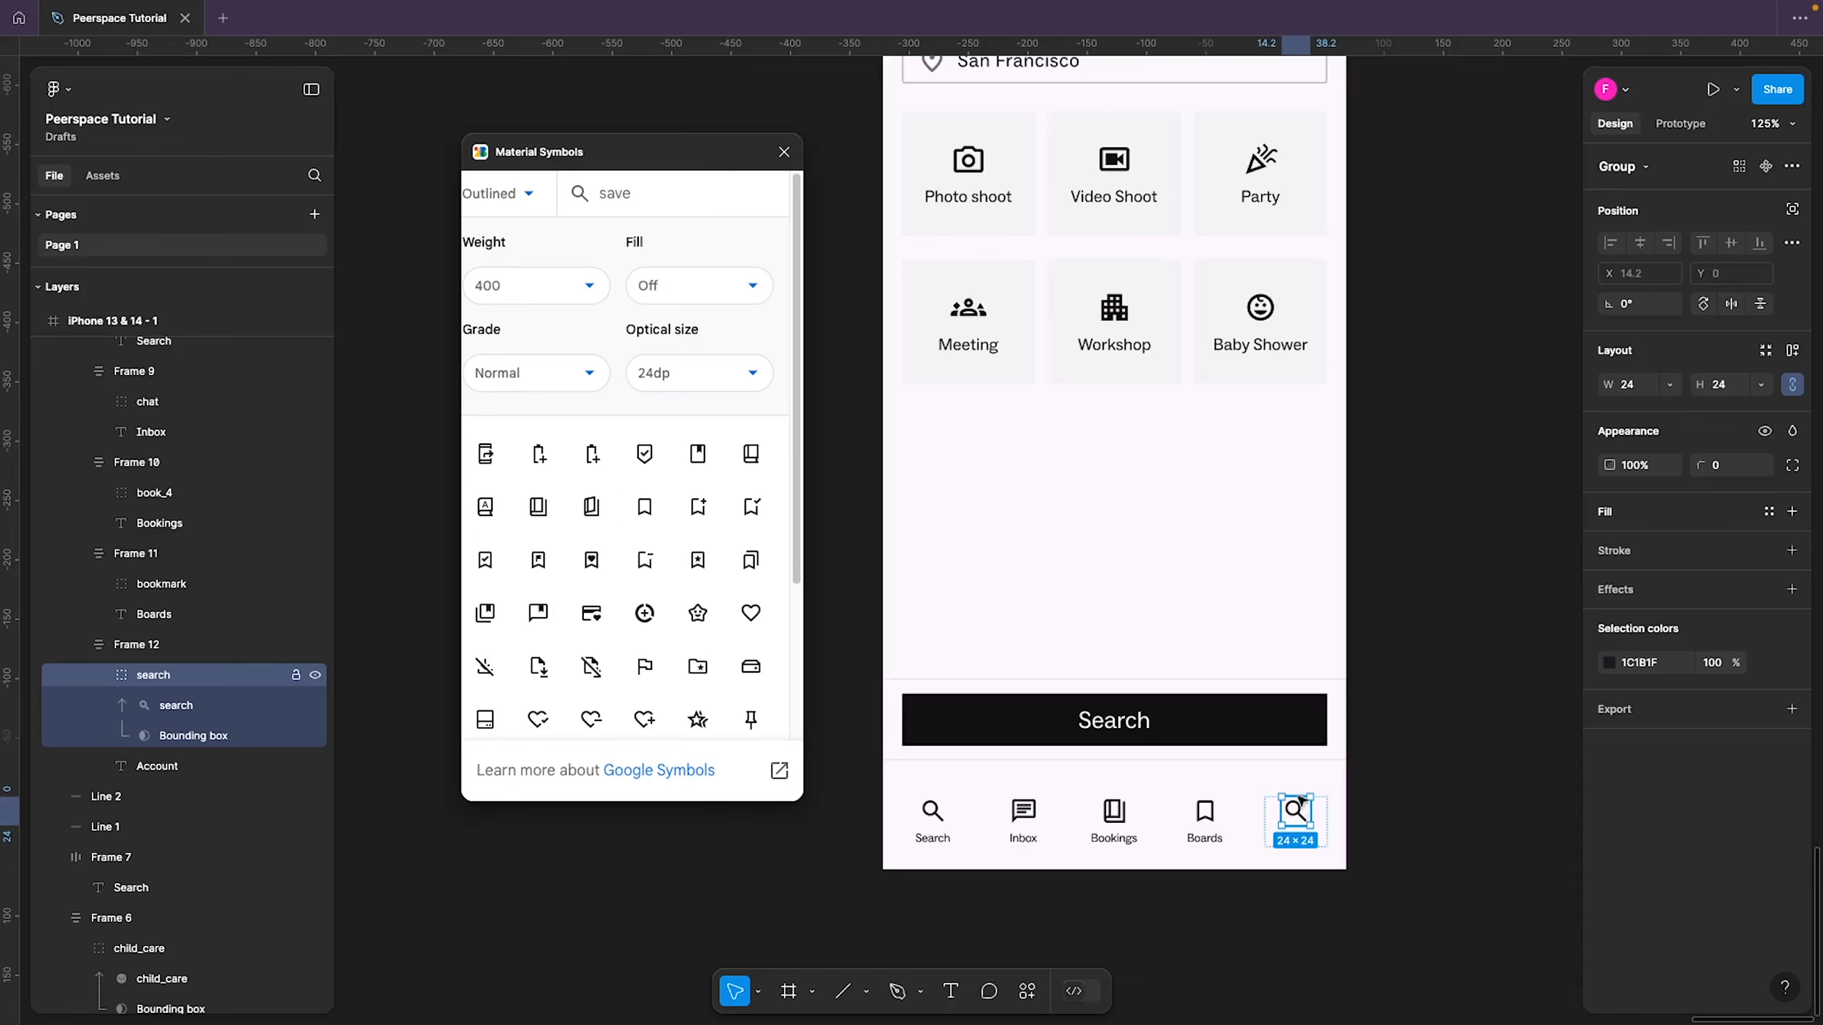
double_click(614, 193)
type("pr")
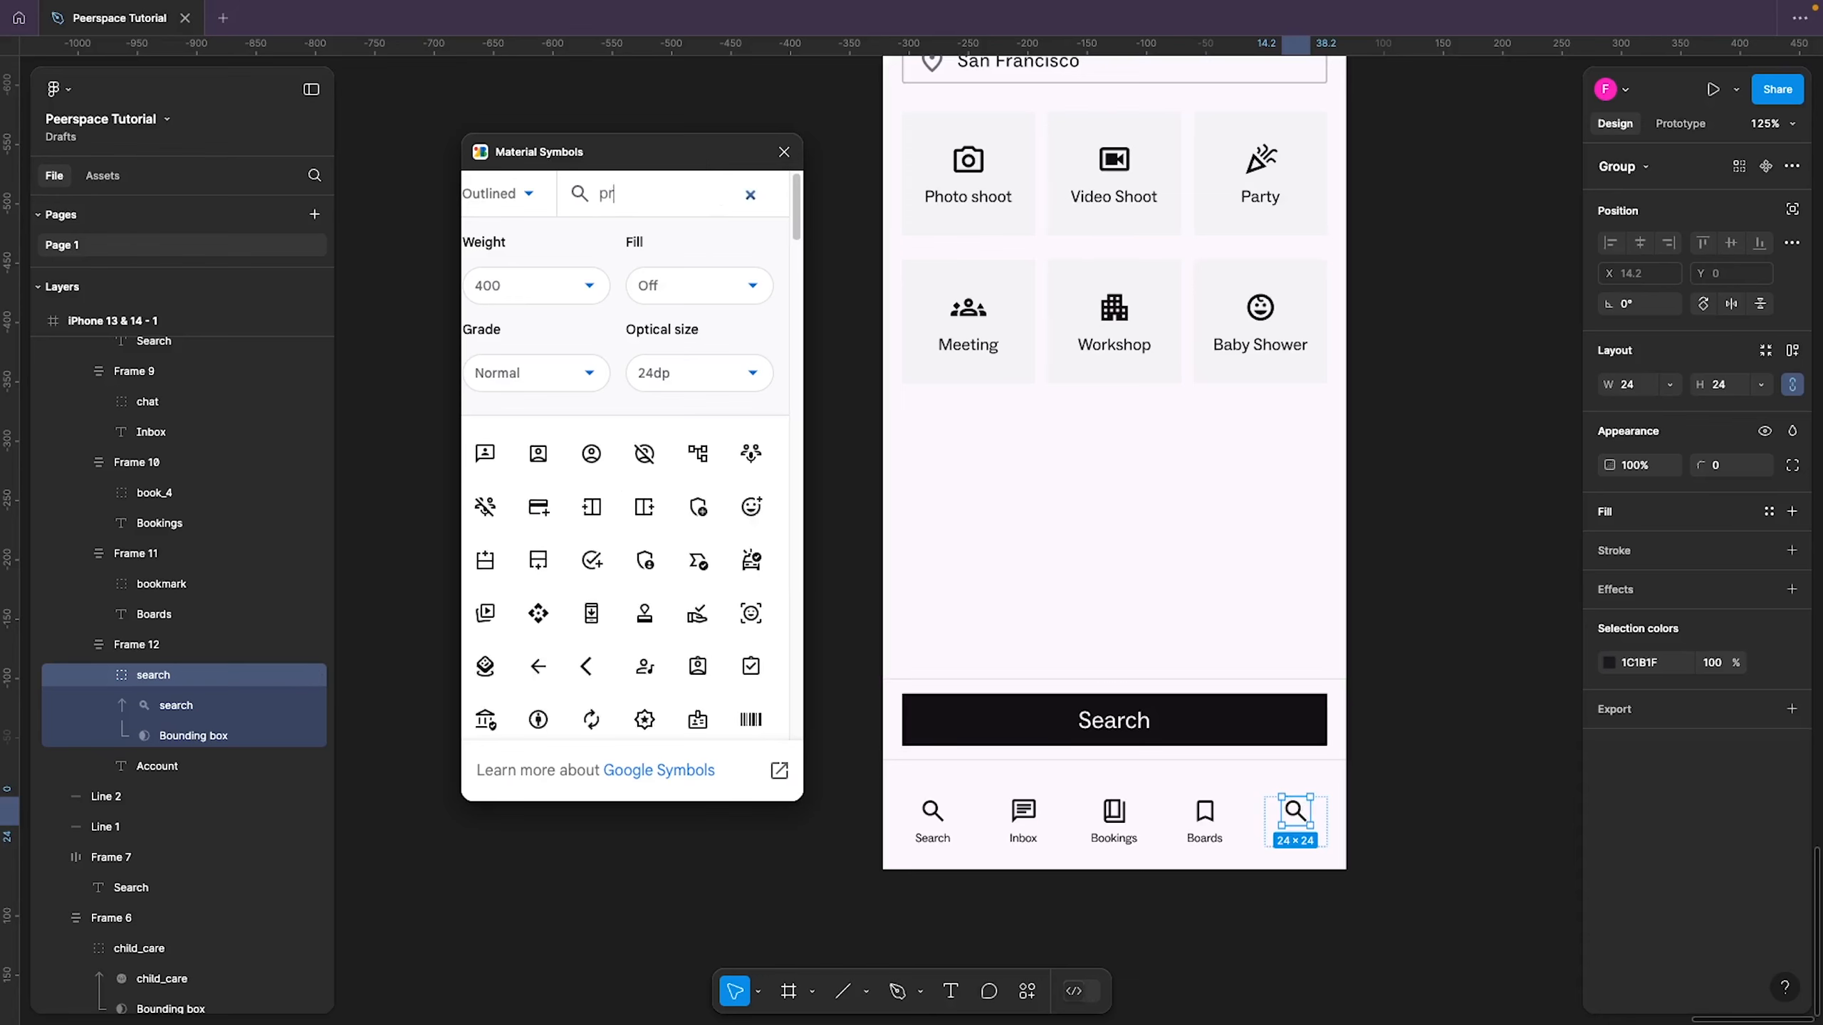
type("ofile")
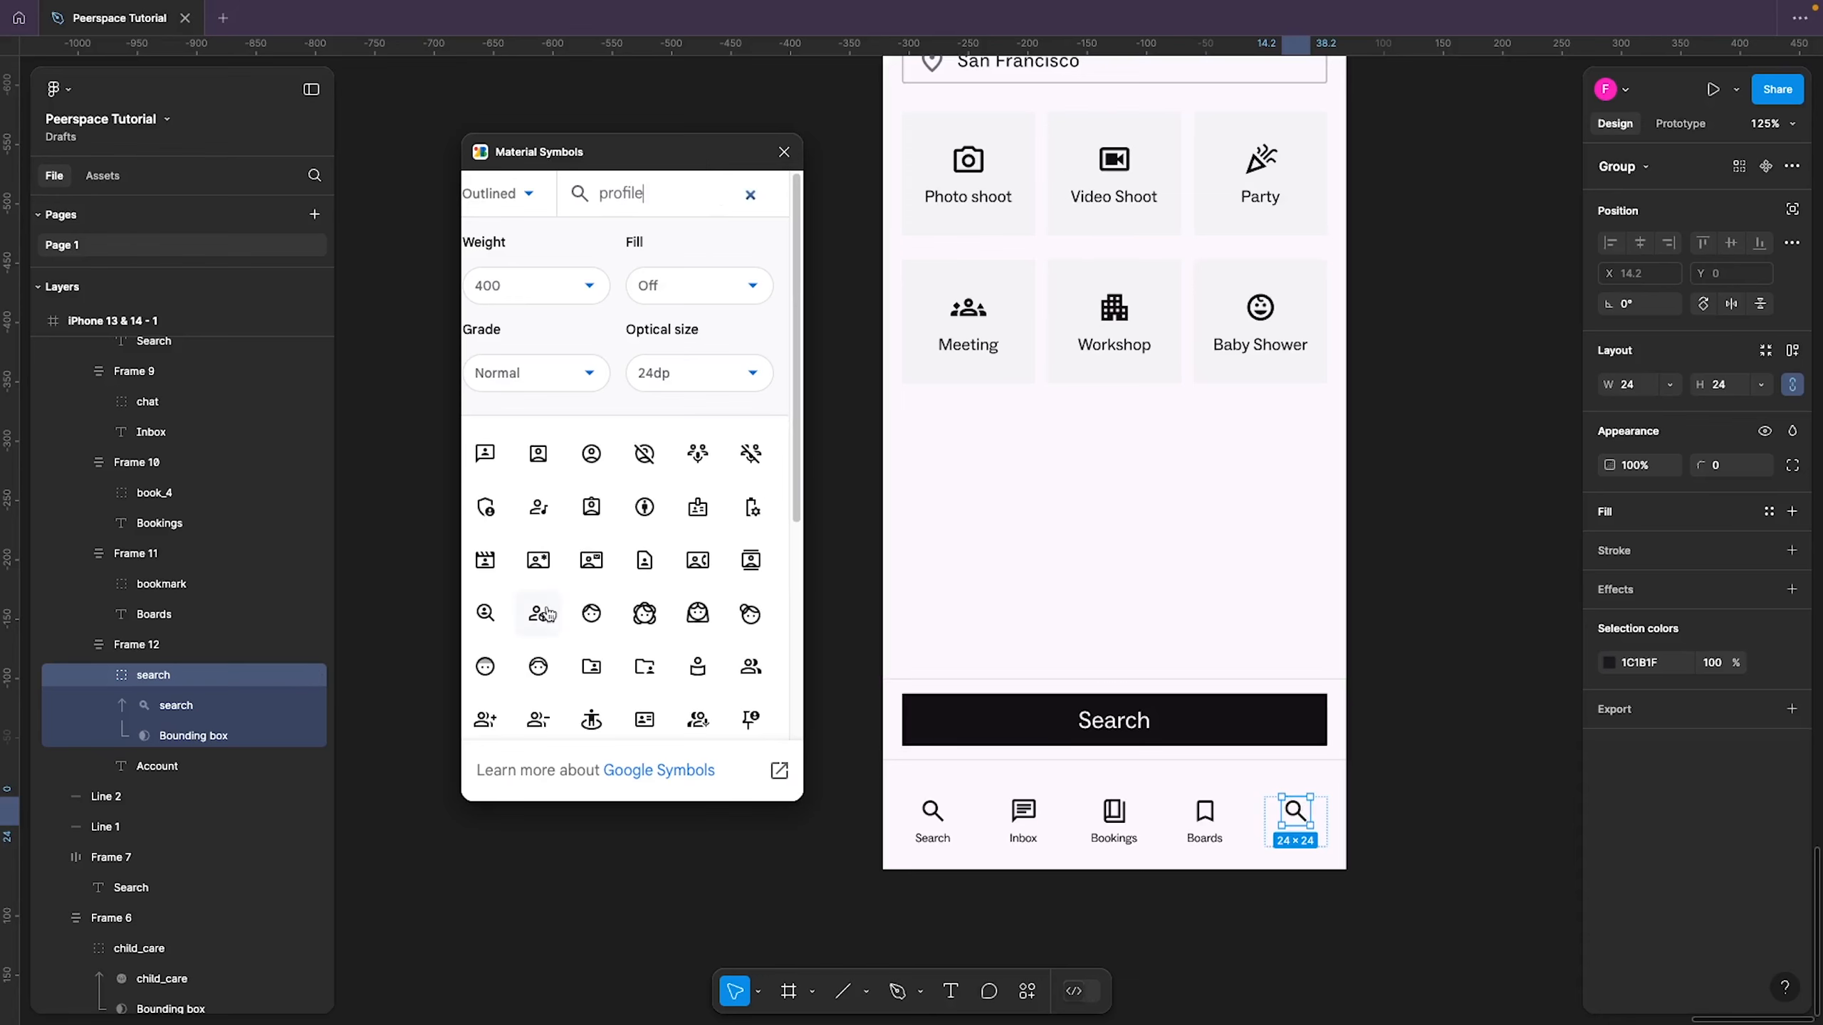
scroll(591, 662, "down", 2)
scroll(591, 663, "down", 1)
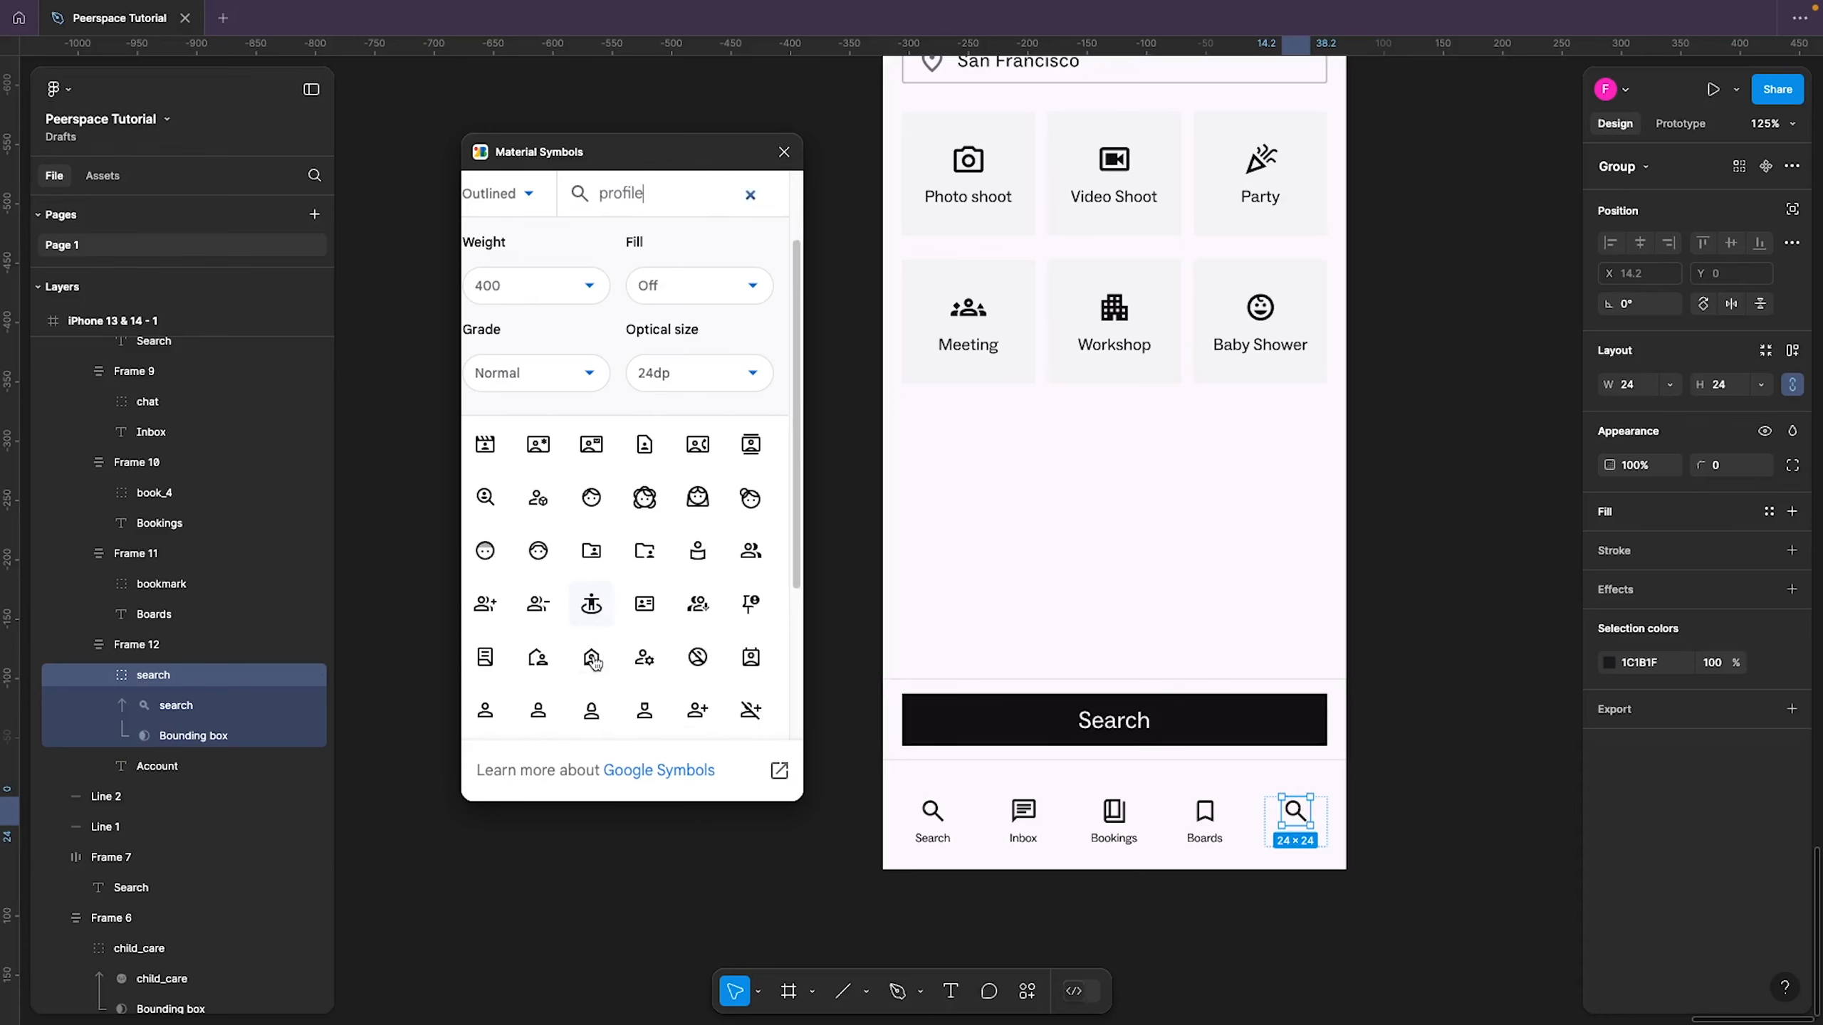
left_click(538, 710)
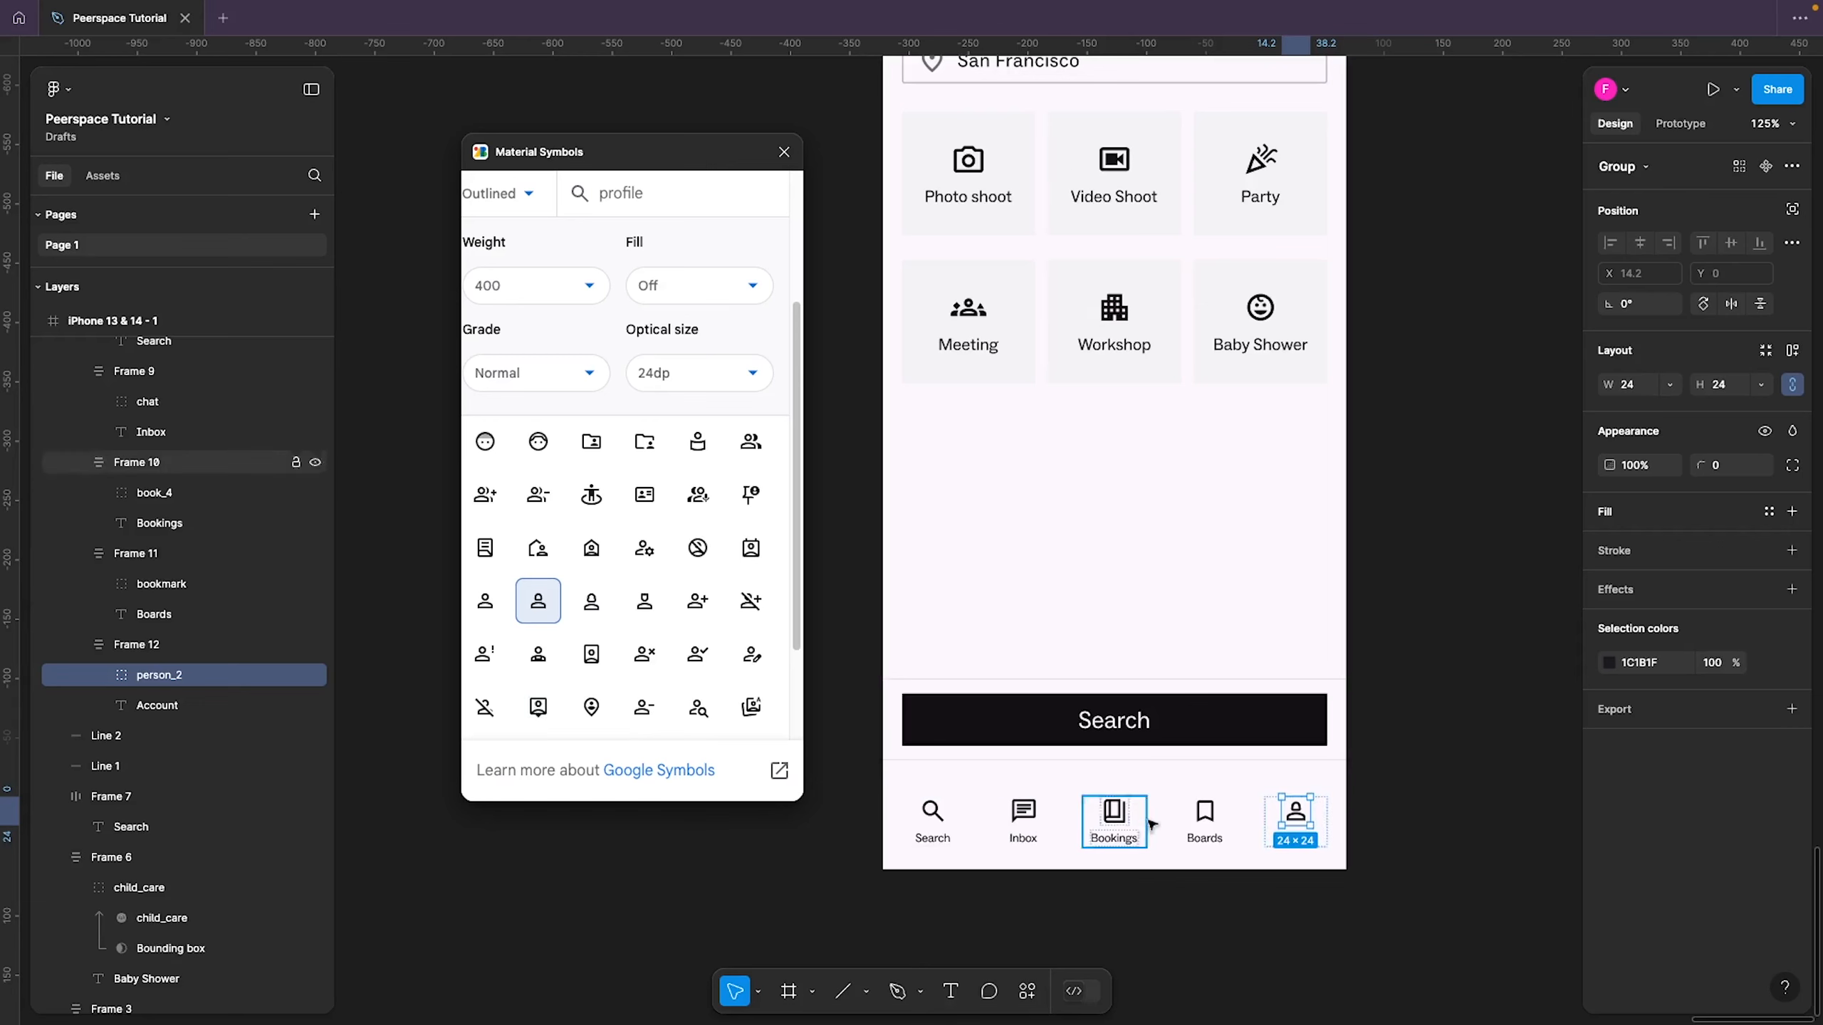
Apply the peerspace black color style to all icons and labels in the nav bar
left_click(1412, 821)
left_click(1273, 831)
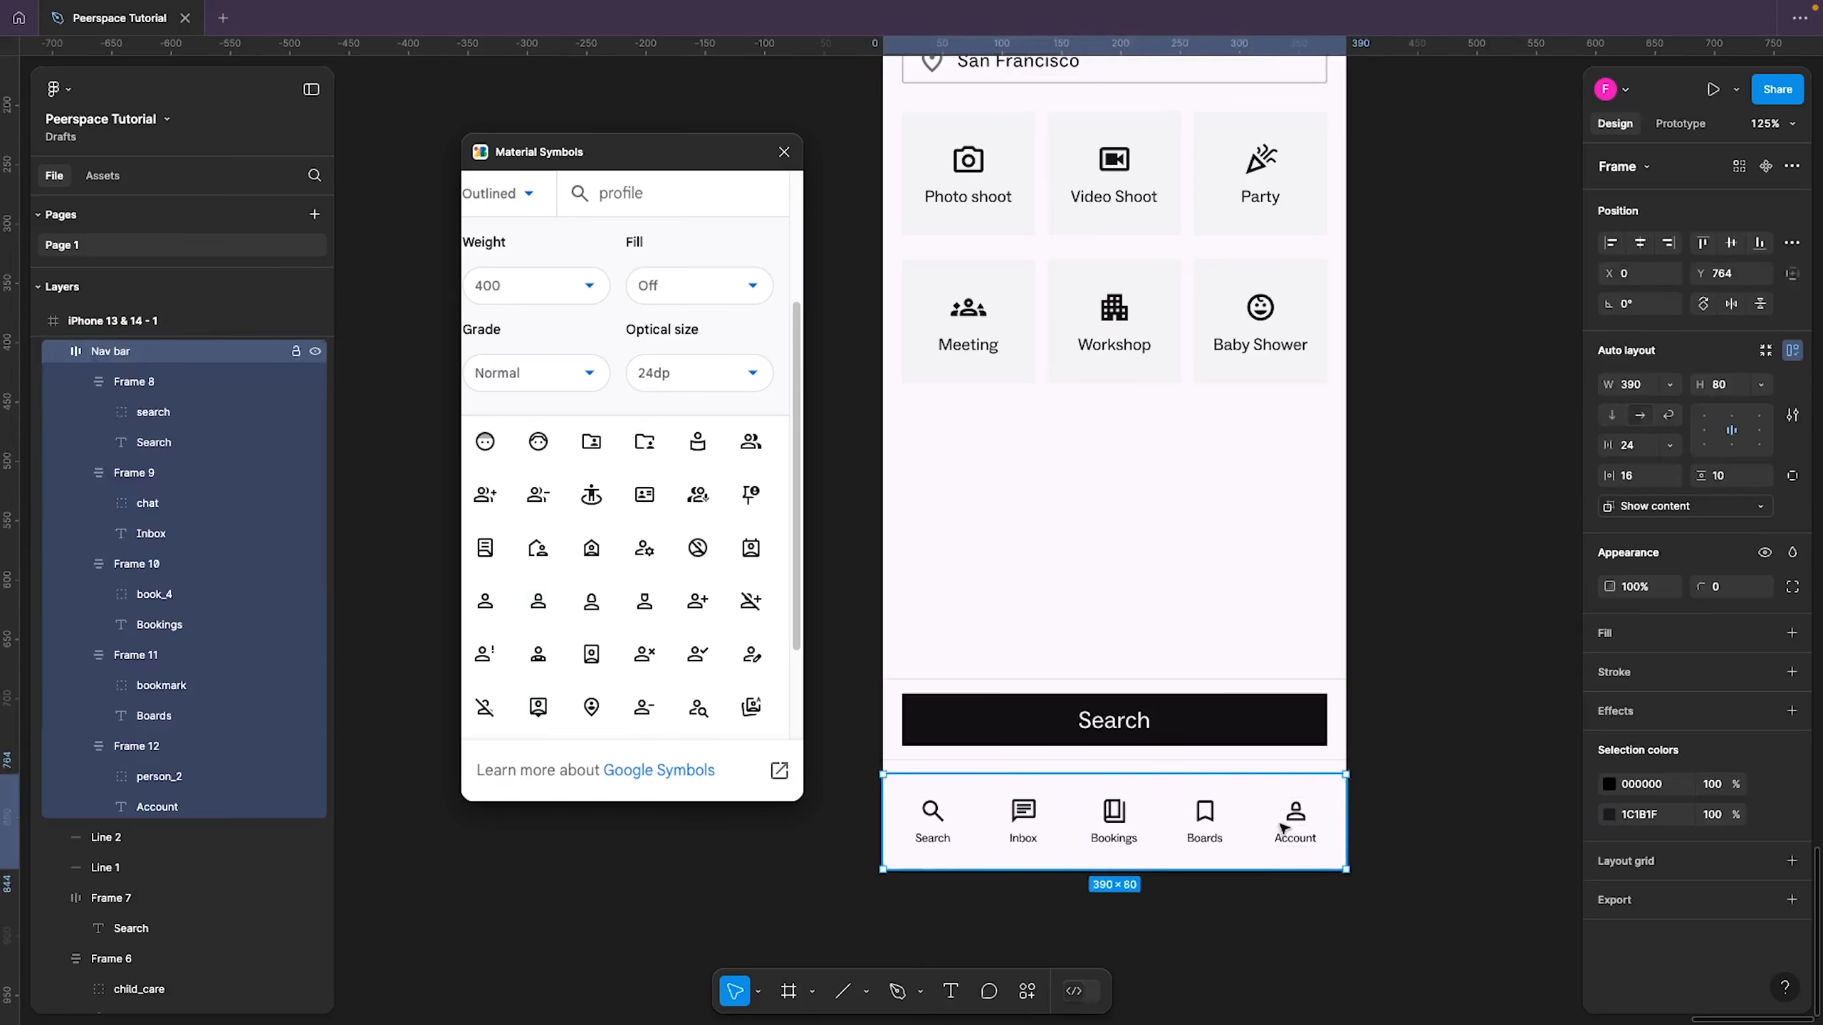
left_click(1291, 819)
left_click(1435, 813)
left_click(1310, 818)
left_click(1766, 784)
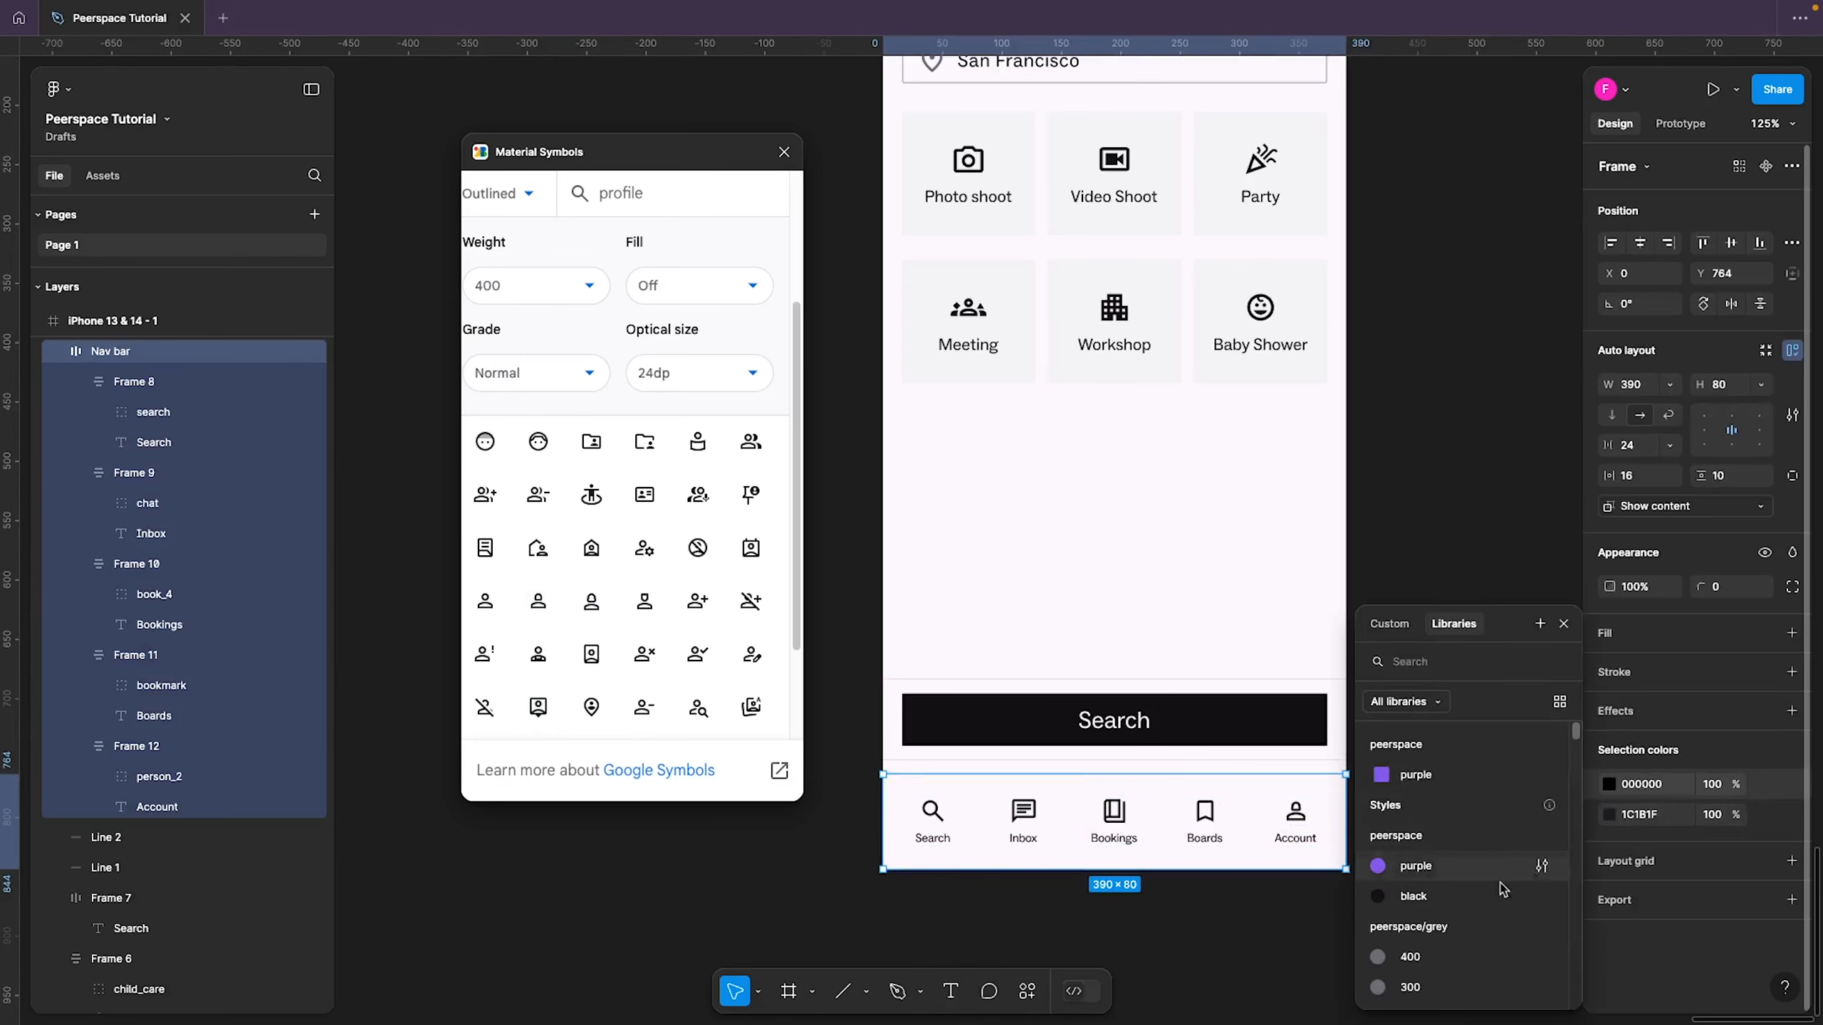
left_click(1406, 896)
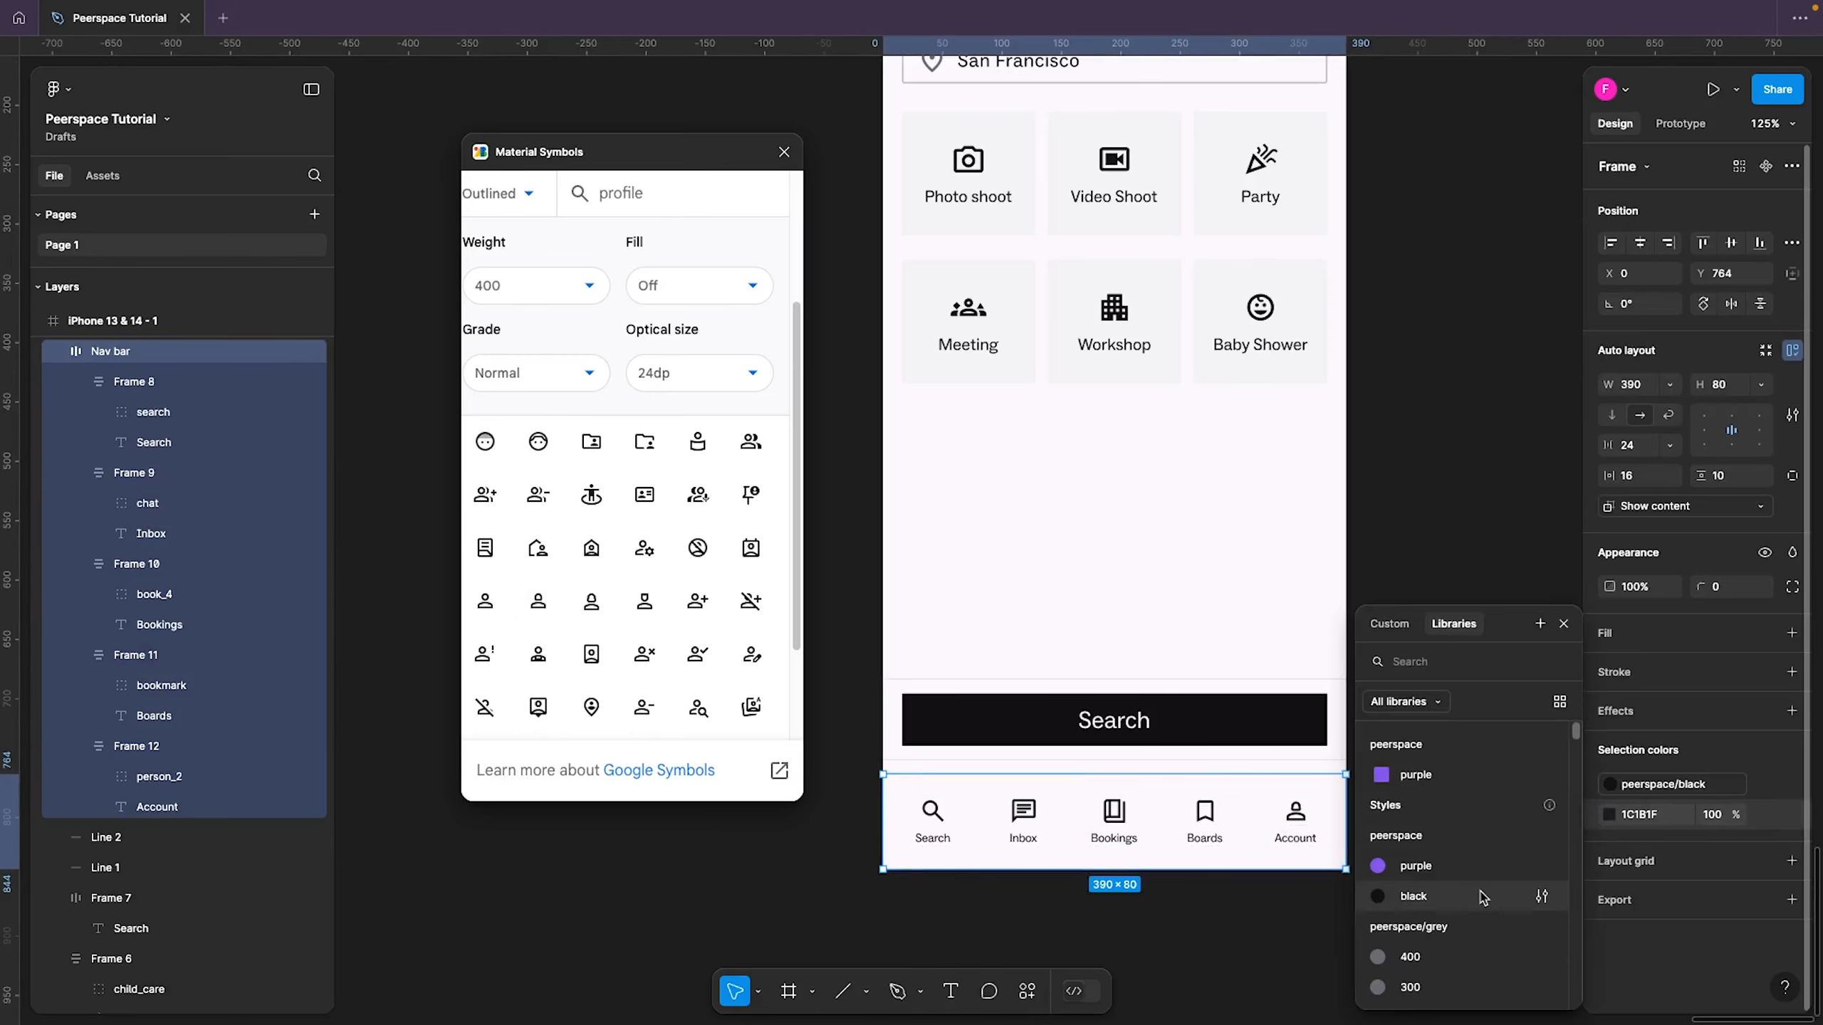
key("Escape")
left_click(1464, 852)
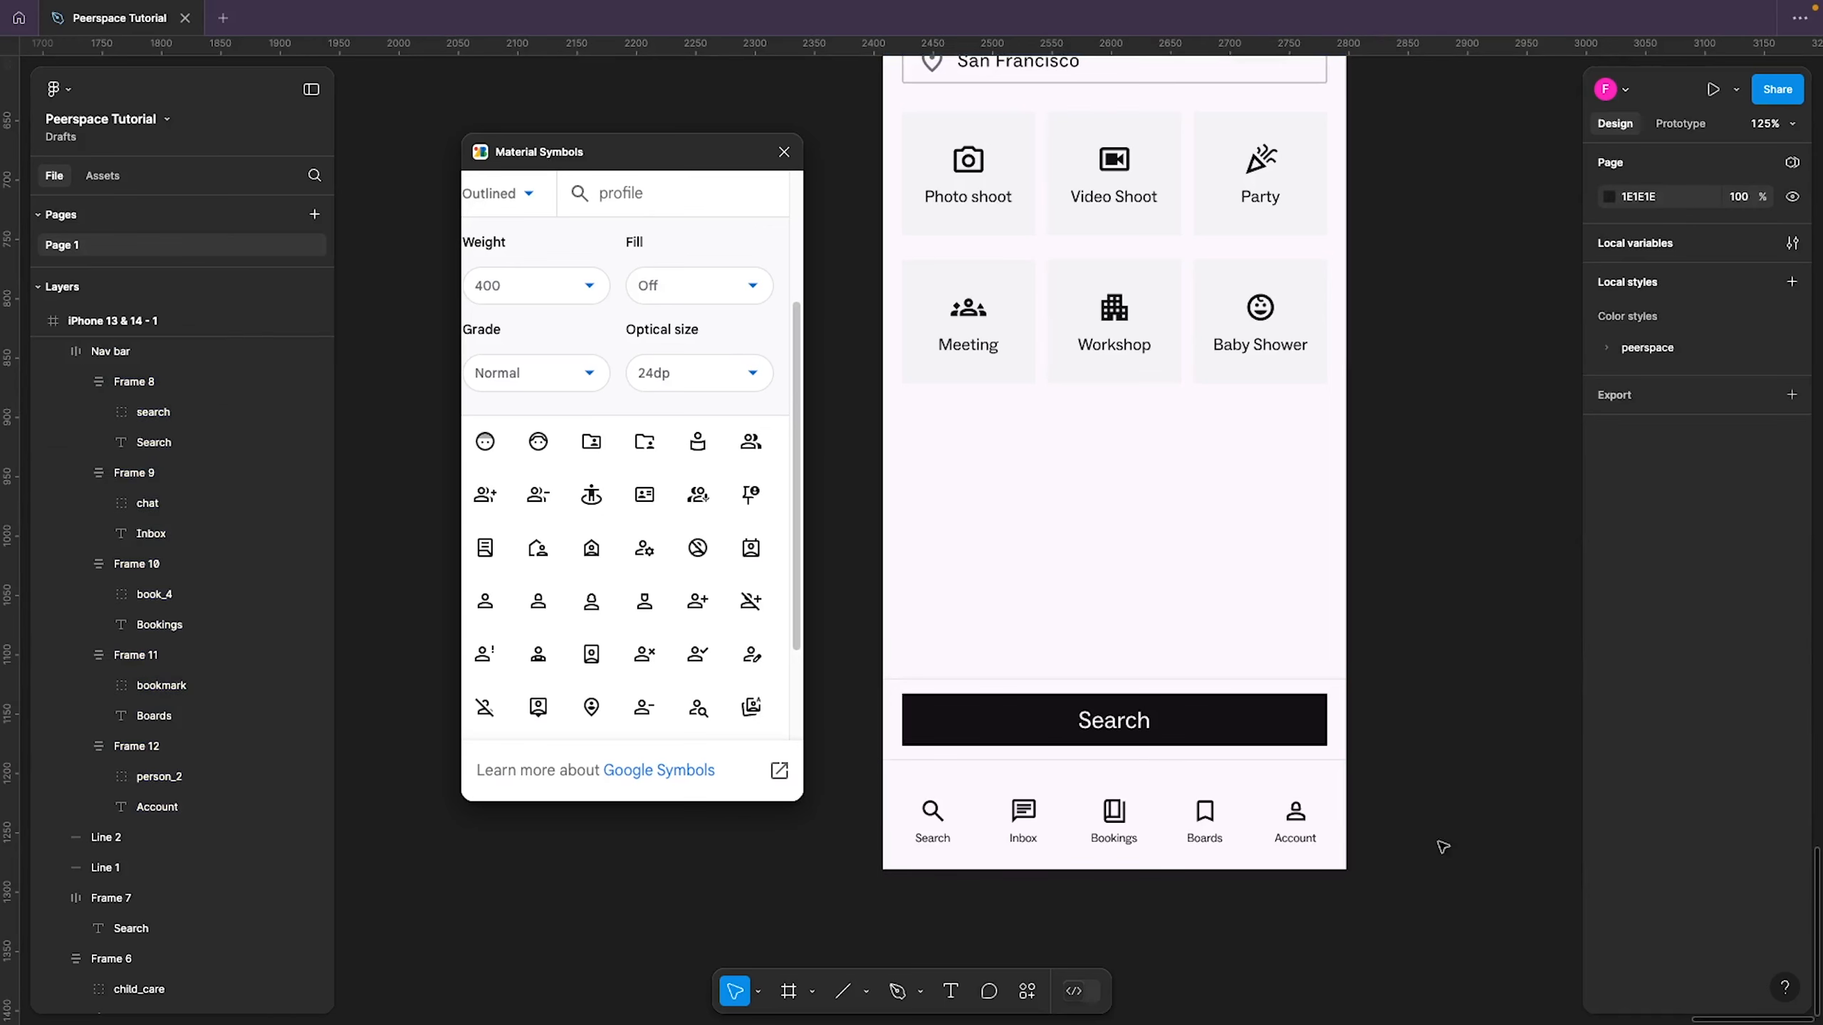
Apply the peerspace purple color style to the Search item's icon and label in the nav bar
double_click(932, 814)
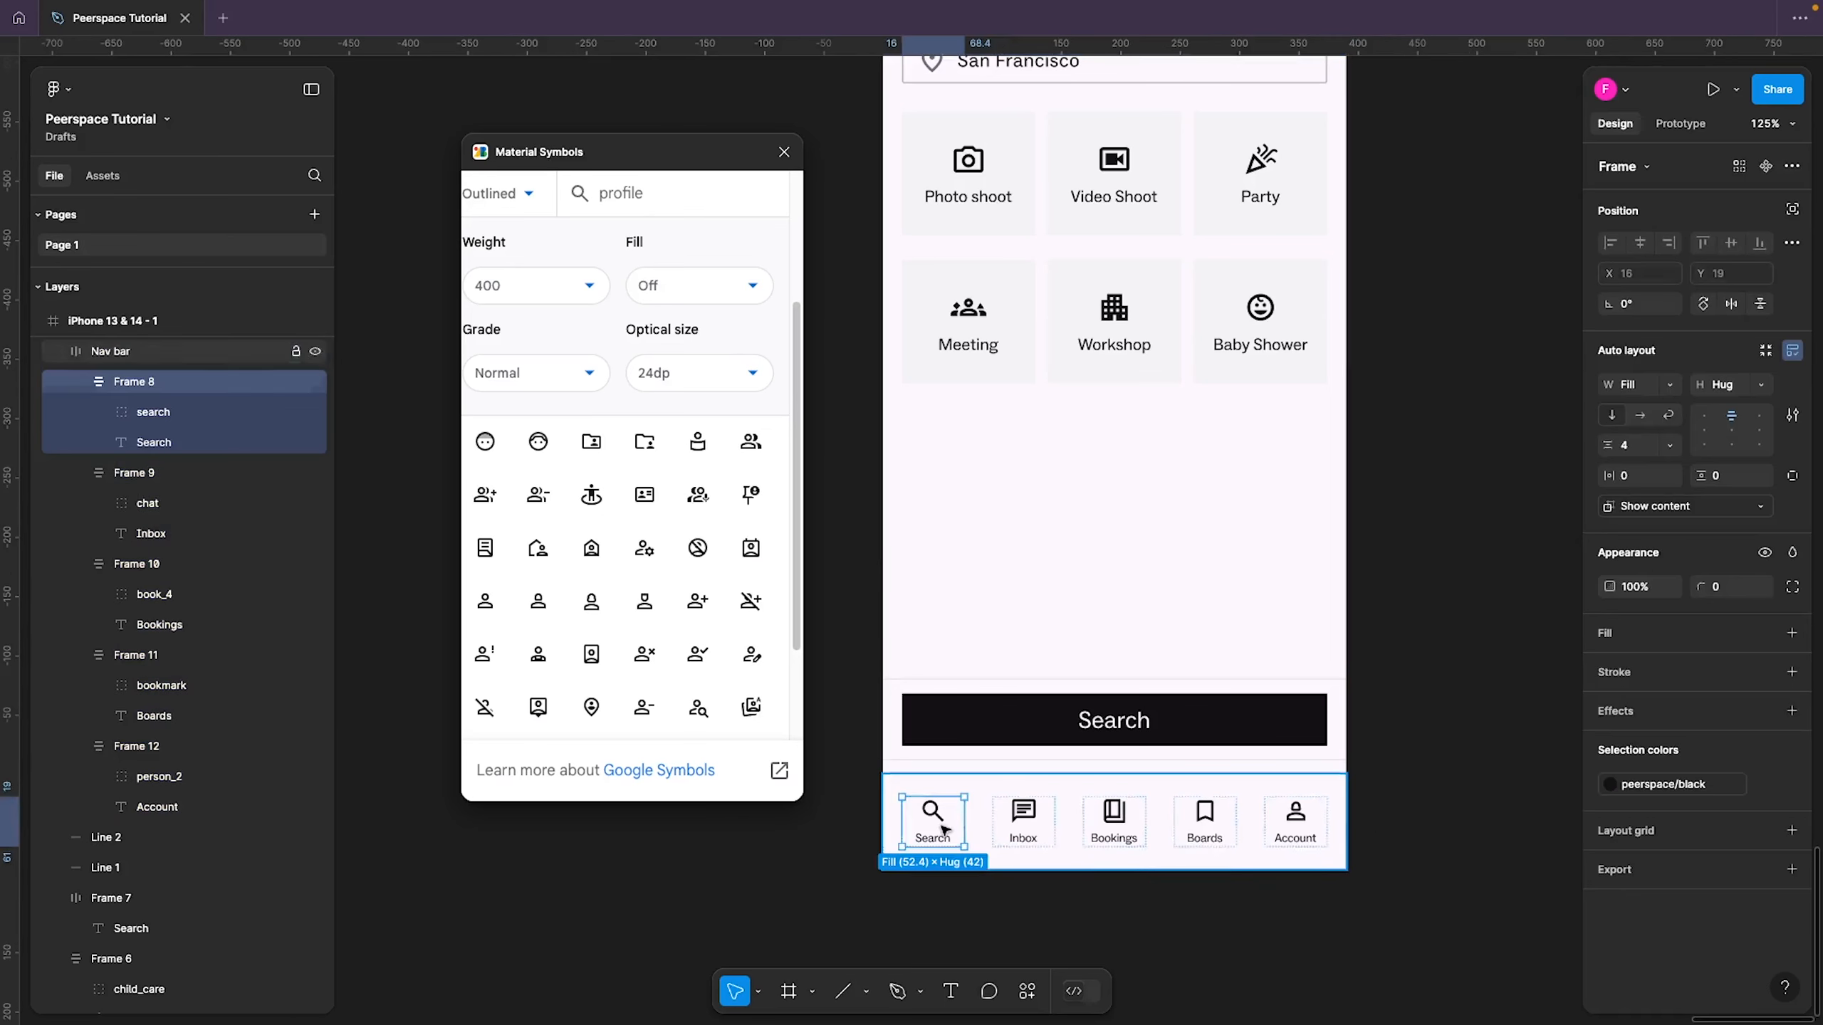
left_click(1721, 792)
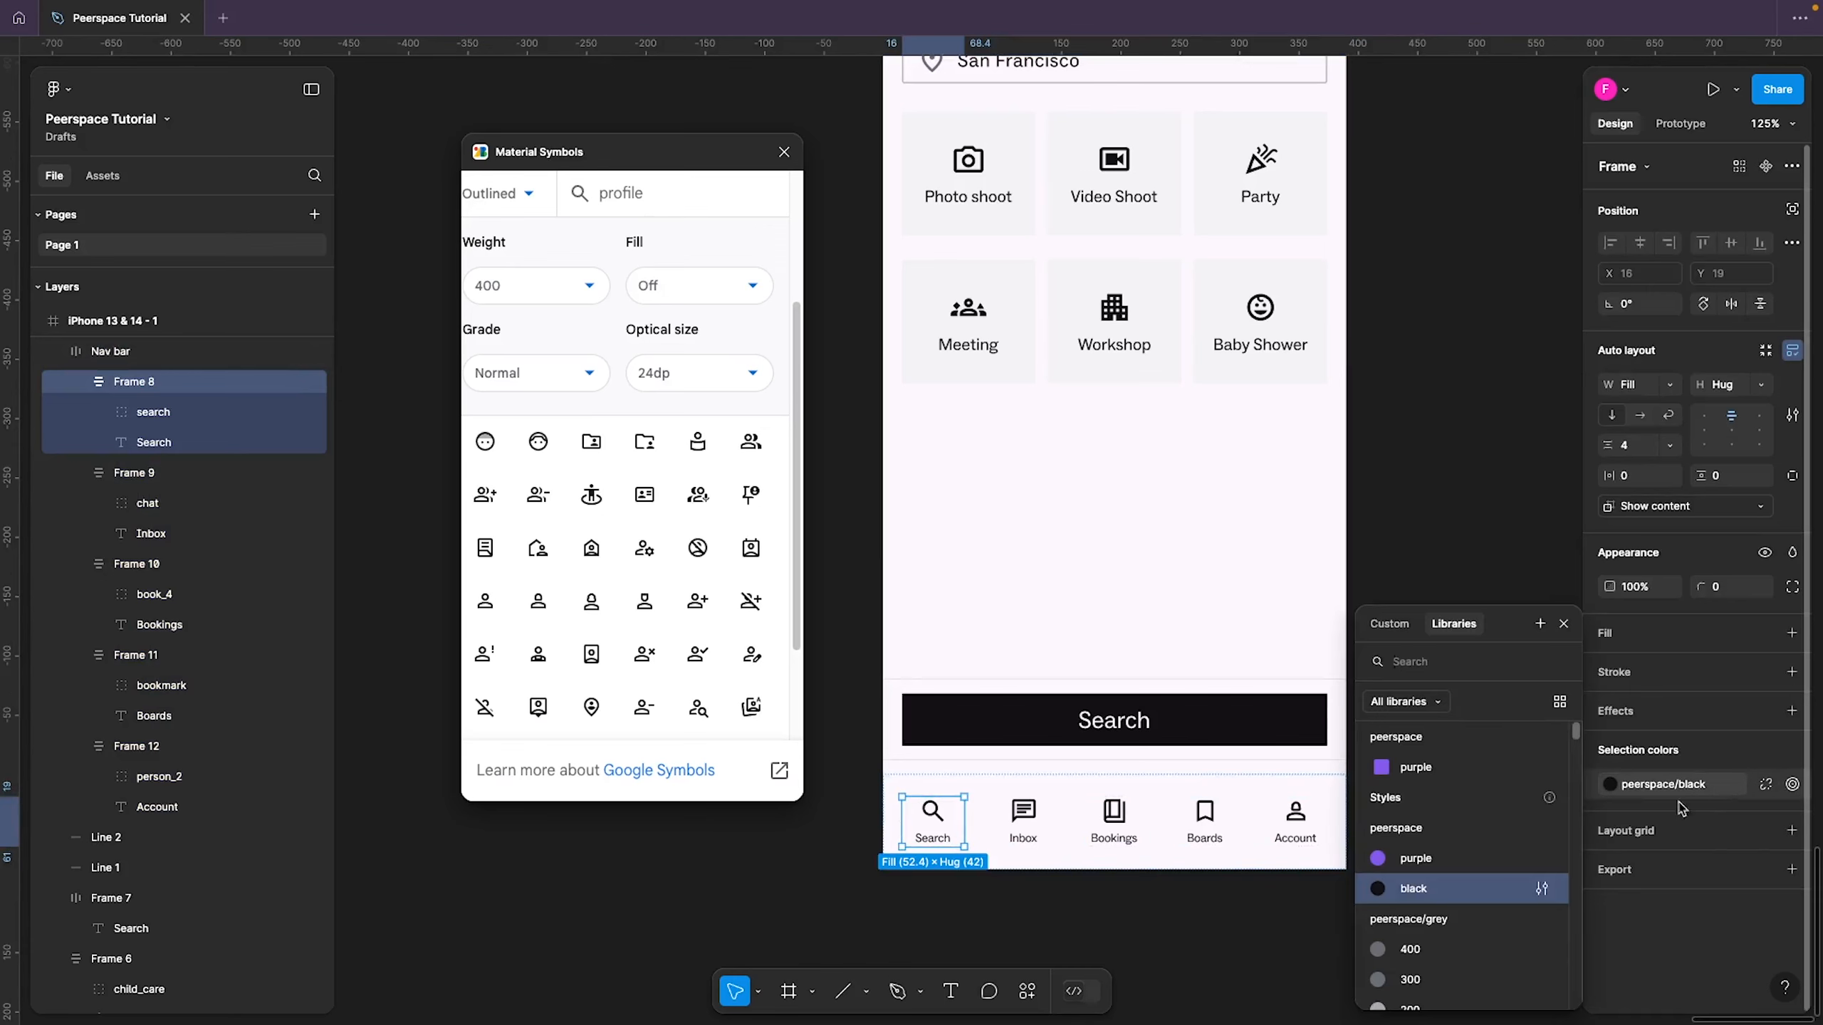
left_click(1475, 867)
left_click(1432, 844)
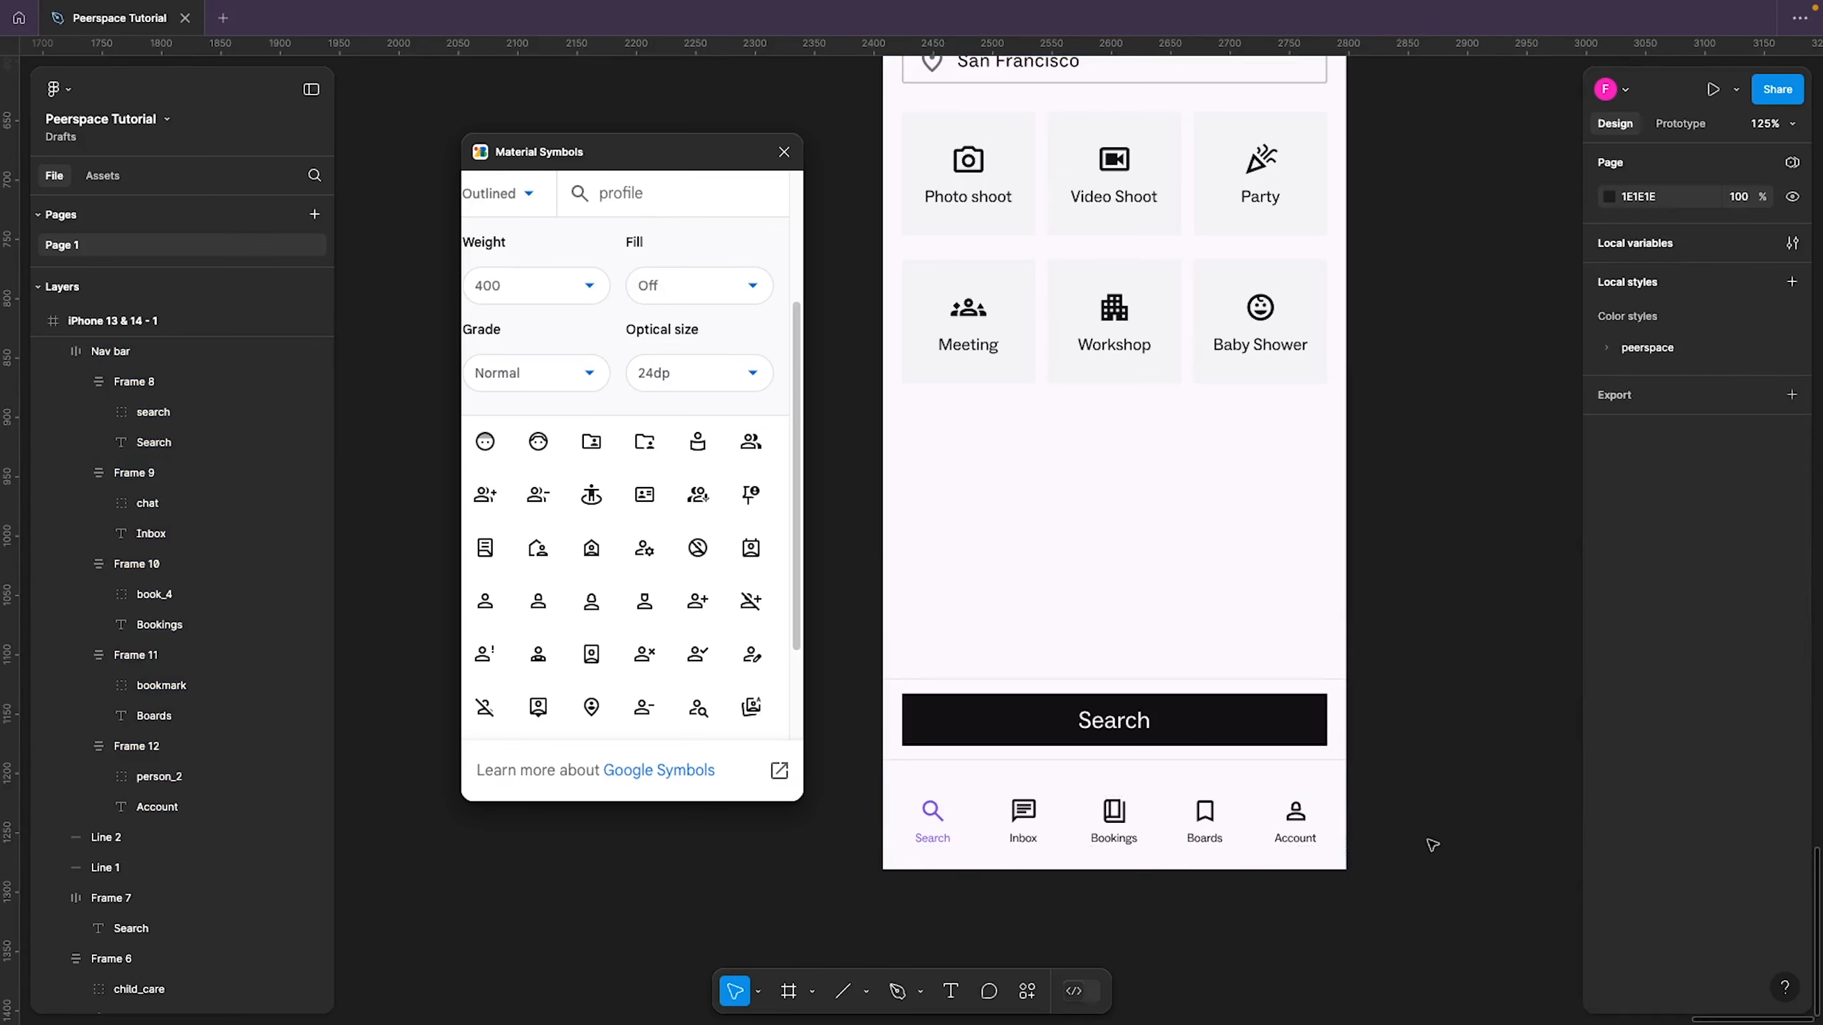
Detach the peerspace/white/200 fill style from all six activity tiles
scroll(1432, 844, "down", 5)
scroll(1355, 530, "up", 2)
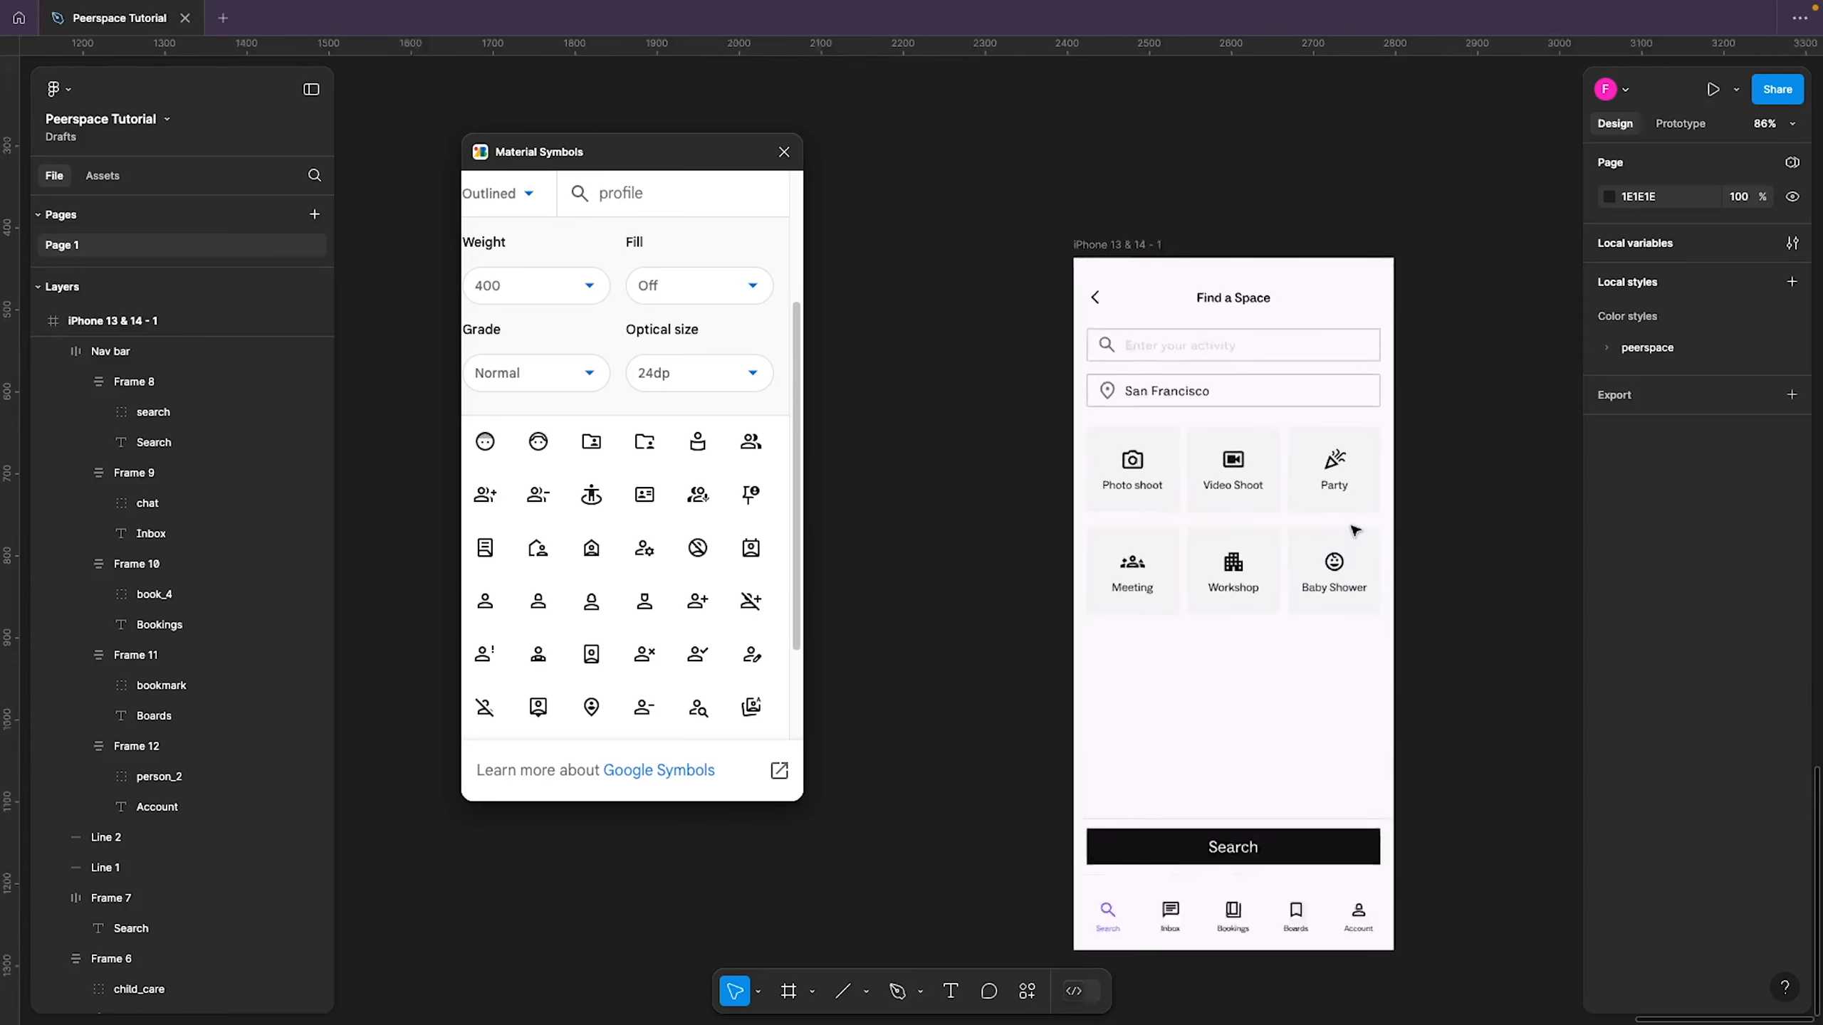
scroll(1355, 530, "up", 3)
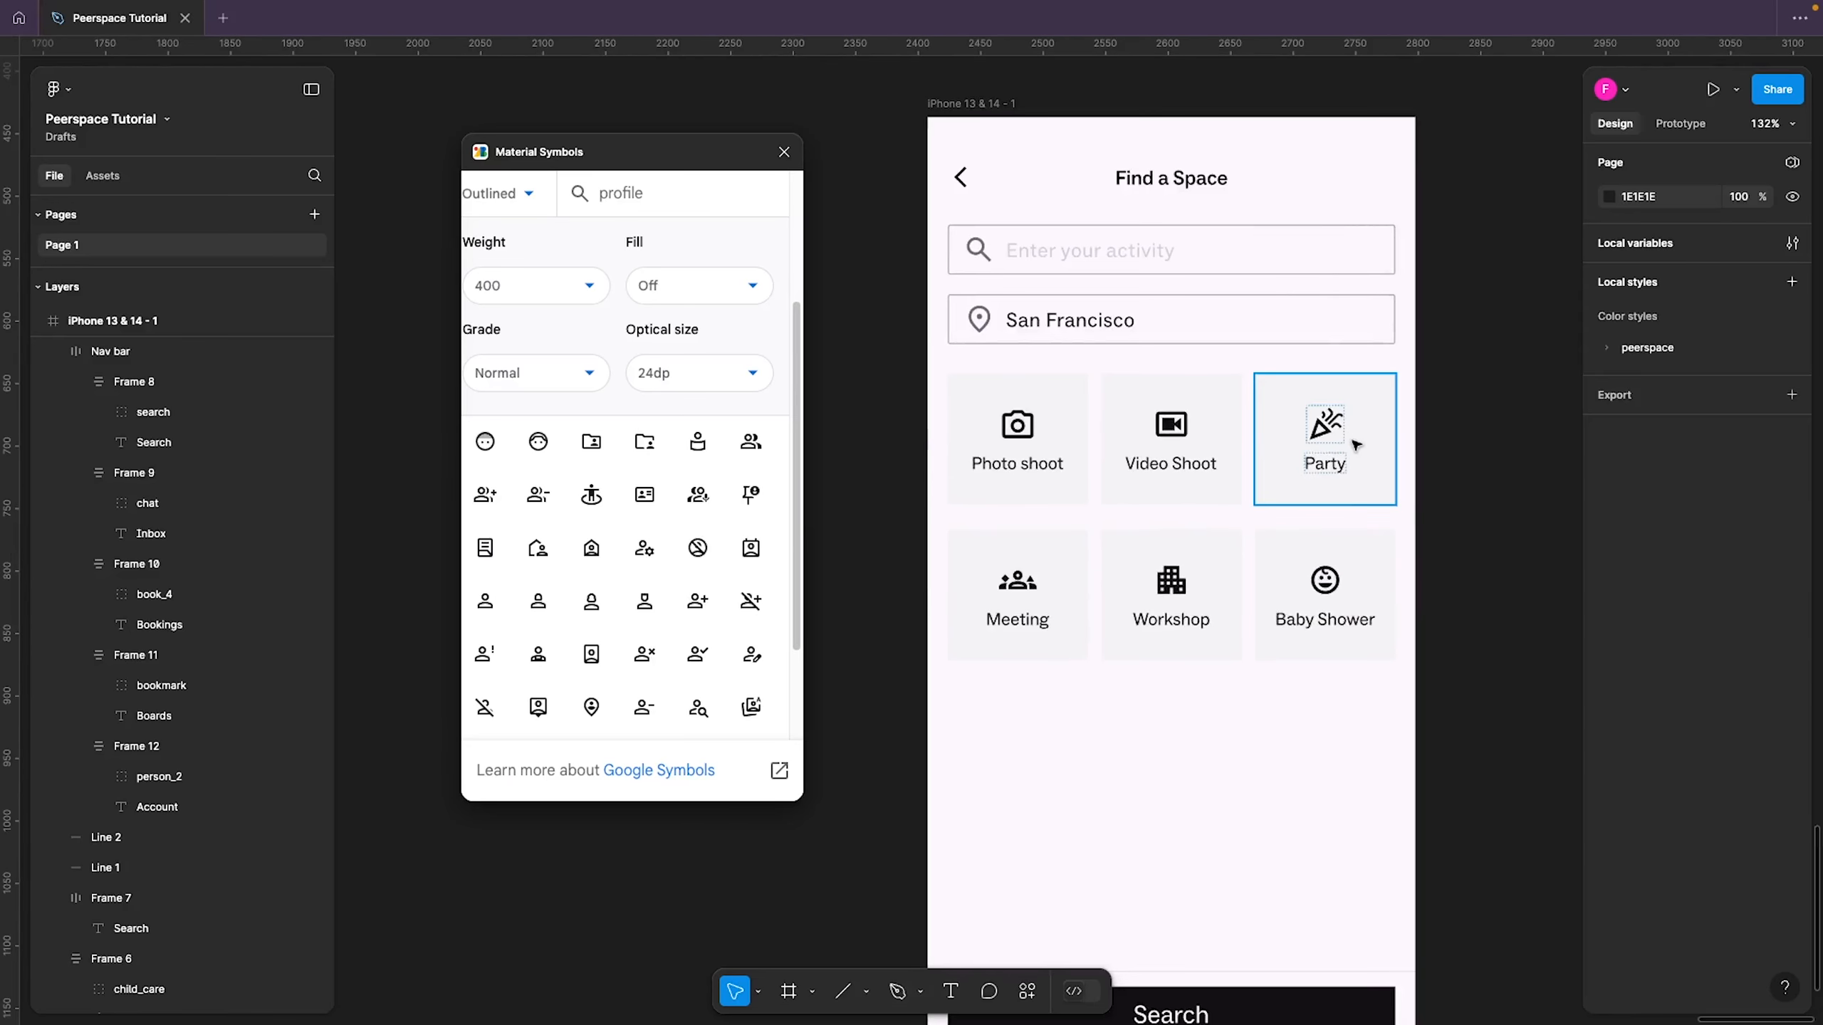
left_click(1355, 446)
left_click(1349, 621, "shift")
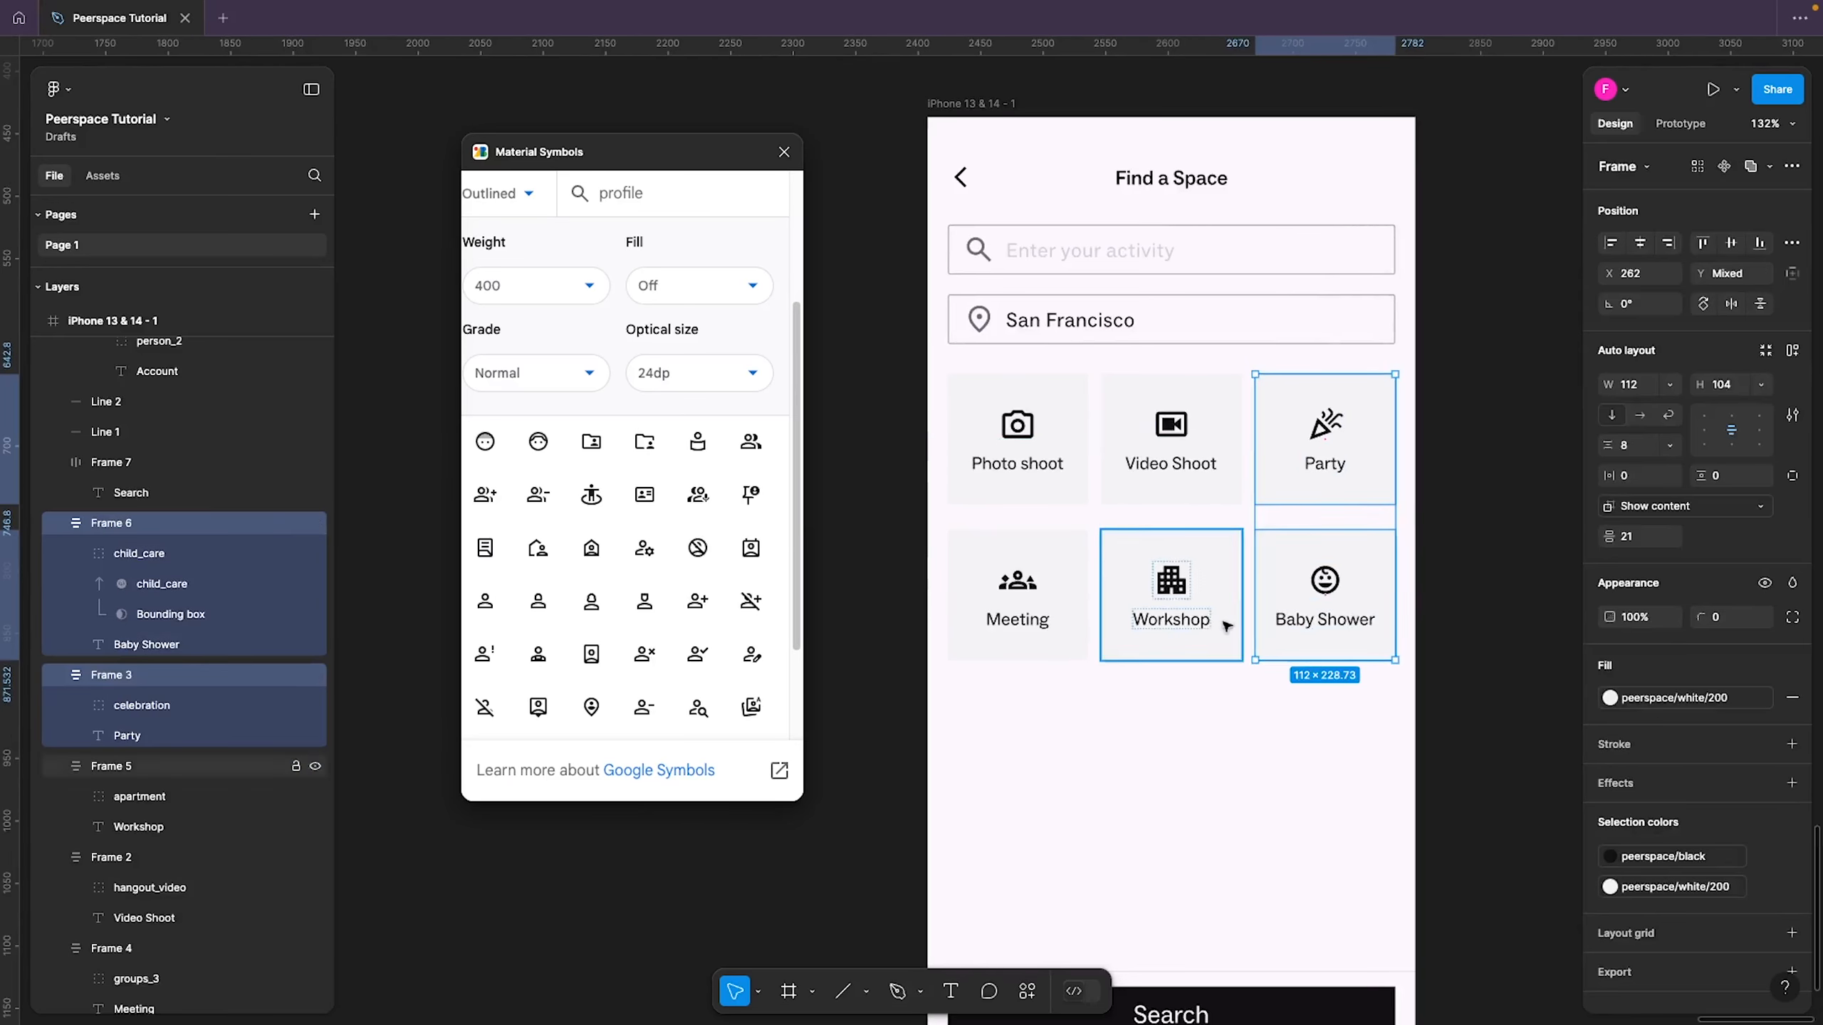
left_click(1134, 635, "shift")
left_click(1155, 431, "shift")
left_click(1041, 478, "shift")
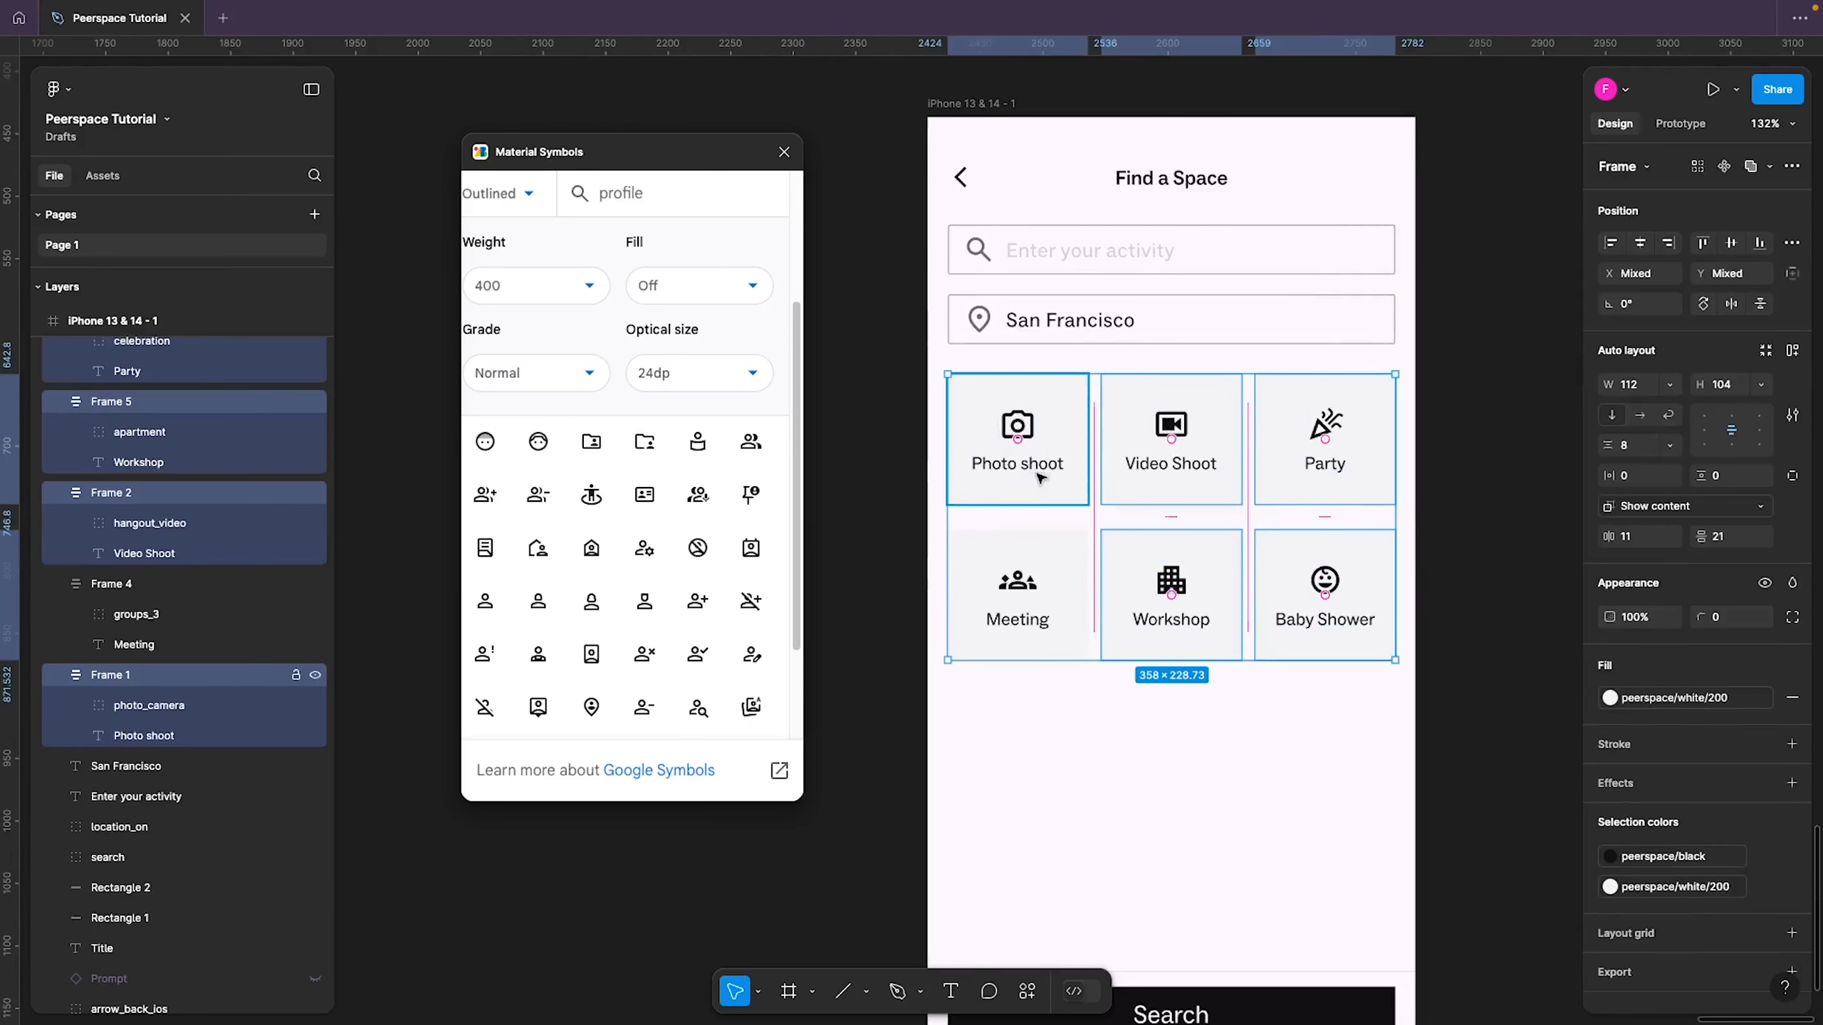
left_click(1026, 588, "shift")
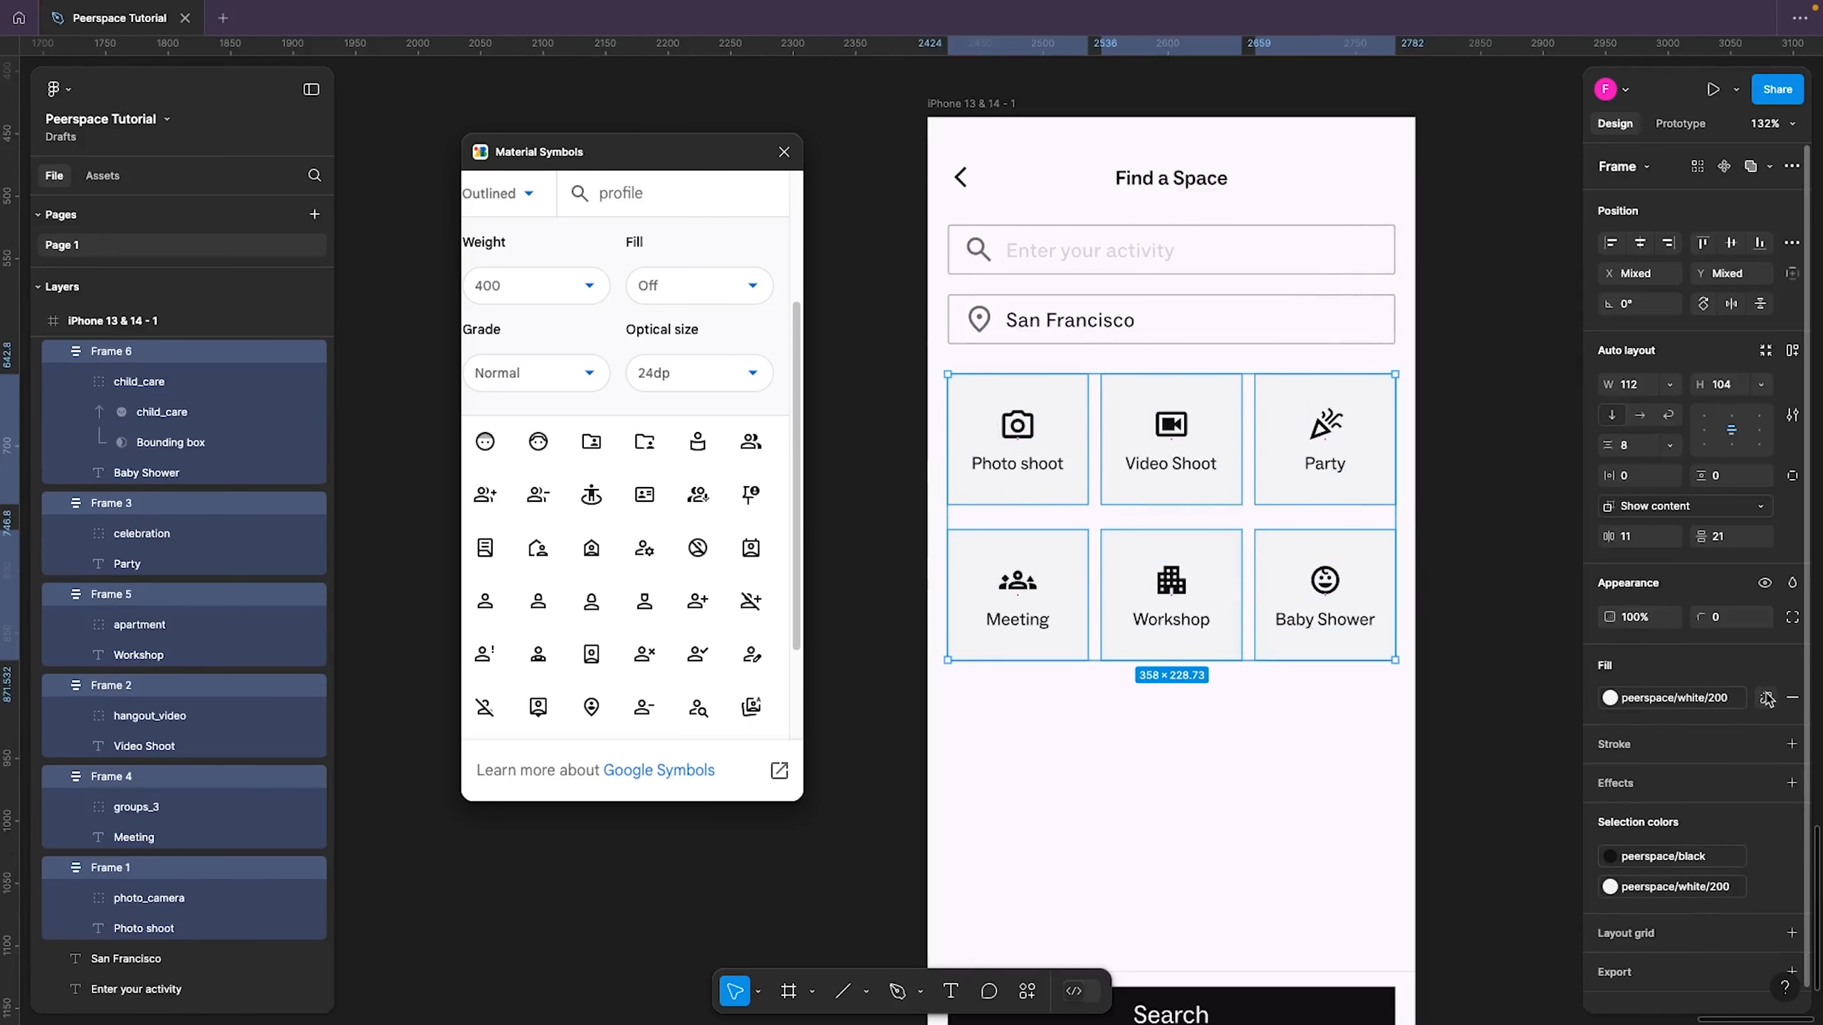
left_click(1767, 698)
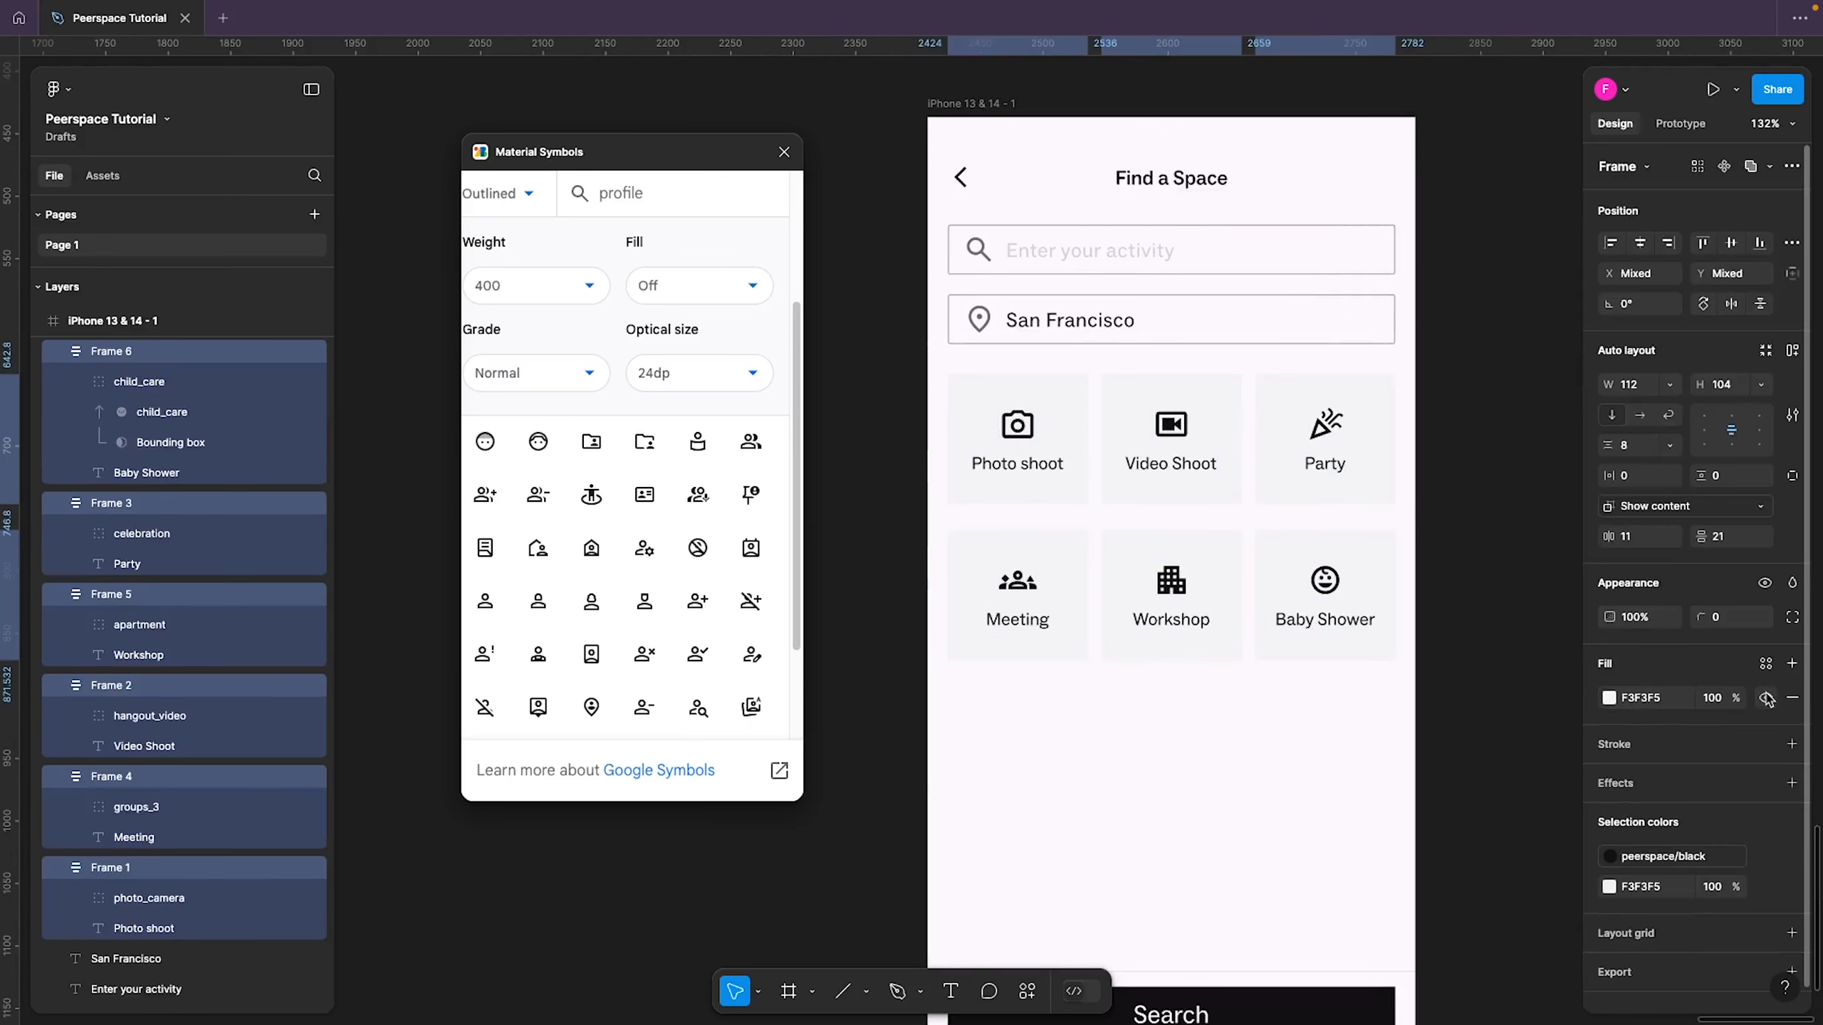
Change the custom fill color of the six activity tiles to a very light lavender tint
left_click(1610, 697)
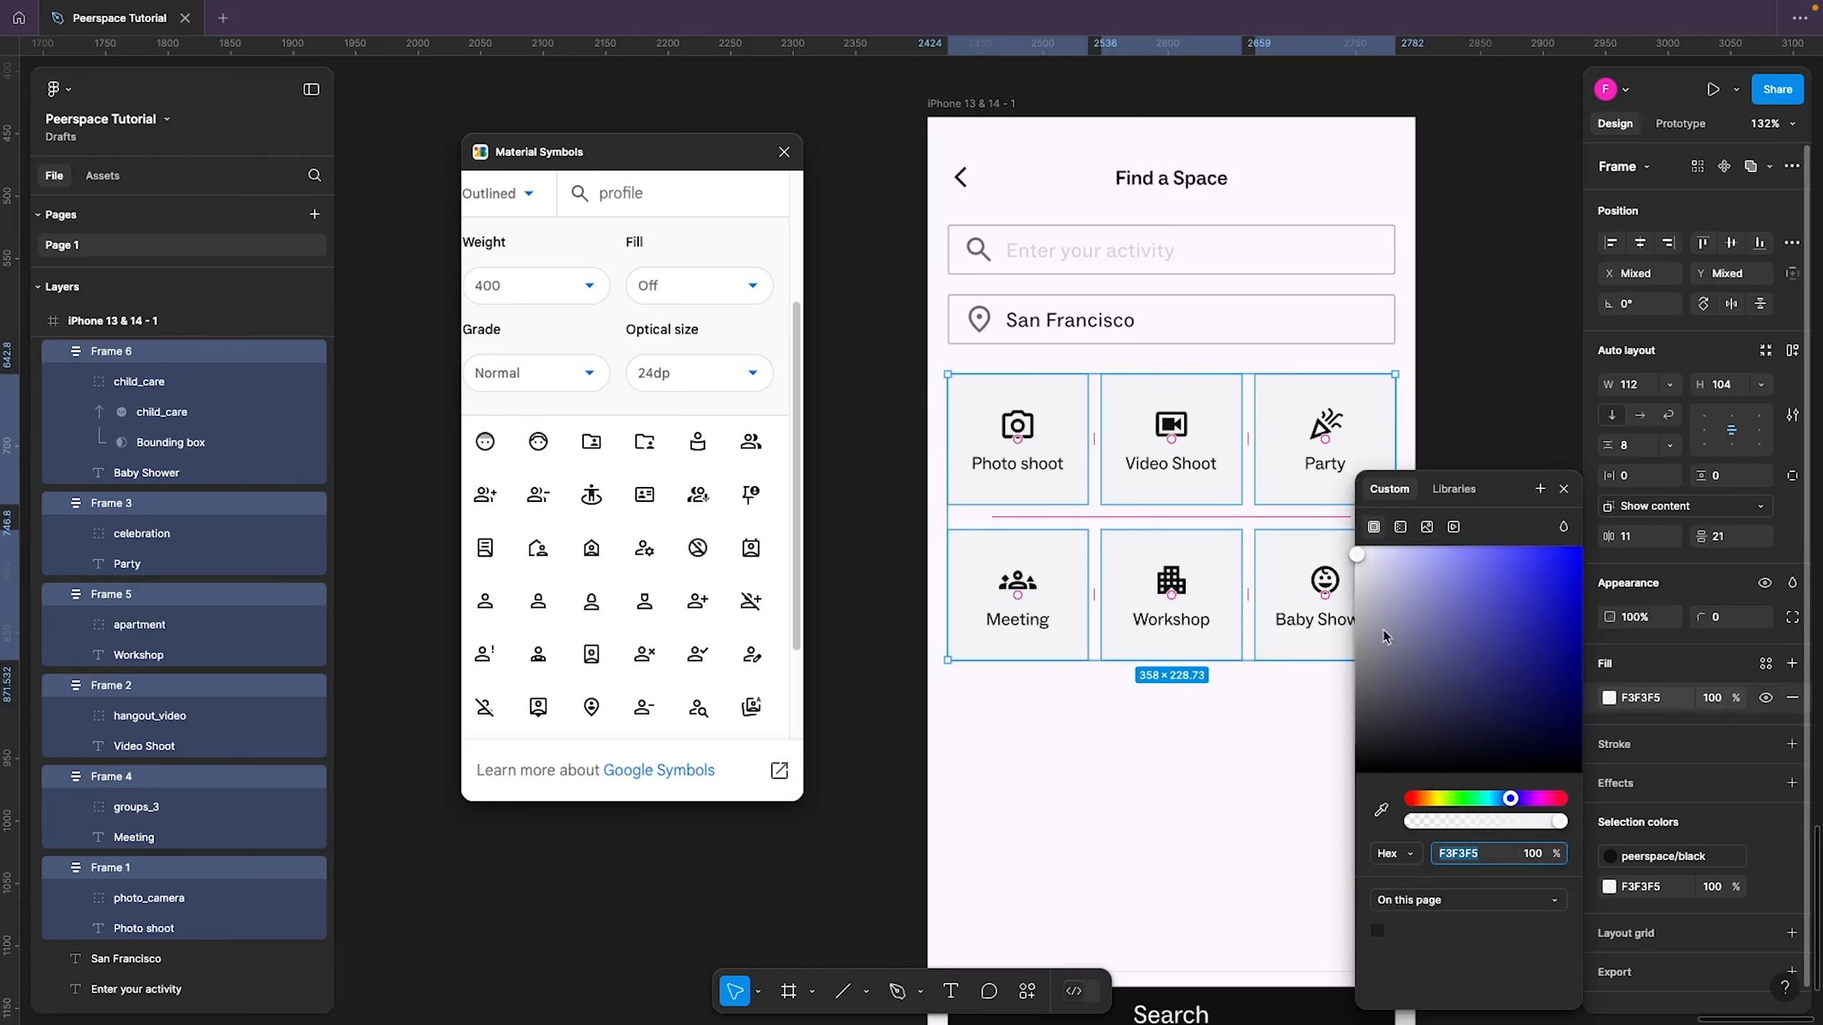
left_click_drag(1359, 547, 1362, 550)
left_click(1245, 740)
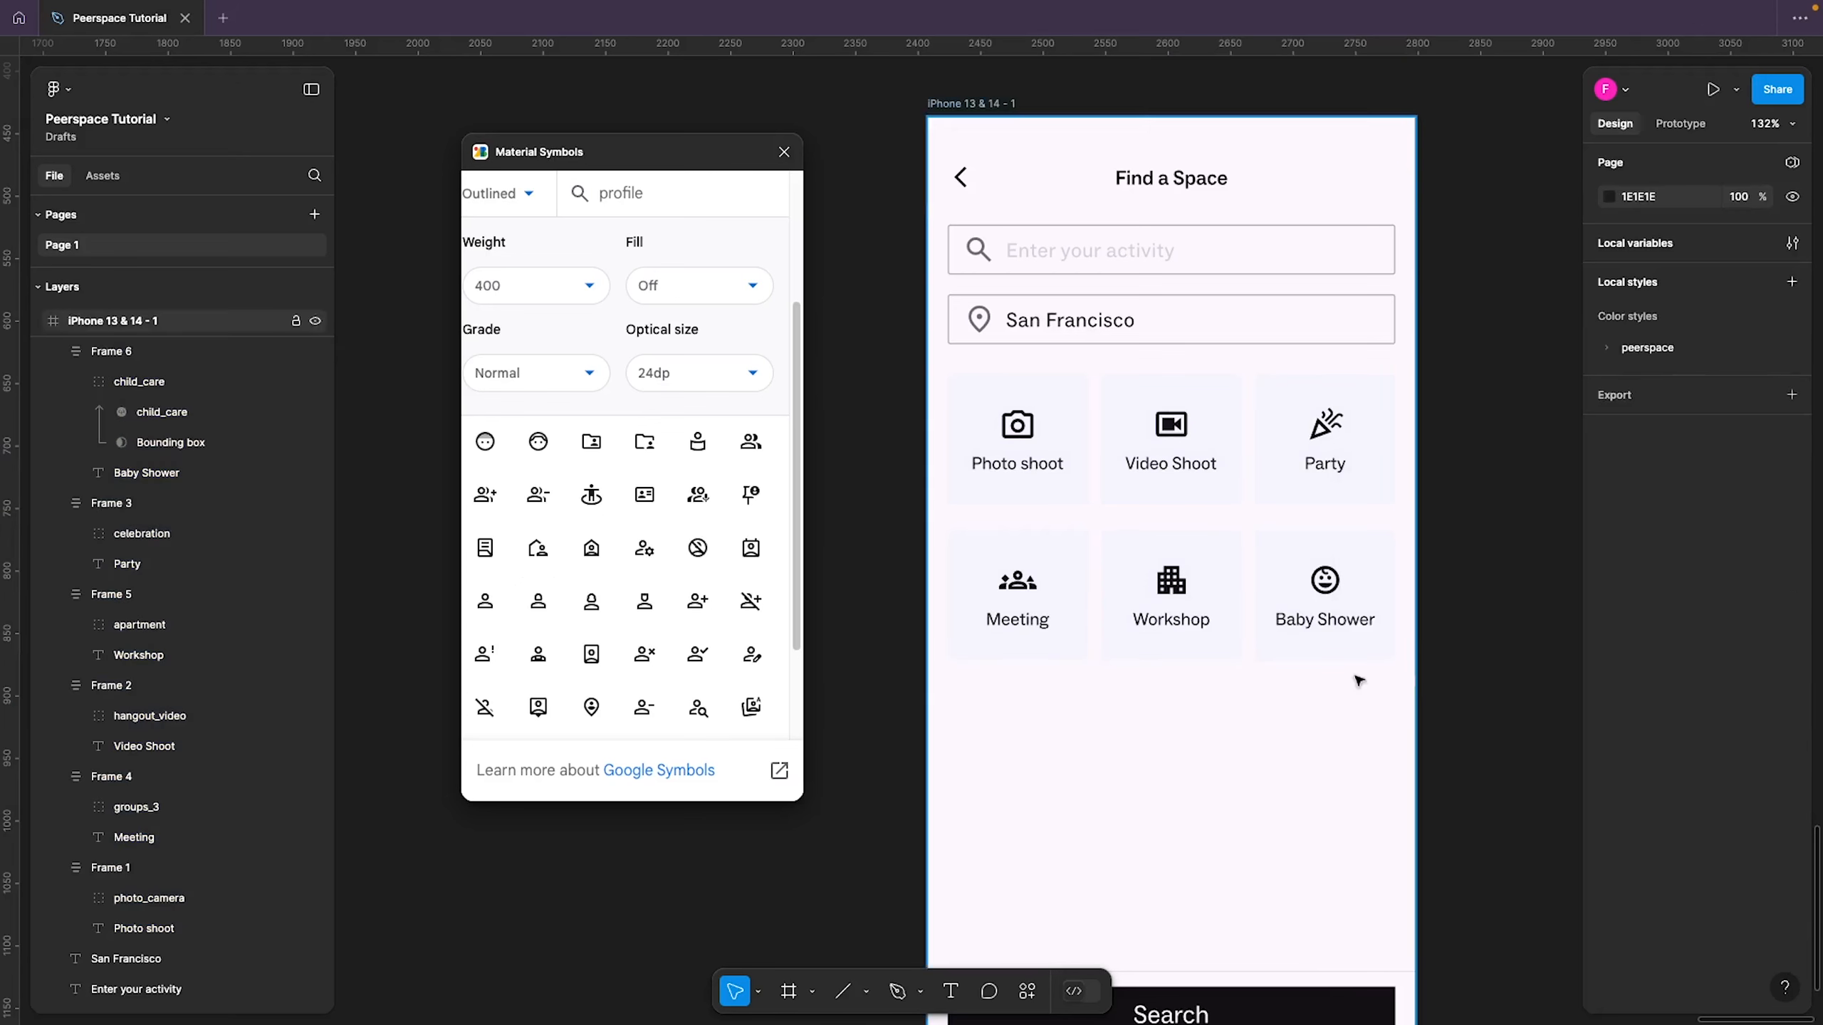
scroll(1356, 671, "down", 5)
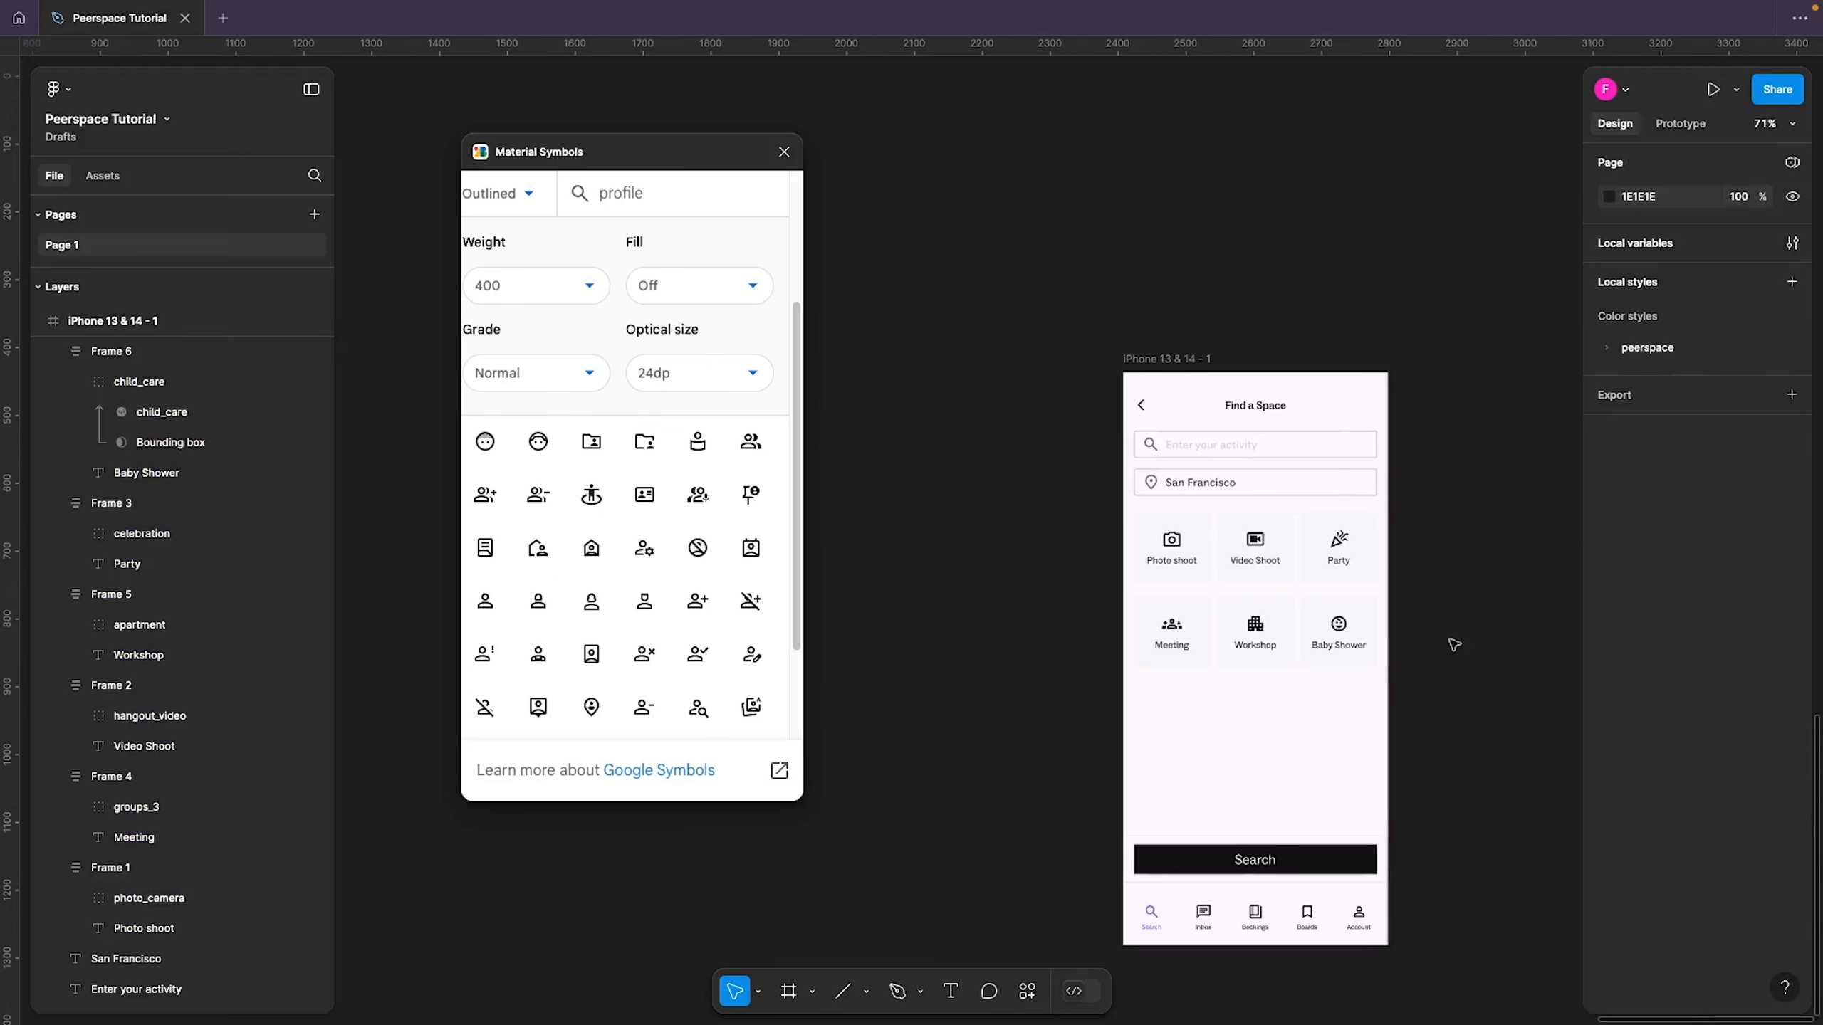
Set the corner radius of the six activity tiles to 2
left_click_drag(1463, 547, 1095, 691)
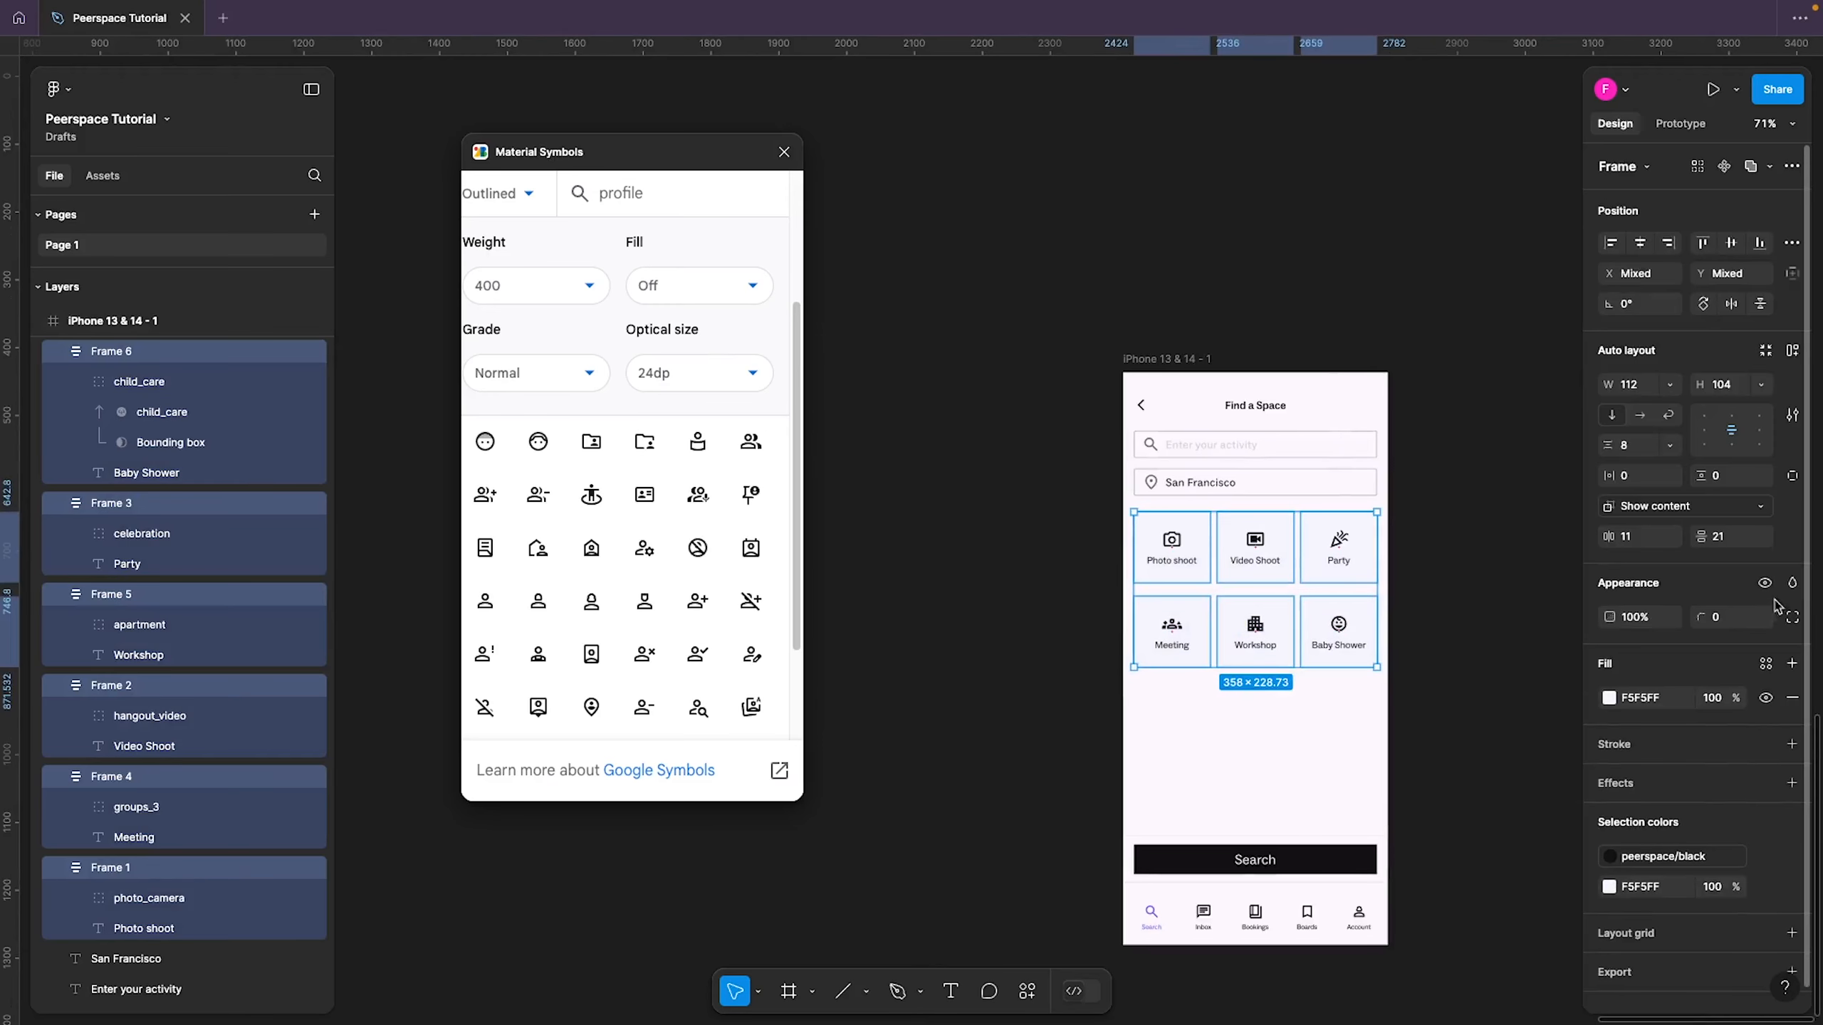
left_click(1726, 617)
type("2")
key("Return")
left_click(1469, 570)
scroll(1468, 570, "up", 5)
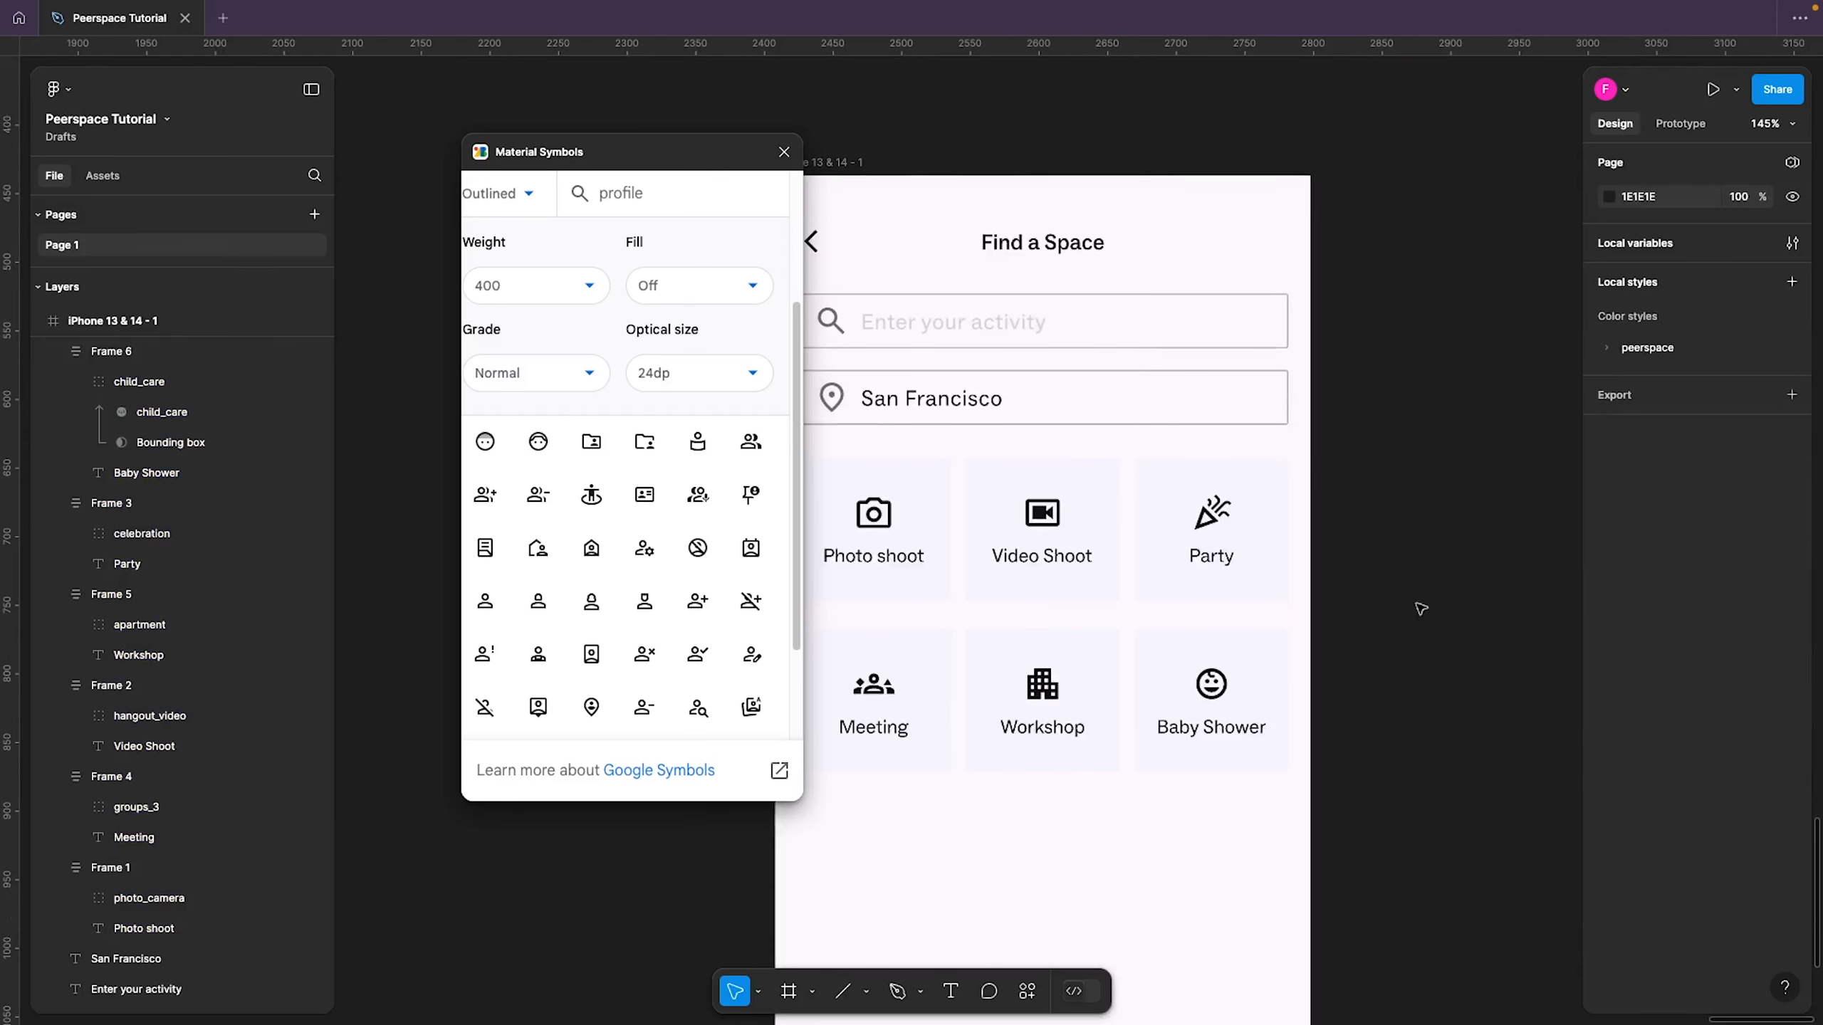
scroll(939, 564, "up", 1)
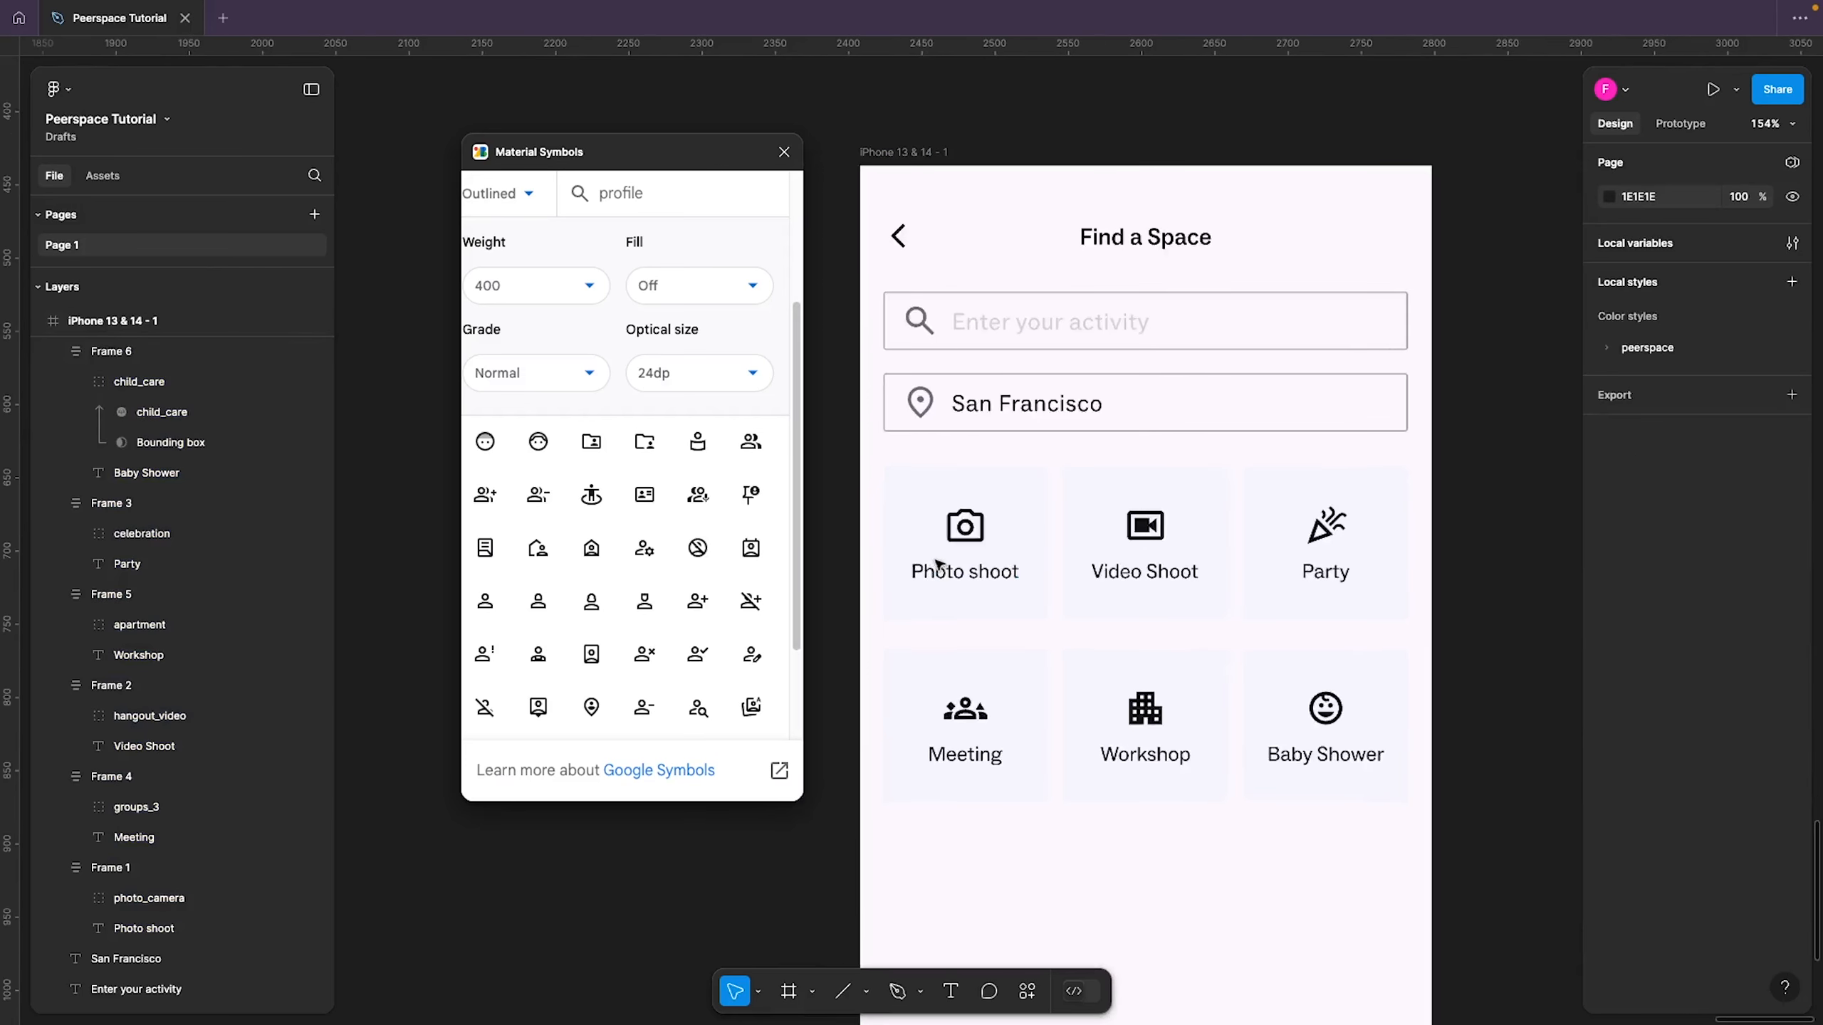
Find the navigation bars in the iOS 18 and iPadOS 18 library and open the iPhone navigation bar component's details
scroll(940, 546, "down", 5)
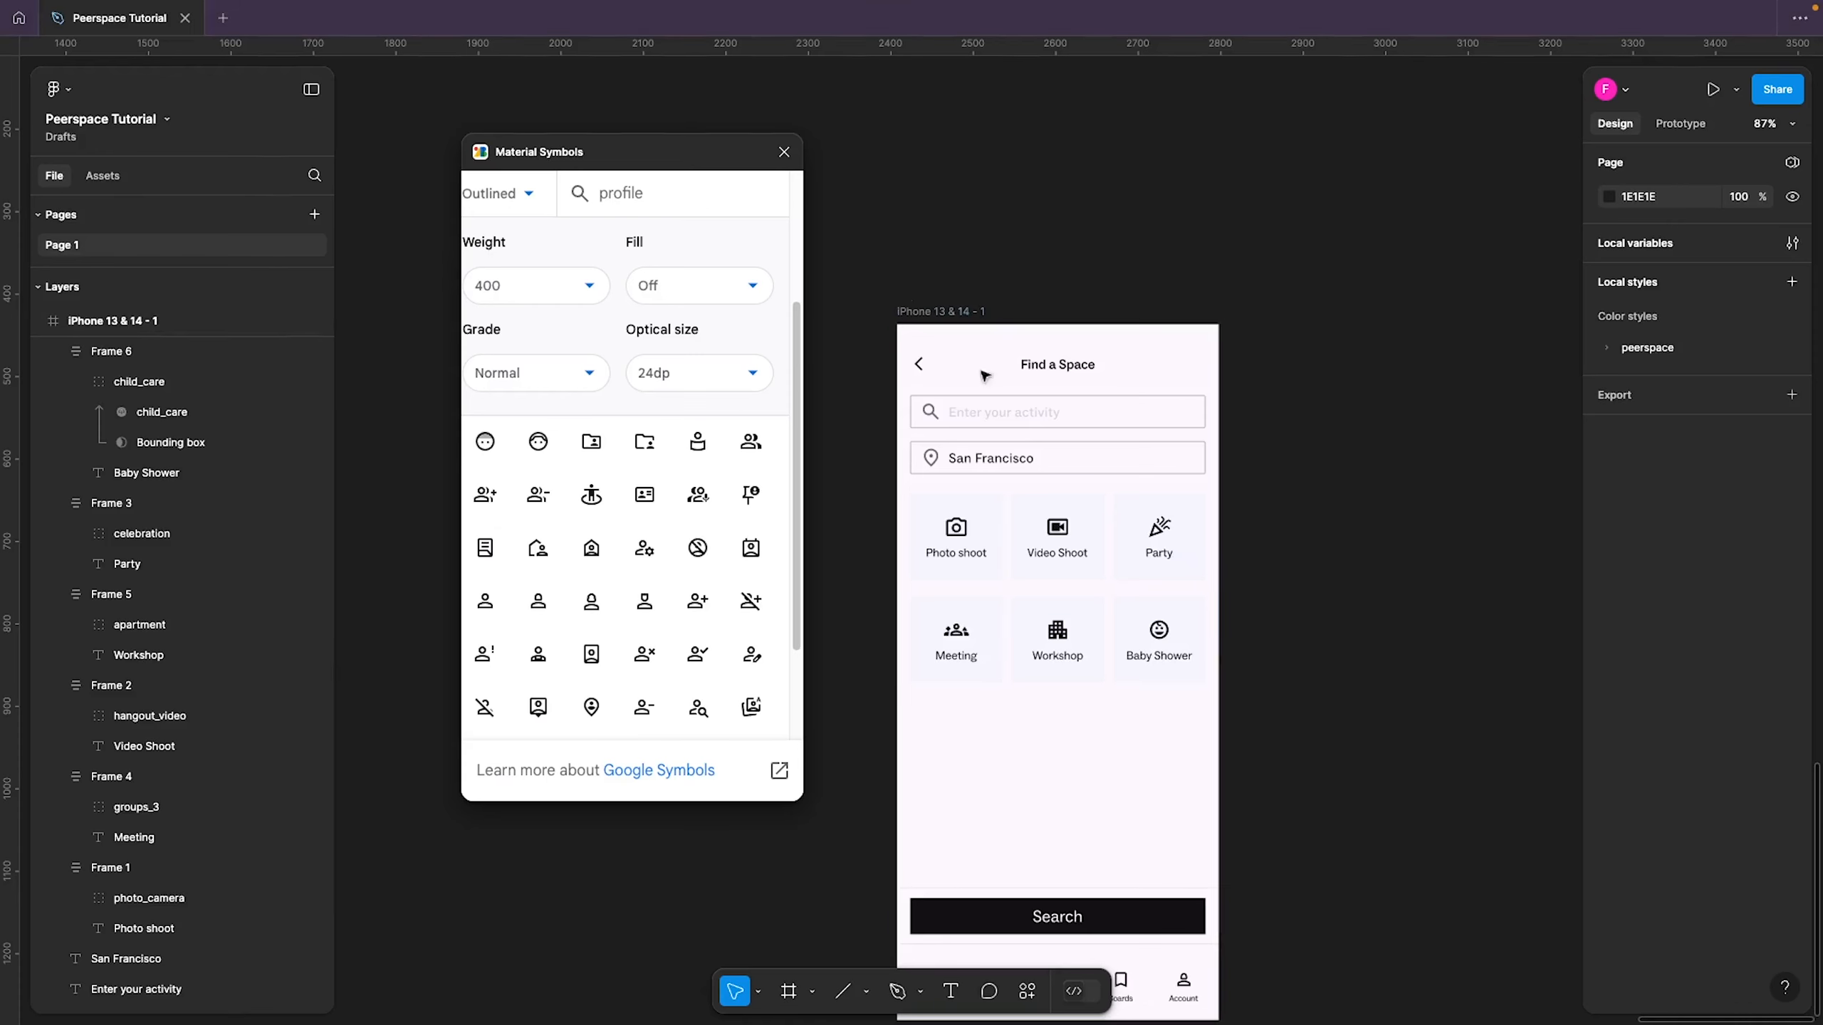
scroll(1292, 738, "down", 3)
scroll(1152, 412, "up", 5)
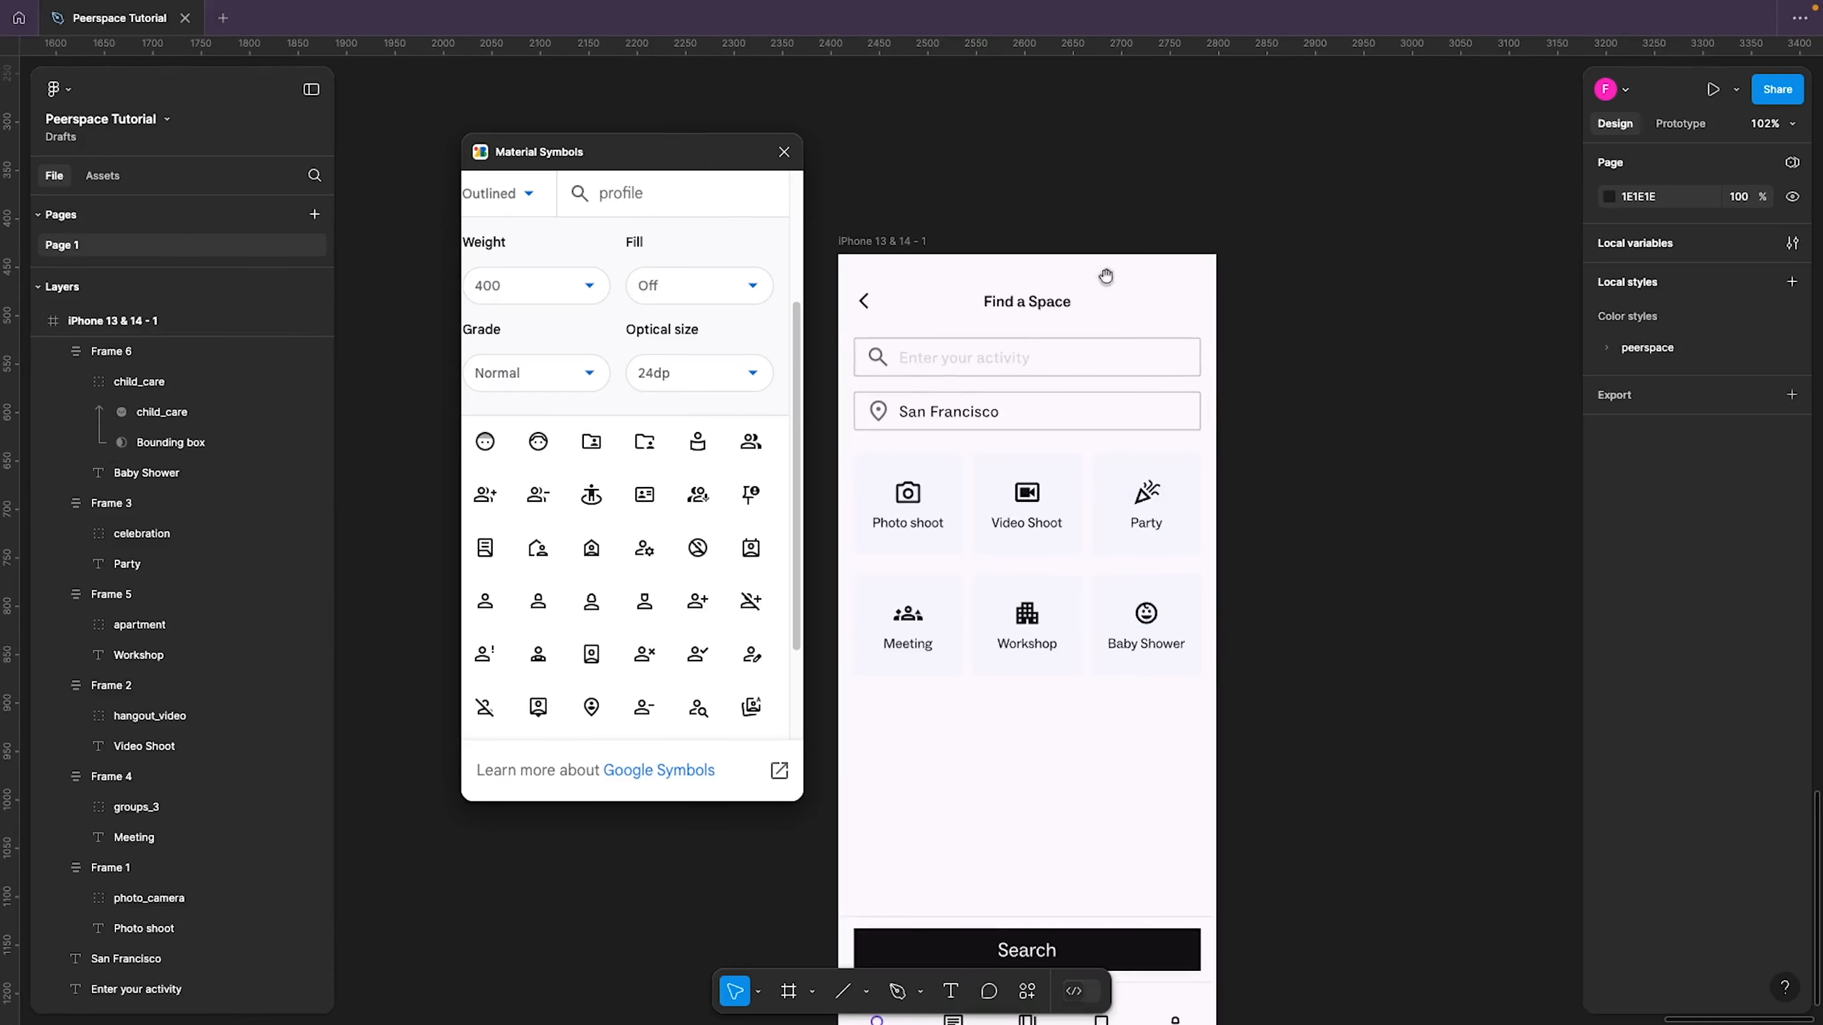
left_click(104, 179)
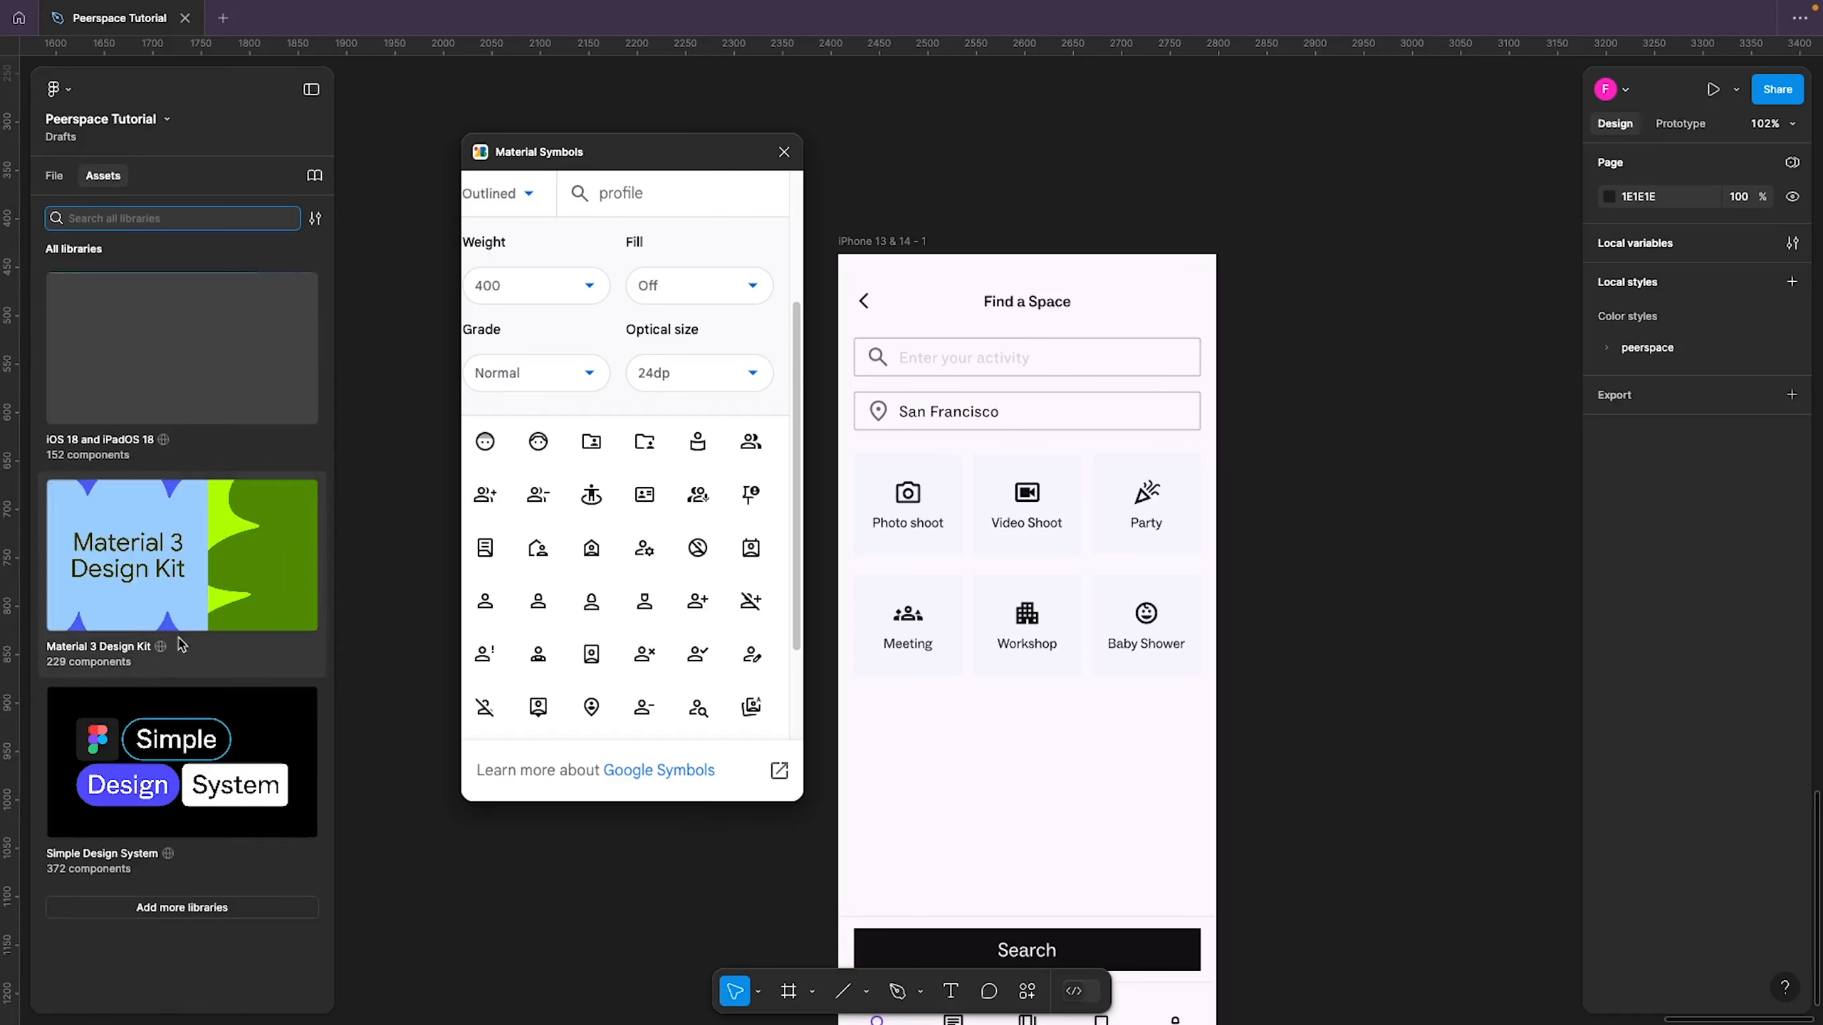
left_click(151, 343)
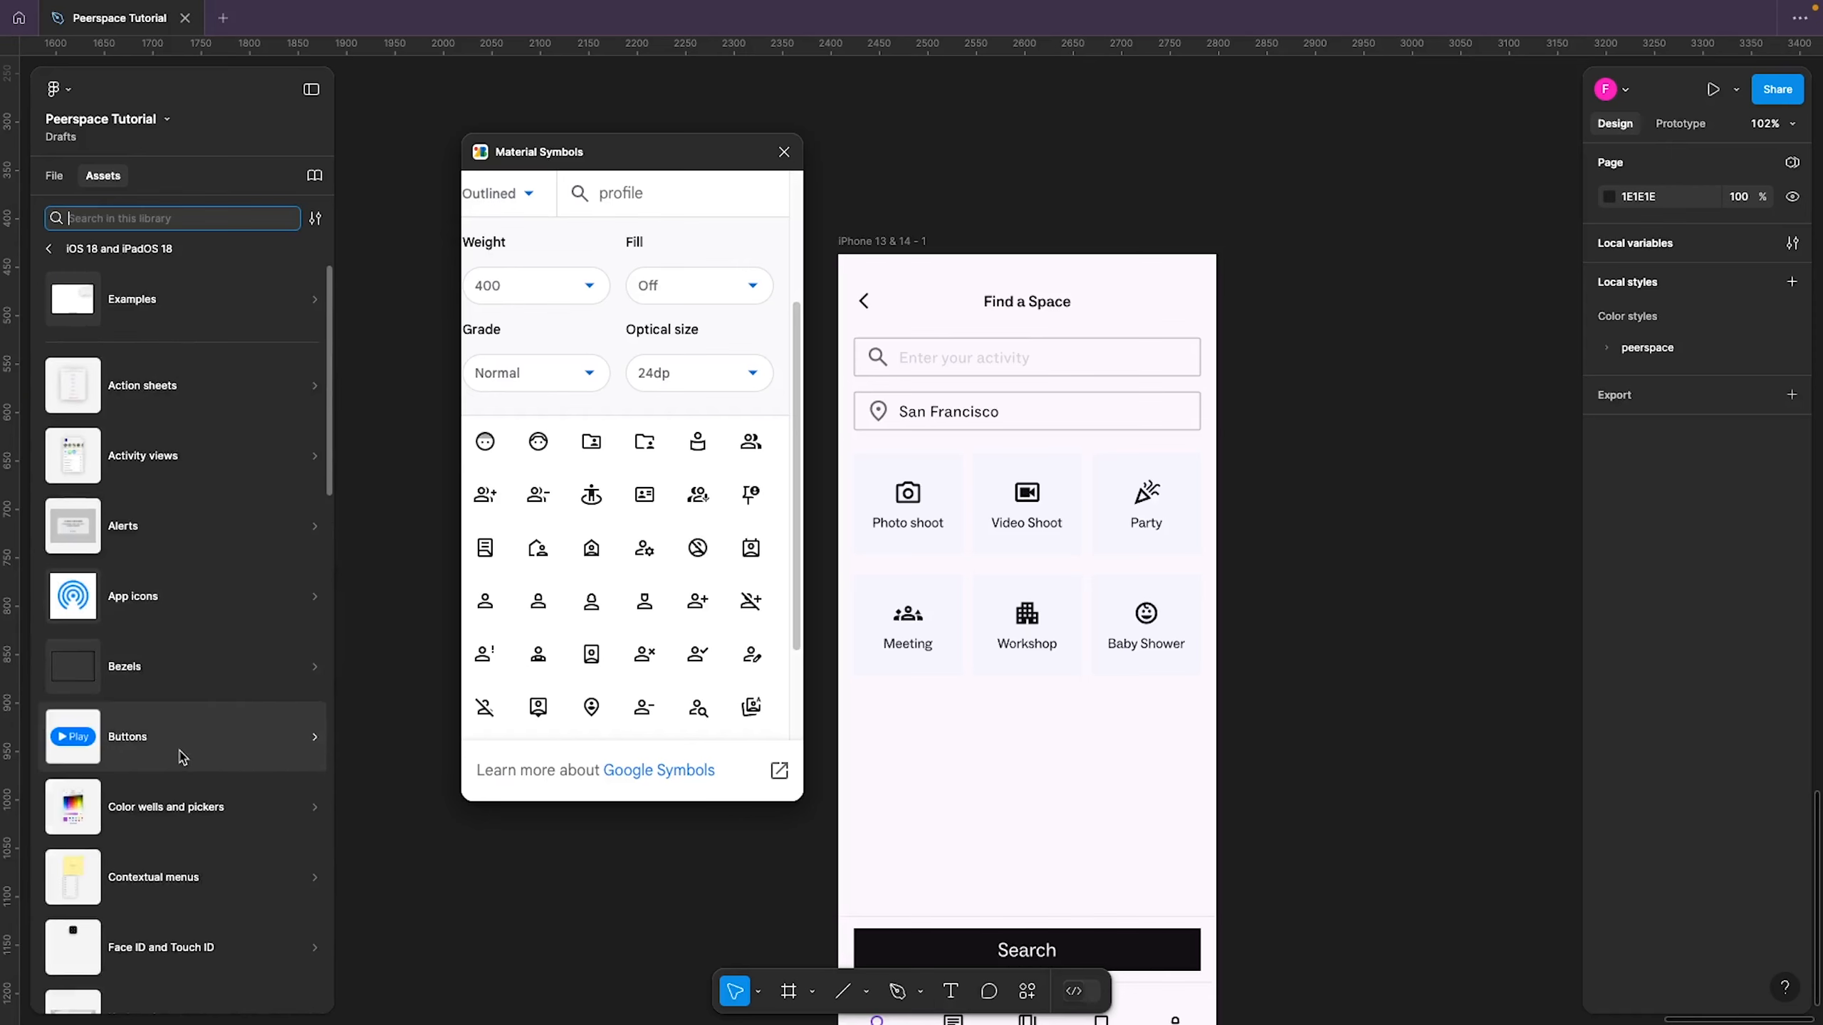
scroll(181, 756, "down", 15)
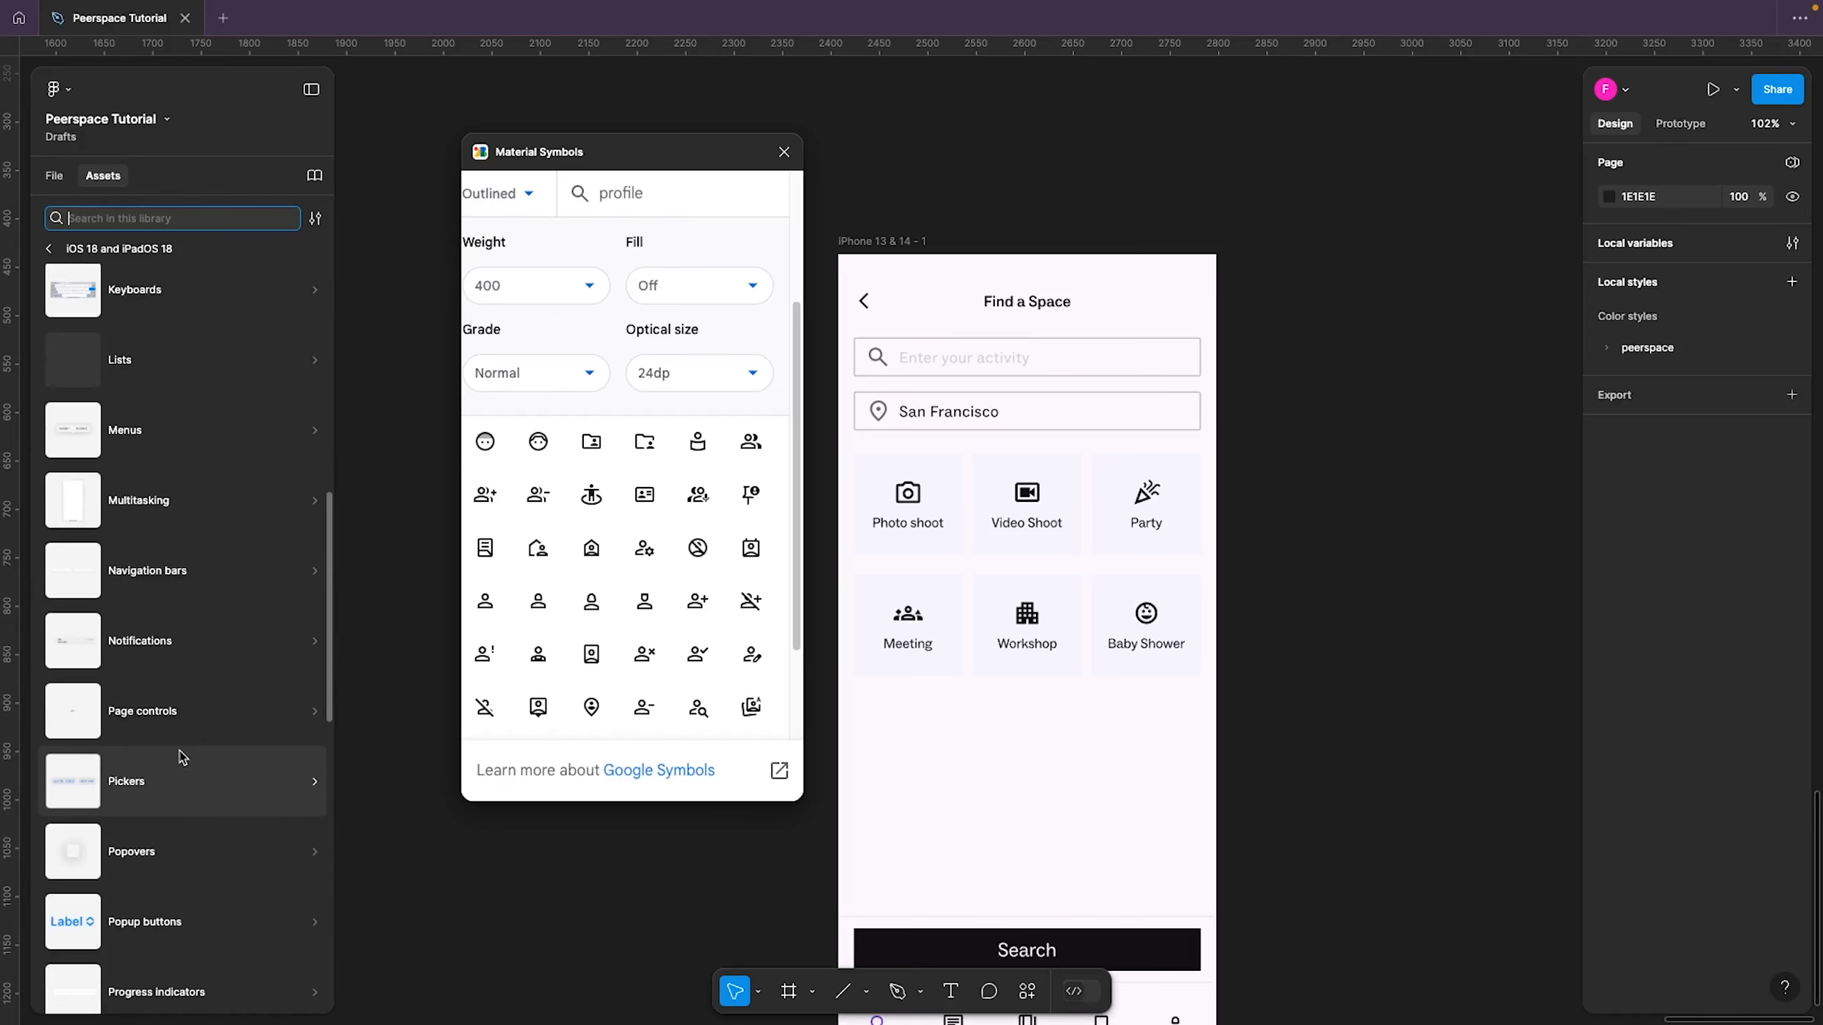
scroll(182, 756, "up", 10)
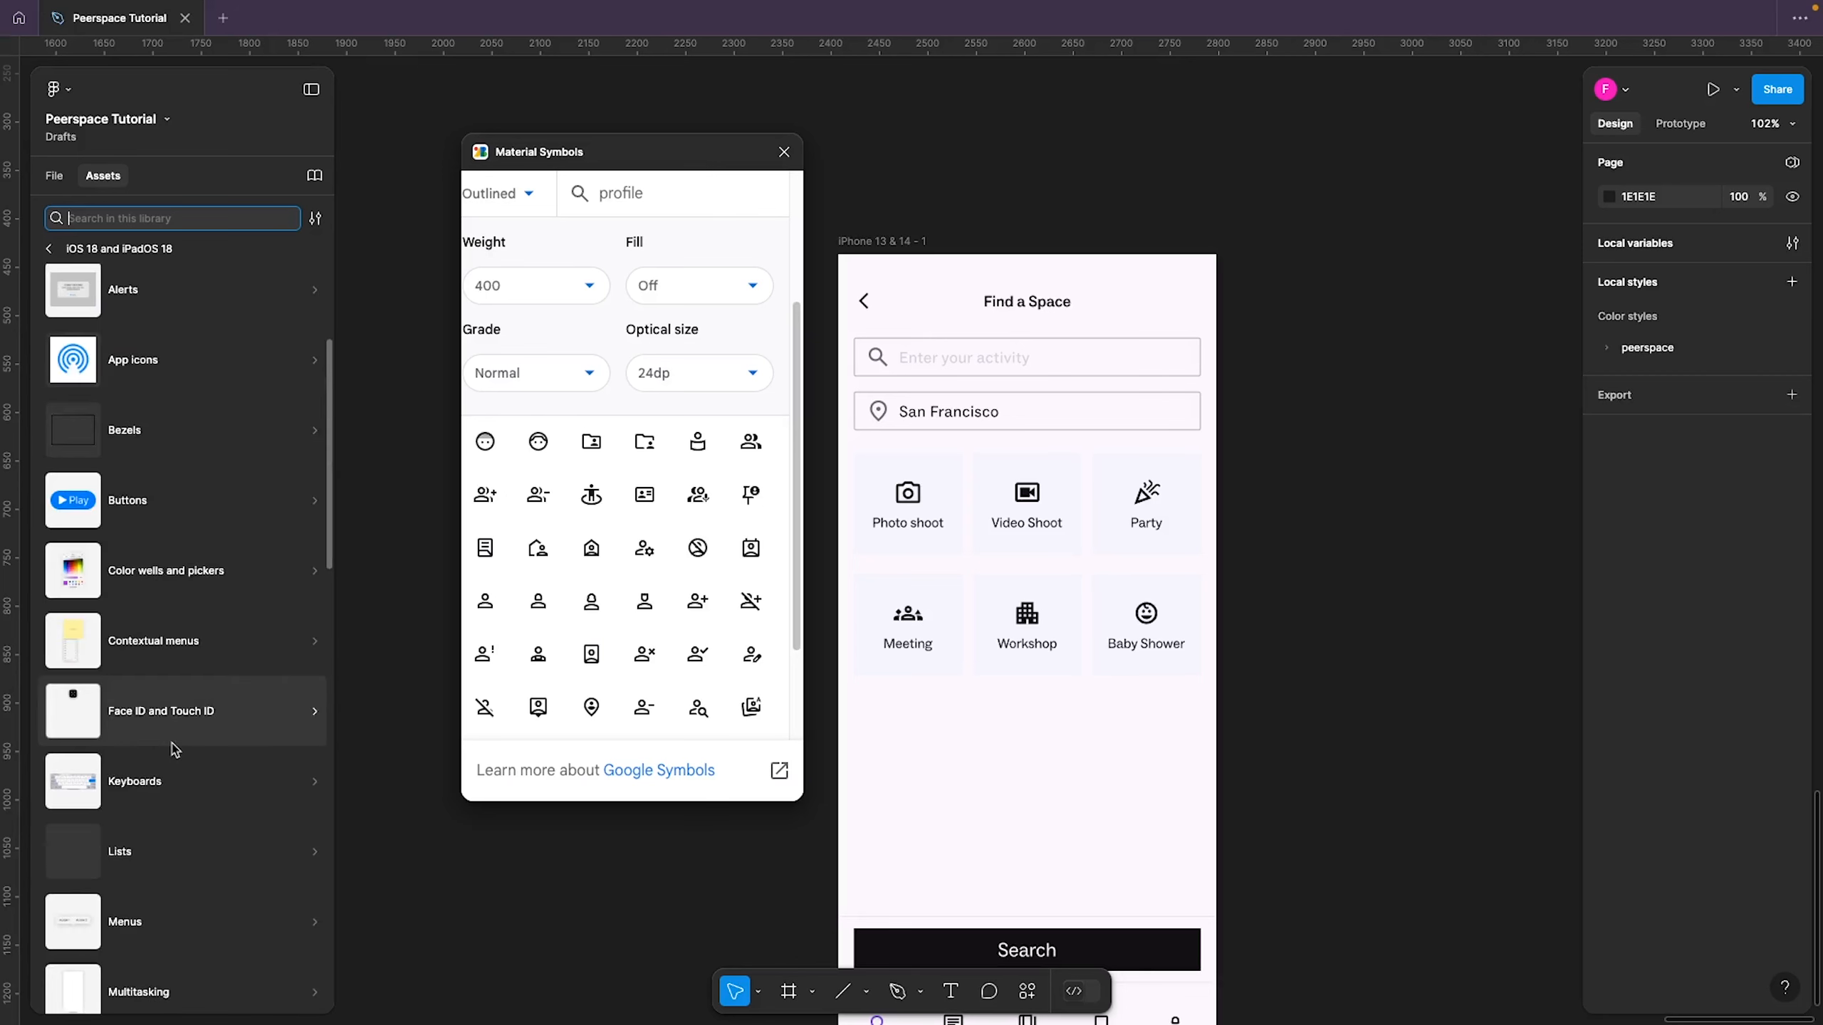
scroll(174, 749, "down", 3)
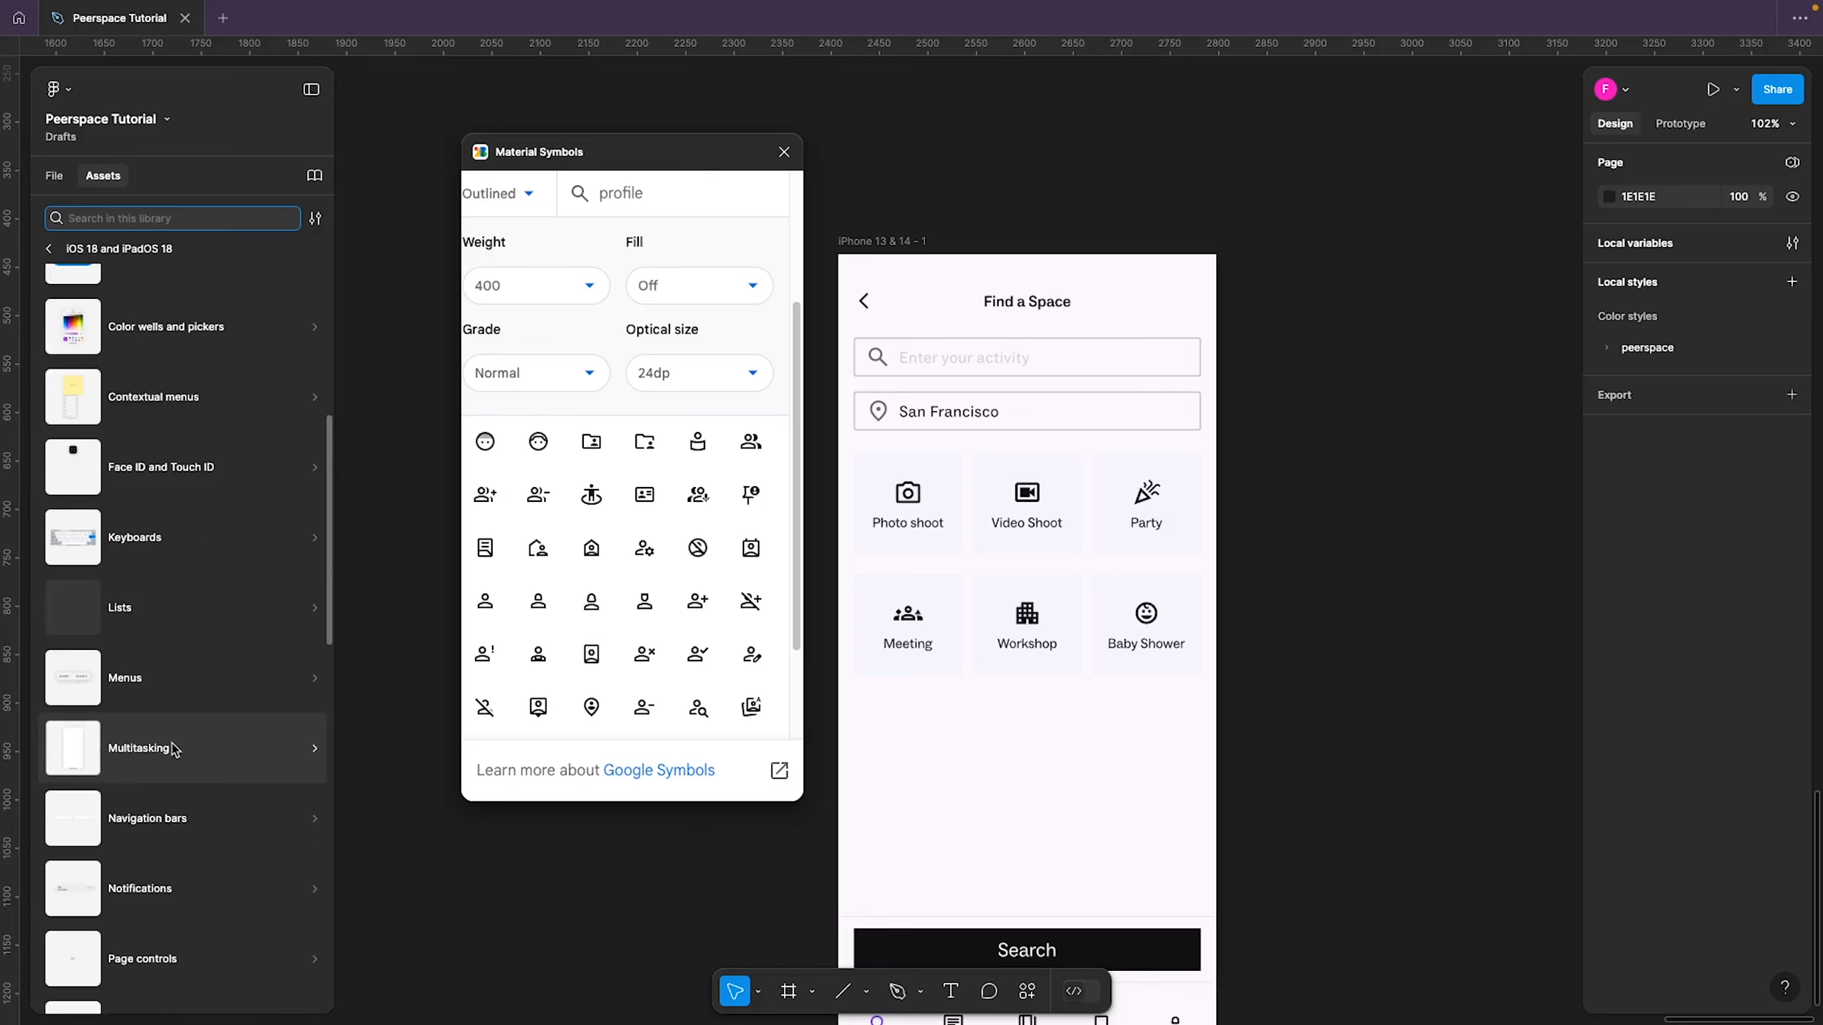
left_click(245, 842)
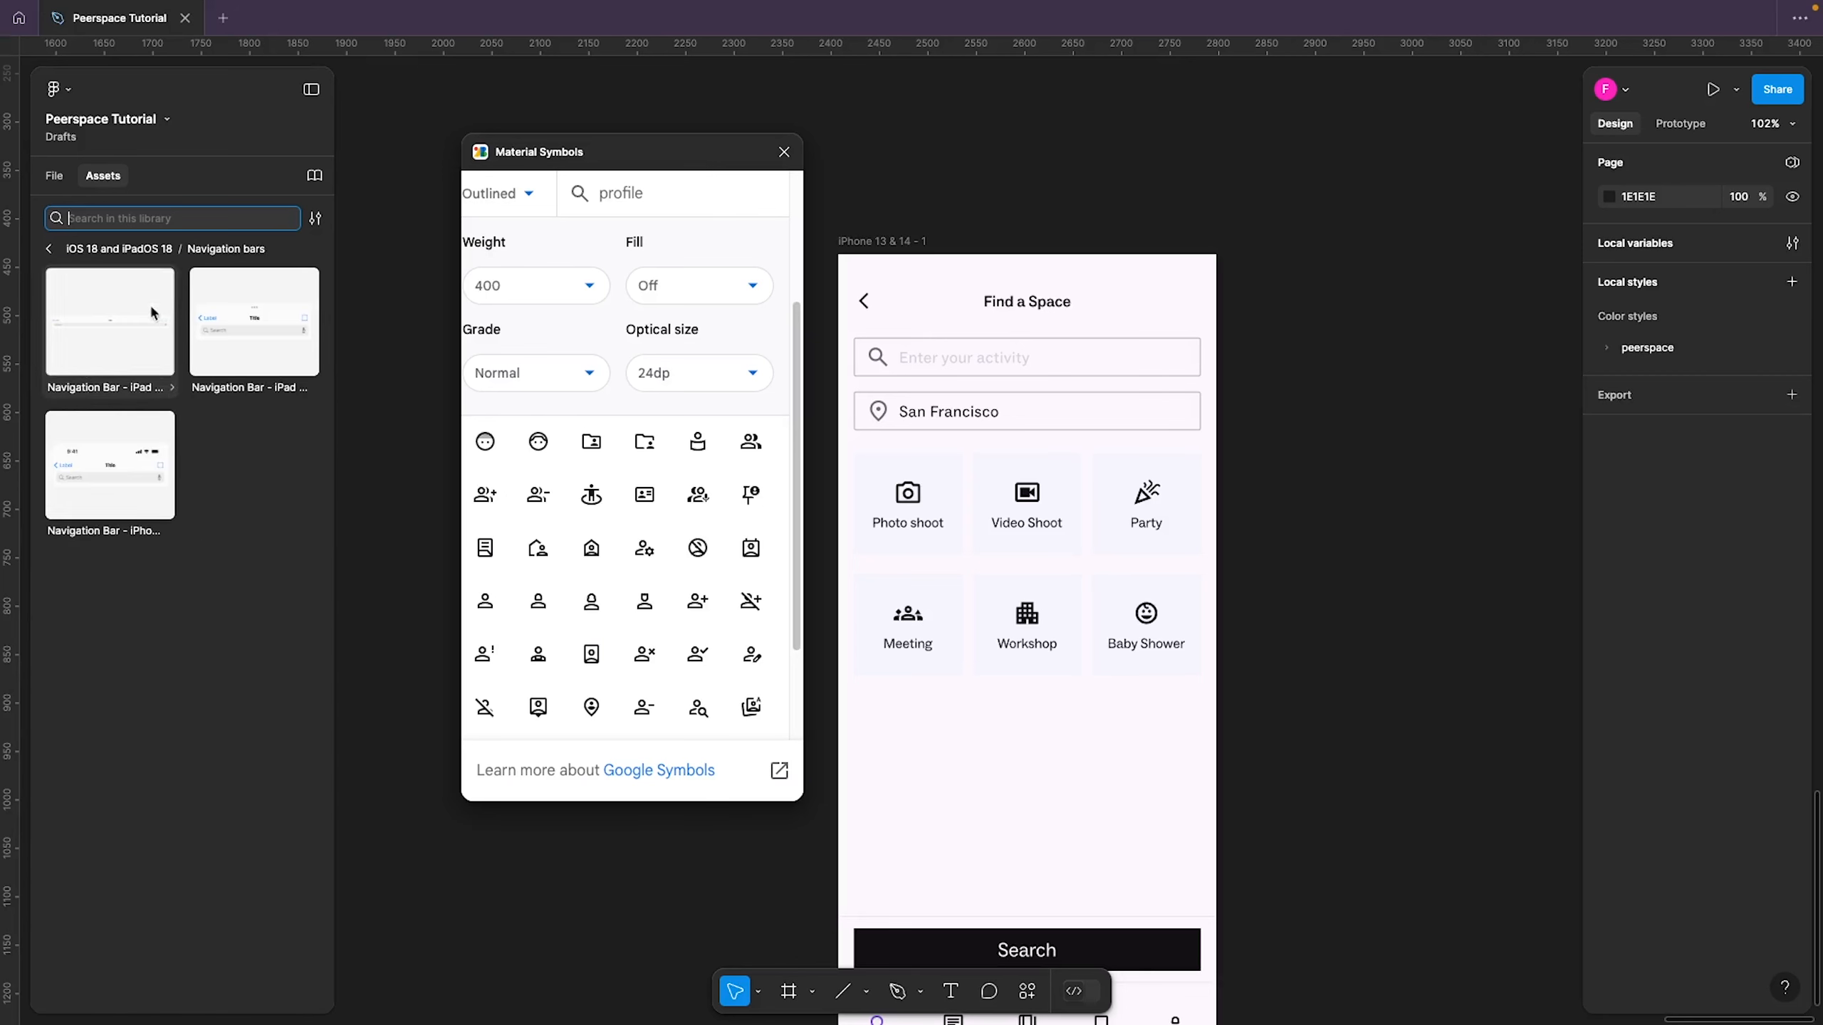
left_click(121, 477)
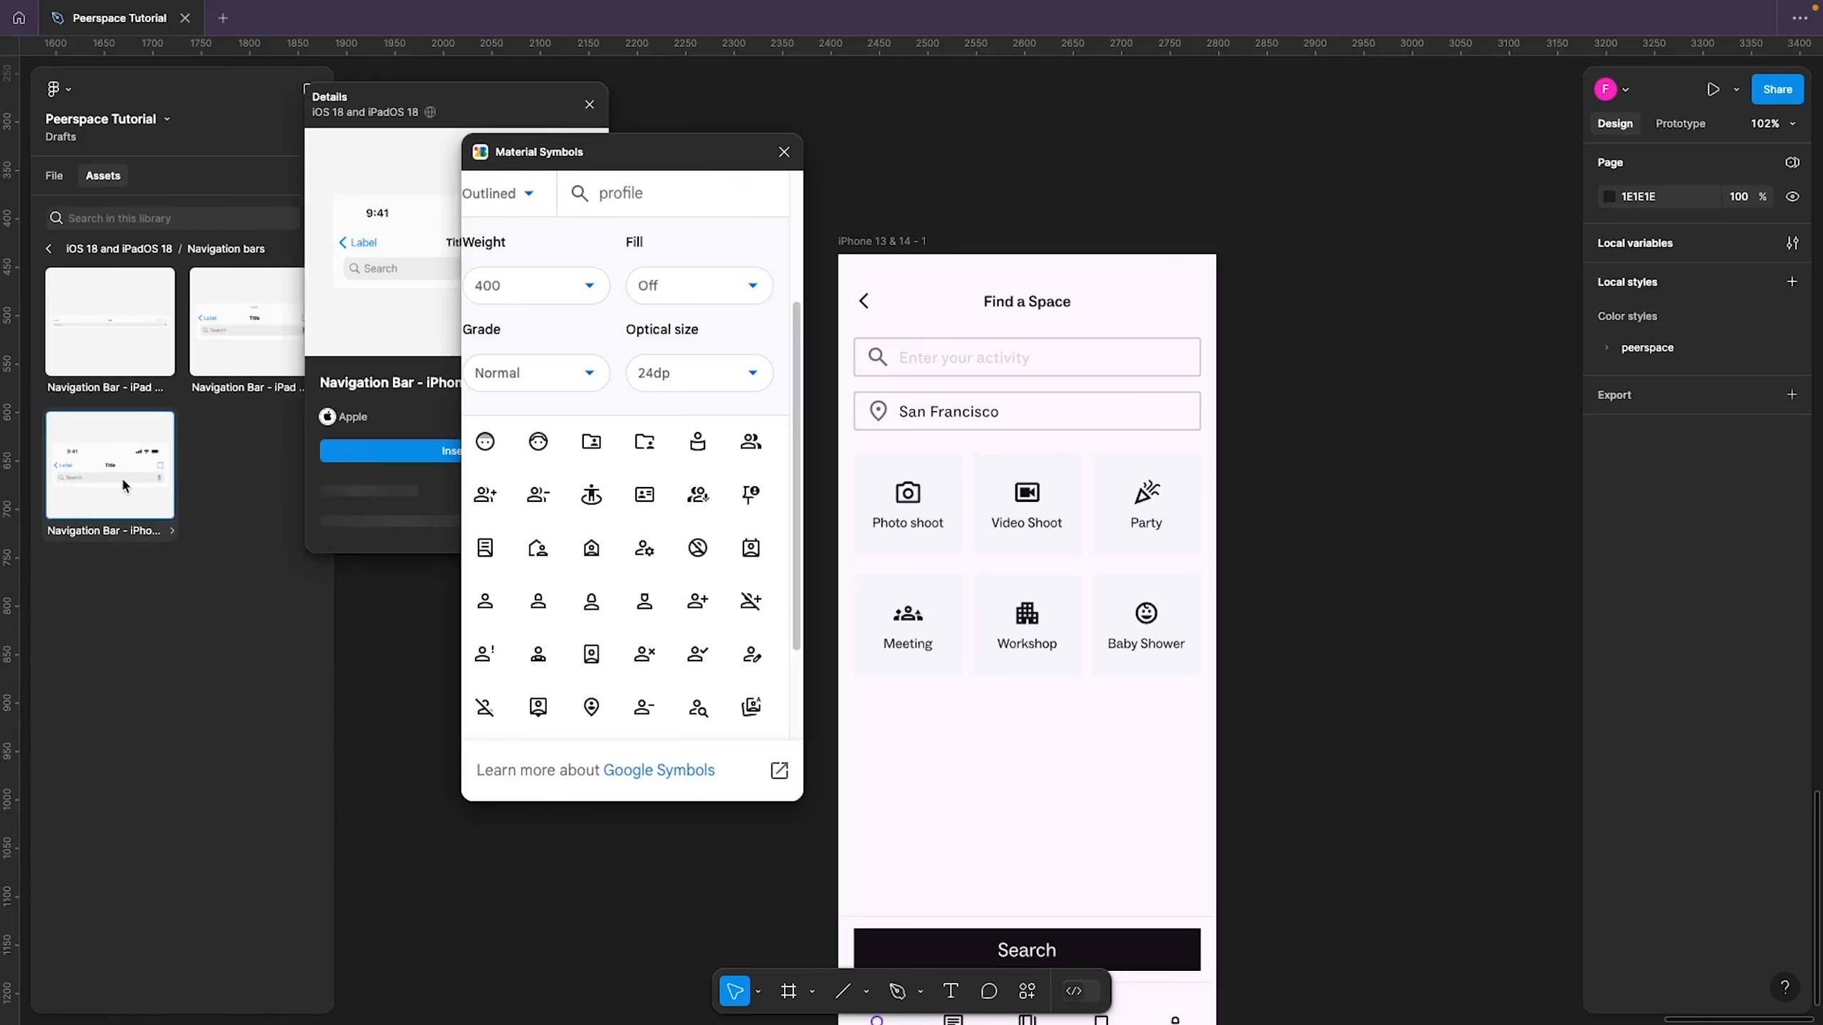
Close the Material Symbols plugin and review the configurable properties of the iPhone navigation bar component
left_click_drag(574, 160, 779, 265)
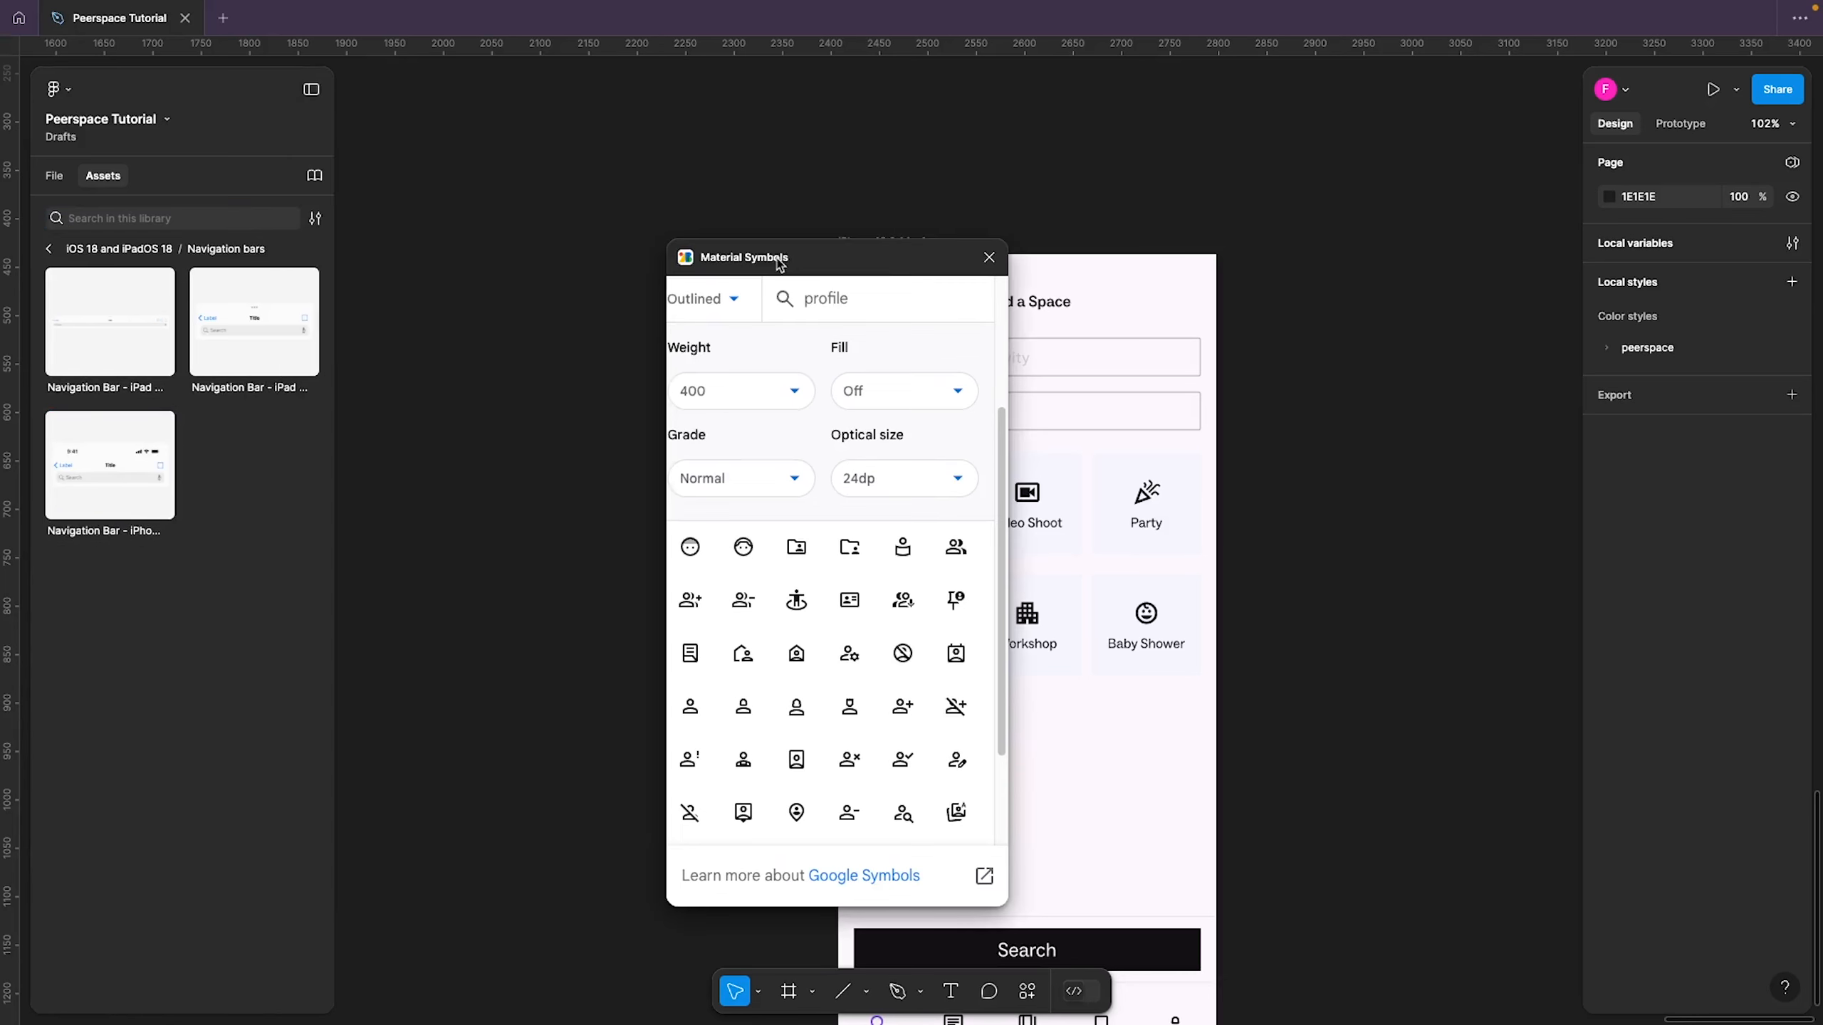
left_click(988, 258)
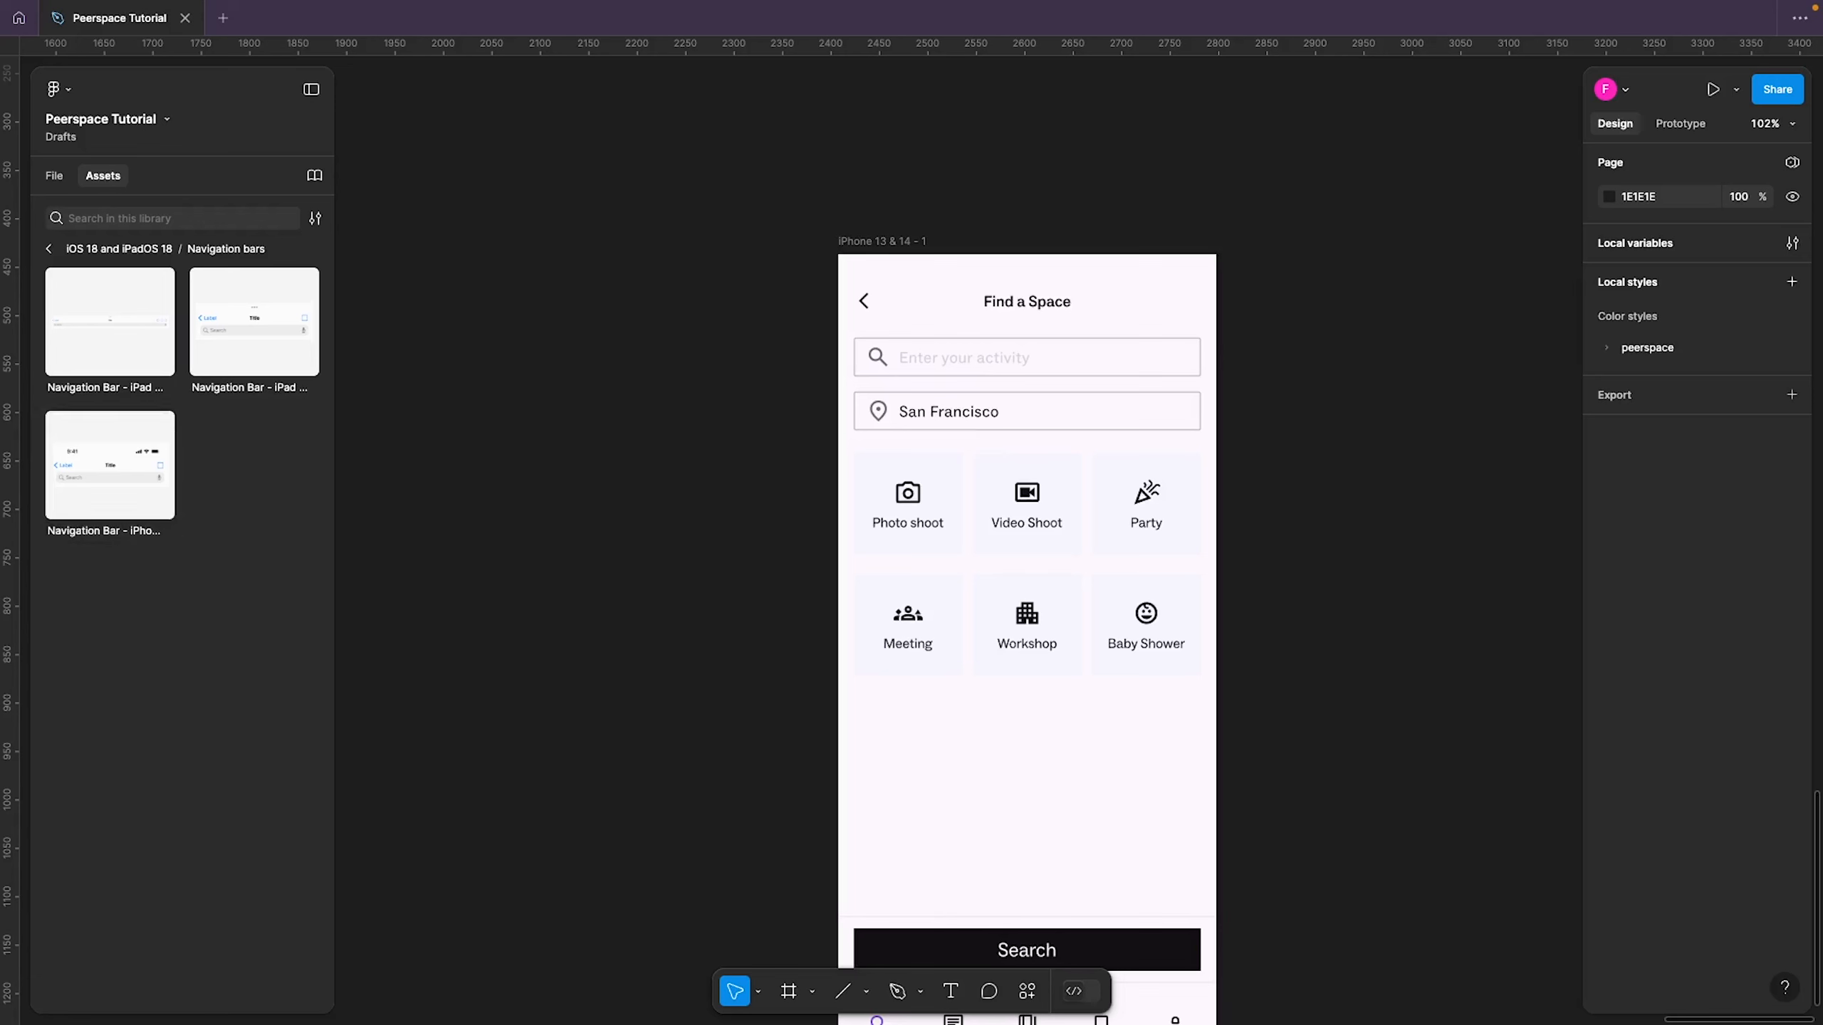
left_click(98, 474)
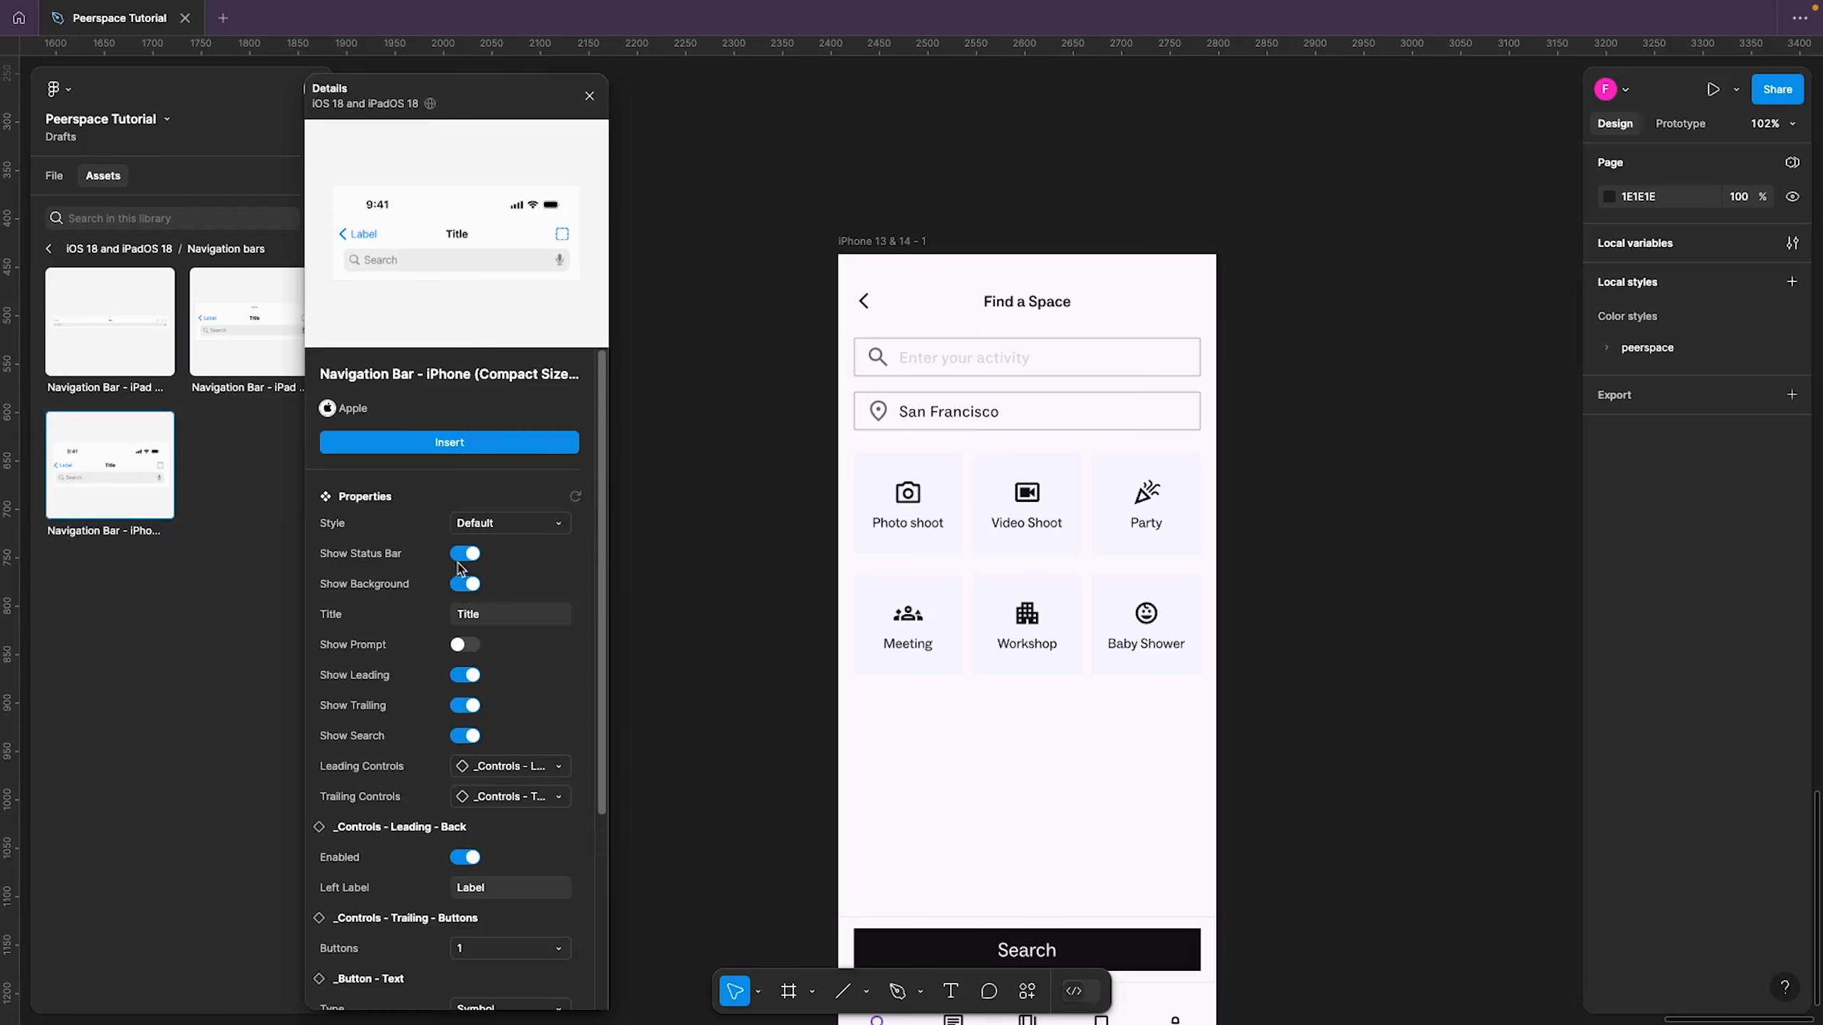
scroll(462, 734, "down", 5)
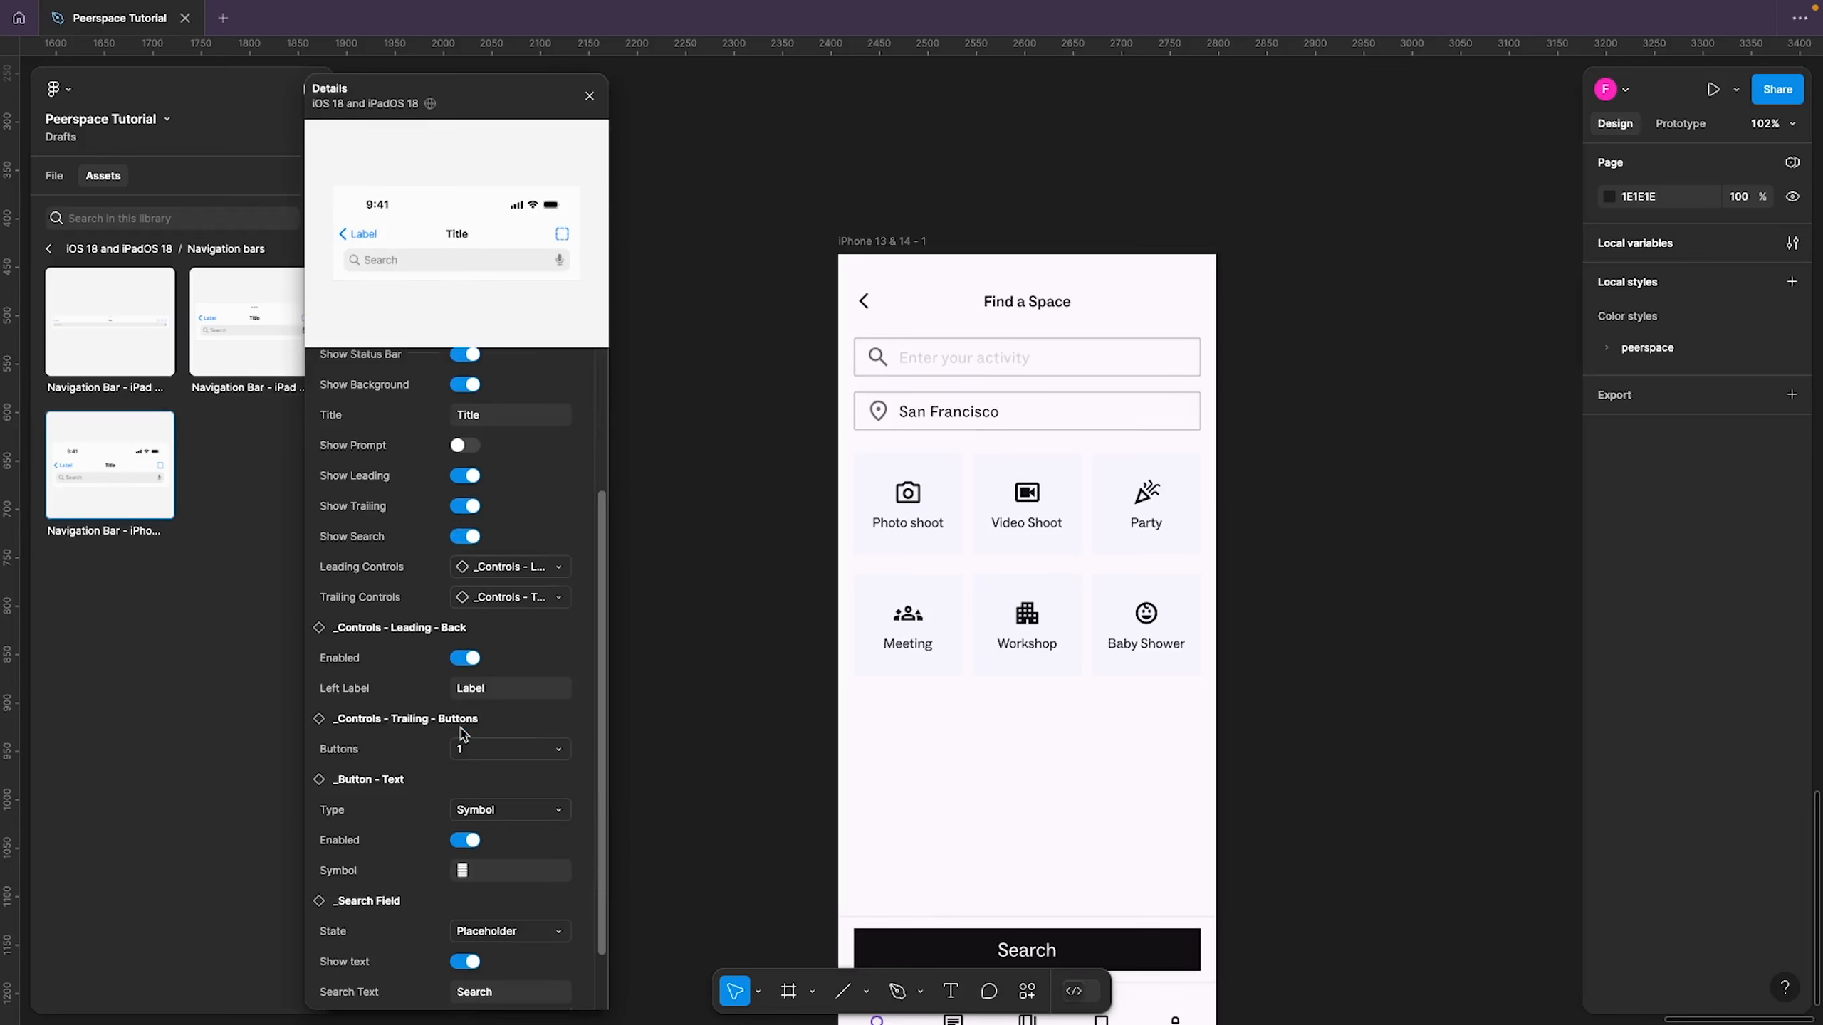
scroll(463, 733, "down", 2)
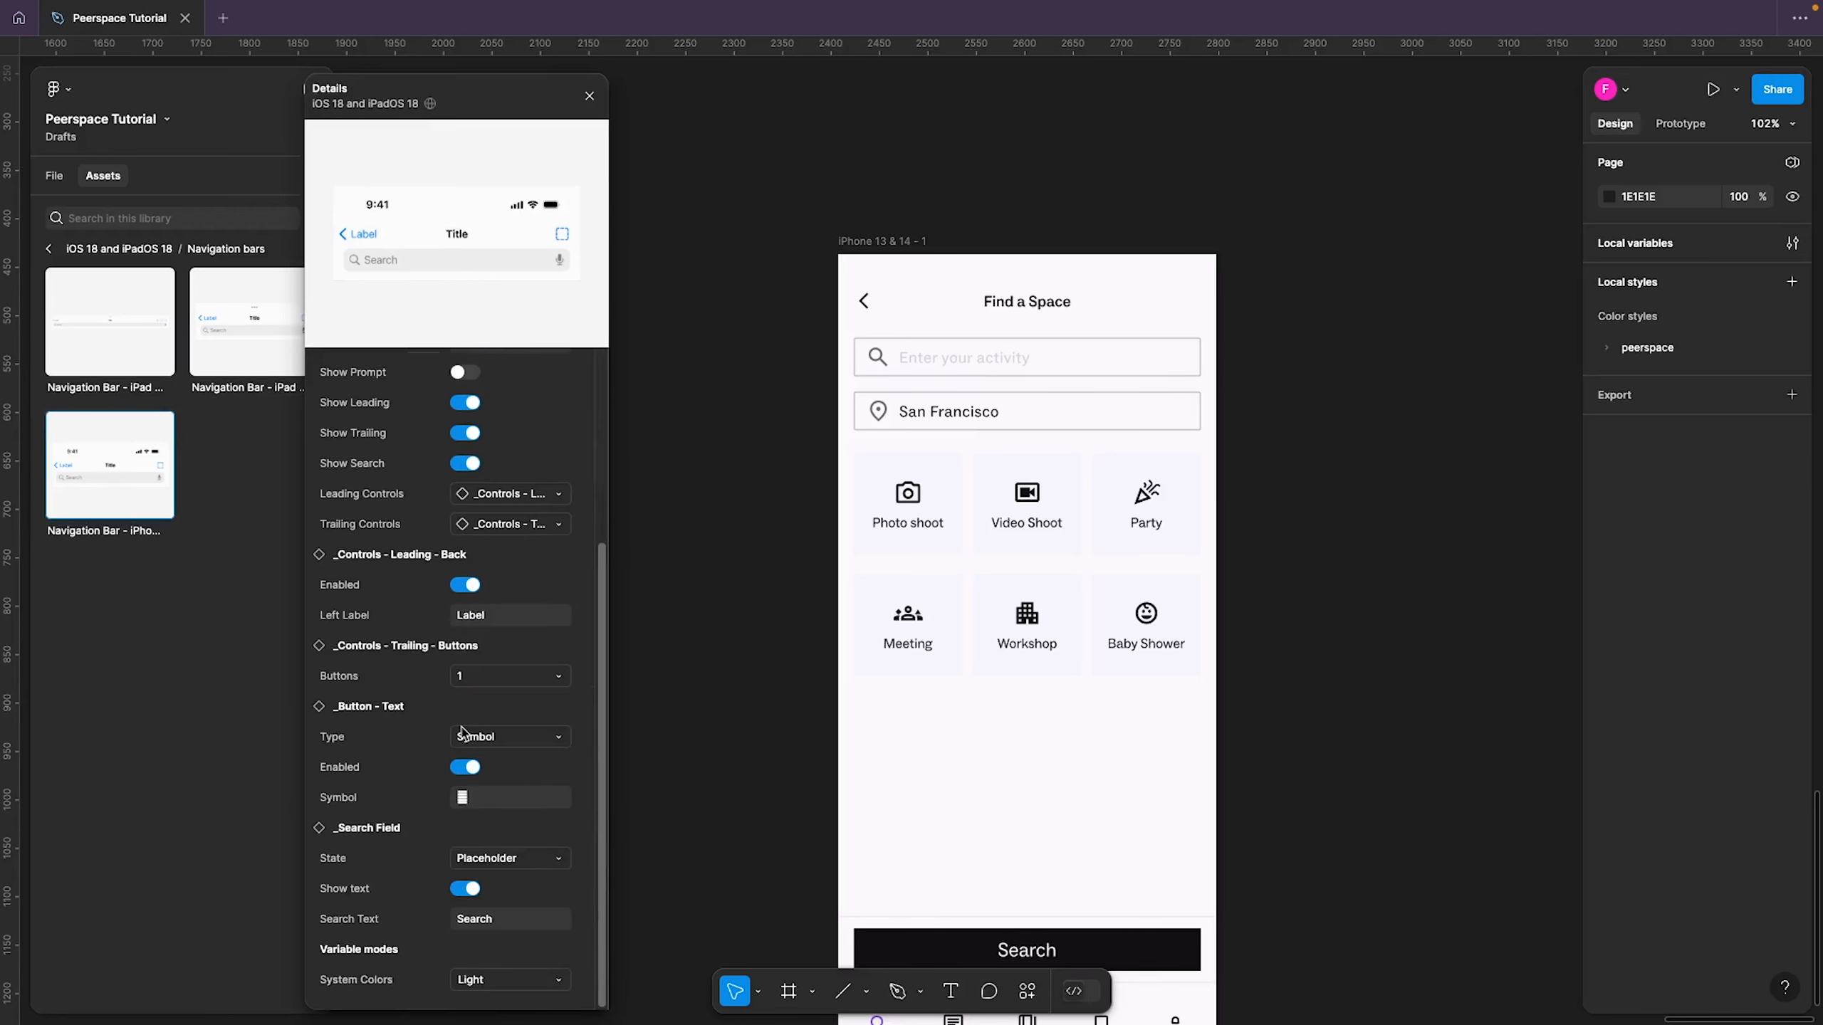
scroll(463, 576, "up", 7)
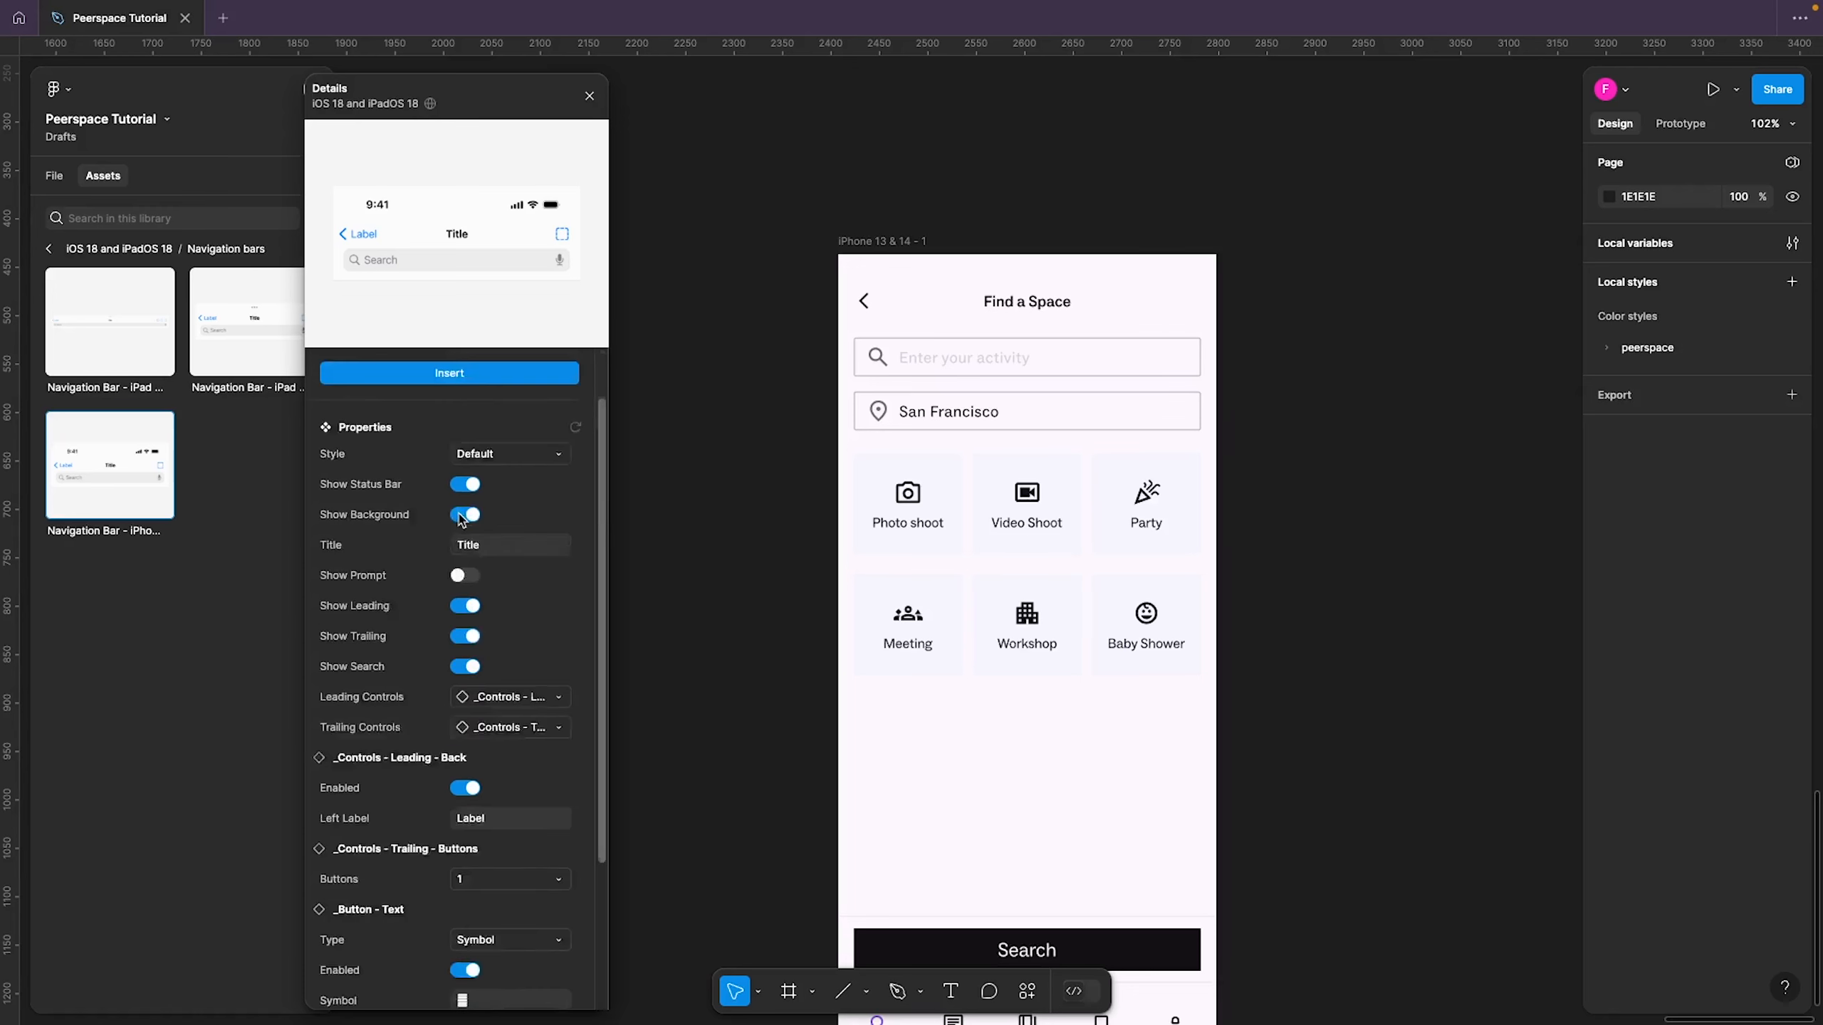
Try the Default Modal style on the iPhone navigation bar component and return it to Default
left_click(470, 534)
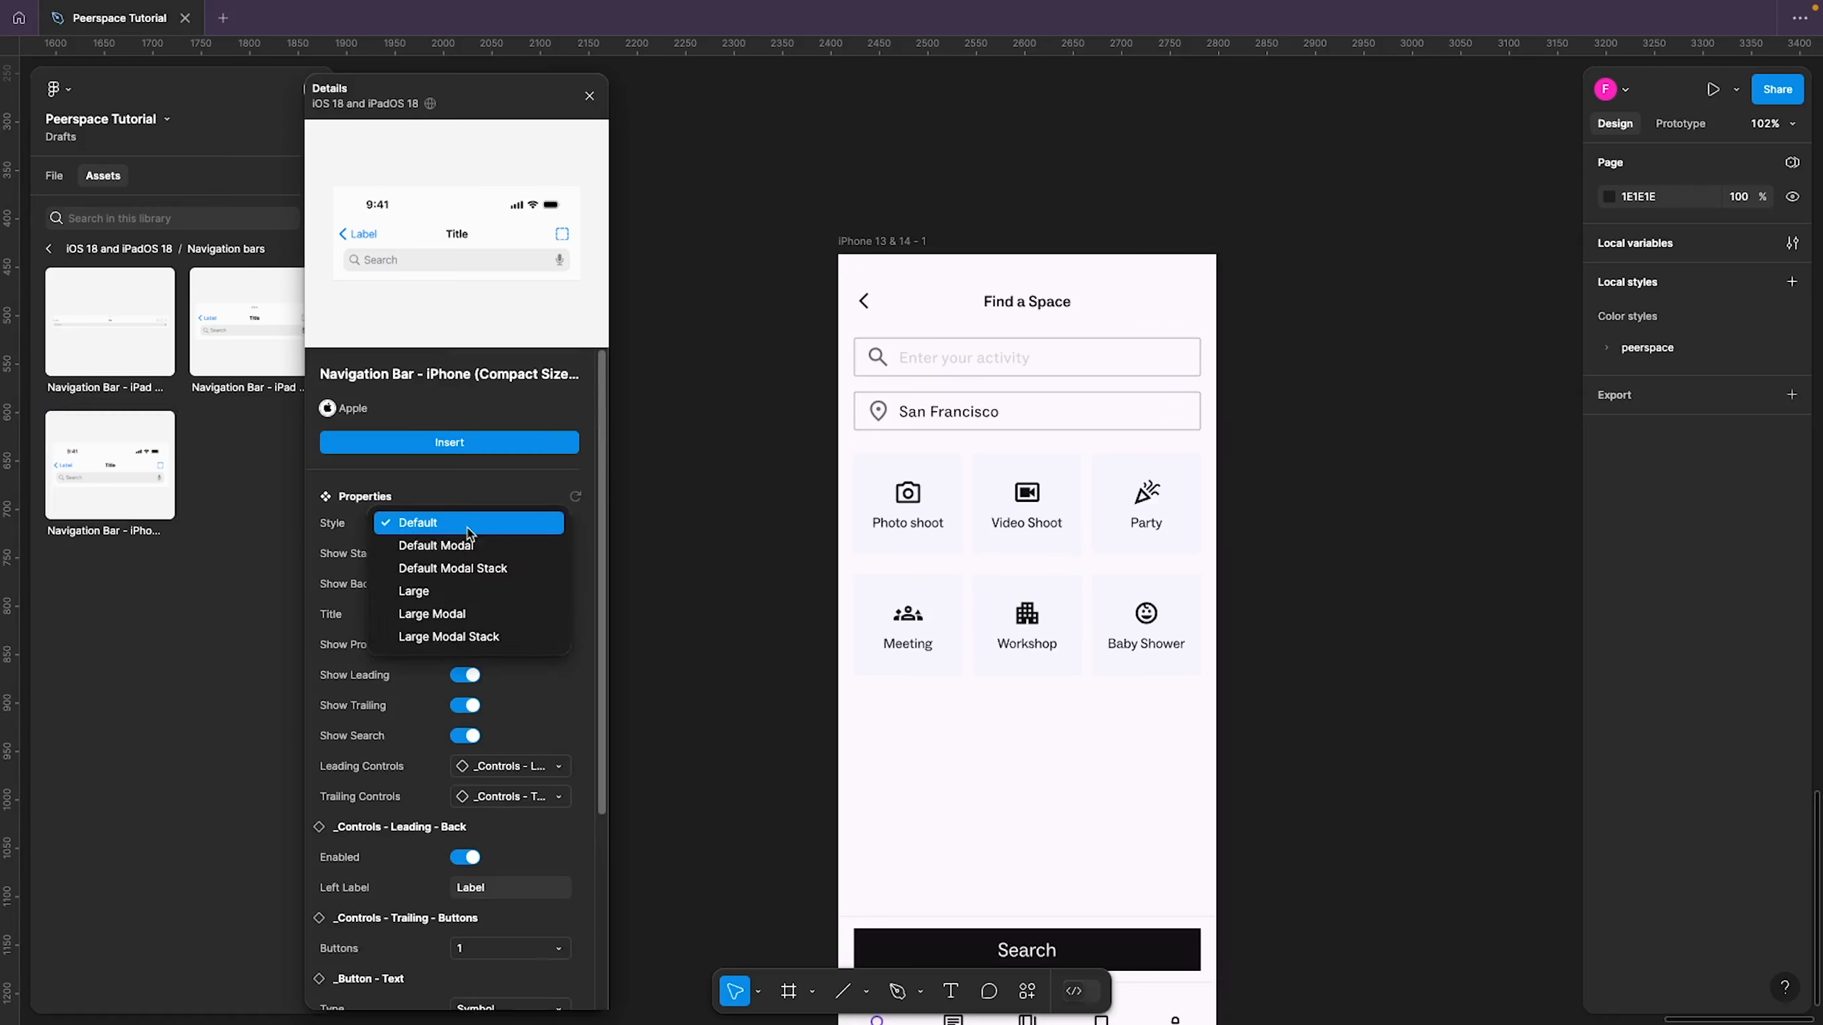
left_click(472, 542)
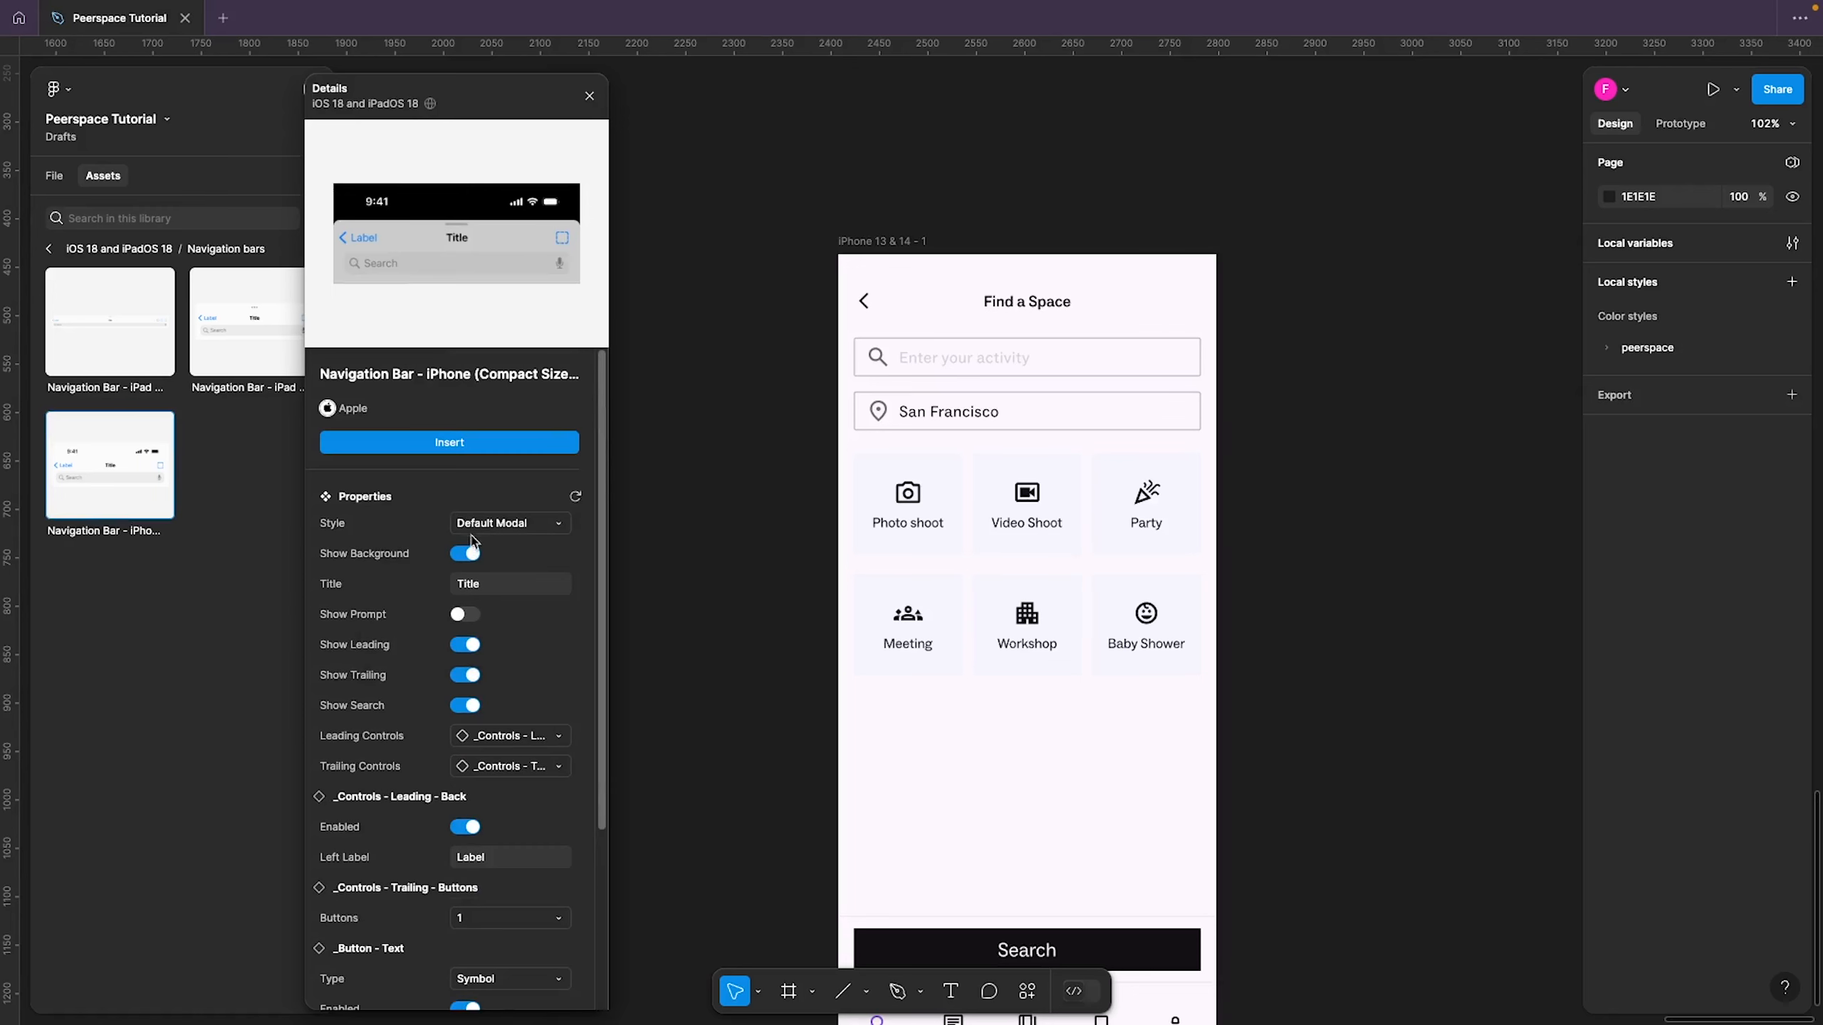
left_click(489, 529)
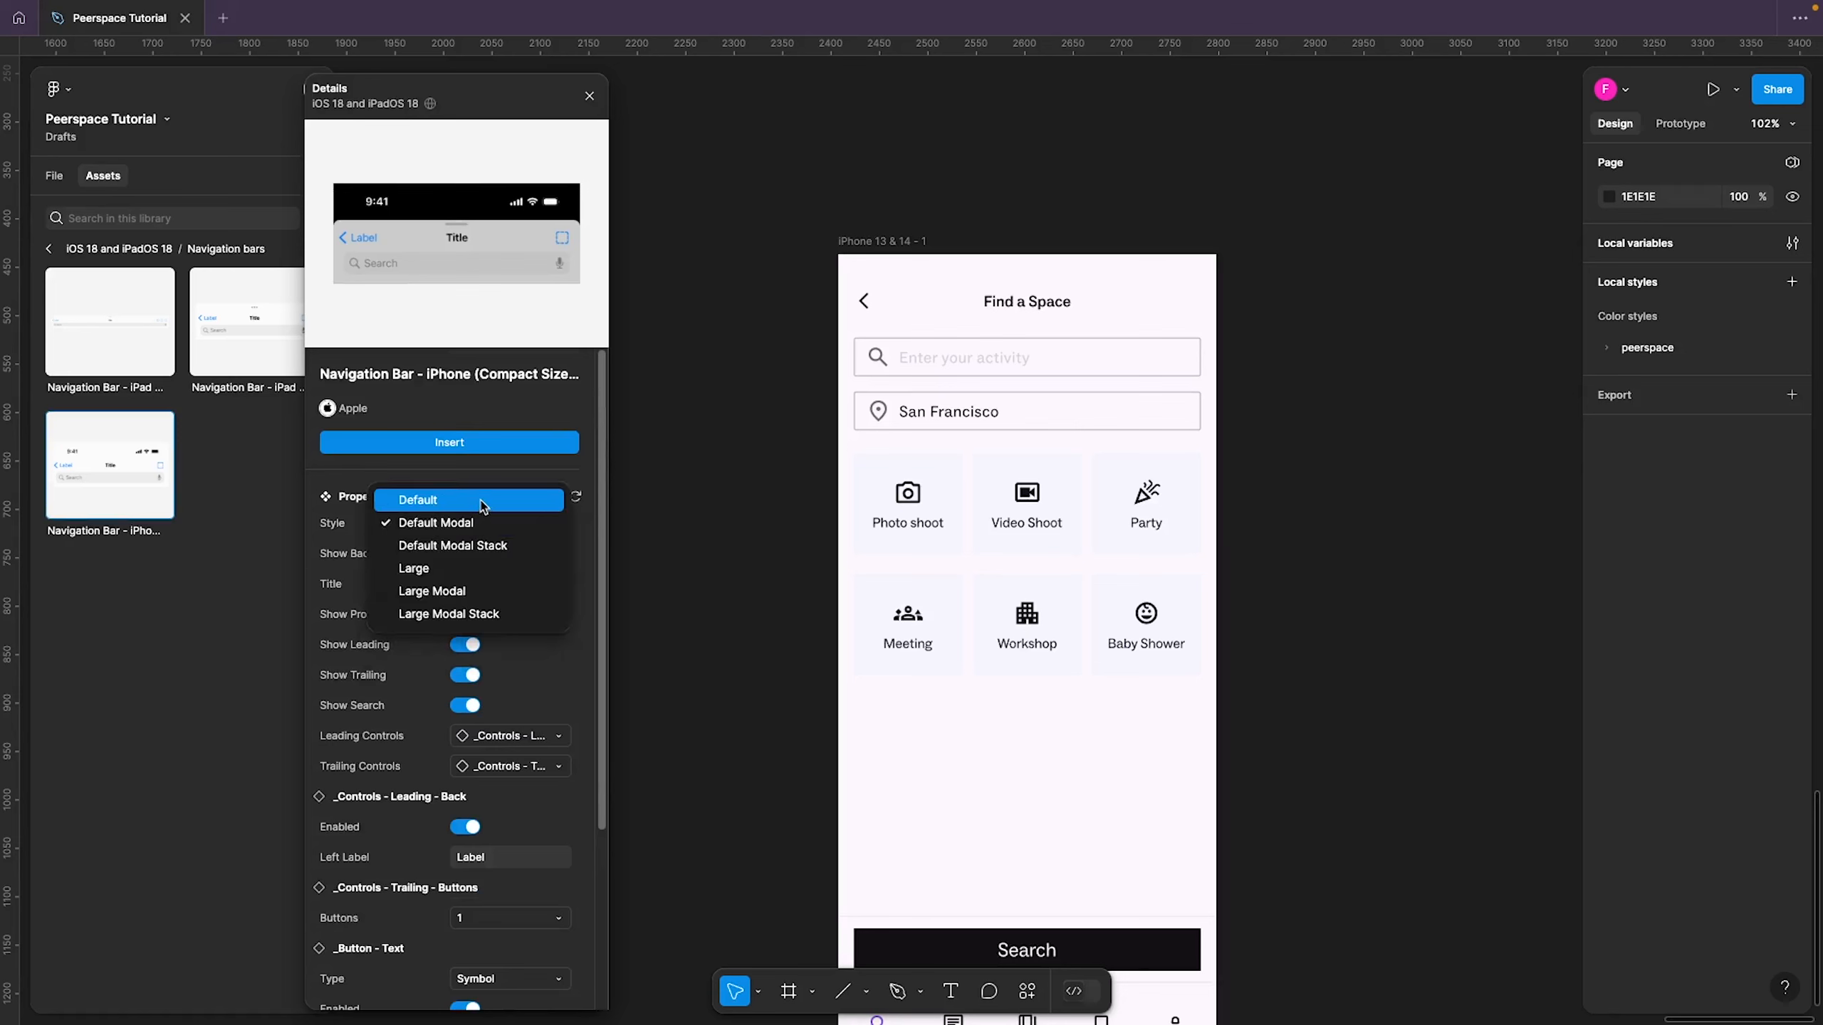
left_click(482, 502)
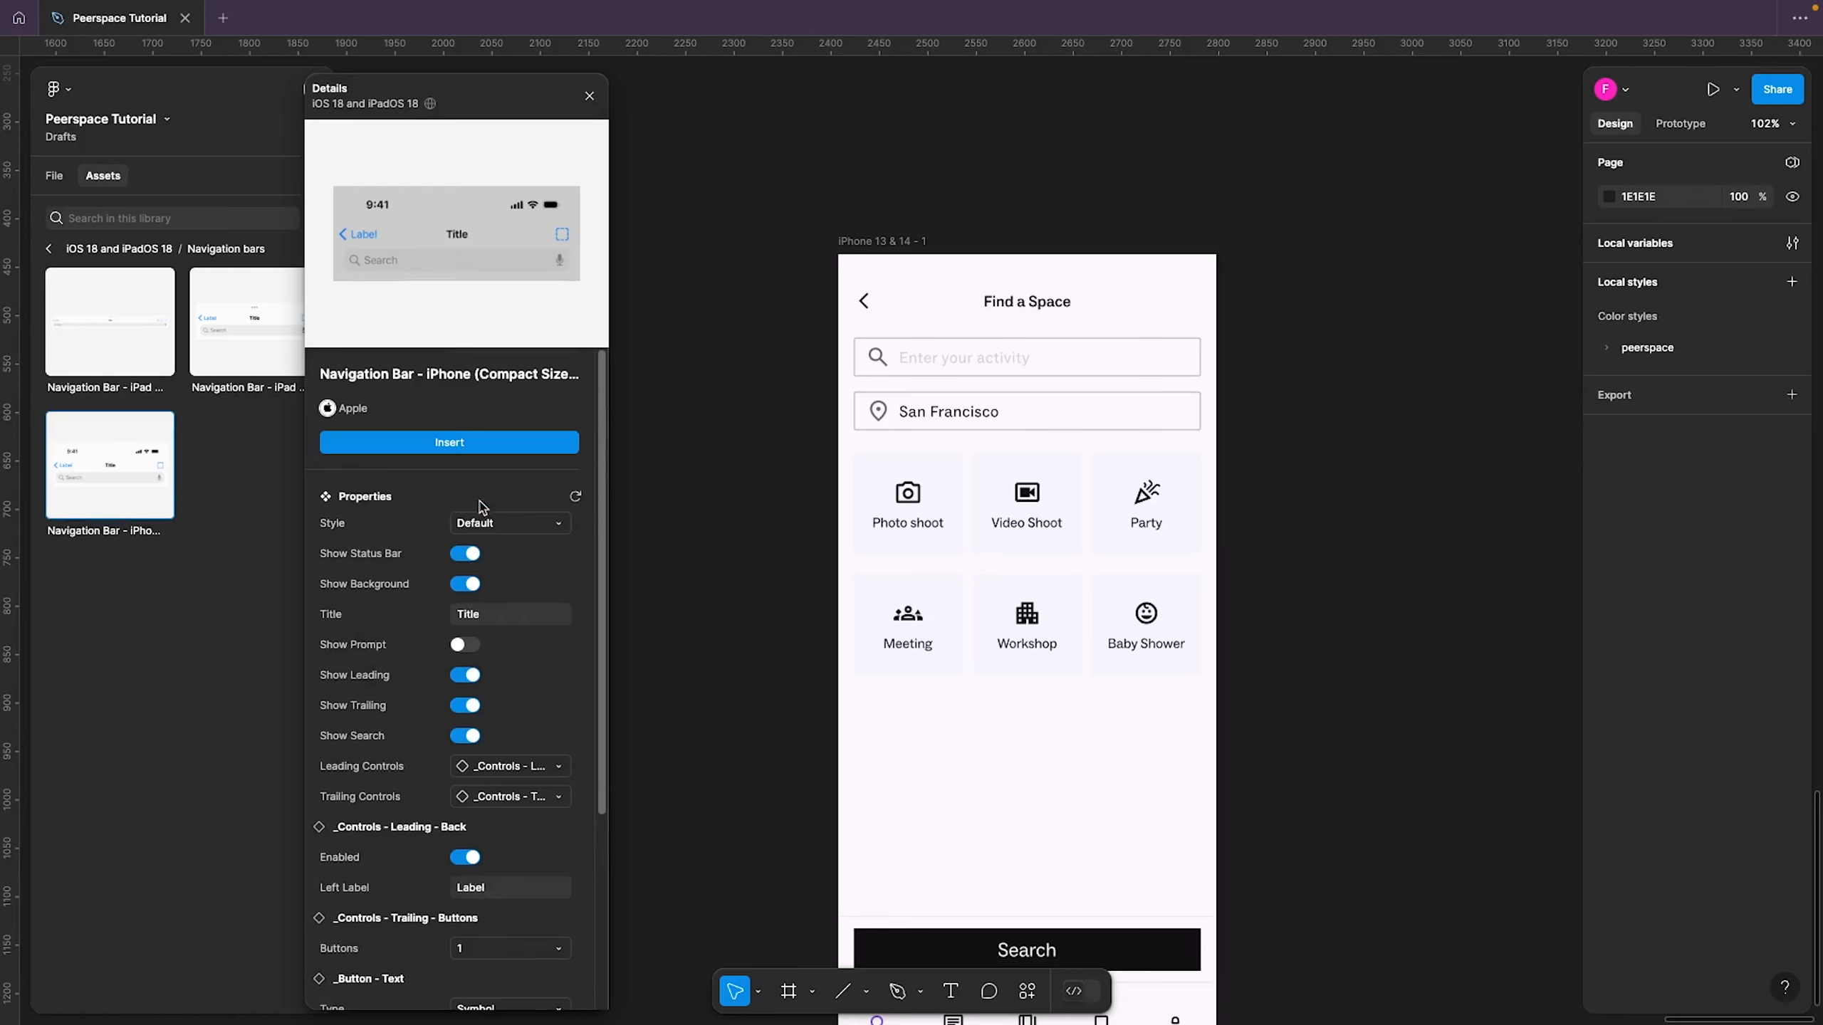
Turn off the iPhone navigation bar's background, leading controls, trailing controls and search, and insert it into the design
left_click(466, 584)
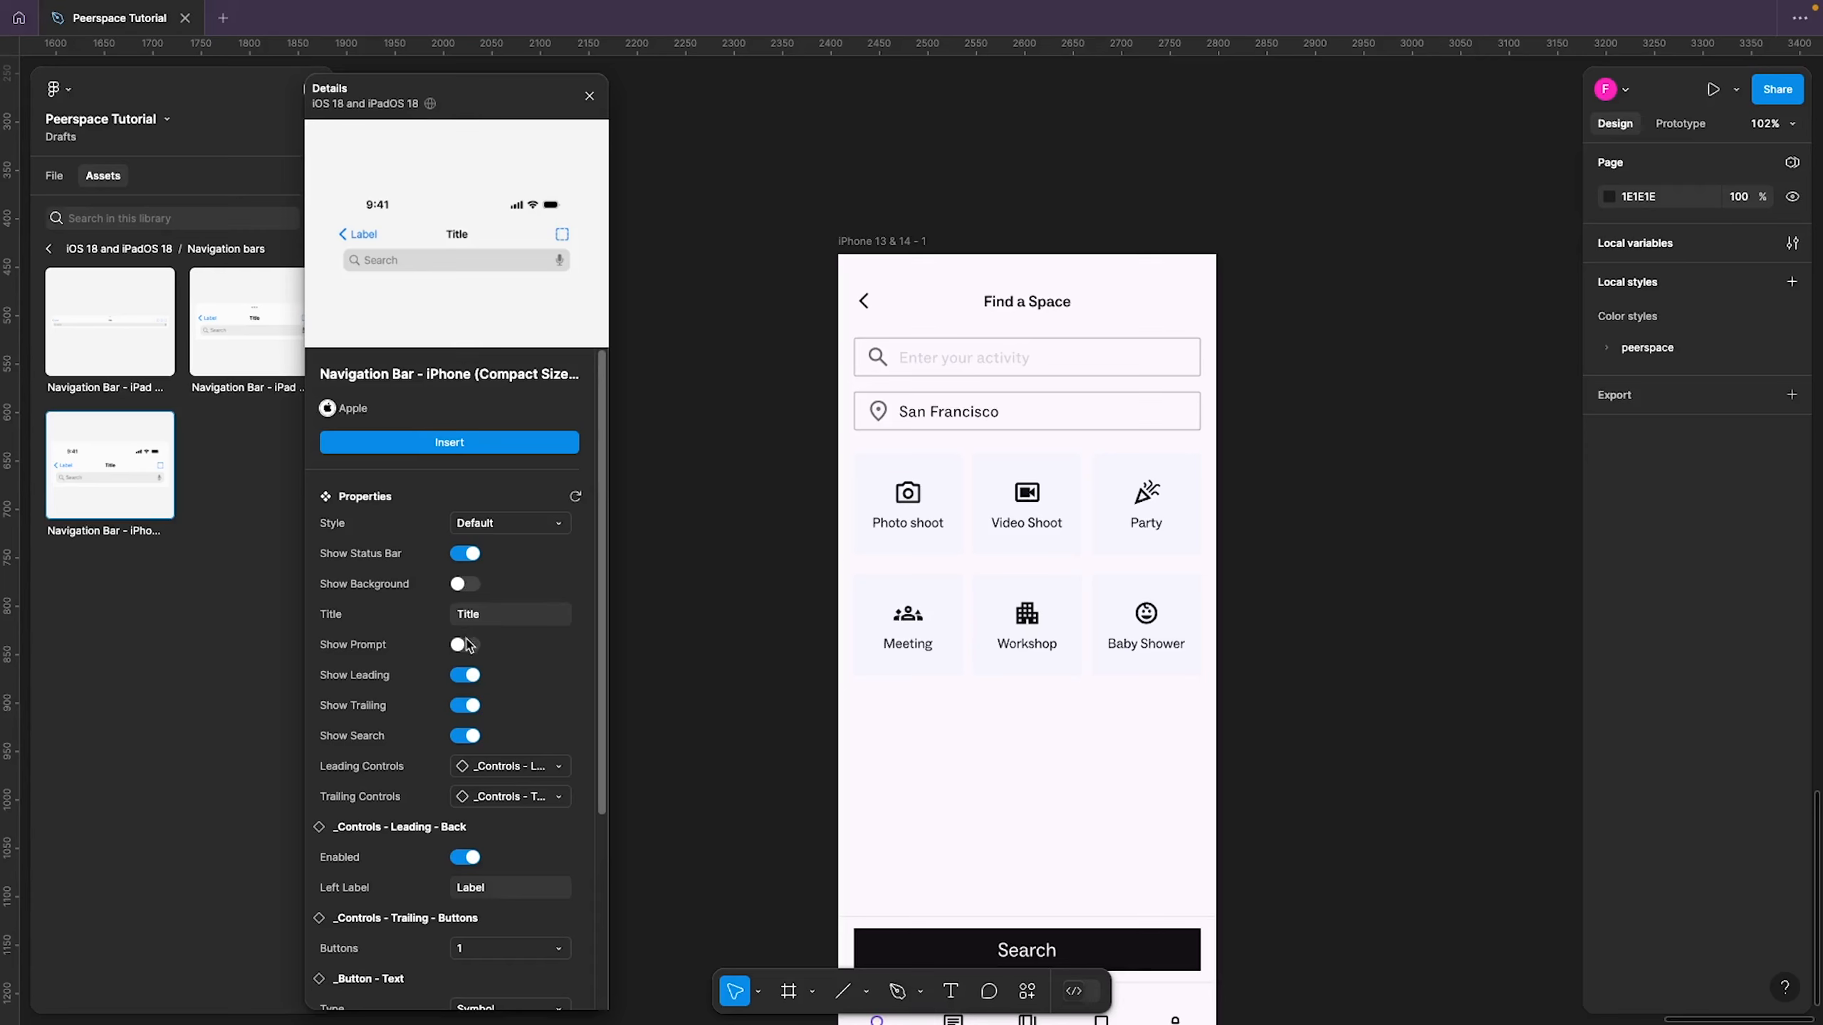
left_click(460, 675)
left_click(463, 703)
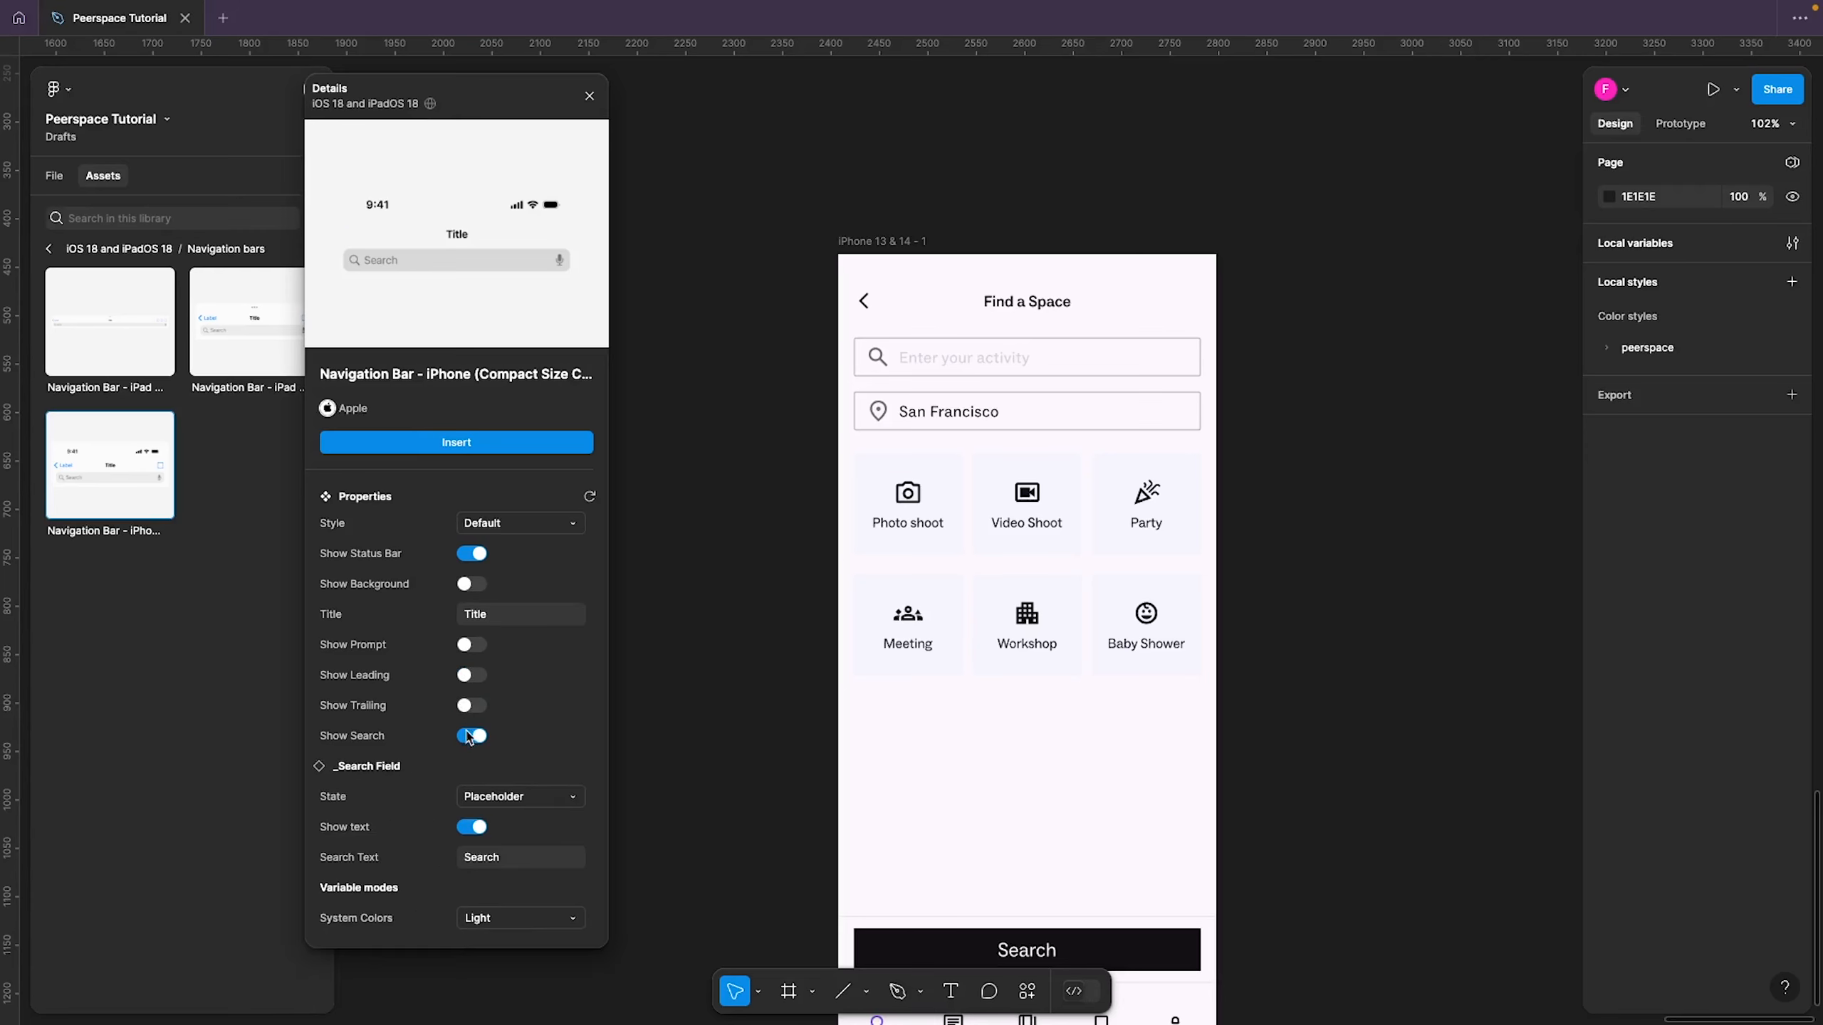
left_click(468, 737)
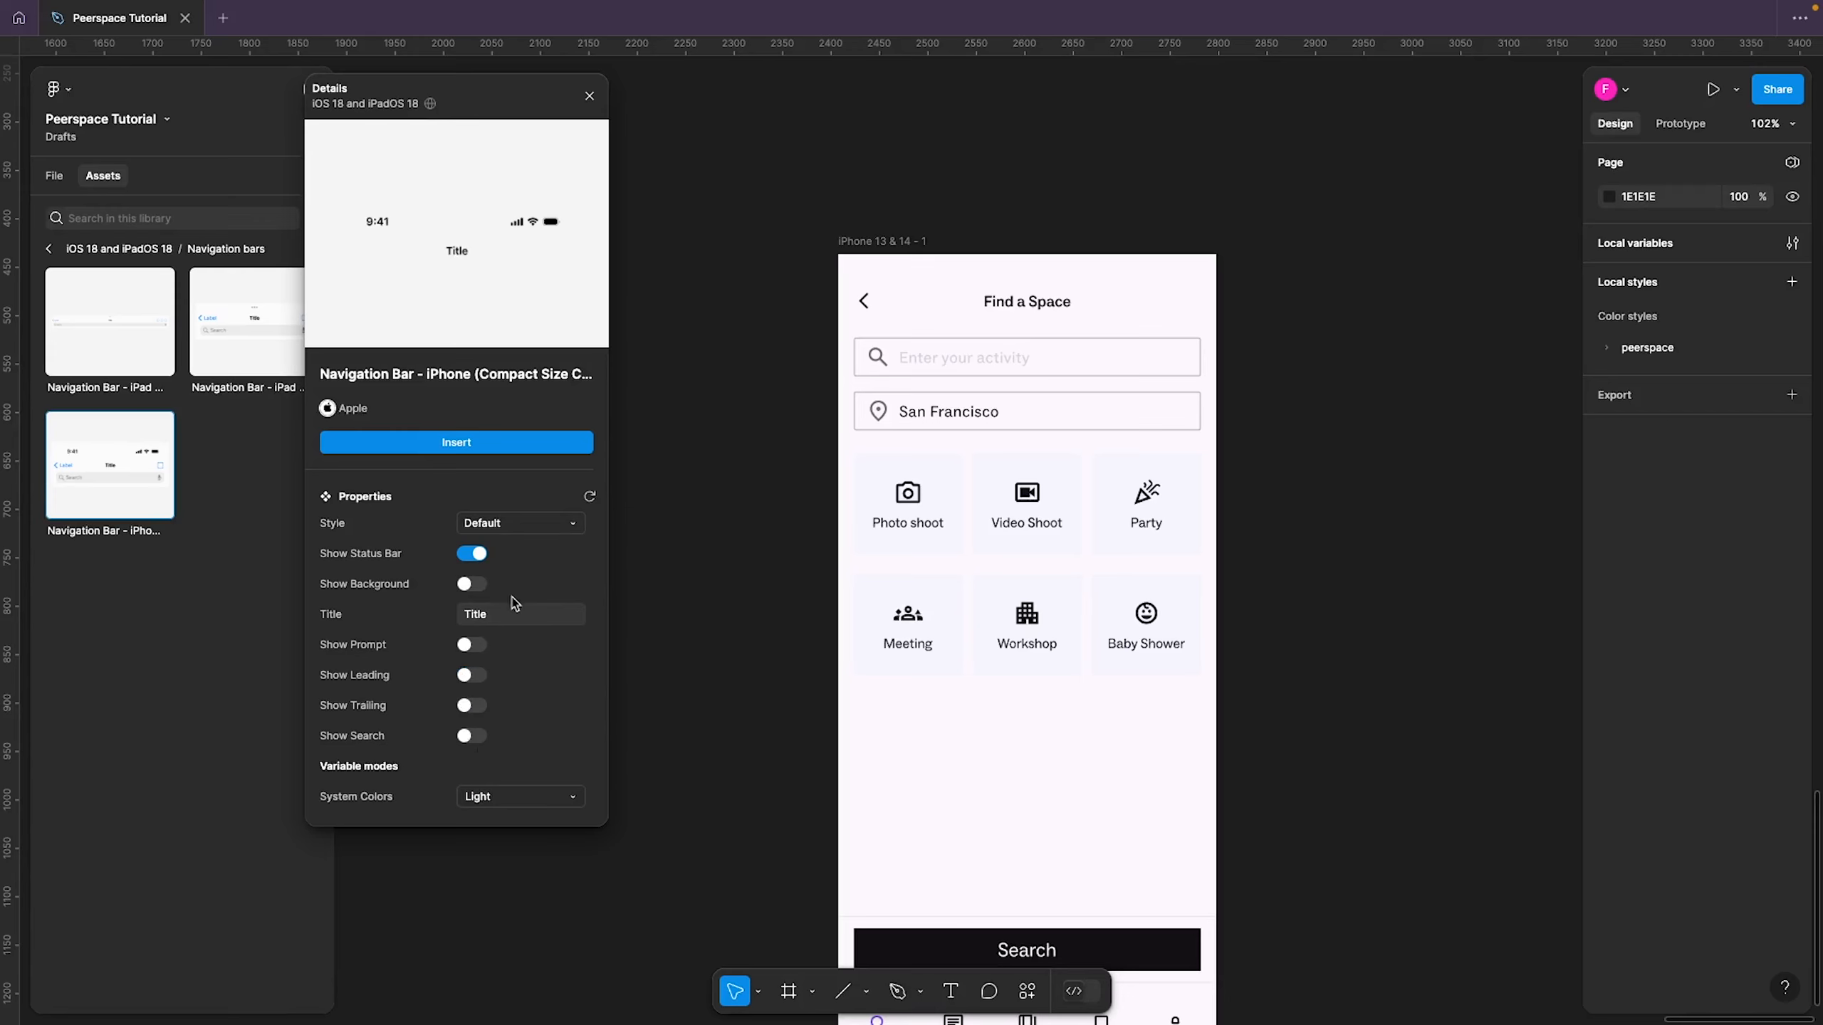
left_click(516, 445)
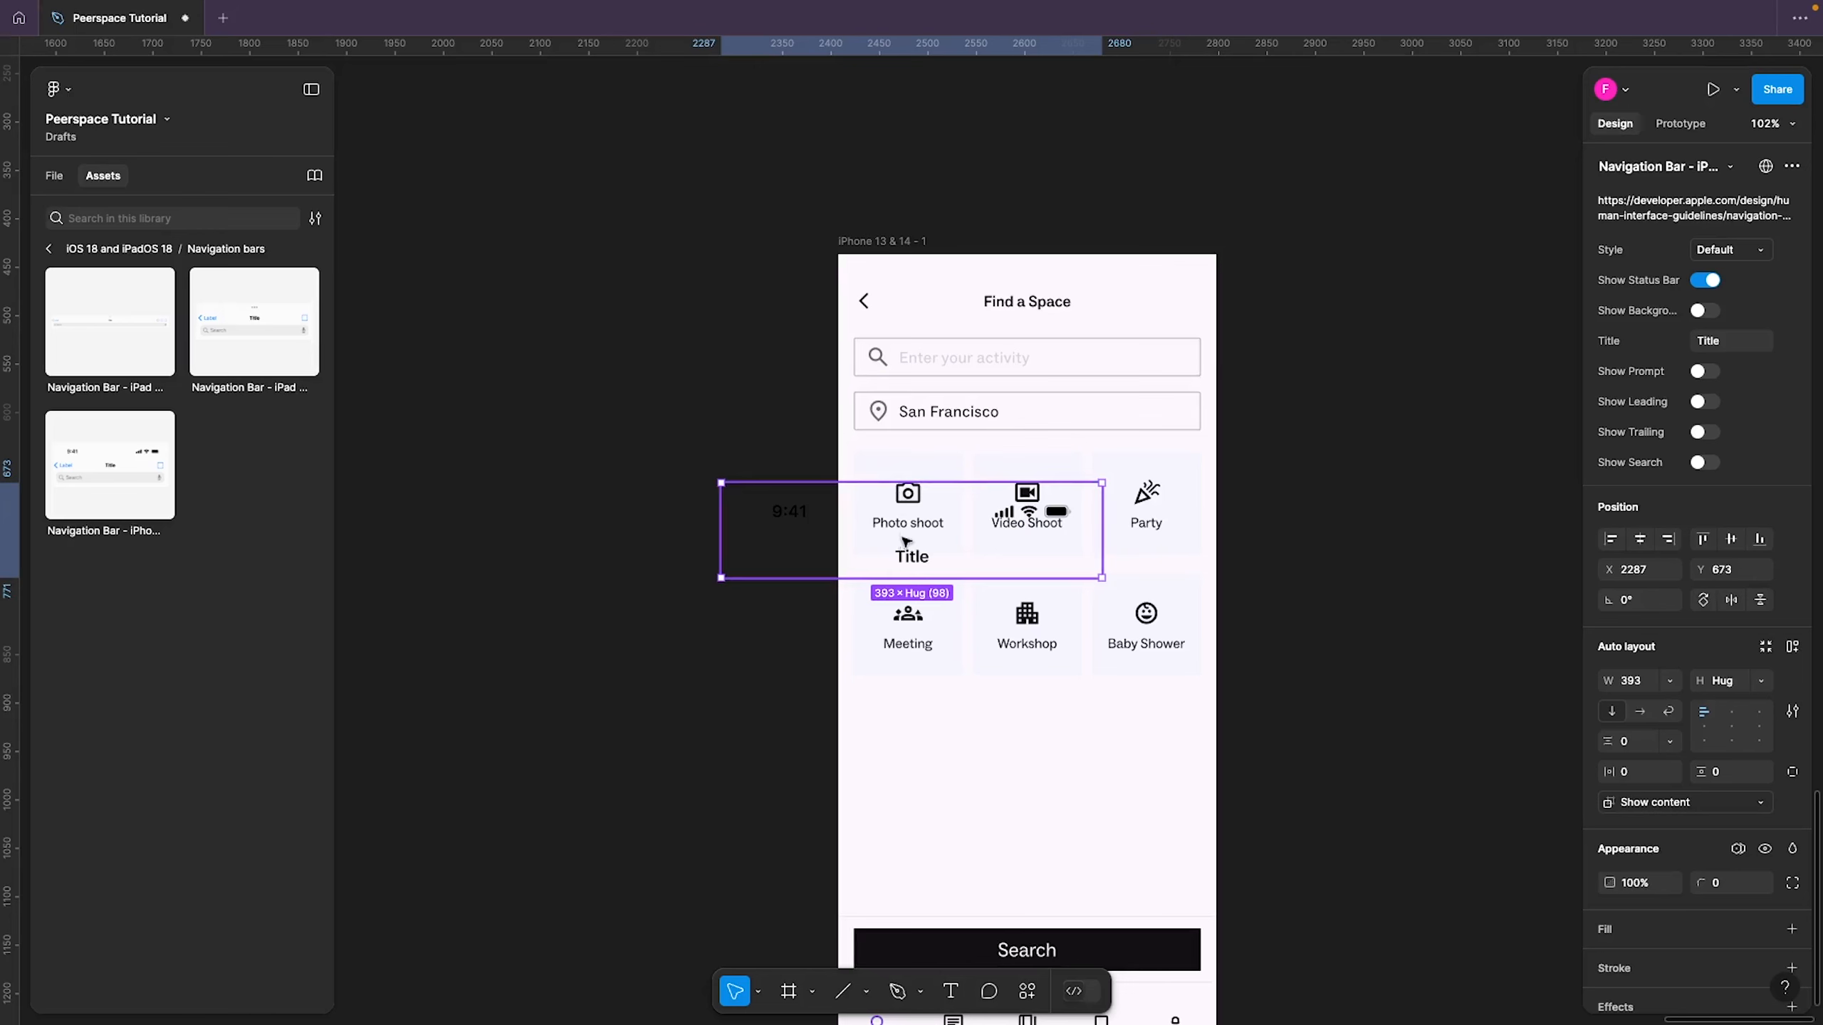
Place the inserted navigation bar inside the iPhone frame, in the empty area between the activity tiles and the Search button
left_click_drag(903, 561, 1049, 827)
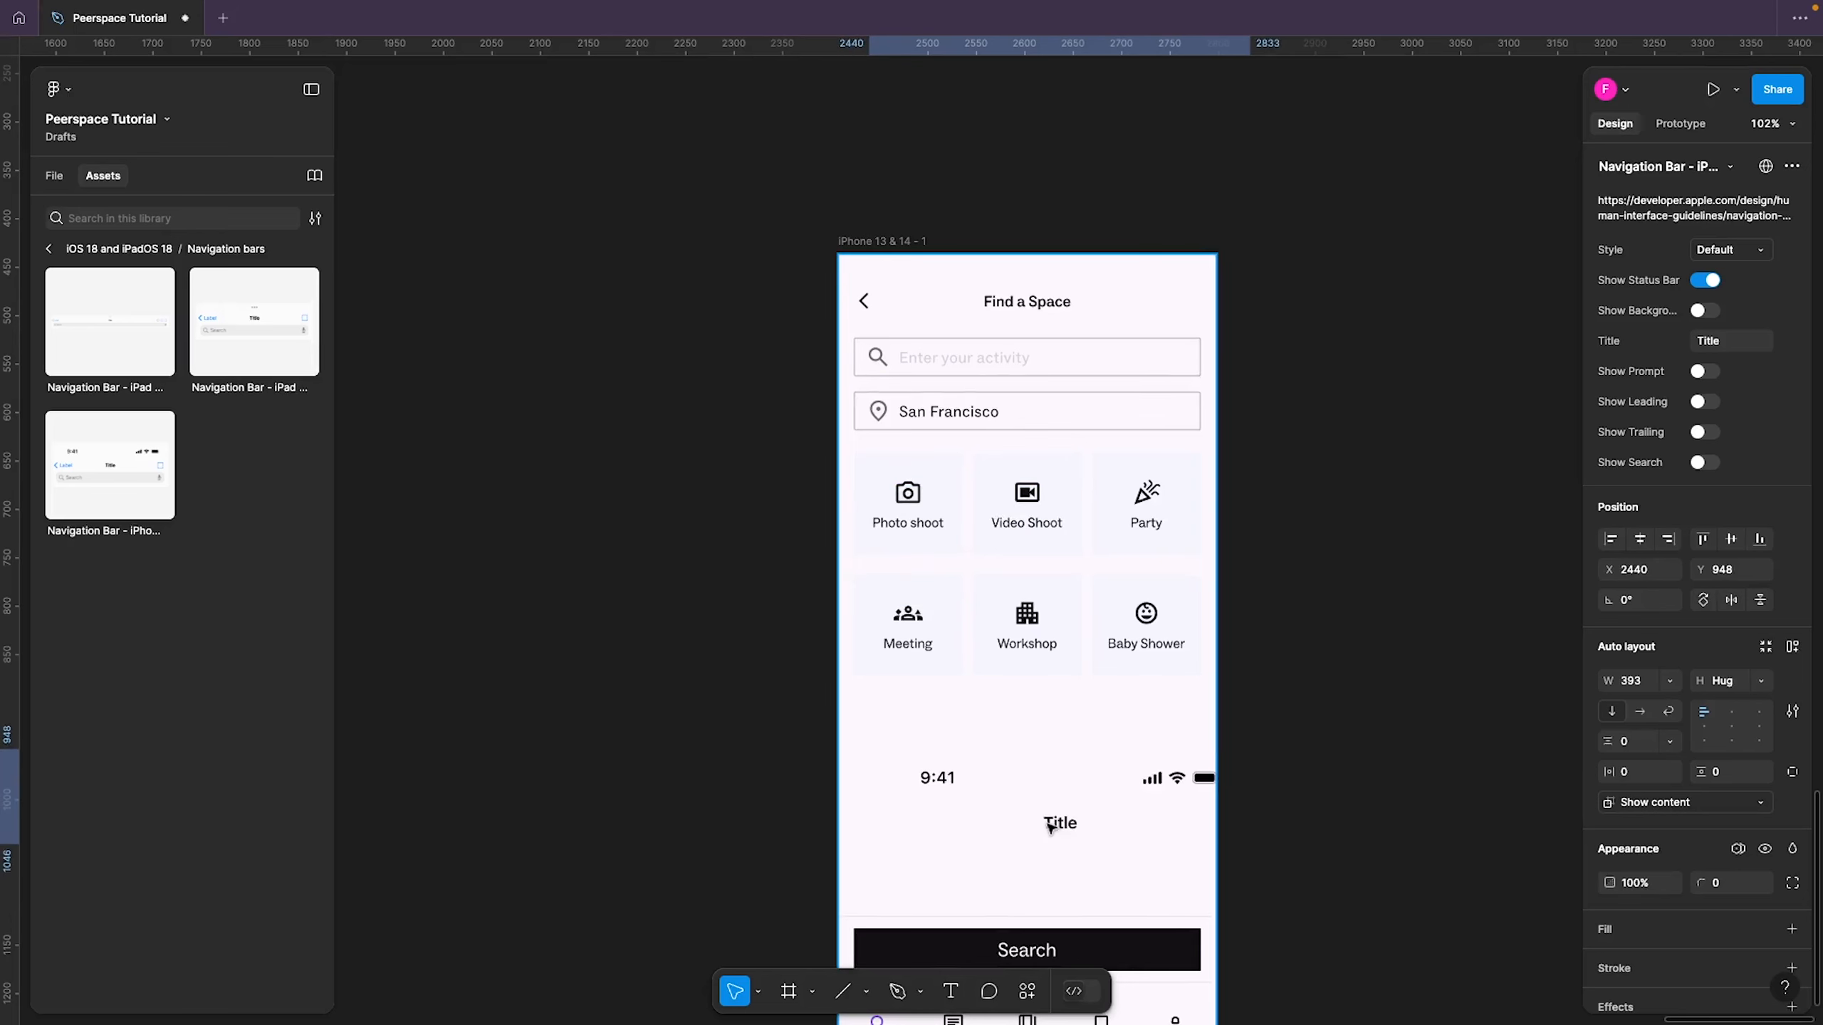
key("Delete")
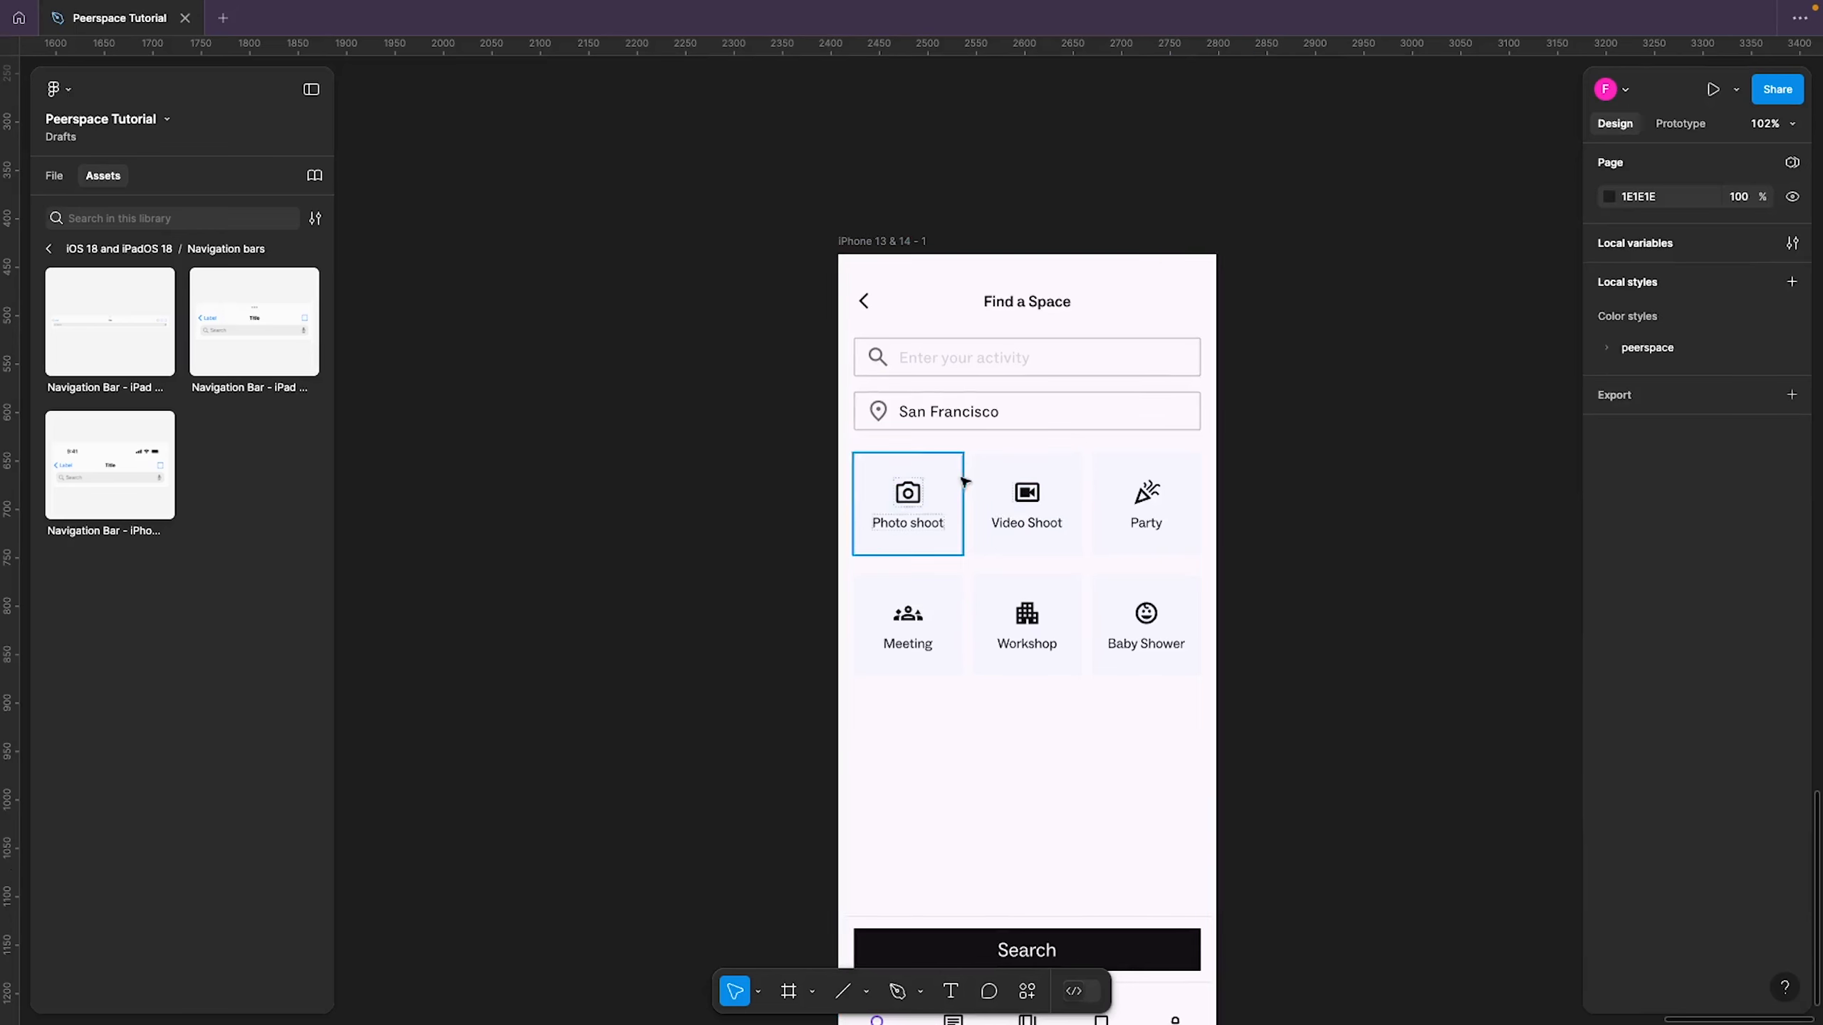
left_click(902, 242)
key("ctrl+z")
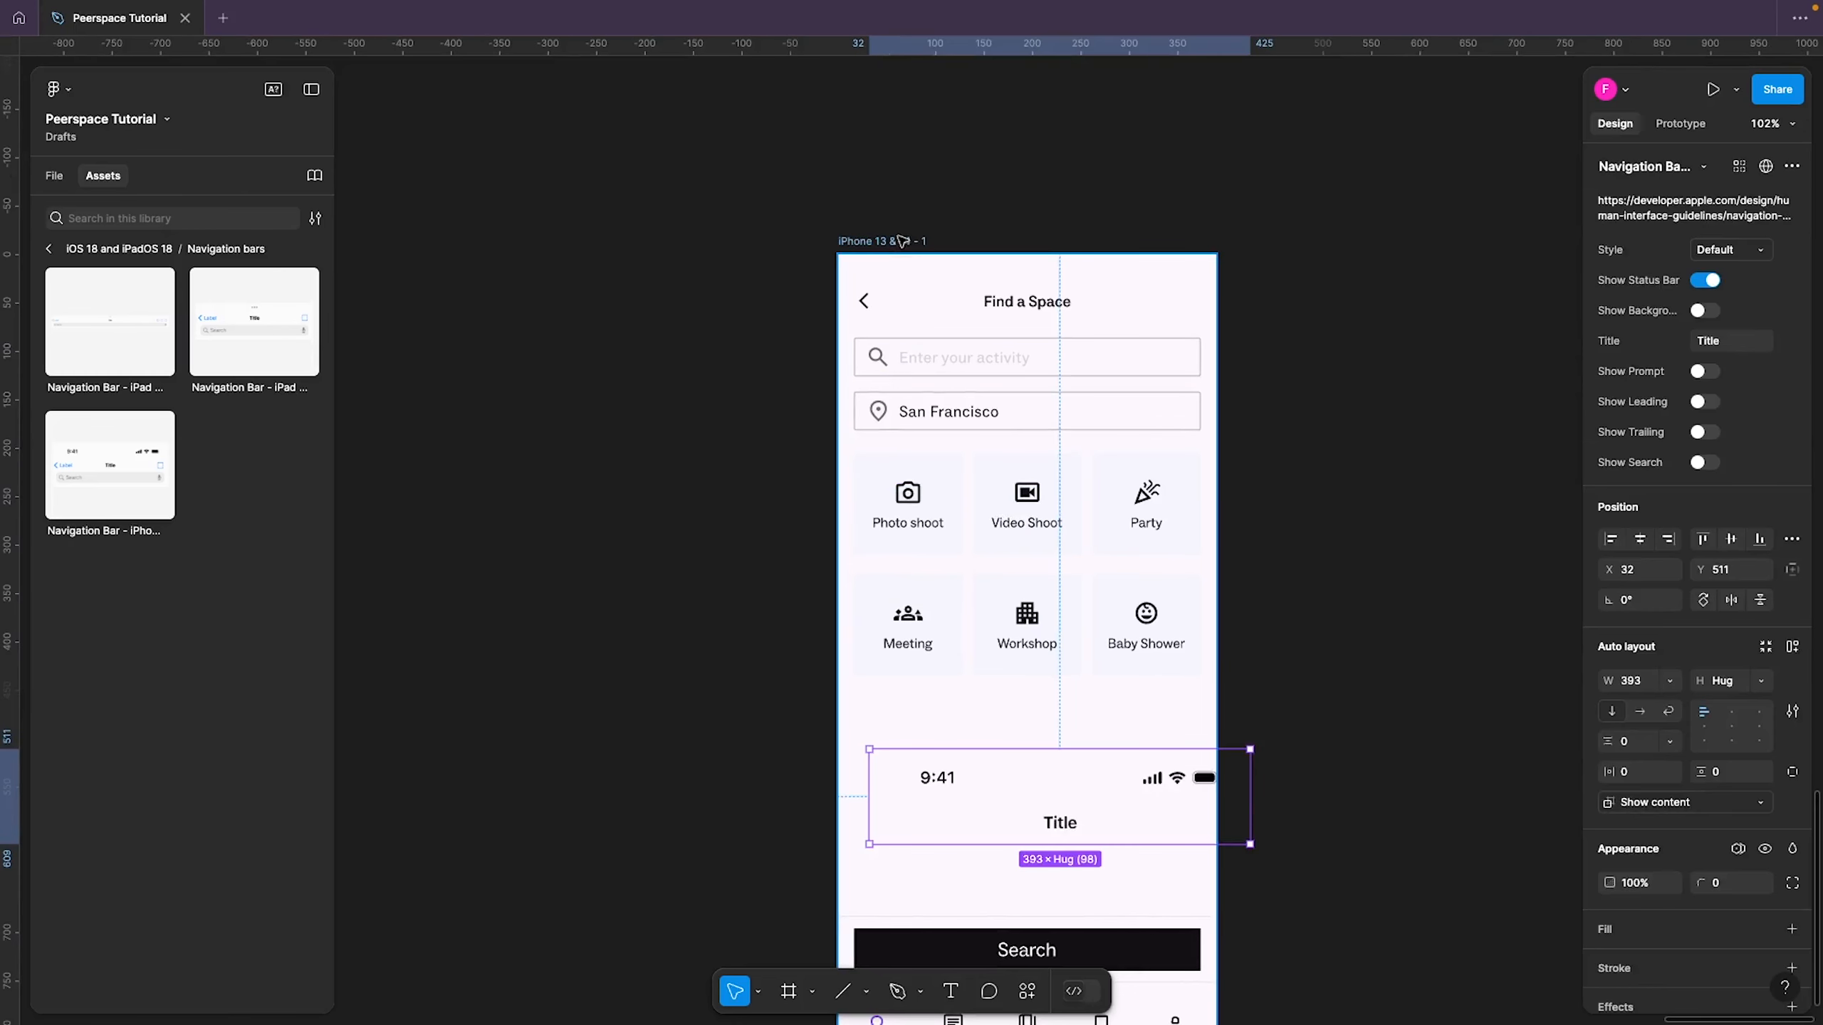
Align the navigation bar to the iPhone frame's left edge and resize it to 390 × 97
left_click(56, 176)
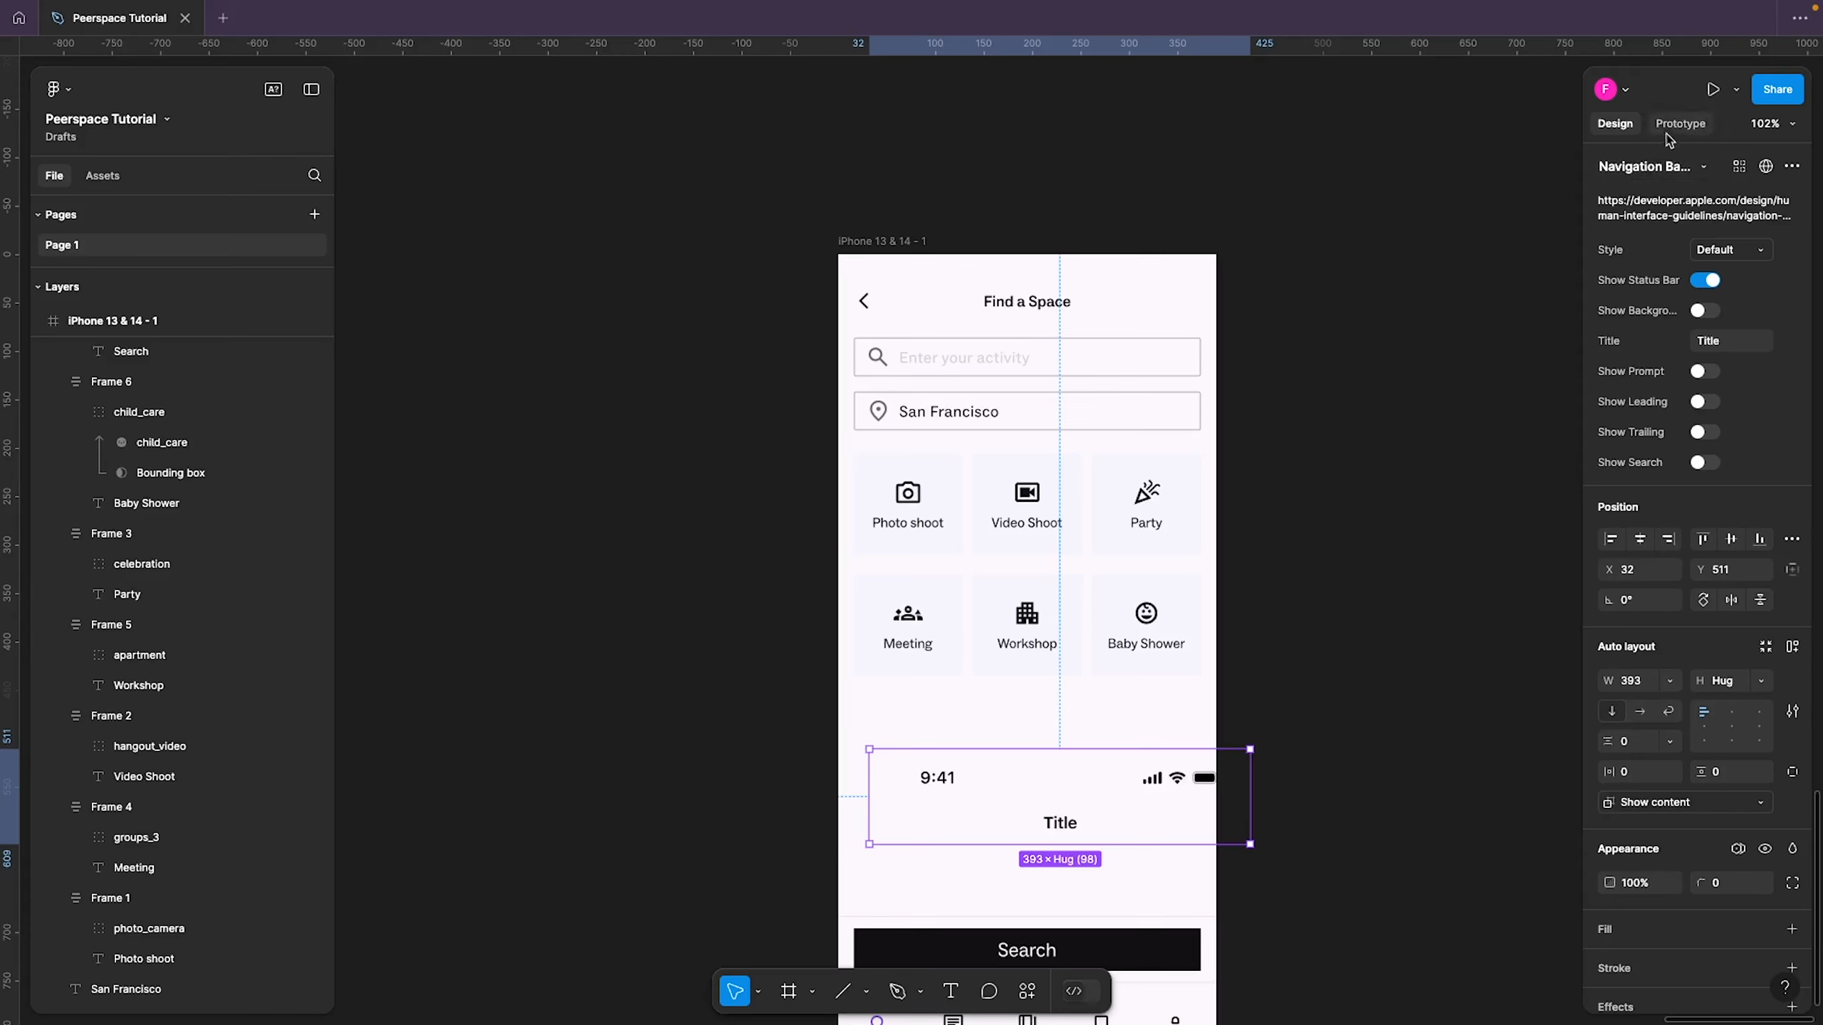
left_click(1615, 544)
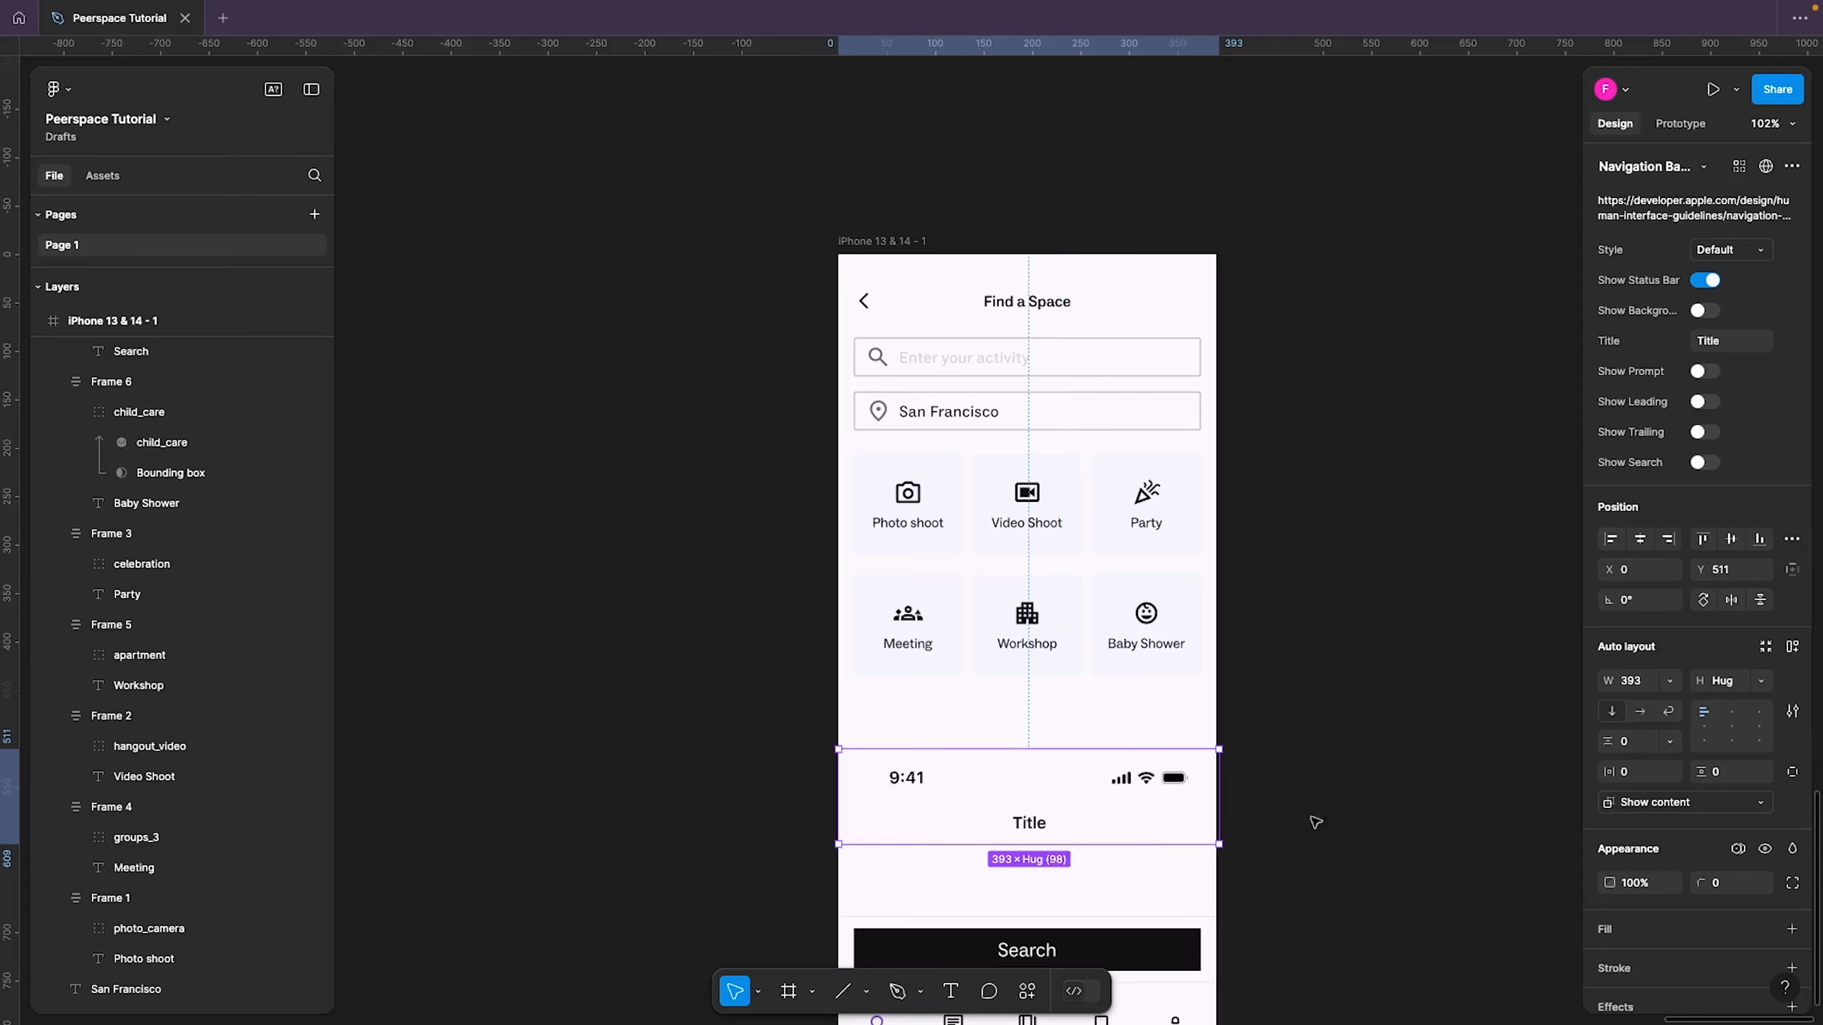
left_click_drag(1217, 843, 1216, 840)
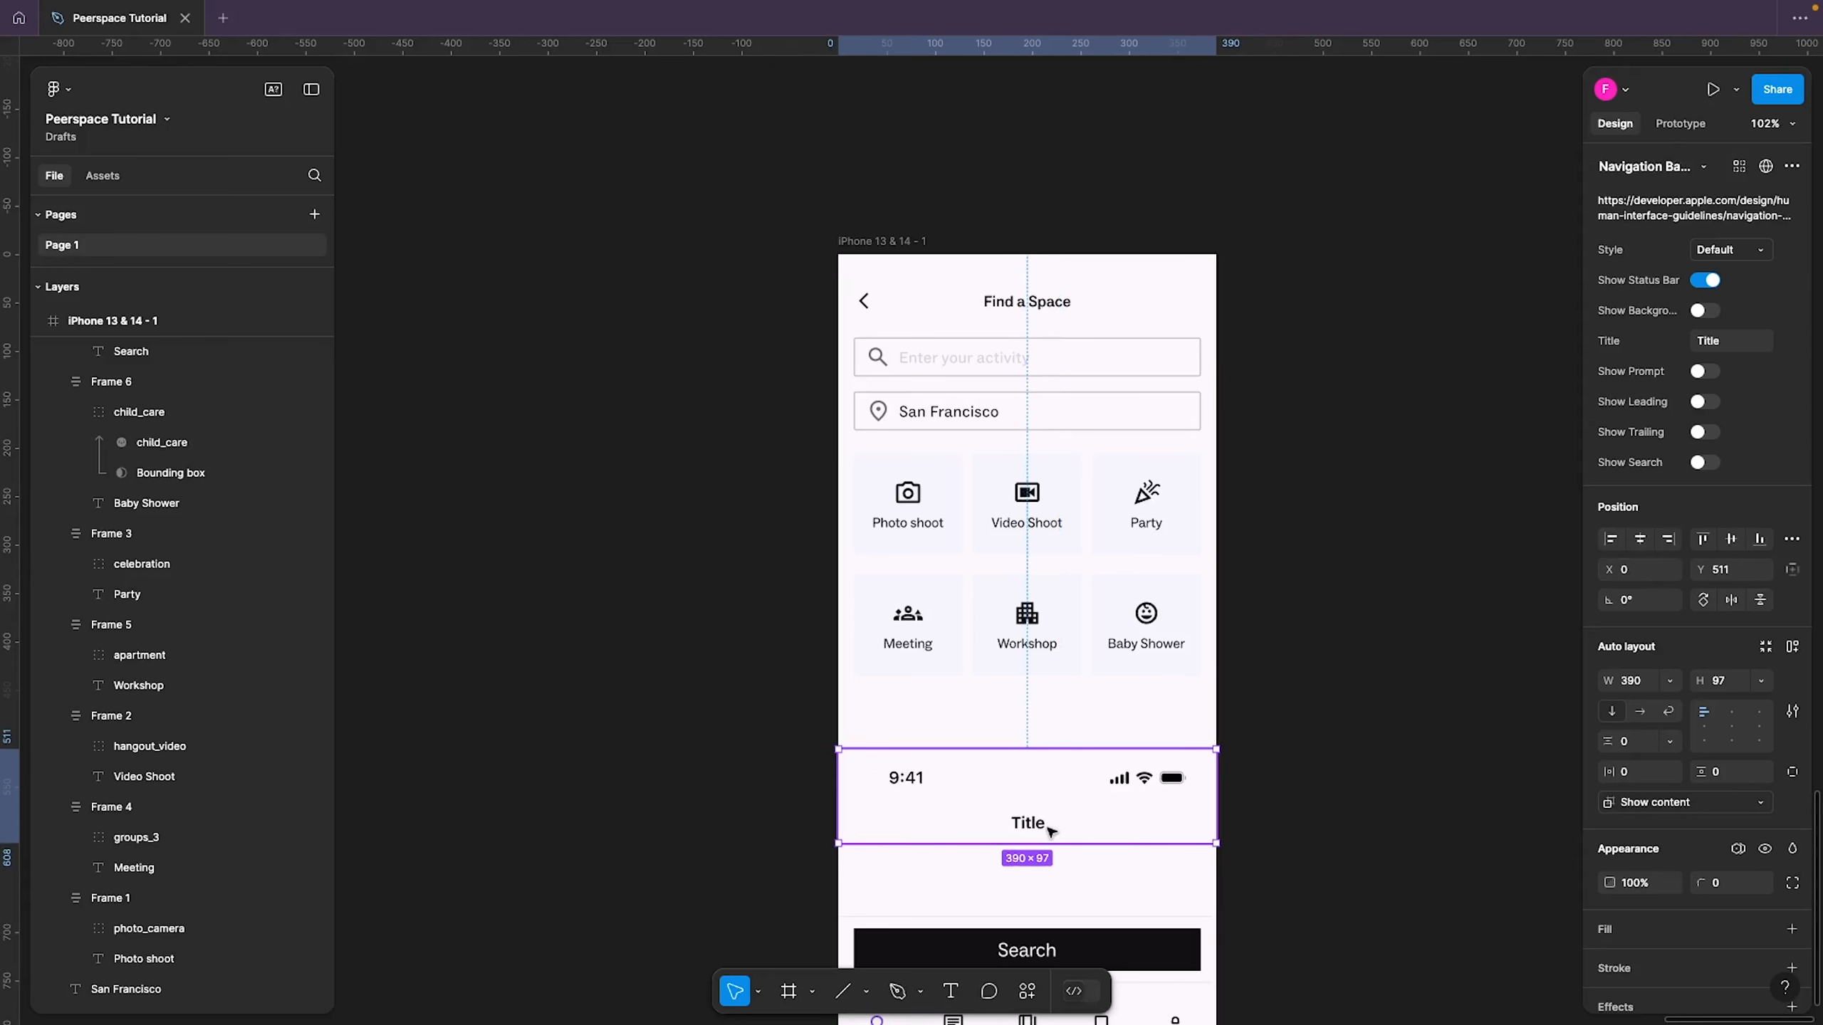
Detach the navigation bar instance from its main component so its contents can be edited freely
double_click(1049, 831)
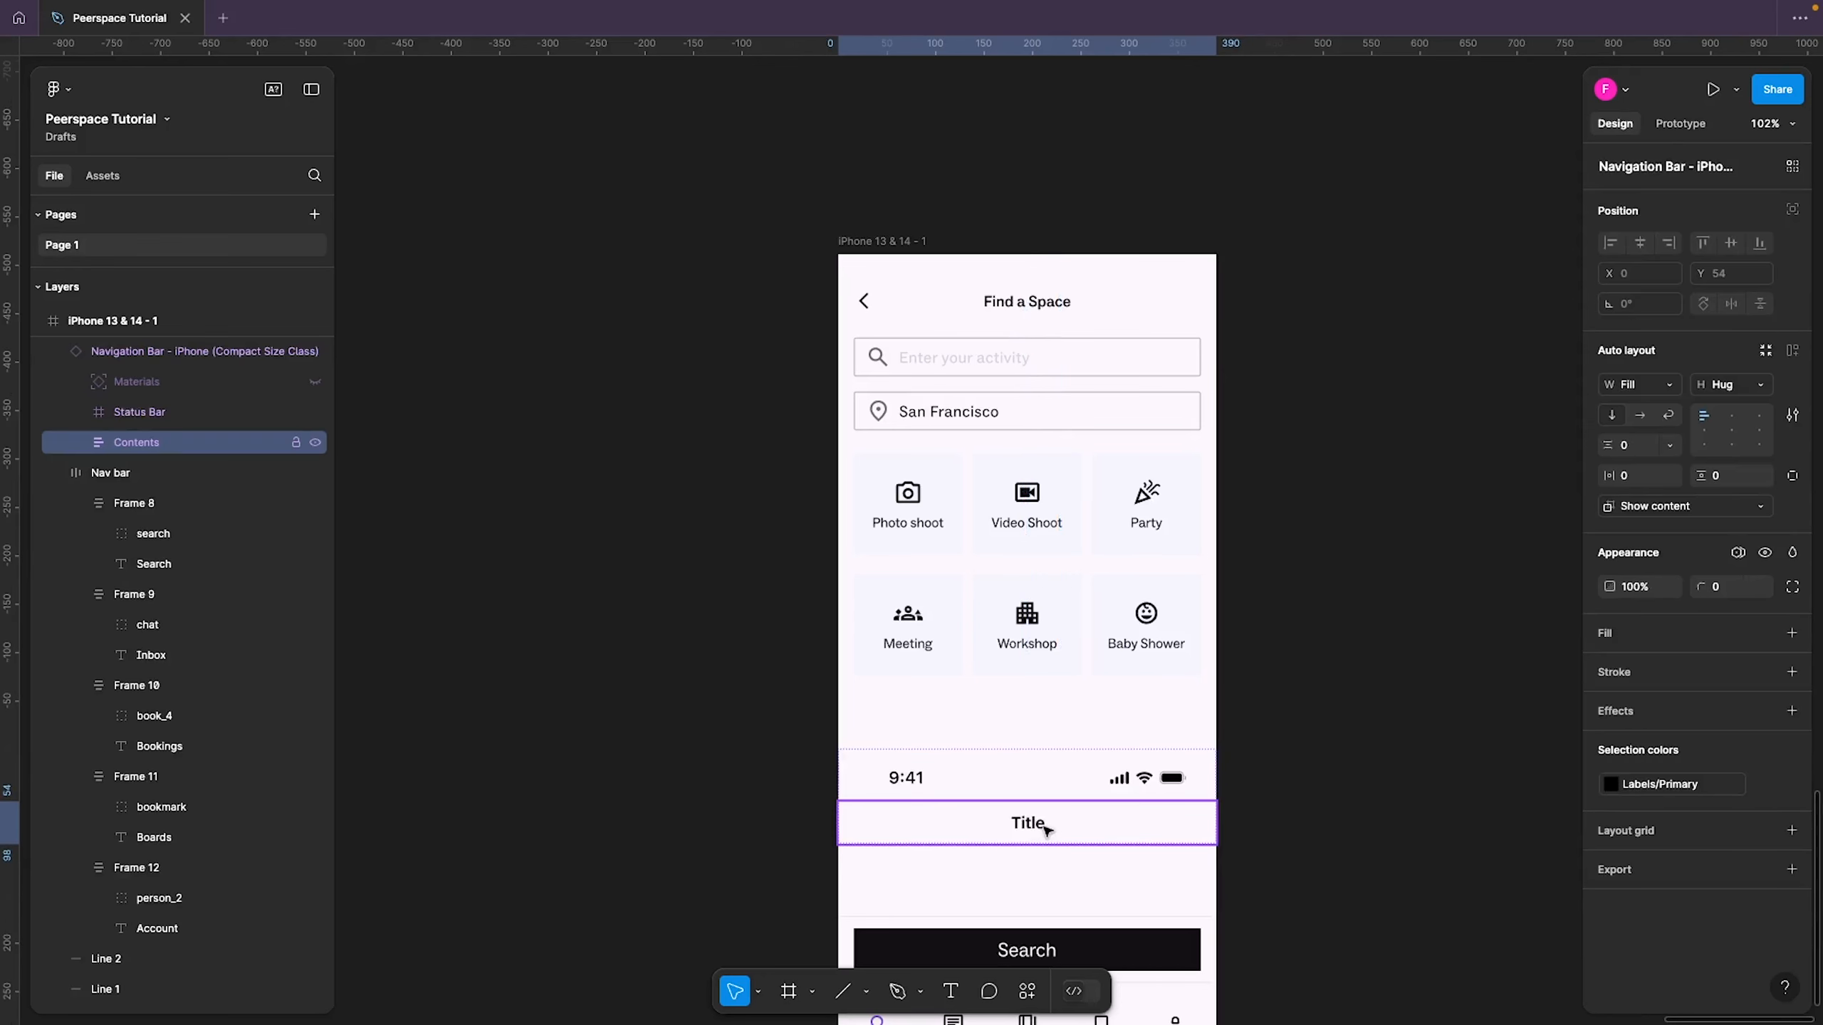
left_click(1119, 711)
left_click(1073, 776)
right_click(1076, 773)
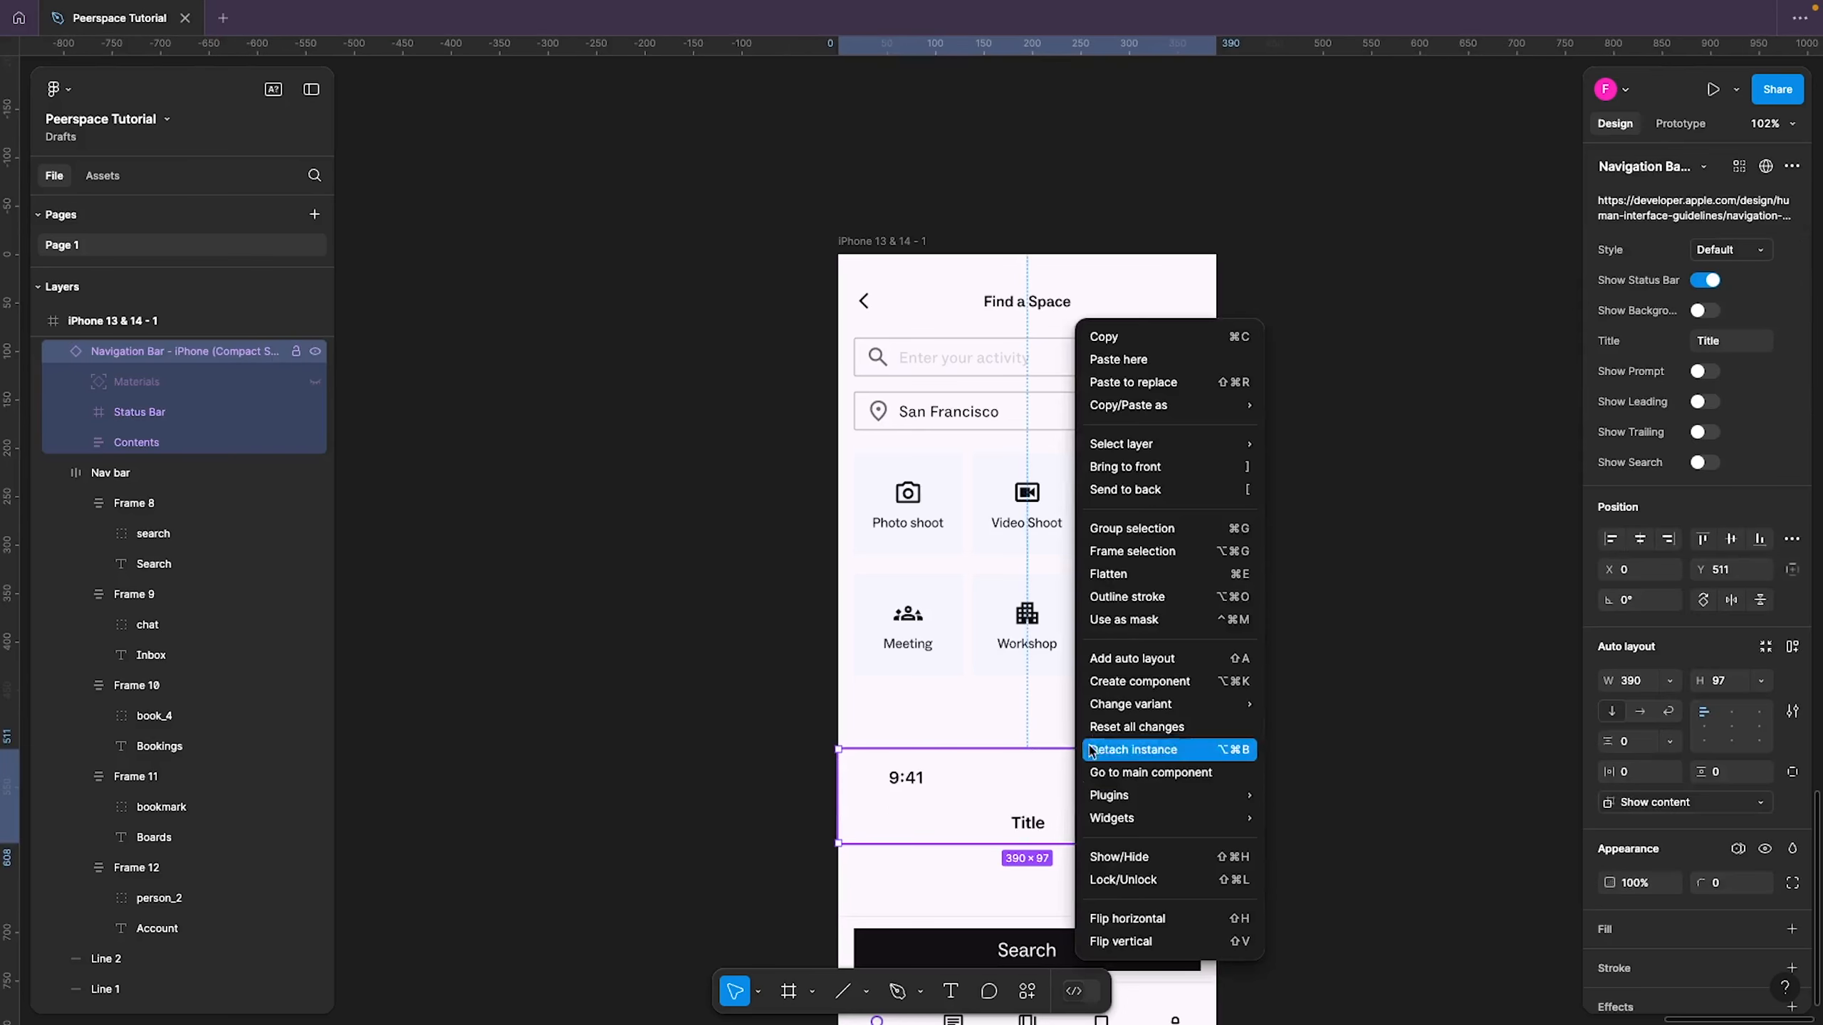
left_click(1154, 749)
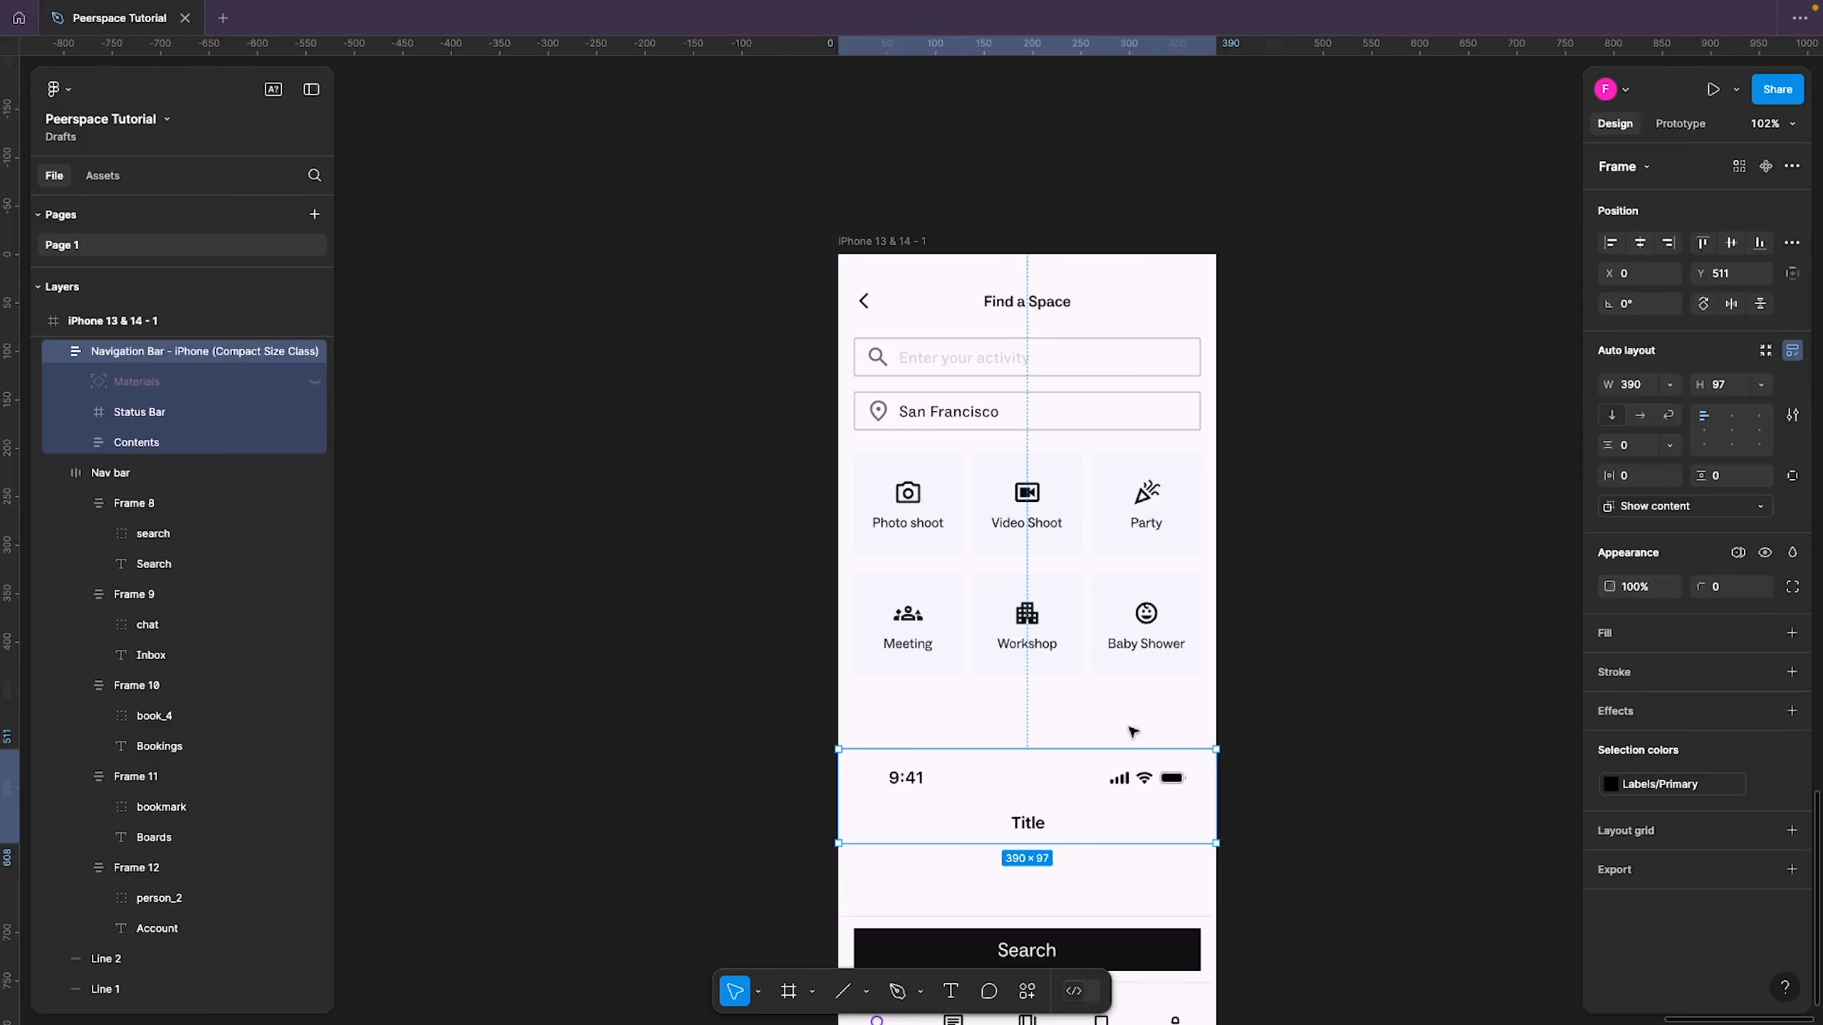
Delete the title contents from the detached iPhone navigation bar and make its height hug the remaining status bar
double_click(1040, 823)
key("Delete")
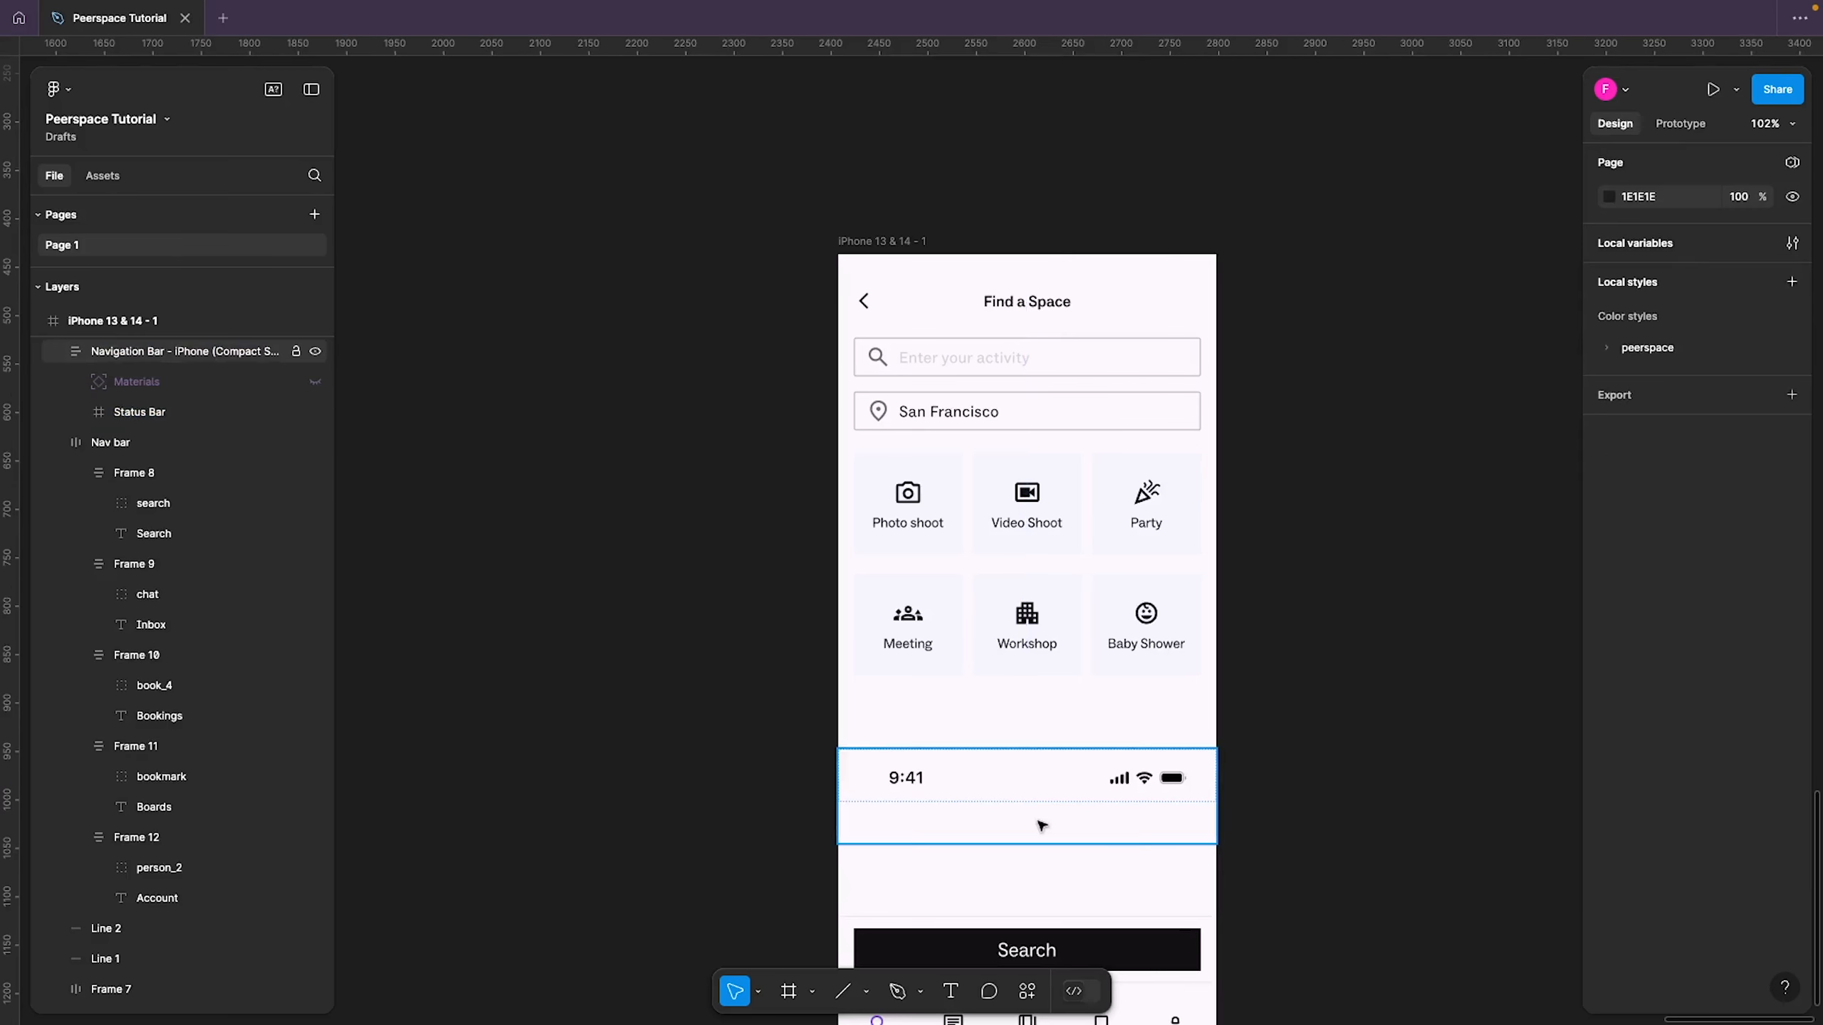
left_click(1041, 823)
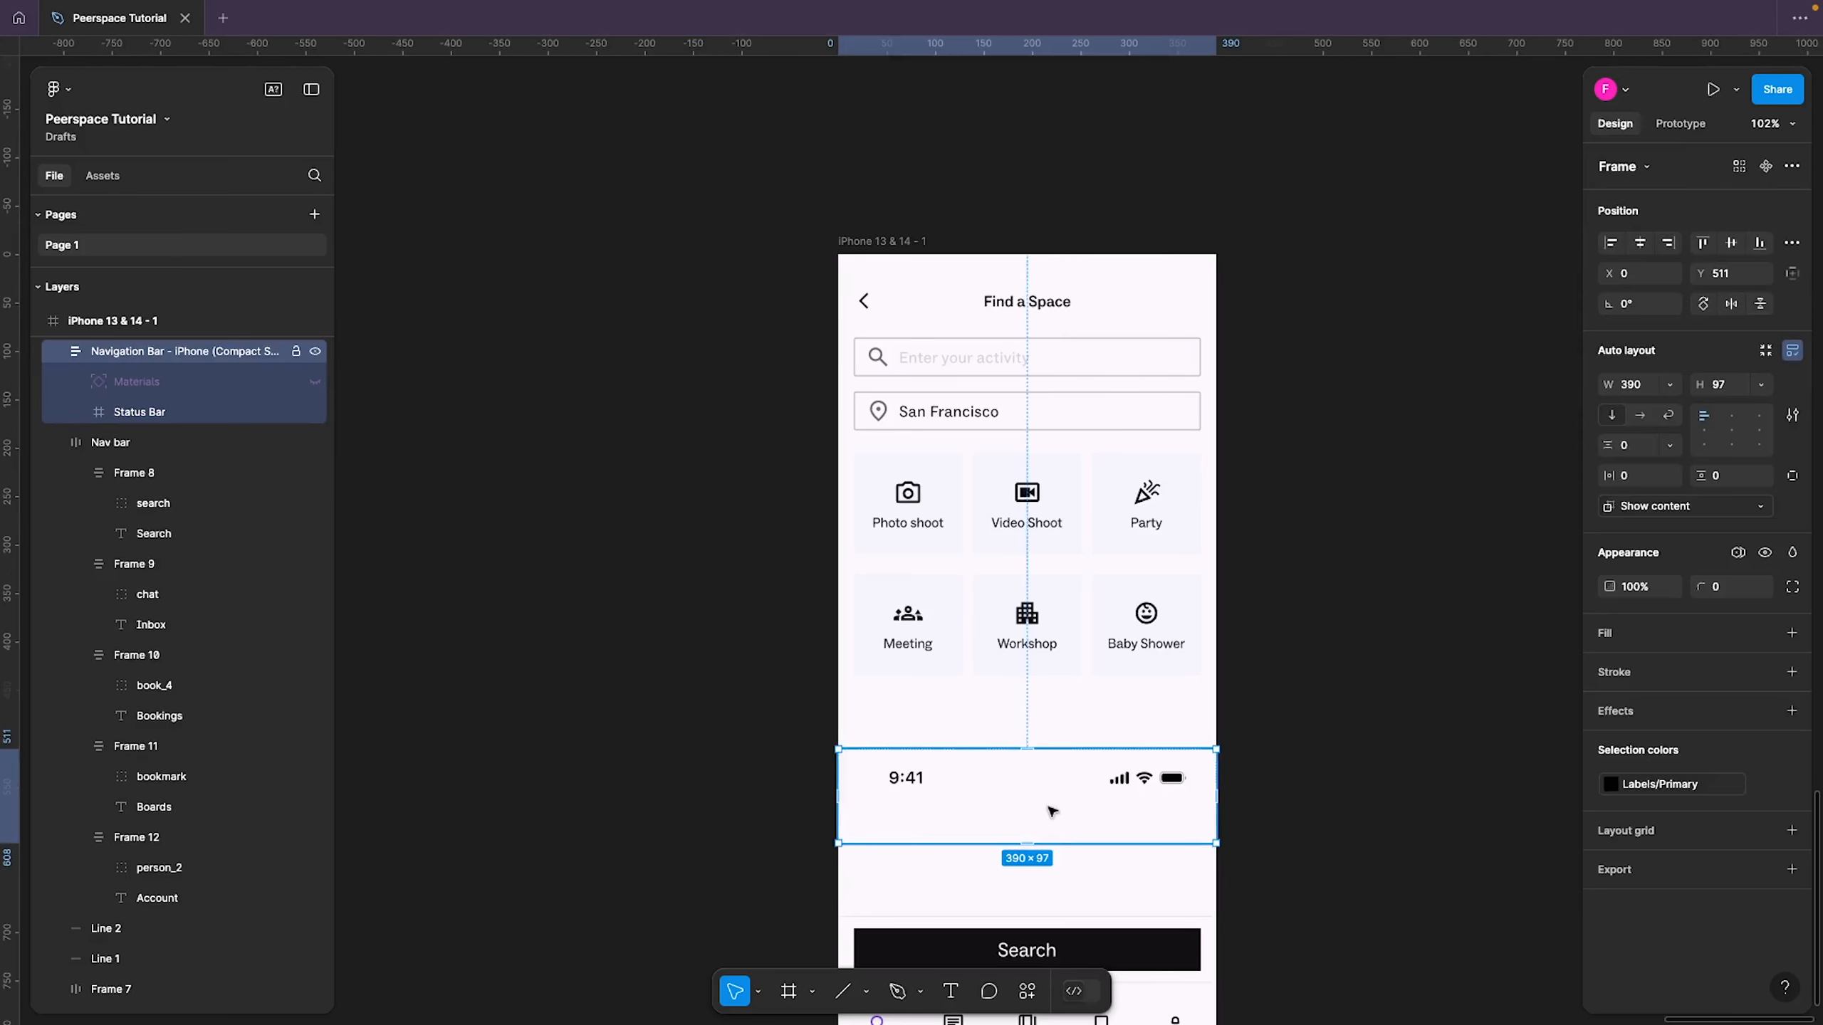
left_click(1761, 388)
left_click(1719, 407)
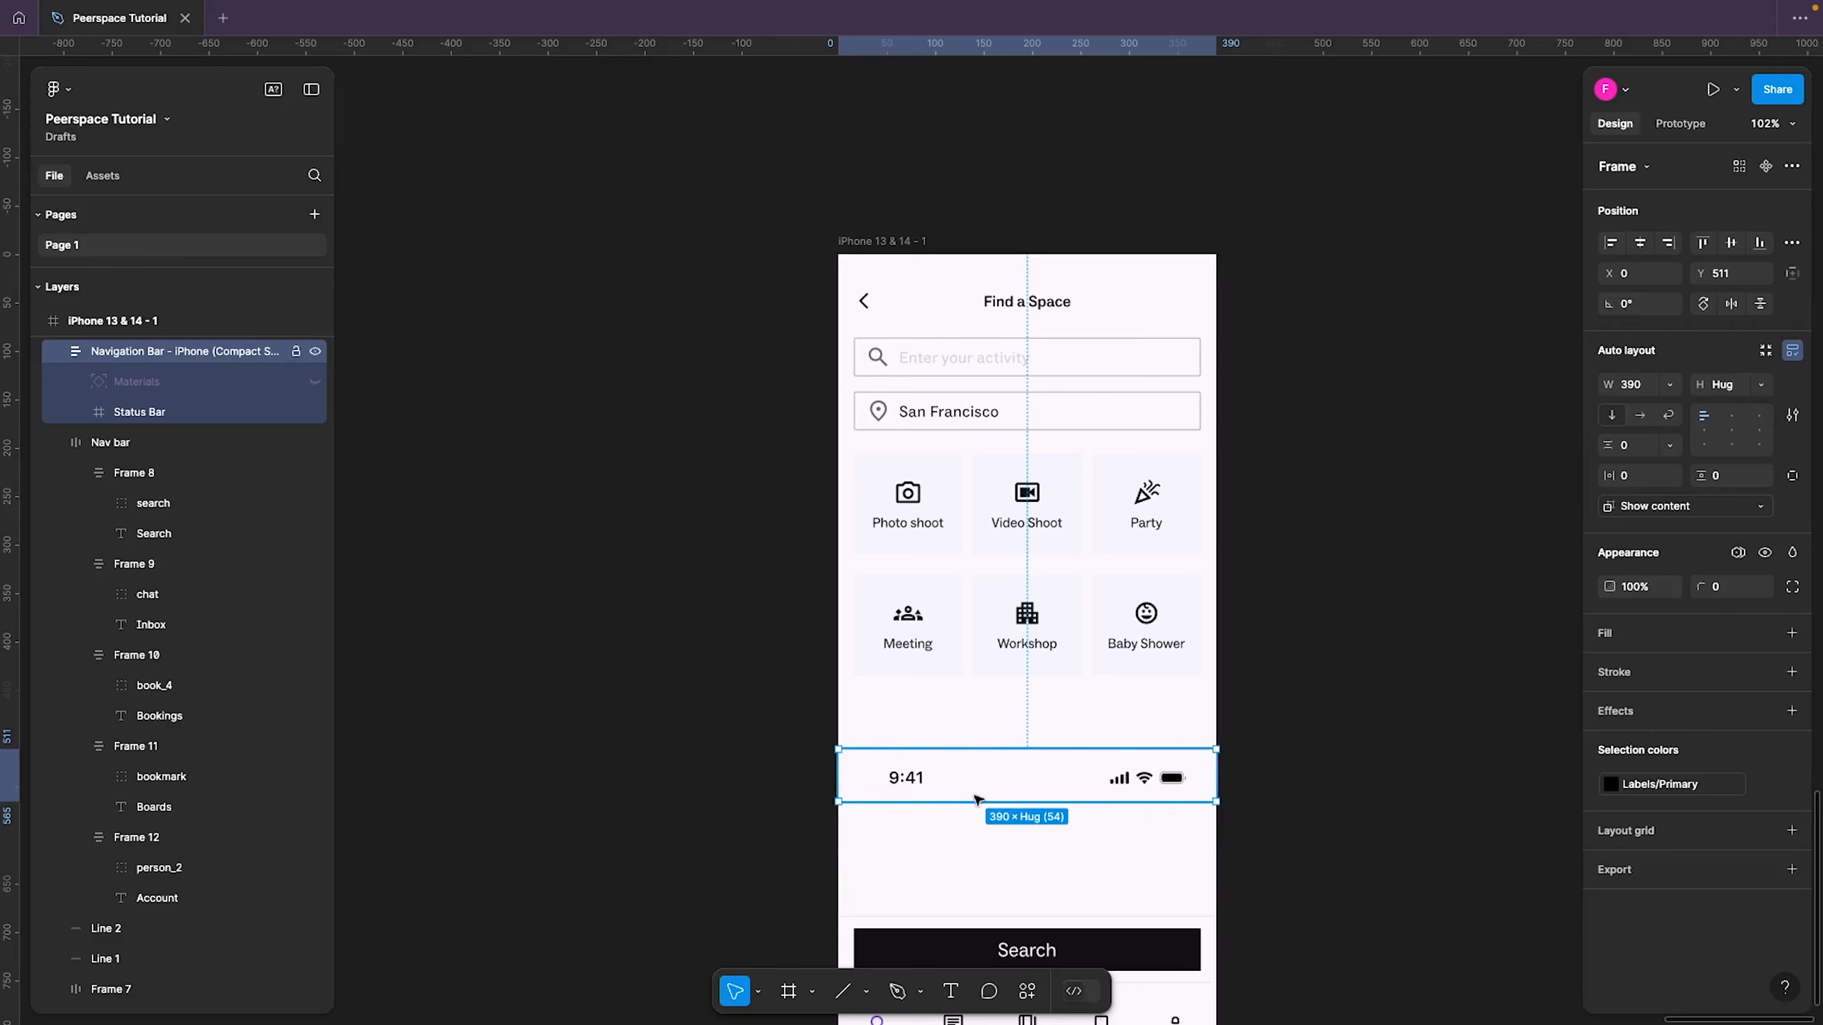
Align the iPhone navigation bar to the top edge of the iPhone frame
left_click(1695, 244)
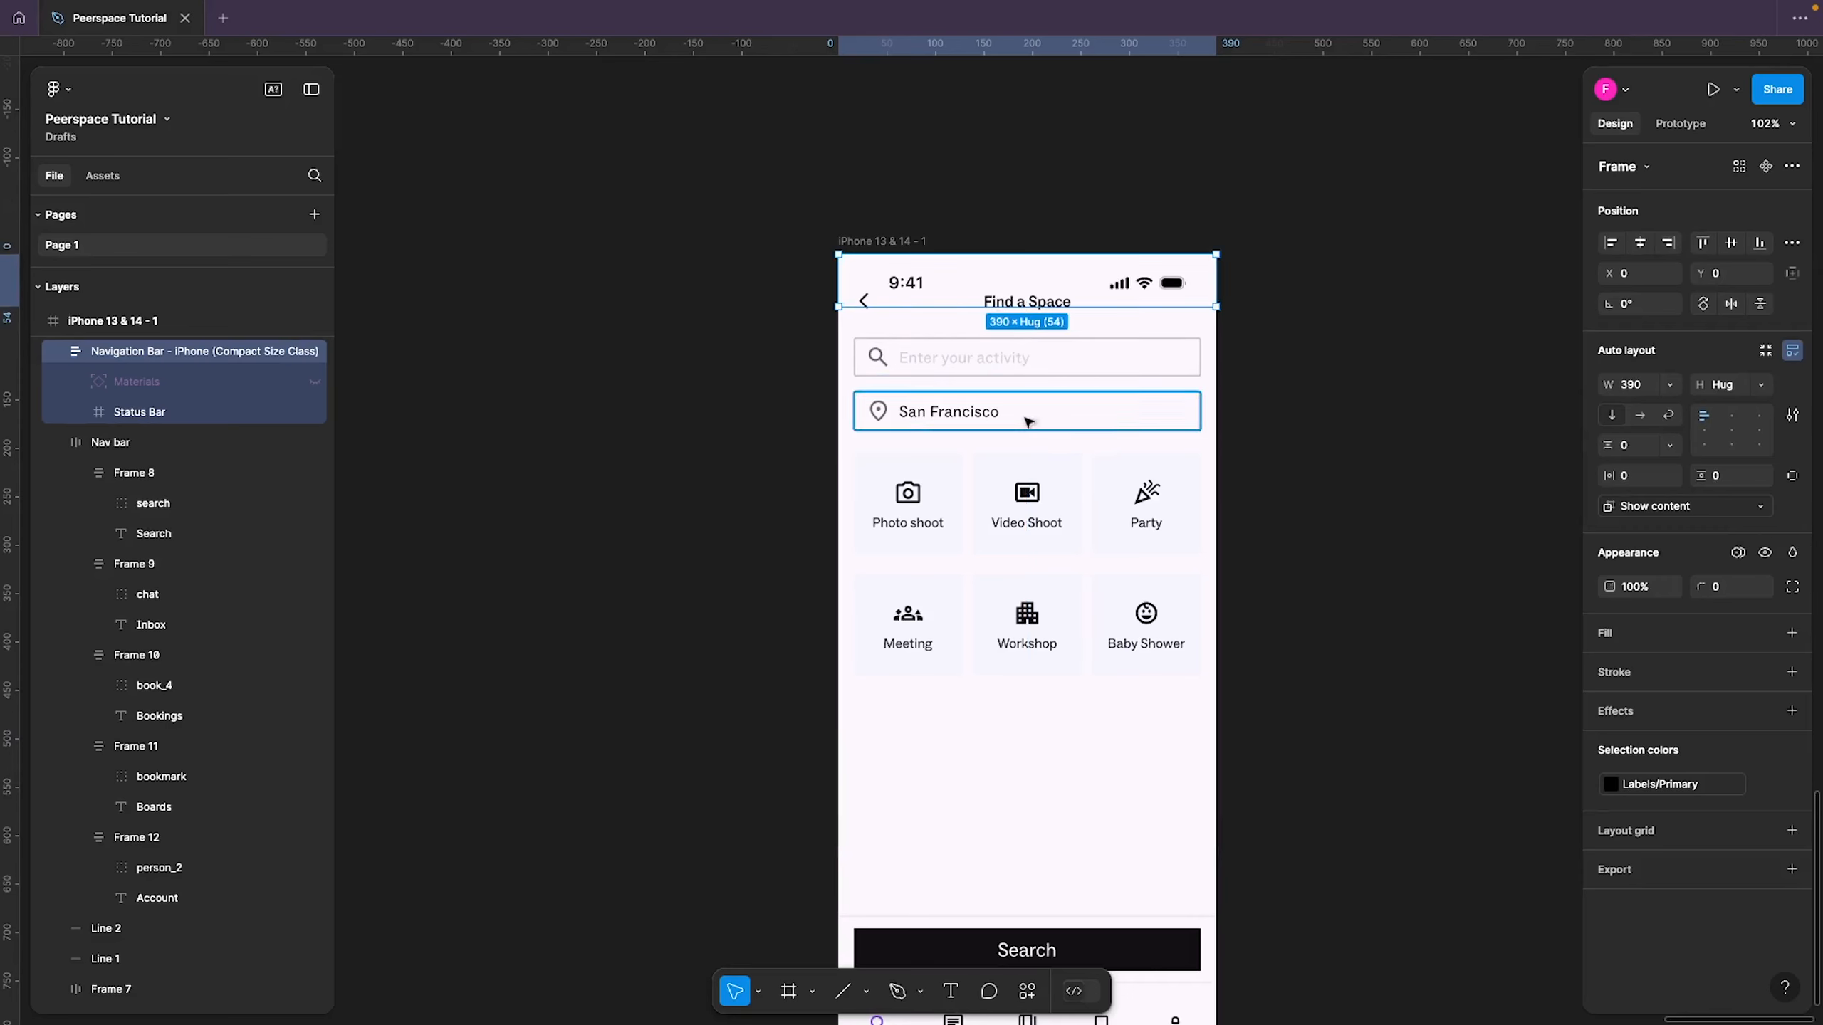
left_click(1248, 745)
left_click(974, 268)
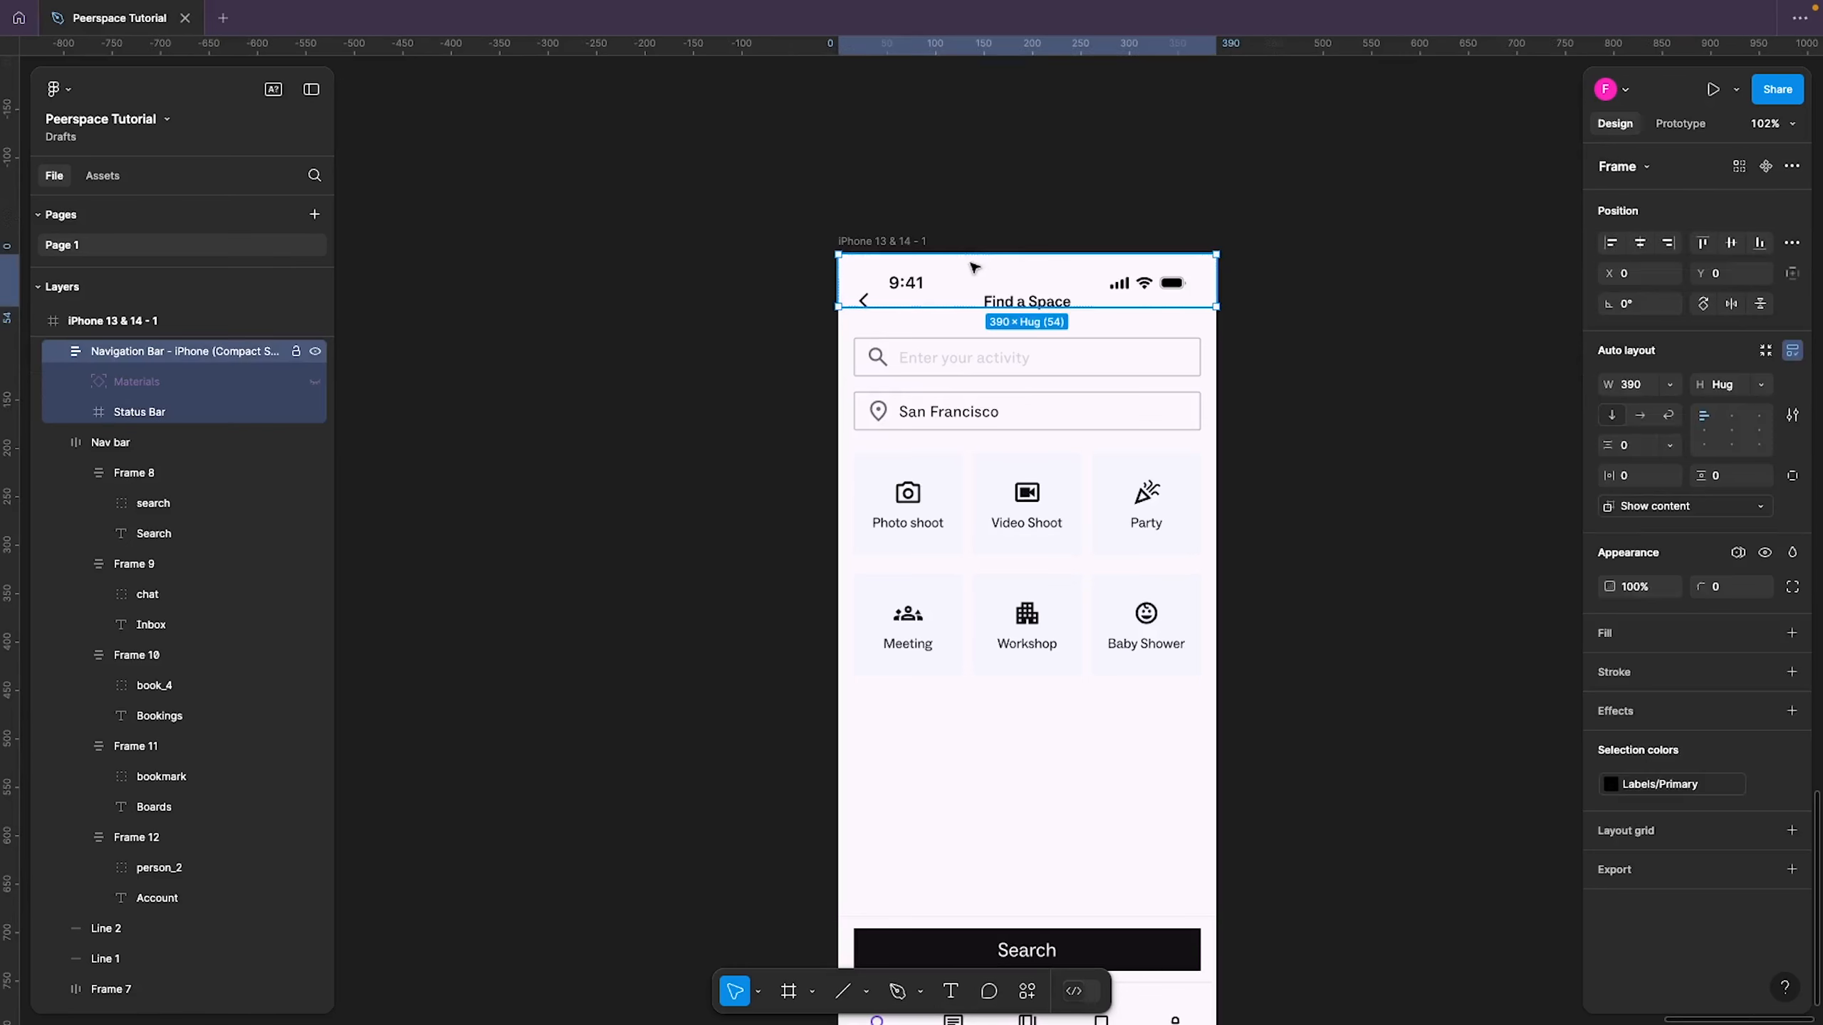
Delete the hidden Materials layer from the iPhone navigation bar, keeping only its Status Bar
left_click(233, 384)
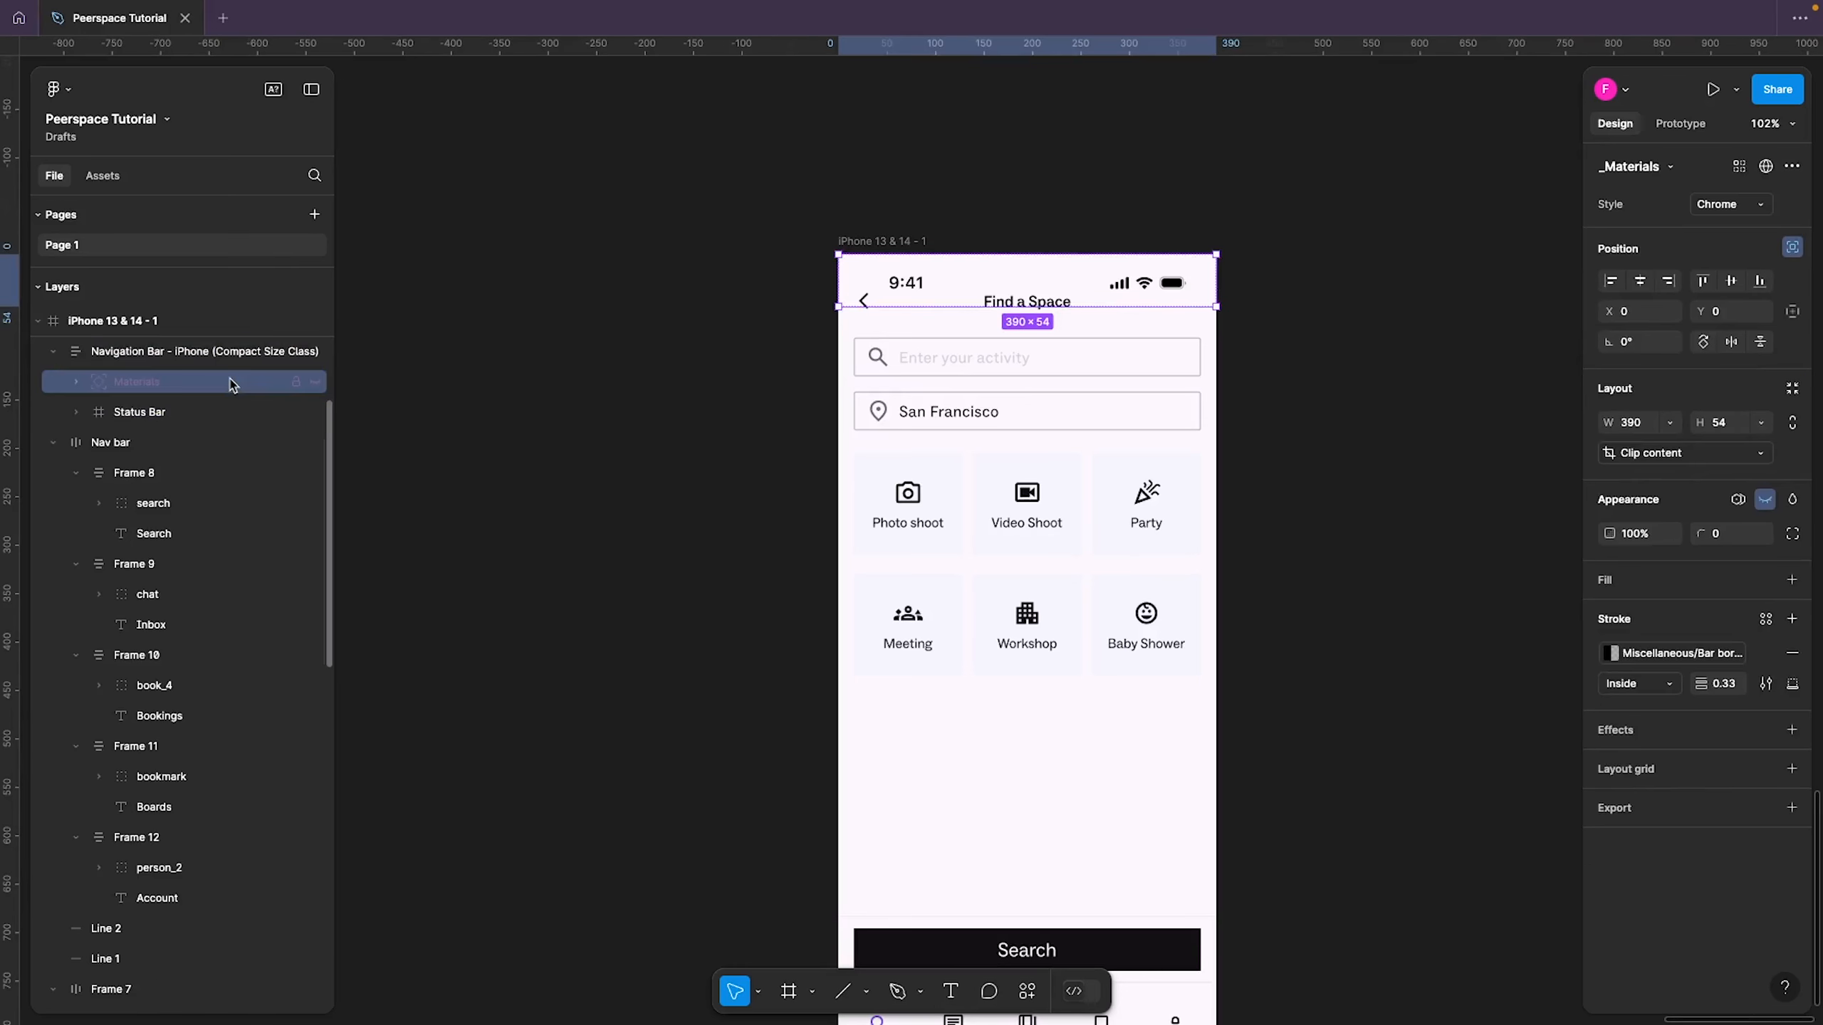
key("Delete")
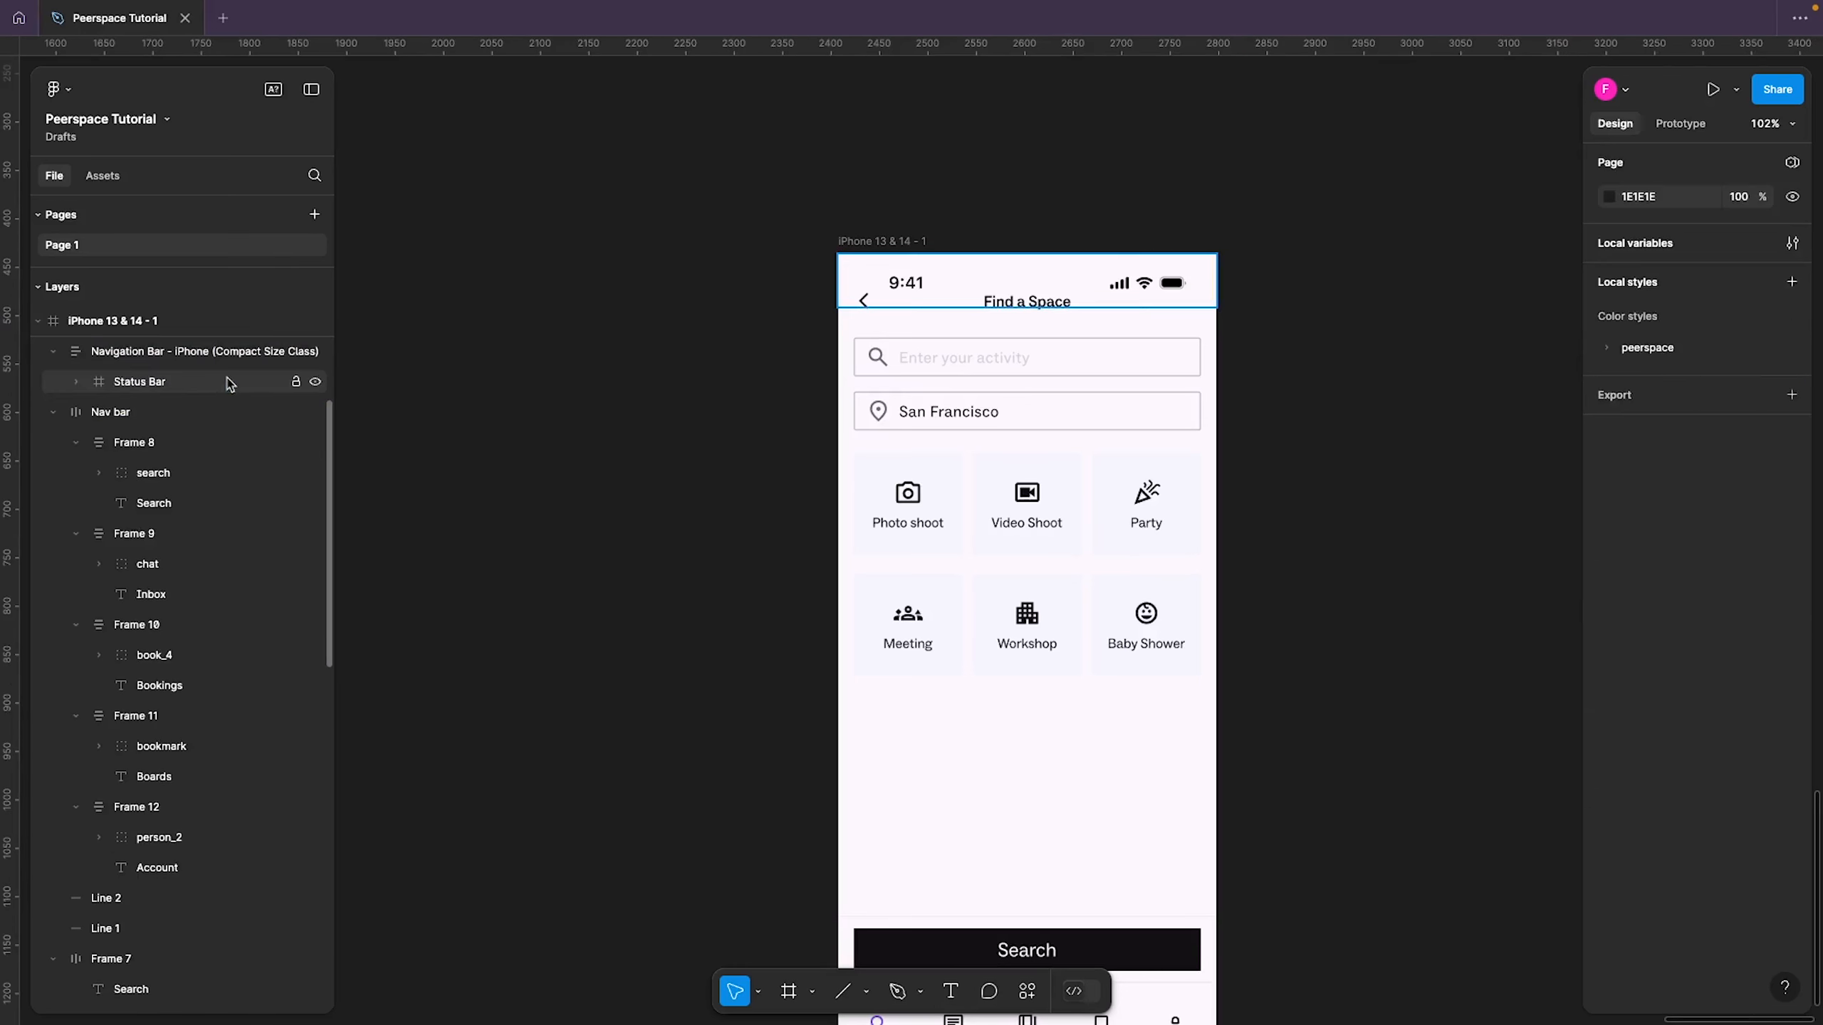
left_click(169, 353)
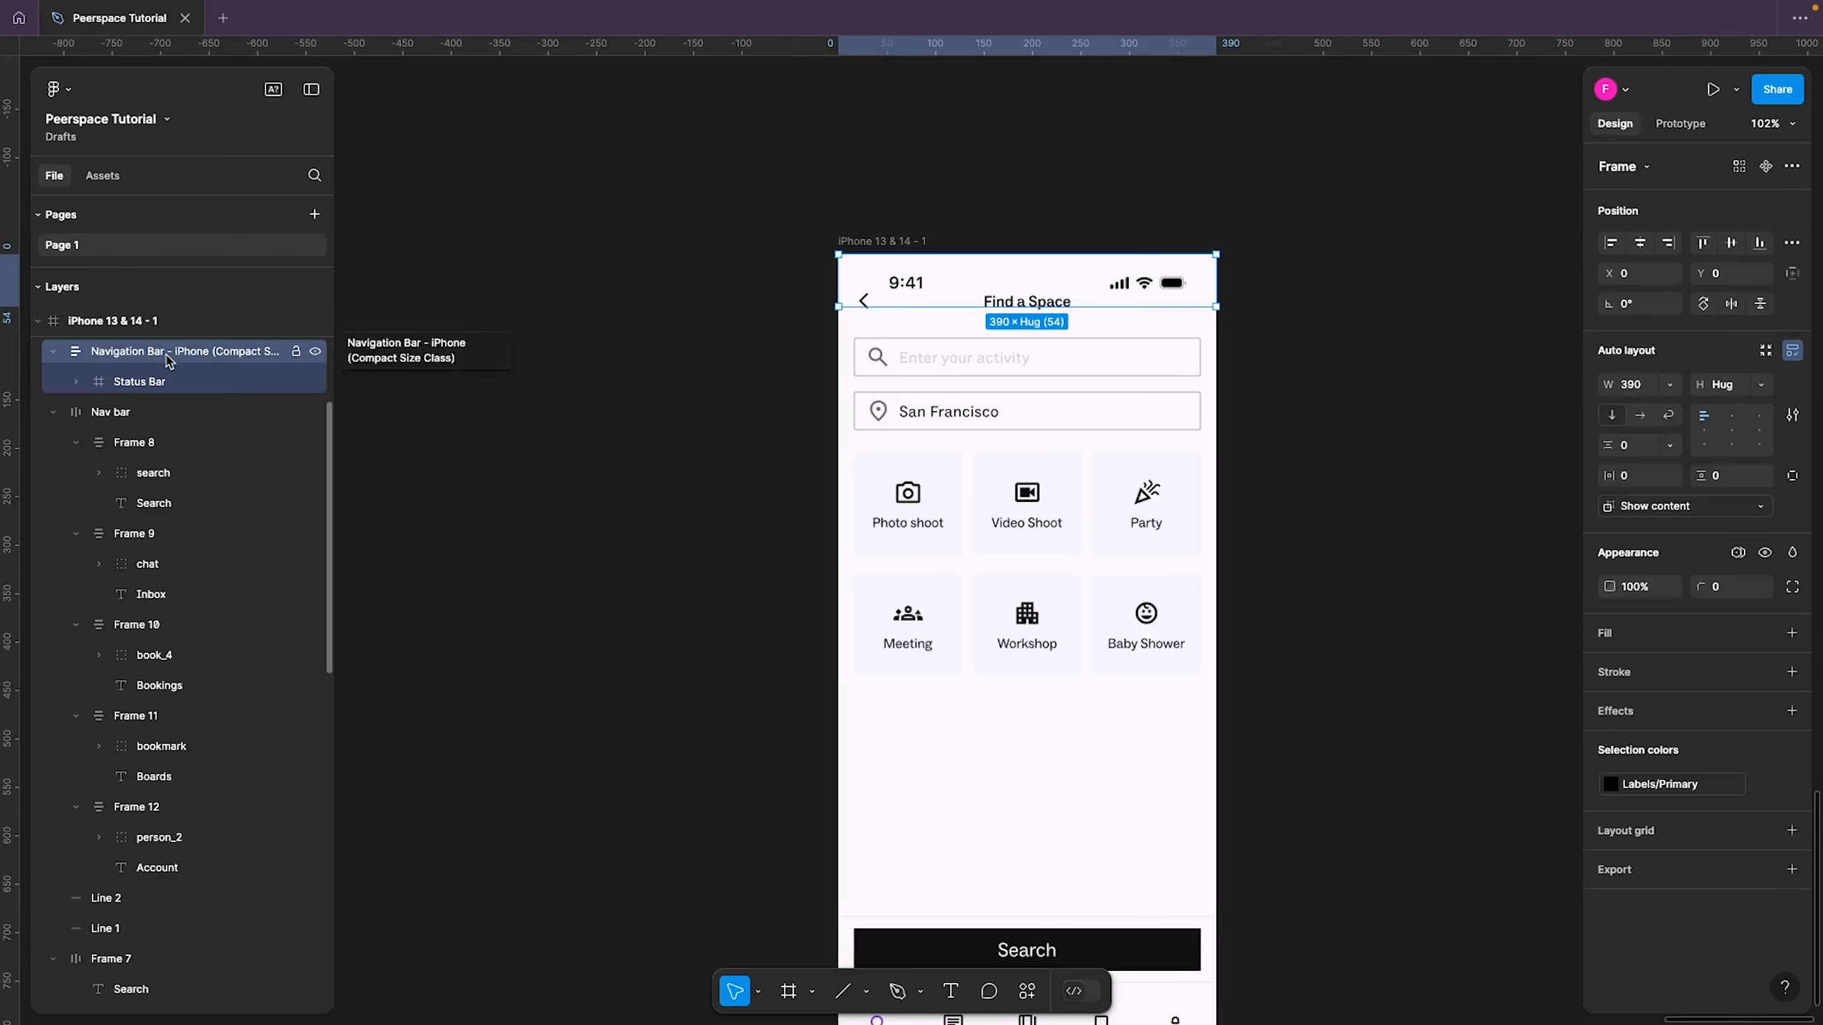
left_click(1480, 717)
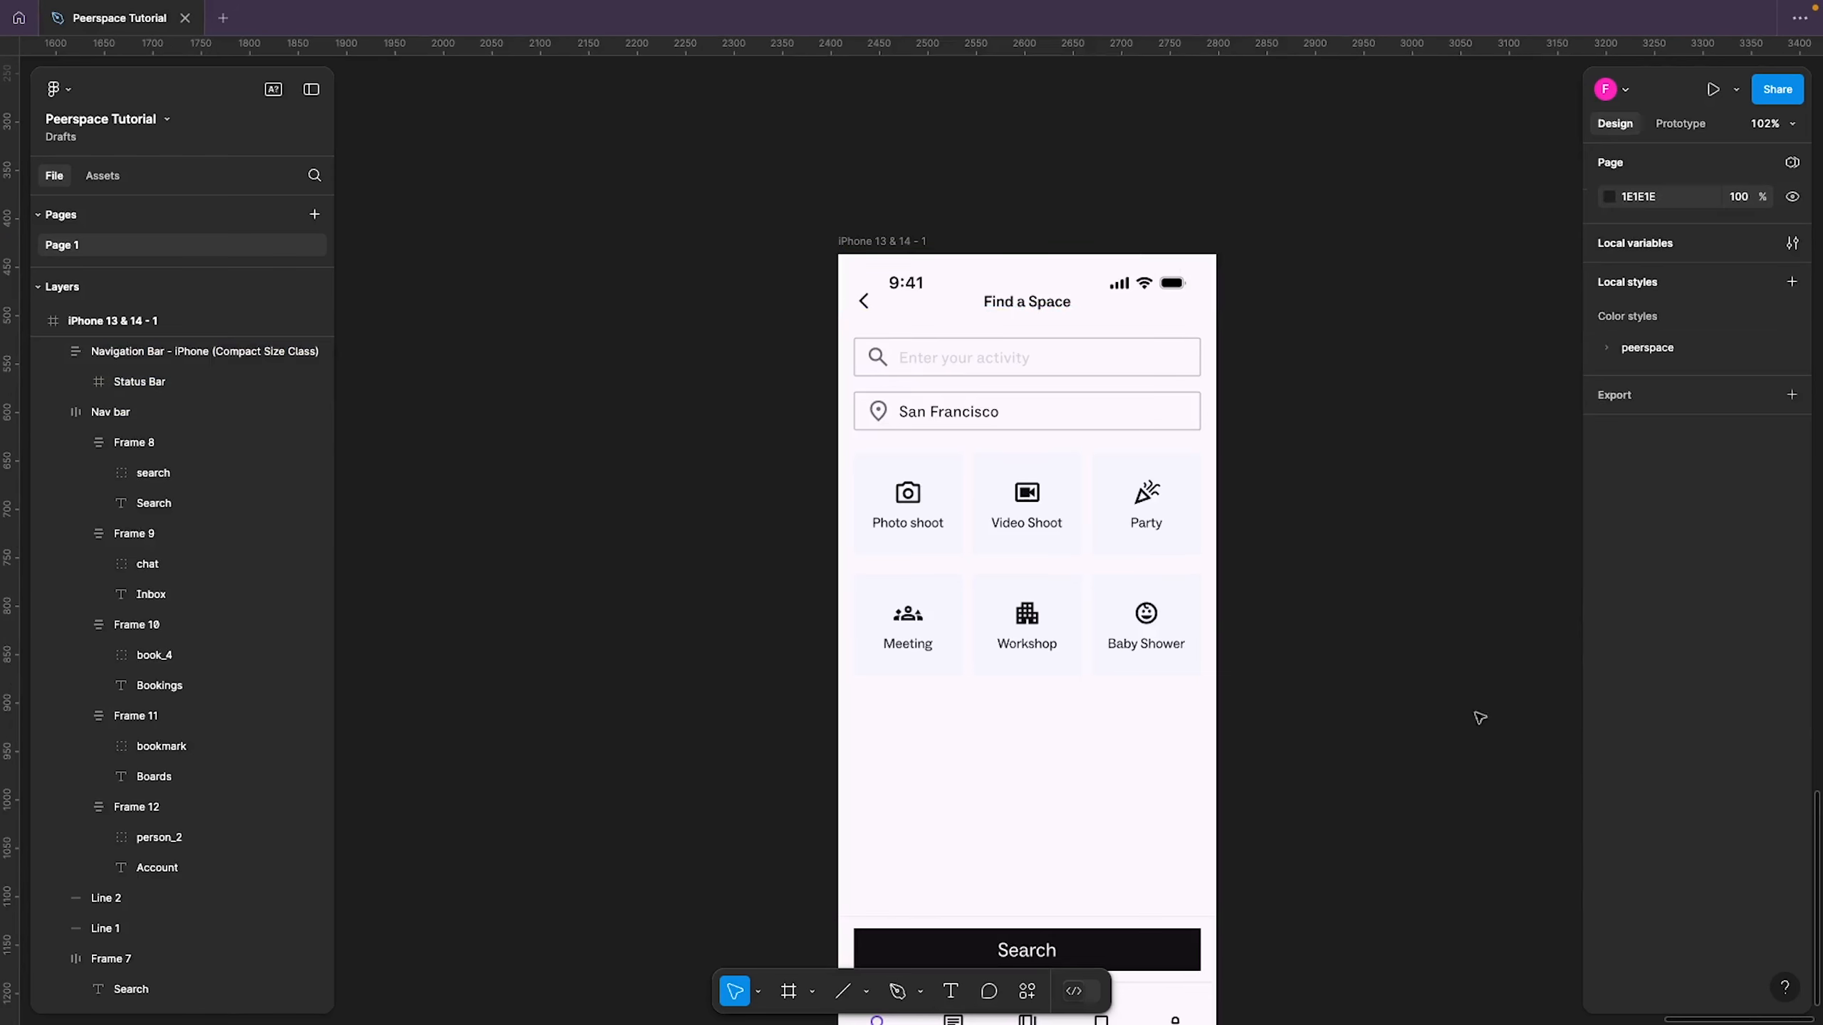
Move the back arrow, Find a Space title, search fields and activity tiles down about 16 px so they start directly below the status bar
left_click_drag(1367, 755, 826, 258)
left_click(923, 283, "shift")
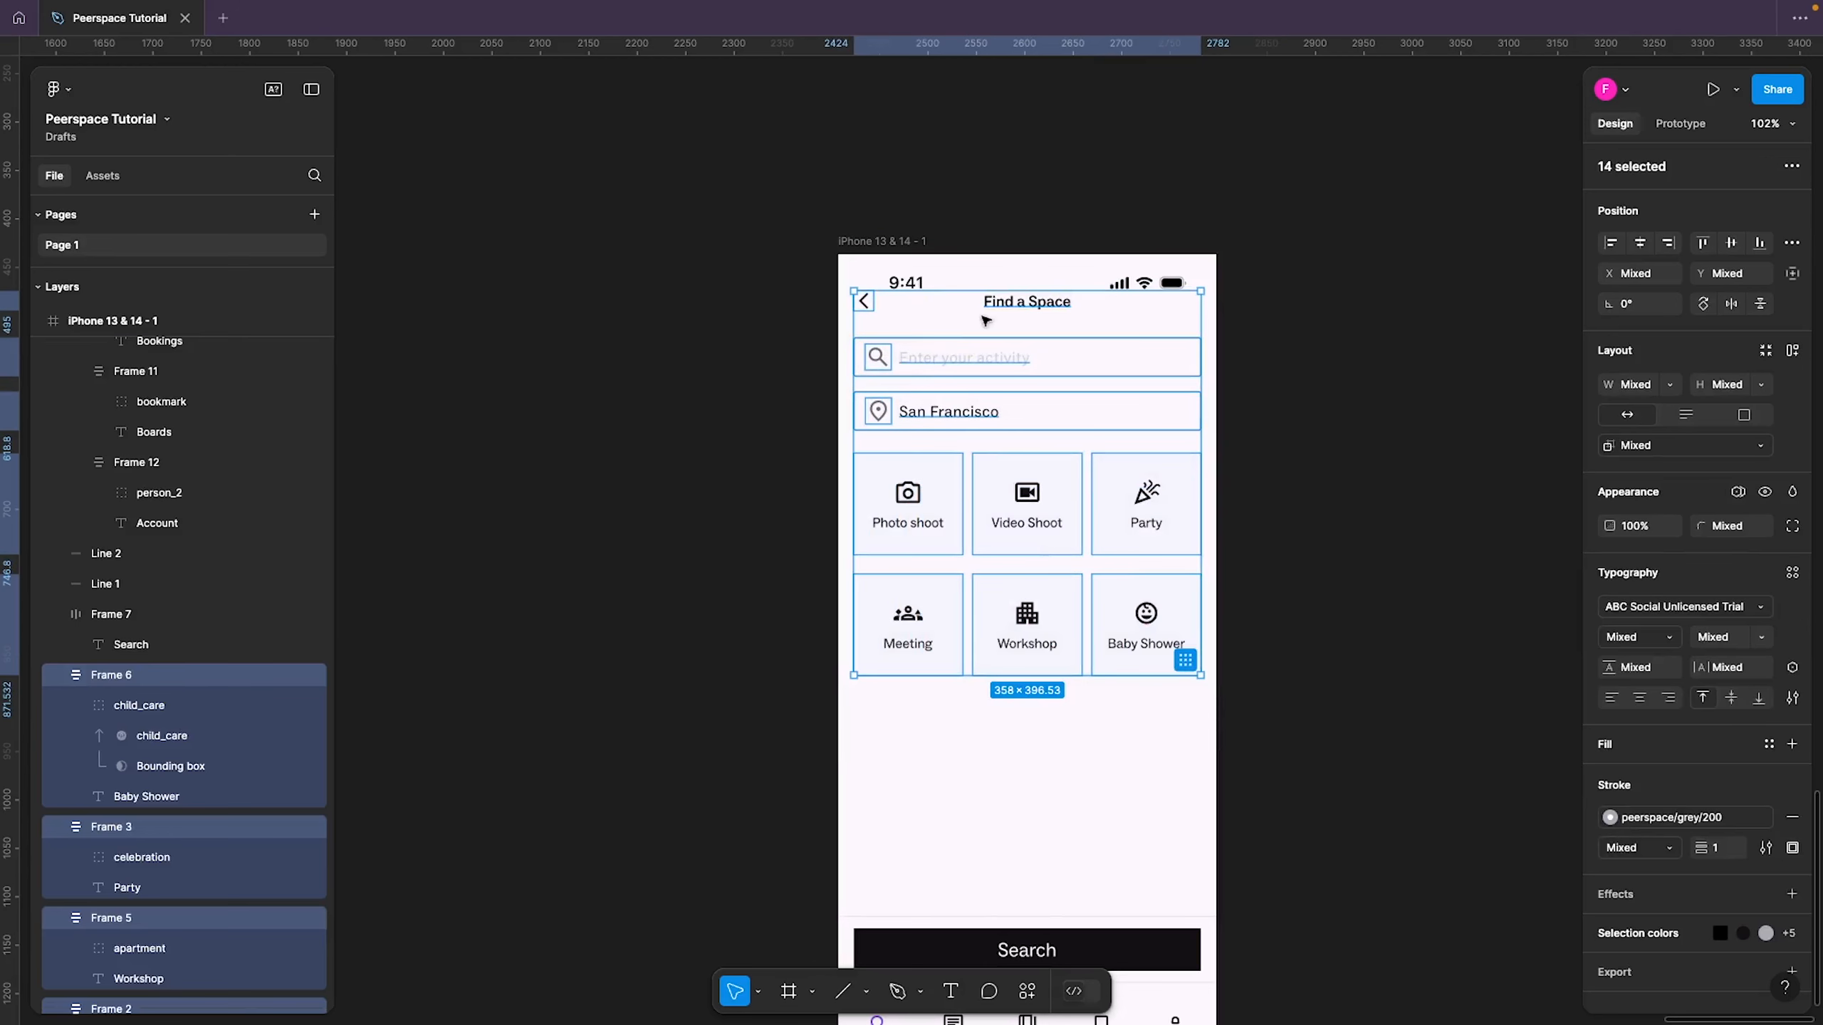
left_click_drag(1005, 310, 1005, 325)
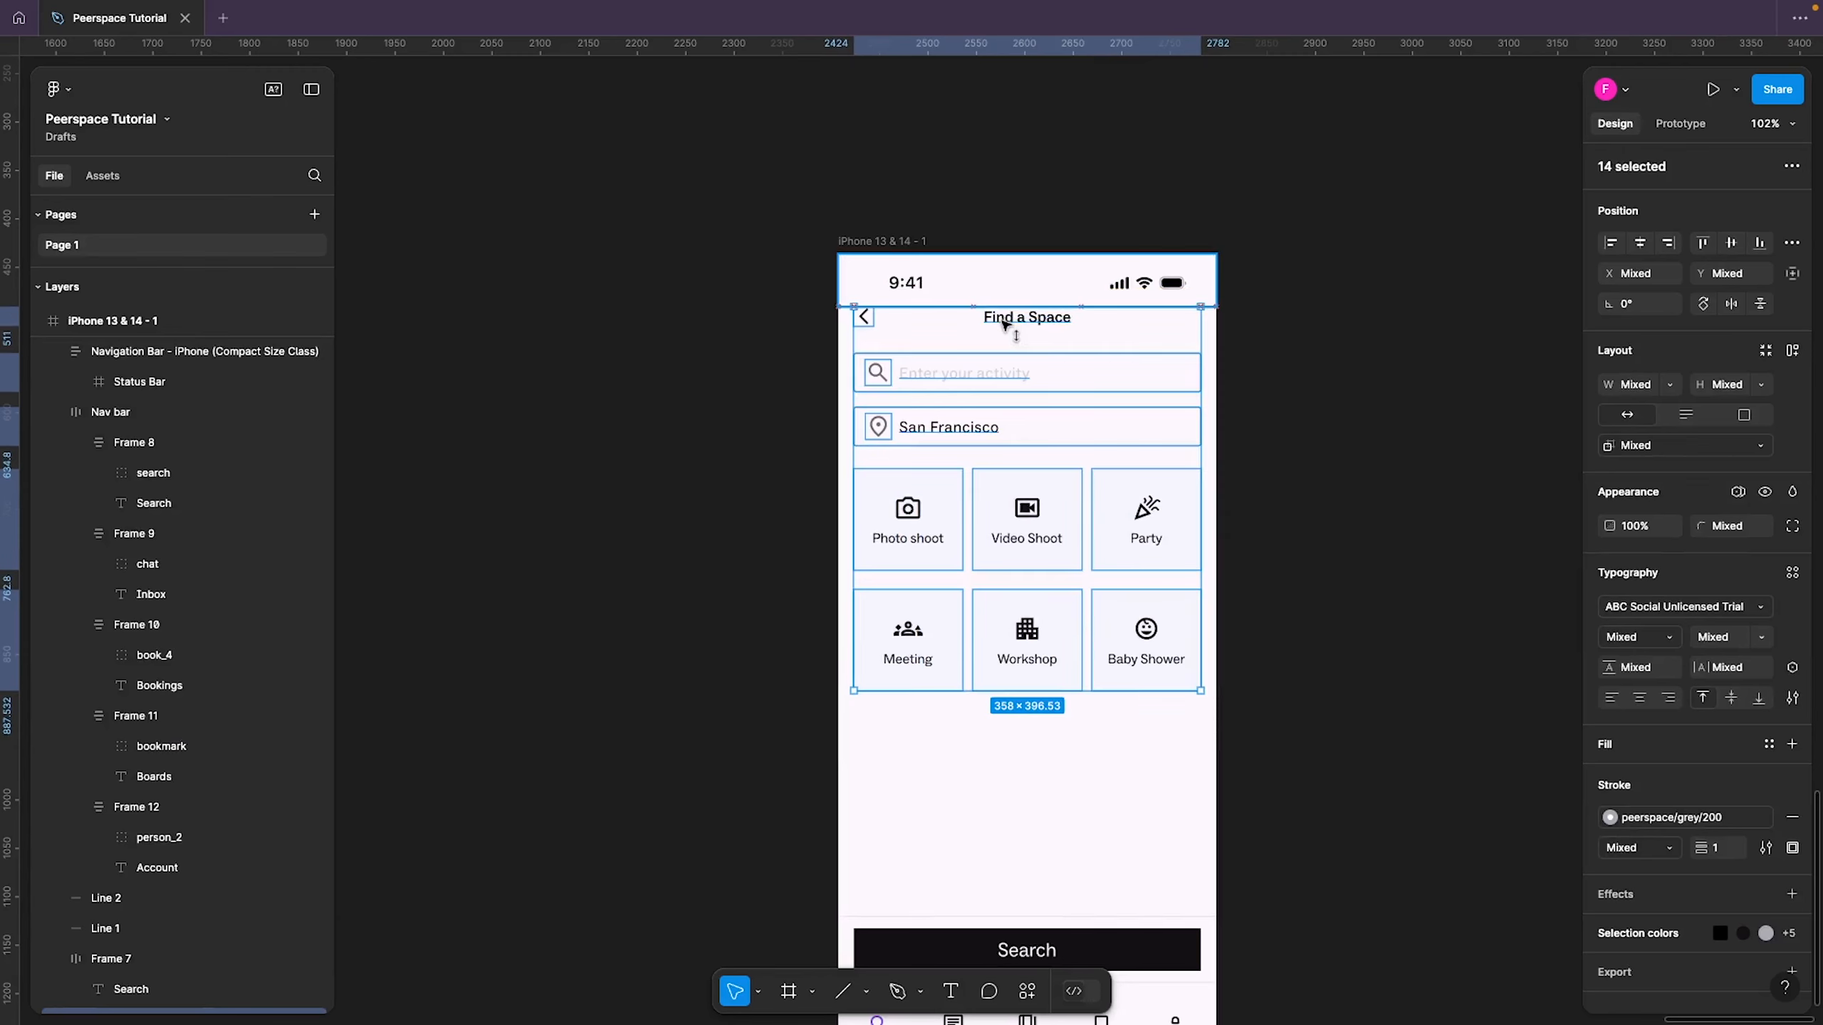
left_click(1336, 395)
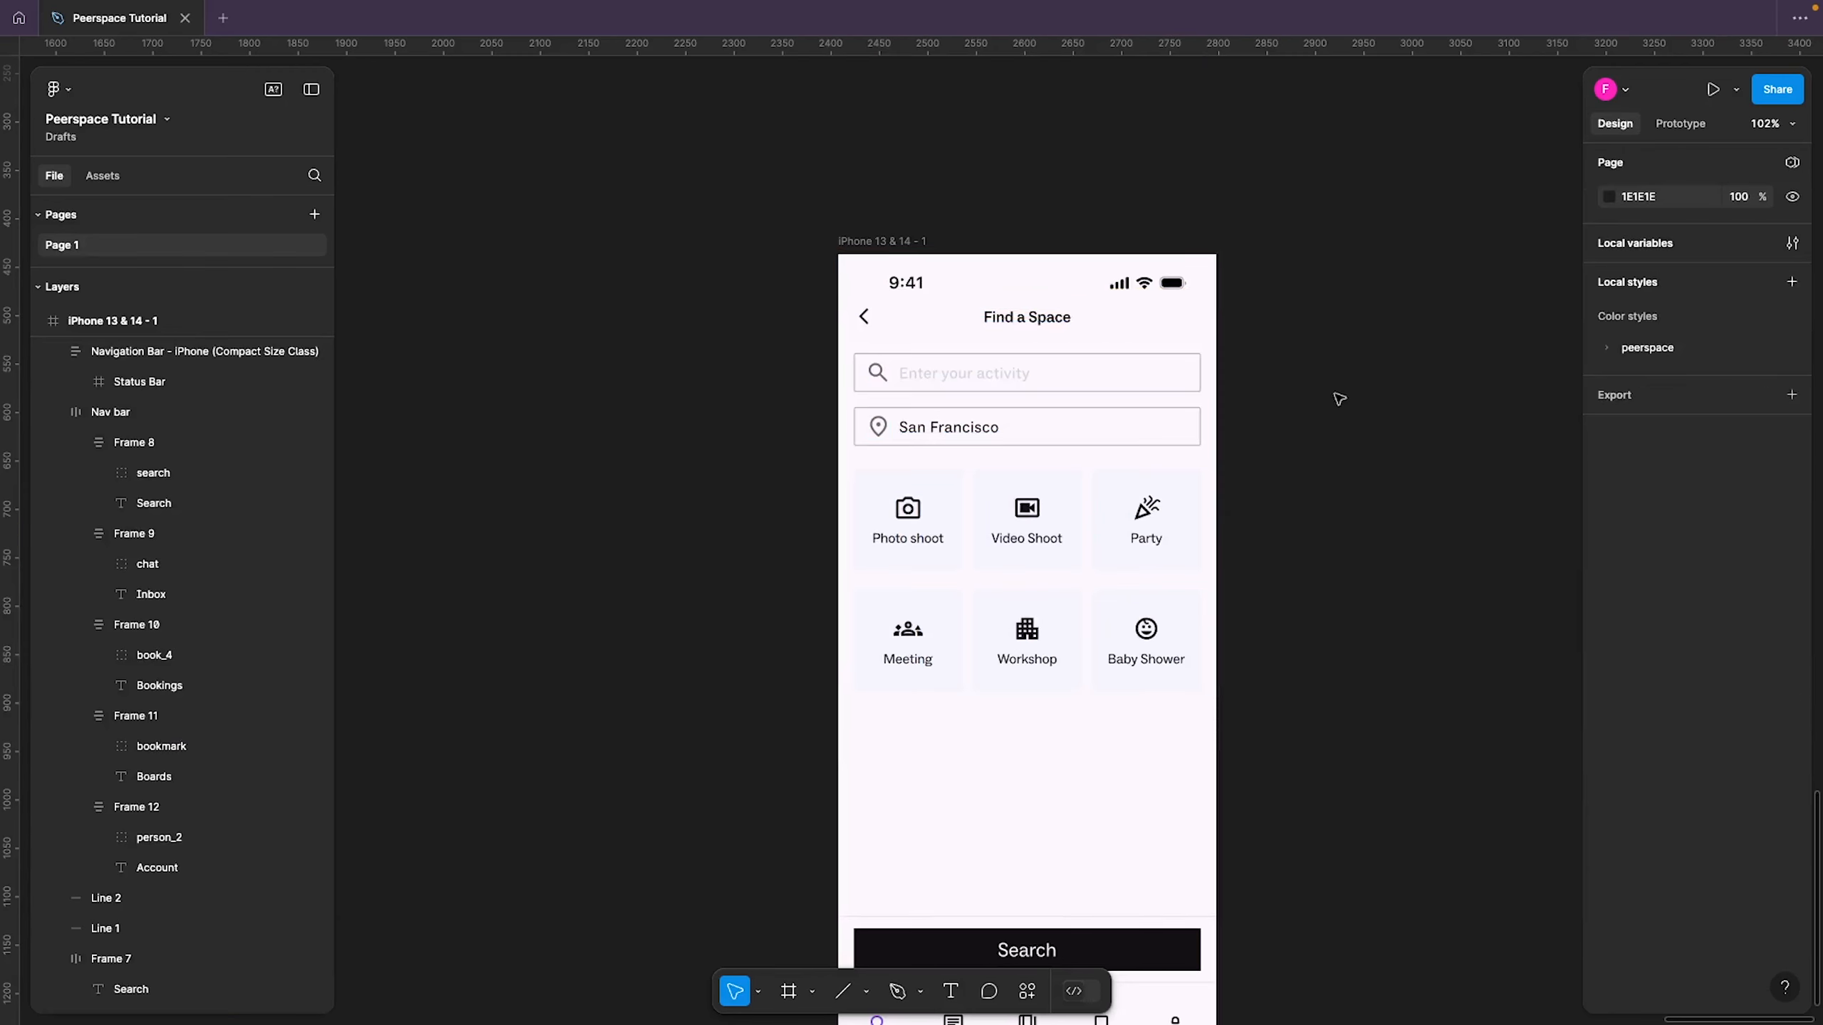
Shift the header, search fields and activity tiles another 16 px down to leave a gap beneath the status bar
left_click_drag(1269, 761, 790, 311)
left_click_drag(1052, 375, 1052, 391)
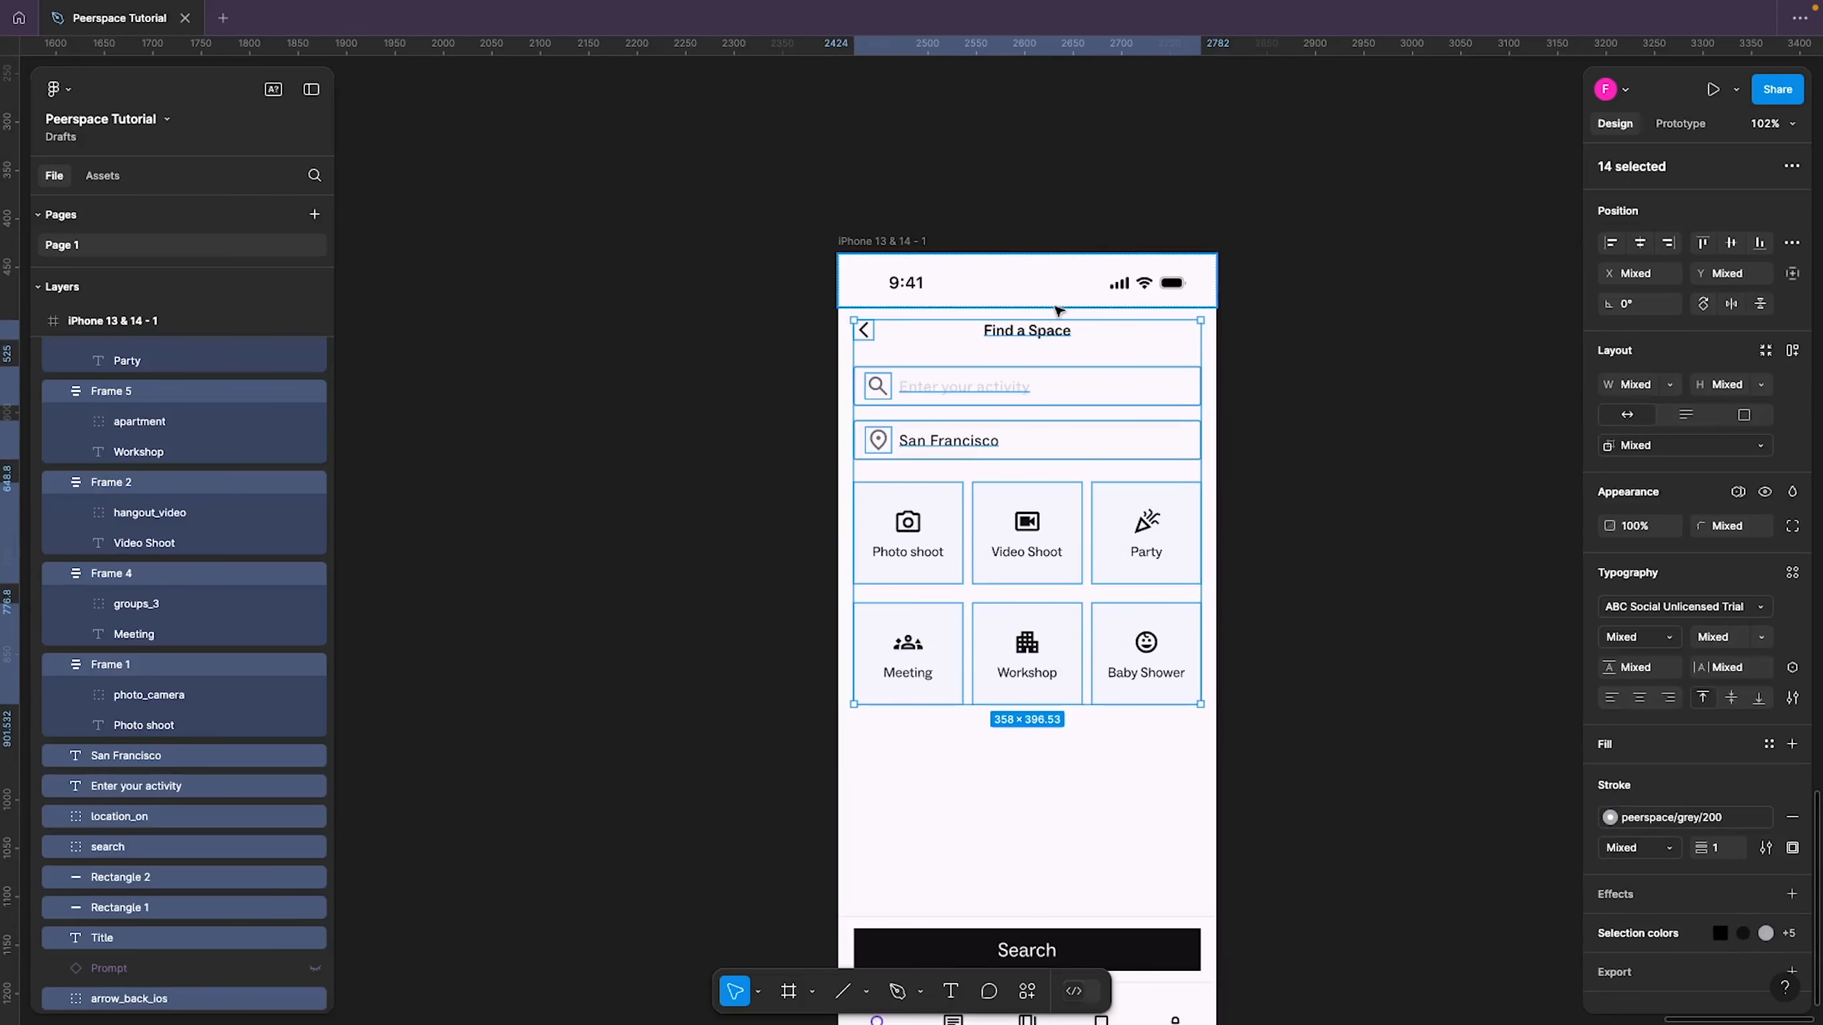
left_click_drag(1058, 310, 1059, 313)
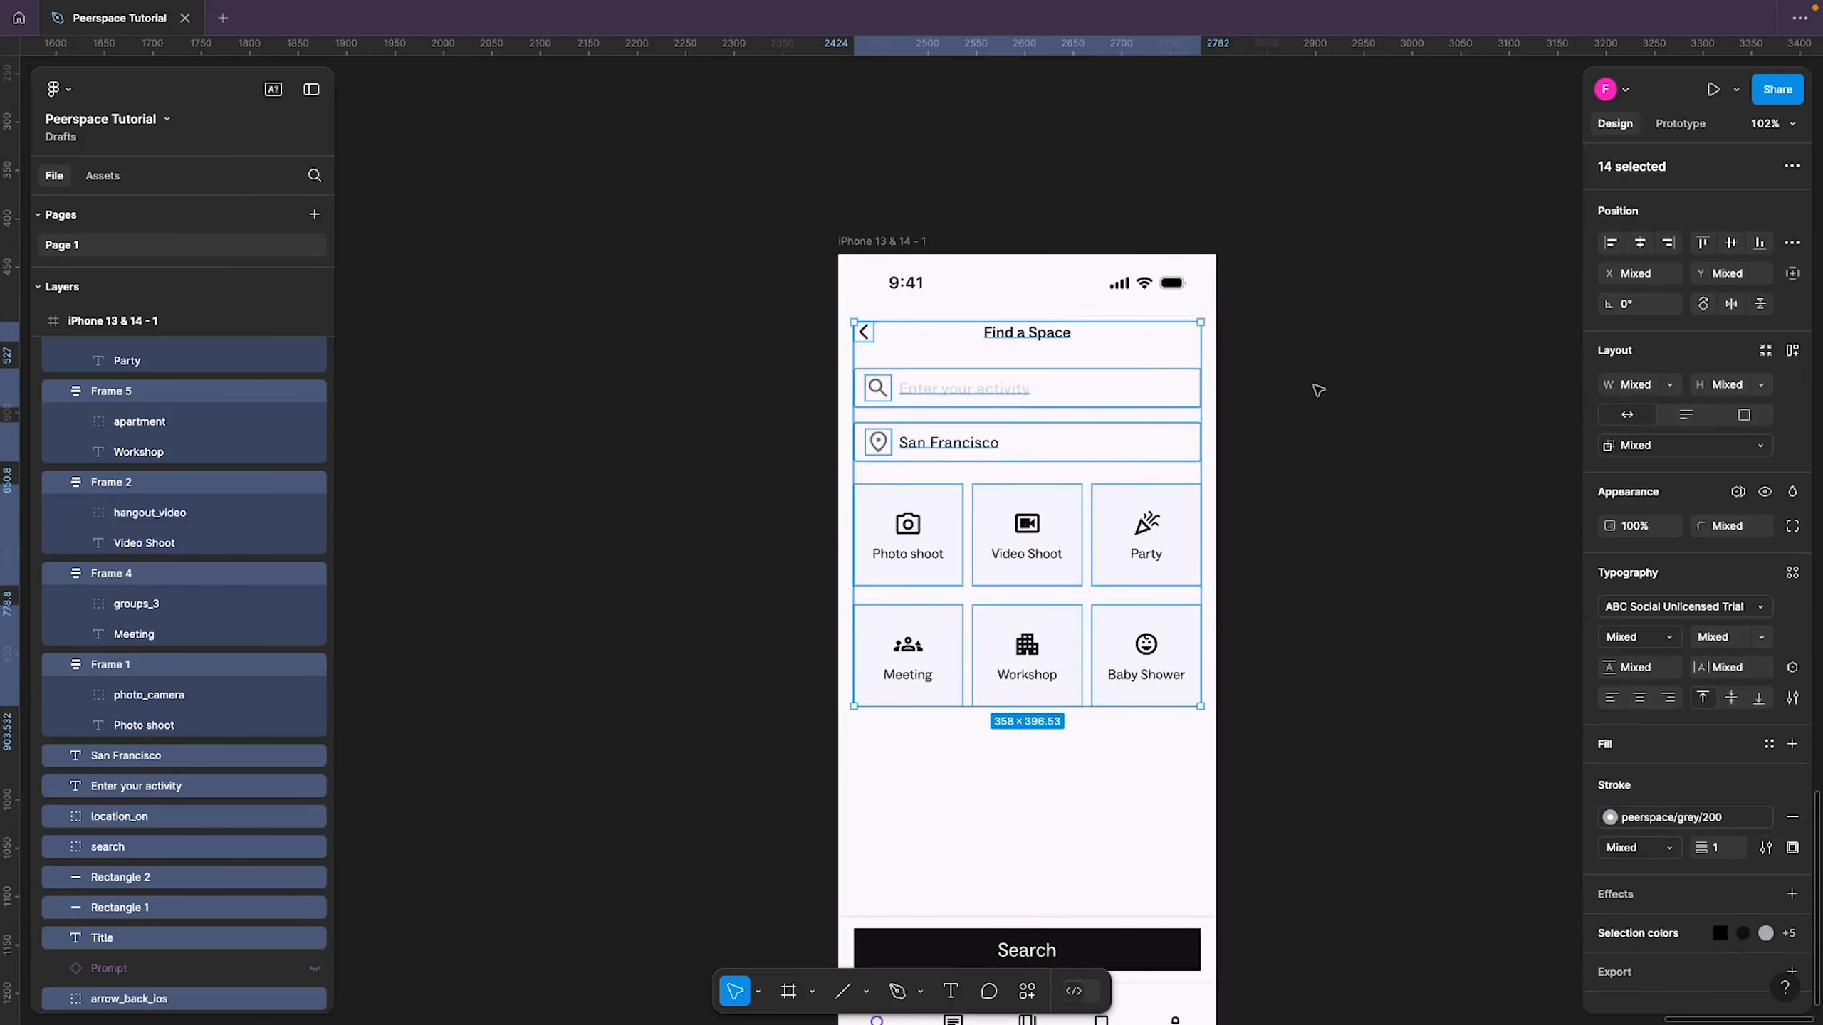
left_click(1282, 451)
Move the Search button and its two divider lines down 12 px so the lower line meets the top of the Nav bar
left_click_drag(1282, 451, 1132, 316)
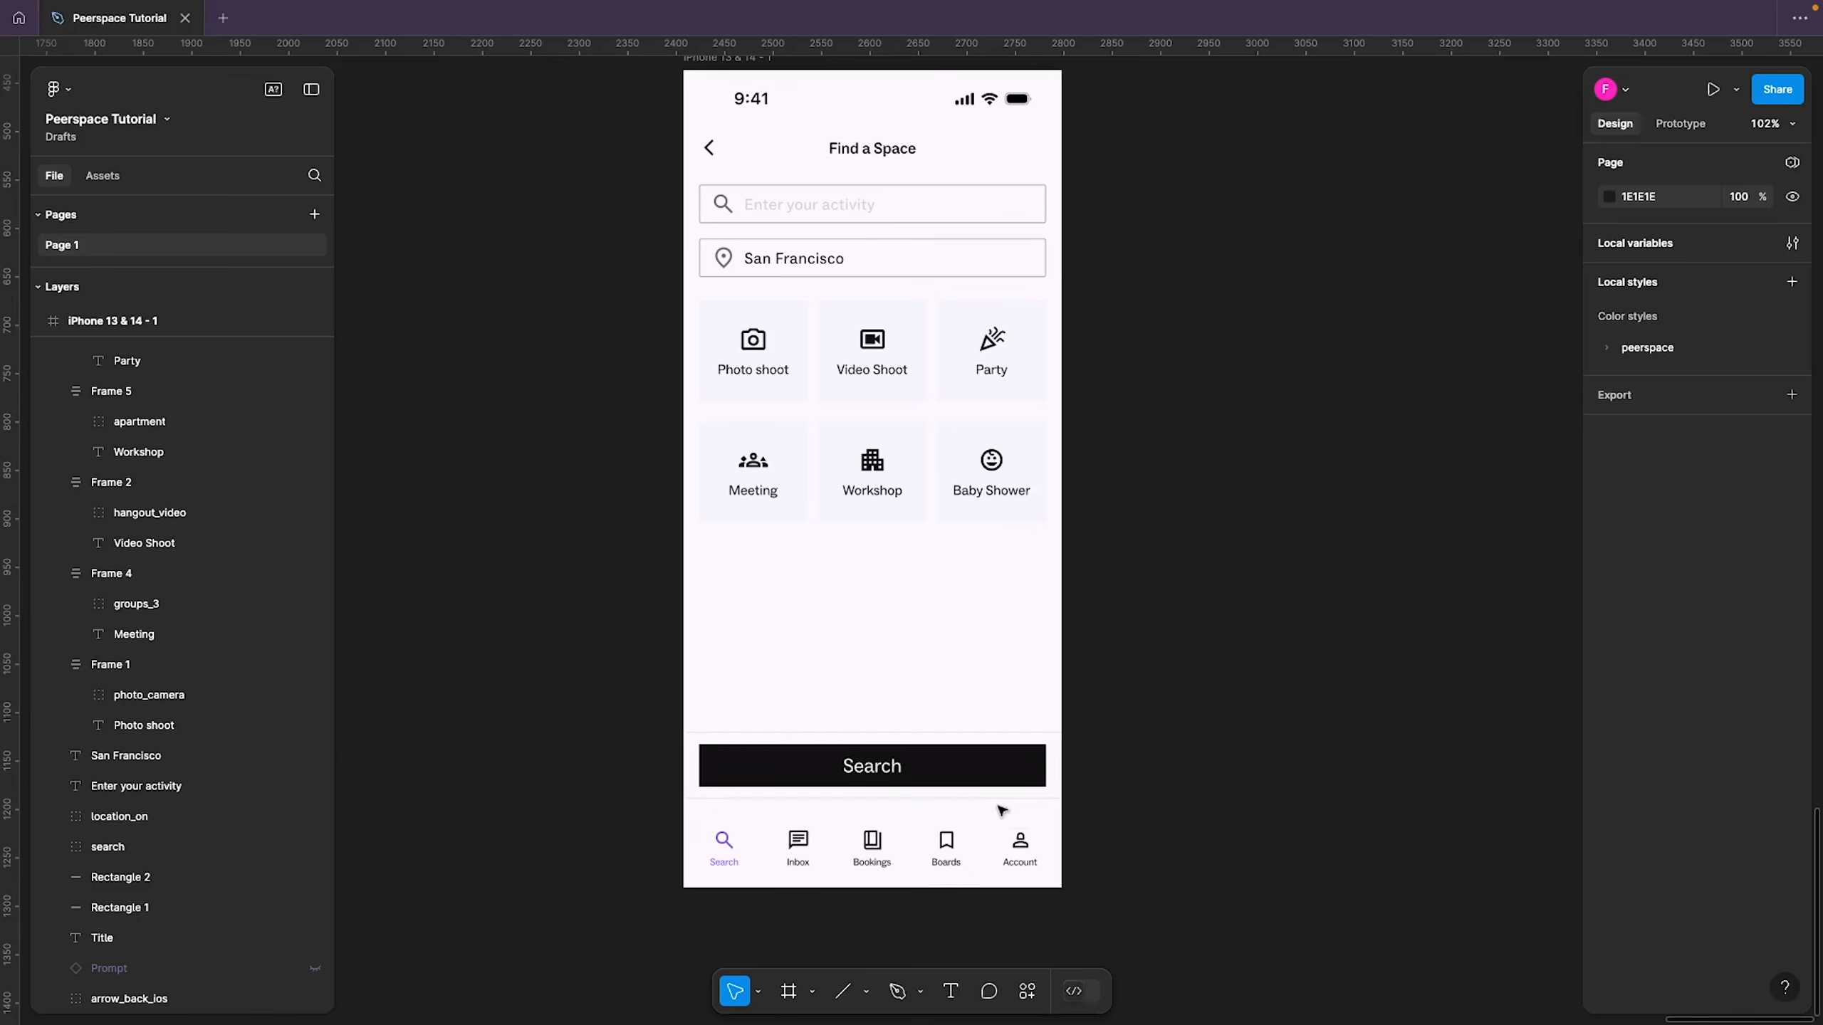
left_click(940, 826)
scroll(929, 808, "up", 5)
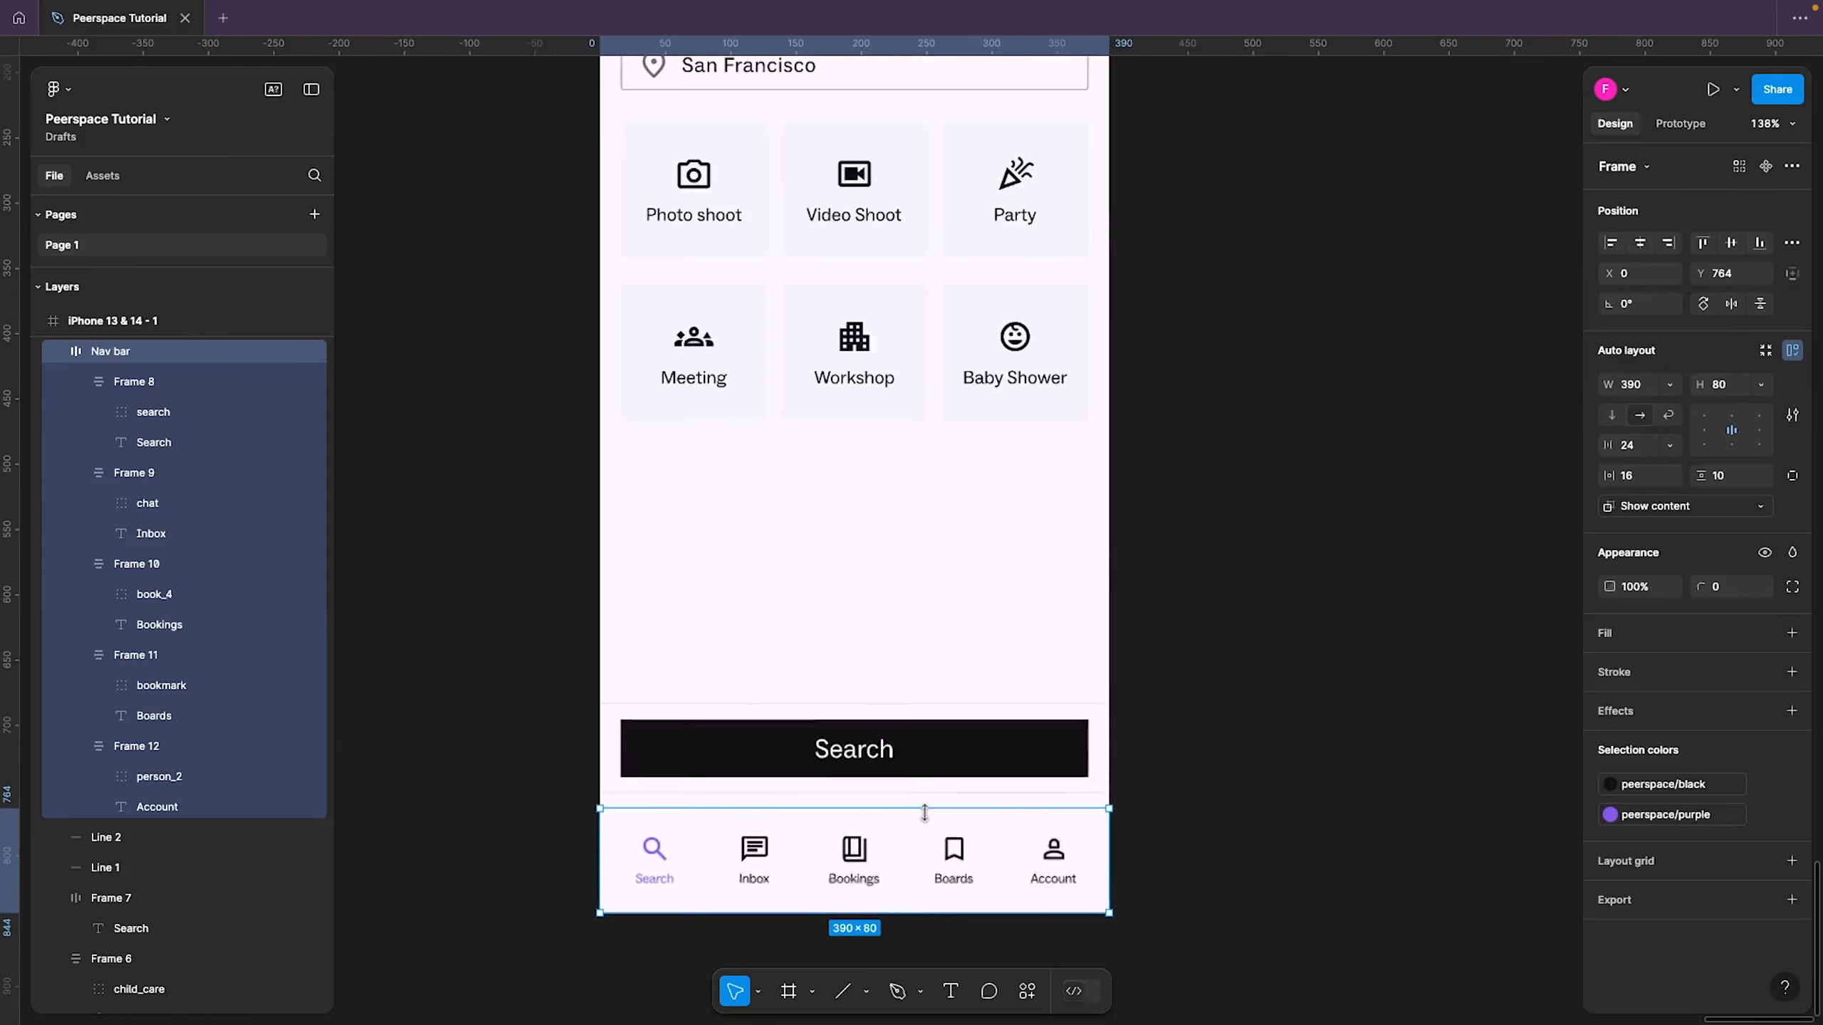
left_click(1272, 634)
left_click_drag(1236, 630, 675, 767)
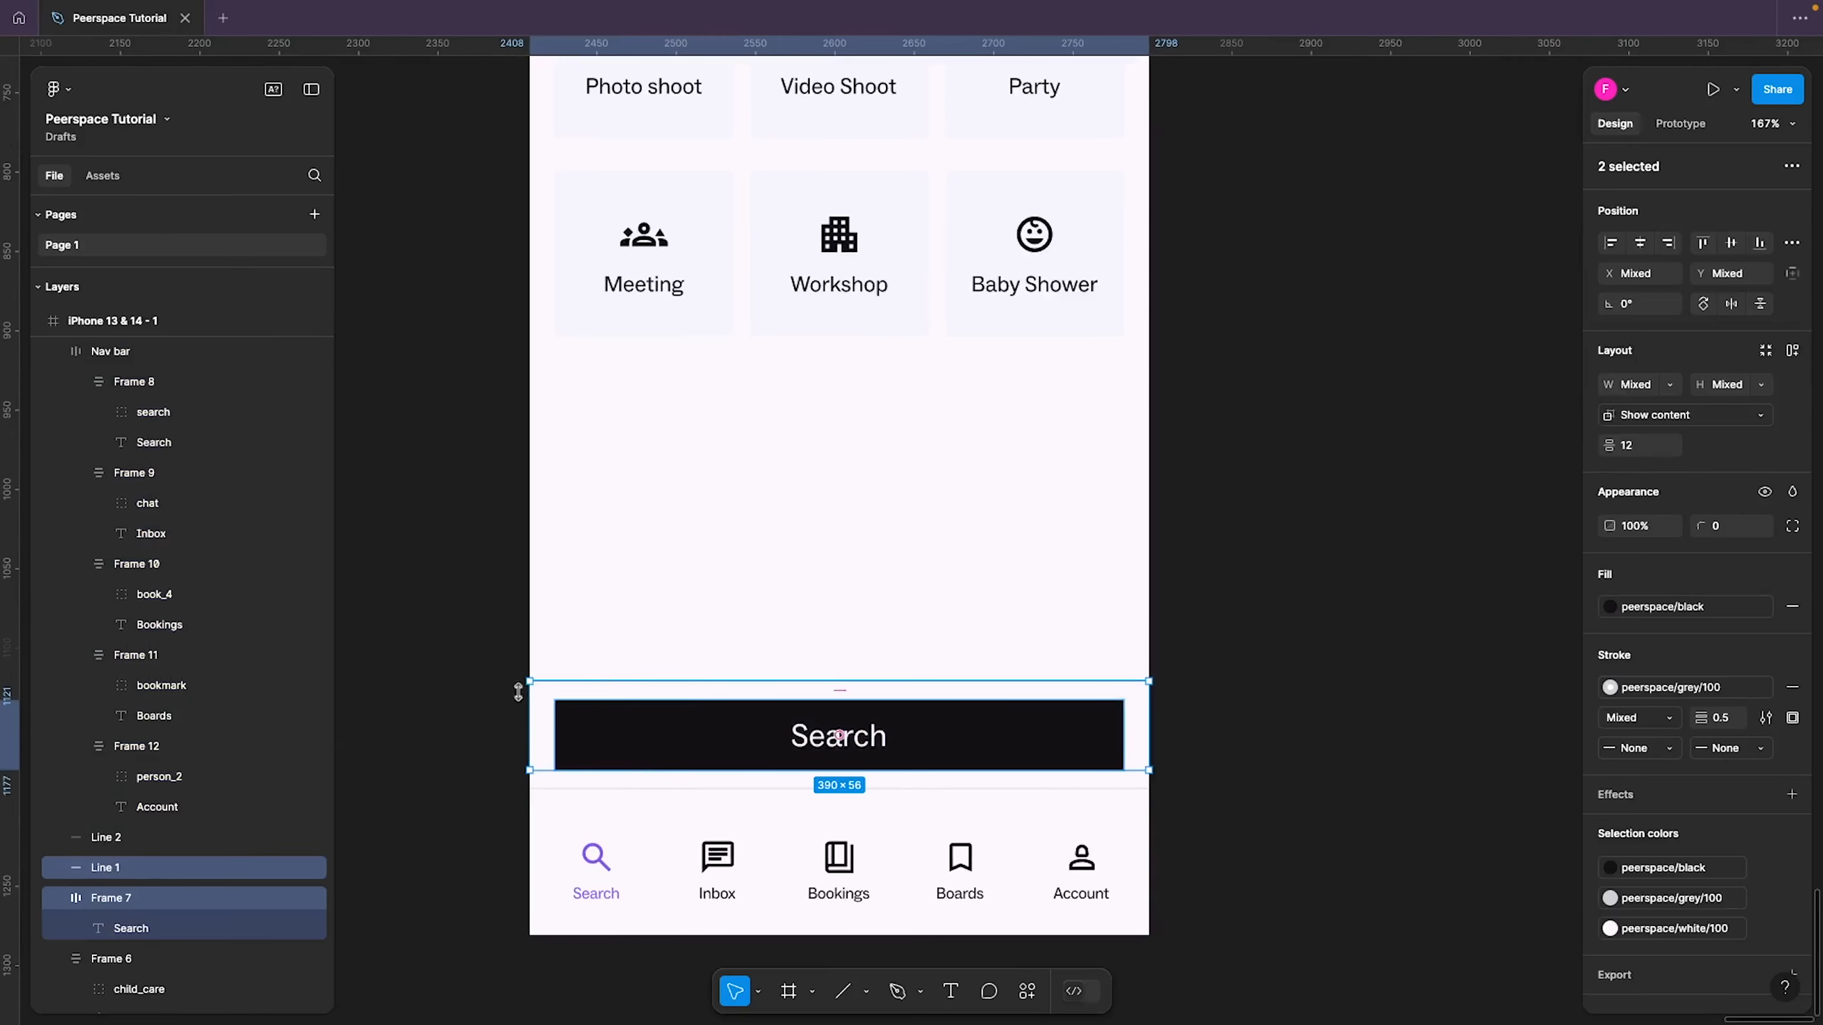
left_click(602, 790, "shift")
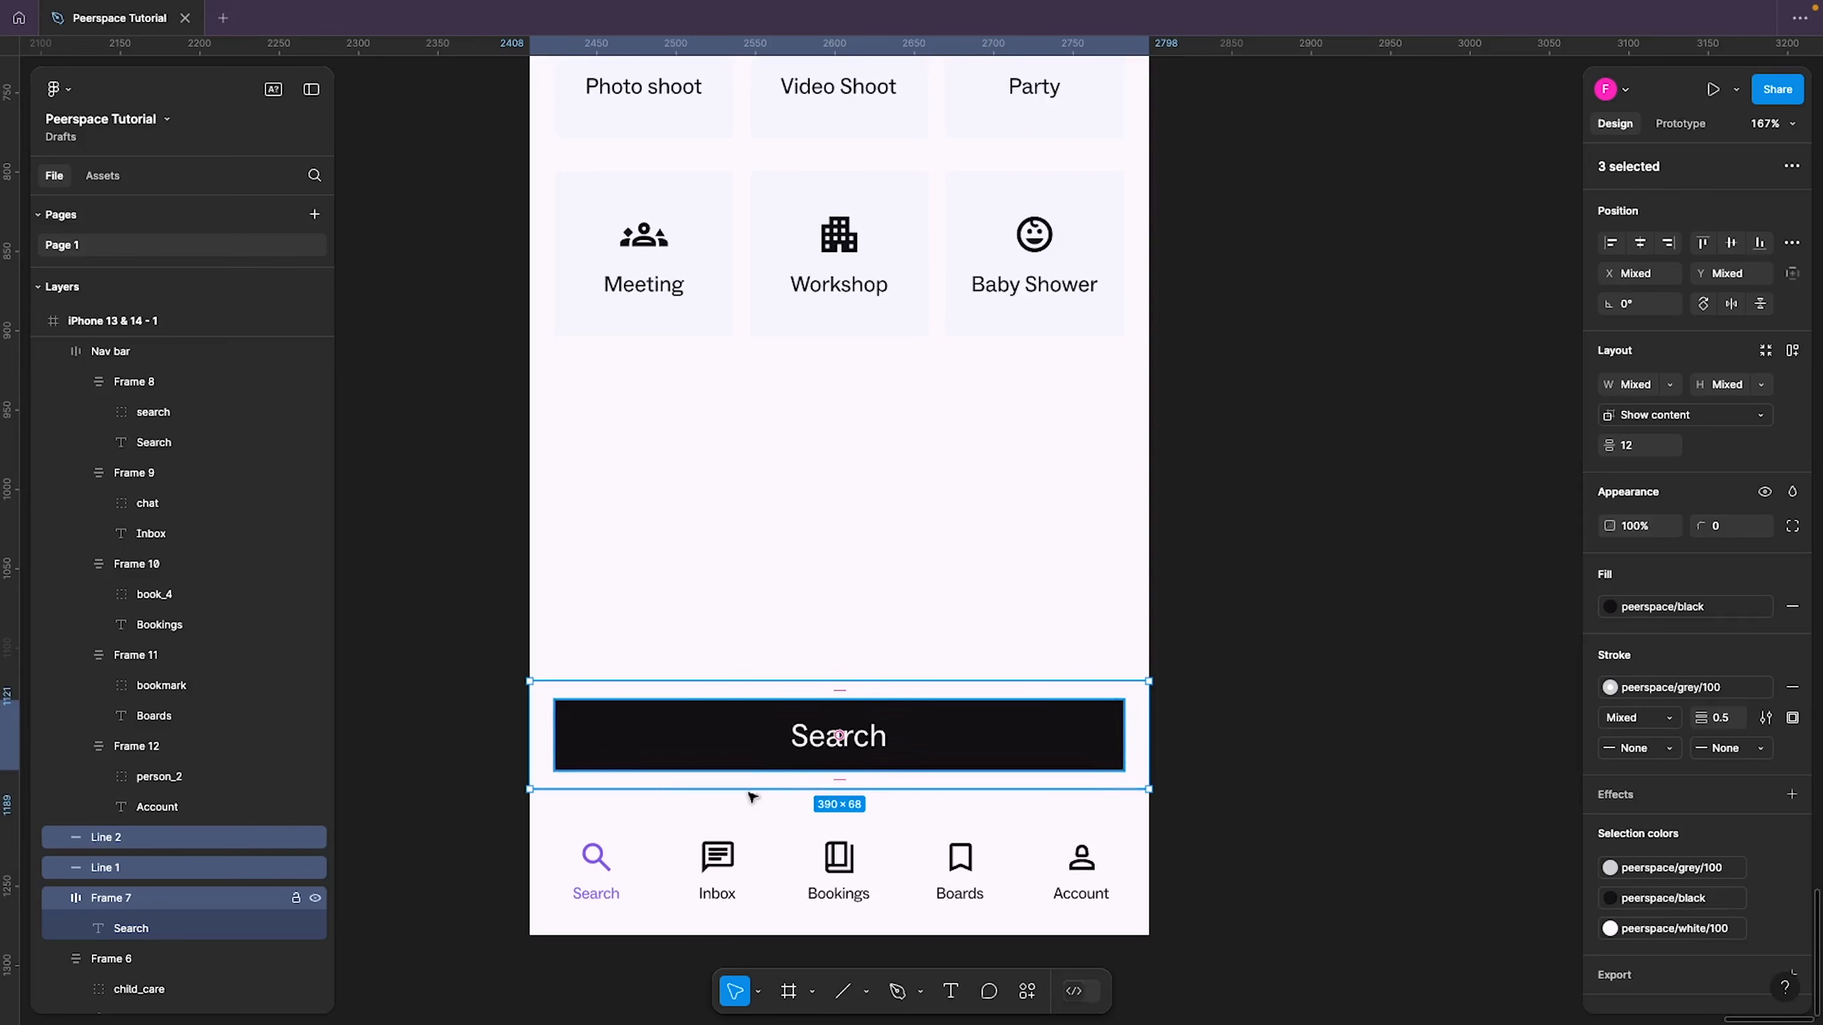
key("alt")
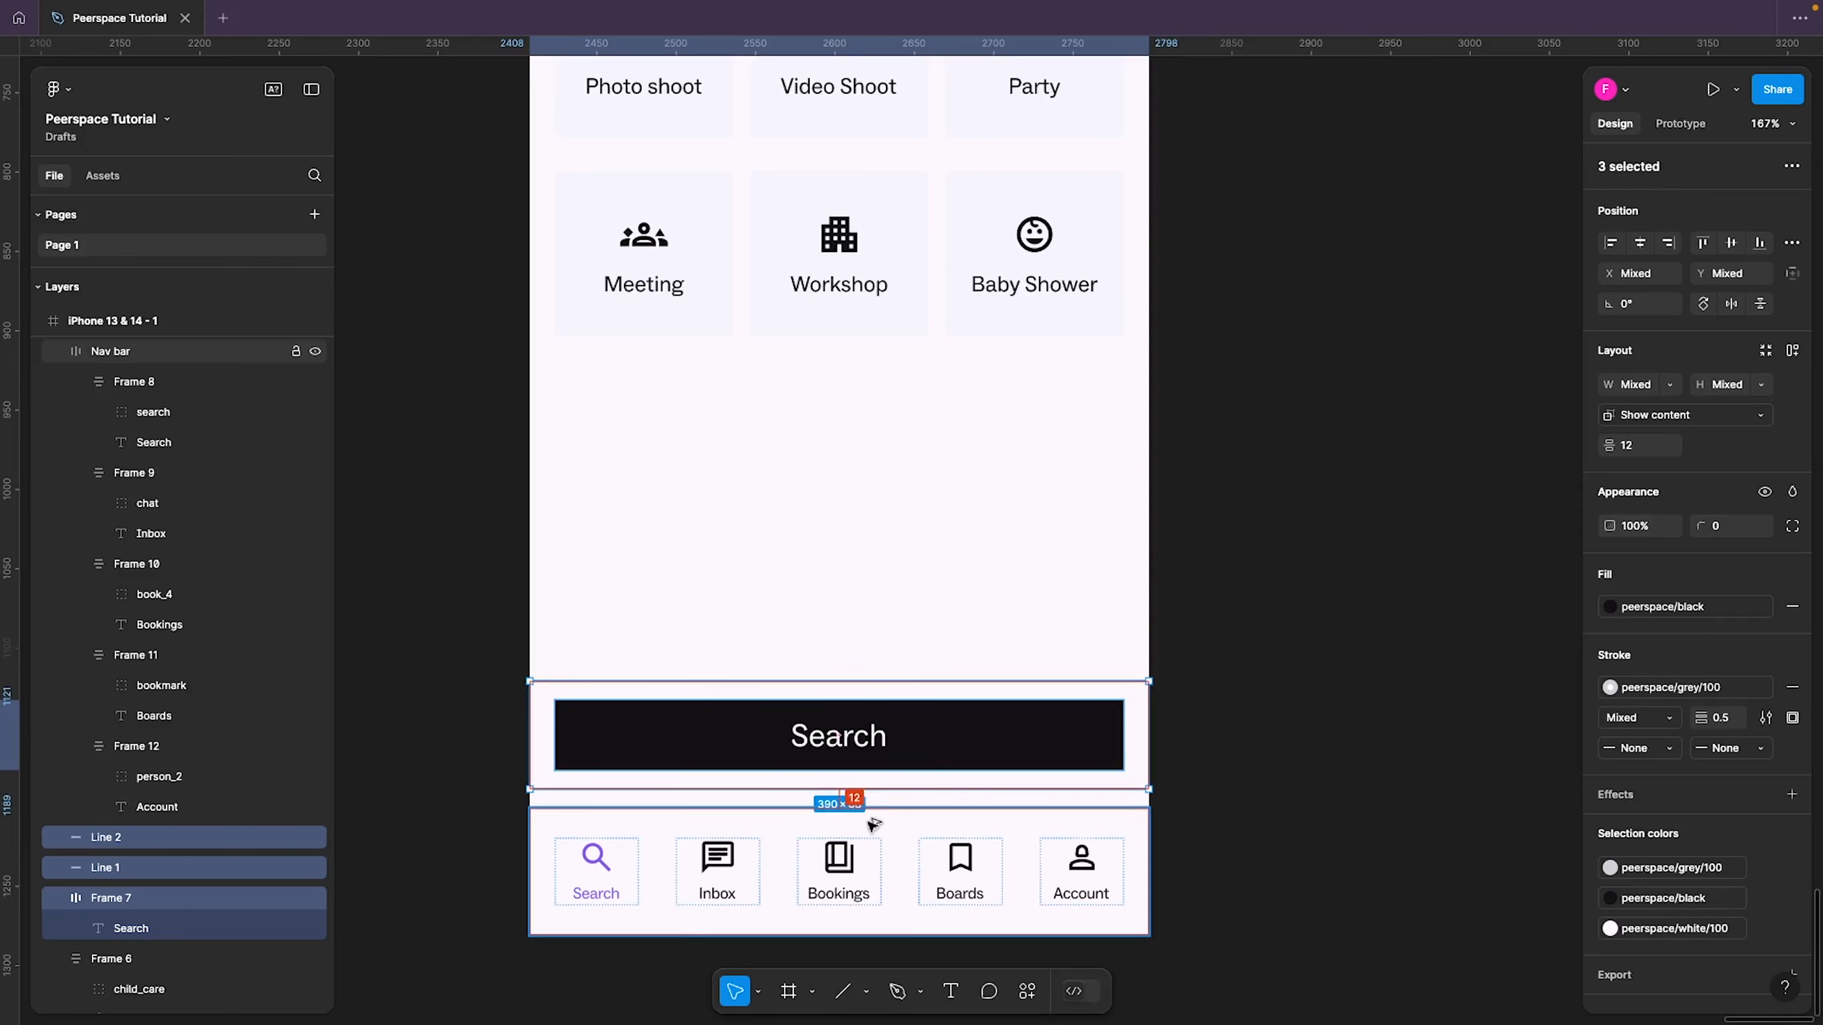
left_click_drag(927, 746, 916, 770)
key("ctrl+z")
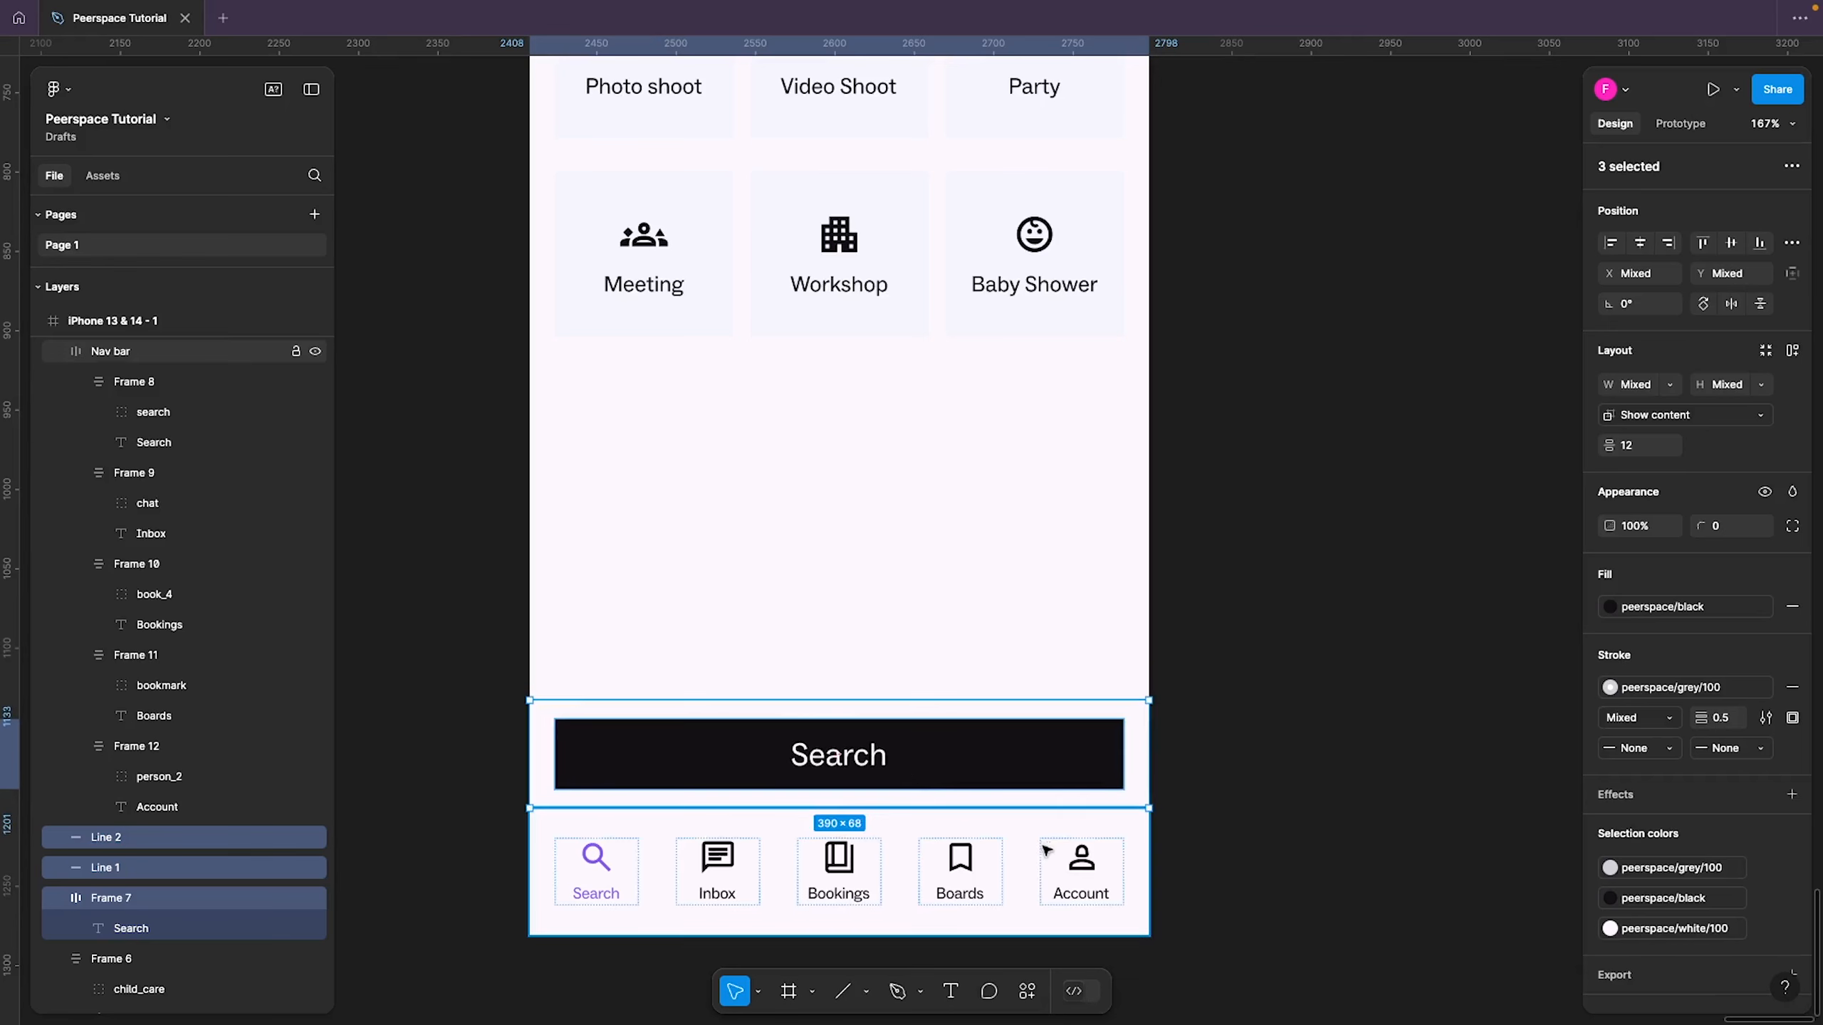
left_click(1304, 795)
Try to set the Nav bar's top padding to 8 directly on the canvas
left_click(919, 831)
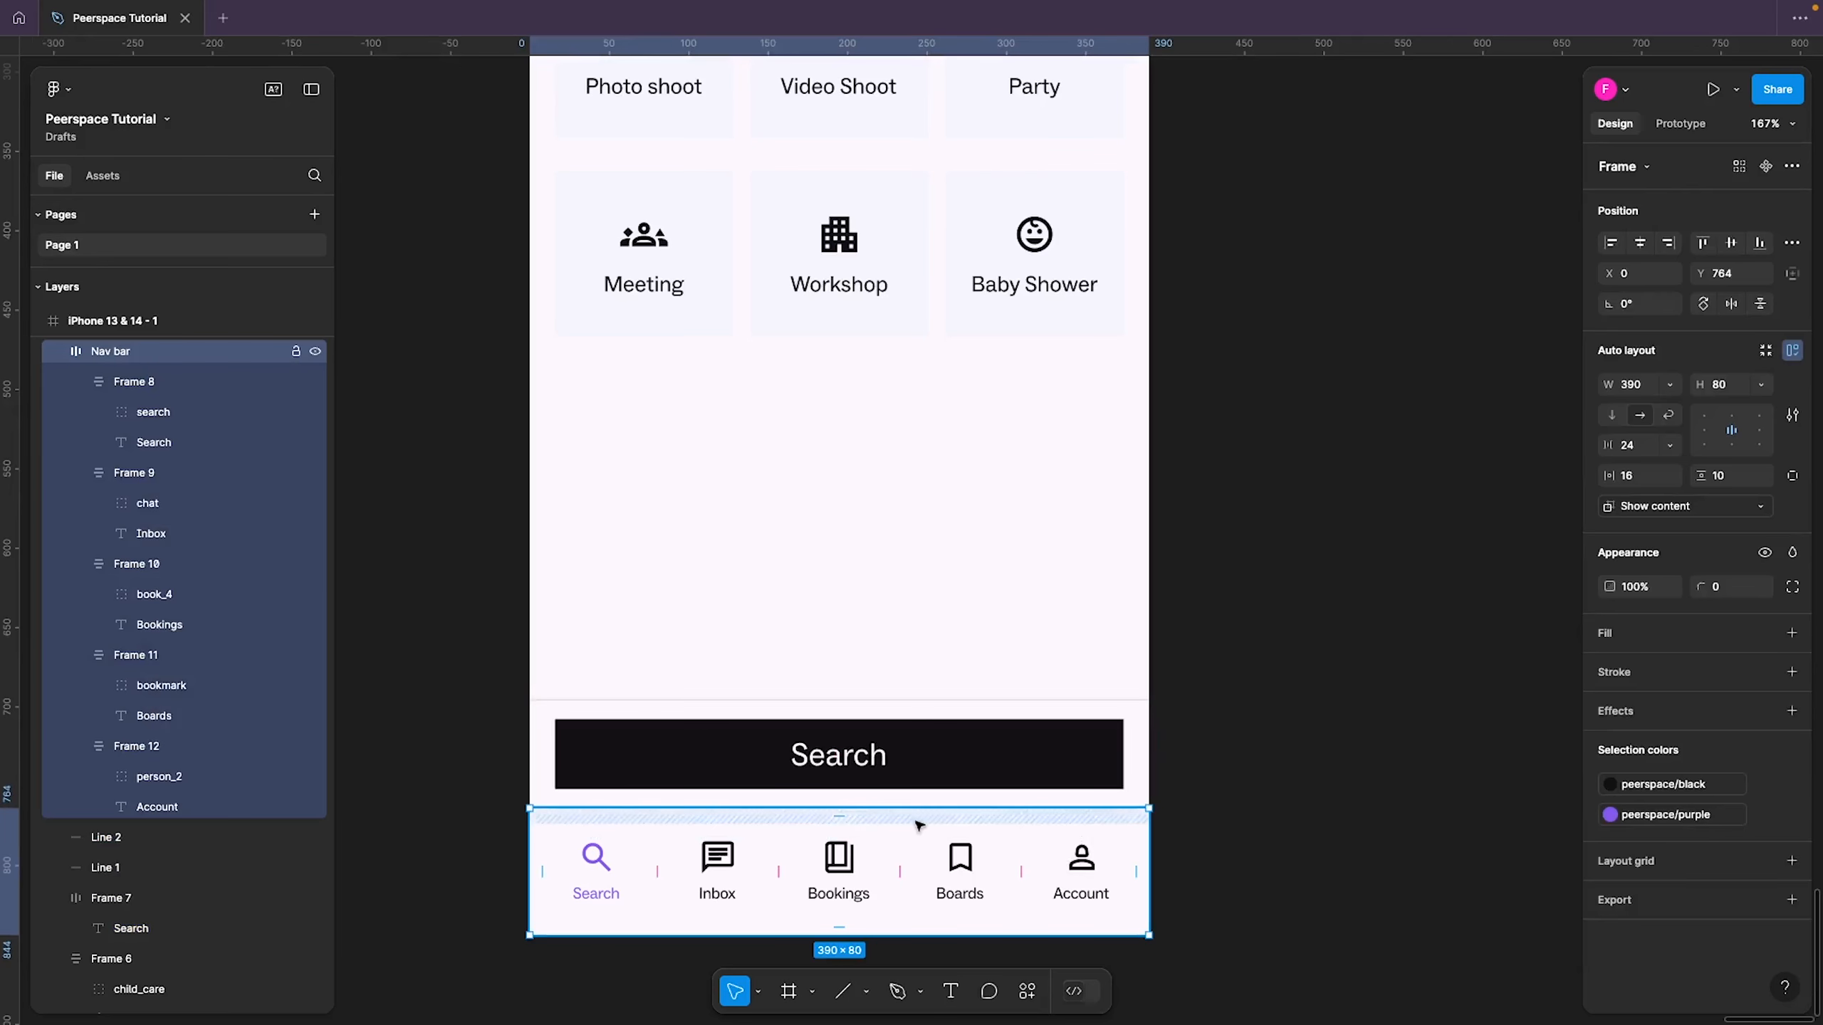
left_click(843, 820)
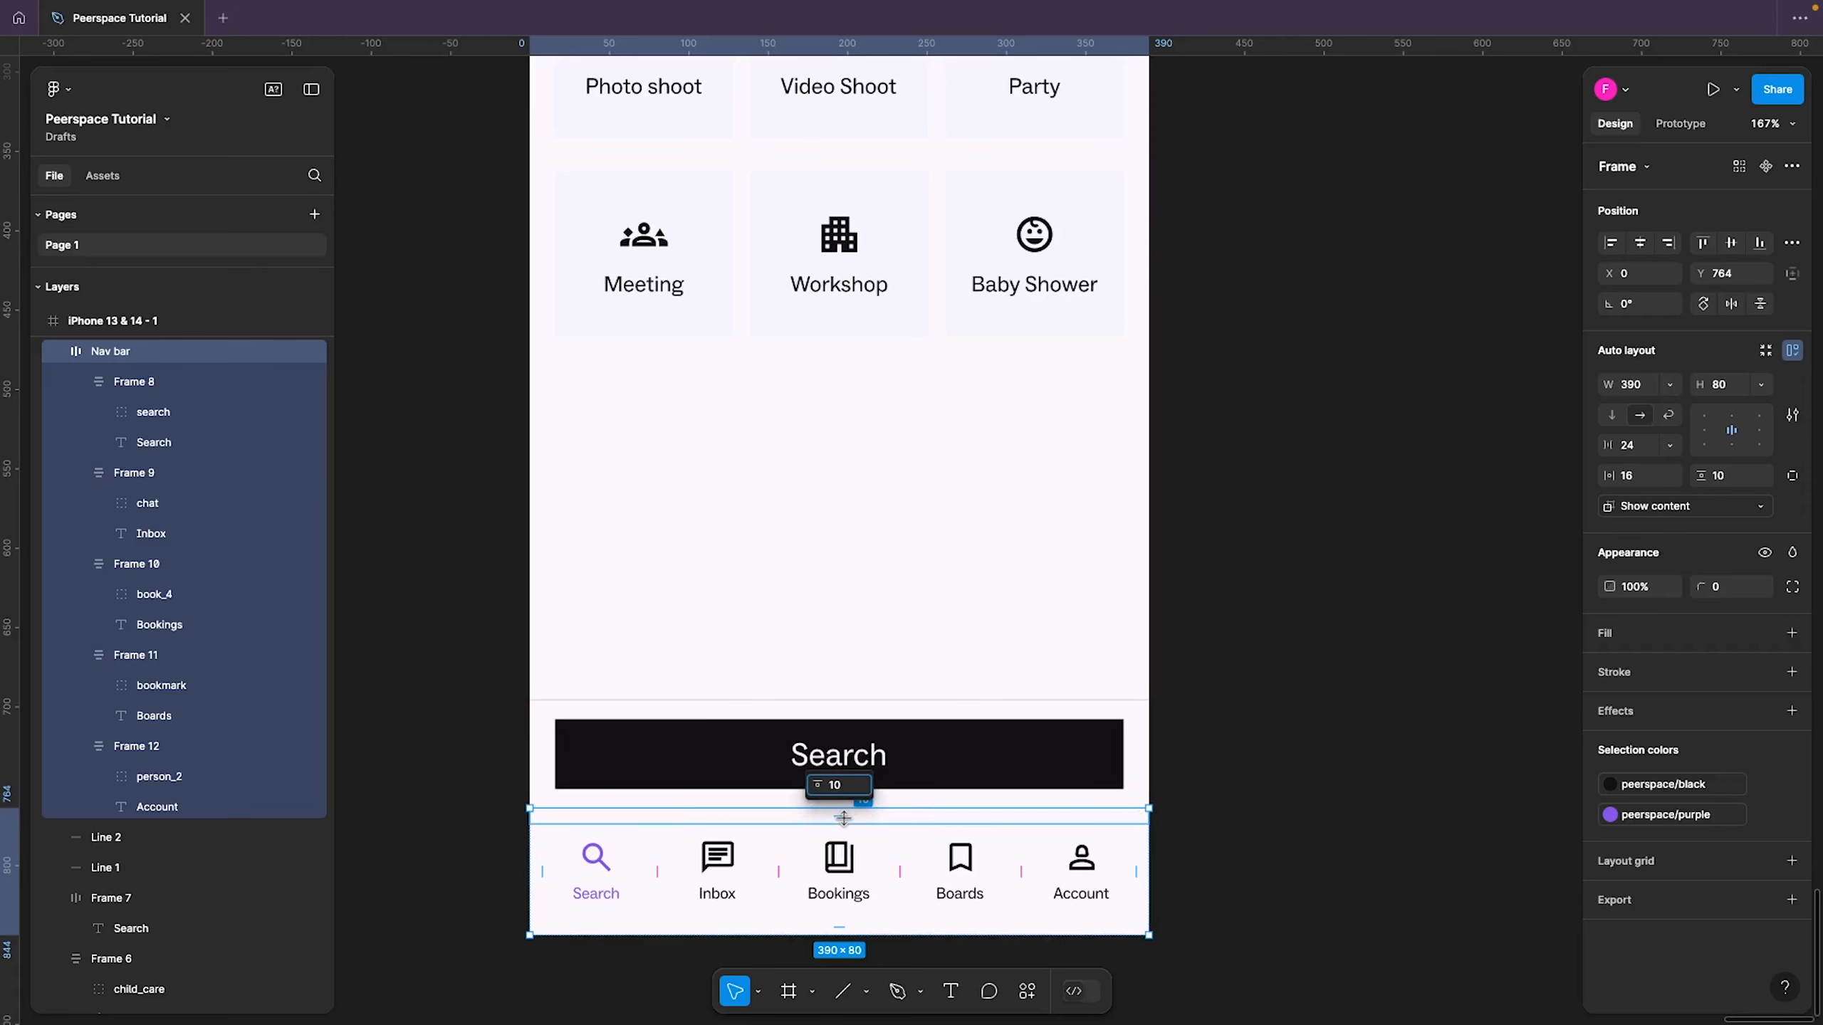
key("8")
key("Return")
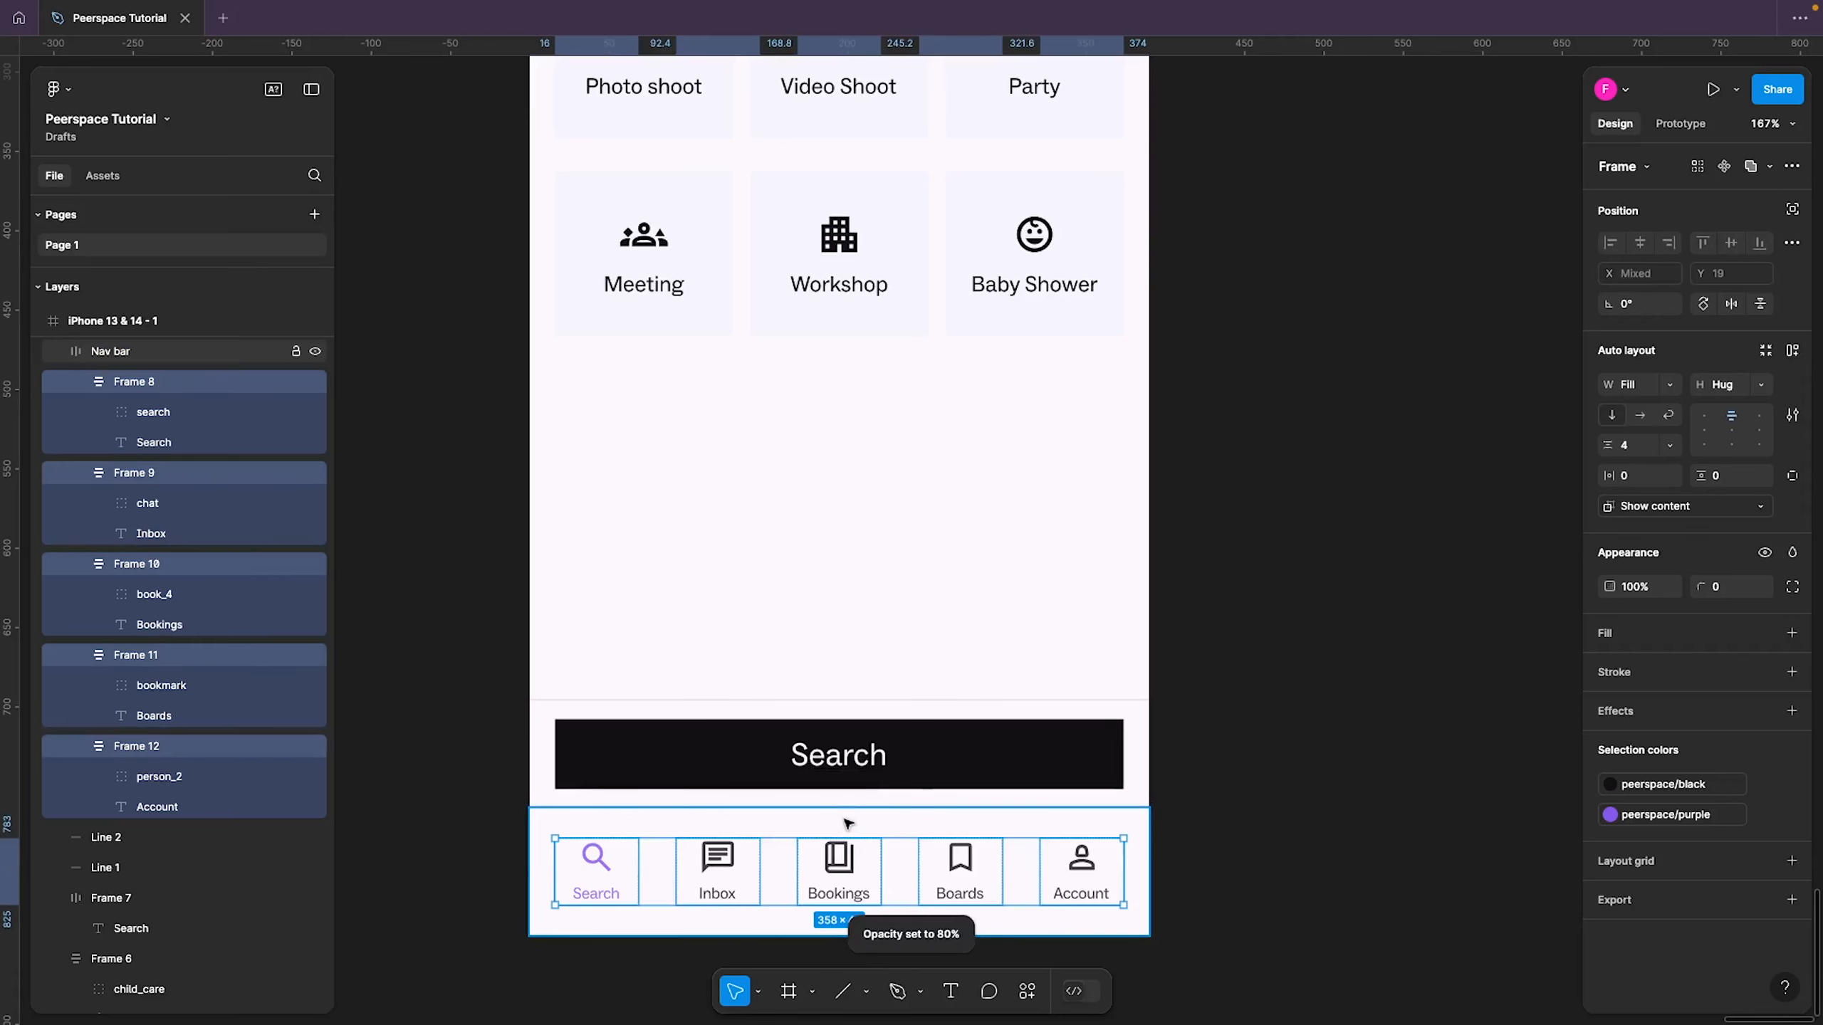
left_click(1323, 803)
Switch the Nav bar to individual paddings and set the top padding to 8 and the bottom padding to 24
left_click(1014, 856)
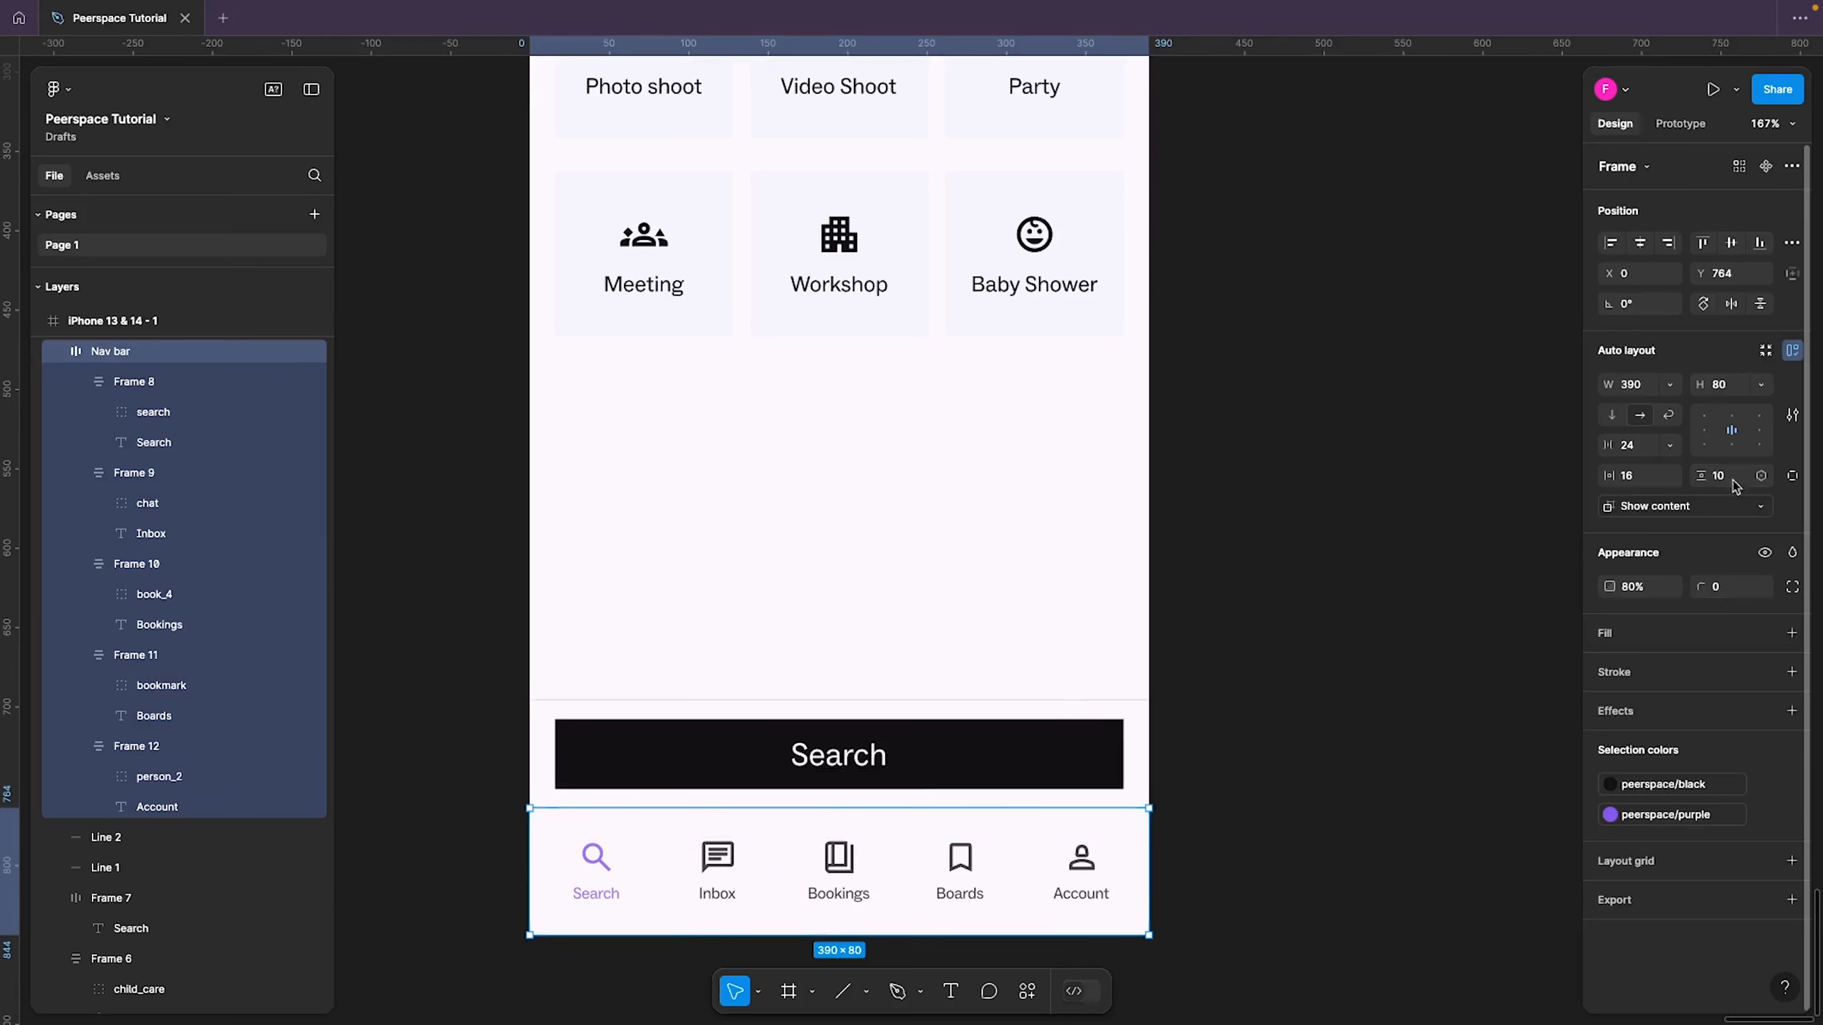
left_click(1791, 478)
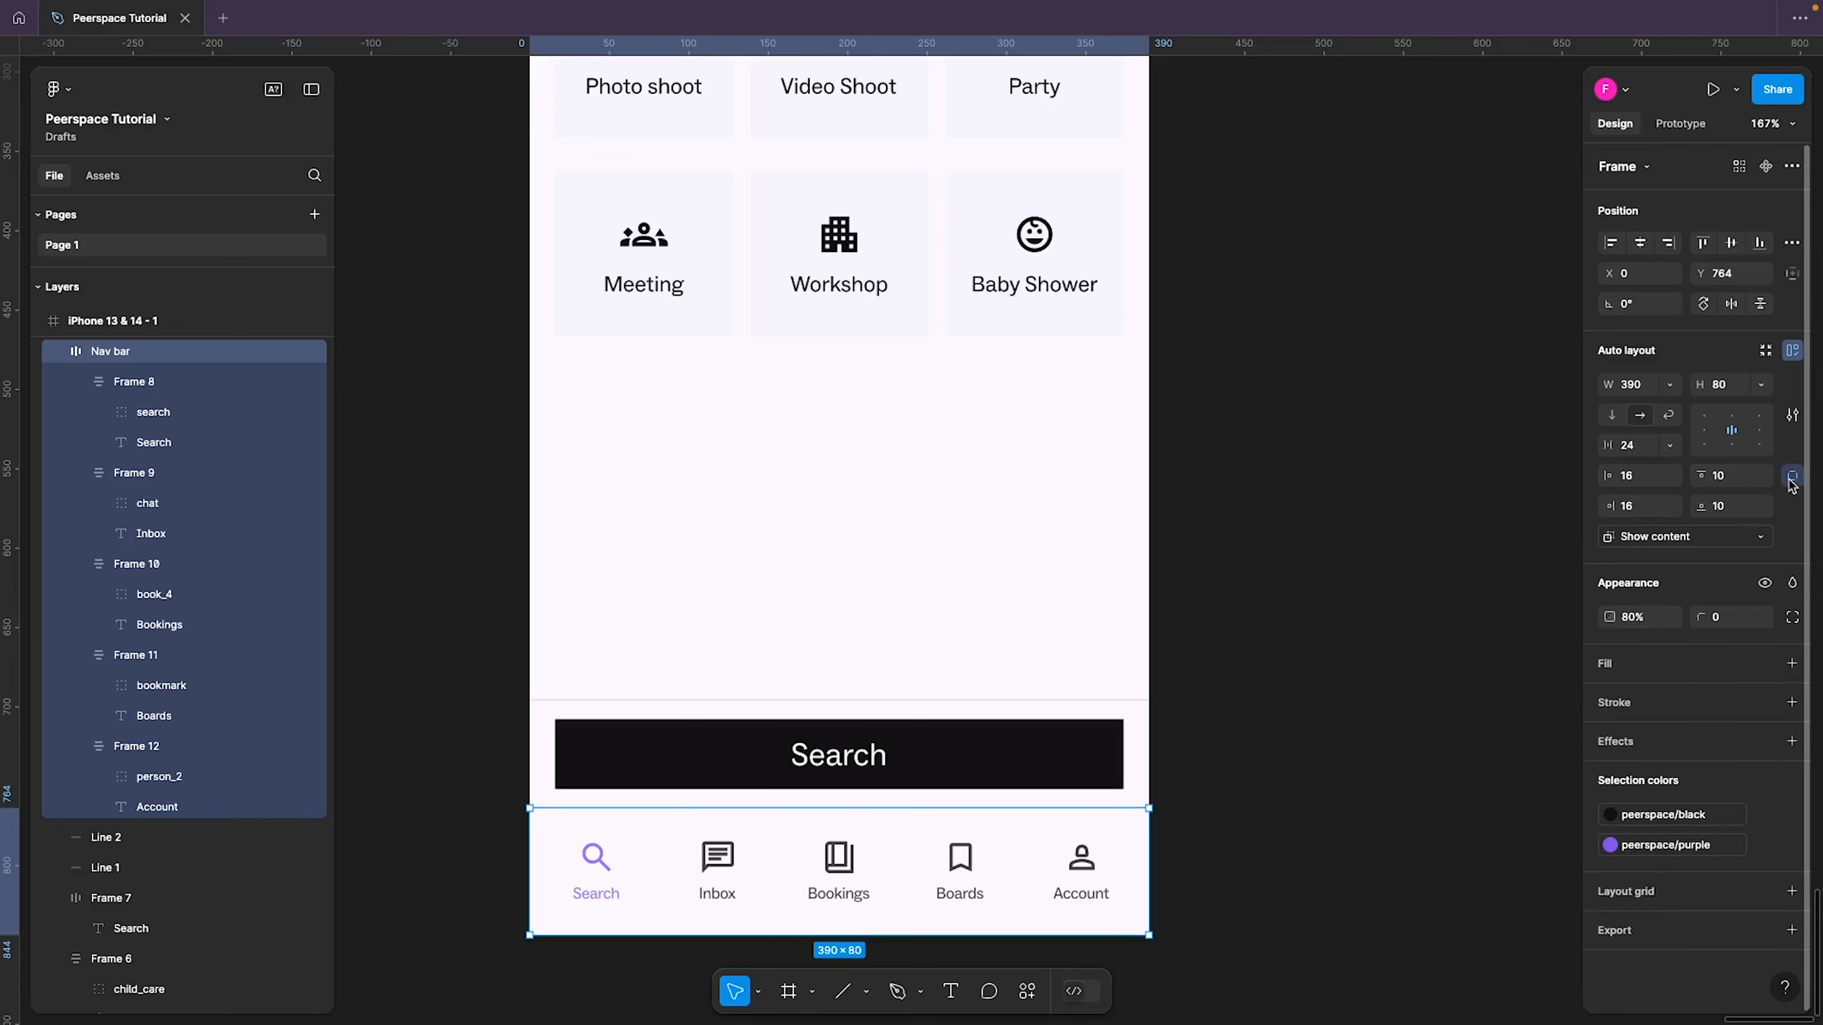
left_click(1746, 484)
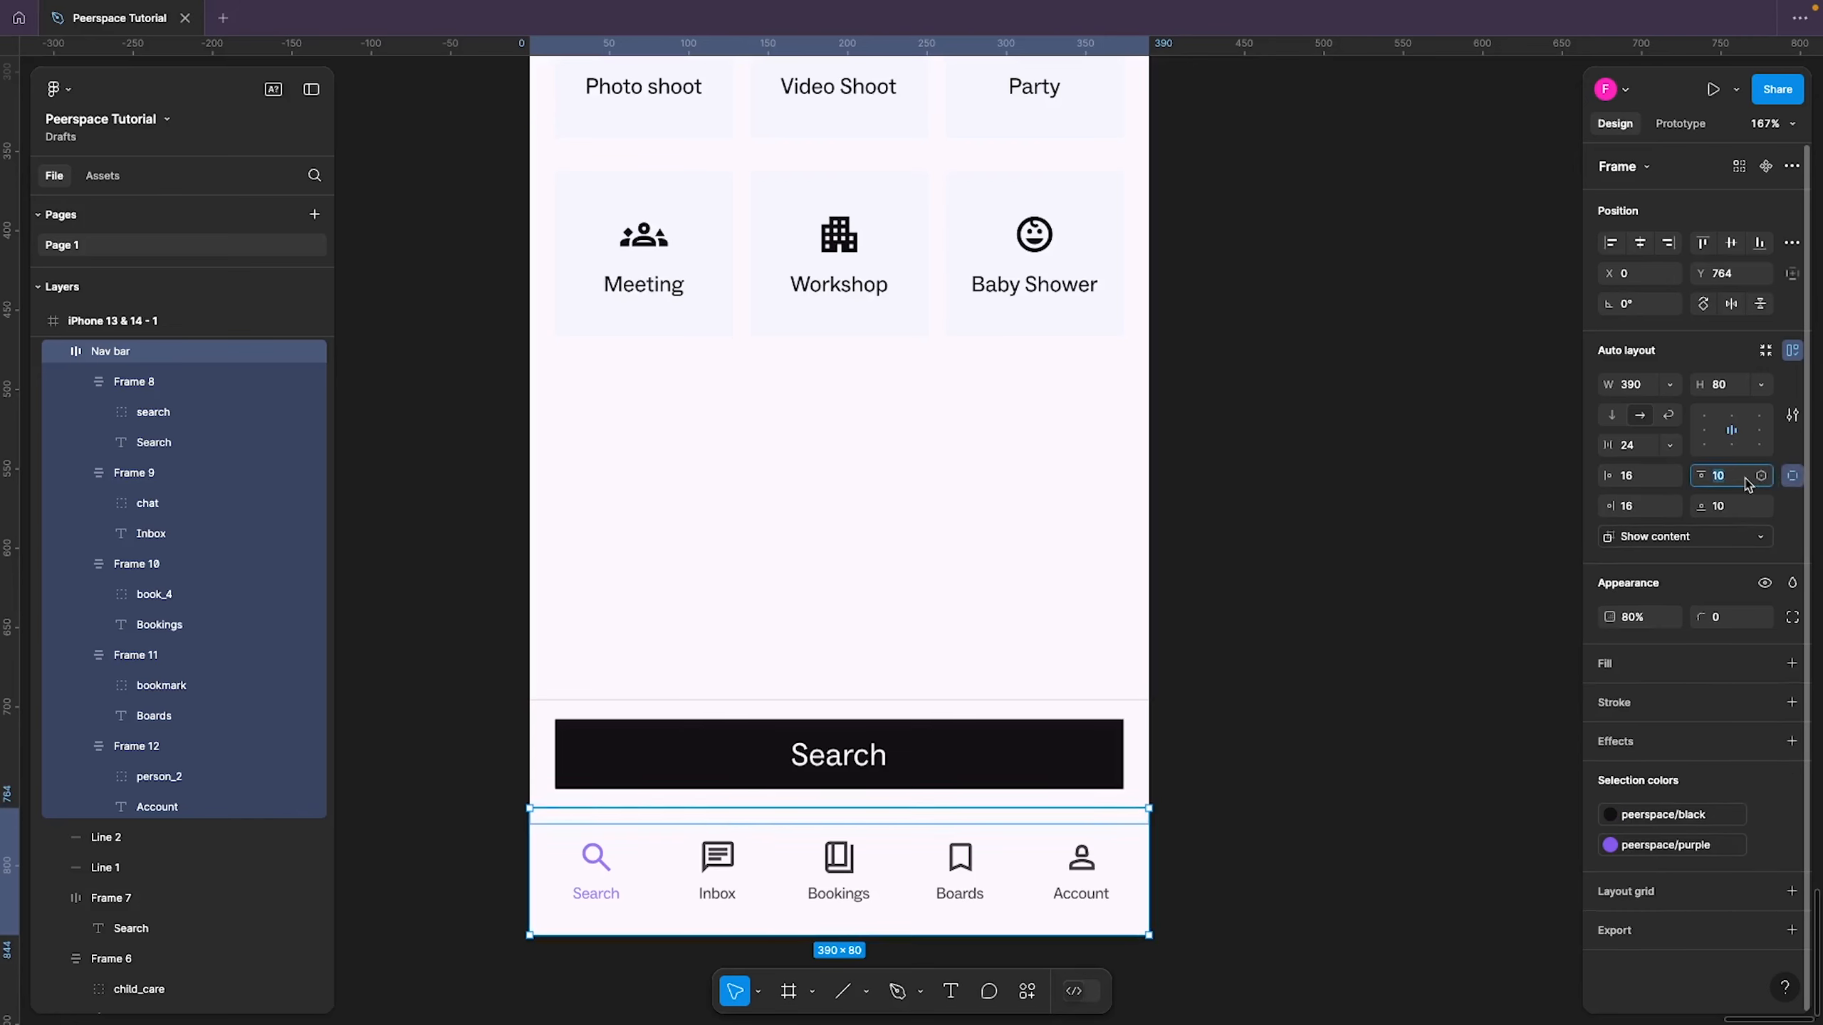
type("8")
key("Return")
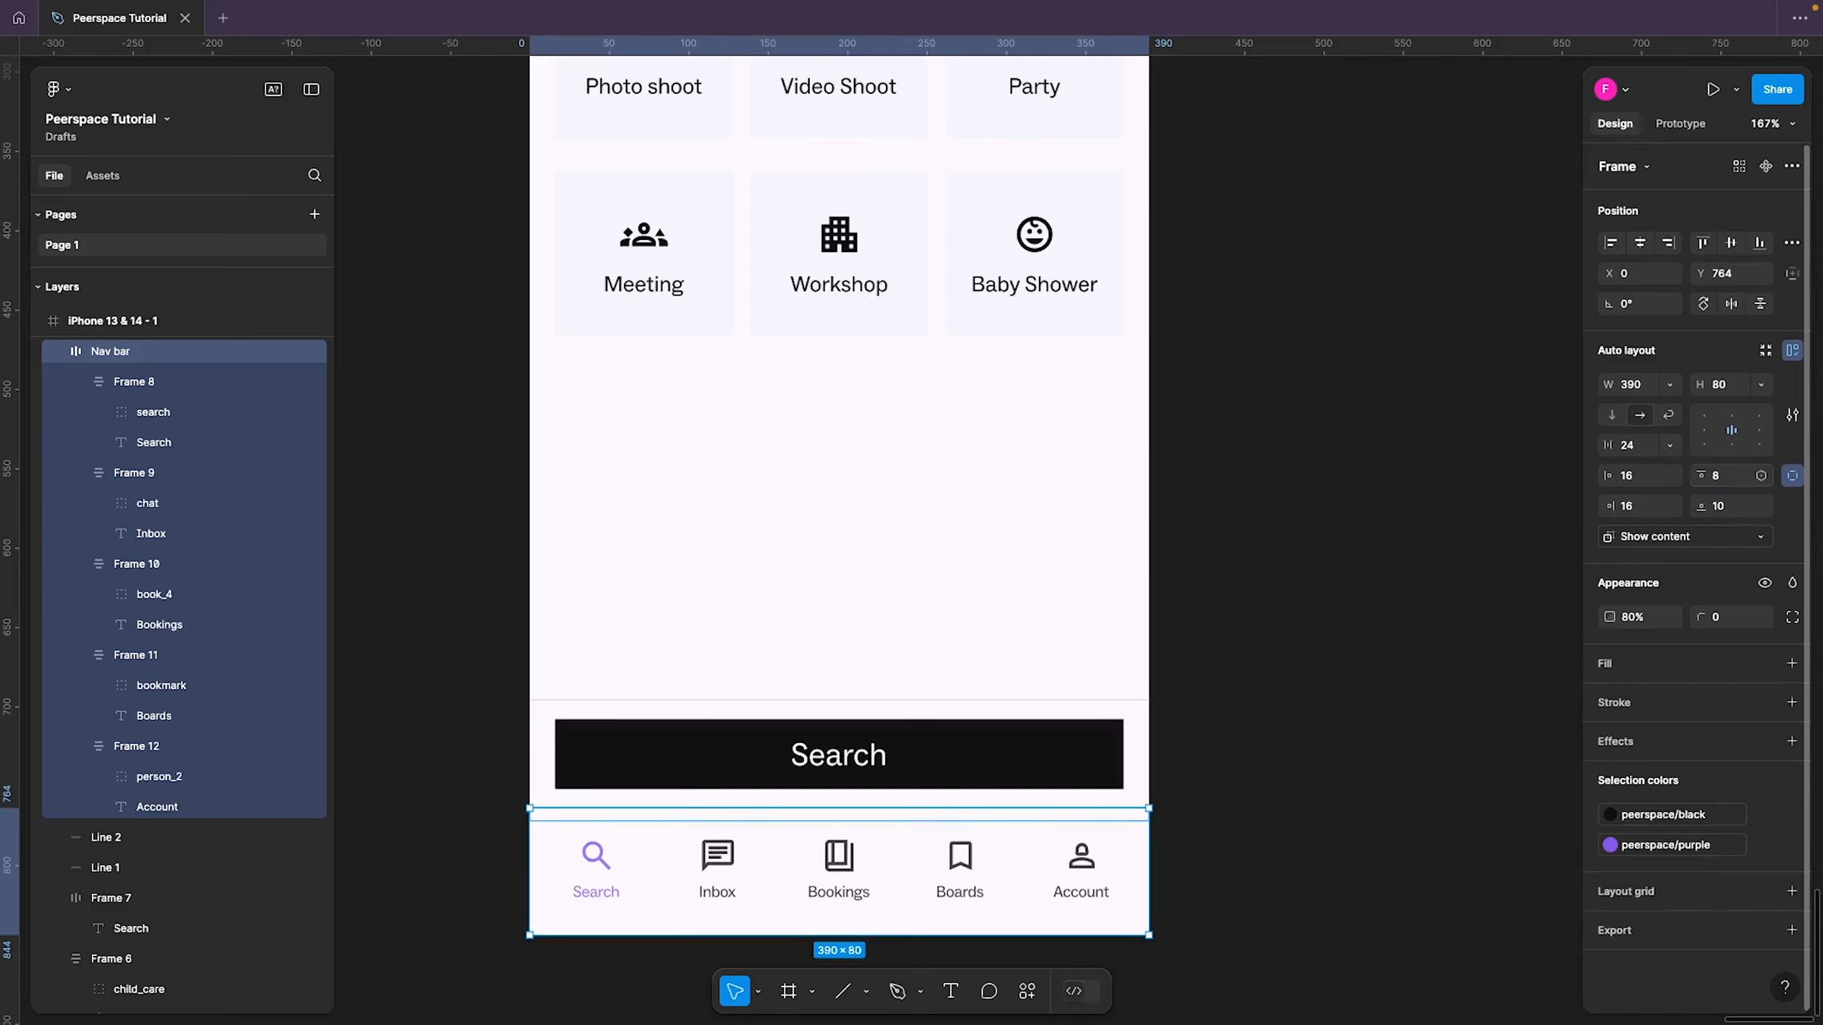
left_click(1726, 506)
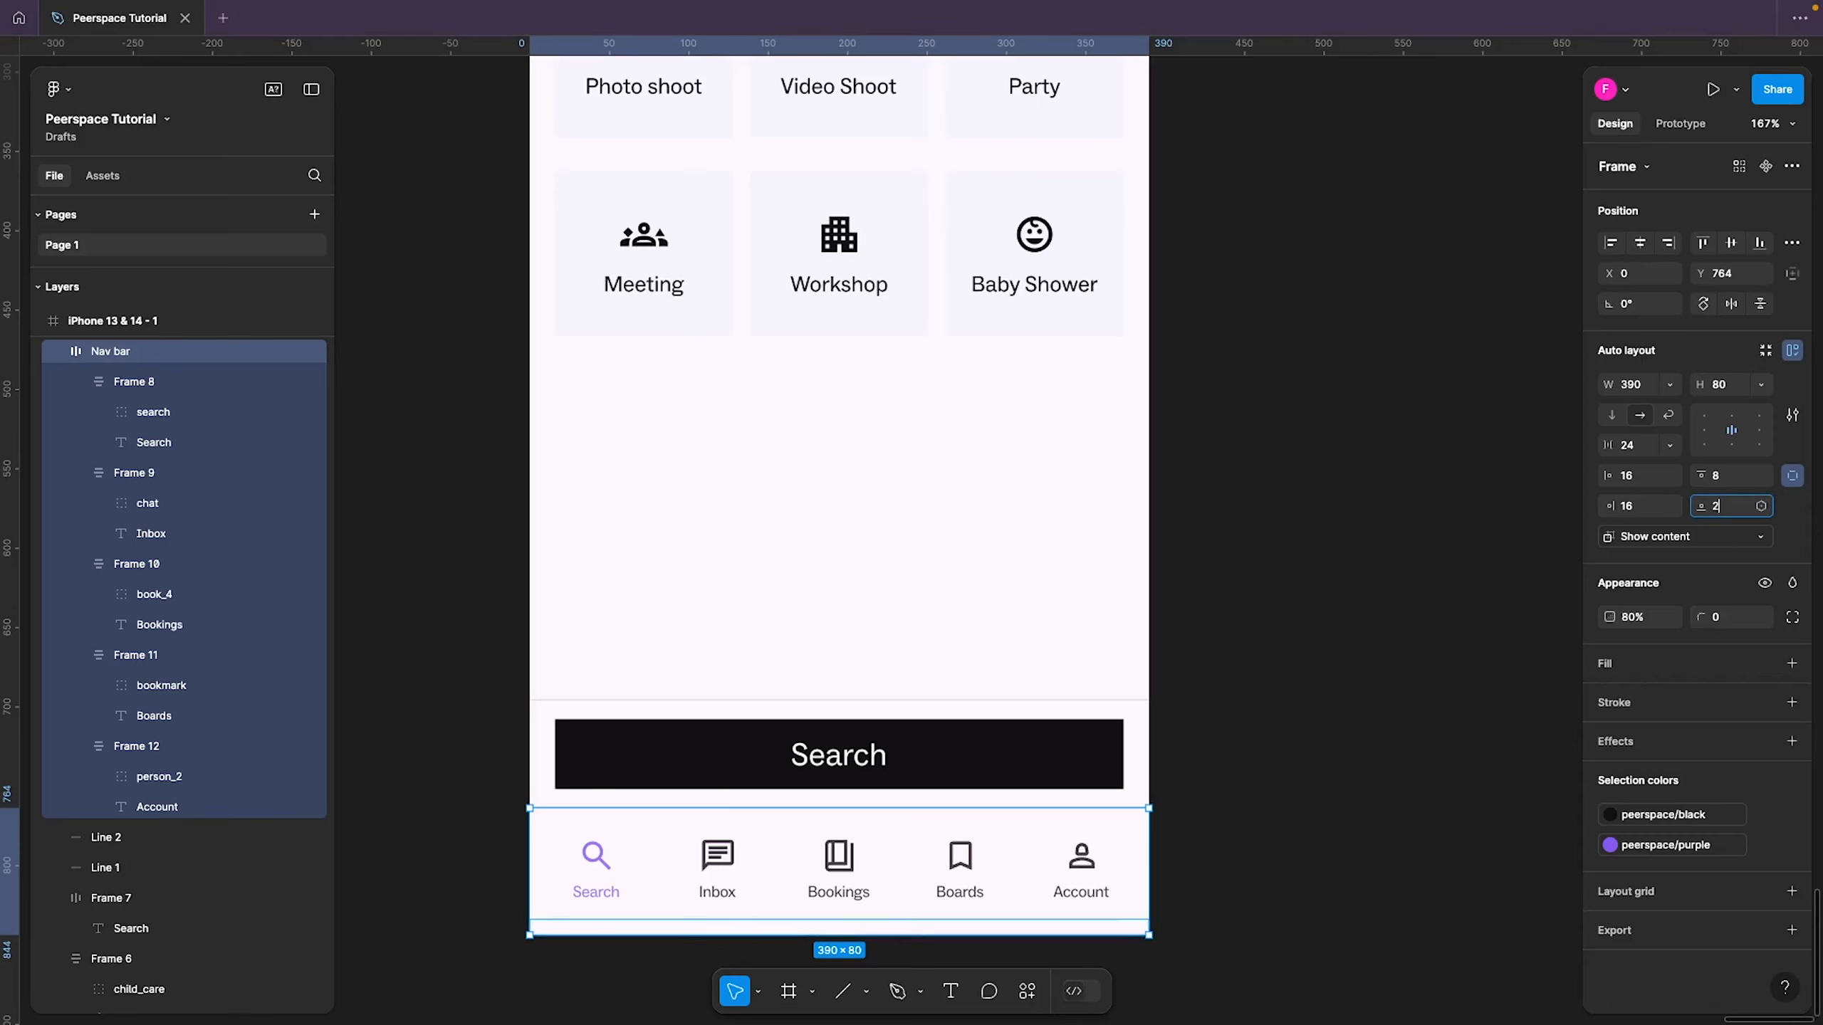
key("Return")
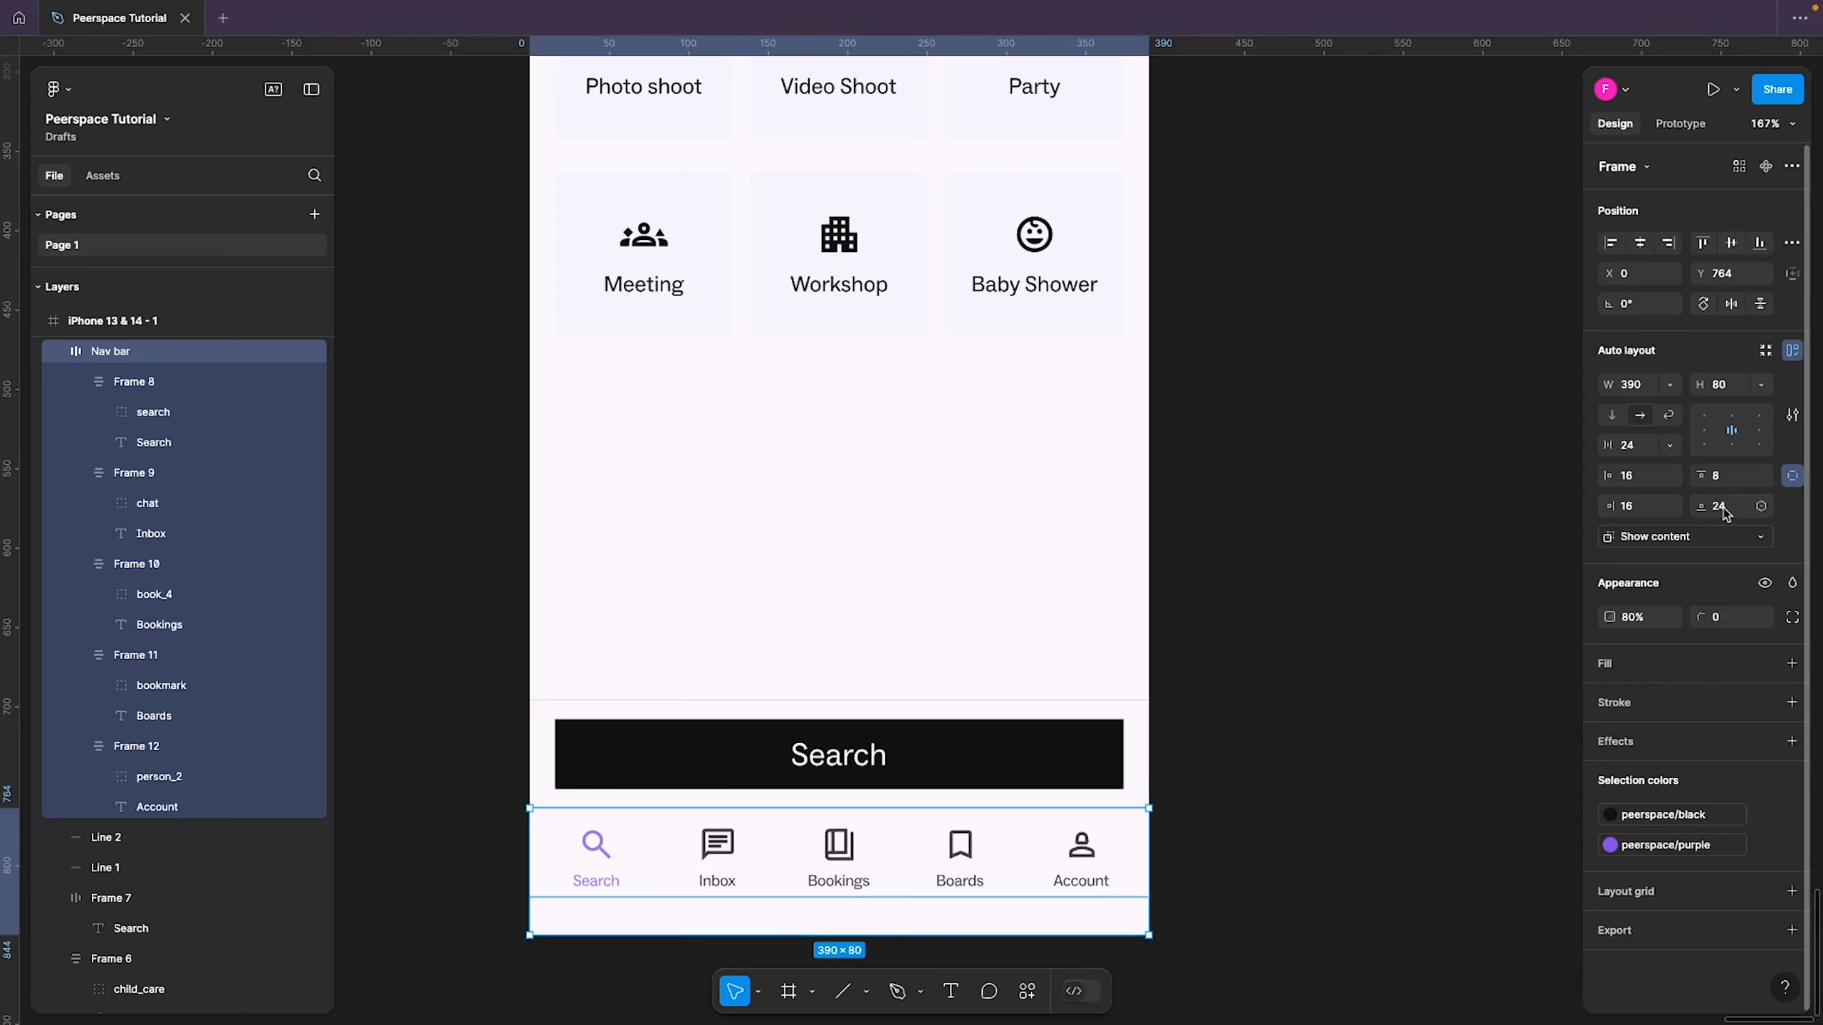
left_click(1402, 802)
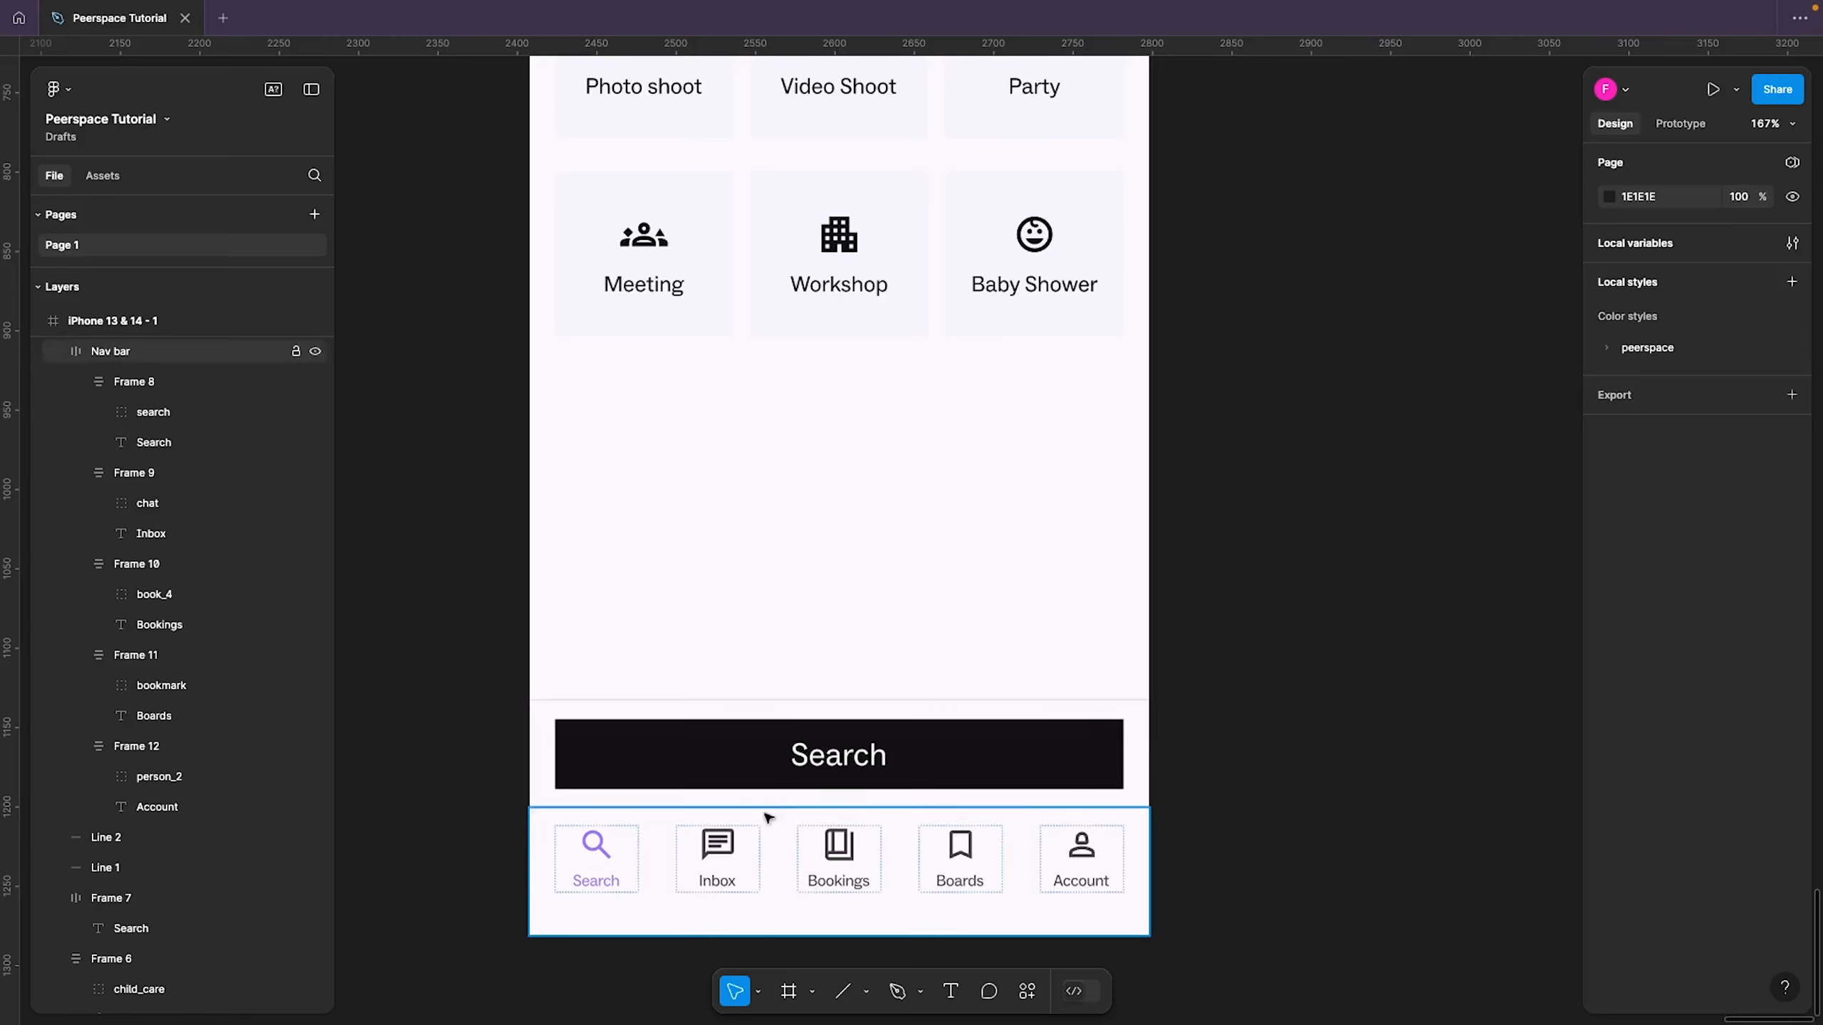
Duplicate the finished iPhone 13 & 14 - 1 frame and place the copy beside the original at the same height
scroll(1121, 727, "down", 5)
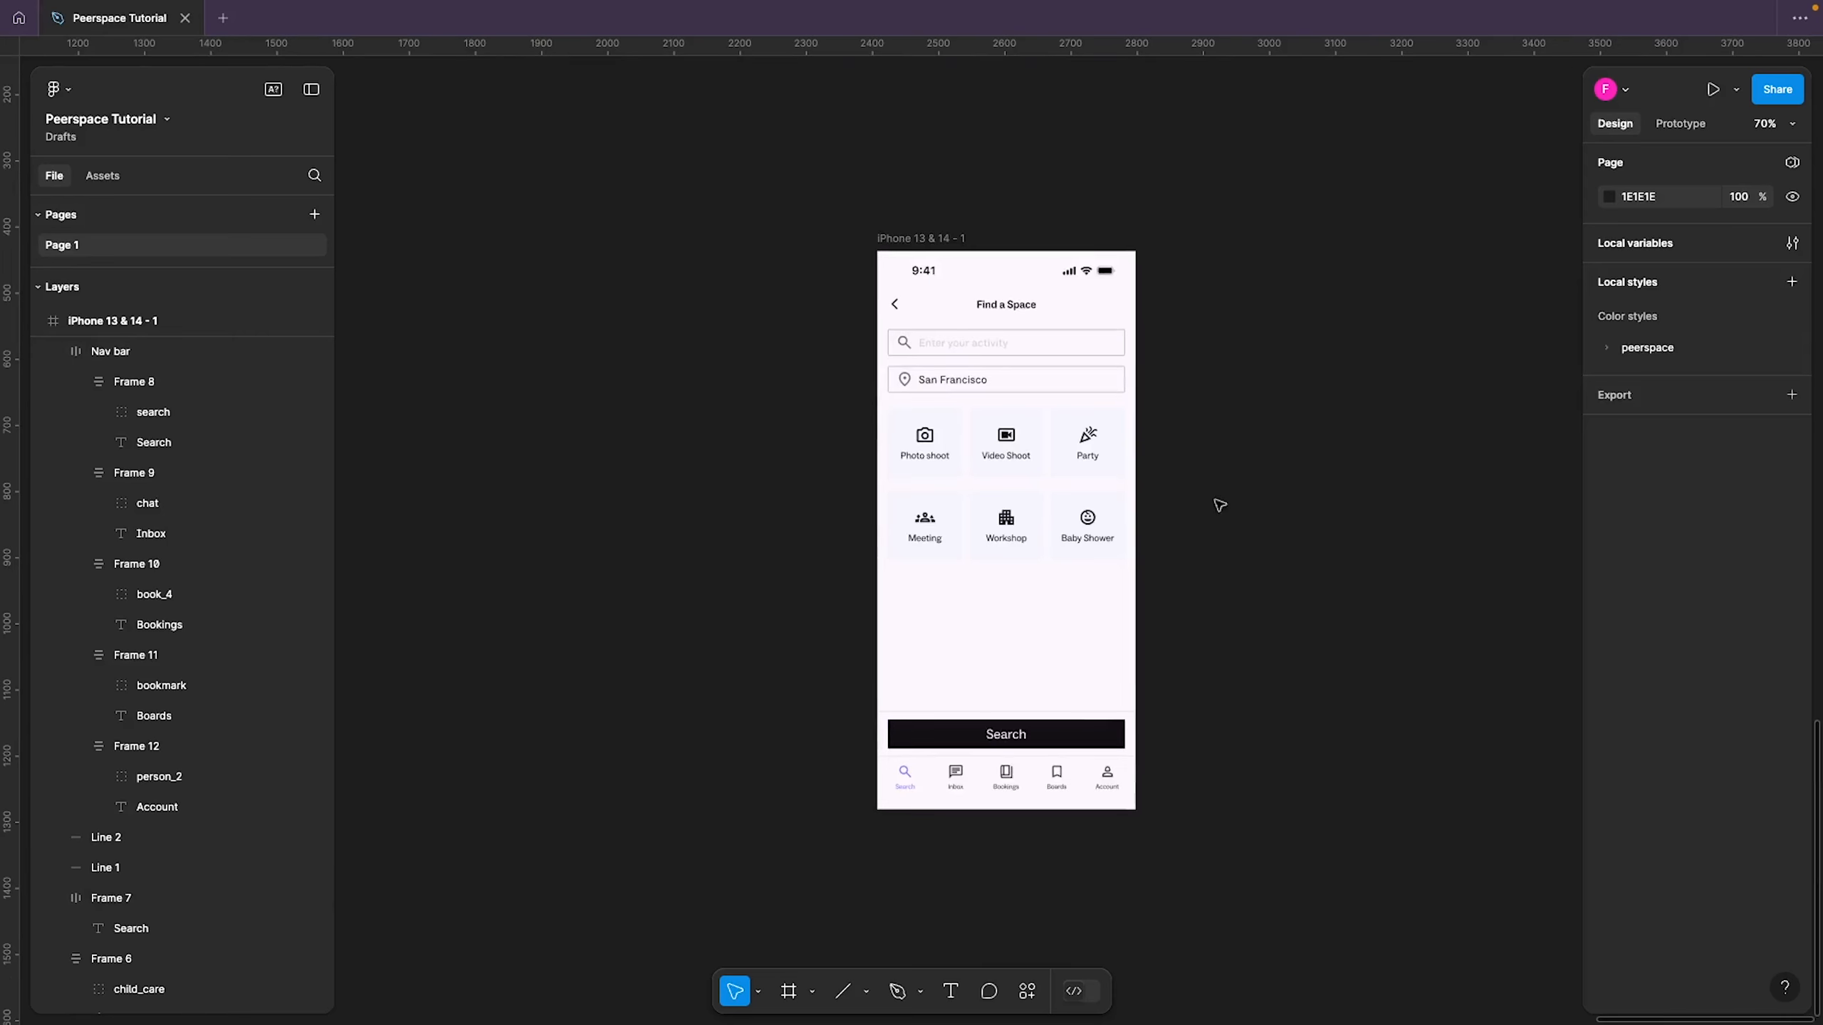
left_click_drag(1192, 400, 985, 419)
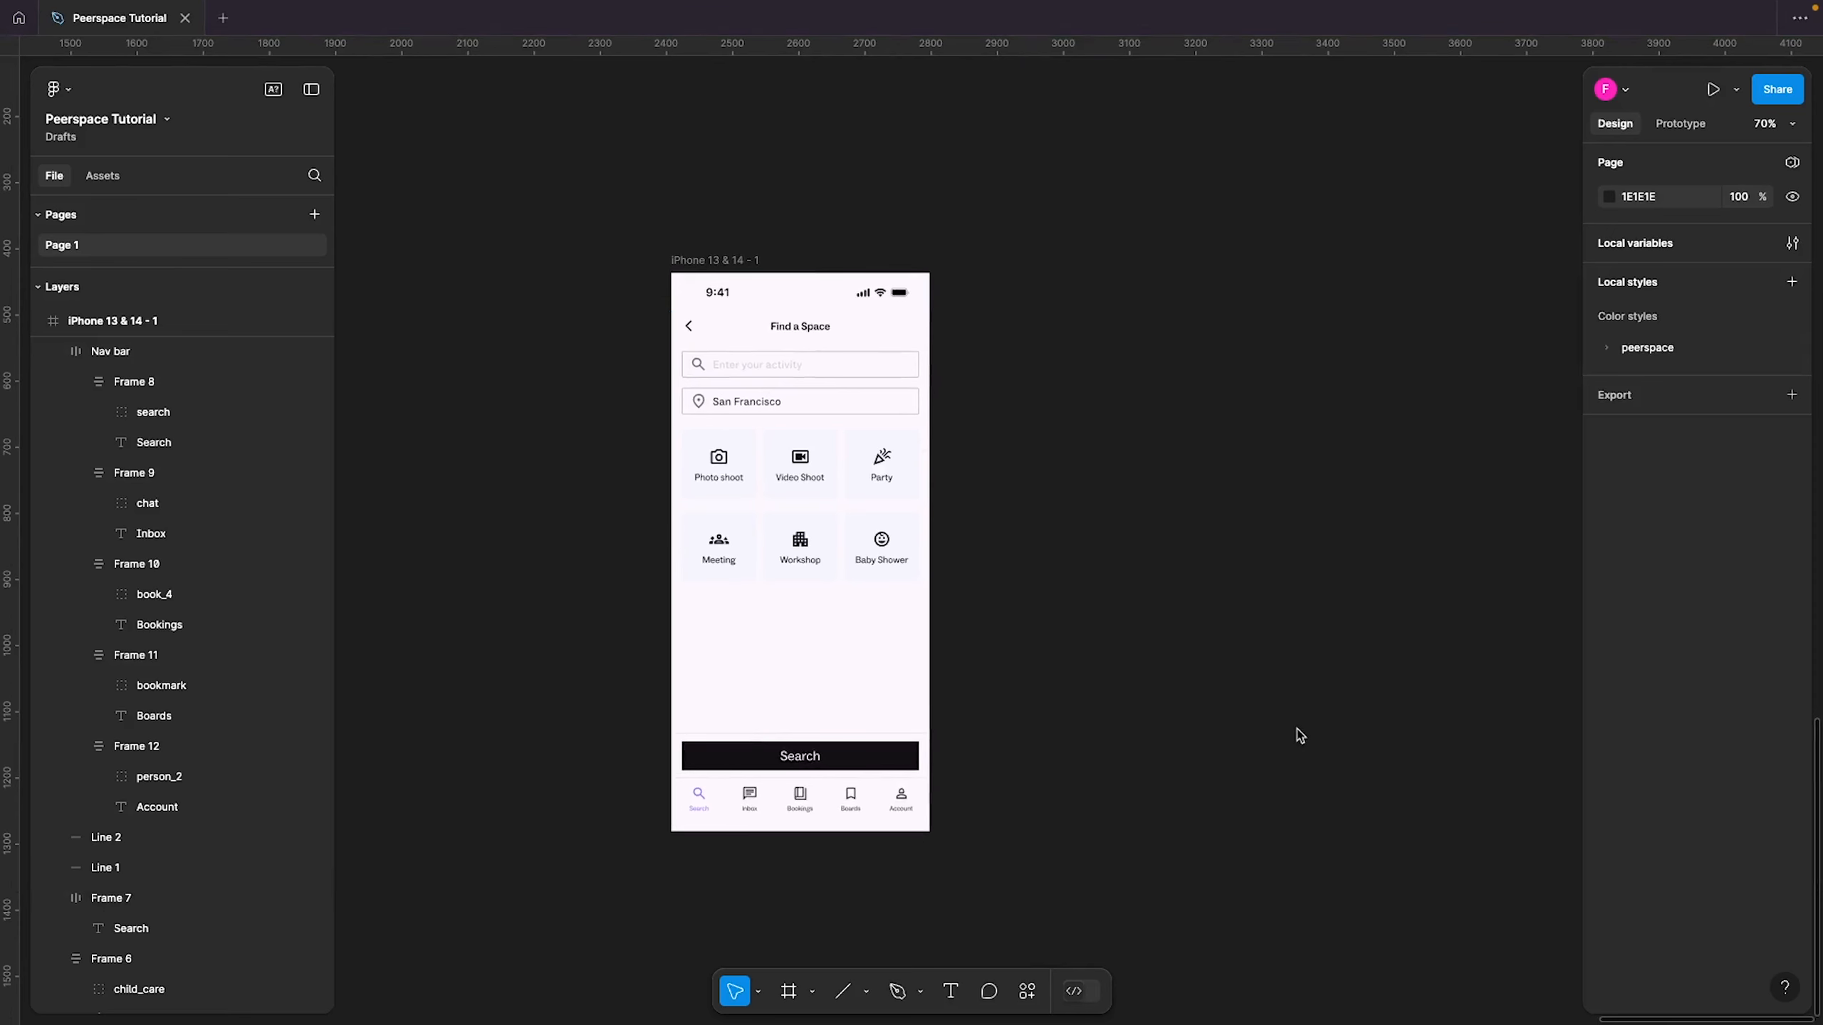
left_click(753, 261)
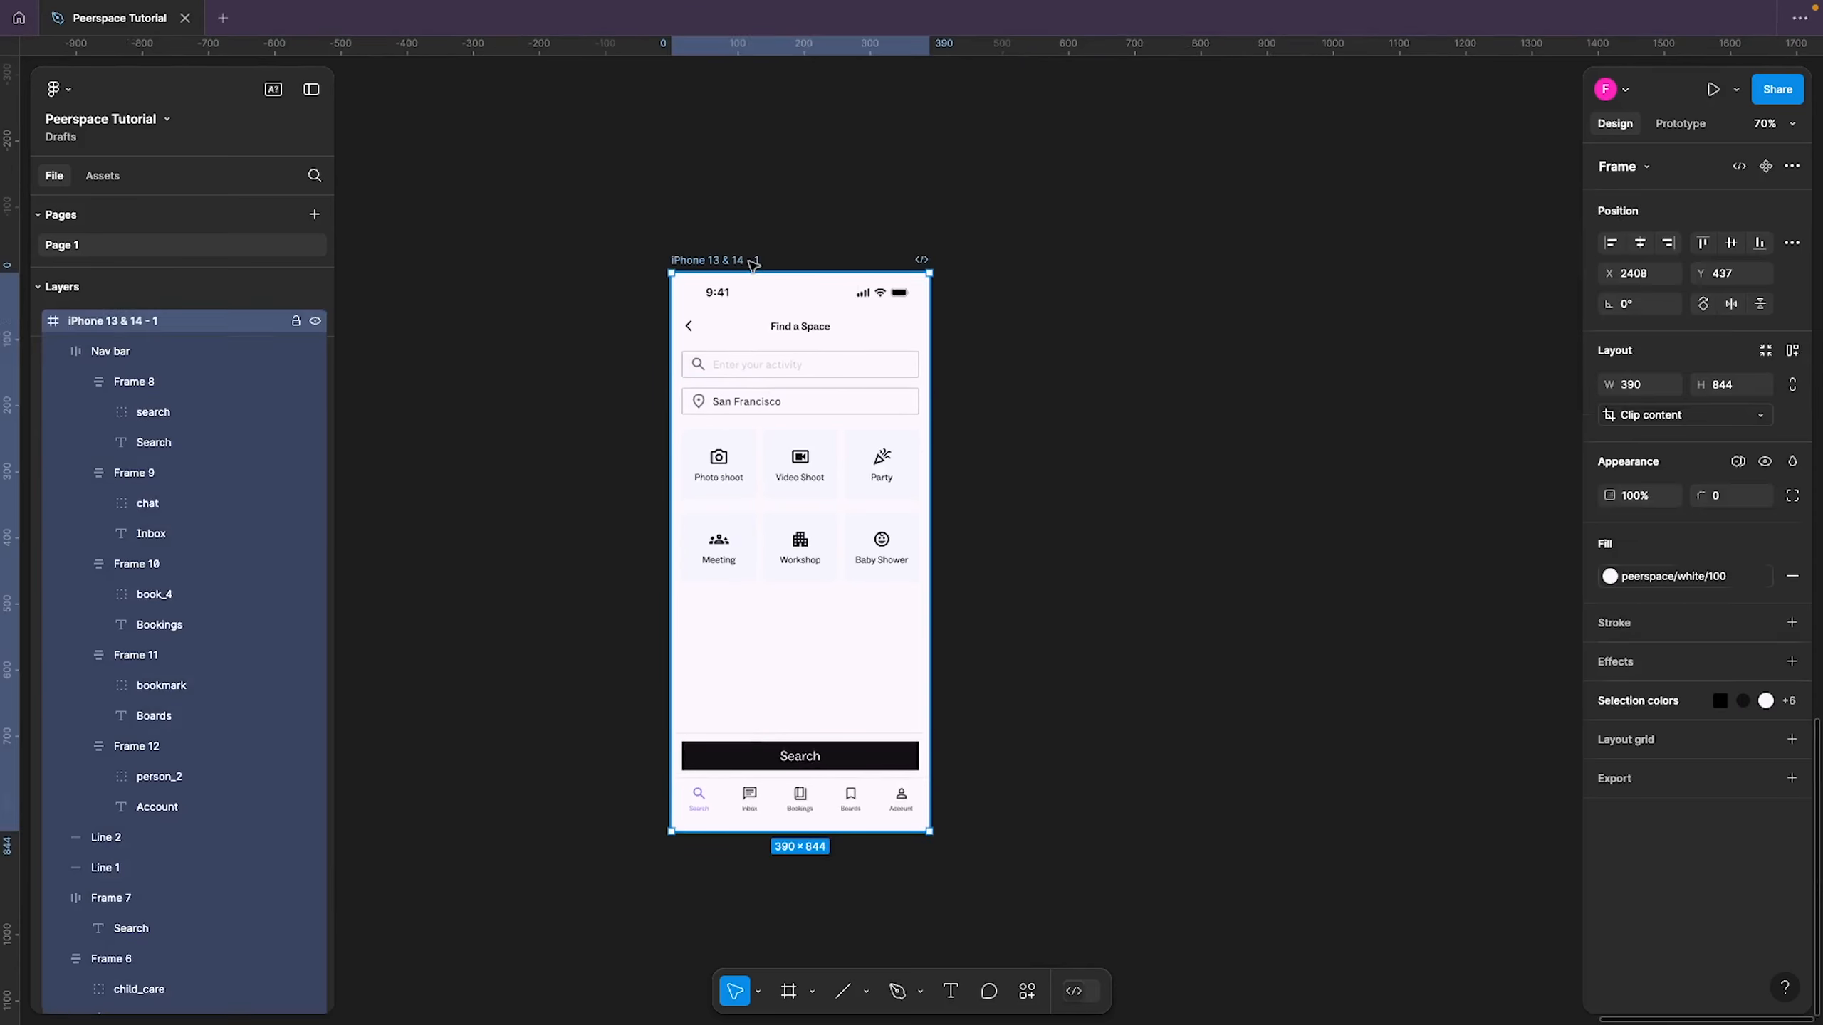
left_click_drag(750, 262, 1040, 263, "alt")
Delete the six activity tiles, the Search button and the divider line above it from the duplicated iPhone frame
left_click(1330, 316)
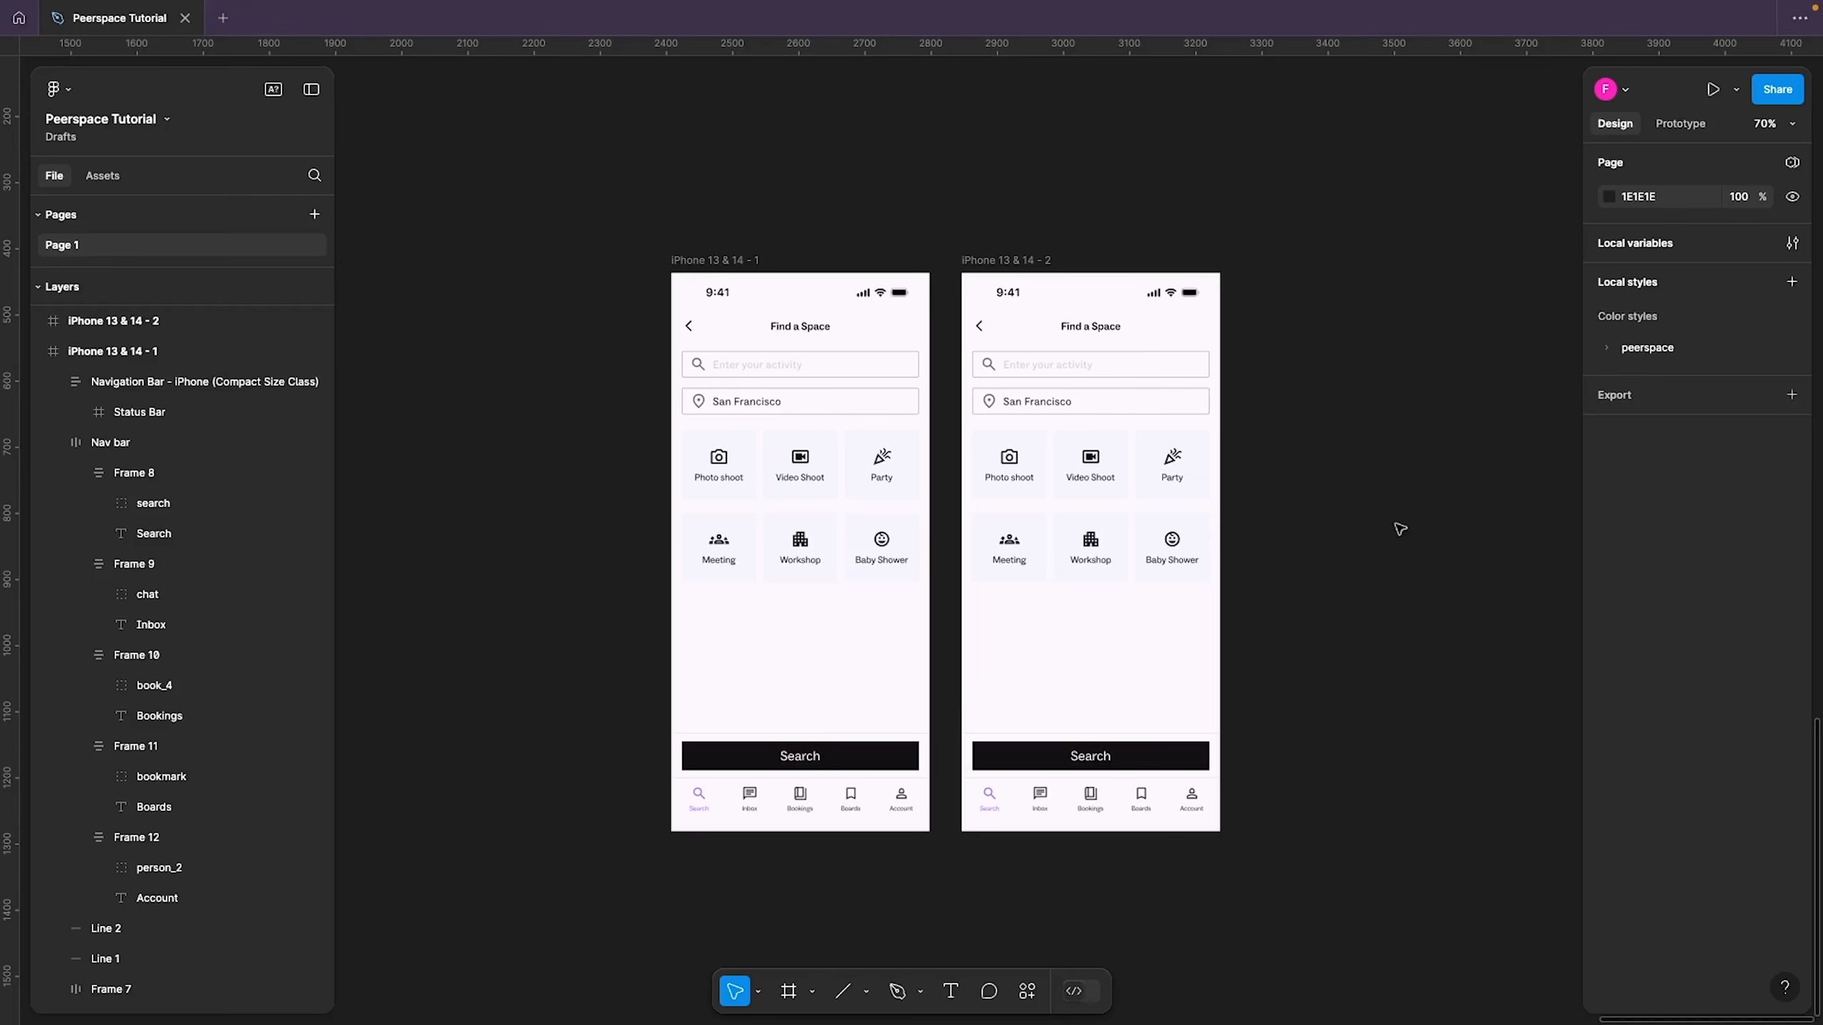
left_click_drag(1350, 437, 982, 766)
key("Delete")
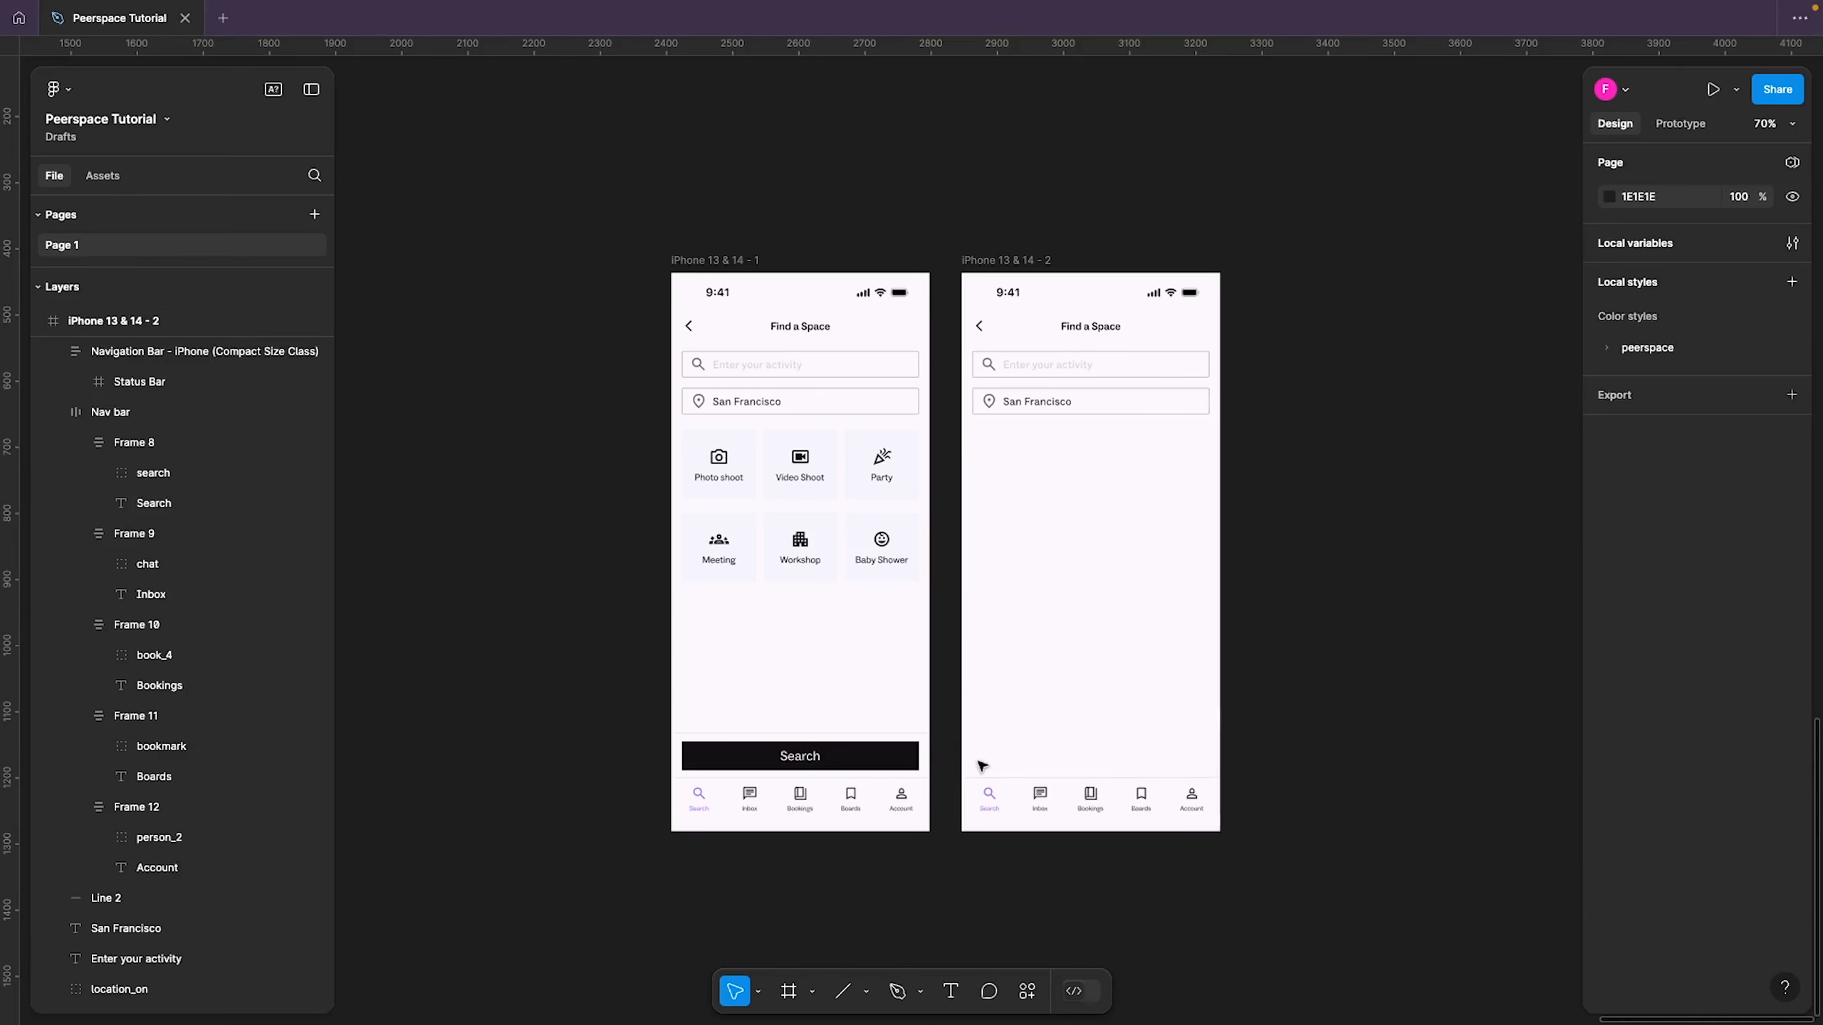
left_click(982, 782)
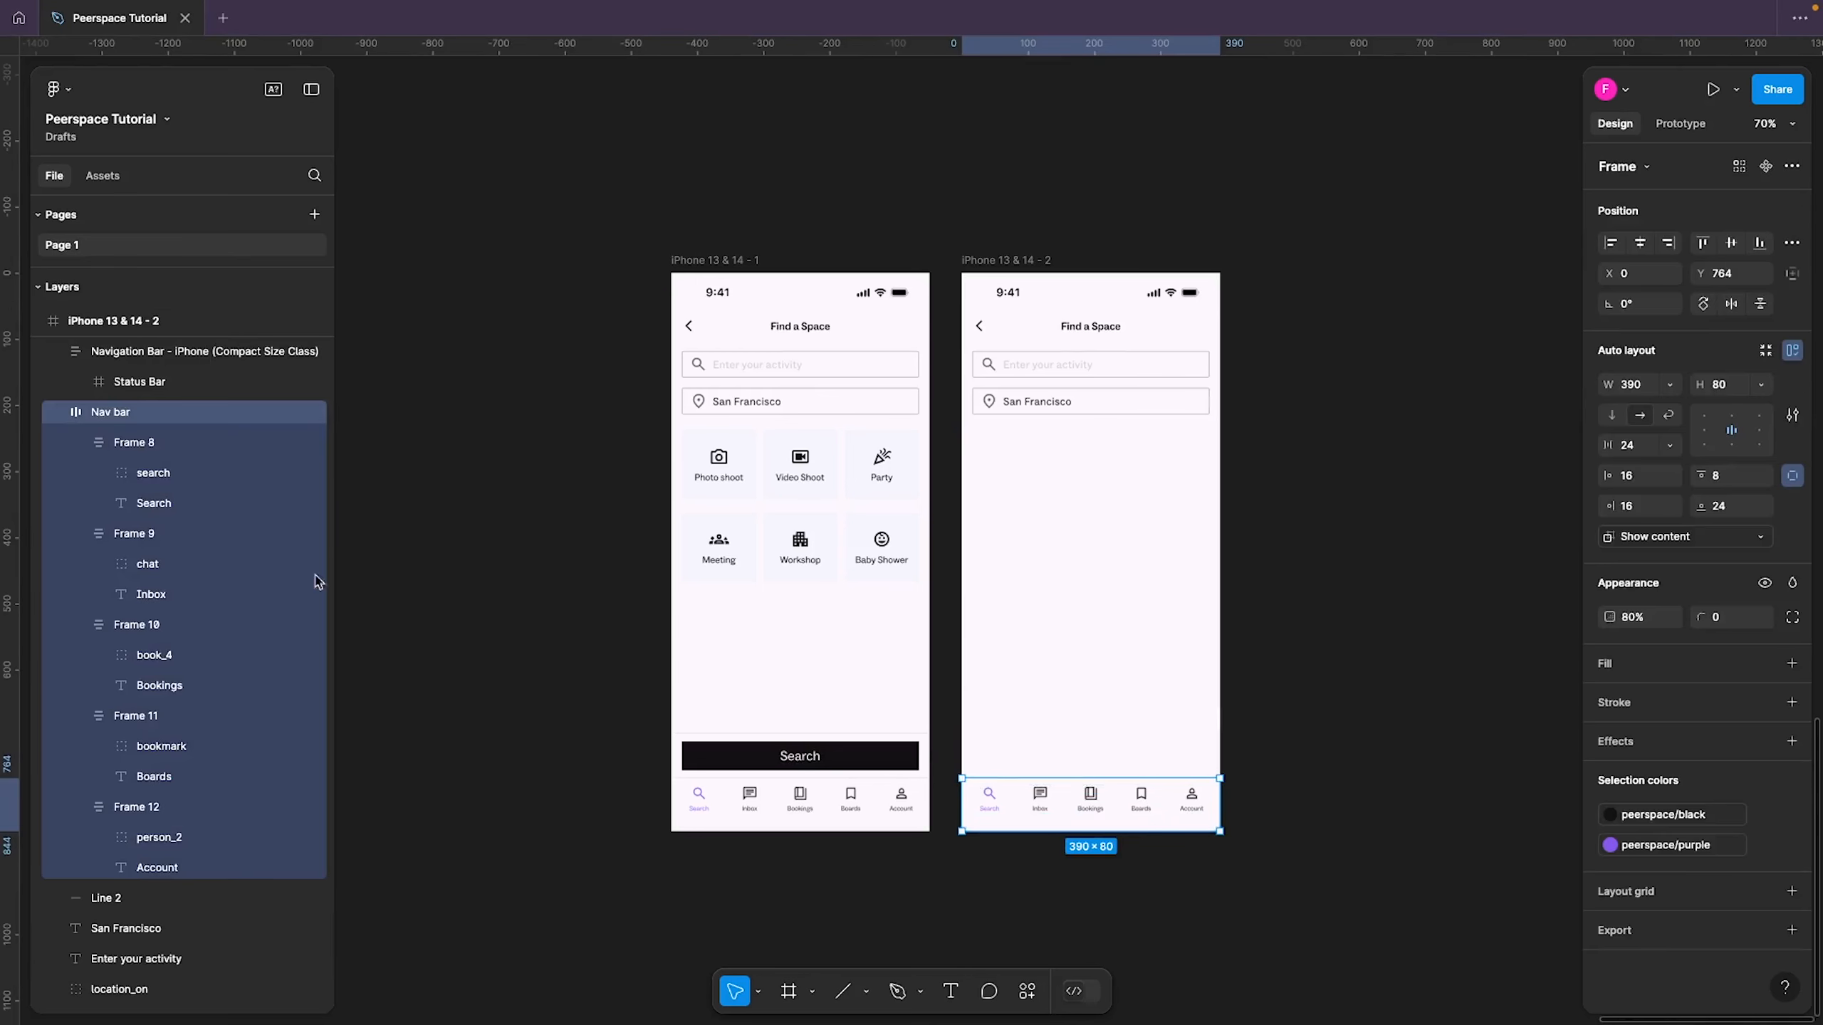
left_click(160, 384)
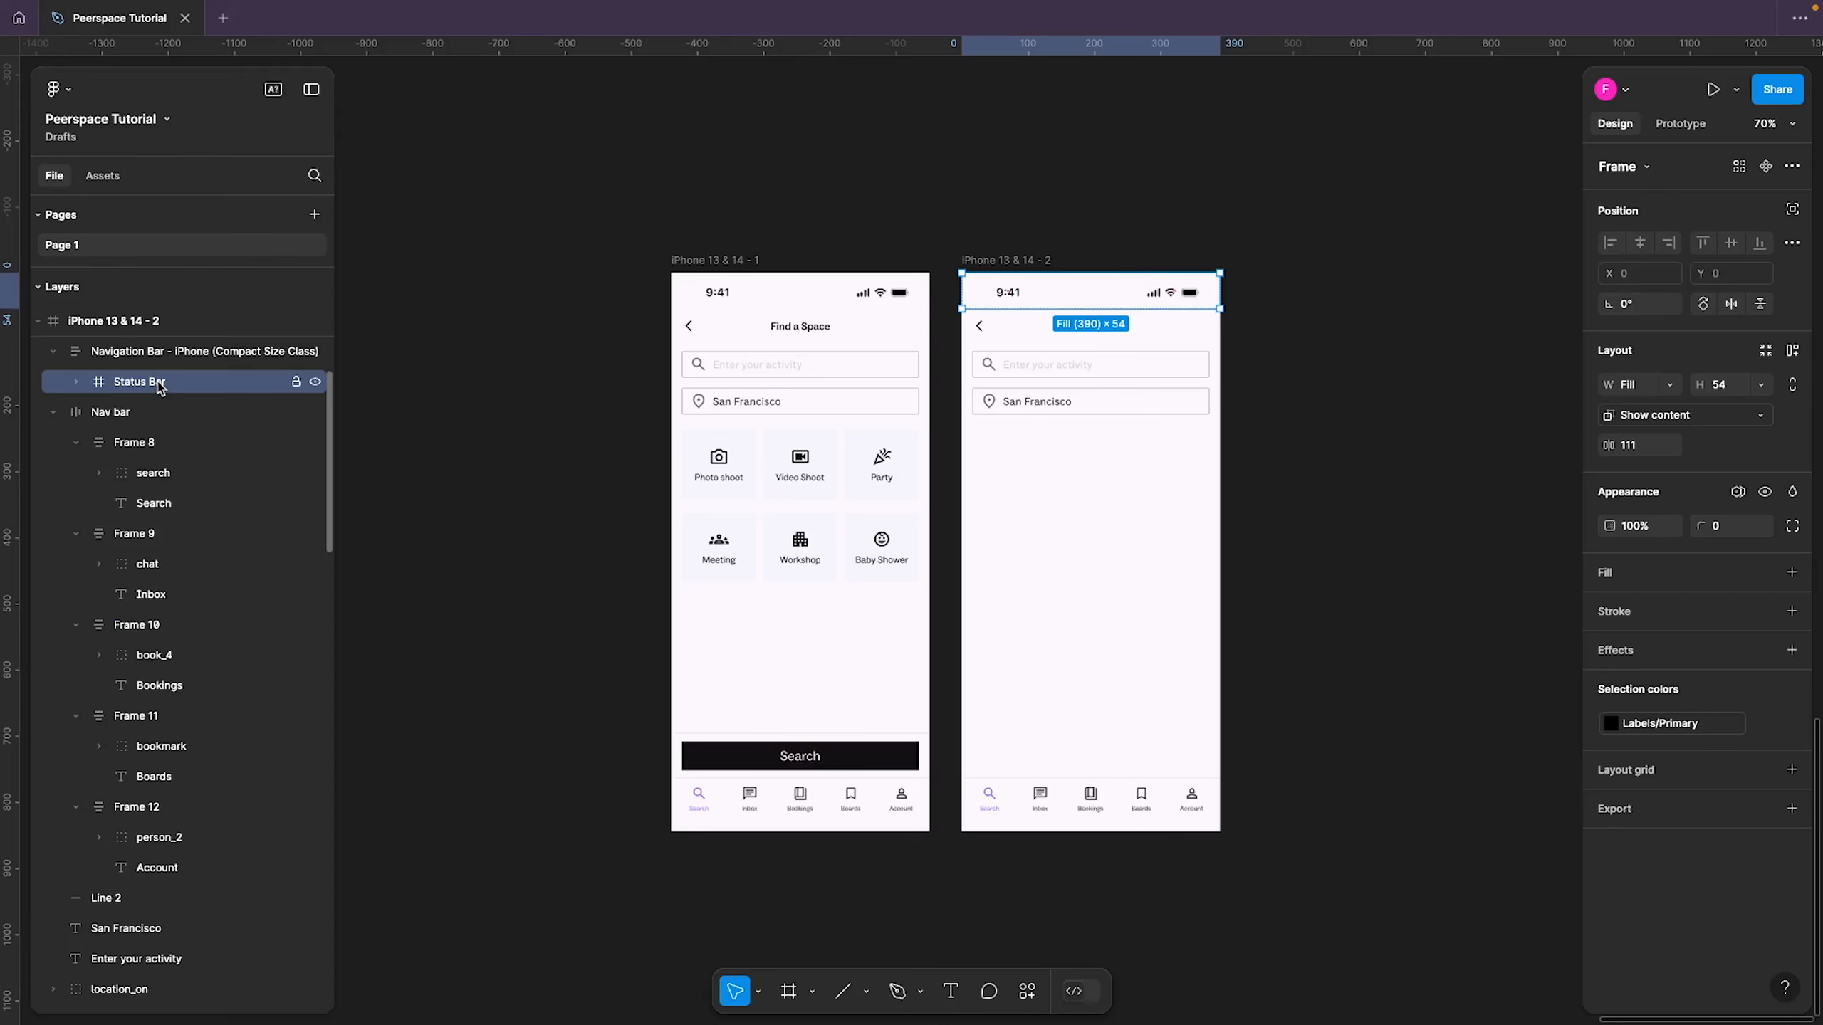
left_click(1299, 409)
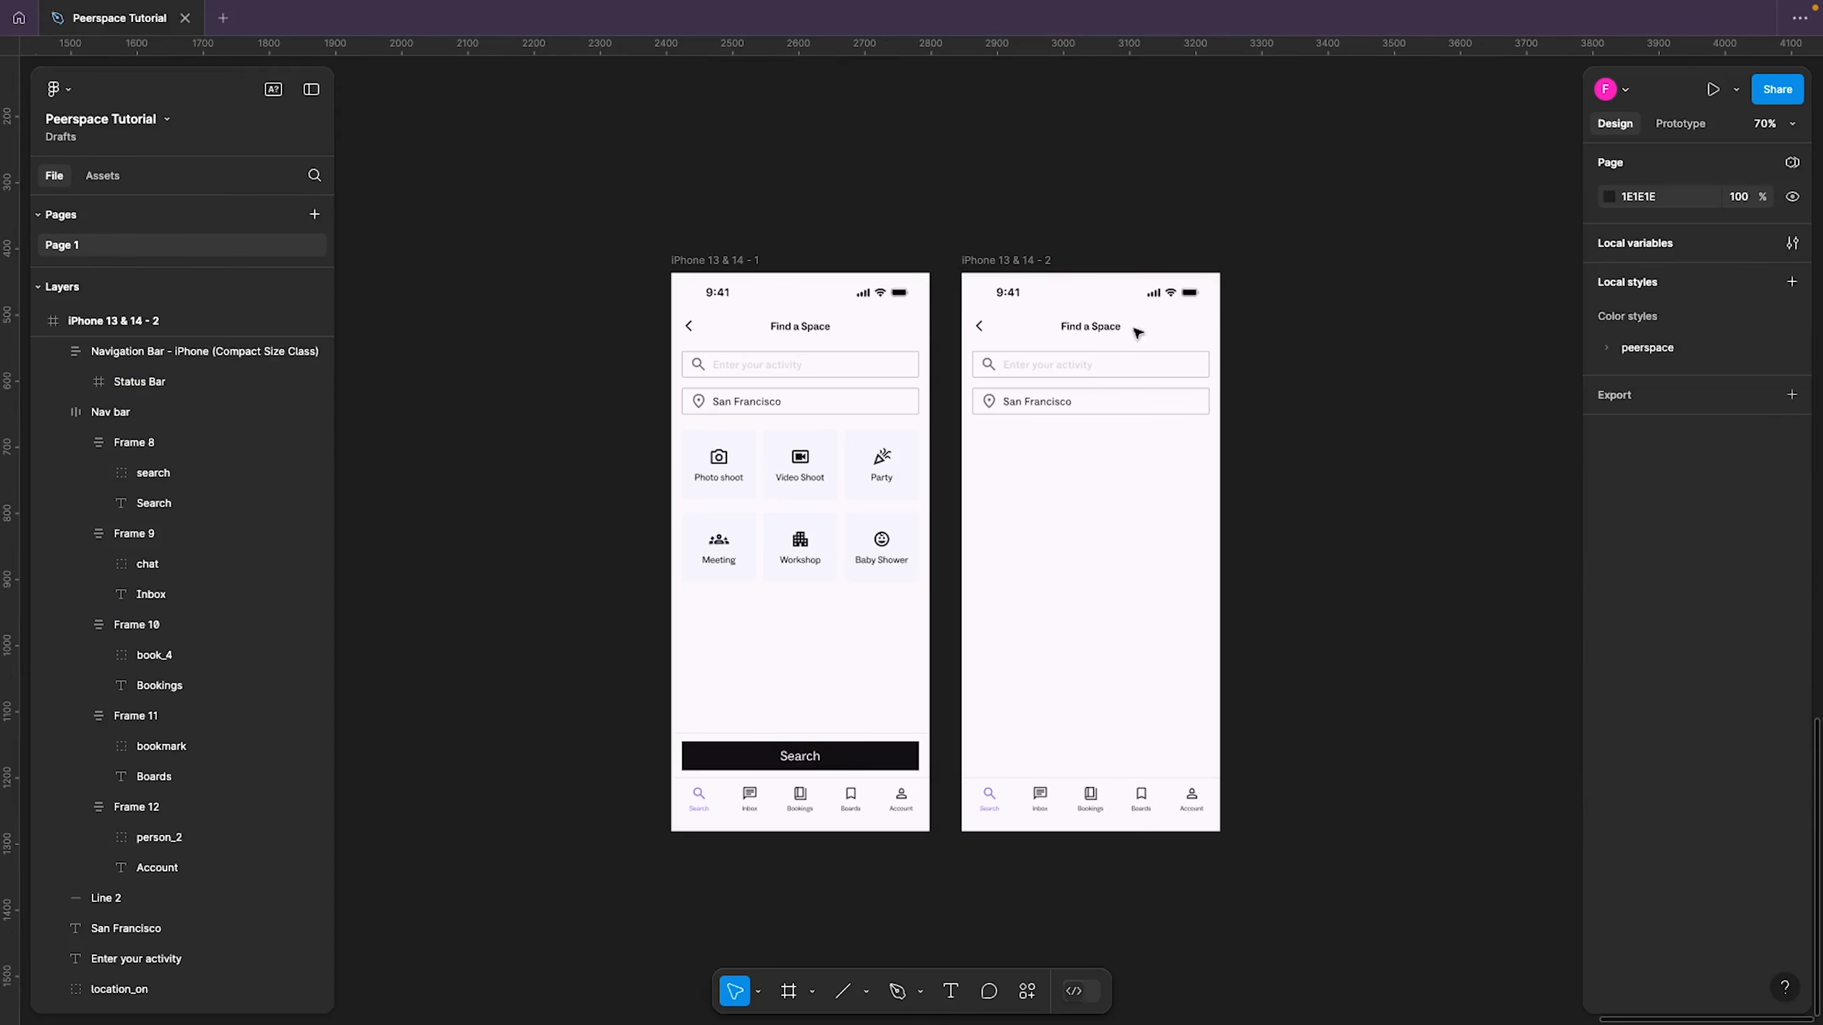
Delete the Find a Space title, the back arrow and the San Francisco location field from the iPhone 13 & 14 - 2 frame
left_click(1090, 327)
left_click(980, 328, "shift")
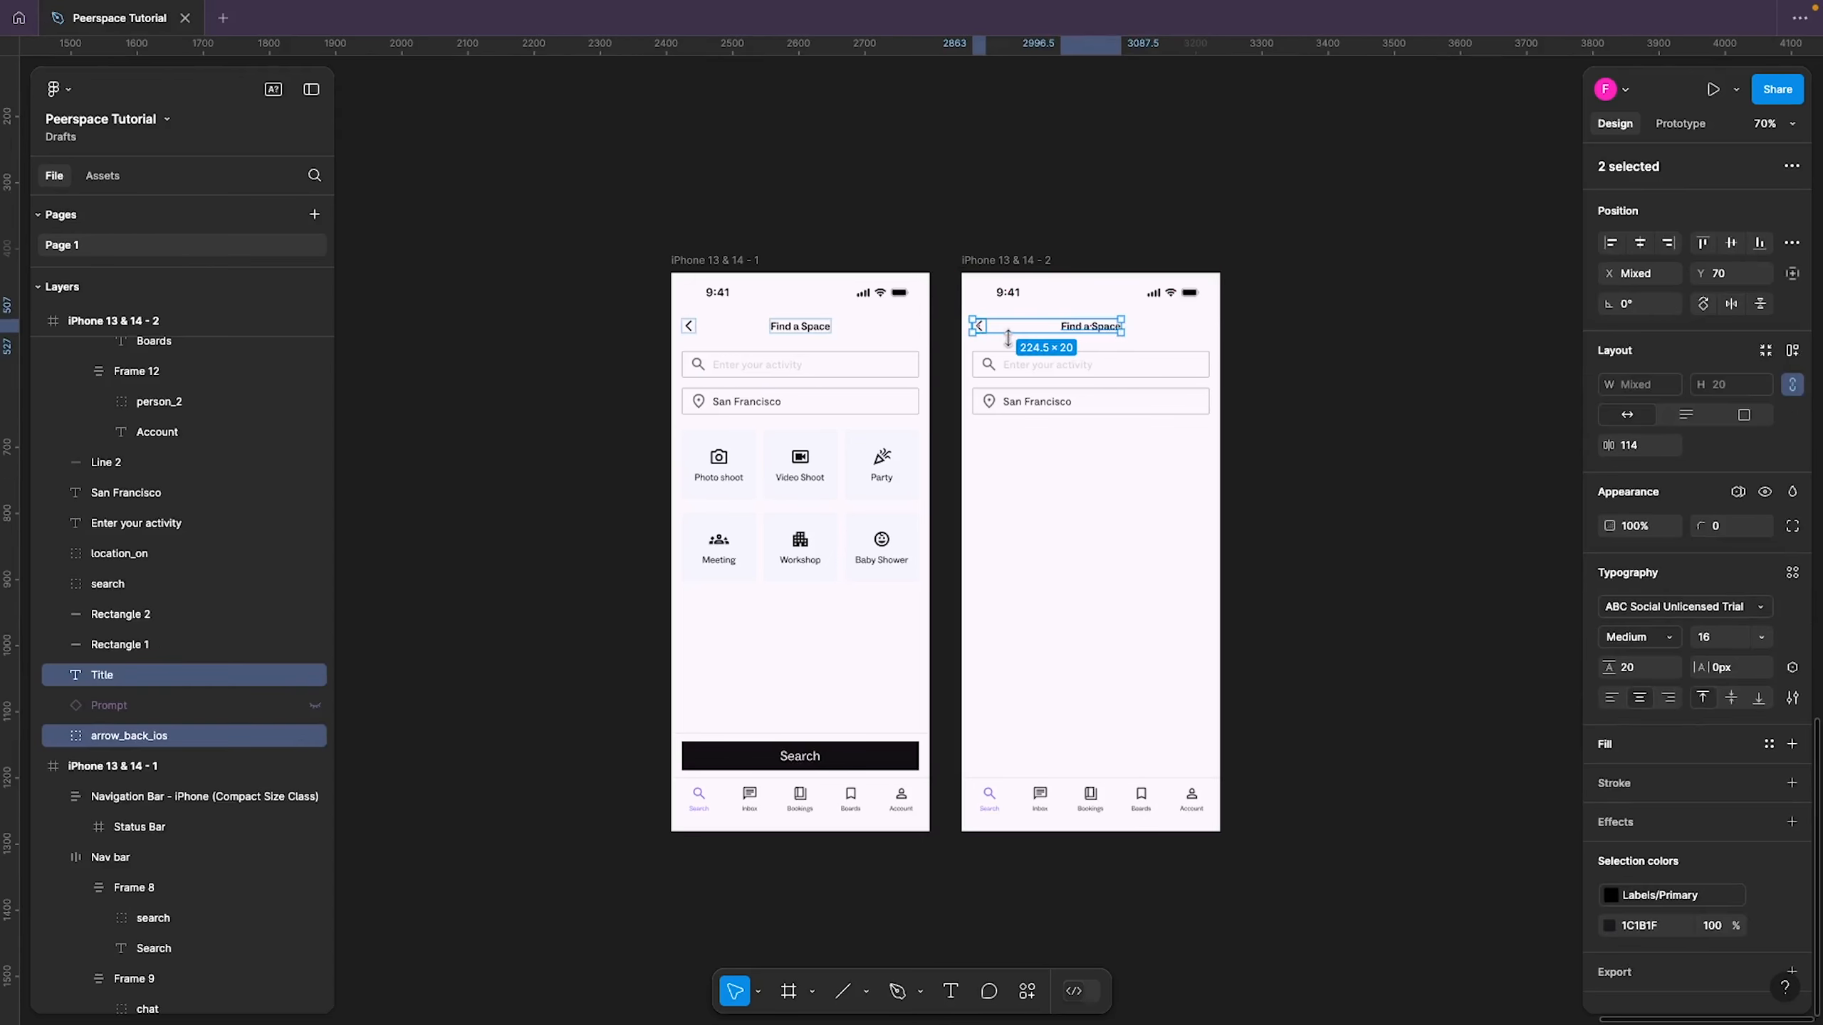
key("Delete")
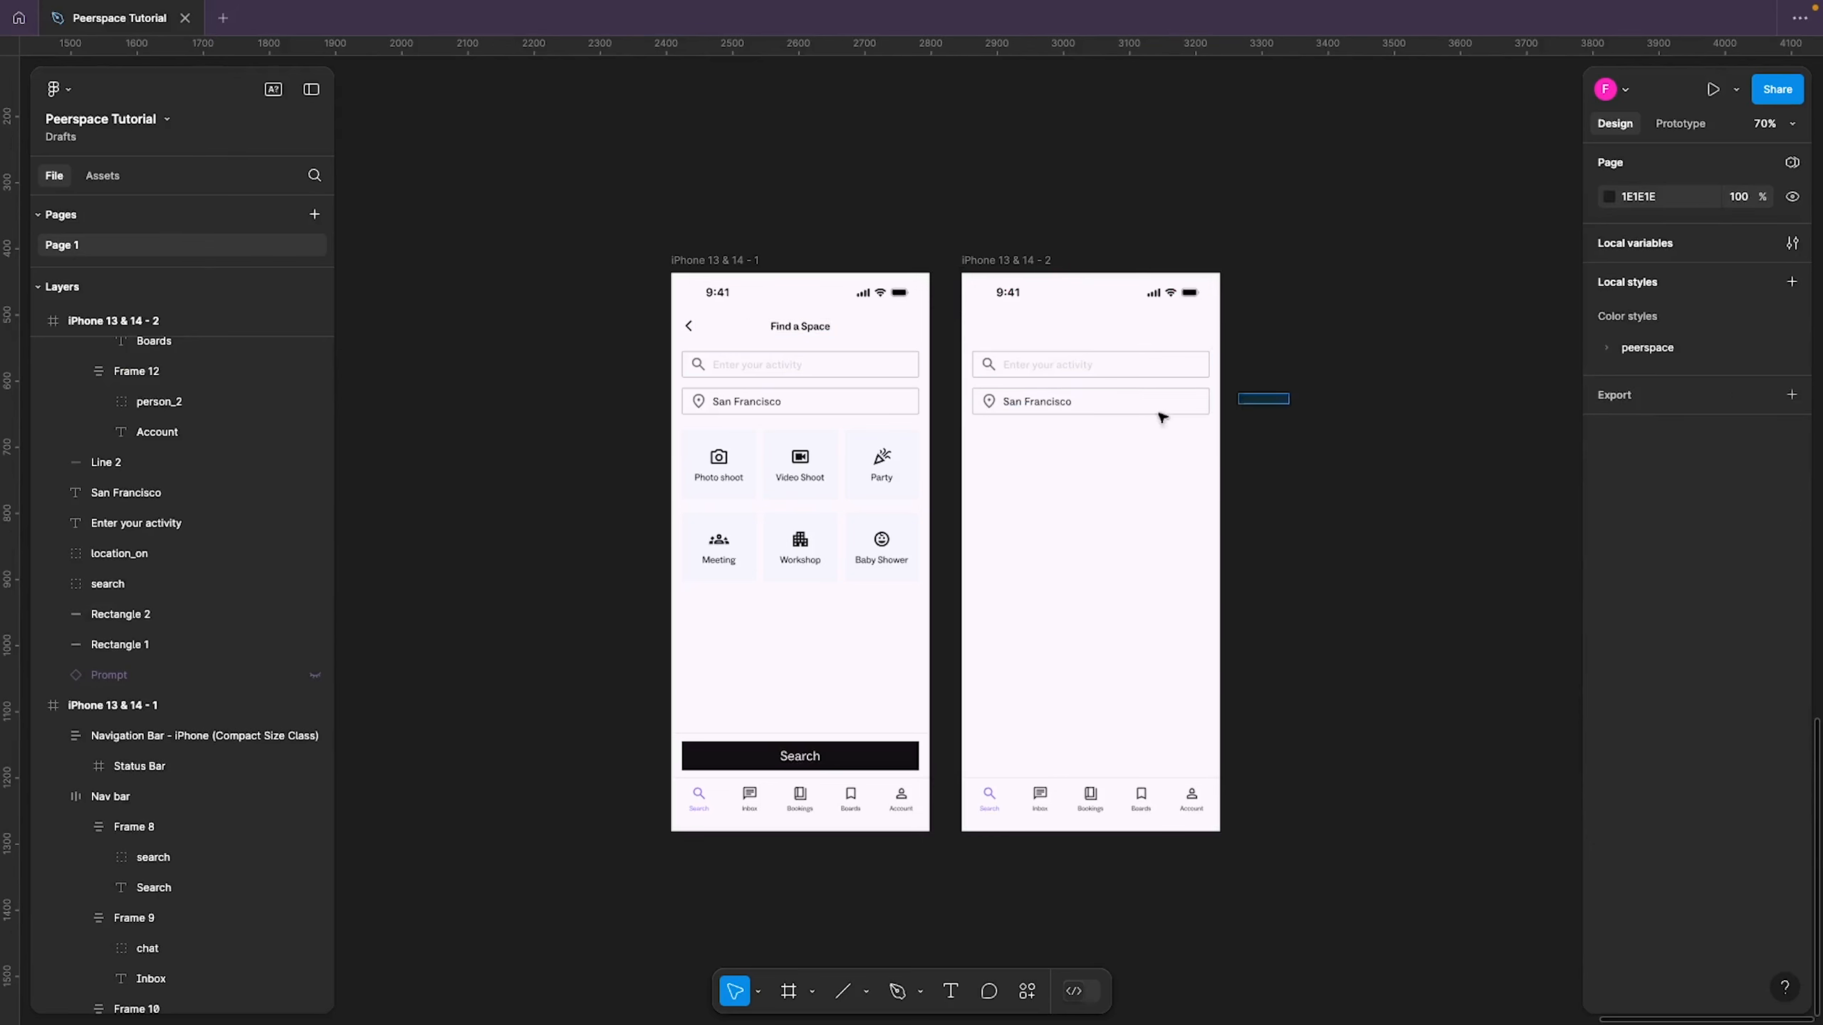
left_click_drag(1289, 382, 970, 435)
key("Delete")
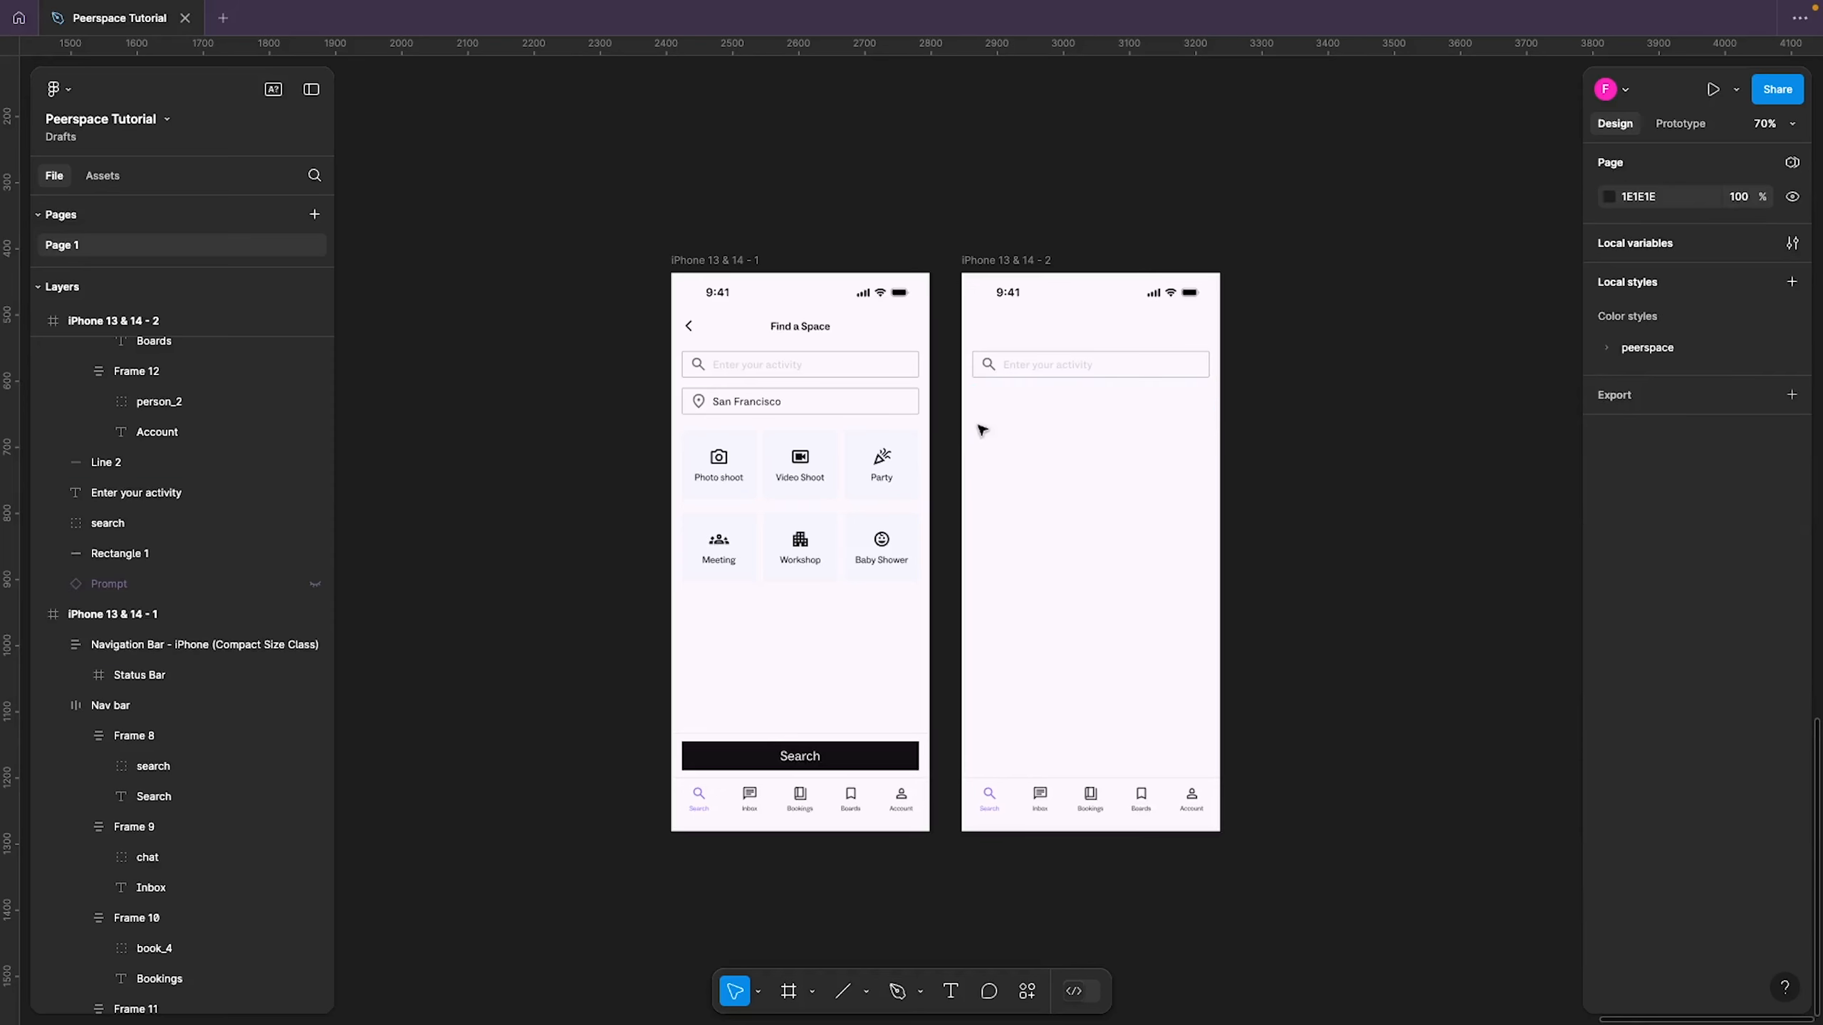
Group the activity search field's rectangle, icon and placeholder text, and move the group straight down to about Y 238
left_click_drag(1261, 347, 962, 402)
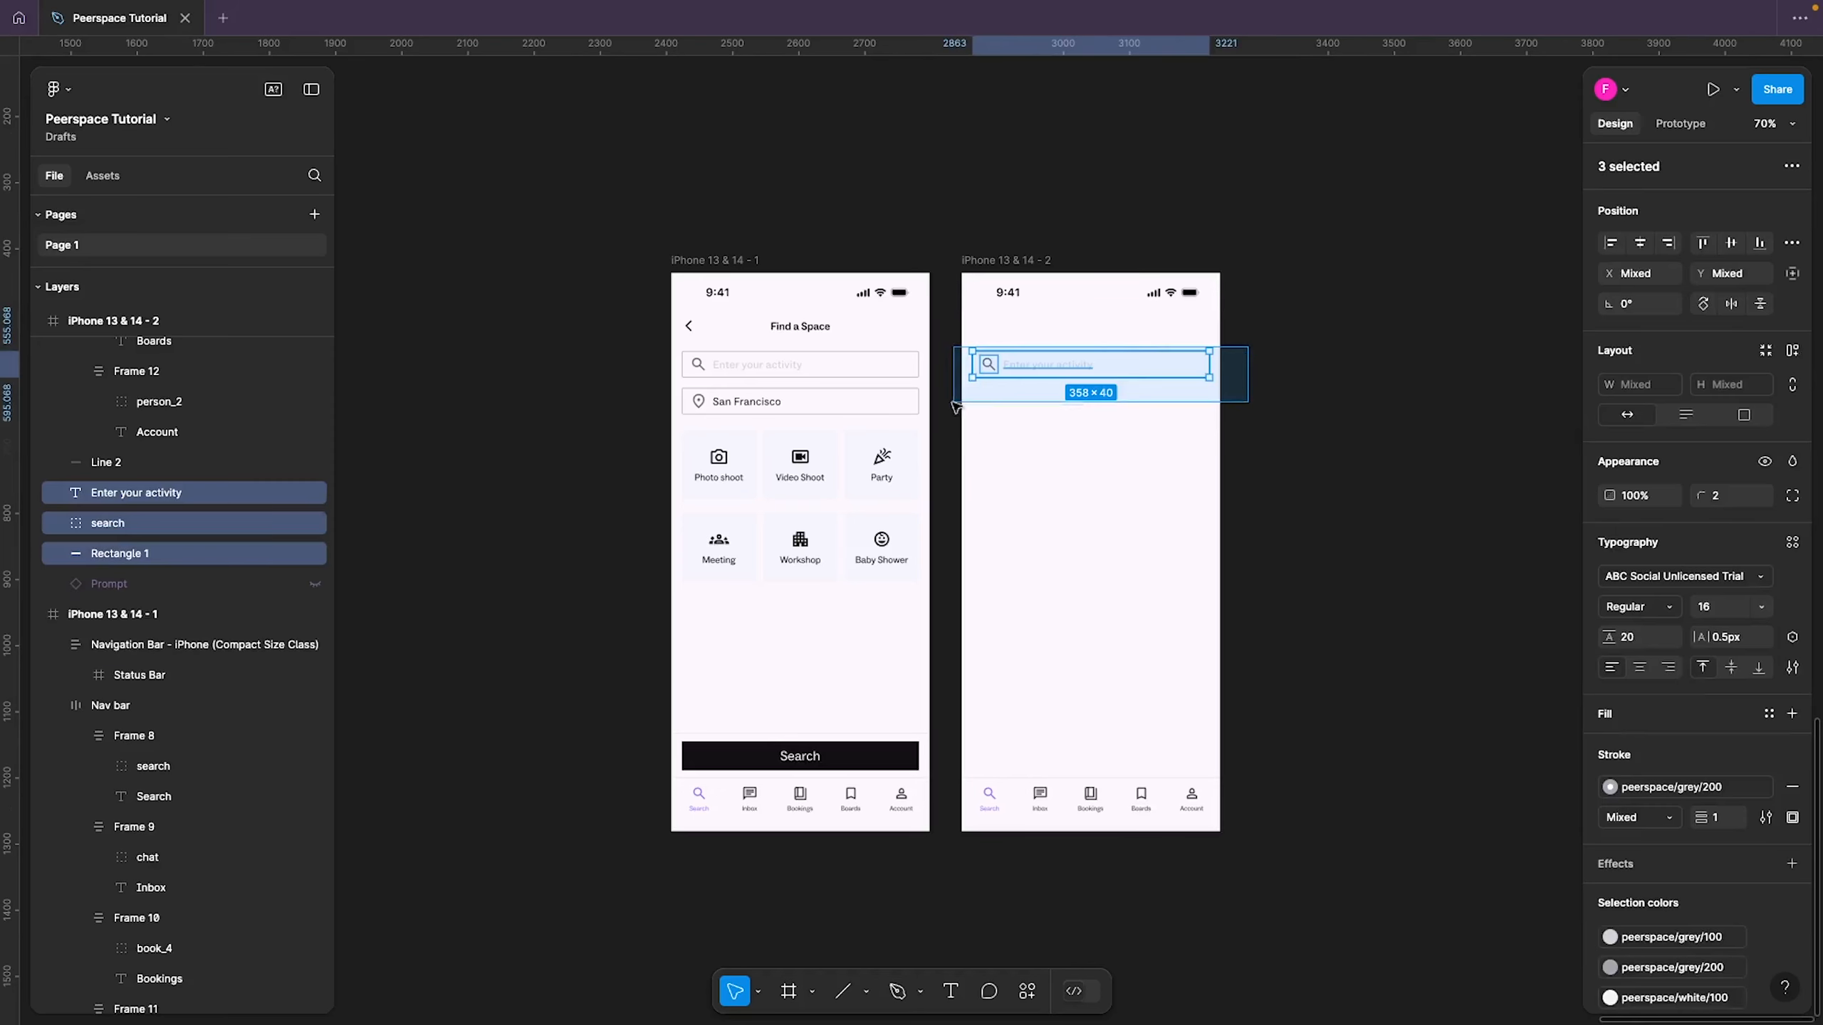
key("Escape")
scroll(1081, 375, "up", 5)
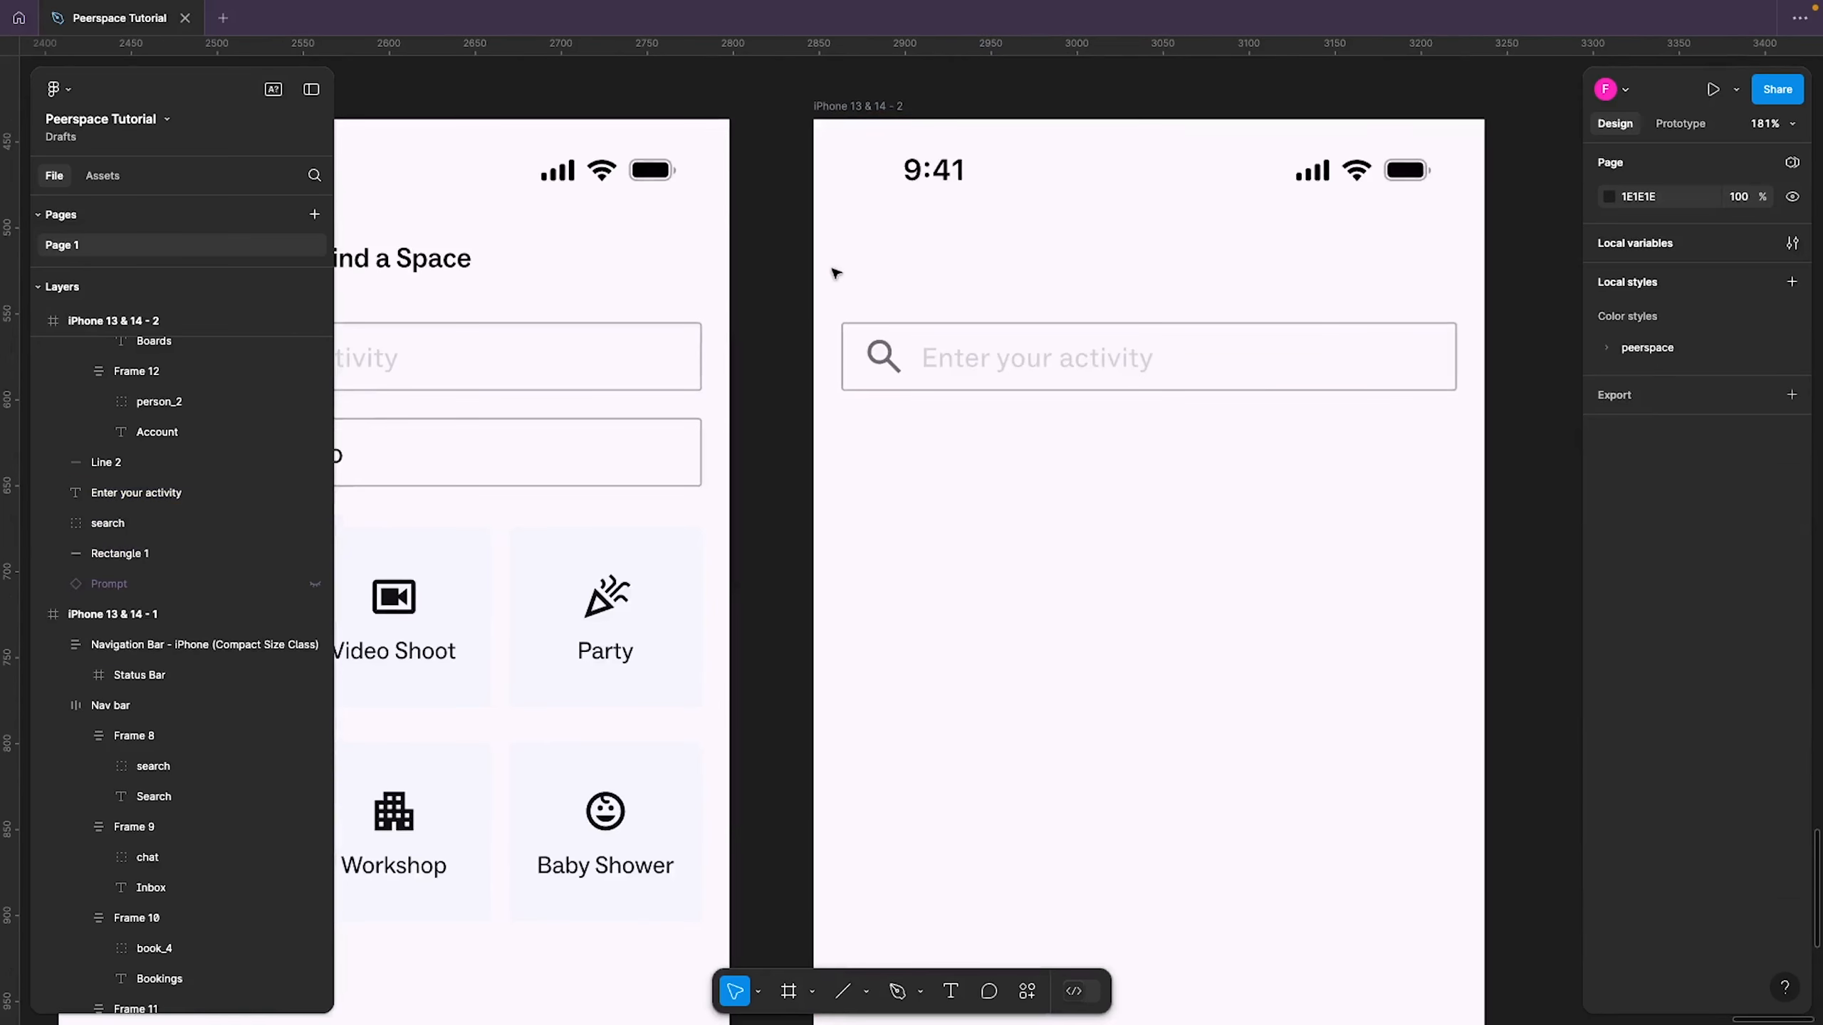
left_click_drag(832, 272, 1385, 457)
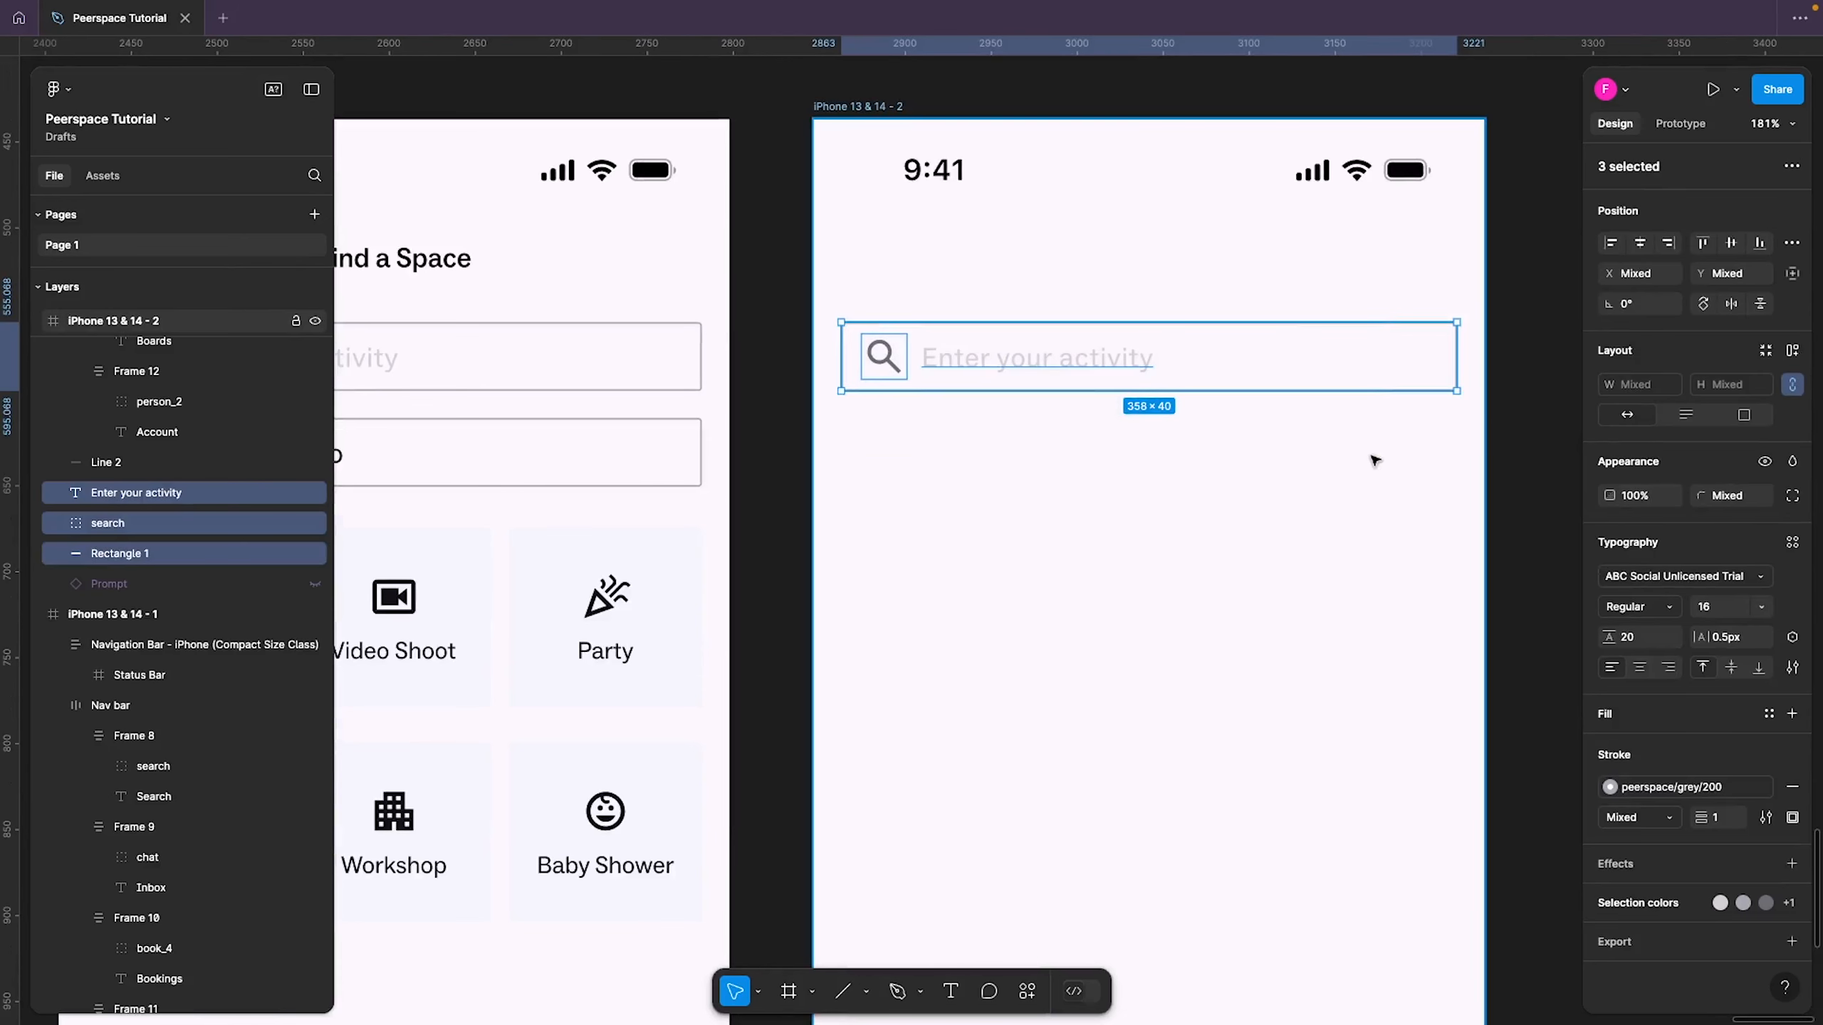
key("ctrl+g")
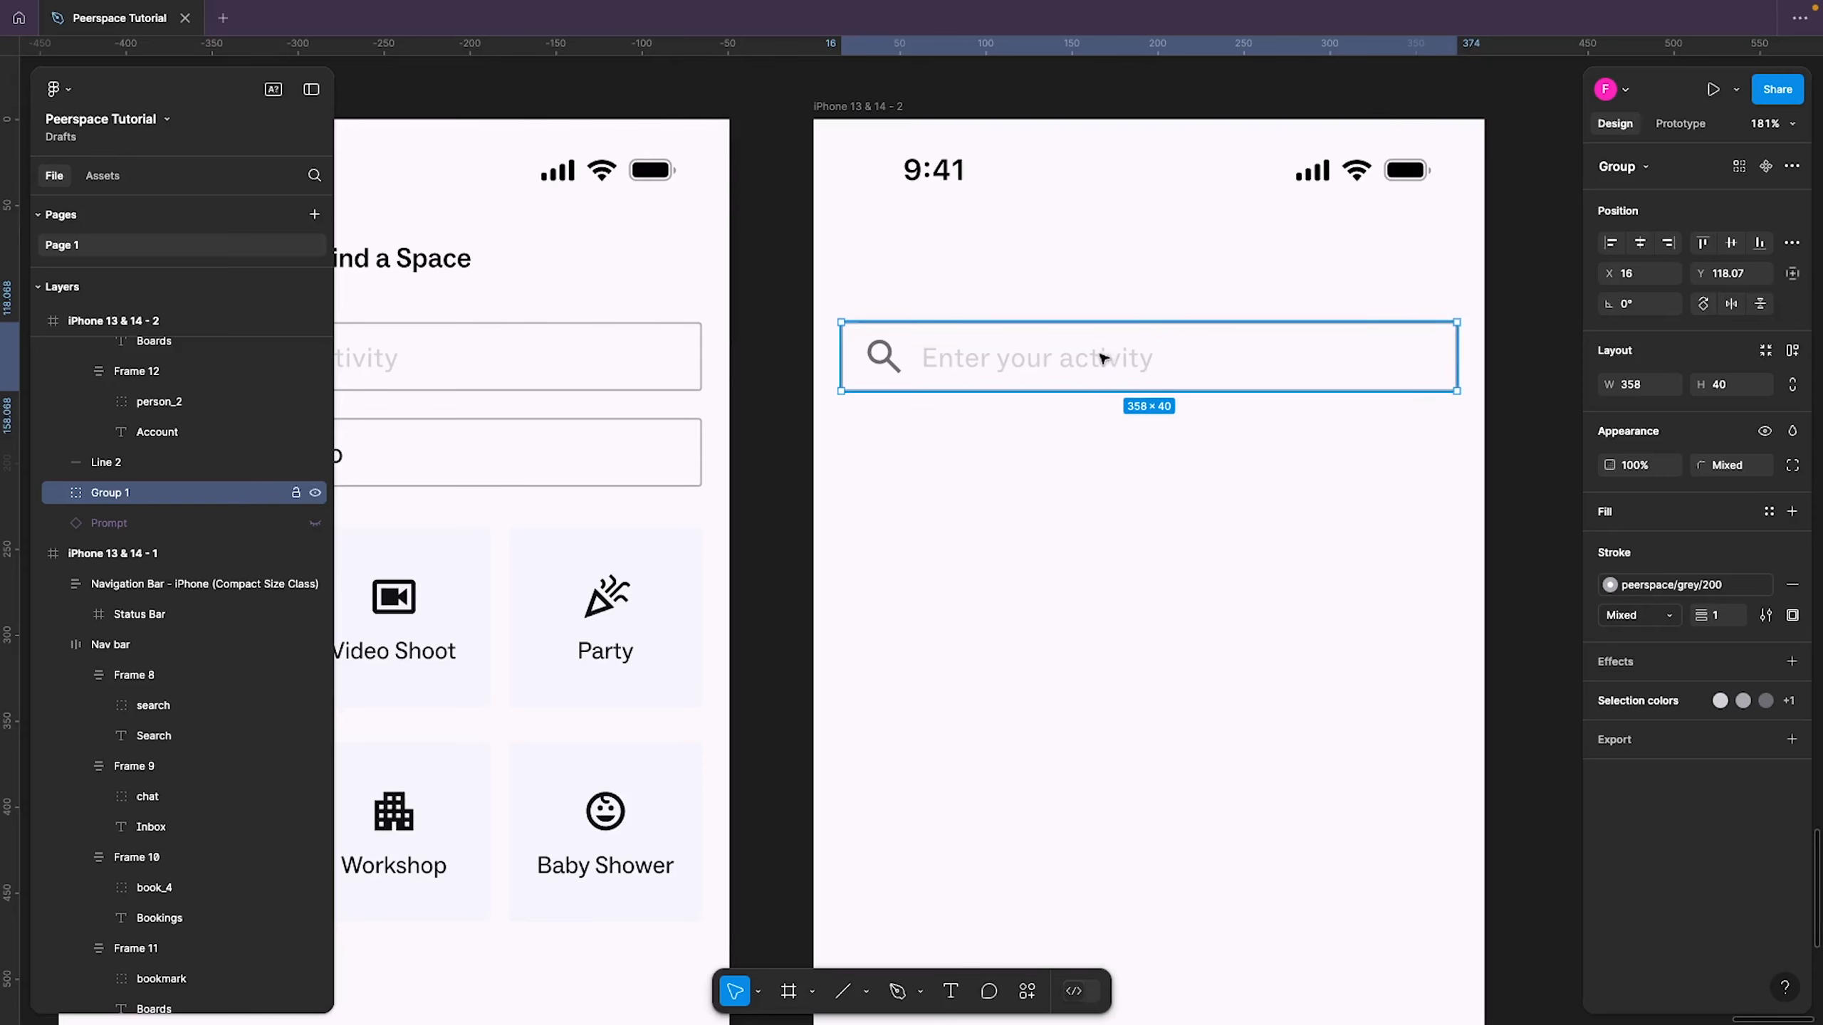
left_click_drag(1050, 378, 1058, 571)
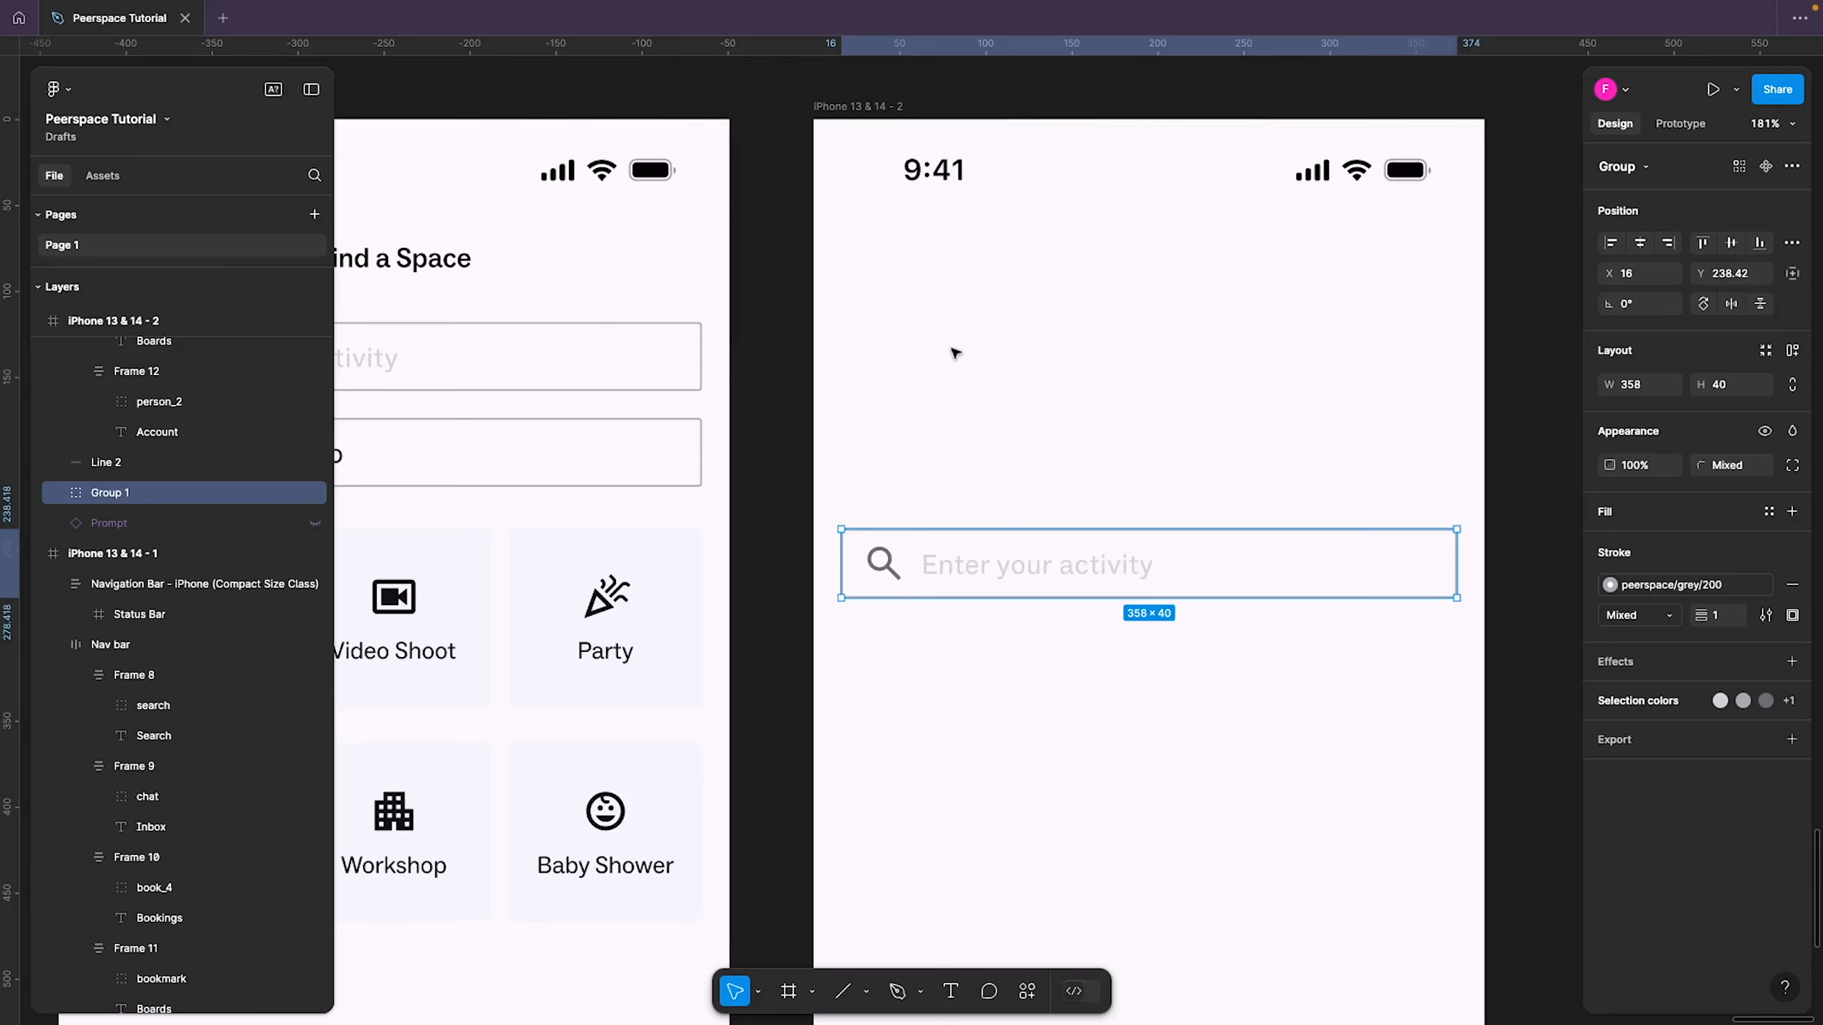
Add the heading text "What are you planning in Lagos?" above the search field, with Lagos? on a second line
key("t")
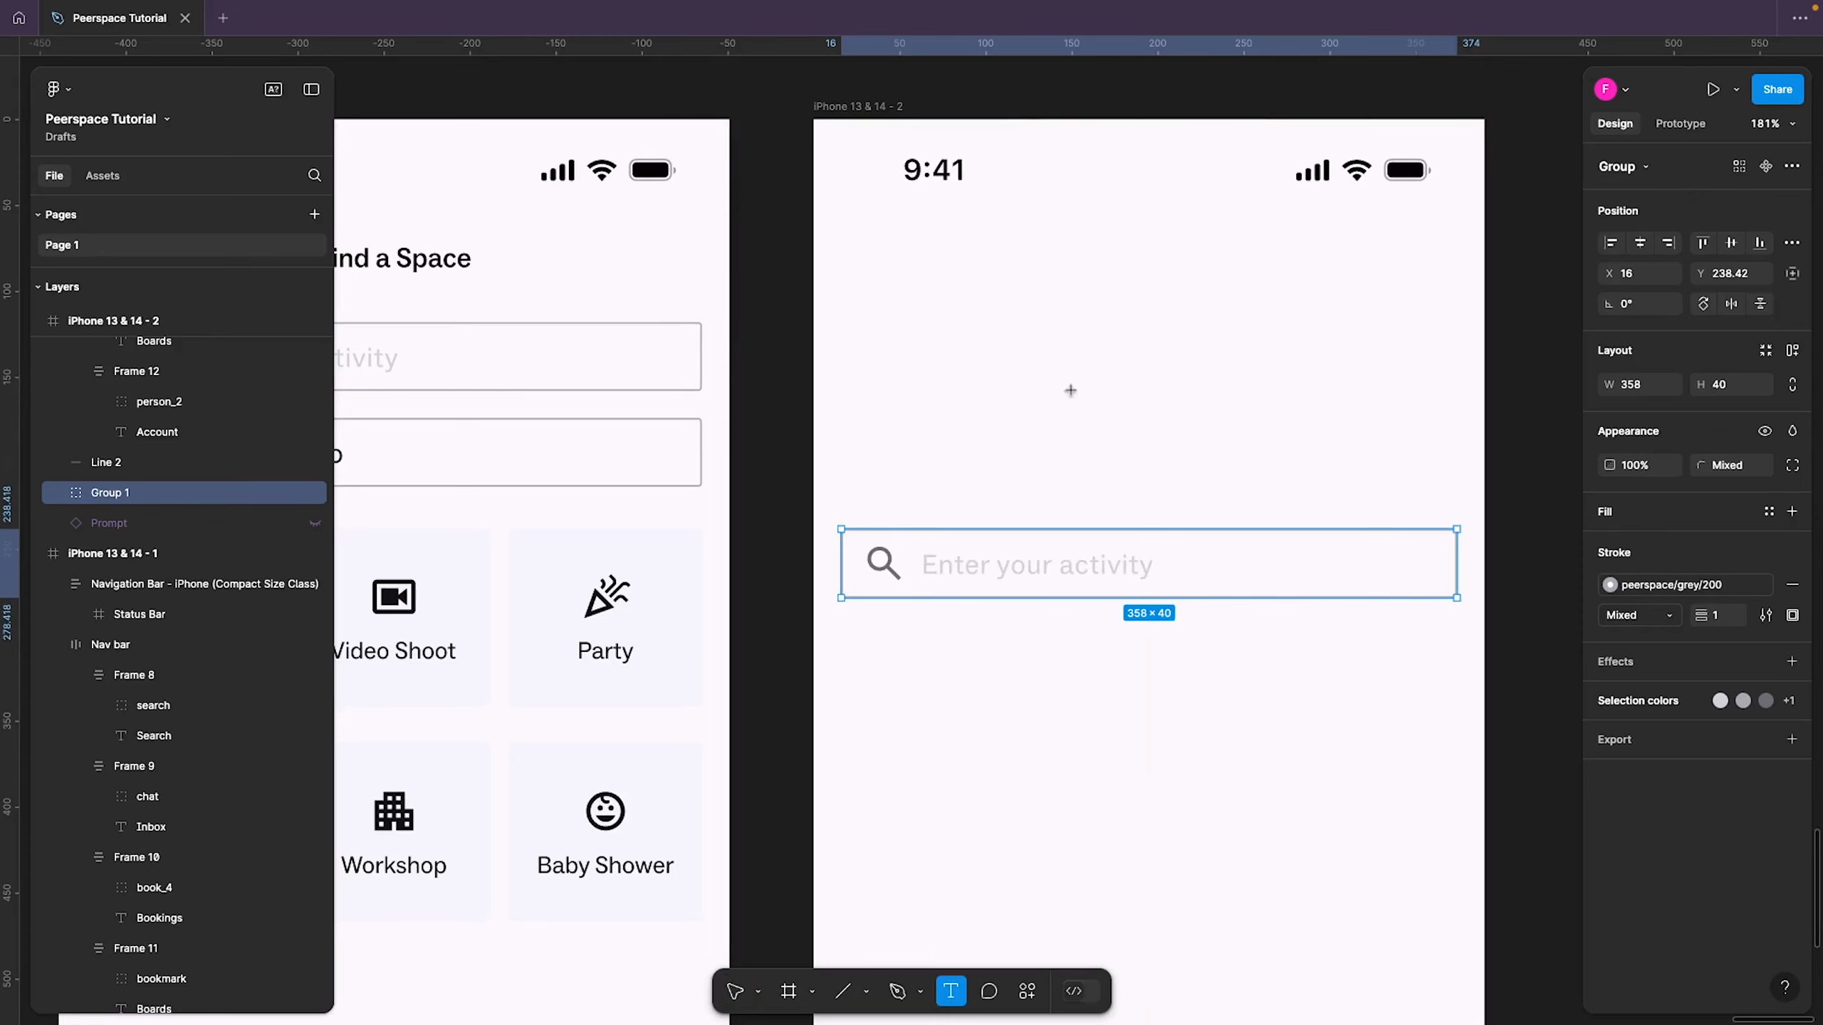
left_click(896, 302)
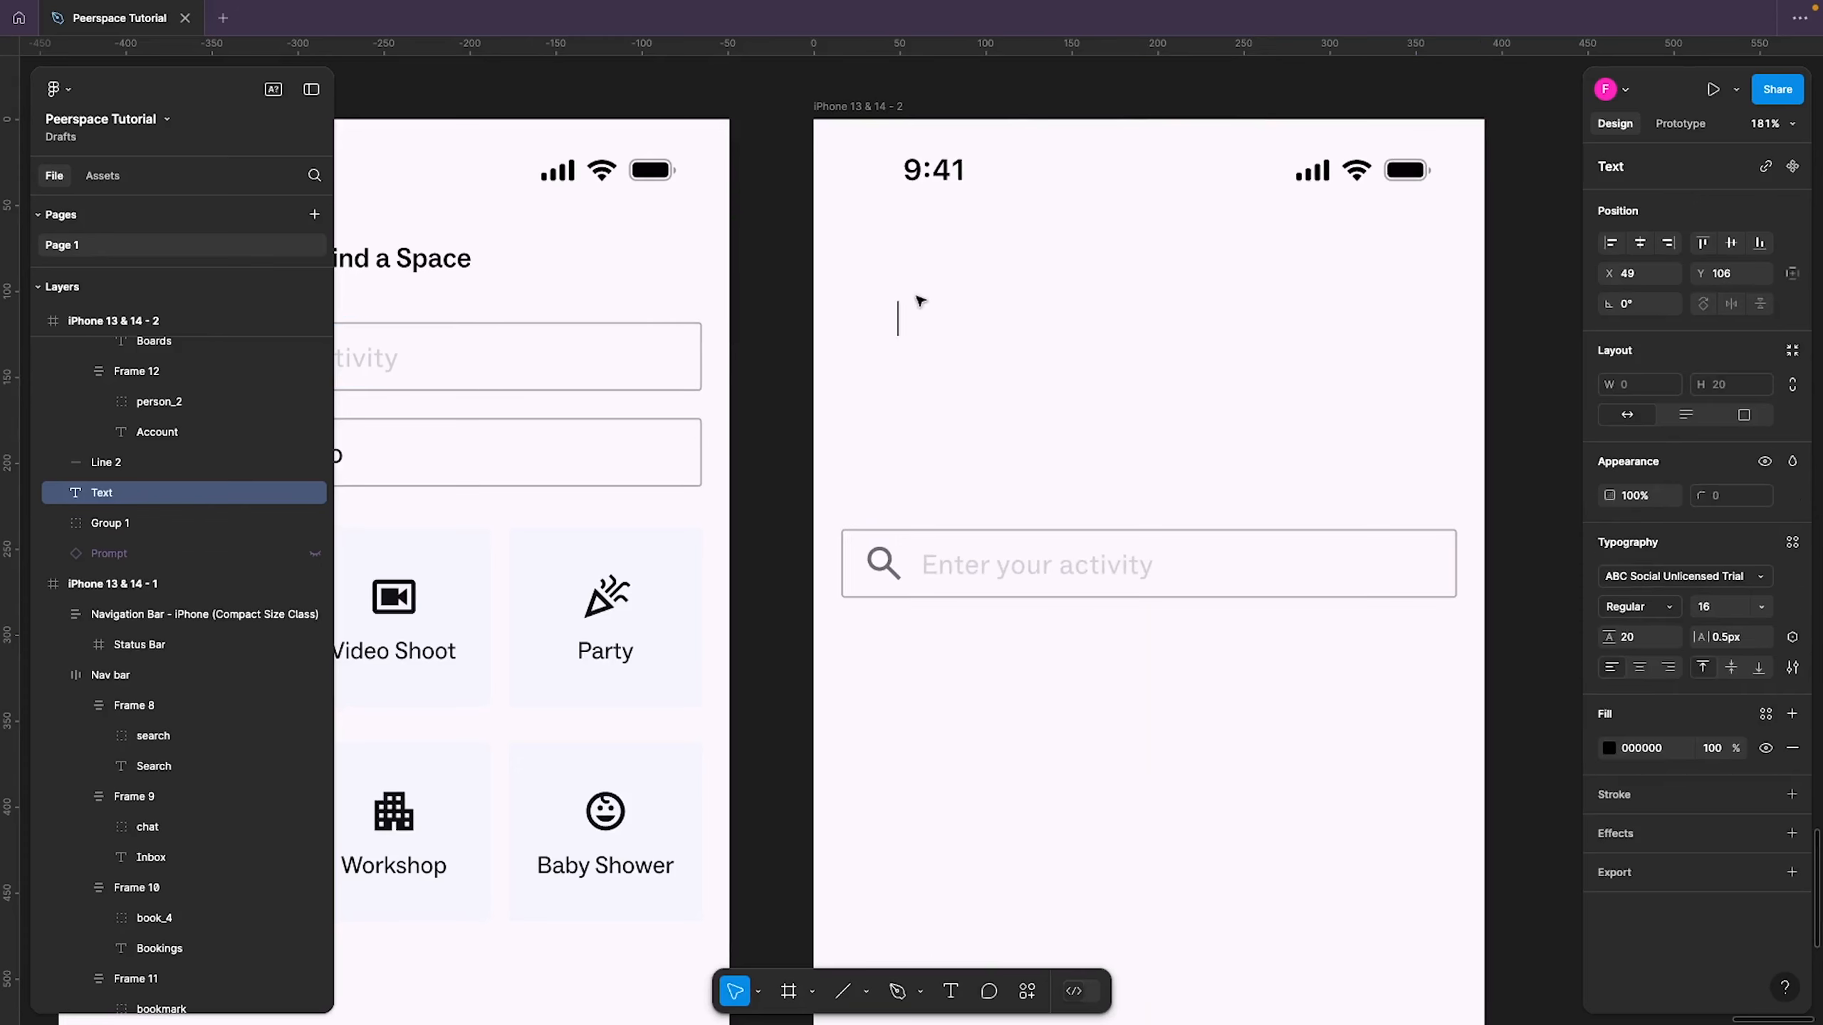
type("What")
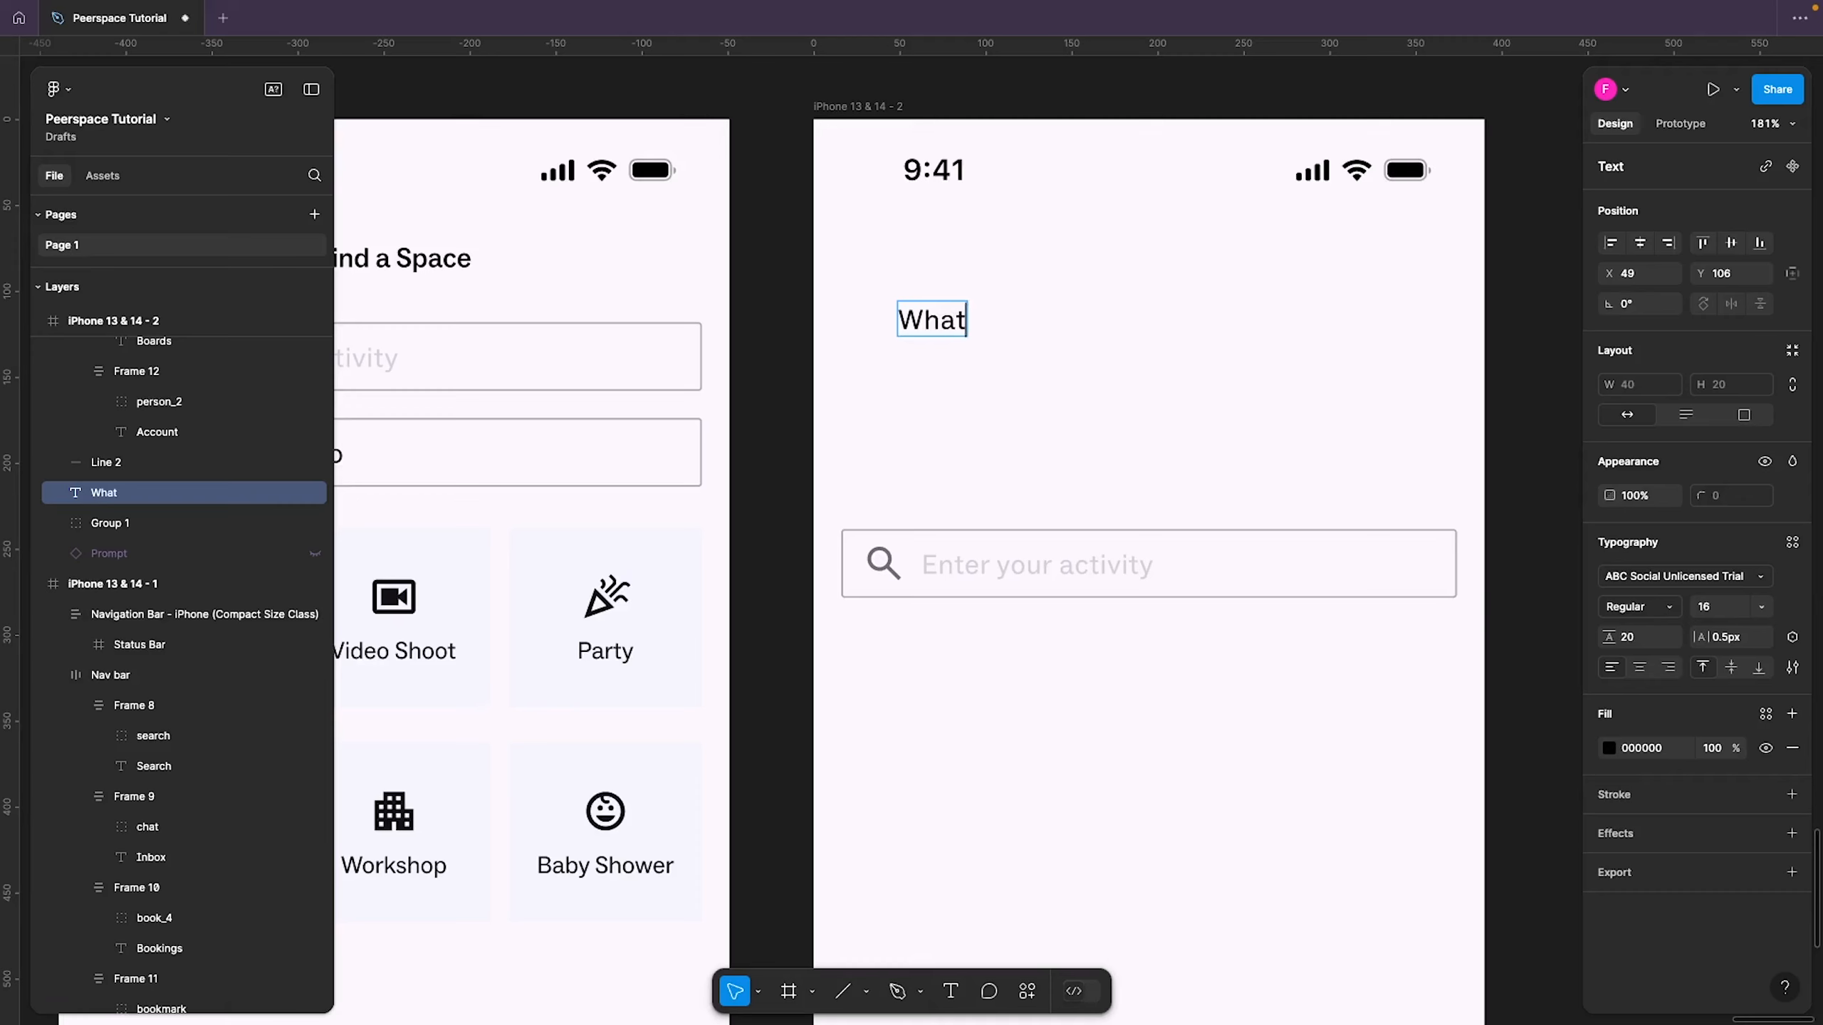
type(" are you p")
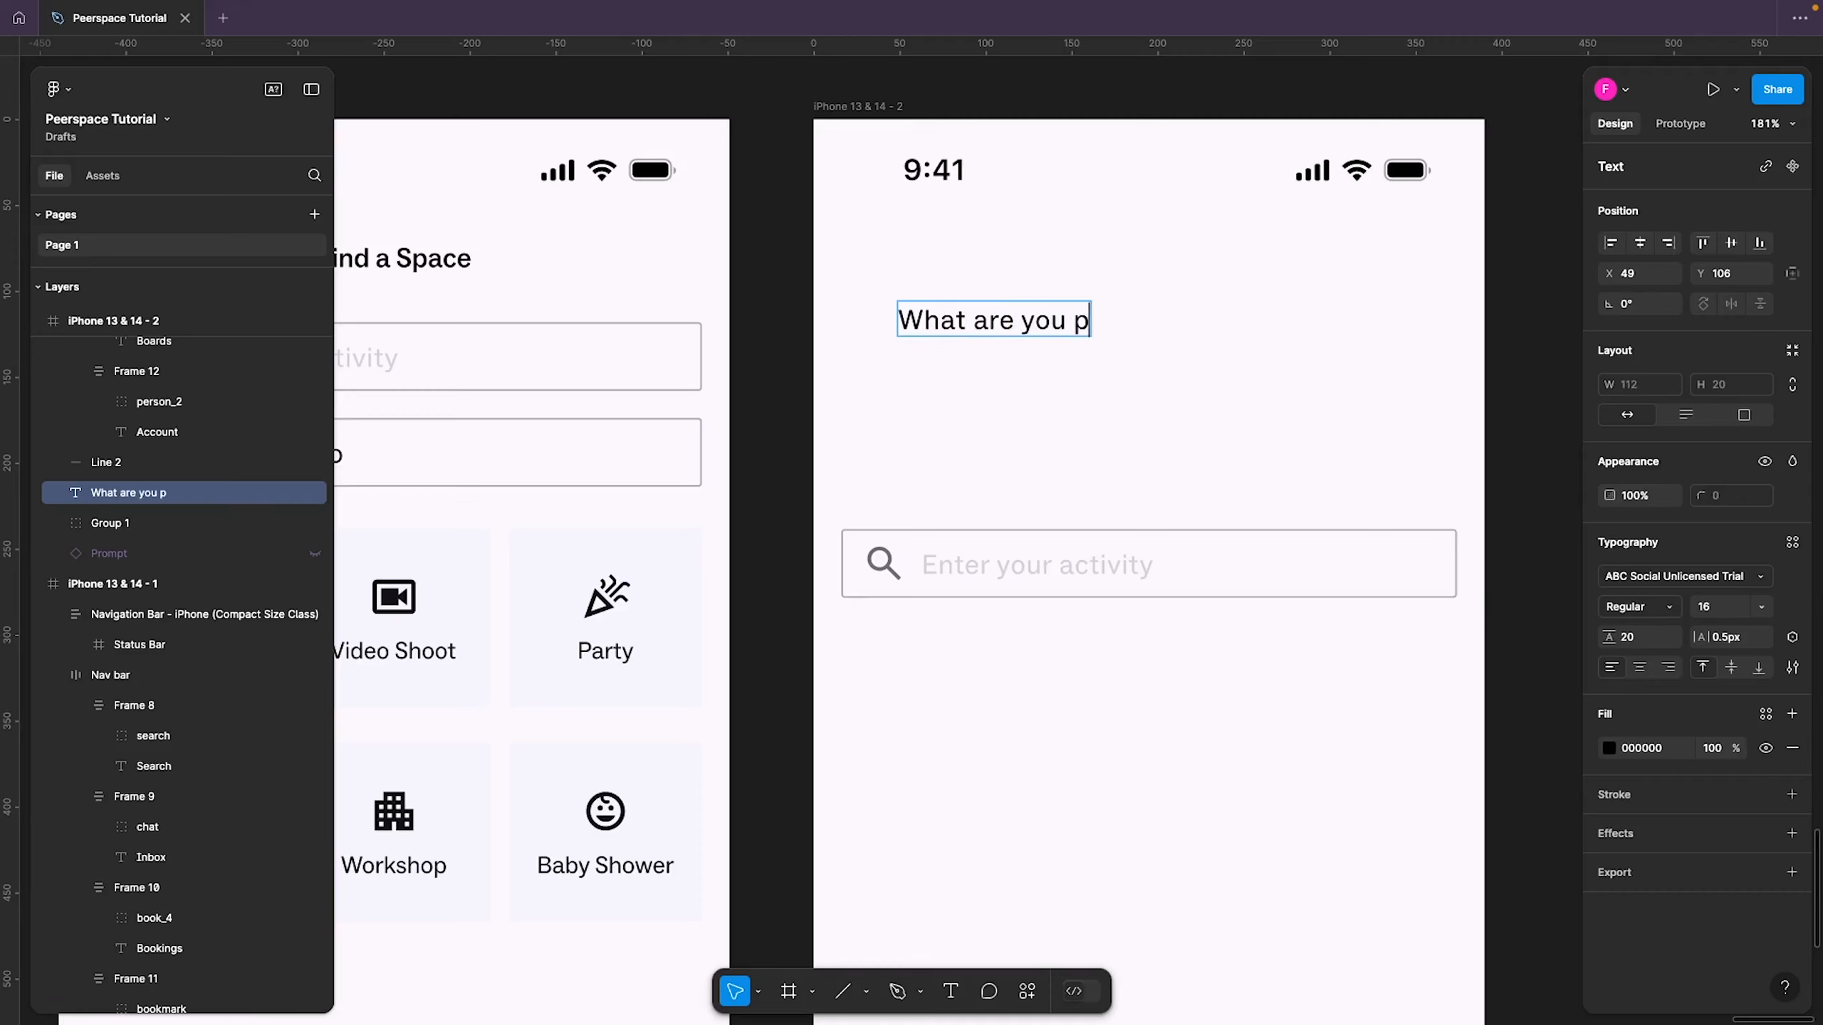
type("lannin")
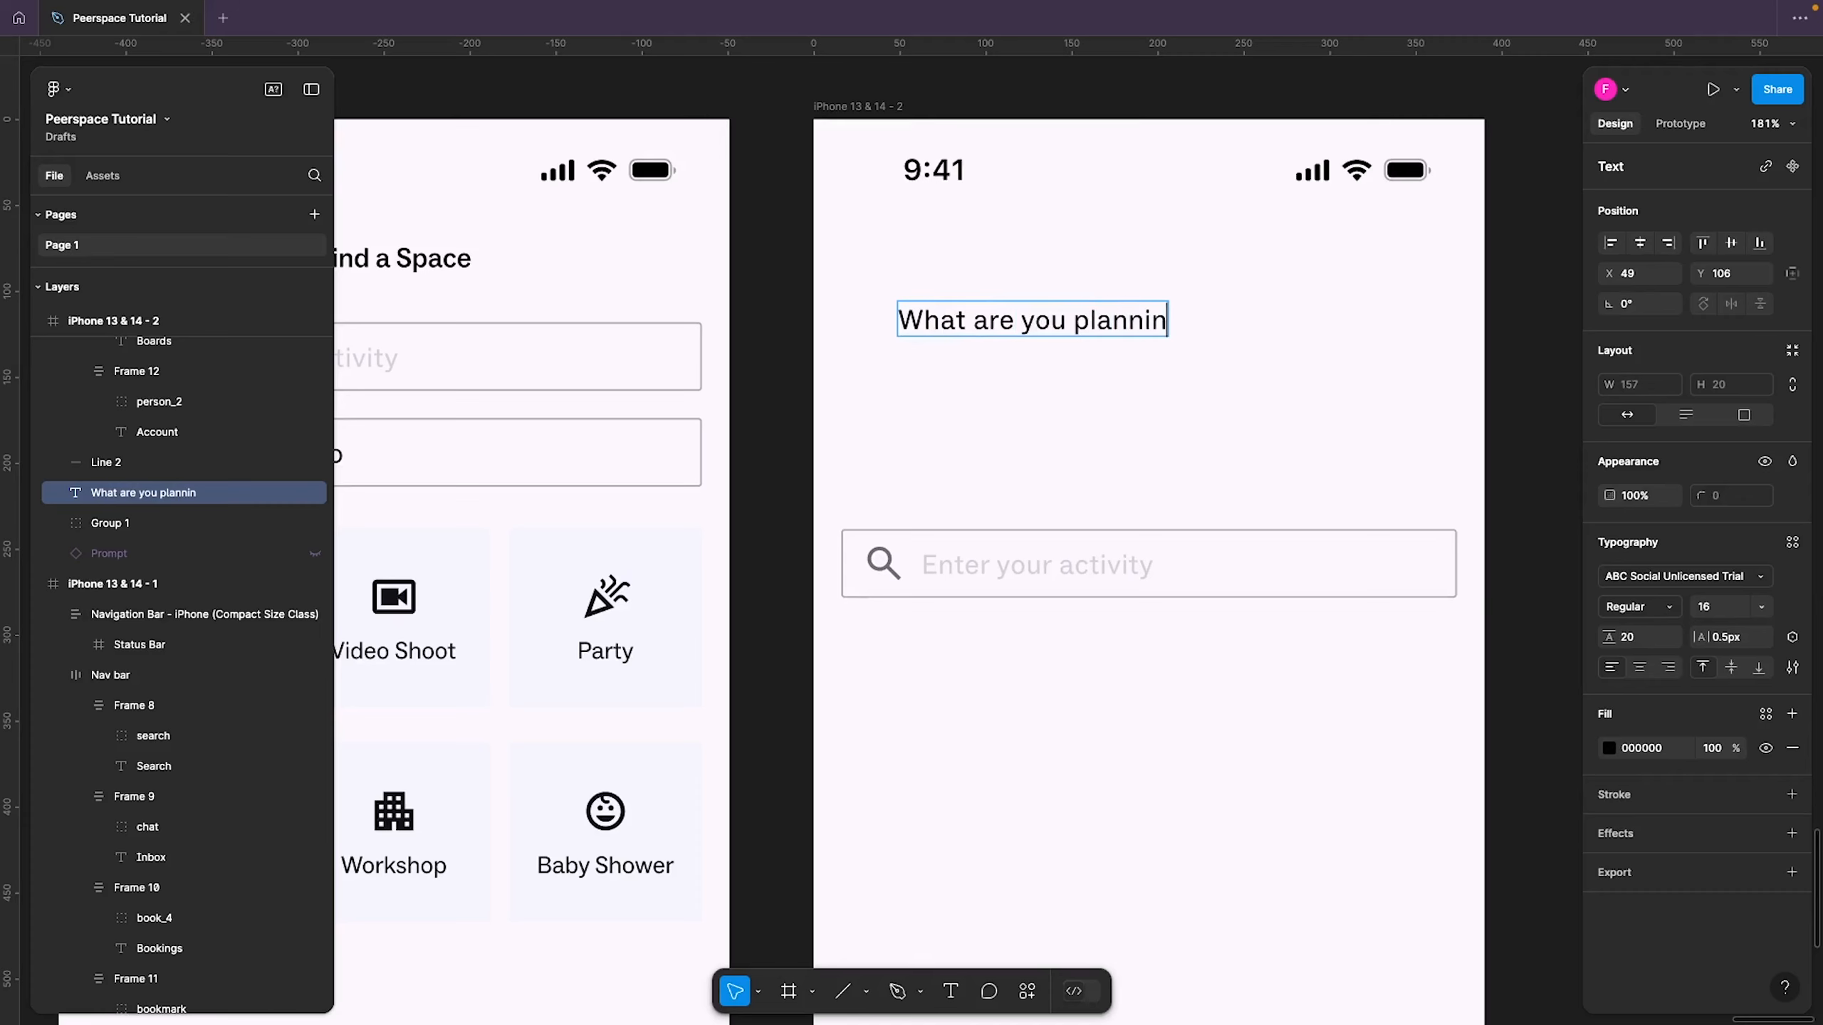
type("g in")
key("Return")
type("Lag")
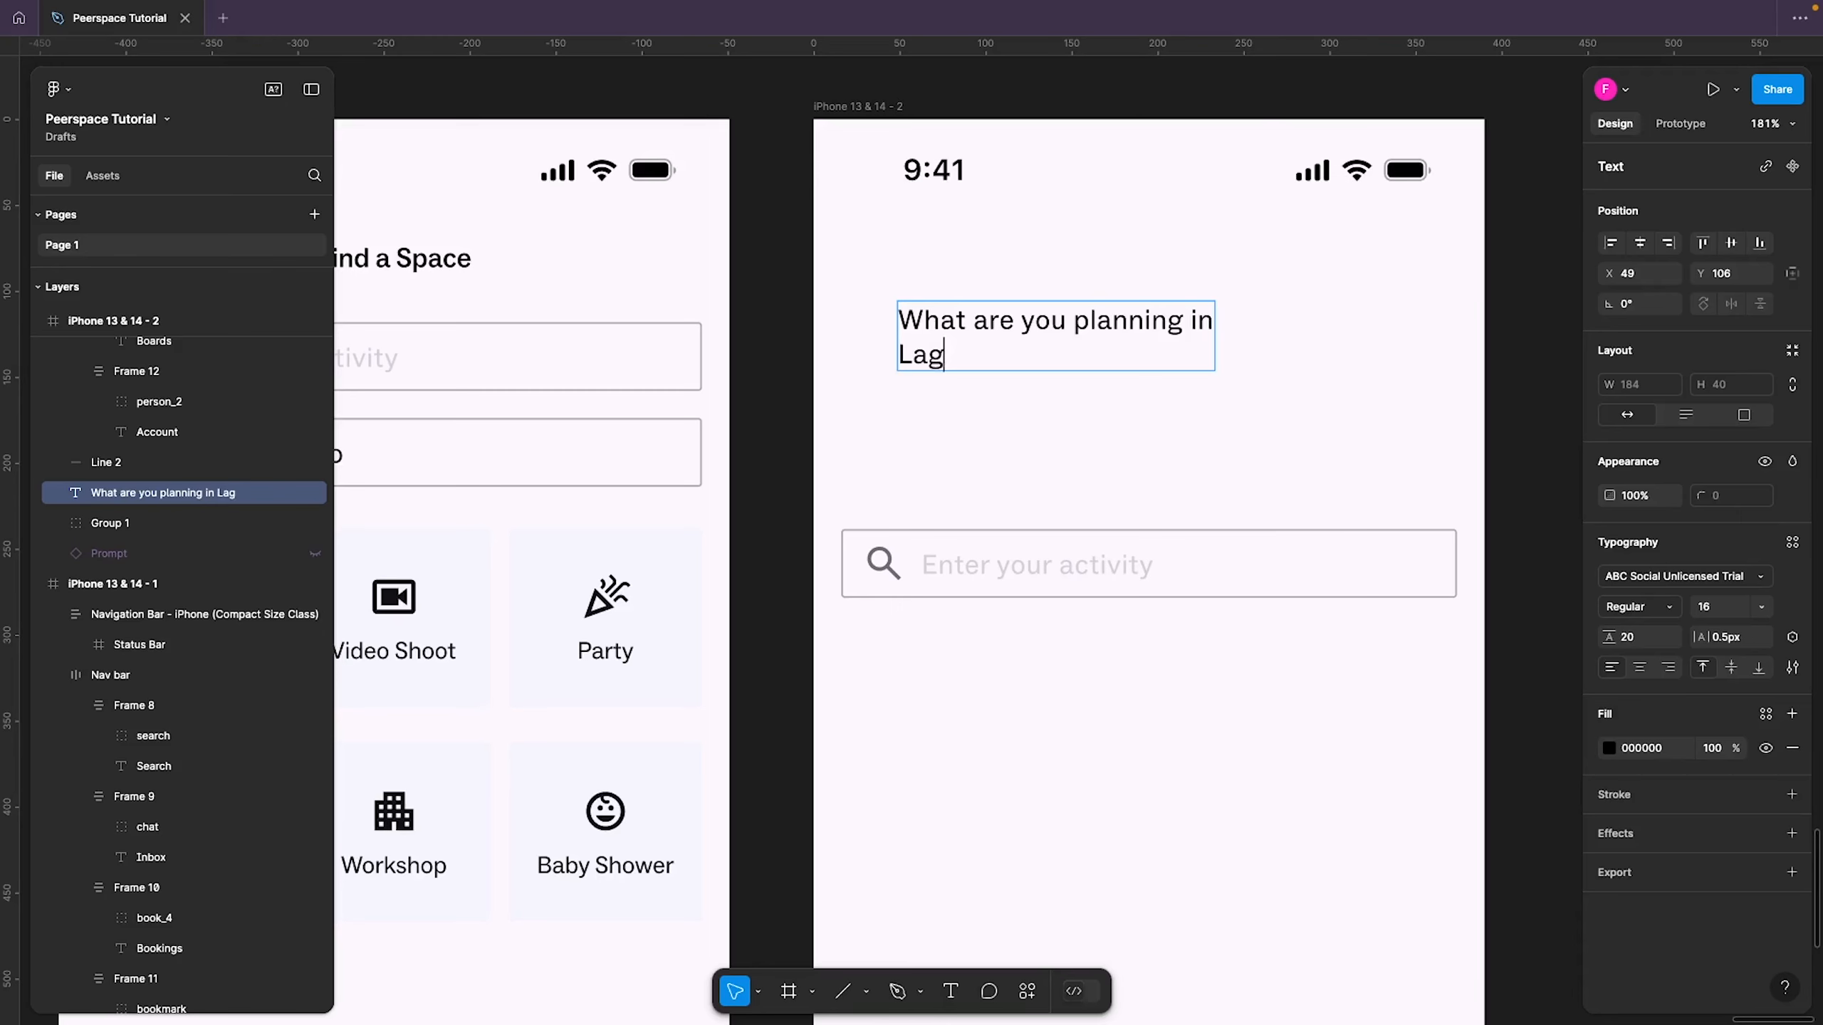
type("os?")
key("Escape")
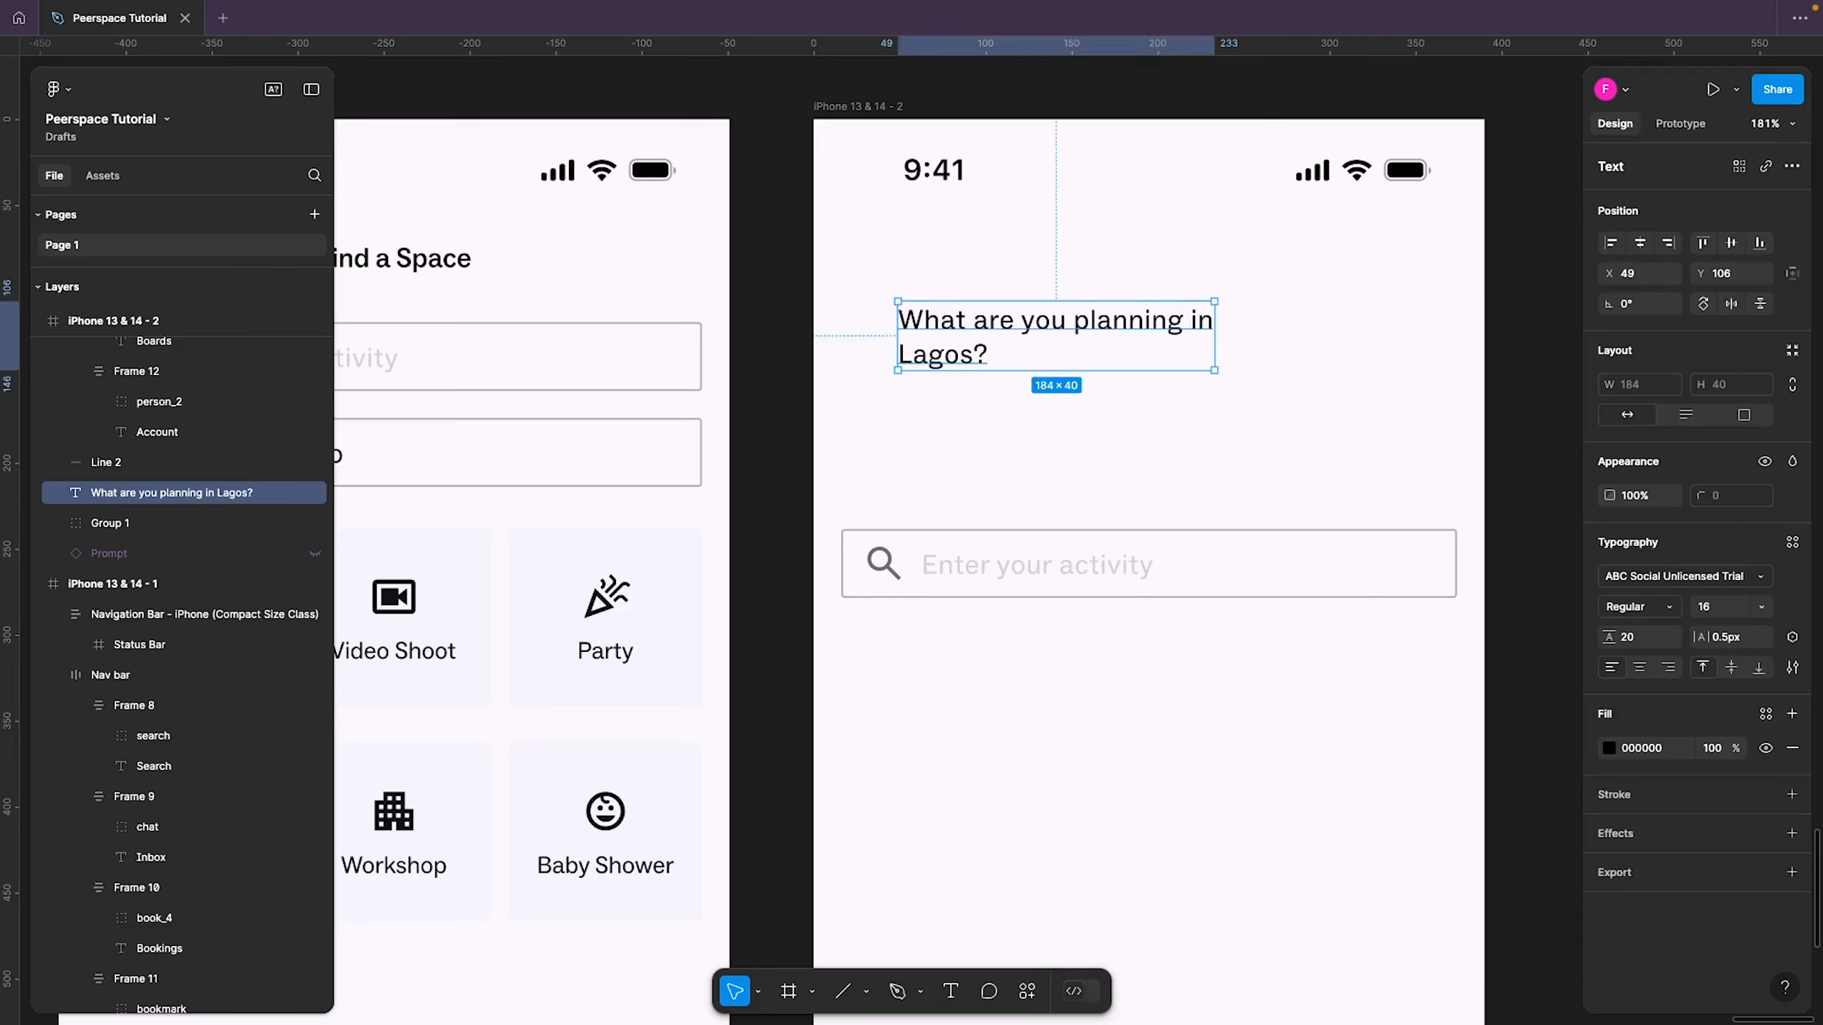
Set the heading's font weight to Bold and its size to 24
left_click(1645, 583)
left_click(1623, 607)
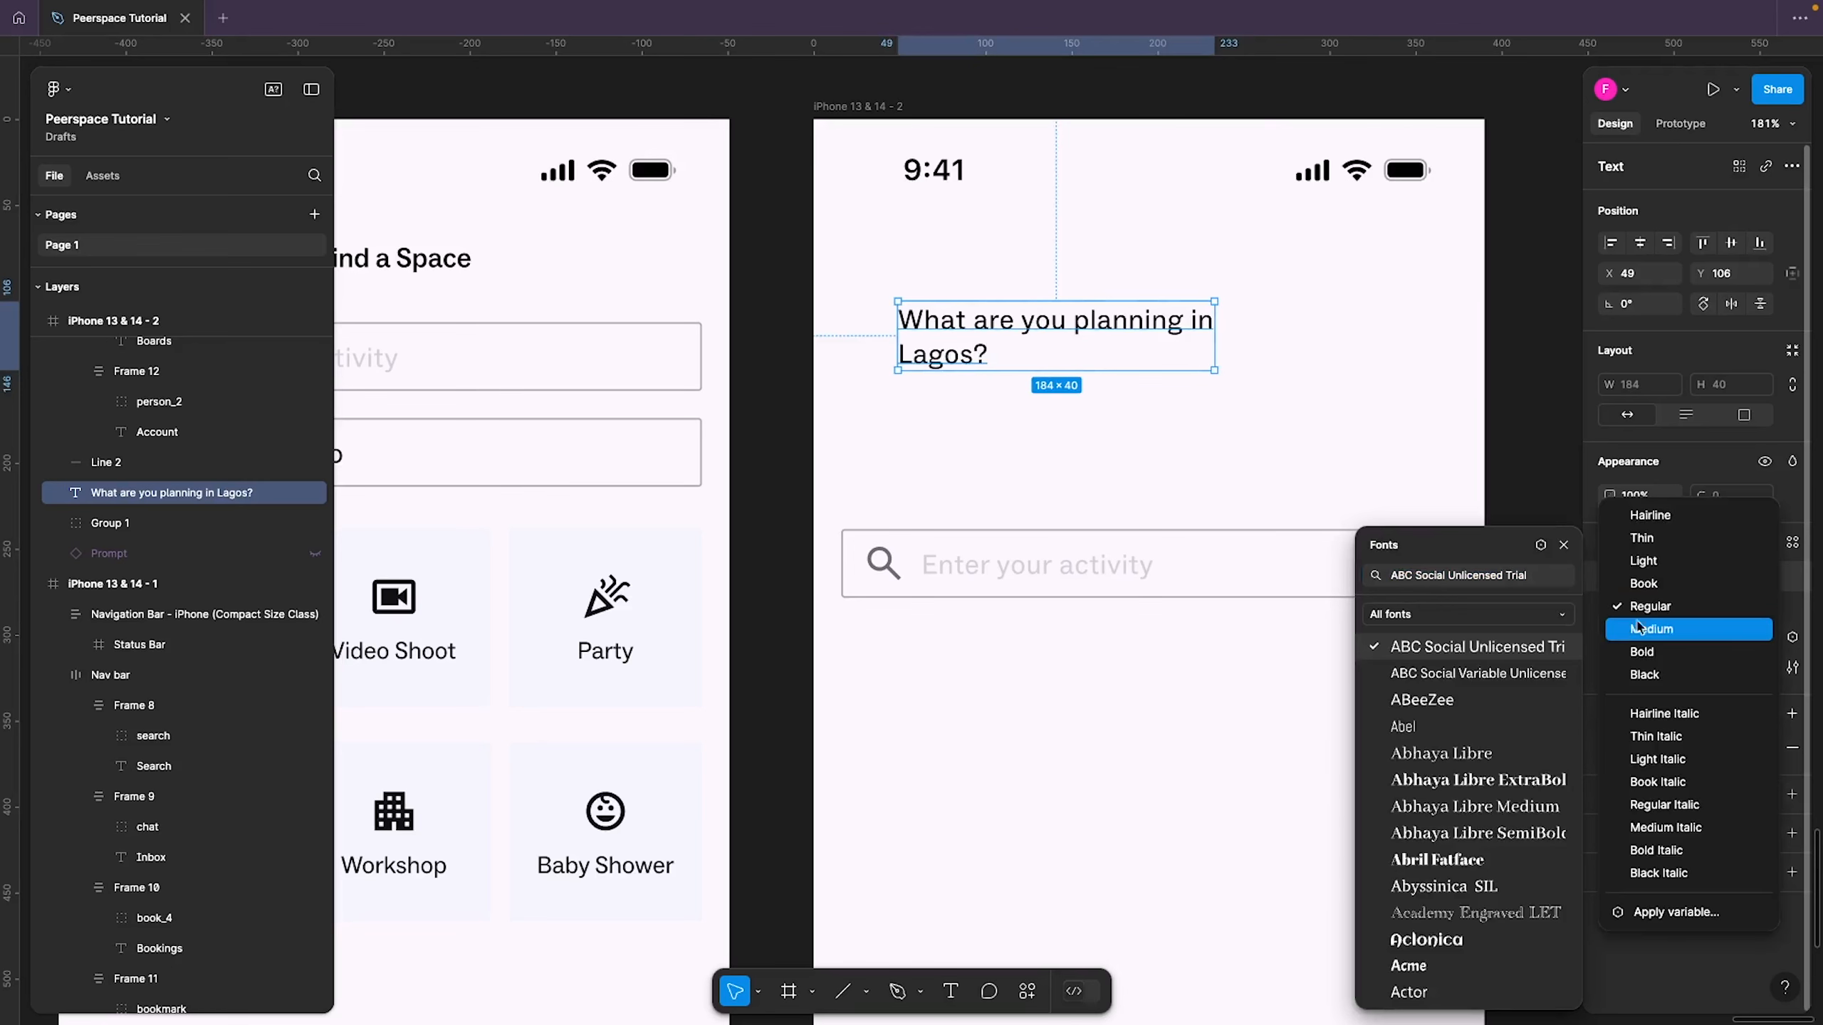
left_click(1650, 642)
left_click(1706, 610)
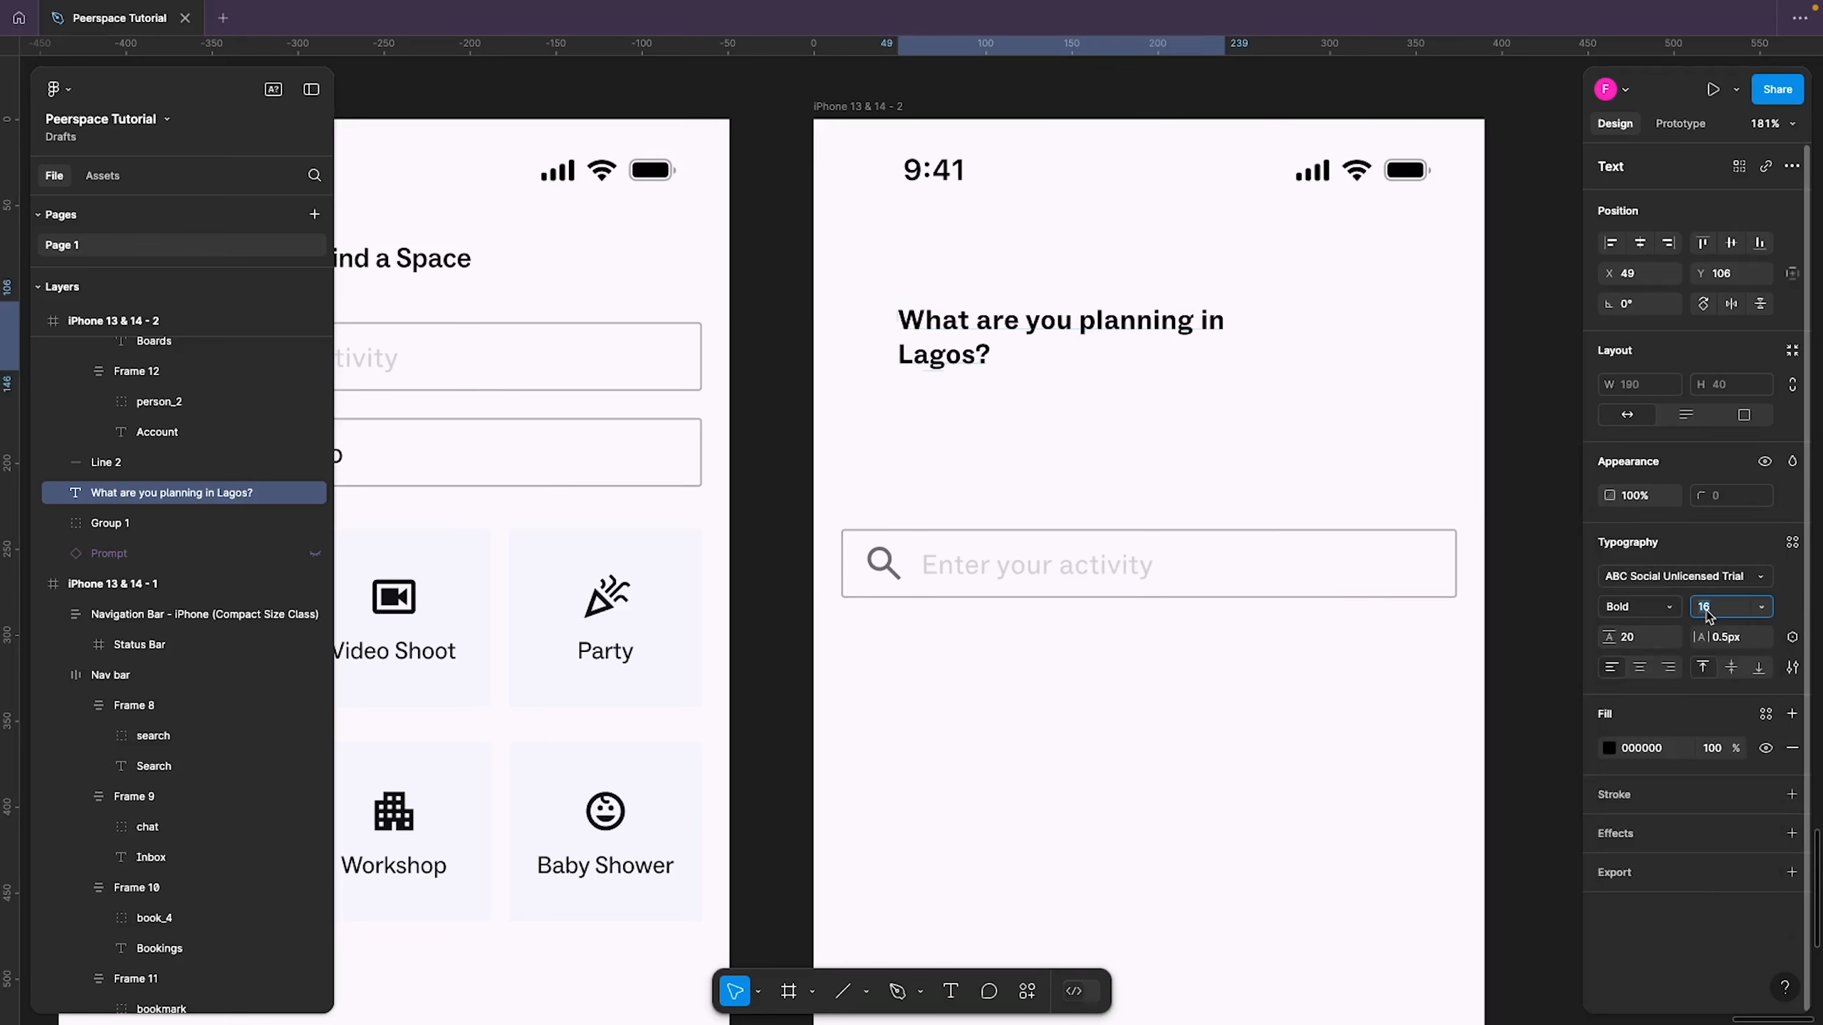
type("24")
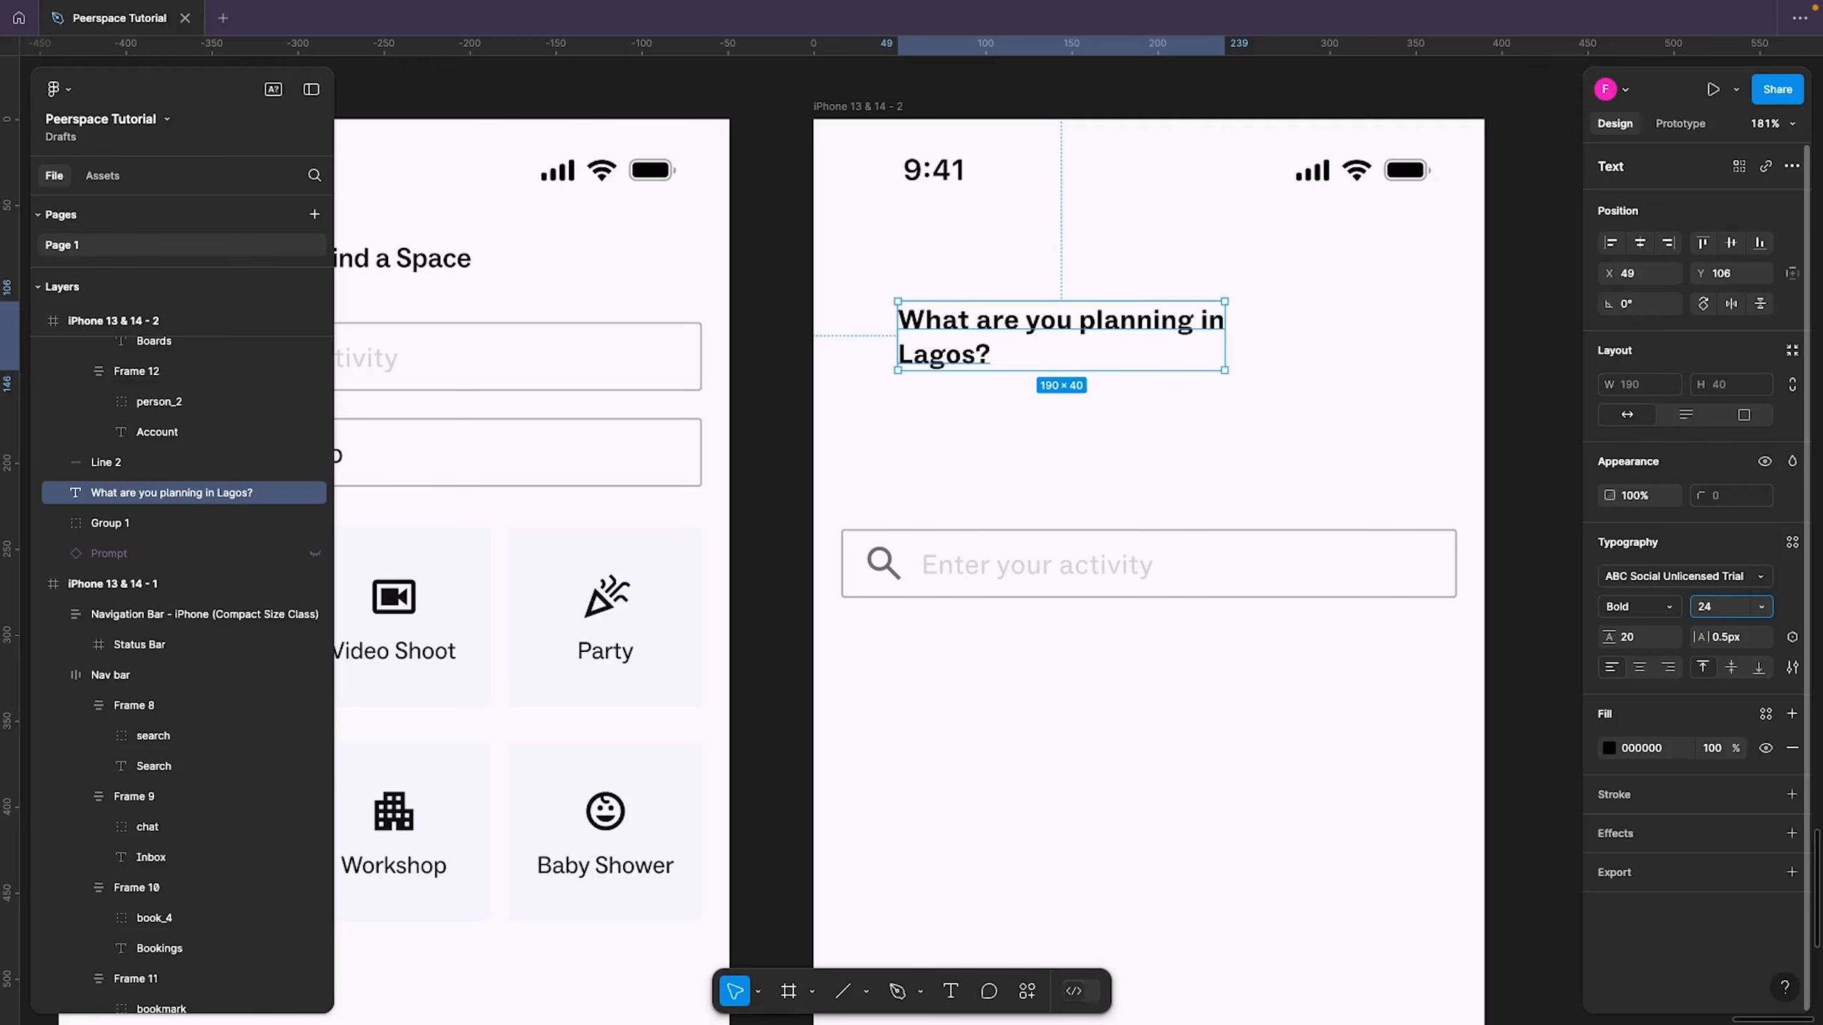
key("Return")
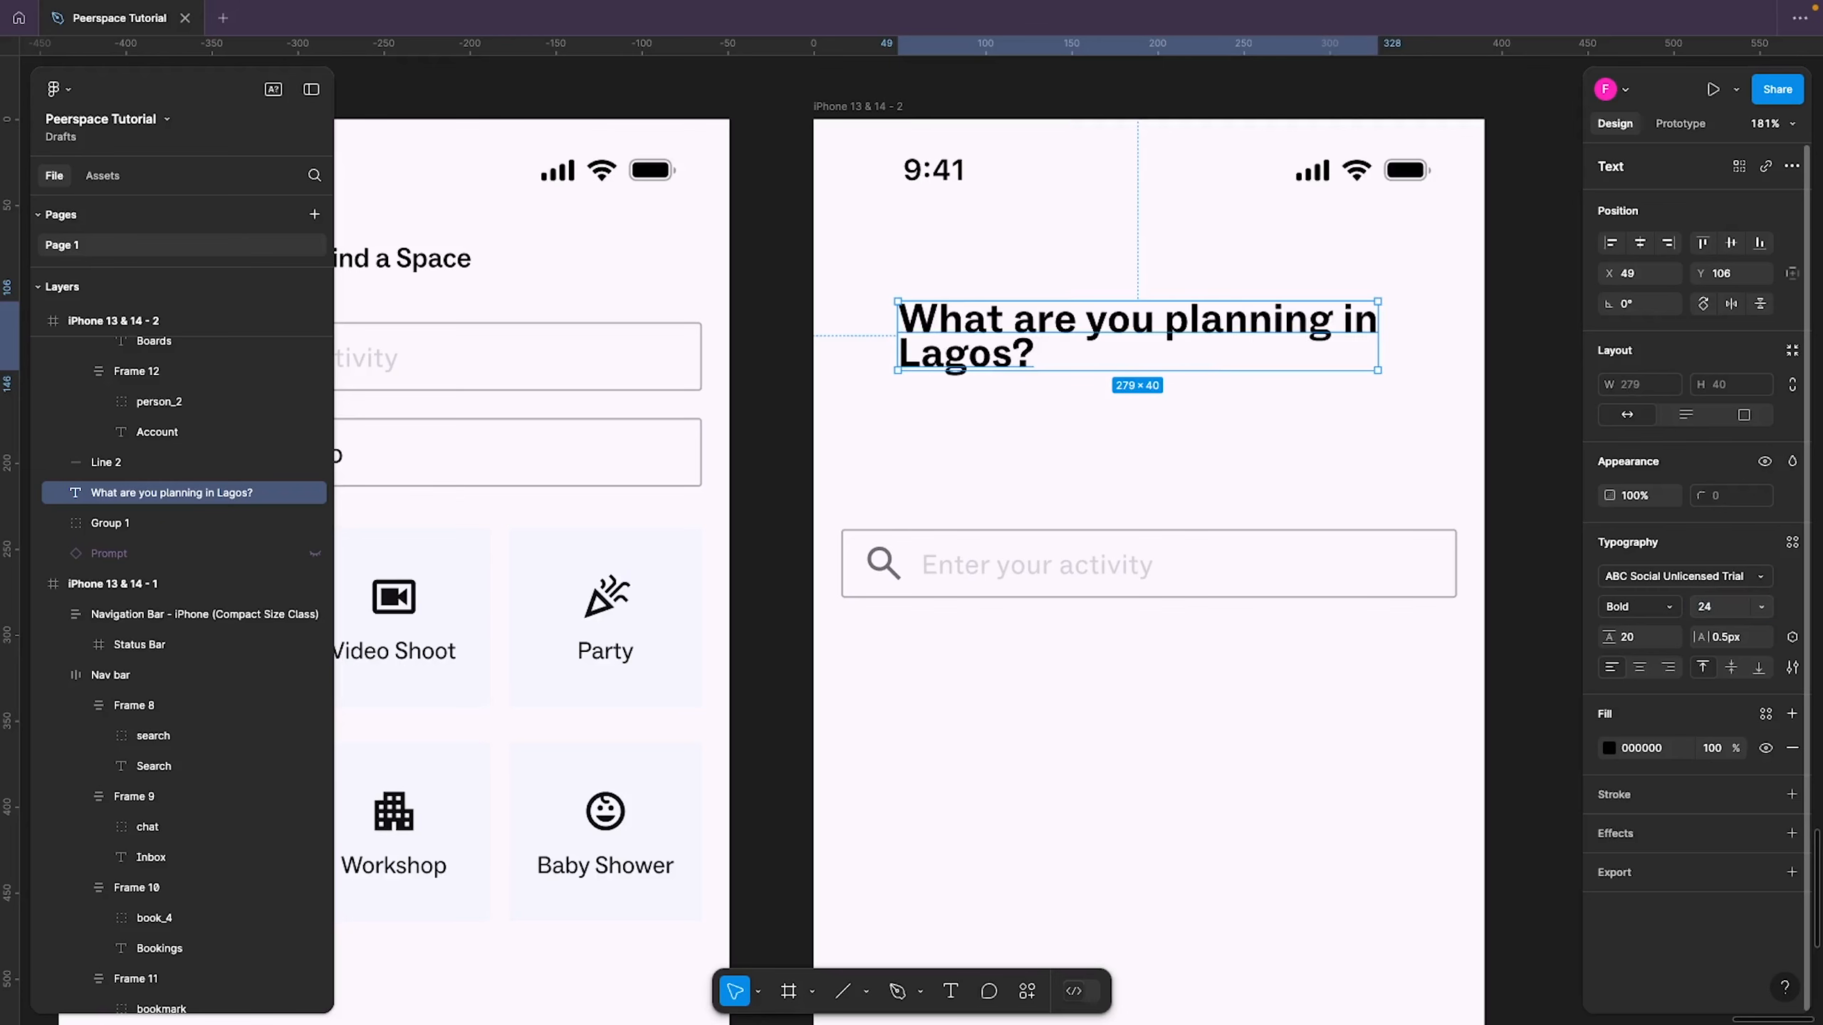
Set the heading's line height to 28 and its letter spacing to -0.2%
left_click(1646, 642)
key("Return")
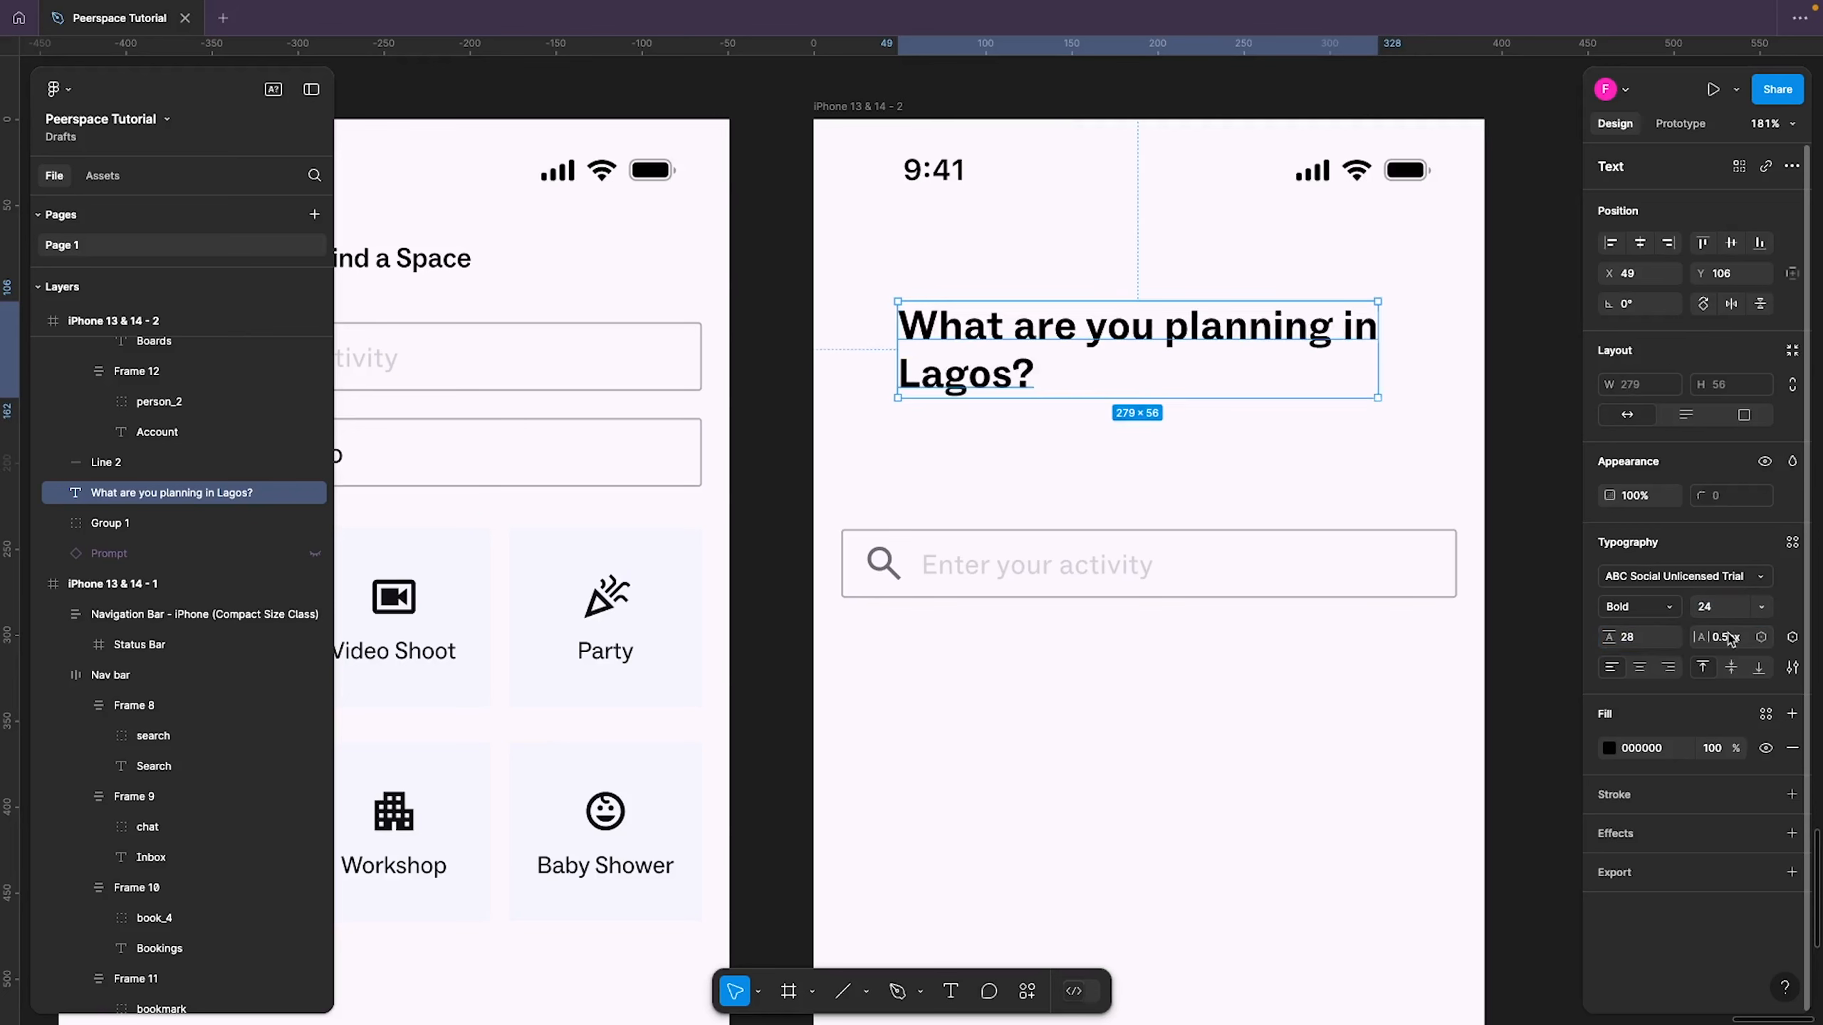
left_click(1730, 639)
type("-0.2%")
key("Return")
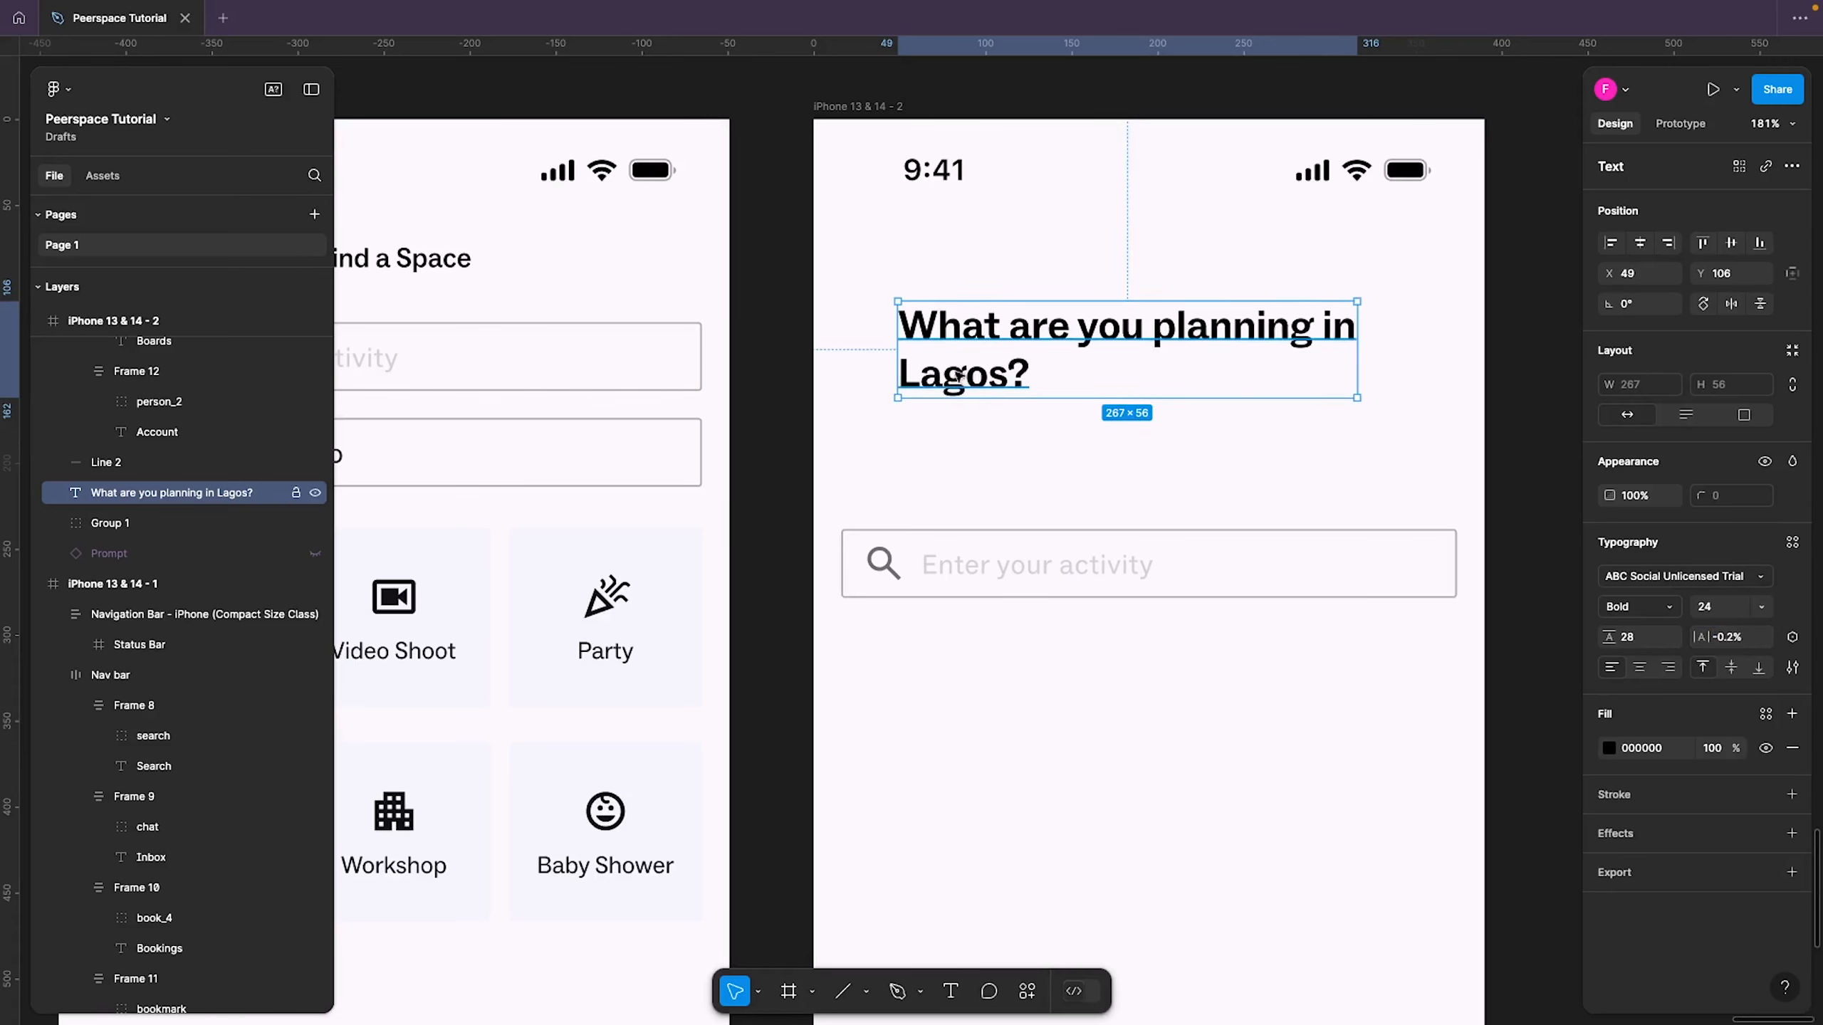
Align the heading with the search field's left edge at X 16 and move it down to about Y 118
left_click_drag(947, 379, 890, 380)
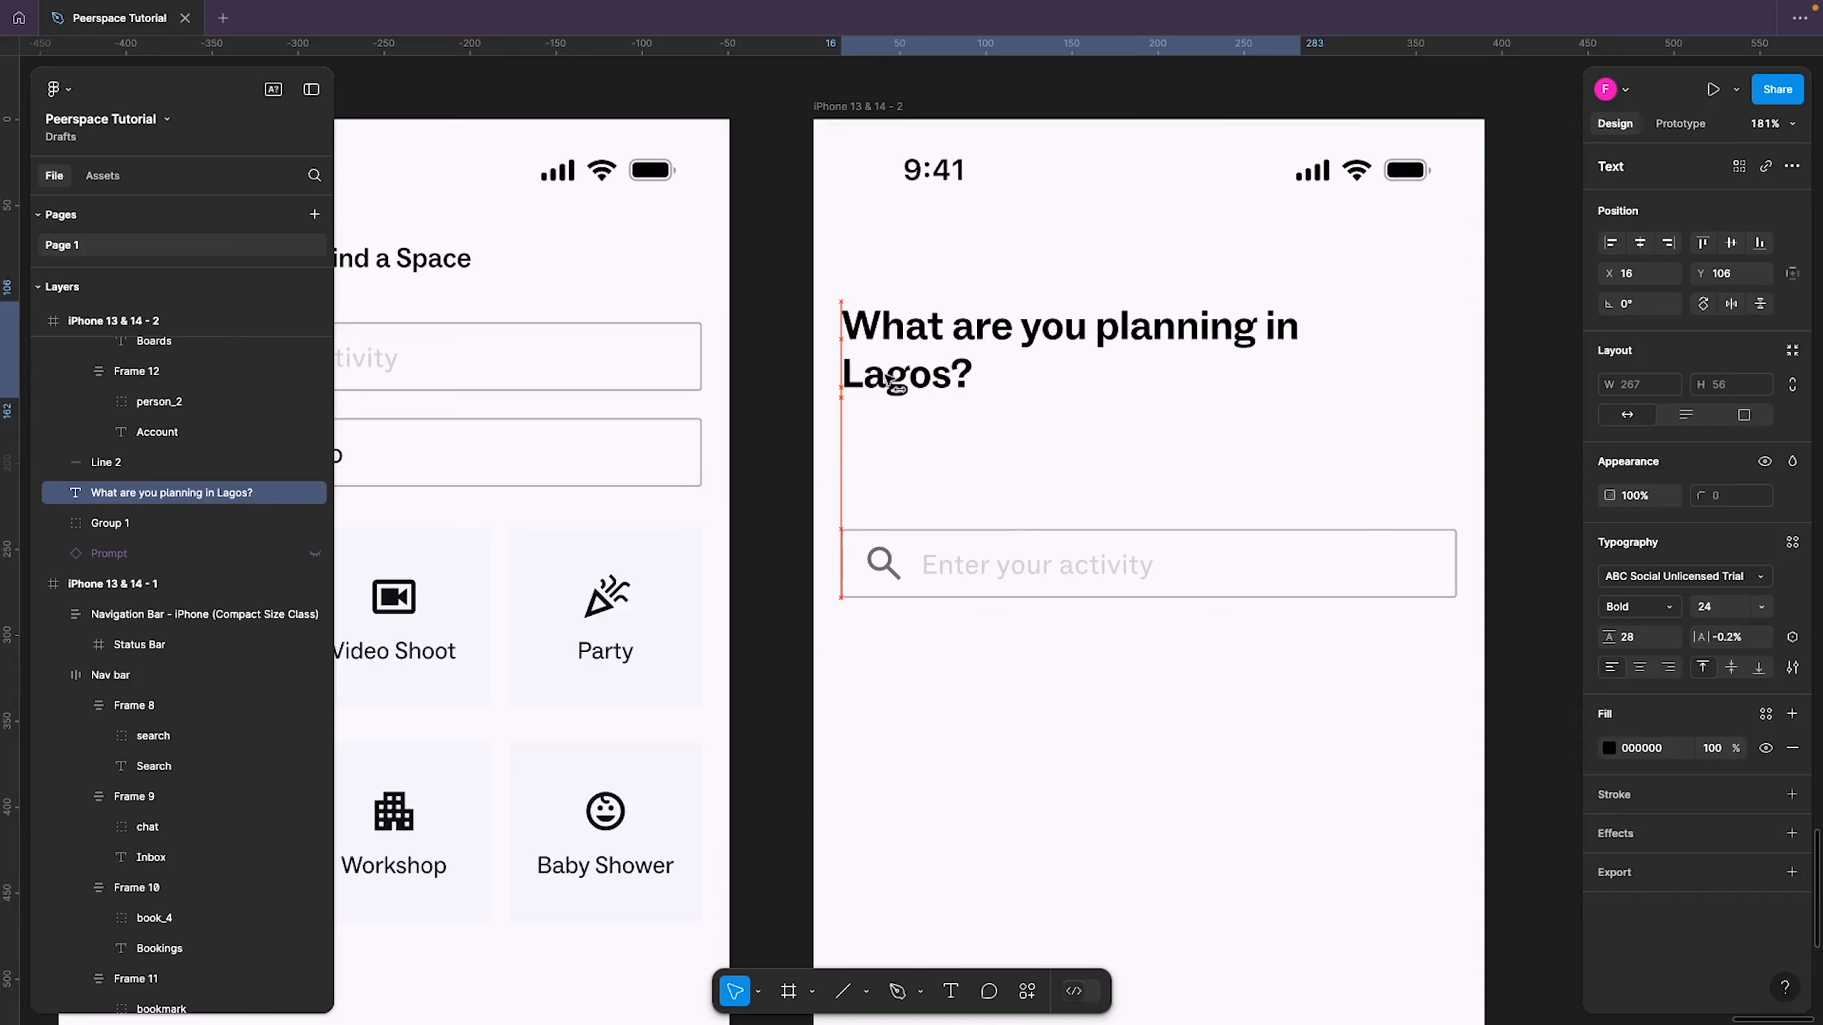
key("Escape")
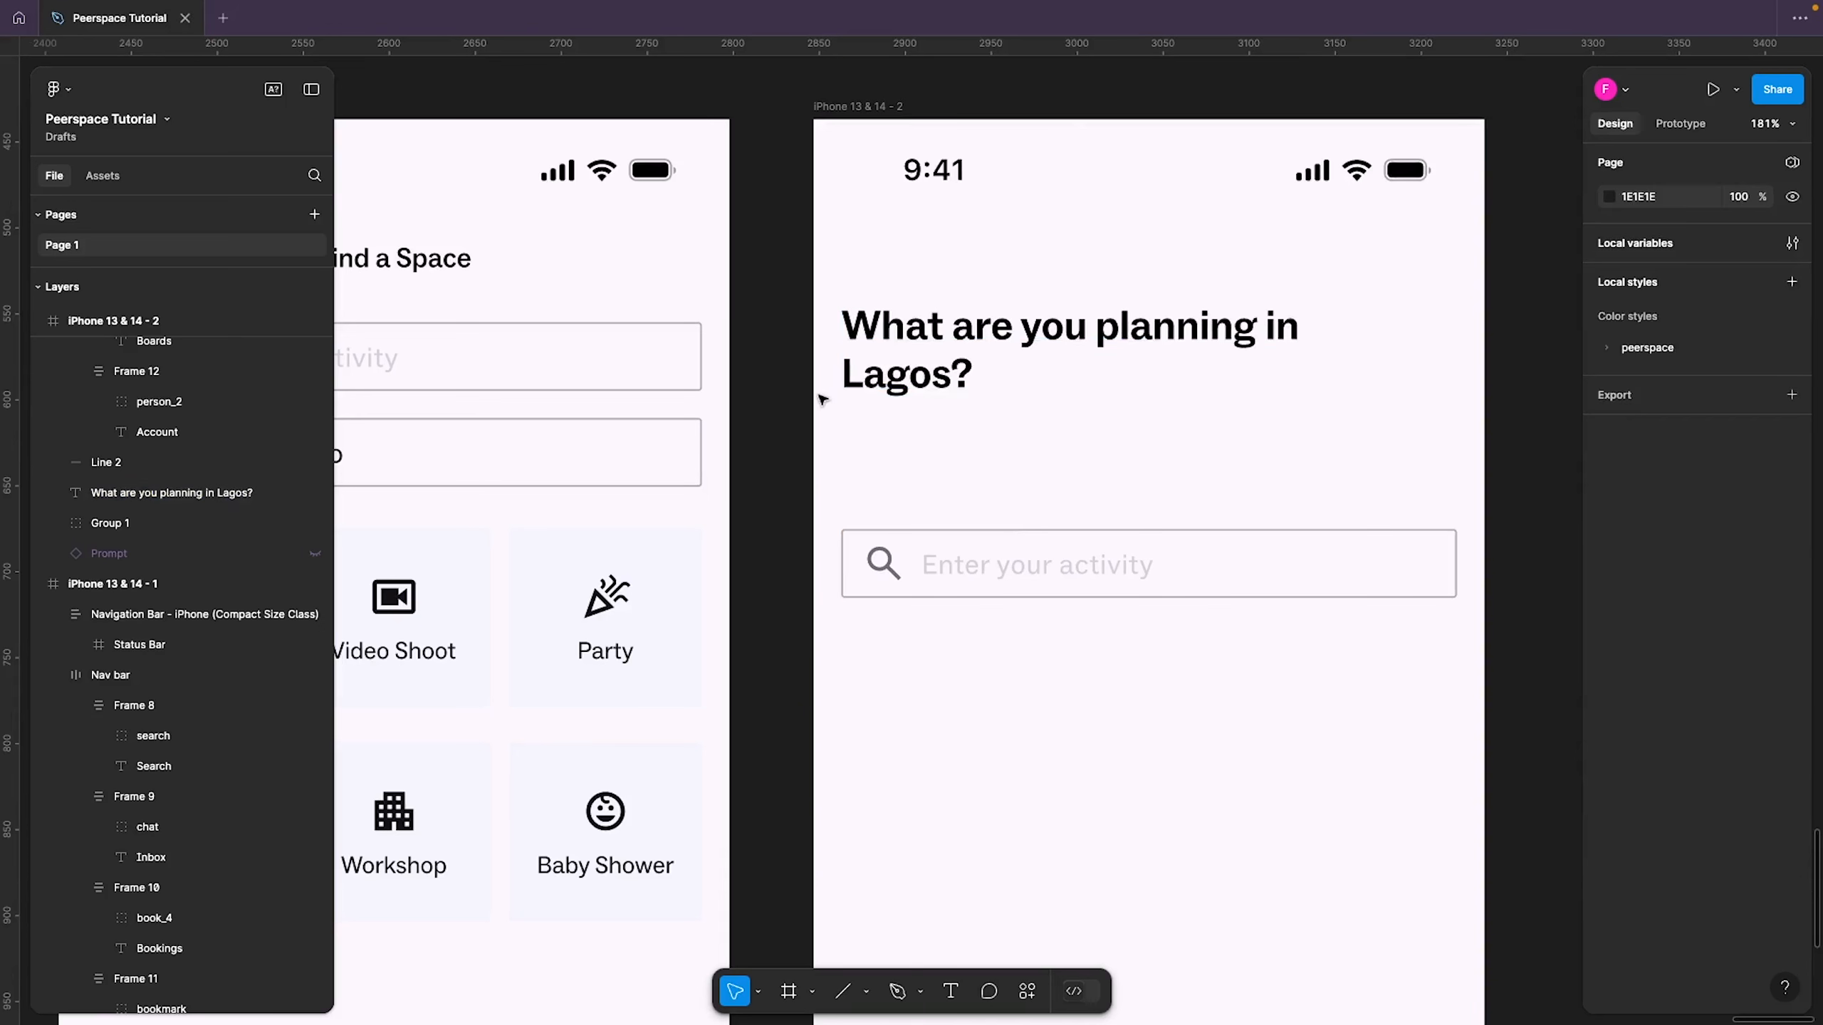
left_click(894, 336)
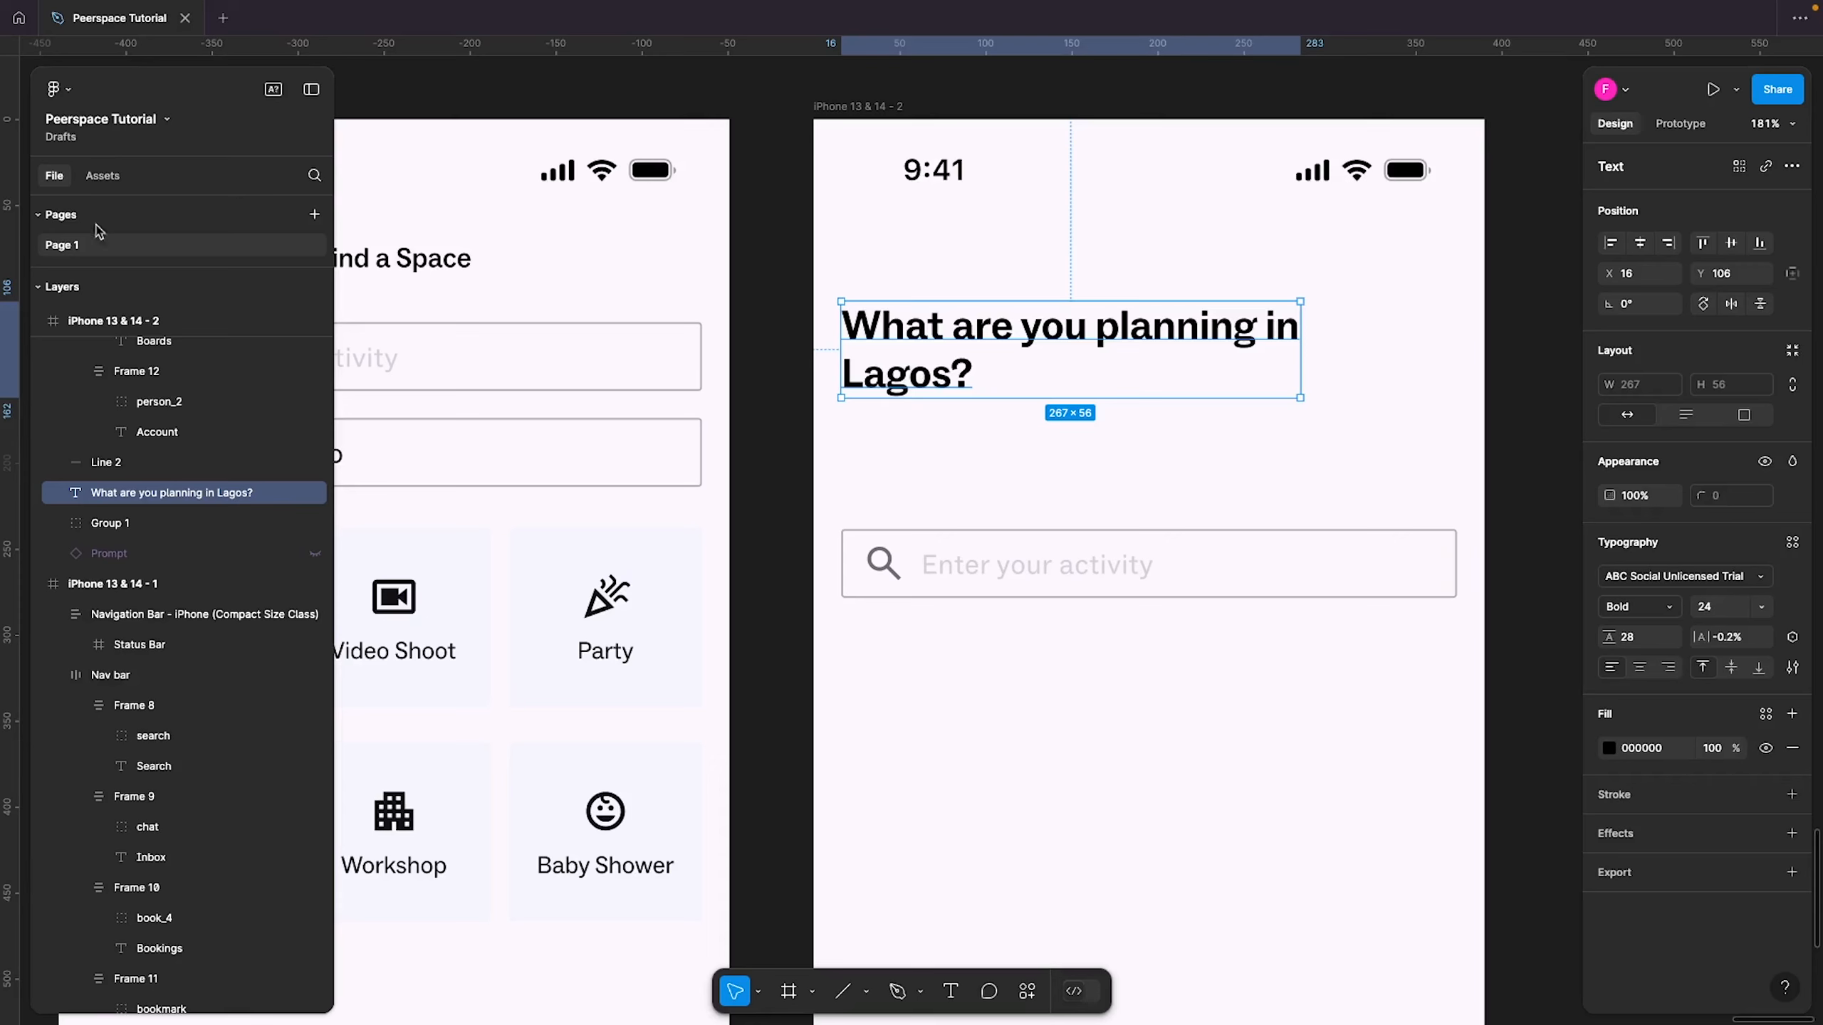
left_click_drag(962, 343, 964, 365)
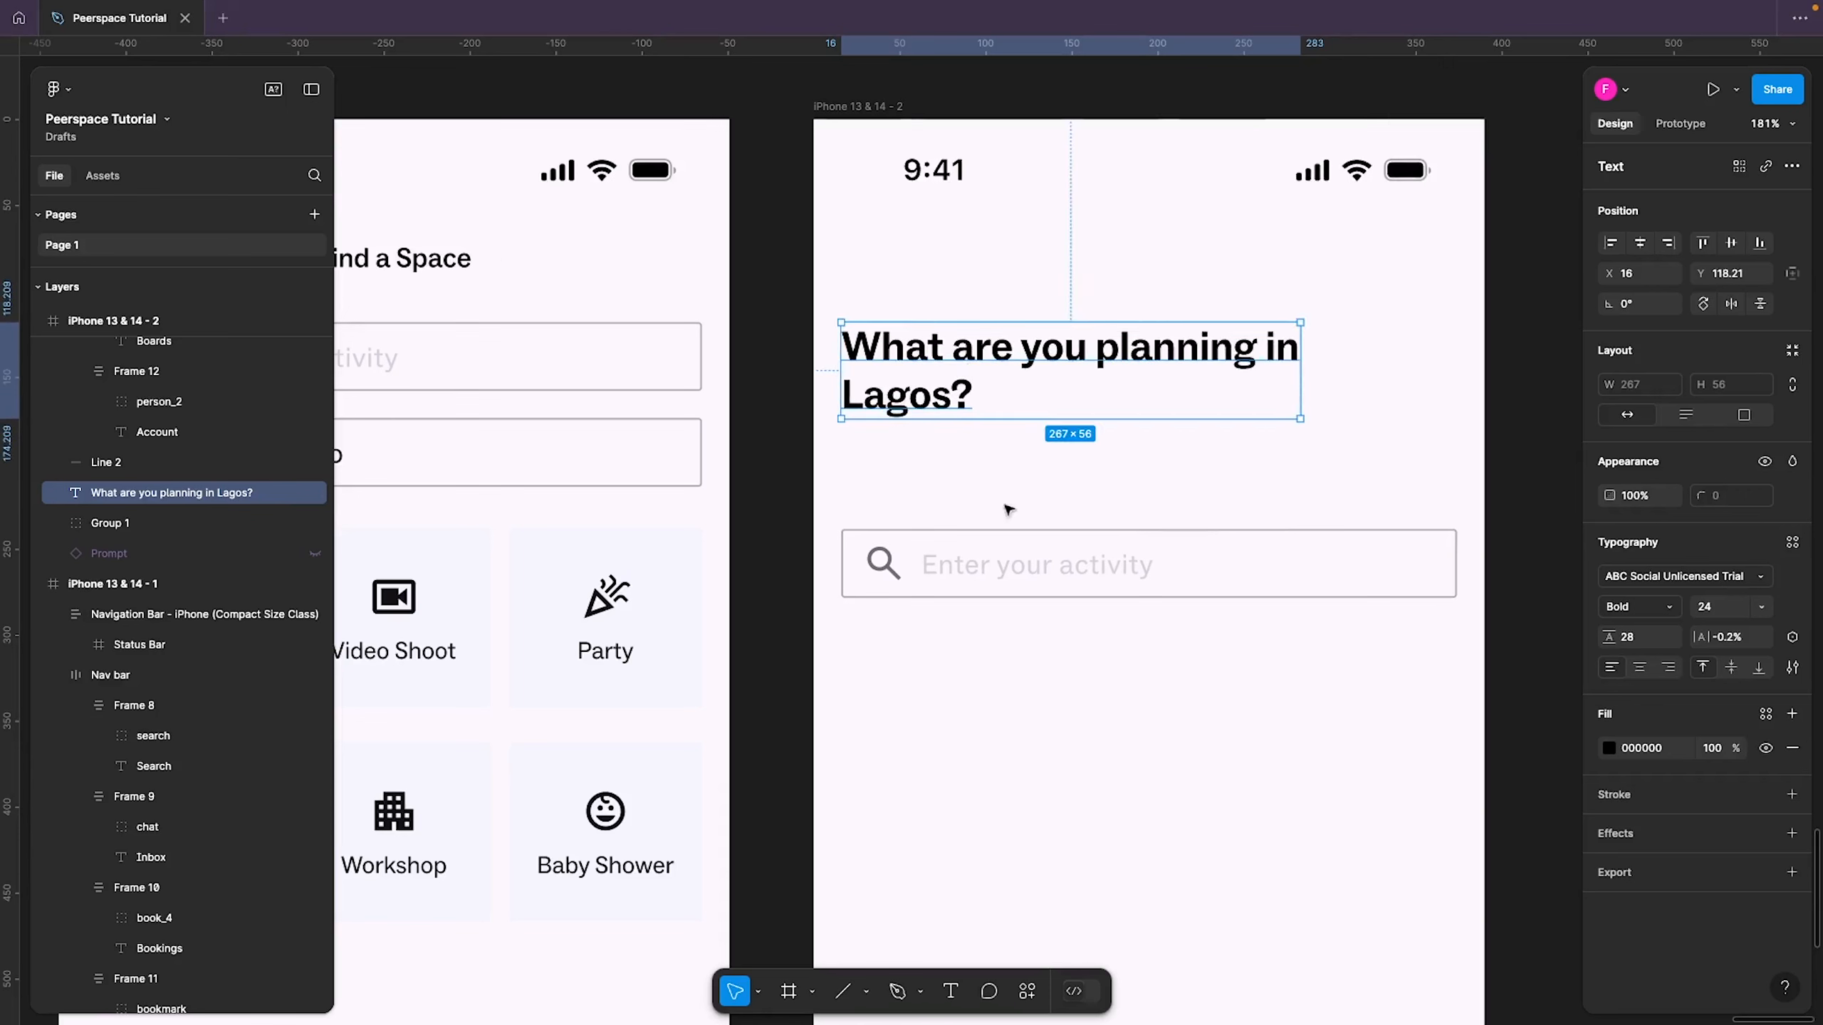
left_click(1000, 541)
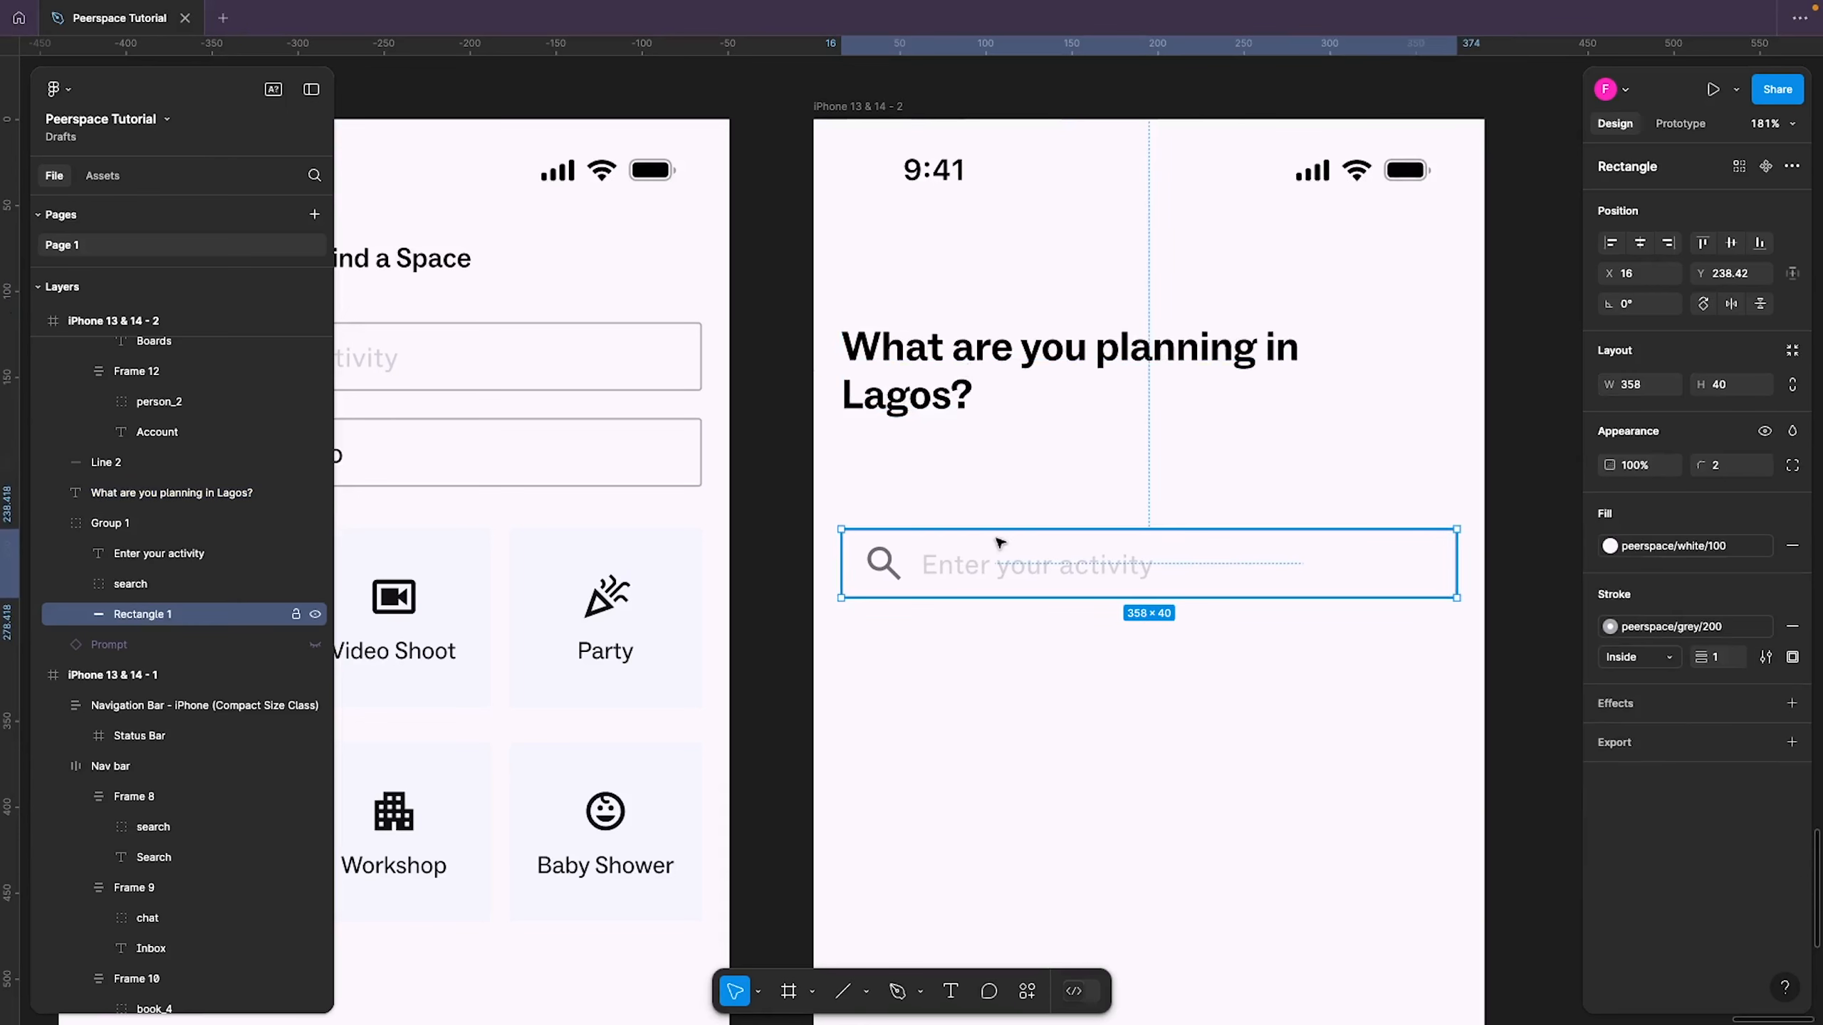
left_click_drag(1000, 541, 675, 467)
key("ctrl+z")
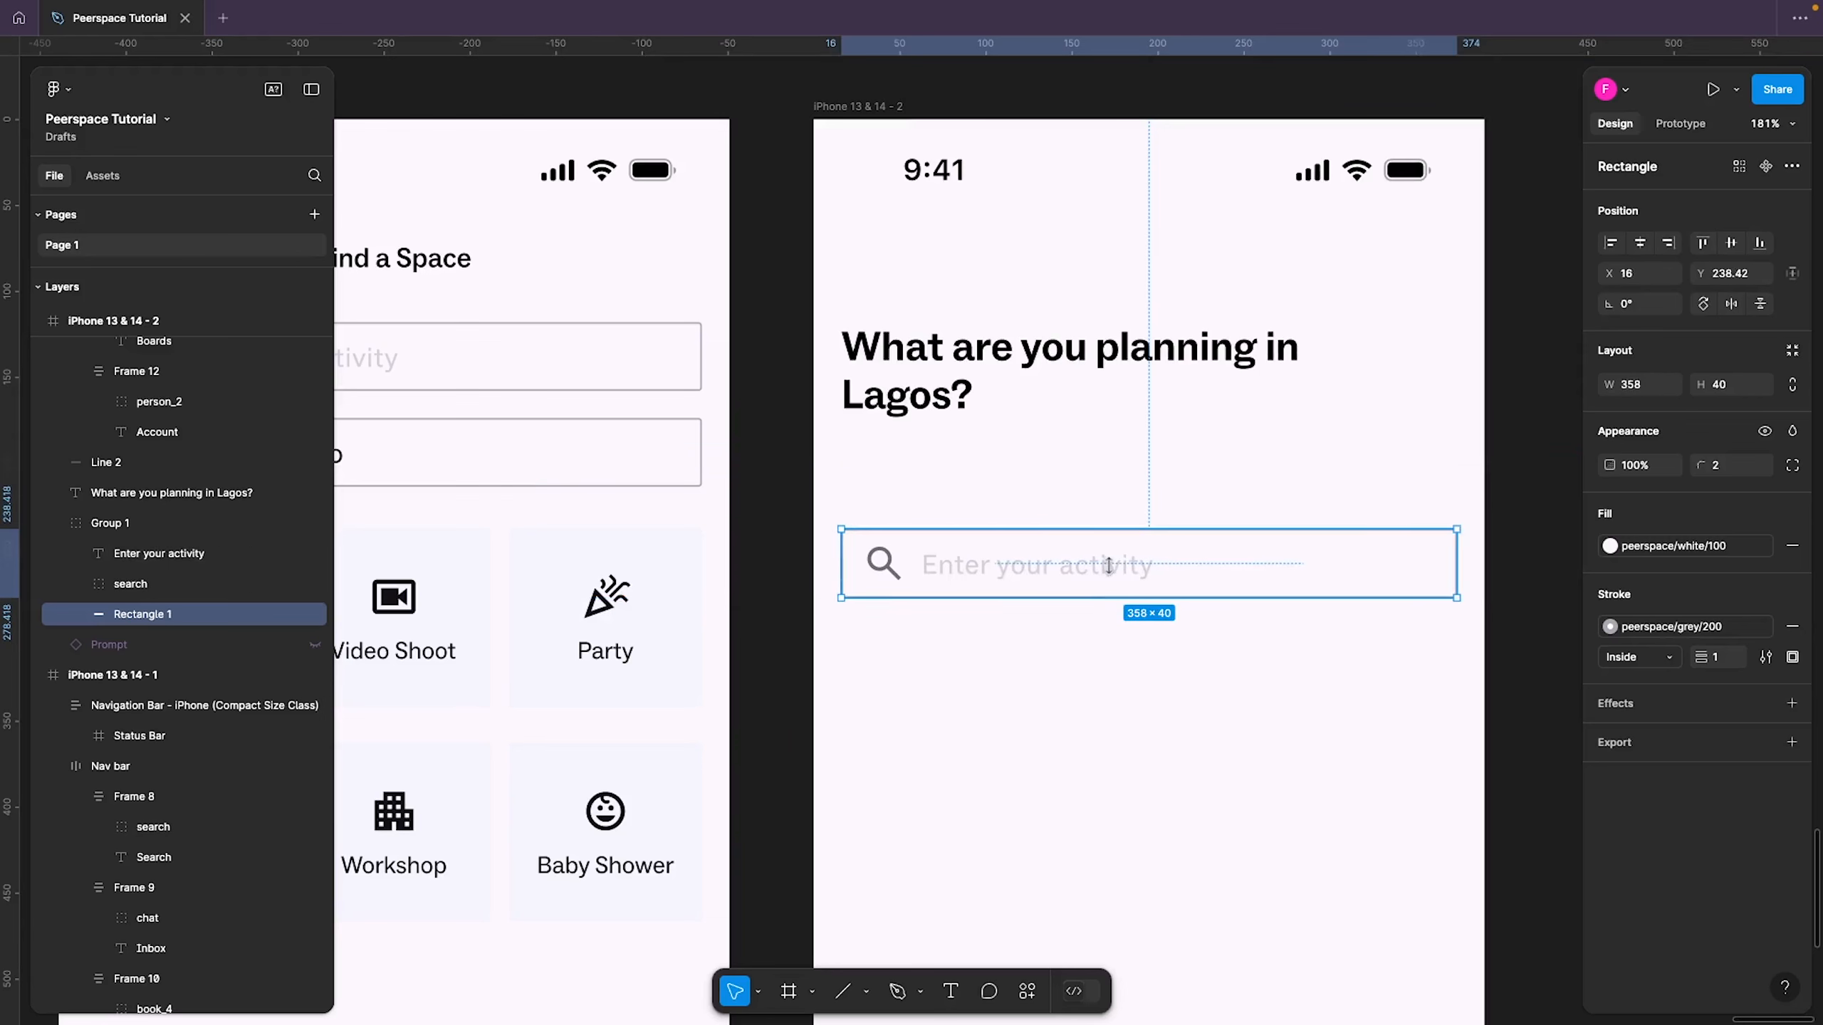
left_click_drag(1109, 566, 1103, 517)
key("ctrl+z")
left_click(1124, 629)
Move the search field group up toward the heading and set the vertical spacing between the two to 24
left_click_drag(1038, 581, 1050, 540)
left_click(935, 407)
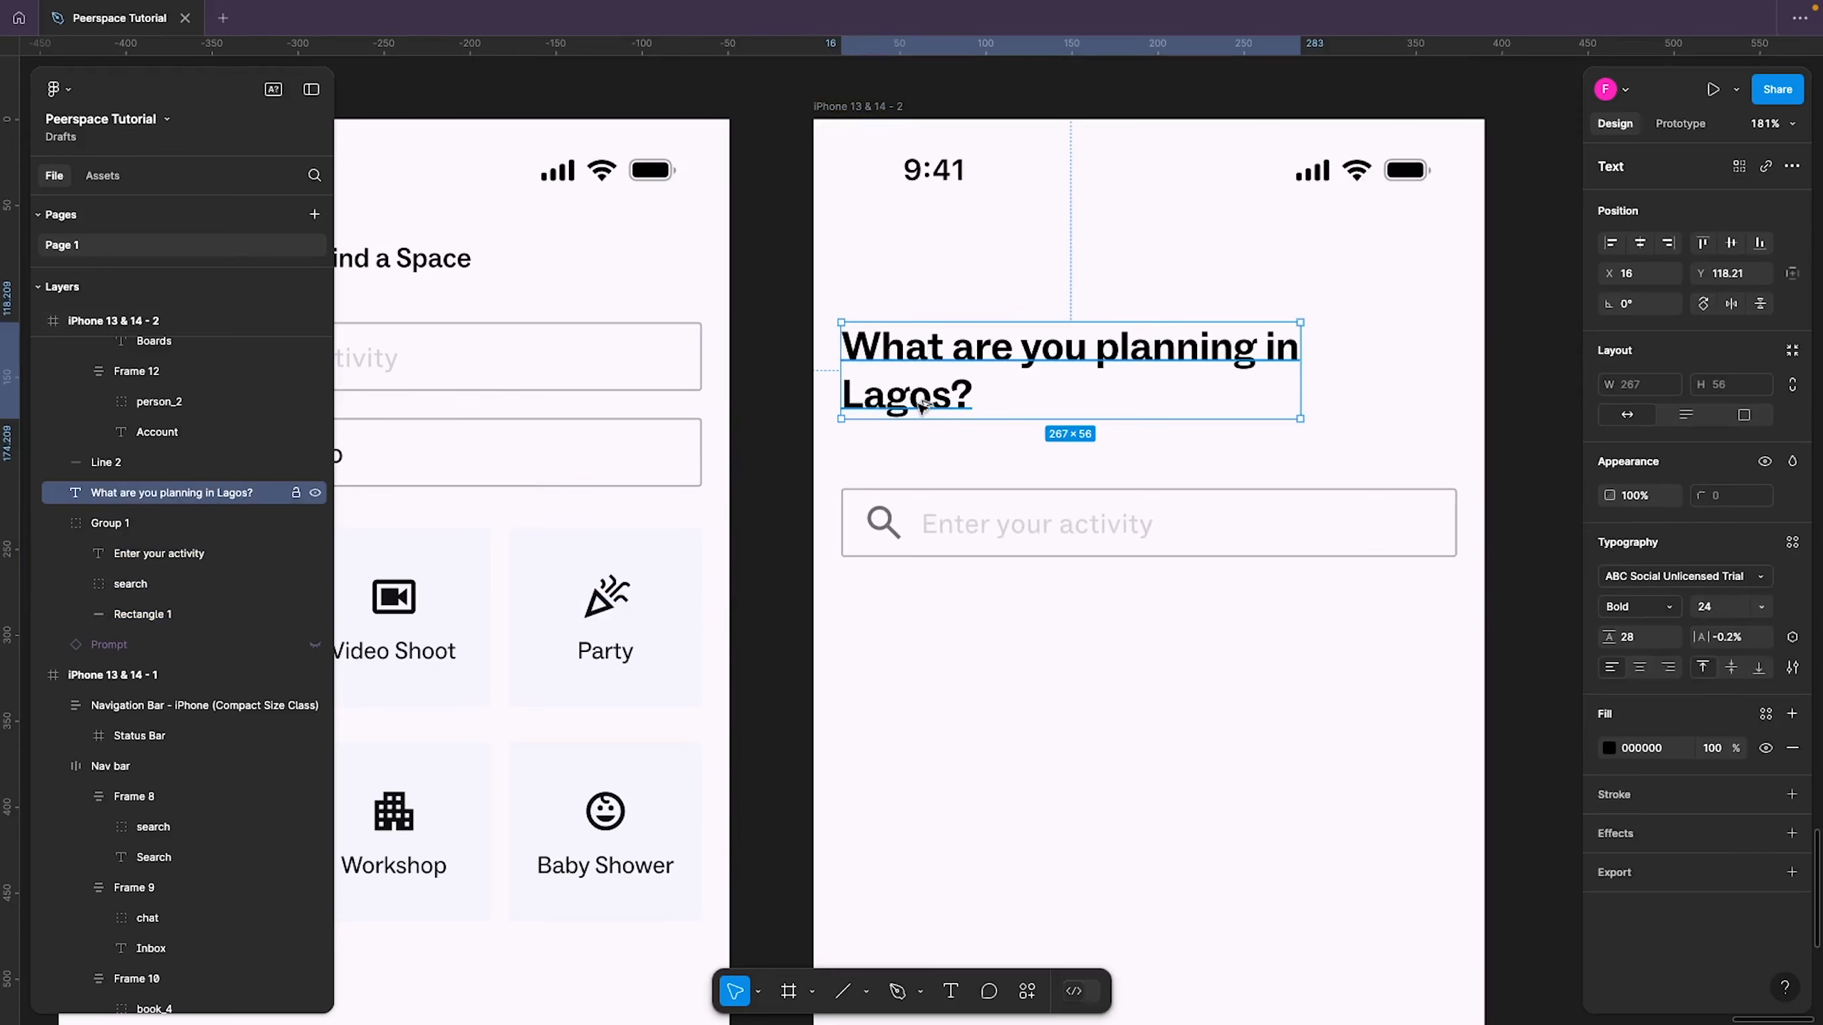
left_click(1061, 580)
left_click(1052, 538)
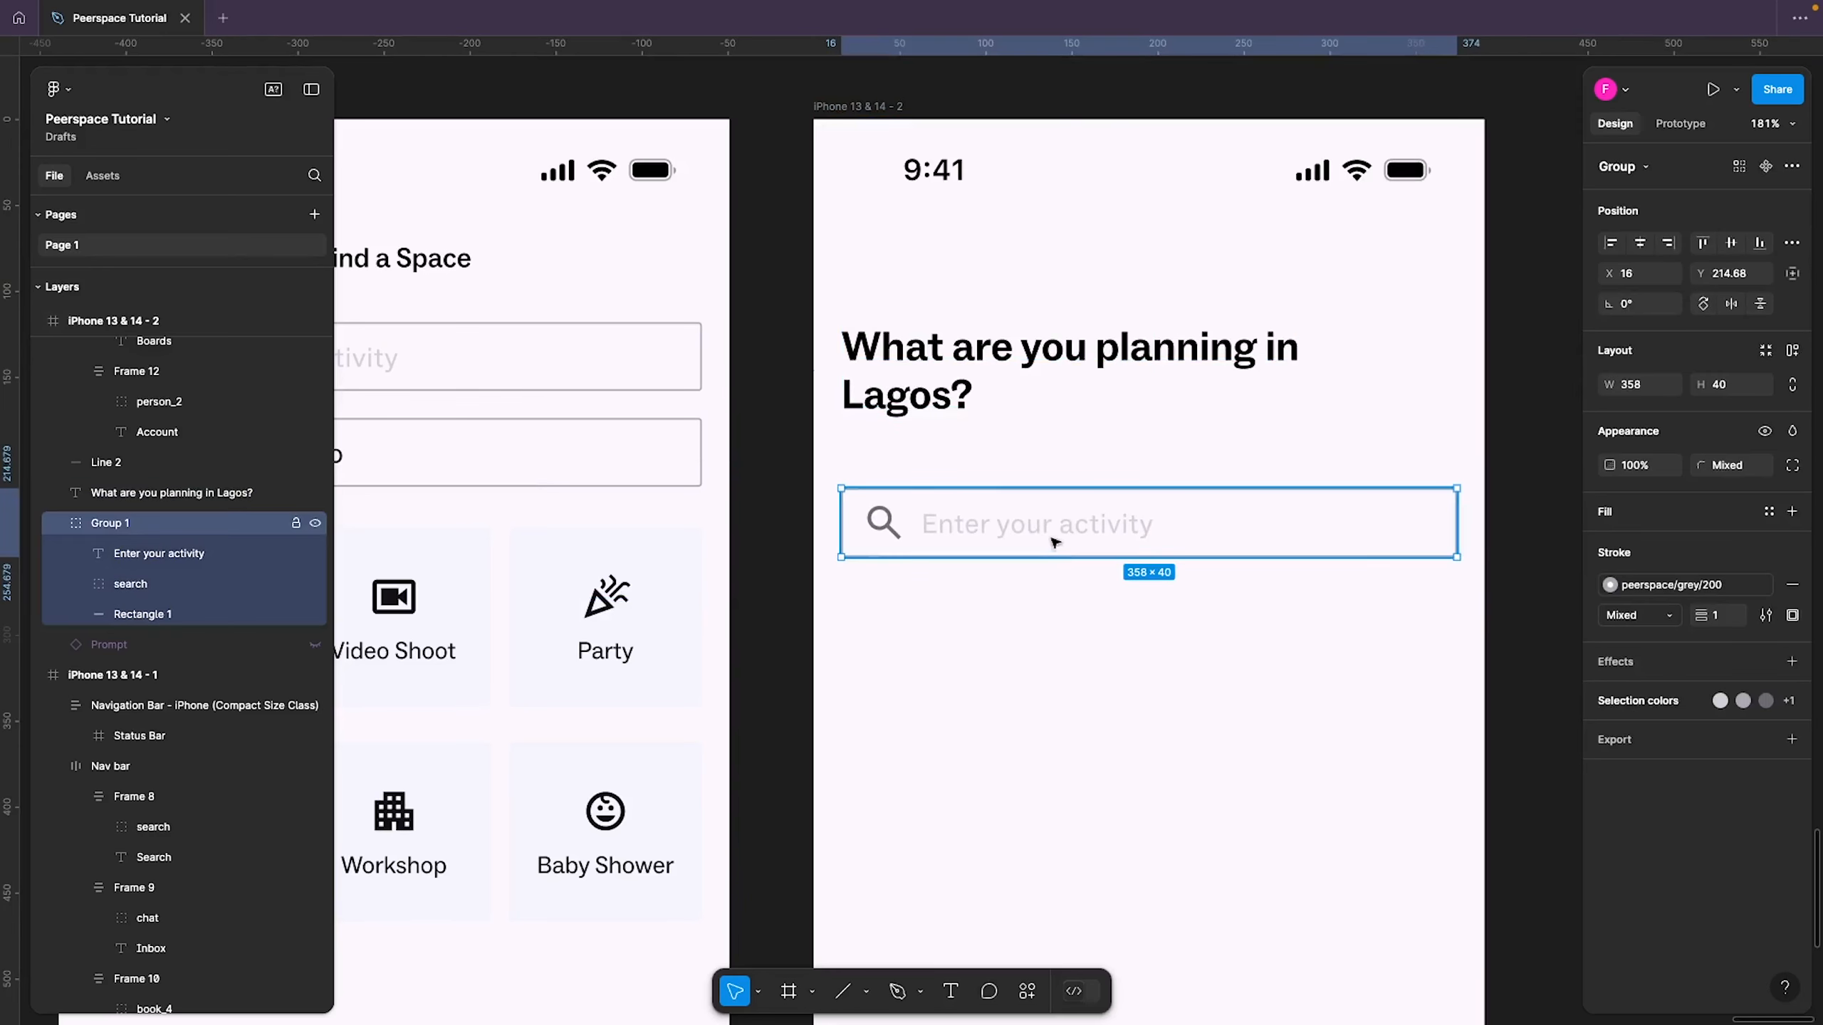
left_click(990, 366, "shift")
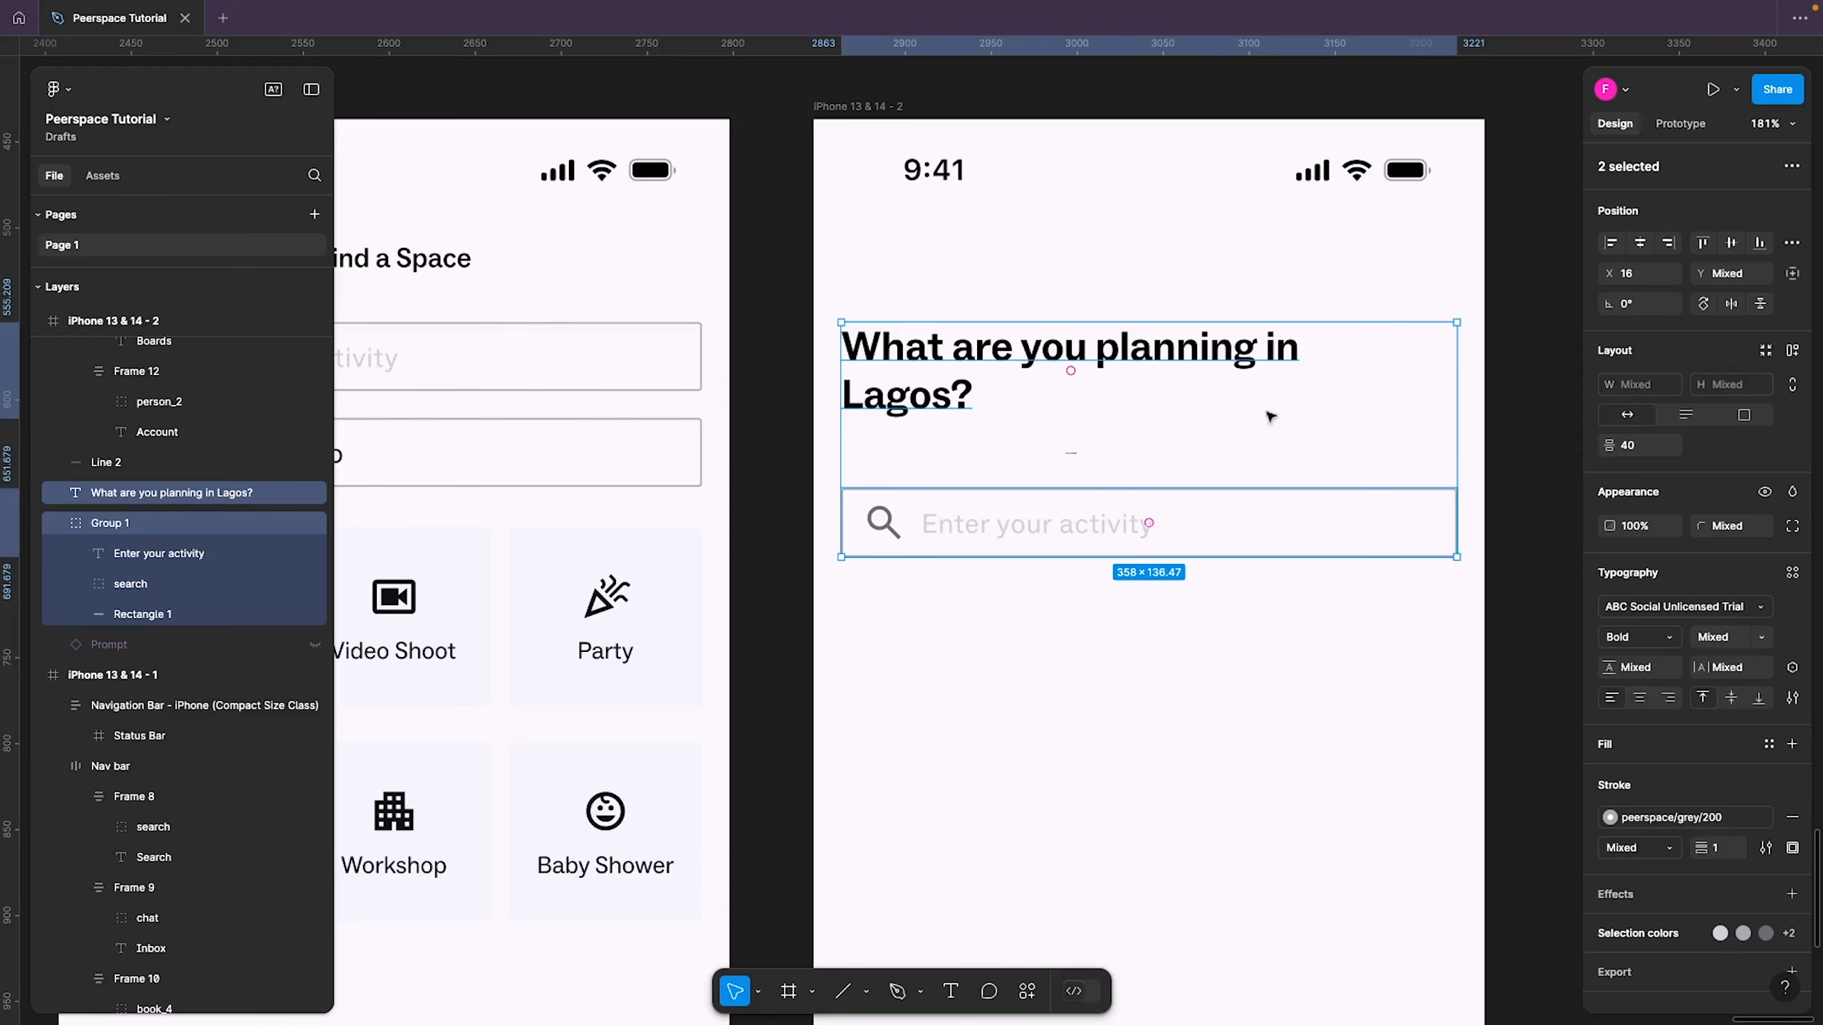
left_click(1642, 445)
type("24")
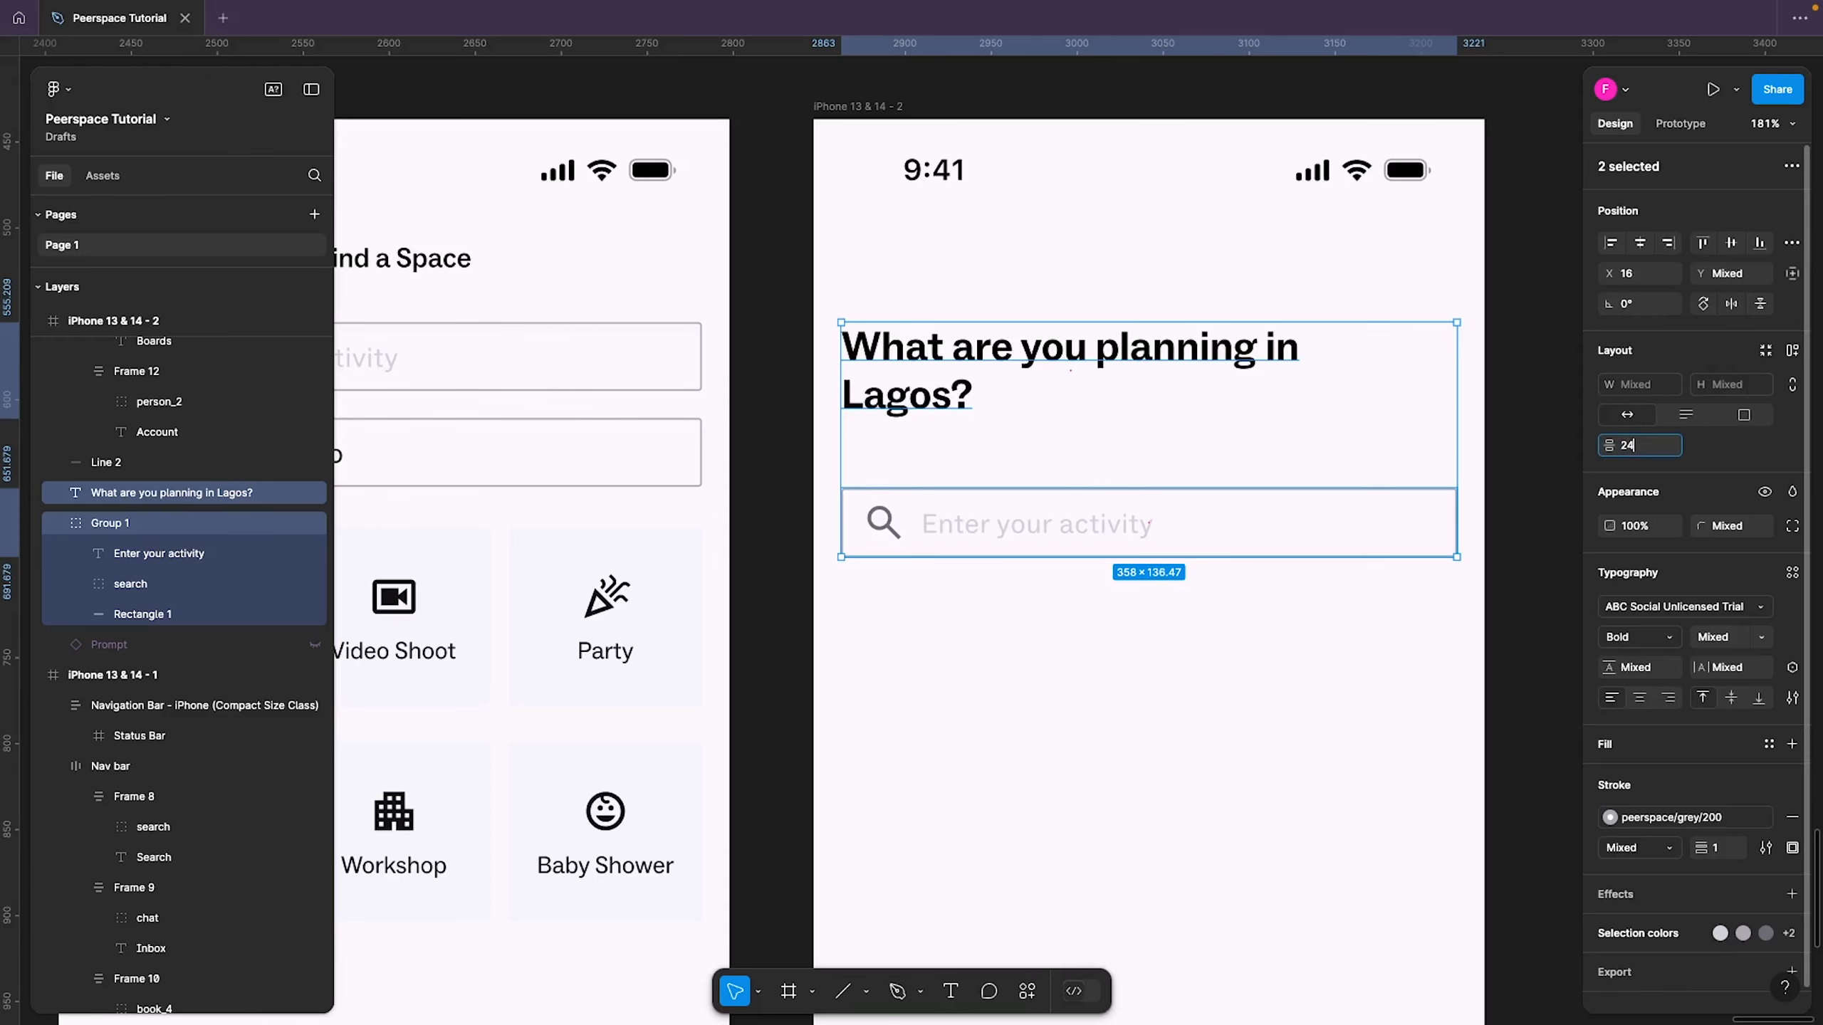
key("Return")
left_click(1124, 794)
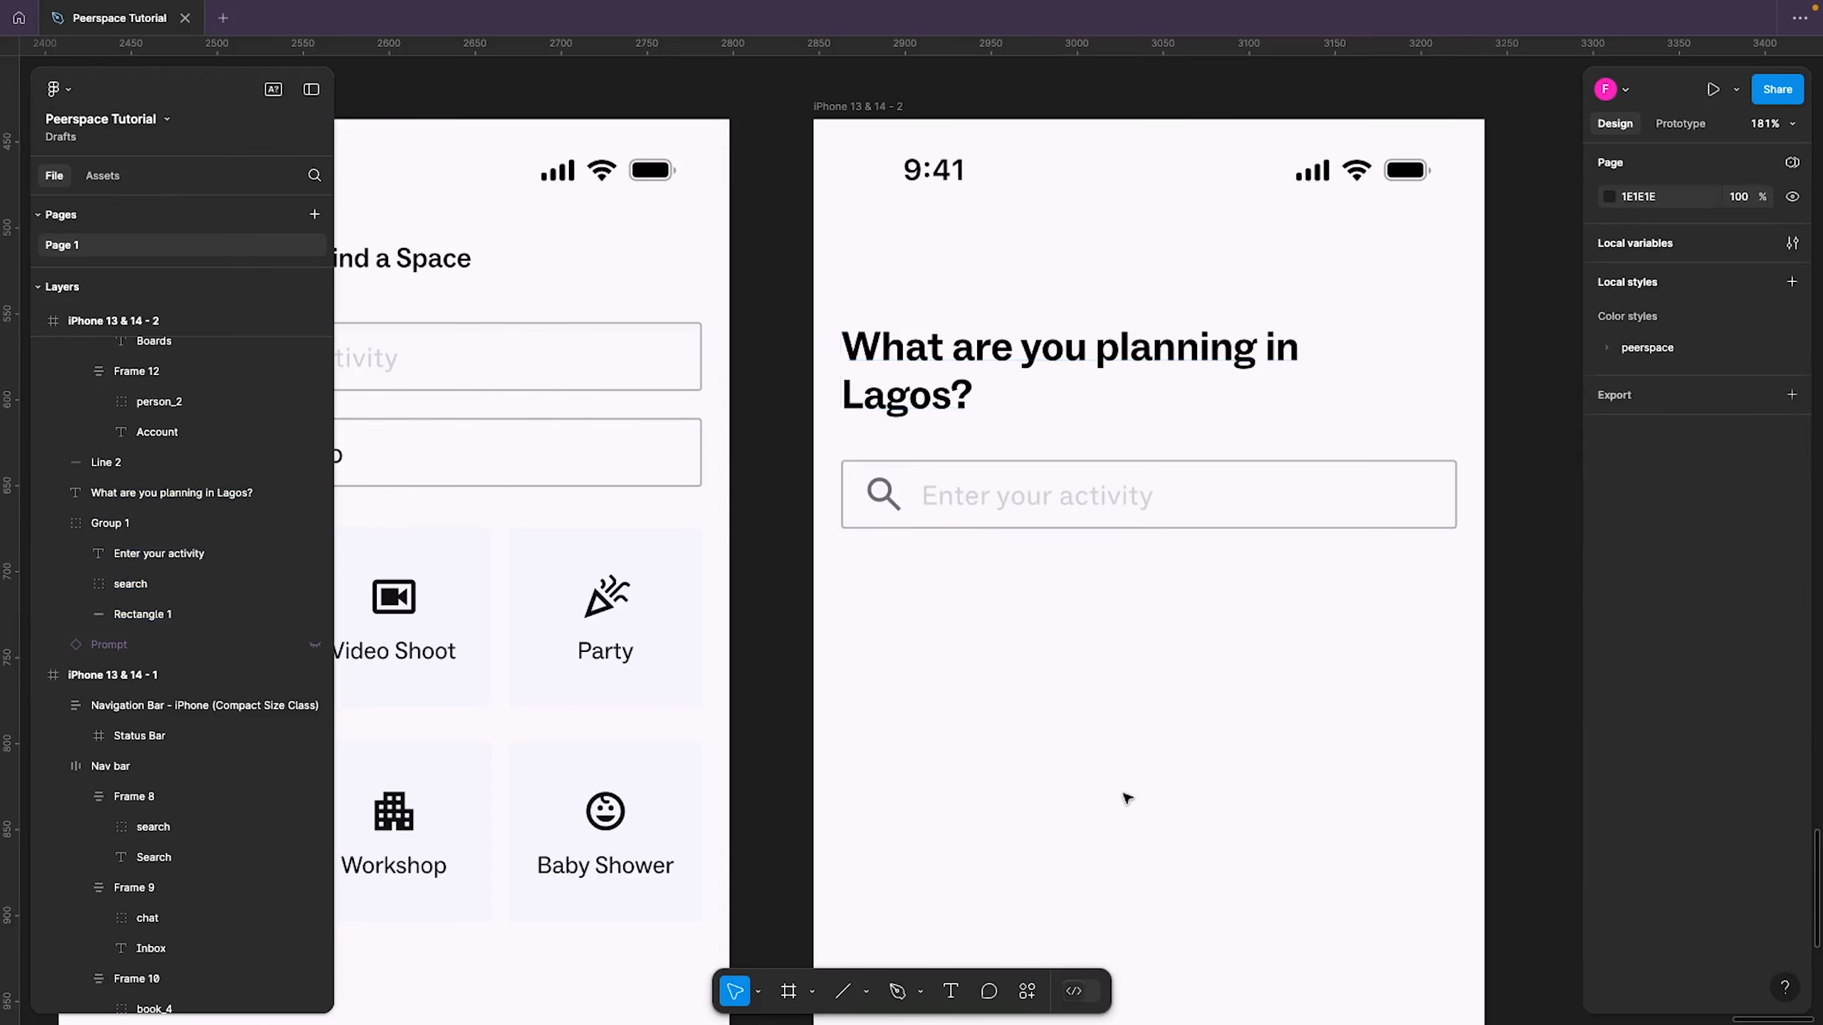
Nudge the search field group up closer to the heading, to about Y 190
scroll(1116, 770, "down", 5)
scroll(1116, 754, "down", 3)
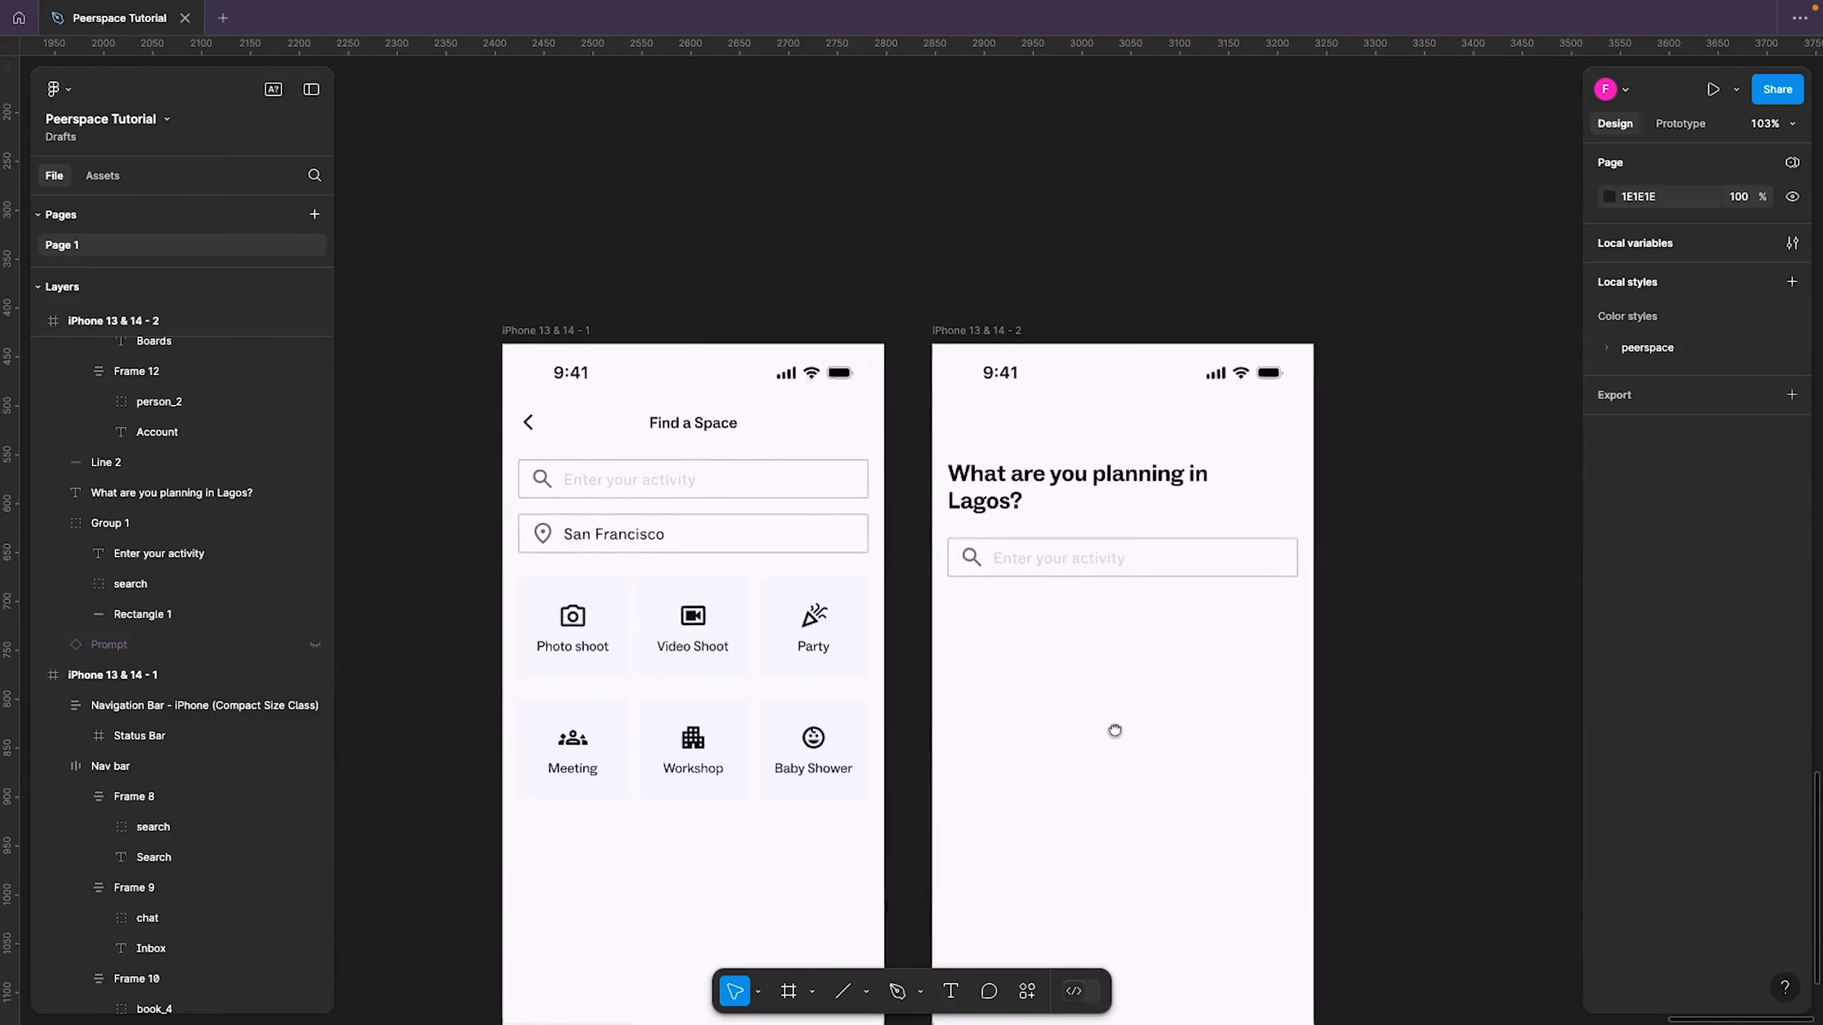
left_click(1064, 480)
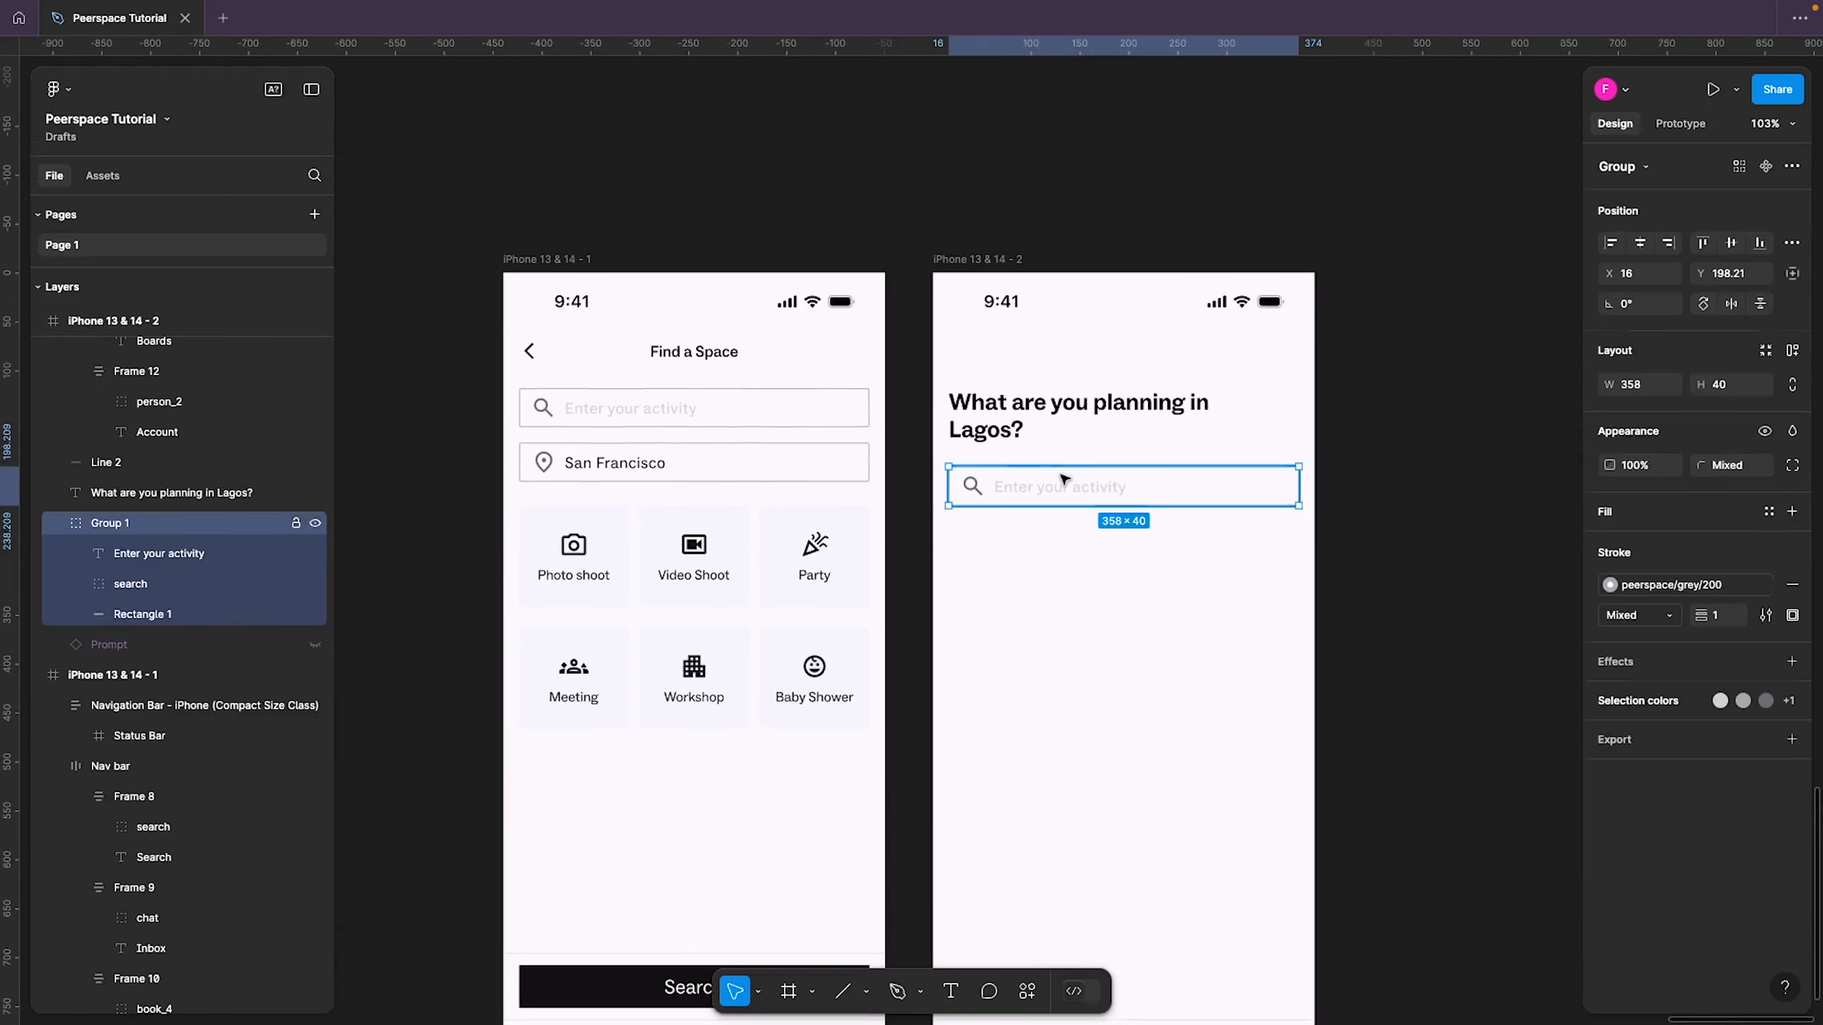
key("shift+Up")
key("Down")
key("Down")
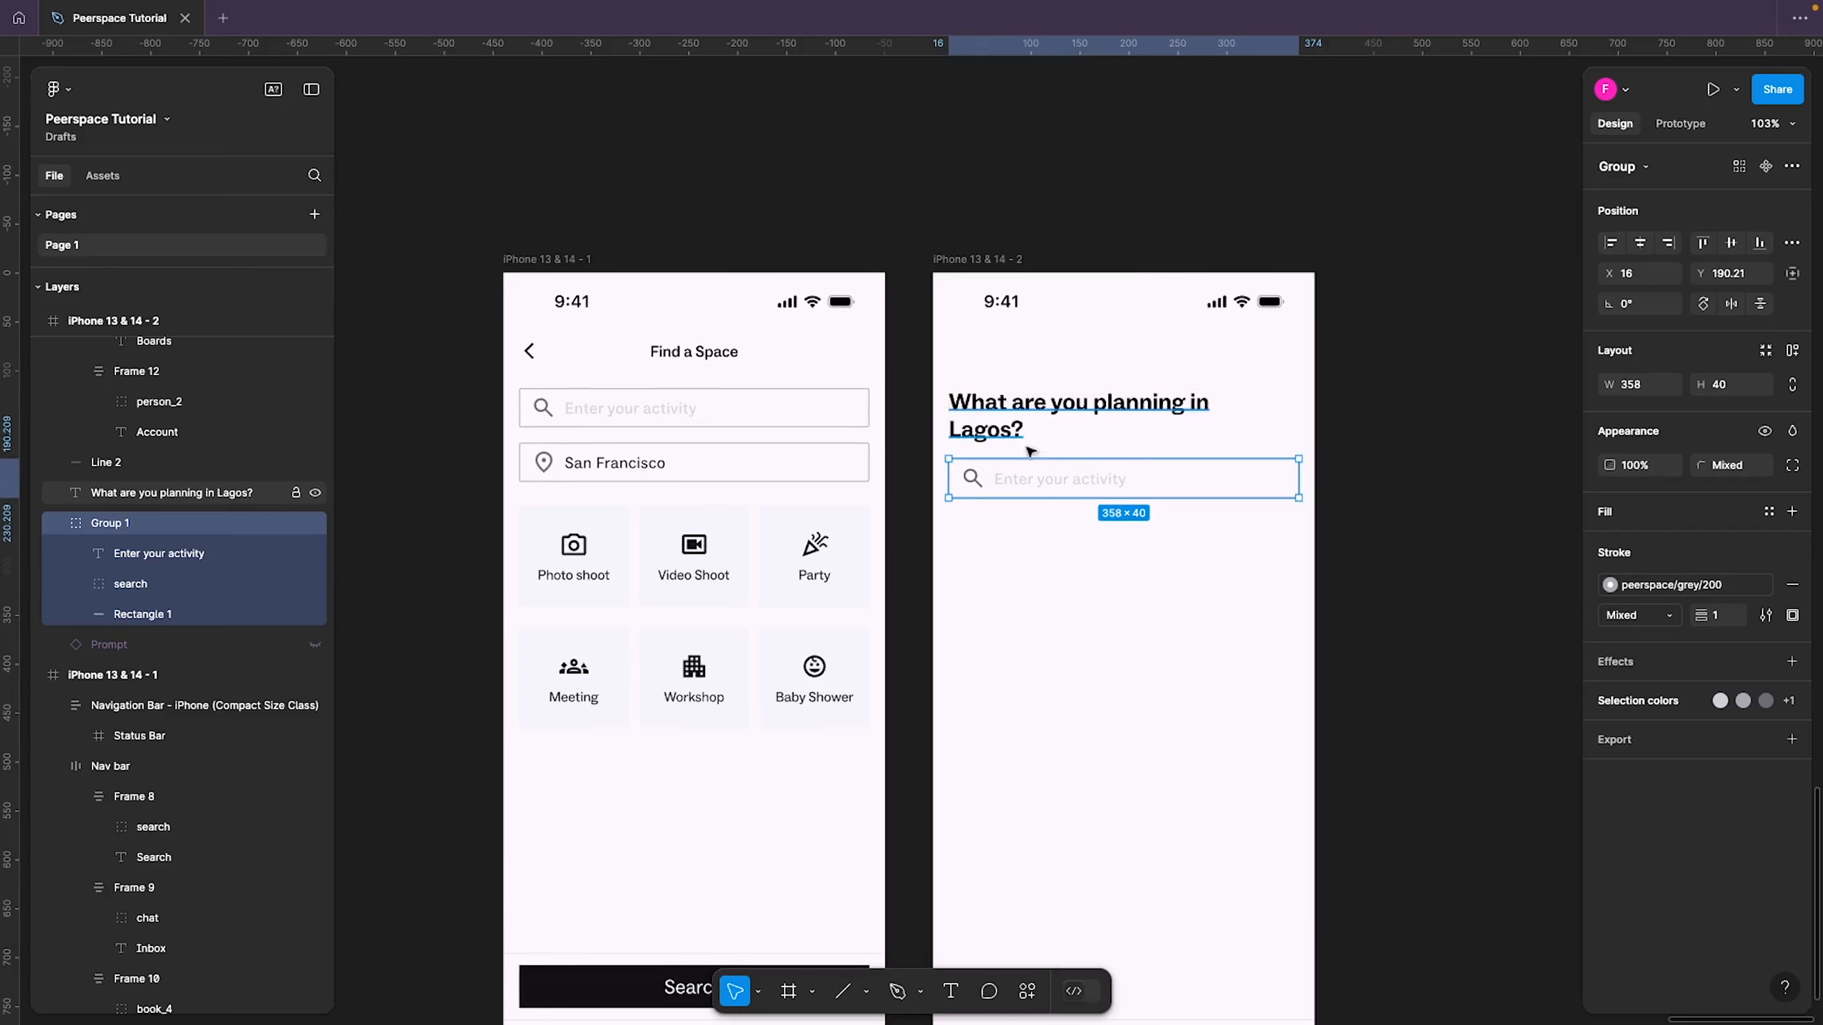
left_click(1030, 590)
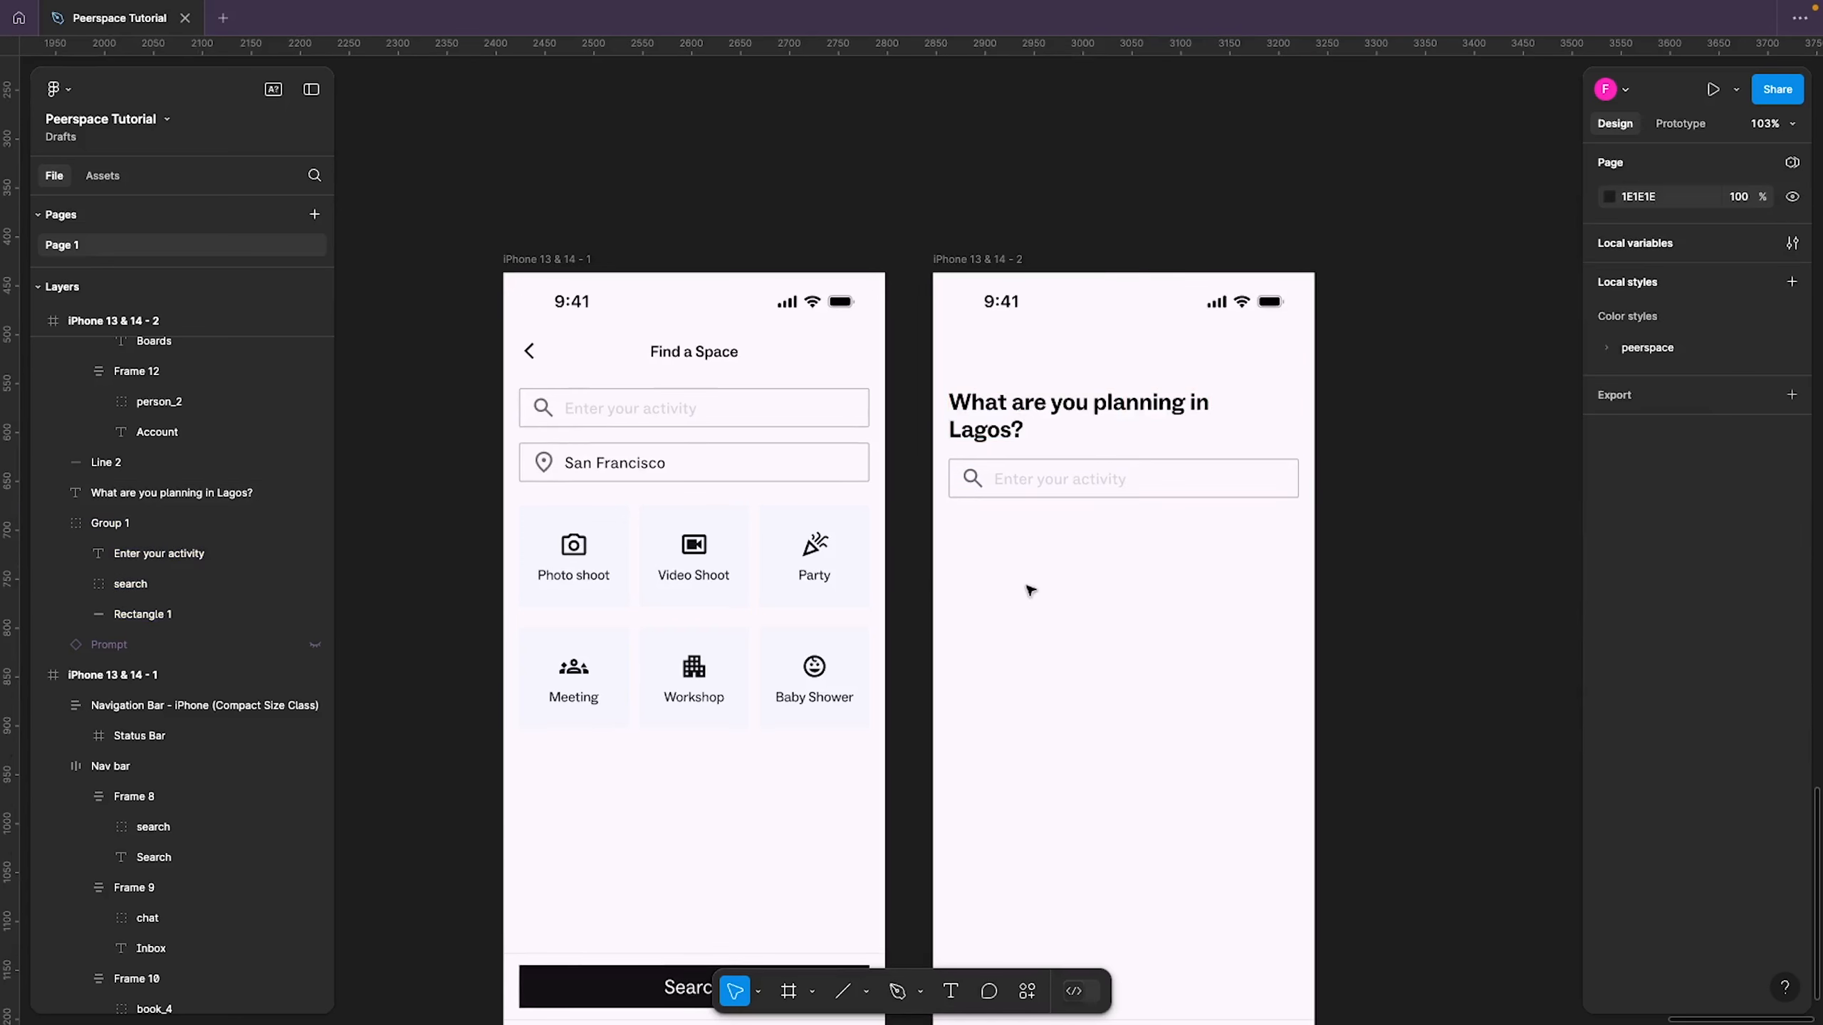
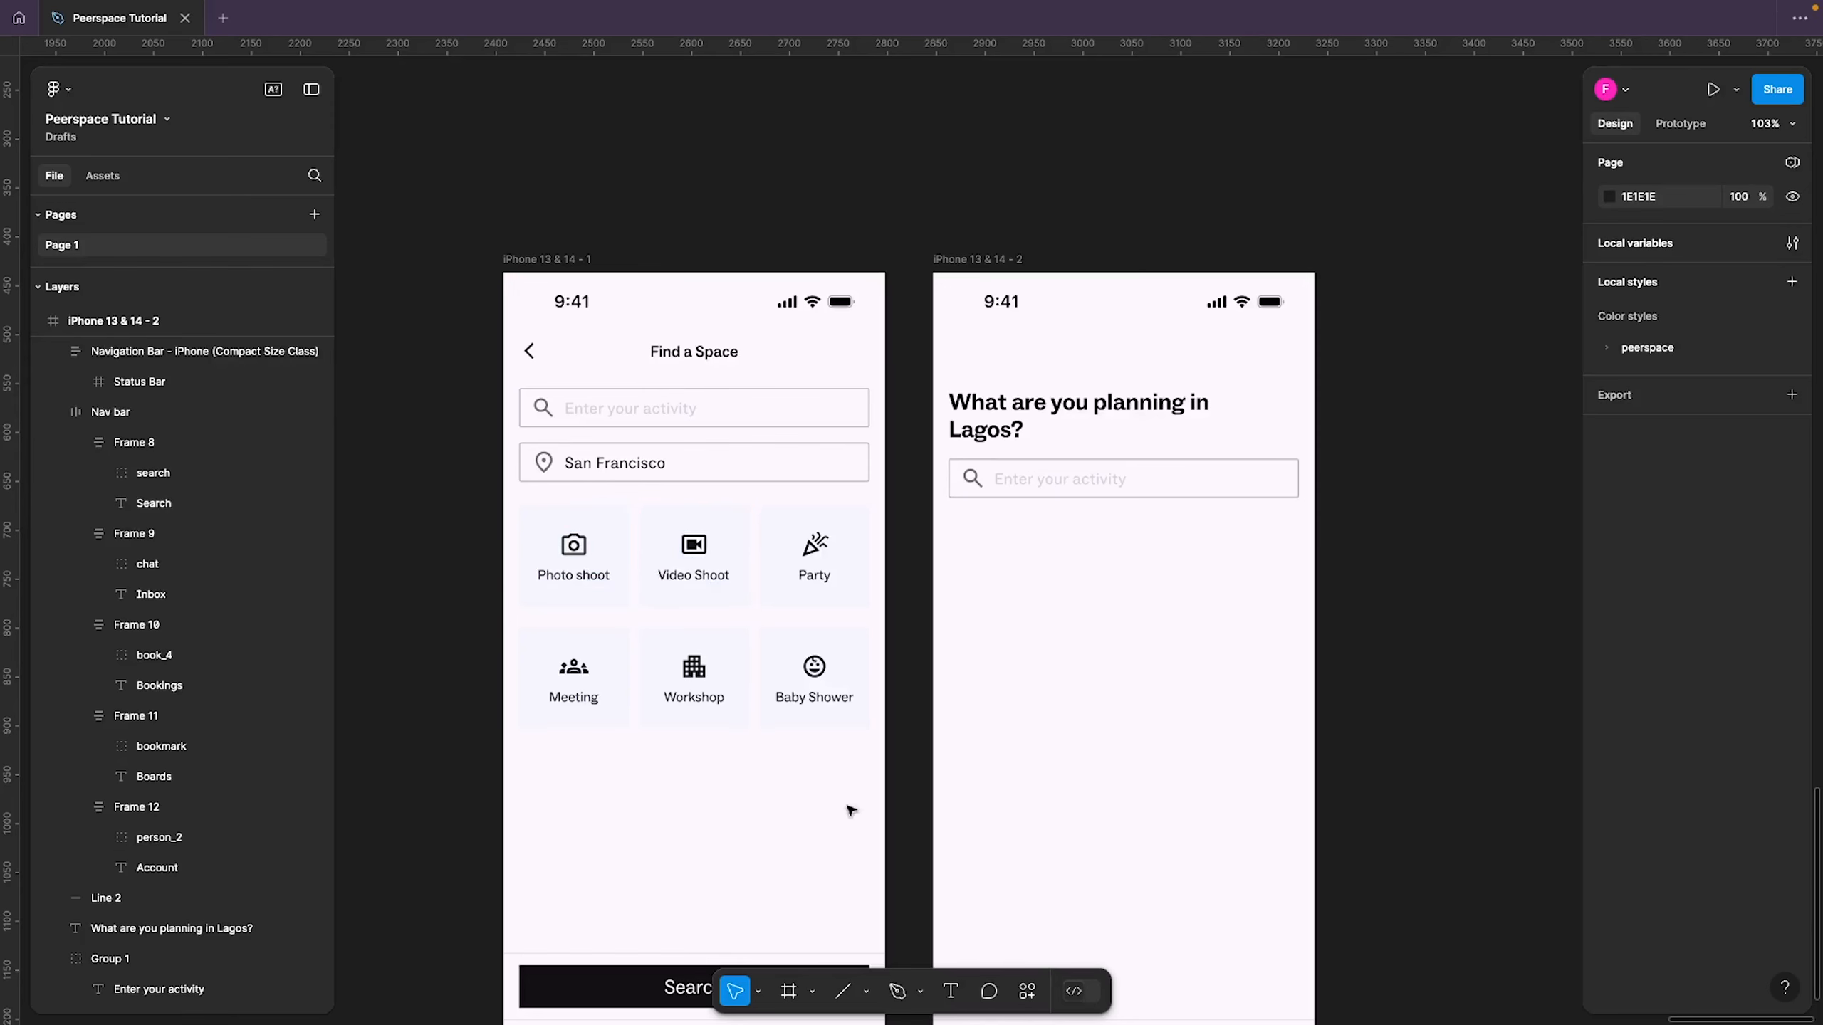
Copy the six activity tiles from the first screen to below the second screen's search field and arrange them in a horizontal auto layout
left_click_drag(850, 807, 999, 649)
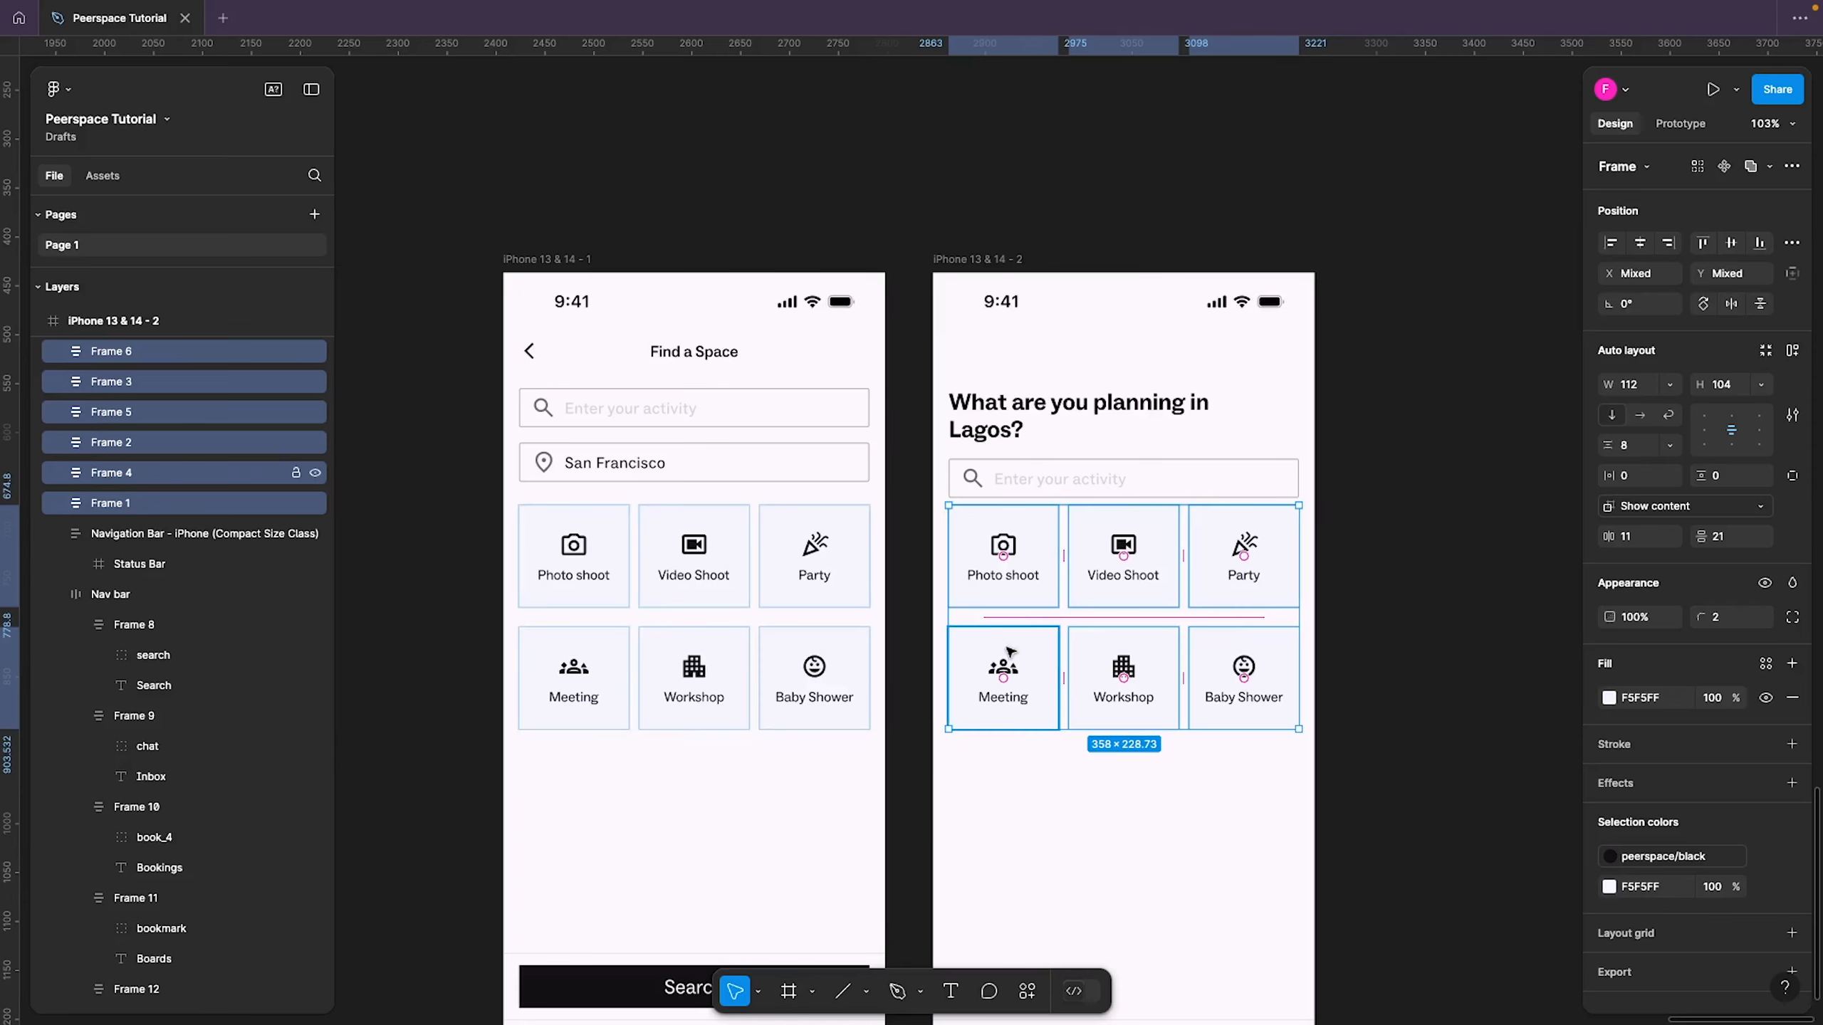
key("shift+a")
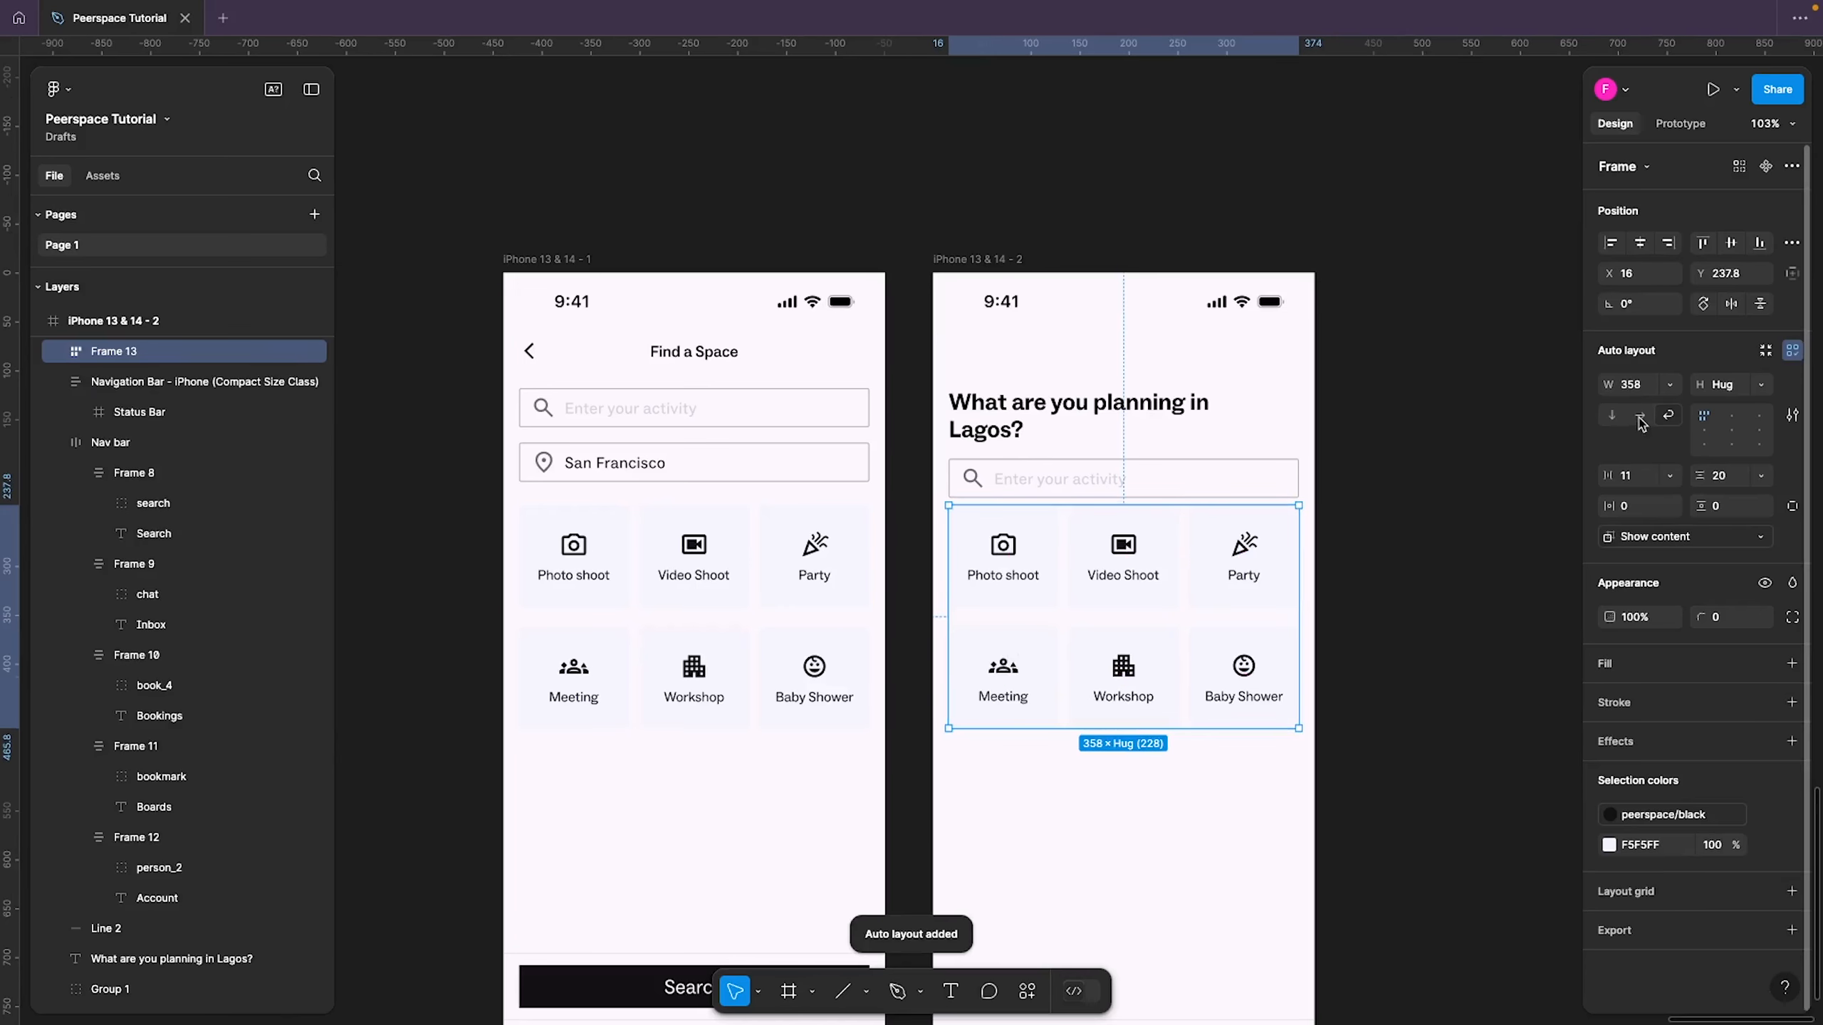
left_click(1641, 419)
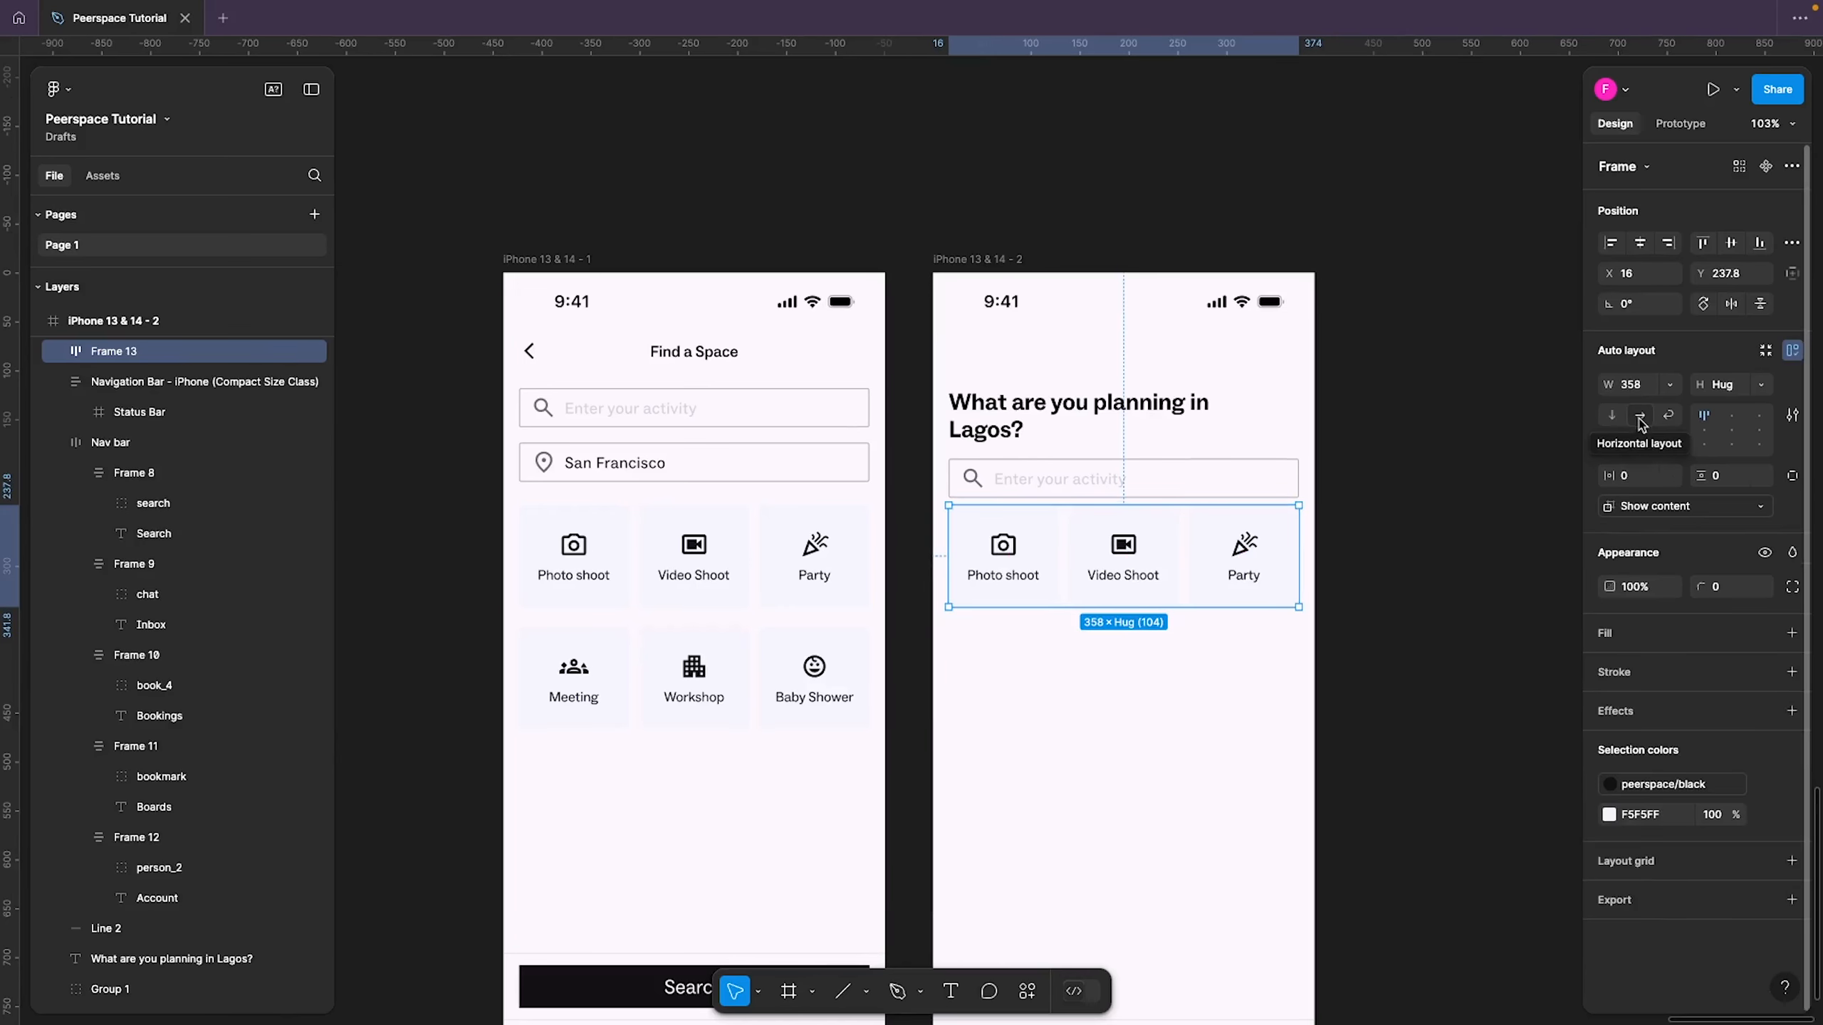
left_click(1668, 416)
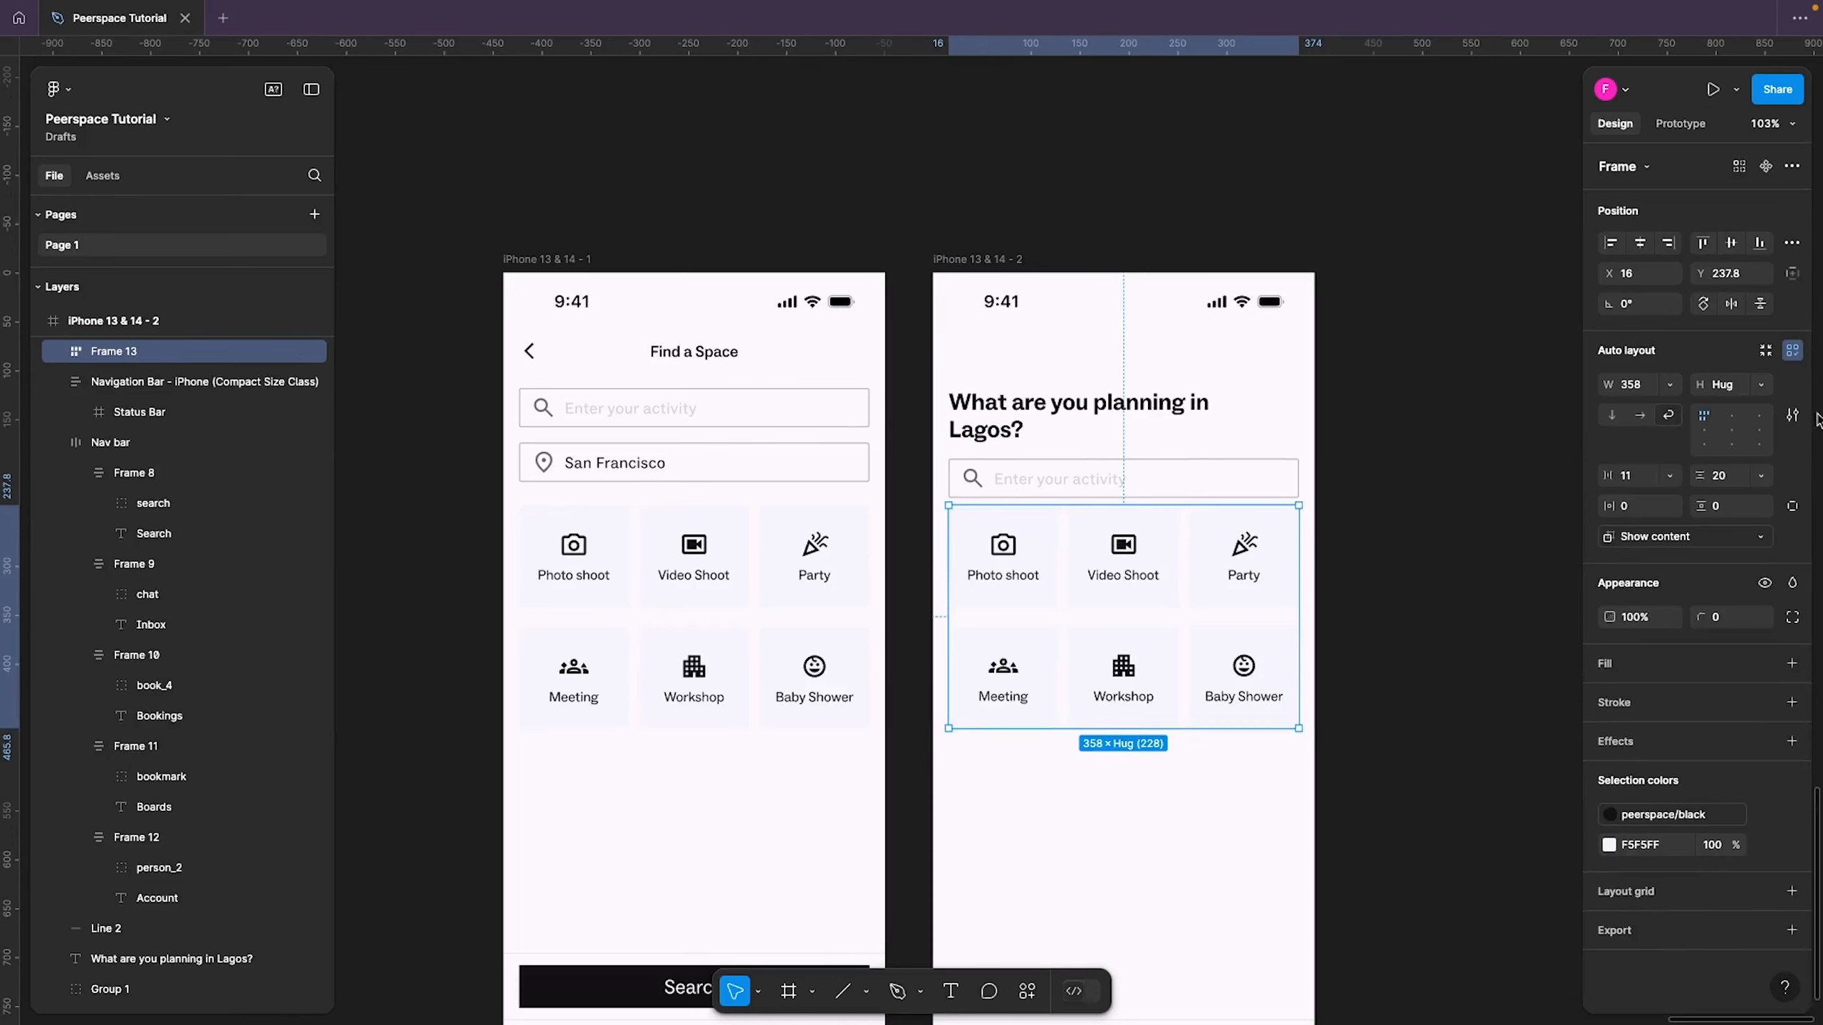
left_click(1638, 416)
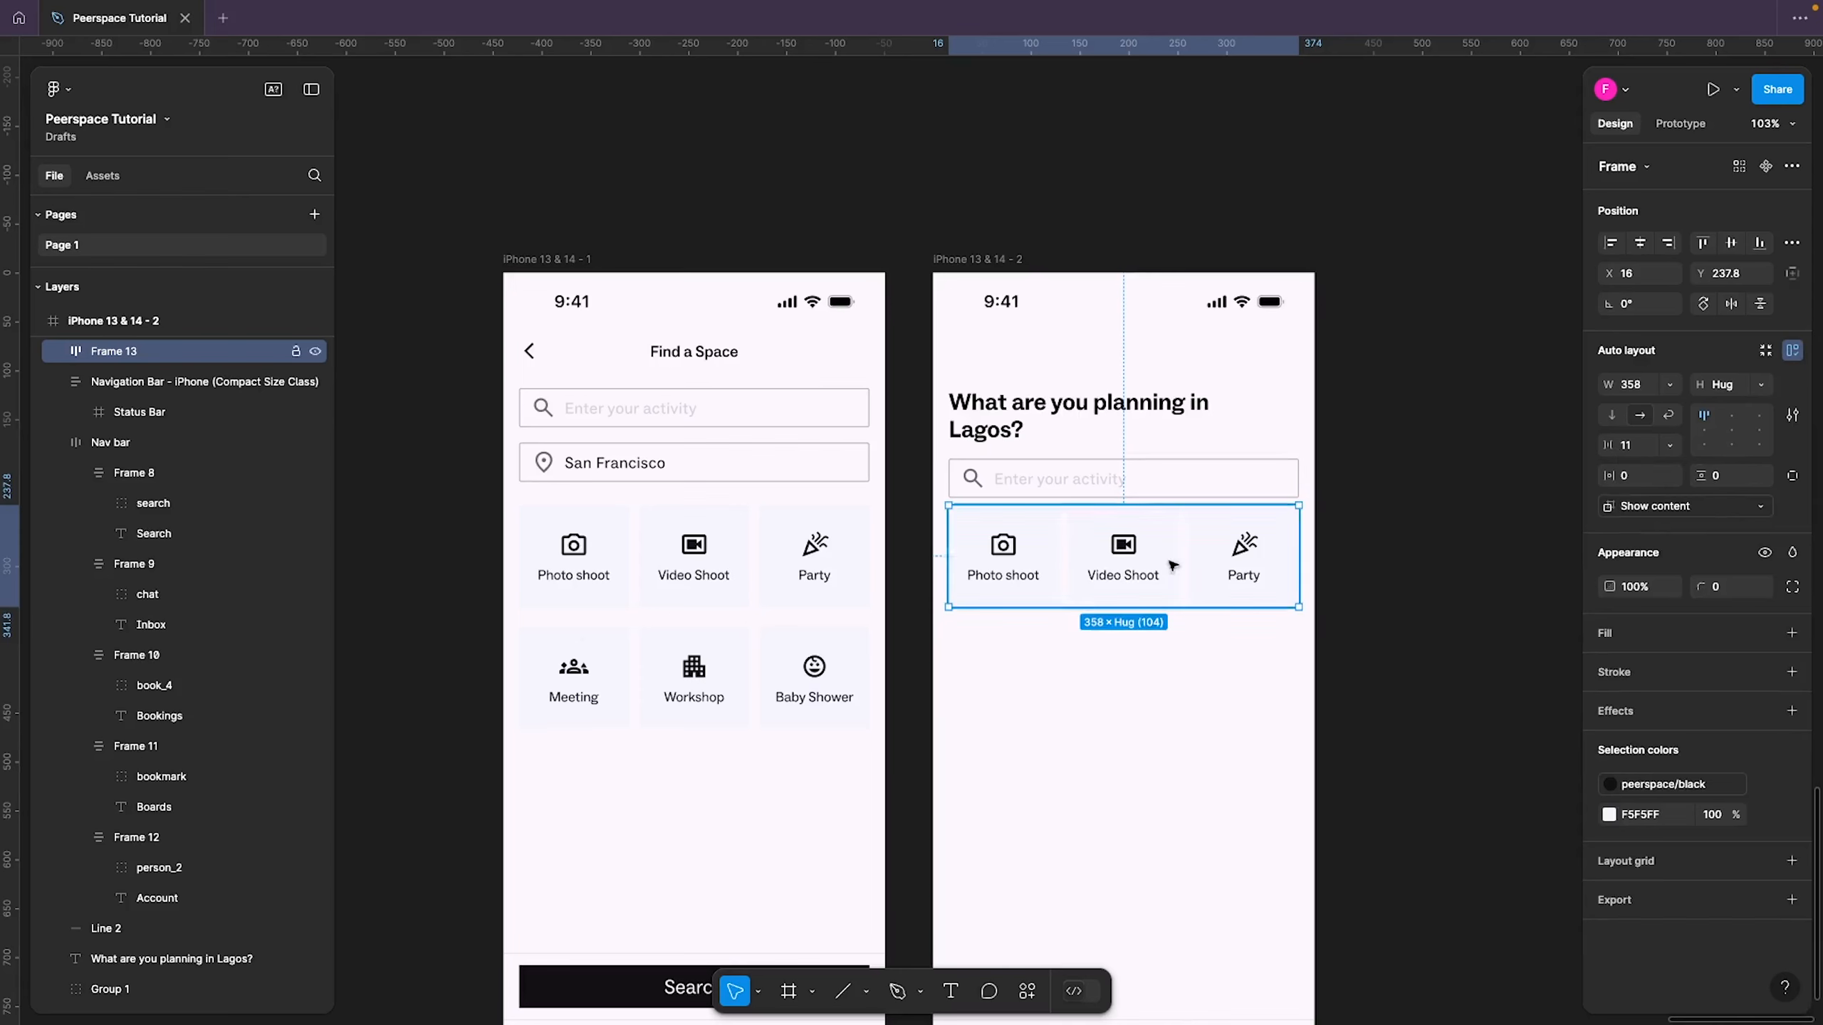
Resize all six activity tiles in the new row to 95 wide and 95 high
left_click(55, 352)
left_click(133, 381)
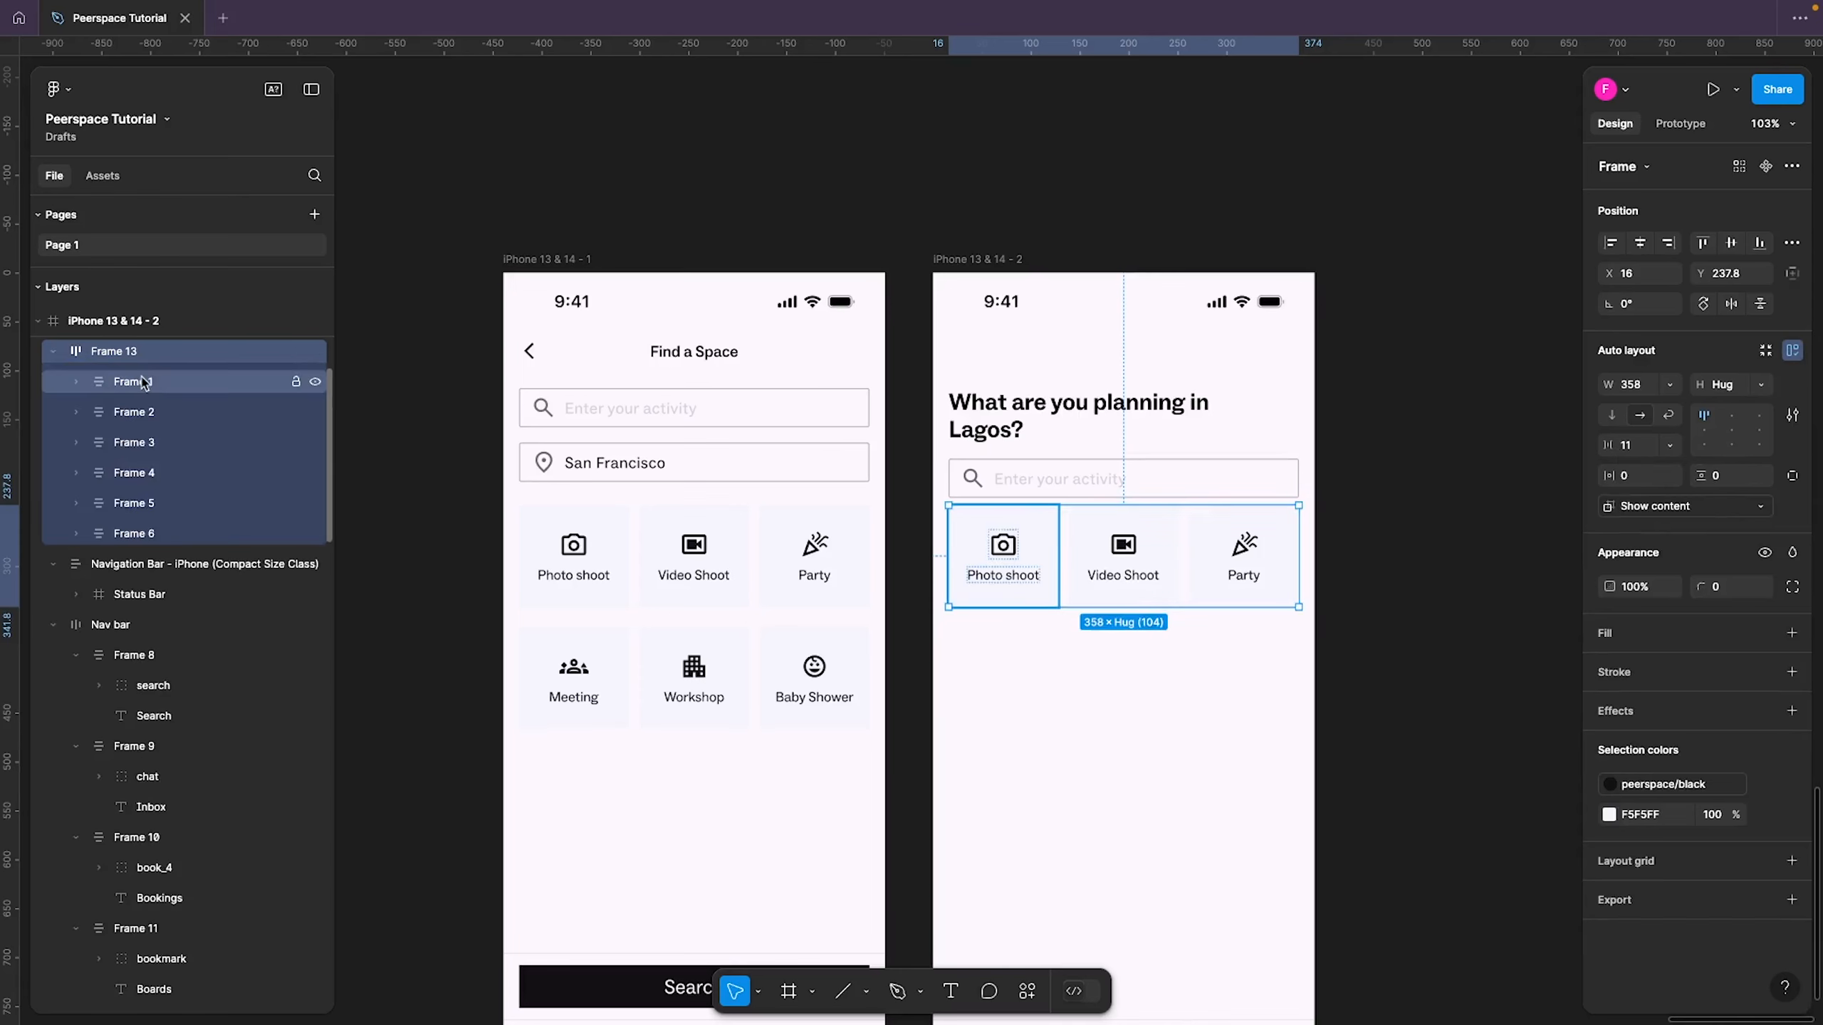
left_click(134, 532, "shift")
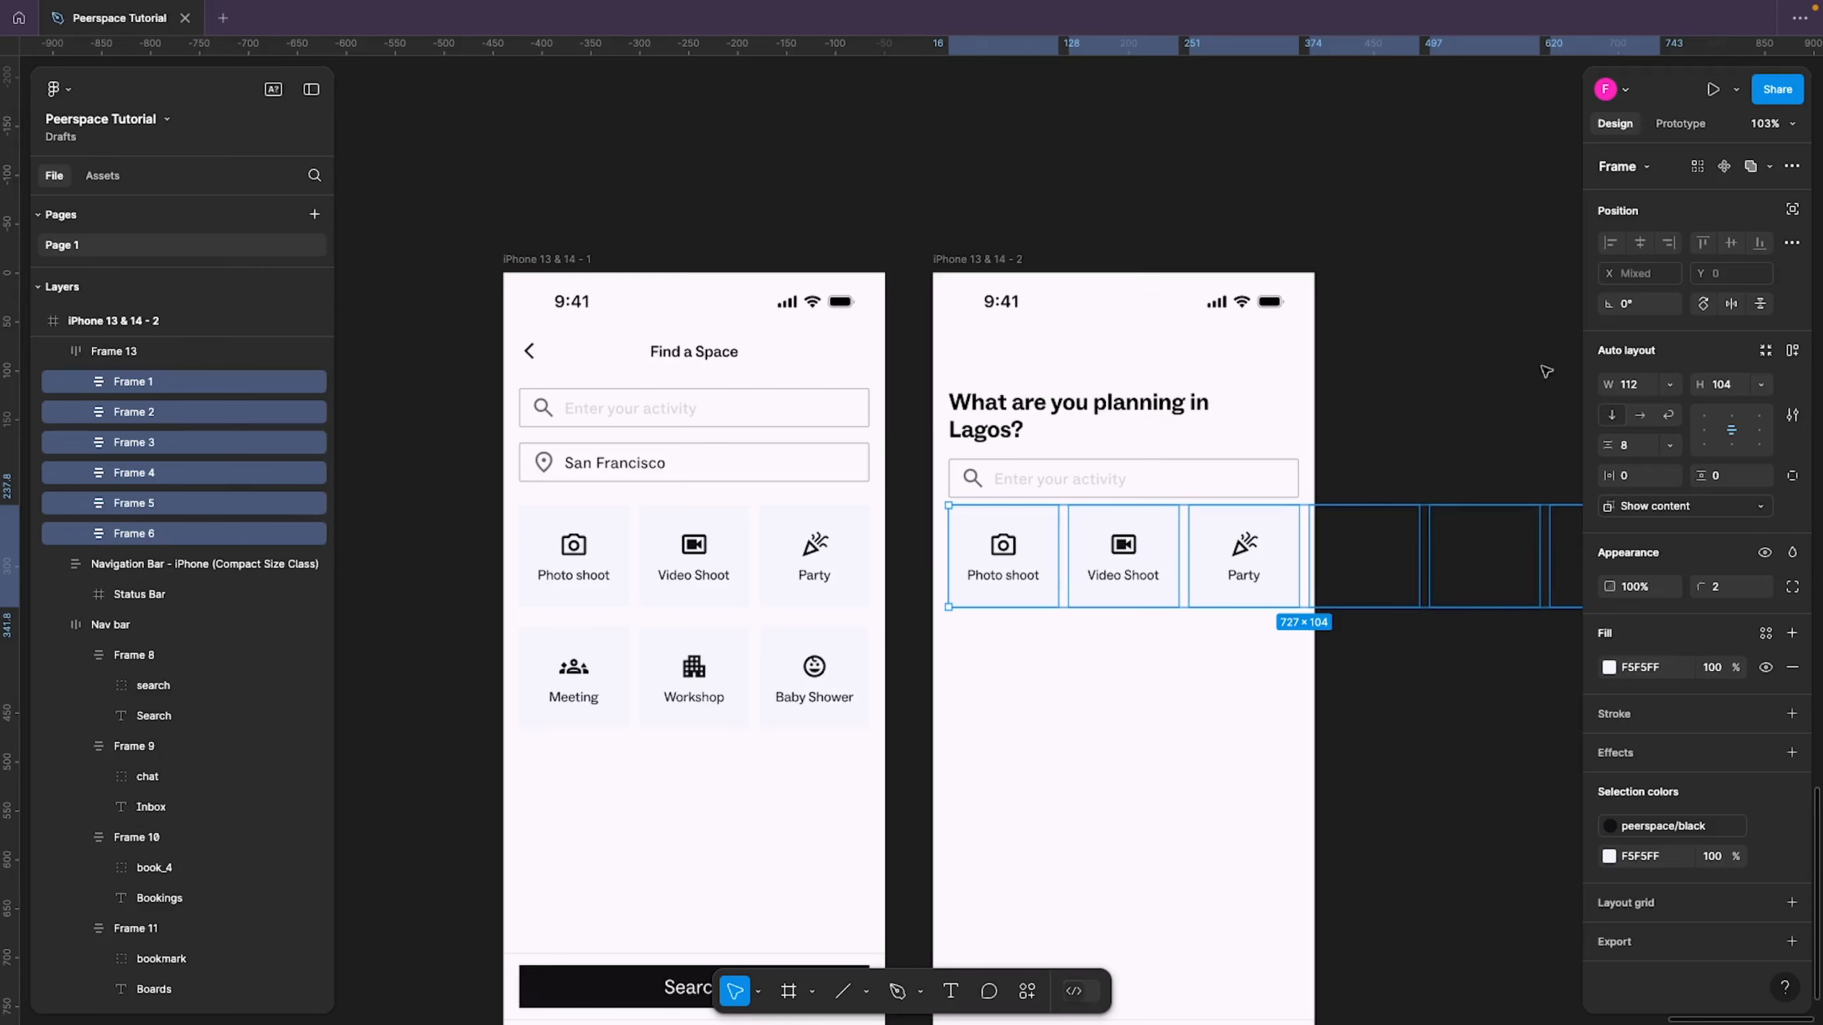
left_click(1627, 390)
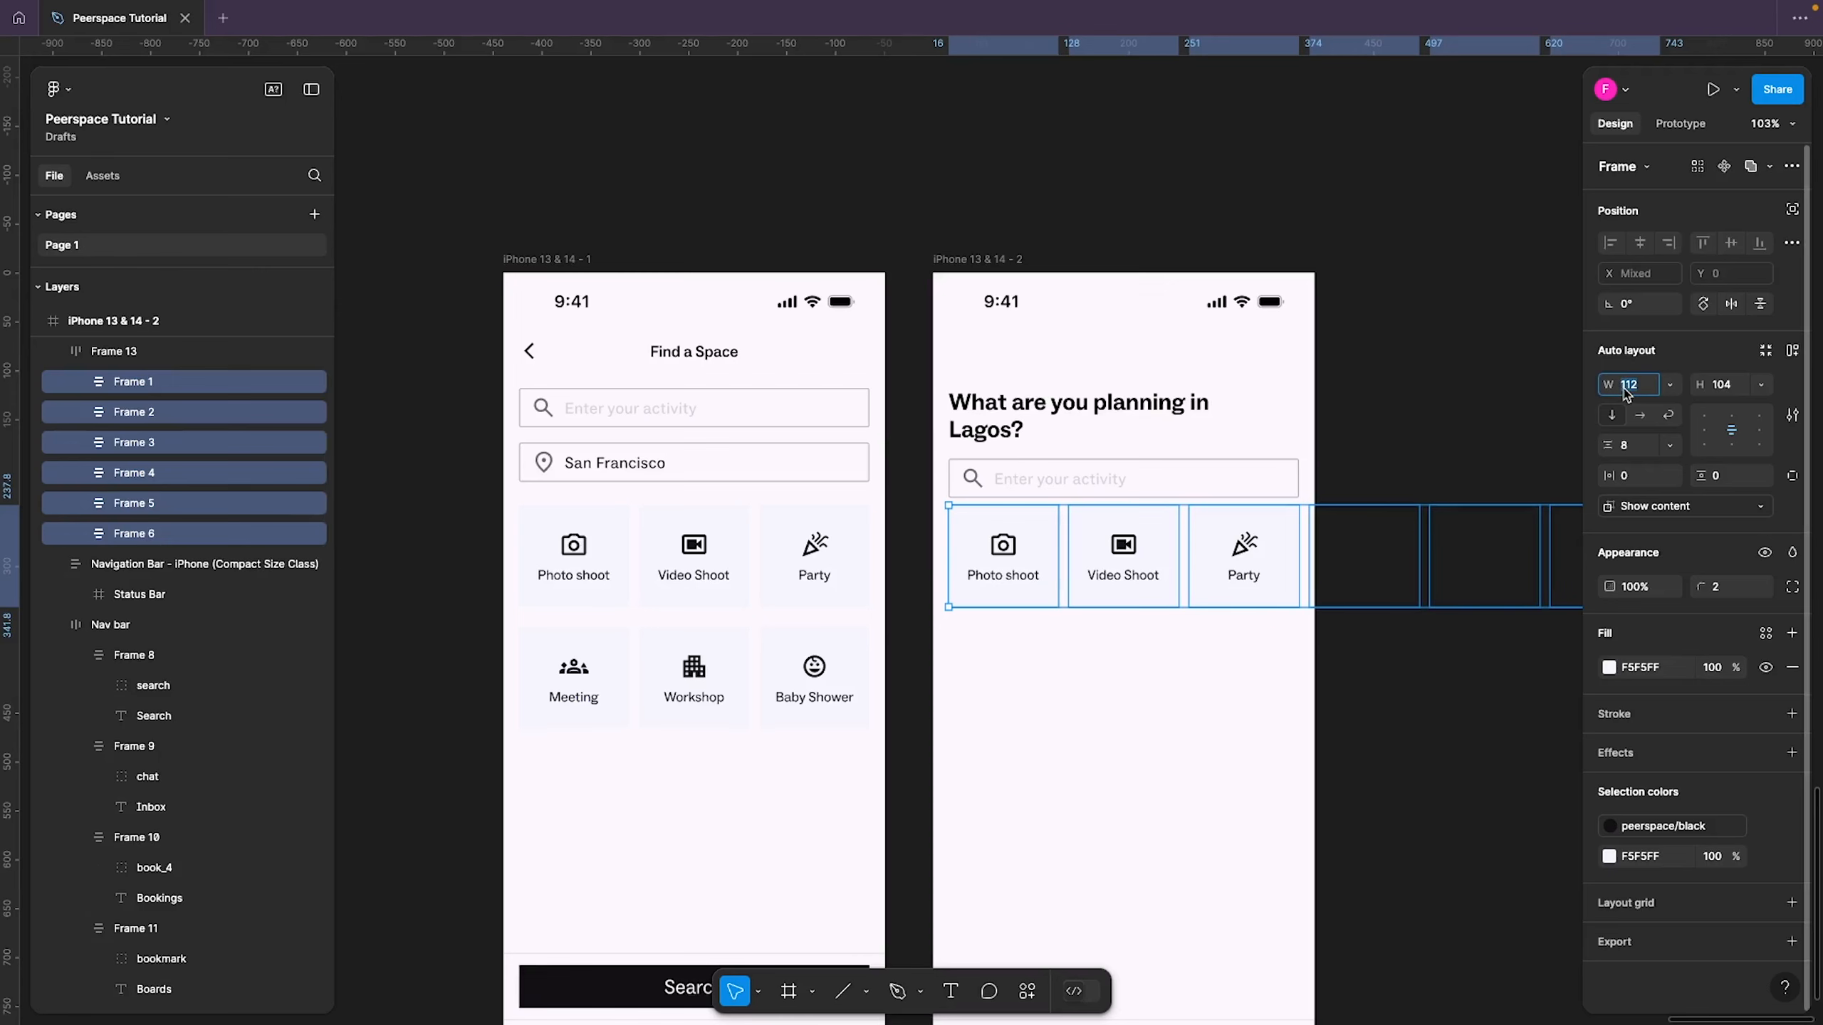
type("95")
key("Tab")
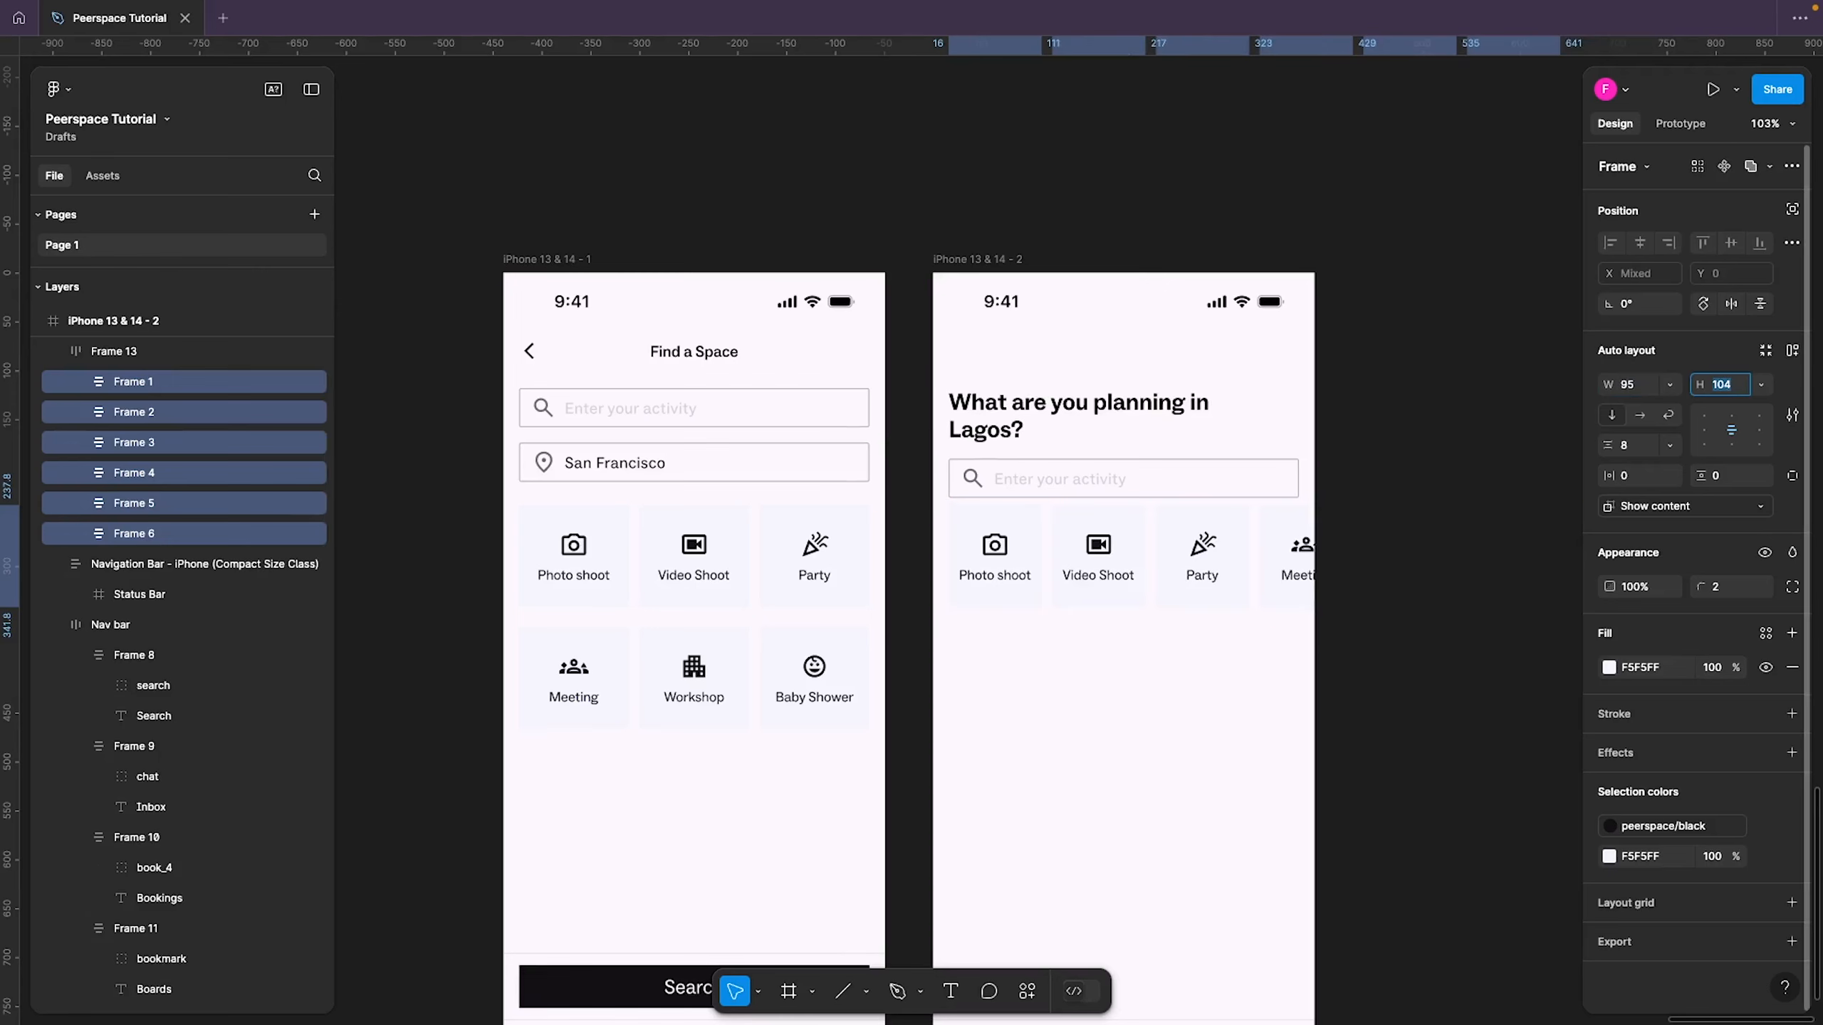
type("95")
key("Return")
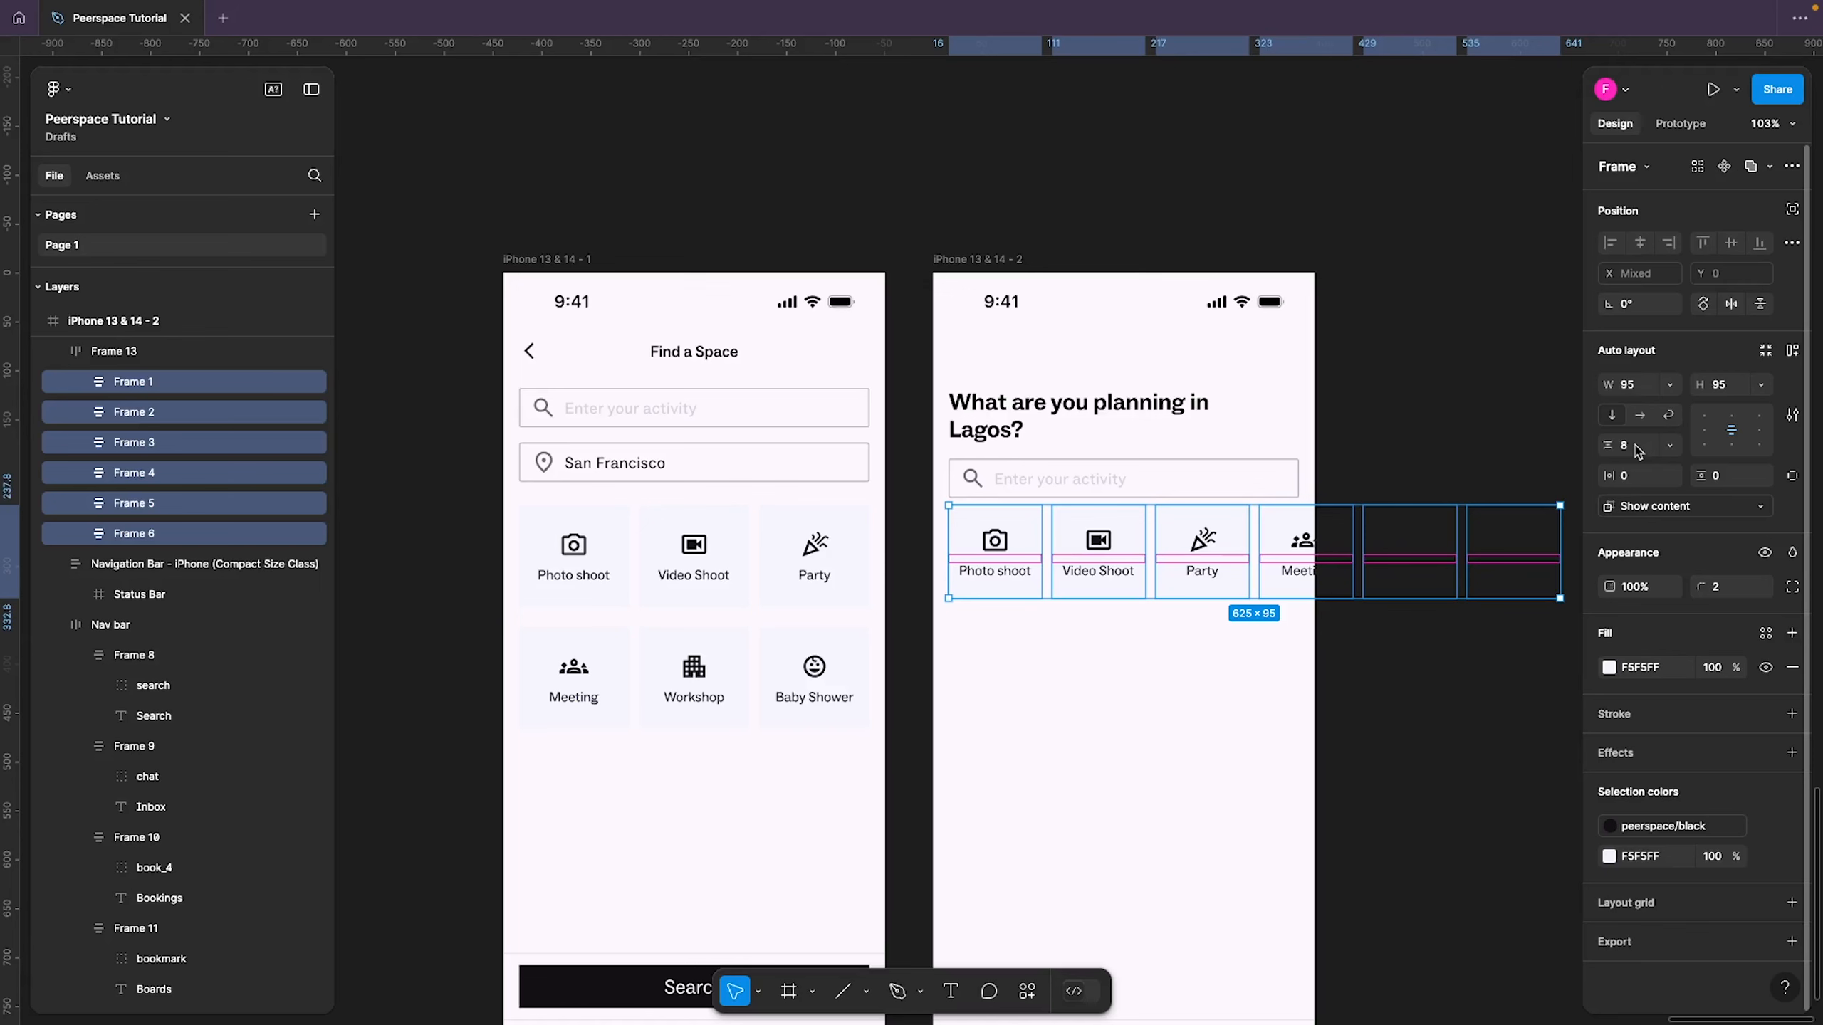
left_click(1078, 691)
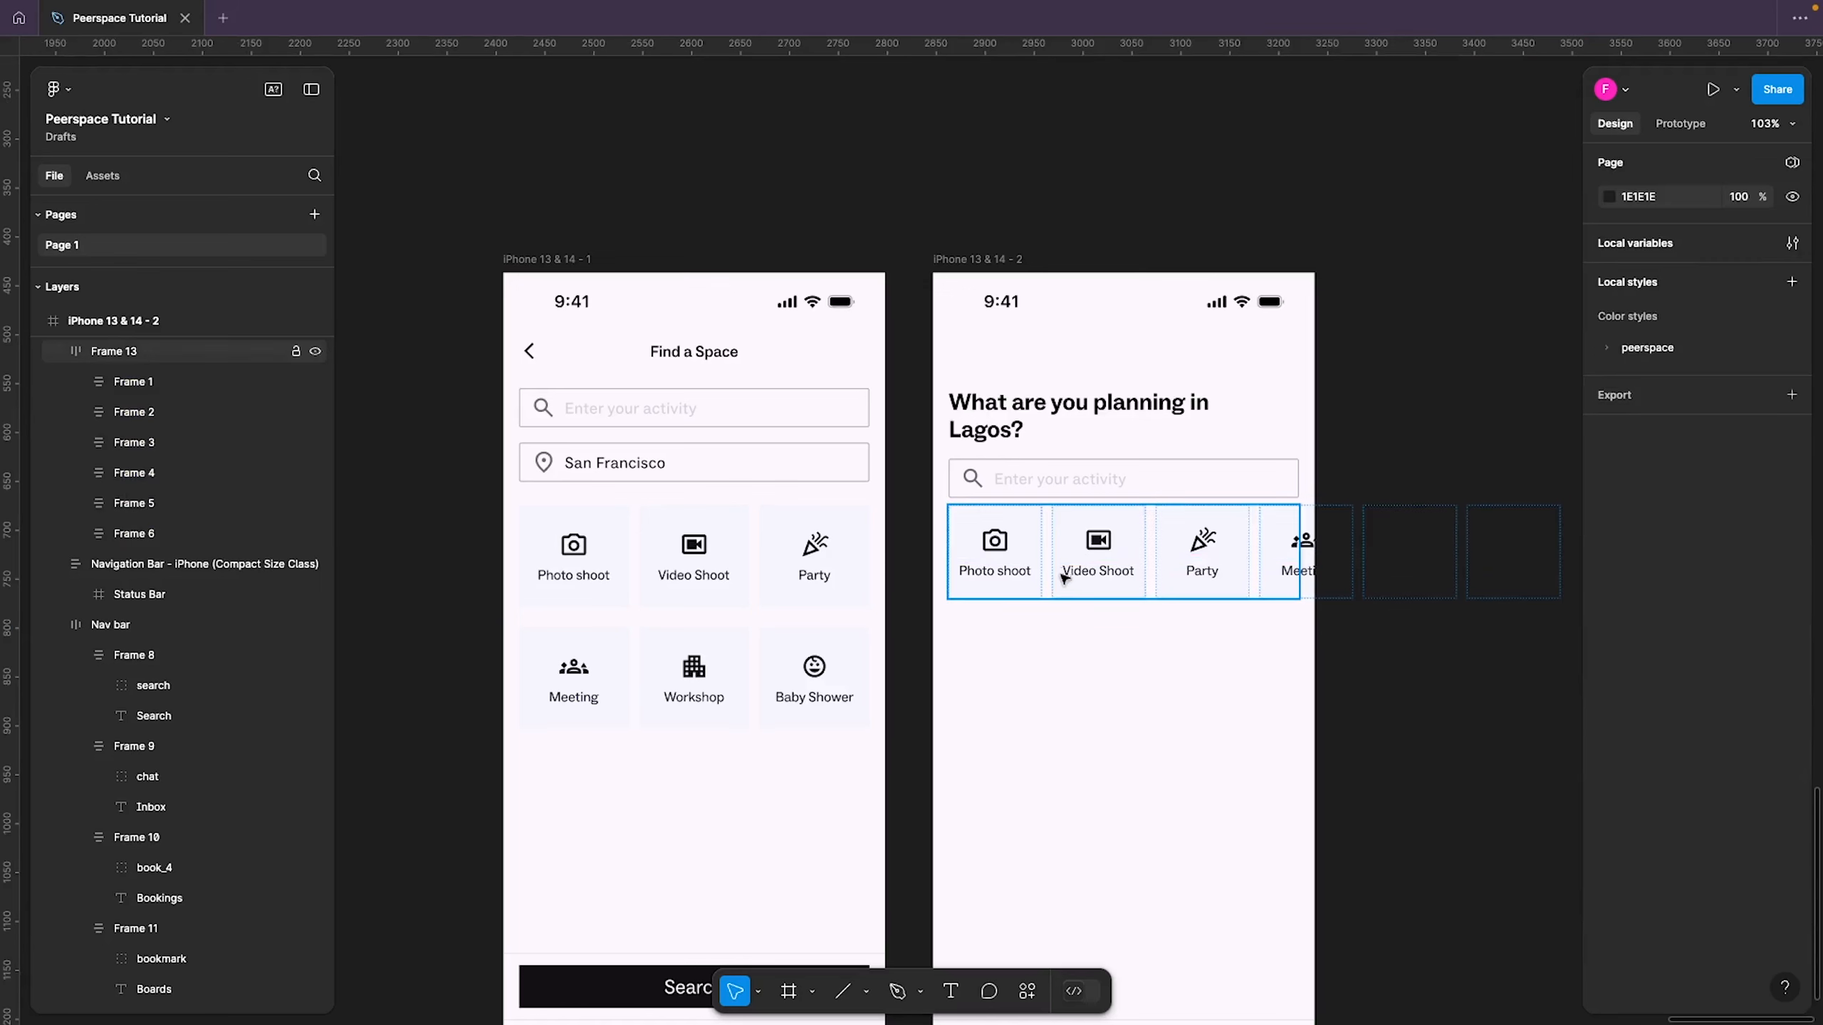
Set the horizontal gap between the tiles in the auto layout row to 12
left_click(1070, 568)
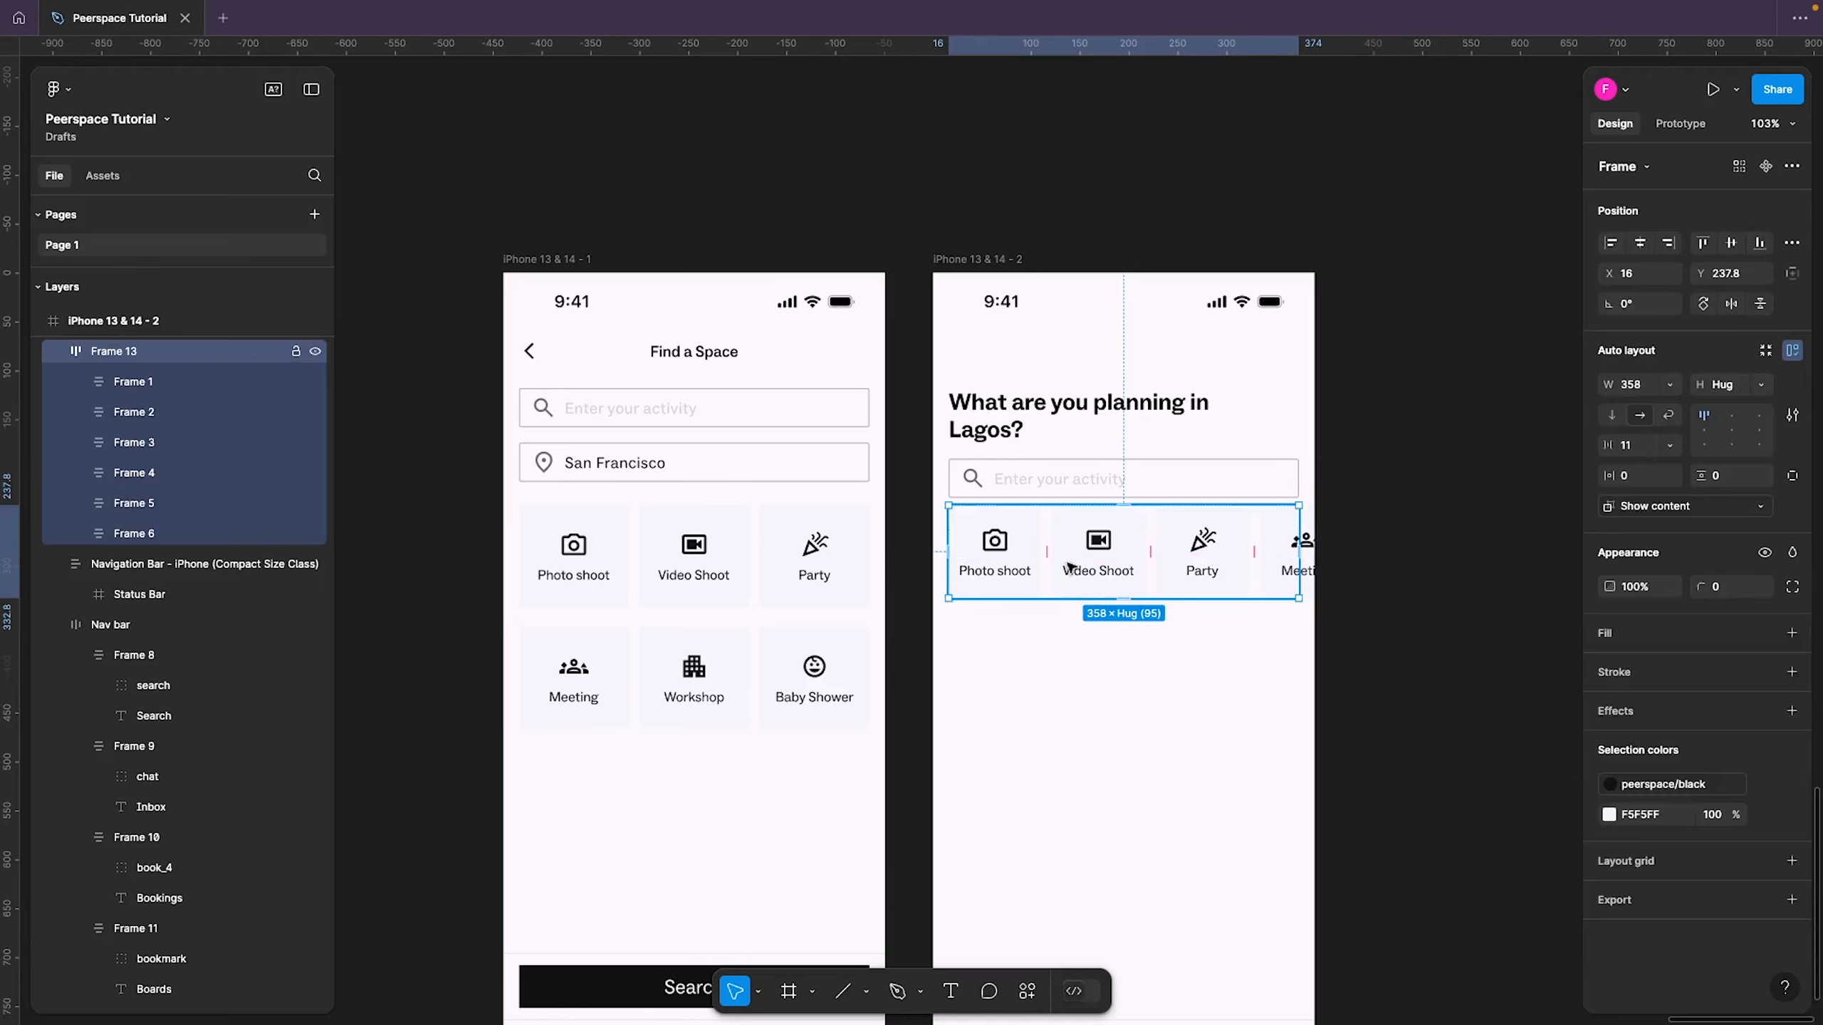
left_click(1644, 446)
type("11")
key("Return")
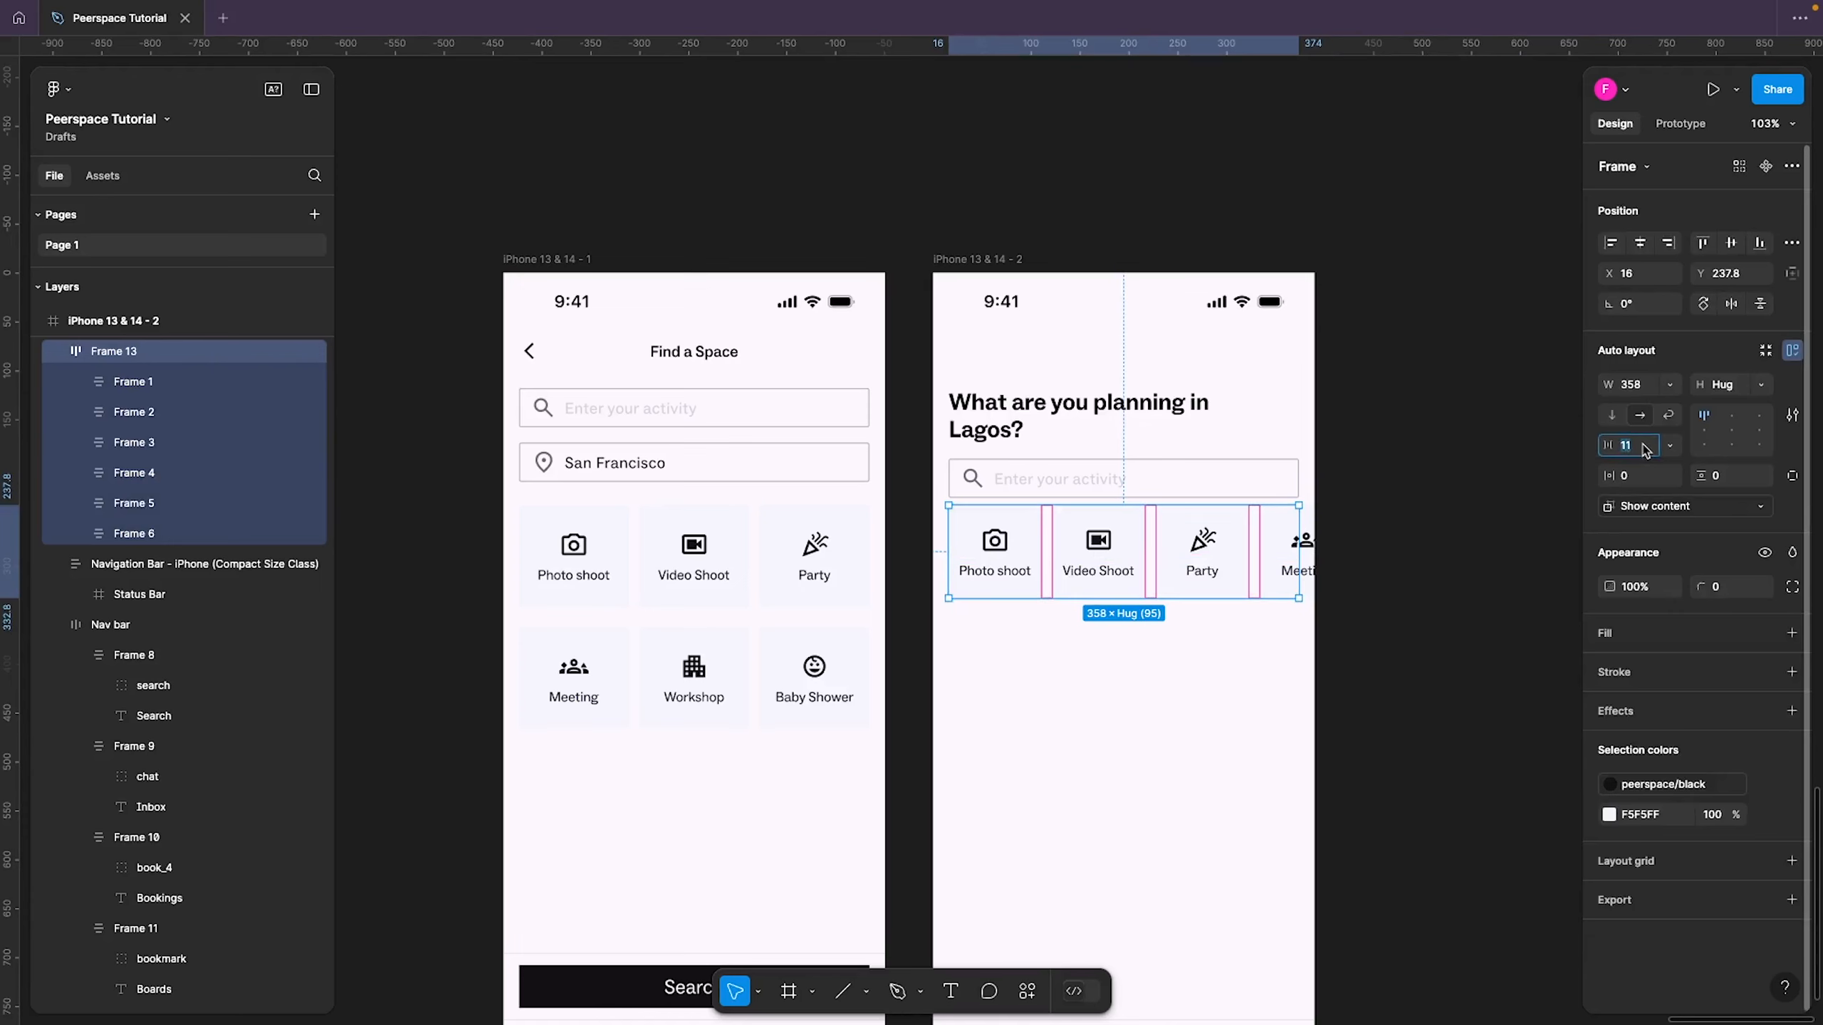
type("12")
key("Return")
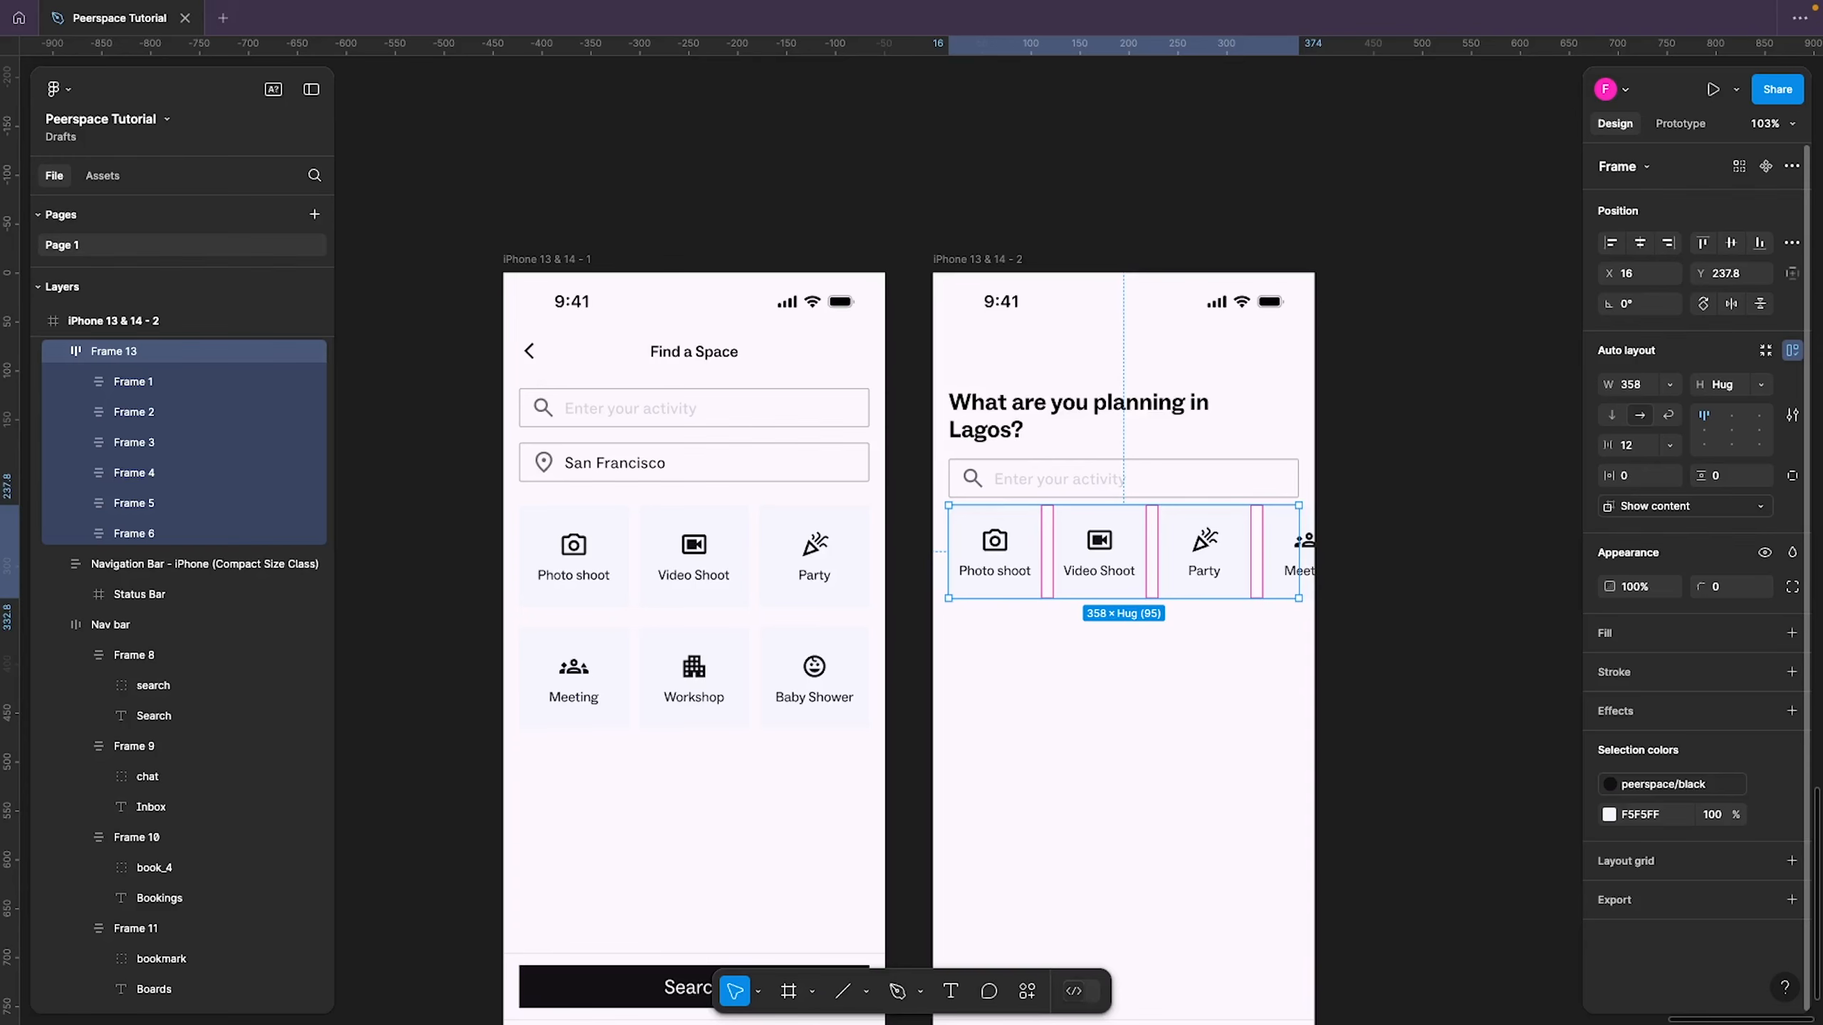
left_click(1177, 711)
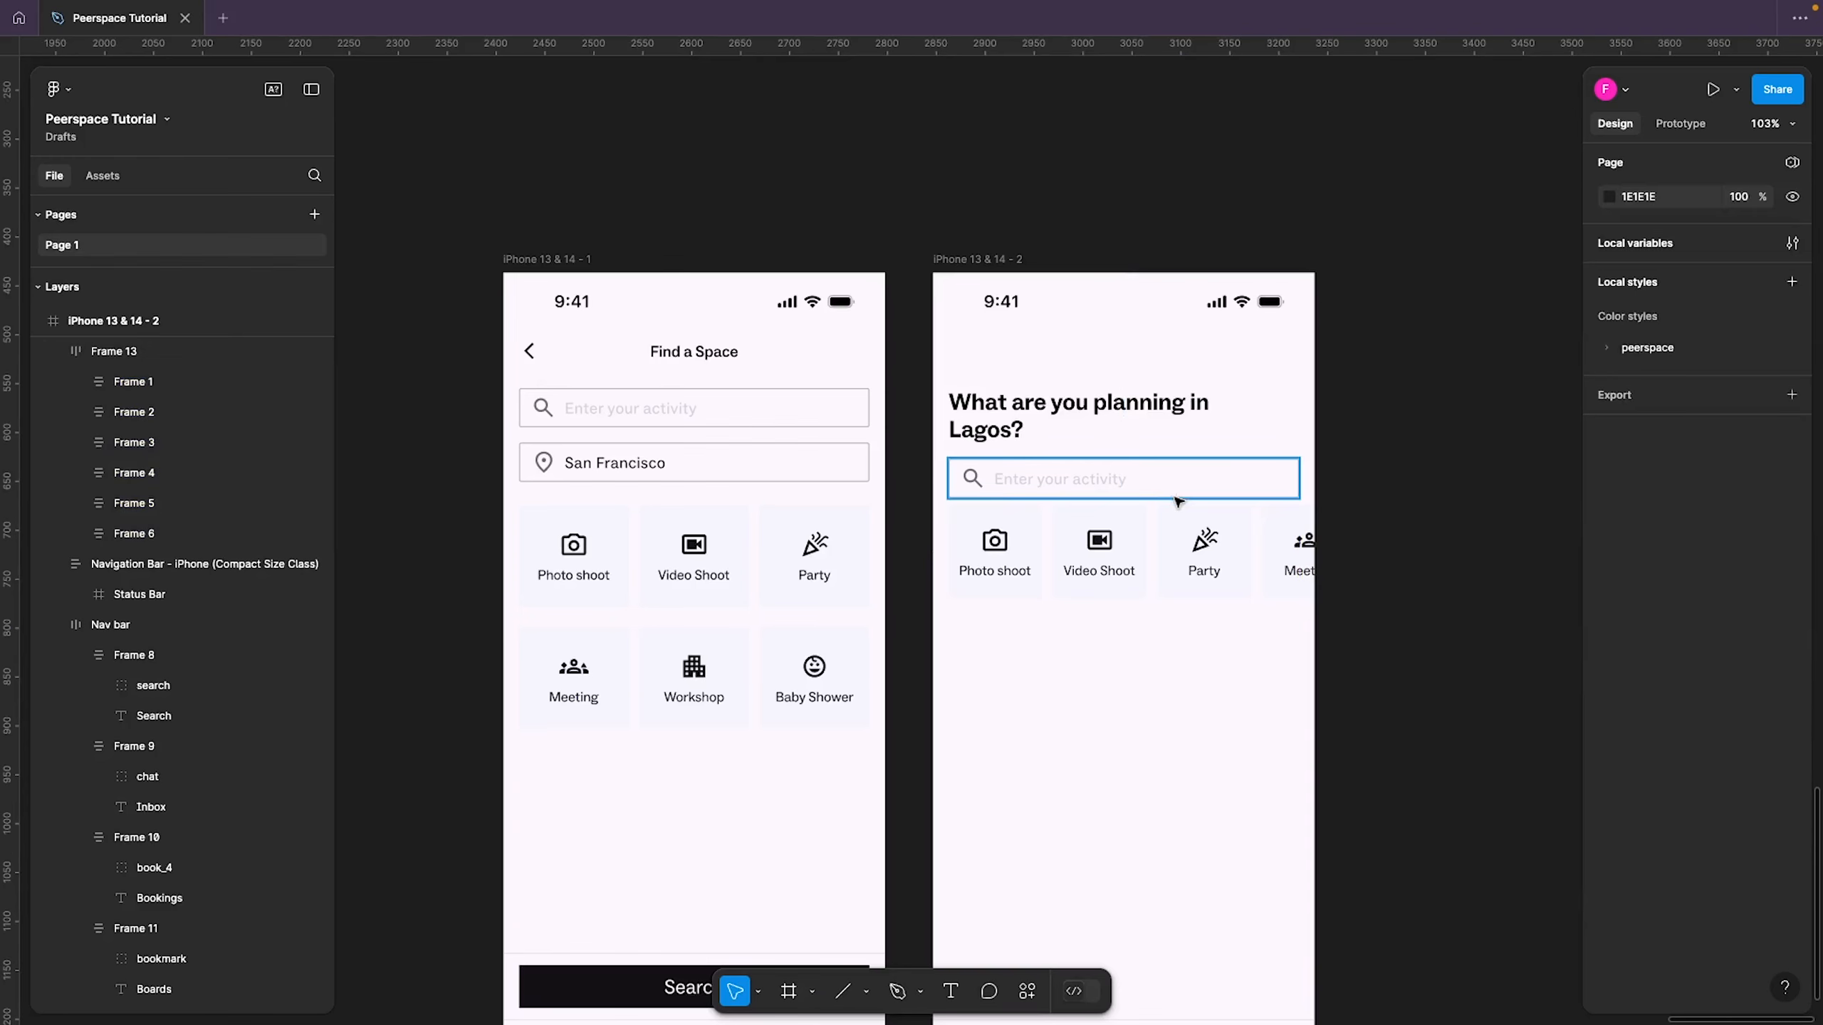
Set the vertical spacing between the search field group and the activity tile row to 24
left_click(1178, 527)
left_click(1212, 478, "shift")
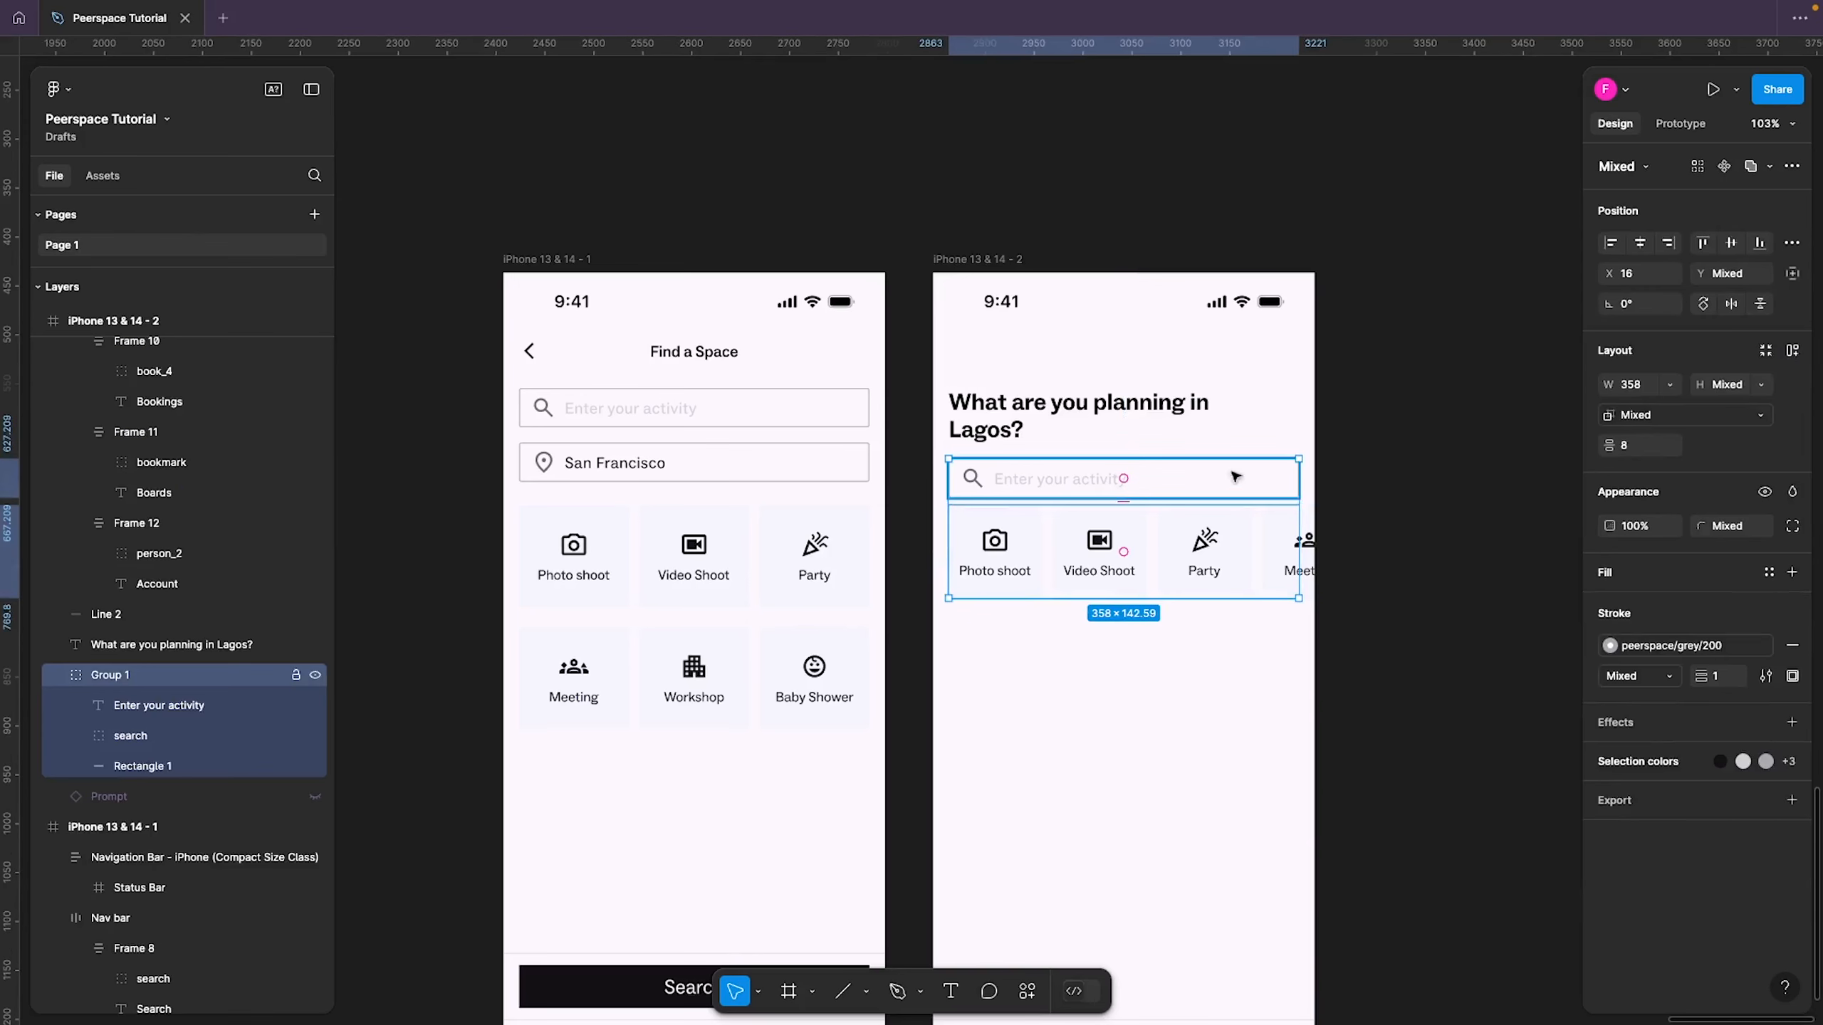
left_click(1637, 450)
type("24")
key("Return")
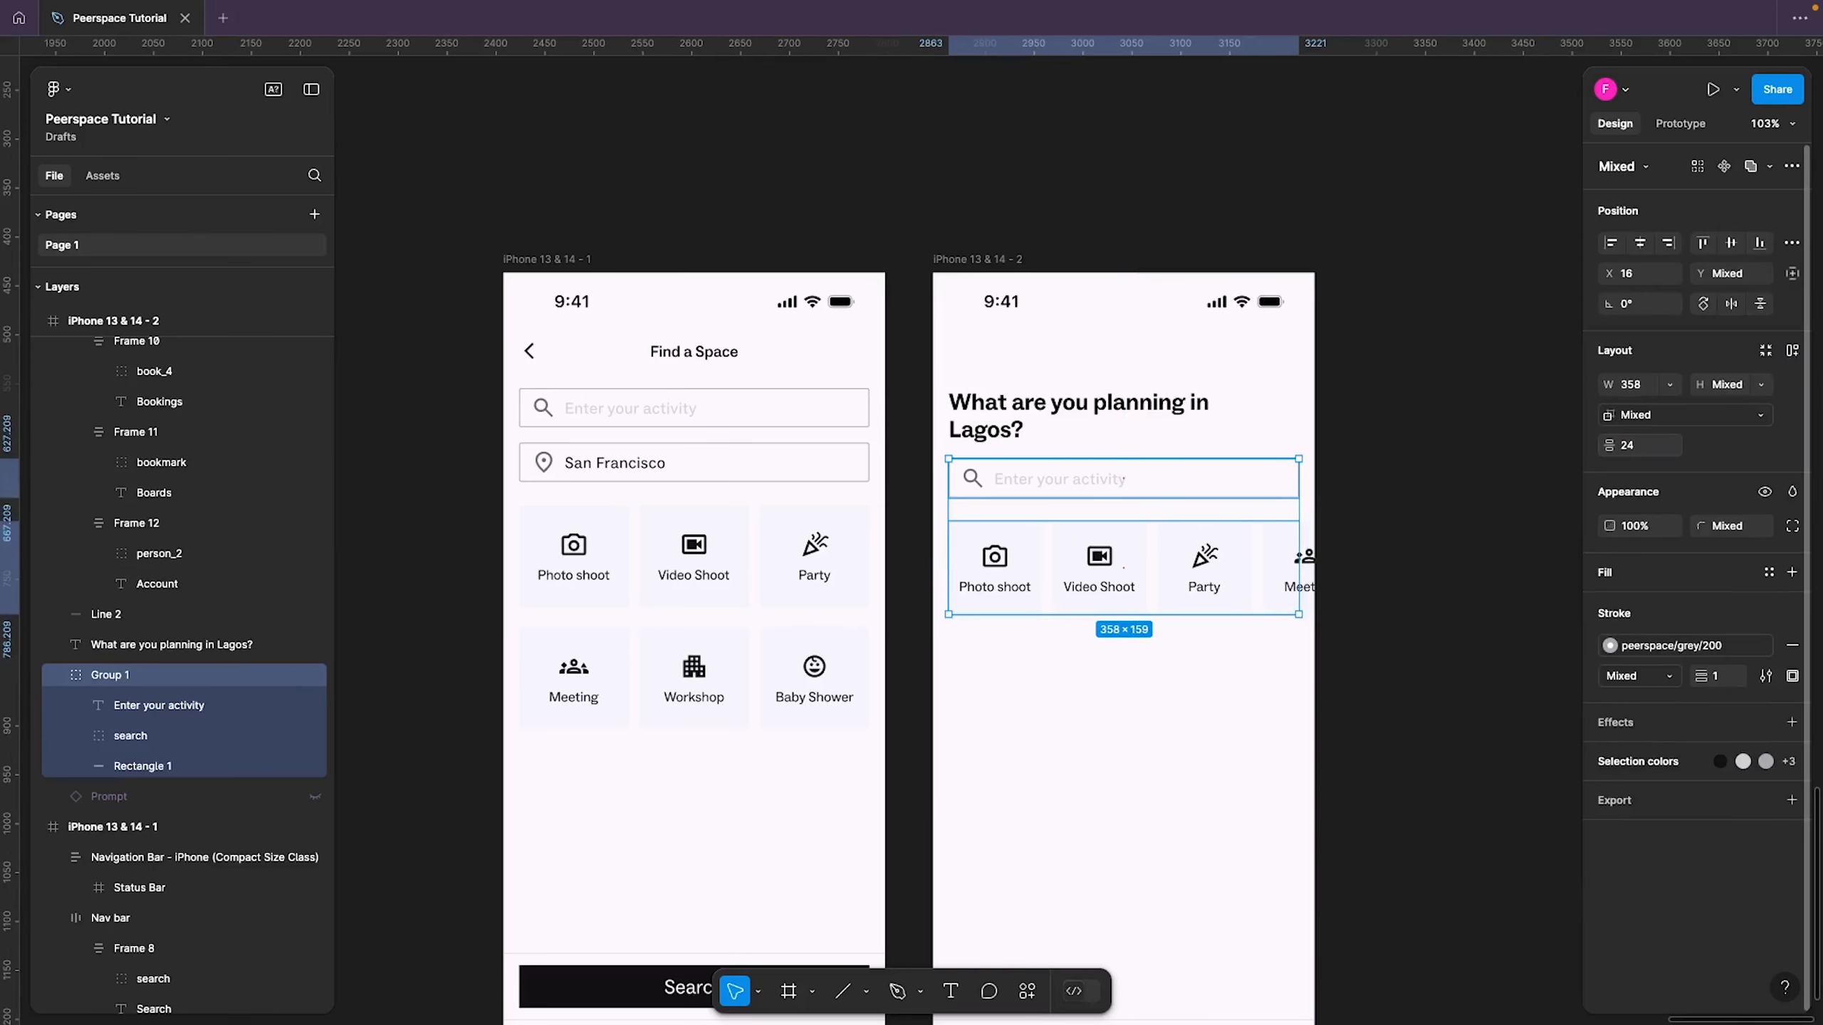
left_click(1122, 746)
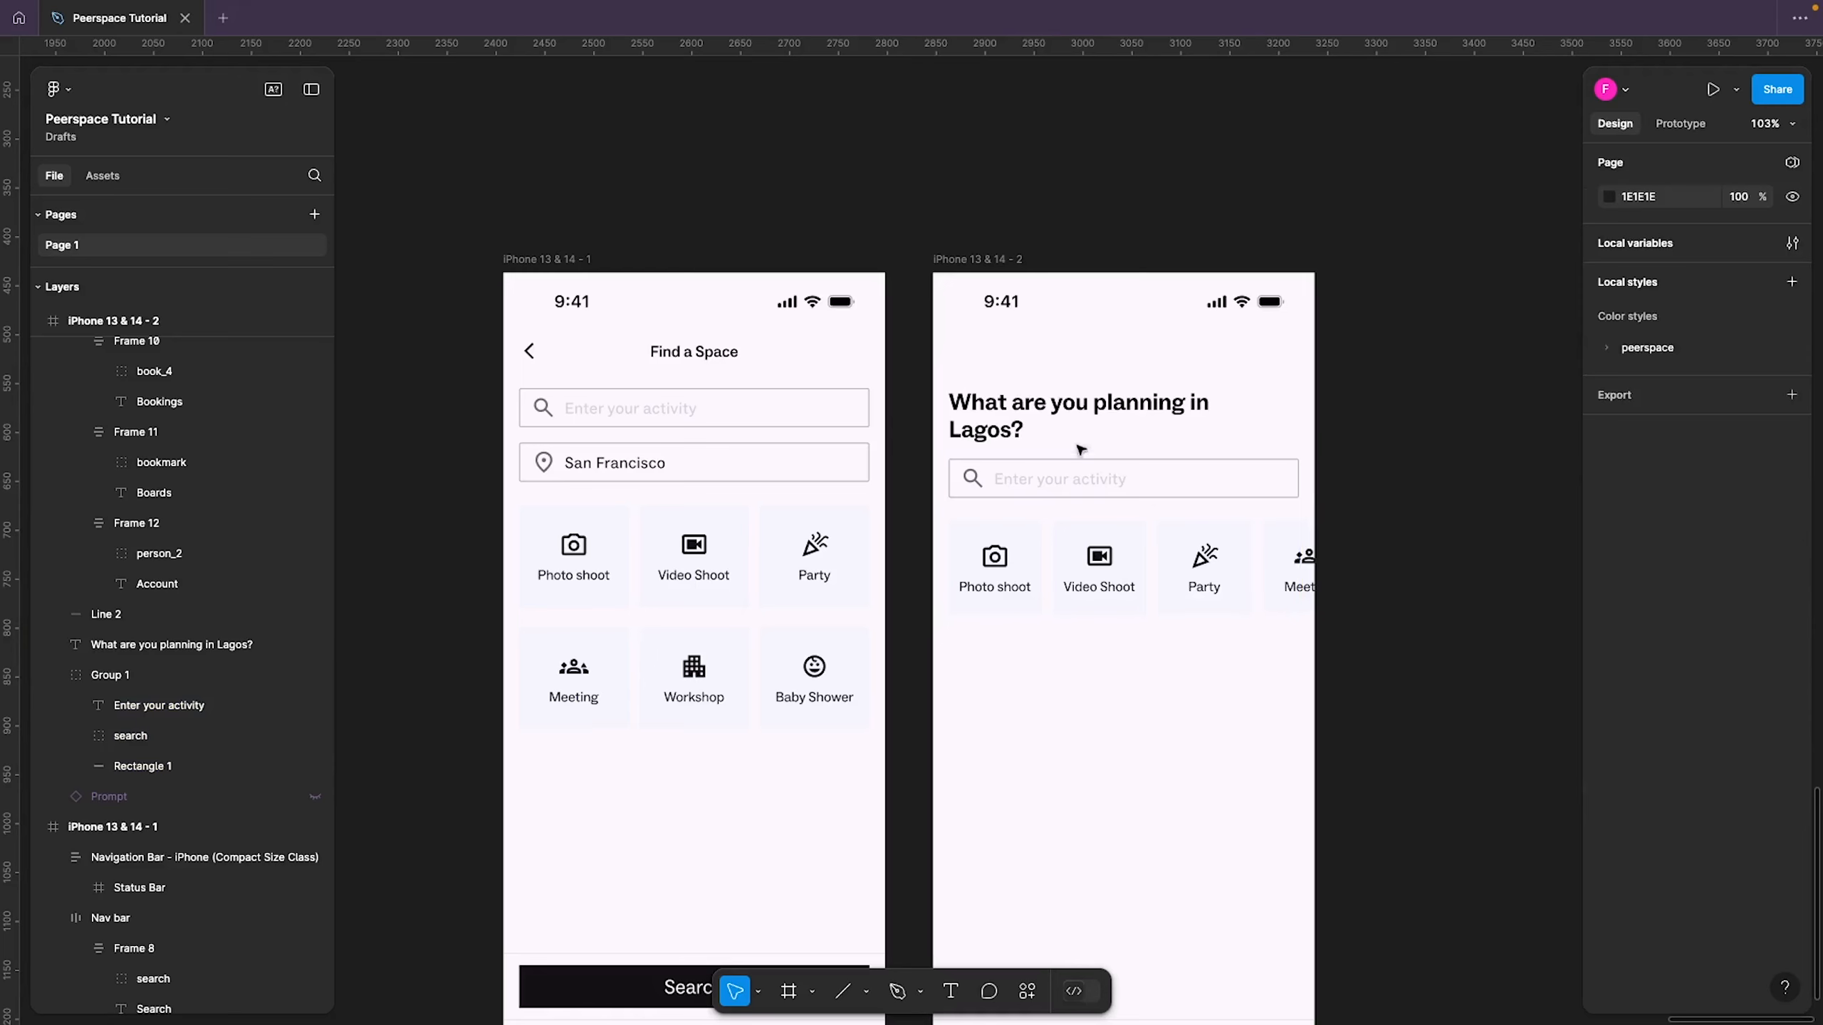
Add the text "Spaces near you" below the activity tile row on the second screen
left_click(1004, 427)
left_click(992, 658)
key("t")
left_click(976, 648)
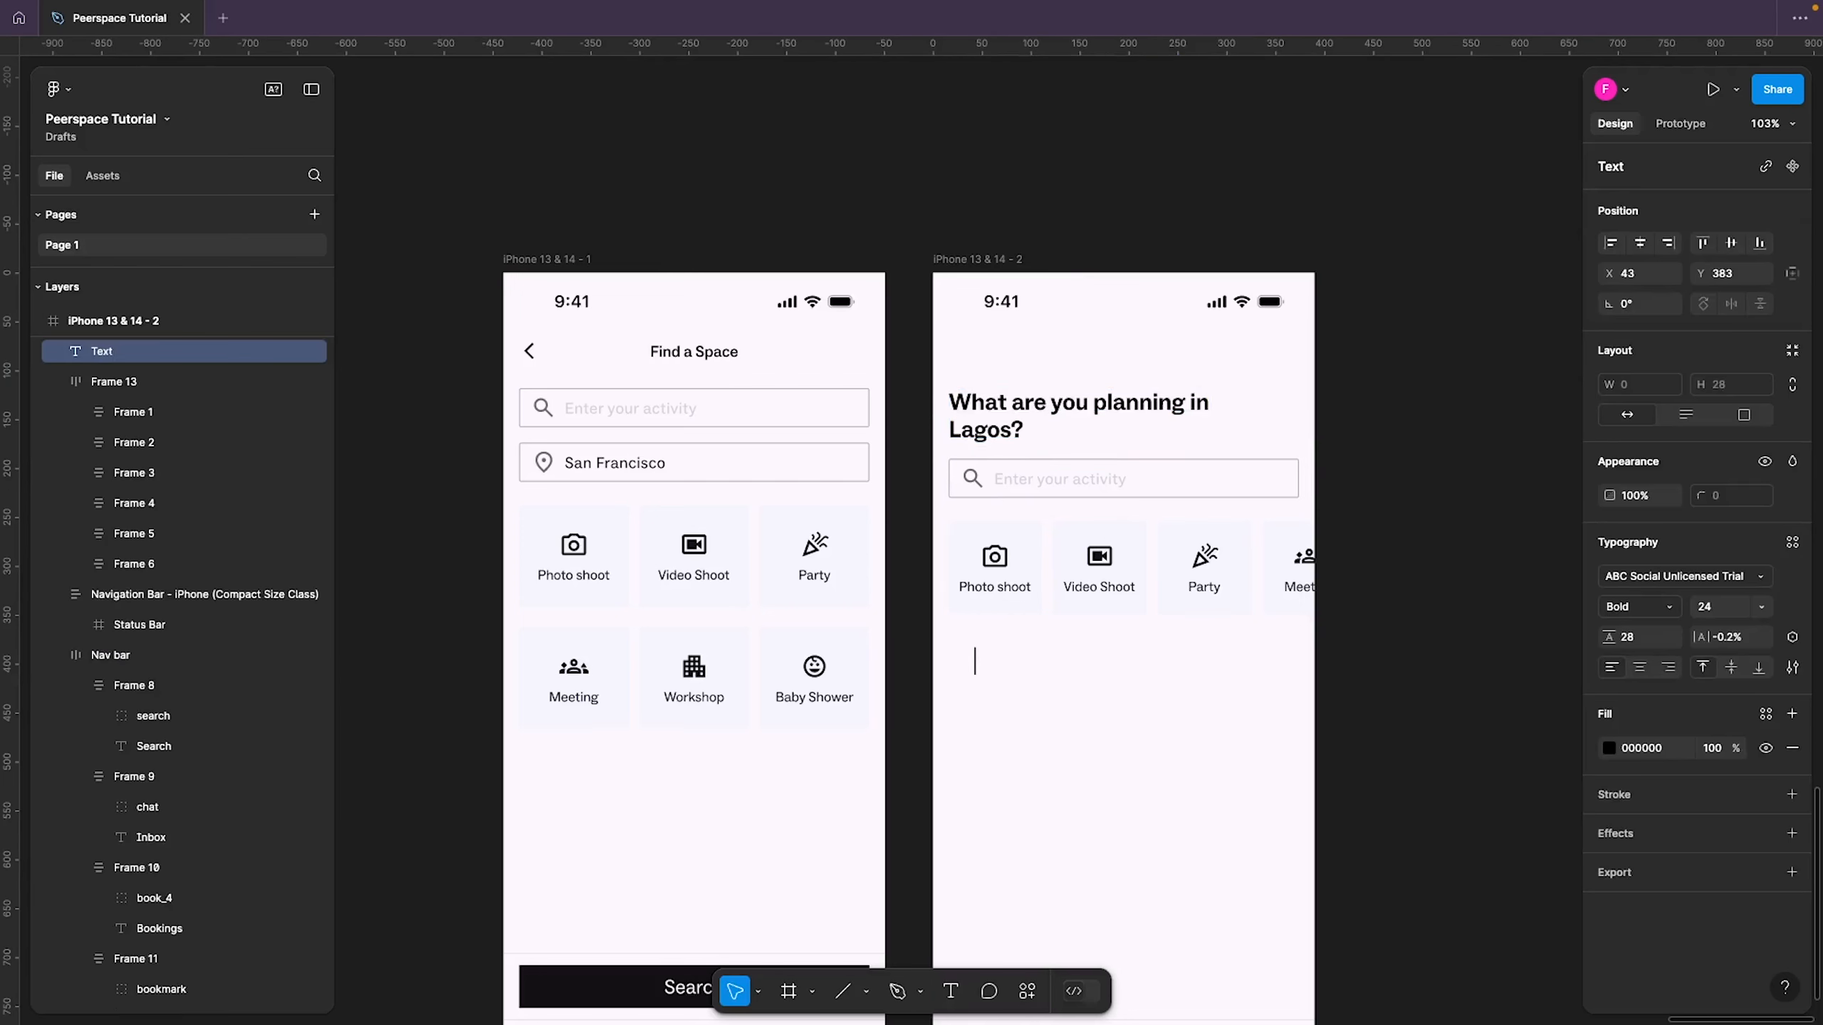
type("Spaces")
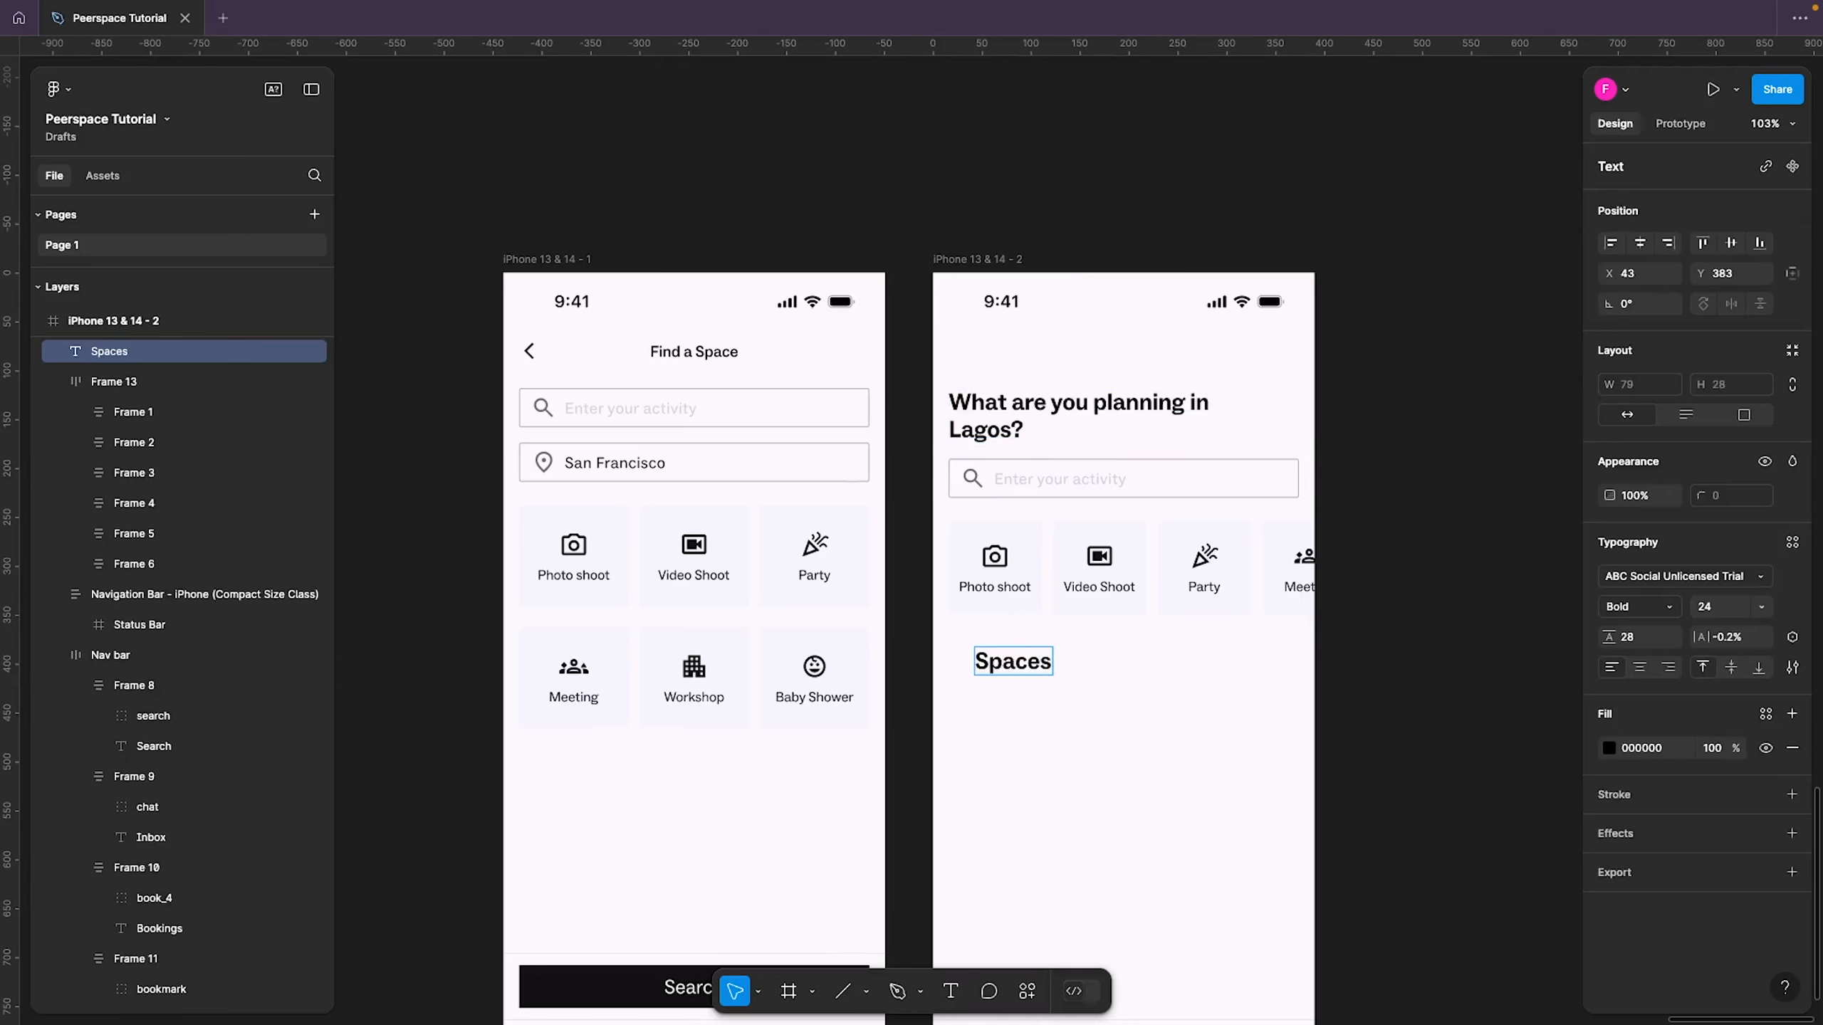
type(" near you")
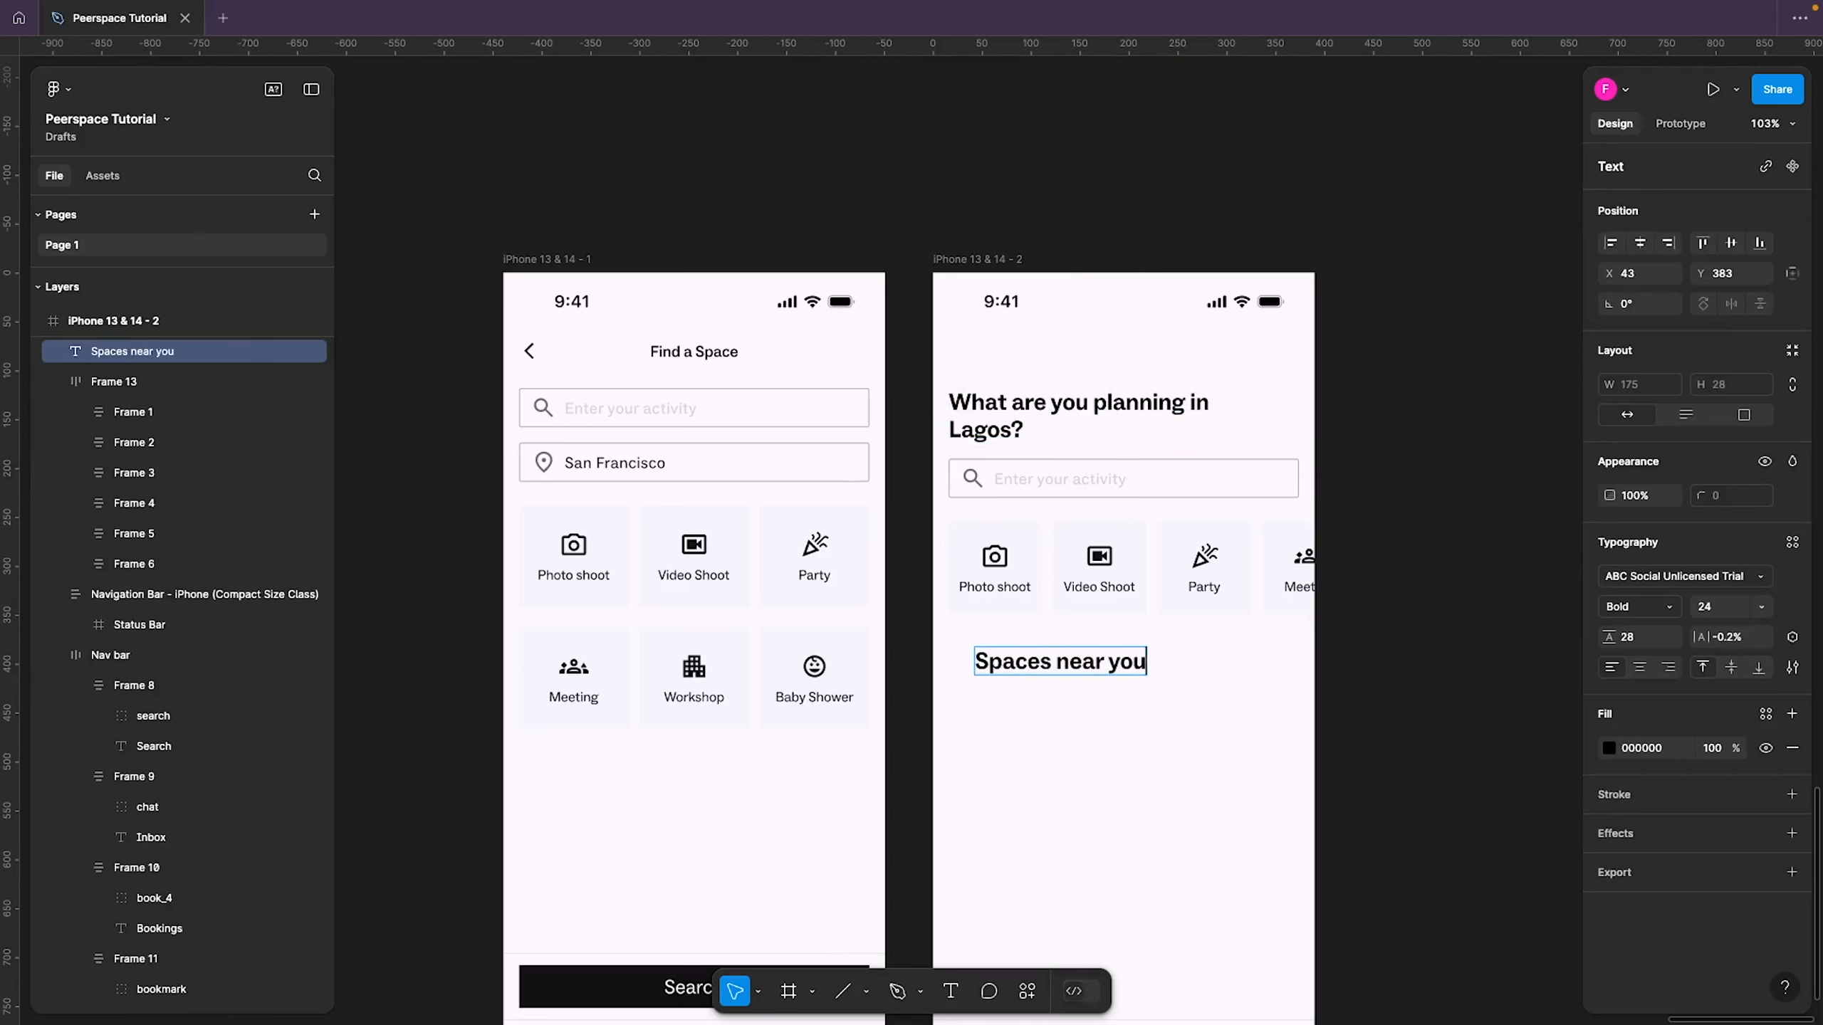
key("Escape")
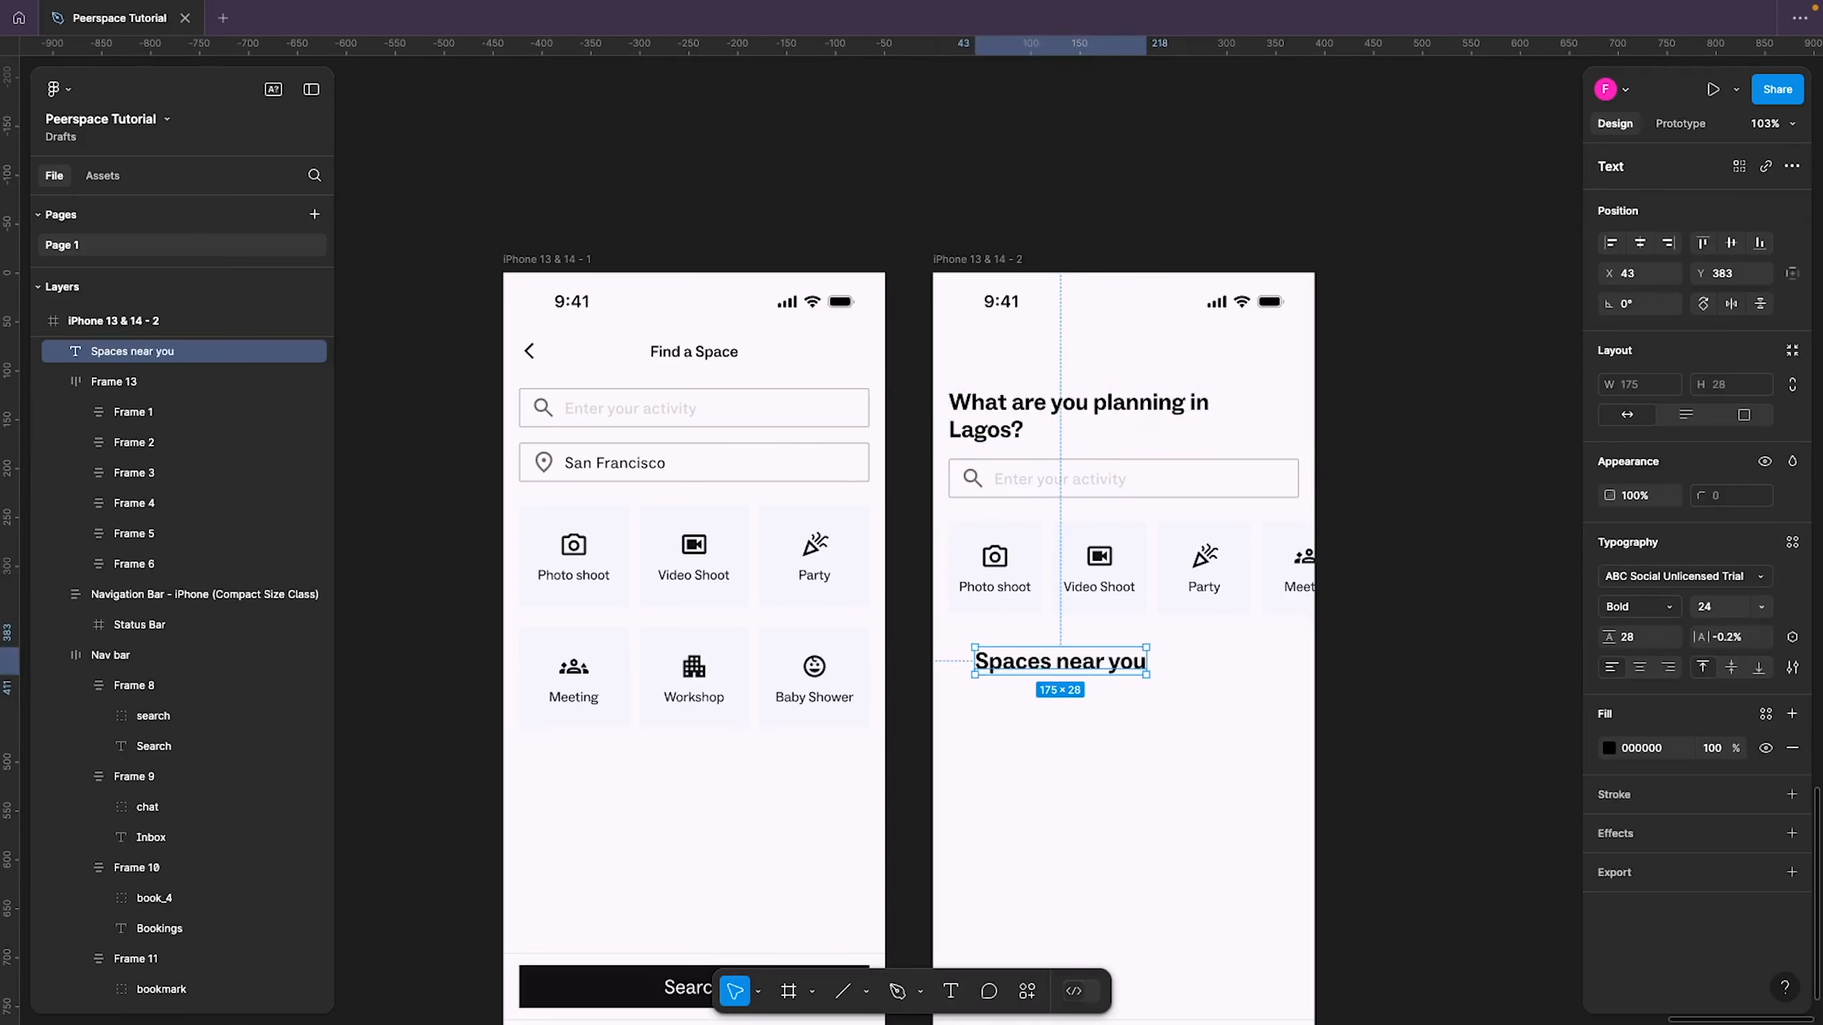
Set the "Spaces near you" text to Medium weight and size 18
left_click(1668, 606)
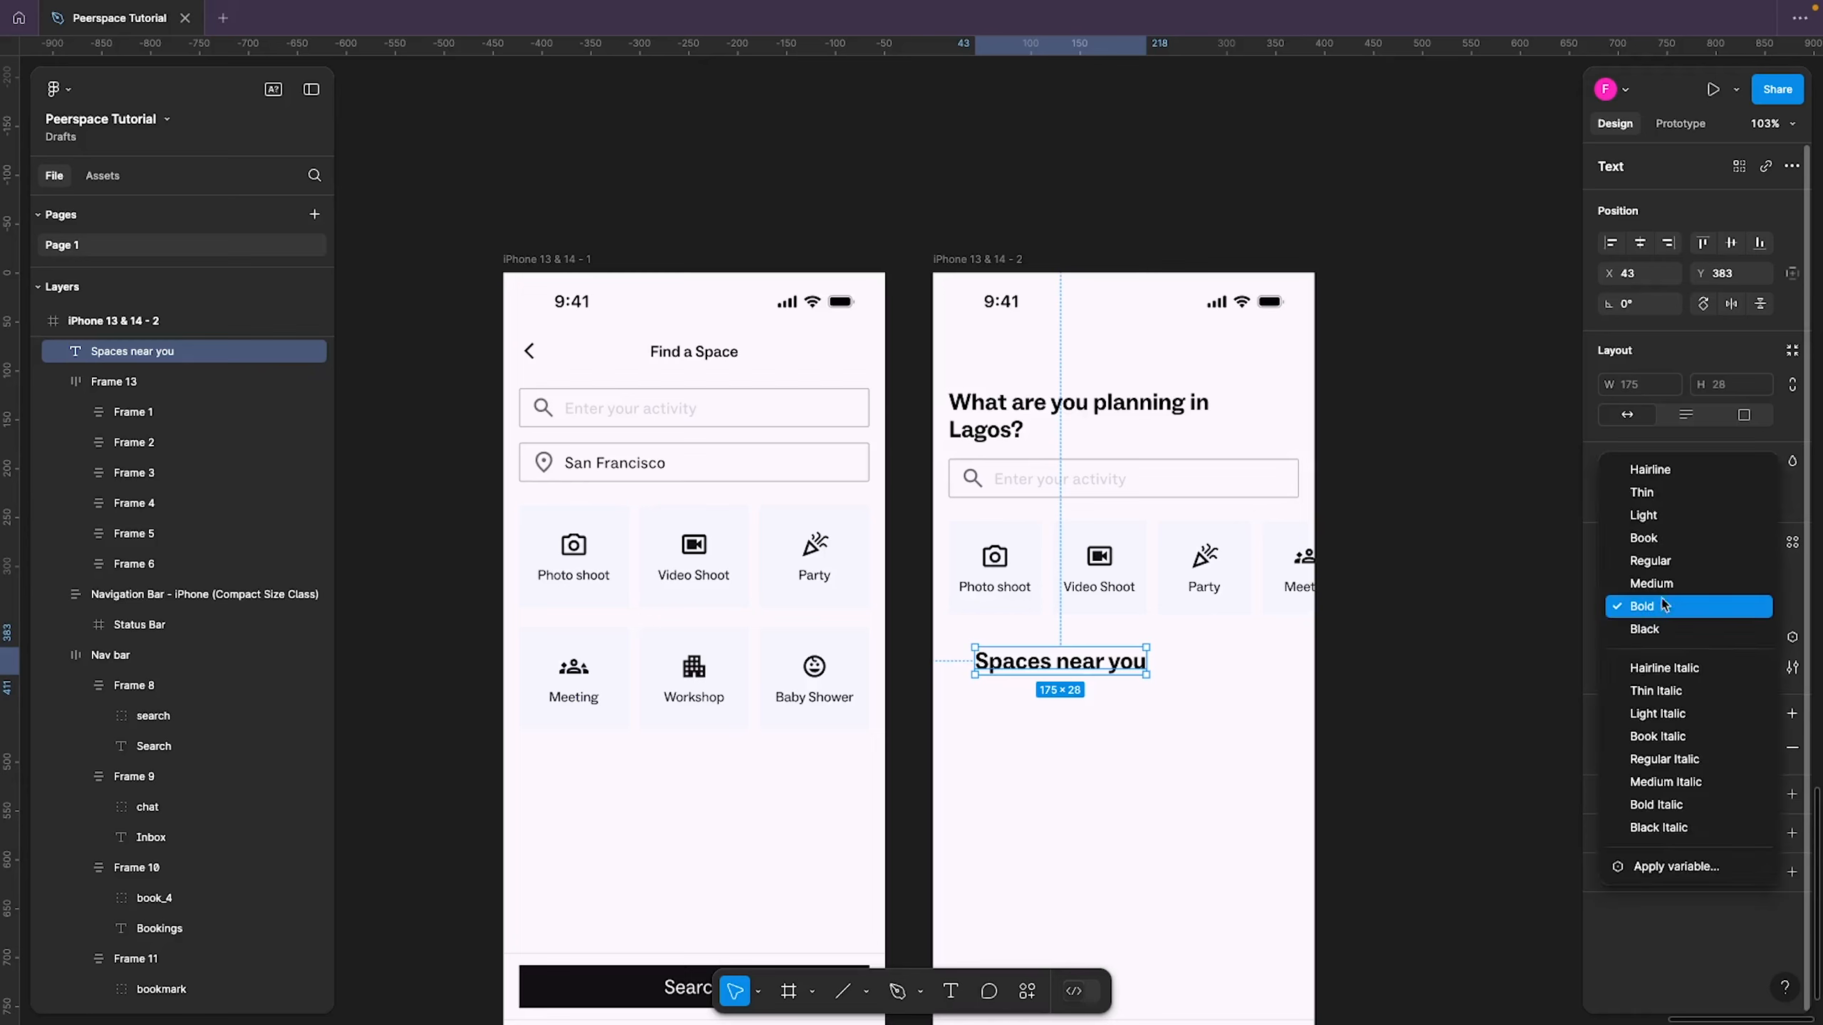
left_click(1662, 584)
left_click(1730, 611)
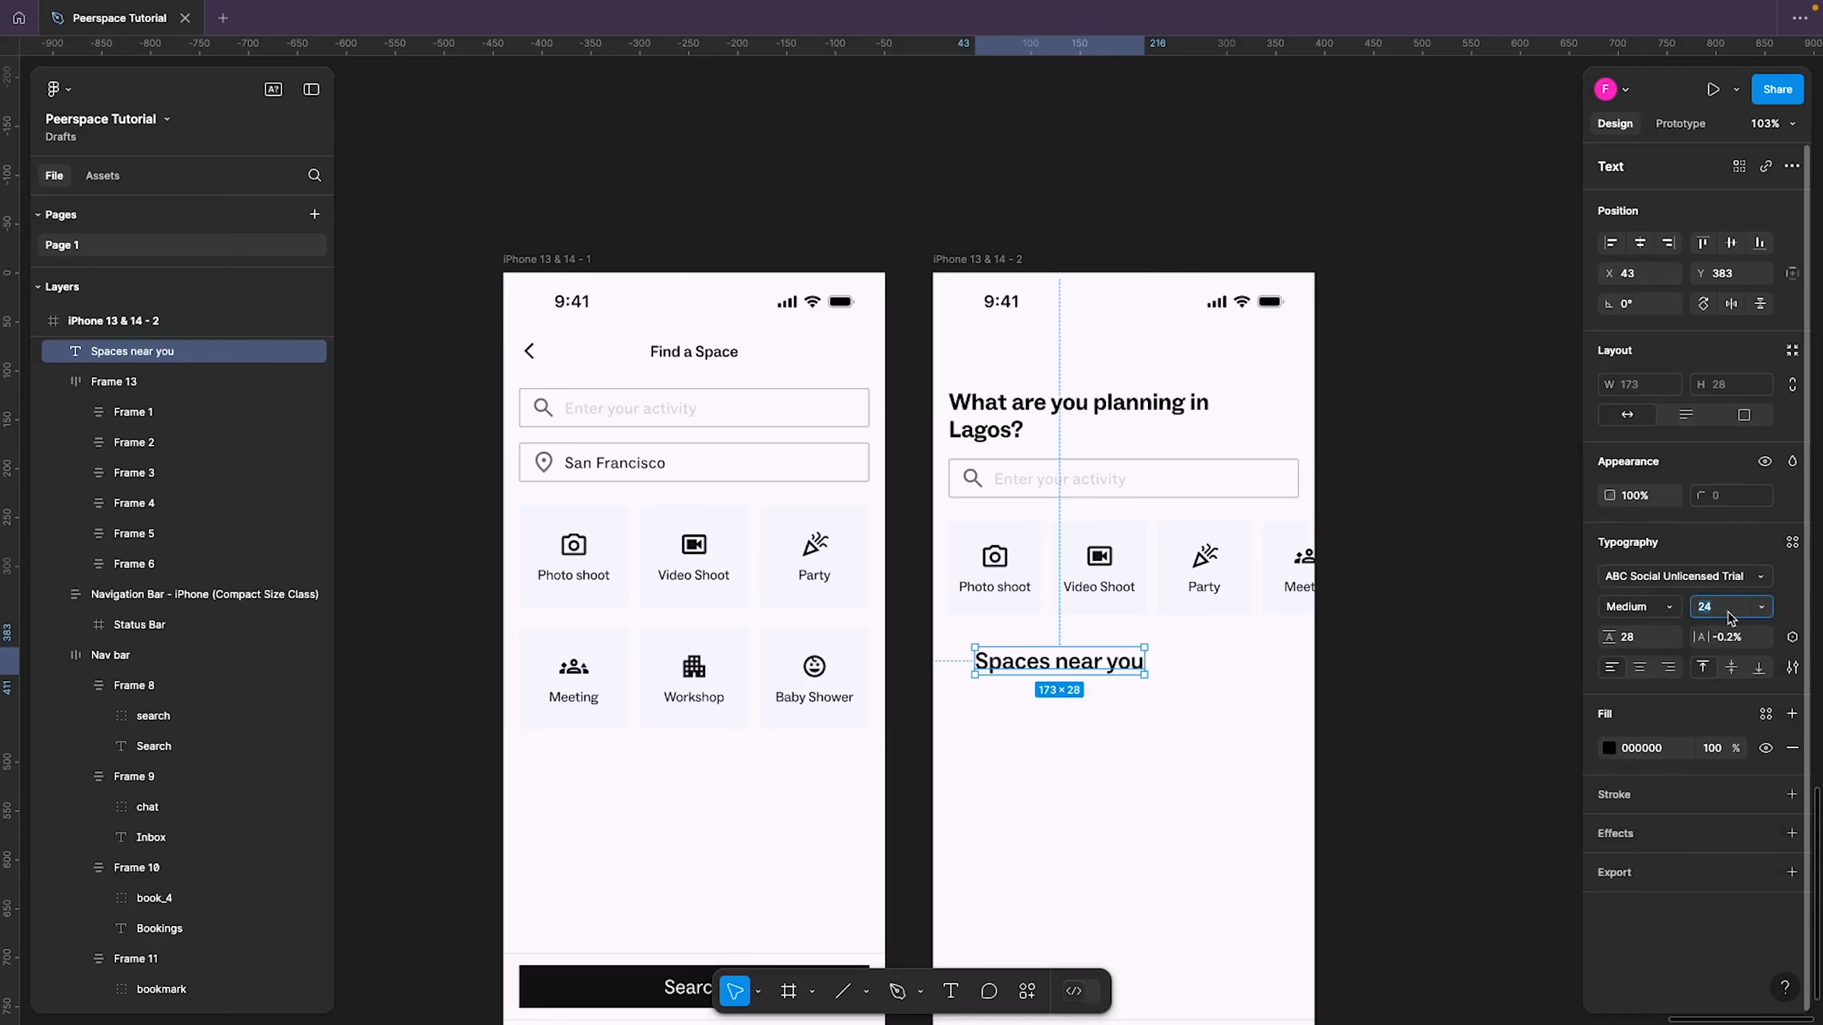
type("18")
key("Return")
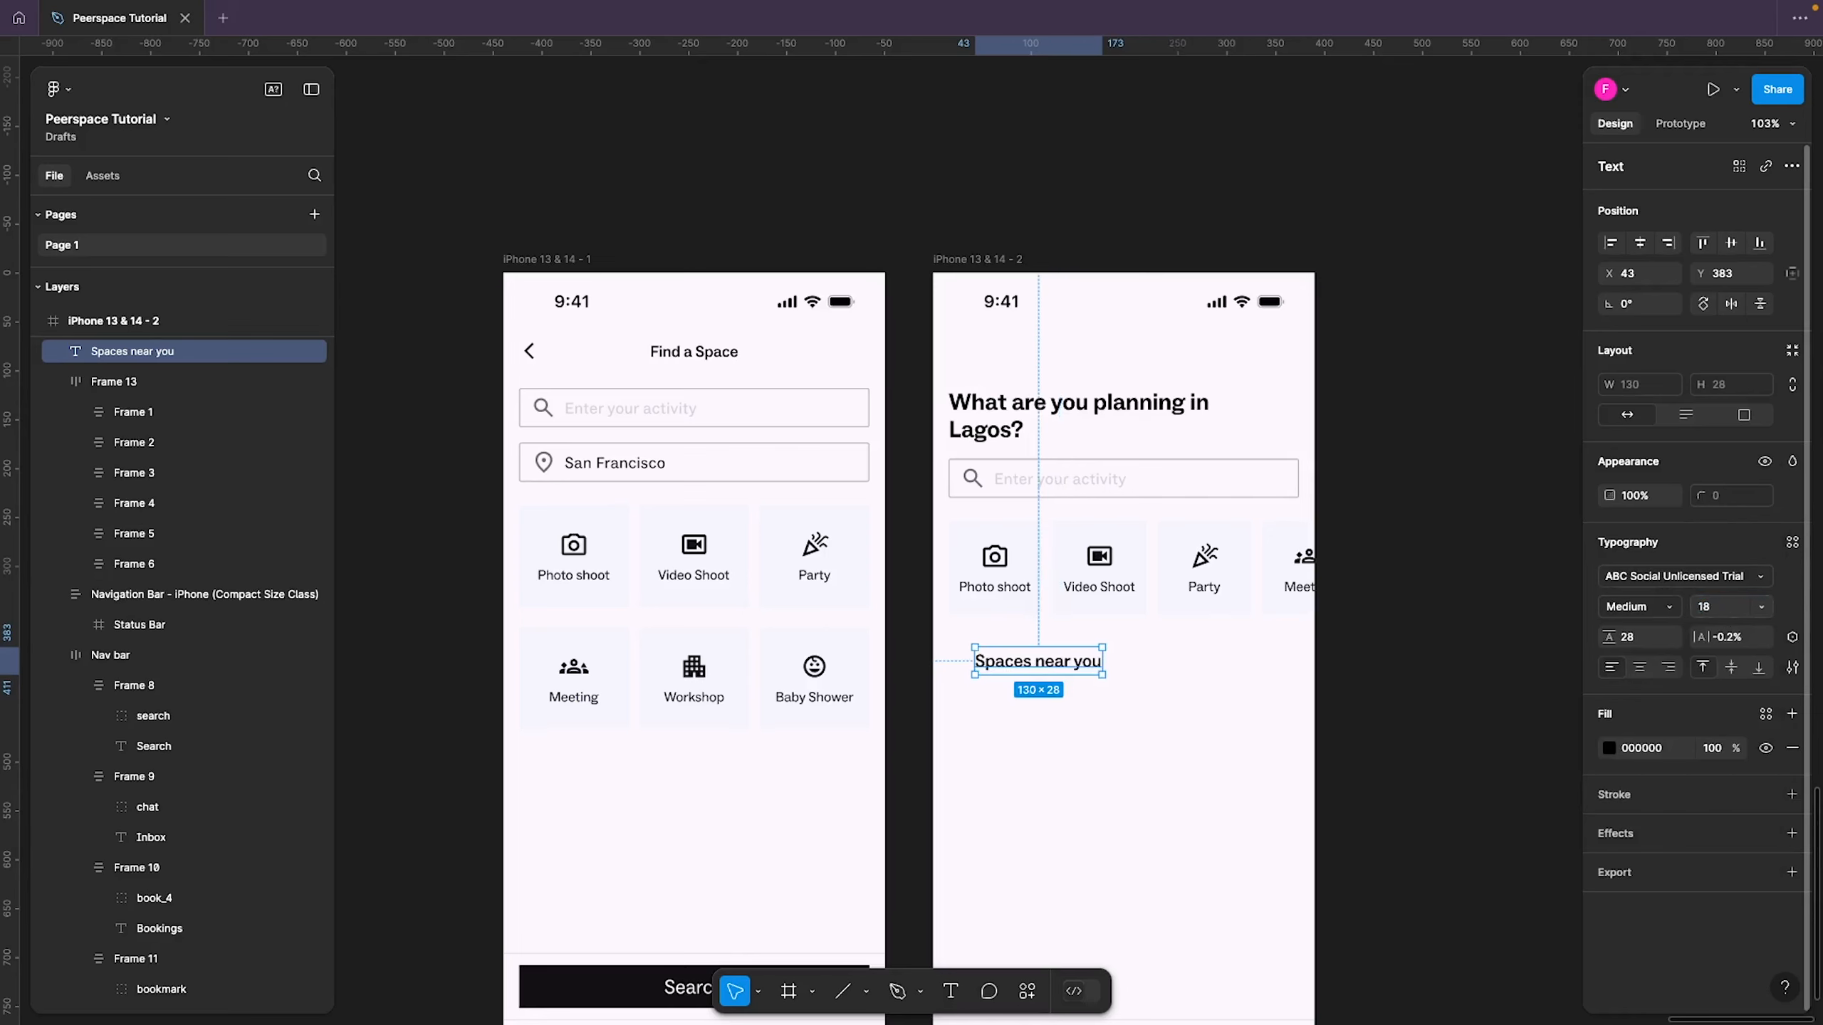
Set the "Spaces near you" line height to 22 and its letter spacing to 0%
left_click(1629, 637)
type("22")
key("Return")
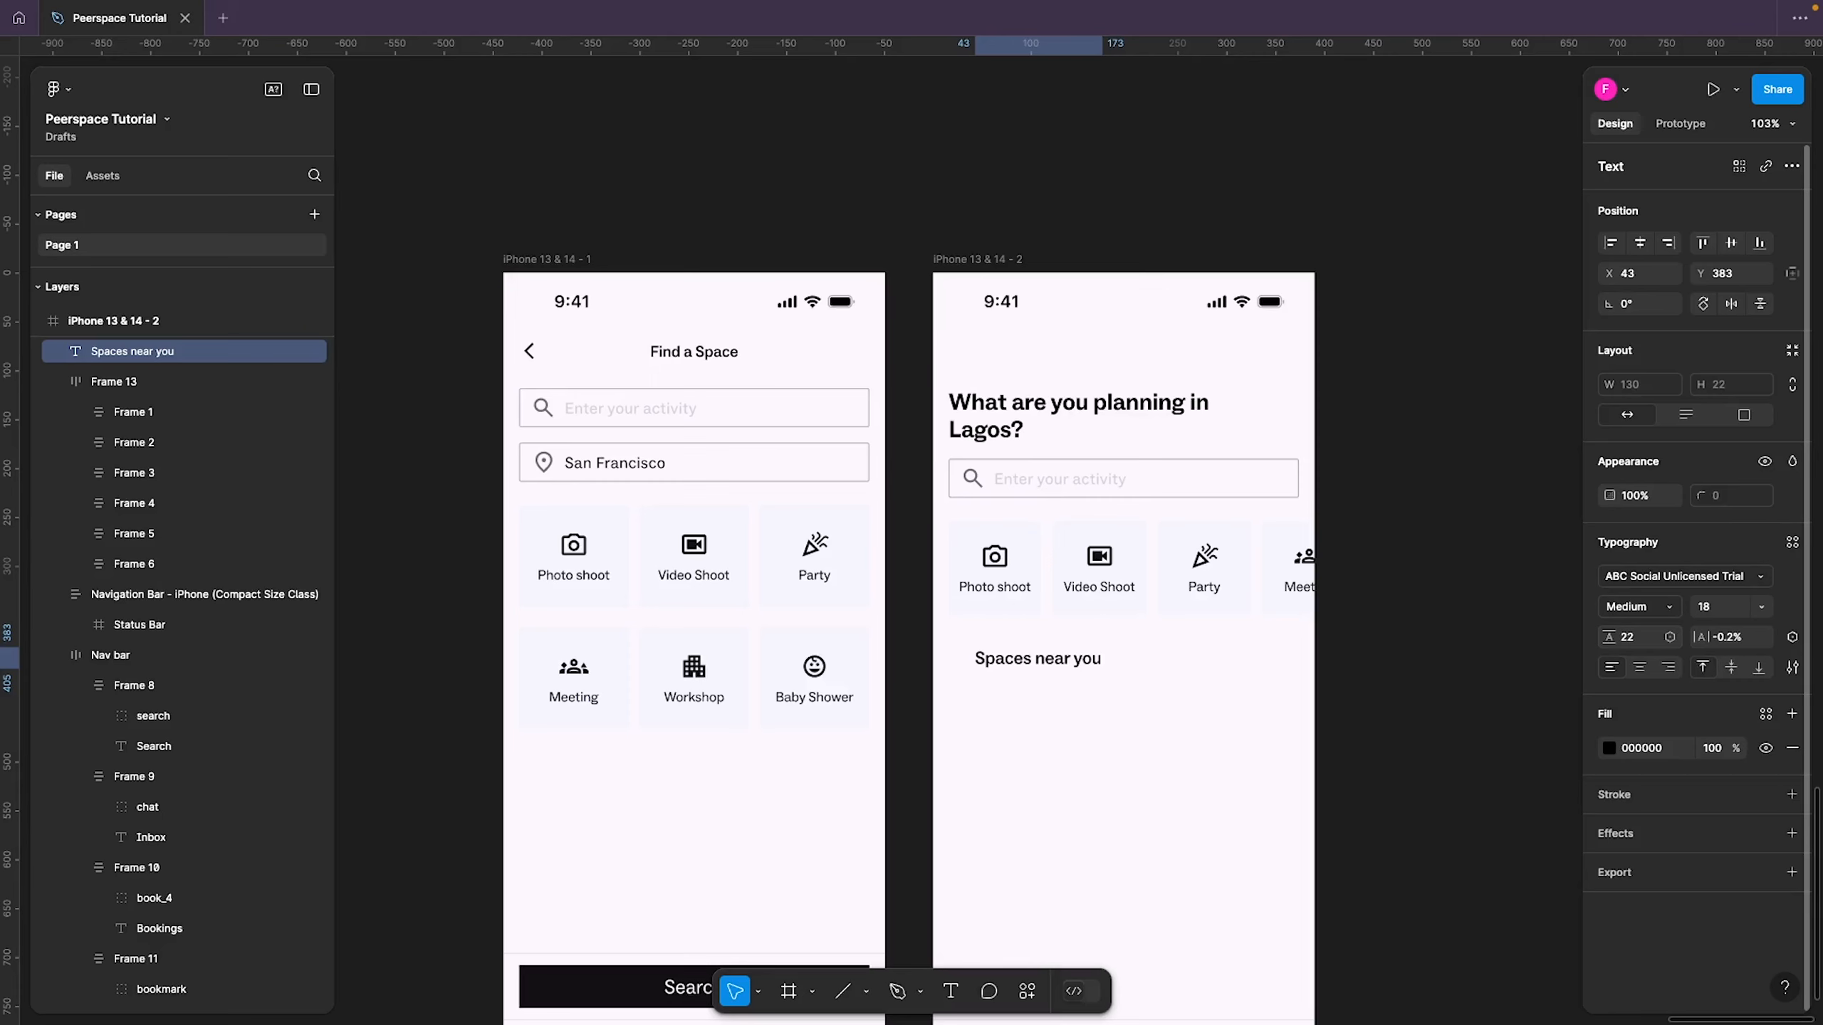
left_click(1712, 637)
type("0")
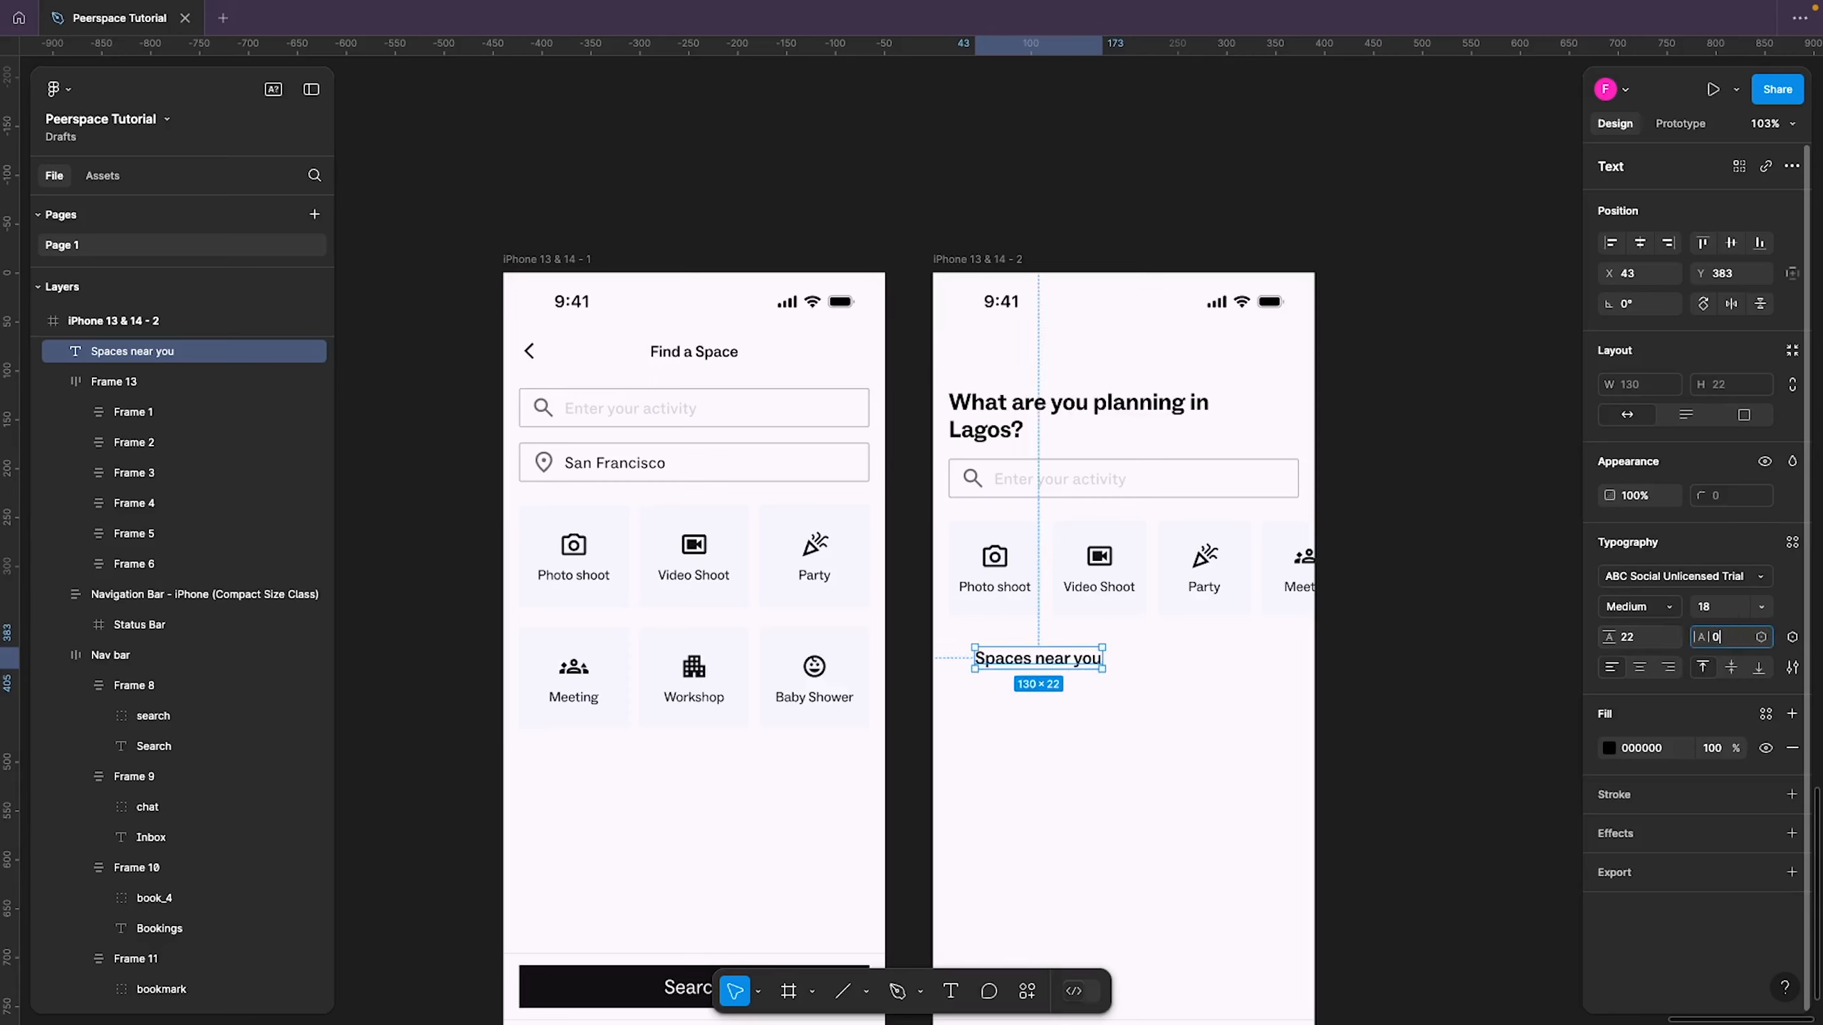
key("Return")
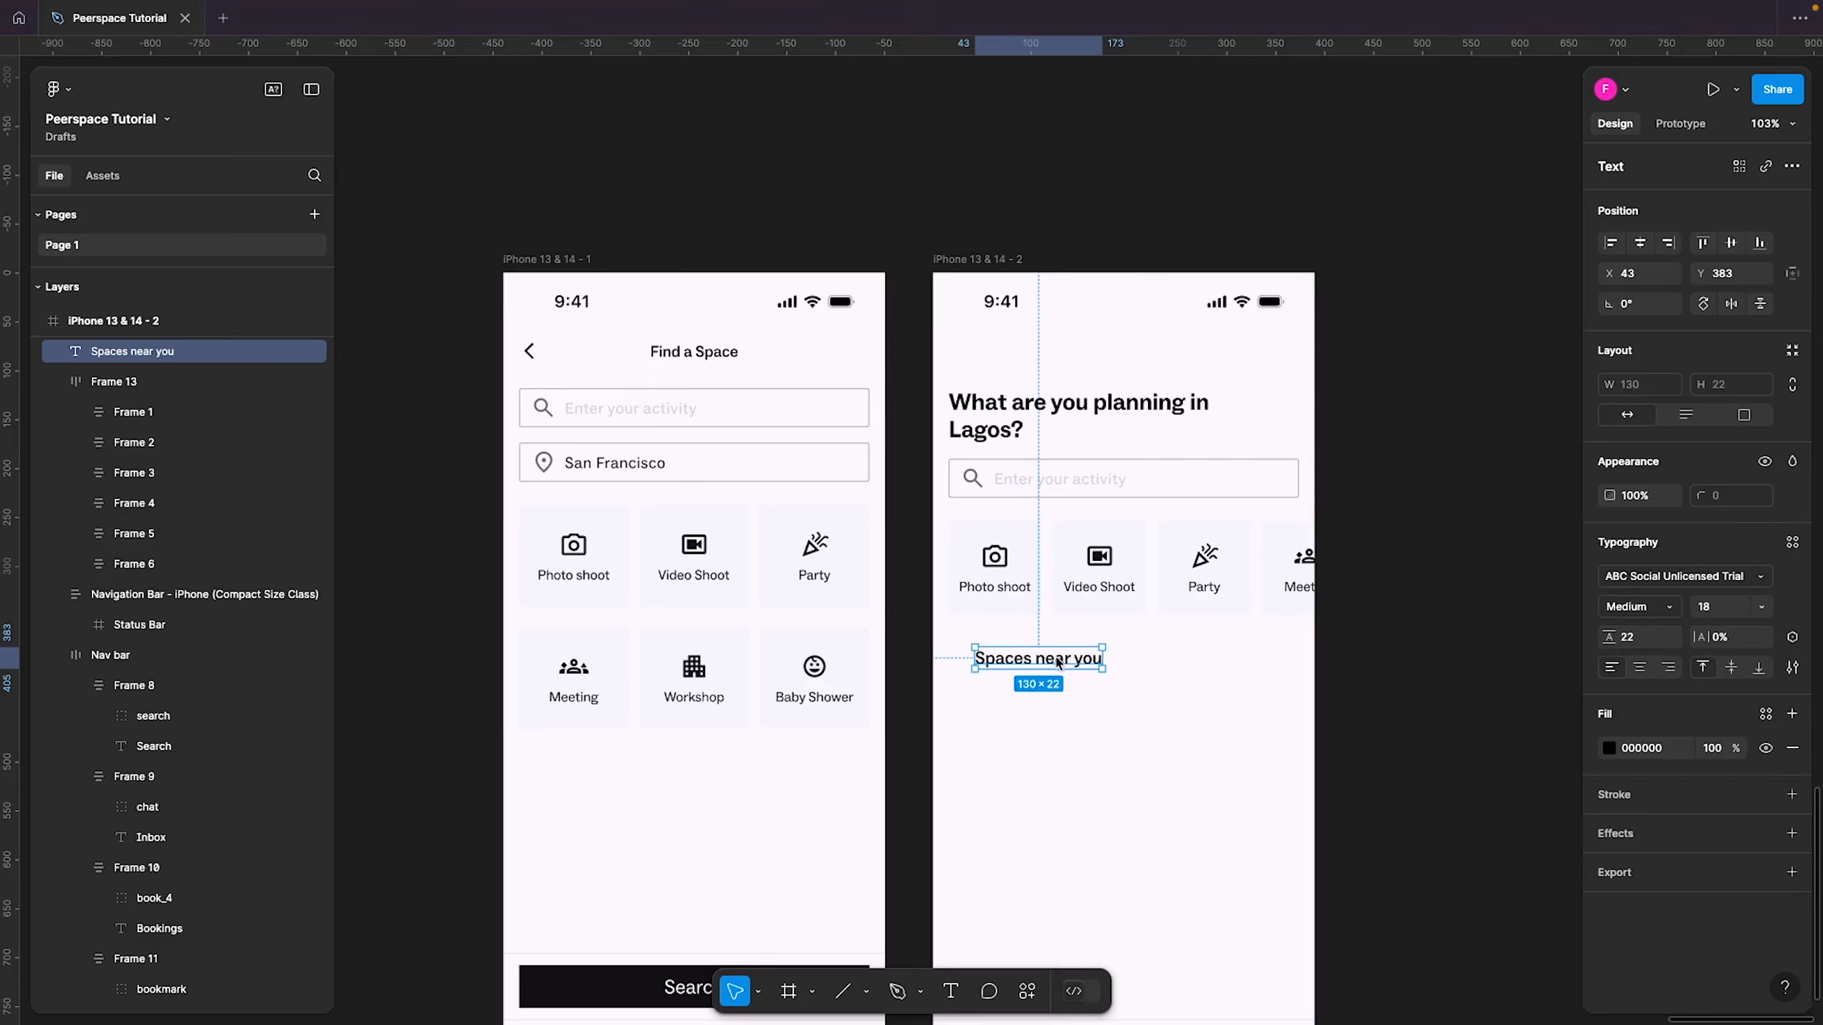
Align "Spaces near you" with the tile row's left edge at X 16 and move it up to Y 373
left_click_drag(1029, 660, 1003, 660)
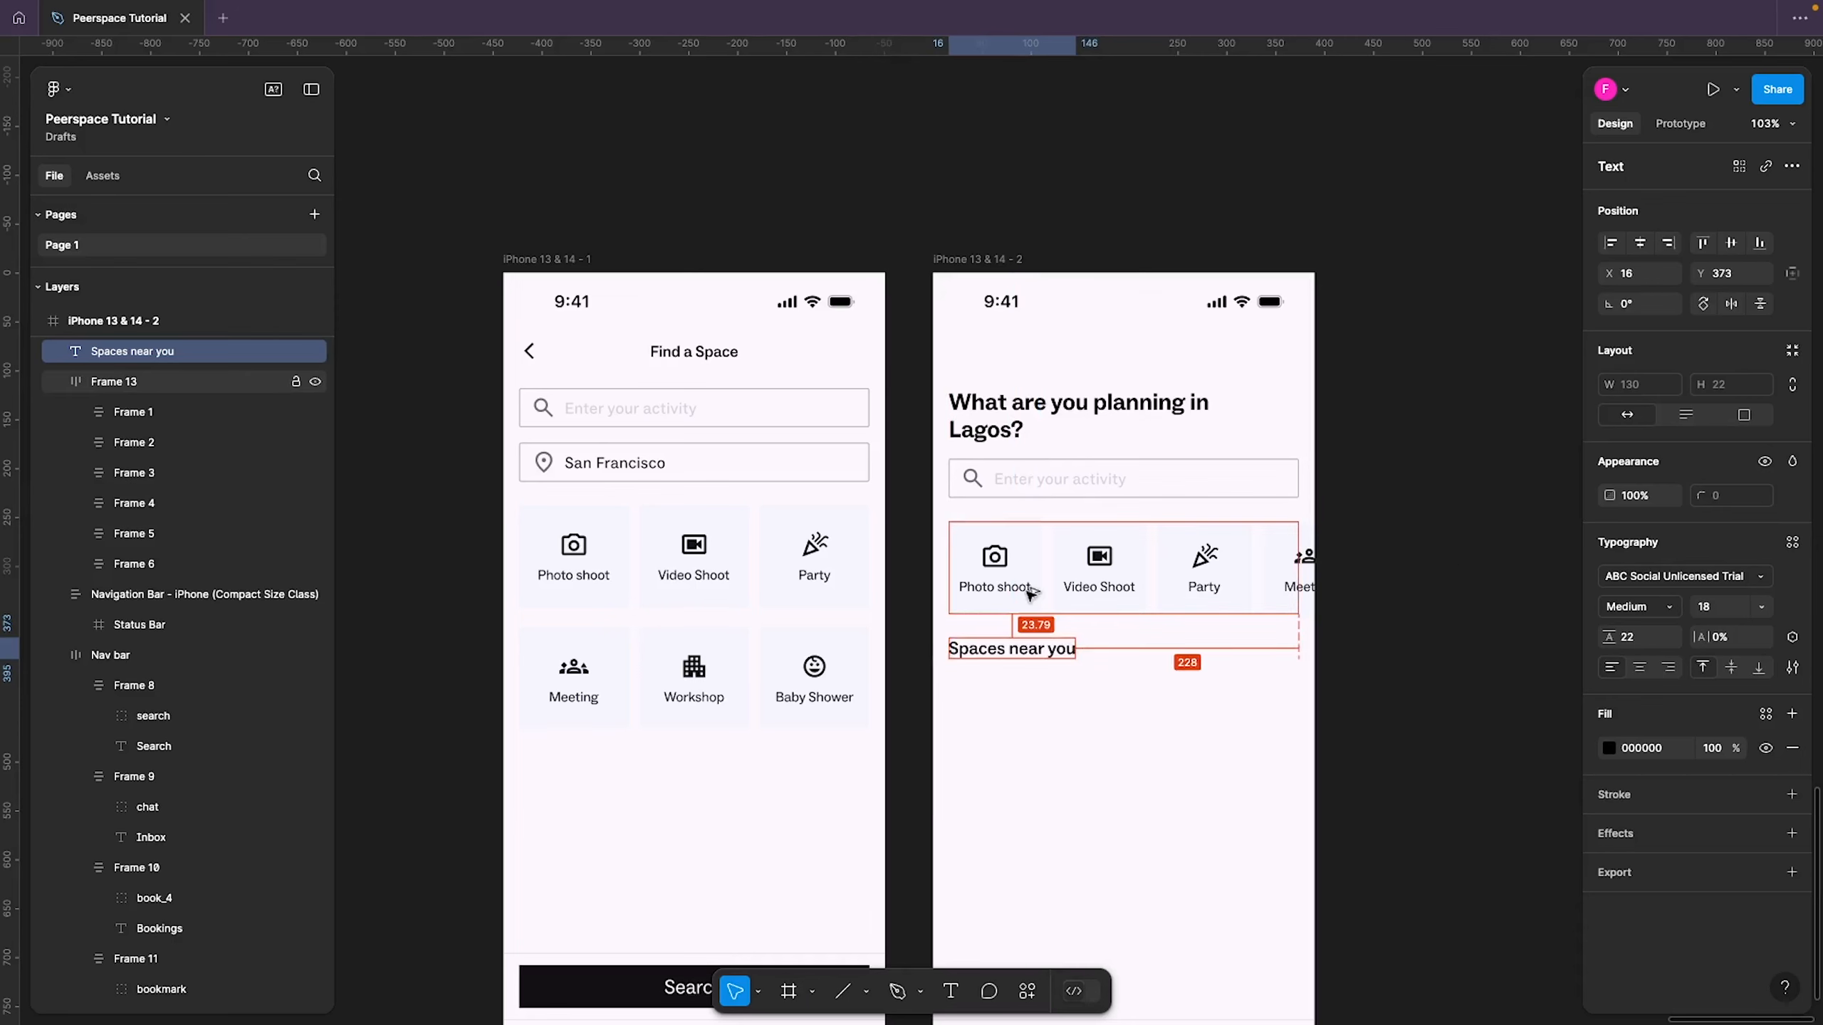
key("Up")
key("Up")
key("Up")
key("Up")
key("Up")
key("Up")
key("Up")
key("Up")
key("Up")
key("Up")
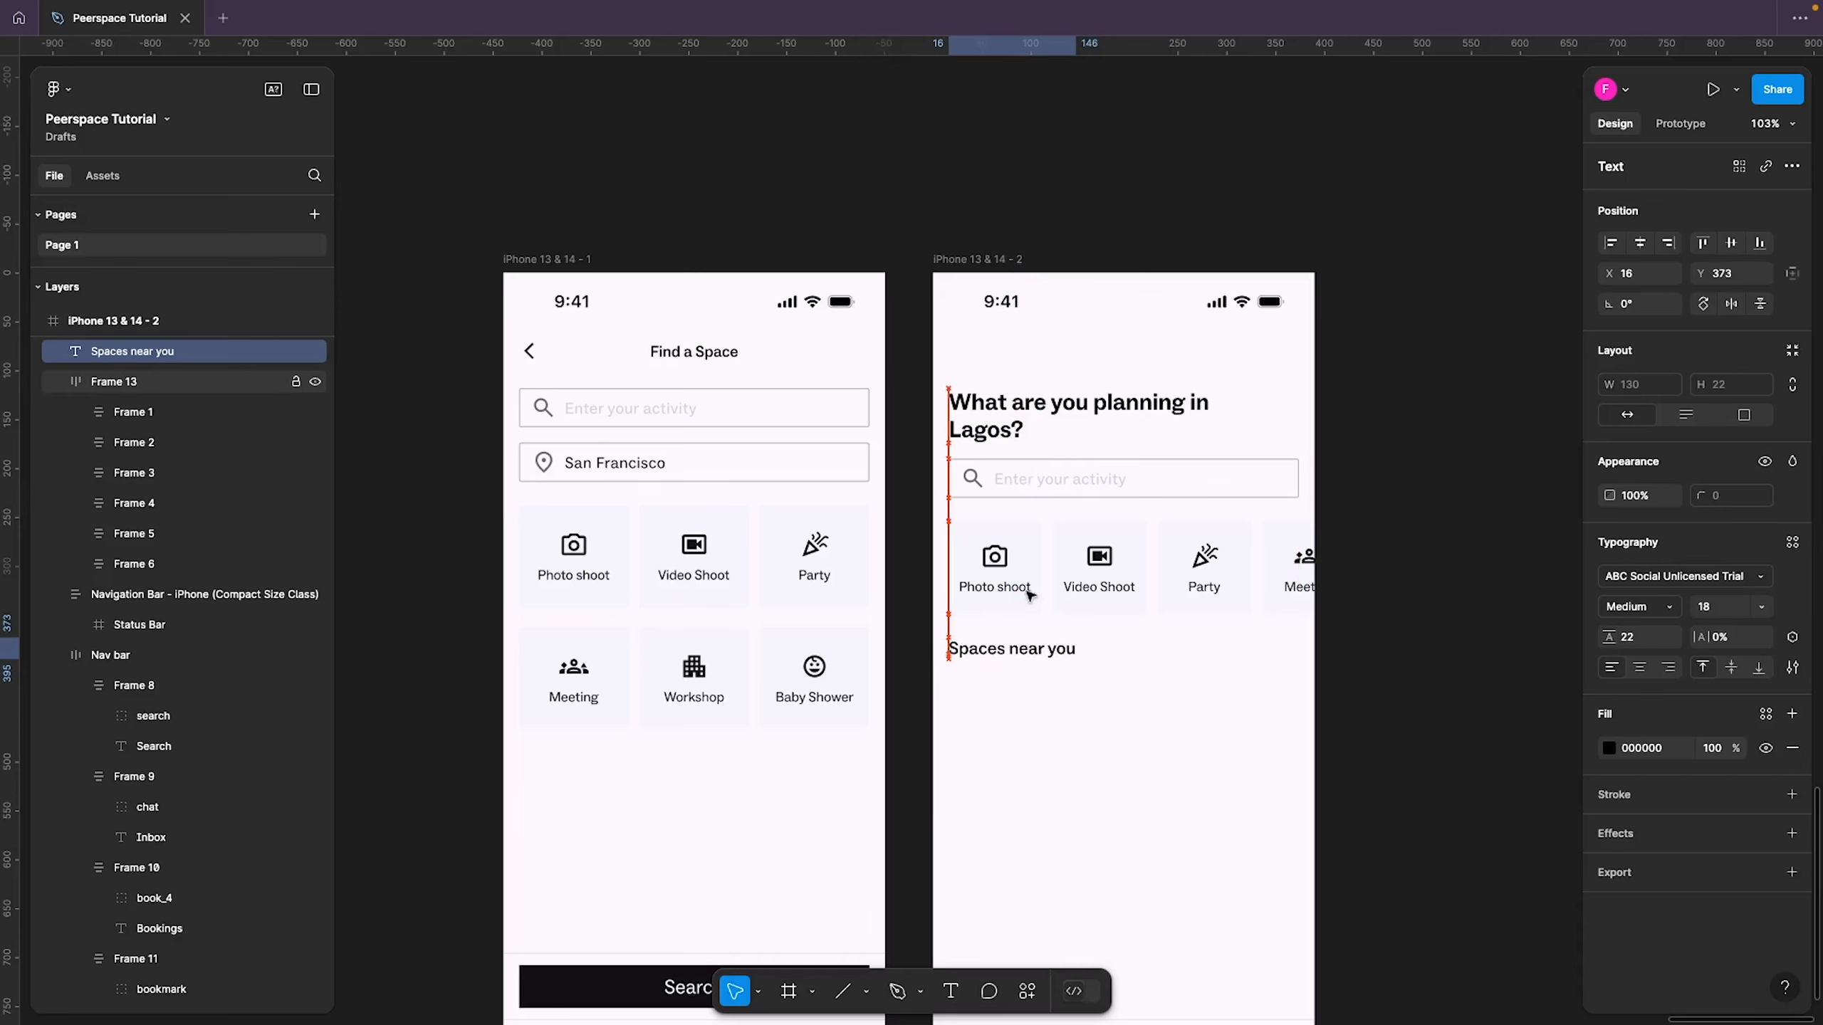
Add the text "natural light studio in Lagos" below the "Spaces near you" heading on the second screen
left_click(1200, 863)
left_click_drag(1200, 863, 1132, 653)
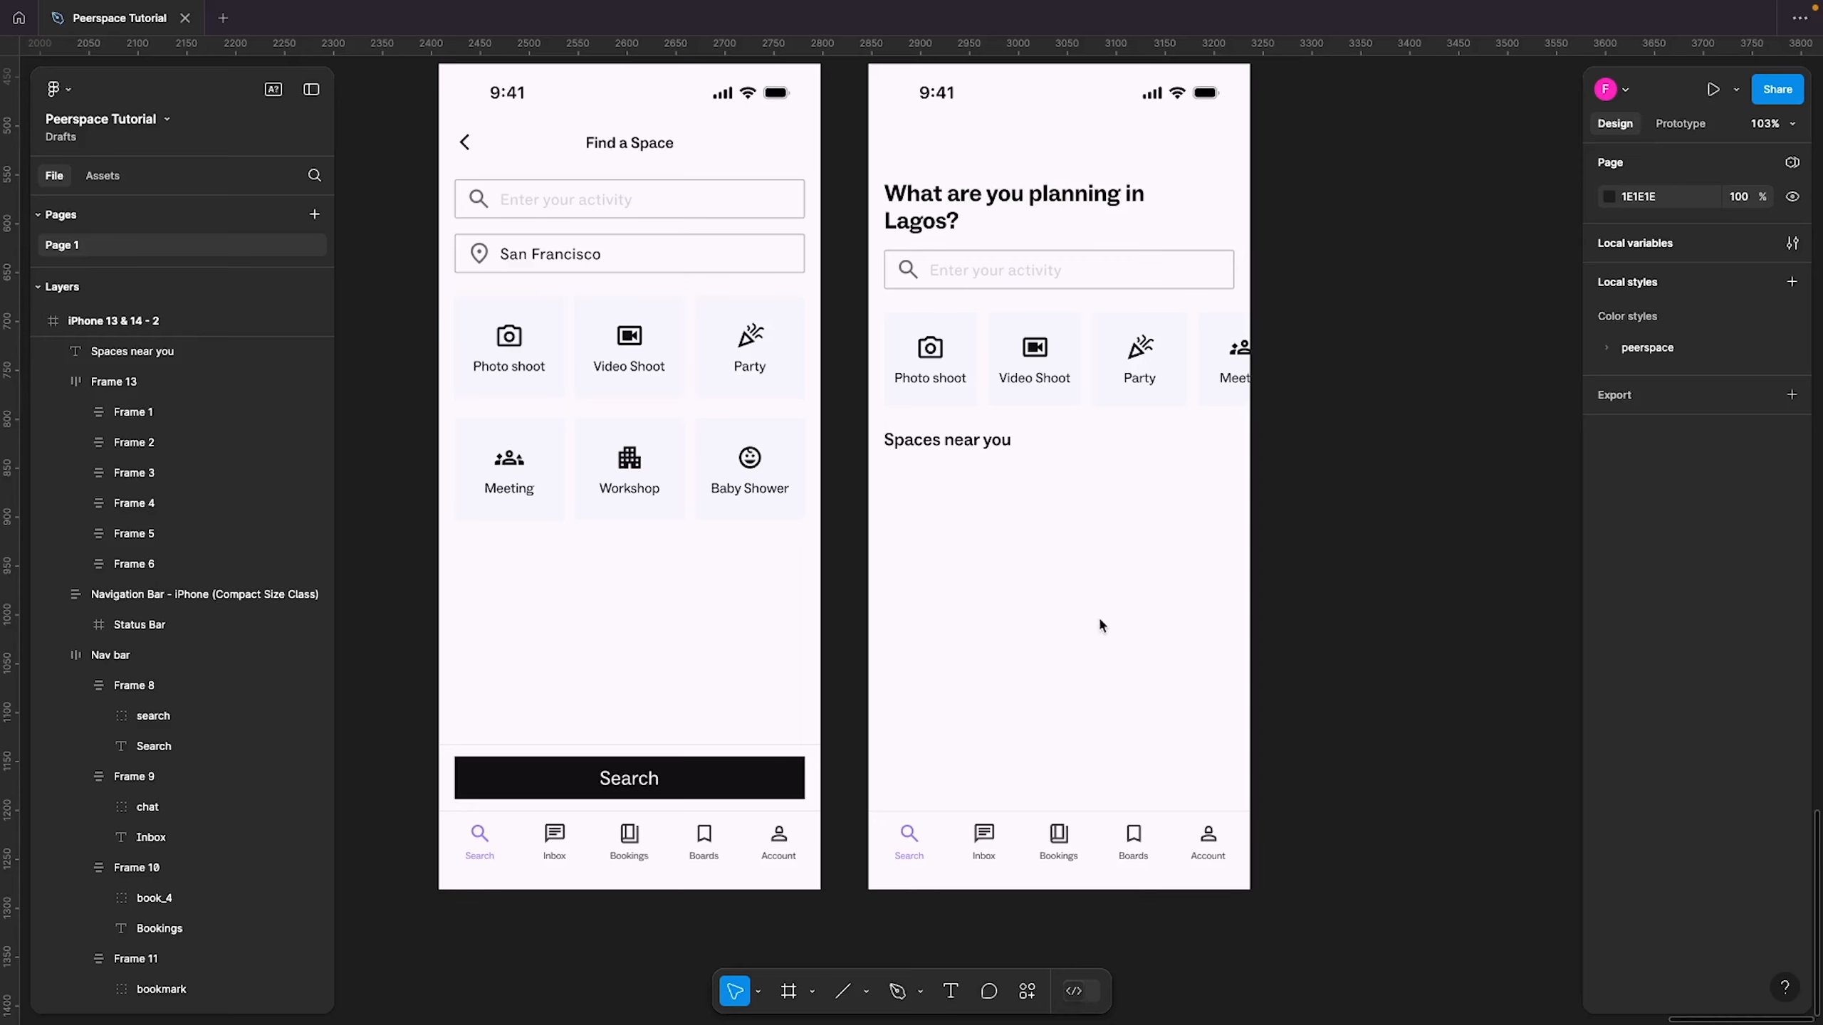
key("t")
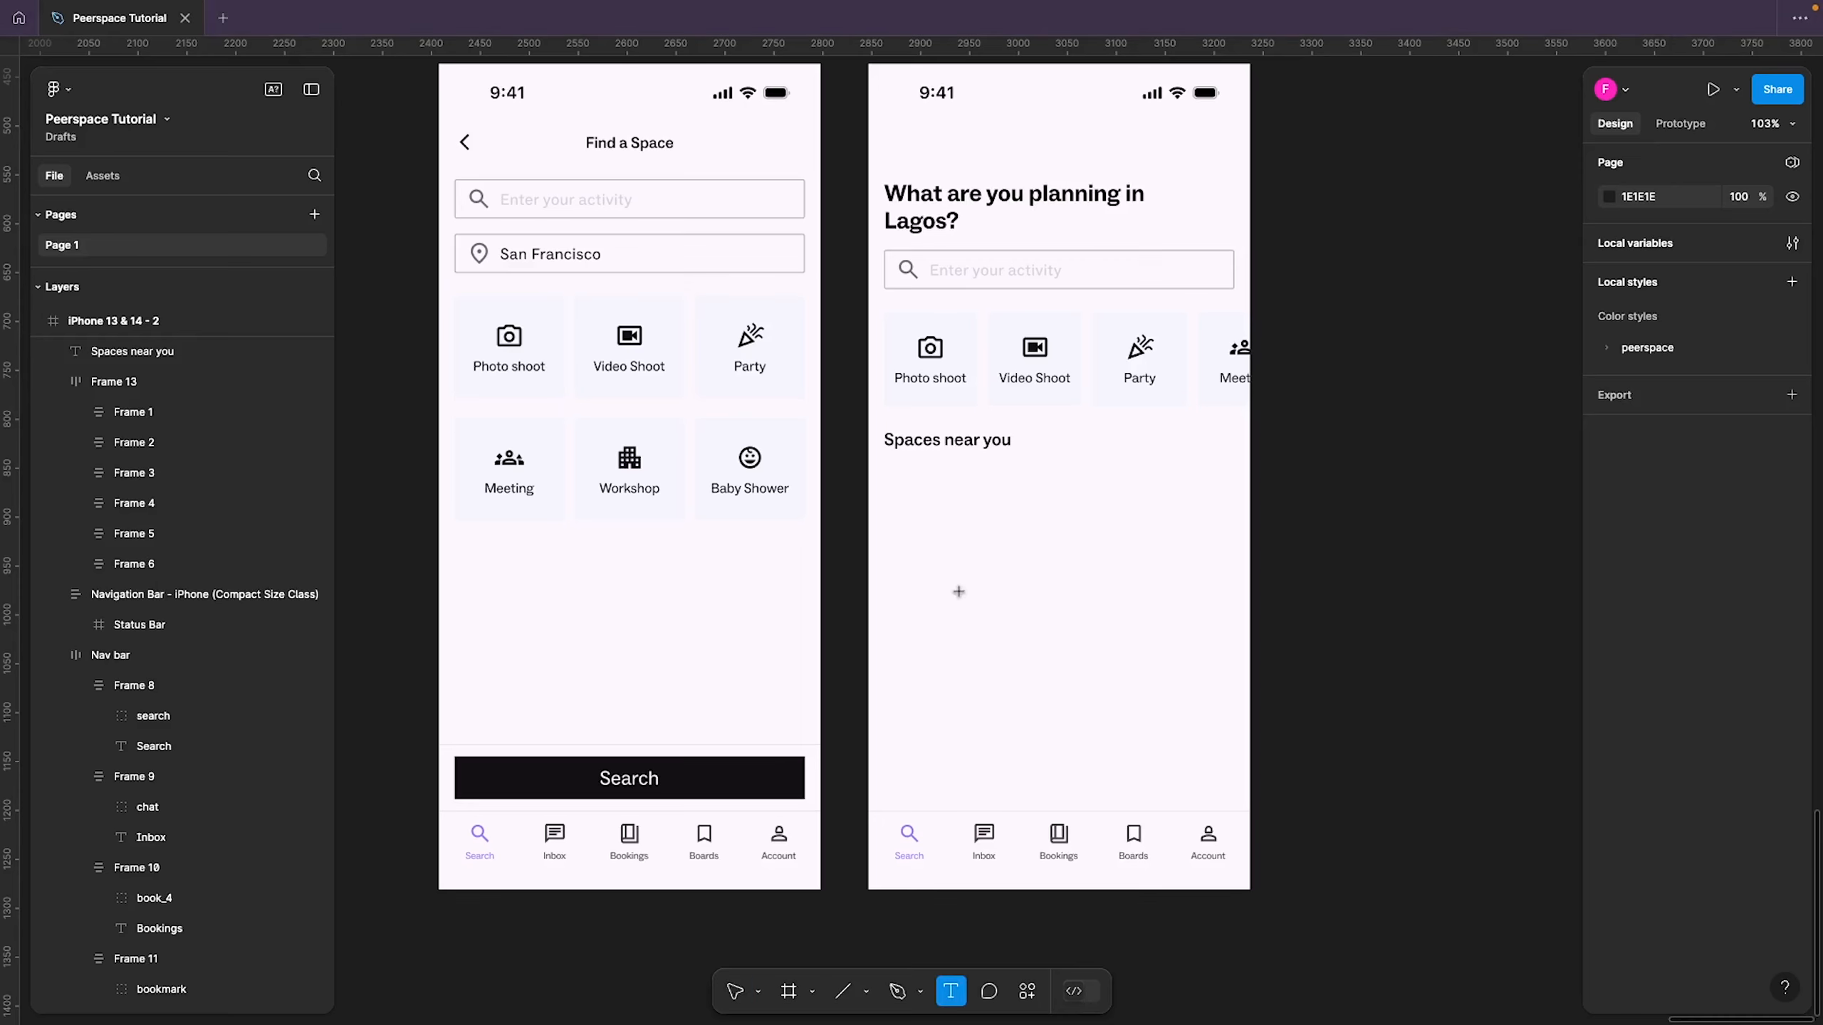
key("Escape")
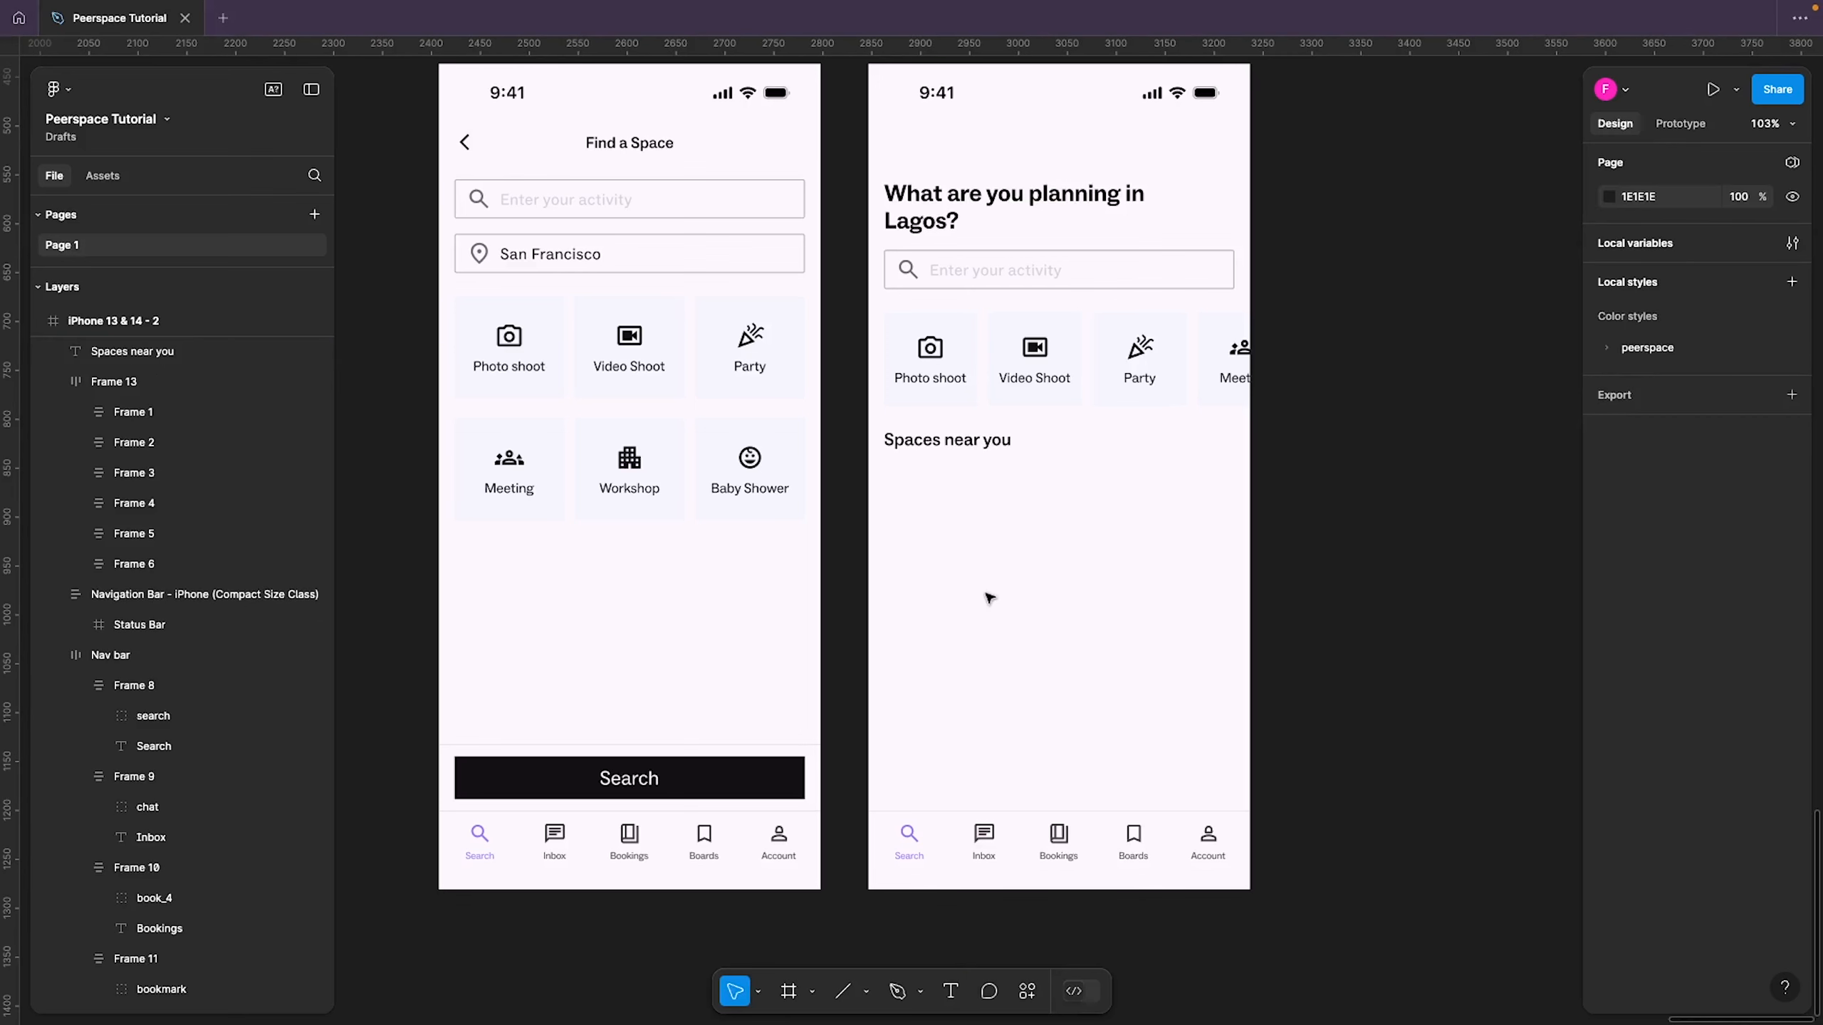
key("t")
left_click(1276, 547)
type("natural")
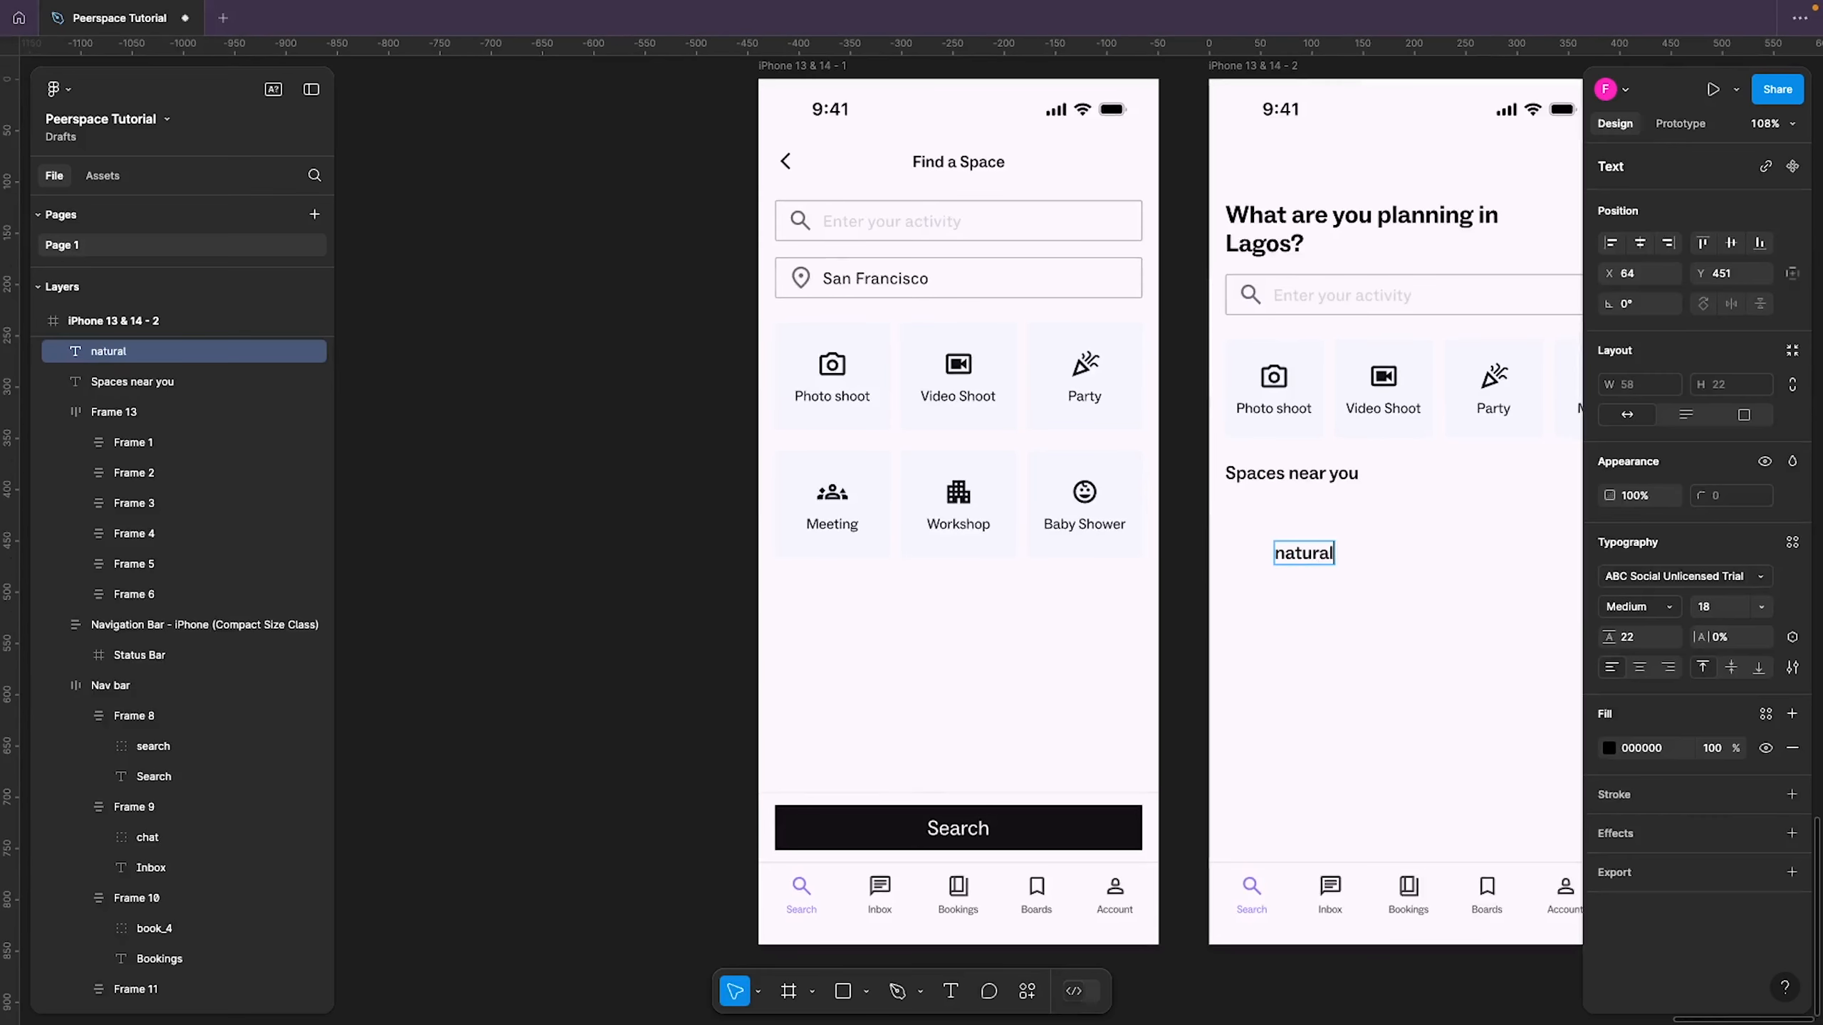
type(" light")
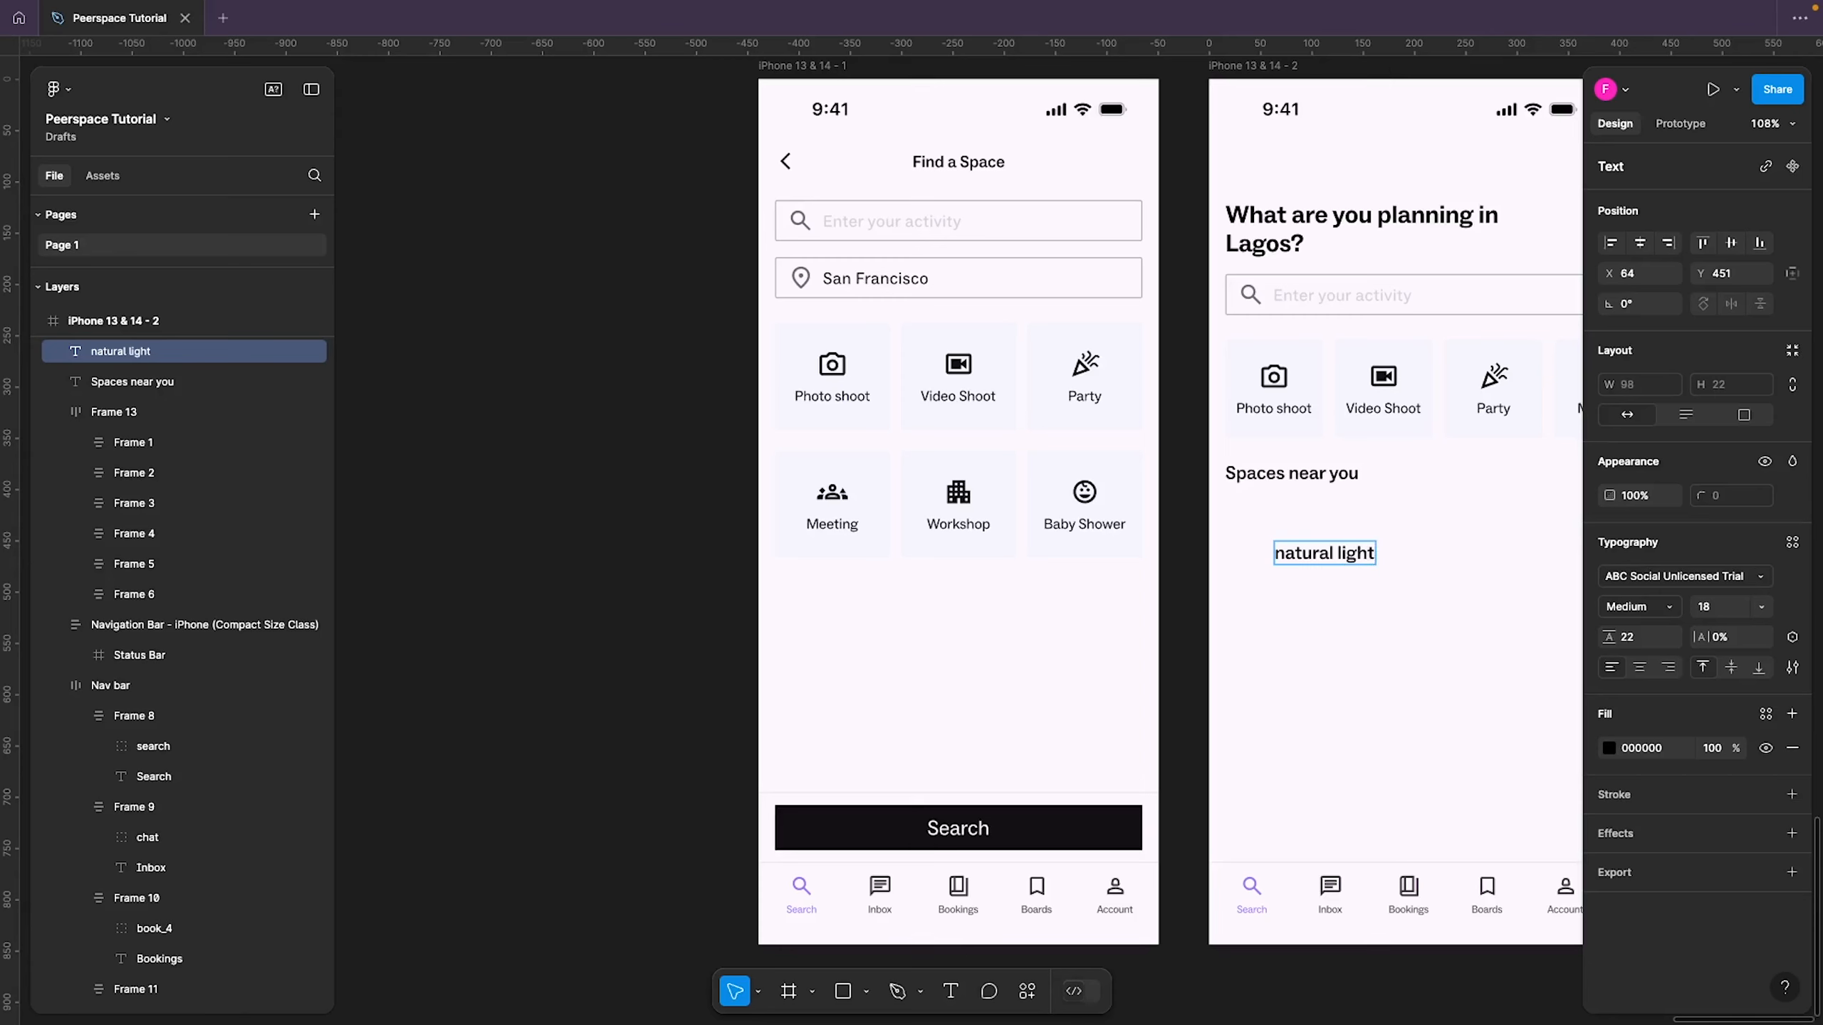
type(" studio in Lagos")
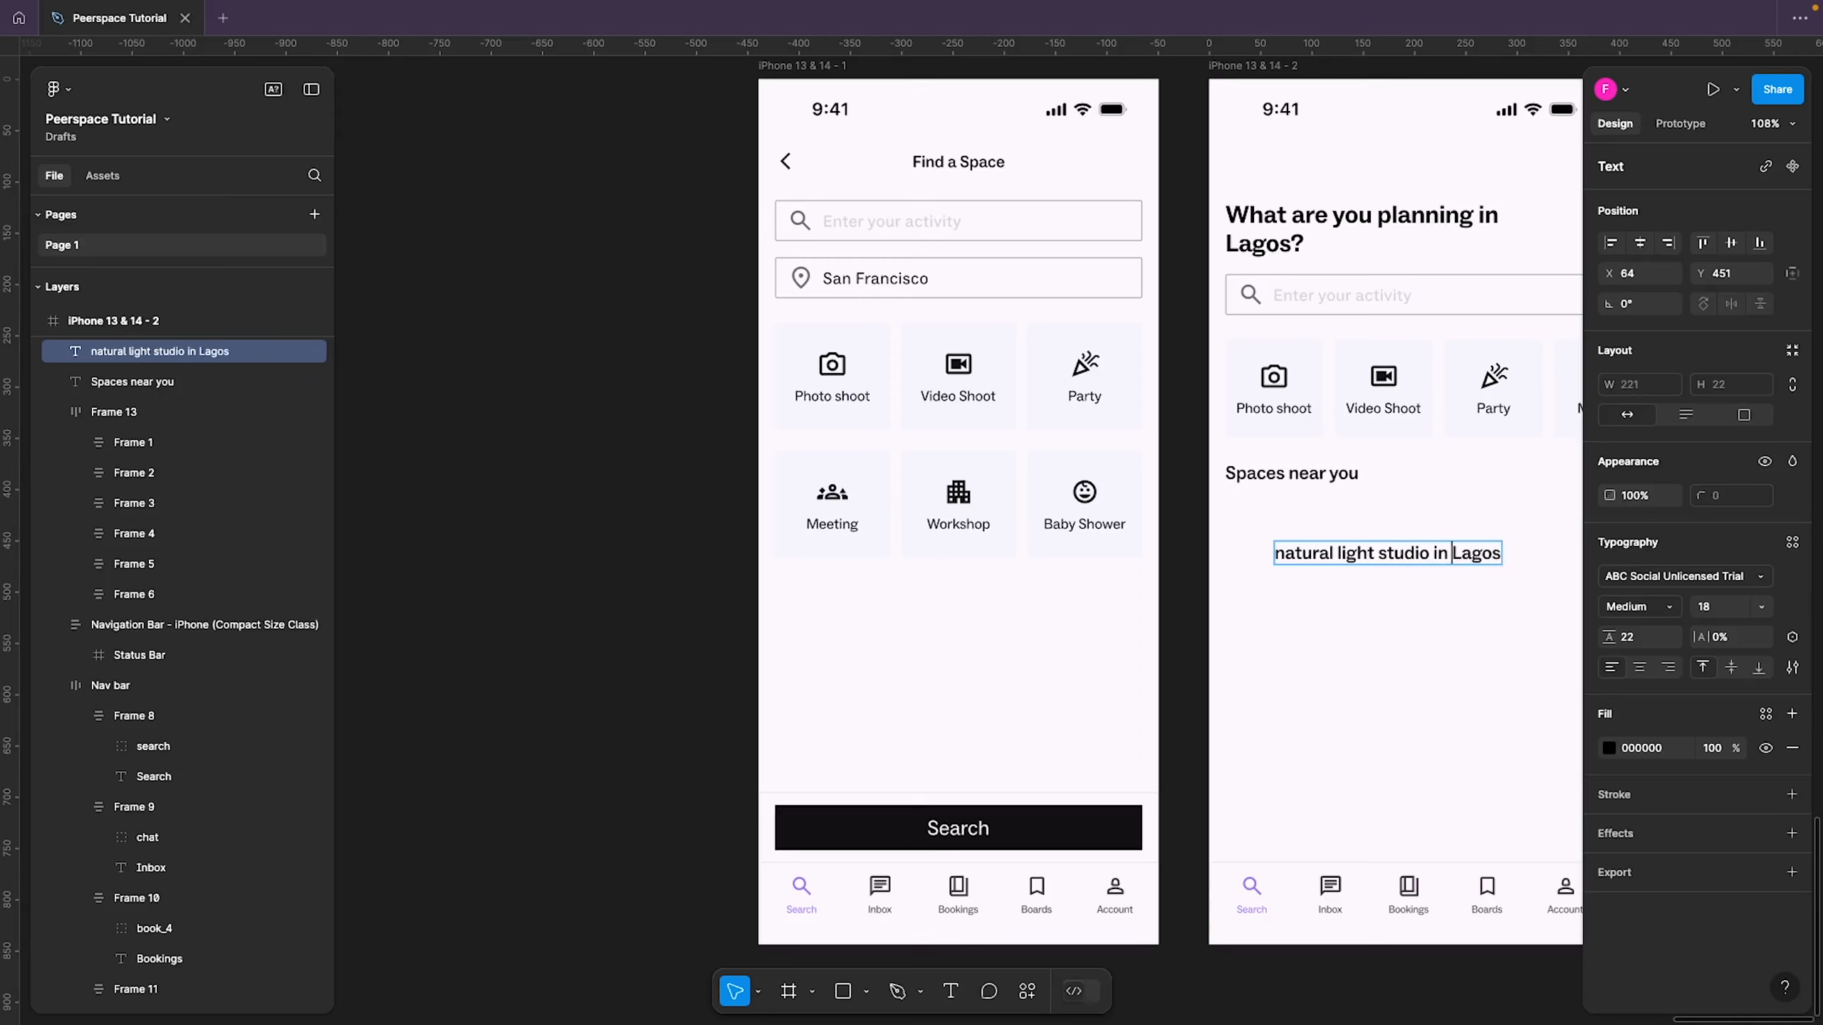
Edit the text to "Natural light studio in Lagos" with "Lagos" on a second line, and move it to about X 22, Y 500
left_click_drag(1501, 552, 1449, 552)
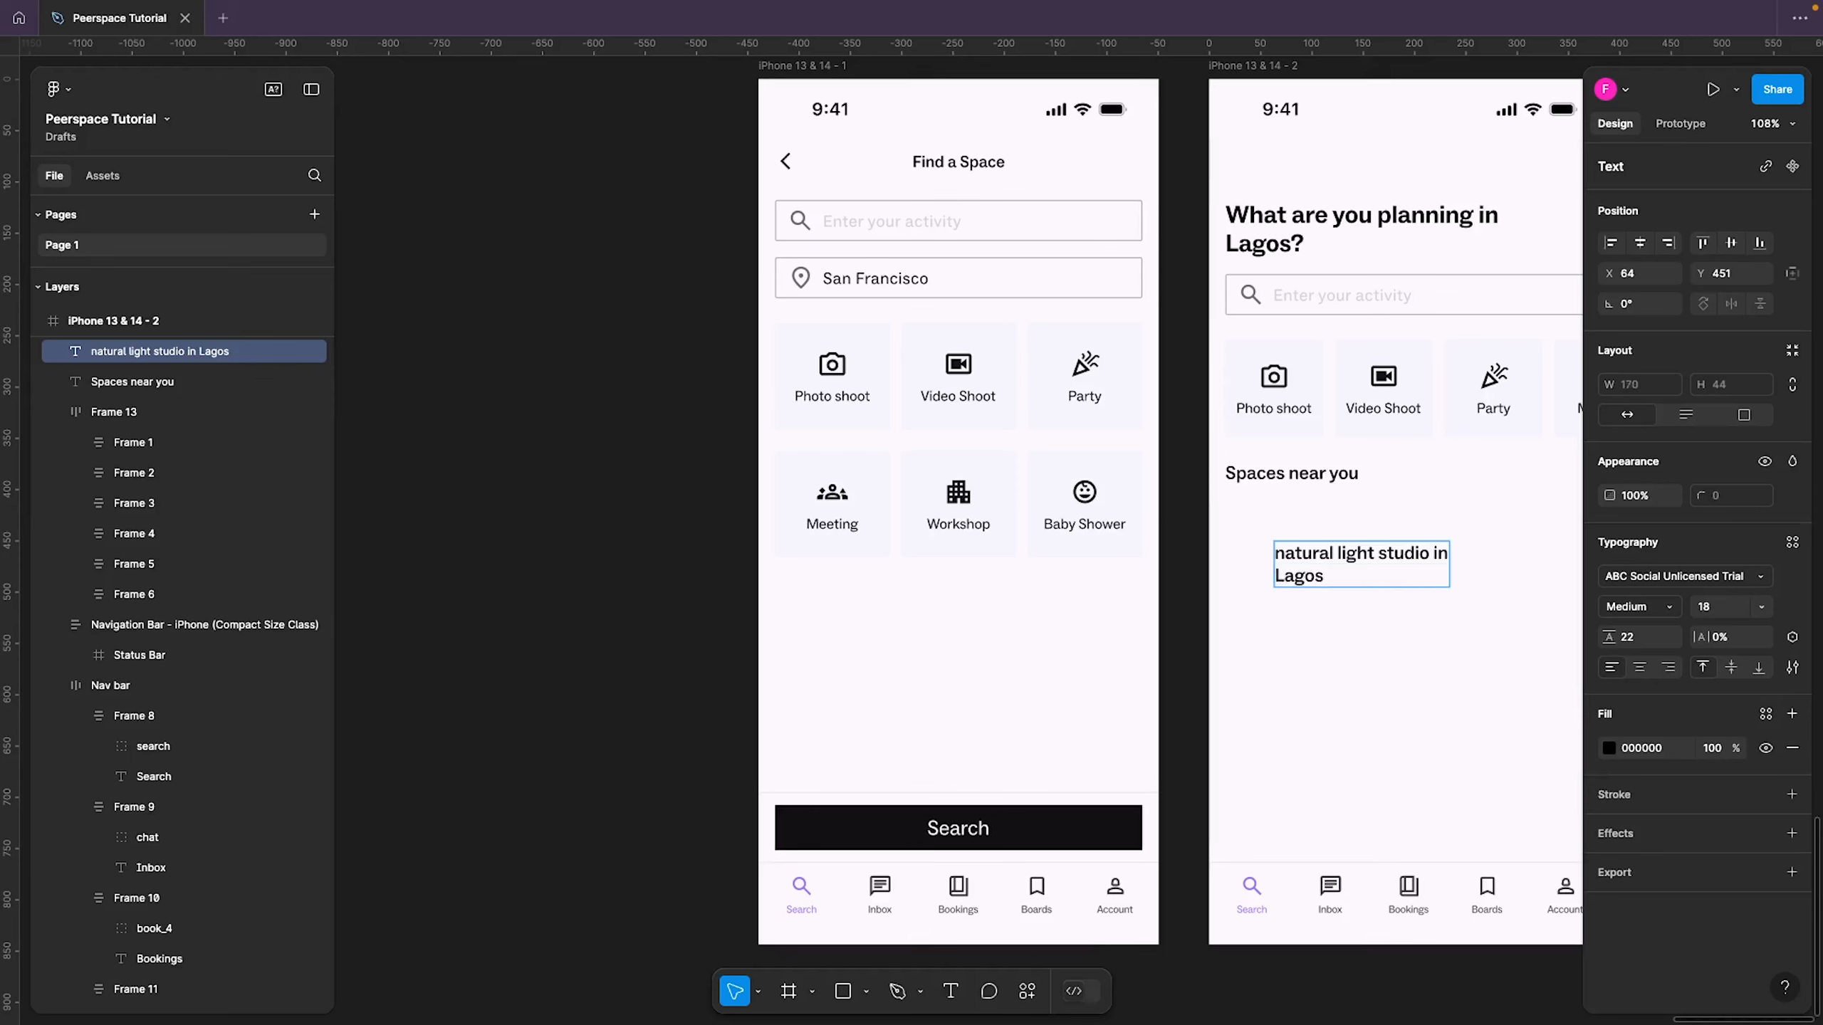
key("BackSpace")
type("N")
key("Escape")
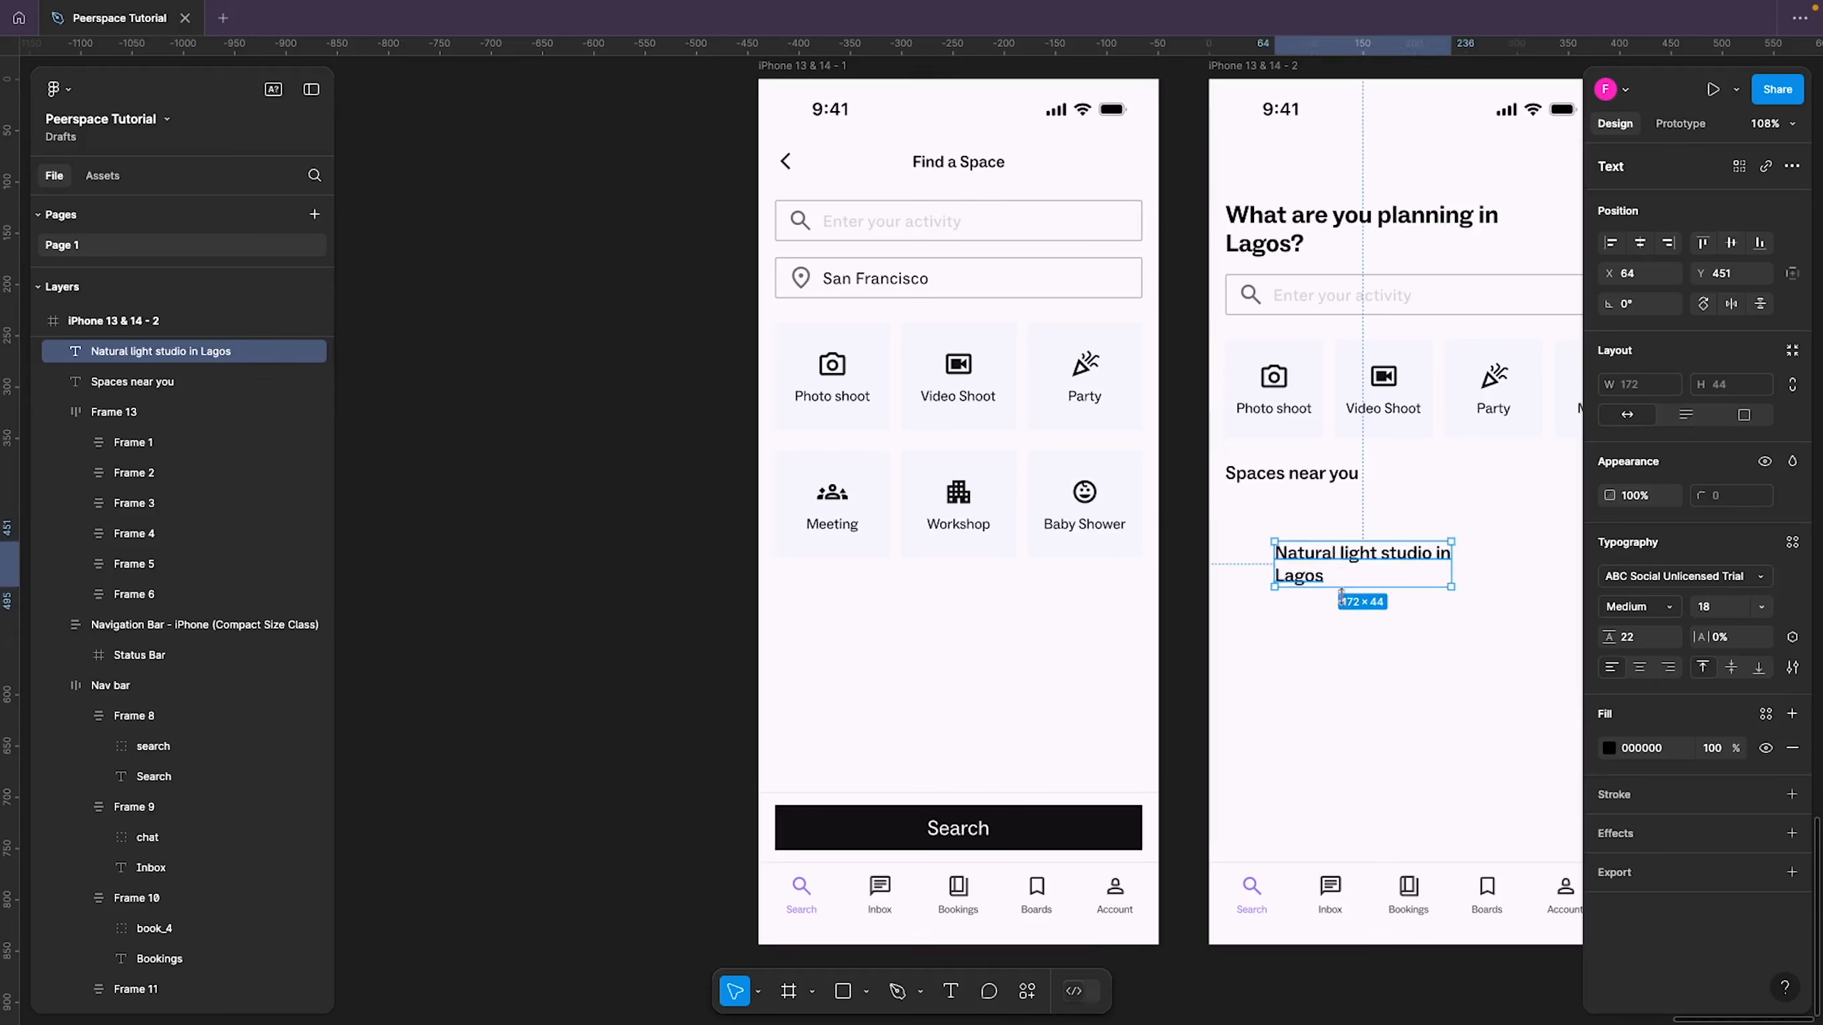
left_click_drag(1318, 565, 1276, 615)
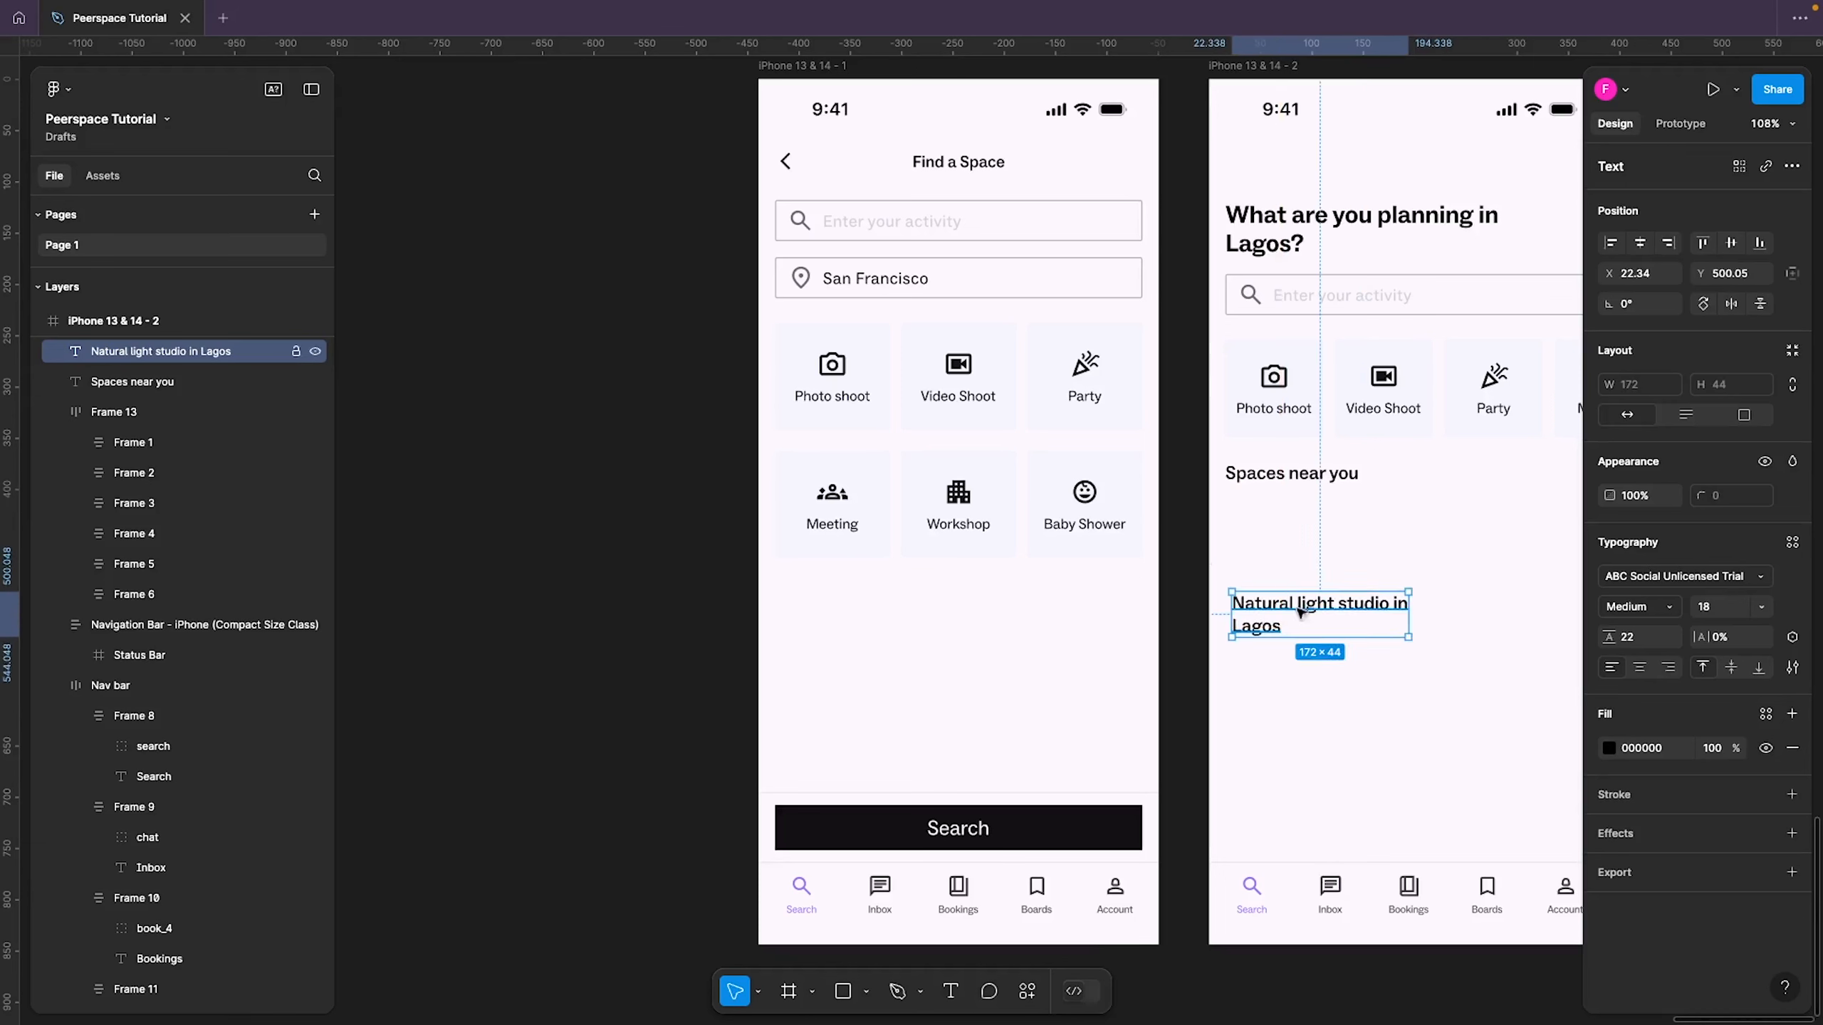
Set the "Natural light studio in Lagos" text to size 16, line height 24 and letter spacing -0.5%
left_click(1709, 610)
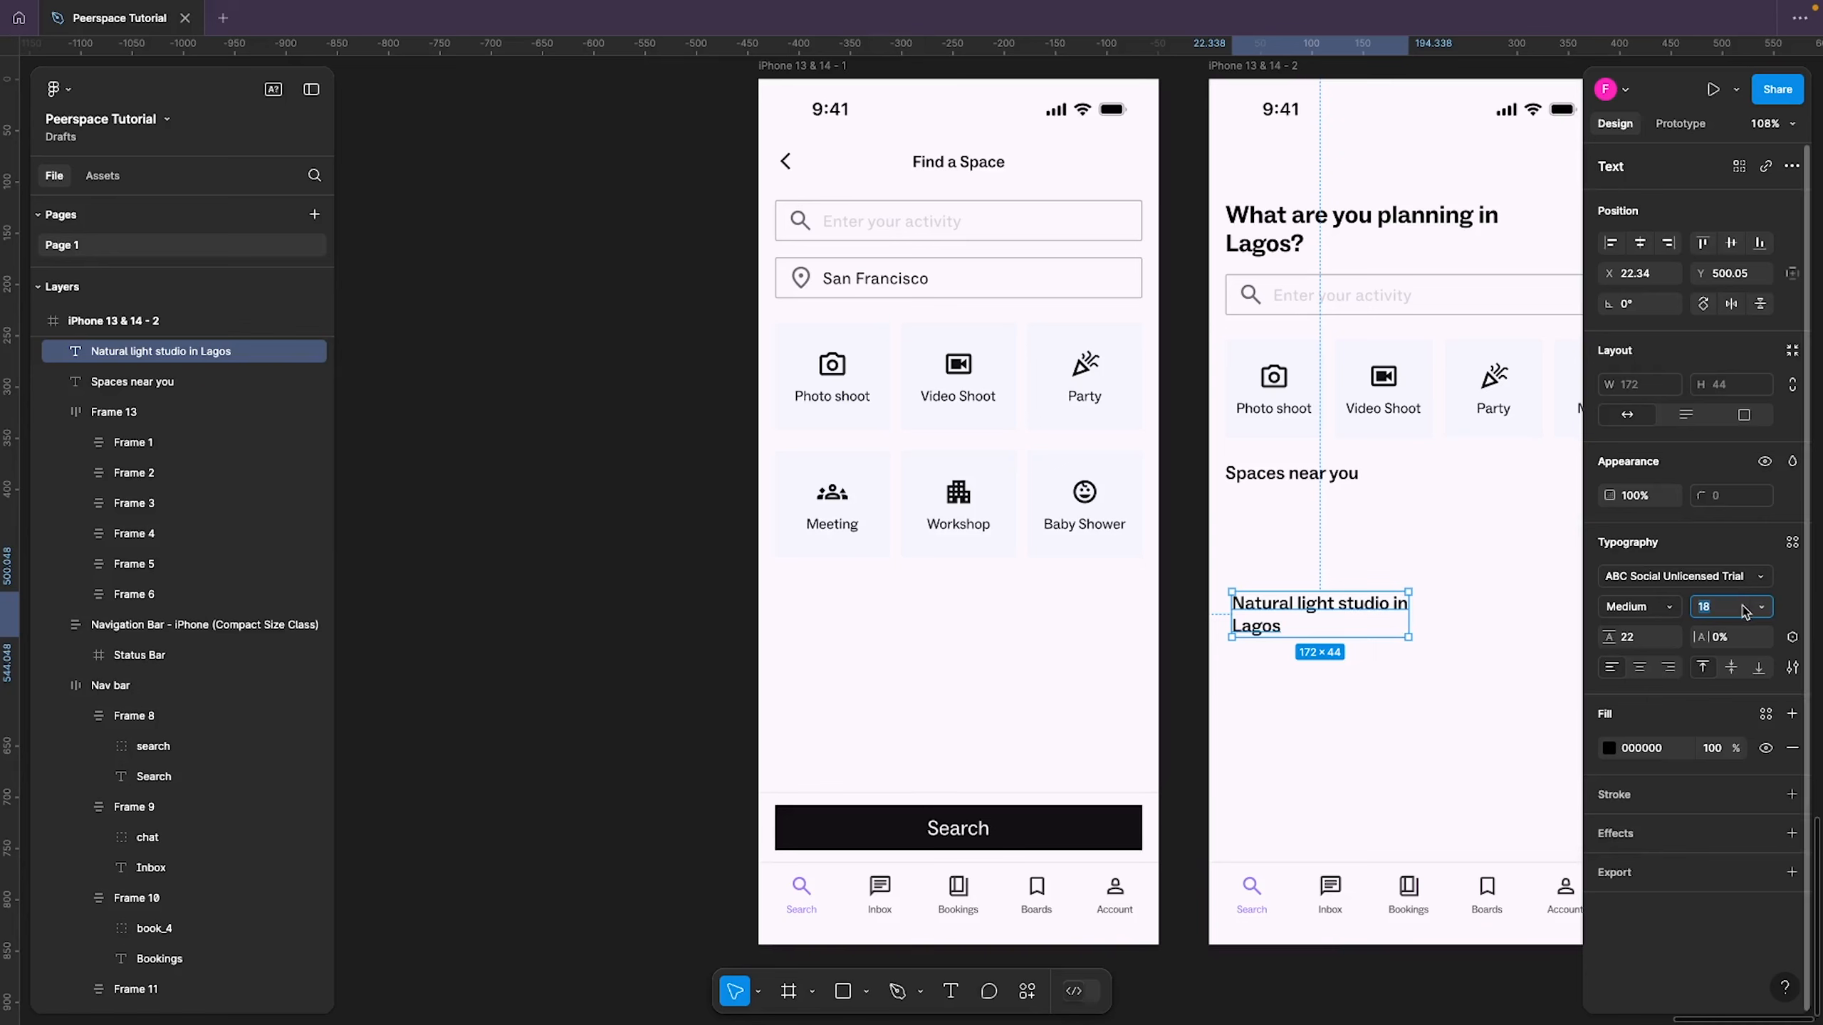
type("16")
key("Return")
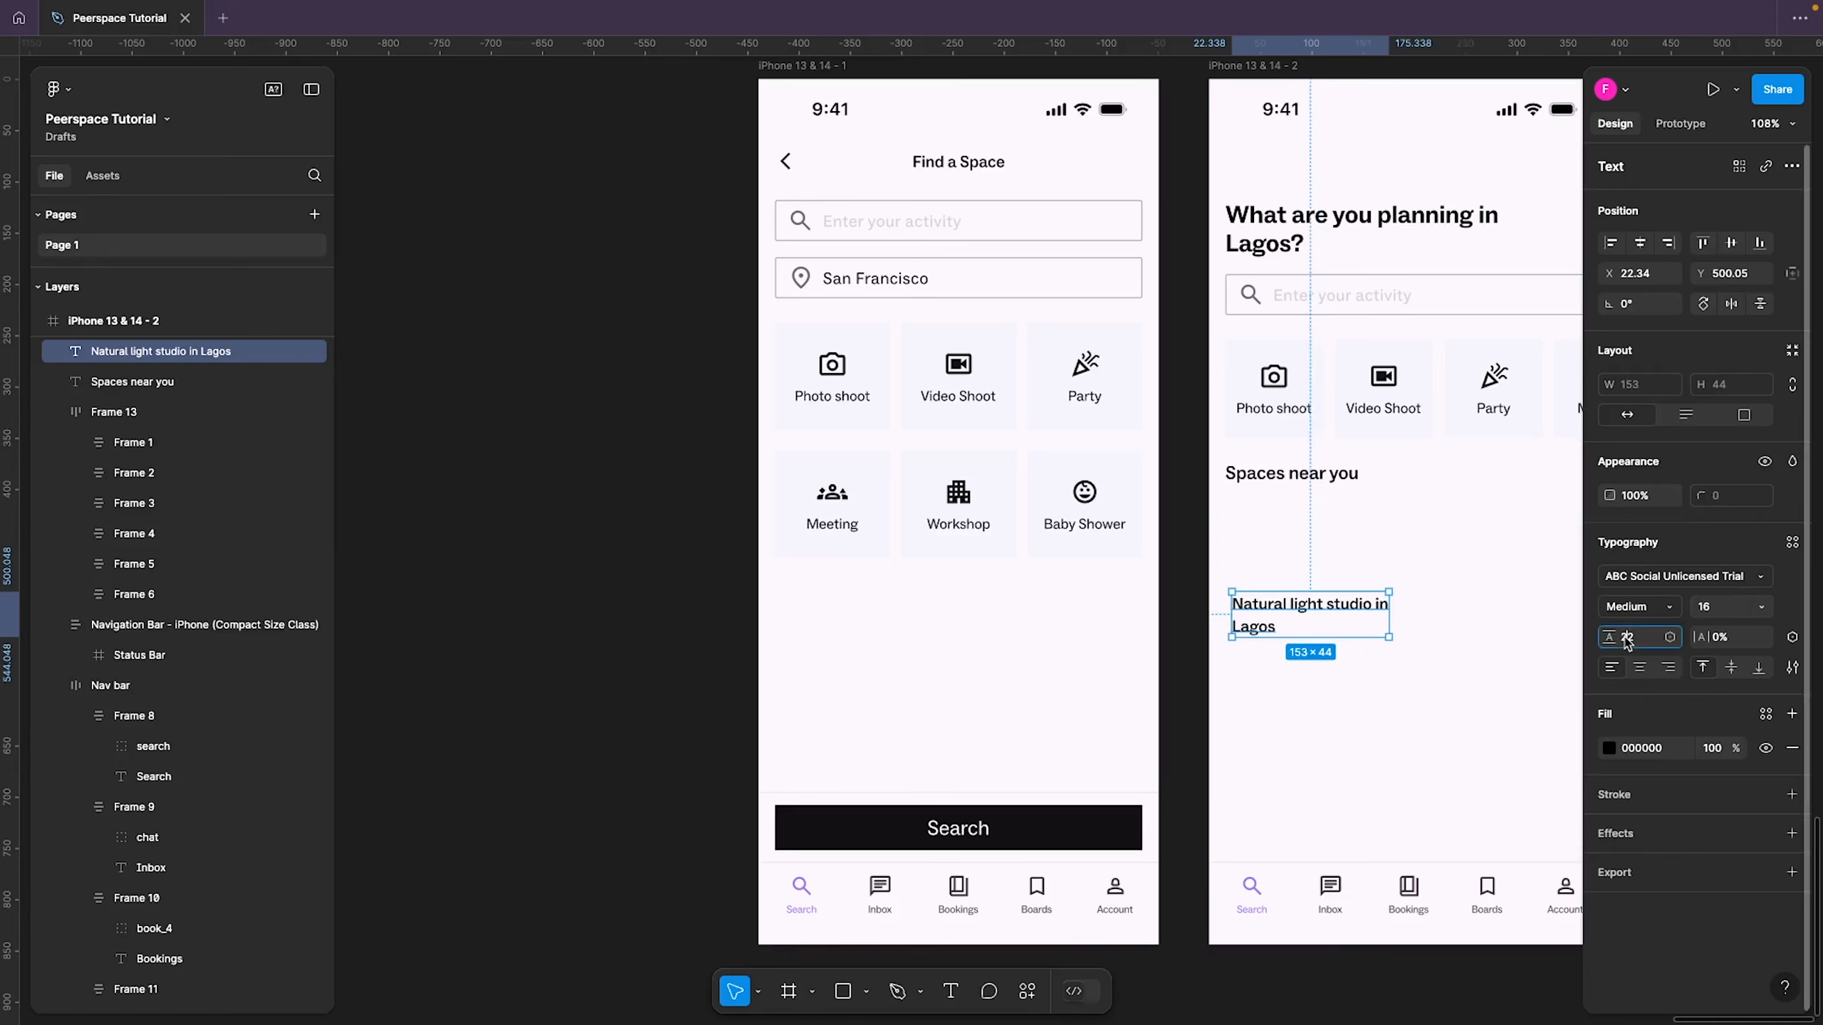
type("24")
key("Return")
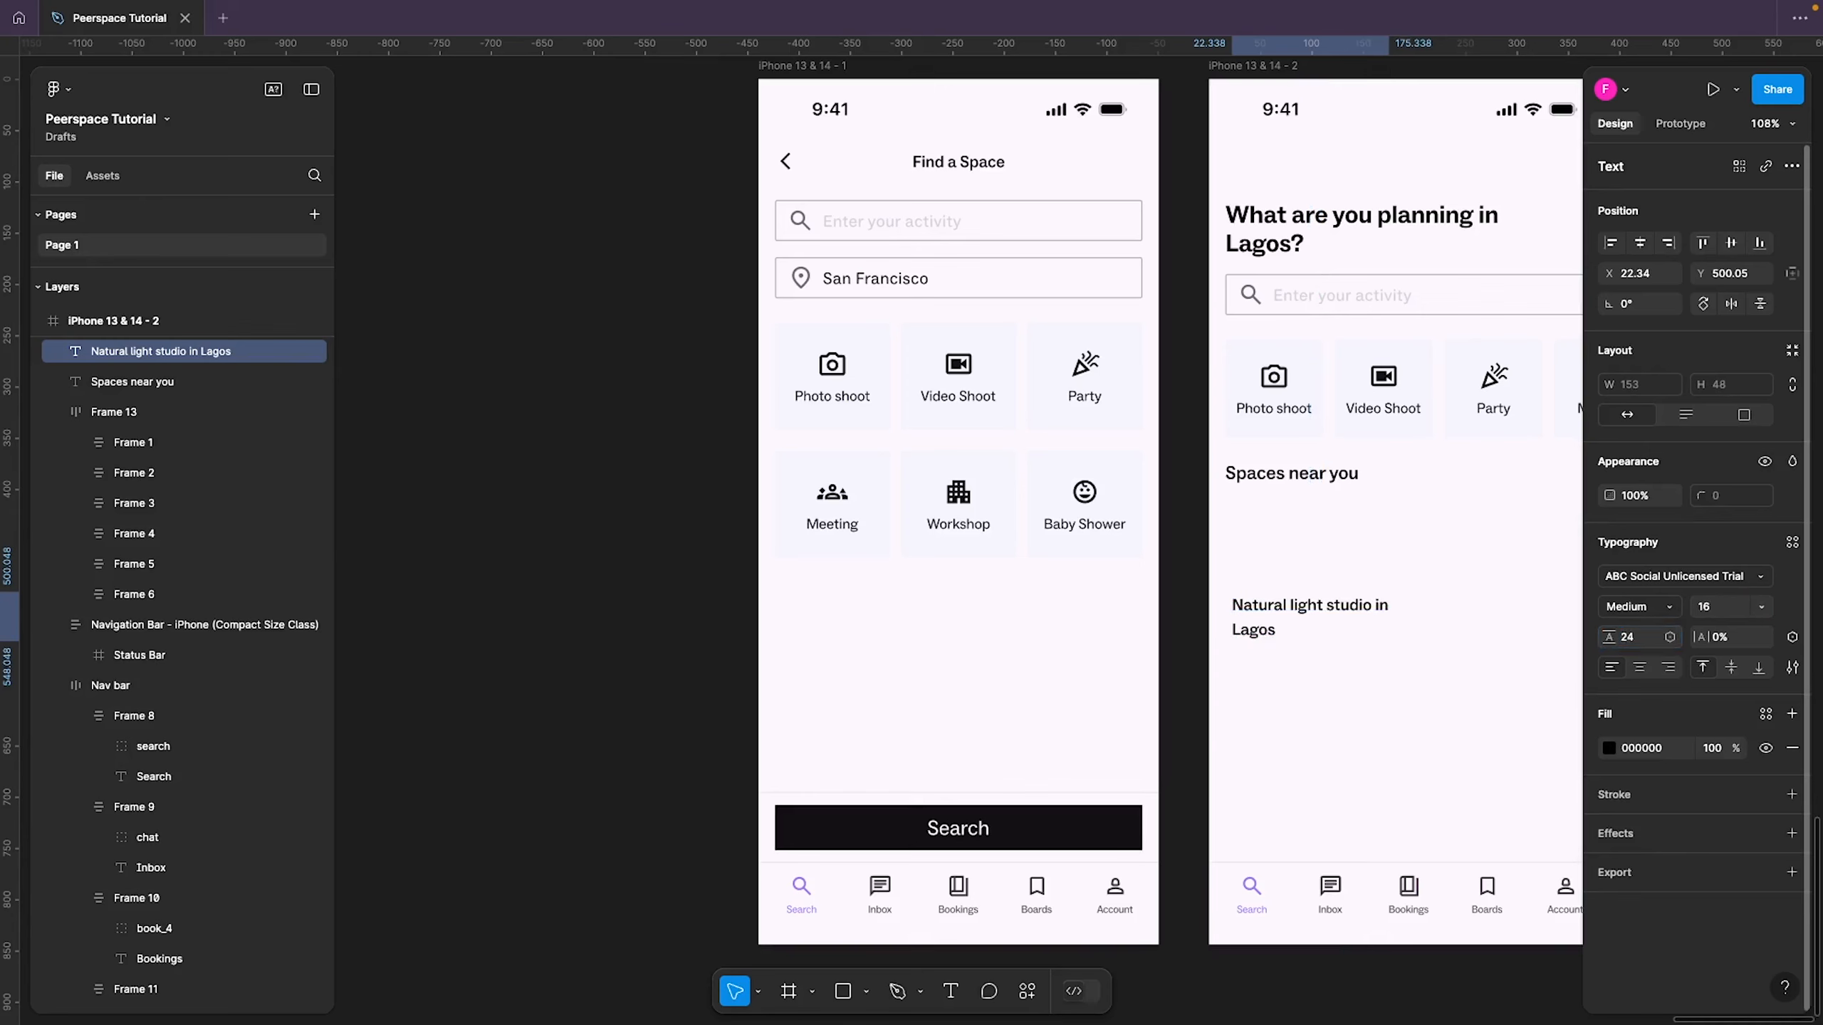
left_click(1731, 637)
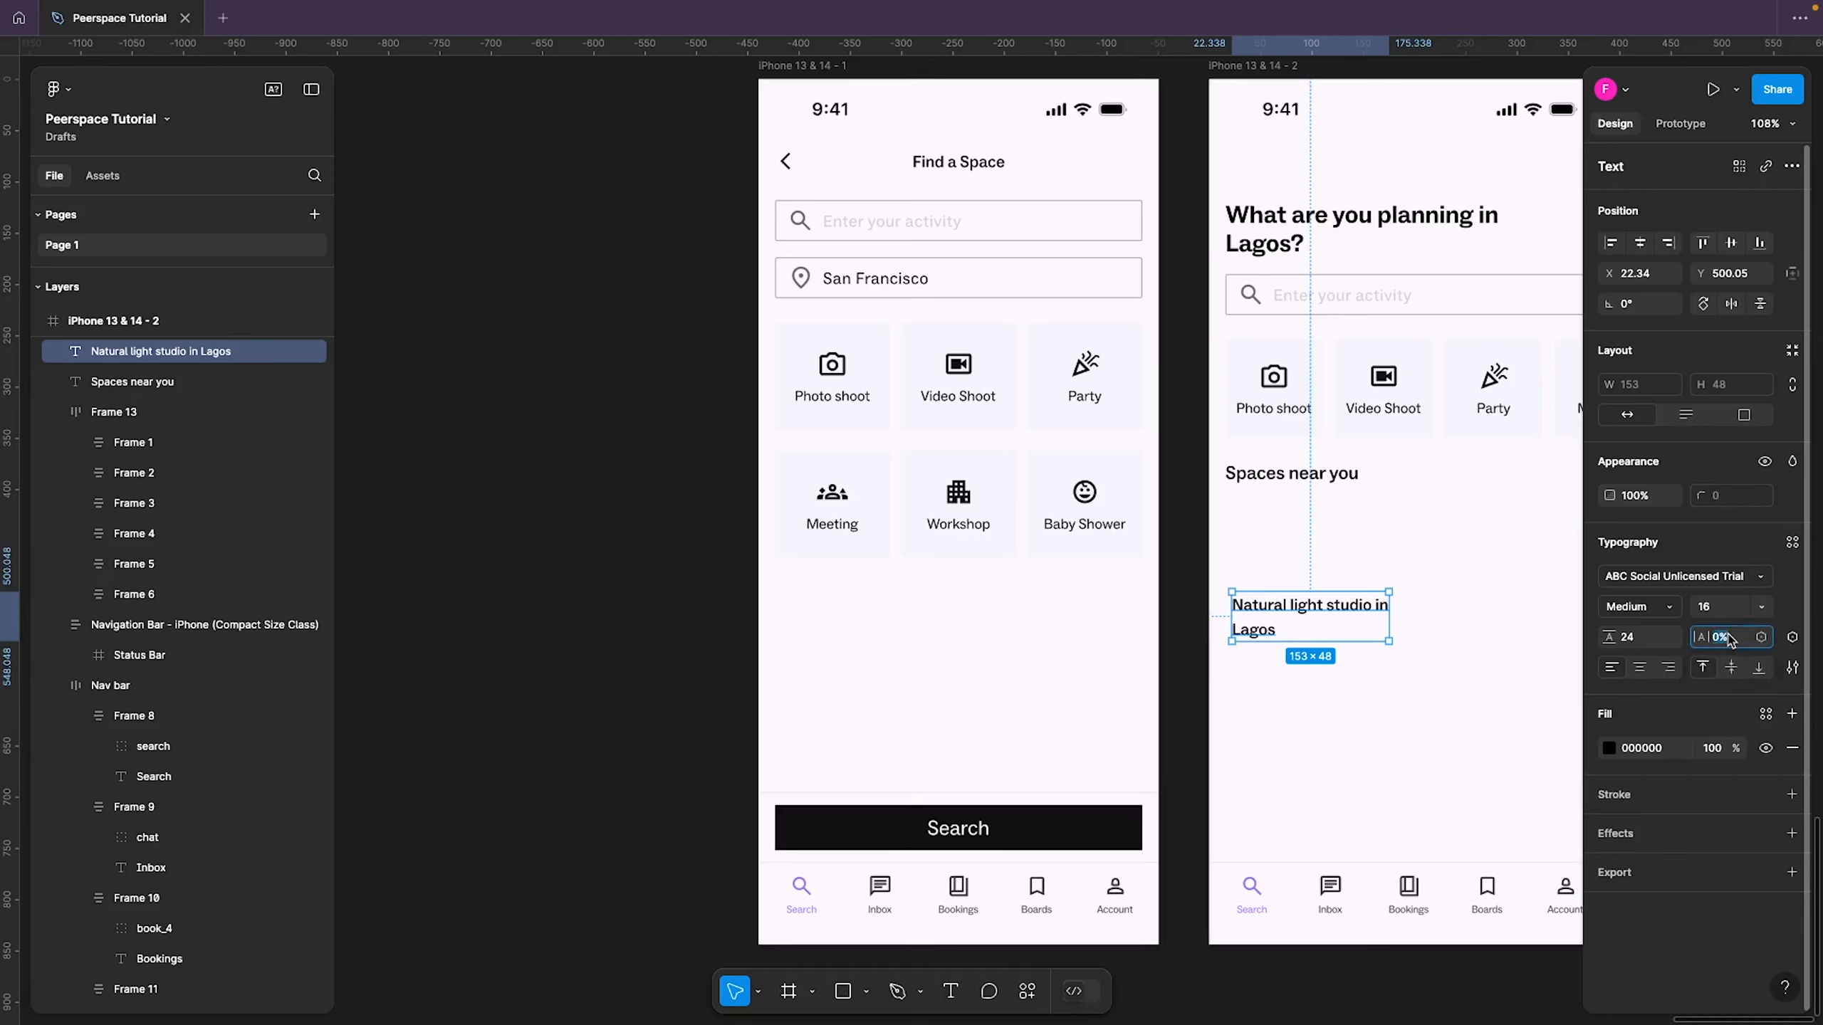
type("-0.5%")
key("Return")
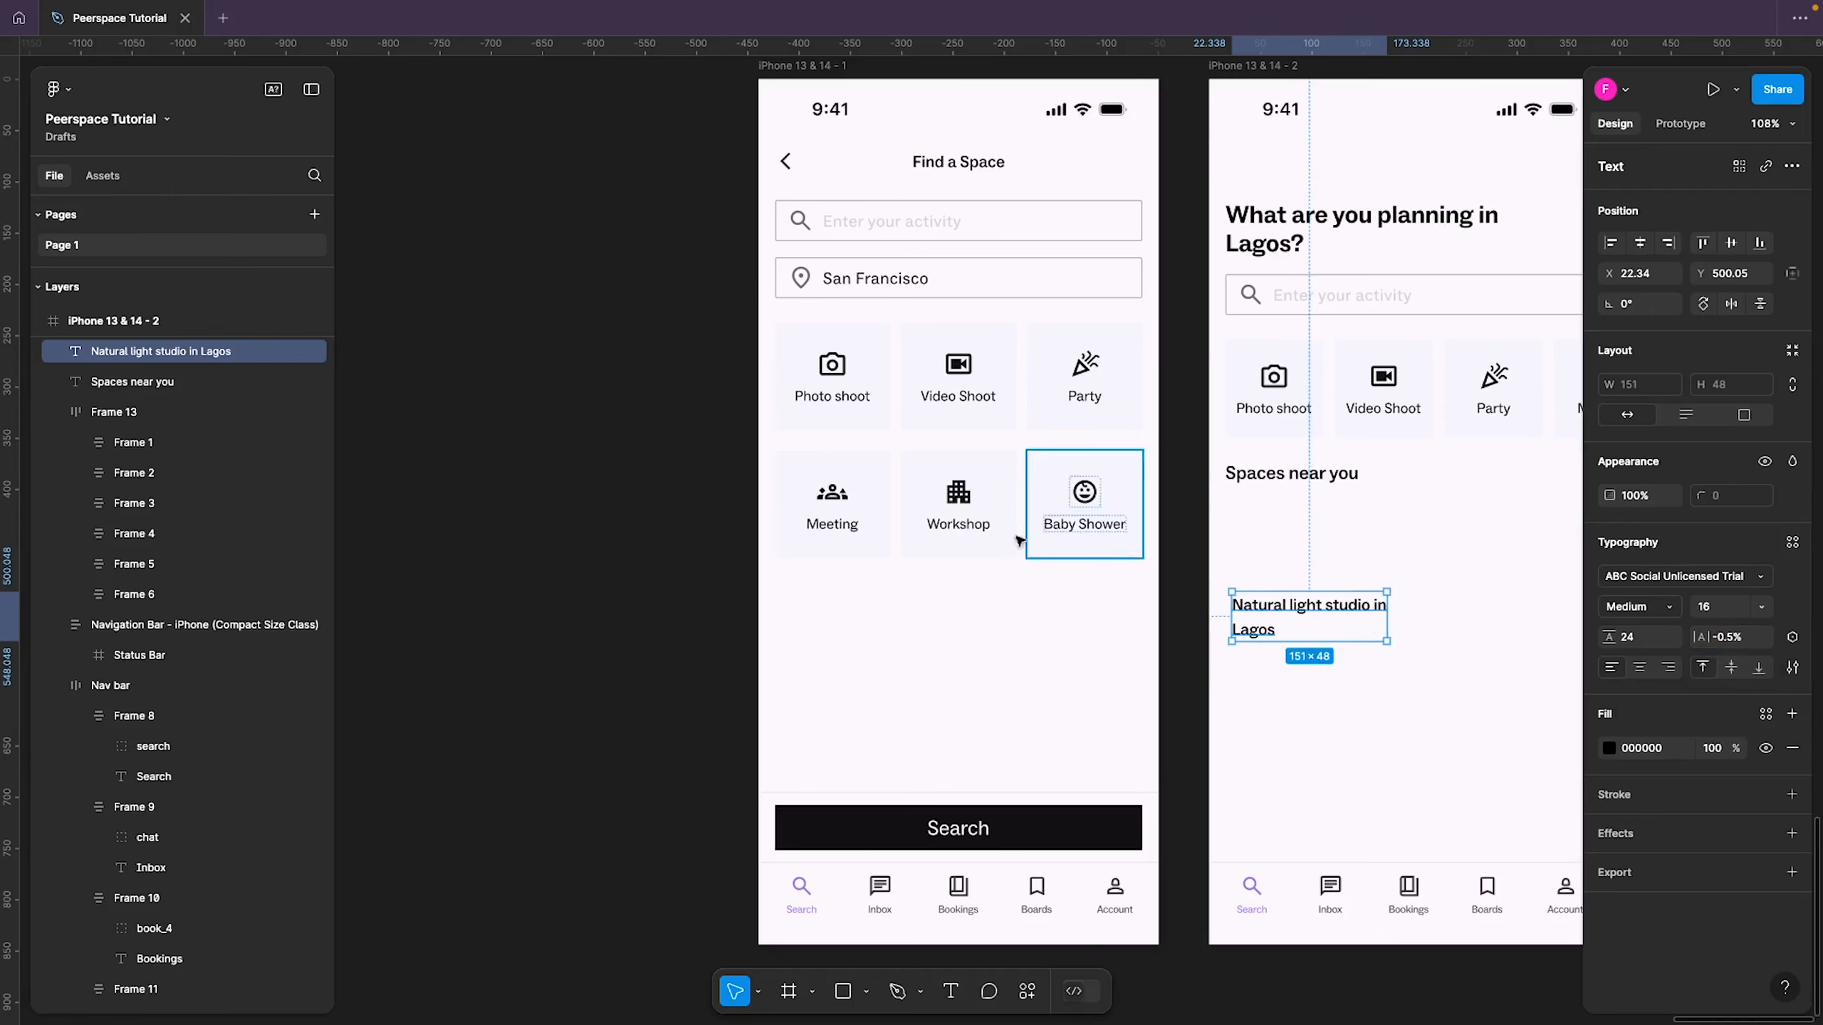
Bring up the Material Symbols plugin and delete the row of five outlined stars below the studio title
left_click(1299, 682)
scroll(1357, 599, "right", 5)
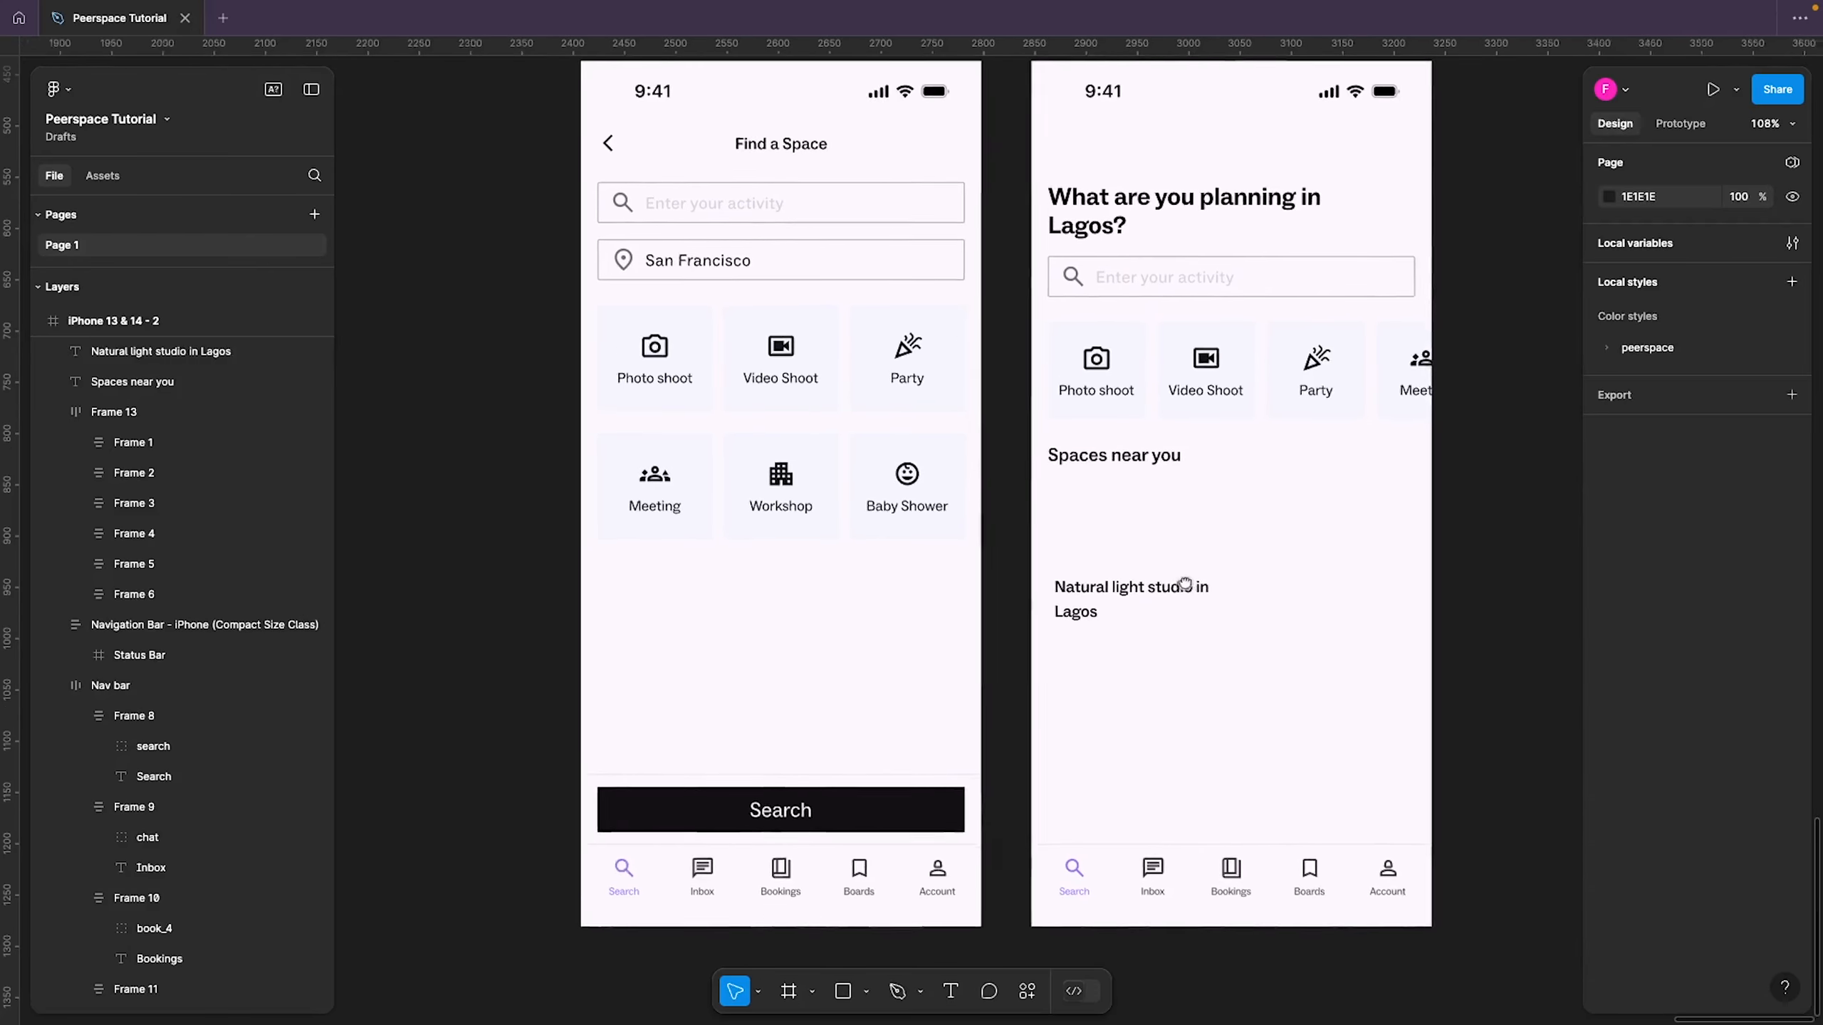
left_click(985, 607)
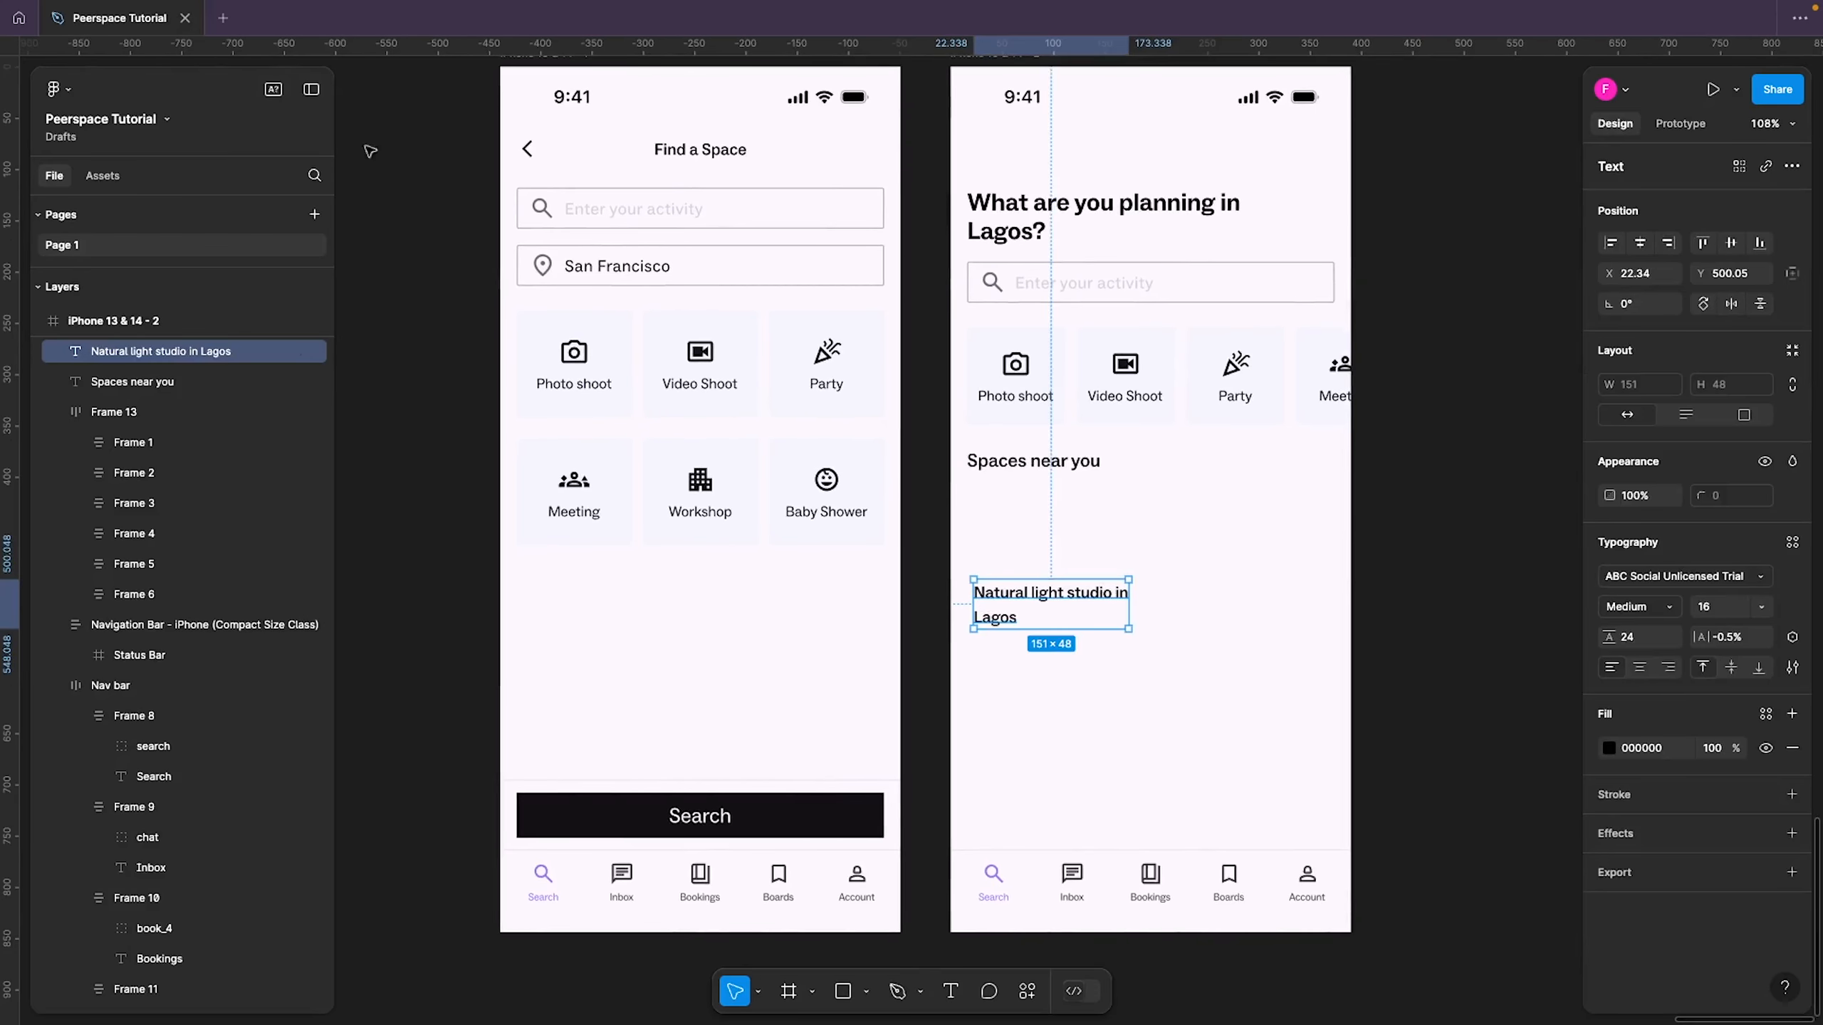
left_click(1027, 991)
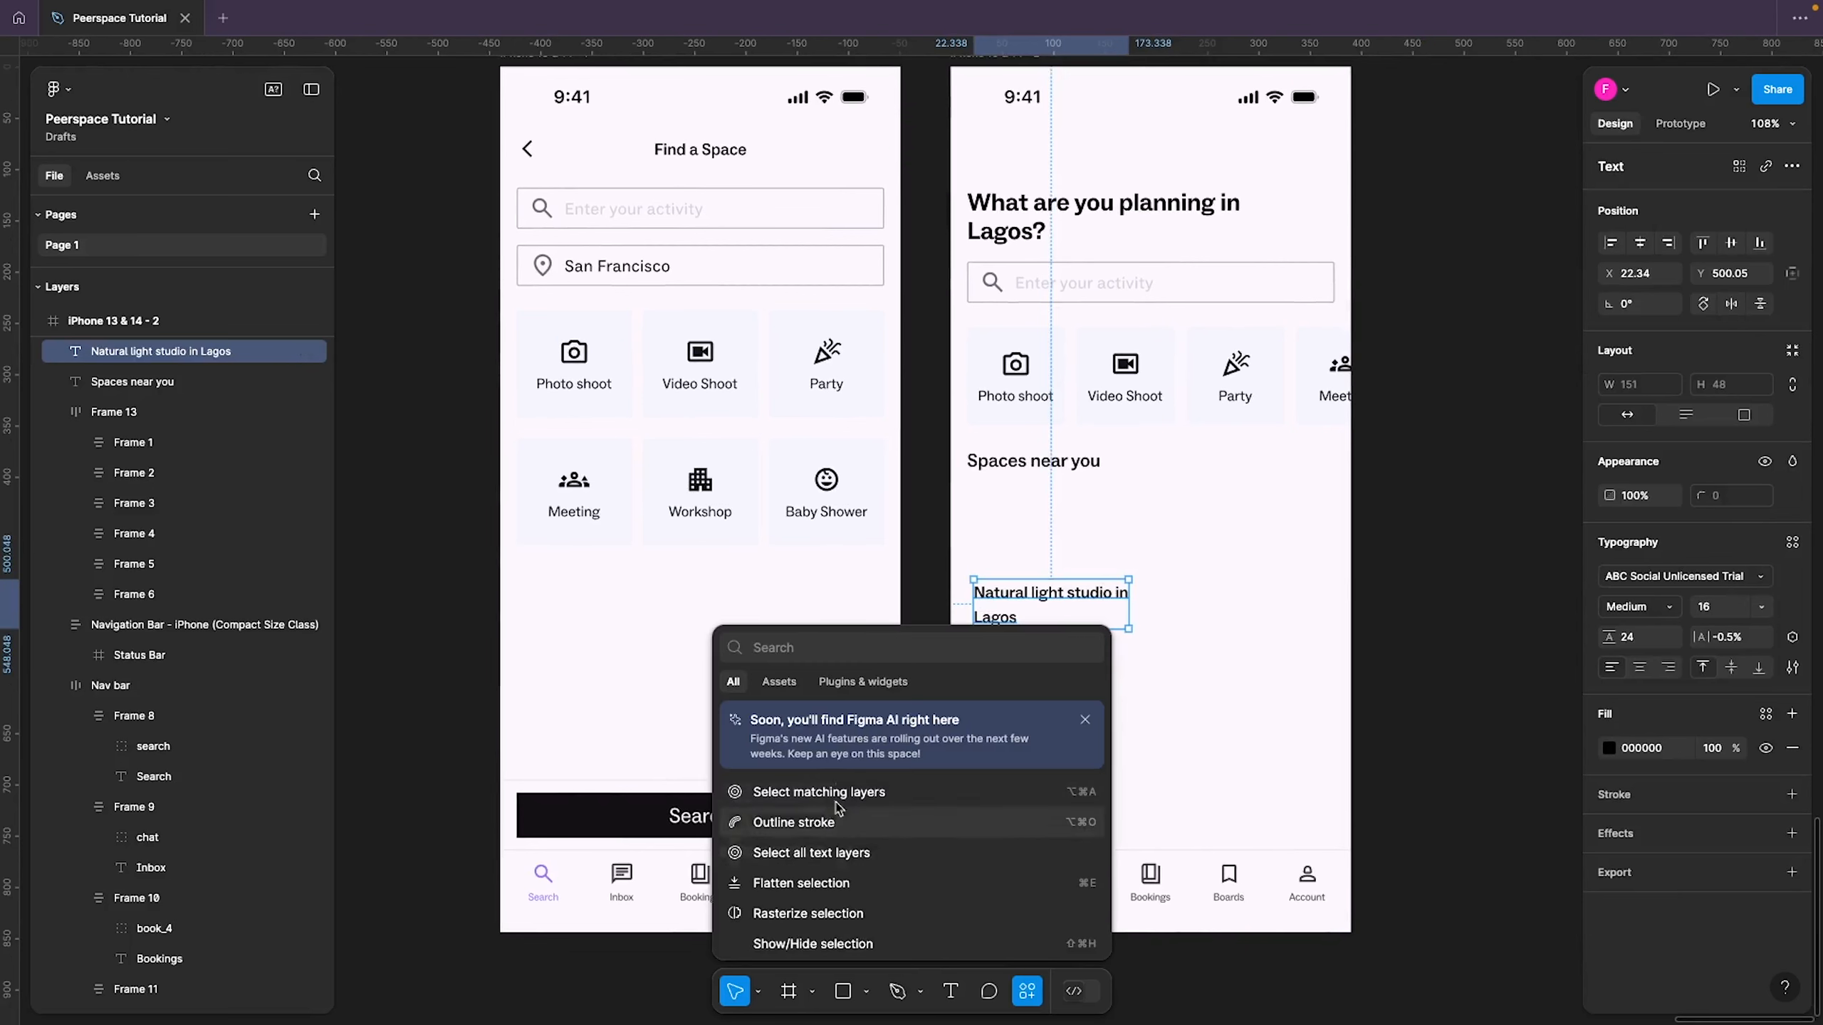
left_click_drag(1212, 613, 887, 729)
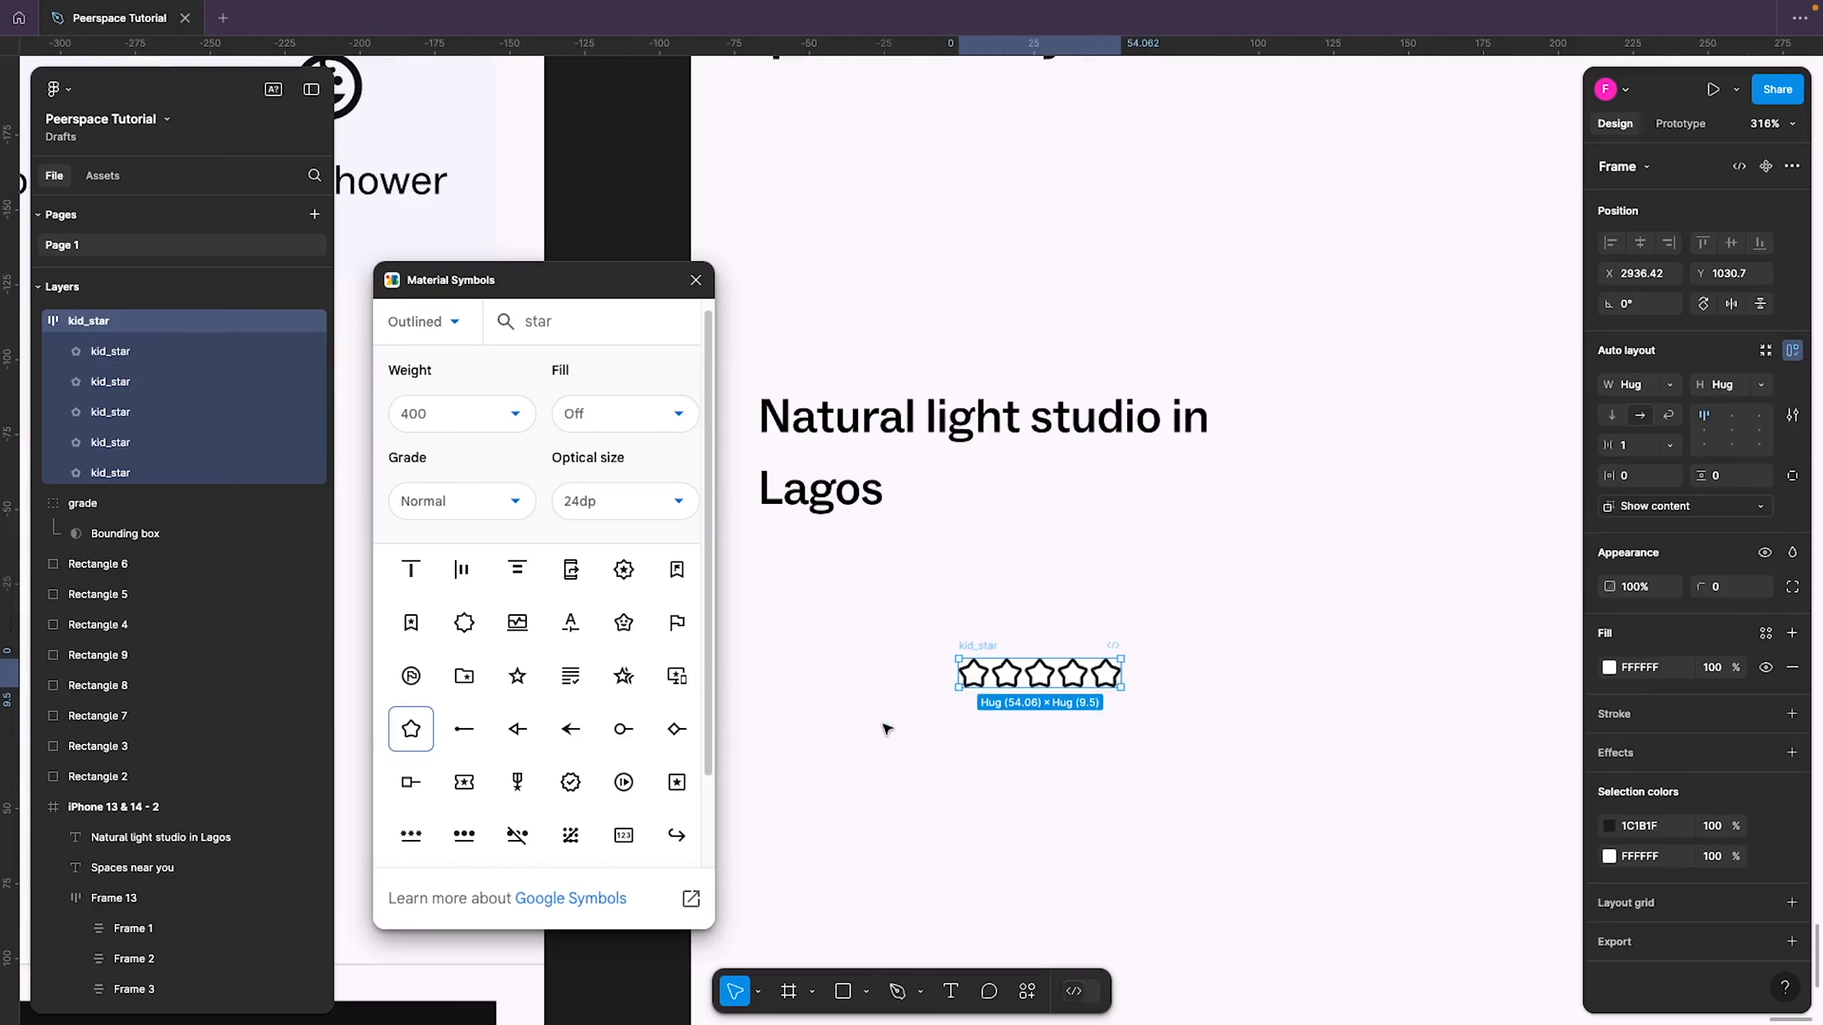
key("Delete")
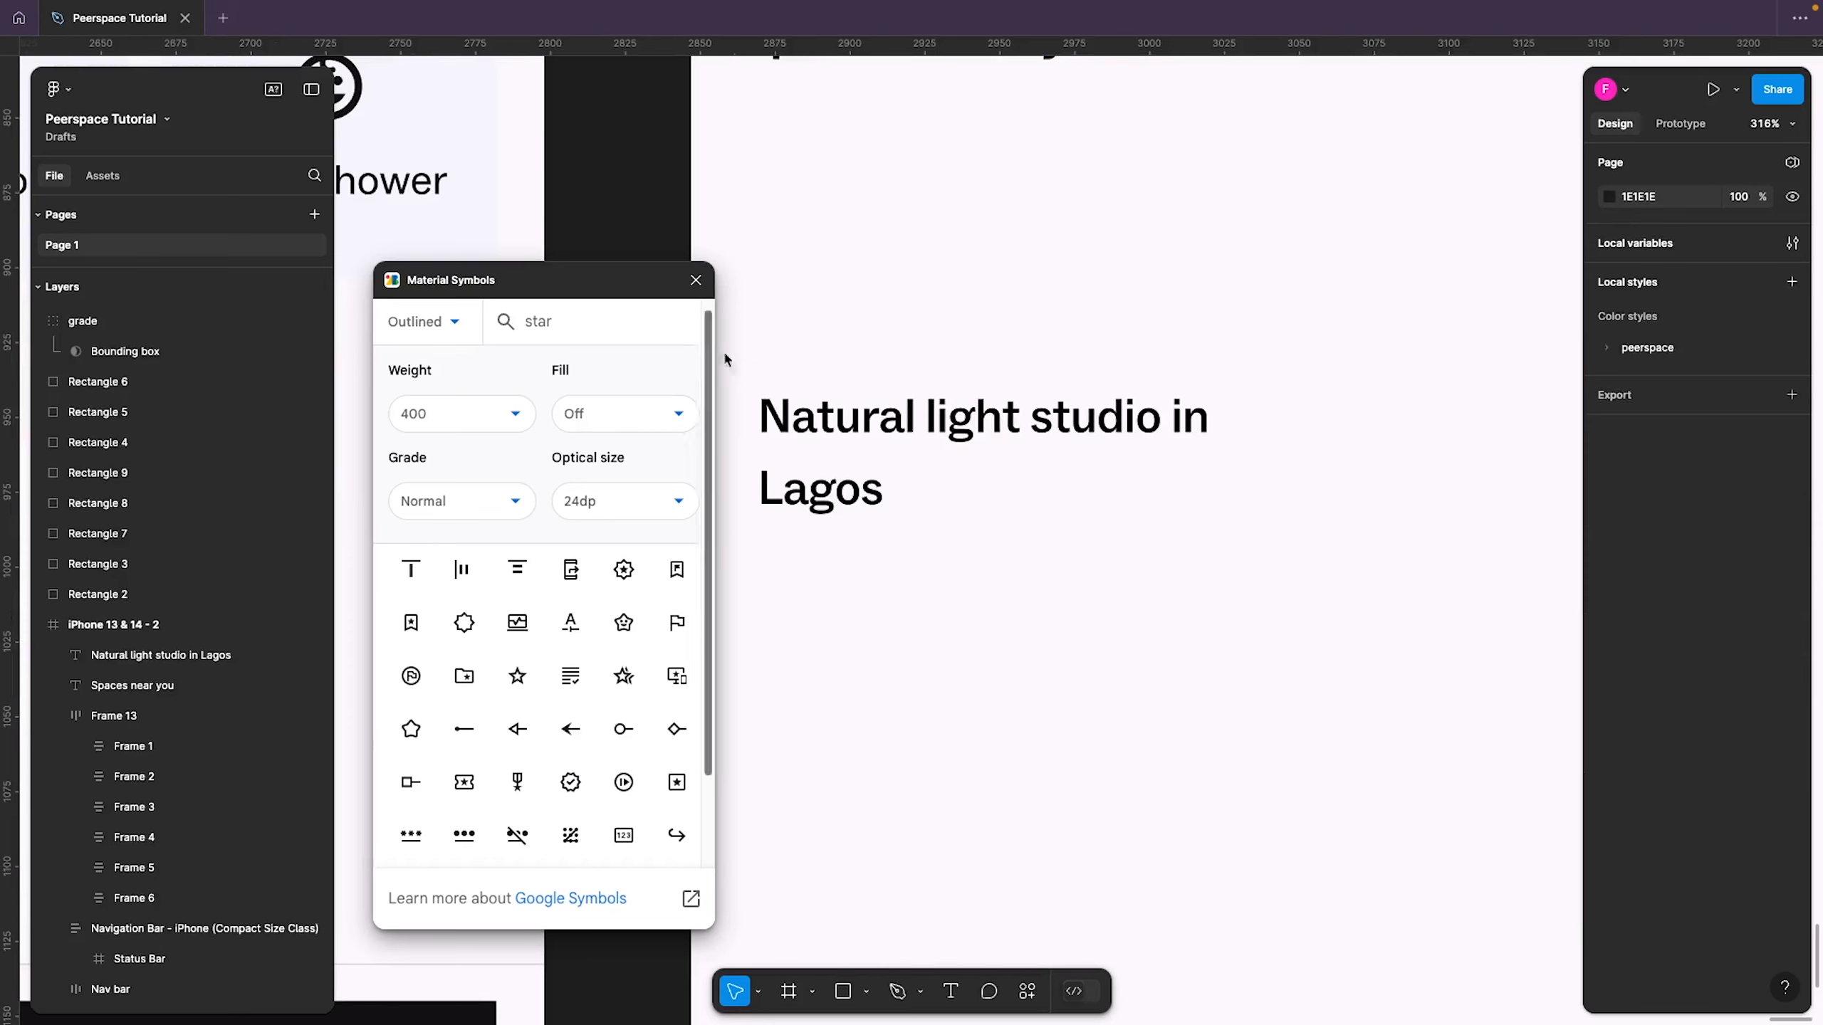
Turn the Fill option on for the star icons in Material Symbols
left_click(643, 326)
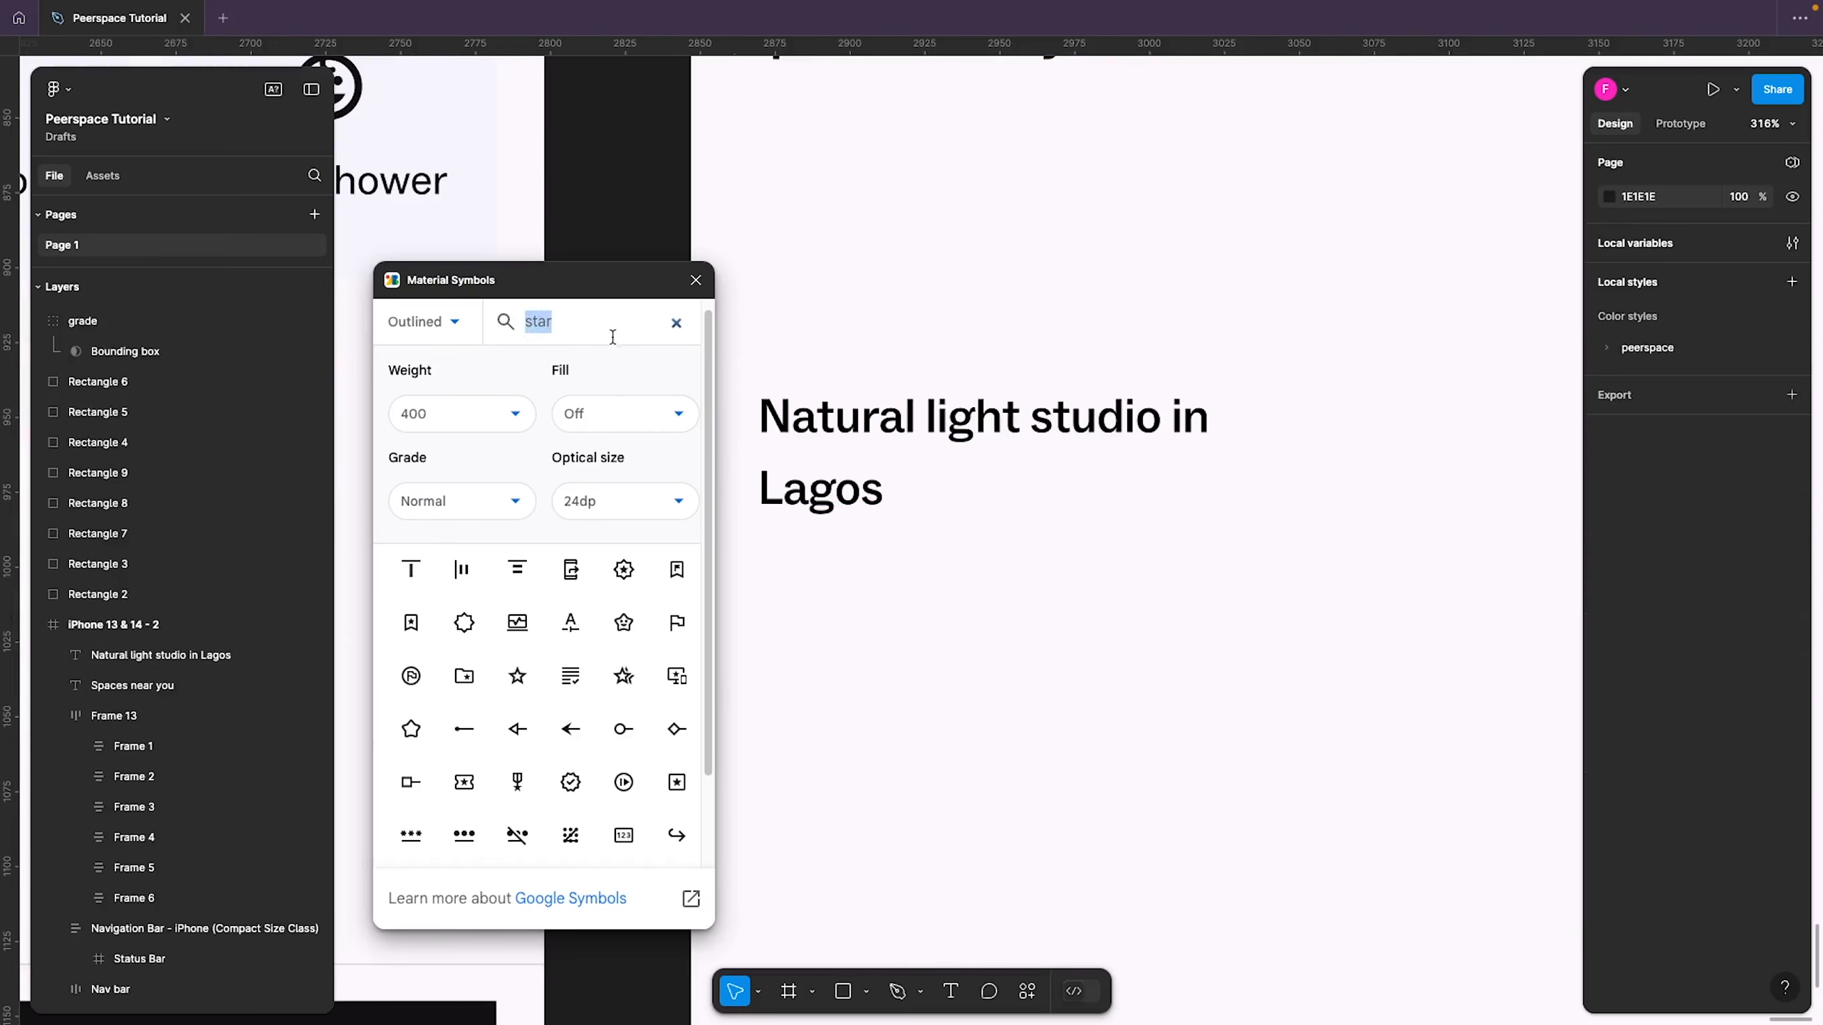
left_click(615, 429)
left_click(606, 435)
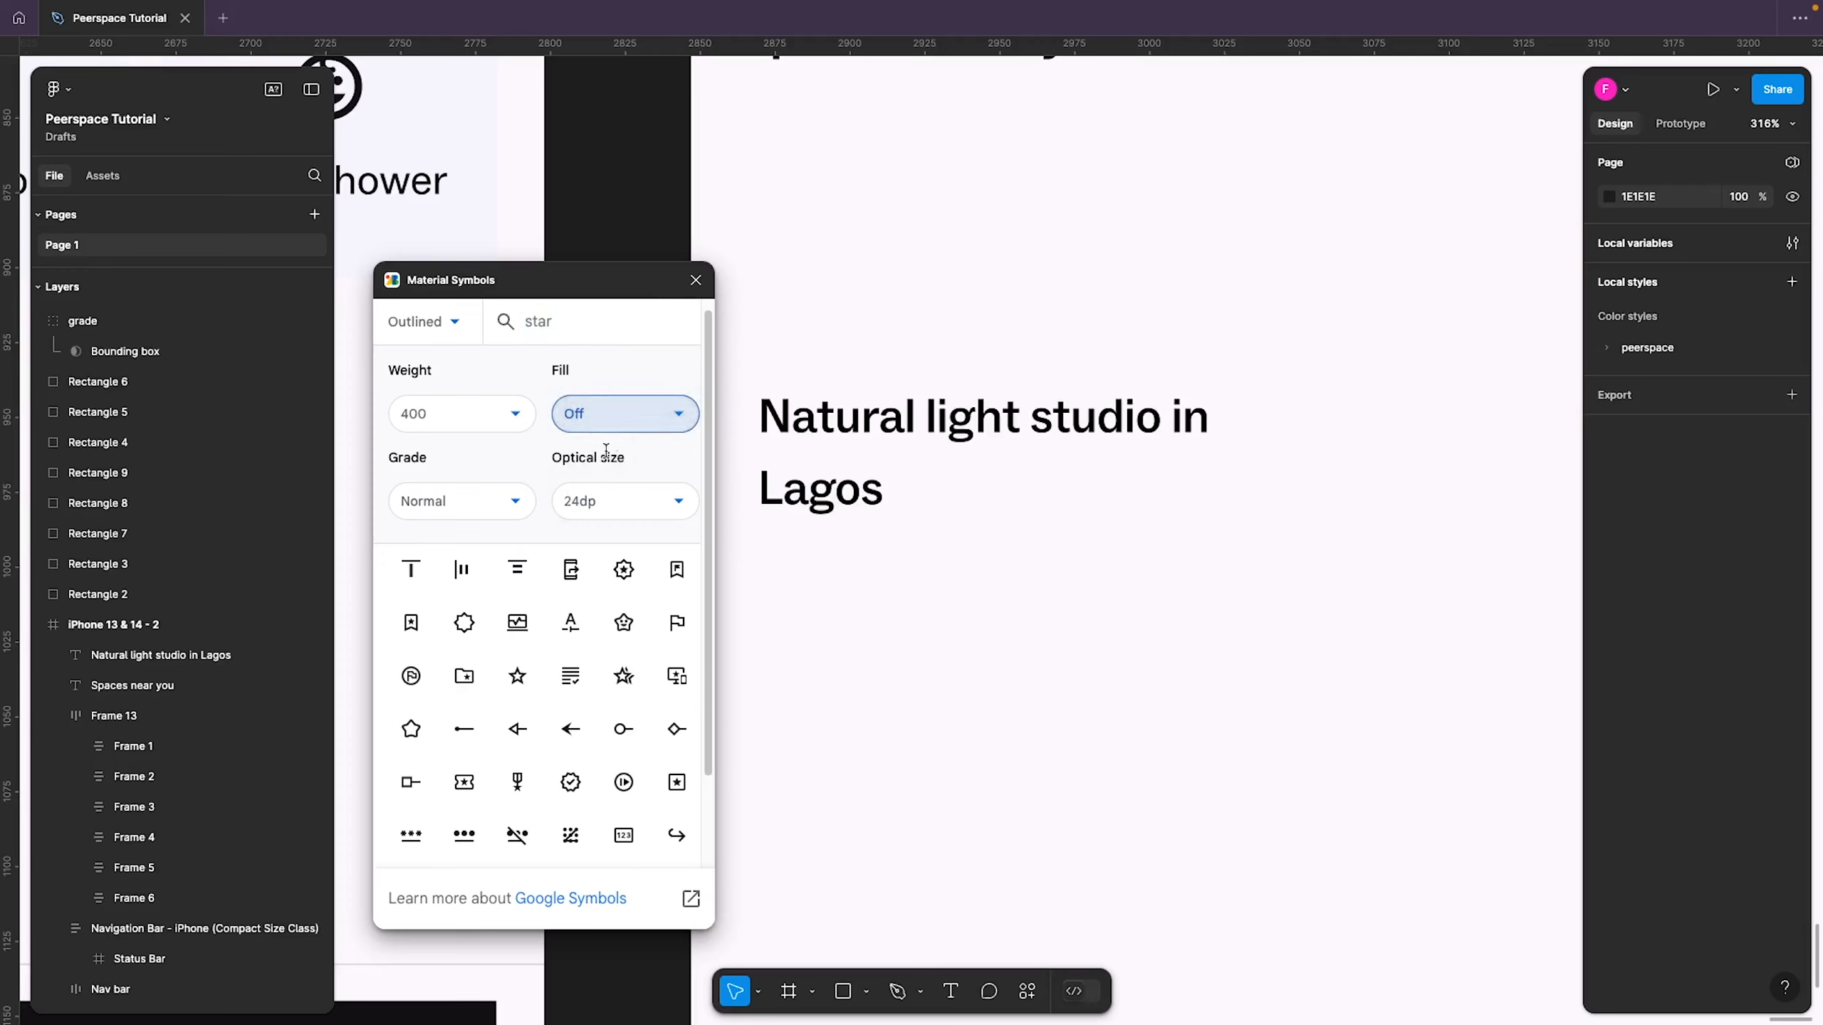
left_click(622, 429)
left_click(622, 430)
left_click(622, 433)
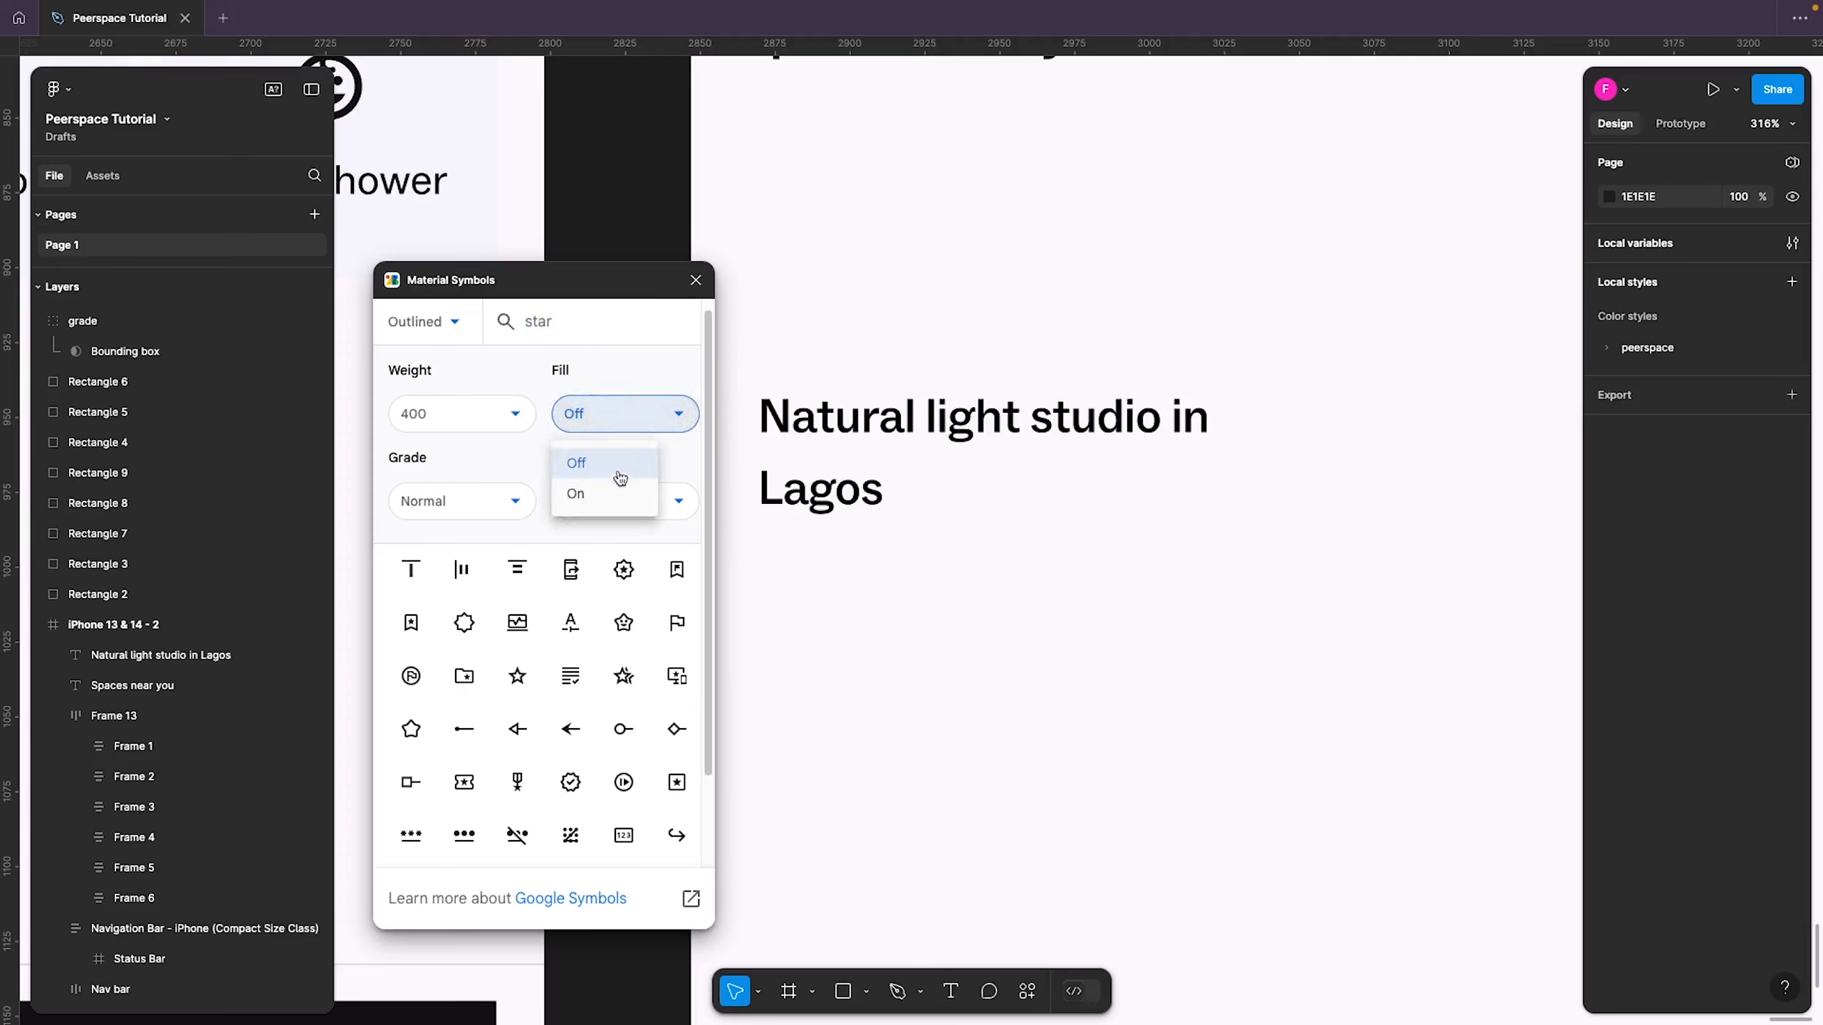
left_click(609, 496)
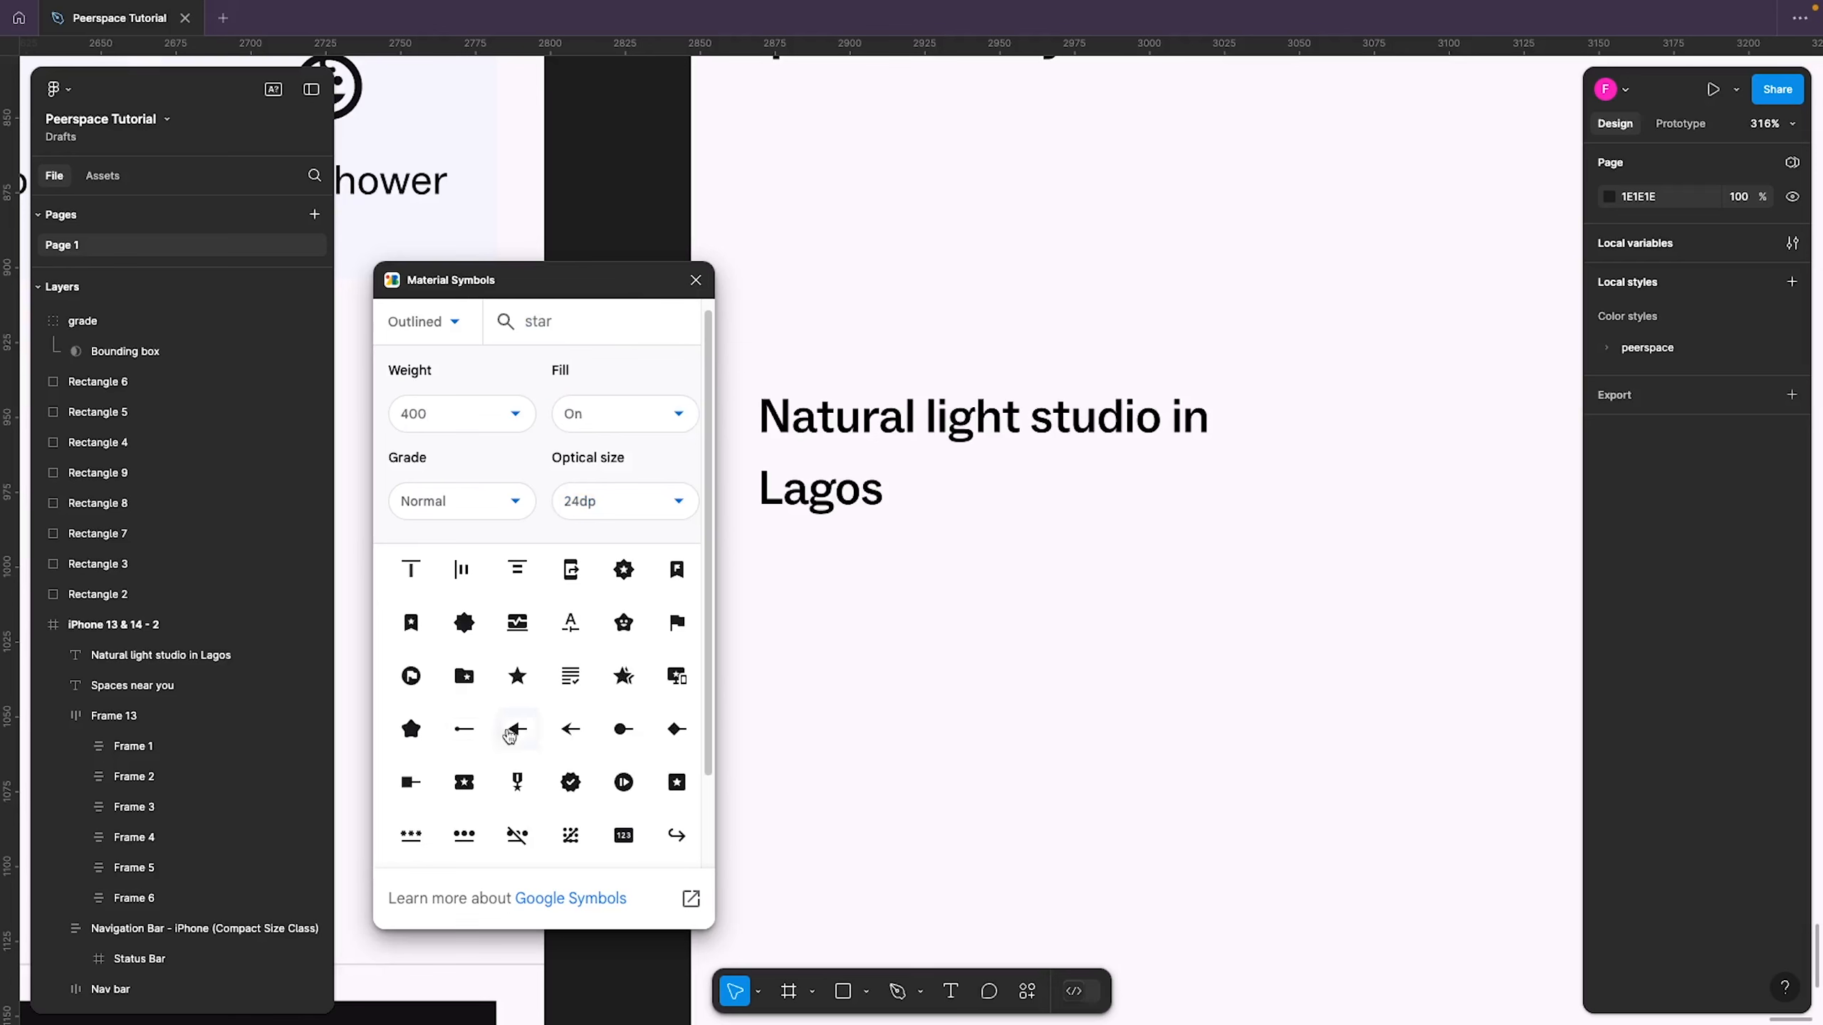
Insert the filled kid_star icon below the studio title and scale it to 12 × 12
left_click(408, 740)
left_click_drag(966, 573, 954, 625)
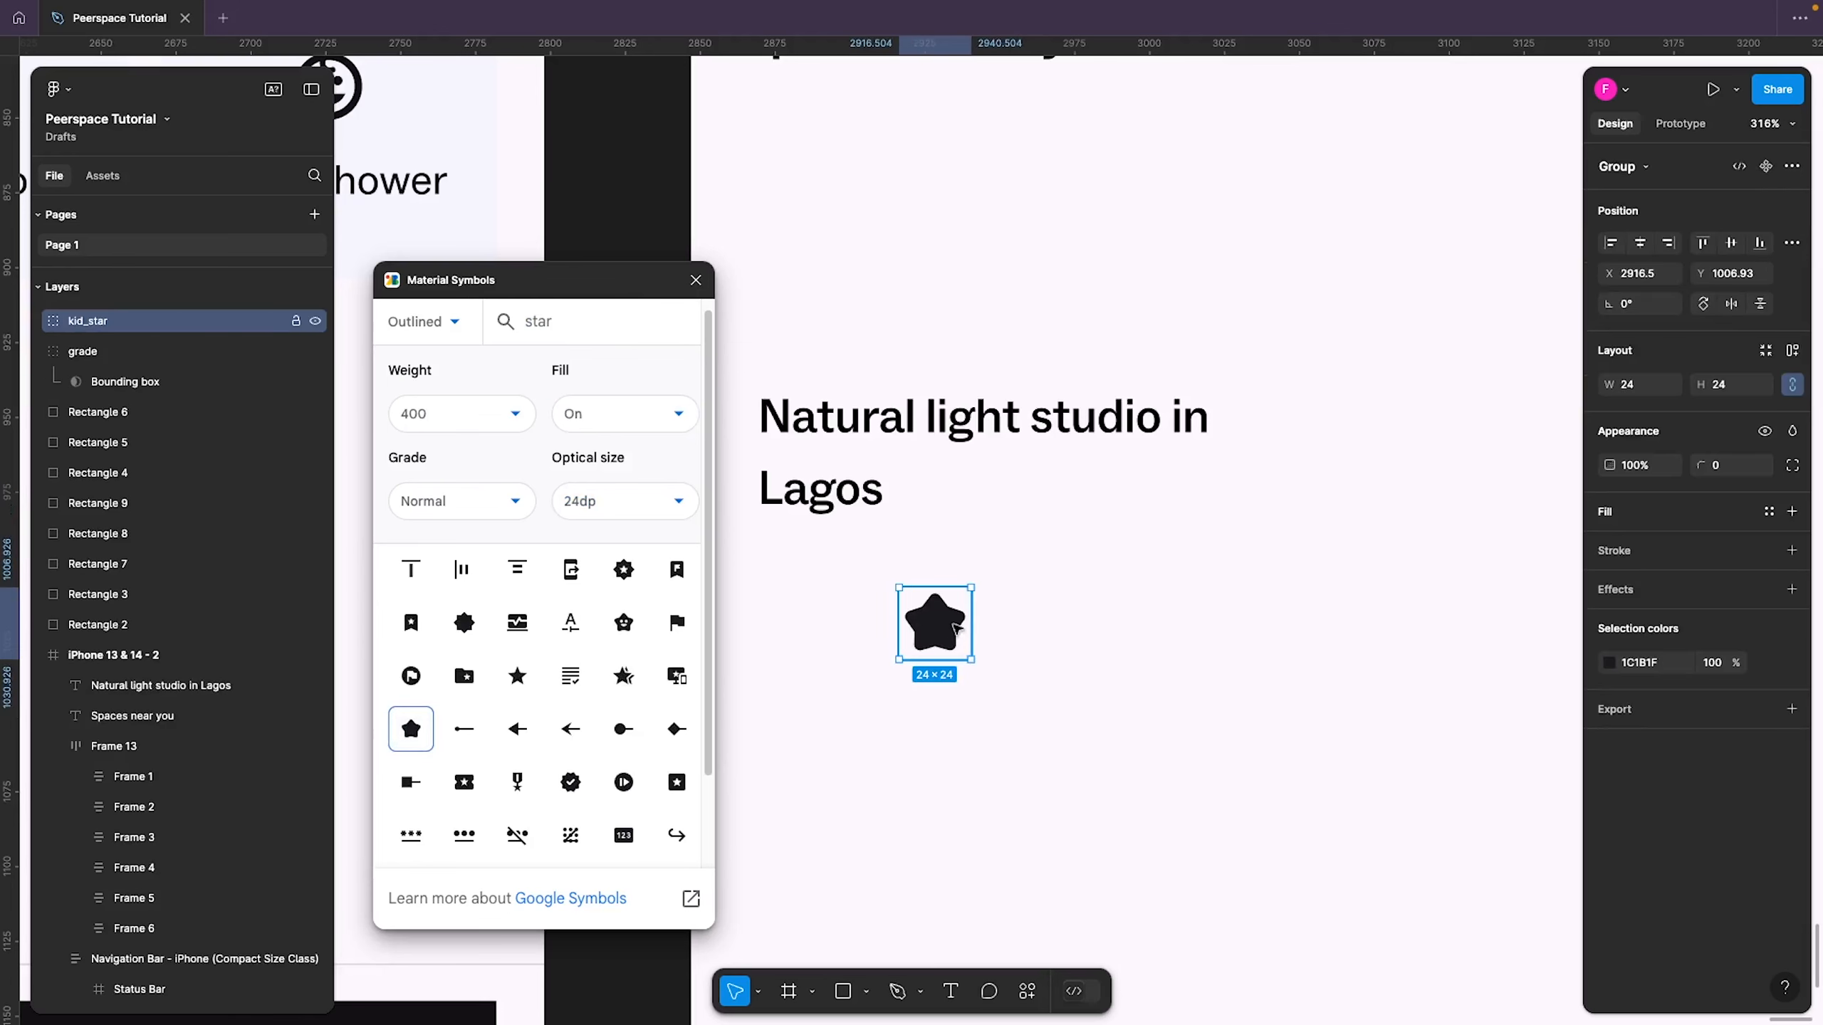
key("k")
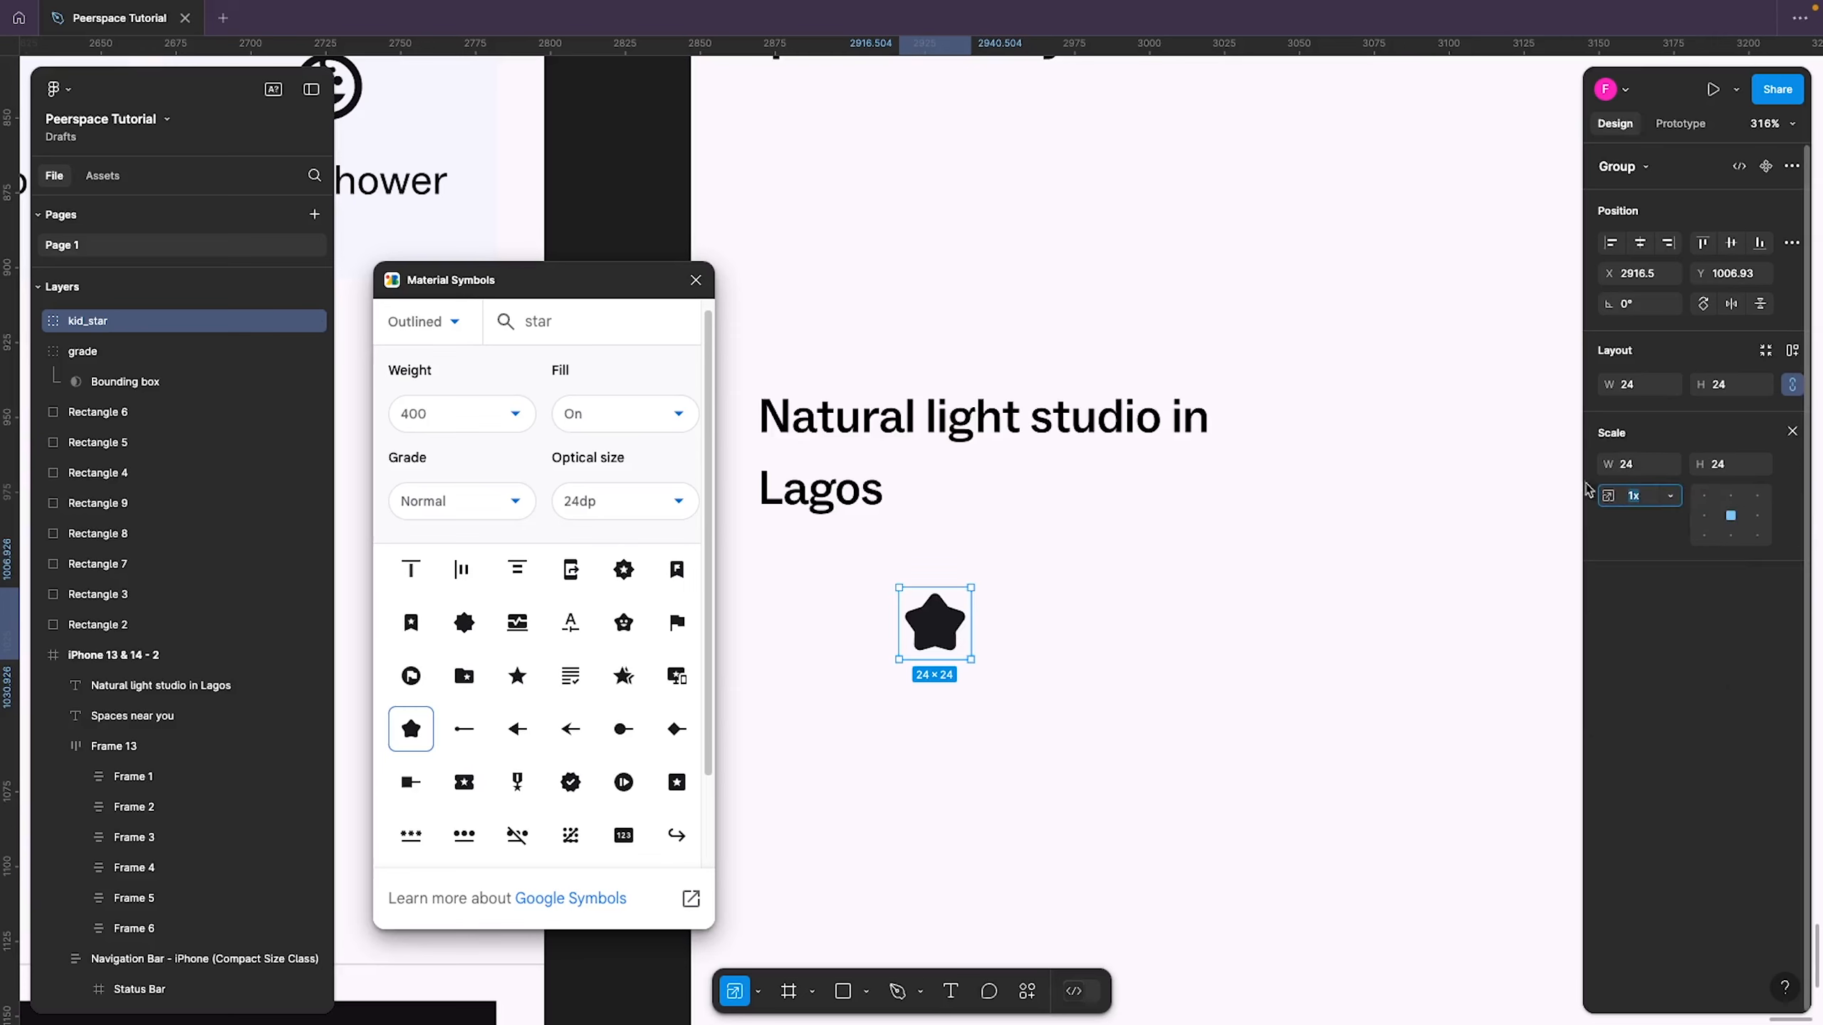
left_click(1724, 466)
type("12")
key("Return")
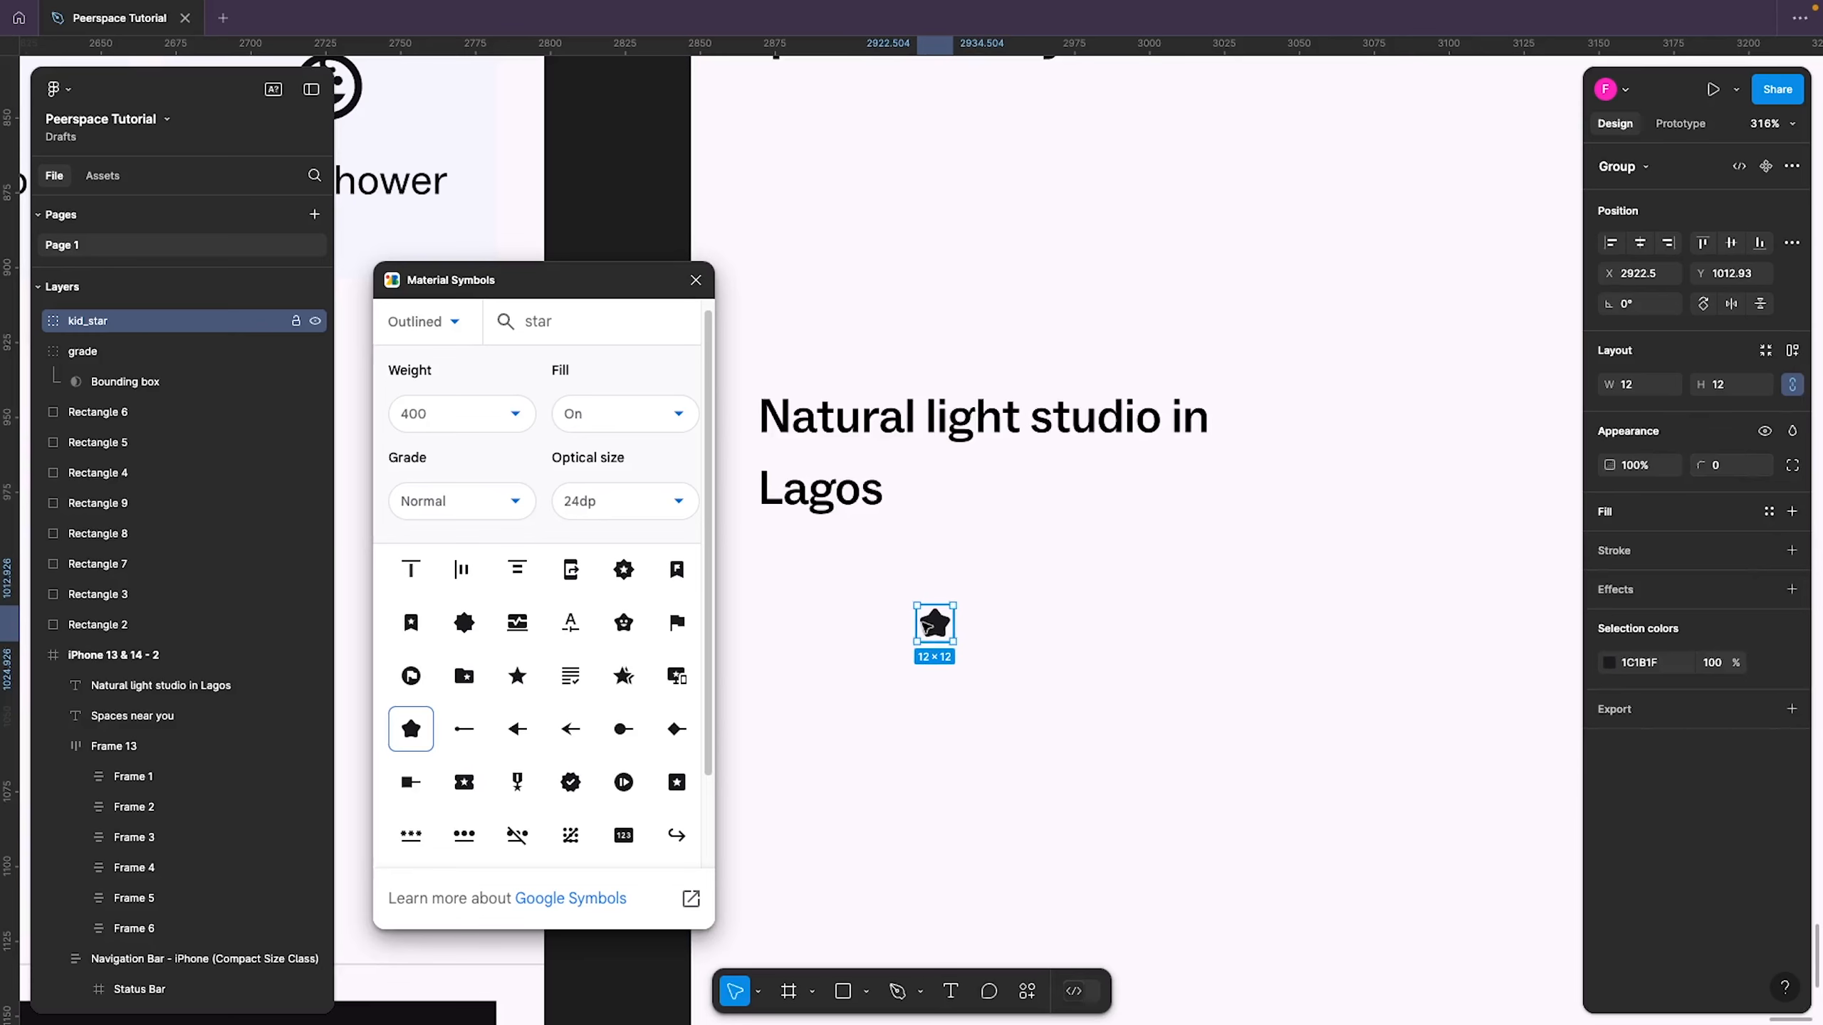
Shift the star slightly to the right and duplicate it into an edge-to-edge horizontal row of five stars
left_click_drag(937, 631, 977, 632)
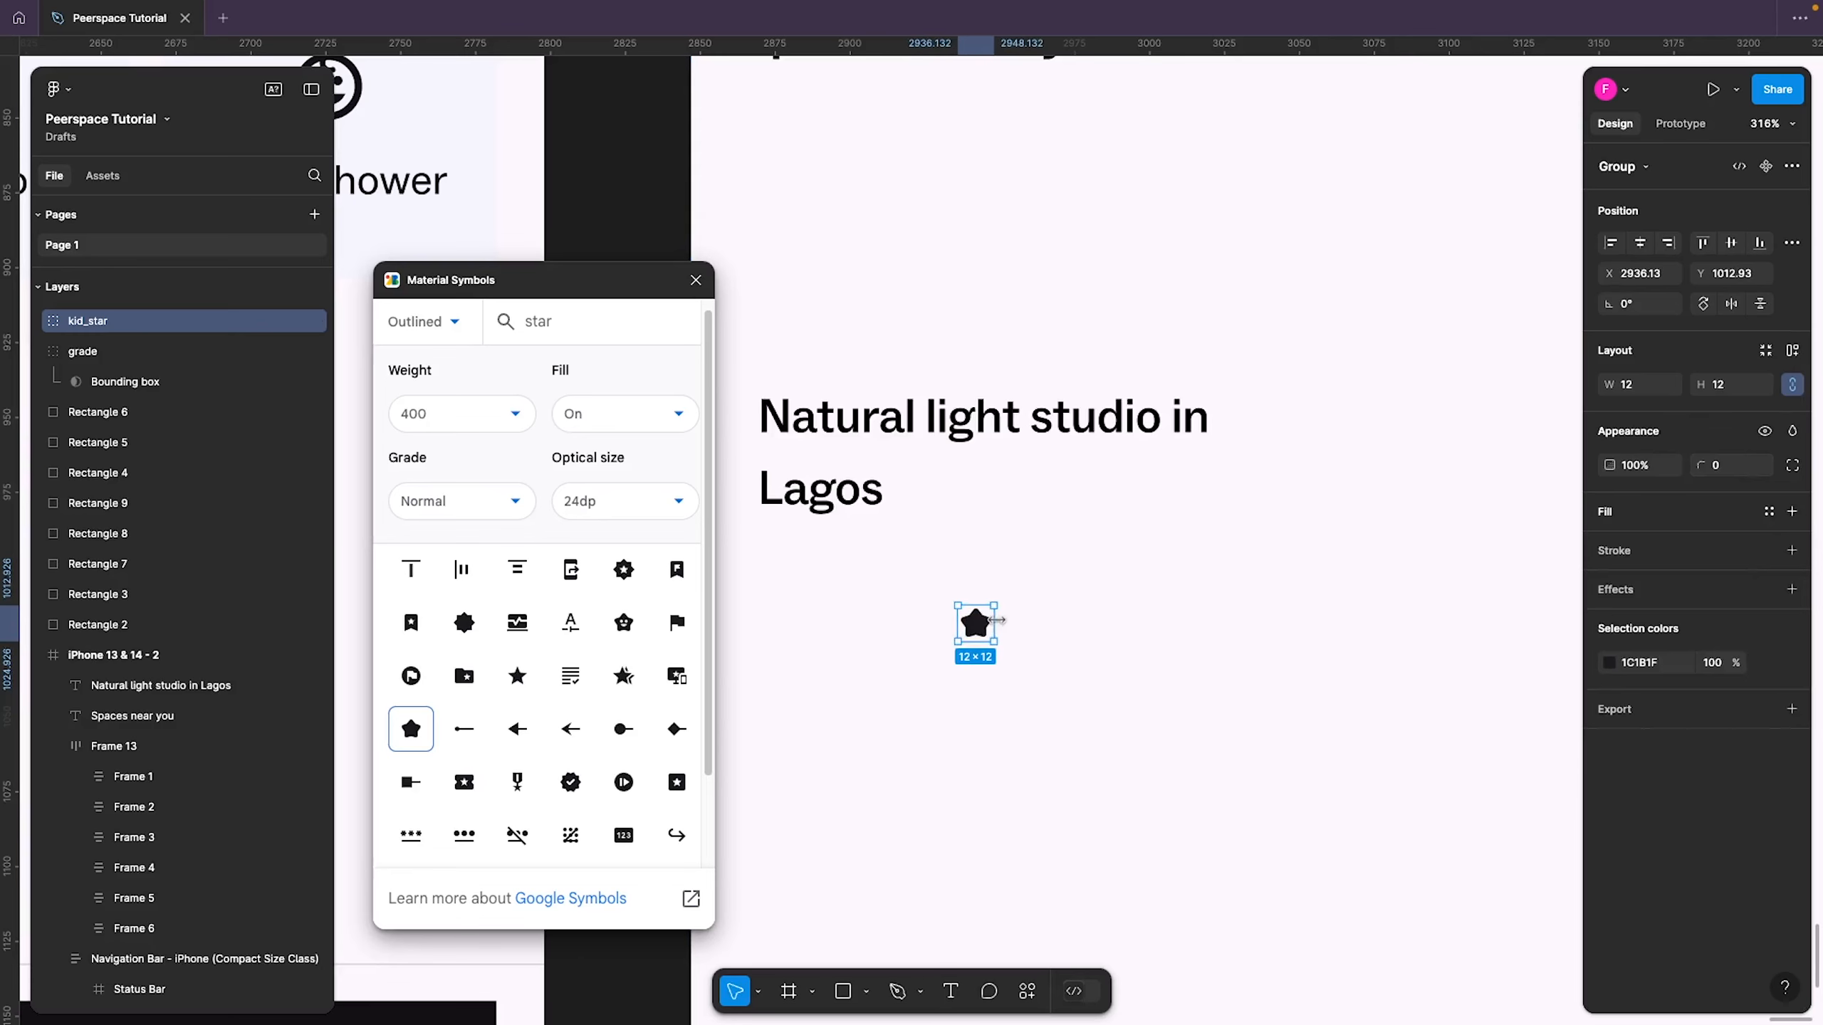
key("ctrl+d")
left_click_drag(999, 624, 1029, 632)
key("ctrl+d")
key("ctrl+d")
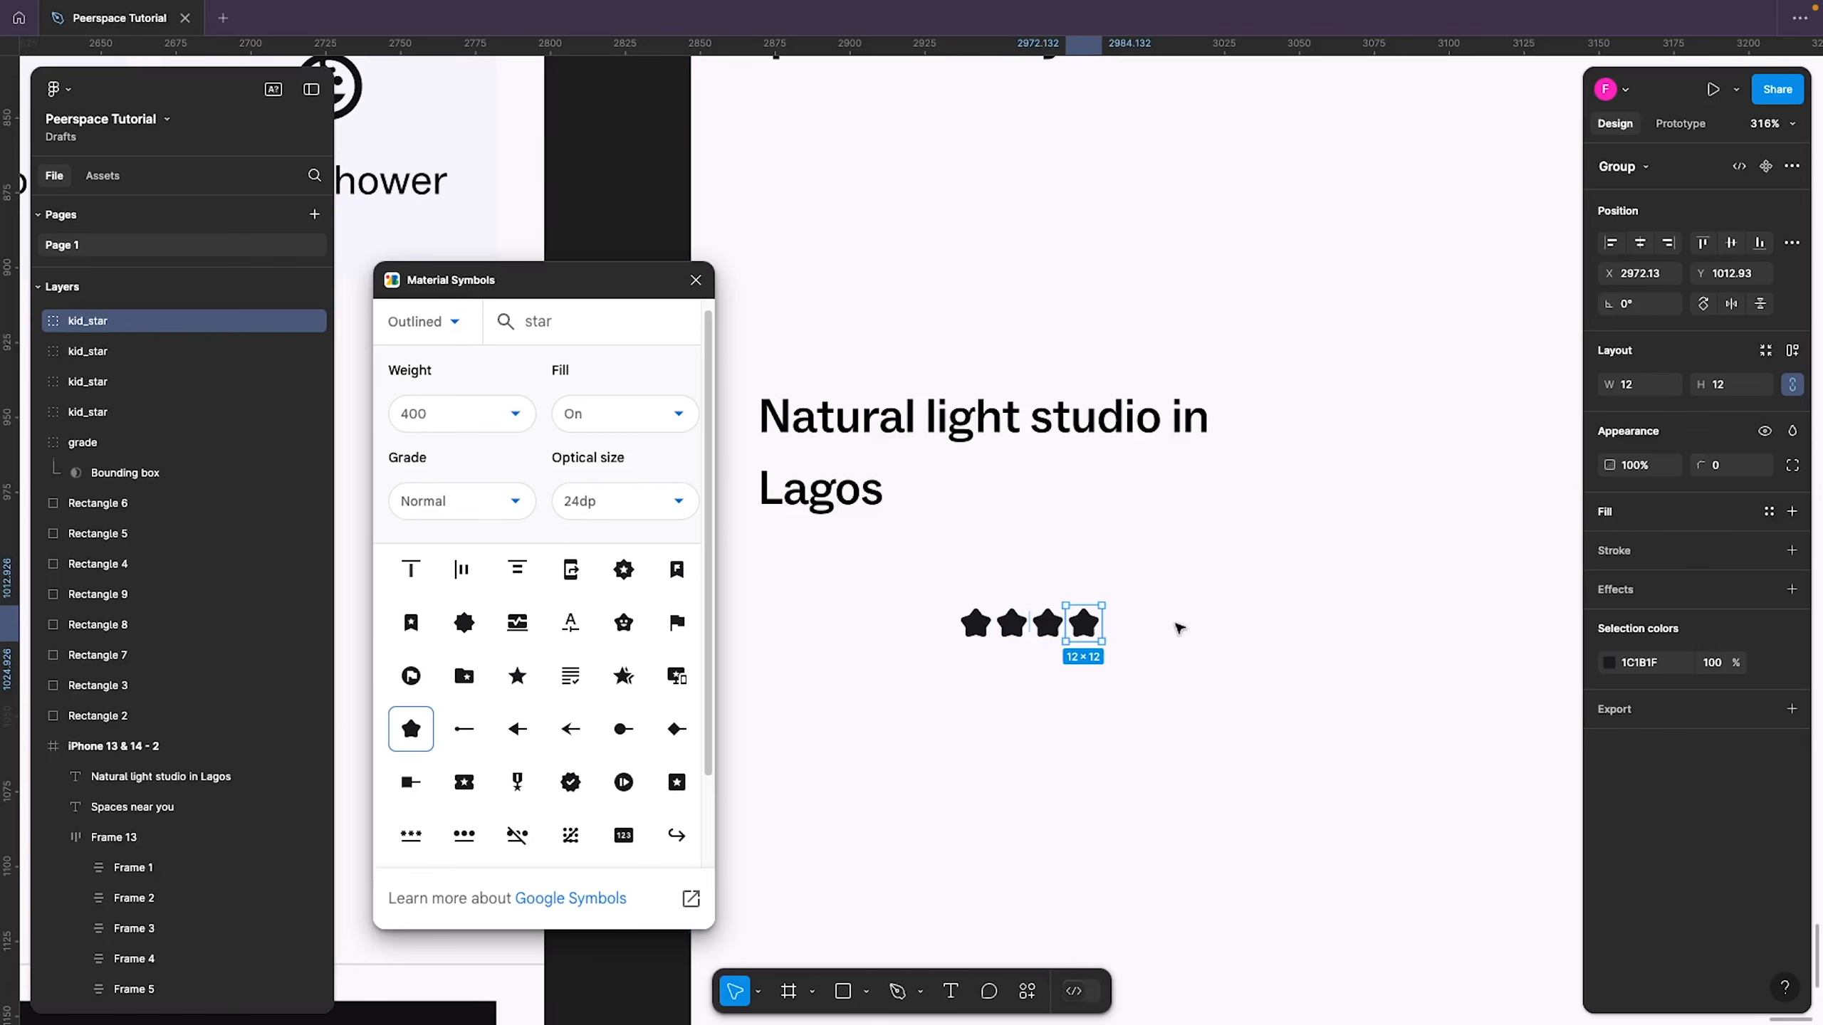
key("ctrl+d")
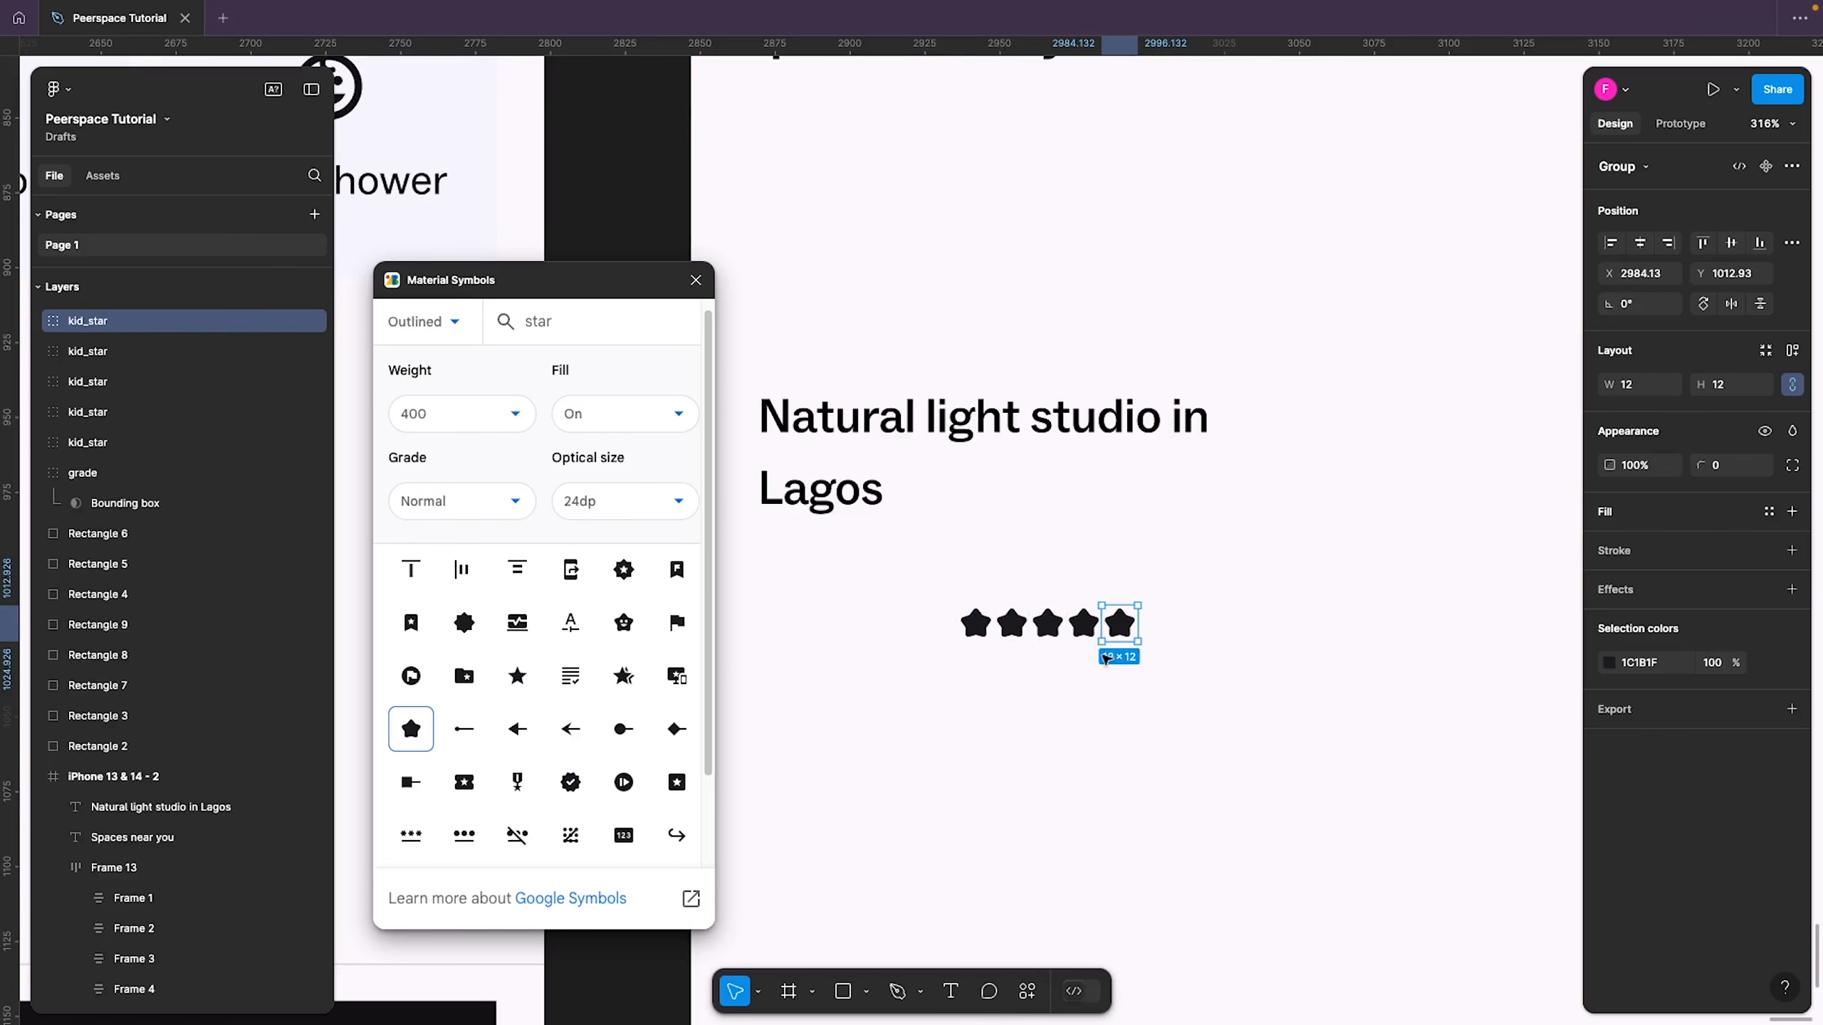
Wrap the five filled stars in a horizontal auto layout frame
left_click(1105, 658)
left_click_drag(1213, 714, 879, 550)
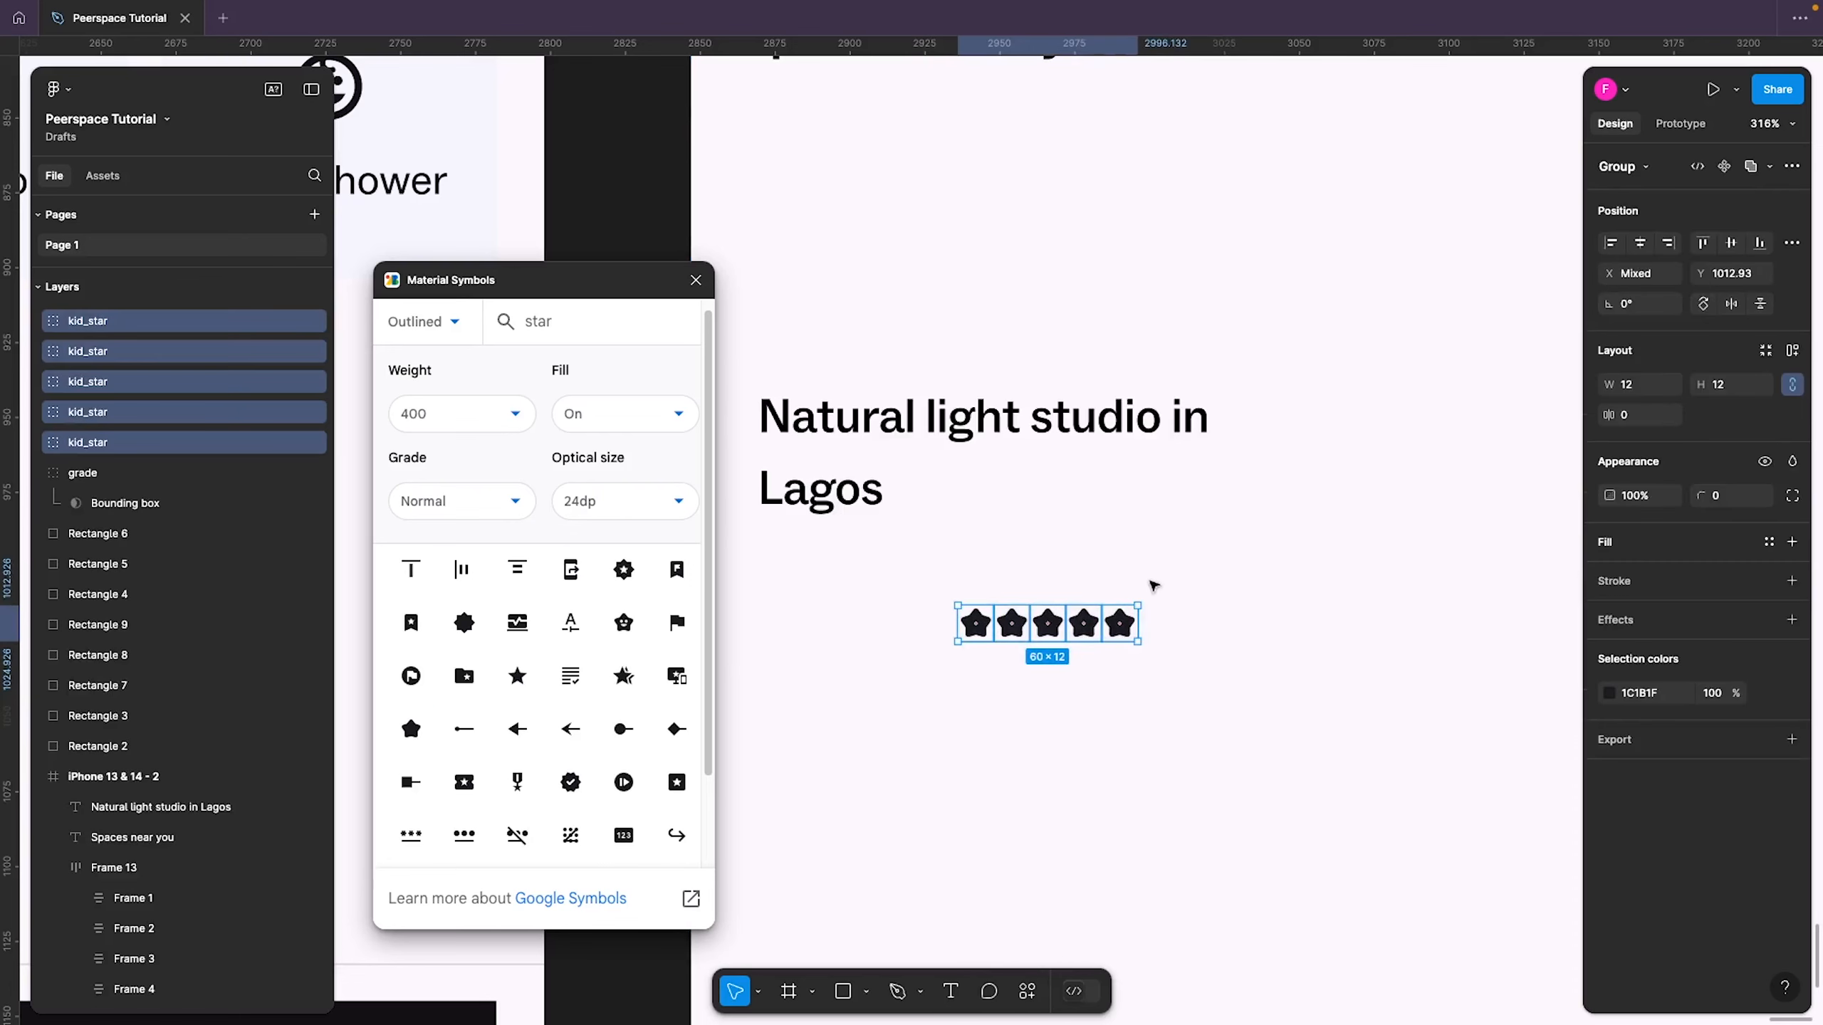
key("shift+a")
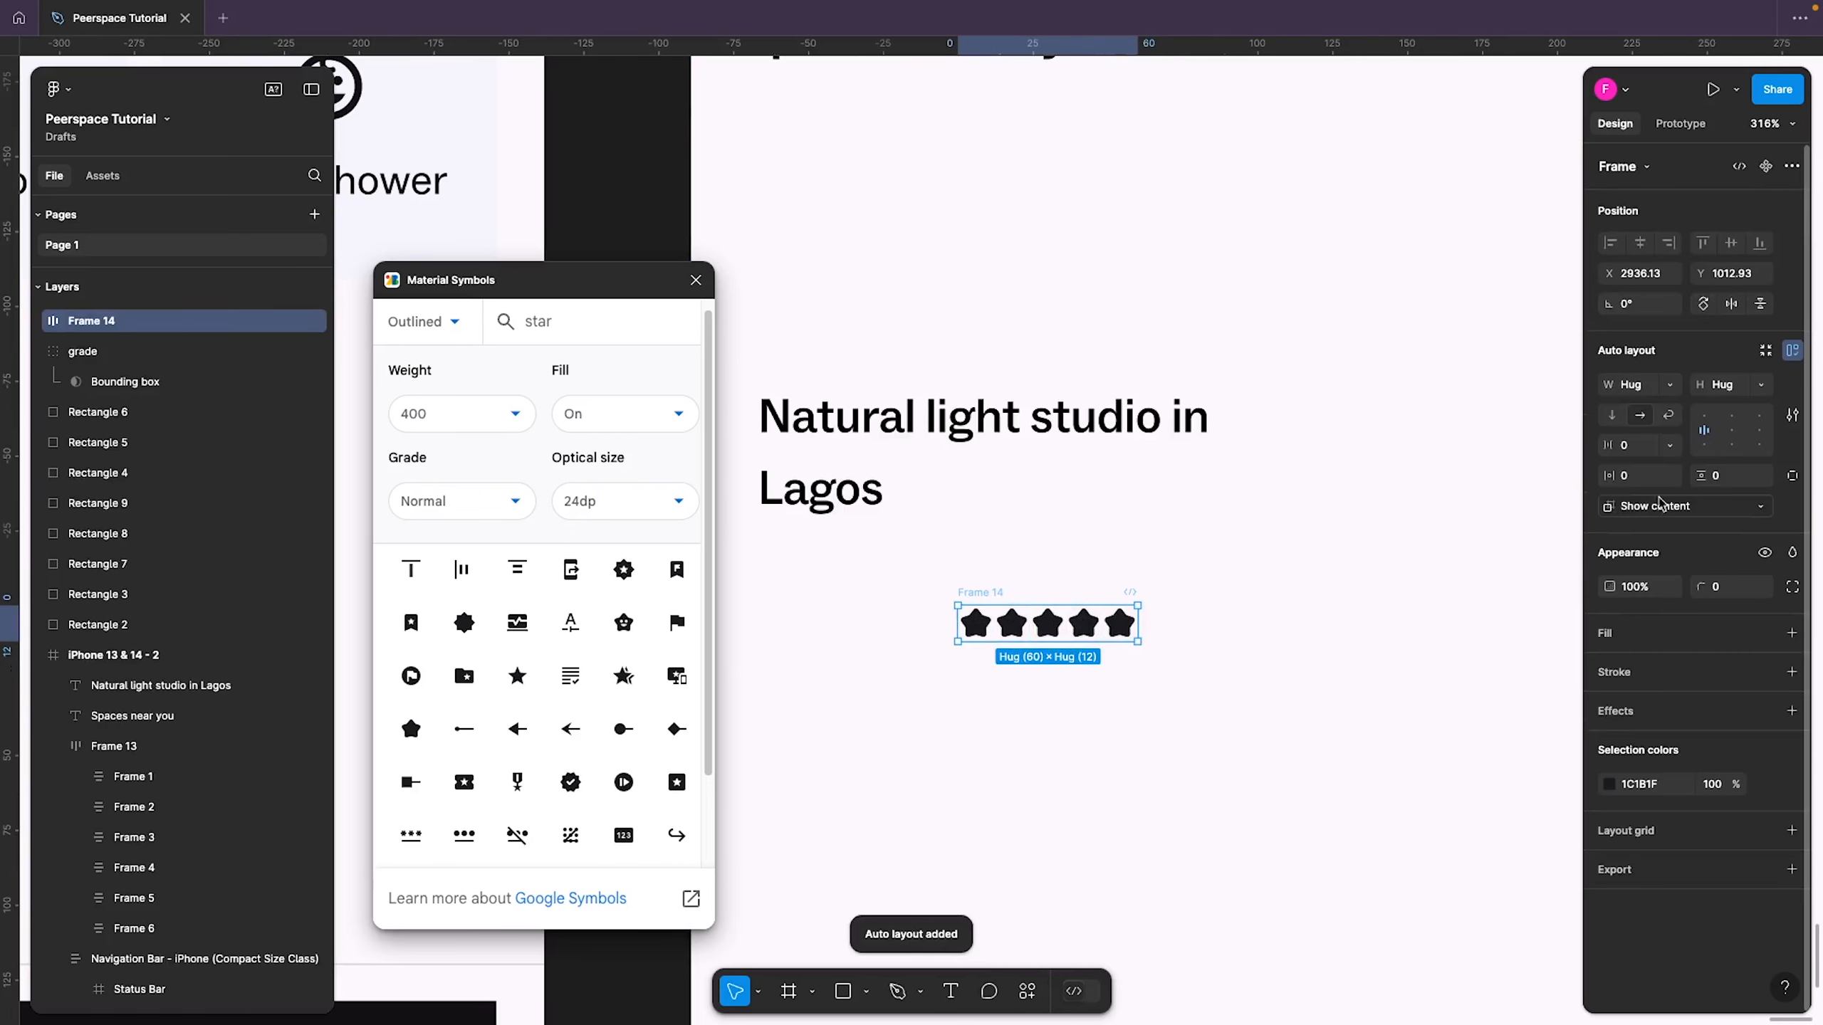
key("Escape")
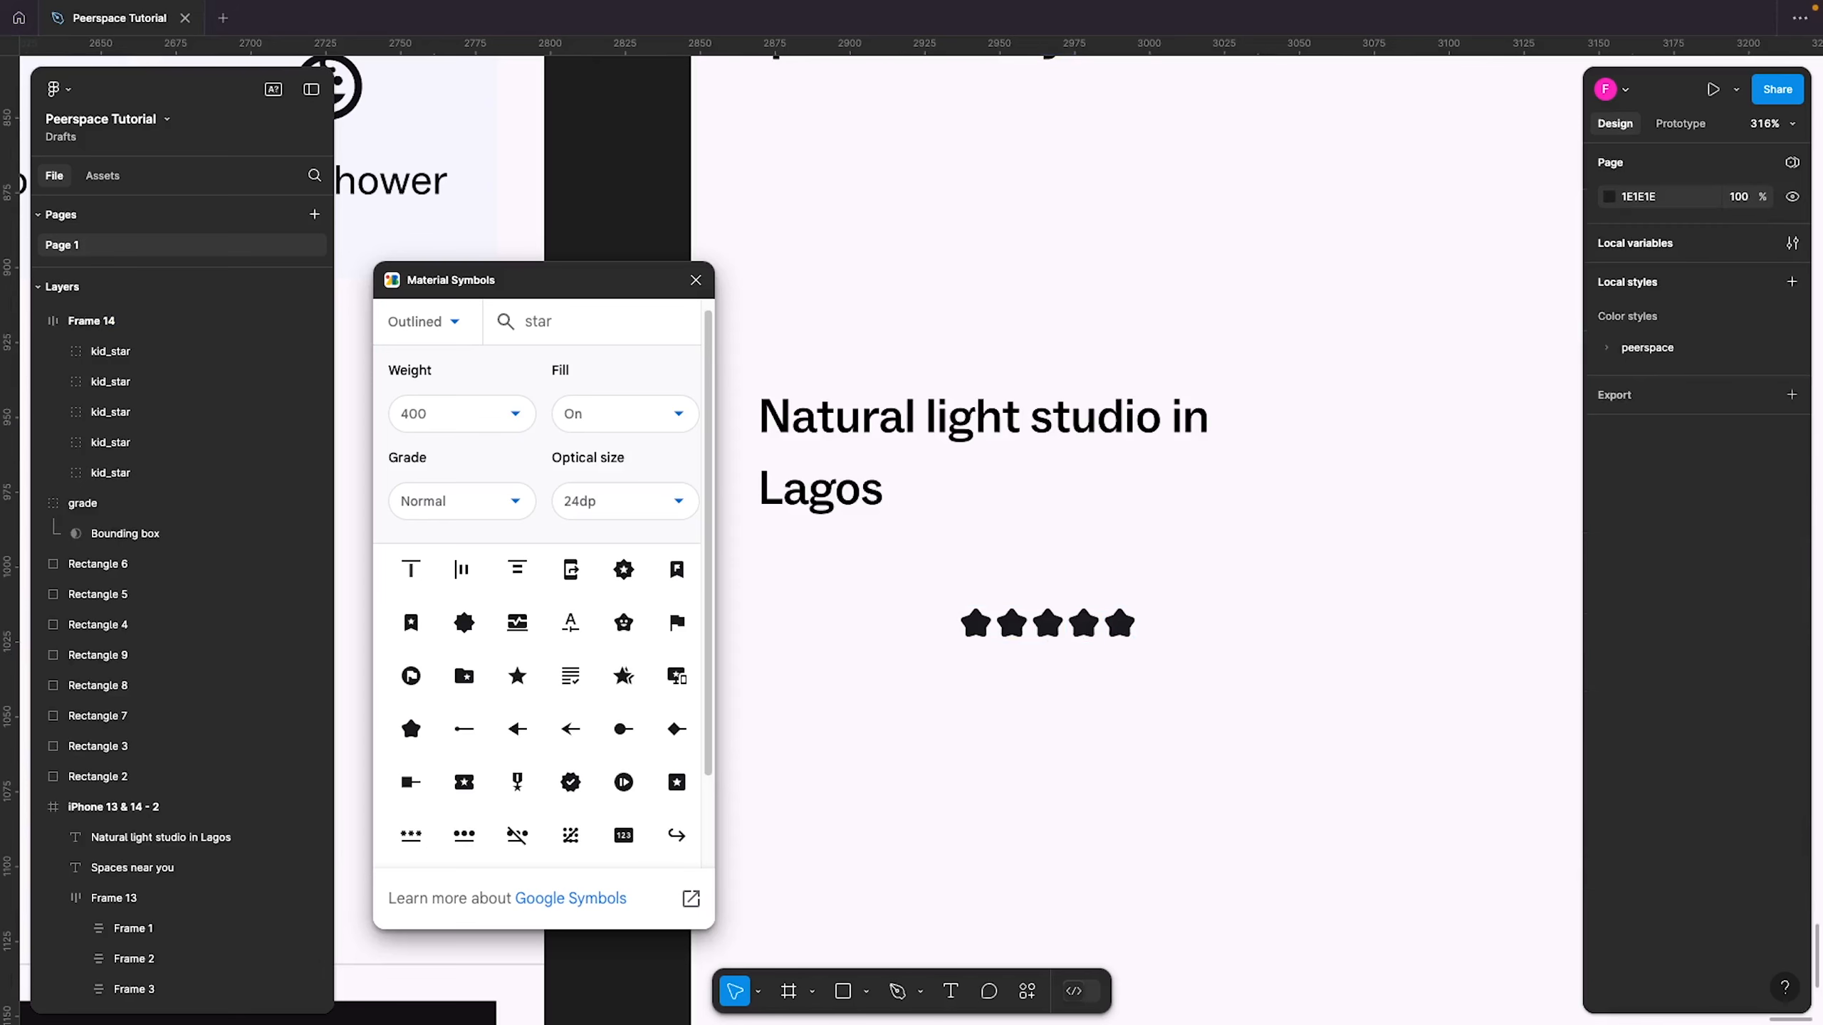
Add a "100" text label just to the right of the five-star row
left_click(1086, 623, "ctrl")
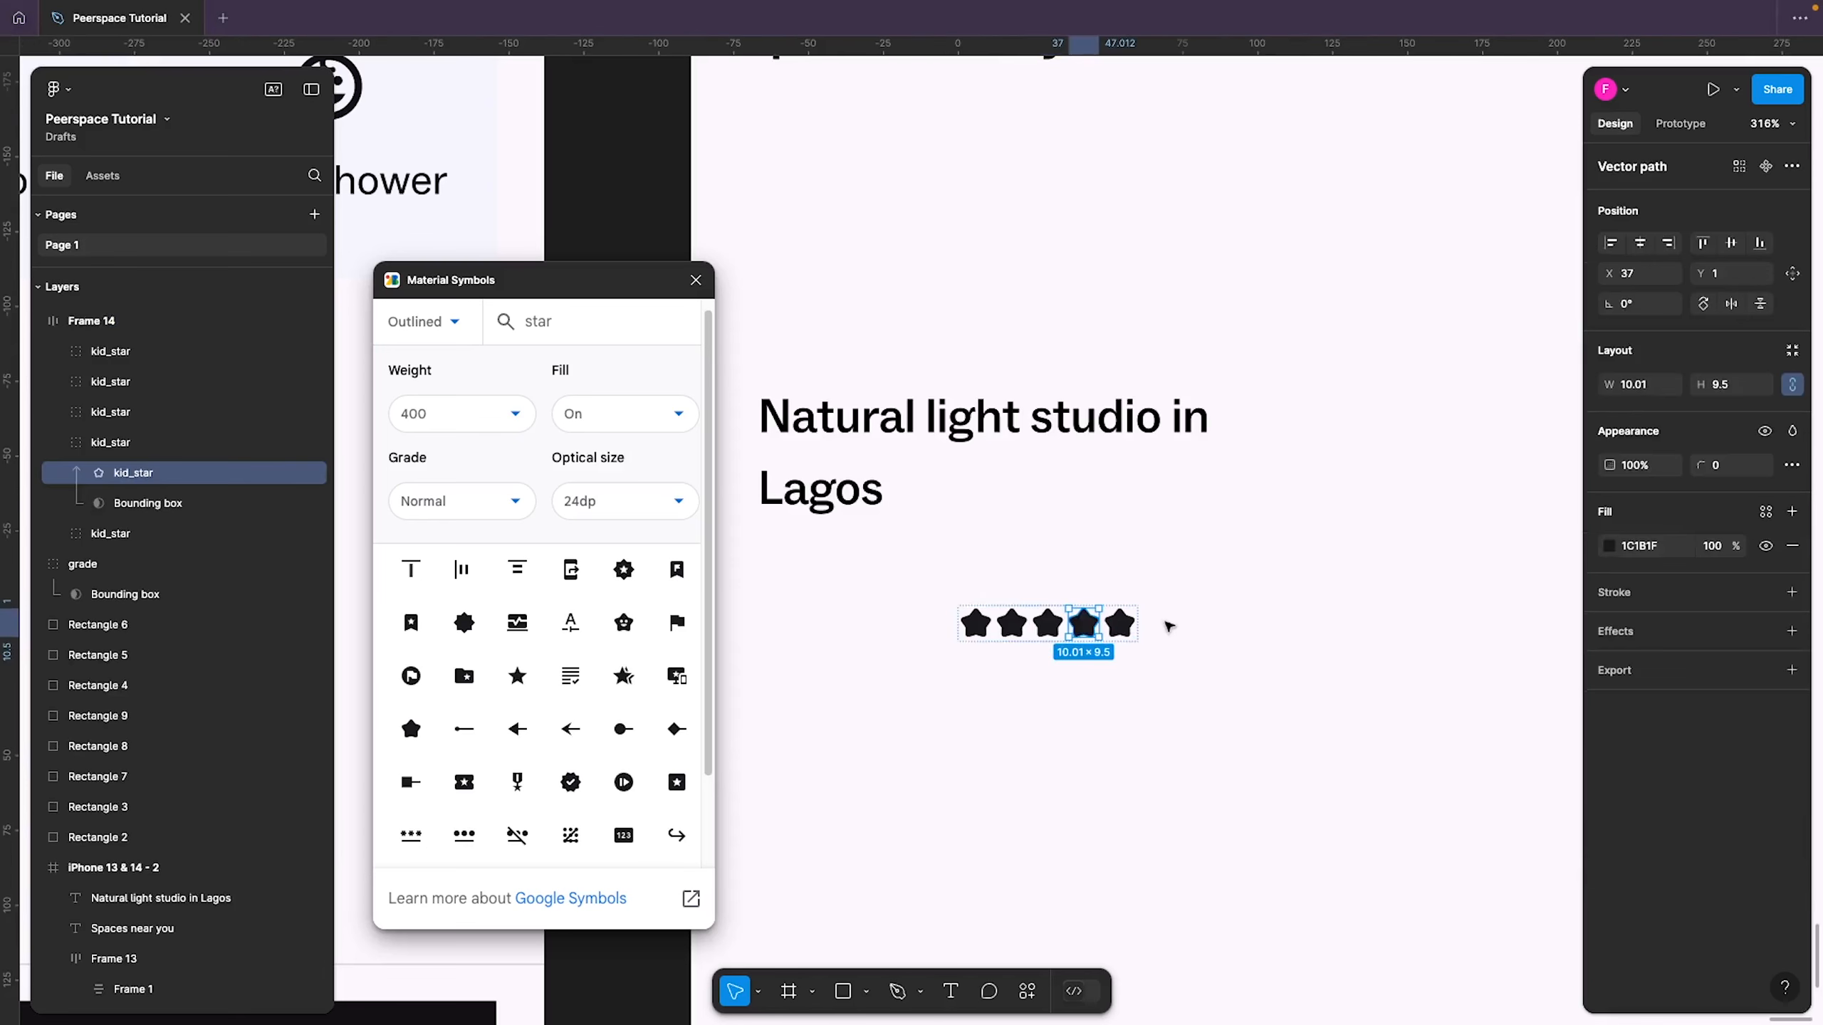
left_click(1172, 622)
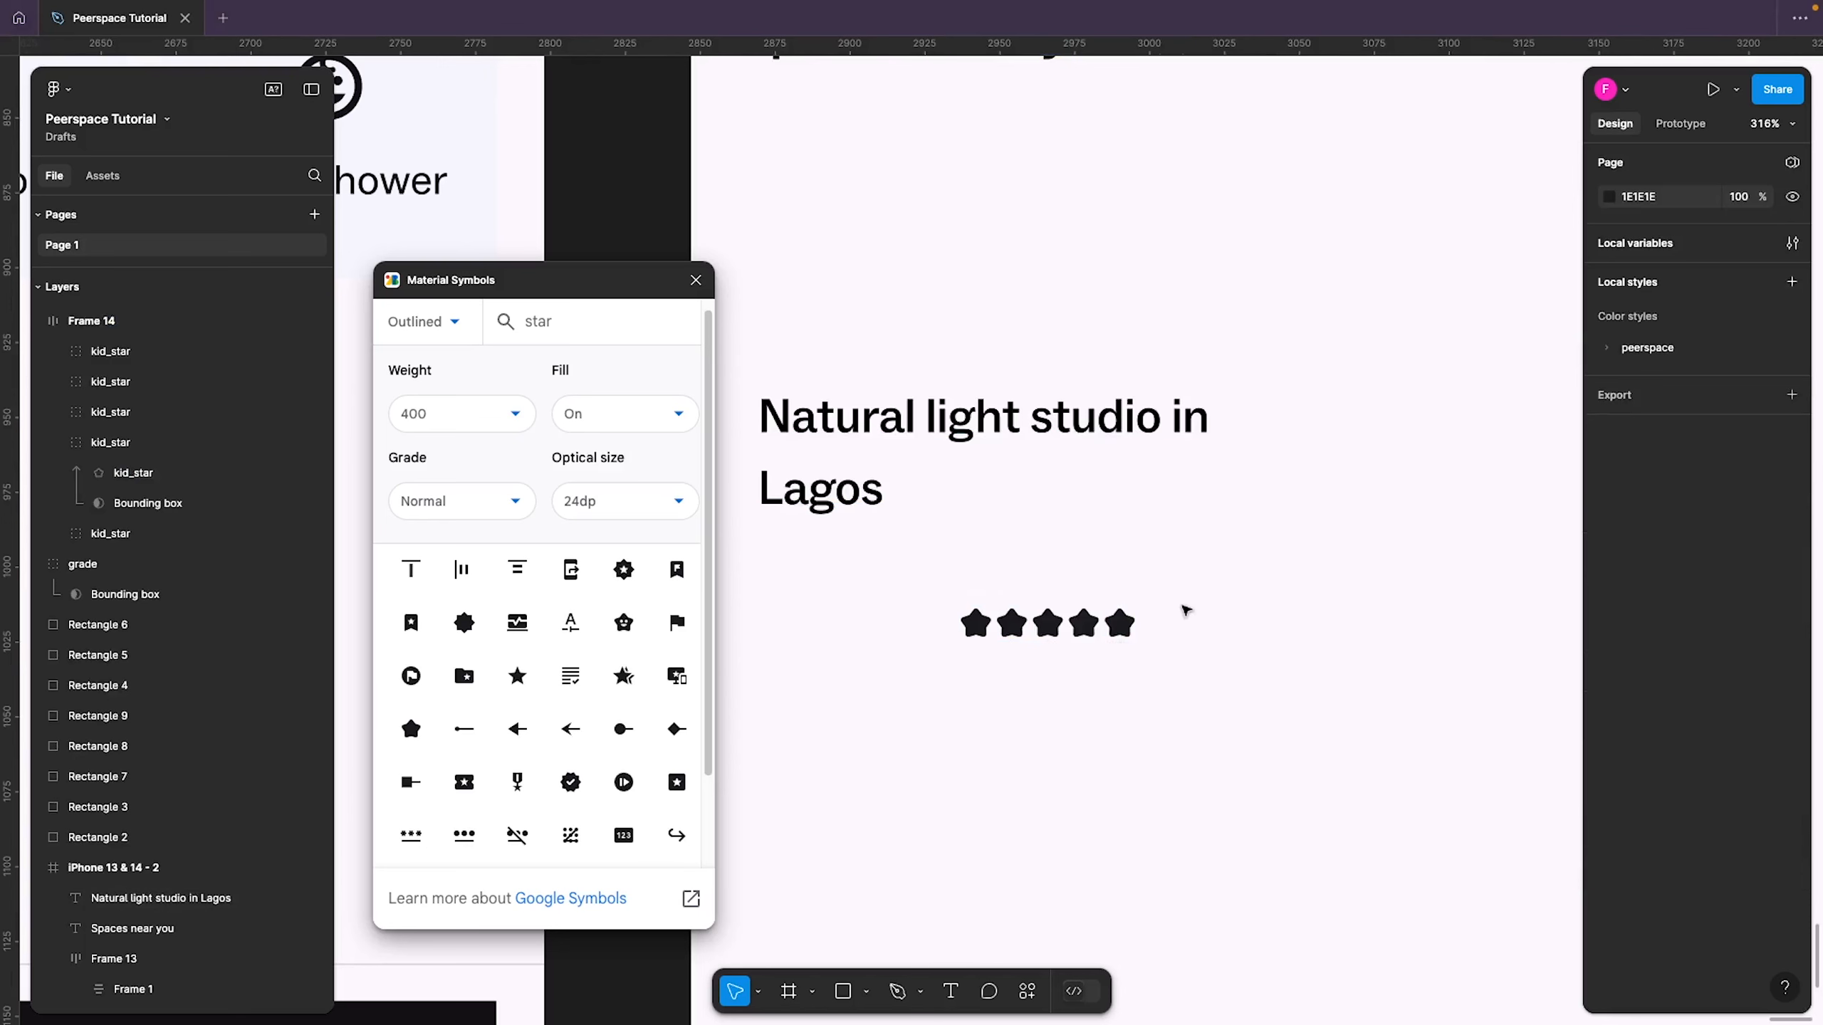
key("t")
left_click(1176, 623)
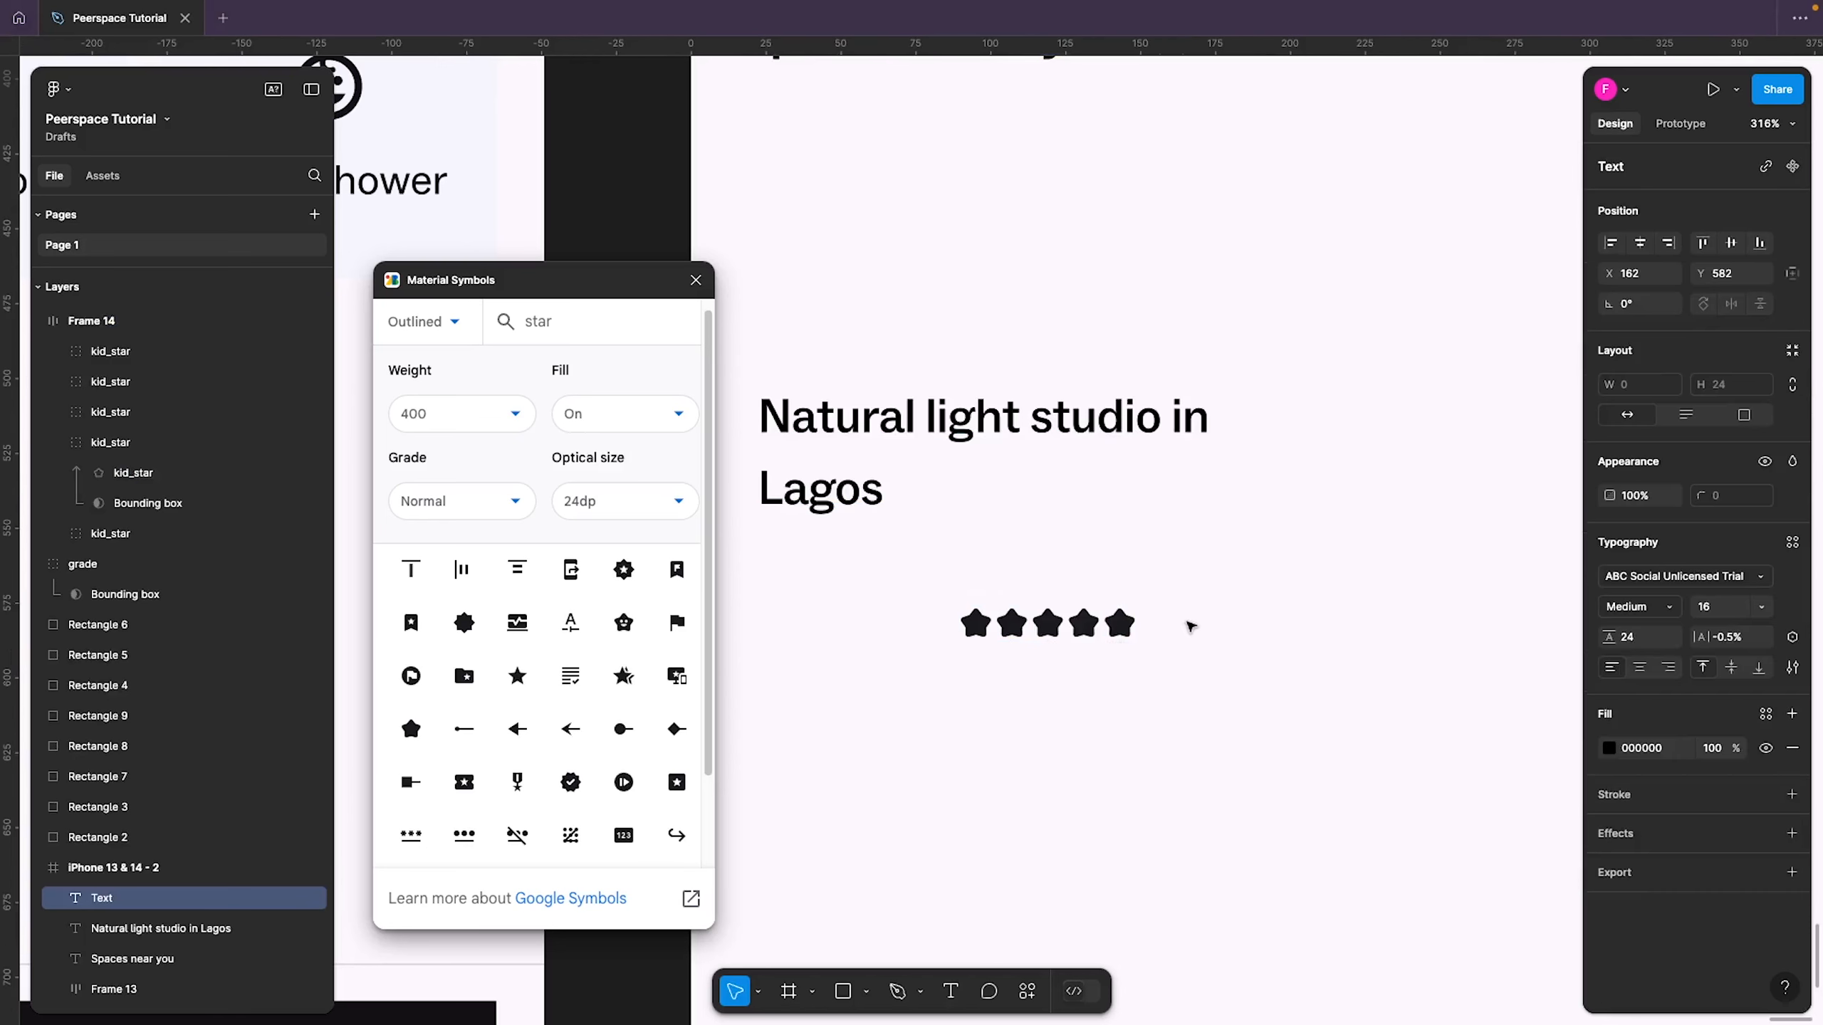
type("100")
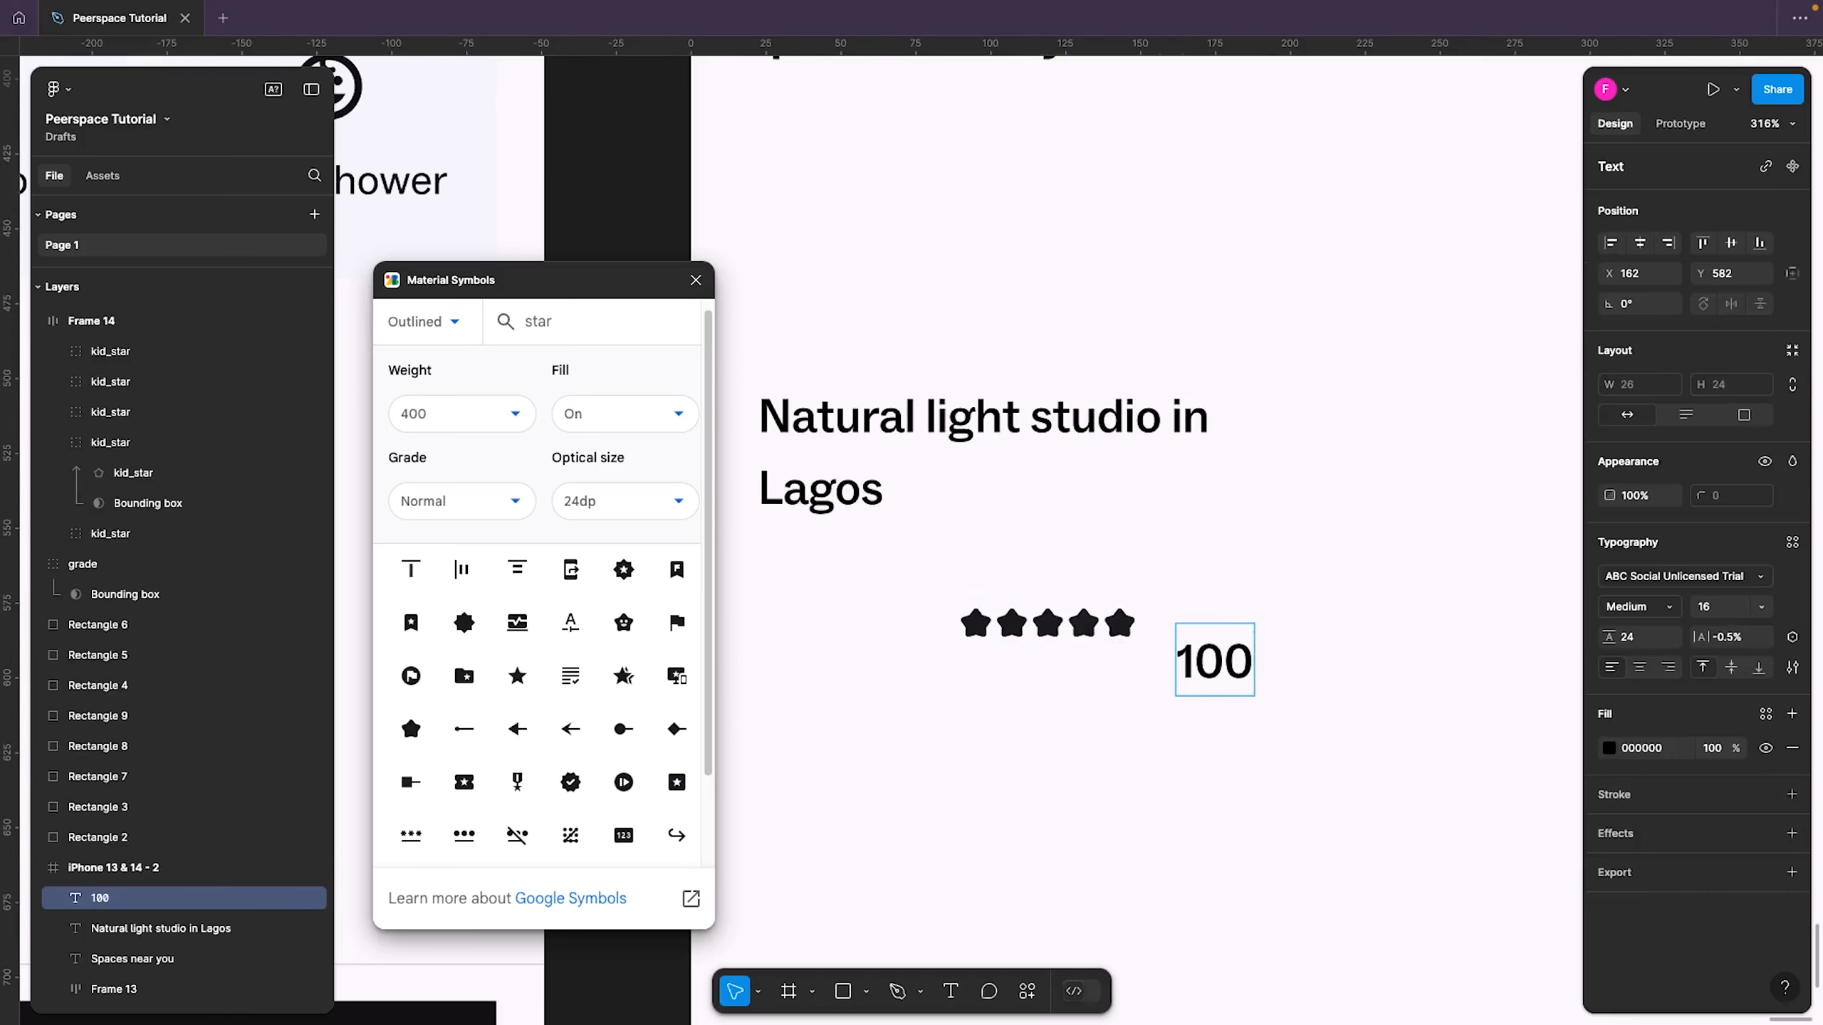
key("Escape")
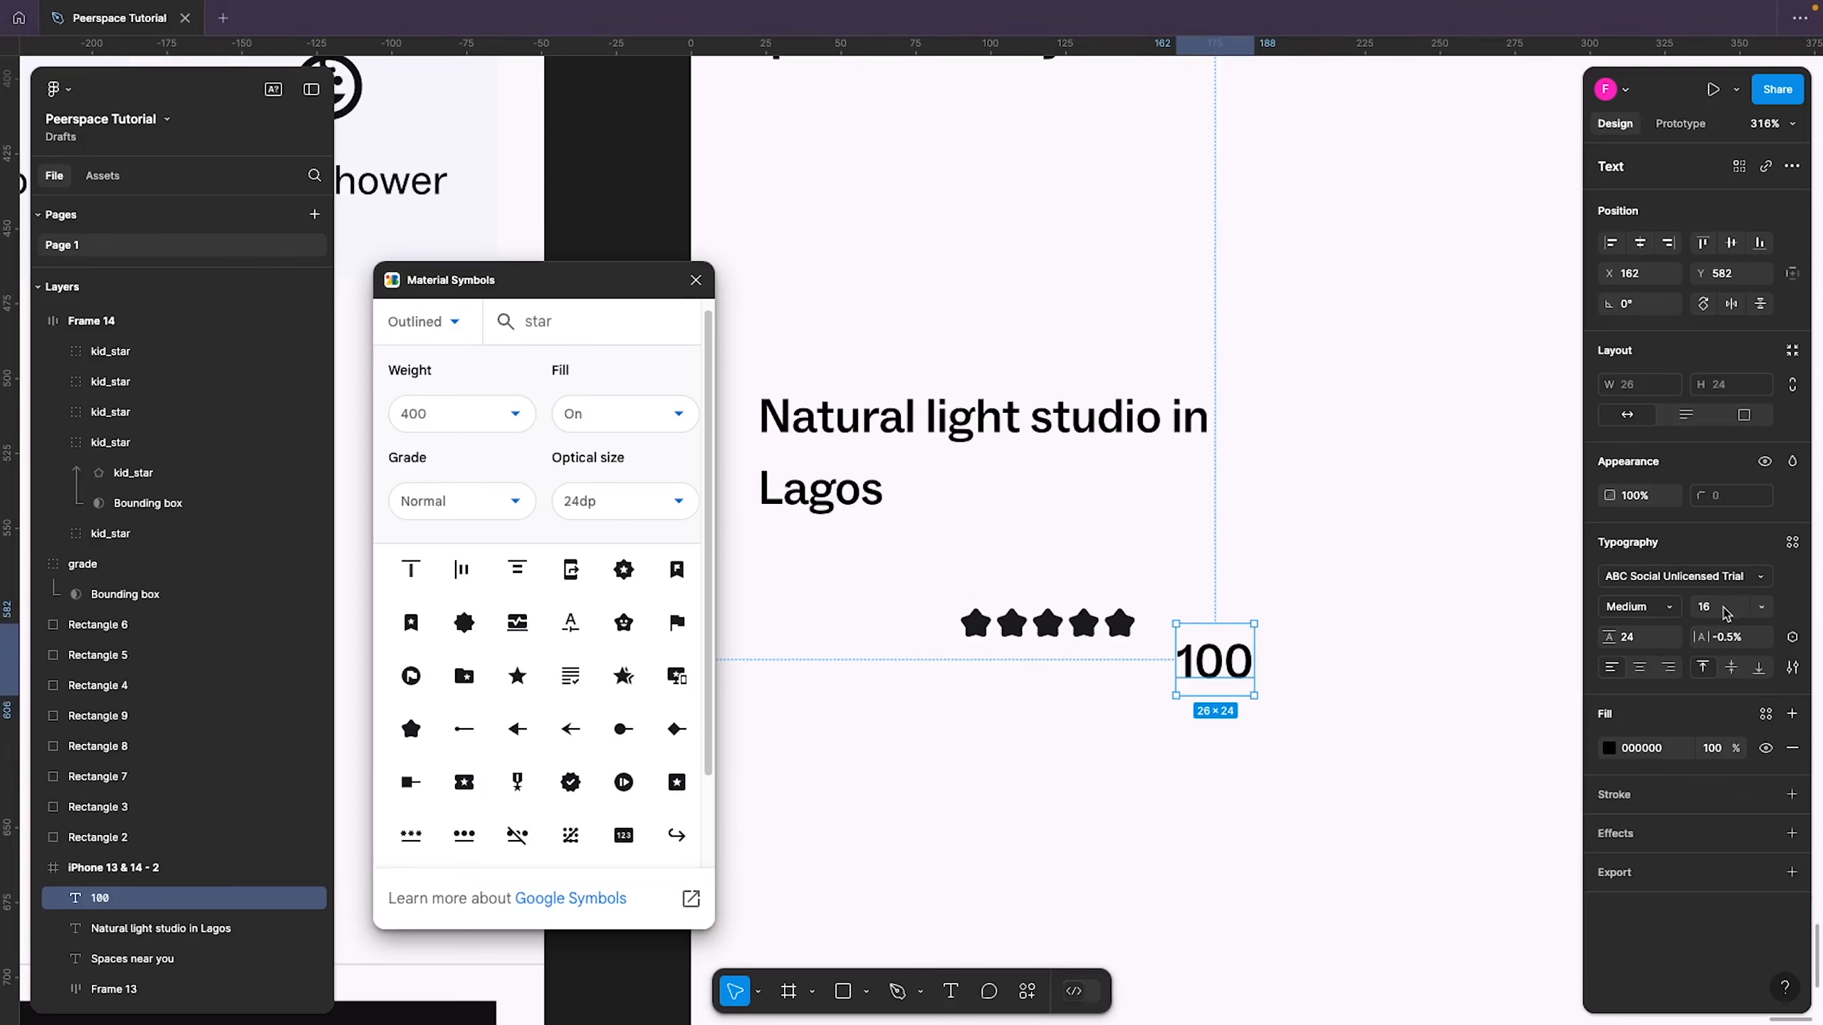
Set the "100" label's font weight to Regular and its line height to 20
left_click(1672, 609)
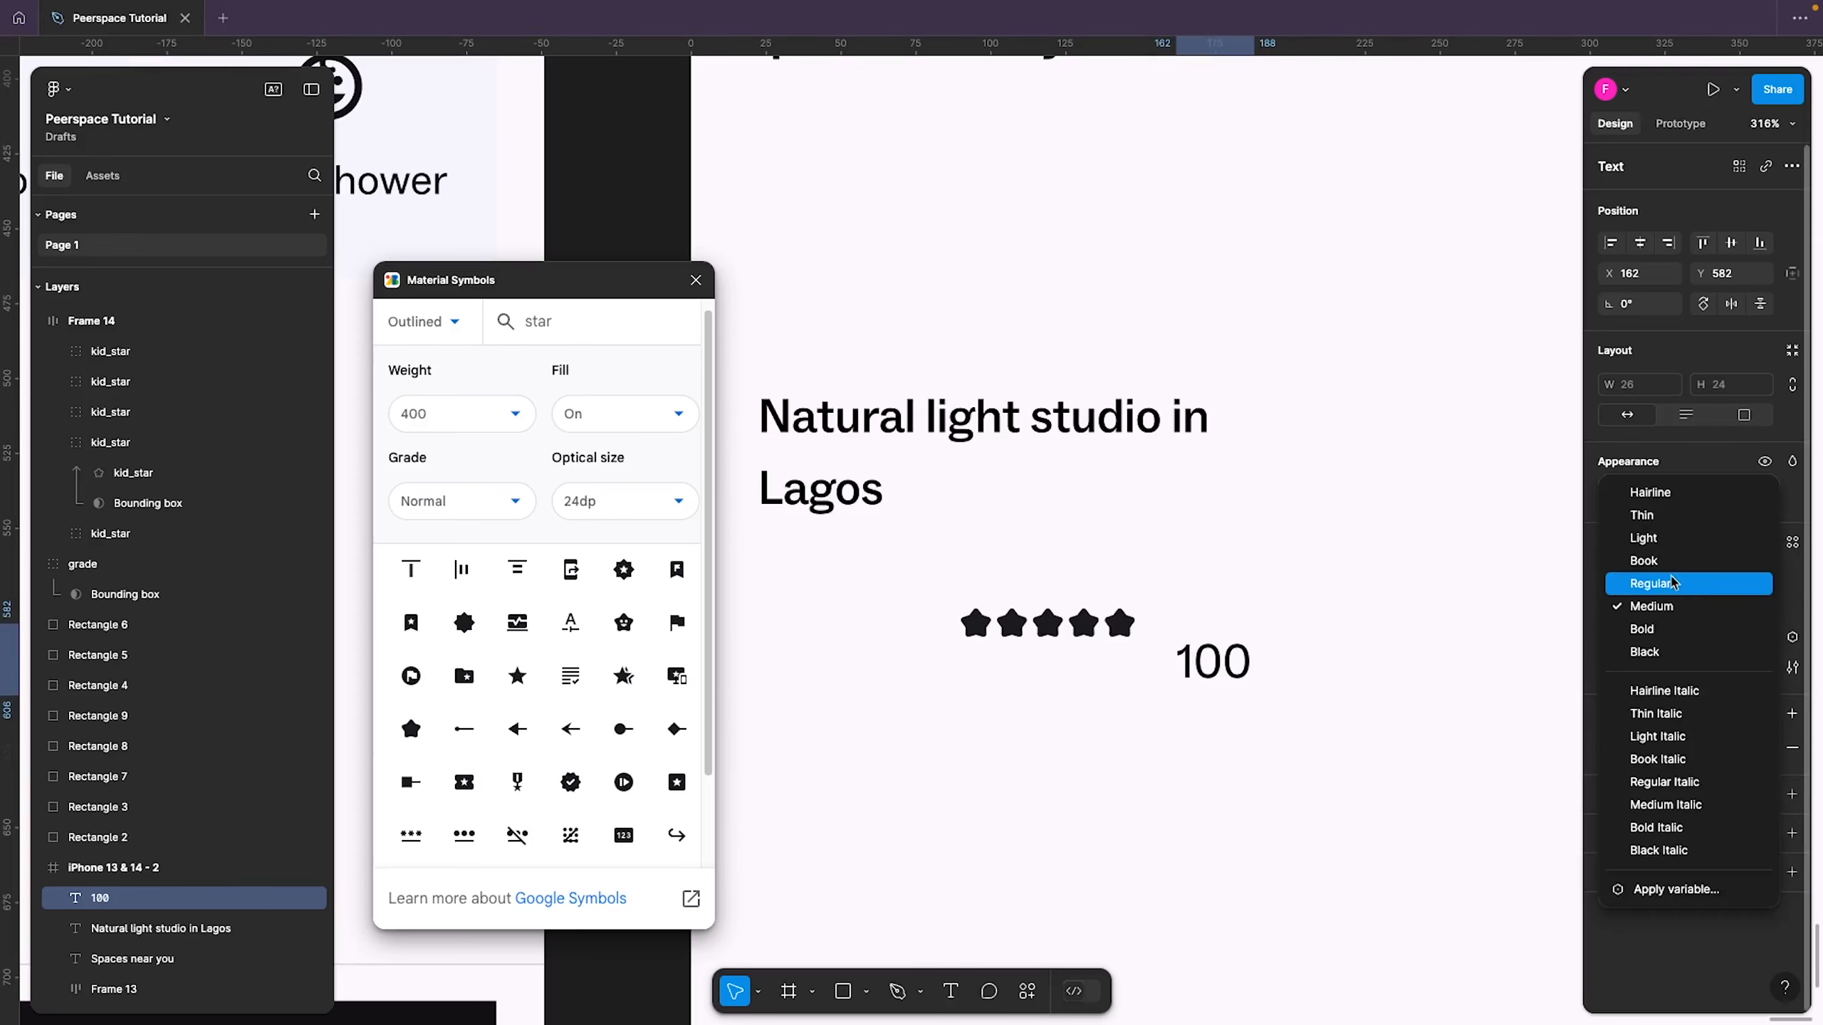
left_click(1672, 583)
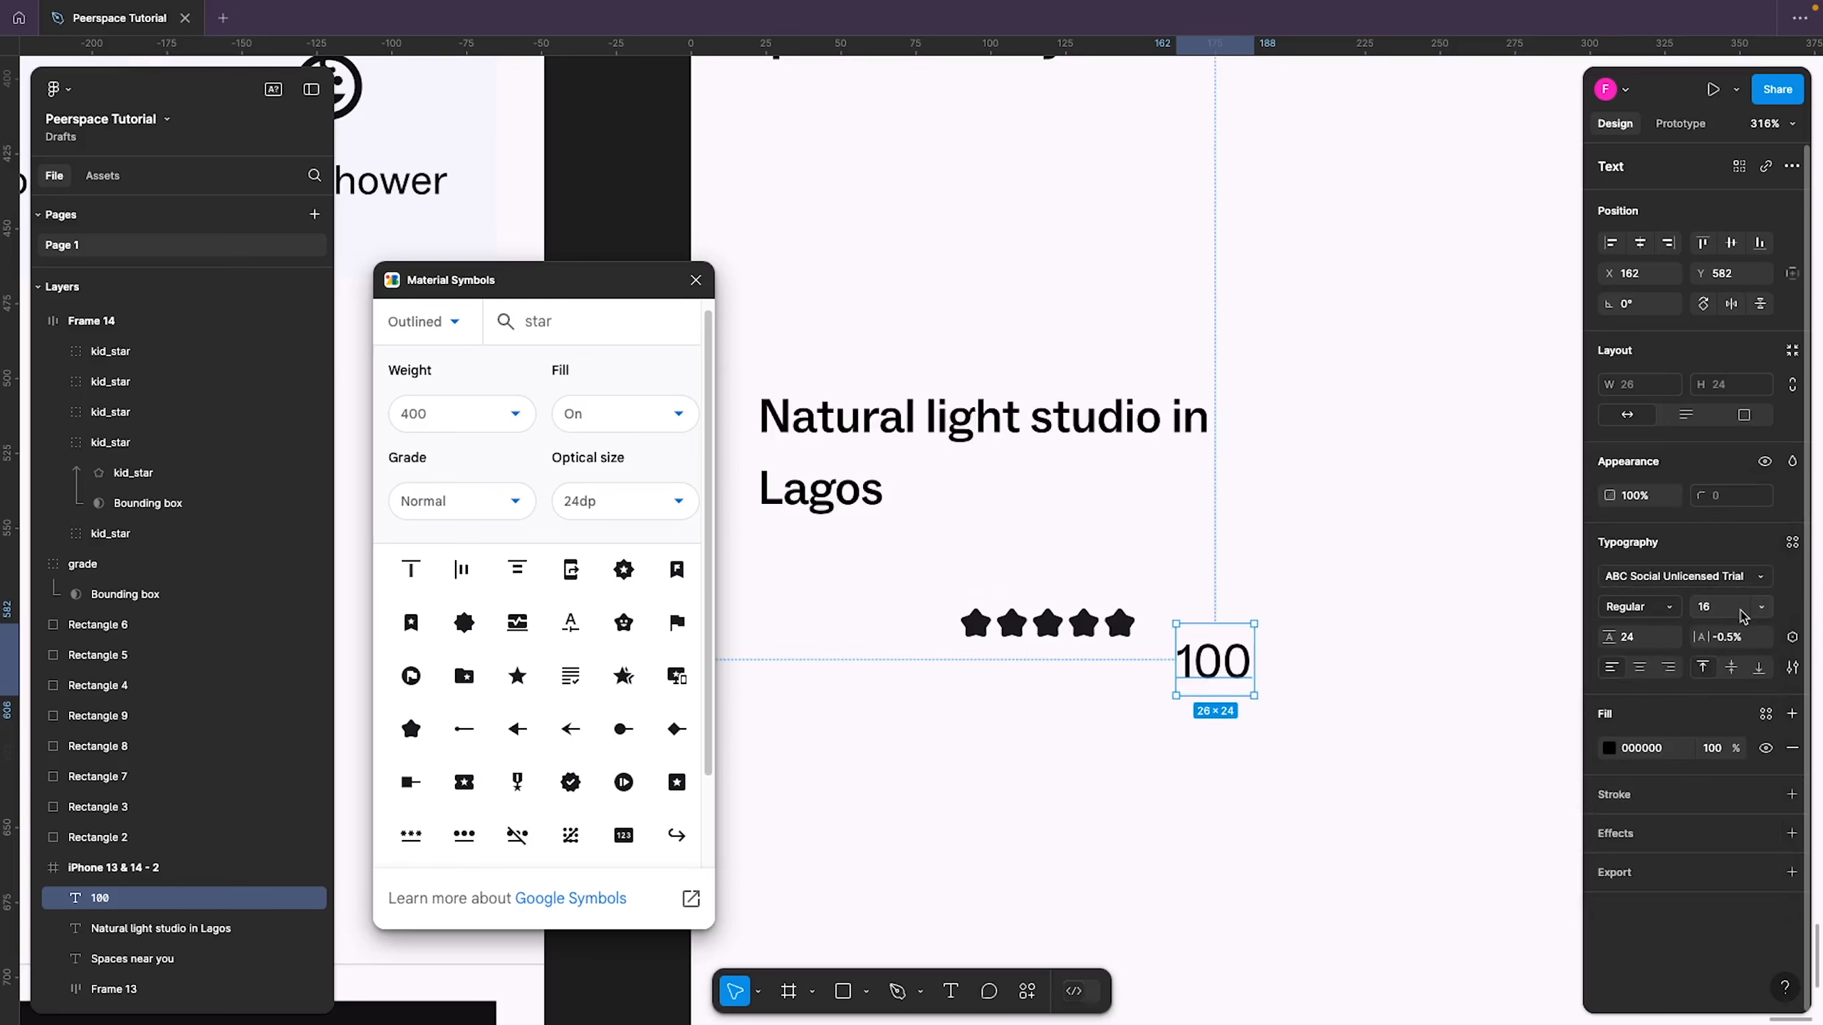
left_click(1648, 640)
type("20")
key("Return")
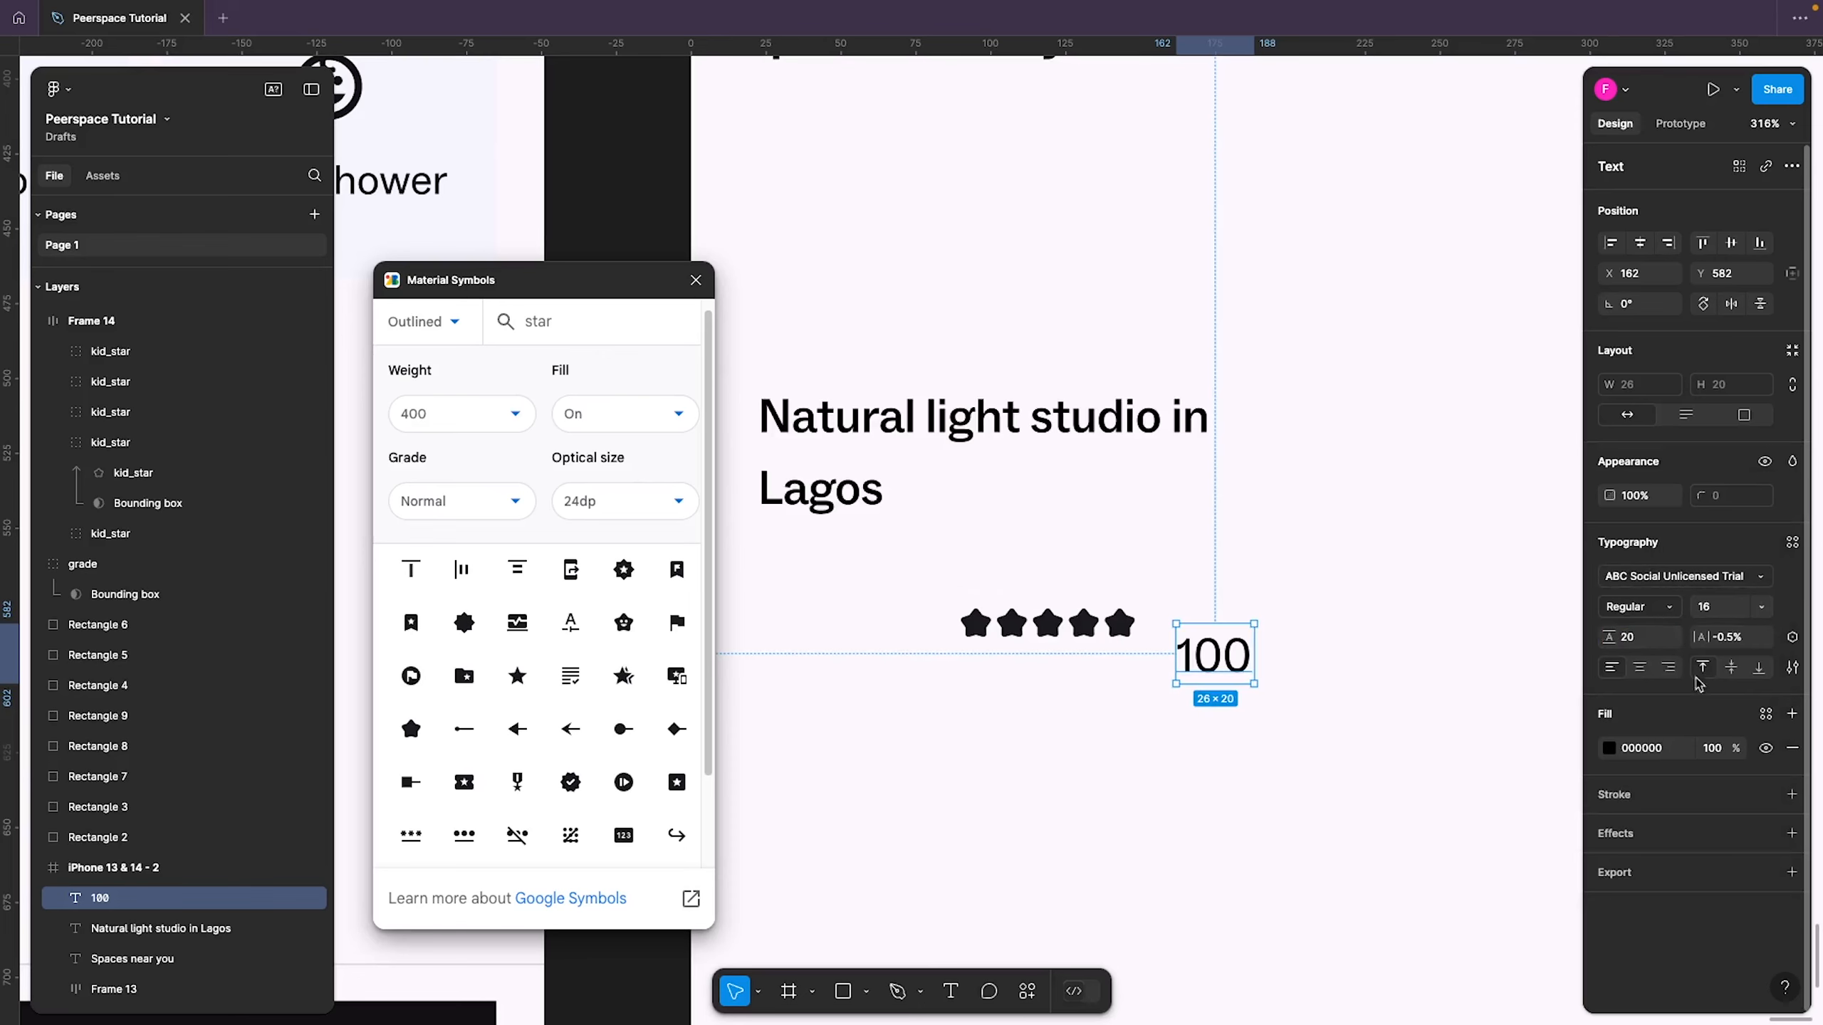
left_click(1734, 642)
key("Escape")
Try to wrap the star row and the "100" label together in auto layout
left_click(1011, 622)
left_click(991, 580)
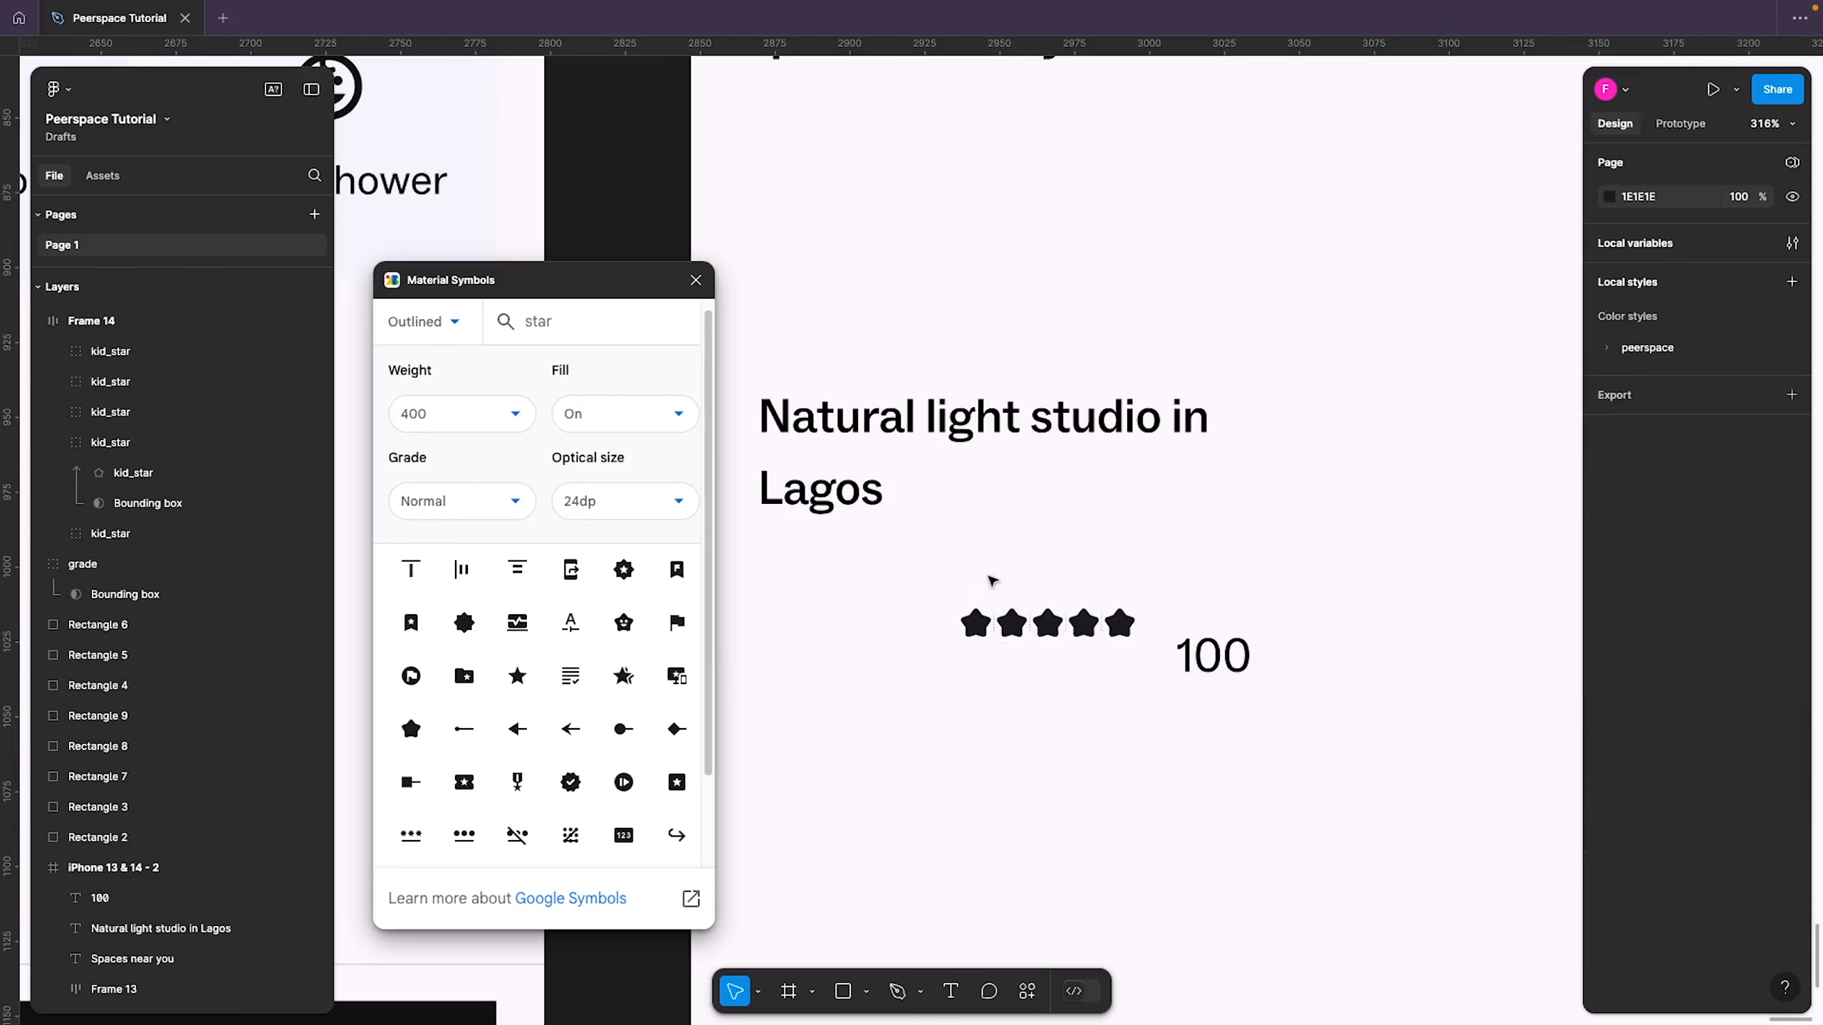
left_click_drag(933, 580, 1375, 691)
key("shift+a")
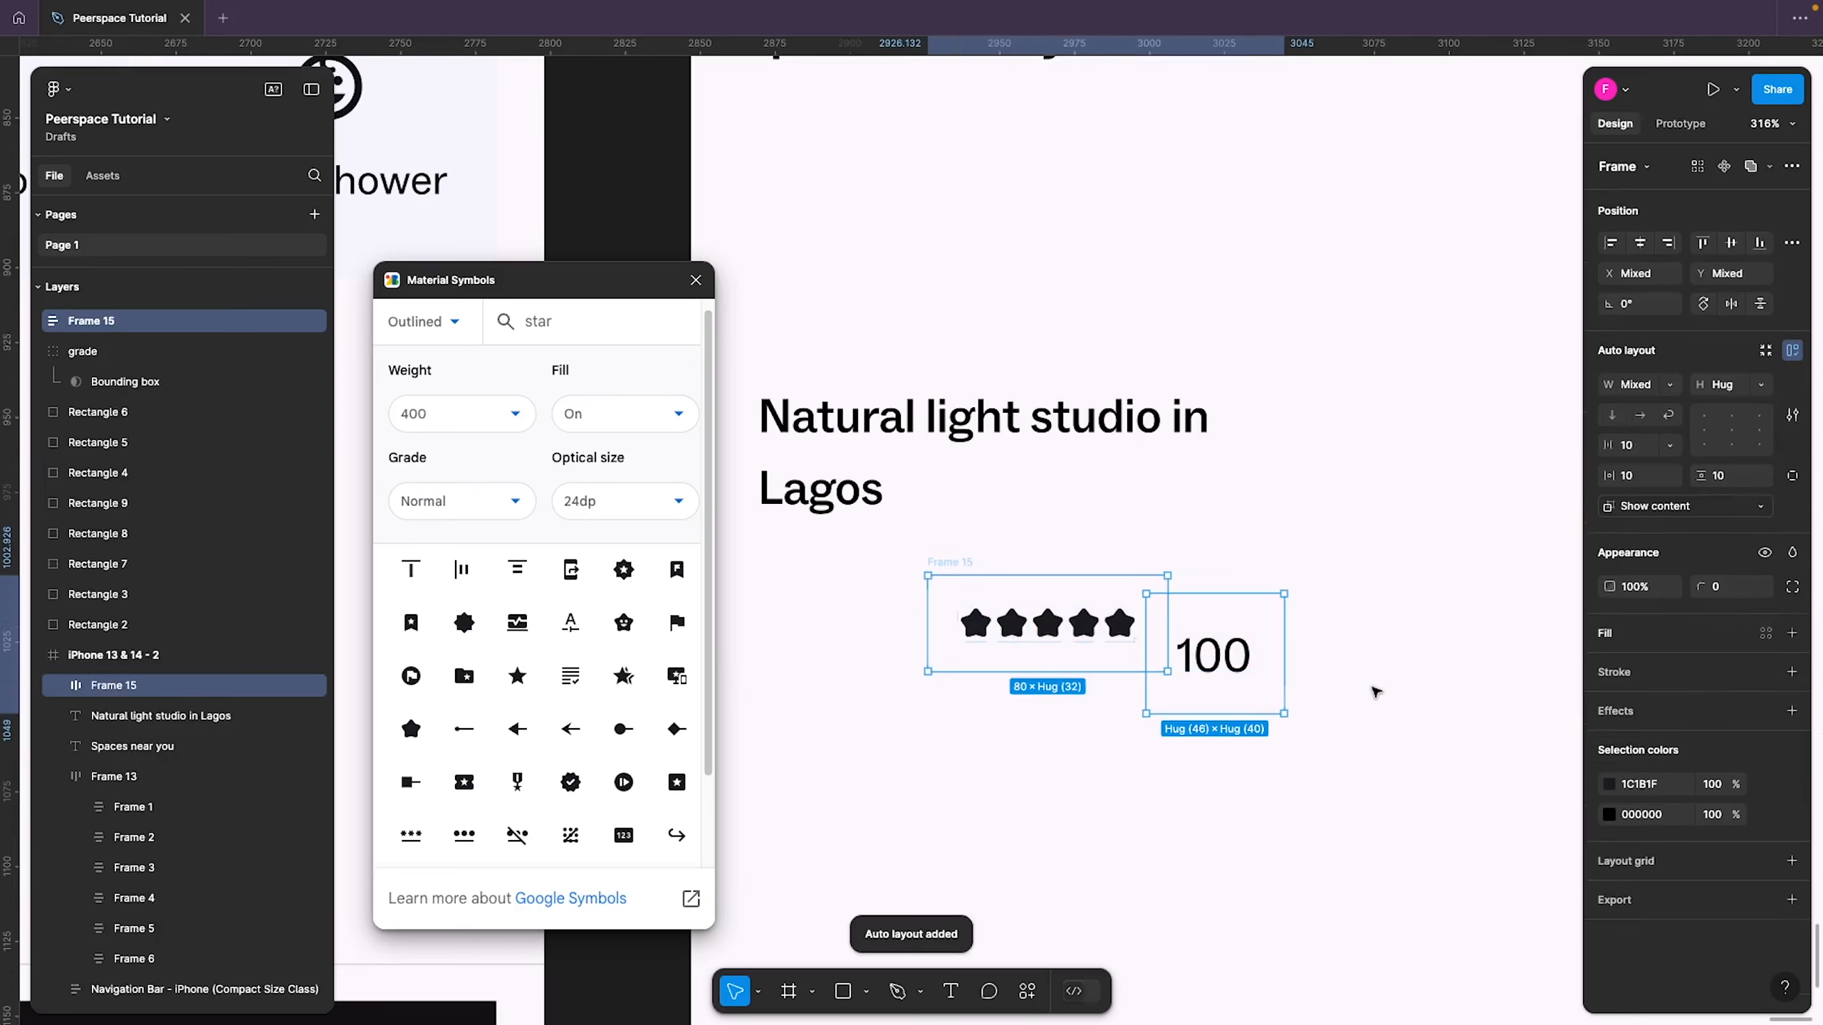
key("ctrl+z")
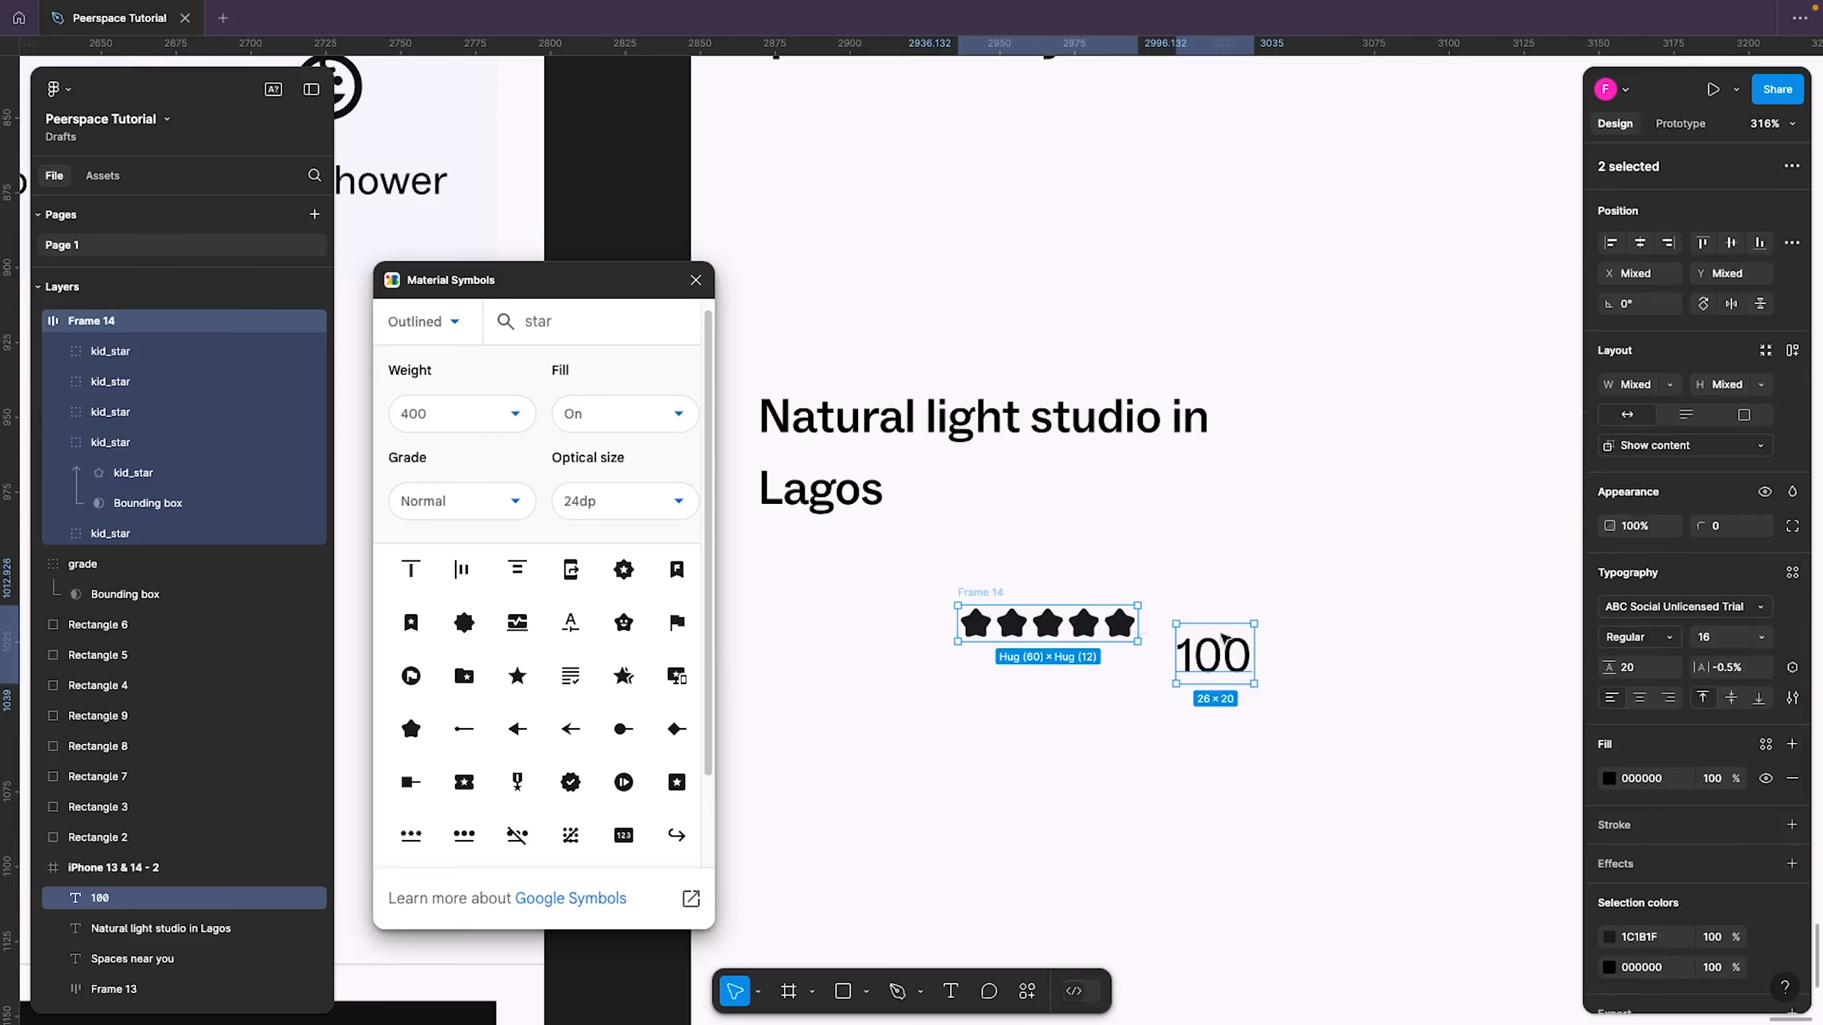
Cut the star row frame and paste it inside the iPhone 13 & 14 - 2 frame
left_click(972, 579)
left_click(980, 593)
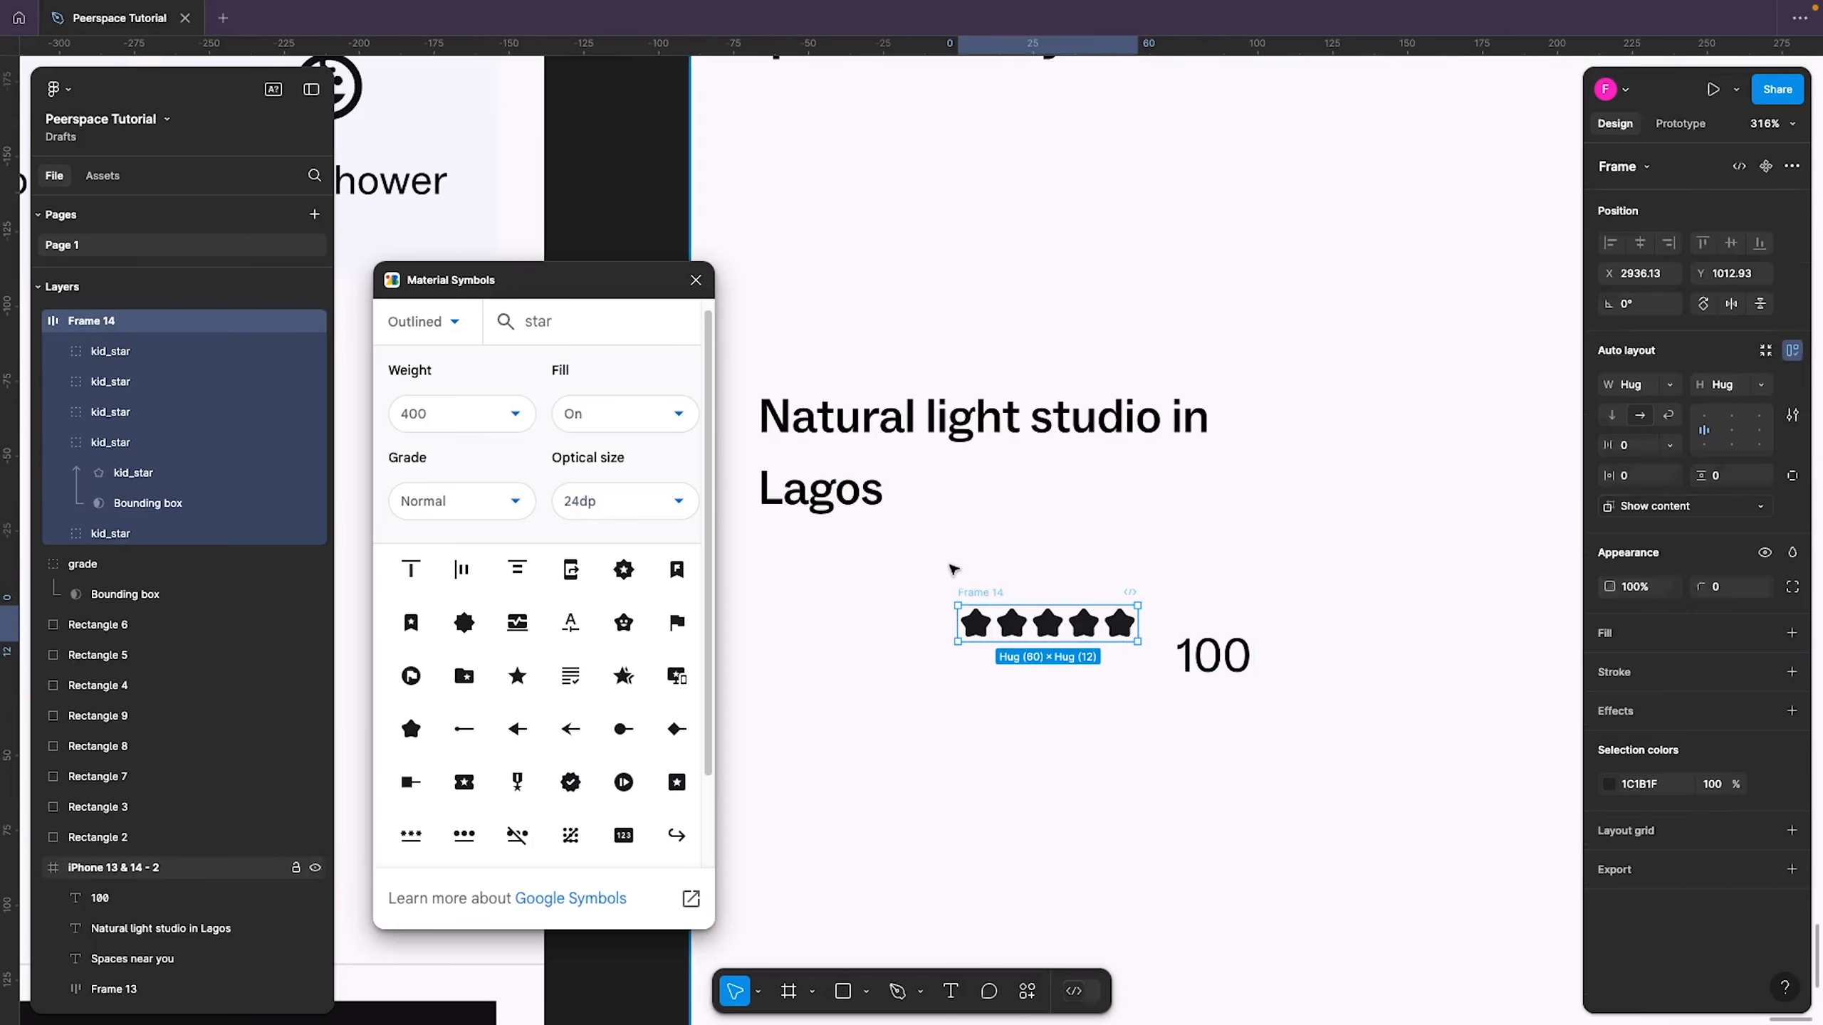
key("ctrl+x")
key("ctrl+v")
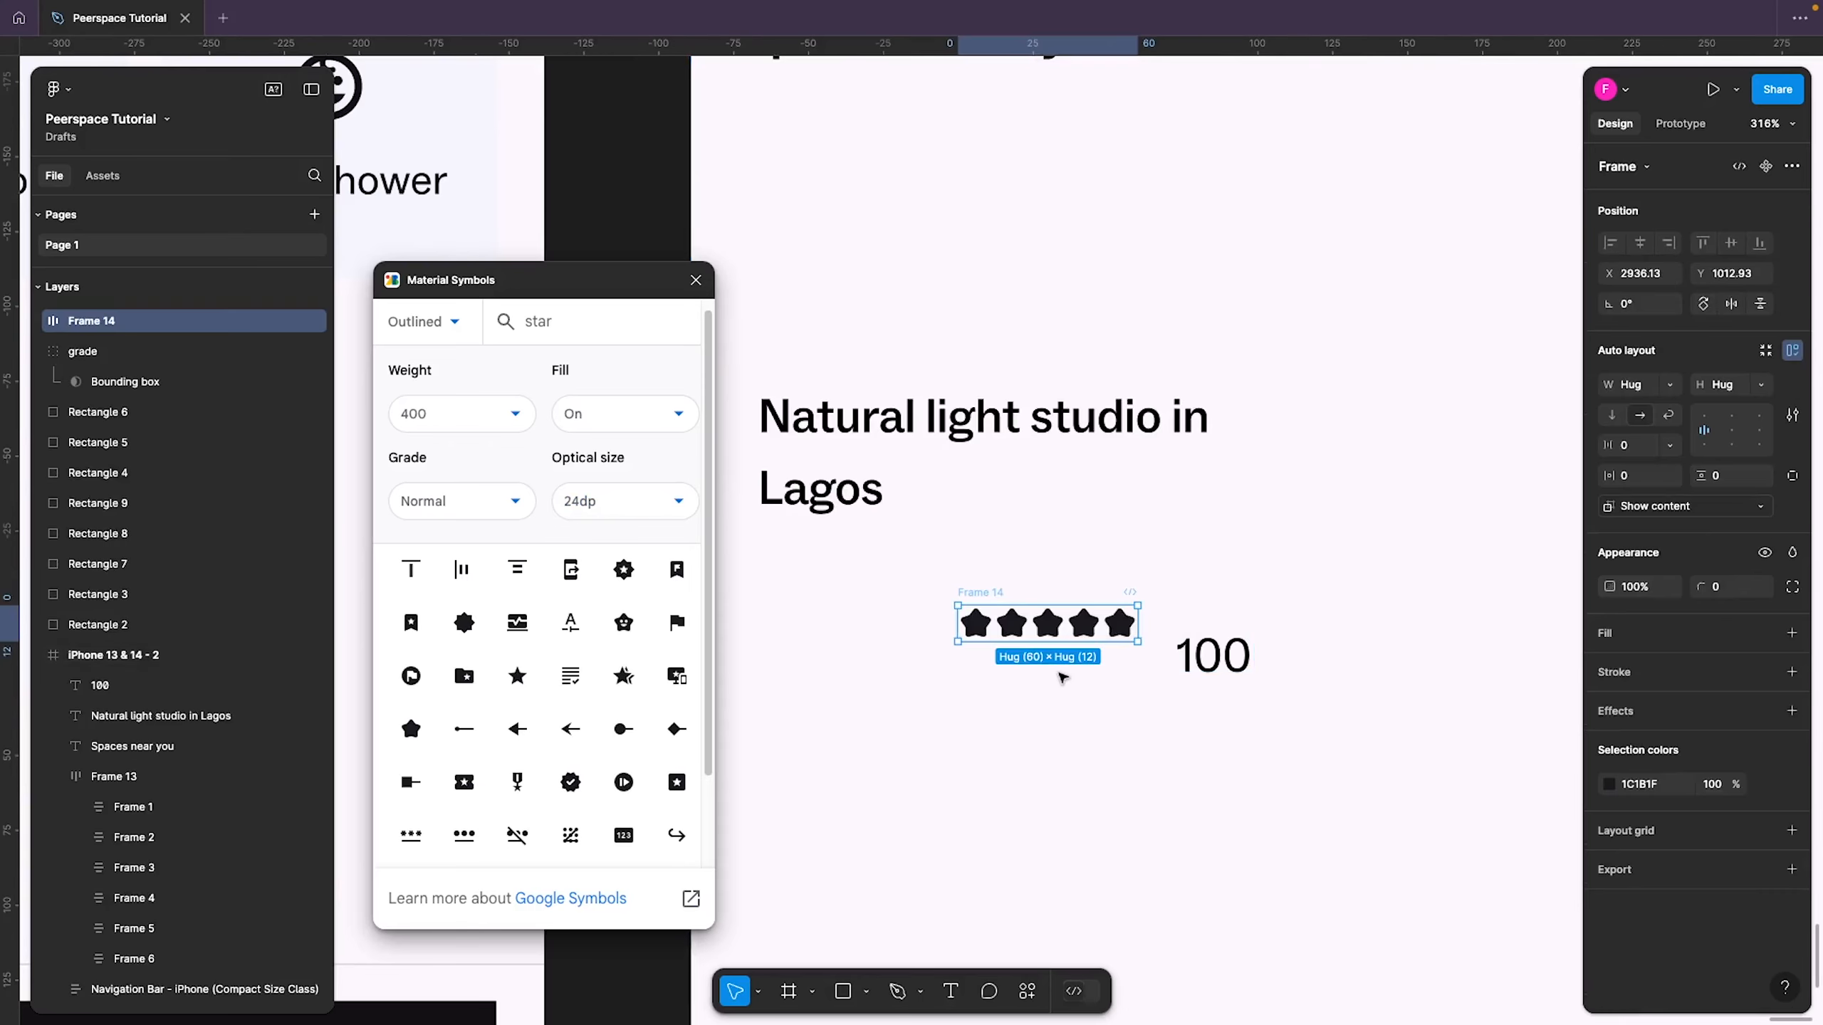
scroll(1063, 678, "down", 6)
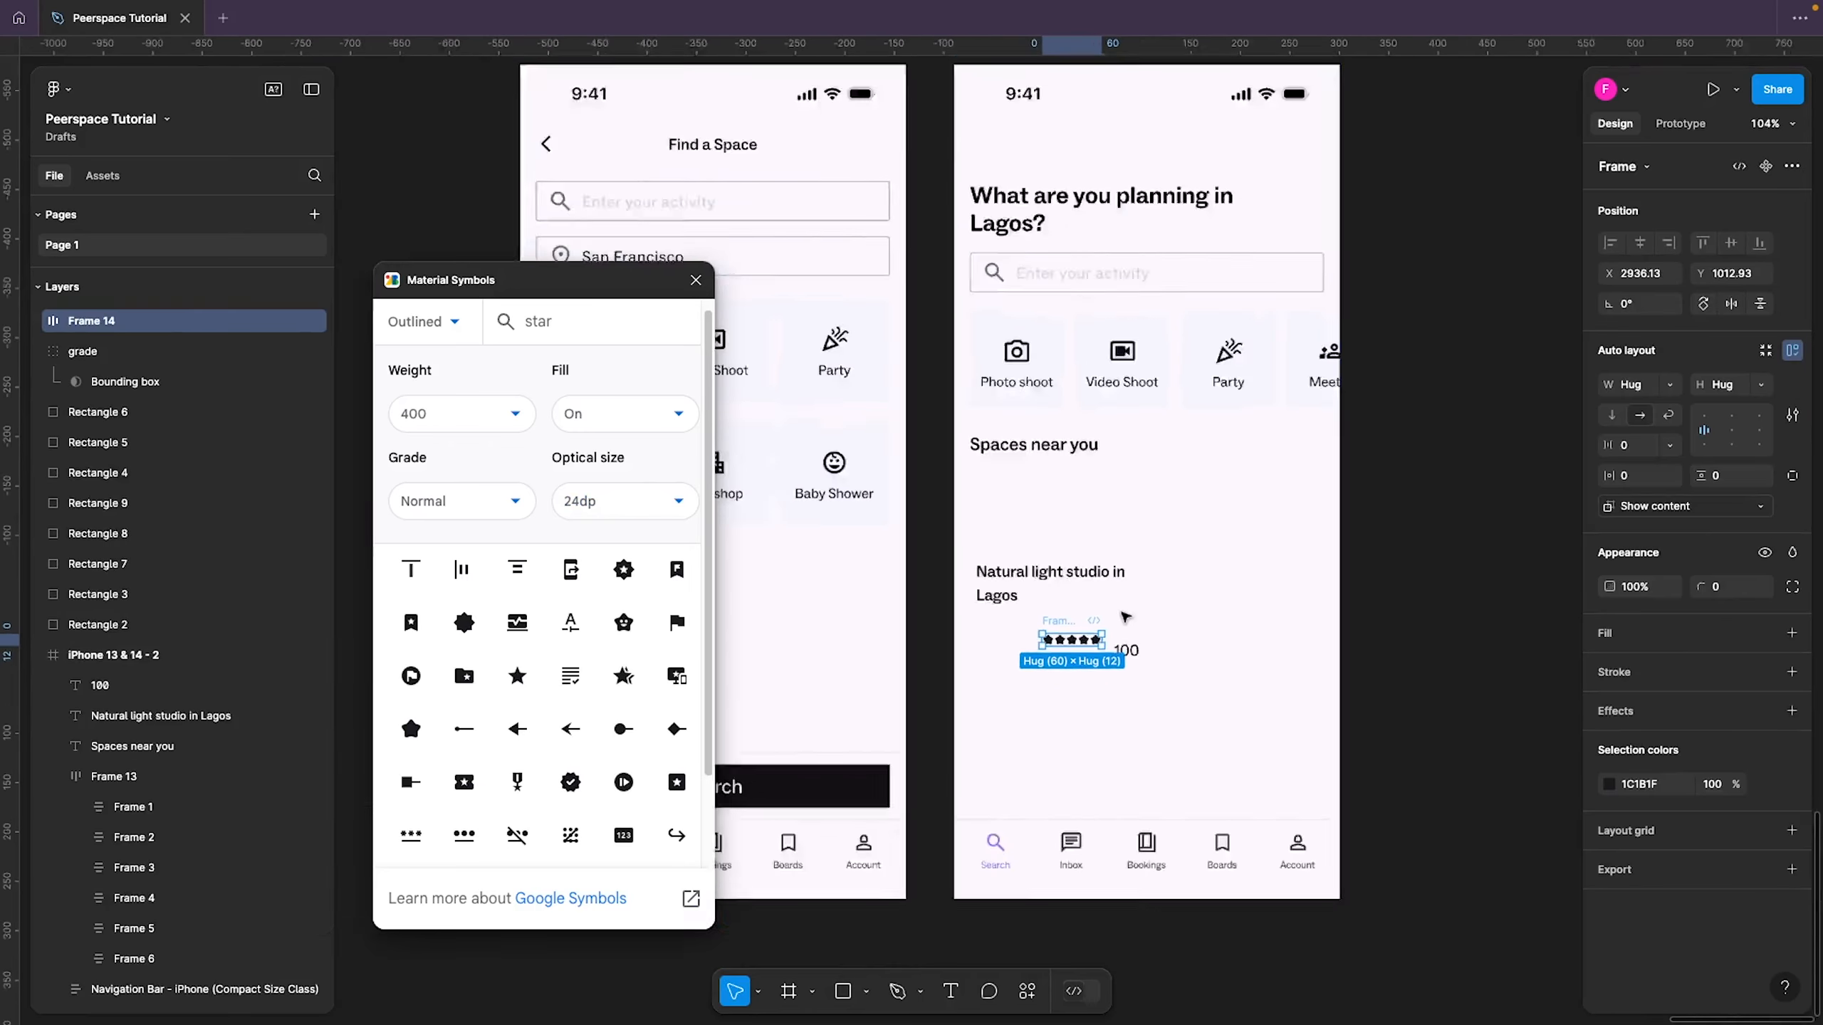
scroll(1124, 616, "down", 2)
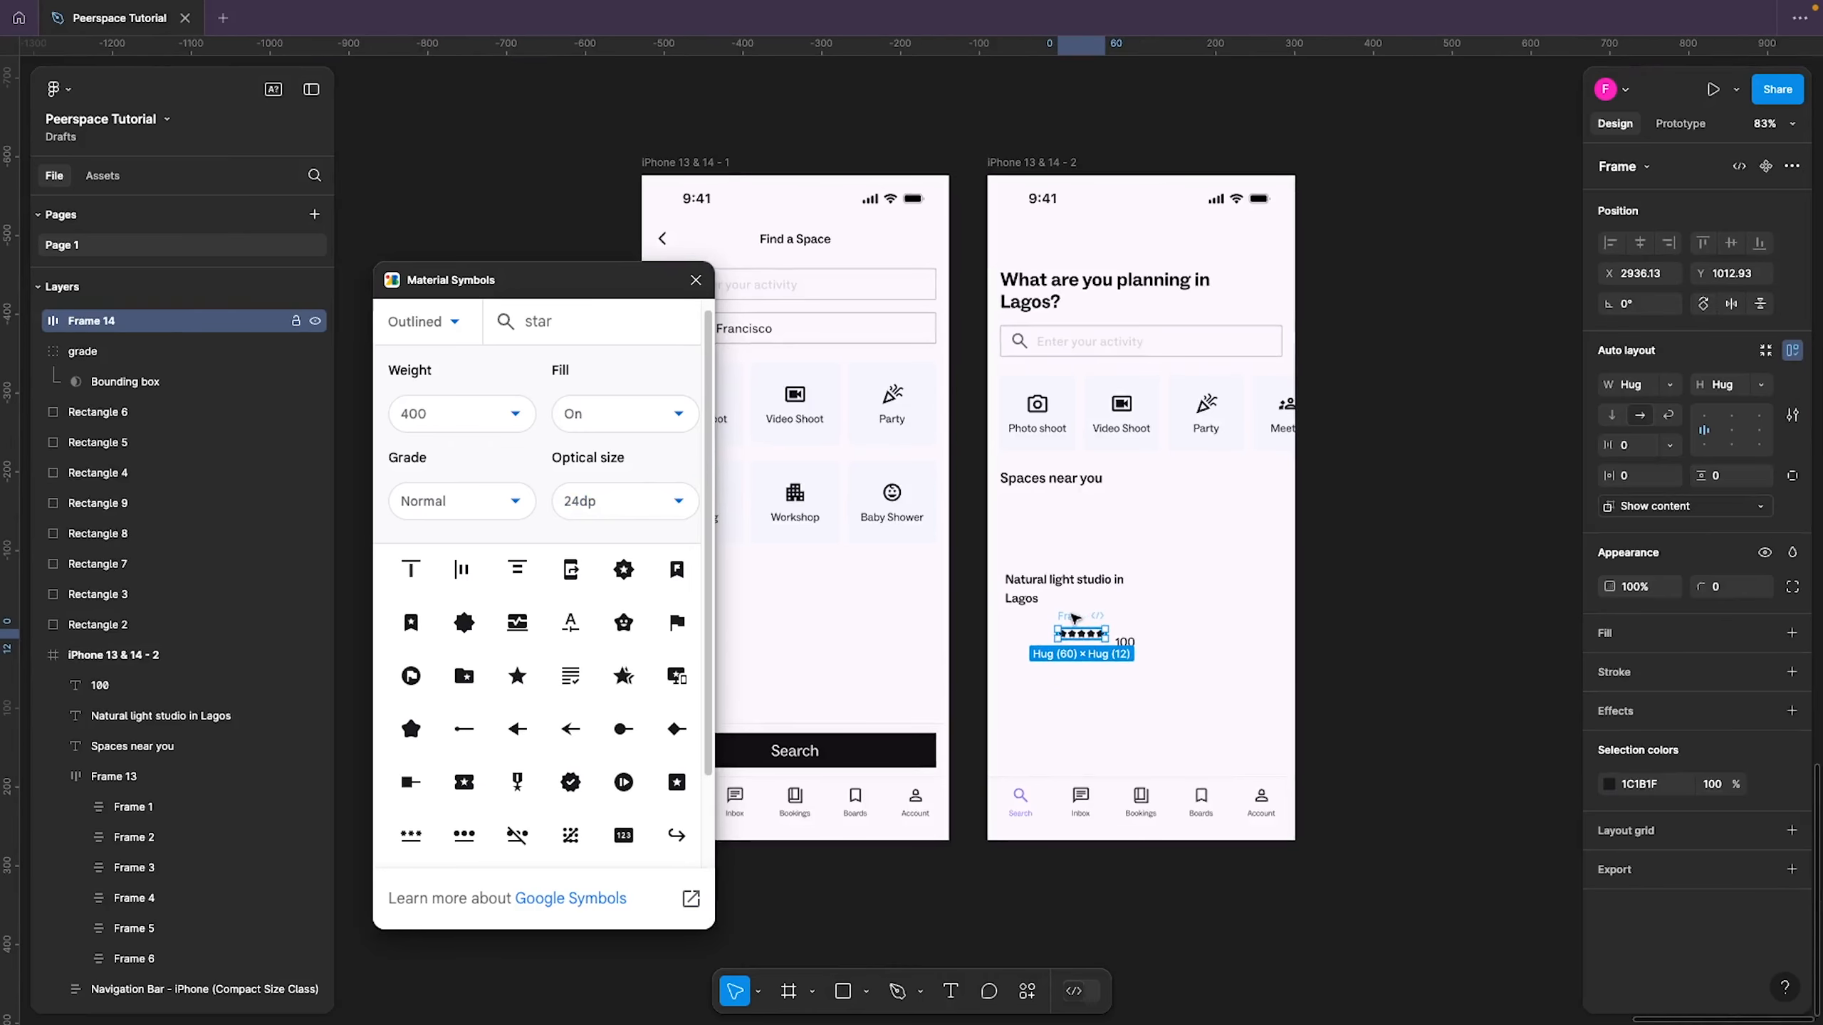
key("ctrl+x")
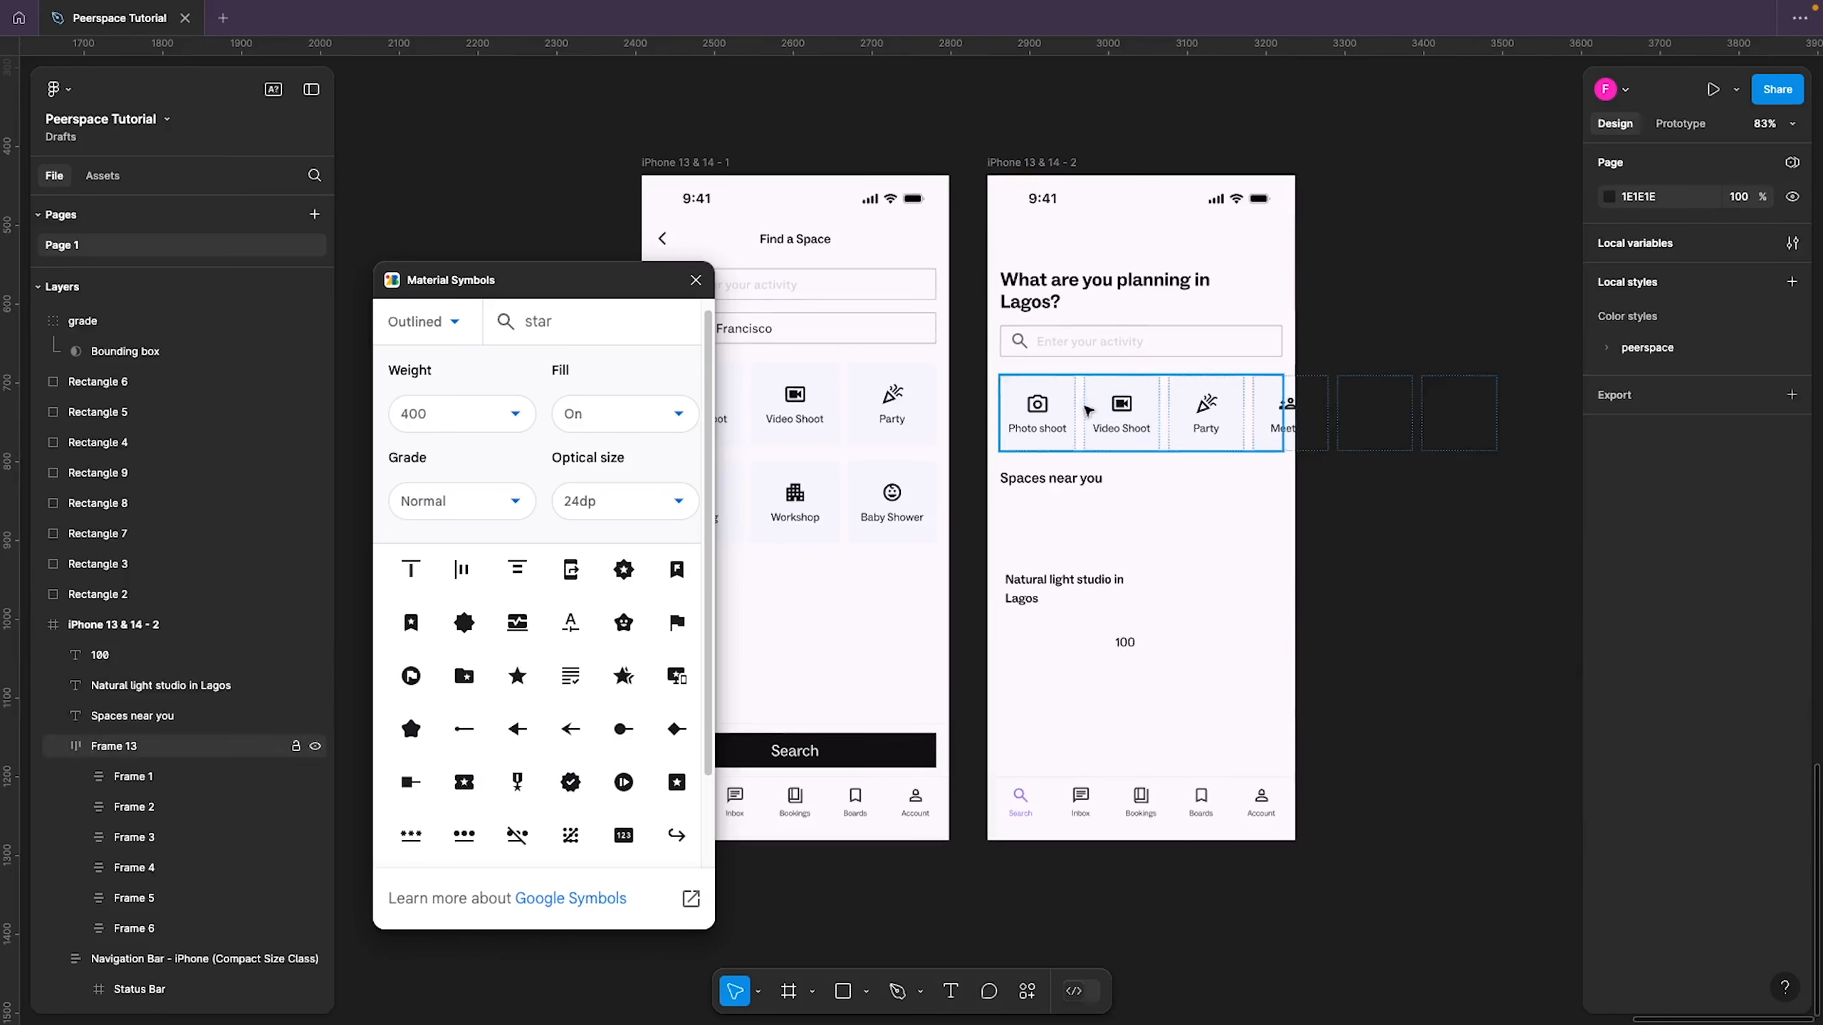
left_click(1019, 164)
key("ctrl+v")
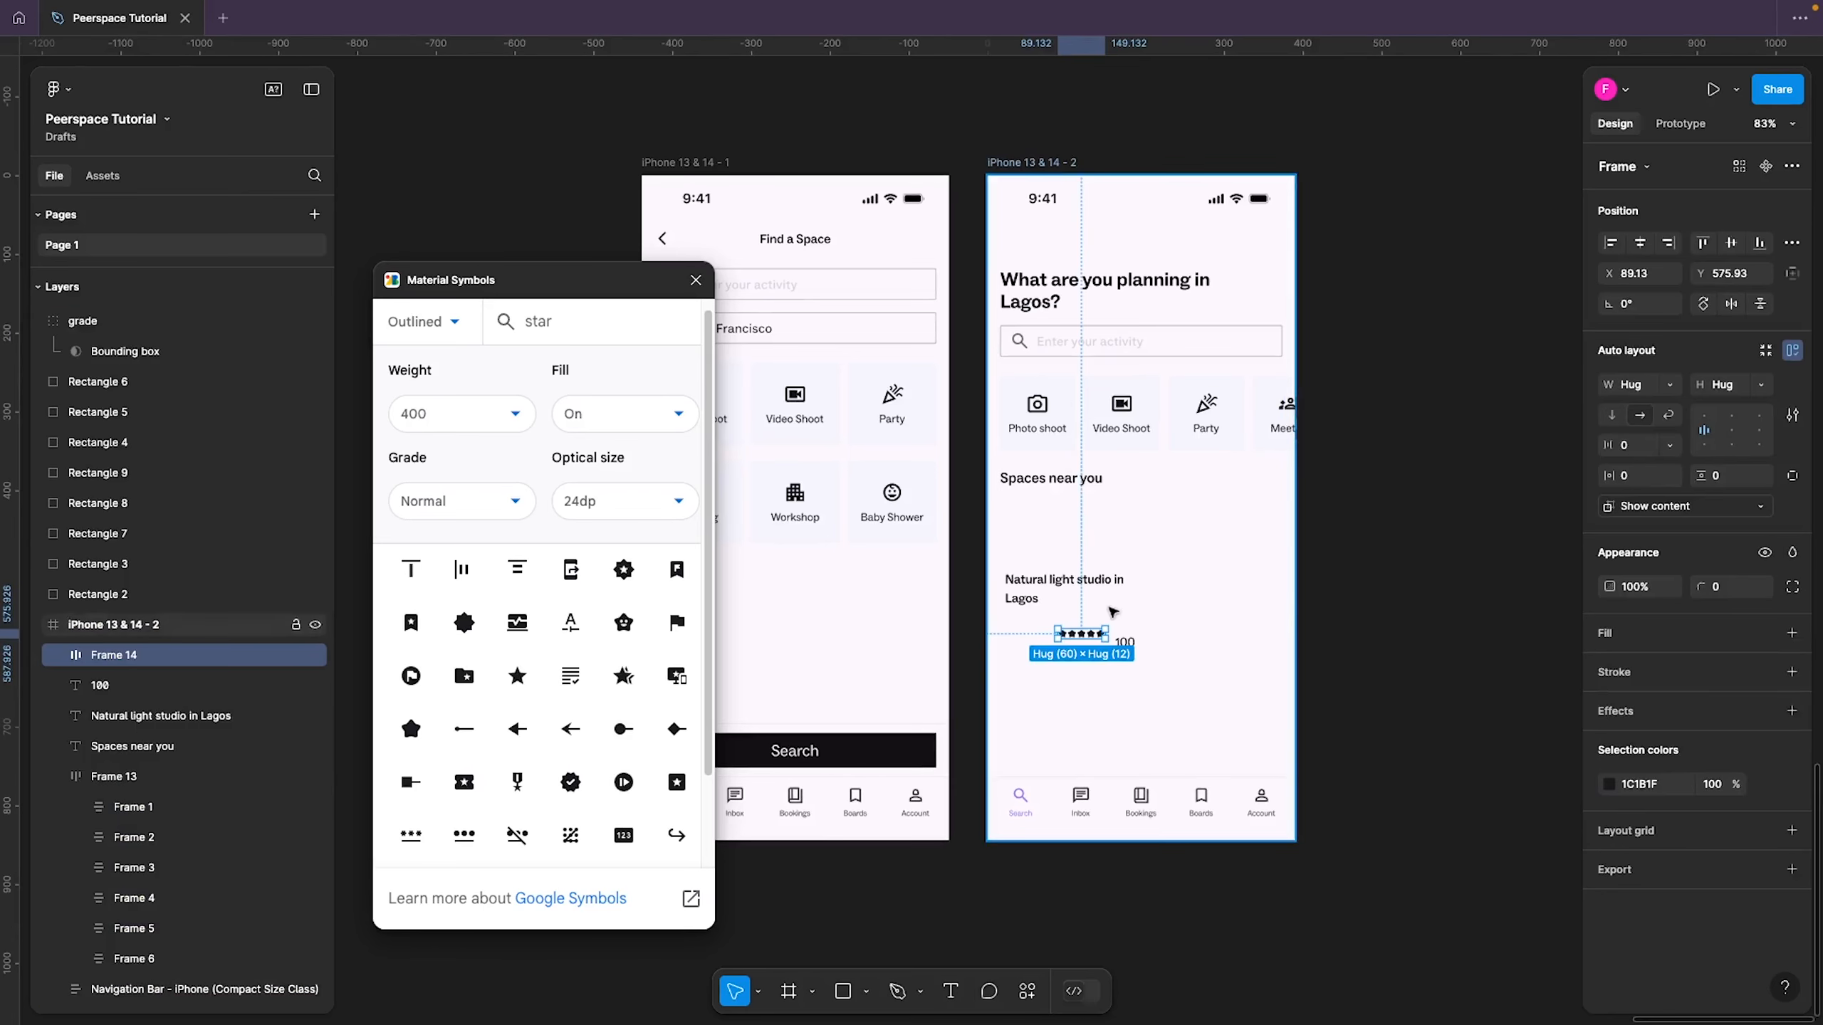
Combine the star row and the "100" label in a horizontal auto layout with a gap of 4
scroll(1102, 617, "up", 5)
left_click(1145, 673, "shift")
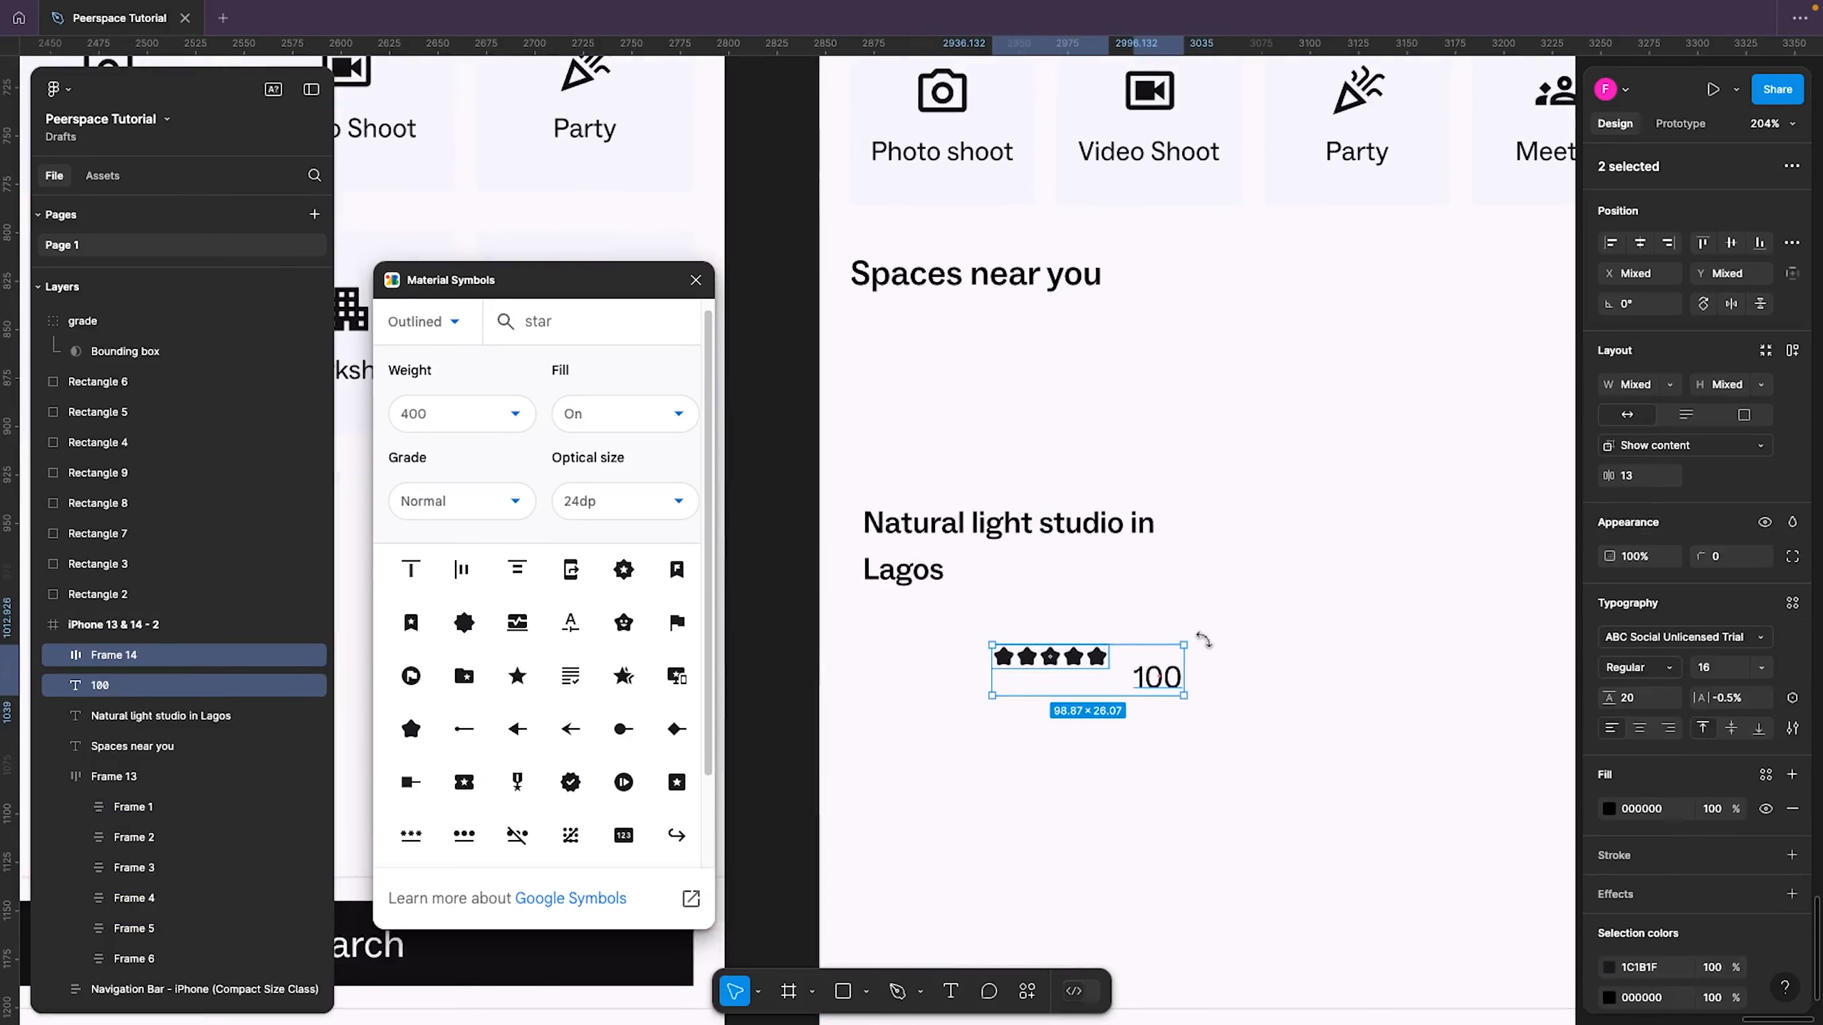
key("shift+a")
left_click(1634, 446)
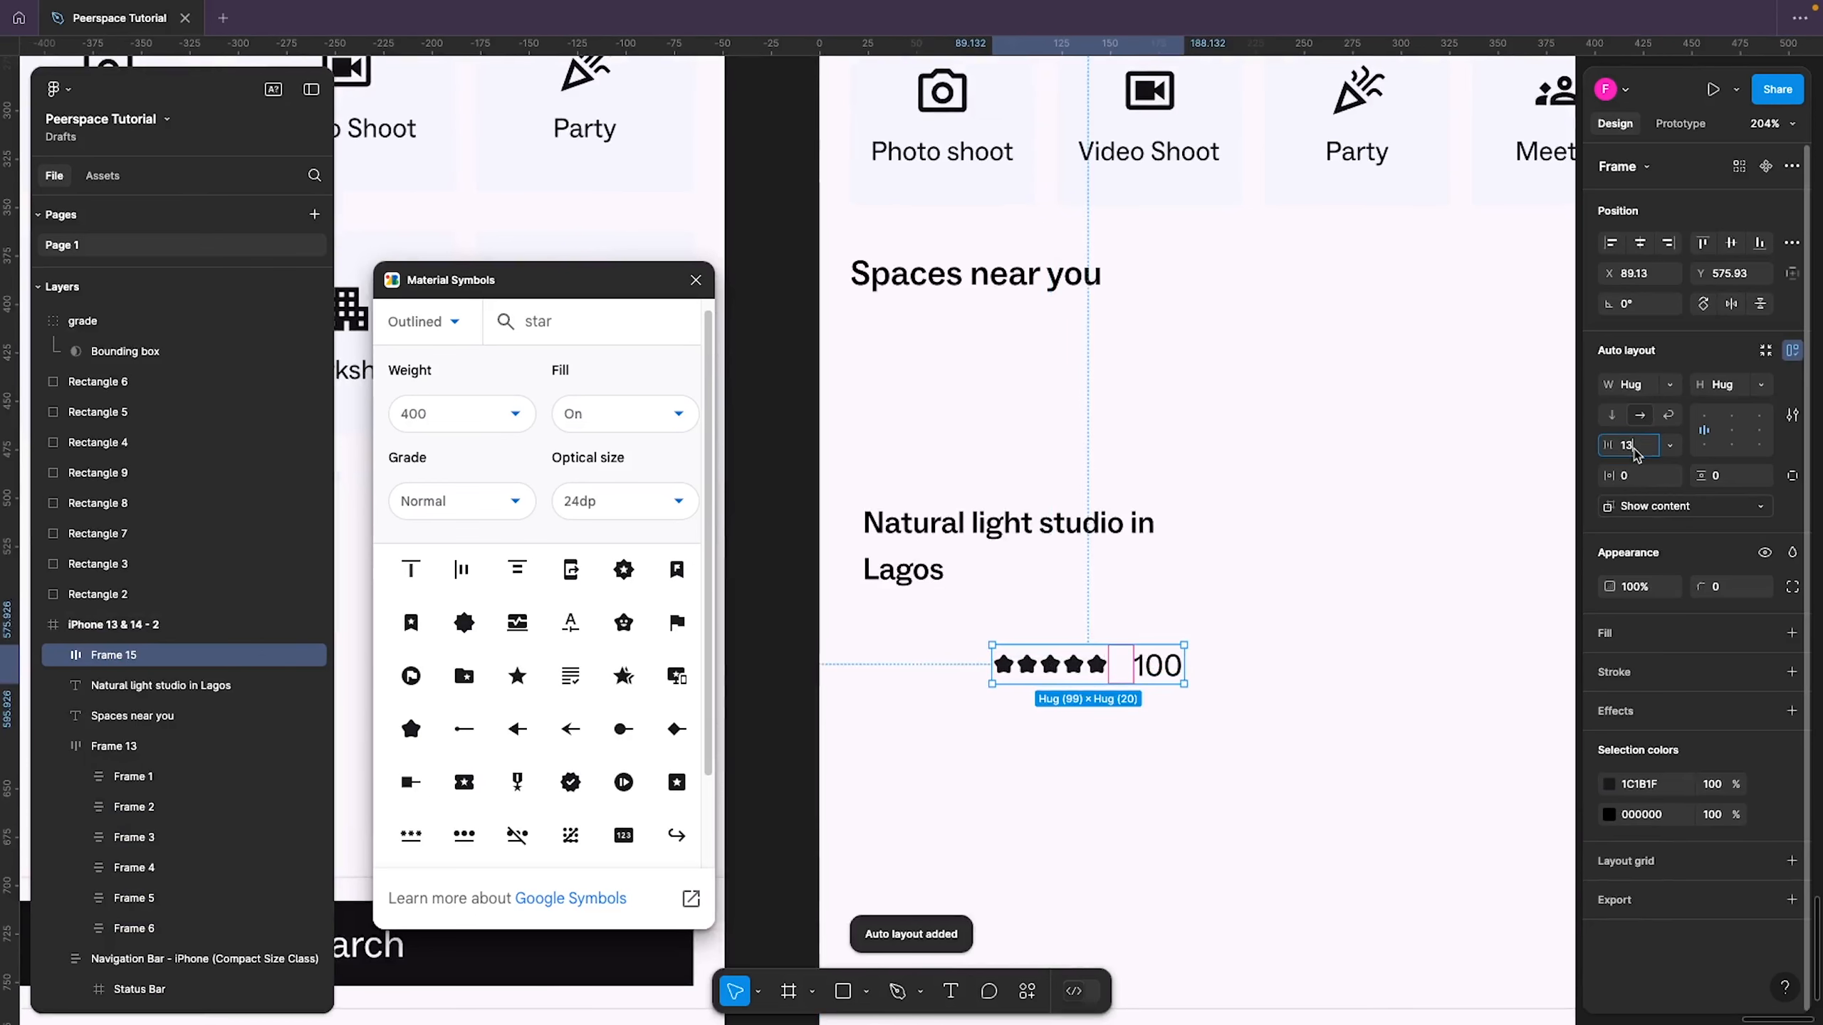
type("4")
key("Return")
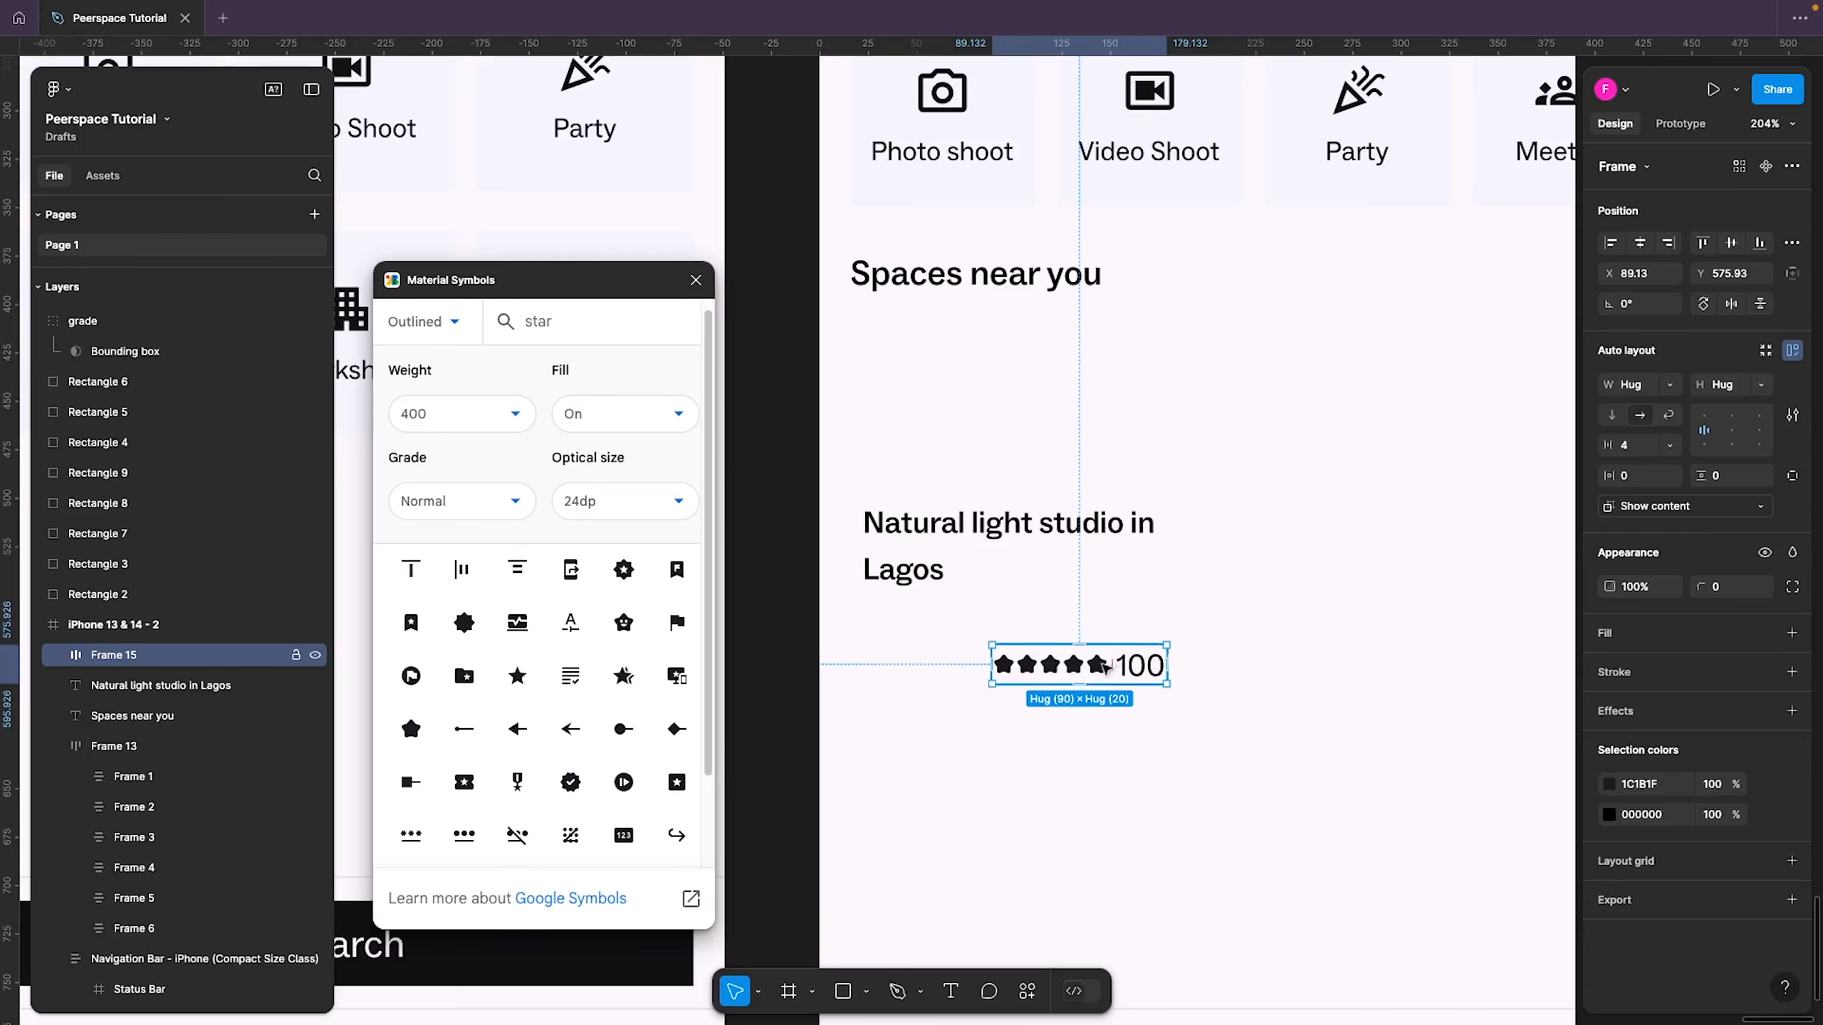
Move the rating row under the studio title, aligned to its left edge, and set the vertical spacing between them to 8
left_click(1209, 598)
left_click_drag(1064, 662, 941, 626)
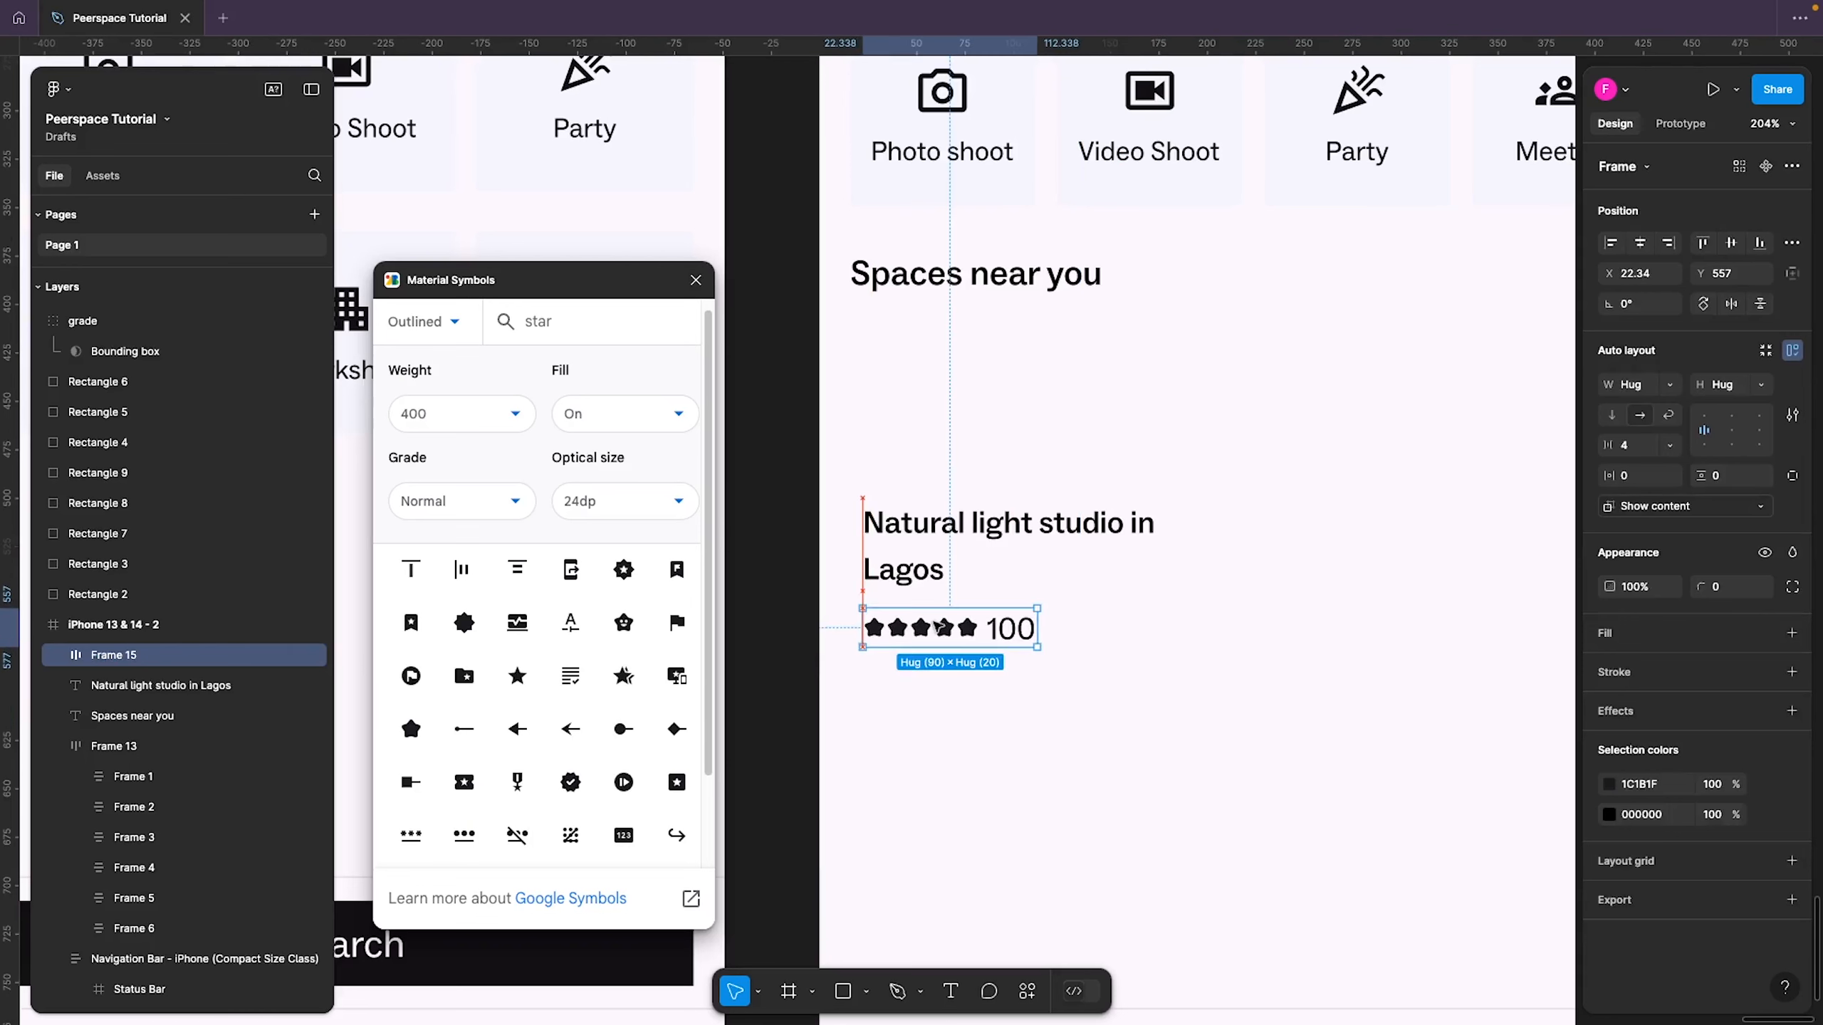
left_click(981, 696)
left_click(936, 639)
key("alt")
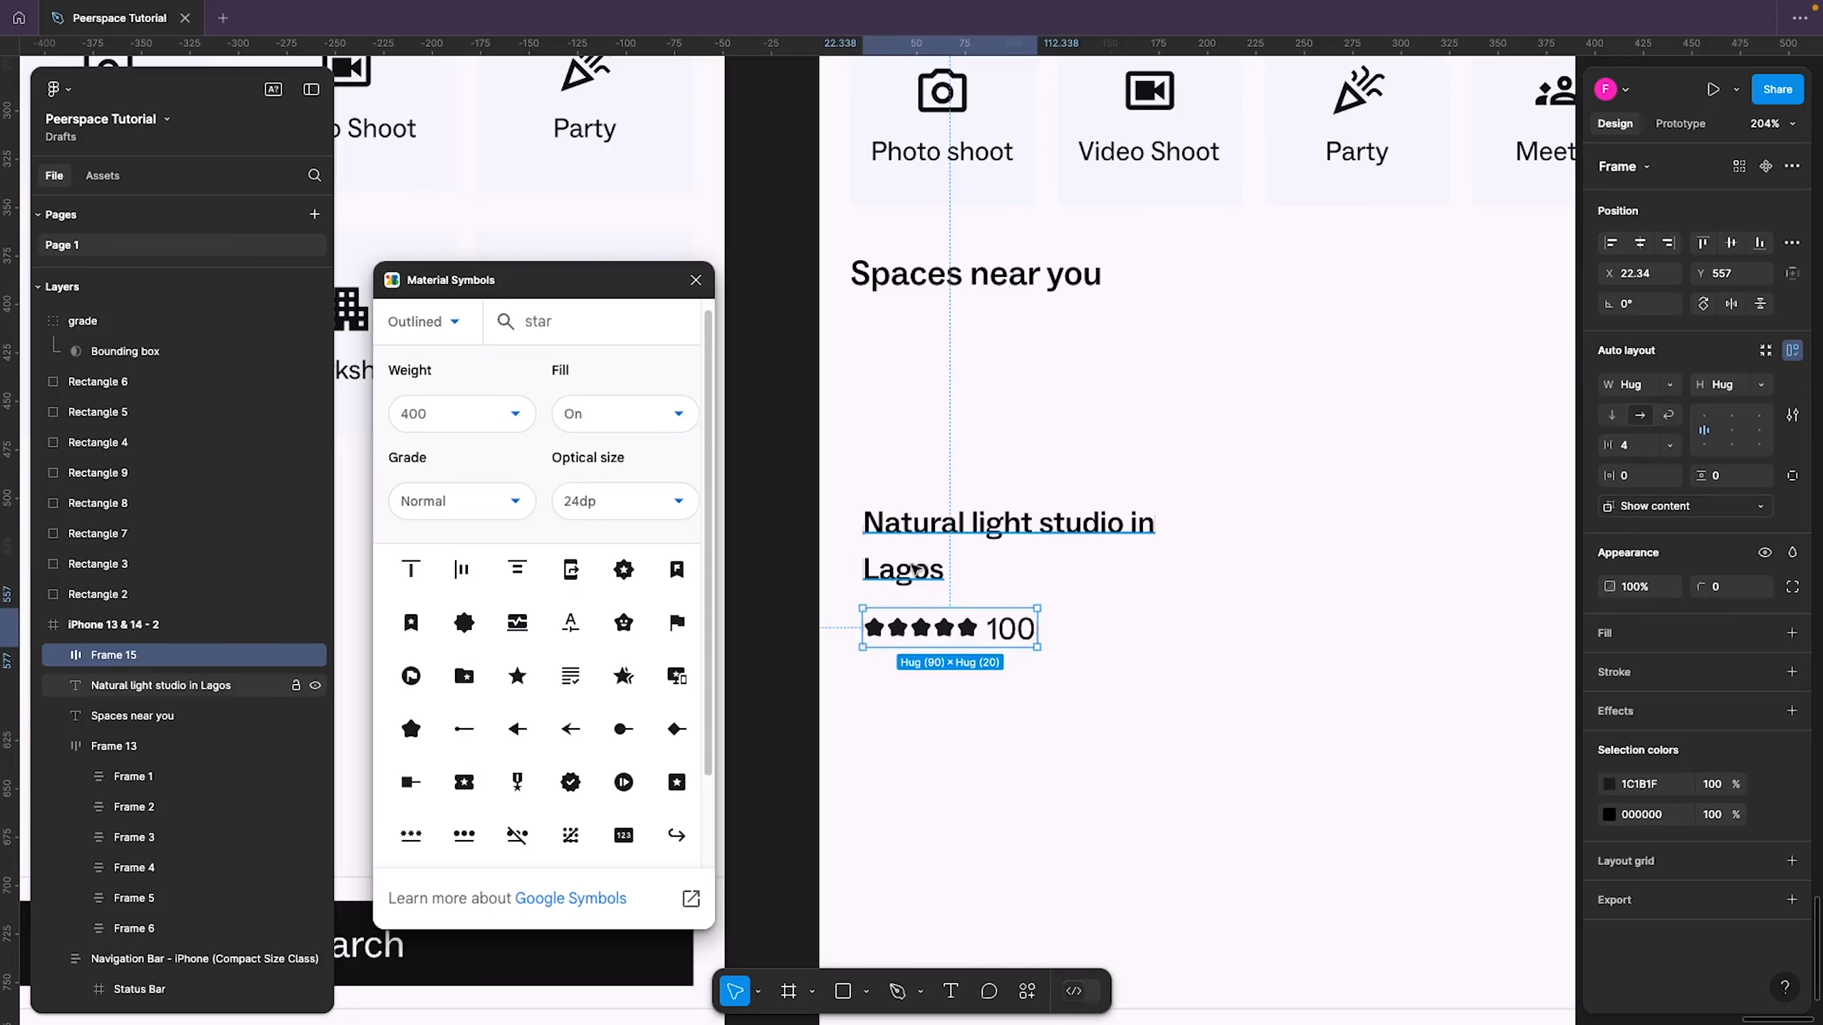
left_click(914, 569, "shift")
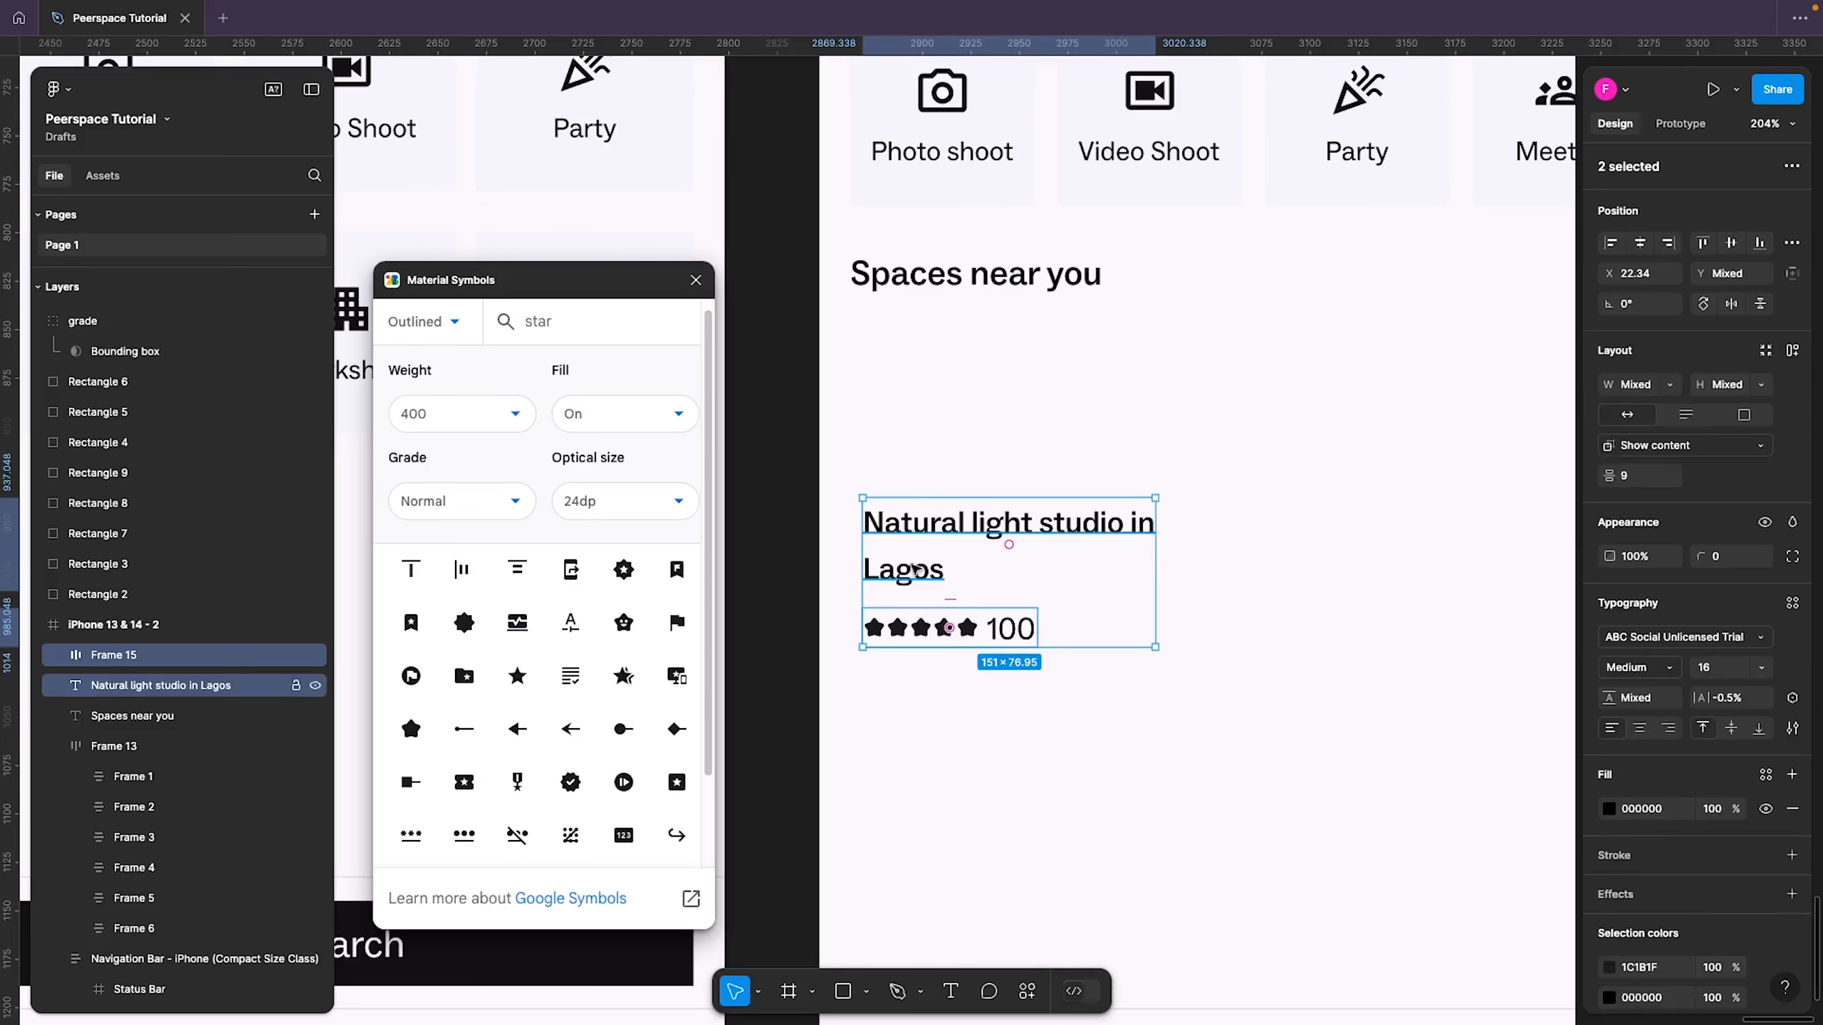
left_click(1638, 480)
key("Return")
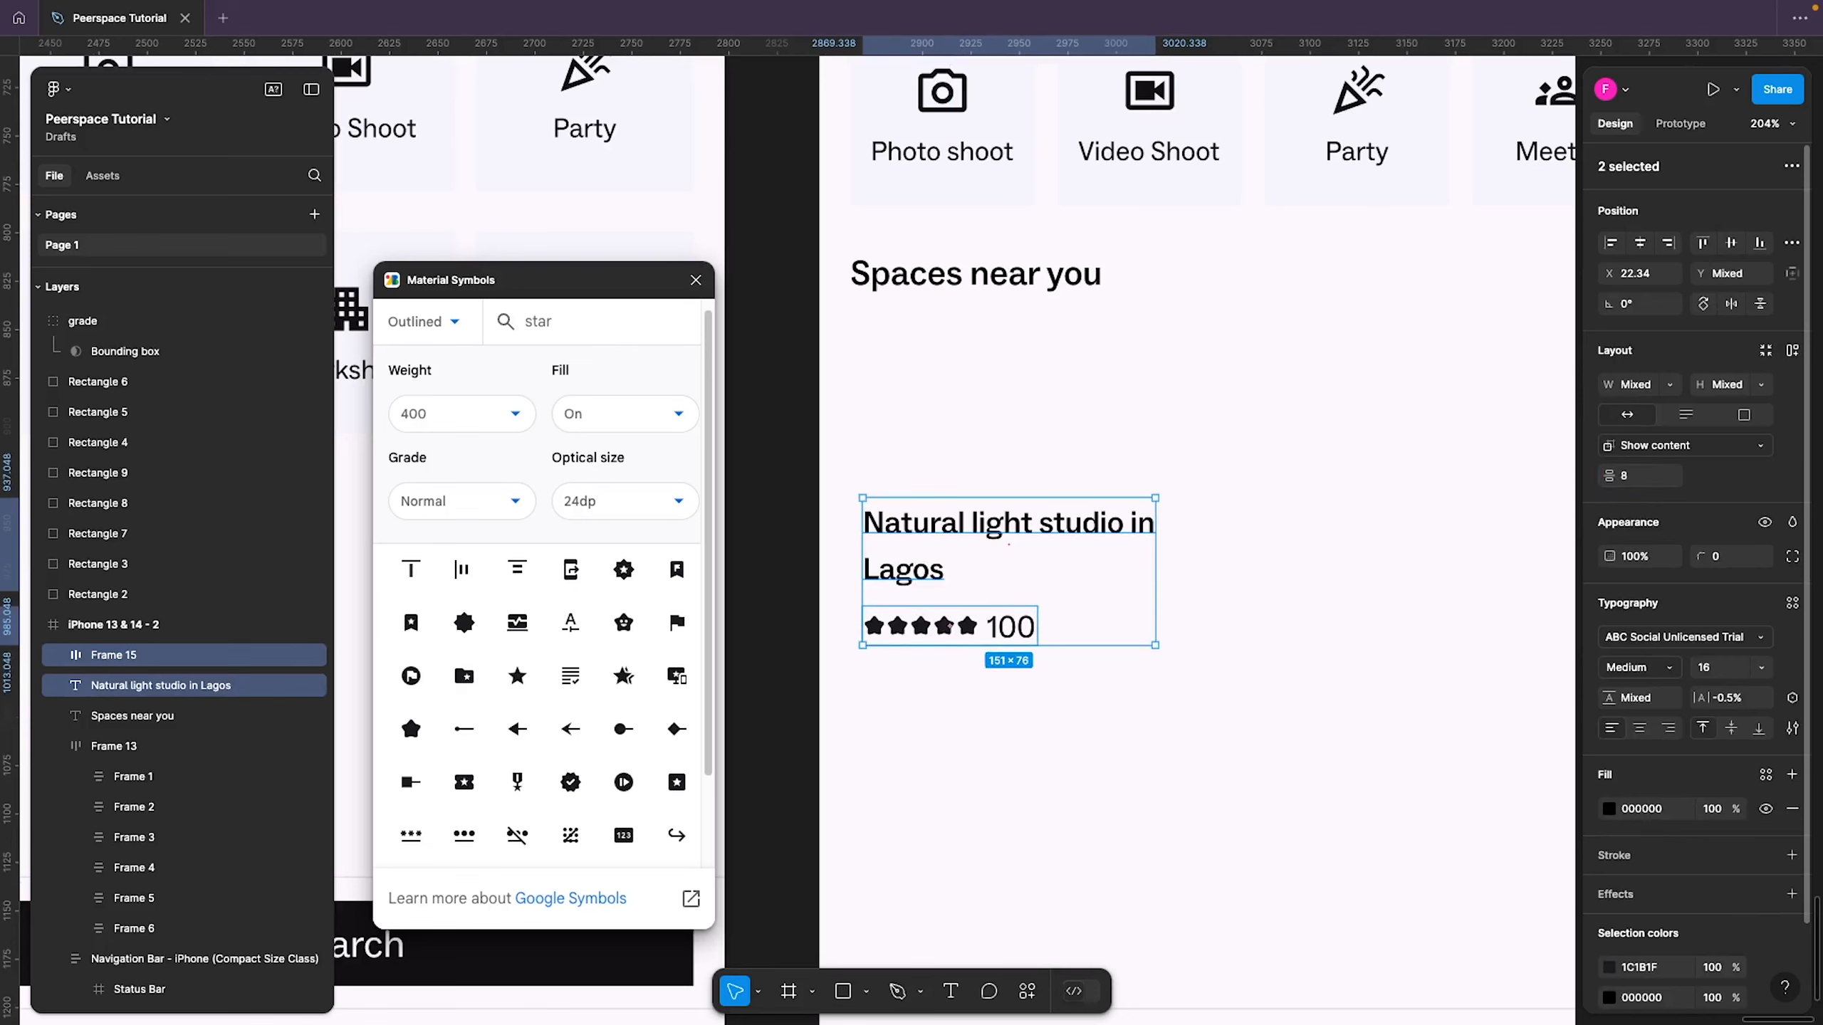
left_click(1192, 710)
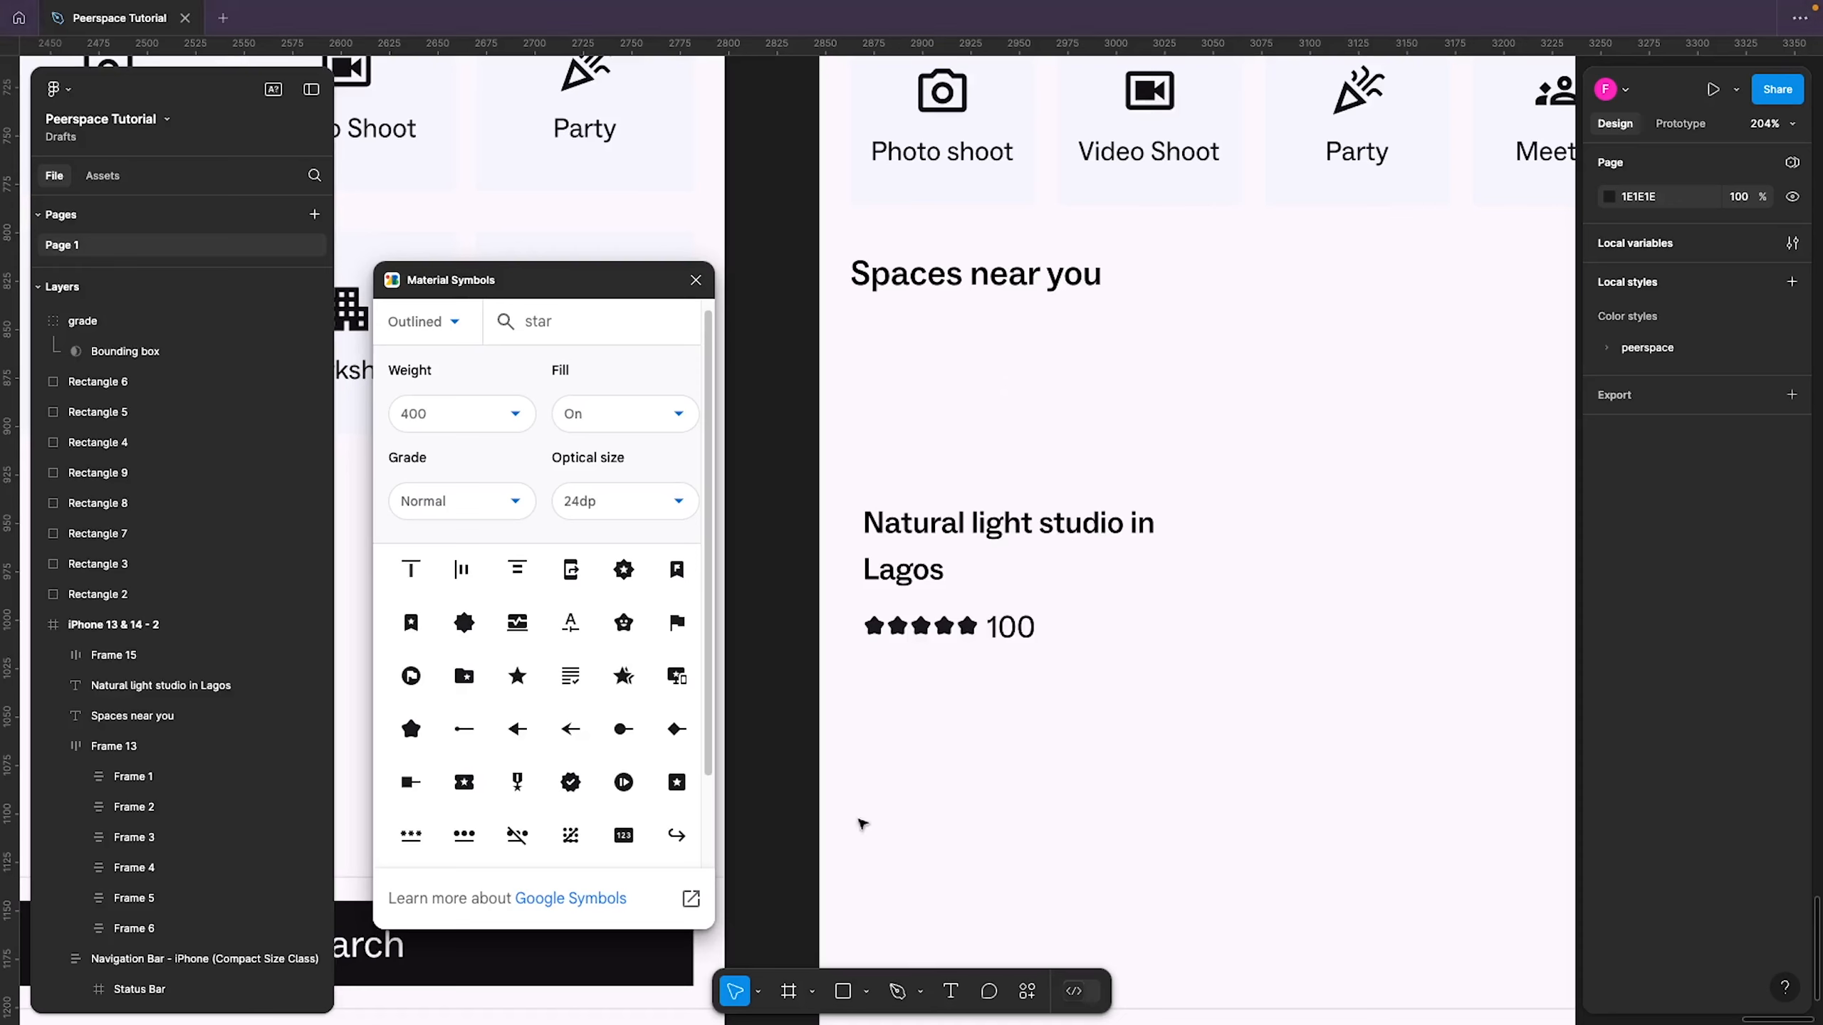
Draw an image placeholder rectangle about 173 × 86 below "Spaces near you", aligned with the heading's left edge
left_click(841, 994)
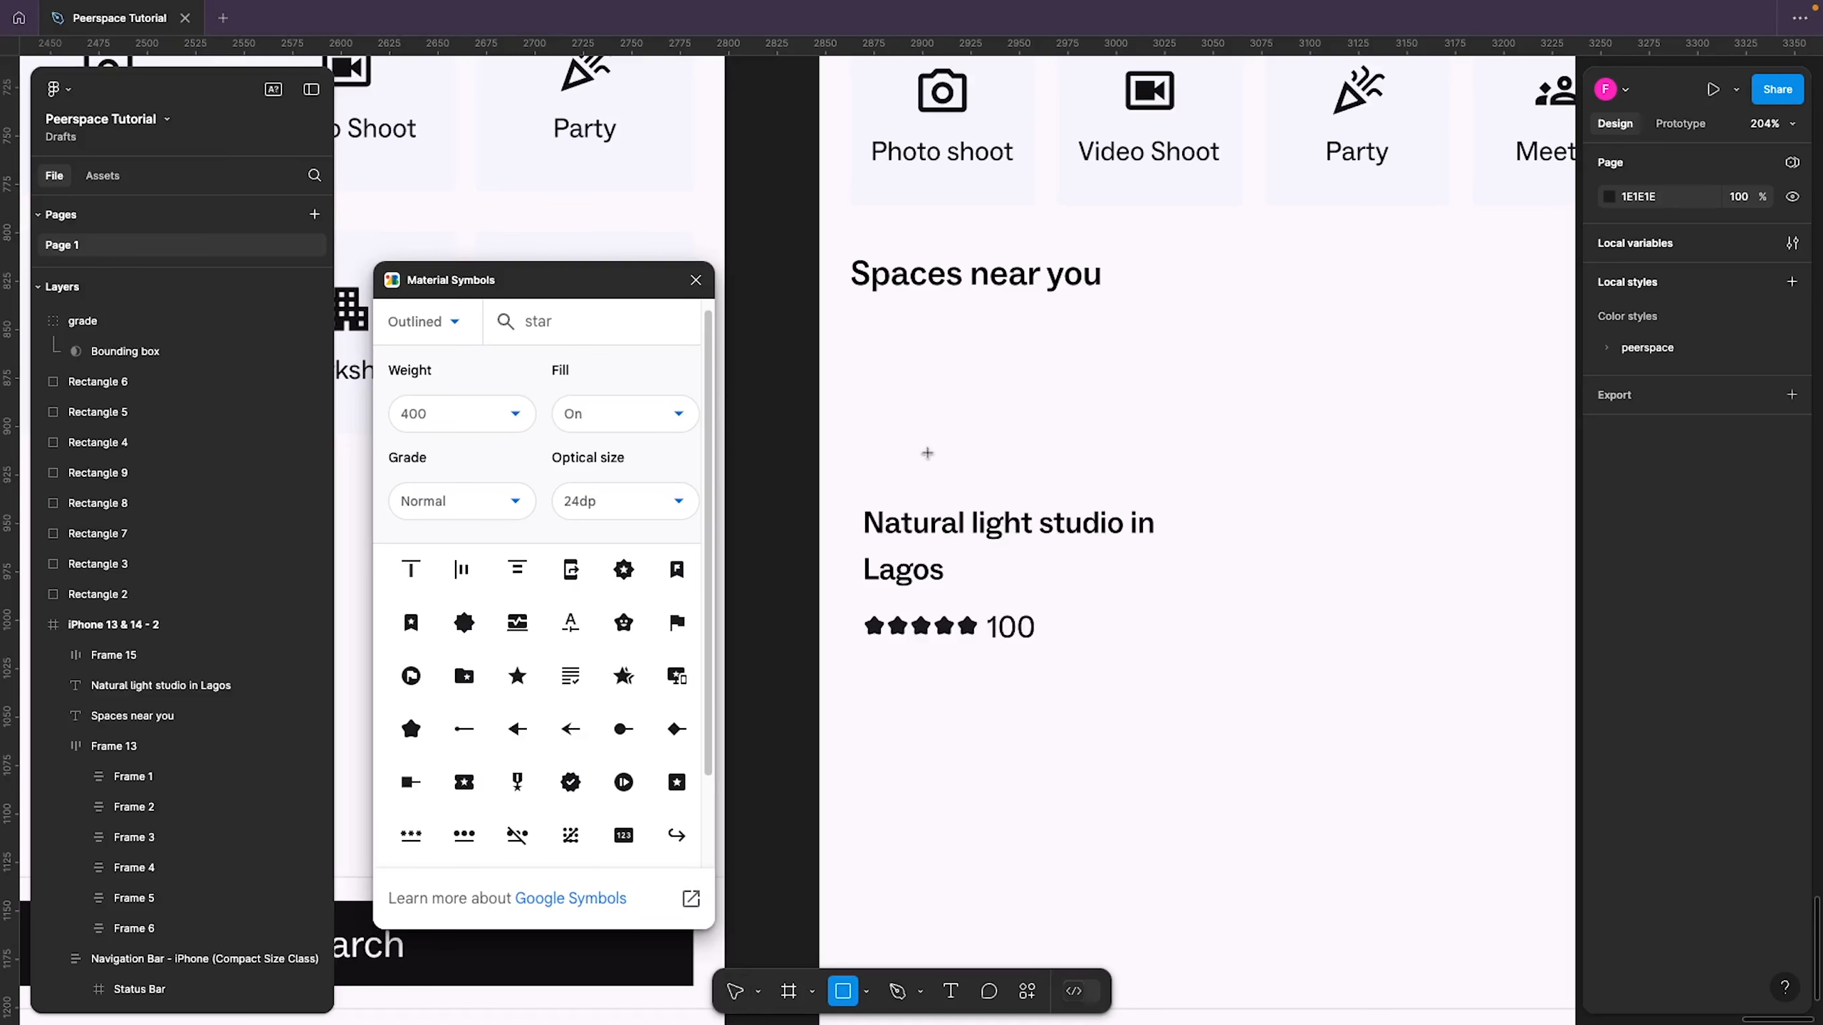
left_click_drag(849, 331, 1184, 497)
left_click_drag(883, 415, 897, 423)
key("Escape")
left_click(960, 472)
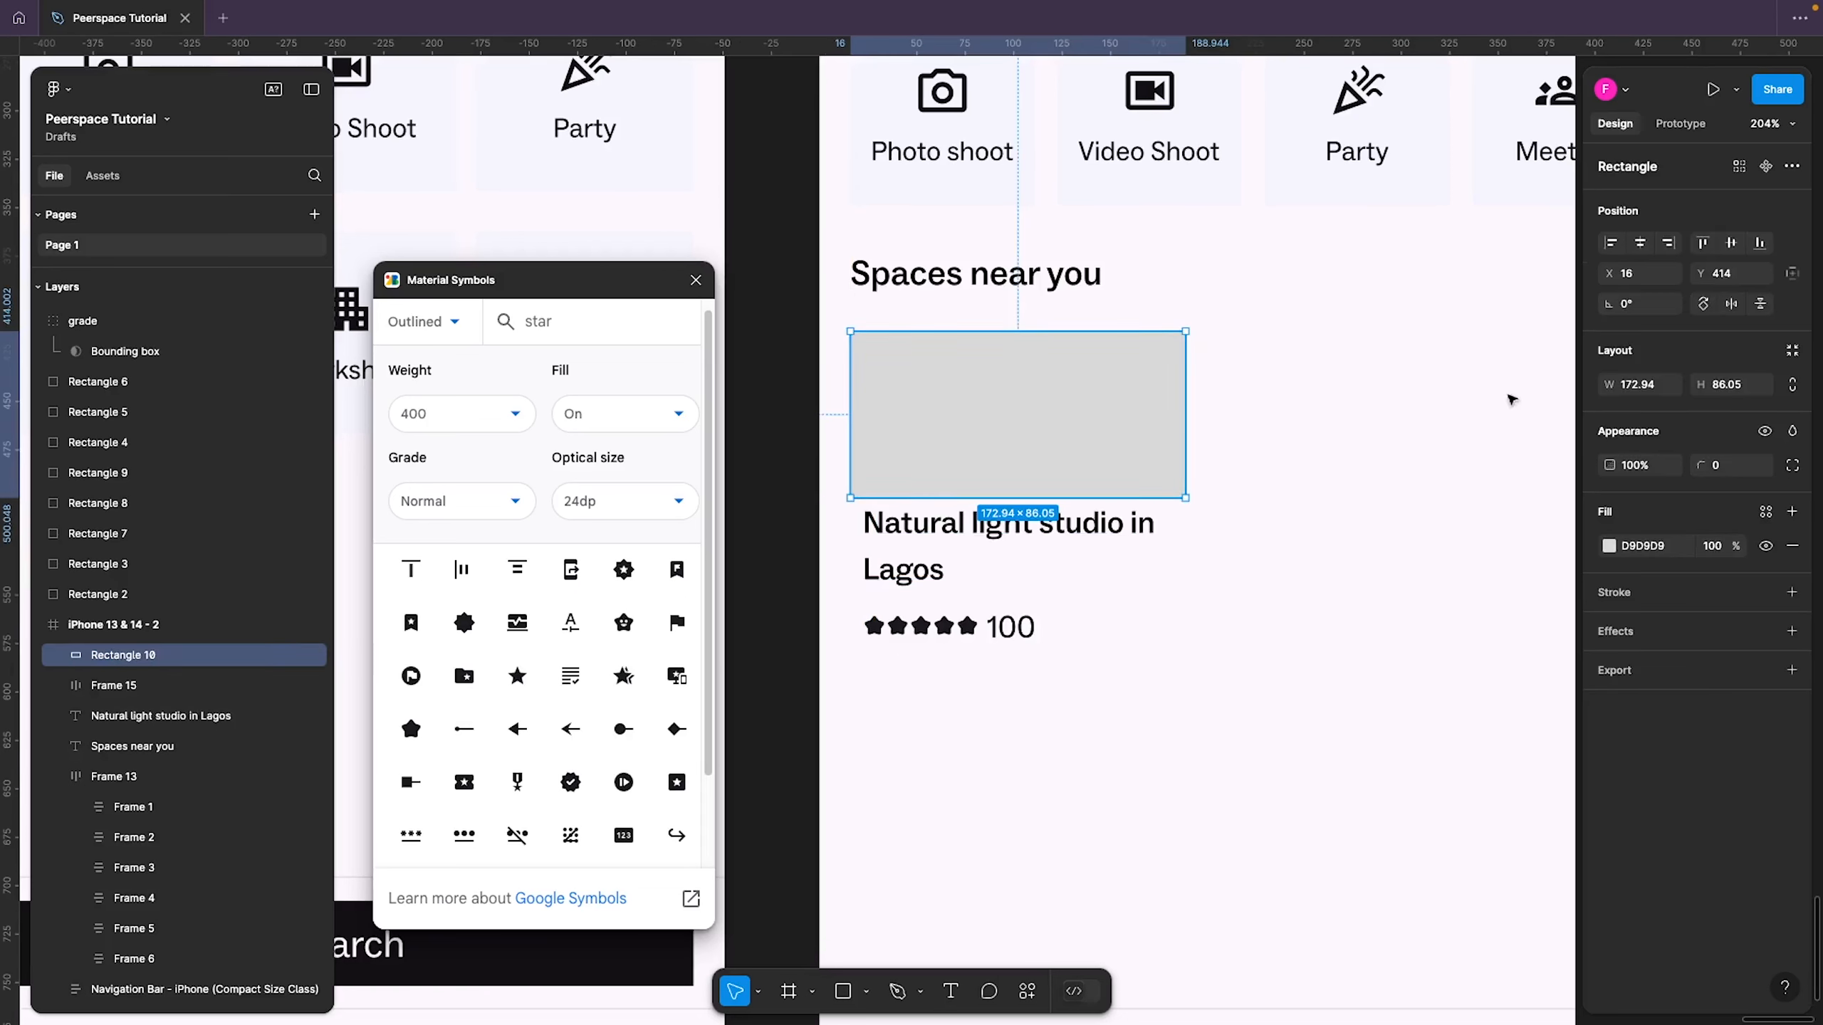
Set the placeholder rectangle's size to 172 × 102
left_click(1630, 391)
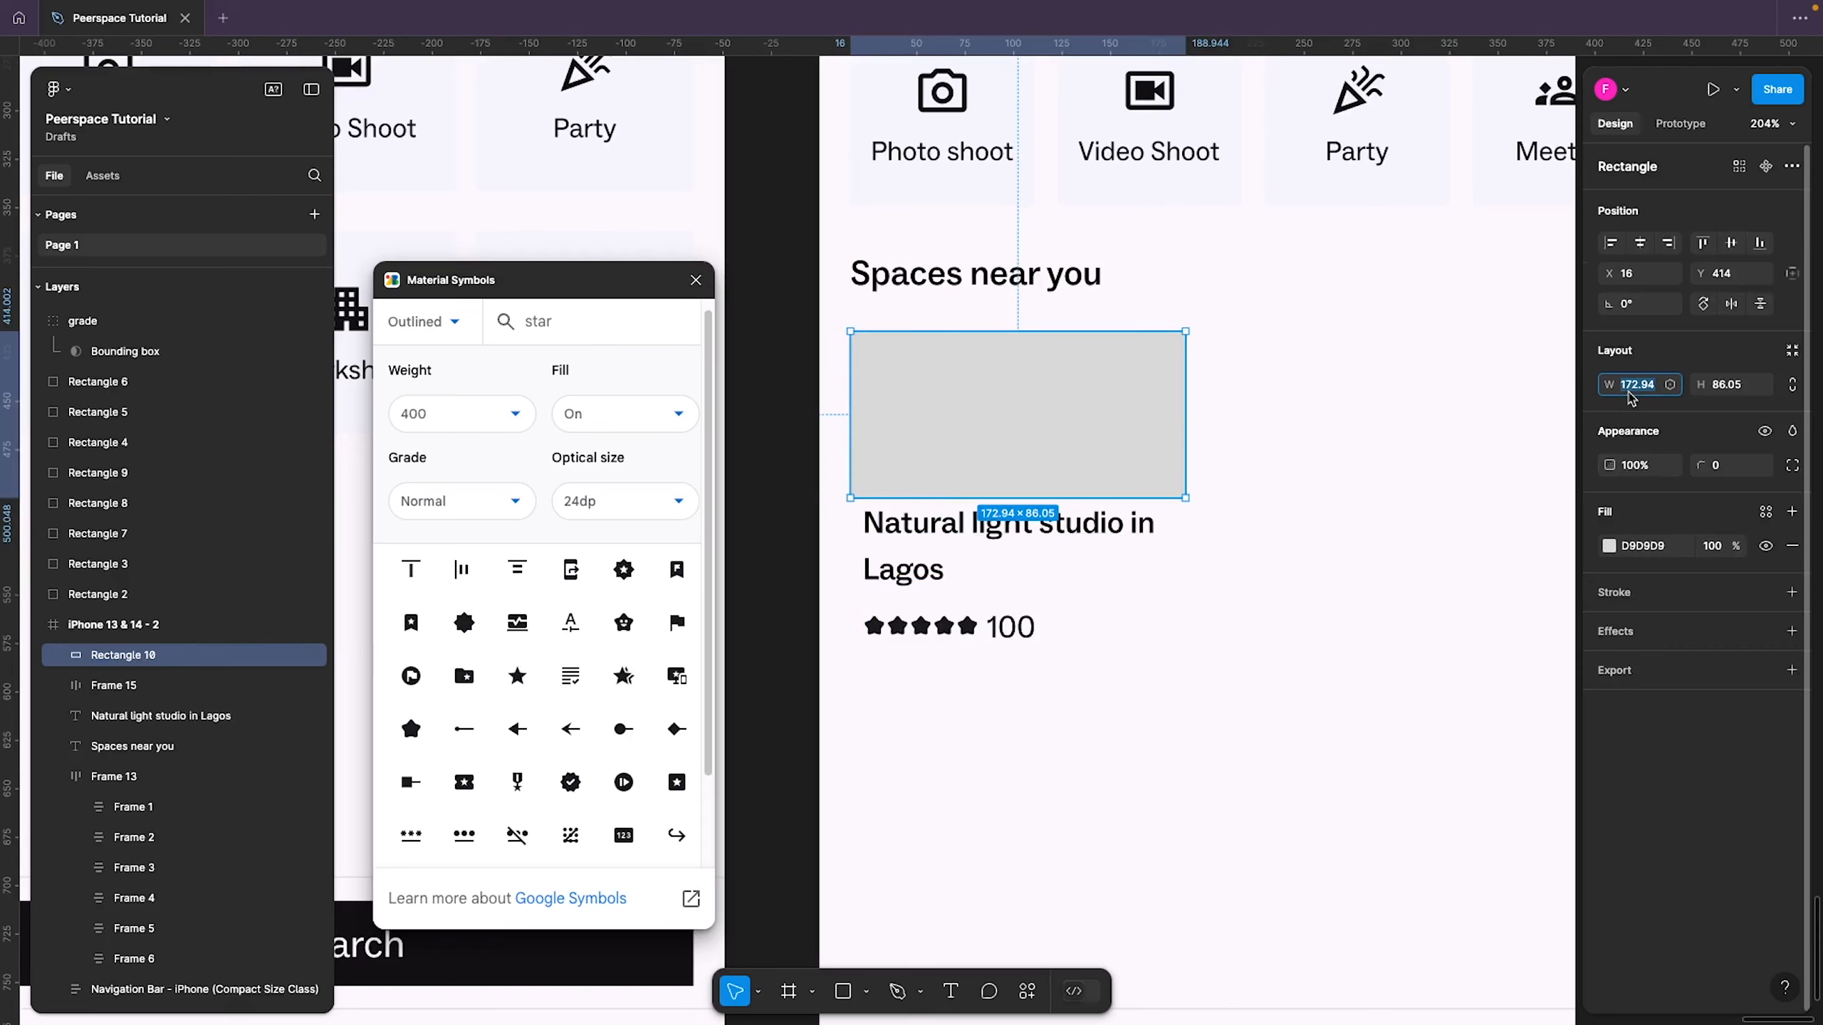
type("7")
key("Tab")
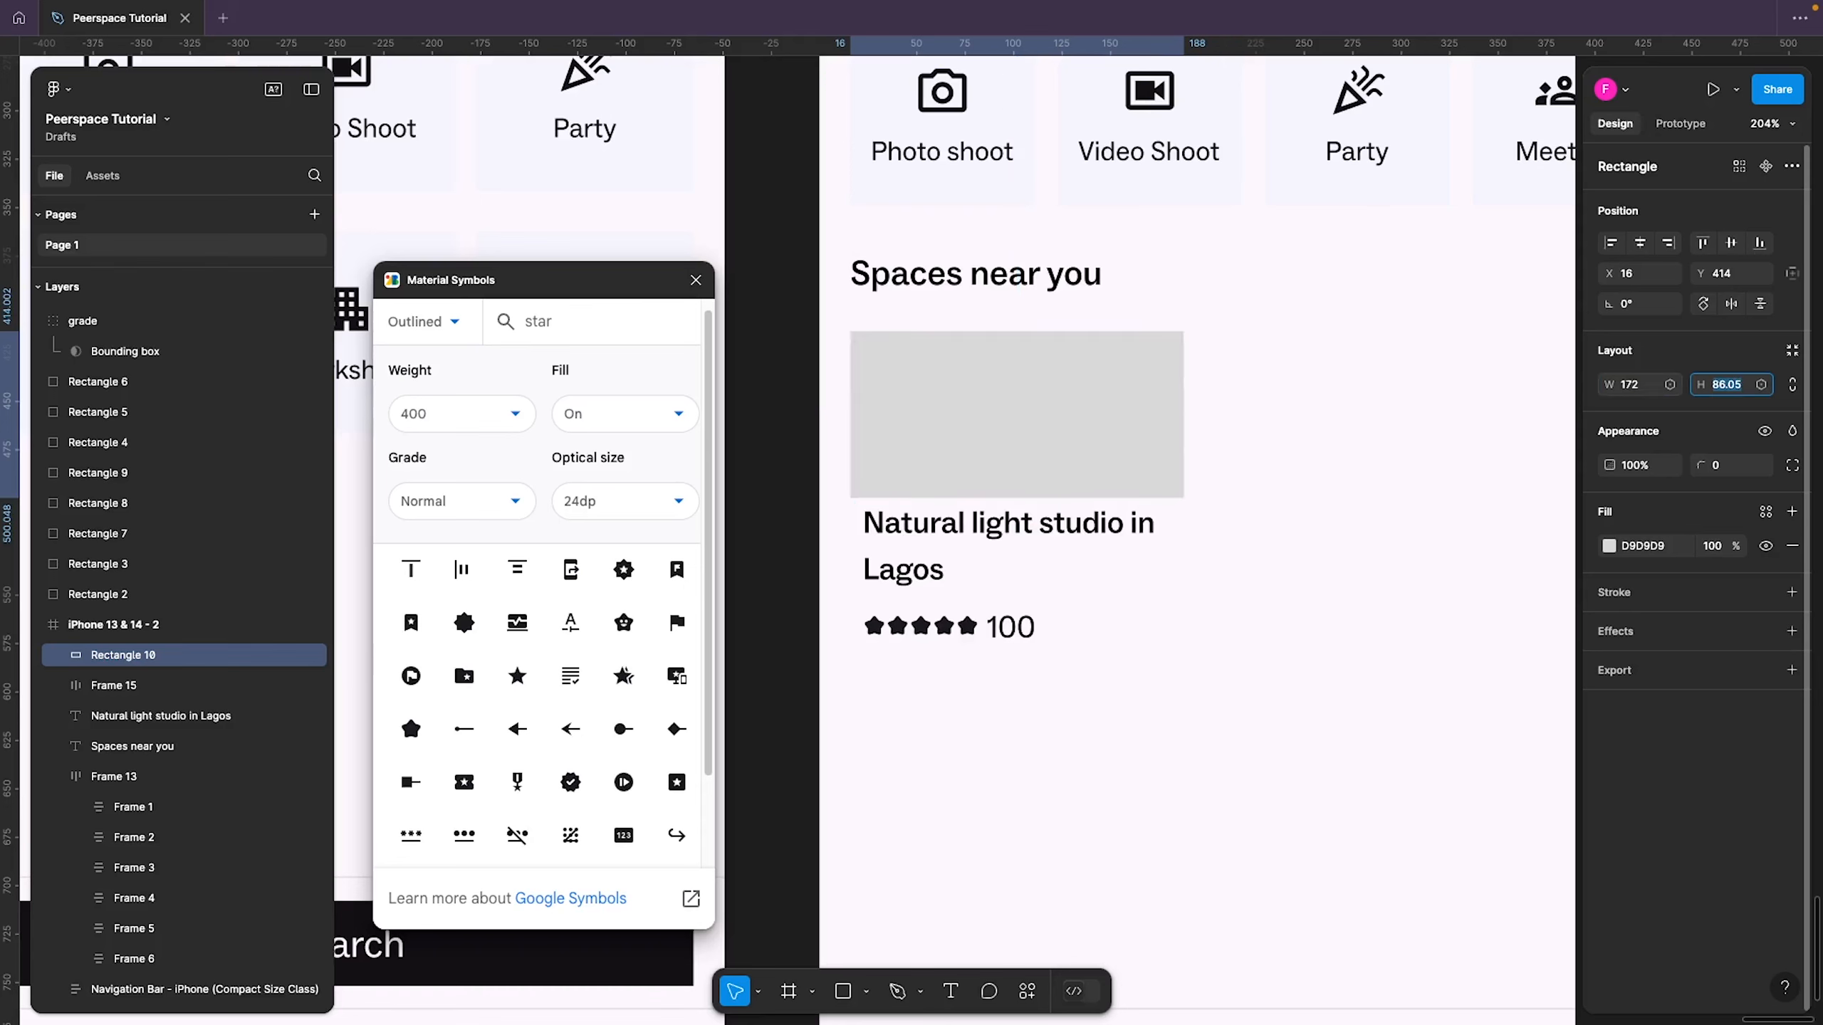
type("102")
key("Return")
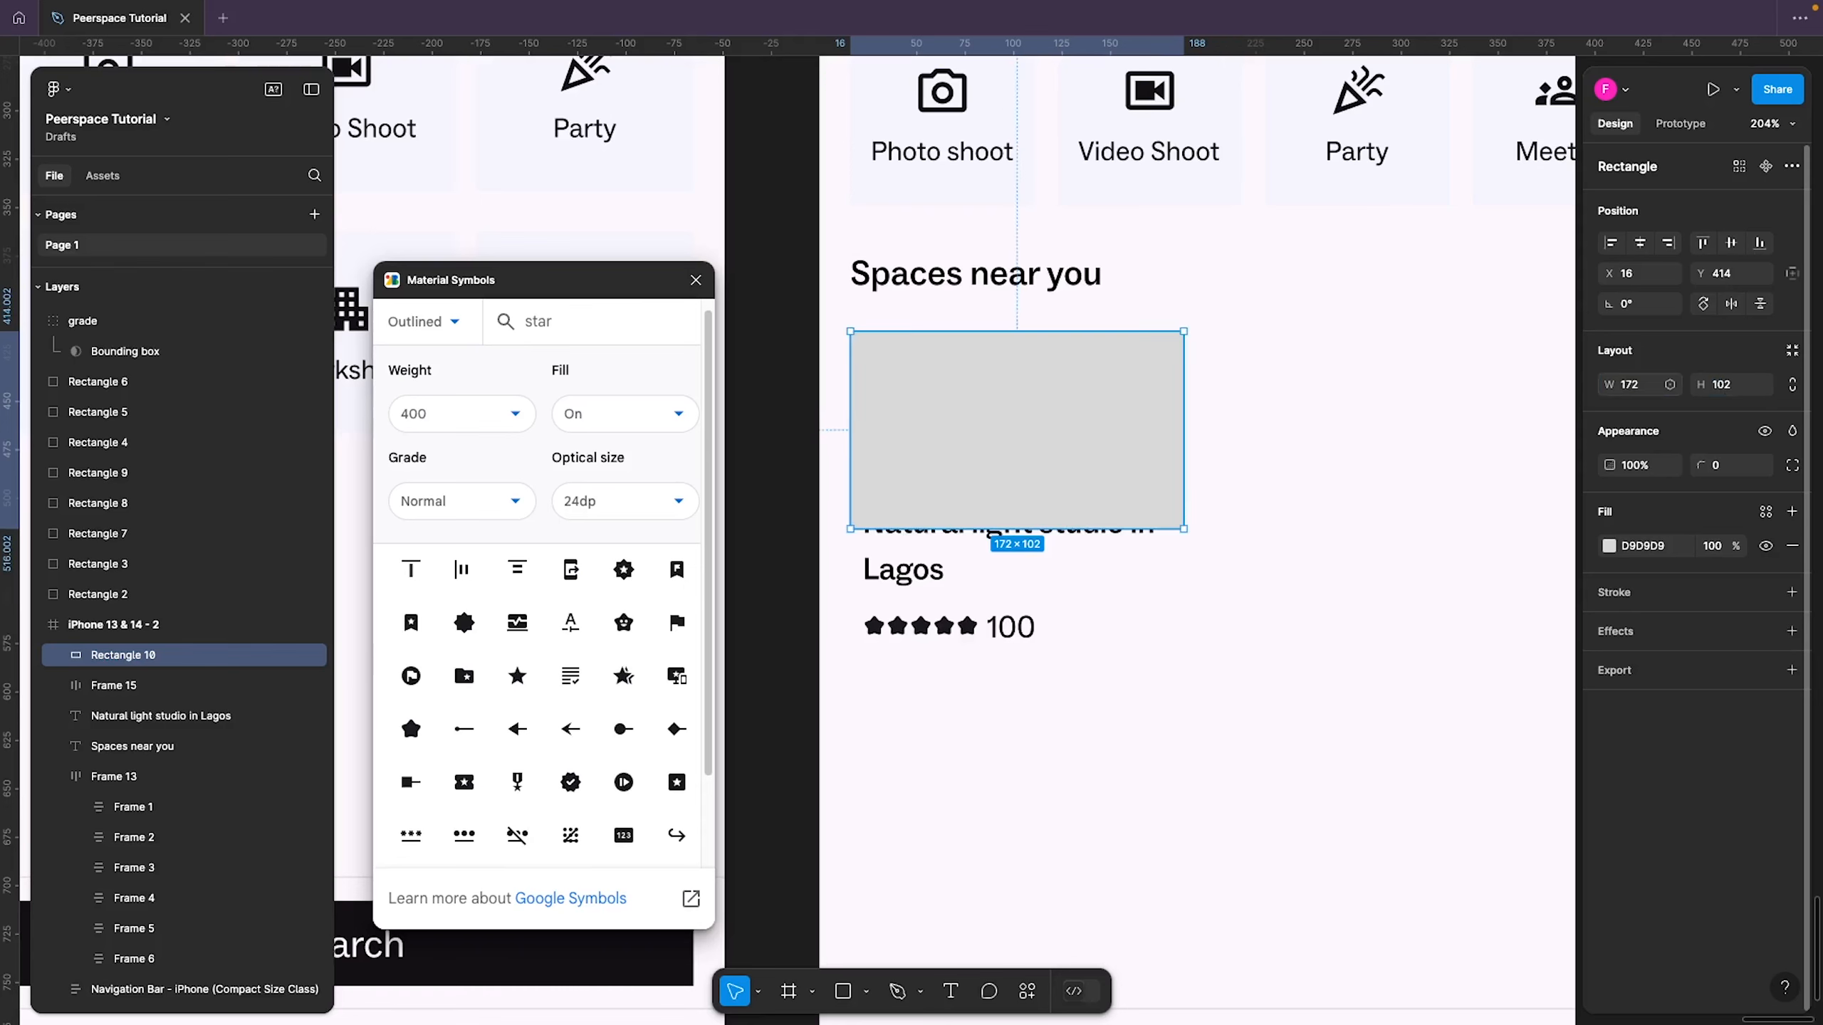
Move the studio title and rating row together to X 16, about 8 px below the placeholder rectangle
left_click(907, 568)
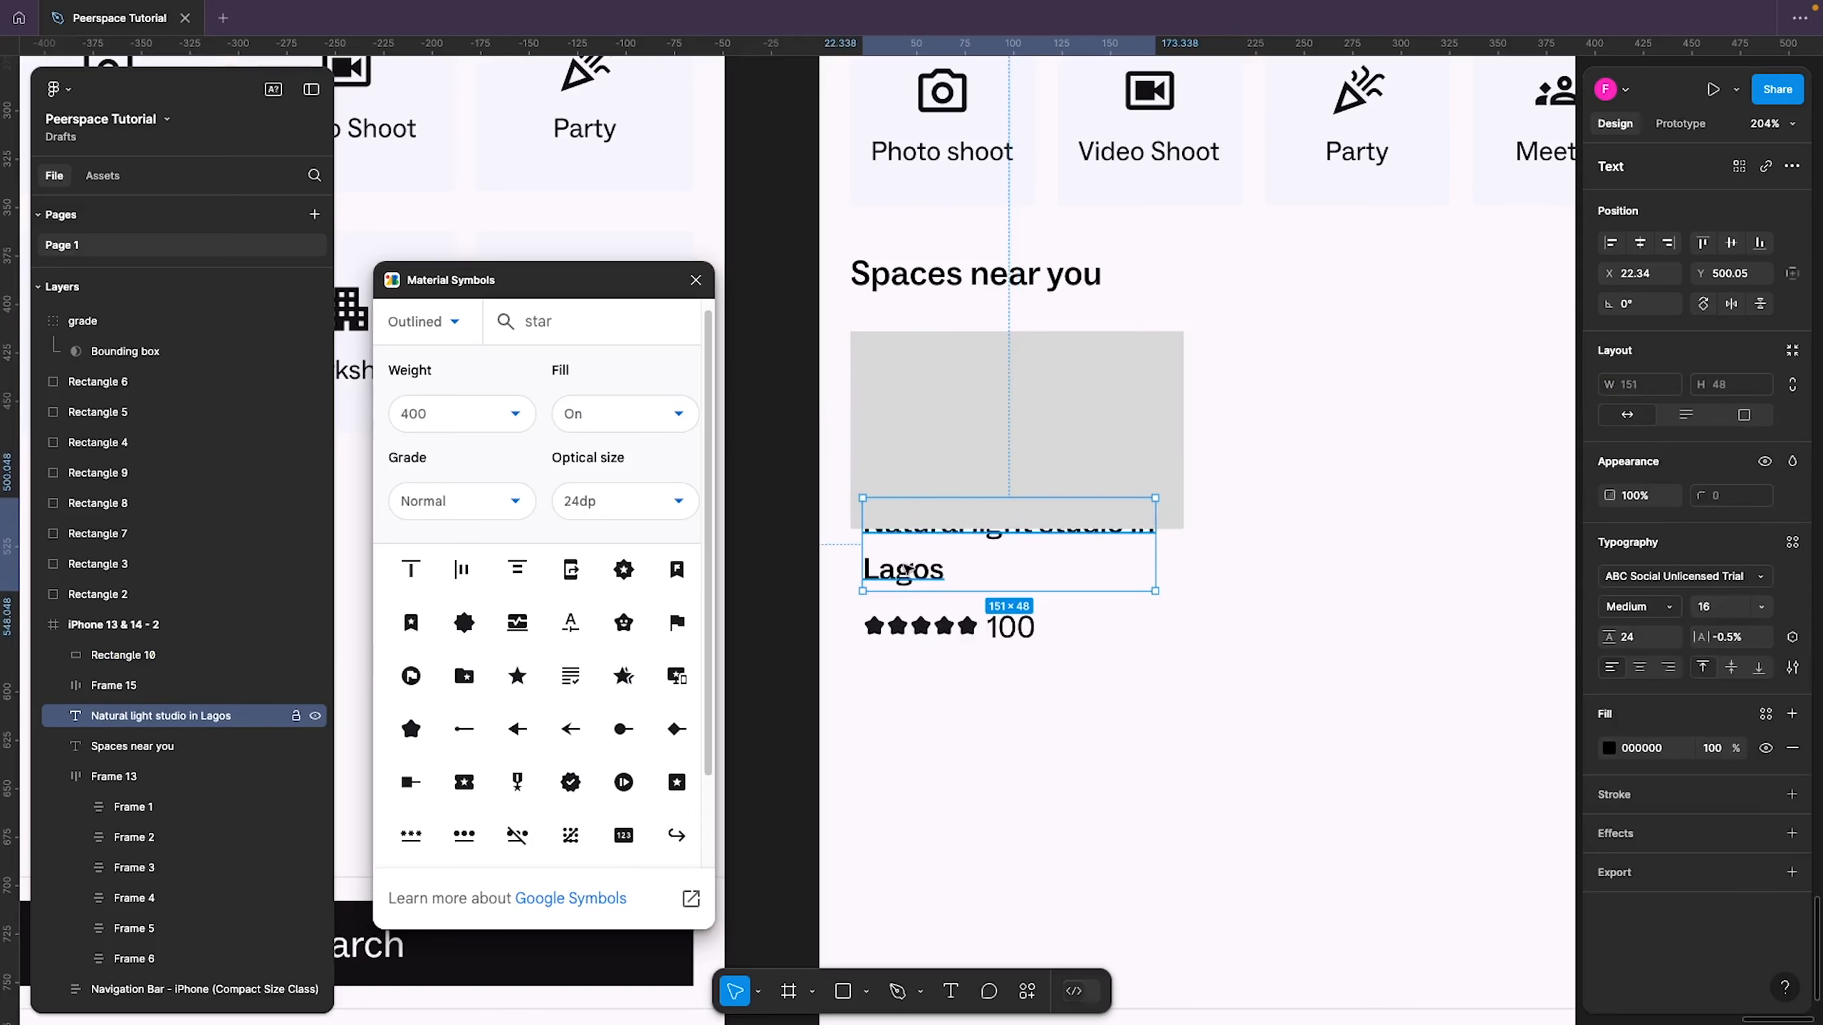
left_click(900, 627, "shift")
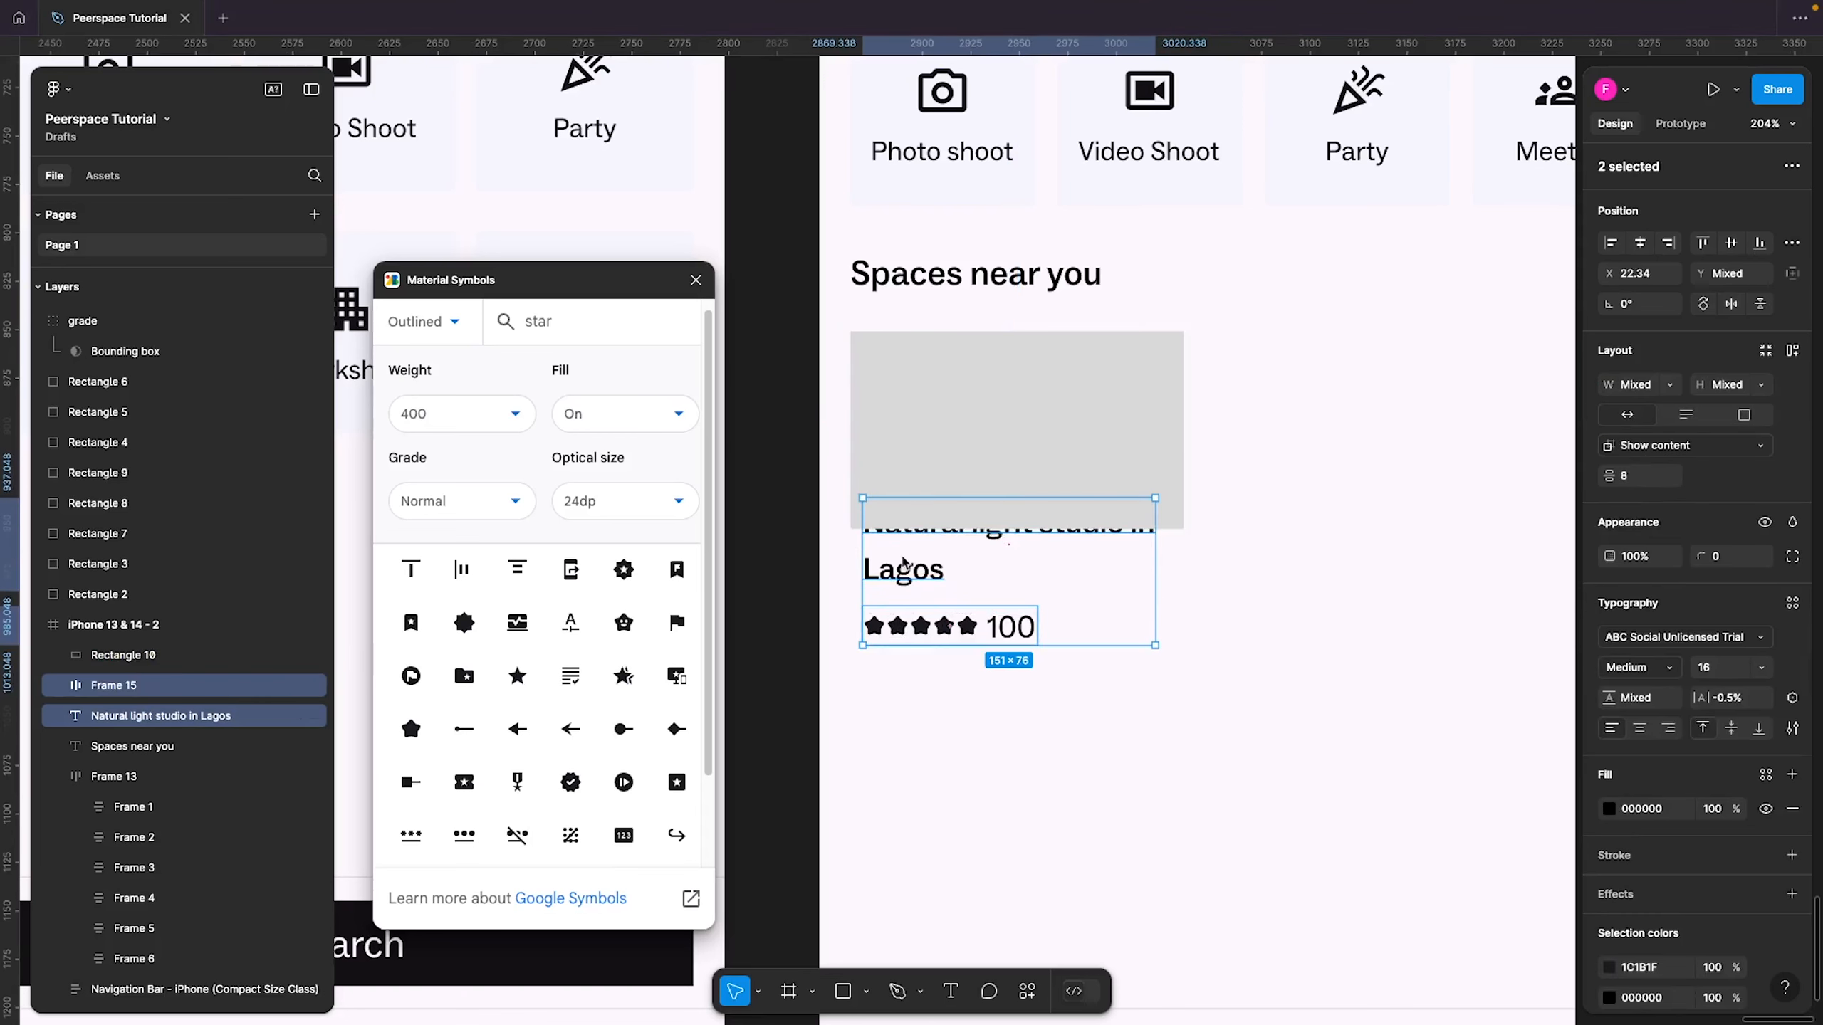
left_click_drag(899, 623, 887, 622)
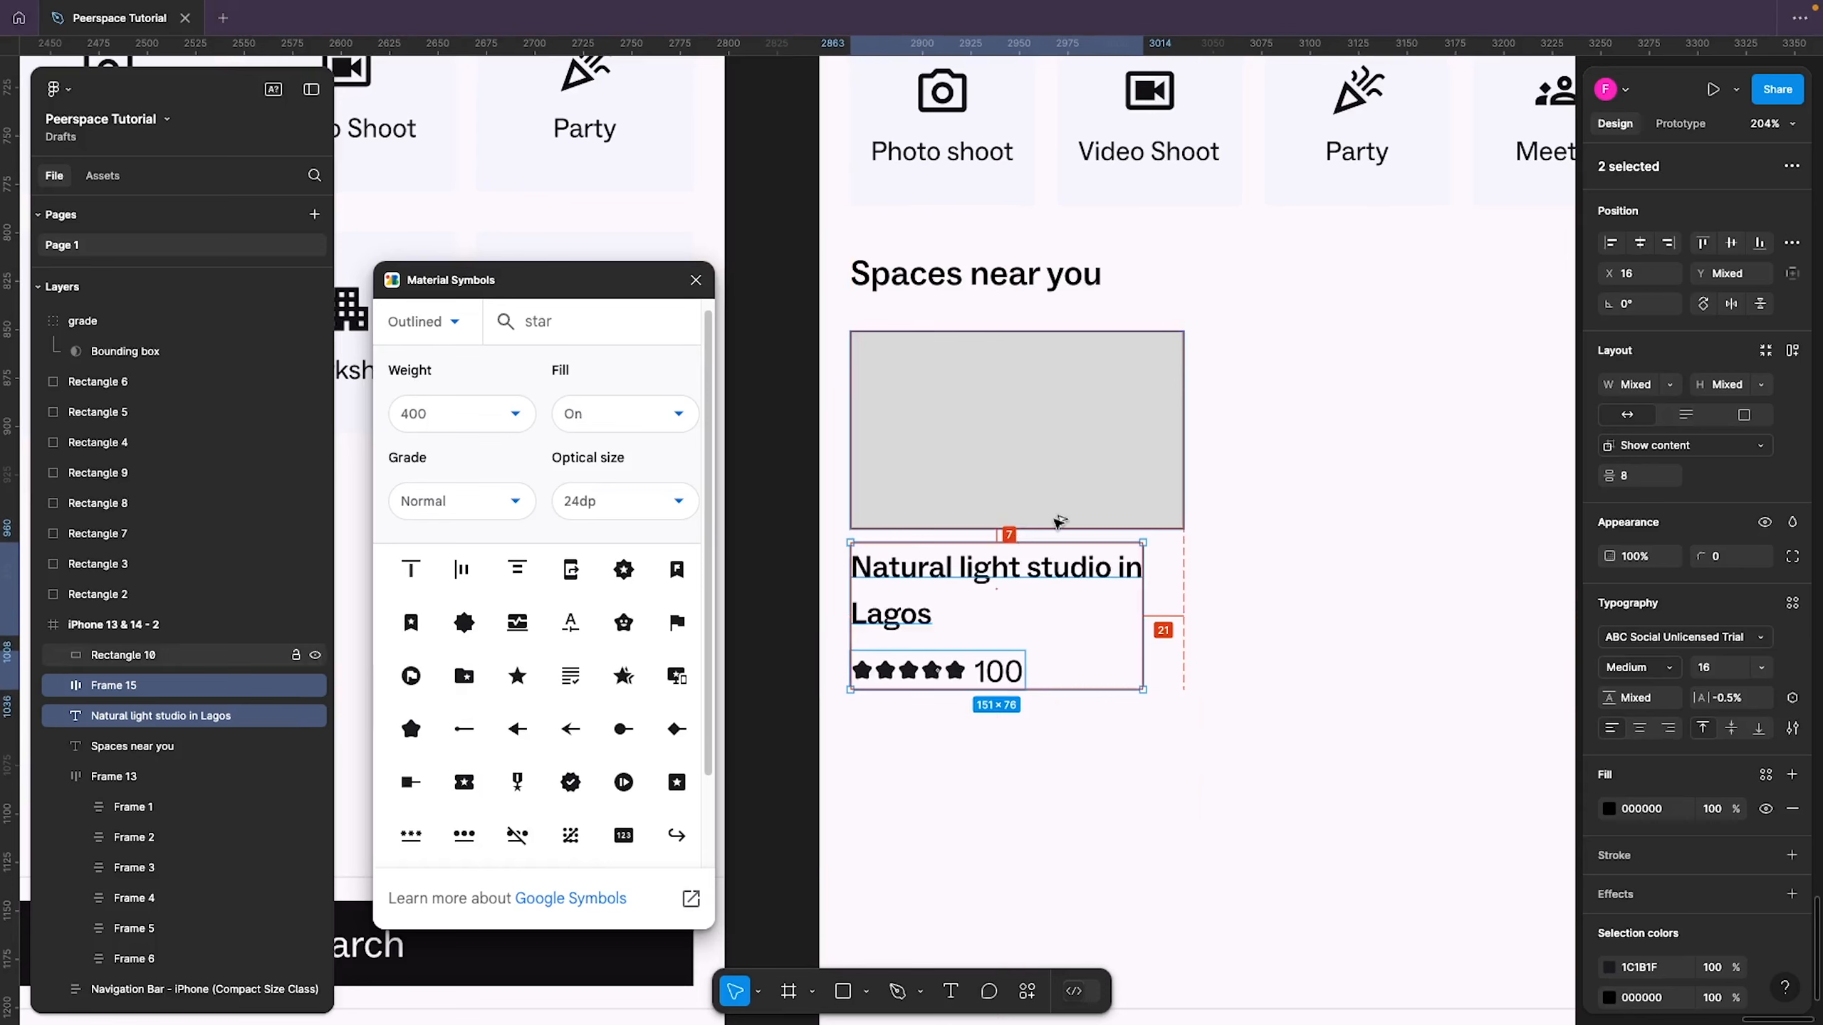
key("Down")
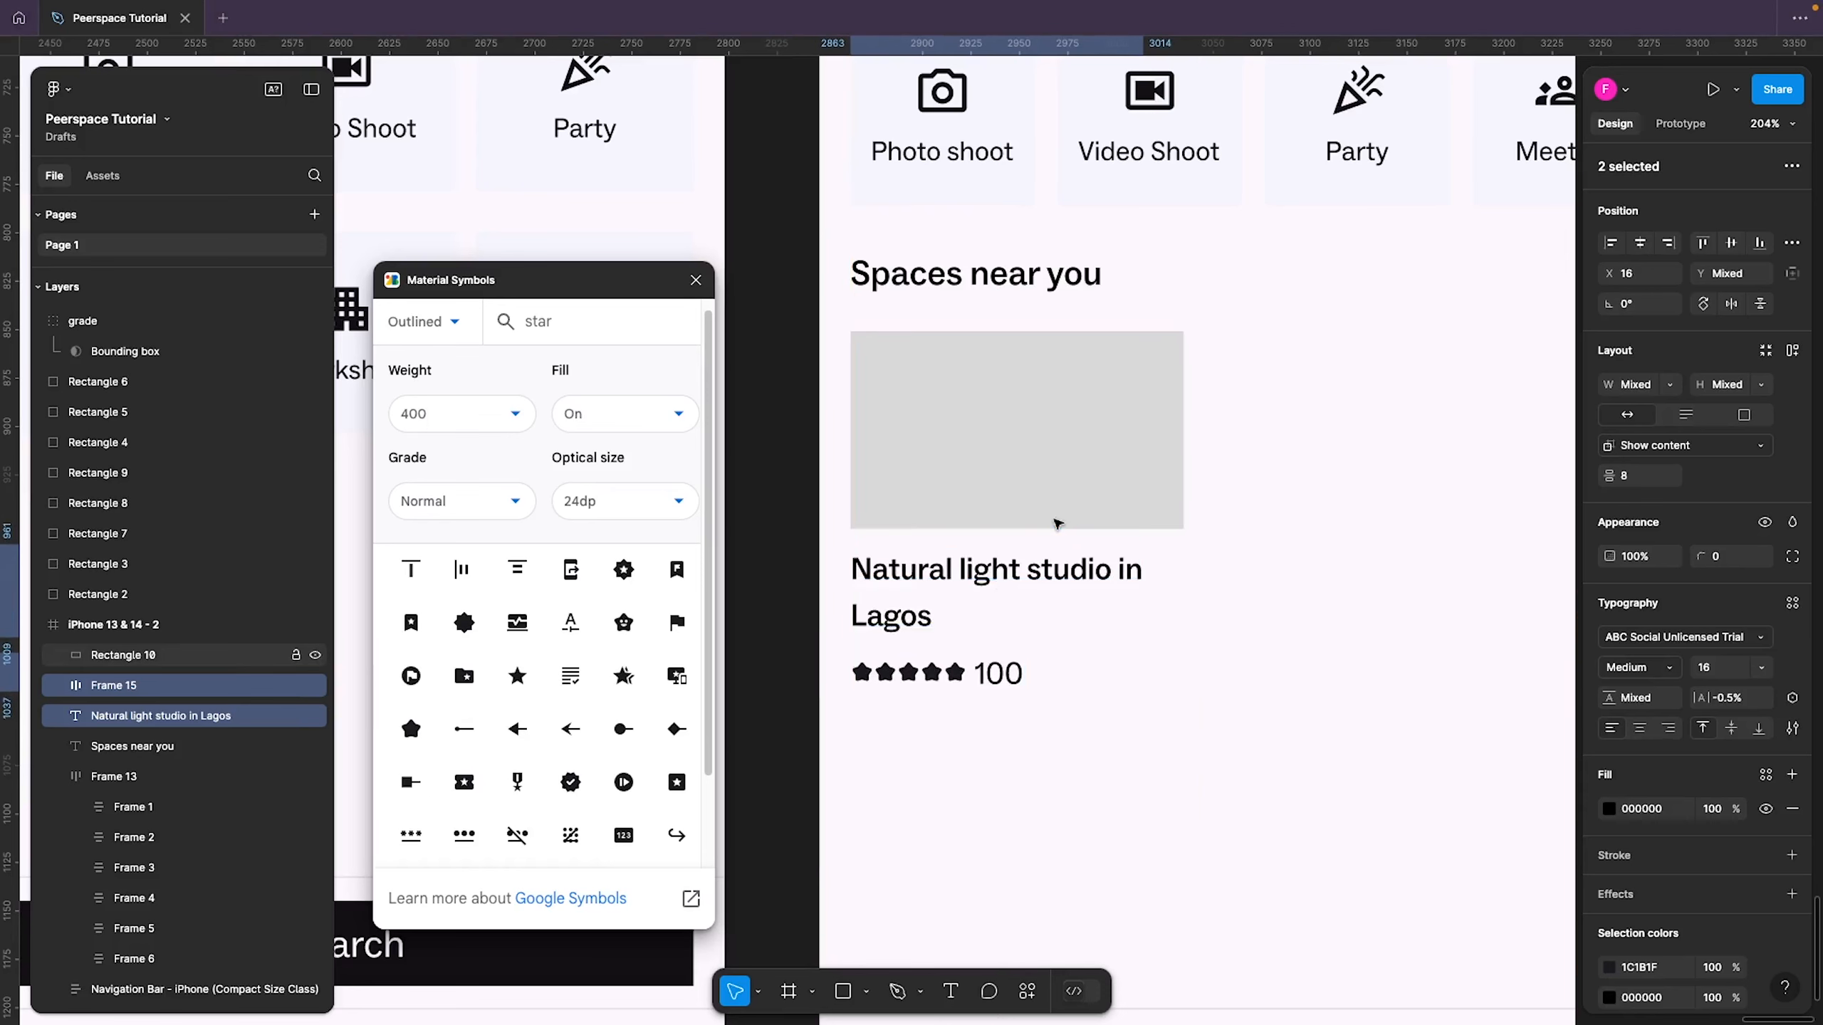
left_click(1294, 505)
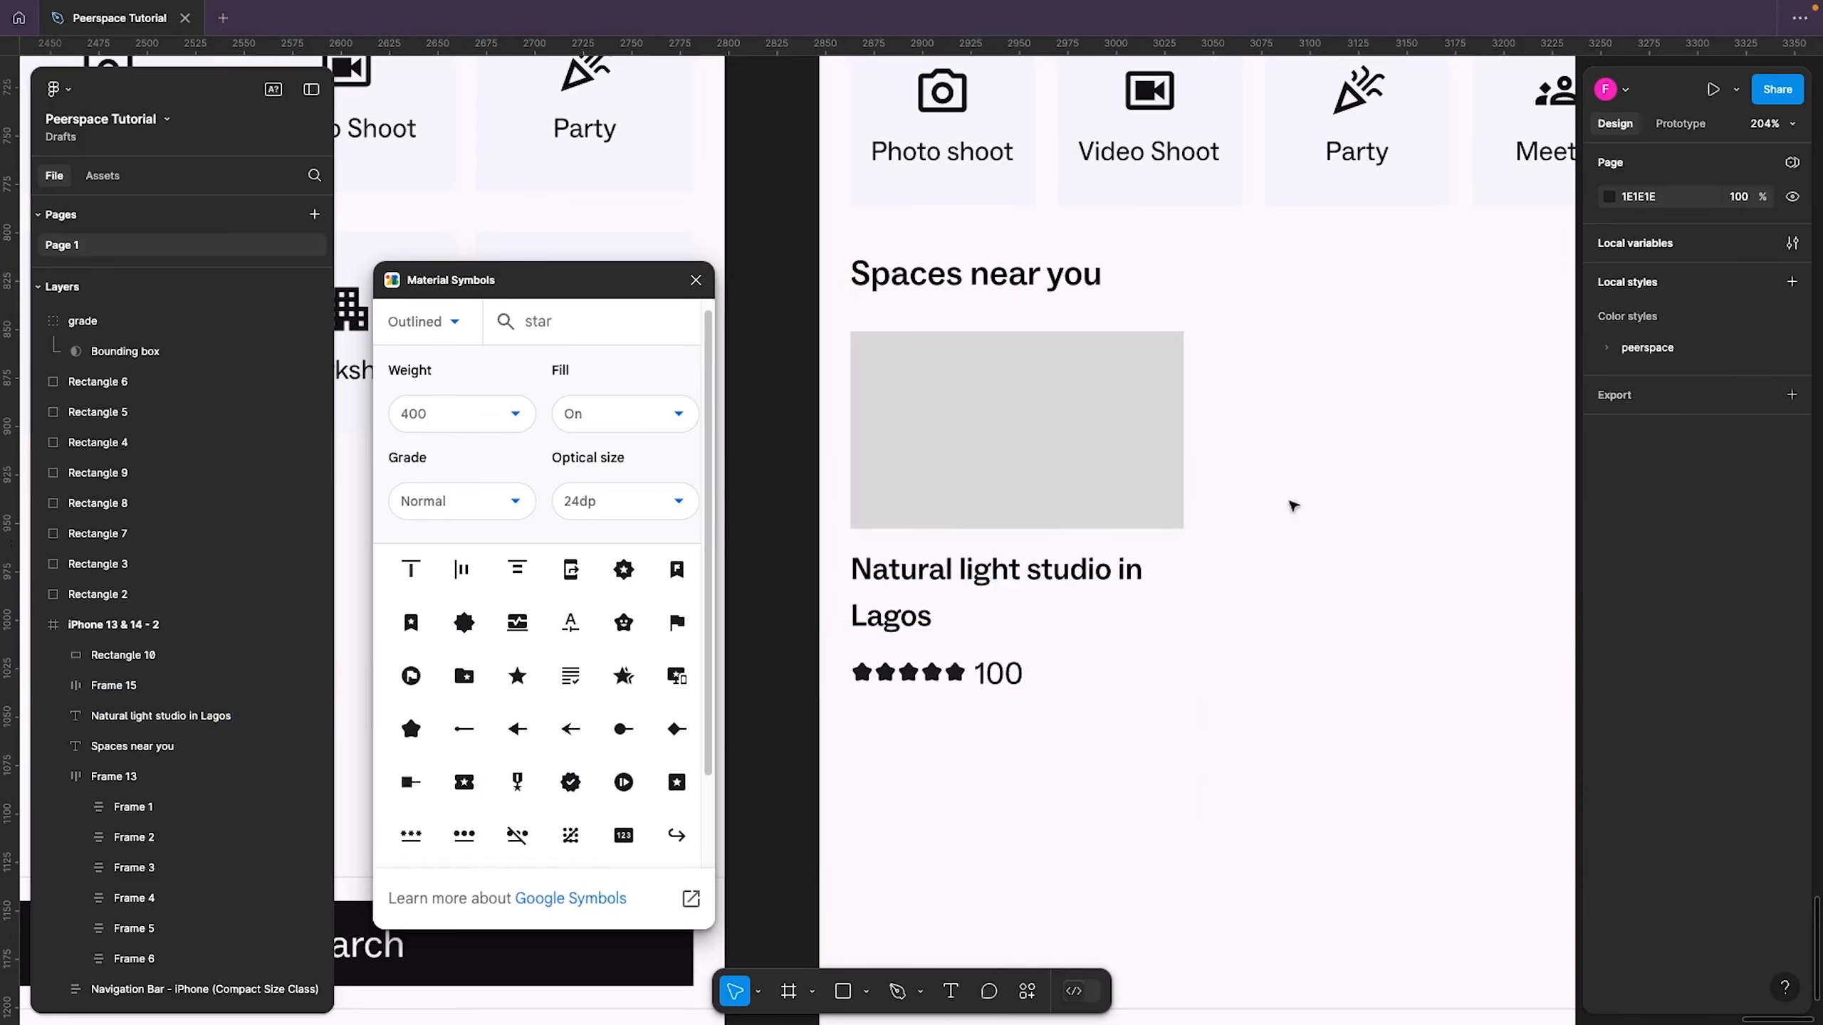
double_click(1135, 476)
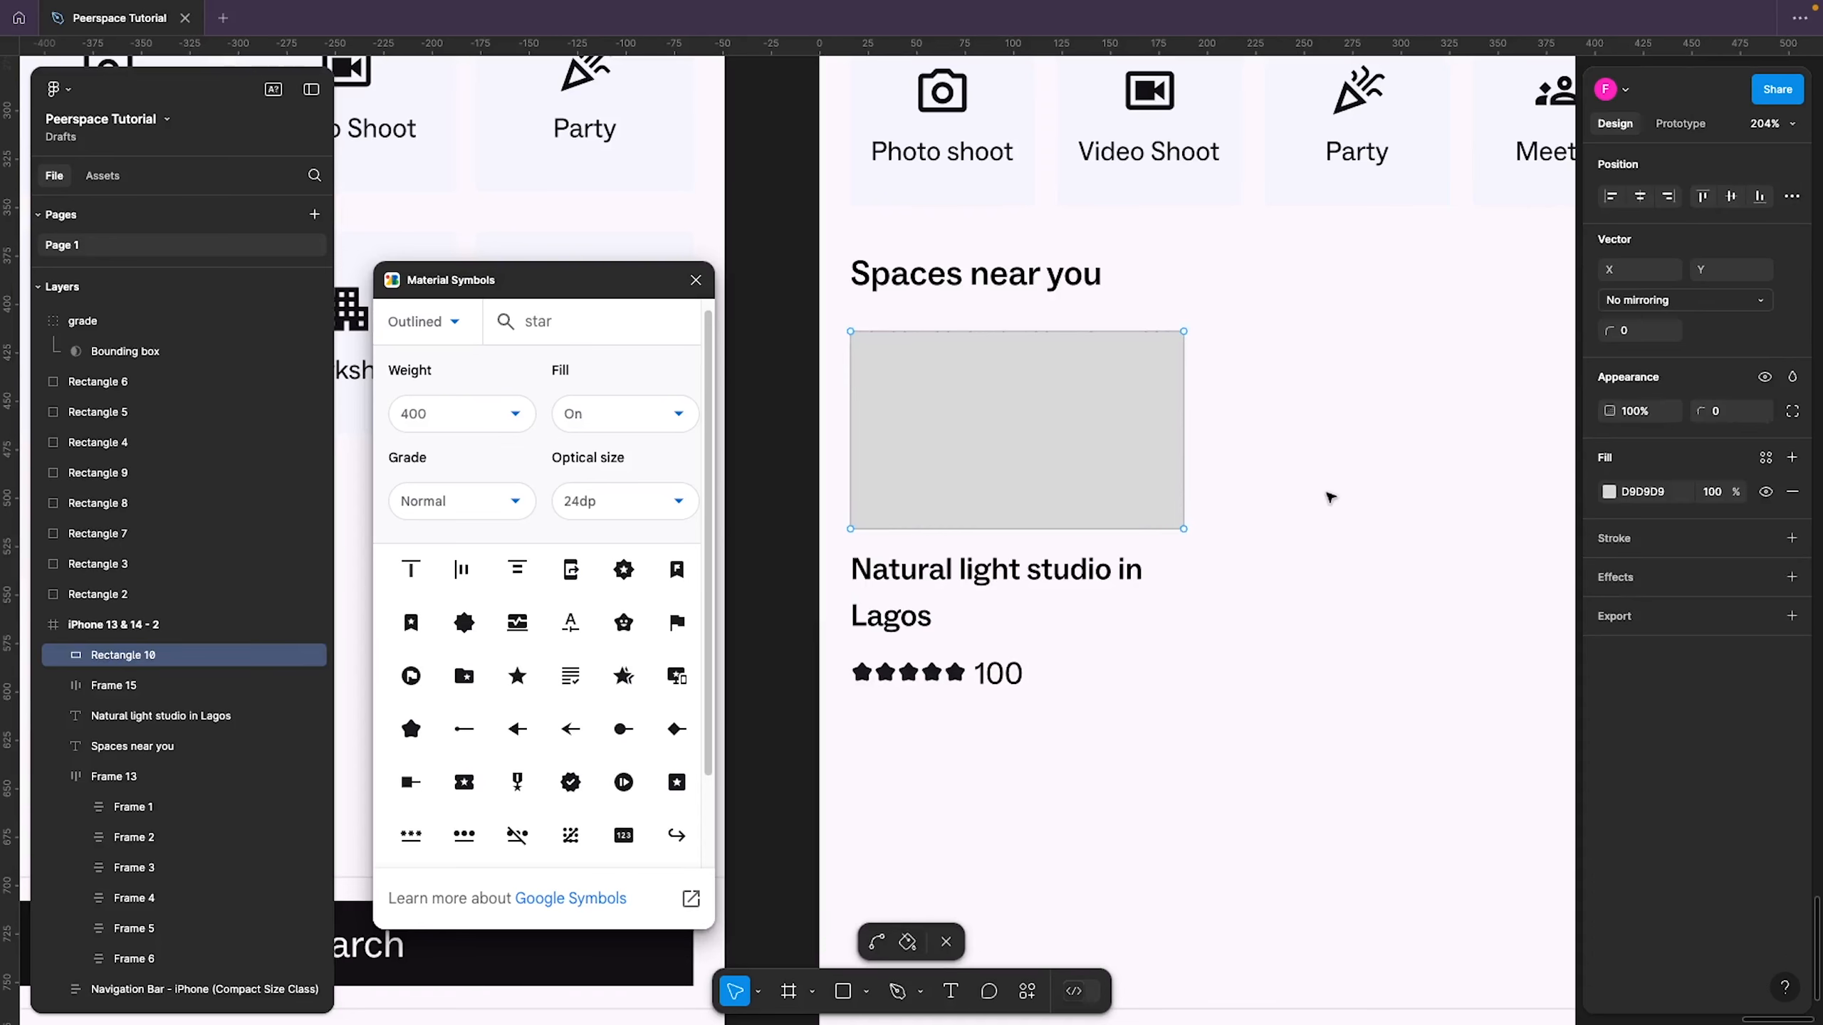
key("Escape")
left_click(1285, 599)
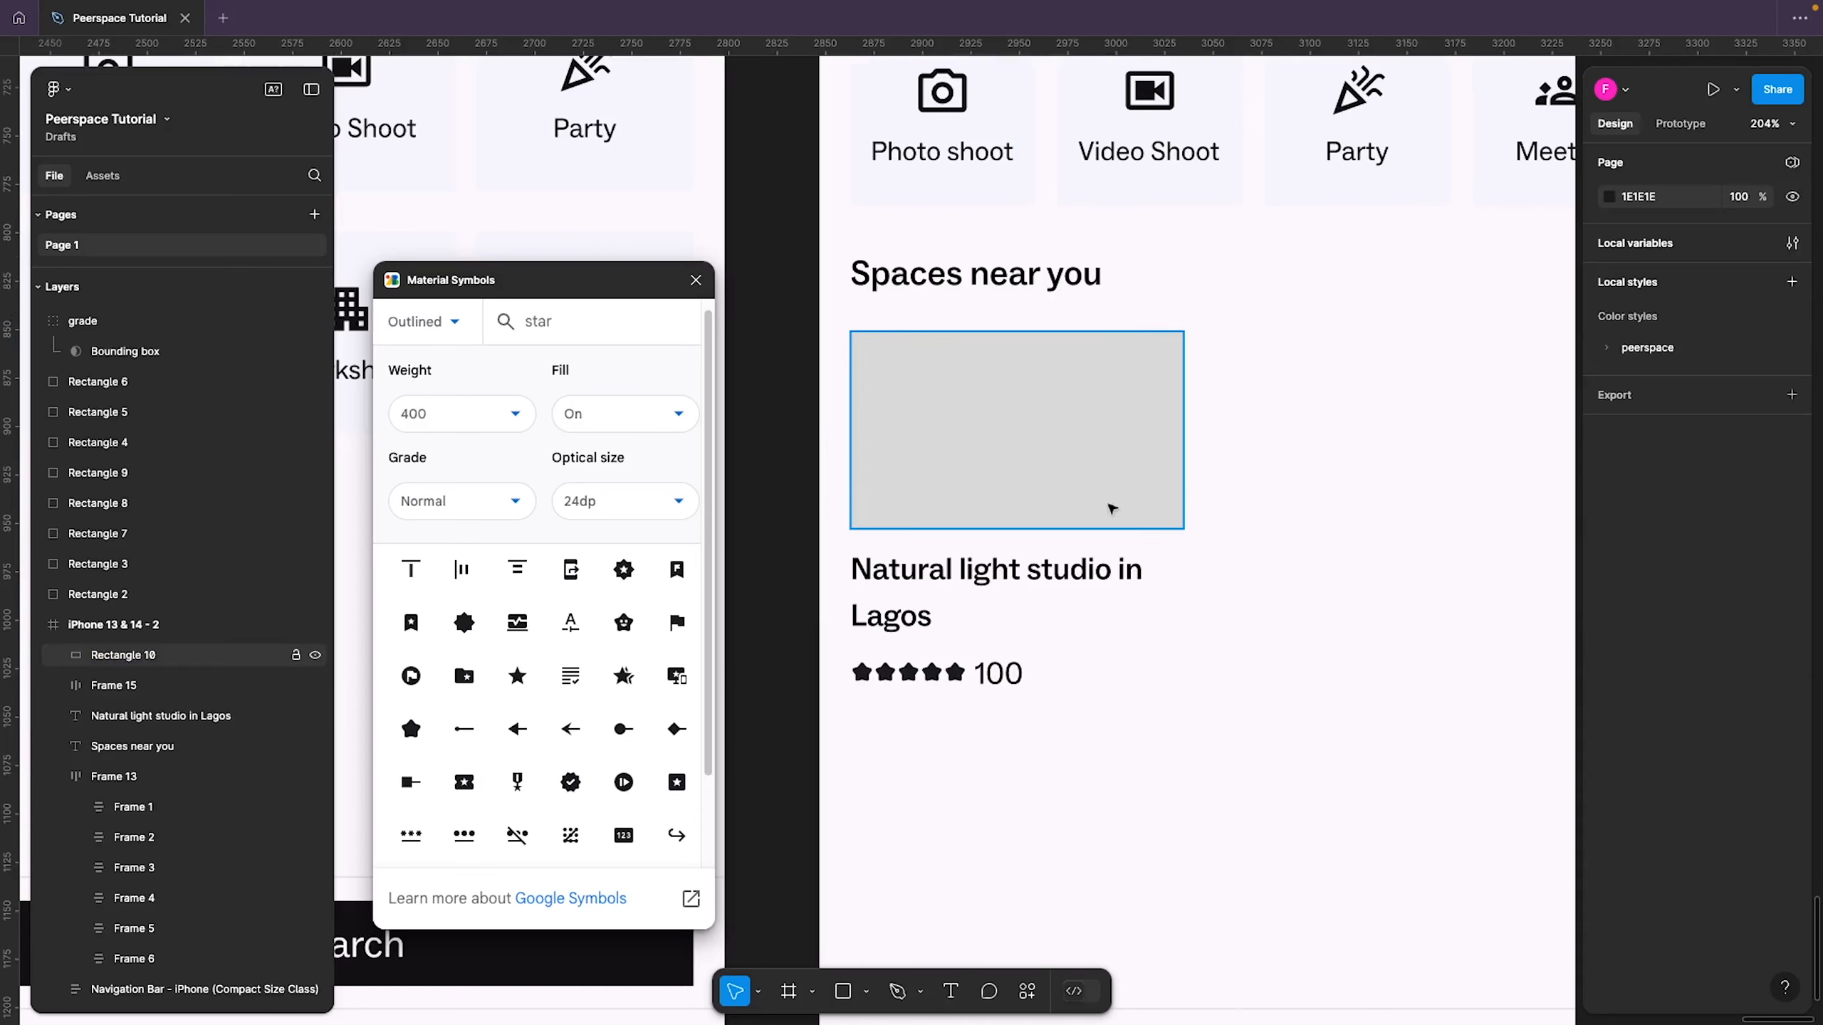
left_click(1102, 459)
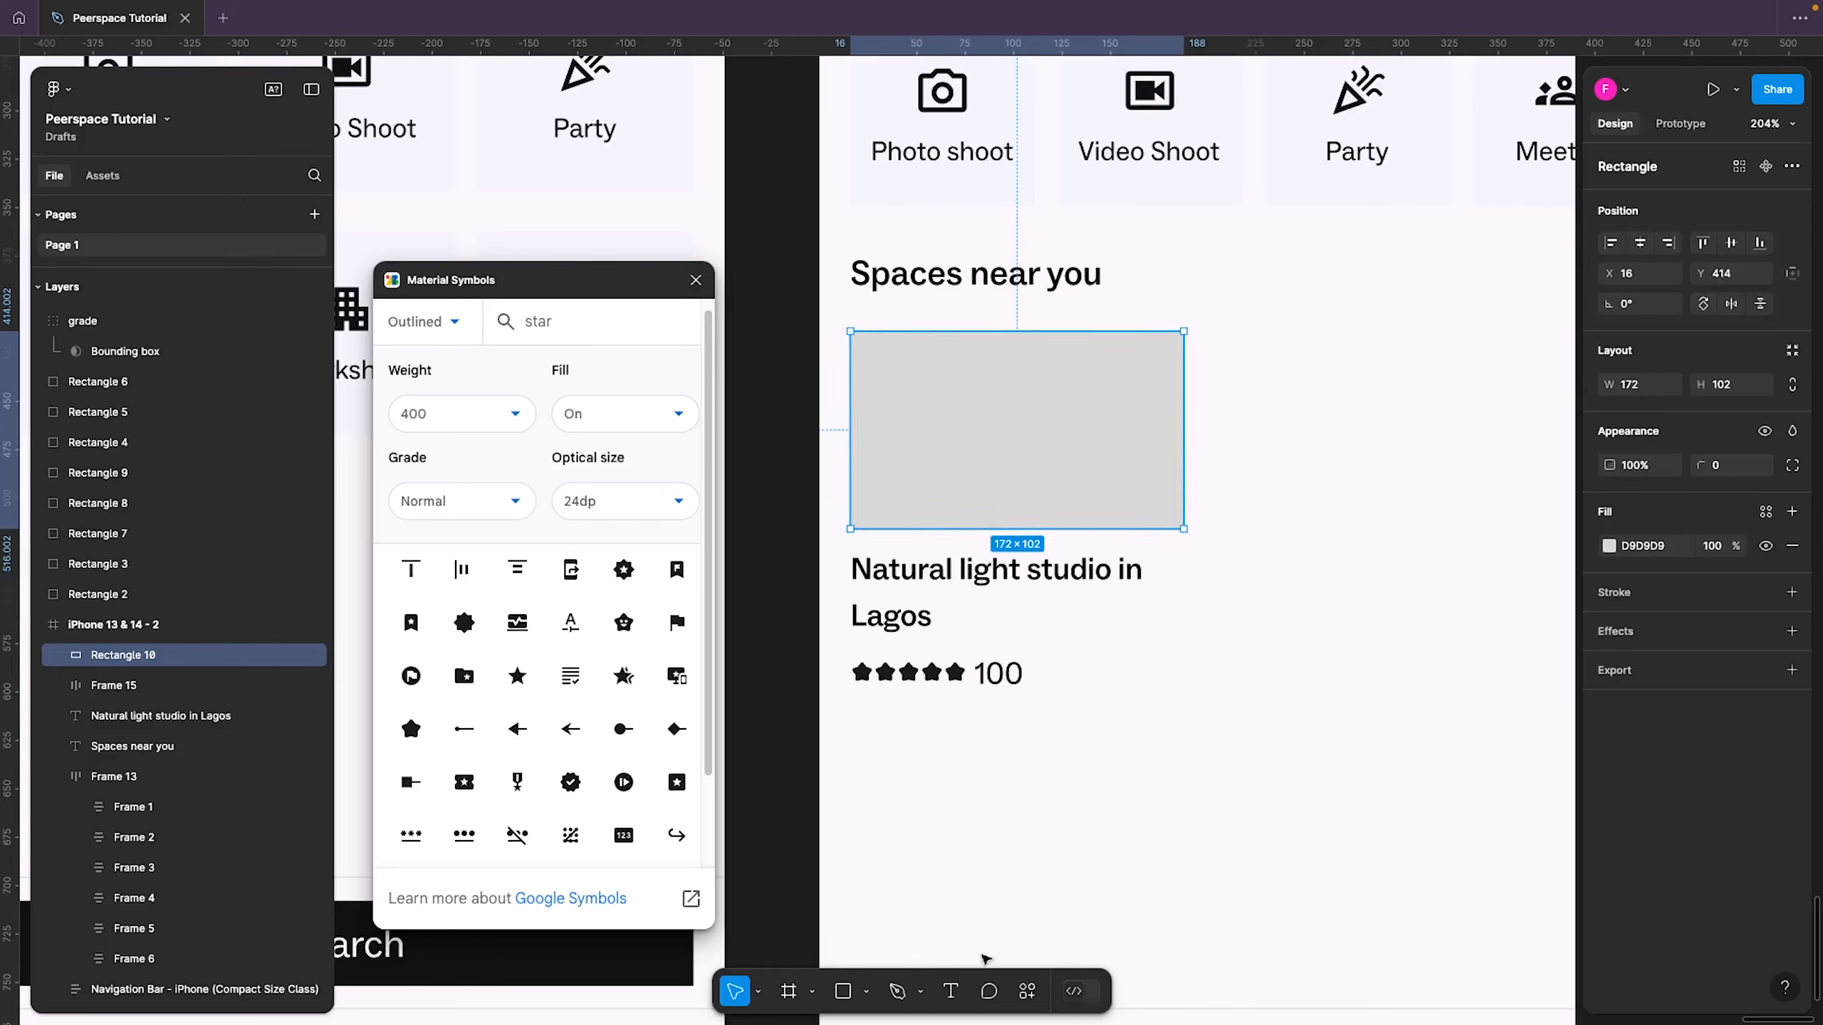
Add the text "from $50/hr" in the empty area below the listing card's rating row
left_click(953, 992)
left_click(1105, 847)
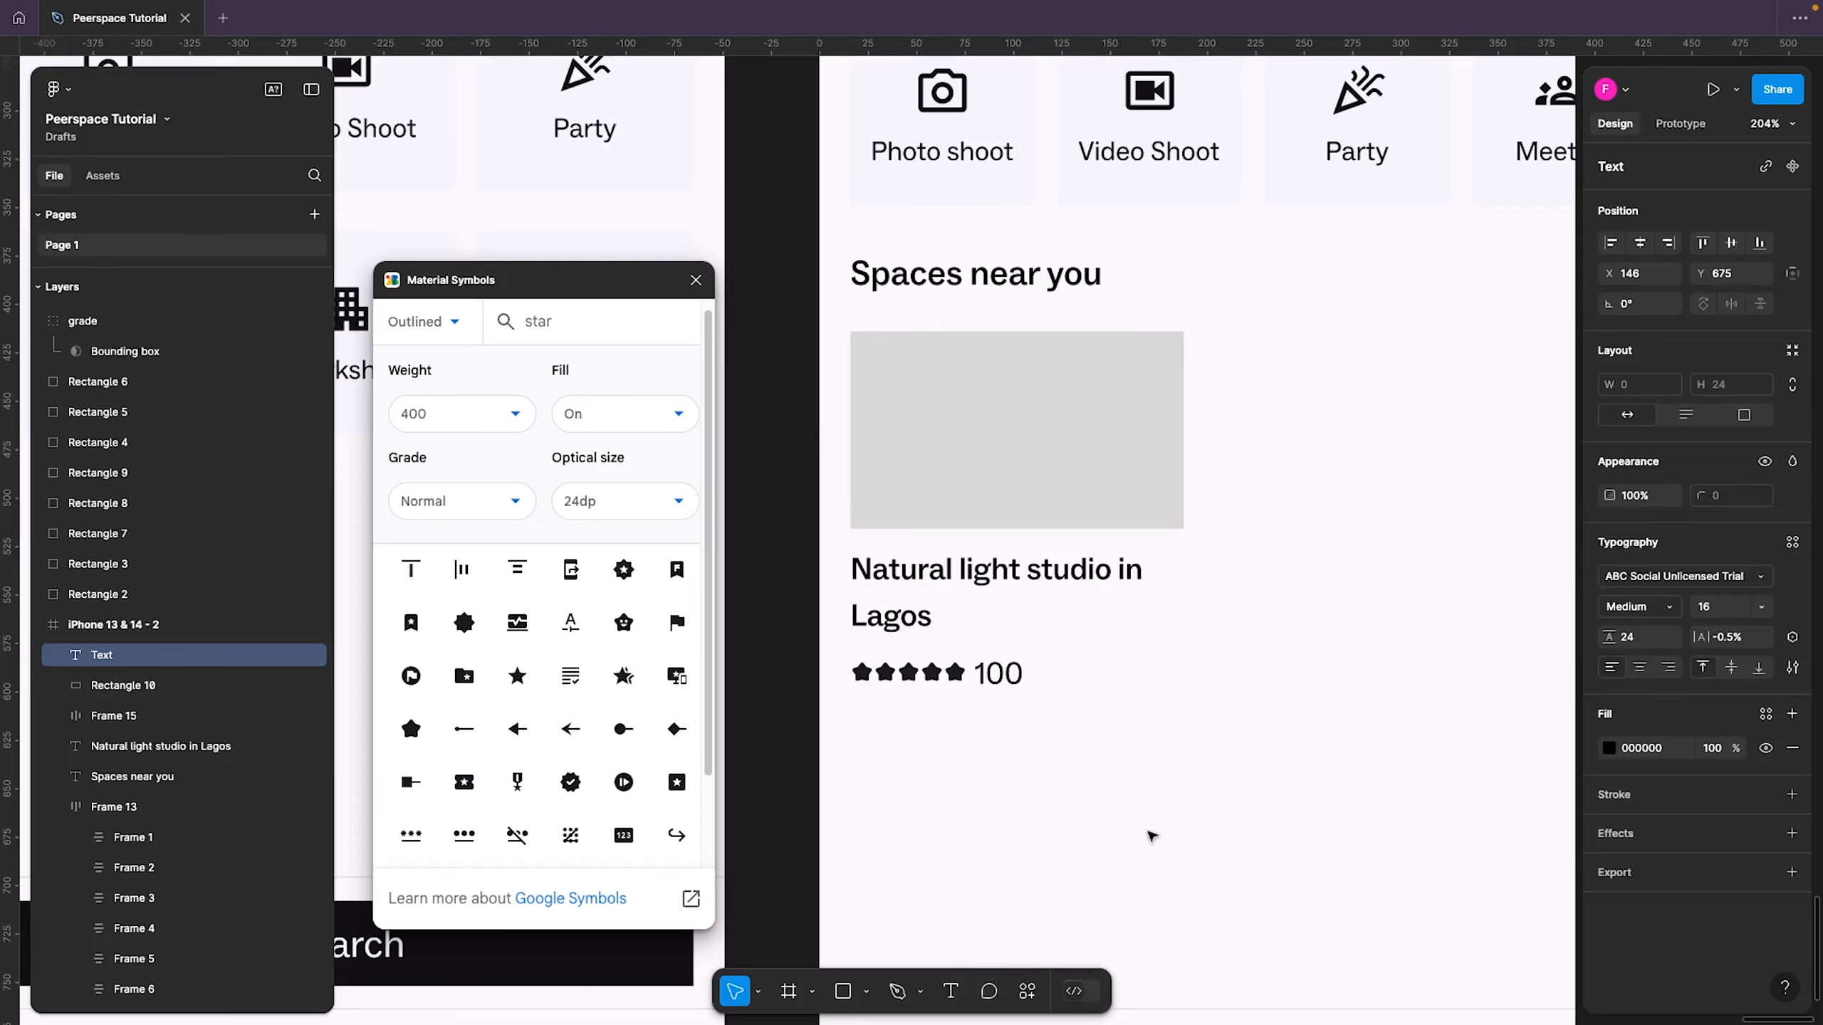
type("from")
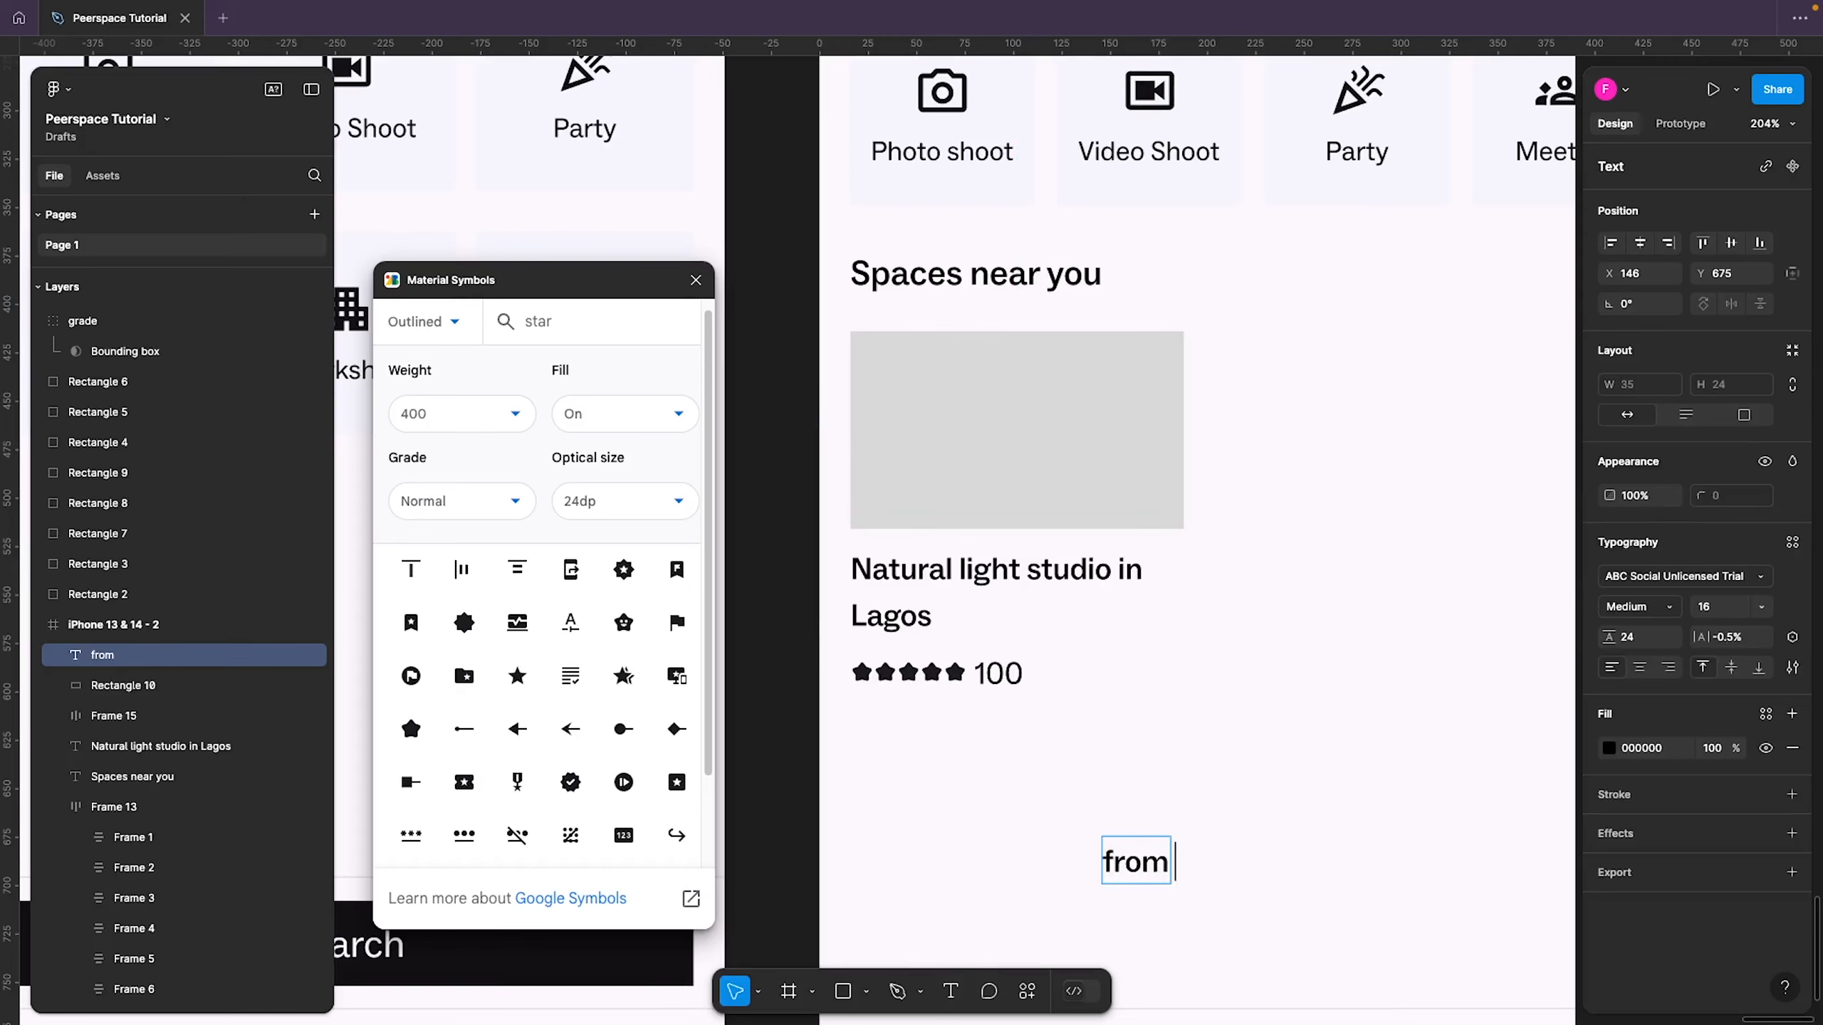
type("$50/hr")
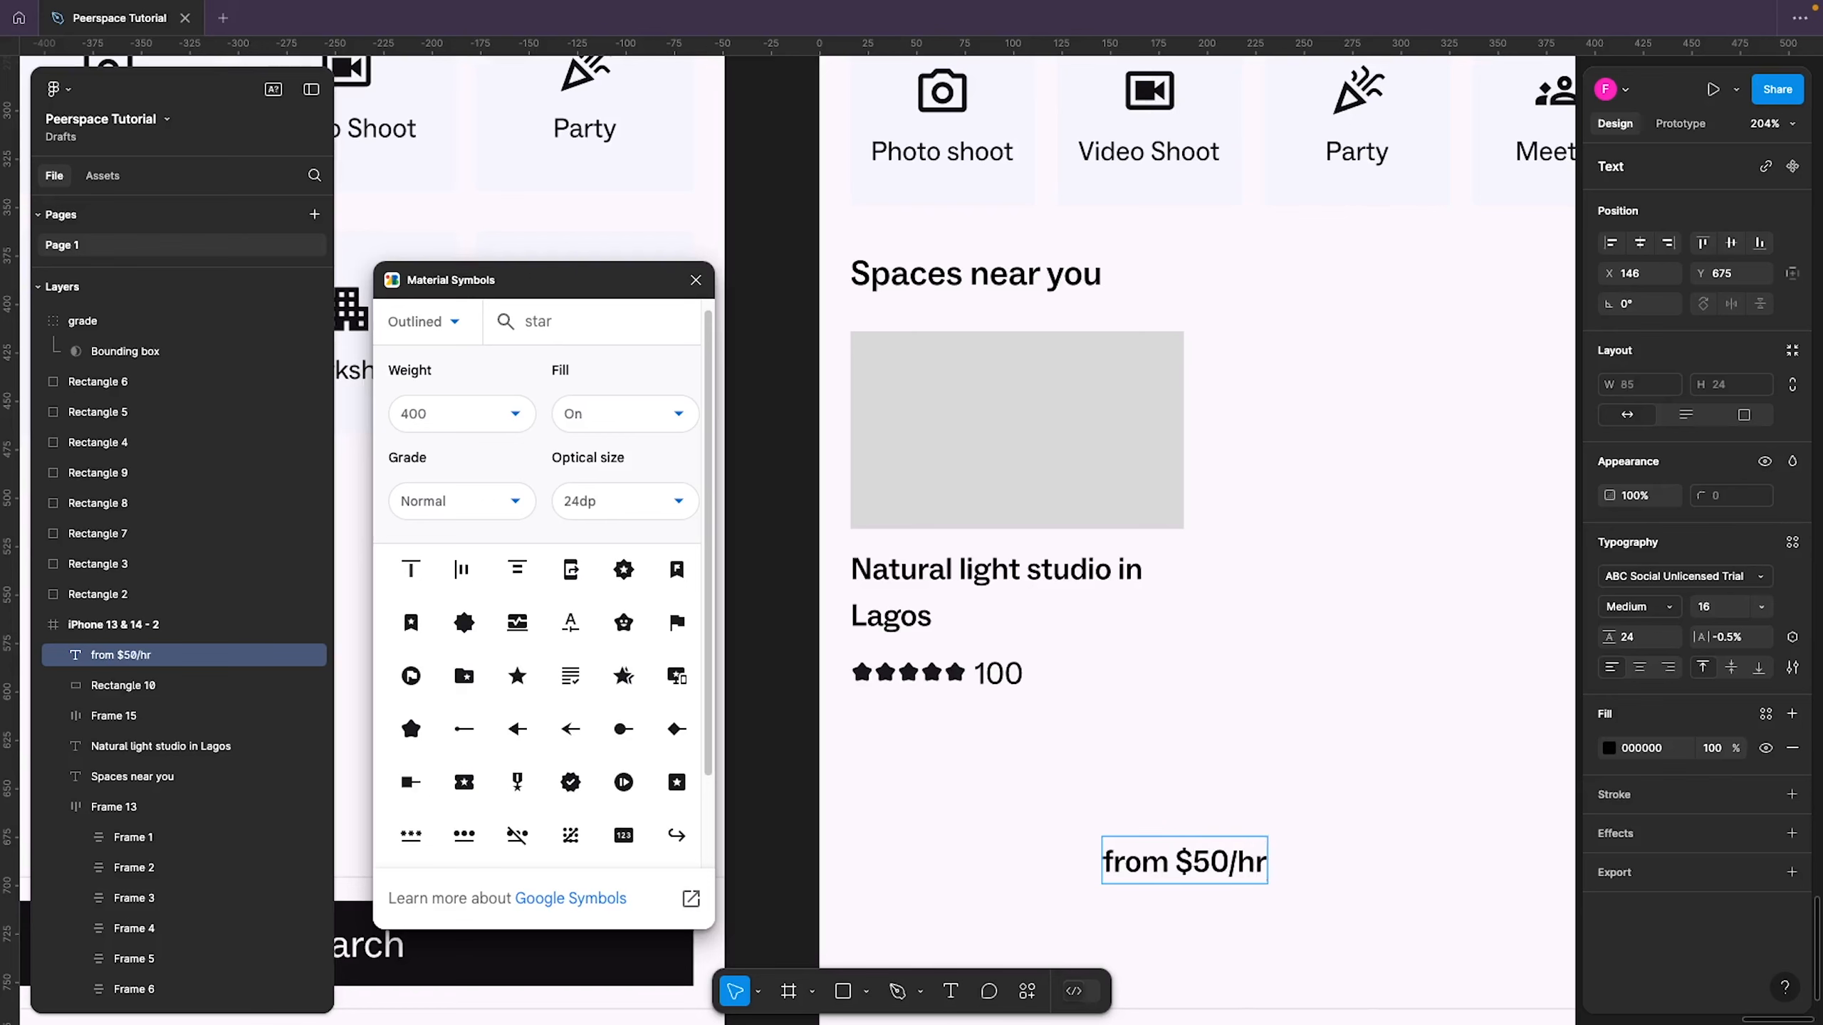
key("Escape")
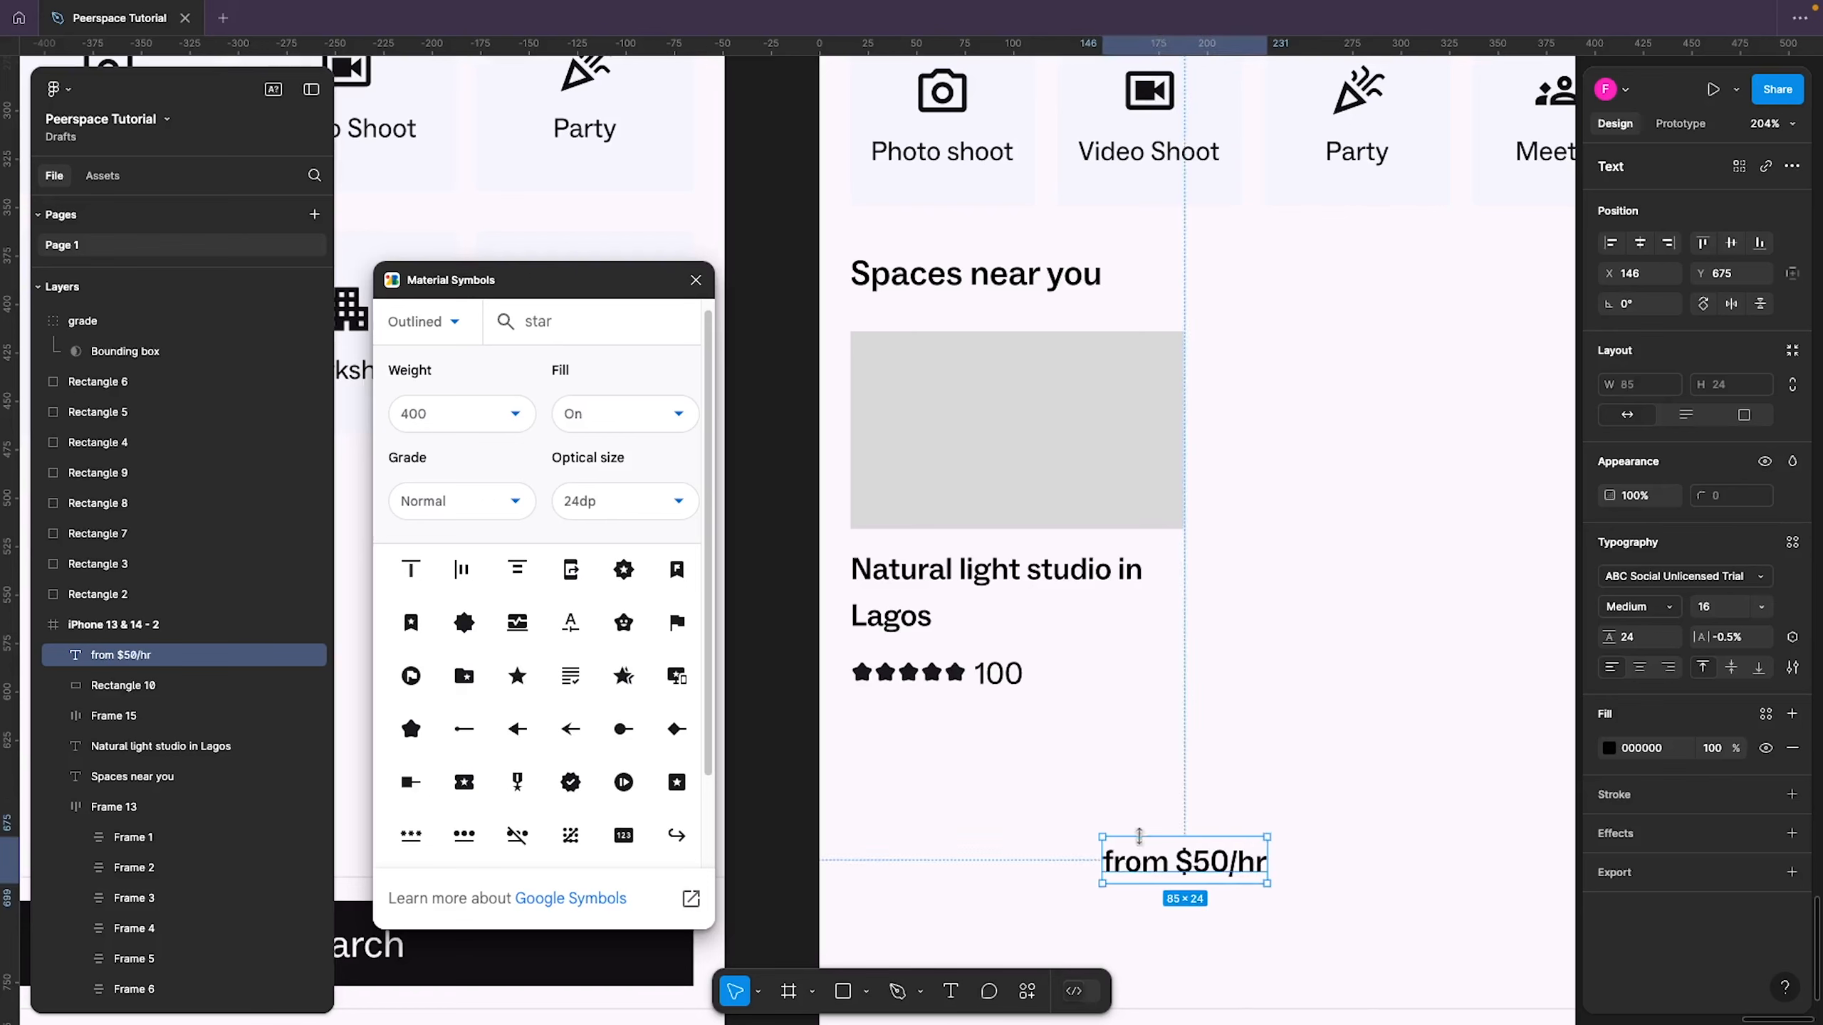
Format the "$50/hr" part of the price text as Bold, size 12, with line height 12
double_click(1177, 861)
left_click(1178, 863)
key("shift+Right")
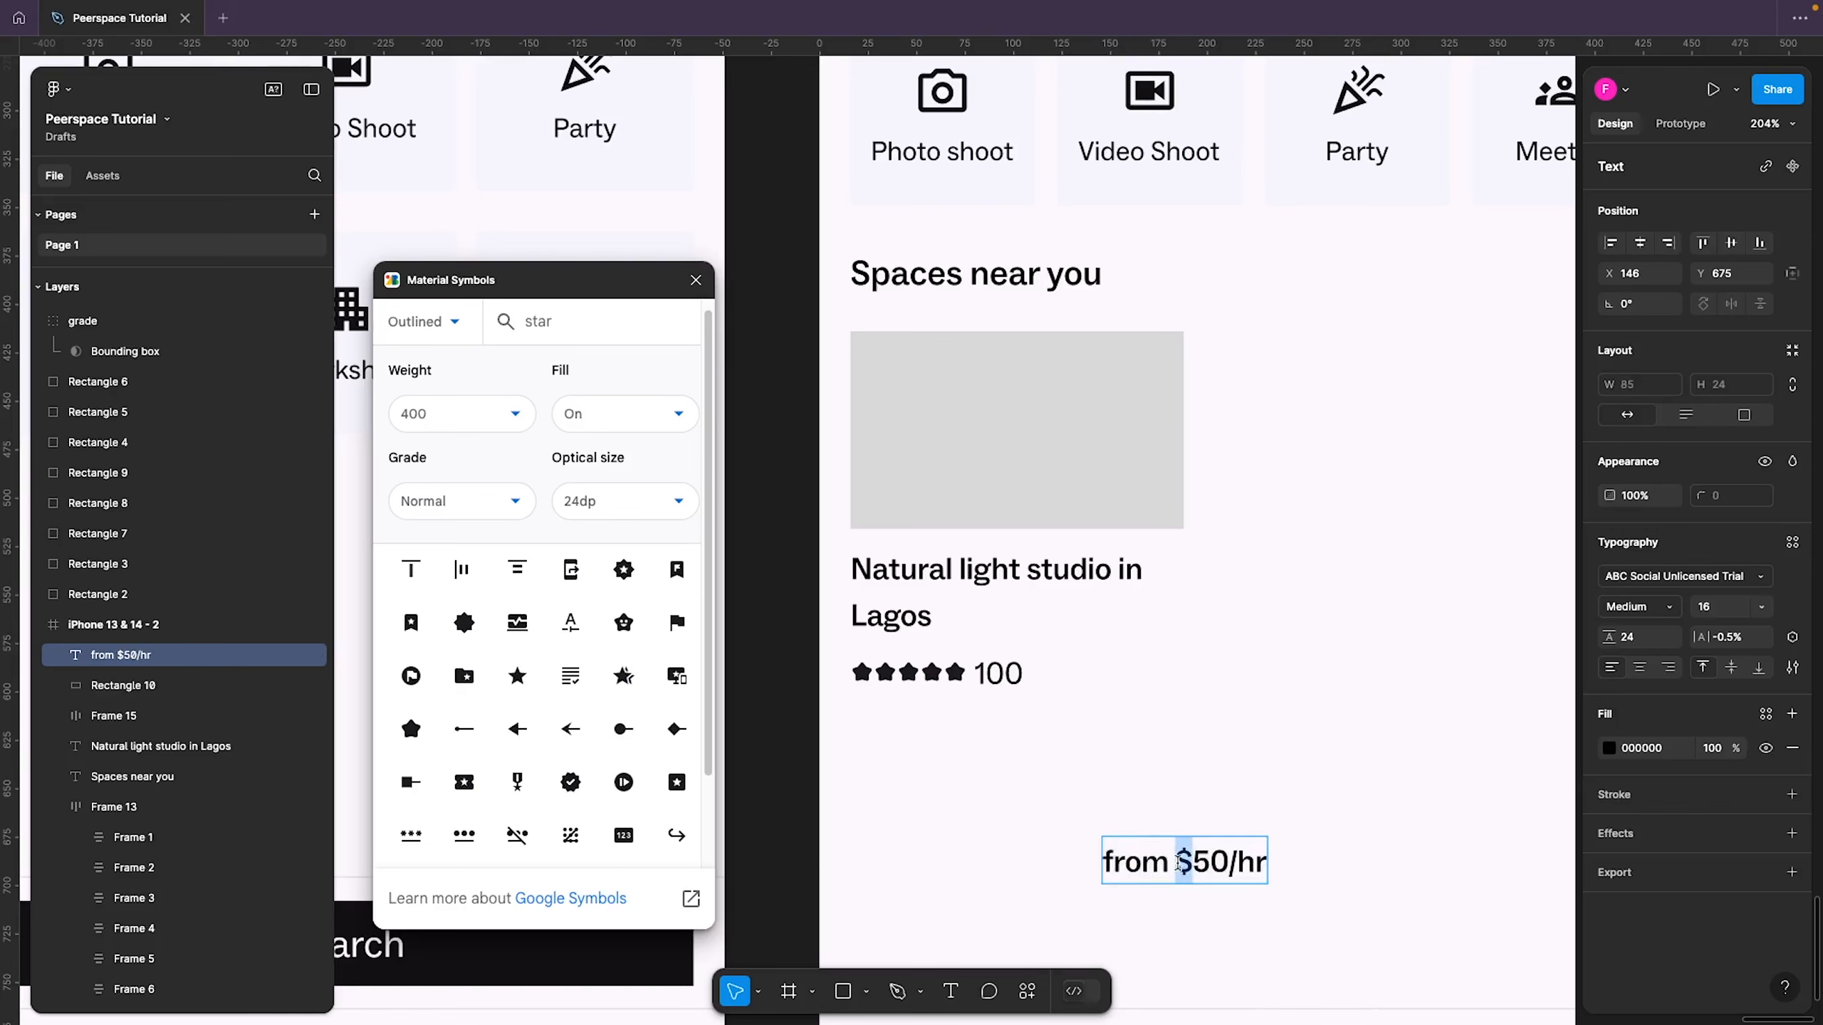
left_click_drag(1179, 863, 1285, 862)
left_click(1652, 608)
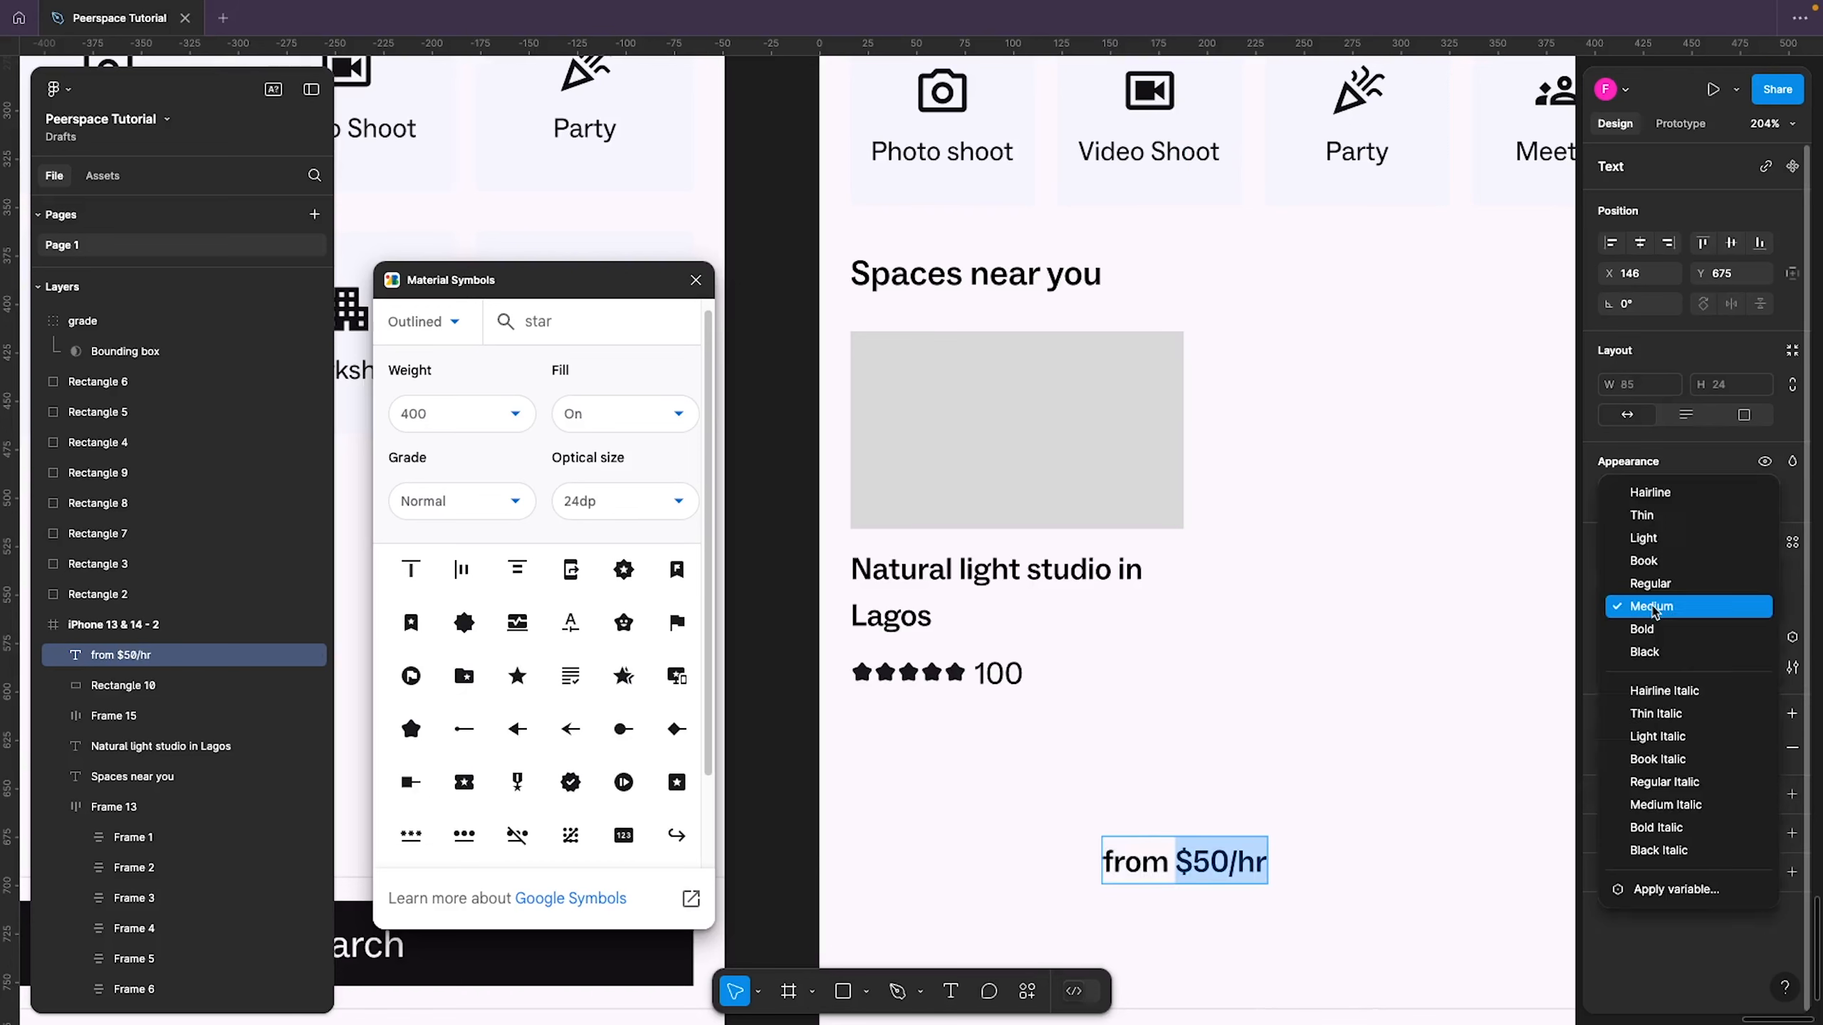
left_click(1648, 628)
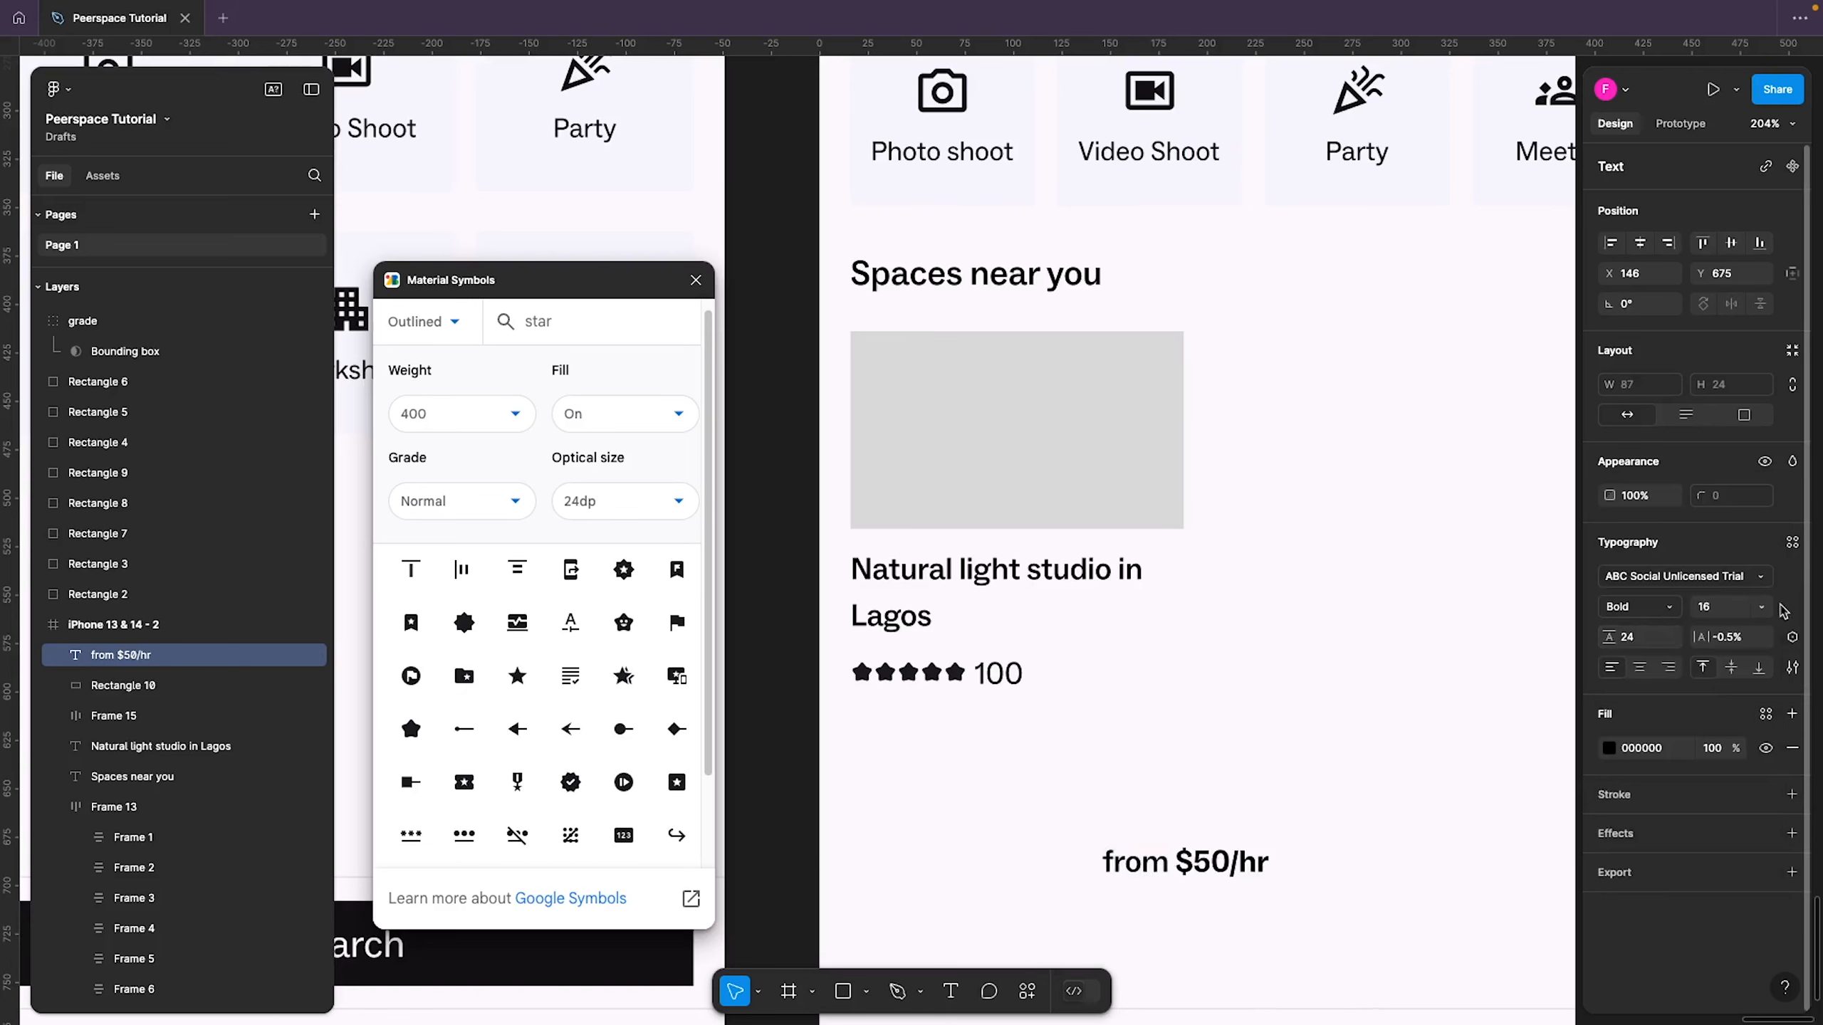
left_click(1729, 606)
type("12")
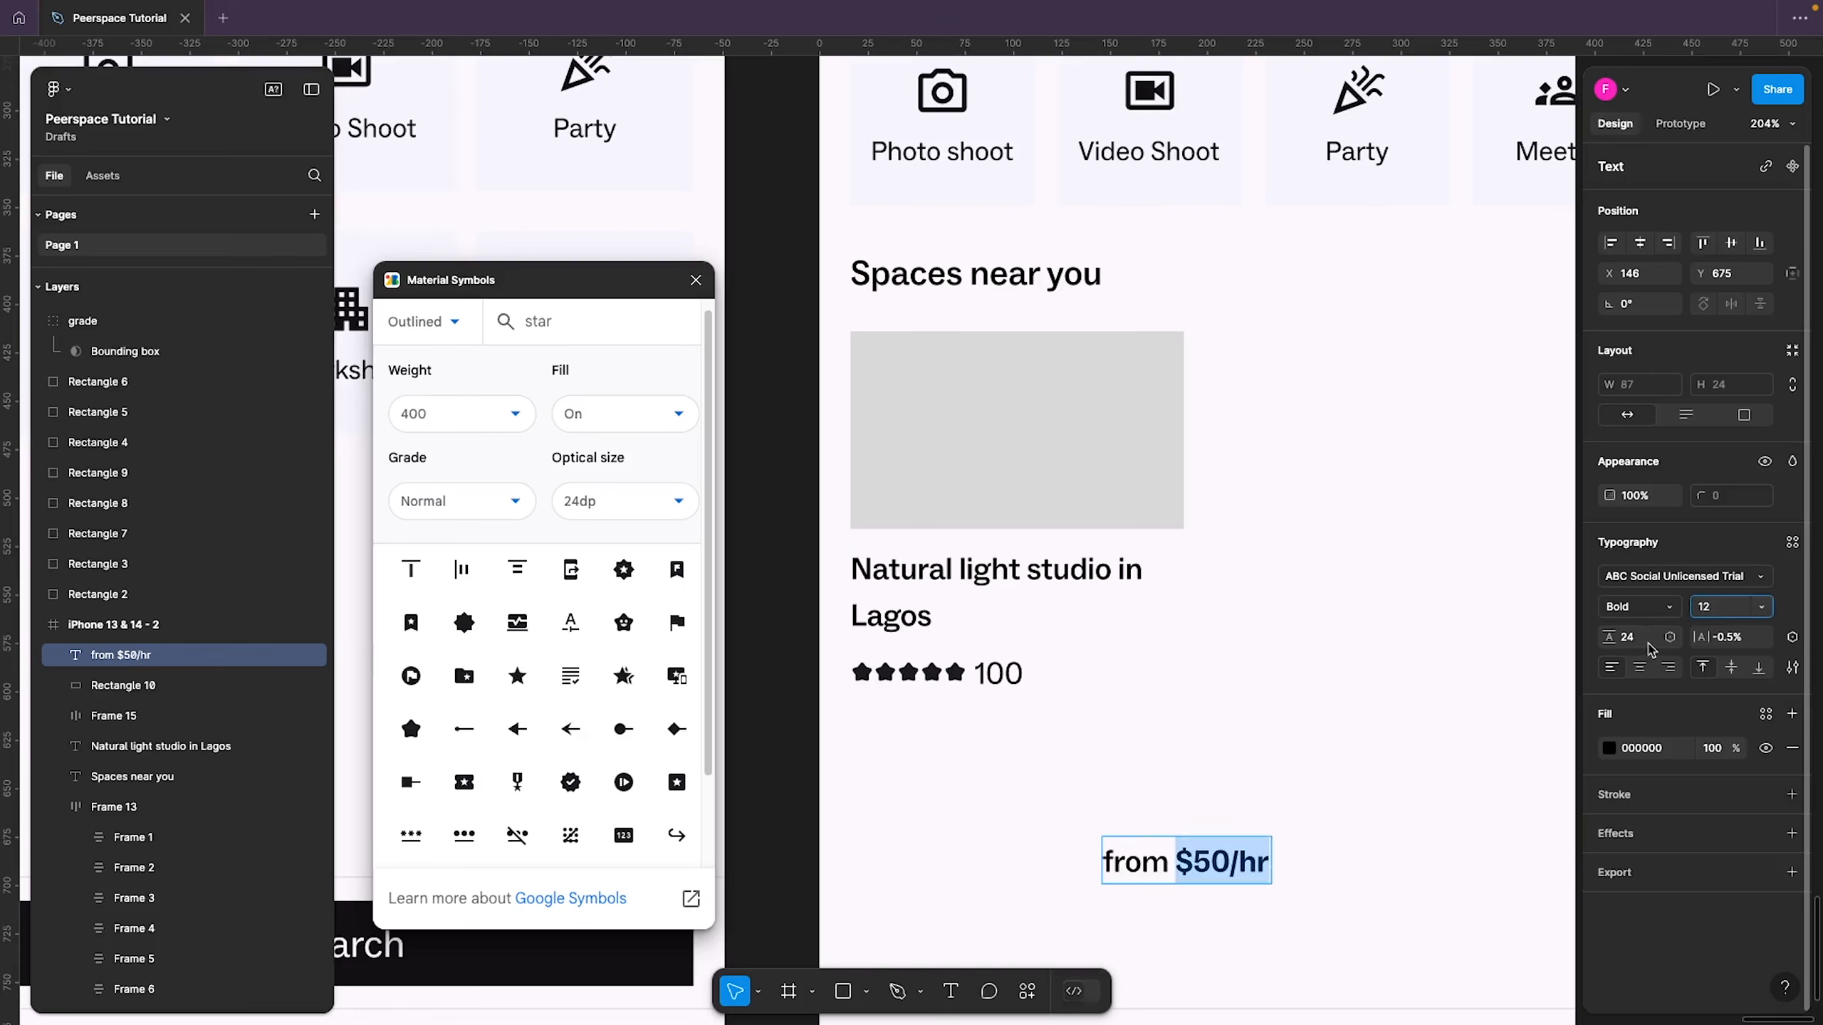
left_click(1651, 645)
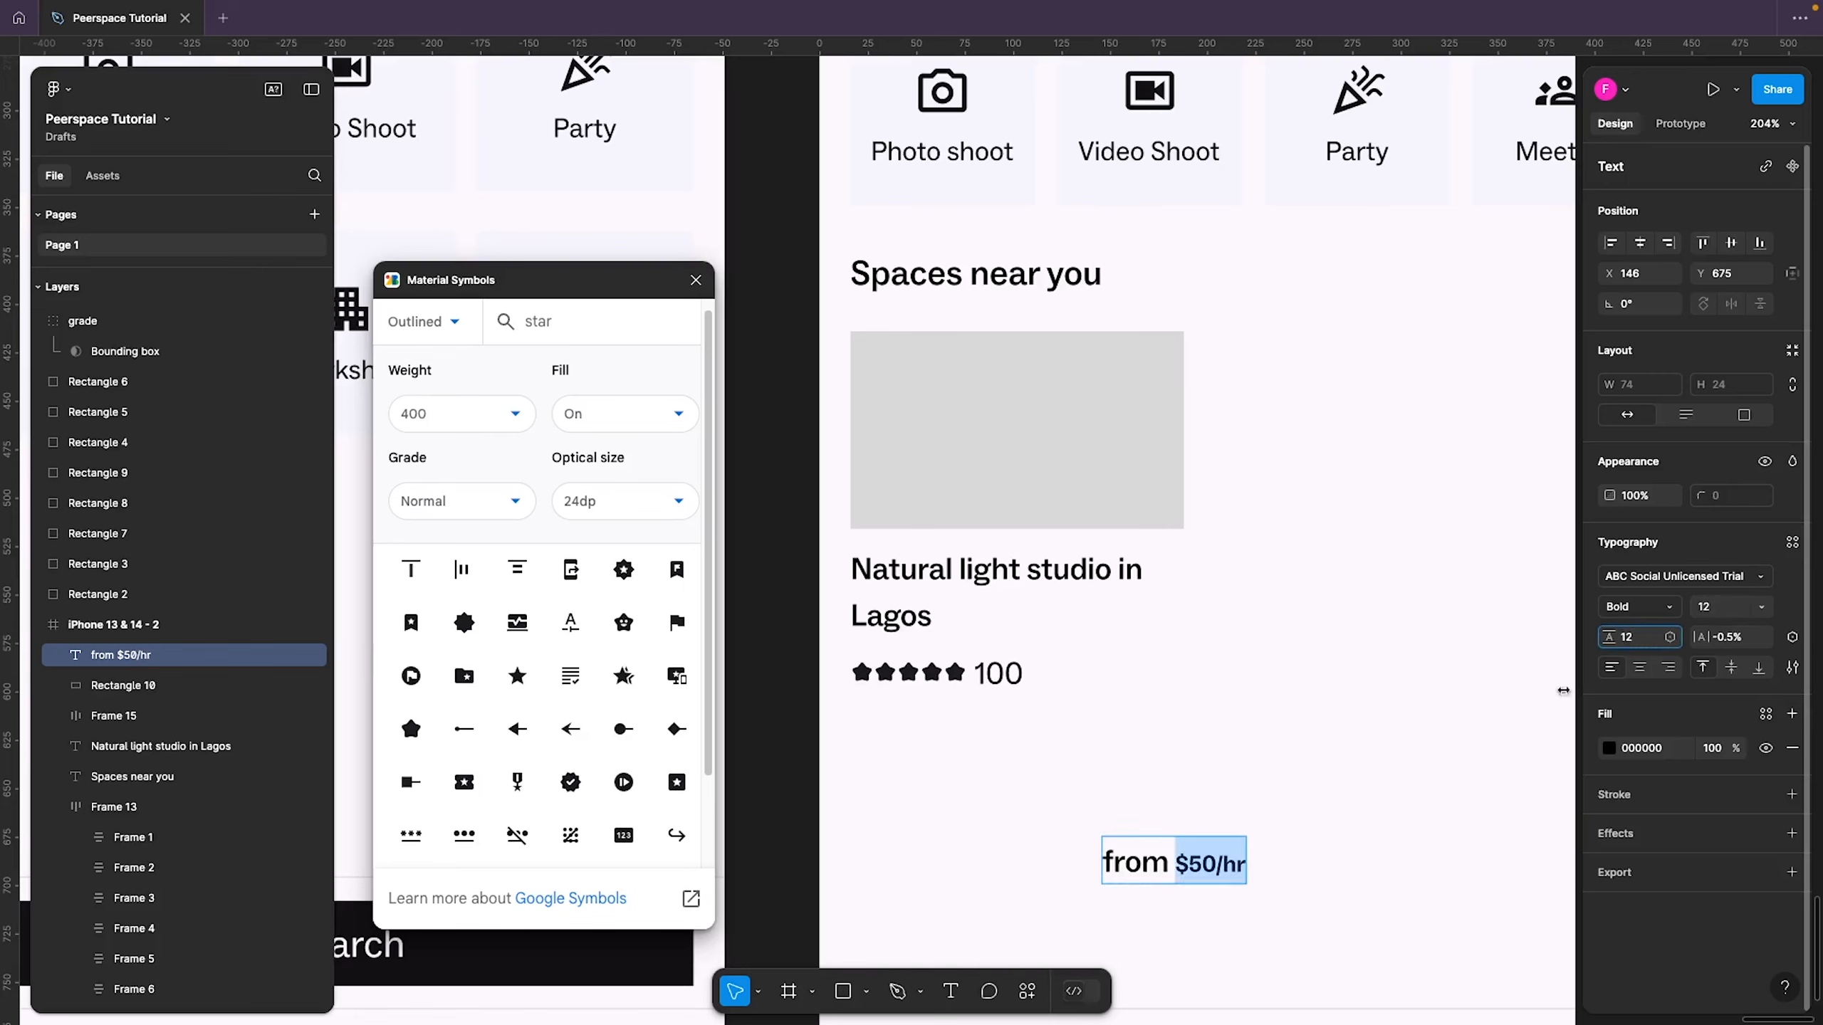
Format the word "from" in the price text as Regular, size 12, line height 12, and adjust its letter spacing
left_click(1163, 864)
left_click_drag(1163, 864, 1096, 867)
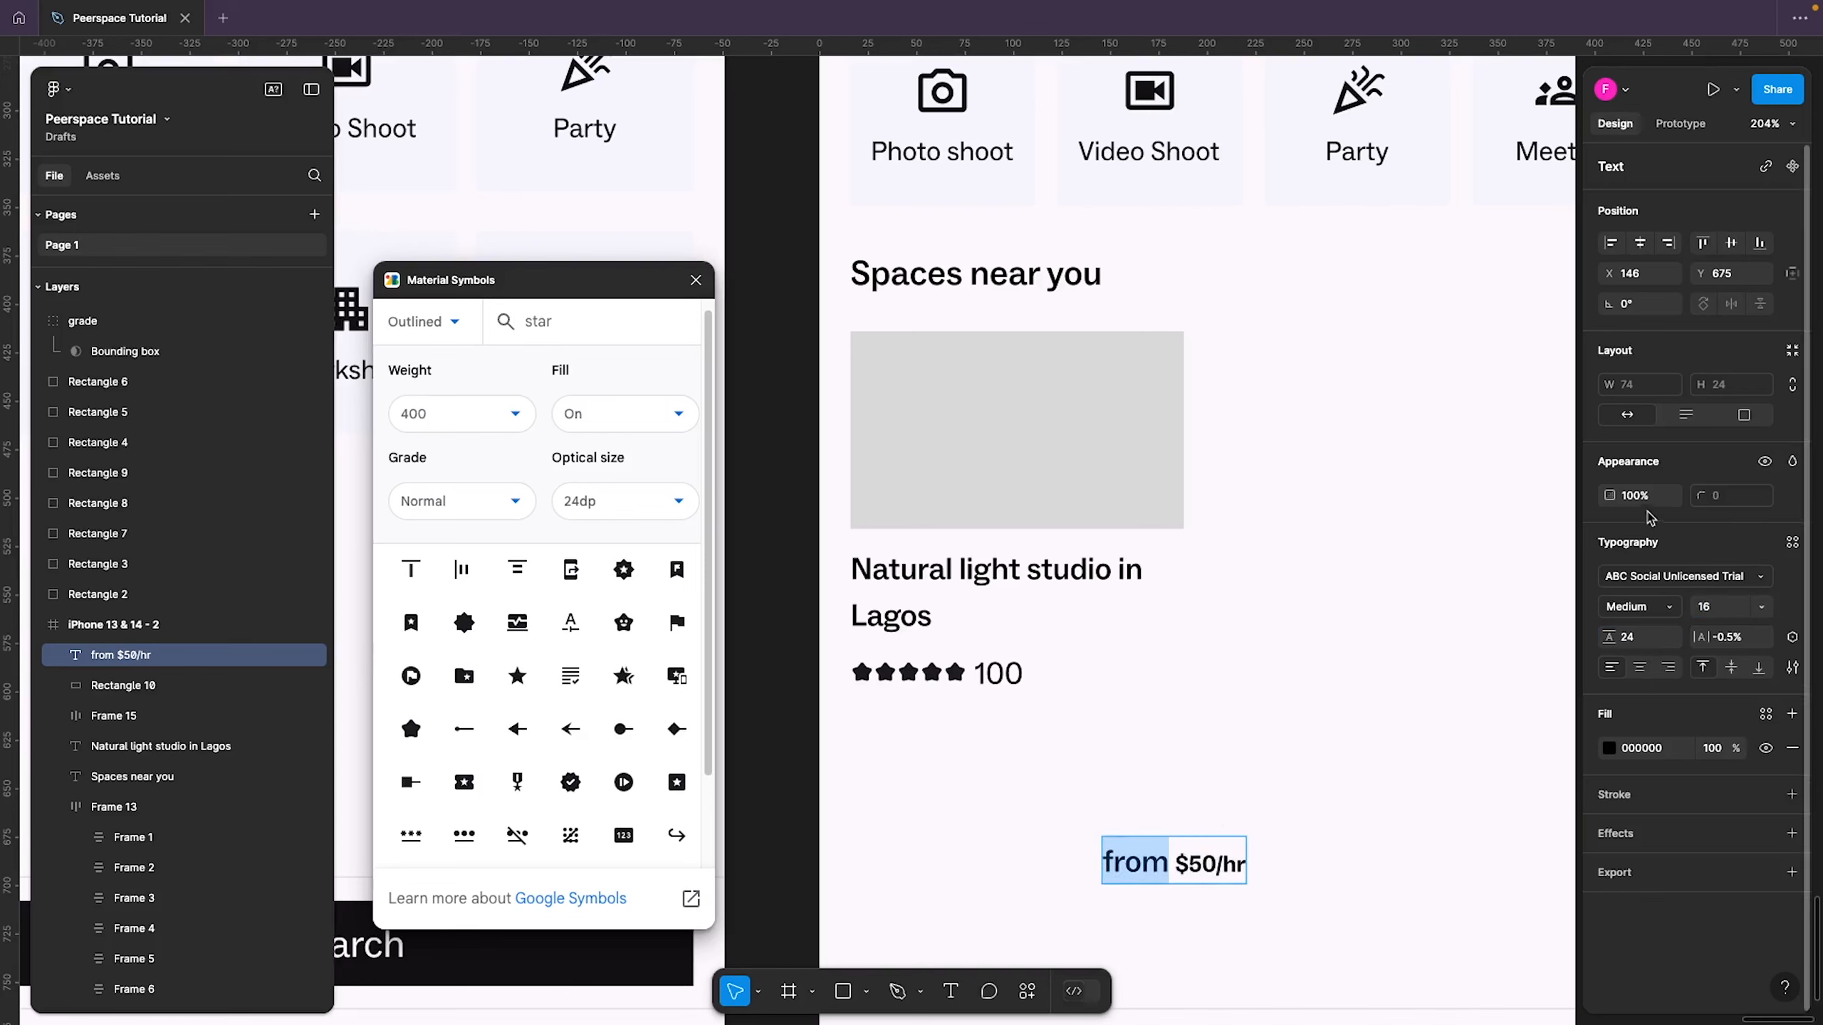
left_click(1661, 609)
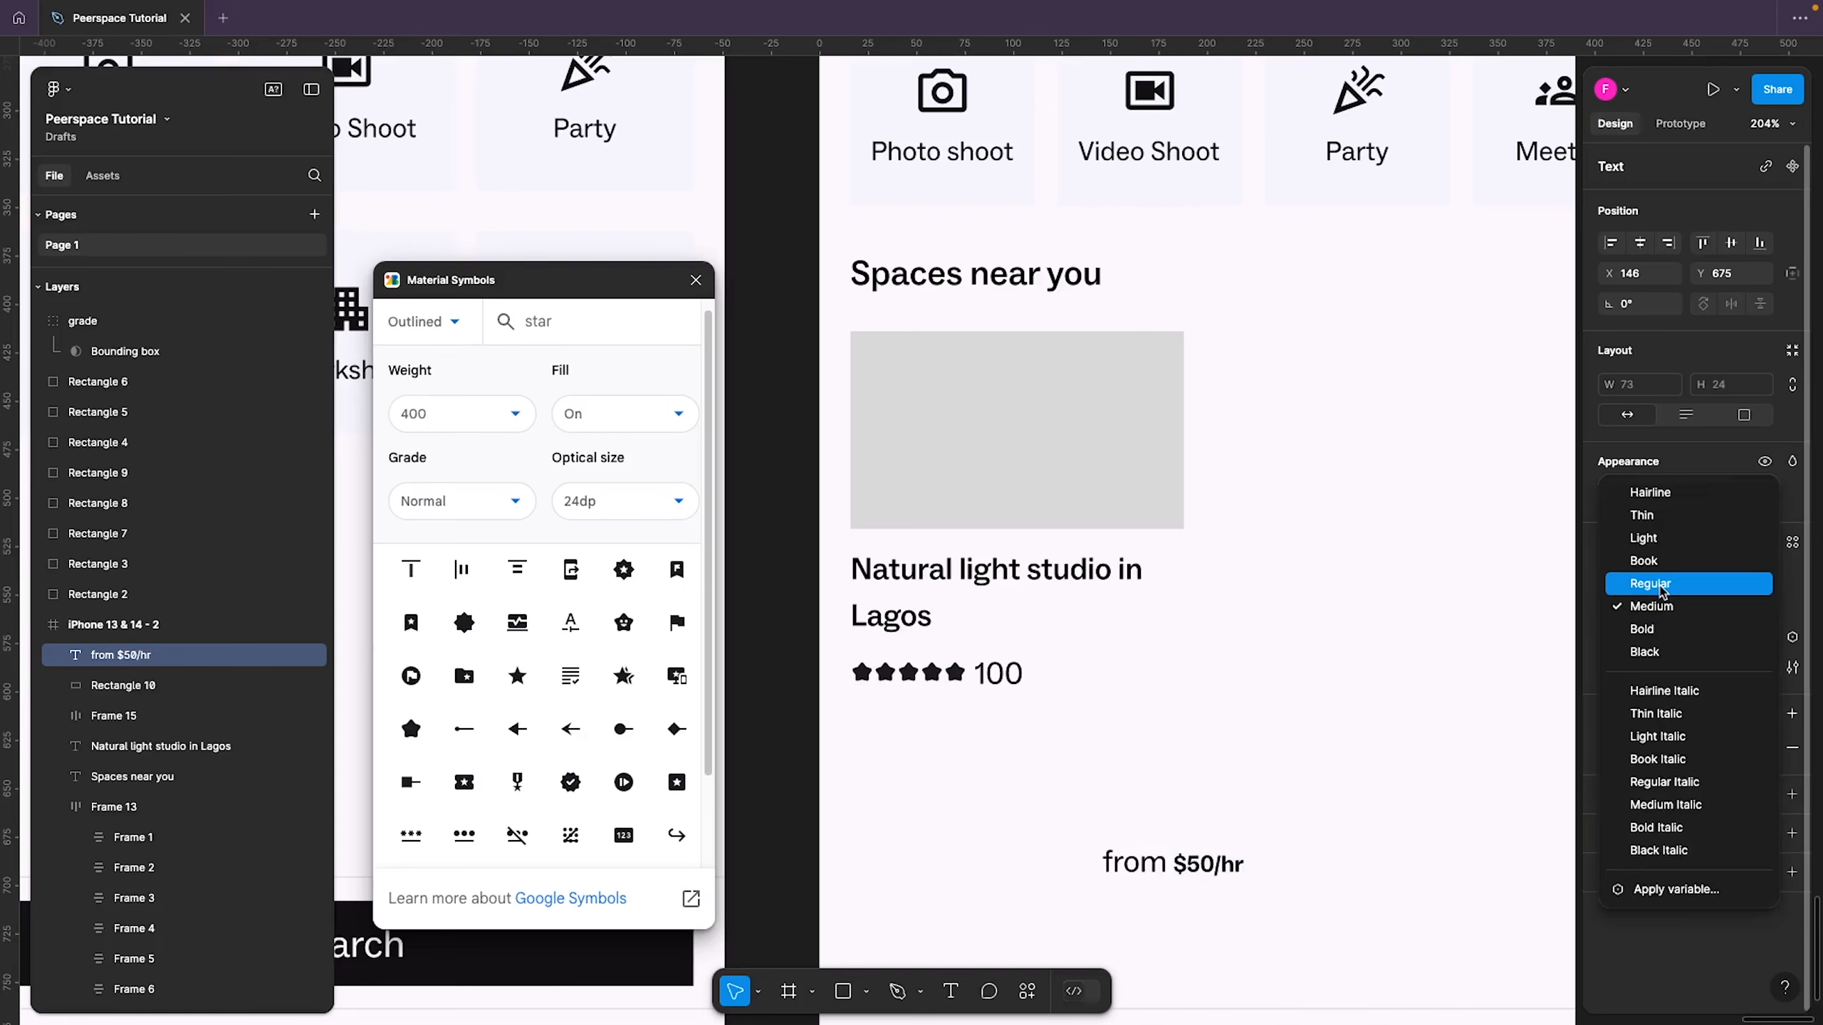
left_click(1654, 580)
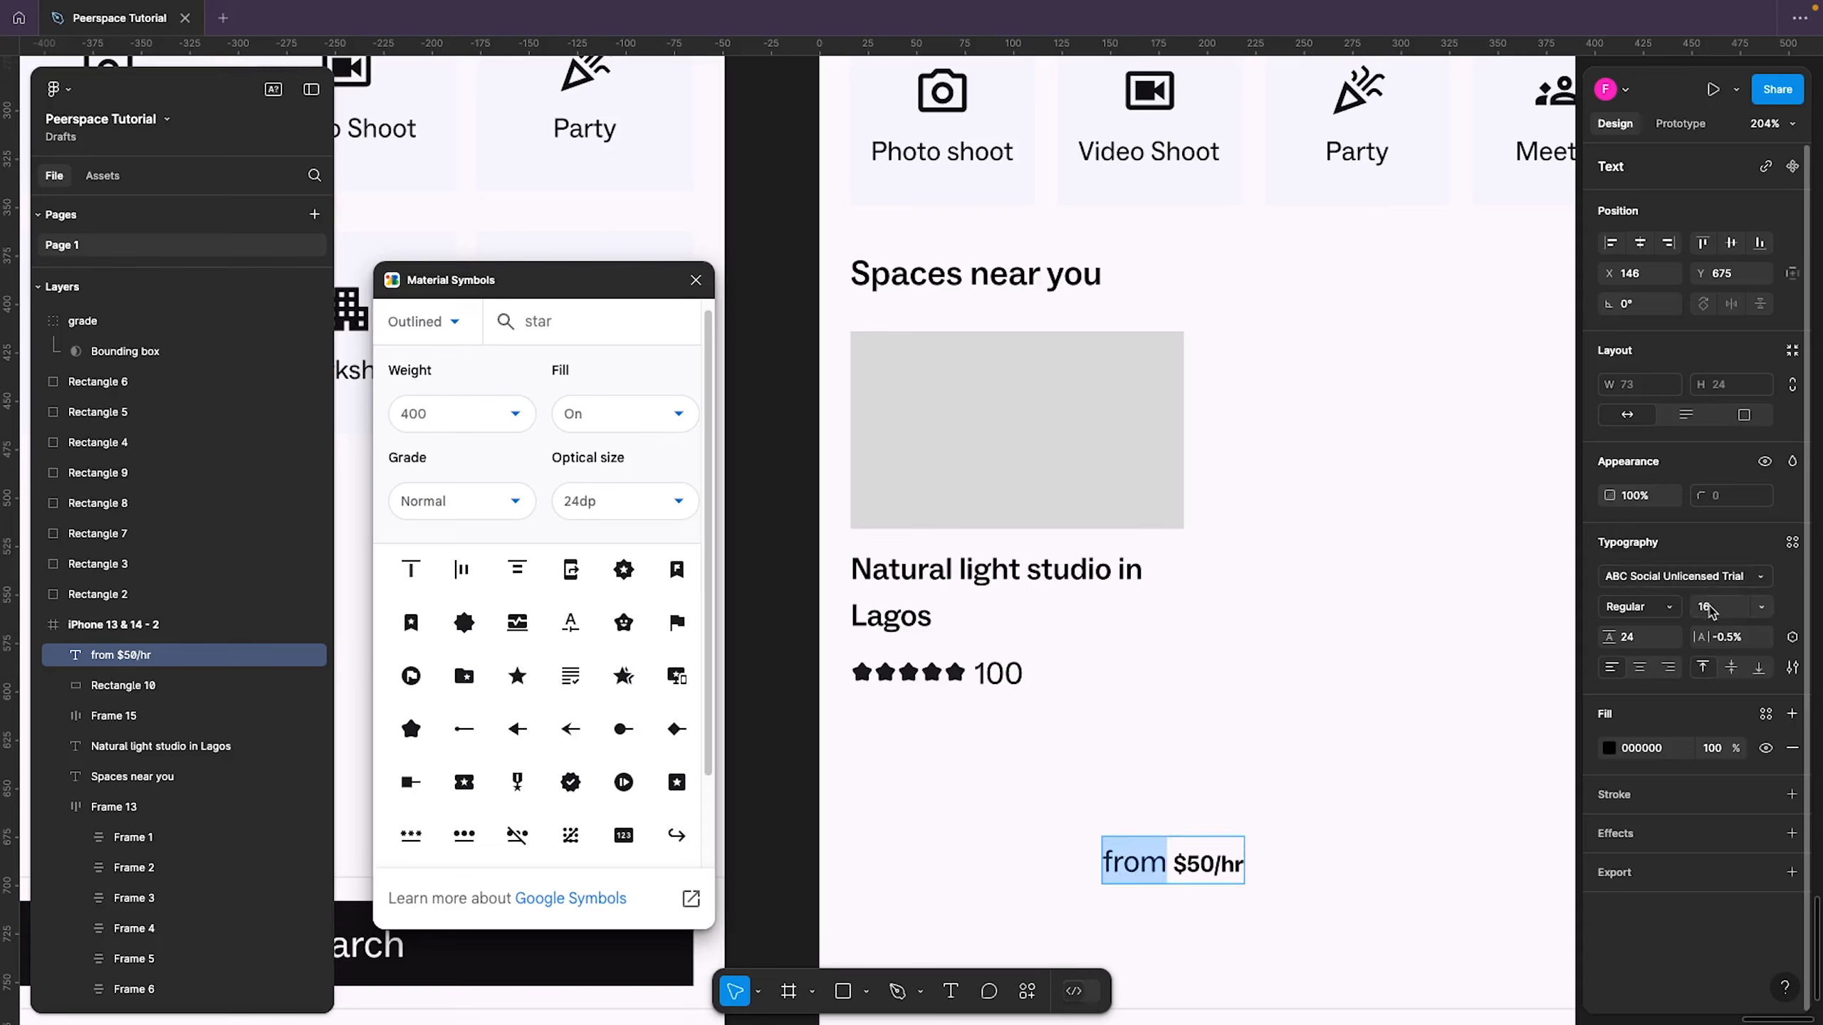
left_click(1711, 609)
type("12")
left_click(1636, 638)
type("12")
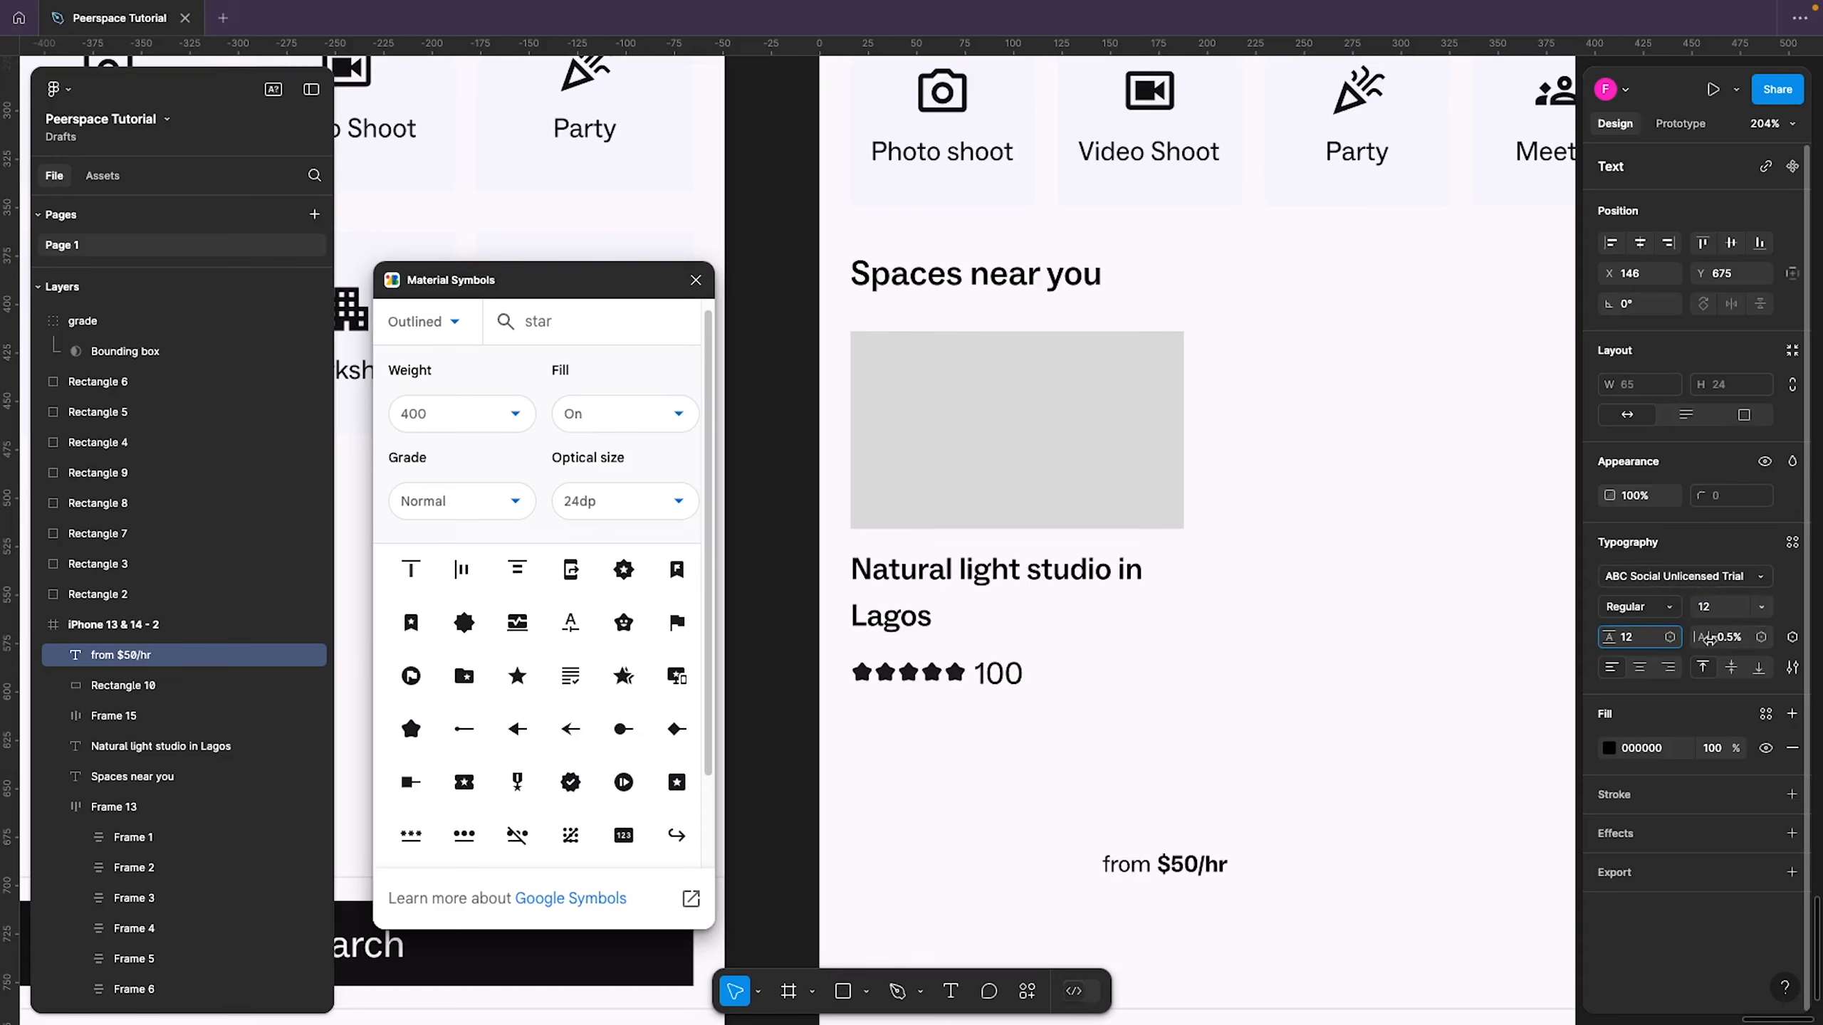
left_click(1726, 644)
key("Return")
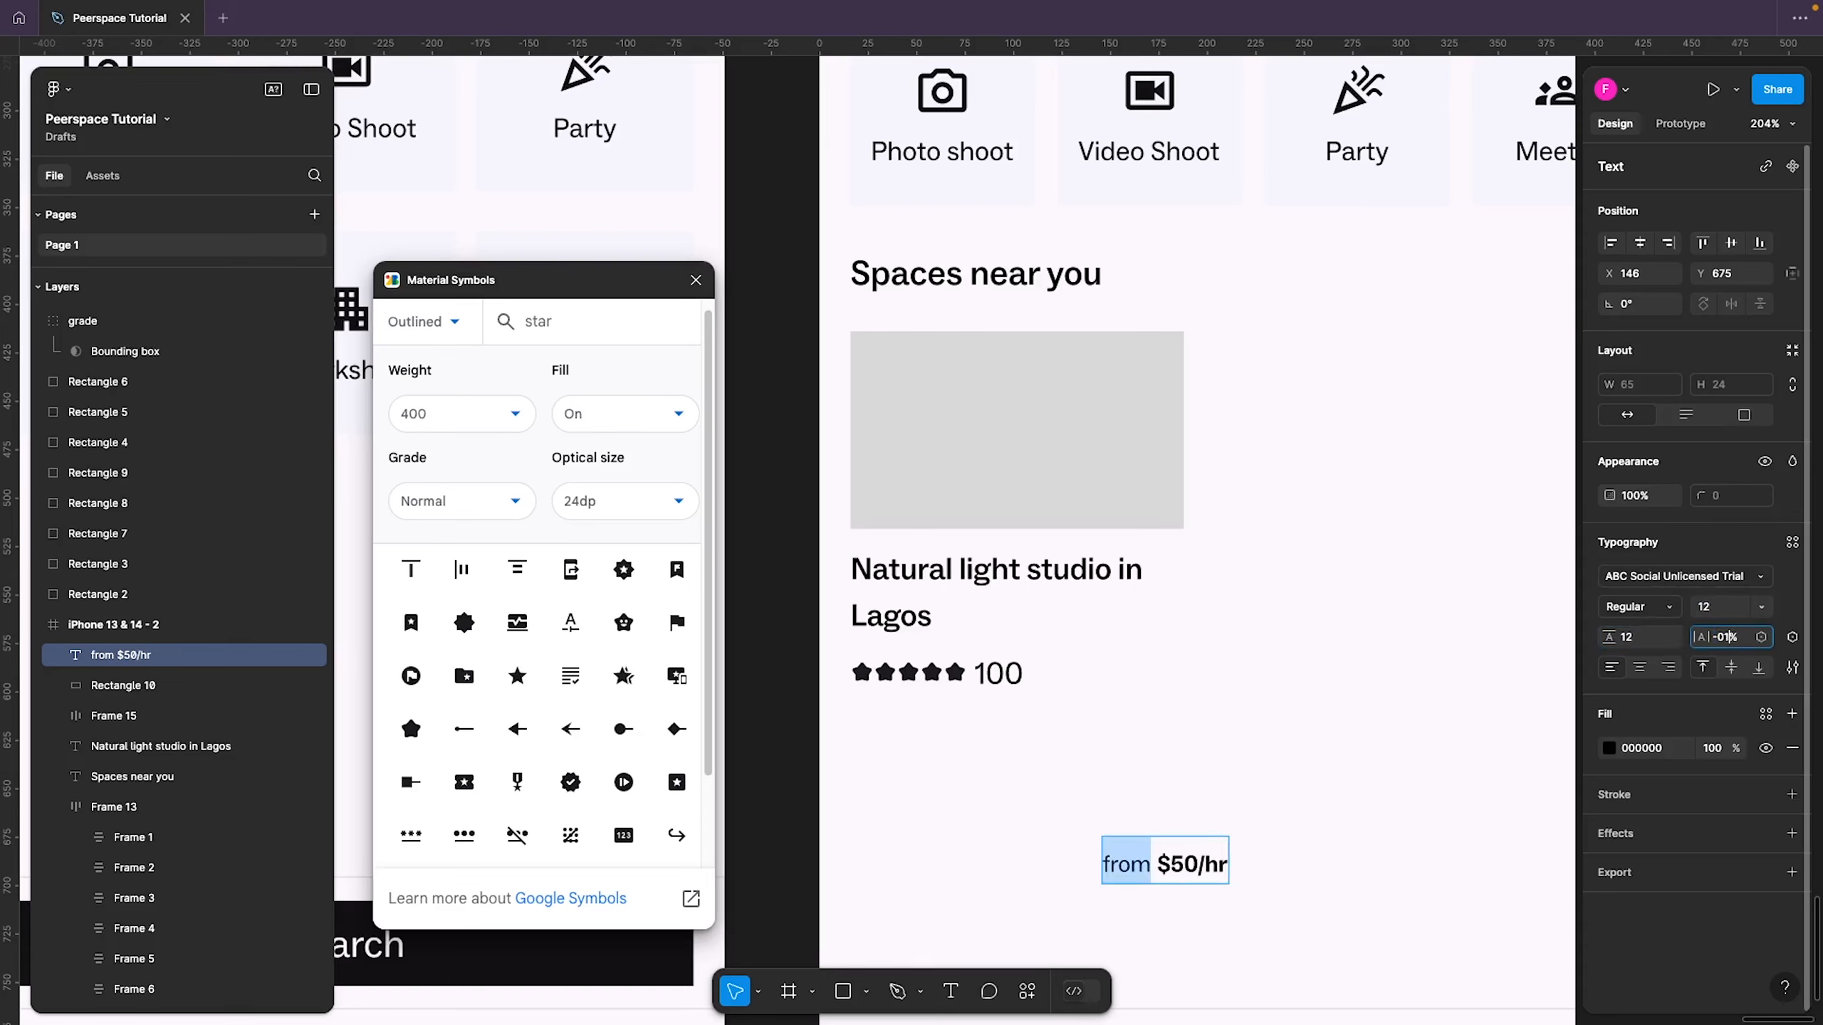
key("Escape")
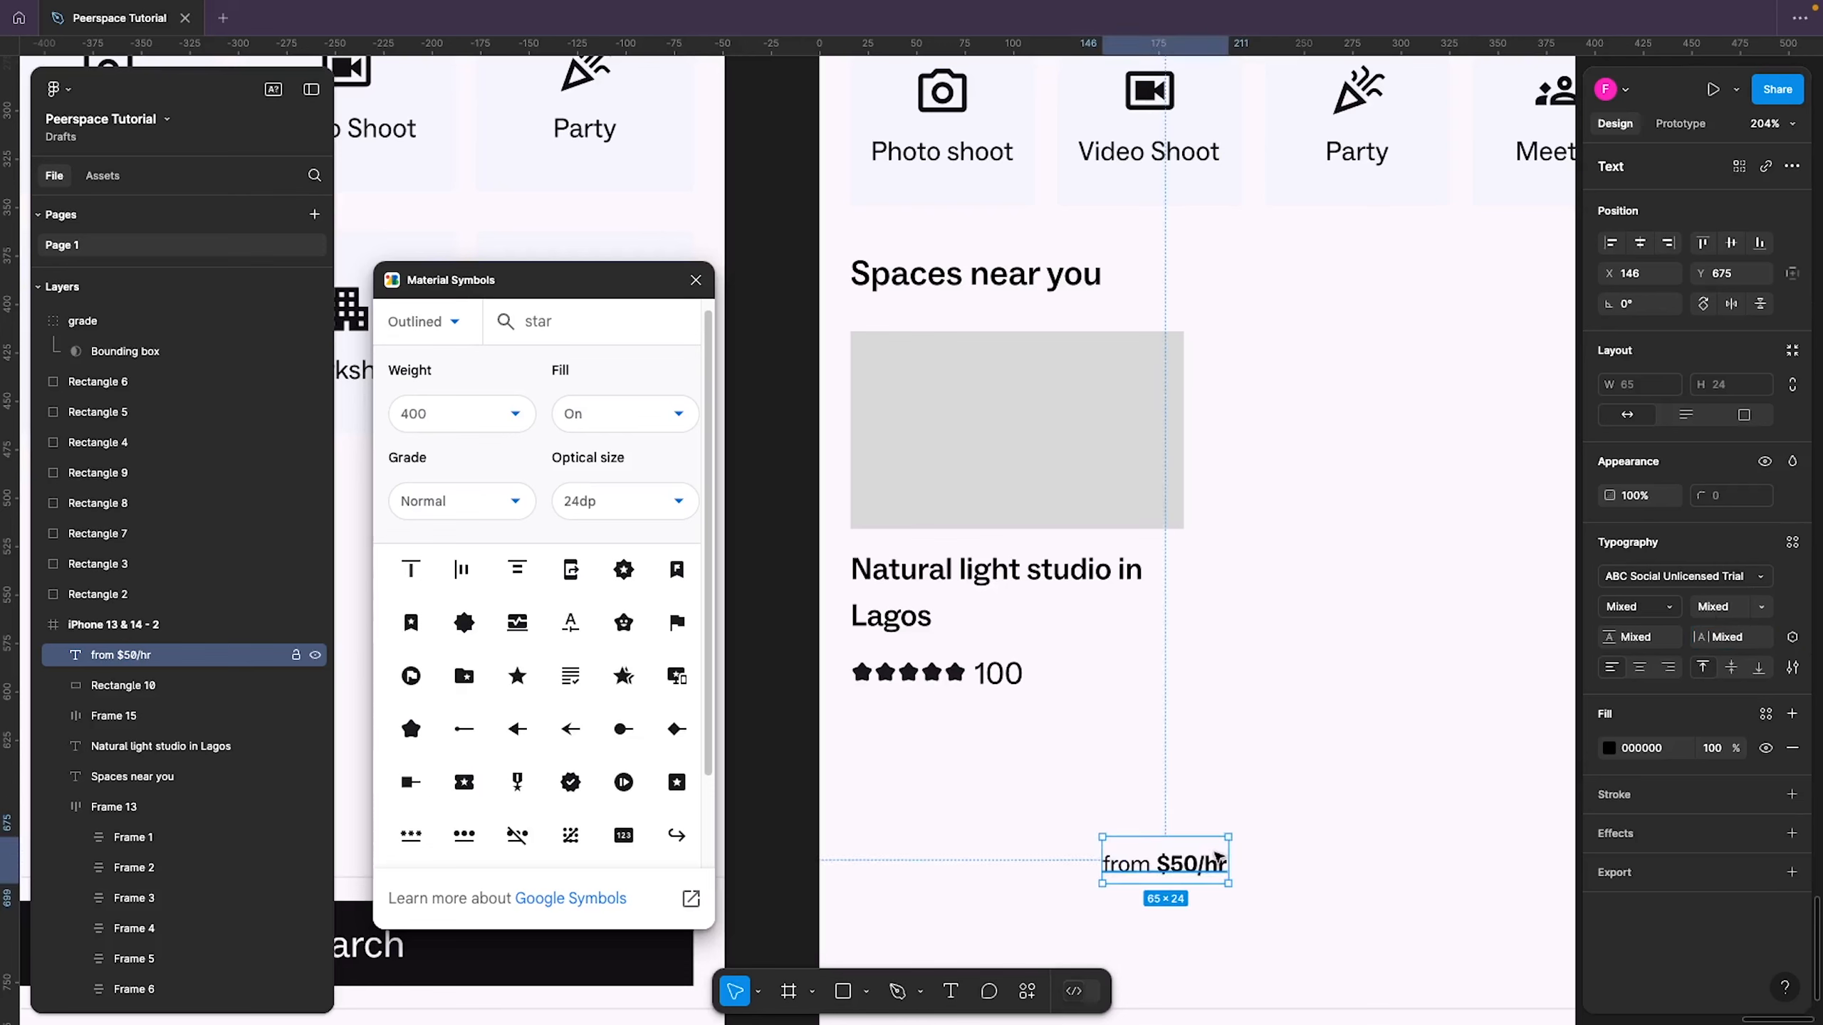
Wrap the price text in an auto layout frame and fill the frame with the peerspace black style
key("shift+a")
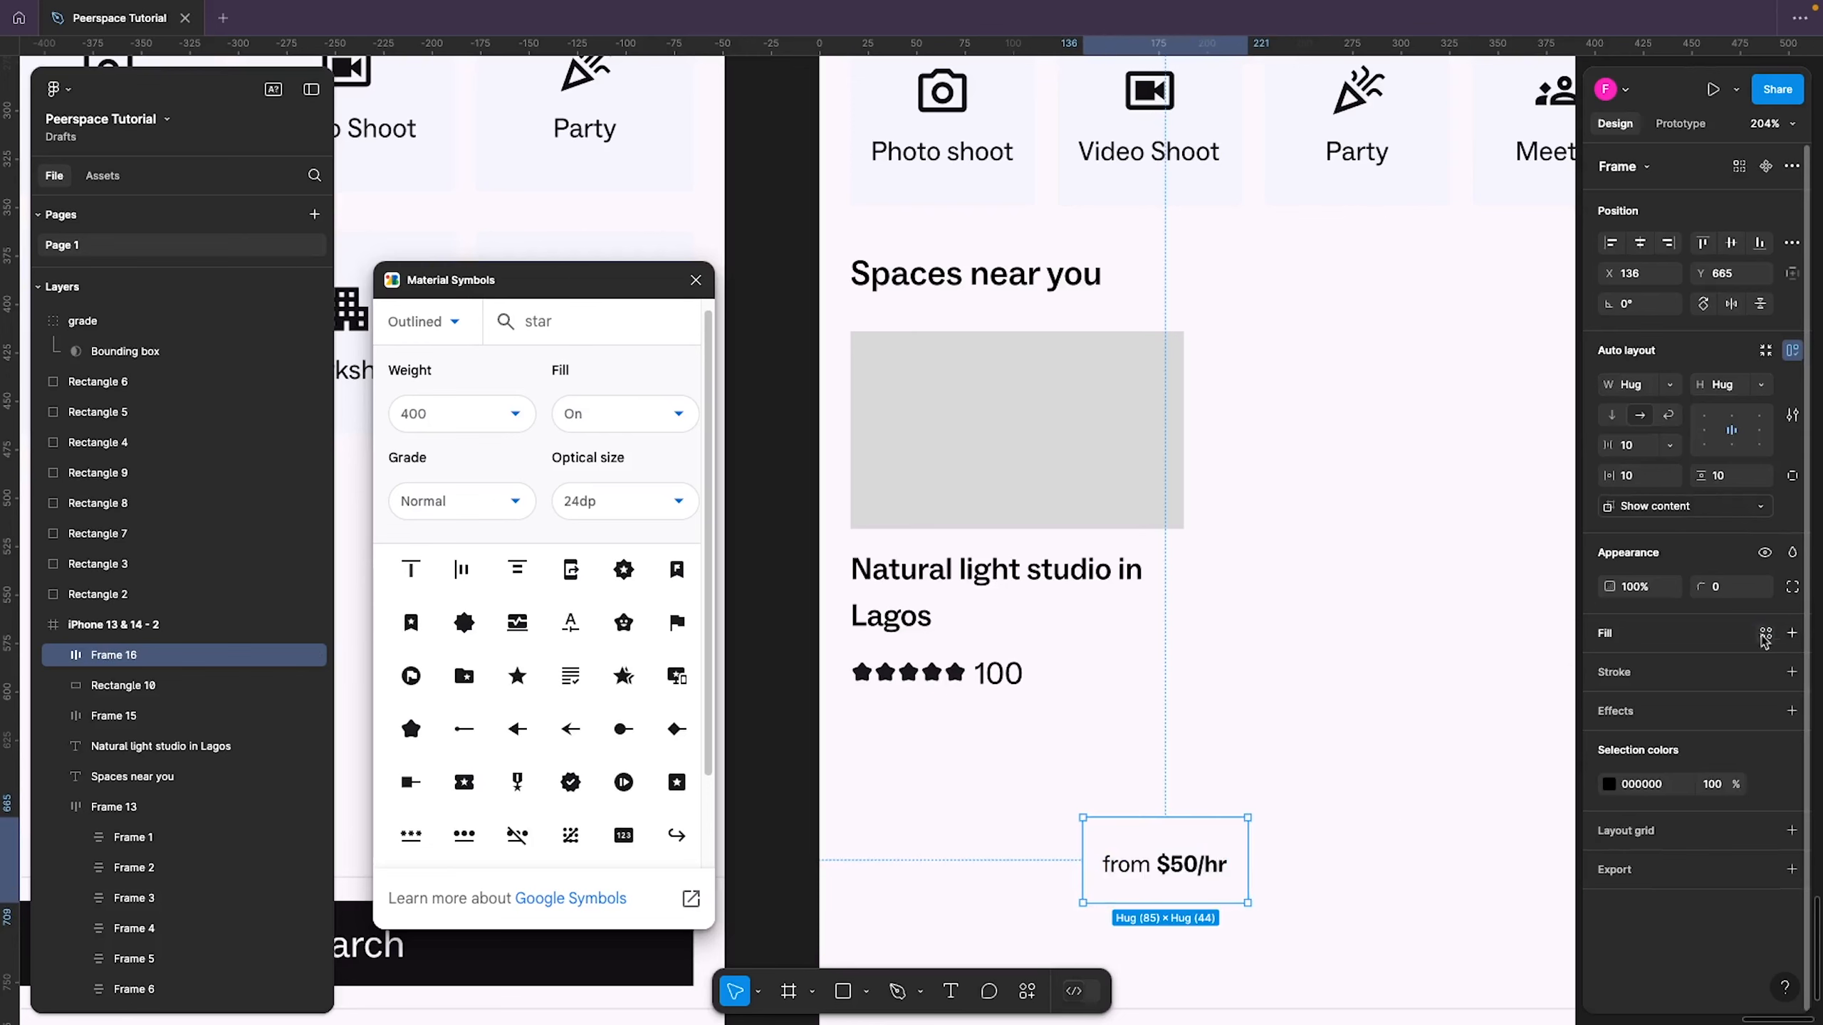
left_click(1763, 635)
left_click(1763, 635)
left_click(1763, 635)
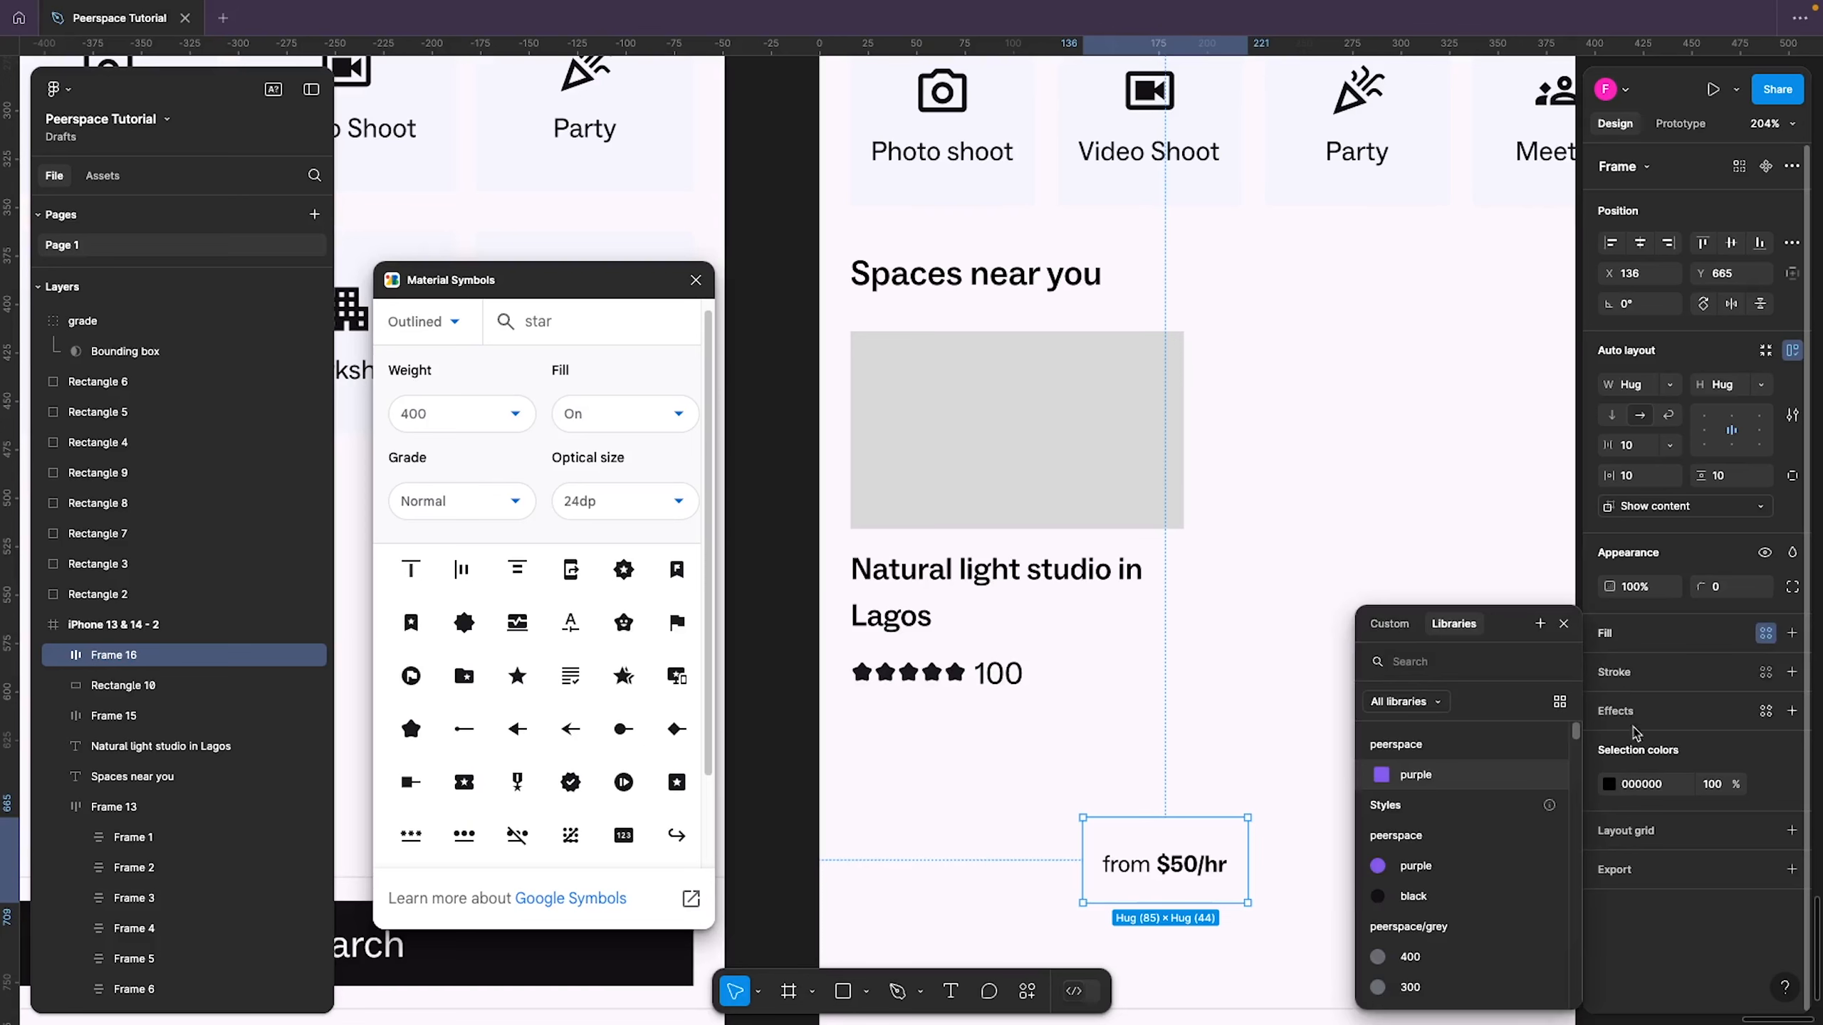
left_click(1464, 899)
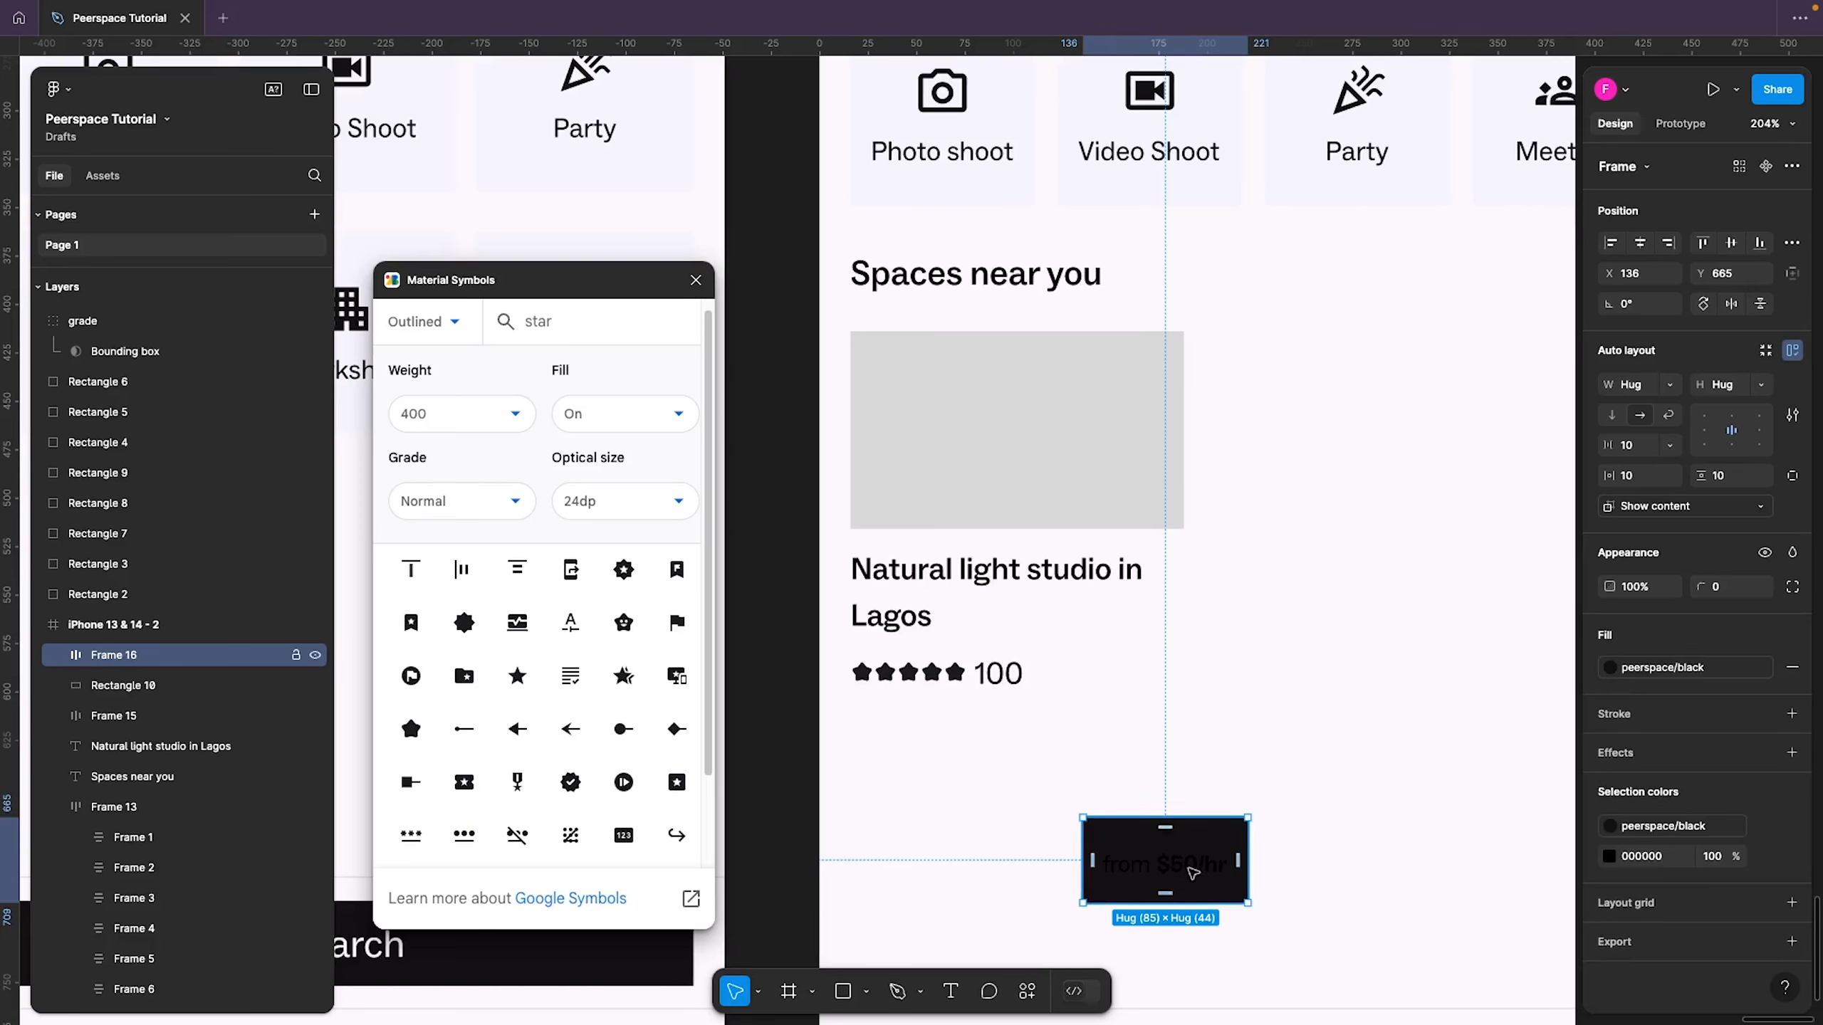
Apply the peerspace/white/100 color style to the price text inside the black frame
double_click(1191, 873)
left_click(1765, 715)
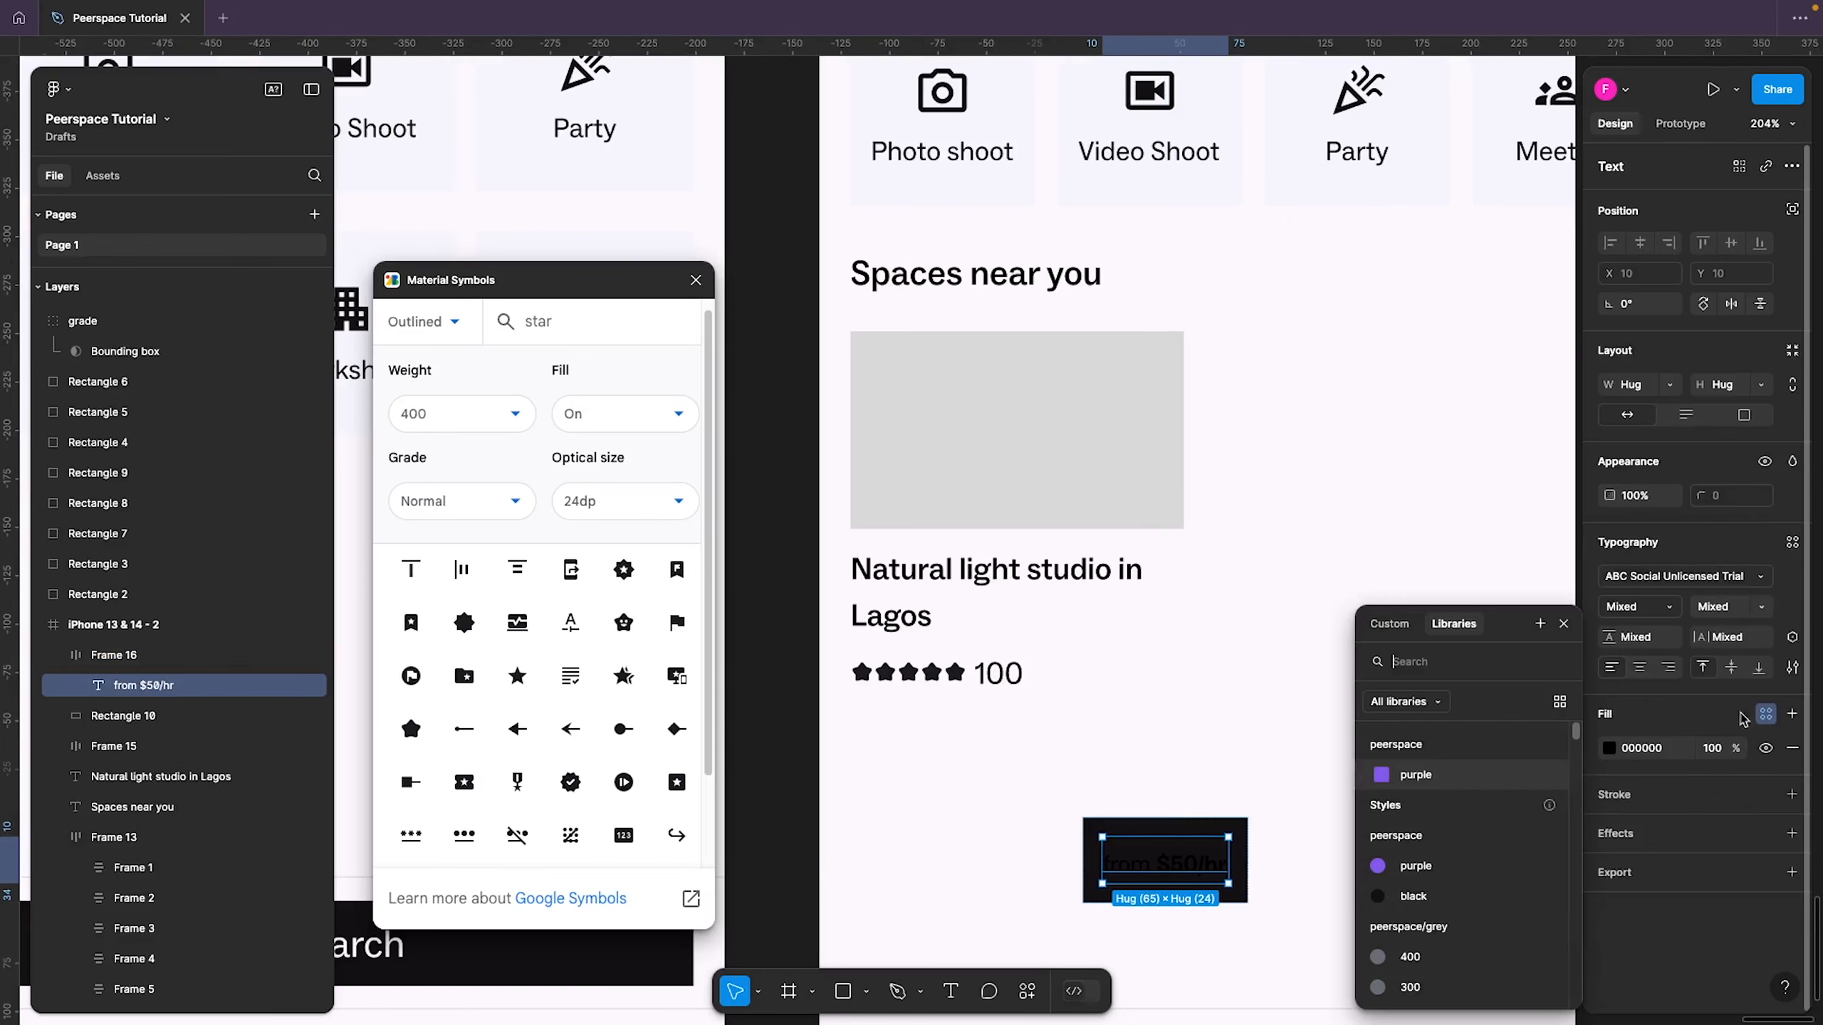
scroll(1464, 883, "down", 2)
left_click(1420, 883)
left_click(1421, 883)
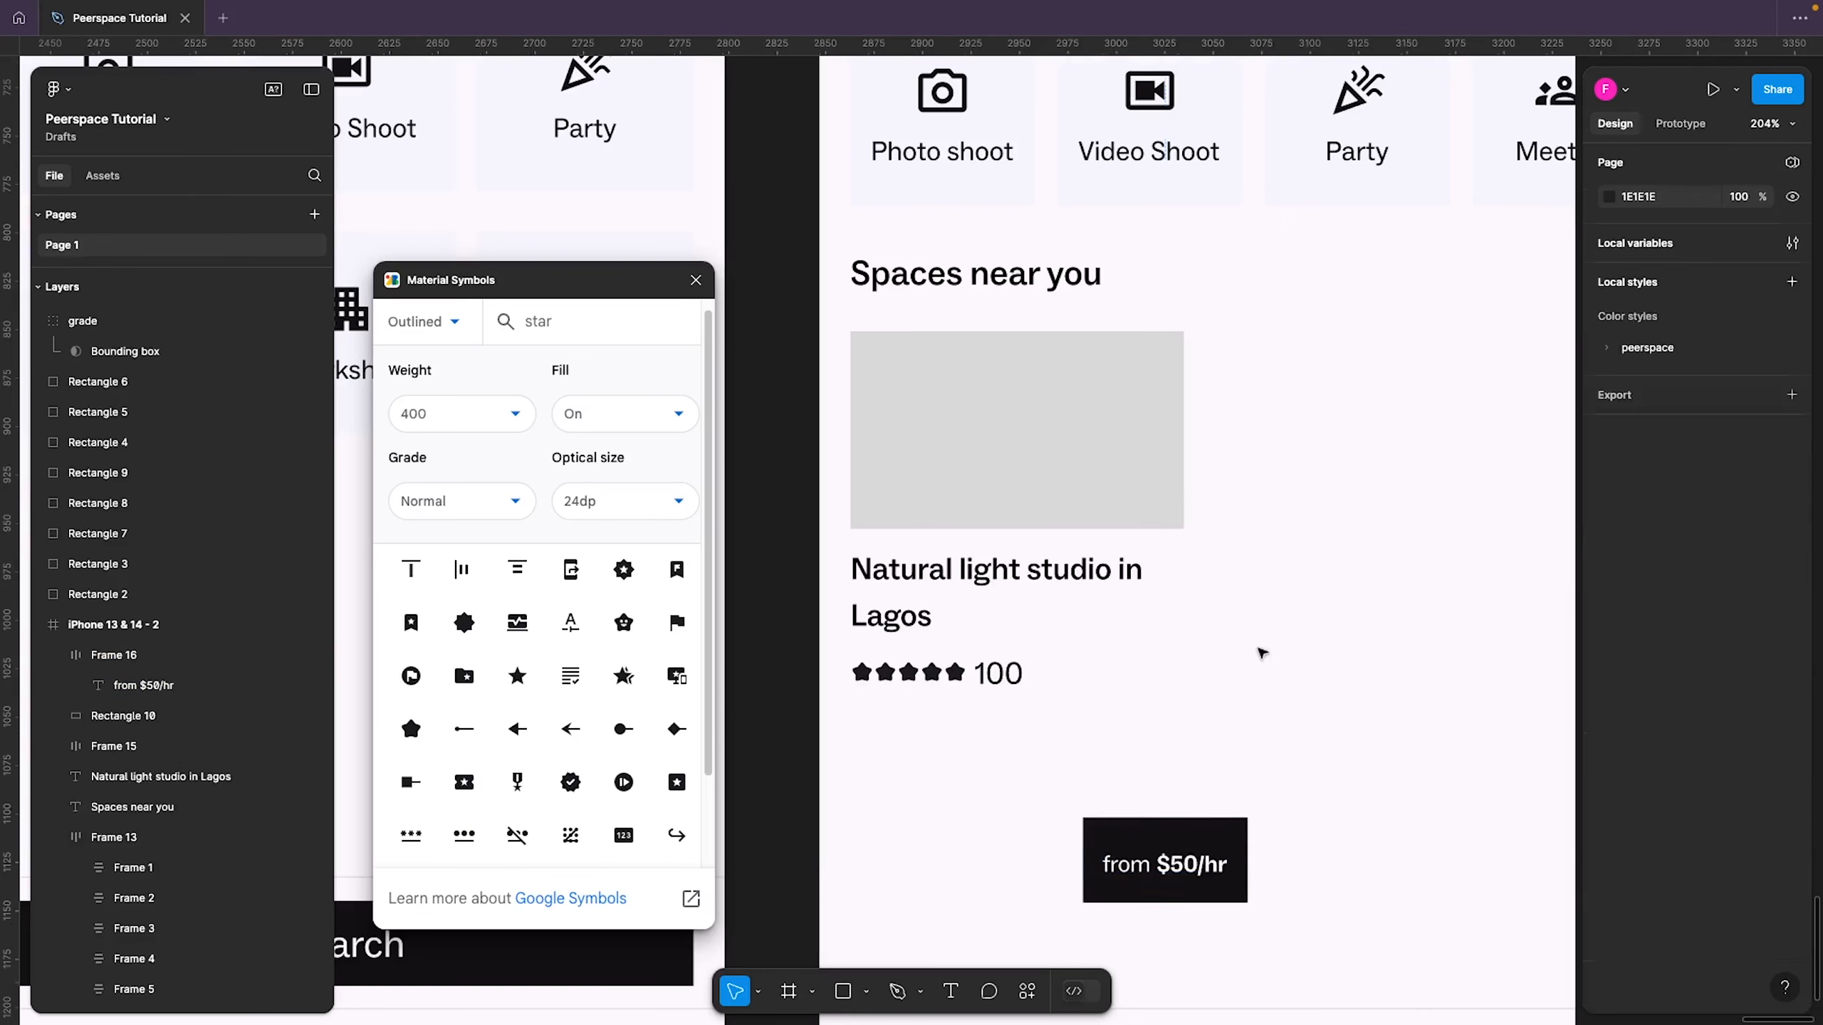
Set the price badge frame's corner radius to 2
left_click(1212, 828)
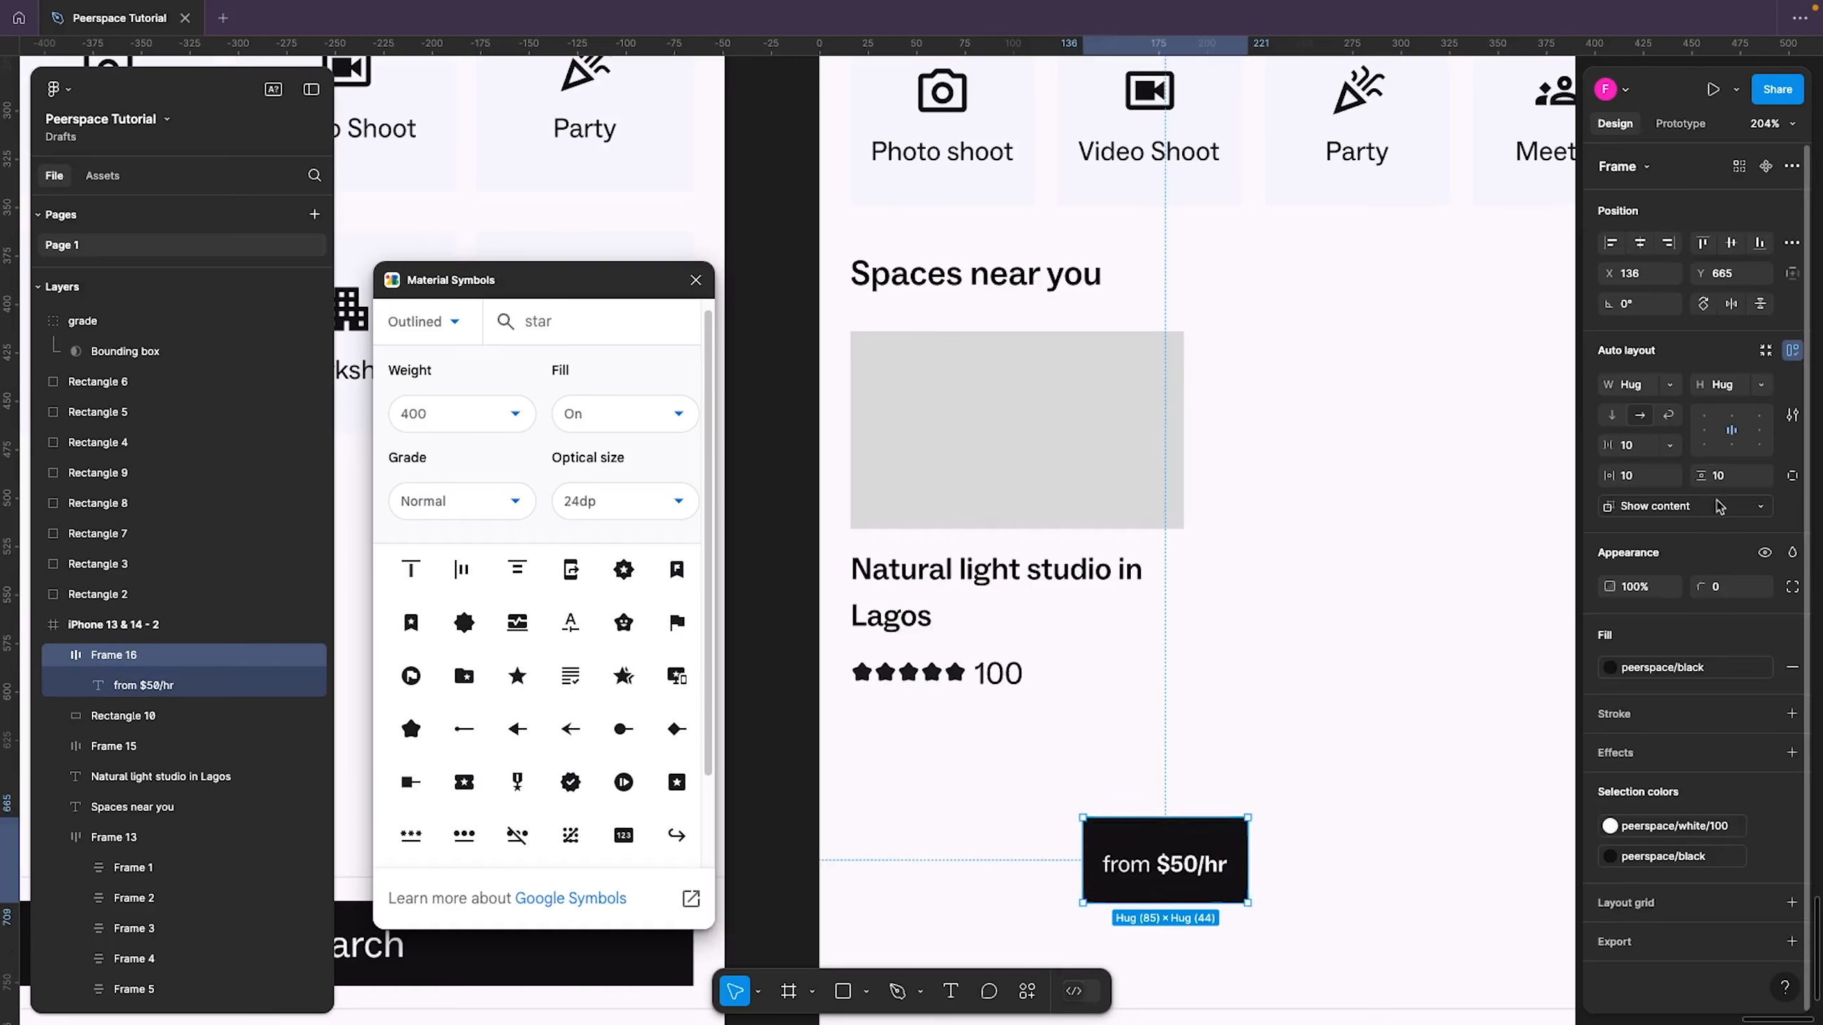
left_click(1723, 590)
type("2")
key("Return")
Set the price badge's horizontal padding to 4
left_click(1629, 477)
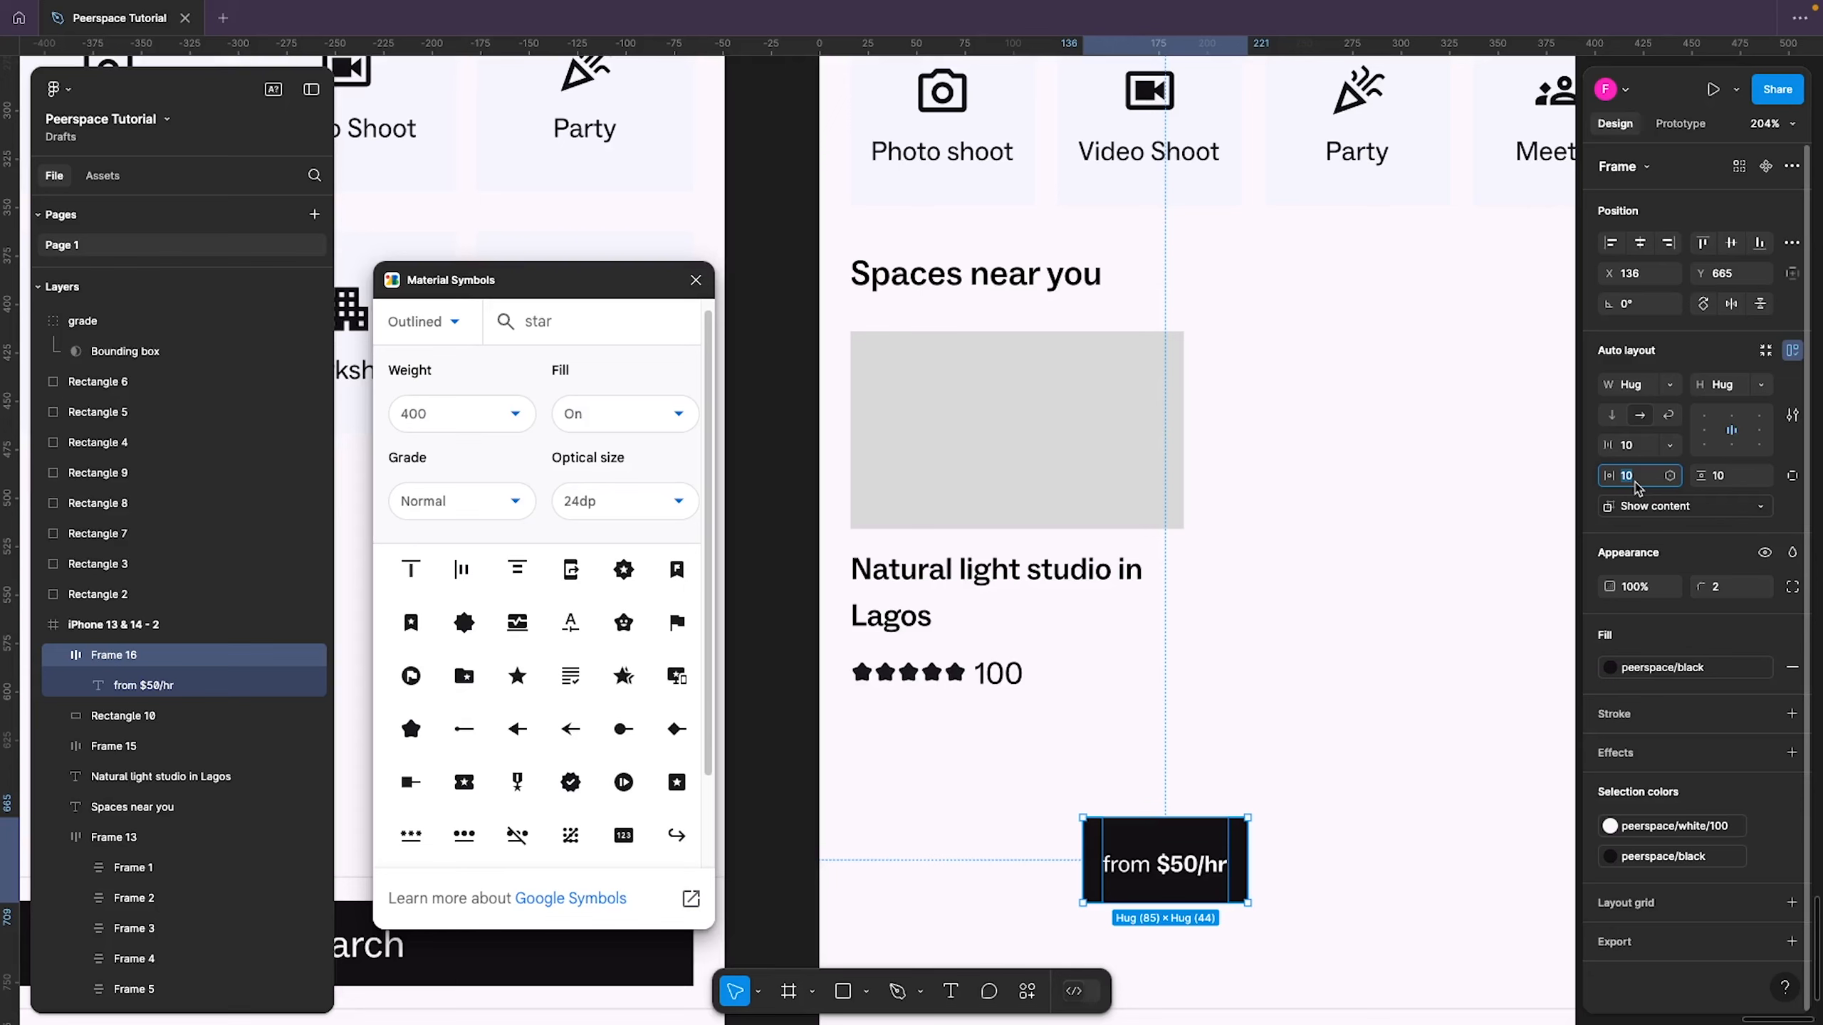
type("4")
key("Return")
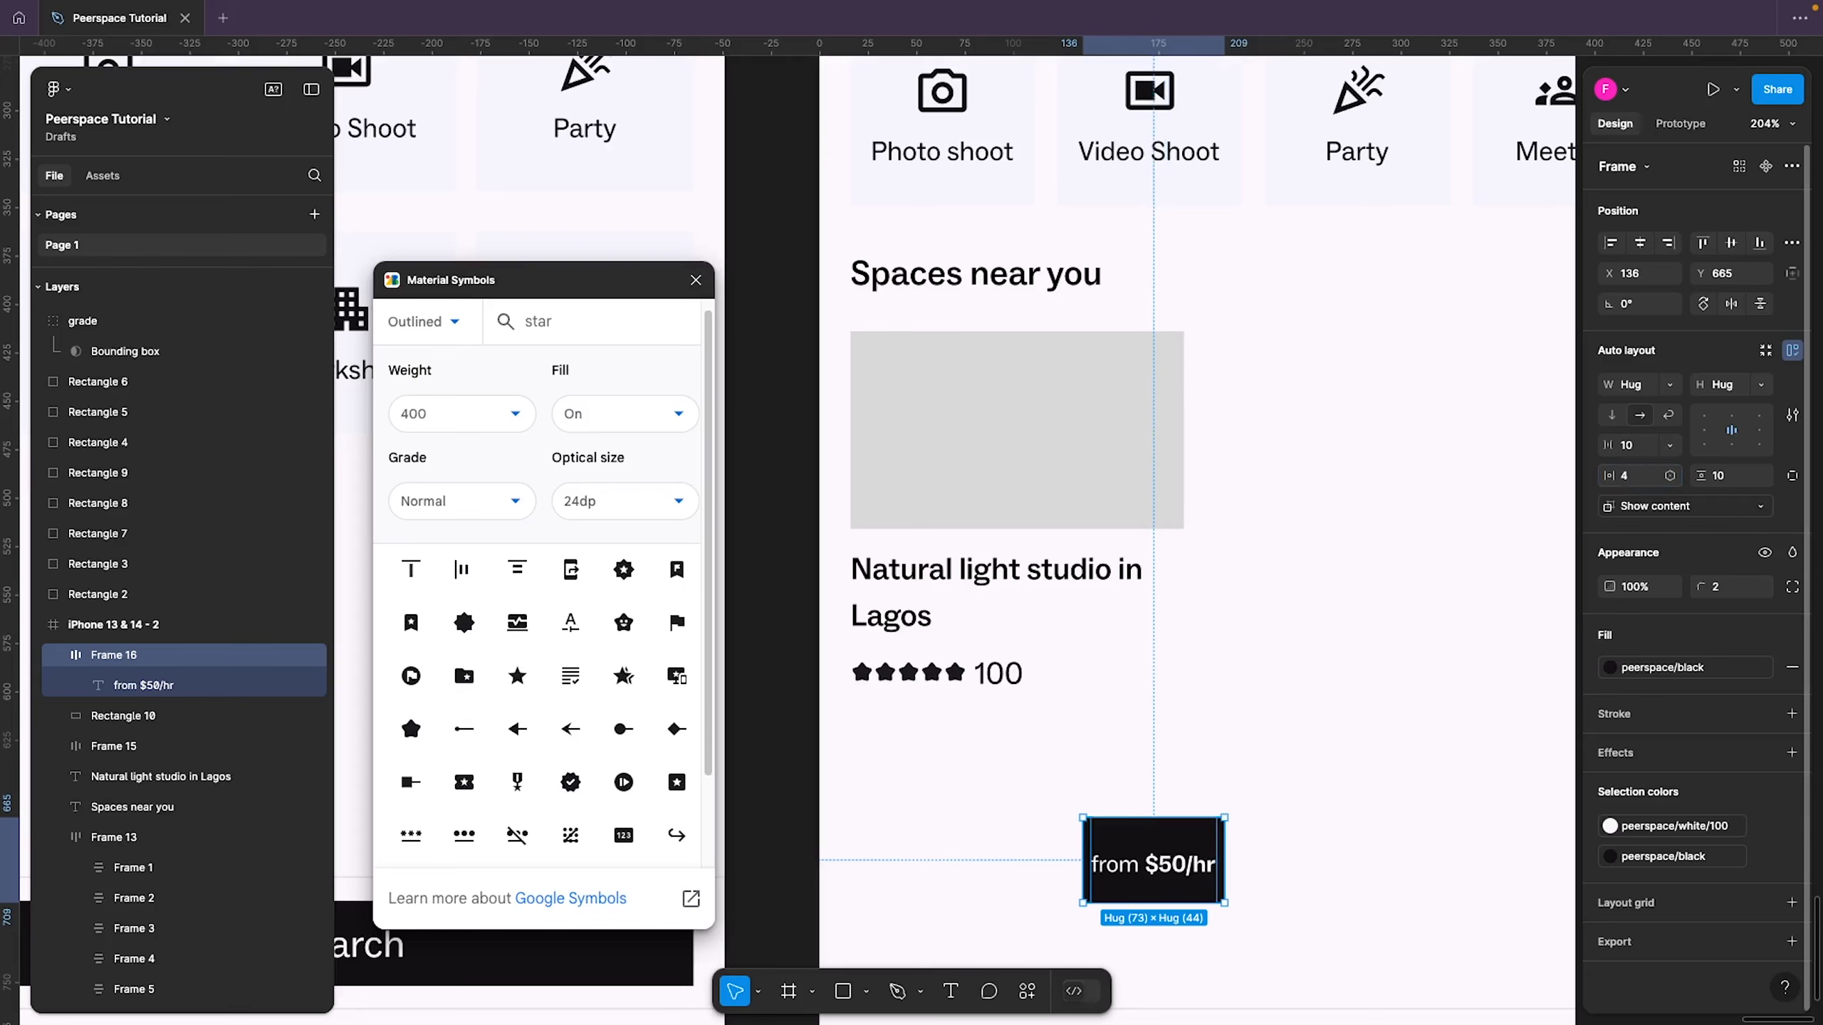
Set the price badge's horizontal padding to 8 and its vertical padding to 2
left_click(1636, 485)
type("8")
key("Return")
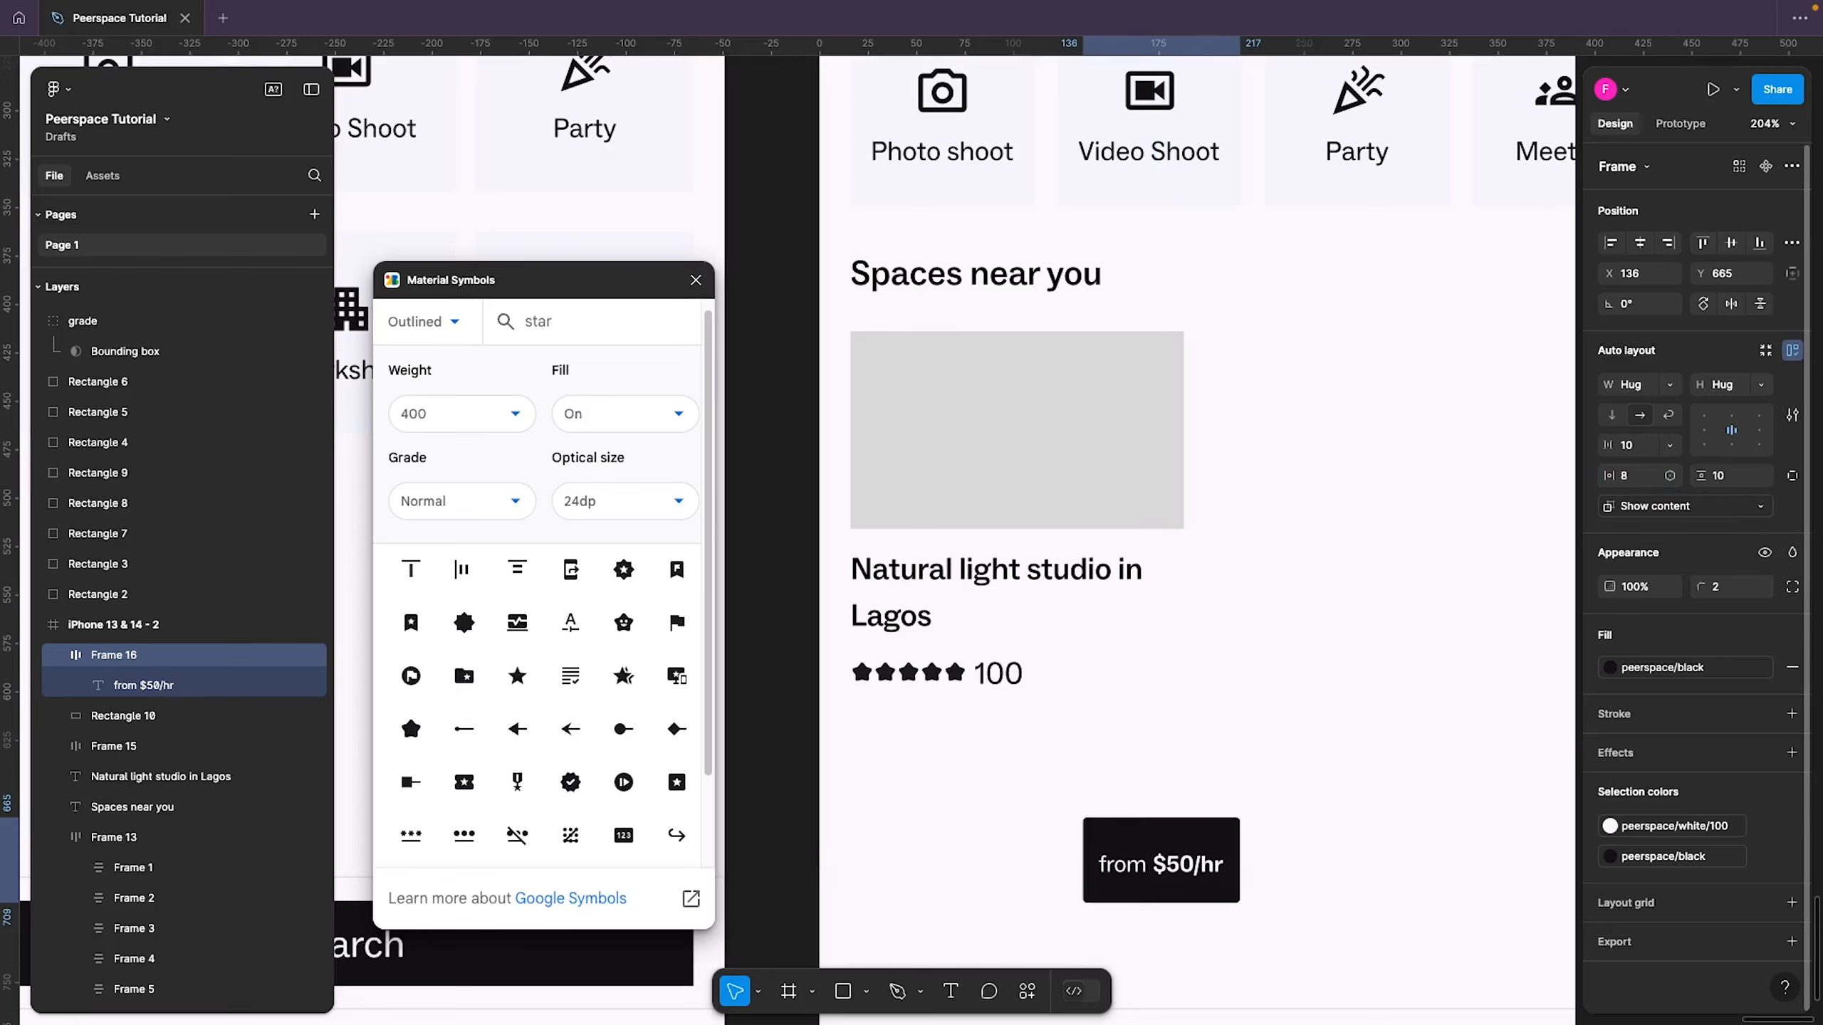
left_click(1721, 477)
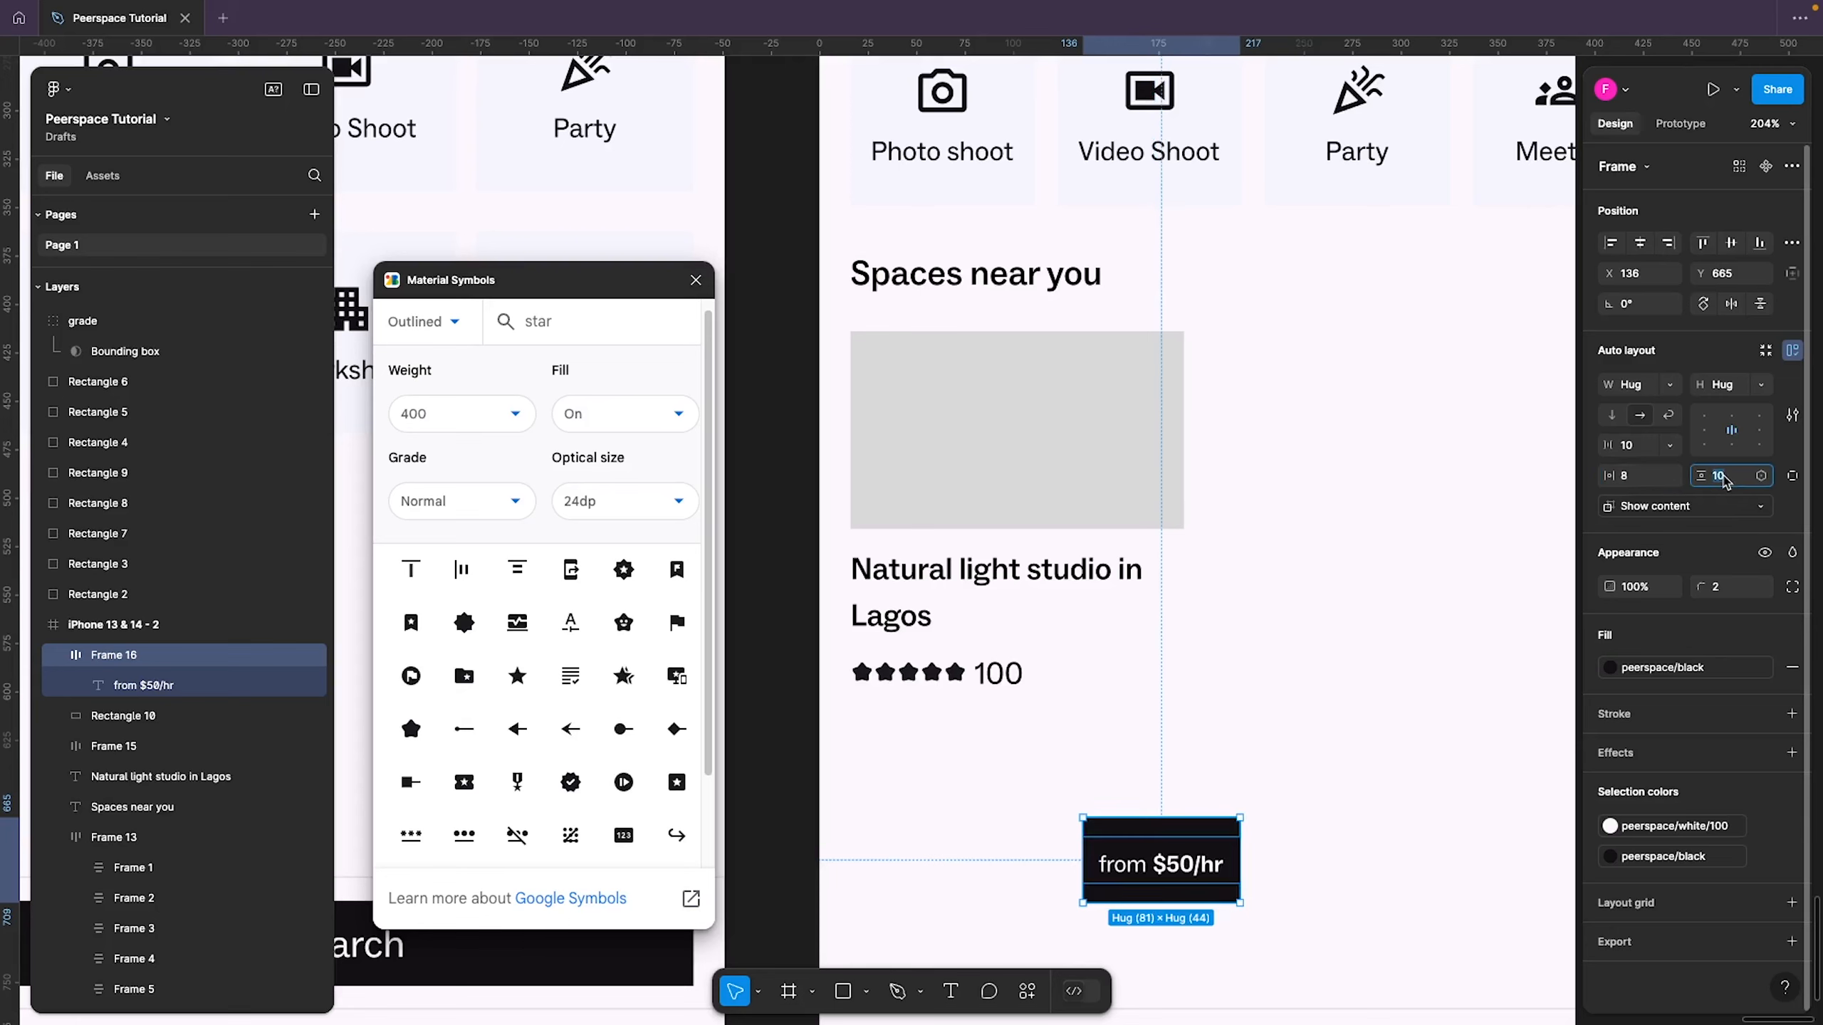
type("2")
key("Return")
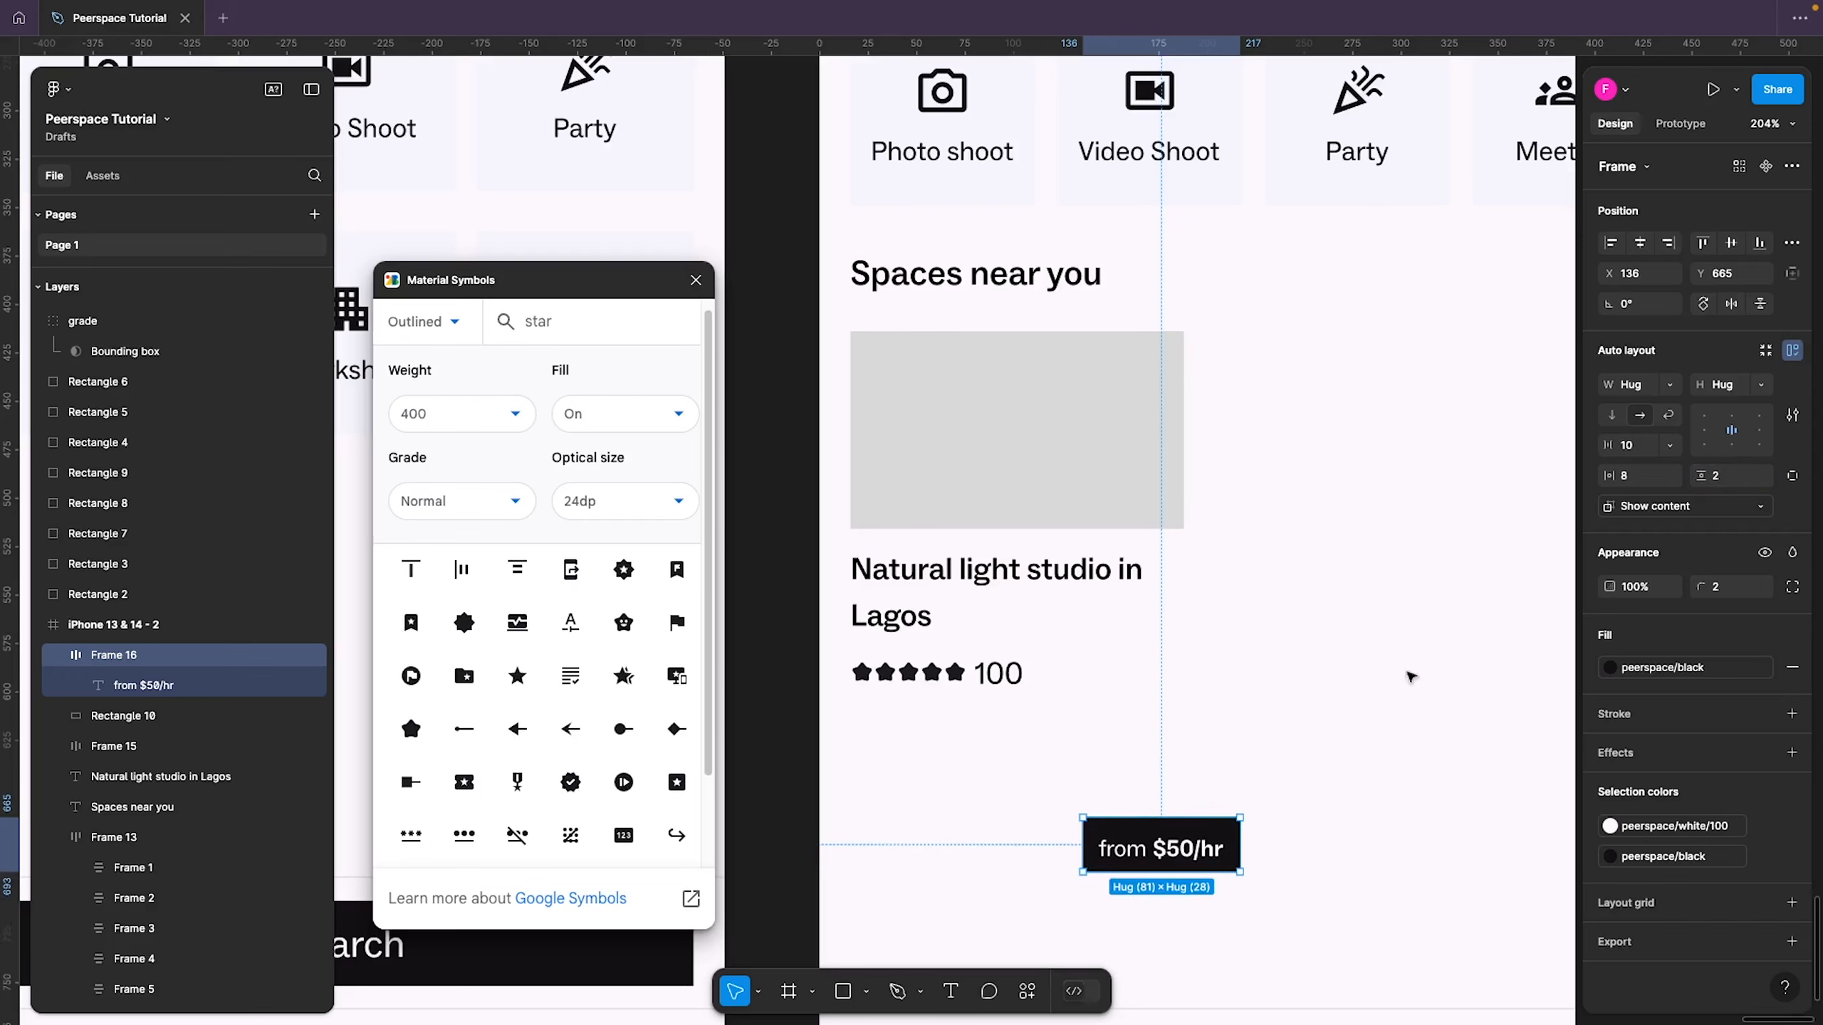
Move the price badge onto the lower-right corner of the image placeholder, at about X 100.5, Y 479
double_click(1168, 855)
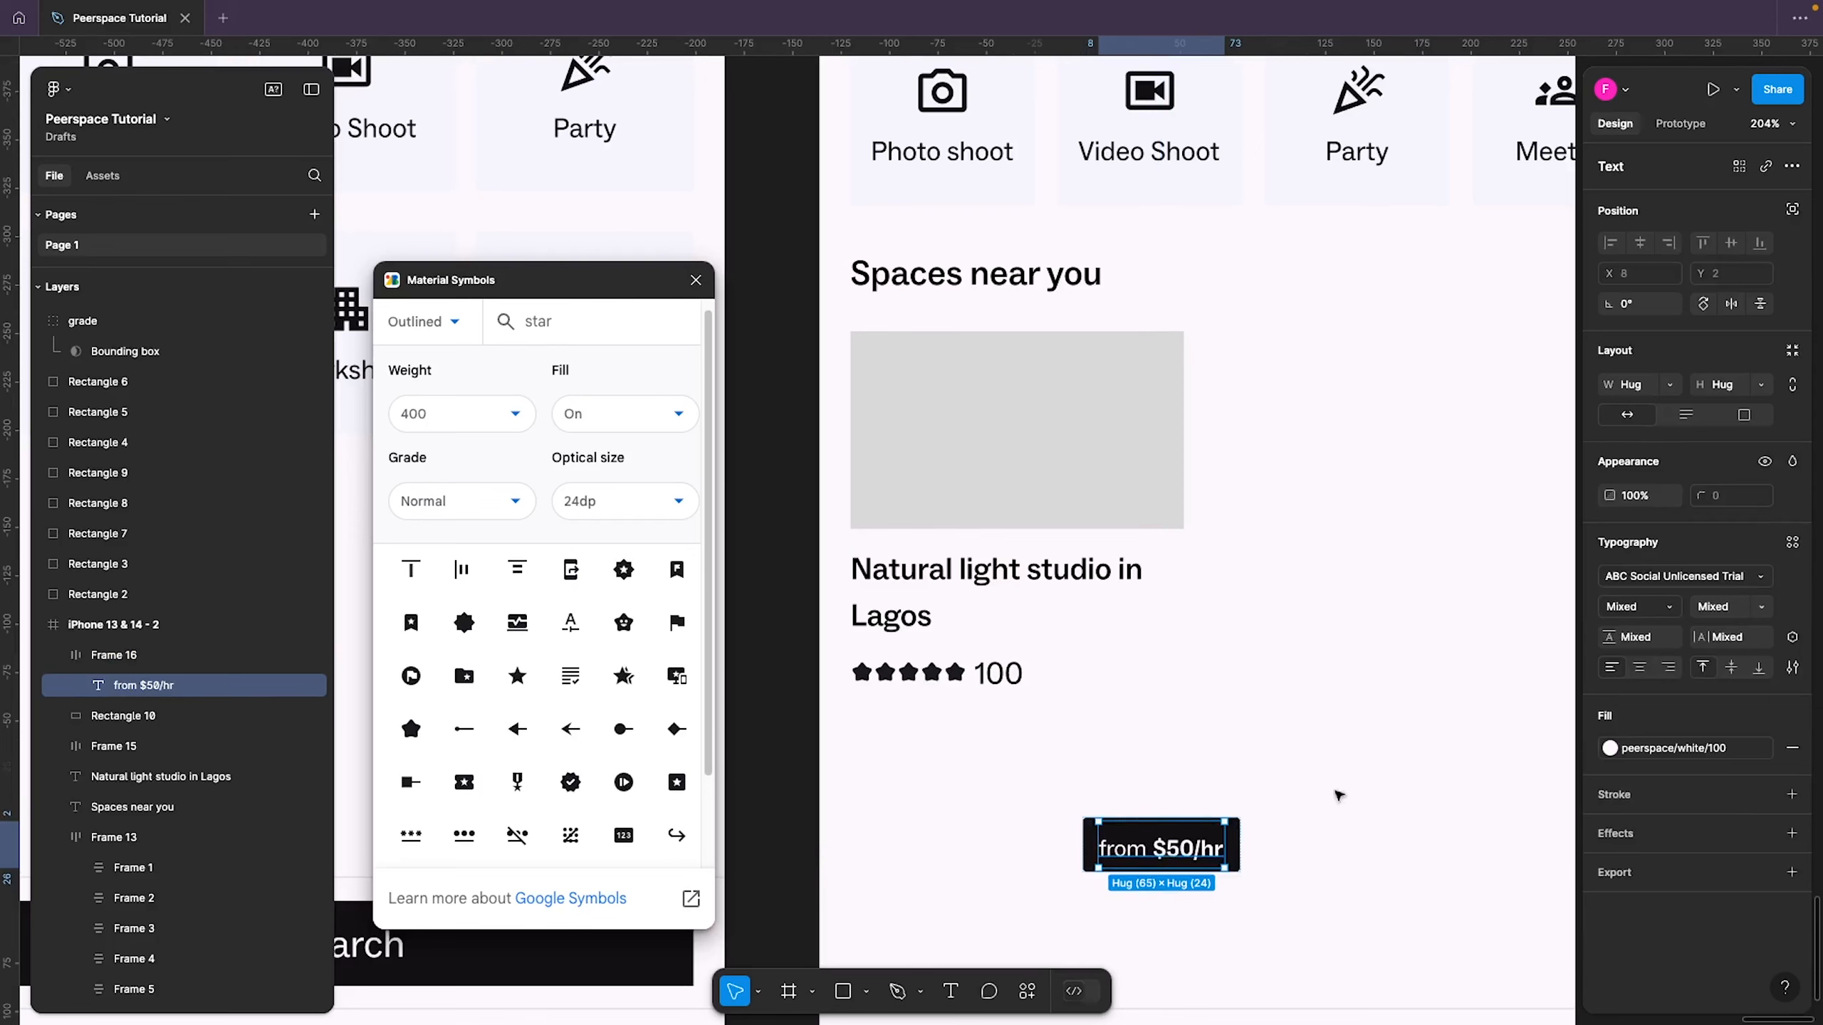
left_click(1367, 773)
left_click(1192, 845)
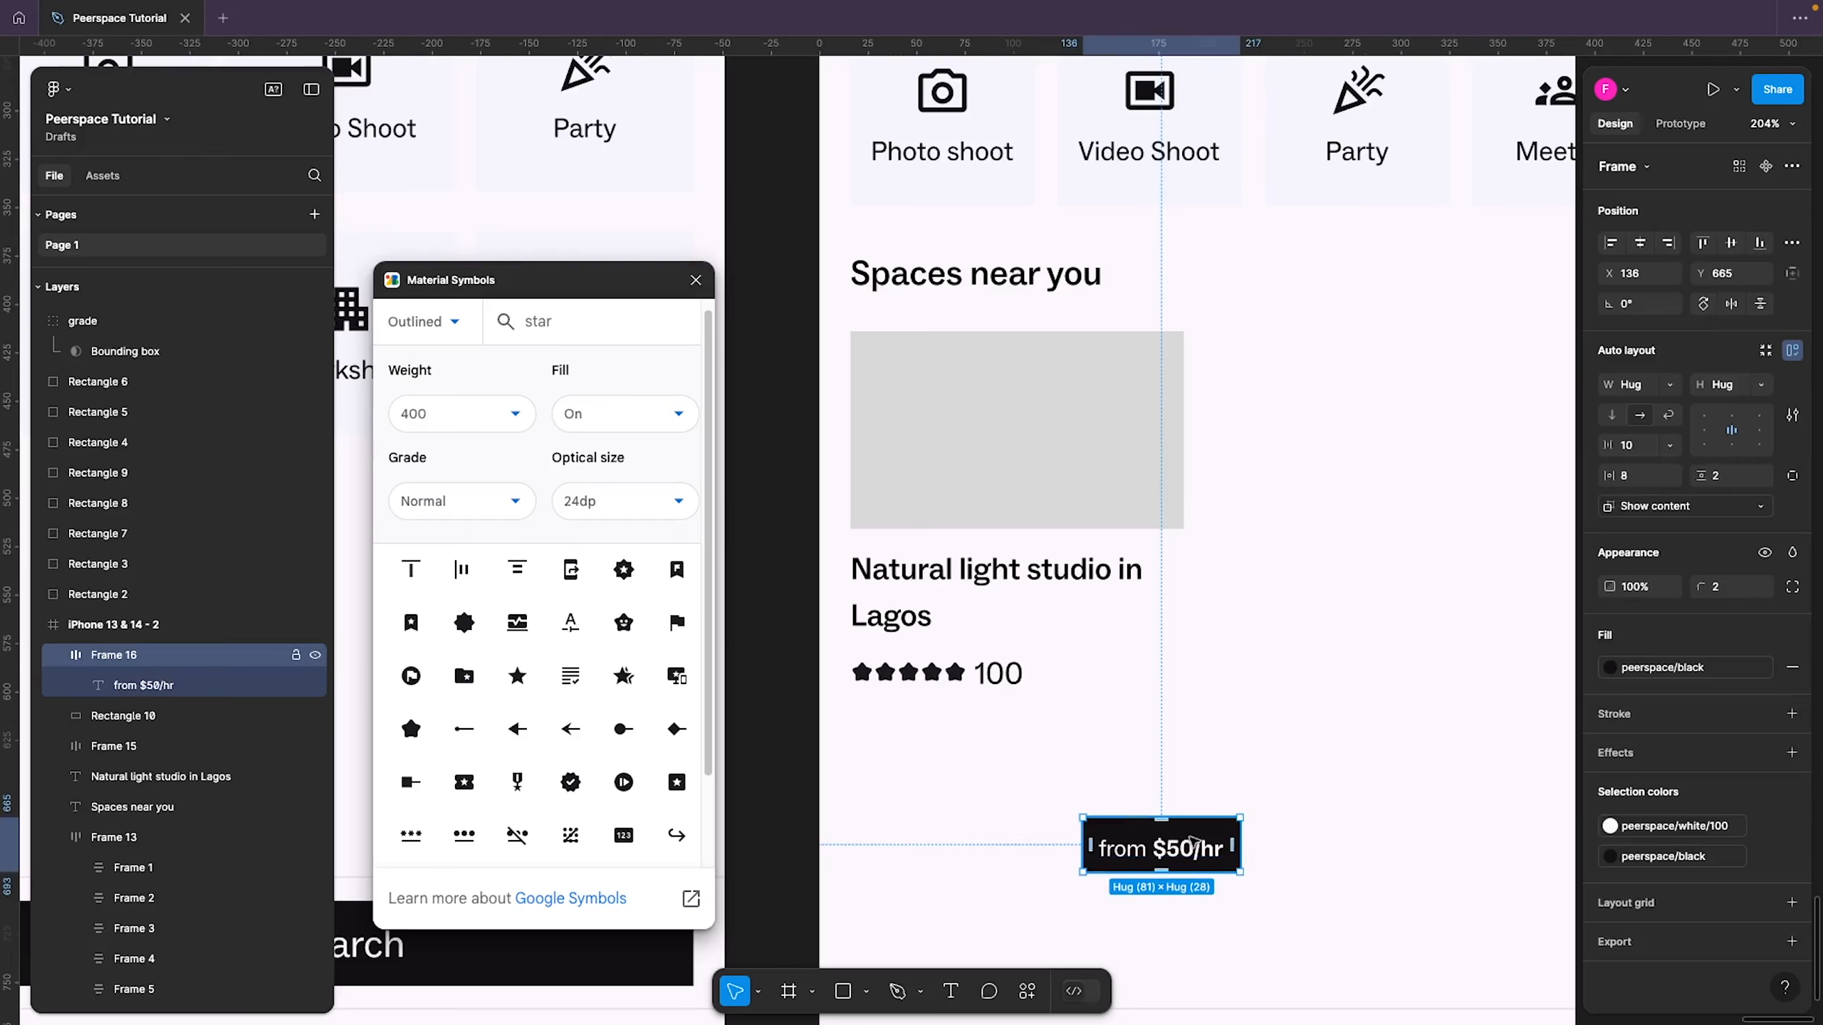
left_click_drag(1193, 848, 1123, 488)
left_click(1642, 478)
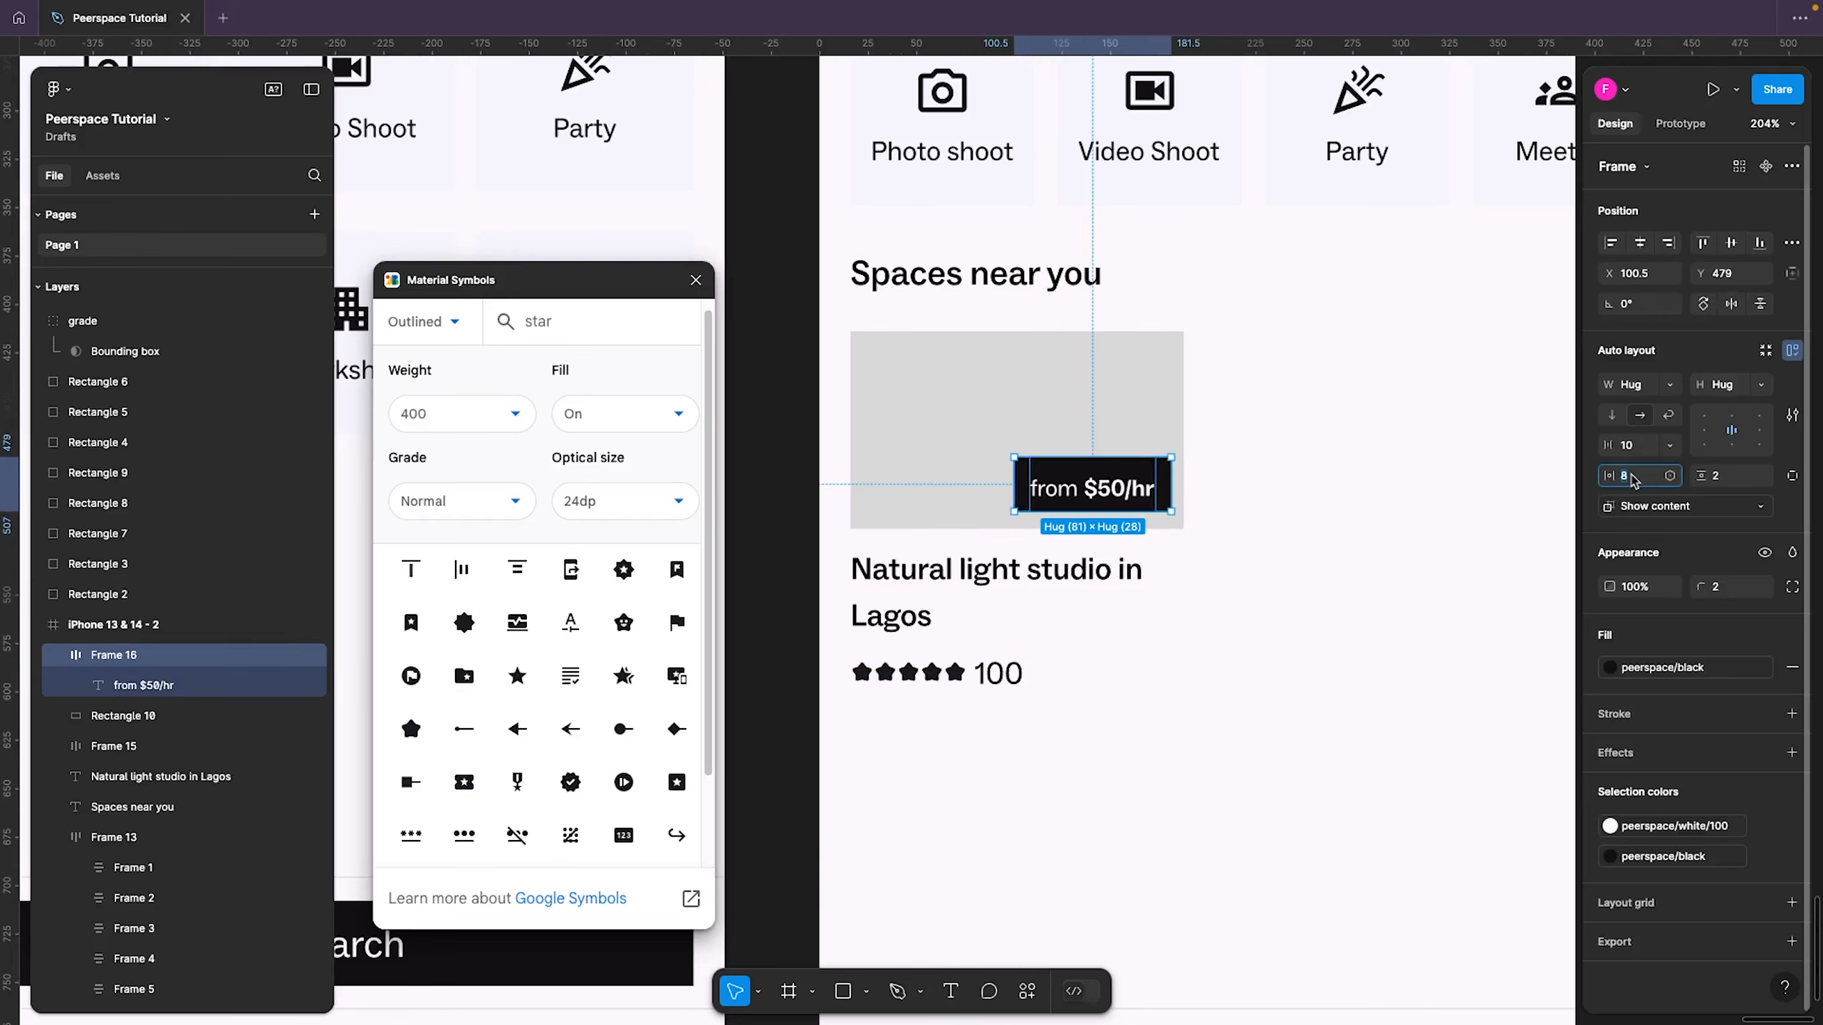
double_click(1114, 494)
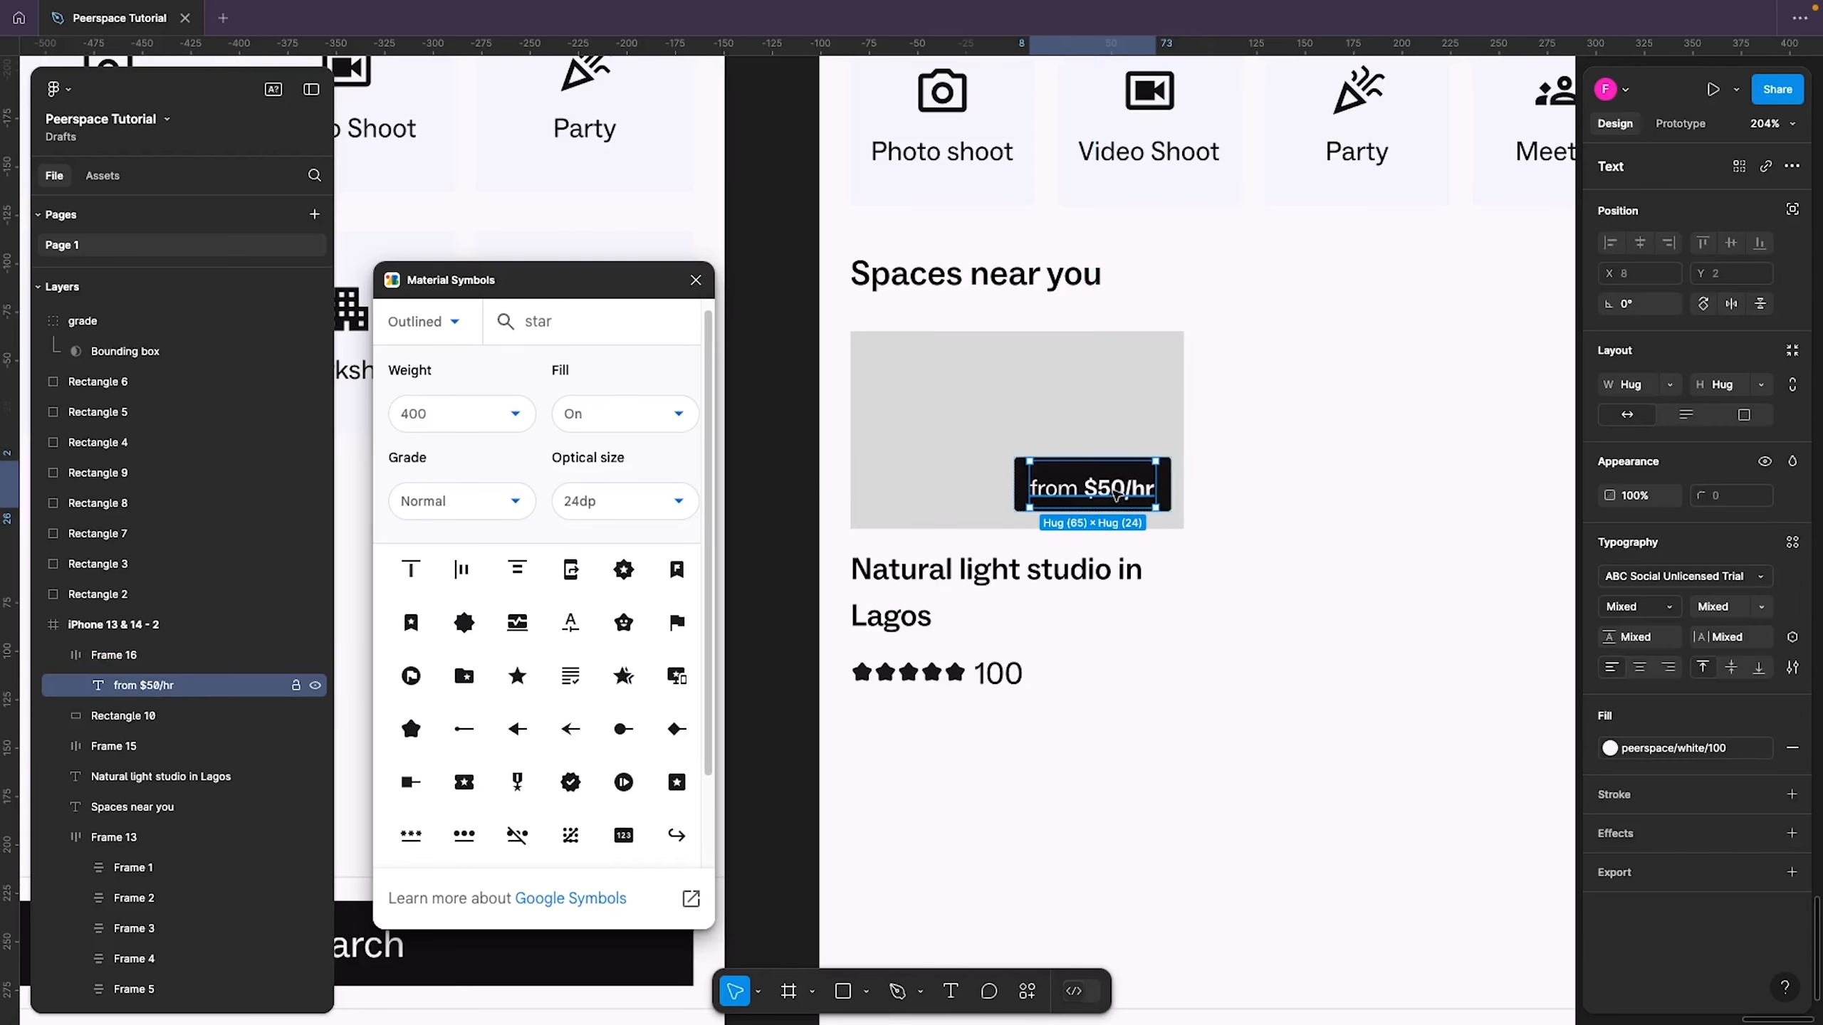
double_click(1113, 493)
left_click(1110, 490)
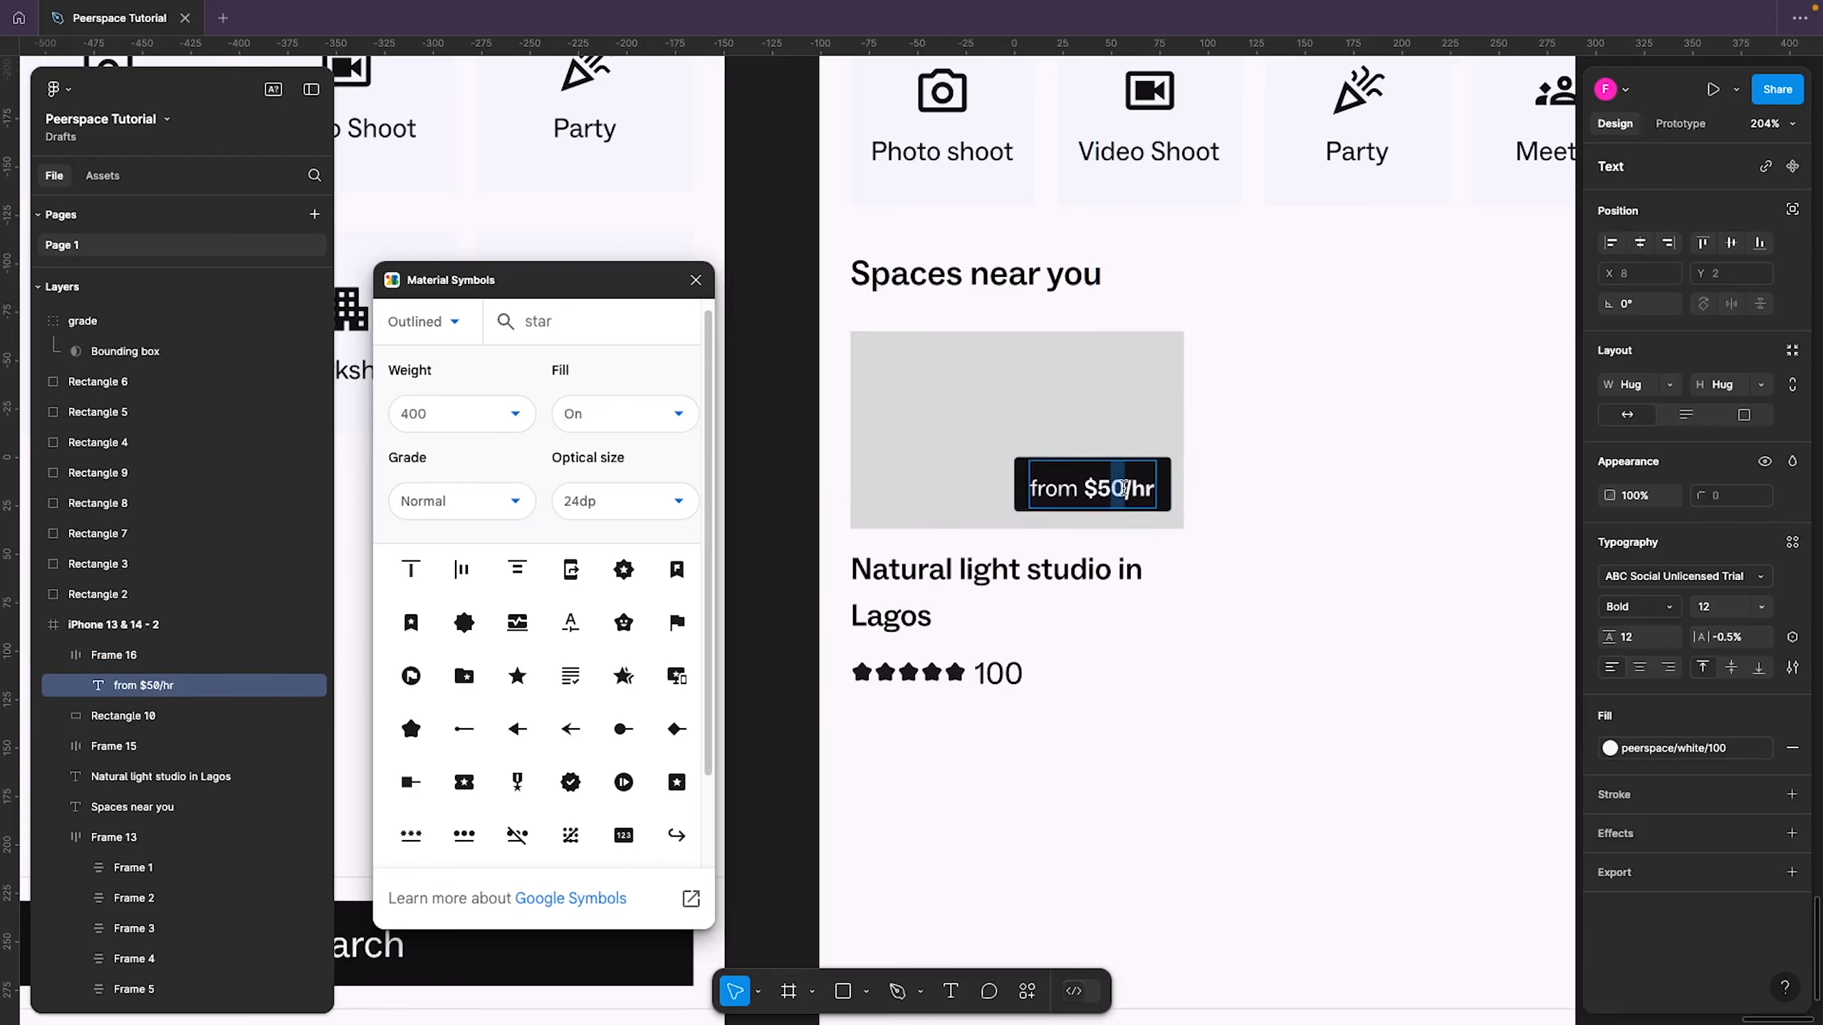
key("Escape")
left_click(1261, 480)
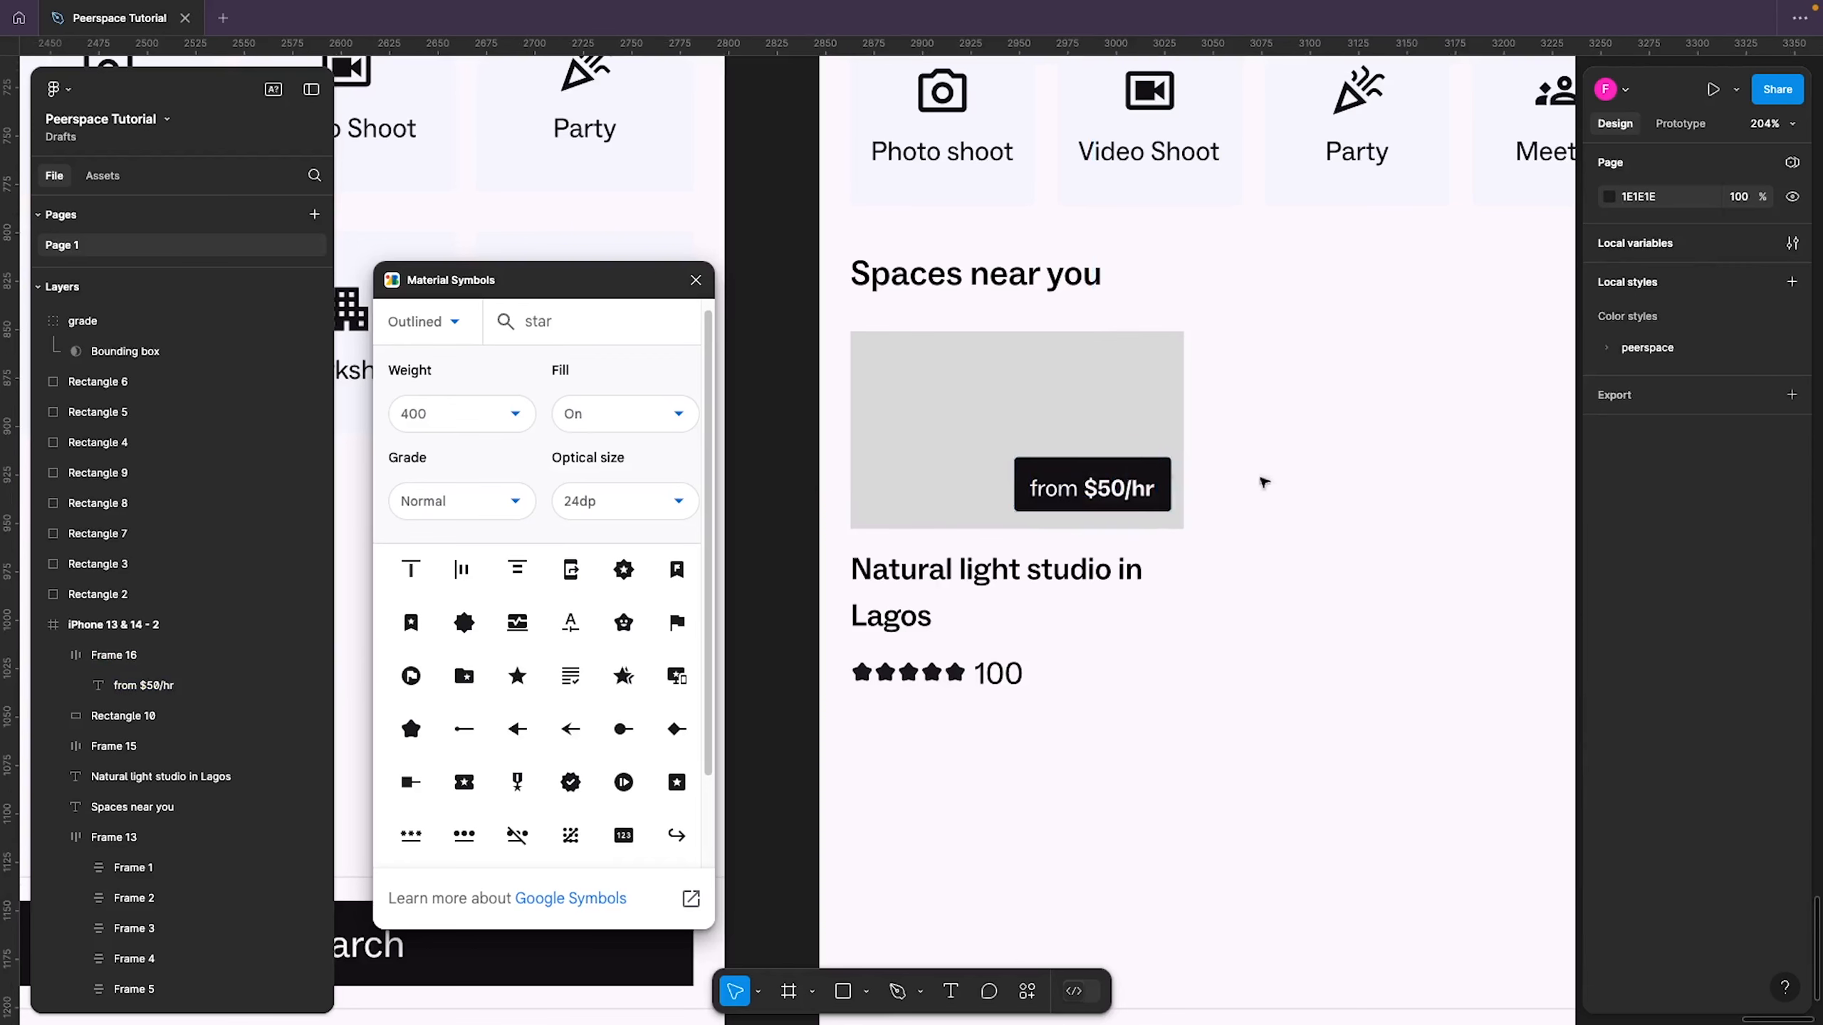
Try a horizontal padding of 4 on the price badge and undo it
left_click(1164, 485)
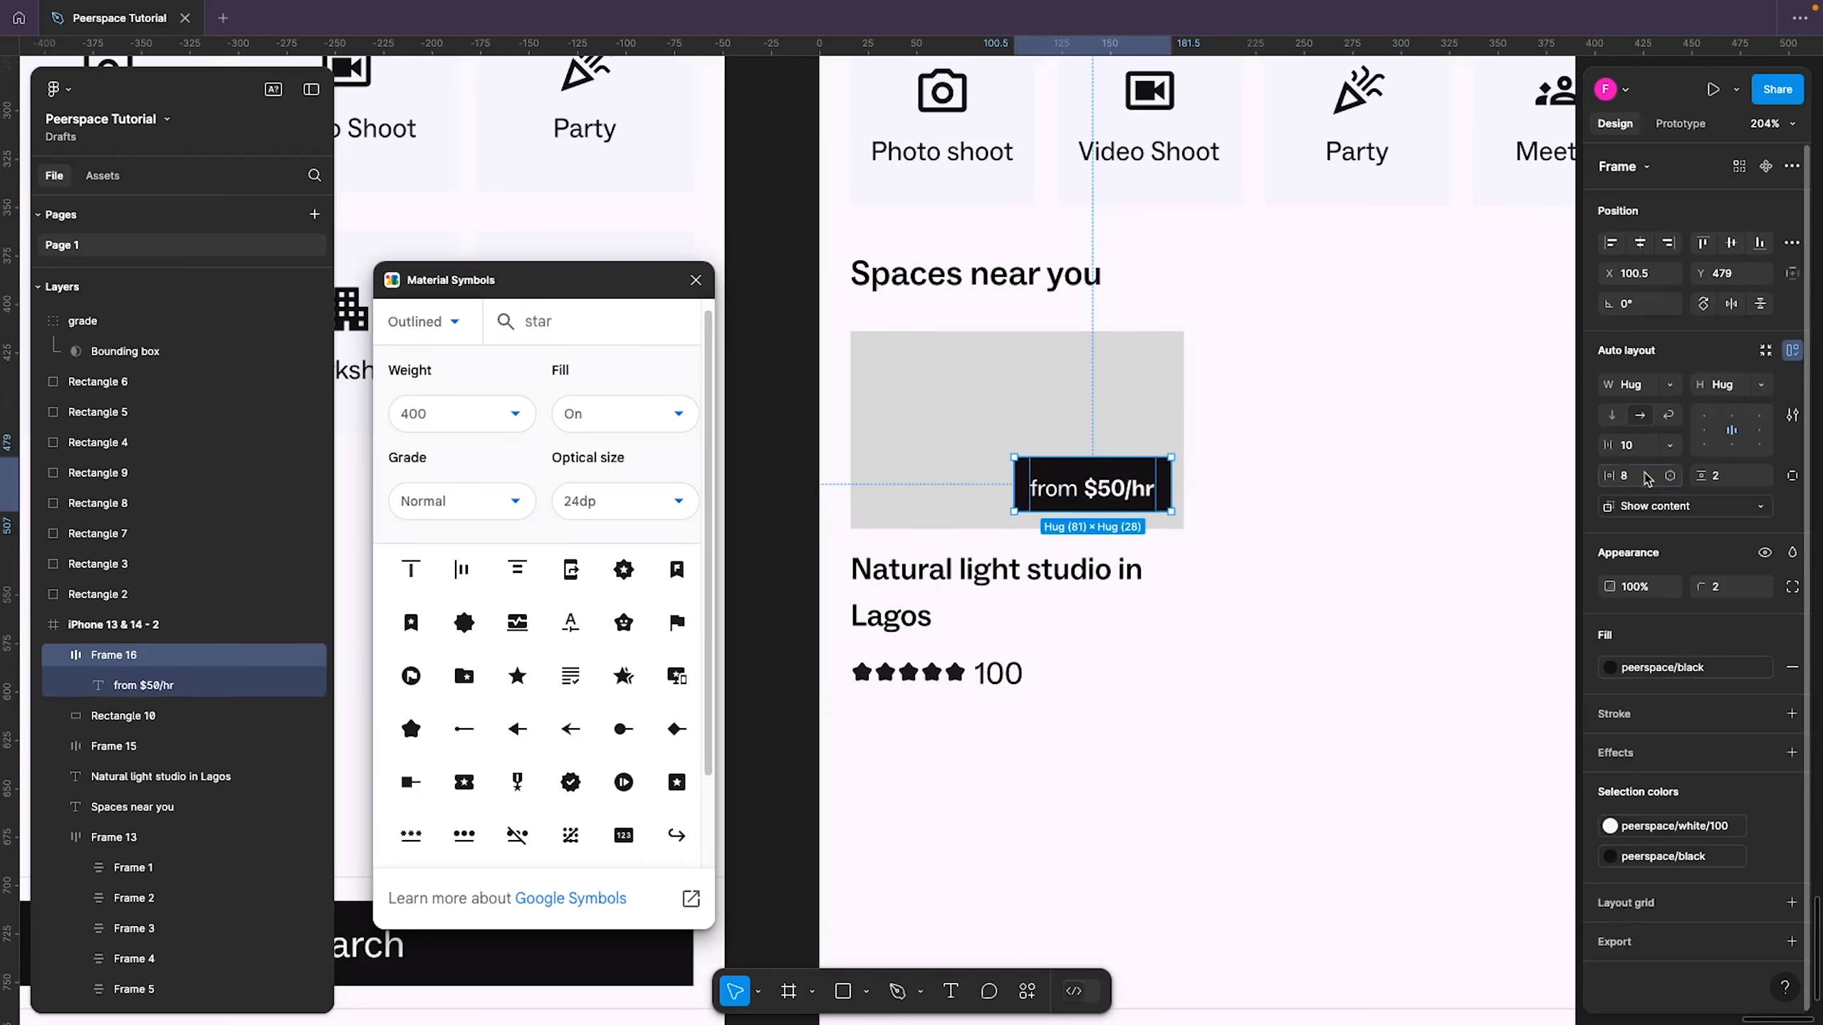
left_click(1630, 477)
type("4")
key("Return")
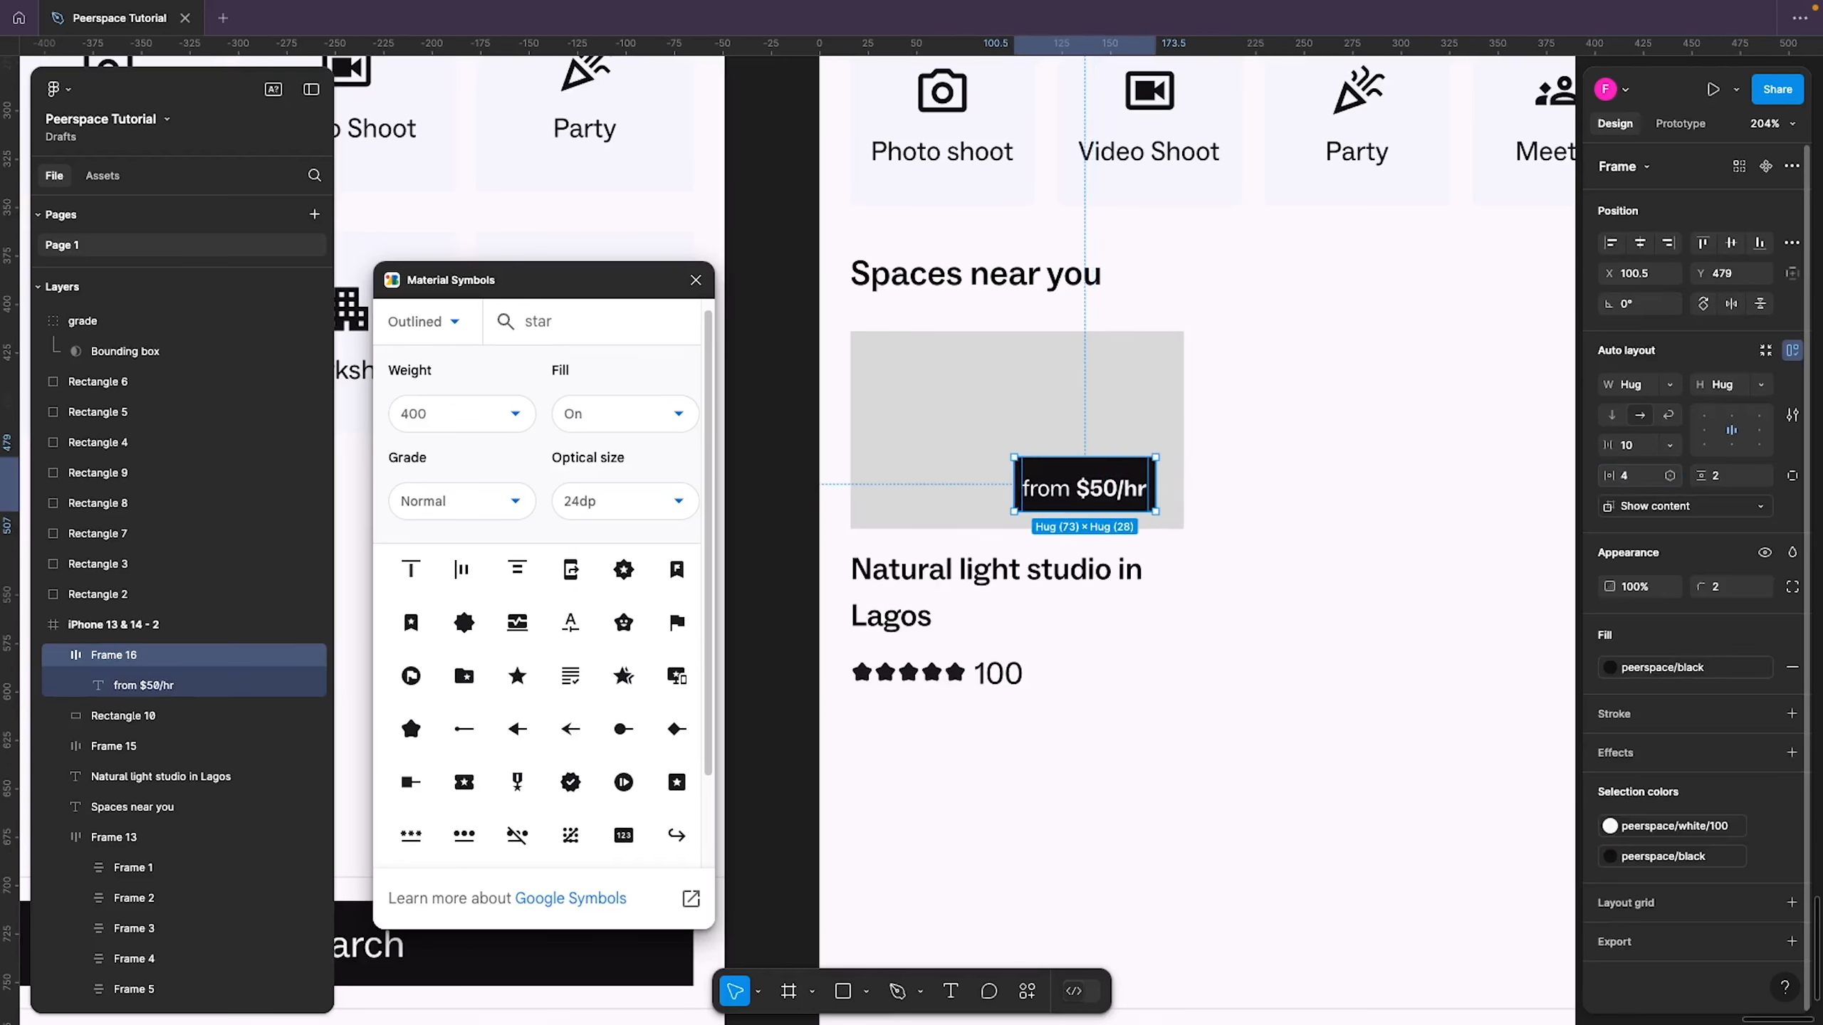
key("ctrl+z")
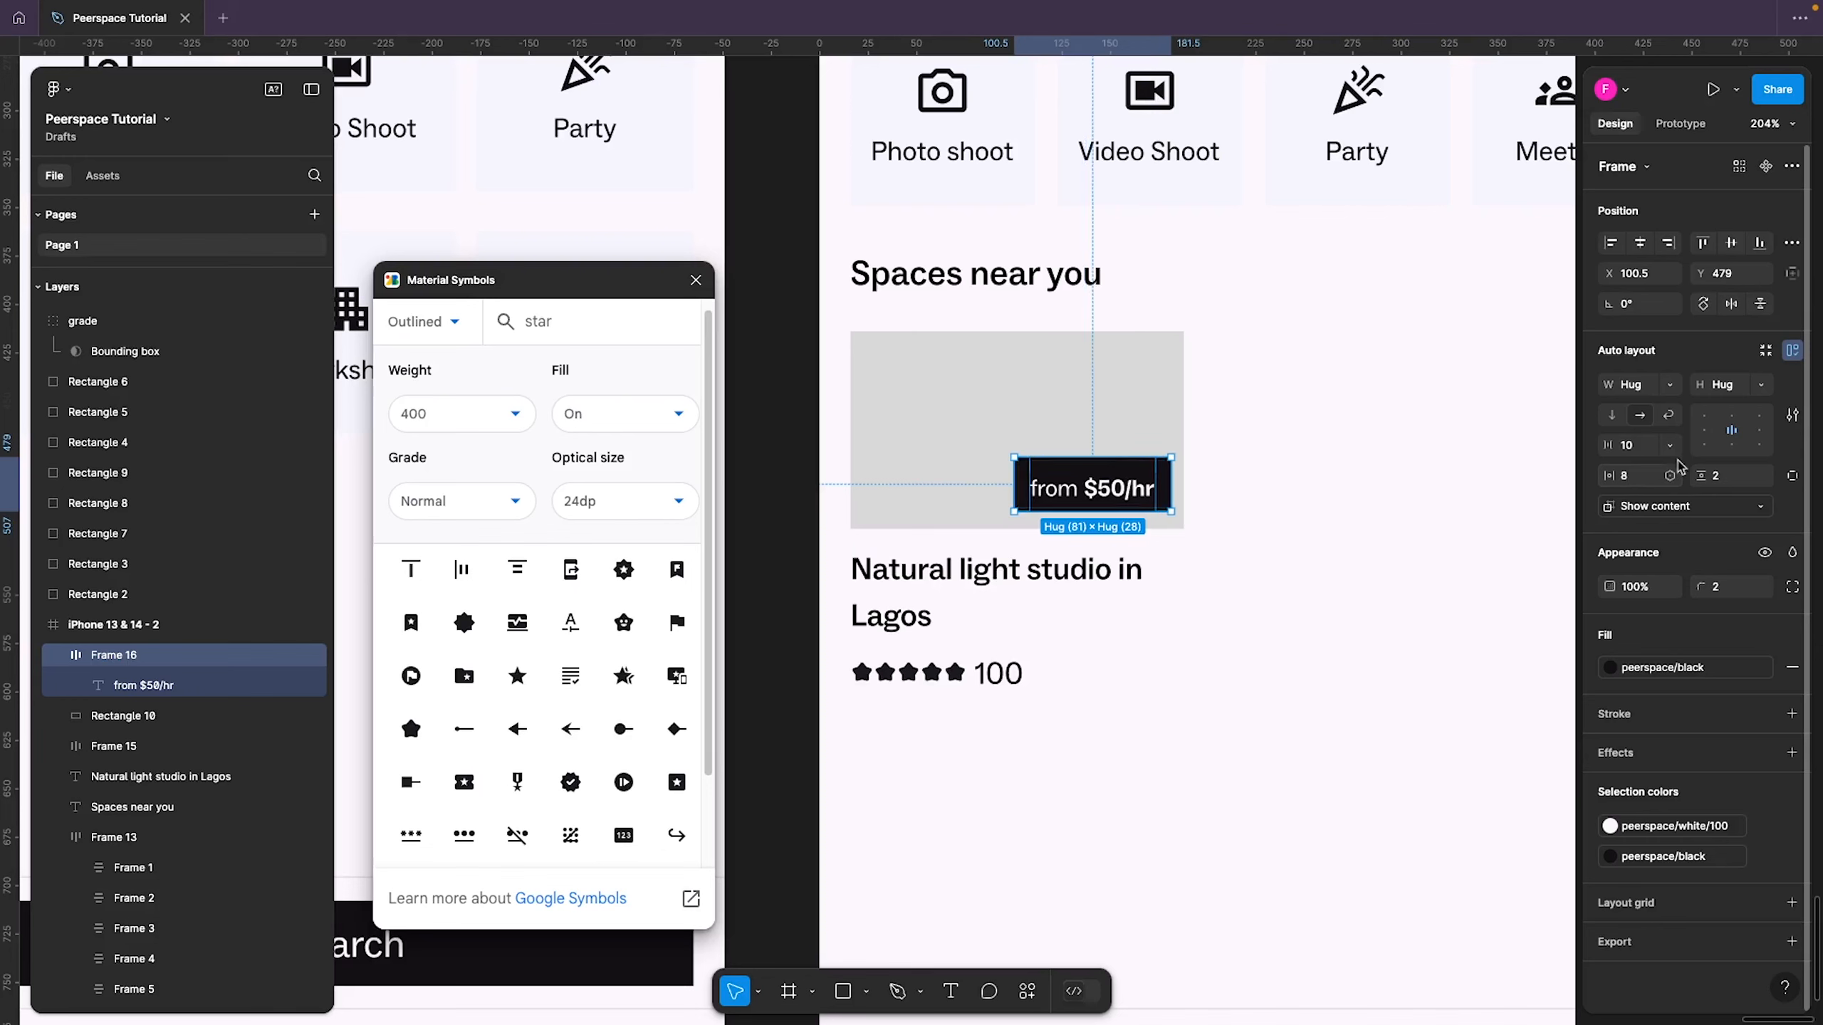
Set the price badge's vertical padding to 0 and move the badge down on the image placeholder to Y 483
left_click(1744, 480)
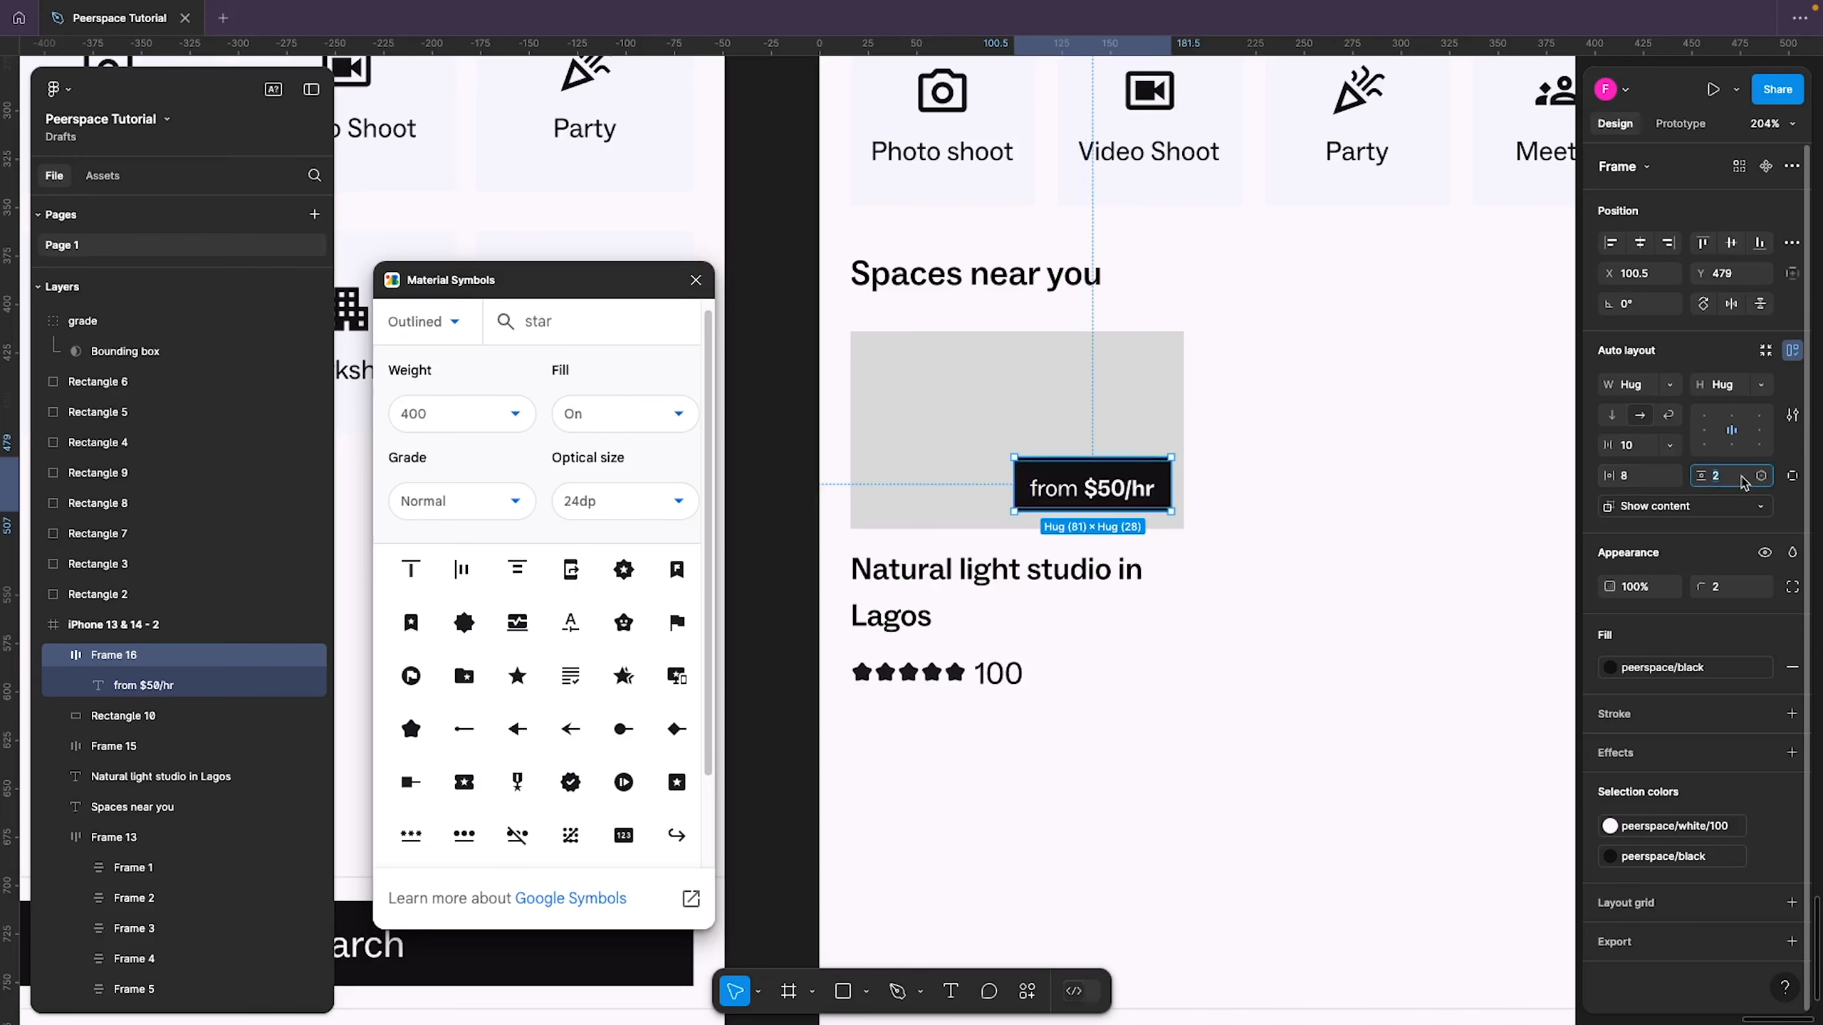
type("0")
key("Return")
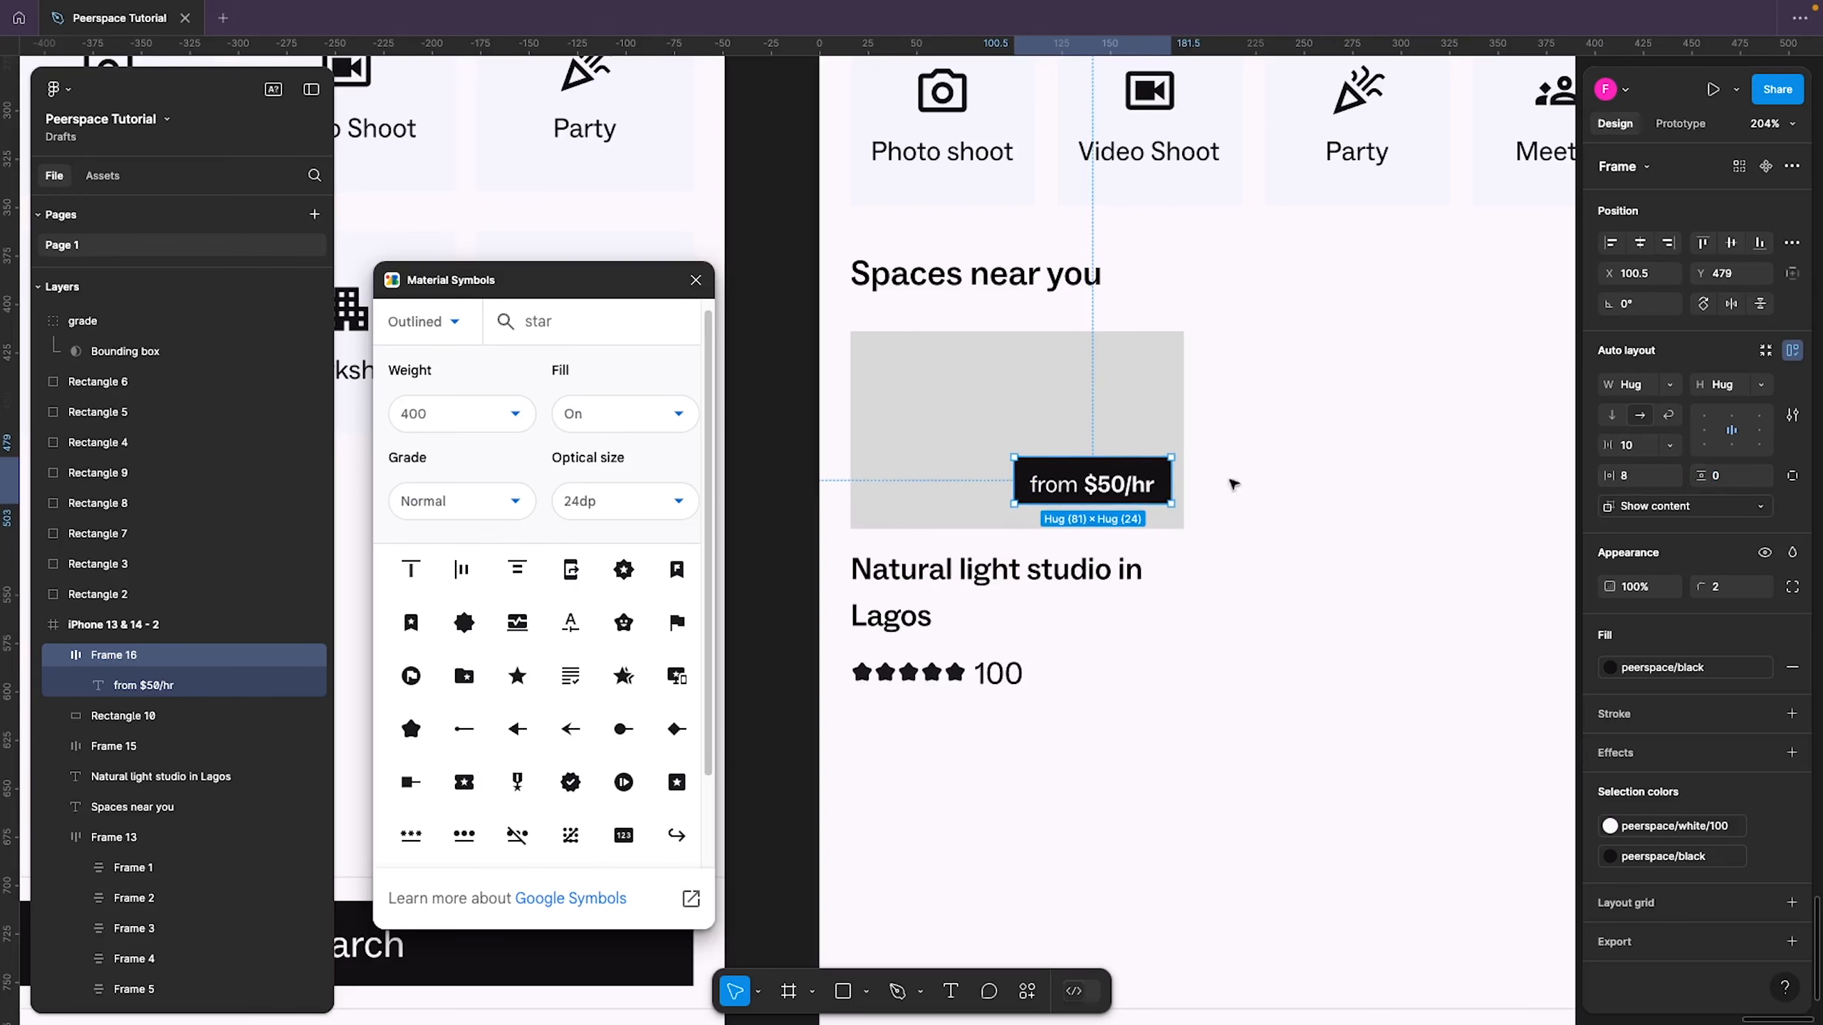
left_click_drag(1152, 488, 1128, 498)
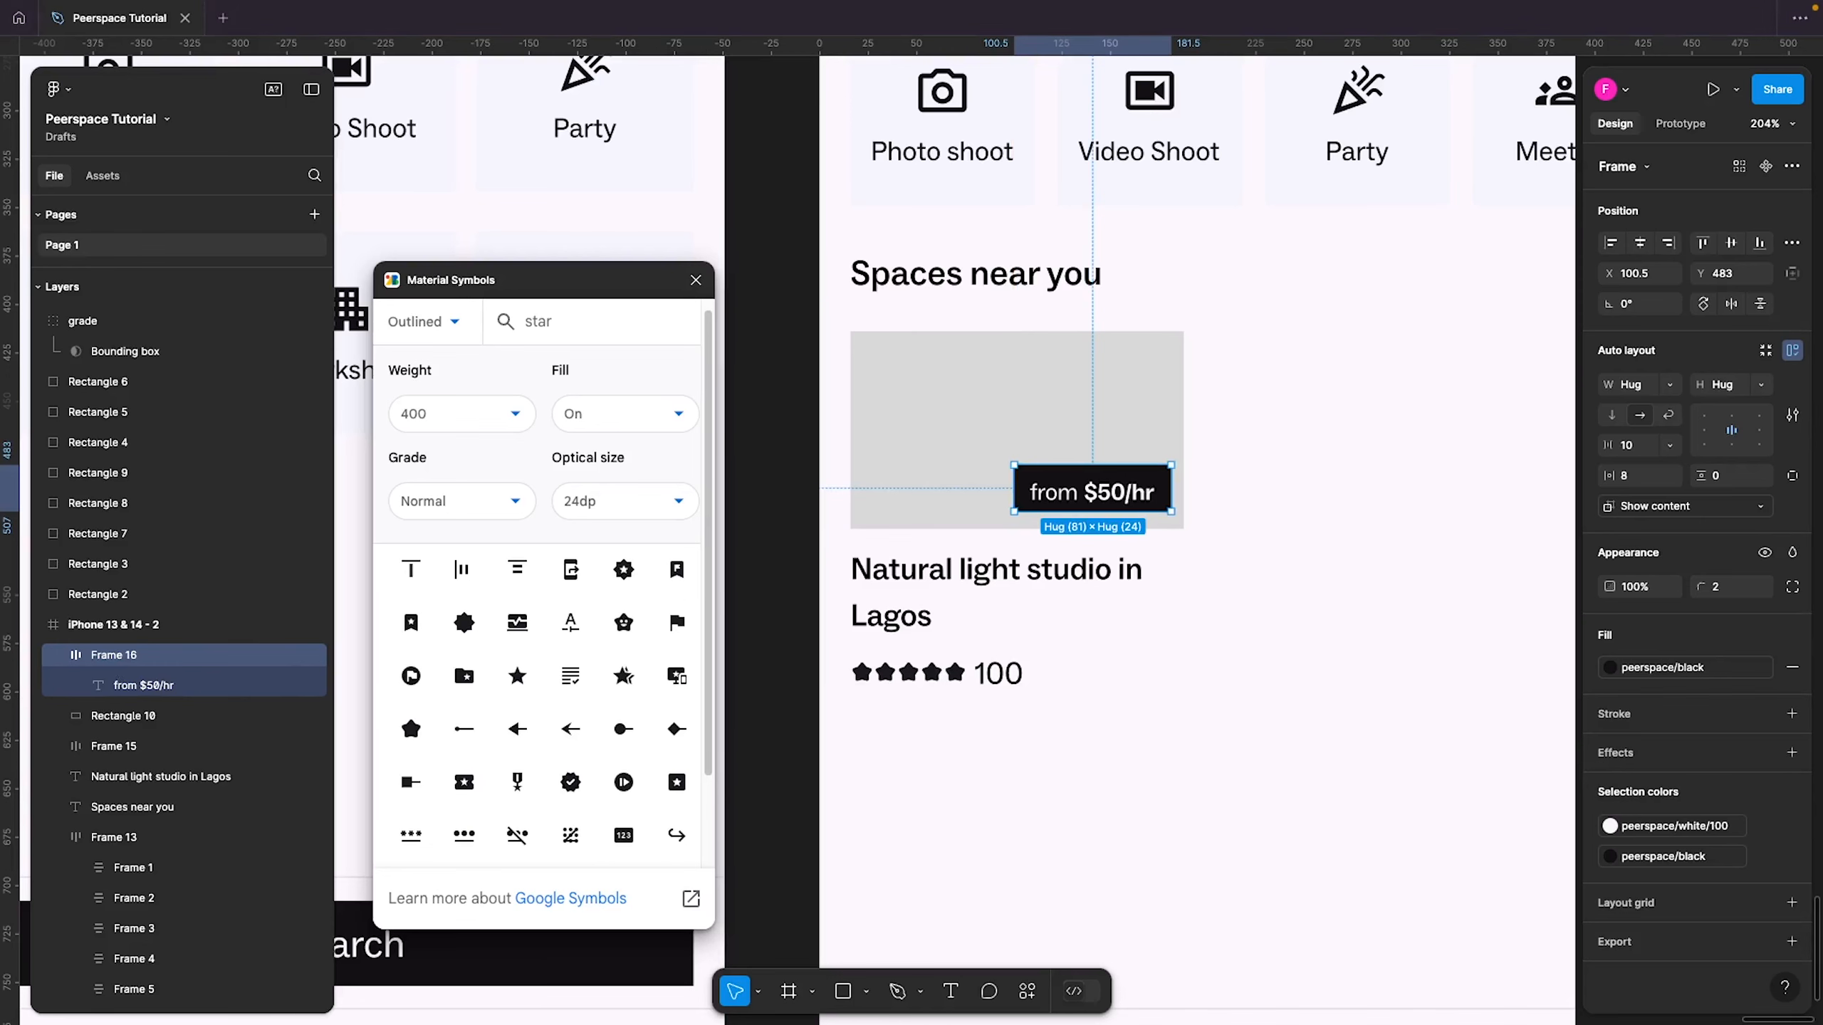
left_click(1378, 714)
Align the "from $50/hr" text vertically to the middle of its text box
scroll(1364, 705, "down", 5)
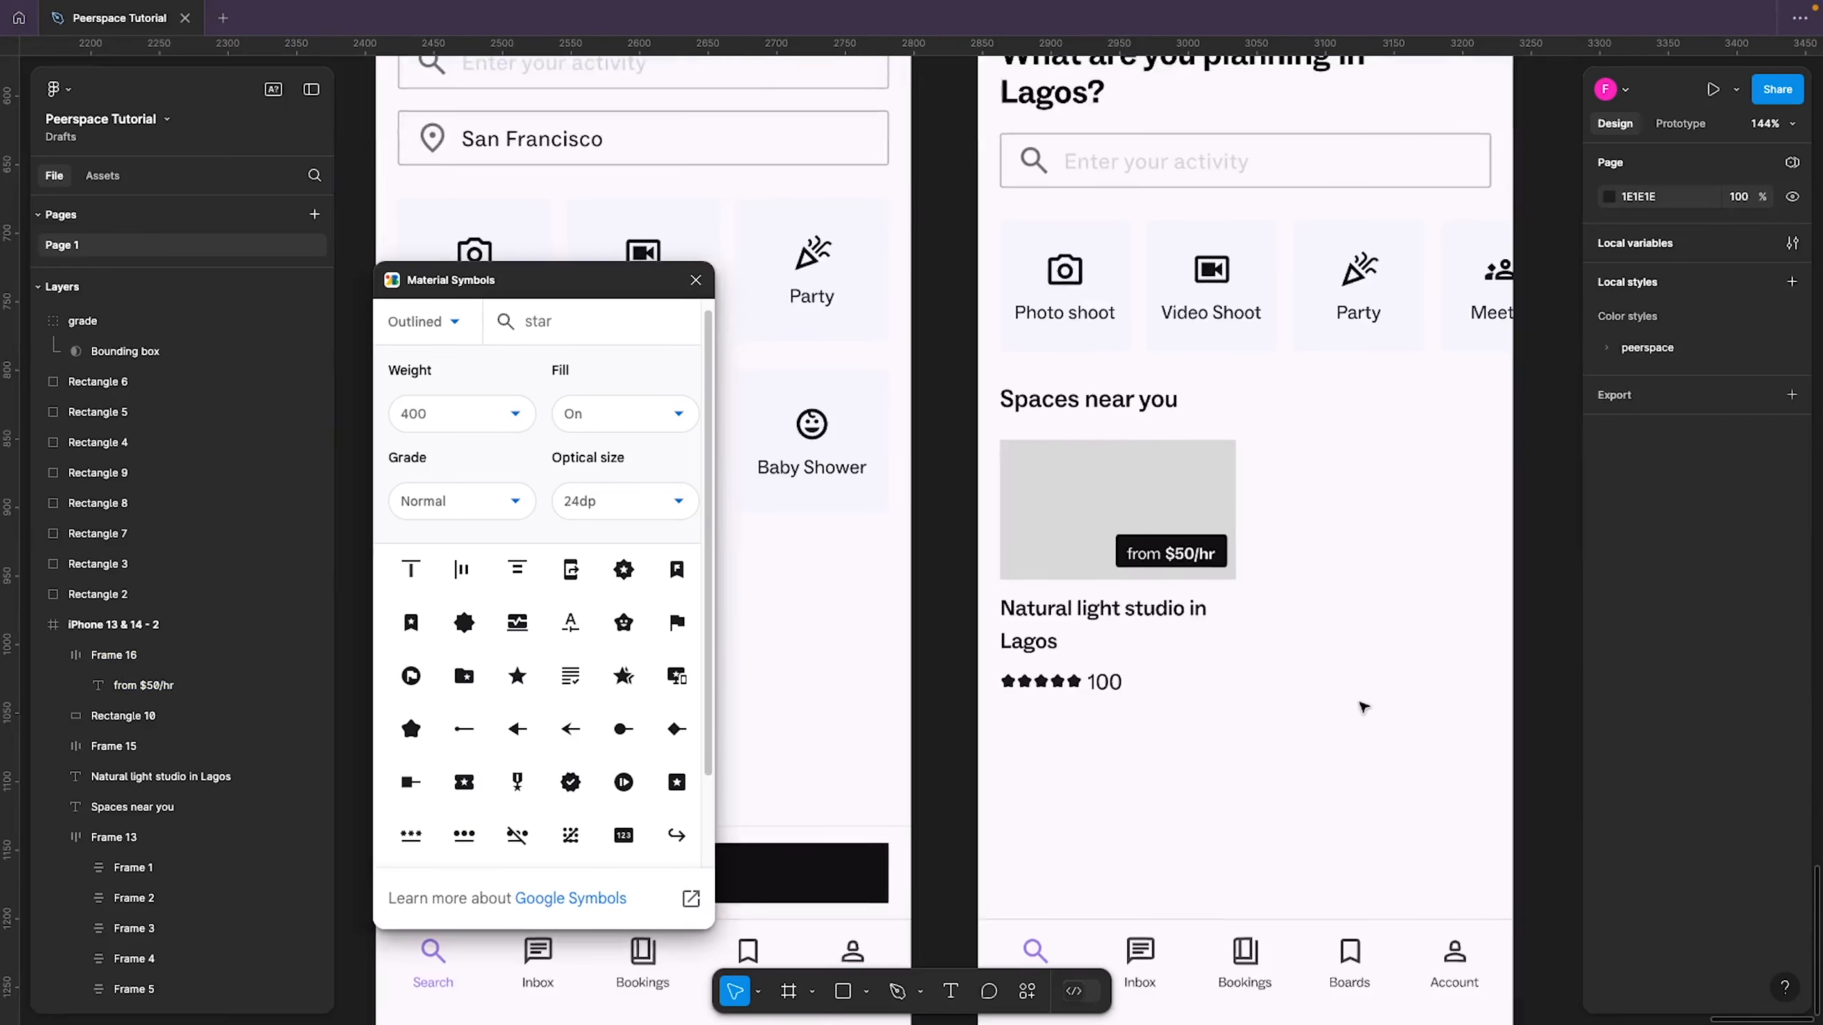
left_click(1211, 575)
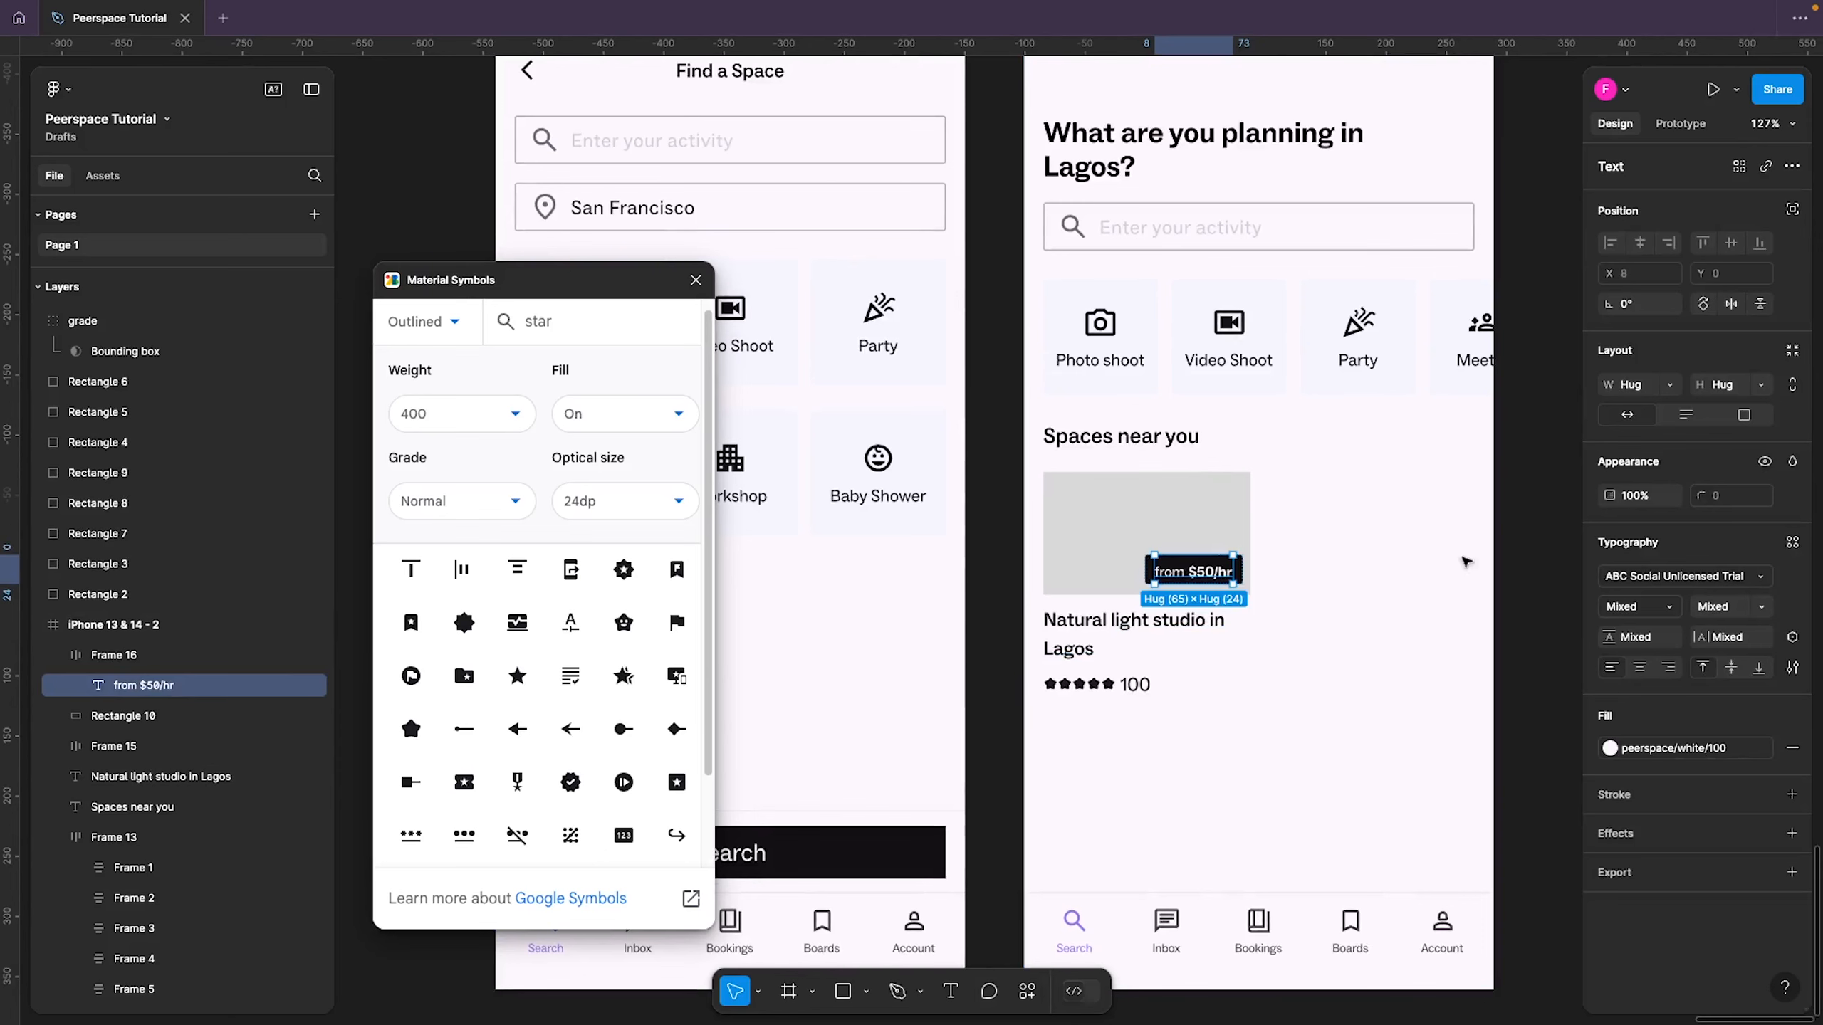
scroll(1229, 571, "up", 3)
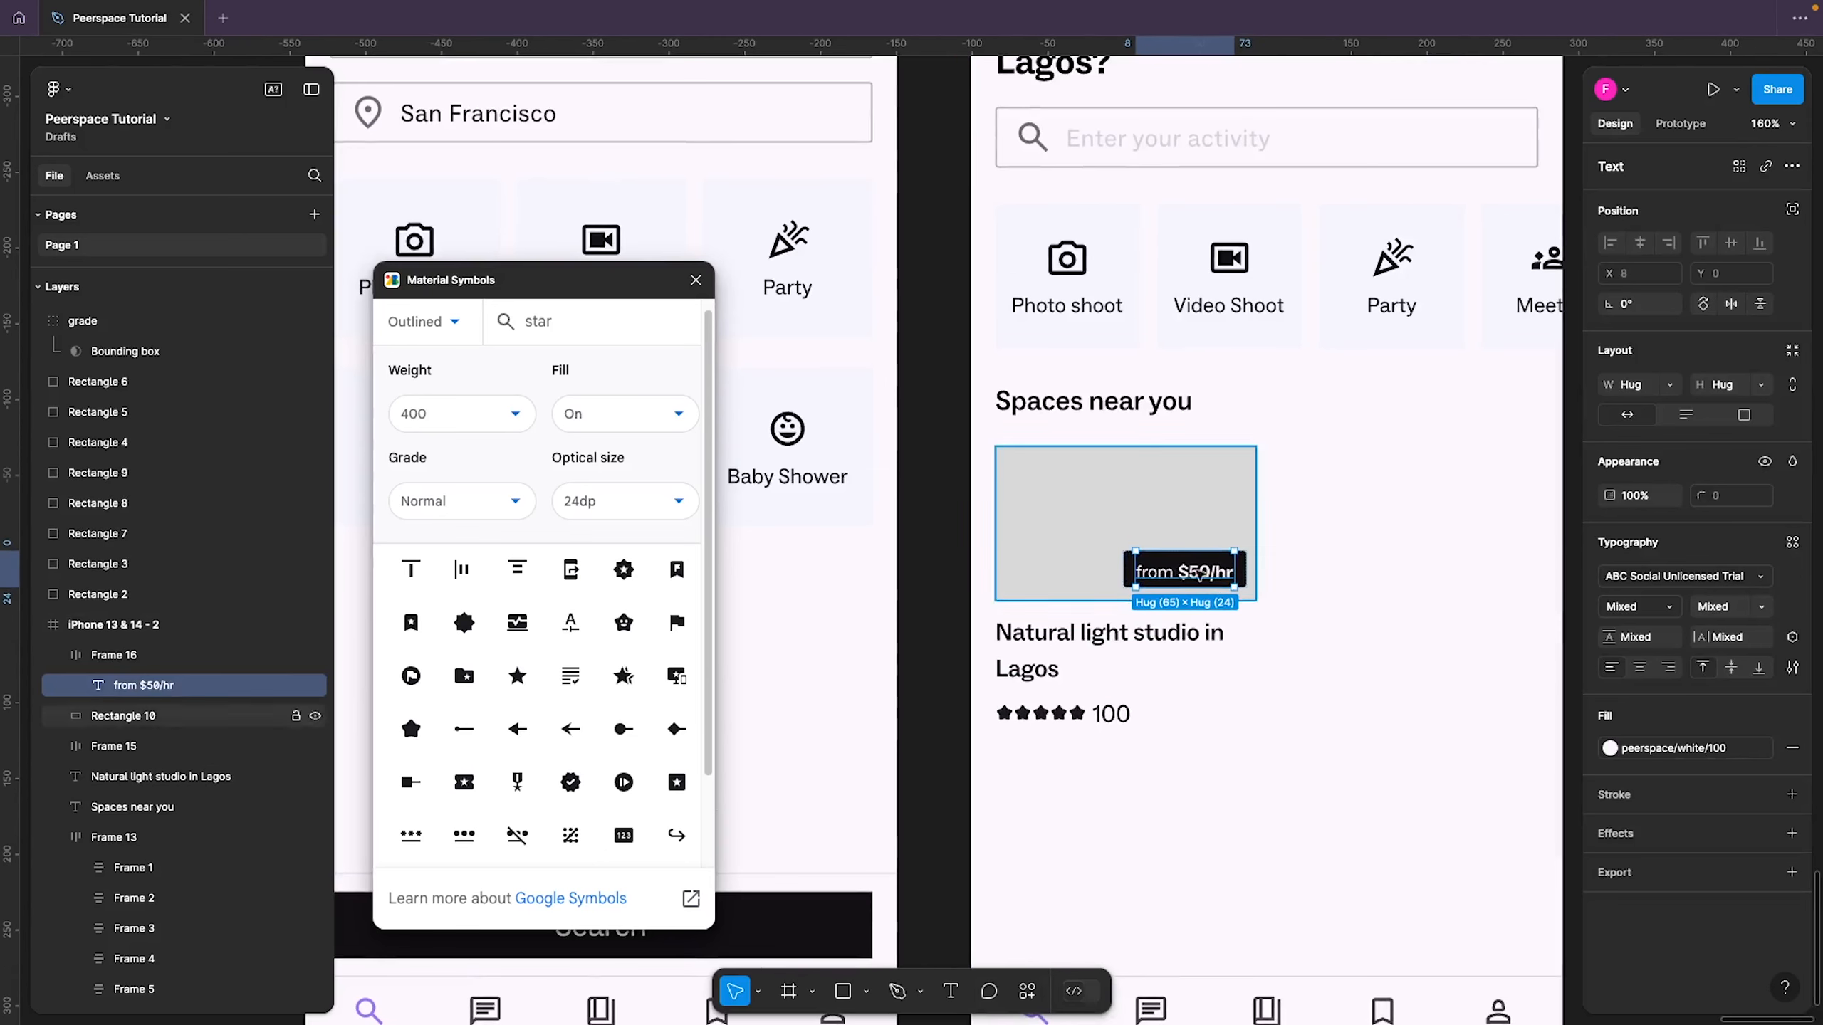
scroll(1182, 572, "up", 3)
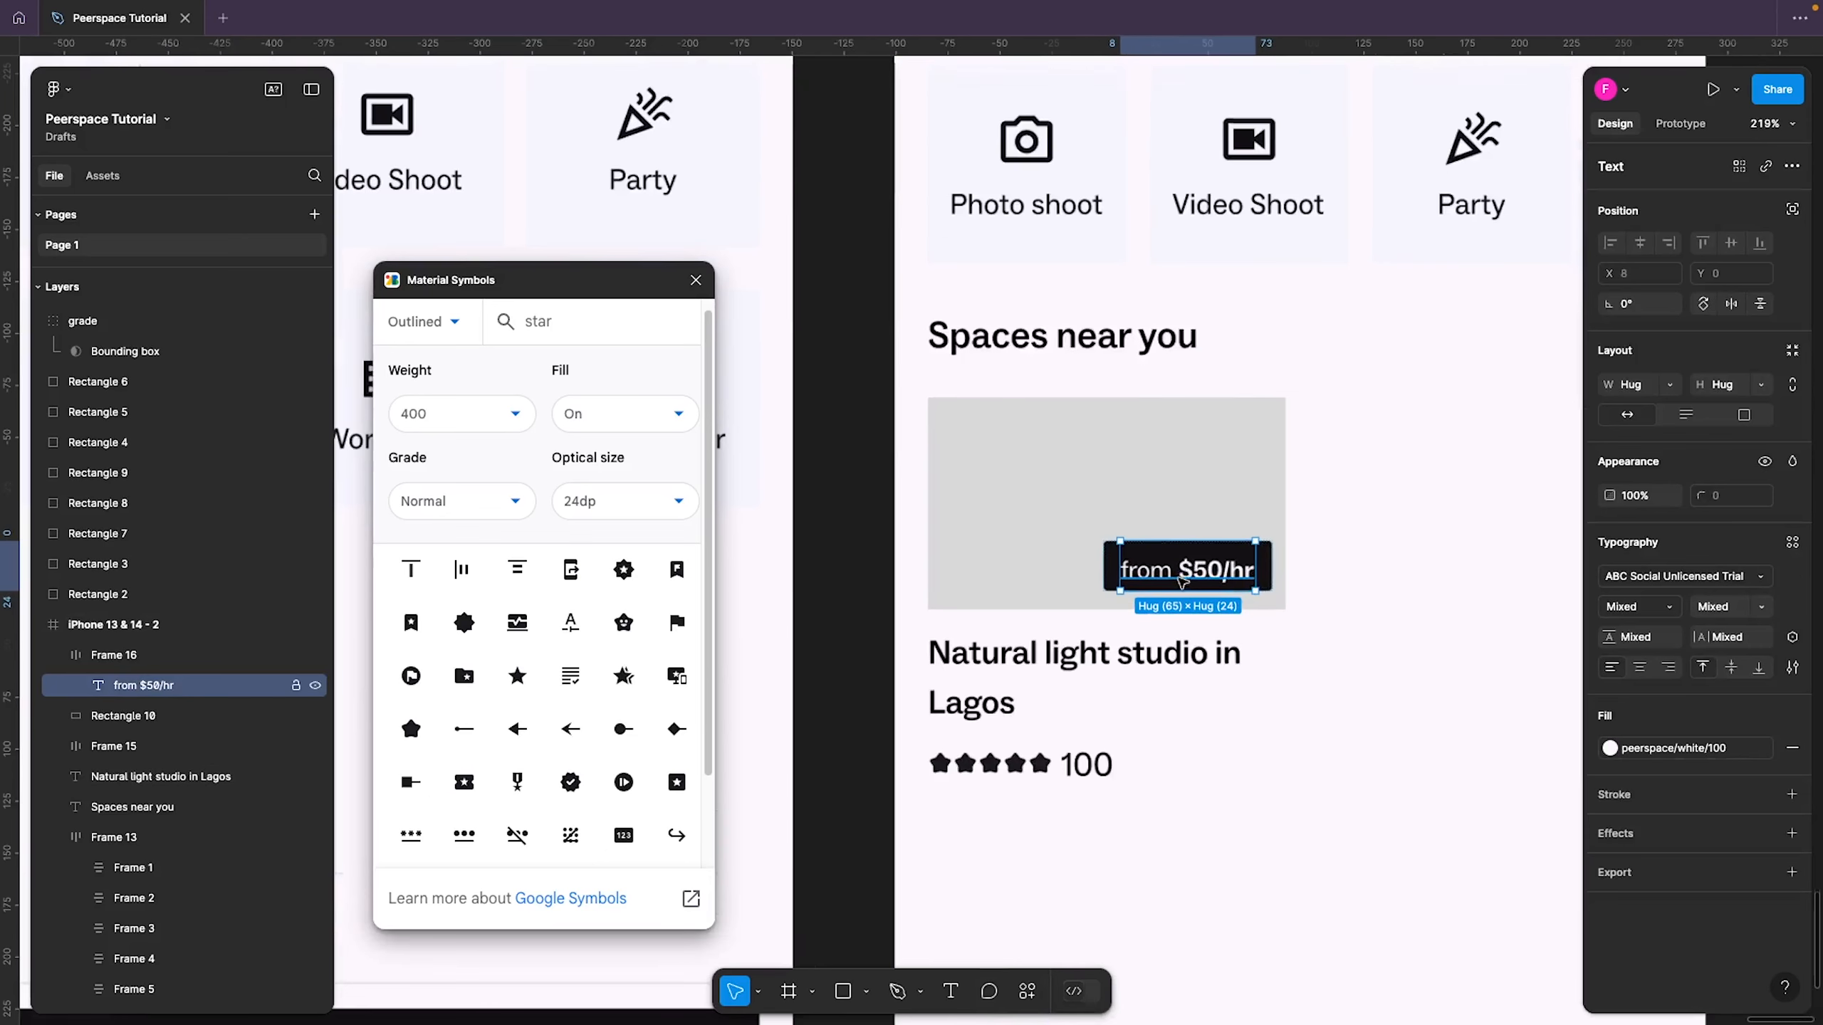
left_click(1731, 670)
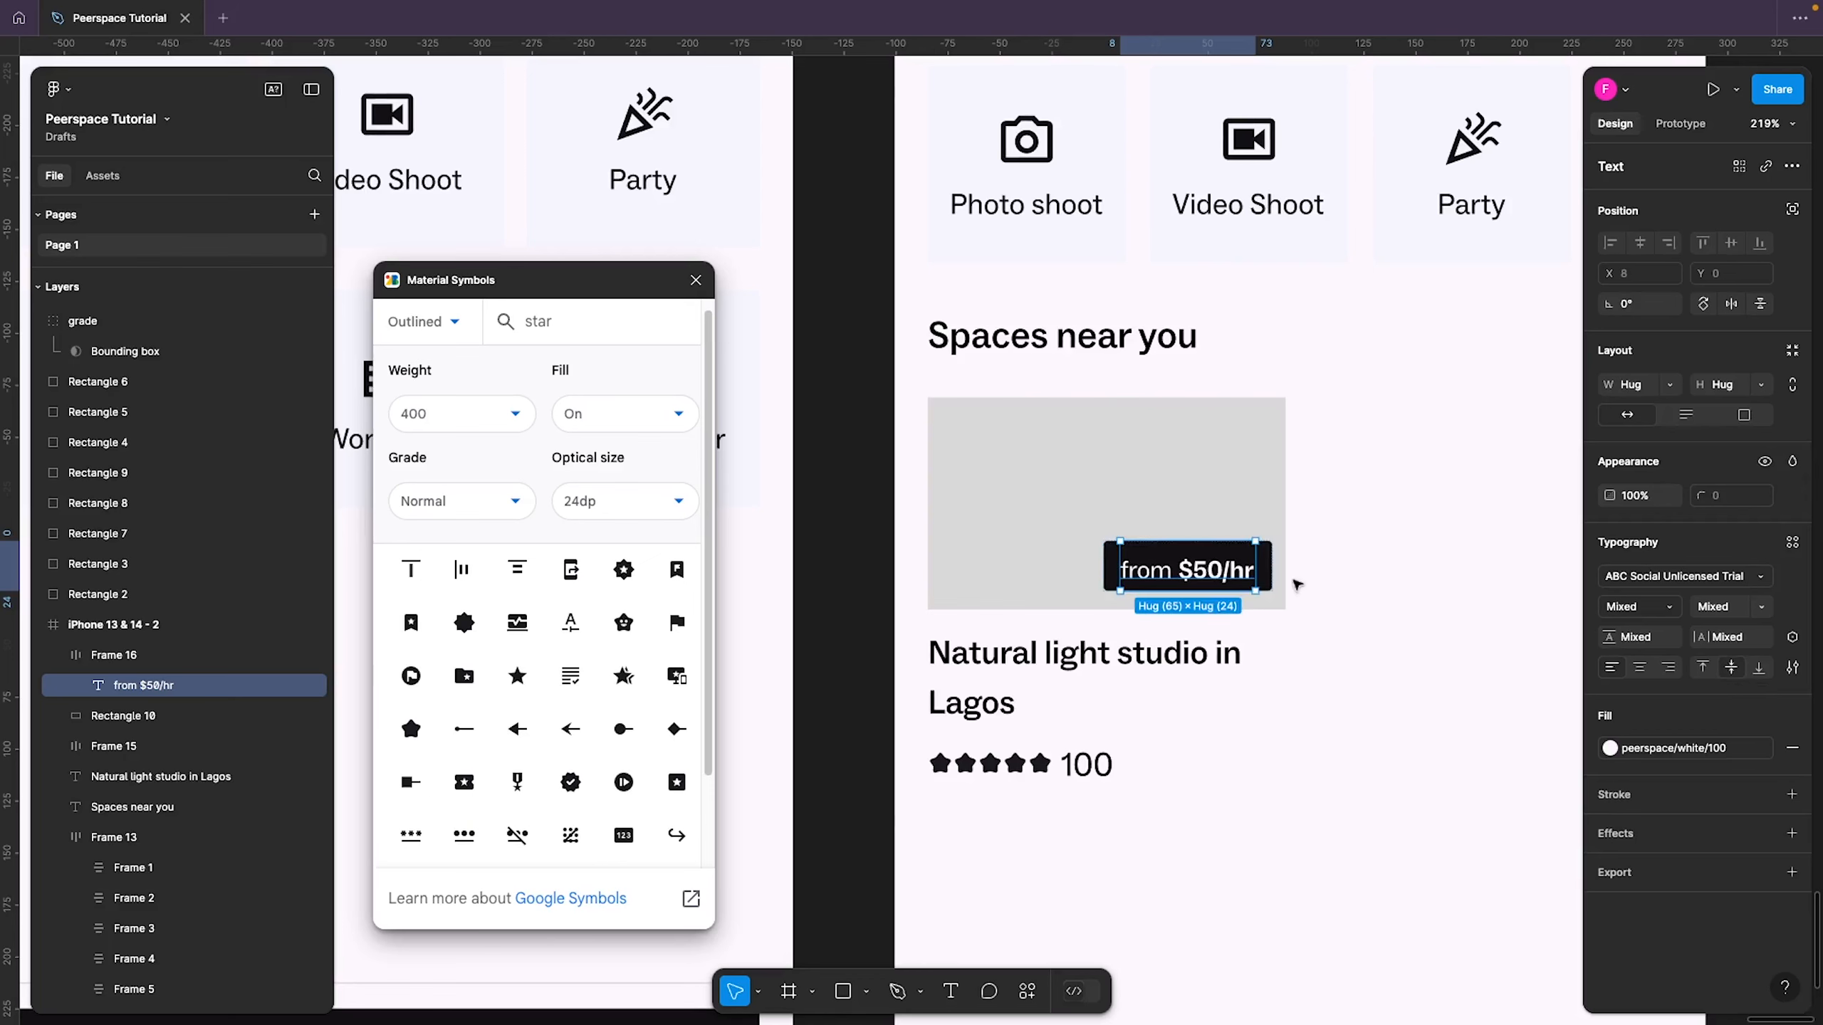
left_click(1475, 577)
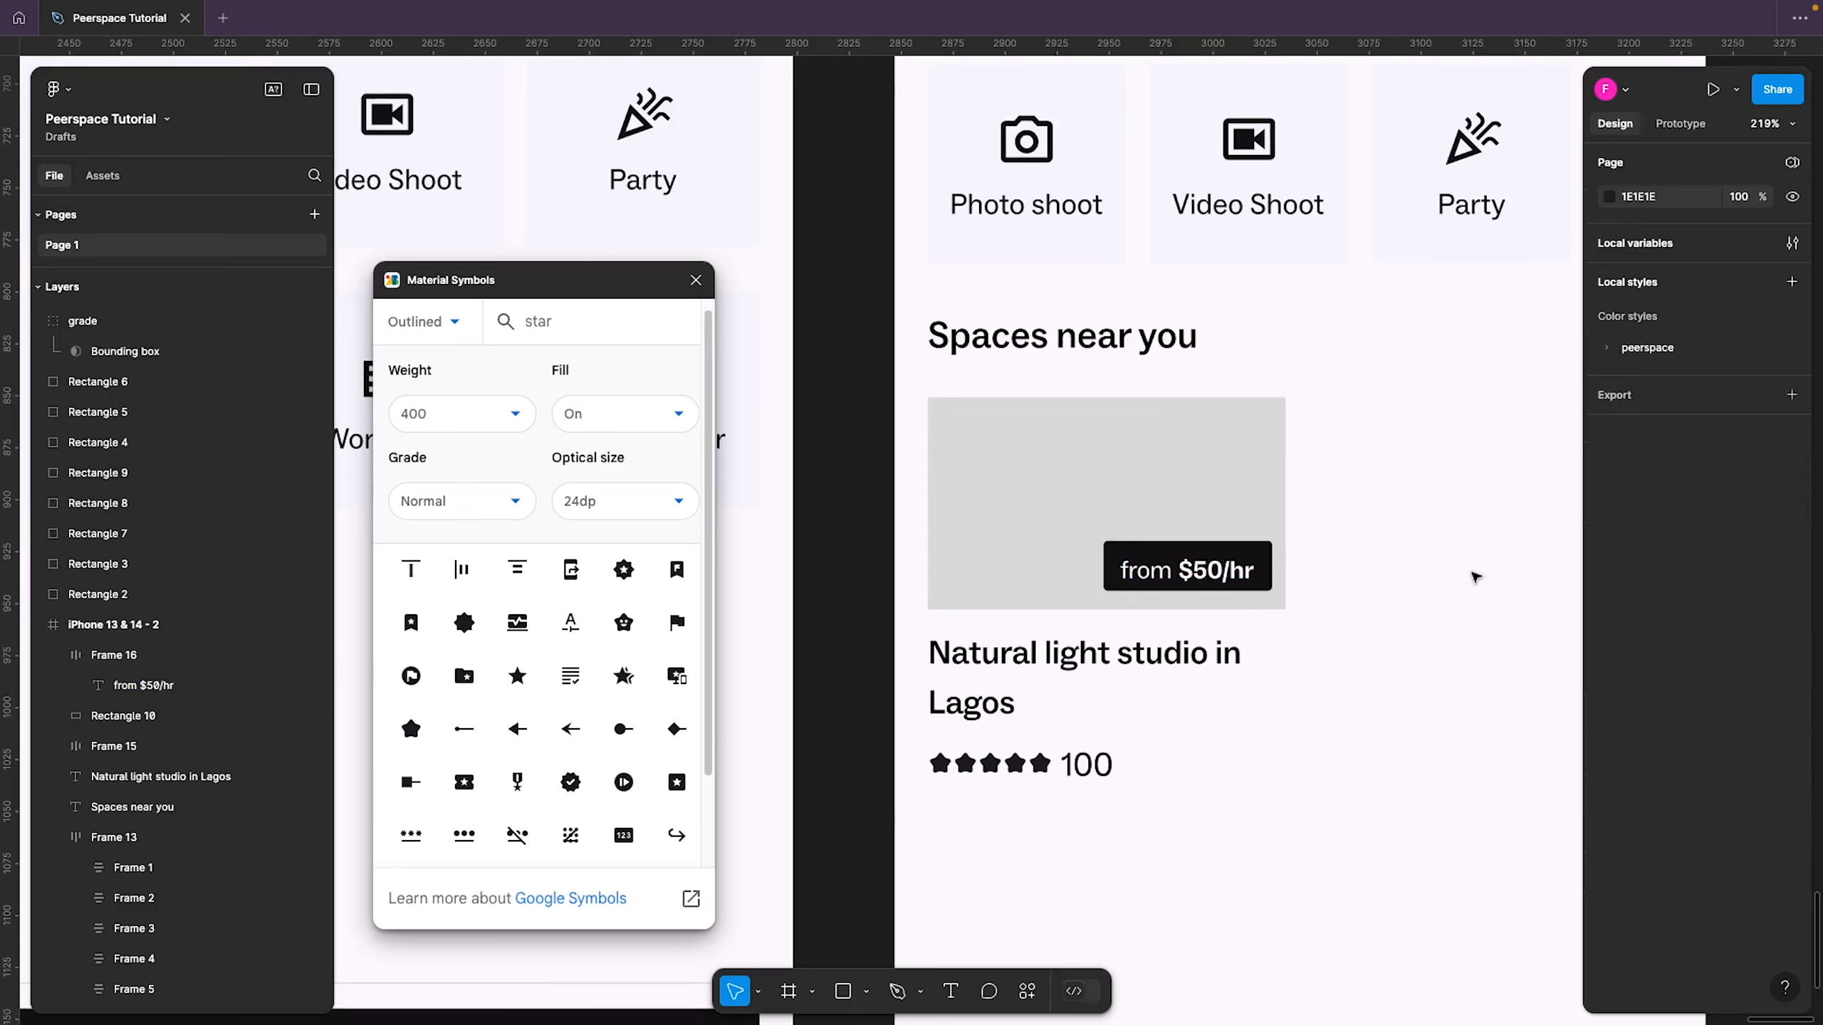
left_click(1191, 568)
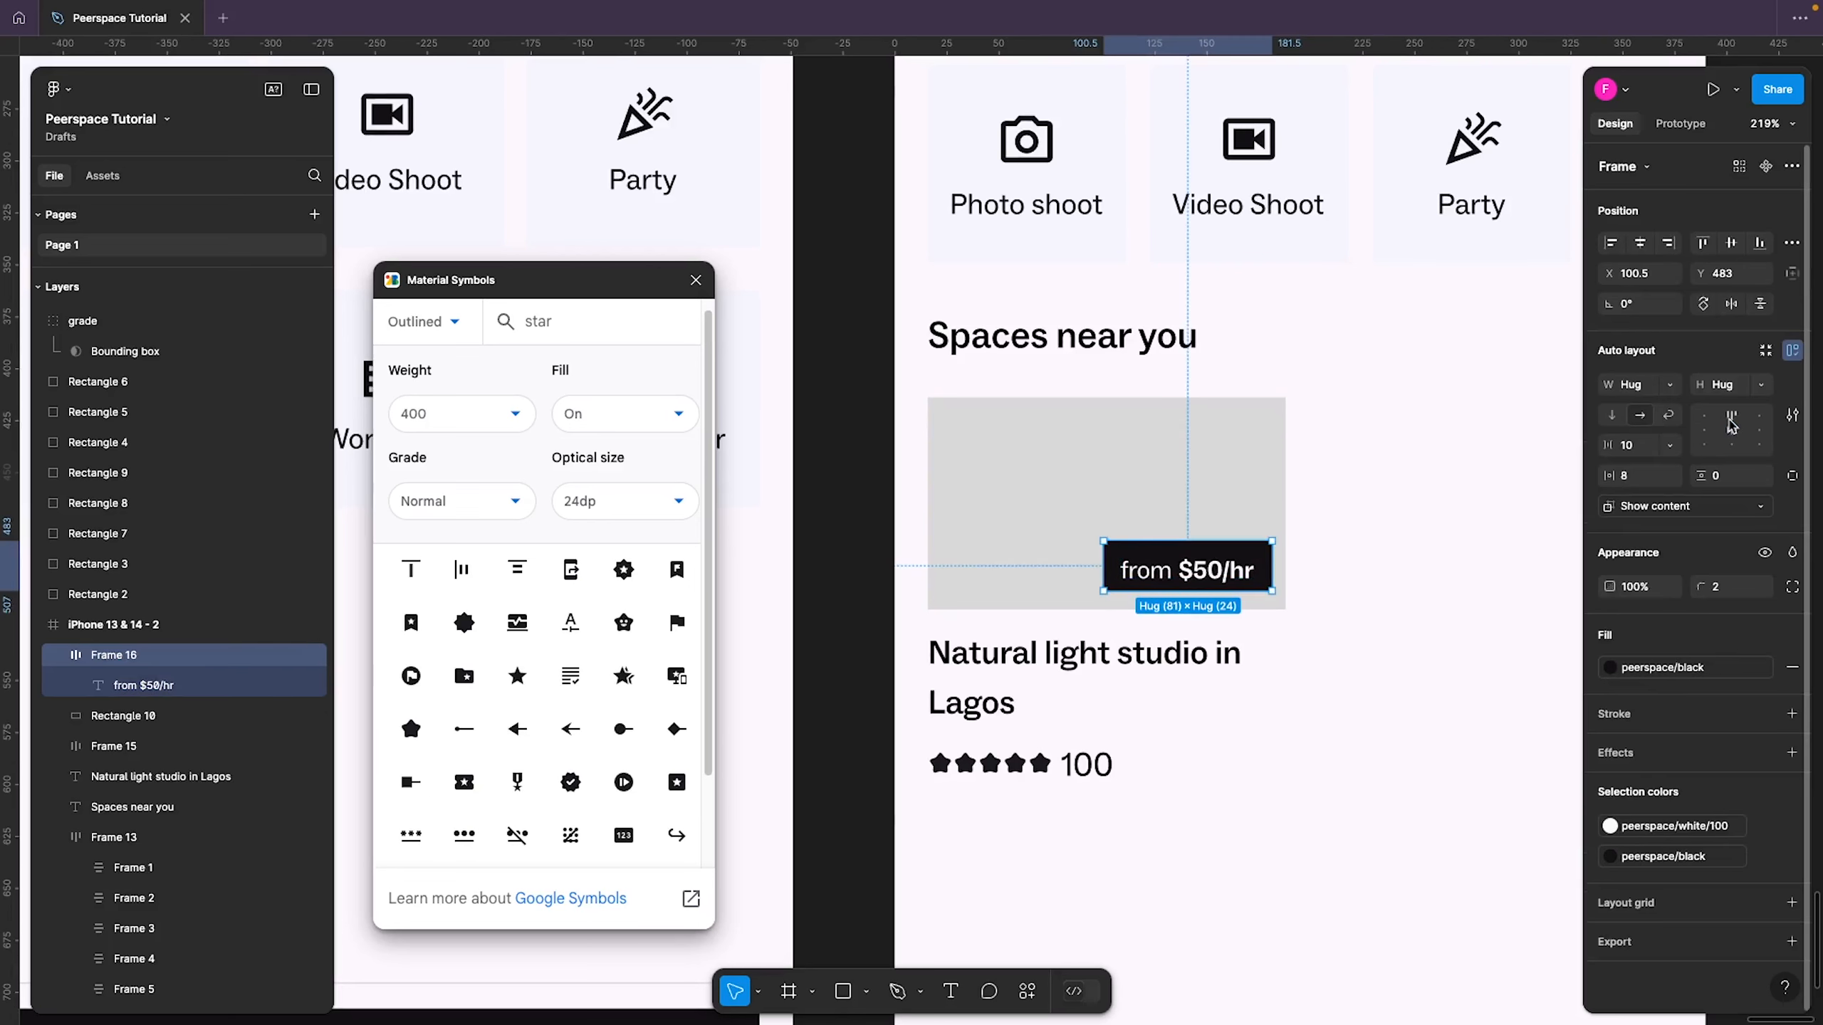
key("Escape")
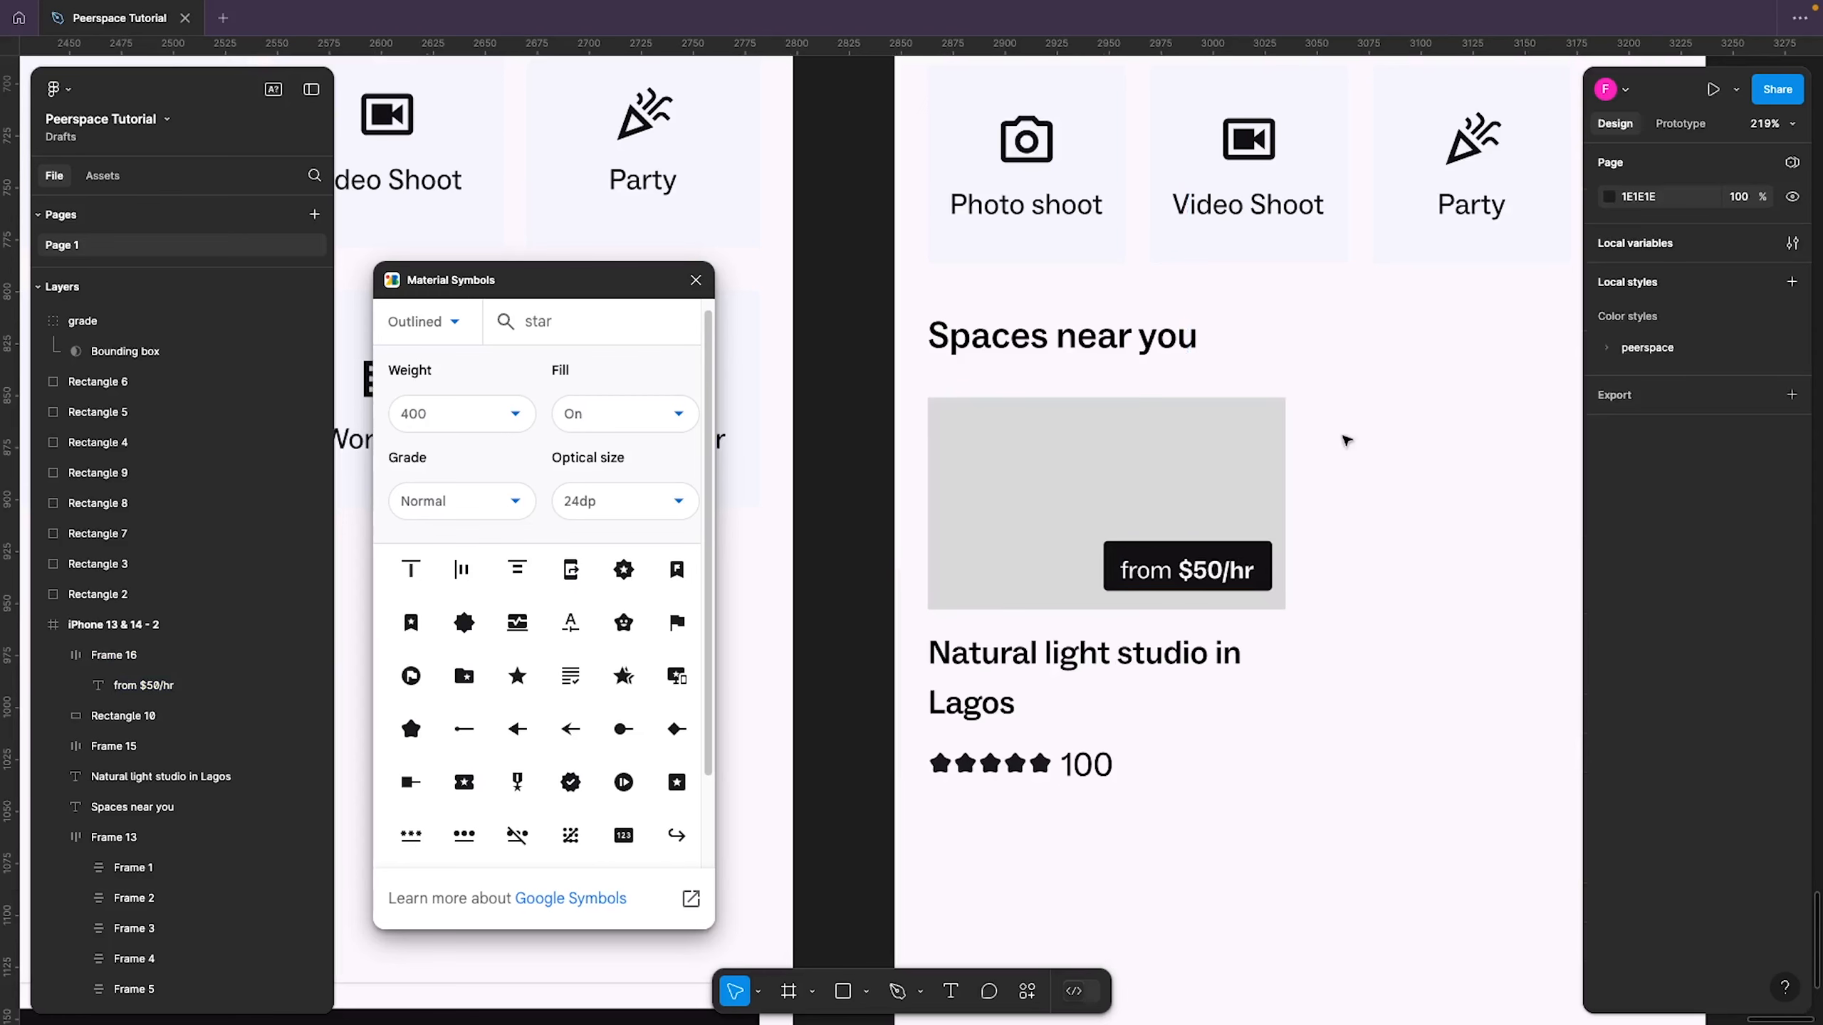
Search Material Symbols for "heart", turn Fill off and insert the outlined heart icon named favorite
left_click_drag(1306, 706, 1162, 632)
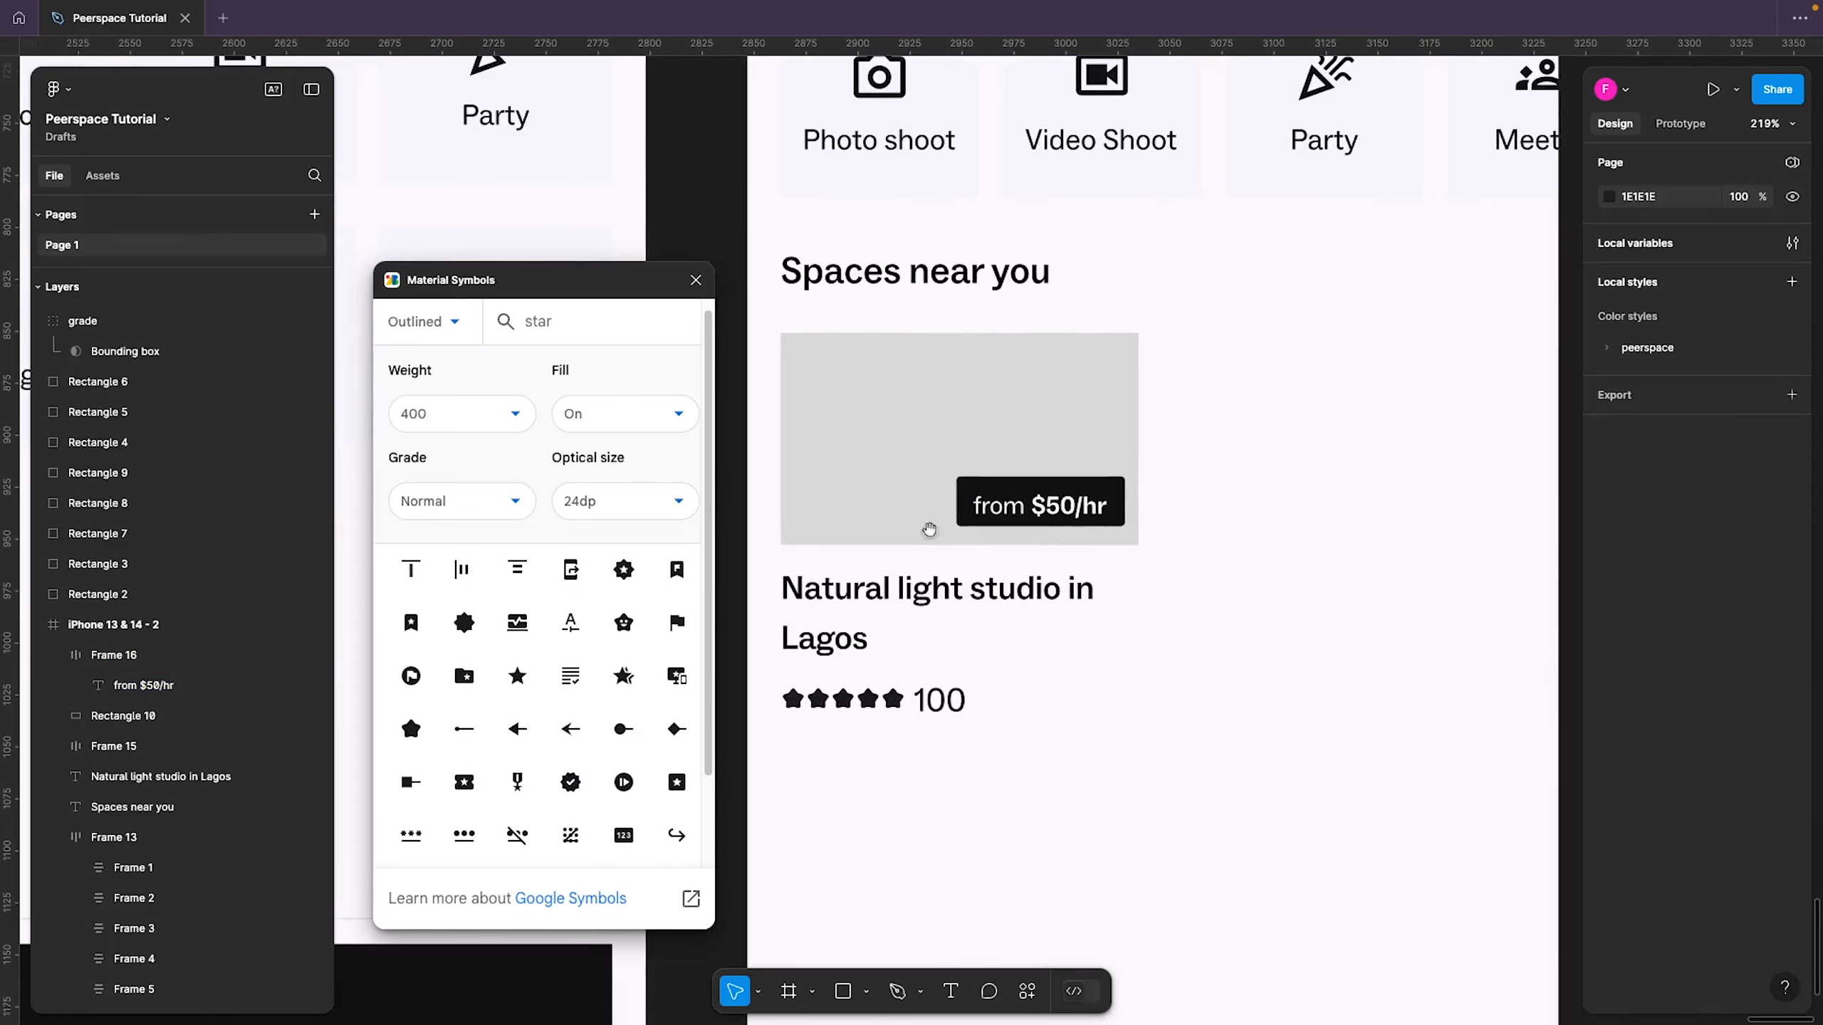
double_click(633, 332)
left_click(633, 331)
double_click(633, 331)
type("heart")
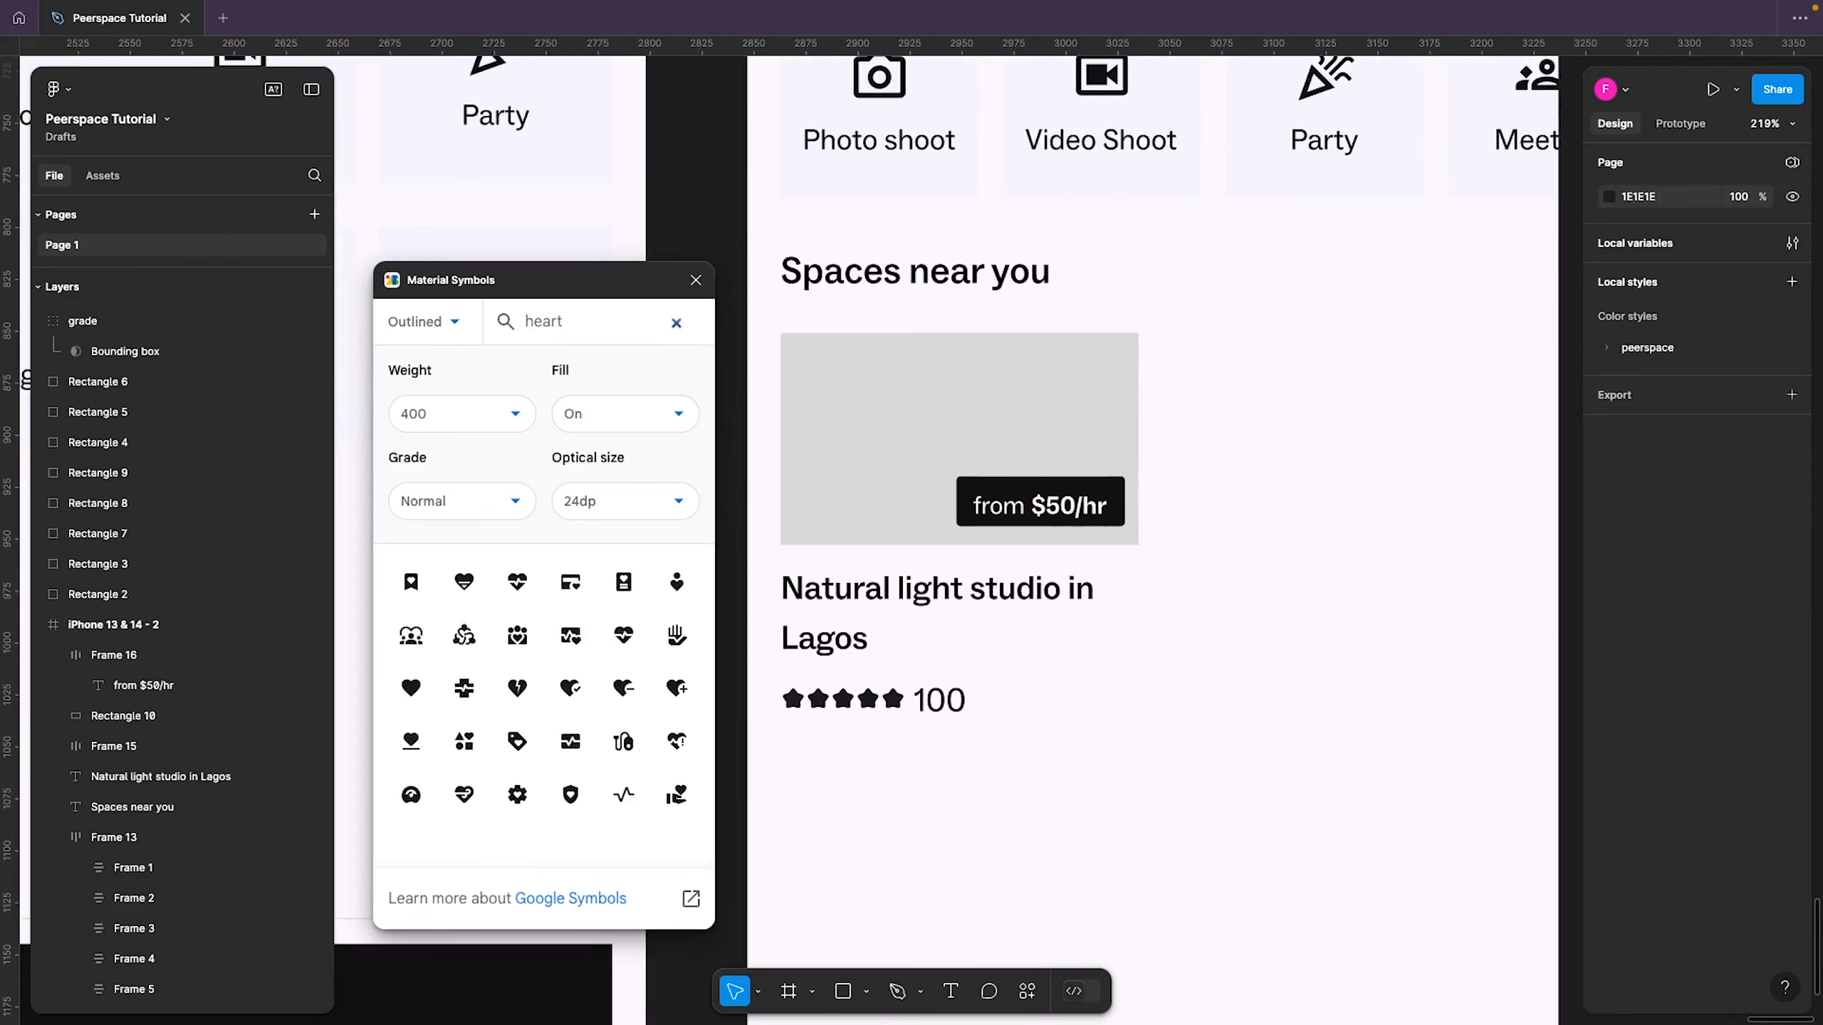
left_click(647, 408)
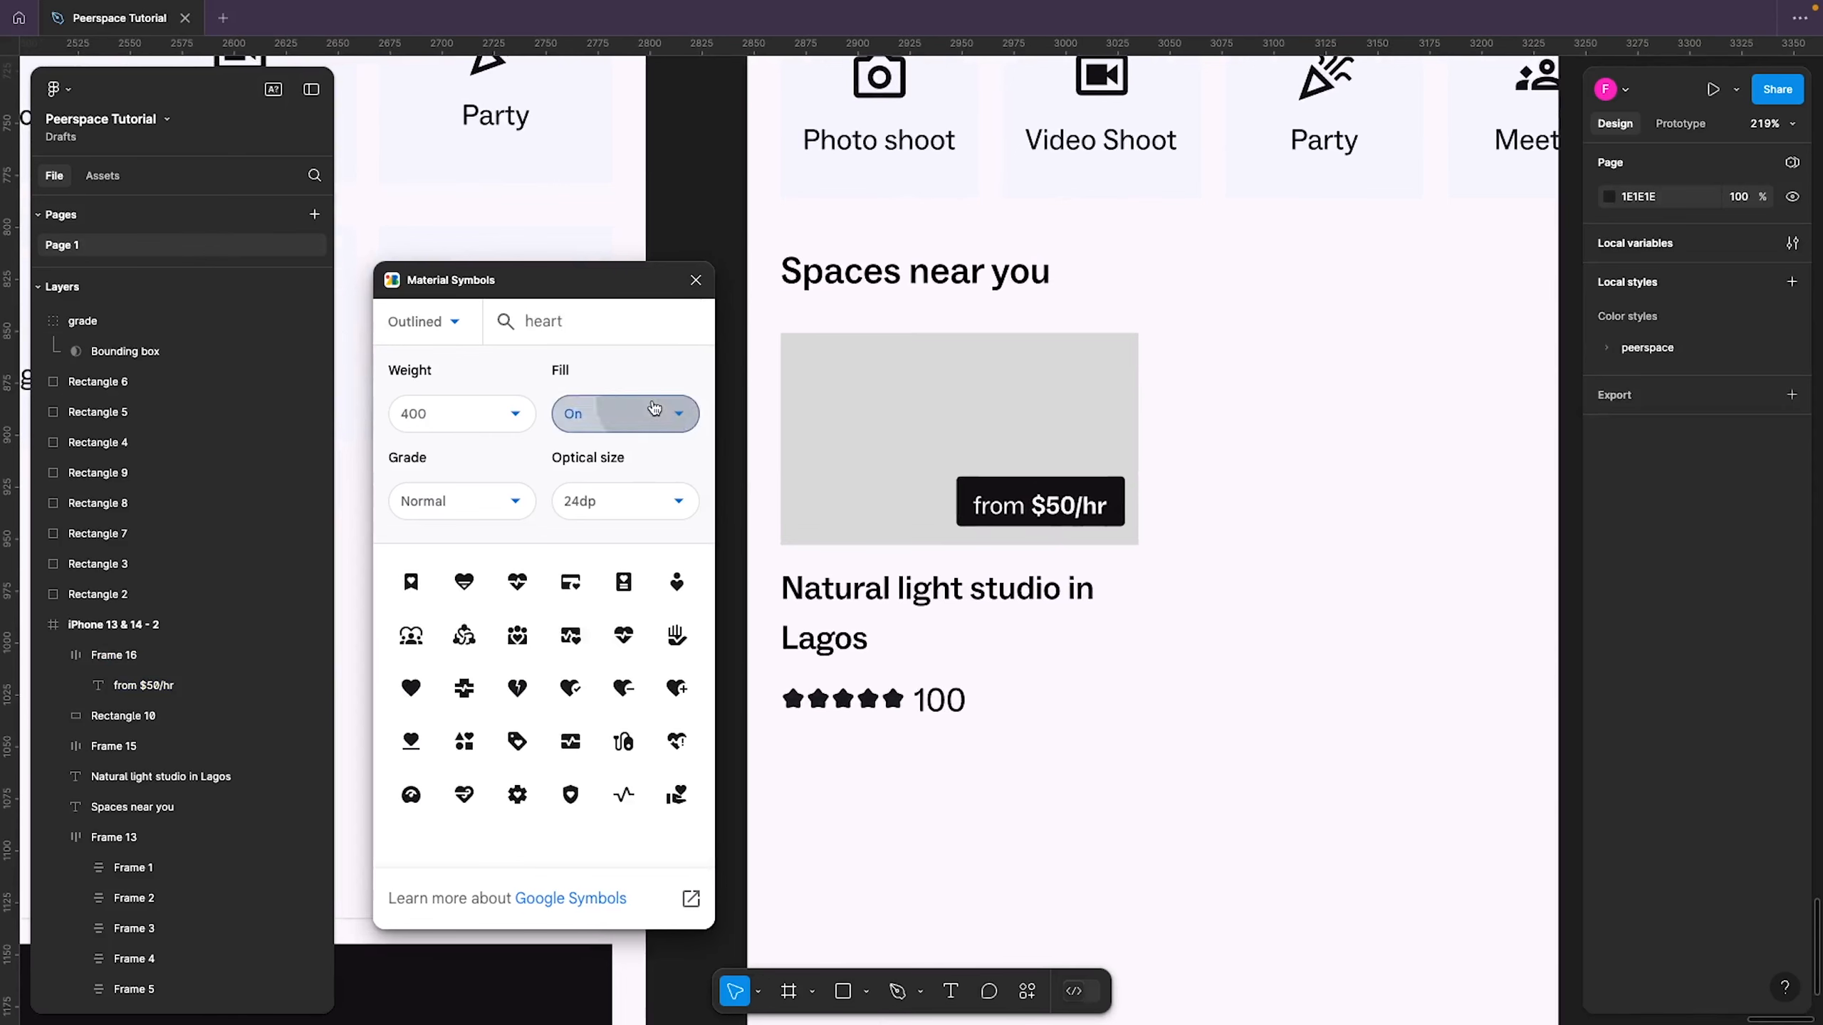
left_click(612, 463)
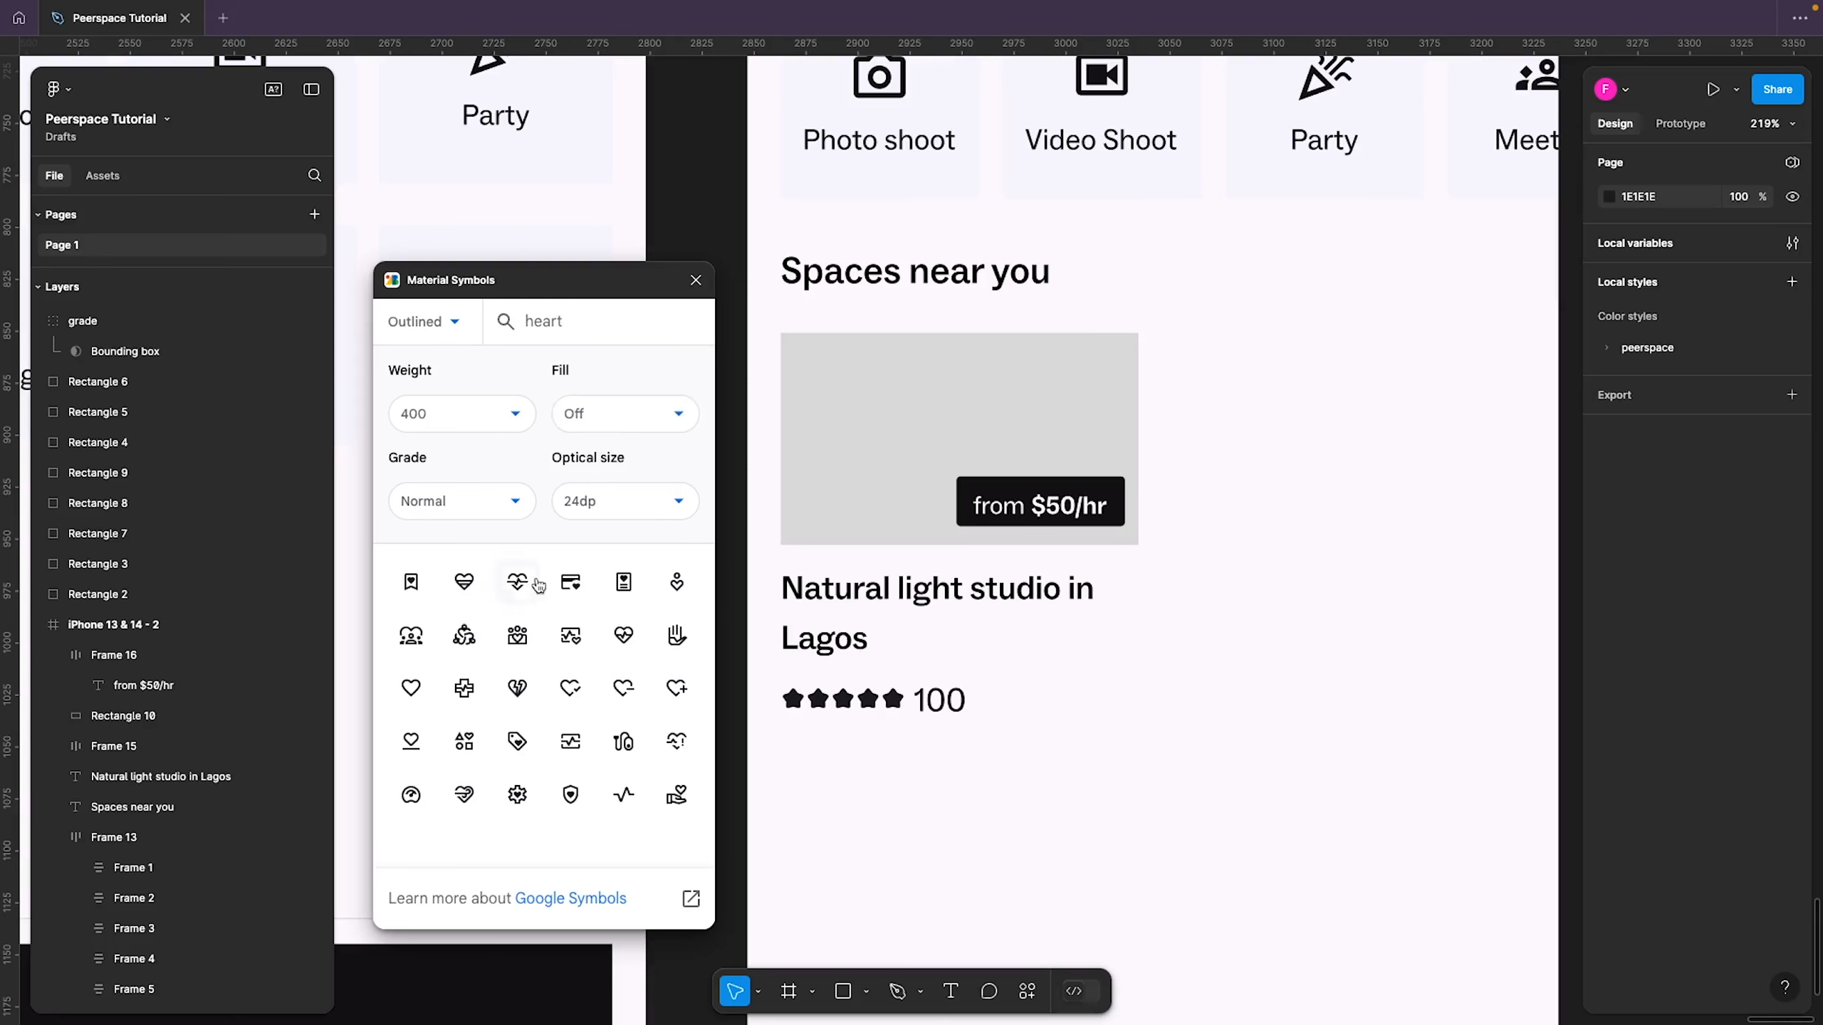
left_click(412, 687)
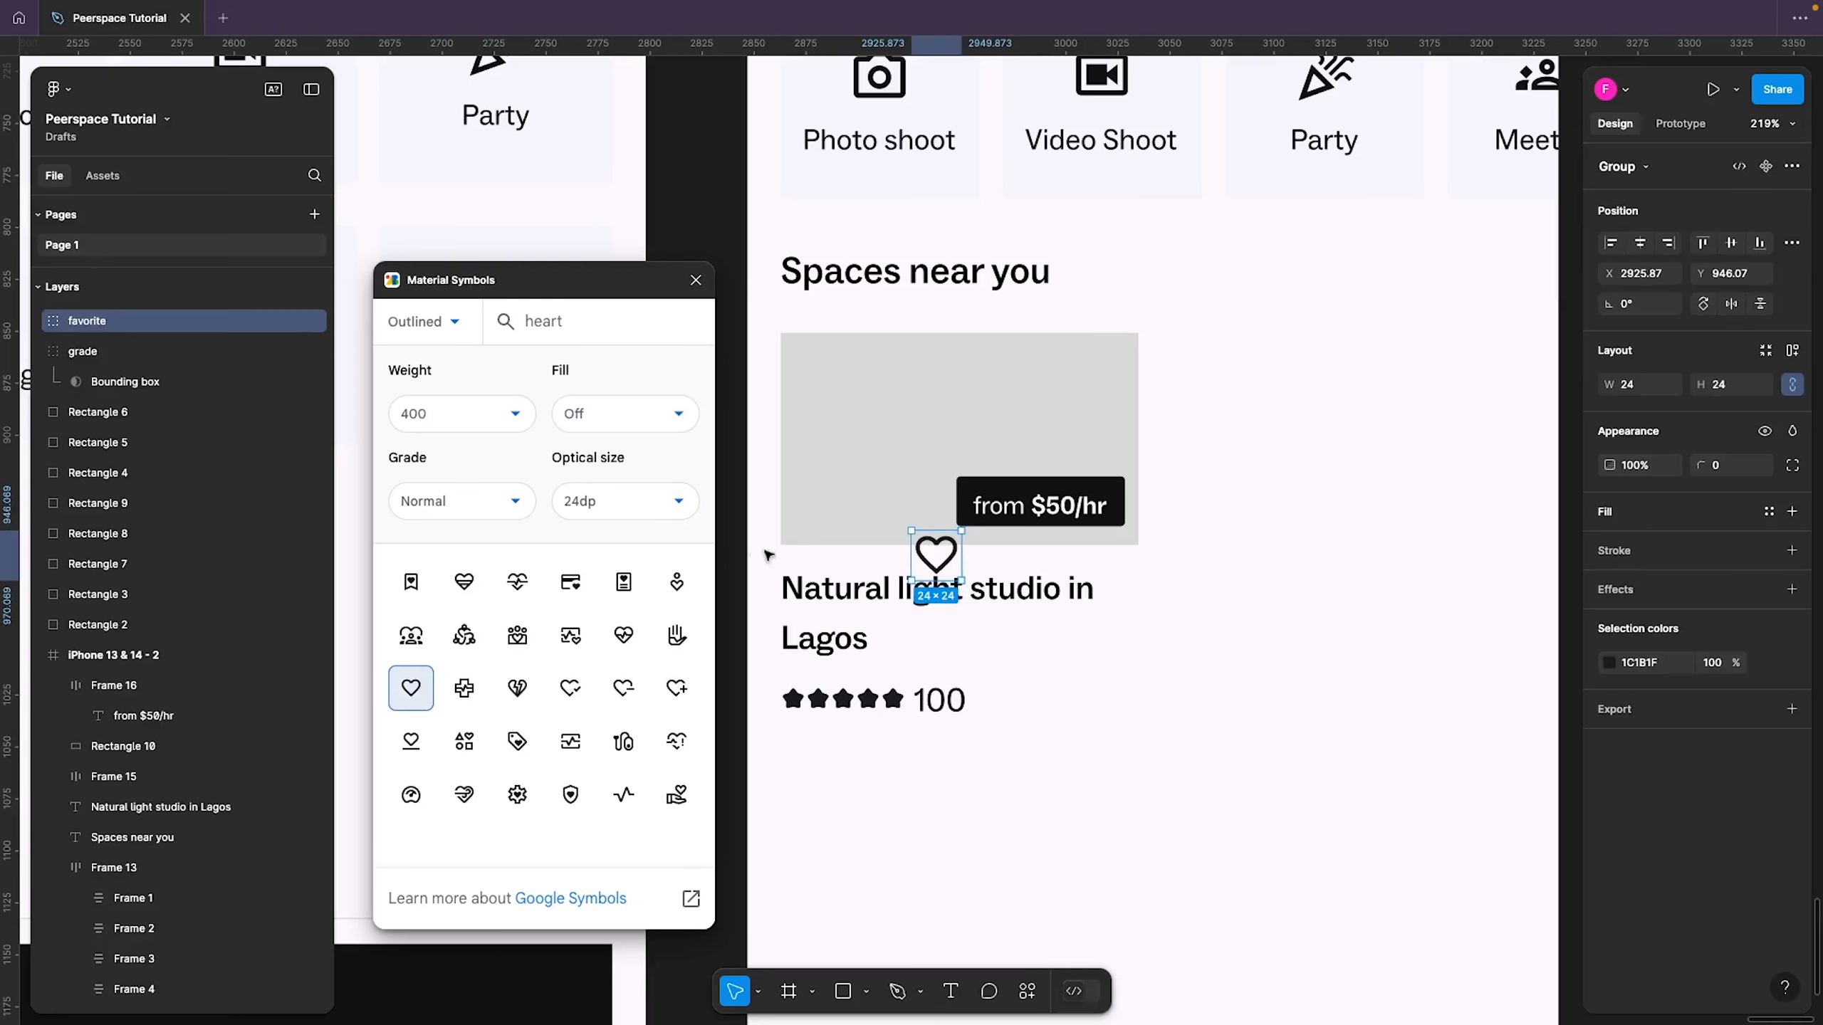
Move the heart icon to the right of the rating row and cut and paste it into the iPhone 13 & 14 - 2 frame
left_click_drag(949, 571, 1182, 688)
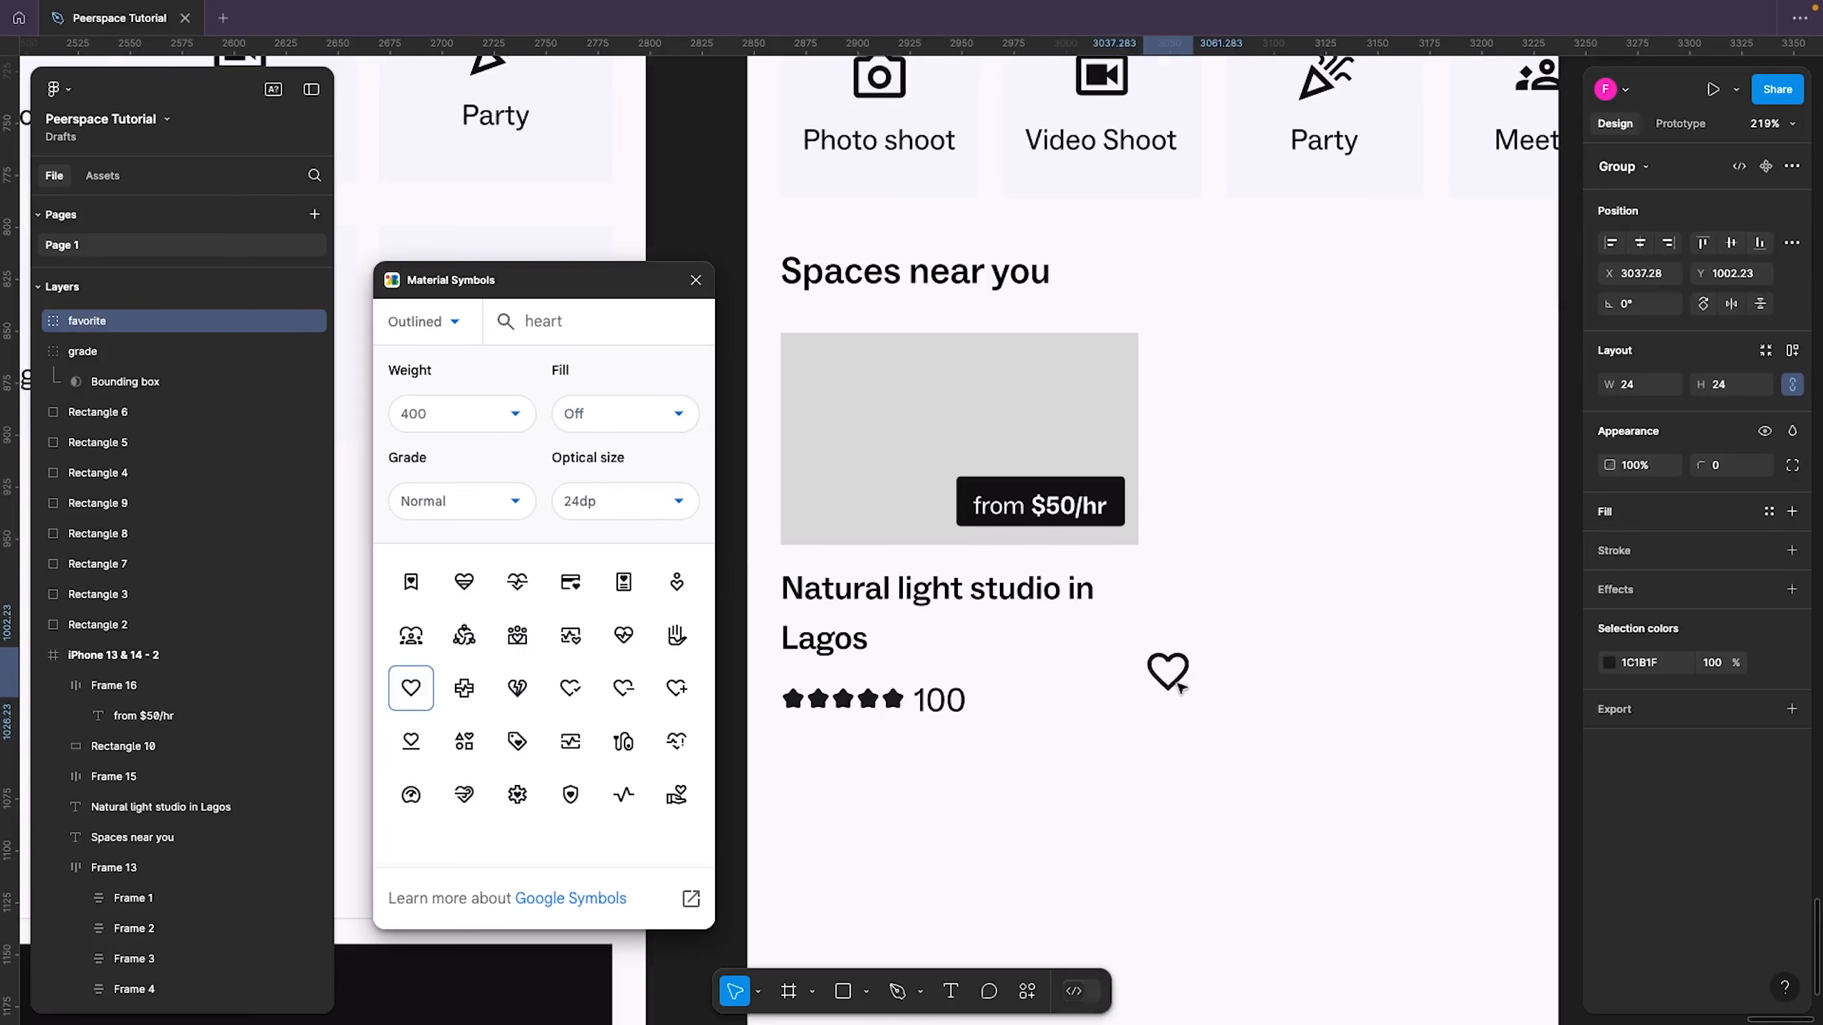
key("ctrl+x")
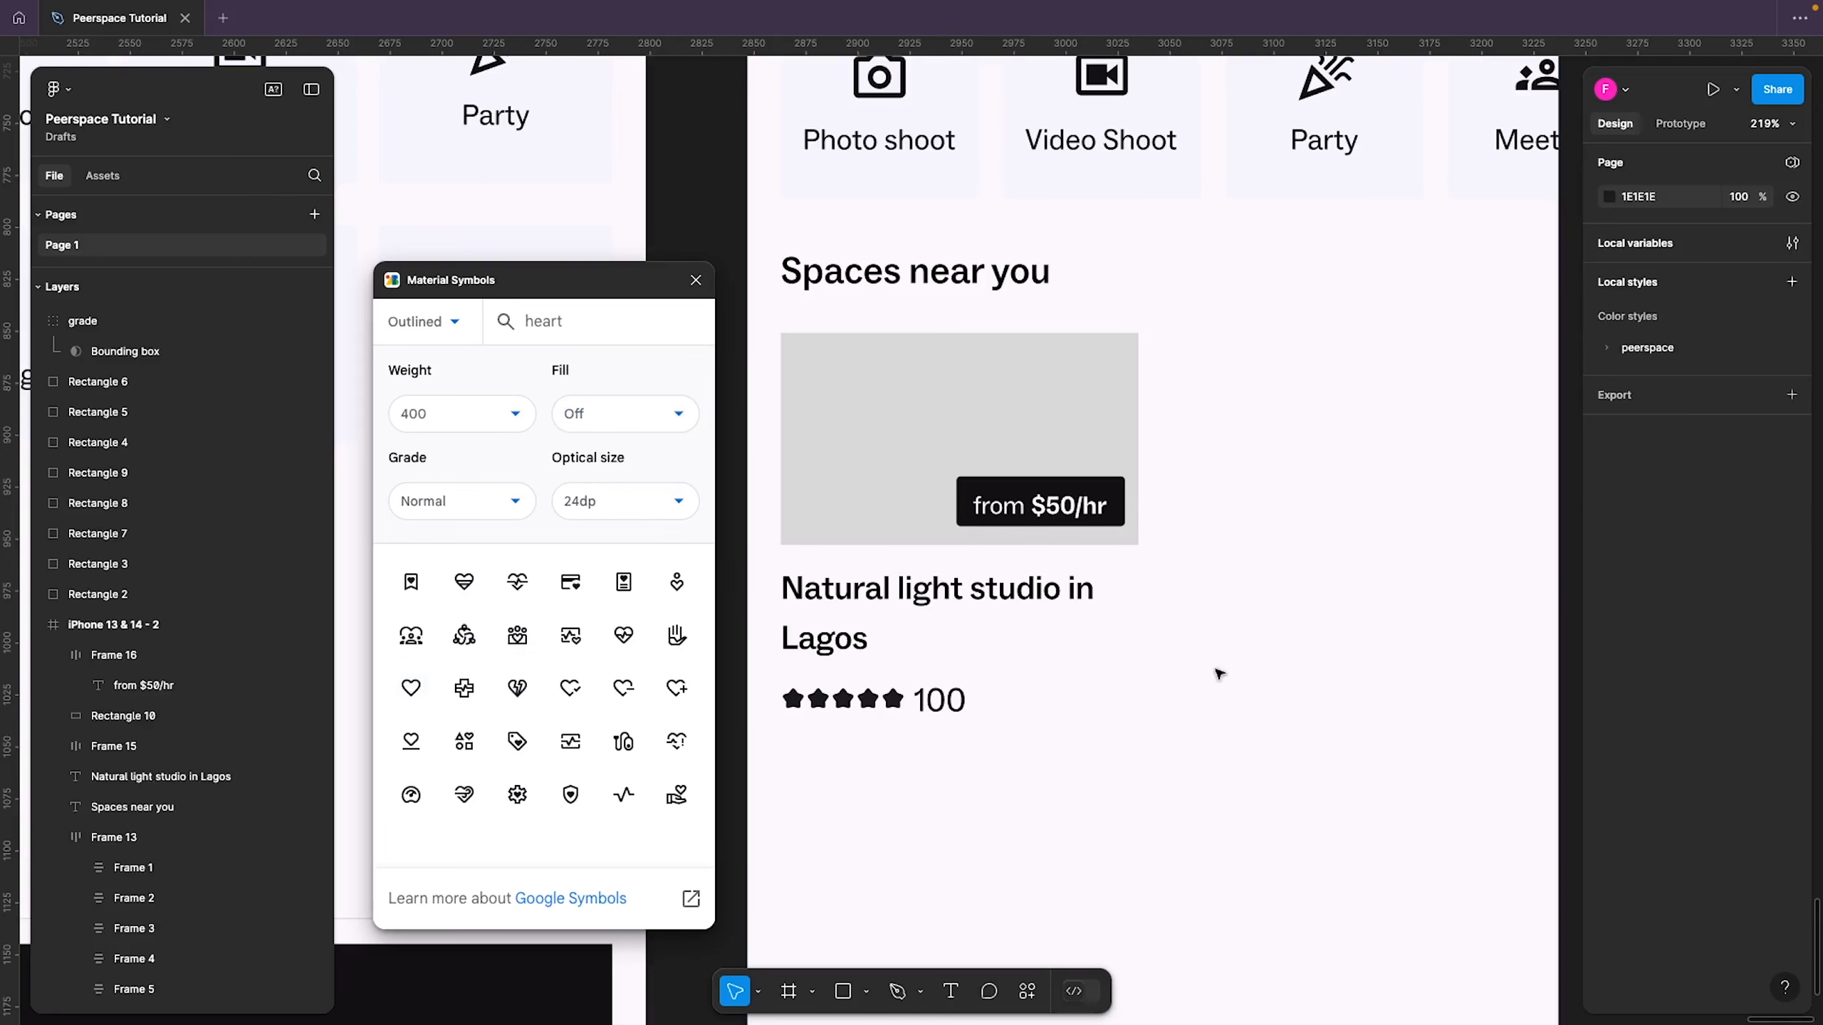
left_click(1217, 674)
key("ctrl+v")
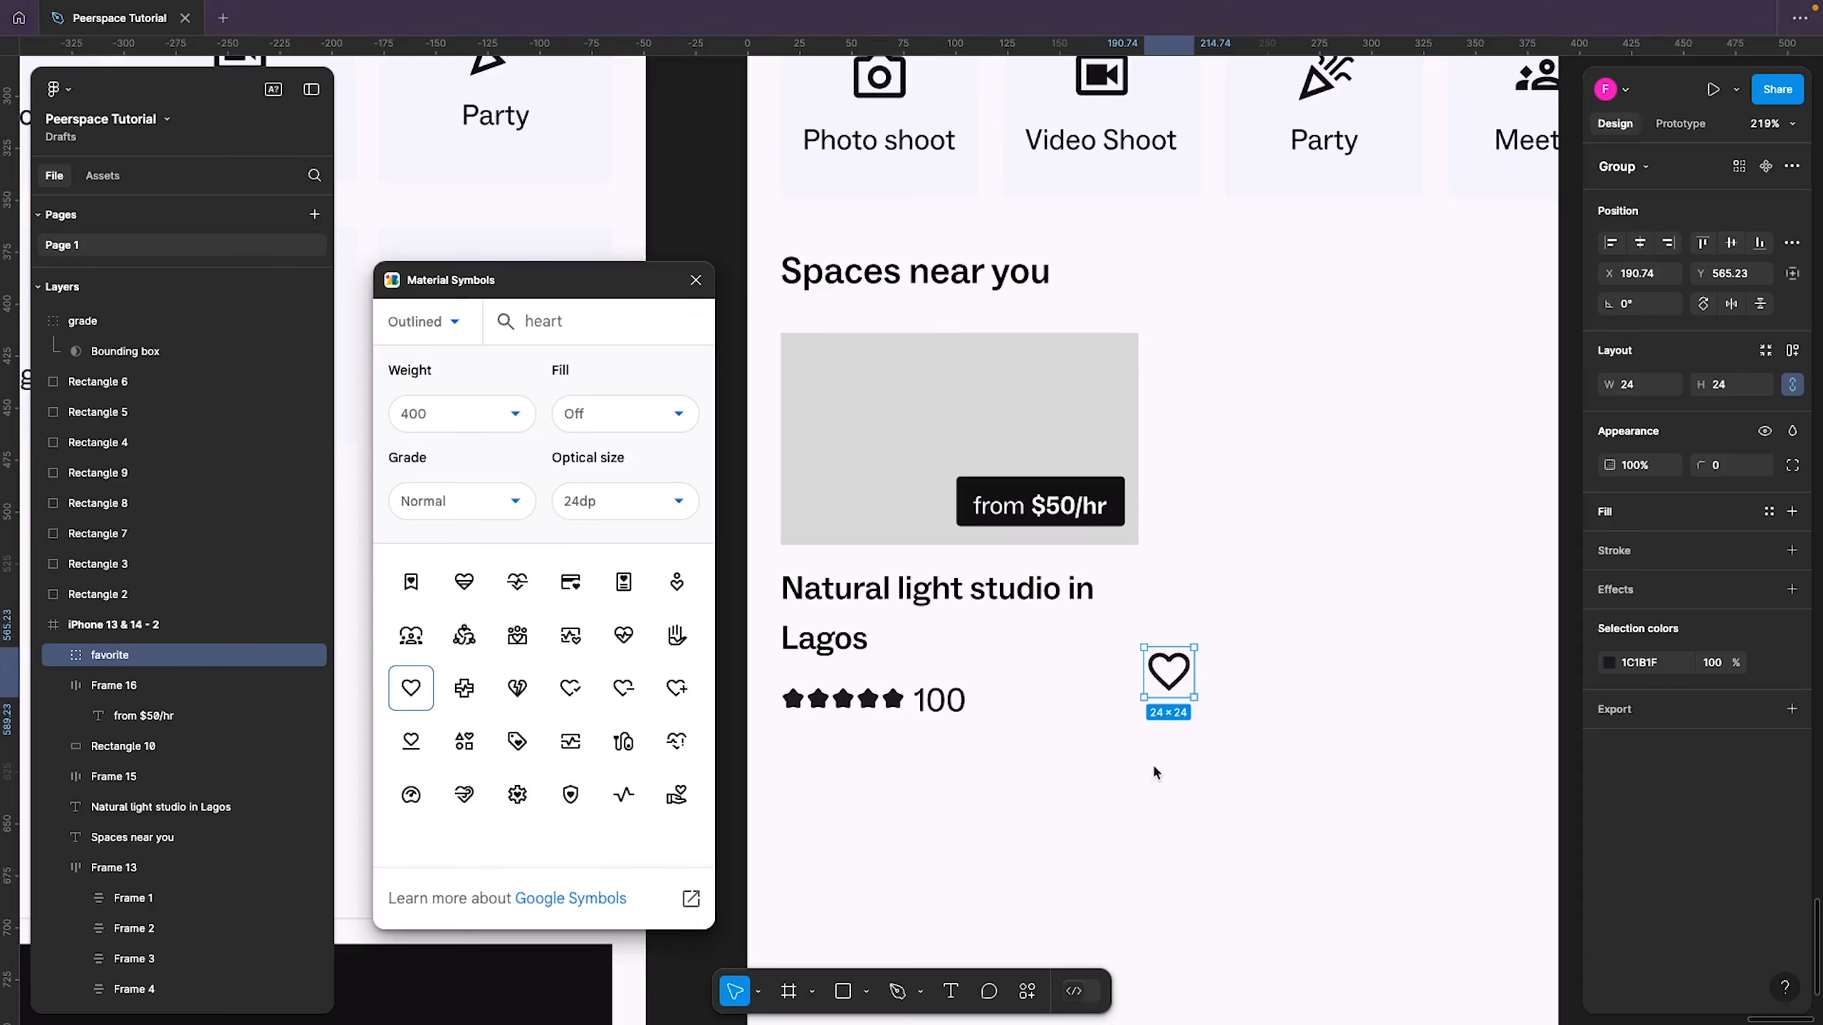
Scale the heart icon to 16 × 16
key("k")
left_click(1736, 465)
type("16")
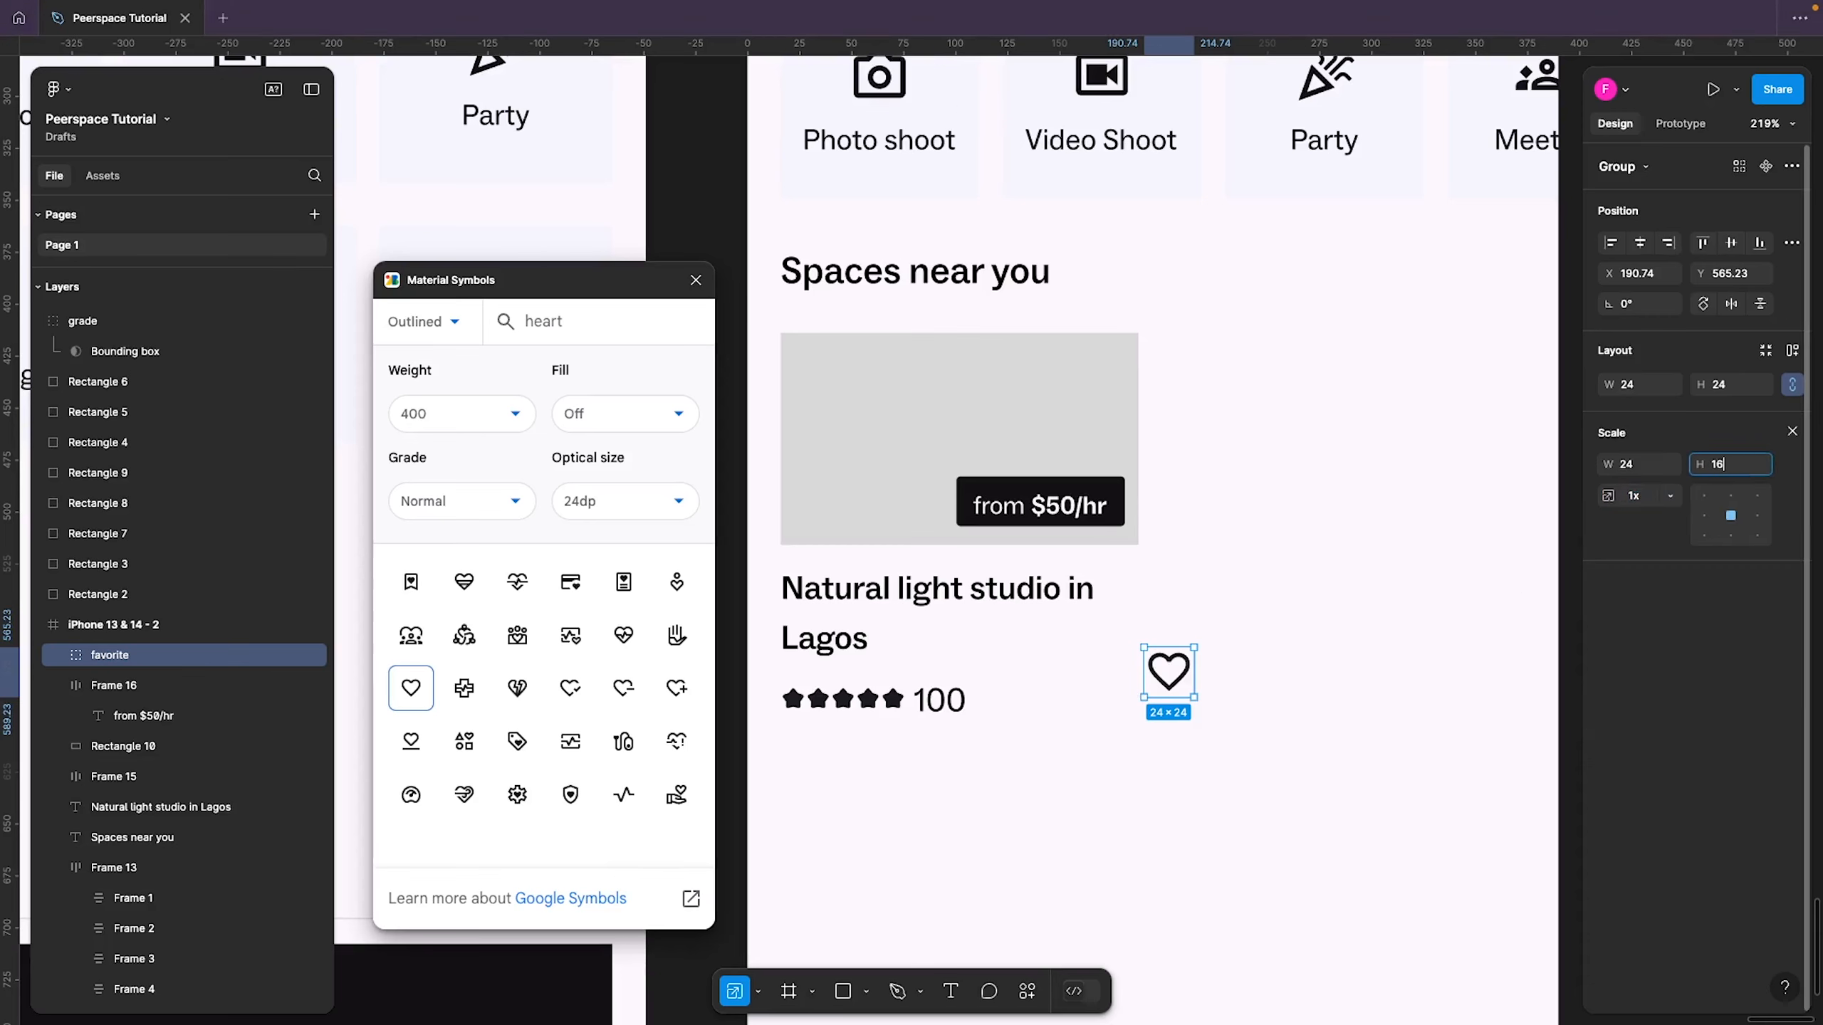
key("Return")
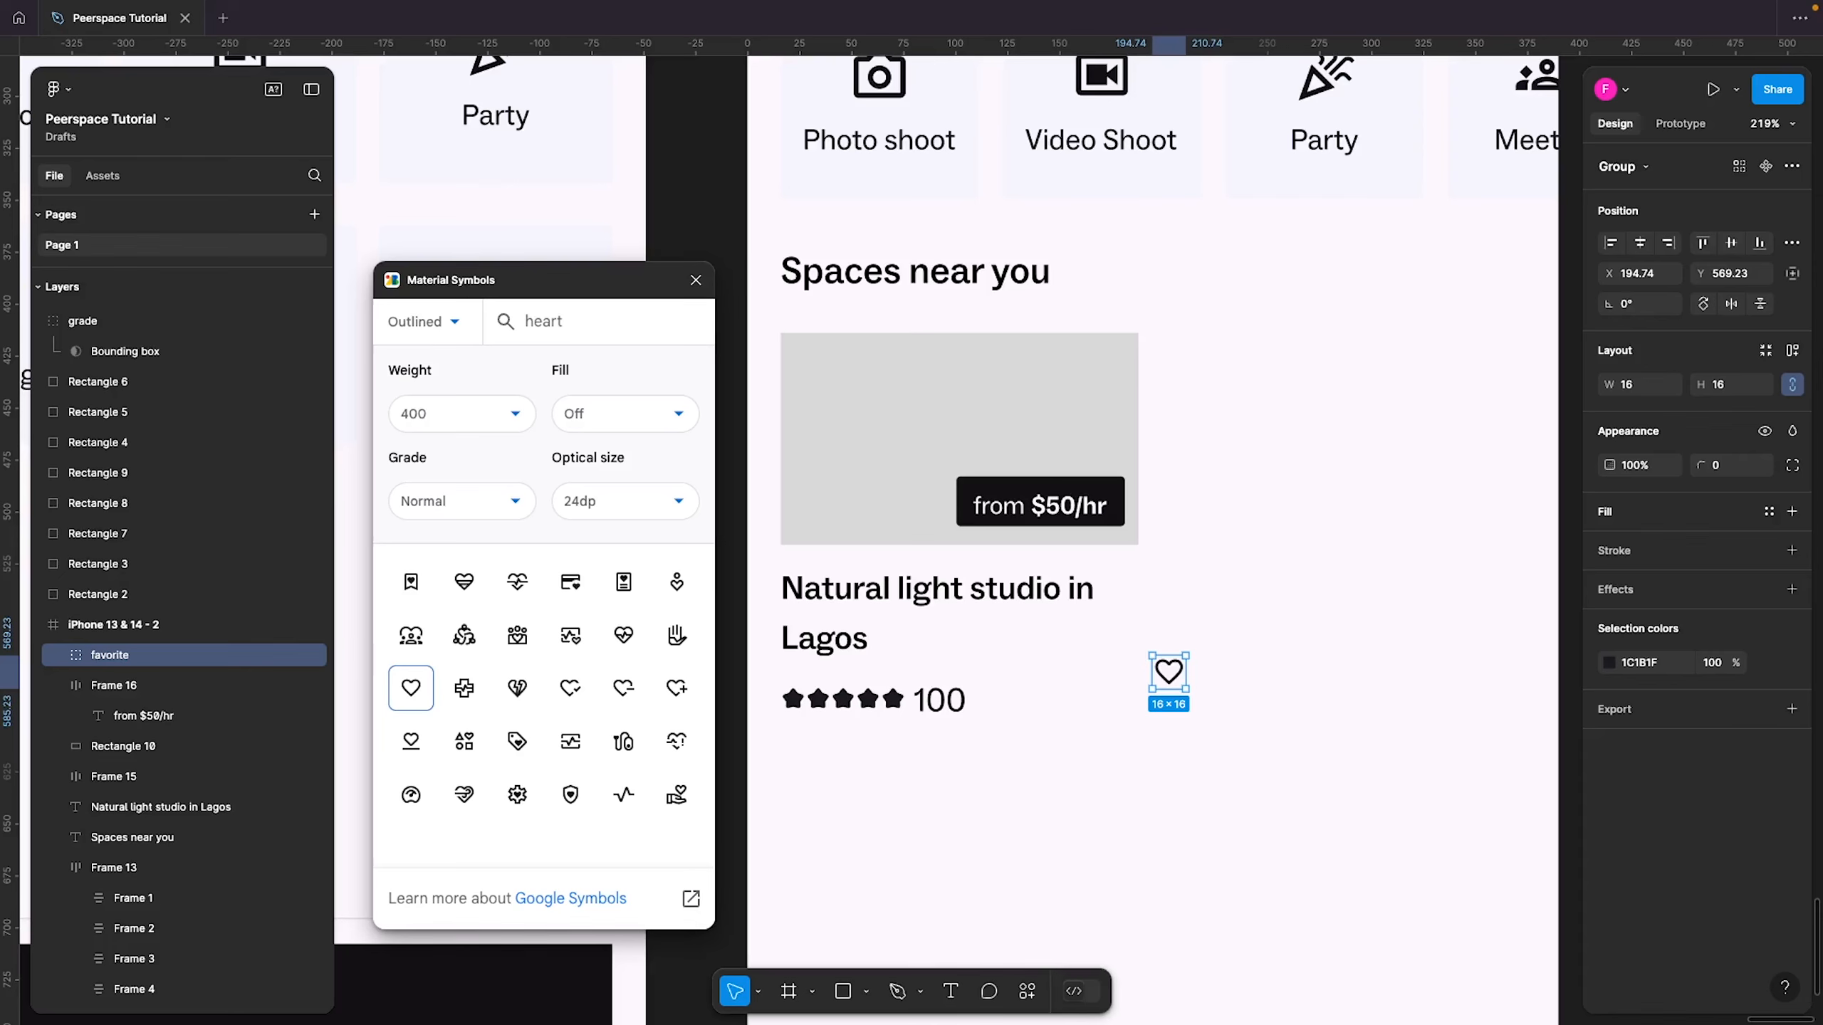
left_click(1277, 656)
Add auto layout to the heart icon and set its frame width to 32
left_click(1178, 675)
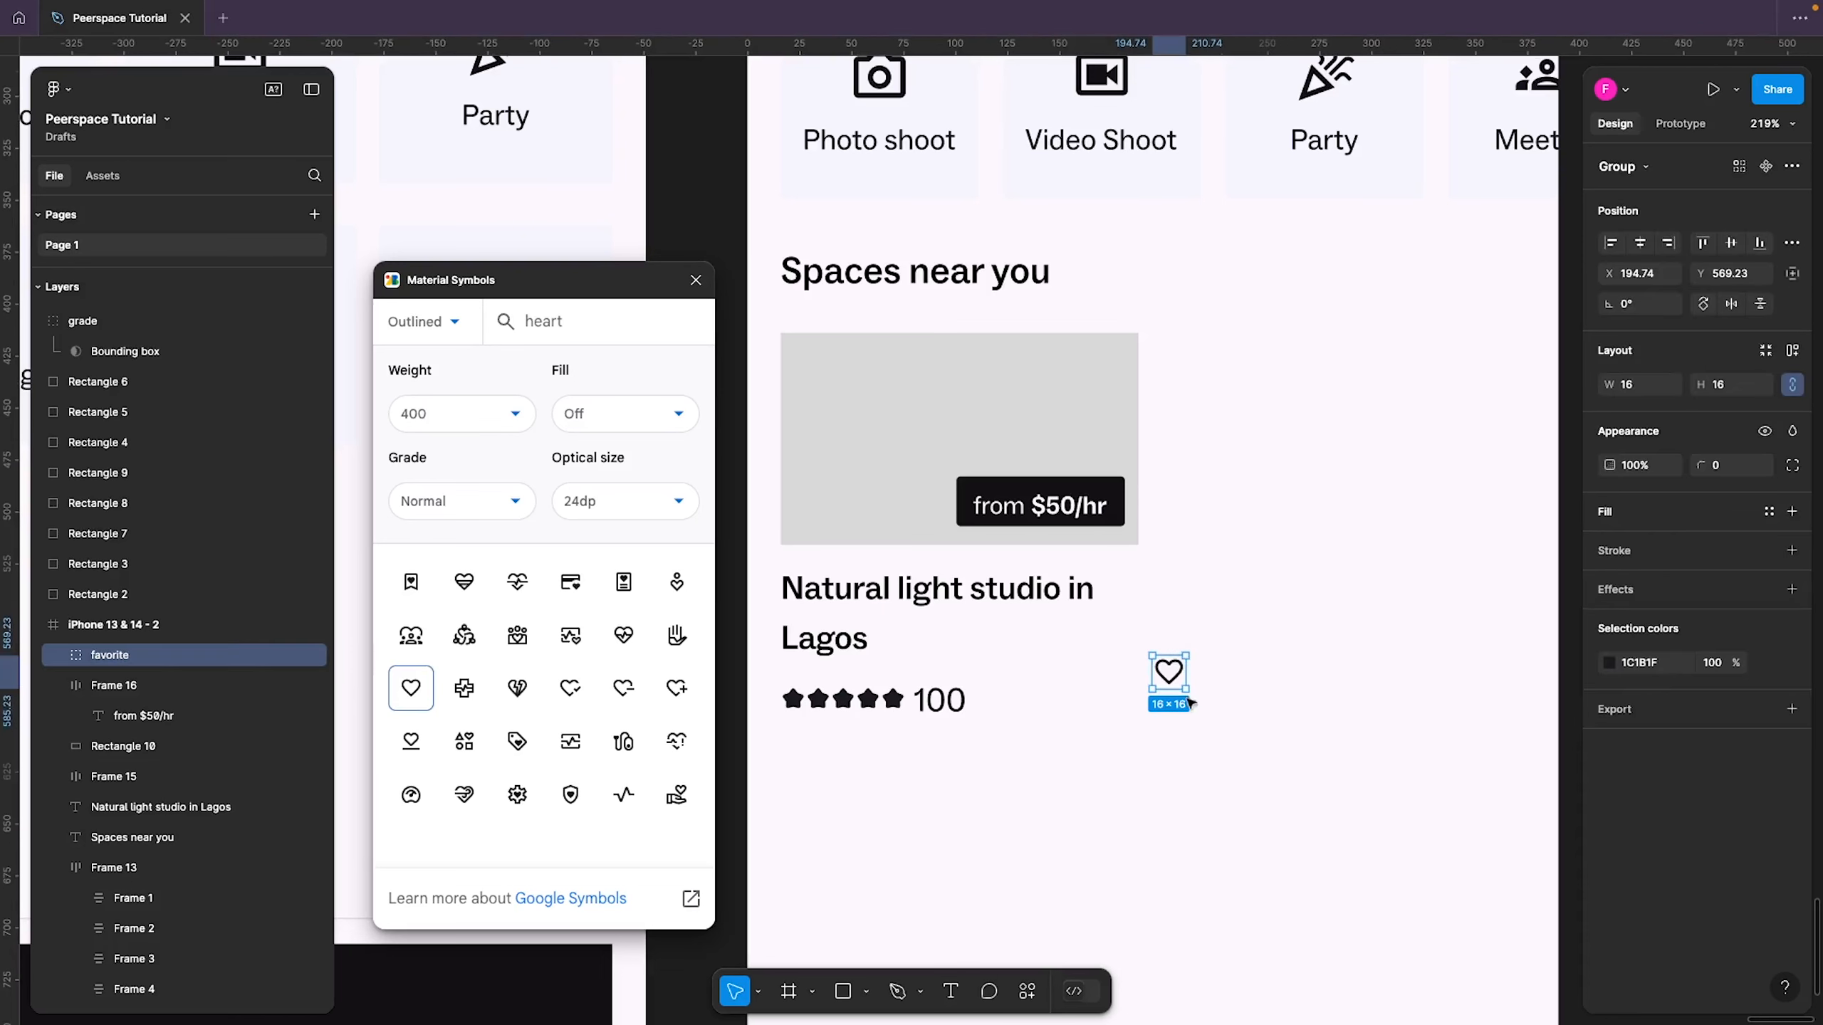
key("shift+a")
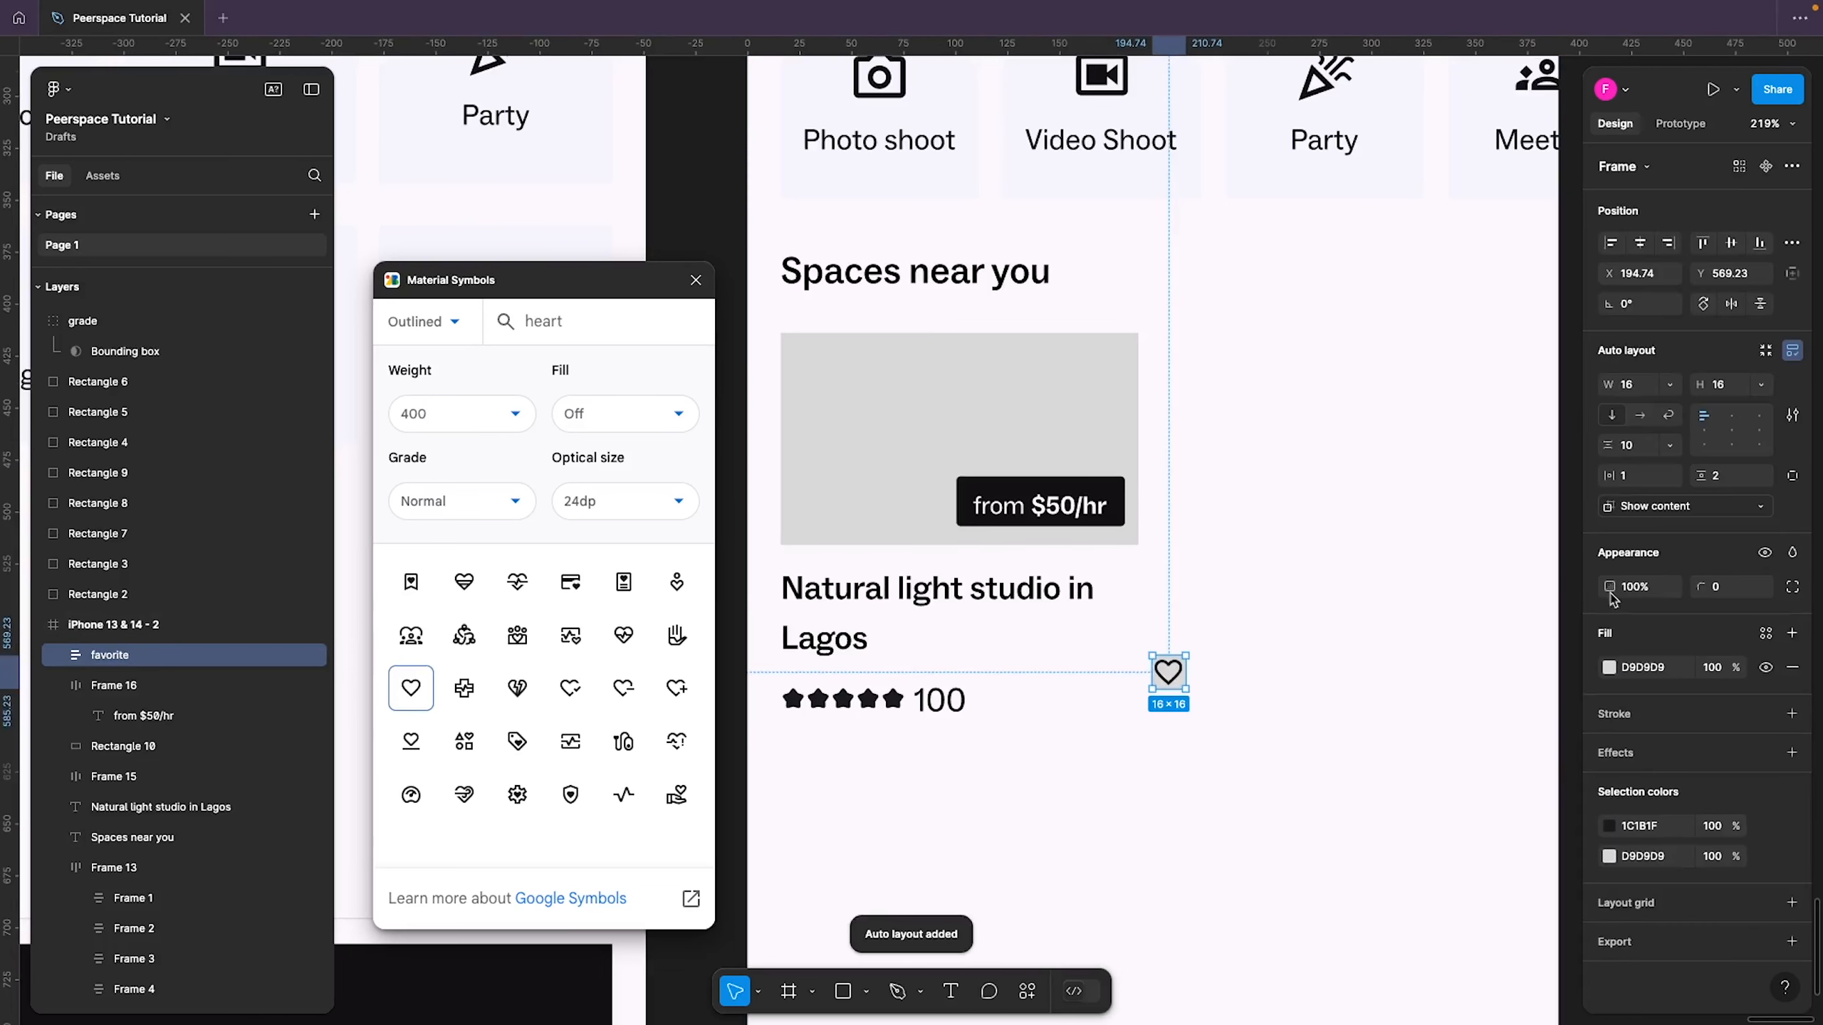
left_click(1674, 387)
left_click(1682, 407)
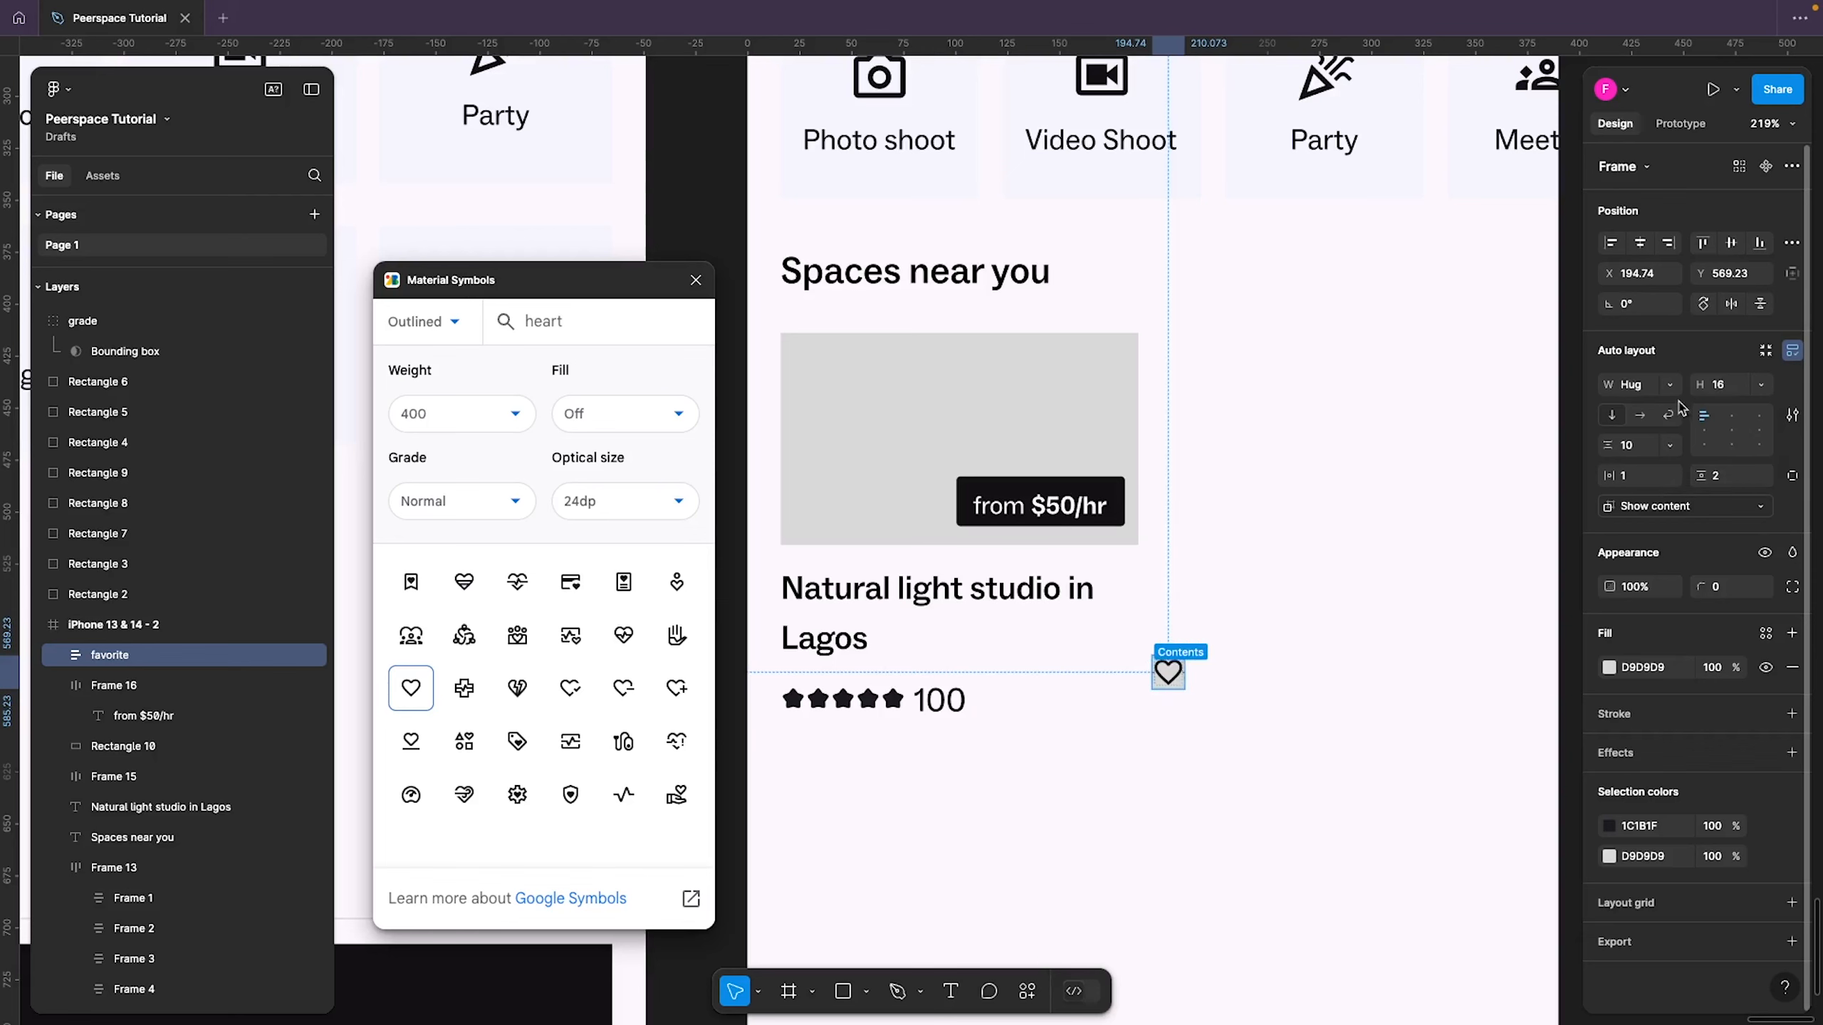
left_click(1643, 392)
type("32")
key("Return")
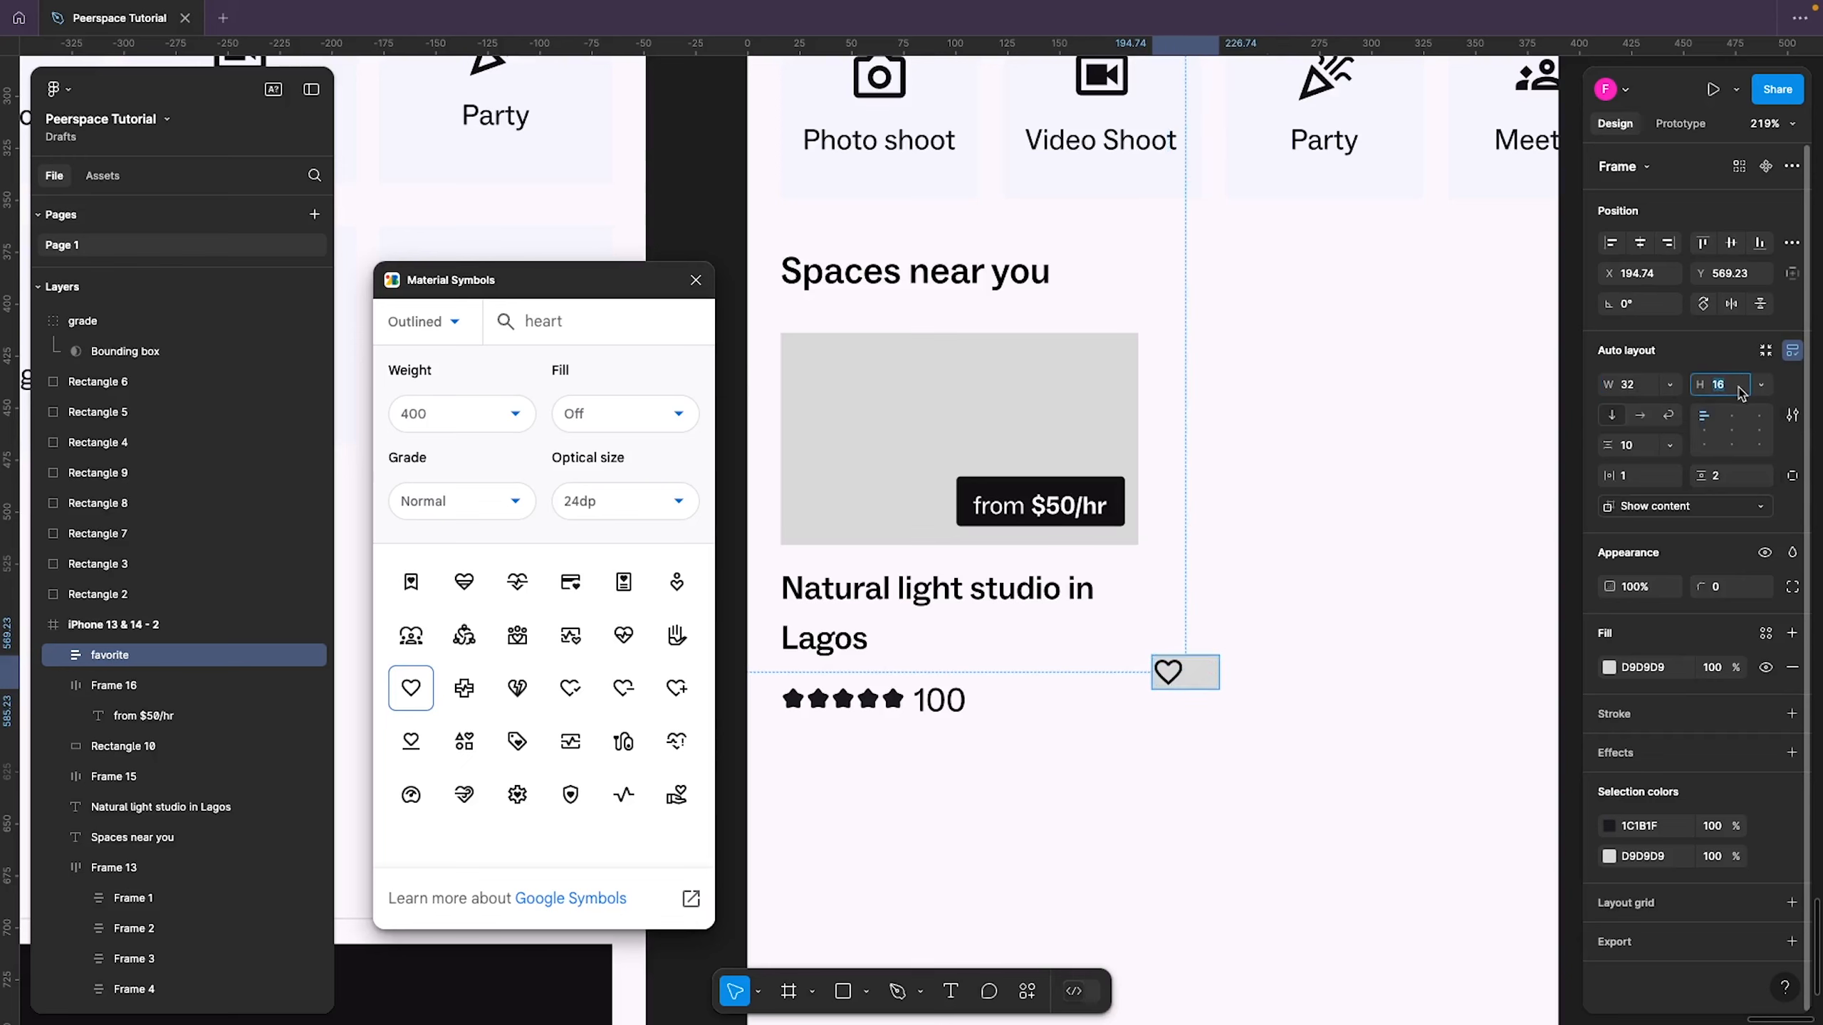
Set the heart icon frame's height to 32 and centre its content
key("Return")
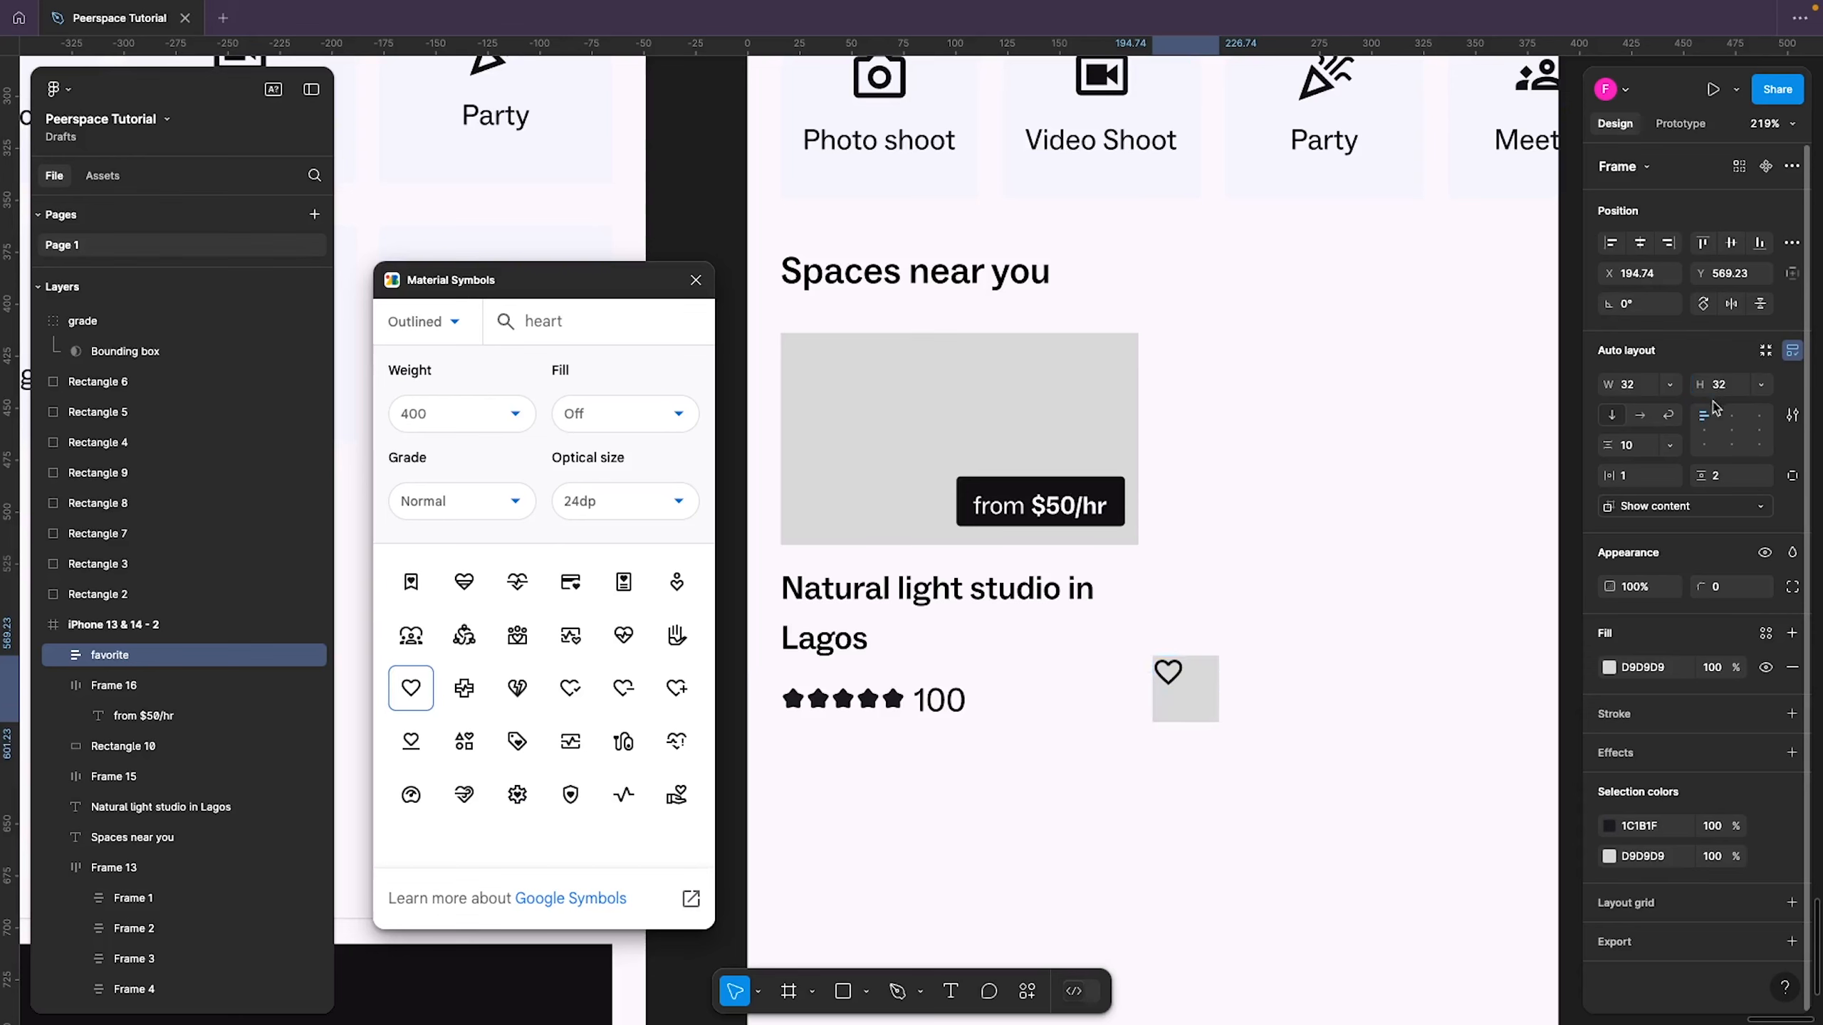
left_click(1733, 432)
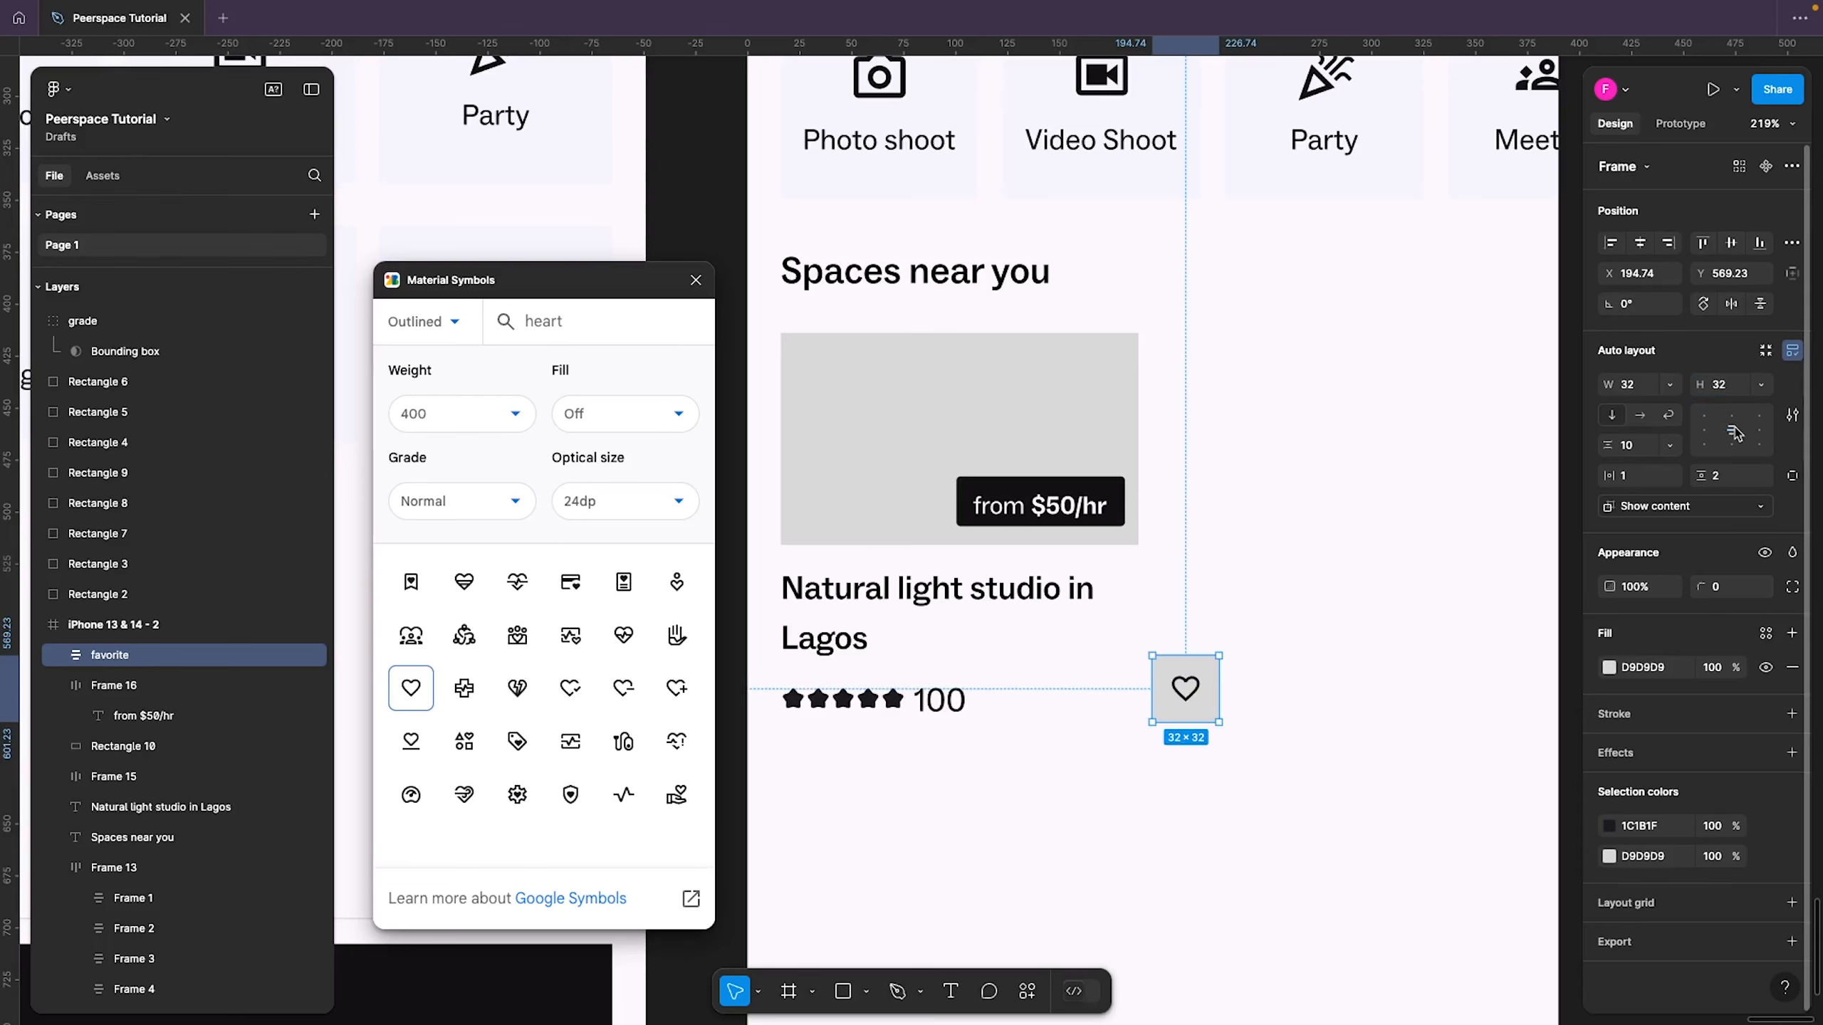
Round the heart icon frame's corners to 100 and apply the peerspace/black colour style as its fill
left_click(1719, 587)
type("100")
key("Return")
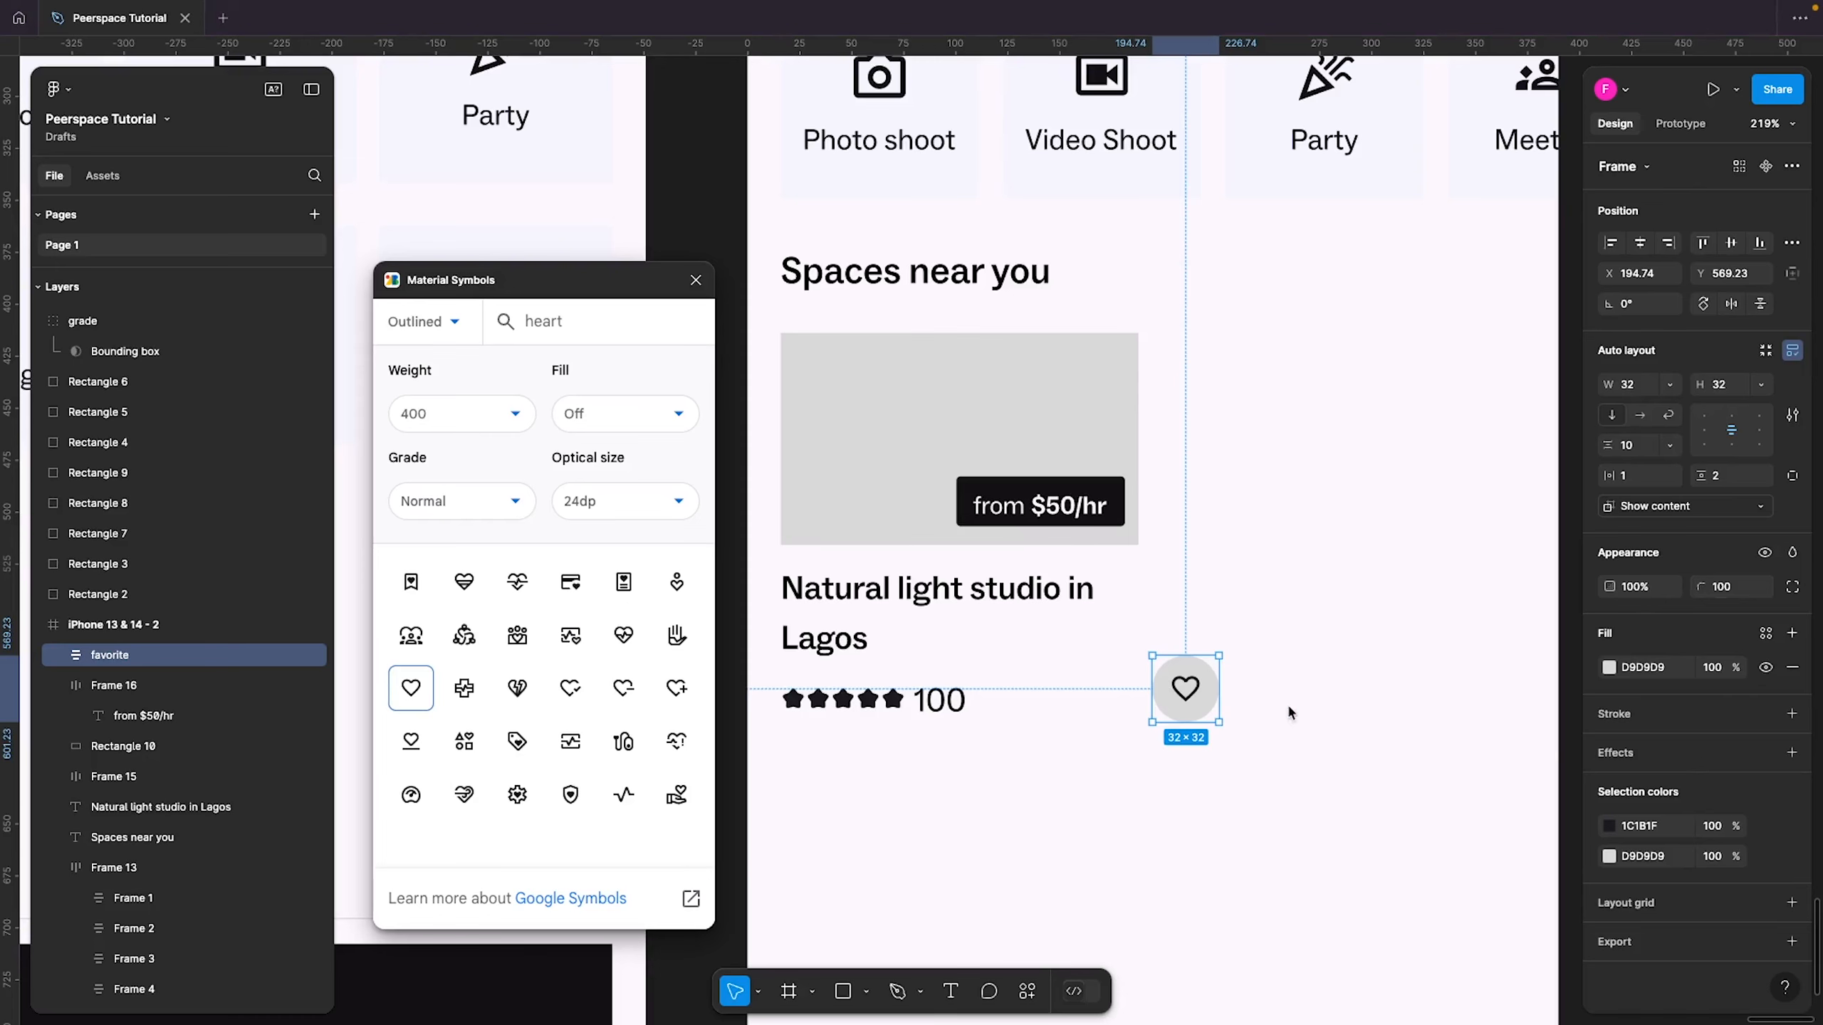
left_click(1769, 634)
left_click(1438, 903)
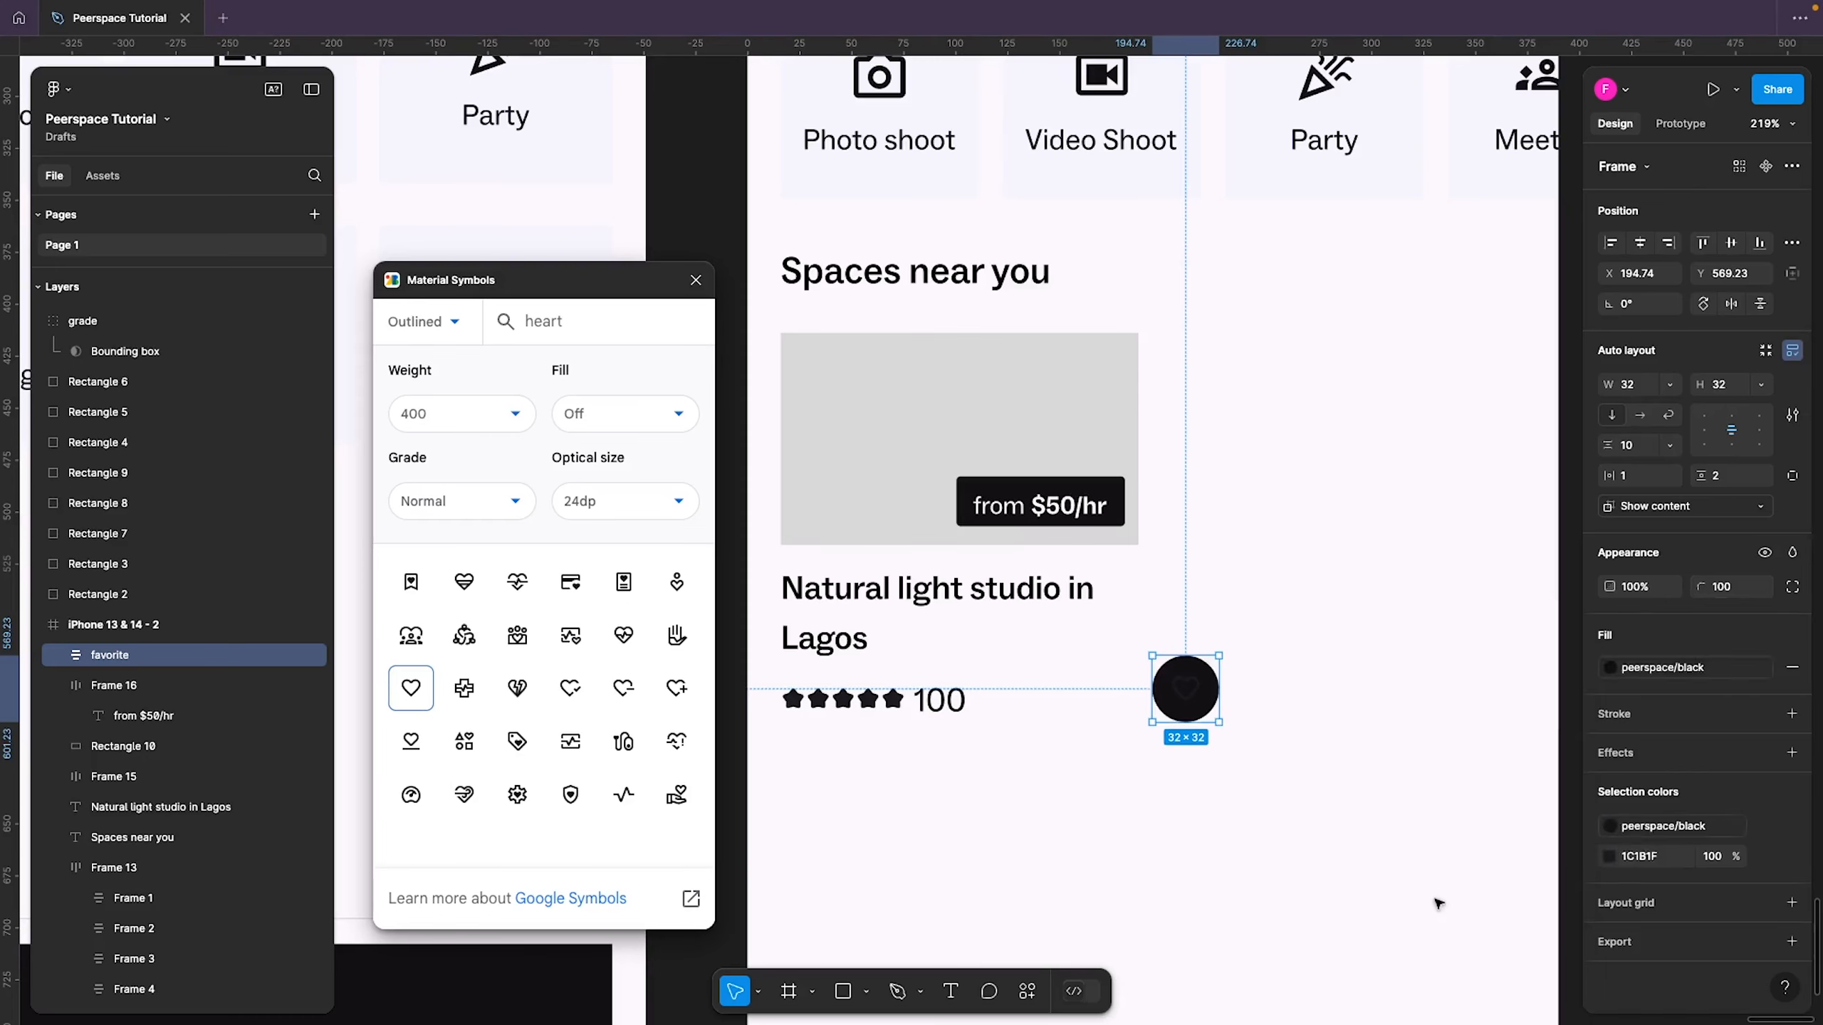
left_click(1437, 903)
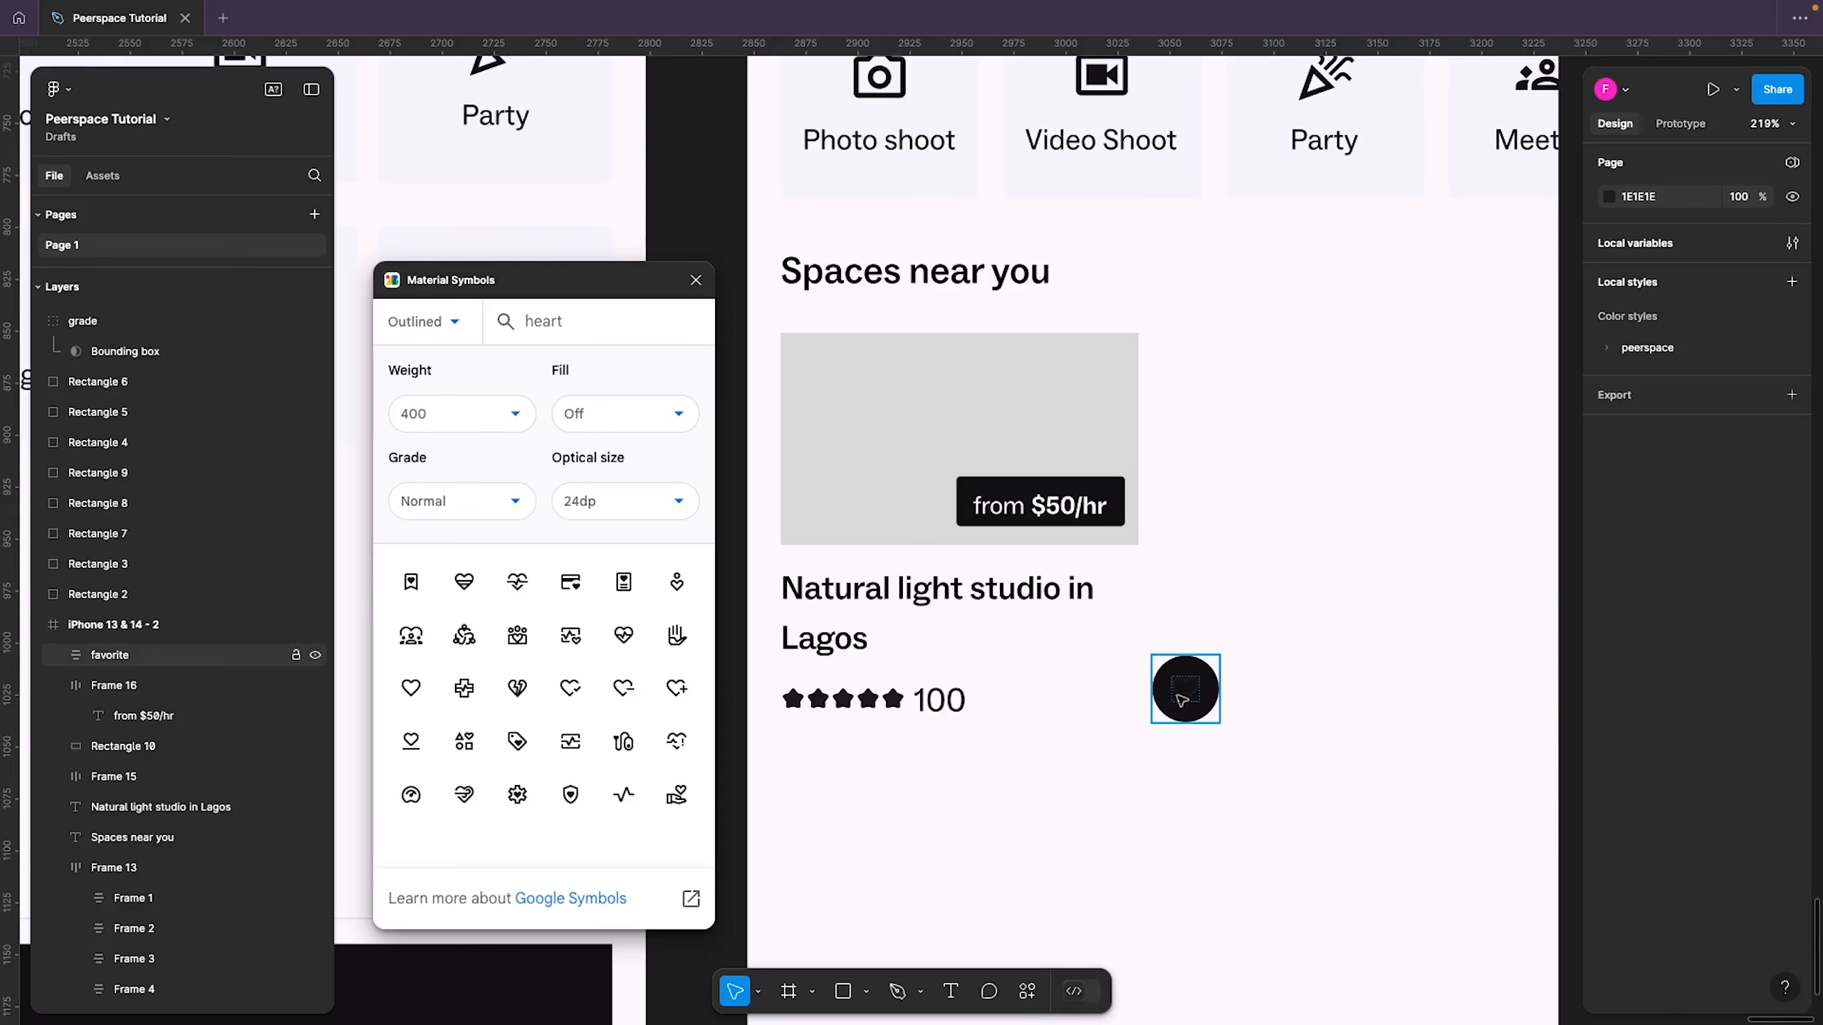
Set the heart button frame's corner radius to 30
left_click(1181, 700)
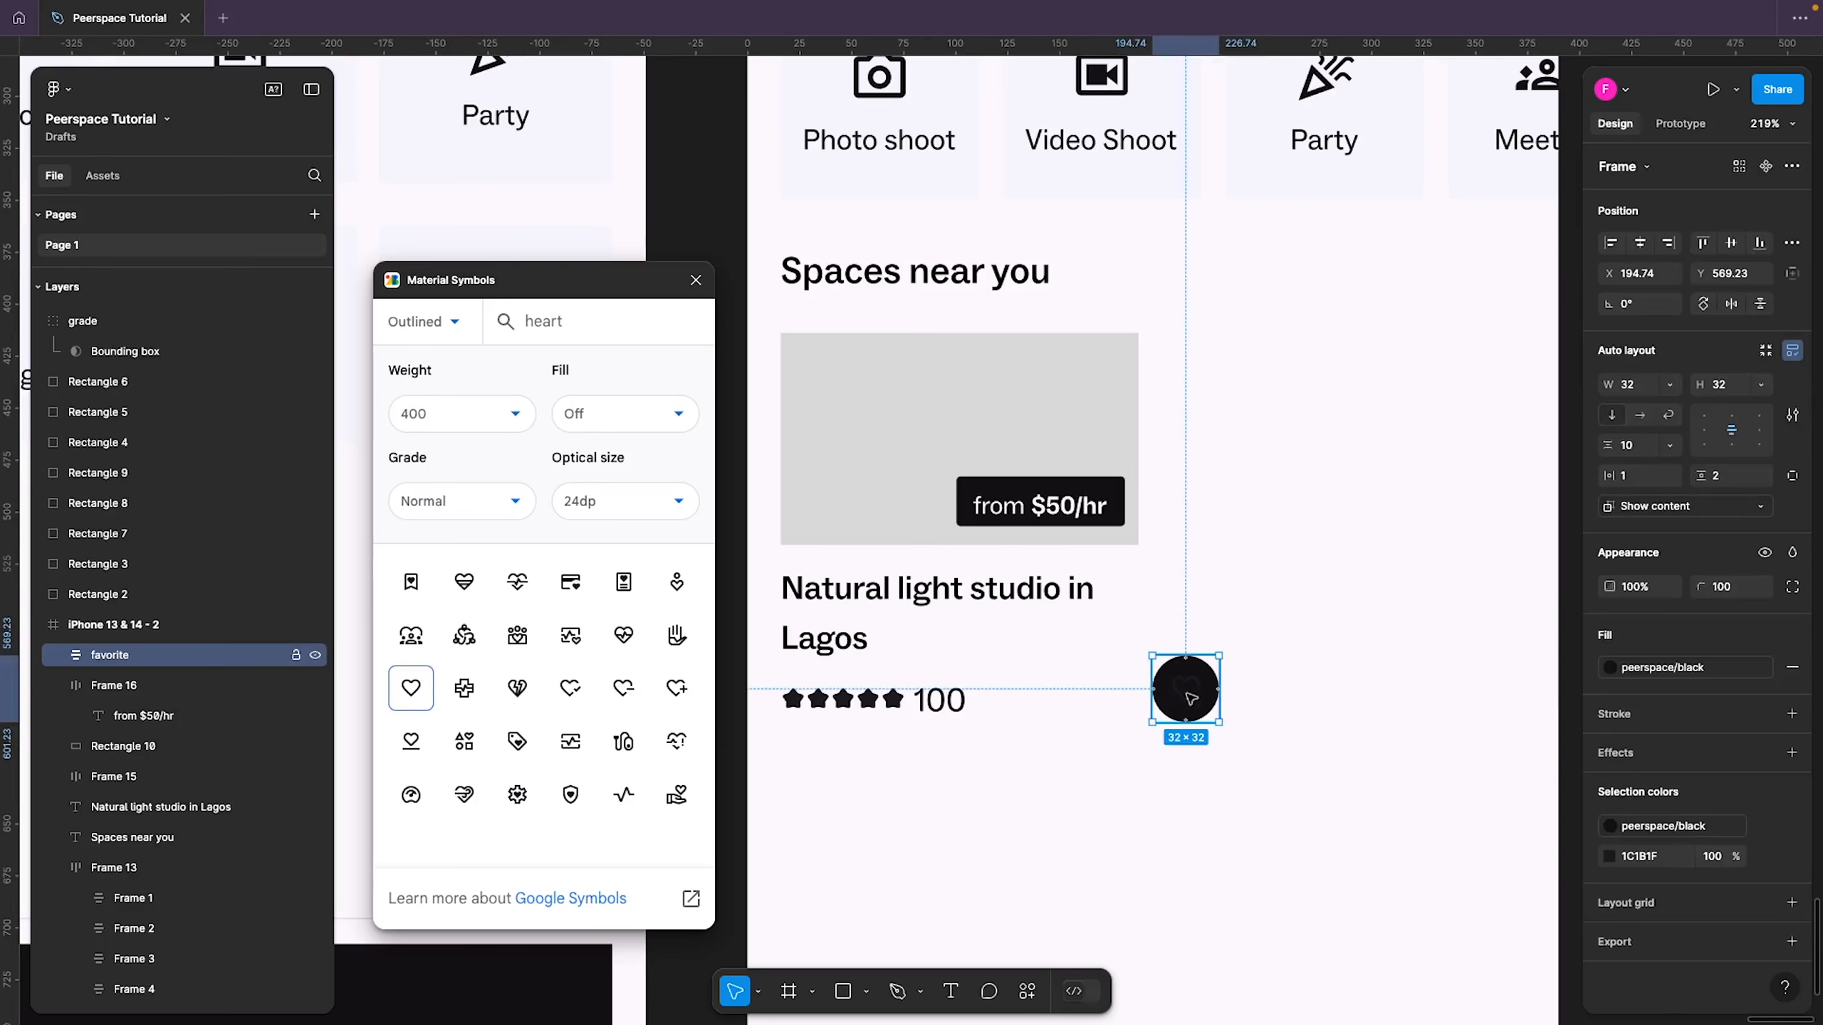
left_click(1721, 593)
type("30")
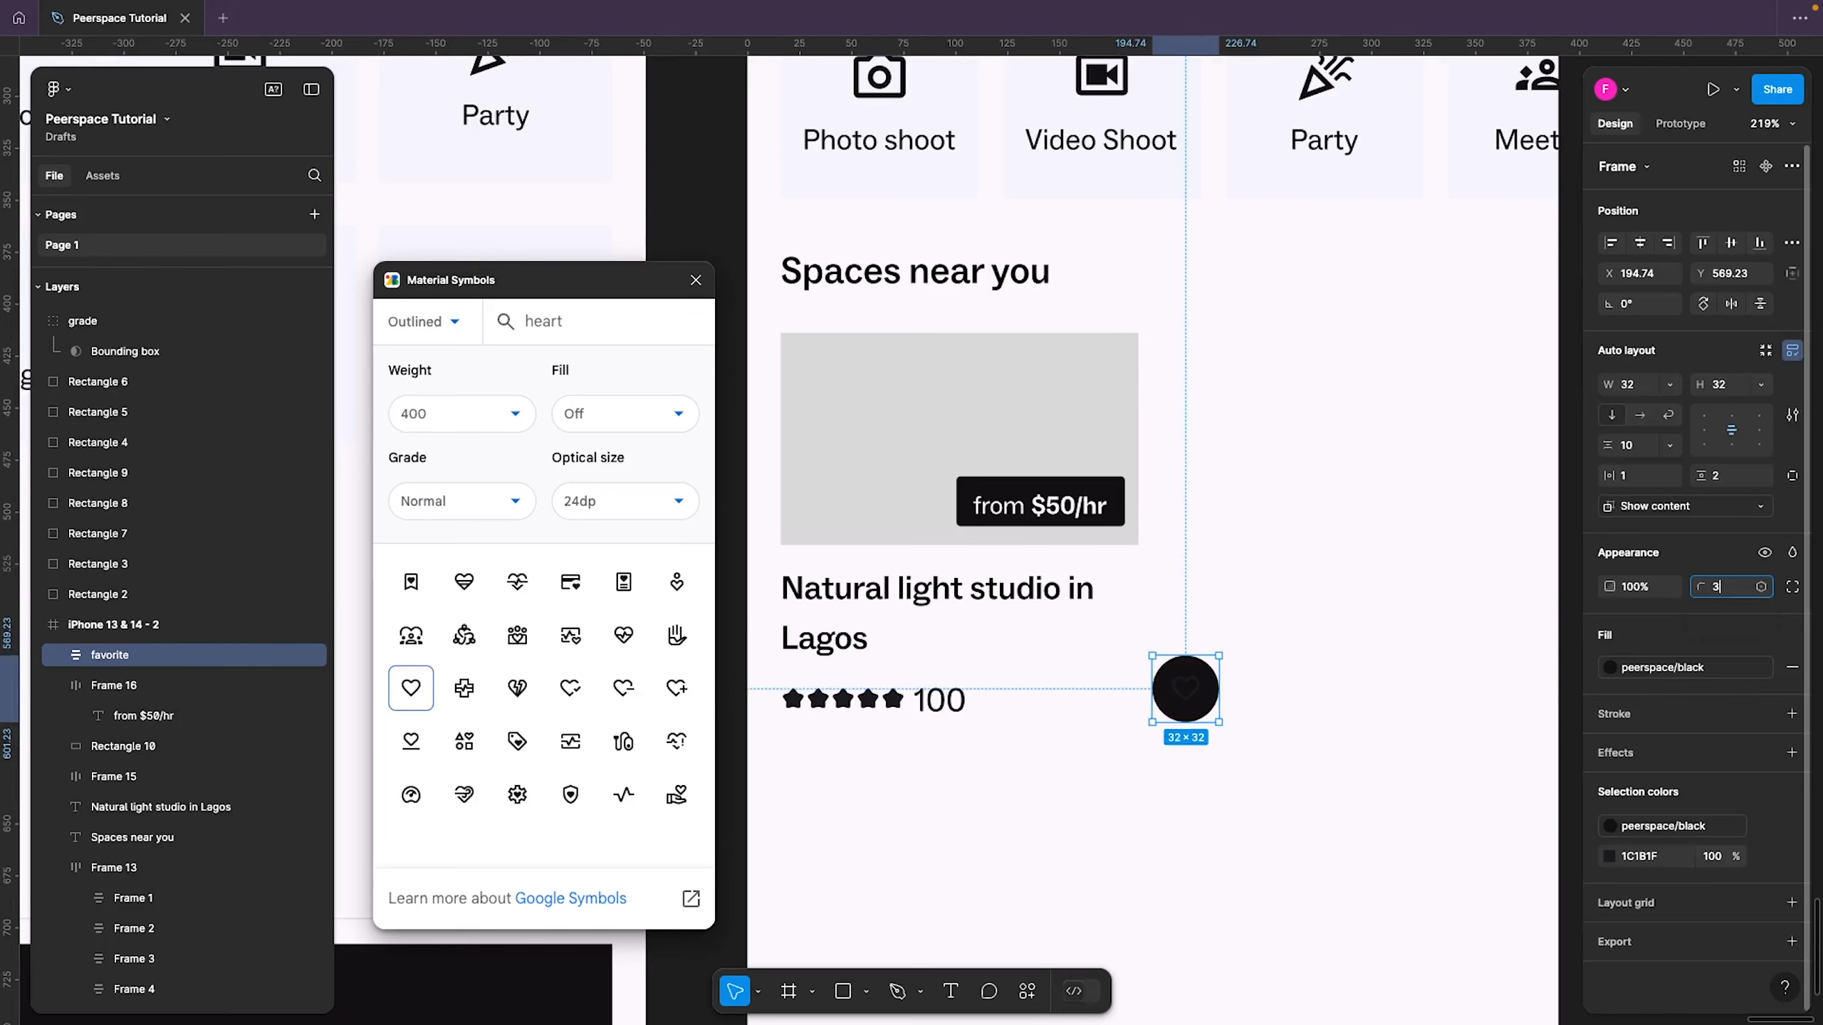
key("Return")
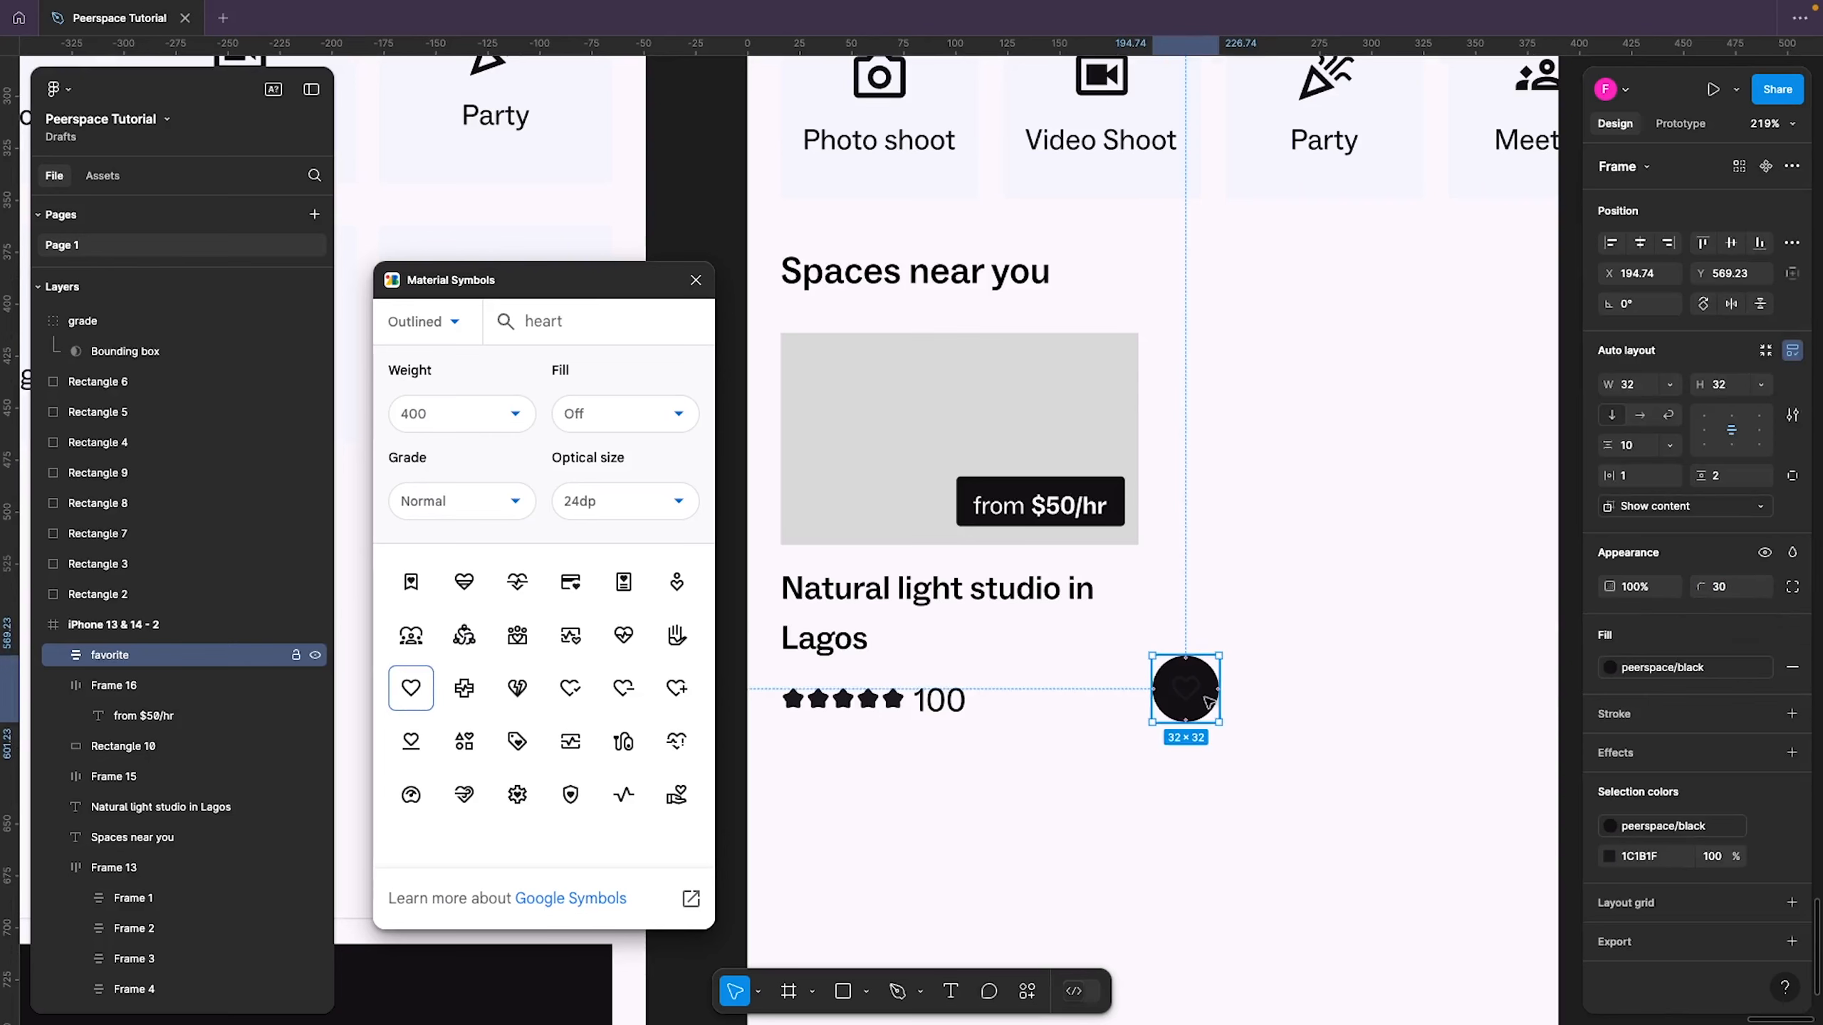
Apply the peerspace/white/100 colour style to the heart vector inside the black circle
double_click(1196, 700)
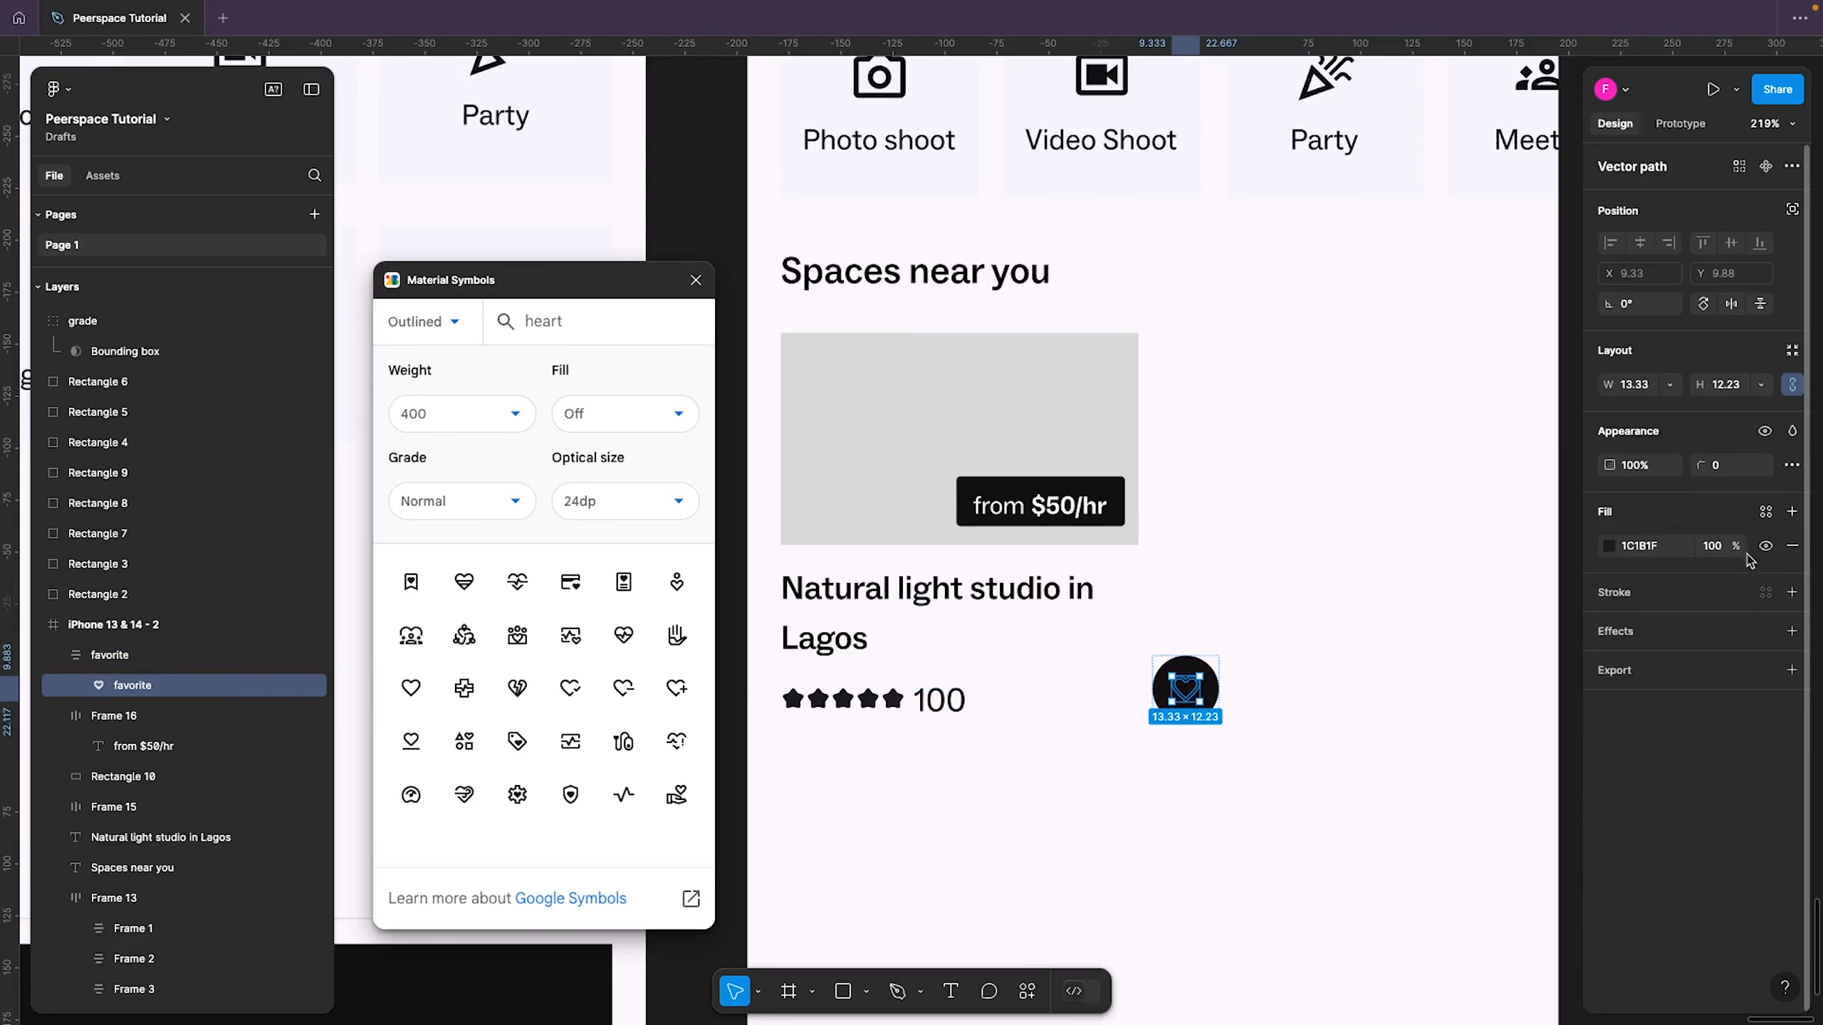
left_click(1765, 512)
left_click(1767, 512)
left_click(1766, 512)
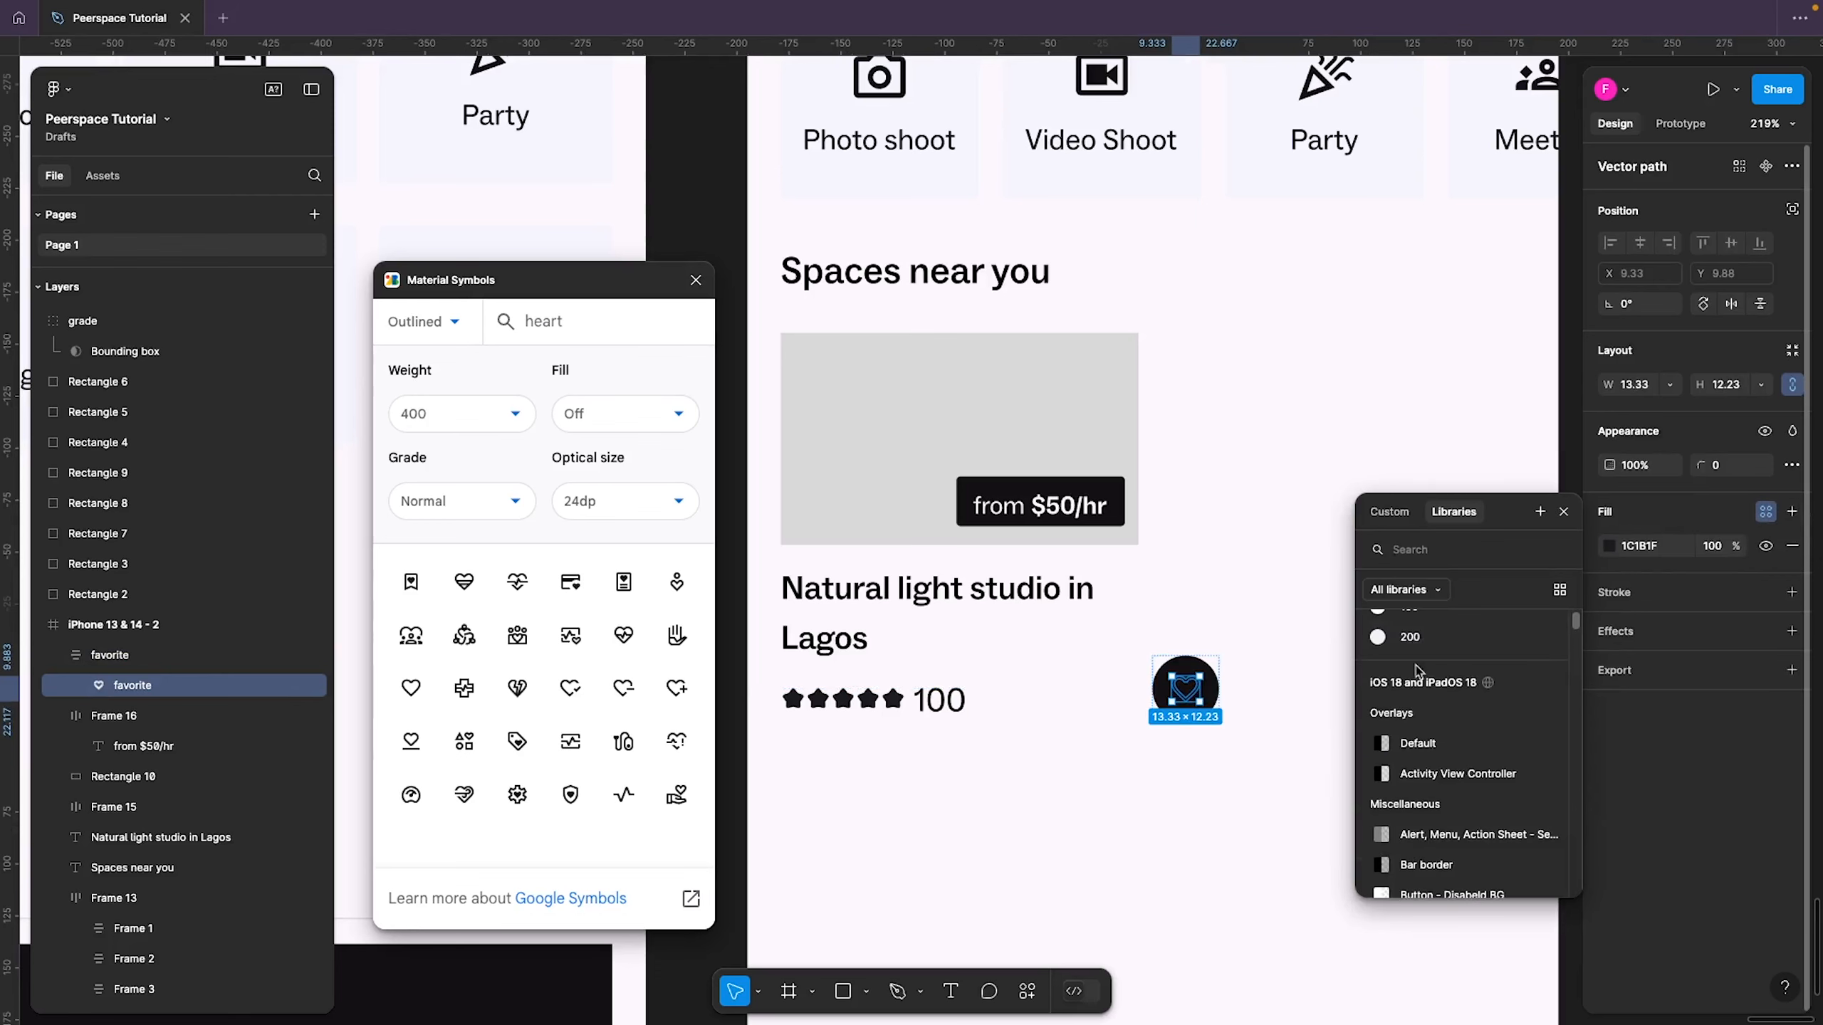
scroll(1422, 646, "up", 1)
left_click(1425, 642)
left_click(1188, 709)
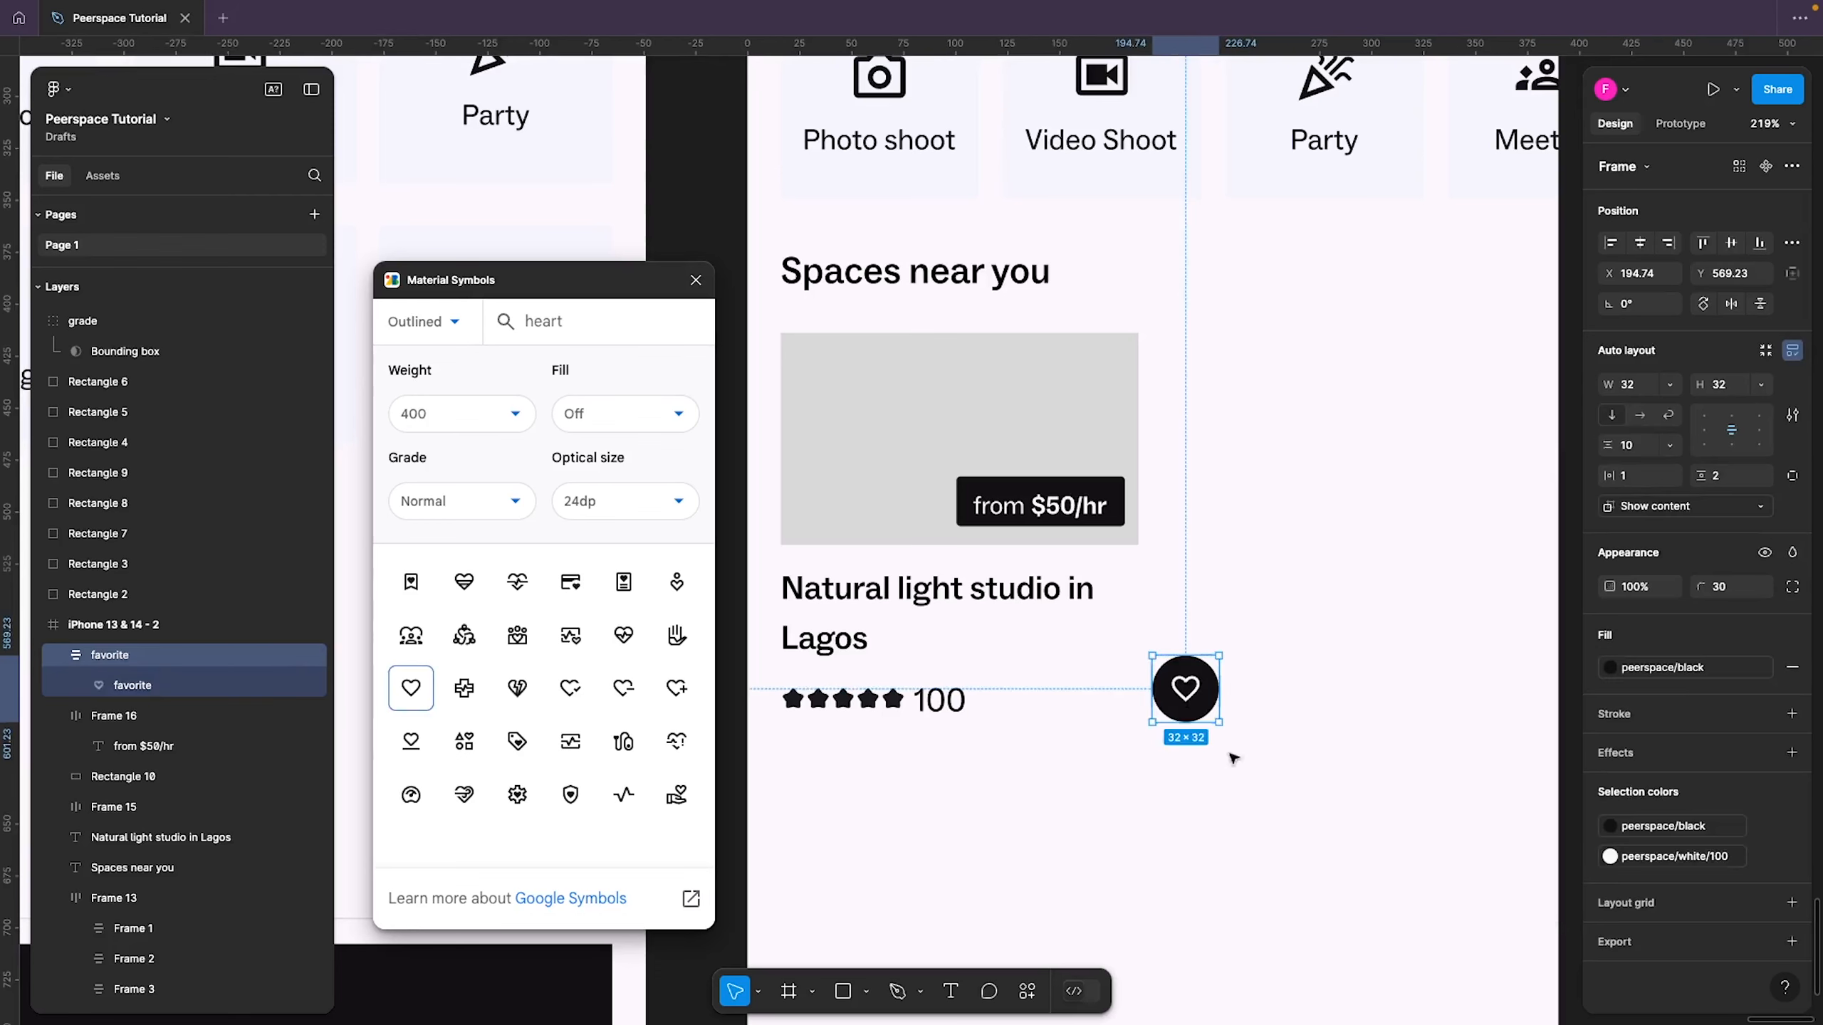
left_click(1249, 757)
Set the heart button frame's corner radius back to 100
left_click(1209, 700)
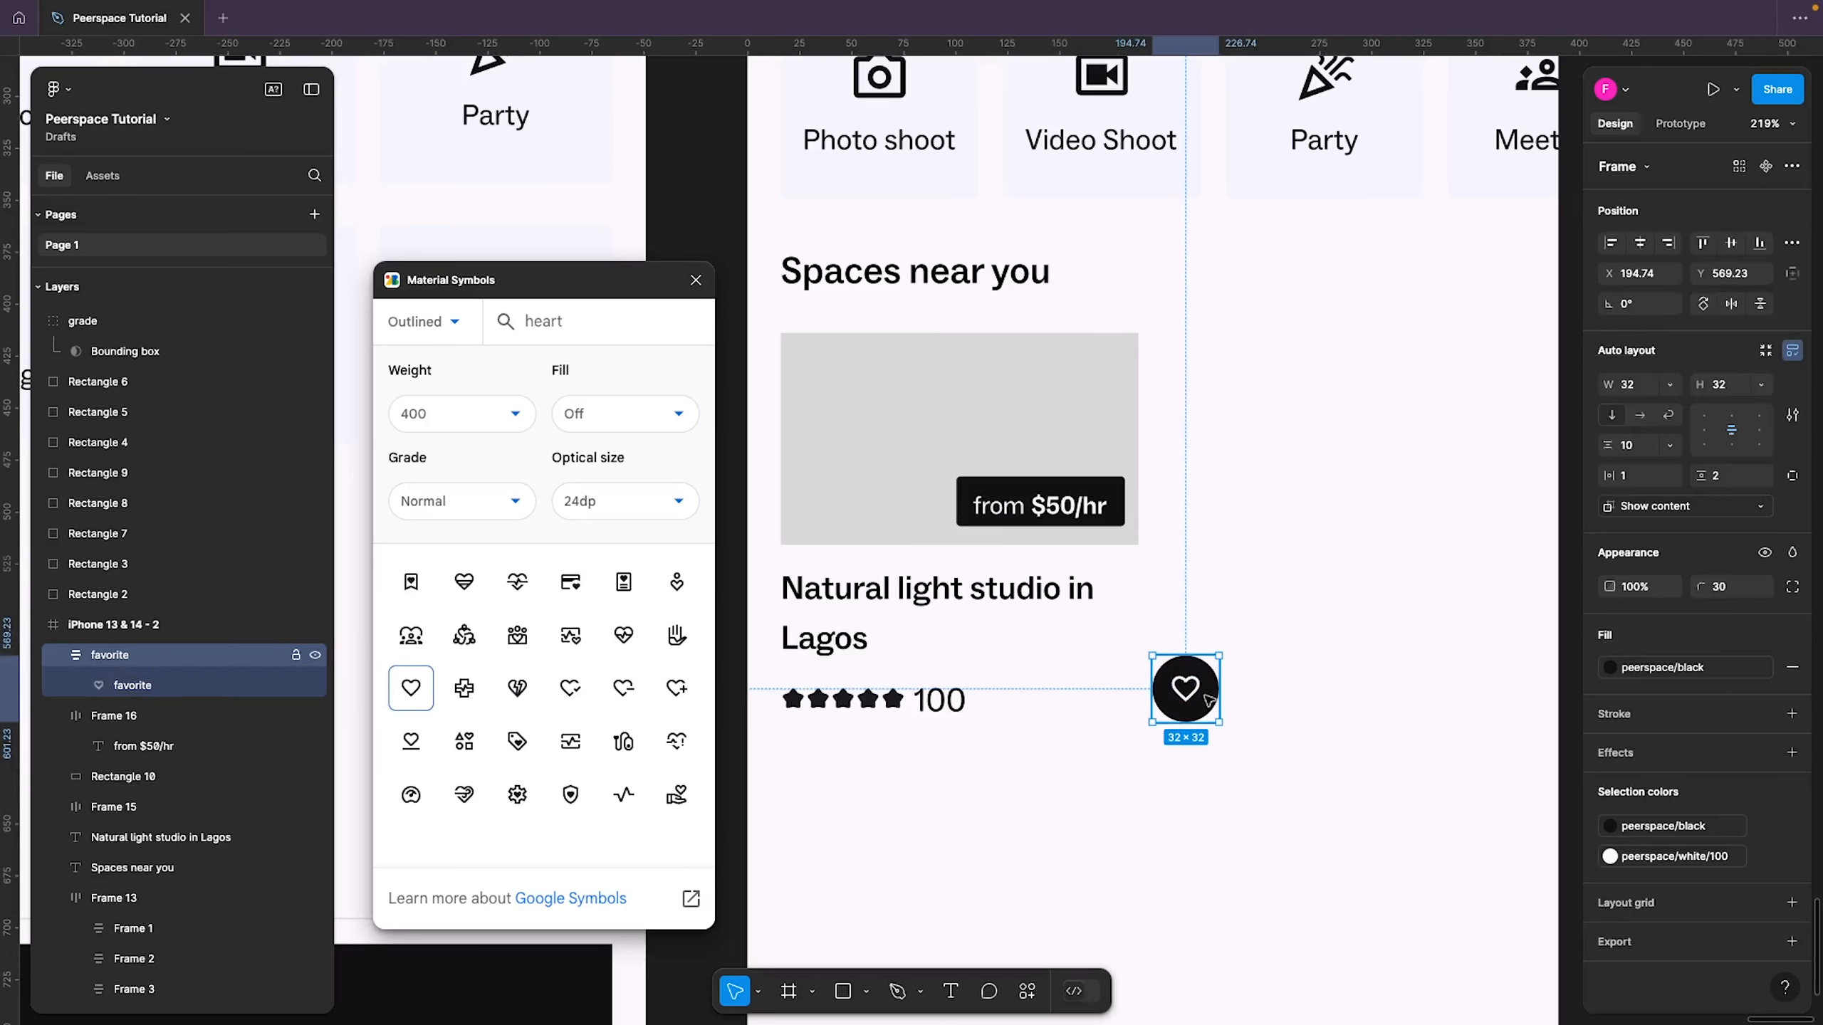
left_click(1725, 589)
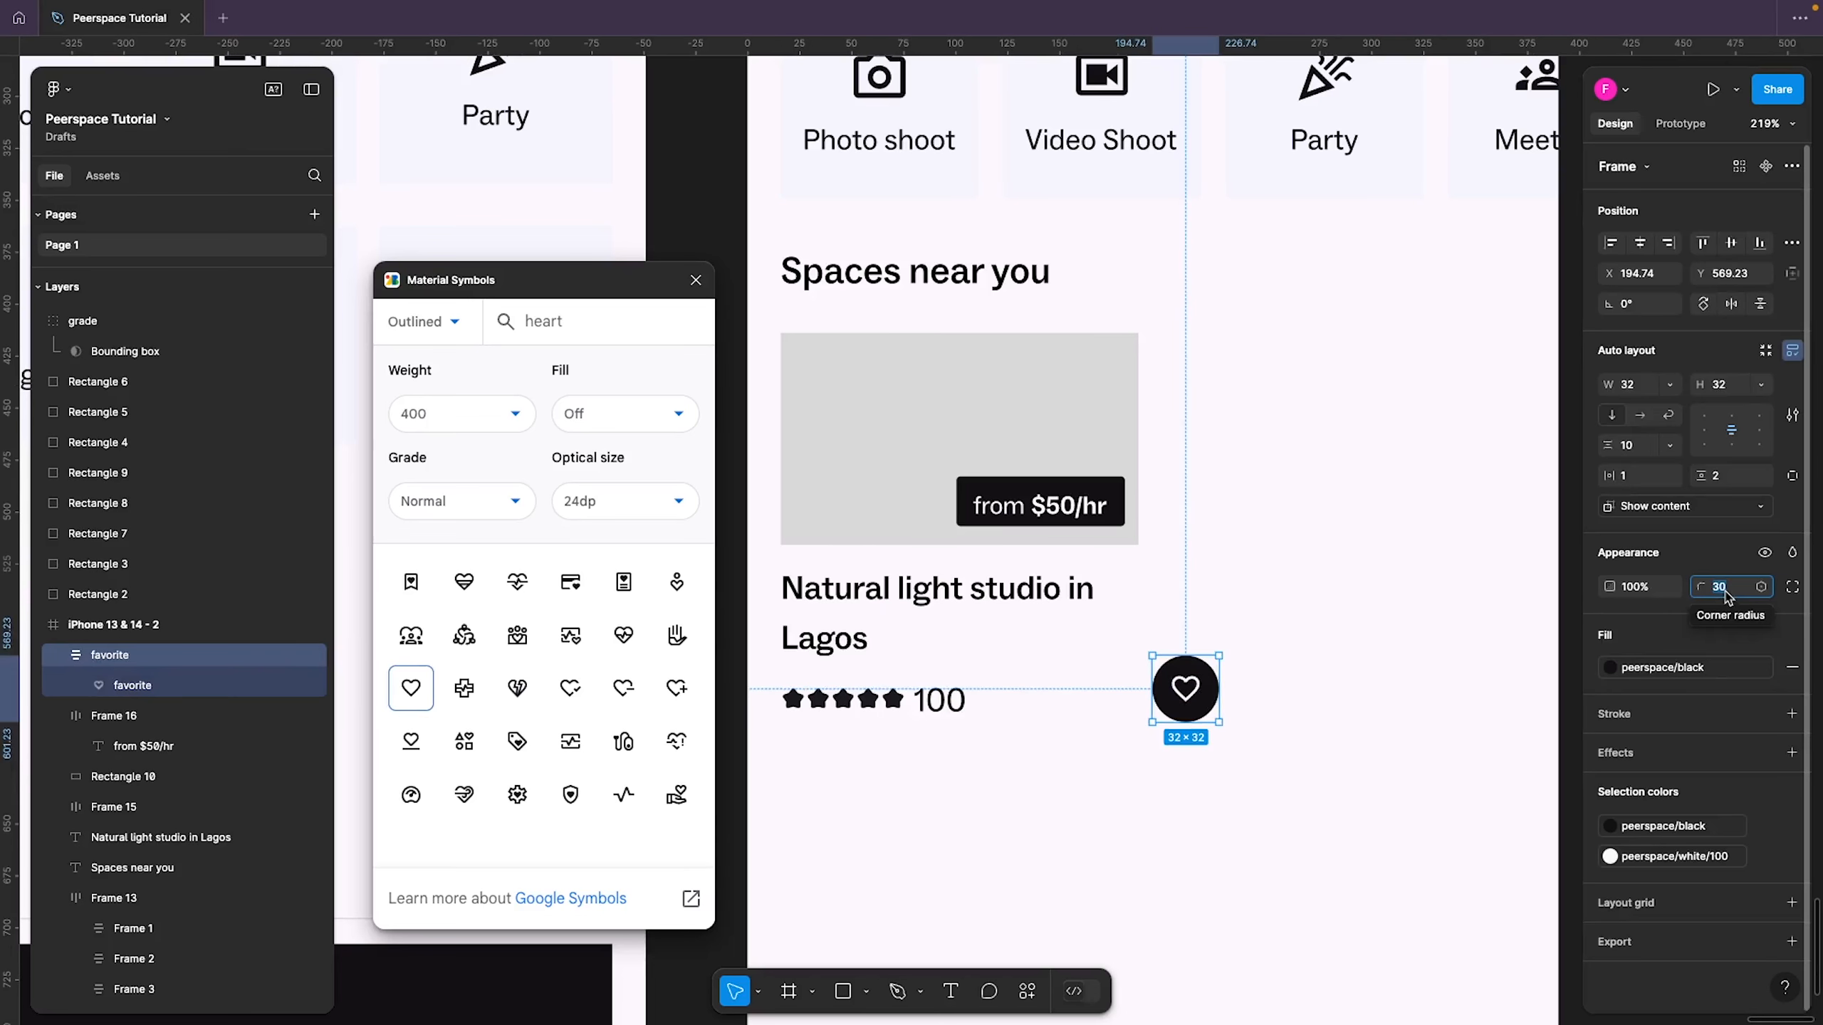
type("100")
key("Return")
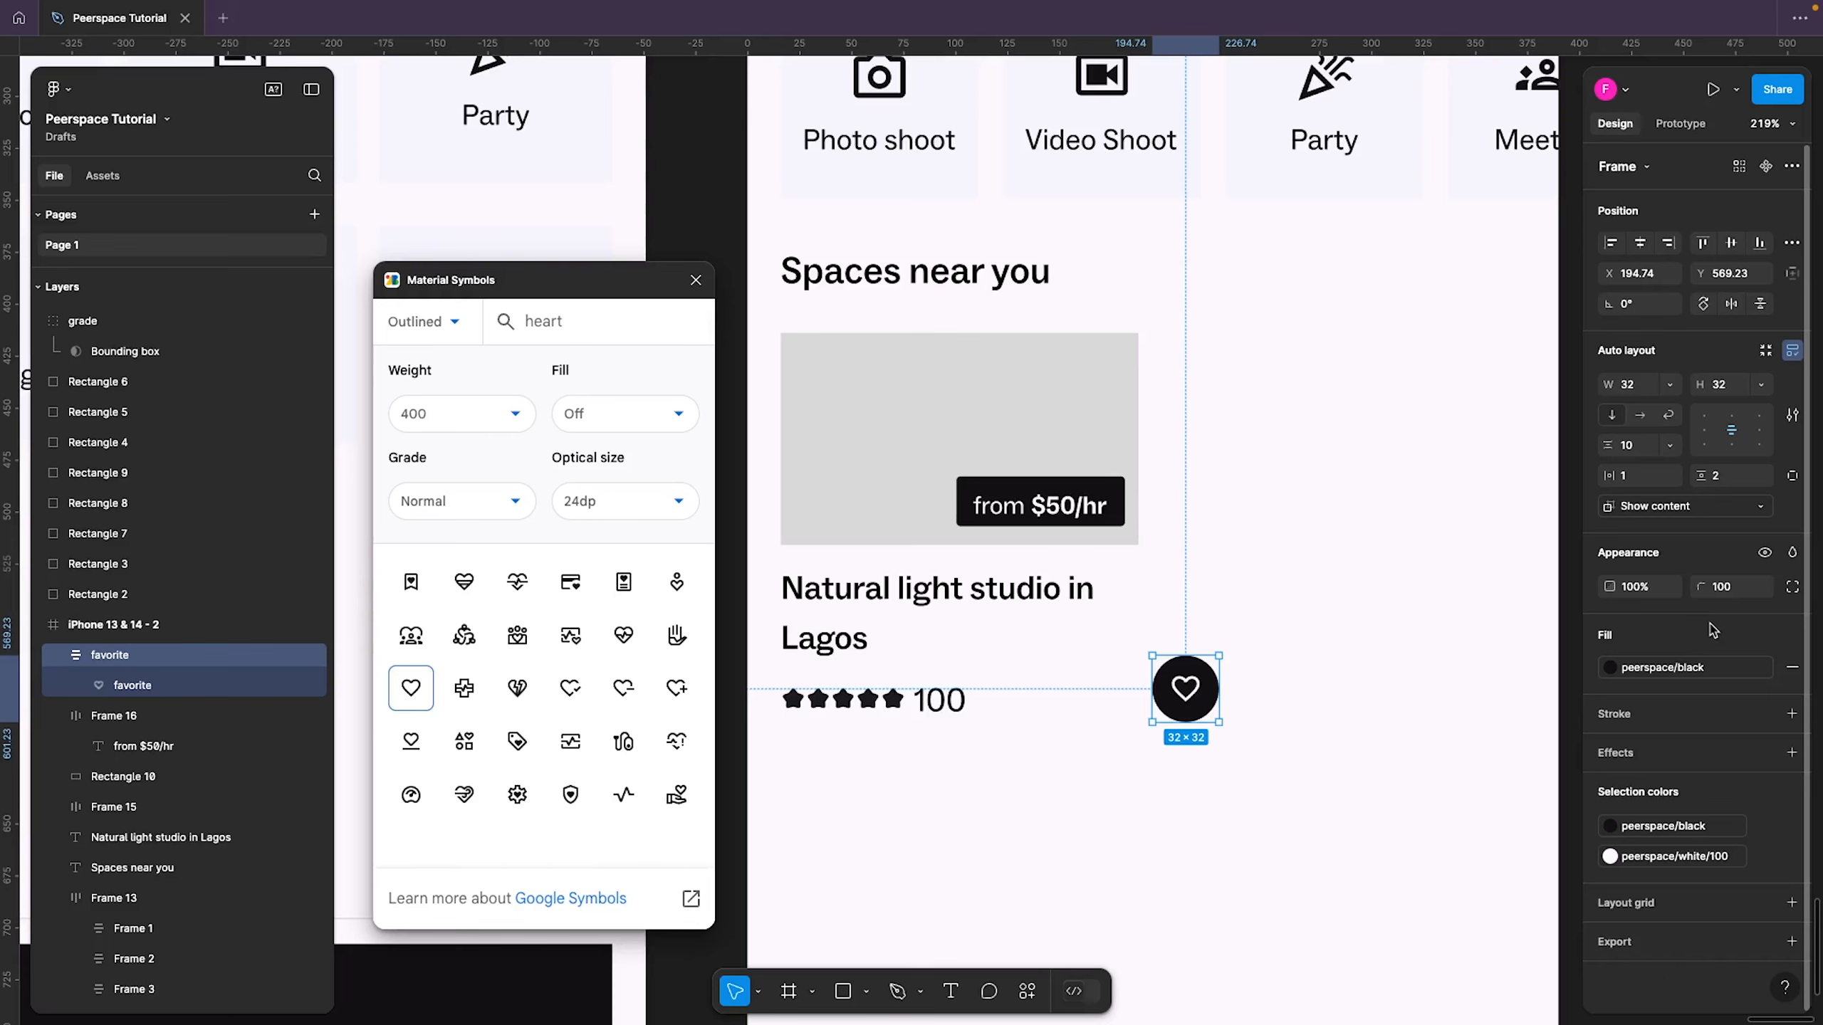
Detach the colour style from the heart button's background fill and set the fill's opacity to 30%
left_click(1759, 668)
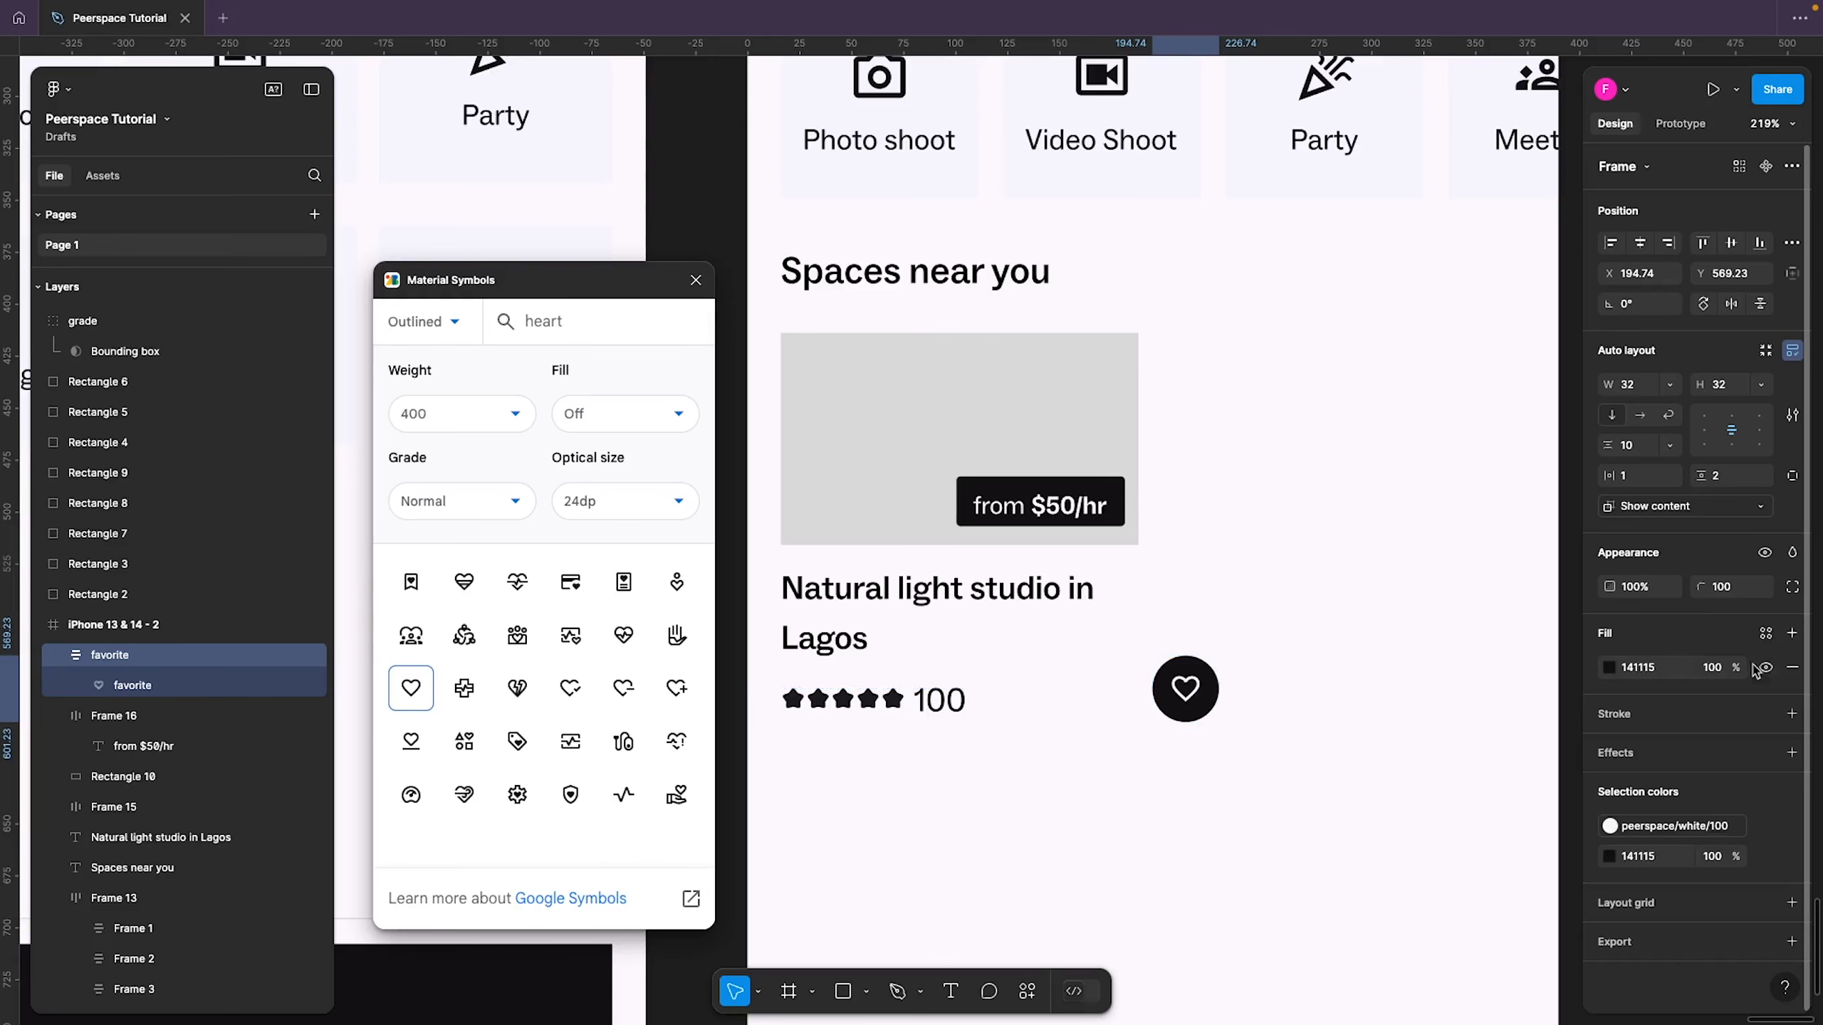
left_click(1714, 670)
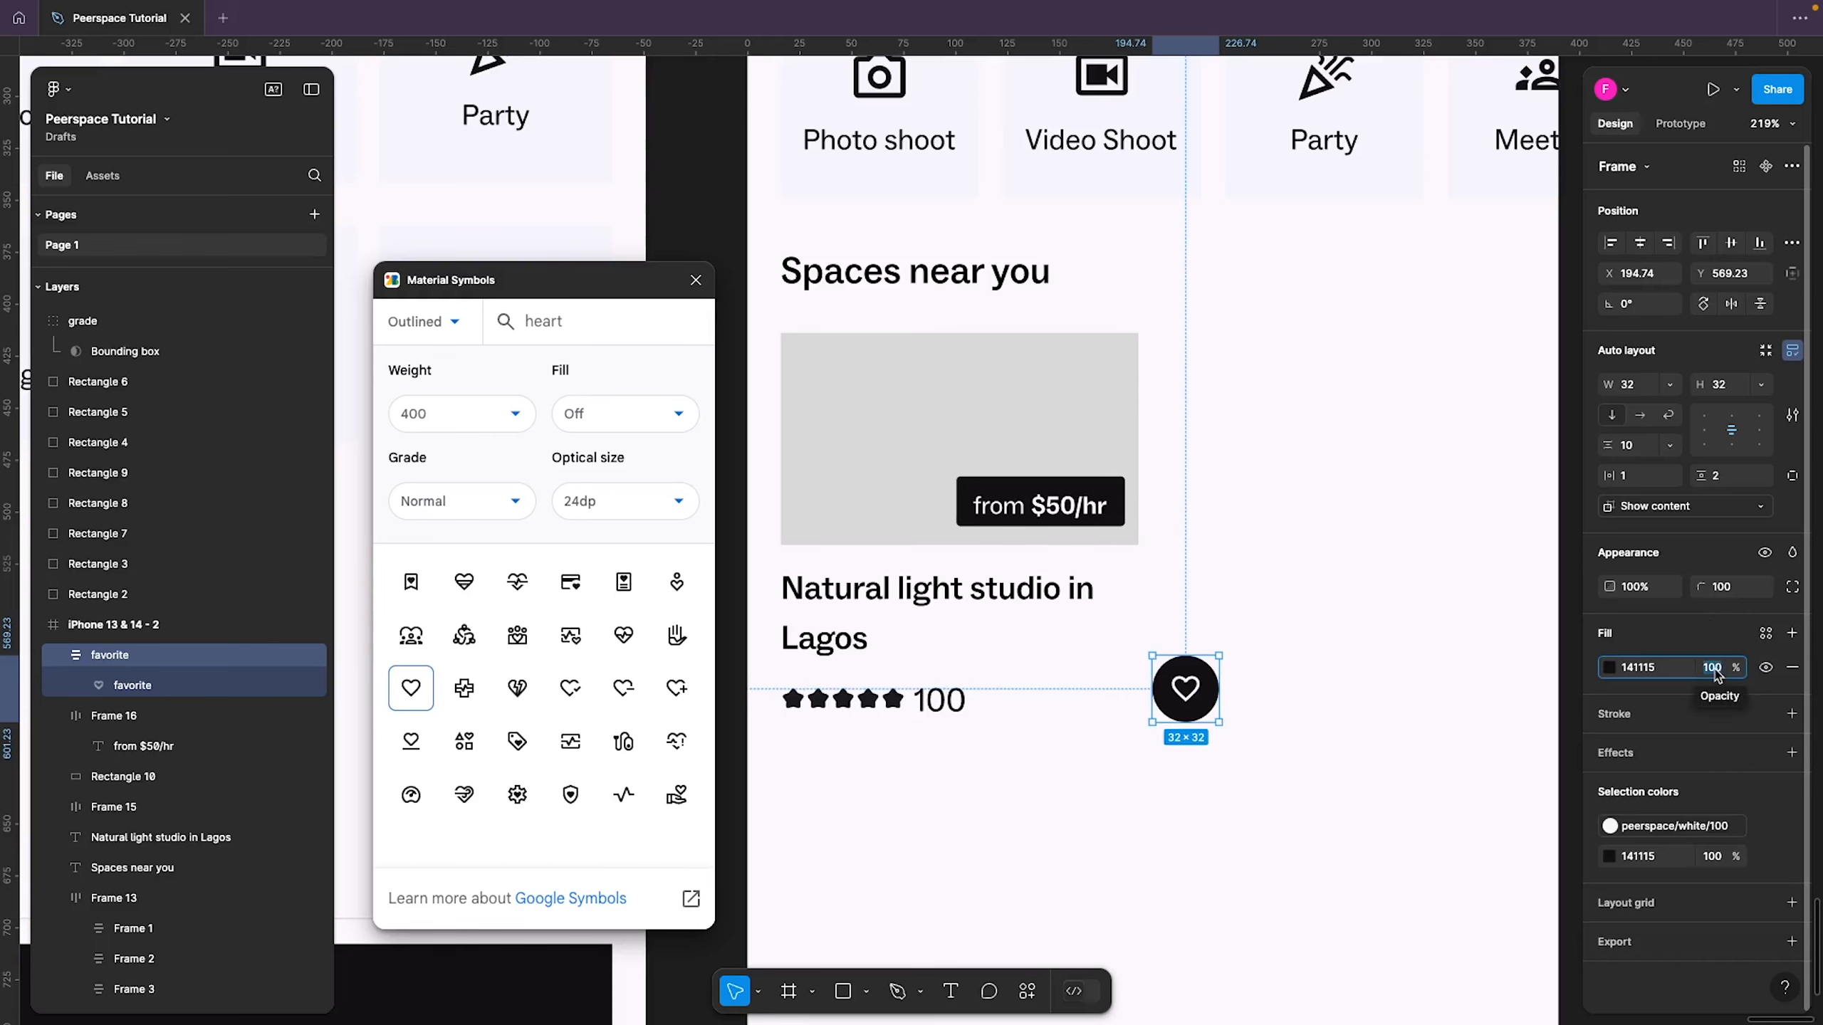
type("30")
key("Return")
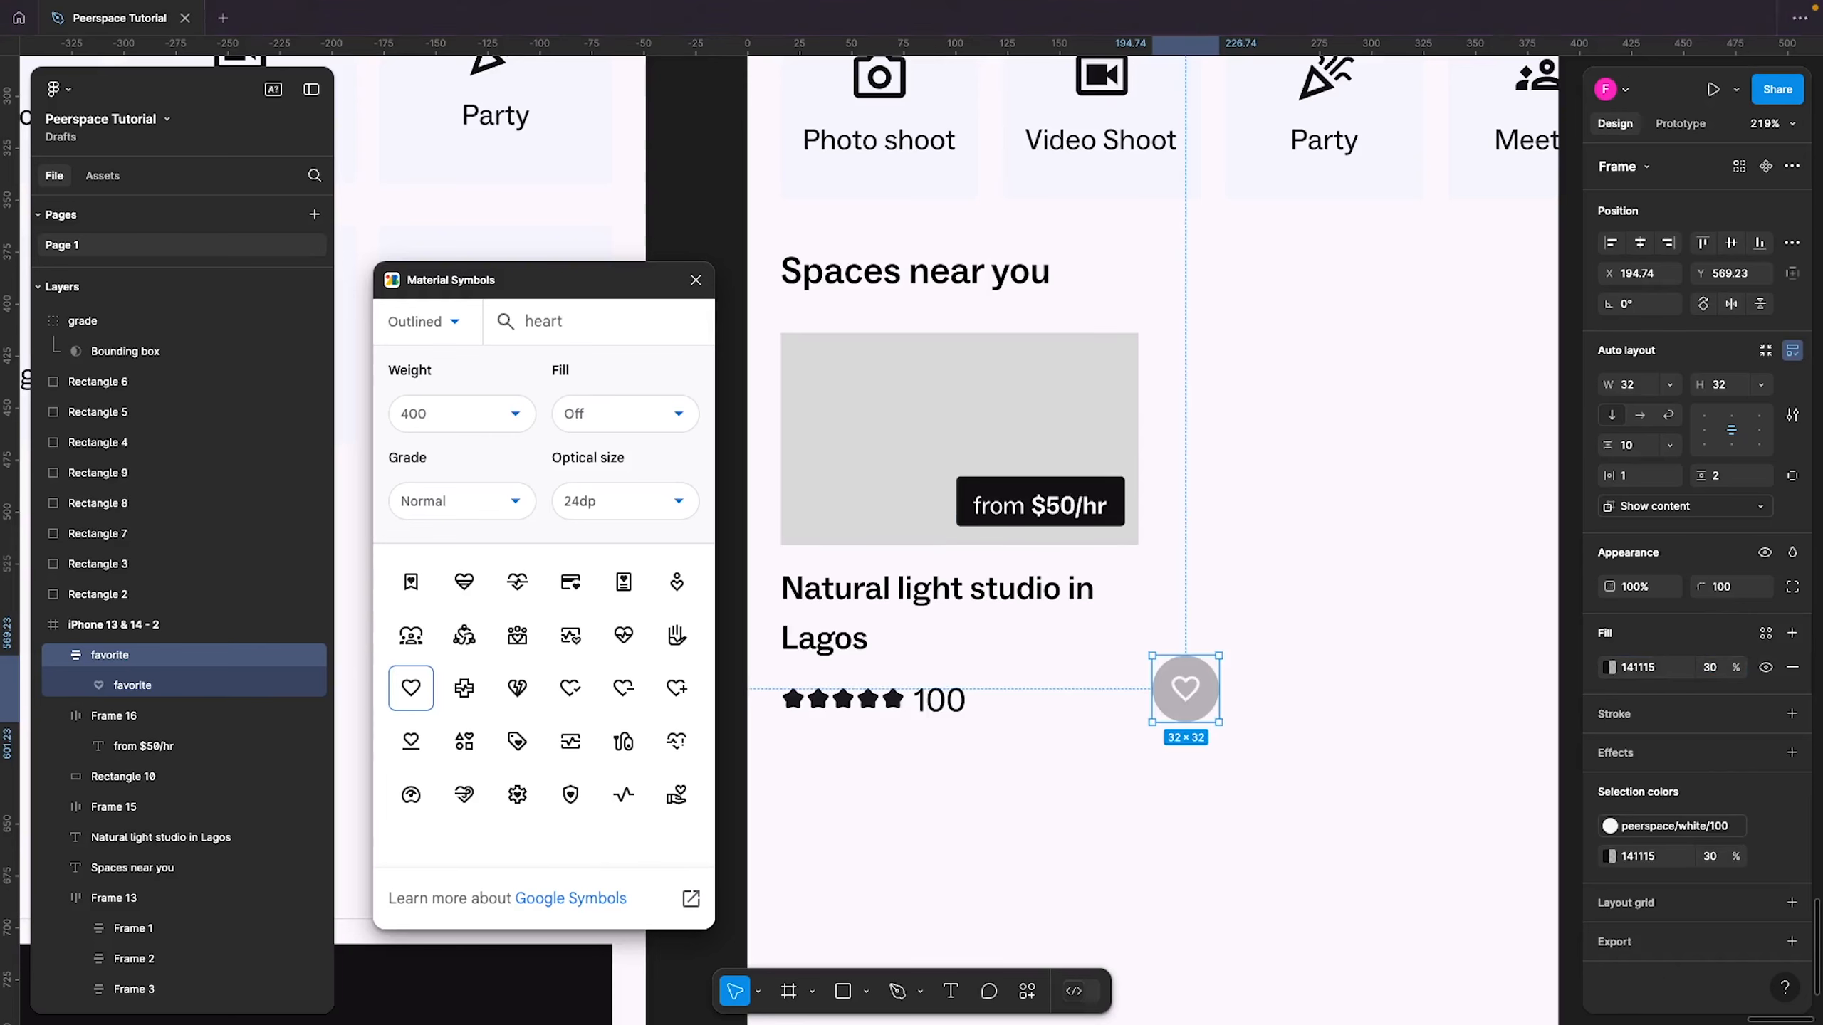
Nudge the "from $50/hr" price tag down 1 px so it sits 8 px above the image placeholder's bottom edge
left_click(1086, 510)
key("alt")
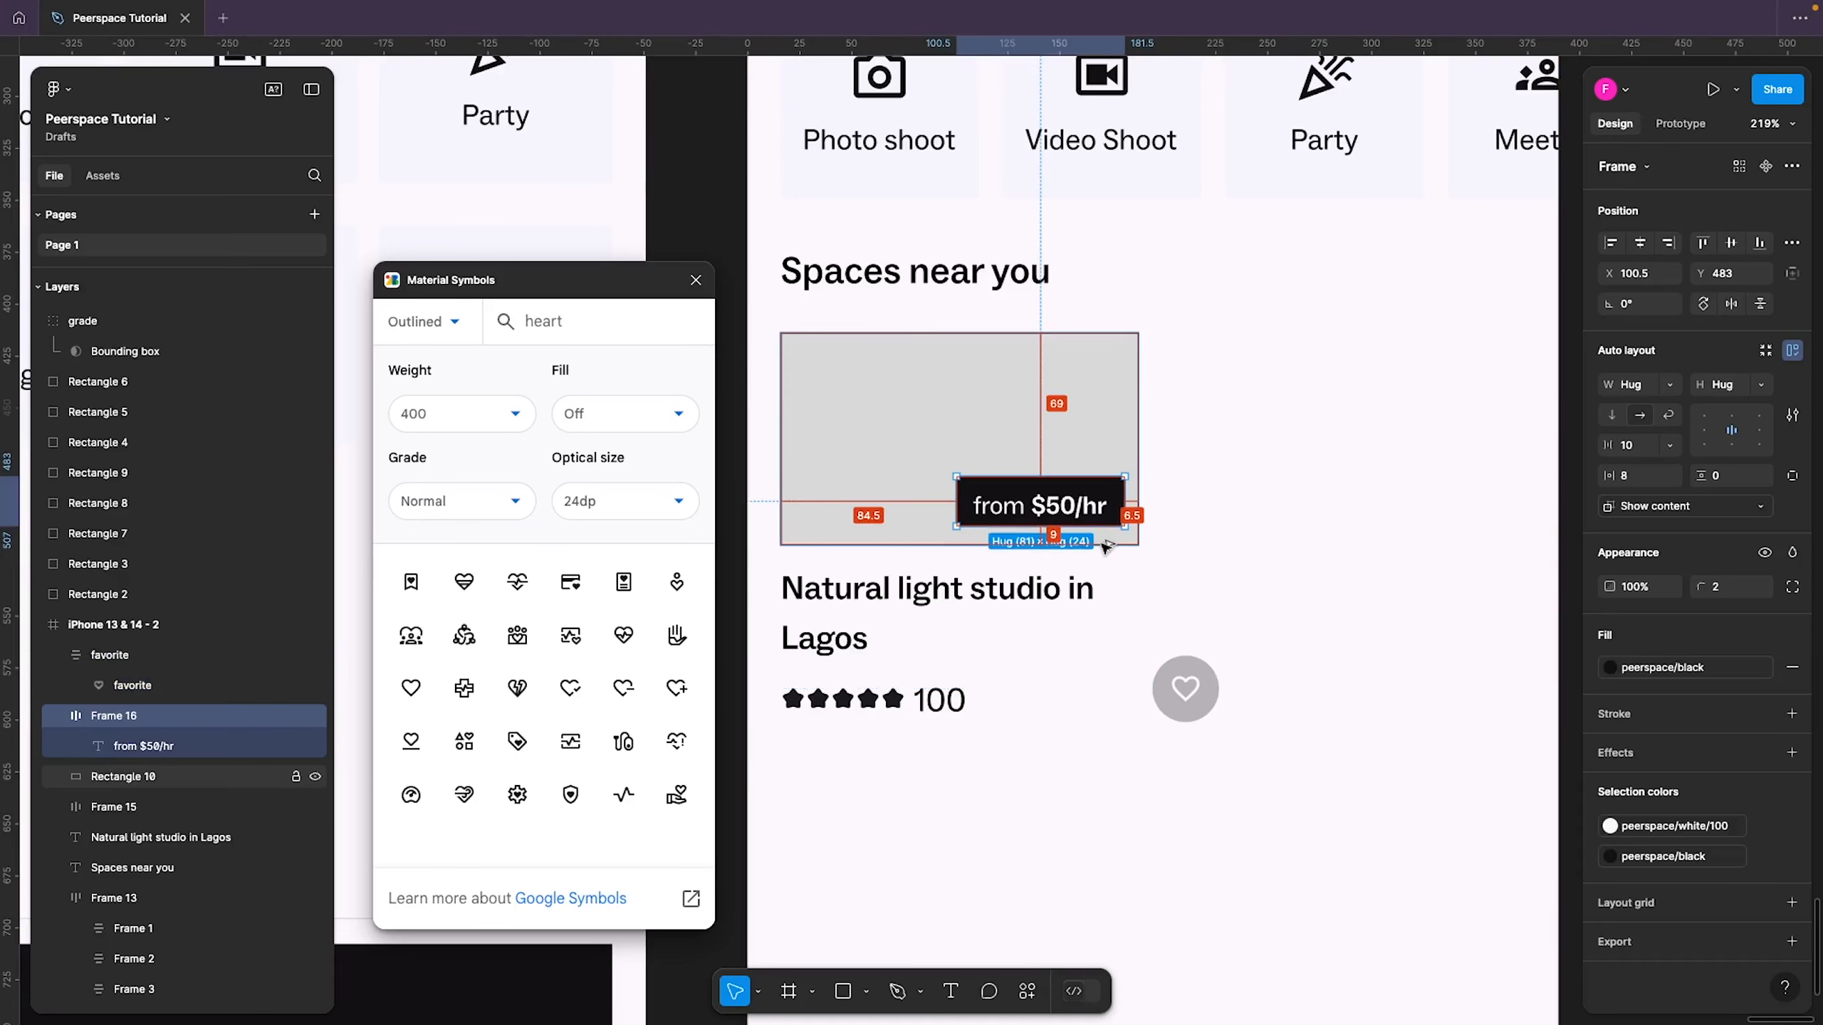
key("Down")
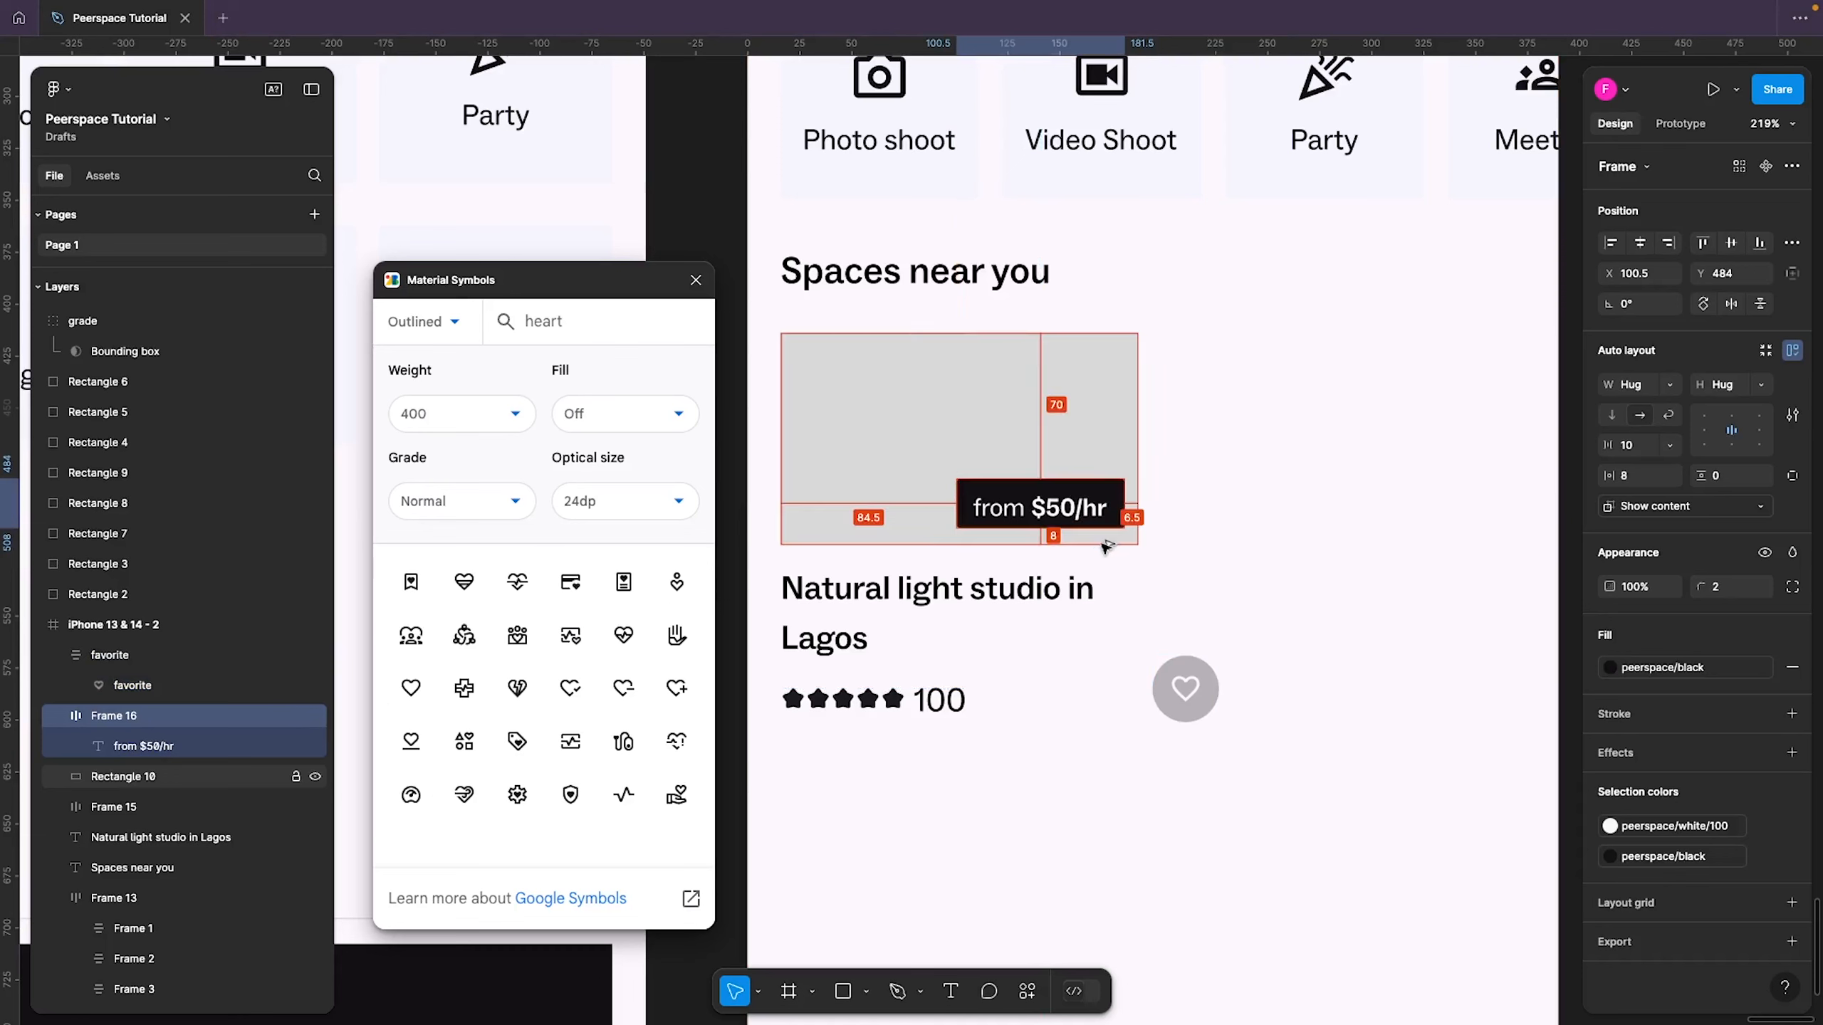
Move the heart button into the image placeholder's upper-right corner at X 149.5, Y 422, right-aligned with the price tag
left_click(1191, 675)
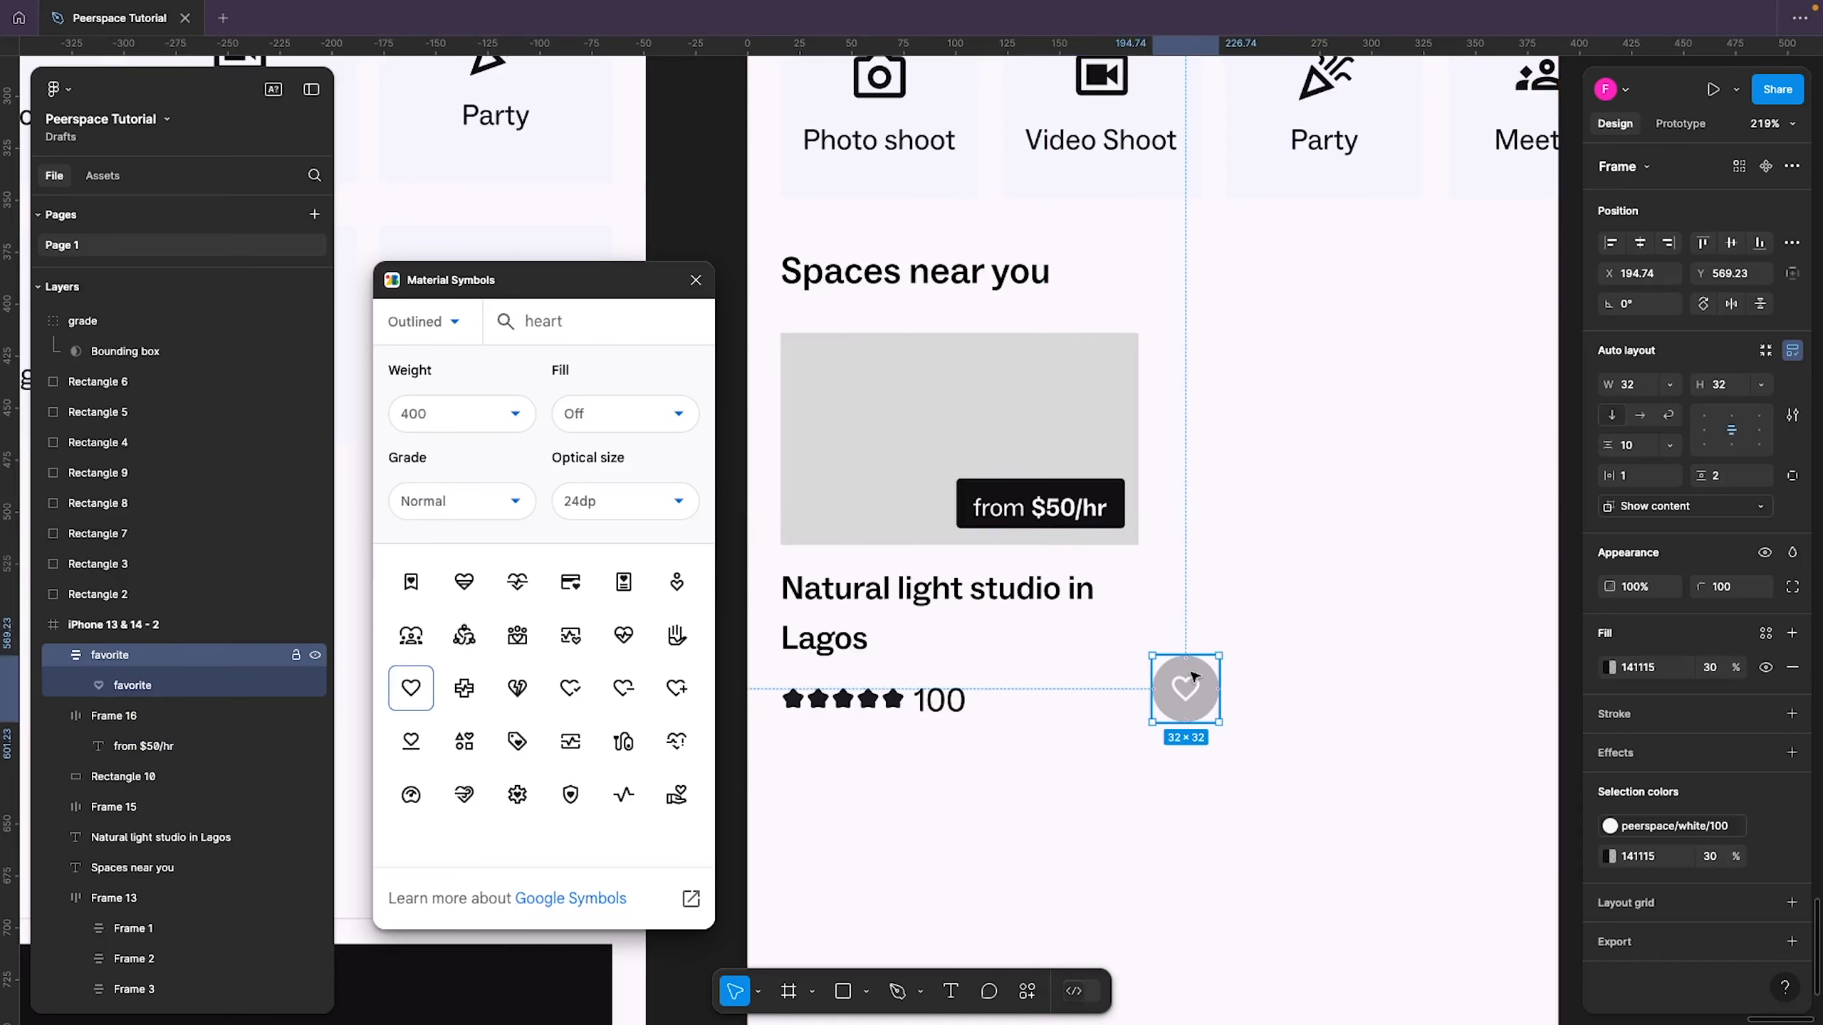
left_click_drag(1193, 682, 1099, 367)
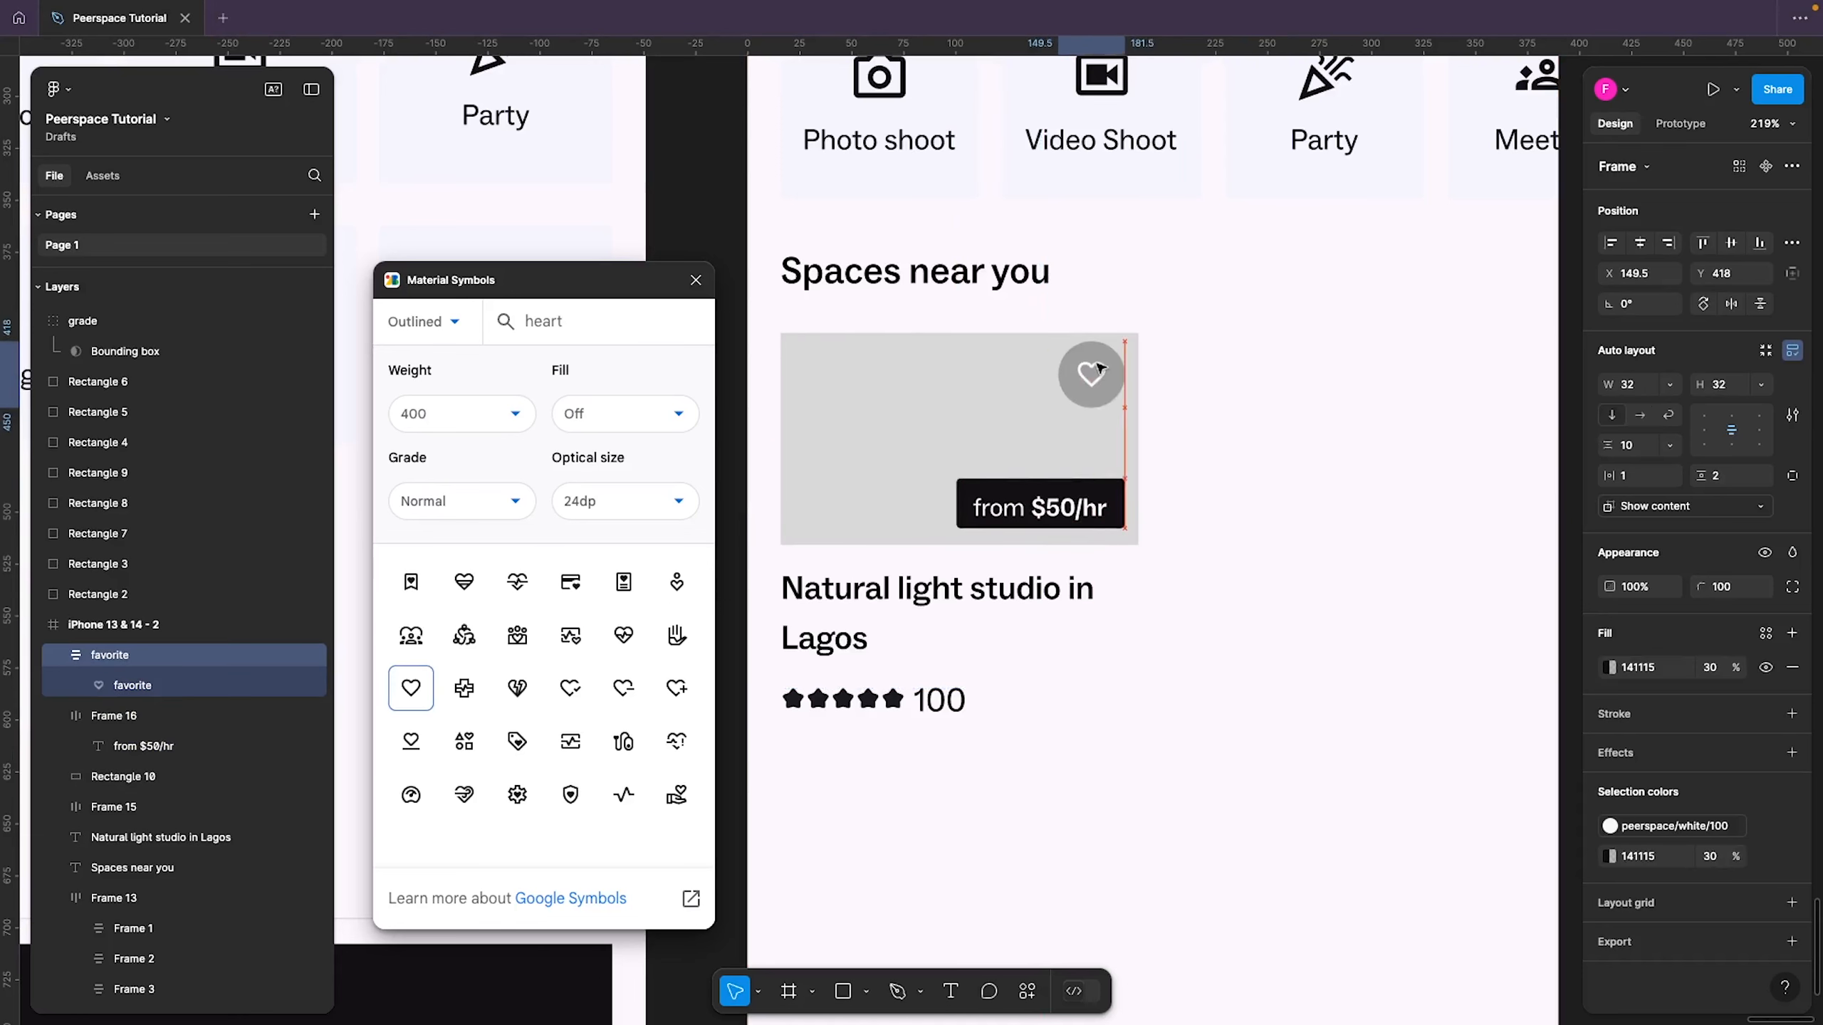
key("alt")
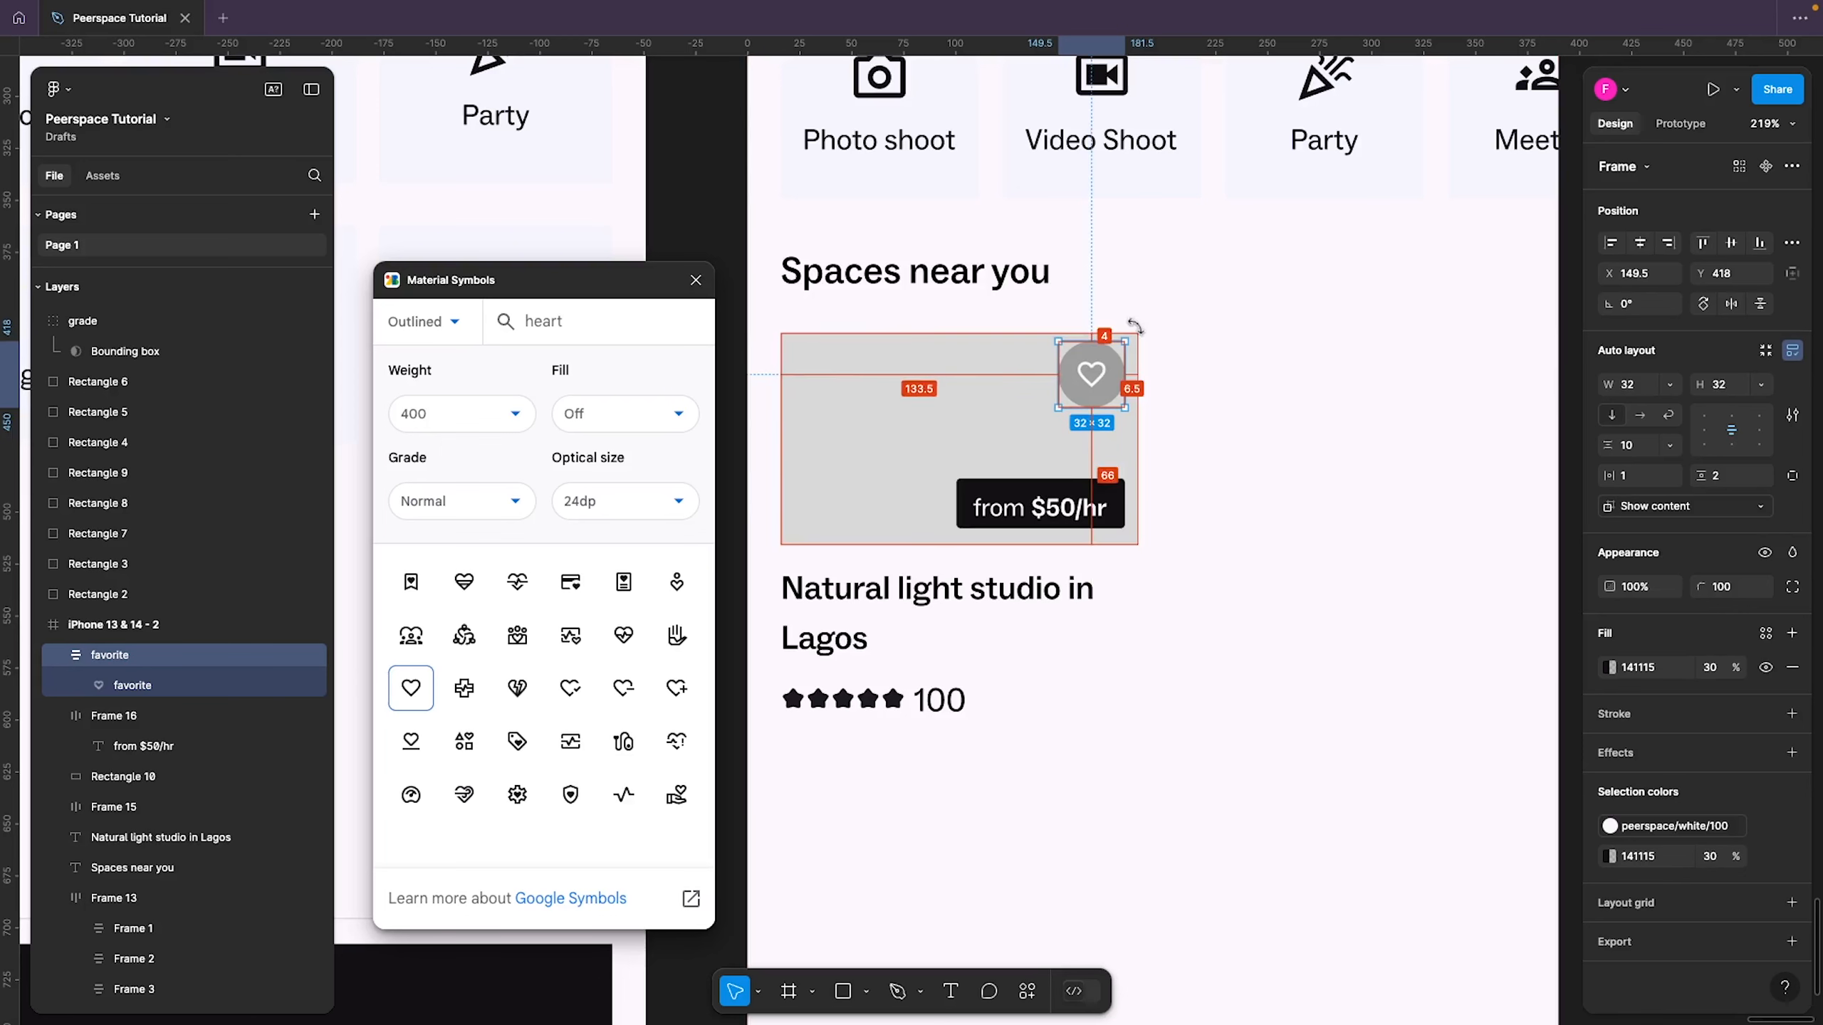
left_click(1246, 419)
left_click(1073, 516)
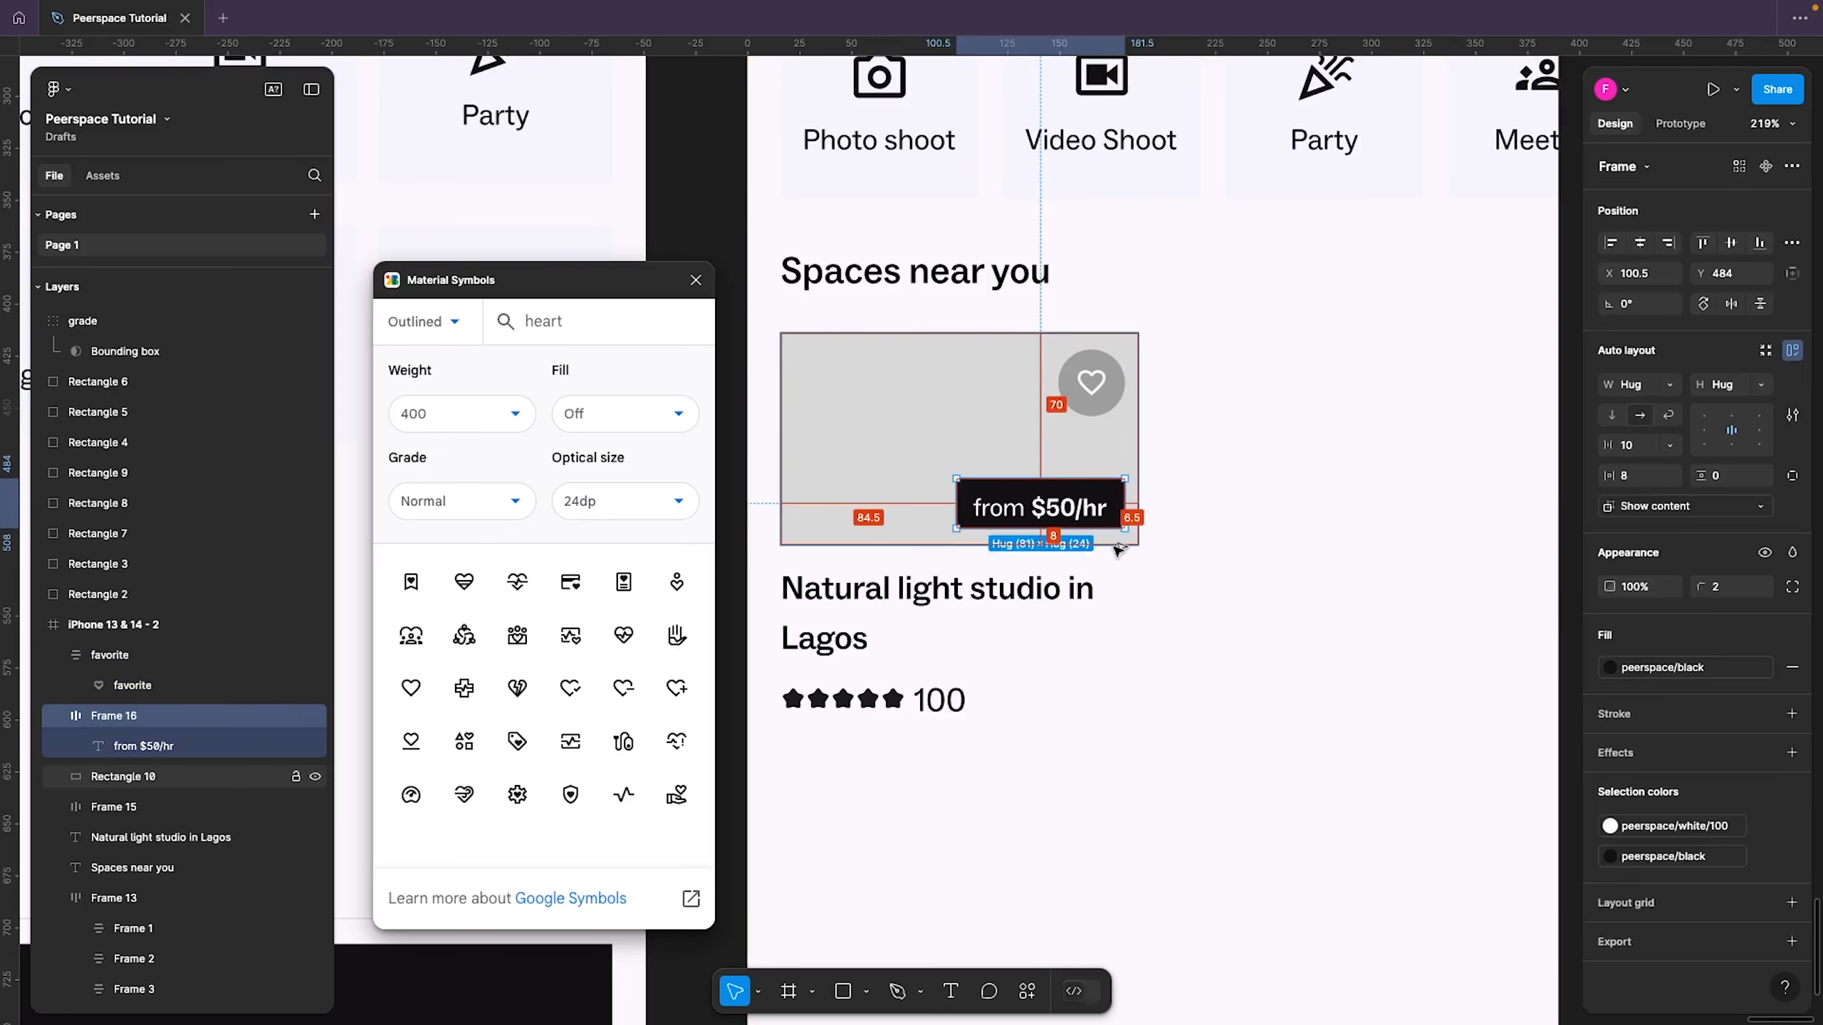
left_click(1103, 382)
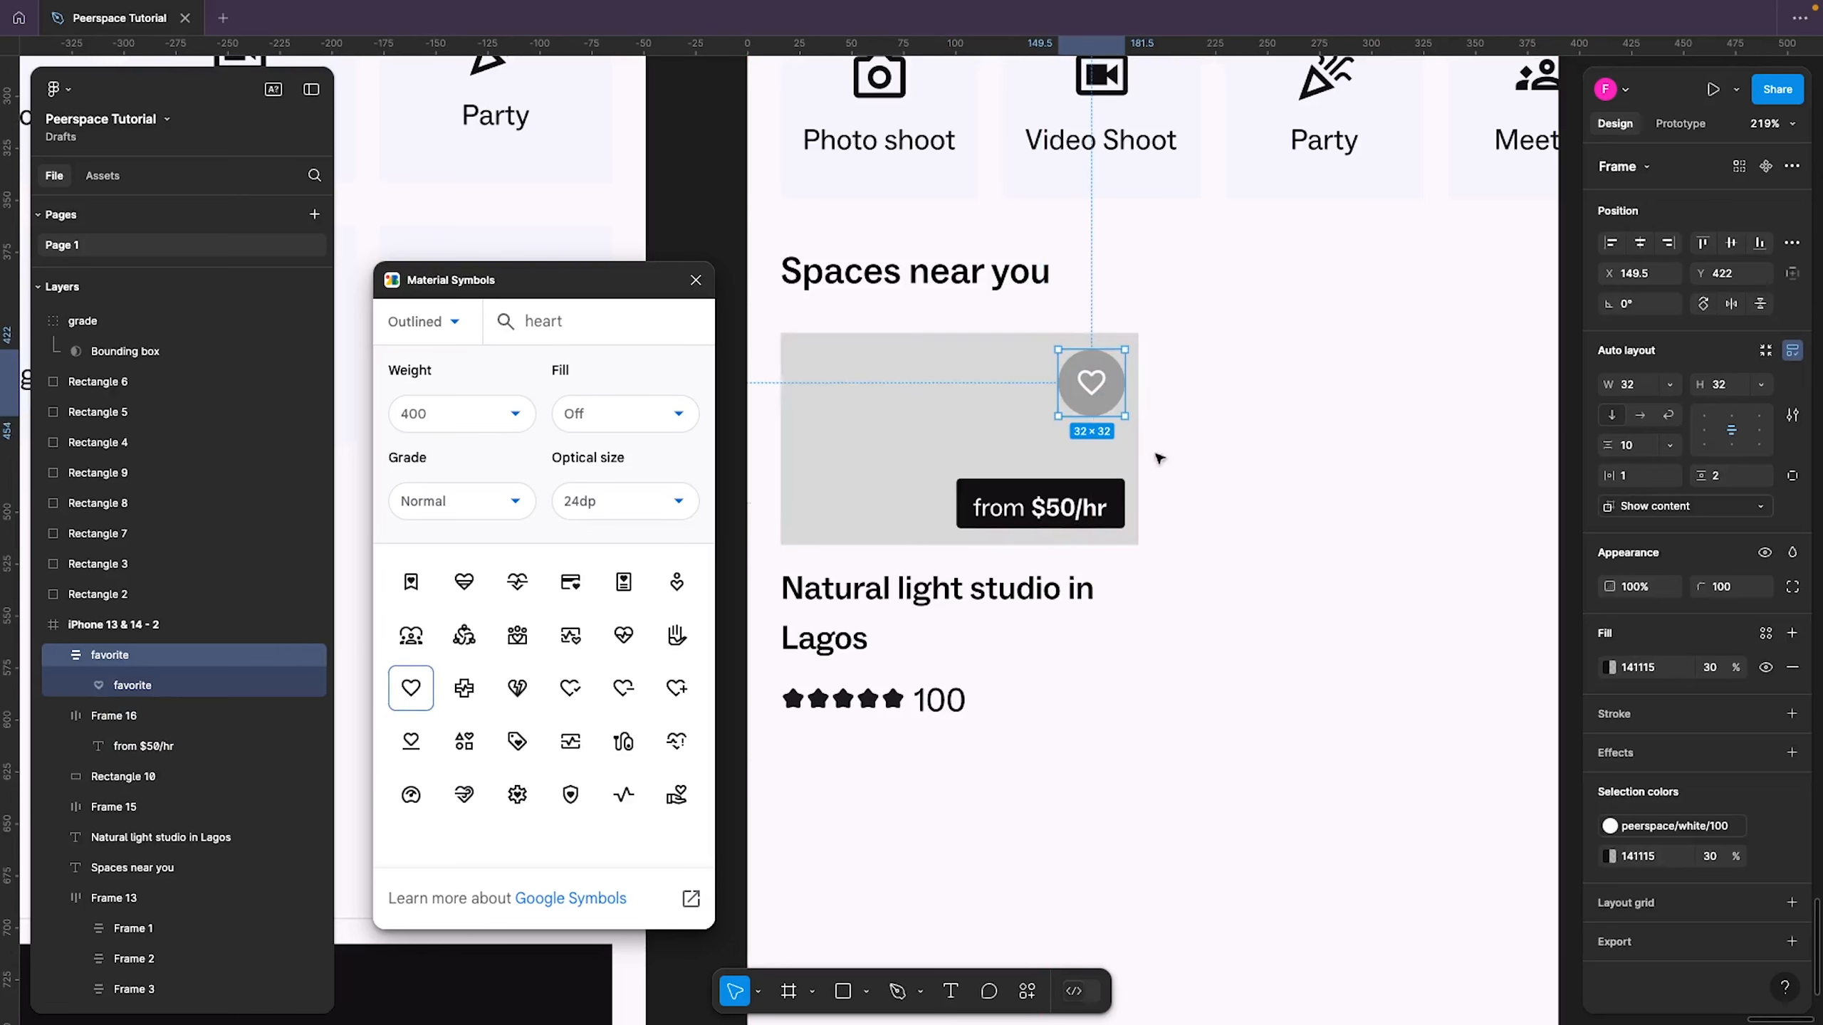
left_click(1203, 458)
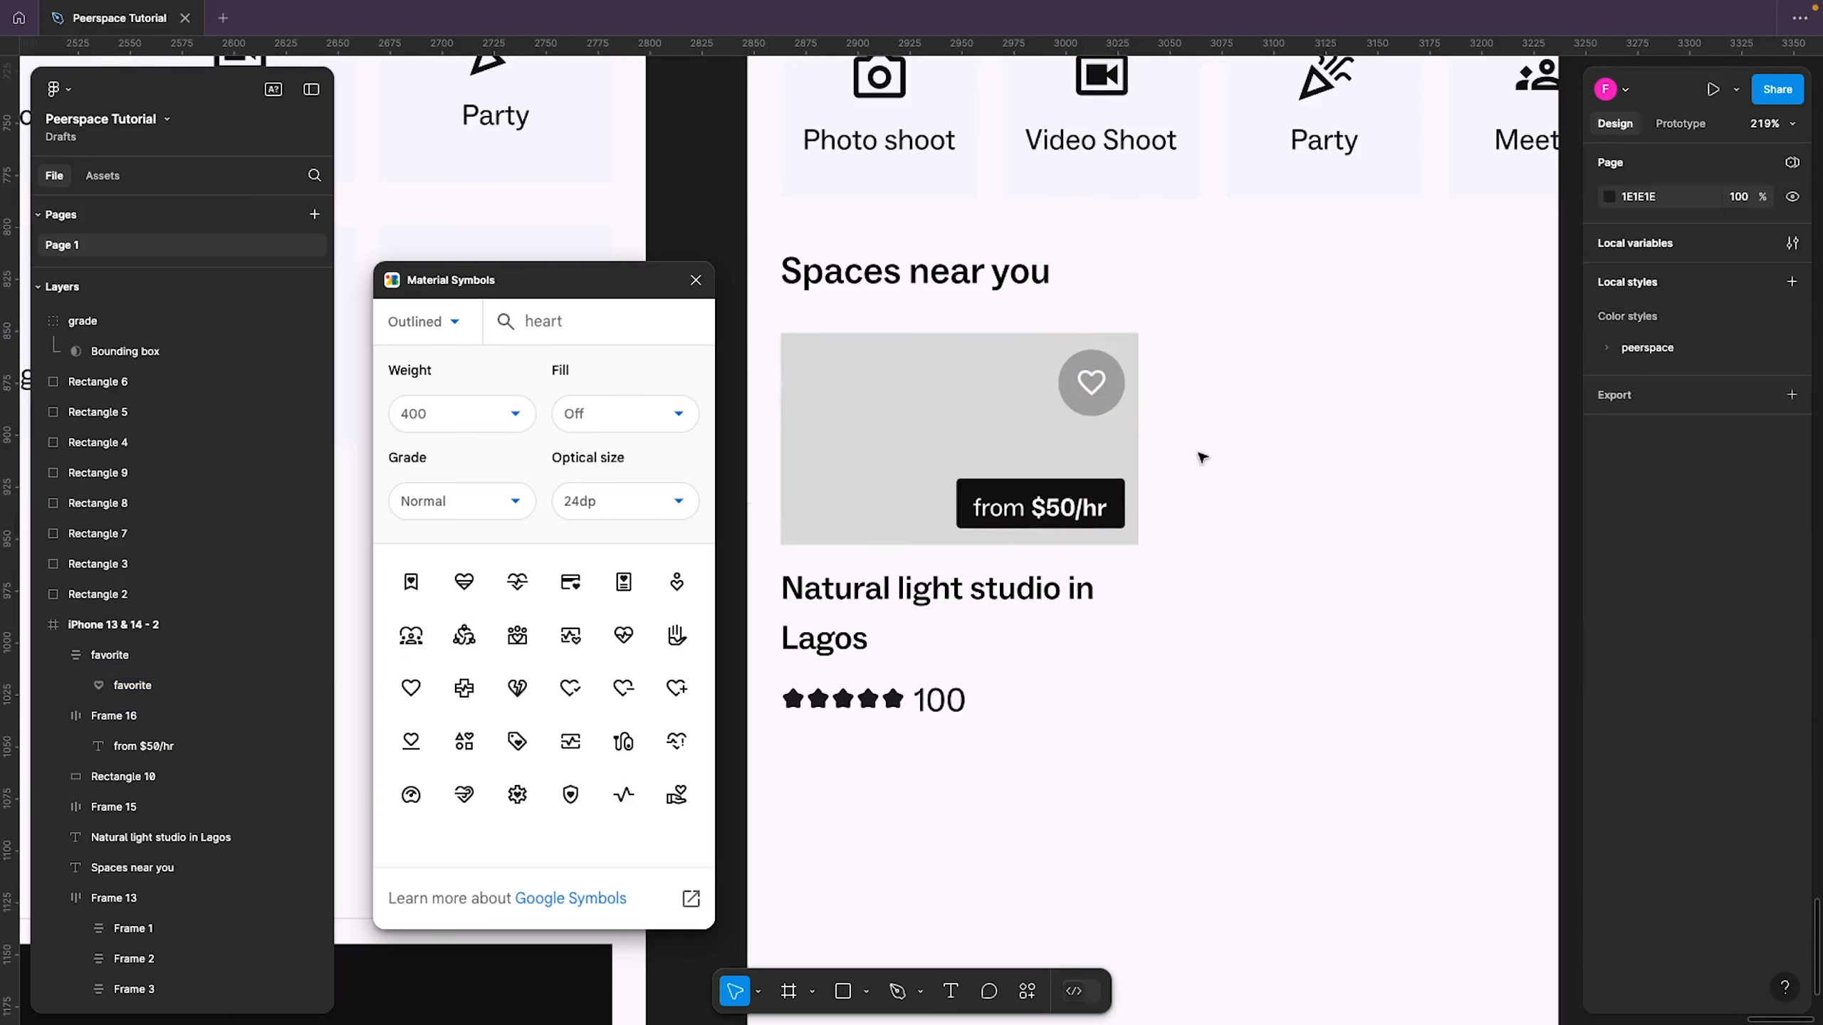
Set the corner radius of the card's grey image rectangle to 2
left_click(997, 417)
left_click(1727, 467)
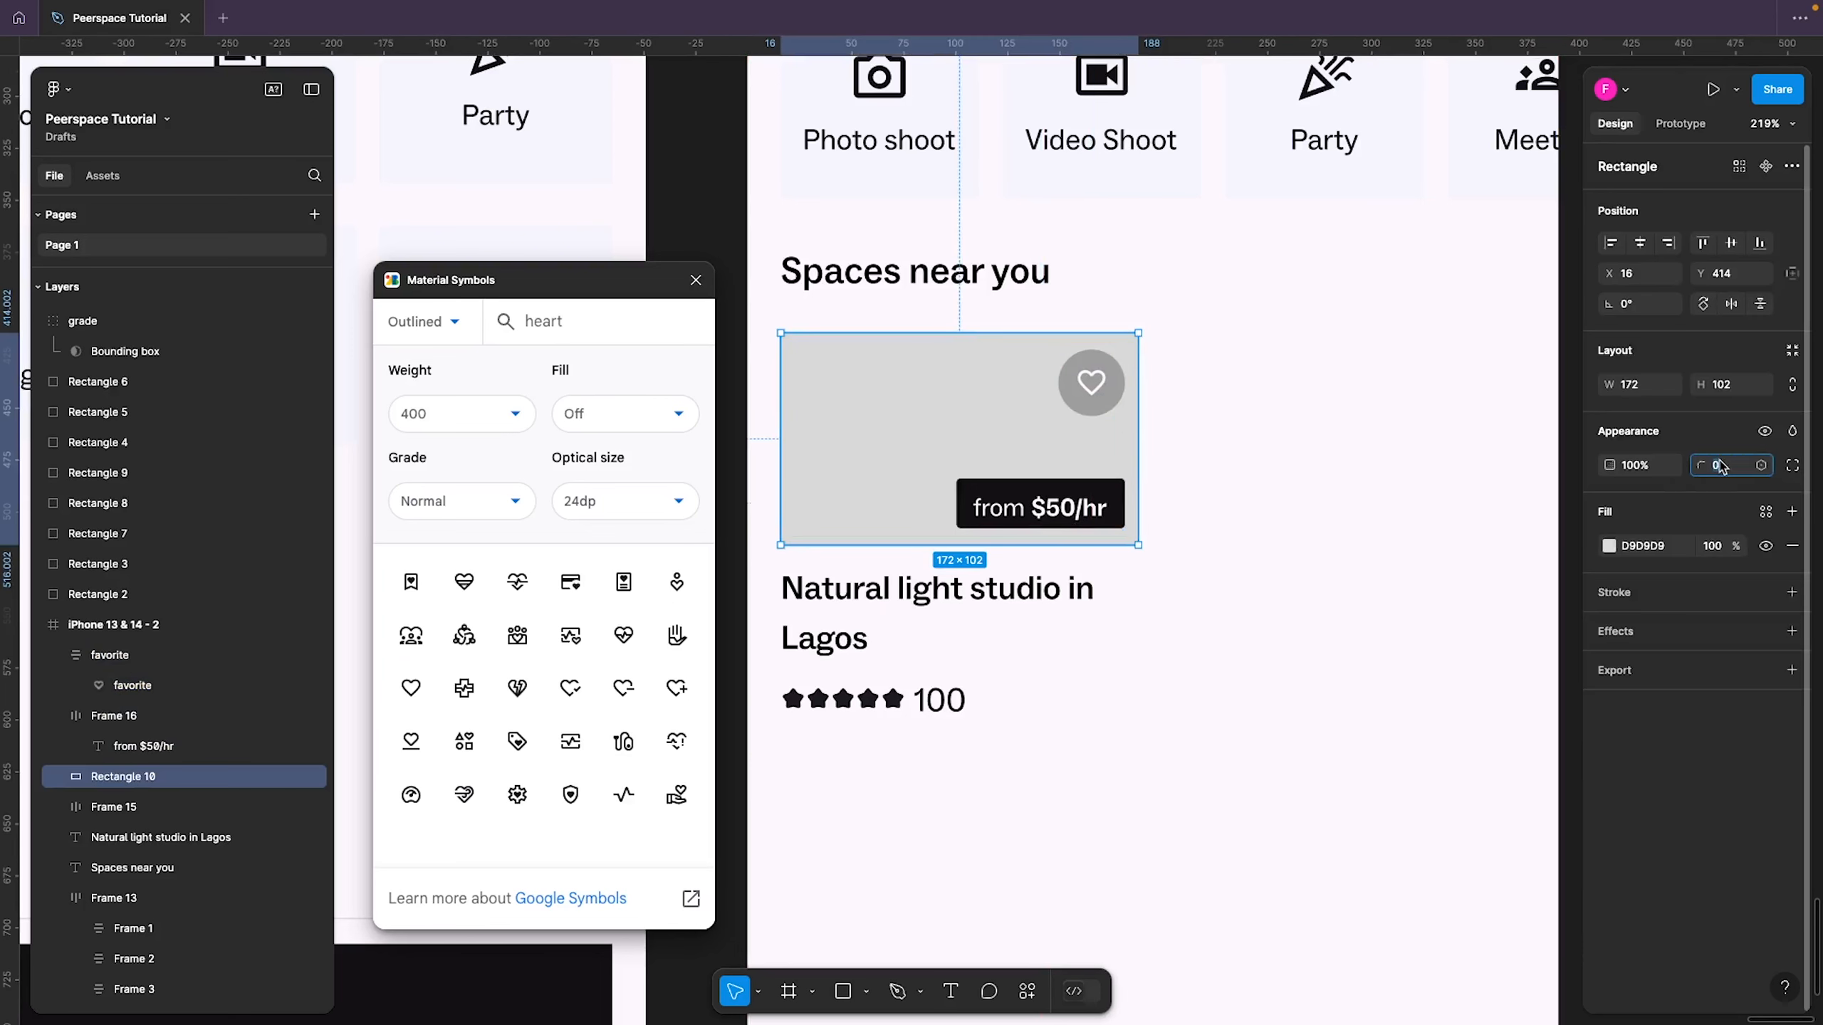
type("2")
key("Return")
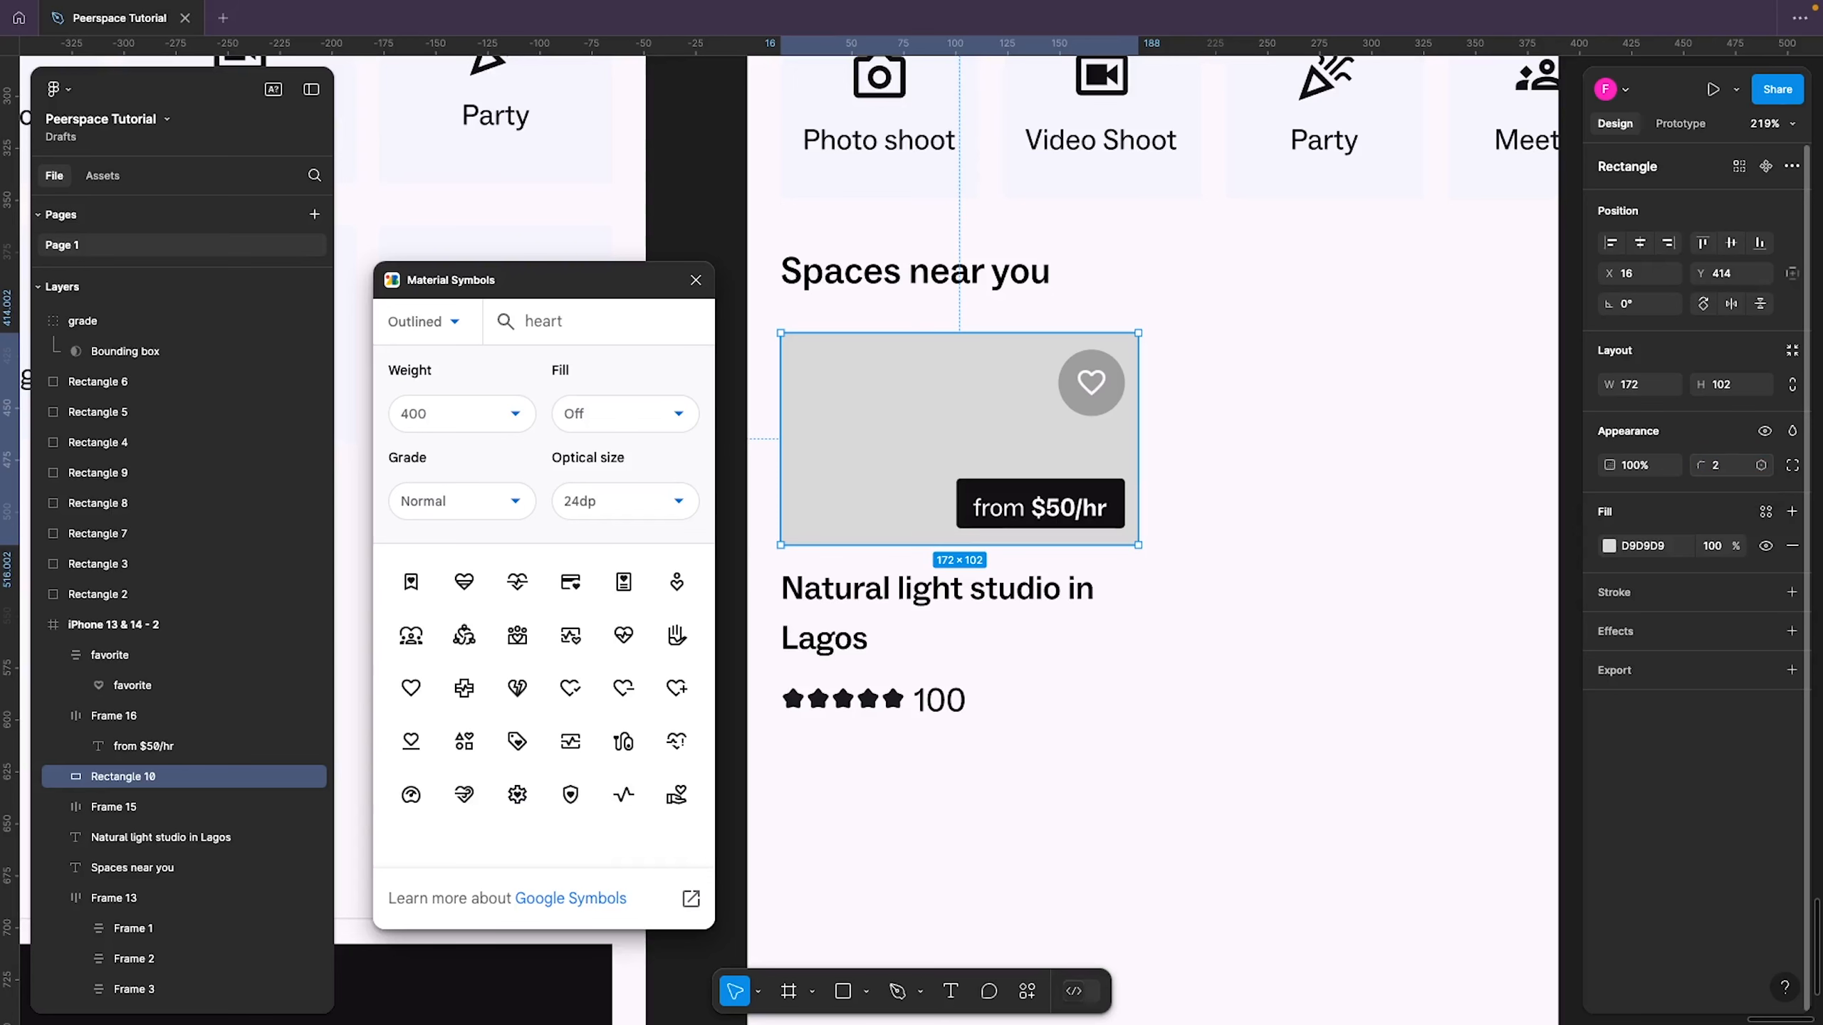
Run the Unsplash plugin for the card's image rectangle and search it for "studio"
left_click(1026, 992)
left_click(877, 685)
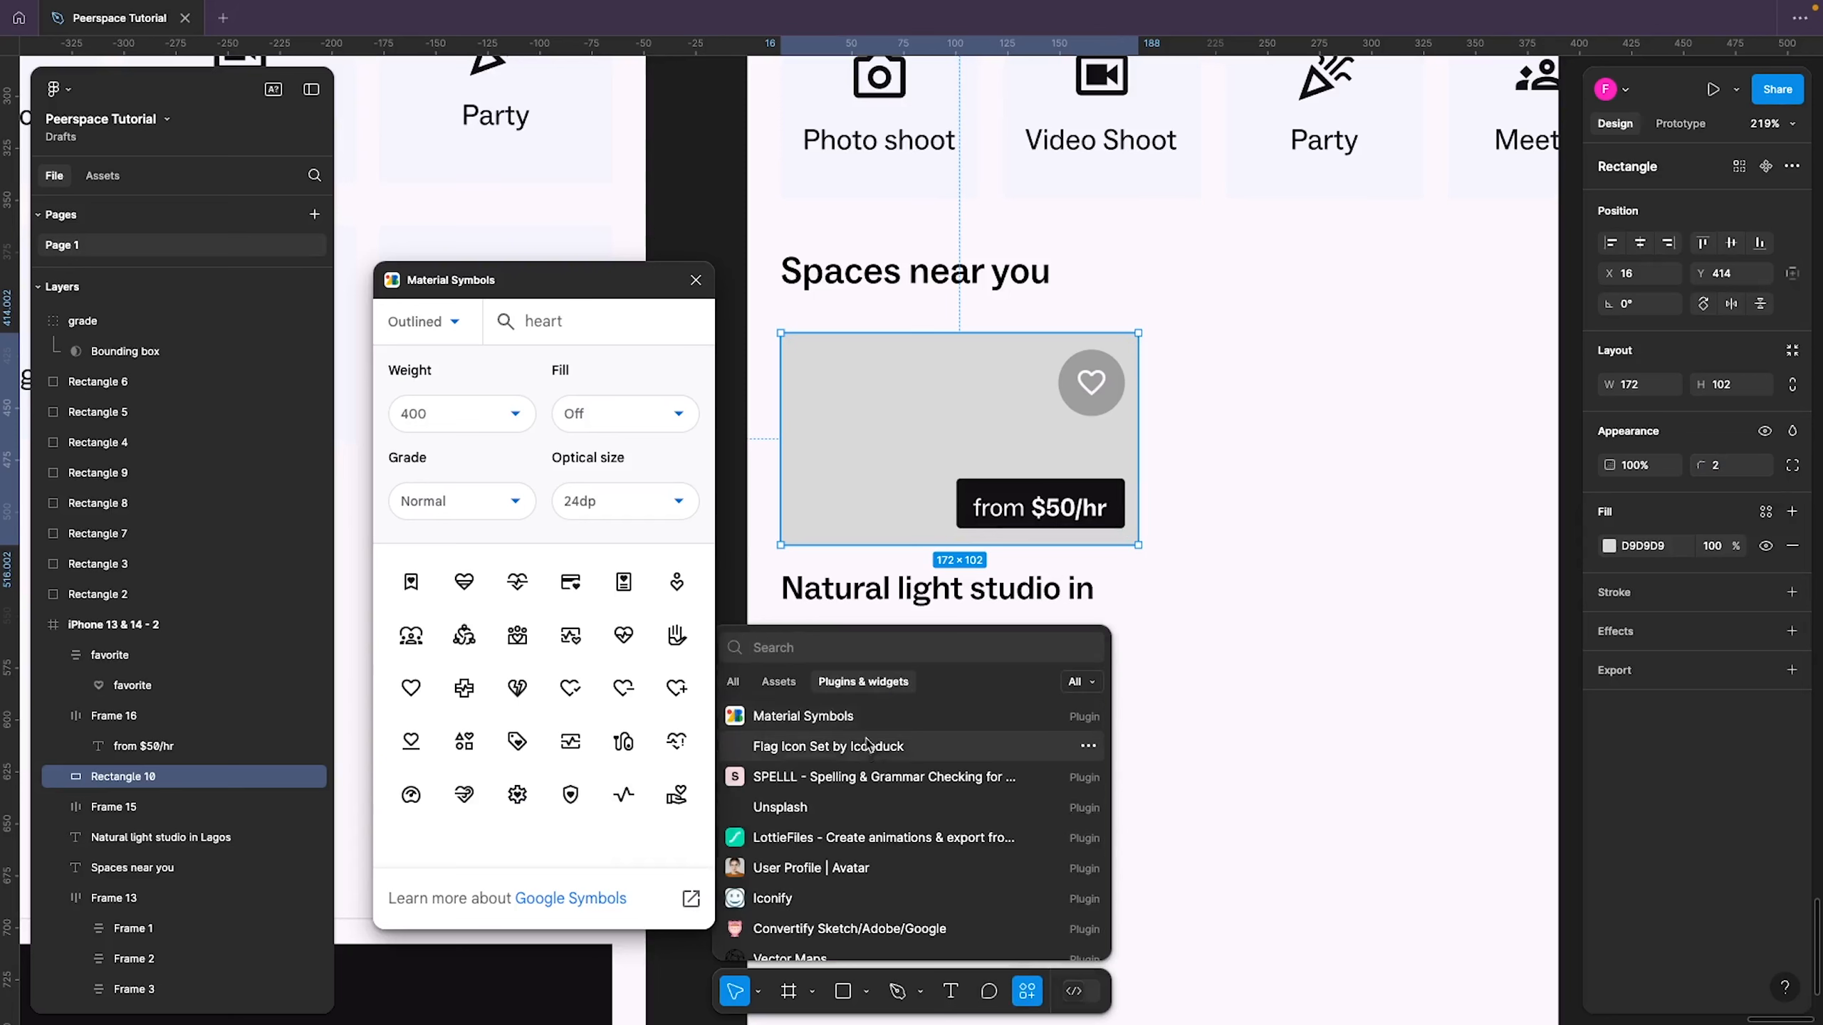
left_click(832, 808)
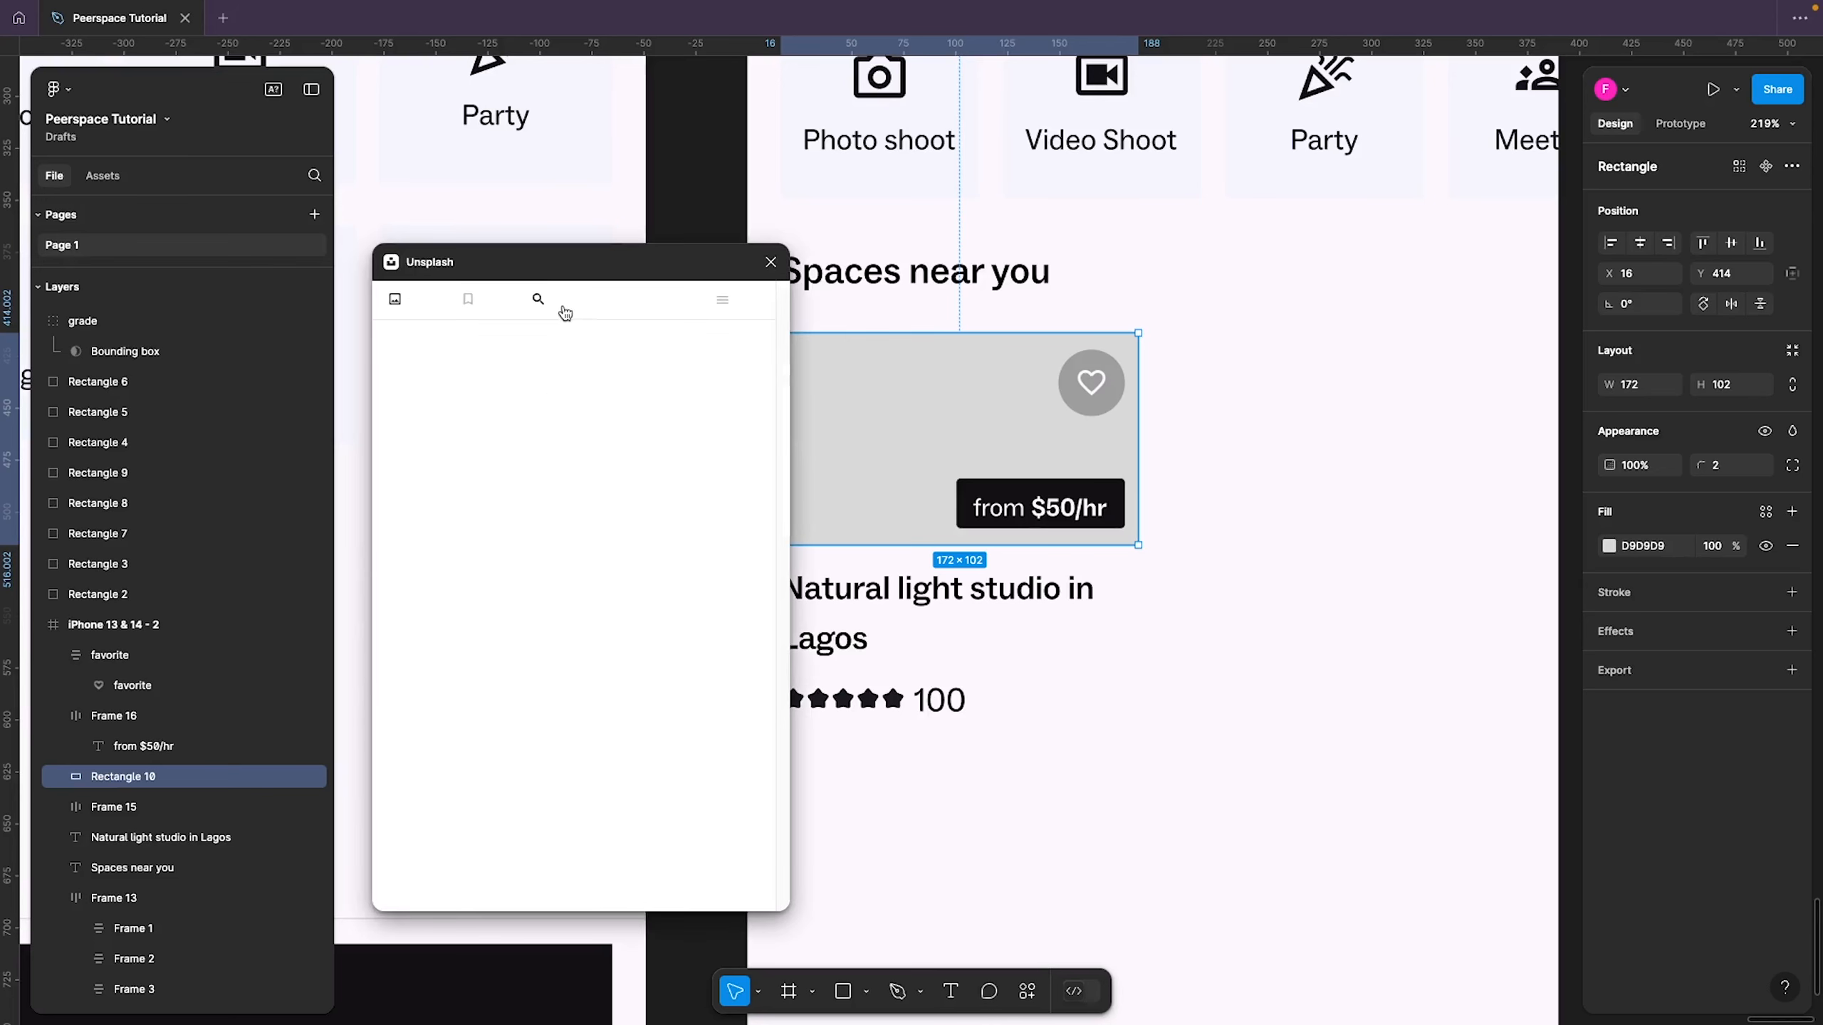
left_click(543, 298)
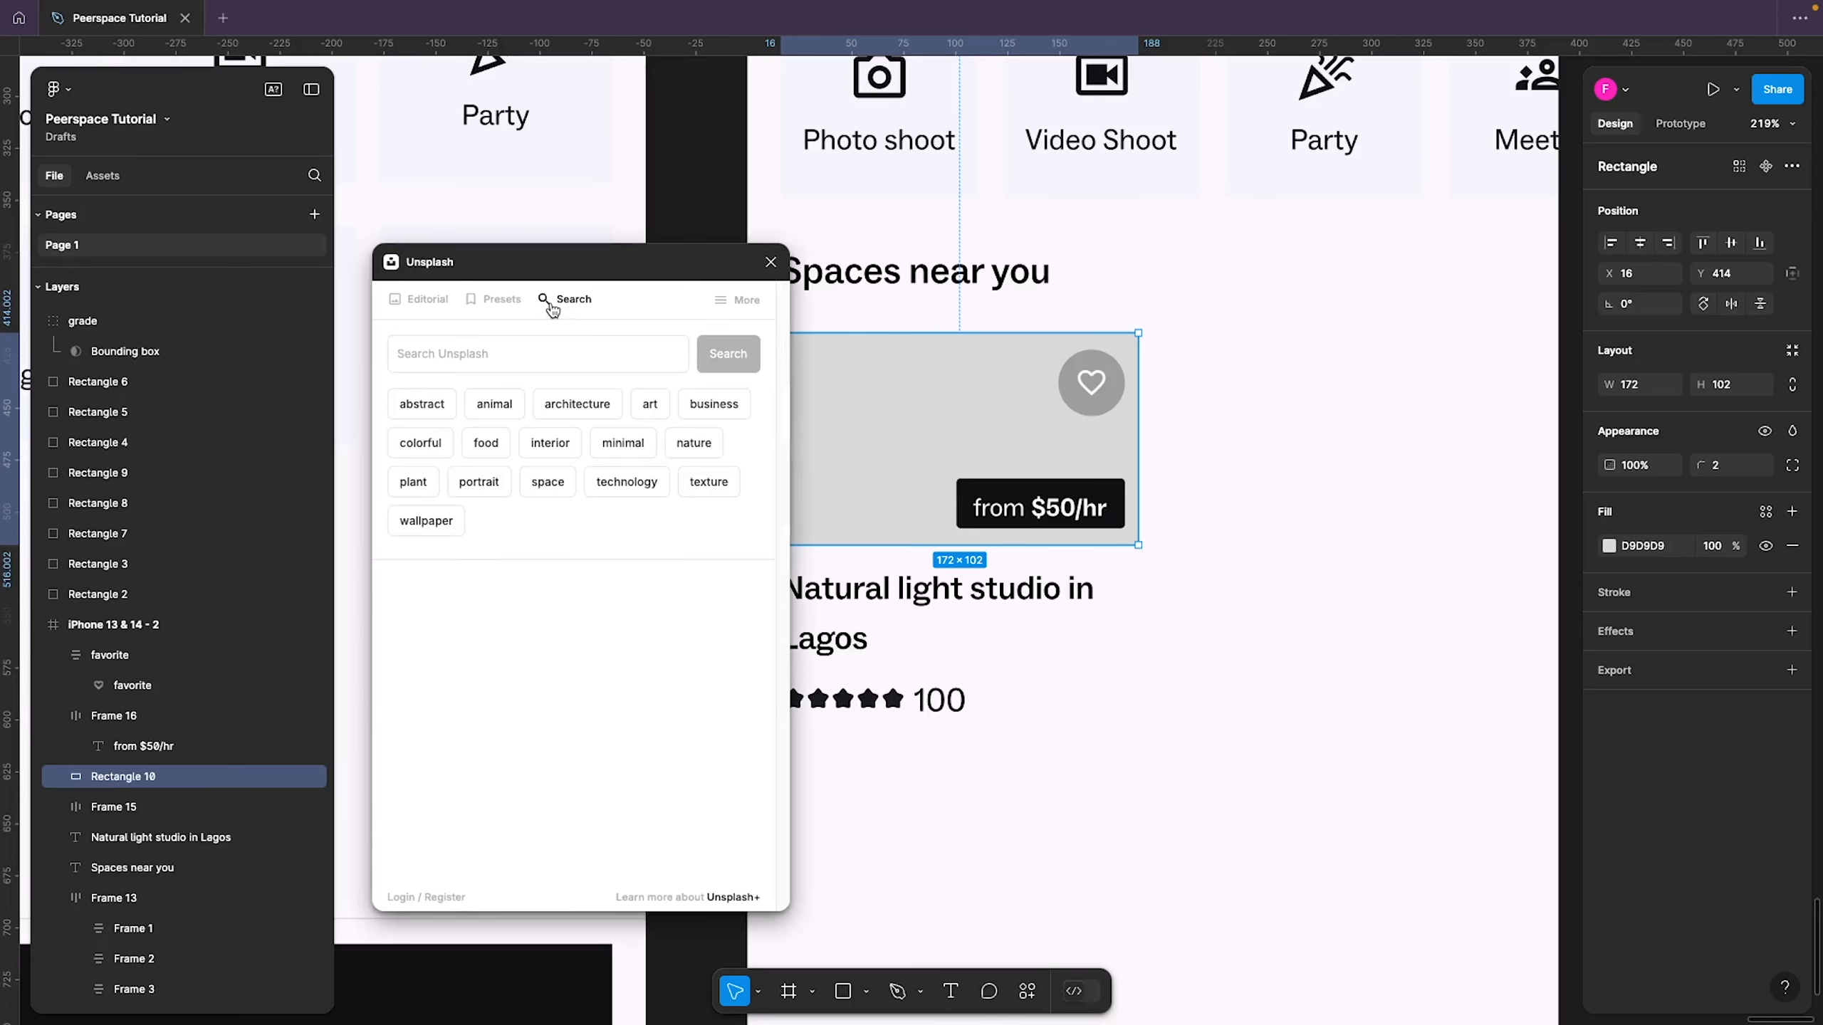
left_click(529, 348)
type("studio")
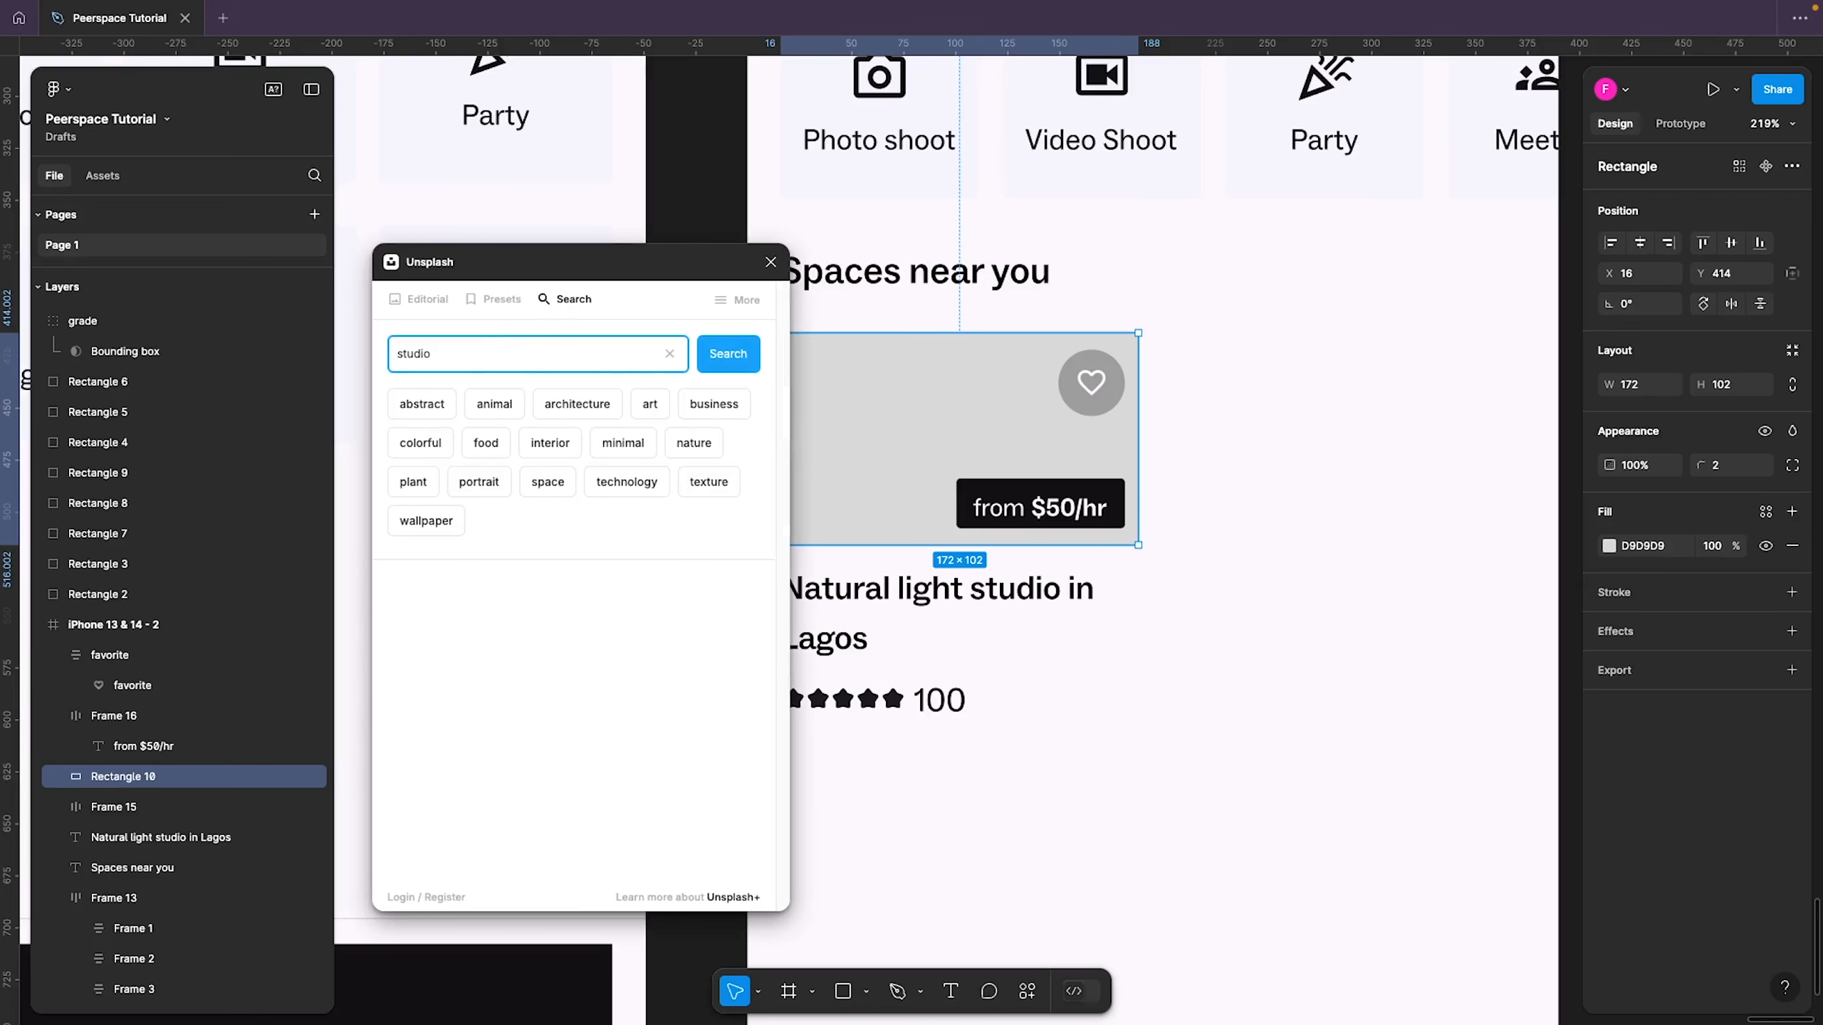
key("Return")
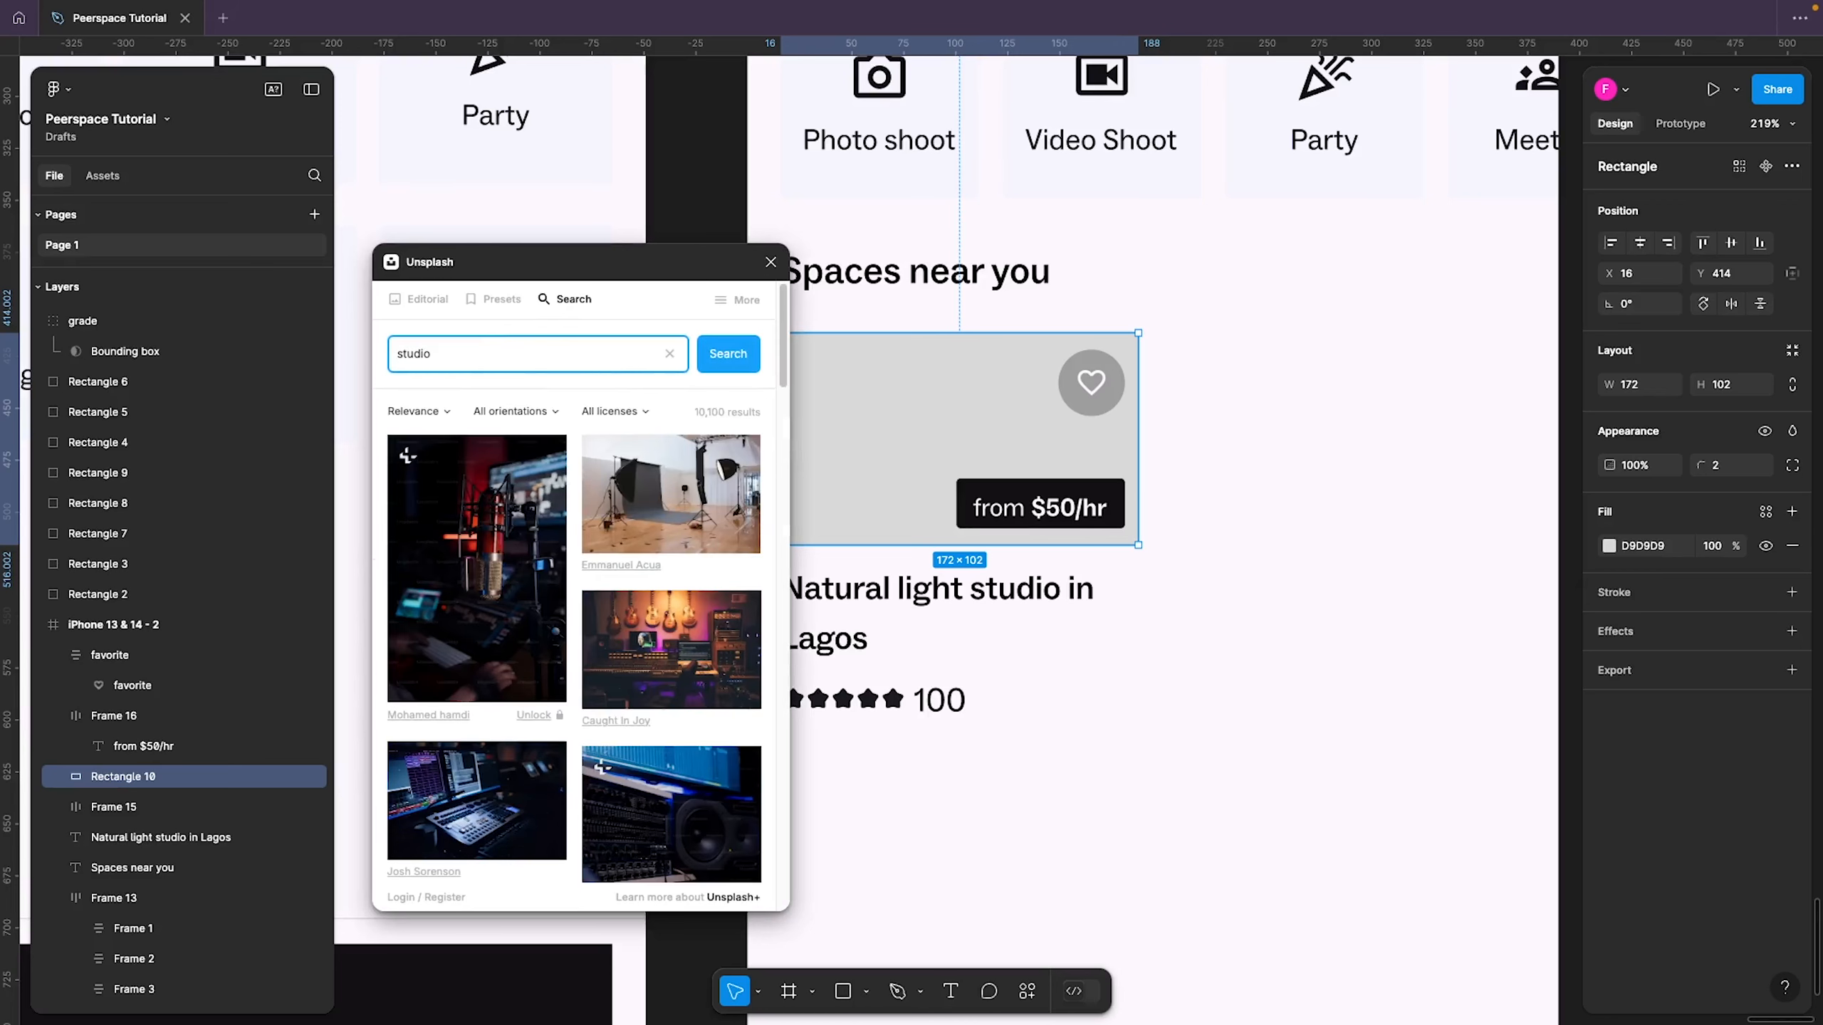
Fill the card's image rectangle with the Unsplash photo of the white-walled studio with a wooden floor, and close the plugin
scroll(556, 715, "down", 6)
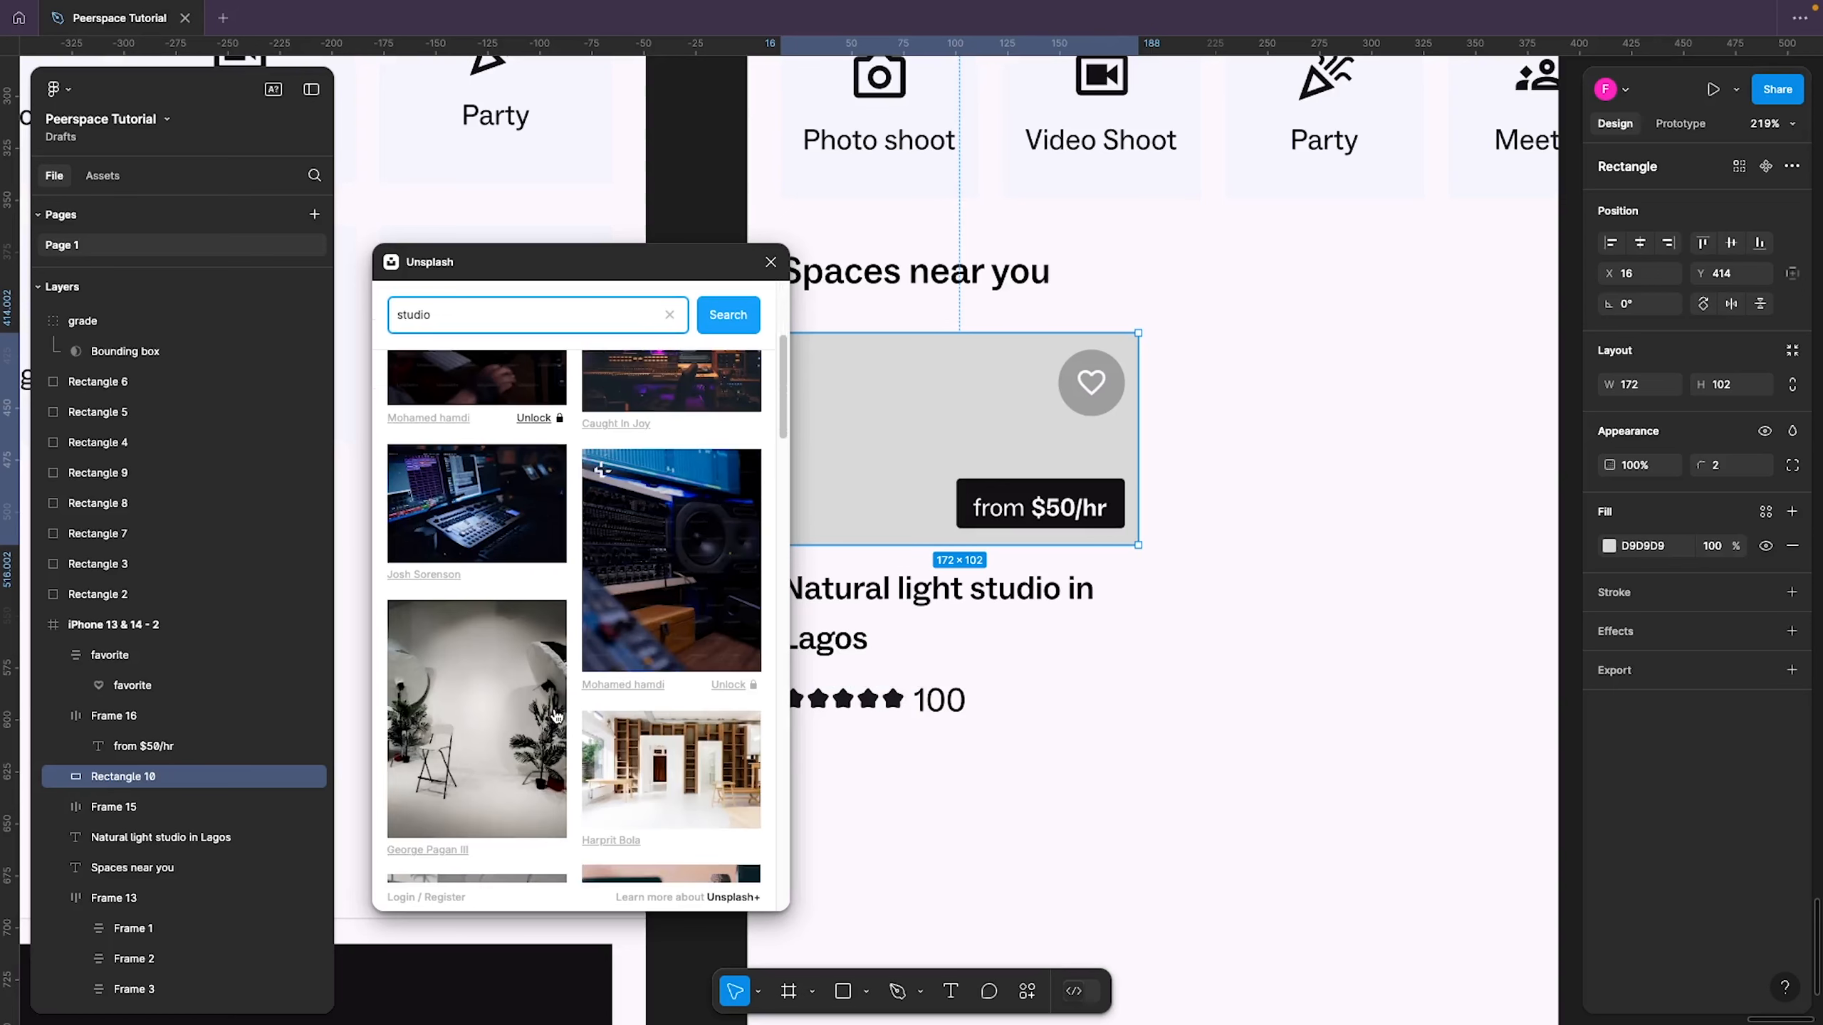
scroll(556, 715, "down", 5)
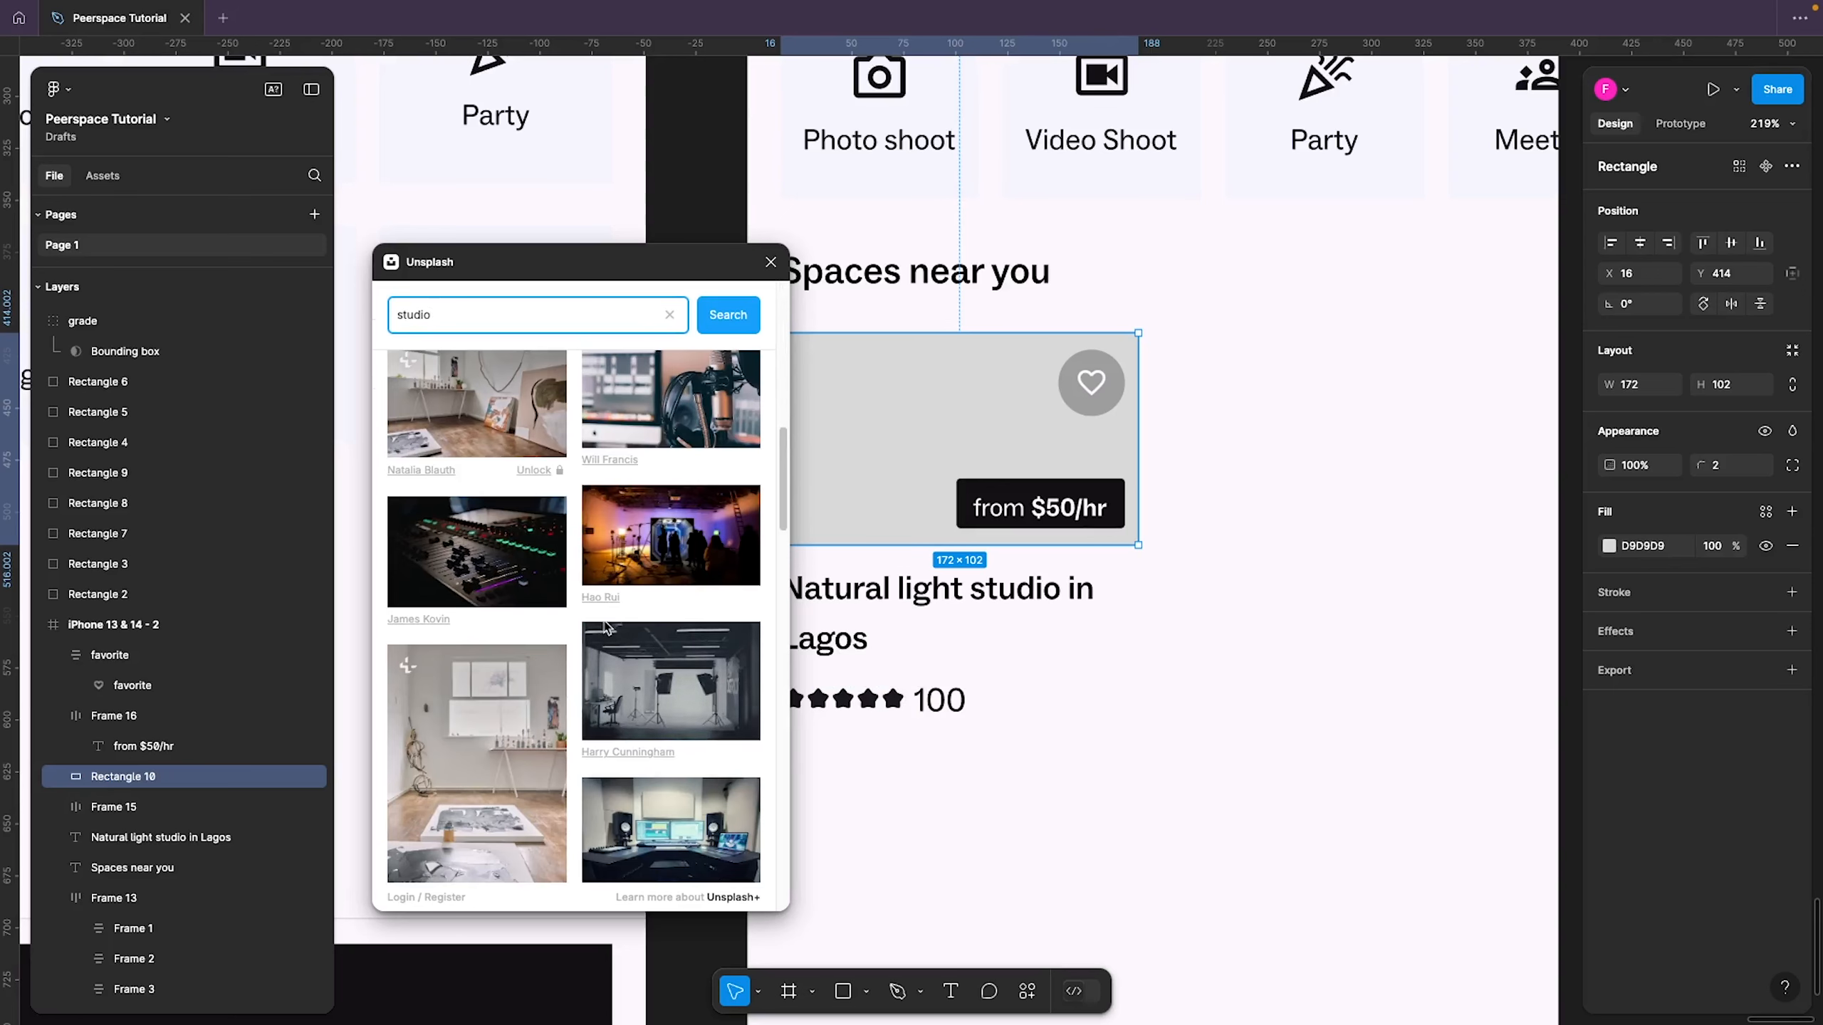
scroll(467, 529, "down", 3)
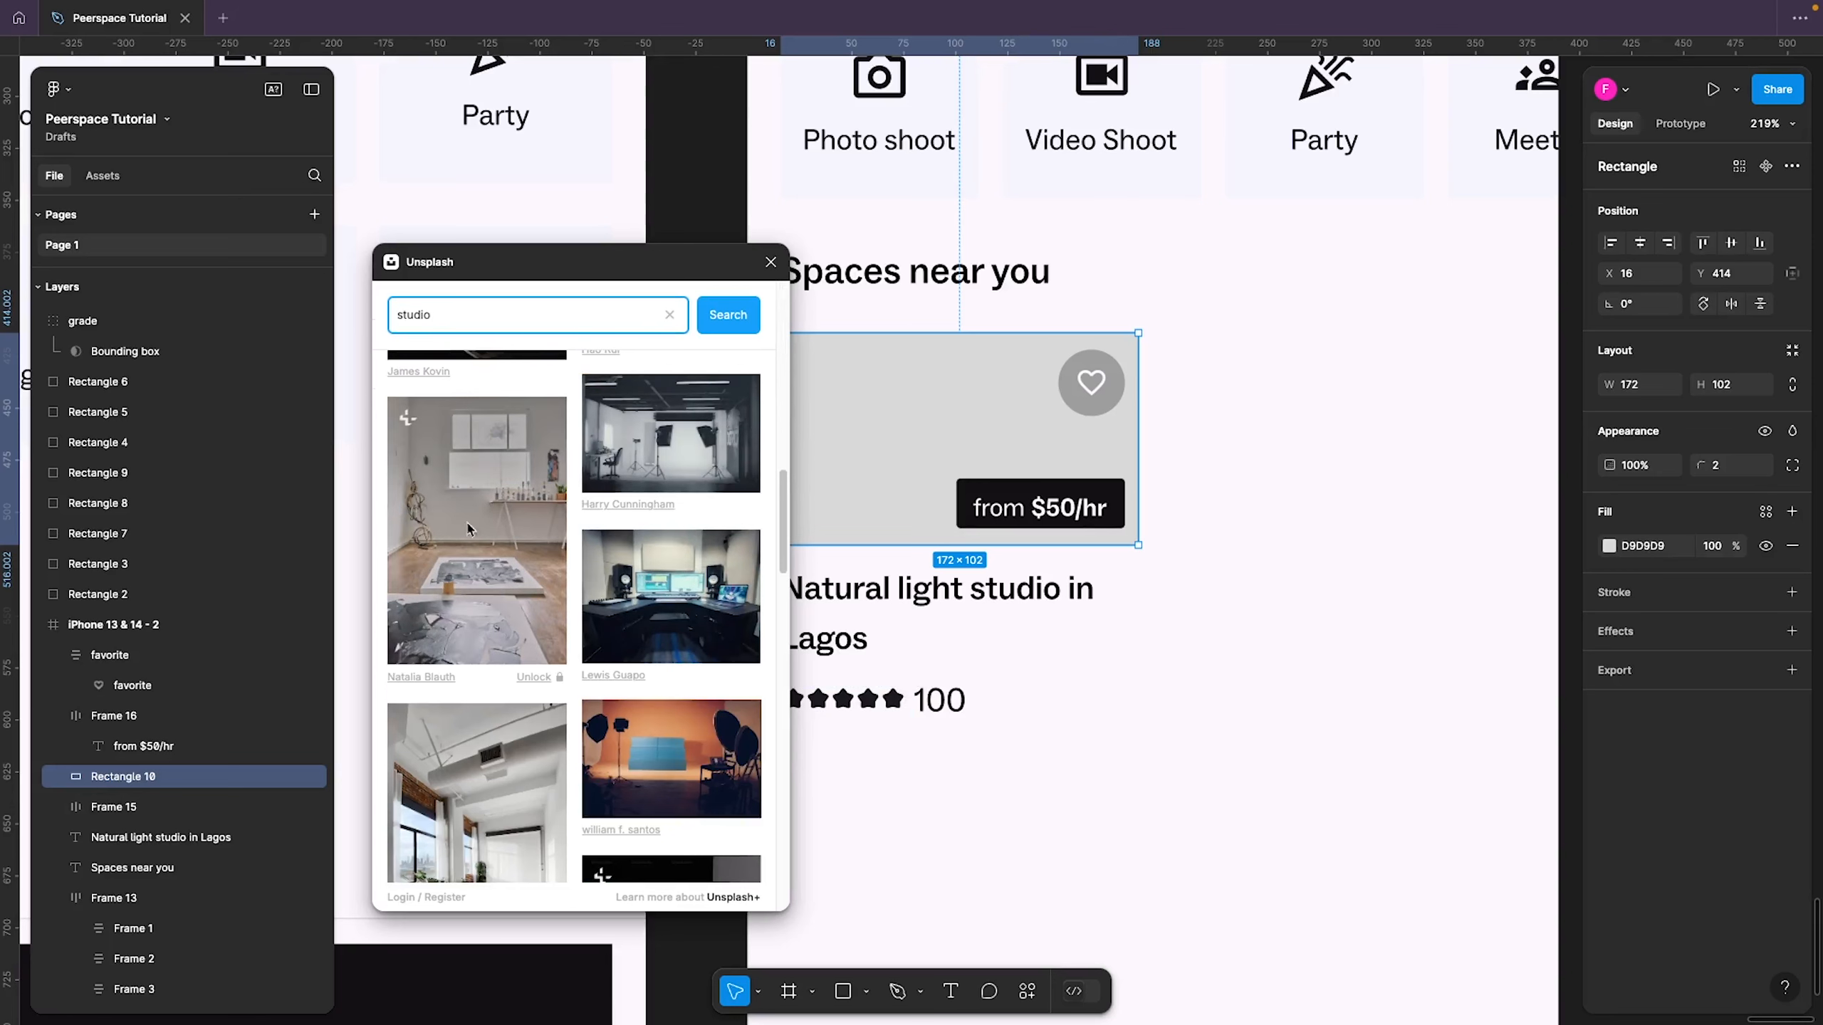
scroll(455, 518, "down", 3)
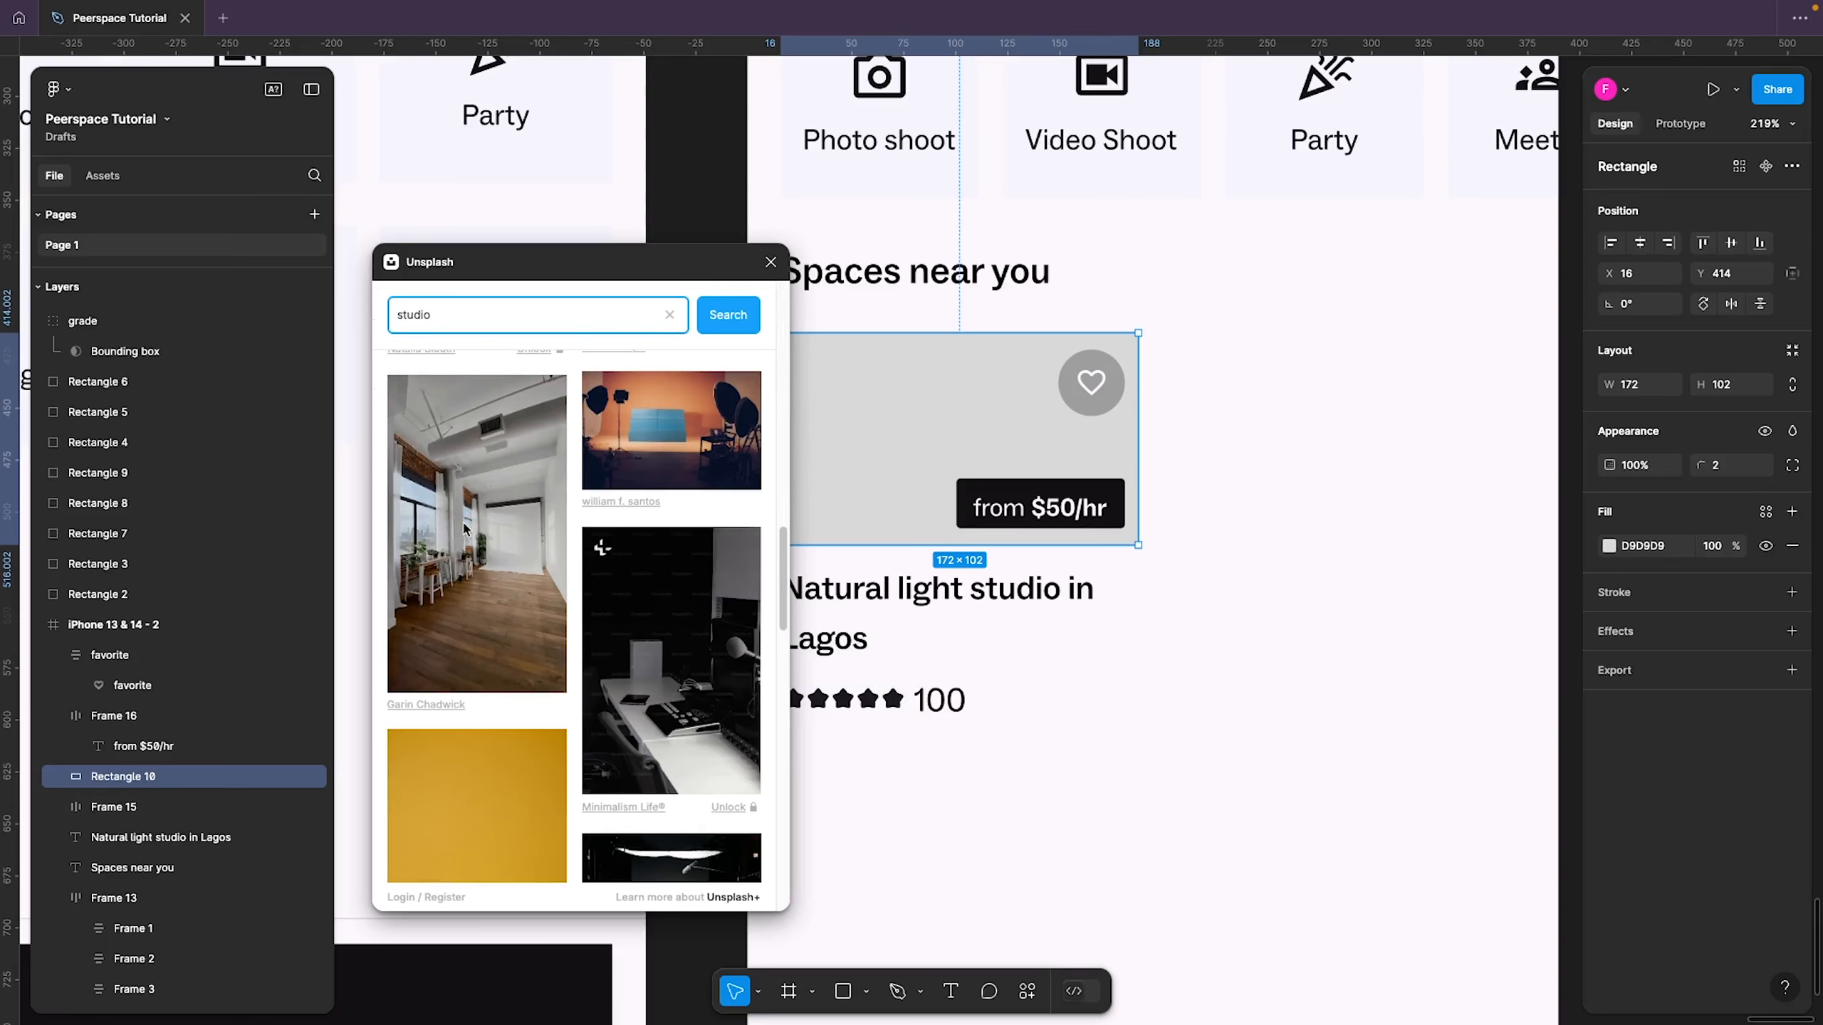
scroll(463, 529, "up", 3)
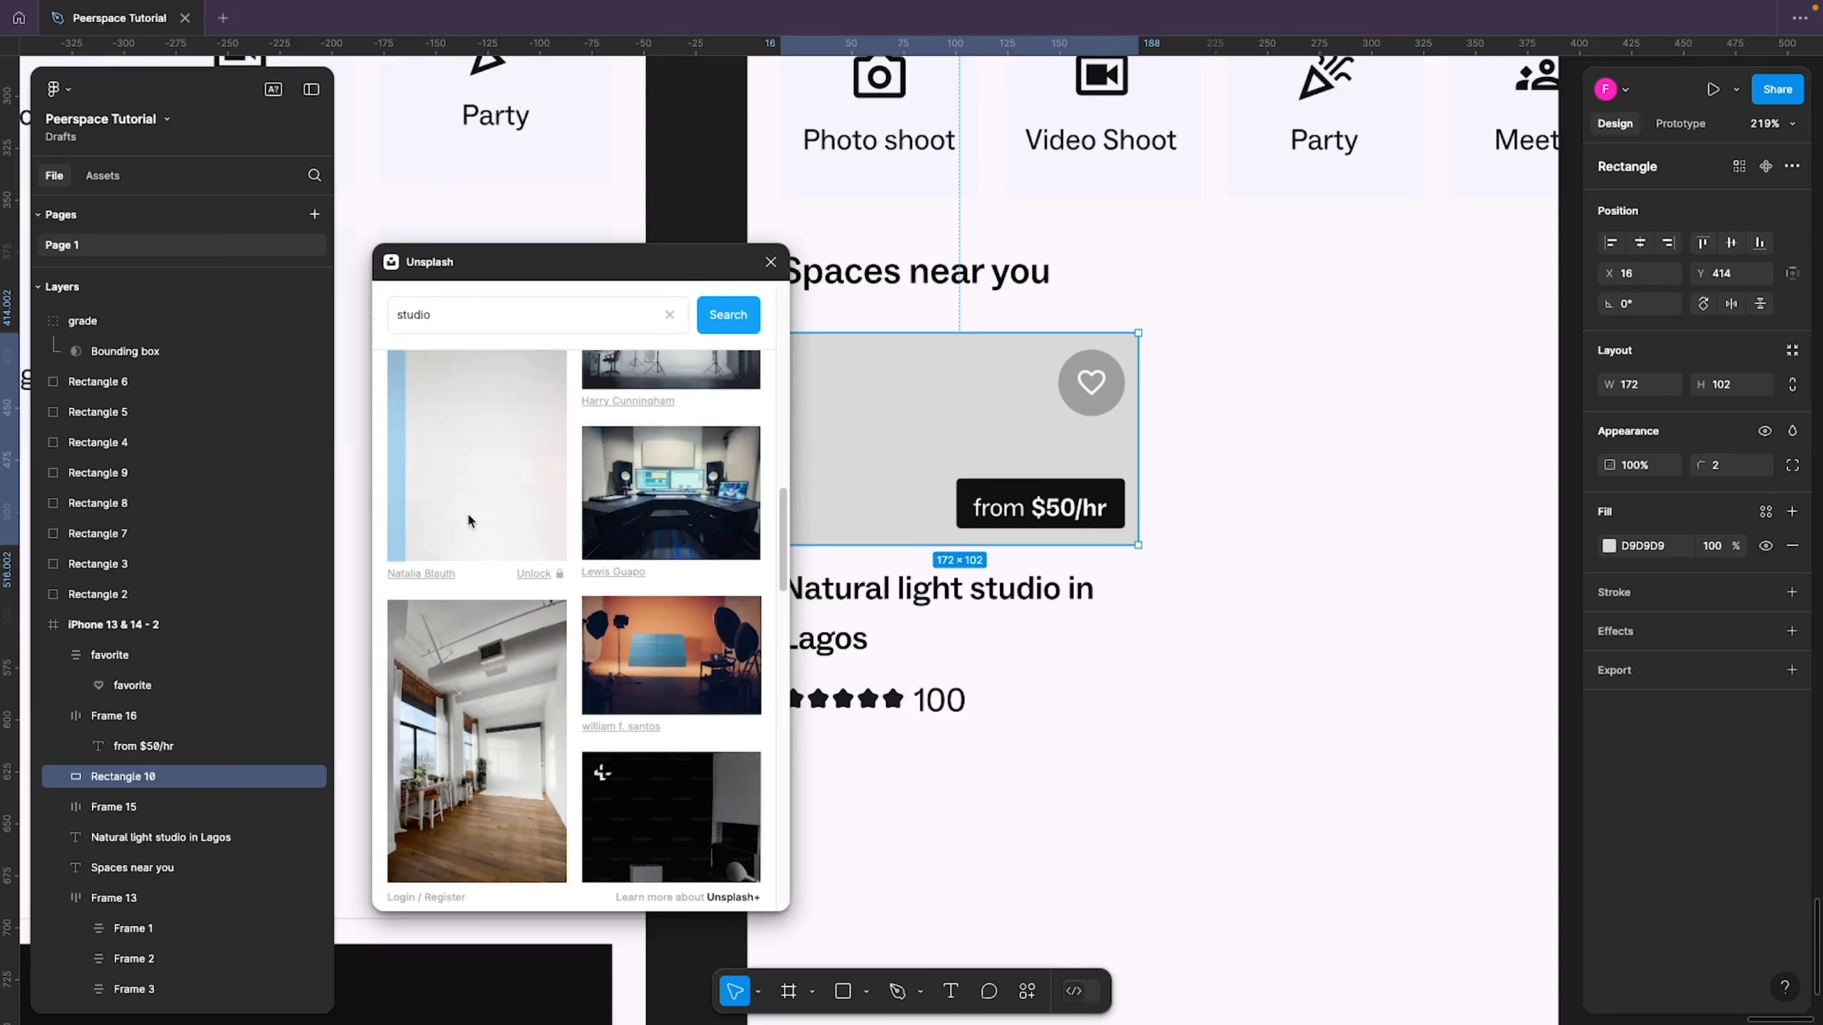
left_click_drag(489, 473, 964, 397)
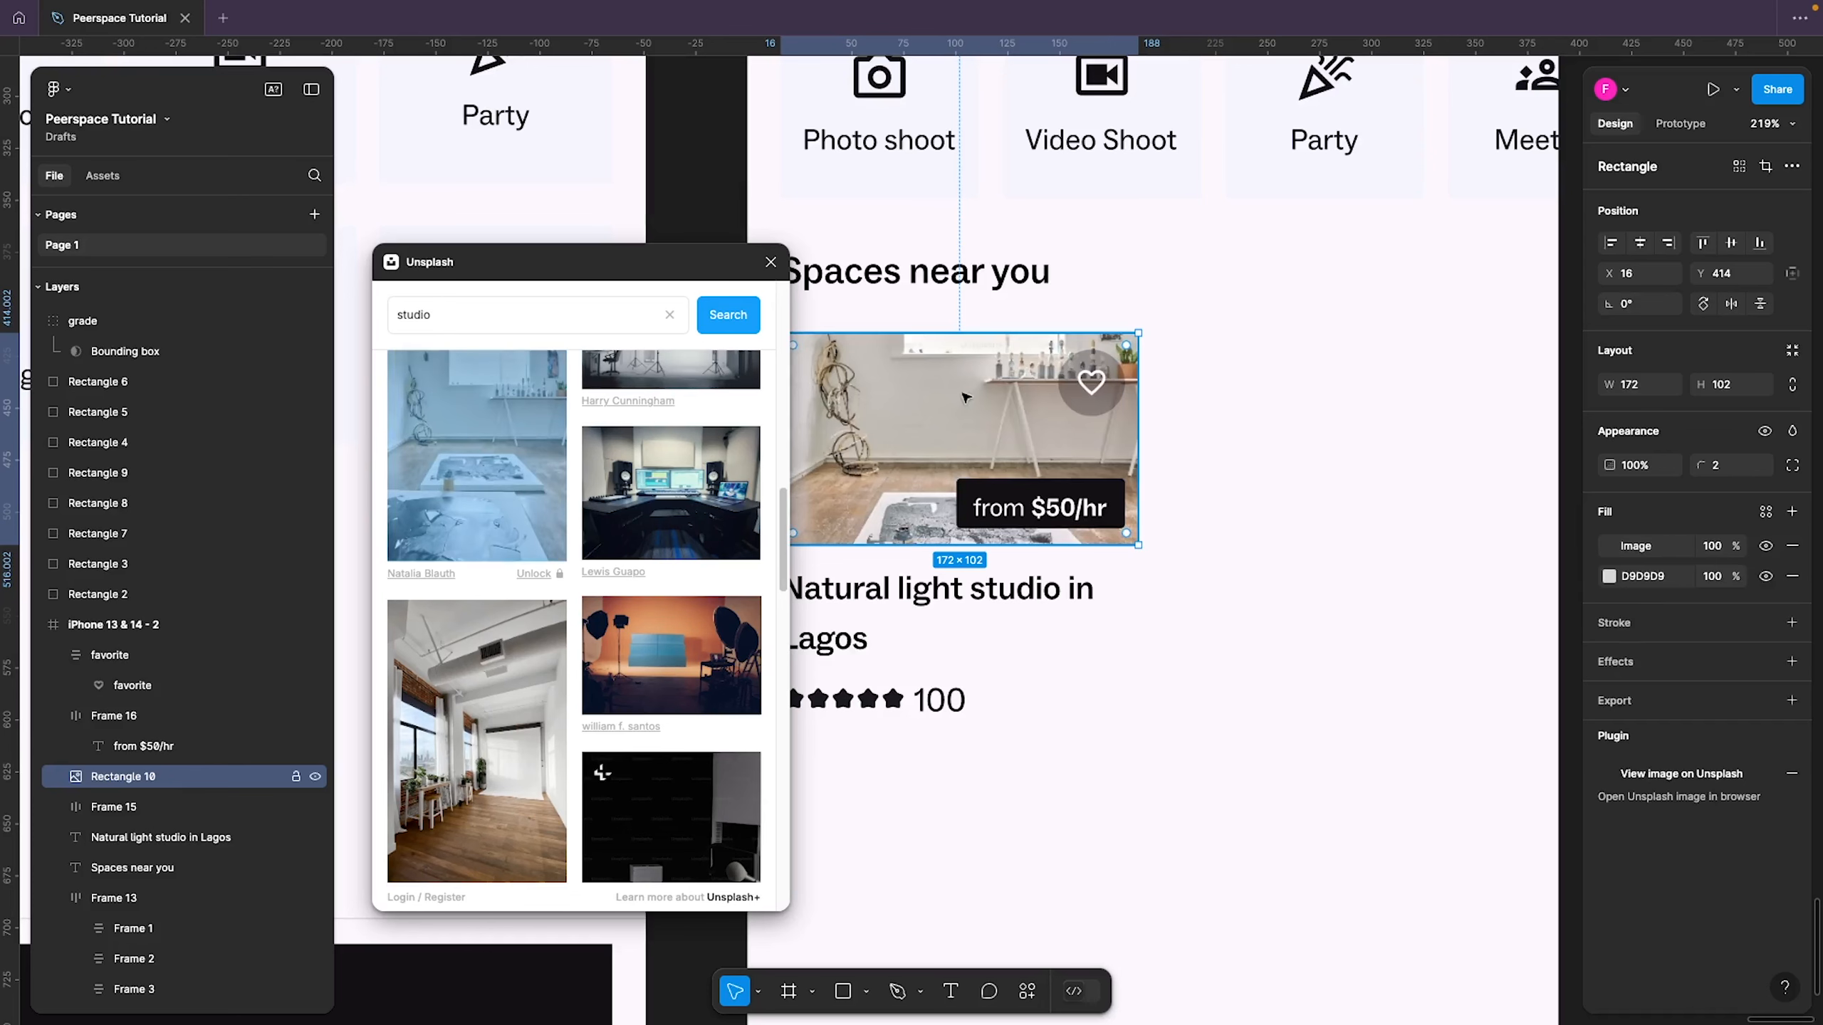
left_click(1142, 658)
left_click(770, 261)
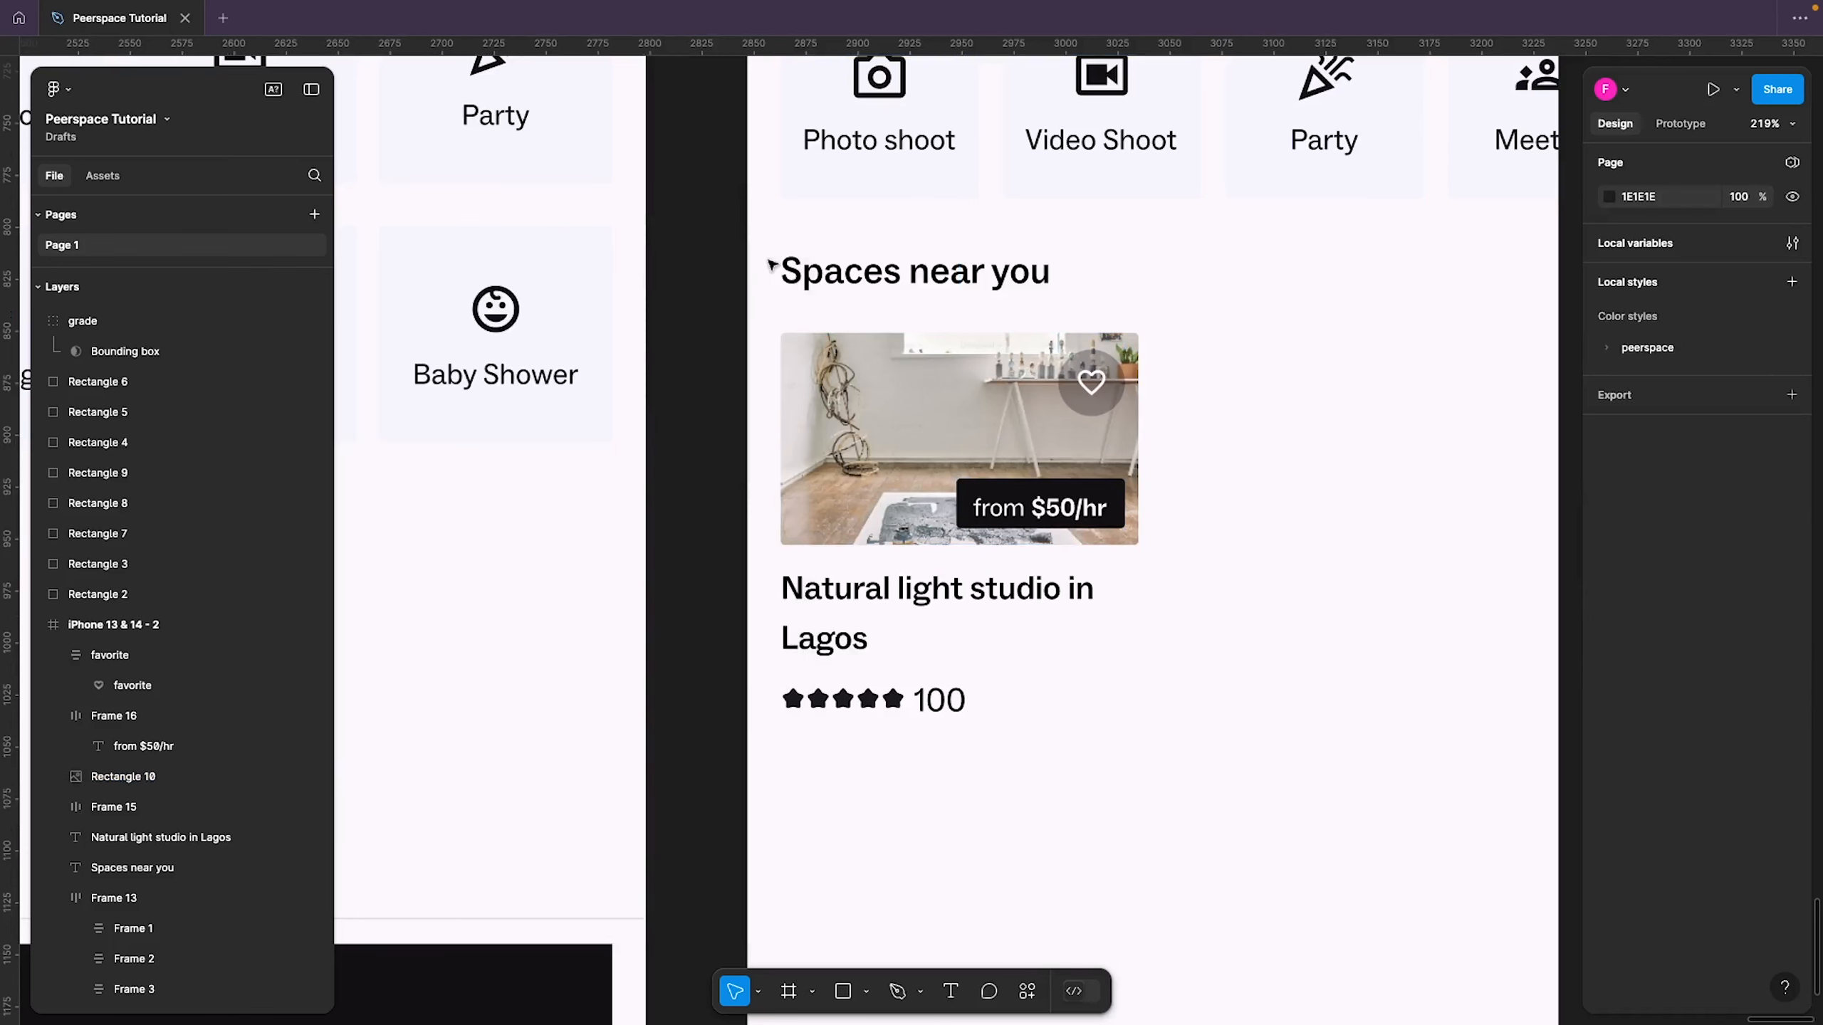
Group the heart button, the "from $50/hr" price tag and the studio photo
left_click(1090, 383)
left_click(1062, 494, "shift")
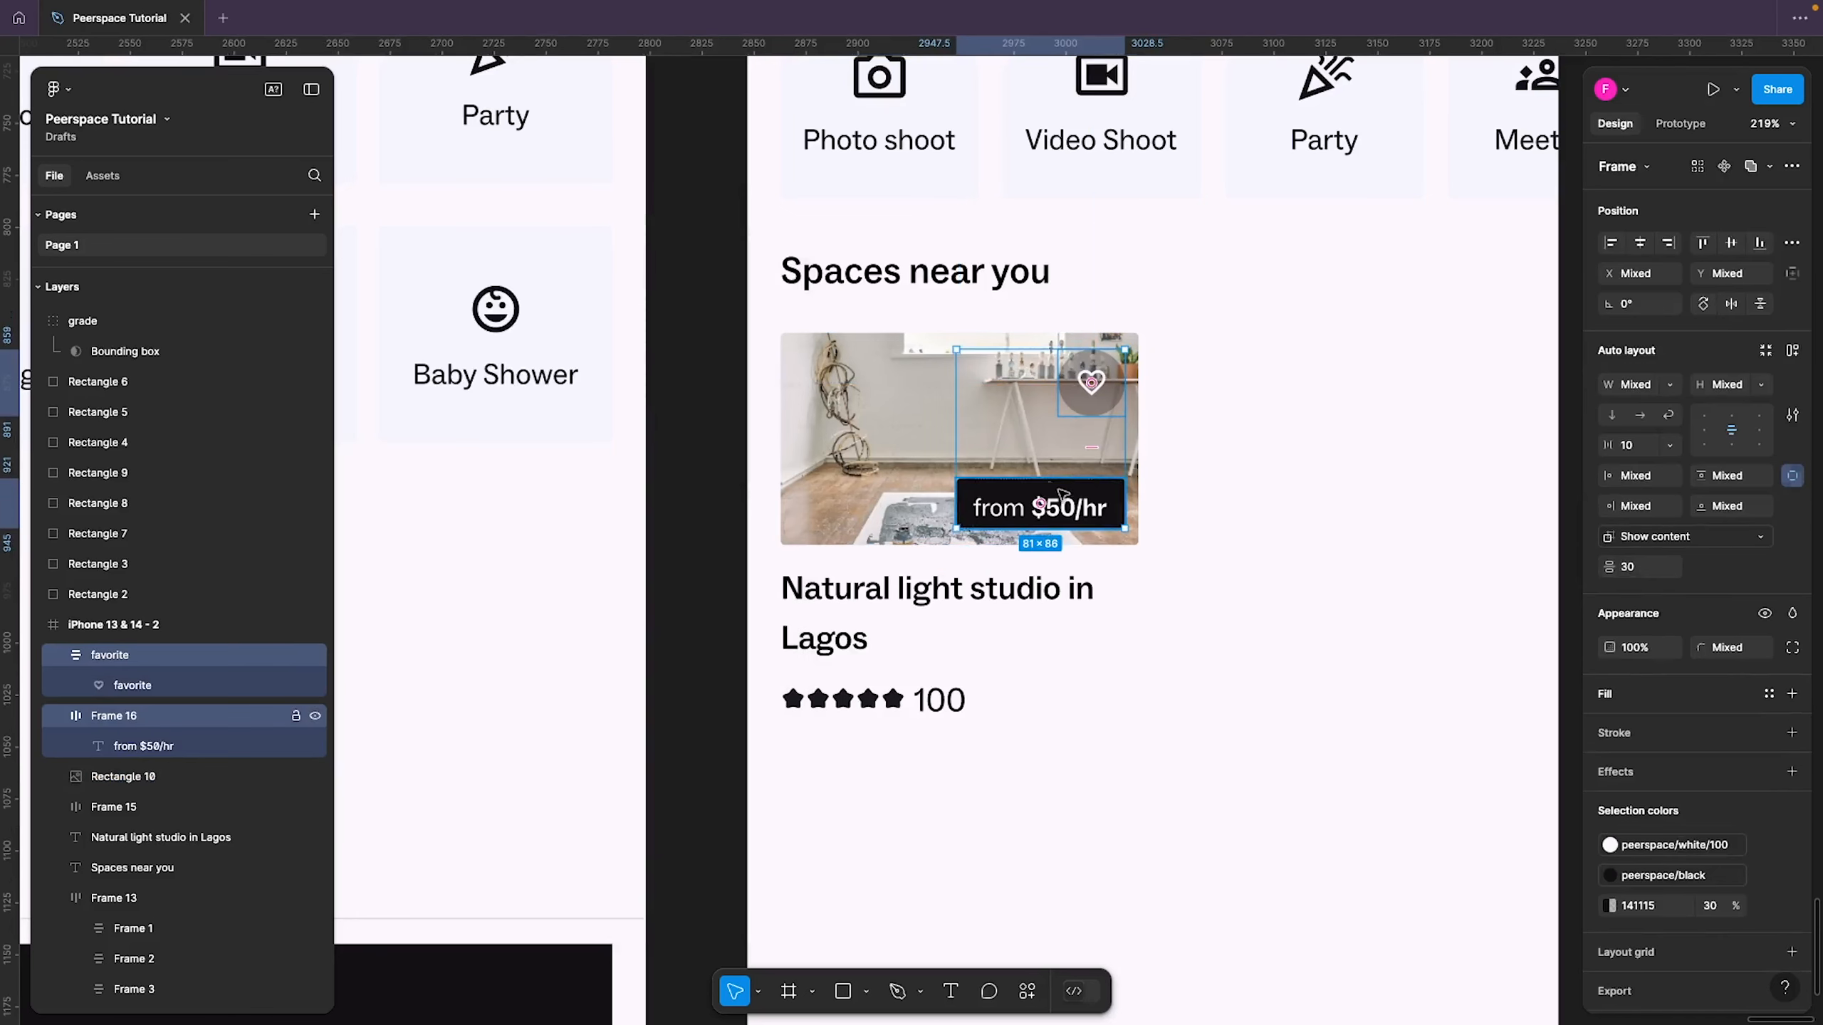
left_click(859, 429, "shift")
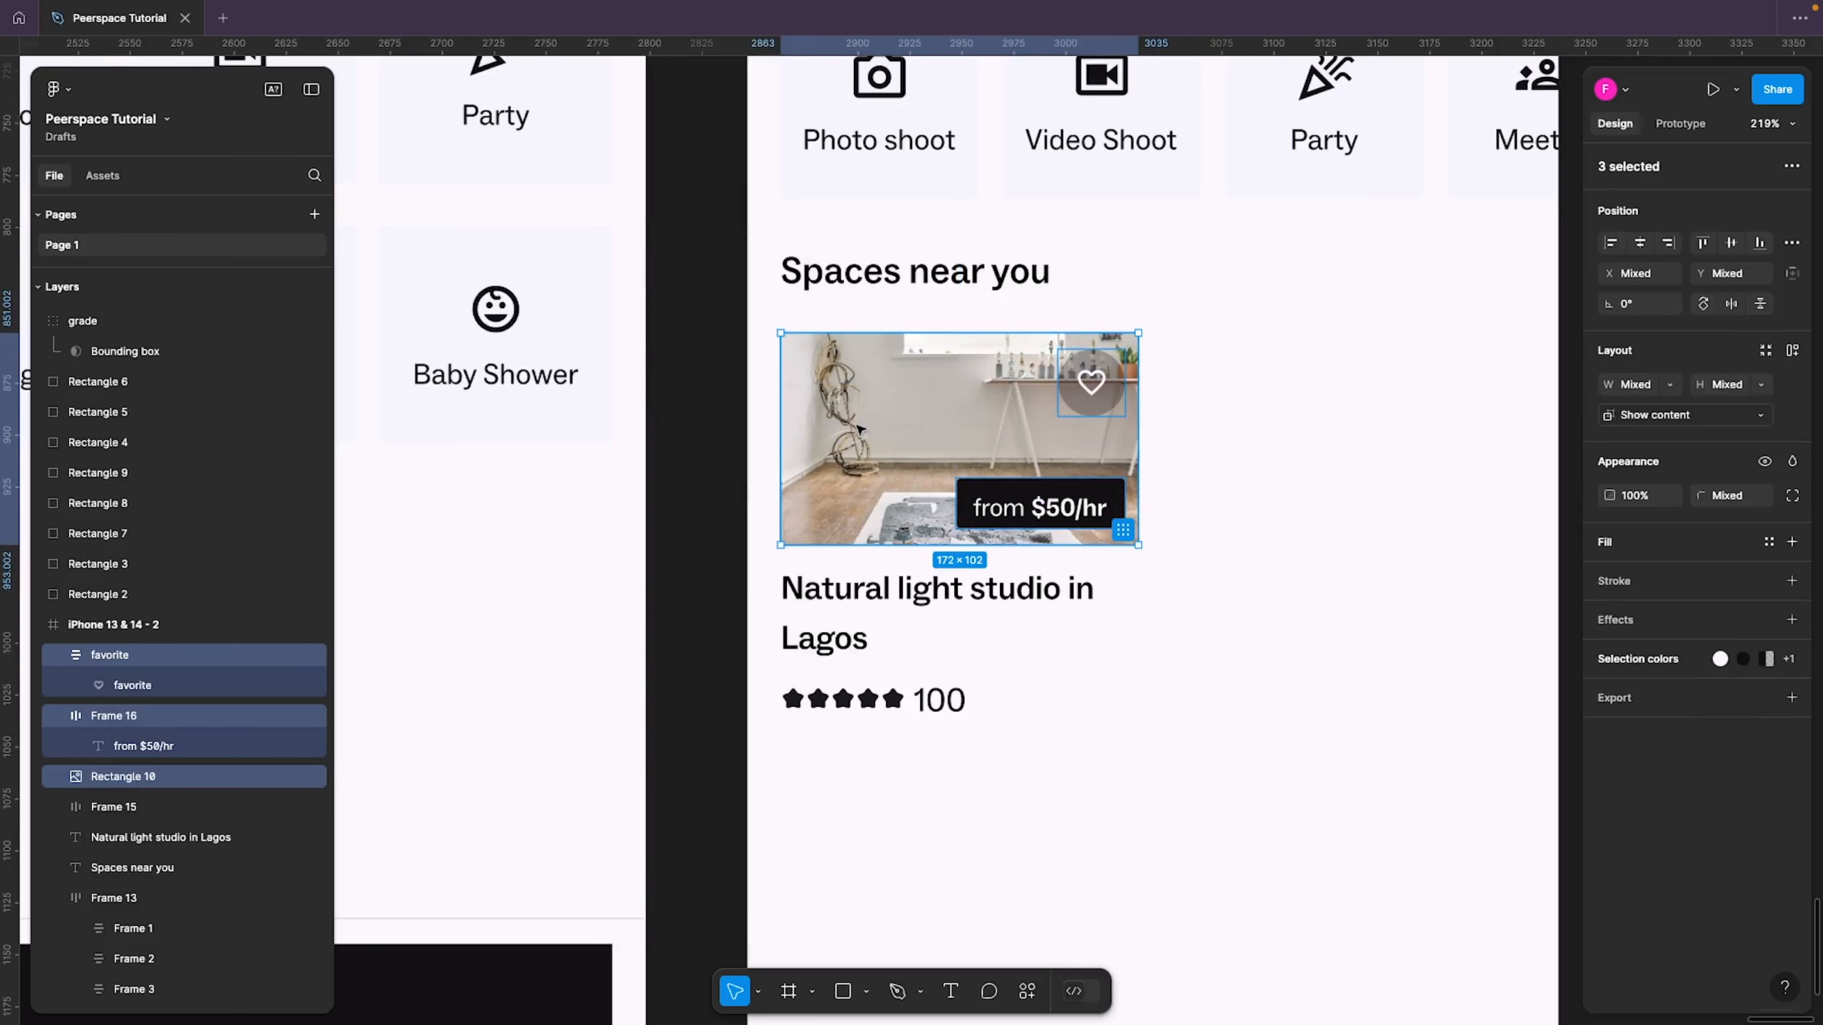
key("ctrl+g")
left_click(1189, 627)
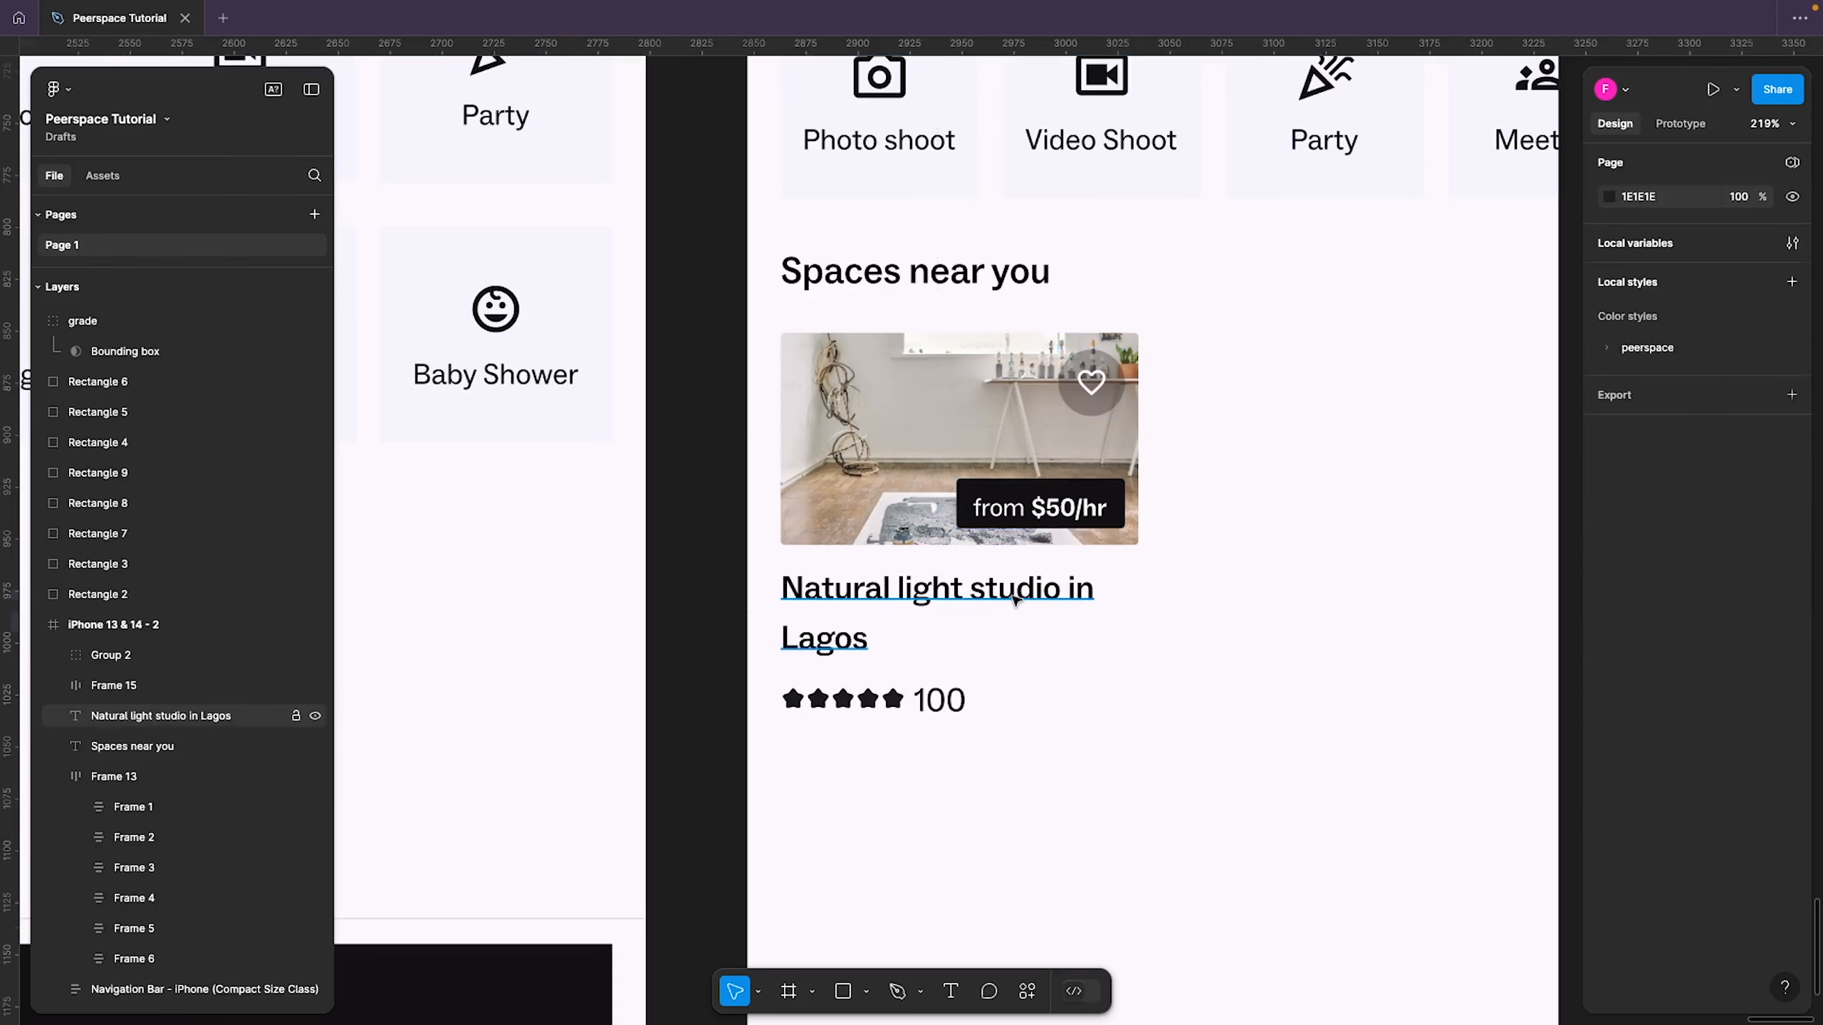
Put the listing title and rating row in an auto layout, and combine it with the image group in a vertical auto layout with 8 spacing
left_click(1005, 646)
left_click(915, 686, "shift")
key("shift+a")
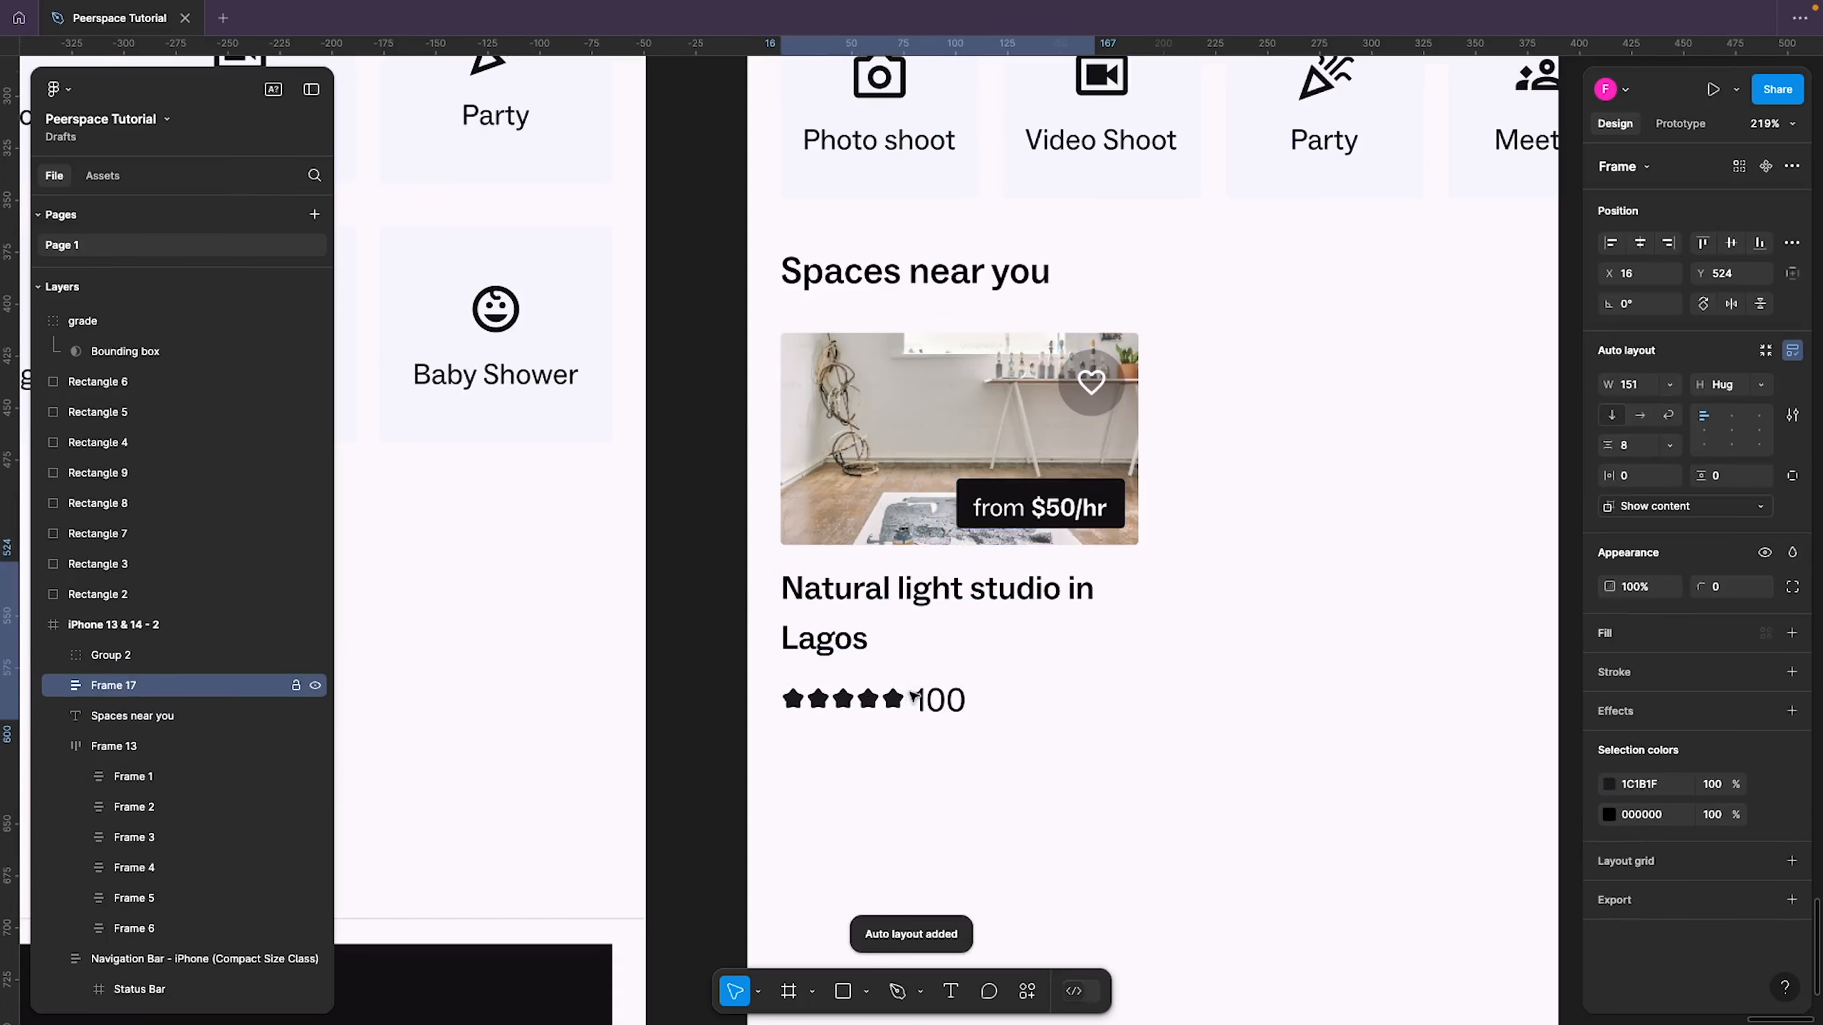
left_click(885, 485, "shift")
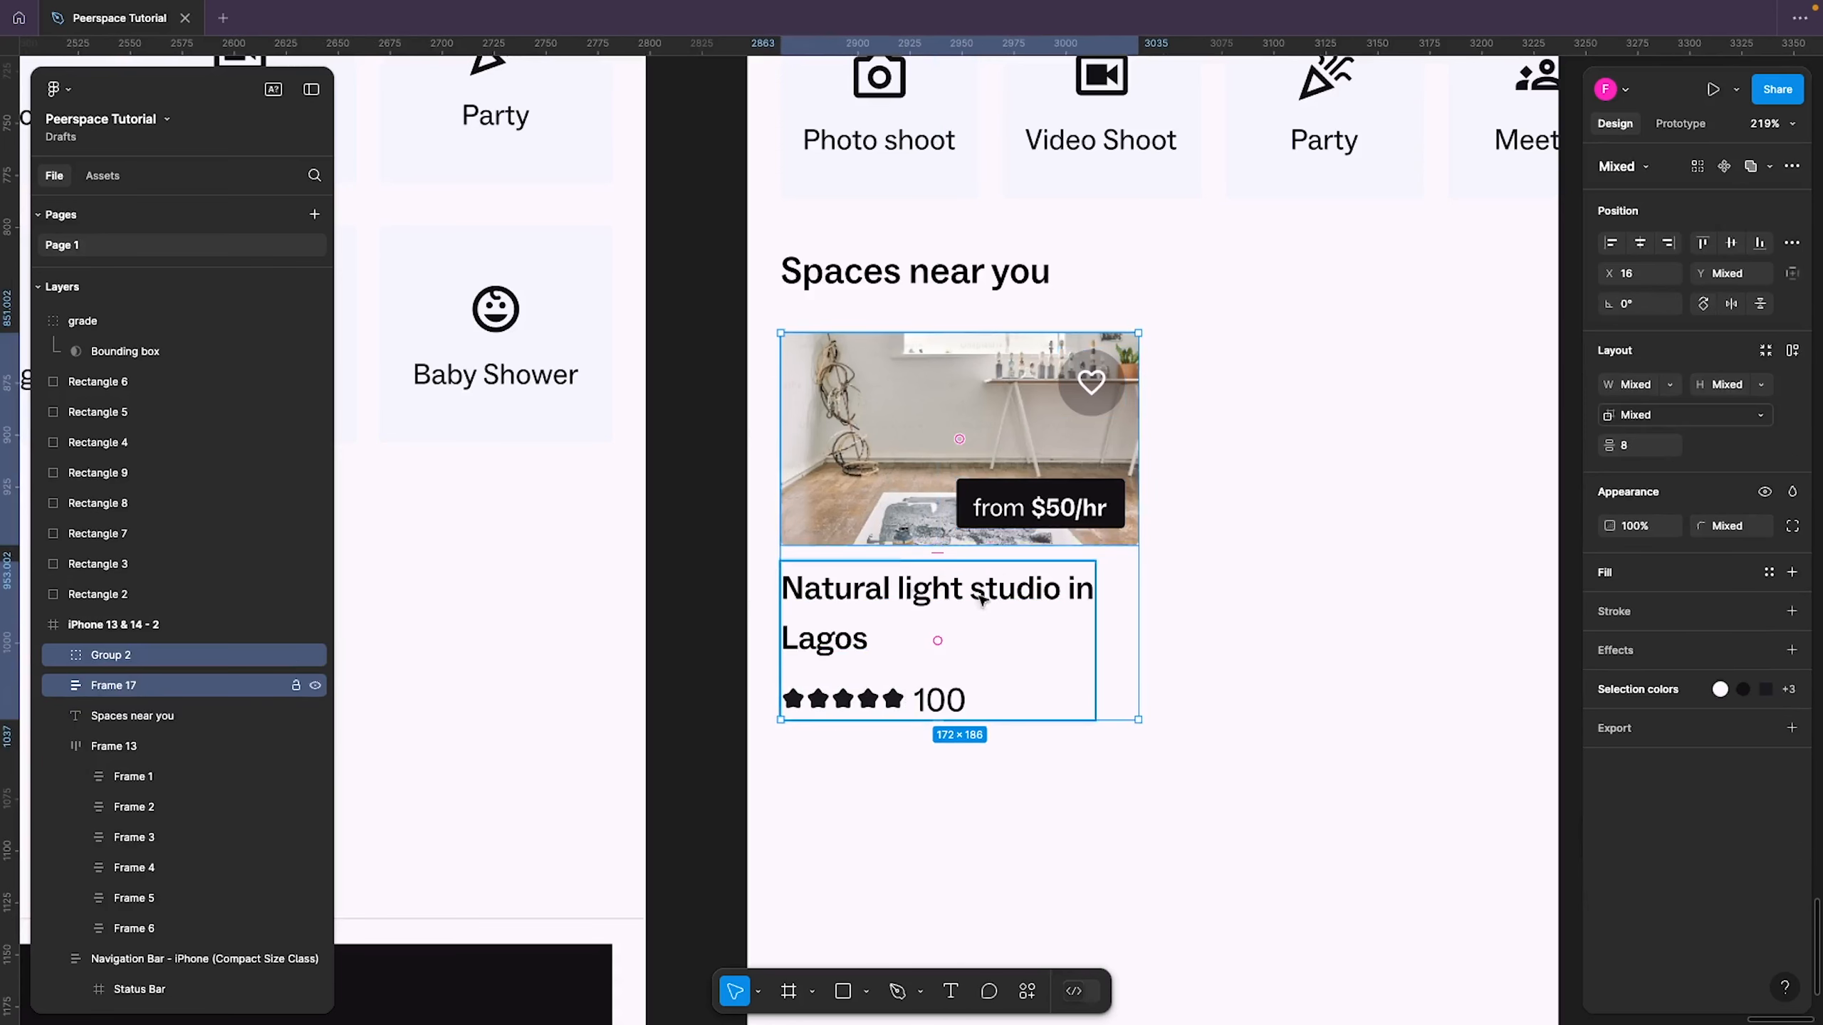
key("shift+a")
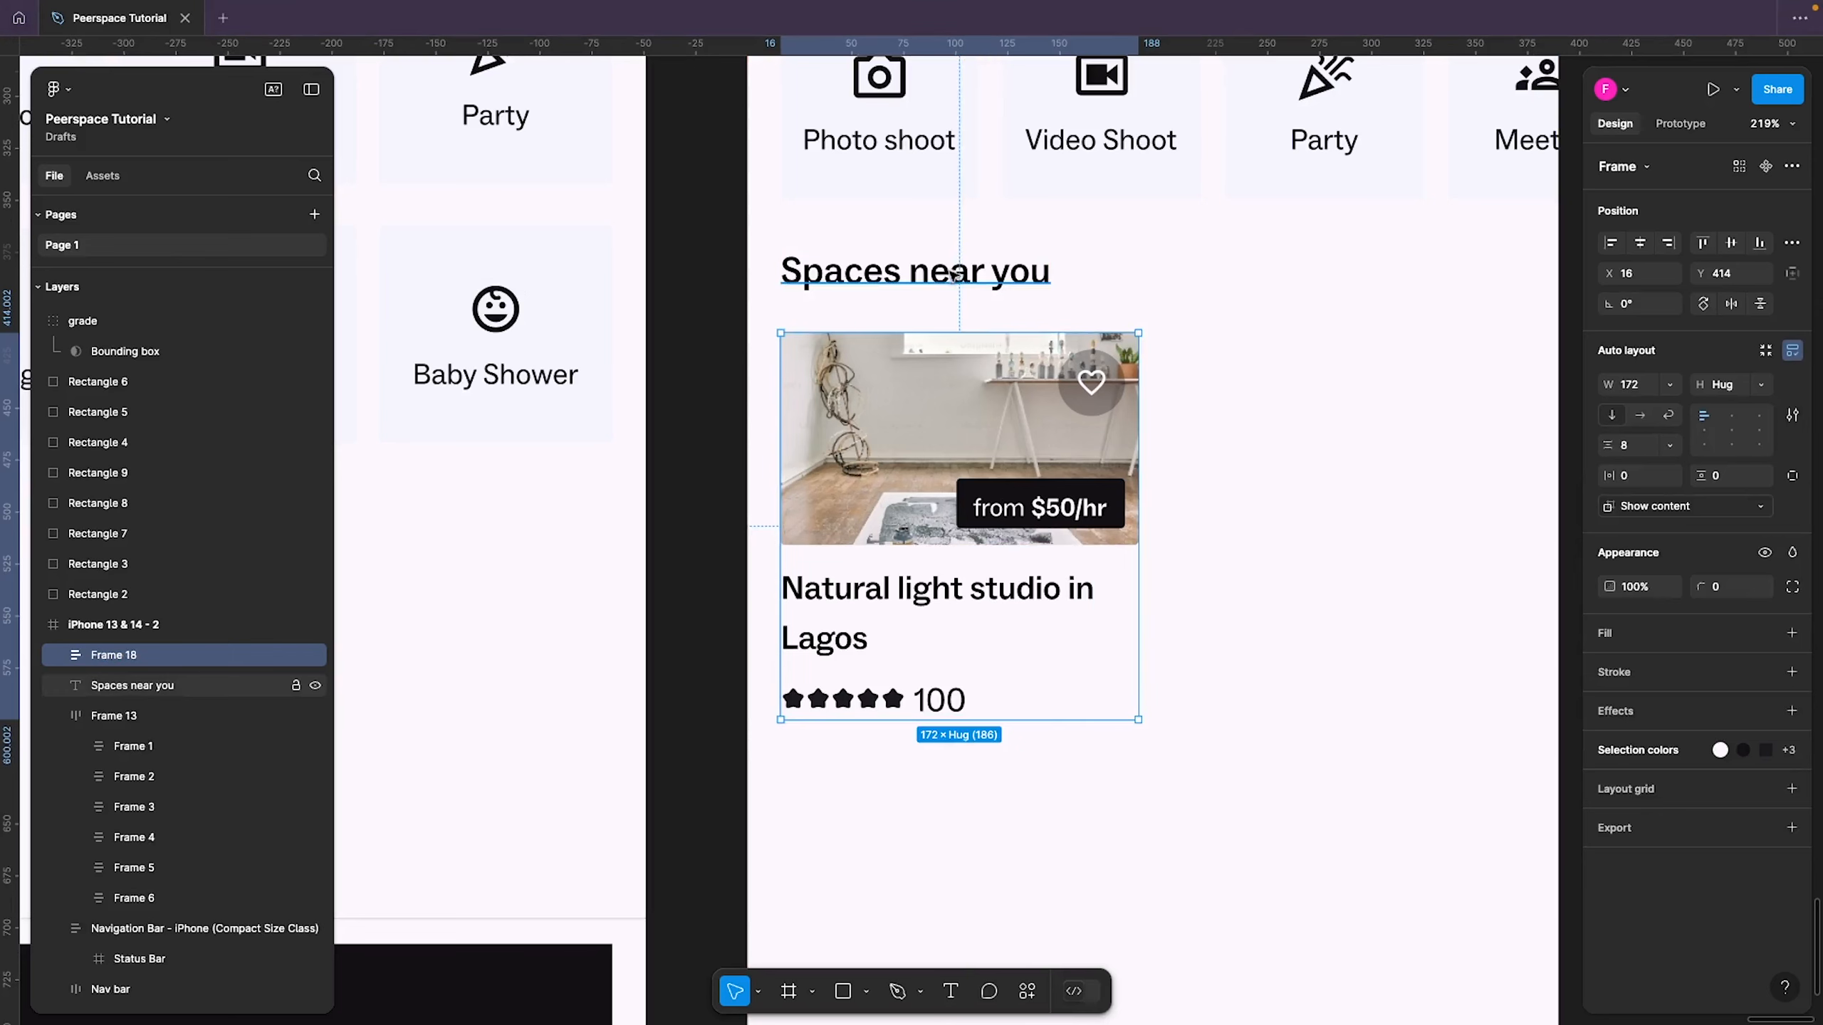
Nudge the listing card down 1 px to Y 415, checking its distance from the "Spaces near you" heading
key("alt")
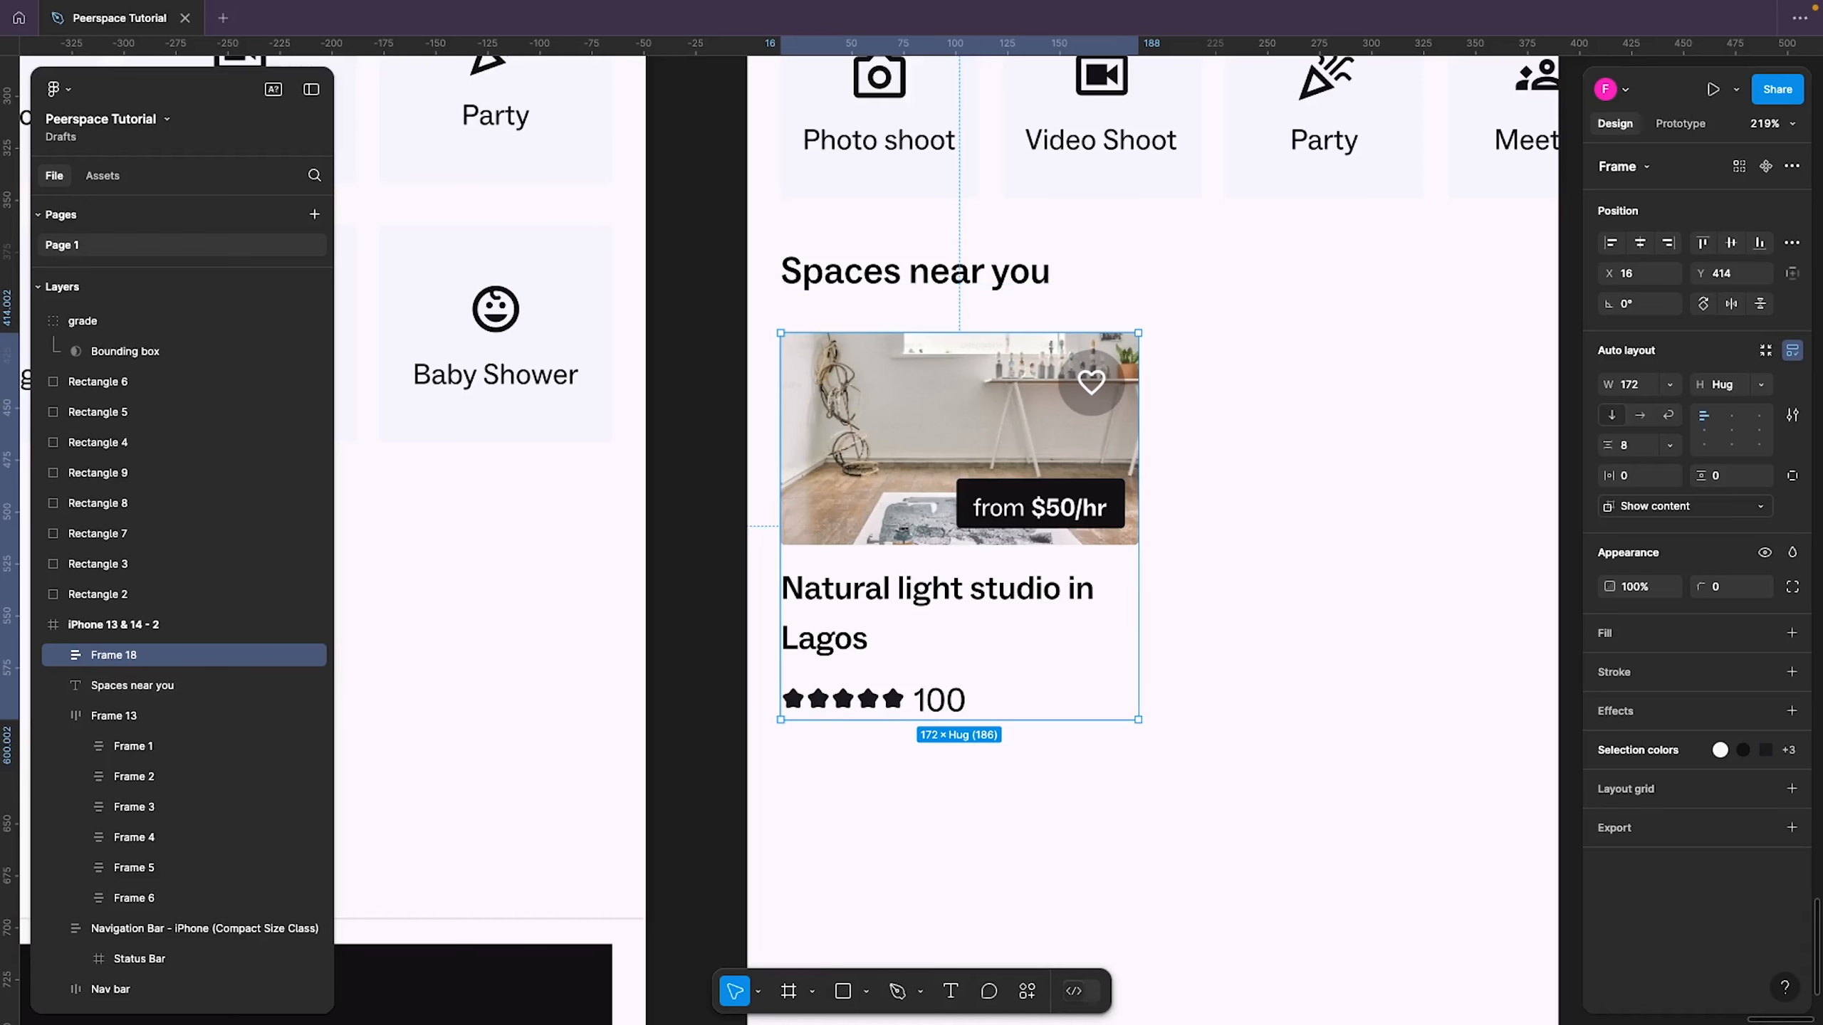
key("Down")
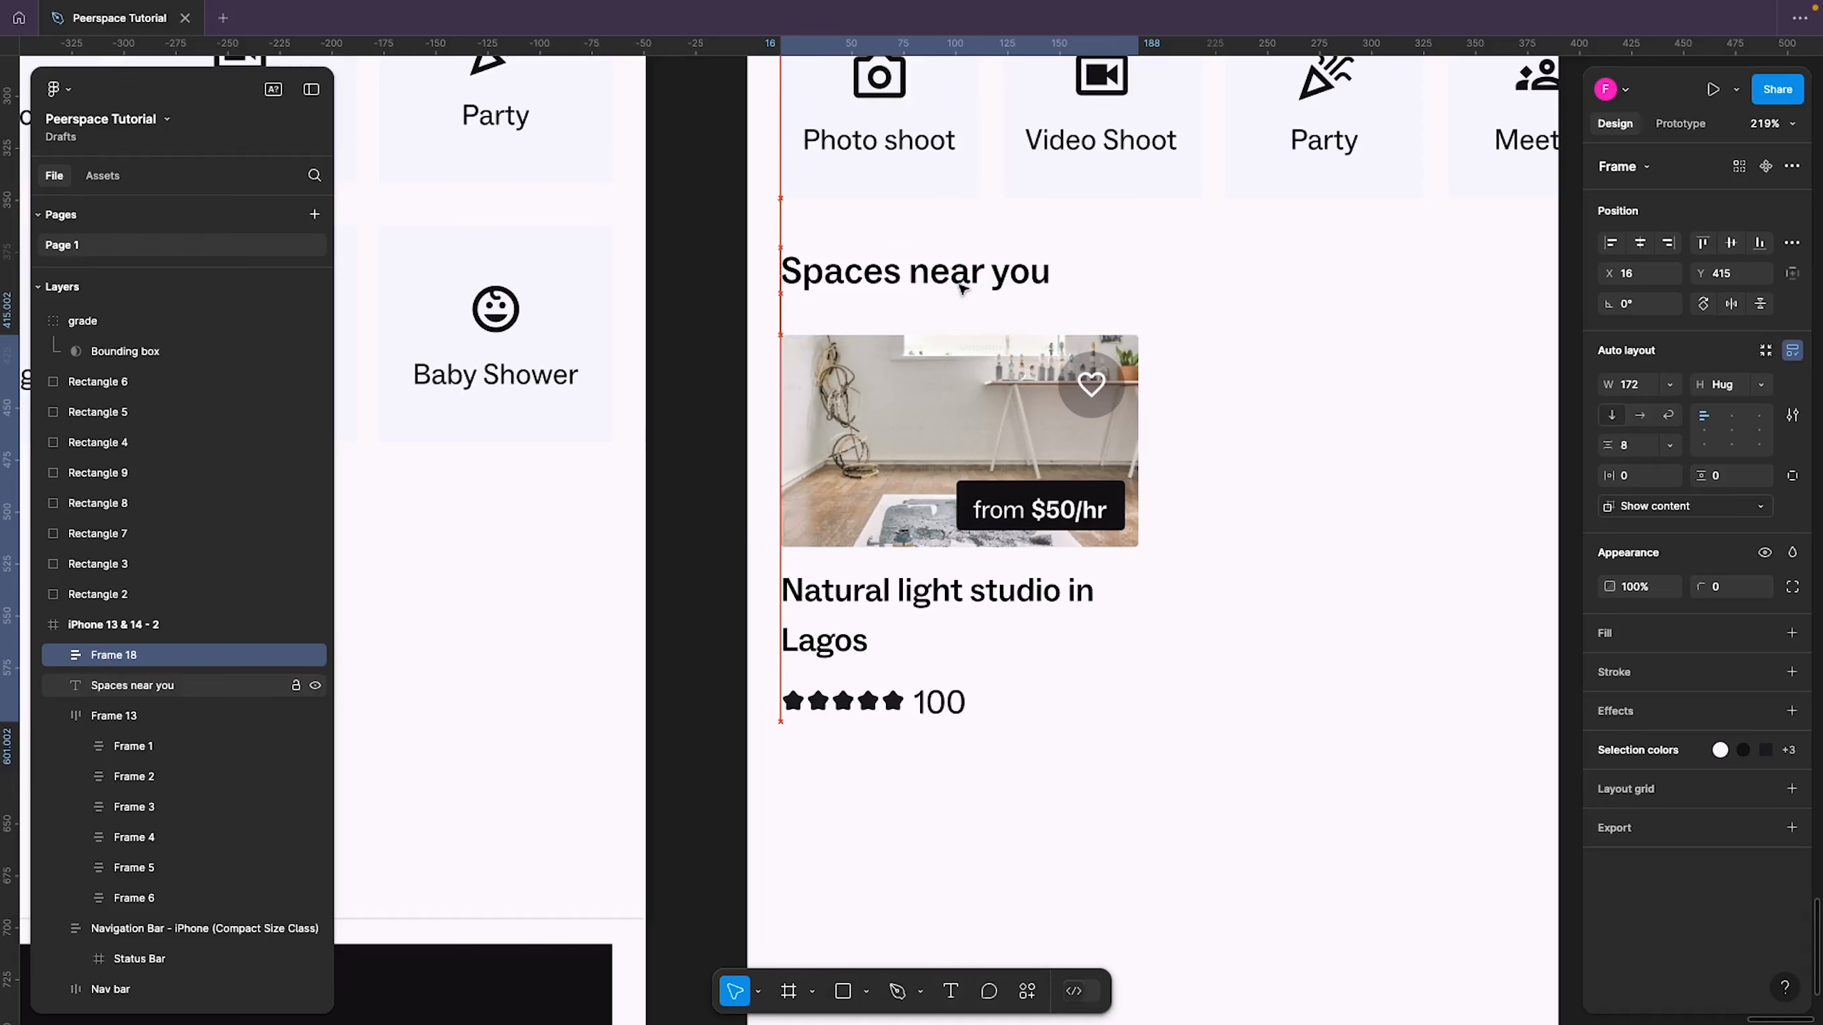
key("alt")
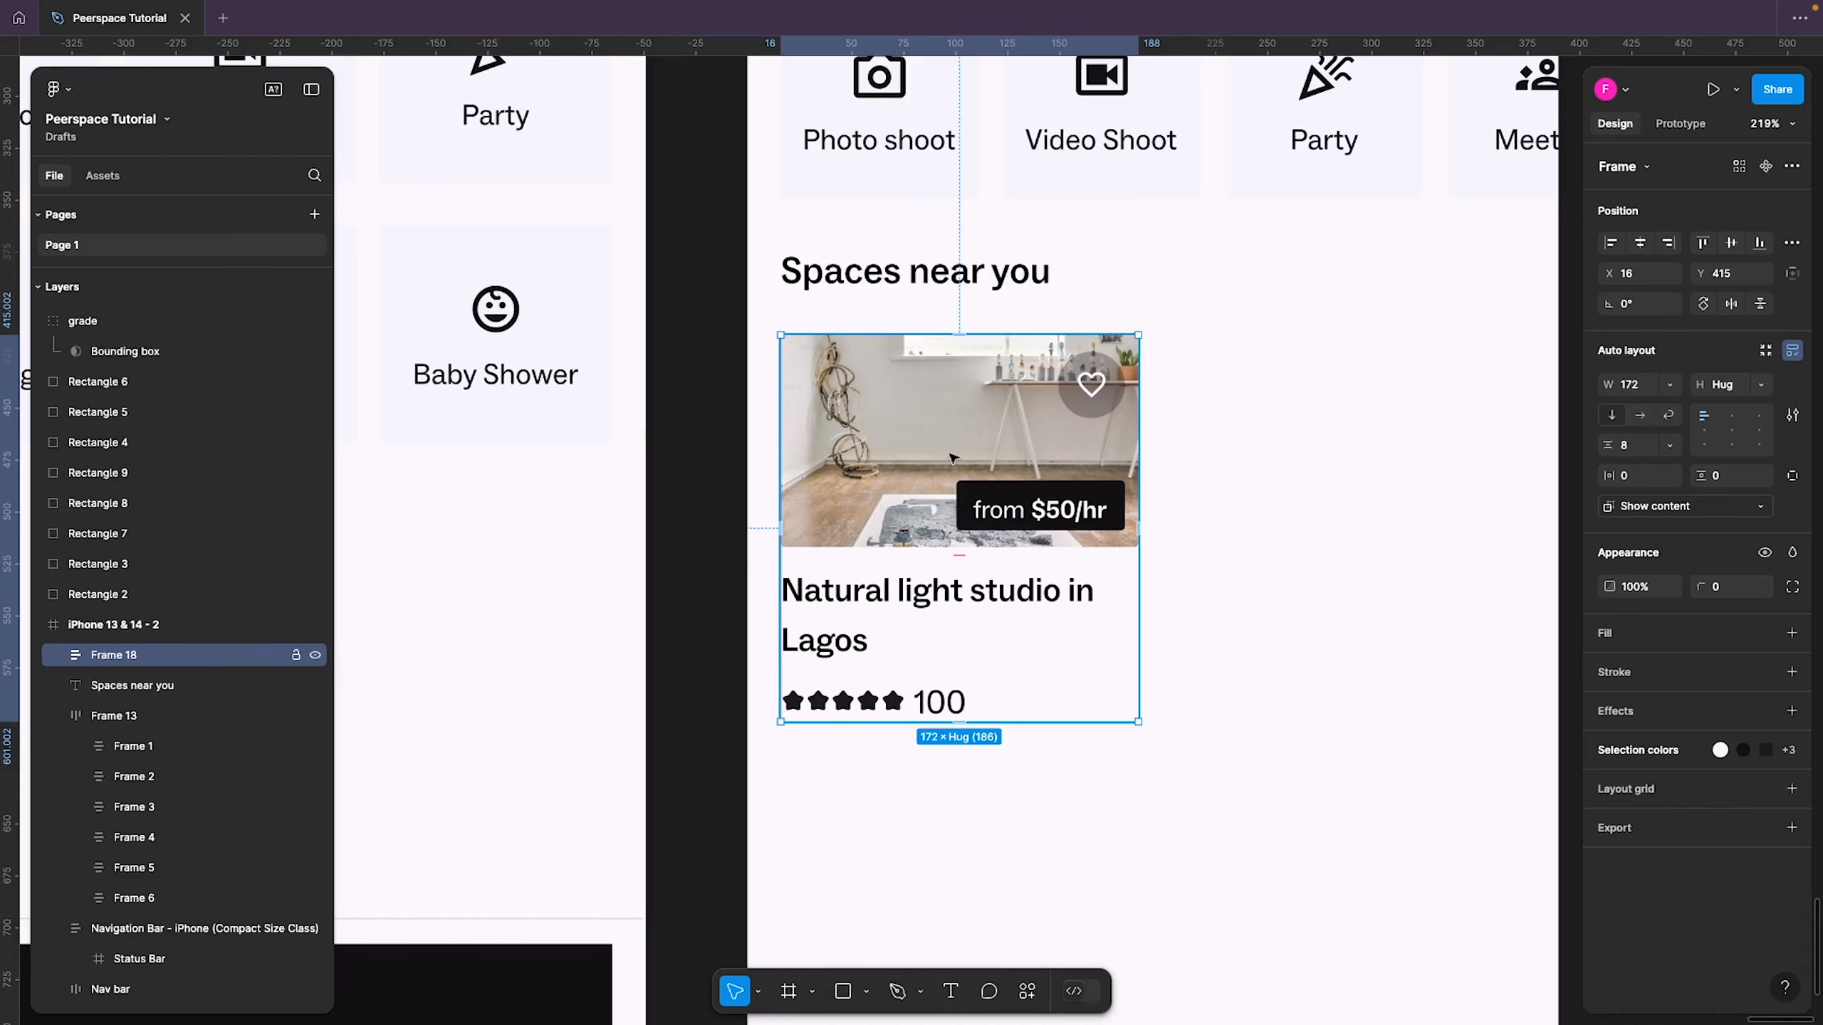
Duplicate the listing card to its right at the same height and set the spacing between the two cards to 12
left_click_drag(994, 451, 1212, 450)
key("Escape")
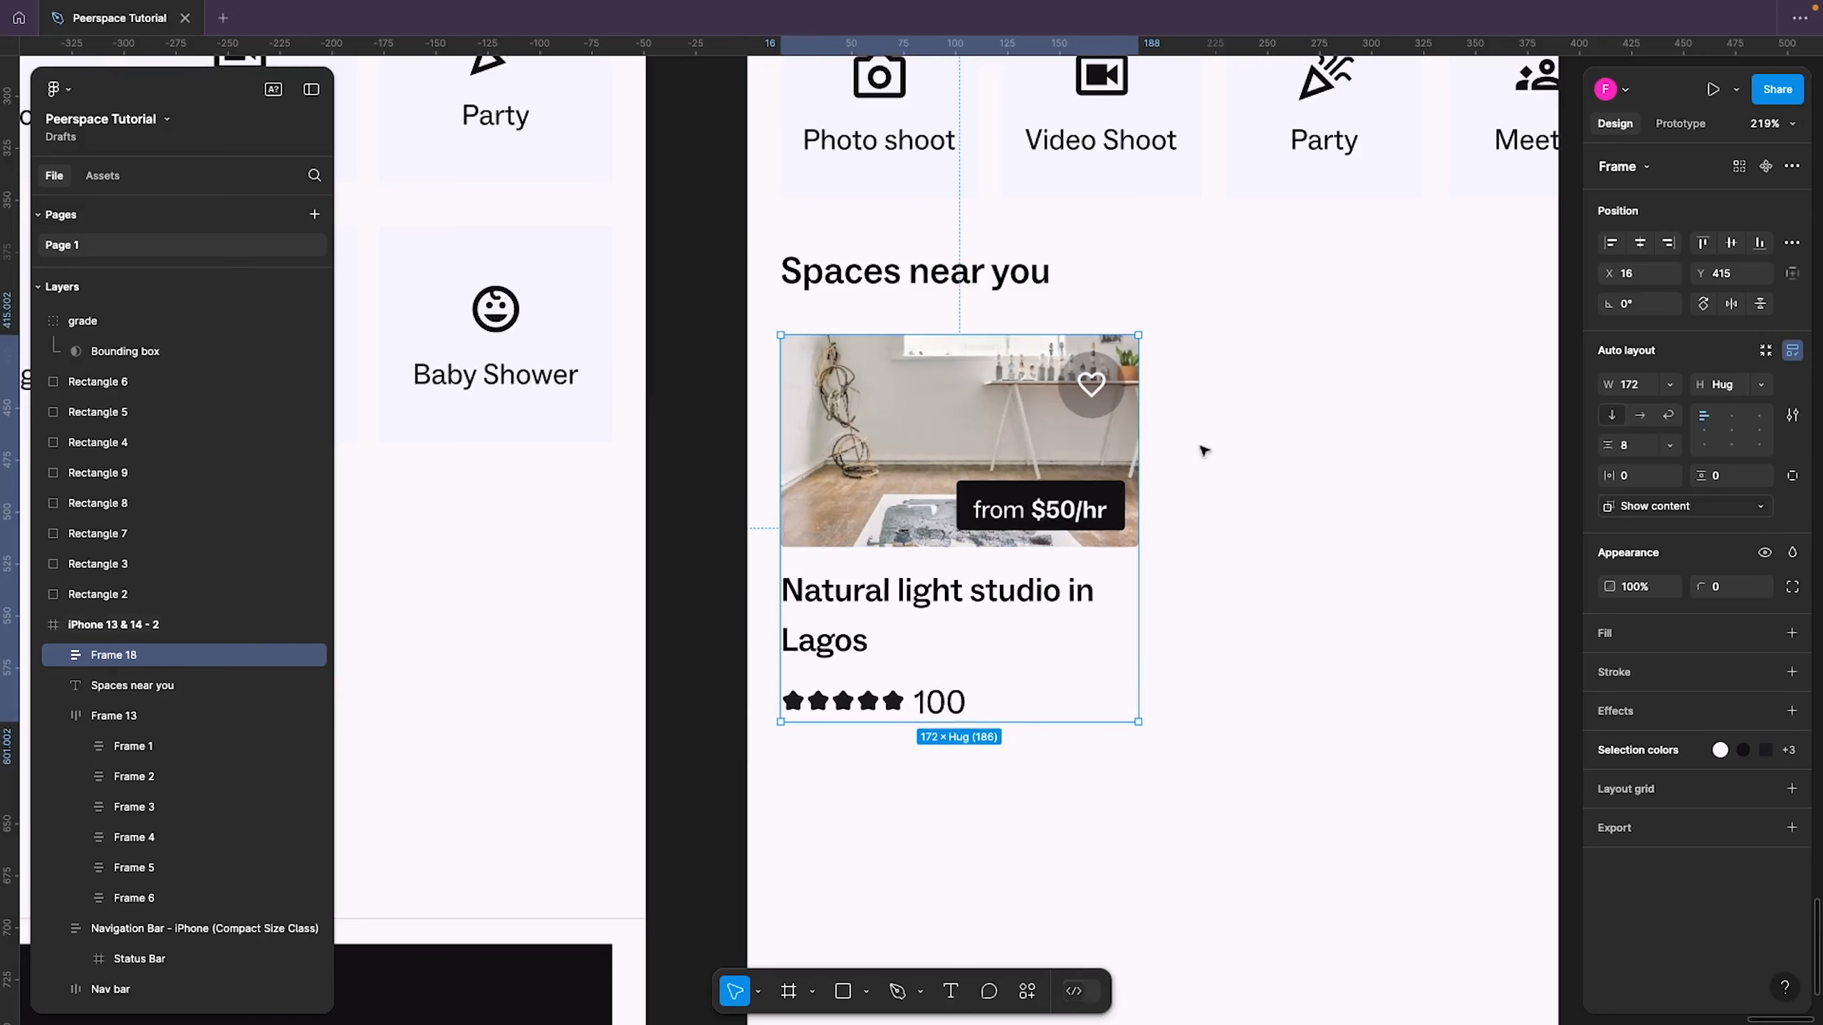
left_click_drag(962, 460, 1340, 437)
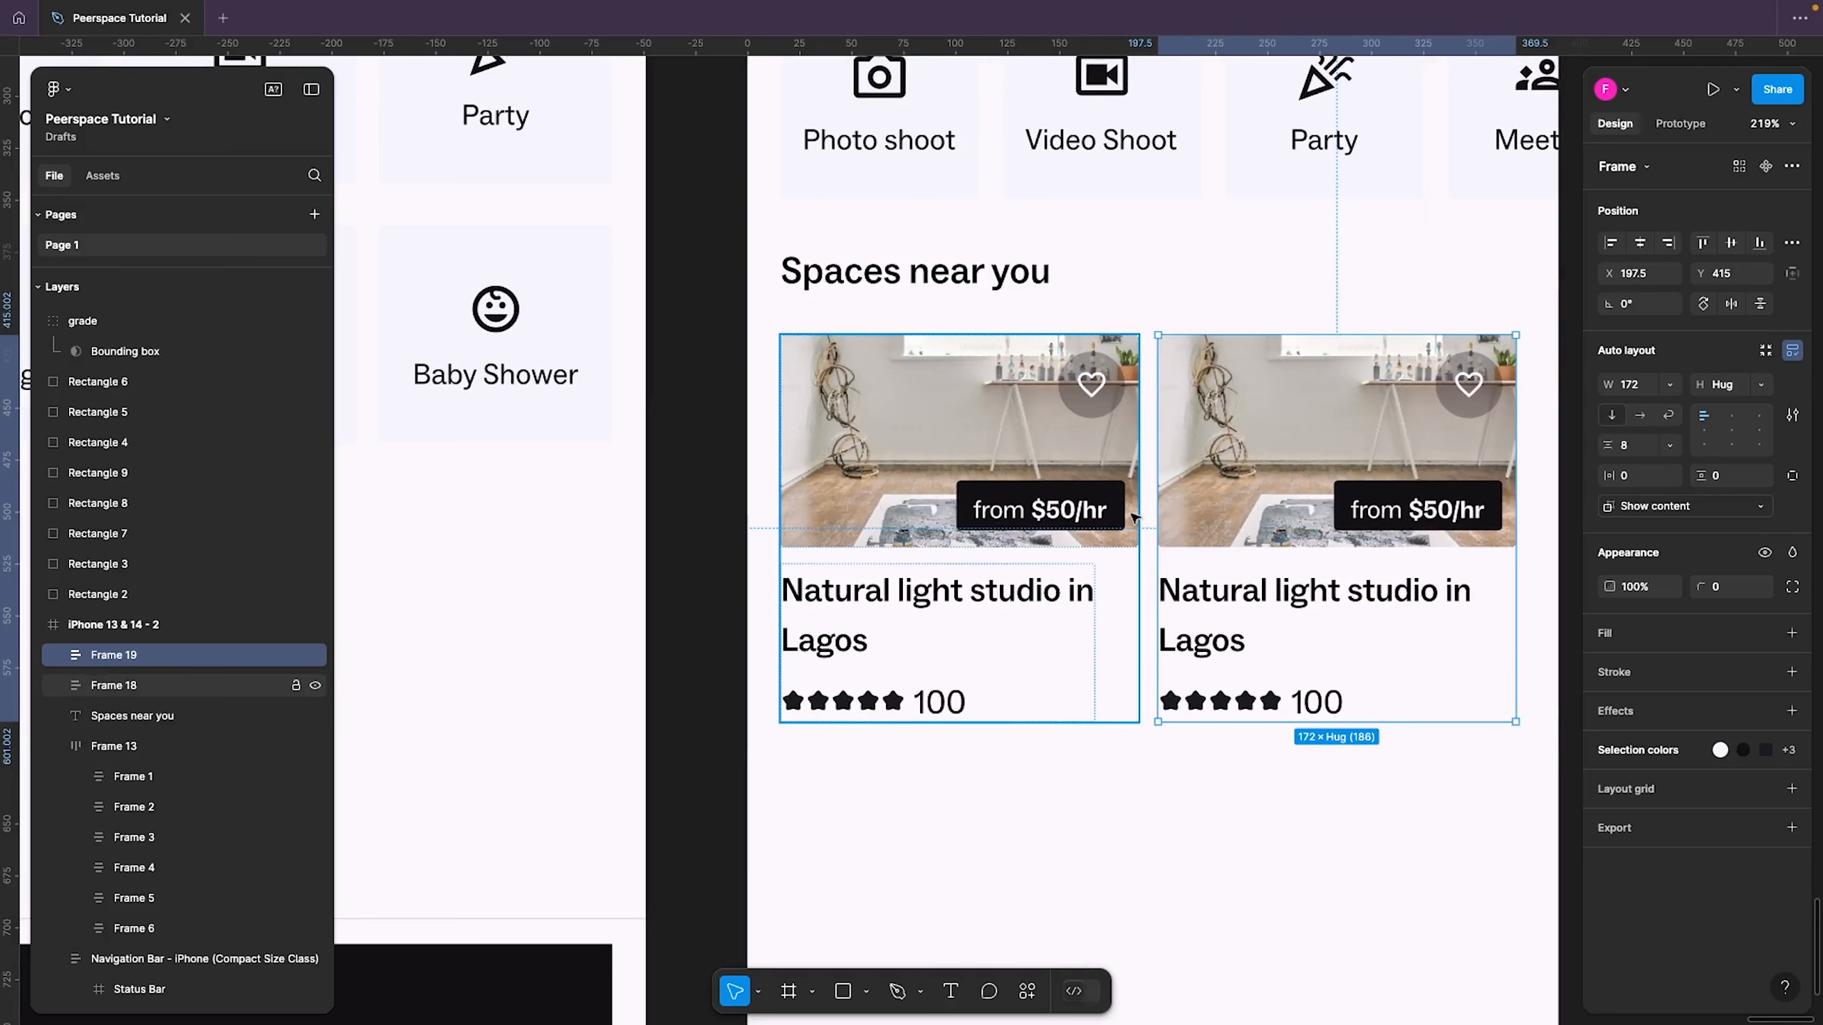
left_click(1132, 516, "shift")
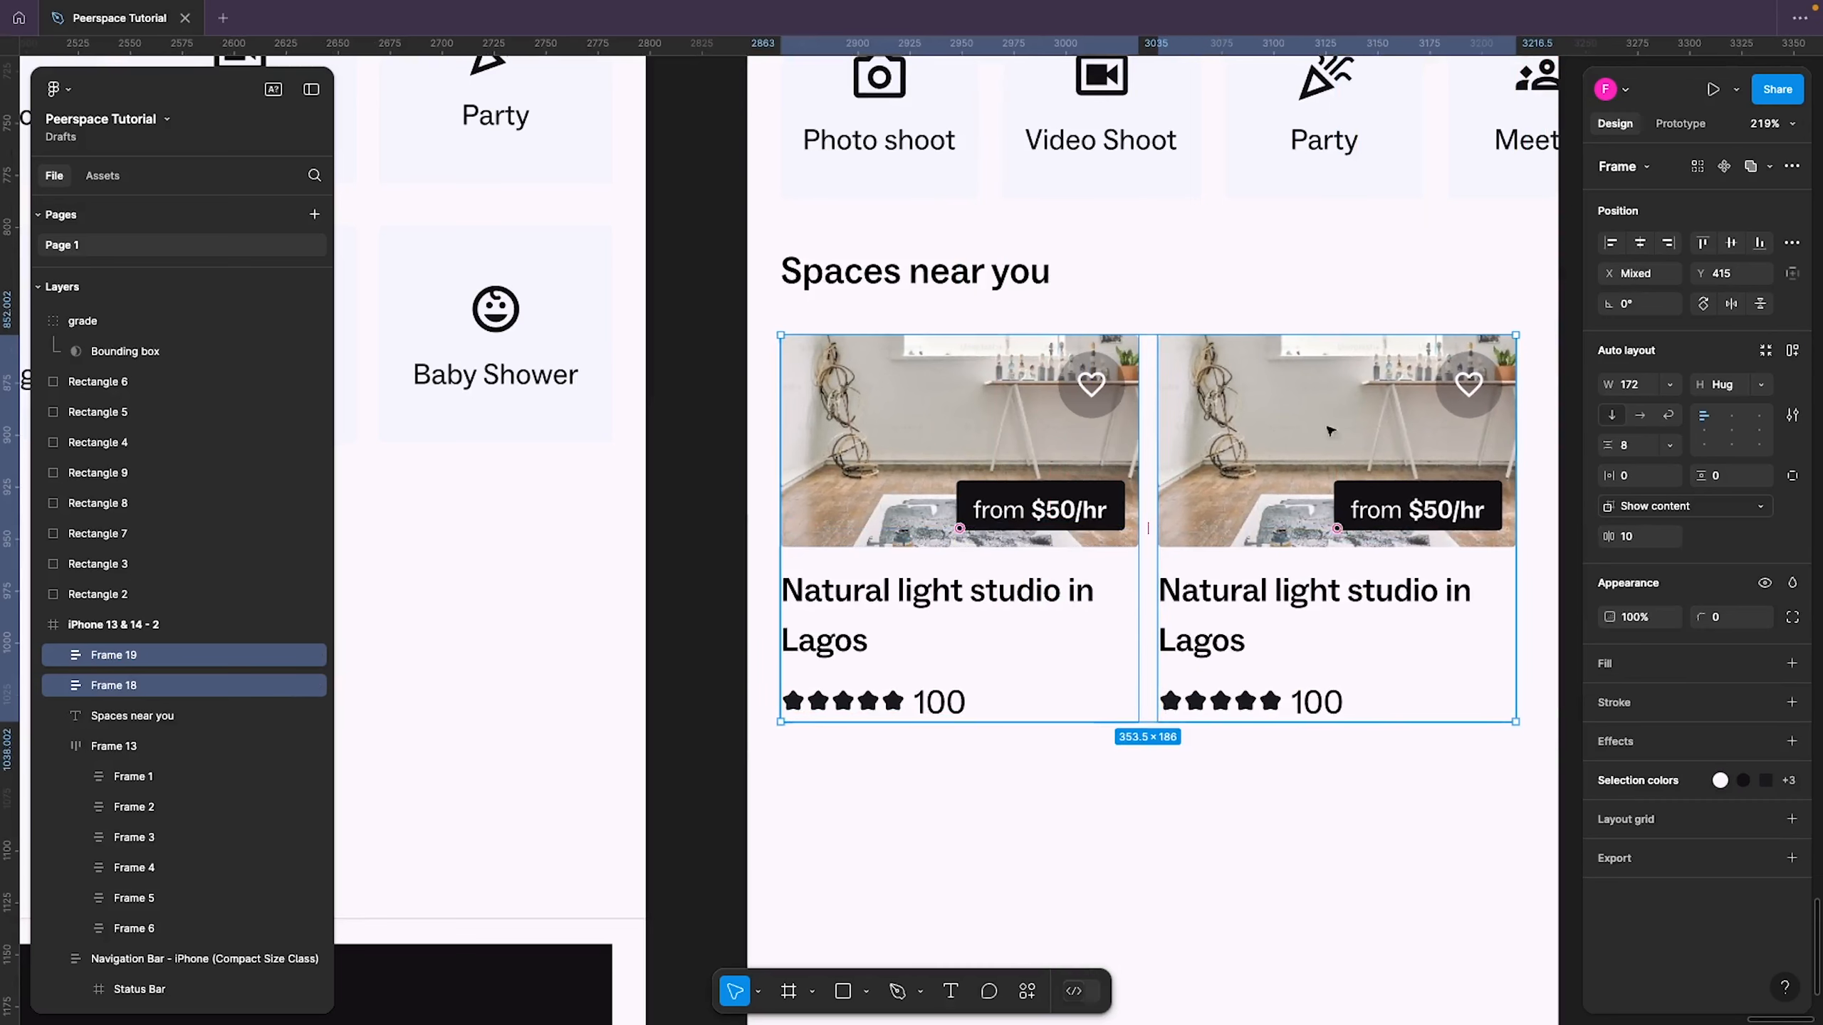
left_click(1630, 538)
type("12")
key("Return")
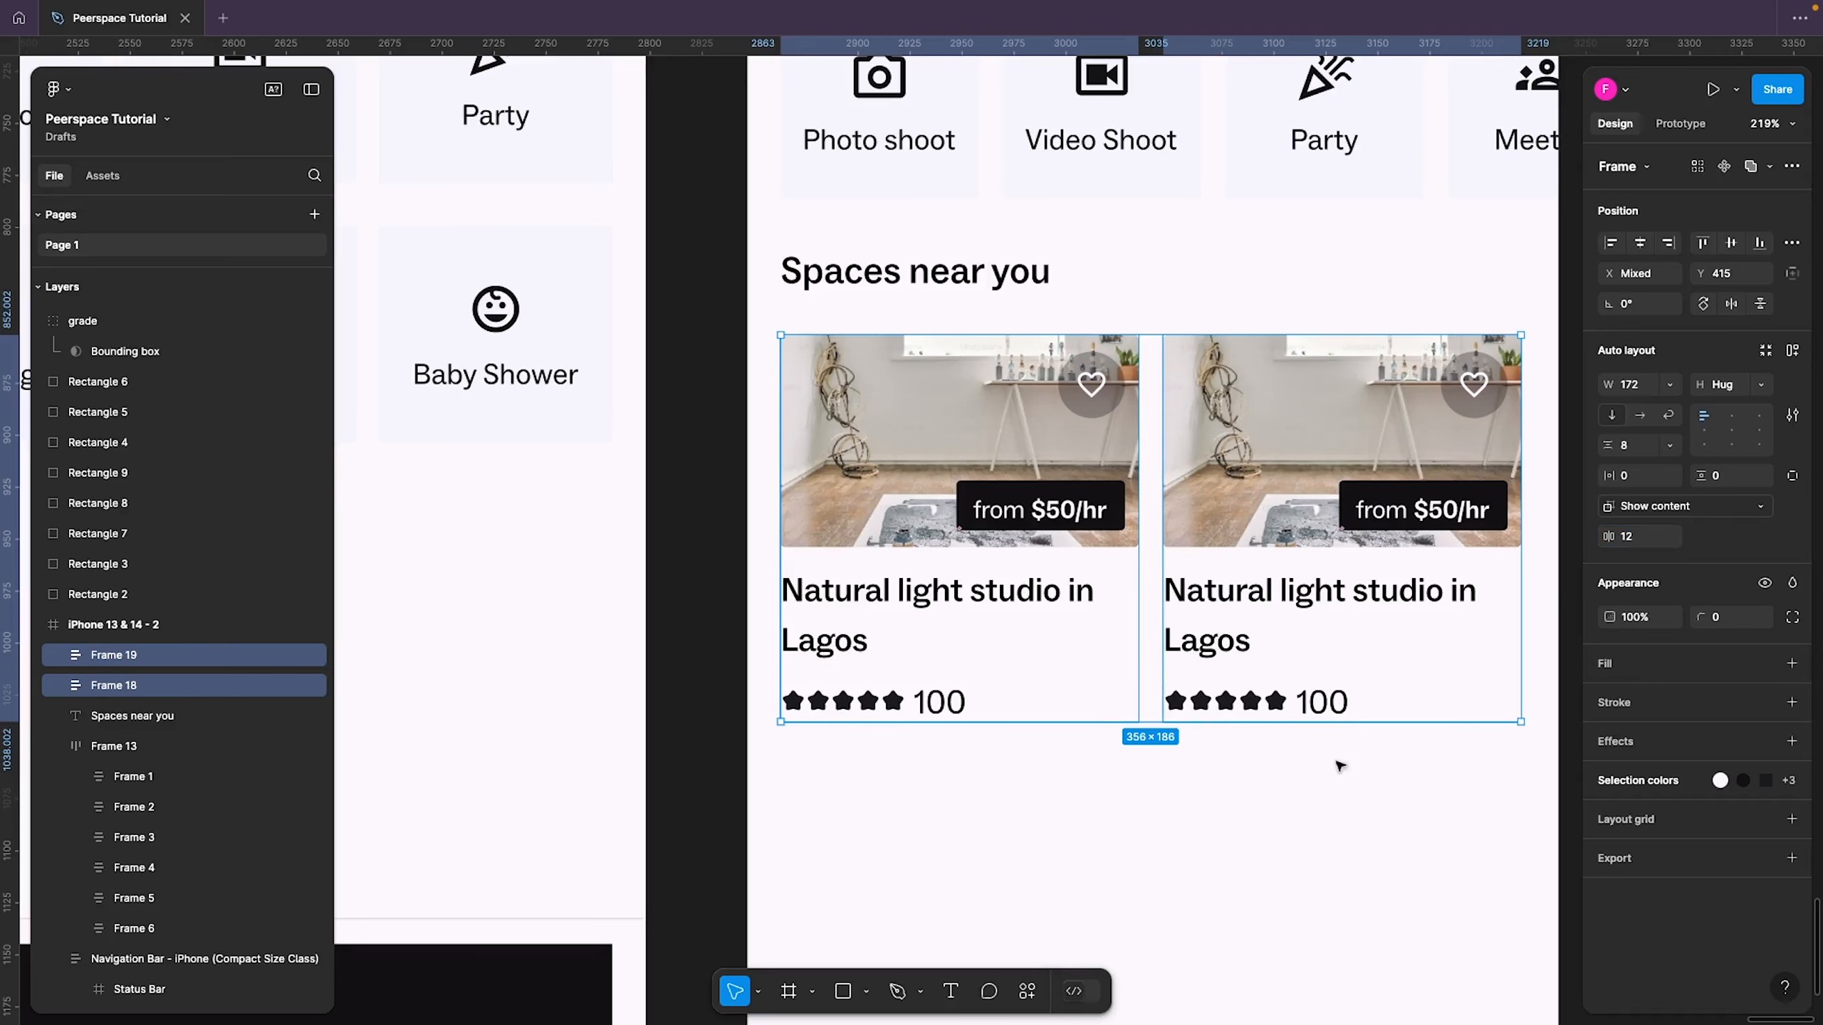
Measure the margins between the two listing cards and the phone frame's edges
scroll(1329, 782, "down", 2)
key("alt")
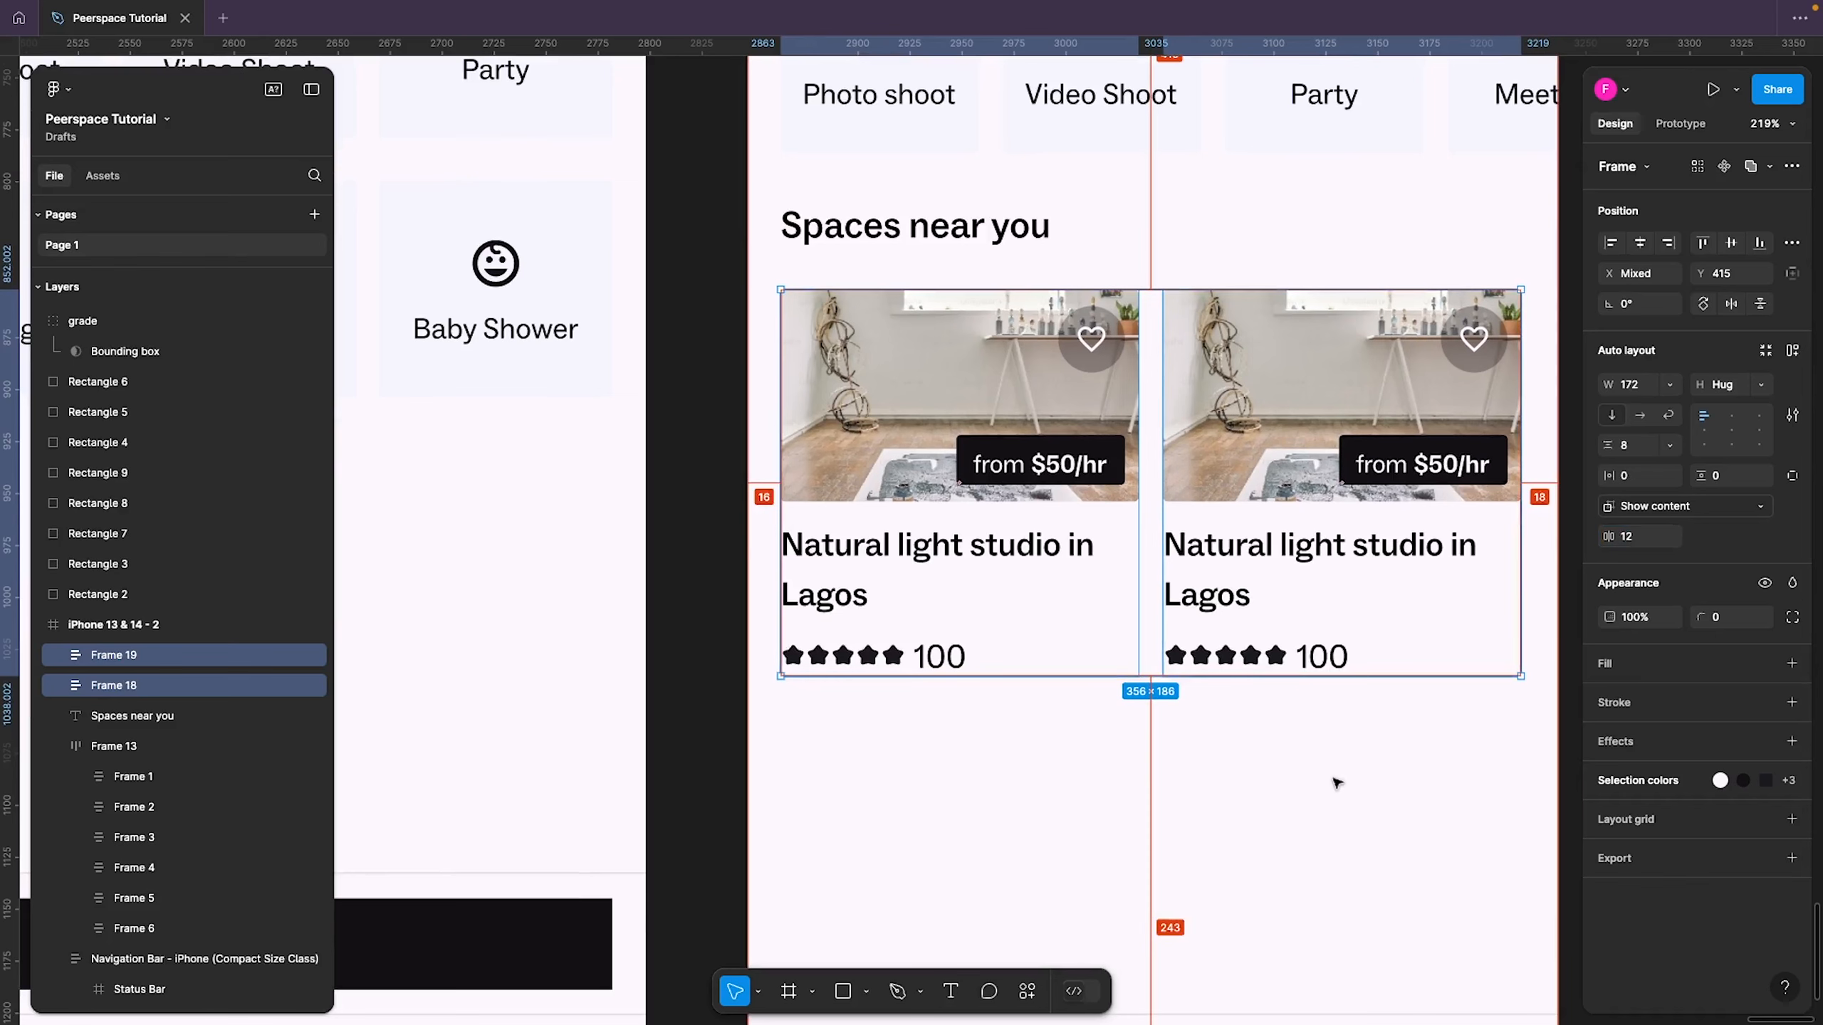
scroll(1336, 783, "down", 3)
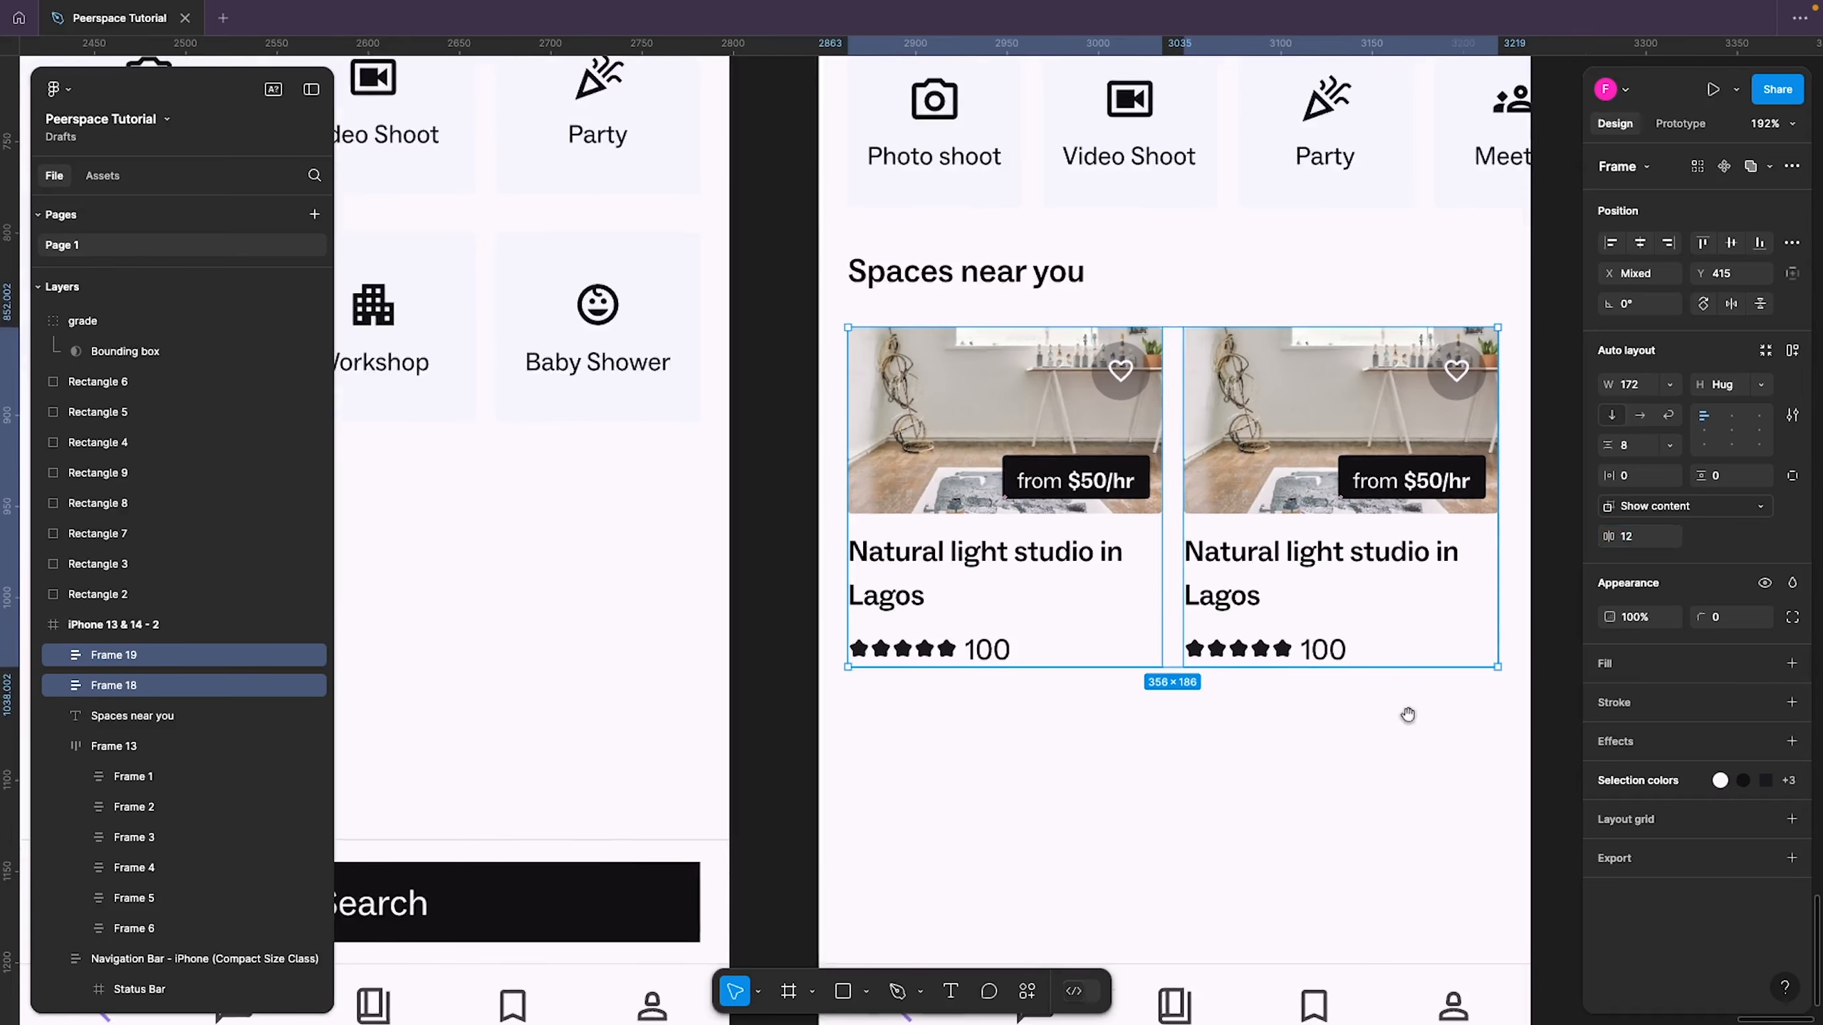
left_click_drag(1408, 716, 1117, 759)
left_click(1402, 671)
left_click(1269, 466)
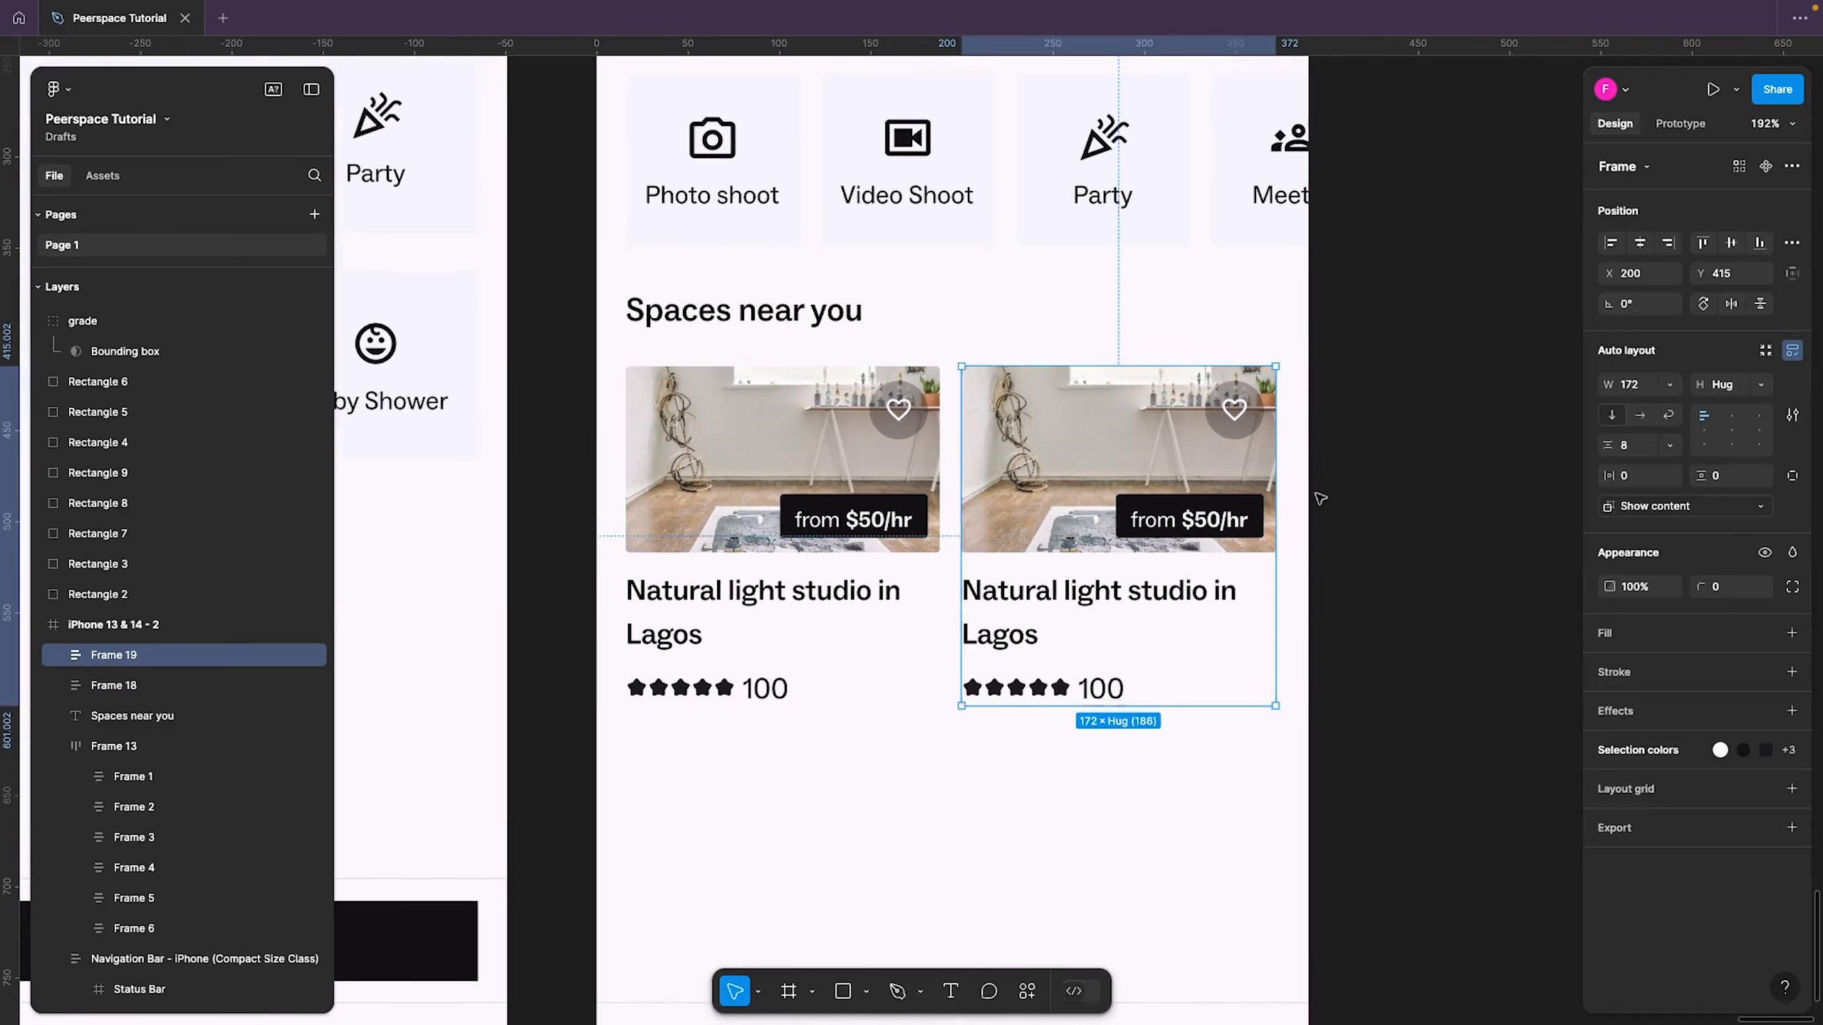
key("alt")
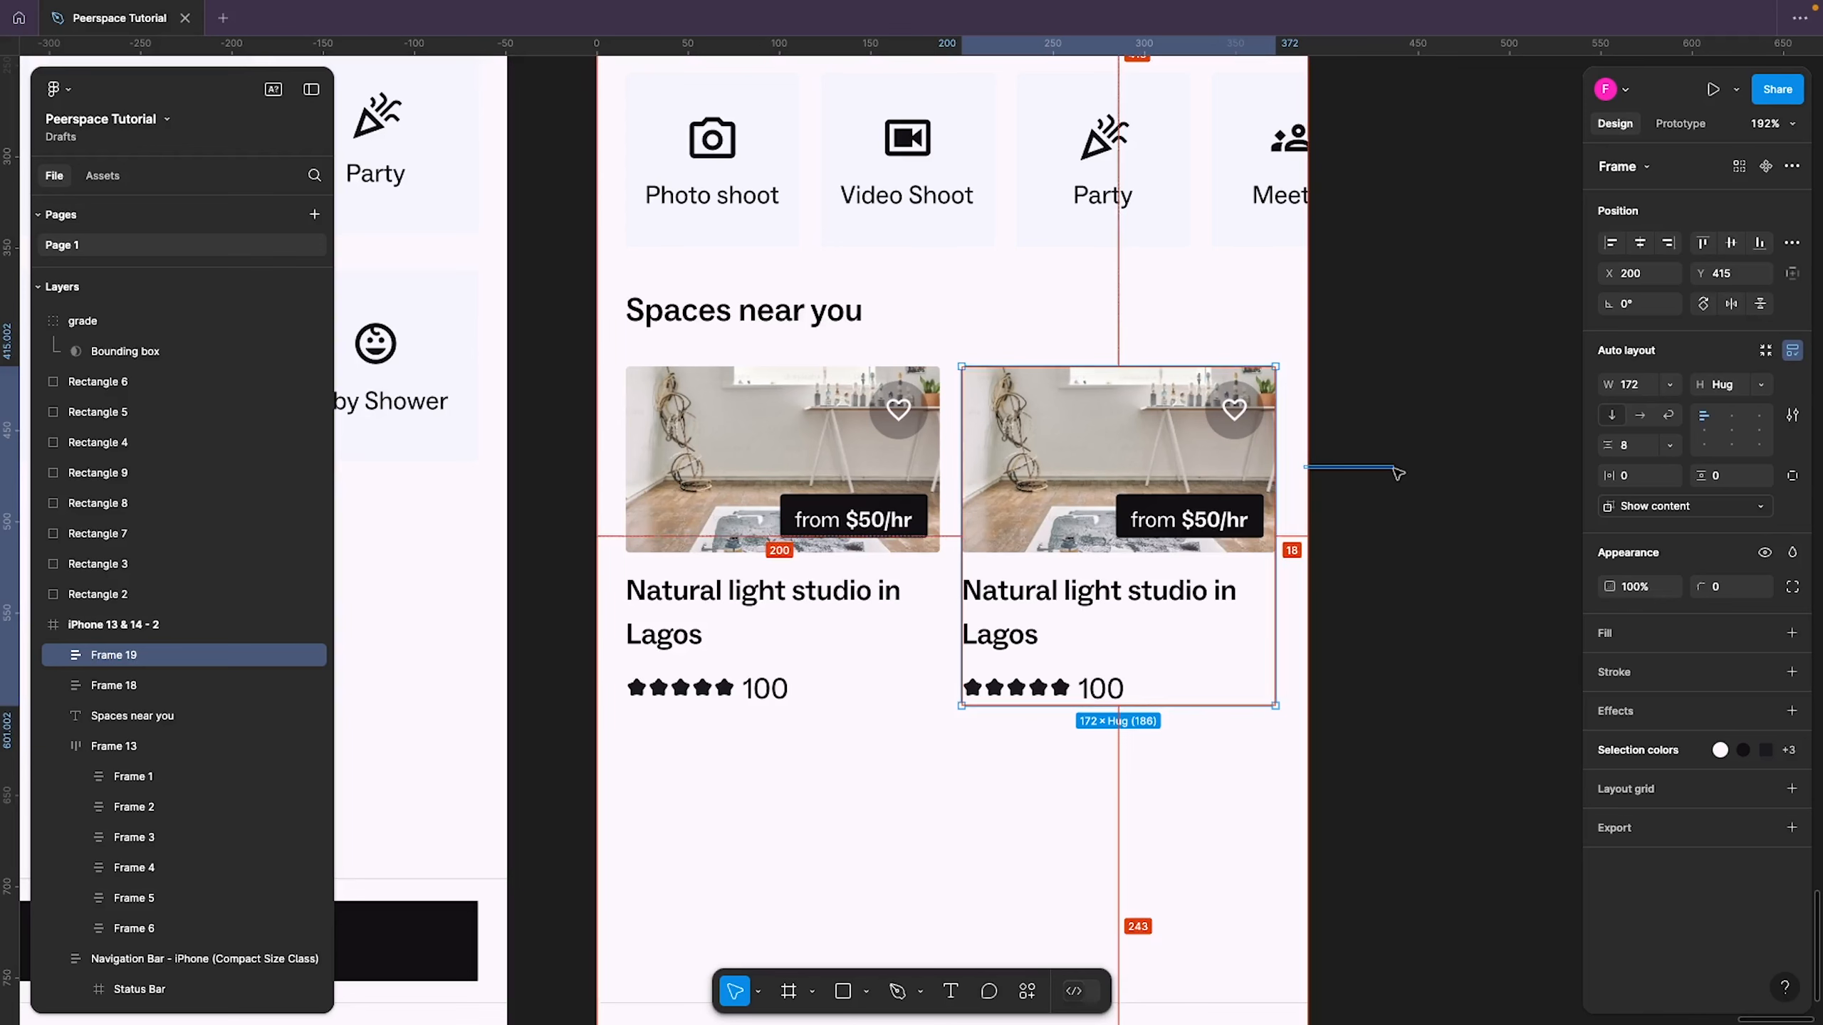
left_click(1450, 460)
Duplicate the second listing card to its right, 12 px away and extending across the phone frame's edge
left_click(1203, 454)
left_click_drag(1120, 447, 1578, 446)
left_click(1448, 772)
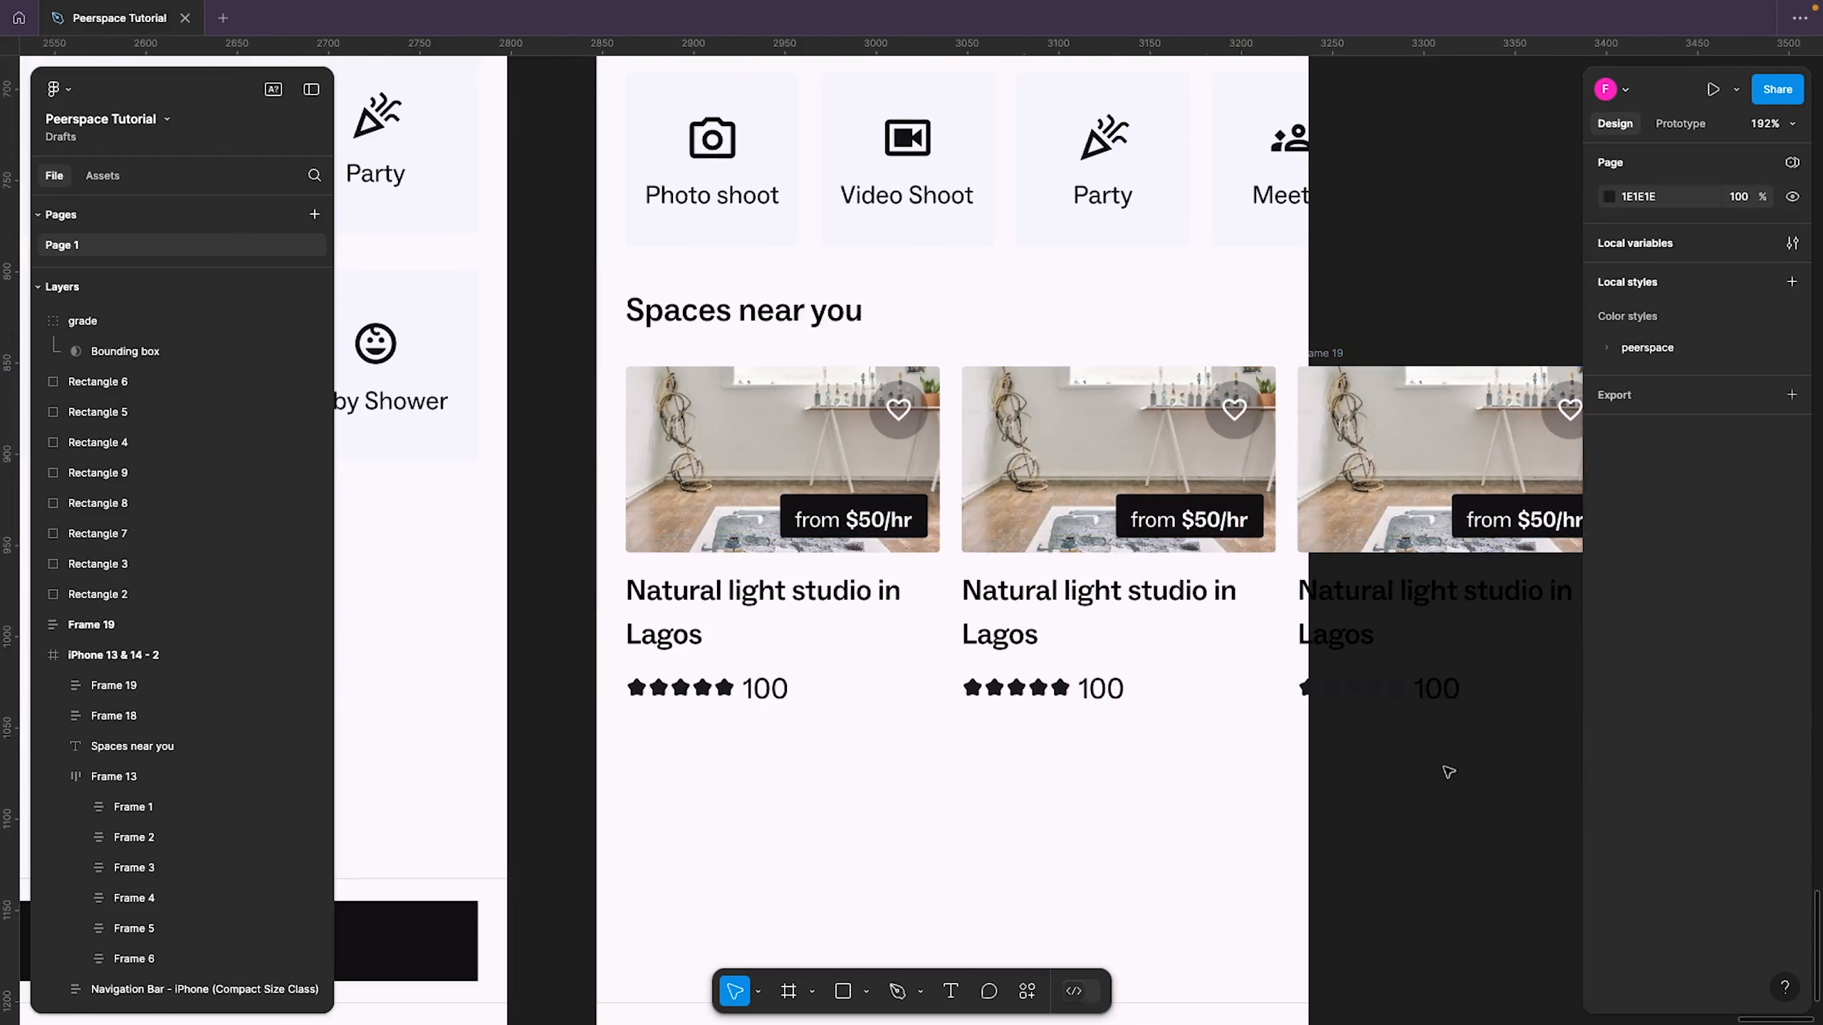
Cut and re-paste the third listing card, and place it inside the phone frame at X 384, Y 415, so the frame clips it
left_click(1341, 380)
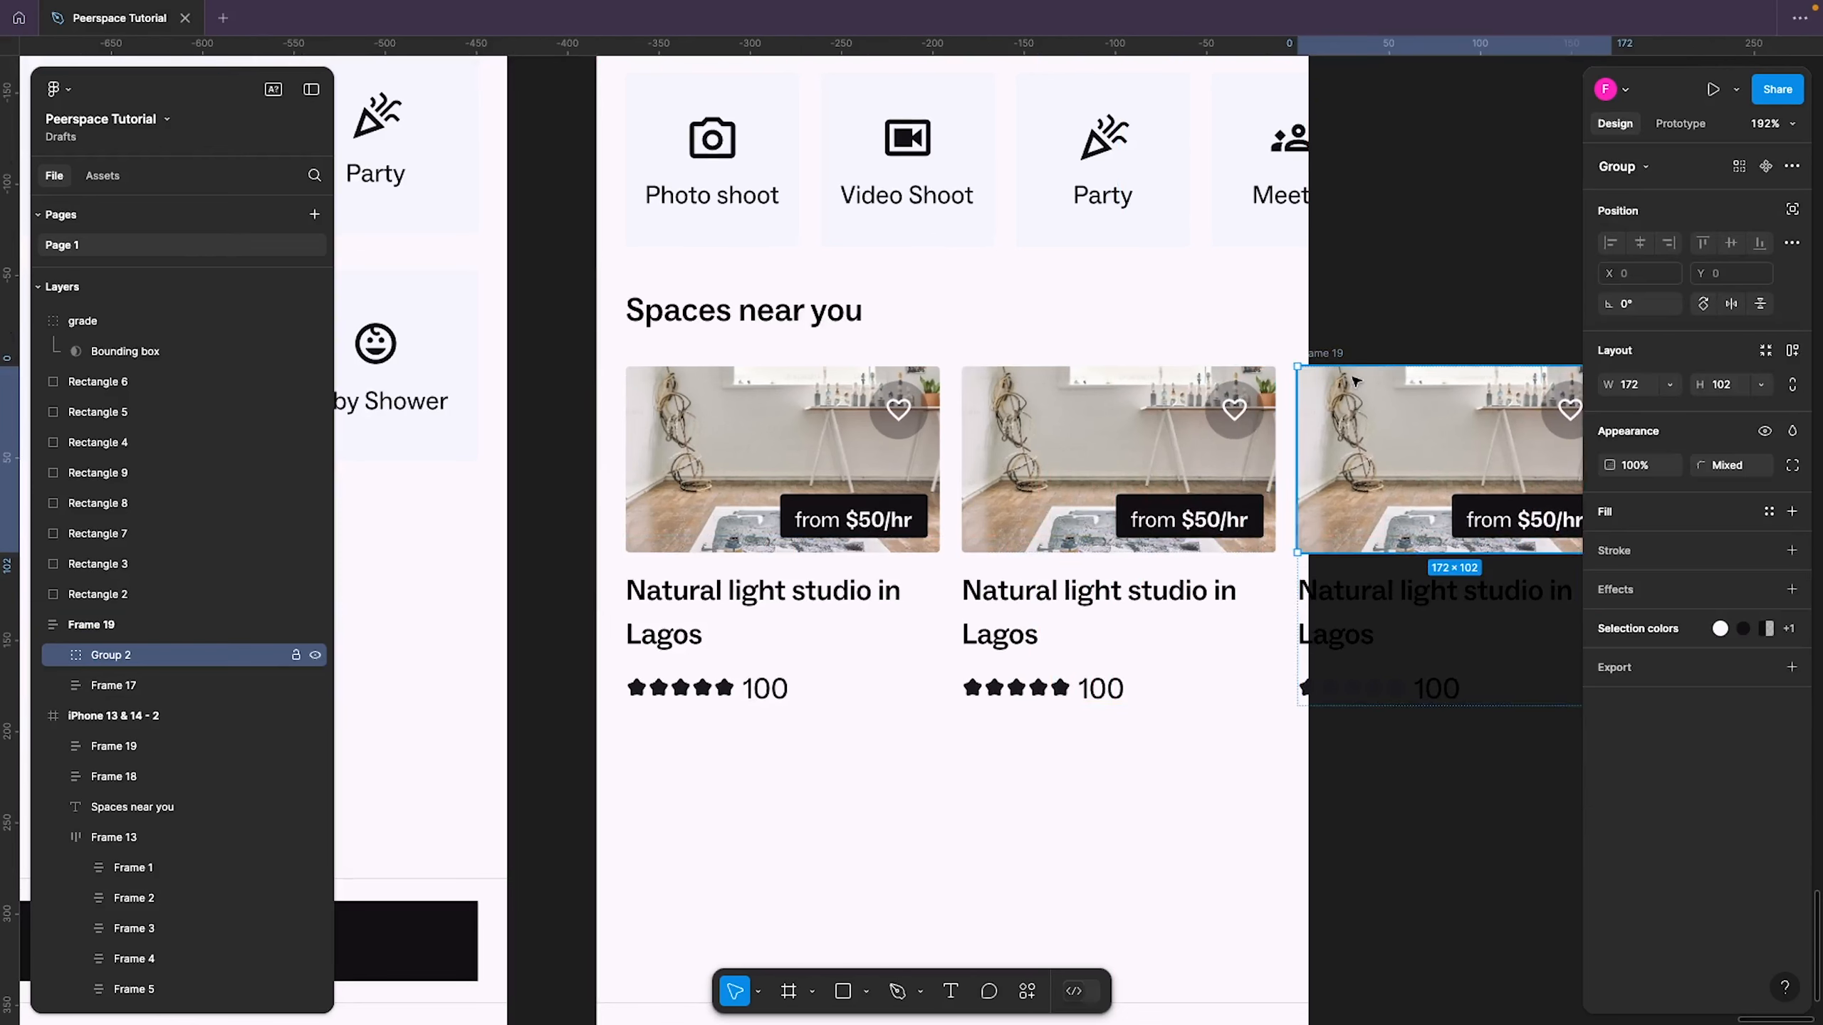
left_click(1340, 352)
key("ctrl+x")
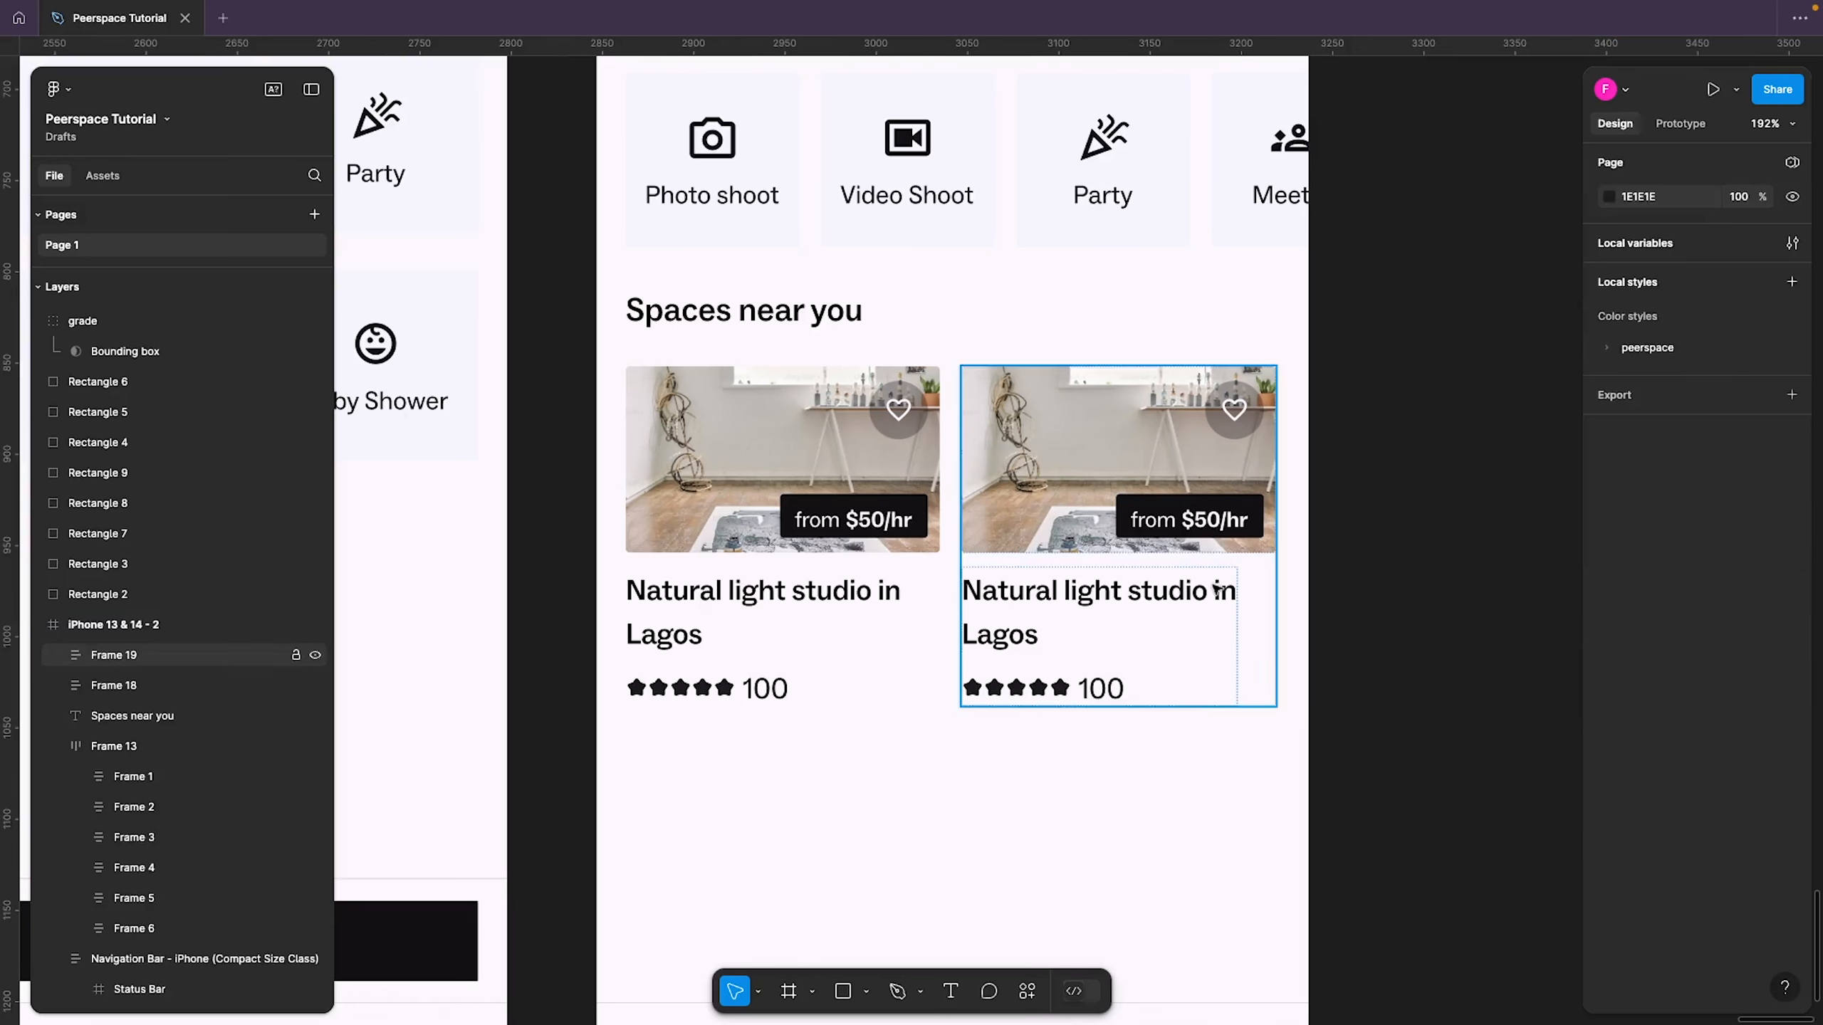
key("ctrl+v")
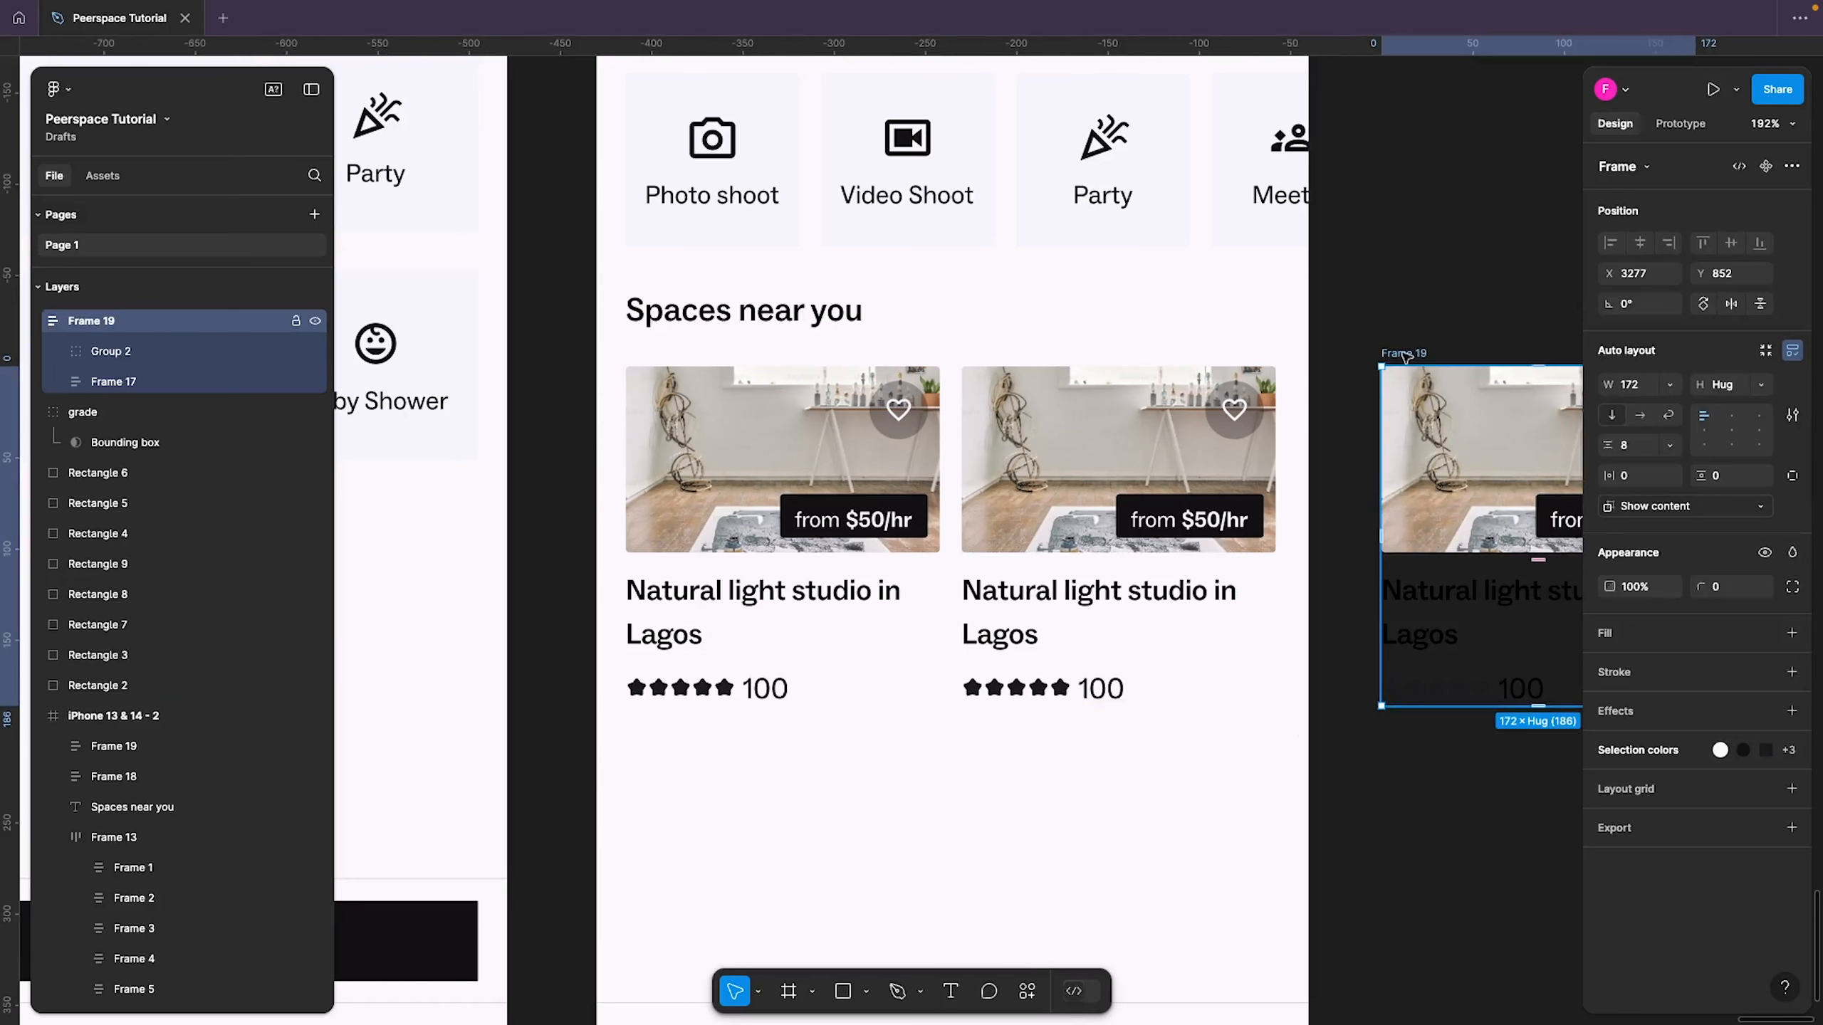
left_click_drag(1387, 368, 1304, 366)
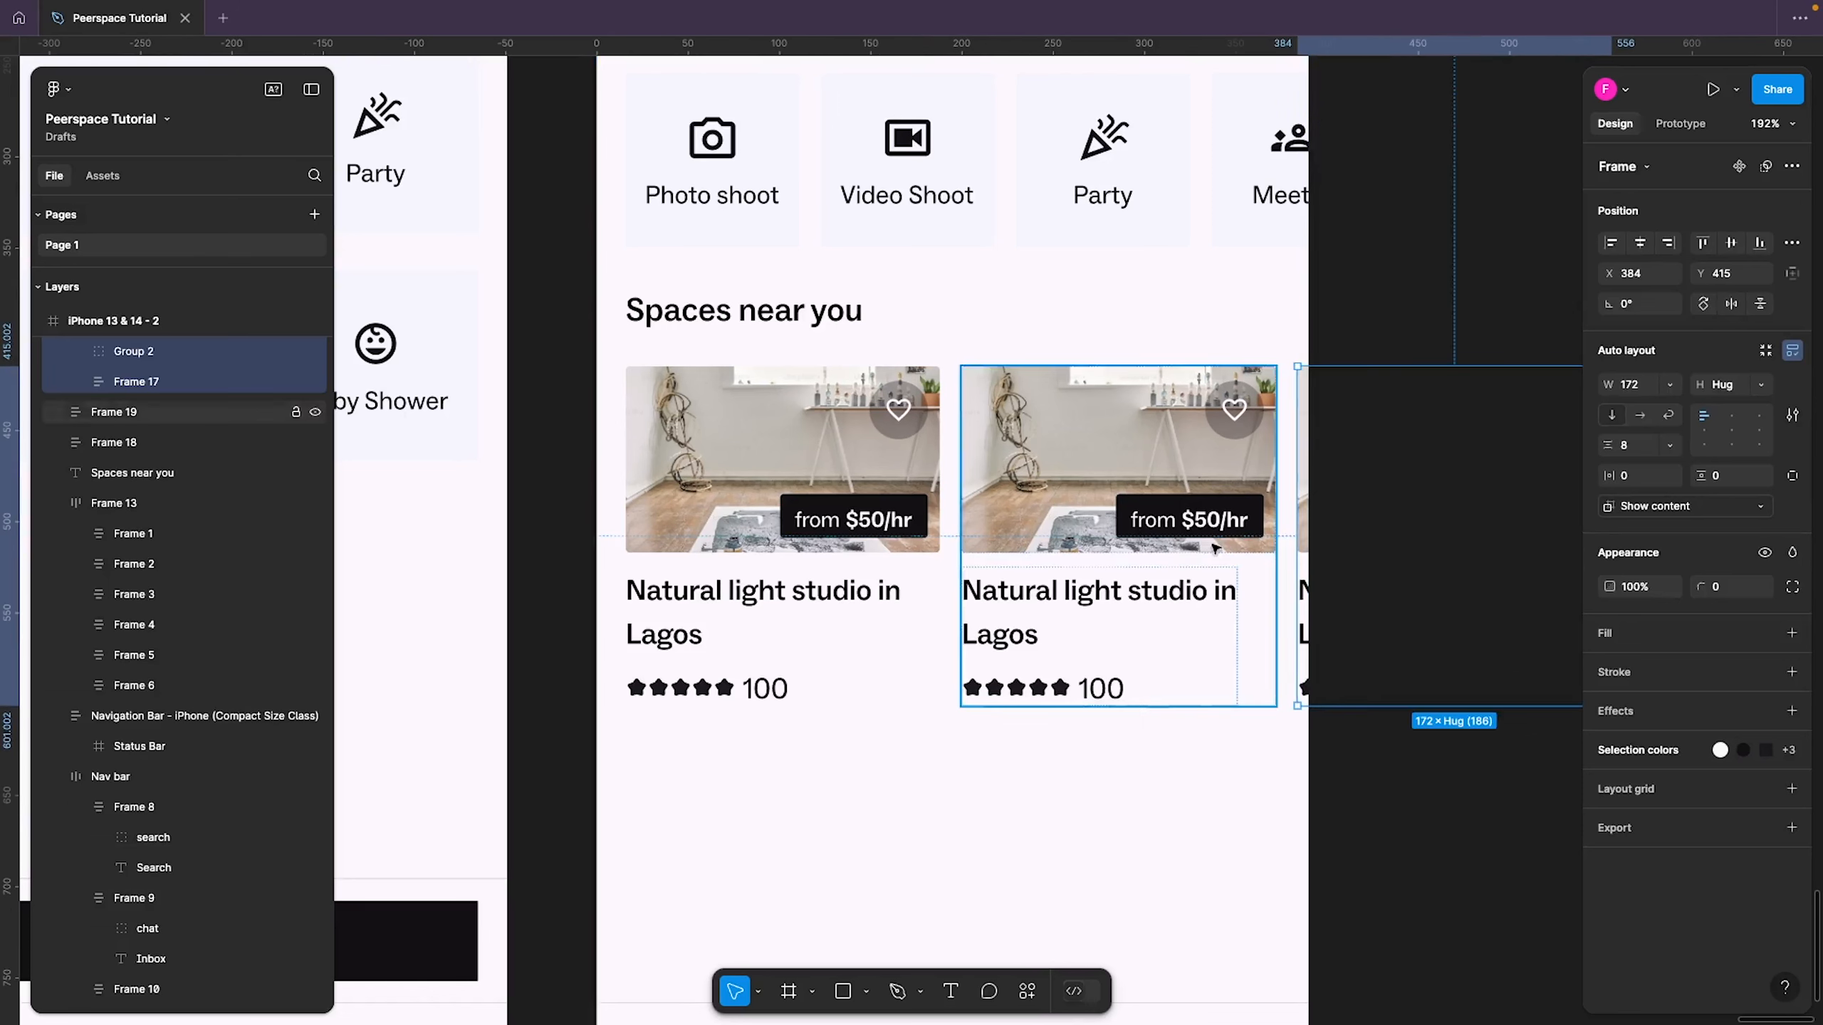
left_click(1050, 749)
Change the second listing card's title to "Podcast Studio in Ibeji Lekki", breaking the line after "in"
scroll(1050, 750, "down", 3)
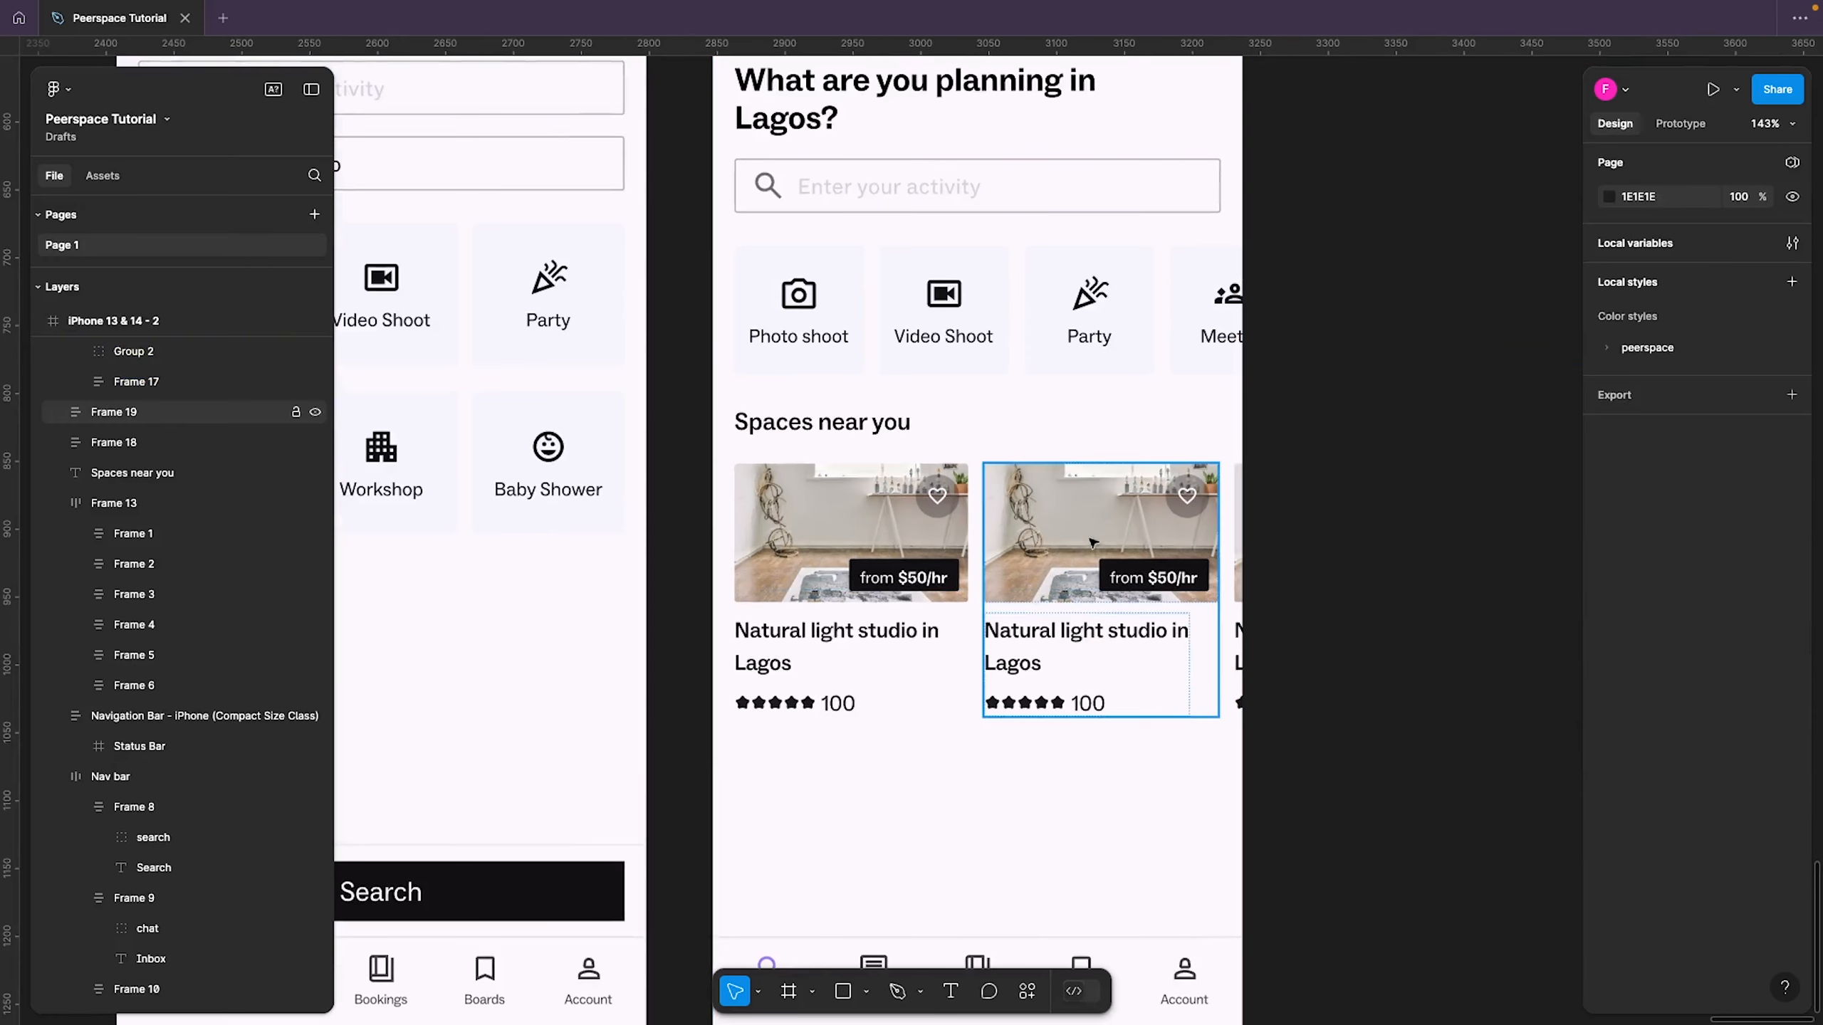
left_click(1060, 642, "ctrl")
double_click(1059, 639)
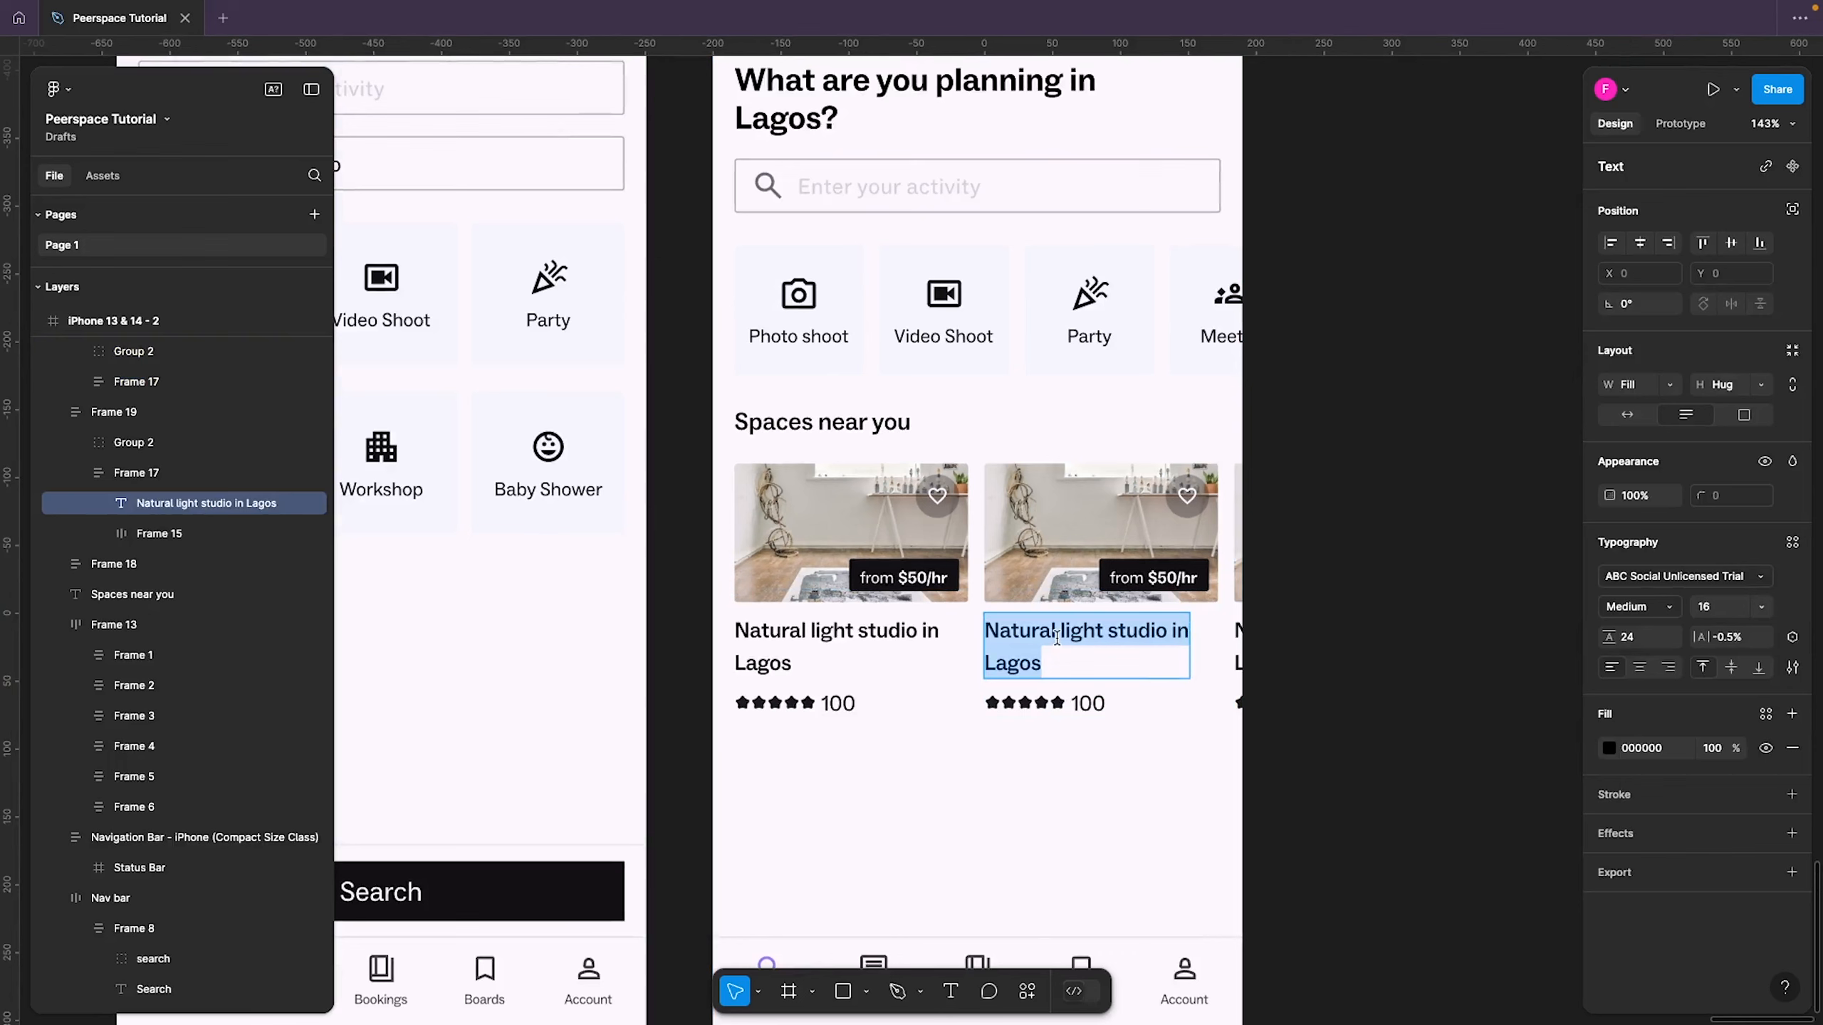
type("Po")
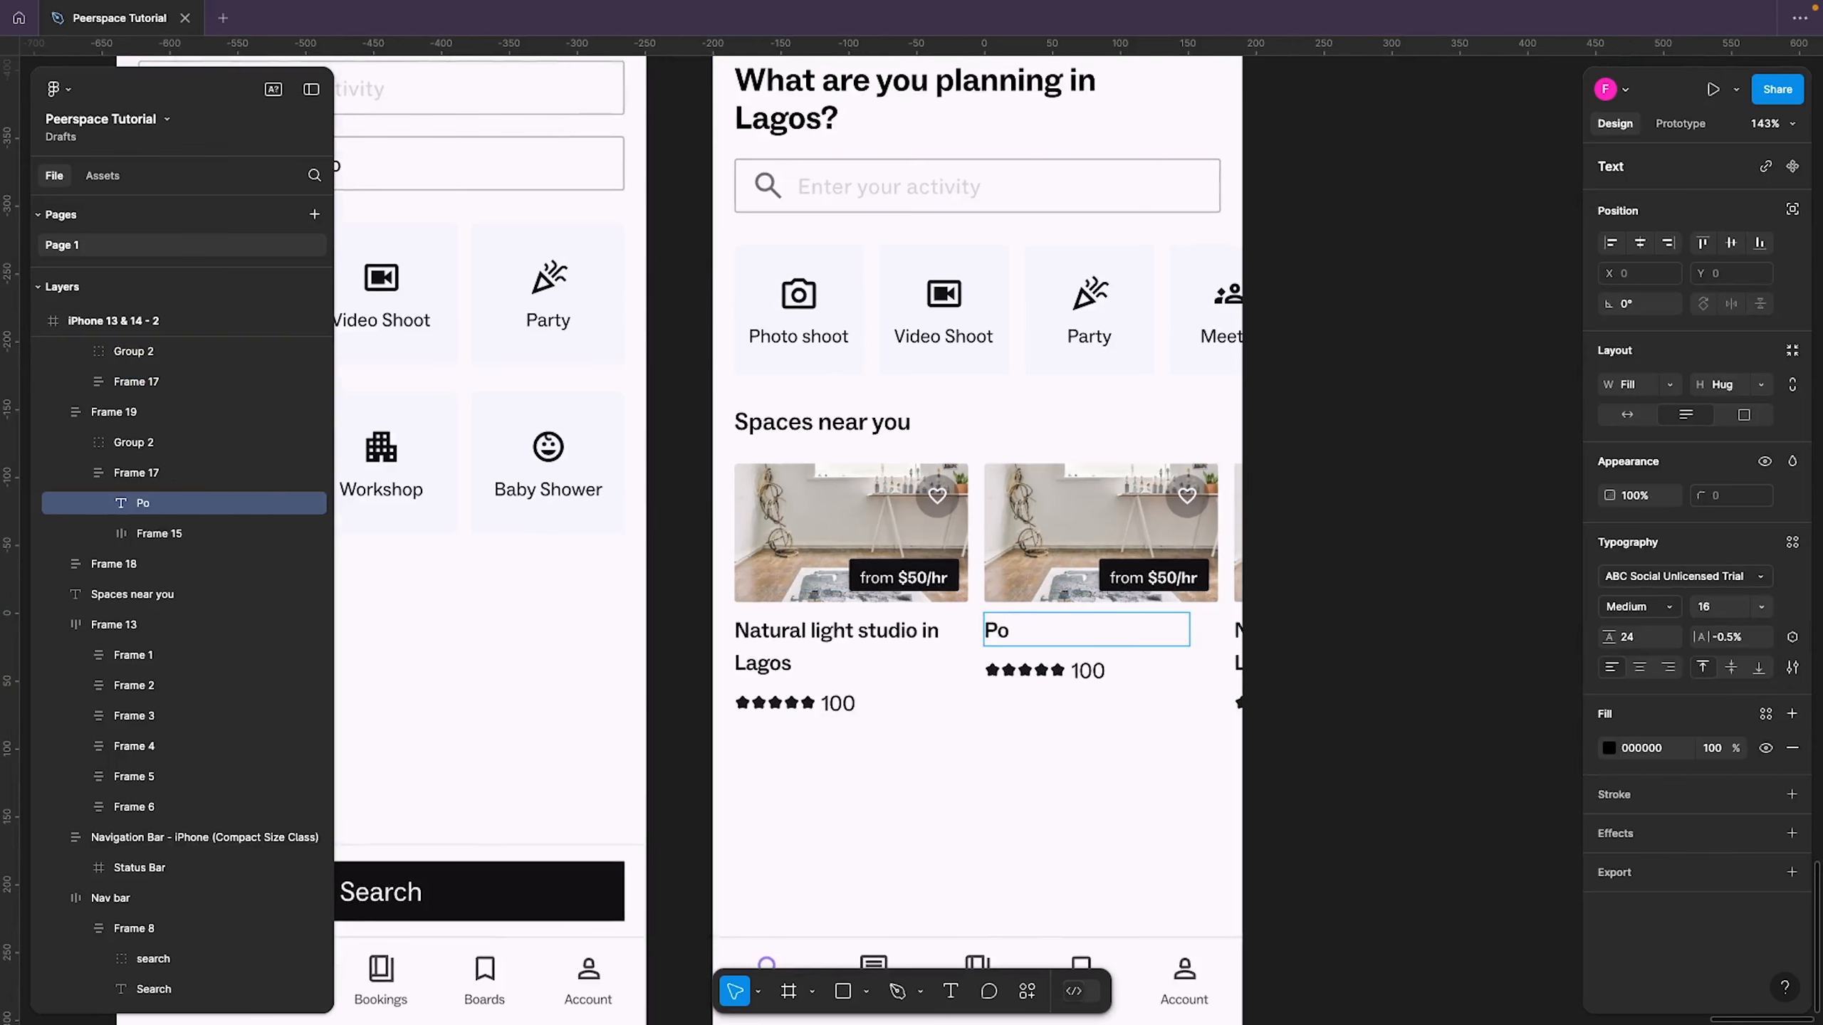
type("d")
type("cast Stuid")
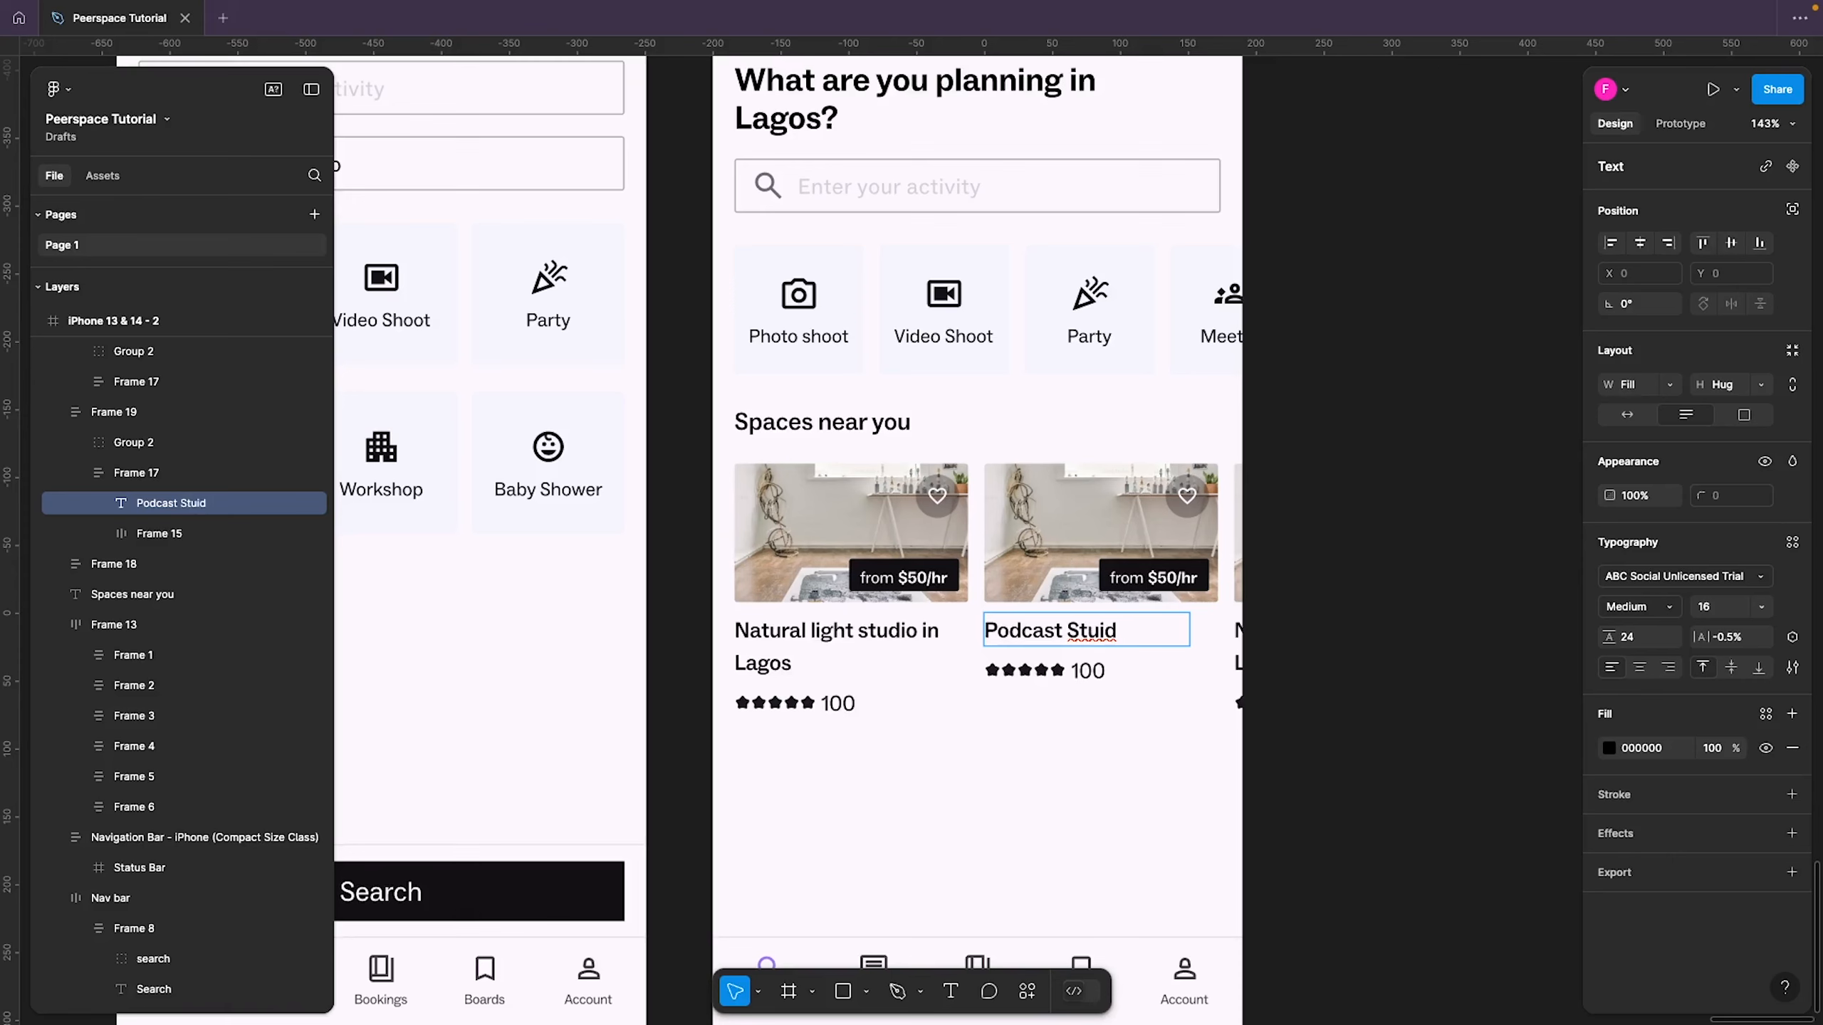
key("BackSpace")
key("BackSpace")
type("dio in")
key("Return")
type("Ibej")
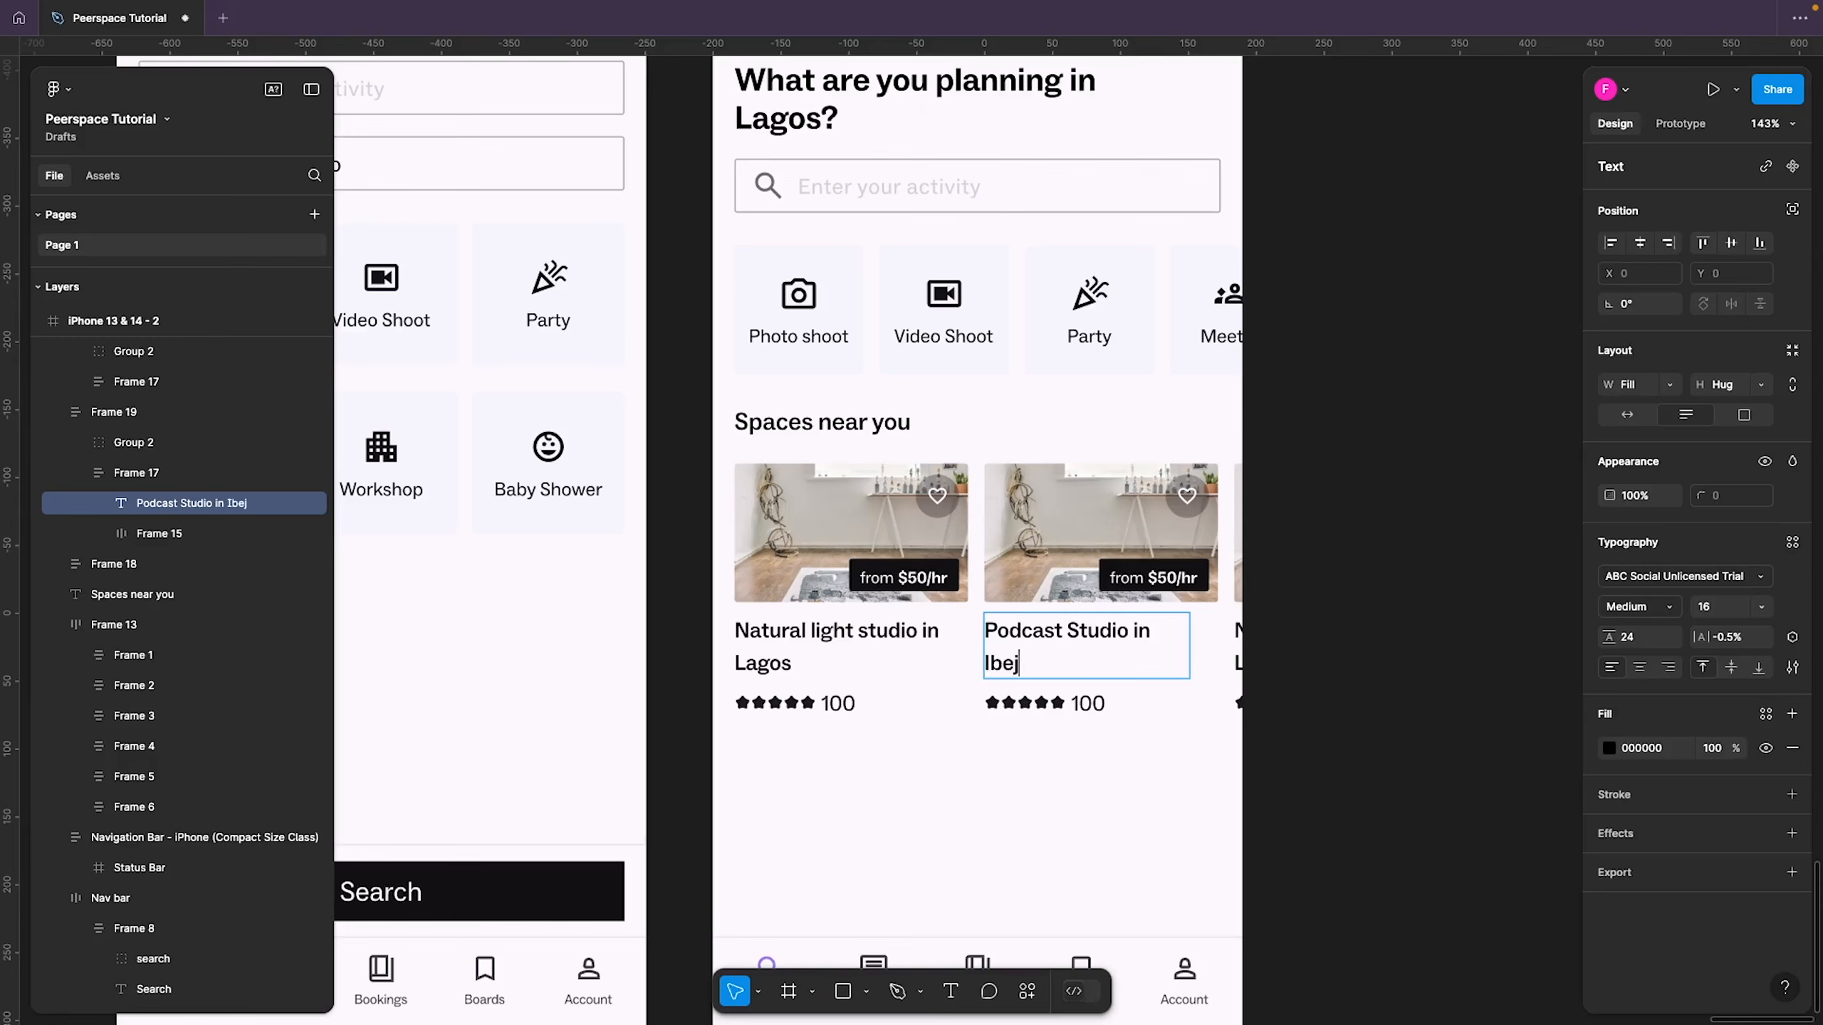
type("i Lekki")
key("Escape")
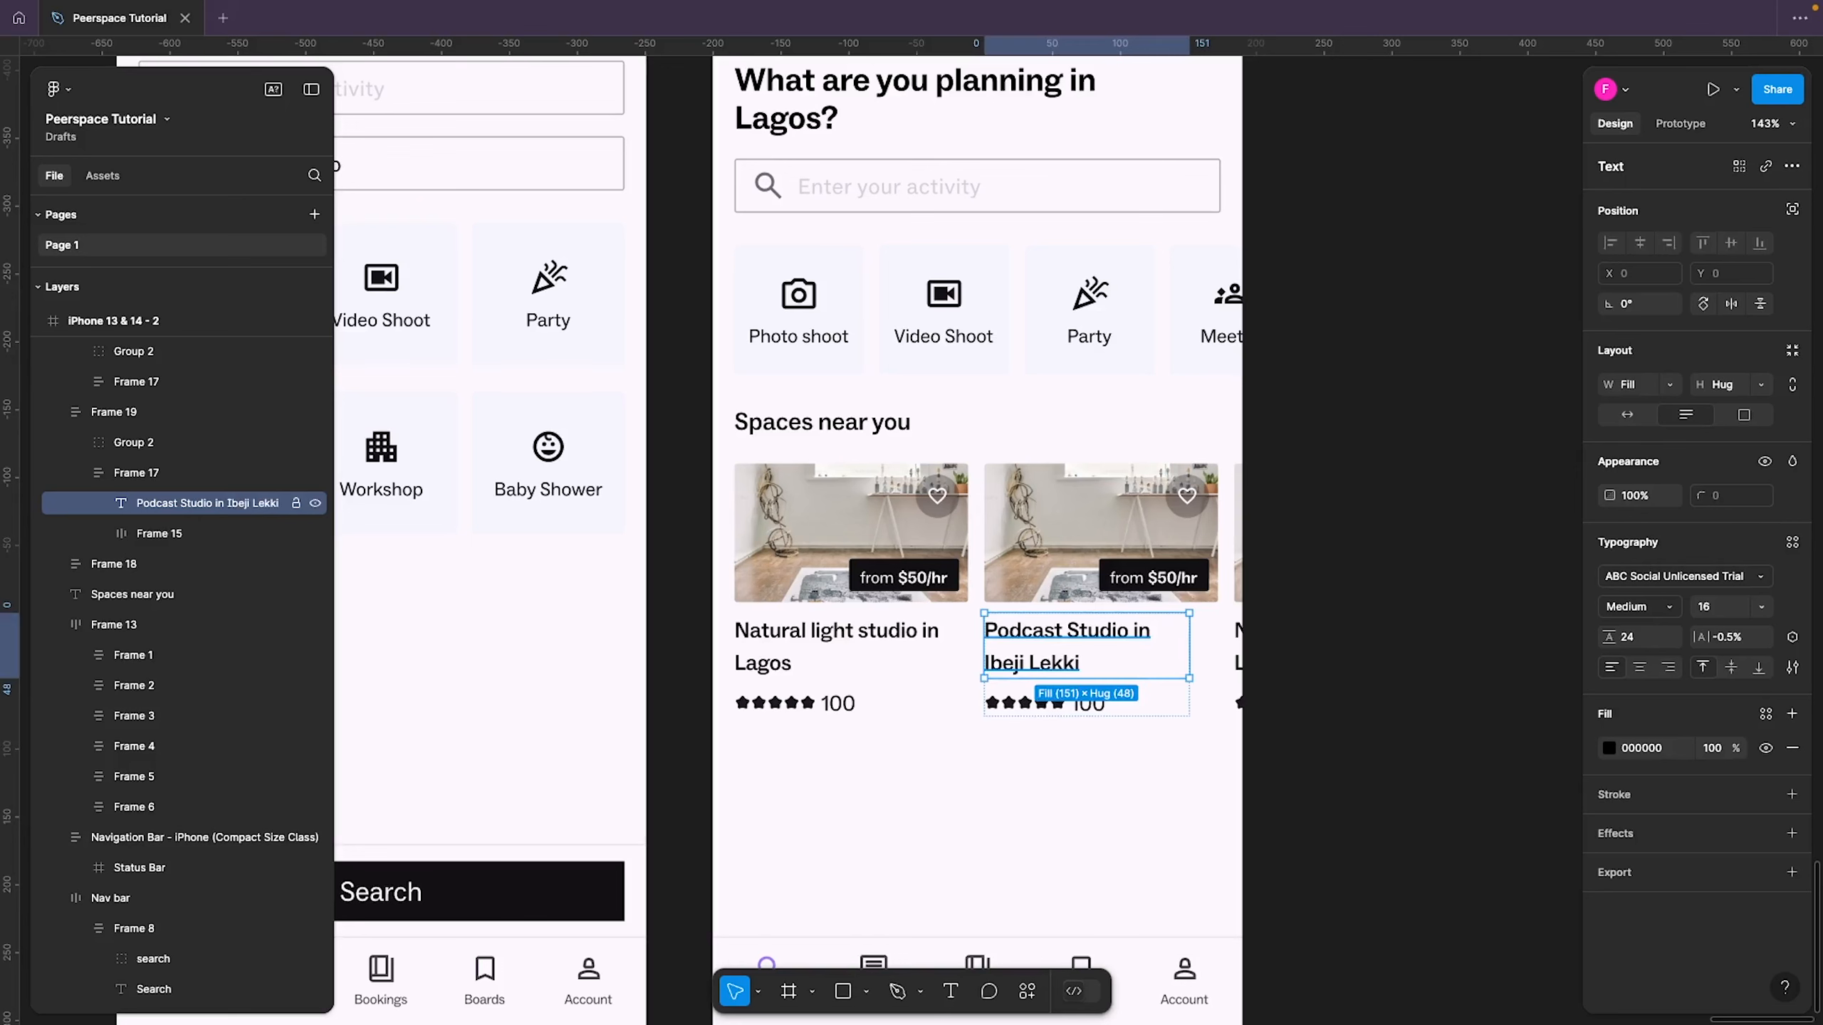
Change the price on the second listing card's photo to "from $1000/hr"
left_click(1173, 572)
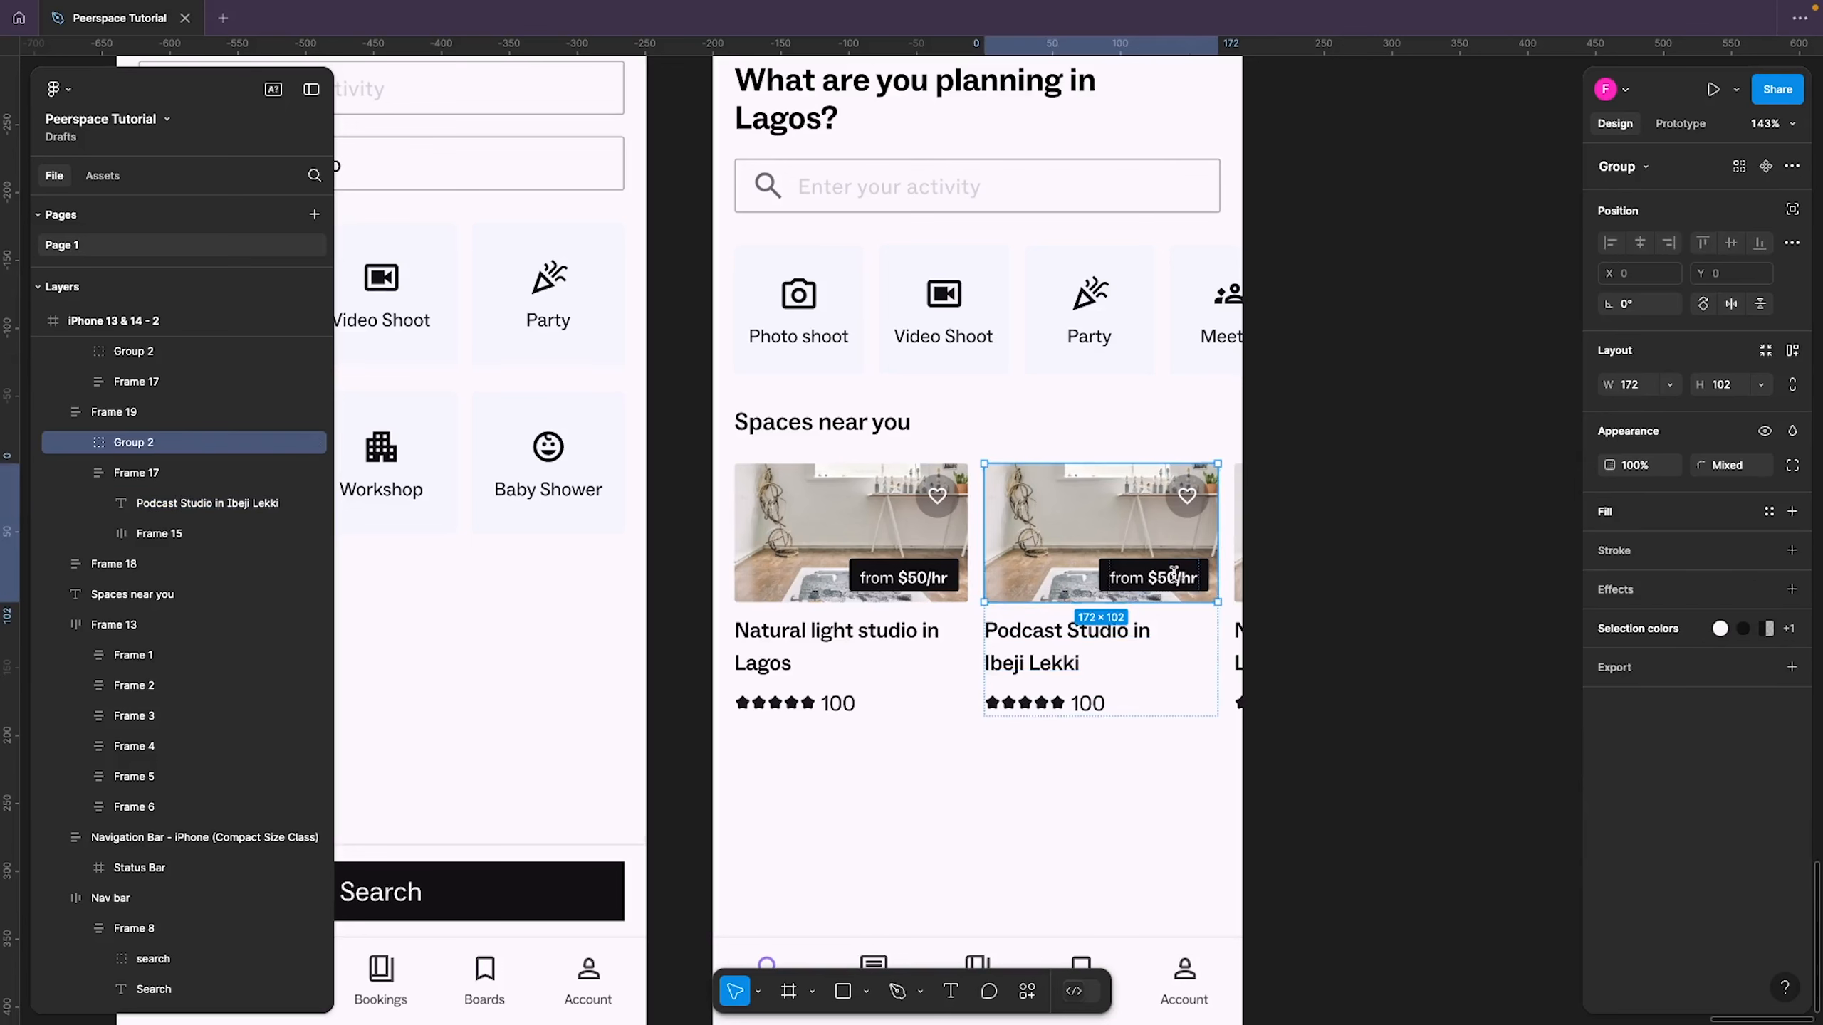
key("t")
left_click(1166, 577)
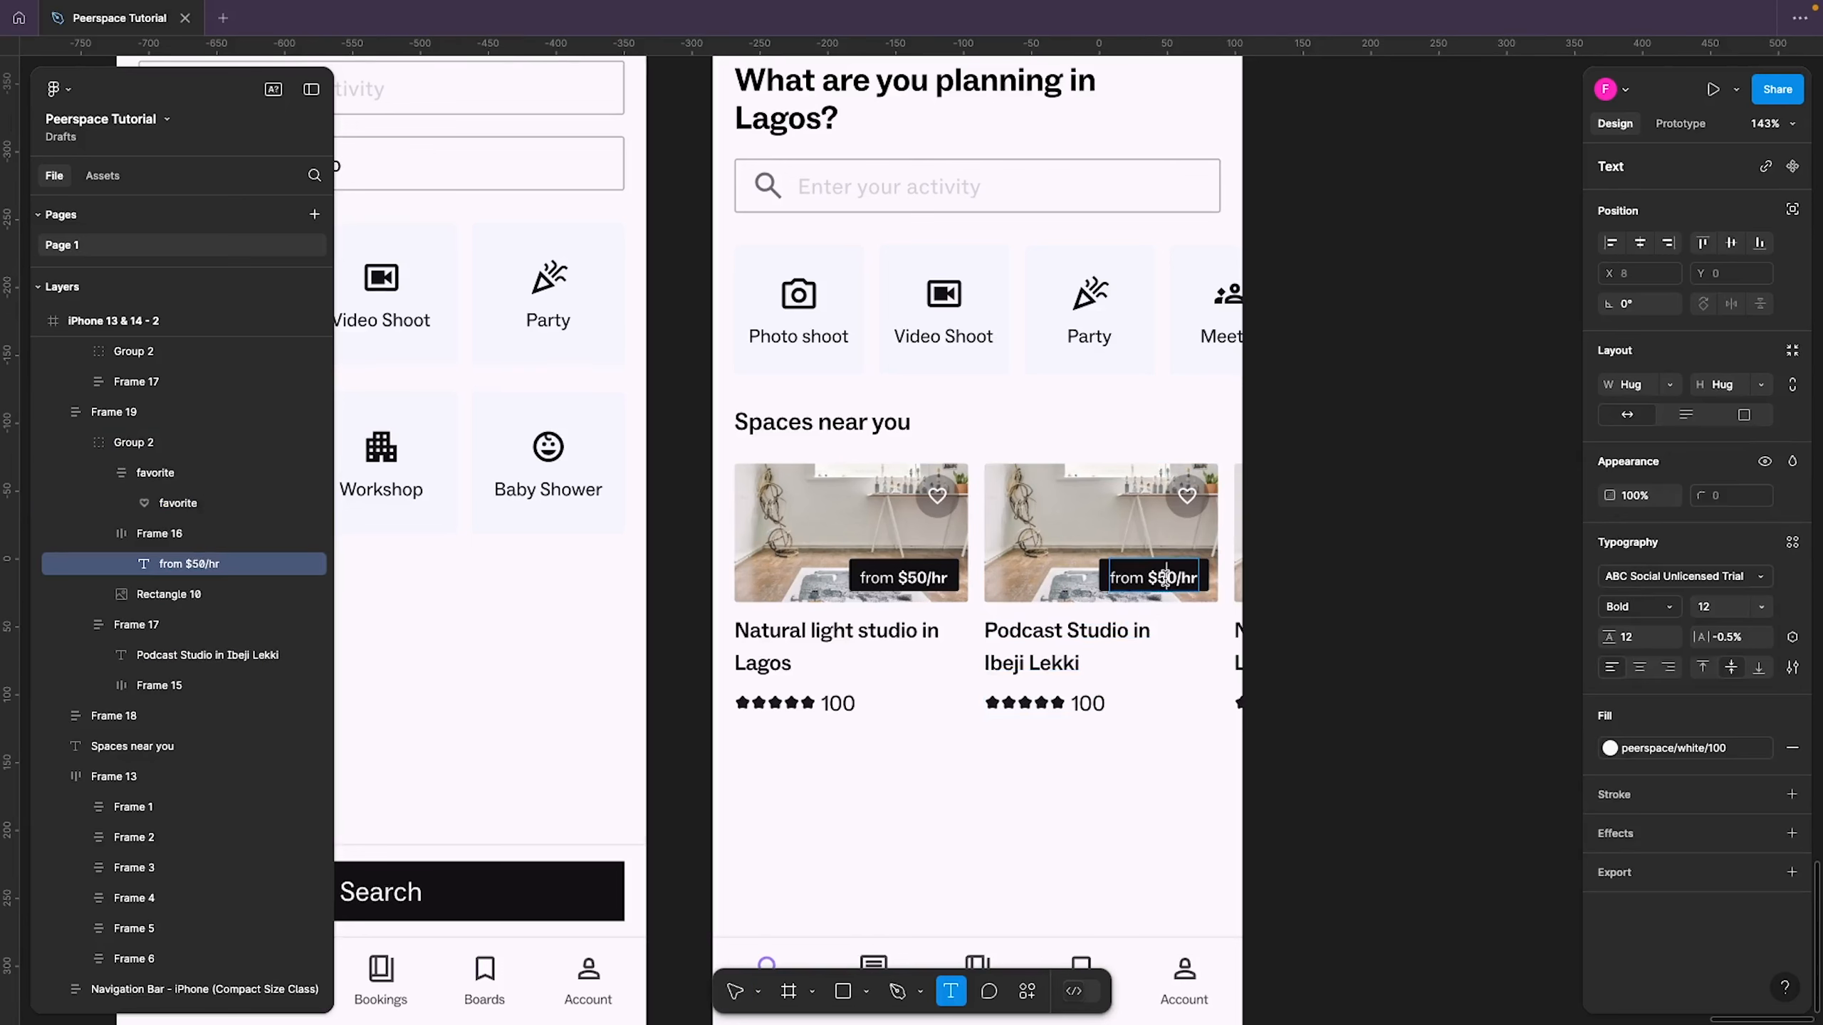
key("BackSpace")
type("100")
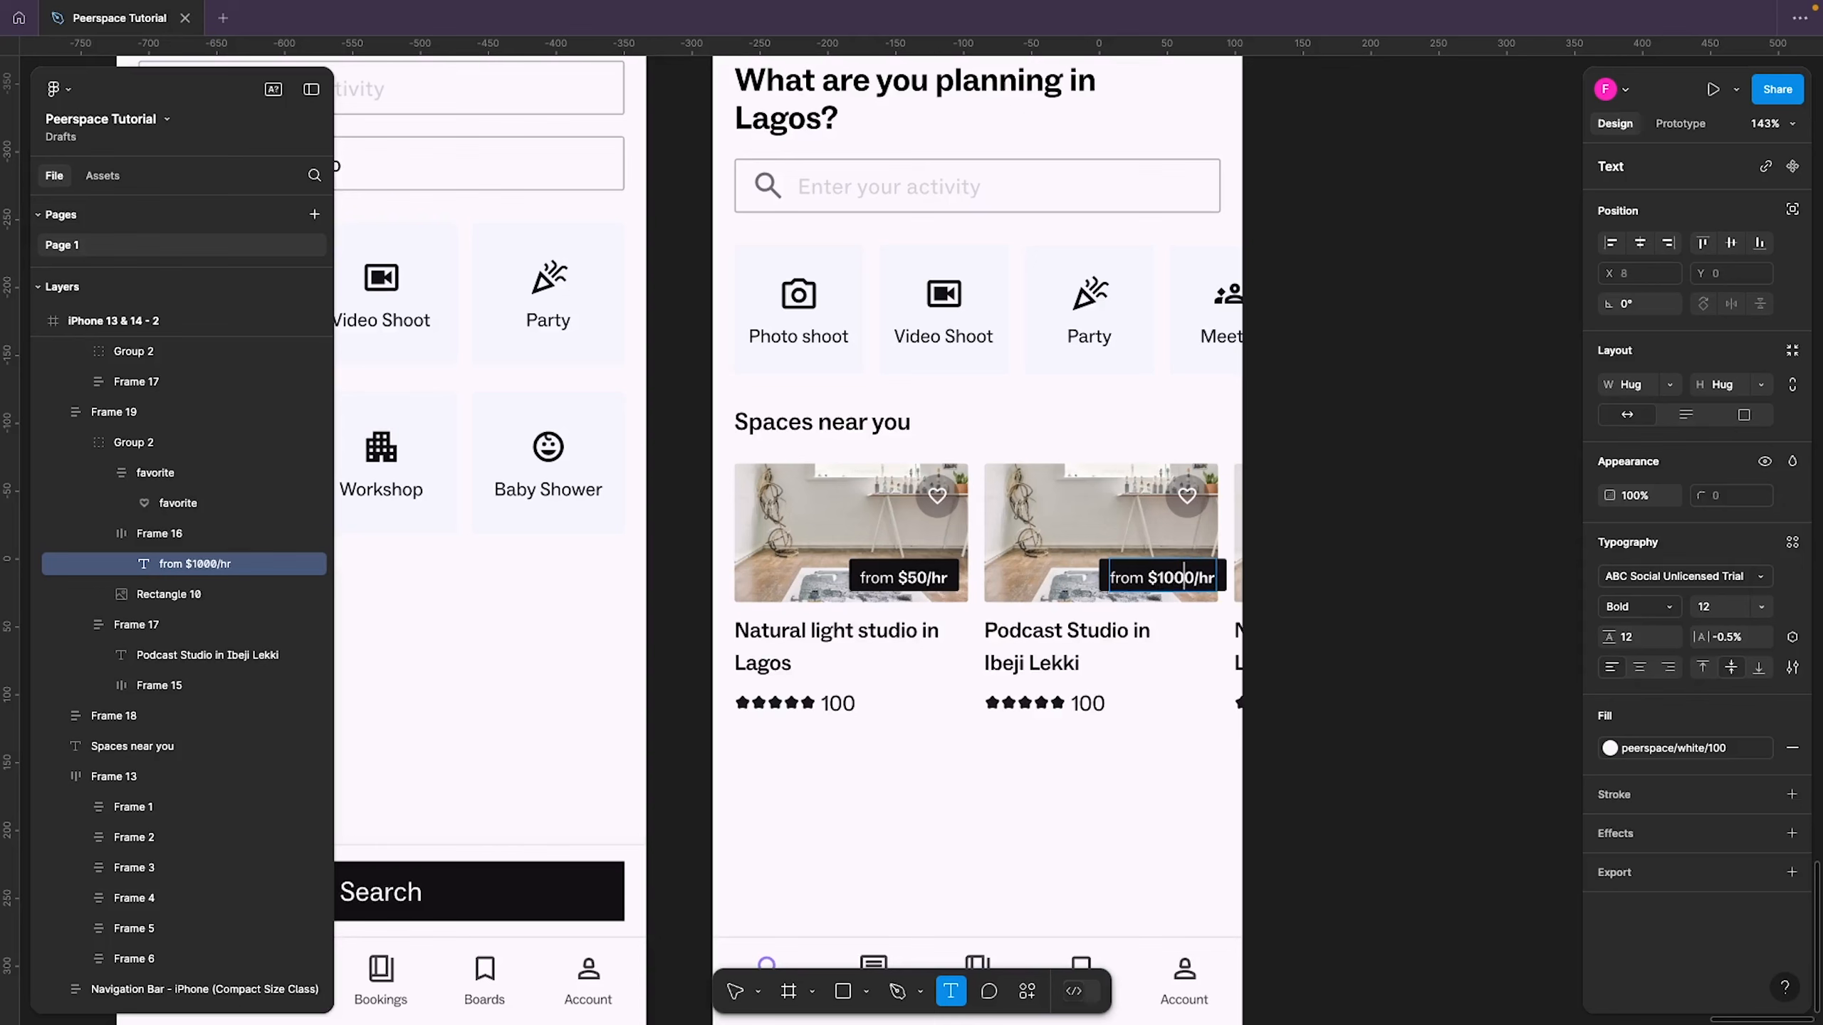
key("Escape")
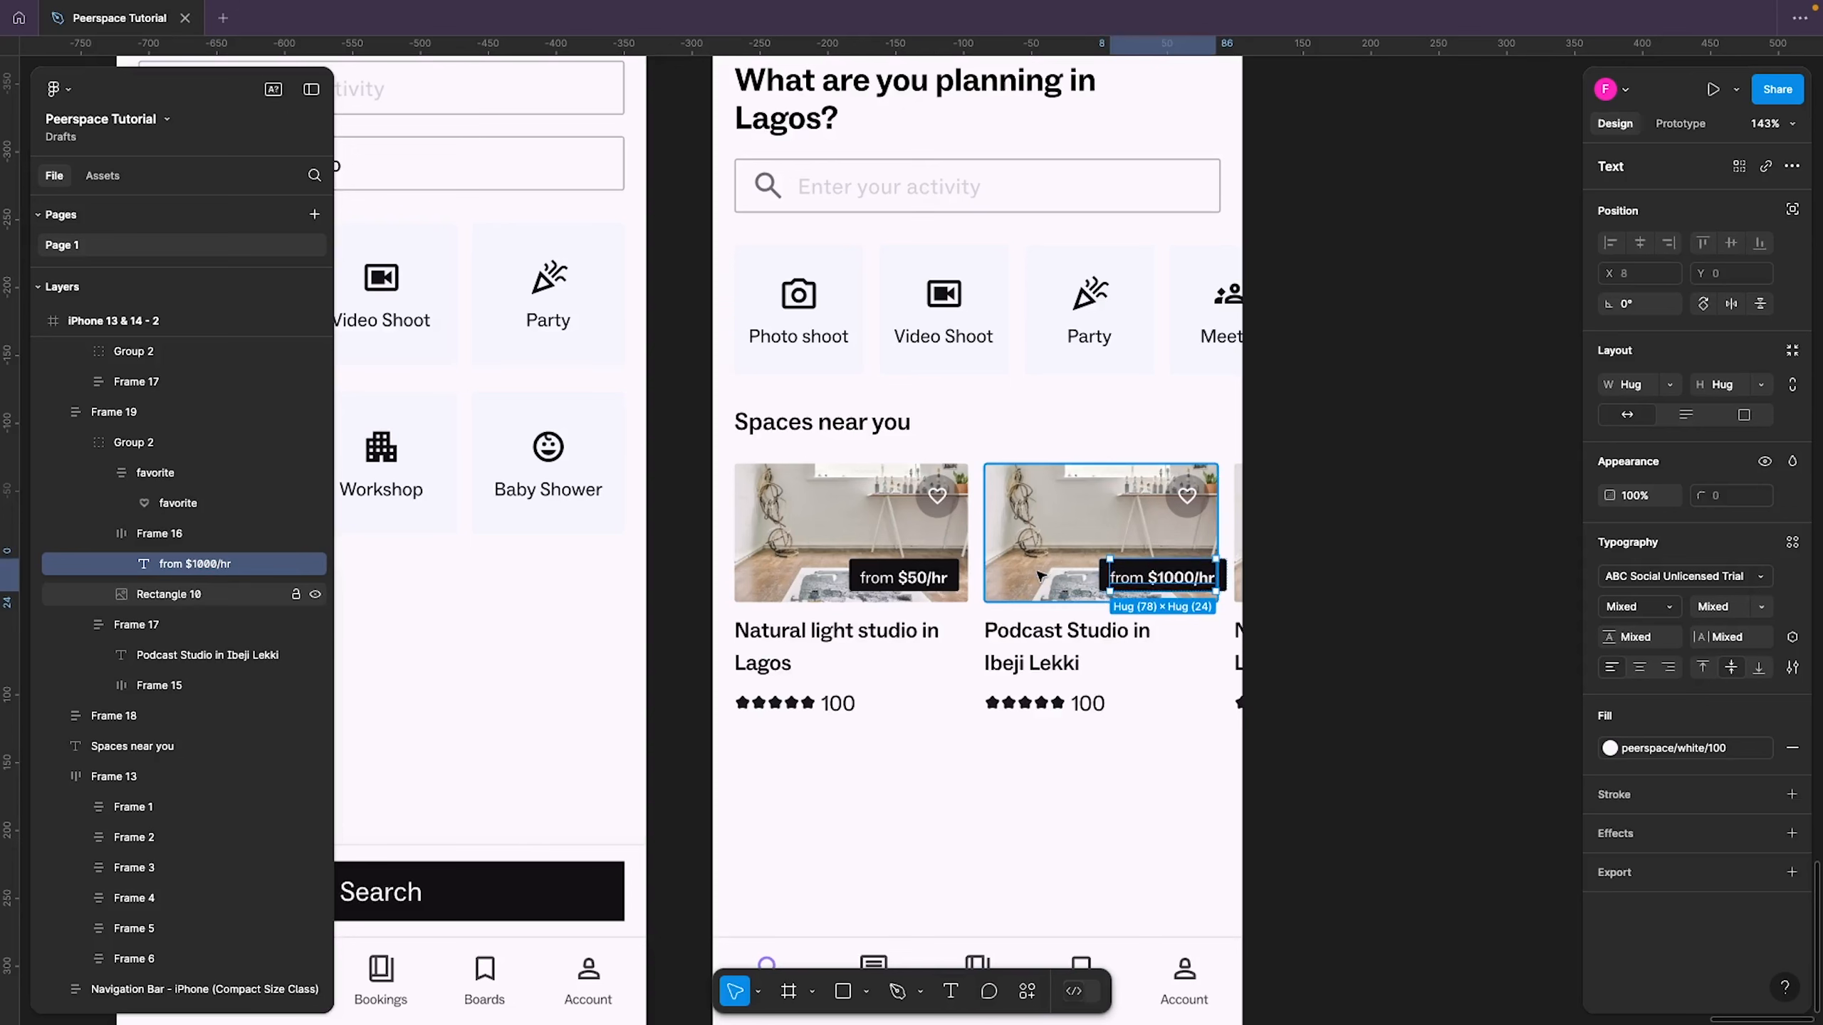
Nudge the second card's price tag left to X 64.5 so it sits inside the photo
left_click(1054, 559)
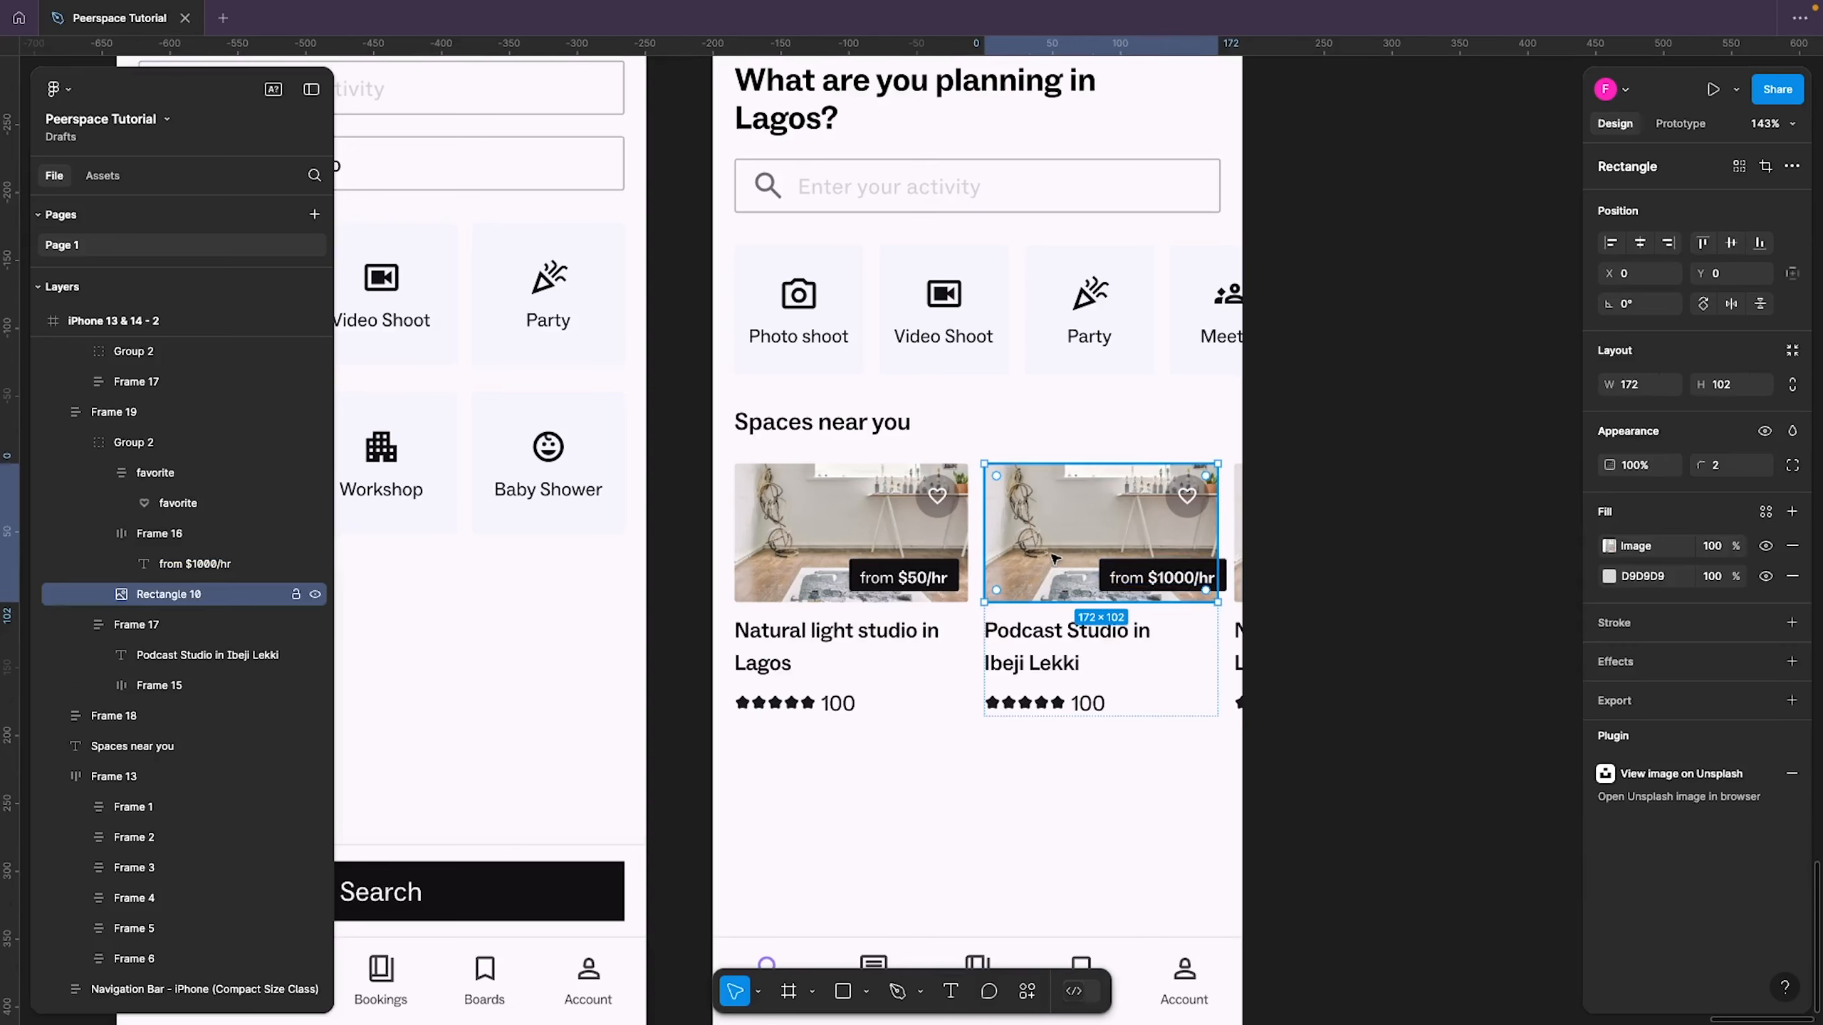
left_click(1141, 578)
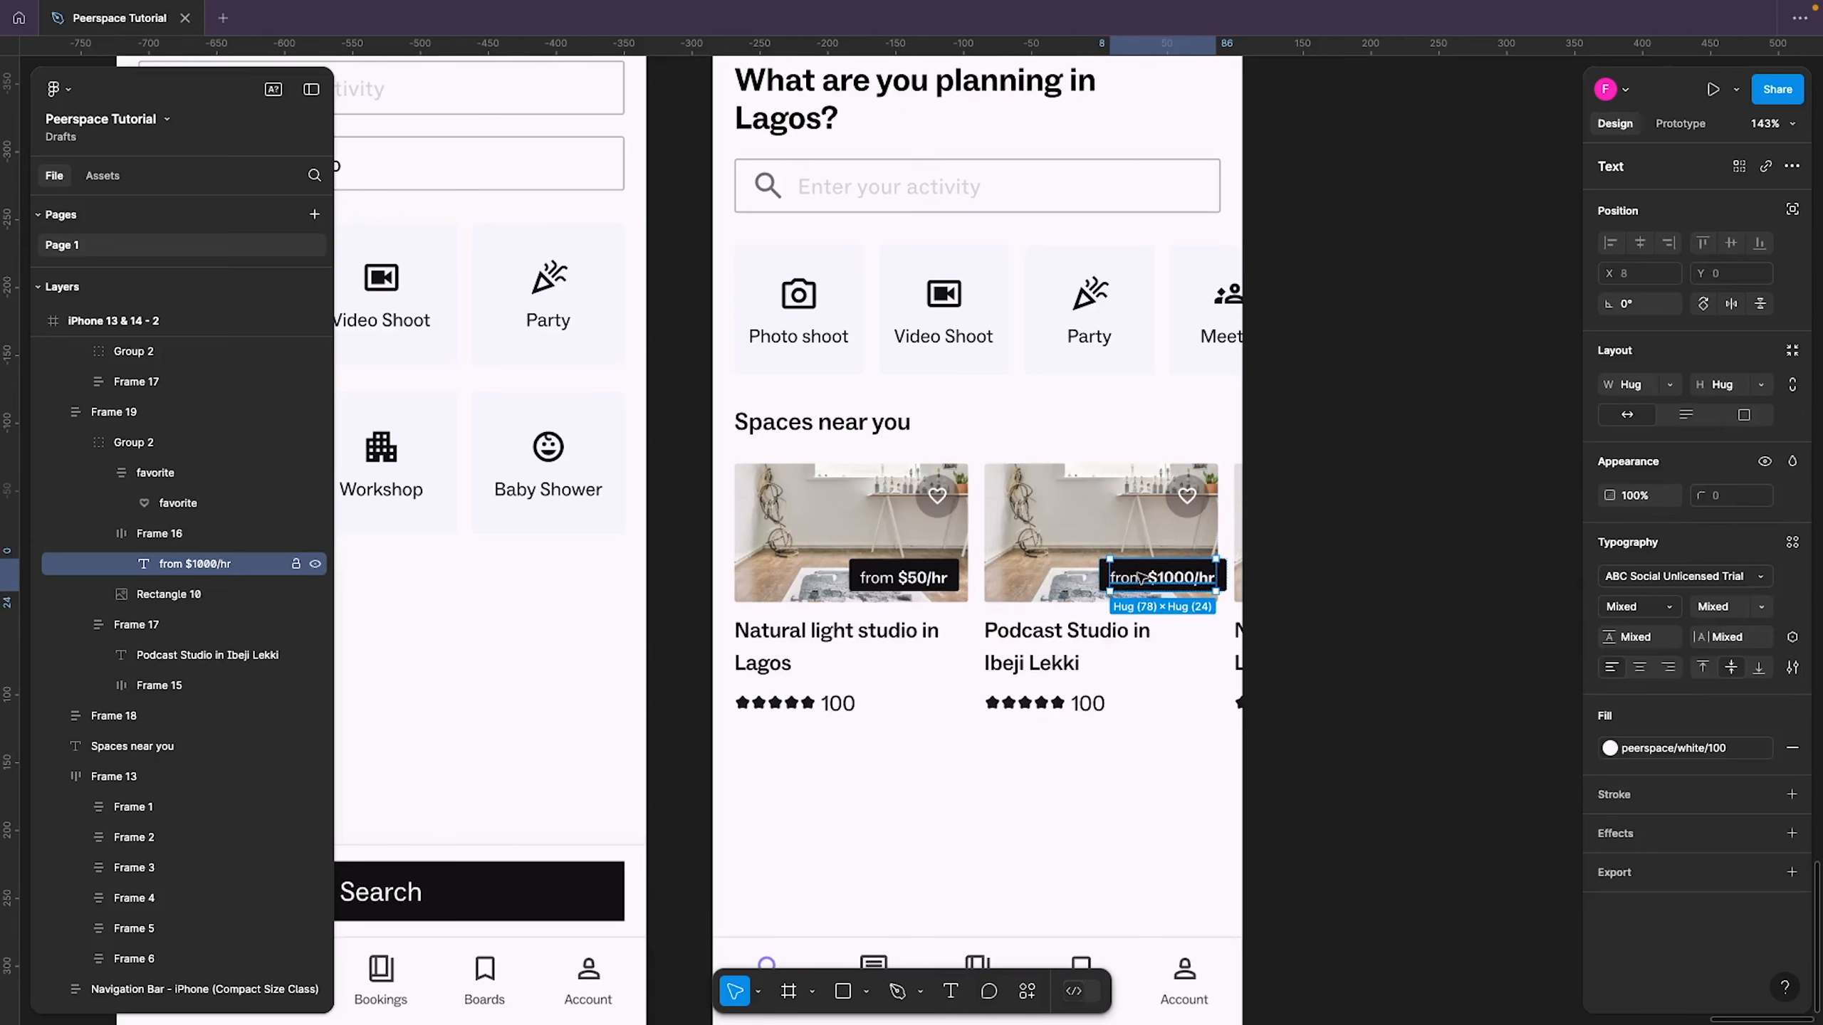
left_click(241, 534)
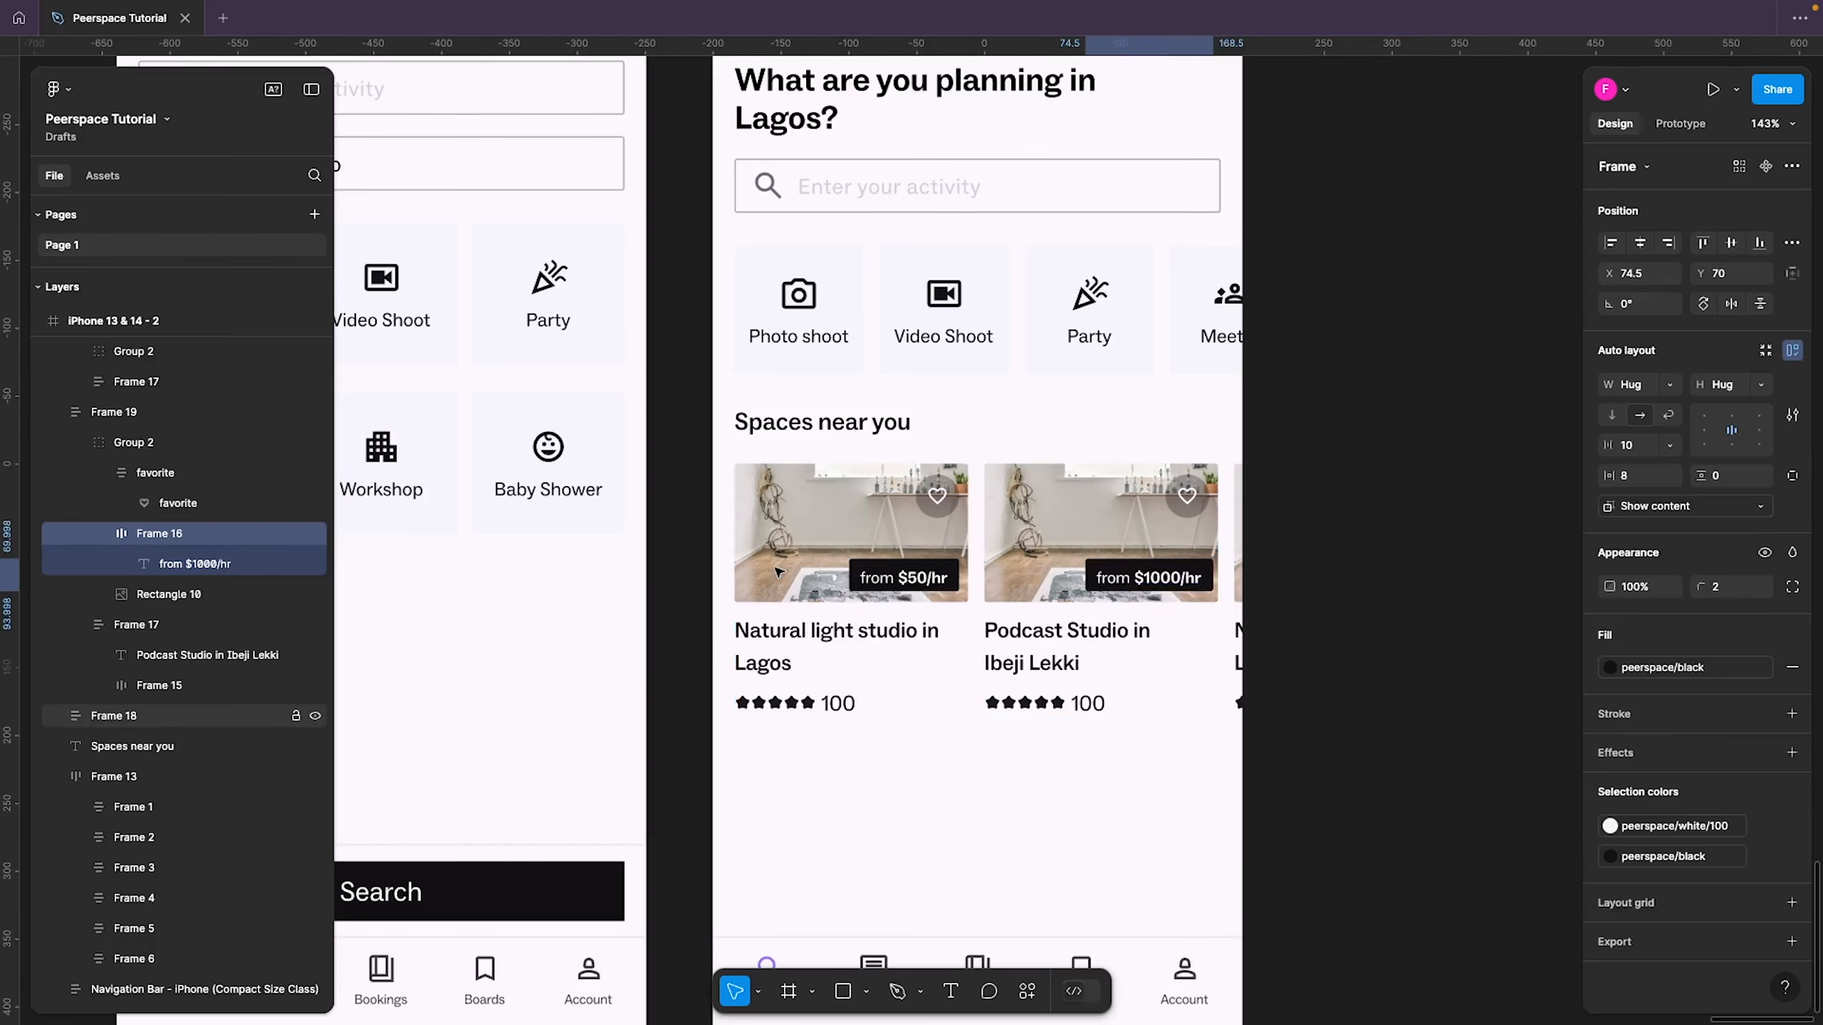
key("shift+Left")
key("shift+Left")
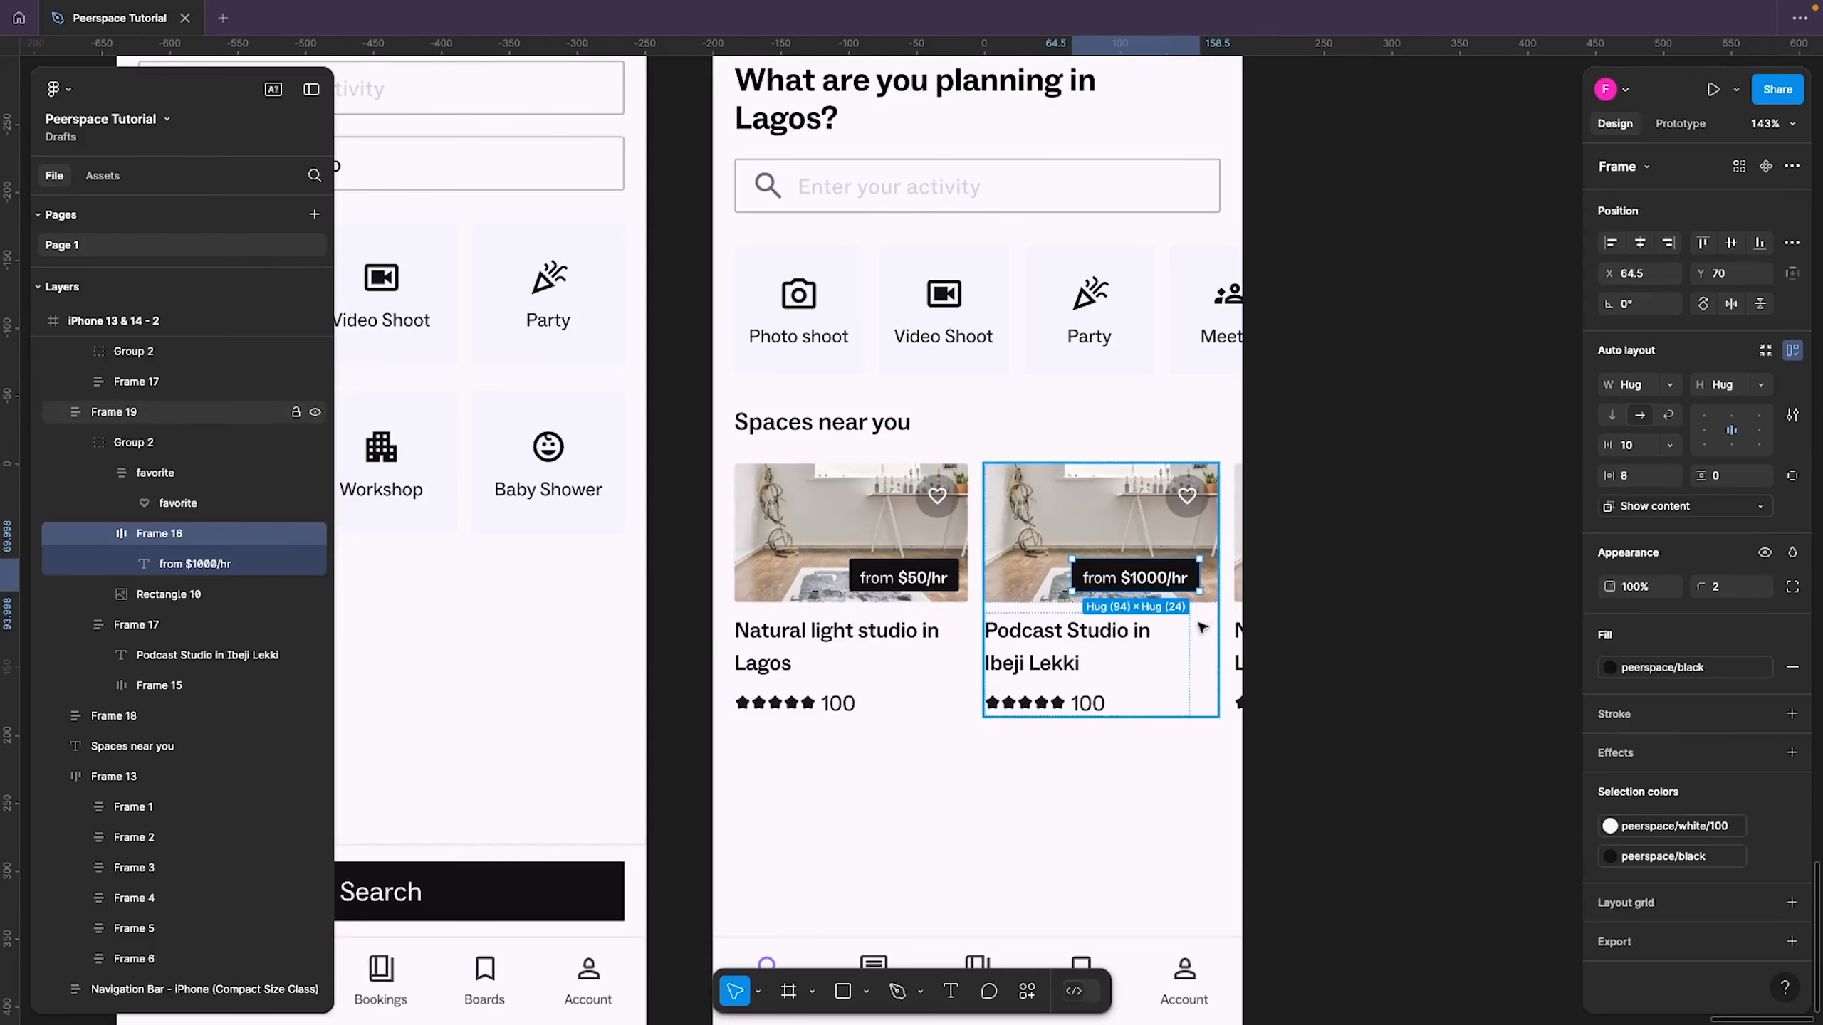
Align the right edges of the second card's price tag and its heart button
left_click(1183, 515)
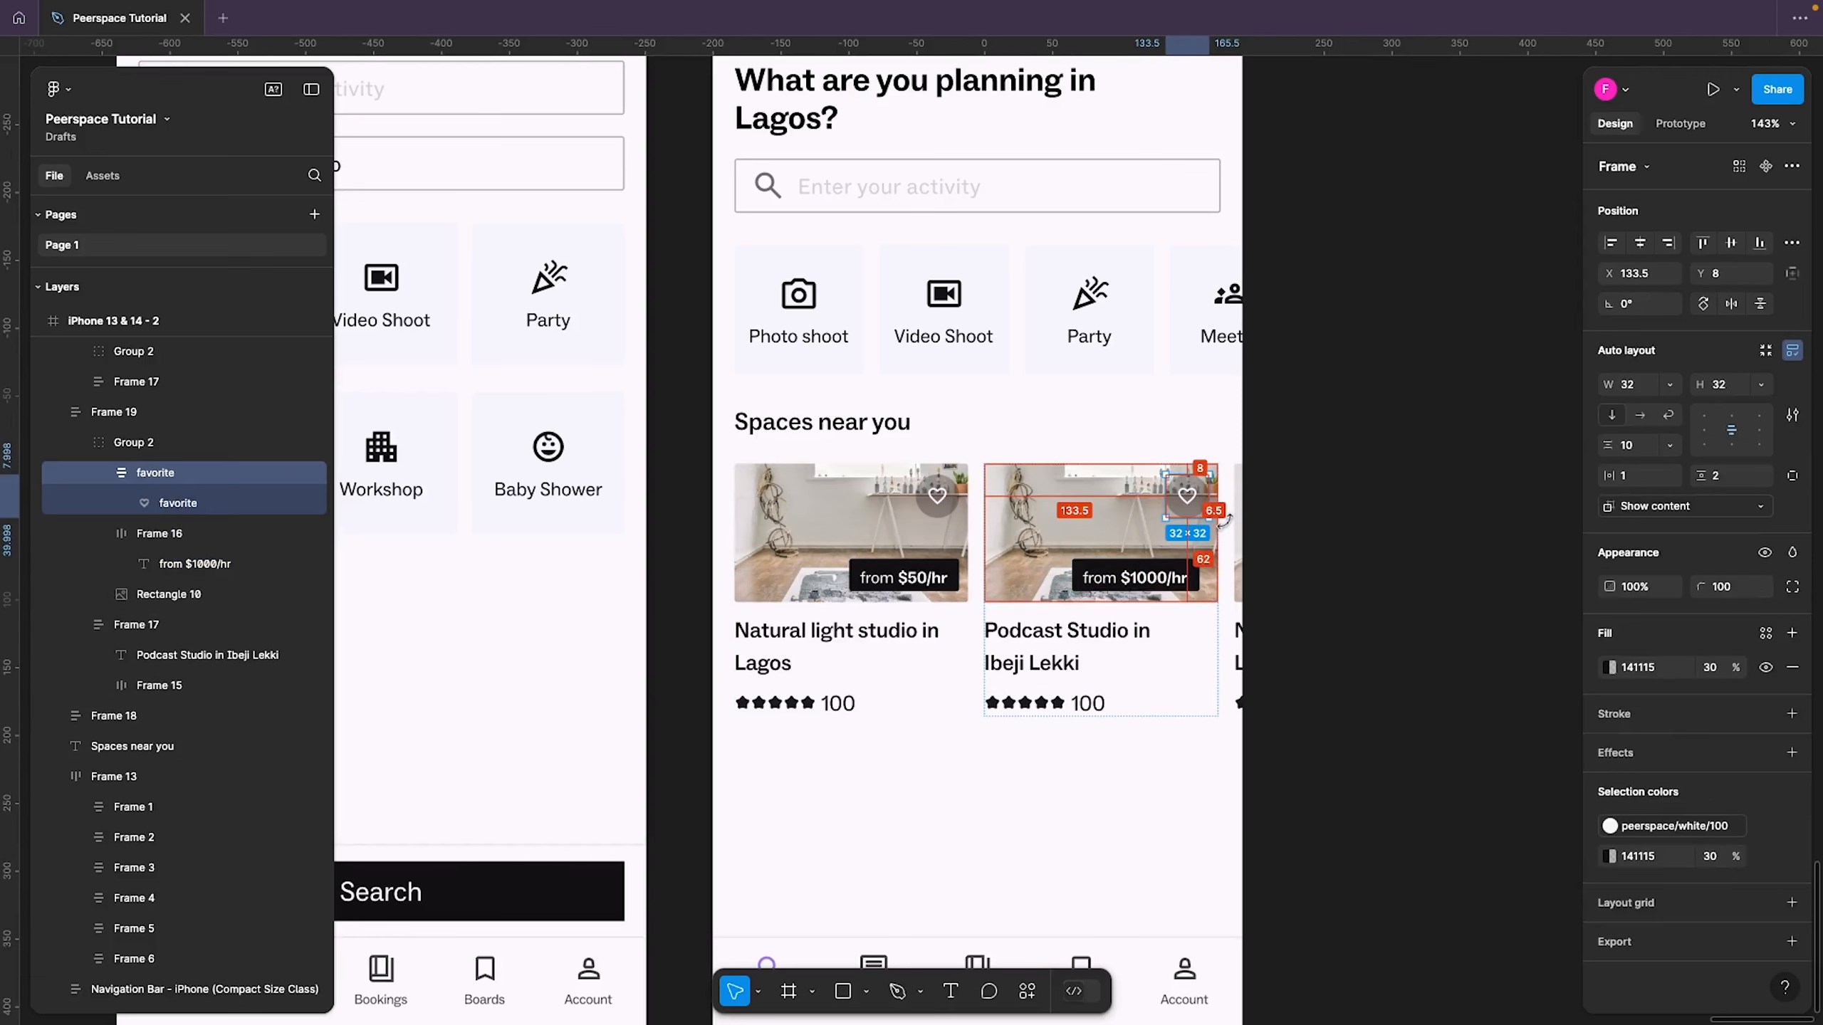
double_click(1168, 577)
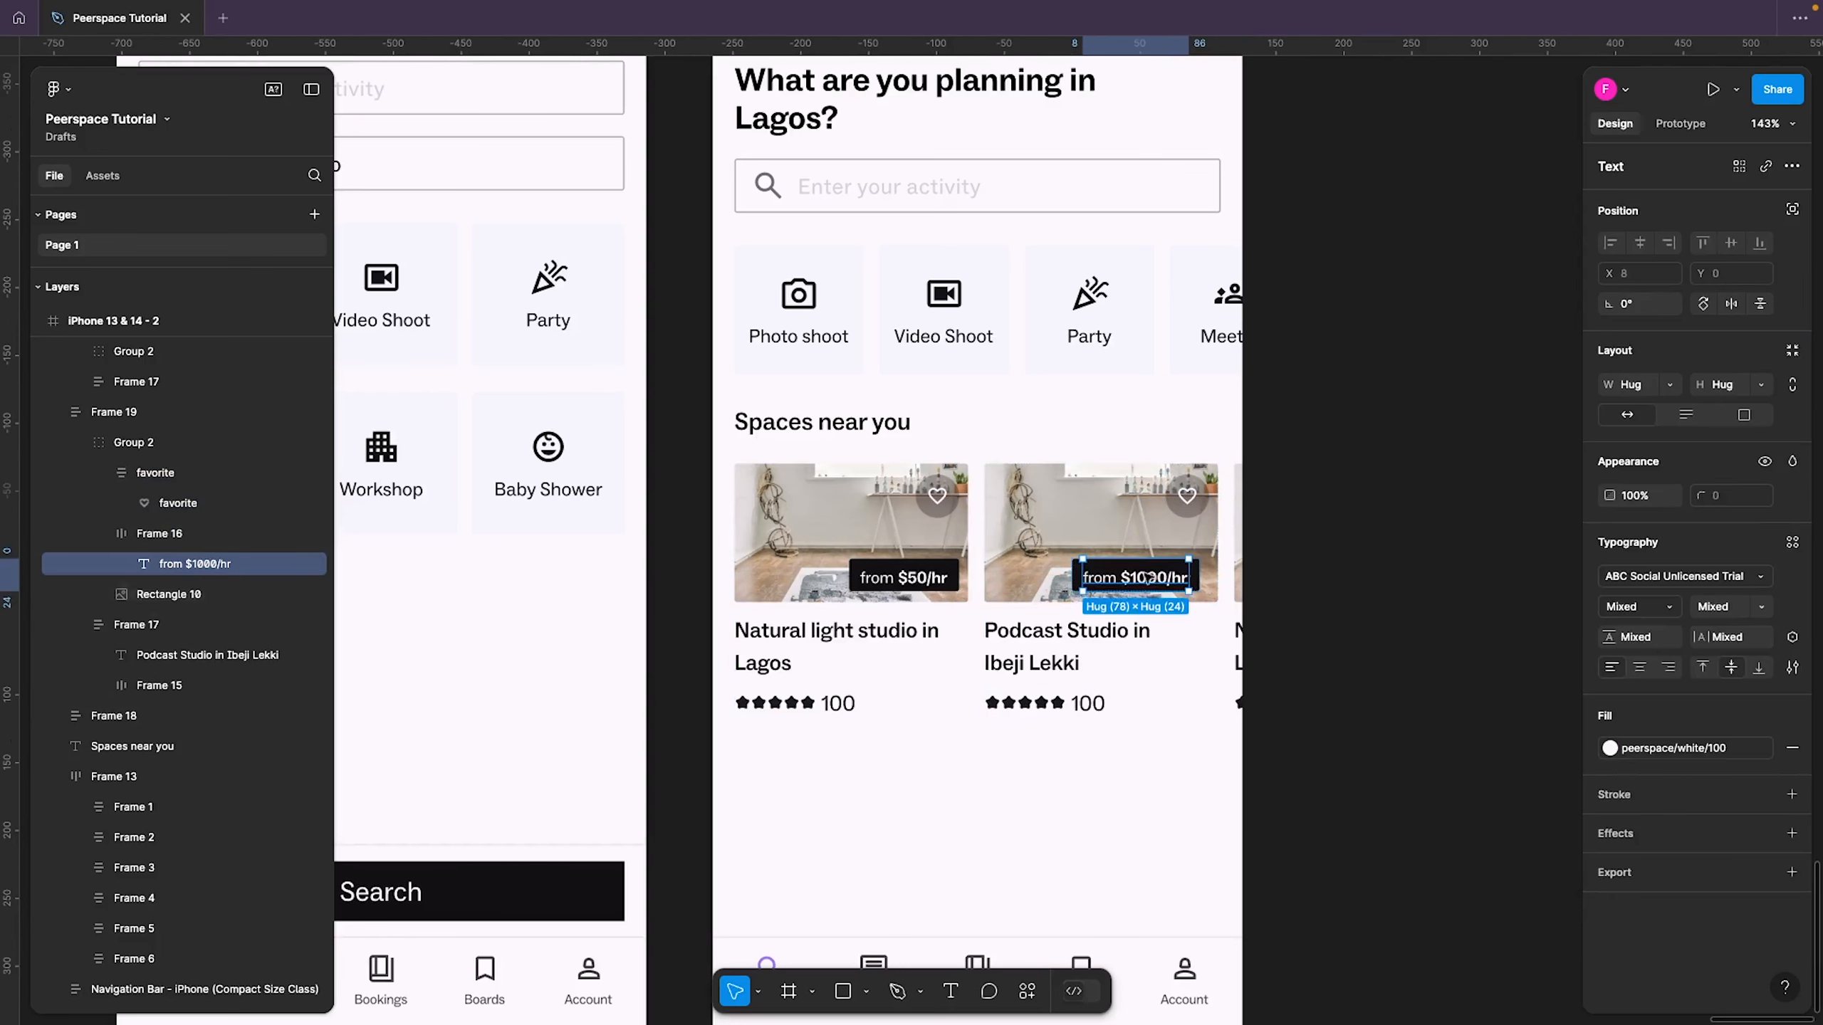
left_click(151, 535)
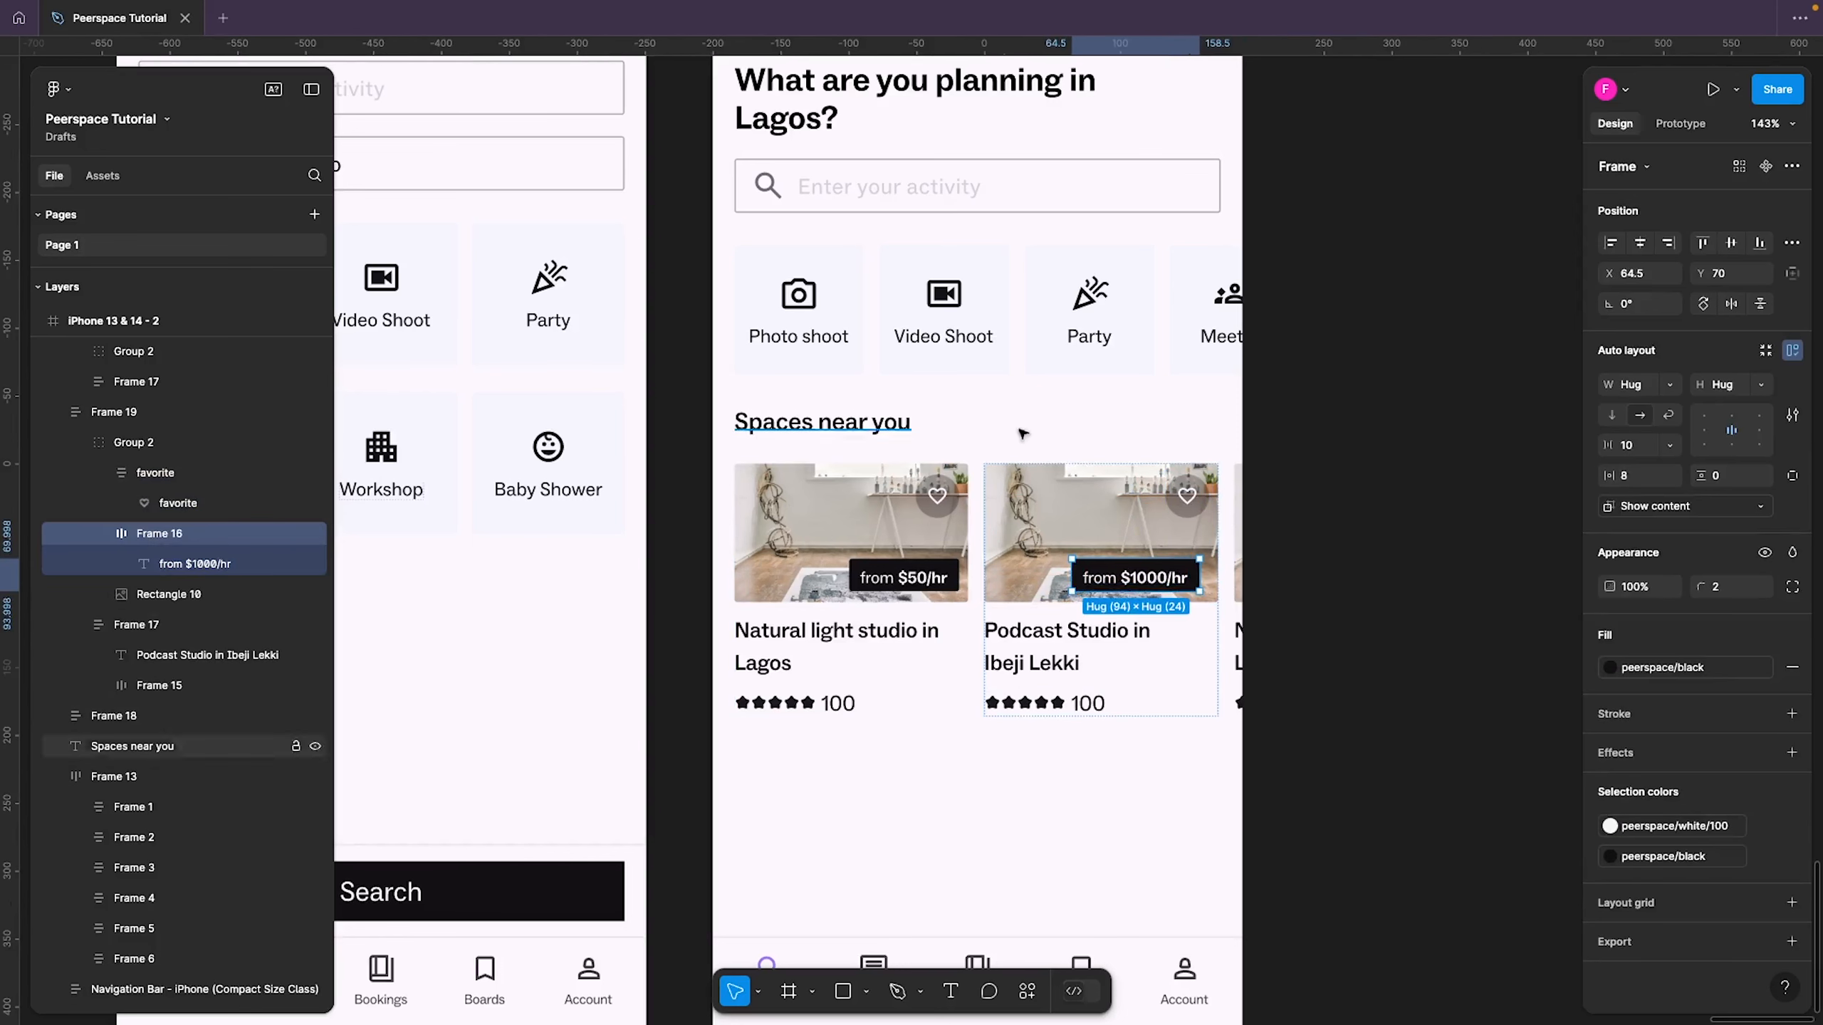
left_click(1187, 497, "shift")
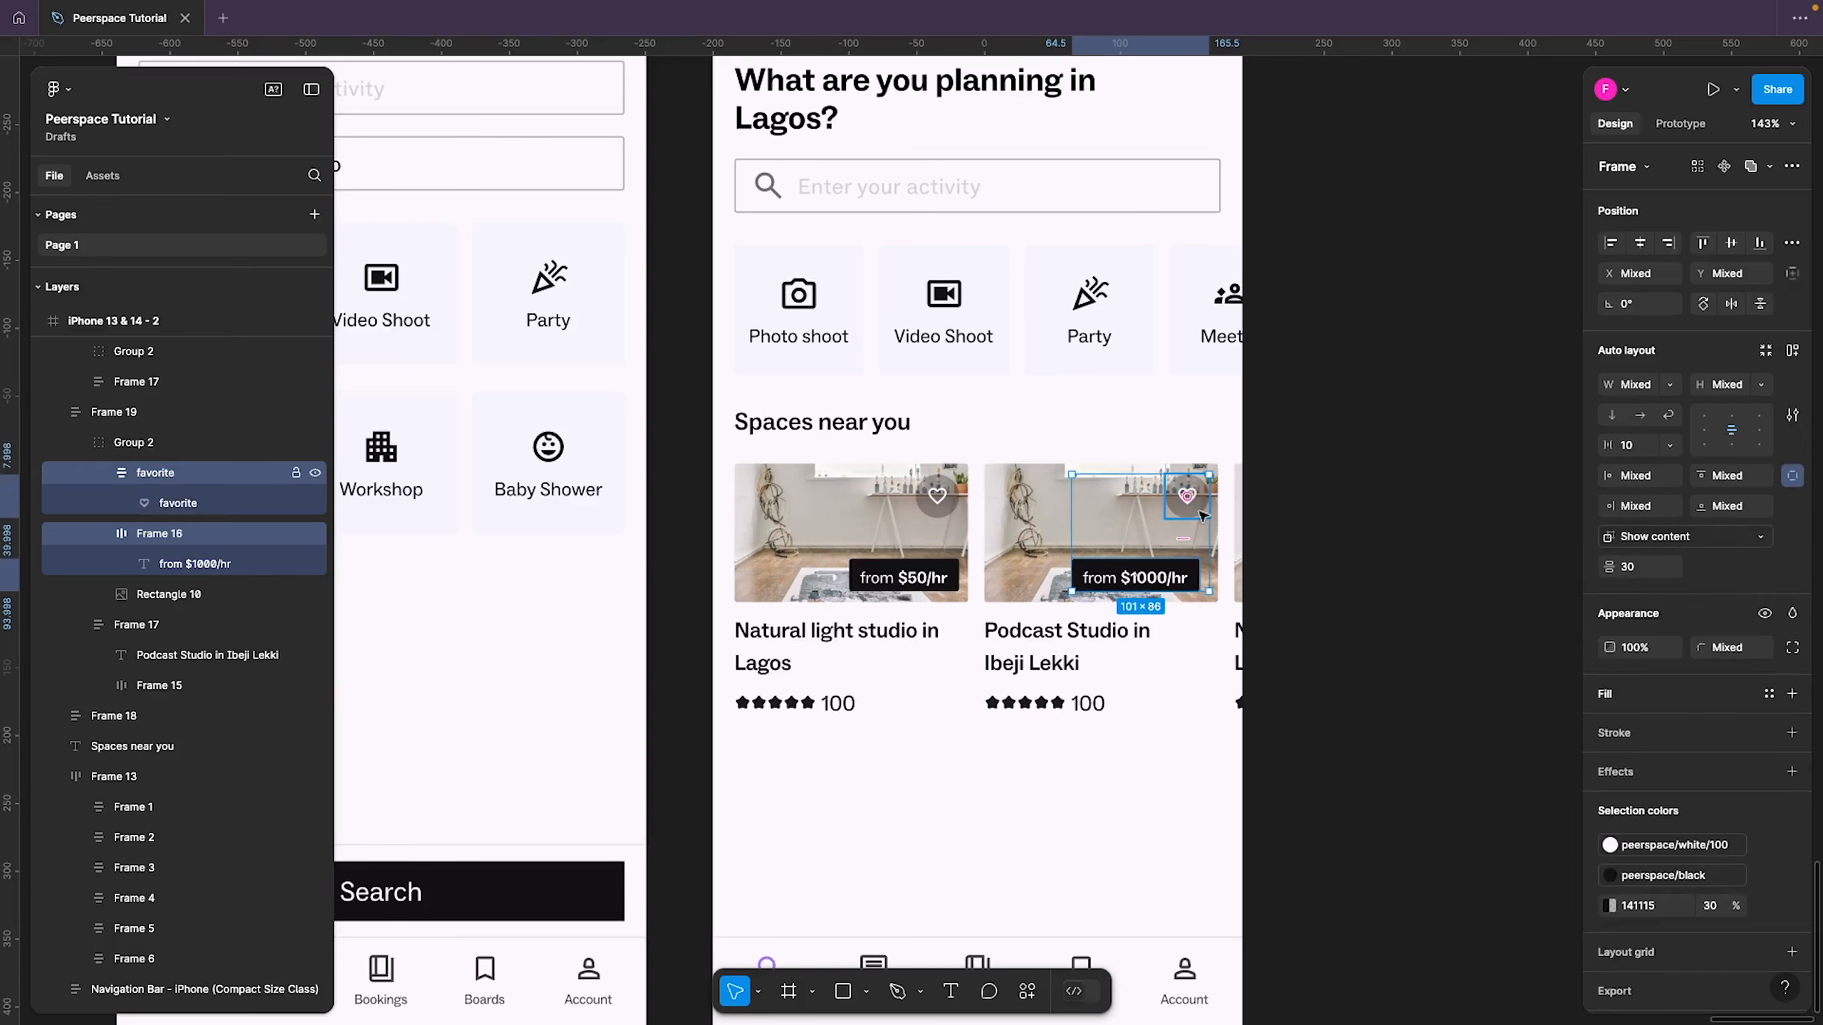
left_click(1668, 243)
left_click(1151, 793)
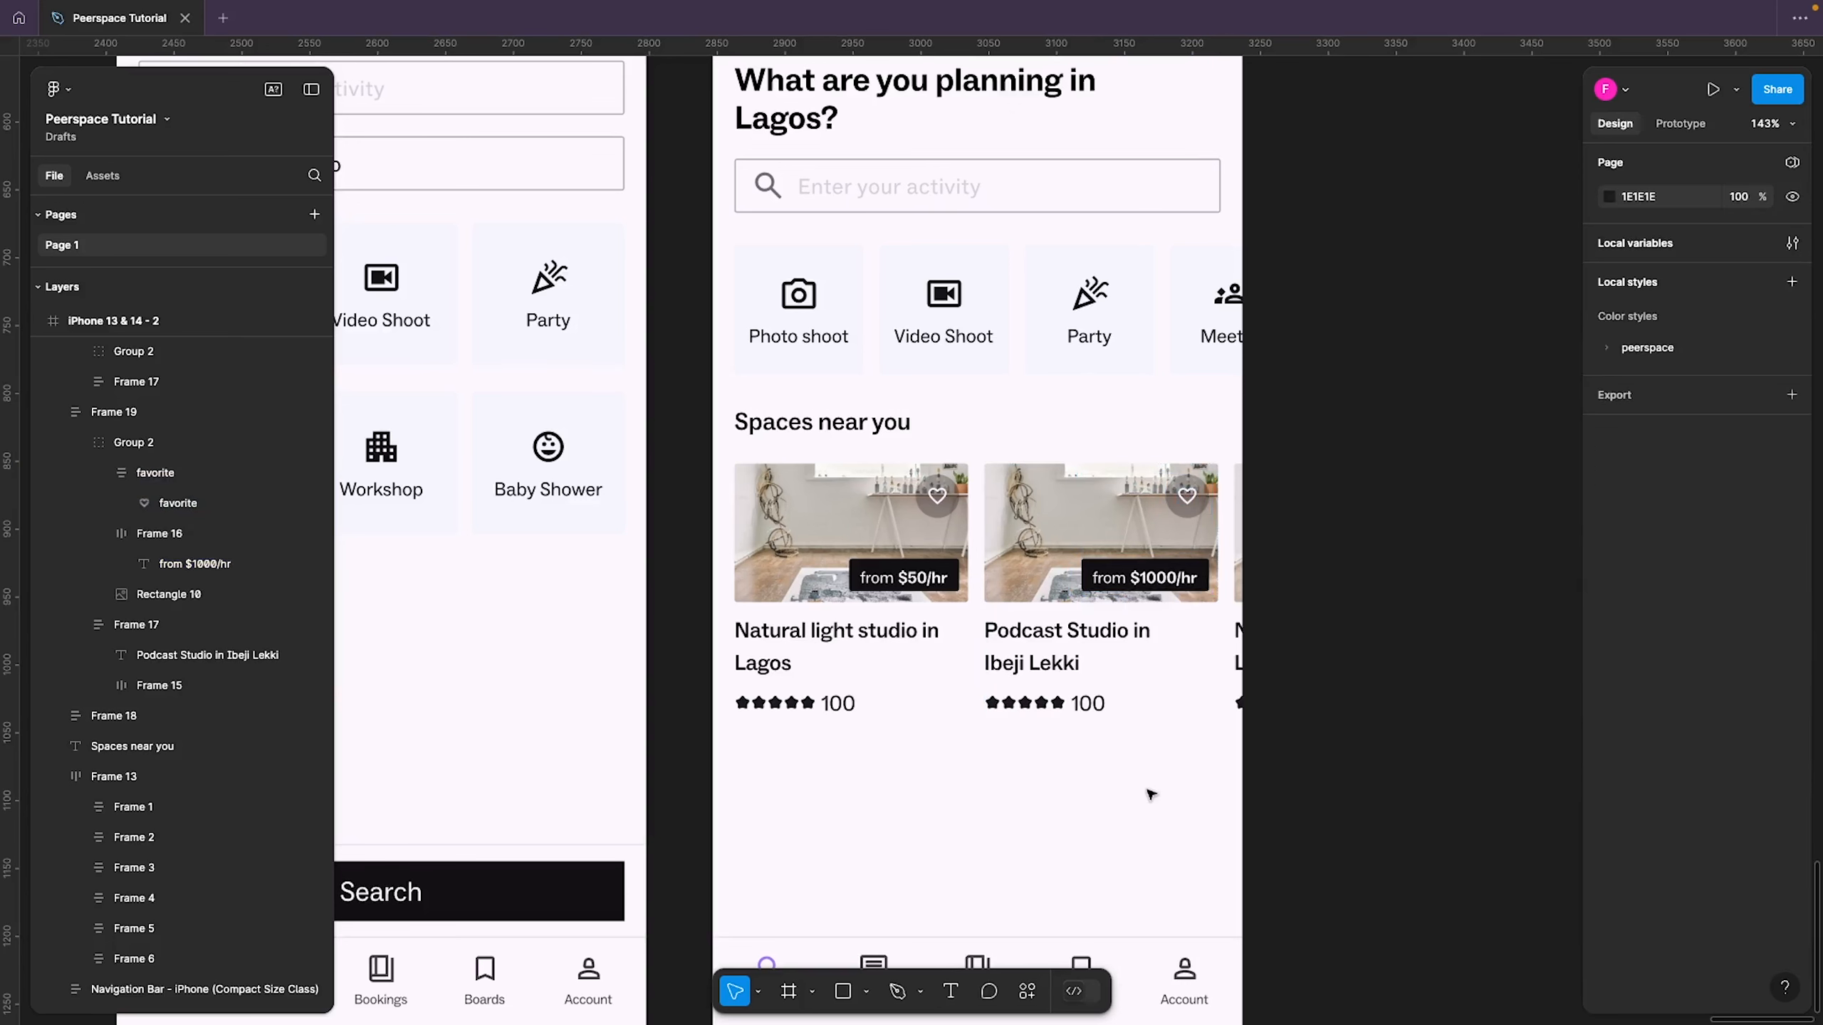
Replace the second card's photo using the Unsplash plugin: search for "podcast" and apply the picture of microphones and headphones on a wooden desk
left_click(1023, 546)
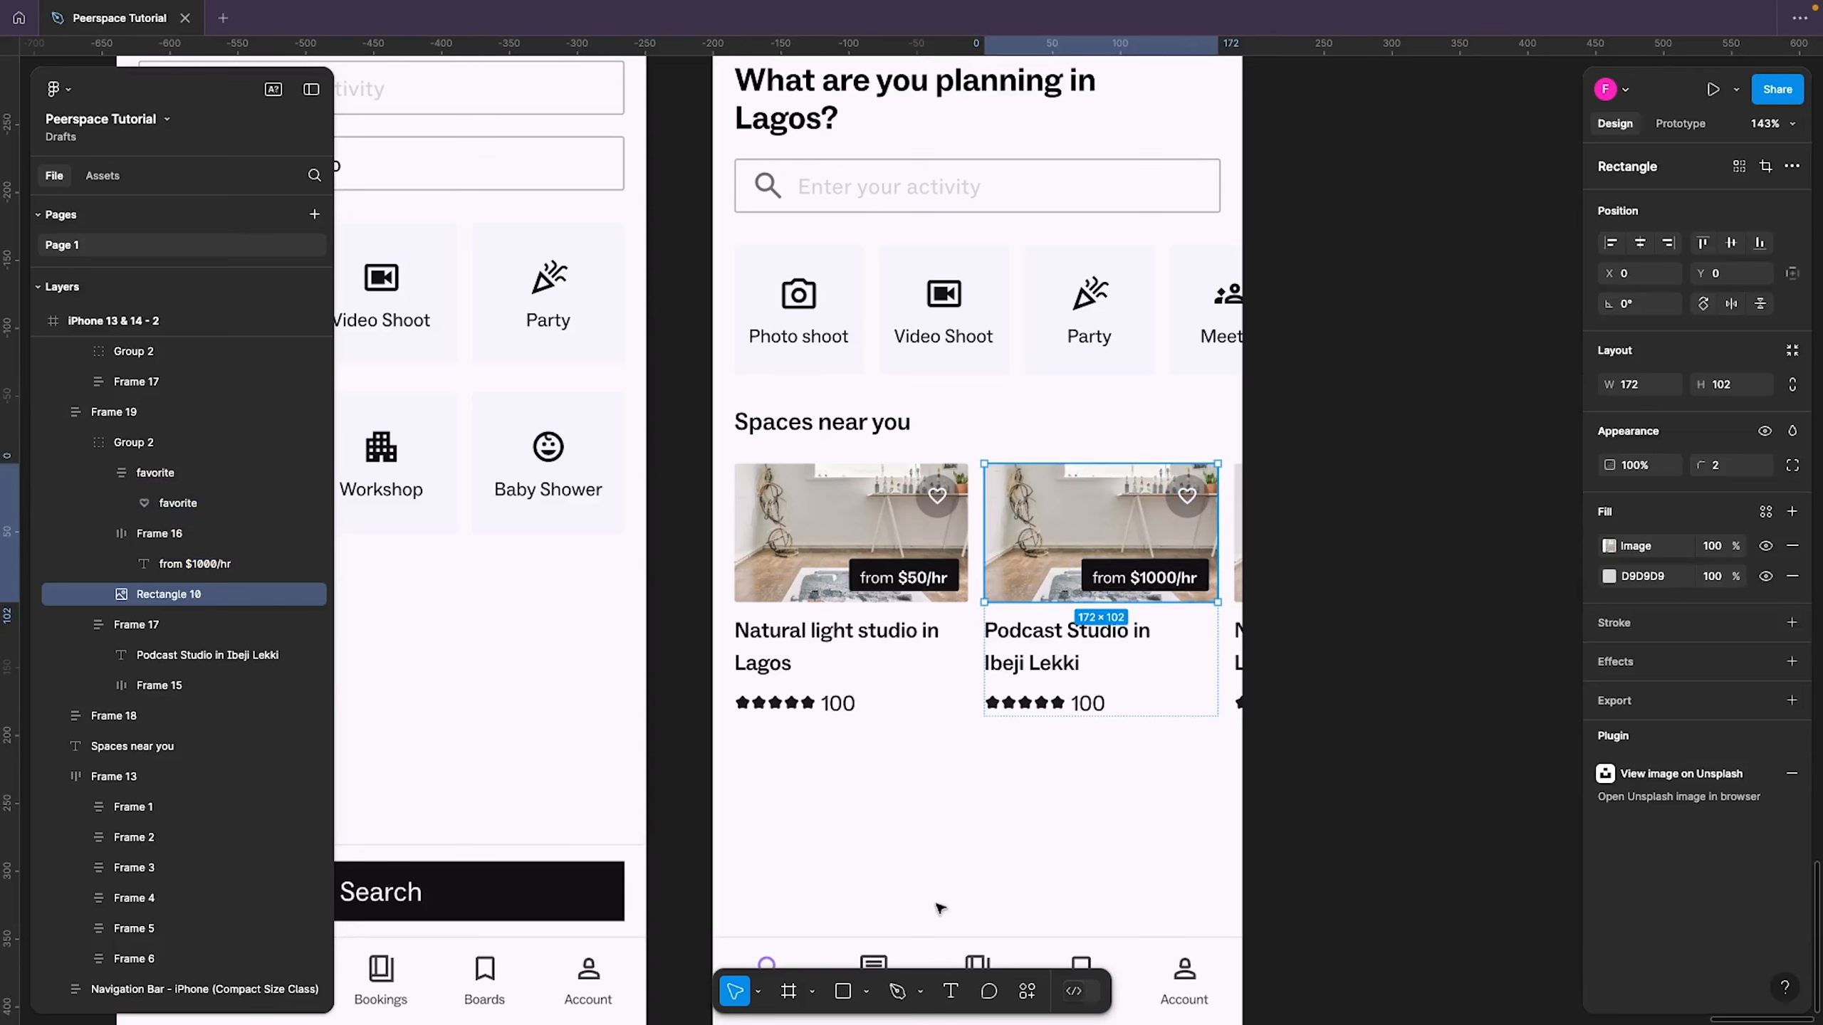
left_click(1026, 991)
left_click(862, 682)
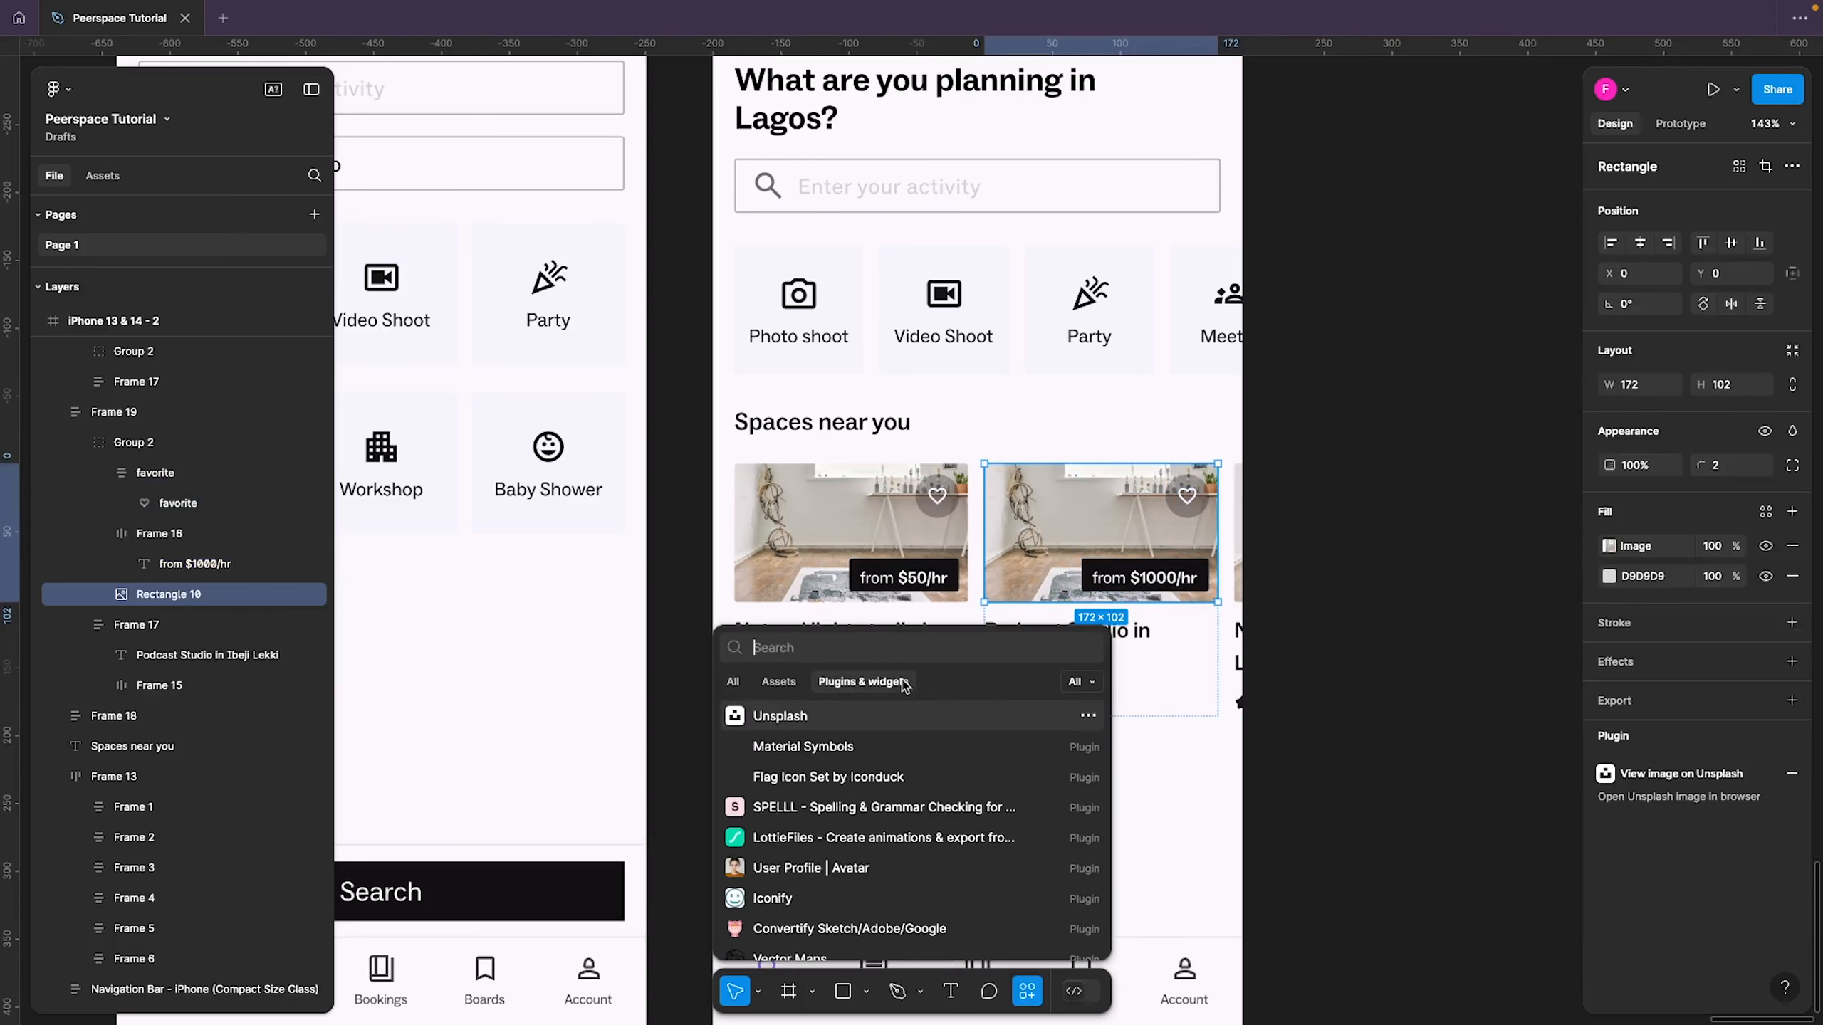
left_click(818, 716)
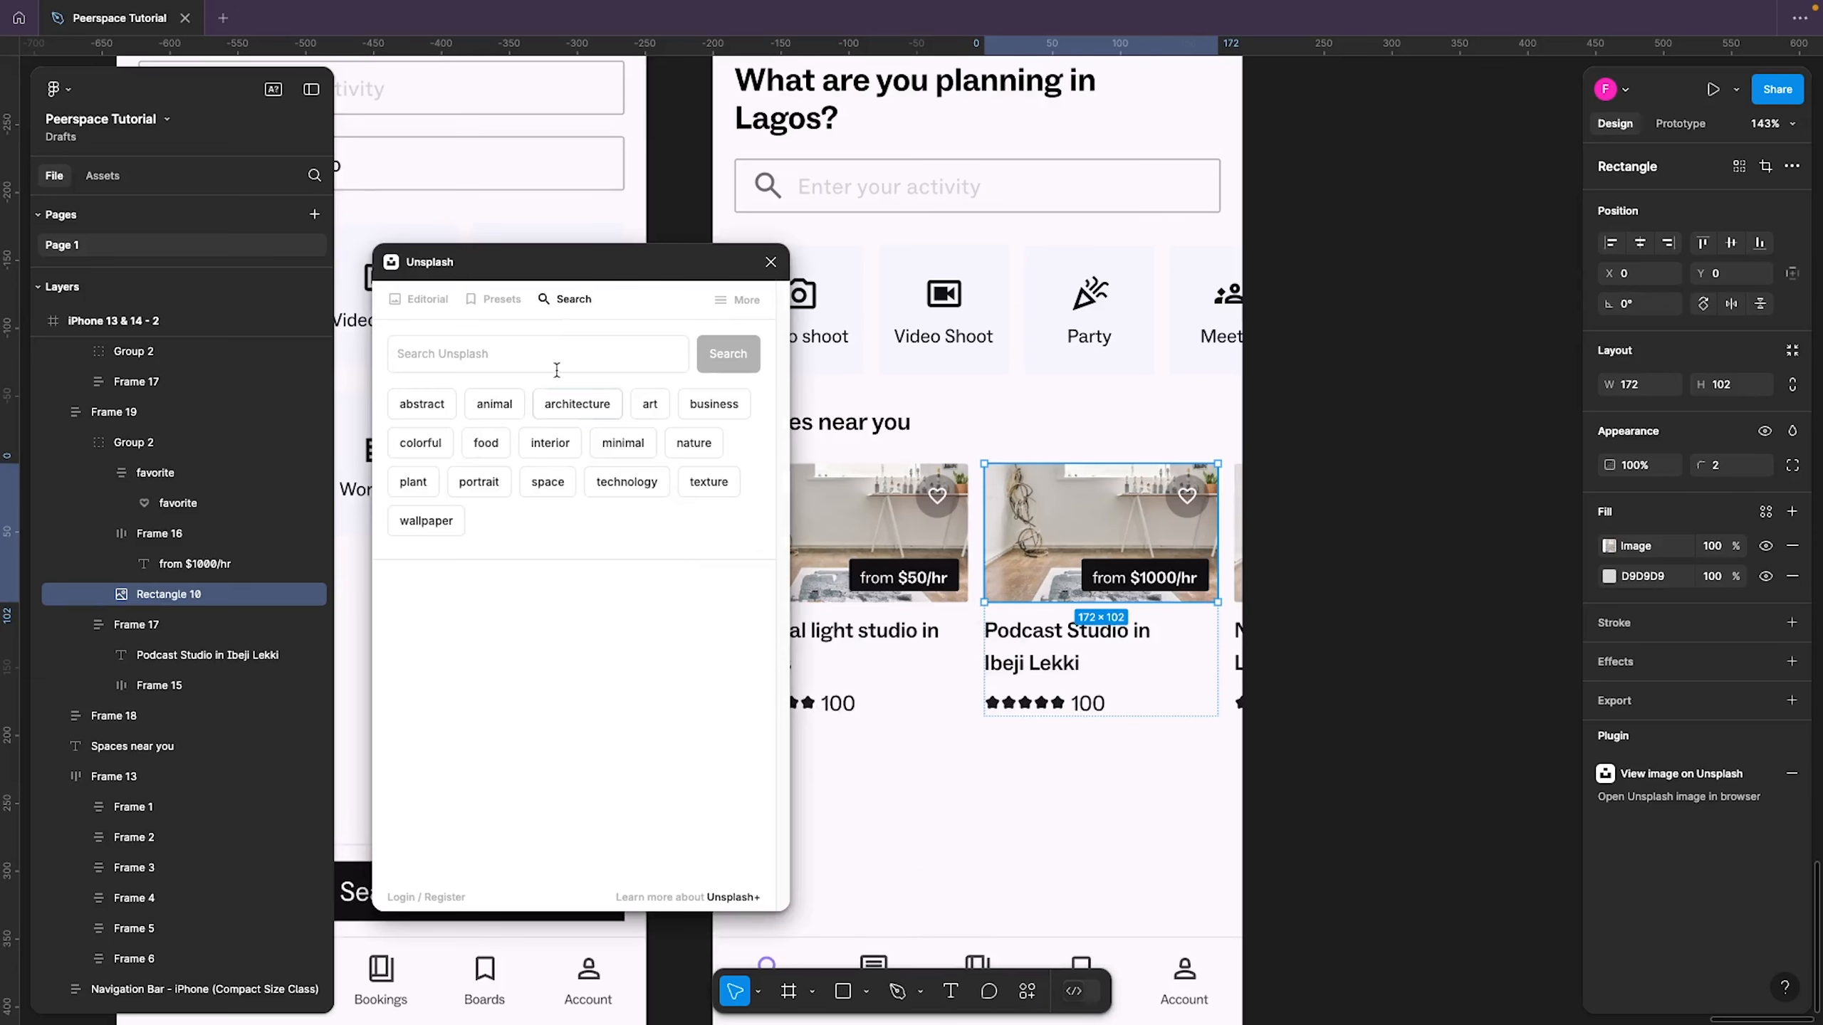
left_click(546, 359)
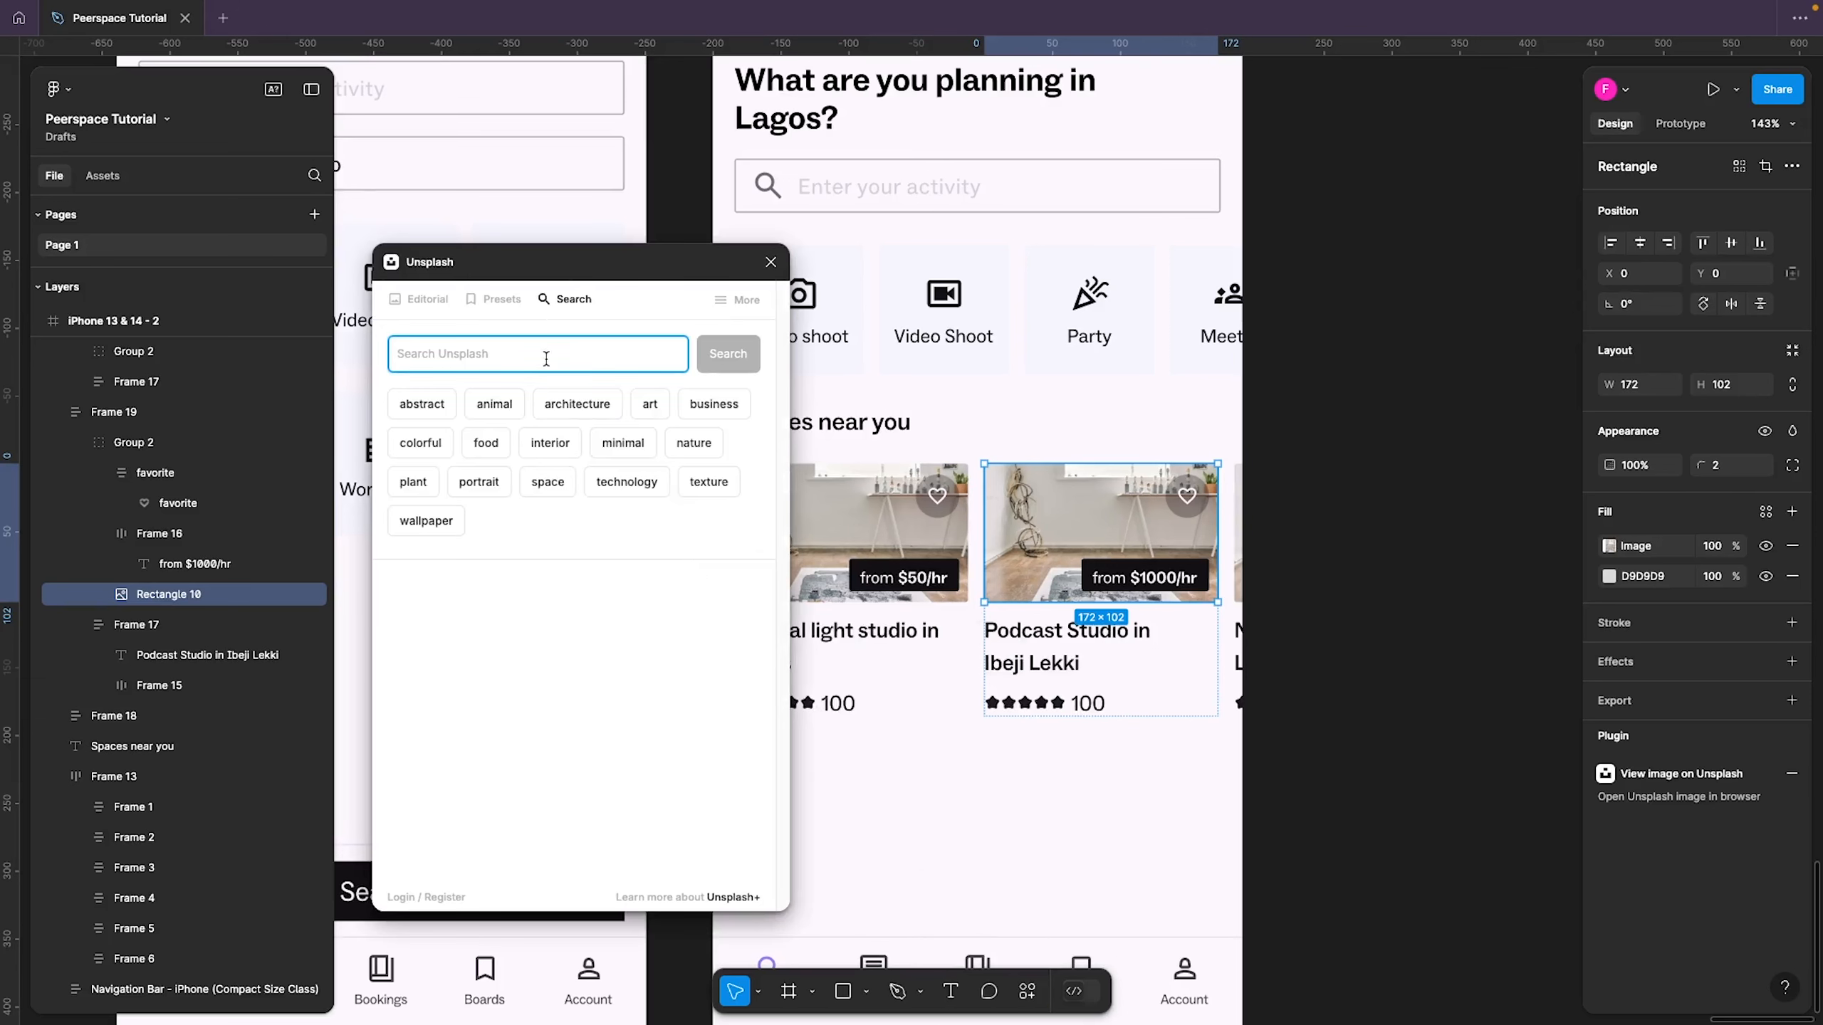
type("podcast")
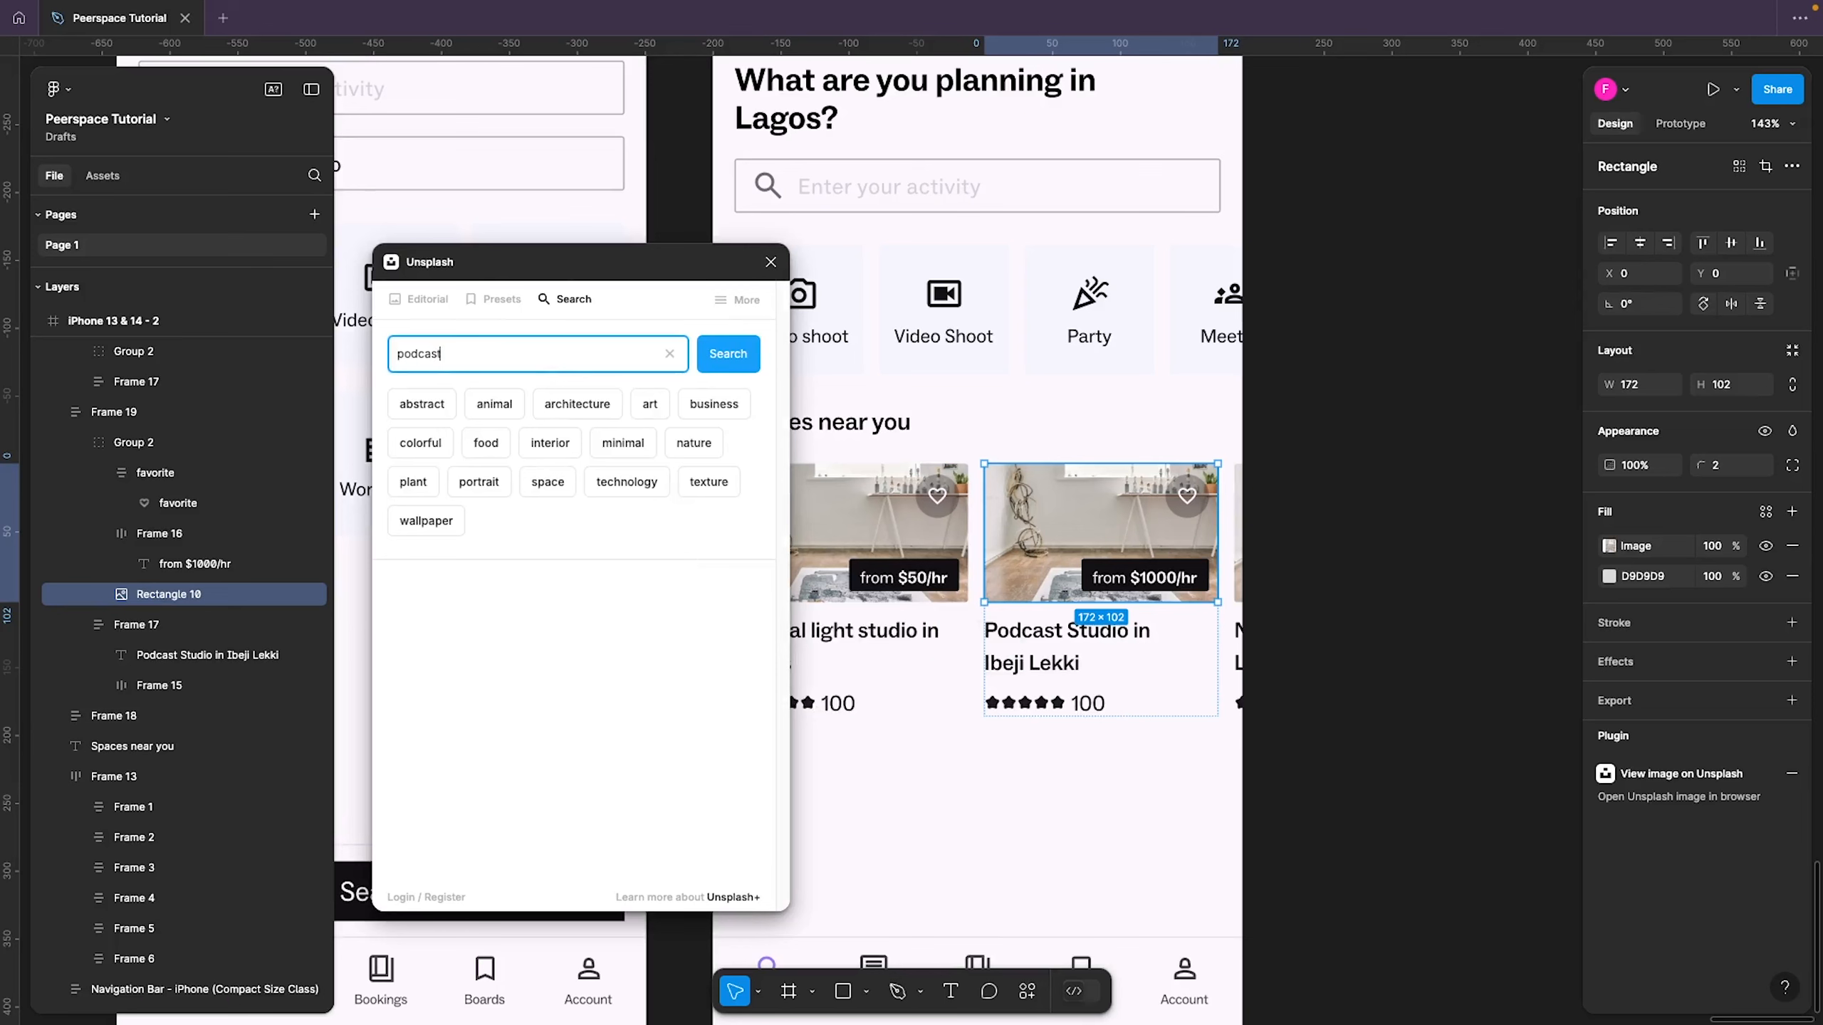
key("Return")
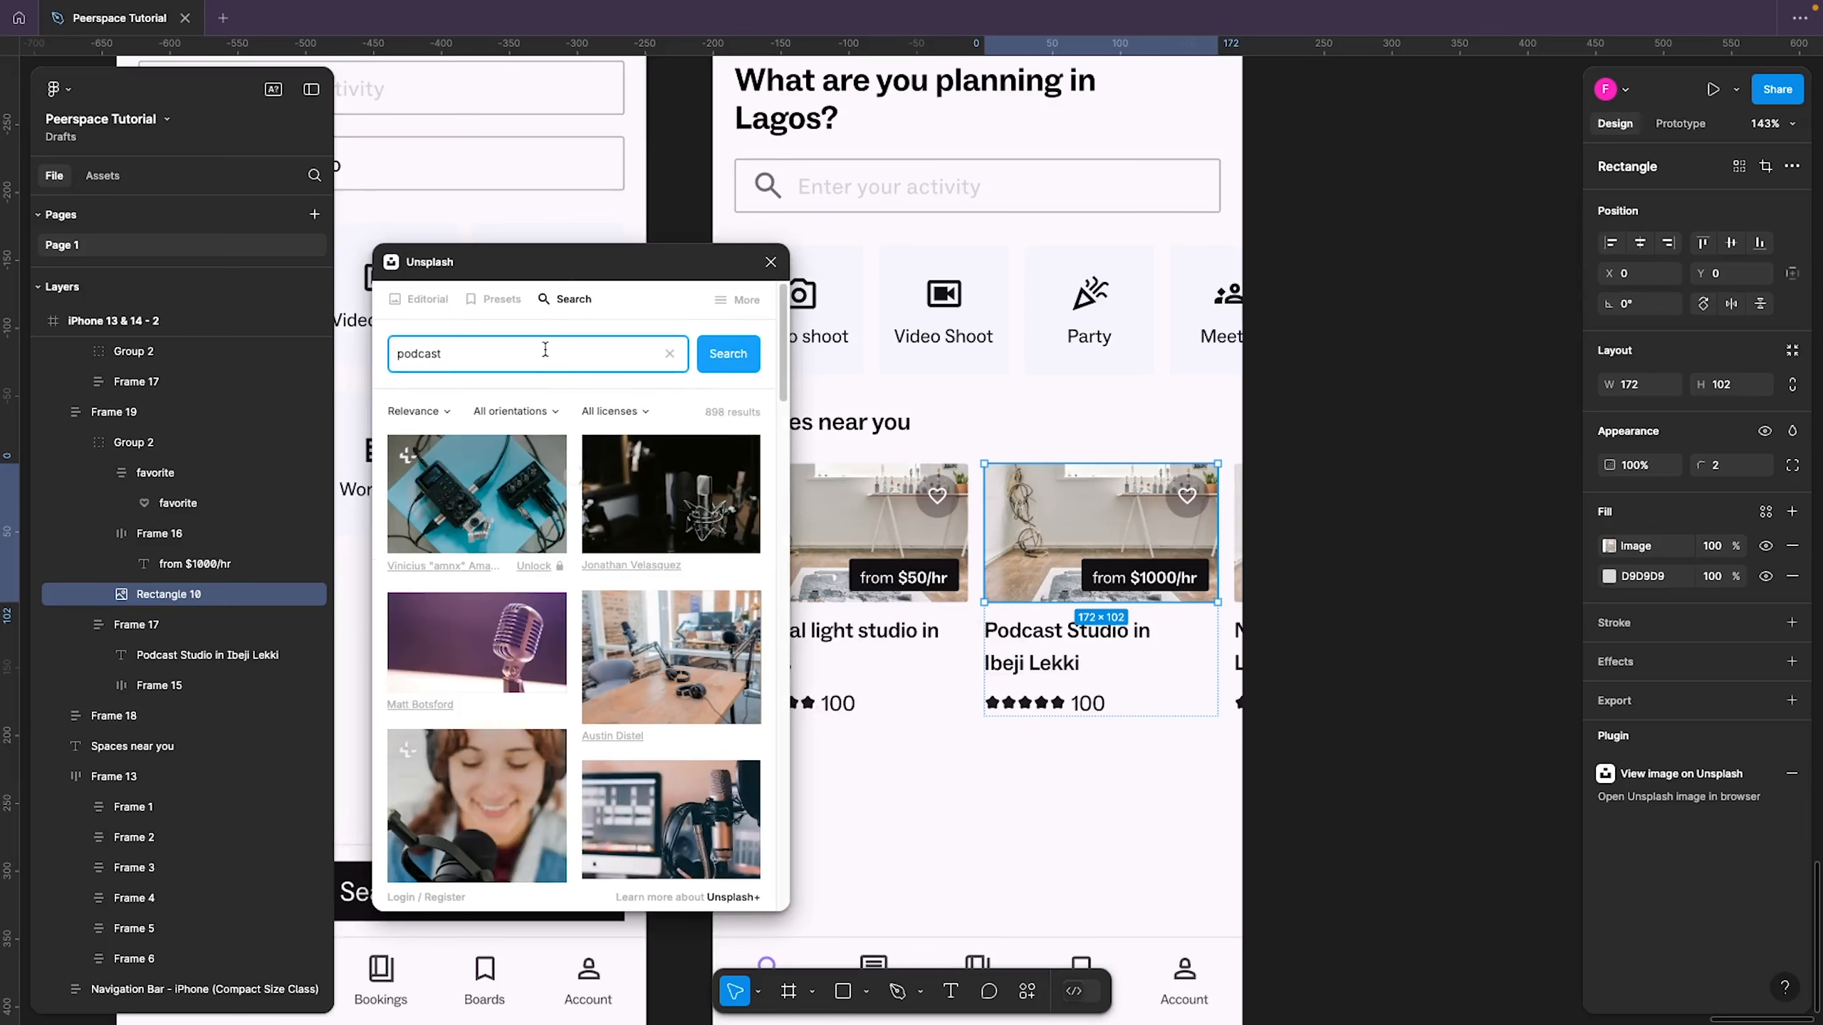
scroll(668, 459, "down", 5)
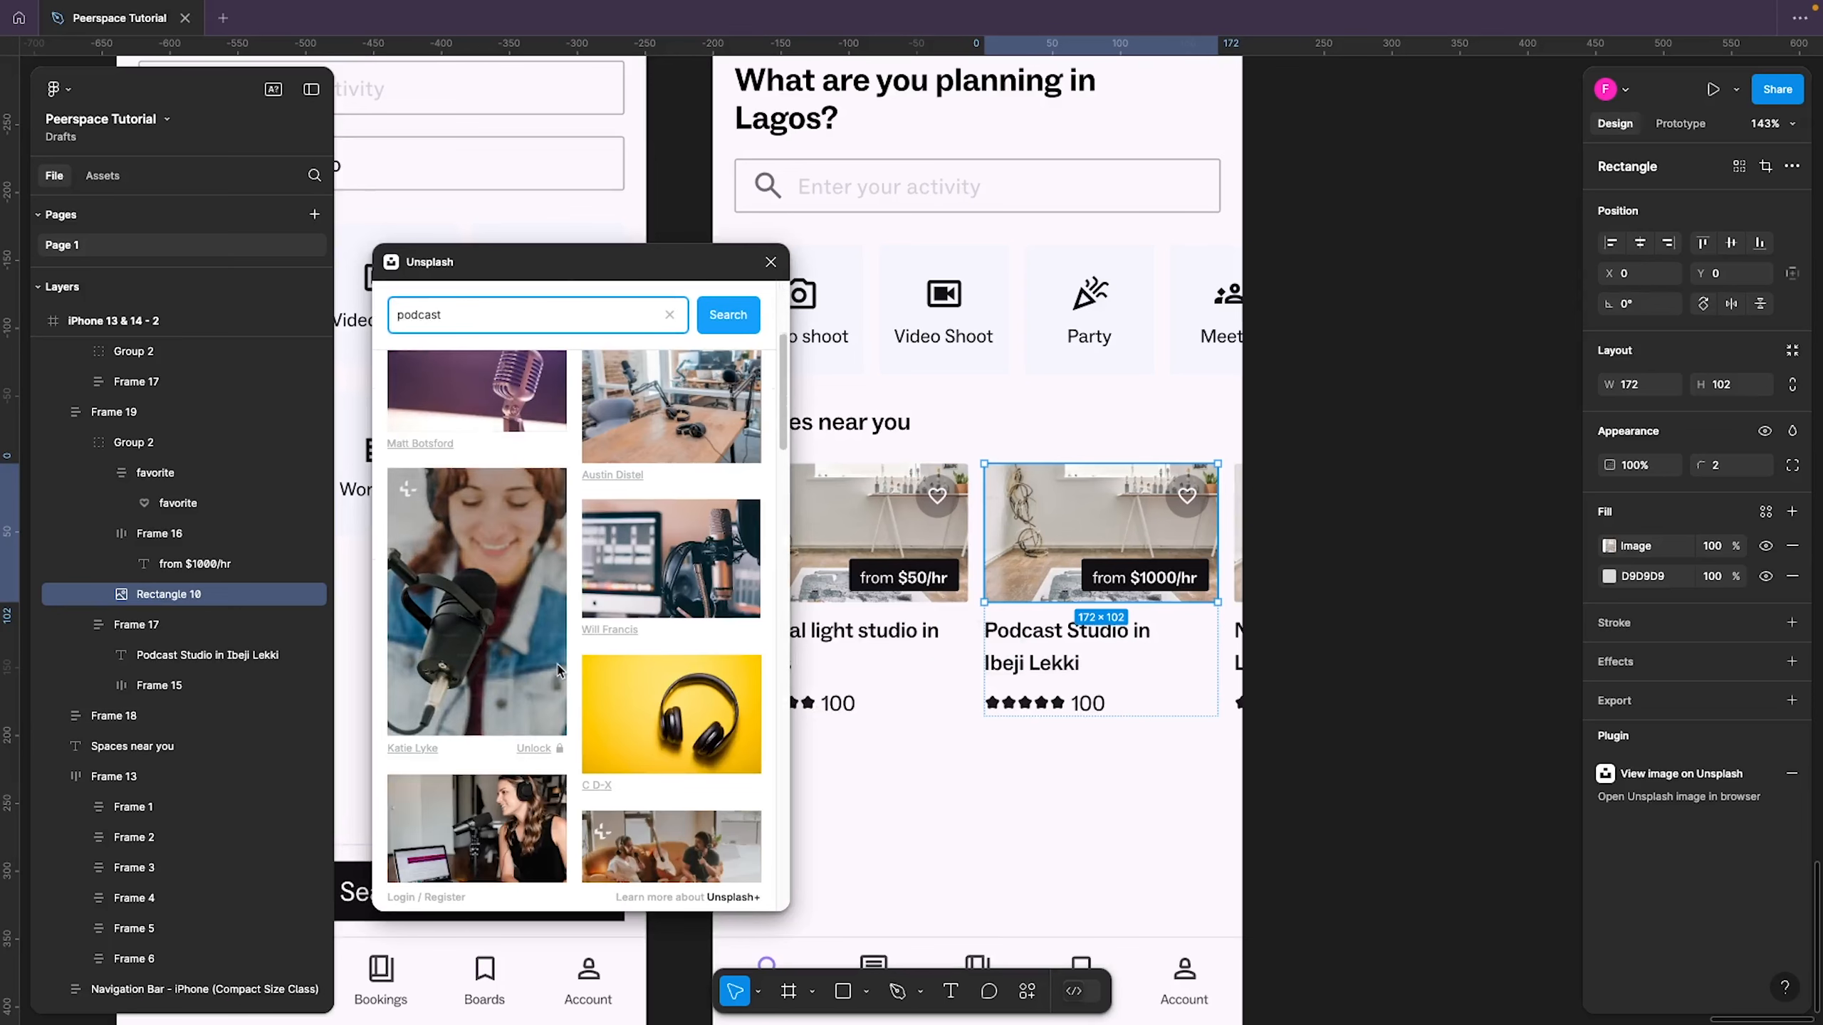
left_click(709, 459)
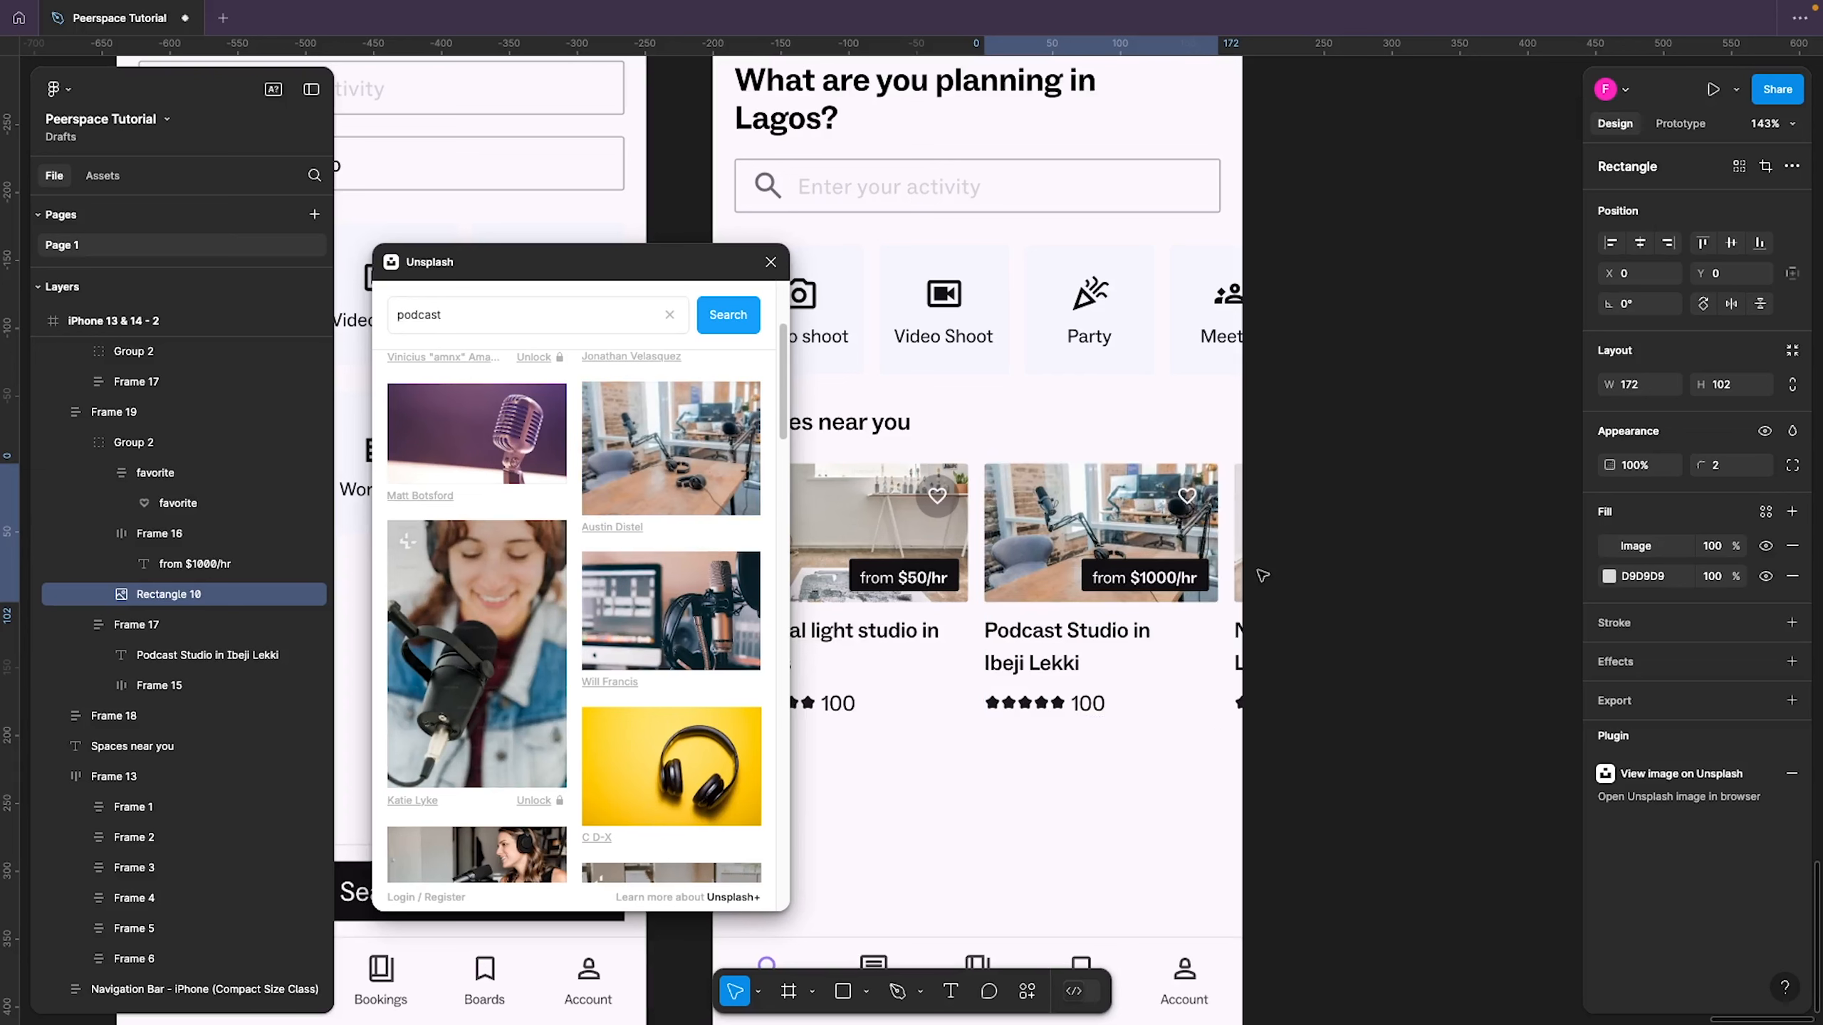
Set the second card's review count to 35 and close the Unsplash plugin
left_click(1088, 704, "ctrl")
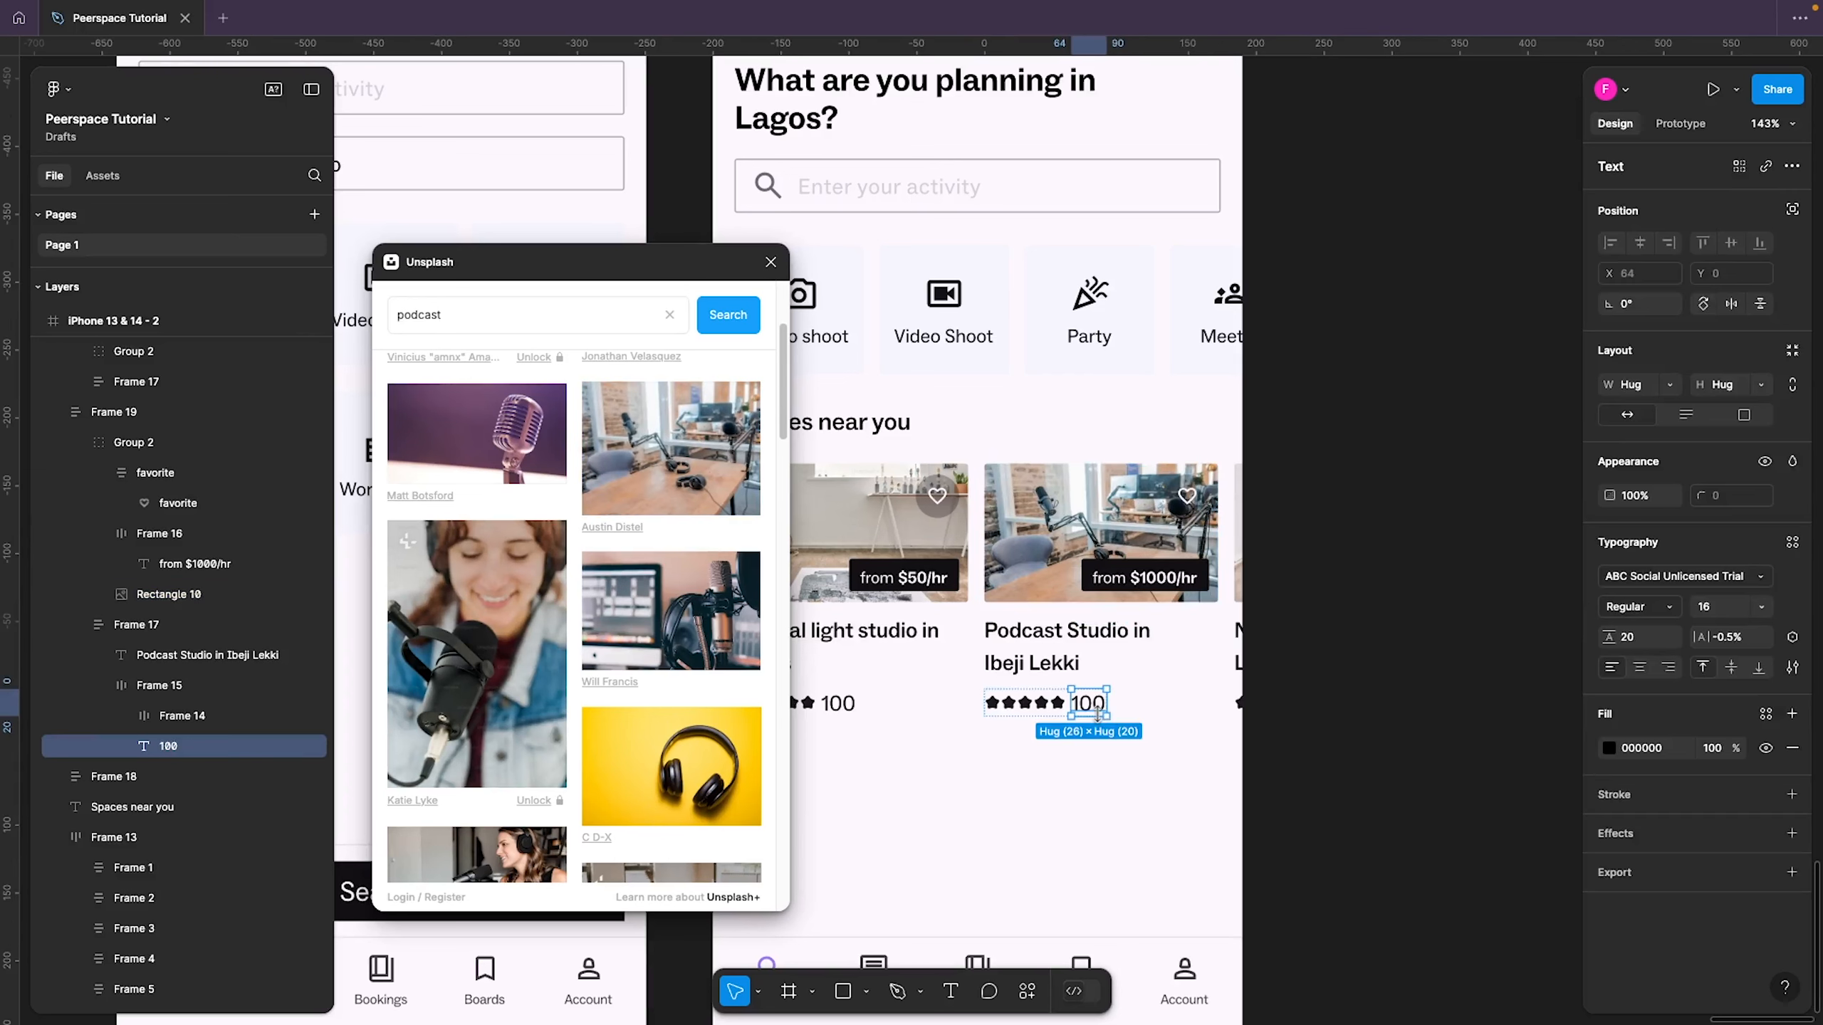
double_click(1098, 707)
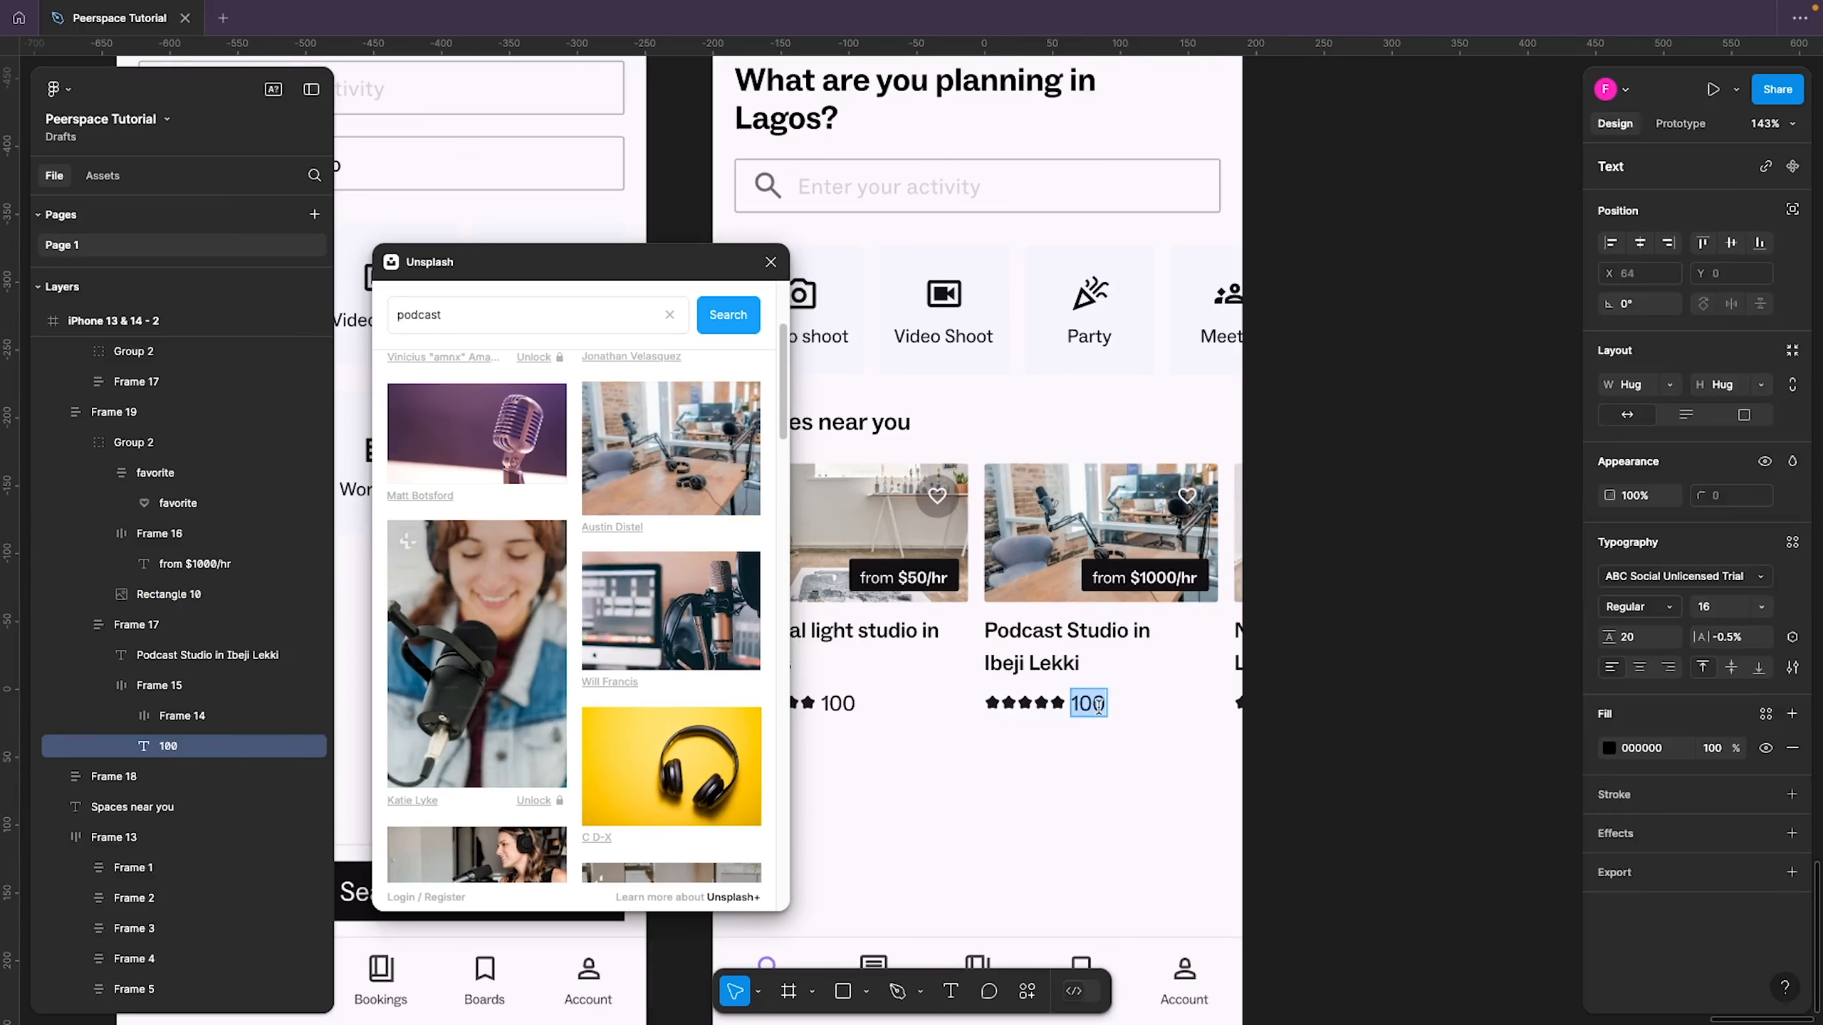
type("35")
key("Return")
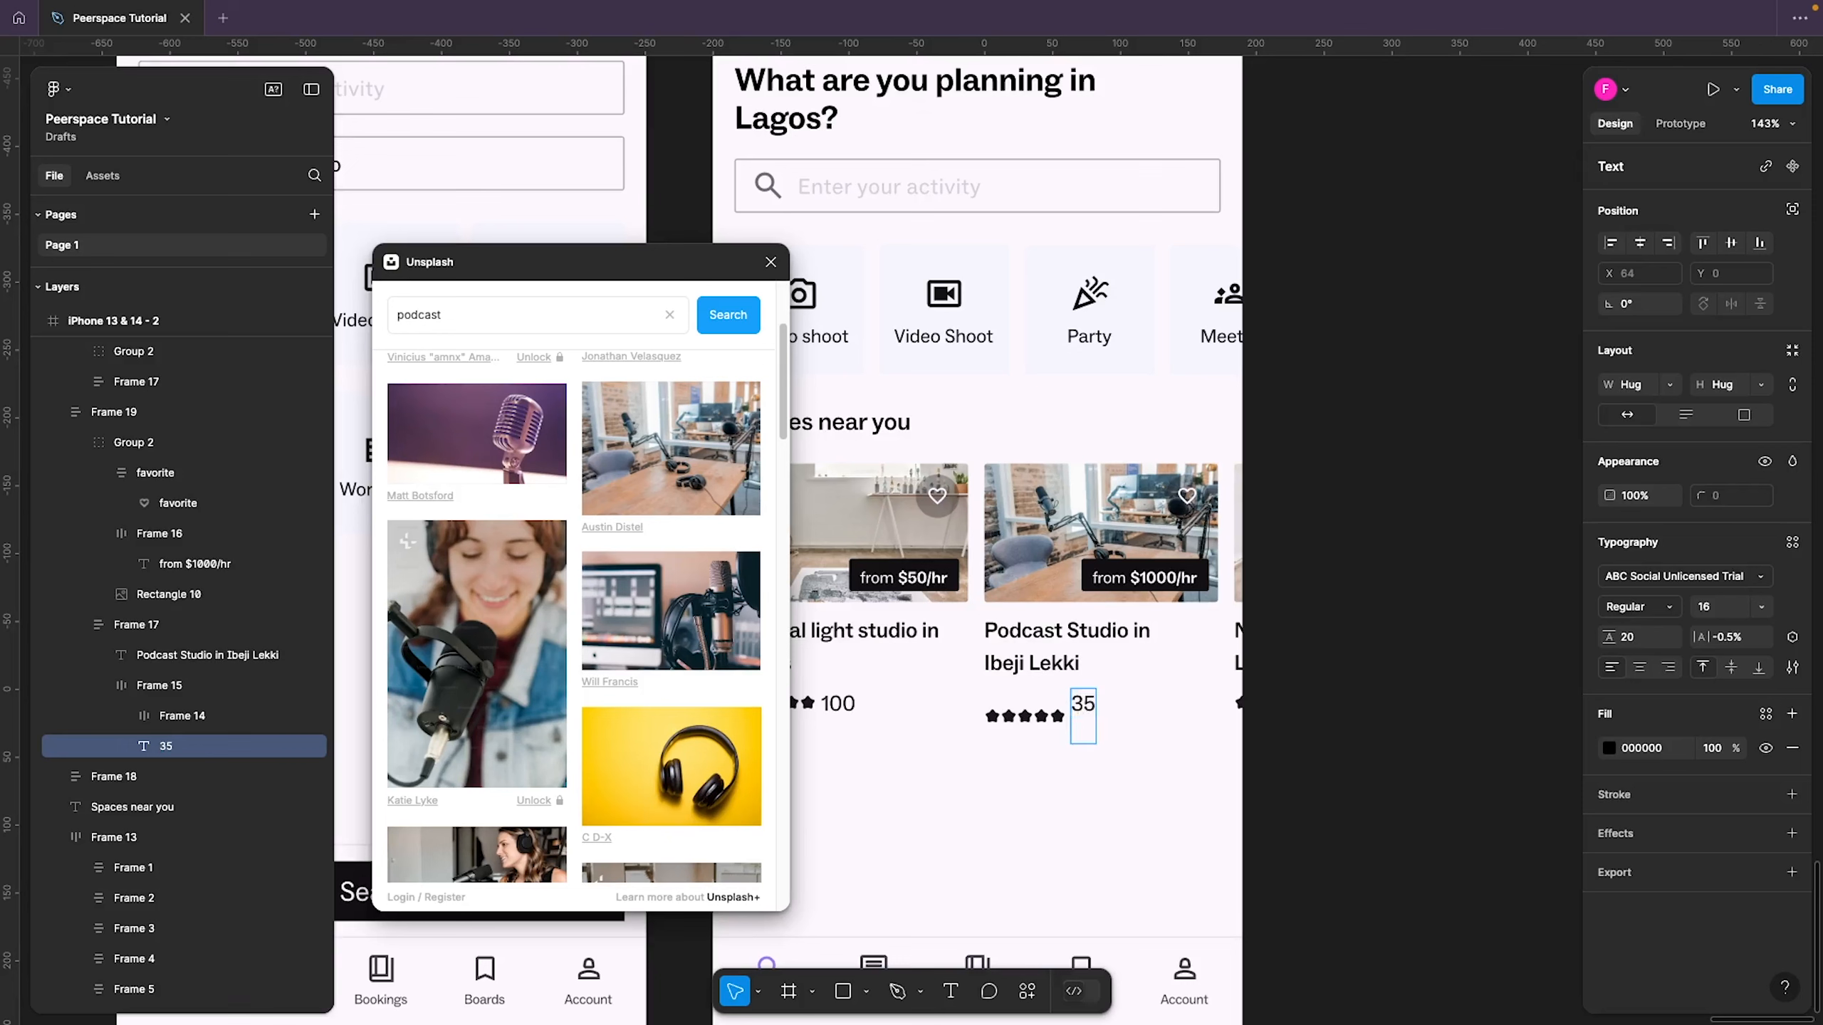
key("BackSpace")
key("Escape")
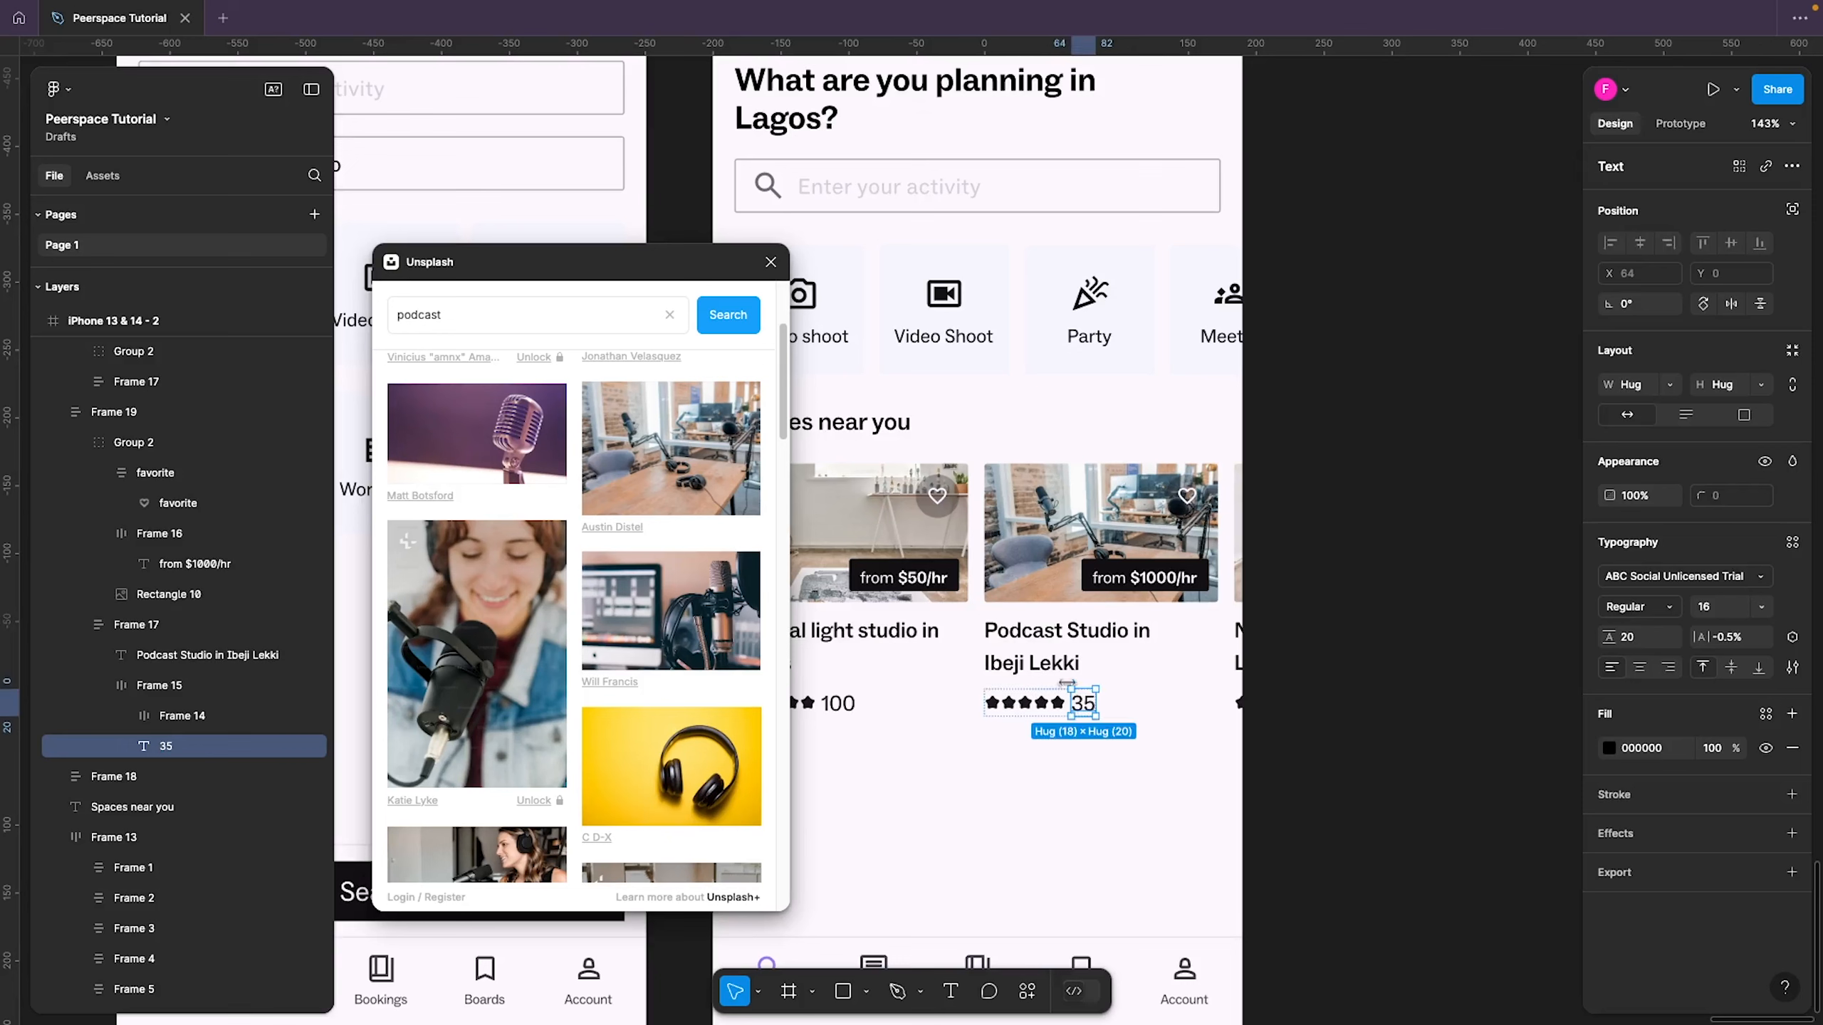
left_click(770, 262)
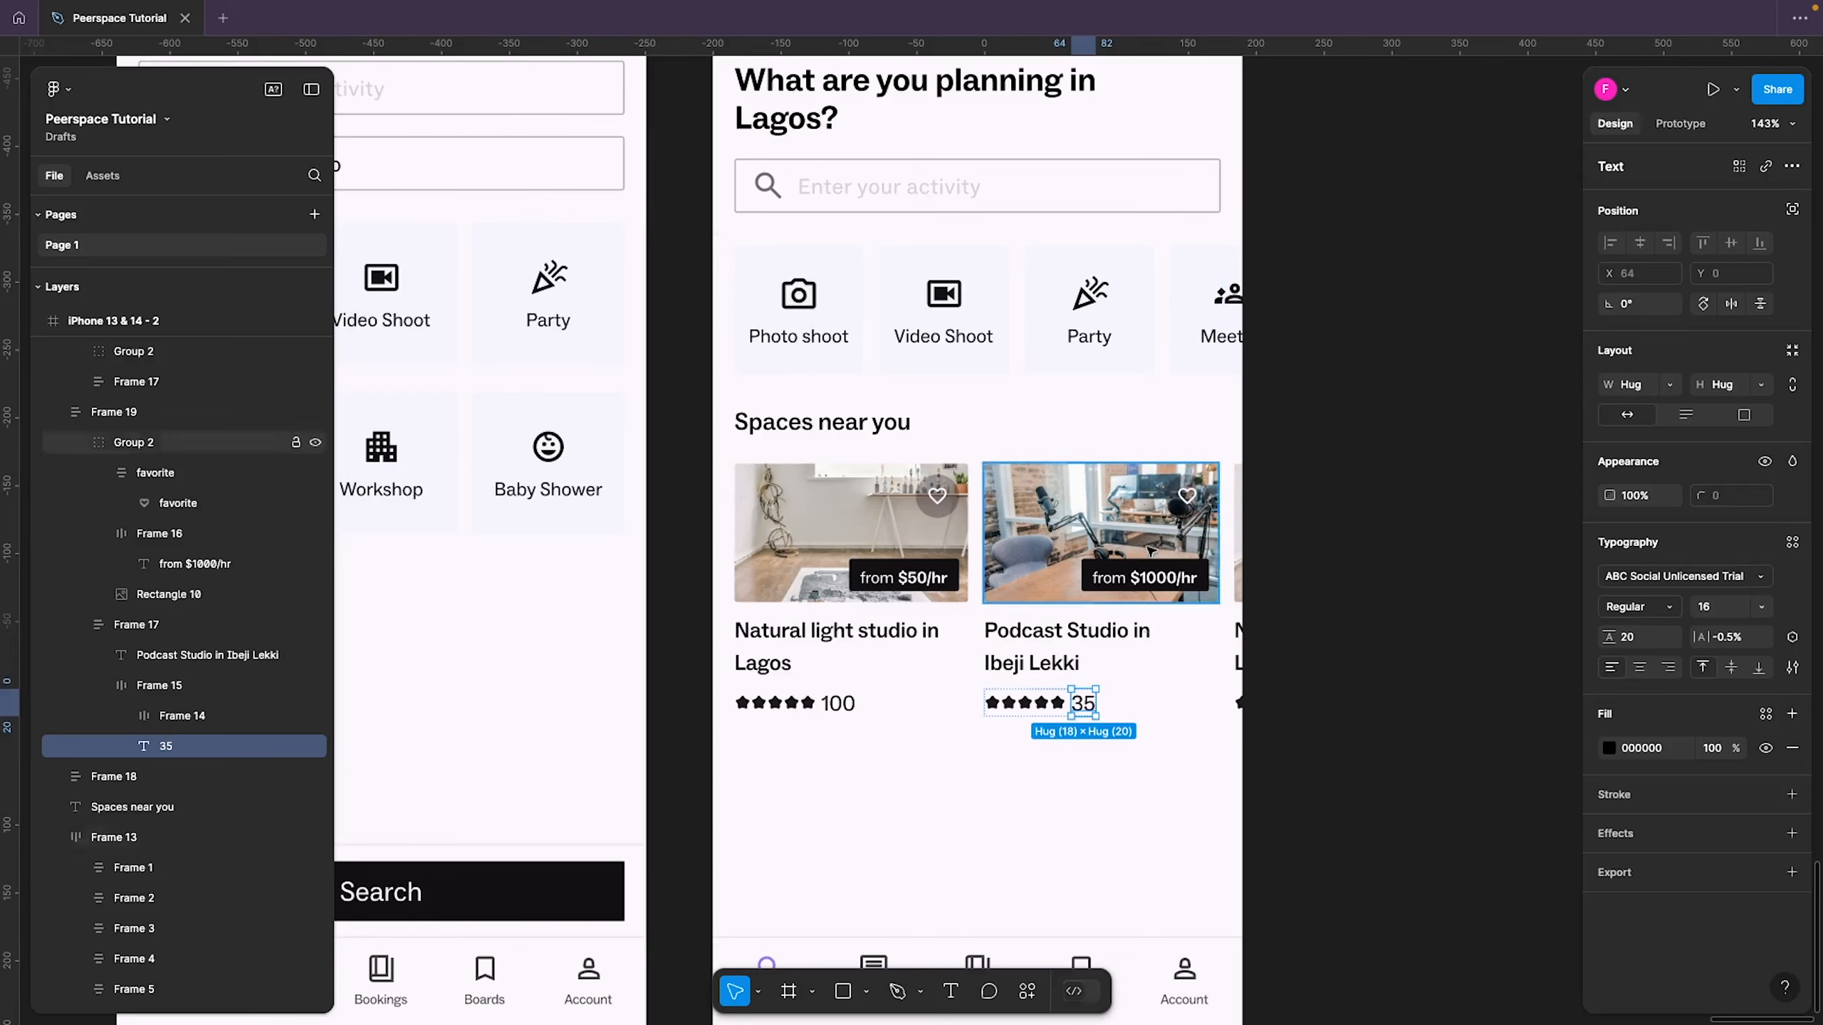
Make the second card's fifth star an outline by hiding its fill and adding a 1 px inside stroke in the peerspace black style
left_click(1107, 768)
scroll(1014, 681, "up", 3)
left_click(1082, 714, "ctrl")
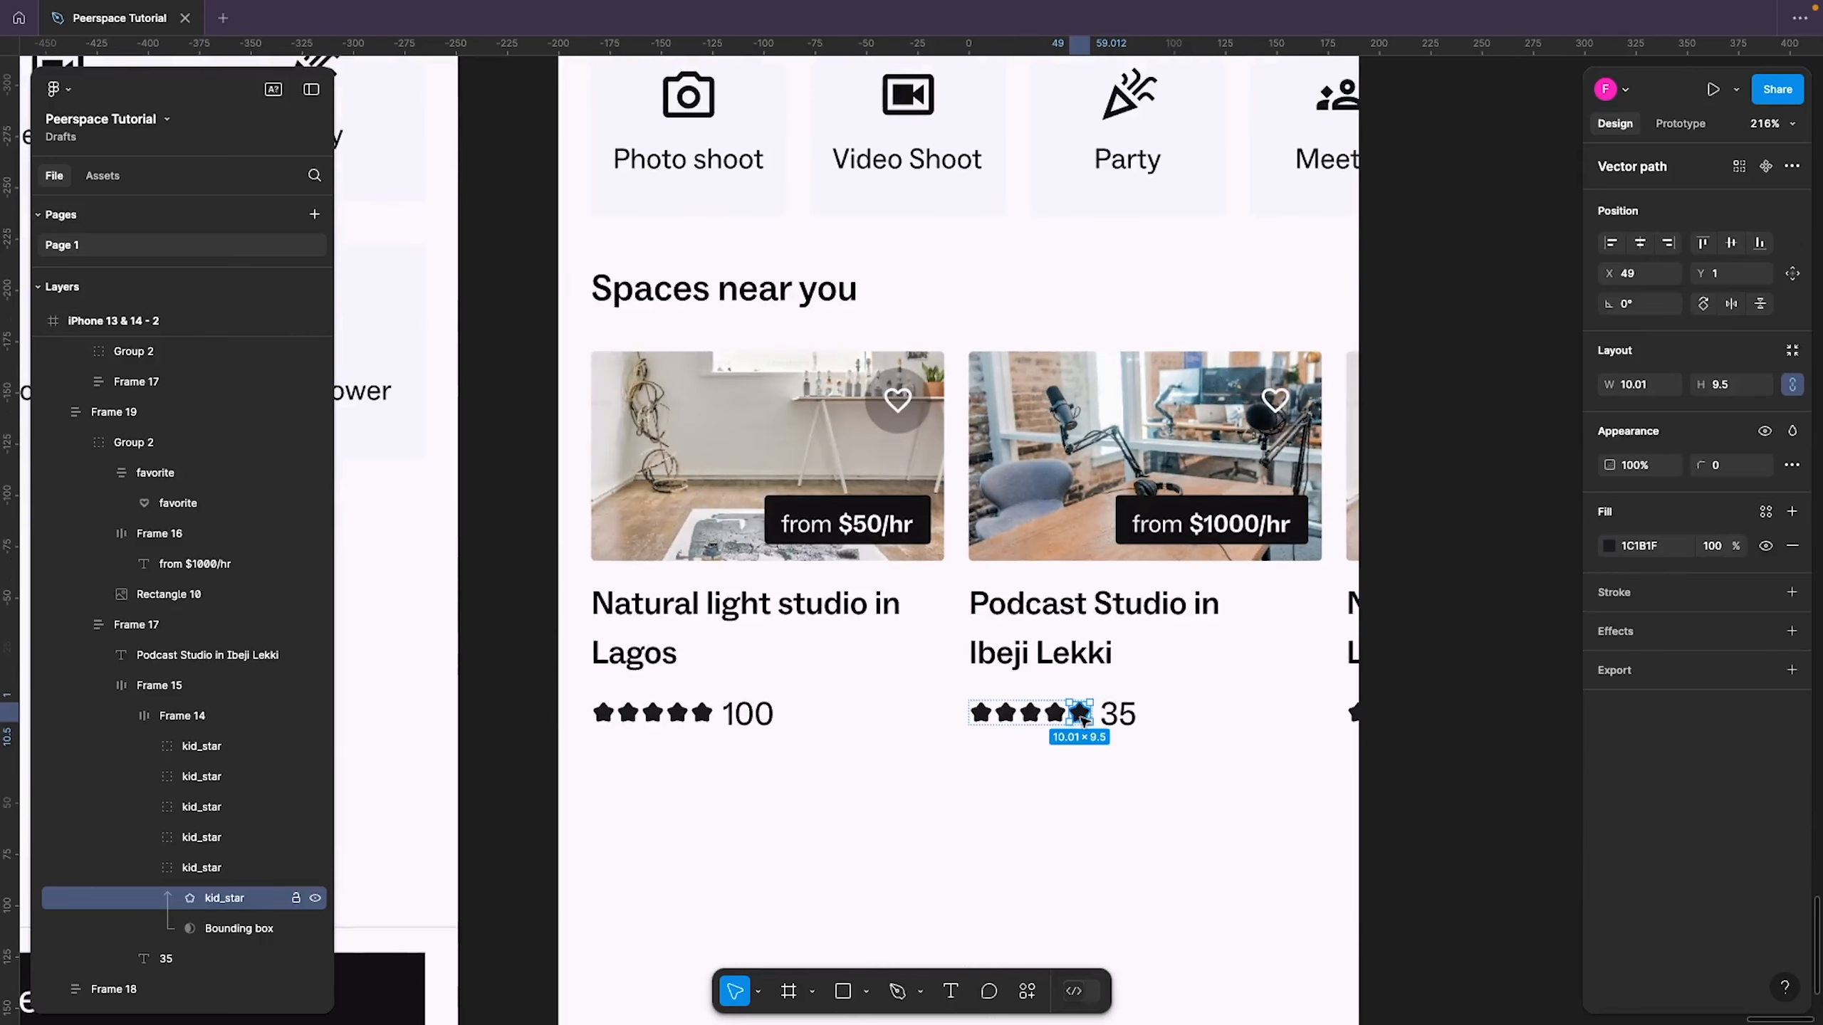
left_click(1792, 593)
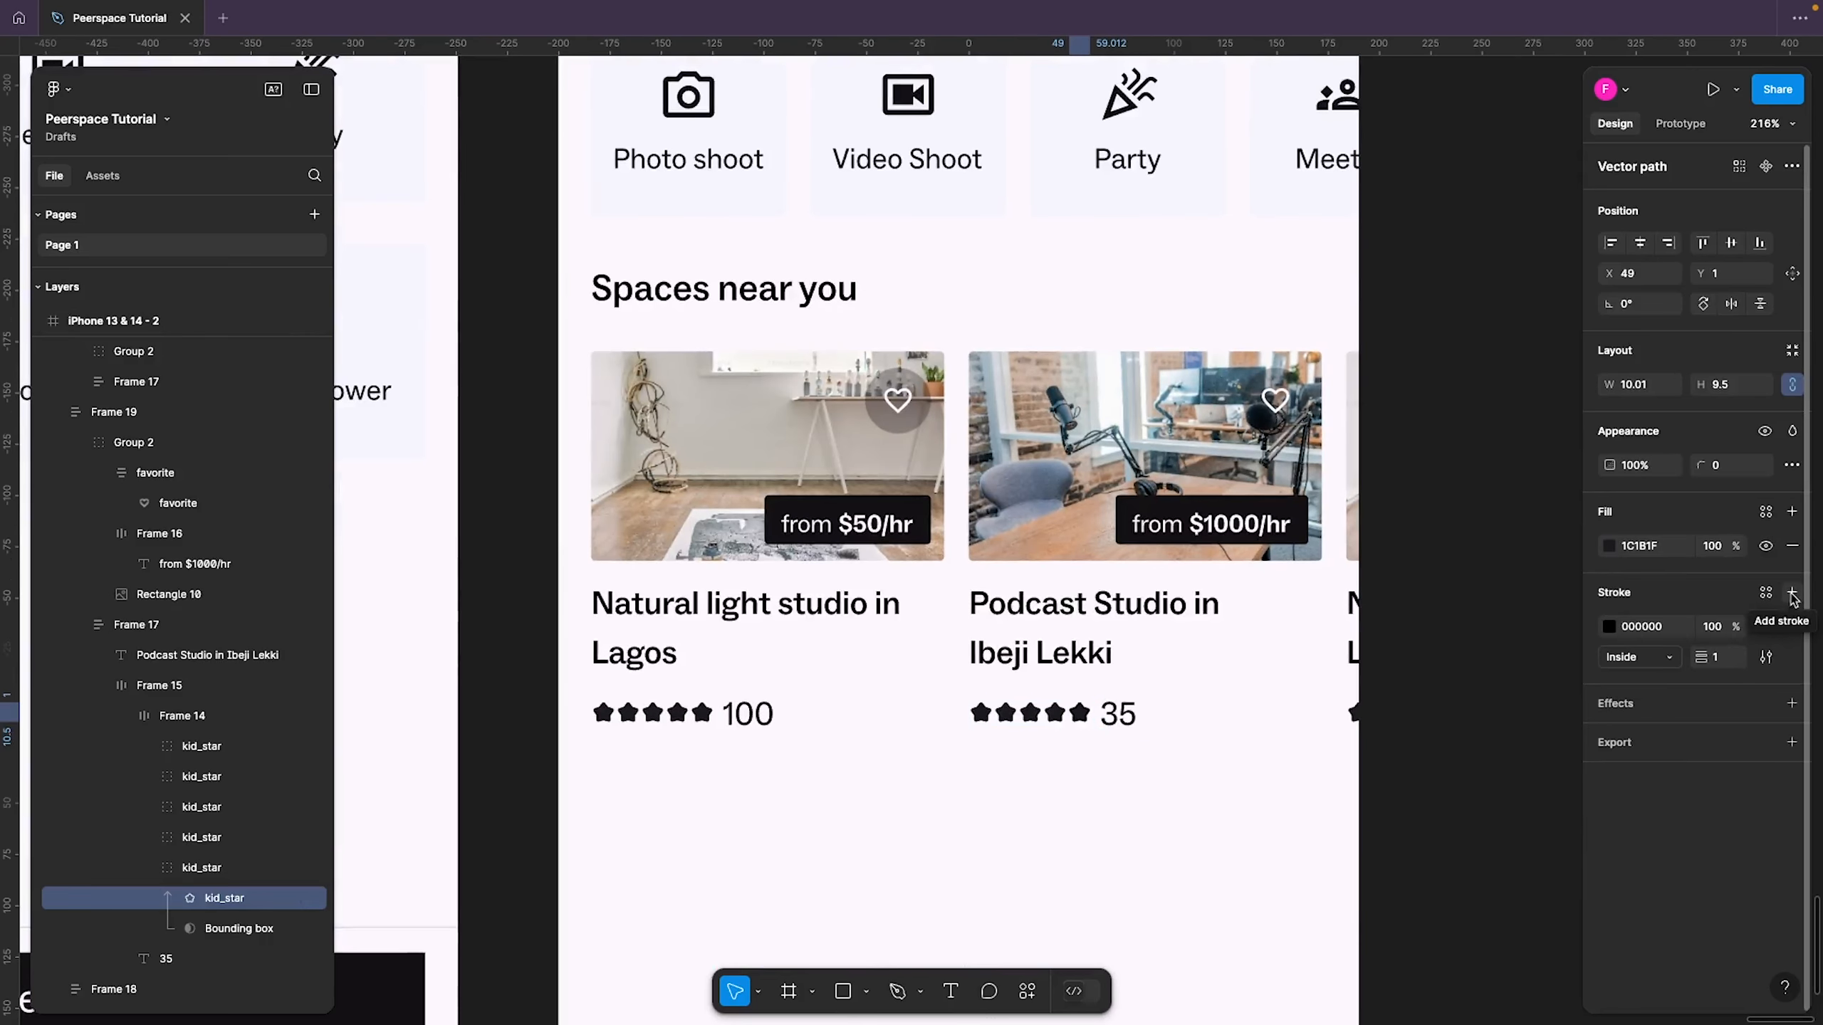
left_click(1765, 546)
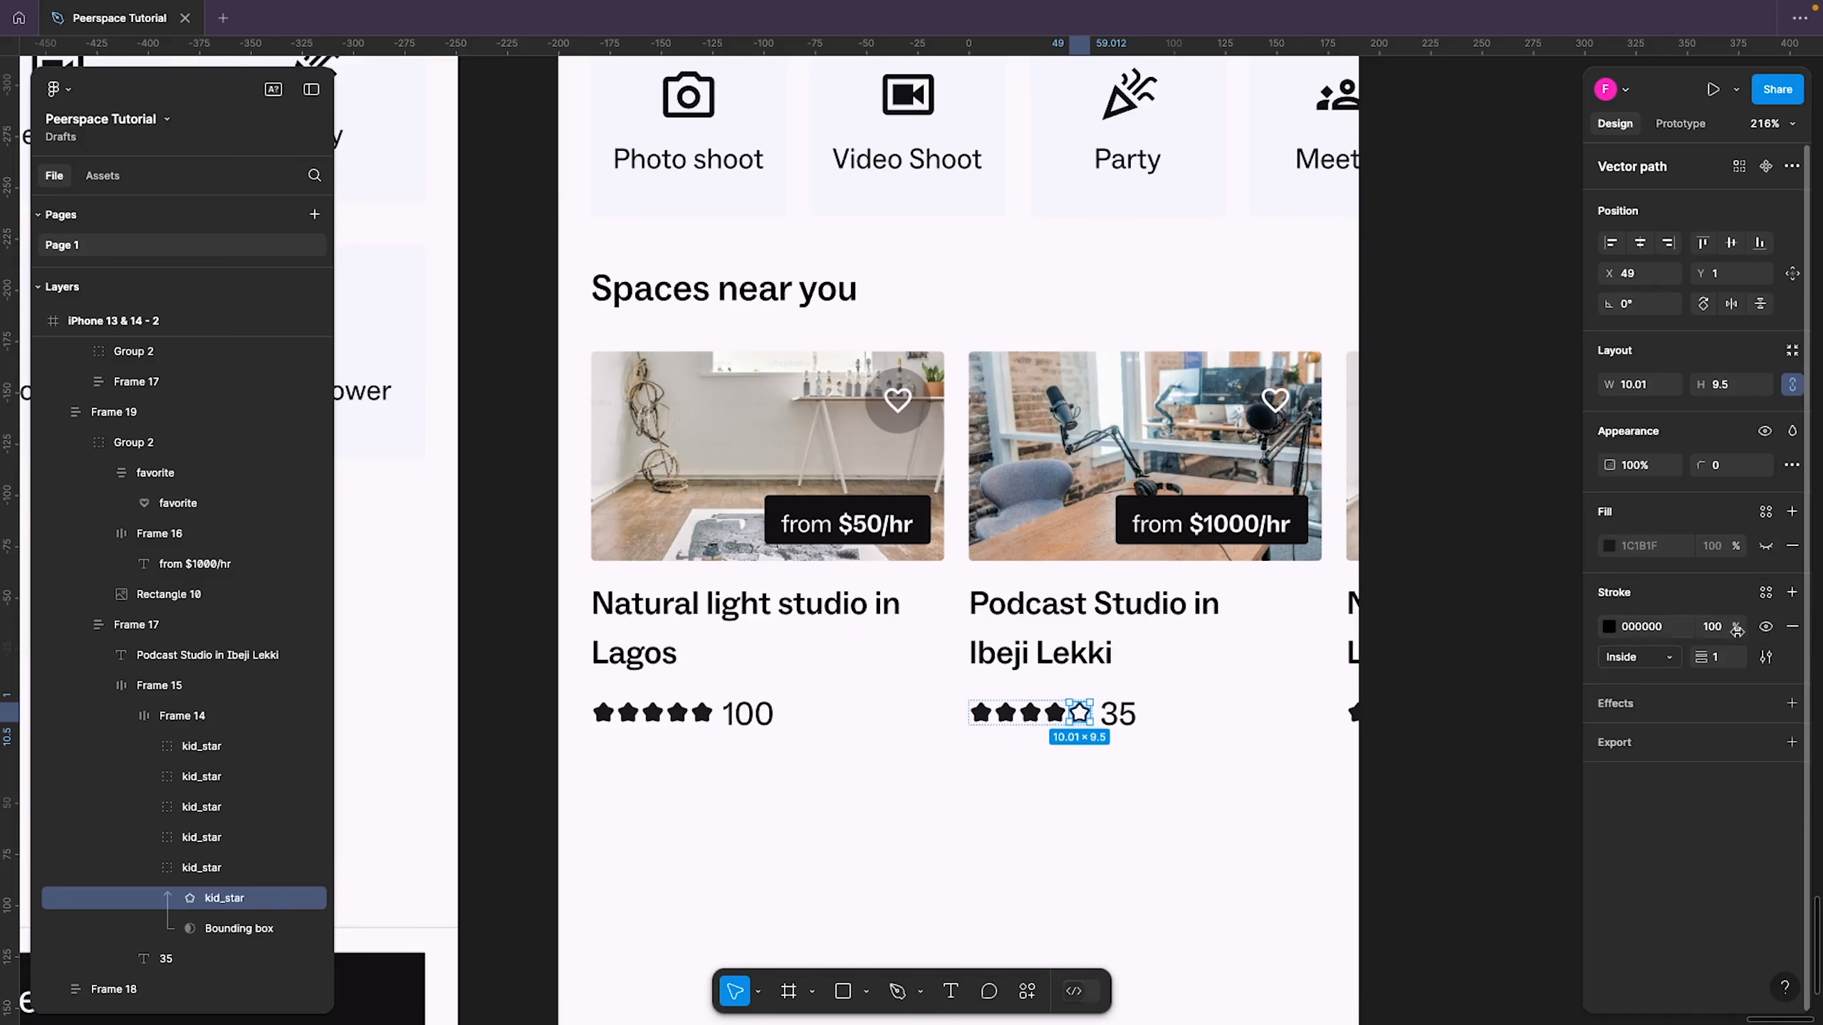
left_click(1761, 593)
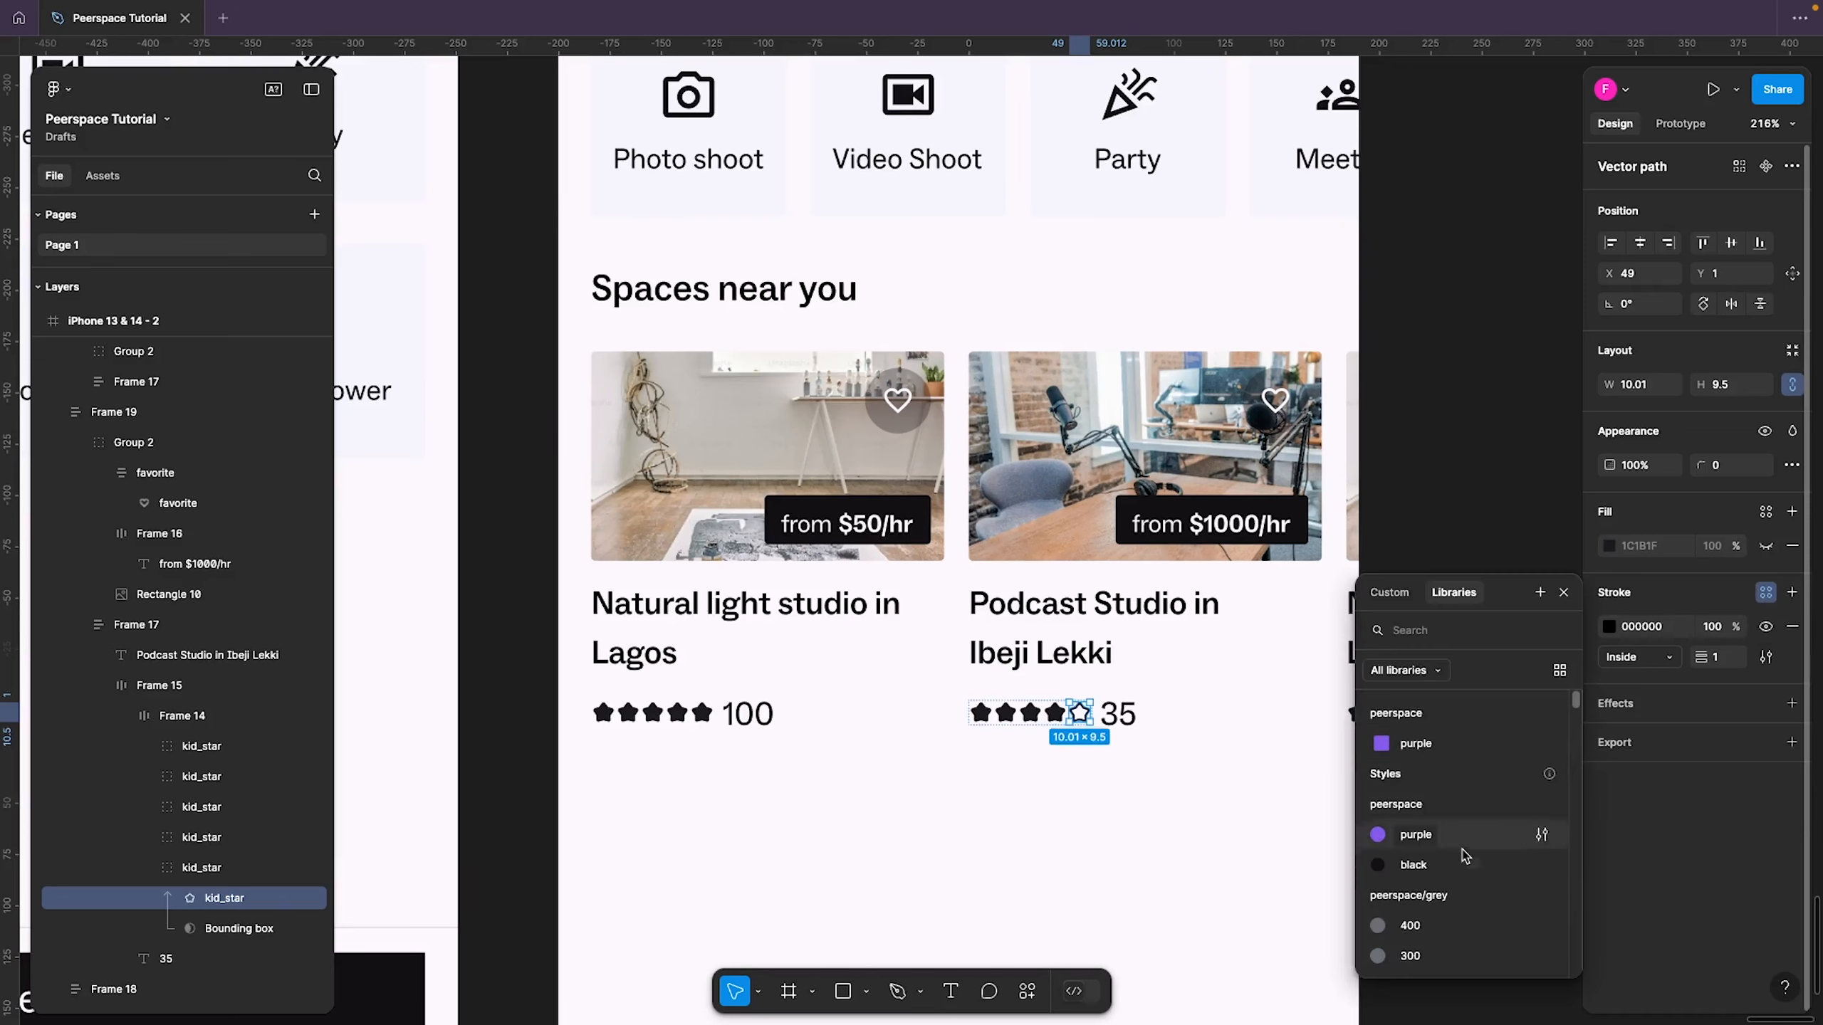
left_click(1461, 858)
left_click(1257, 826)
Duplicate all three listing cards together as a second row directly below the first, at Y 621 with a 20 px gap
scroll(1257, 826, "down", 5)
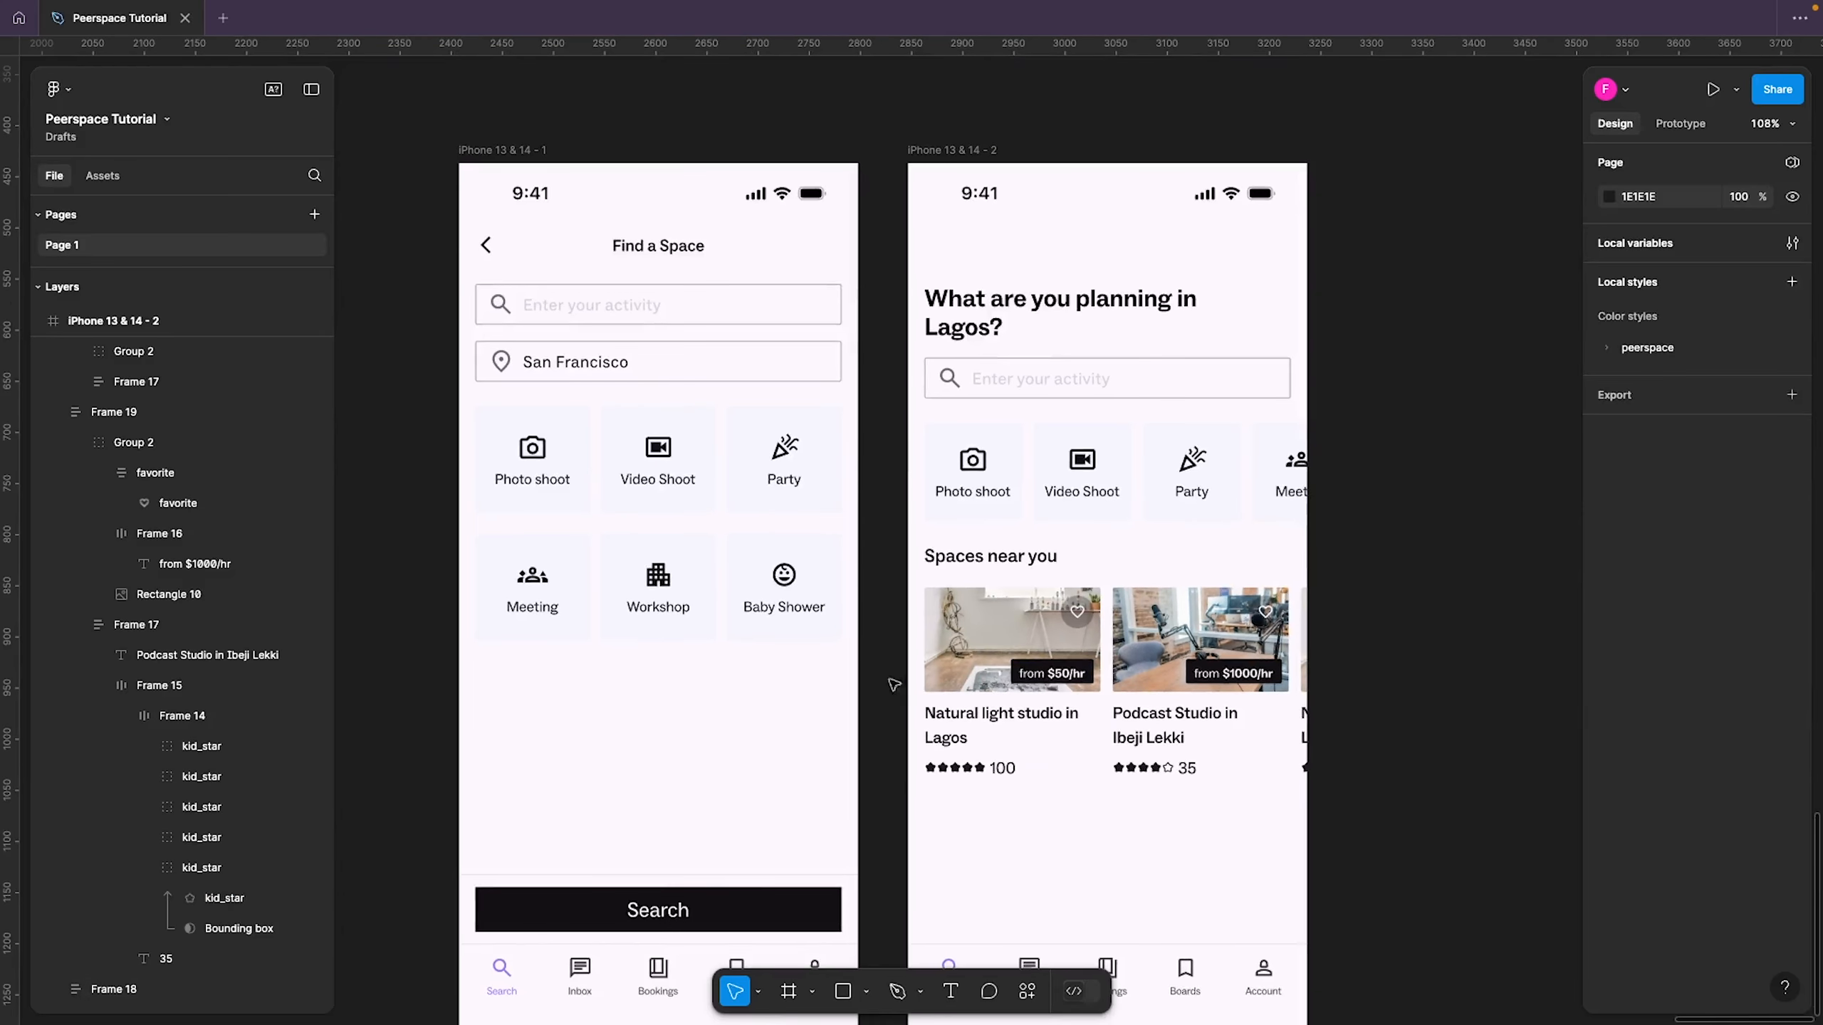
left_click_drag(1171, 838, 1145, 656)
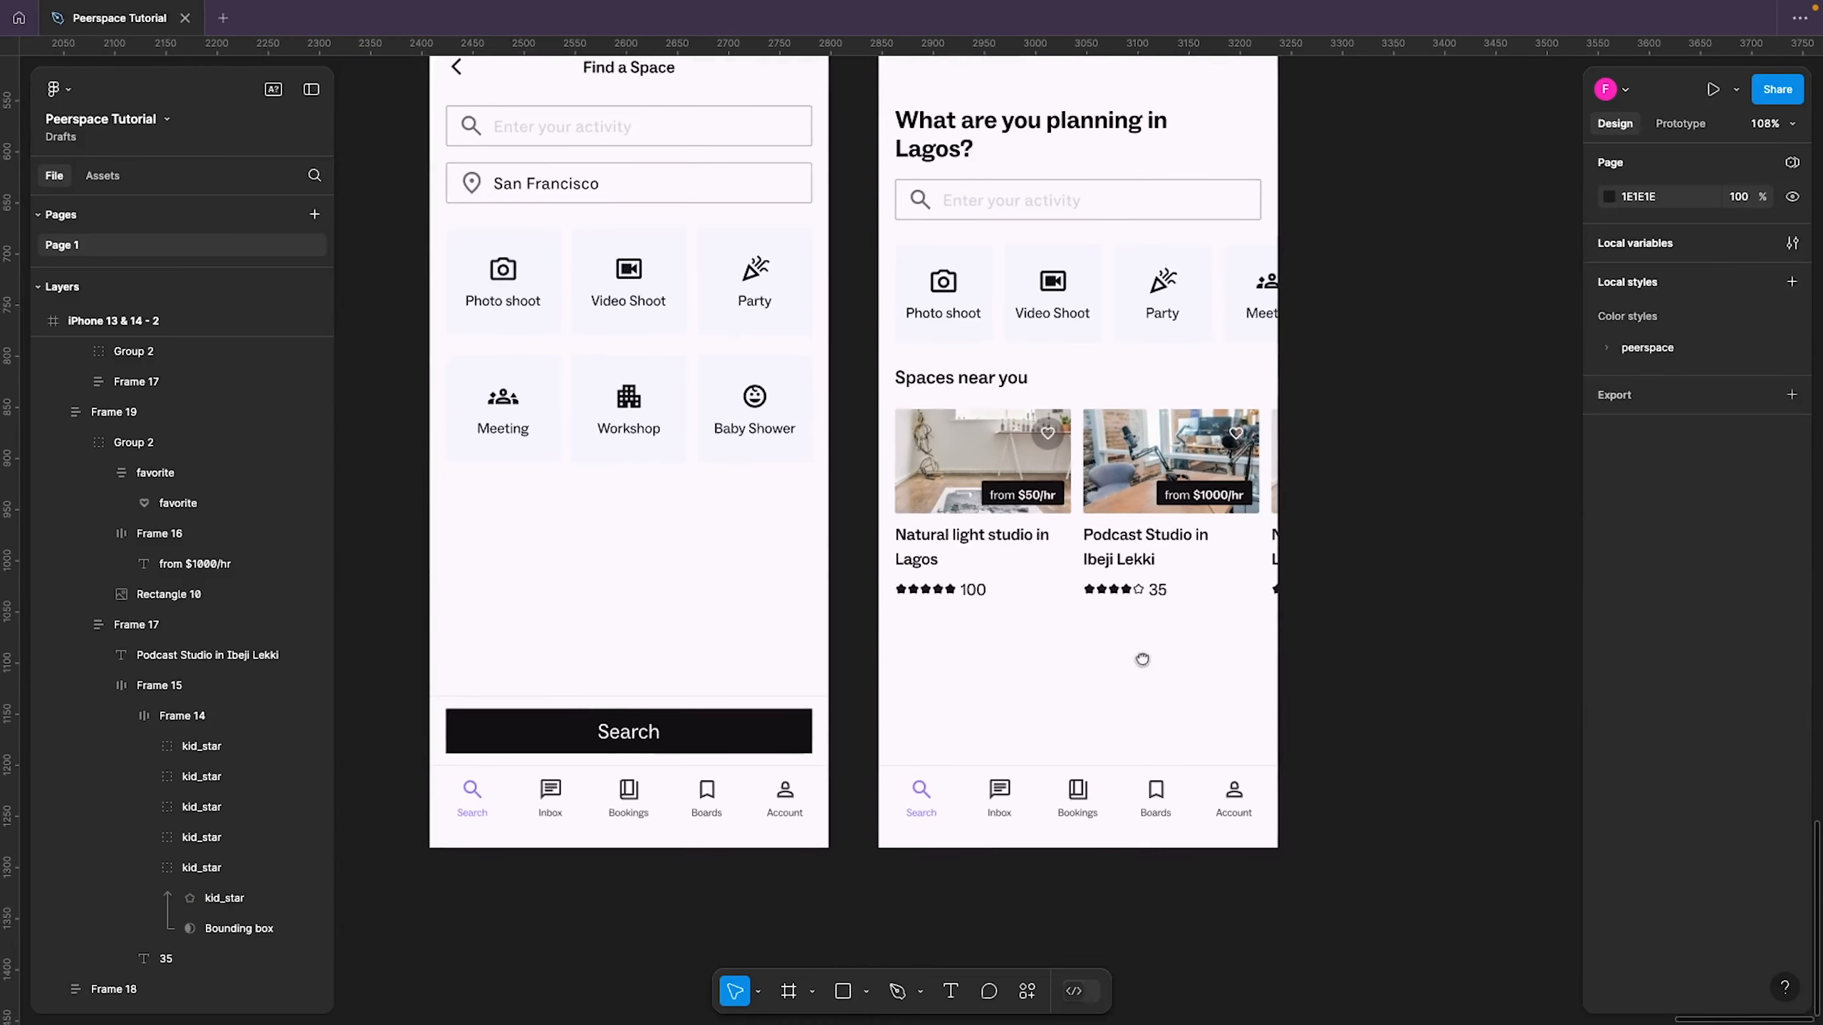
left_click_drag(932, 502, 1215, 607)
key("super+z")
left_click(1039, 673)
left_click(962, 531)
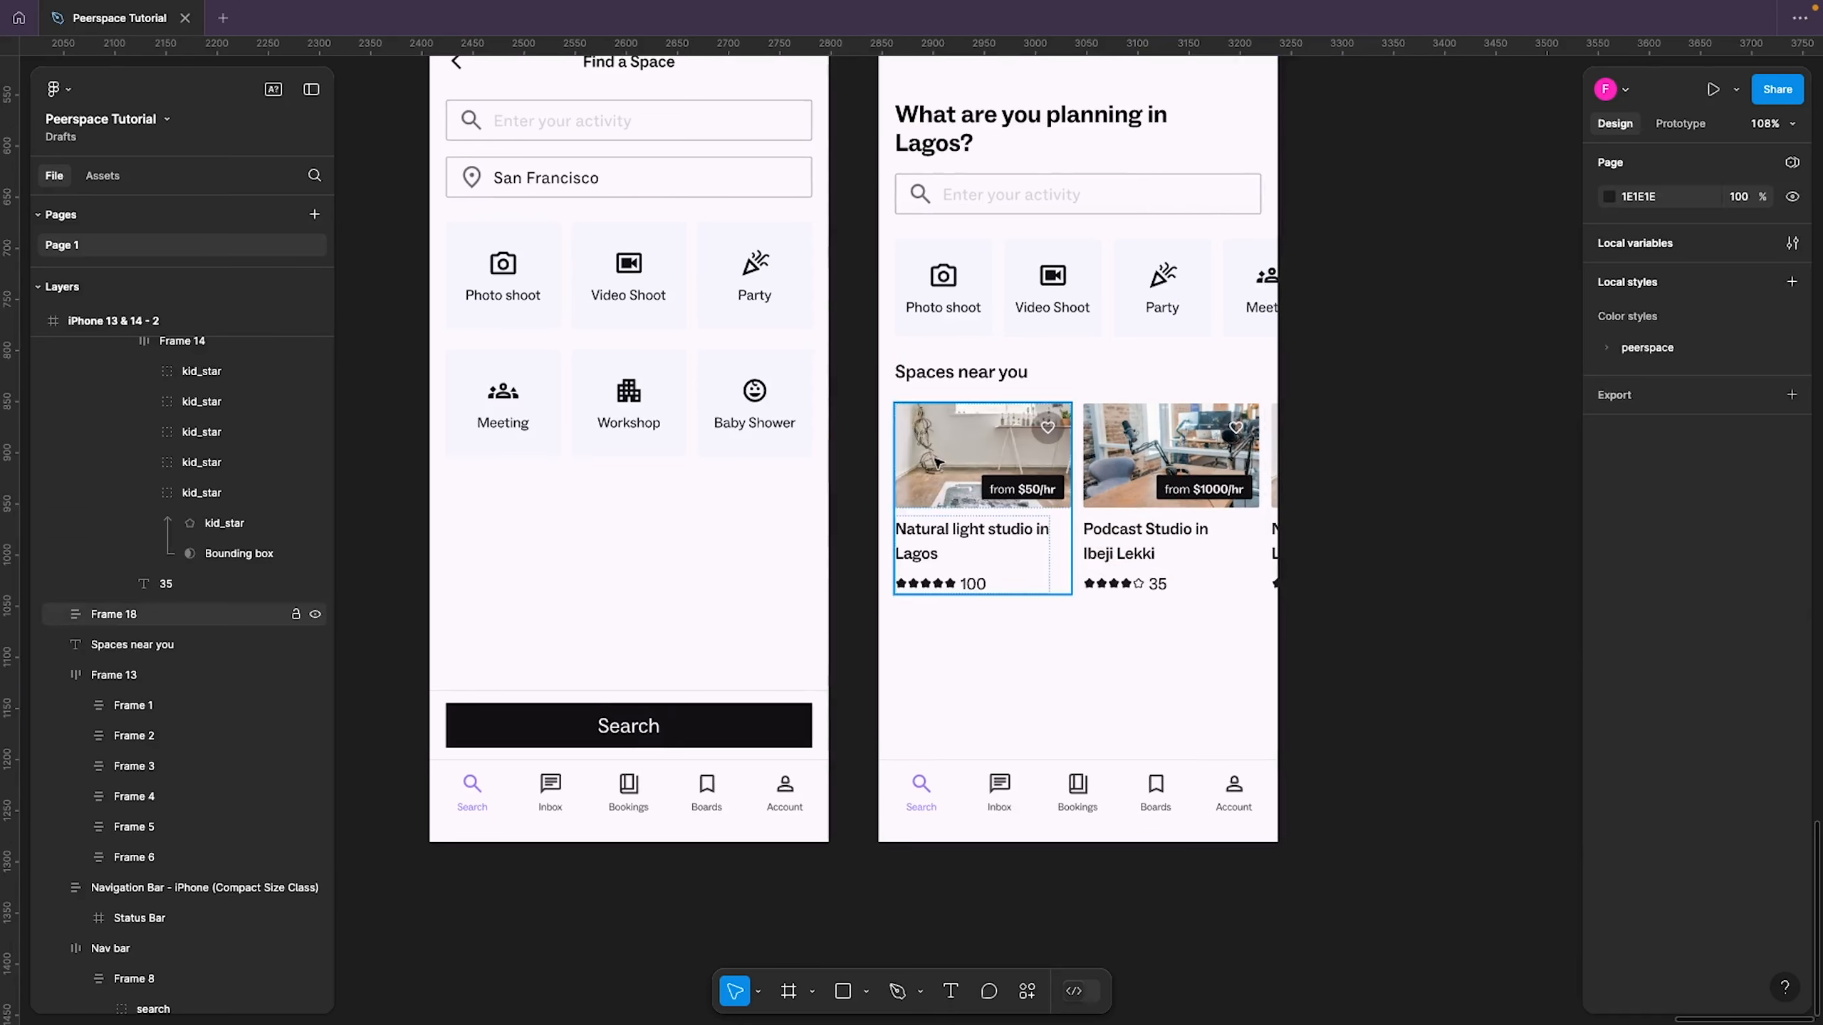
left_click(1209, 471, "shift")
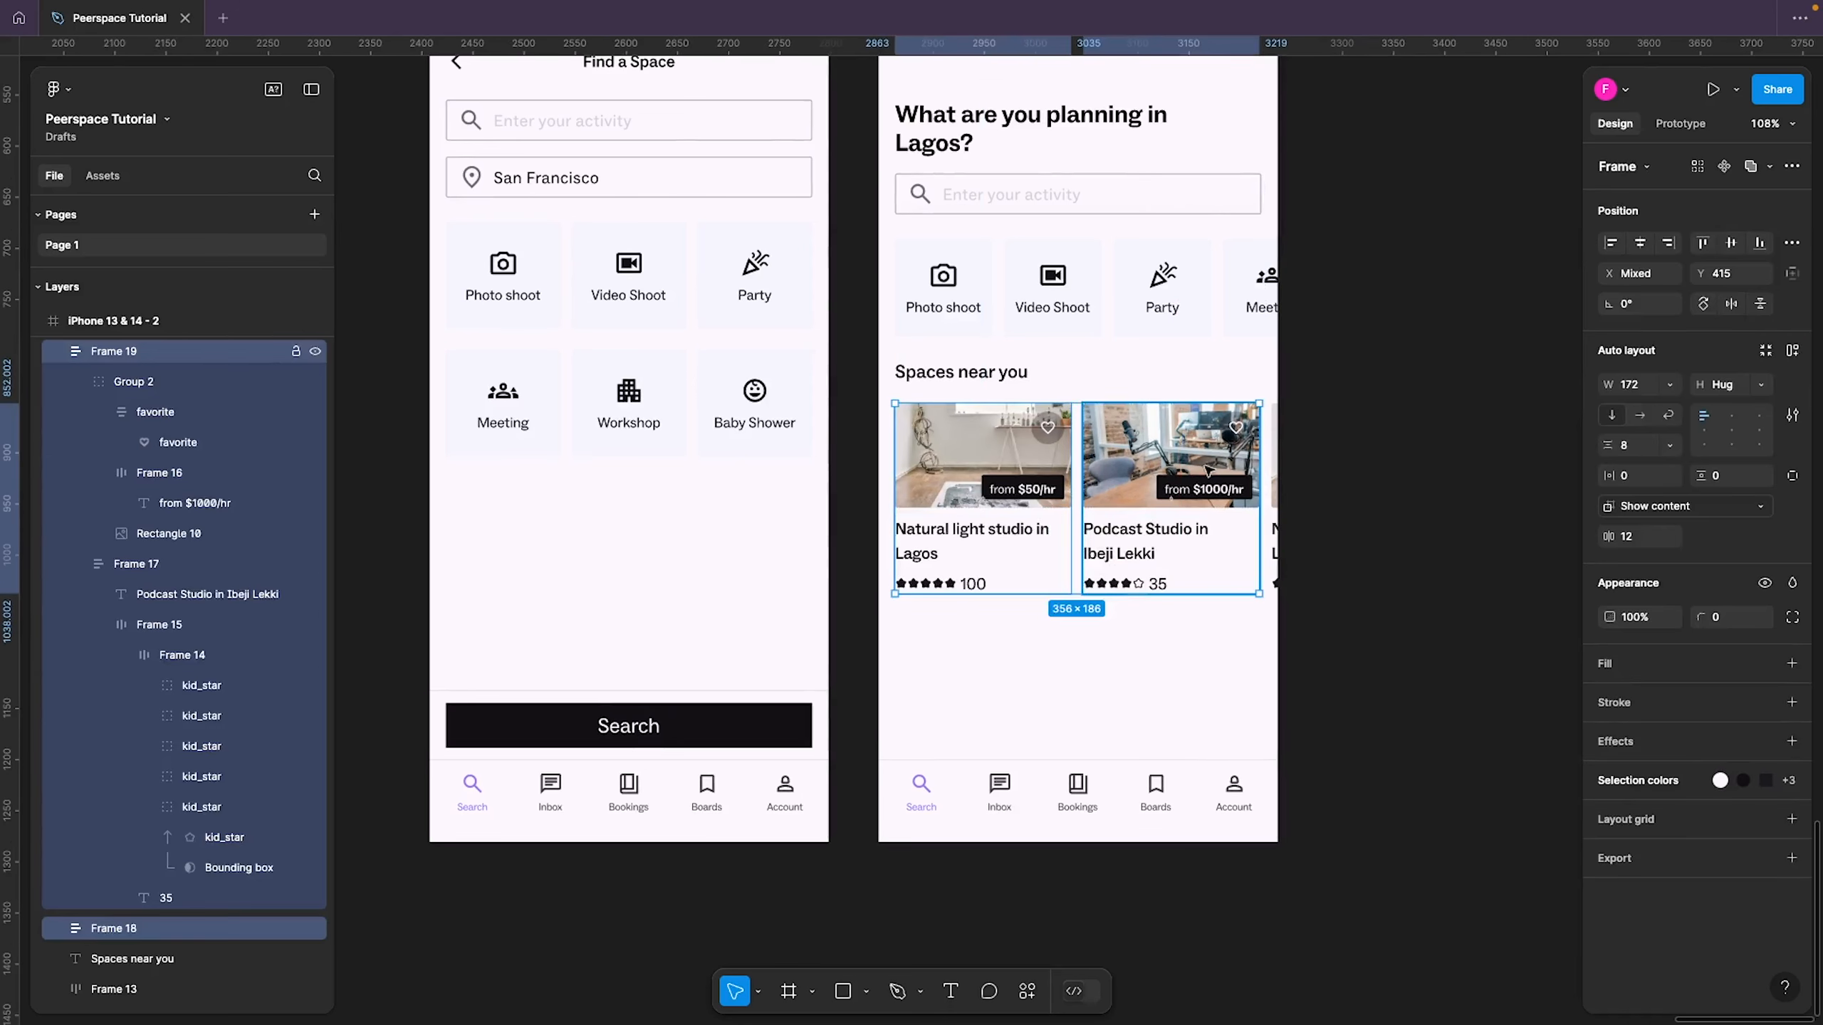
left_click(1275, 525, "shift")
left_click_drag(1167, 463, 1177, 664)
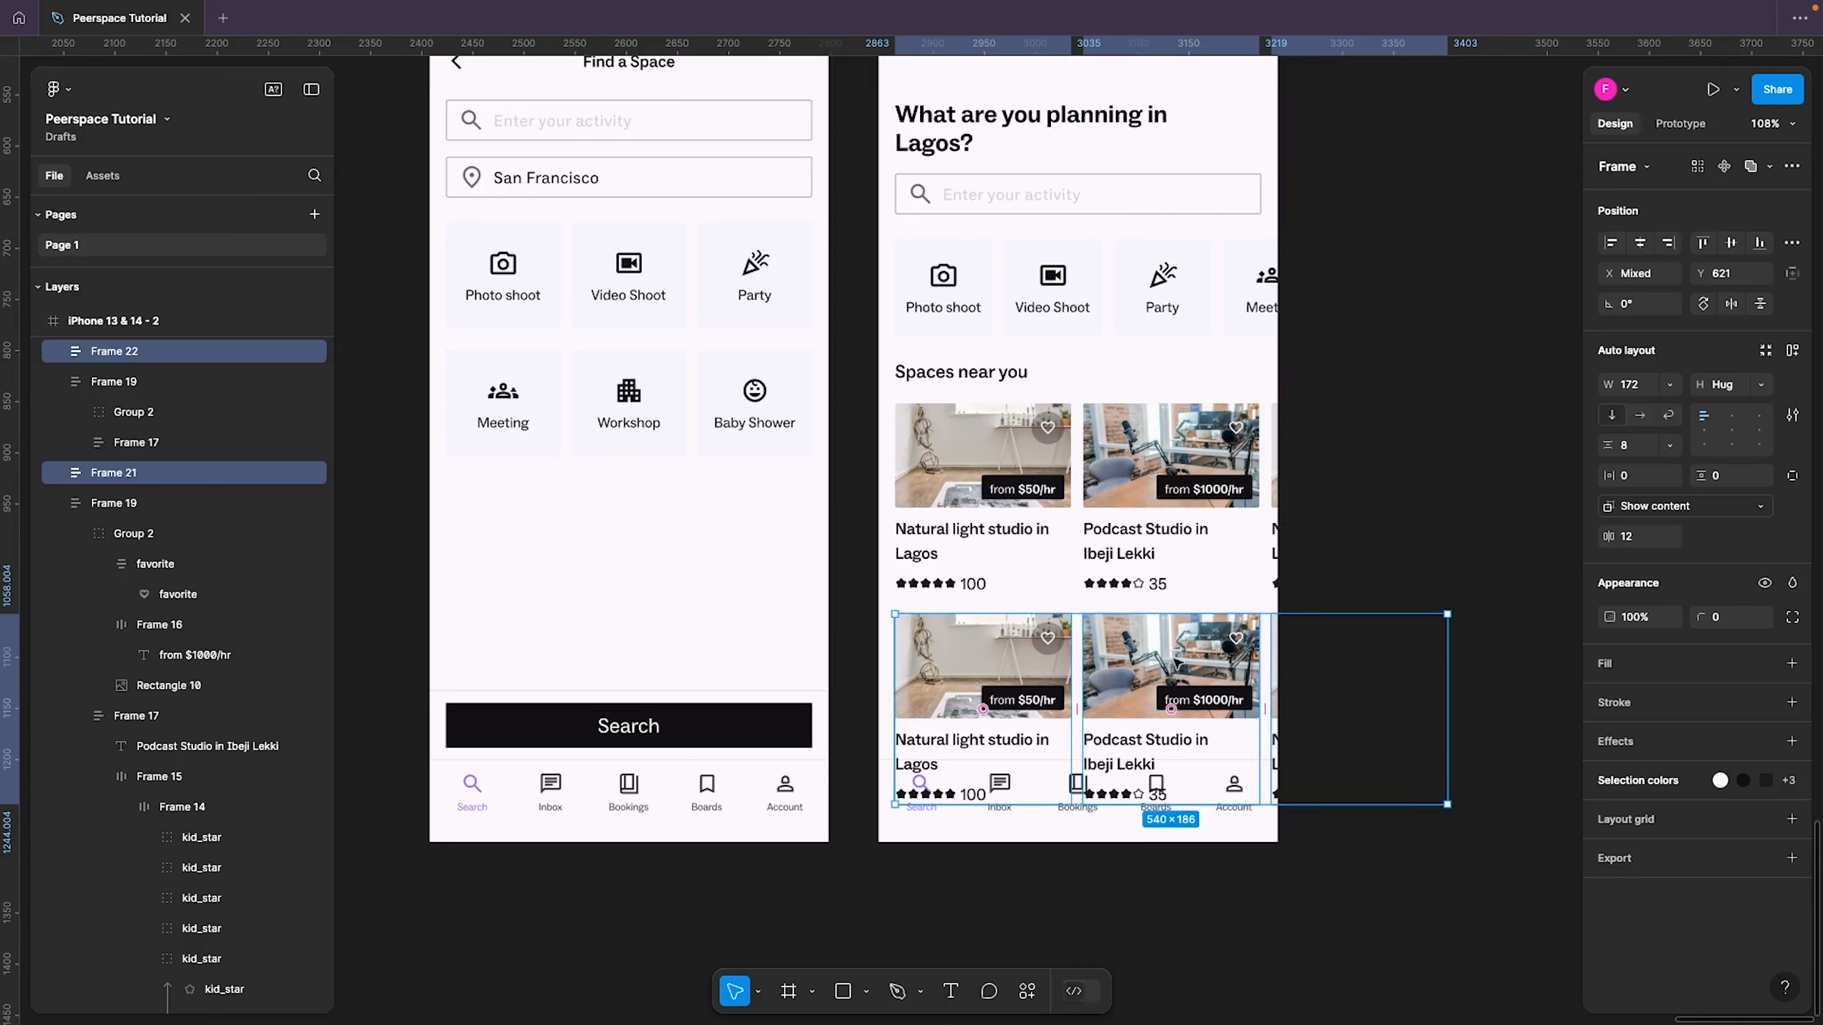
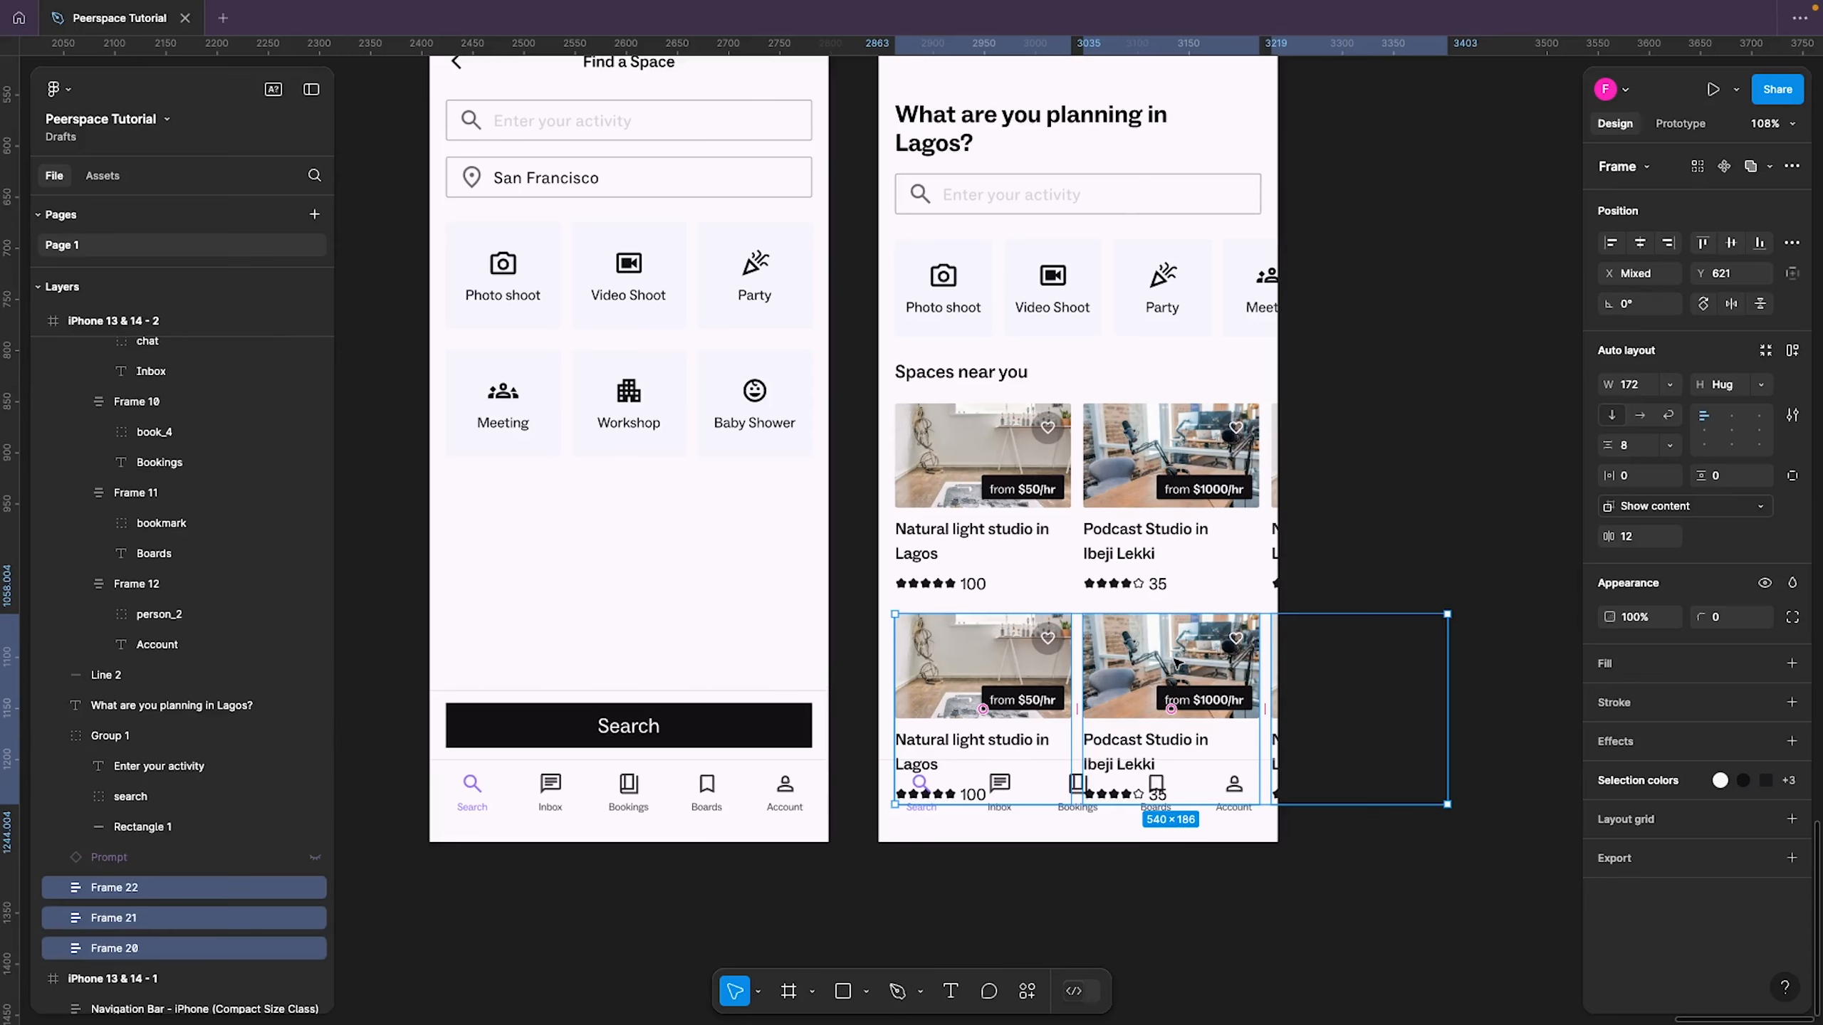
left_click(1175, 660)
scroll(784, 627, "right", 3)
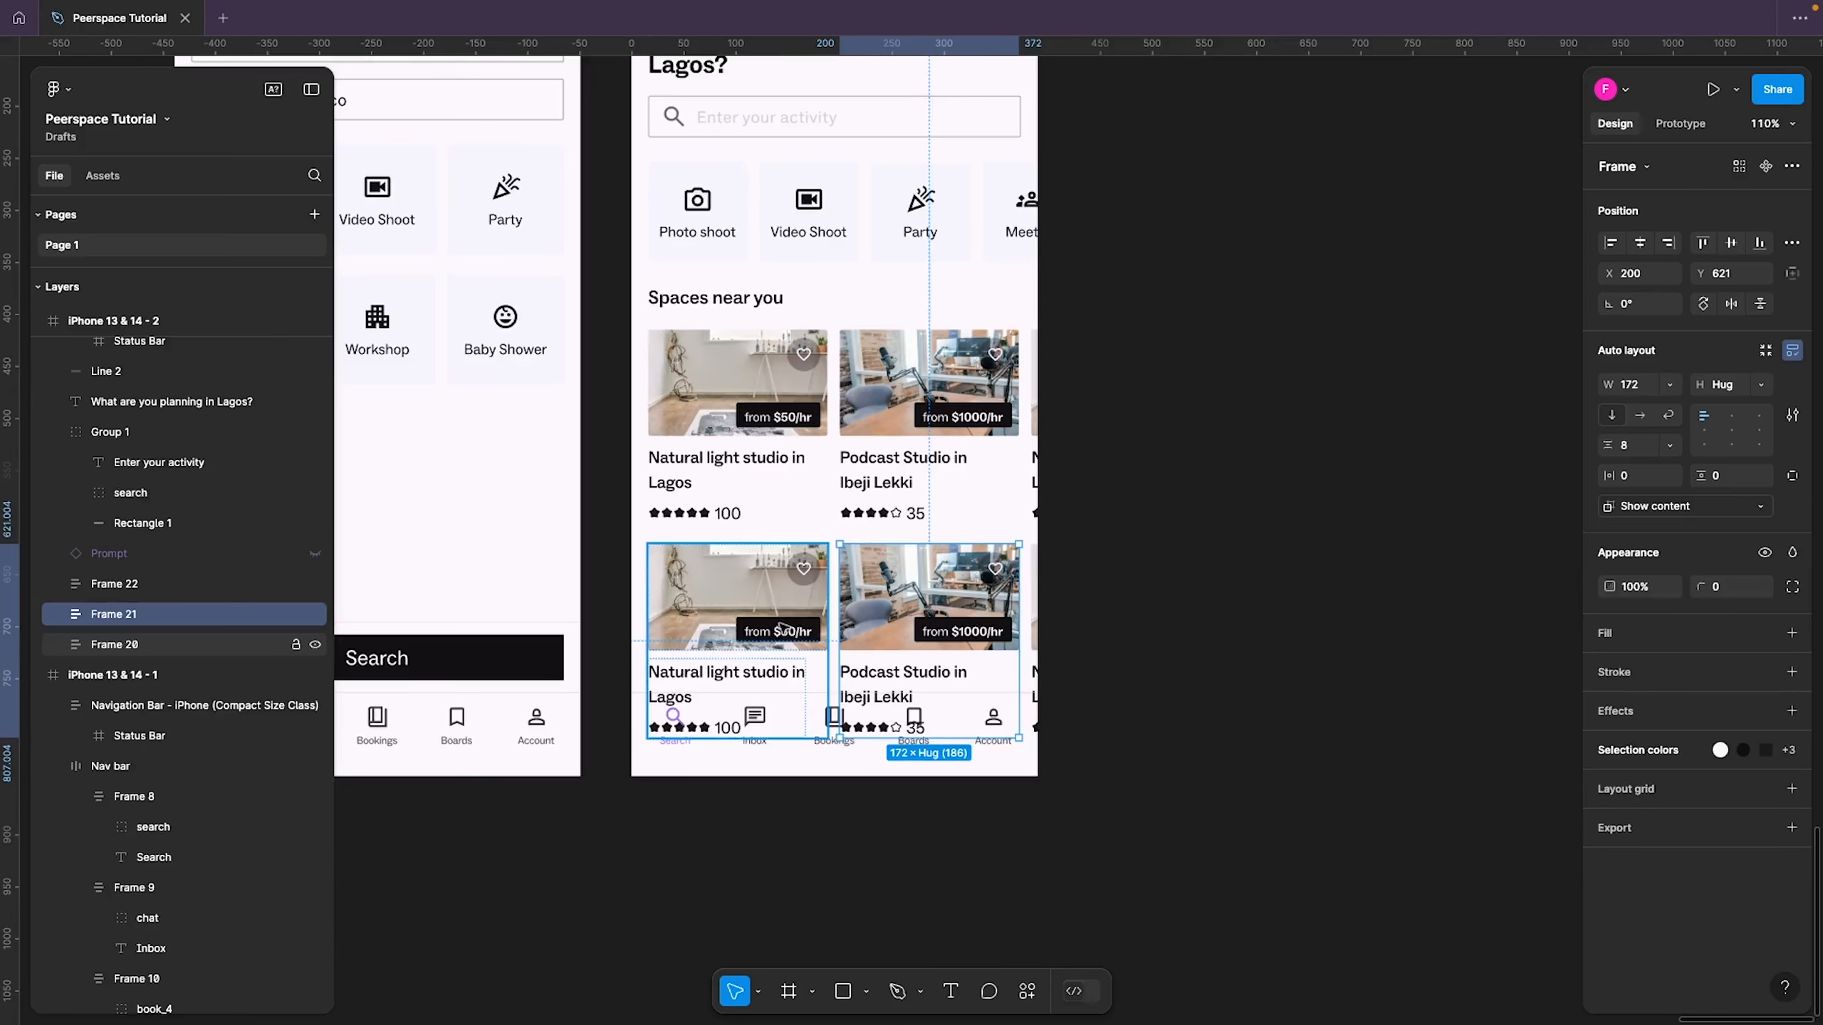
left_click(784, 626, "shift")
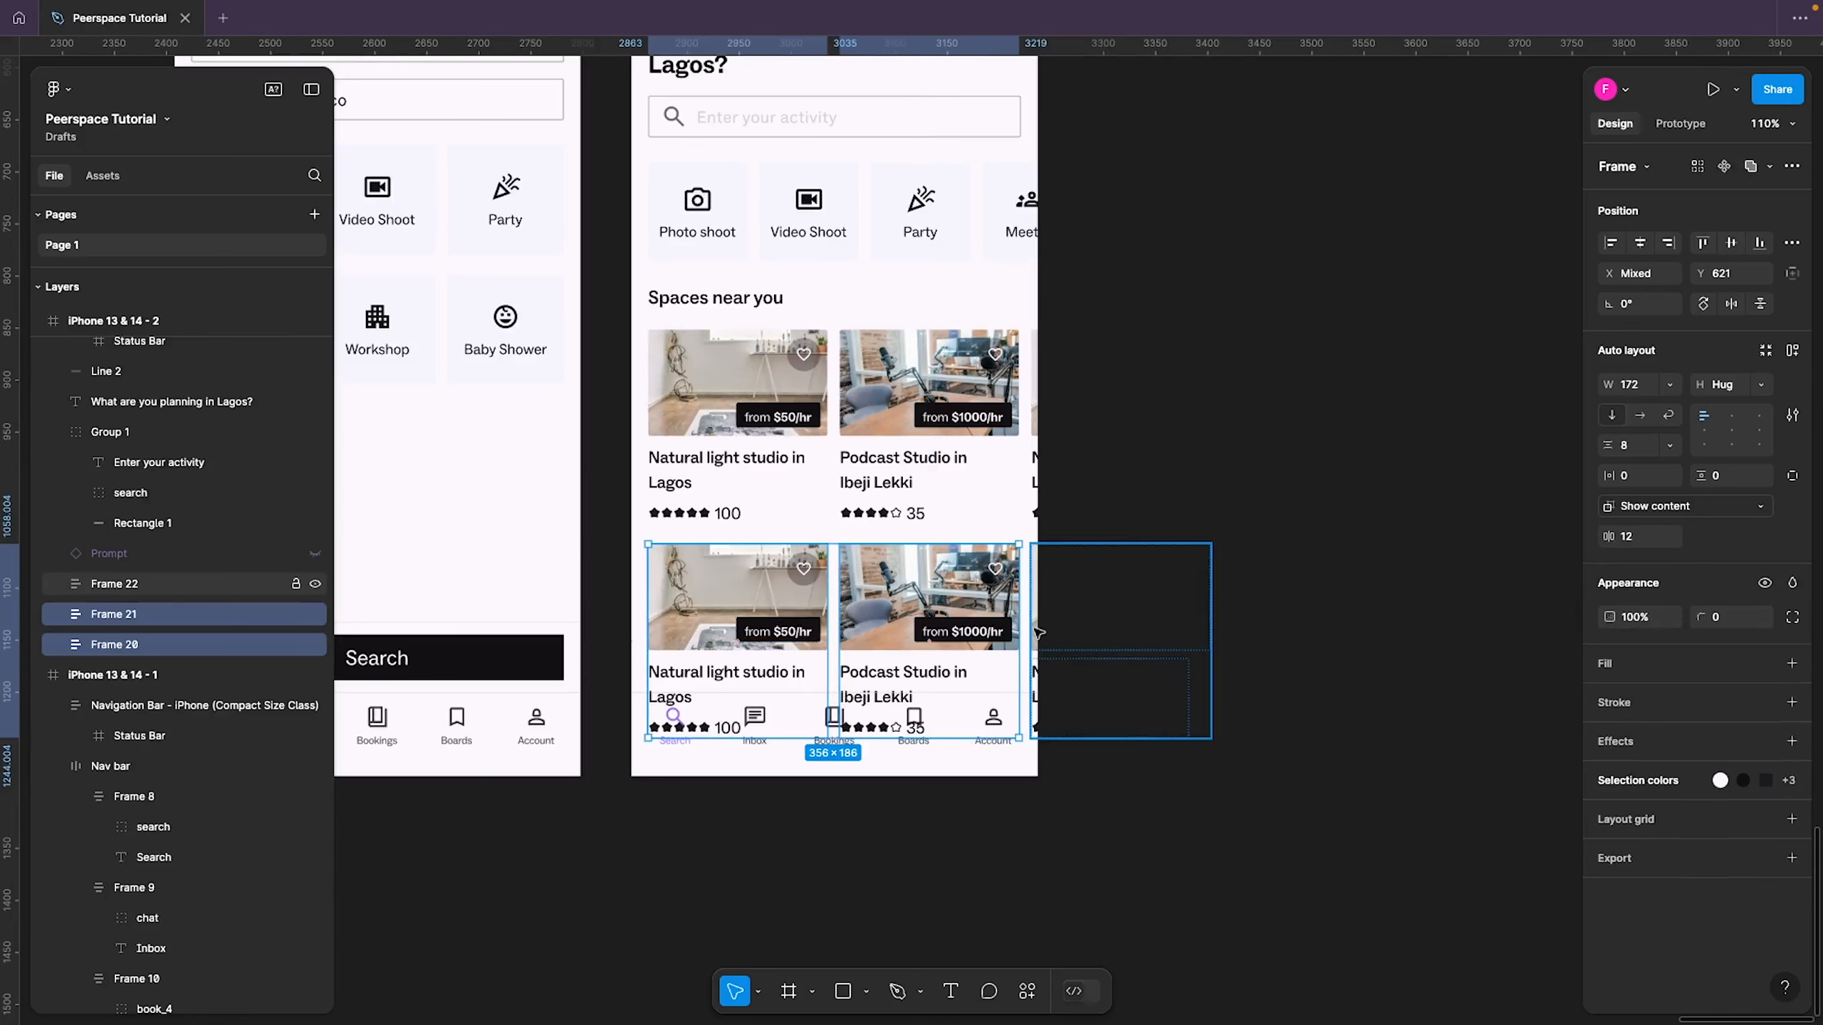
left_click(1034, 632, "shift")
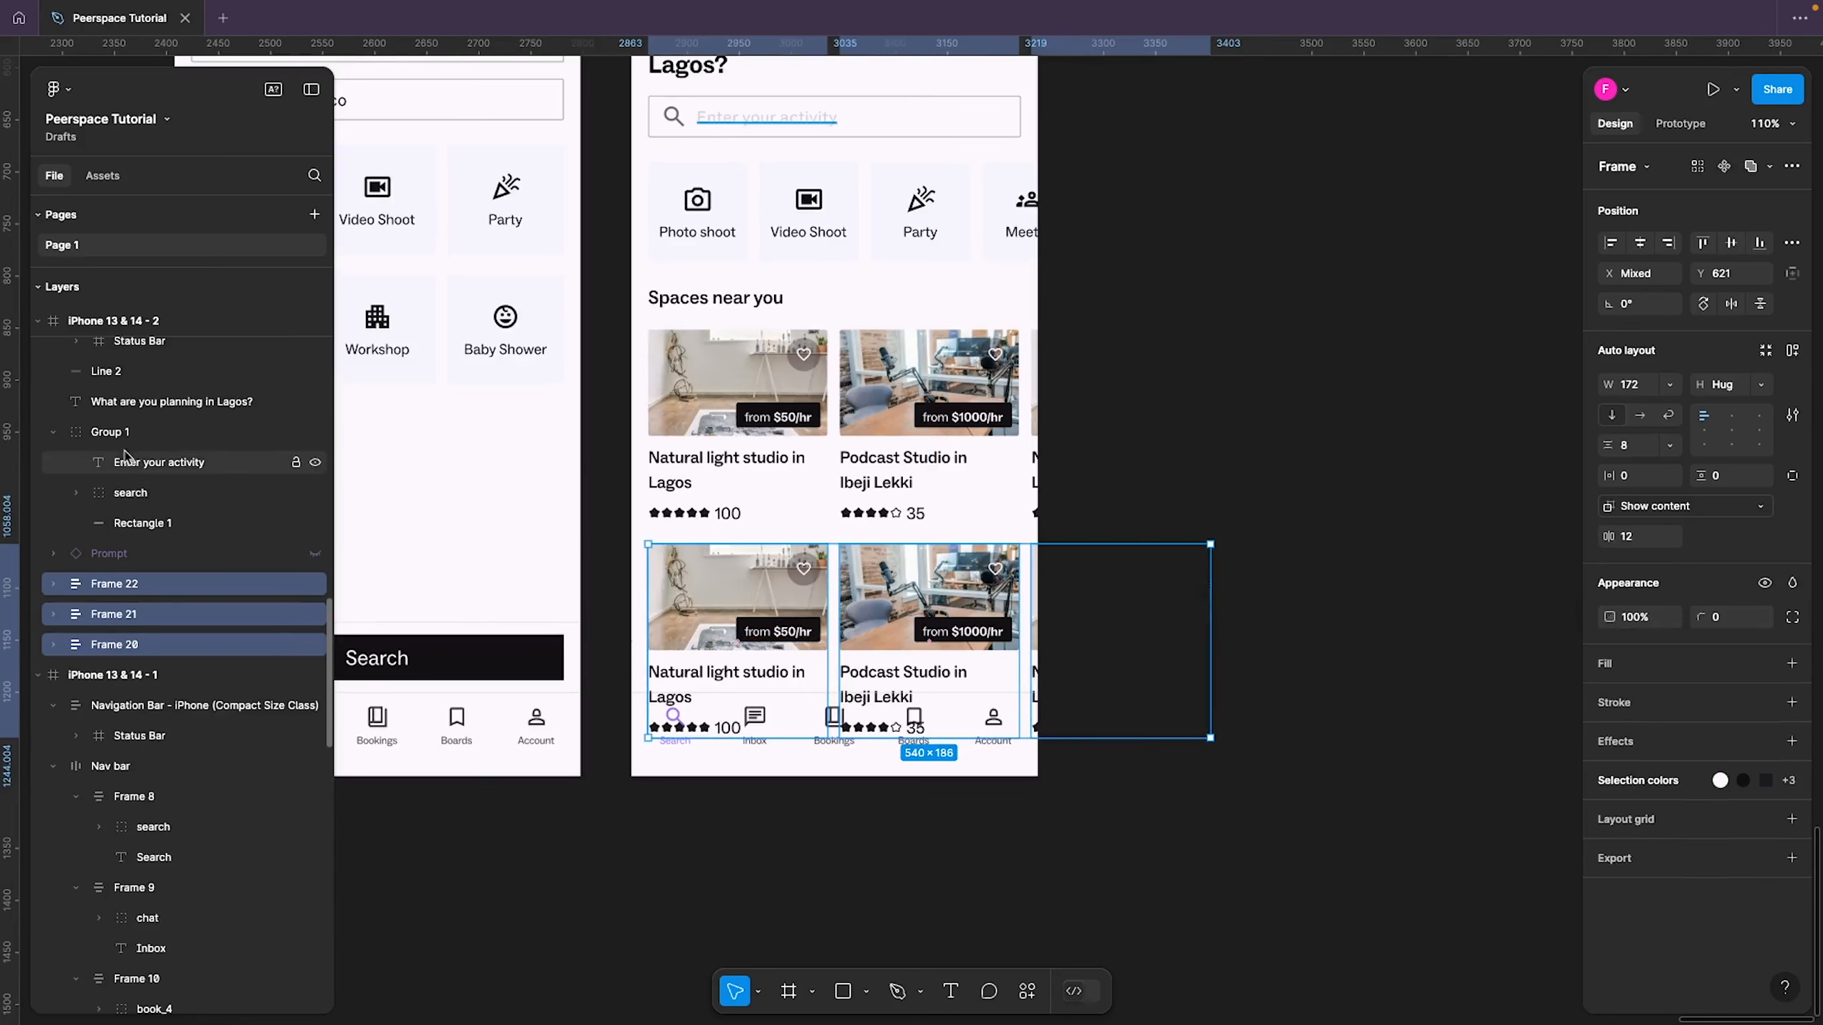
Add a fill to the second screen's nav bar and sample the screen's background colour, FDF7FE, for it
left_click(743, 767)
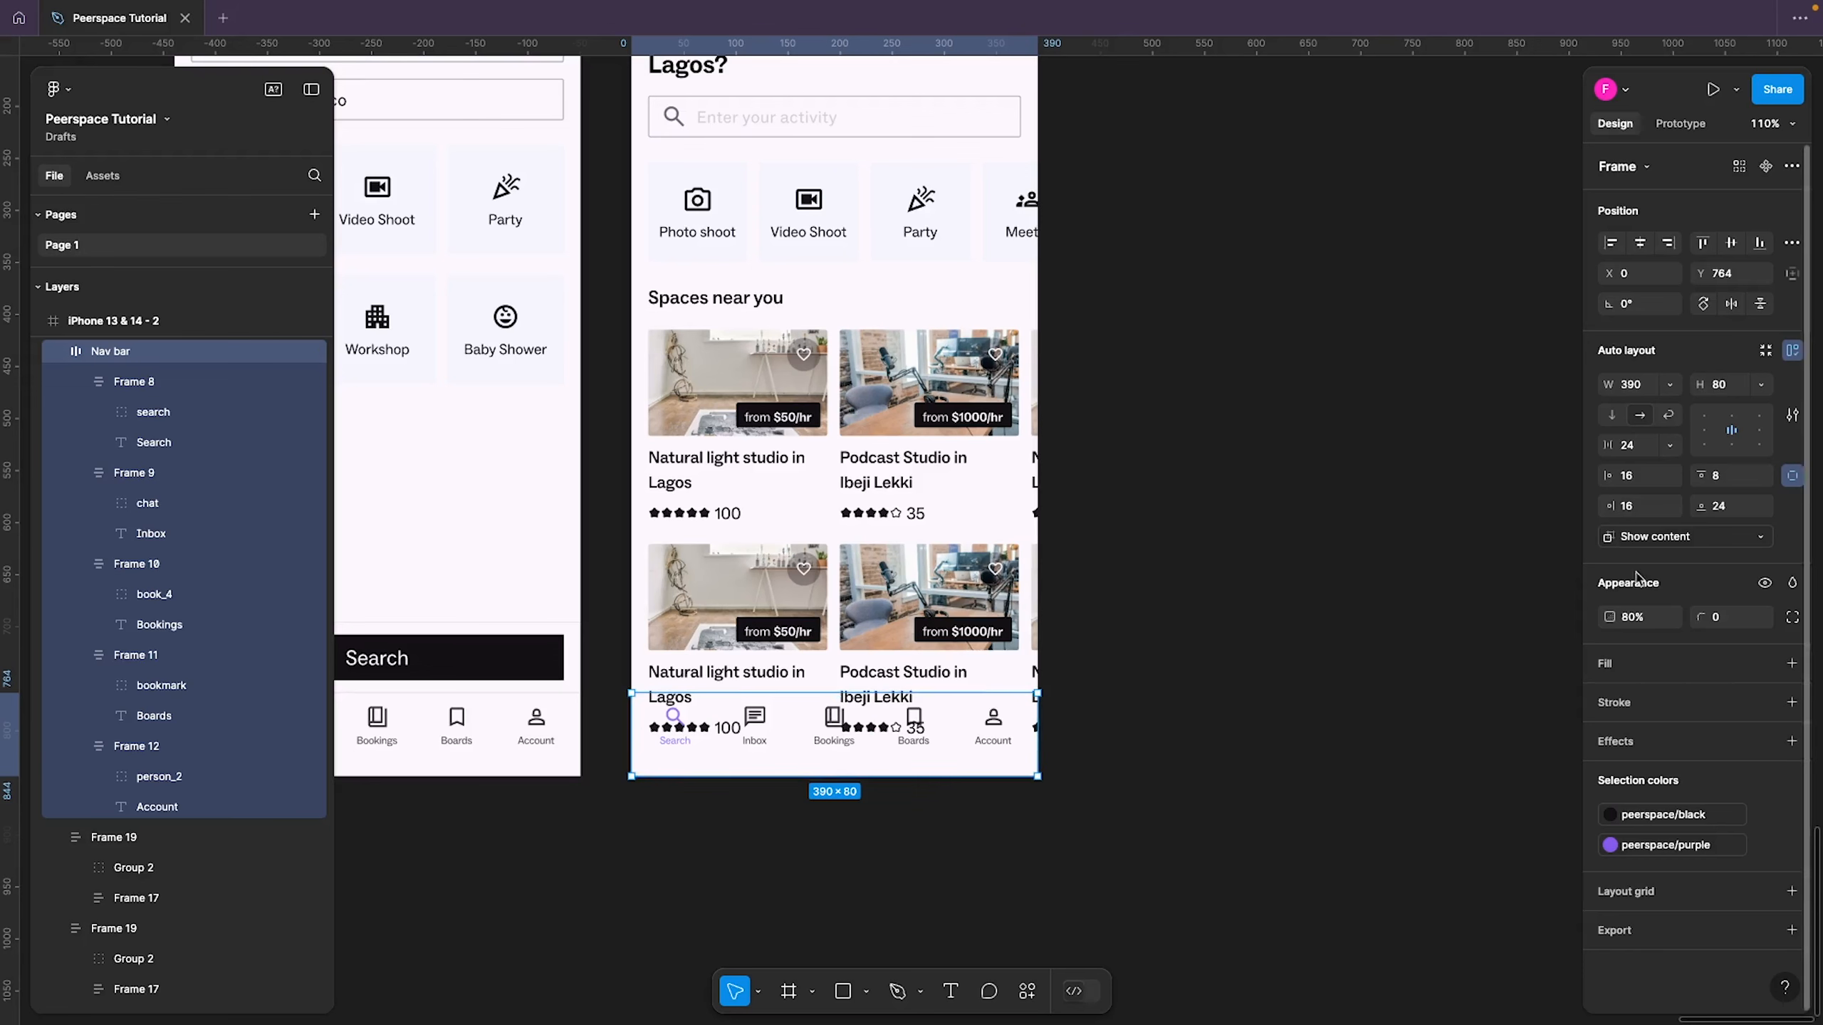
left_click(1789, 665)
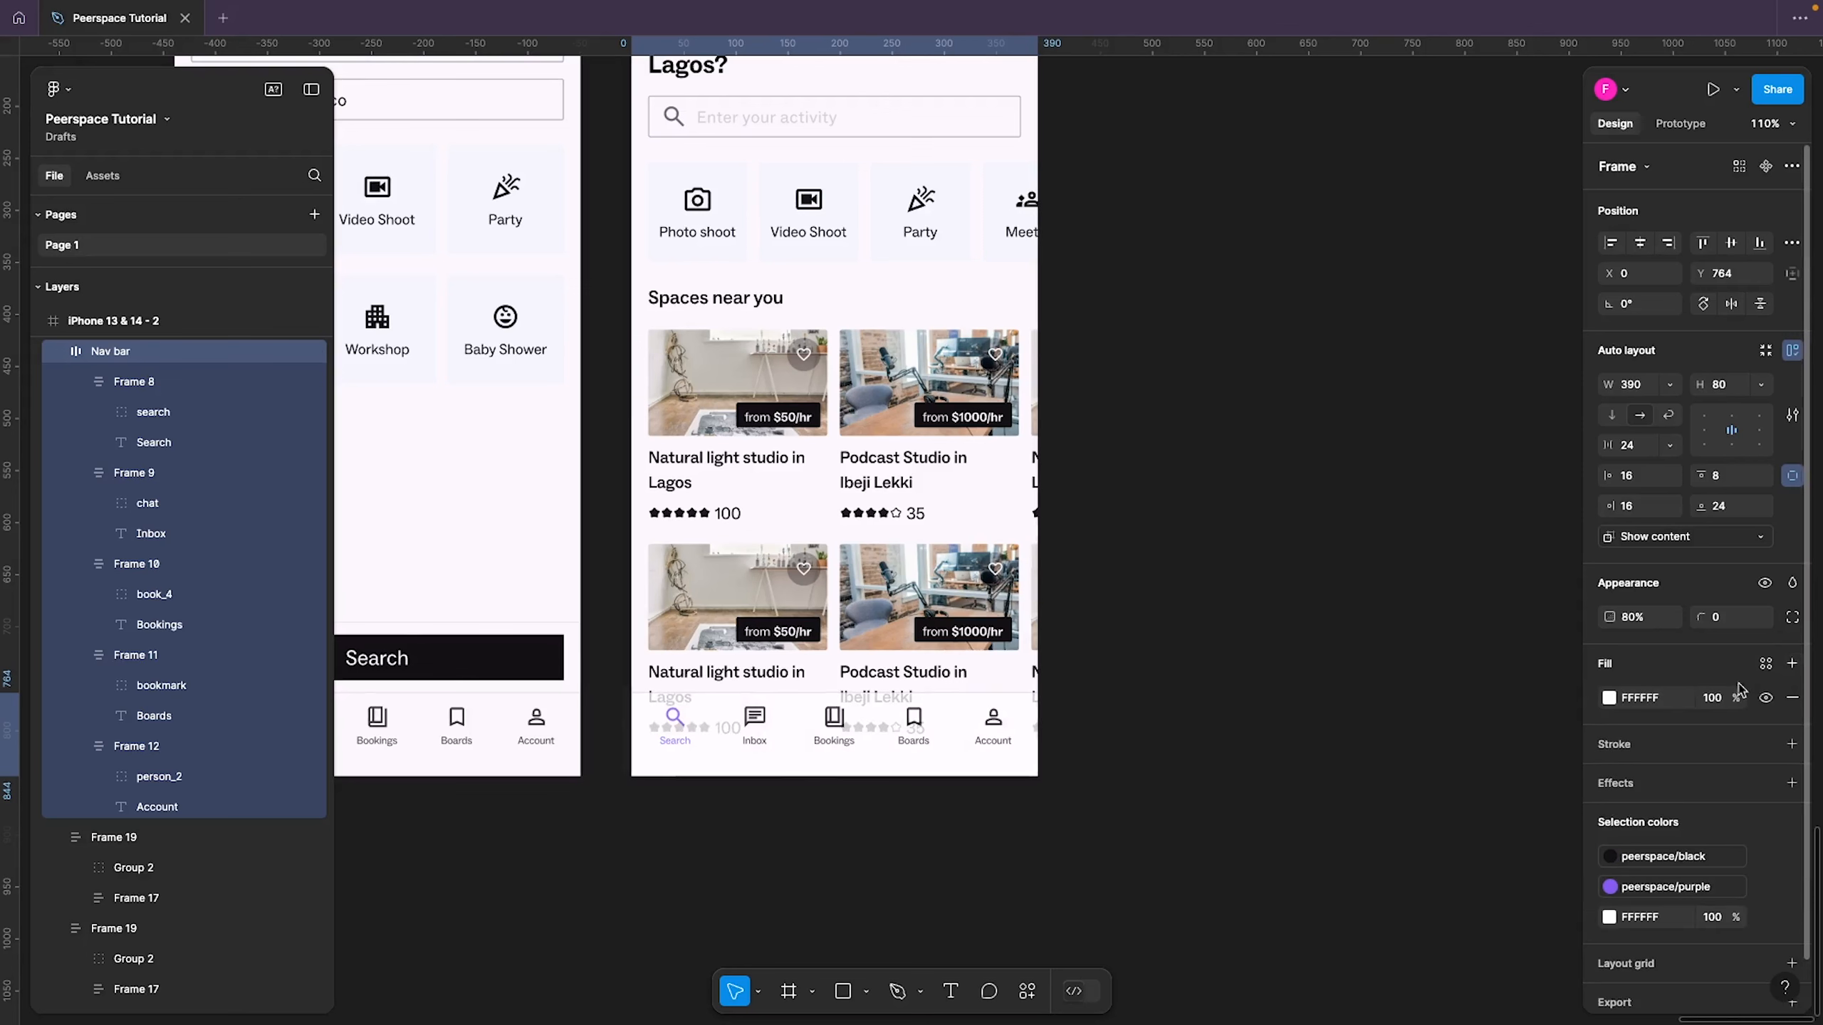
left_click(1611, 701)
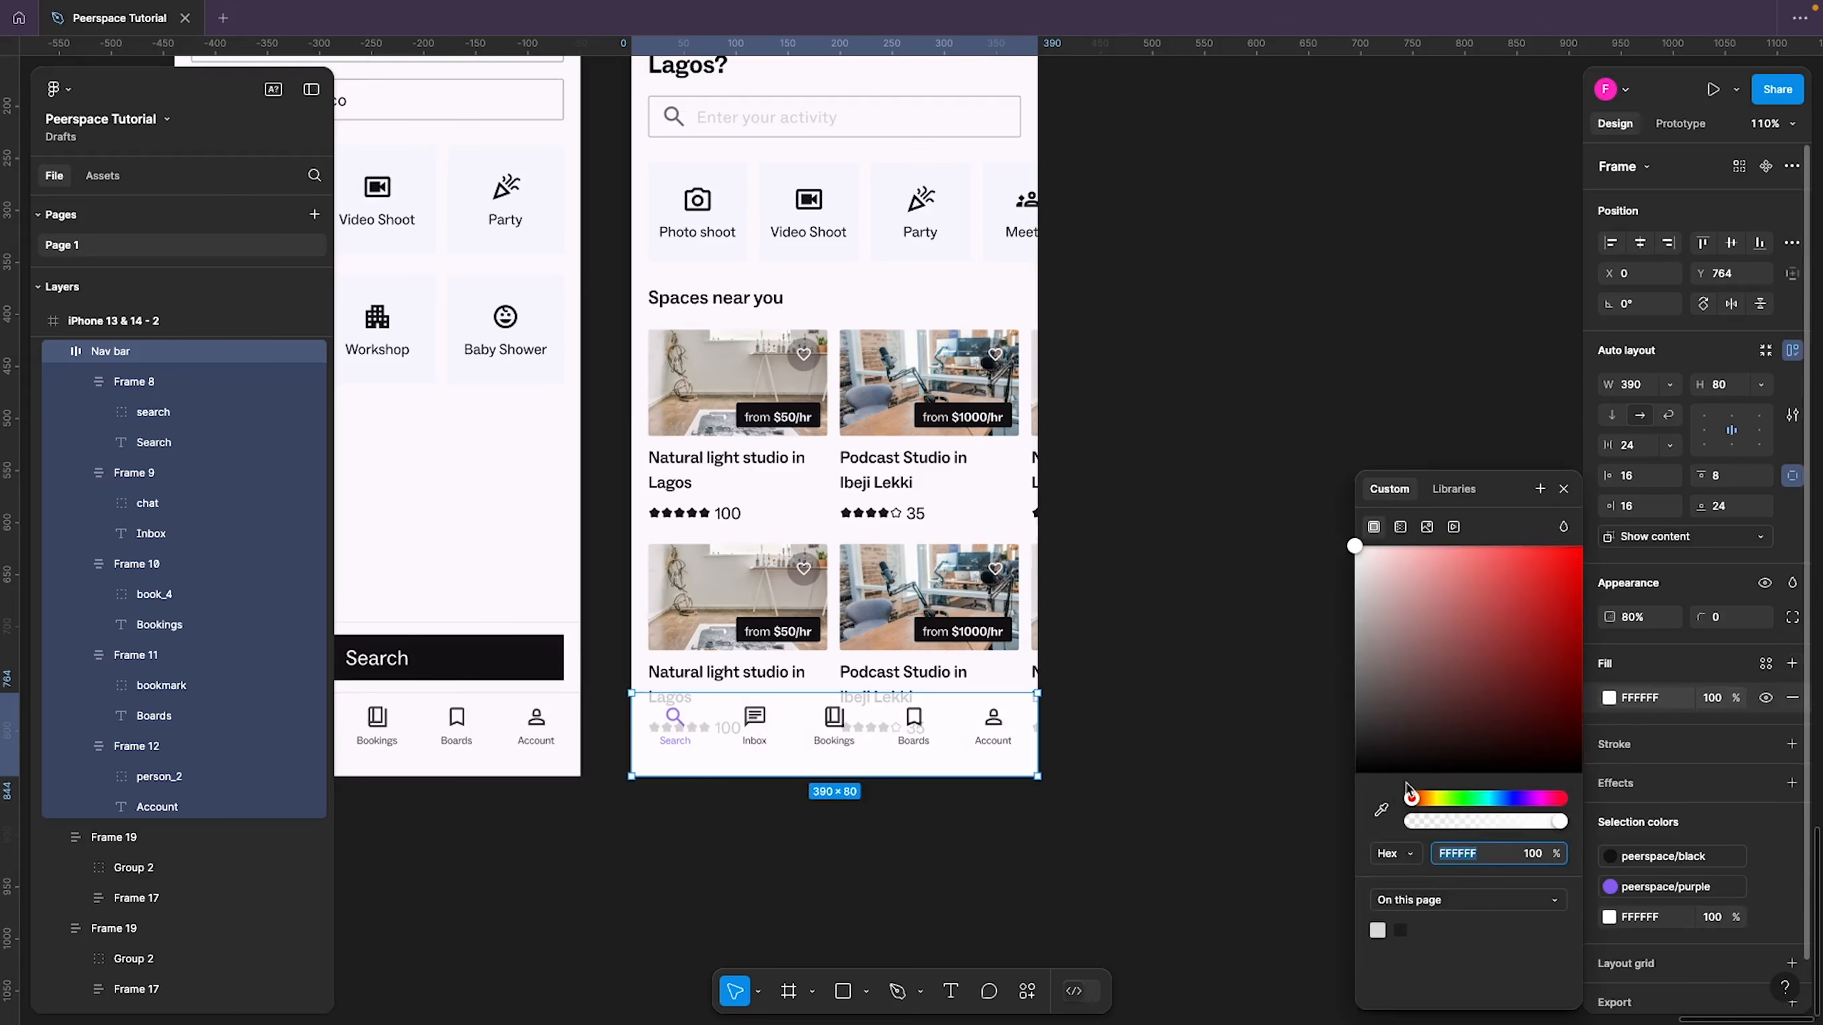
left_click(1381, 810)
left_click(915, 307)
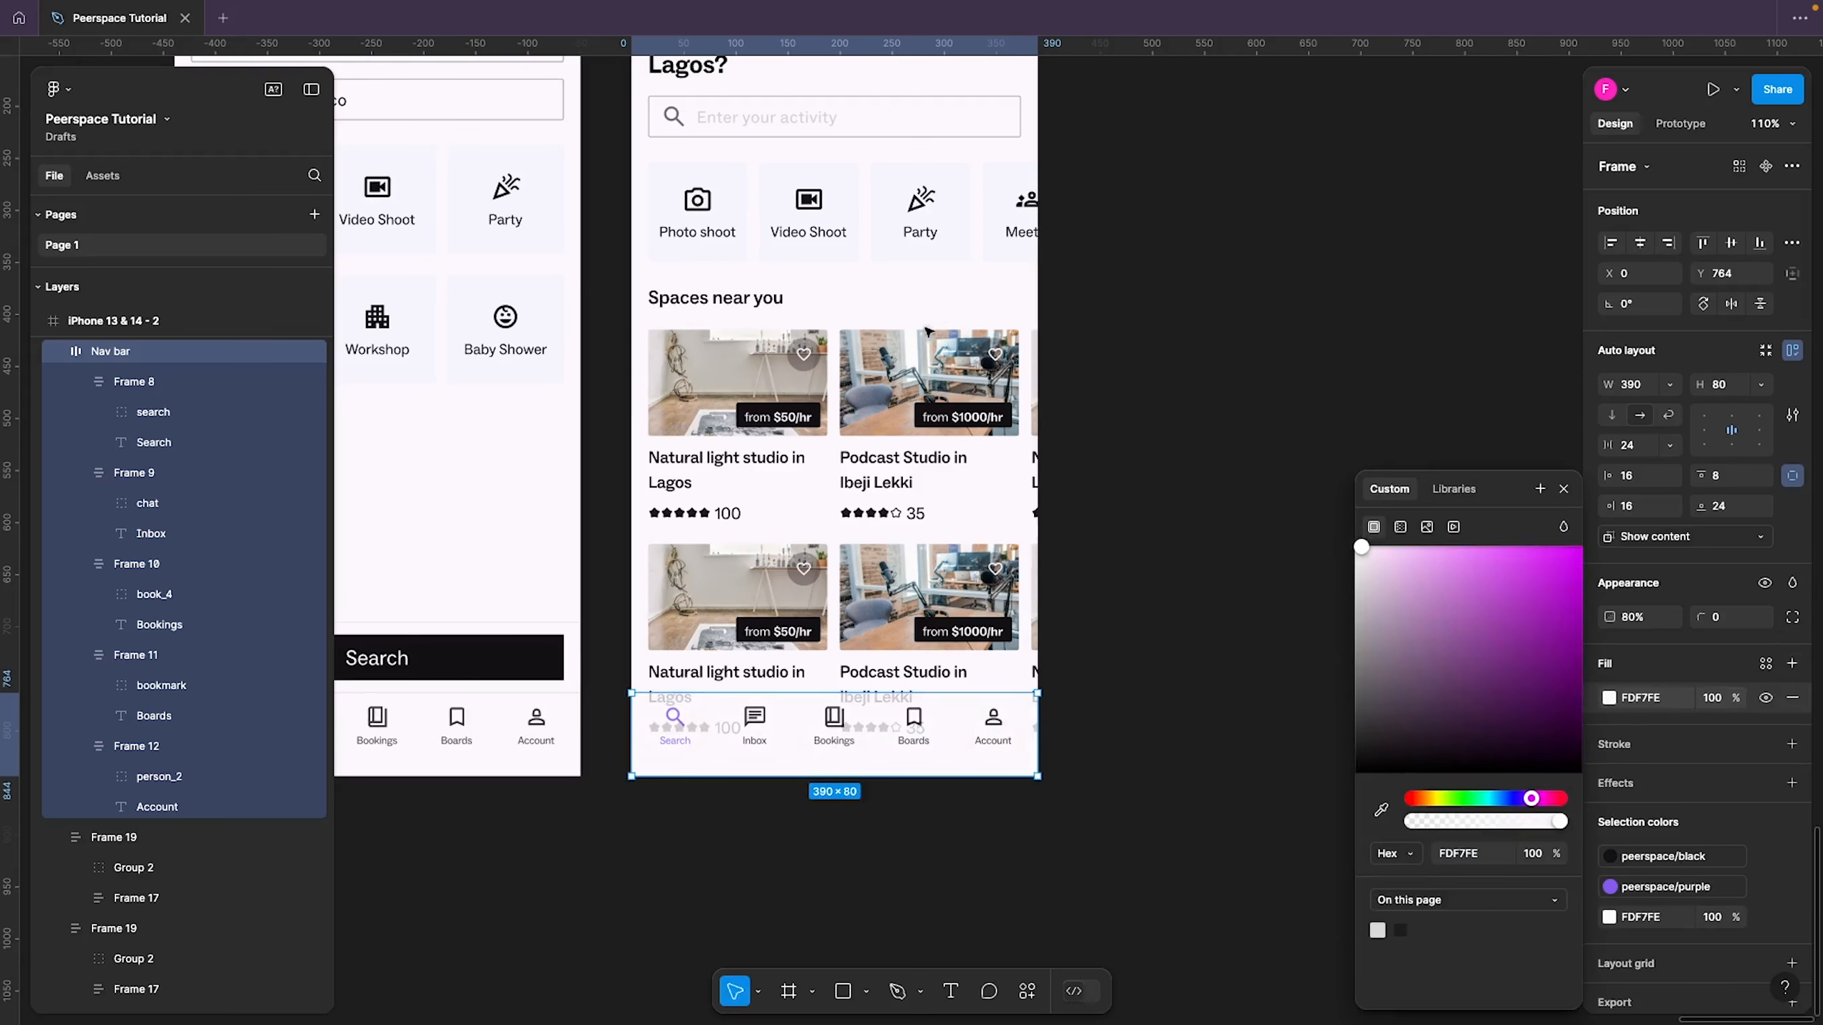
left_click(1197, 493)
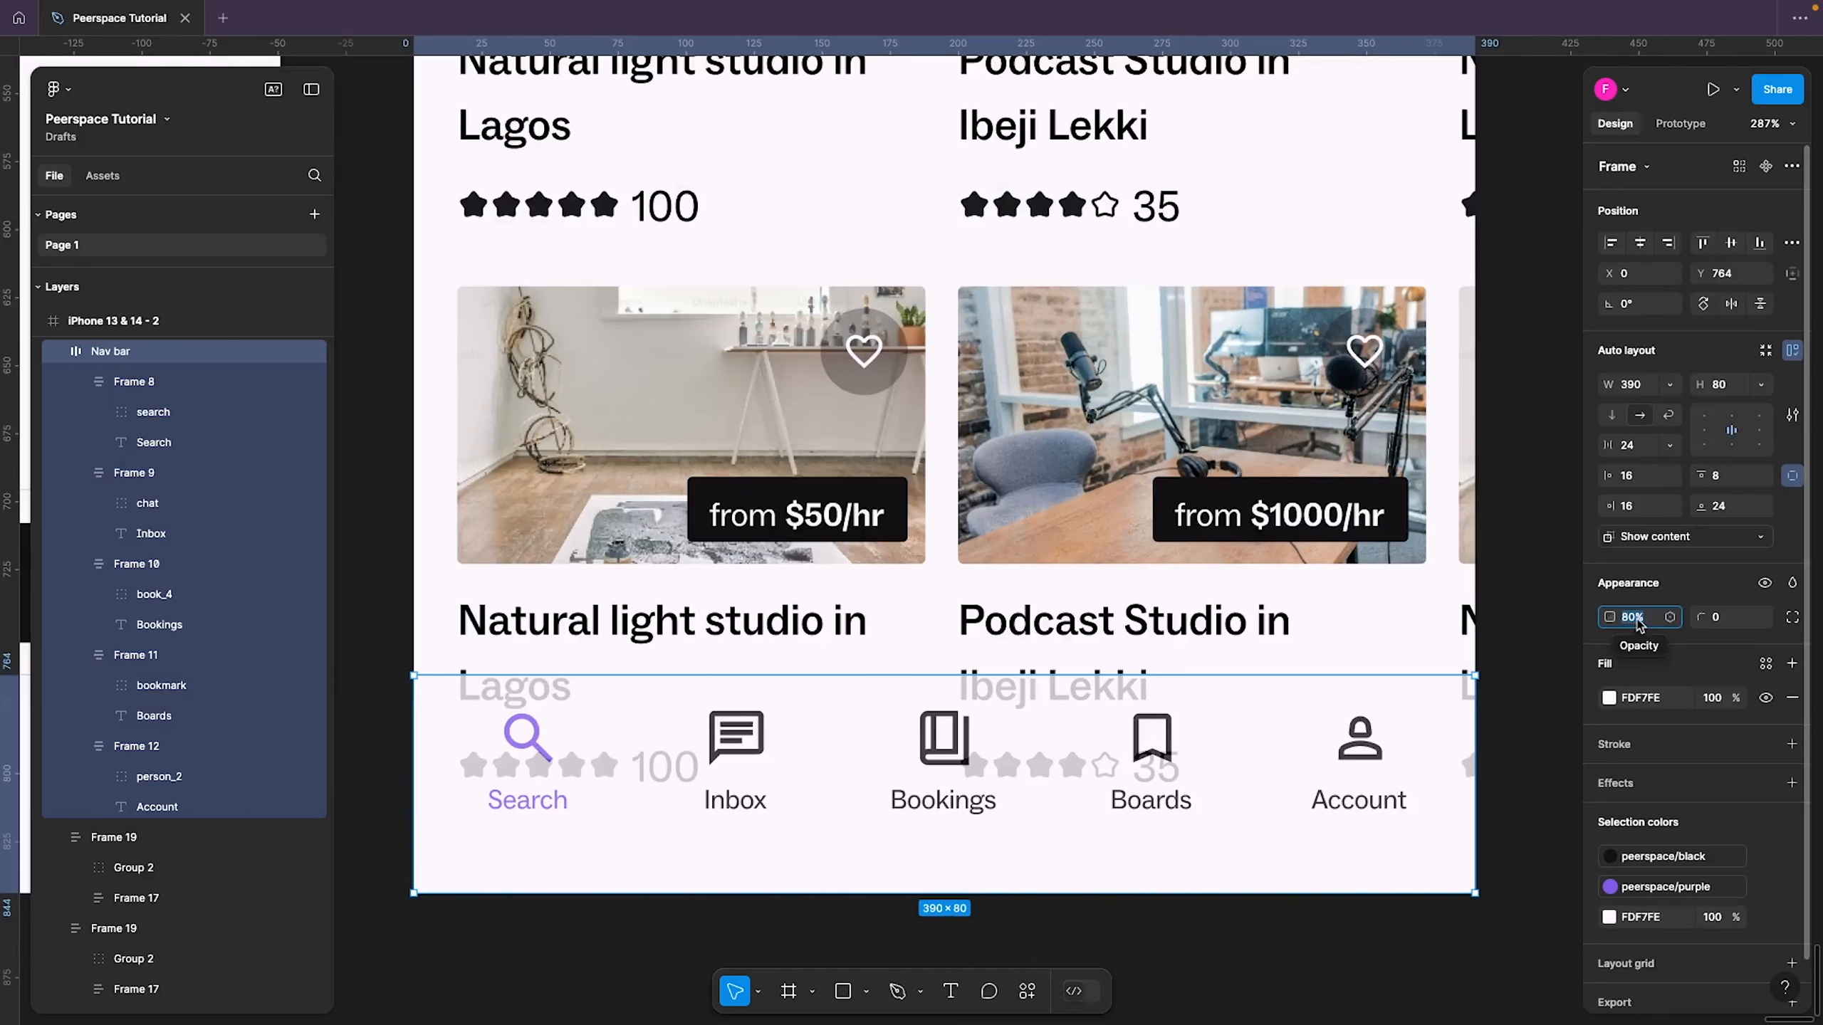
Set the second screen's nav bar opacity to 100%
type("100")
key("Return")
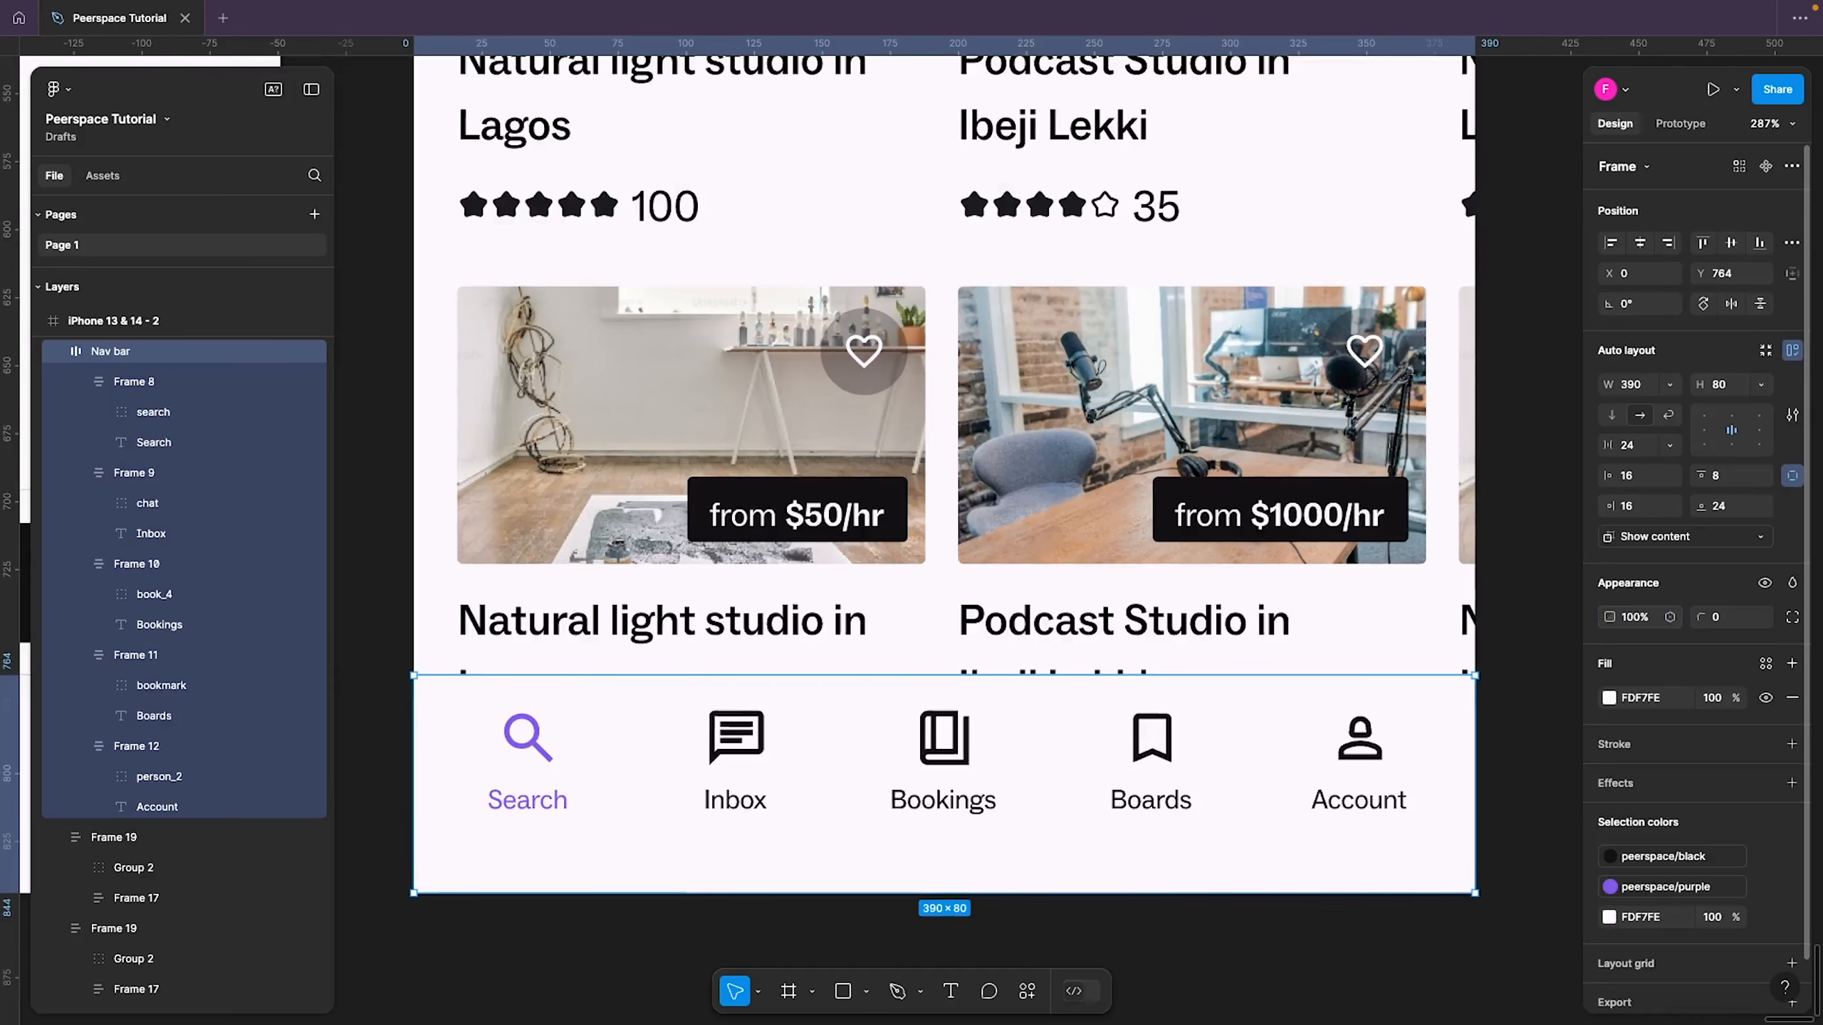
left_click(1563, 750)
Duplicate the iPhone 13 & 14 - 2 frame to its right, at X 3330 and Y 437
scroll(1511, 770, "down", 5)
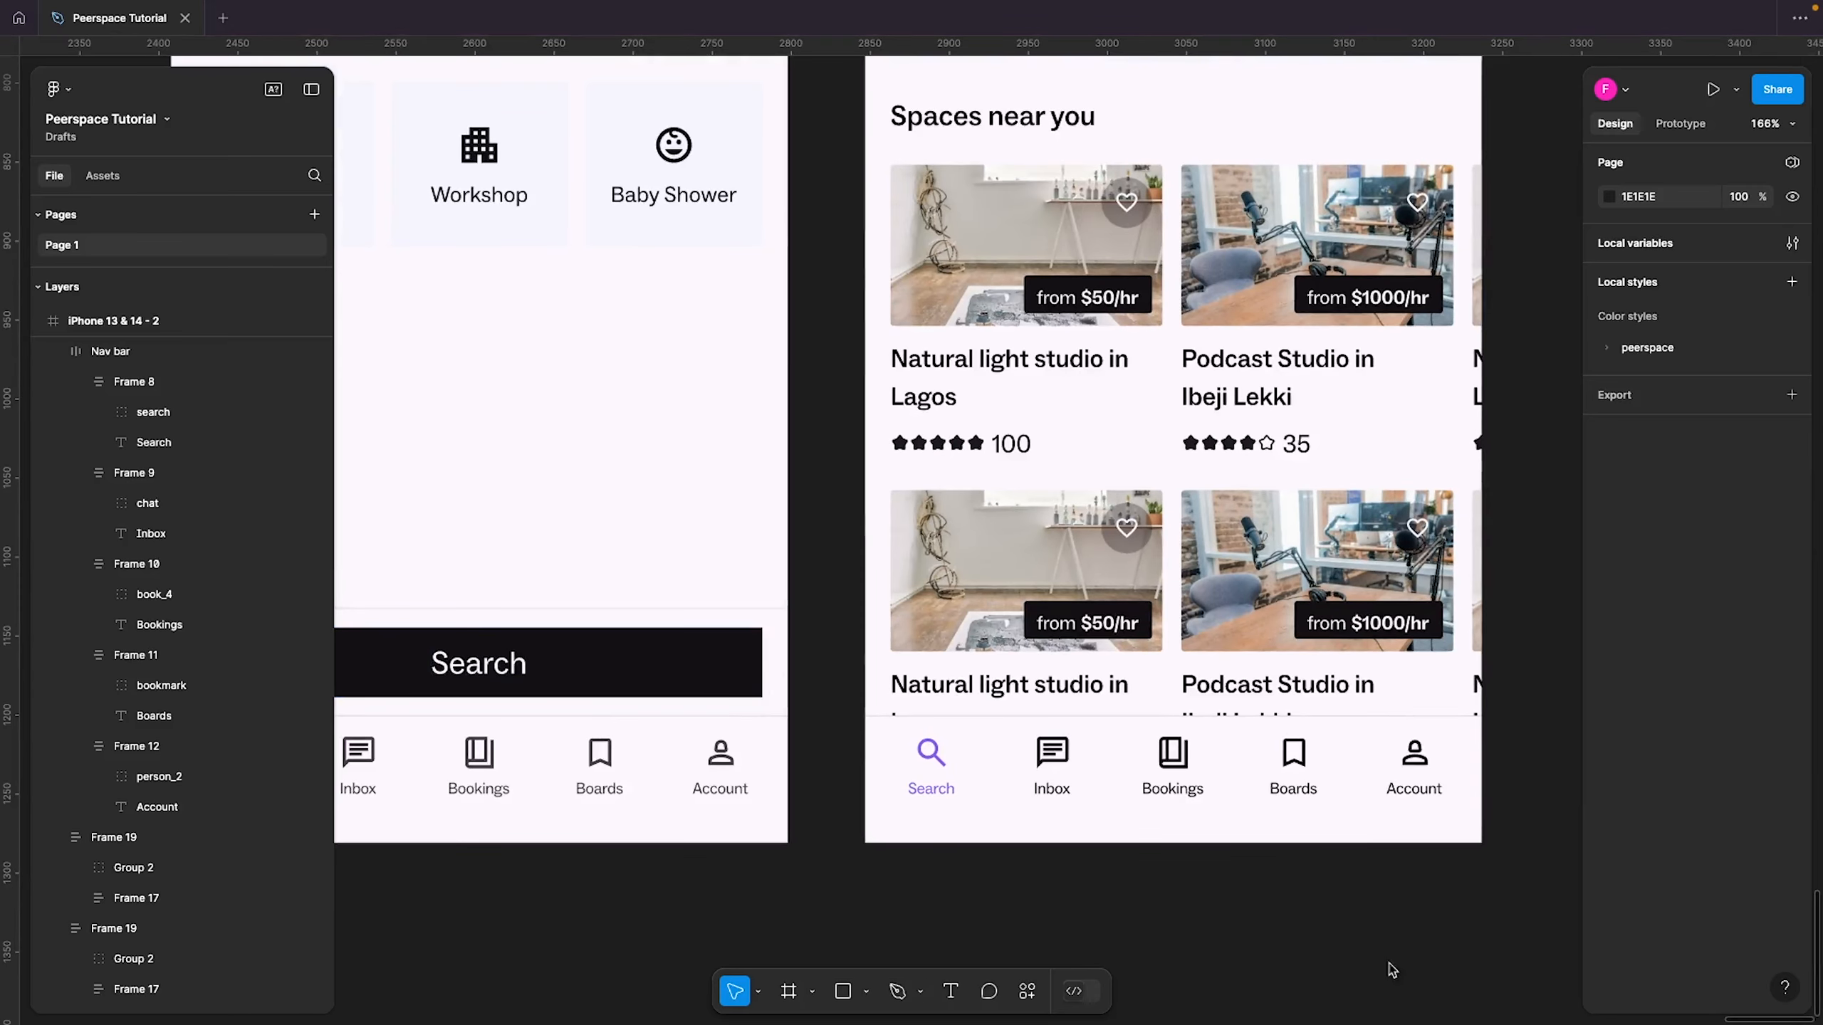
scroll(1320, 857, "down", 5)
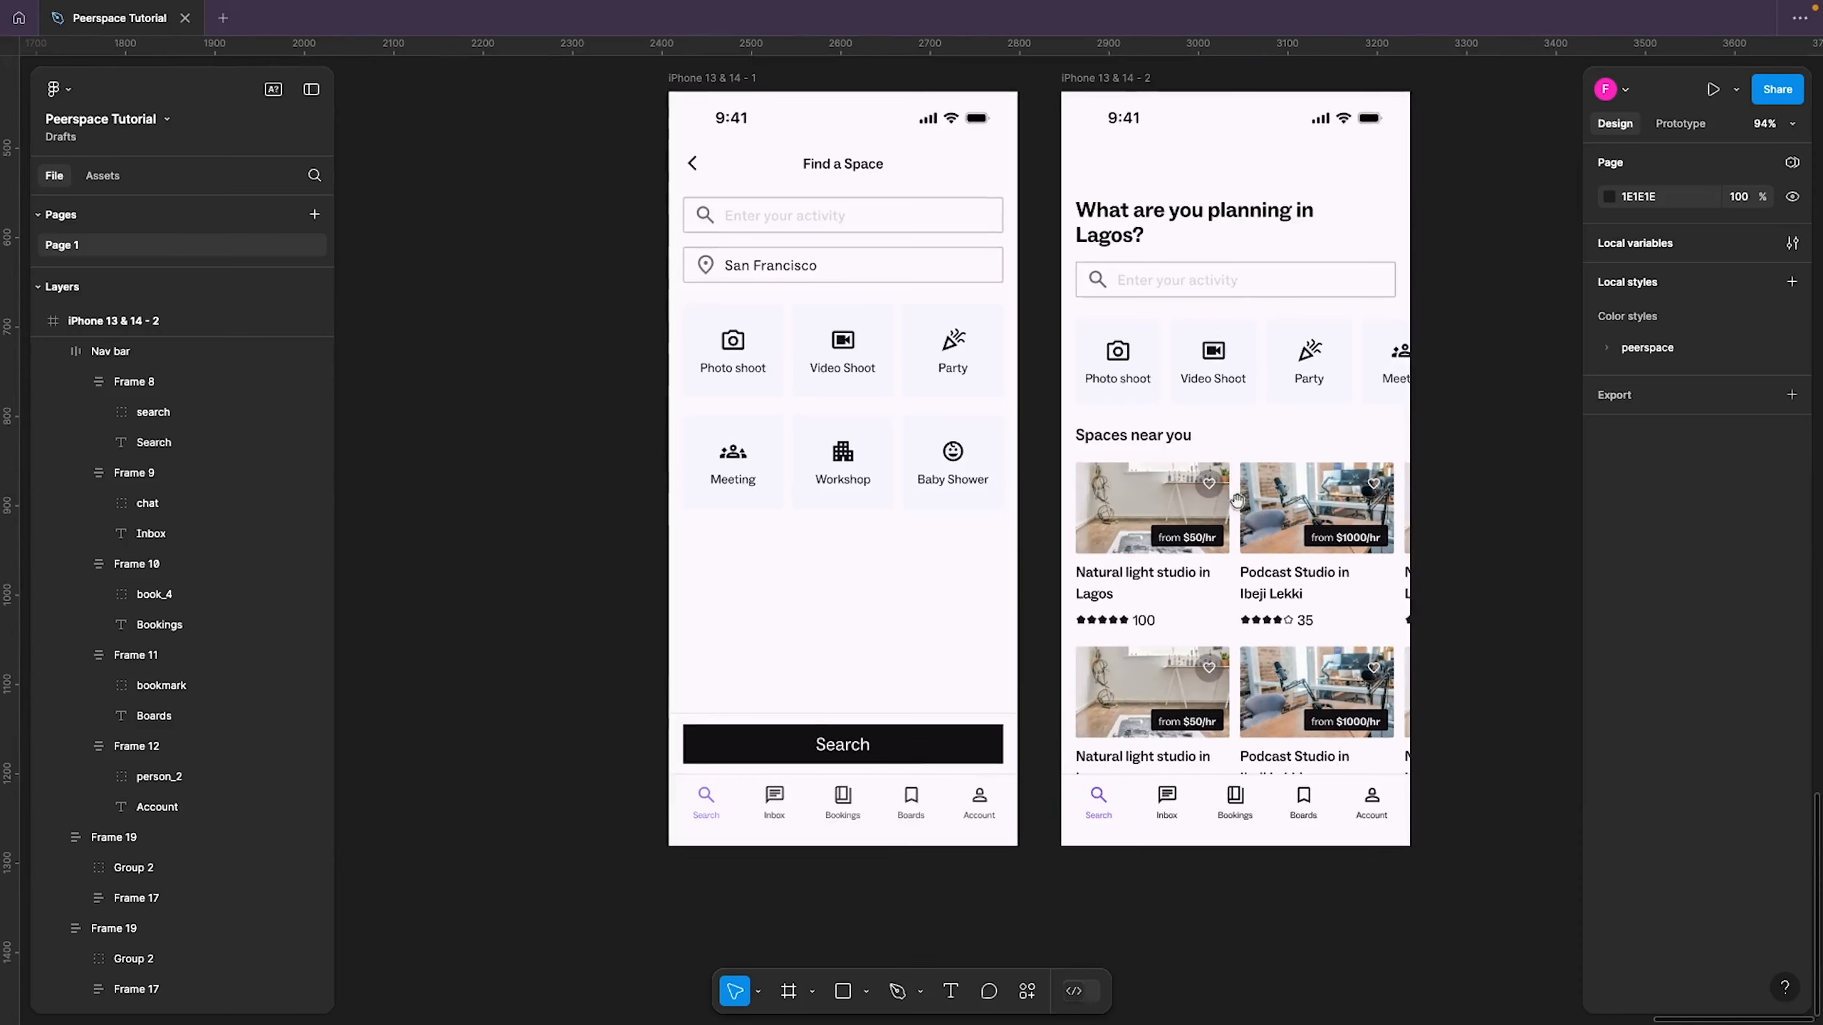
left_click_drag(1325, 388, 1055, 459)
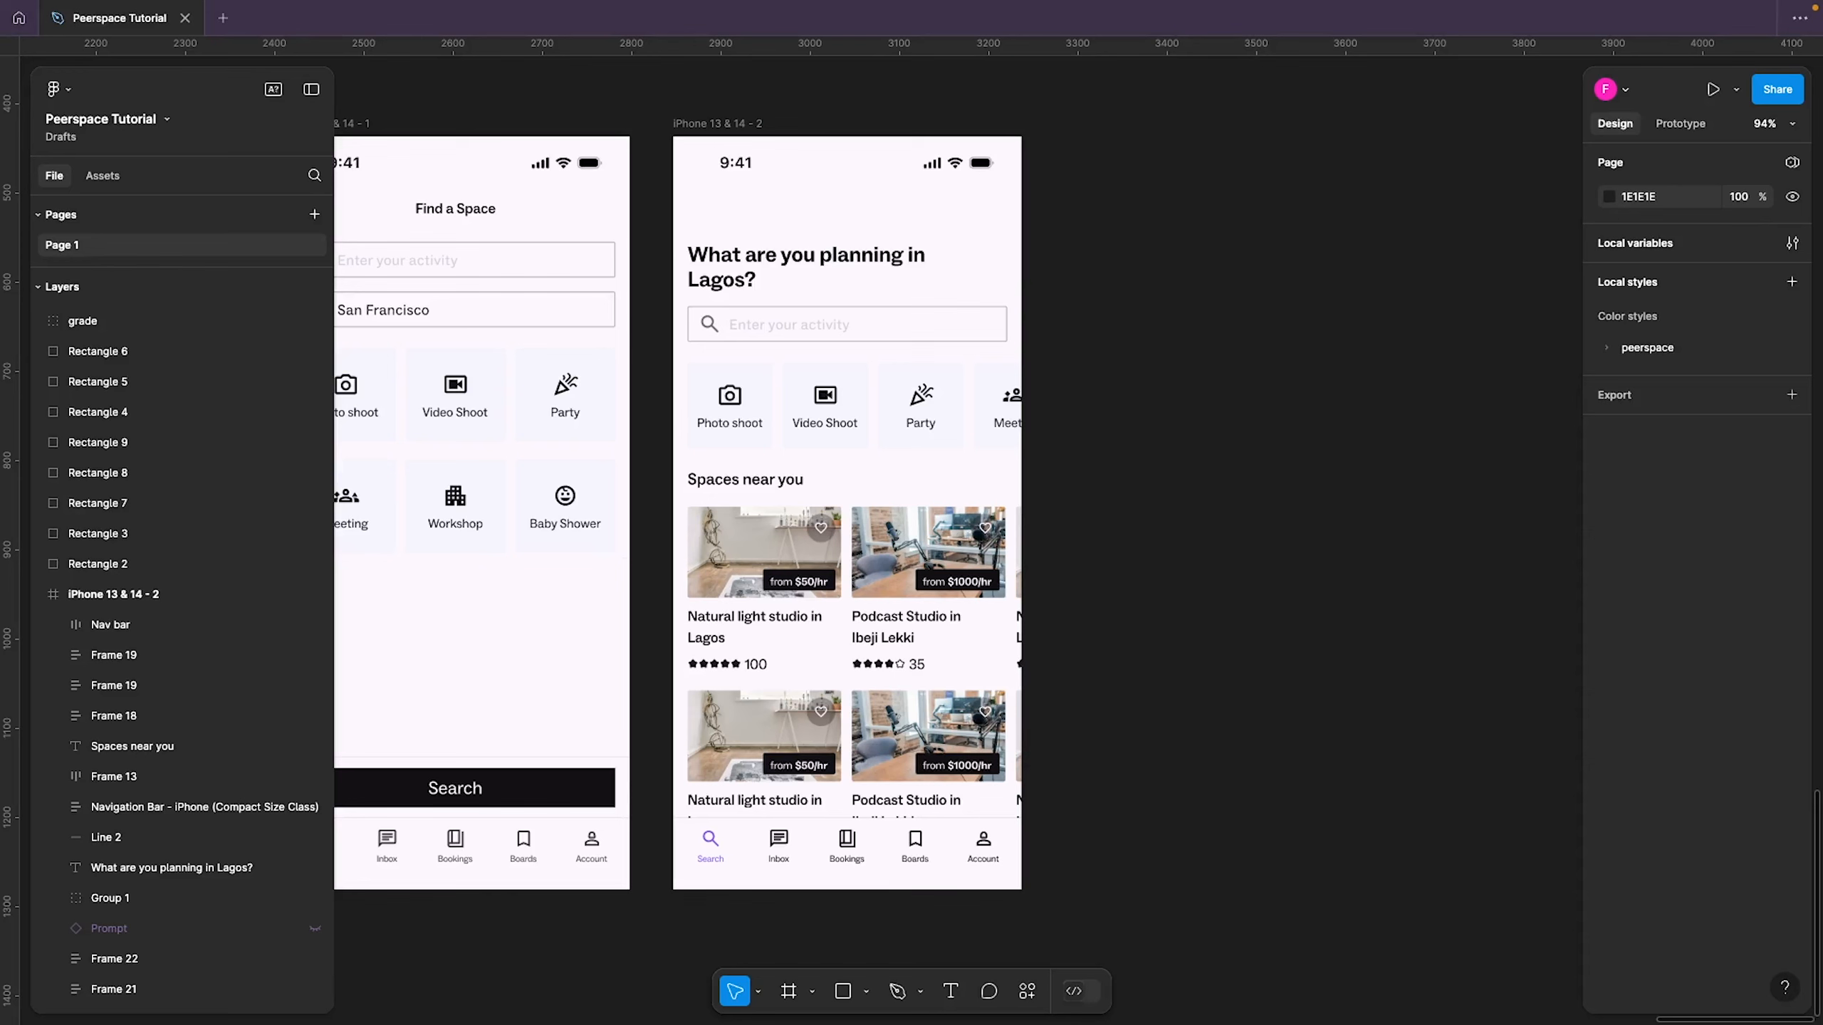
left_click(736, 124)
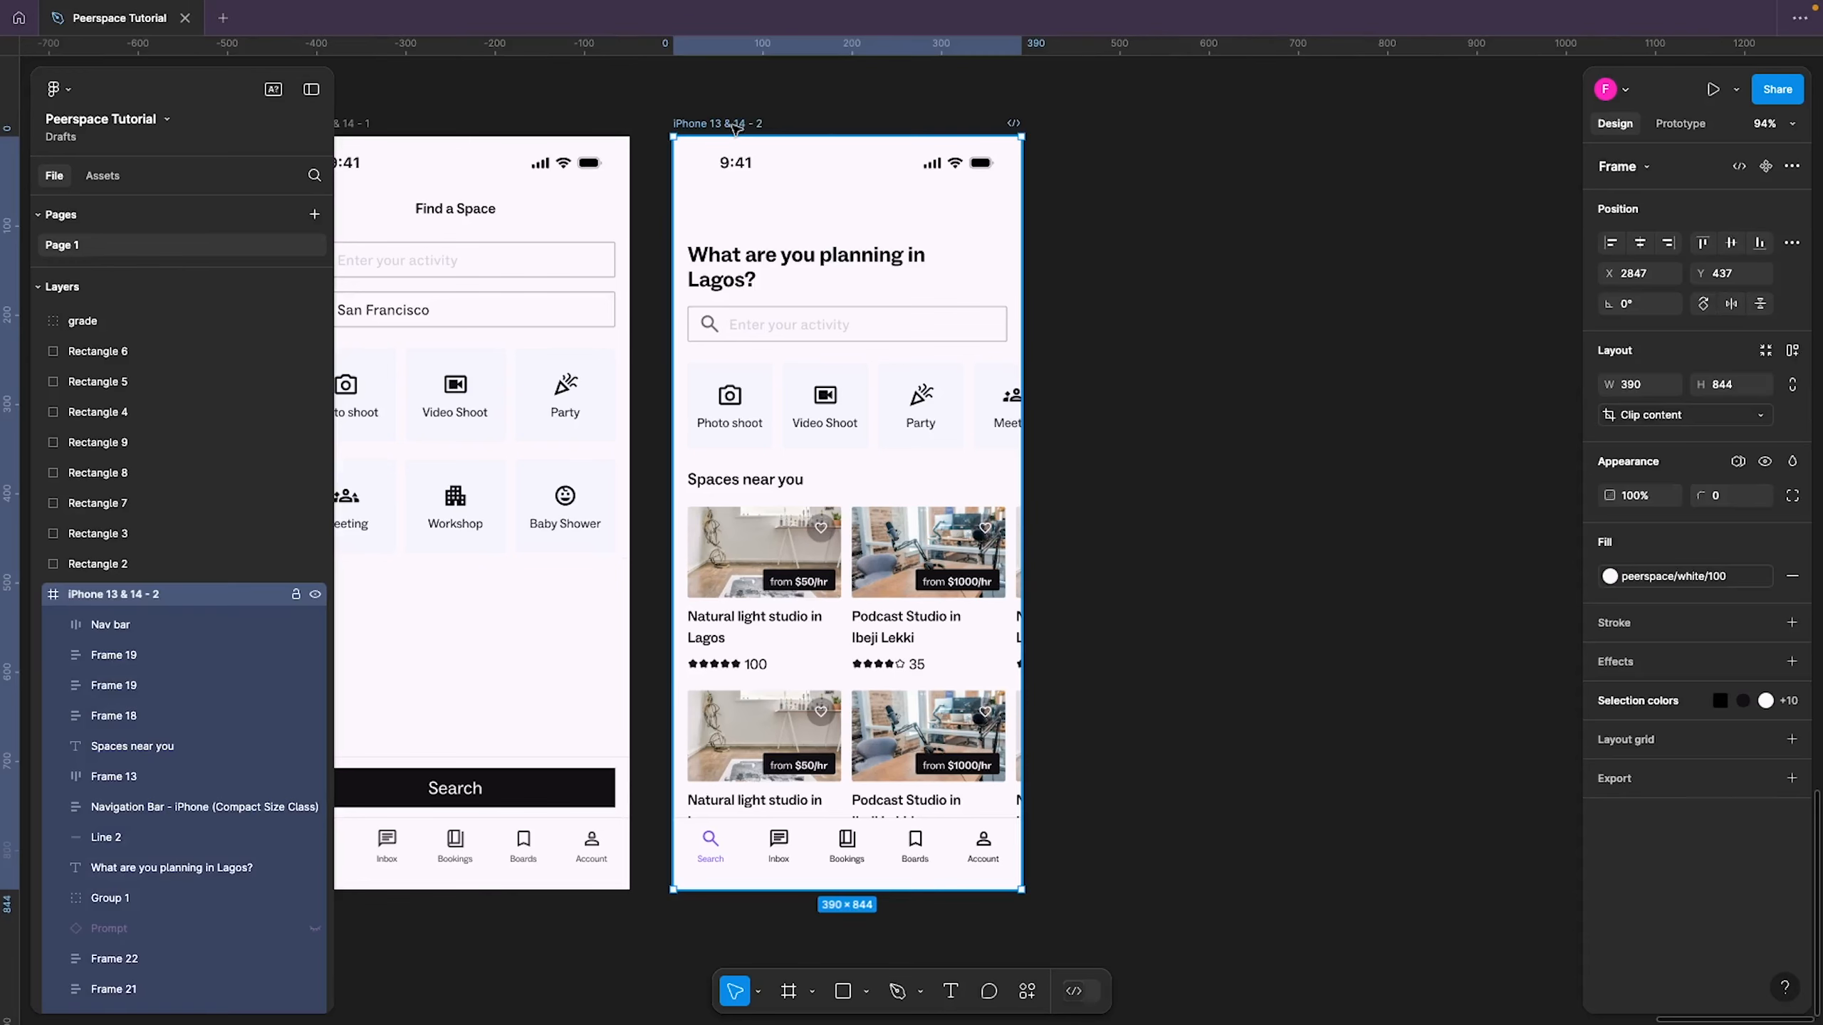
left_click_drag(736, 127, 1166, 126)
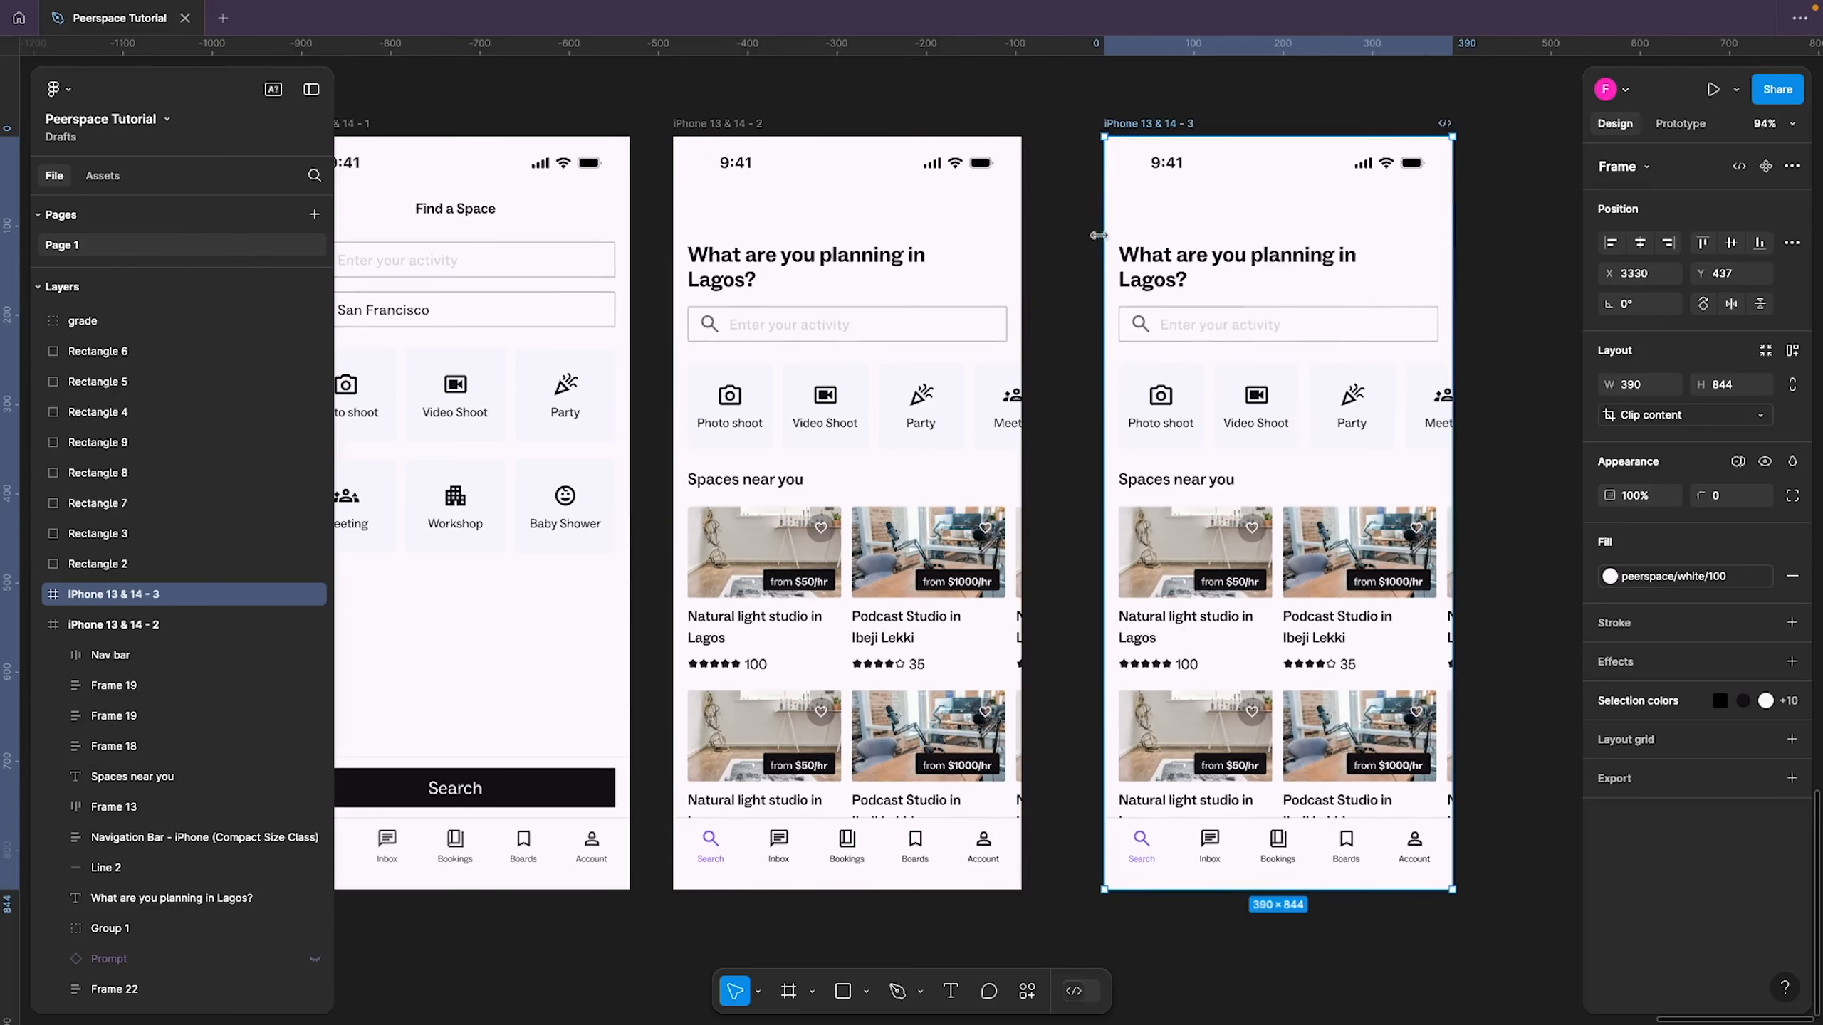
left_click(1068, 277)
Delete all the visible content of the duplicated third screen except its status bar
left_click_drag(1068, 277, 712, 292)
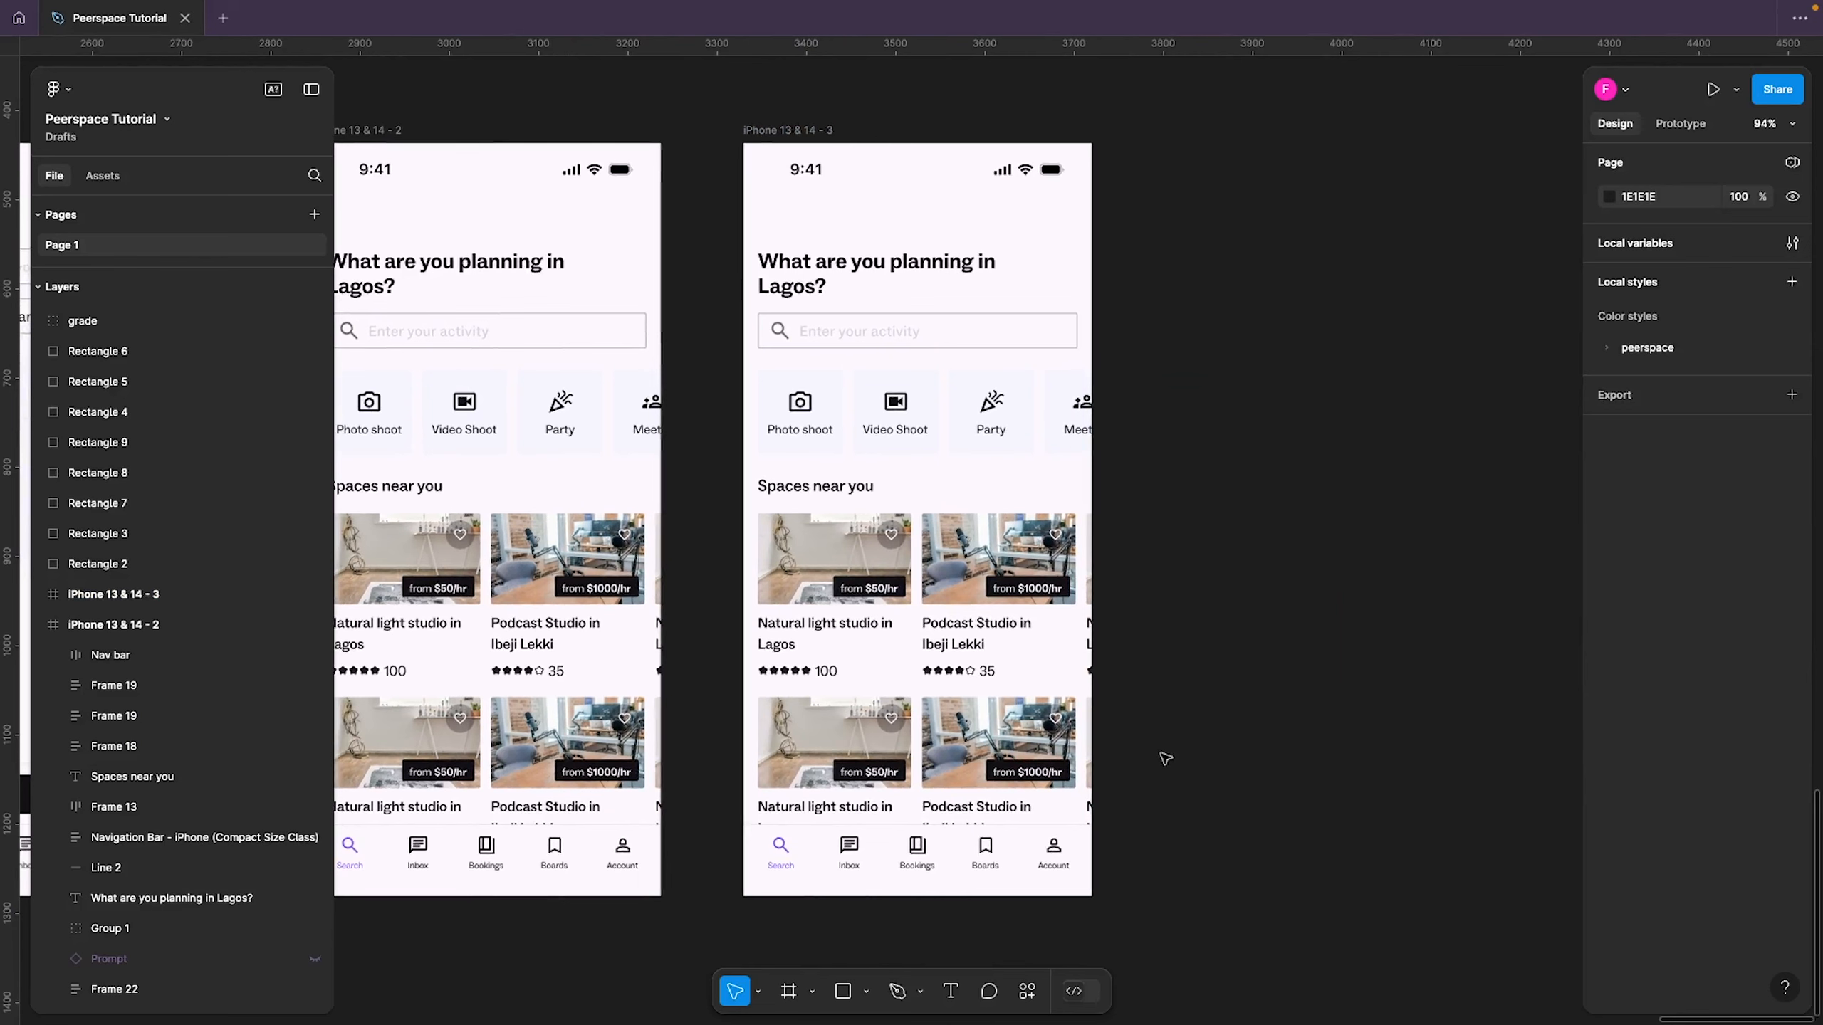
left_click_drag(1247, 935, 714, 226)
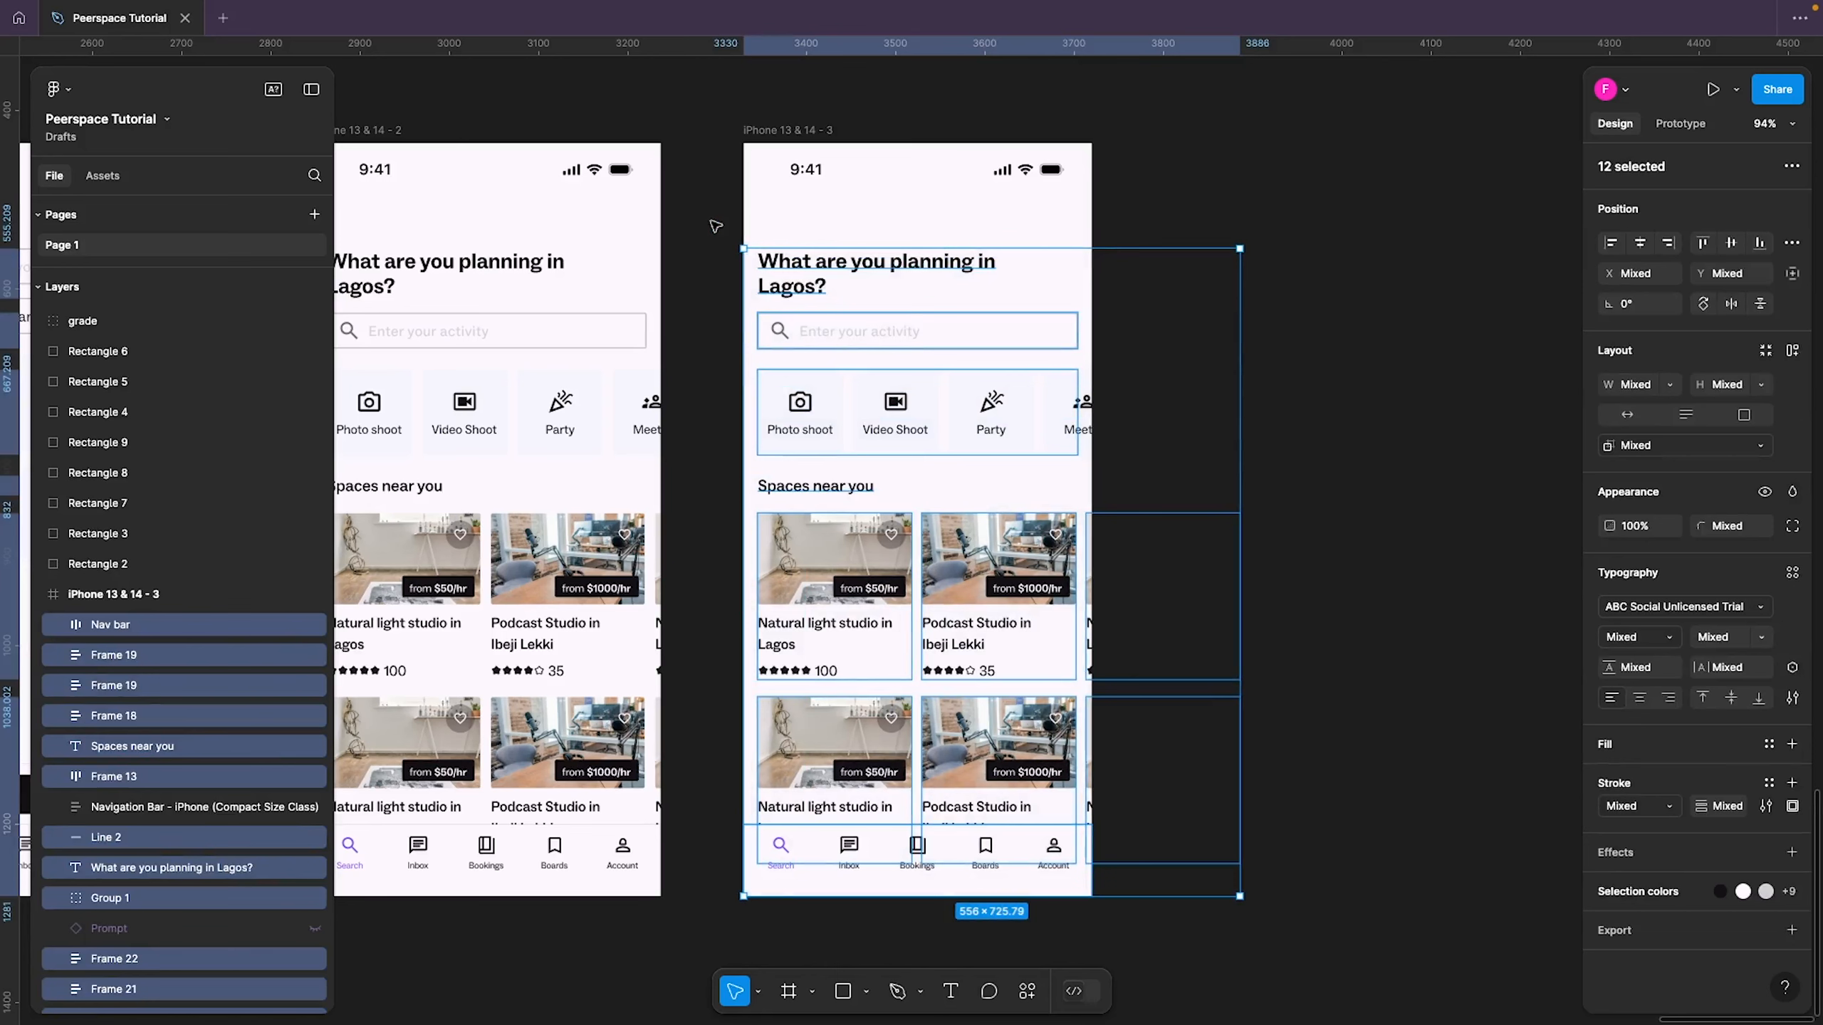
key("Delete")
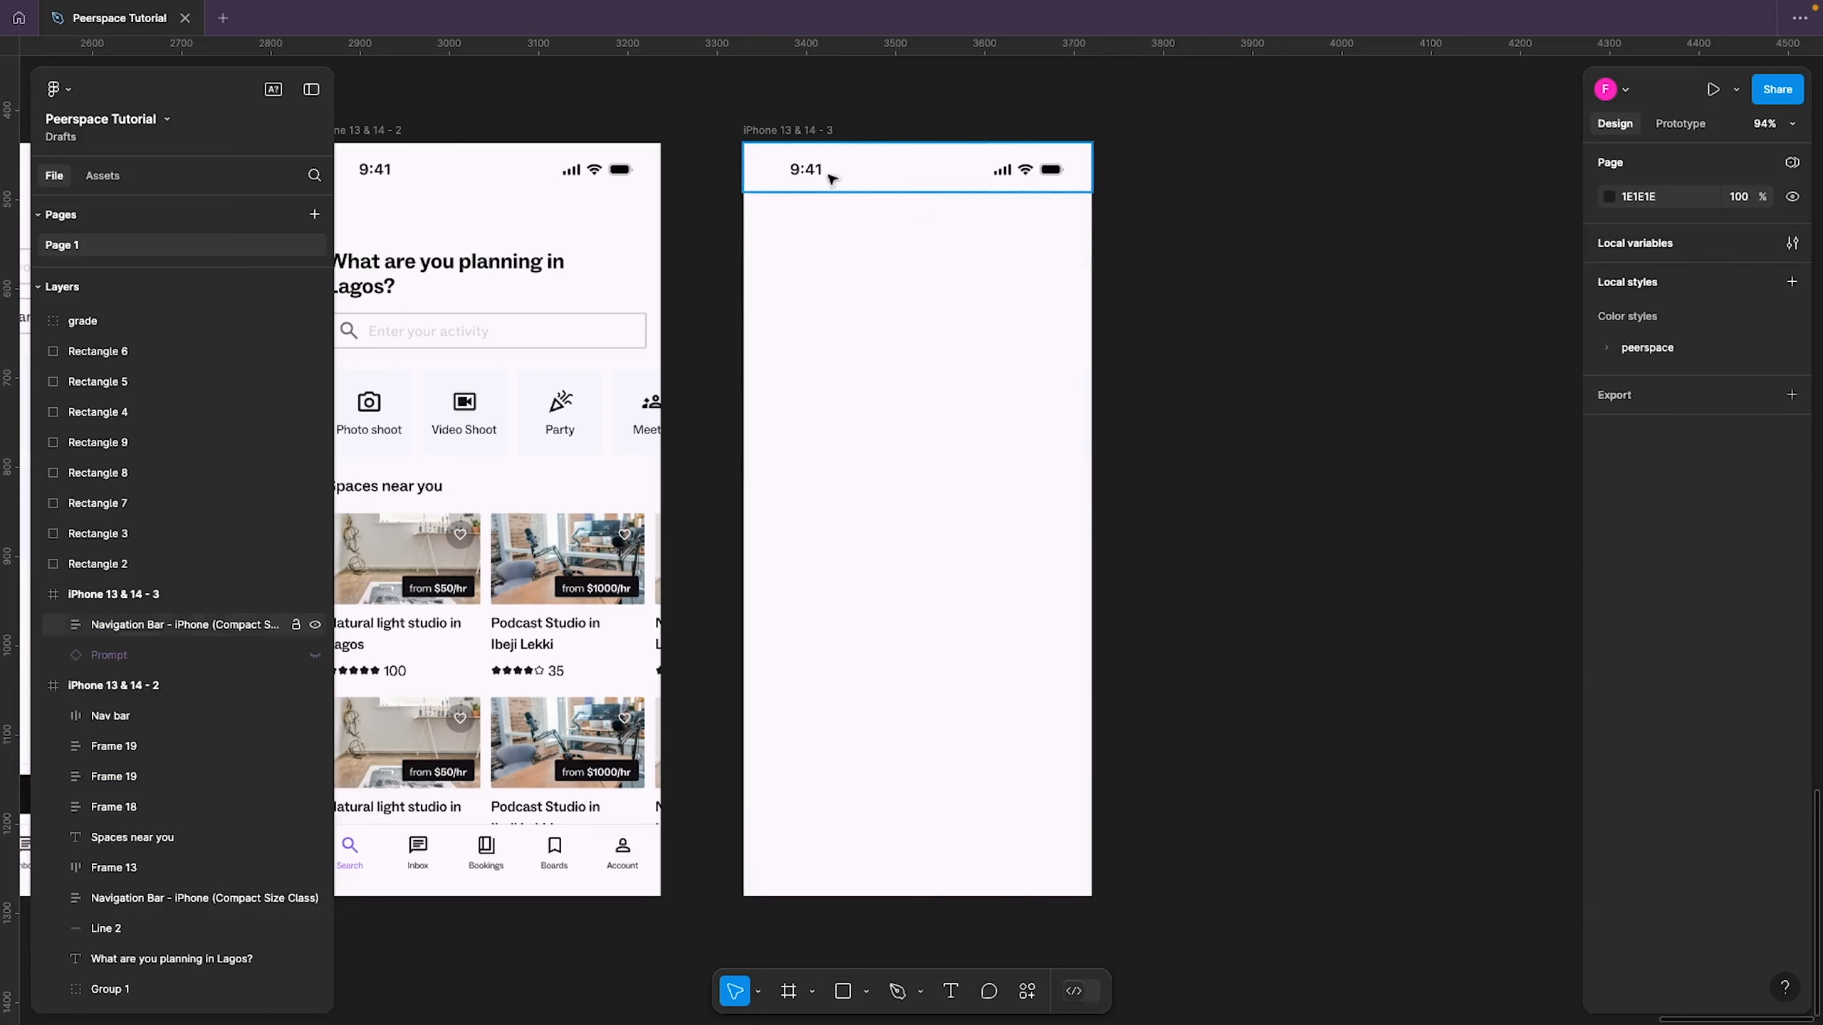
Detach the Labels/Primary colour from the third screen's status bar and set its time and icons to FFFFFF
left_click(882, 170)
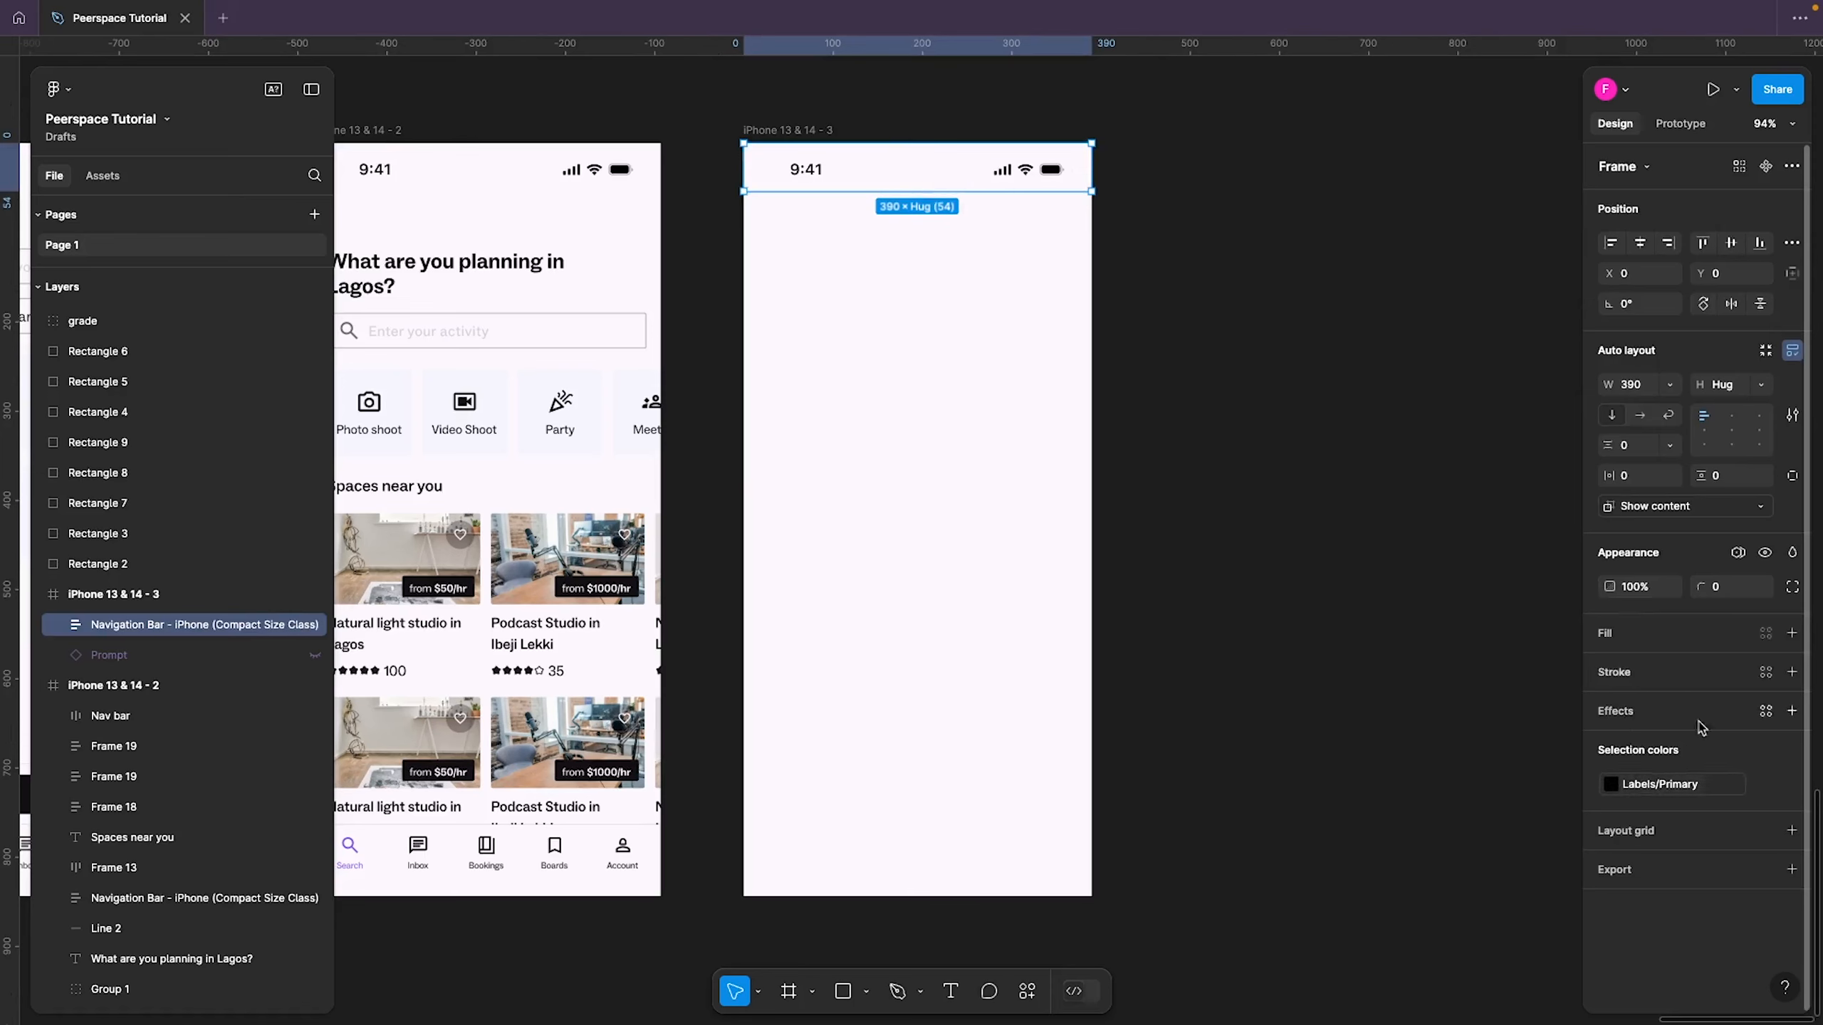
left_click(1765, 784)
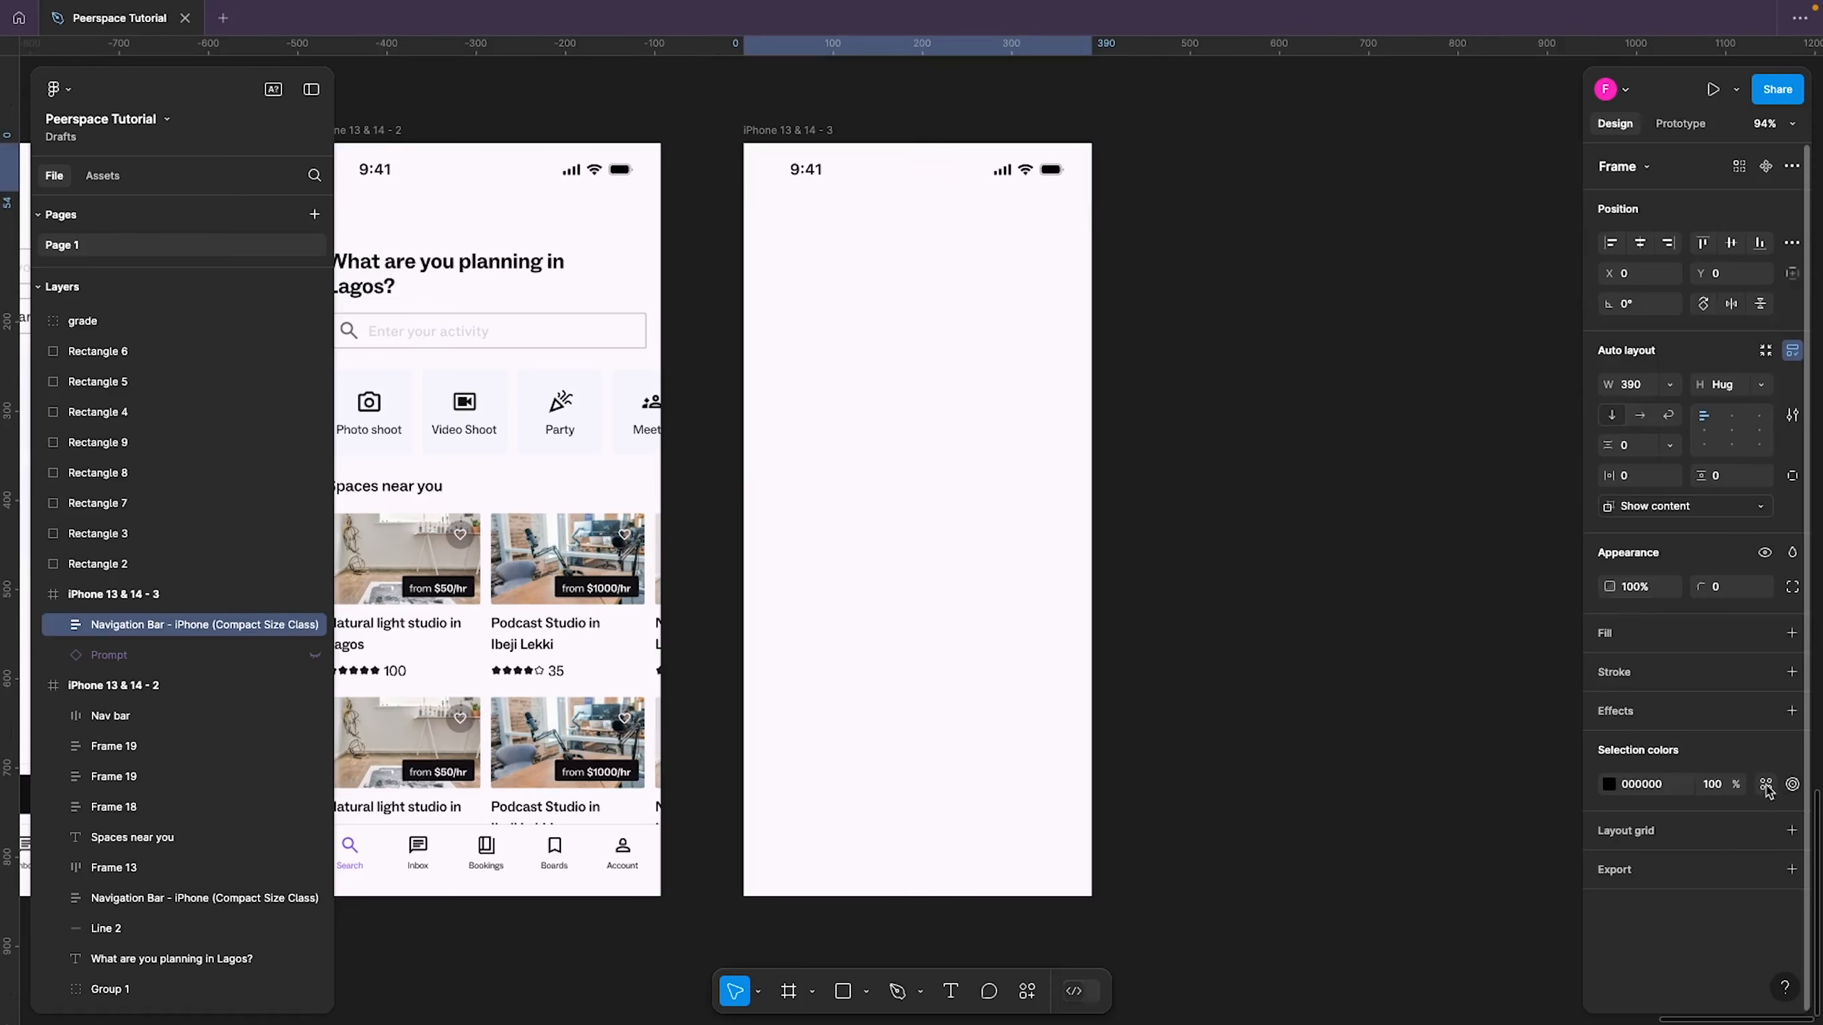
left_click(1649, 784)
type("fff")
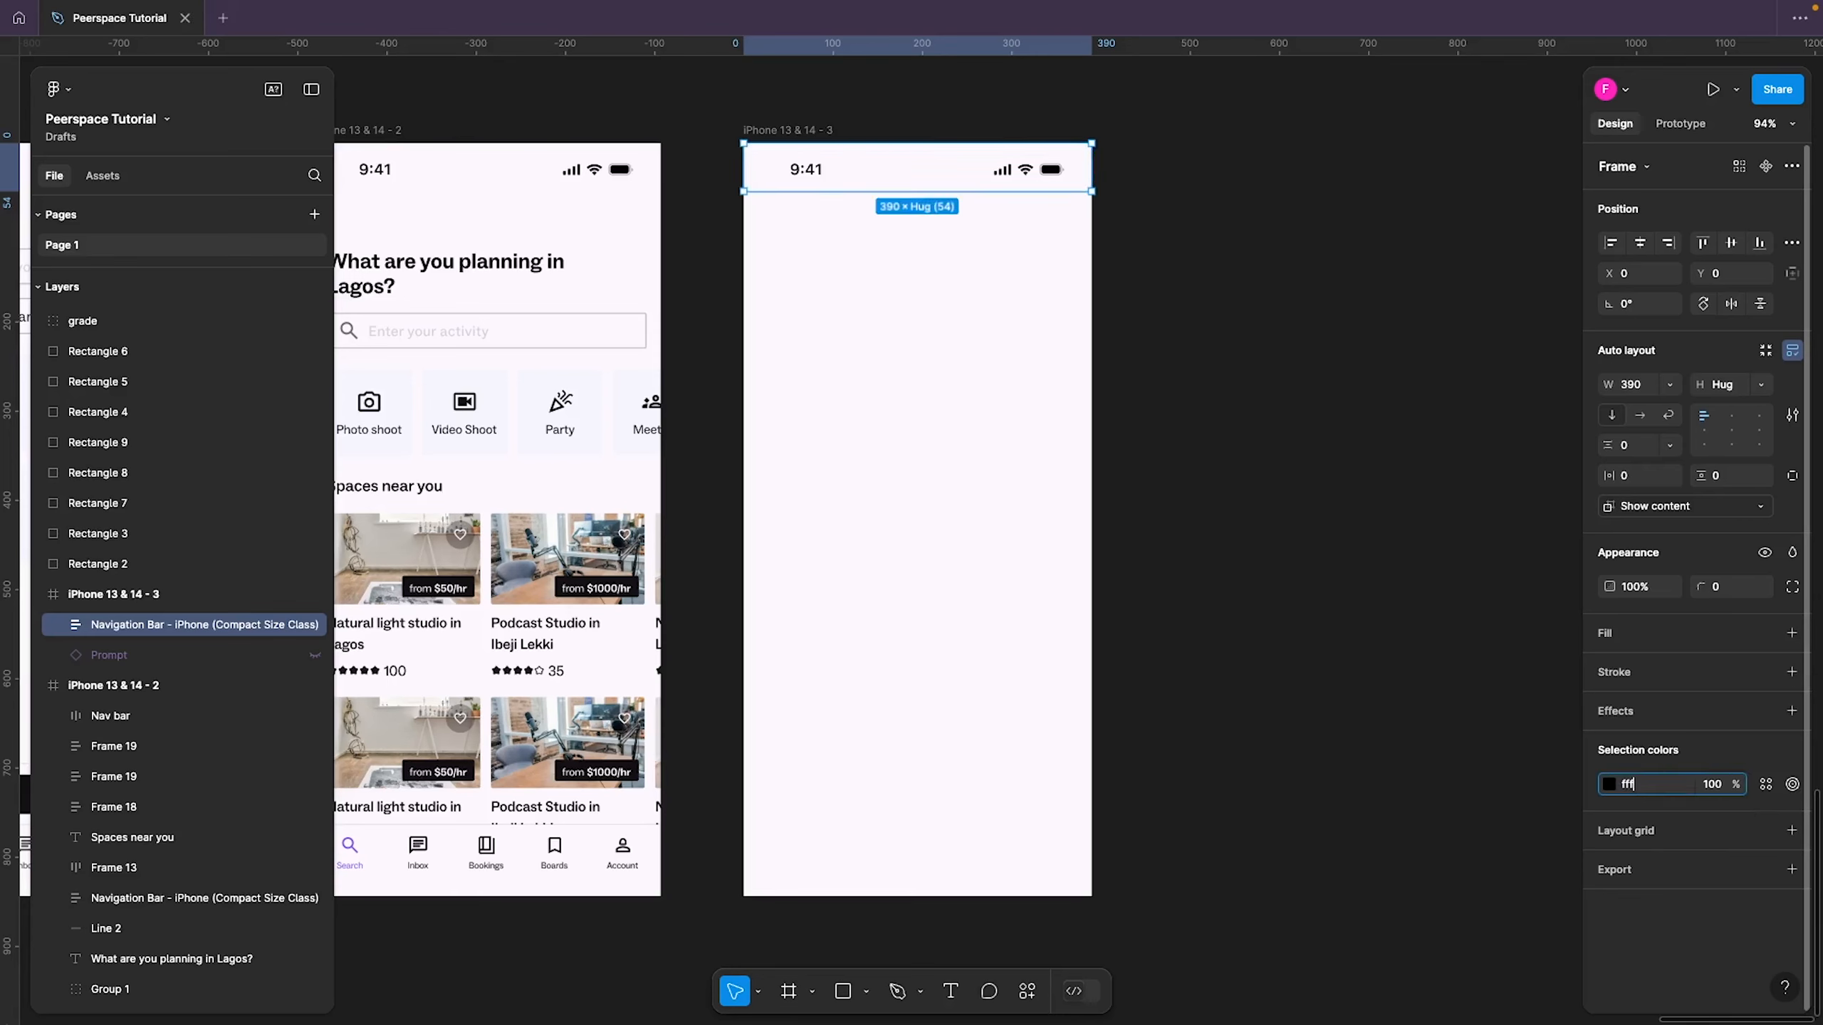
key("Return")
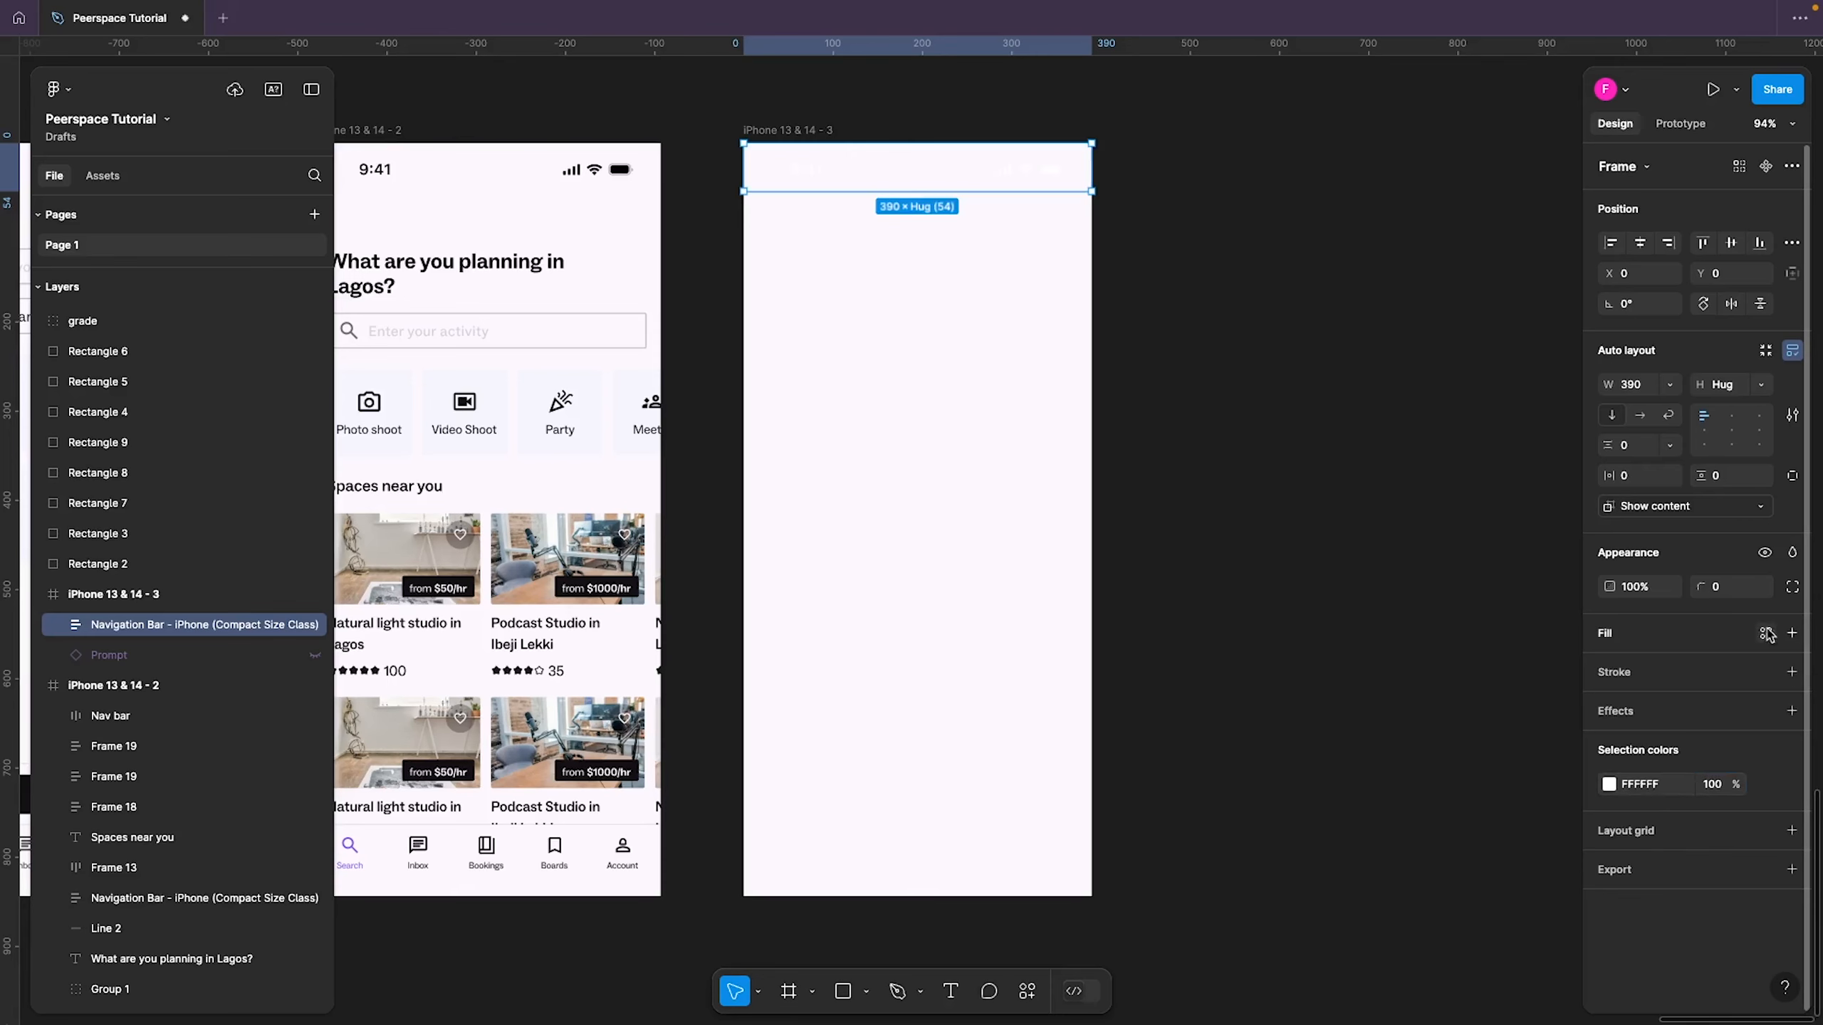
Add a linear gradient fill to the third screen's status bar frame and set its 0% stop to 000000
left_click(1792, 632)
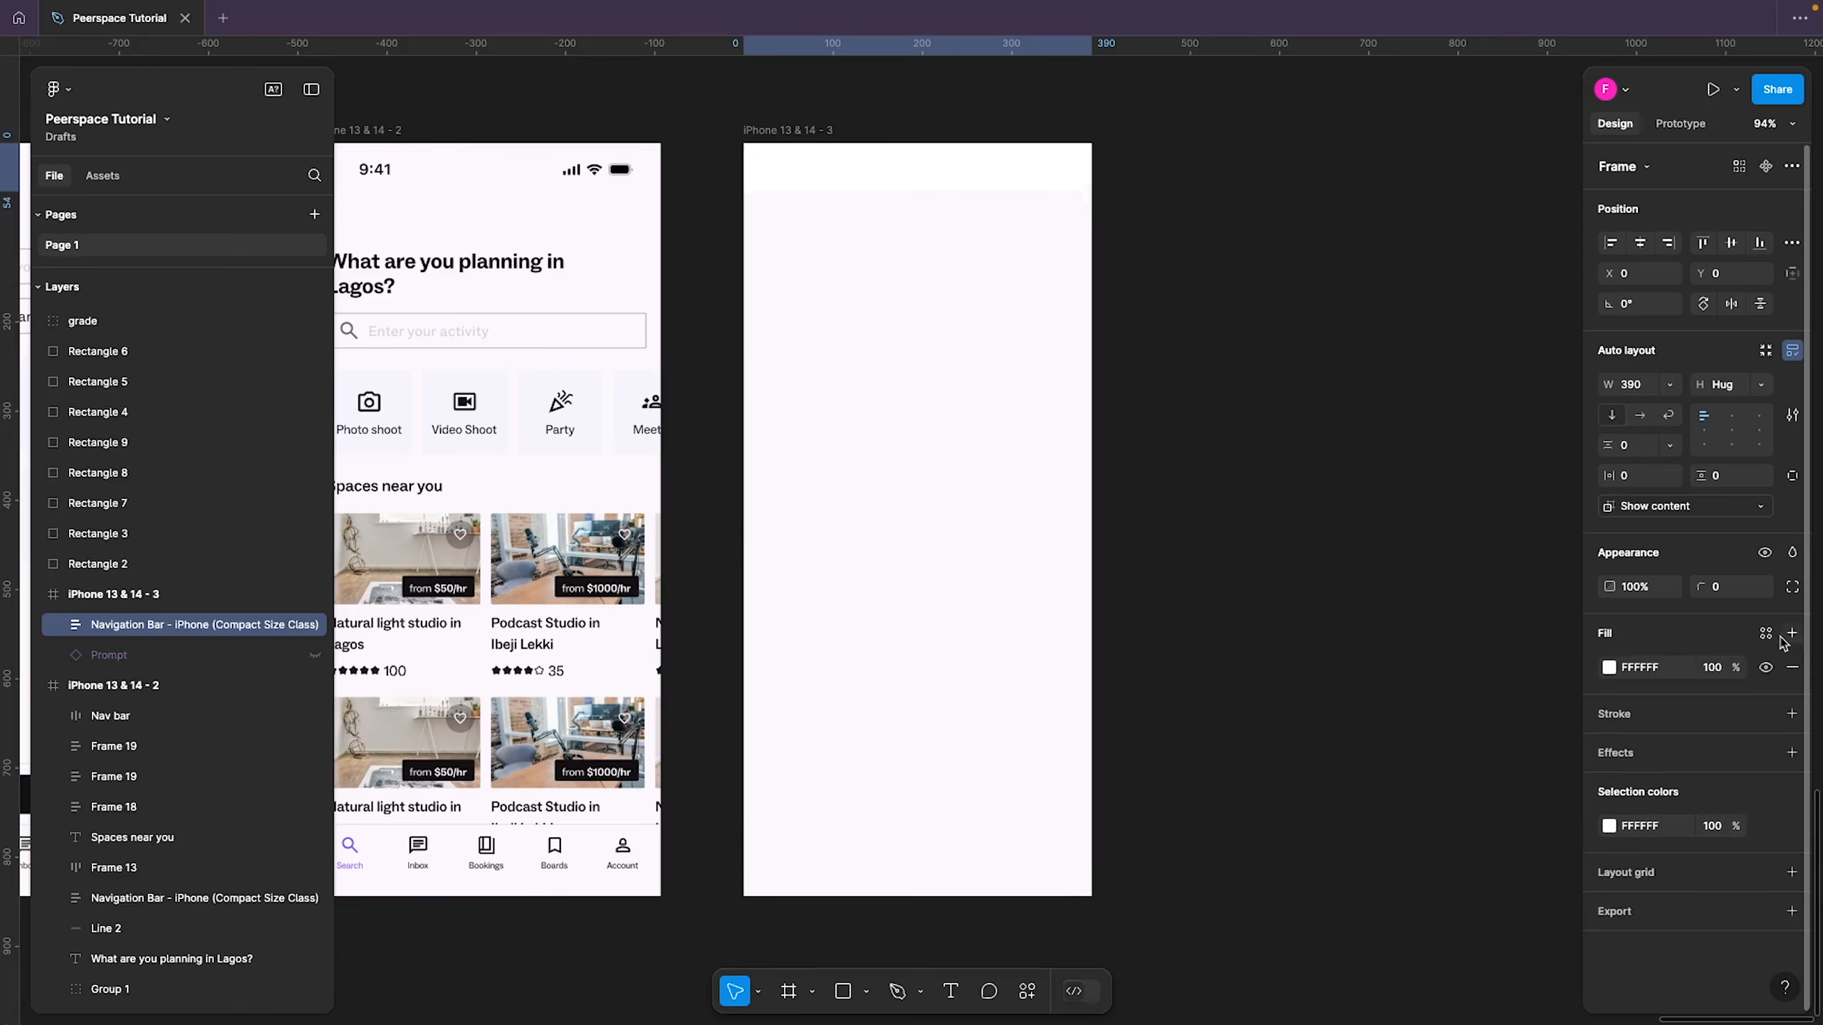
left_click(1609, 668)
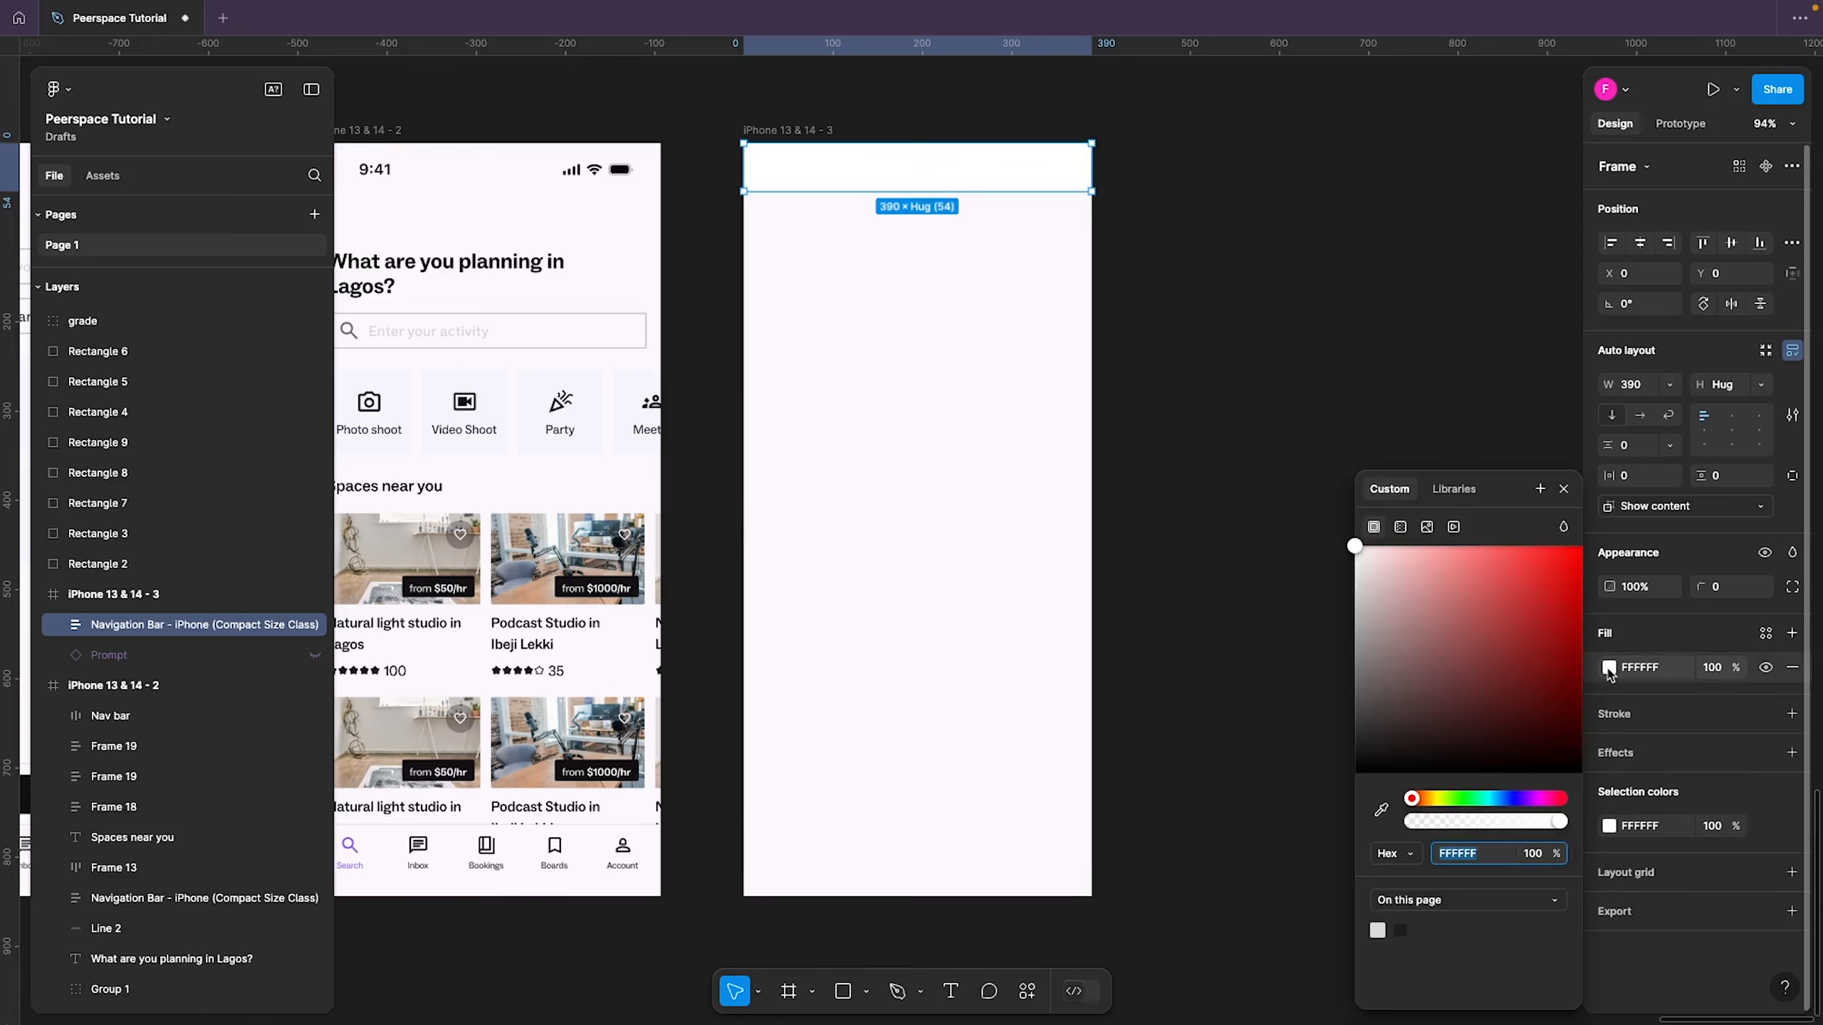
left_click(1400, 528)
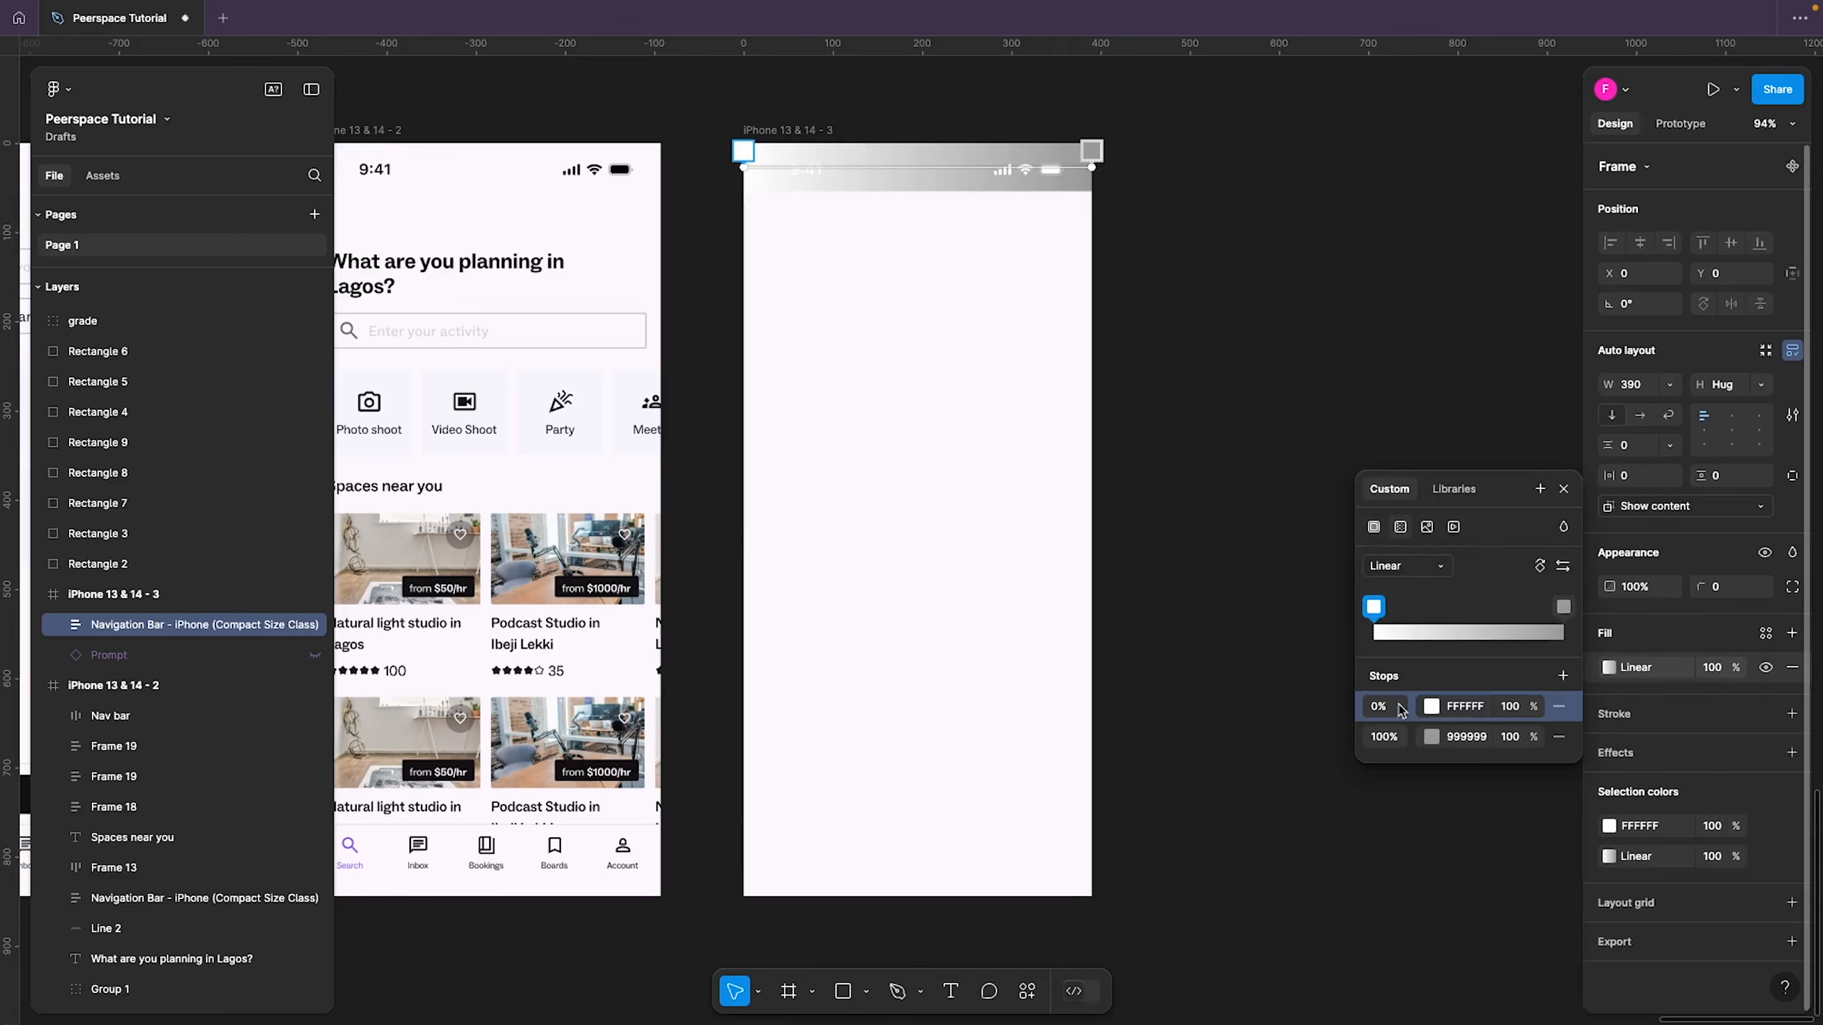
left_click(1458, 713)
type("000")
key("Return")
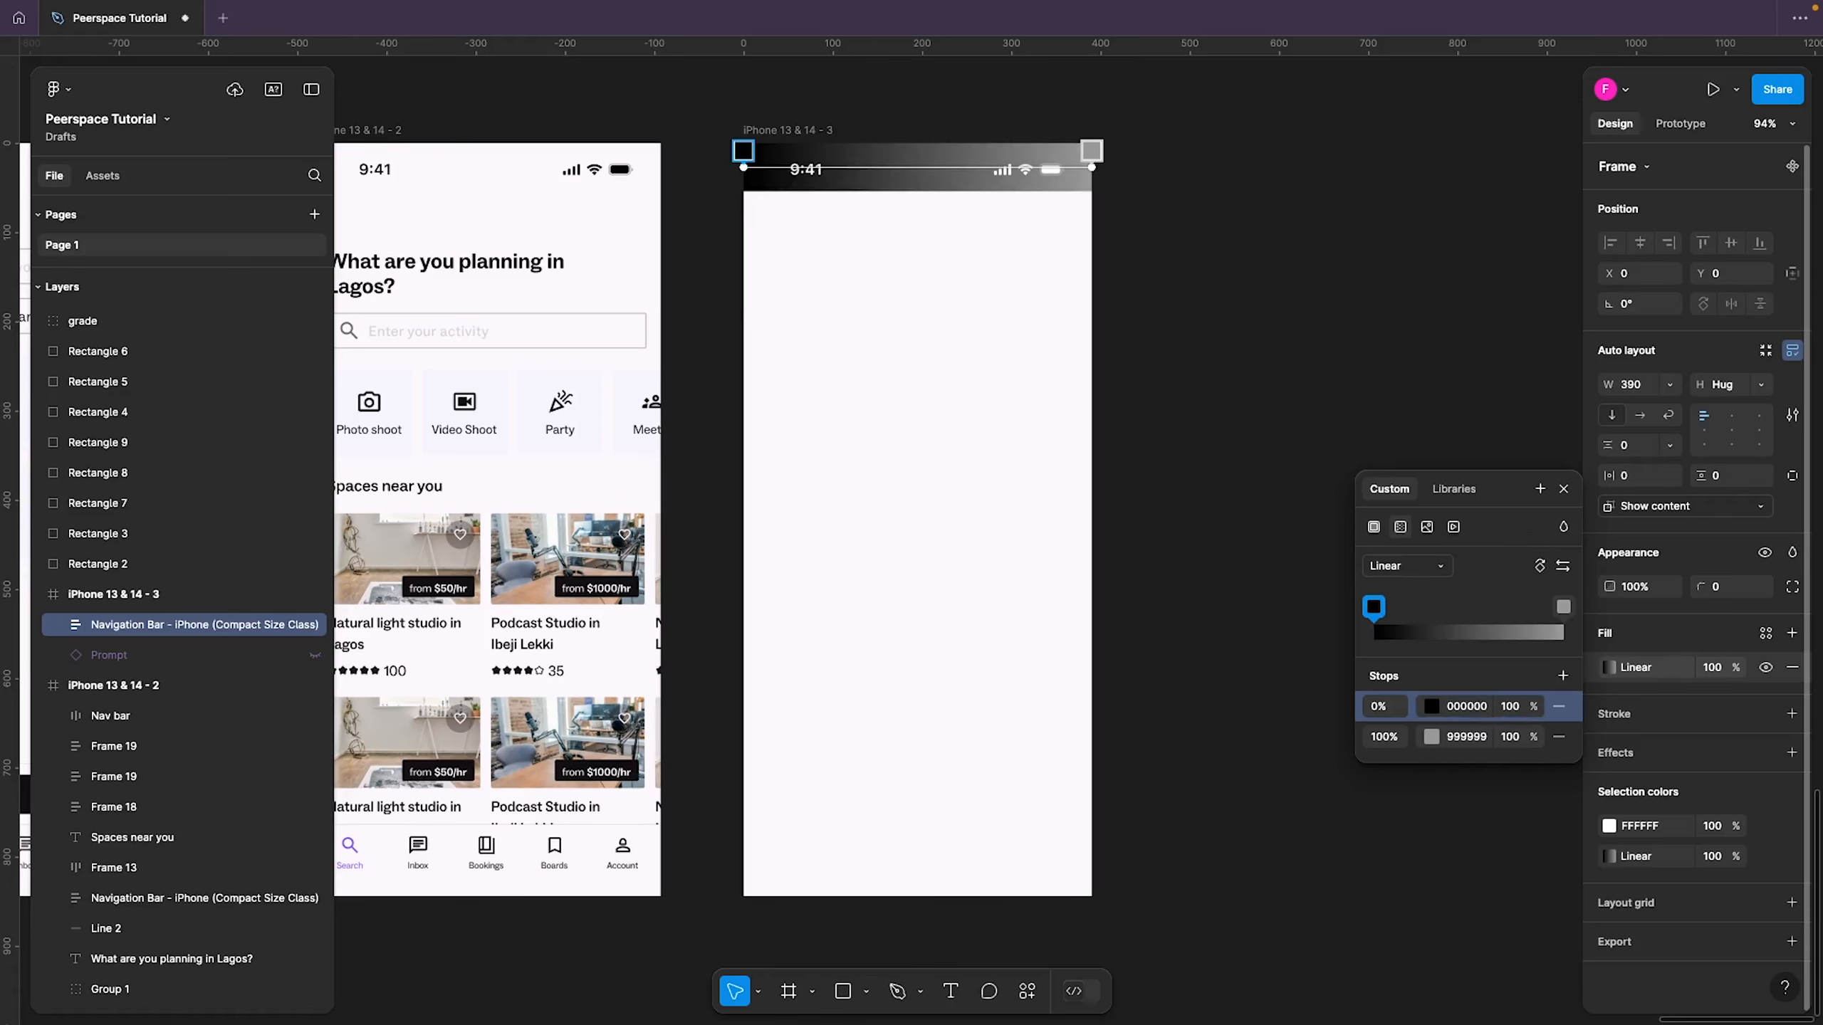
Set the gradient's 100% stop to 000000 with 0% opacity
left_click(1471, 737)
type("000")
key("Return")
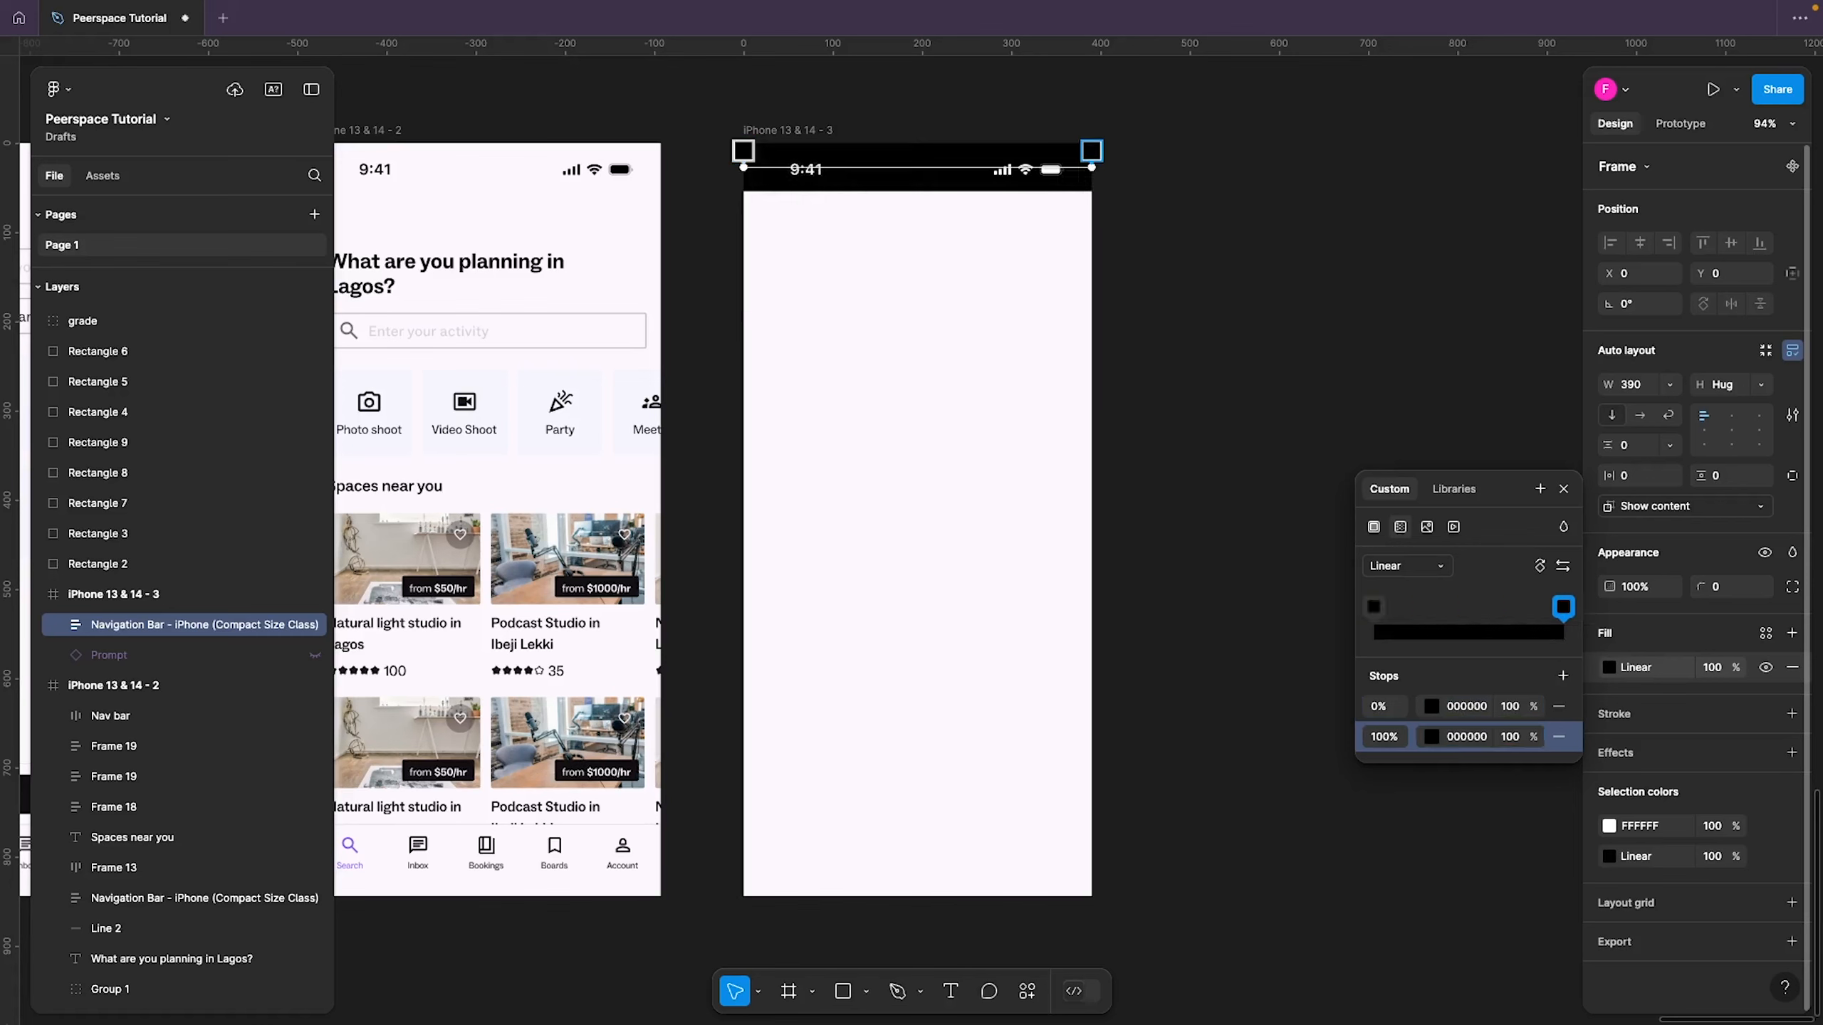
left_click(1512, 744)
type("0")
key("Return")
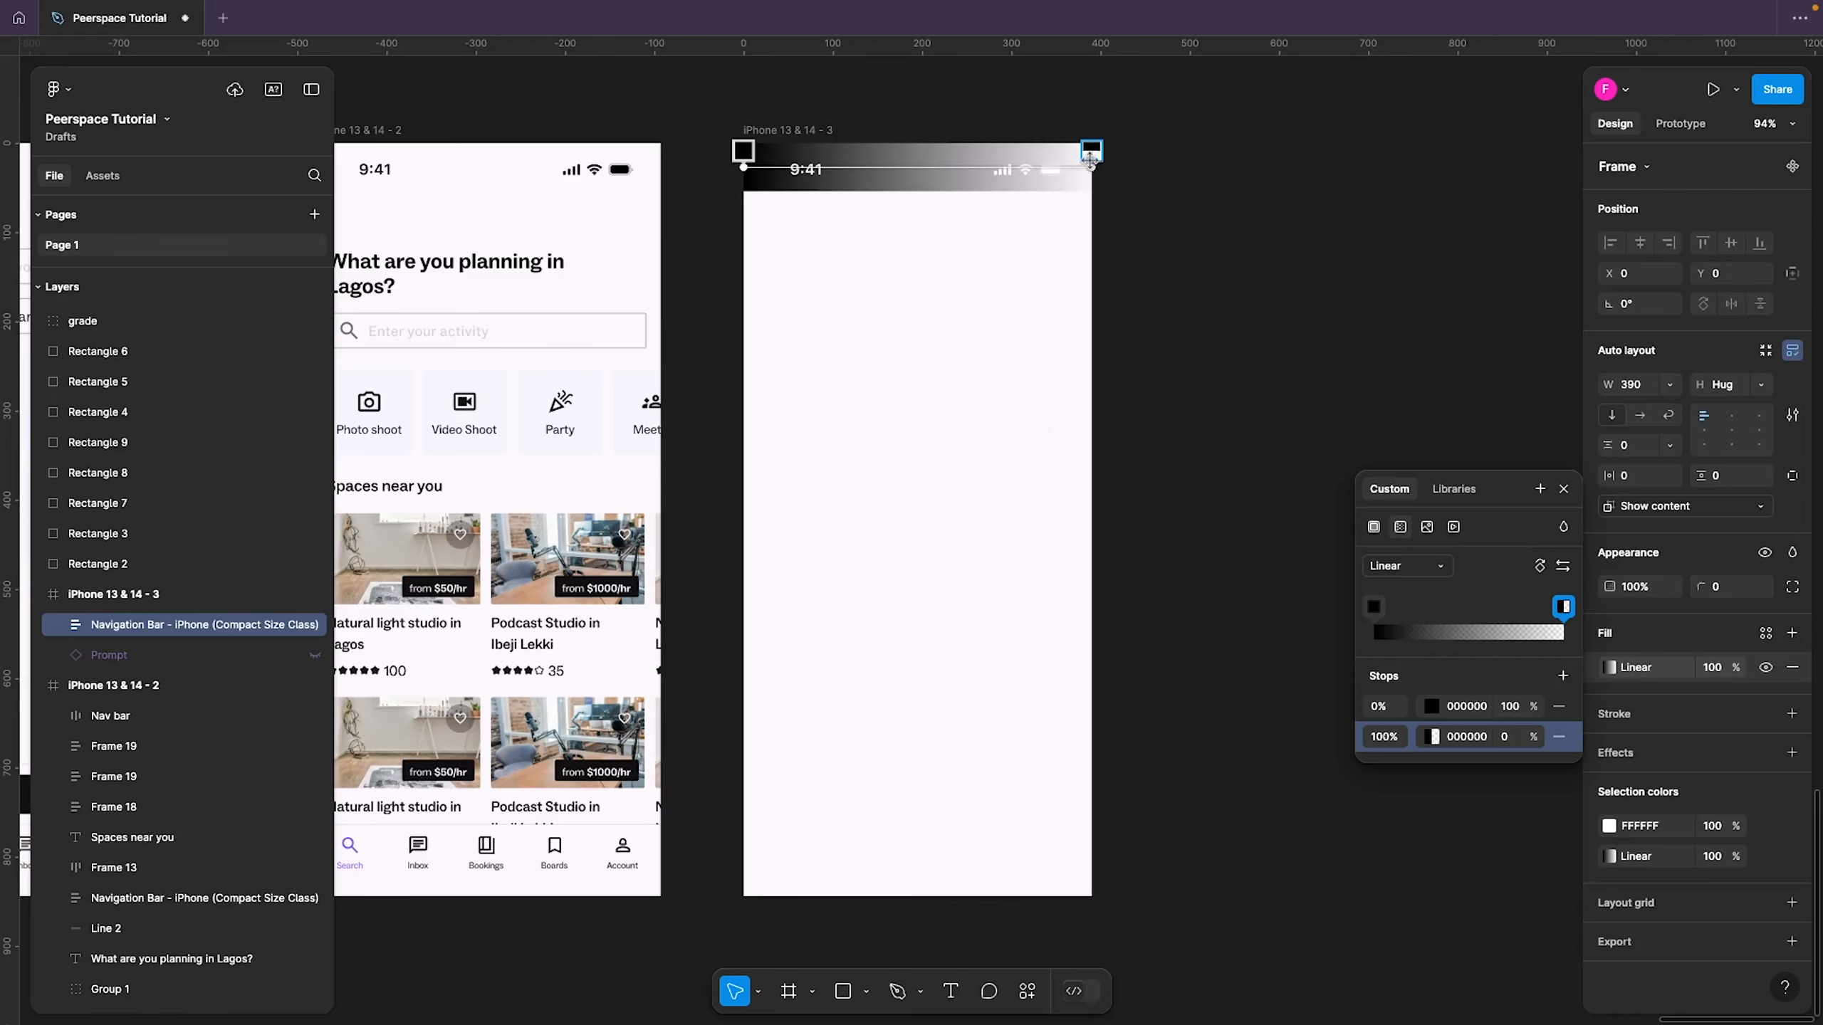
Turn the status bar gradient vertical, starting above the frame's top edge and fading out just above the status bar's lower edge
left_click_drag(1090, 151, 950, 190)
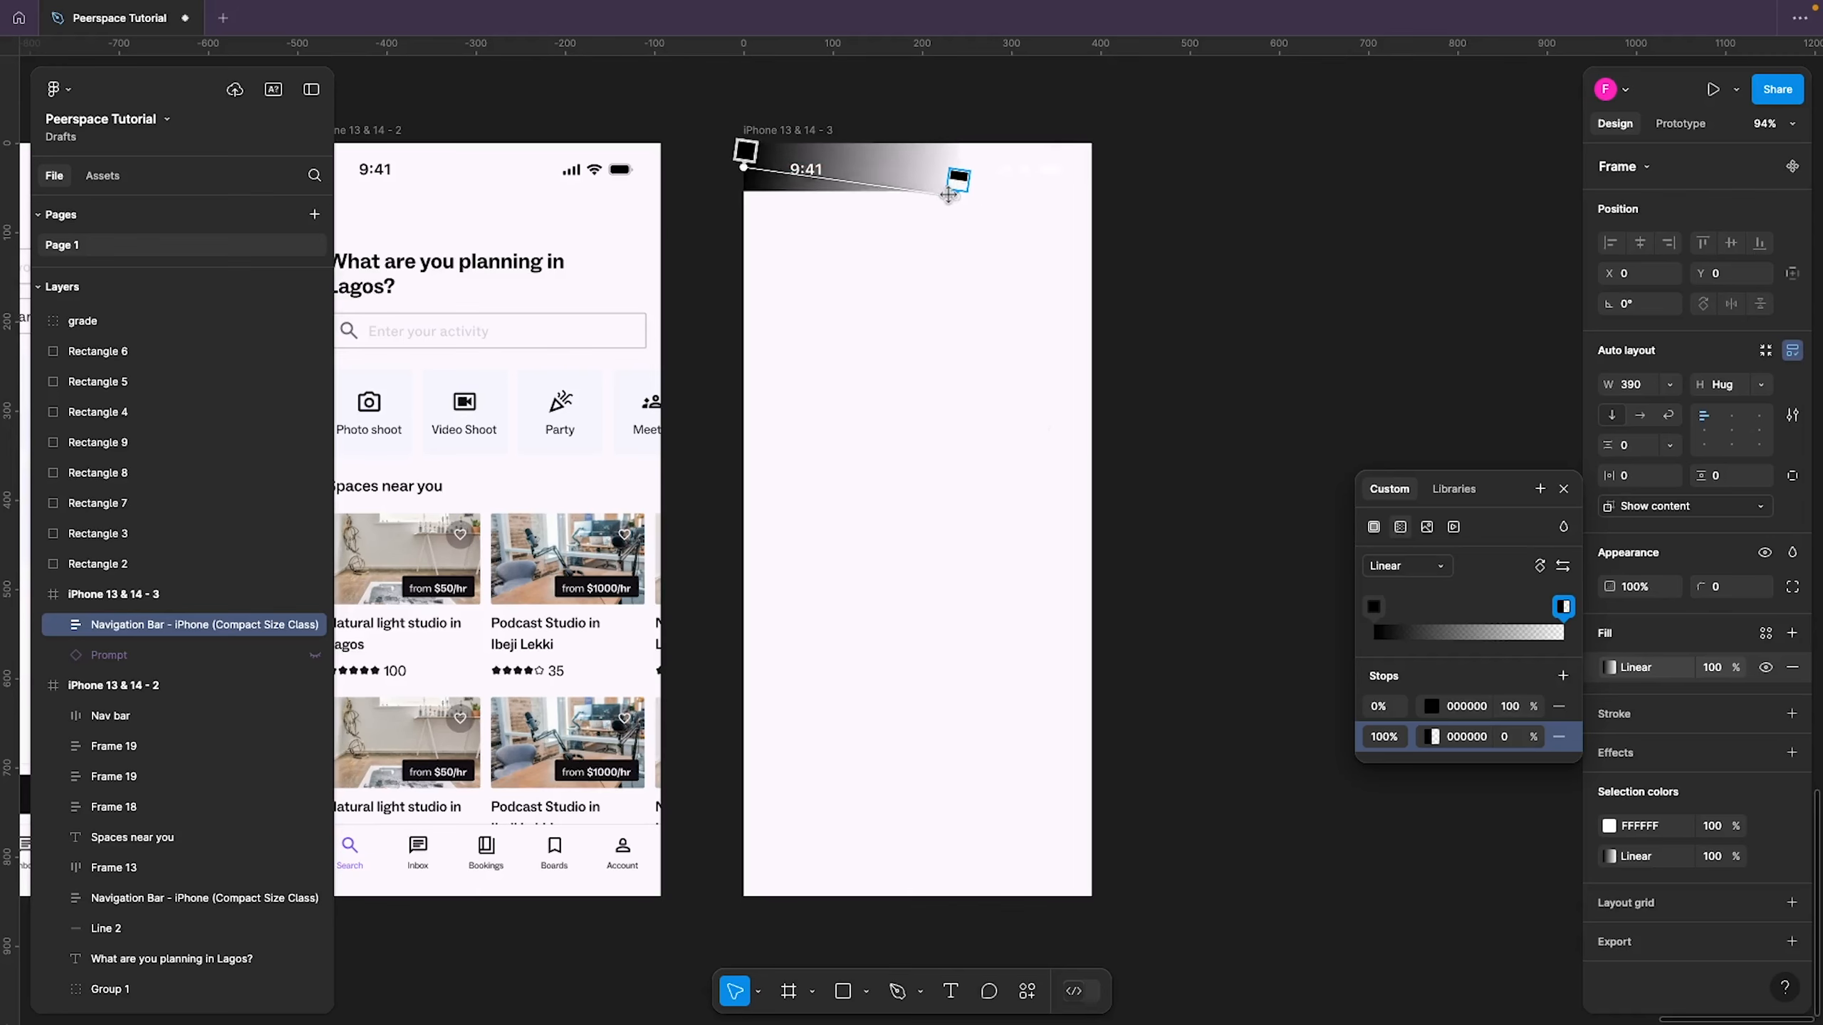
left_click(745, 151)
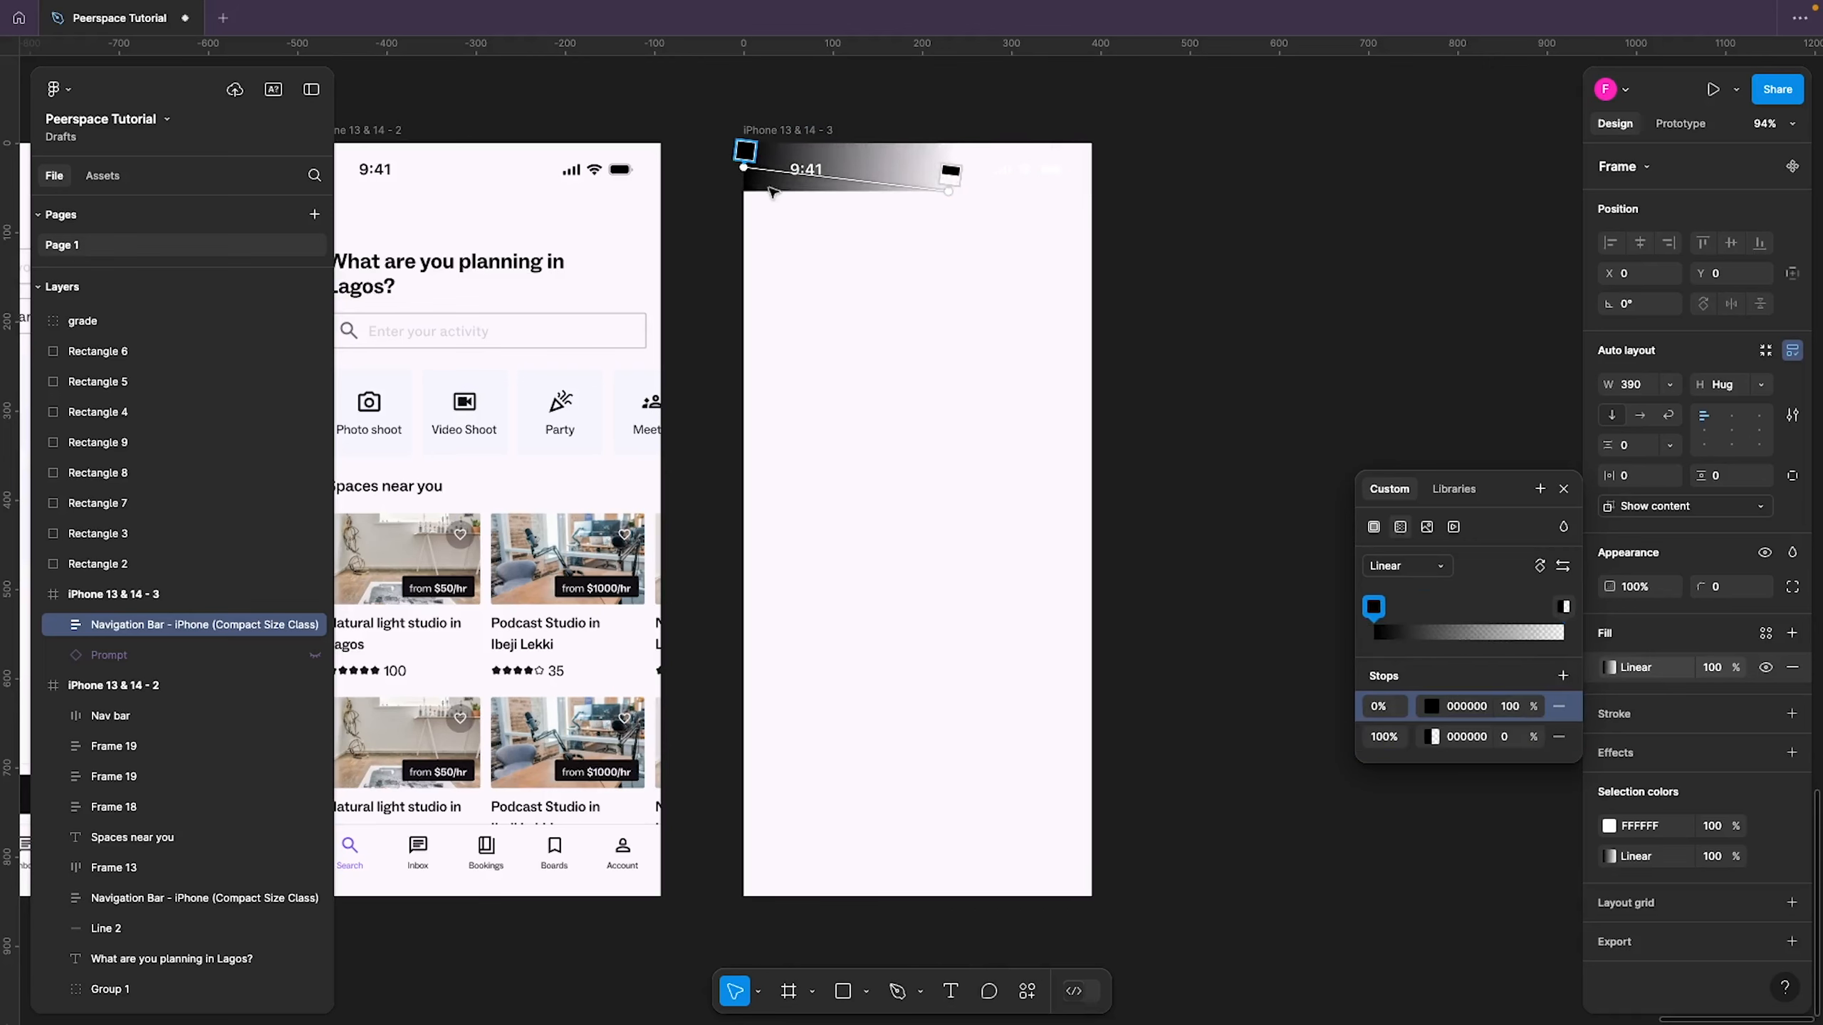
left_click_drag(745, 152, 948, 126)
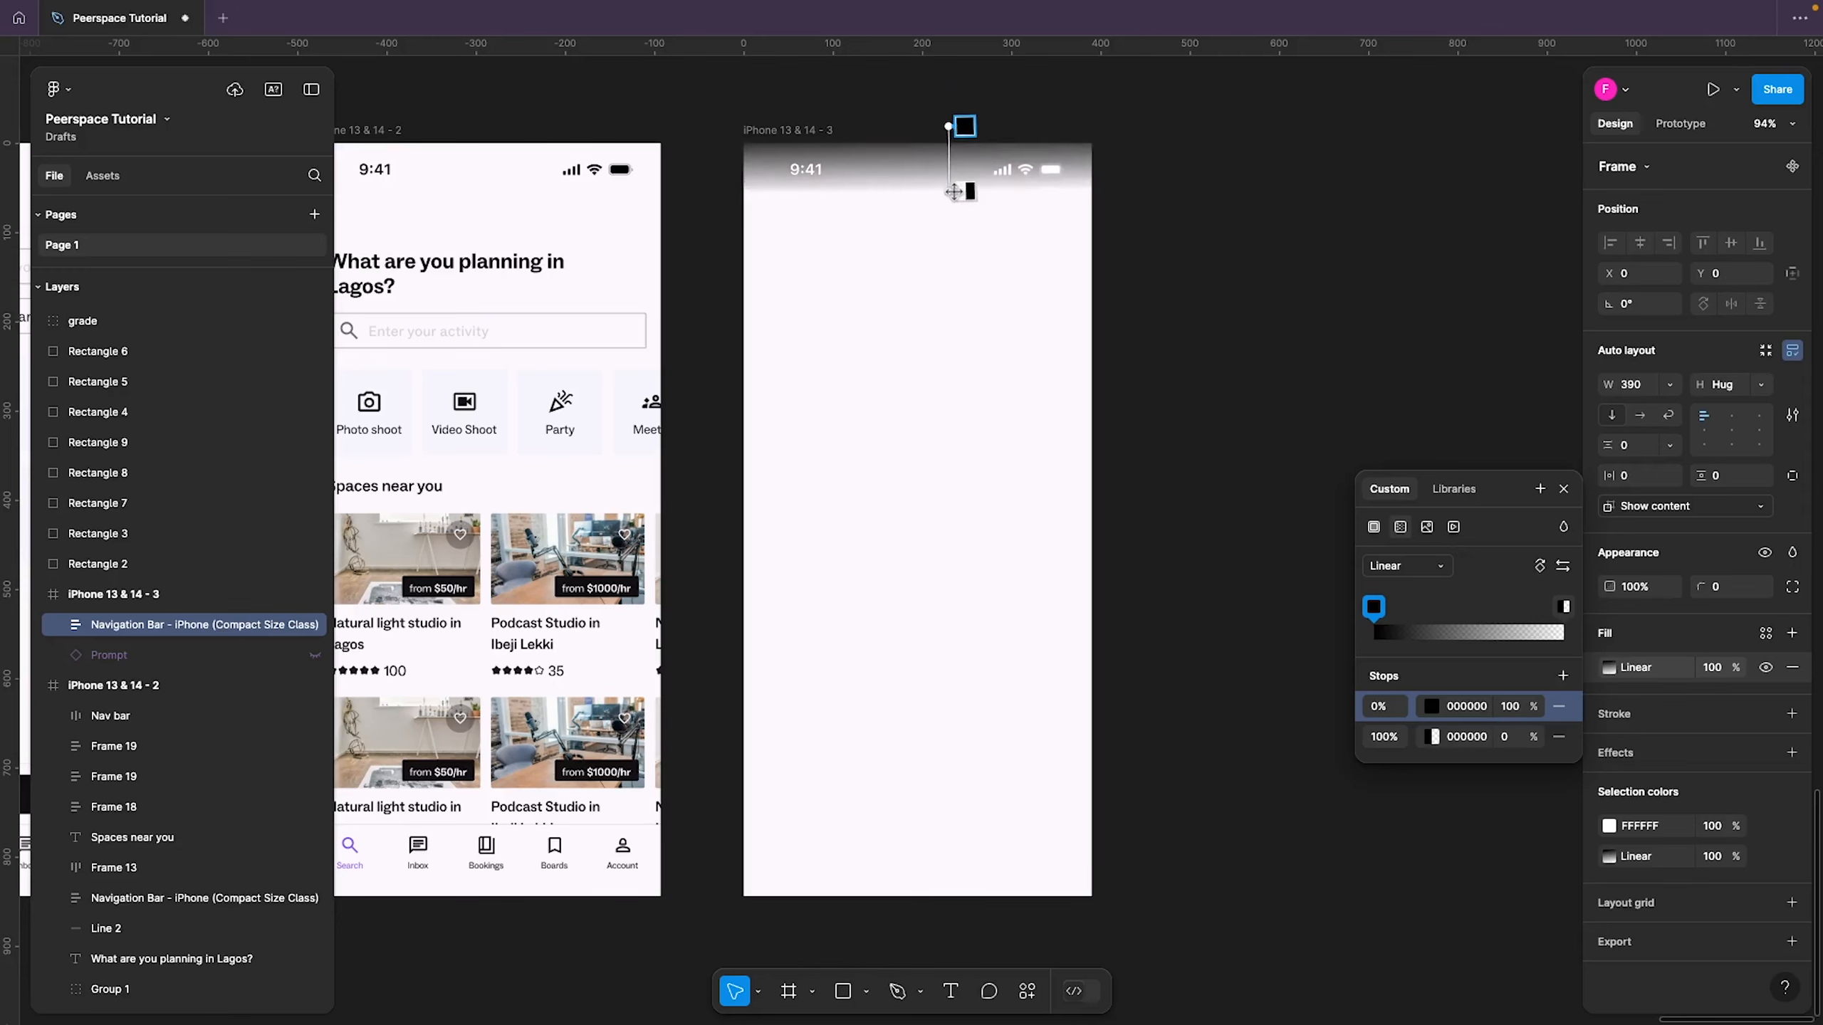
left_click_drag(953, 192, 946, 187)
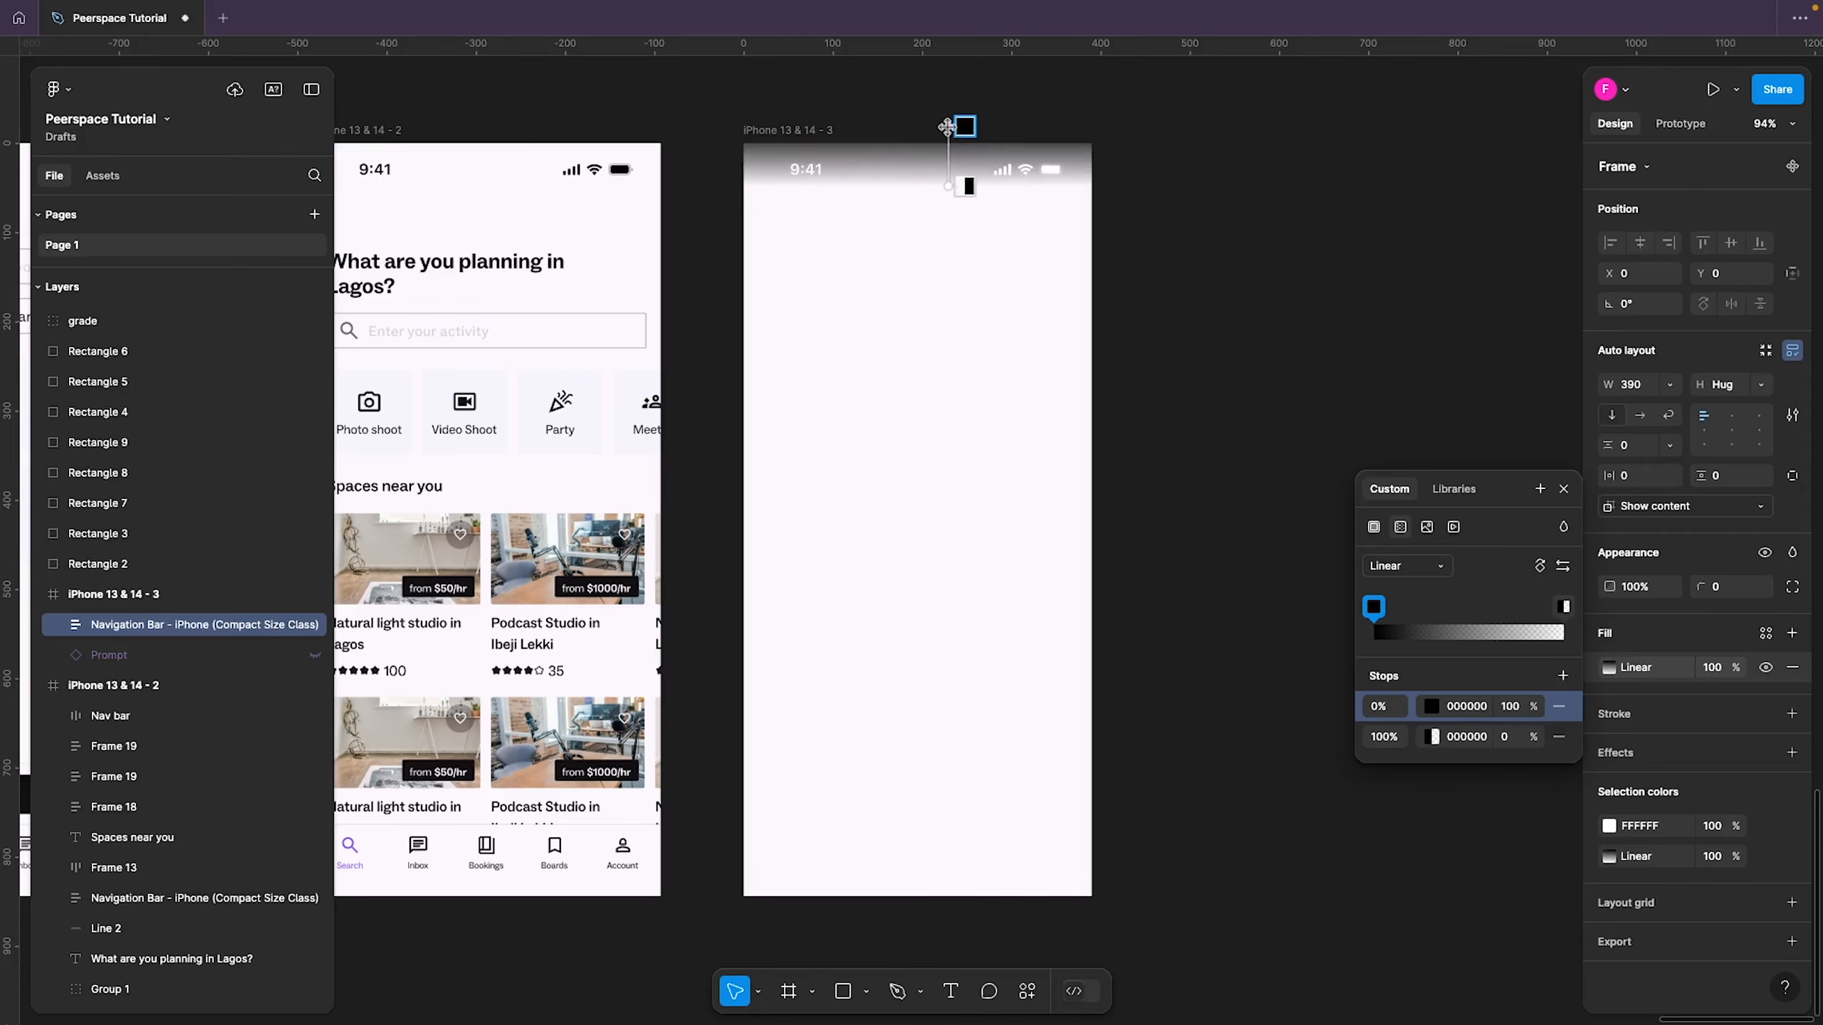
left_click_drag(947, 130, 947, 95)
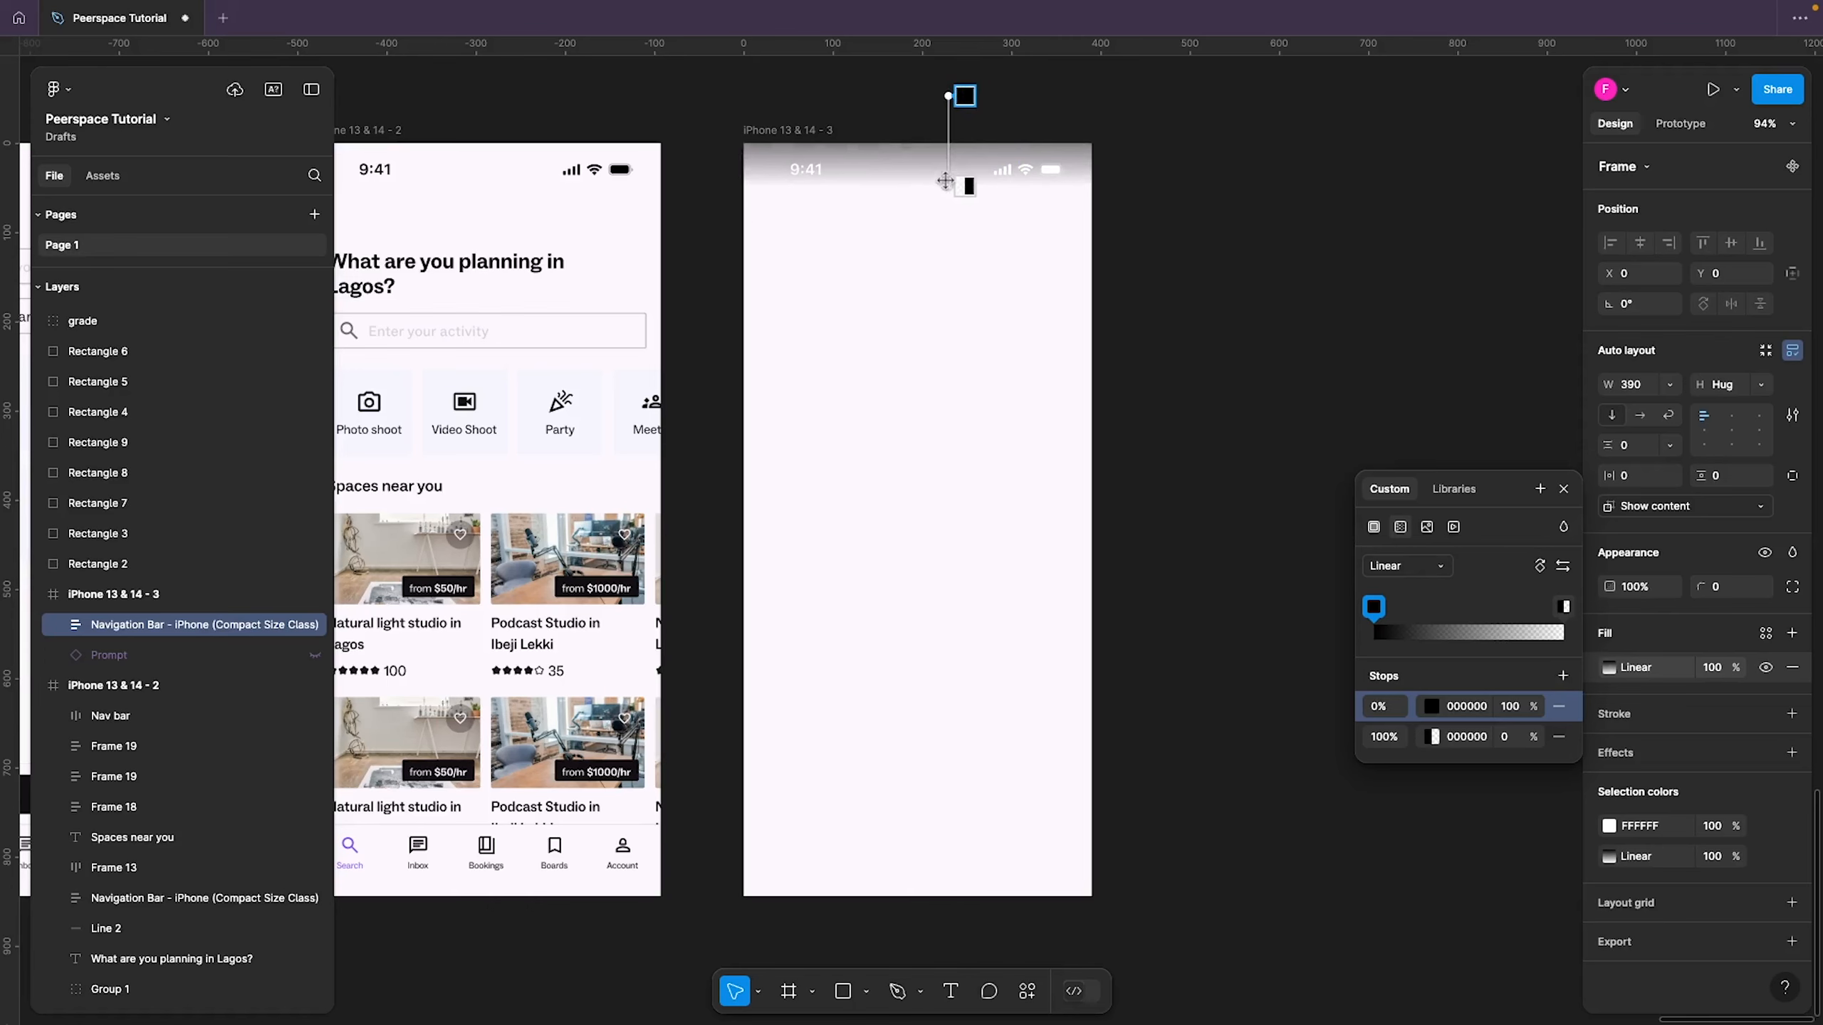
left_click_drag(950, 184, 946, 175)
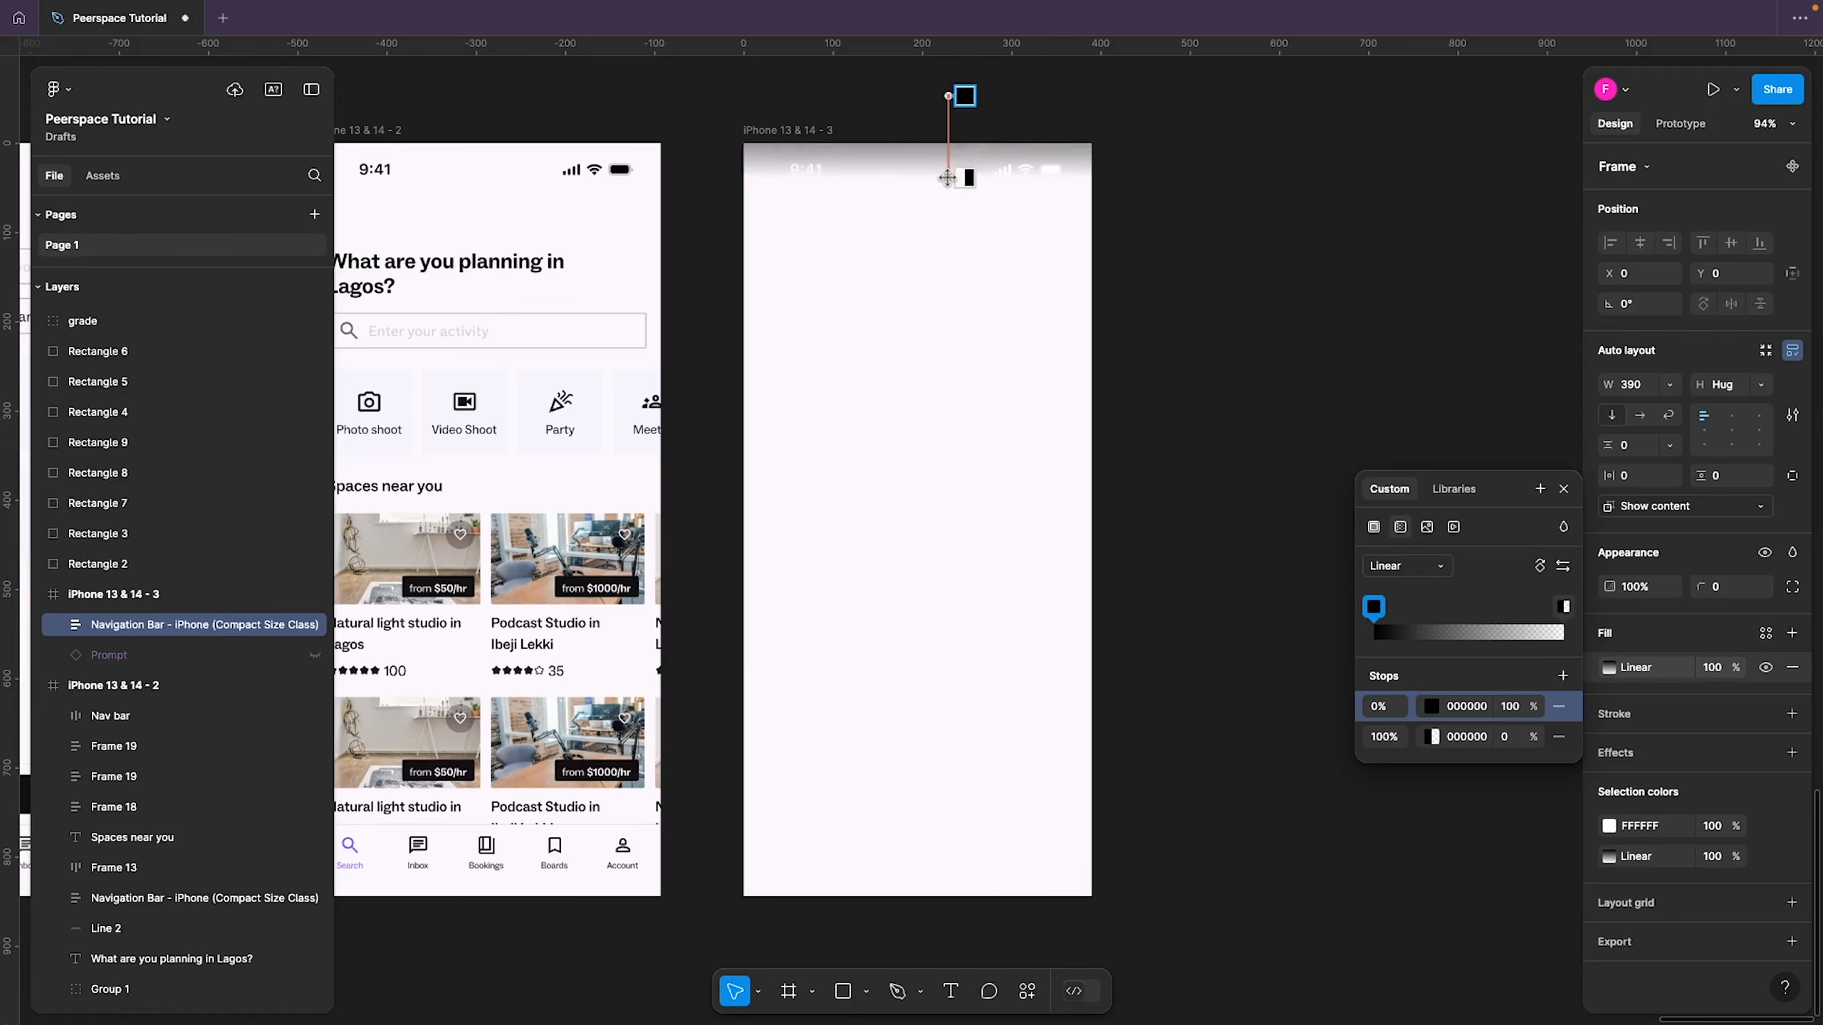
left_click_drag(947, 178, 948, 178)
key("Escape")
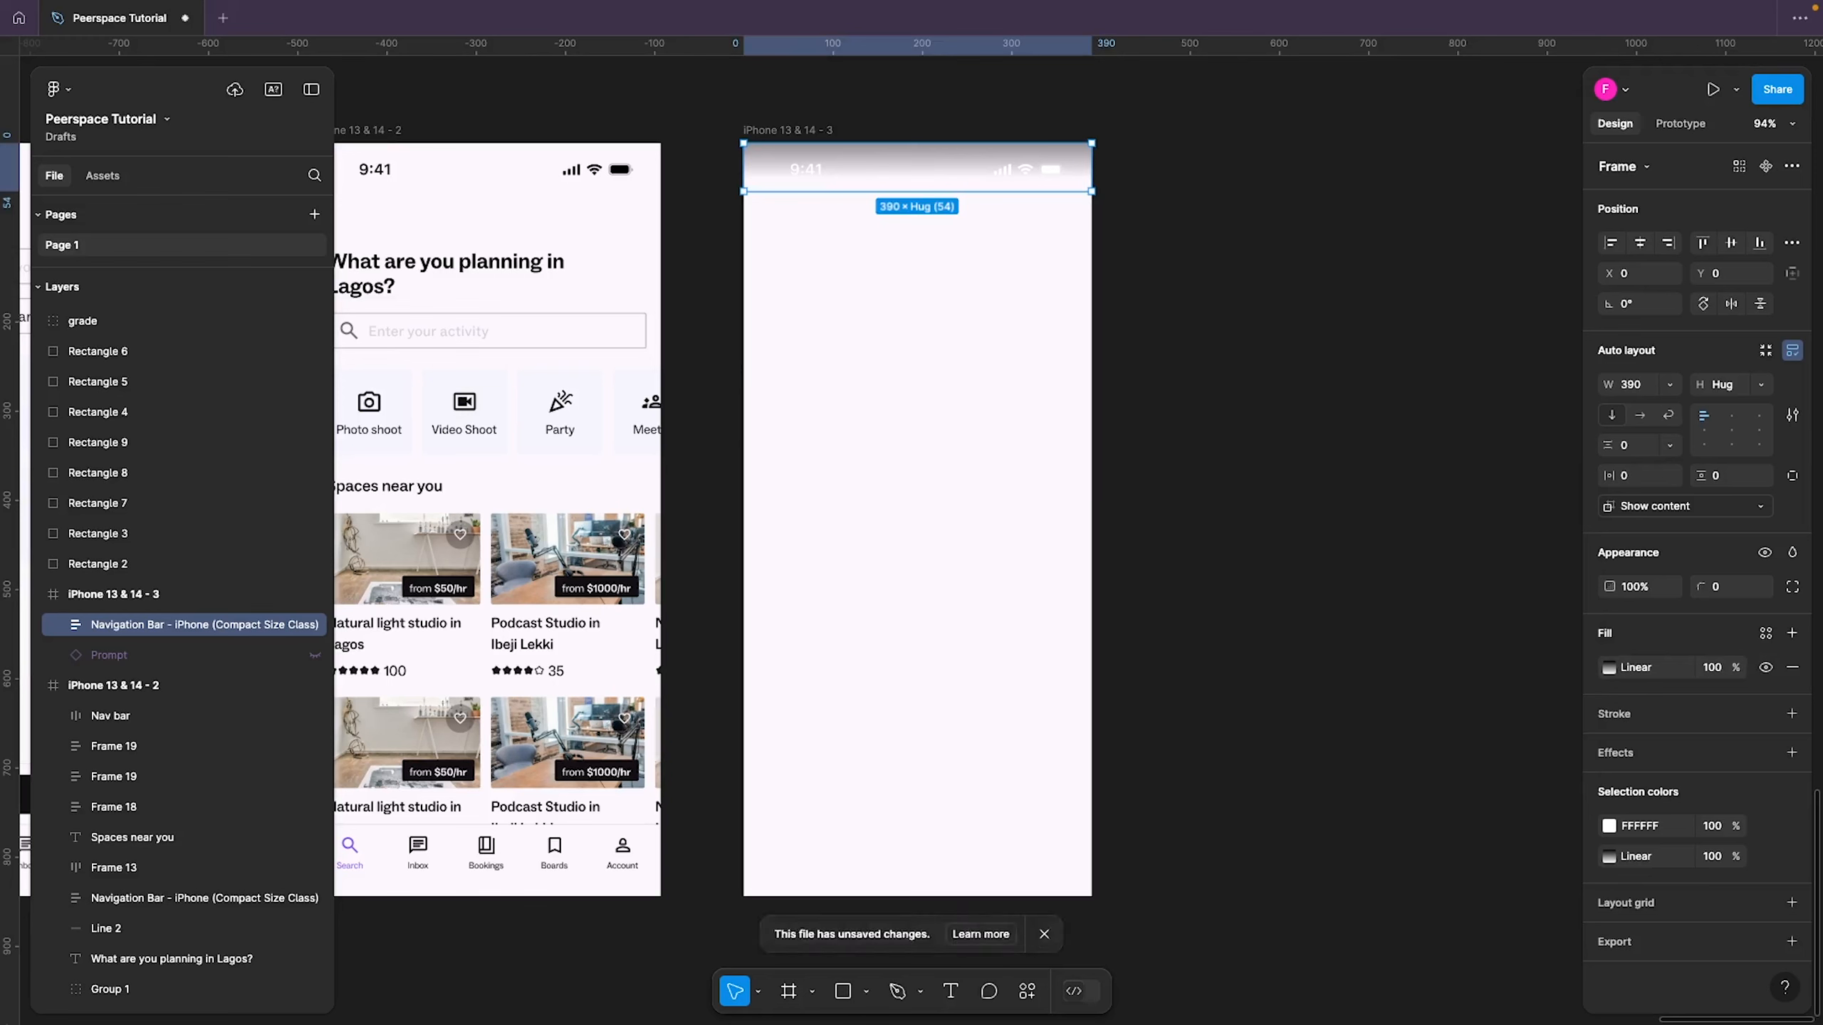
Draw a 389 × 389 frame across the top of the third screen, starting at its upper-left corner
left_click(1277, 700)
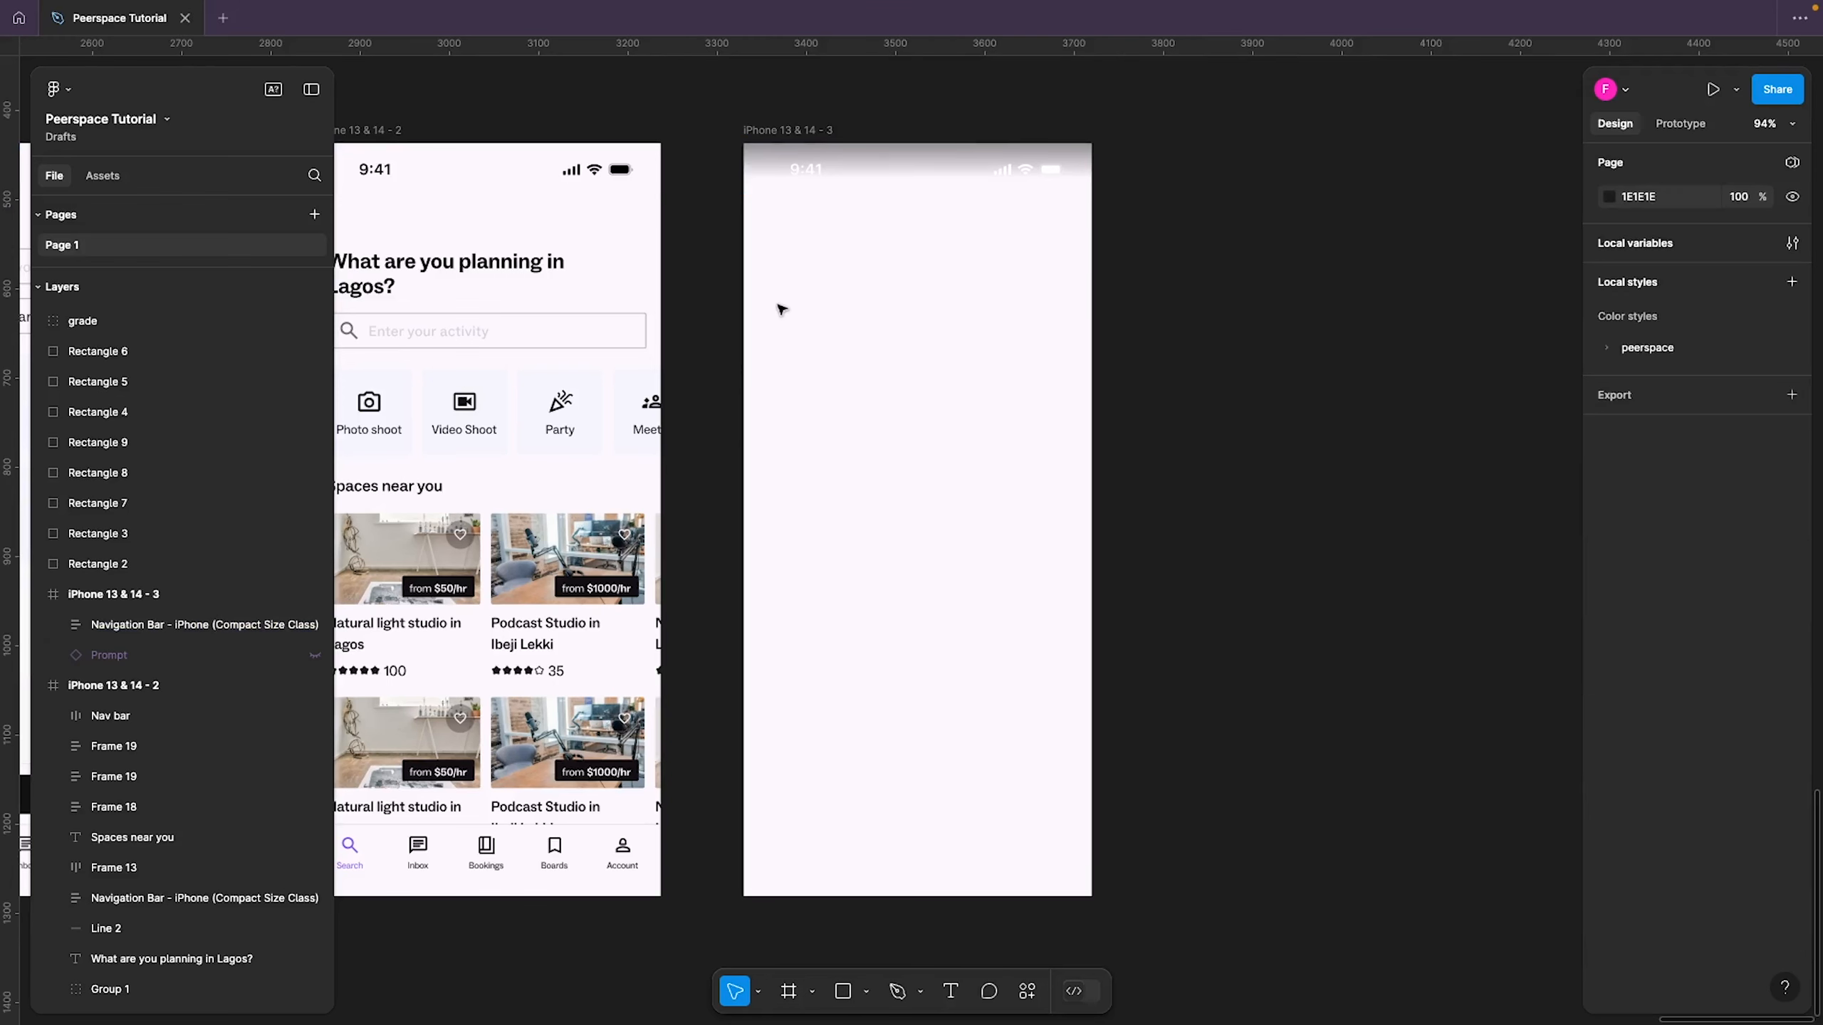
key("f")
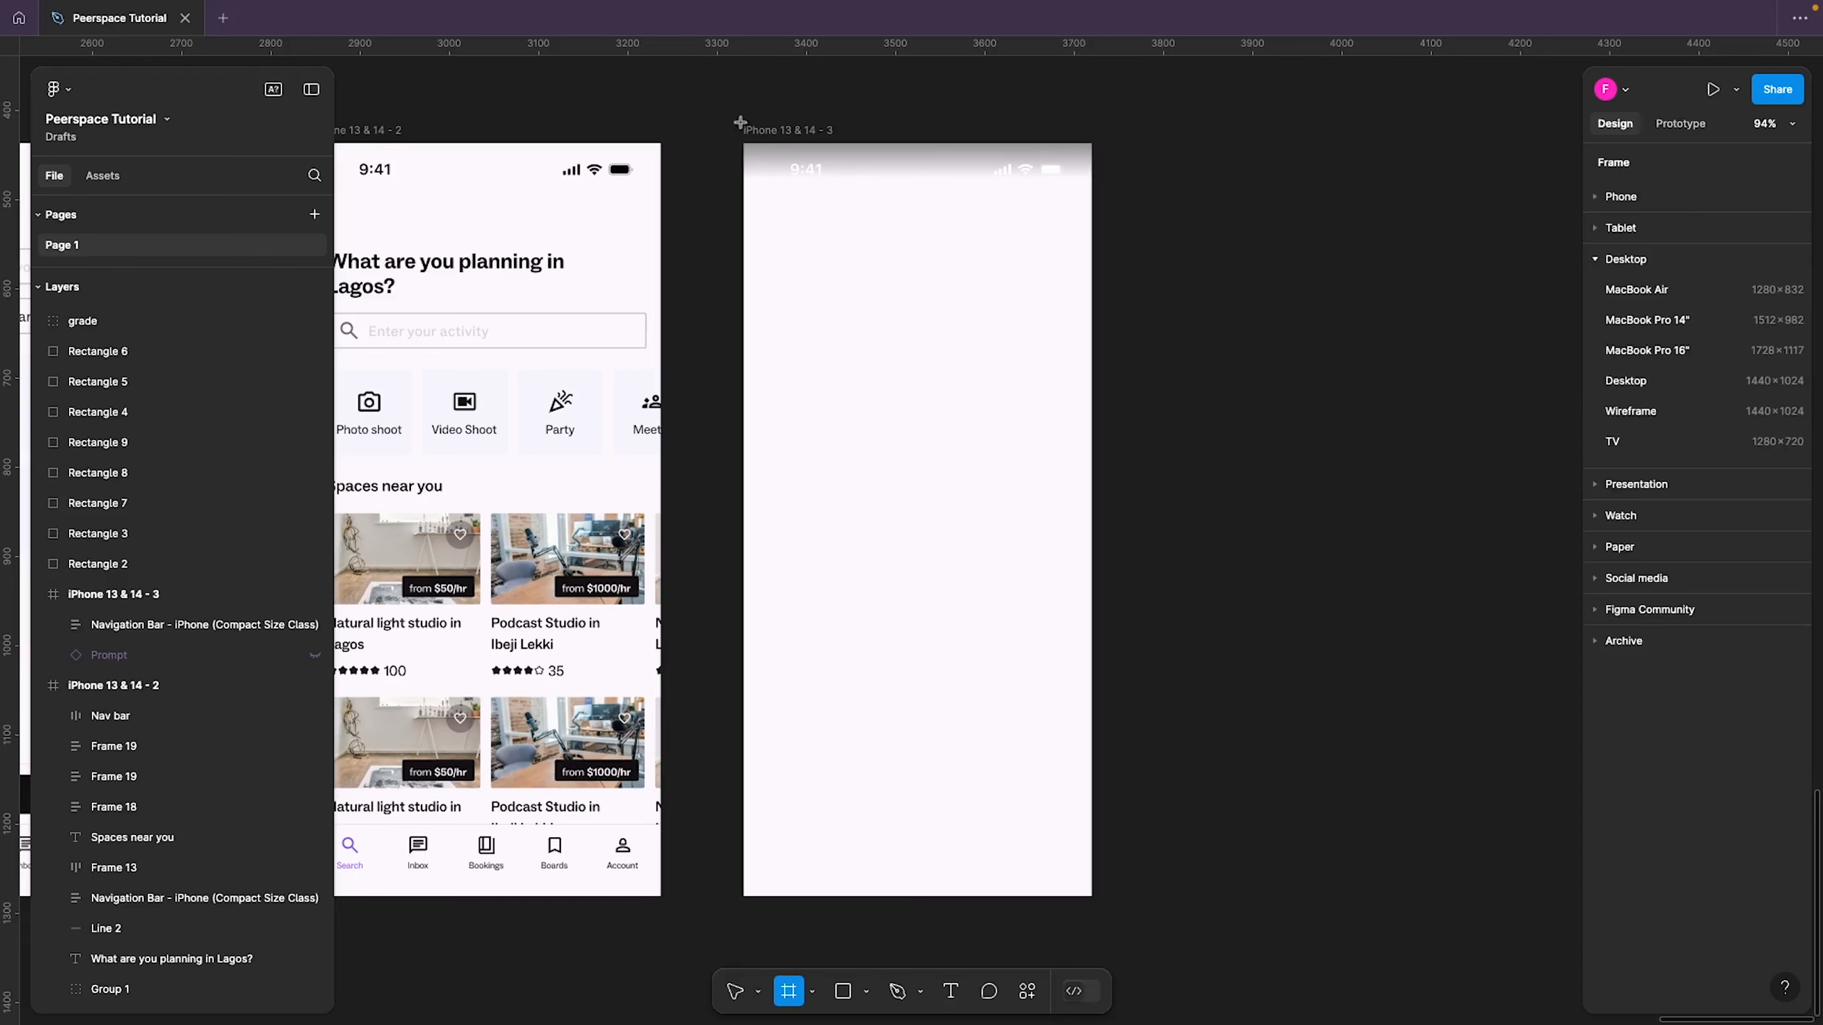
left_click_drag(744, 144, 1091, 412)
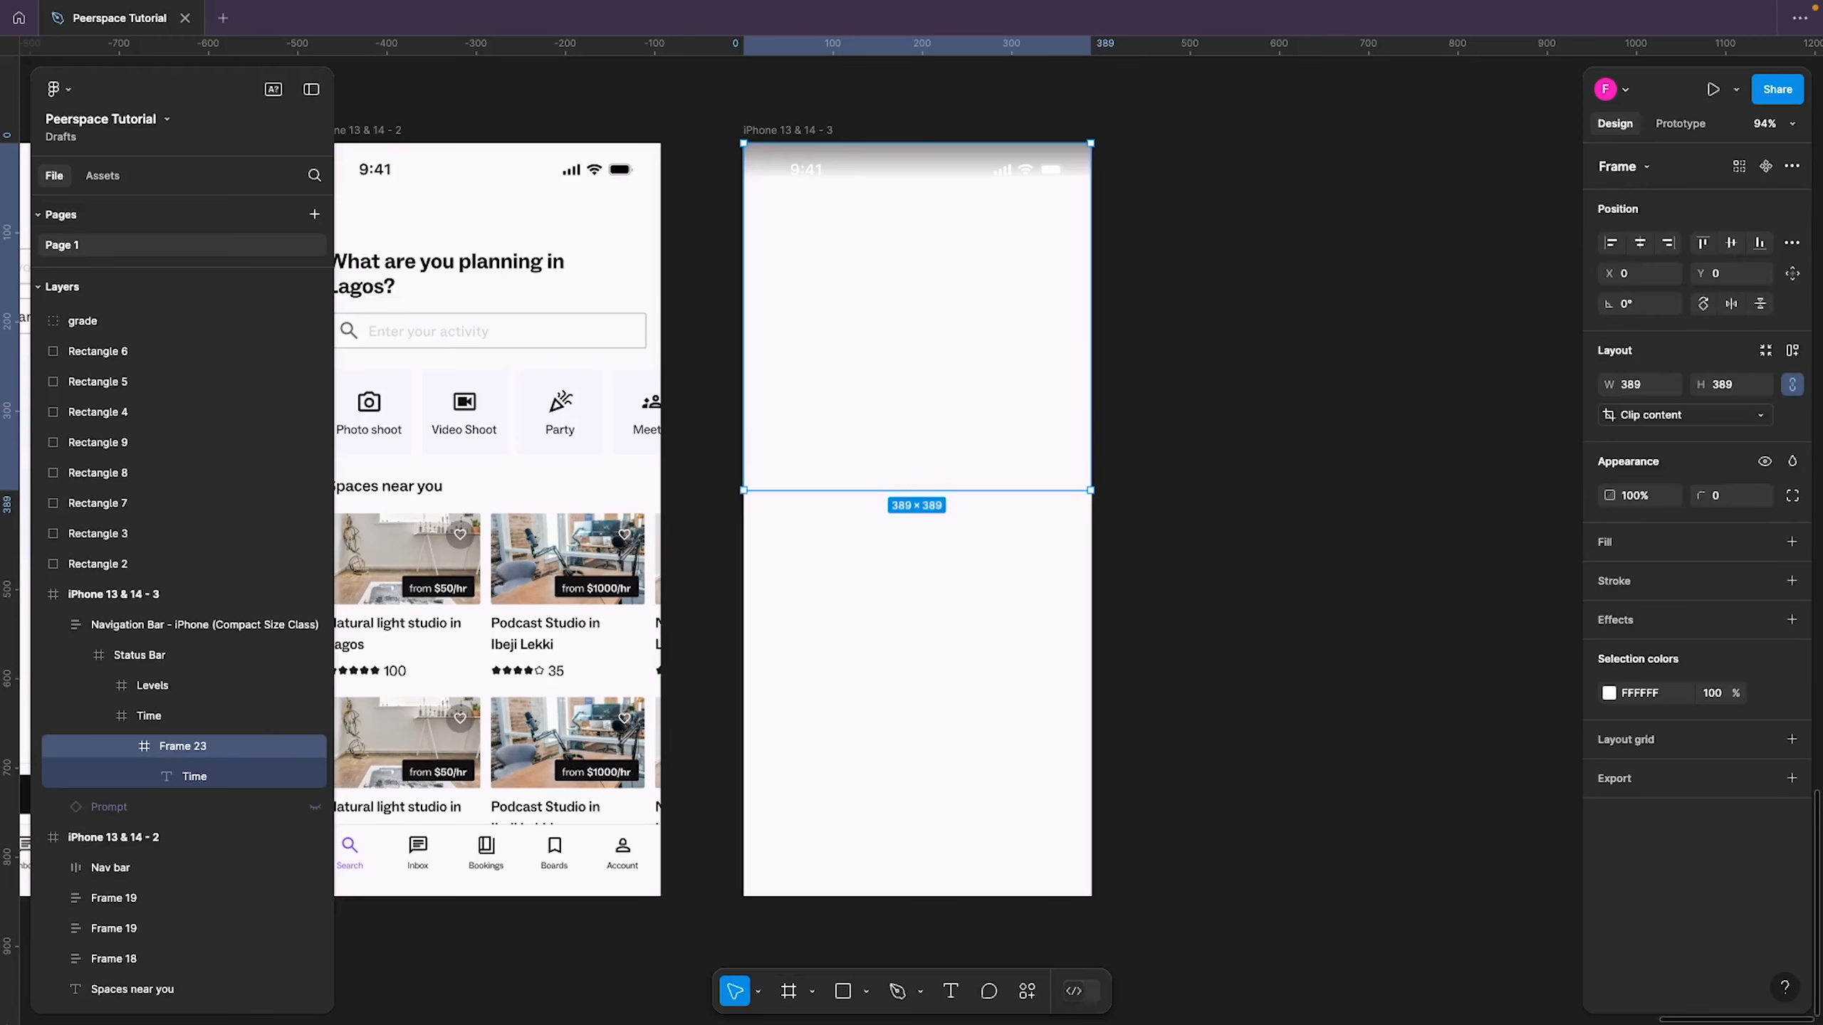
left_click(988, 396)
left_click(986, 384)
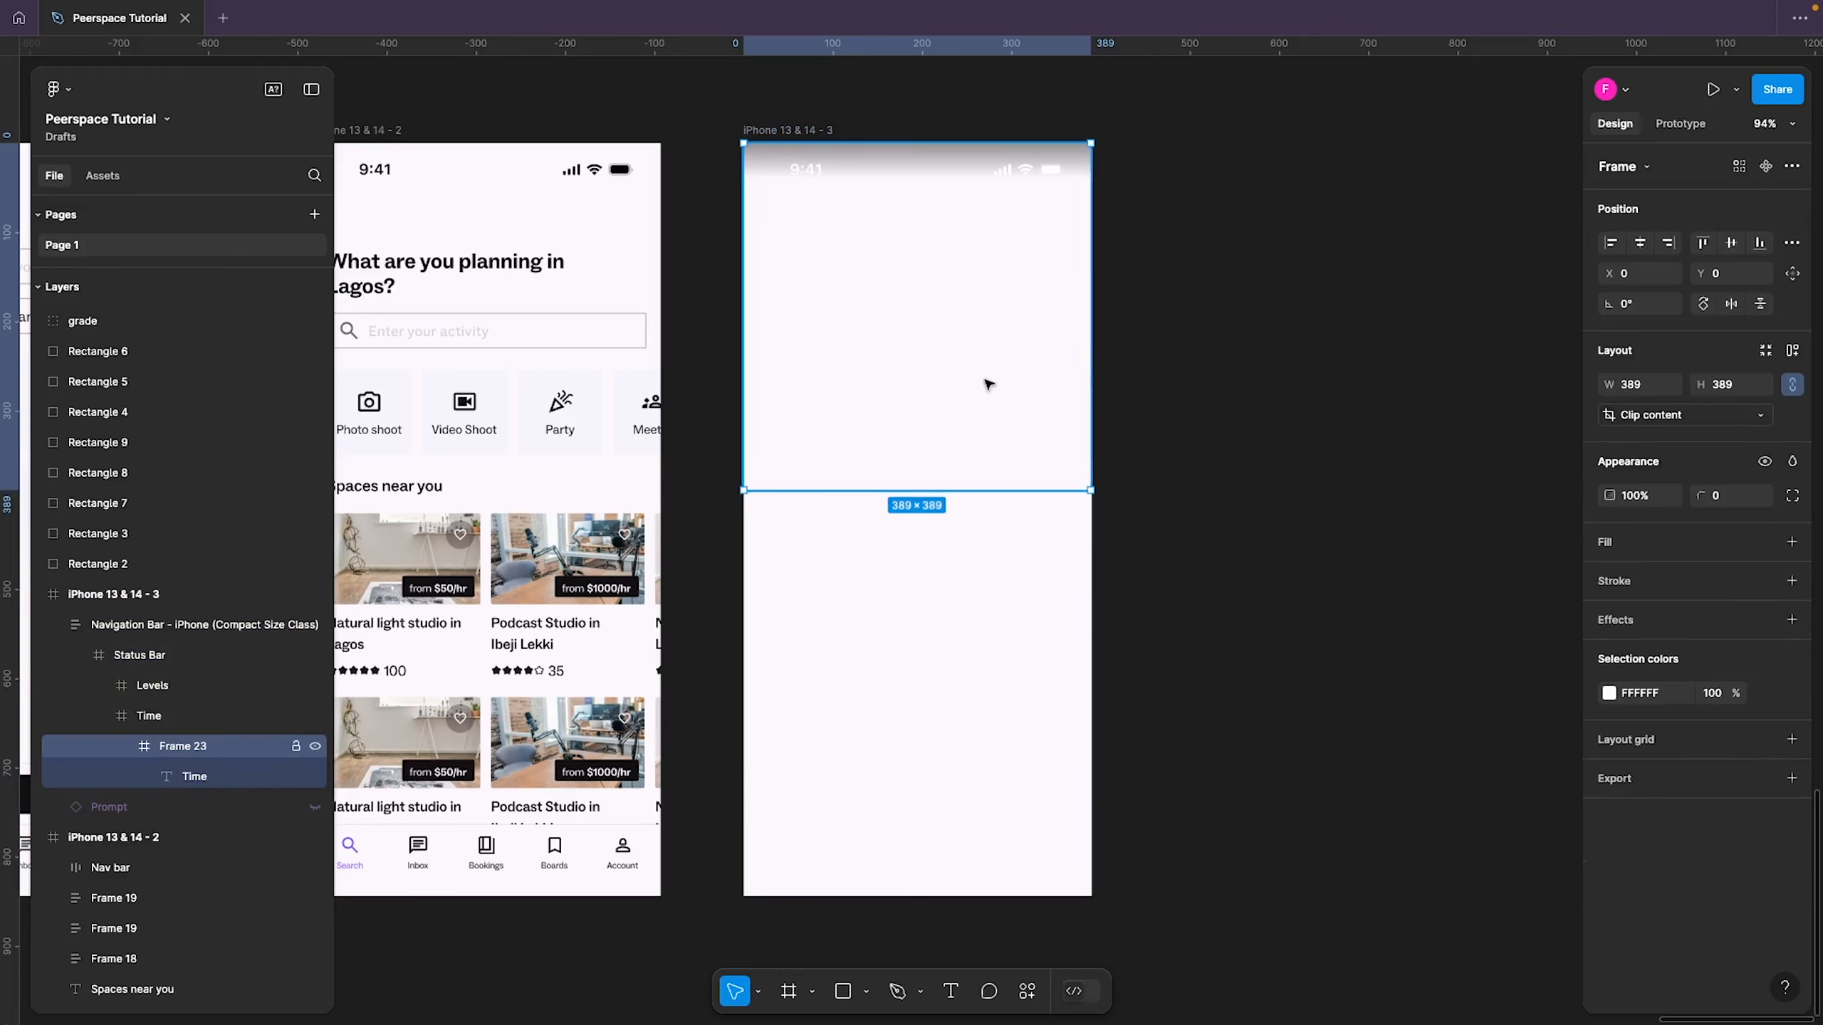
left_click(1730, 395)
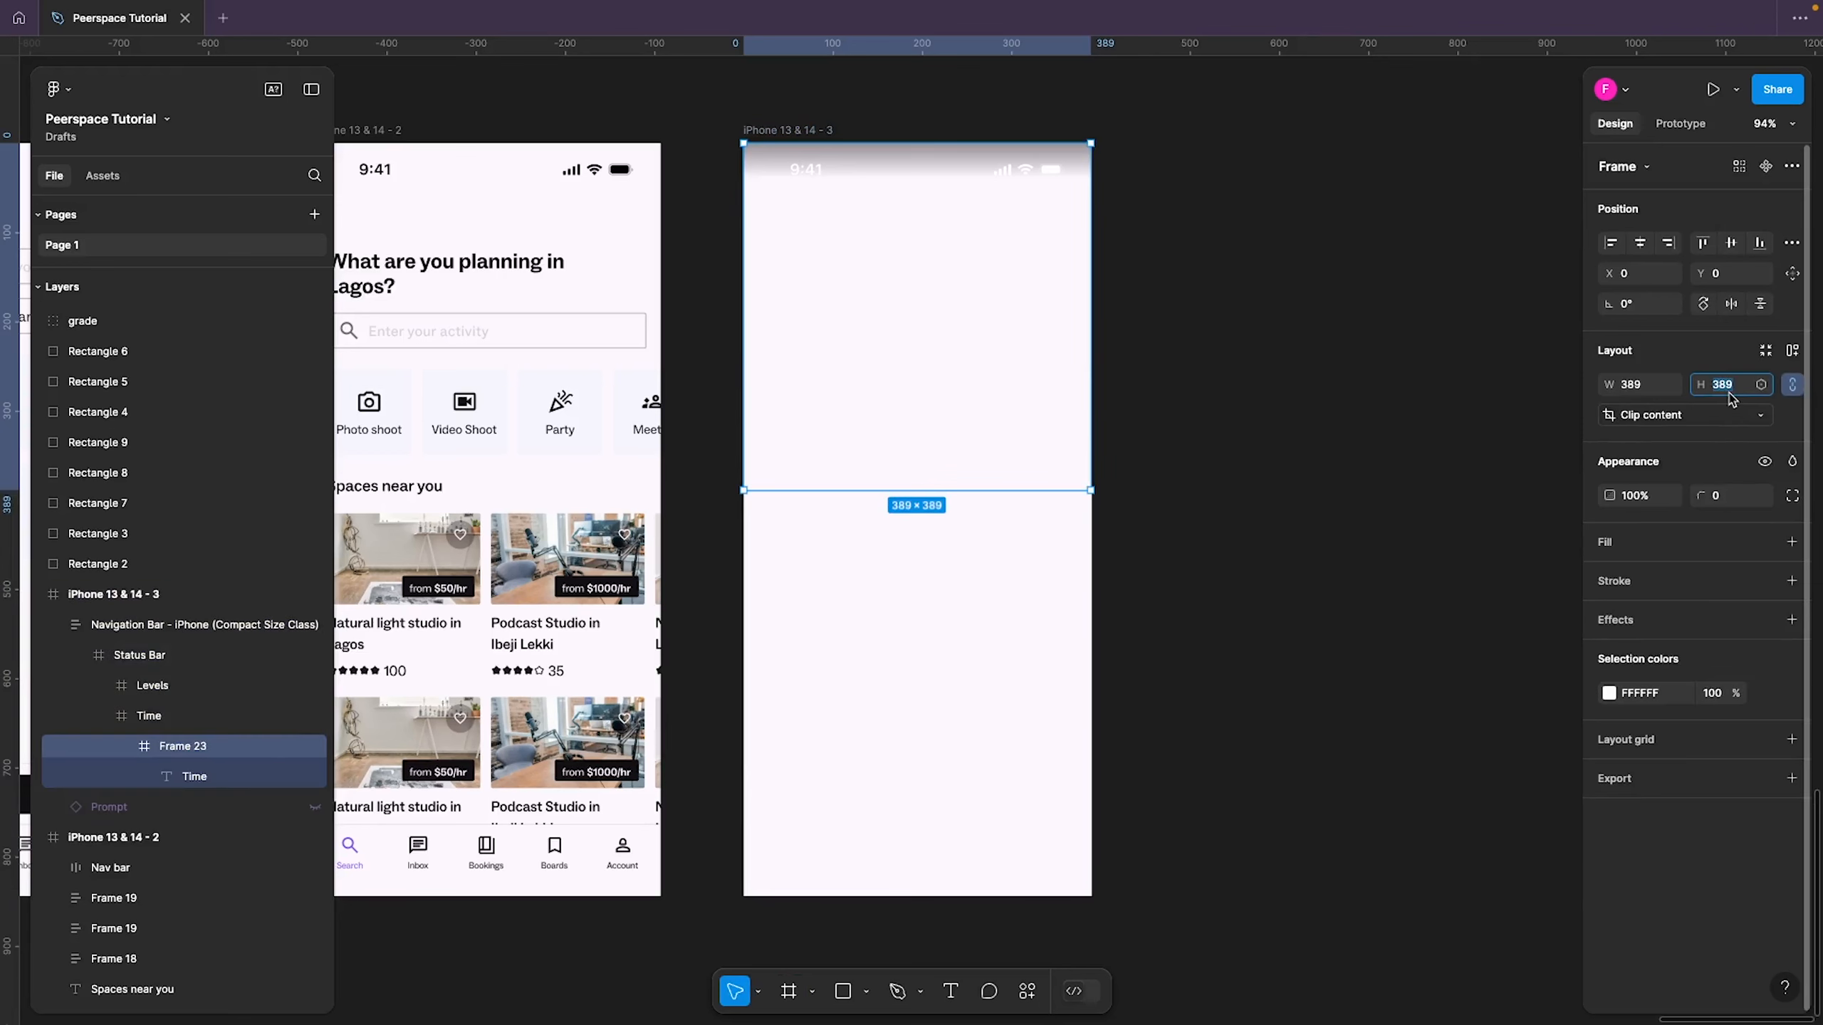
type("312")
key("Return")
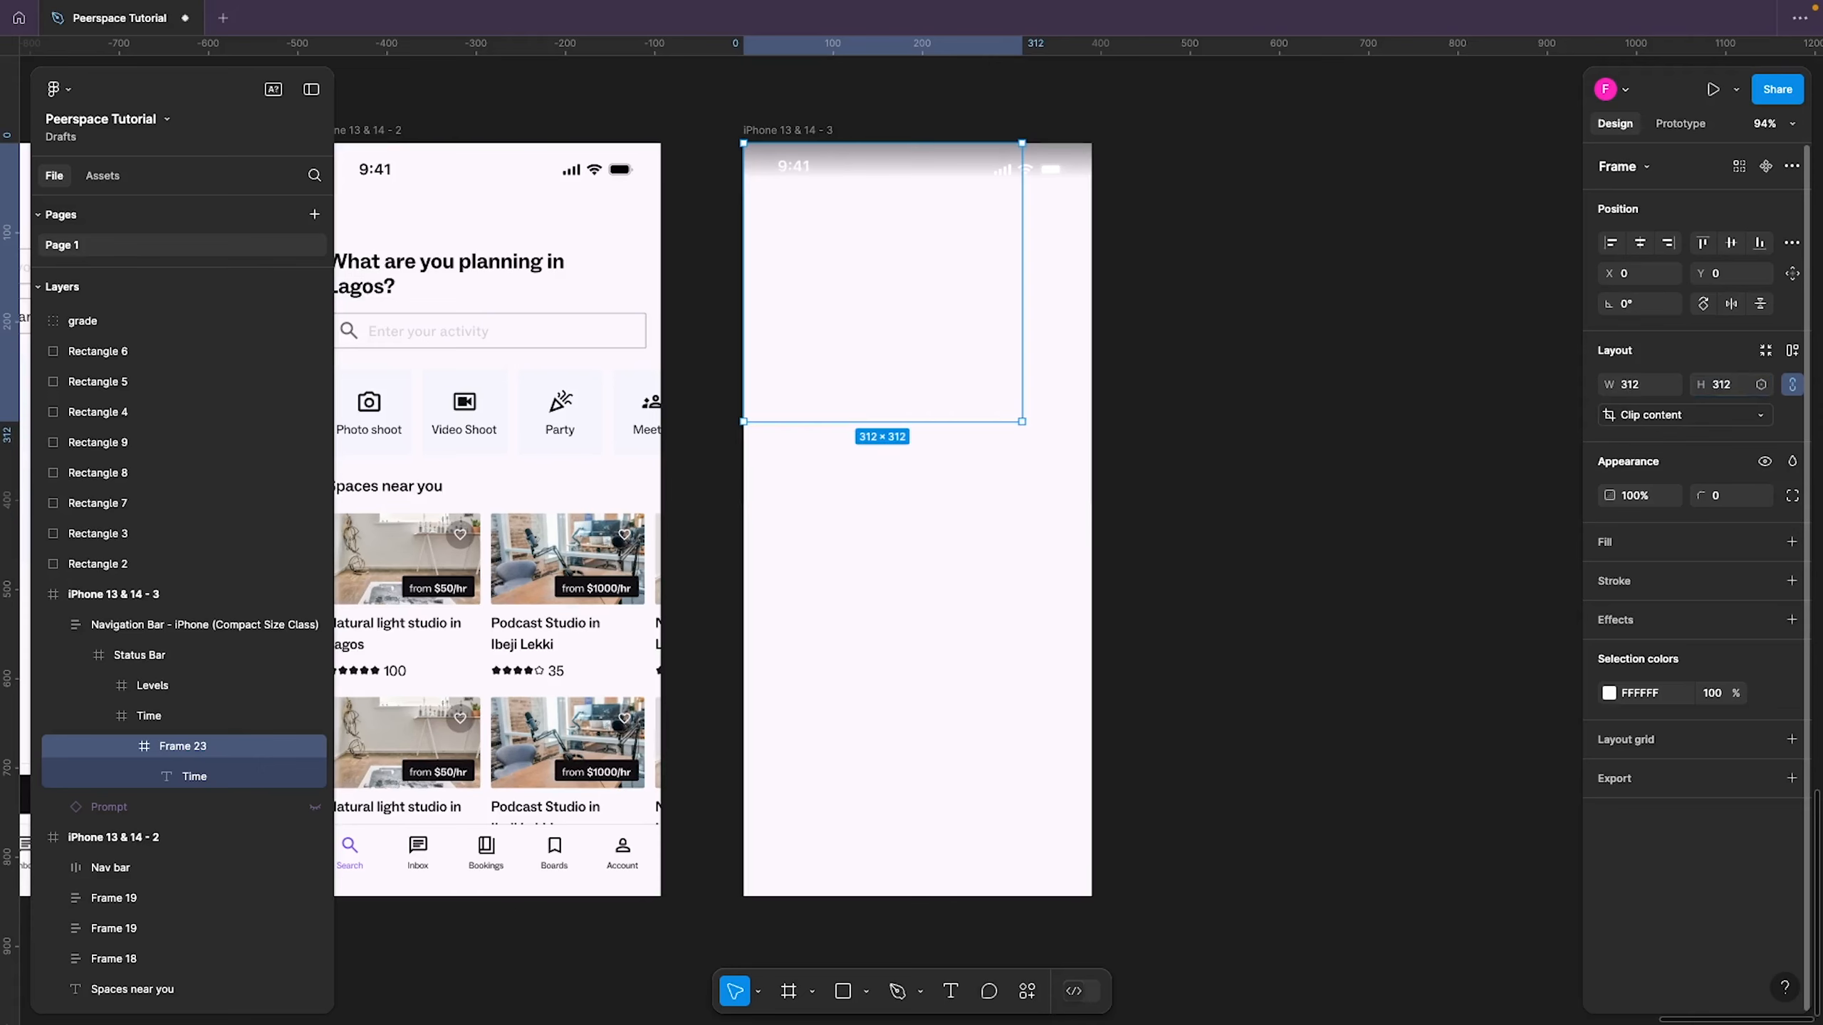
key("ctrl+z")
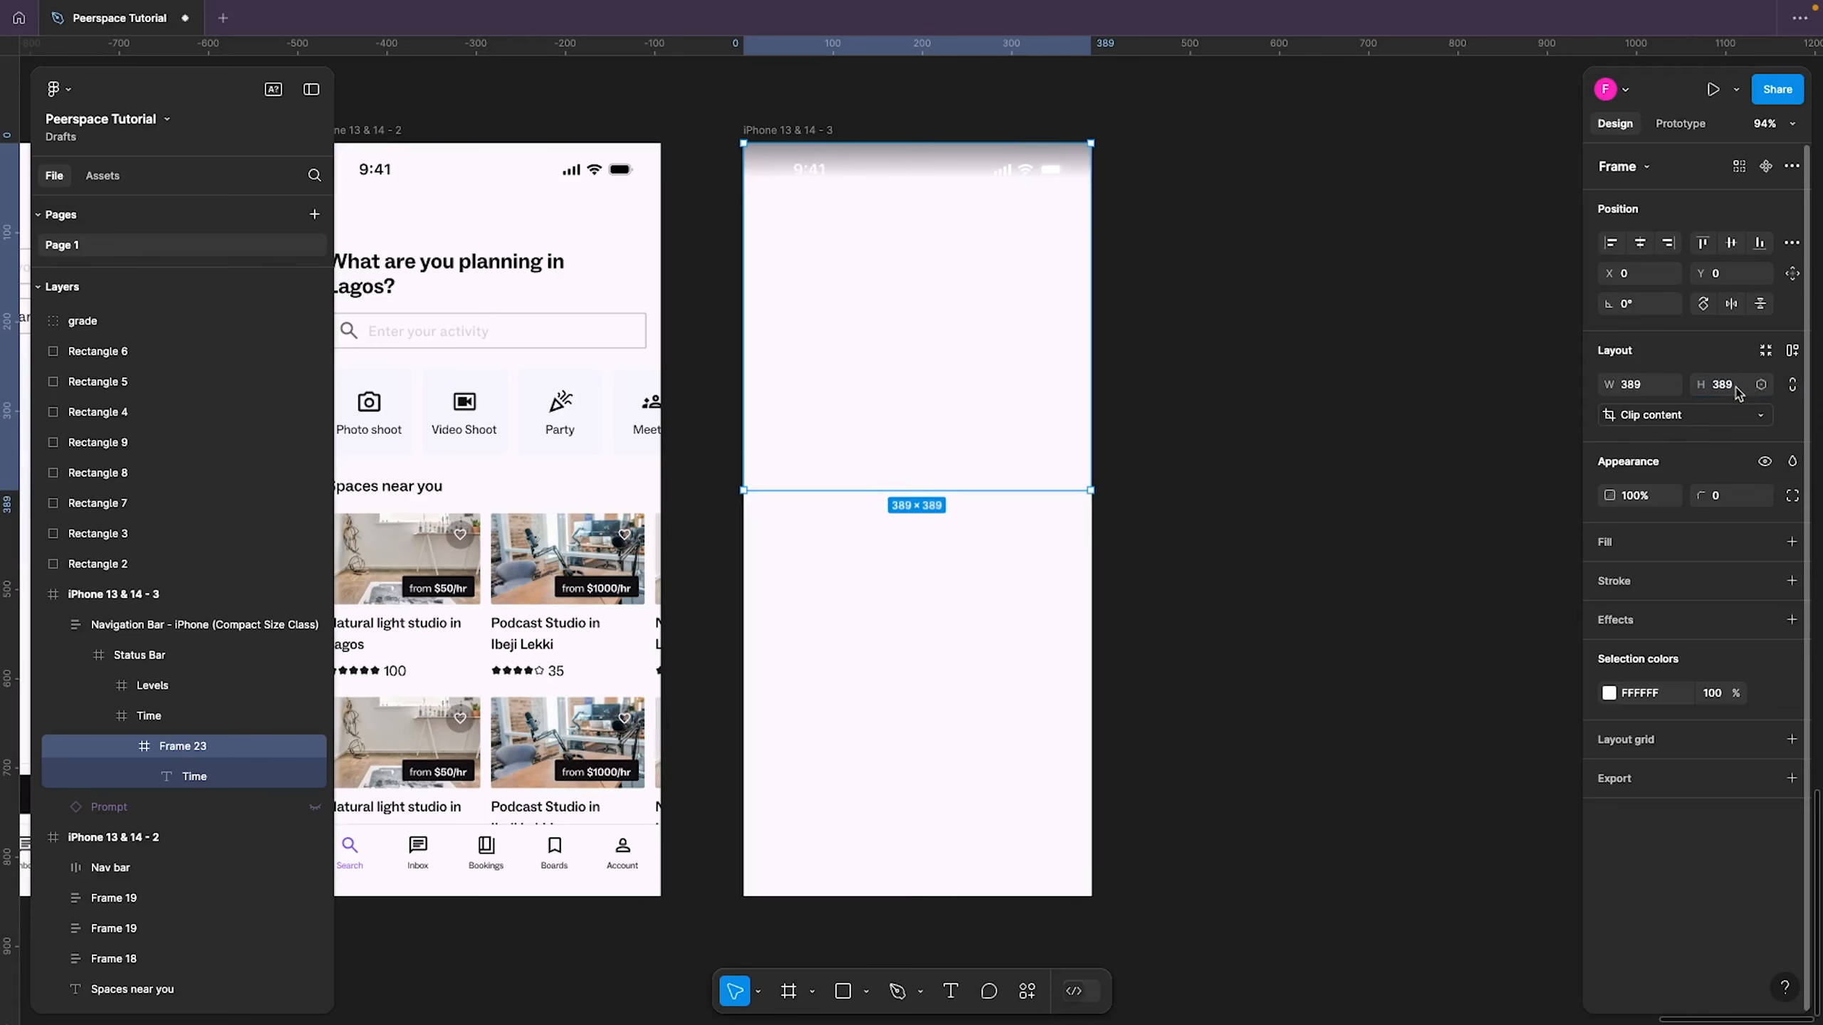
Unlock the new frame's proportions and set its height to 312, keeping the width at 389
left_click(1735, 388)
type("312")
key("Return")
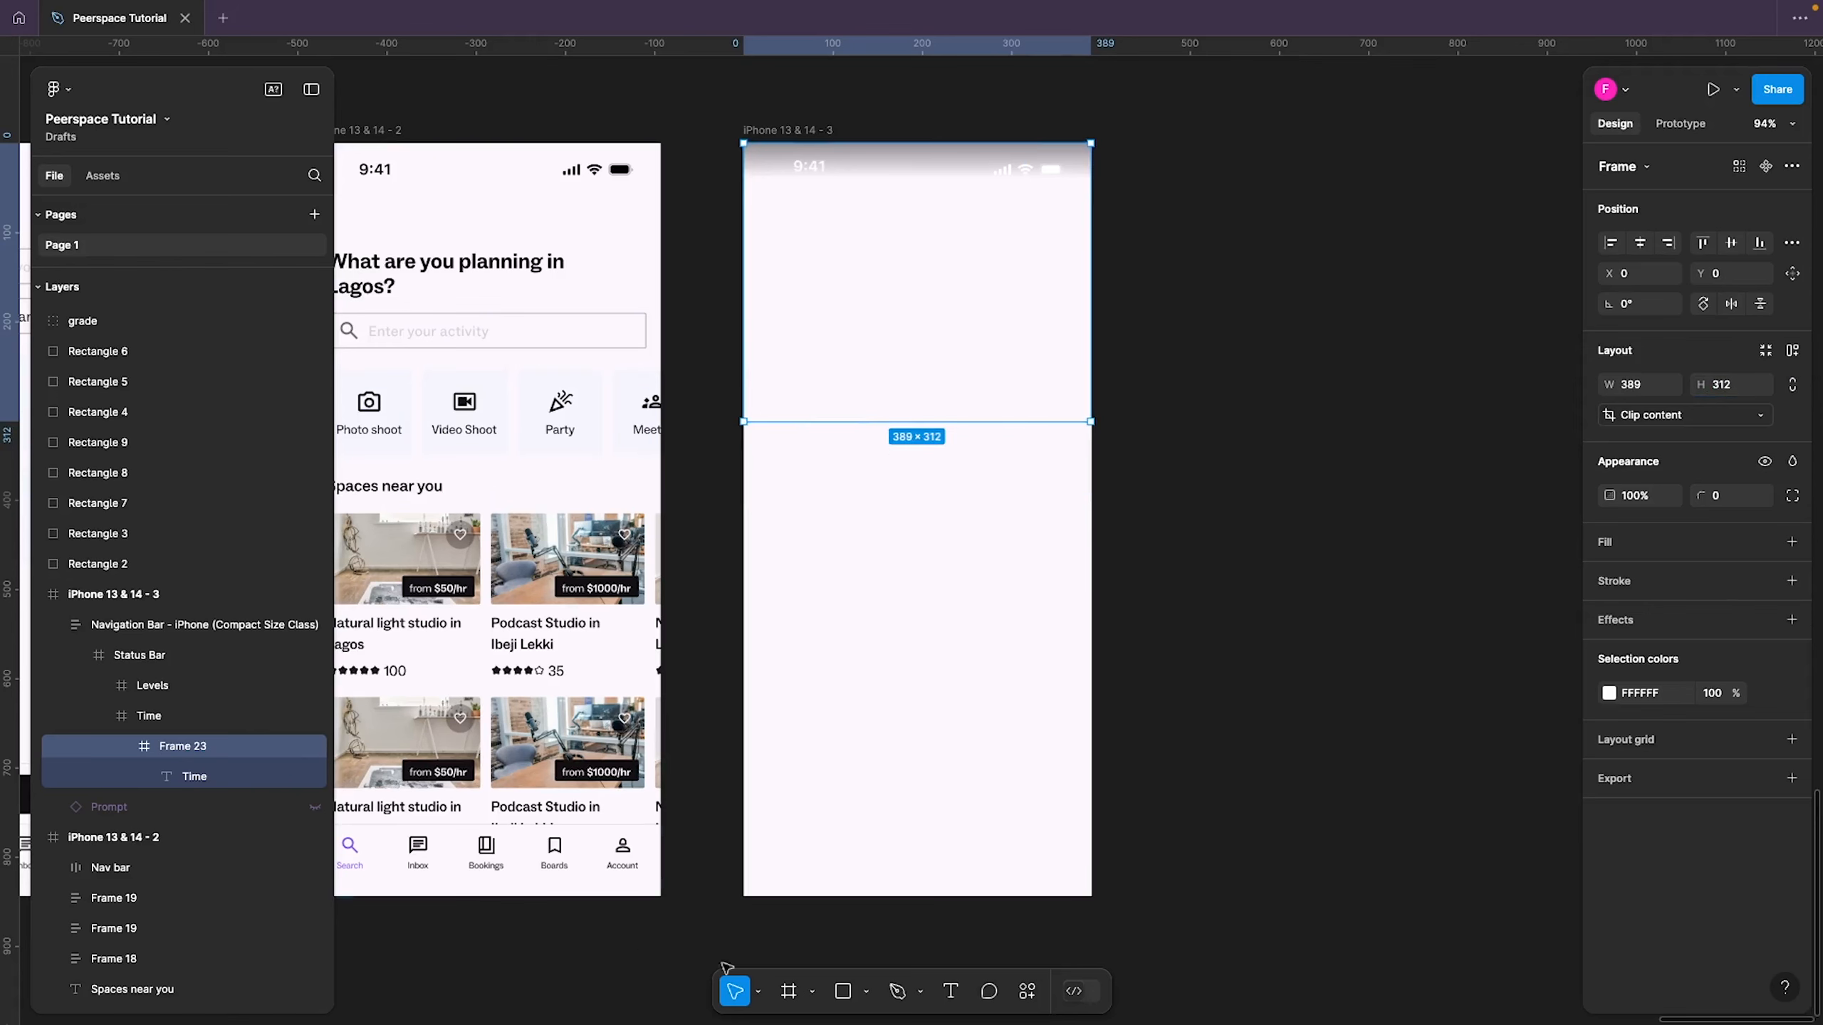
Open the Unsplash plugin with the new frame selected and search for "studio"
left_click(812, 993)
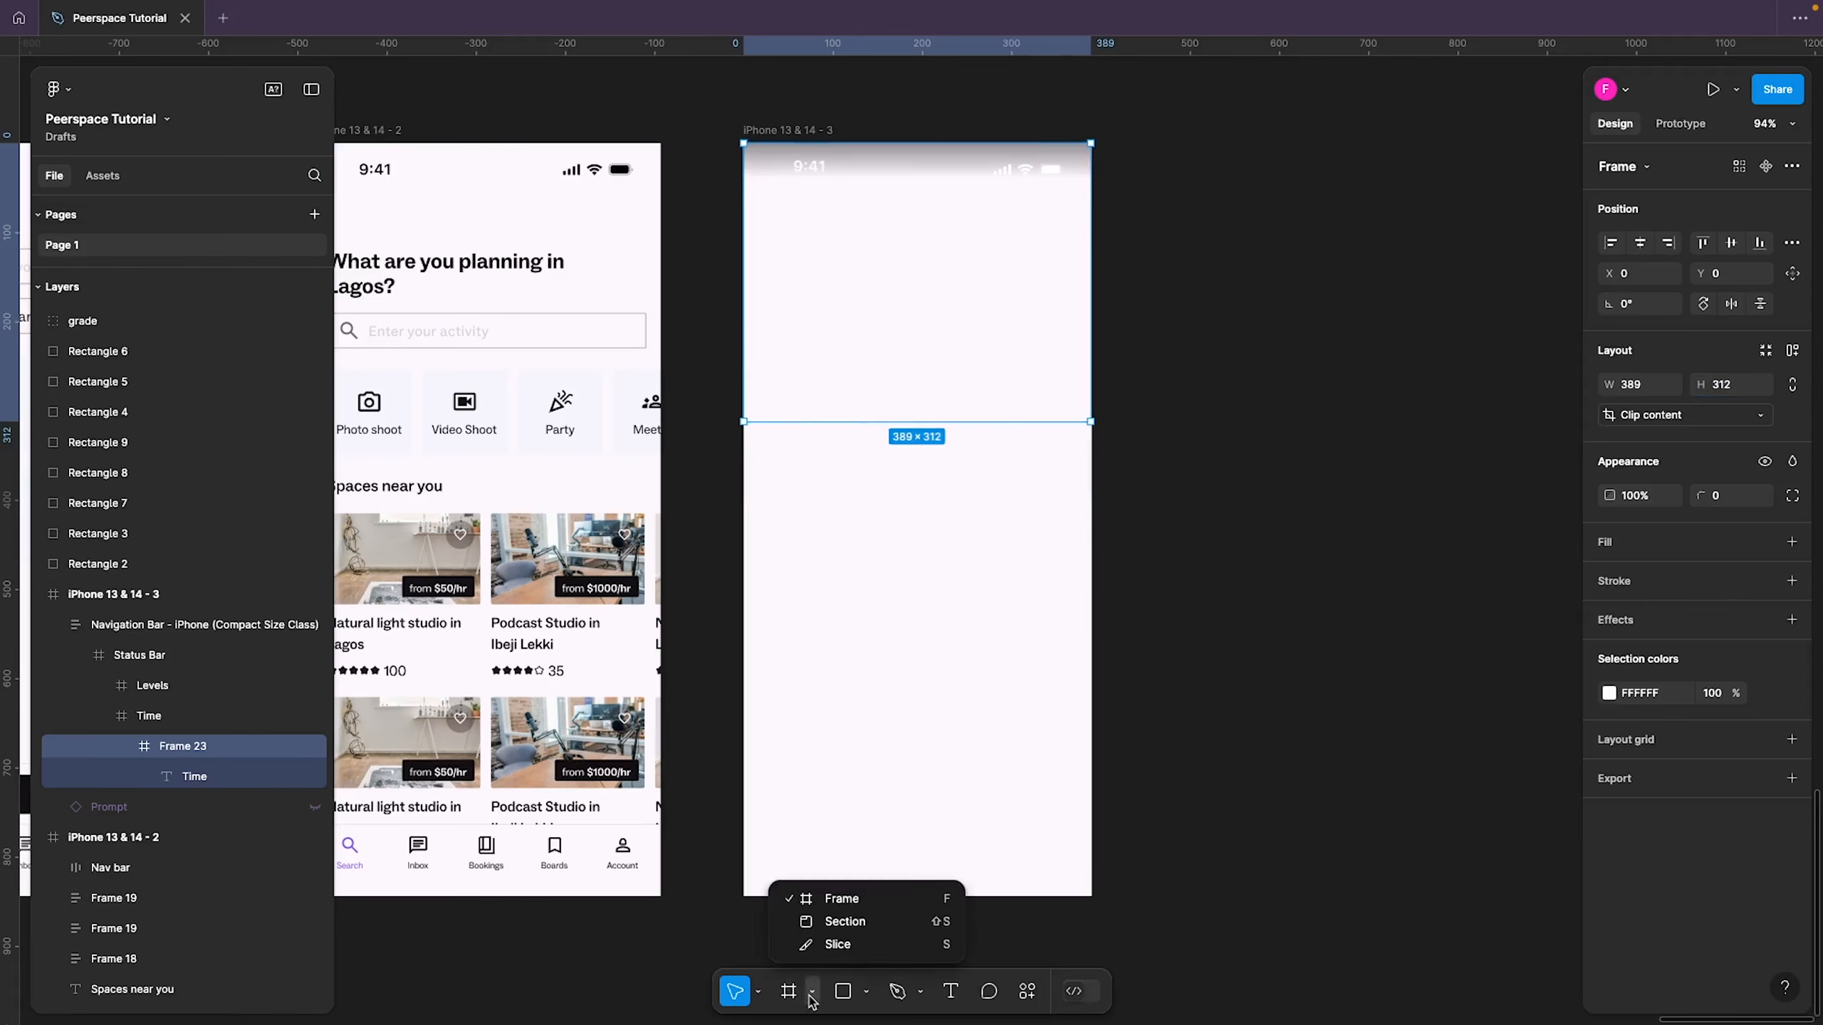
left_click(1026, 992)
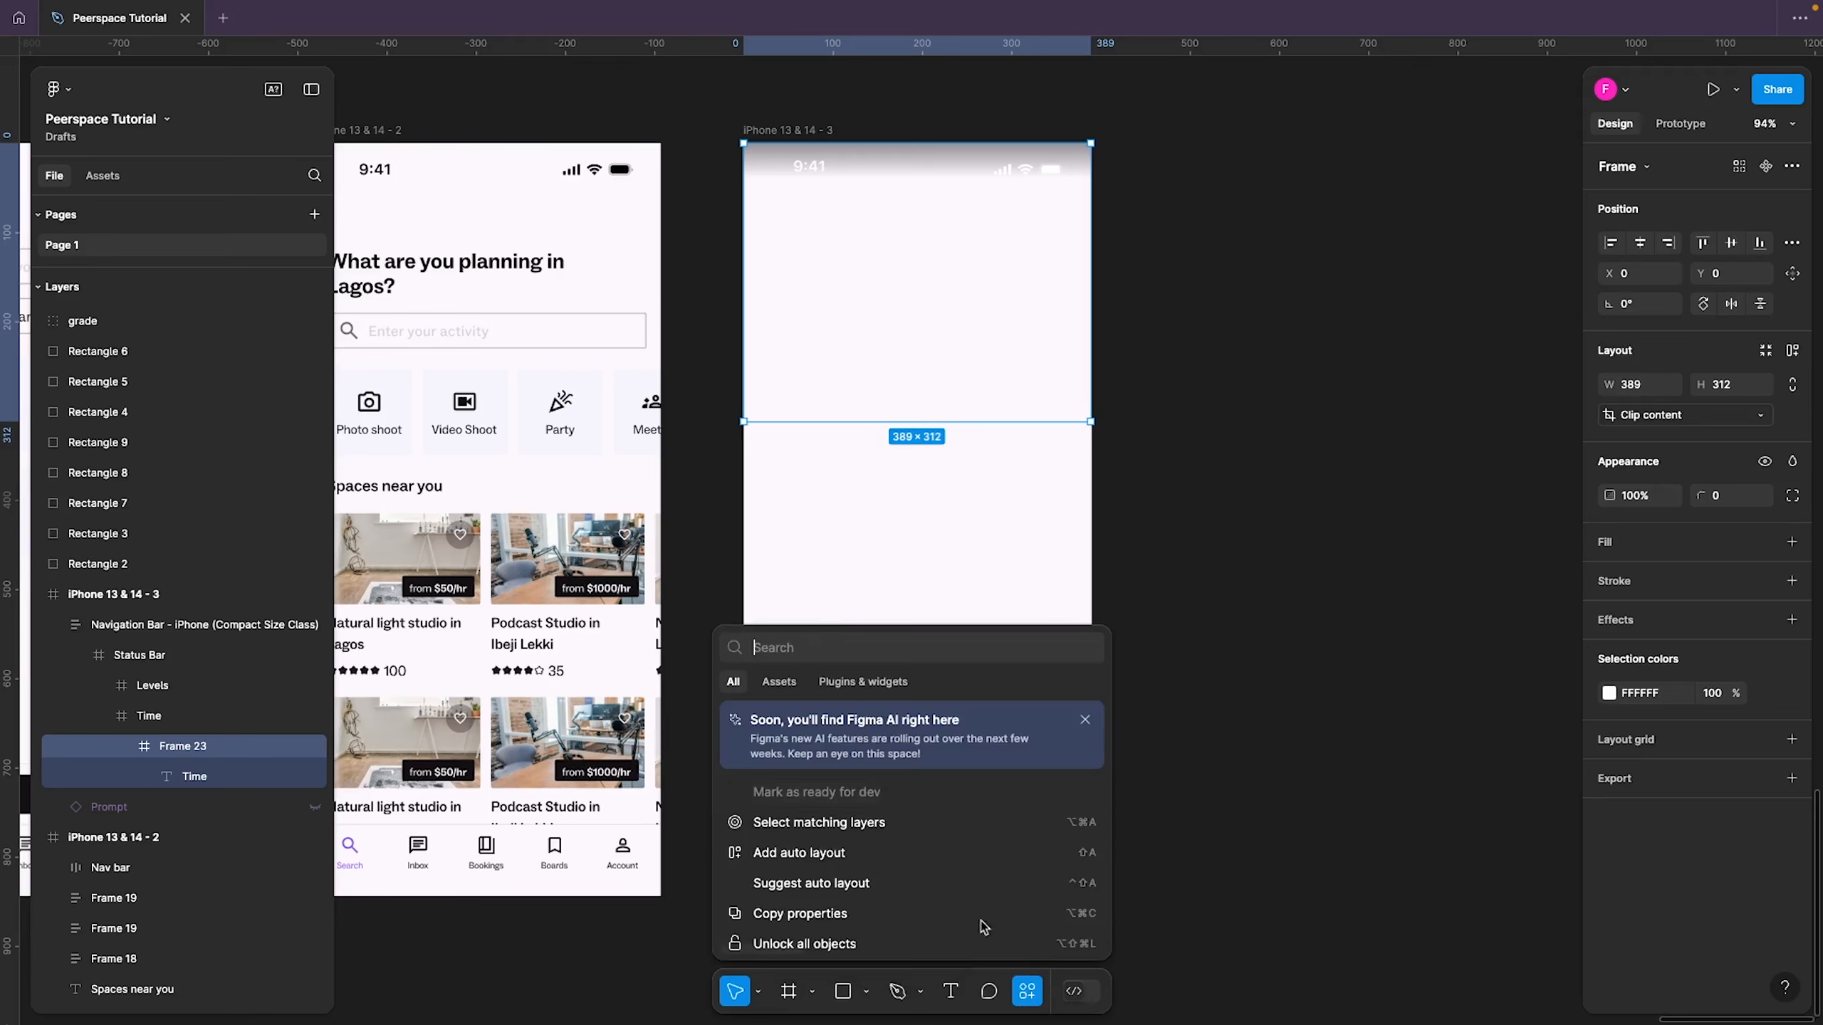
left_click(846, 686)
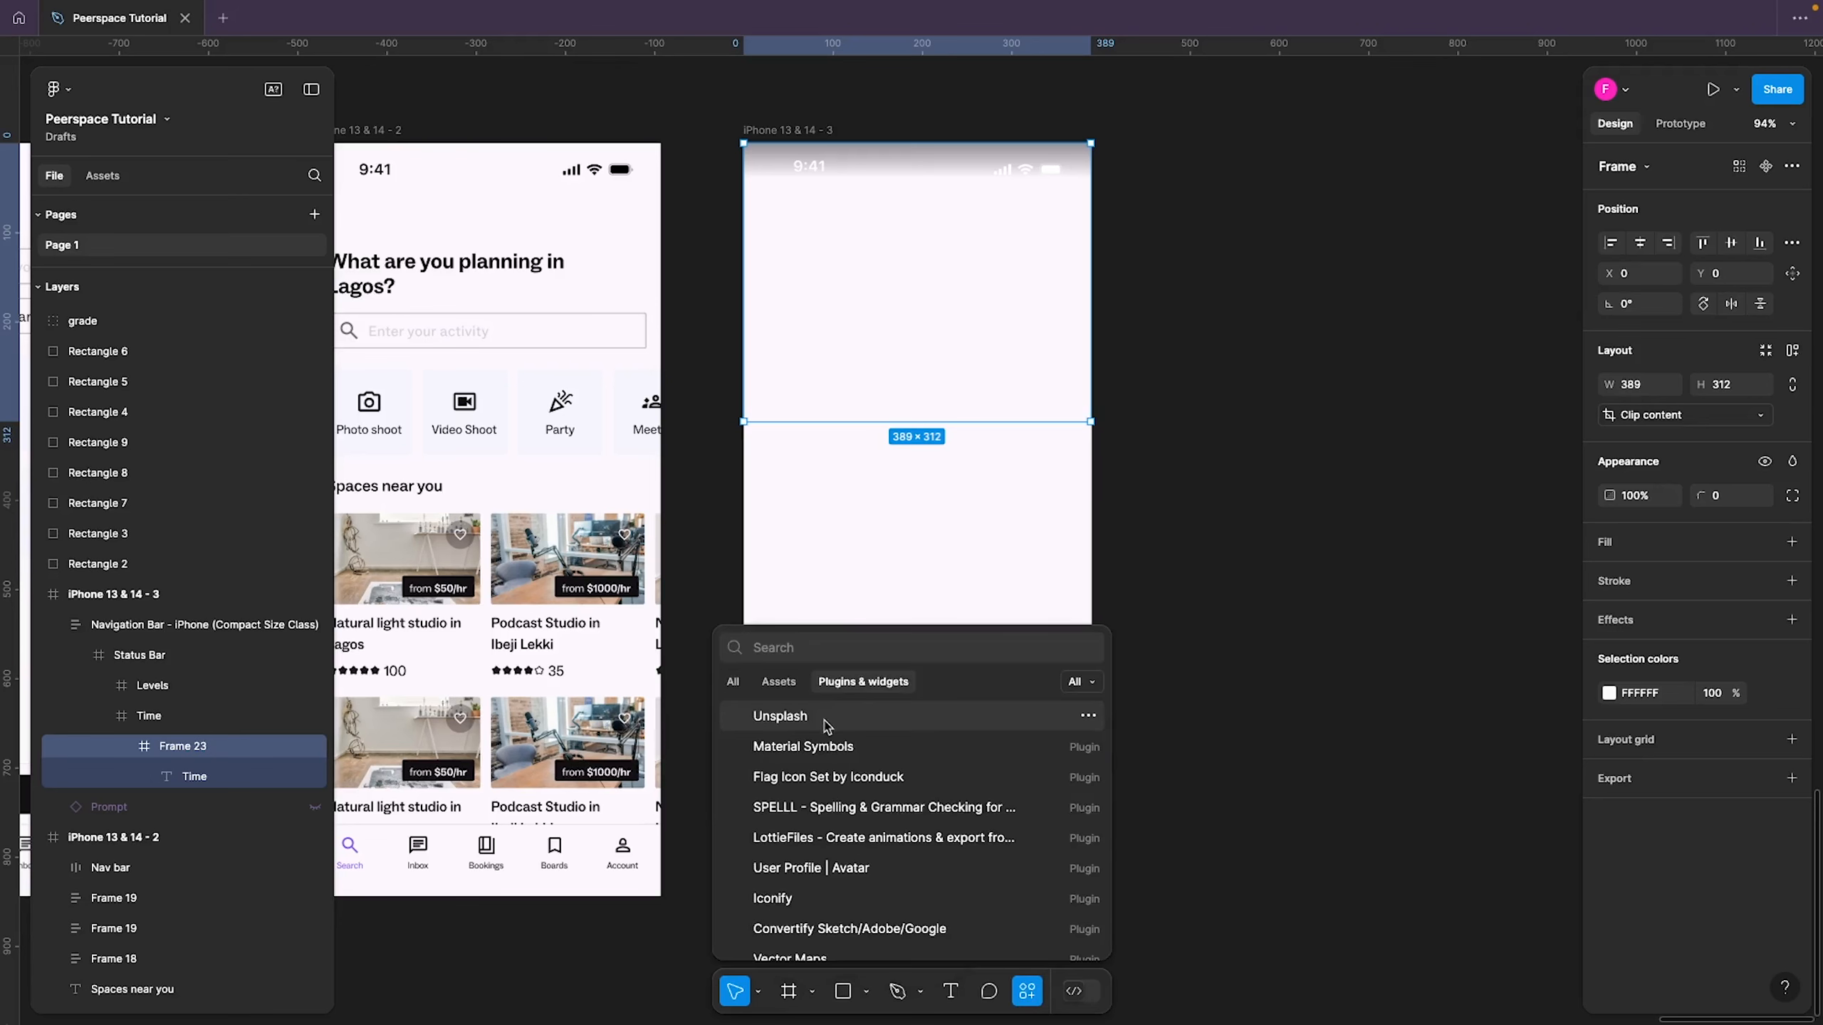
left_click(782, 716)
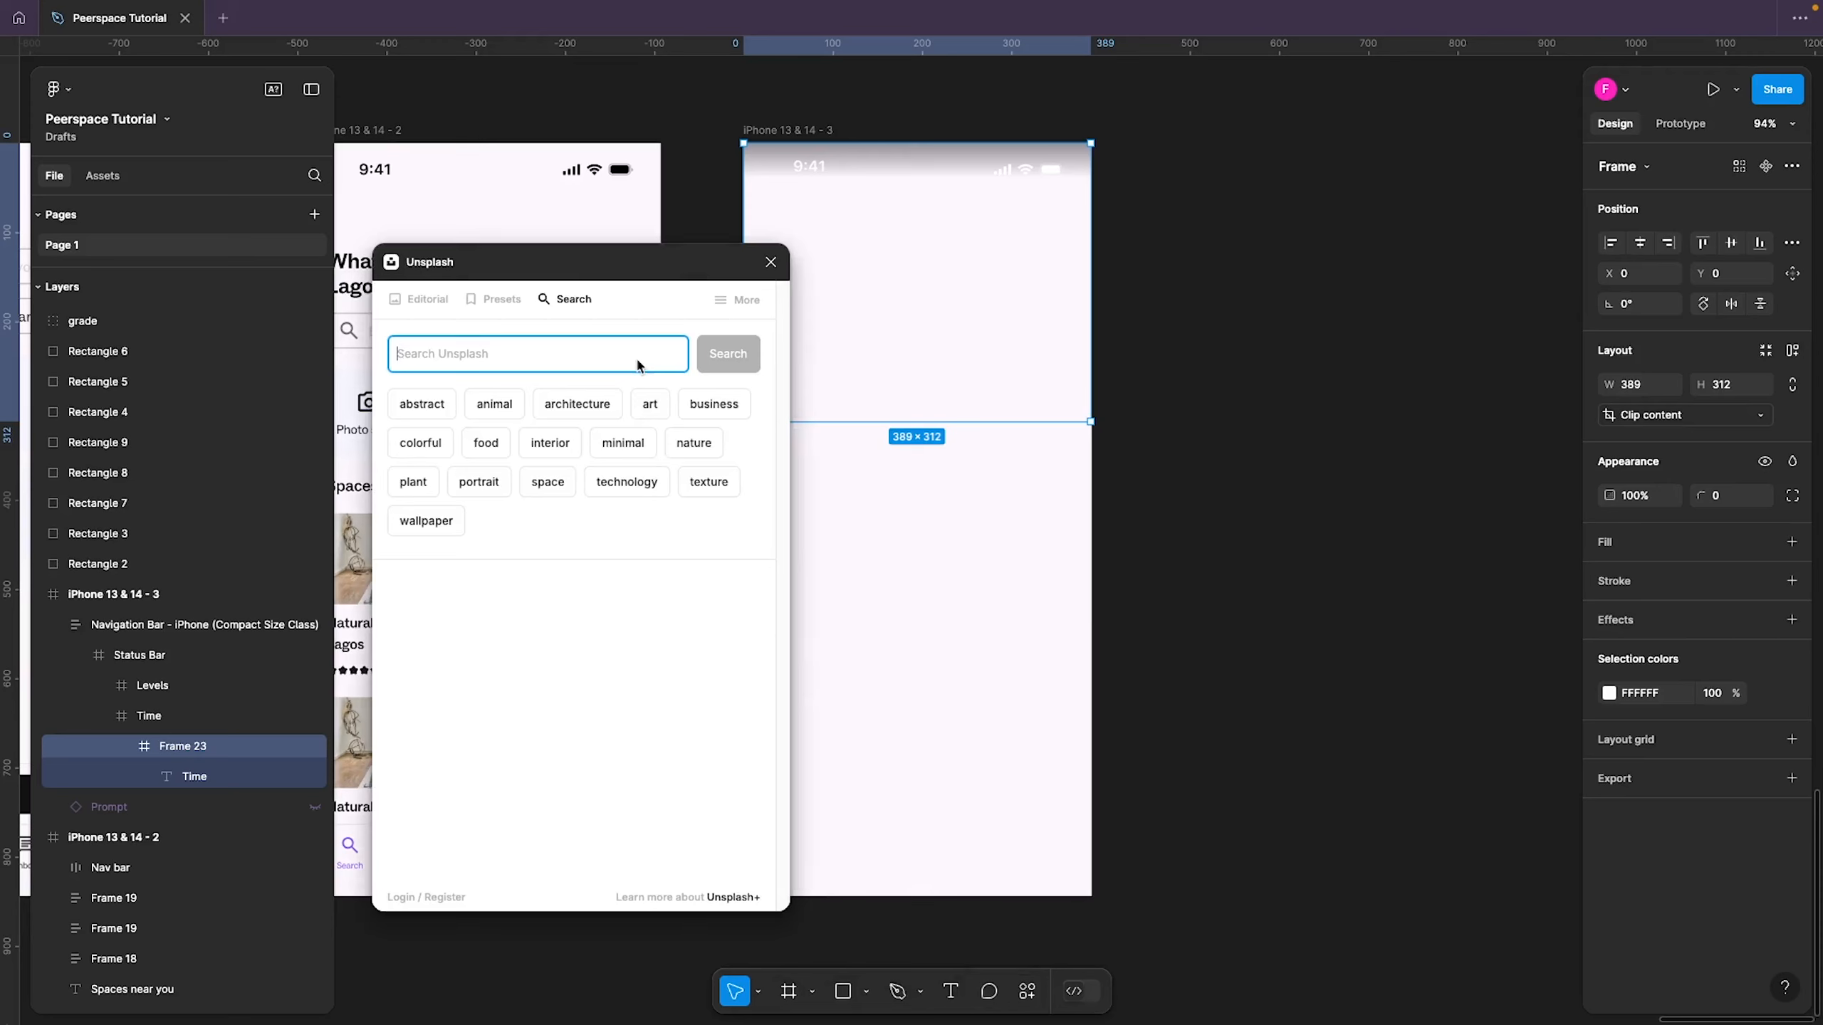
type("studio")
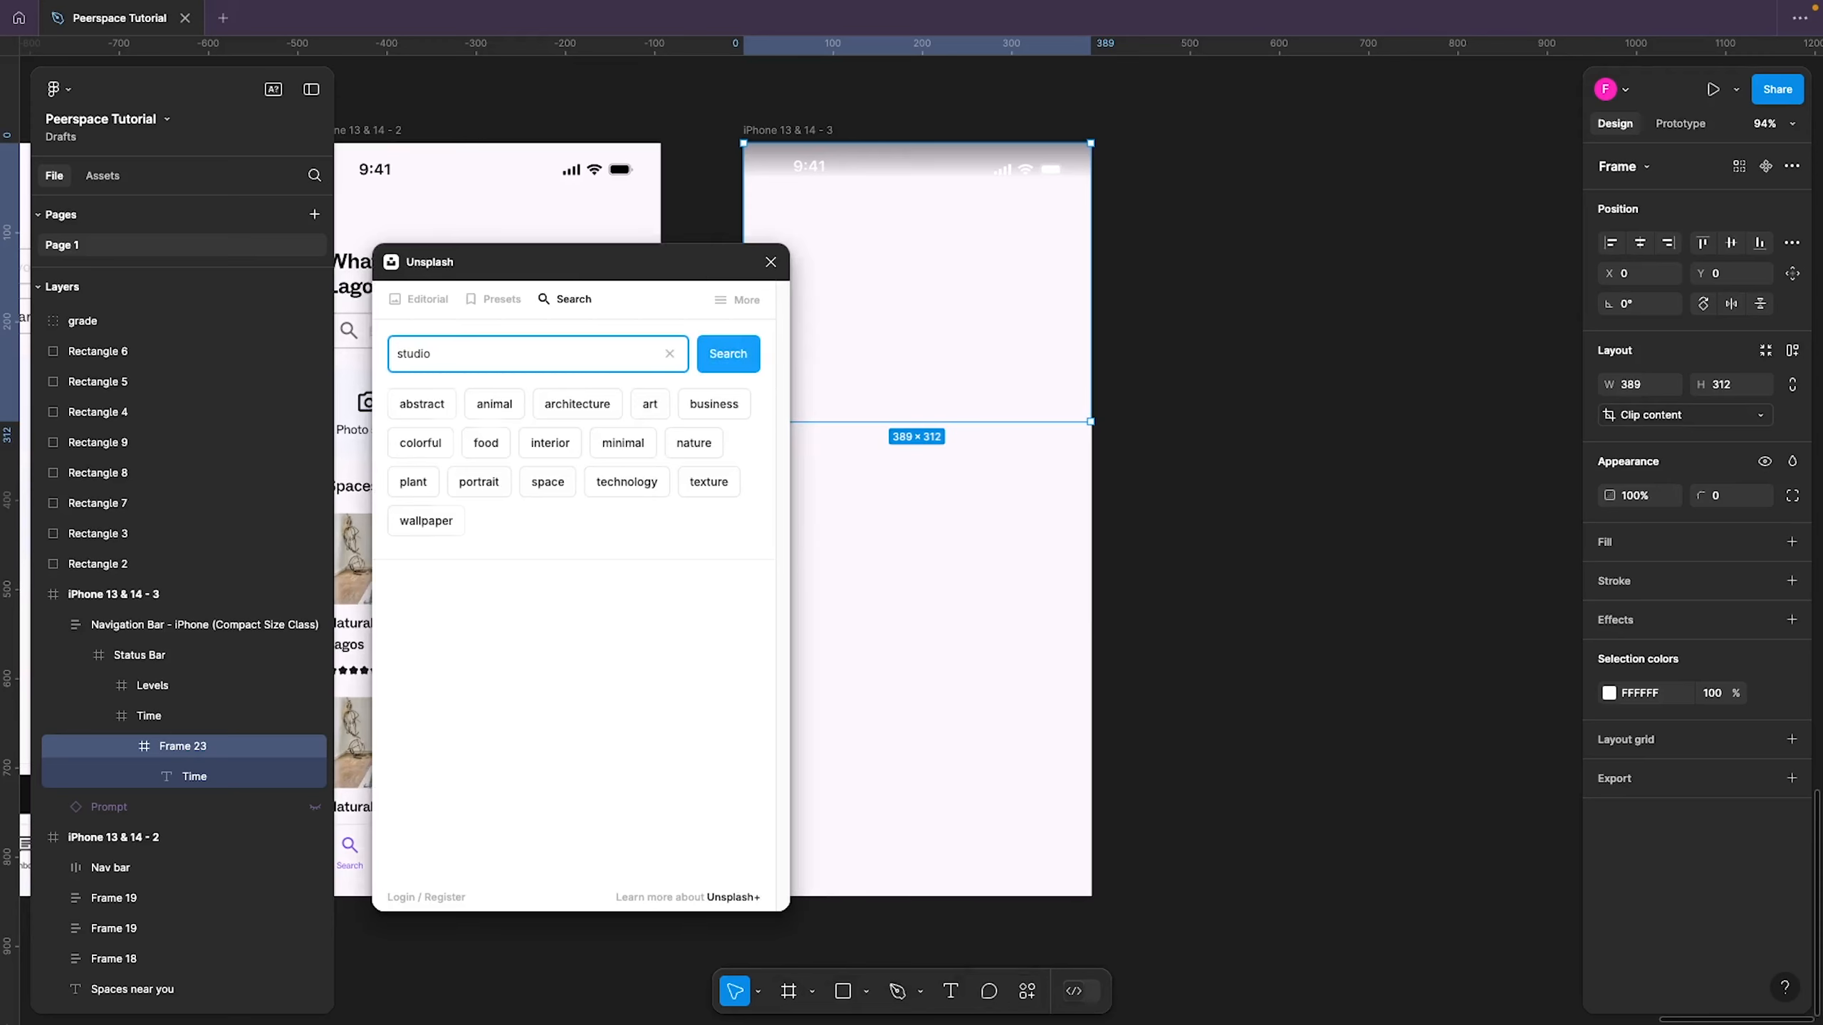
key("Return")
Fill the frame with the Unsplash photo of potted plants between studio lights and close the plugin
scroll(635, 538, "down", 10)
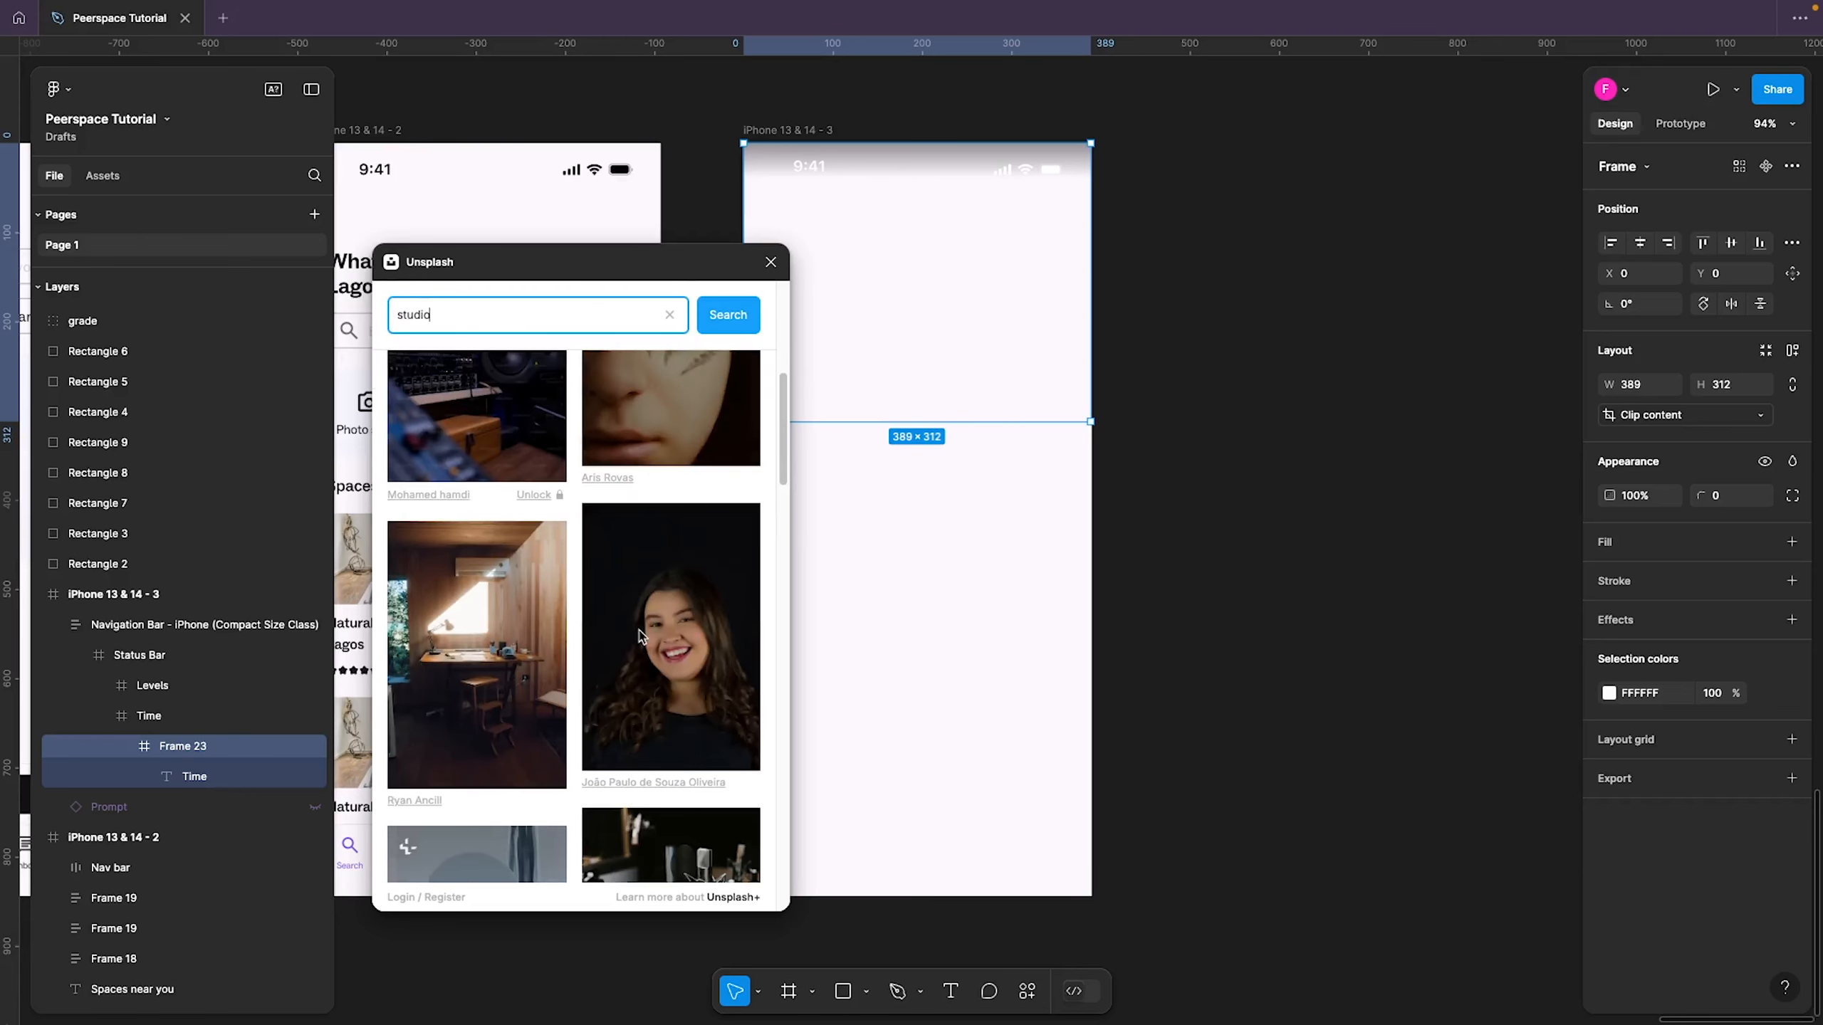
scroll(641, 637, "down", 12)
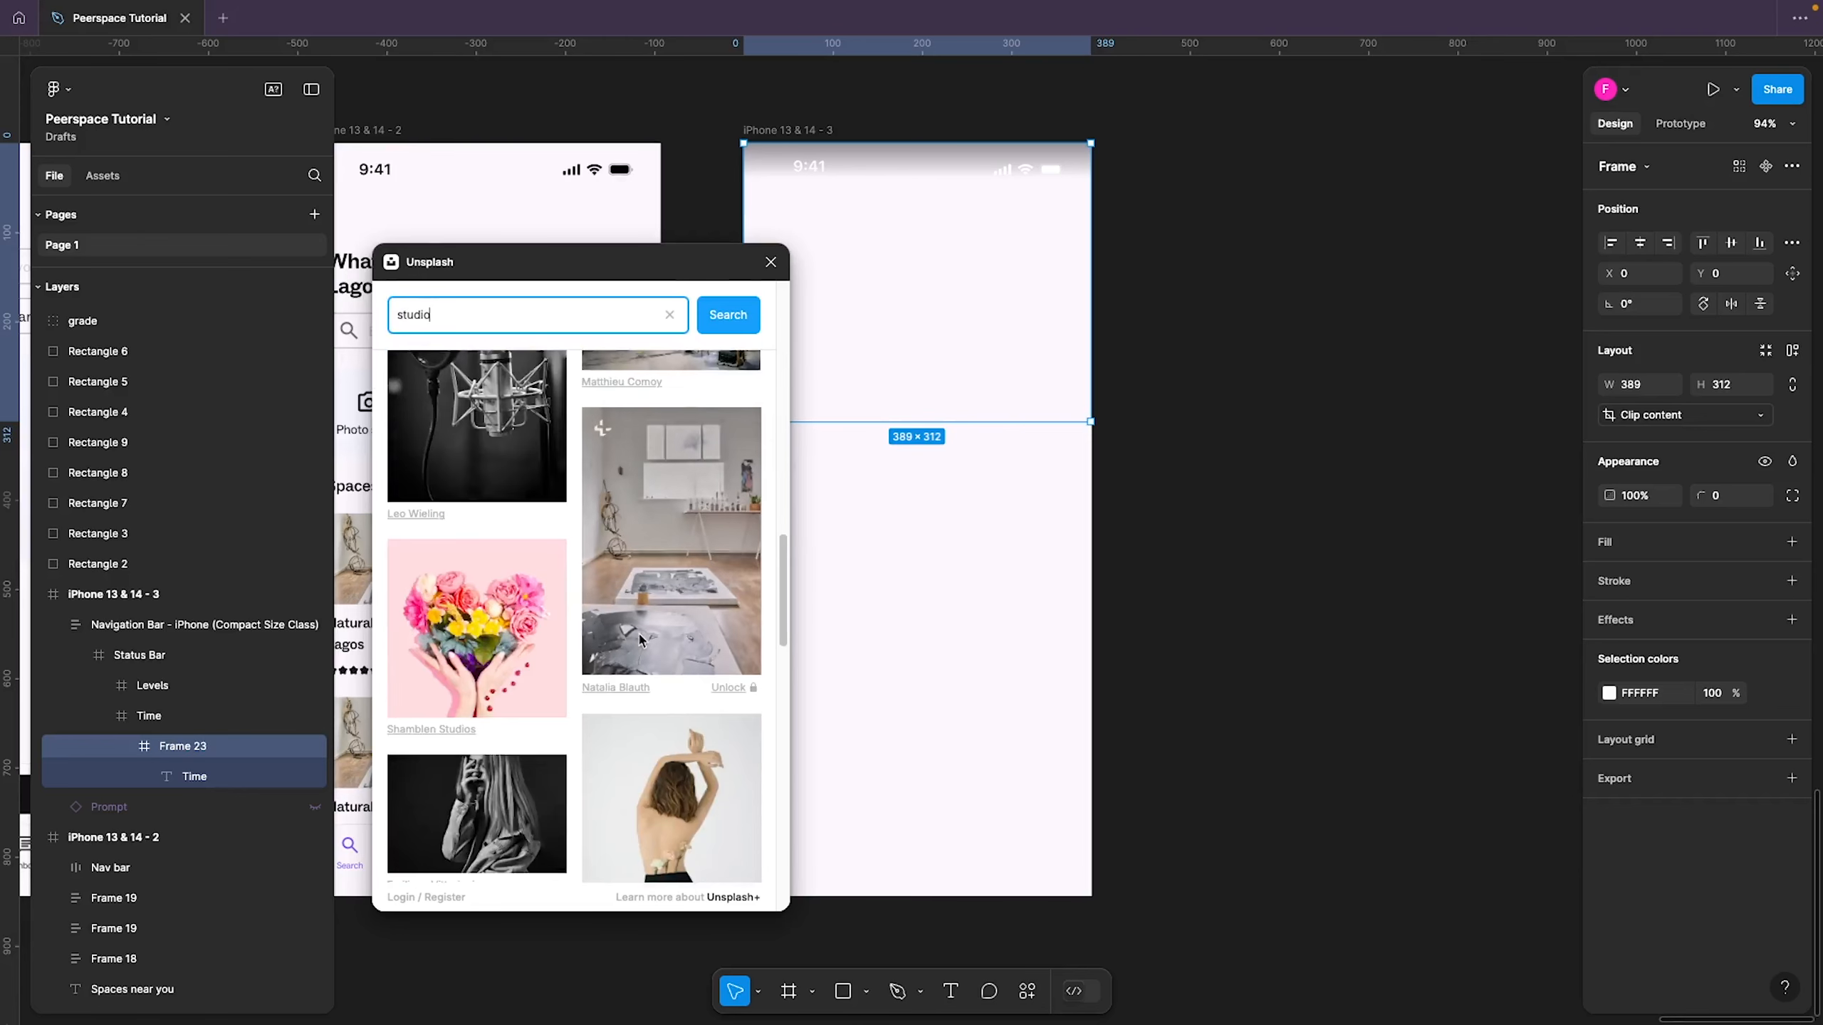
scroll(641, 641, "down", 3)
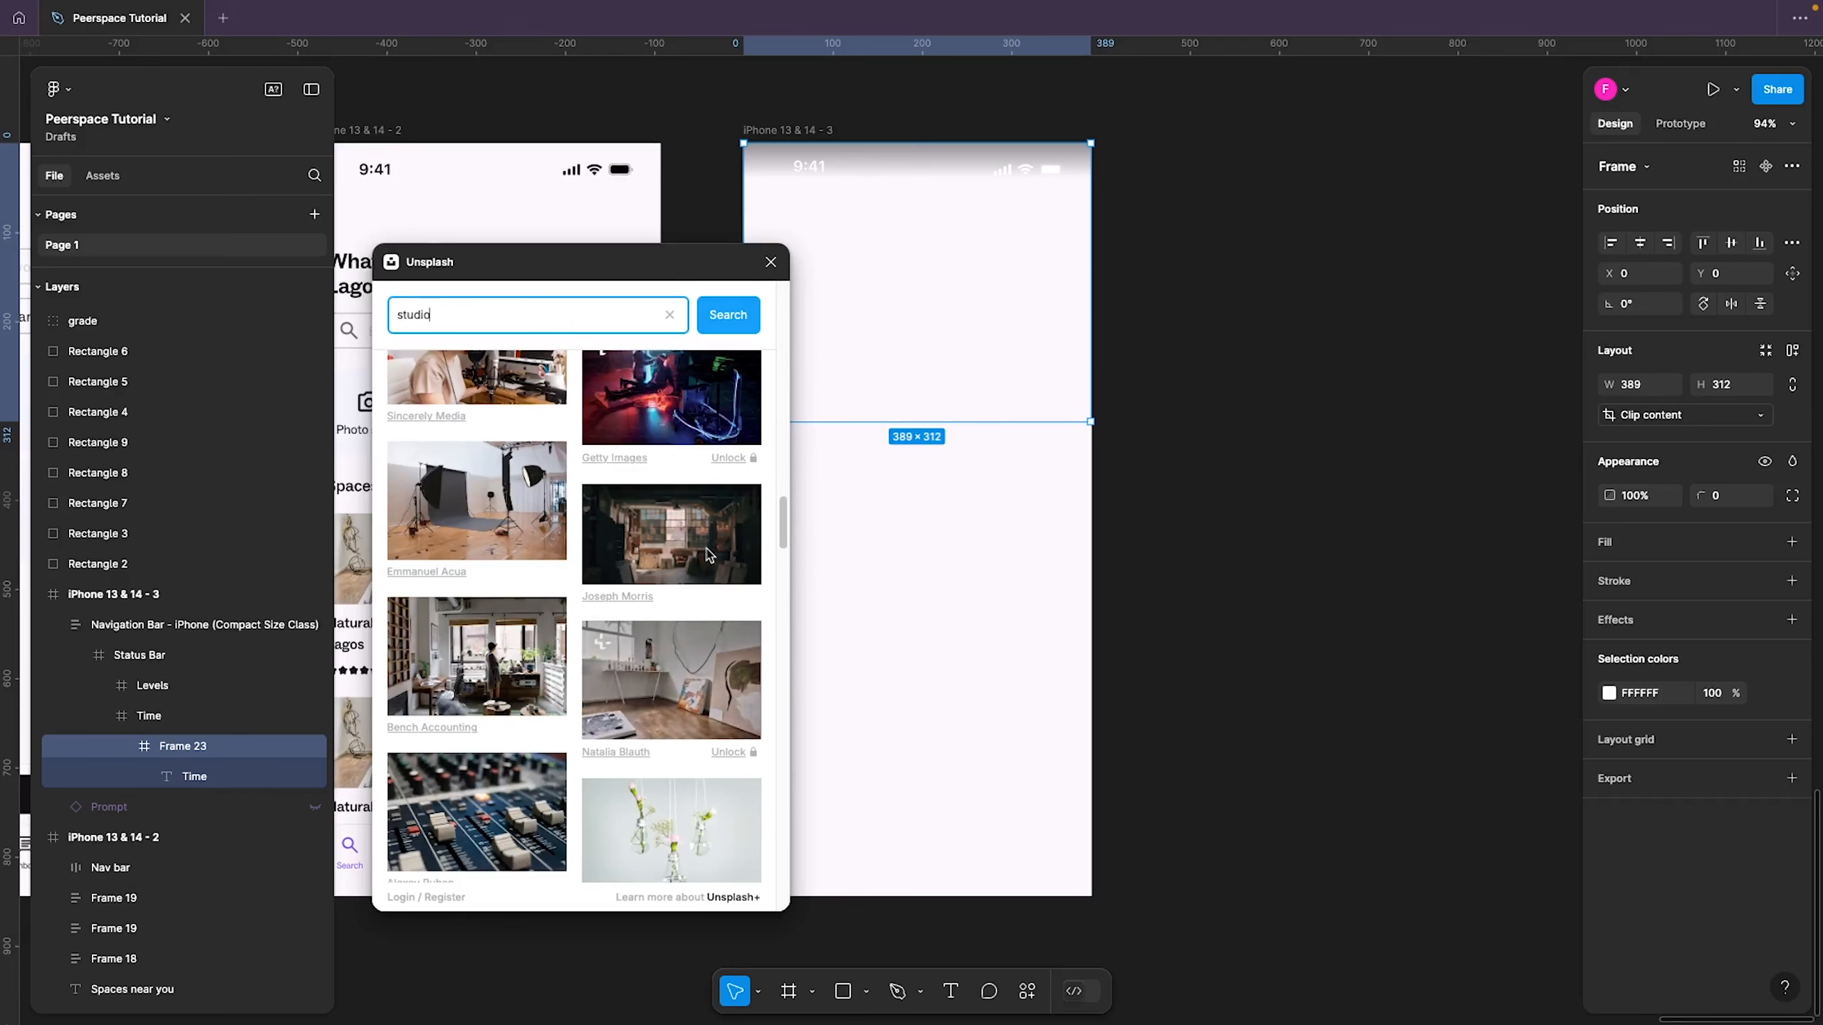
scroll(710, 581, "down", 3)
scroll(696, 589, "down", 1)
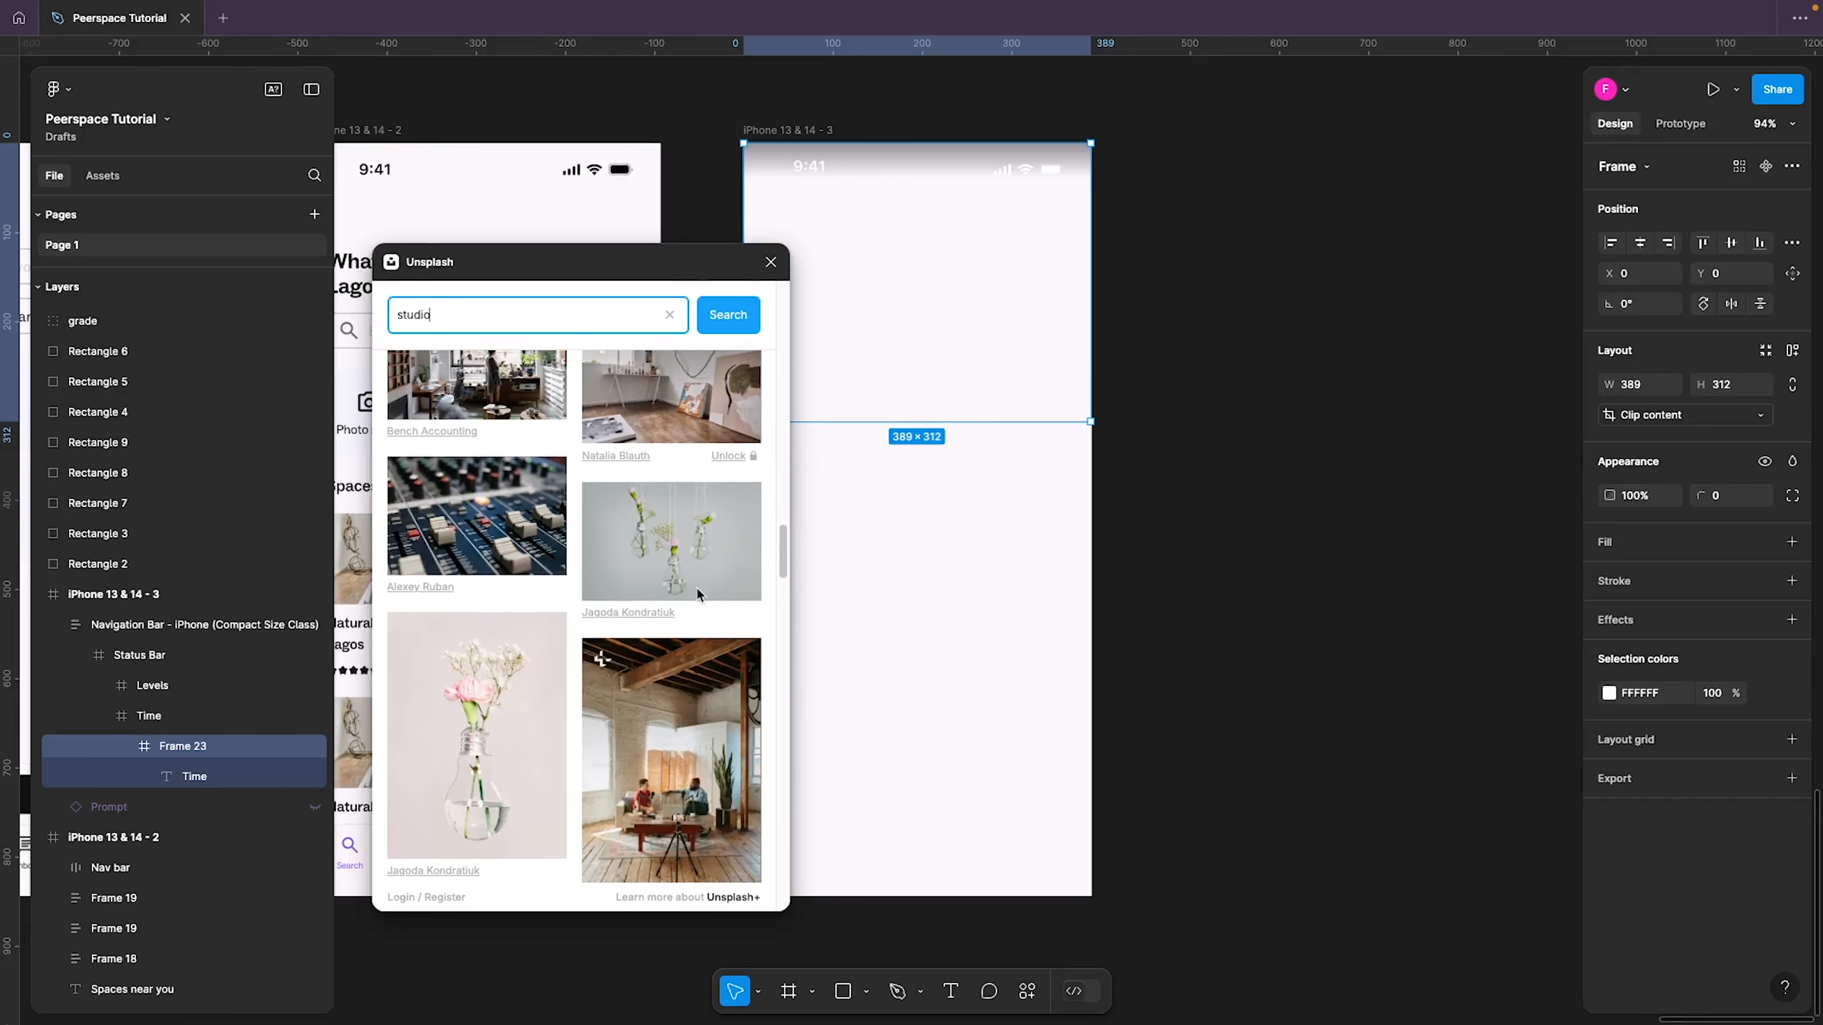
scroll(698, 593, "down", 5)
scroll(698, 595, "down", 5)
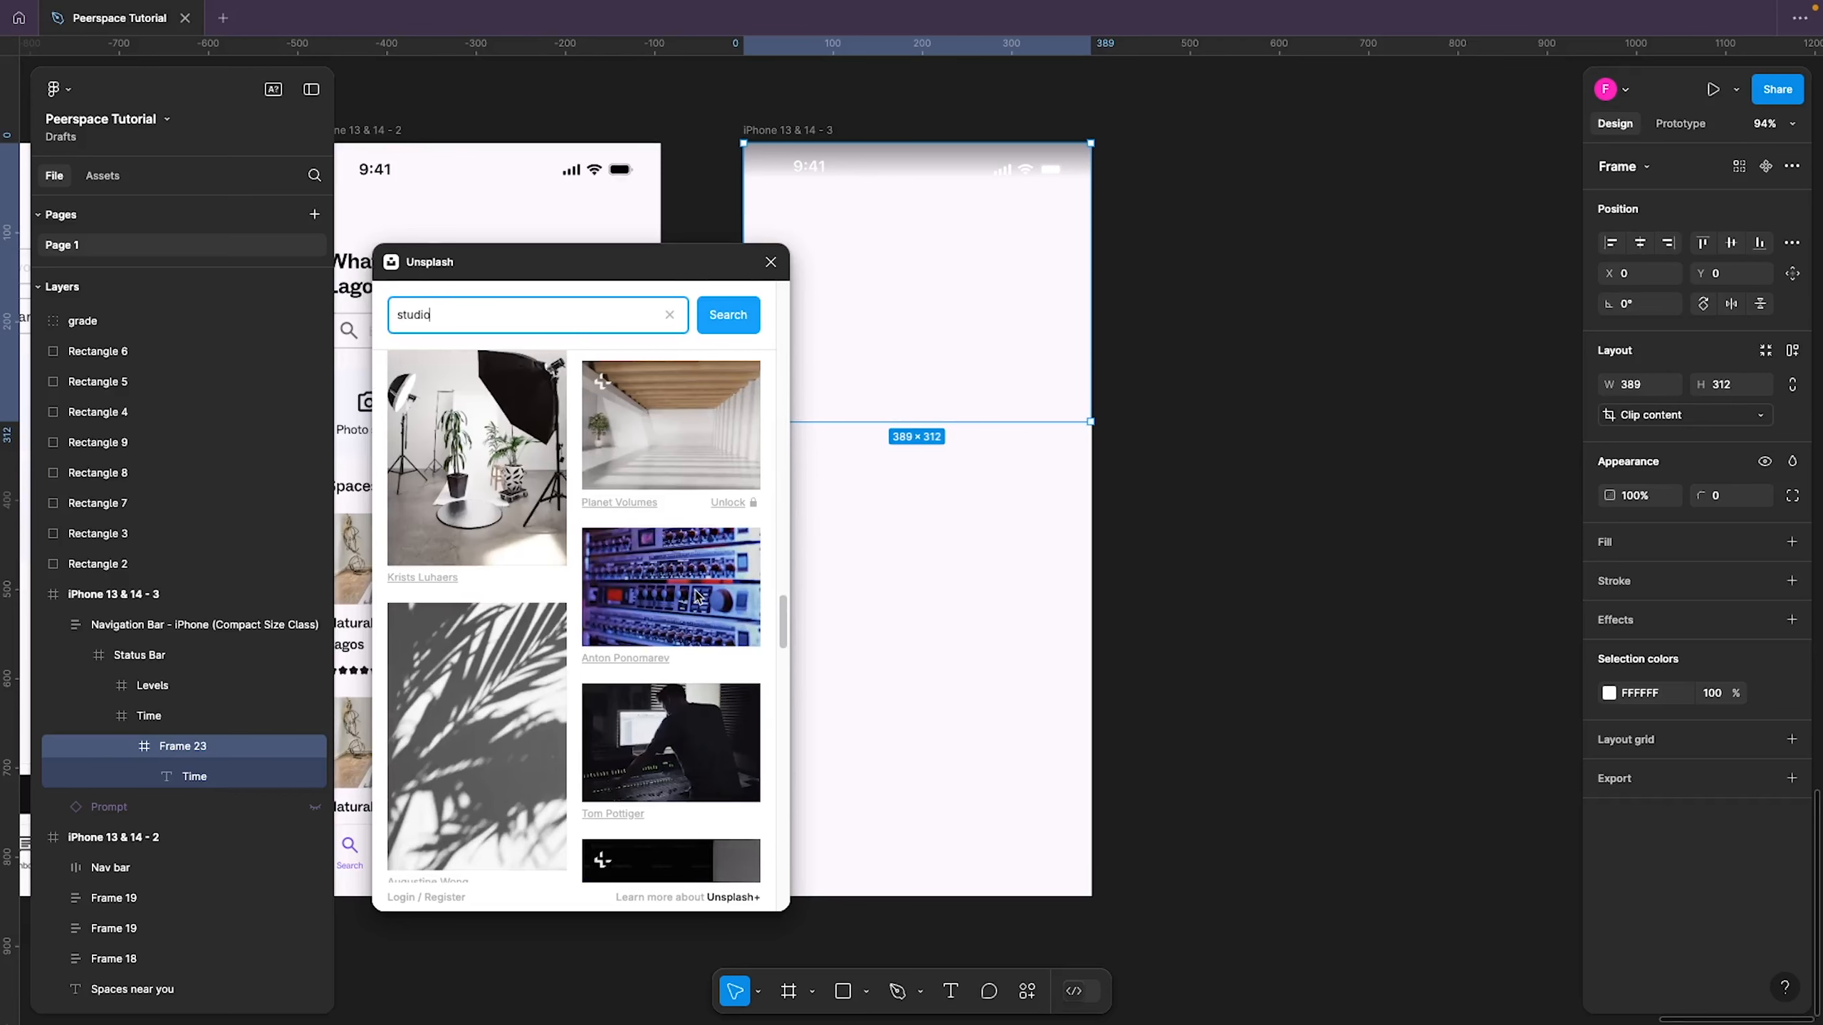
scroll(681, 609, "down", 4)
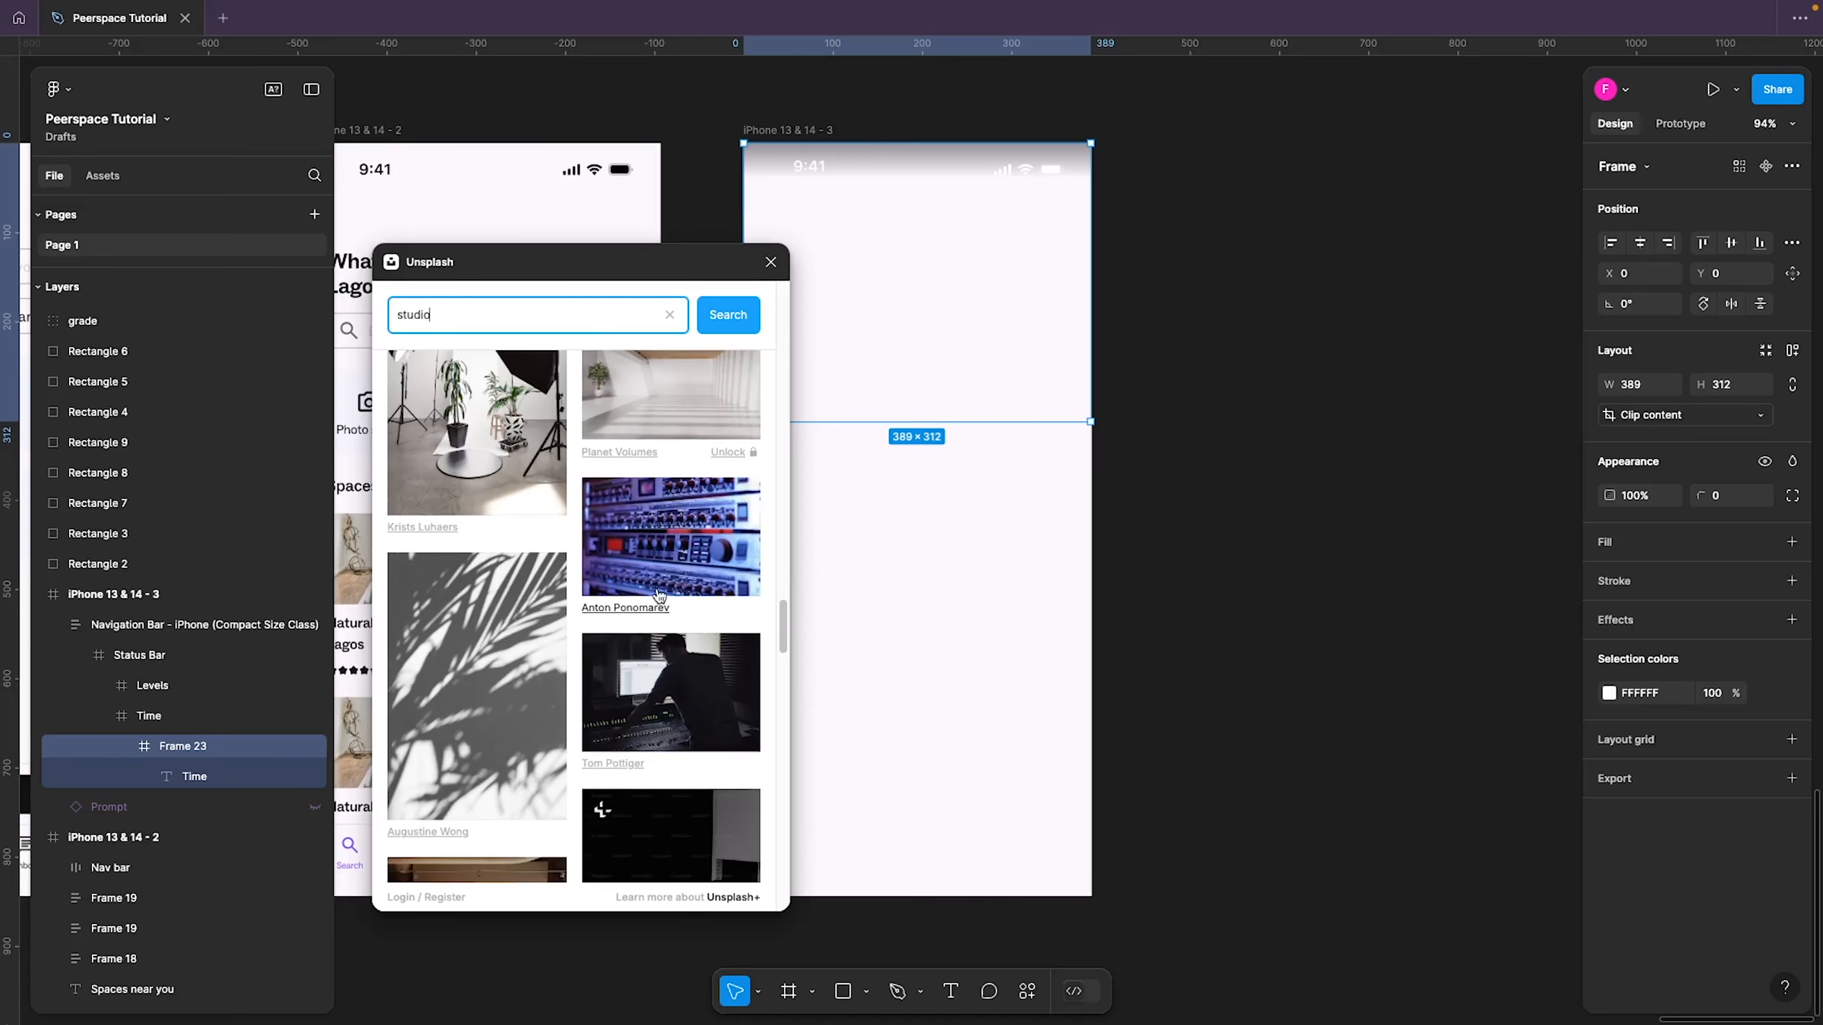
left_click(457, 477)
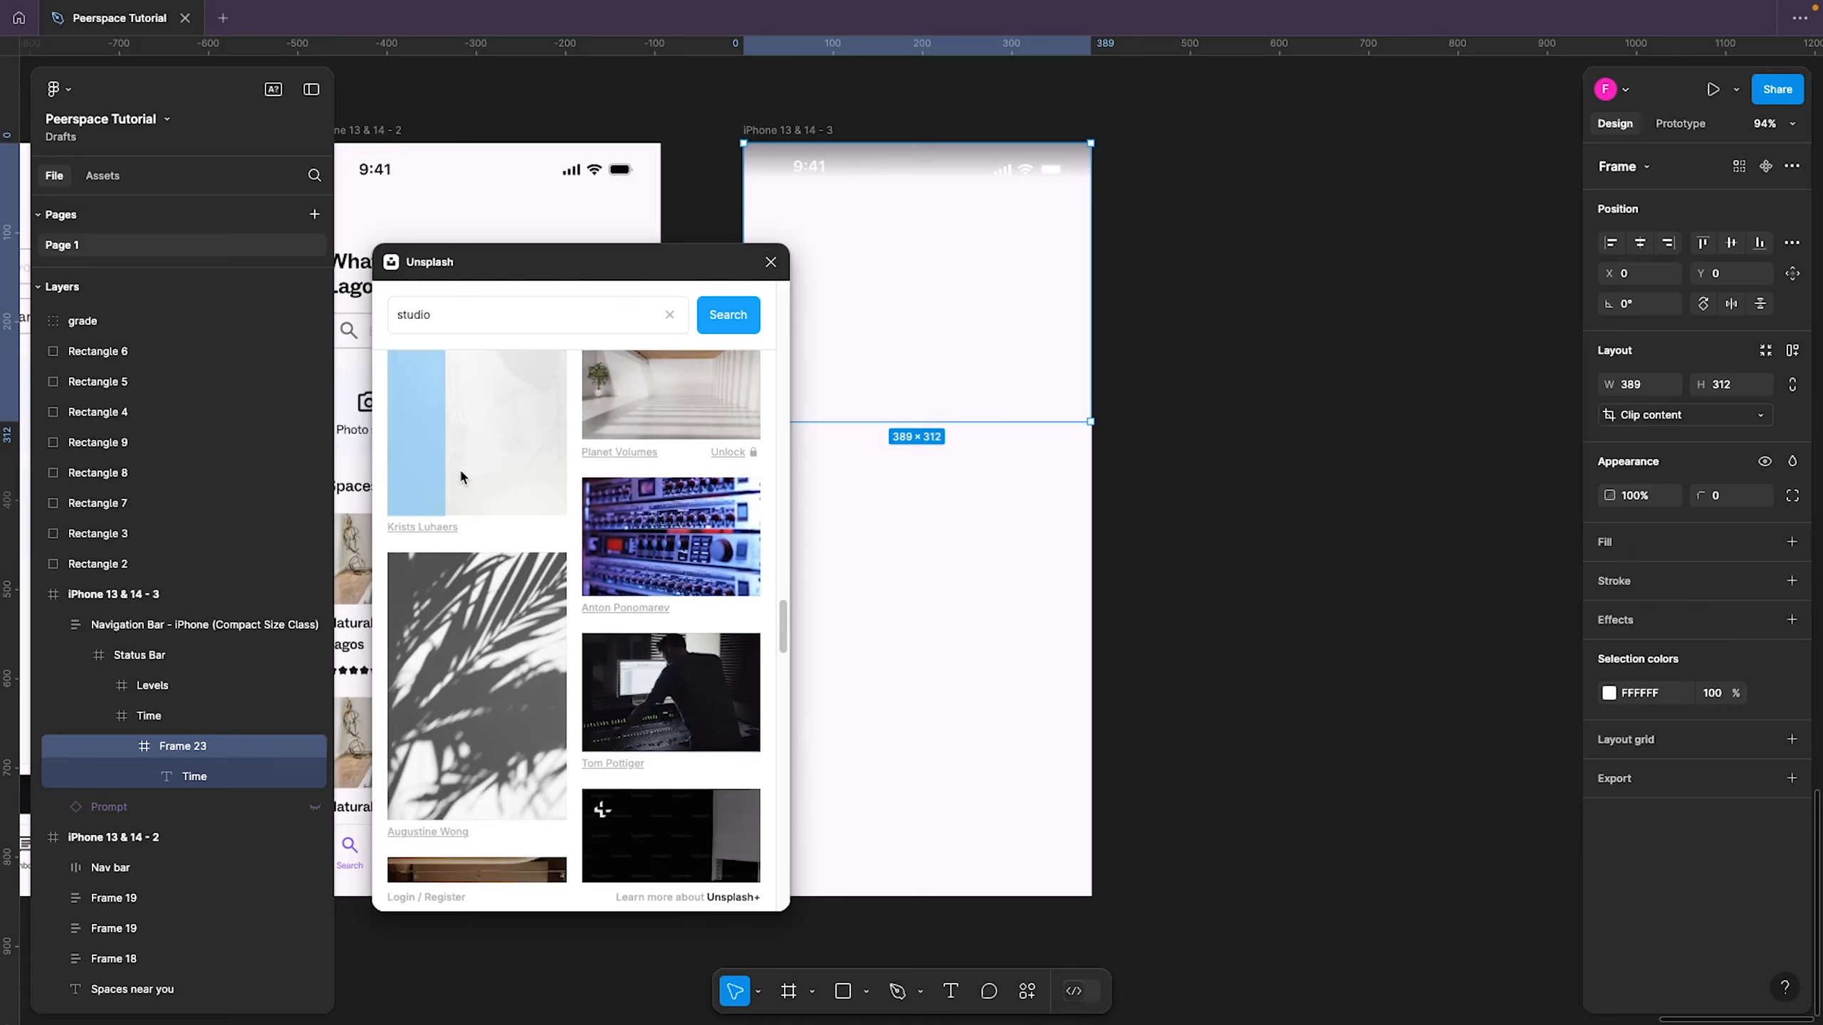
left_click(770, 261)
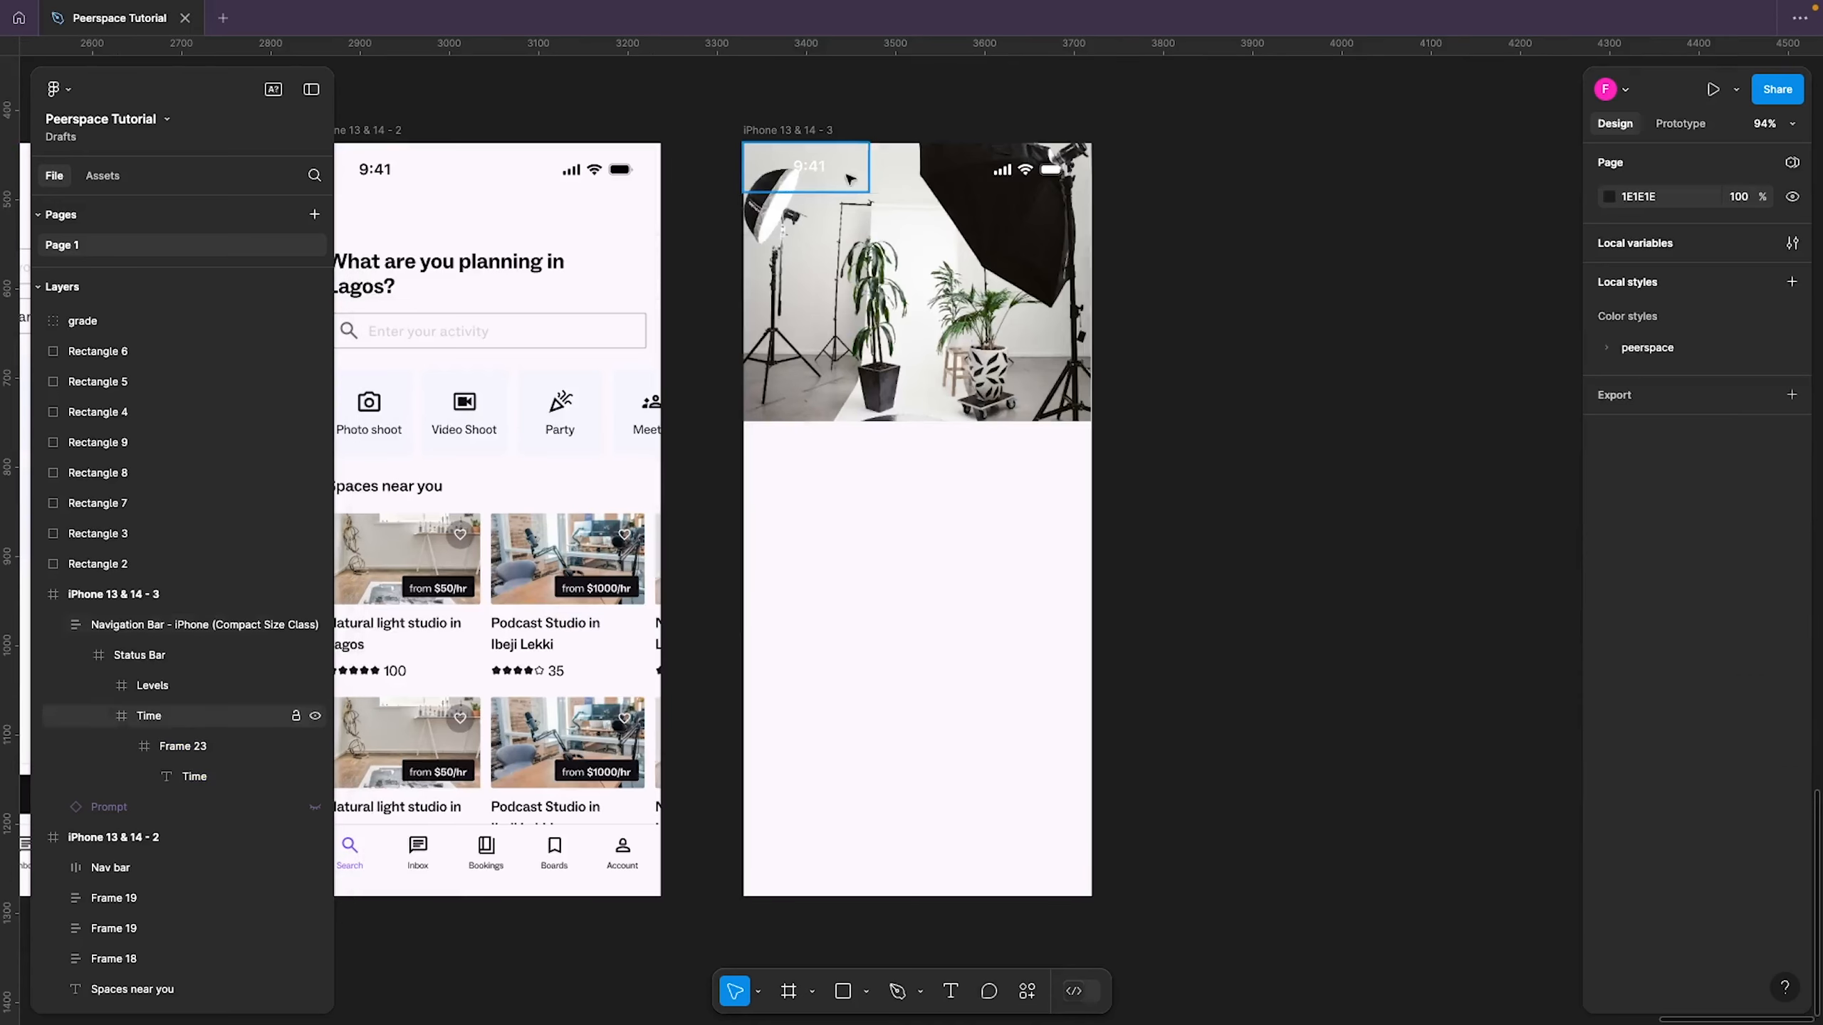
Move the start of the status bar's linear gradient down to the third screen's top edge
left_click(910, 173)
left_click(889, 228)
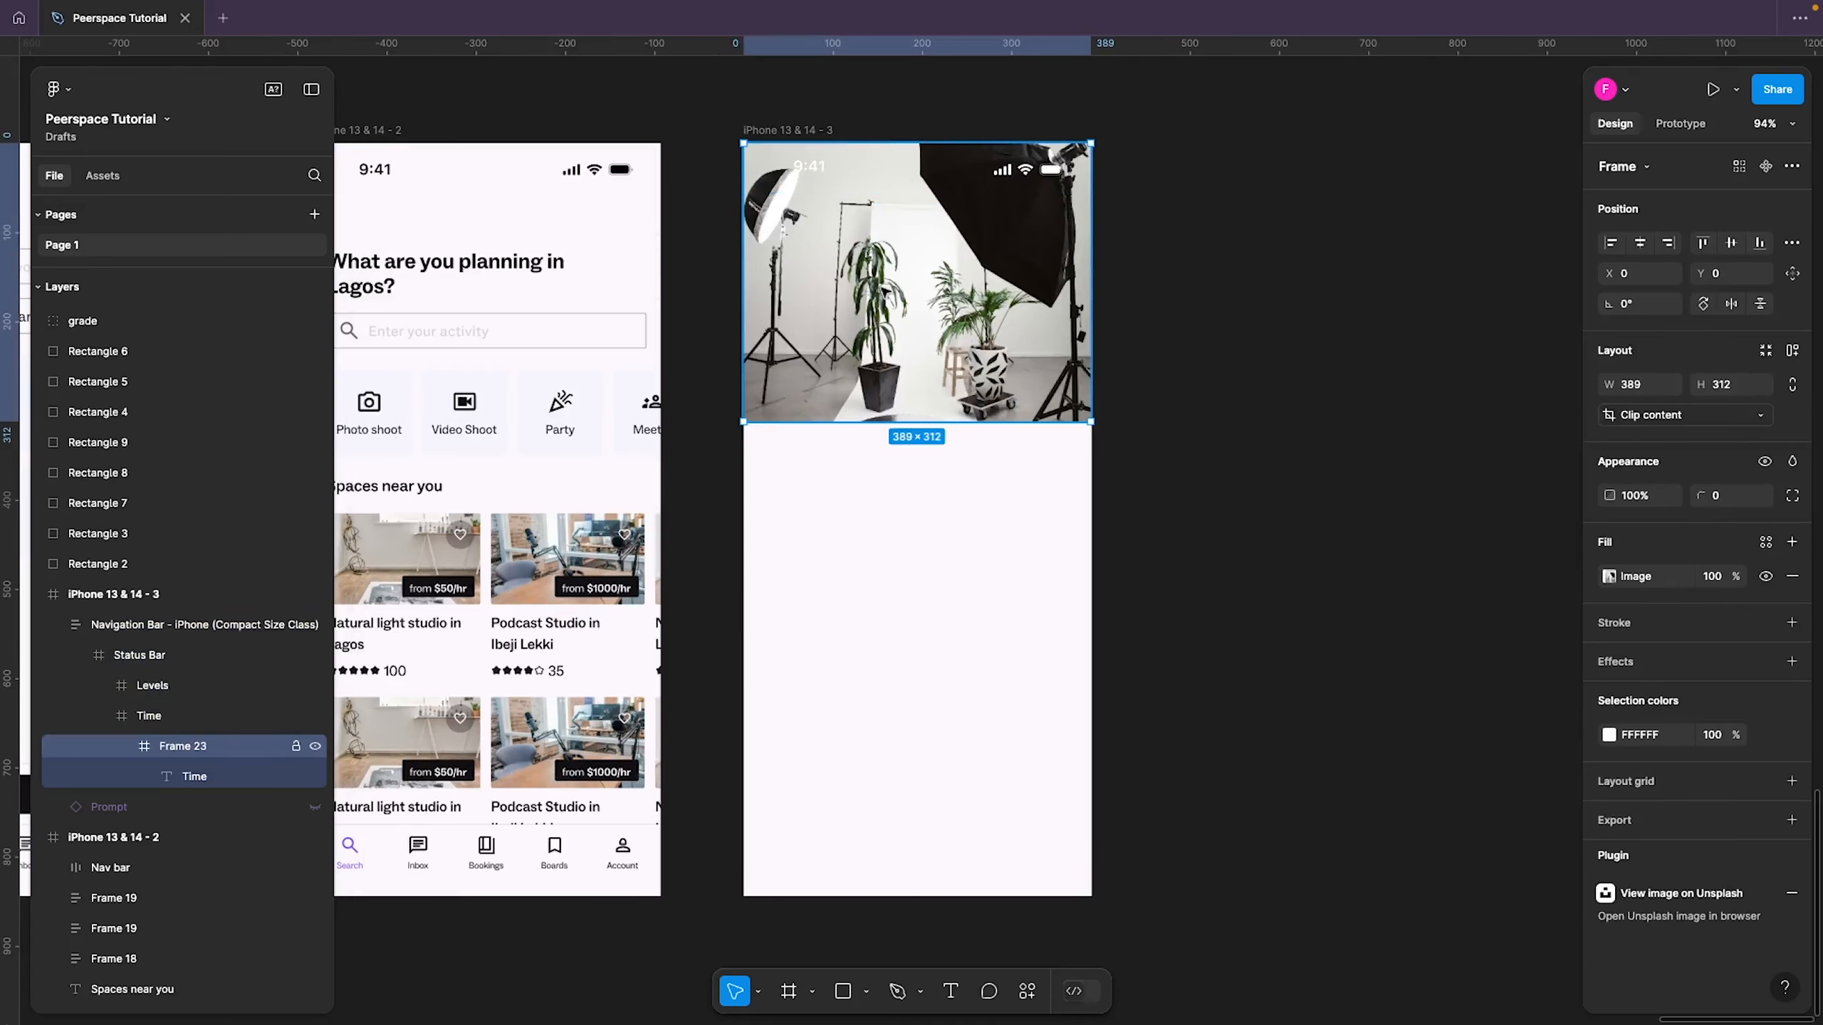
left_click(143, 624)
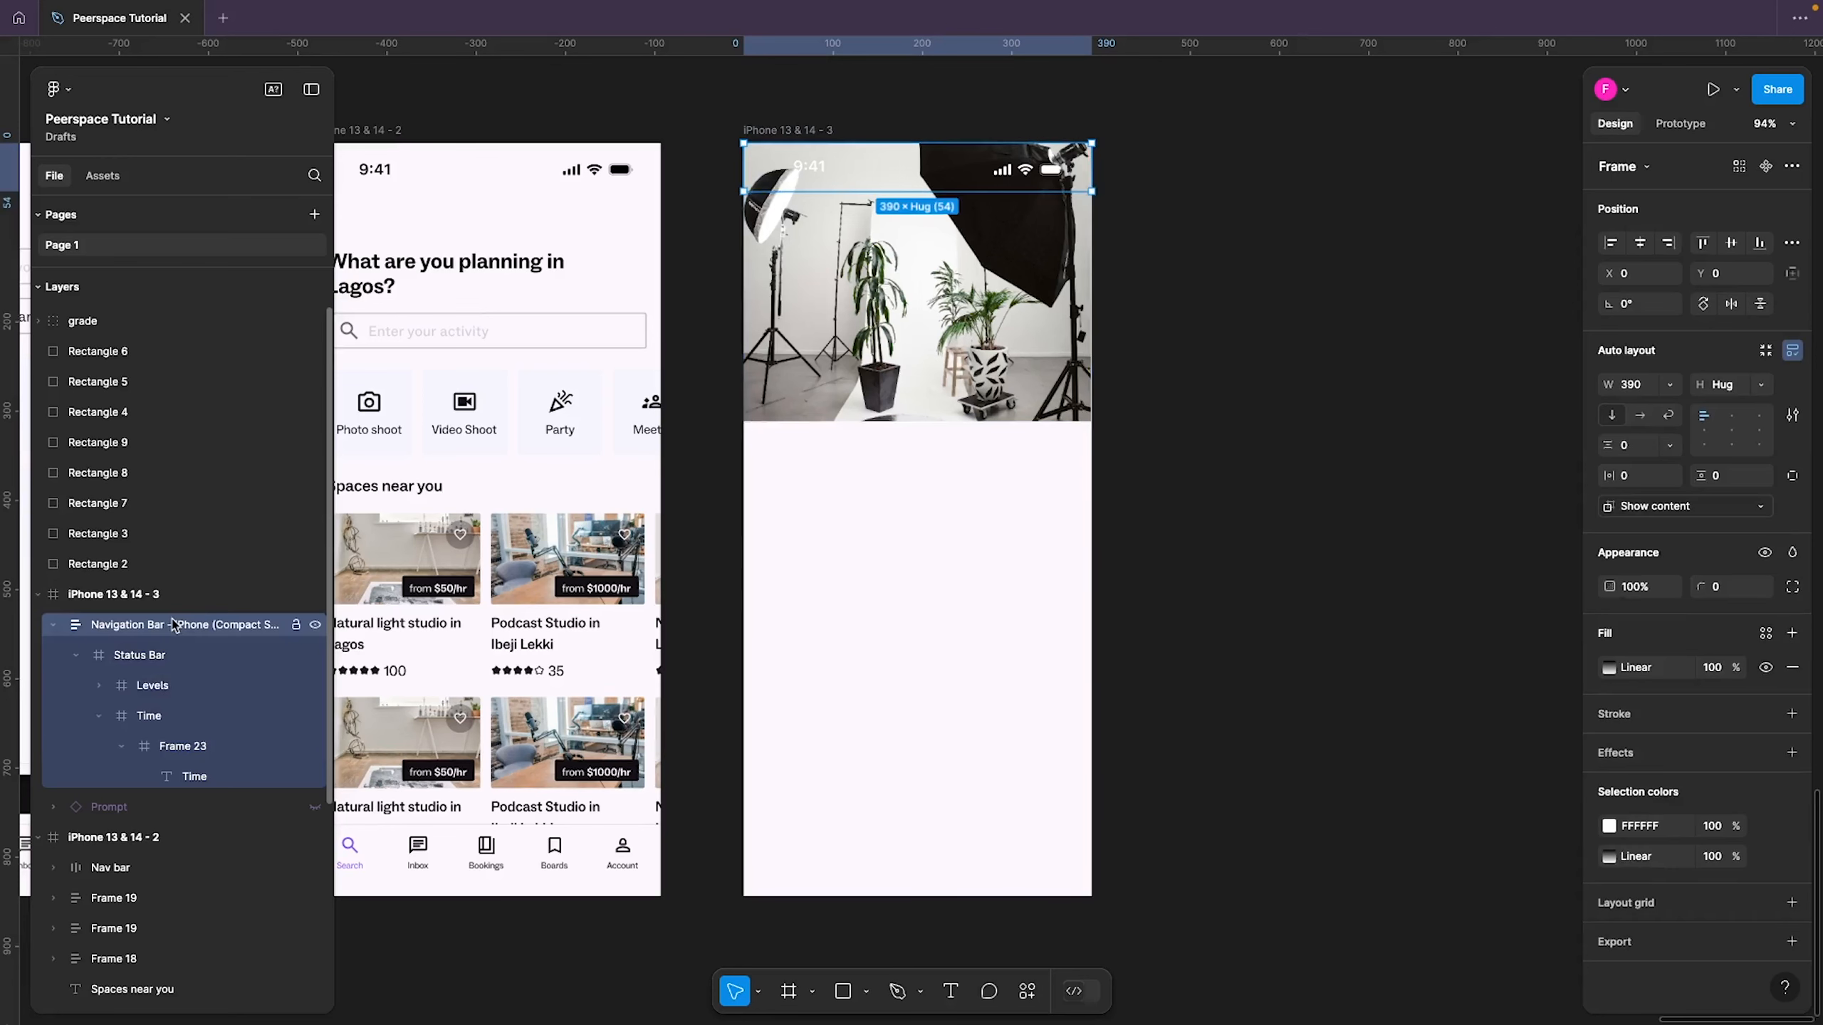
left_click(1609, 668)
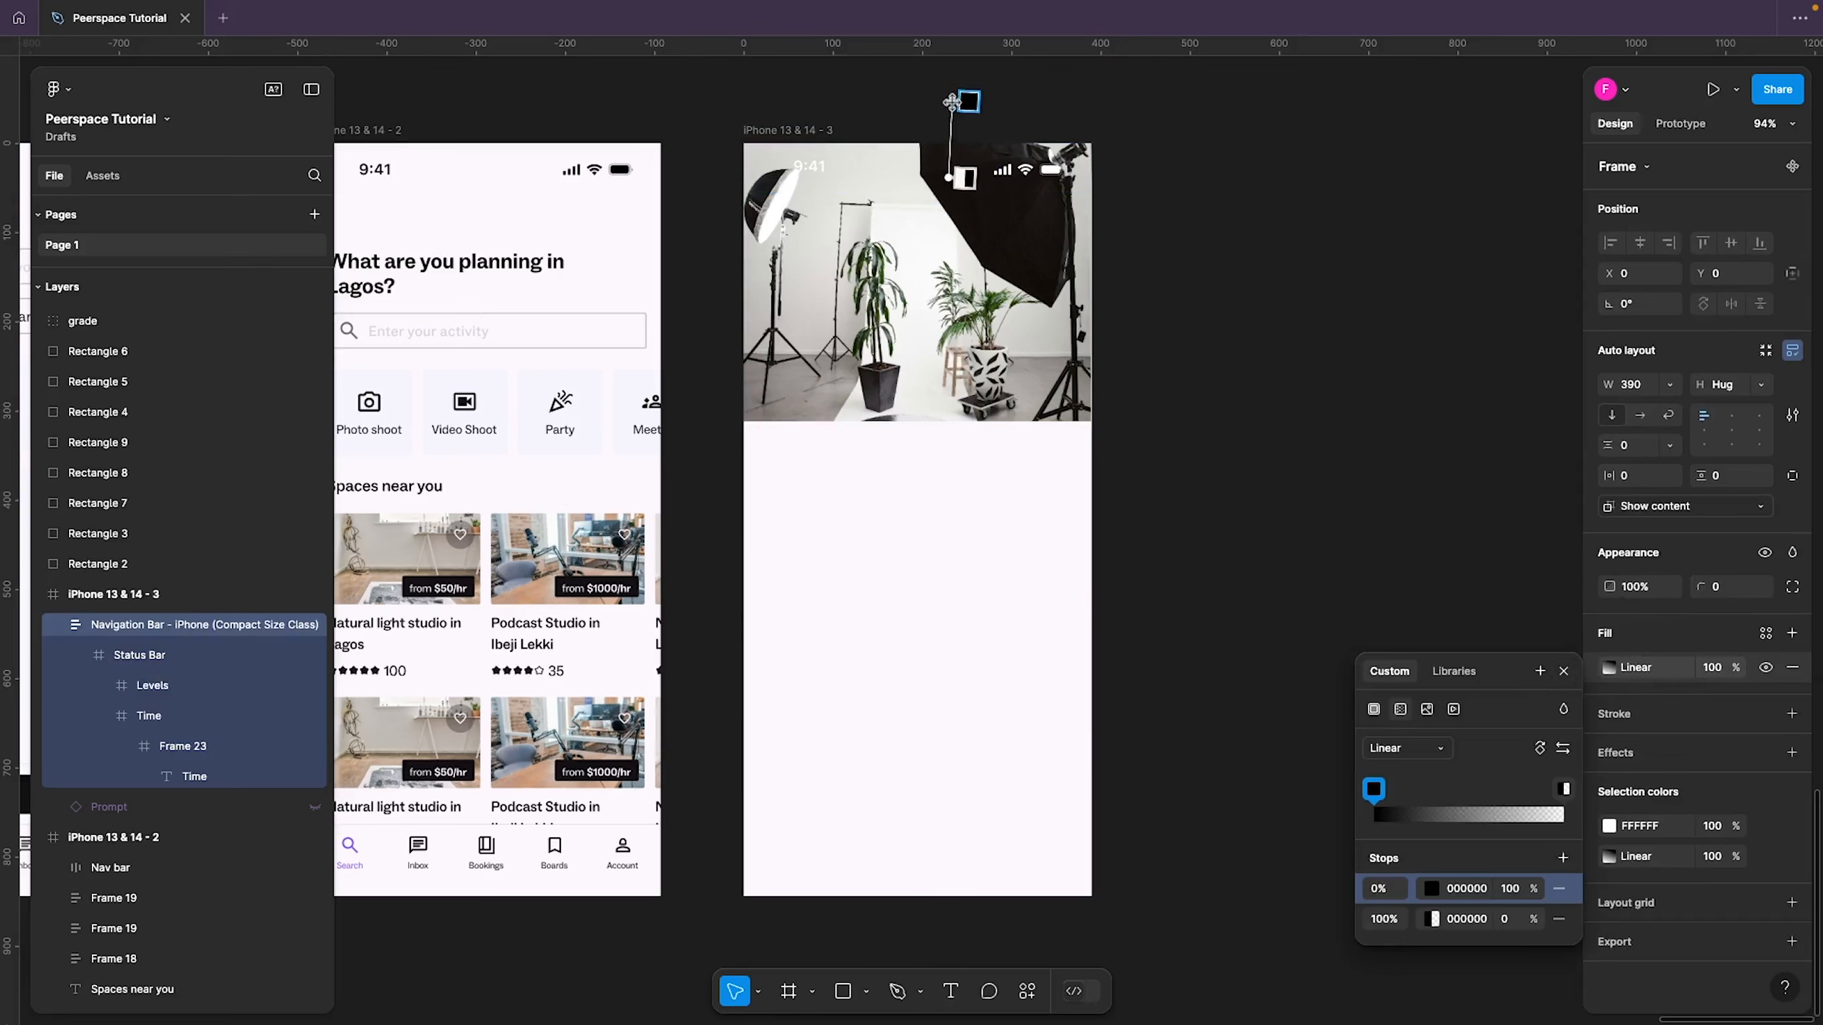
left_click_drag(948, 95, 946, 139)
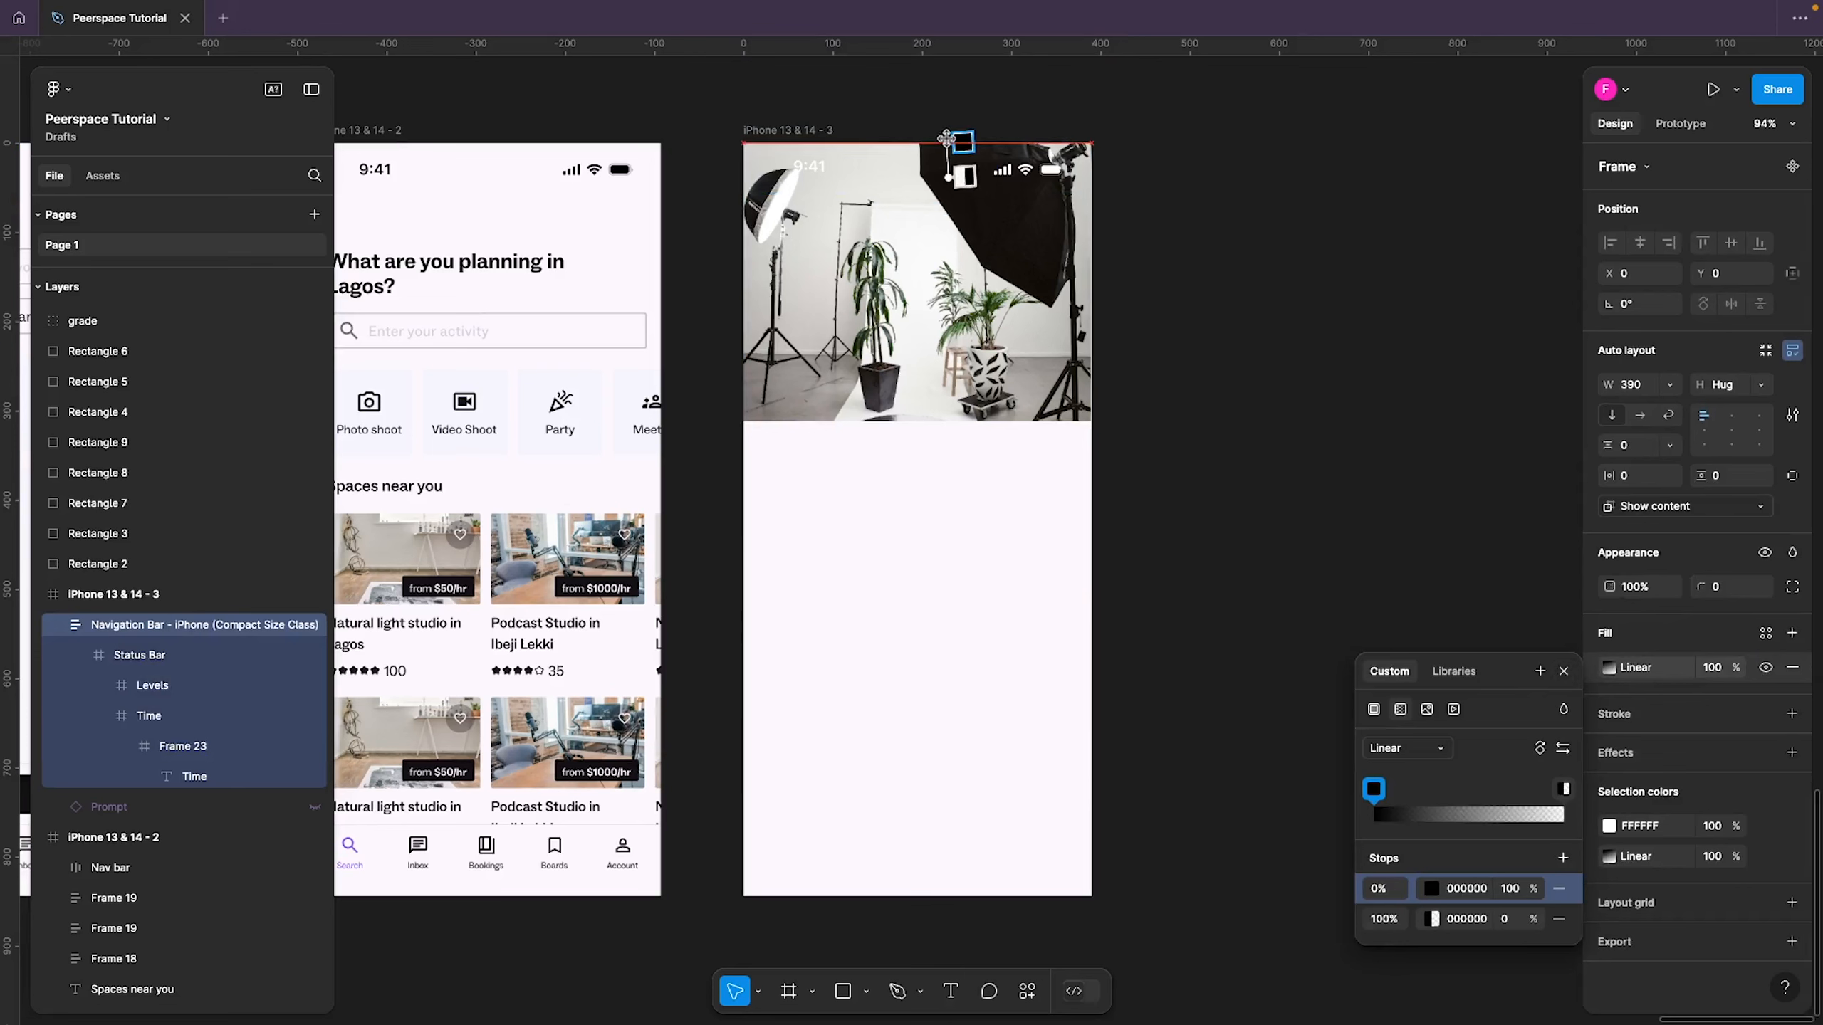
Move the photo frame out of the status bar's Time group to sit directly in the third screen, beneath the navigation bar layer
scroll(574, 466, "up", 4)
left_click(192, 778)
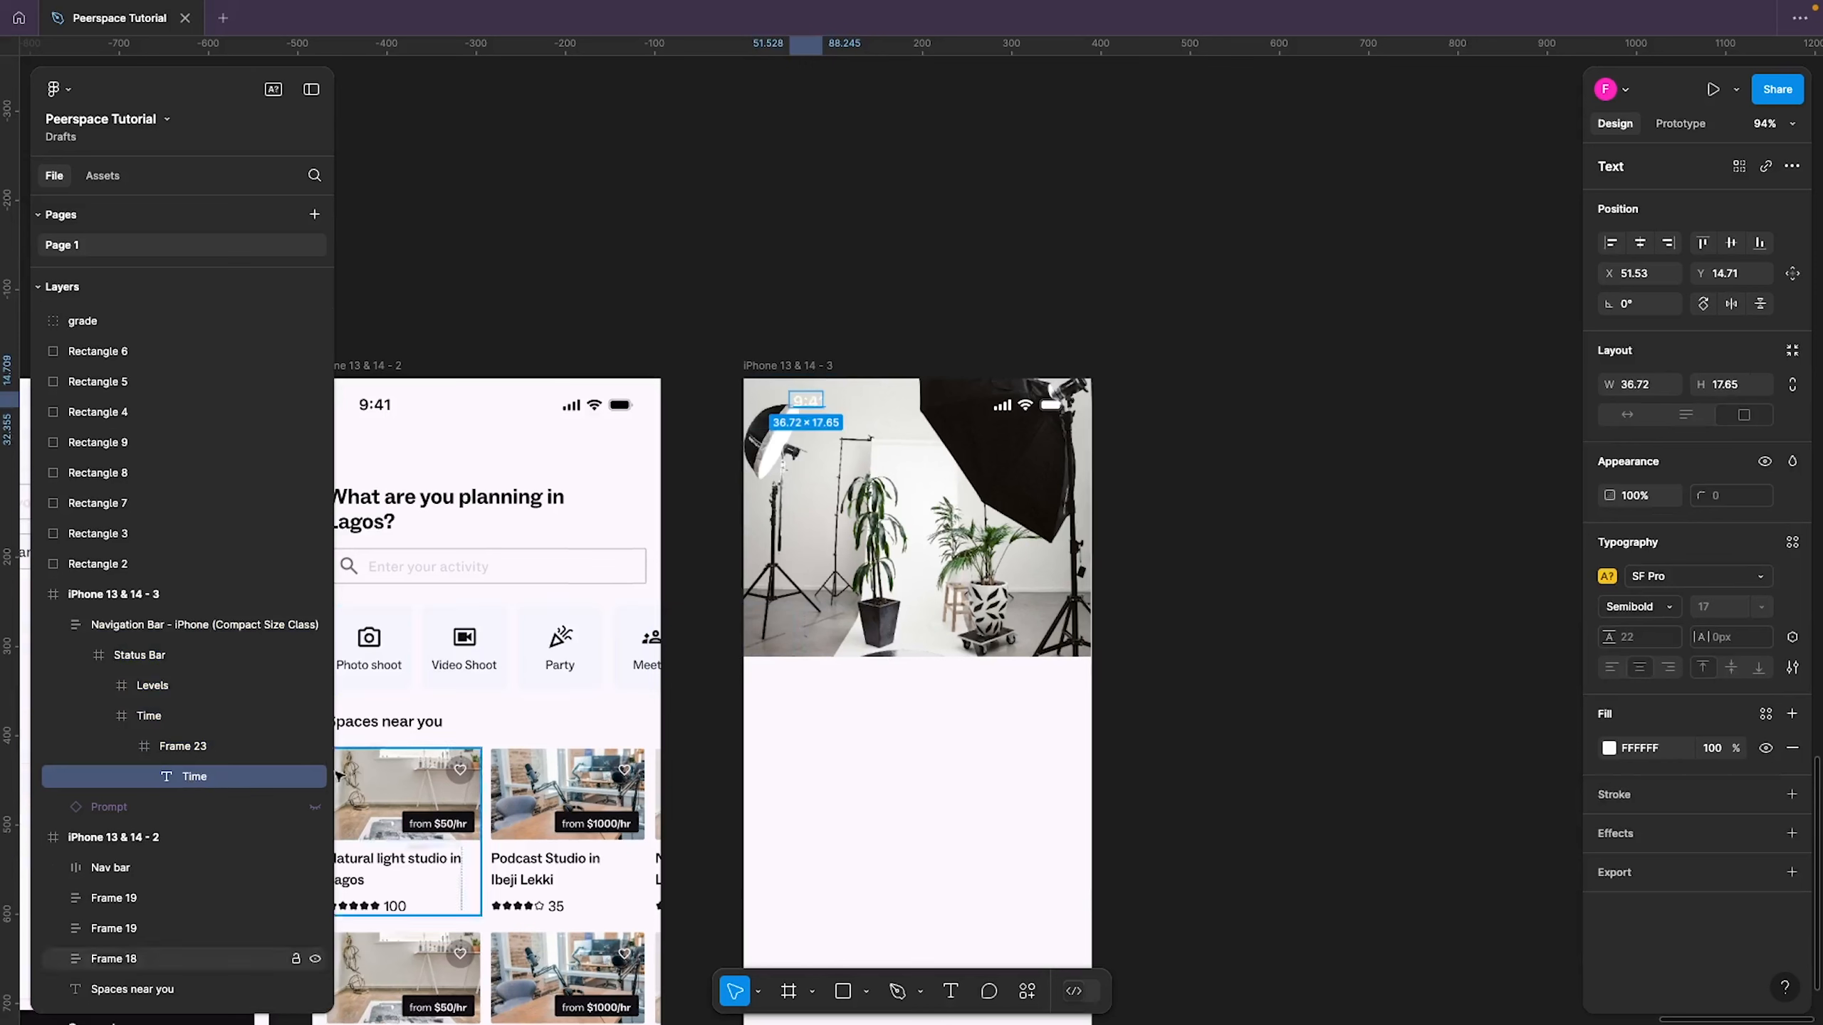
left_click_drag(205, 783, 86, 796)
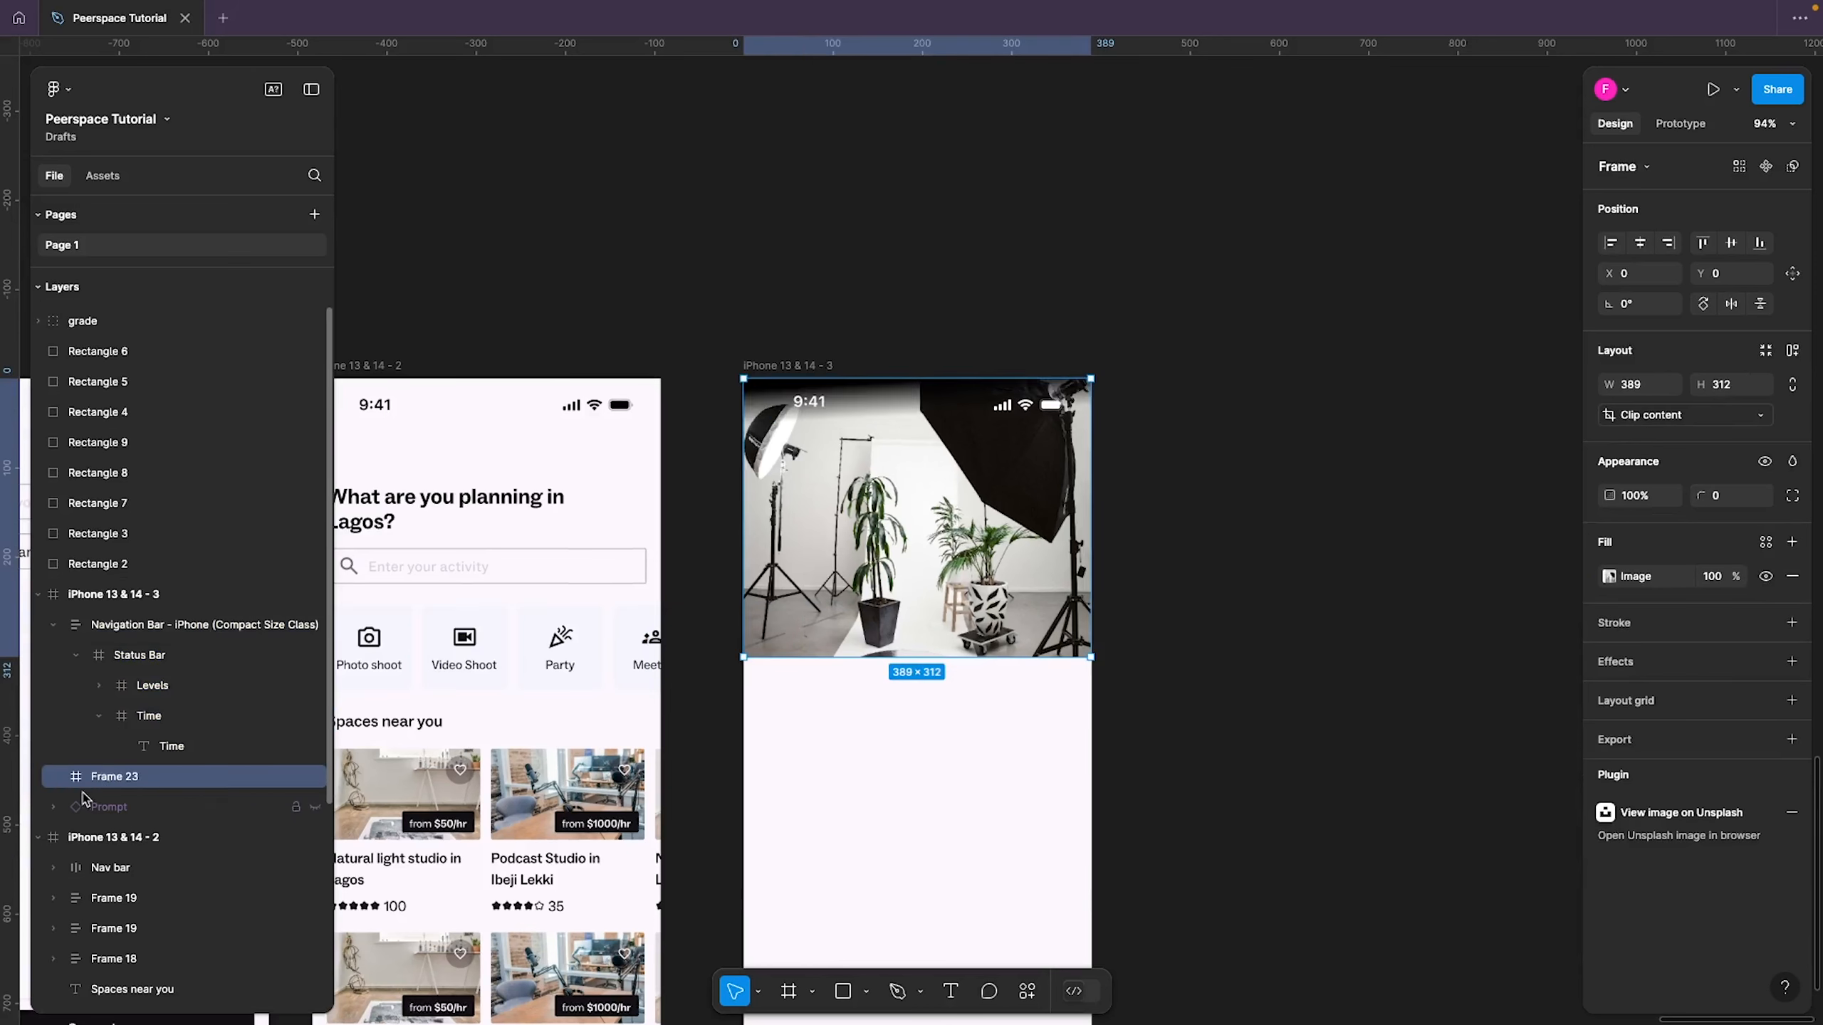
left_click(1413, 405)
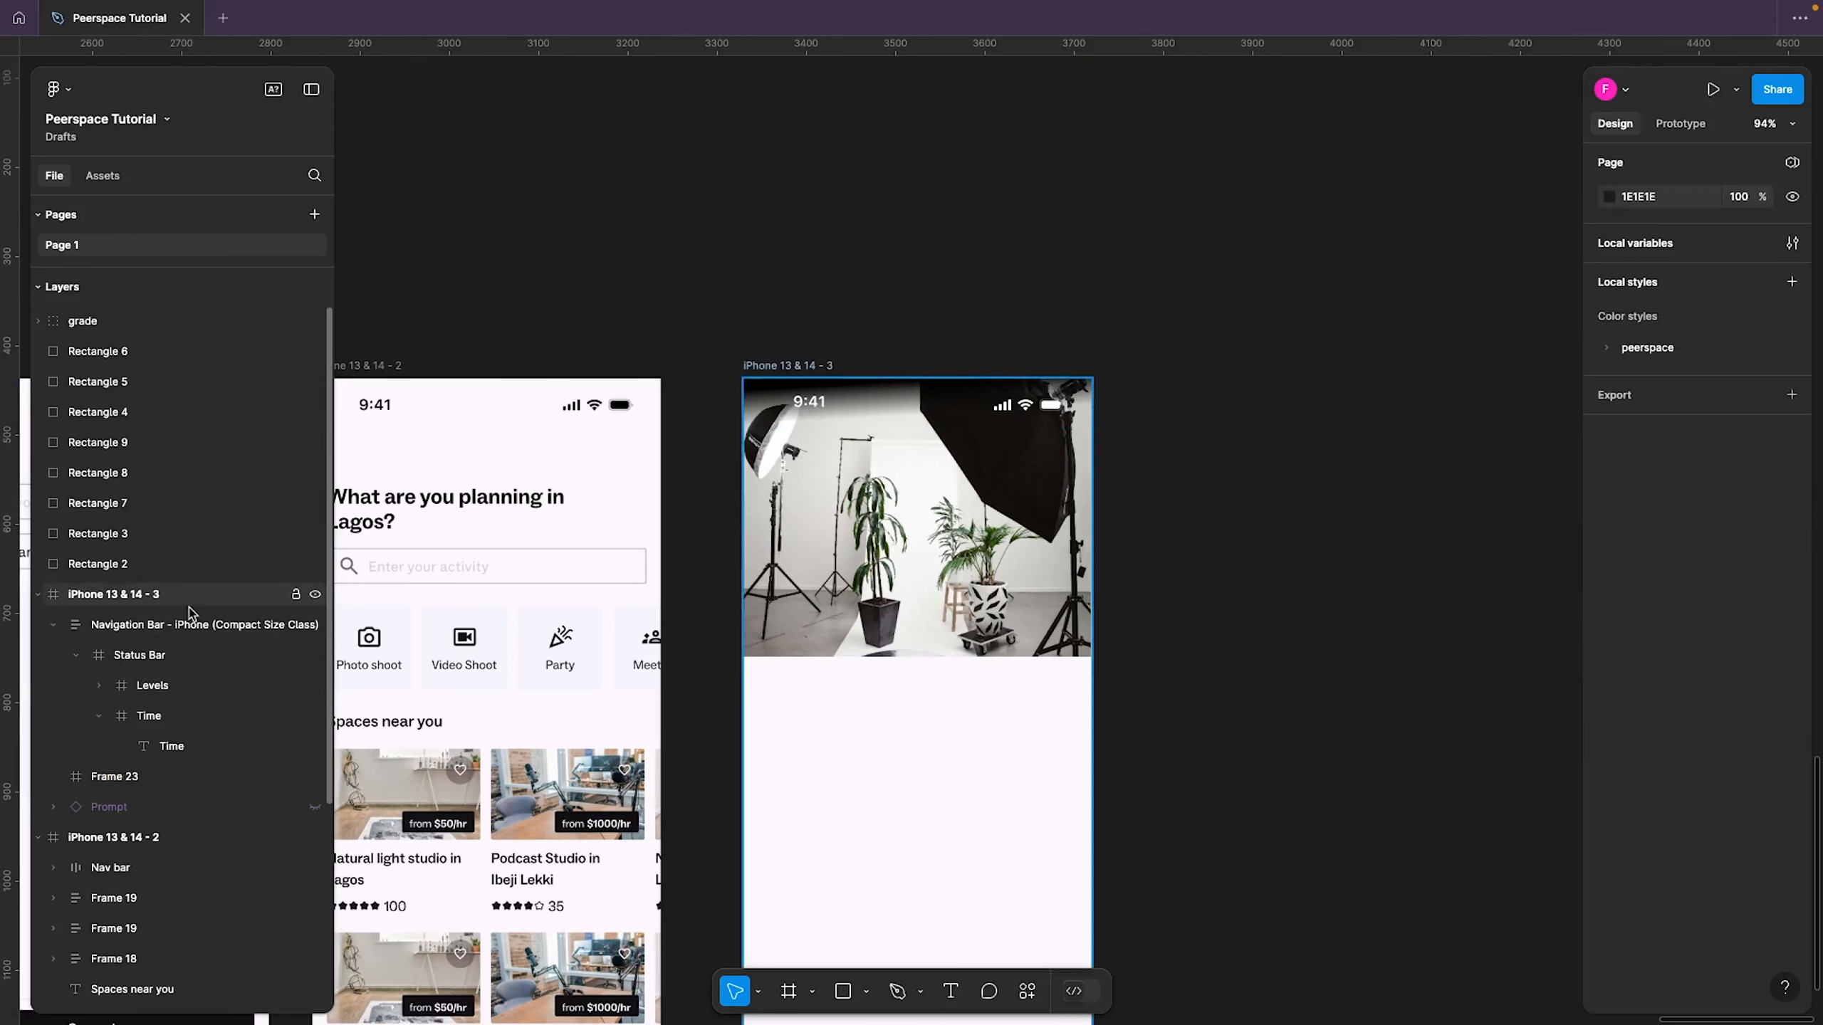
Straighten the status bar gradient vertically, starting slightly above the screen's top edge and ending just above the bar's lower edge
left_click(143, 624)
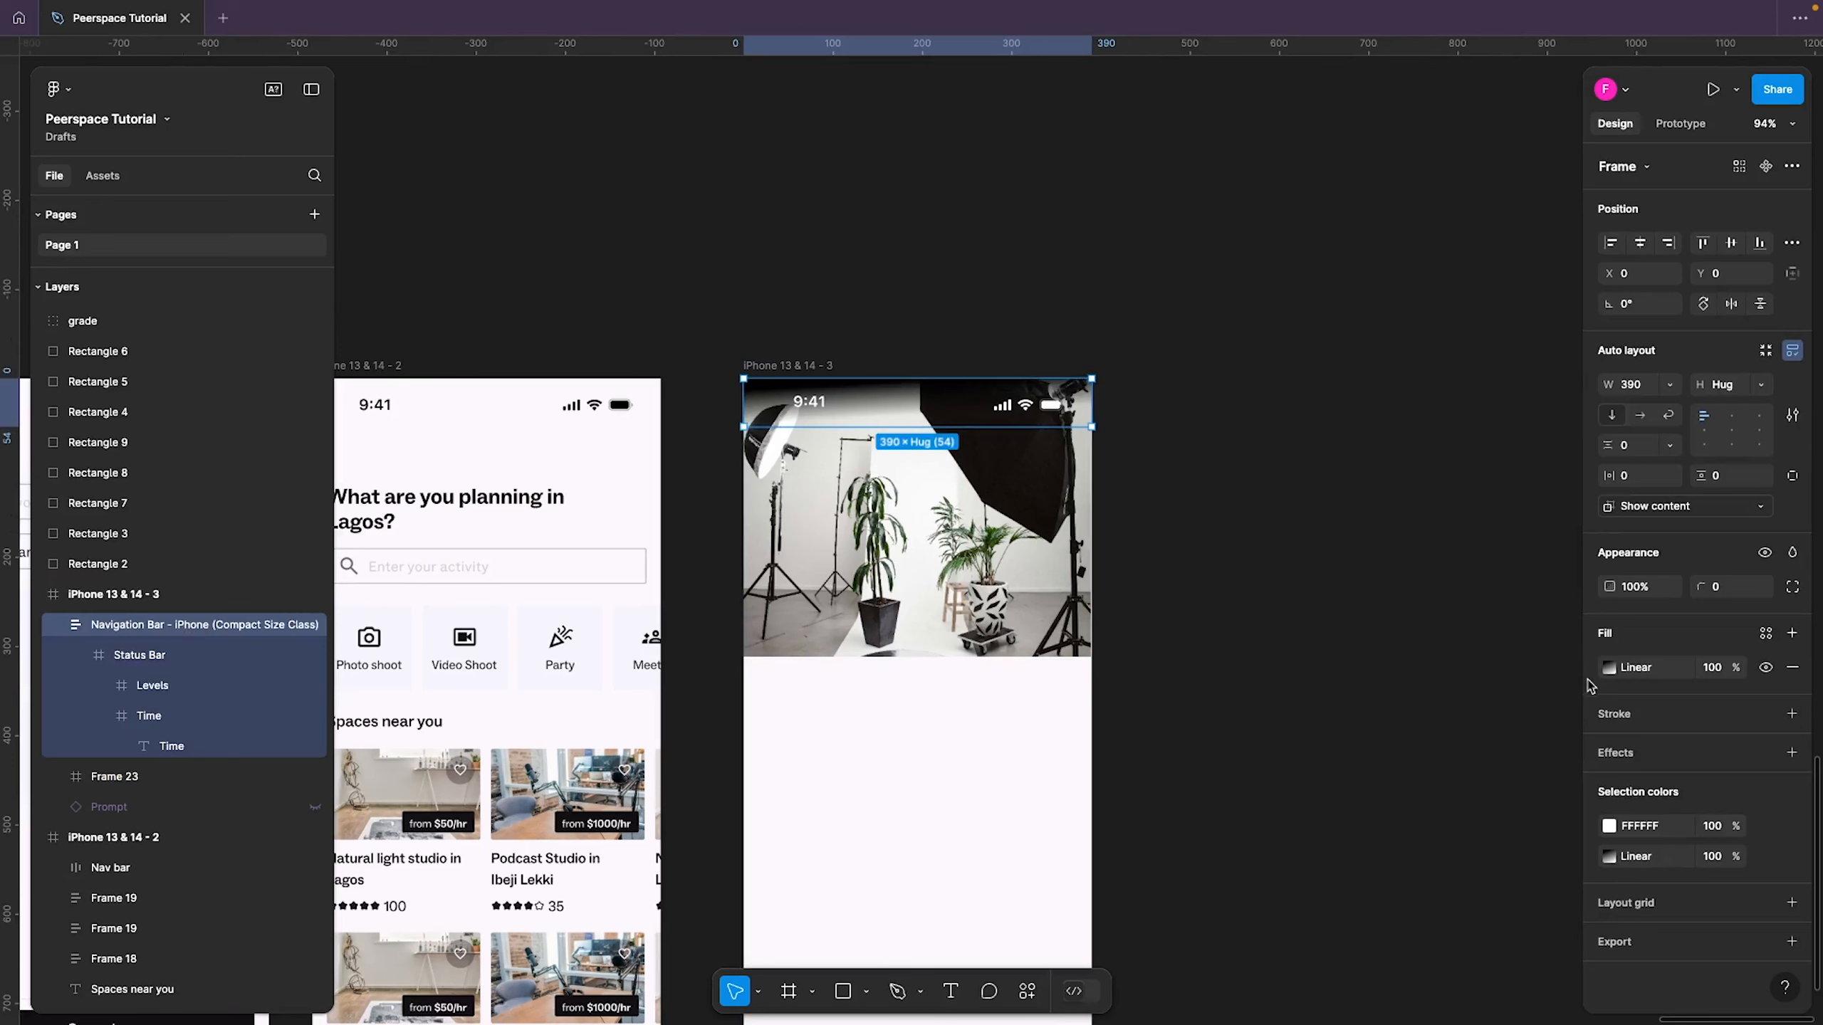
left_click(1609, 668)
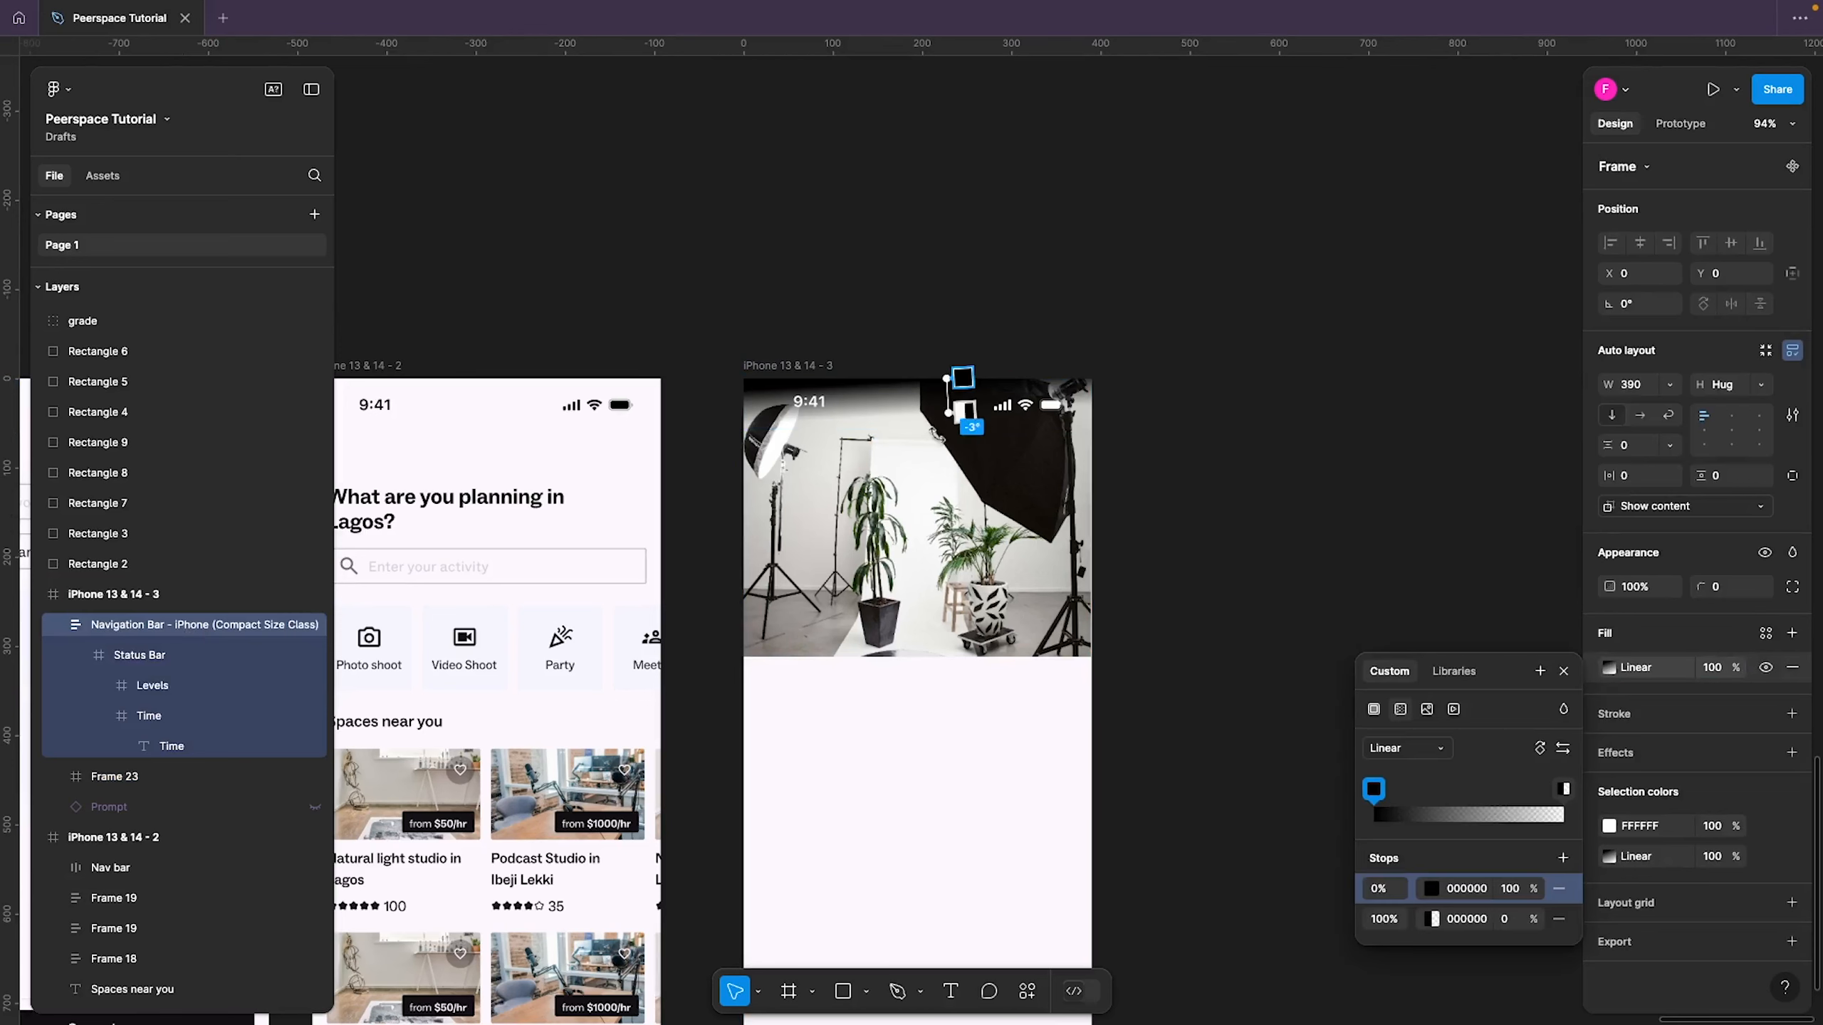
left_click_drag(946, 413, 946, 368)
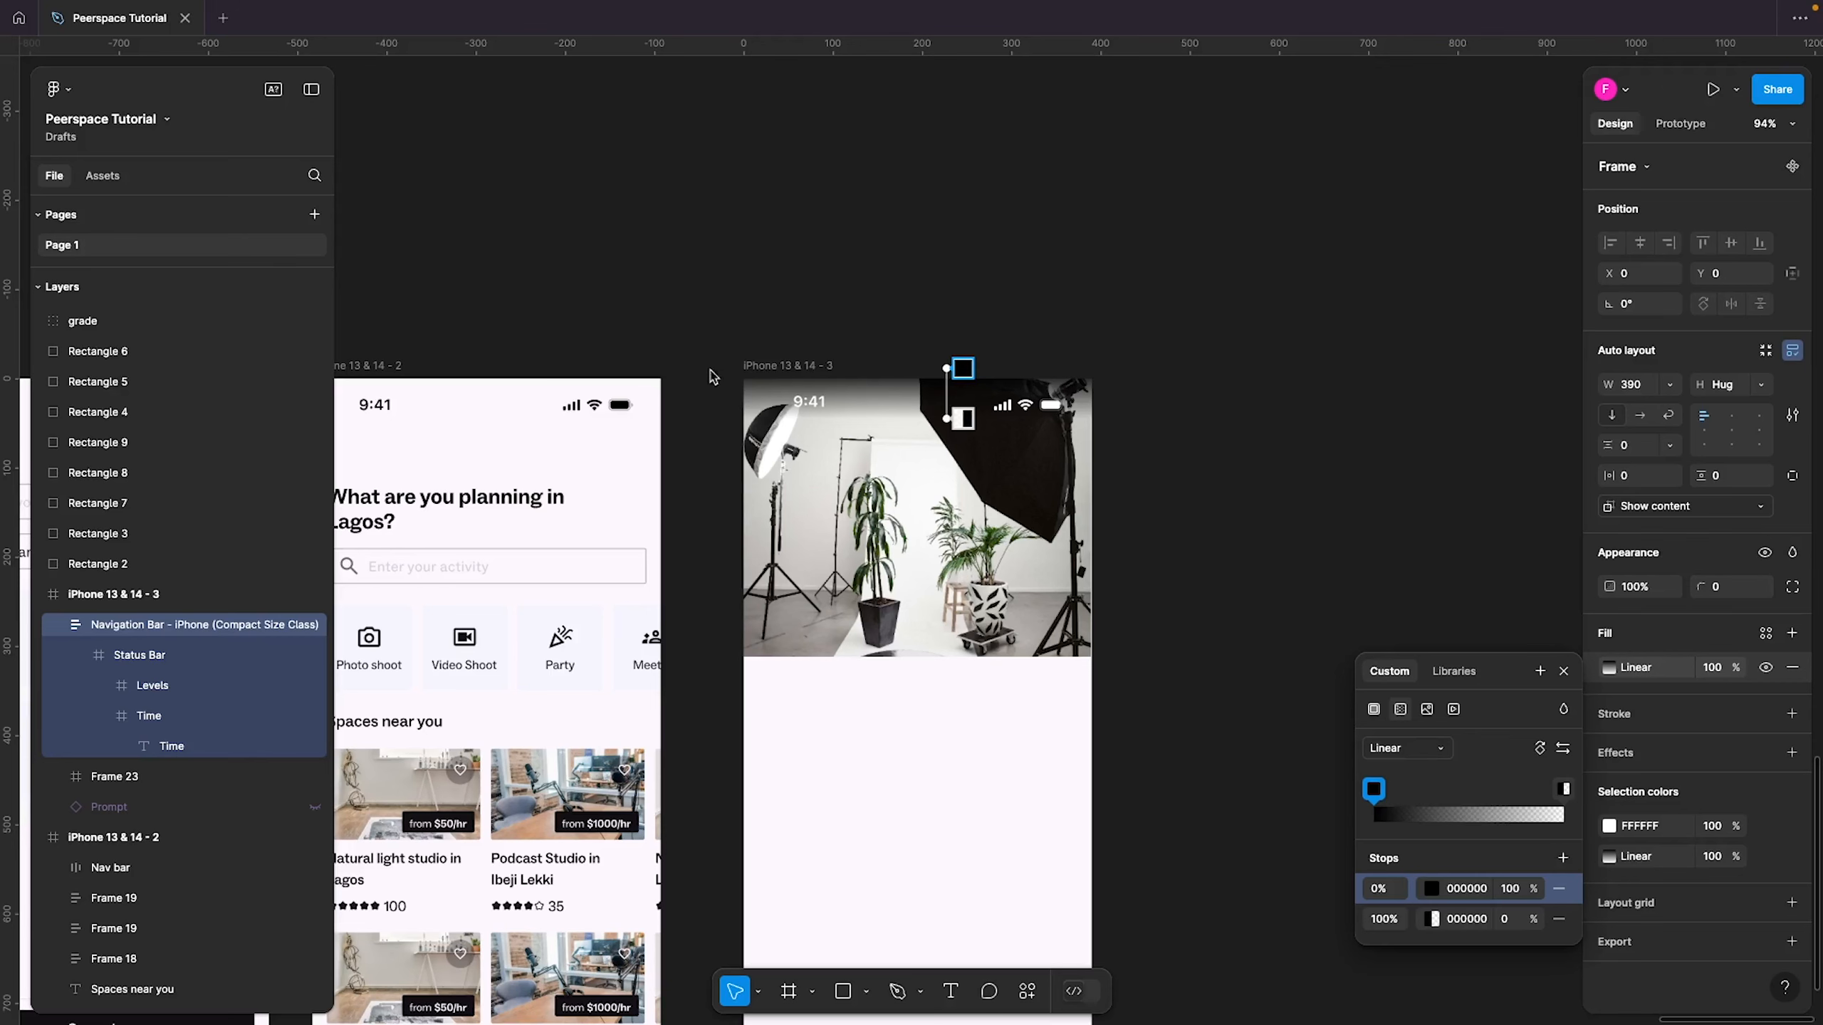
Find "back" in the Material Symbols plugin and place the outlined chevron_backward icon on the third screen's hero photo
left_click_drag(538, 569, 780, 344)
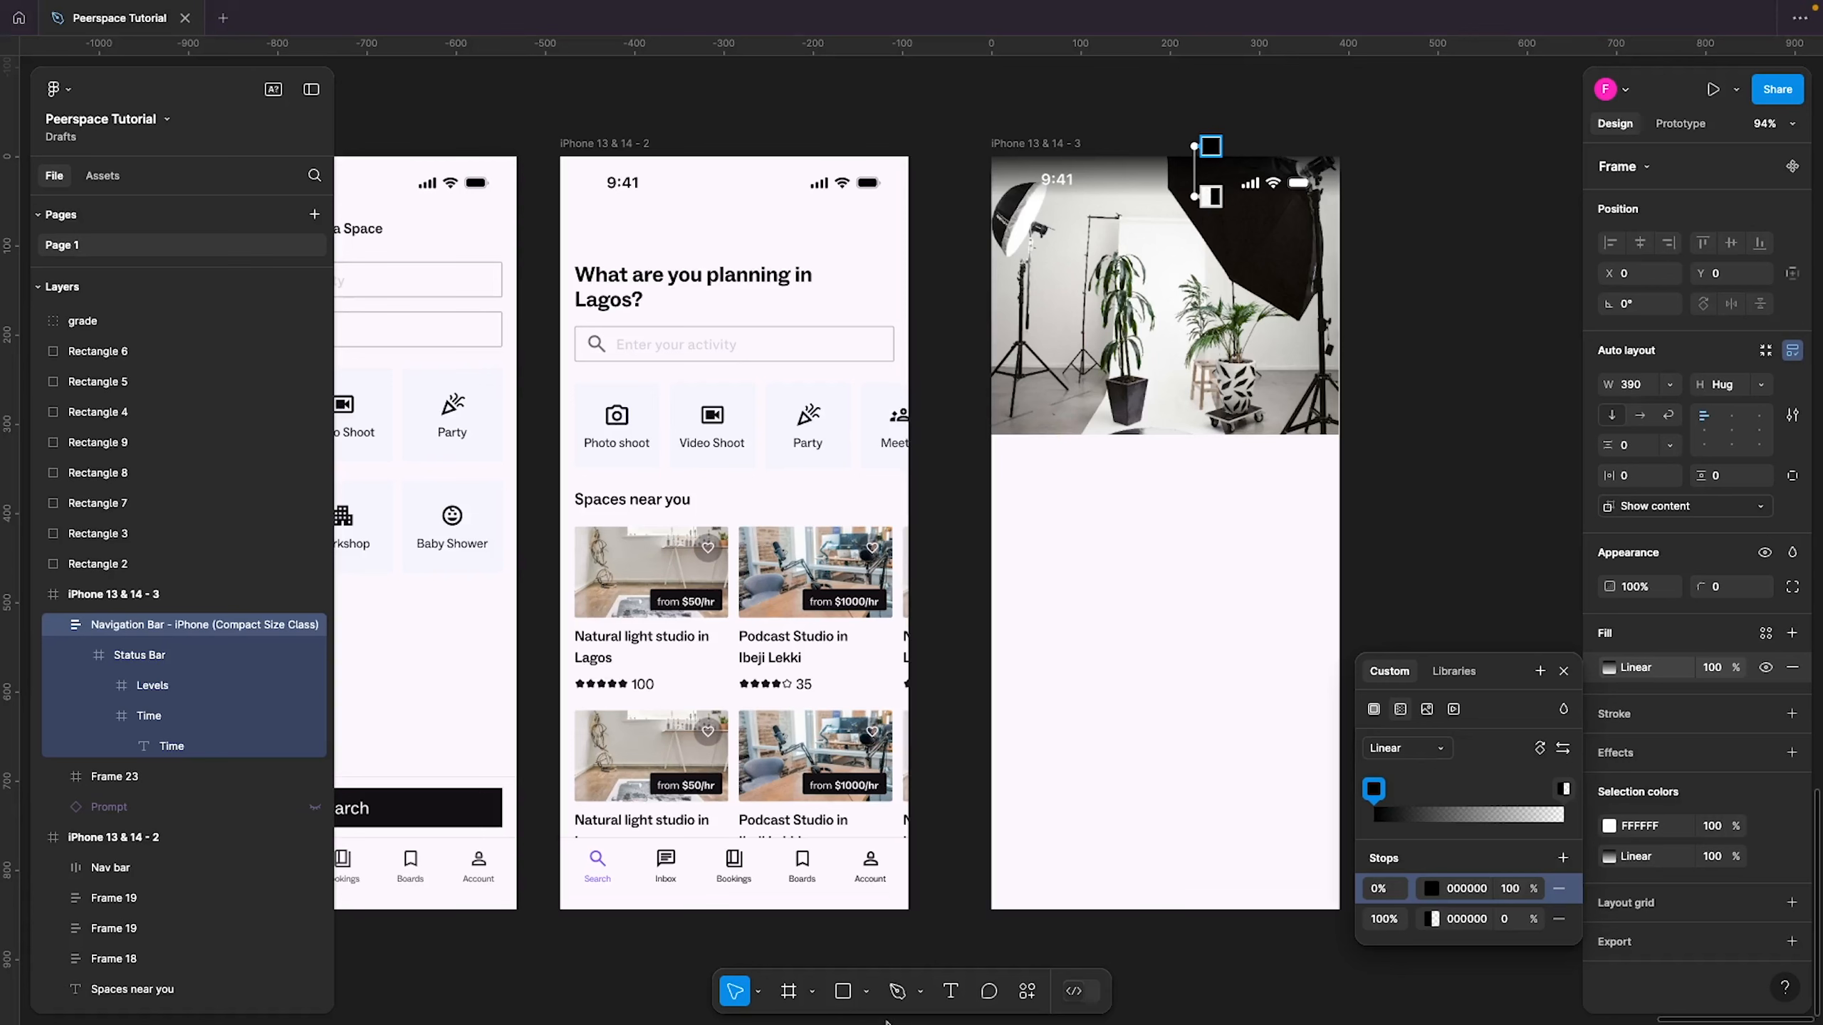
left_click(1027, 993)
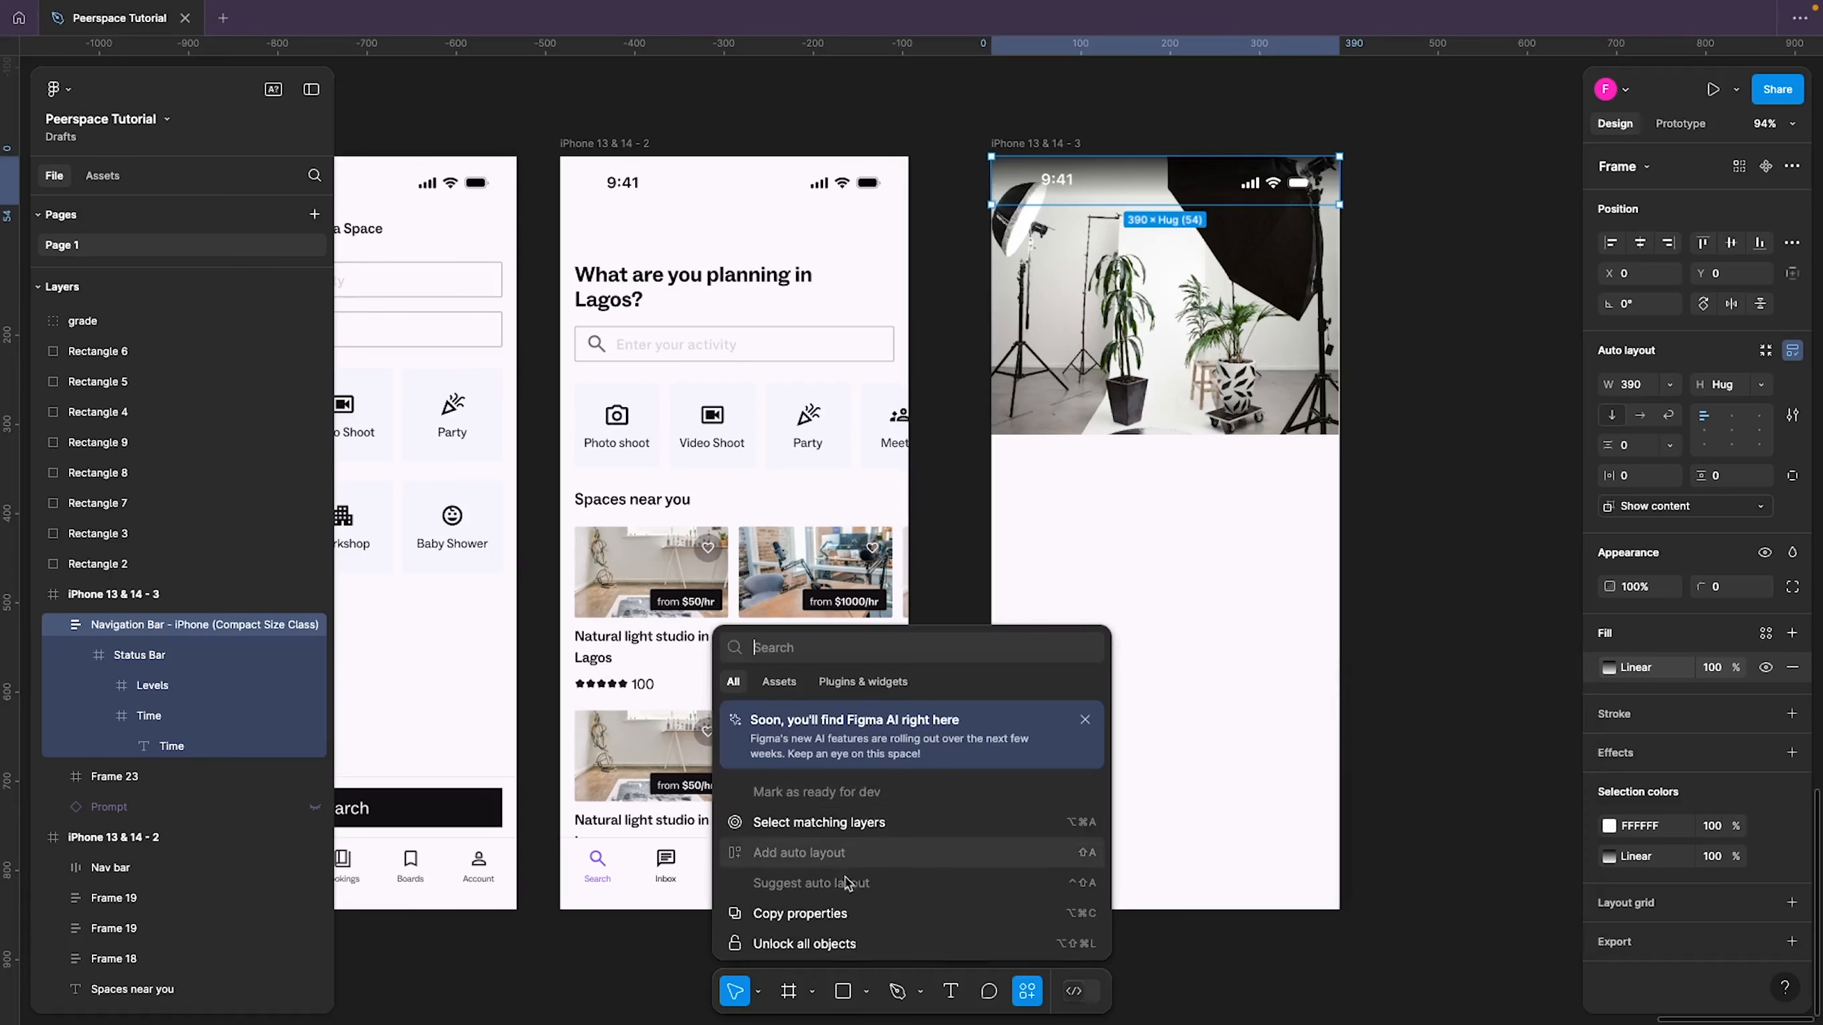
left_click(852, 684)
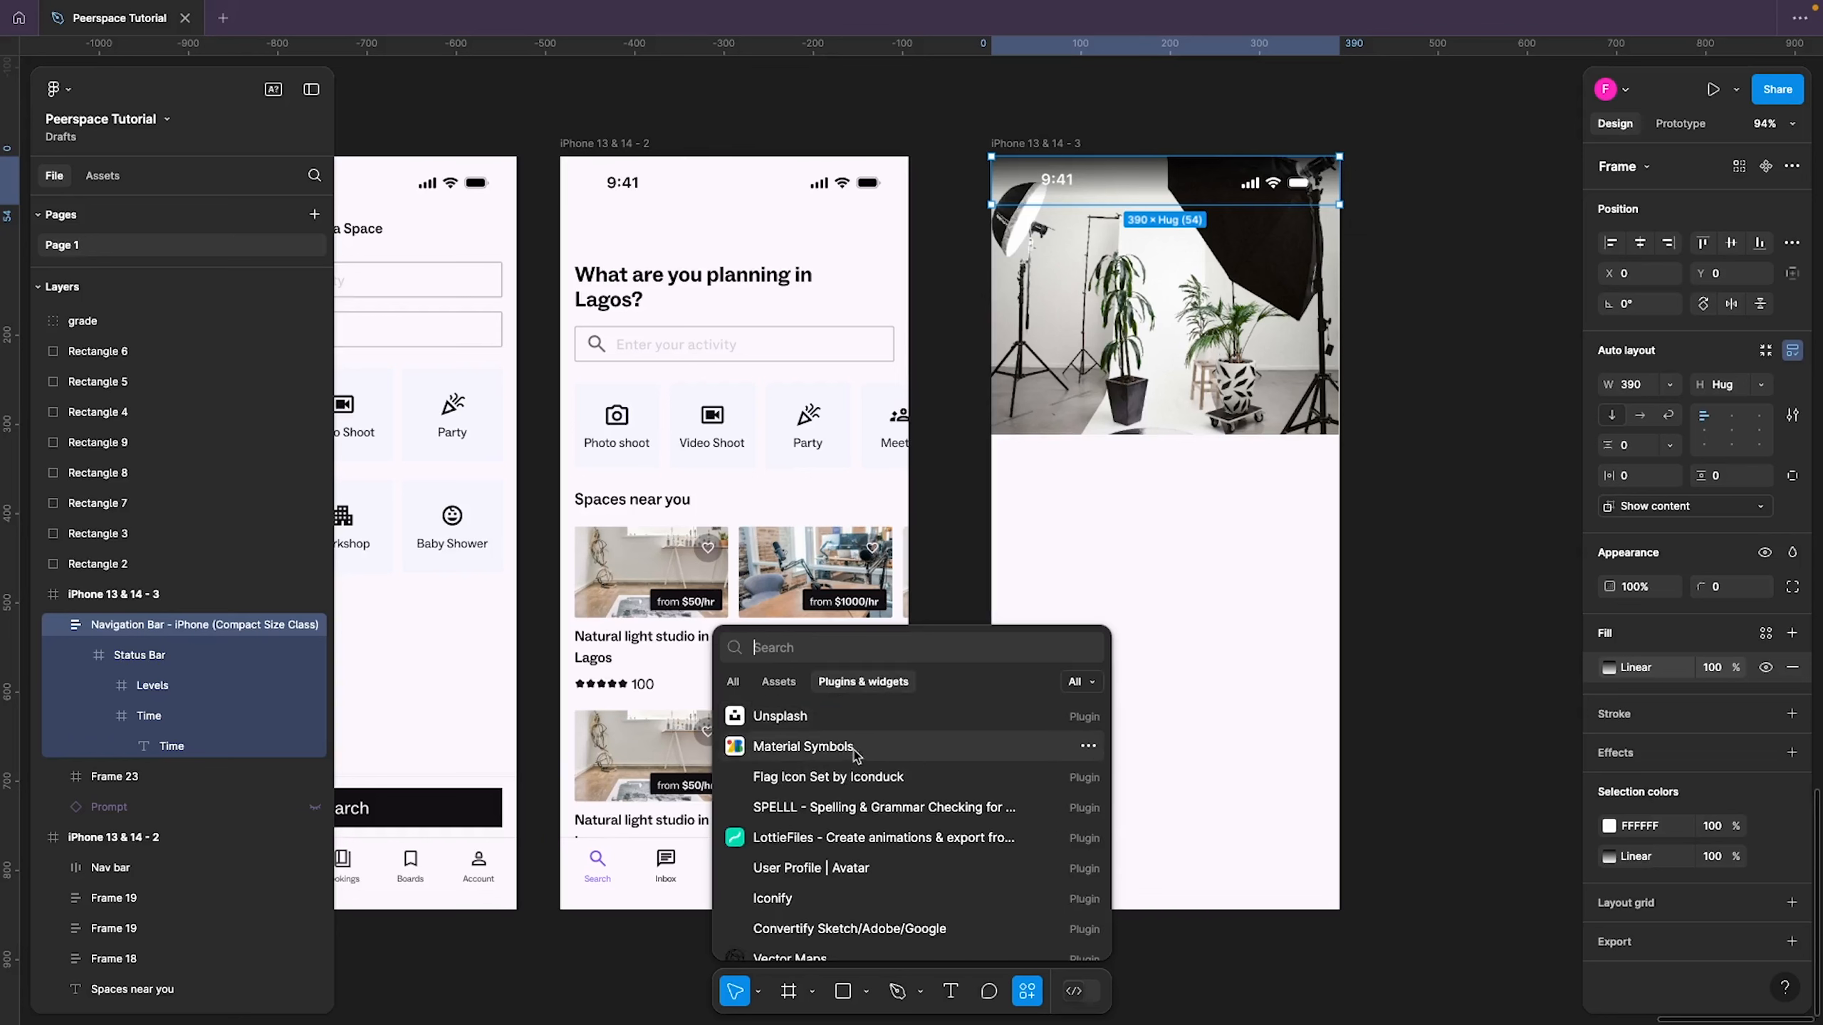
left_click(803, 747)
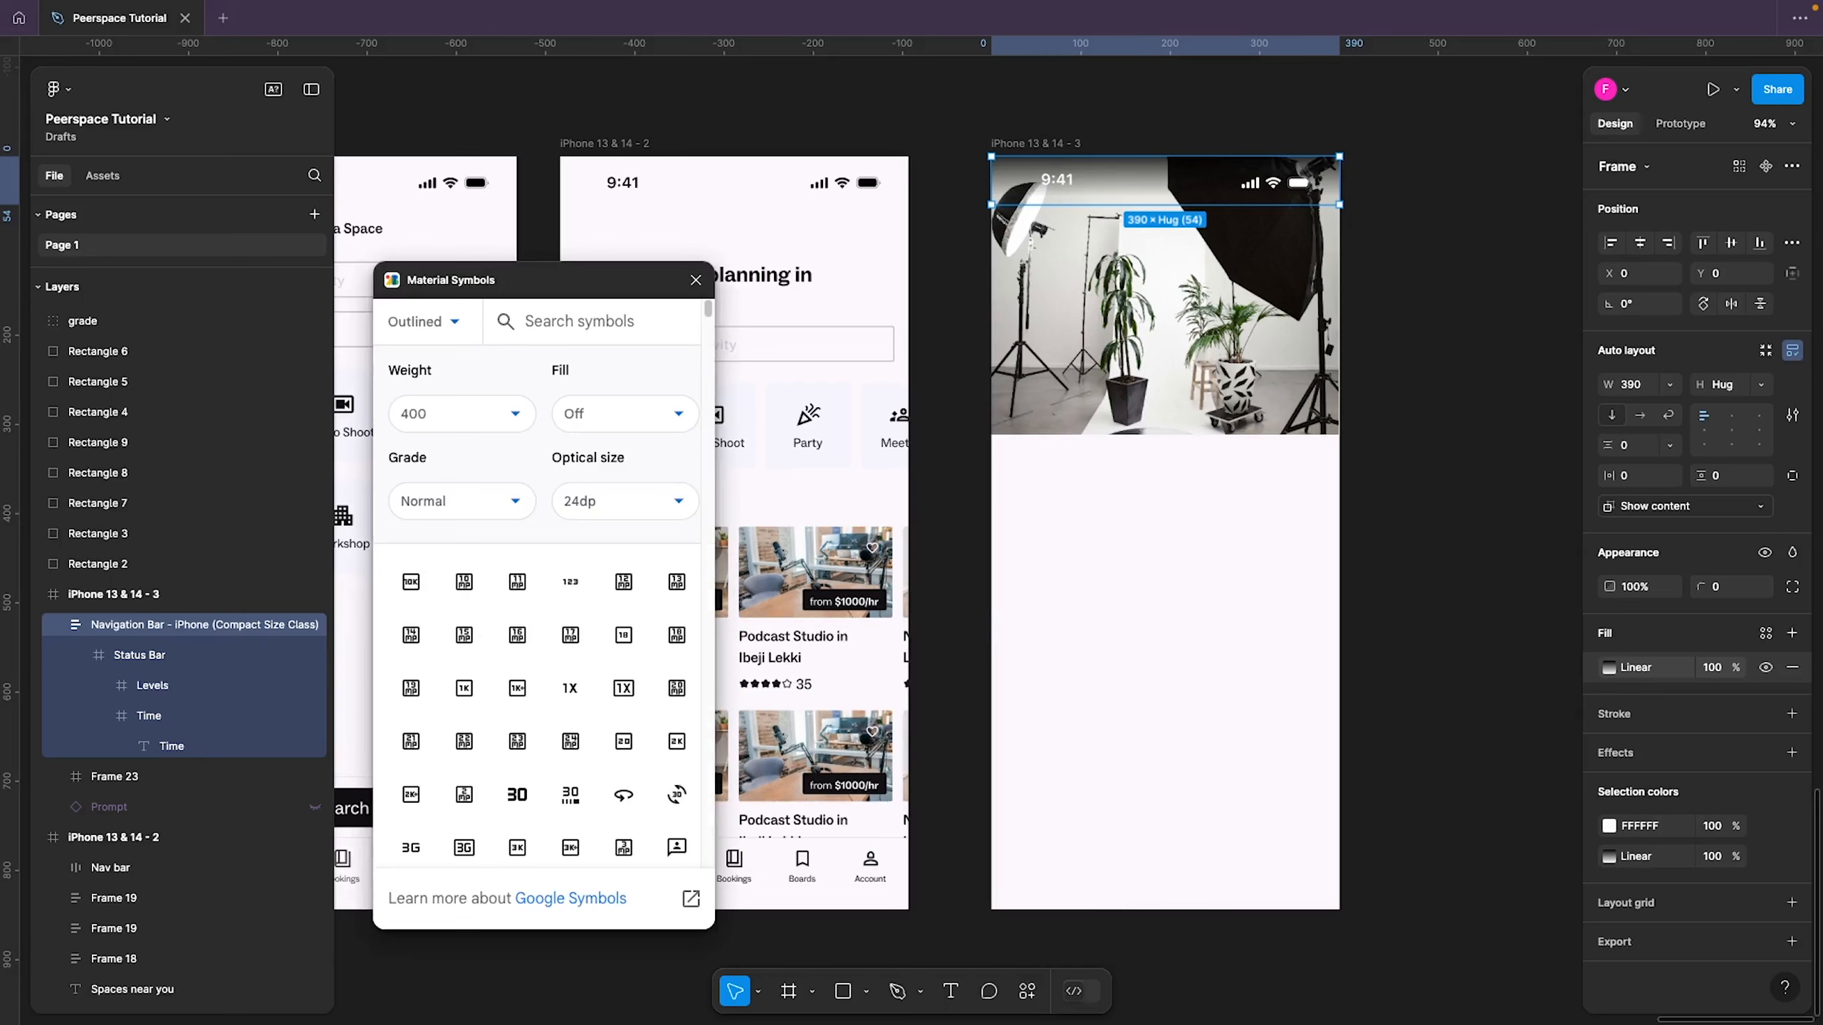
left_click(575, 325)
type("back")
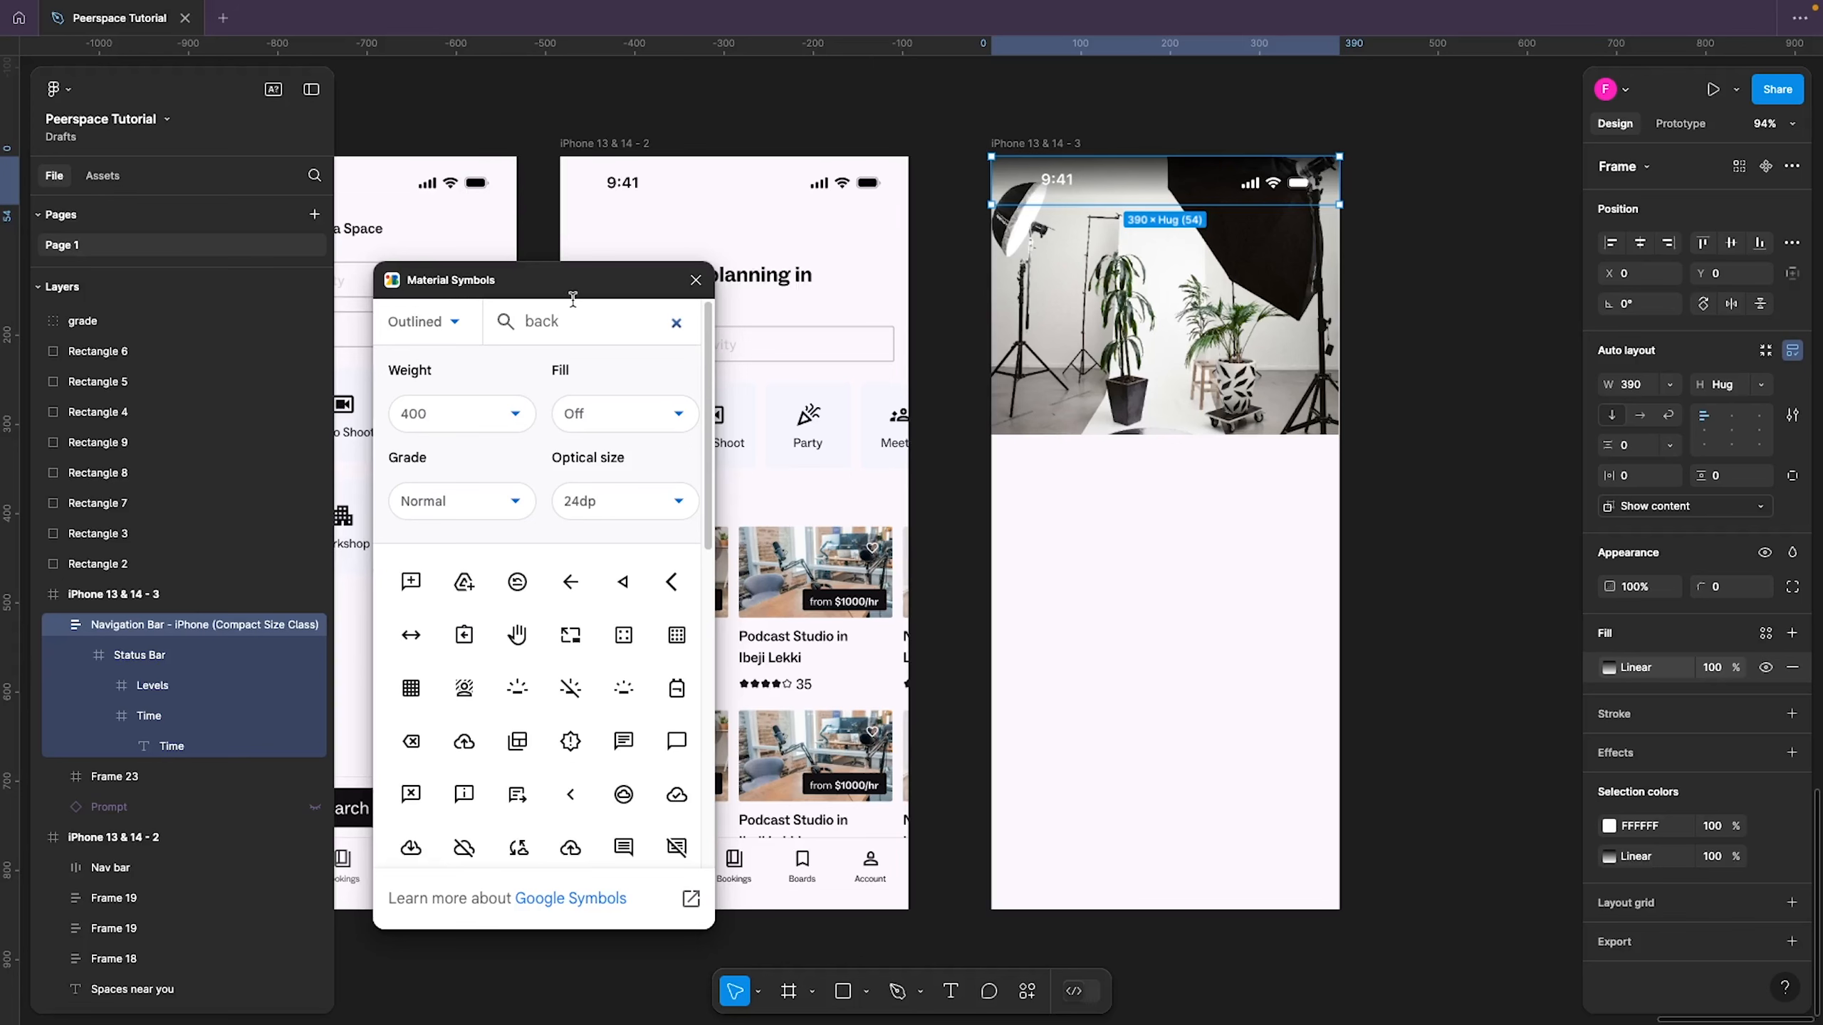
scroll(574, 757, "down", 1)
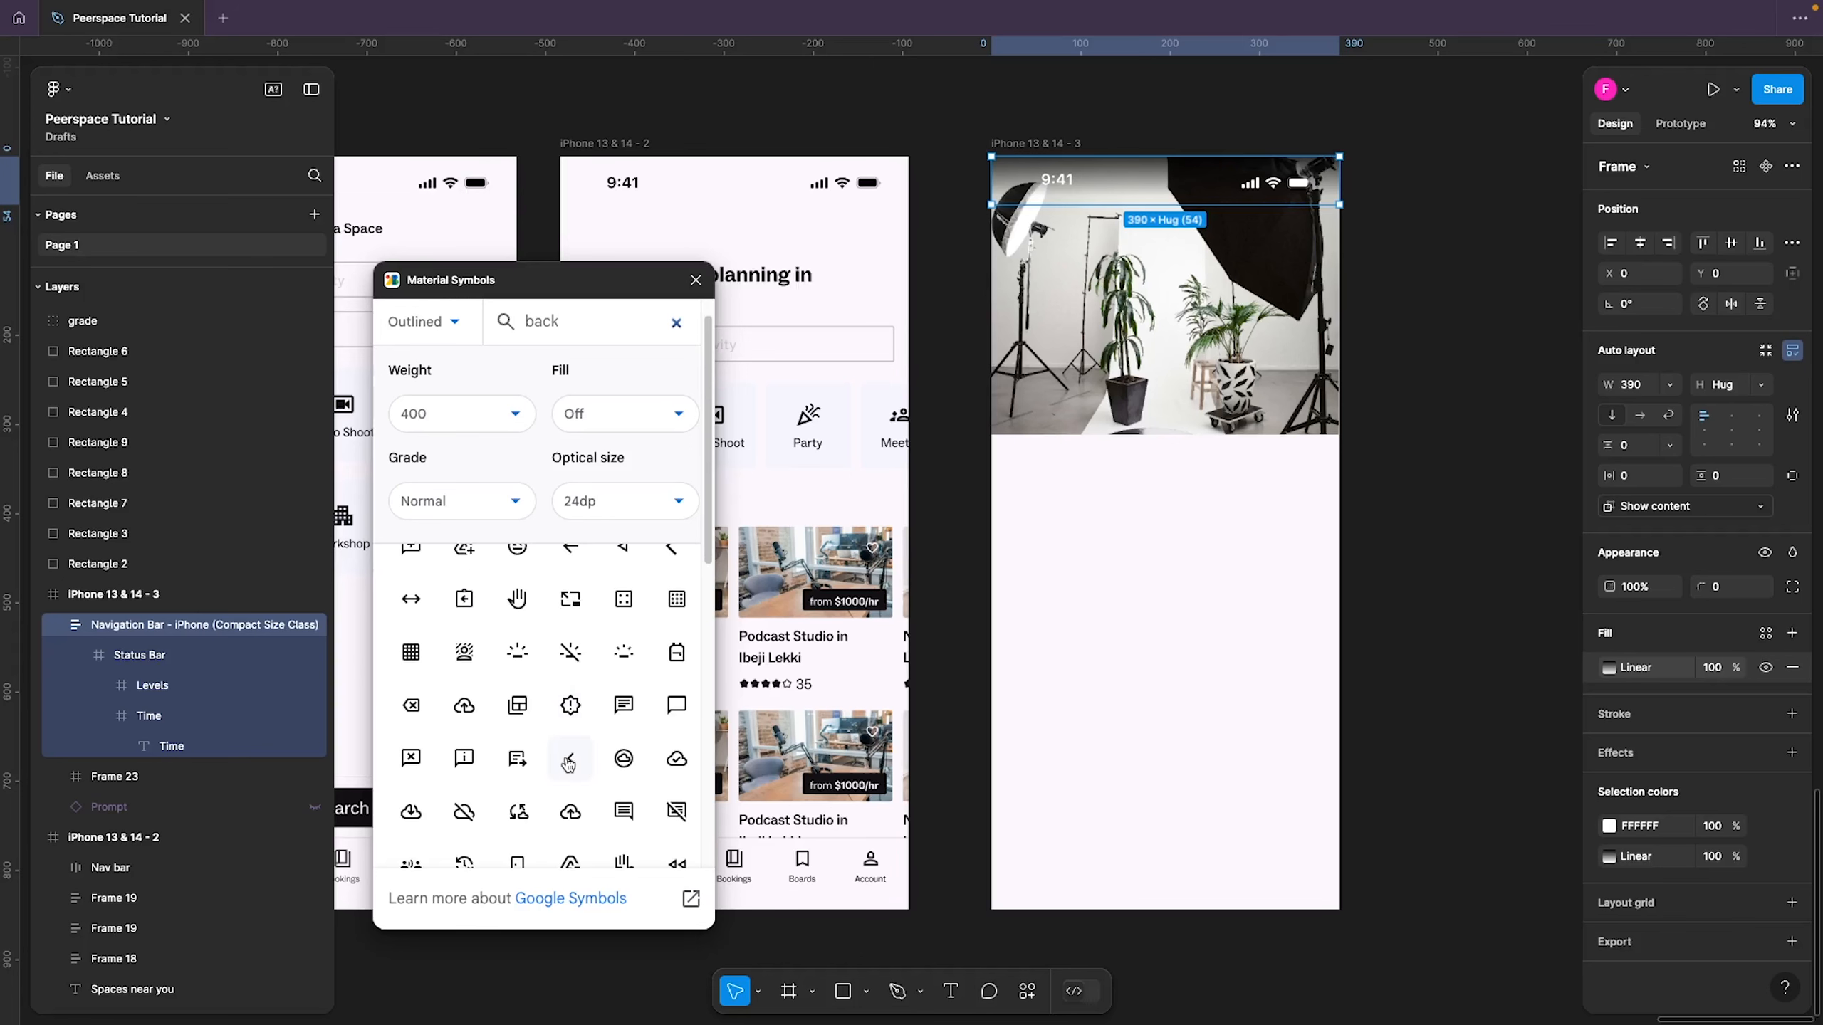
left_click_drag(571, 761, 1029, 277)
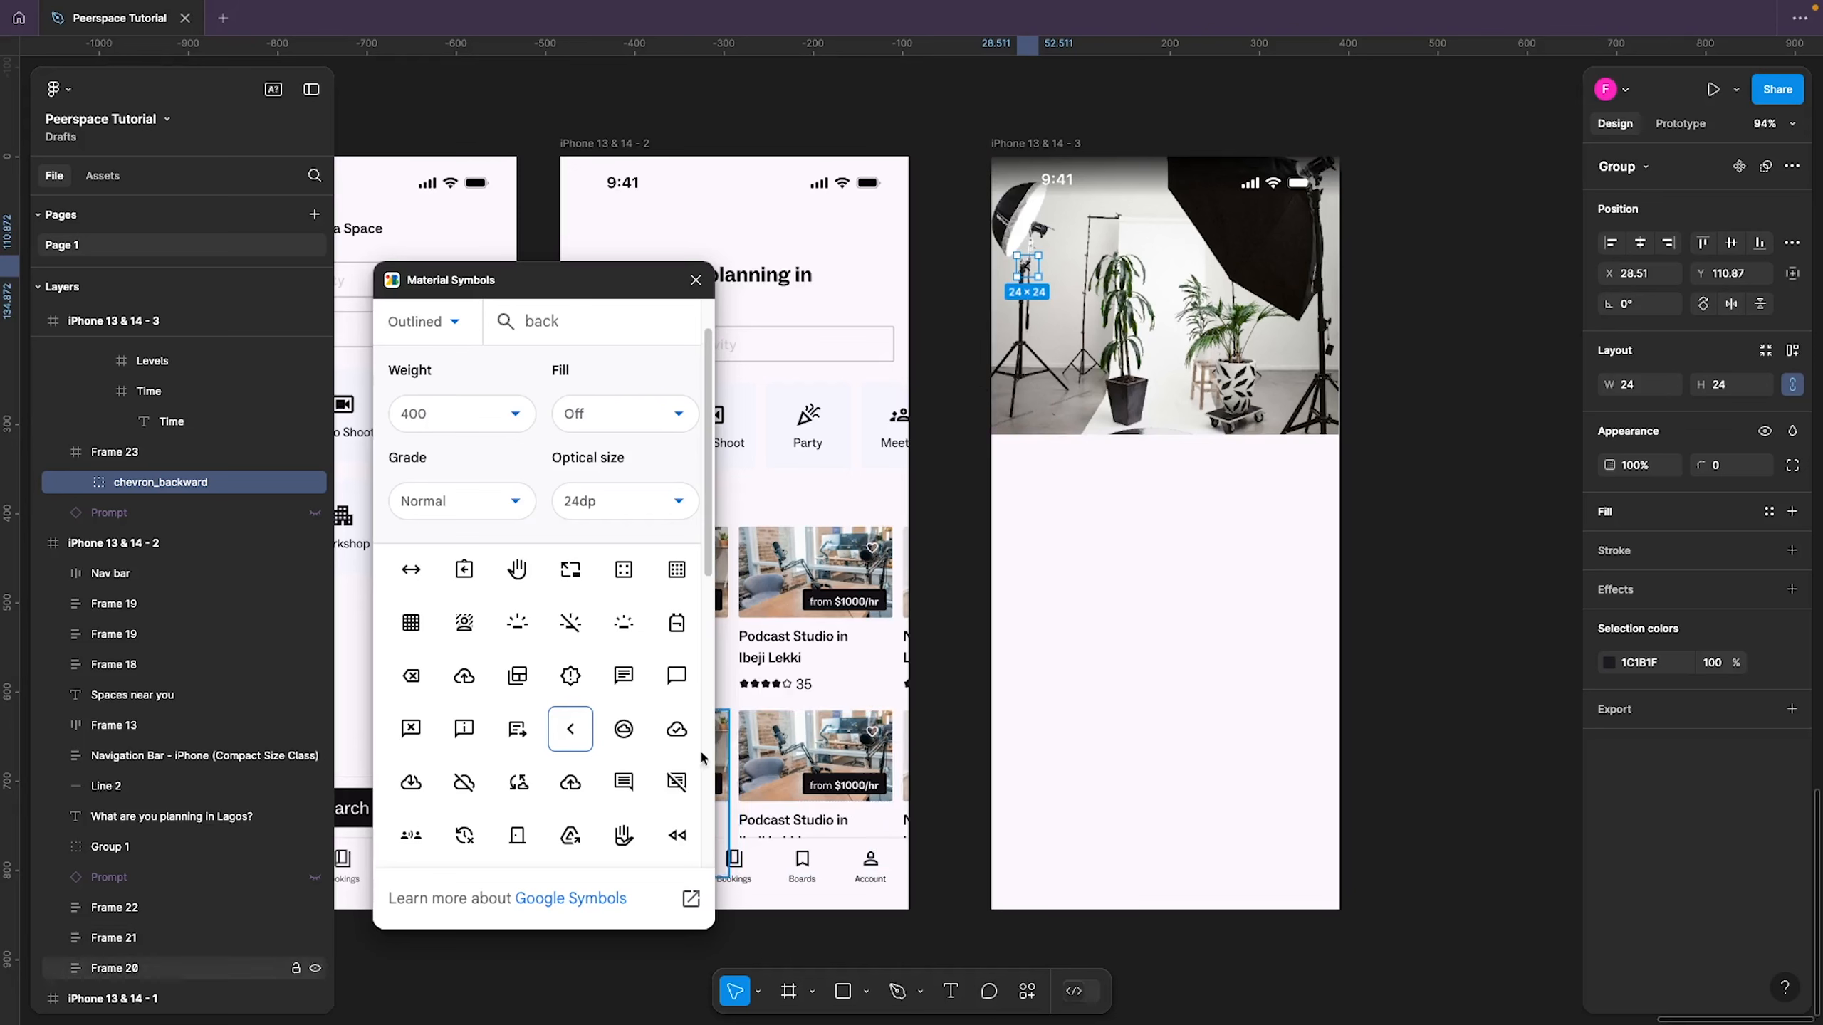
Search the Material Symbols plugin for "share"
double_click(572, 326)
type("share")
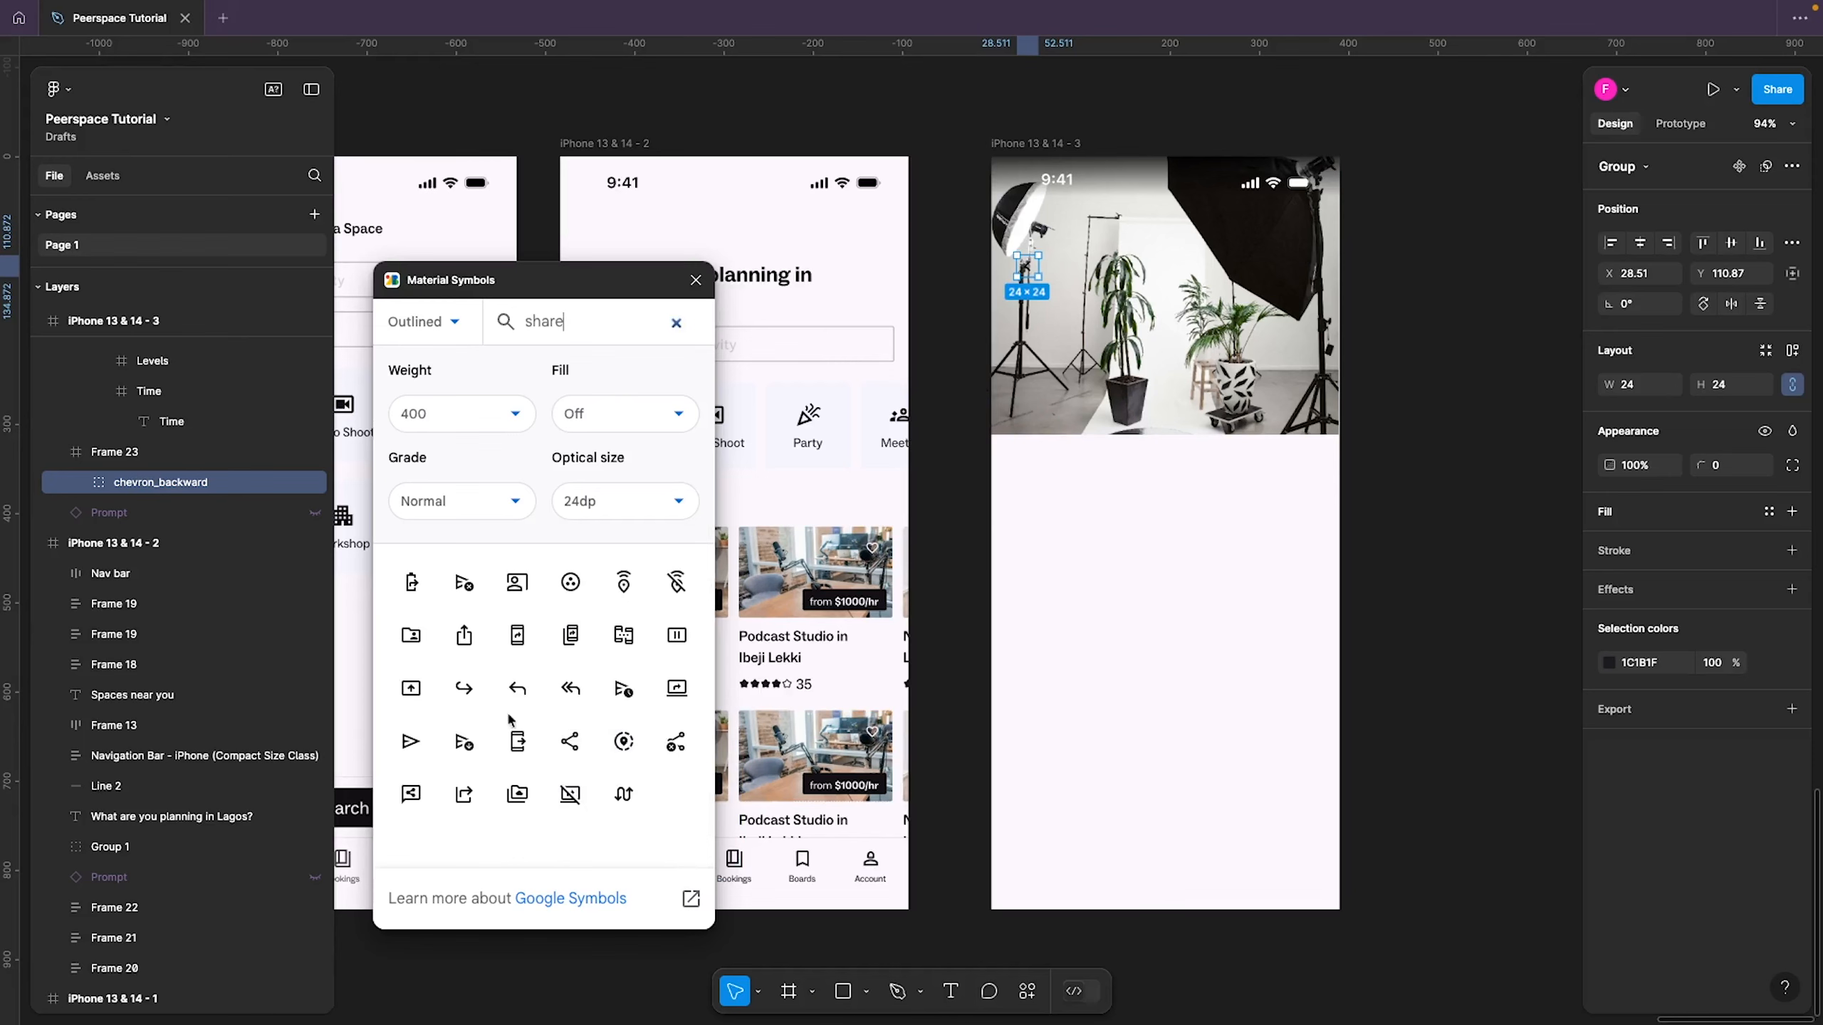
left_click(572, 747)
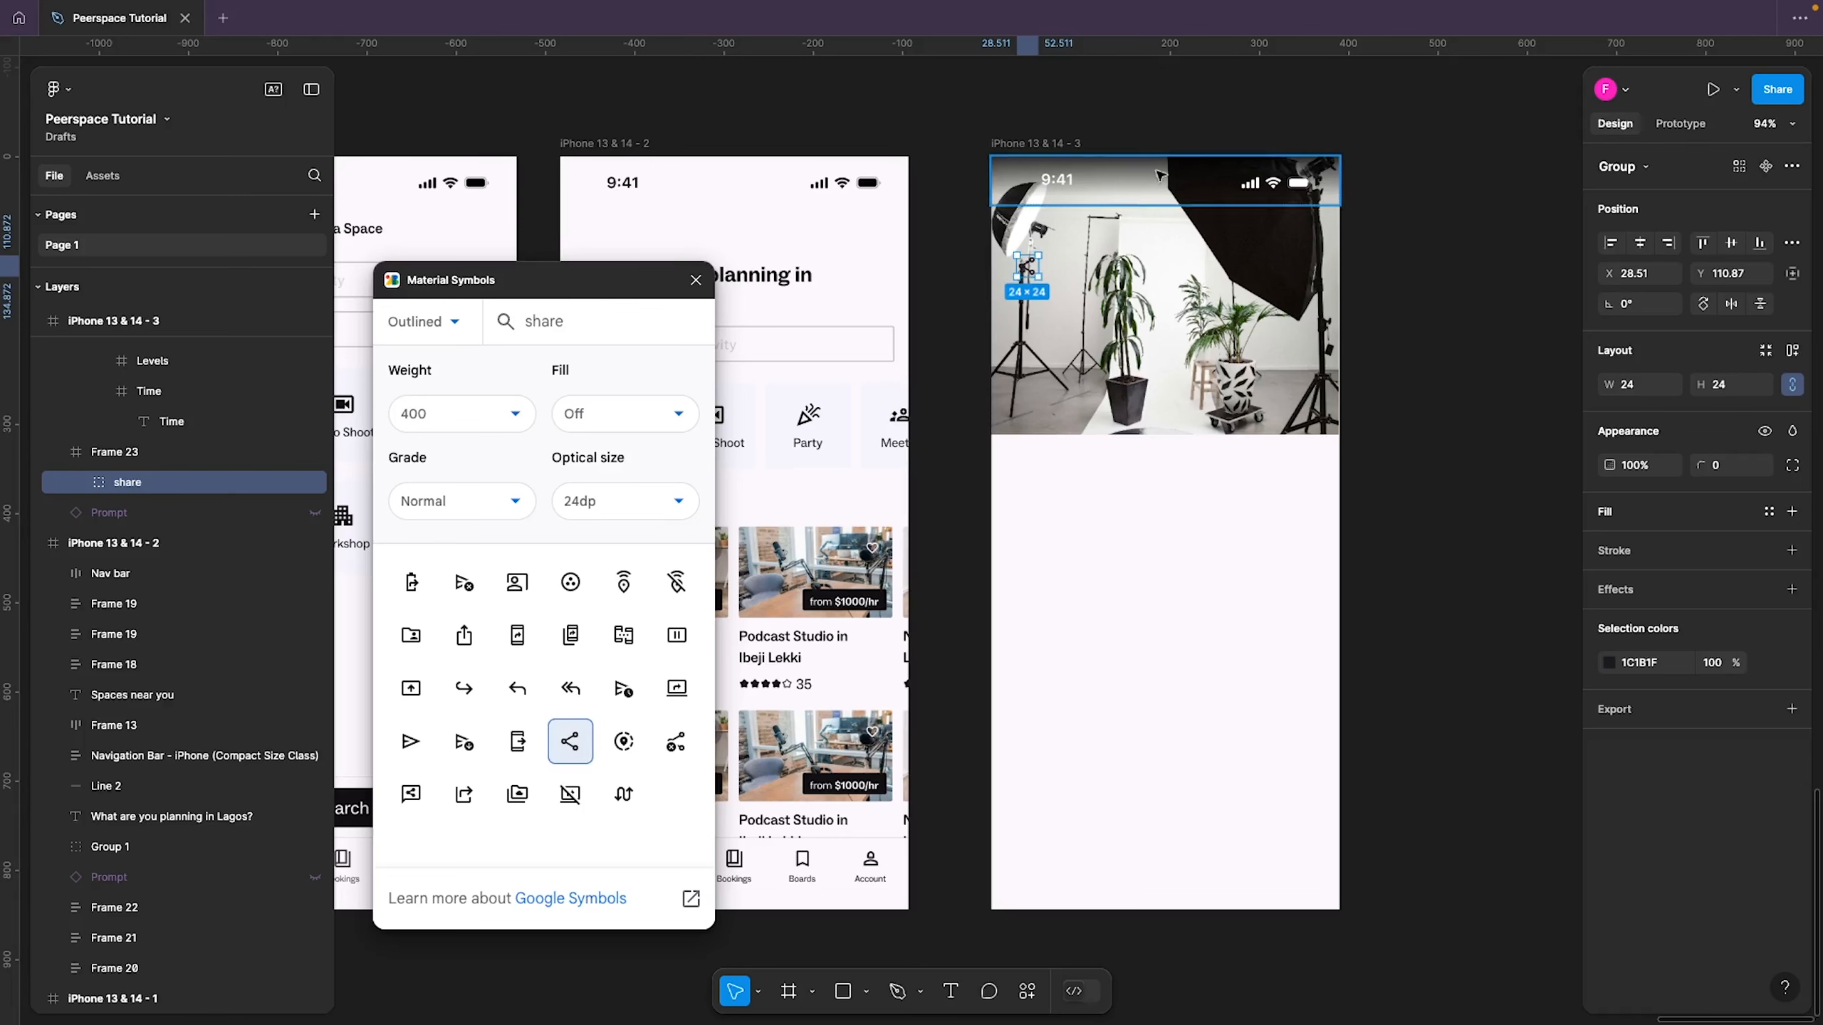
left_click_drag(1038, 267, 1194, 531)
key("Escape")
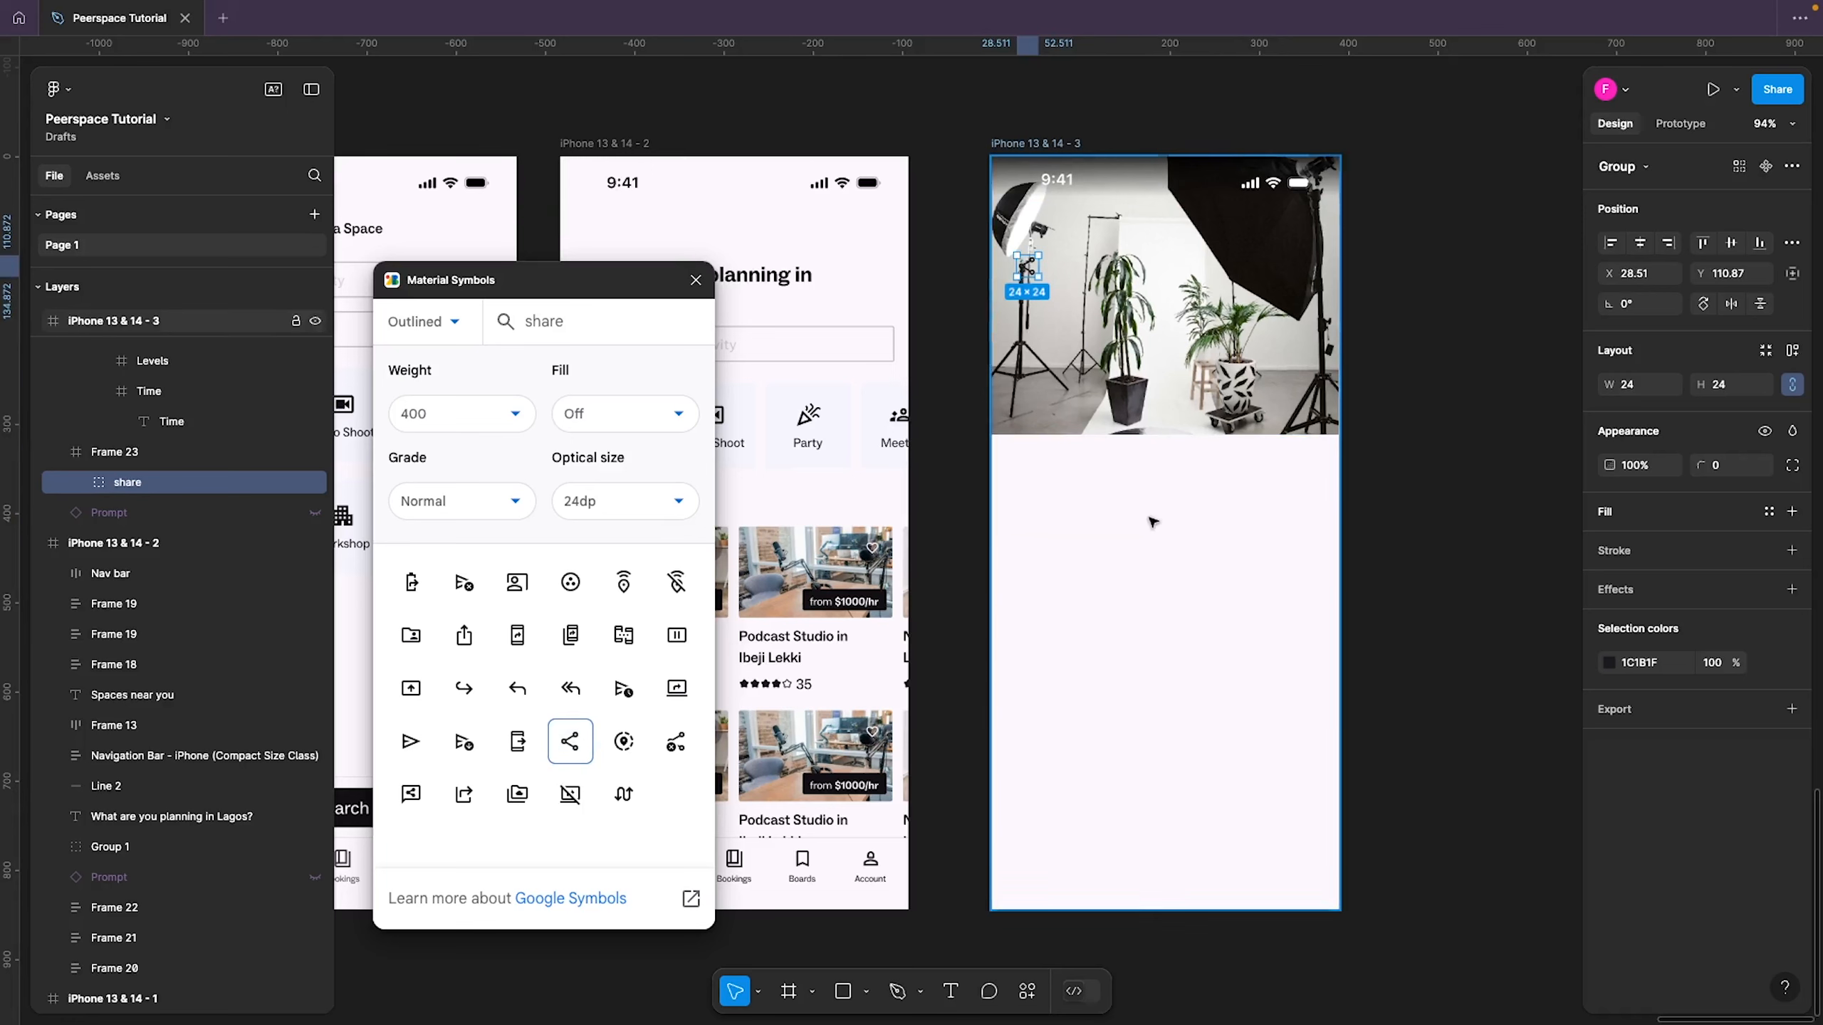
key("ctrl+z")
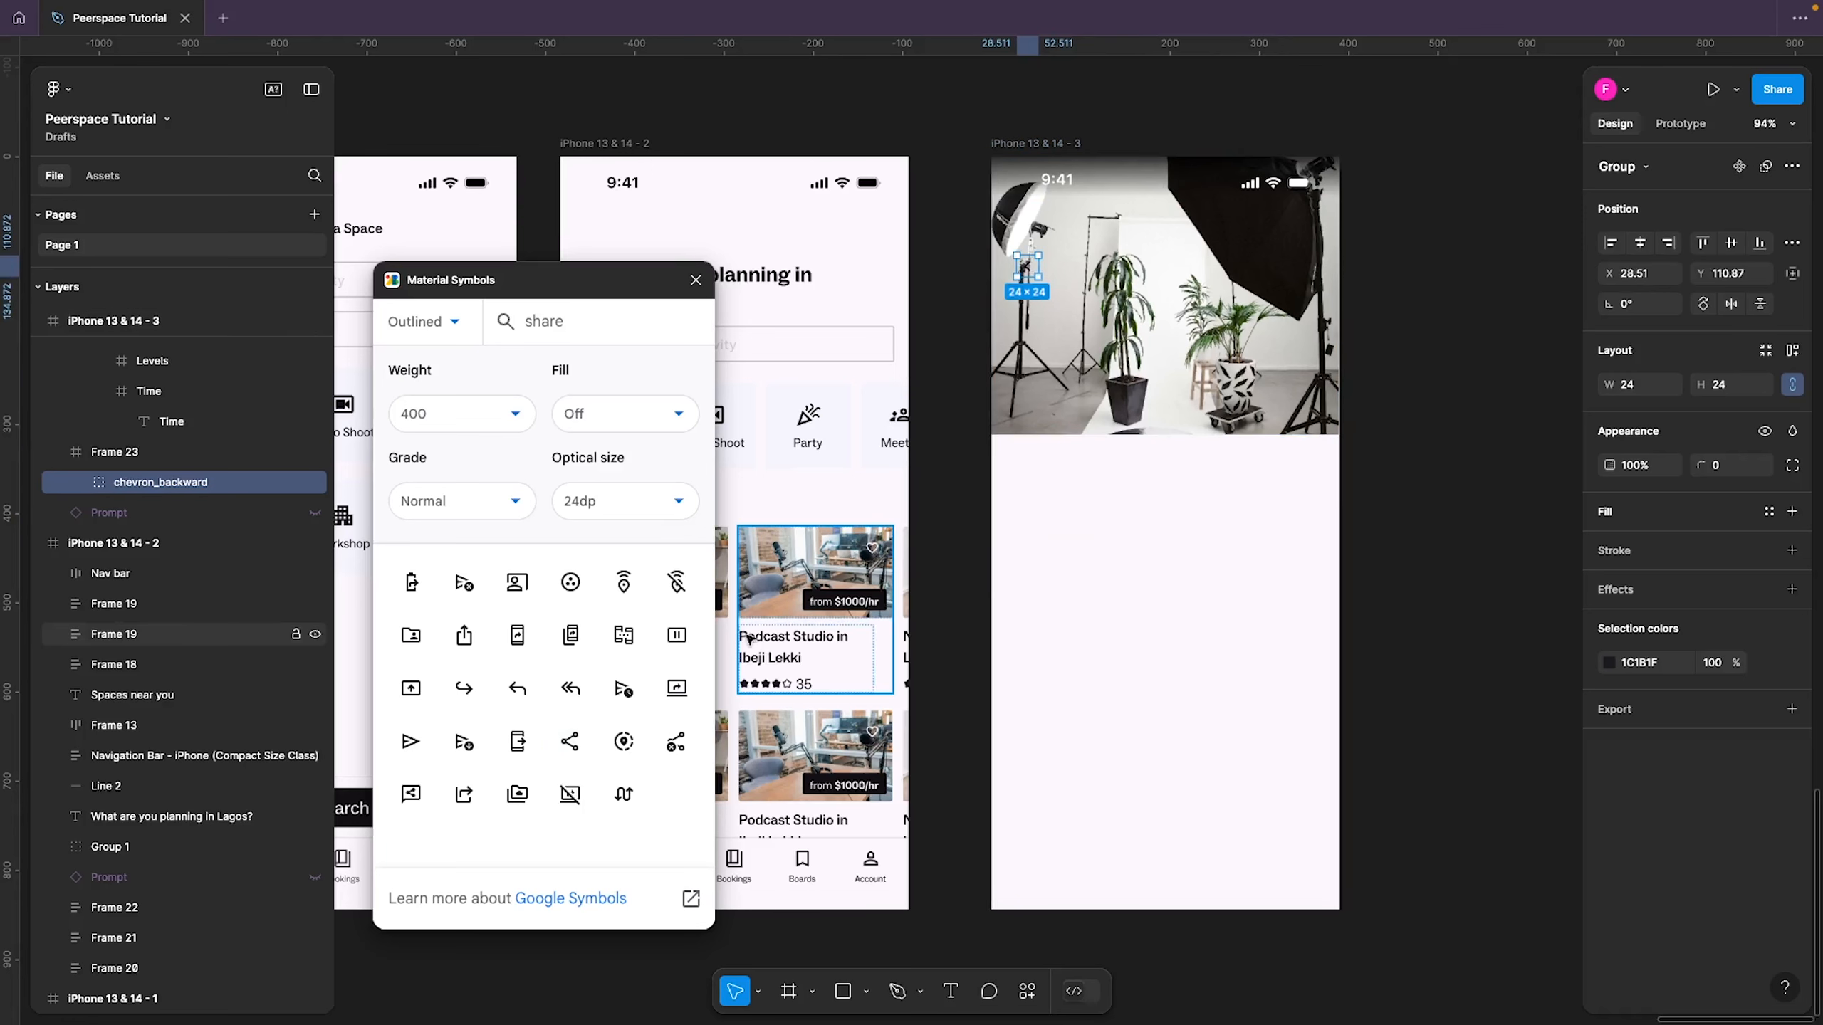
With nothing selected, insert the share icon and move it onto the dark umbrella area of the hero photo
left_click(1104, 579)
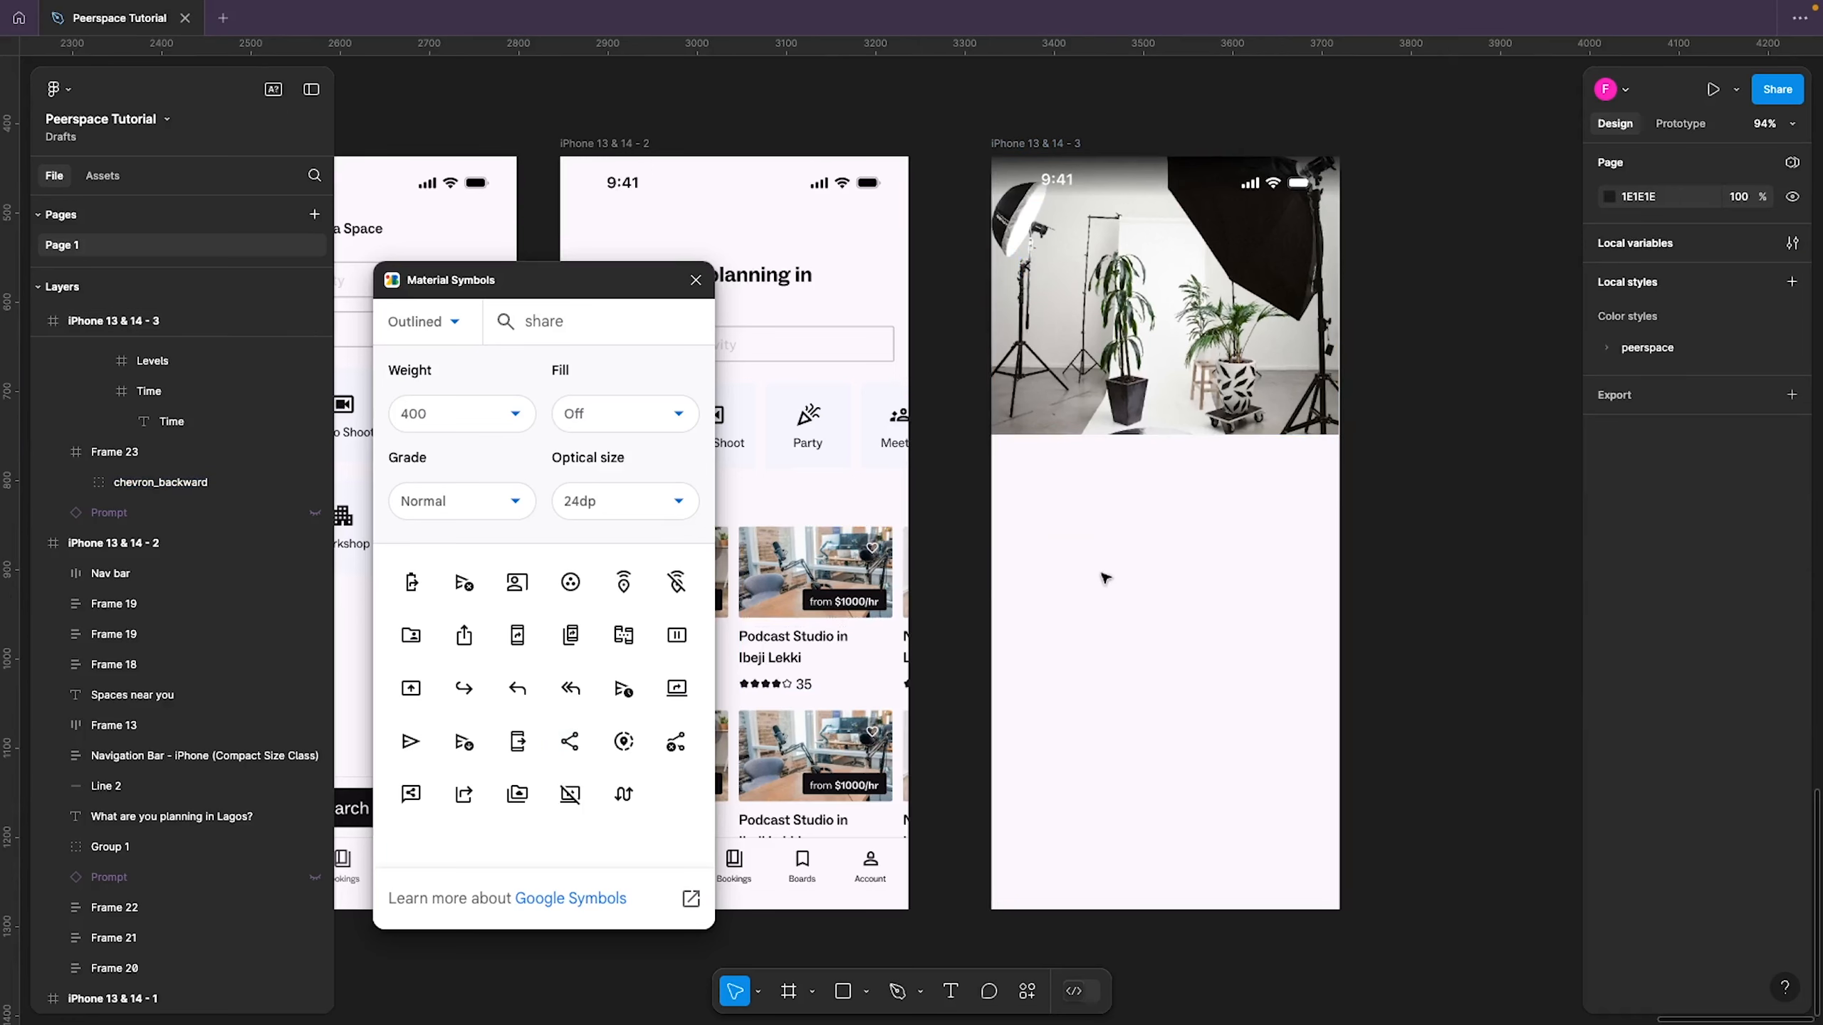
left_click(580, 750)
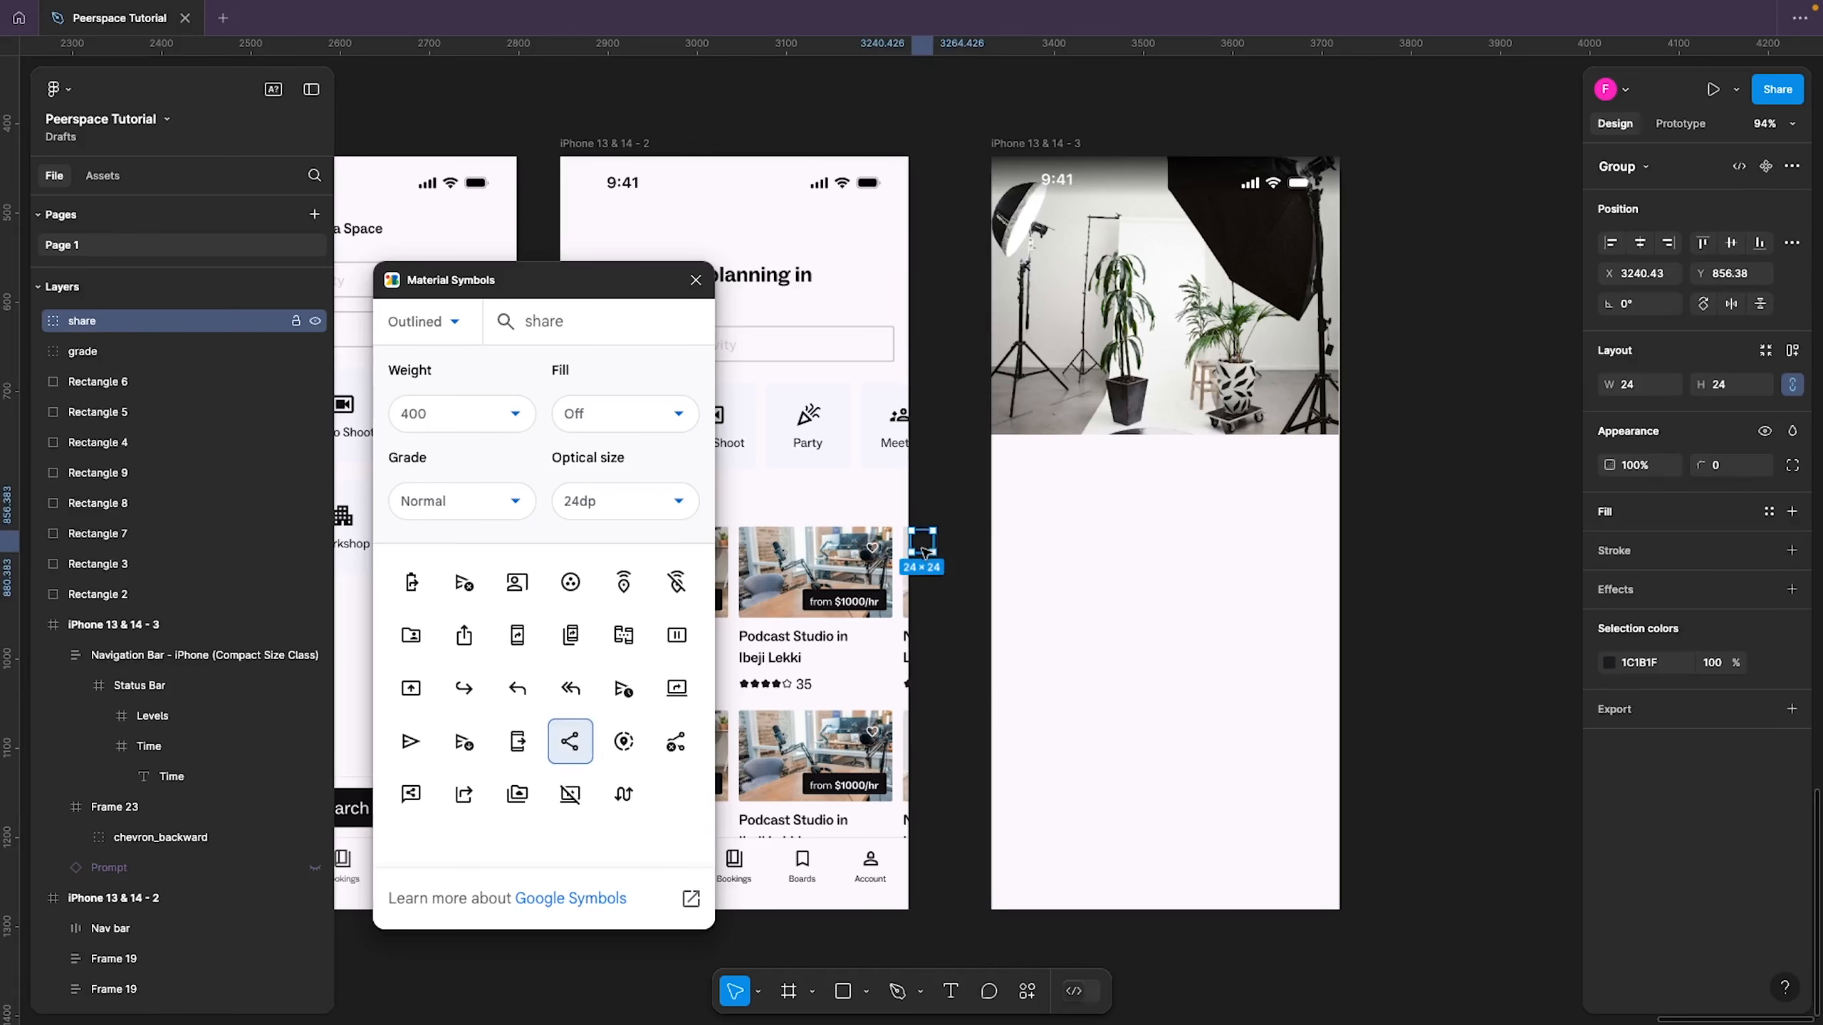
left_click_drag(923, 541, 1231, 276)
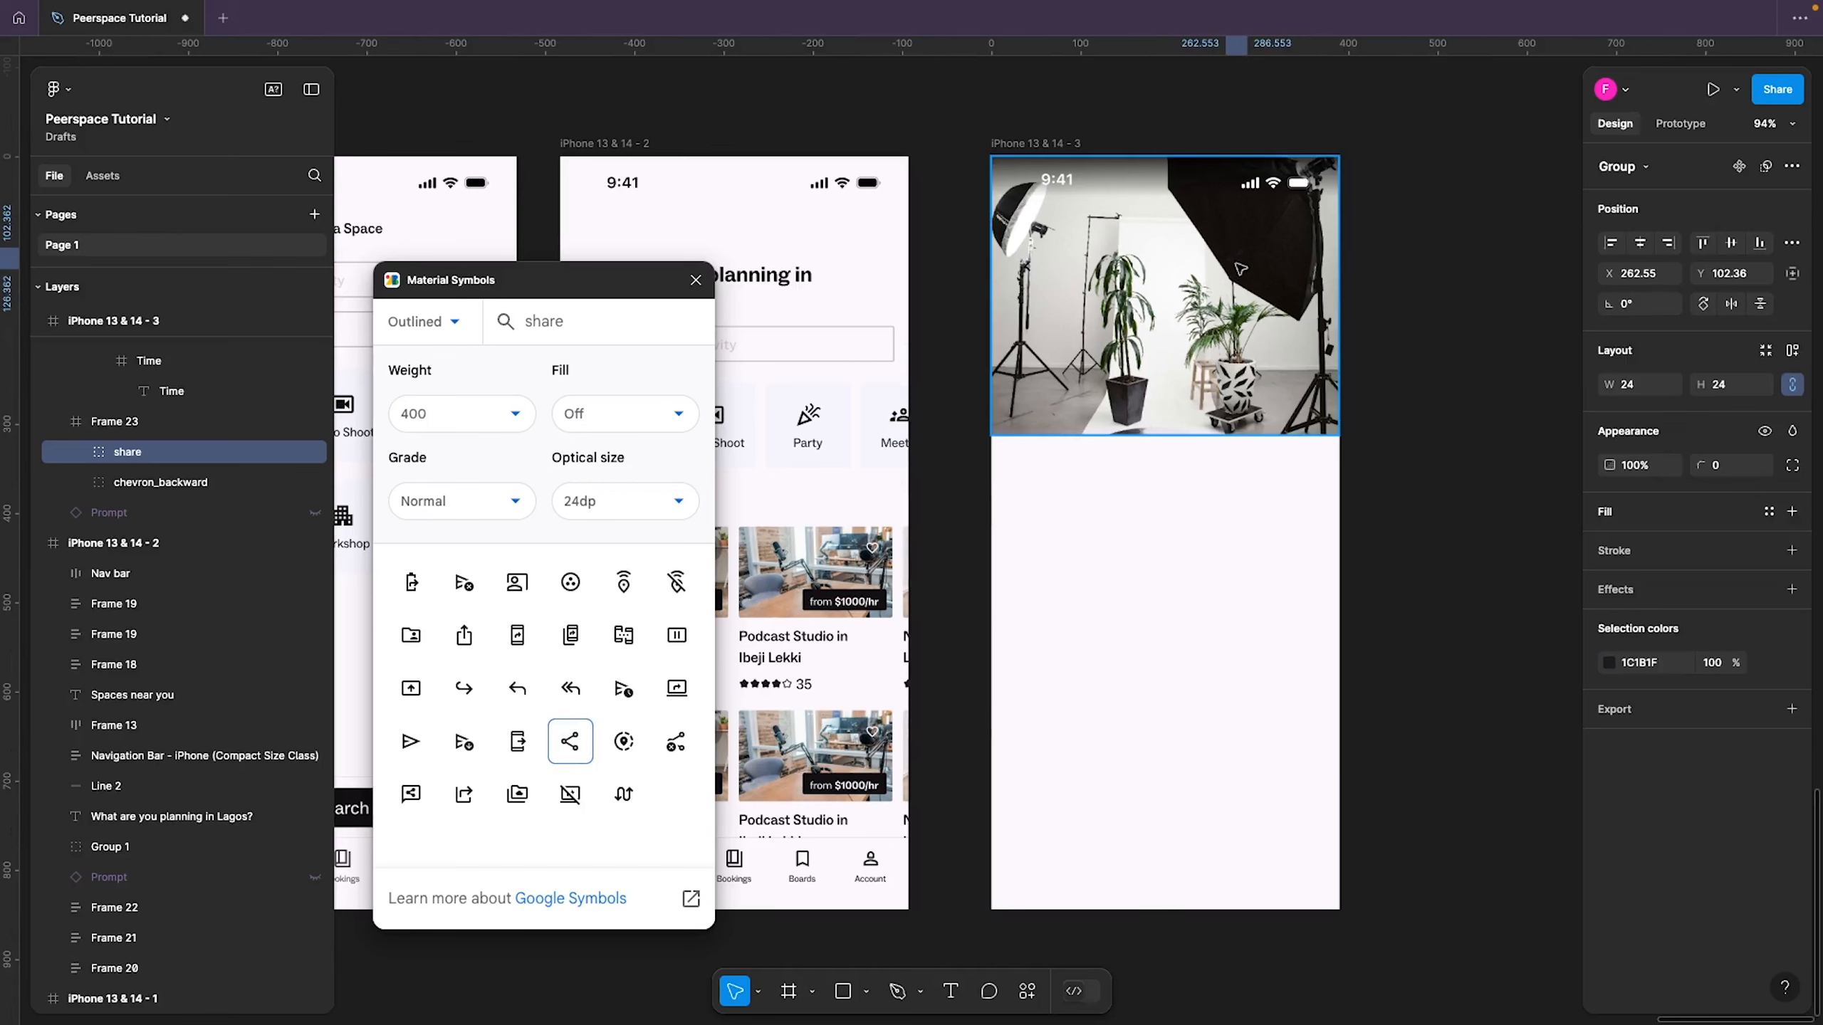
Move the back chevron and share icons together out of the photo into the blank area below it
left_click(1025, 269)
left_click(1237, 259, "shift")
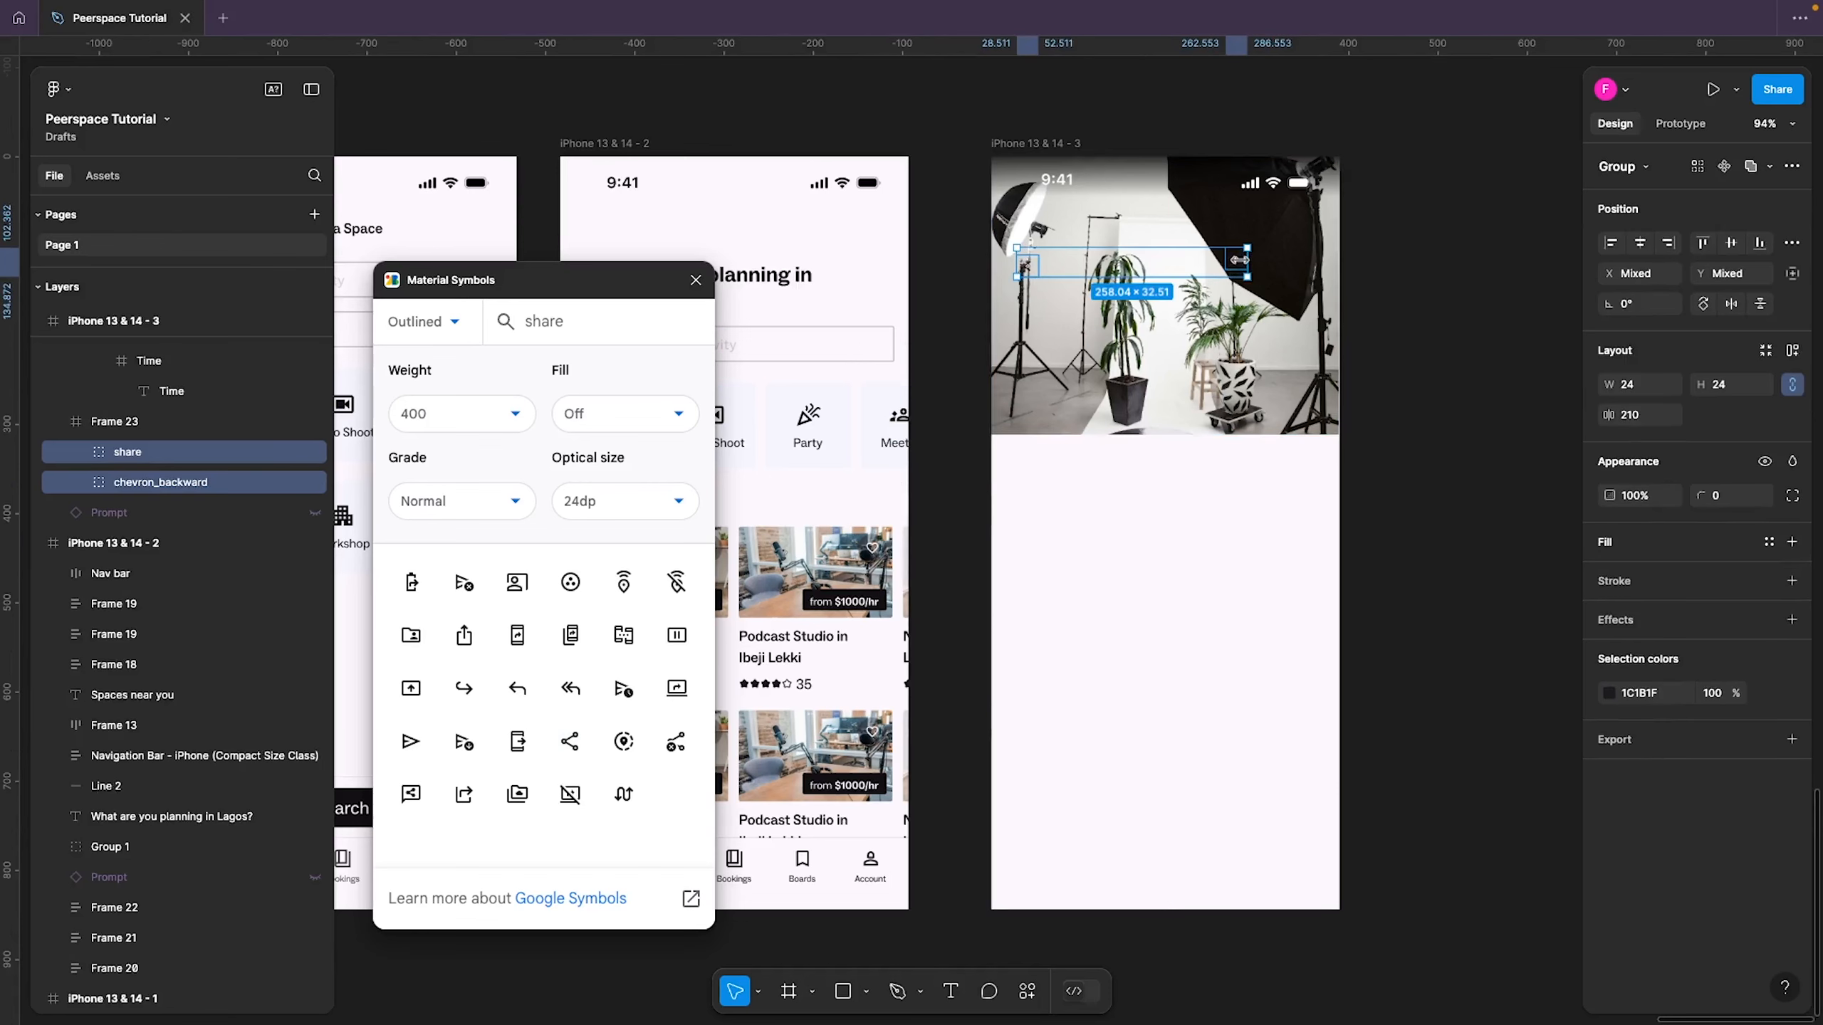
left_click_drag(1238, 259, 1250, 629)
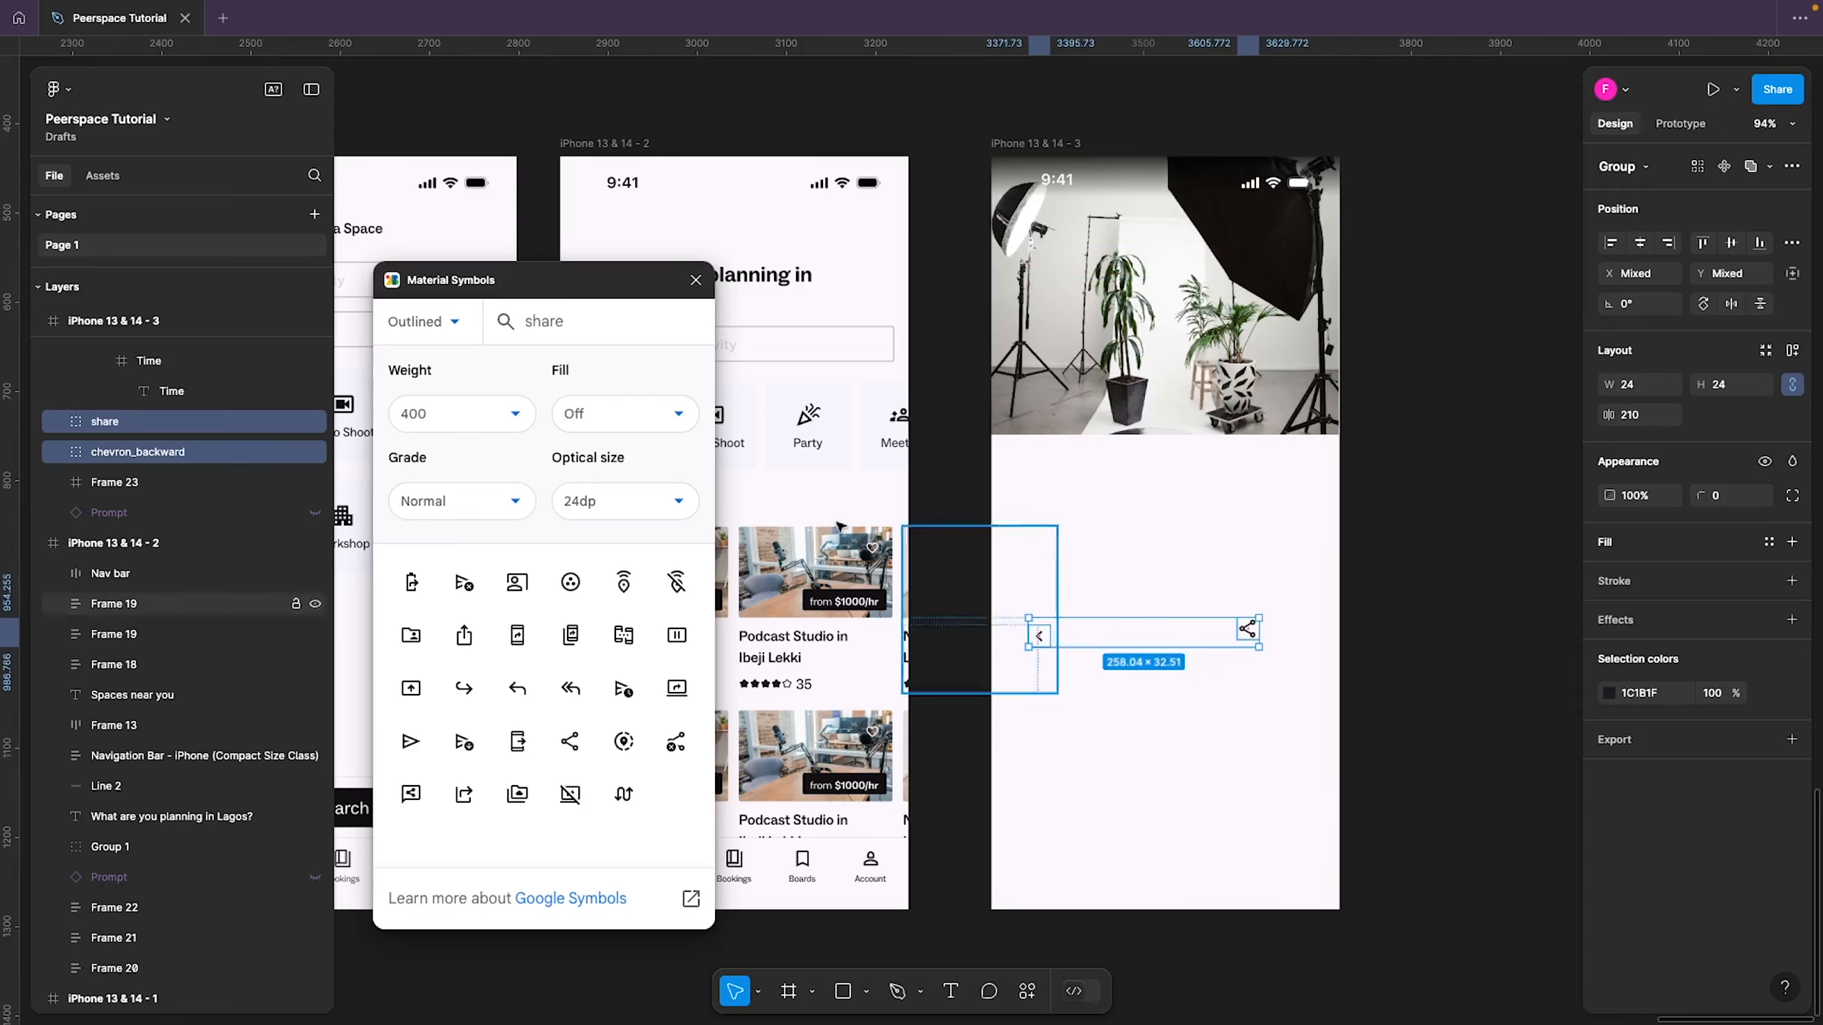
Find "heart" in Material Symbols and place the favorite icon beside the share icon on the third screen
double_click(644, 327)
type("heart")
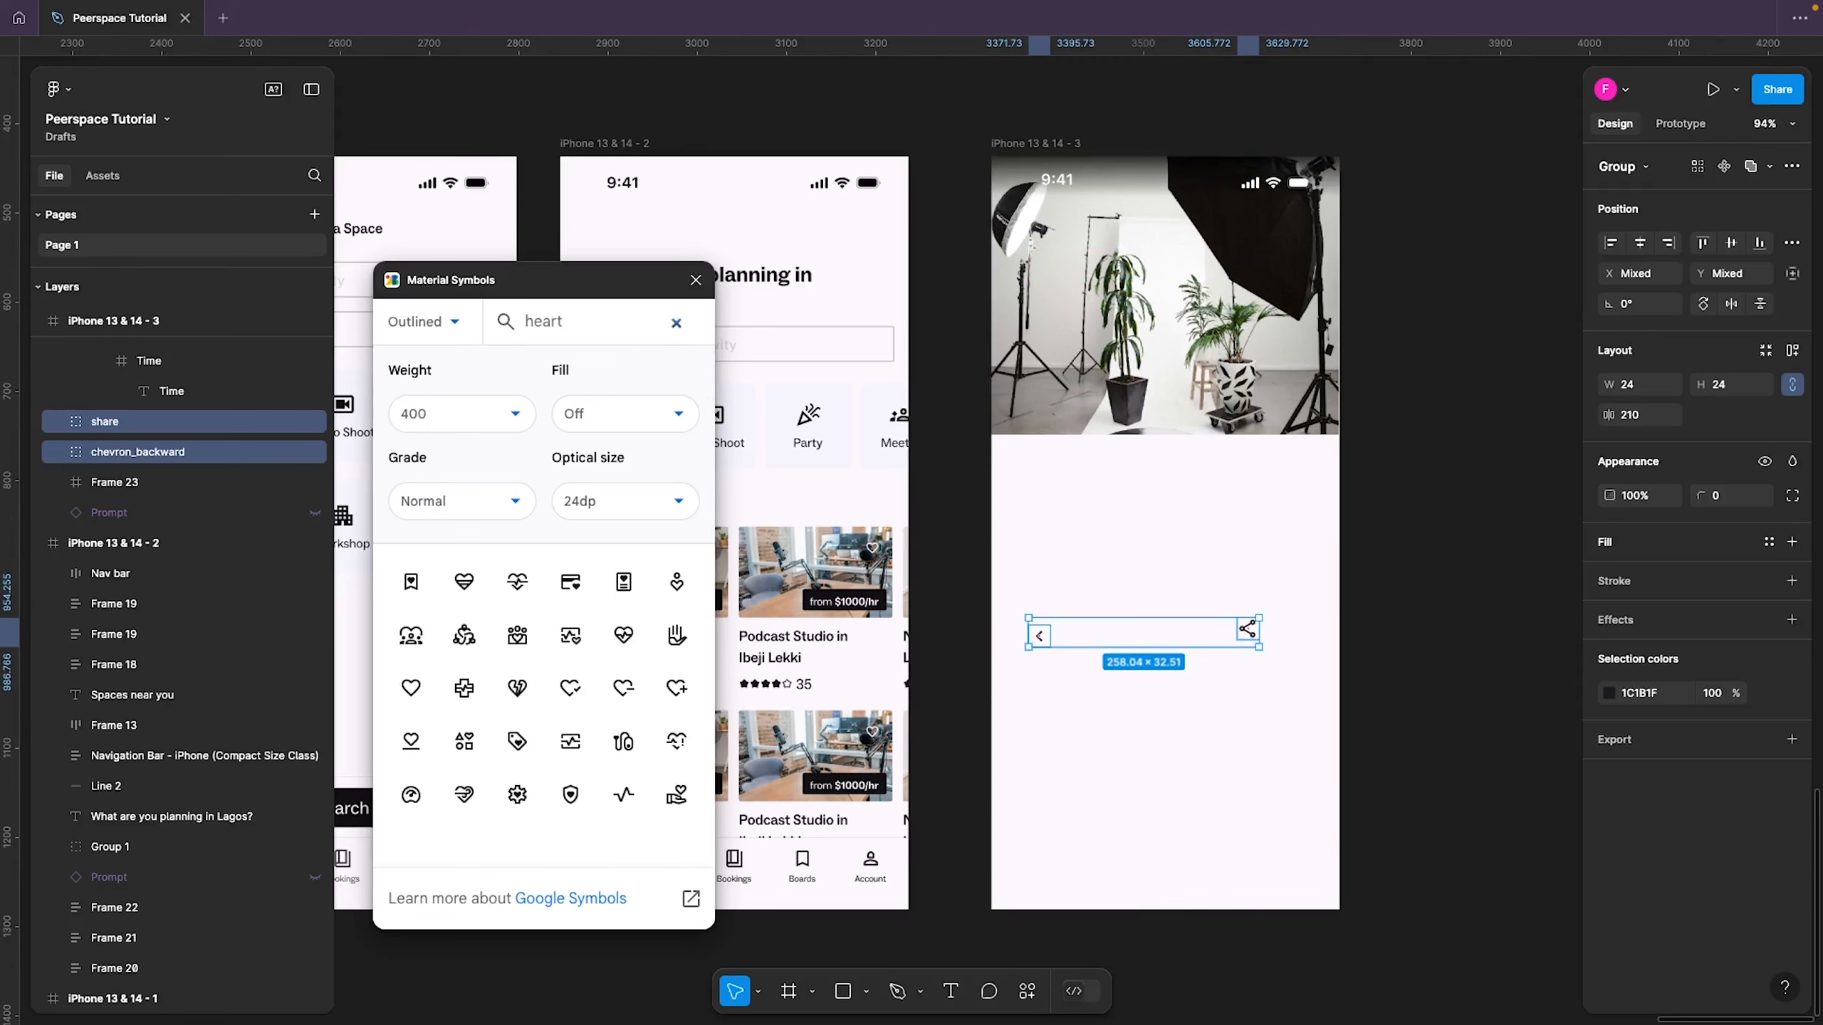
left_click(408, 689)
left_click_drag(922, 550, 1293, 648)
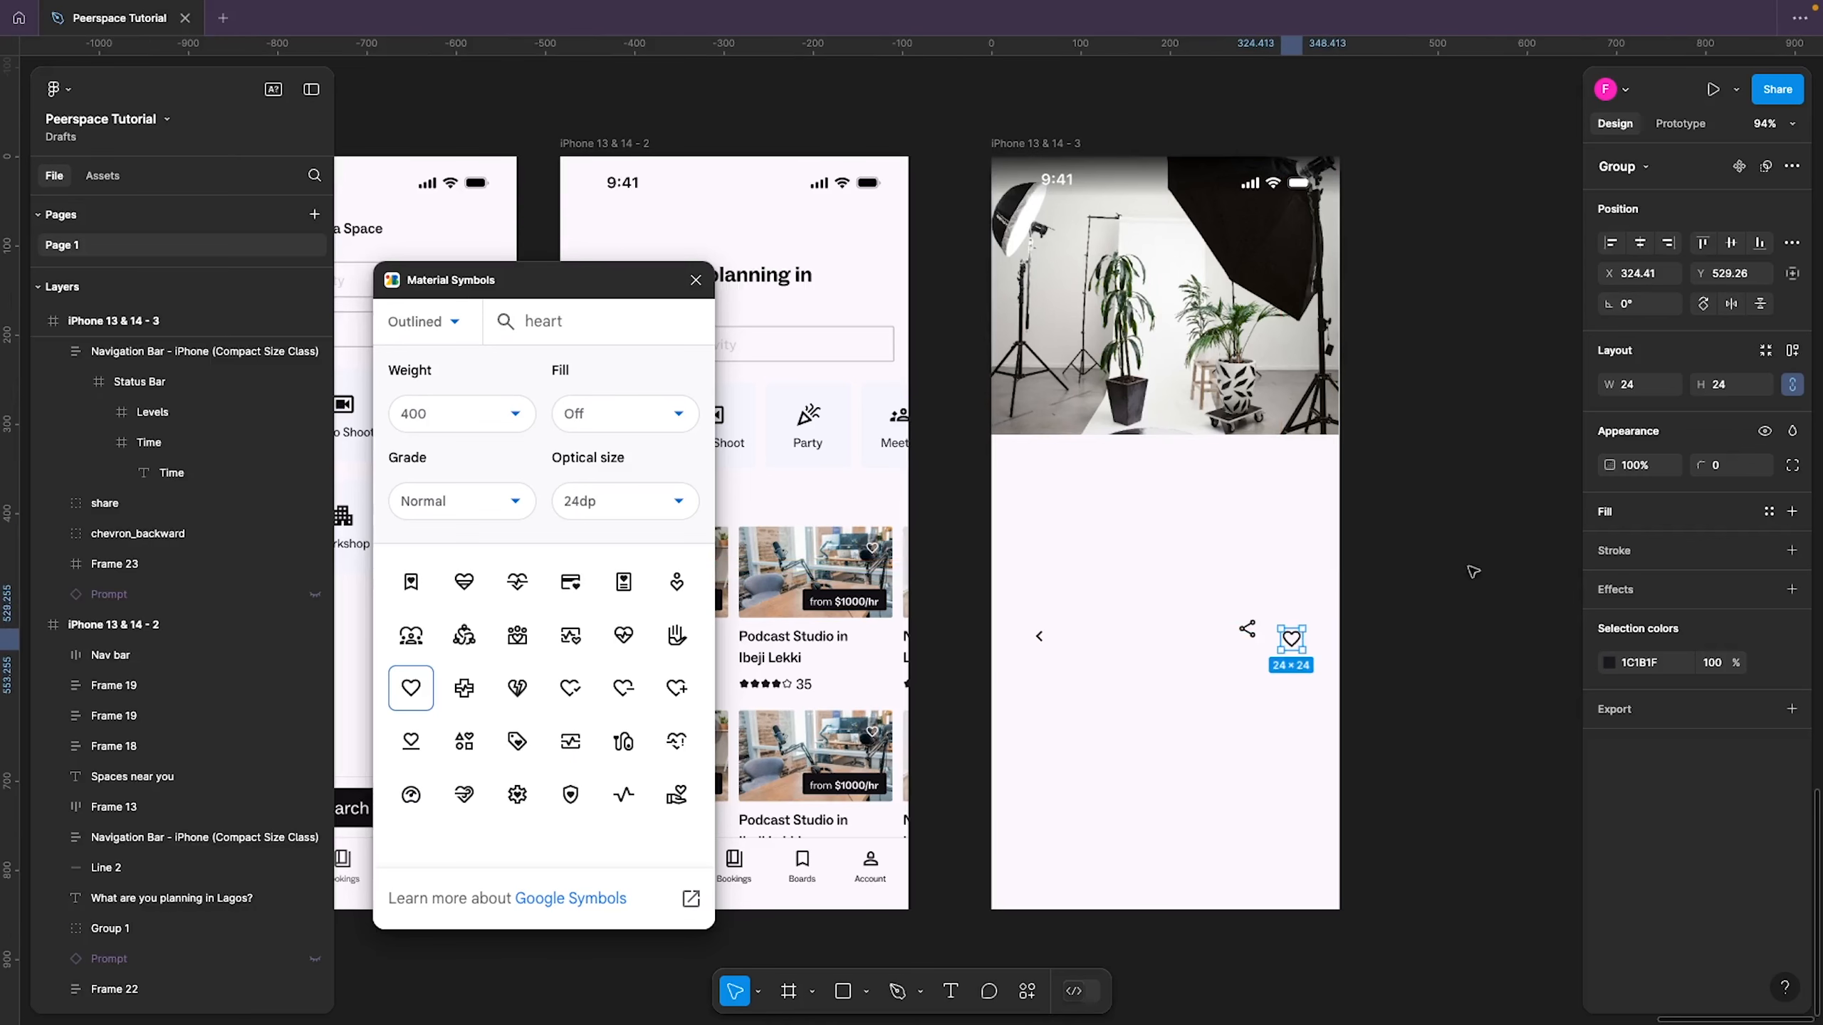
Apply the peerspace/white/100 color style to the chevron, share and heart icons
left_click_drag(1478, 582, 987, 689)
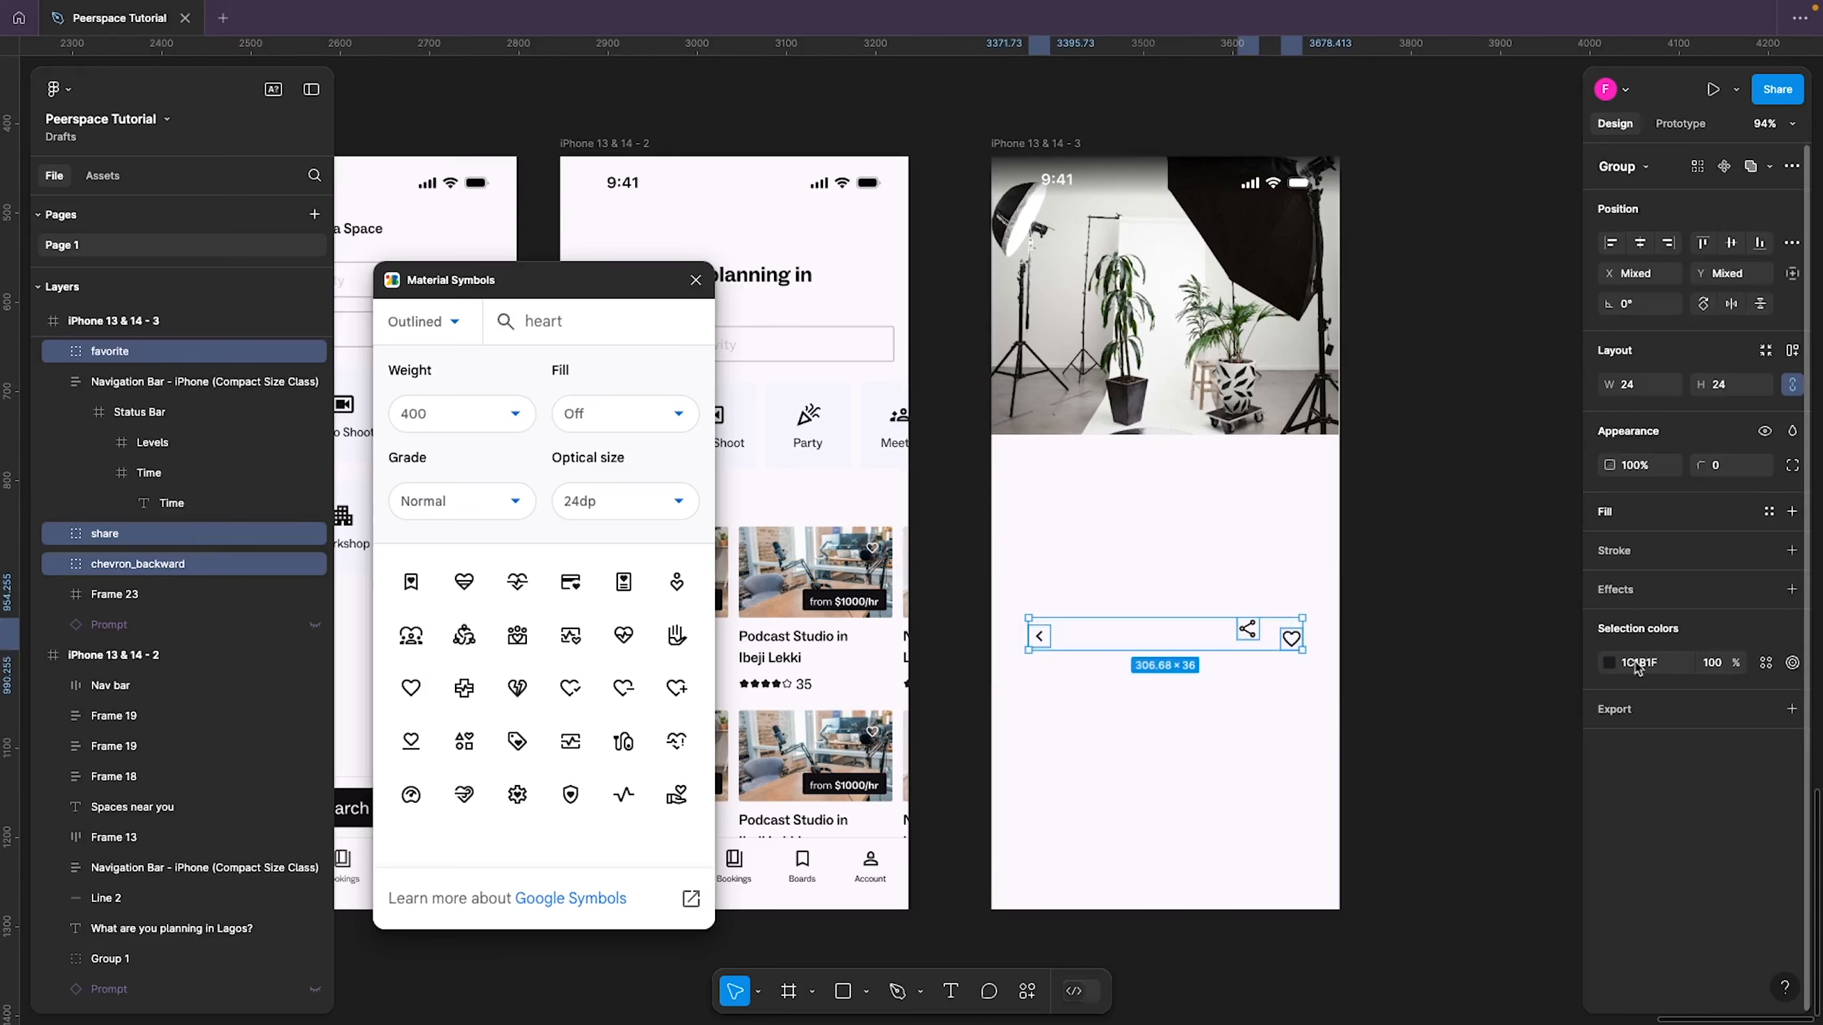
left_click(1762, 663)
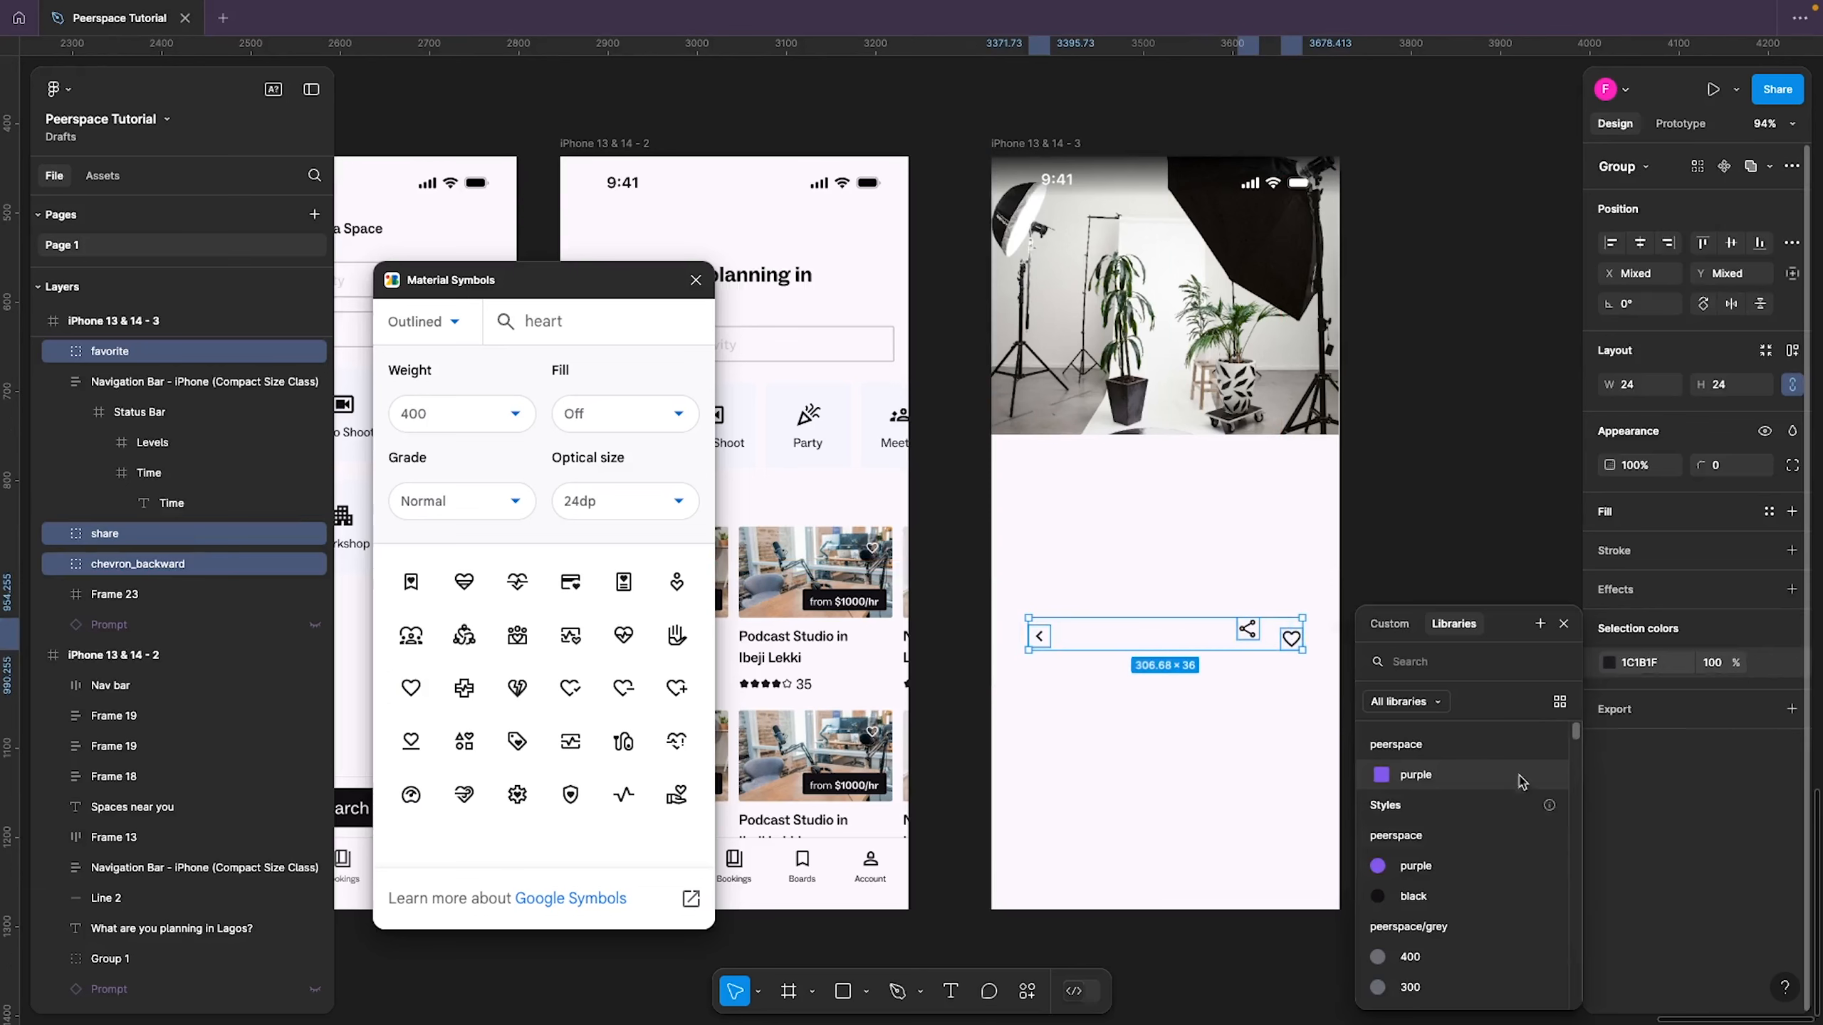
left_click(1469, 831)
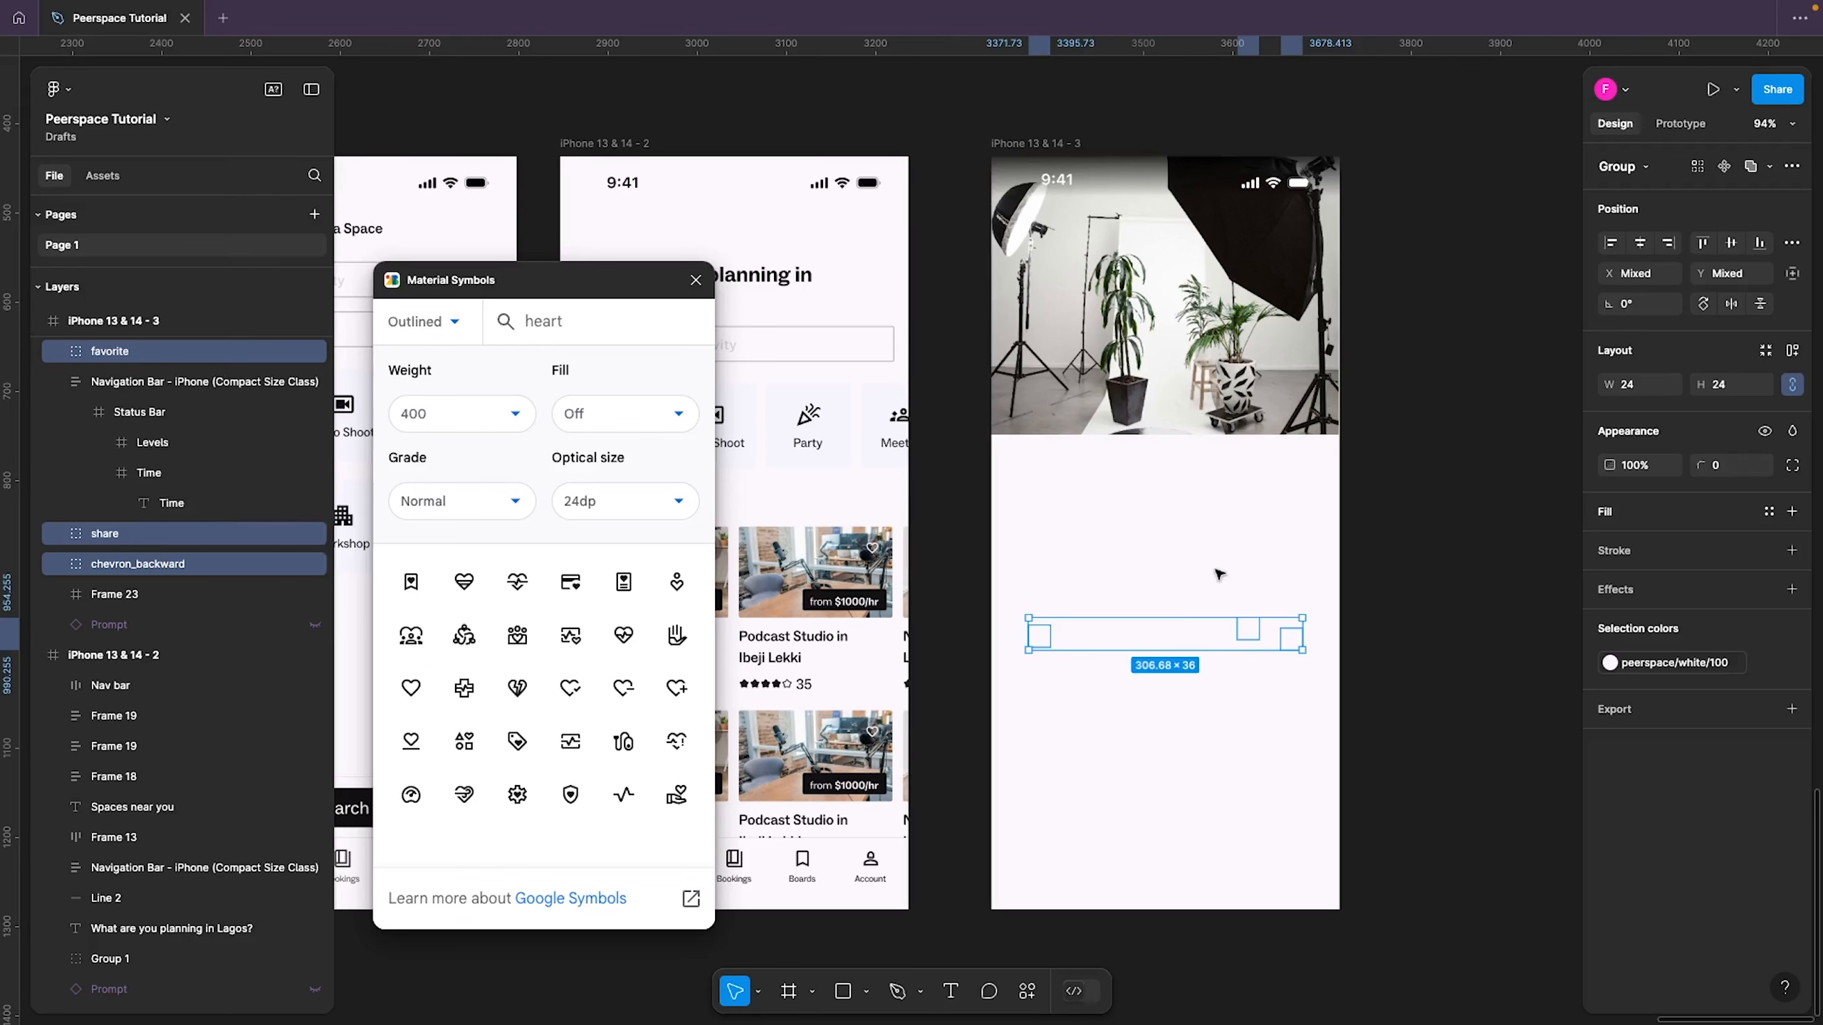
Scale the heart icon proportionally to 20 × 20
key("k")
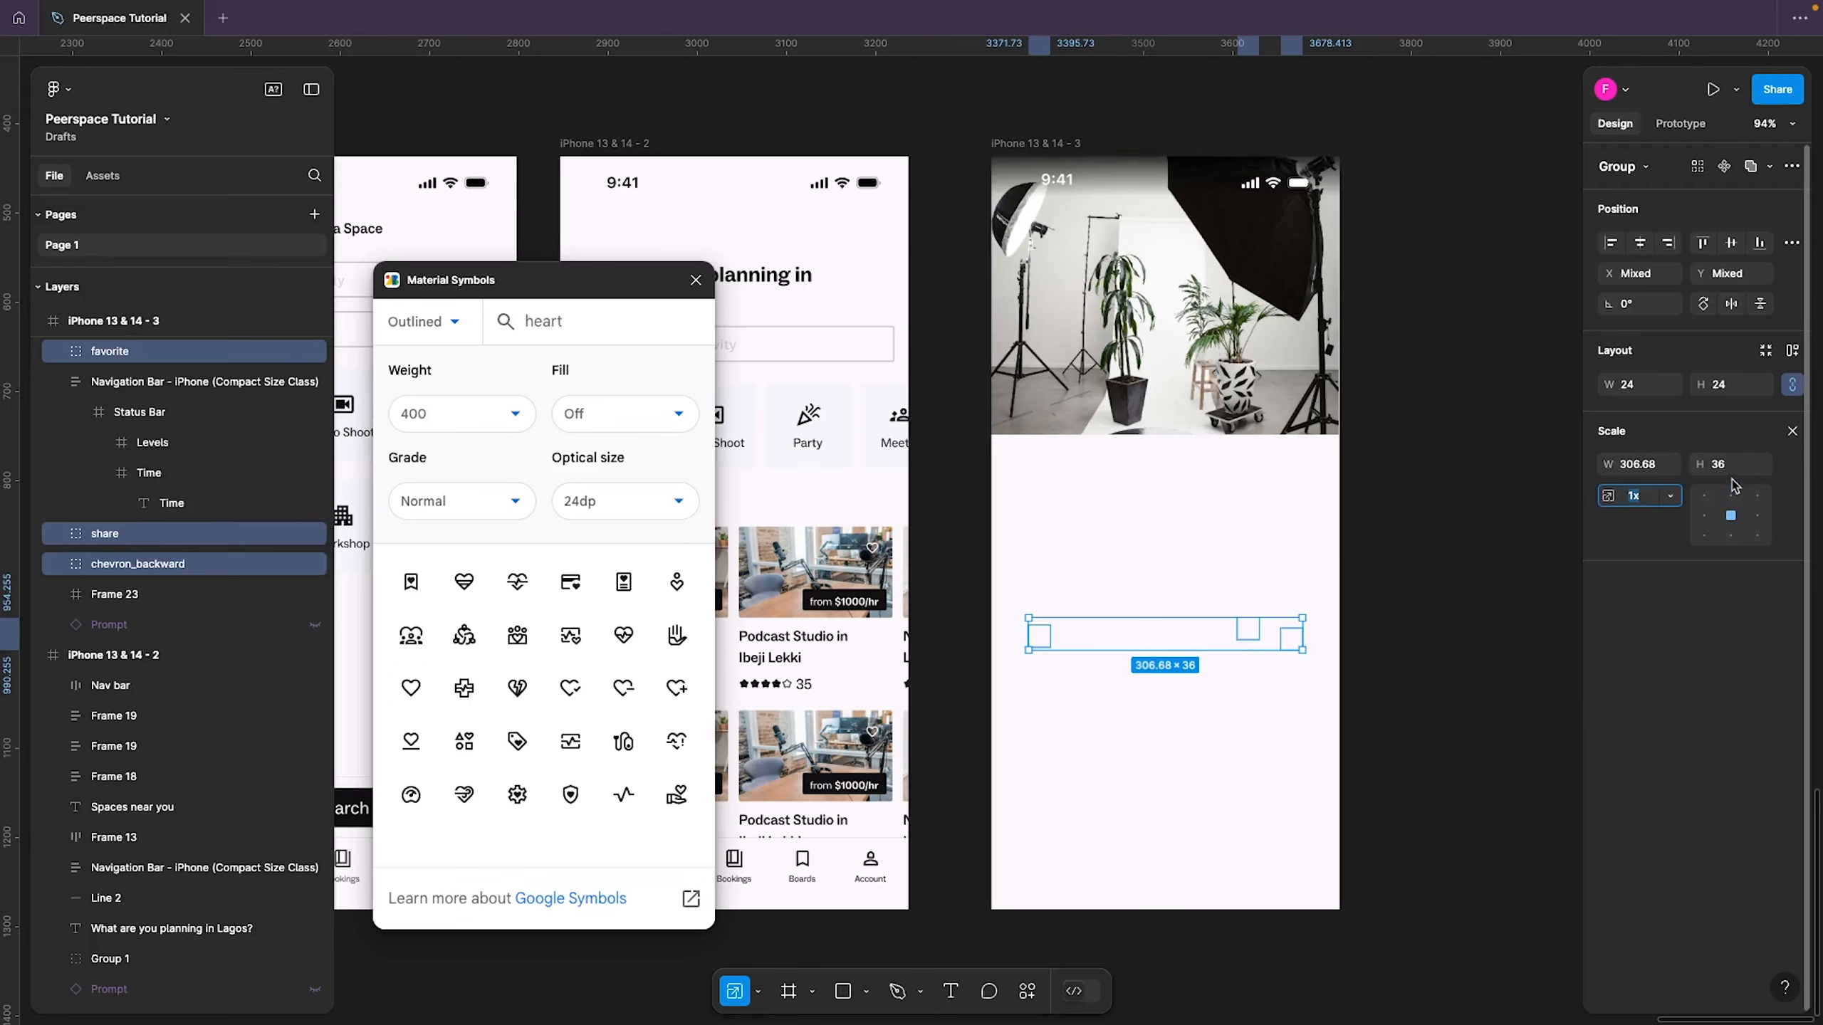
left_click(1414, 662)
left_click(1289, 638)
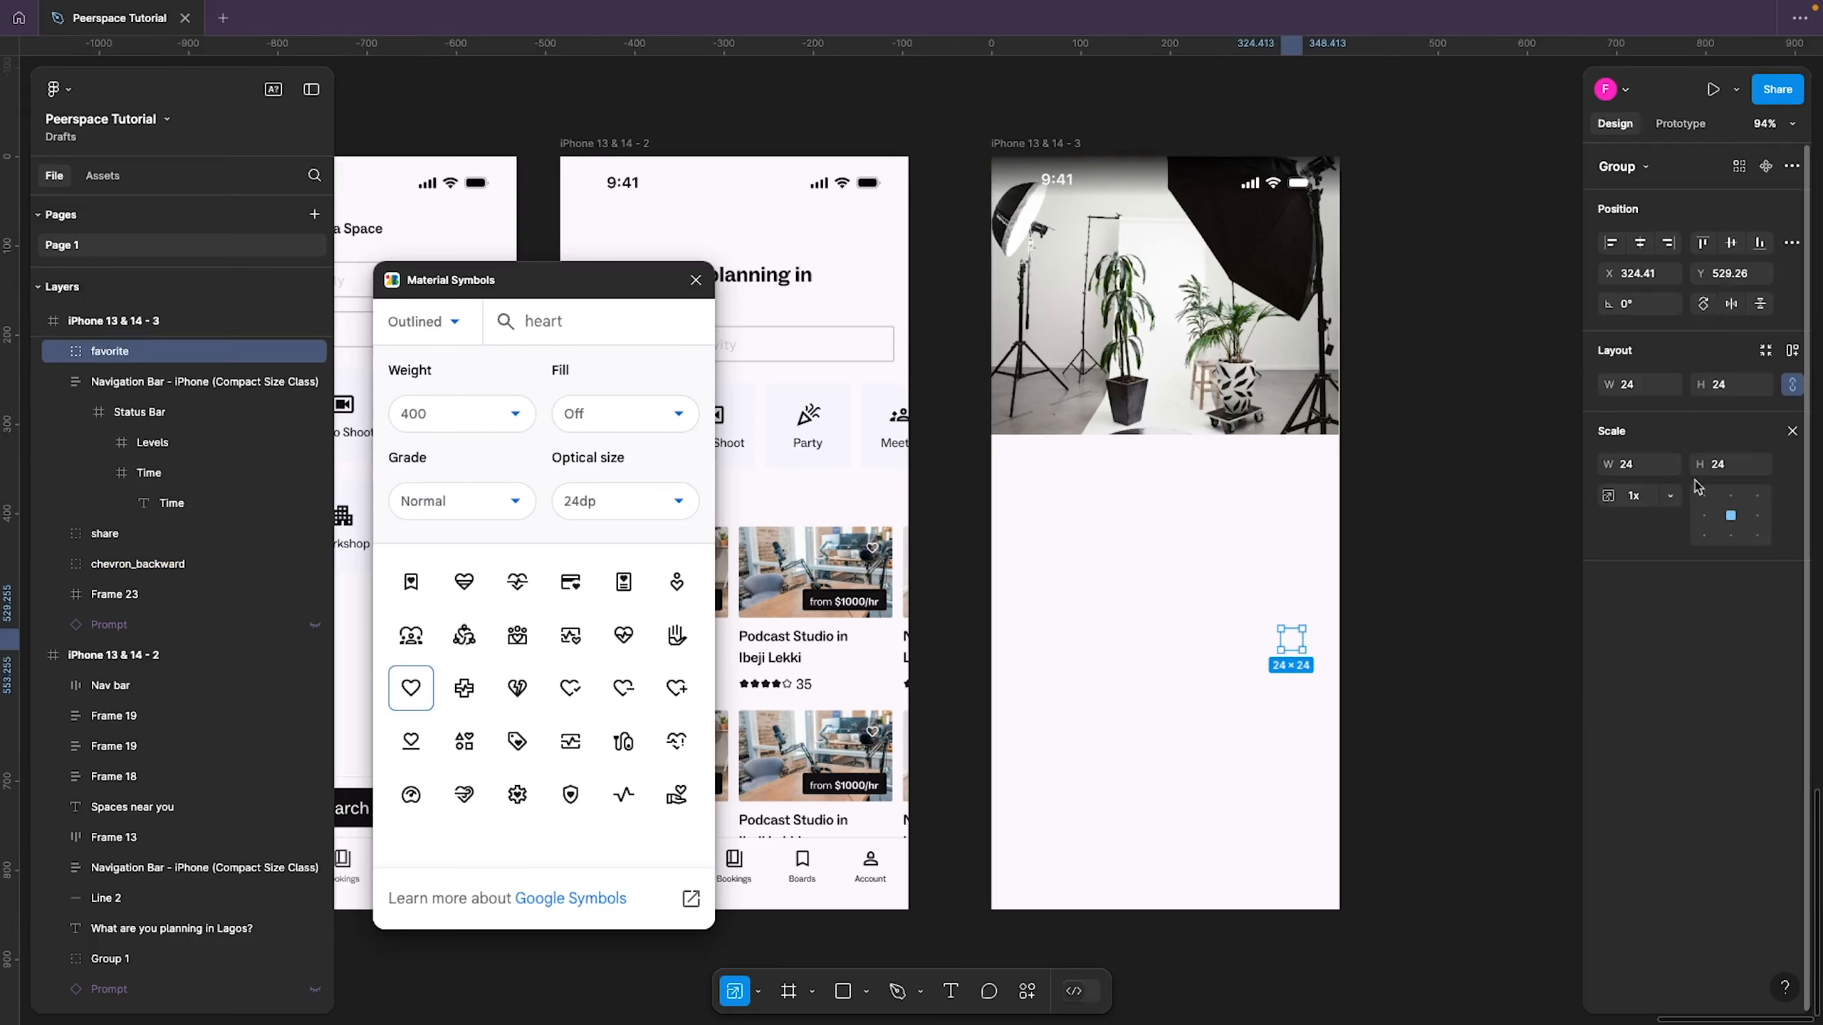
left_click(1733, 468)
key("Return")
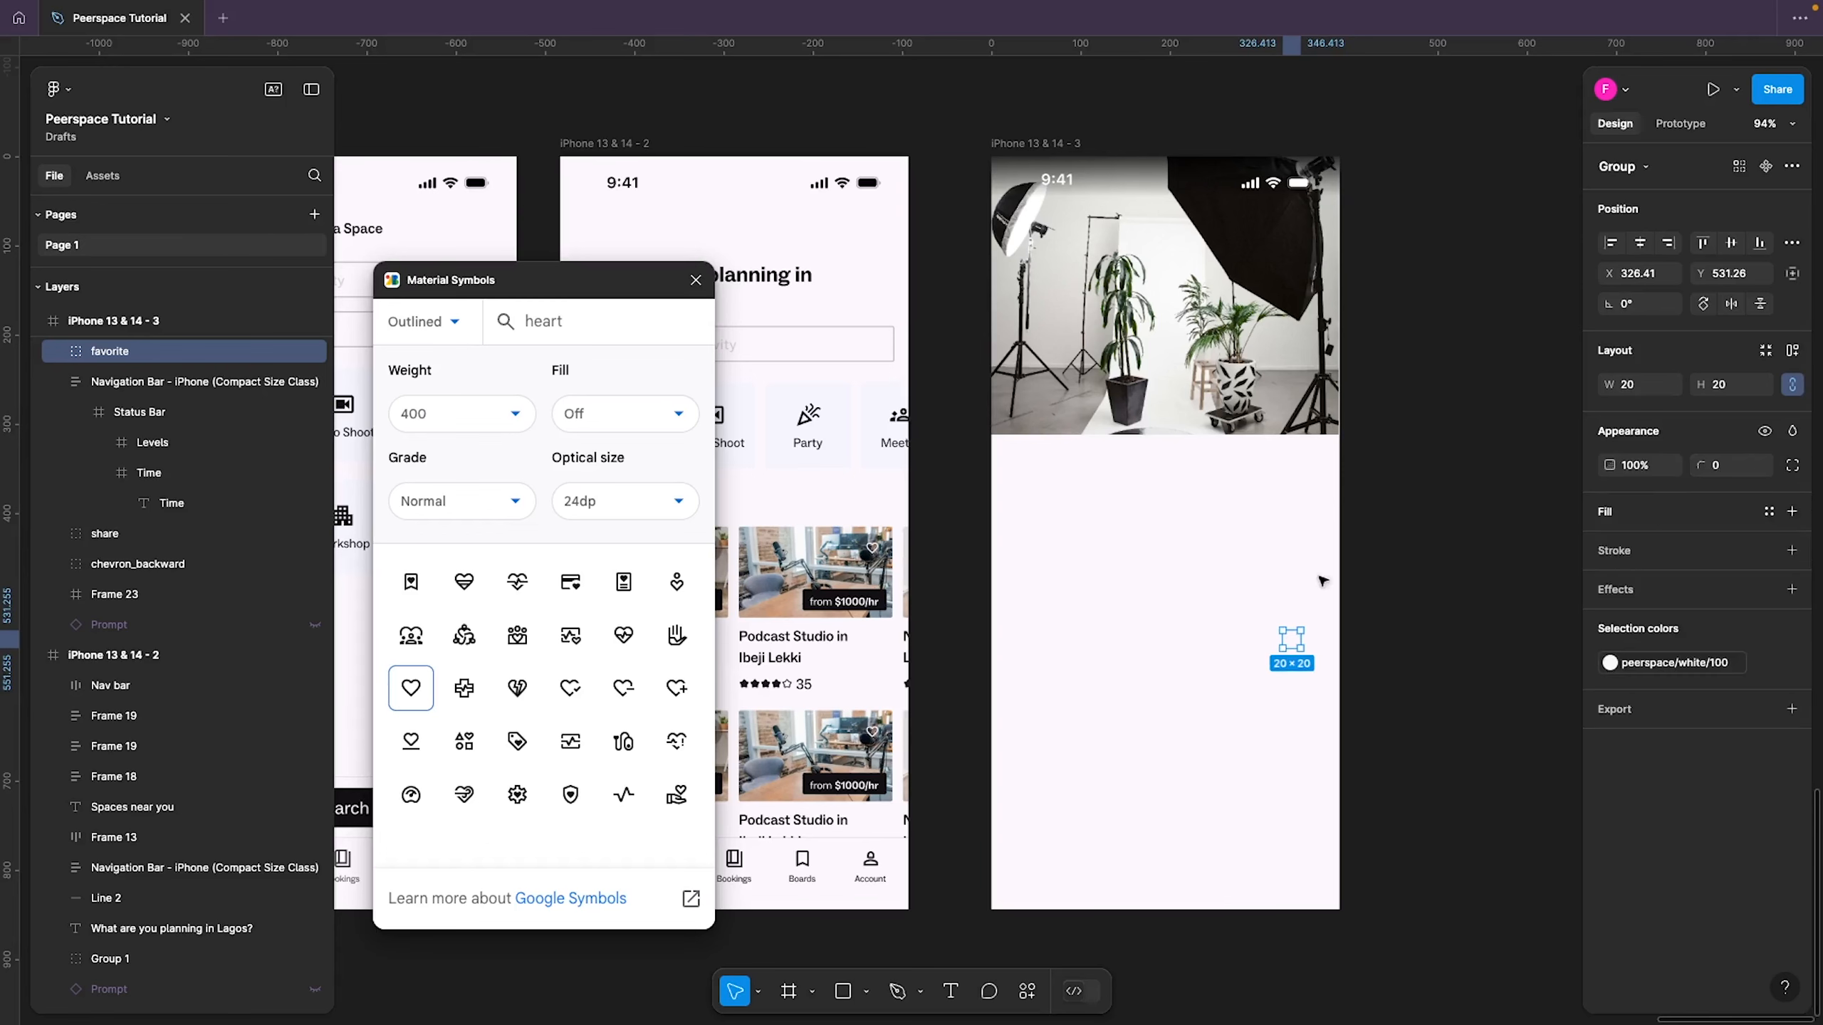
Scale the share icon proportionally to 20 × 20
left_click(1245, 632)
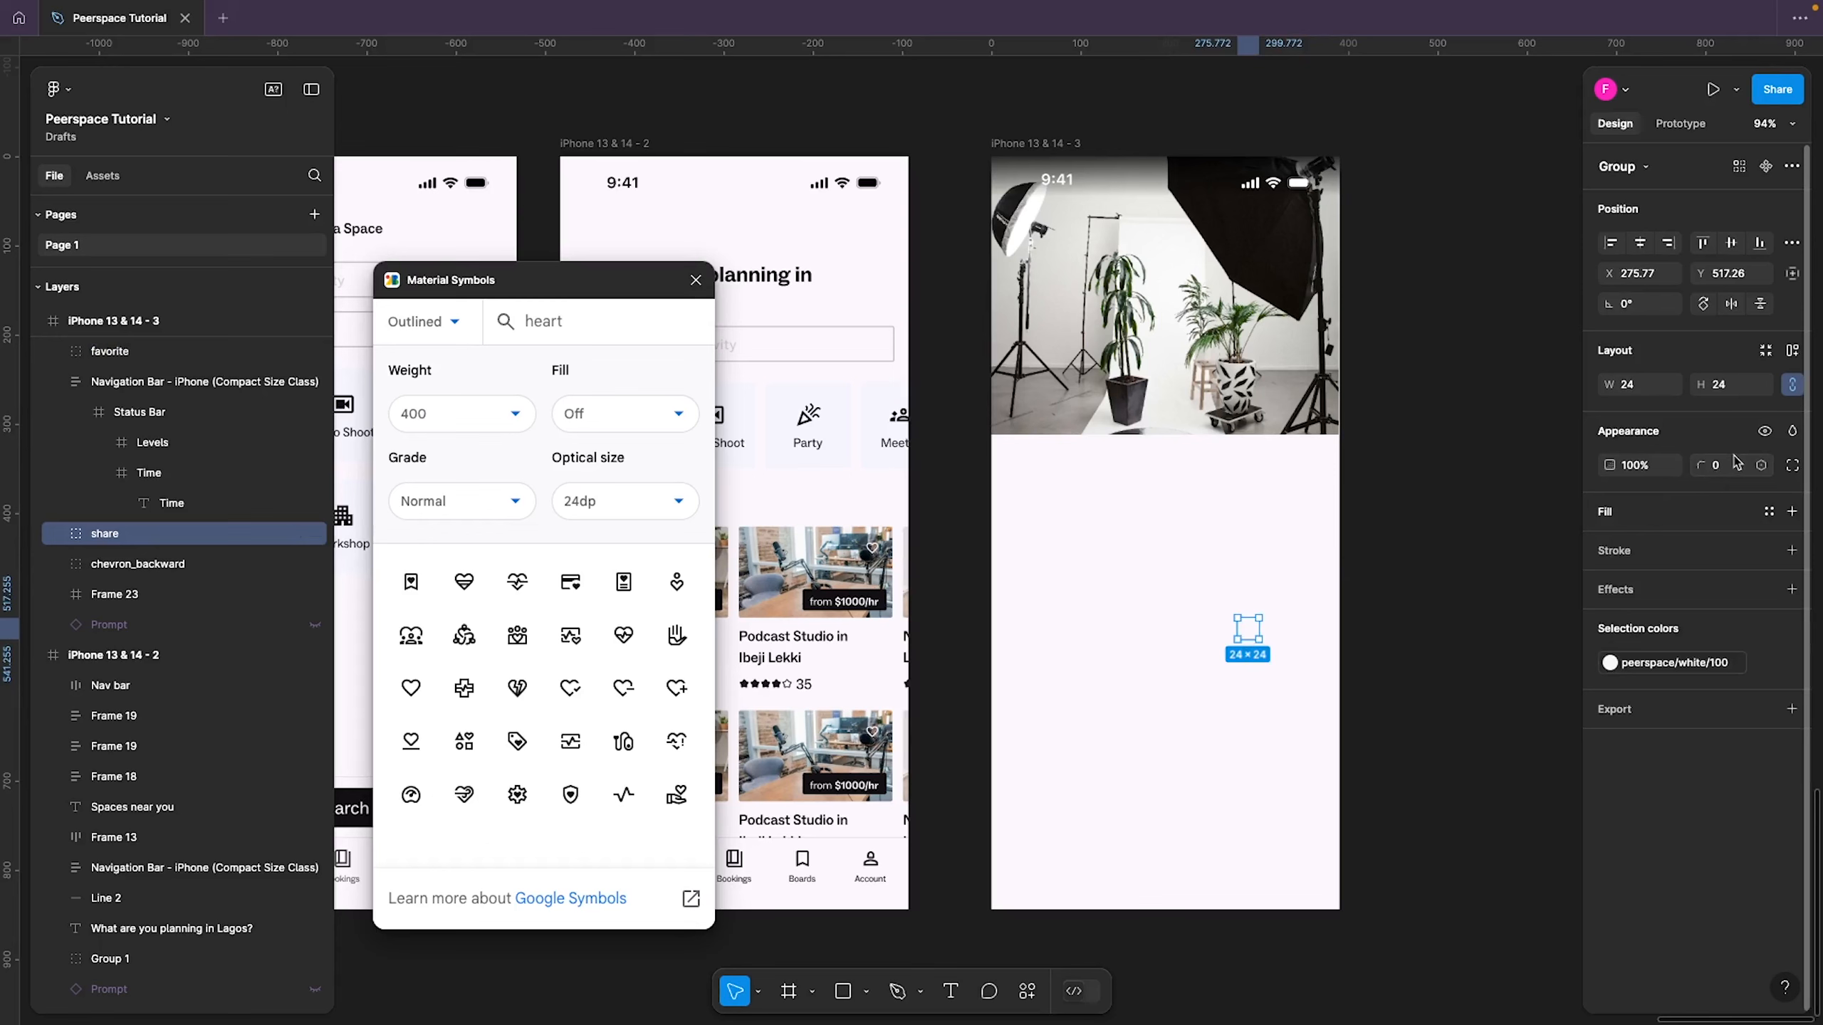
key("k")
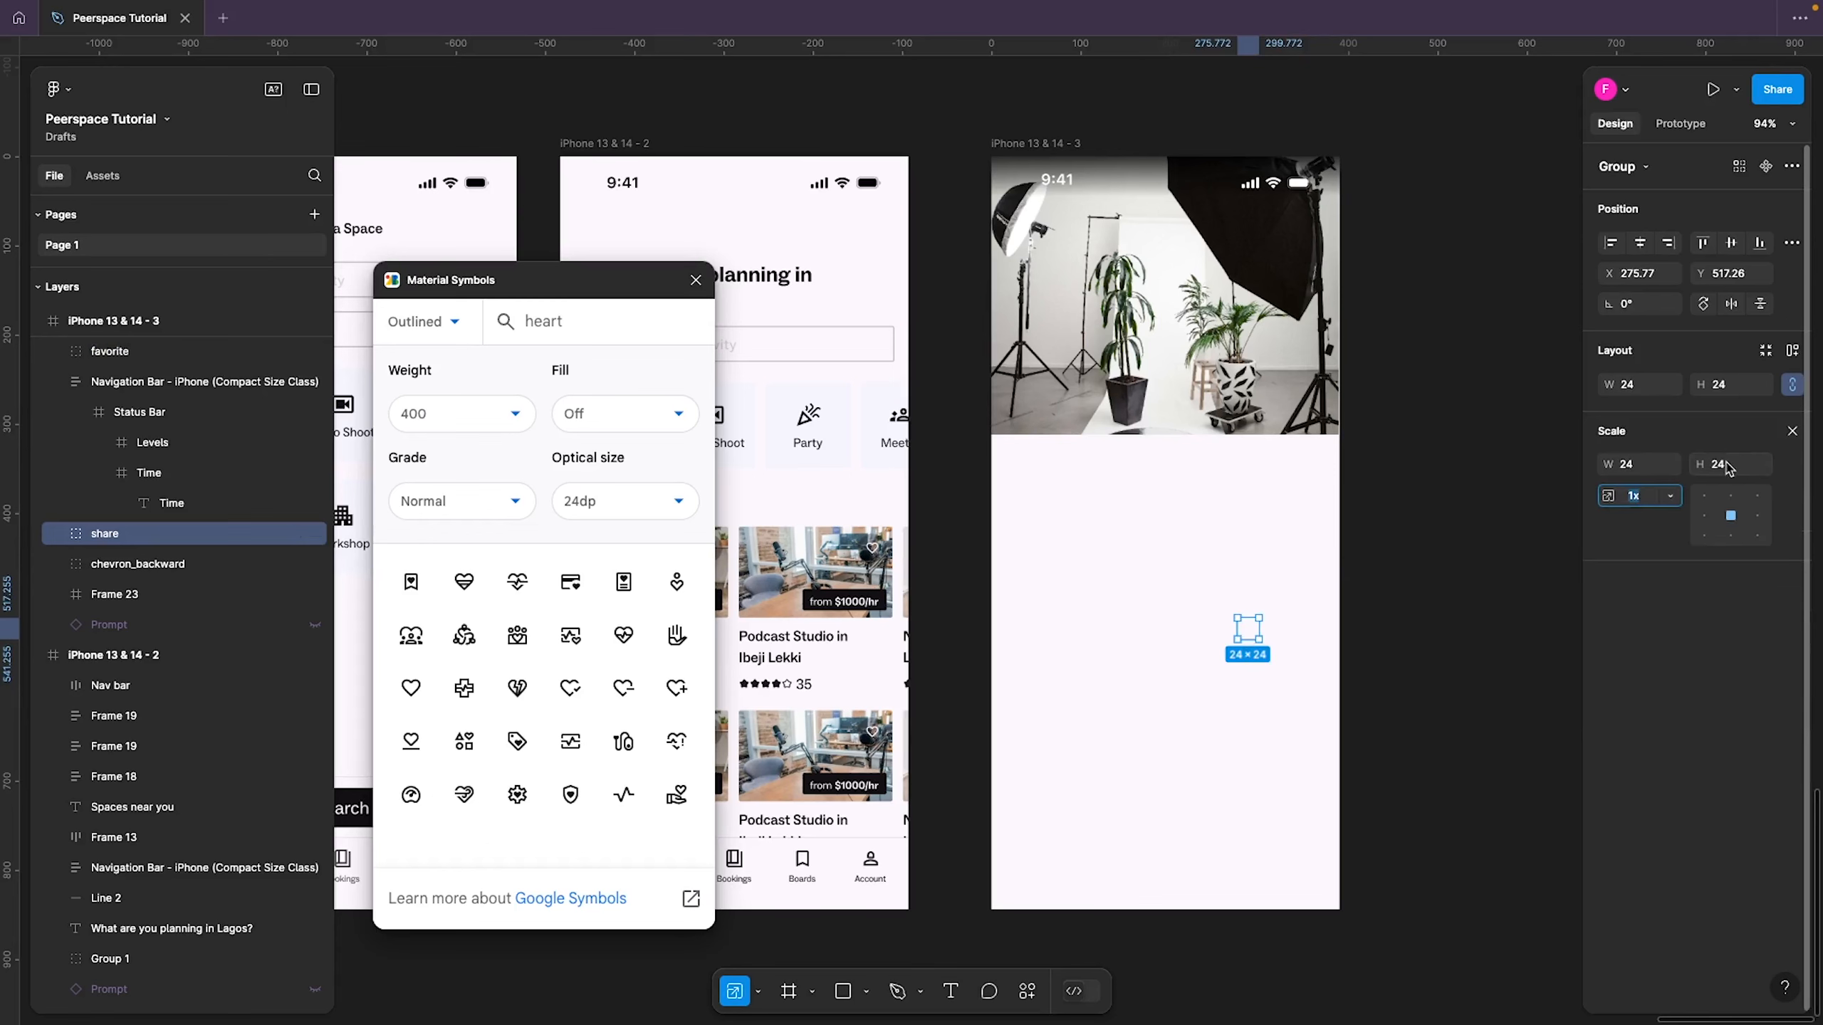
left_click(1726, 465)
key("Return")
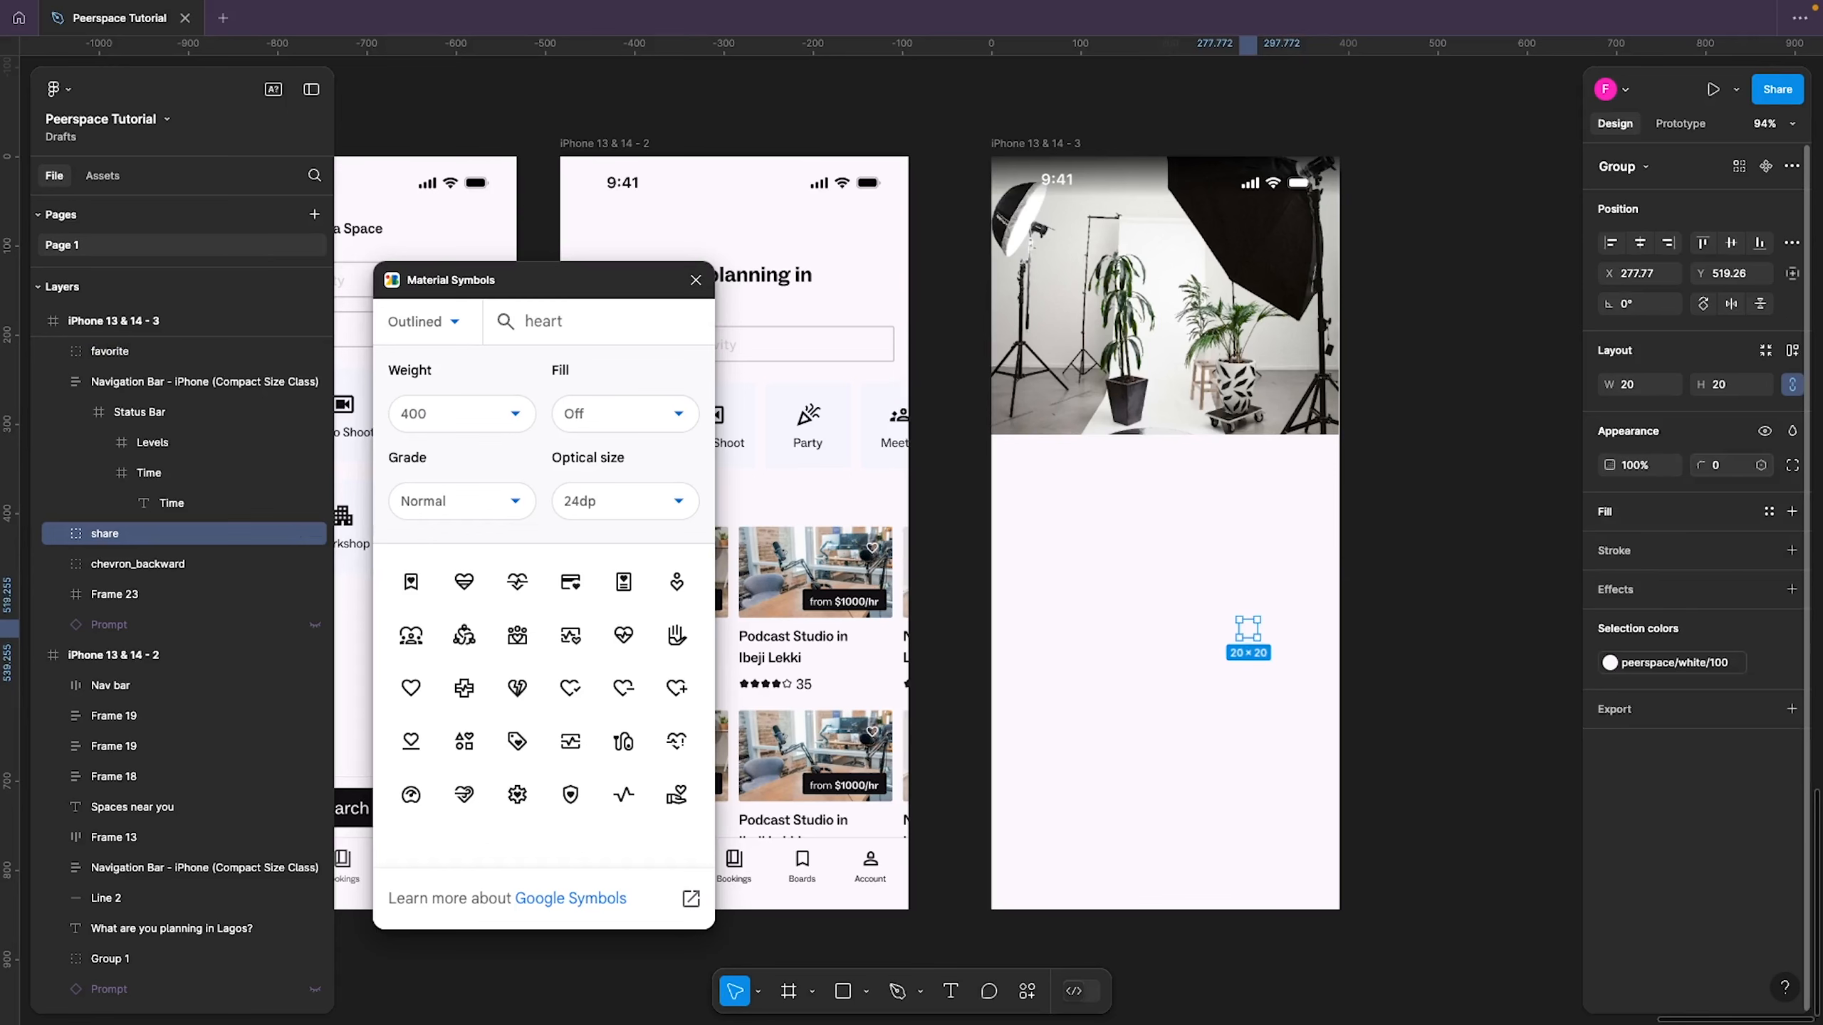
Scale the back chevron icon proportionally to 20 × 20
left_click(1030, 646)
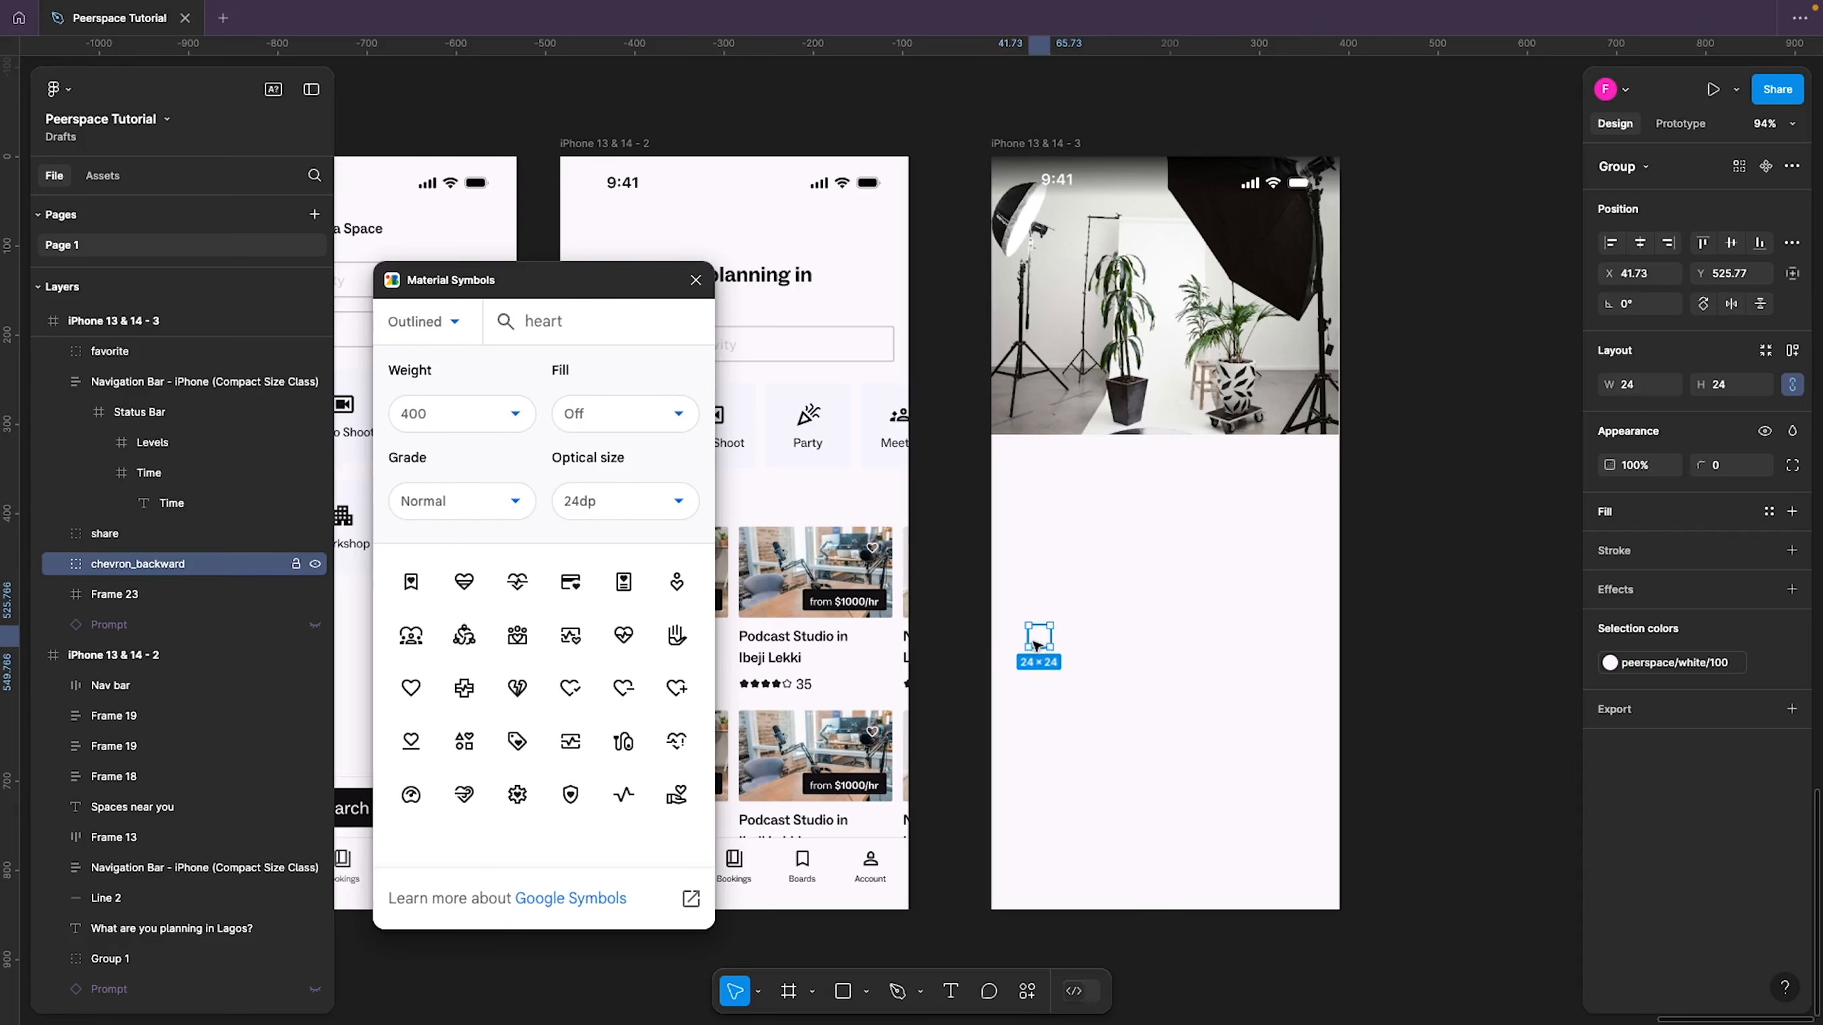
key("k")
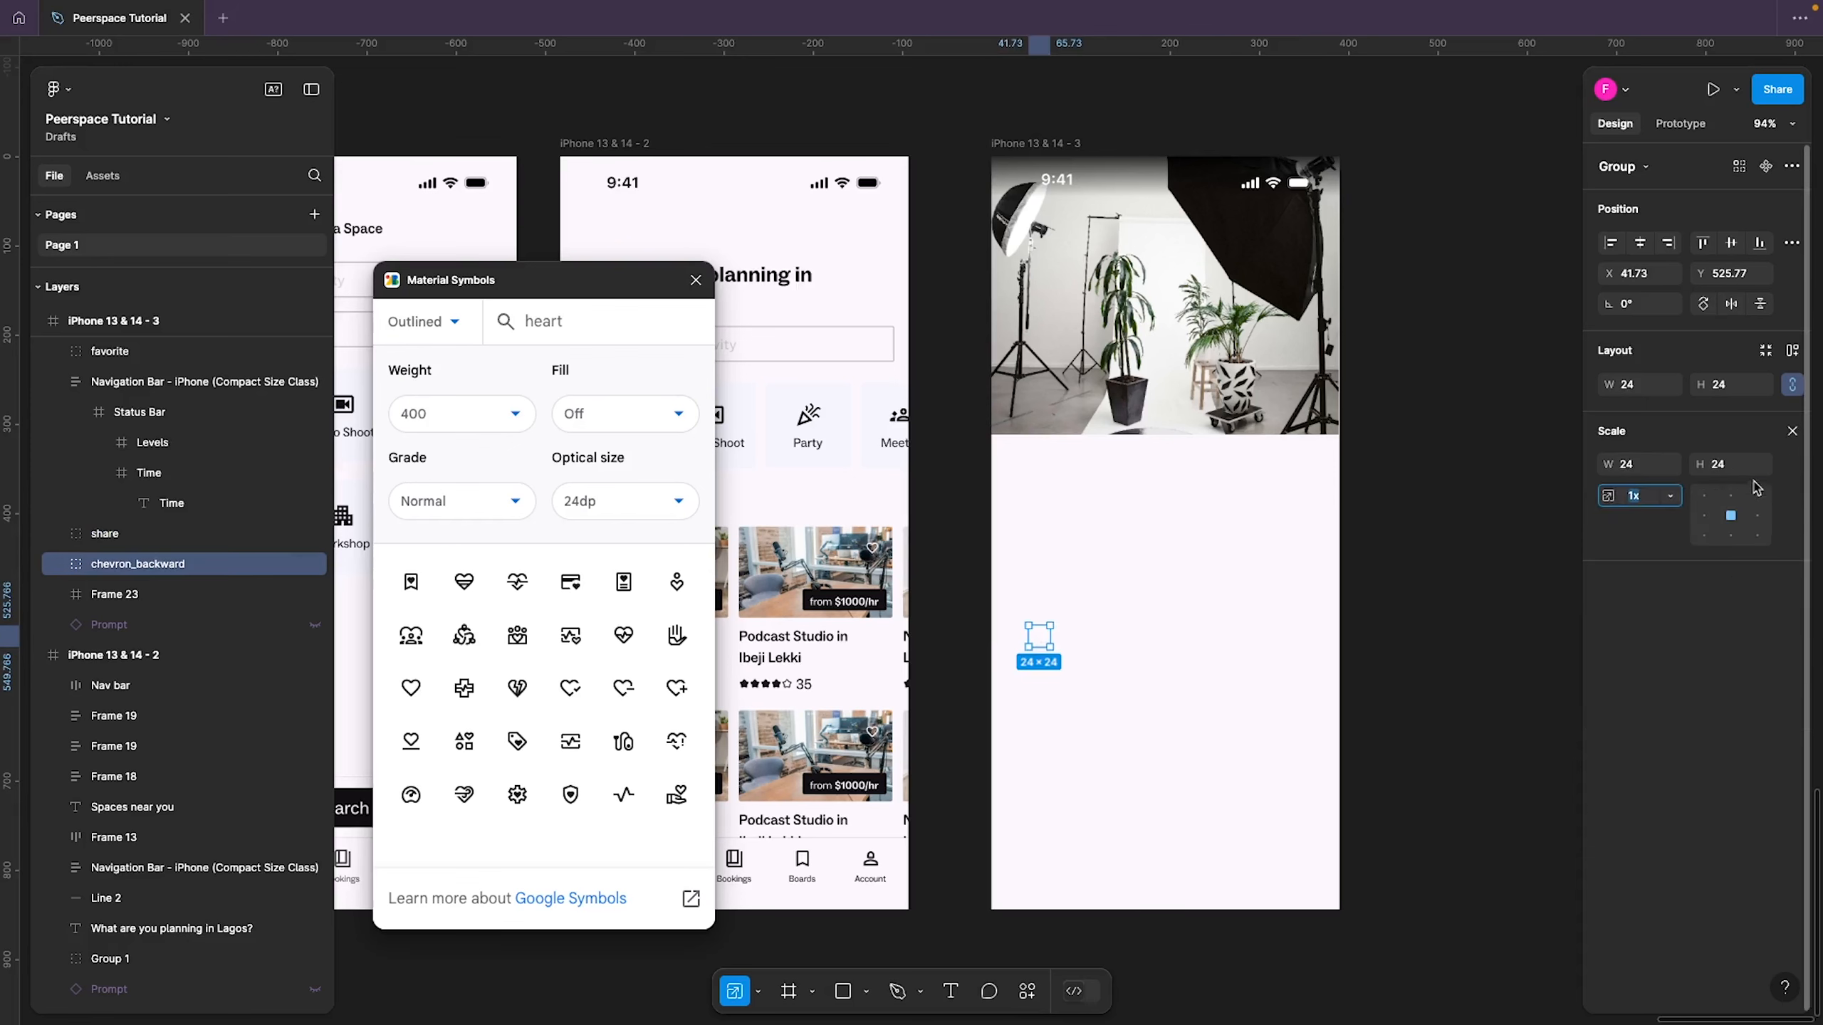
left_click(1733, 466)
type("20")
key("Return")
Align the top edges of the three icons and move them onto the hero photo, just below the status bar
left_click_drag(1444, 559, 994, 741)
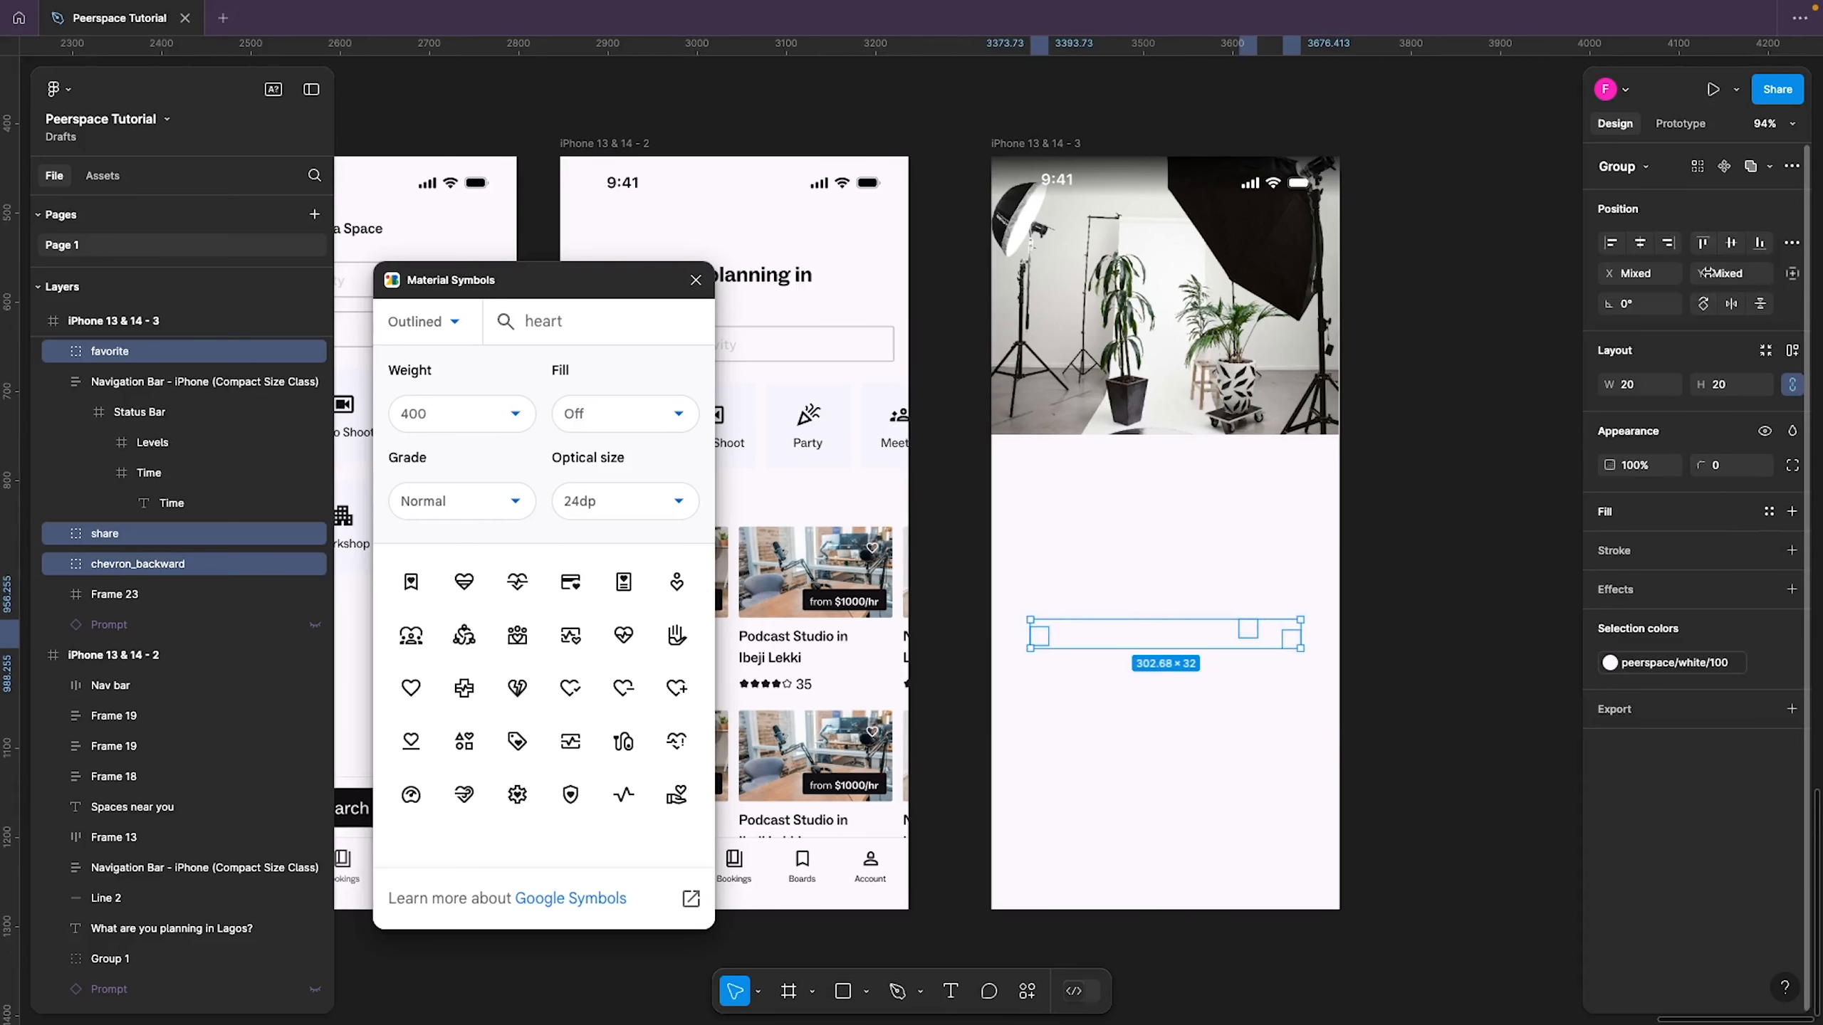
left_click(1702, 242)
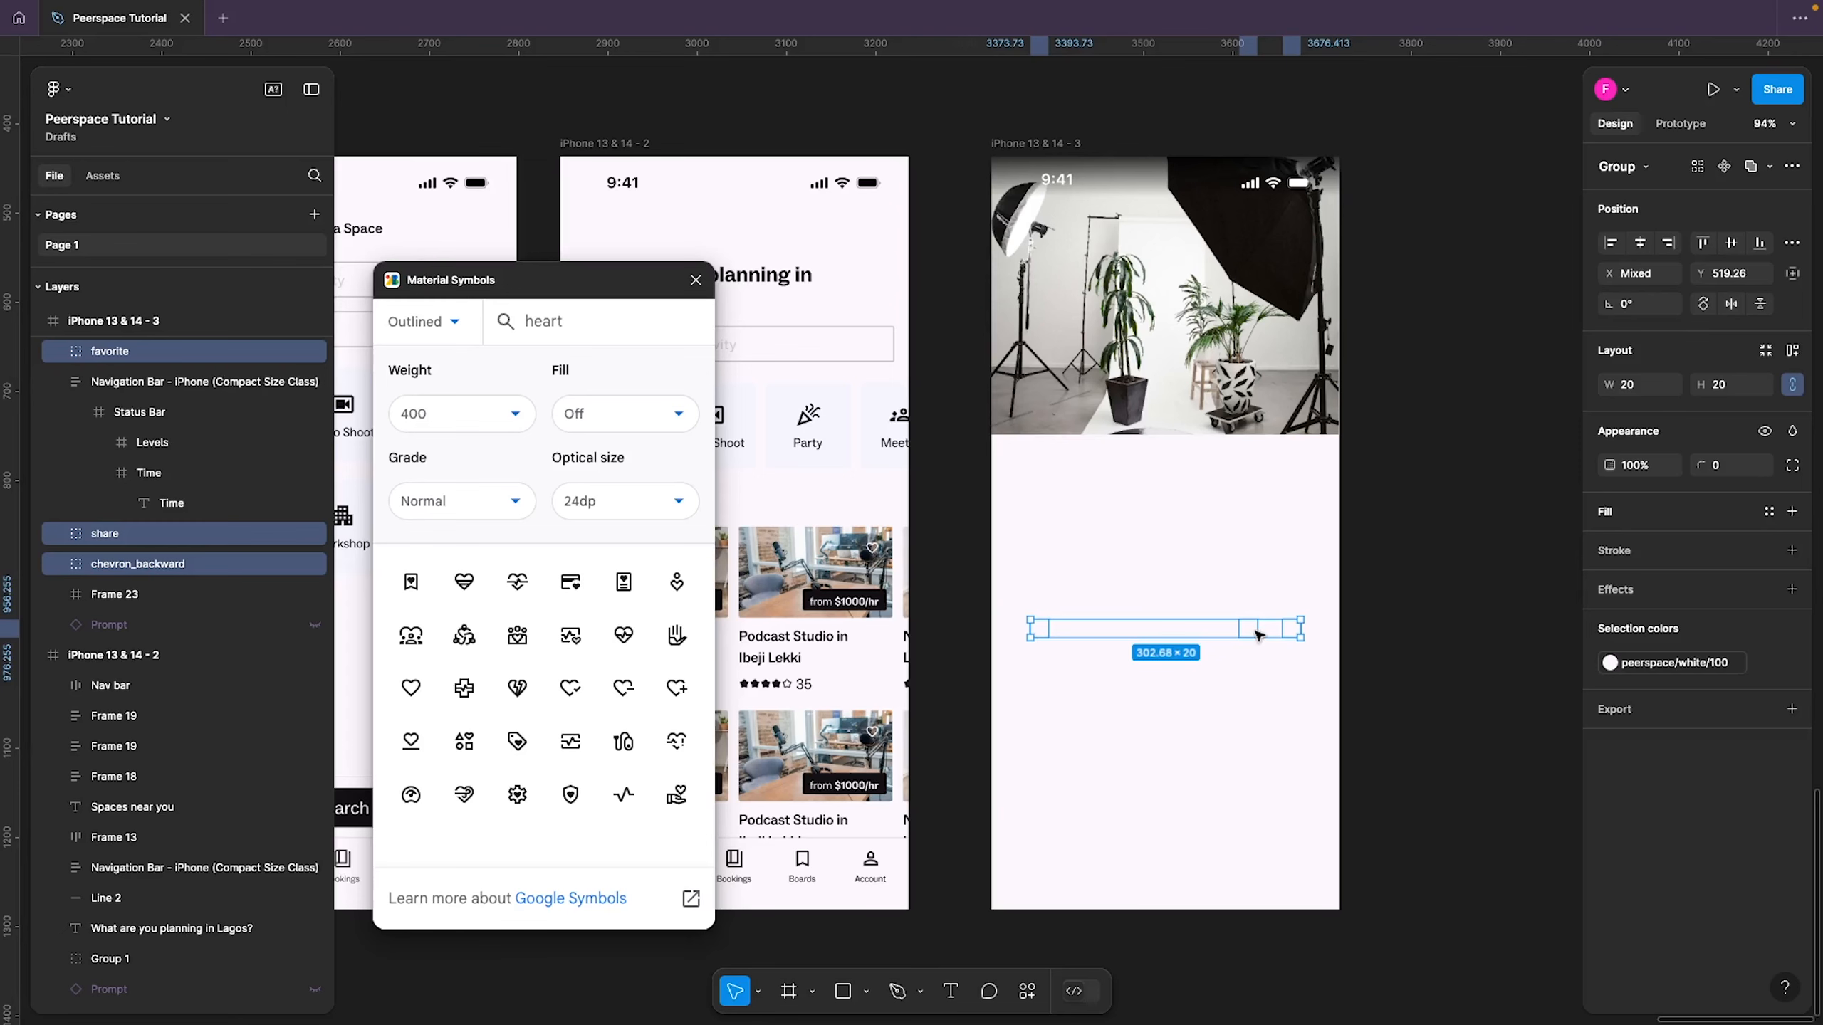
left_click_drag(1258, 633, 1224, 253)
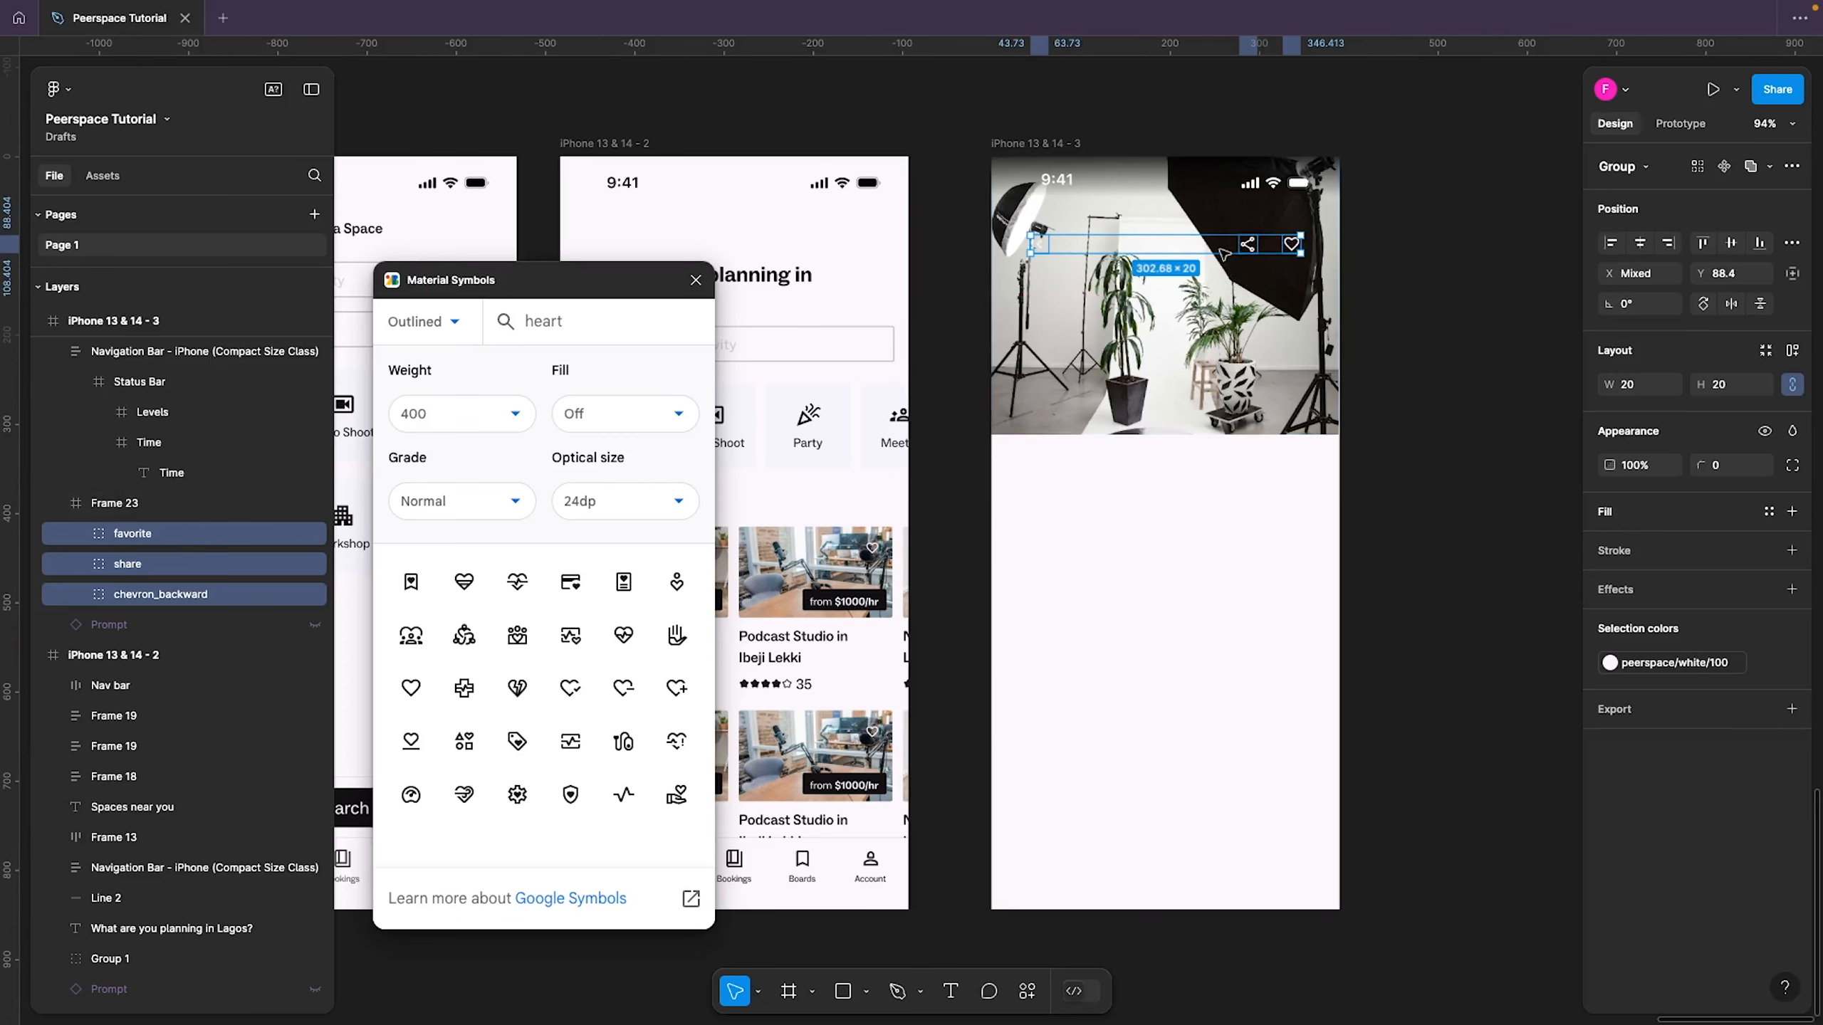
left_click(1424, 246)
Move the favorite, share and chevron_backward layers out of the hero photo frame (Frame 23) so they stack above it
left_click(1132, 176)
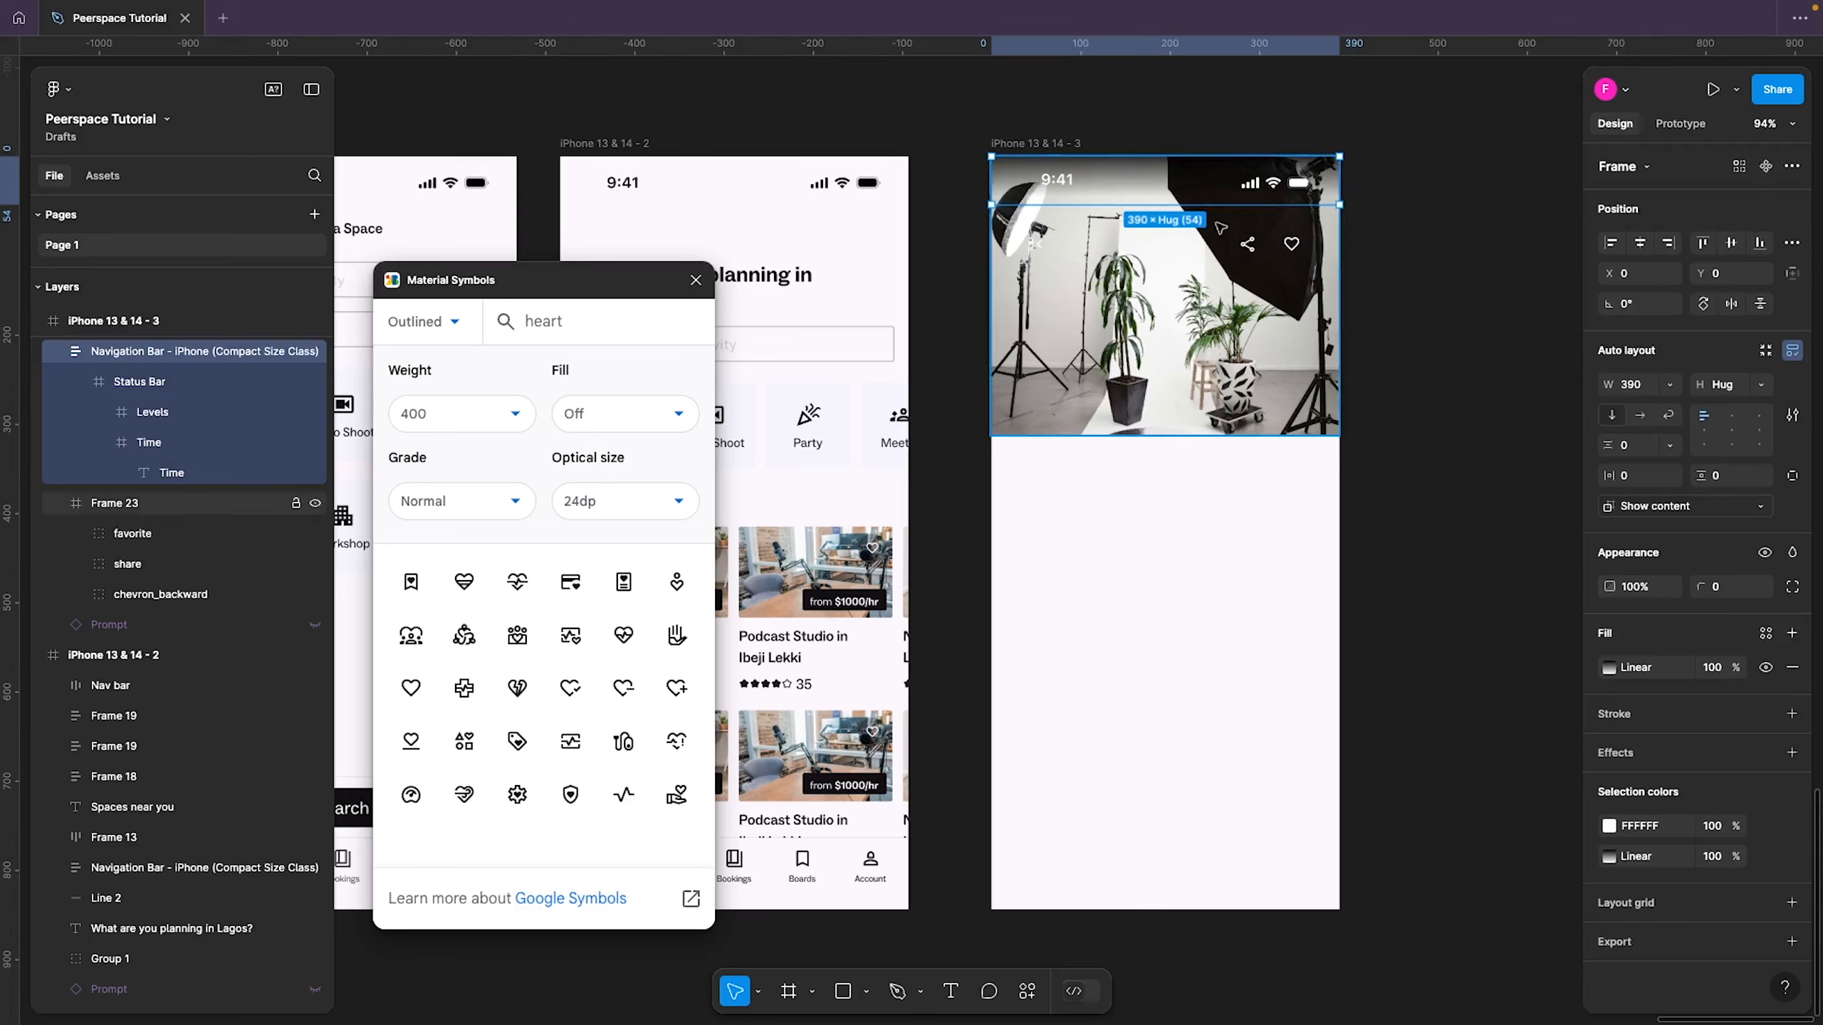
scroll(125, 609, "up", 1)
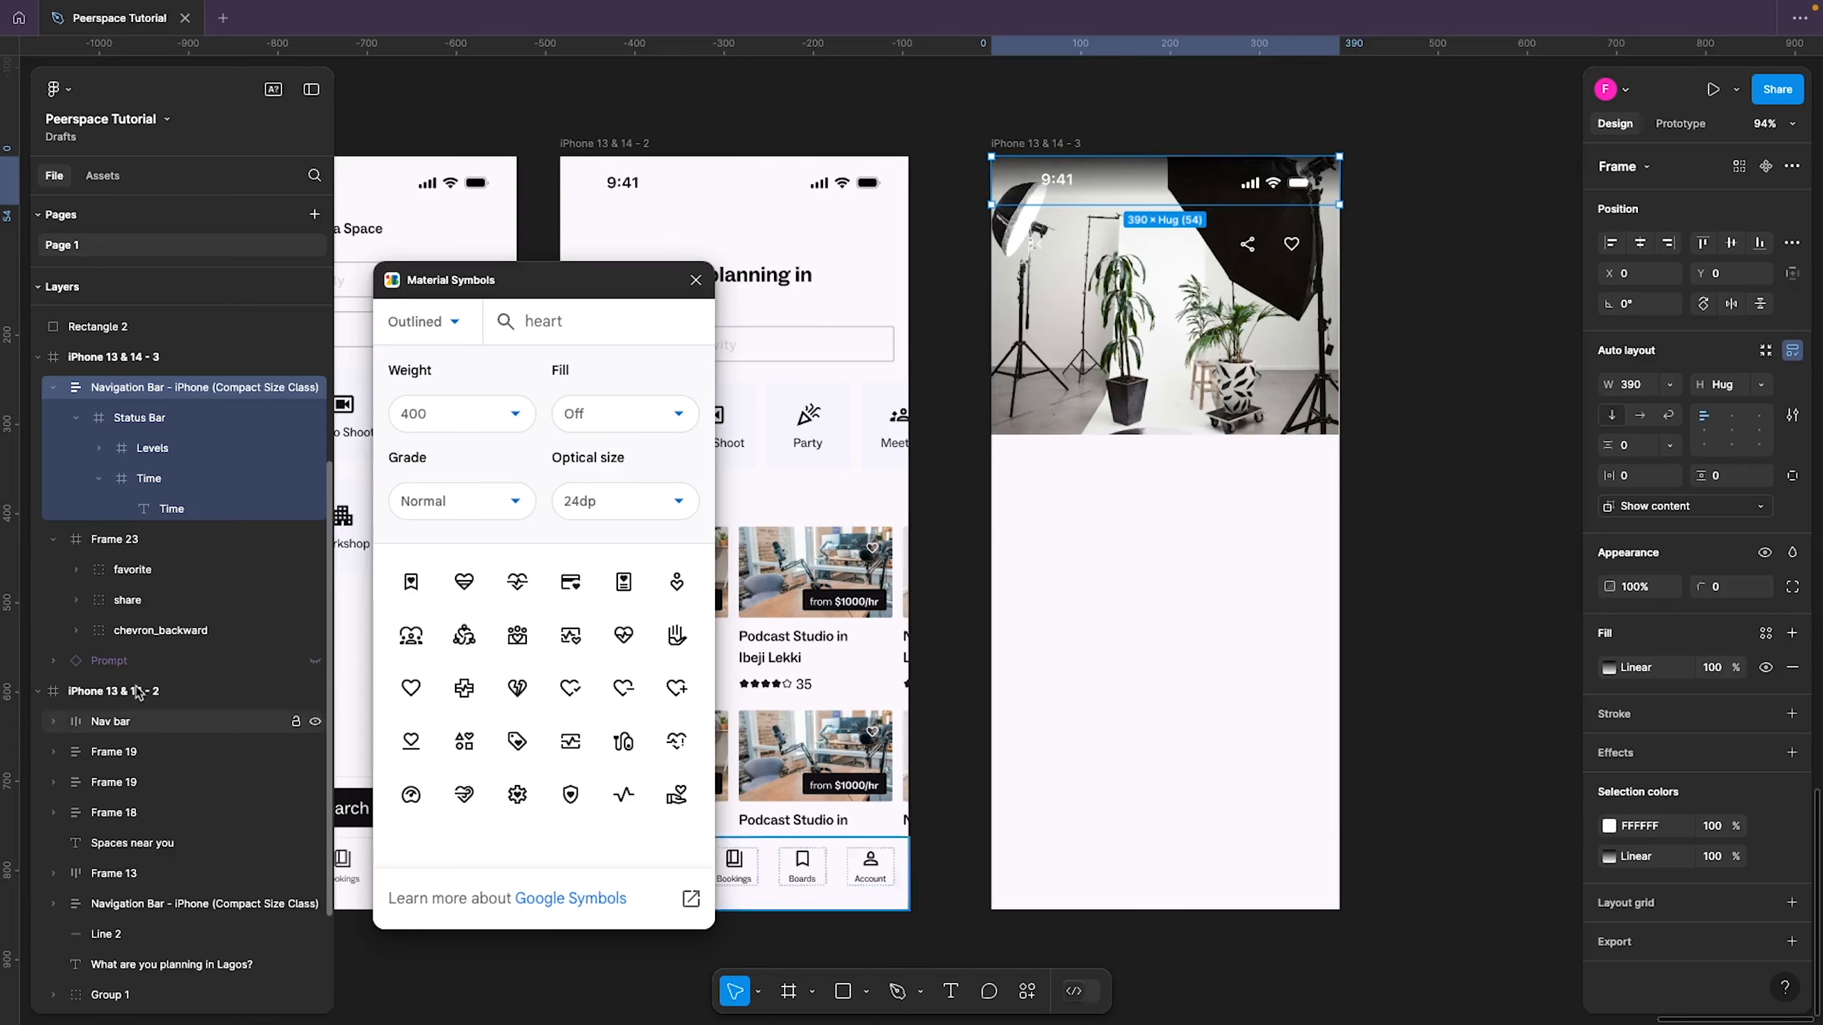
left_click(176, 543)
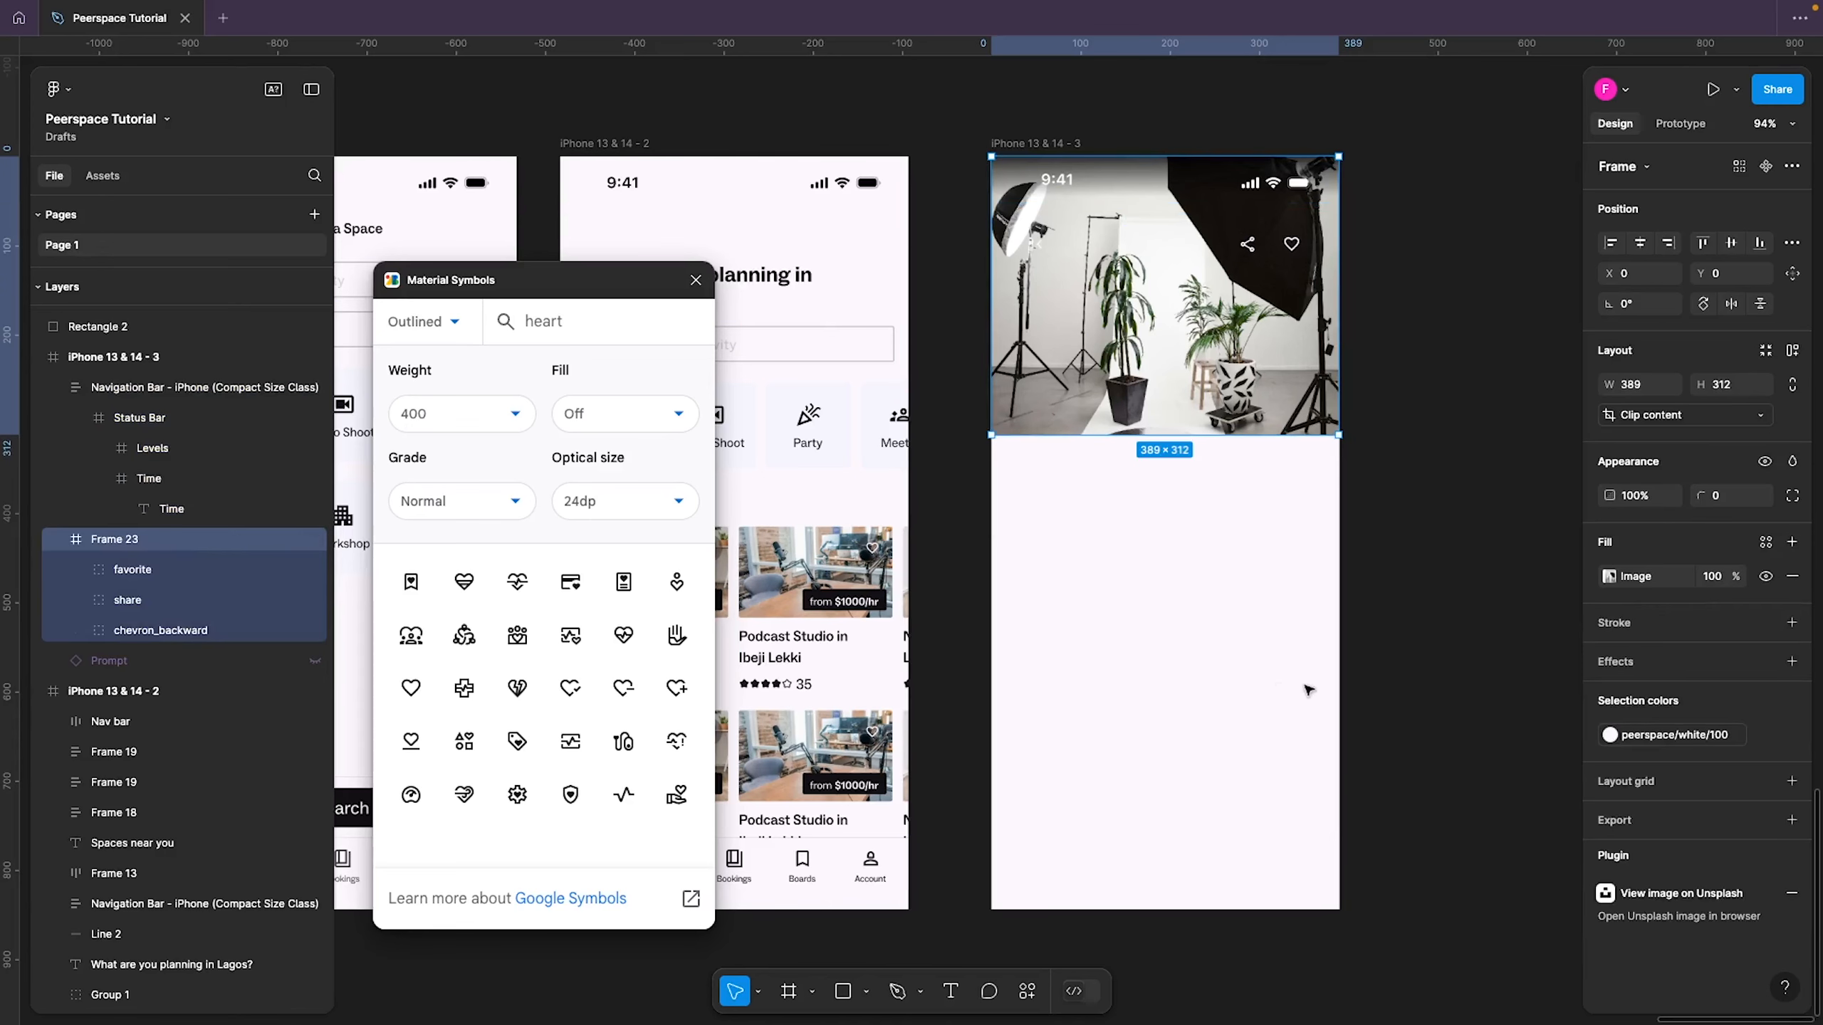
left_click(1278, 691)
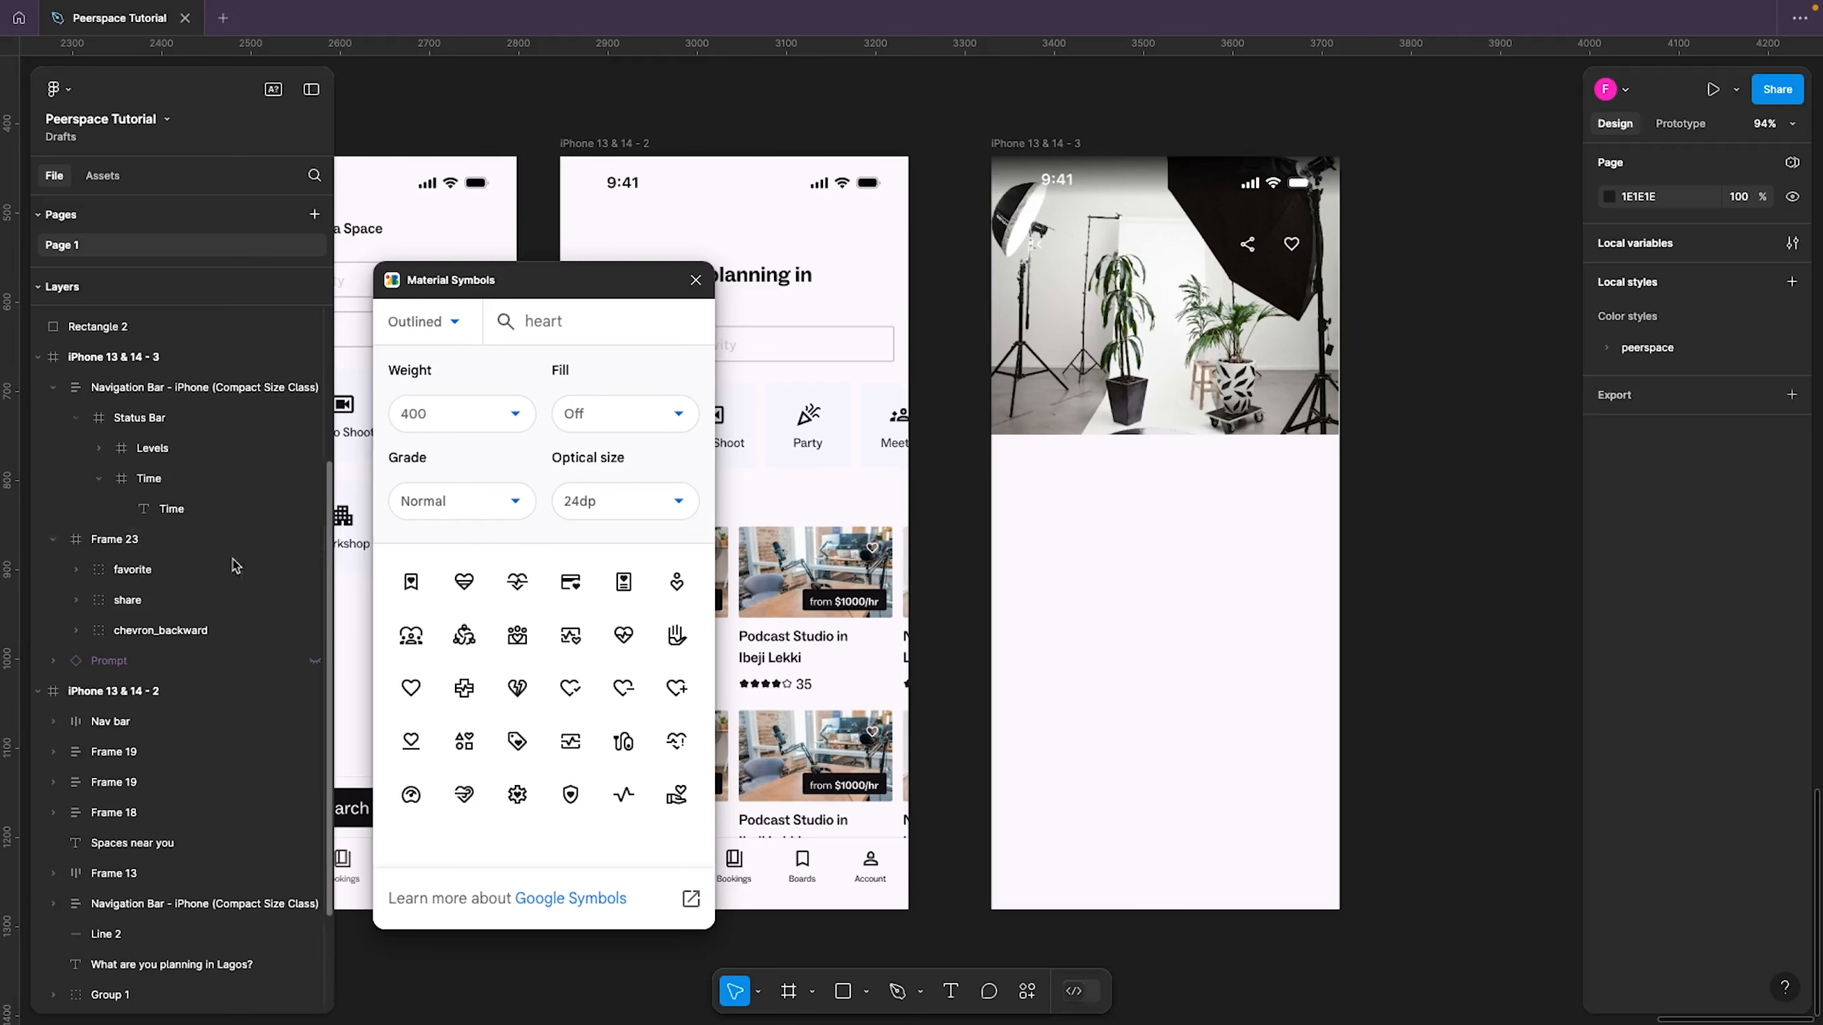
left_click(102, 541)
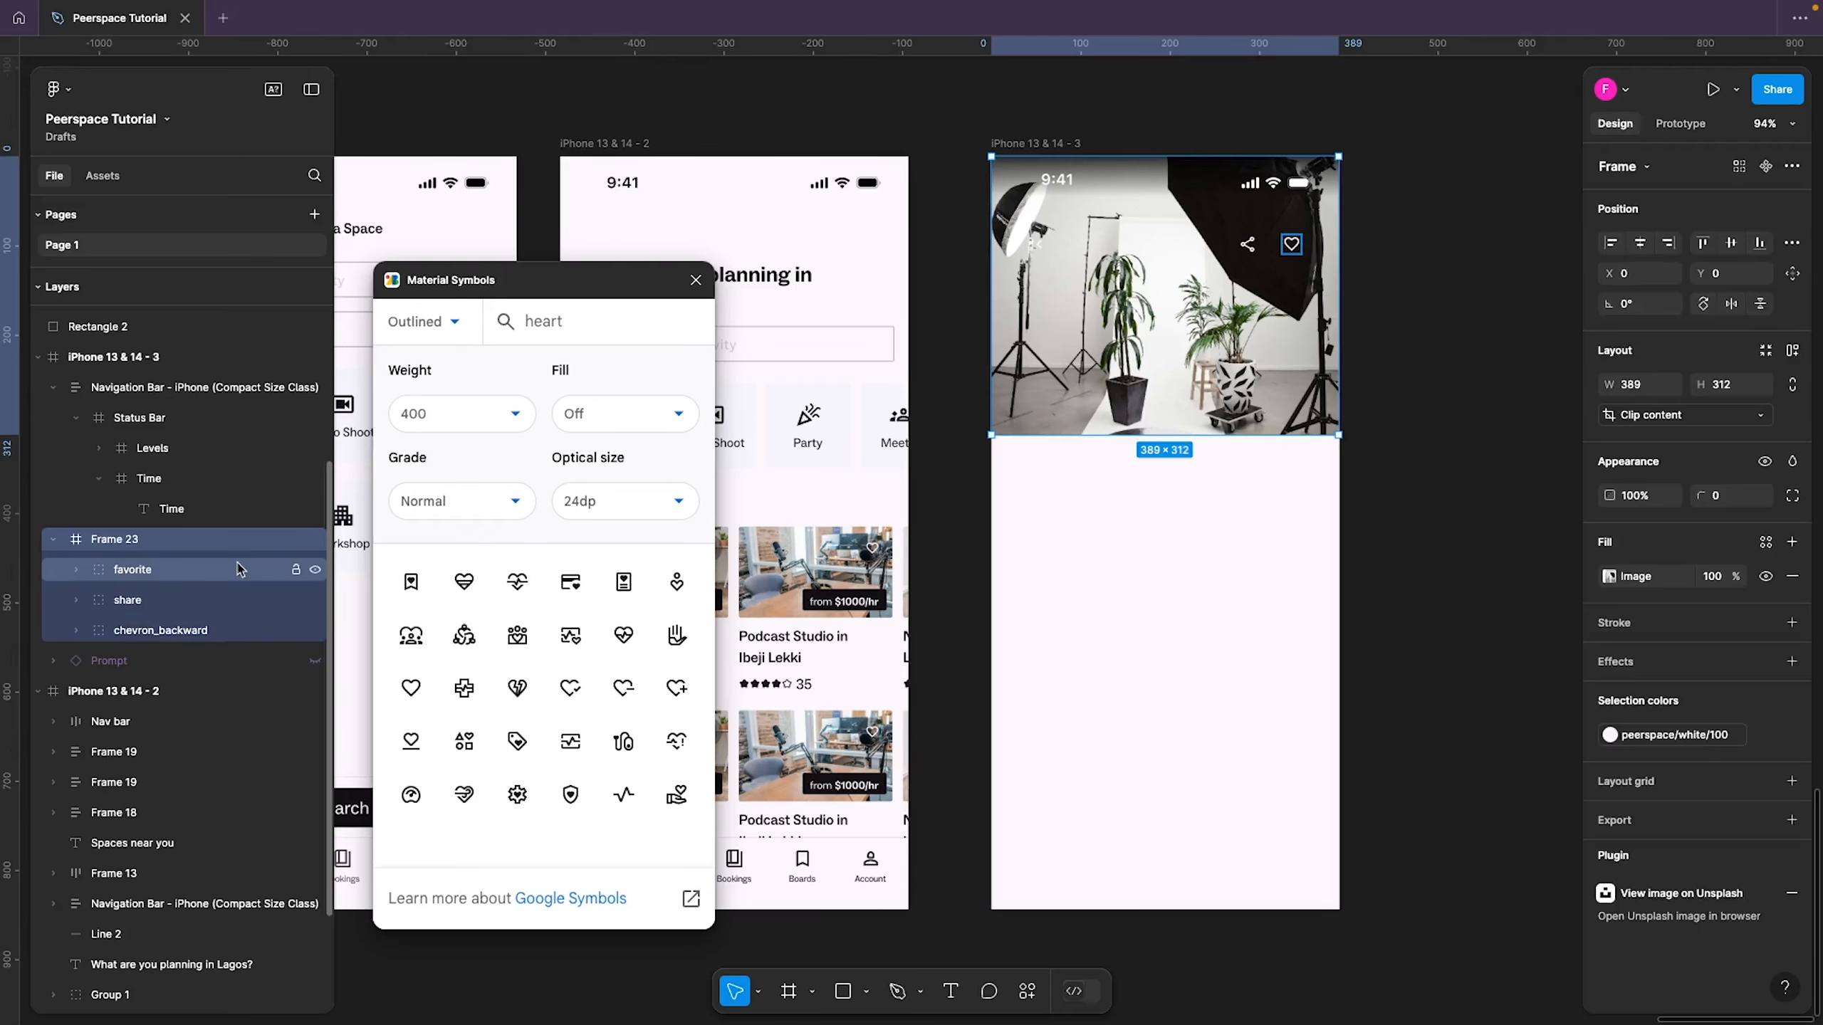
left_click(218, 574)
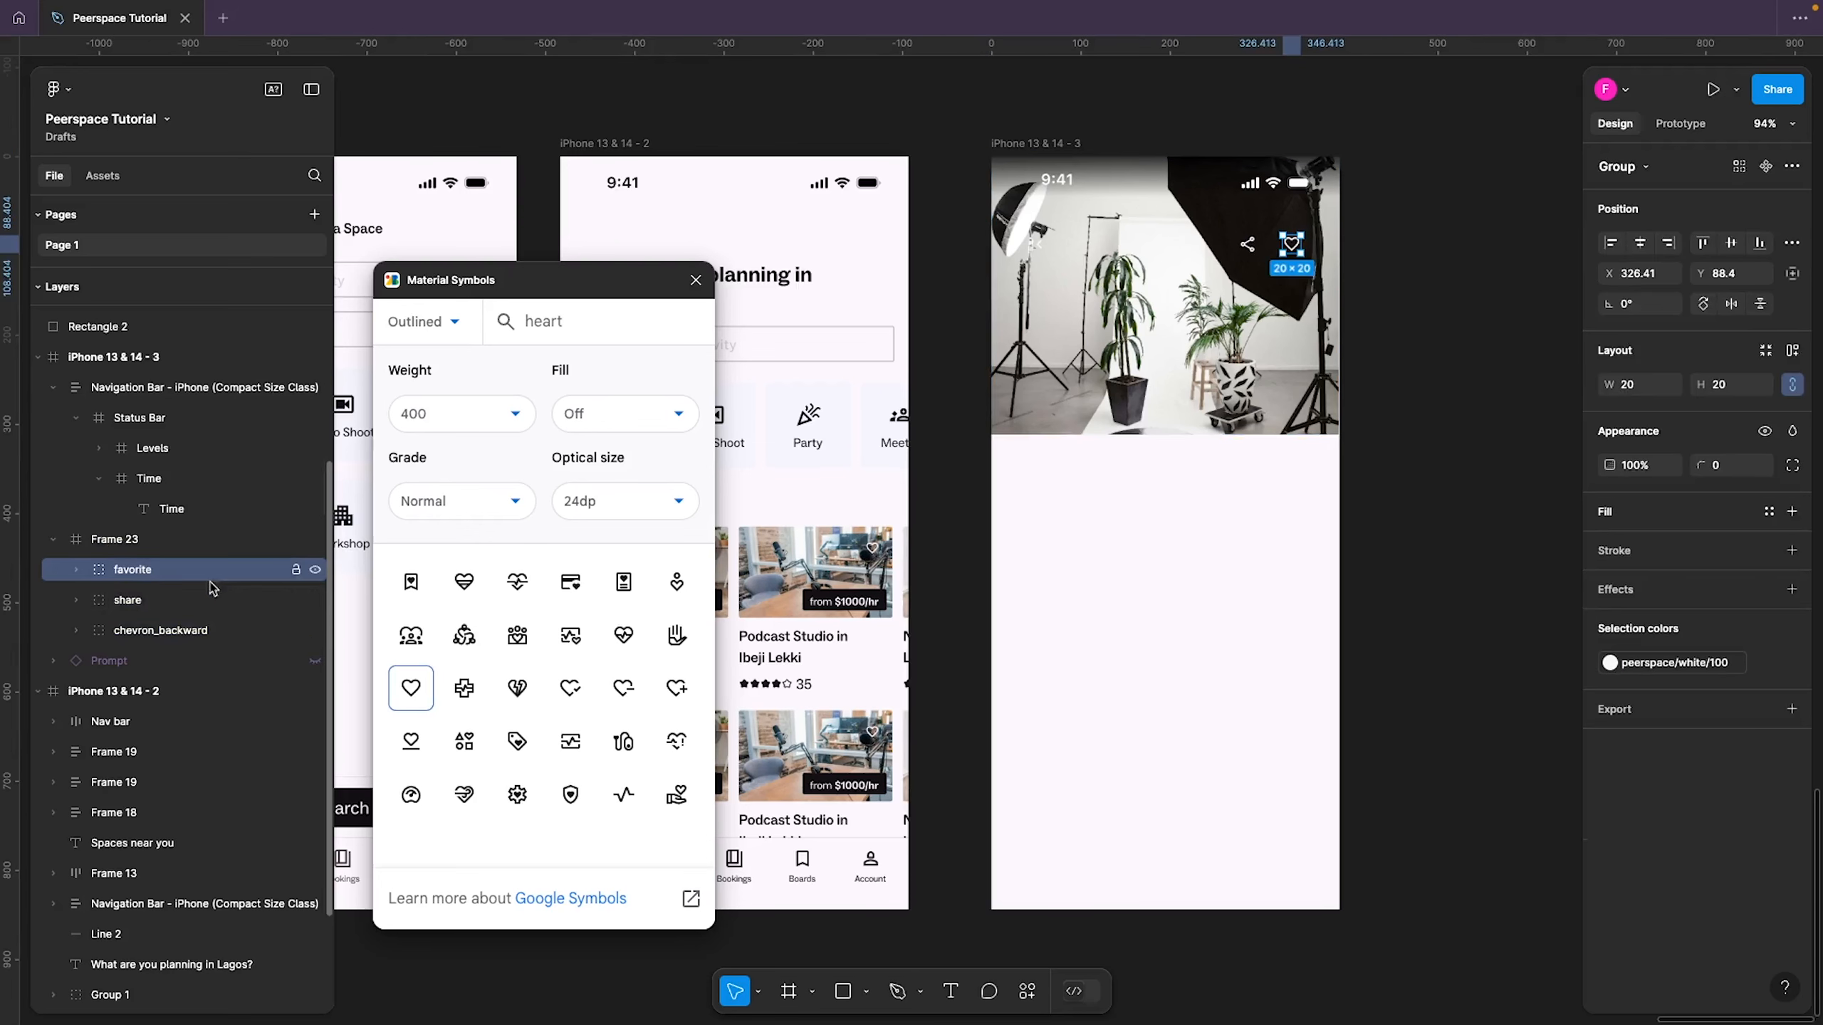
left_click(182, 631, "shift")
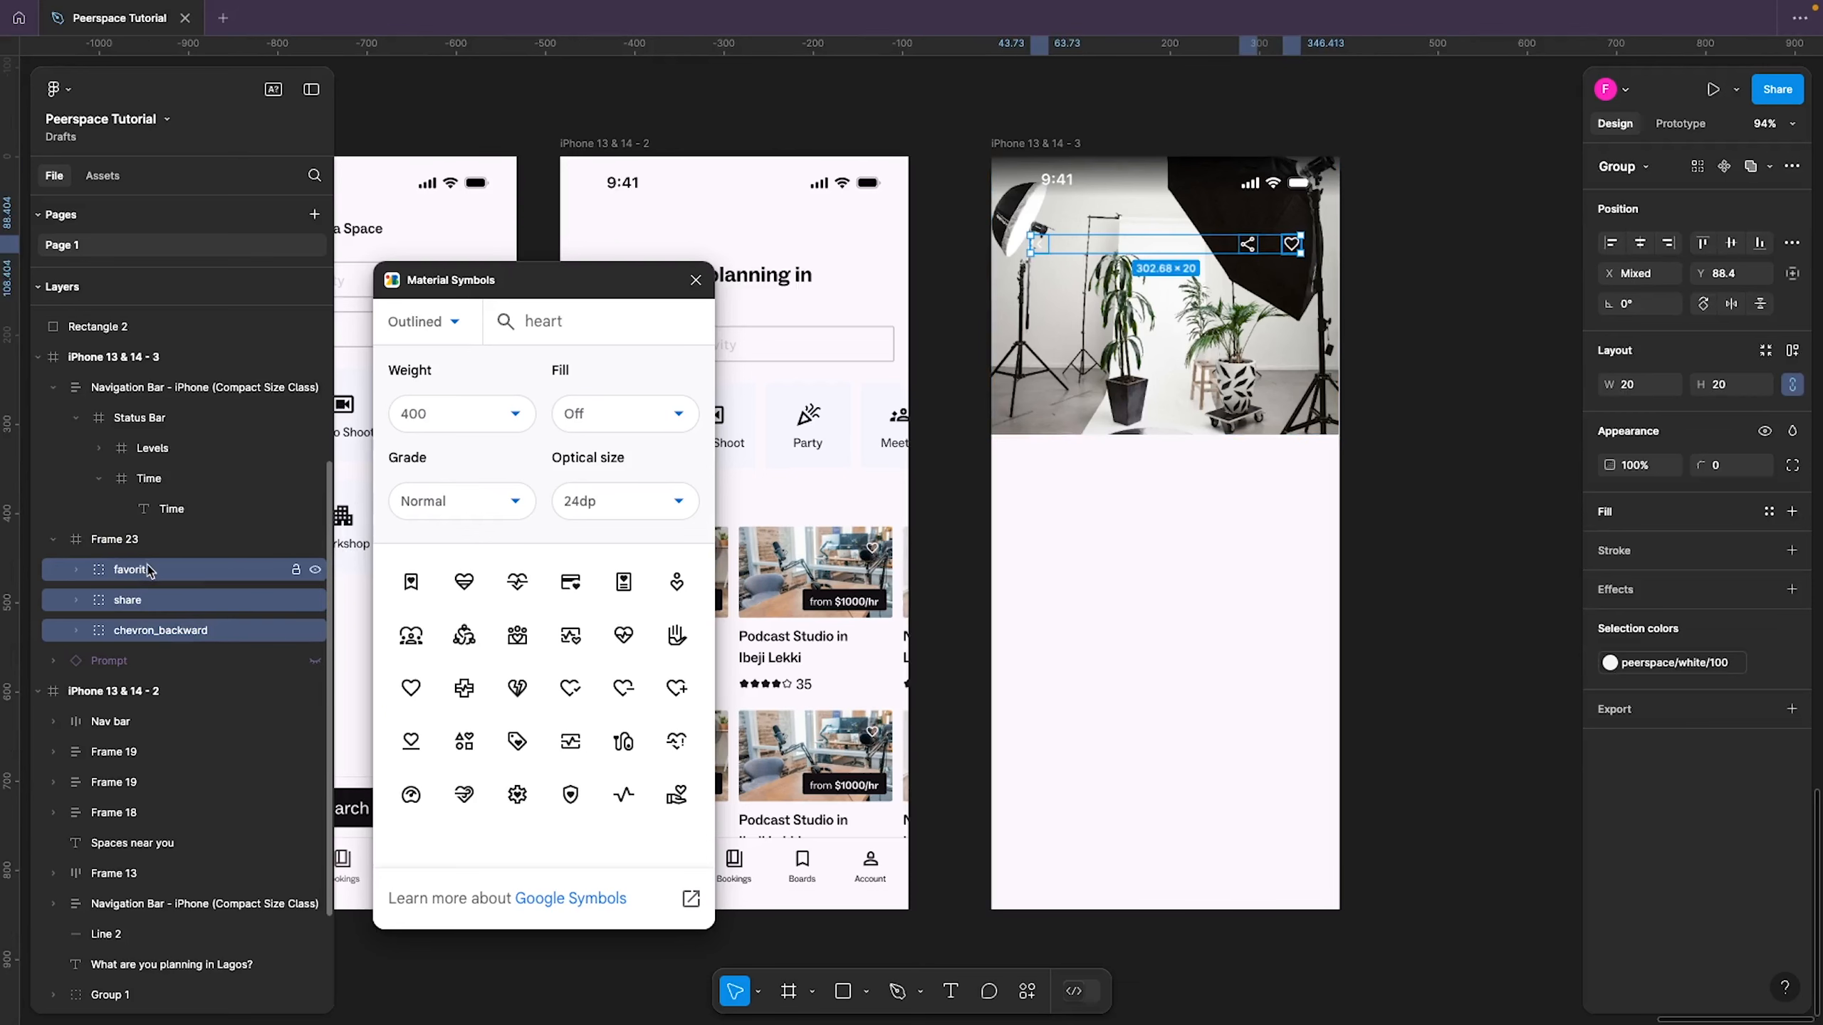
left_click_drag(152, 571, 148, 526)
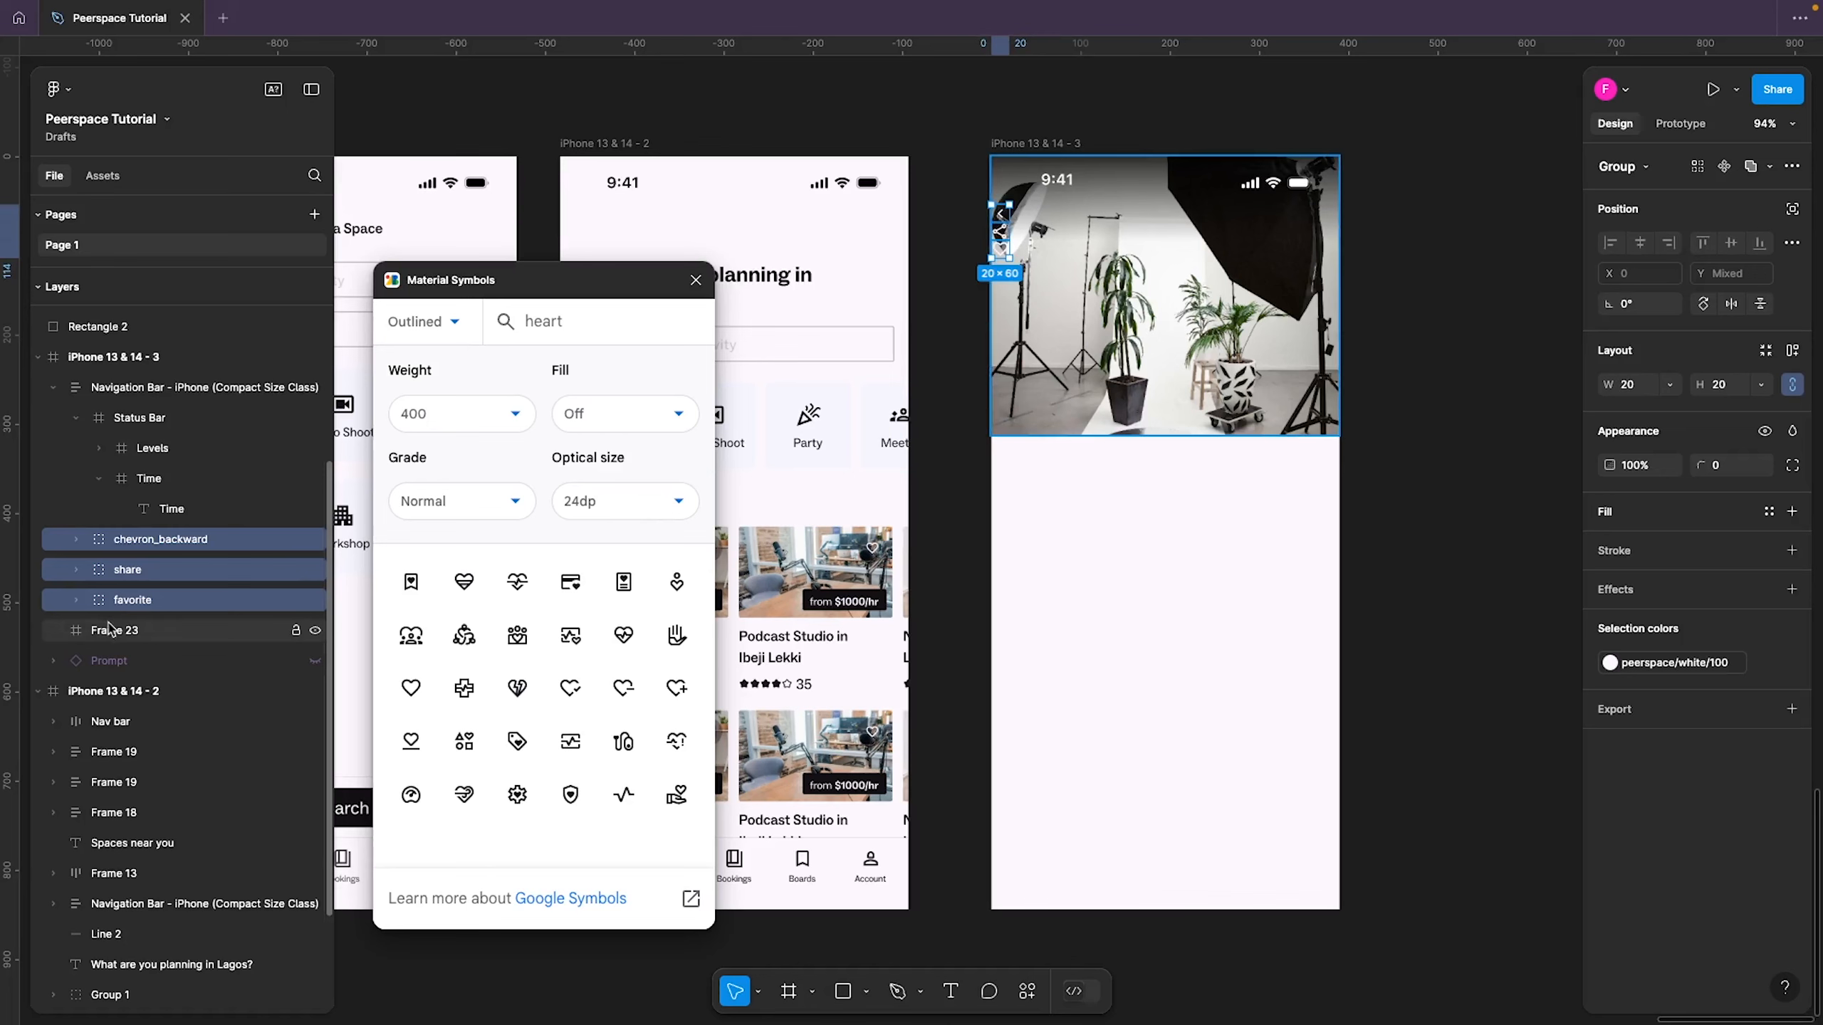
Duplicate the hero photo frame in place and change the copy's image fill to a linear gradient
left_click(1149, 402)
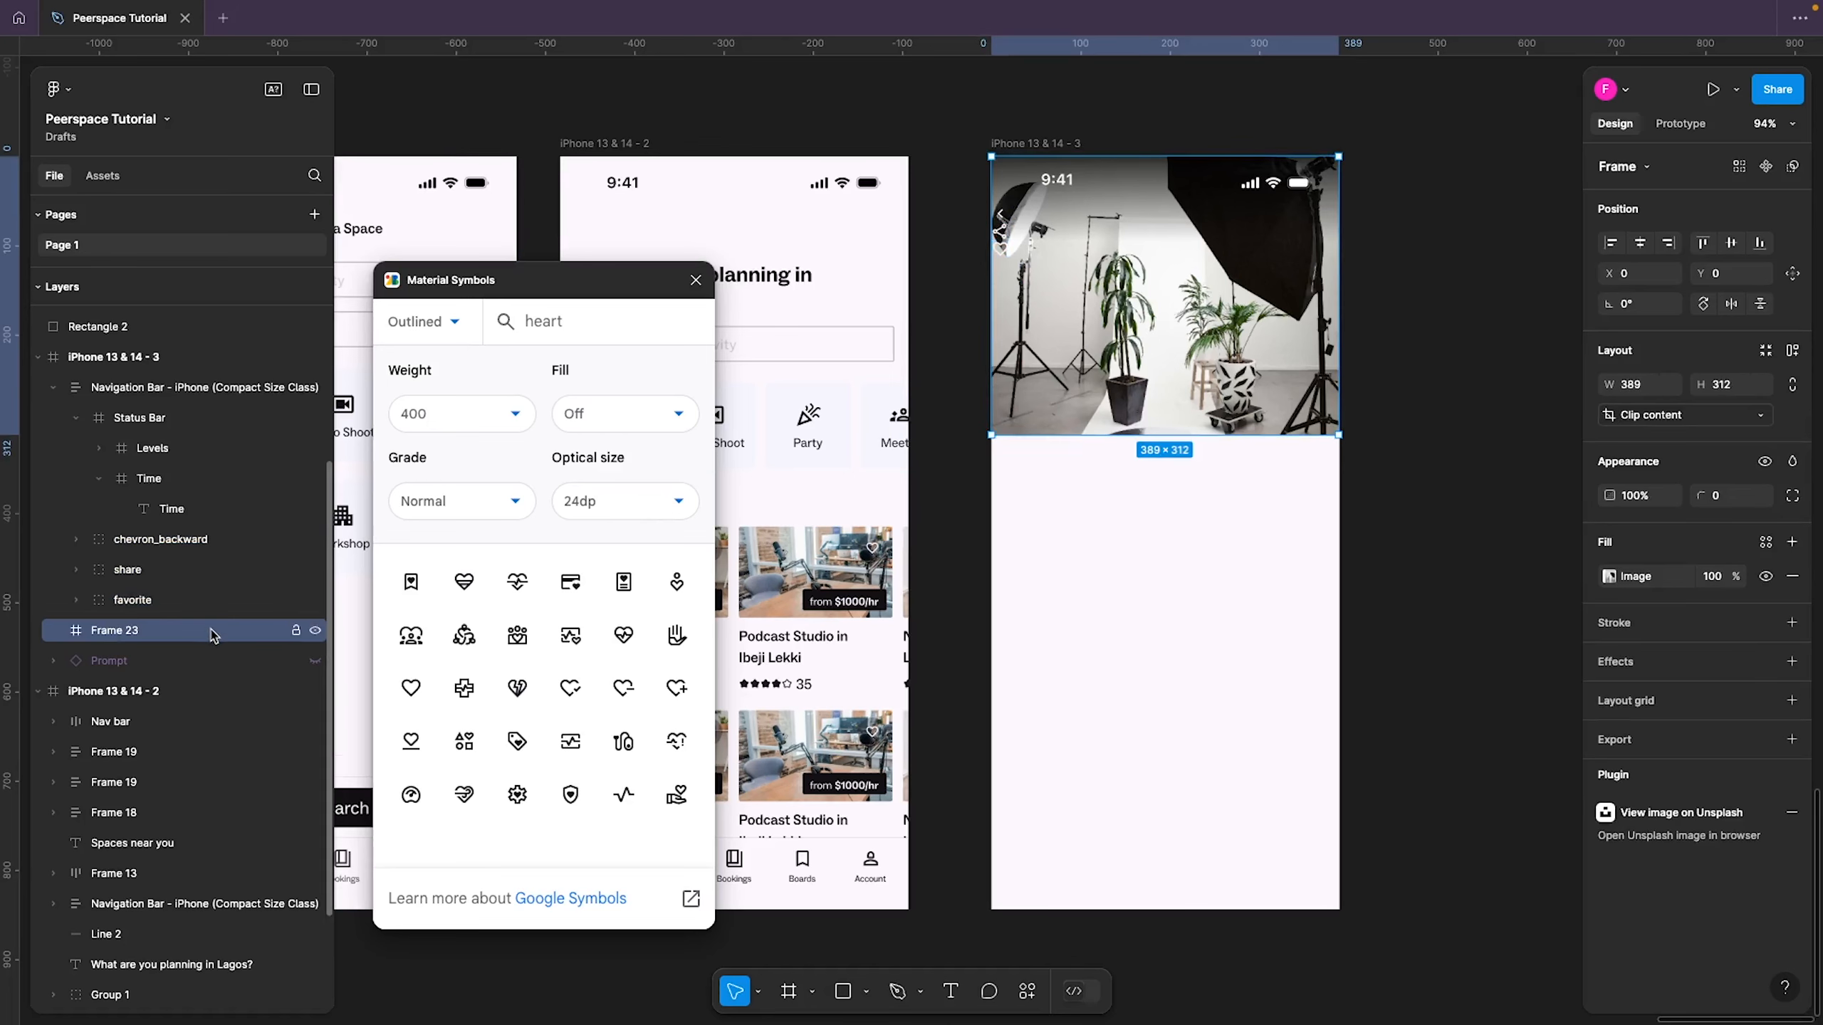
key("ctrl+d")
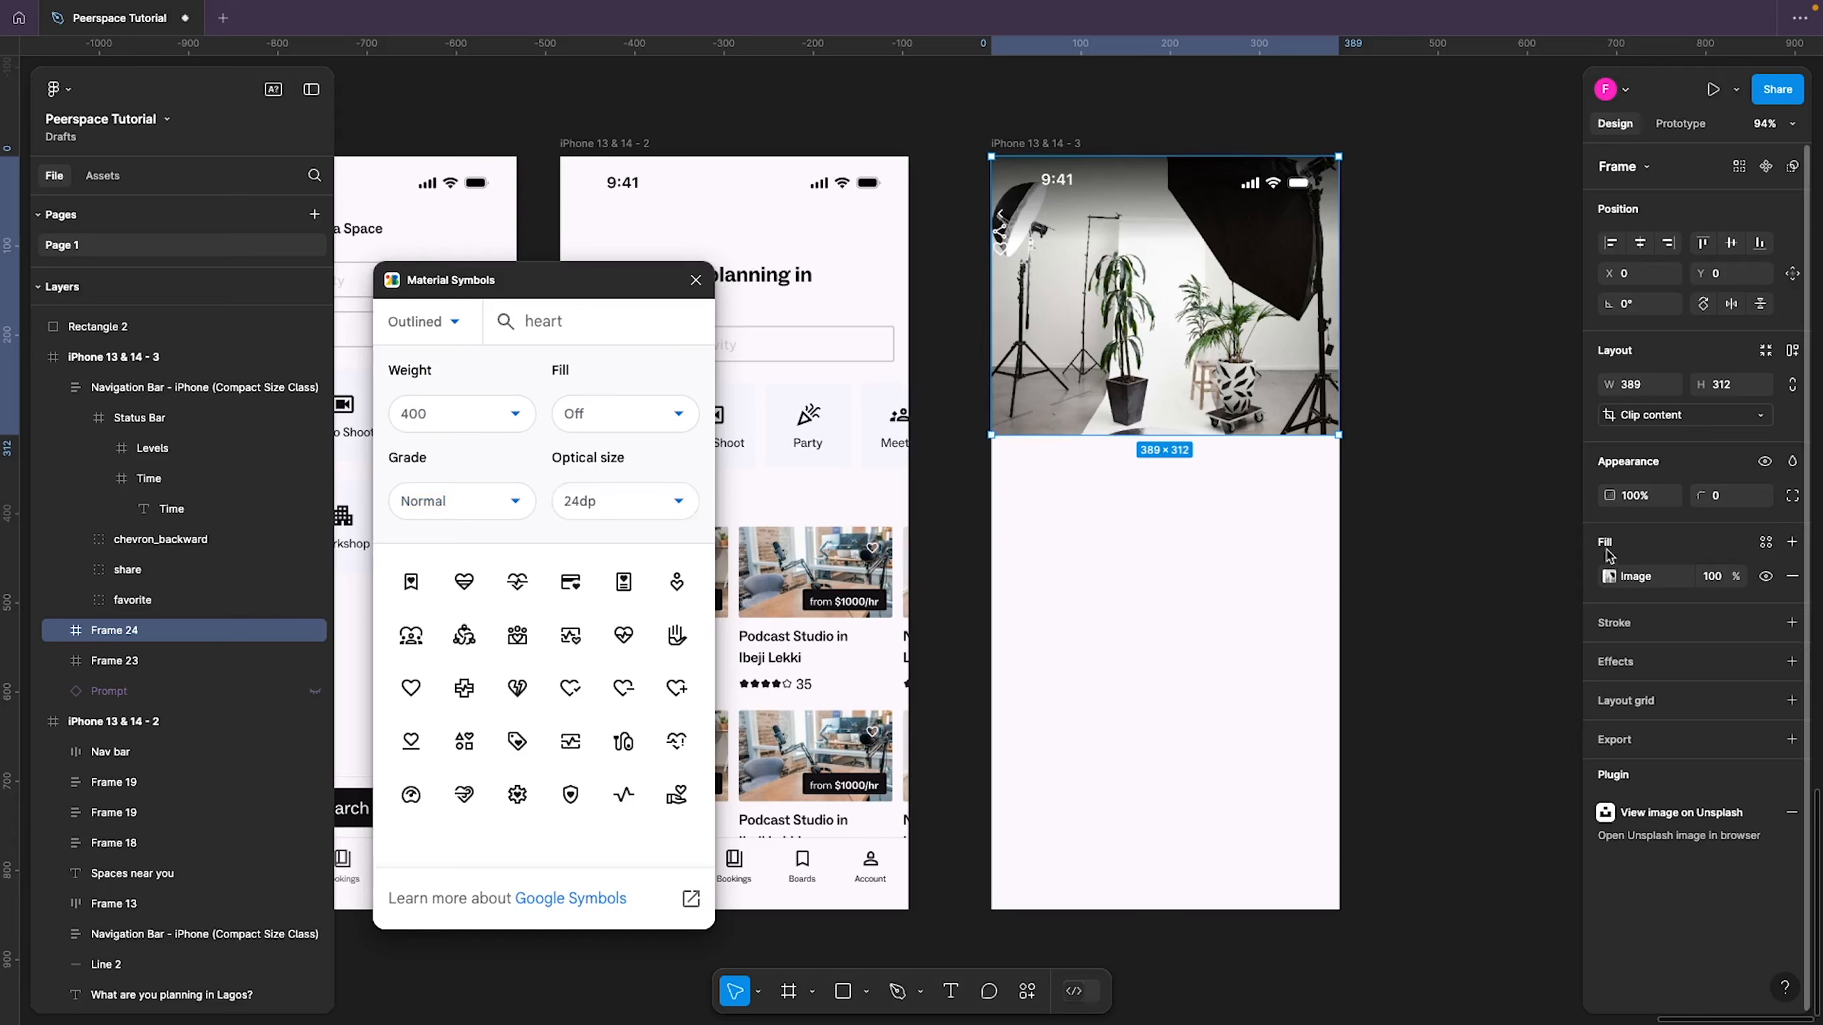
left_click(1610, 577)
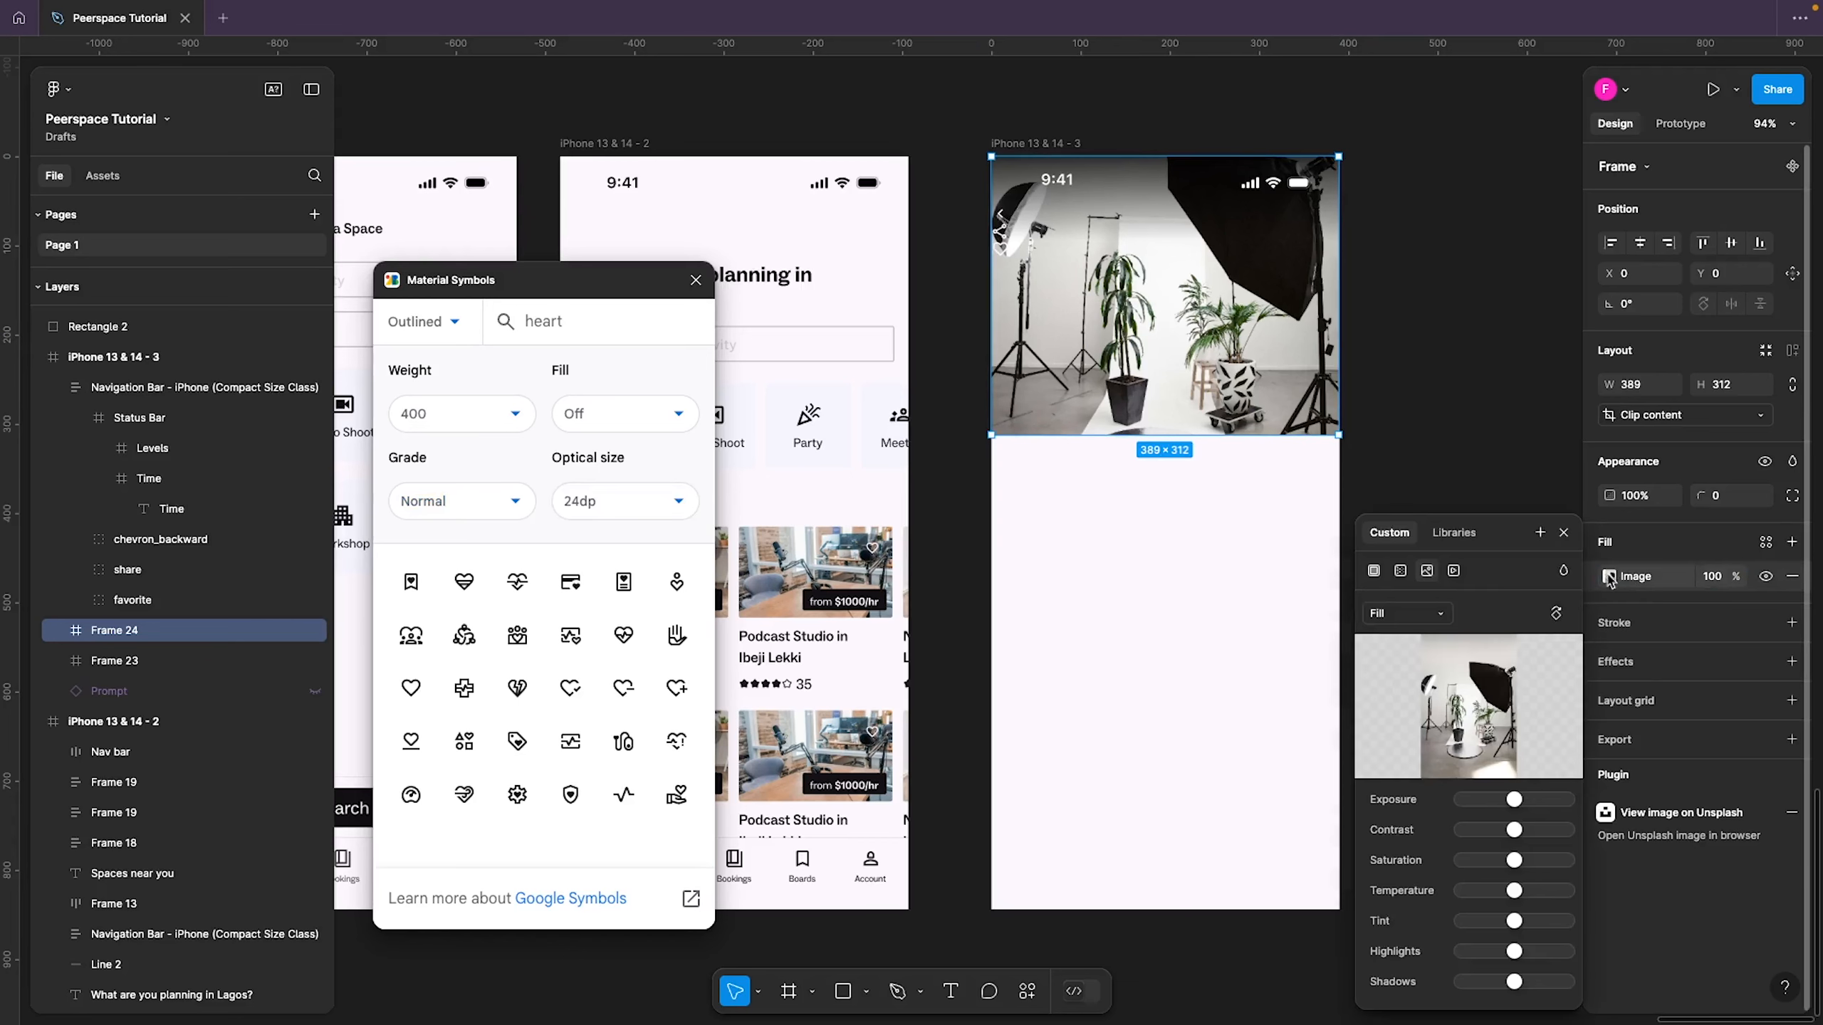
left_click(1402, 571)
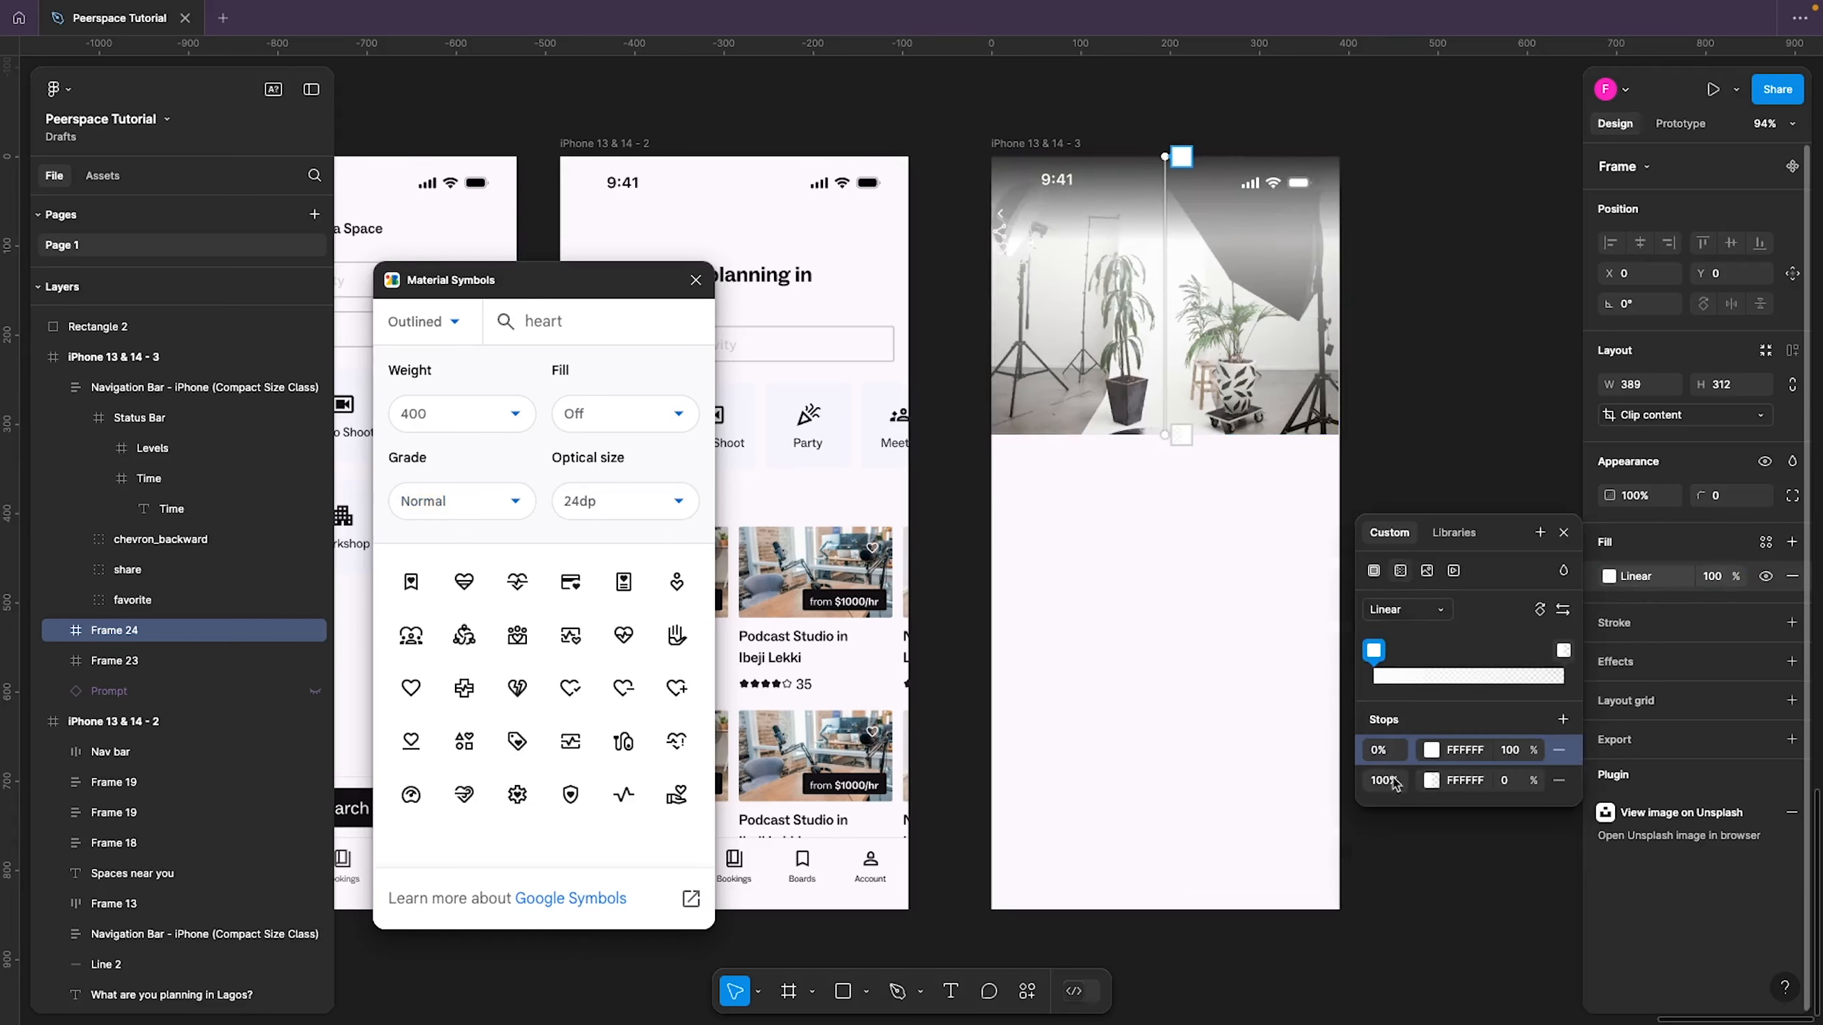
Set the gradient stops to 000000 at 100% and 000000 at 0% opacity, and extend the gradient's start far above the frame
left_click(1432, 751)
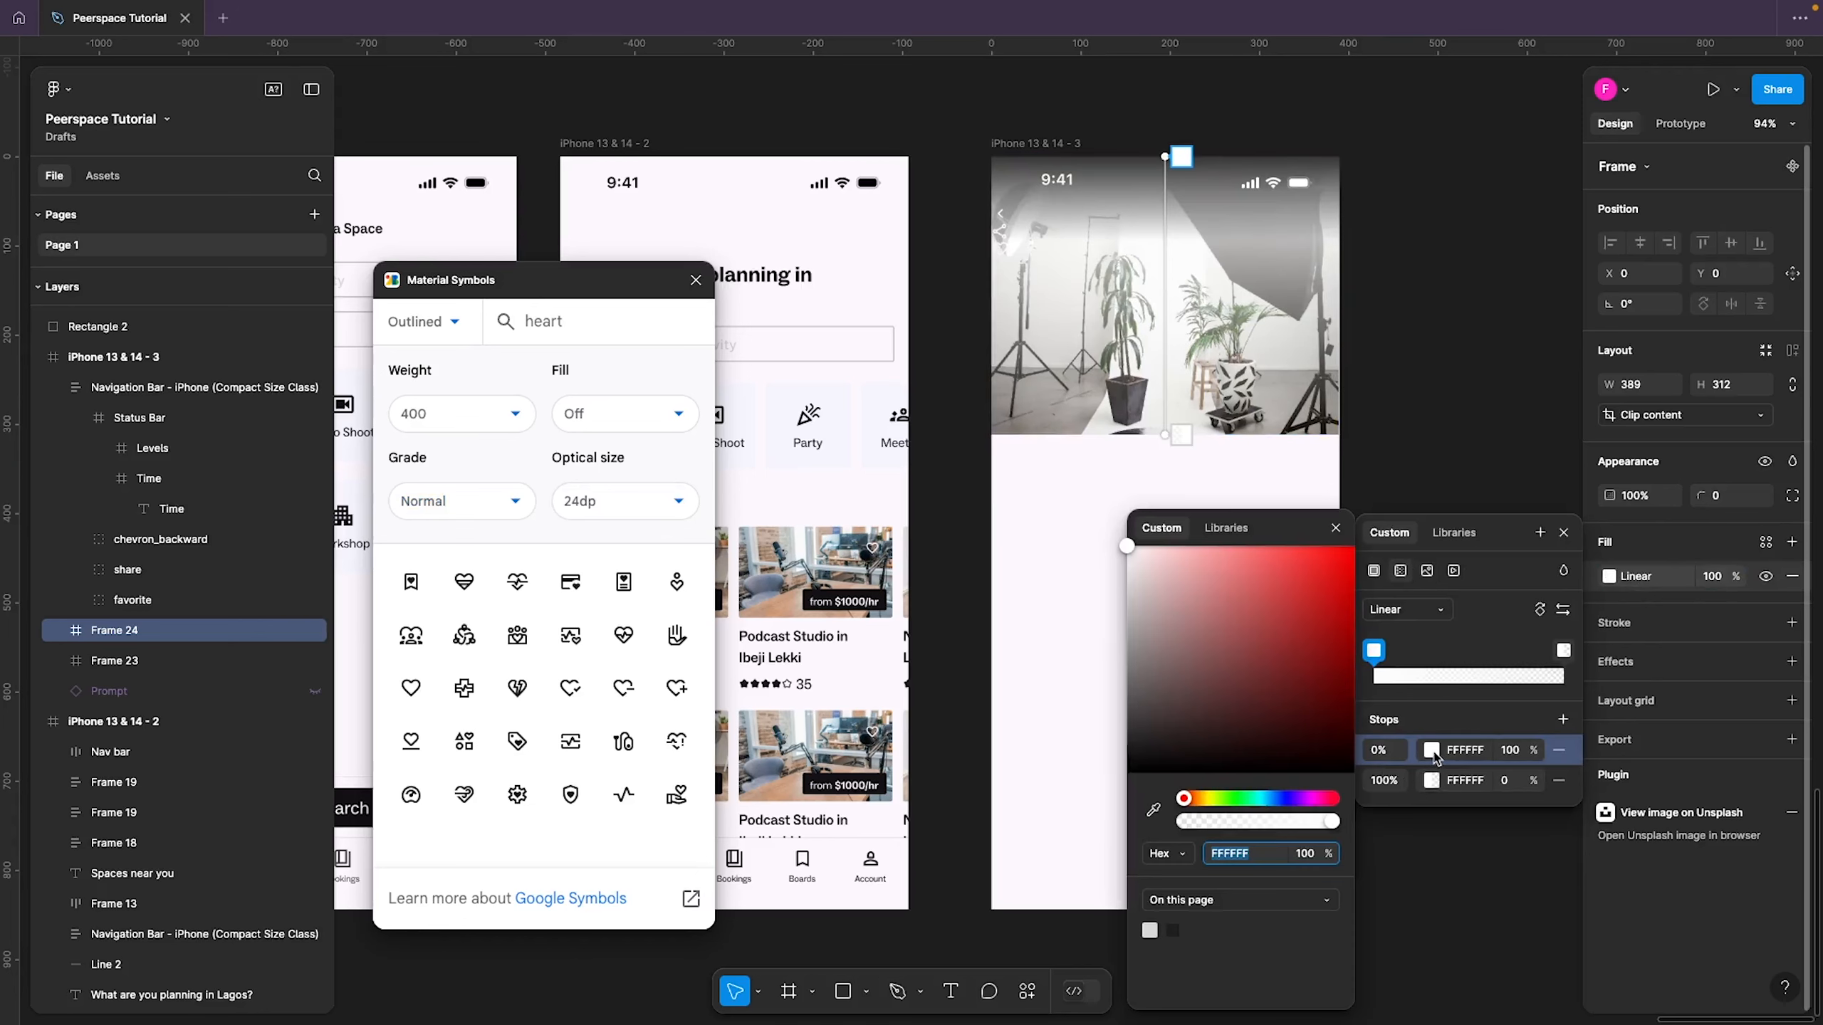
left_click_drag(1192, 694, 1123, 798)
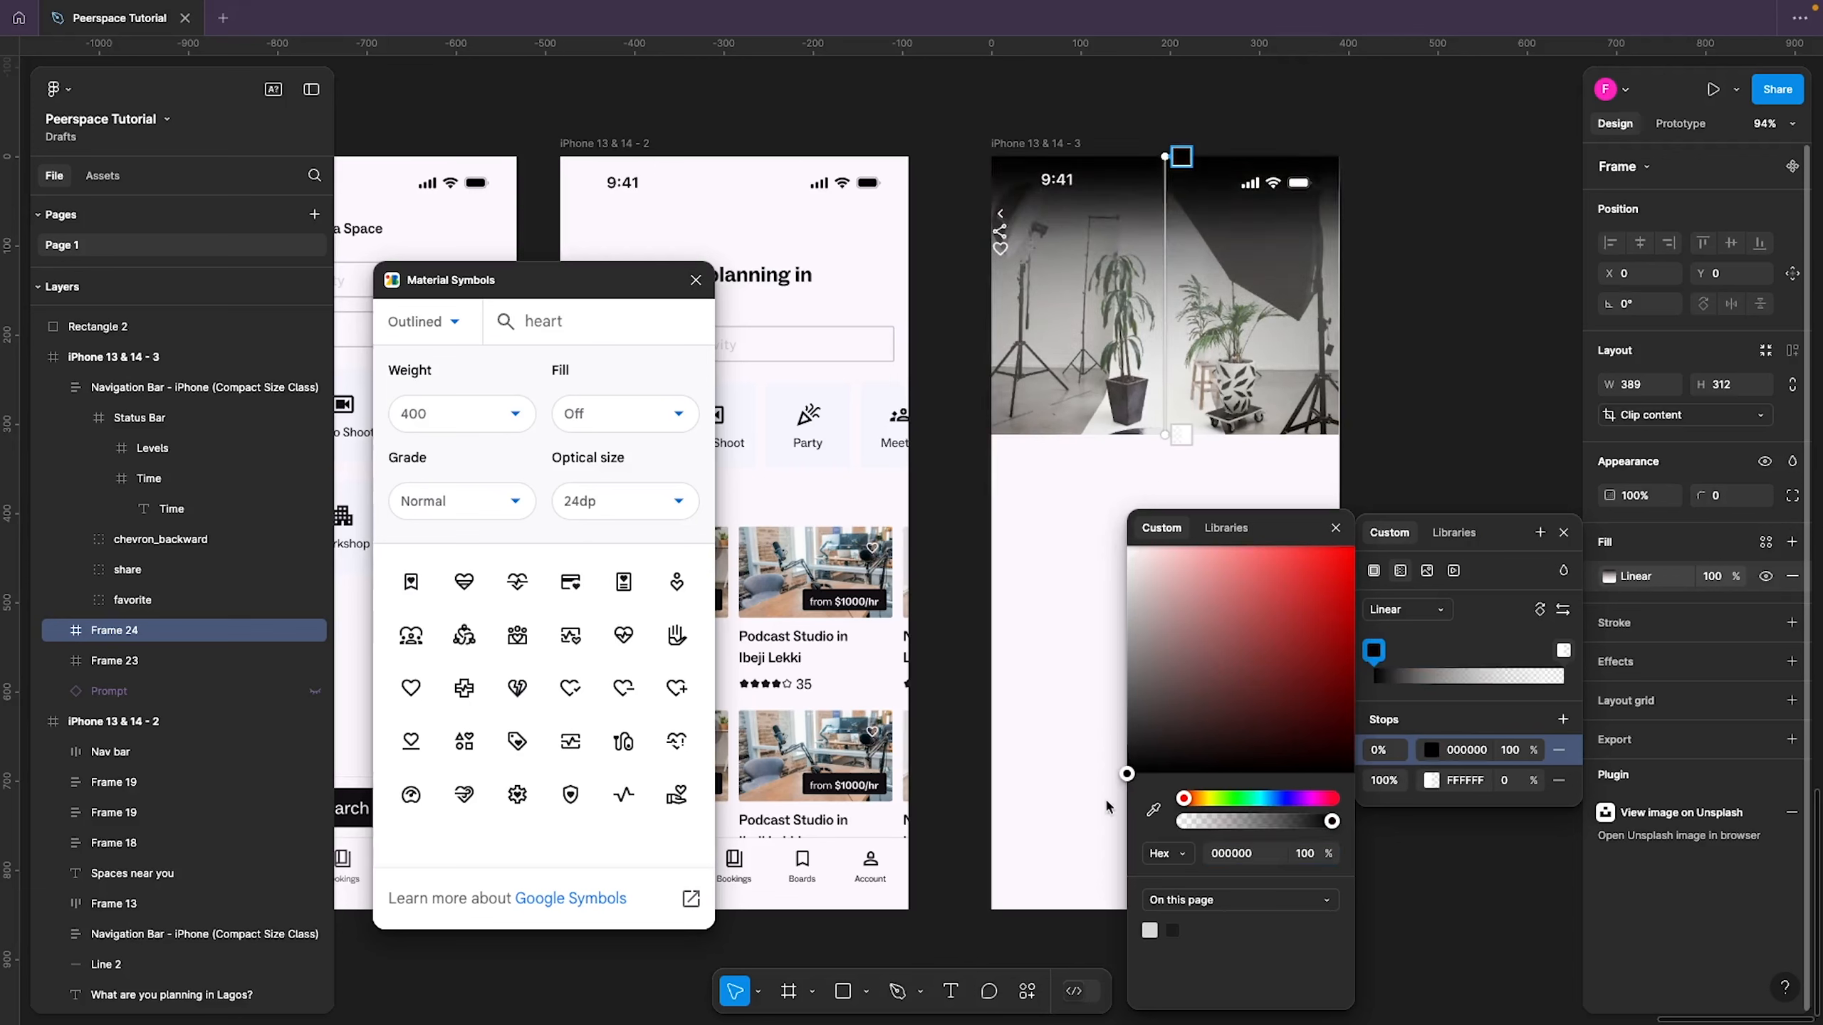
left_click(1432, 781)
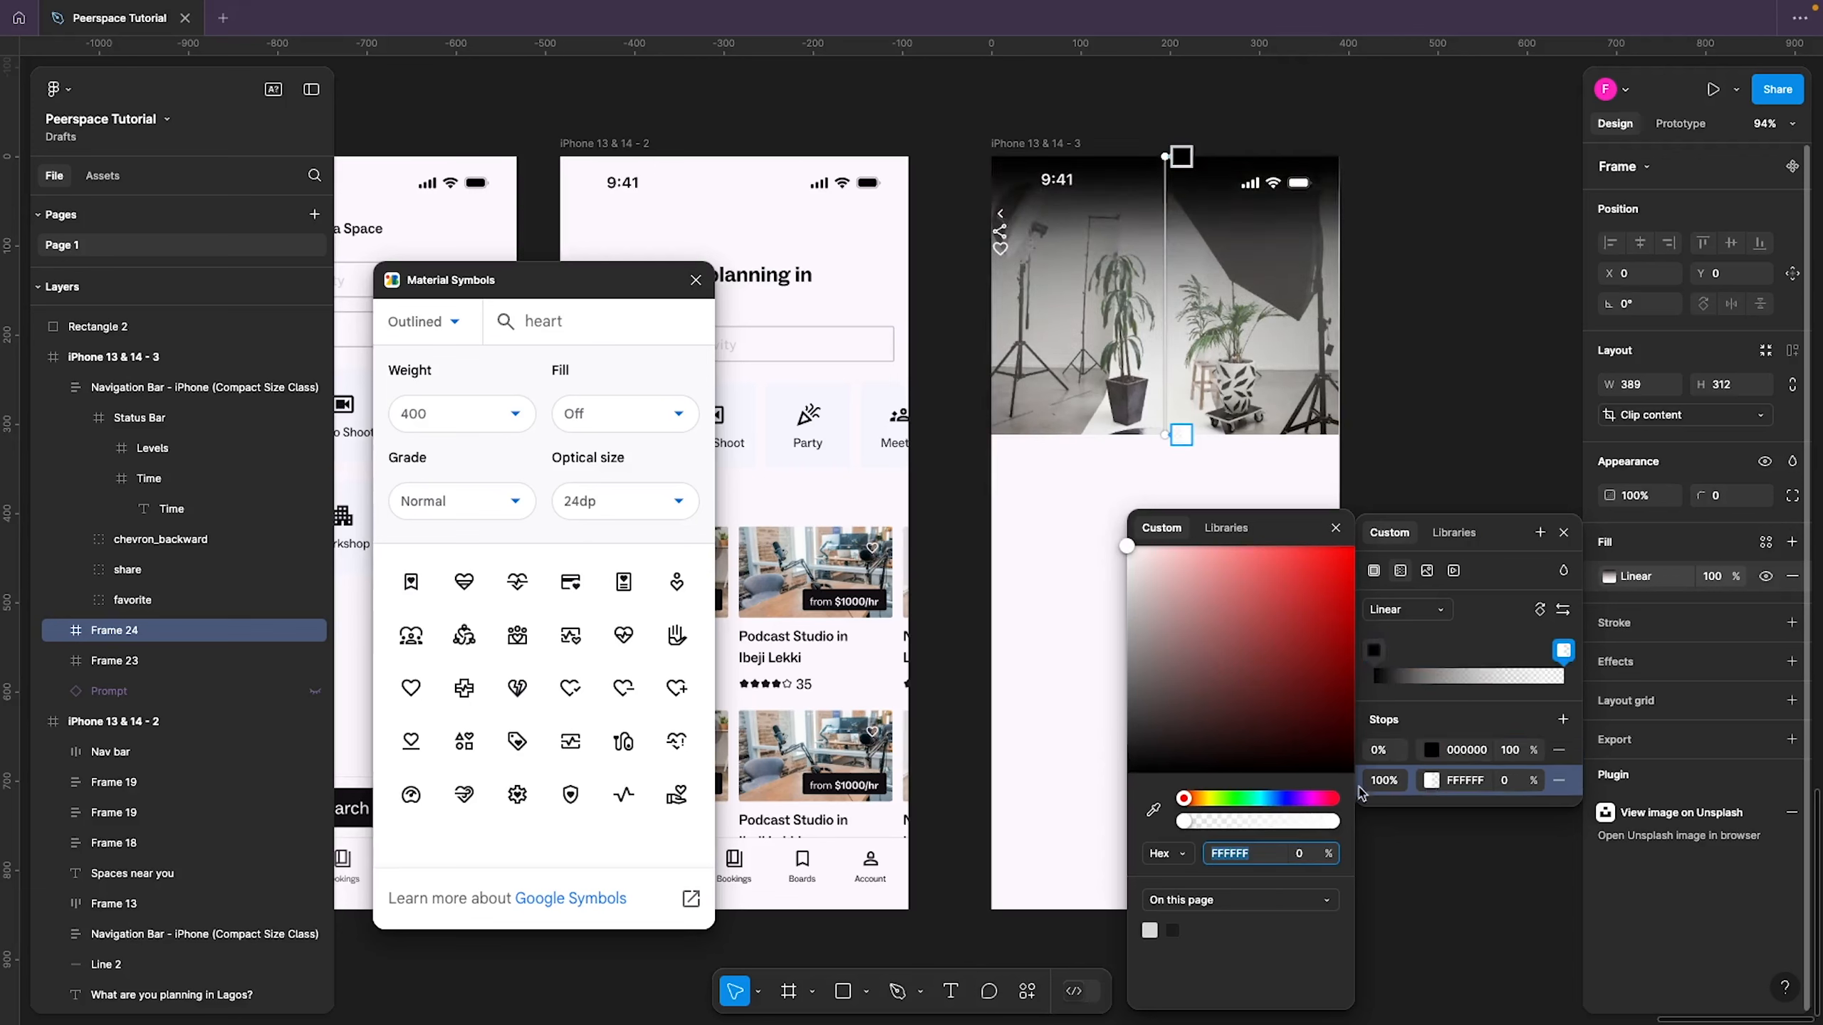
left_click_drag(1216, 757, 1126, 774)
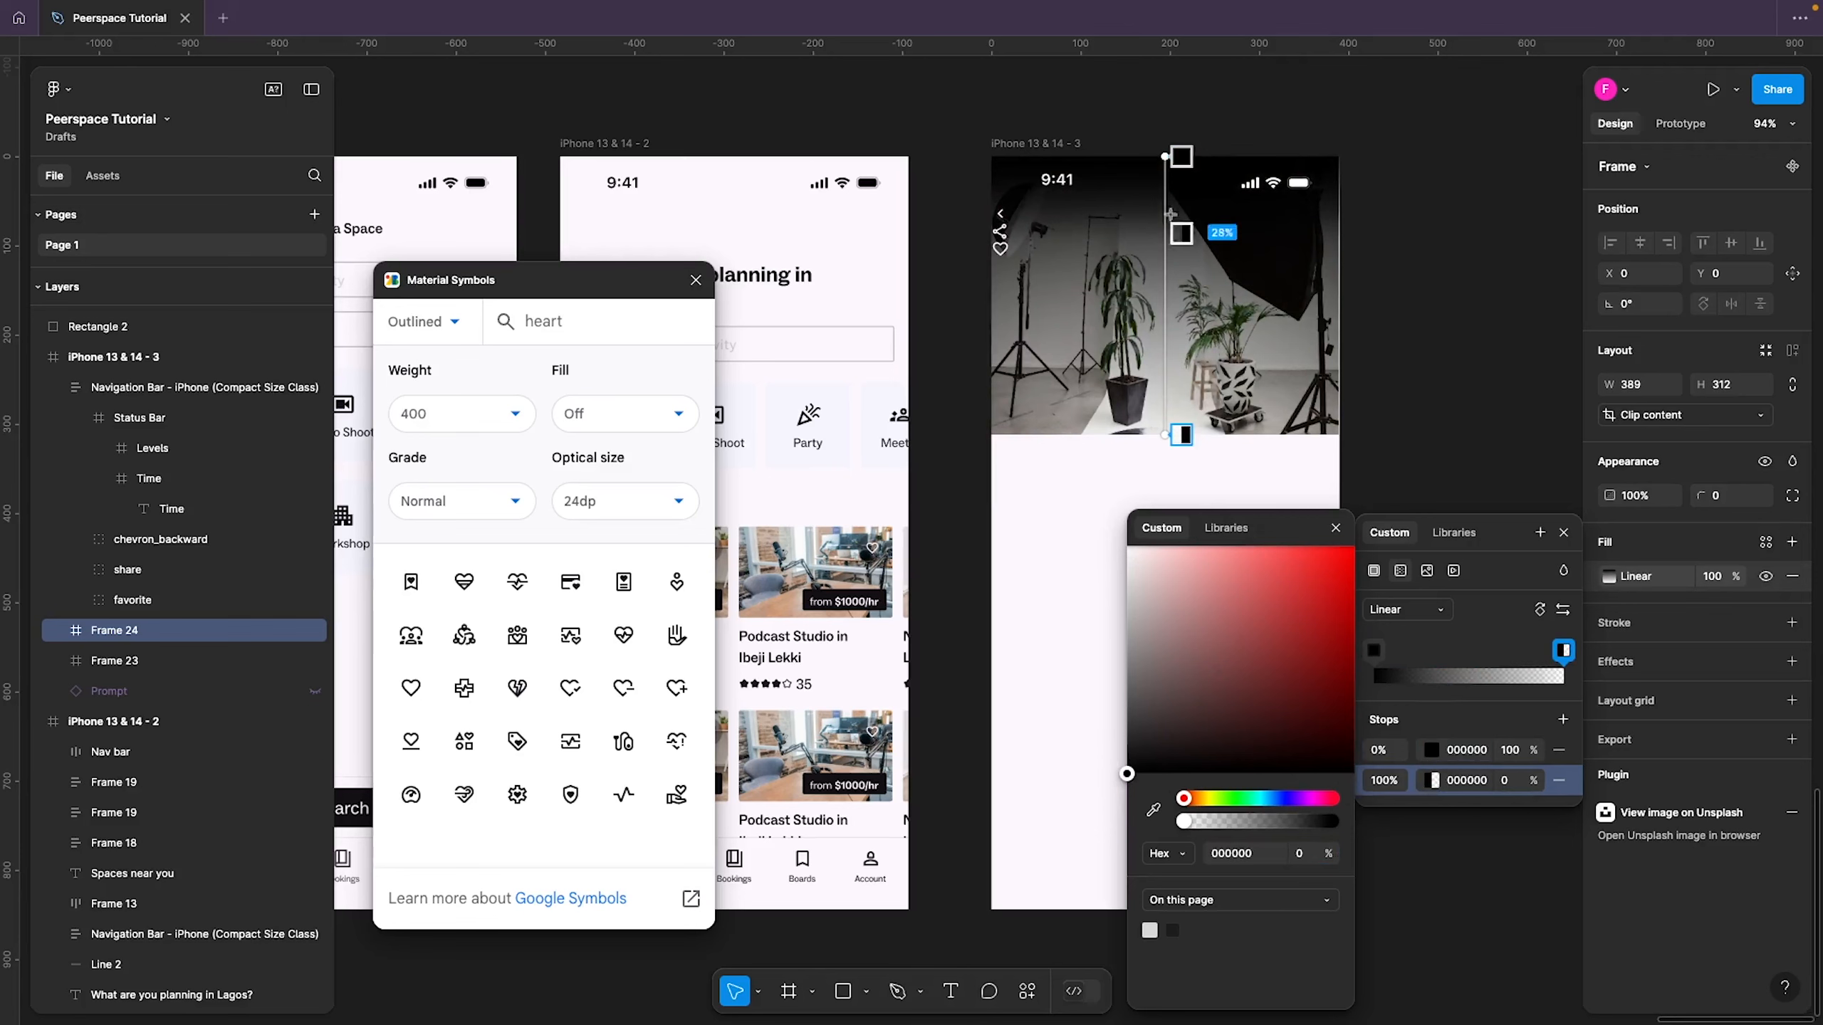
mouse_move(1165, 156)
left_mouse_down()
mouse_move(1177, 39)
mouse_move(1191, 175)
mouse_move(1174, 179)
mouse_move(1163, 148)
left_mouse_up()
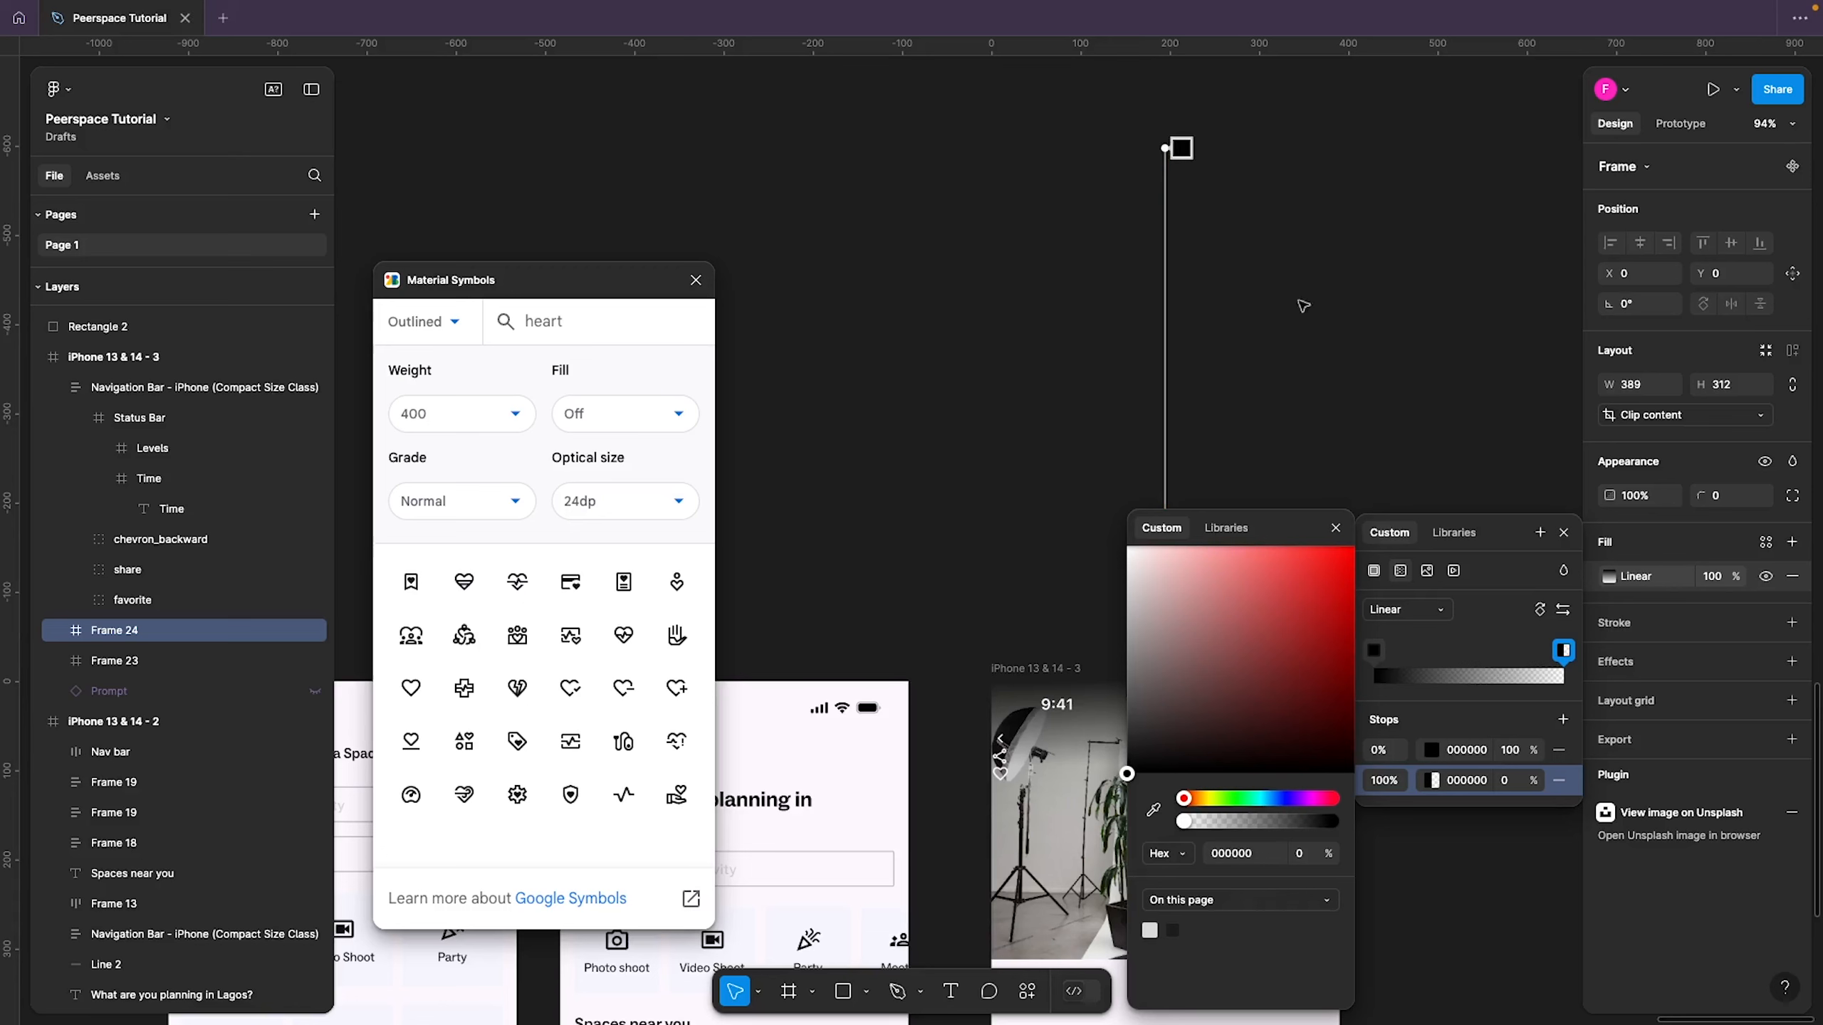
left_click(1564, 532)
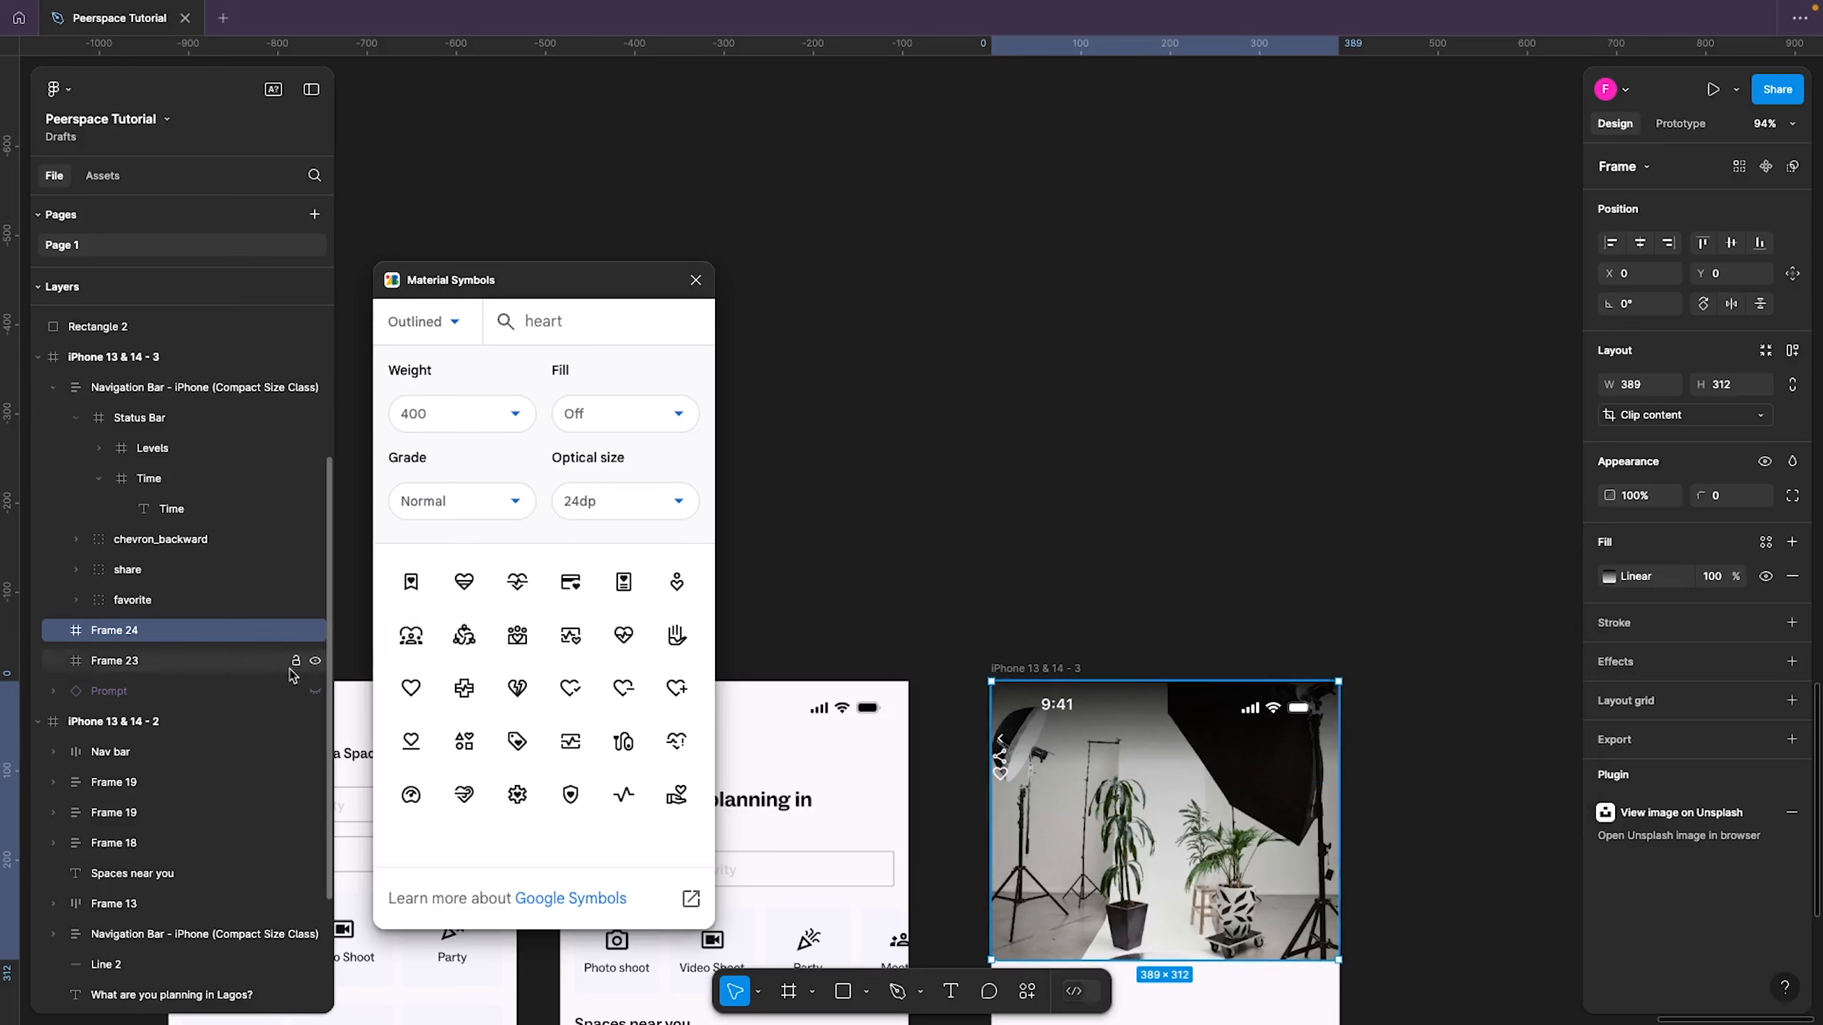
Lock the hero photo layer Frame 23 and hide the navigation bar's linear gradient fill
left_click(296, 661)
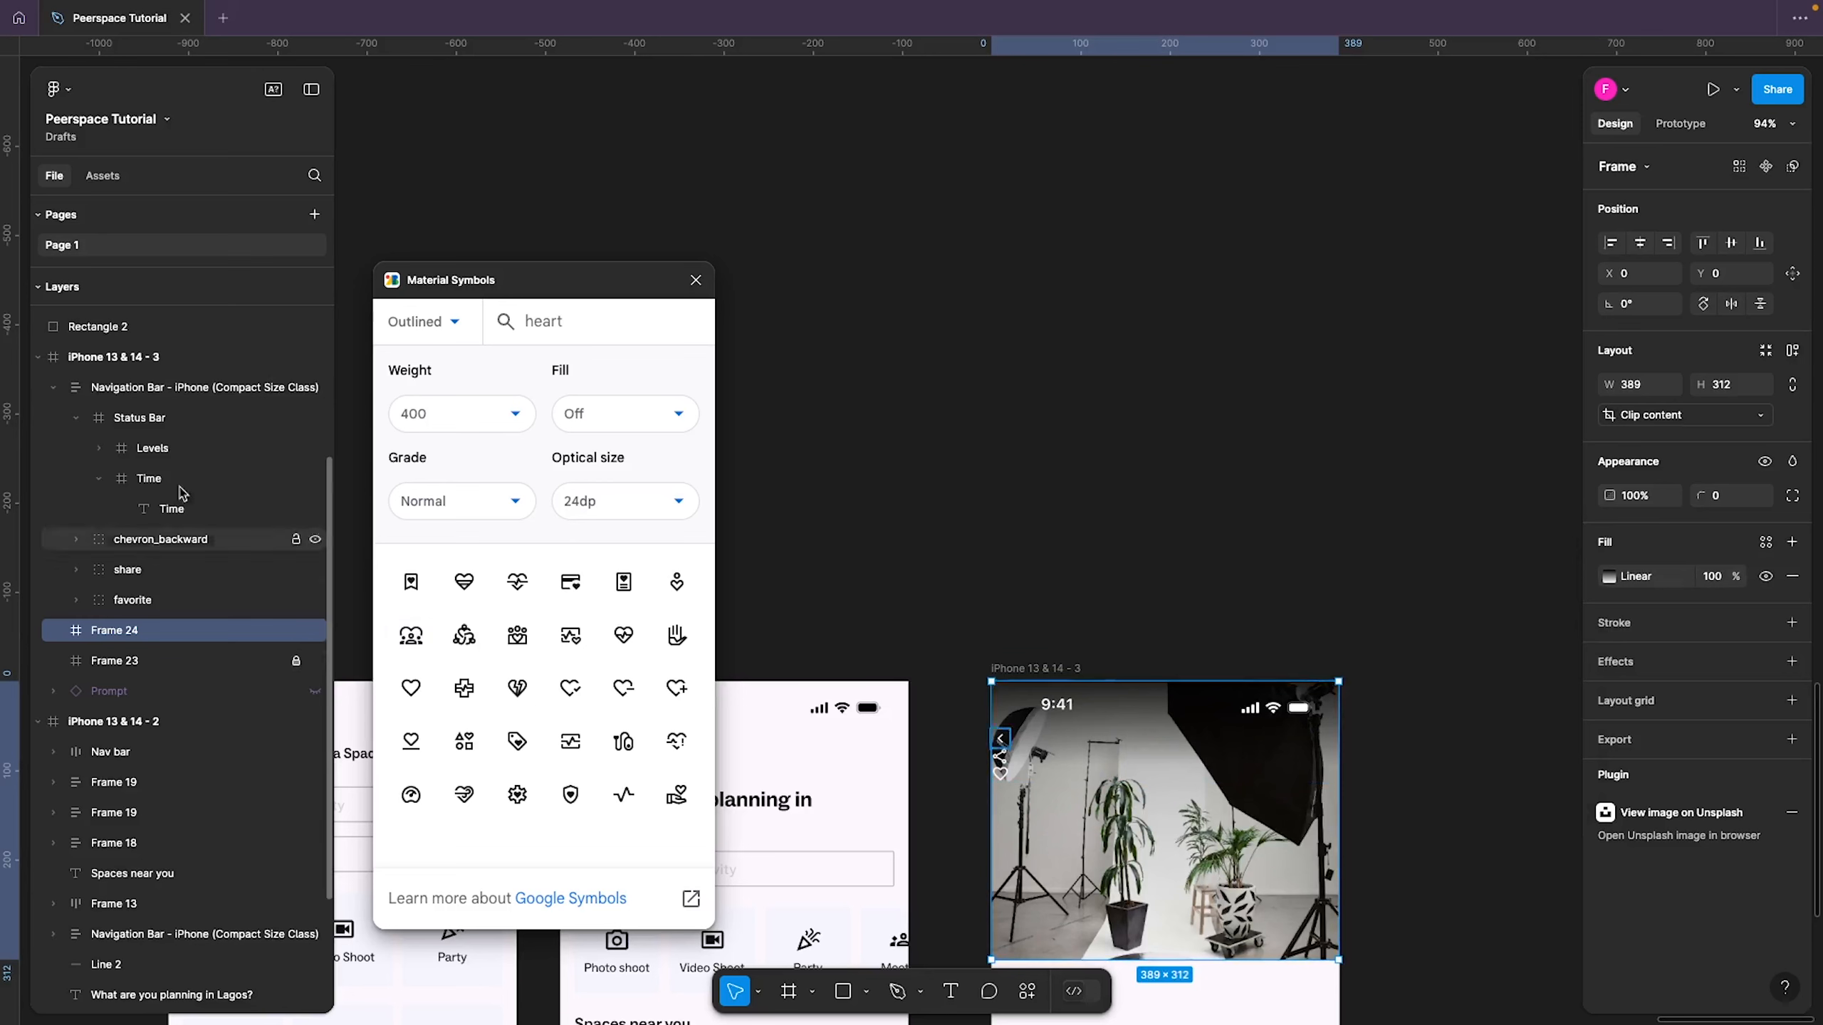
left_click(173, 392)
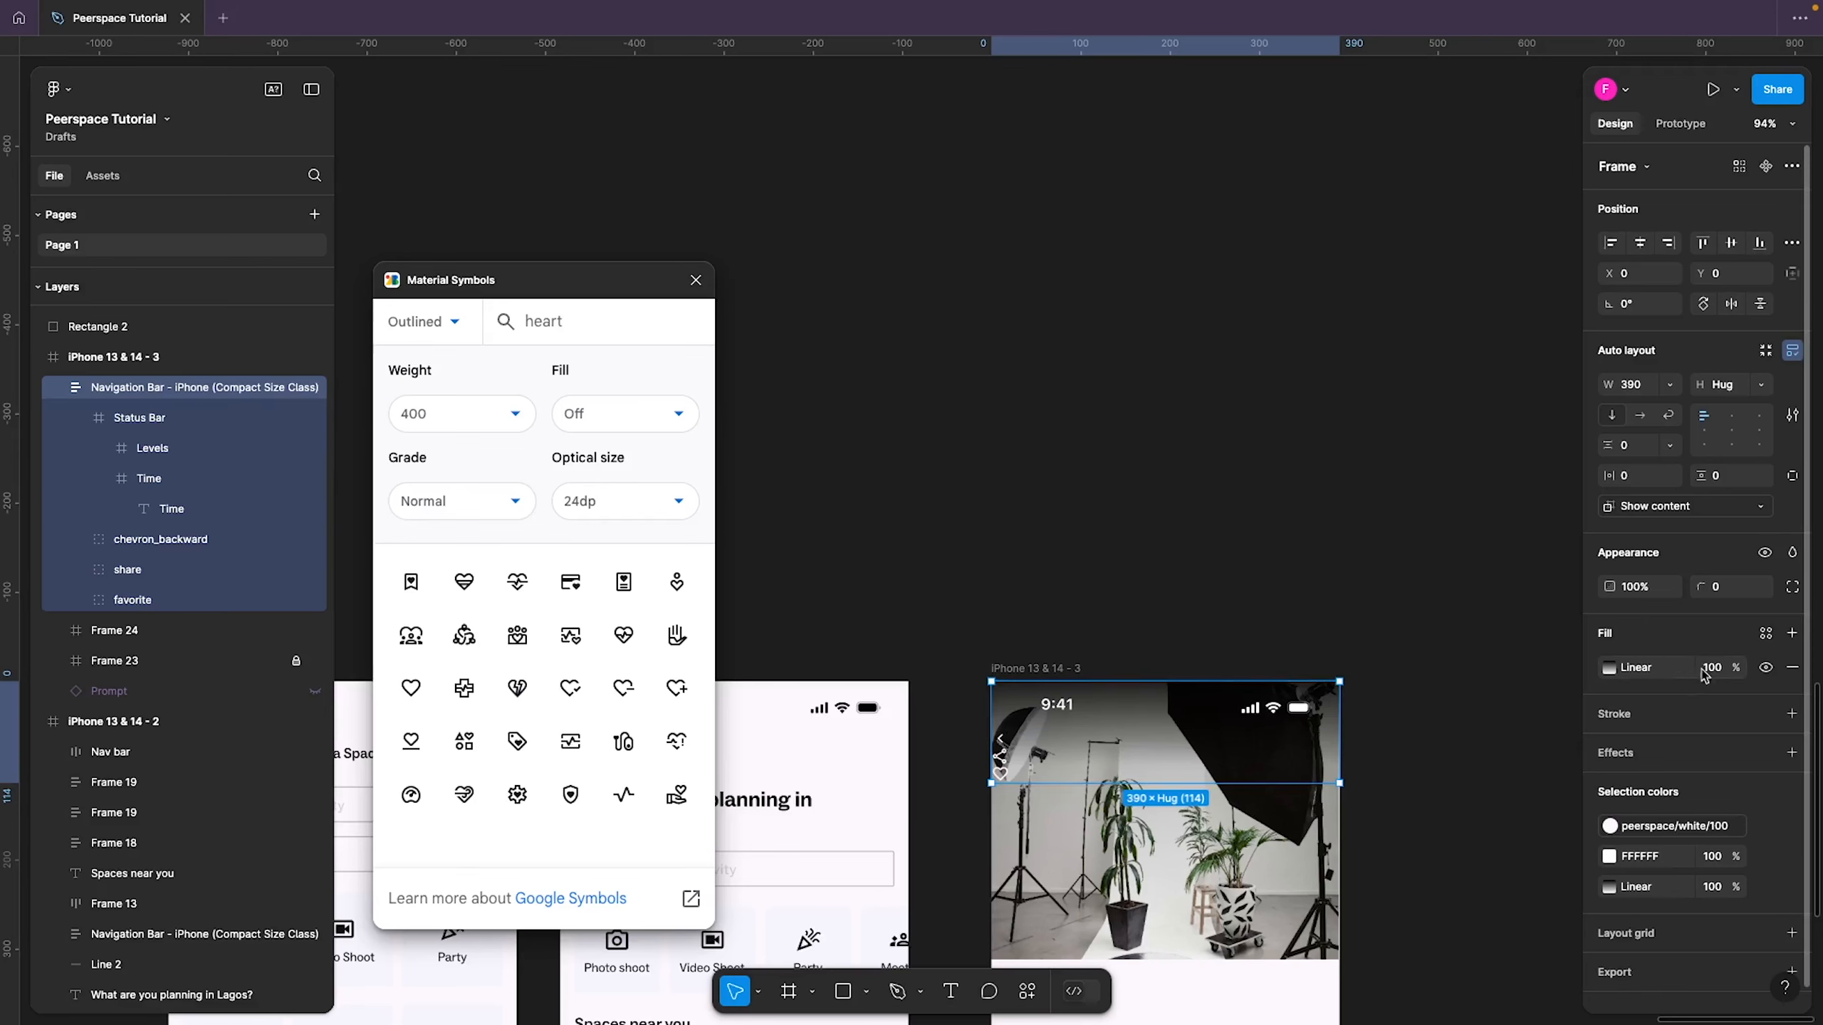
left_click(1434, 694)
Shorten Frame 24's gradient overlay so it starts just above the screen and fades out about halfway down the hero photo
left_click_drag(1289, 805, 1209, 532)
left_click(1105, 552)
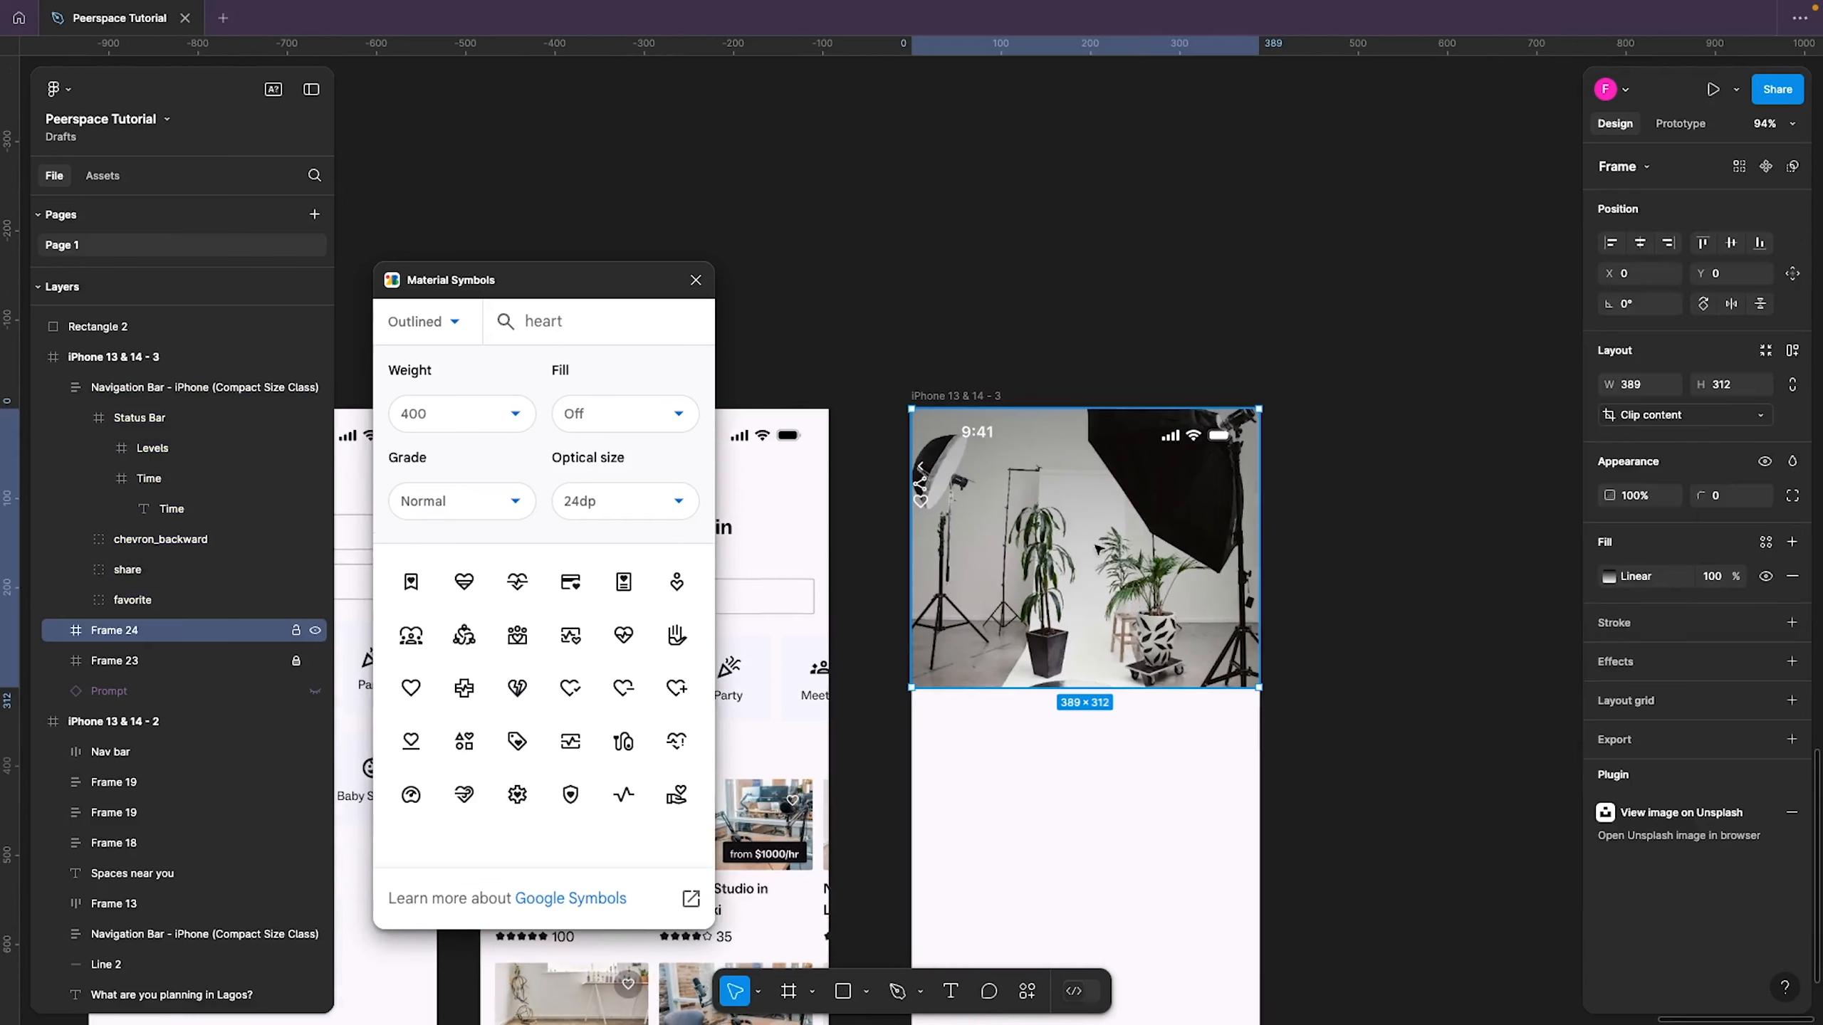
left_click(1608, 577)
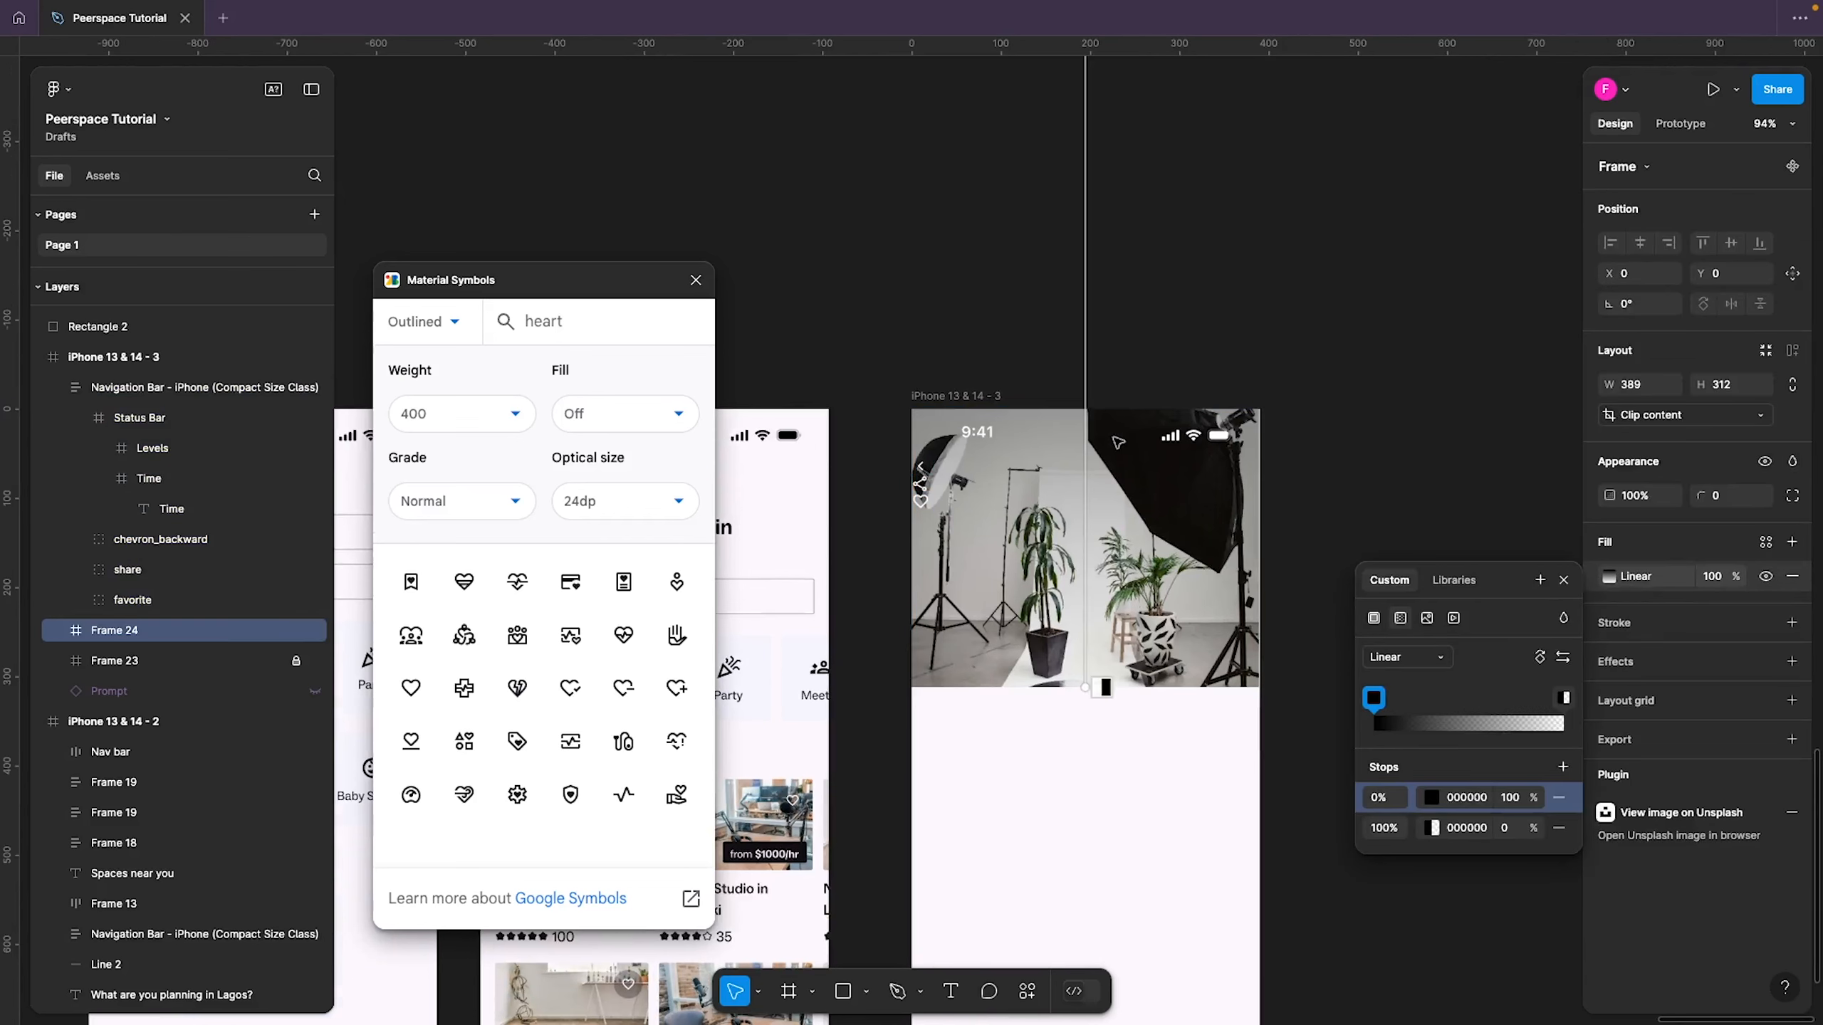
scroll(1112, 440, "down", 3)
scroll(1127, 444, "down", 1)
left_click_drag(1096, 120, 1081, 371)
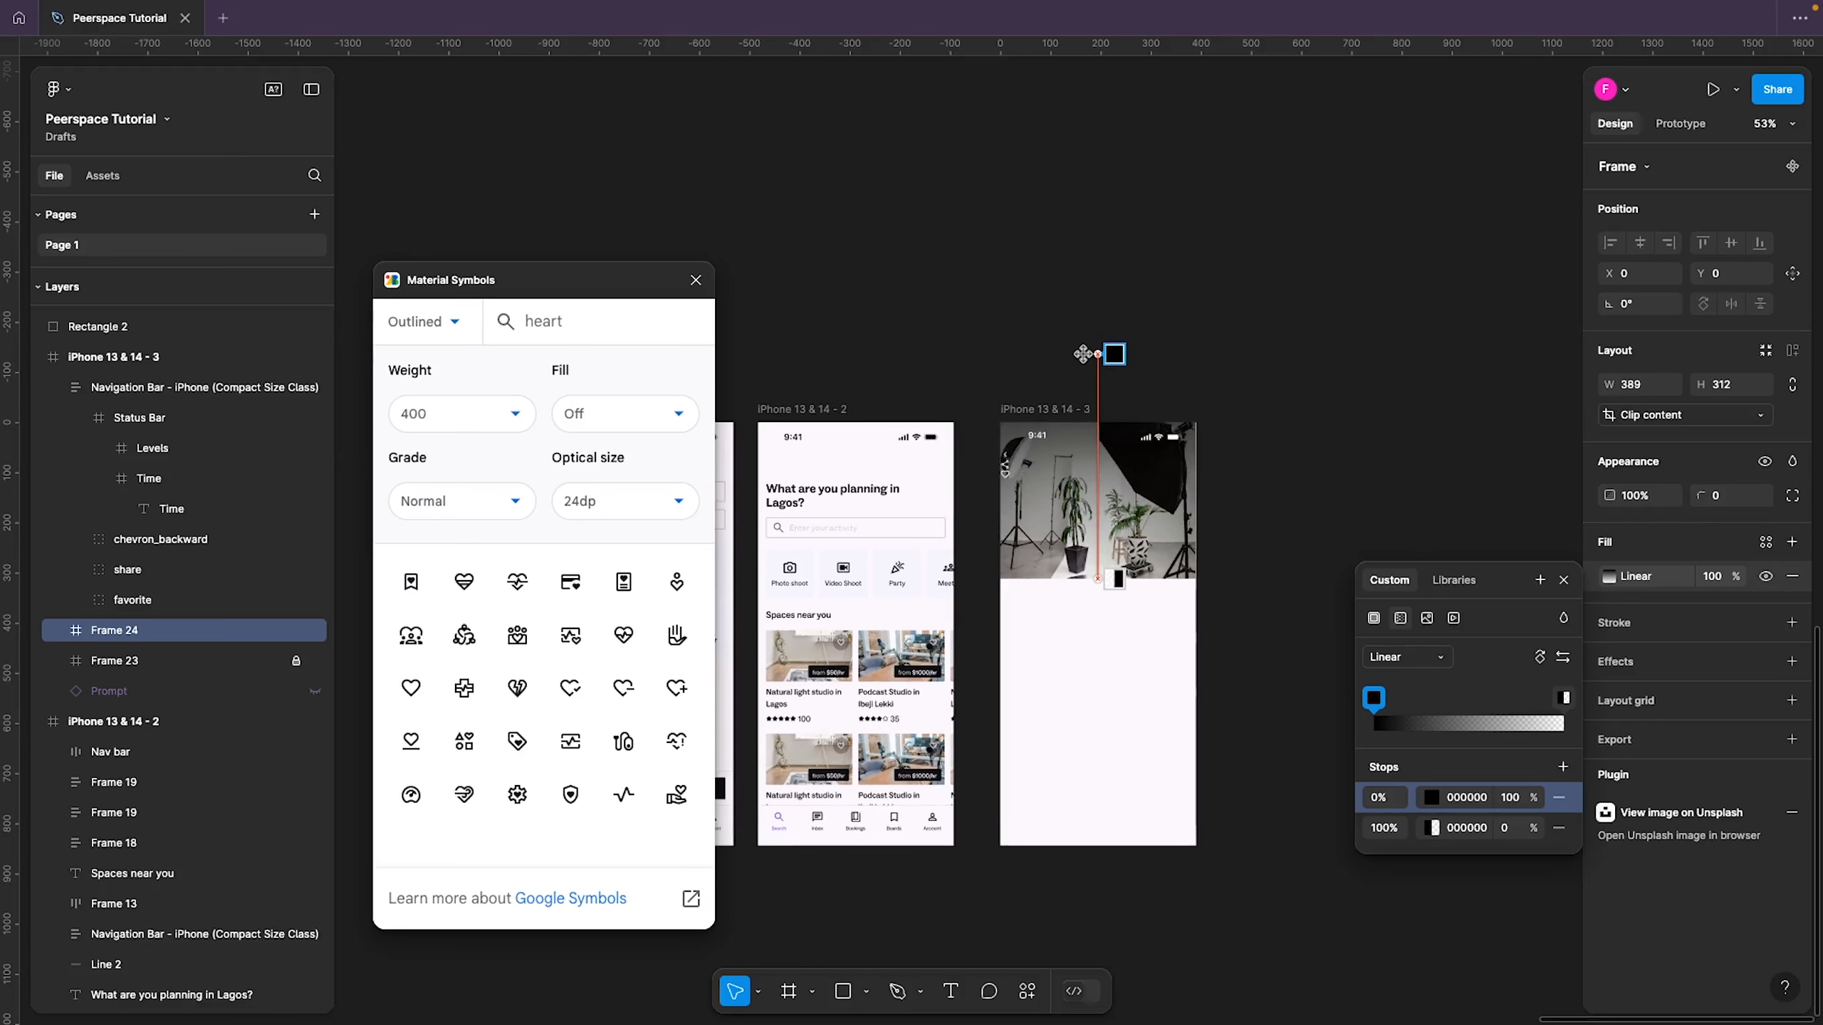
scroll(1112, 471, "up", 5)
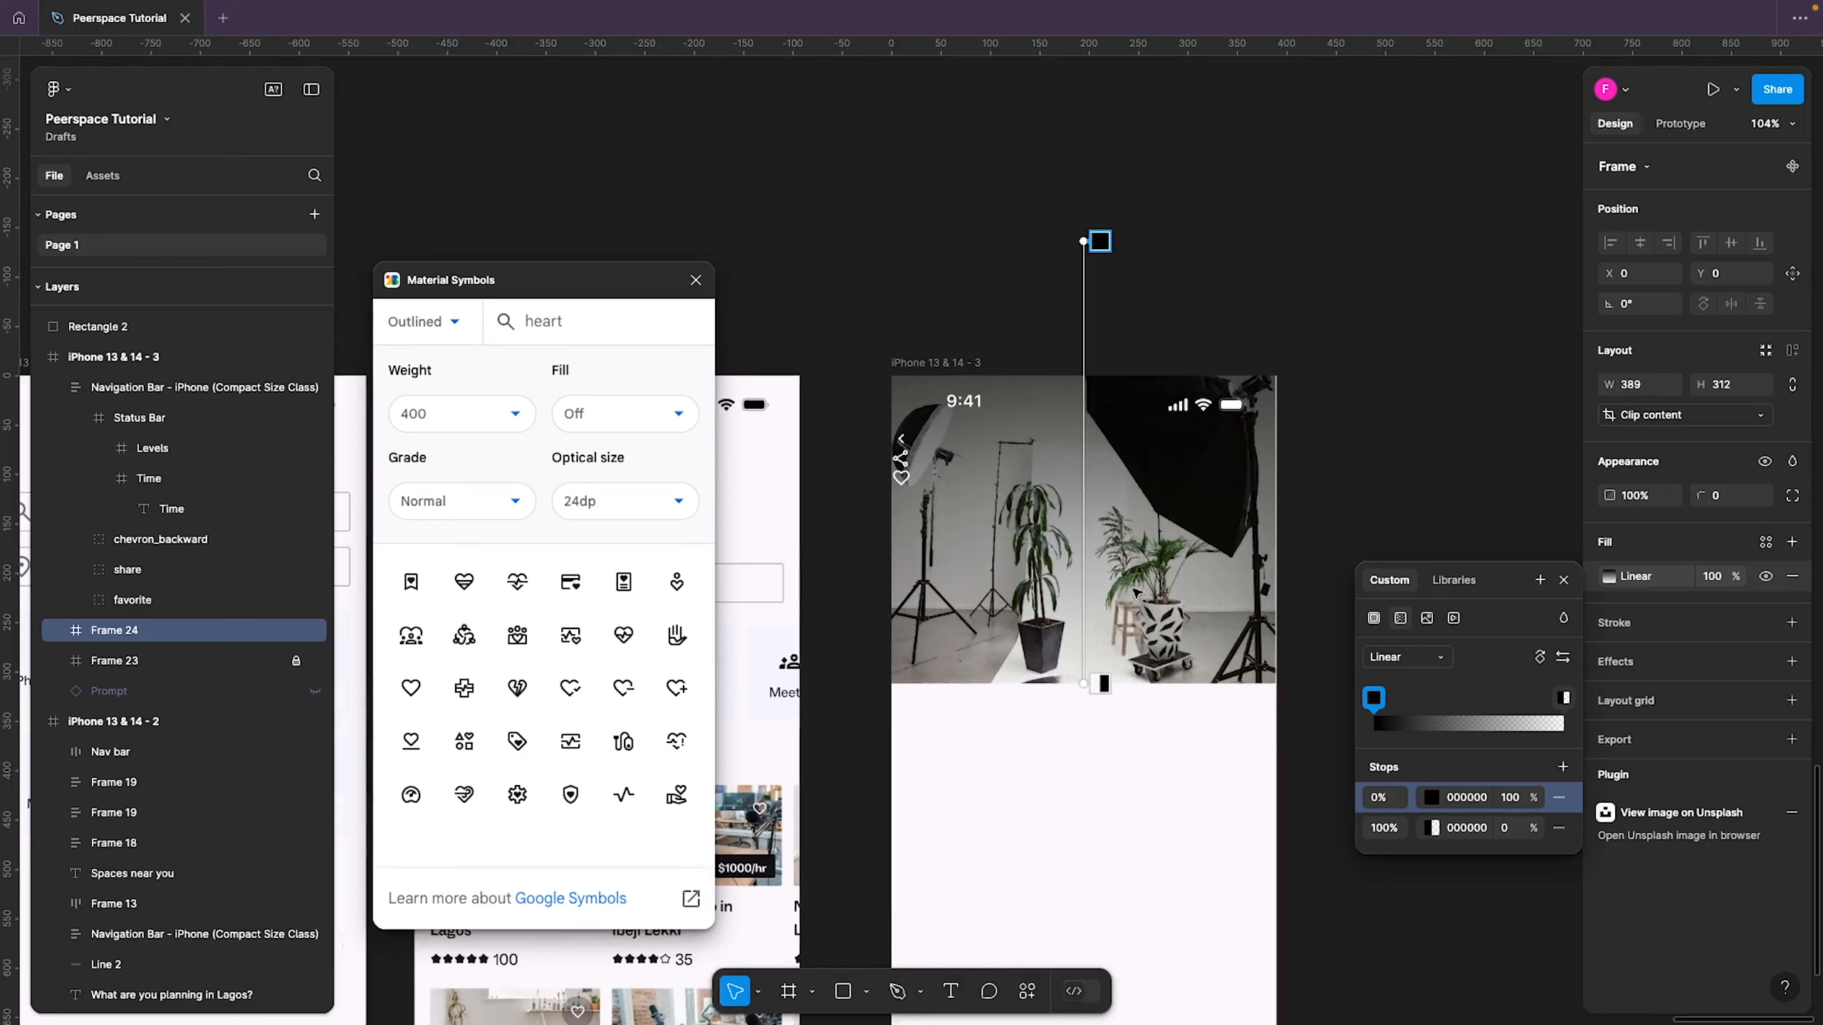
left_click_drag(1093, 682, 1082, 514)
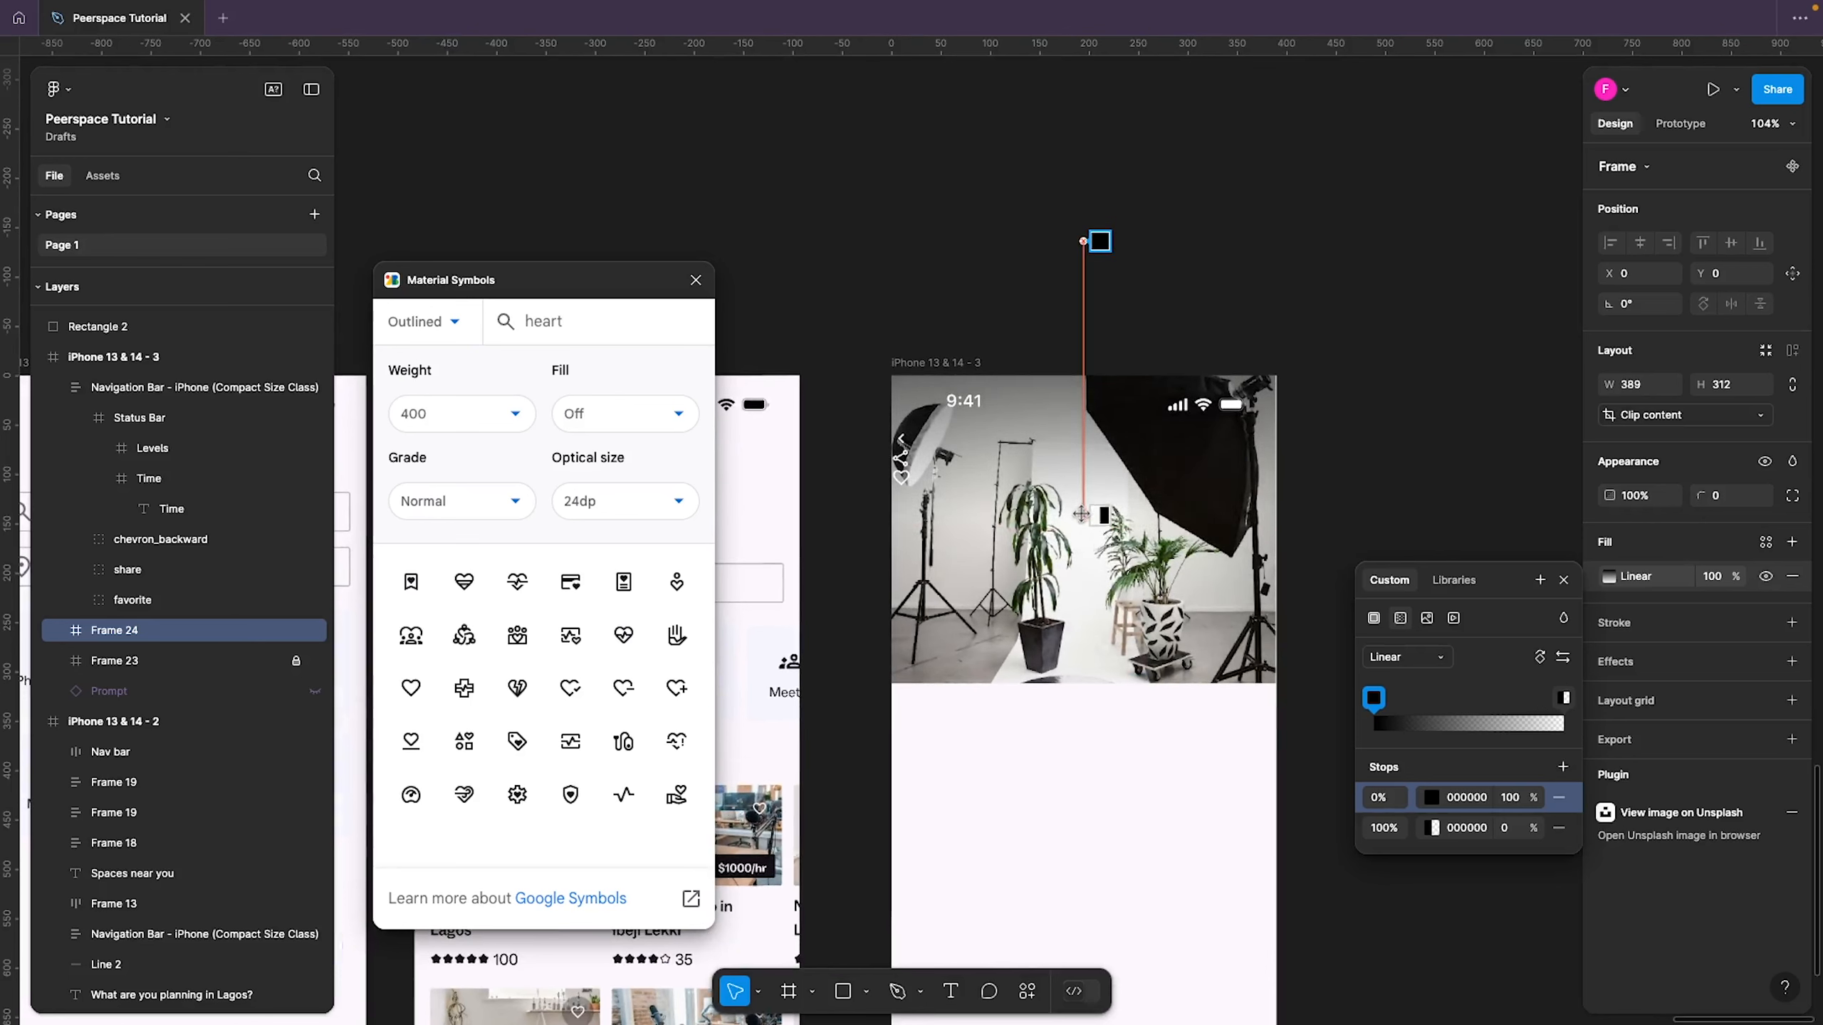
left_click_drag(1083, 241, 1076, 322)
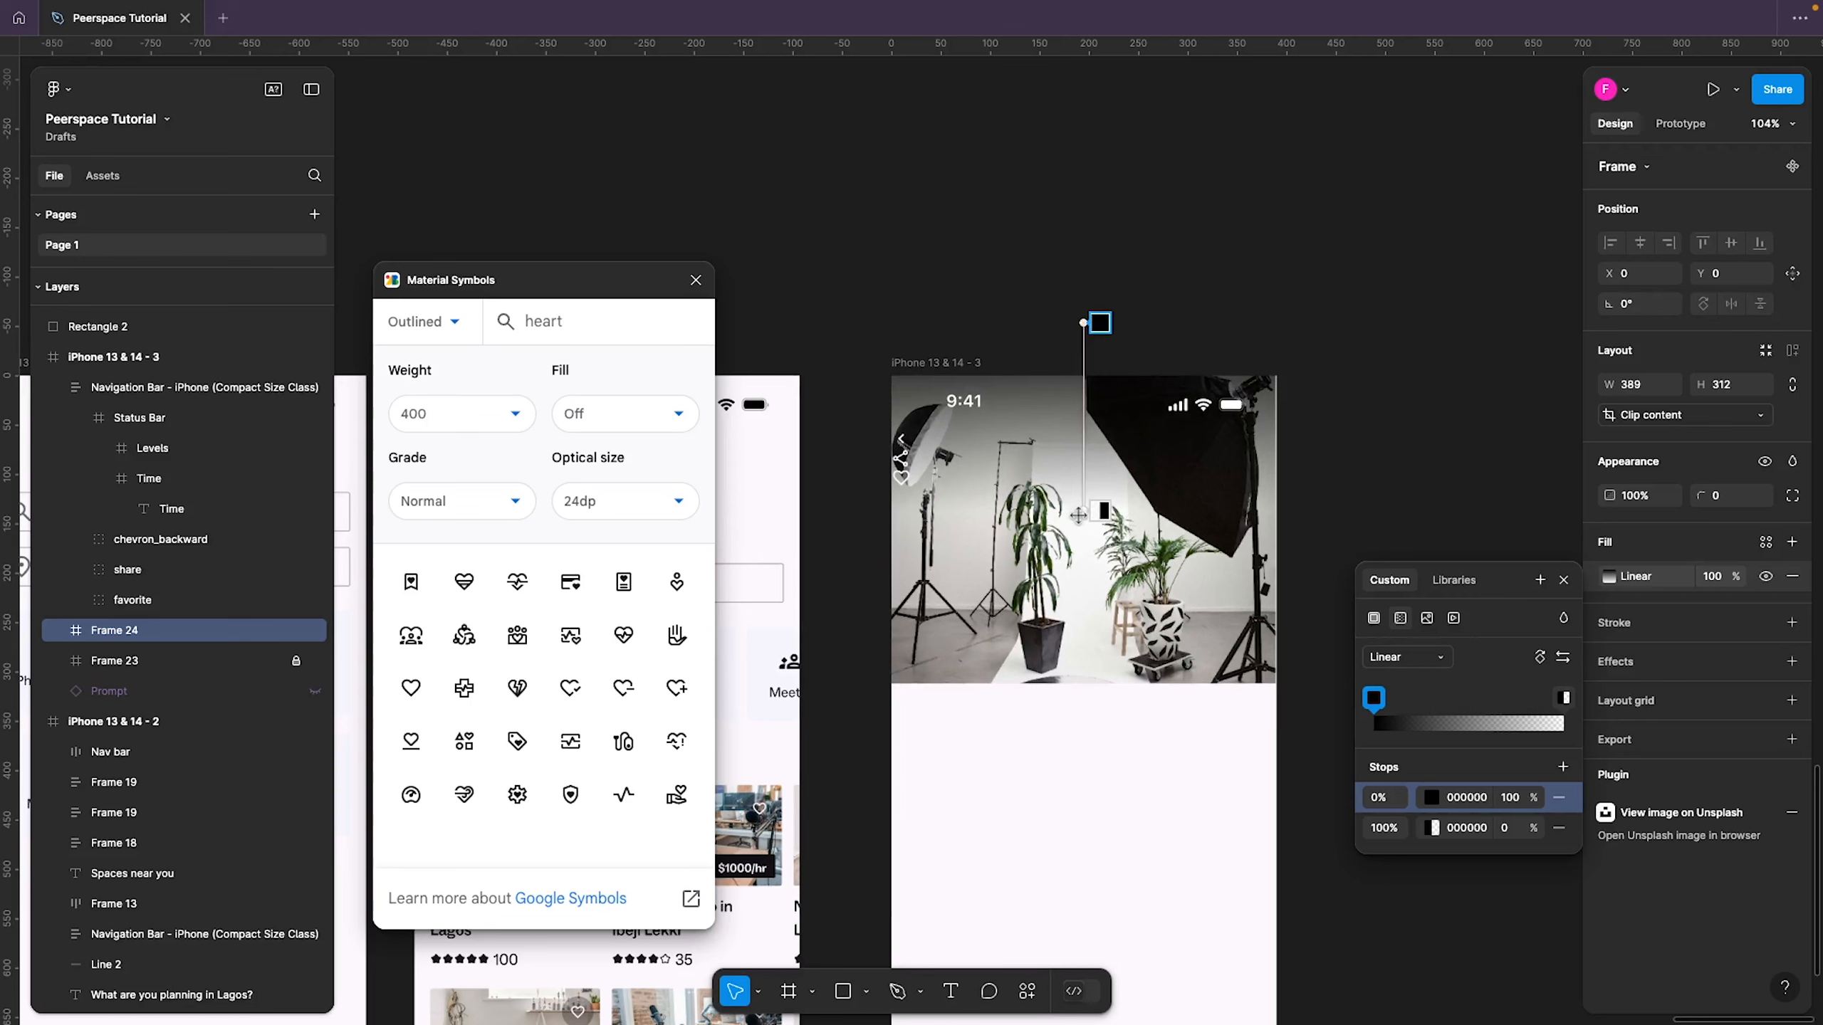
left_click_drag(1078, 515, 1081, 506)
left_click(1563, 580)
scroll(897, 540, "down", 5)
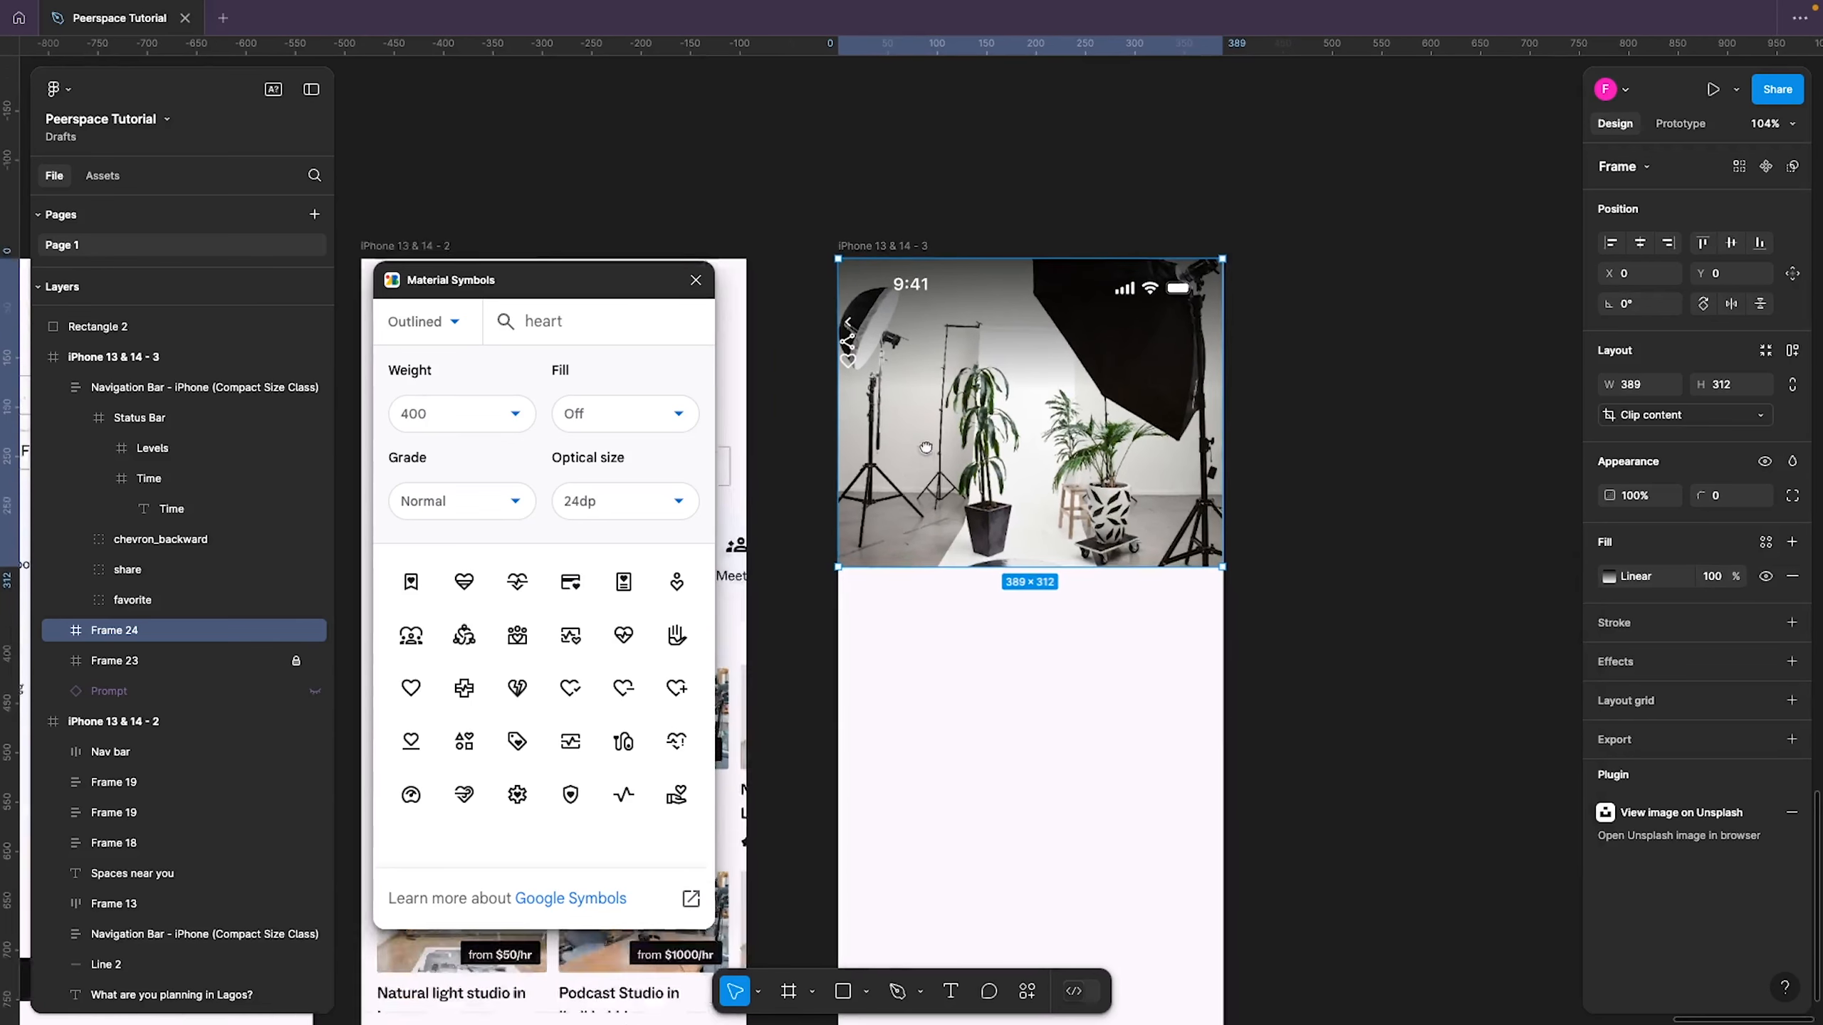
Move the three icon layers out of the navigation bar to the top of the third screen's layers, and shift them inward on the photo
left_click(848, 287)
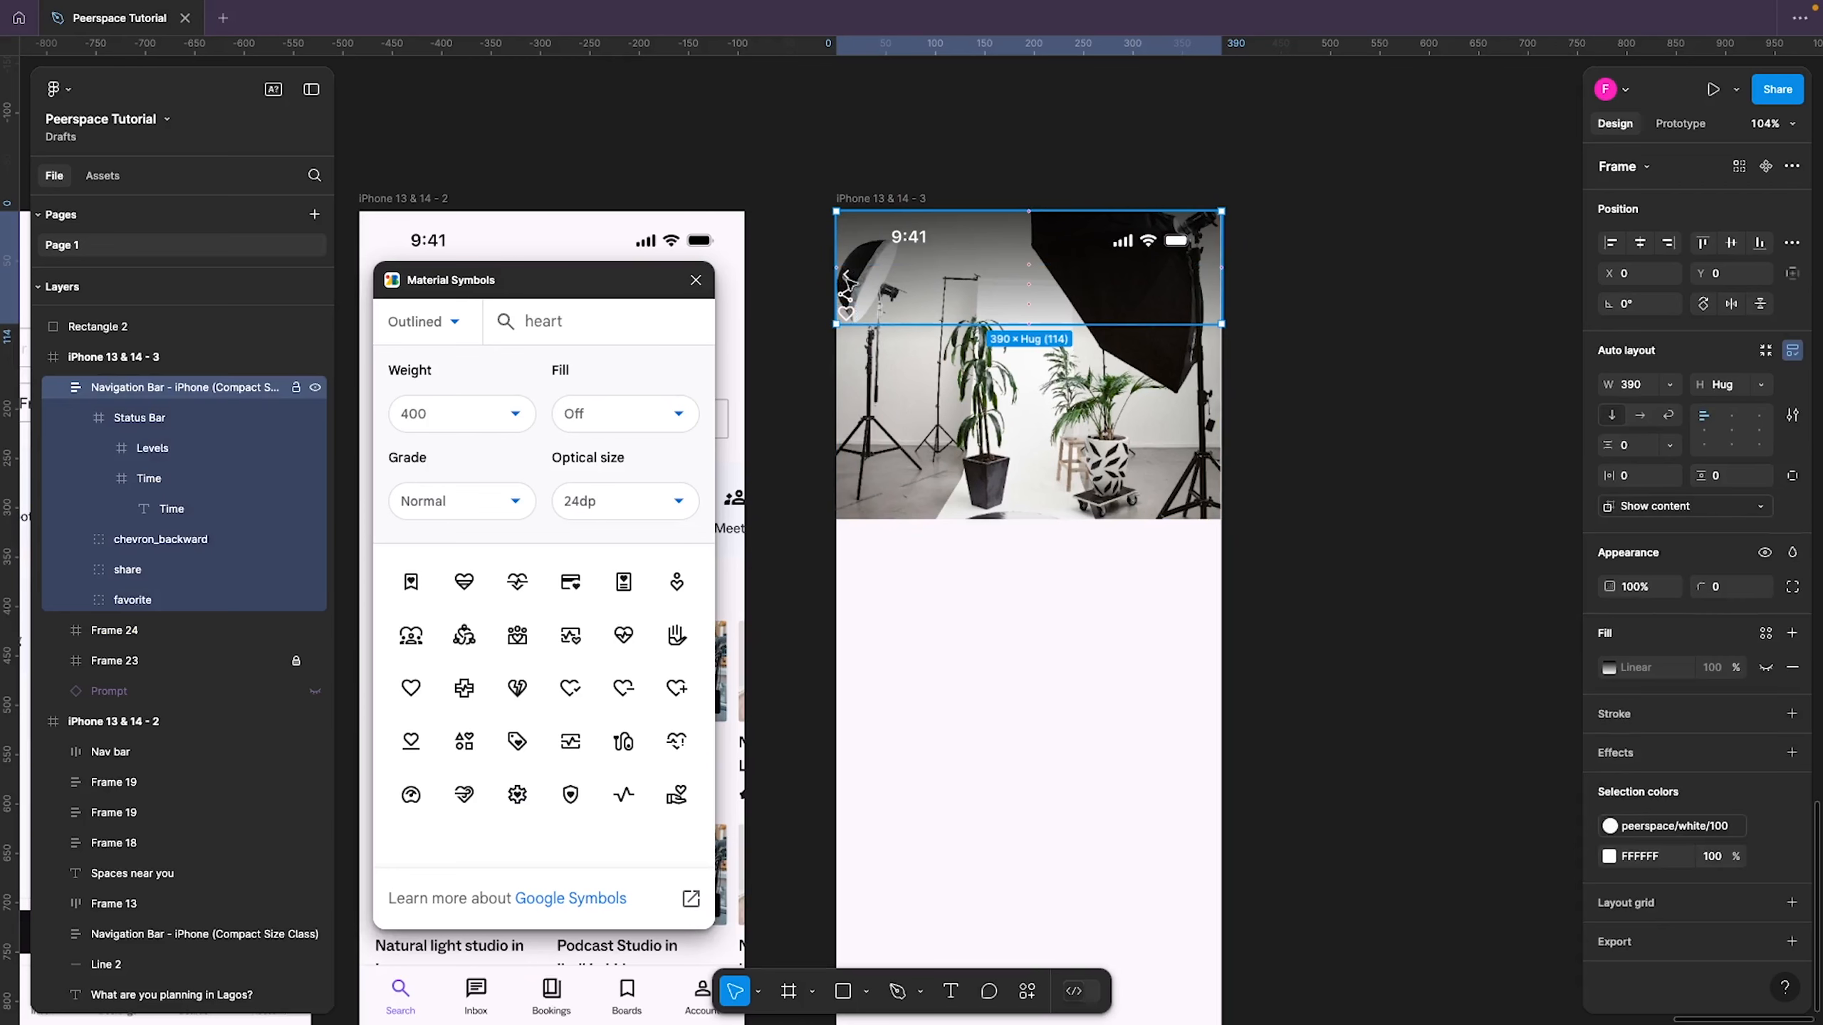
left_click(160, 539)
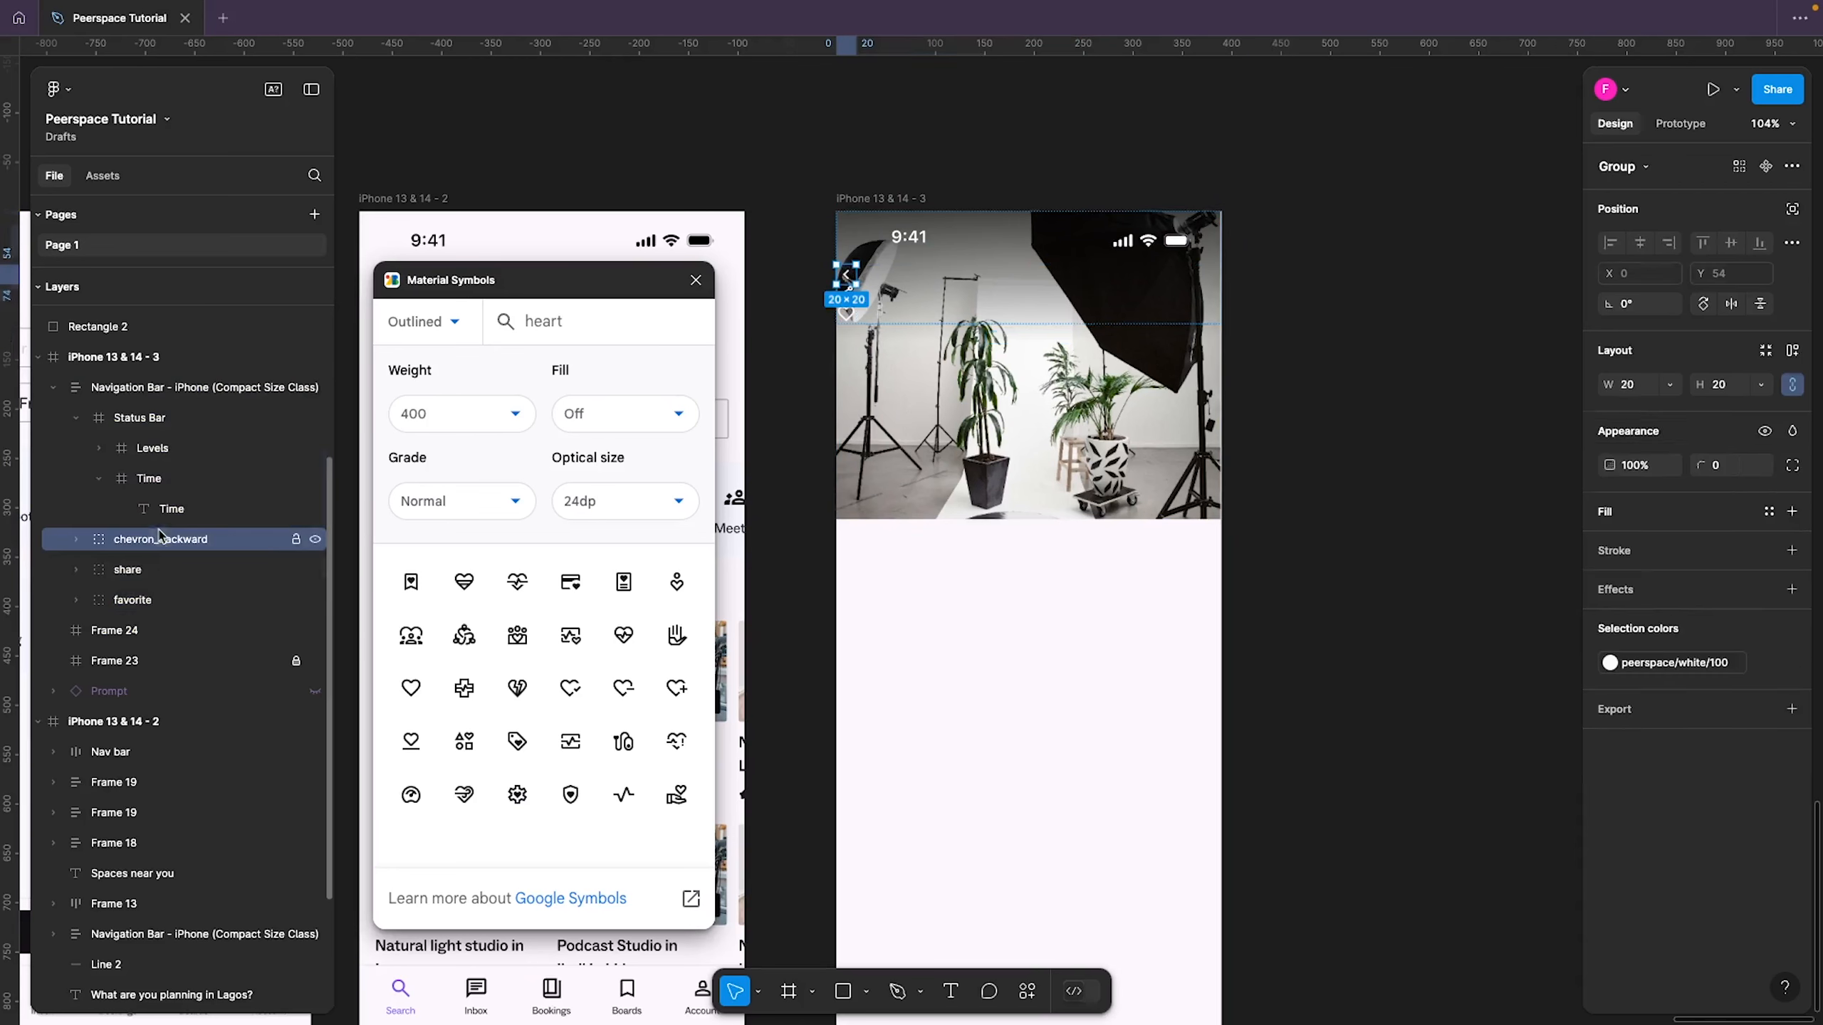
left_click(166, 592, "shift")
left_click_drag(178, 544, 151, 371)
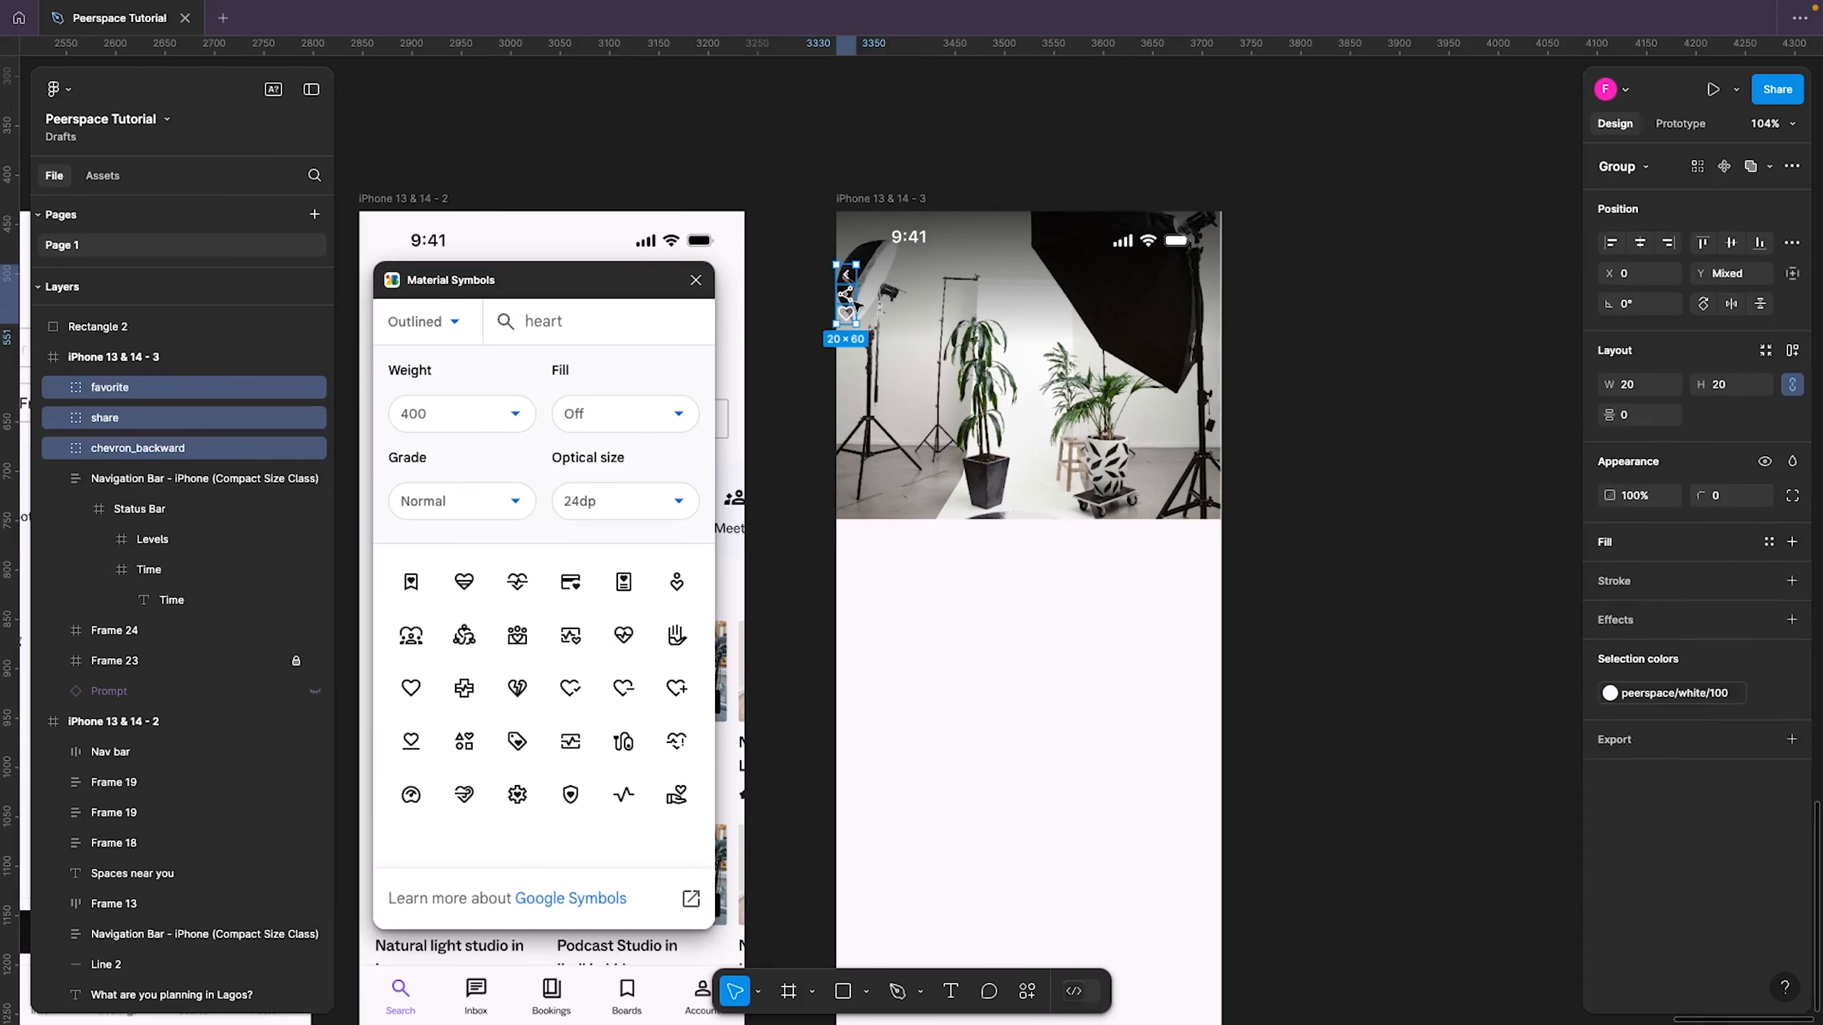
left_click_drag(859, 307, 880, 339)
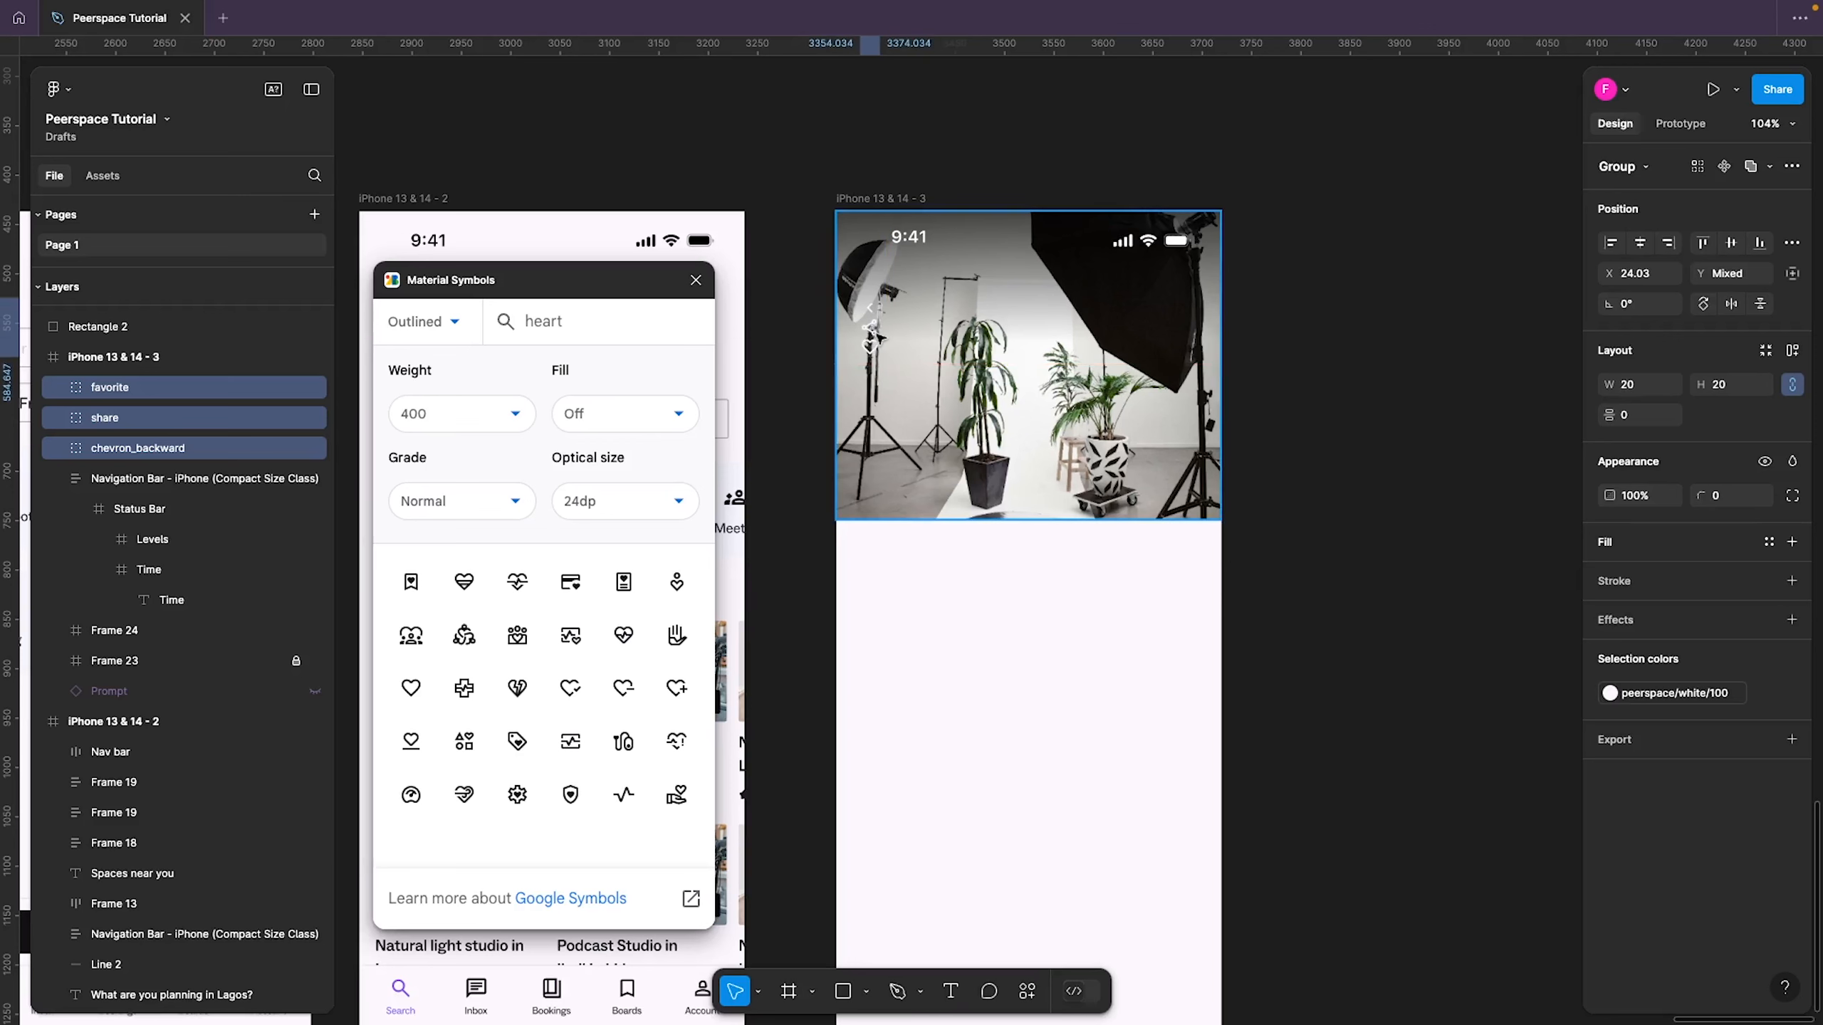
Close the Material Symbols plugin and shift the back chevron on the third screen's hero photo to an X position of about 16
key("Escape")
left_click(877, 313)
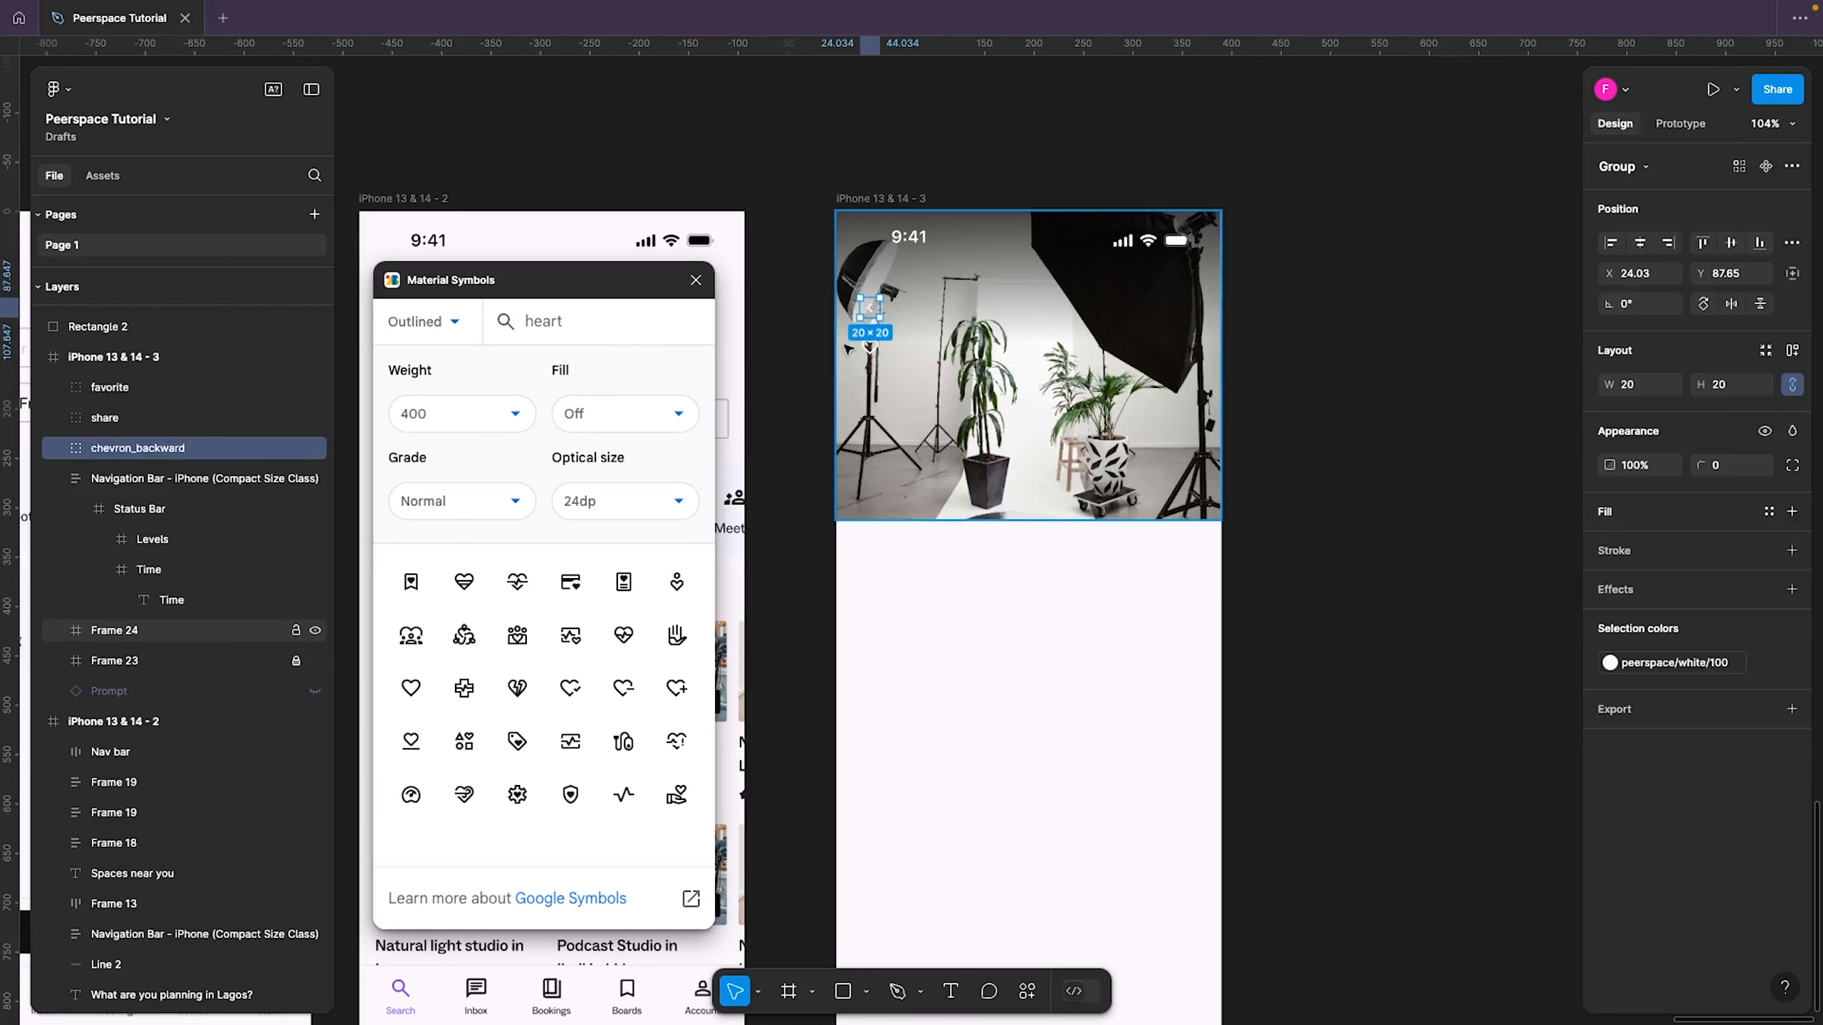
left_click(696, 280)
left_click(438, 377)
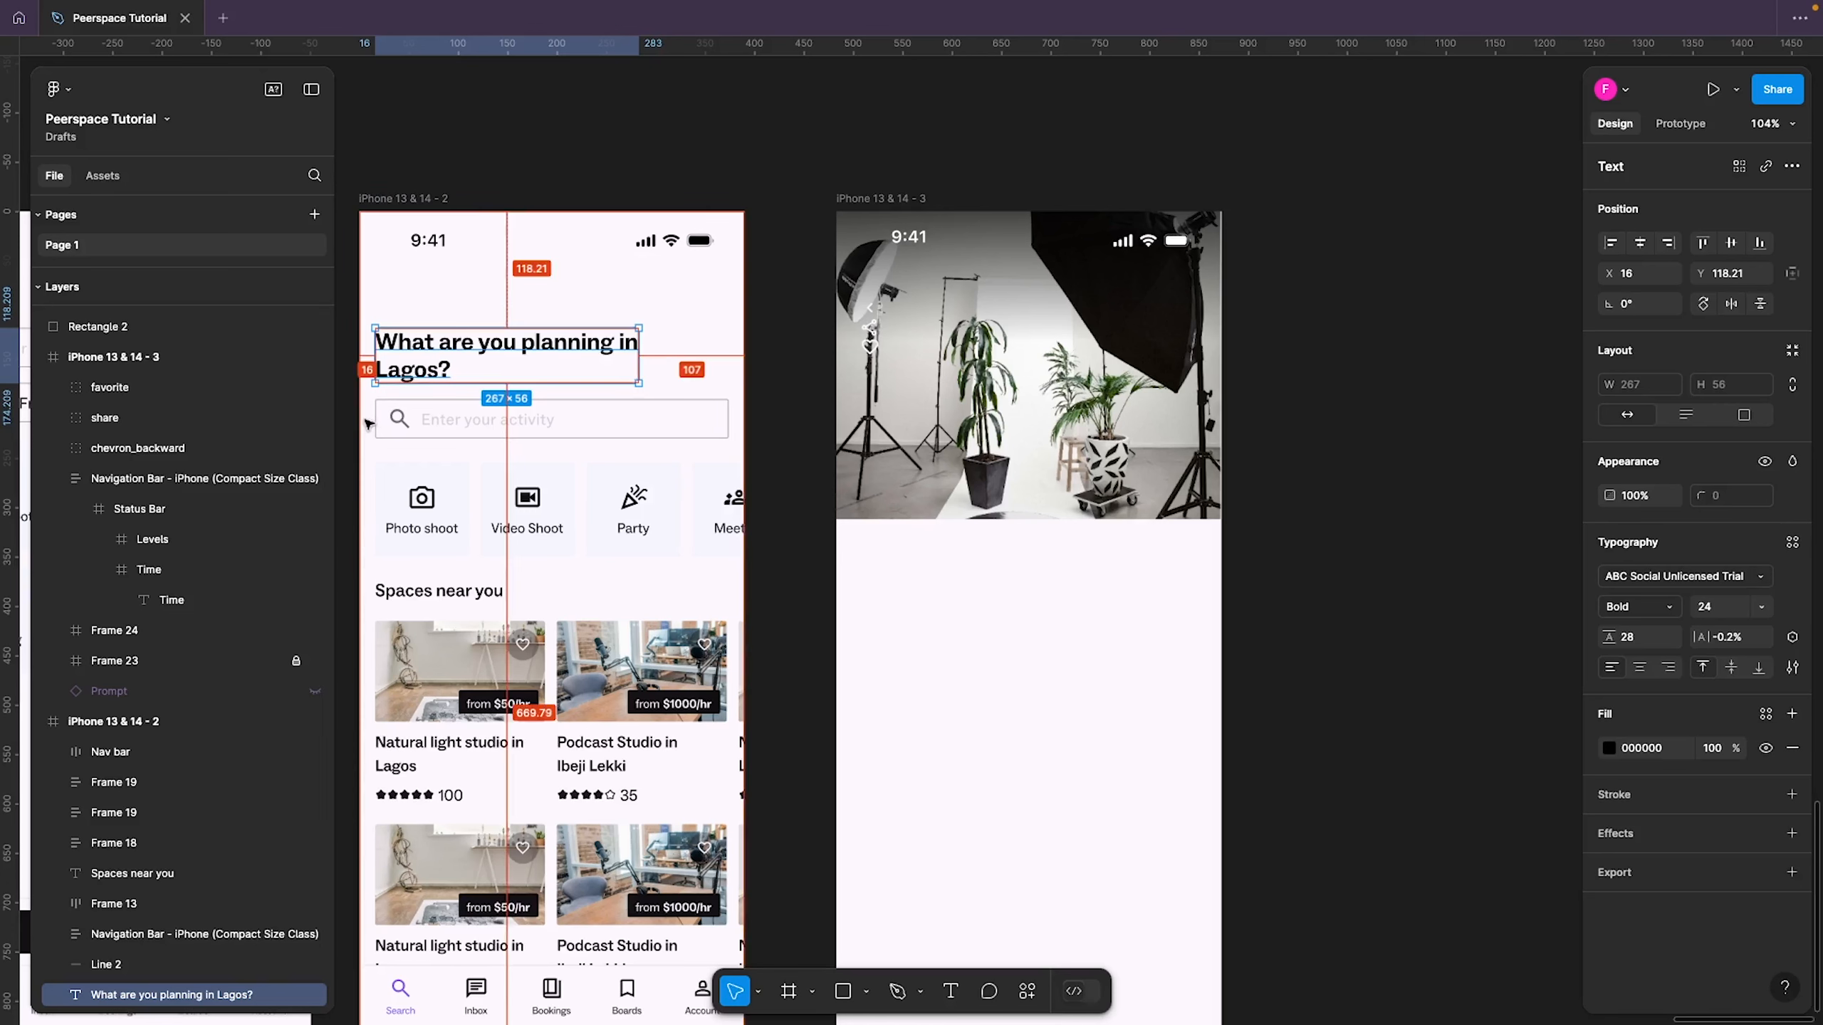
left_click(875, 309)
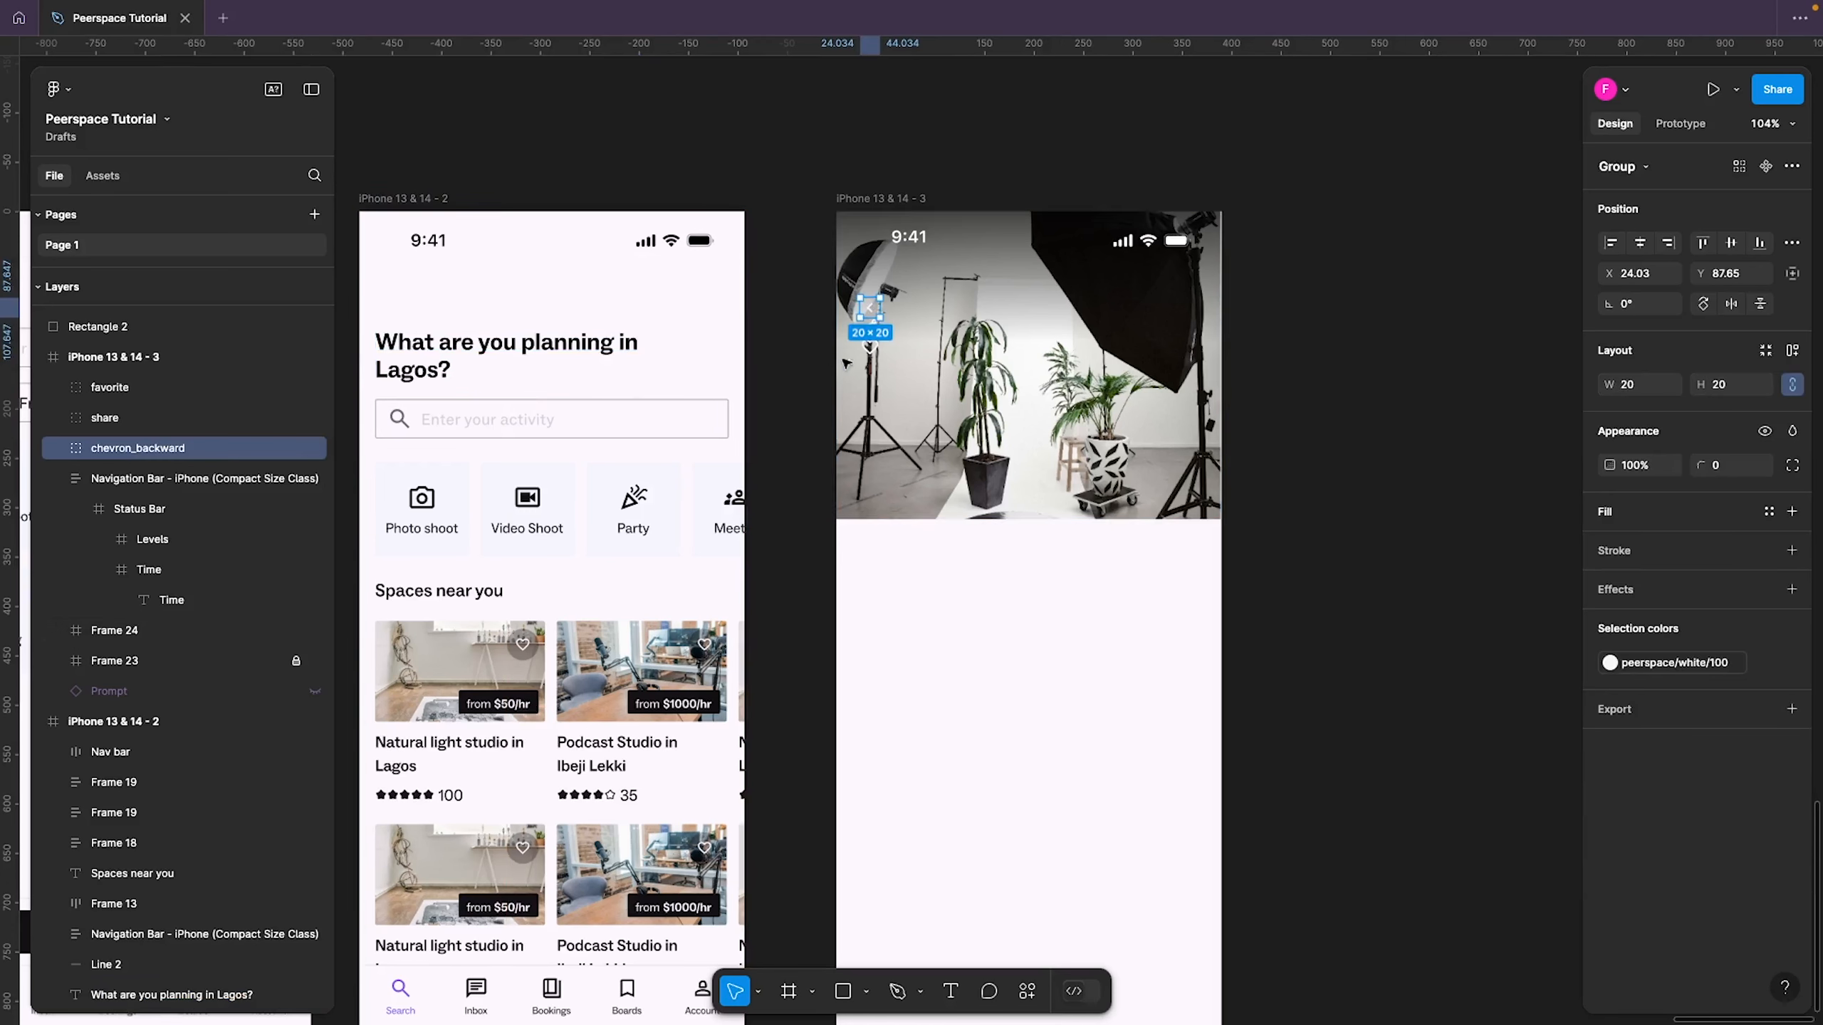
key("shift+Left")
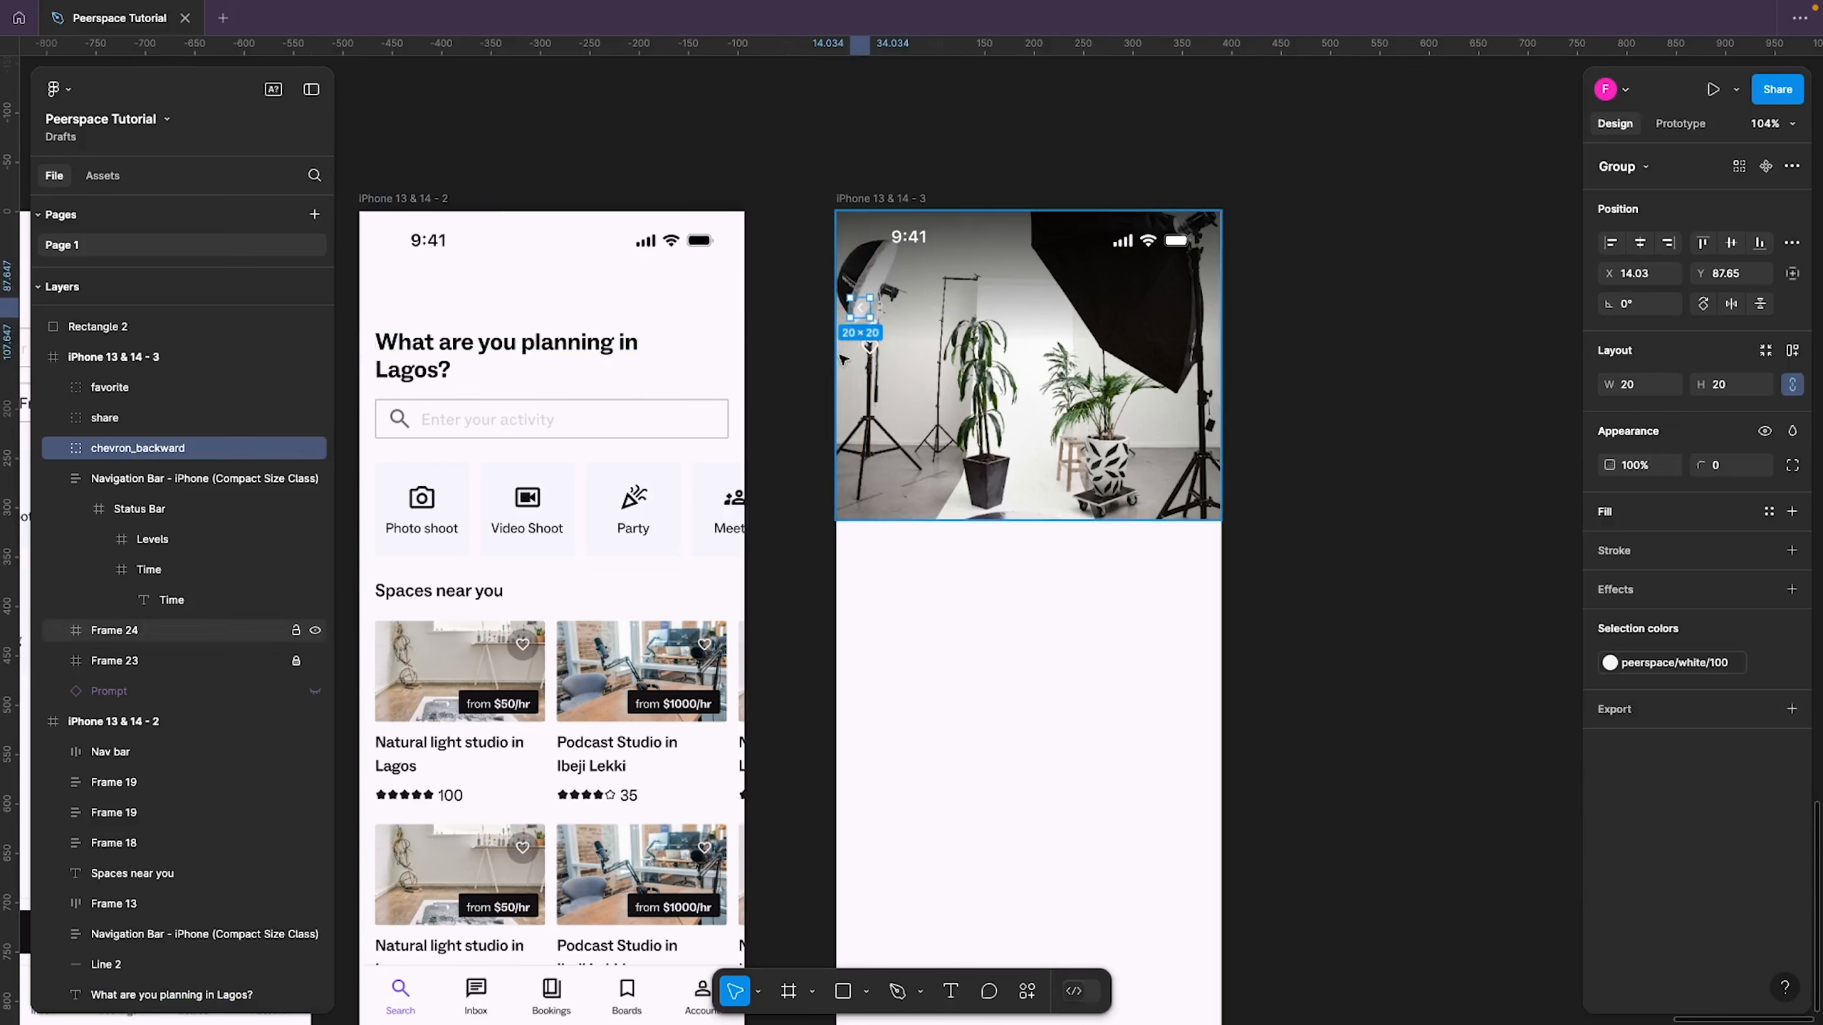
key("Right")
key("Right")
Move the heart icon to the hero photo's right side, level with the back chevron, and place the share icon just left of it
left_click(871, 348)
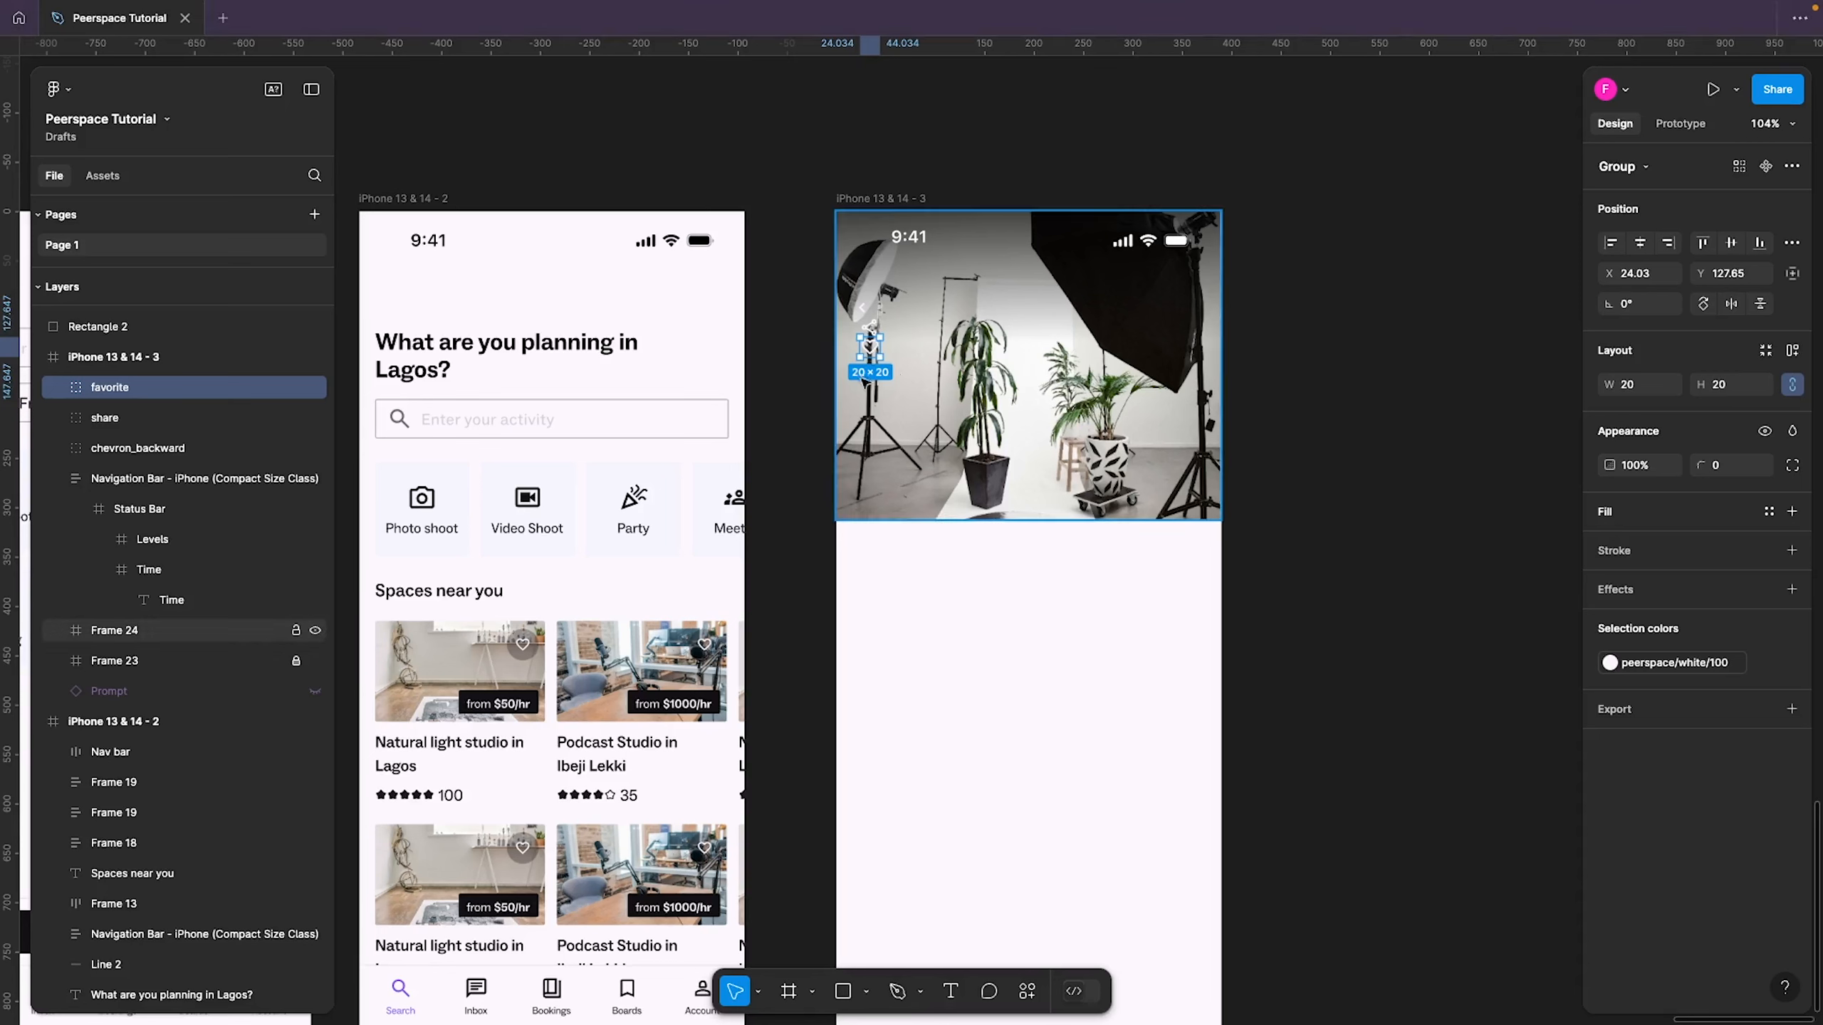
left_click_drag(873, 357, 1200, 309)
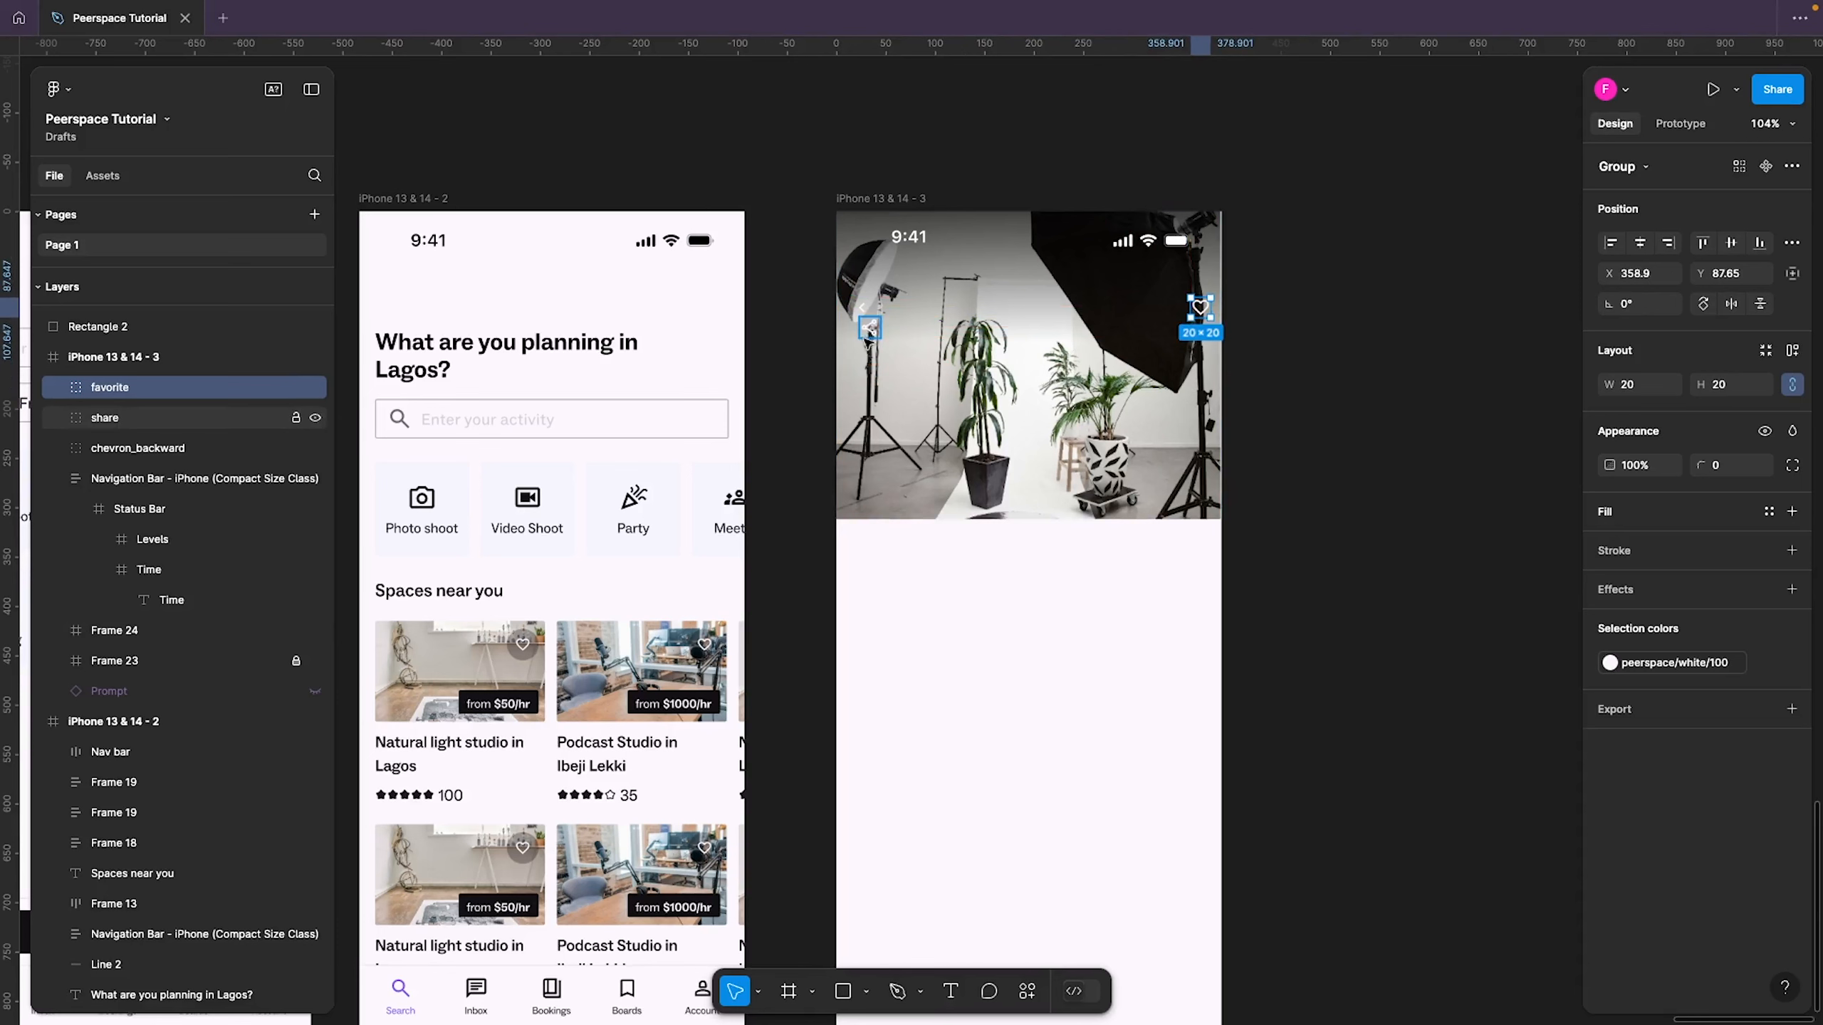
left_click_drag(872, 332, 1163, 308)
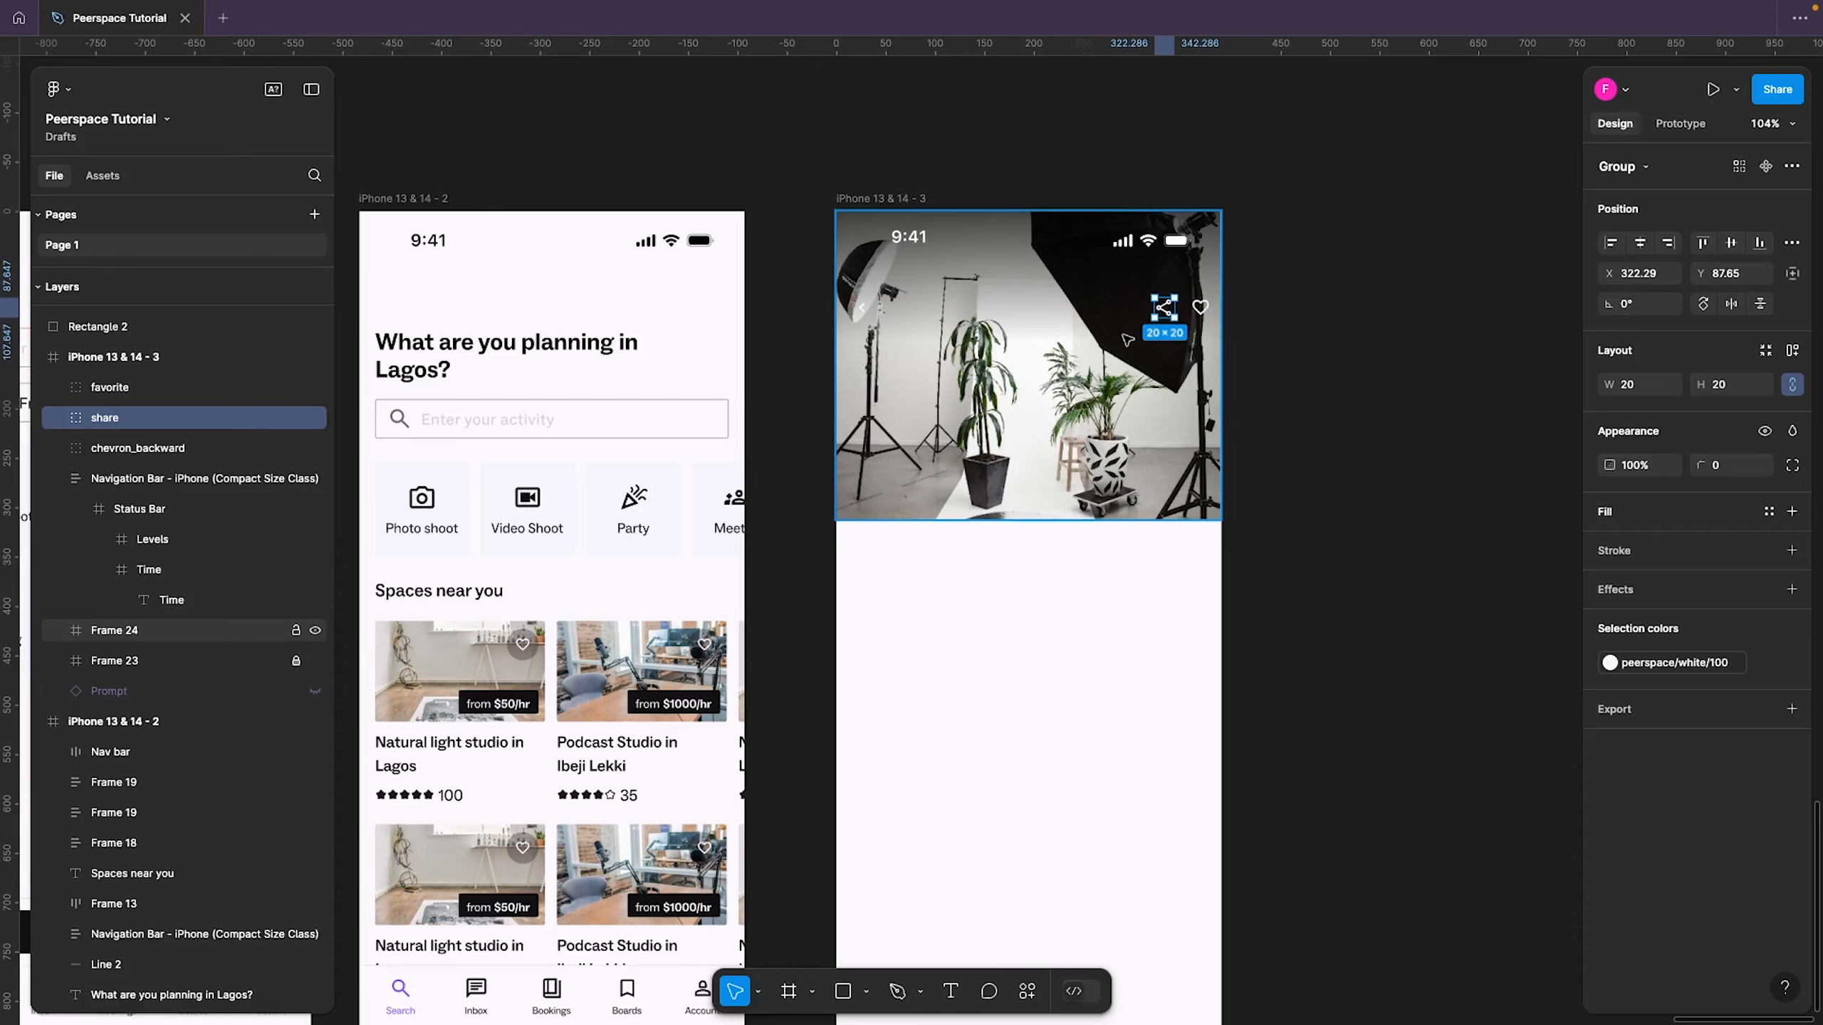
Shift the share and heart icons together 6 px left, leaving a margin of about 16 px at the screen's right edge
left_click(1200, 308, "shift")
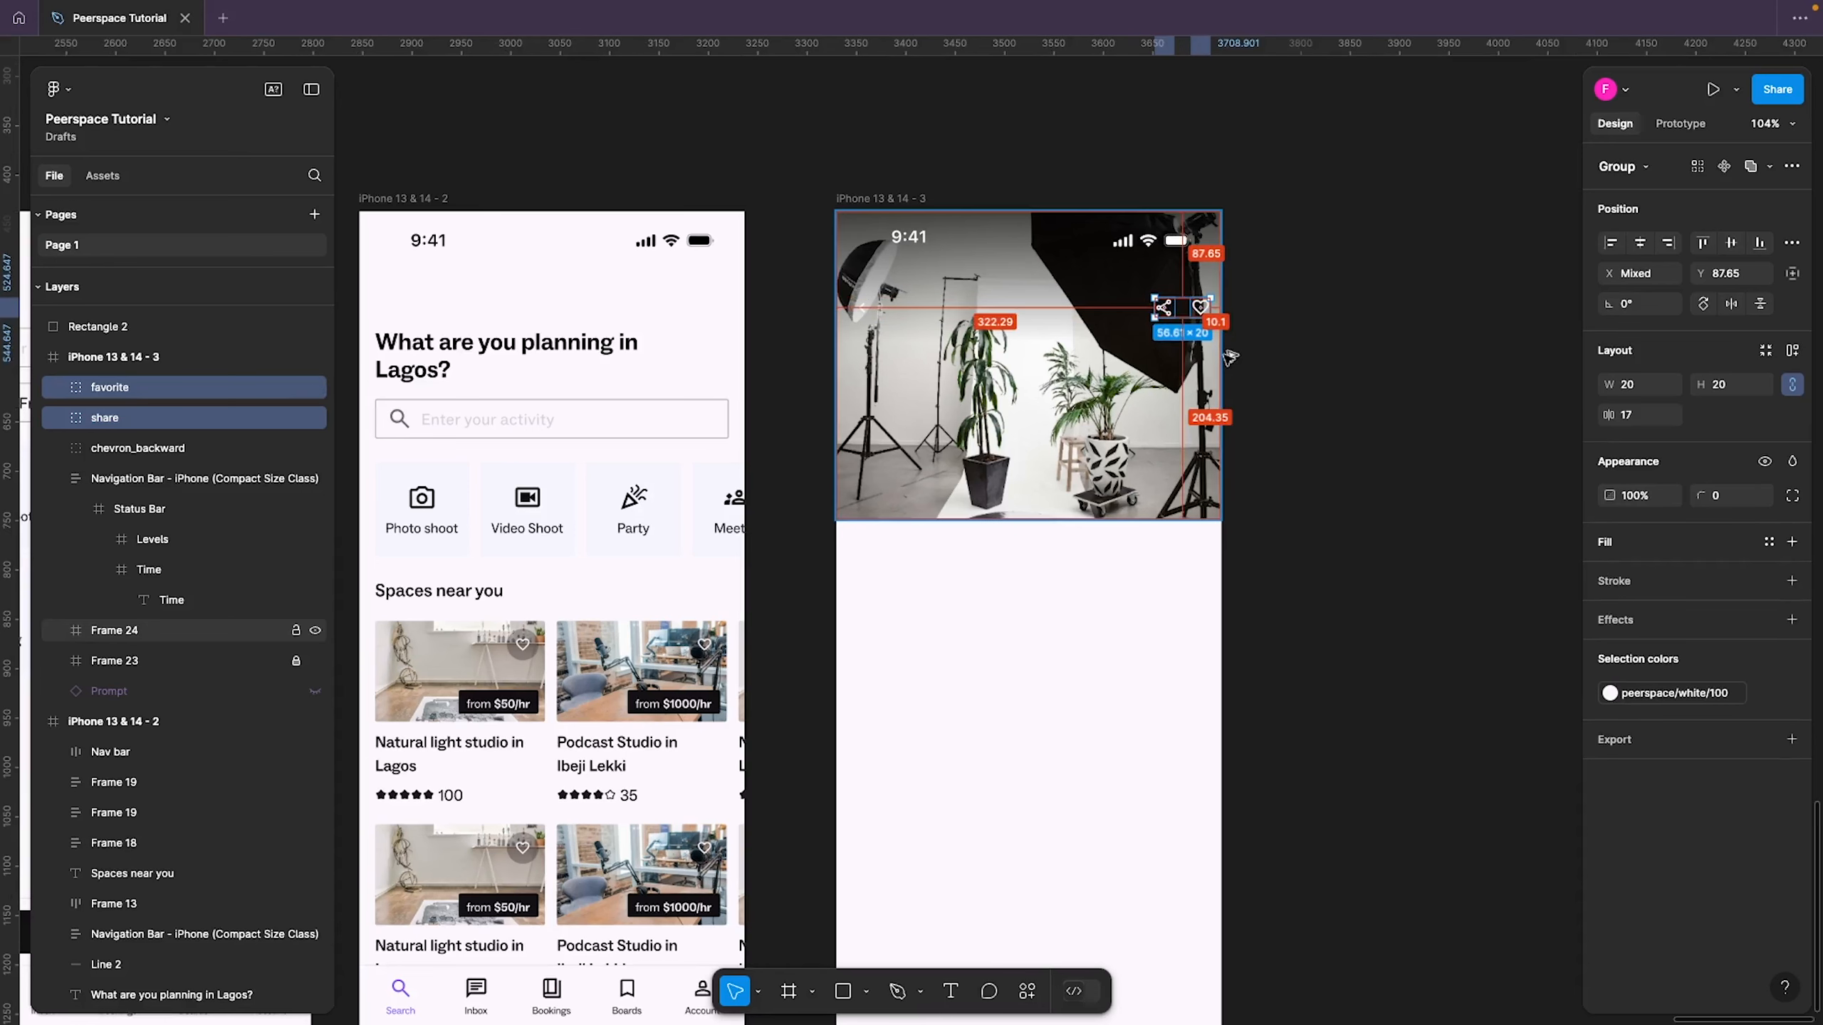
key("Left")
key("Left")
key("Left")
key("Left")
key("Left")
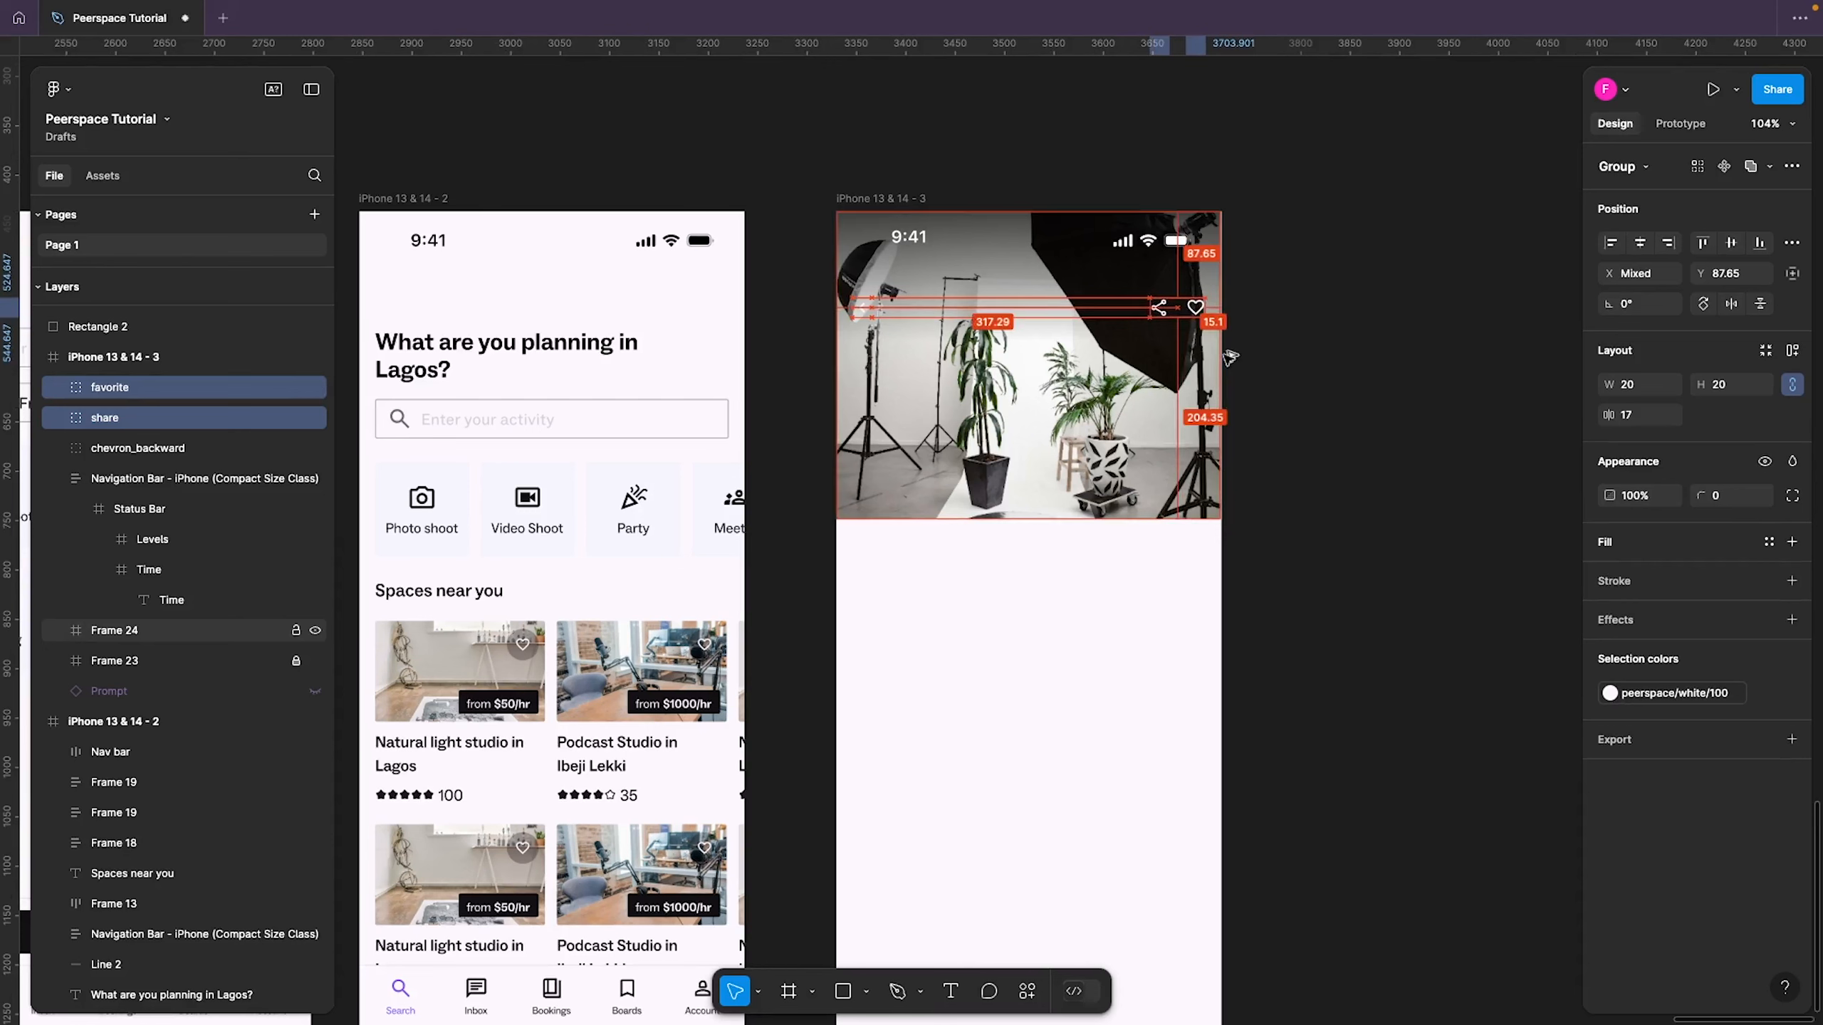
key("Left")
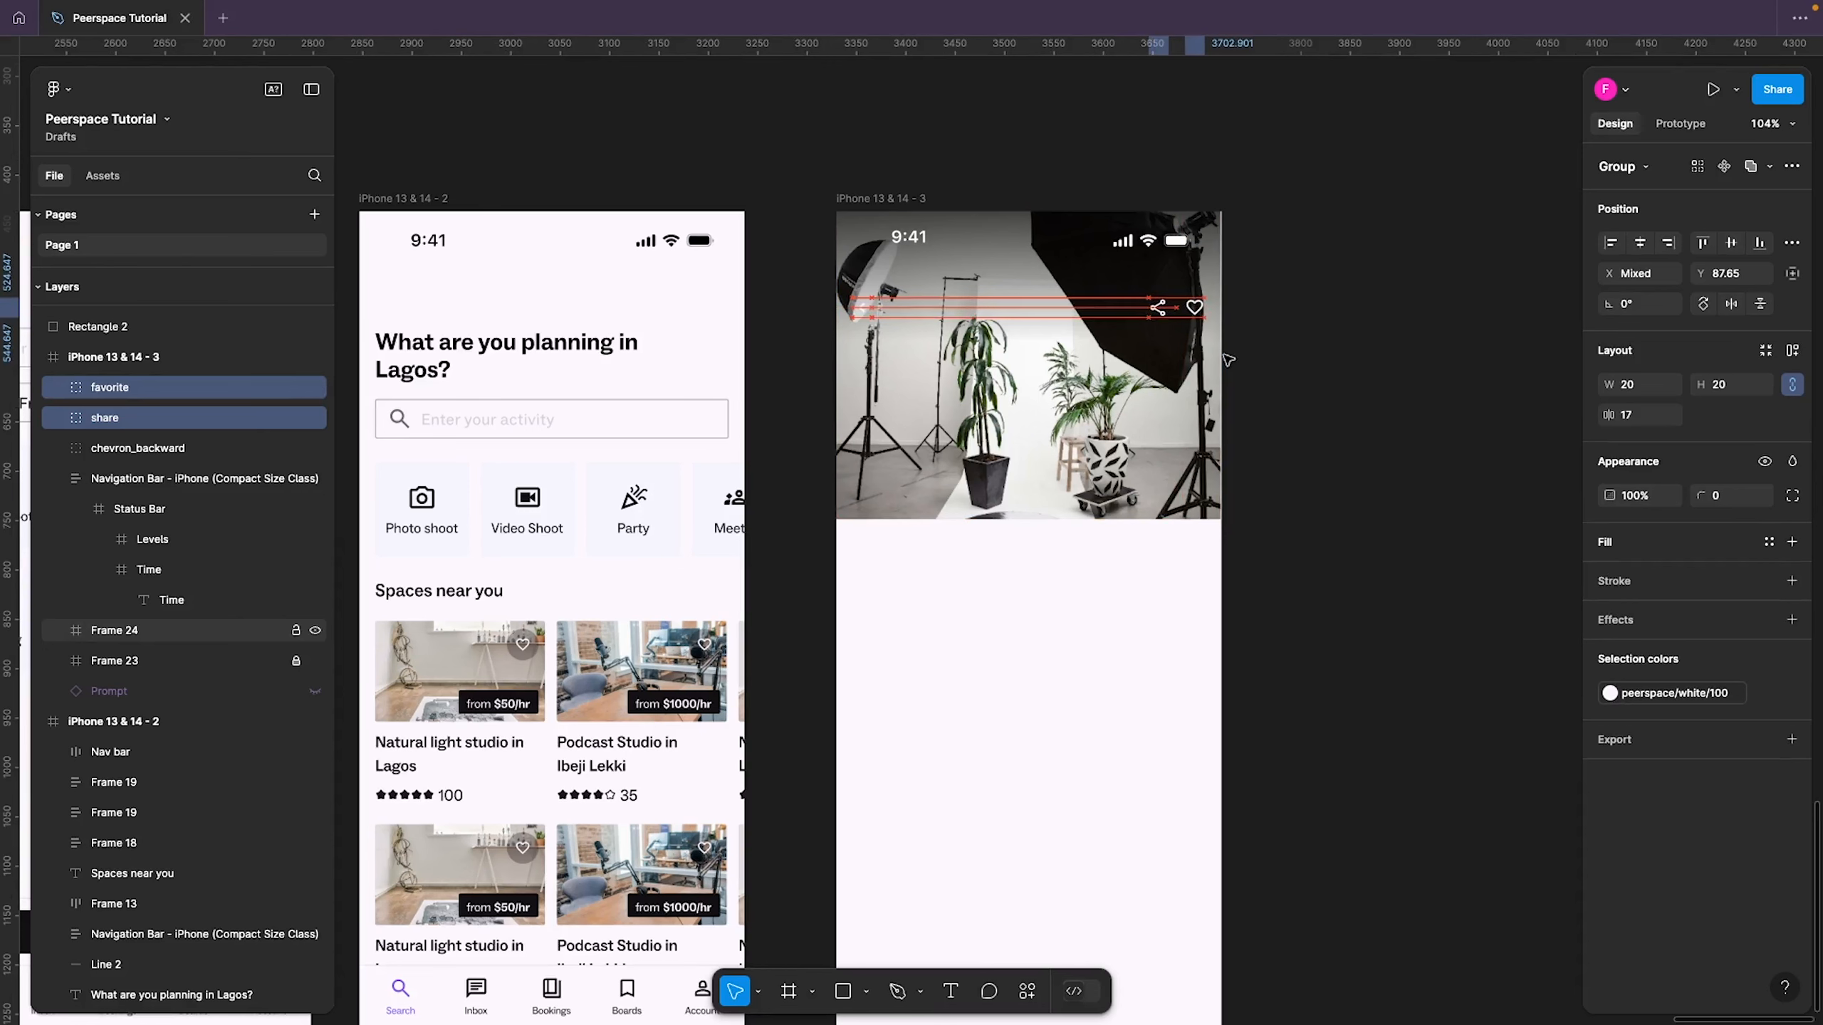
Lower both ends of Frame 24's linear gradient slightly so the dark overlay reaches just past the middle of the hero photo
left_click(1047, 454)
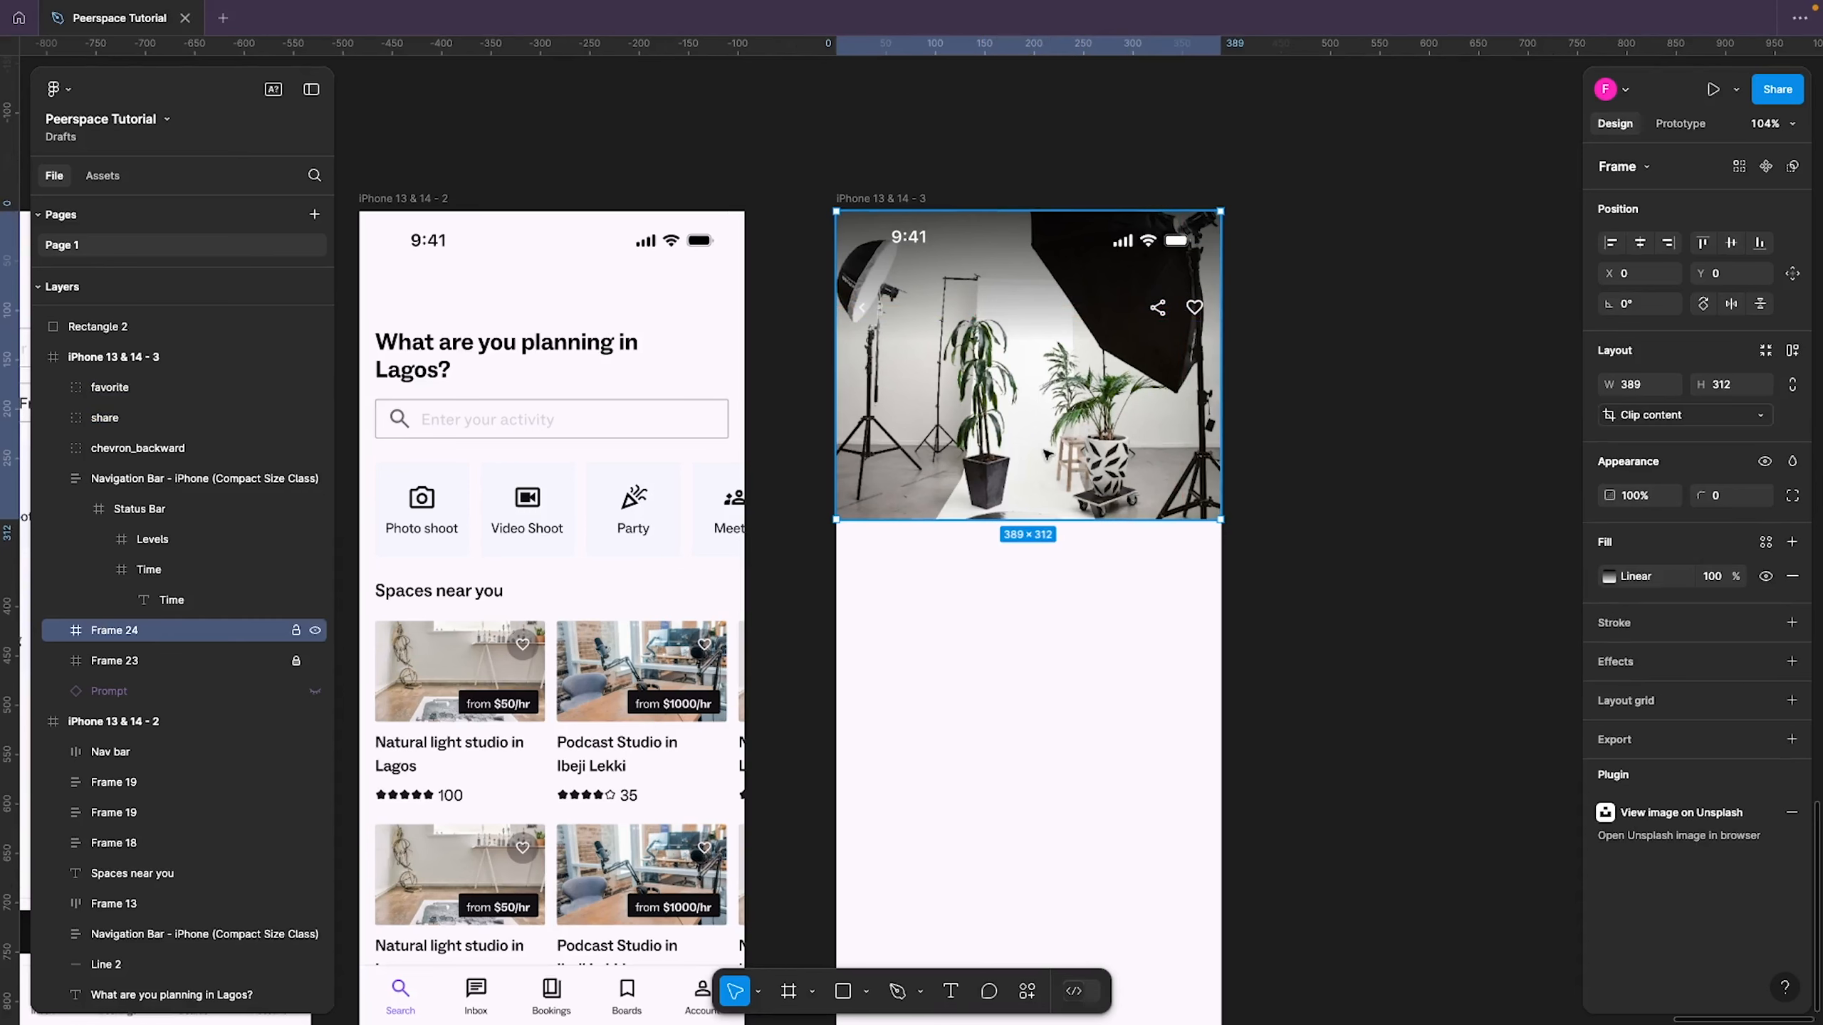
left_click(1608, 577)
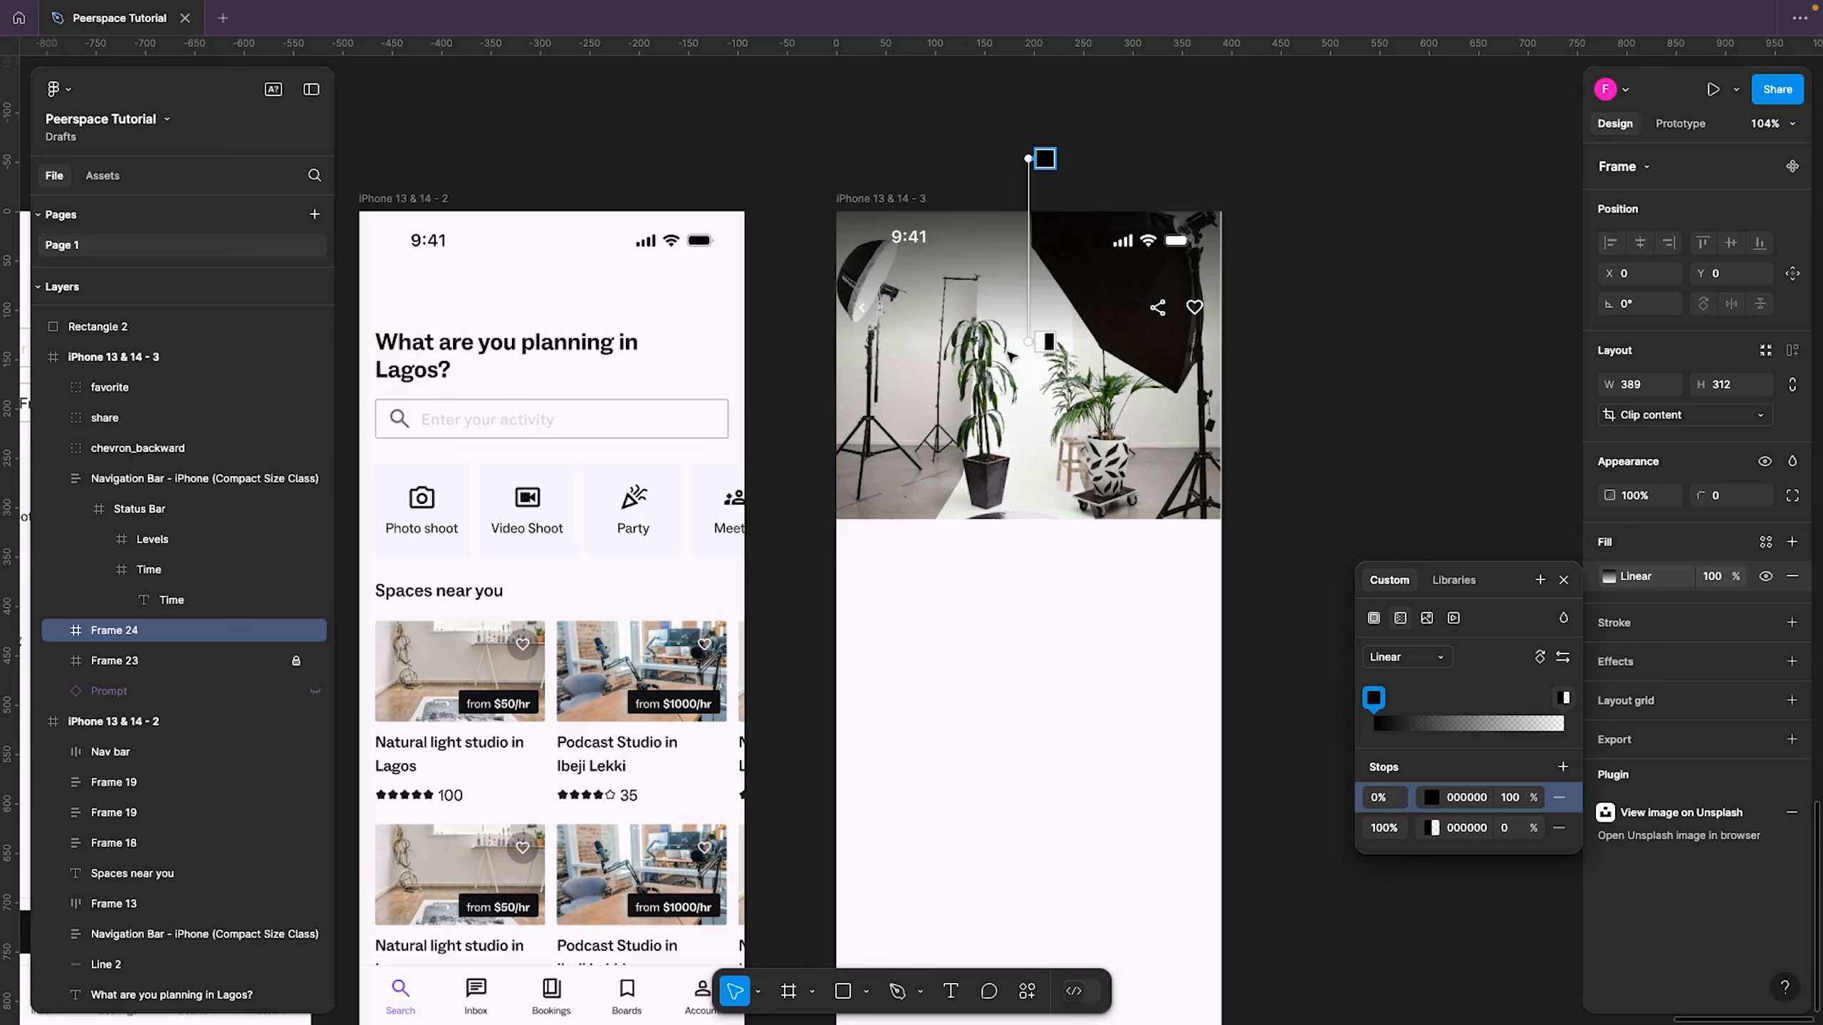
mouse_move(1028, 342)
left_mouse_down()
mouse_move(1028, 435)
mouse_move(1029, 347)
left_mouse_up()
mouse_move(1028, 158)
left_mouse_down()
mouse_move(1019, 221)
mouse_move(1028, 185)
left_mouse_up()
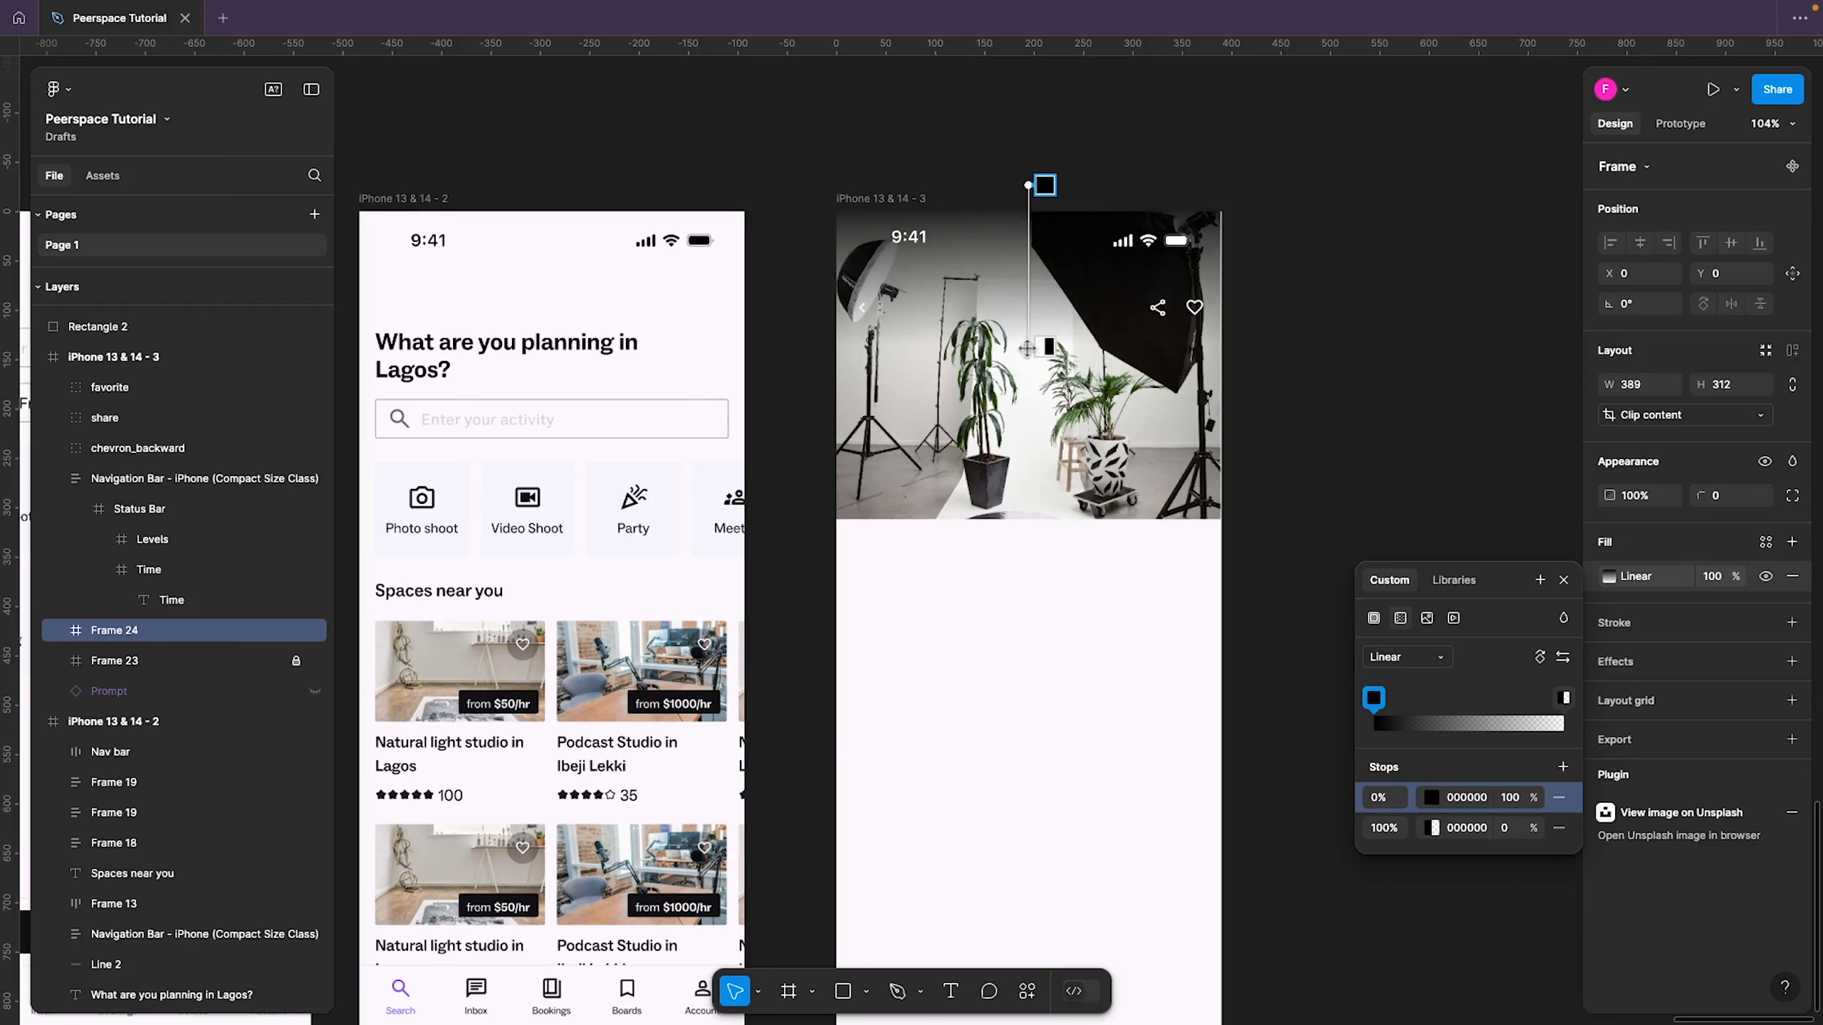
mouse_move(1029, 347)
left_mouse_down()
mouse_move(1033, 310)
mouse_move(1029, 372)
left_mouse_up()
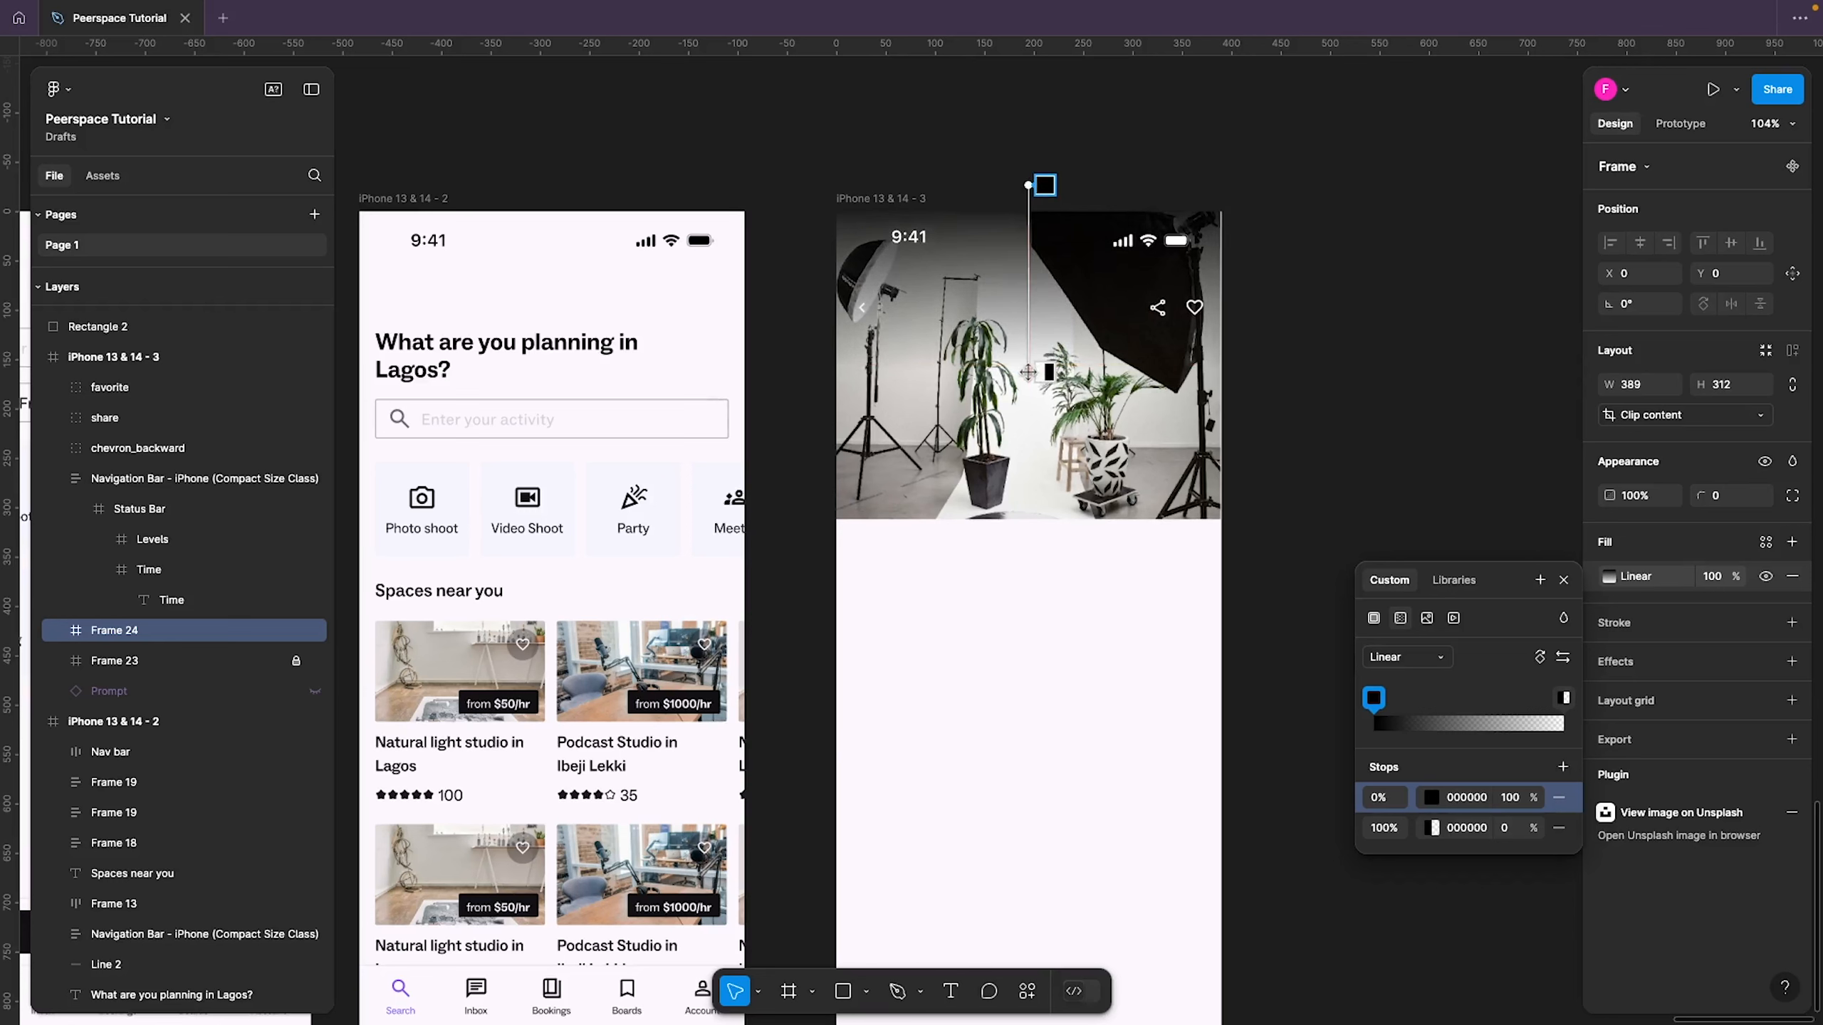
key("Escape")
left_click(1405, 347)
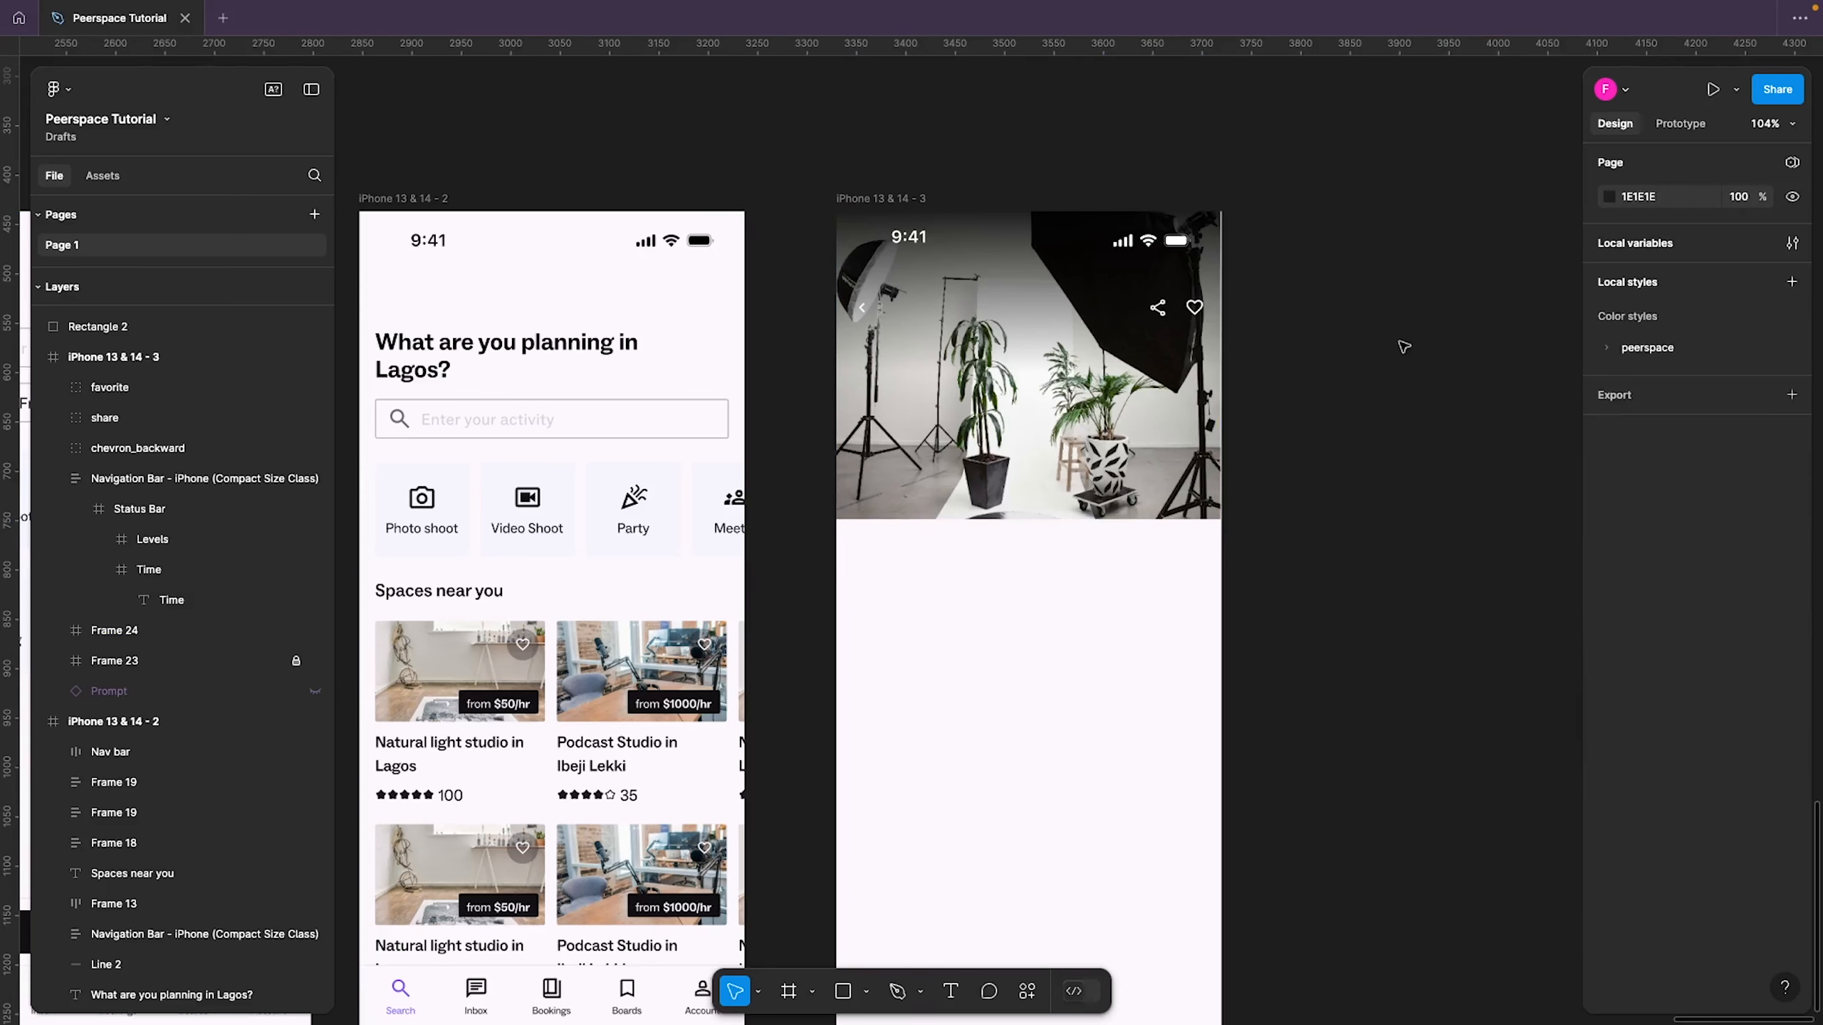
Unlock the hero photo layer Frame 23, and widen both it and the gradient overlay Frame 24 to 390
left_click_drag(1156, 606, 940, 570)
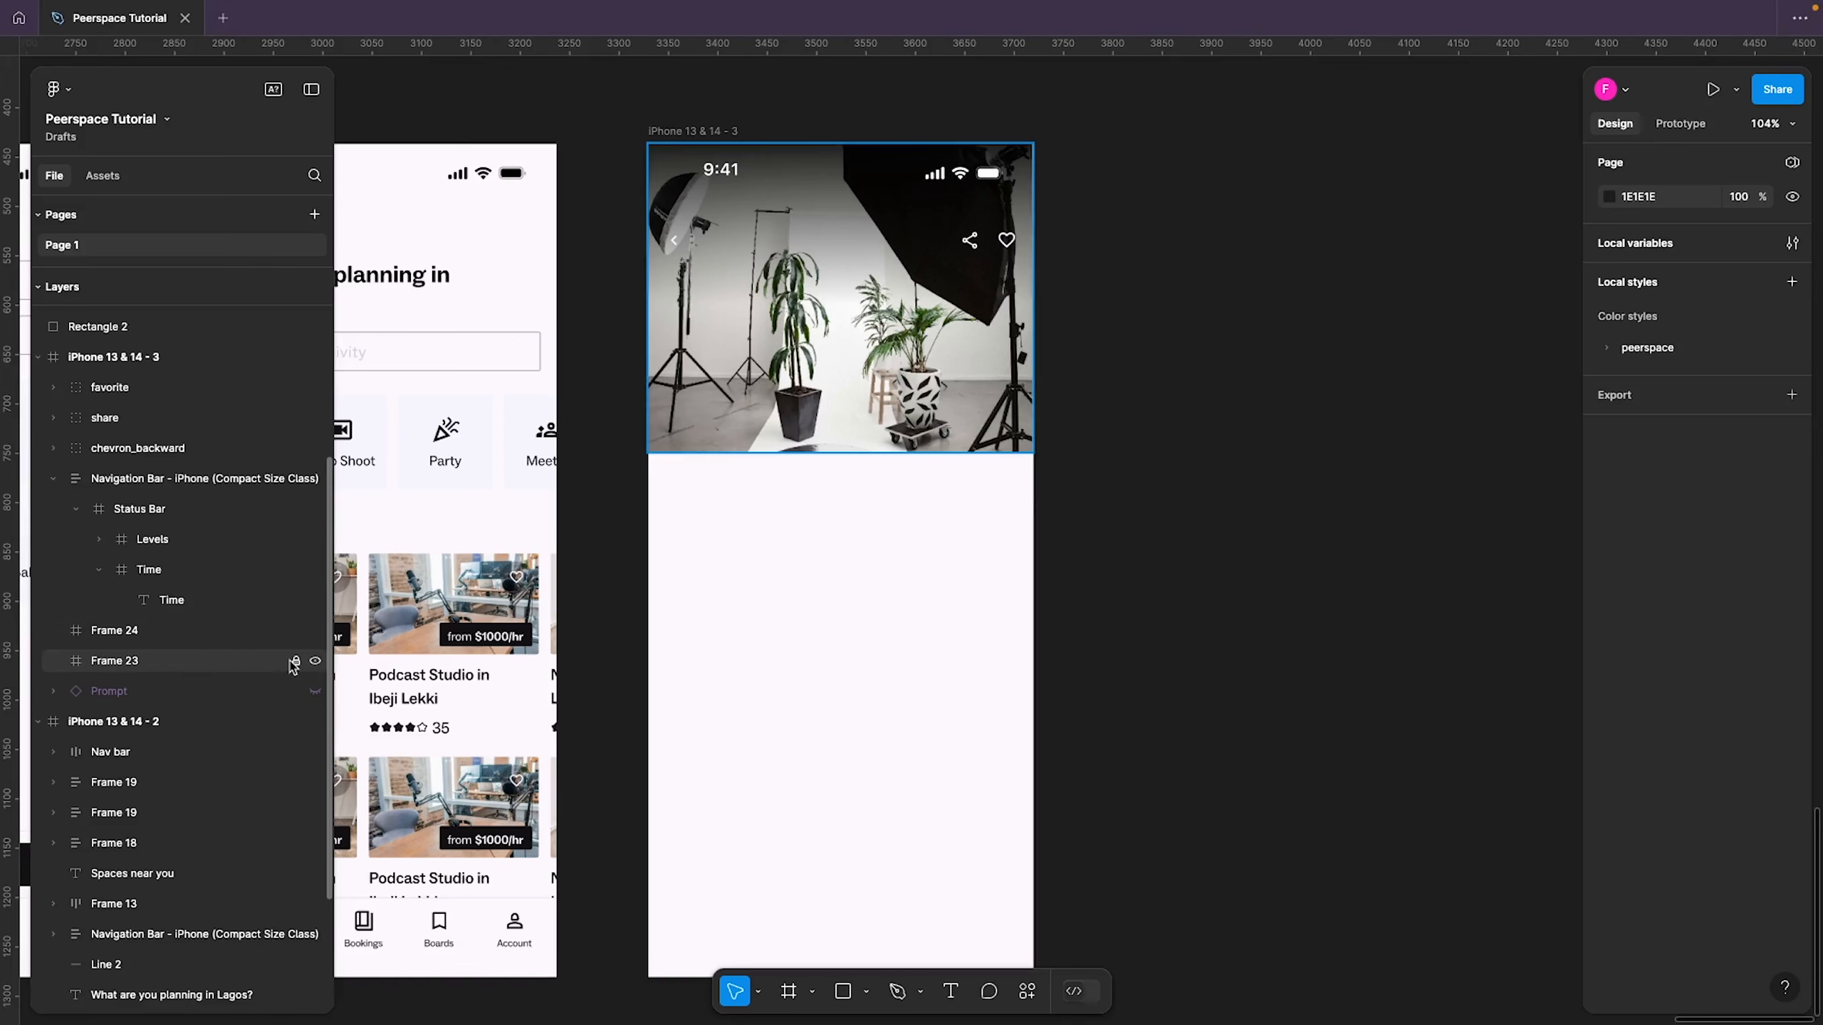
left_click(220, 662)
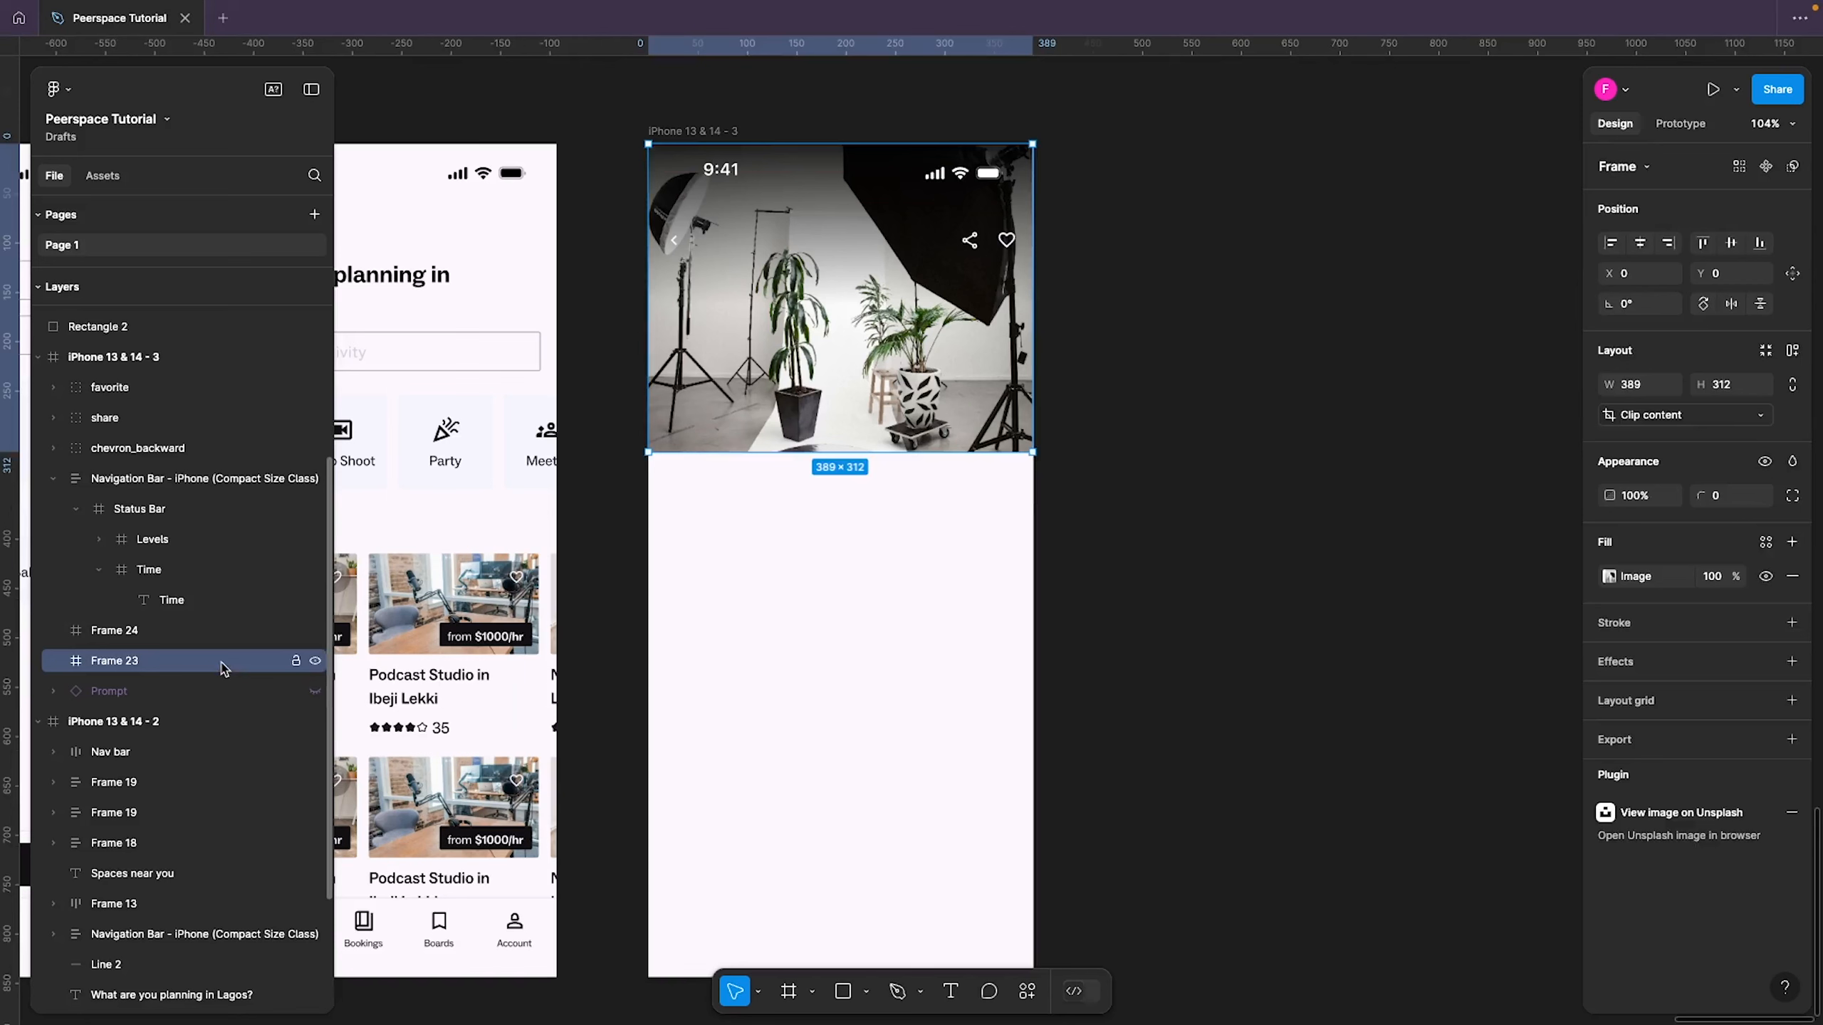
left_click_drag(1038, 392, 1036, 395)
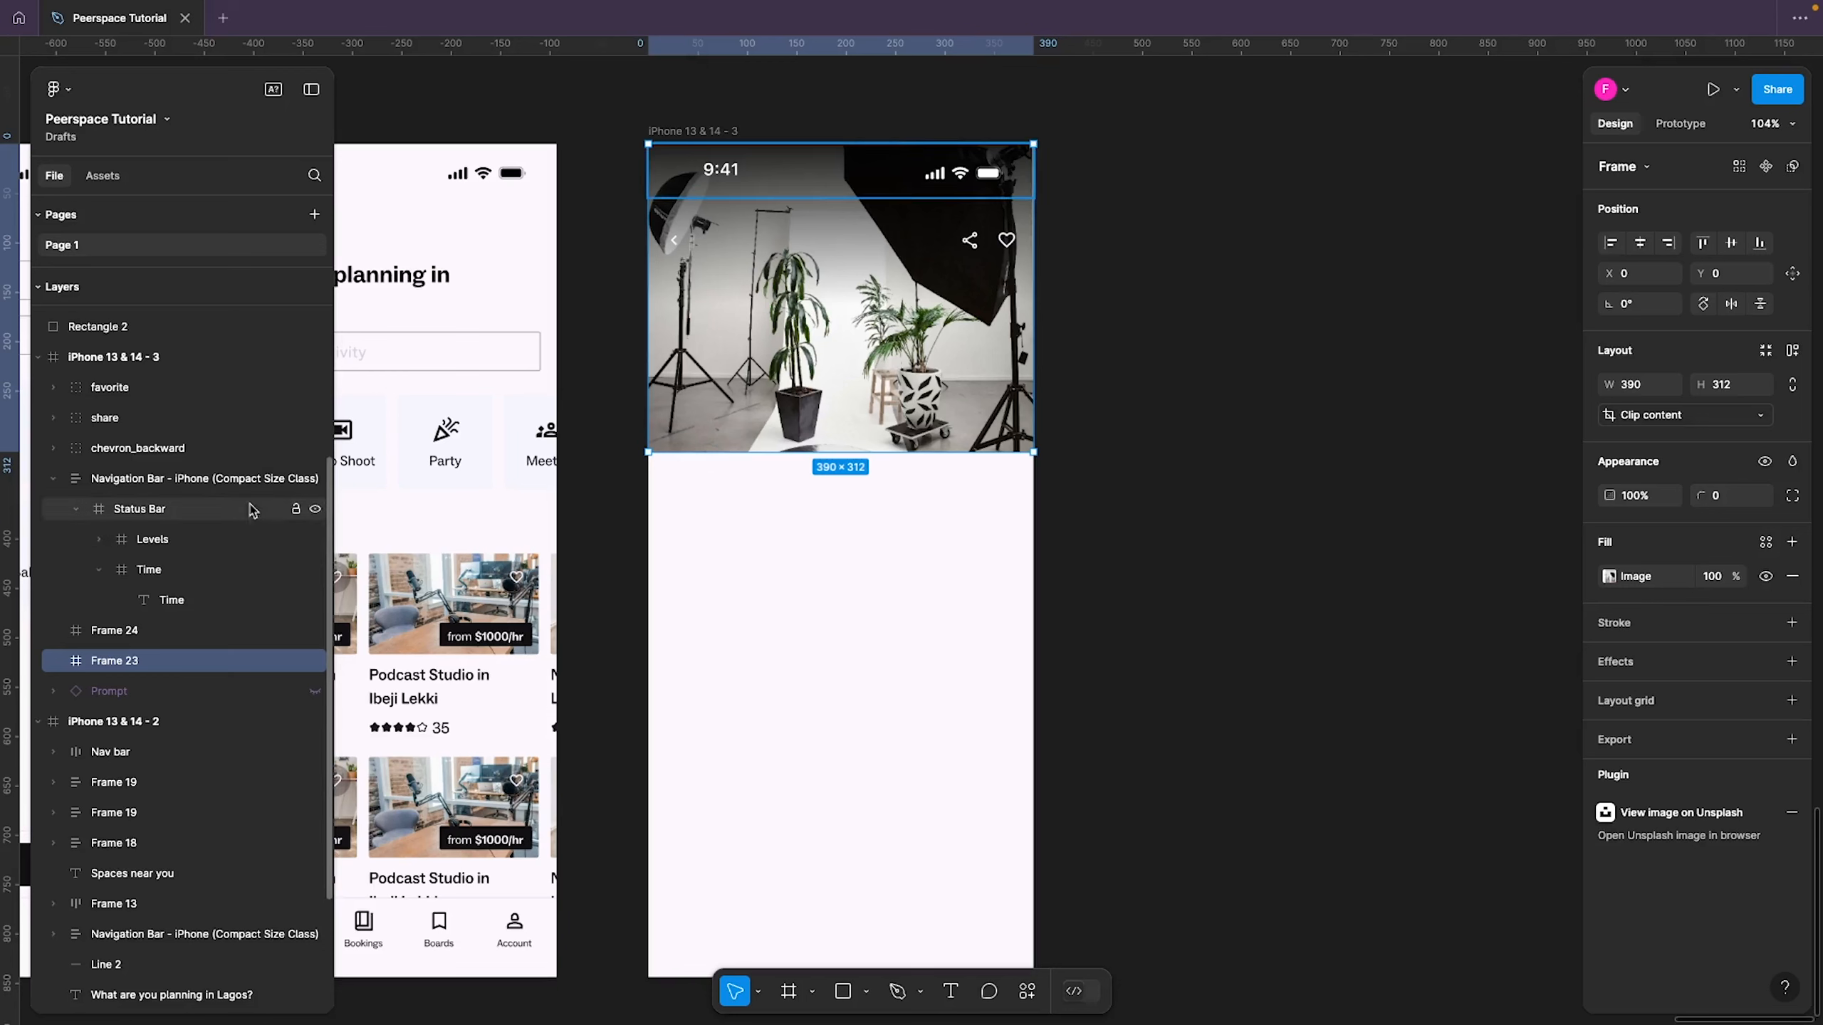
left_click(179, 479)
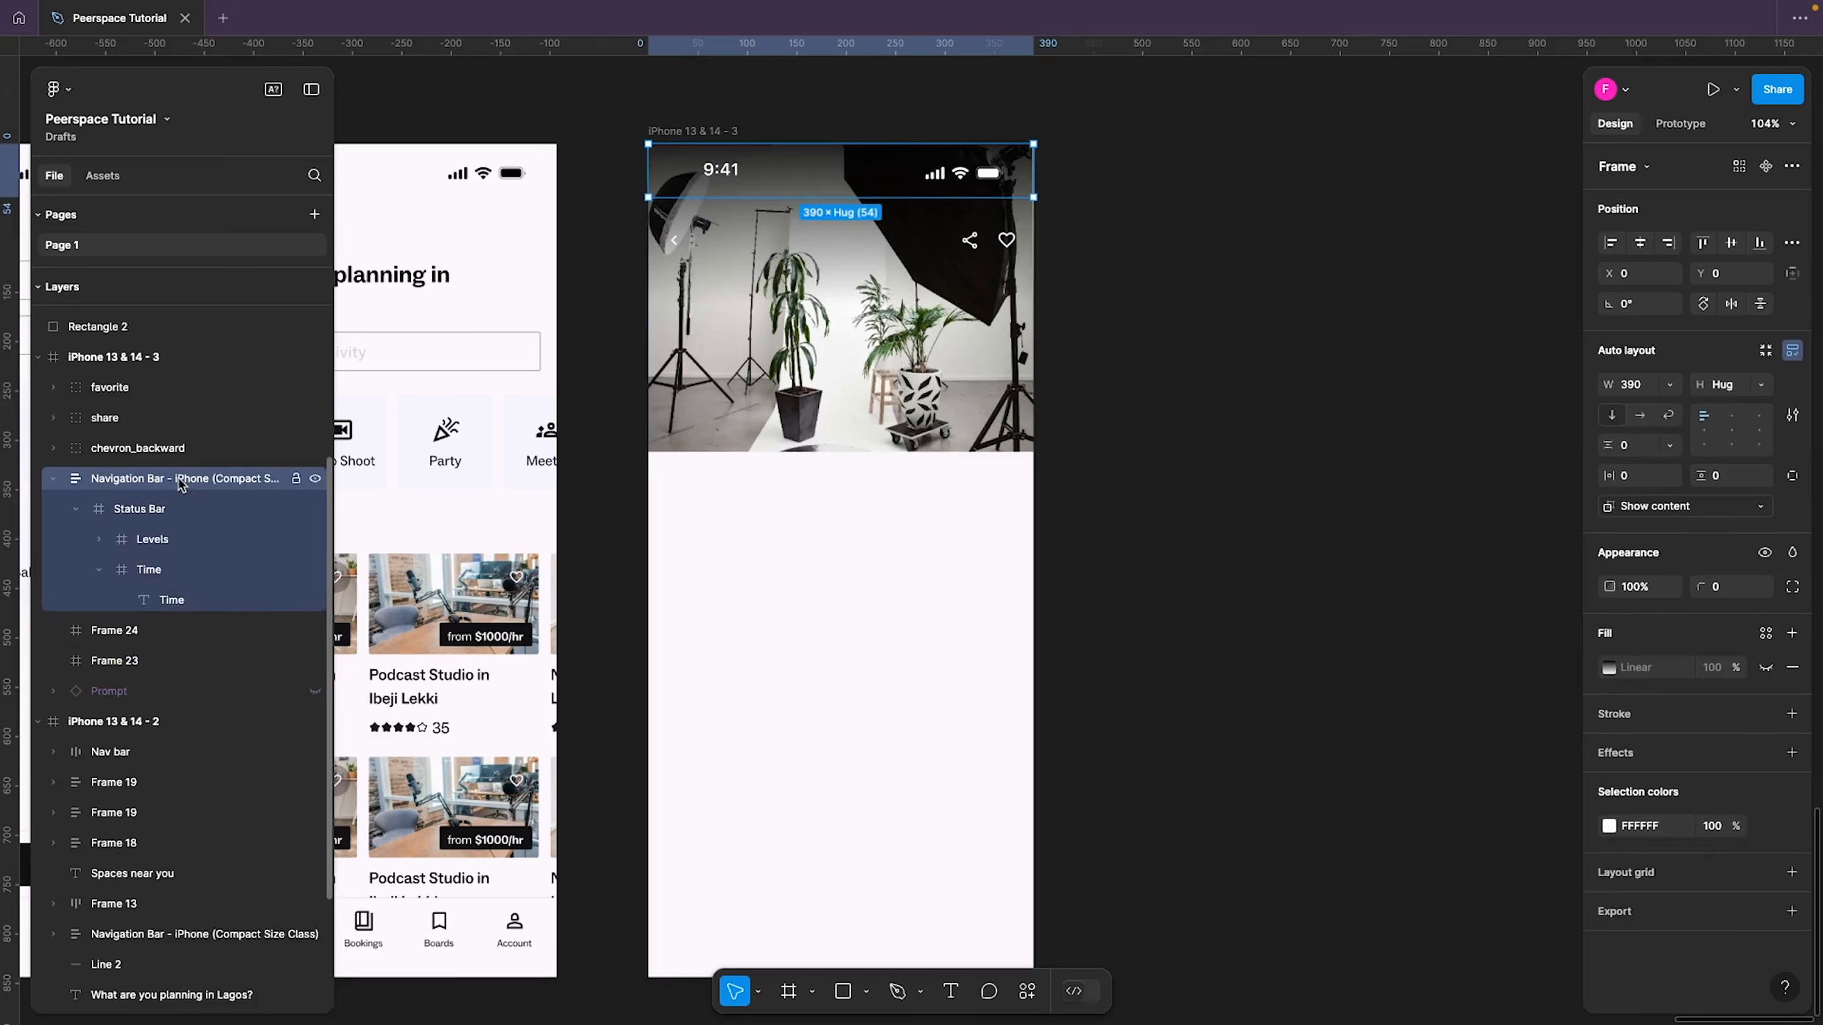
left_click(144, 630)
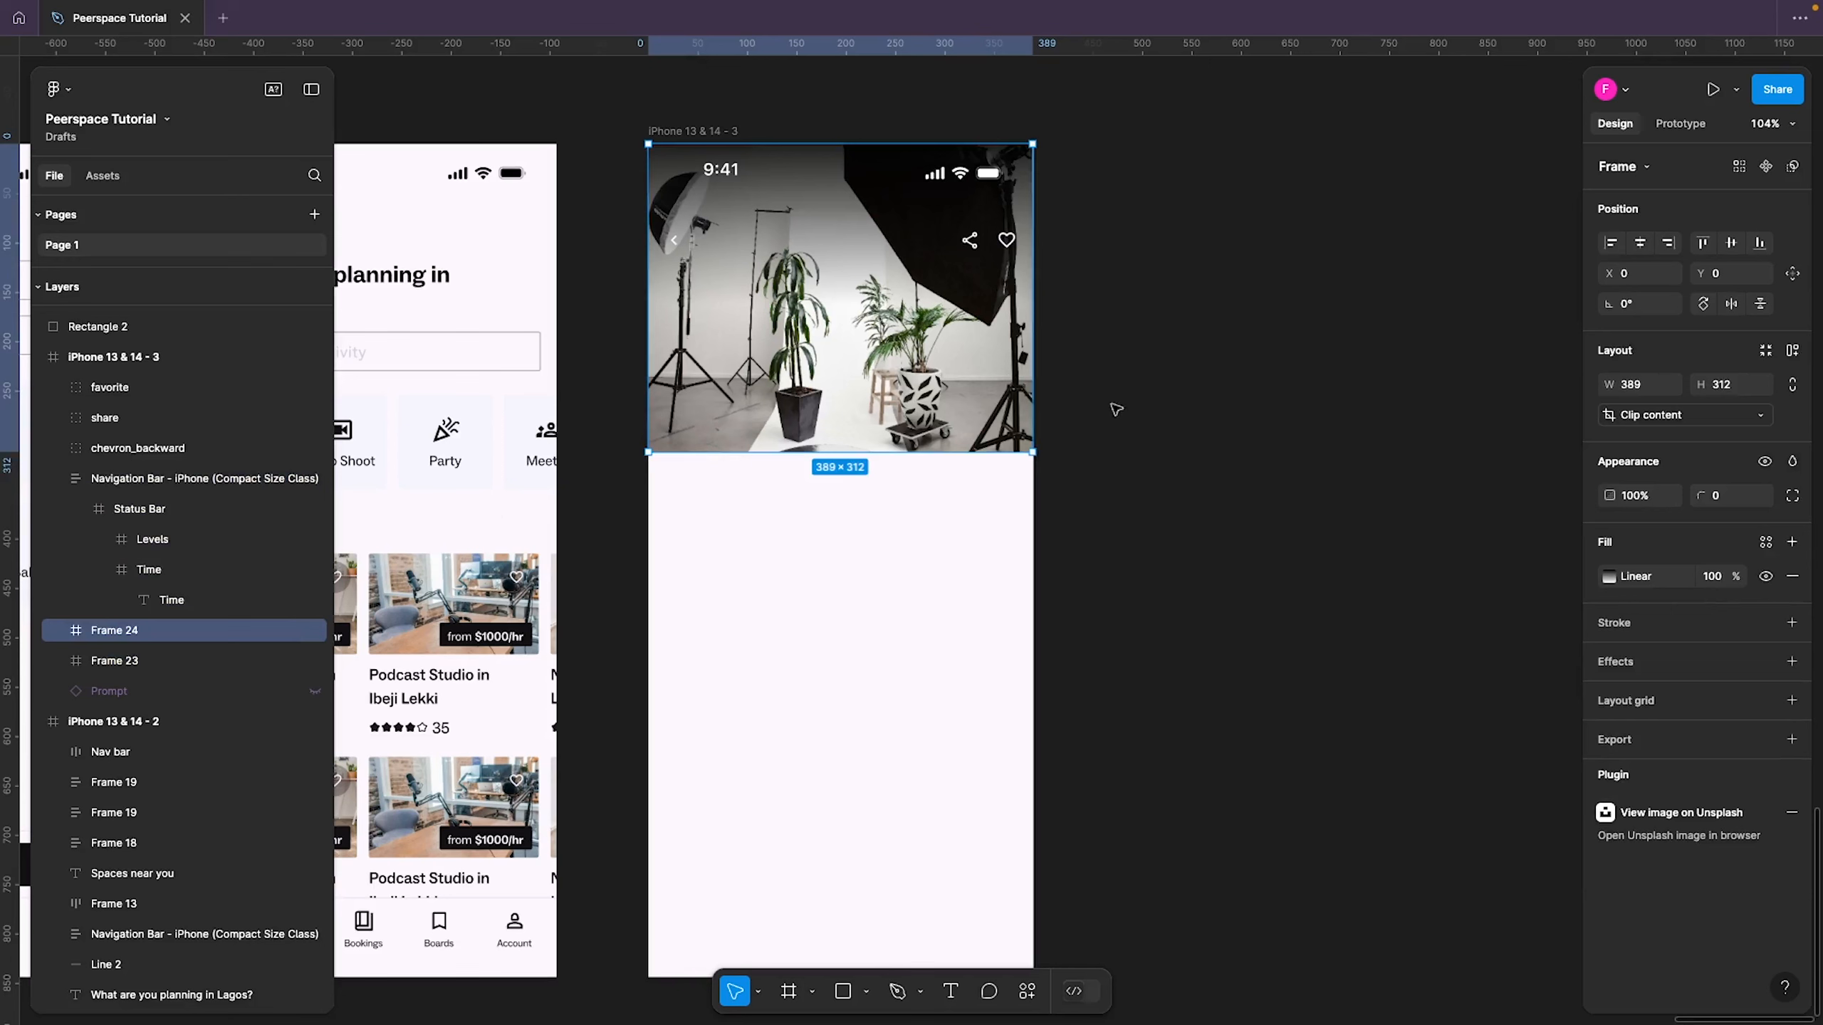
left_click_drag(1038, 396, 1038, 393)
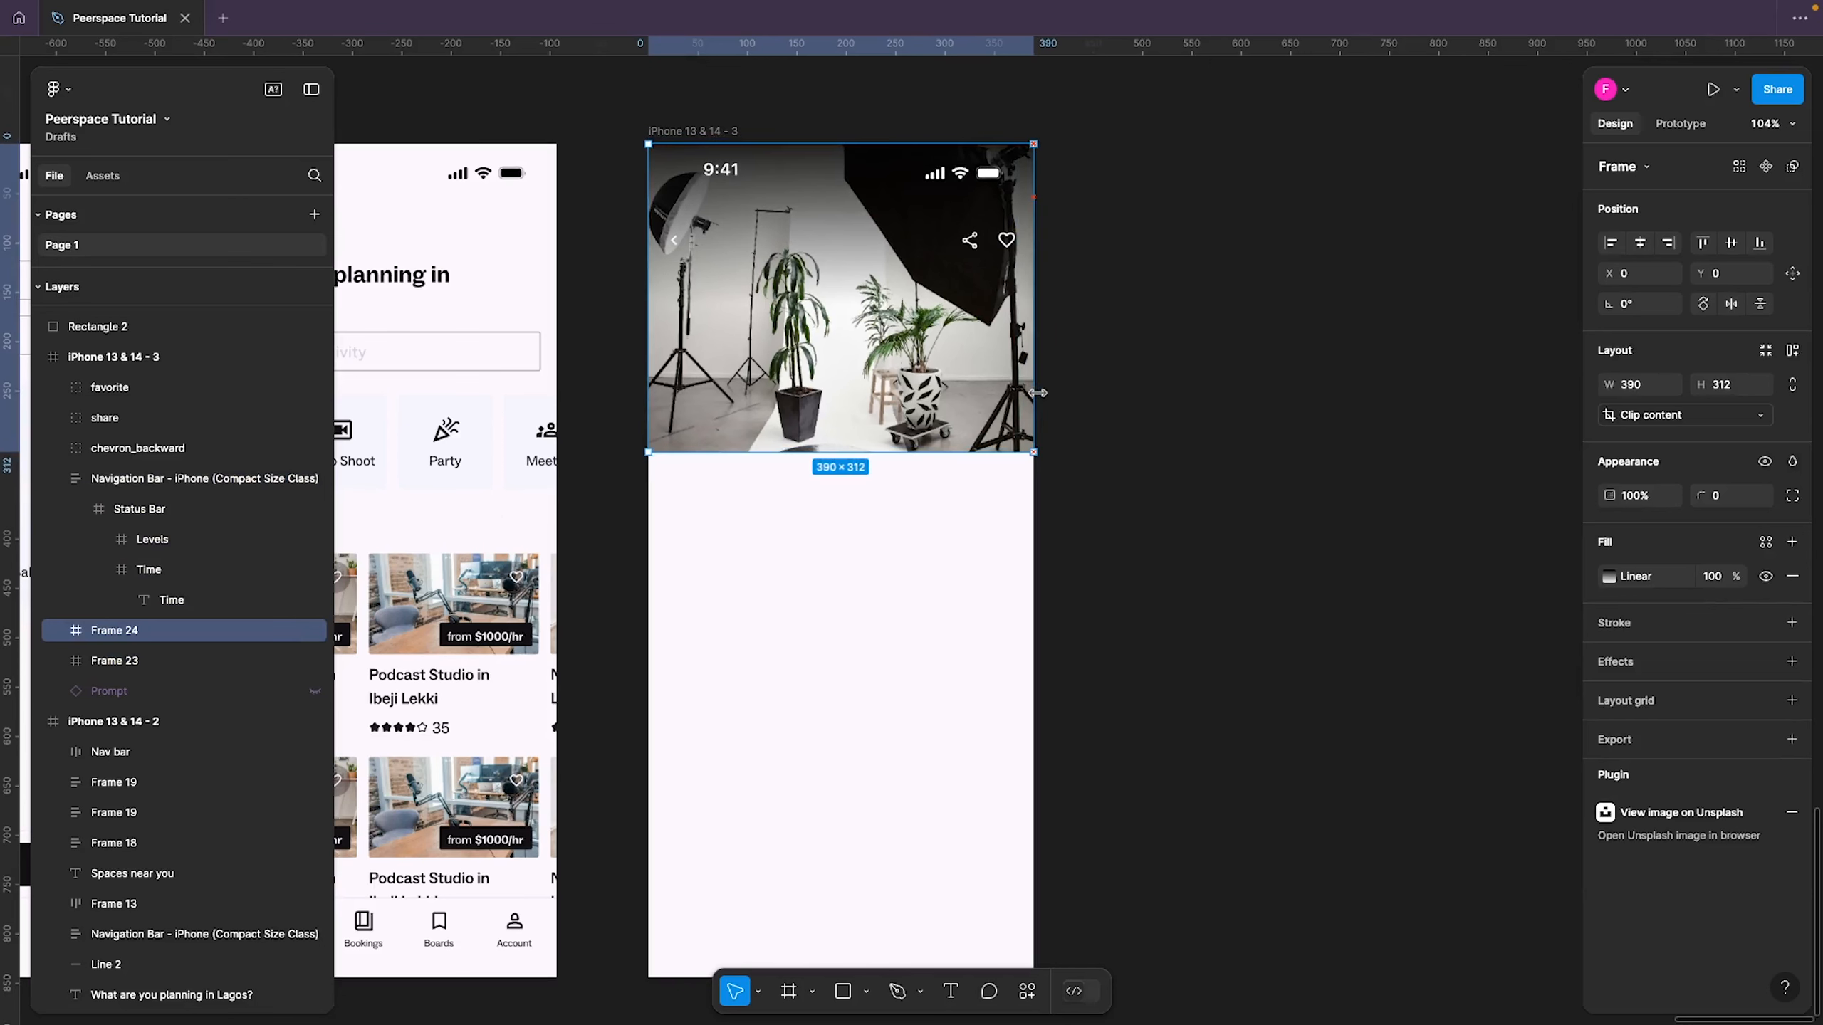
left_click(1181, 421)
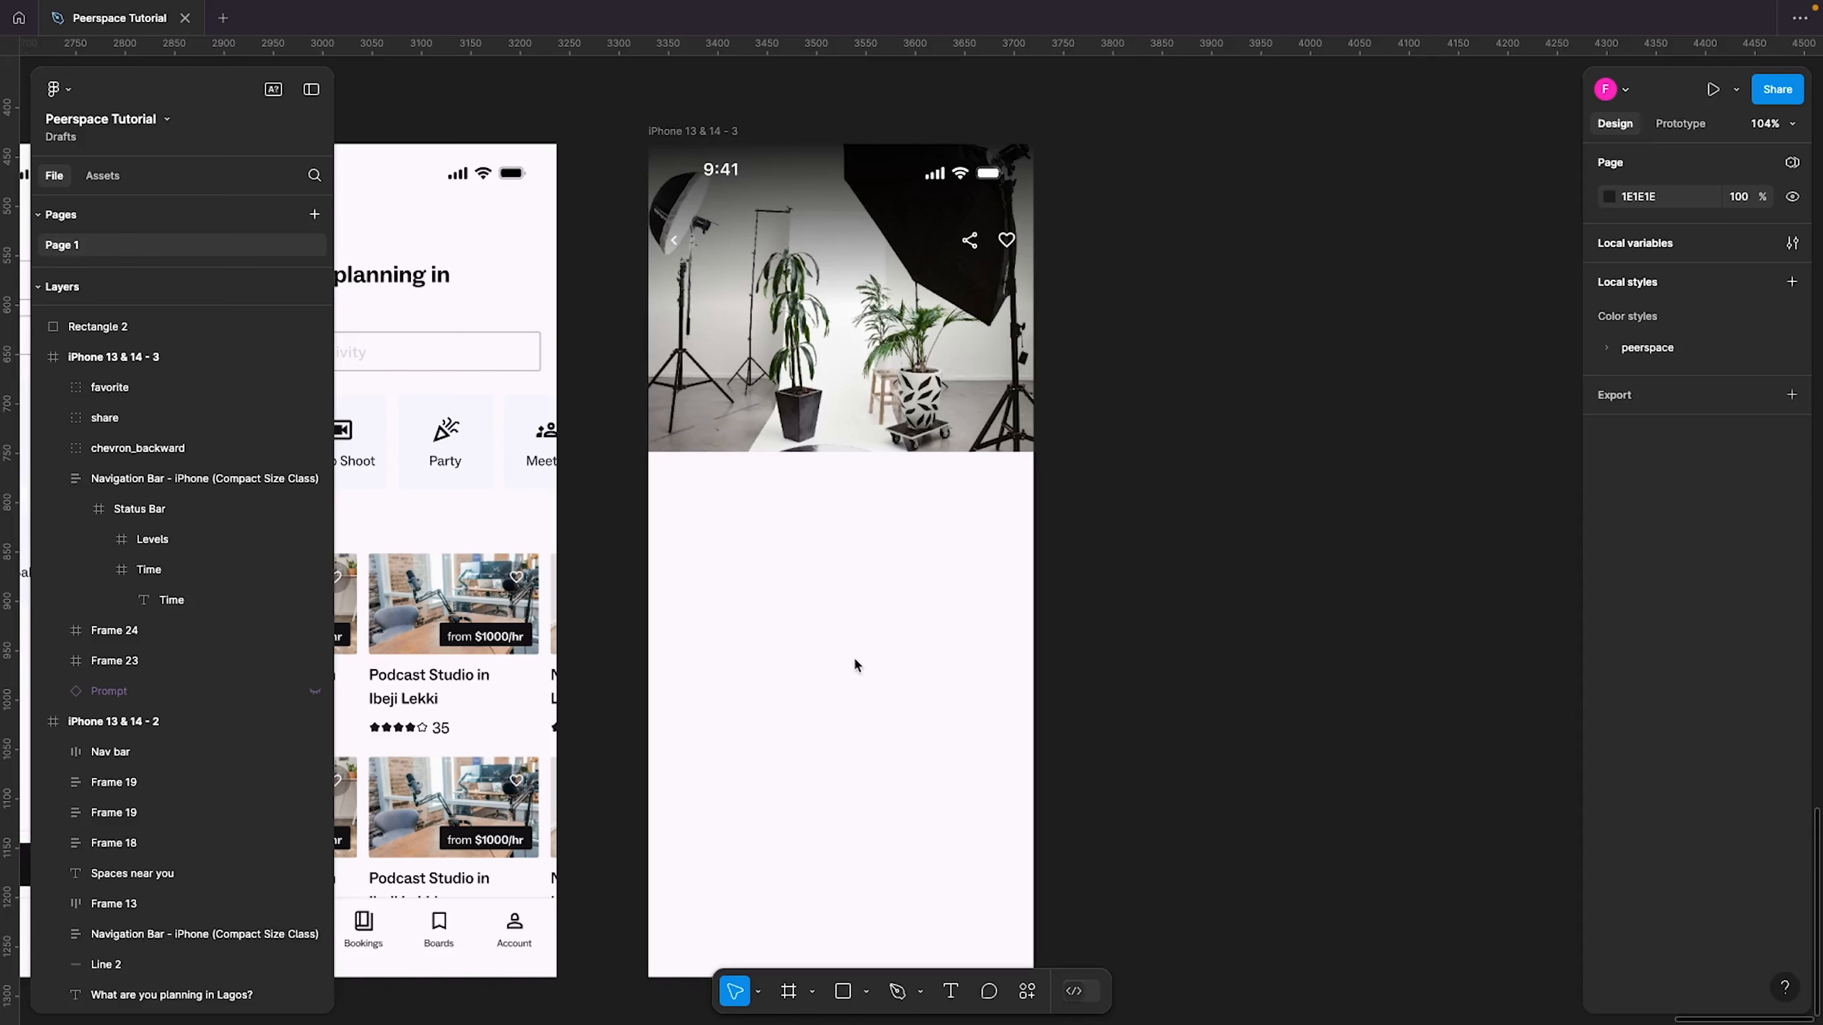
Add a text reading "Dreaming Photo & Video Studio" below the hero photo on the third screen
key("t")
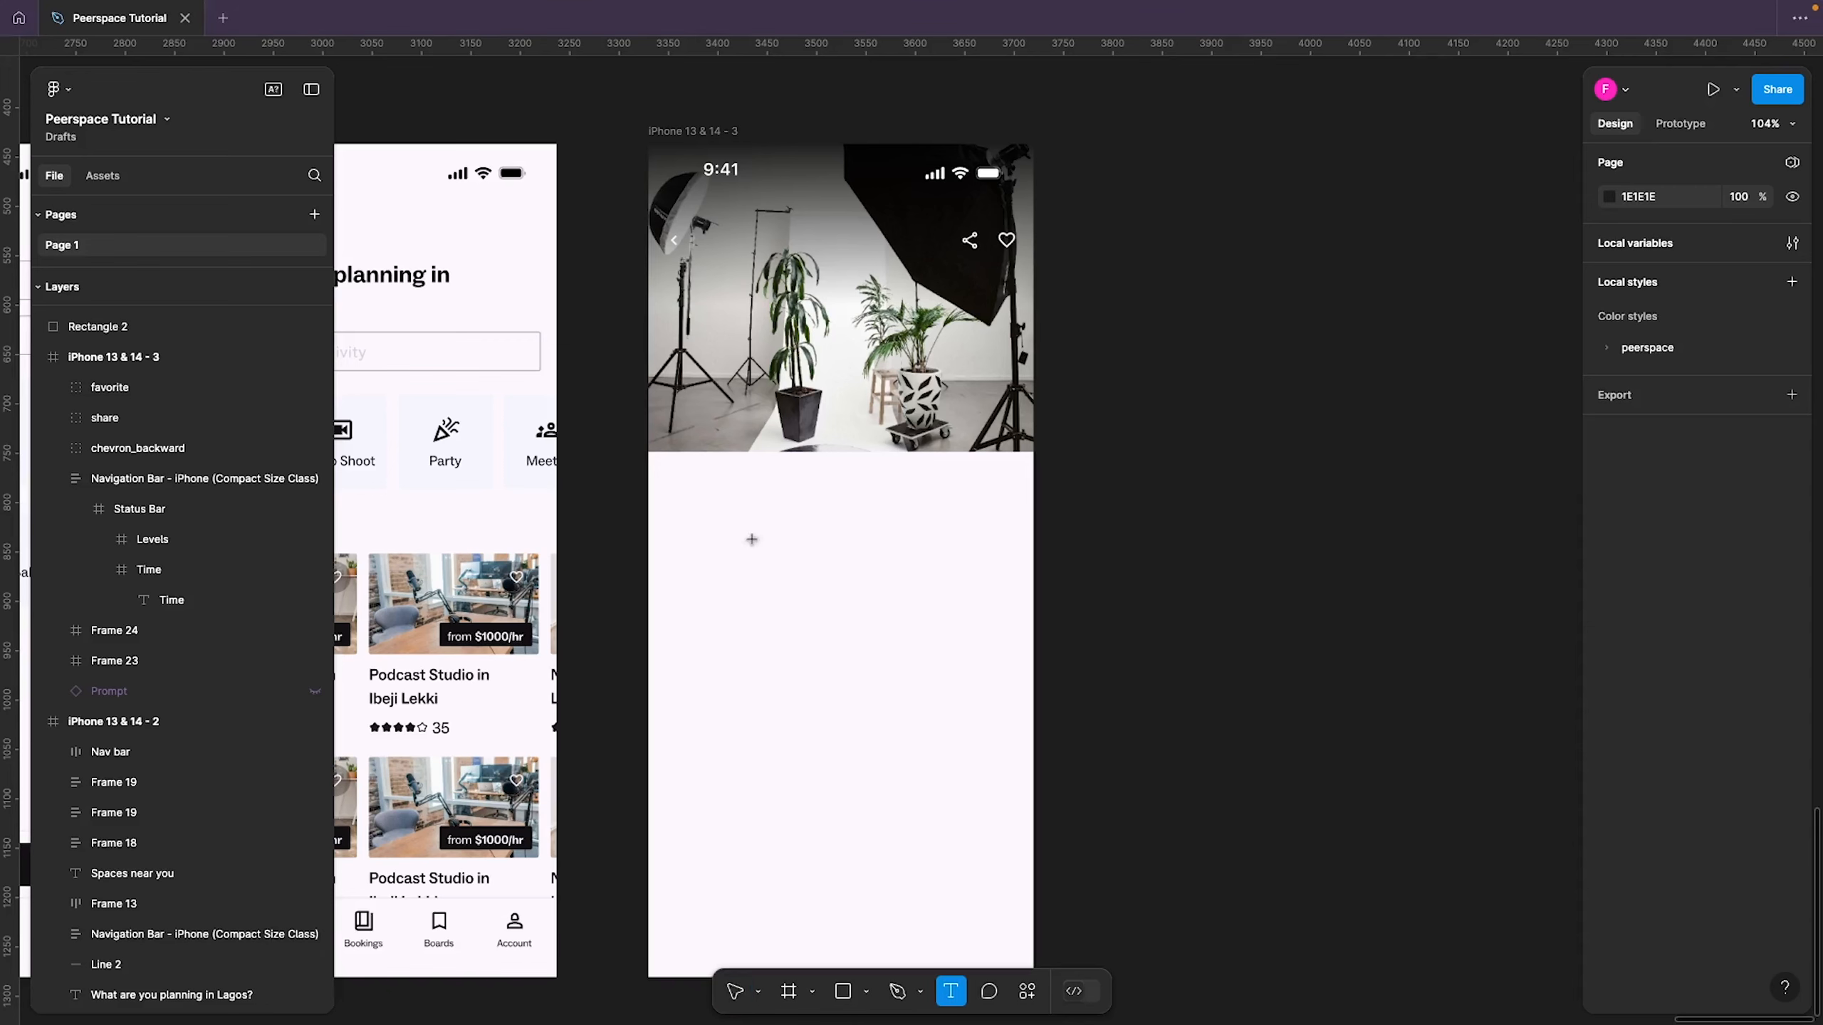
left_click(675, 498)
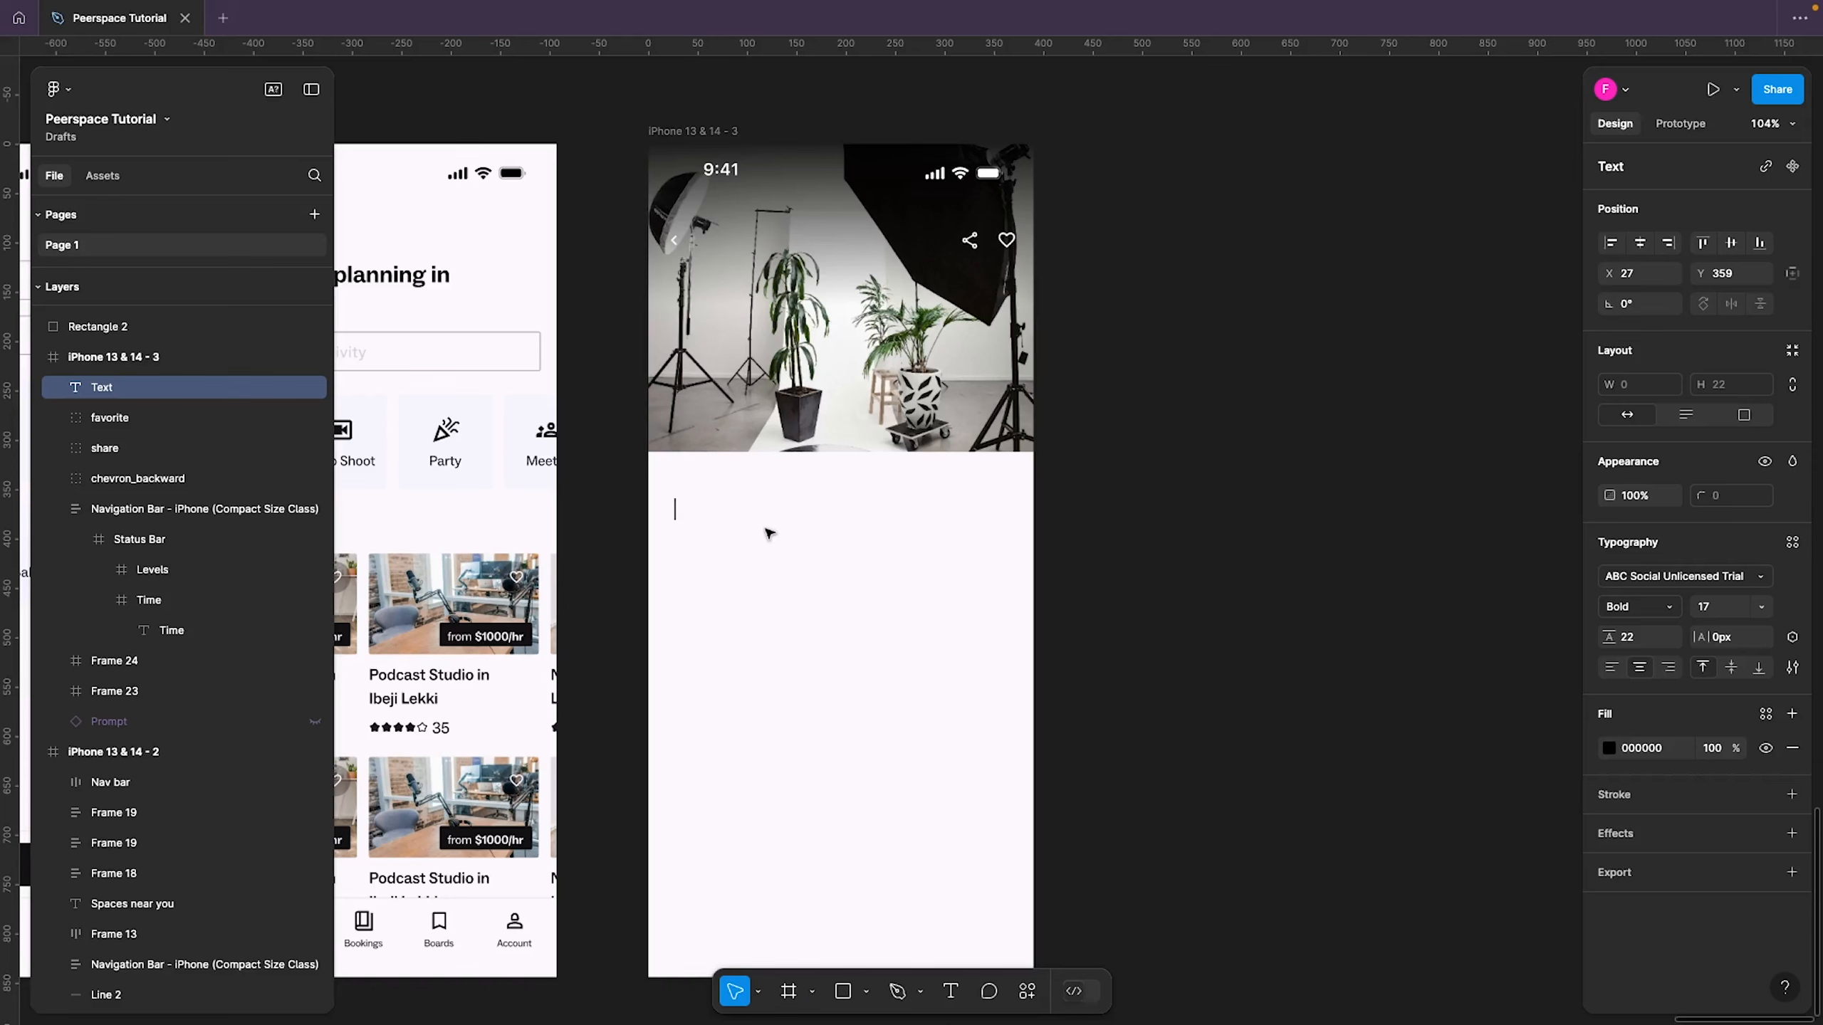
type("Dreaming")
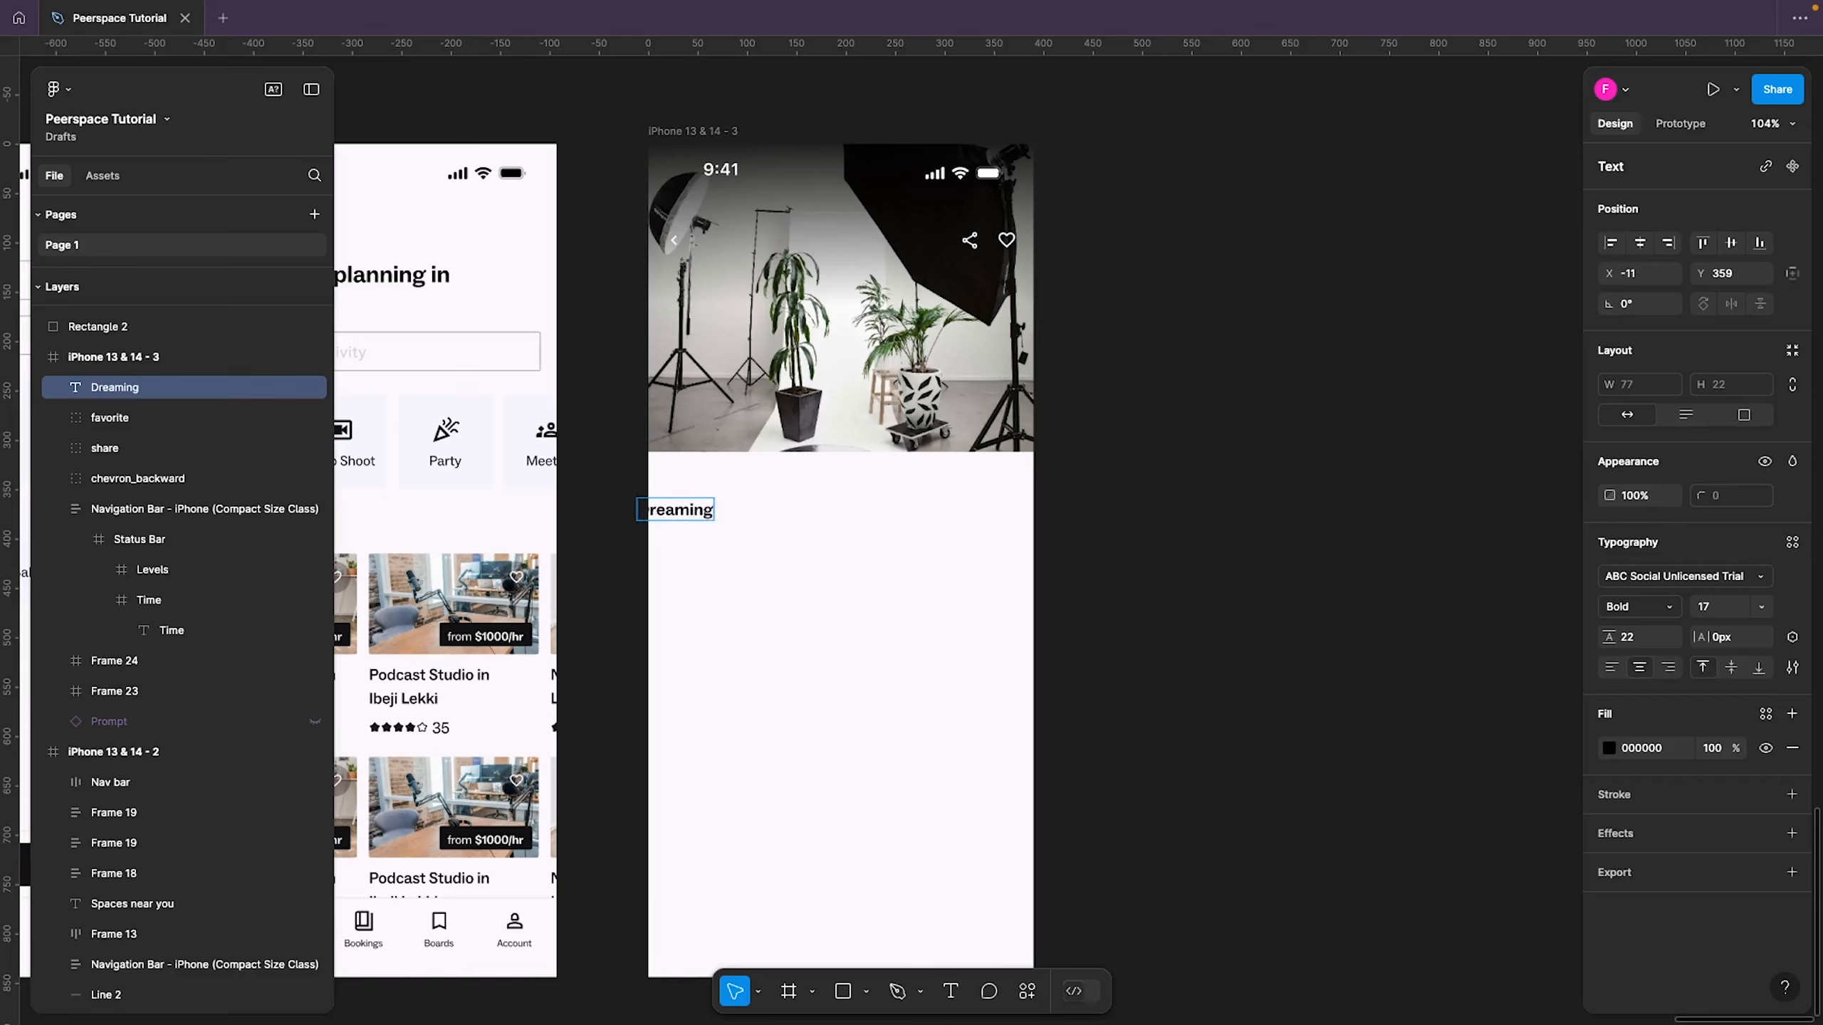
type(" Stuido")
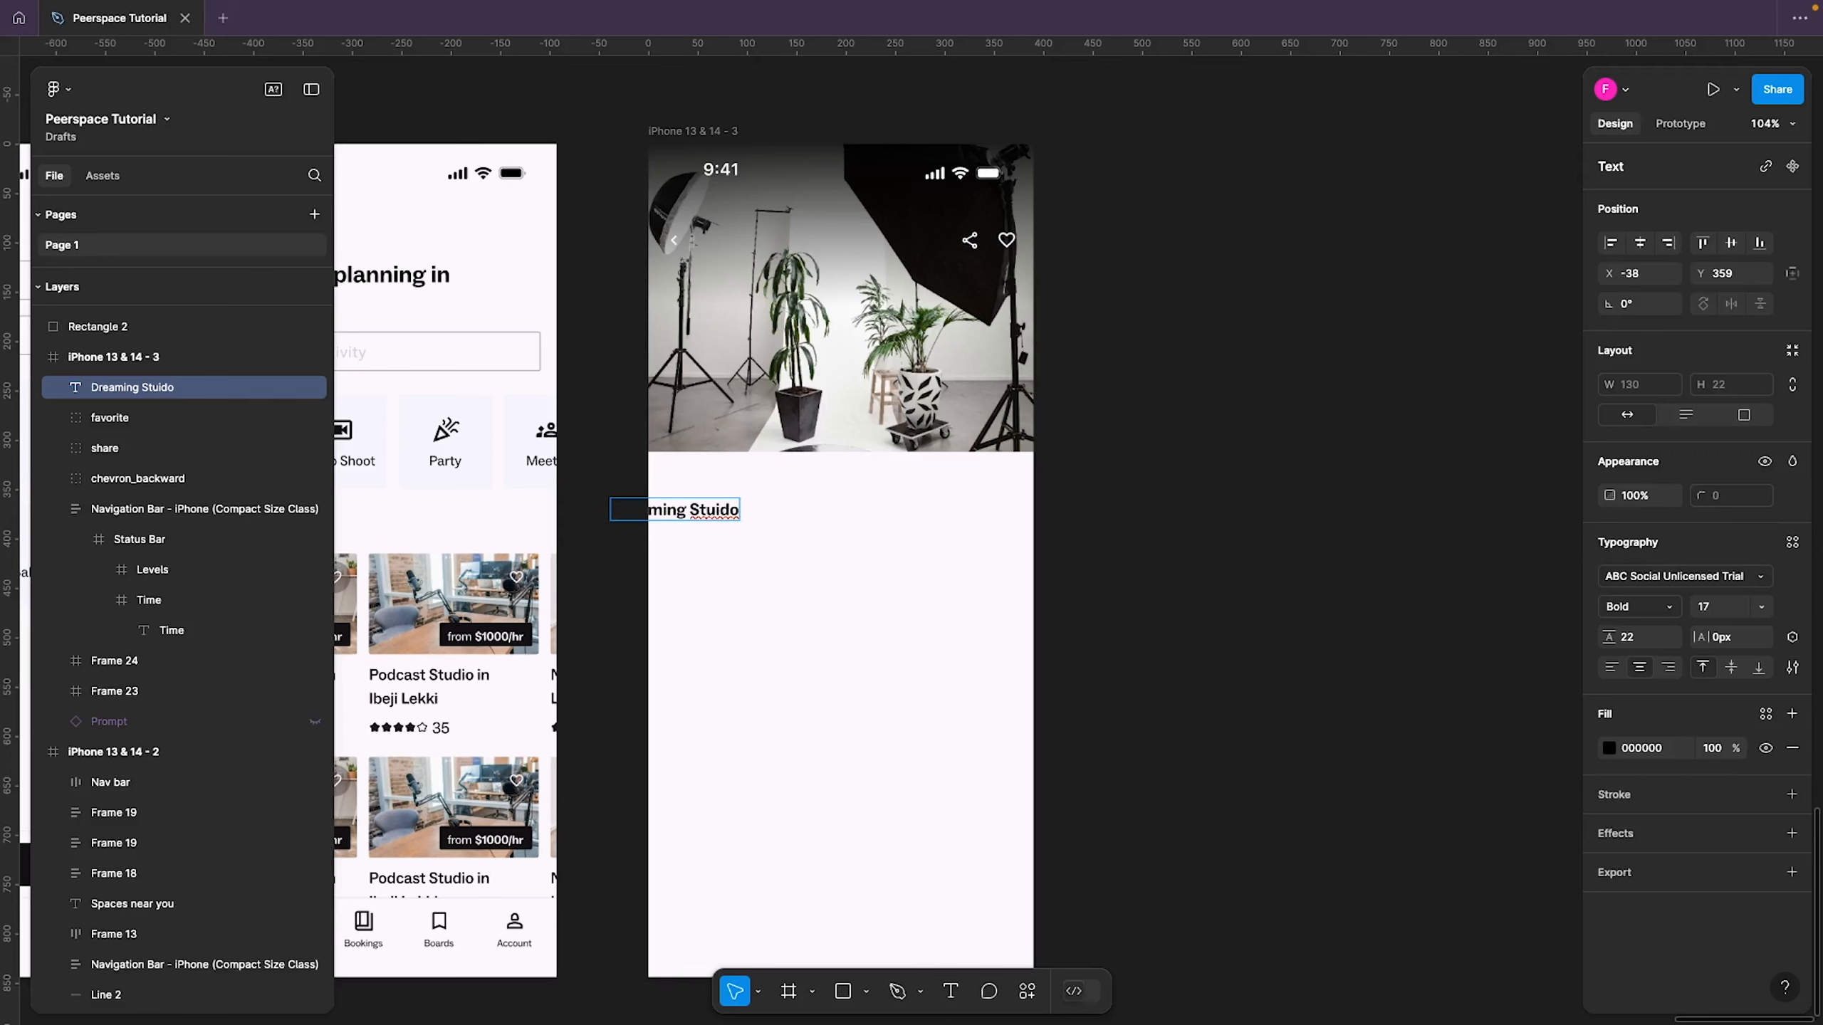
key("BackSpace")
key("BackSpace")
key("BackSpace")
type("dio")
type("Ph")
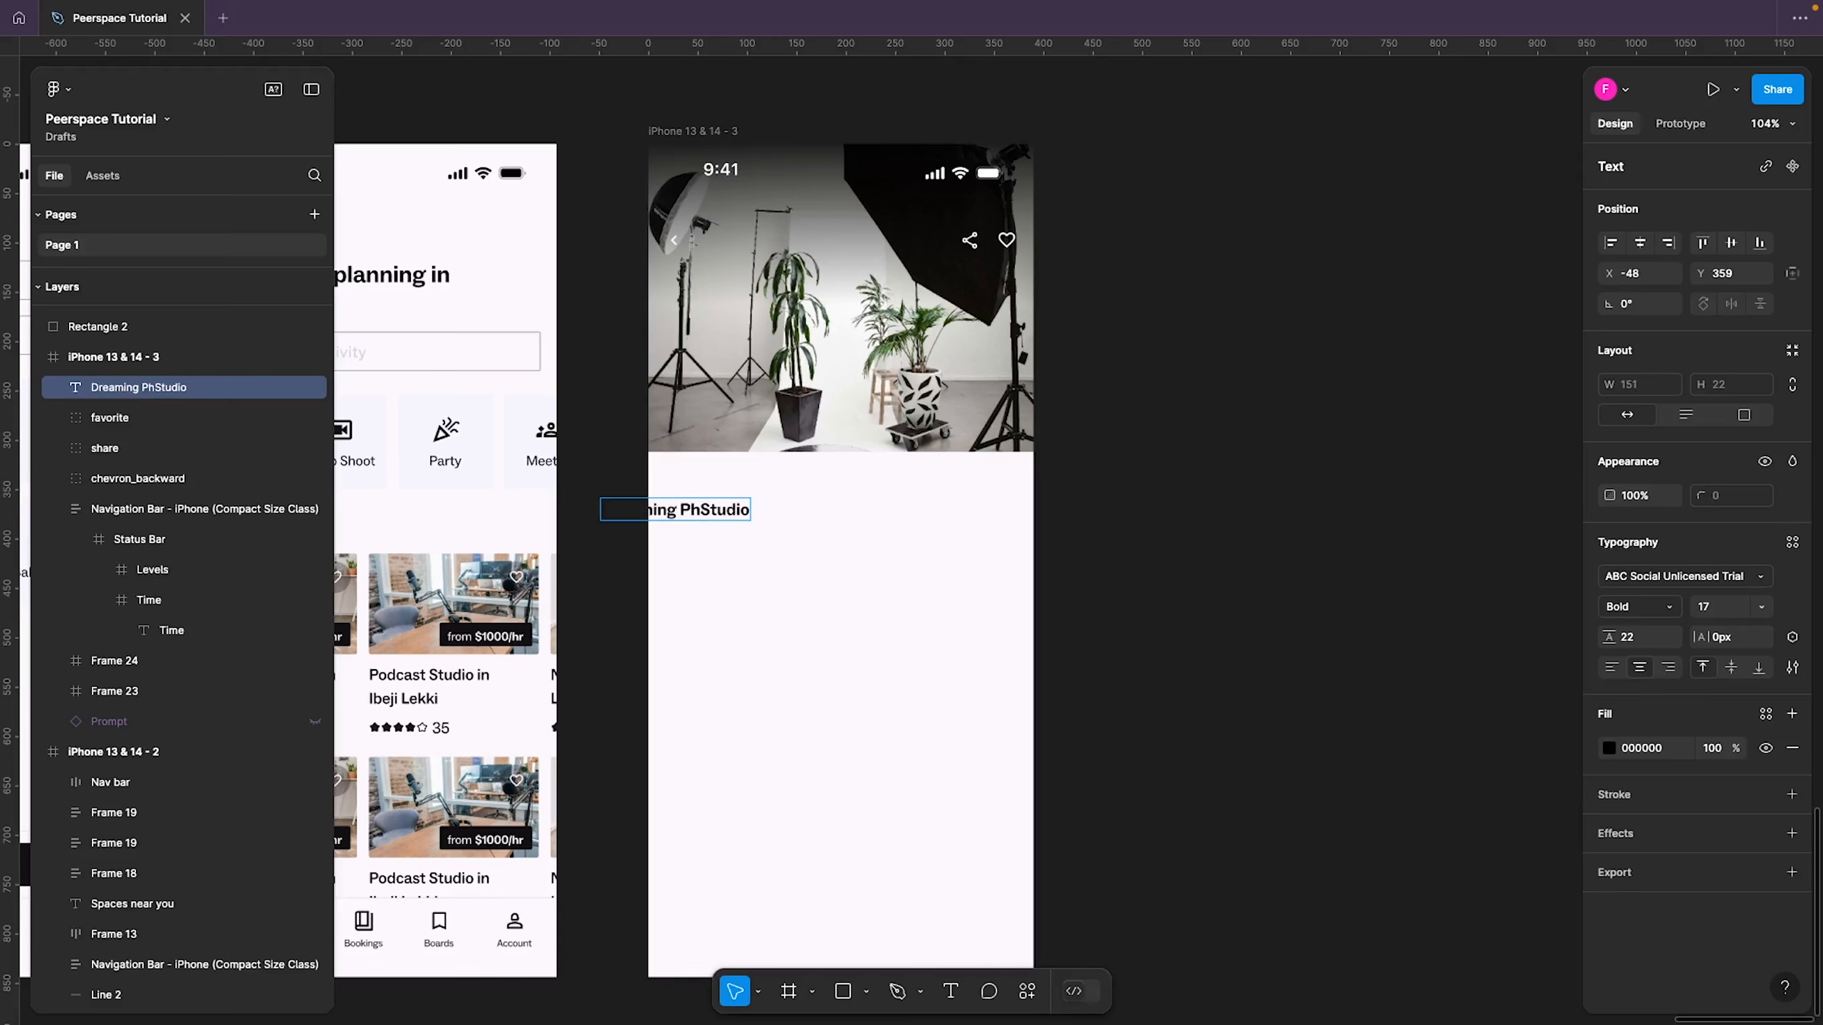
type("oto")
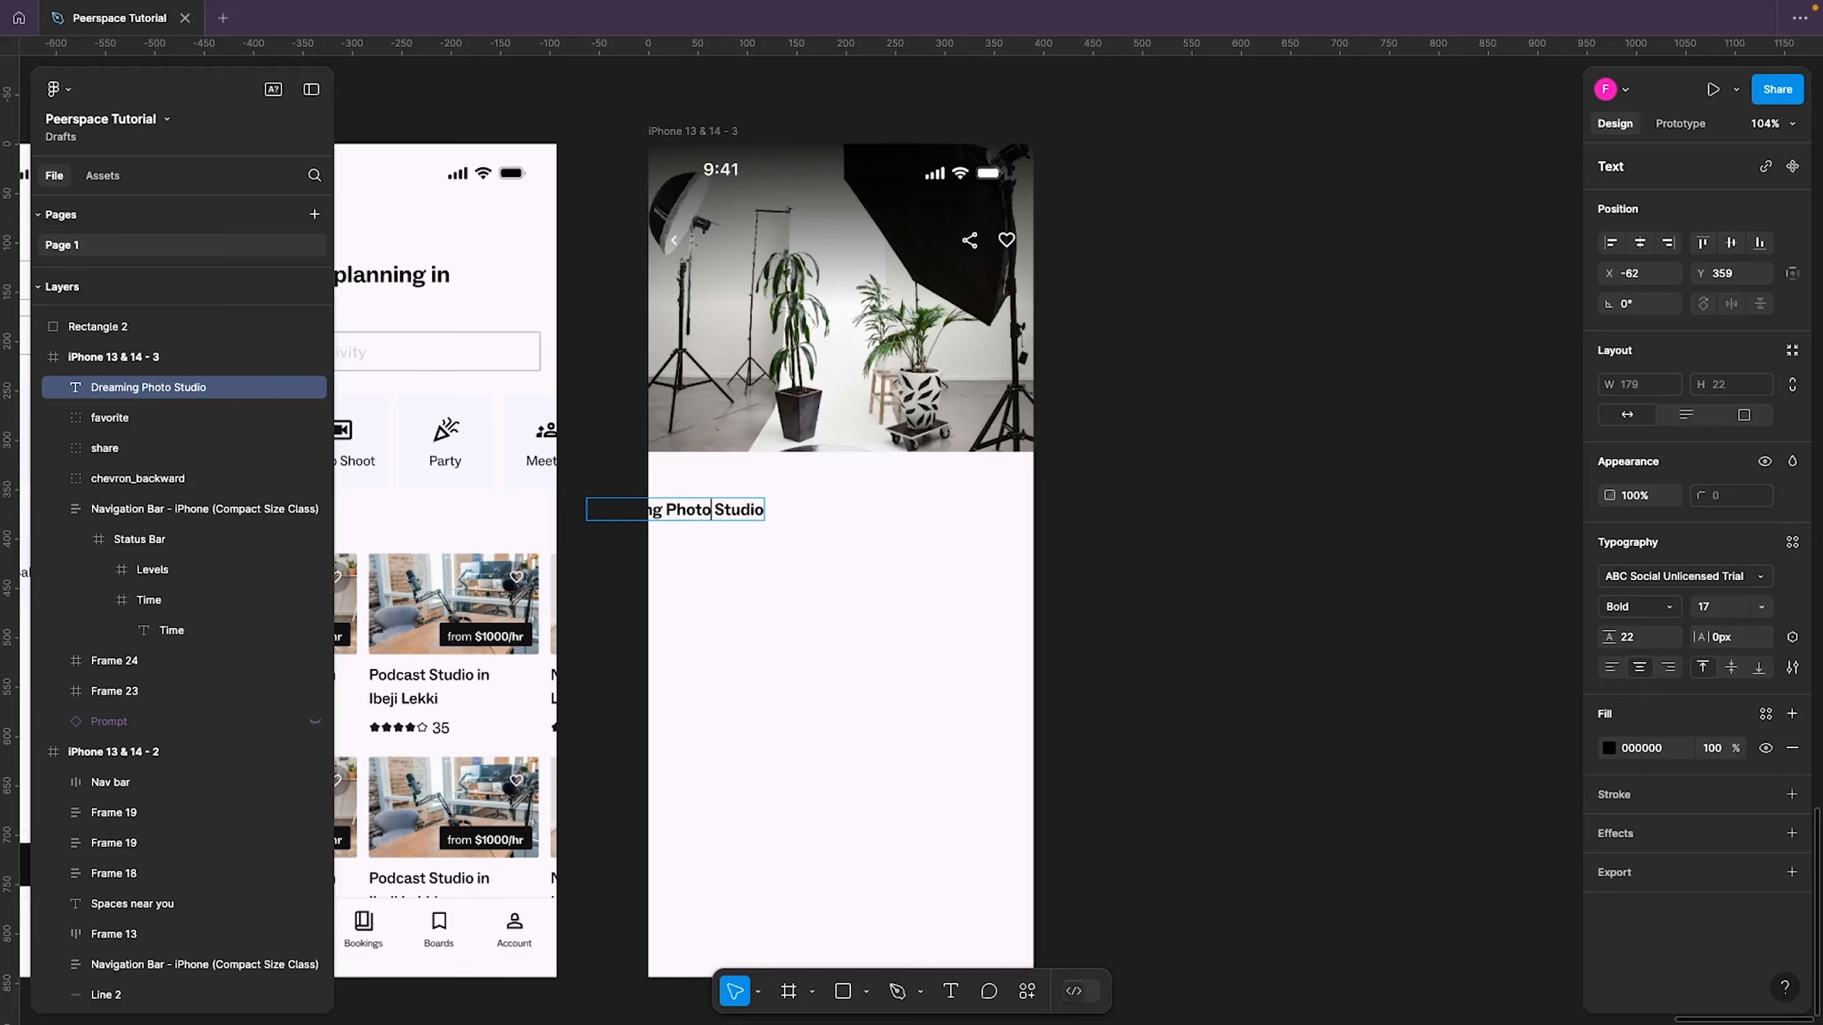
type("& Video")
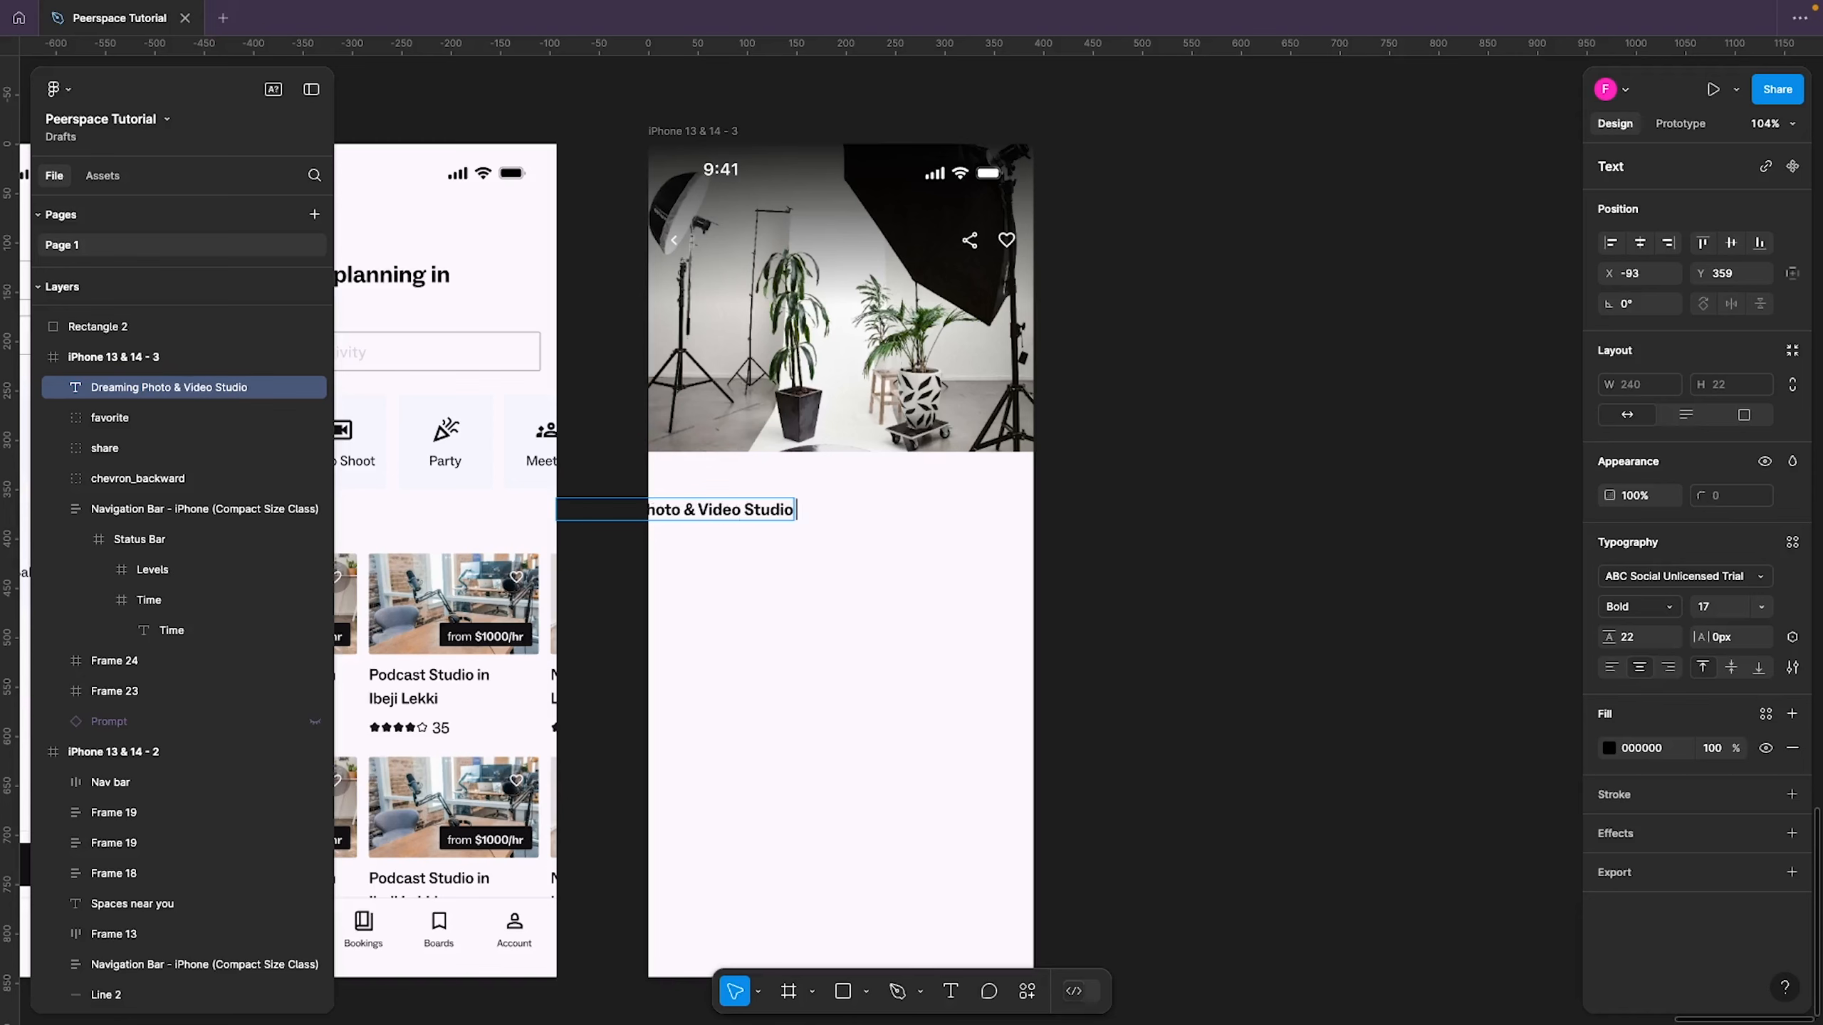
Add a second line reading "In Lagos, Nigeria" to the studio title
key("Return")
type("I")
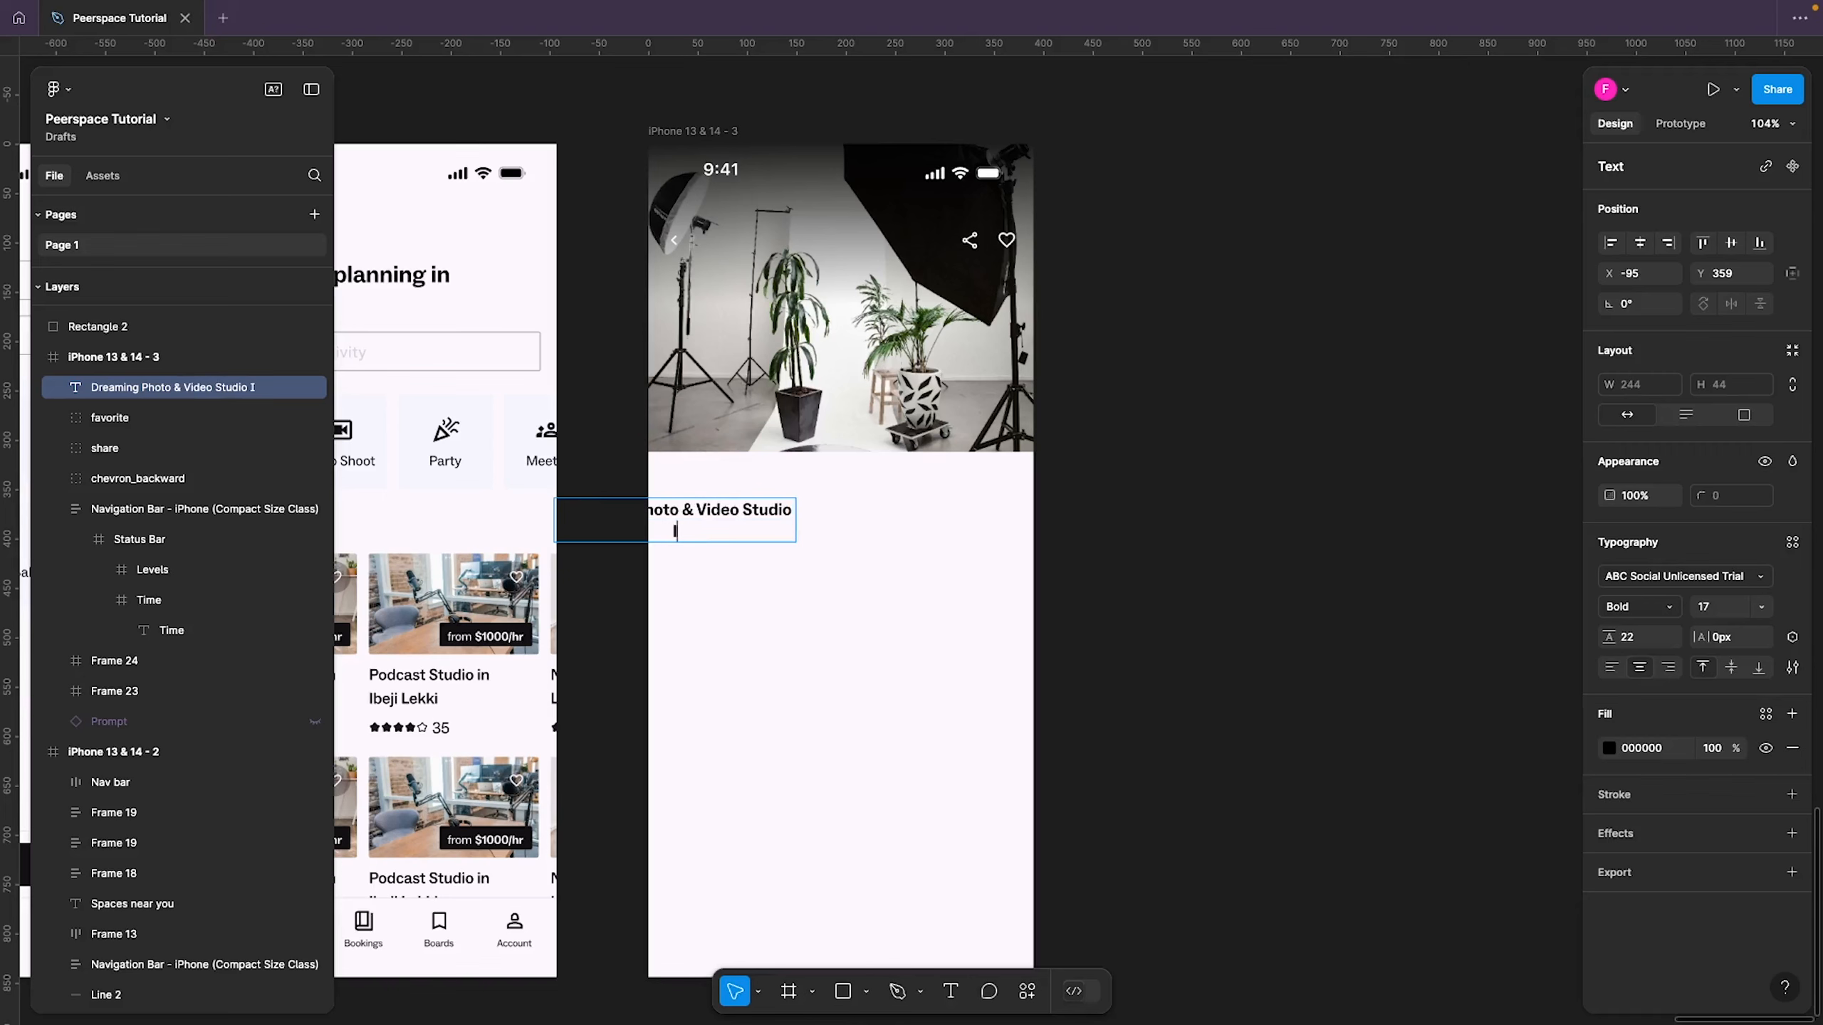
type("n Lagos, Nigeria")
key("Escape")
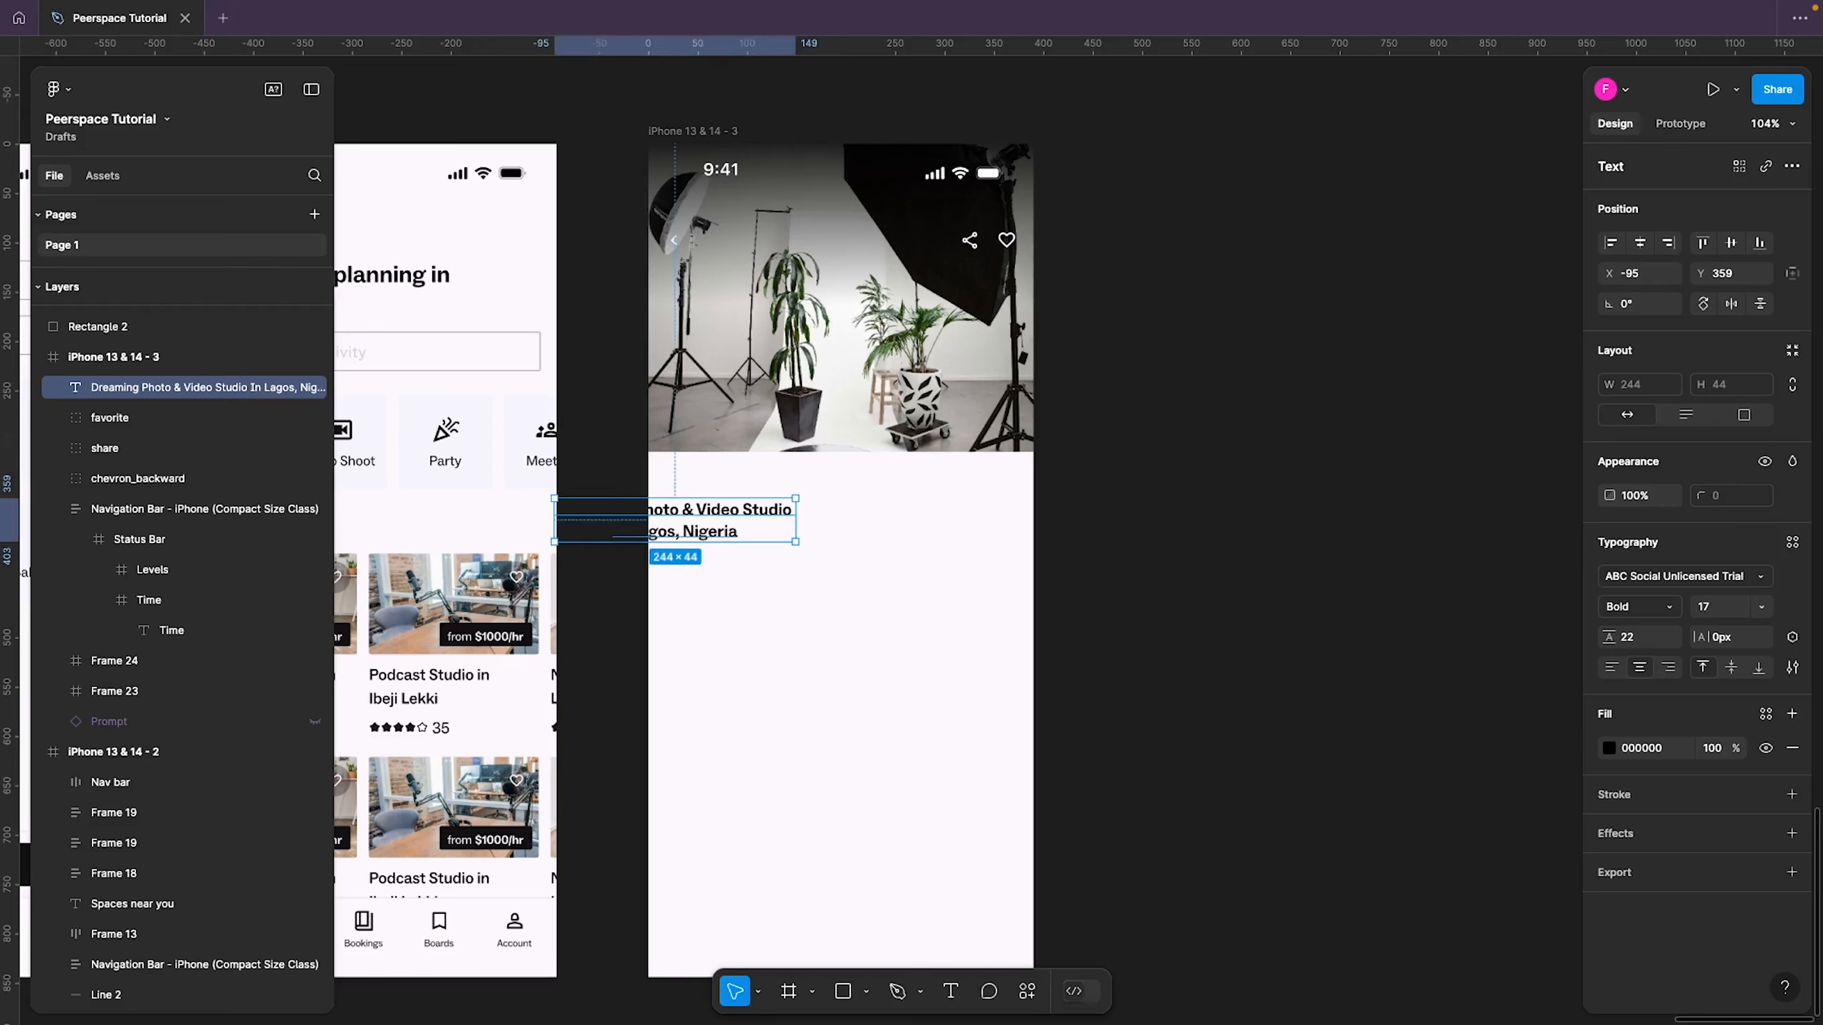
Left-align the studio title and place it just below the hero photo at about X 17, Y 346
left_click(1611, 668)
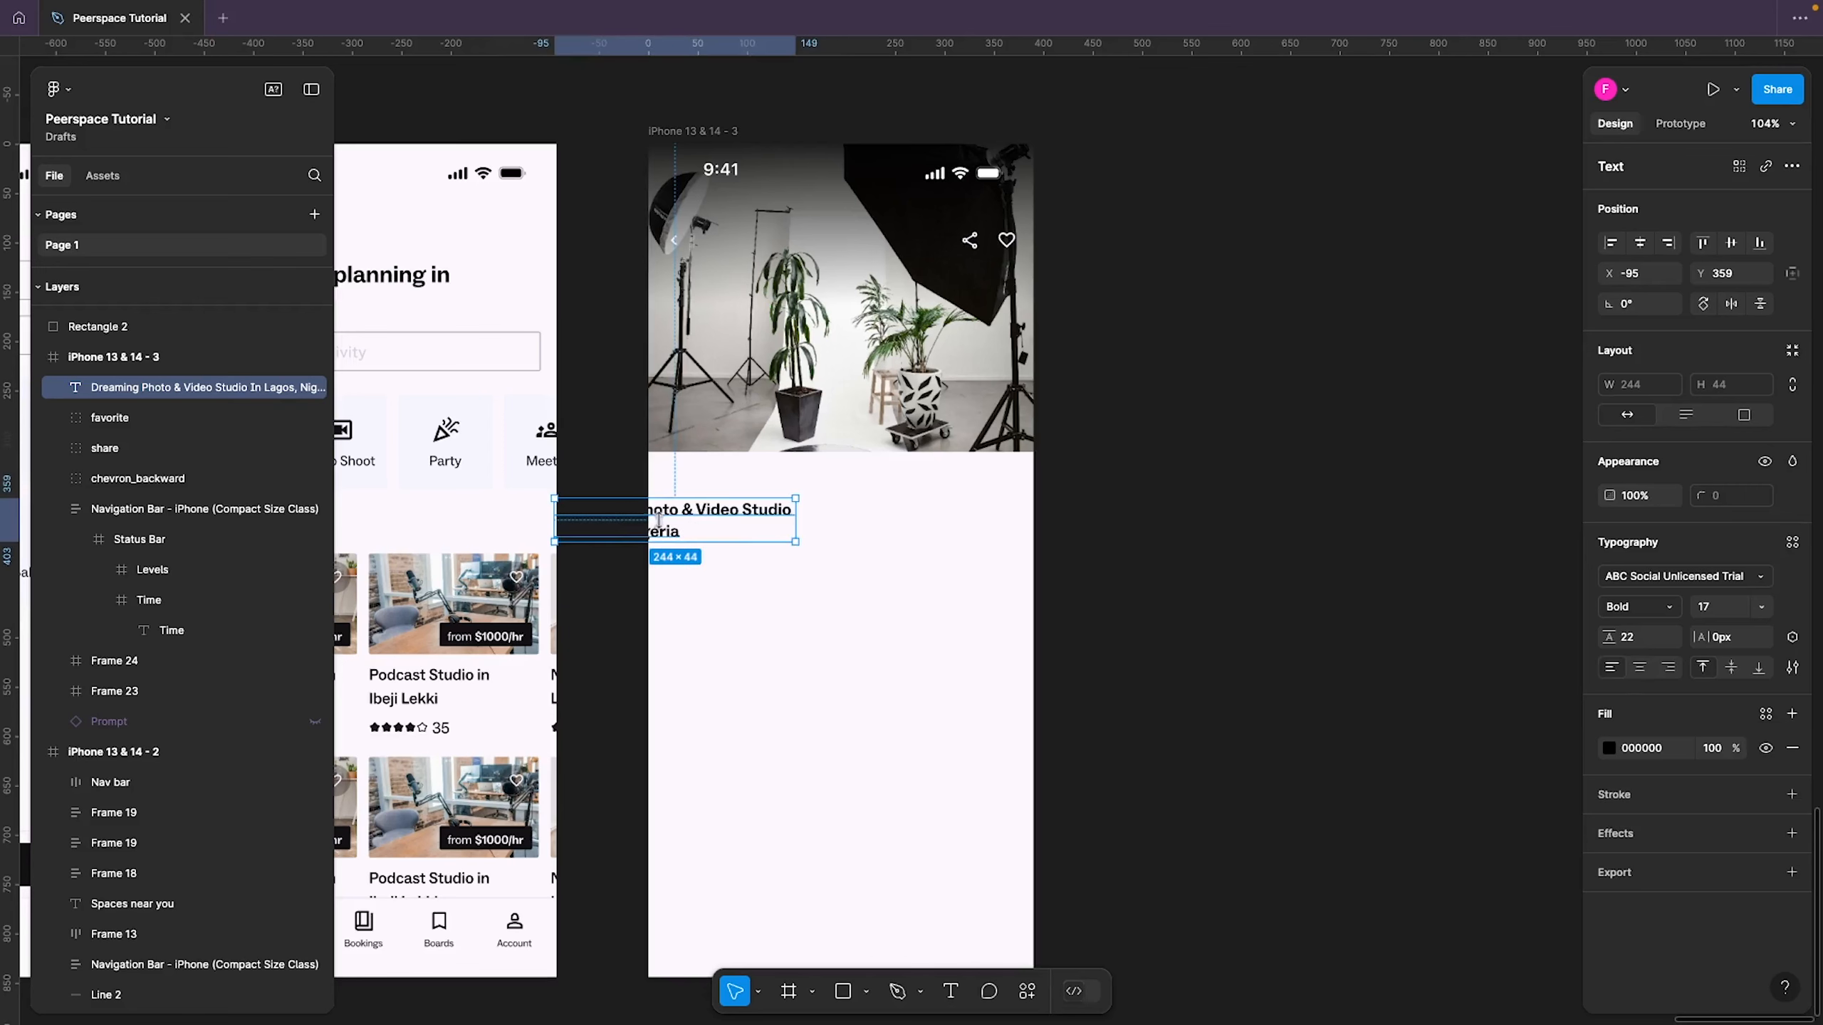
left_click_drag(658, 520, 788, 496)
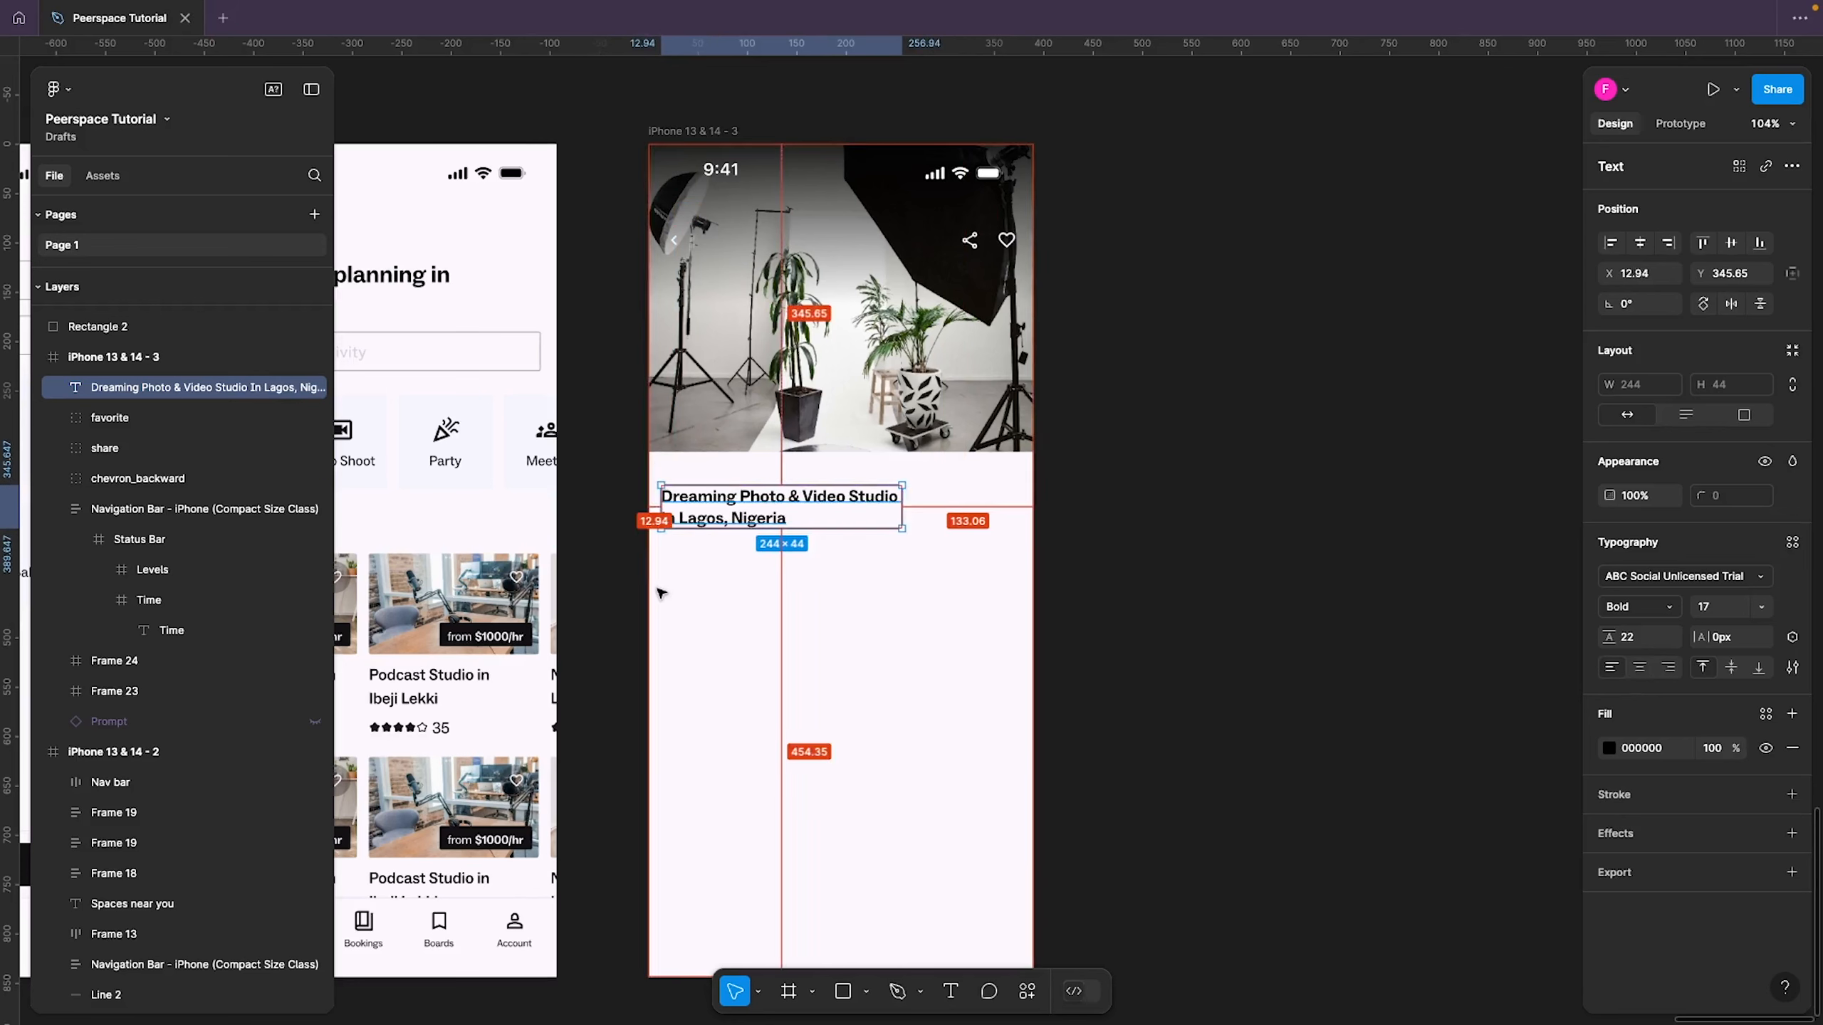
key("Right")
key("Right")
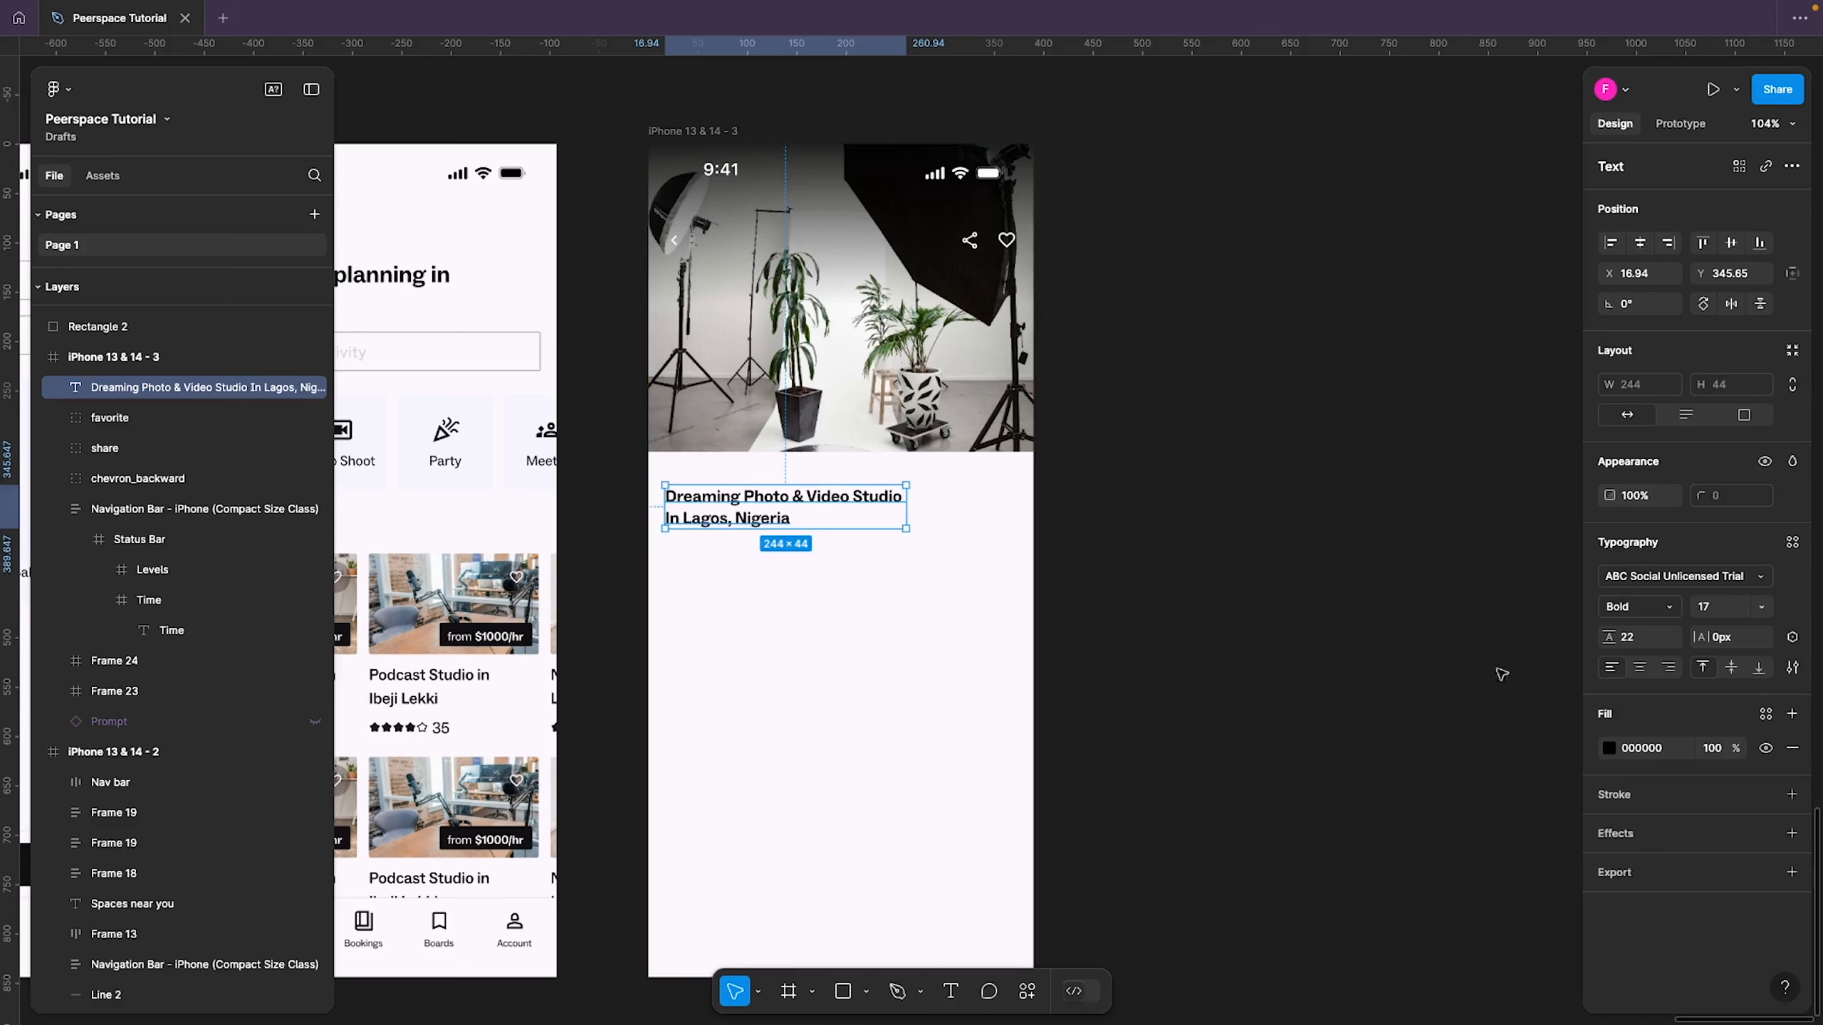
Set the studio title's font size to 24, line height to 28 and letter spacing to -0.5%
left_click(1726, 609)
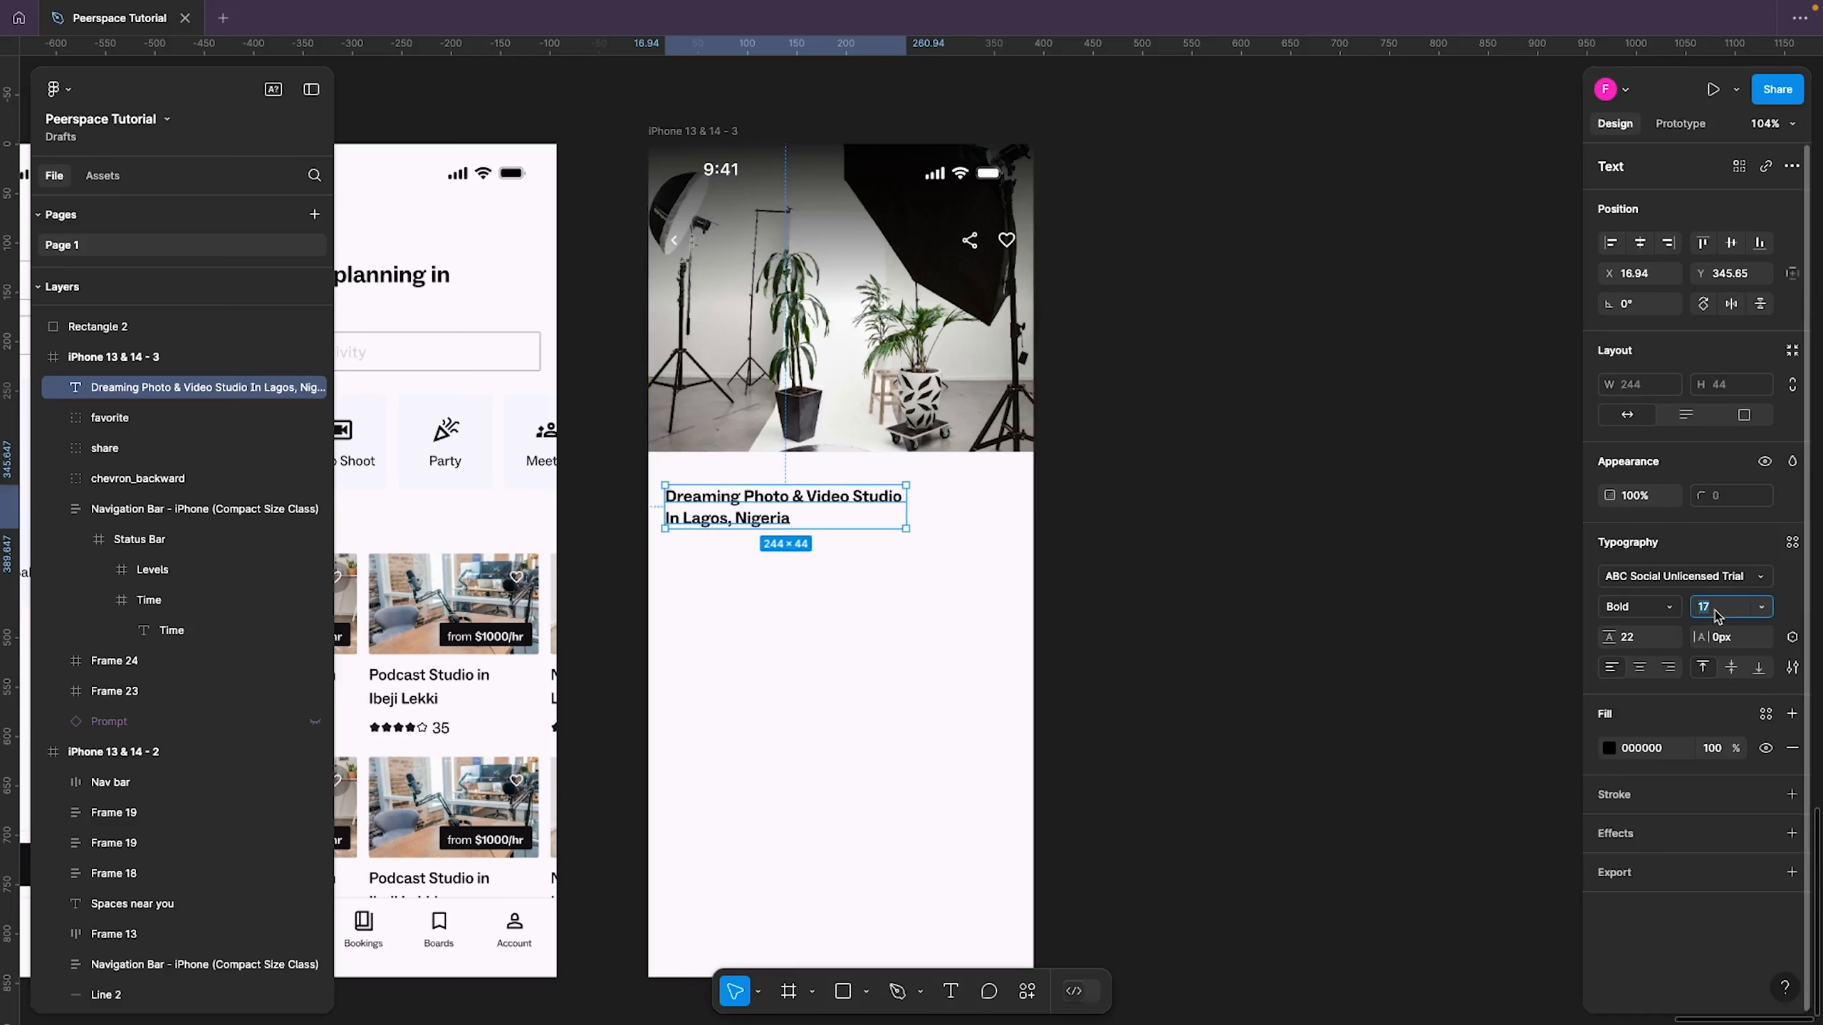
type("24")
key("Return")
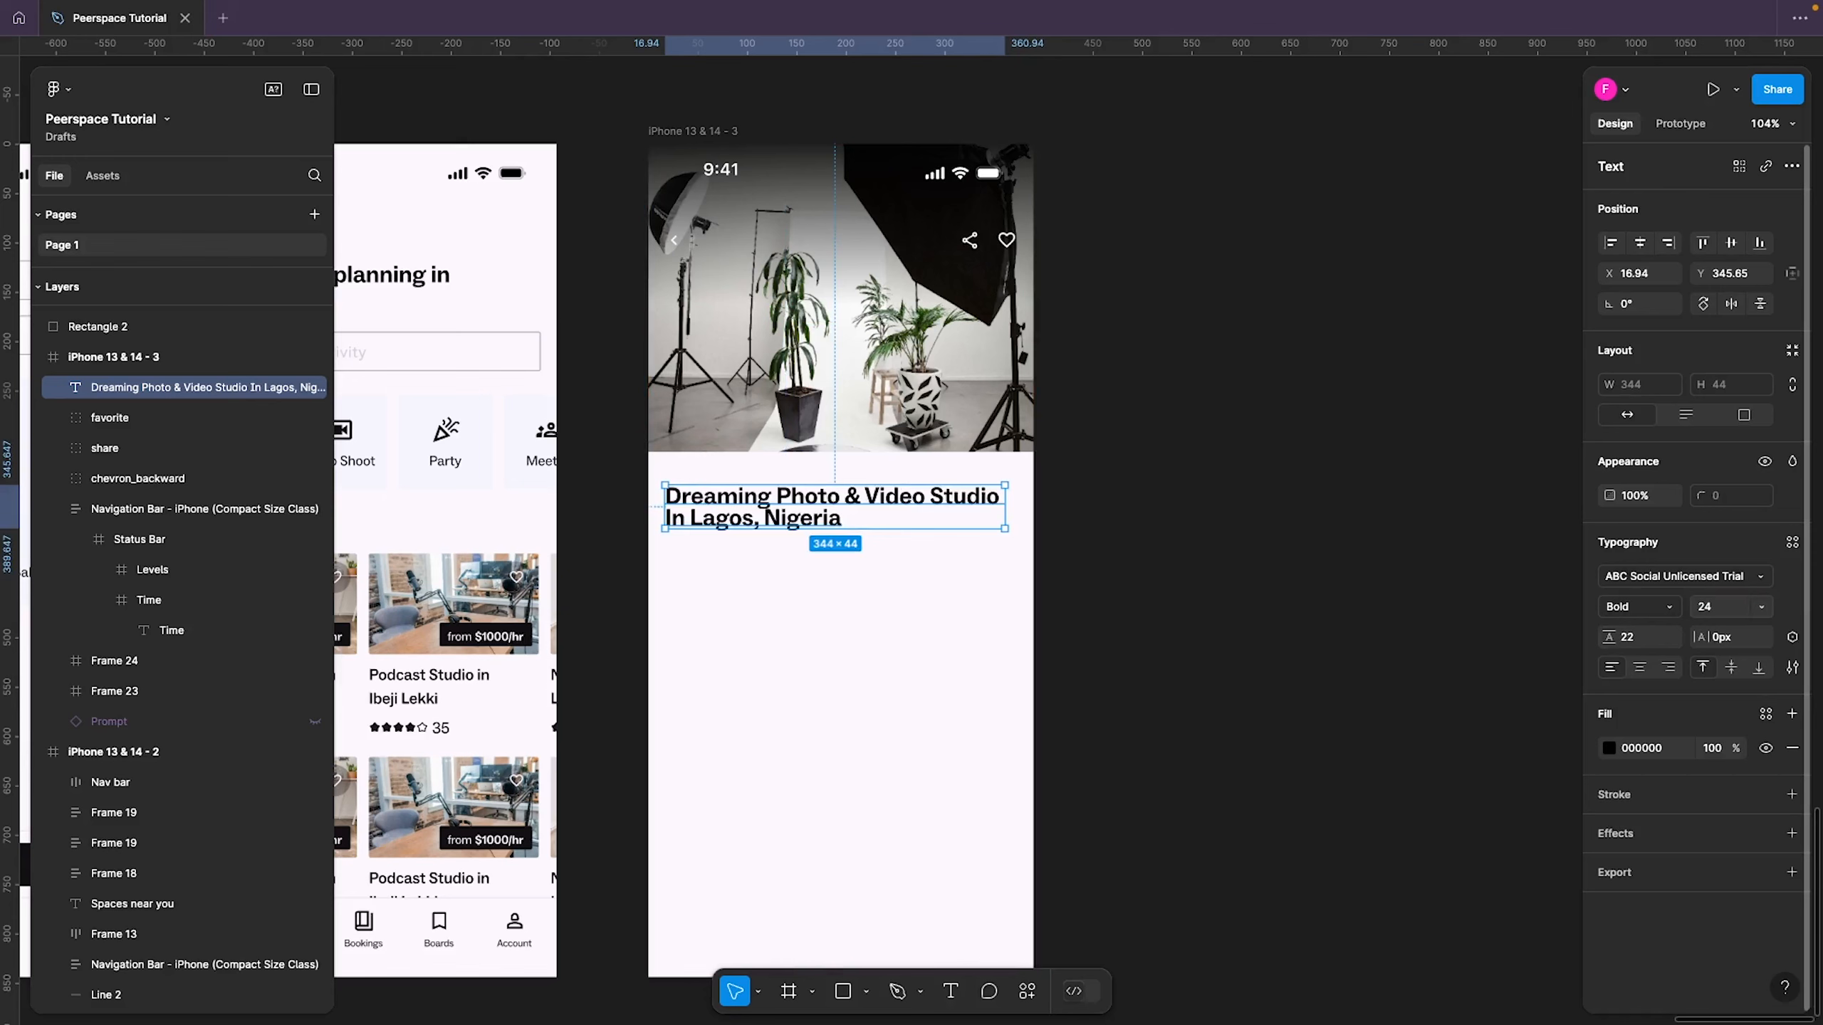
left_click(1645, 642)
type("28")
key("Return")
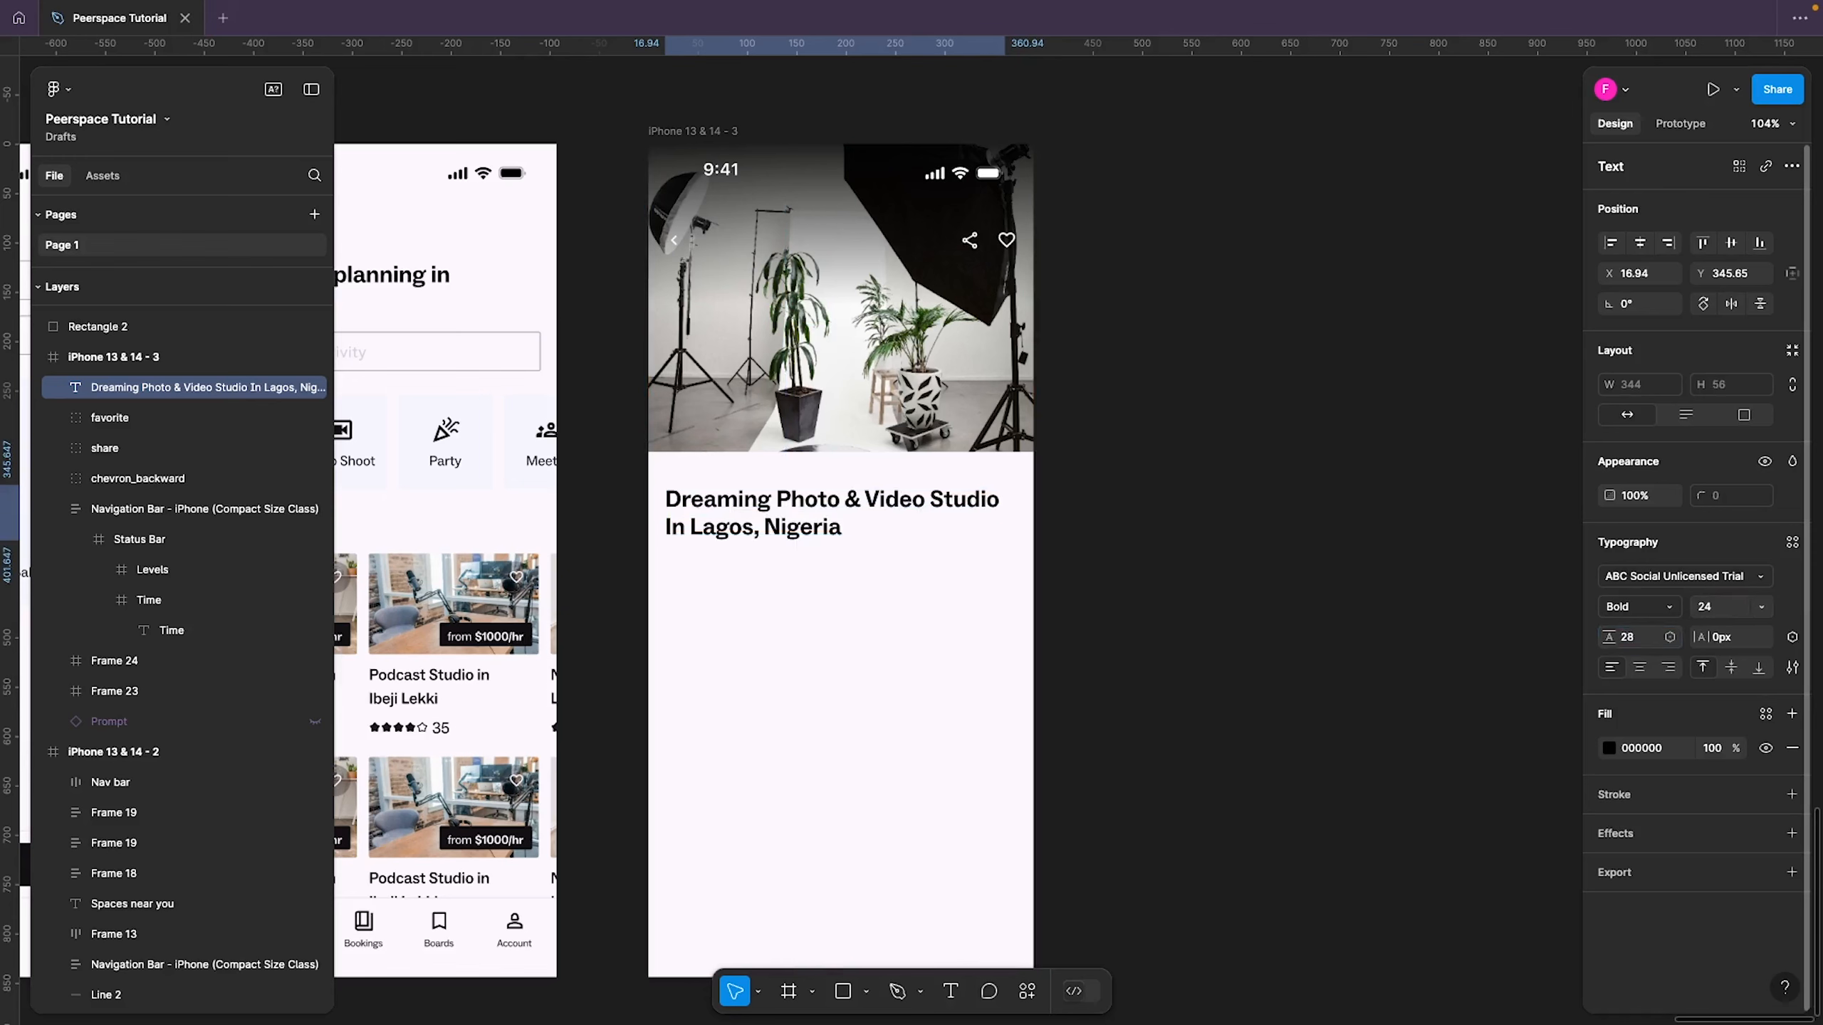
left_click(1731, 637)
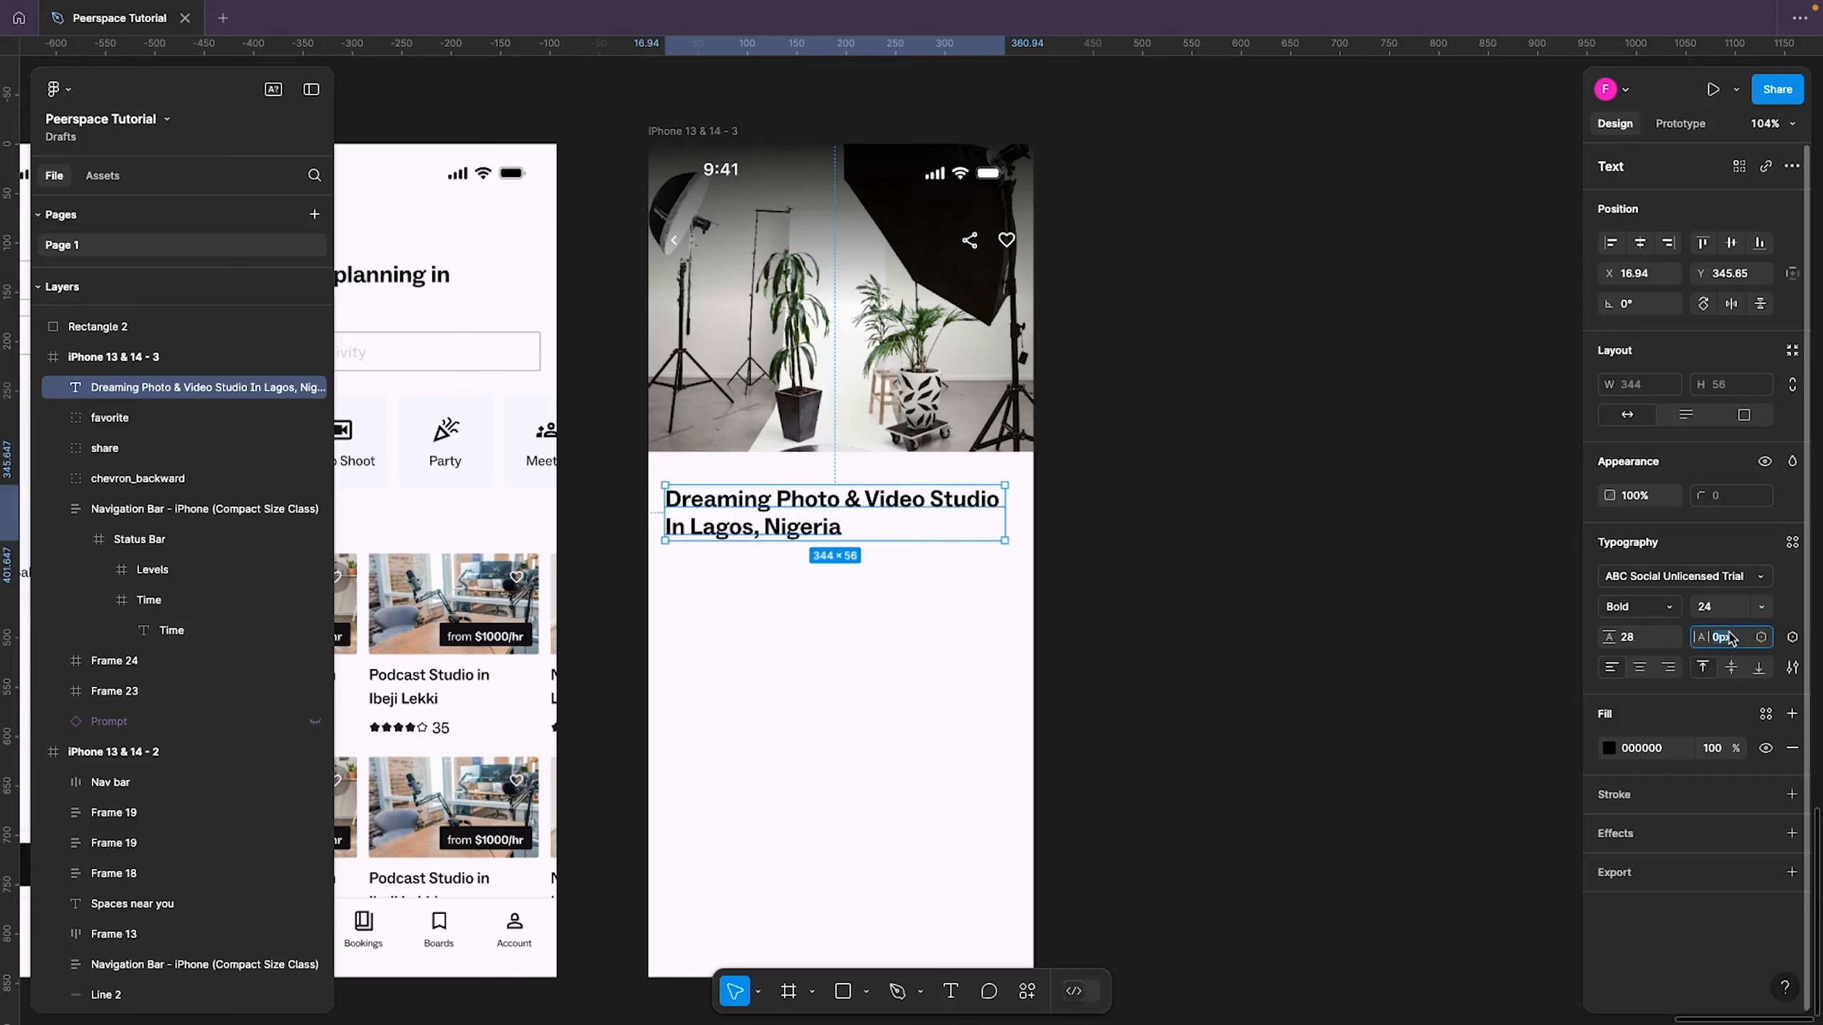
type("0.5")
key("Return")
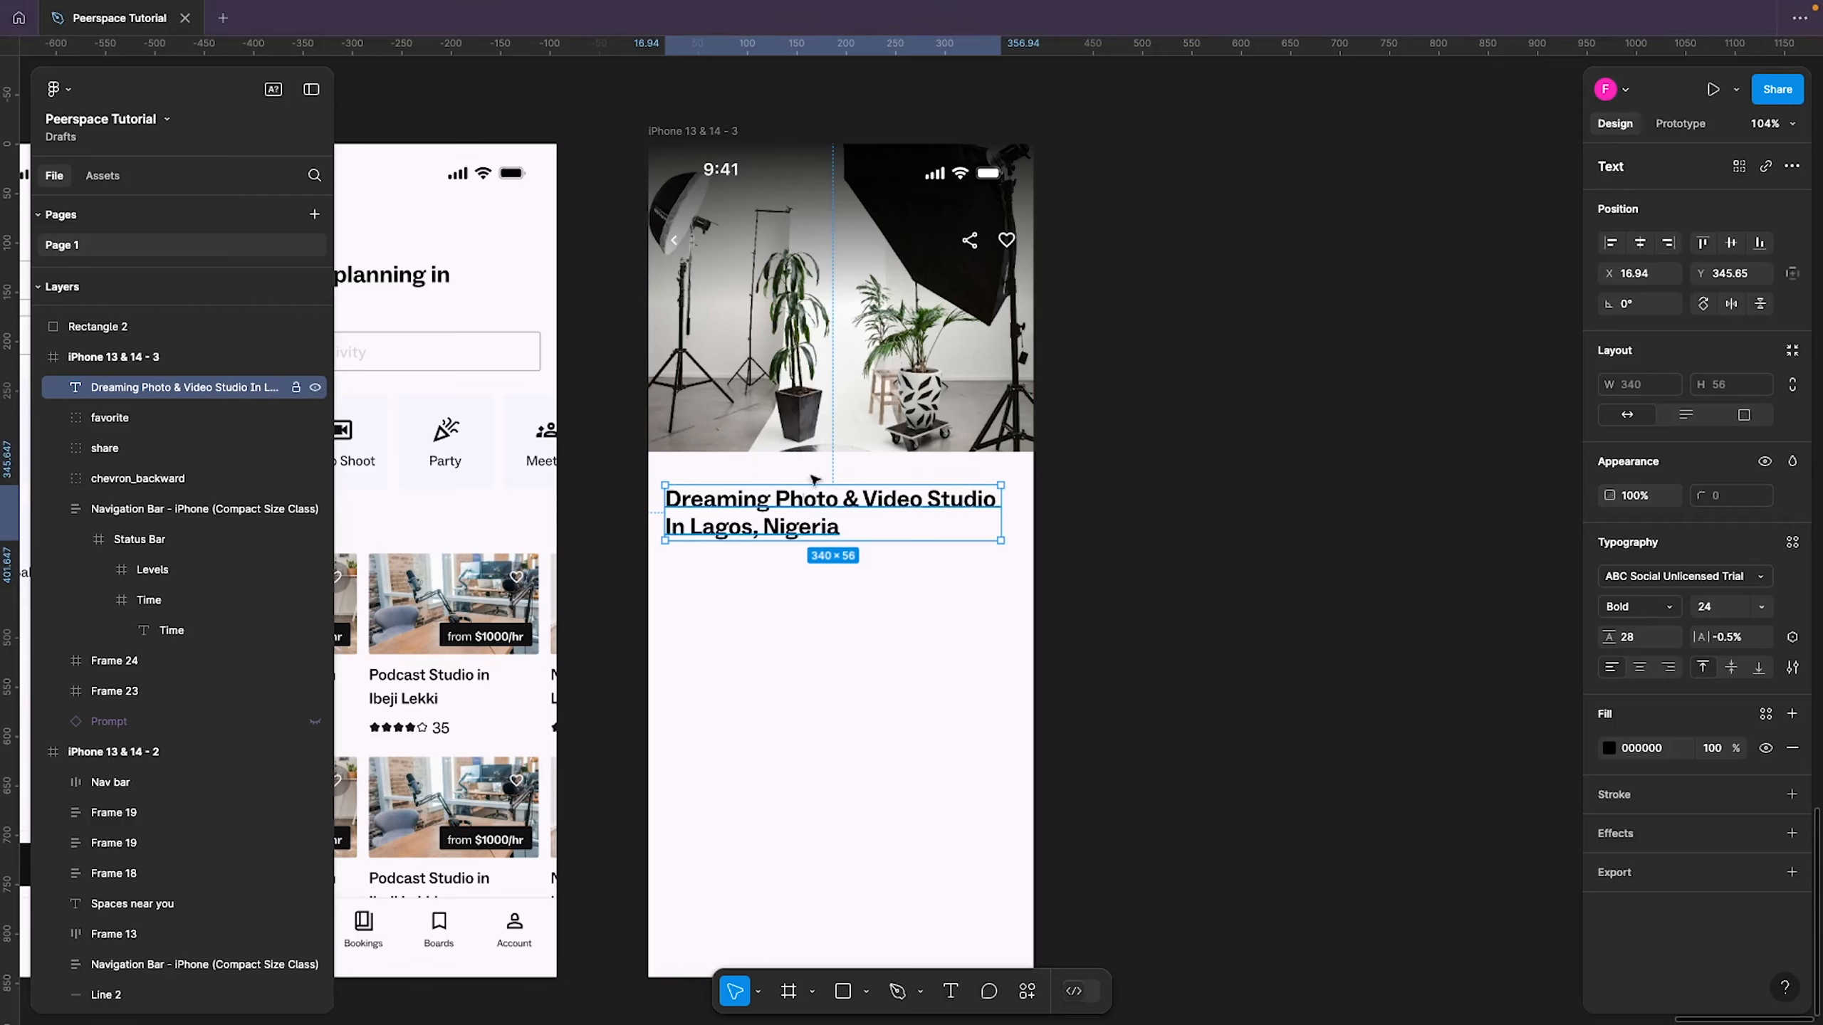
Nudge the studio title up closer to the hero photo, to about Y 337
key("shift+Up")
key("Up")
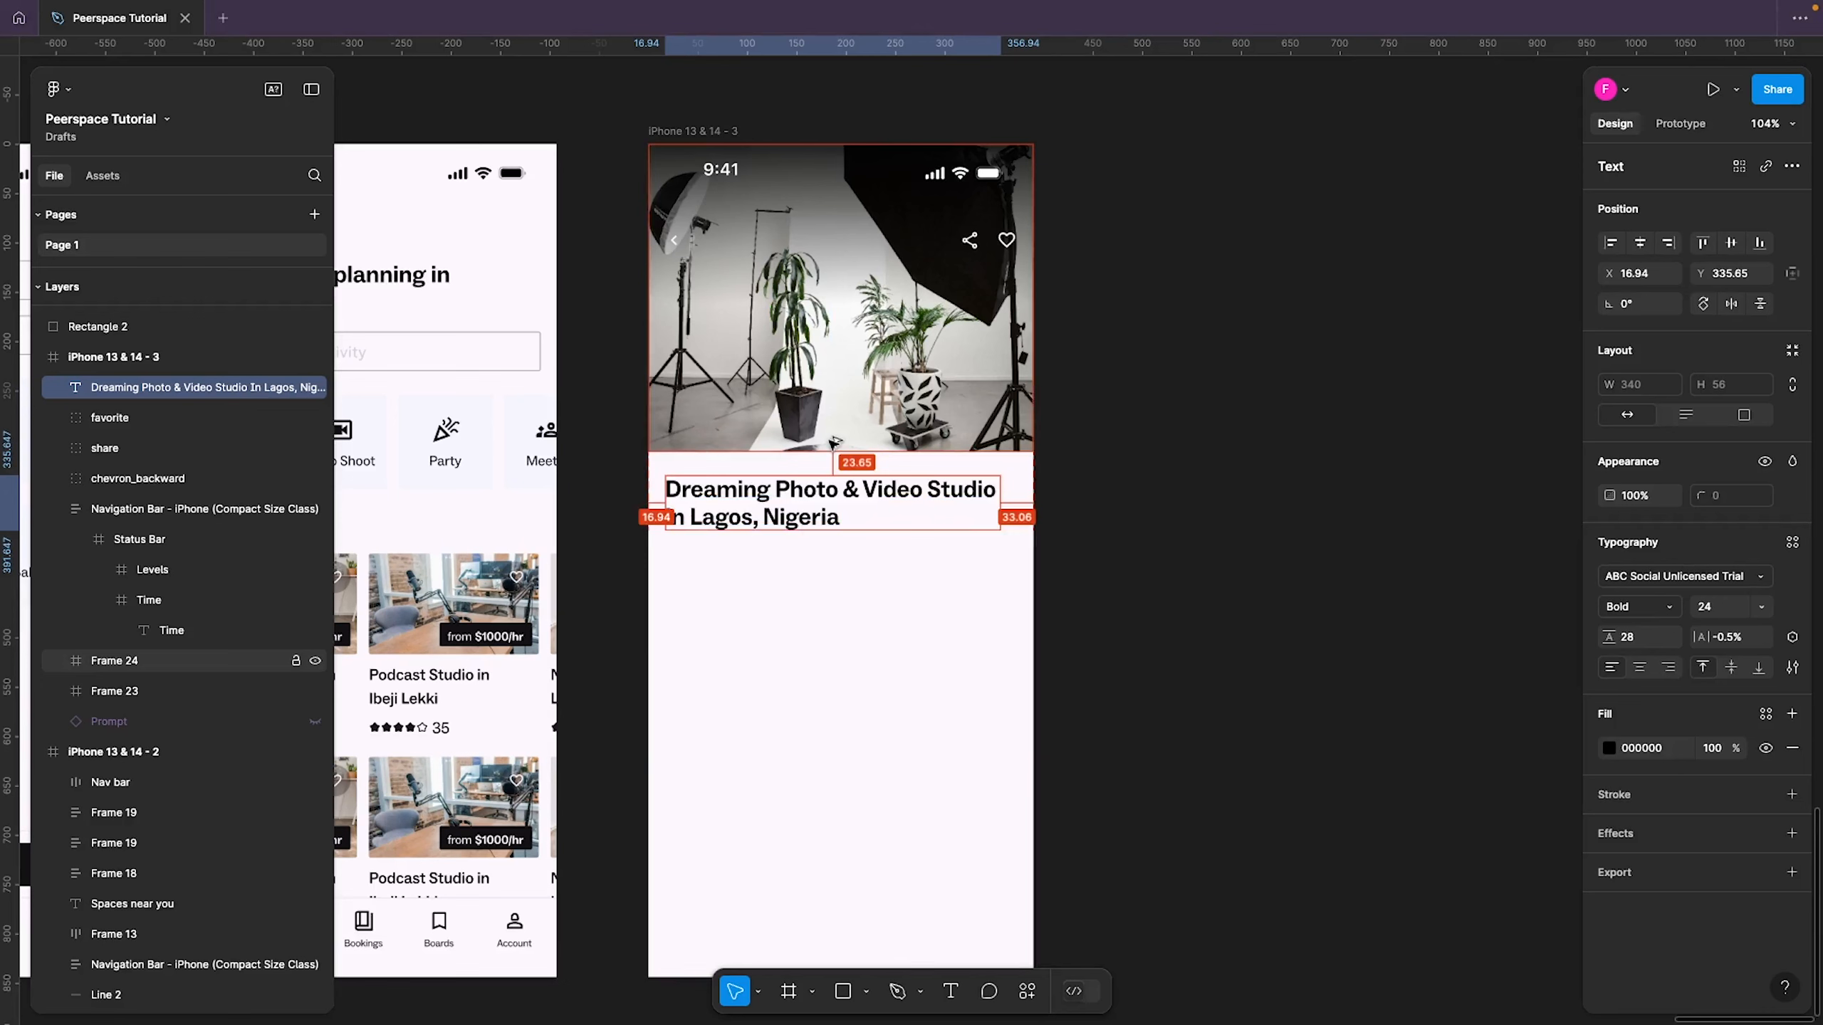
key("Up")
key("Up")
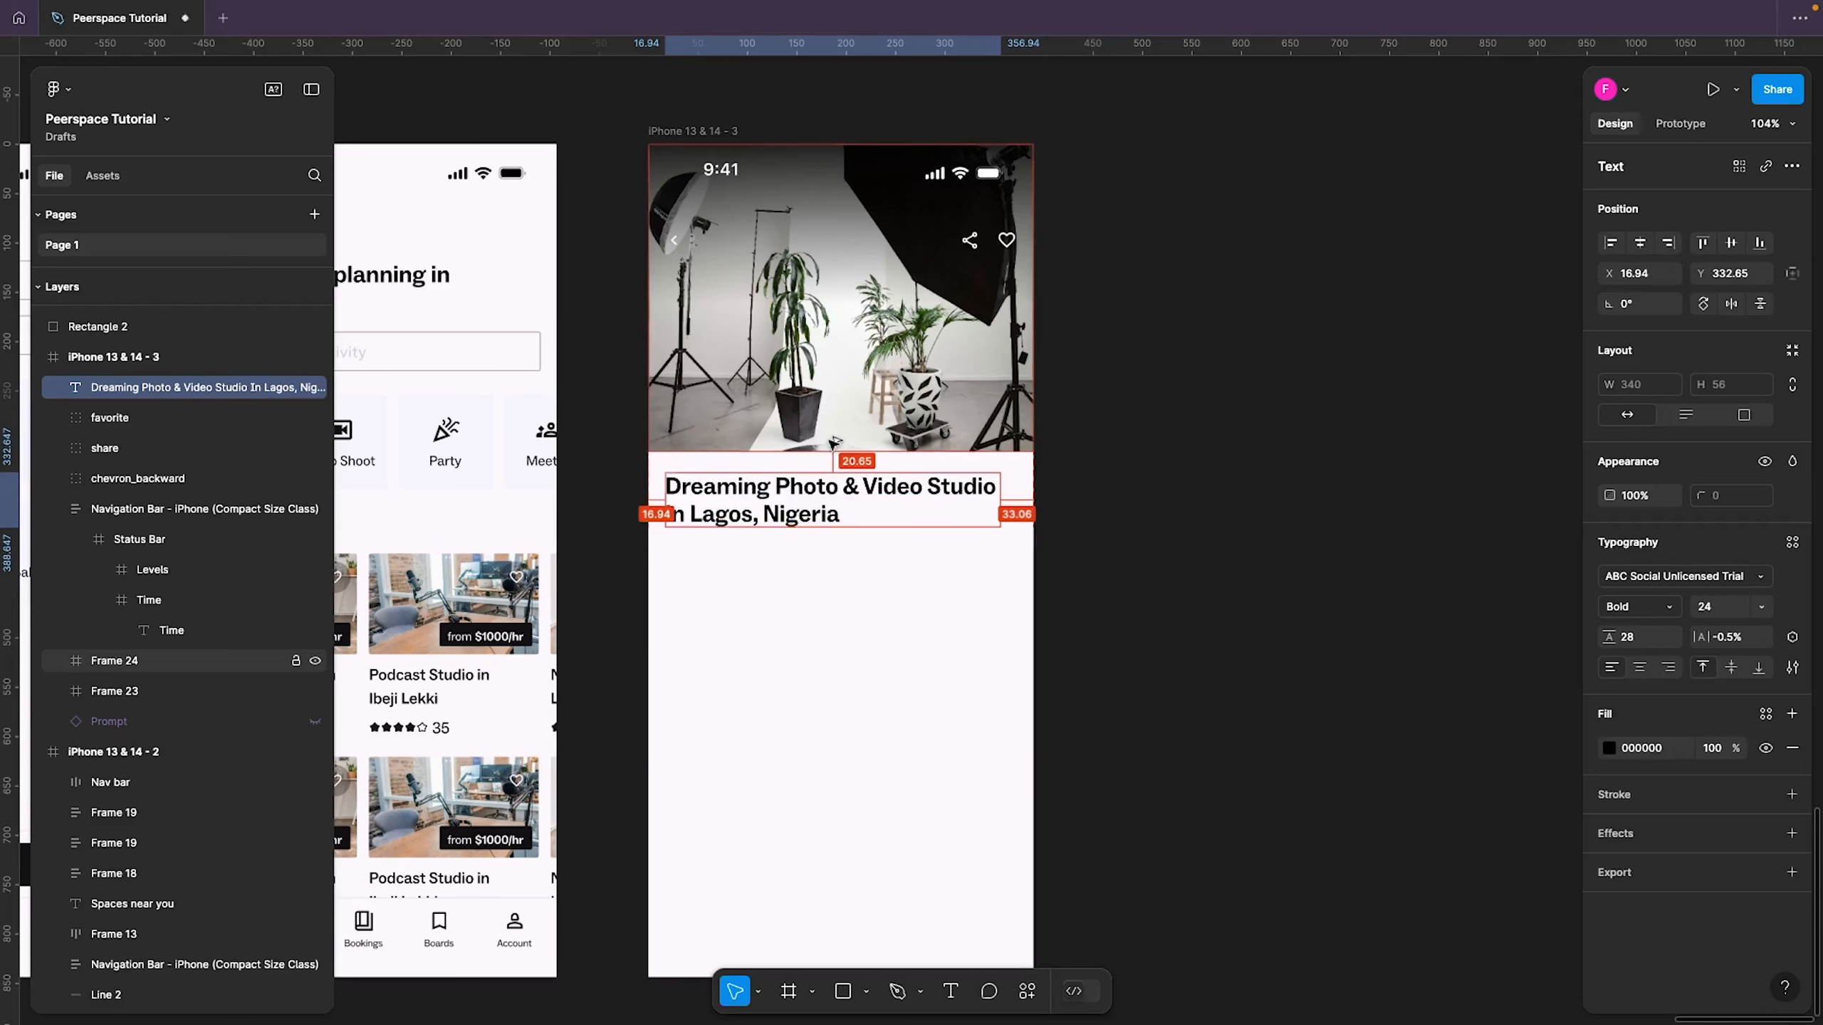
key("Down")
key("Down")
key("Down")
key("Down")
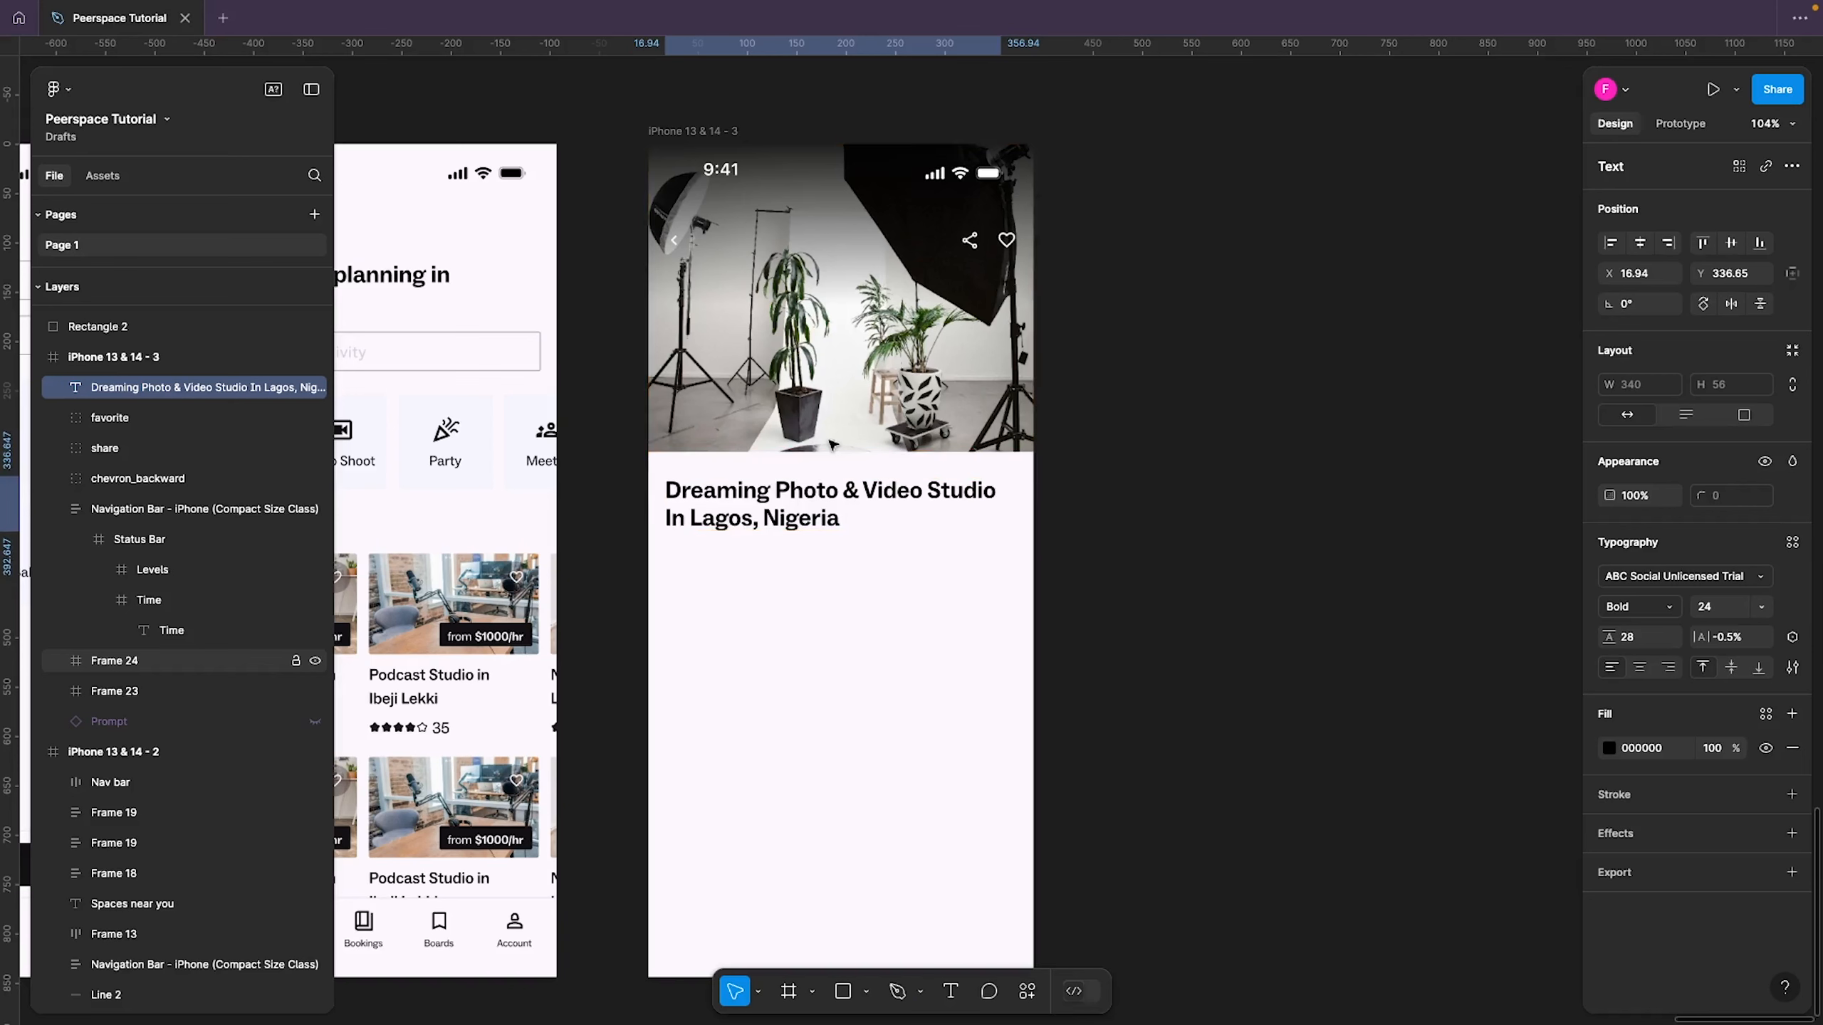
Search Material Symbols for a location icon, insert location_on, and move it into the empty area below the studio title
scroll(704, 519, "down", 1)
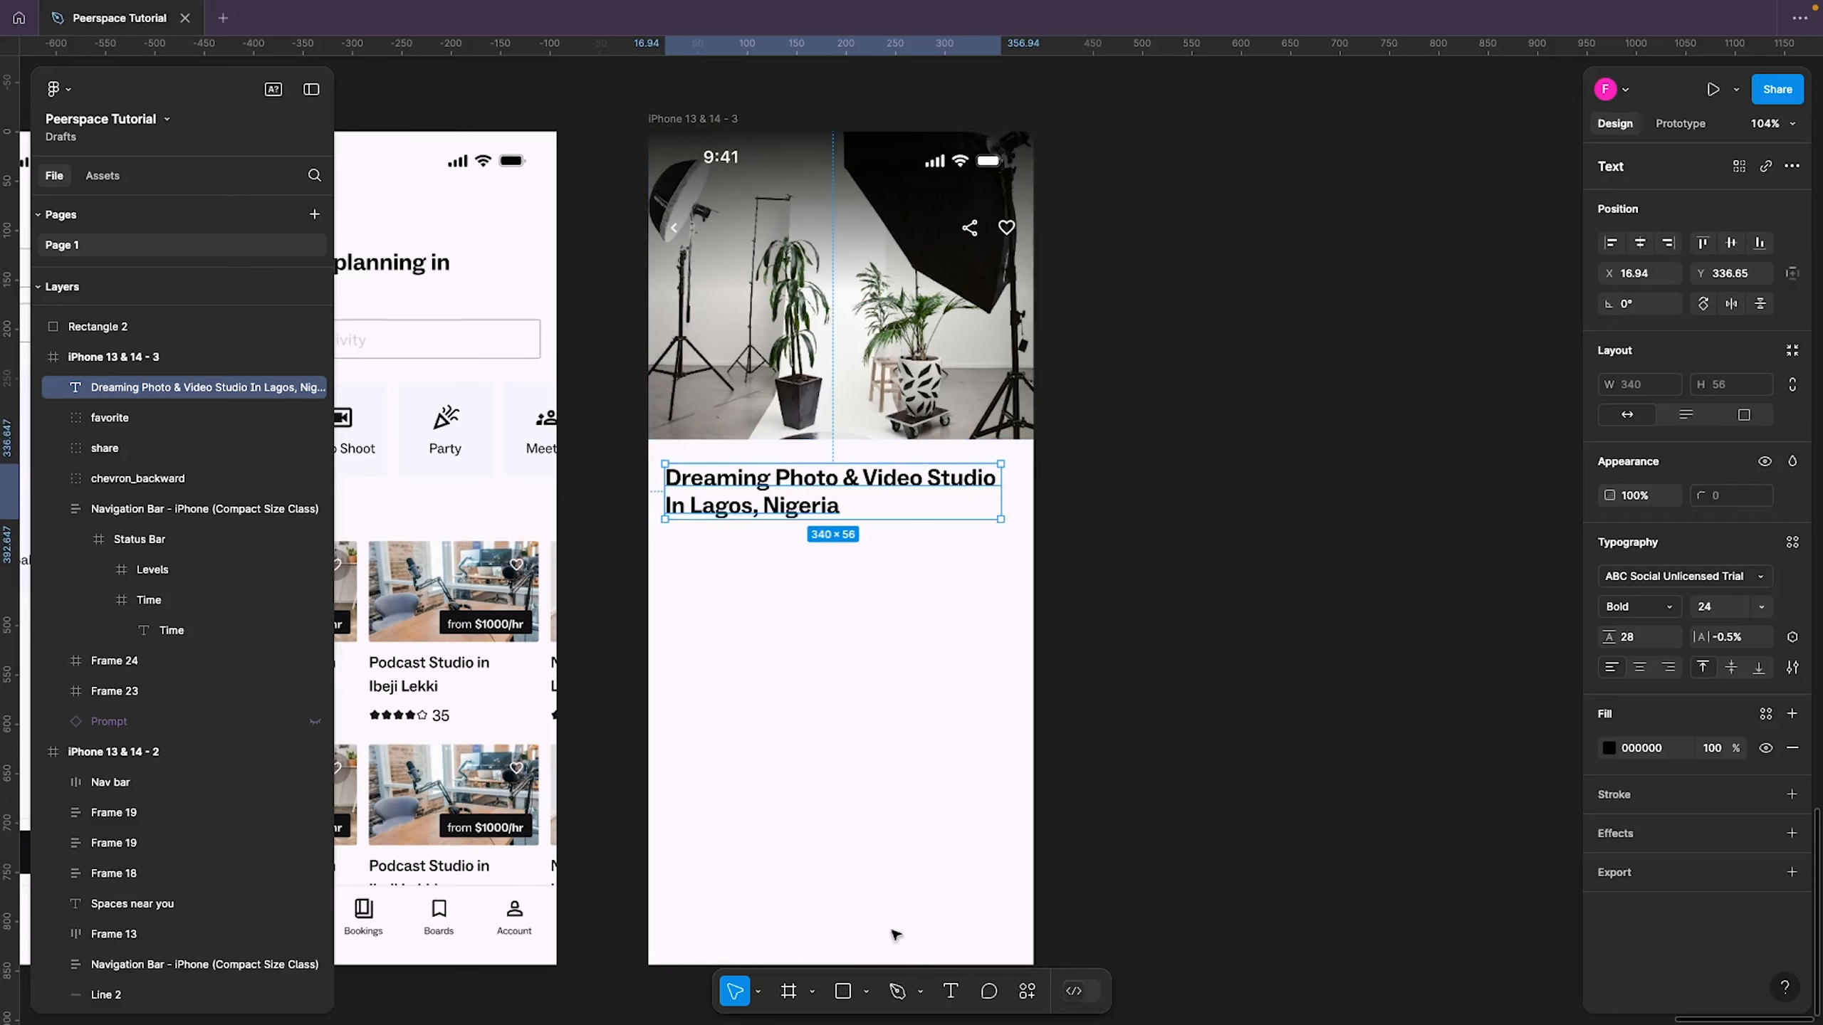
left_click(1019, 991)
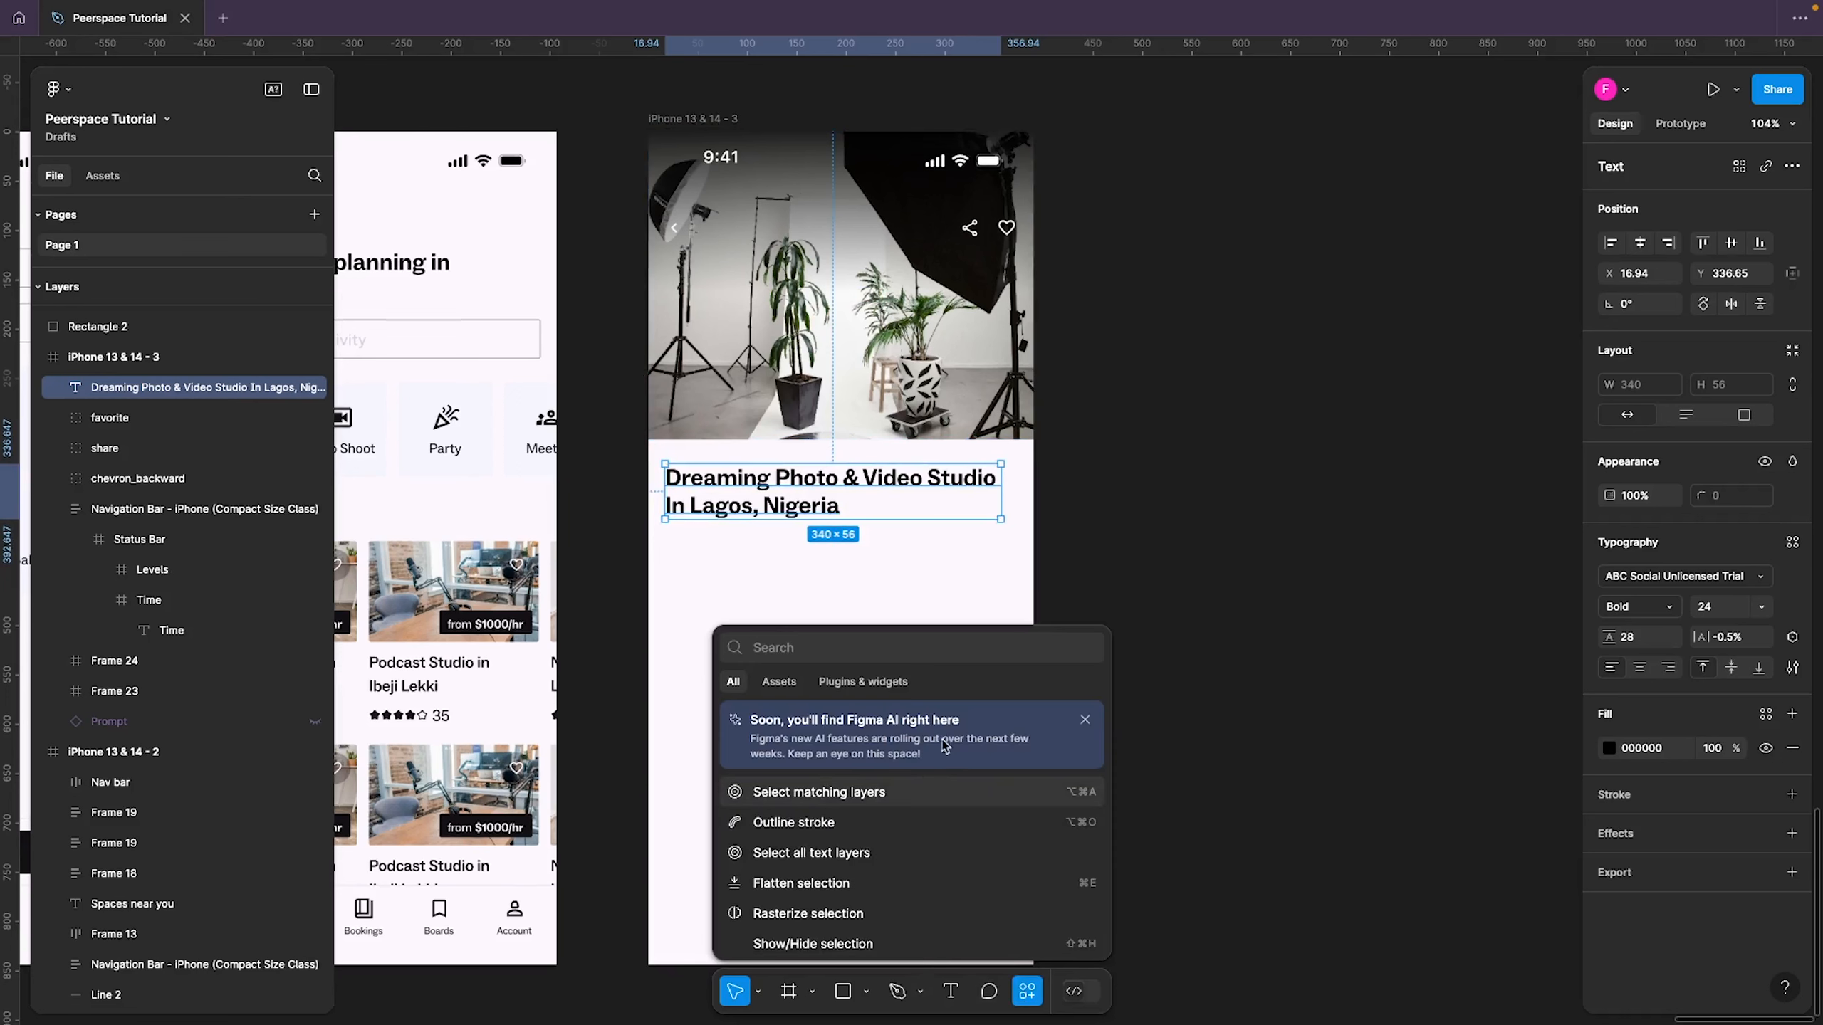
left_click(863, 683)
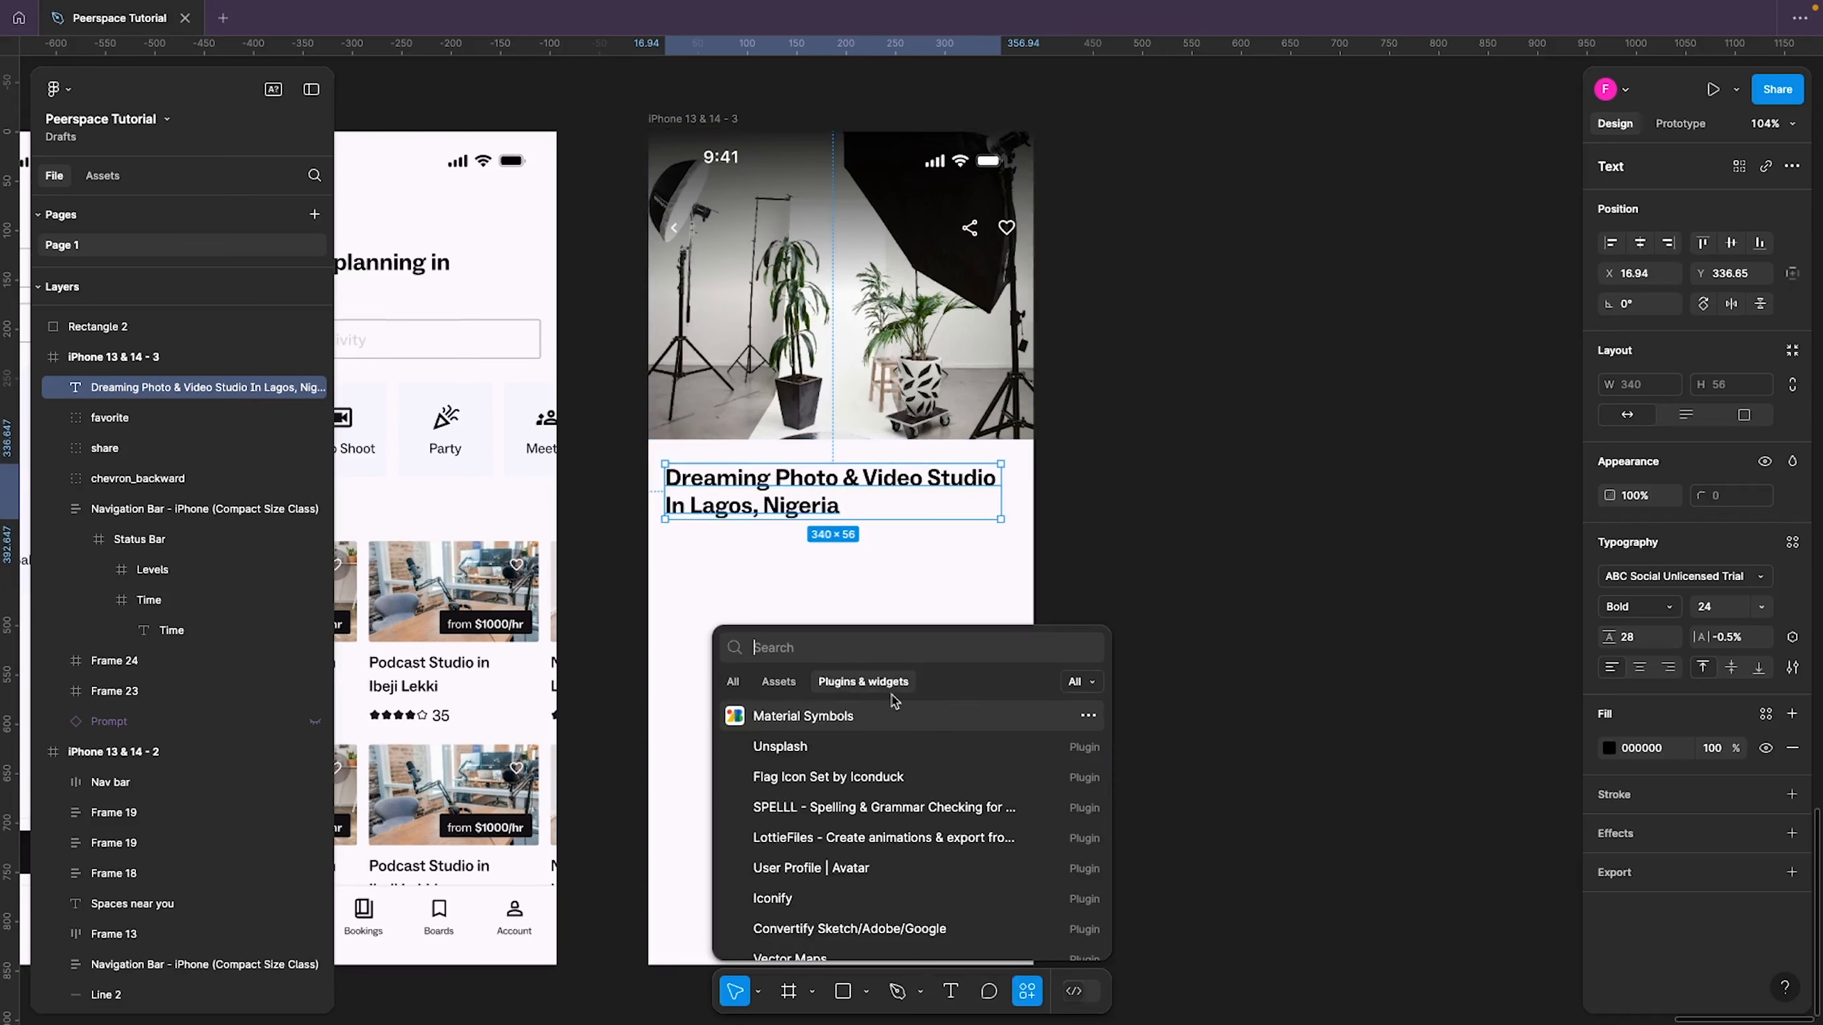
left_click(853, 721)
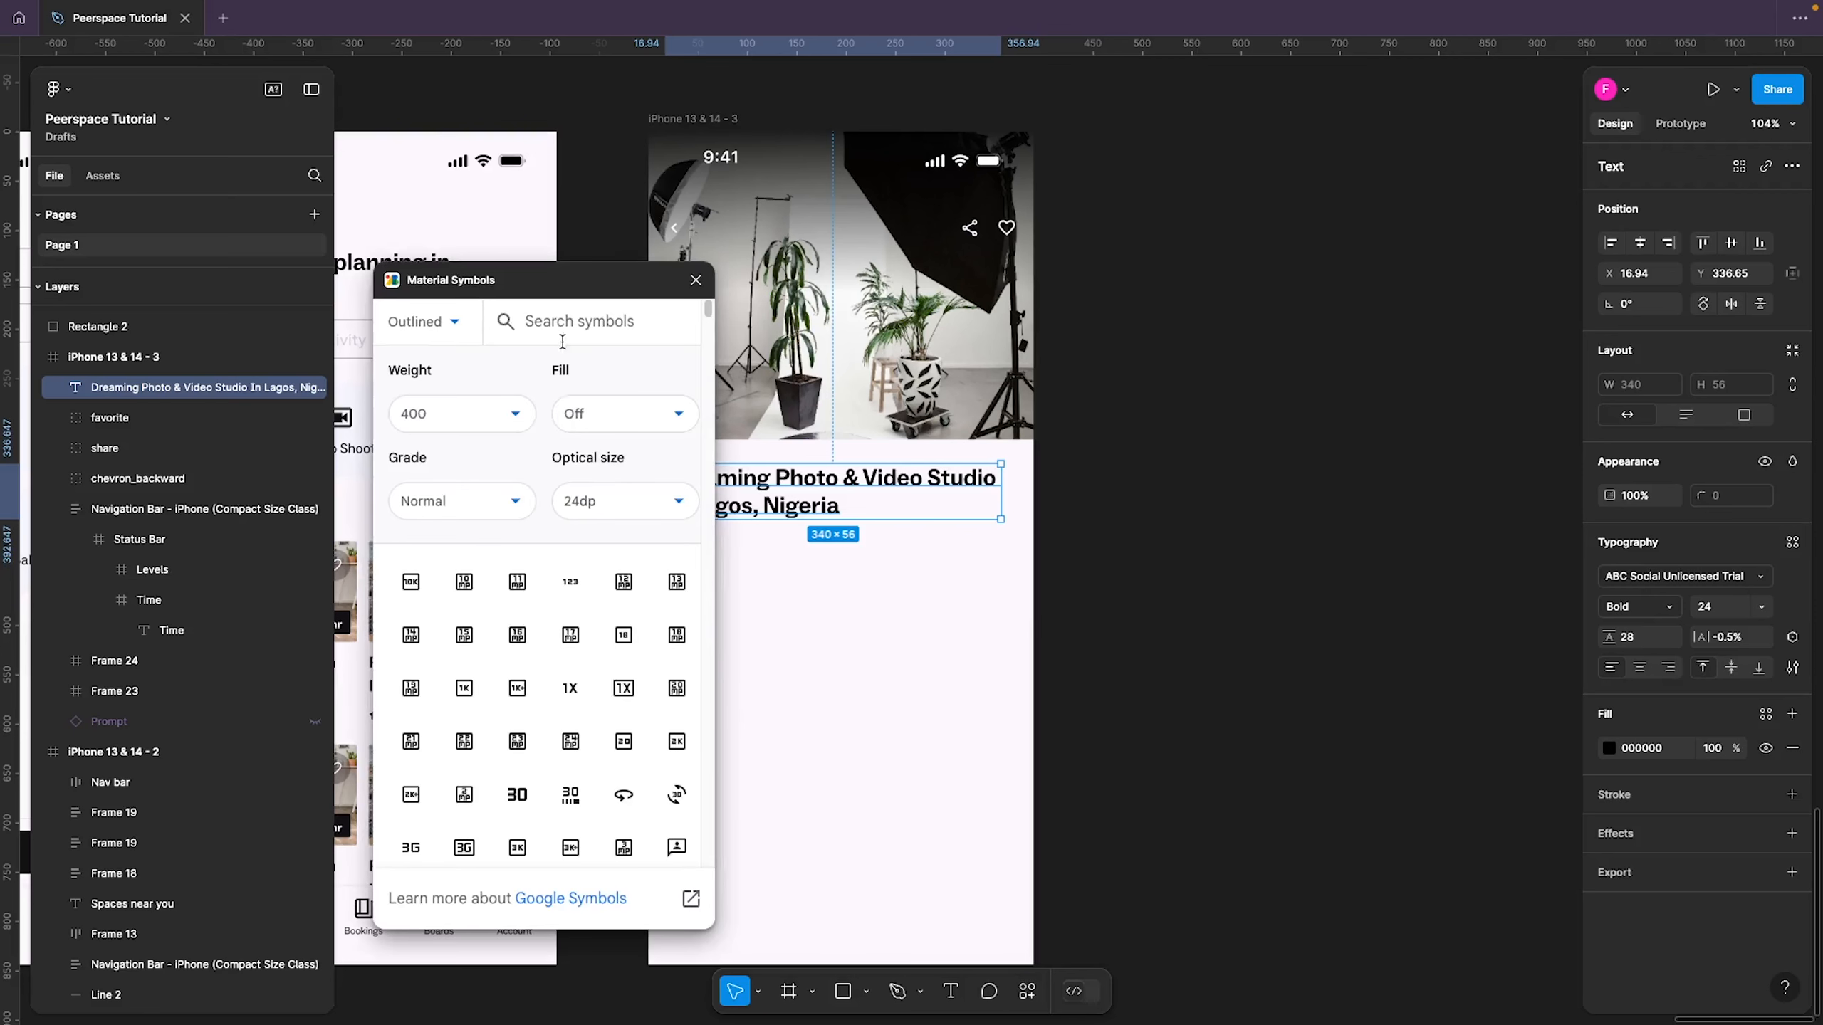
type("locatio")
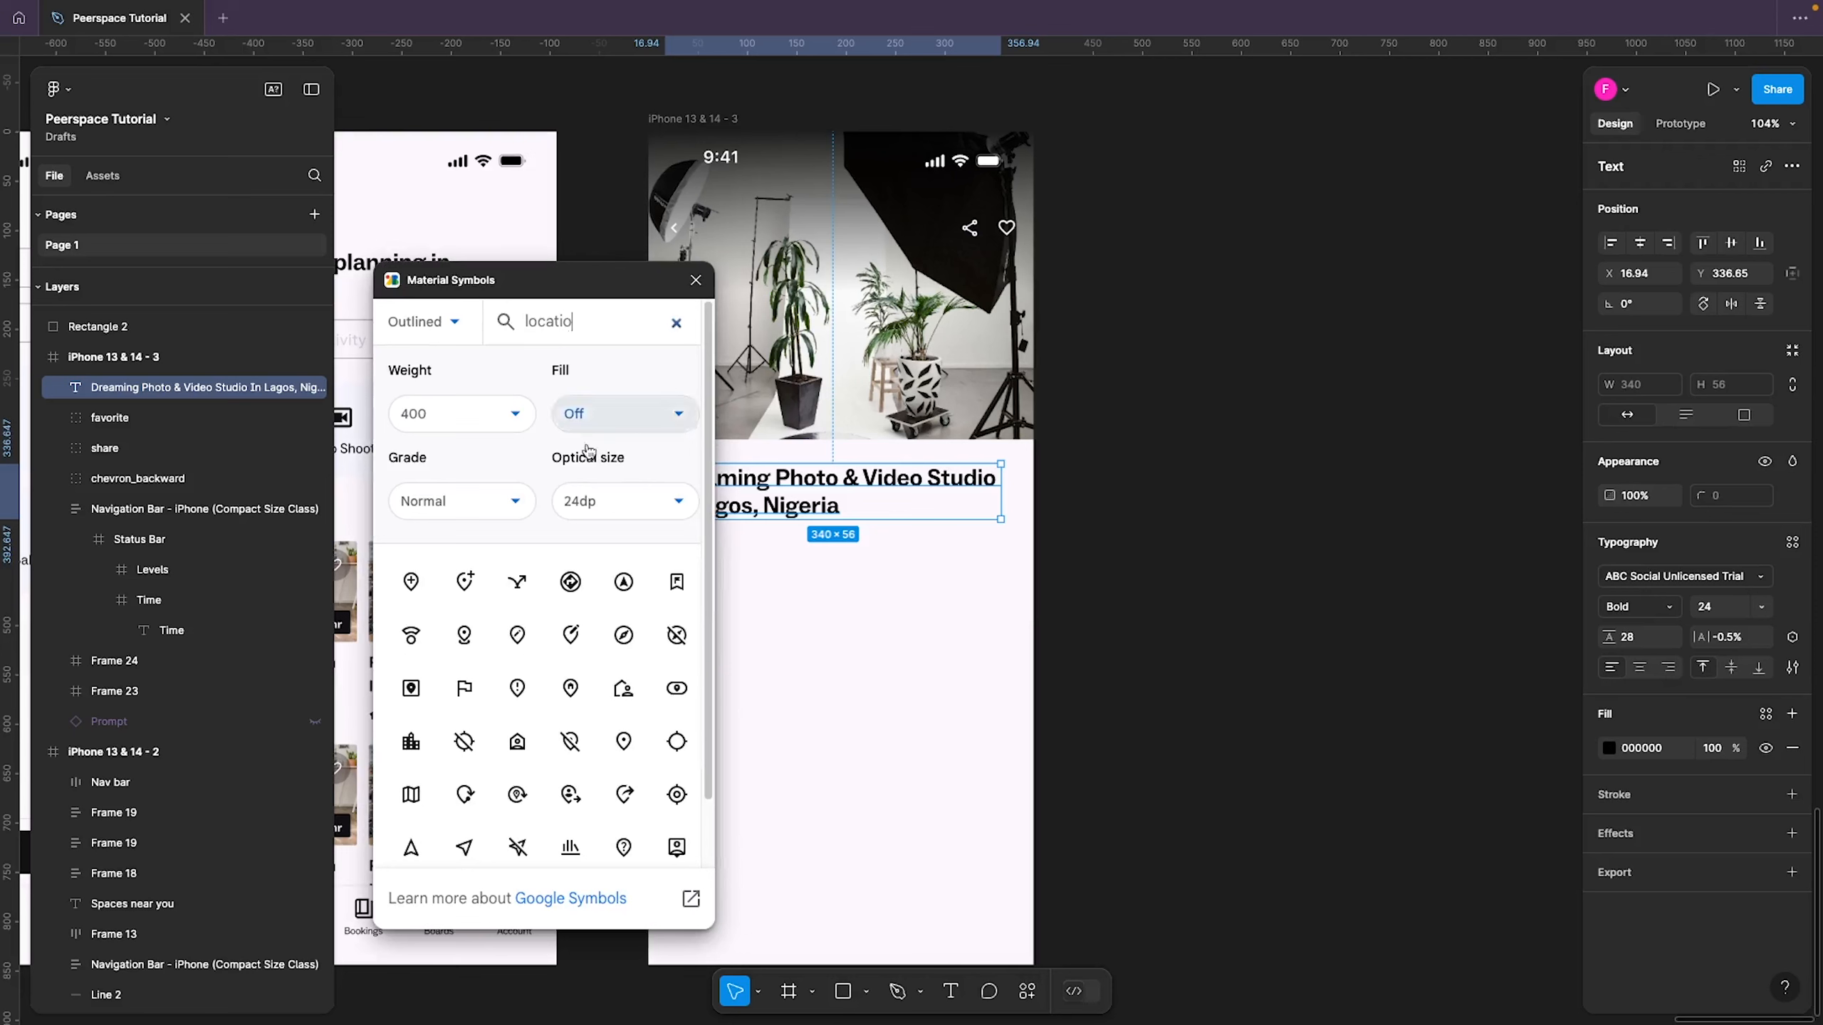
left_click(628, 742)
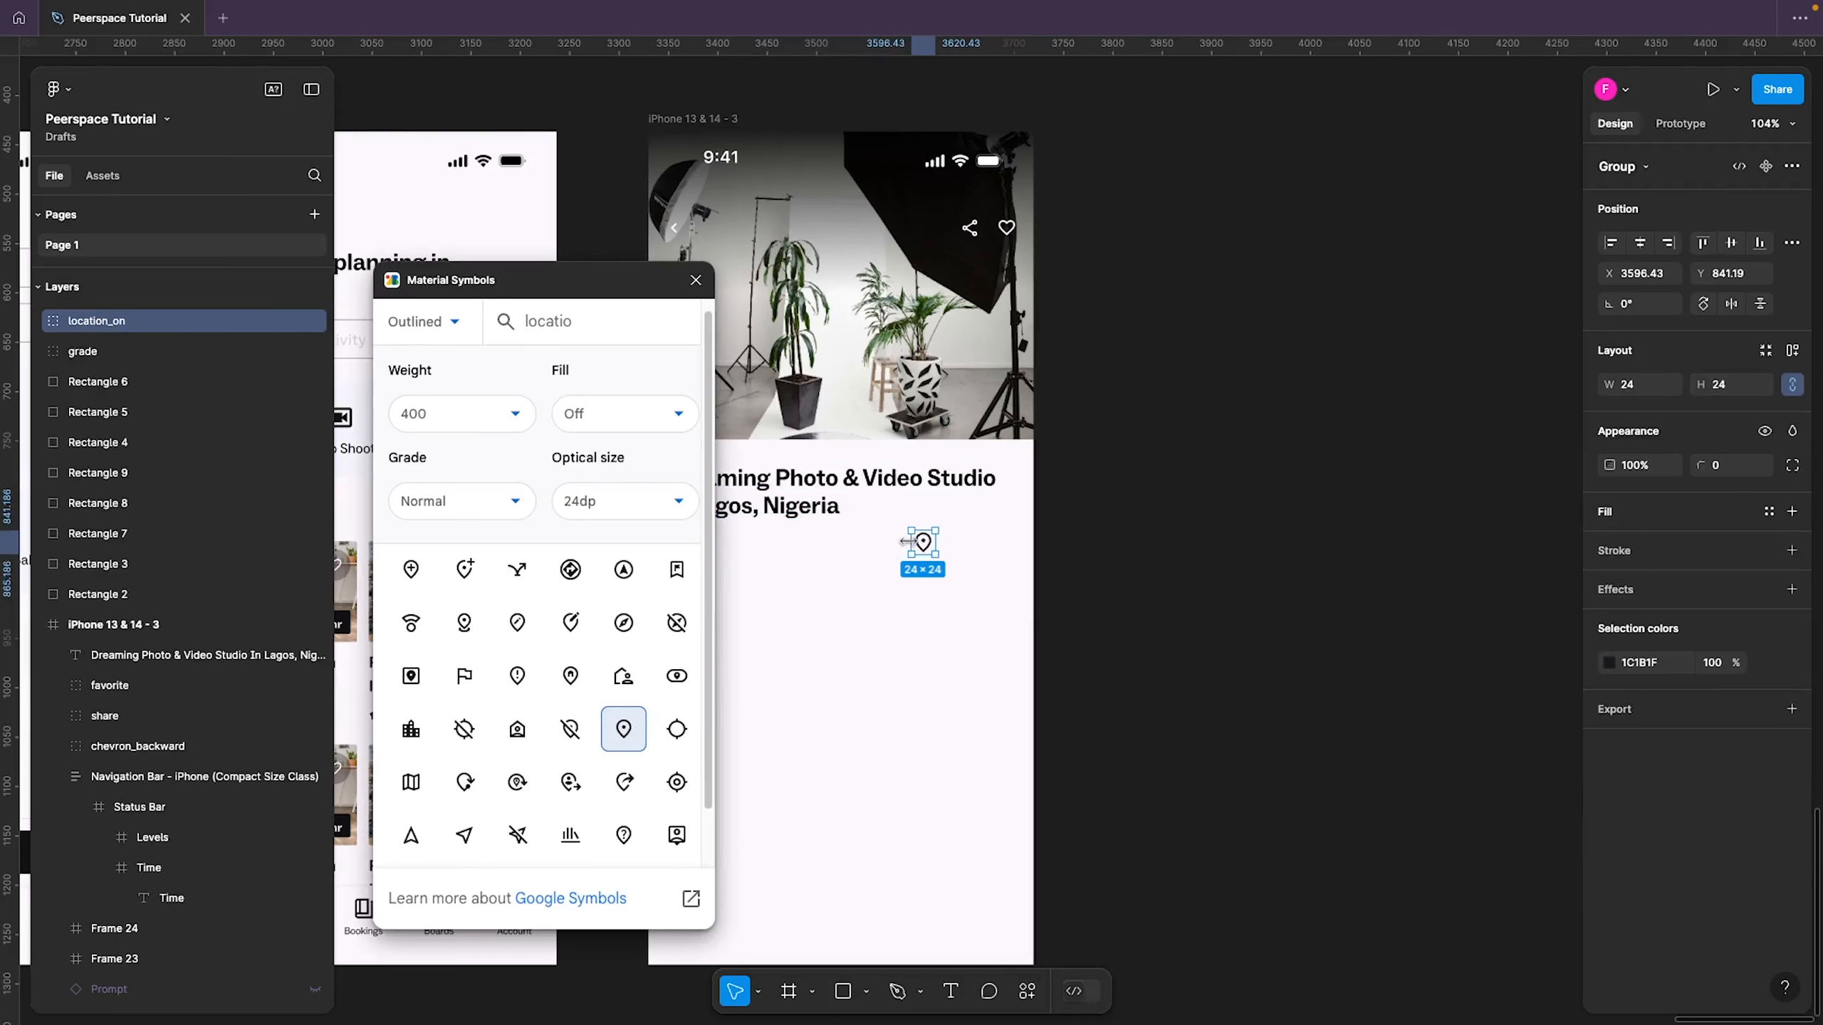
left_click_drag(920, 541, 852, 613)
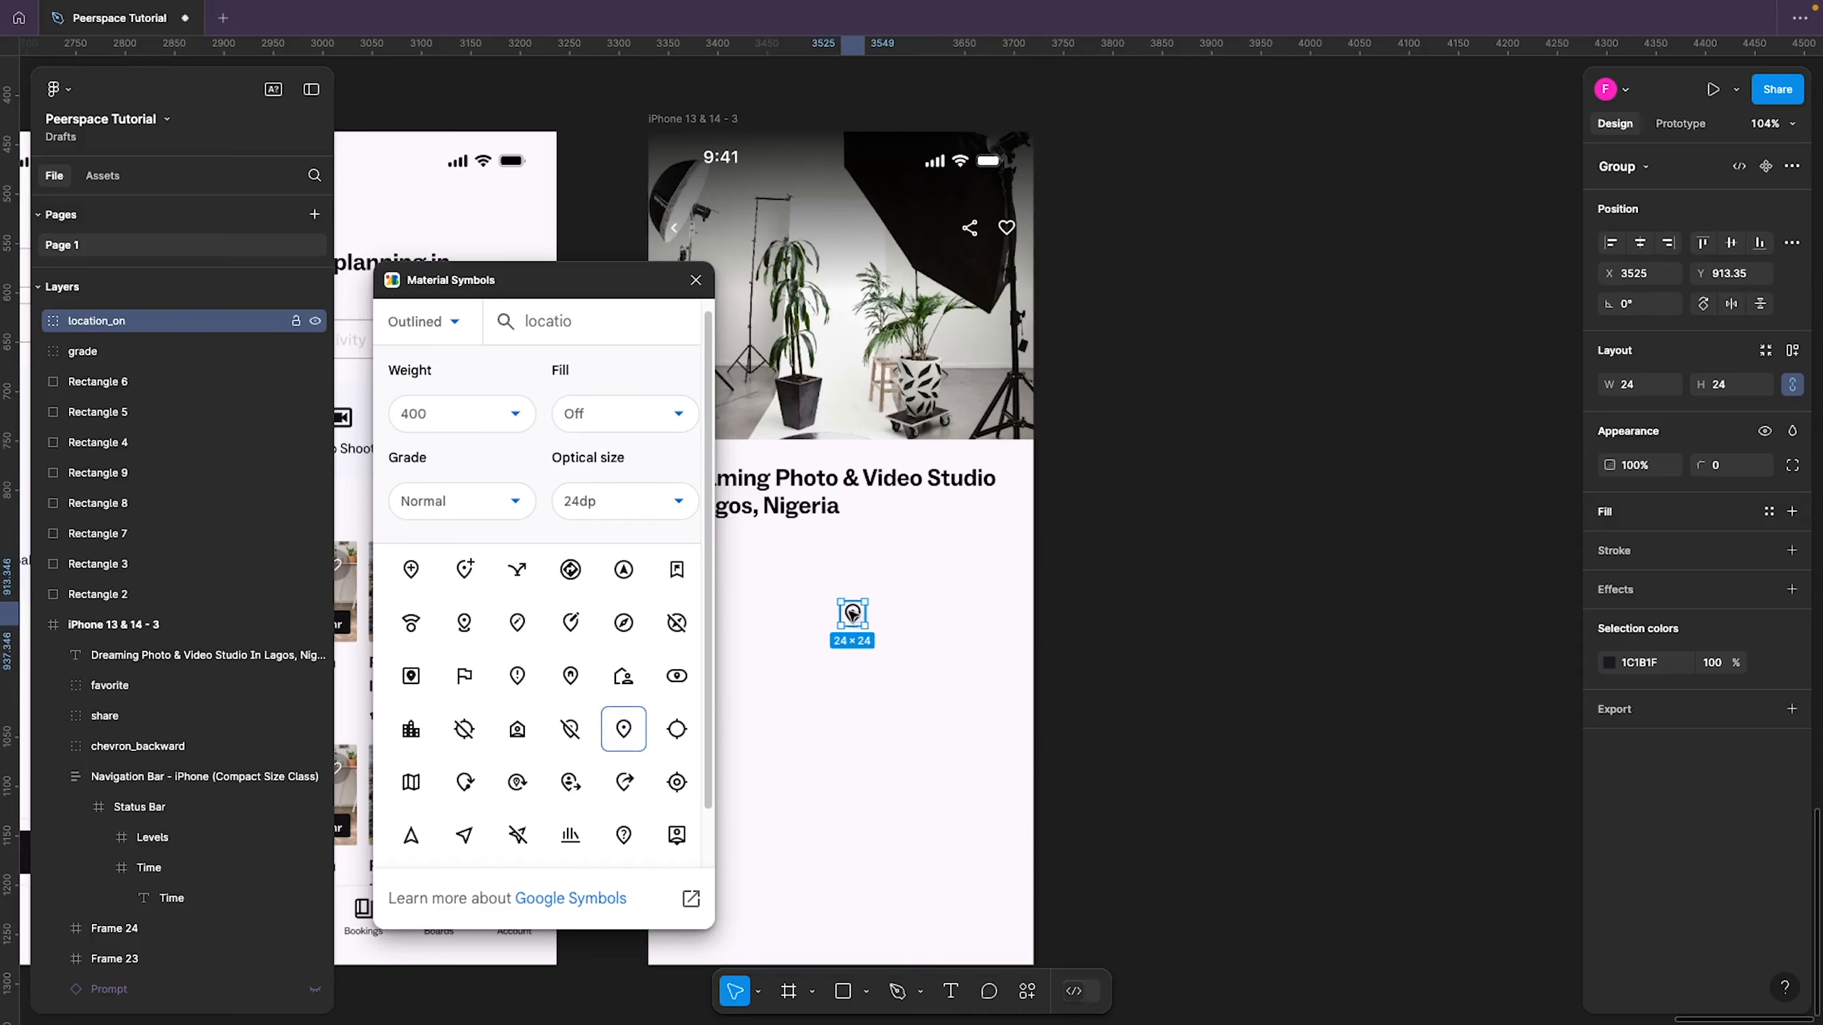
left_click_drag(568, 285, 195, 146)
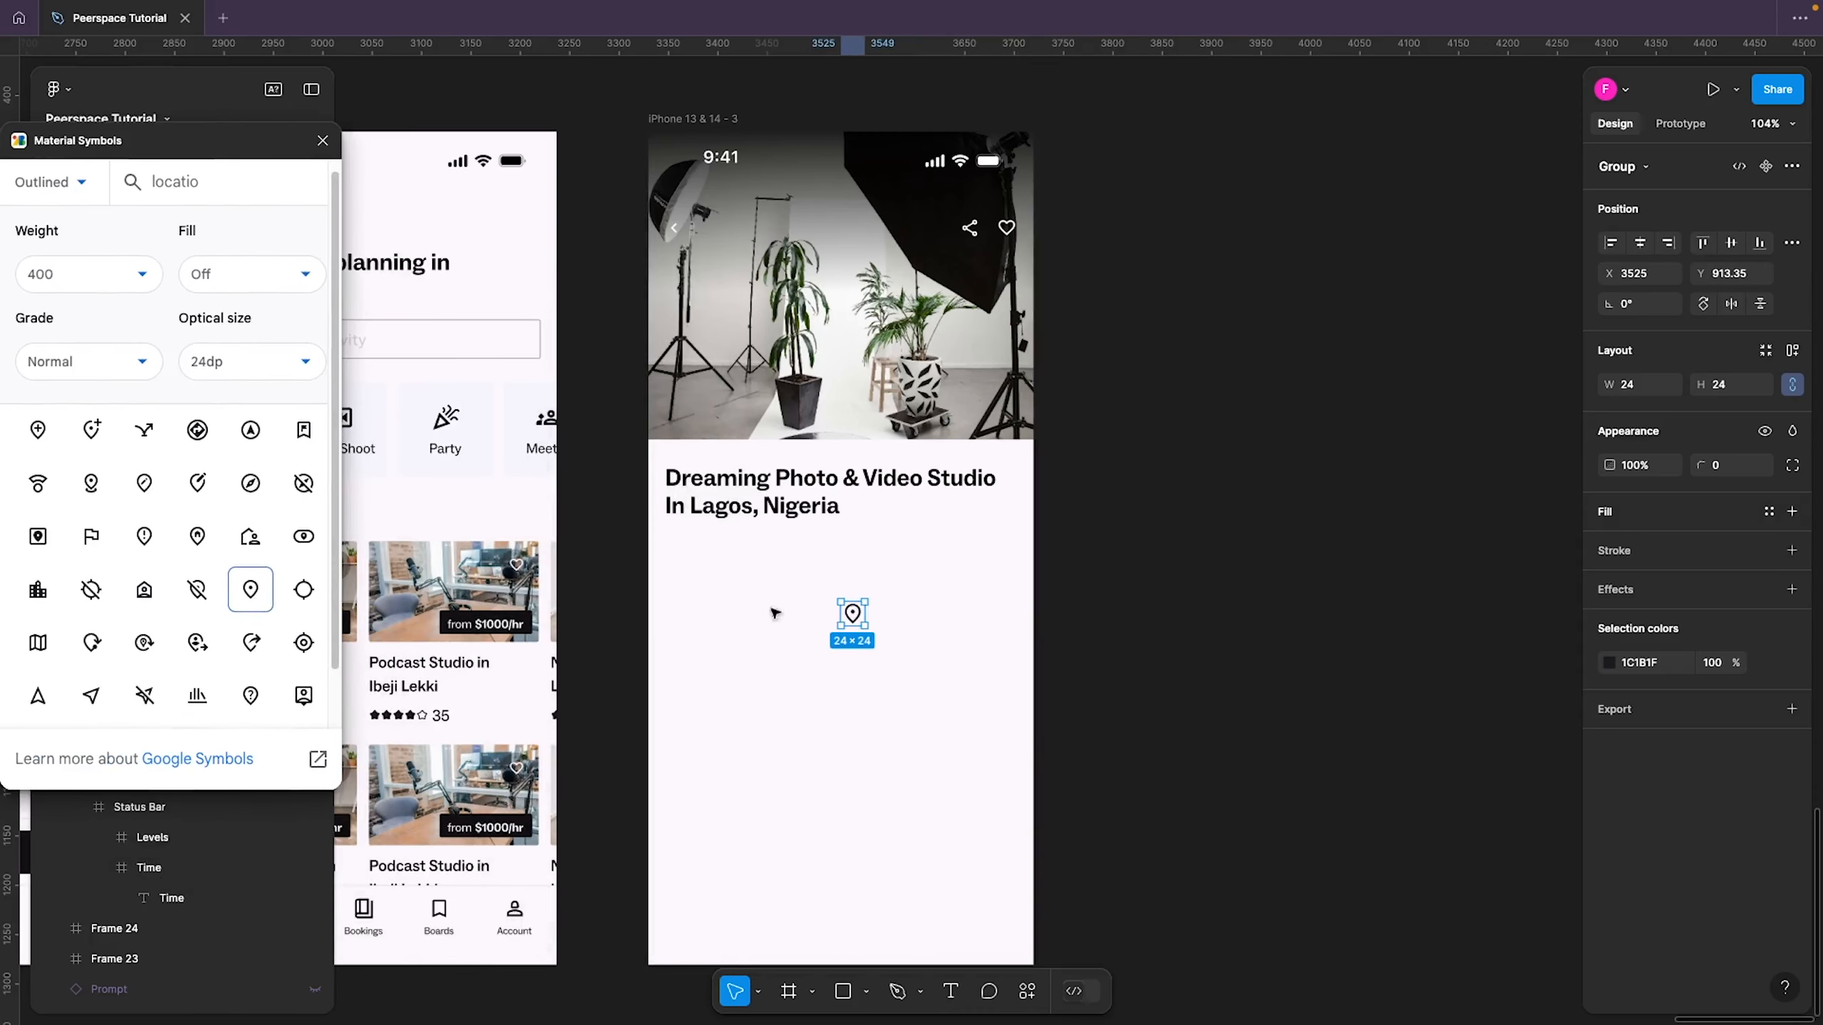
Apply the peerspace/black color style to both the studio title and the location icon
left_click(896, 735)
scroll(806, 652, "left", 5)
left_click(1032, 566)
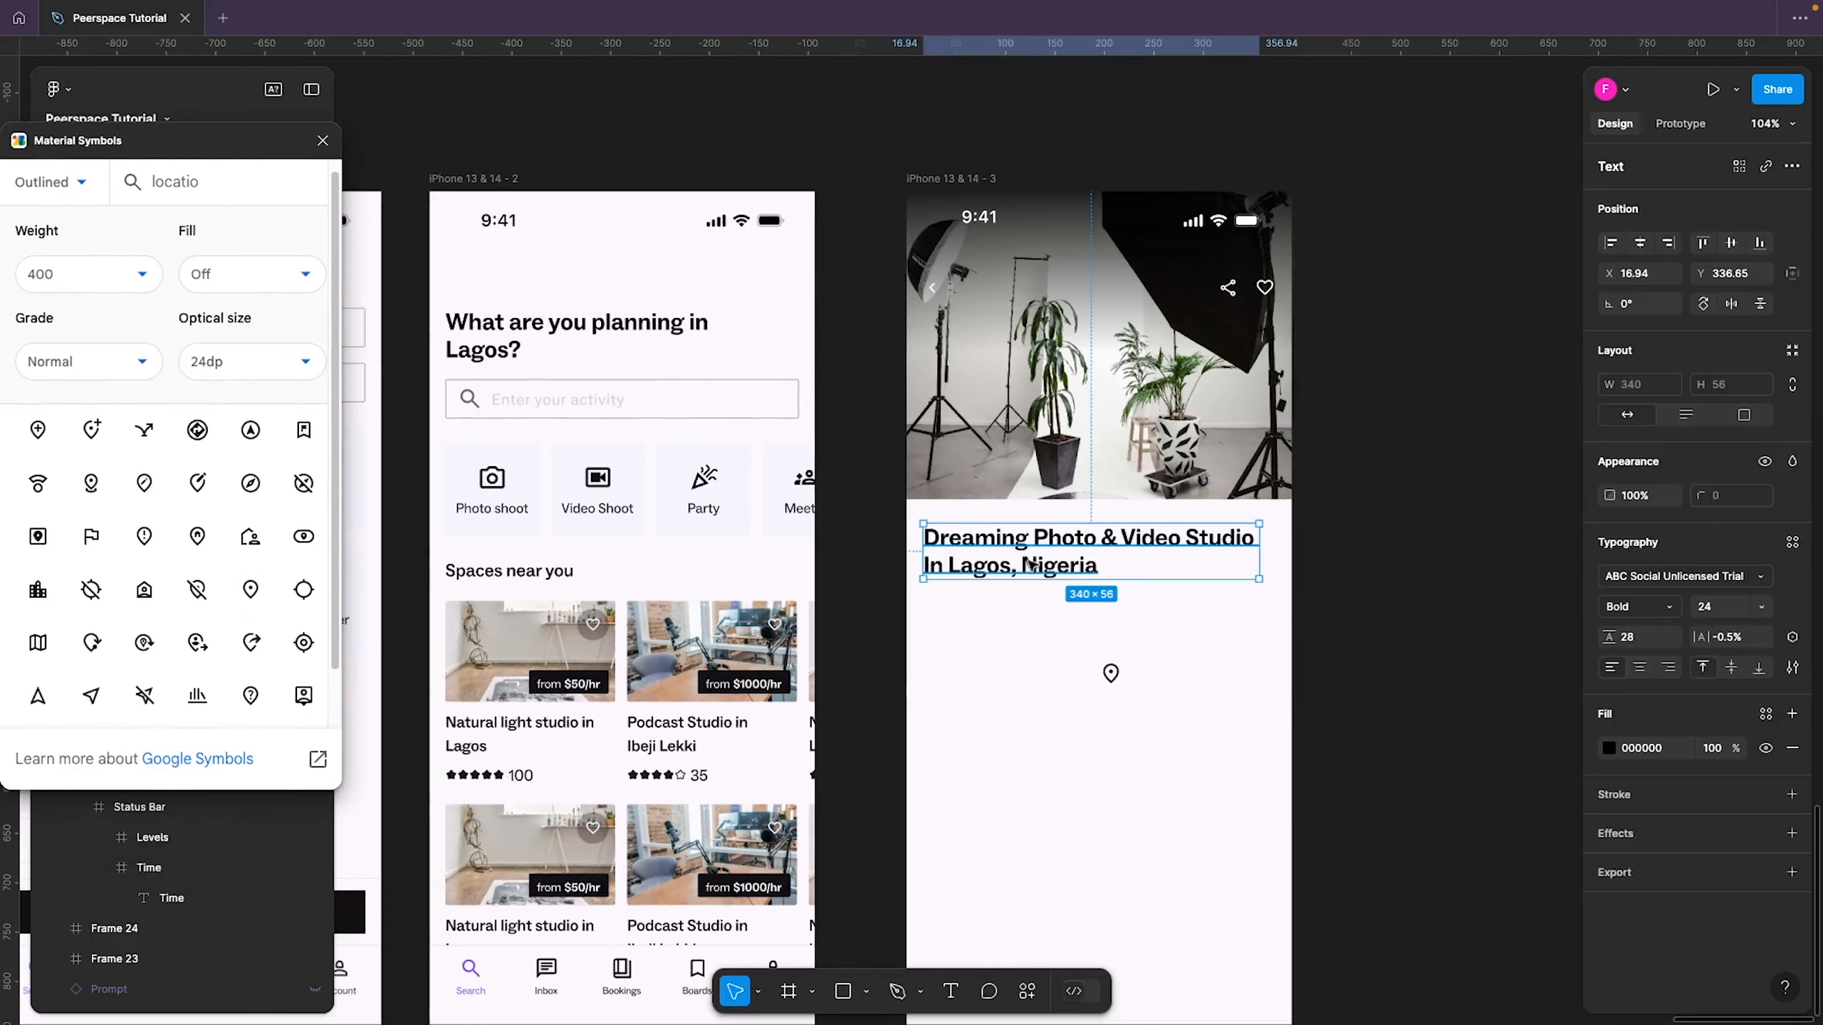
left_click(1110, 673, "shift")
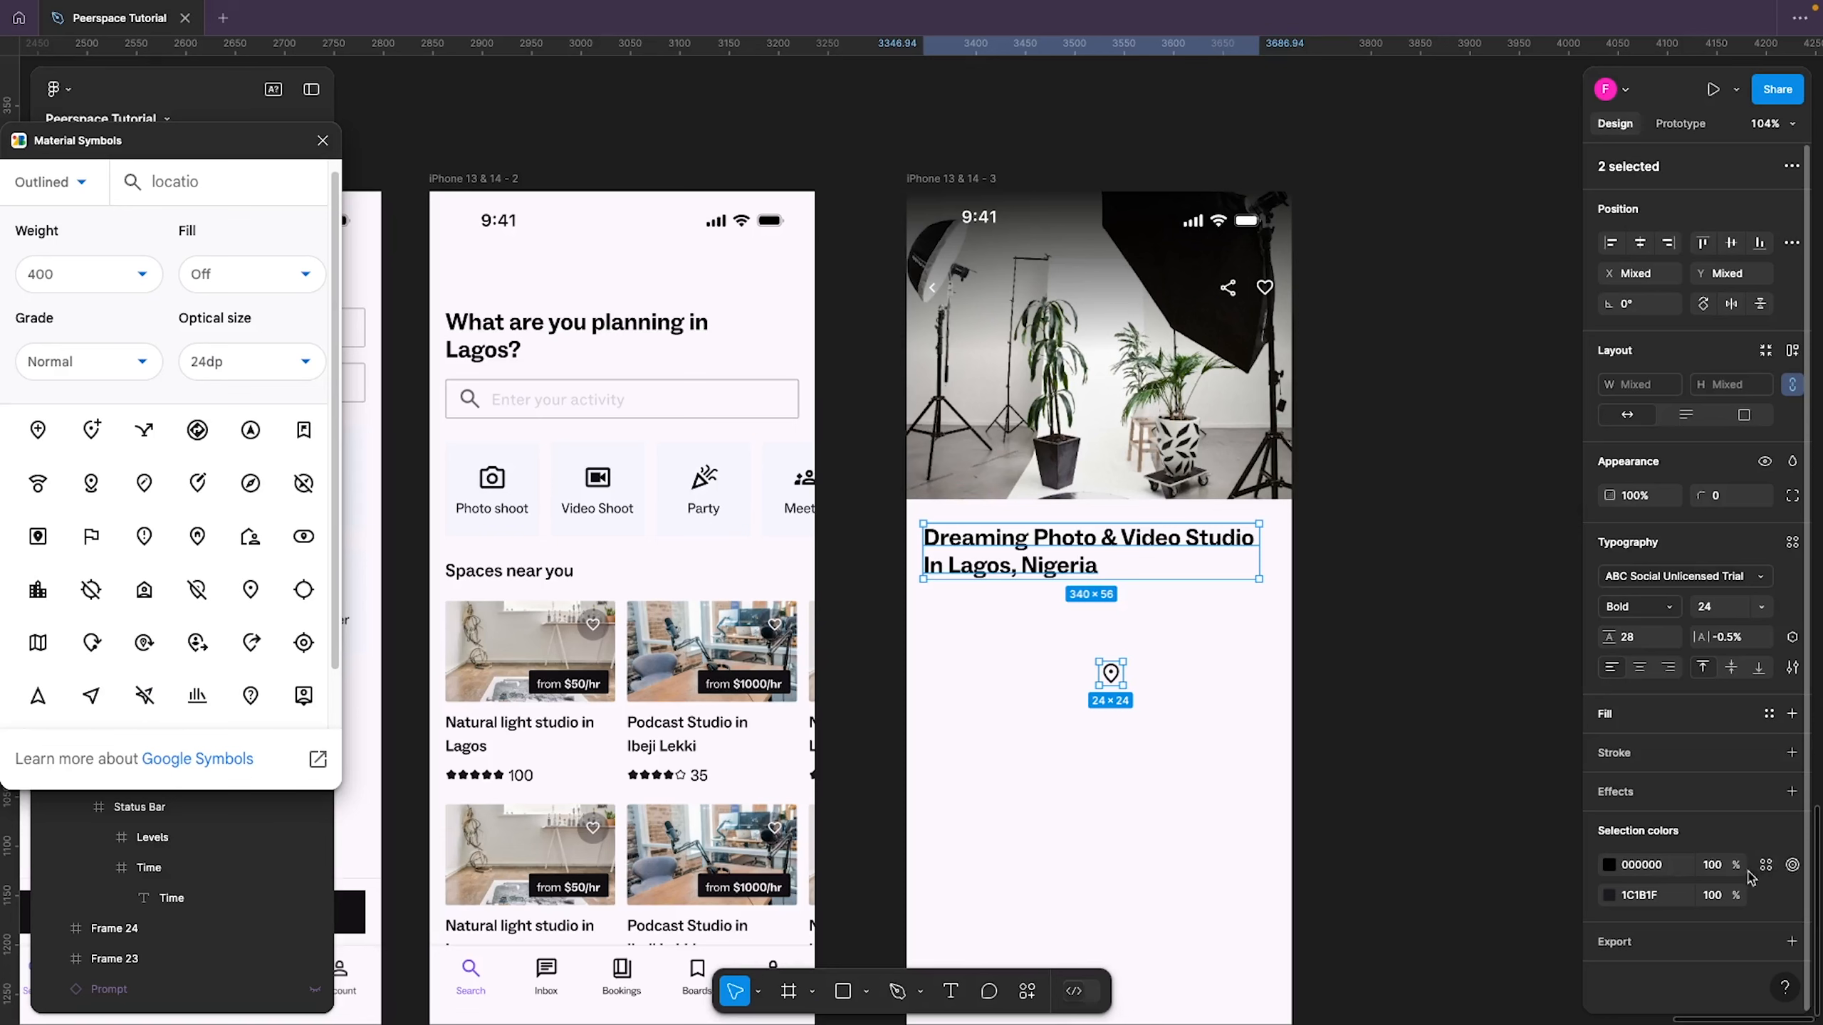
left_click(1765, 866)
left_click(1448, 902)
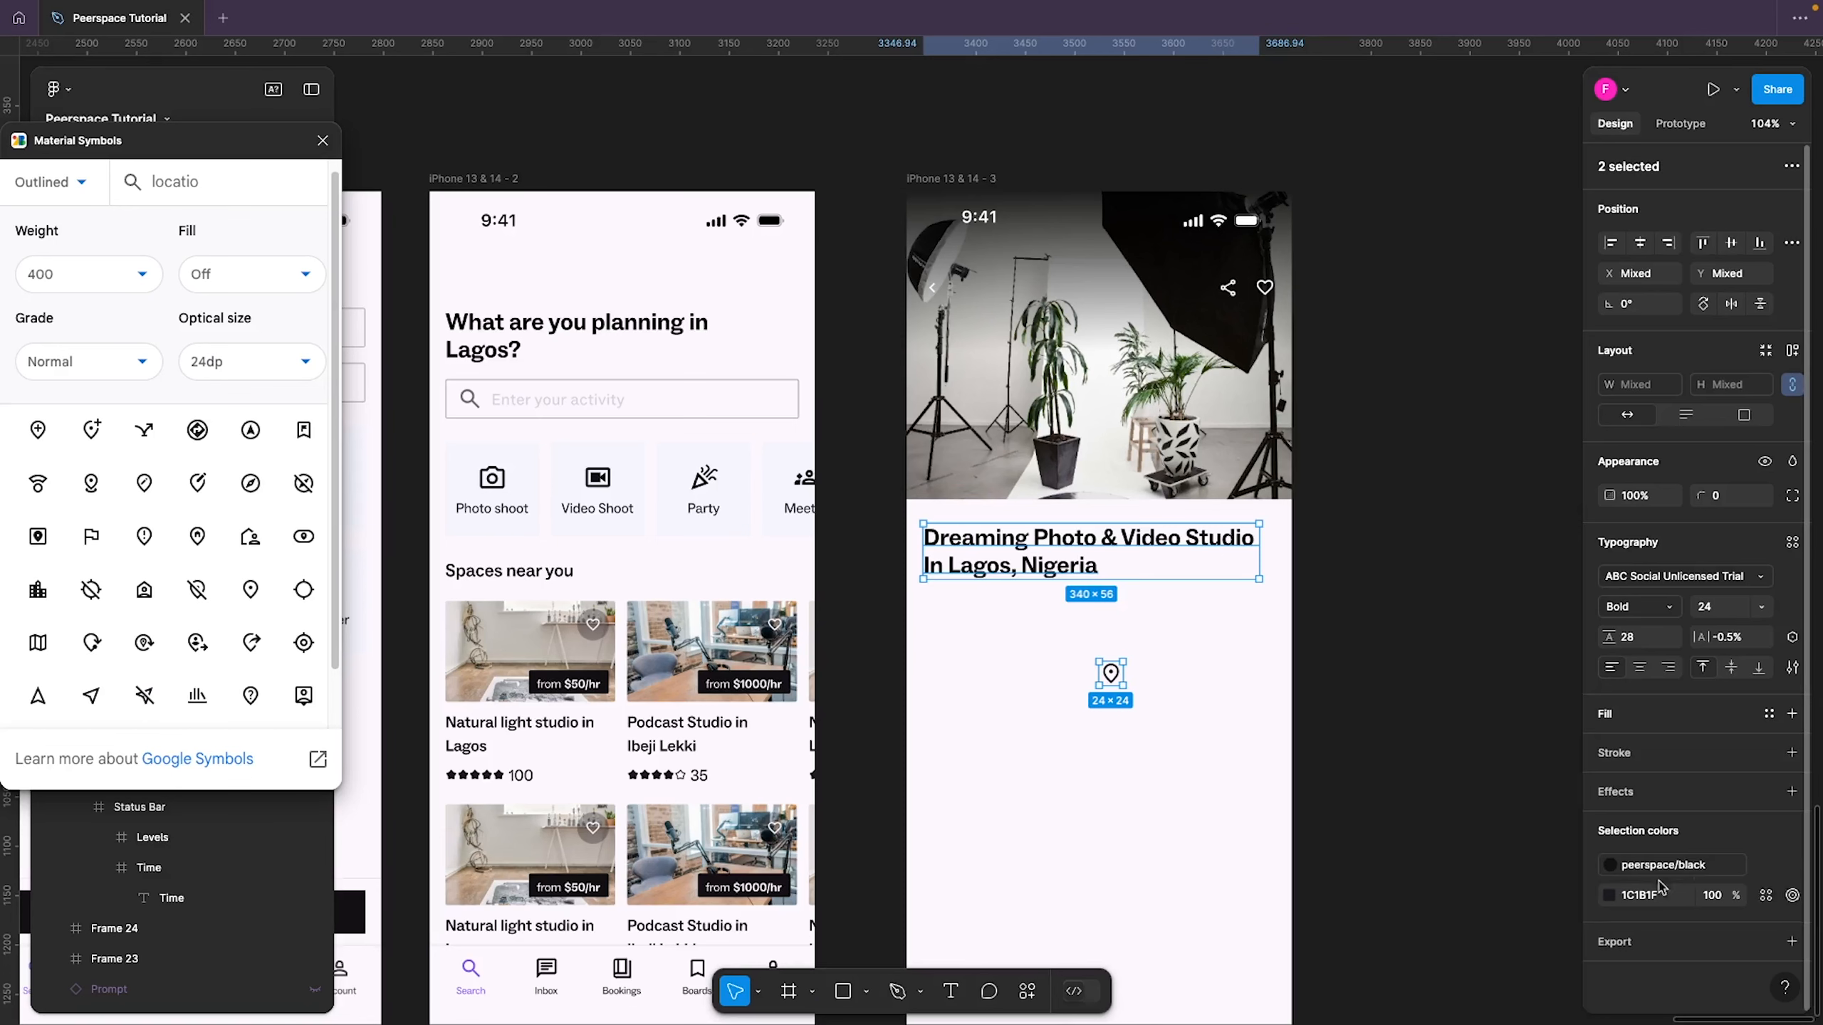
left_click(1766, 894)
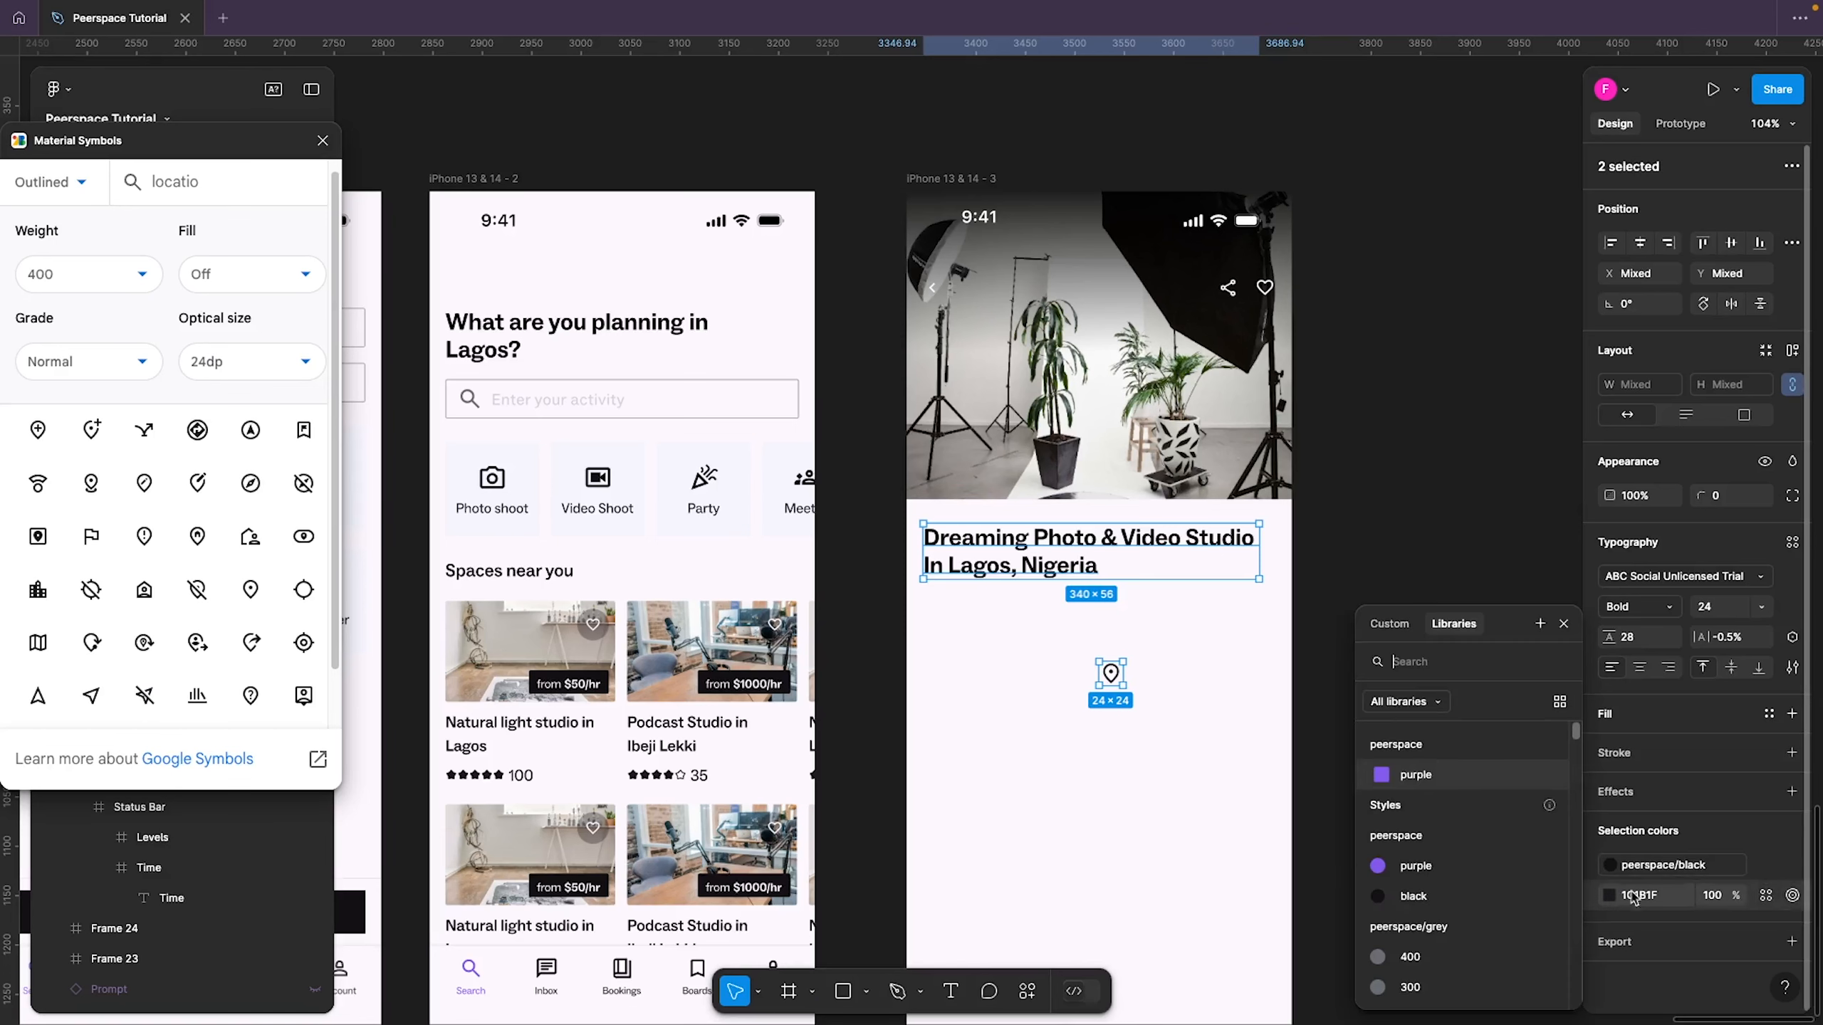
left_click(1476, 898)
left_click(1458, 684)
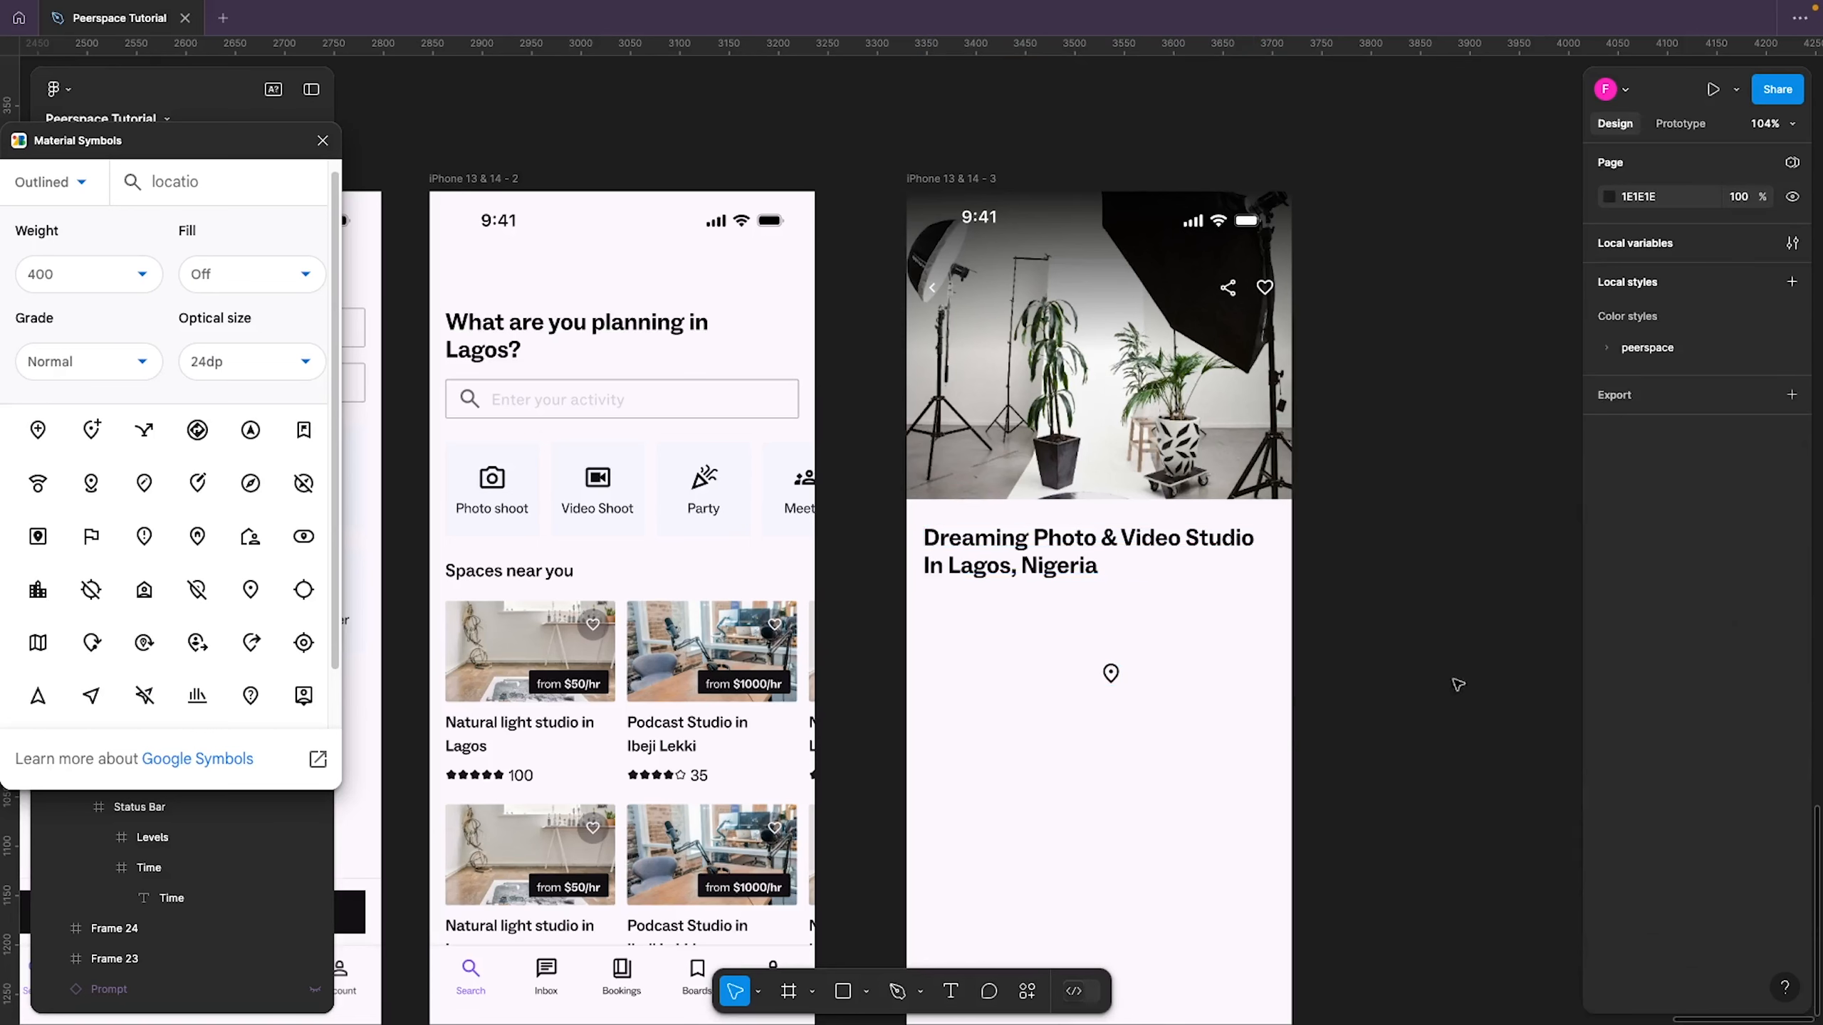
Place the location icon directly under the start of the studio title and give it the peerspace/grey/300 color style
left_click(1110, 680)
left_click_drag(1110, 679, 936, 610)
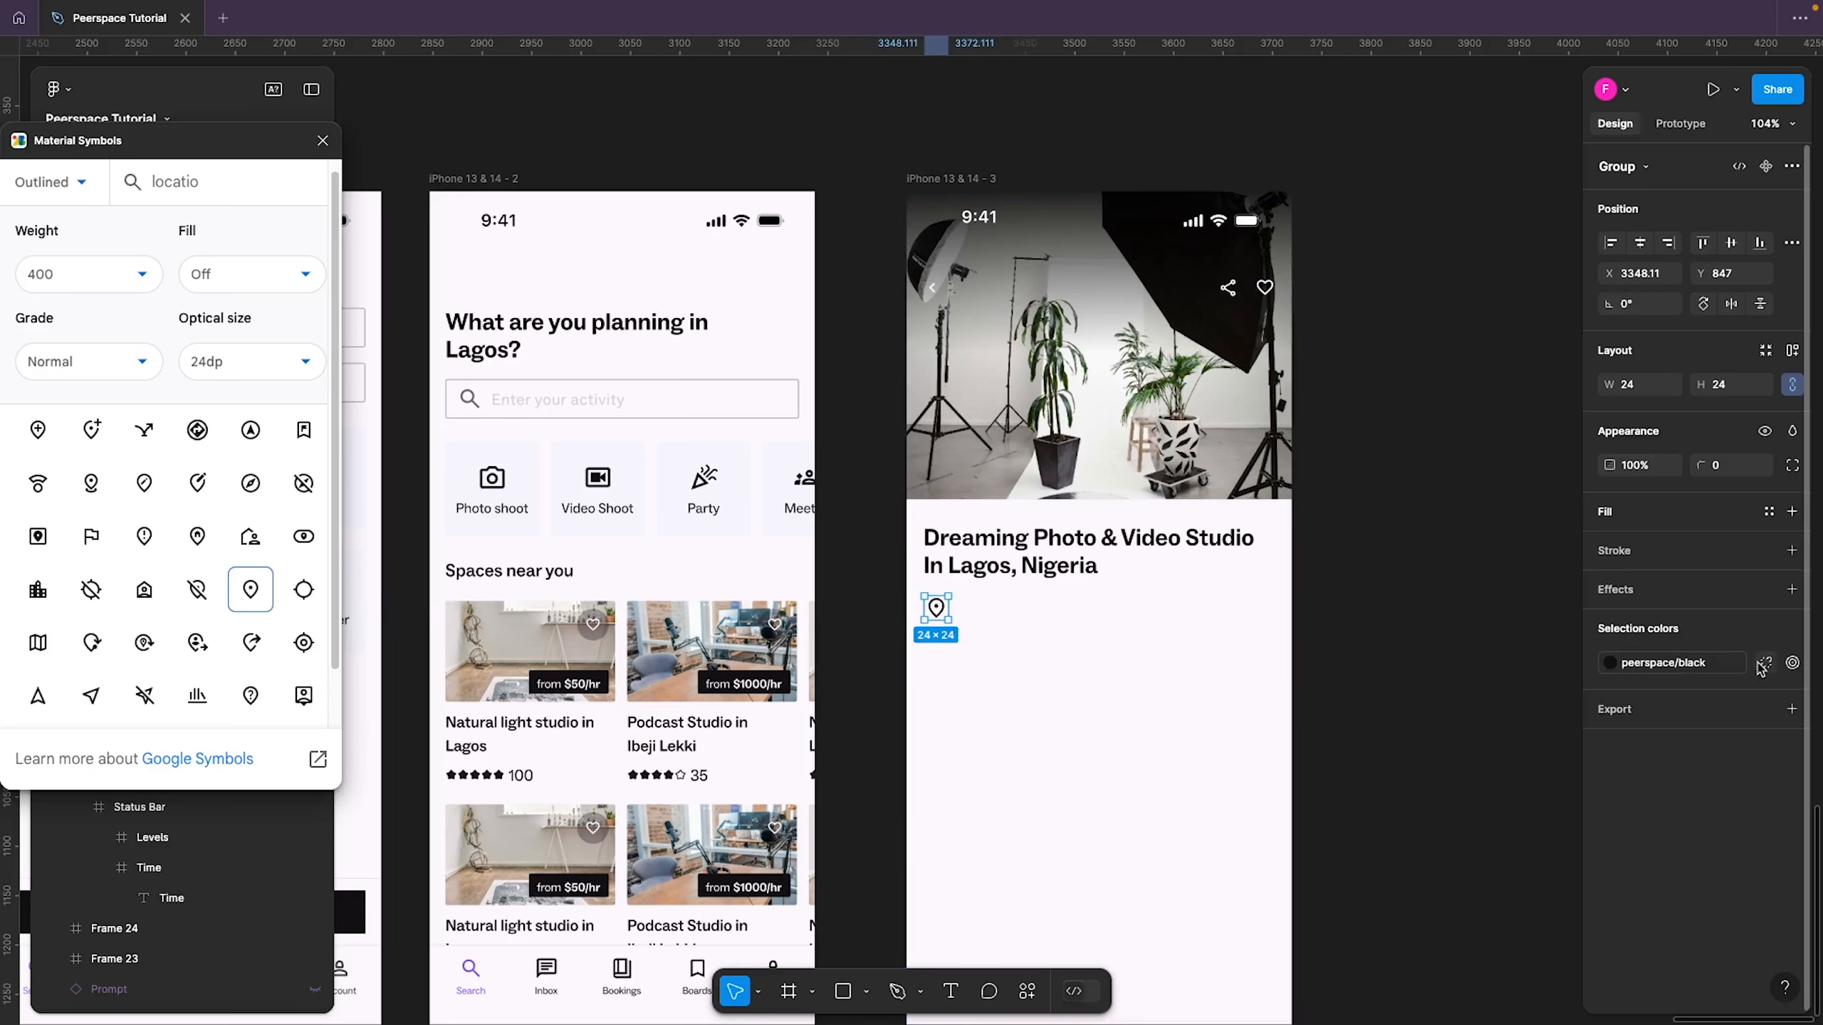
left_click(1765, 667)
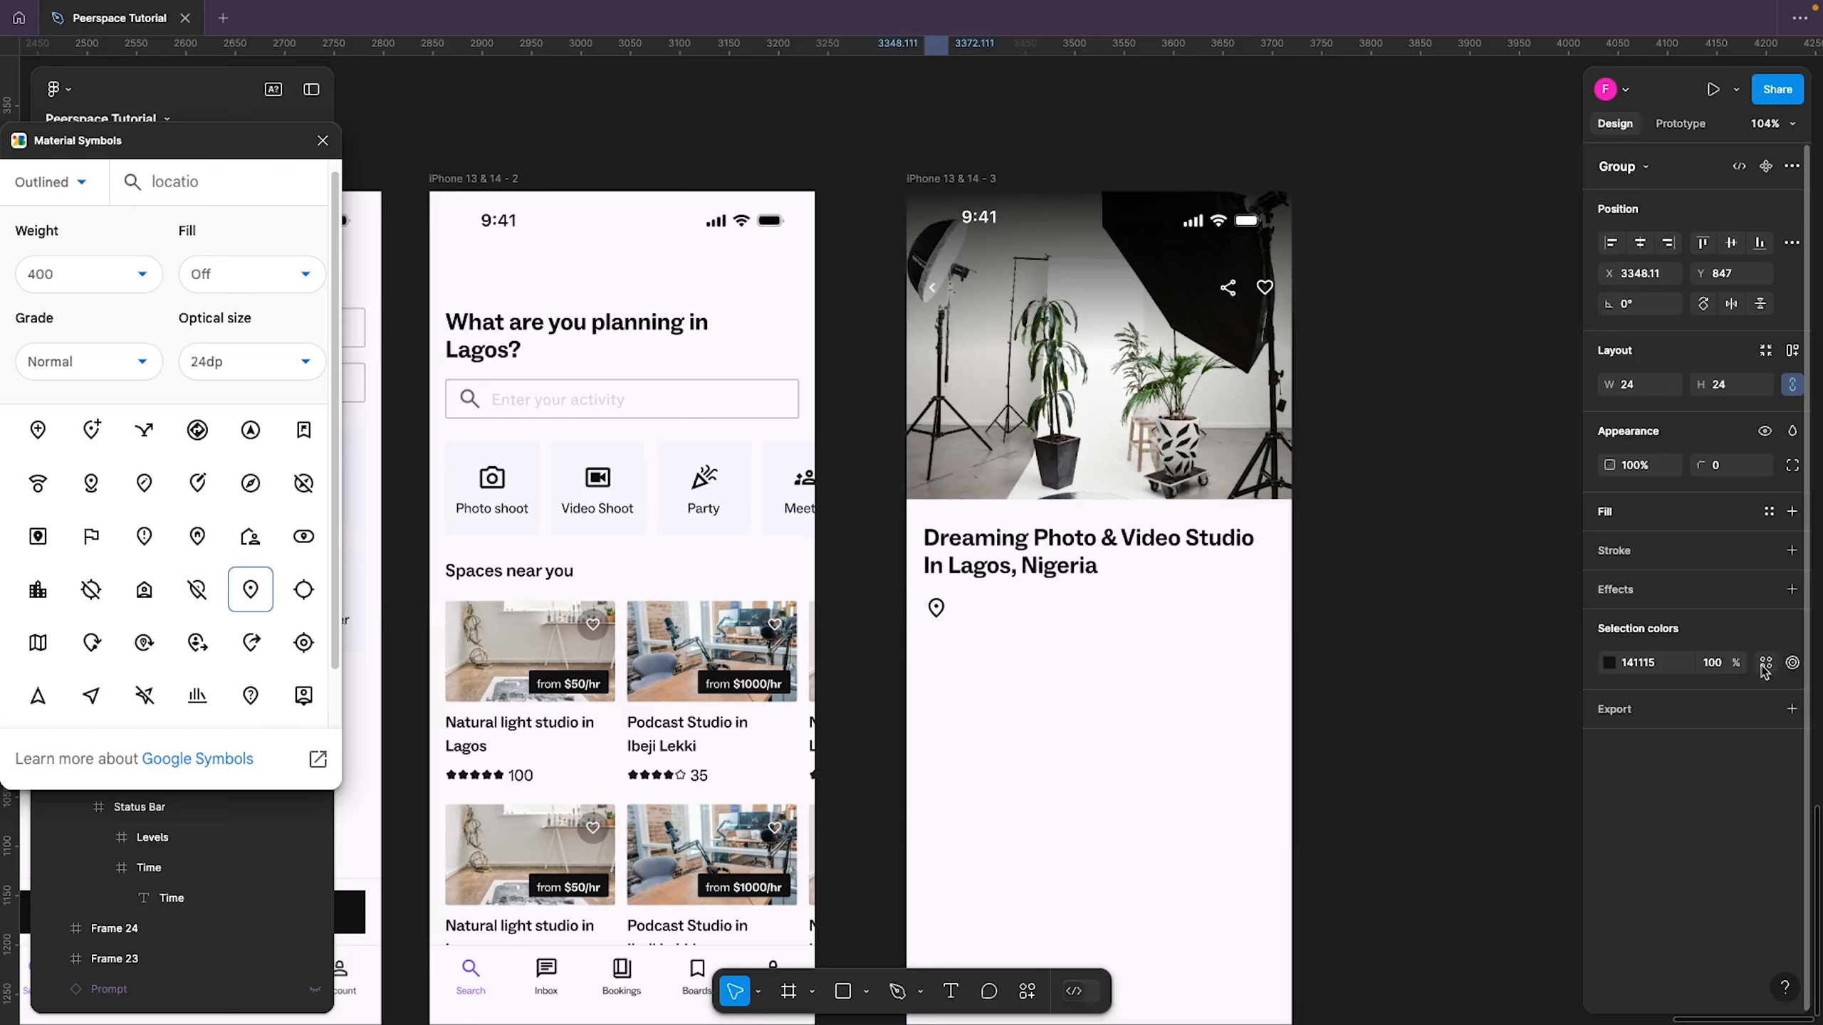
left_click(1767, 668)
scroll(1418, 926, "down", 2)
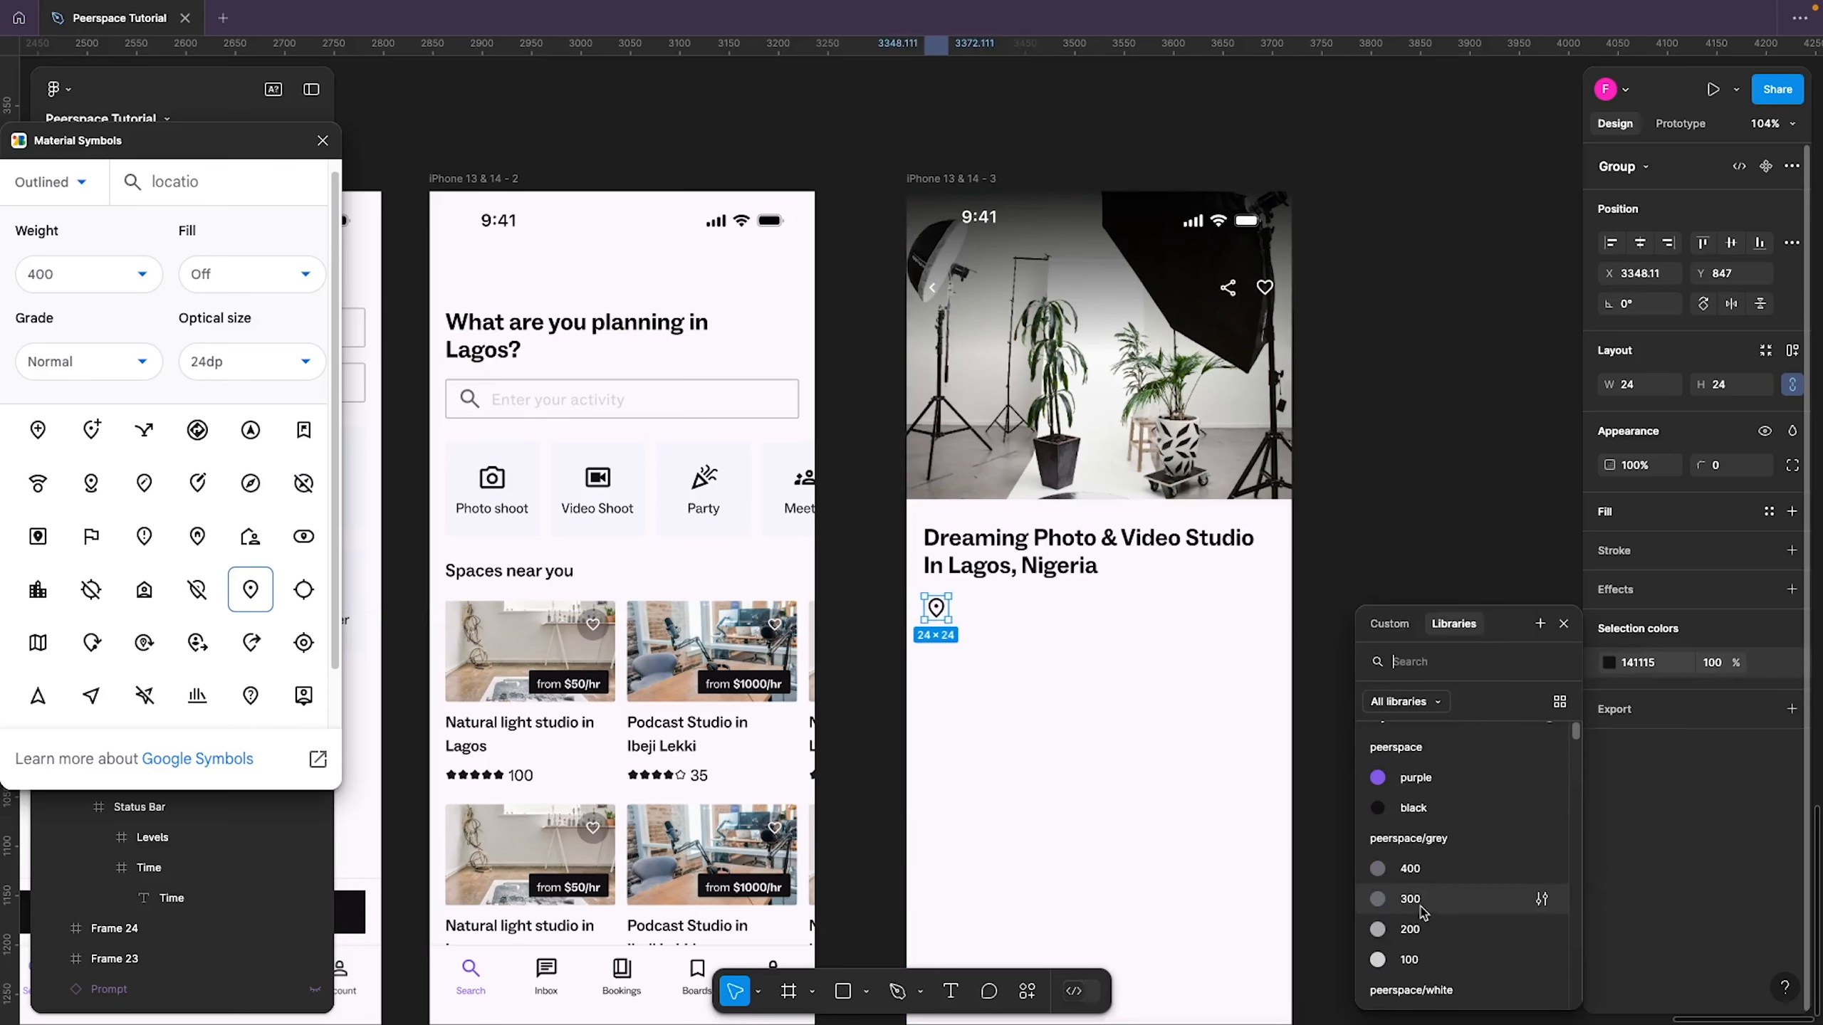
left_click(1425, 912)
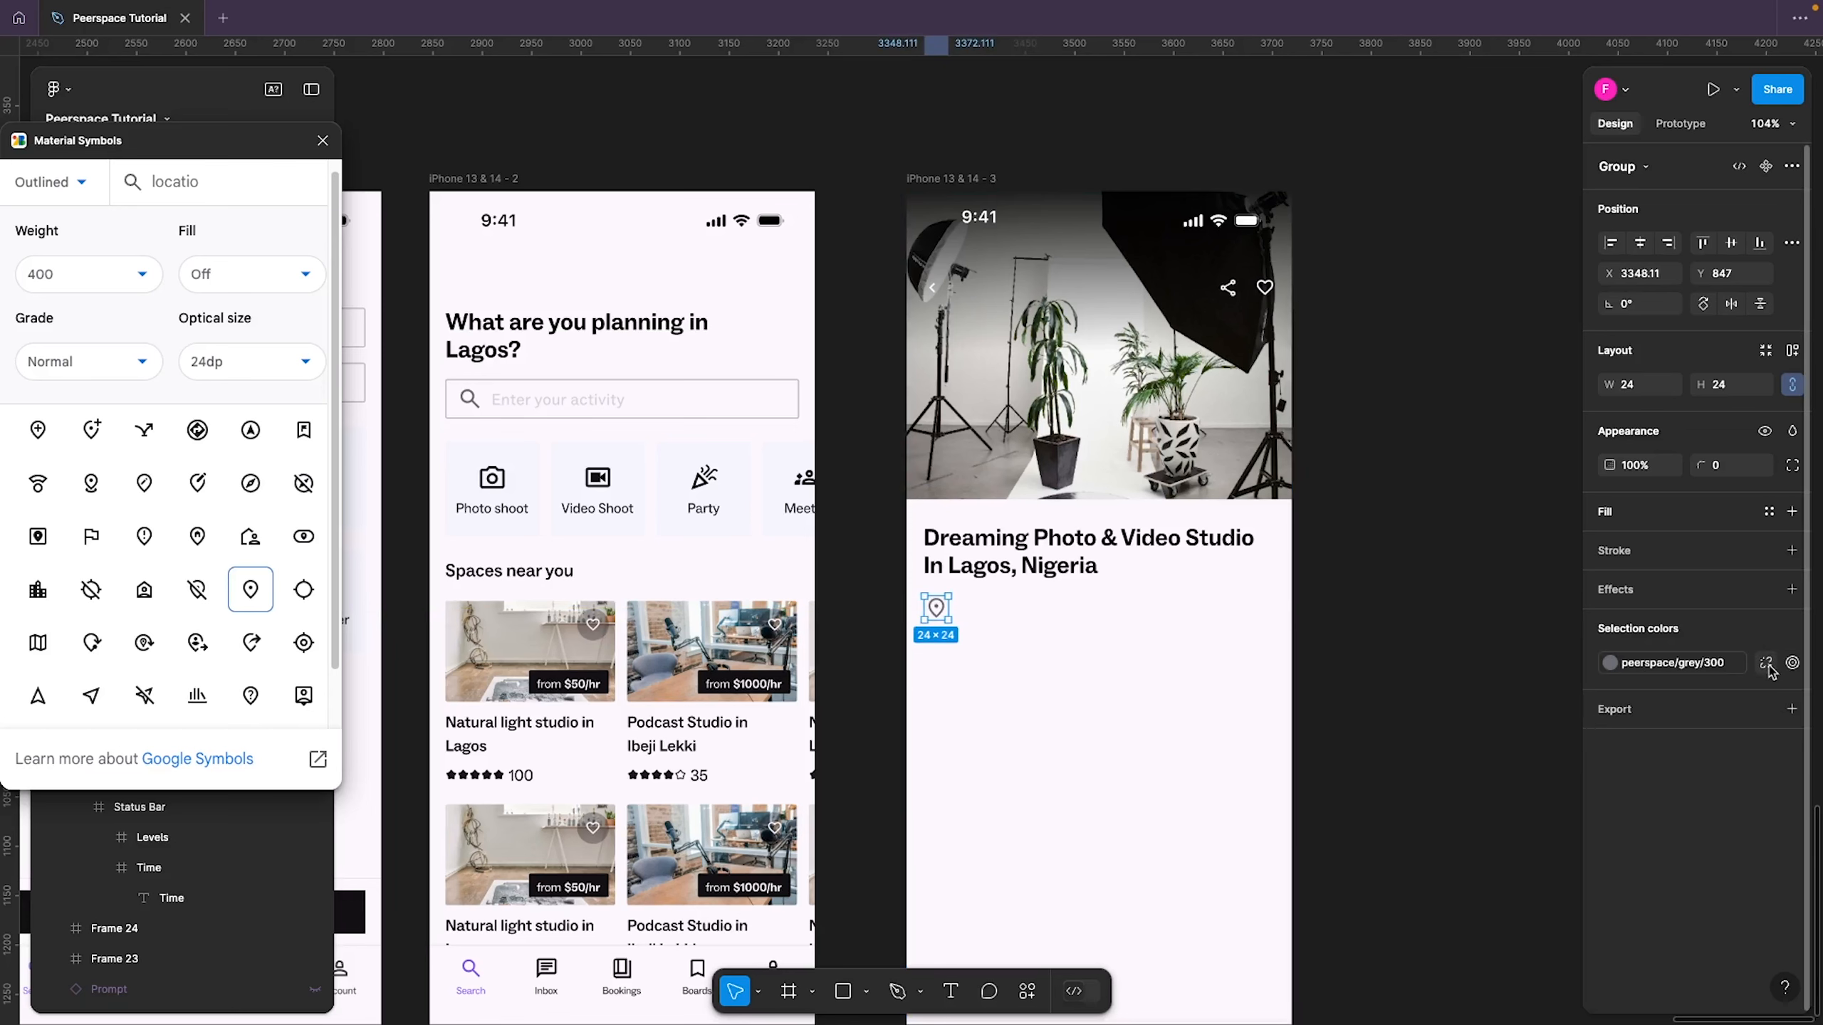
Try the peerspace/grey/200 and peerspace/grey/400 color styles on the location icon
left_click(1769, 671)
left_click(1765, 663)
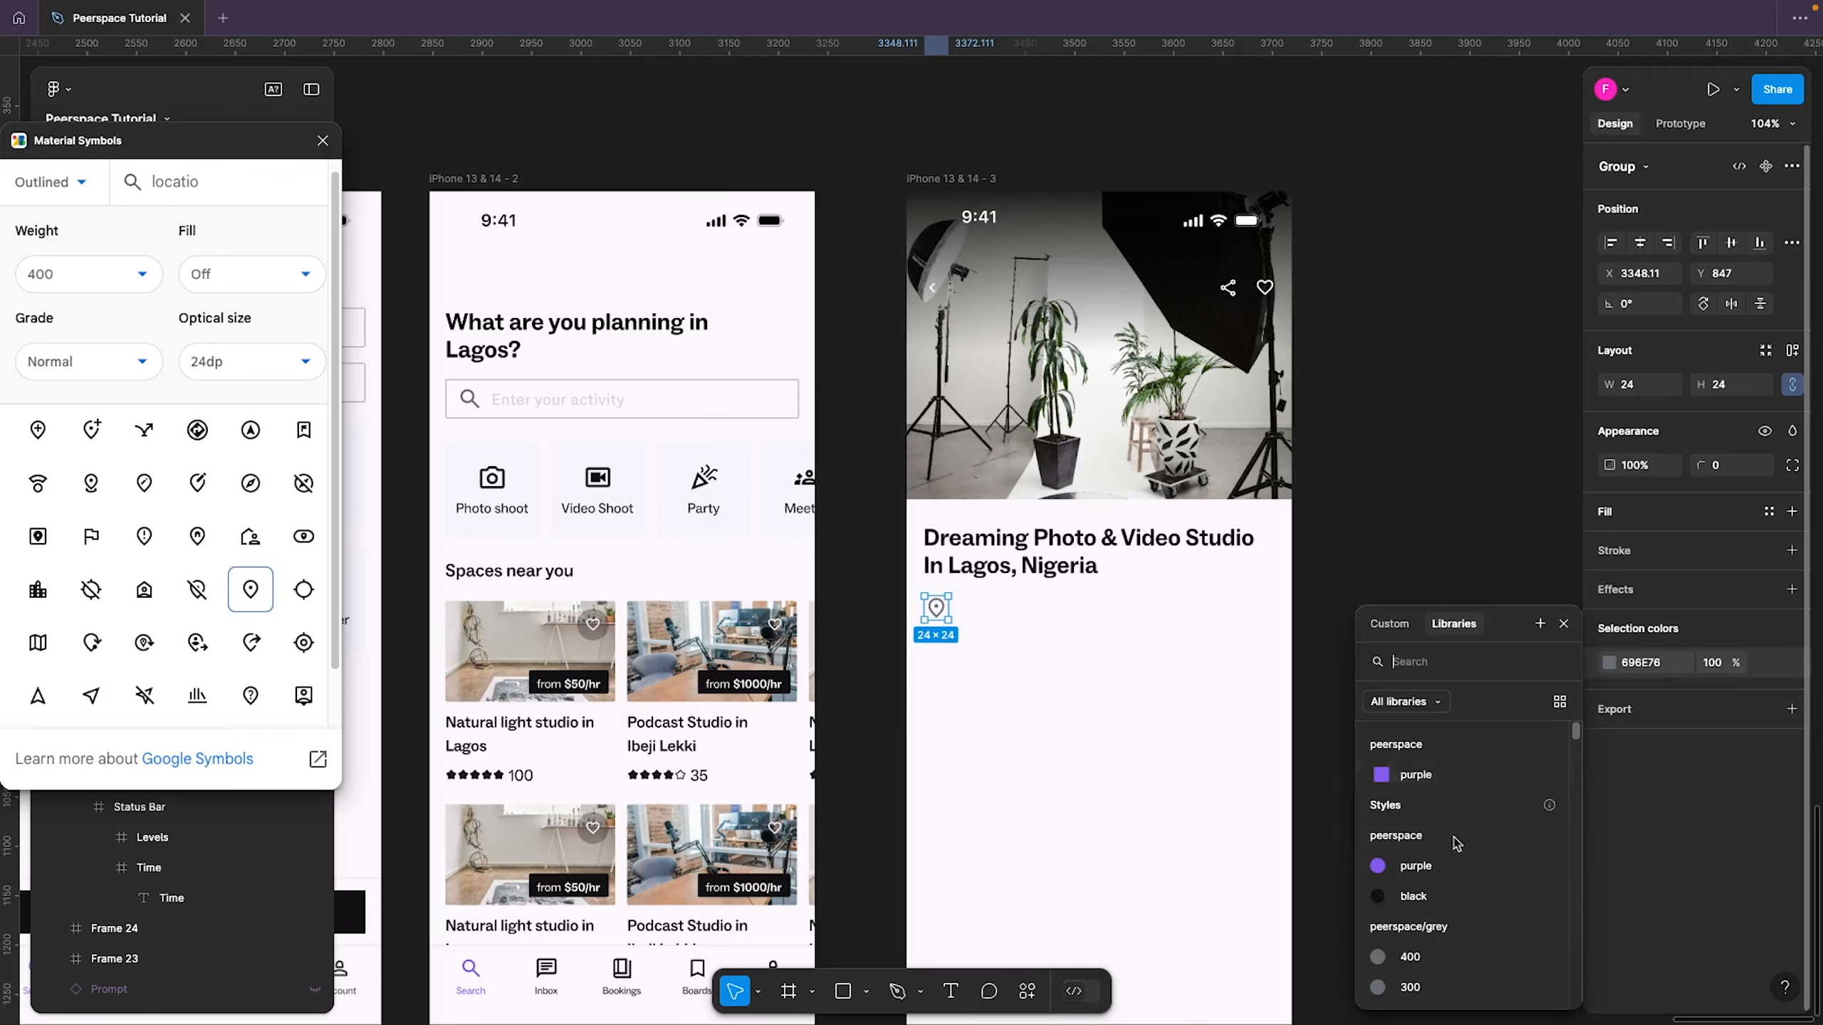
scroll(1428, 933, "down", 2)
left_click(1425, 928)
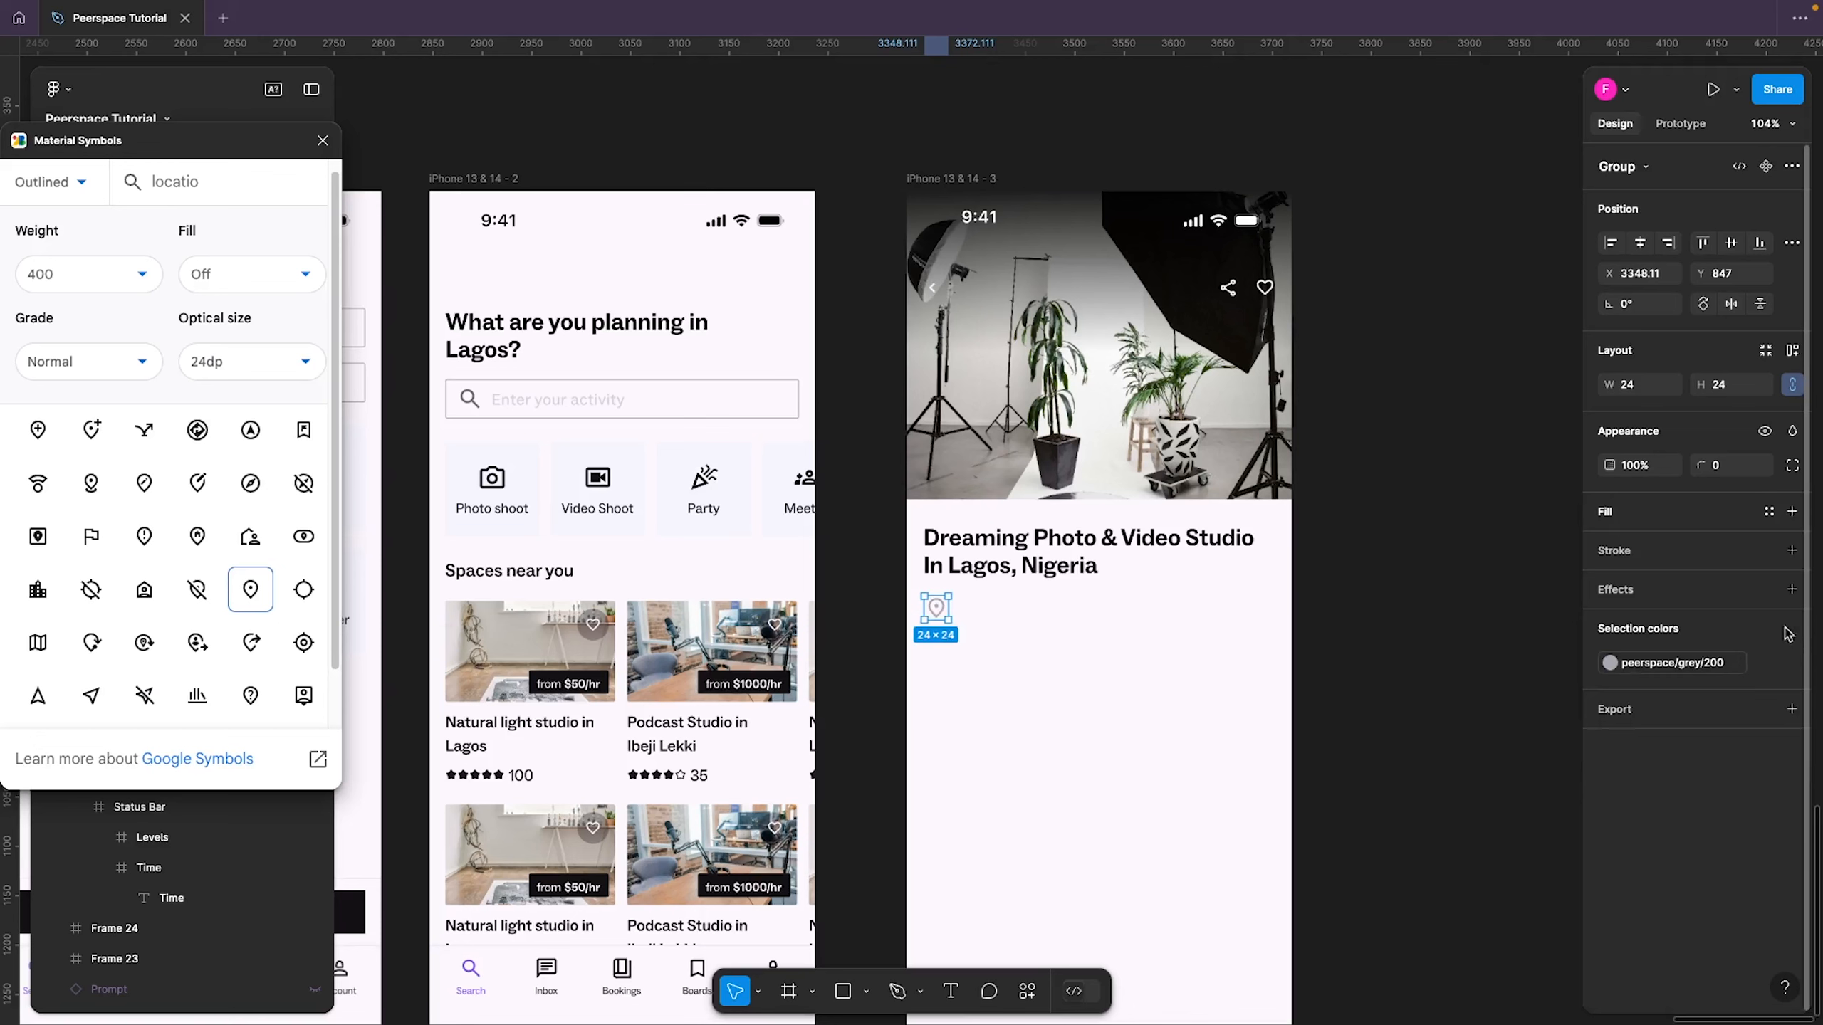
left_click(1765, 662)
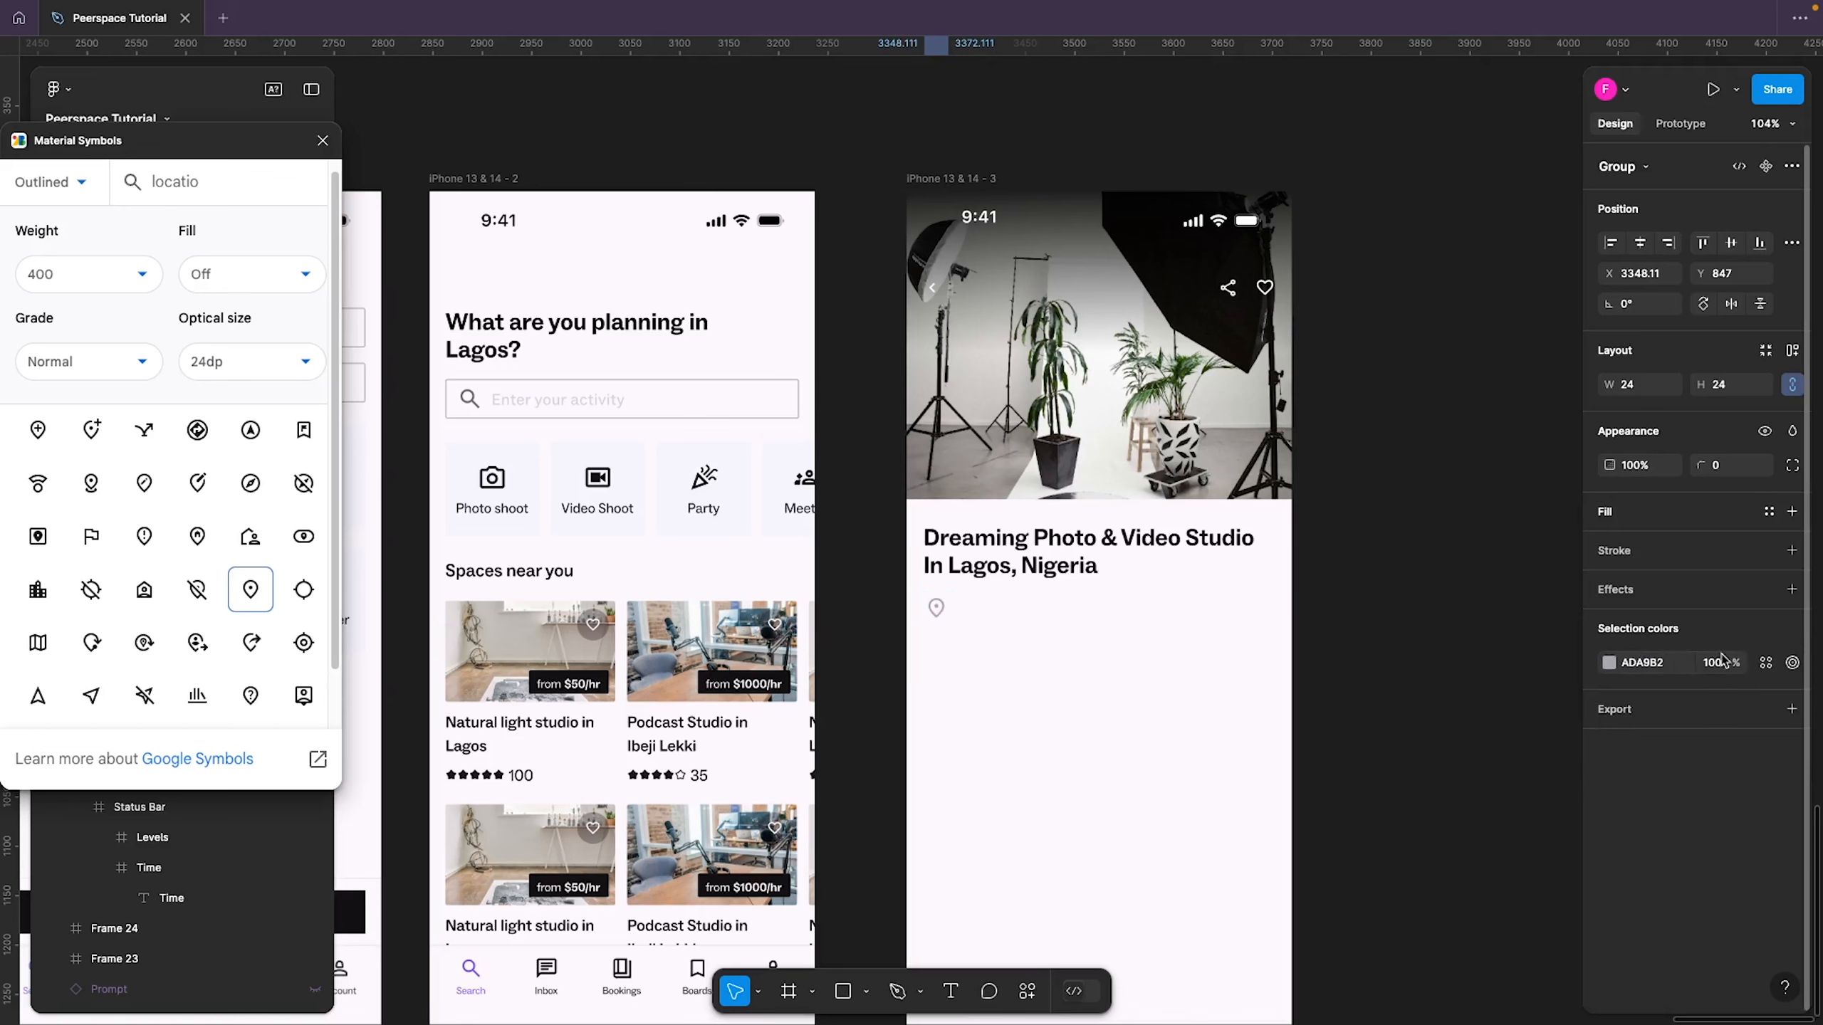
left_click(1766, 663)
left_click(1405, 964)
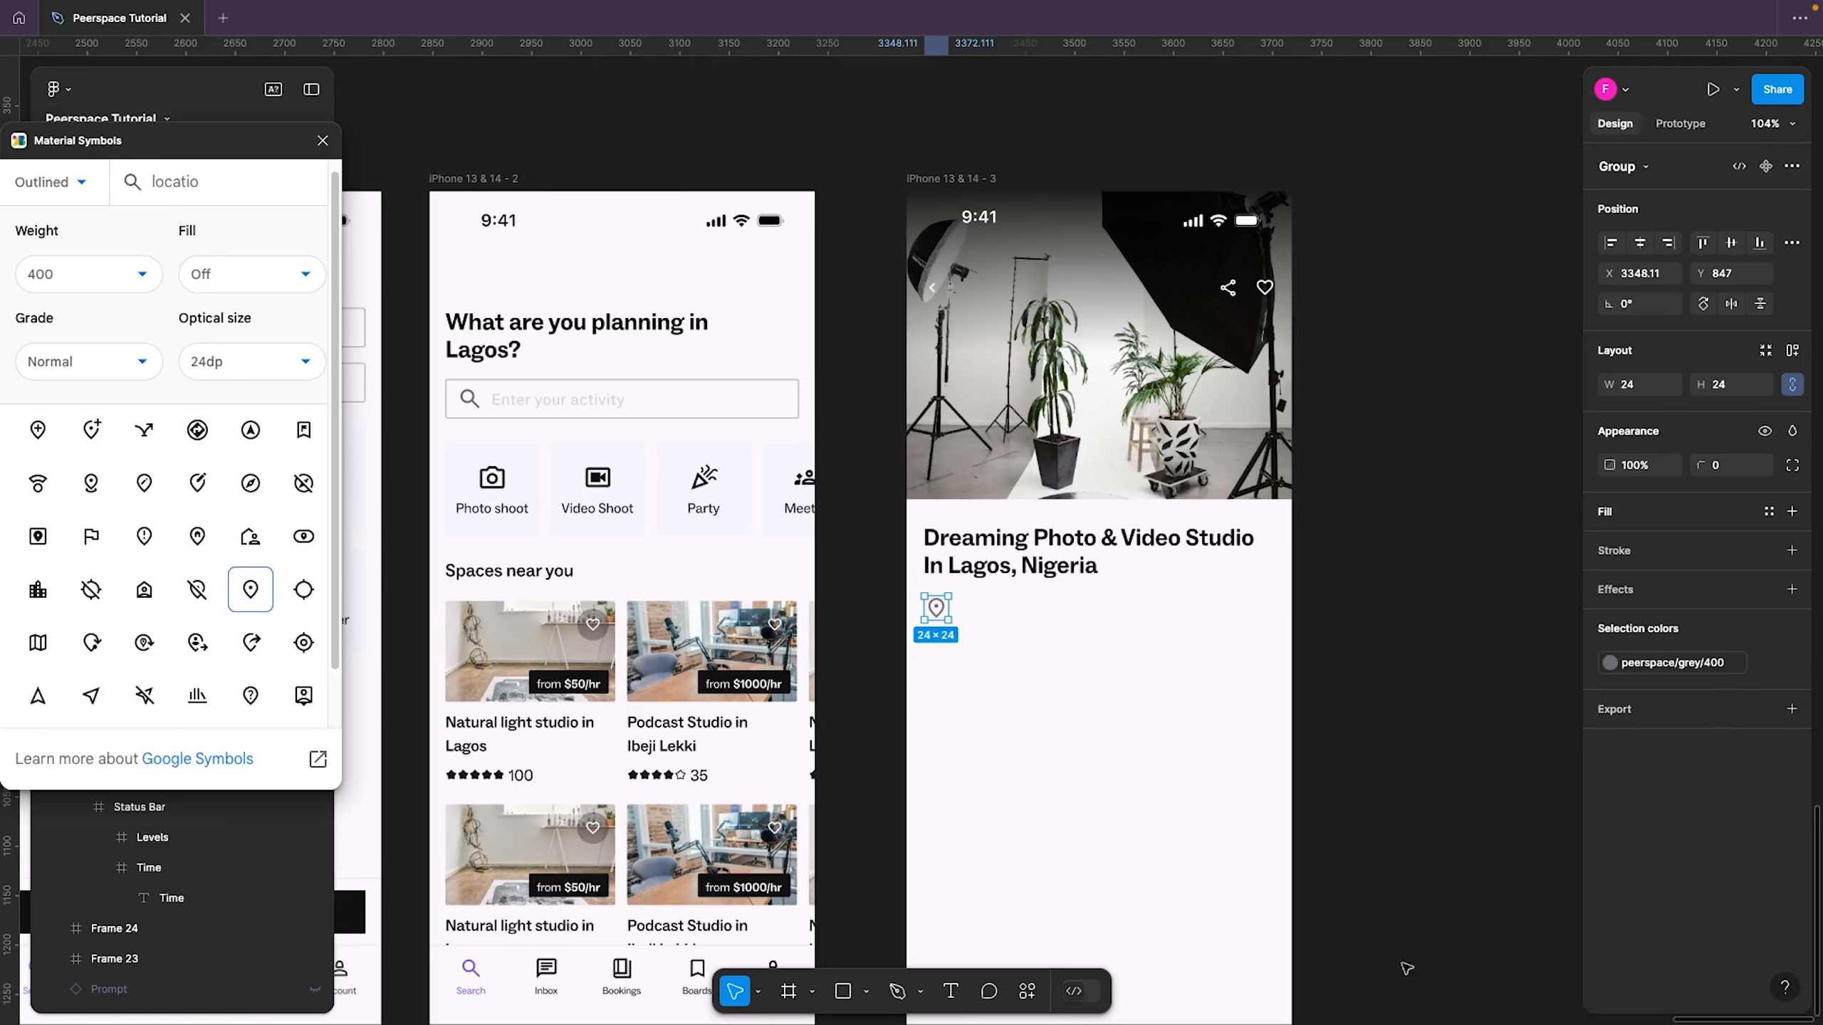
Detach the location icon's current color style and apply peerspace/grey/300 instead
left_click(1765, 663)
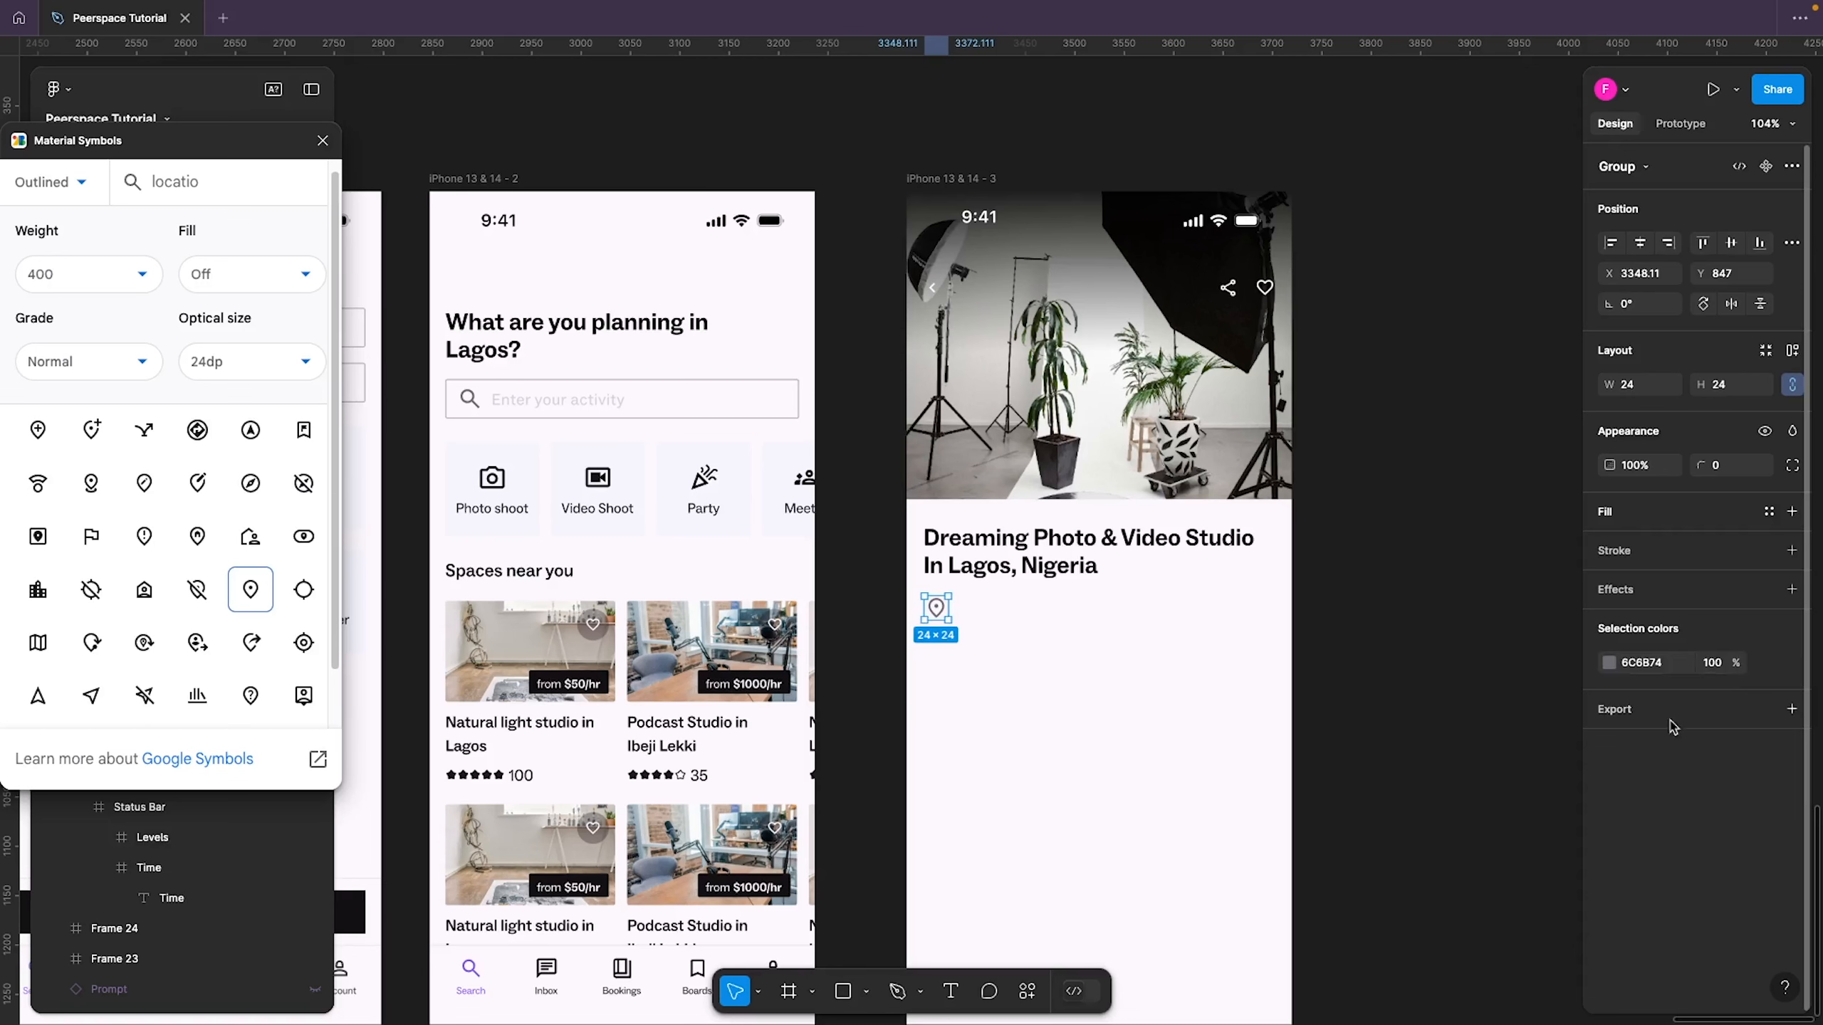
left_click(1765, 662)
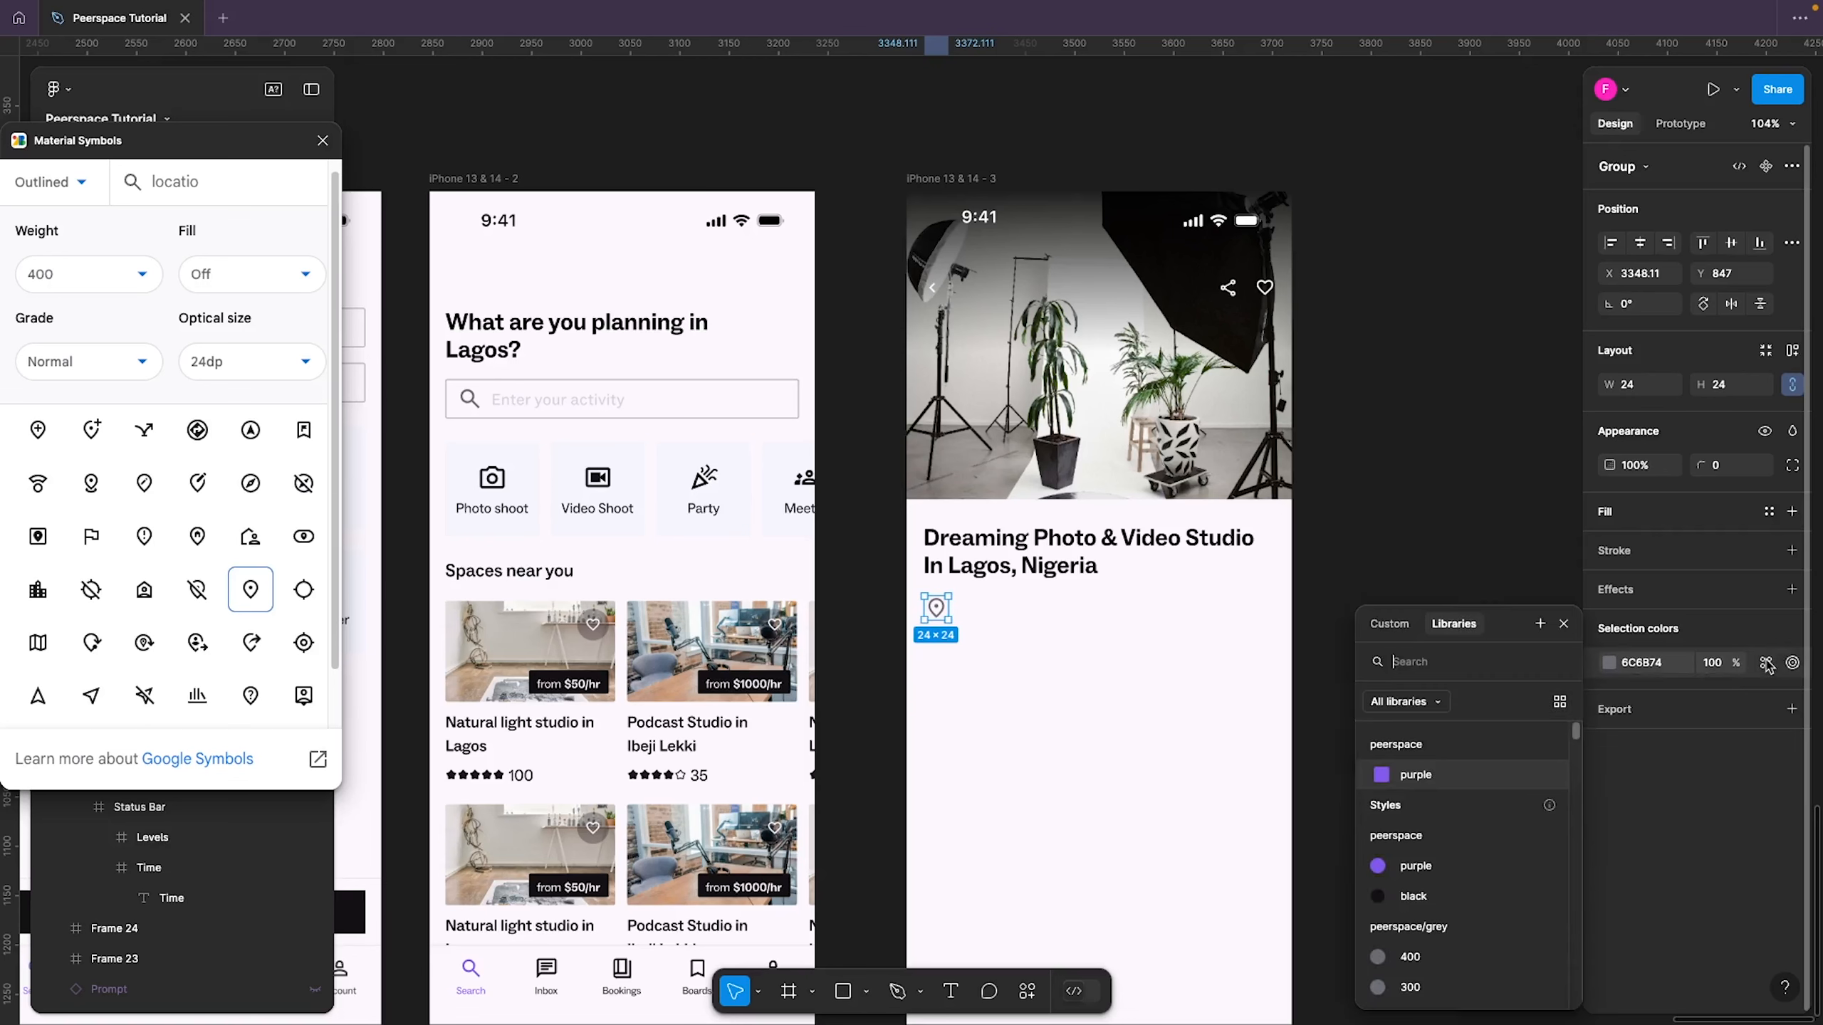
left_click(1428, 968)
left_click(1430, 742)
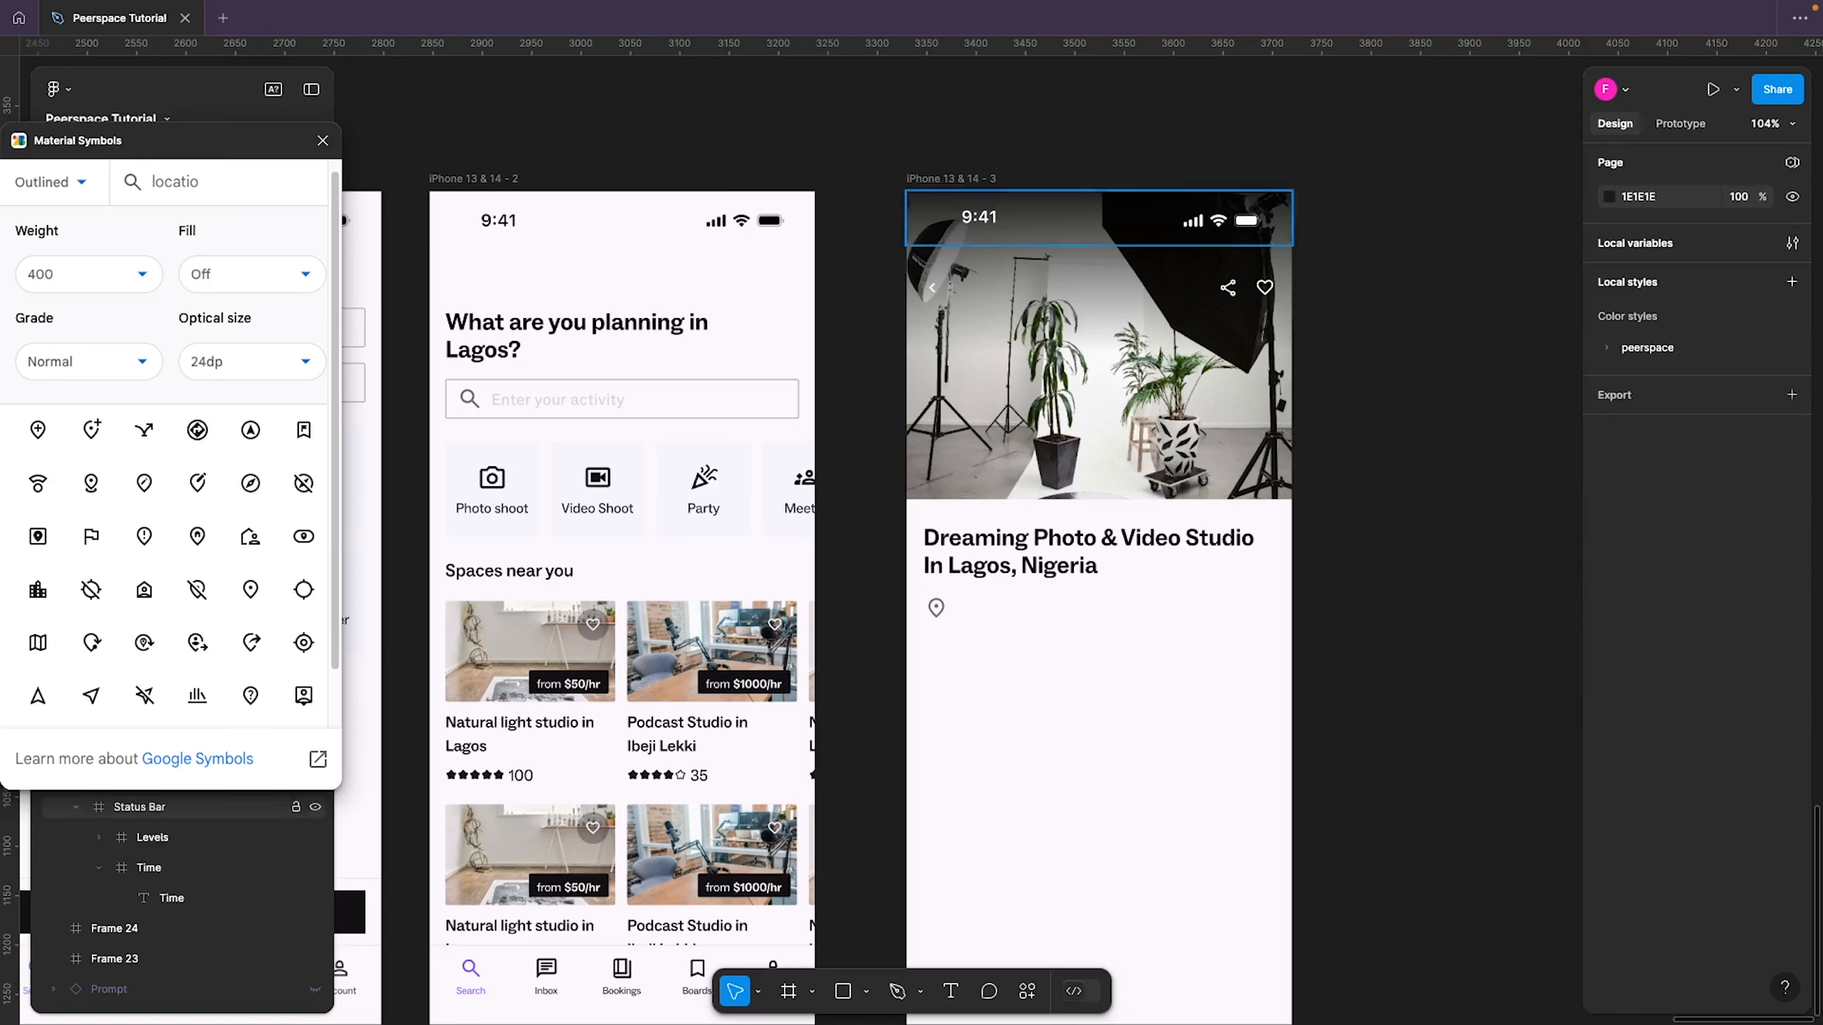
Align the left edges of the location icon and the studio title, then select only the icon
left_click(936, 607)
left_click(962, 571, "shift")
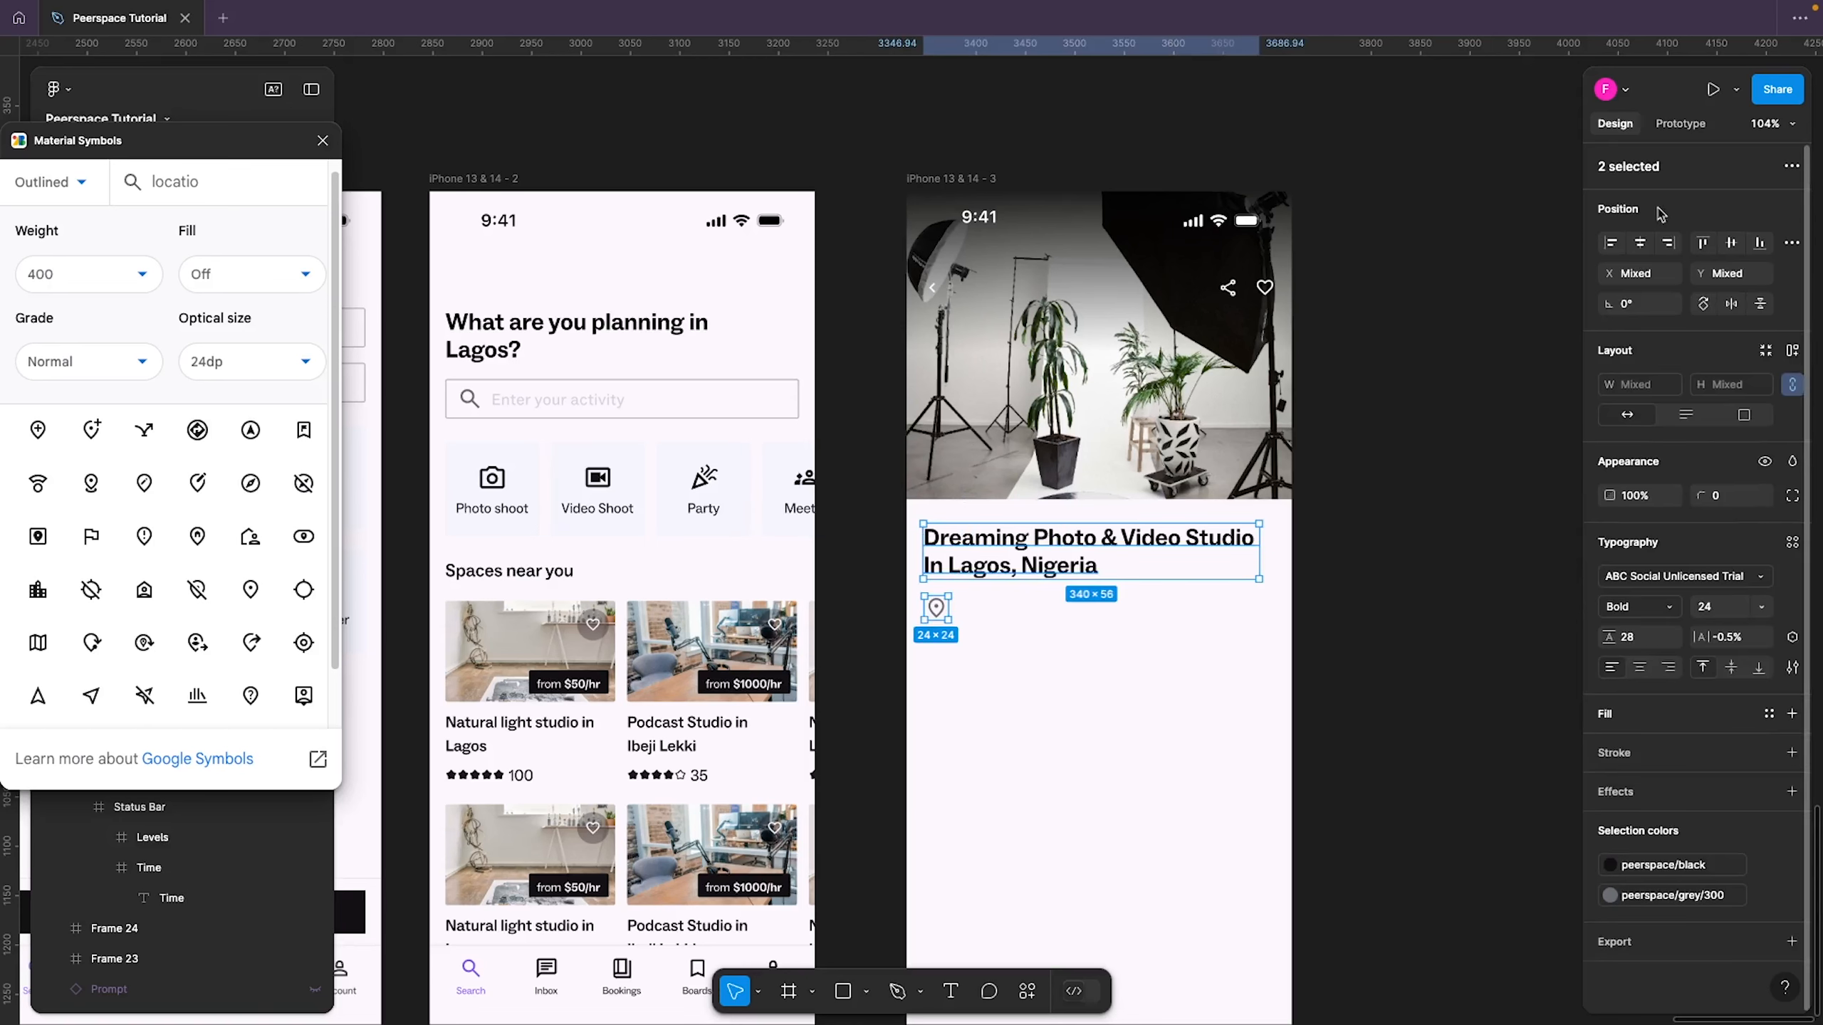
left_click(1608, 248)
left_click(1464, 366)
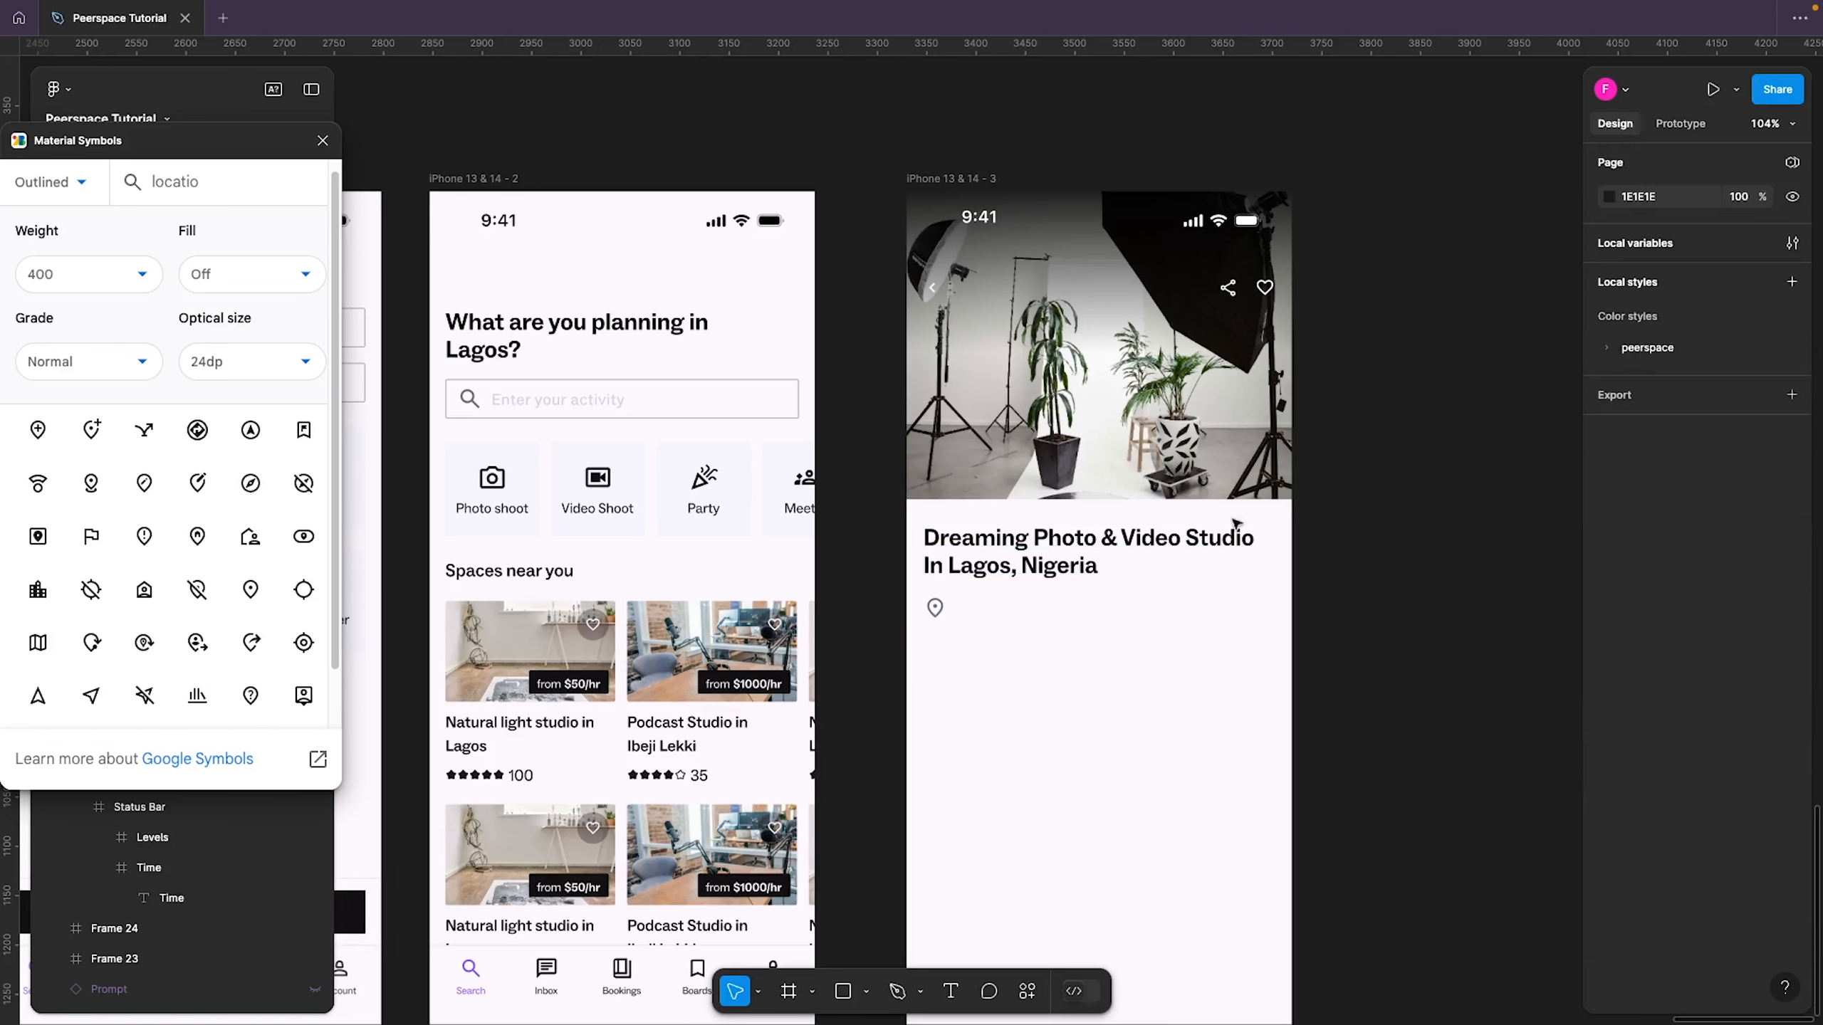
left_click(945, 608)
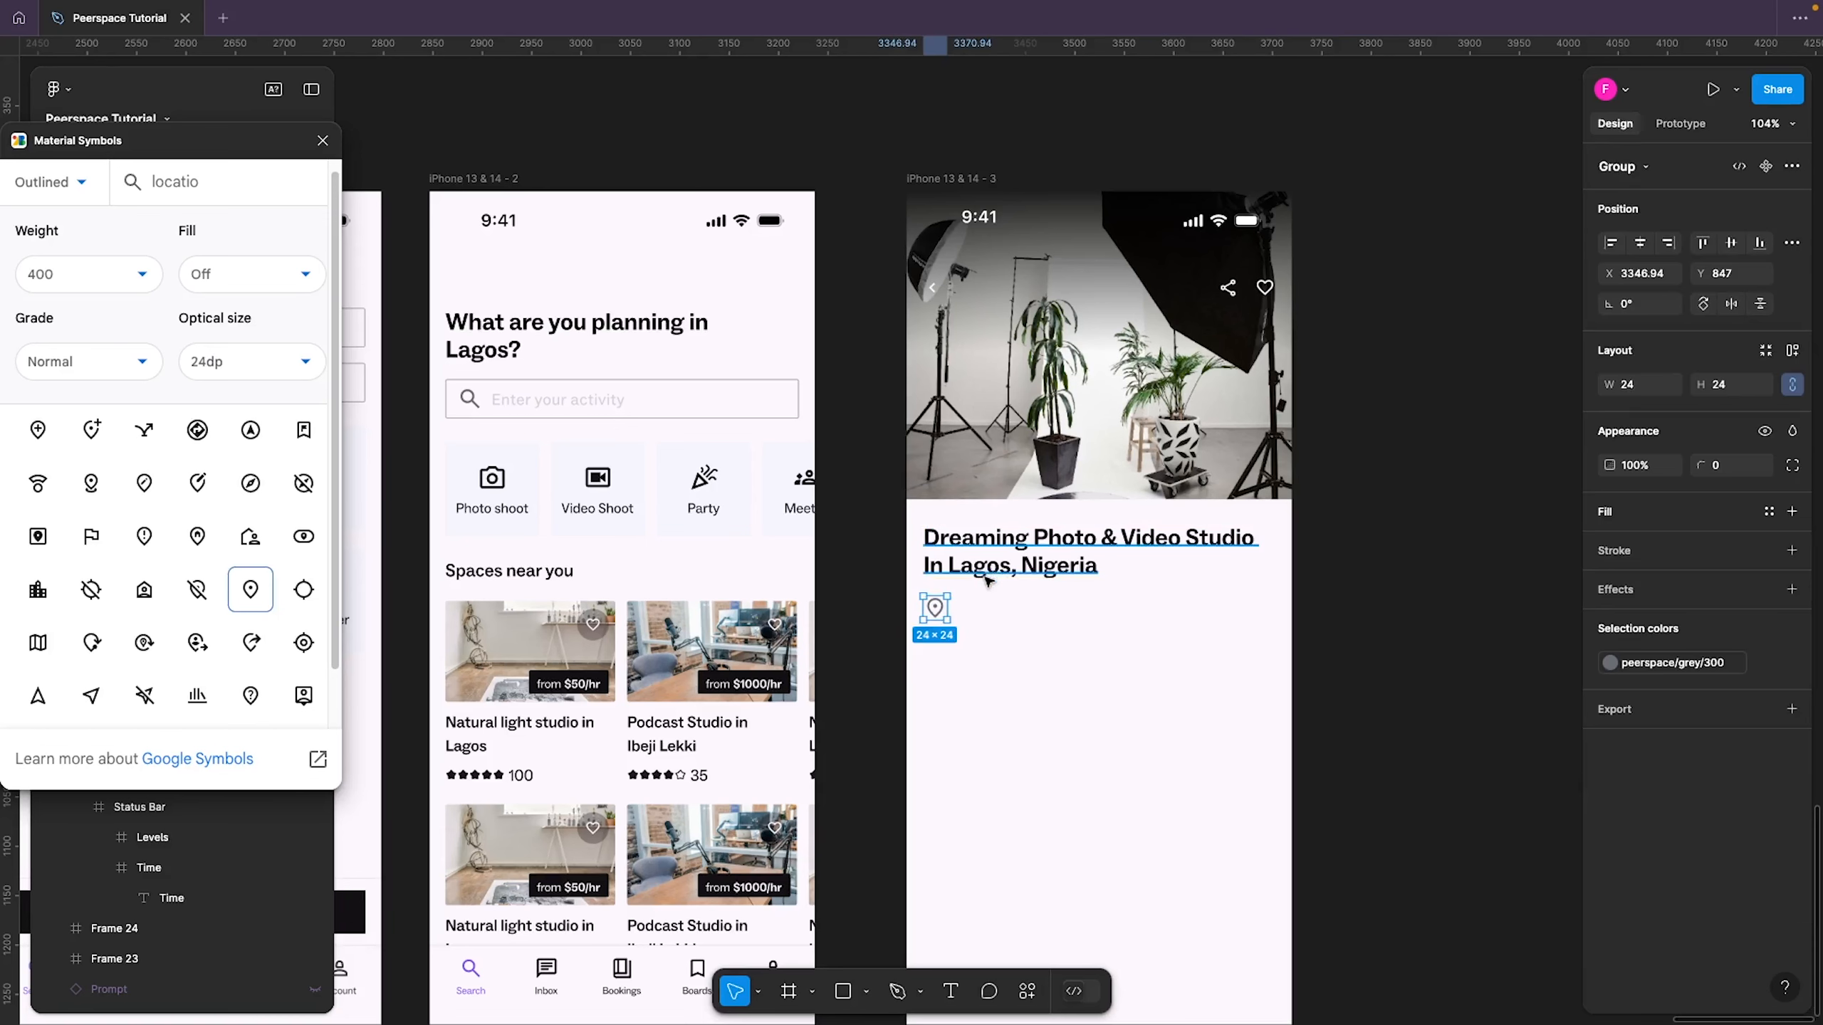
Nudge the location icon up 1 px, duplicate the studio title beside it and change the copy's text to "Lekki Phase 1, Lagos, NG"
key("Up")
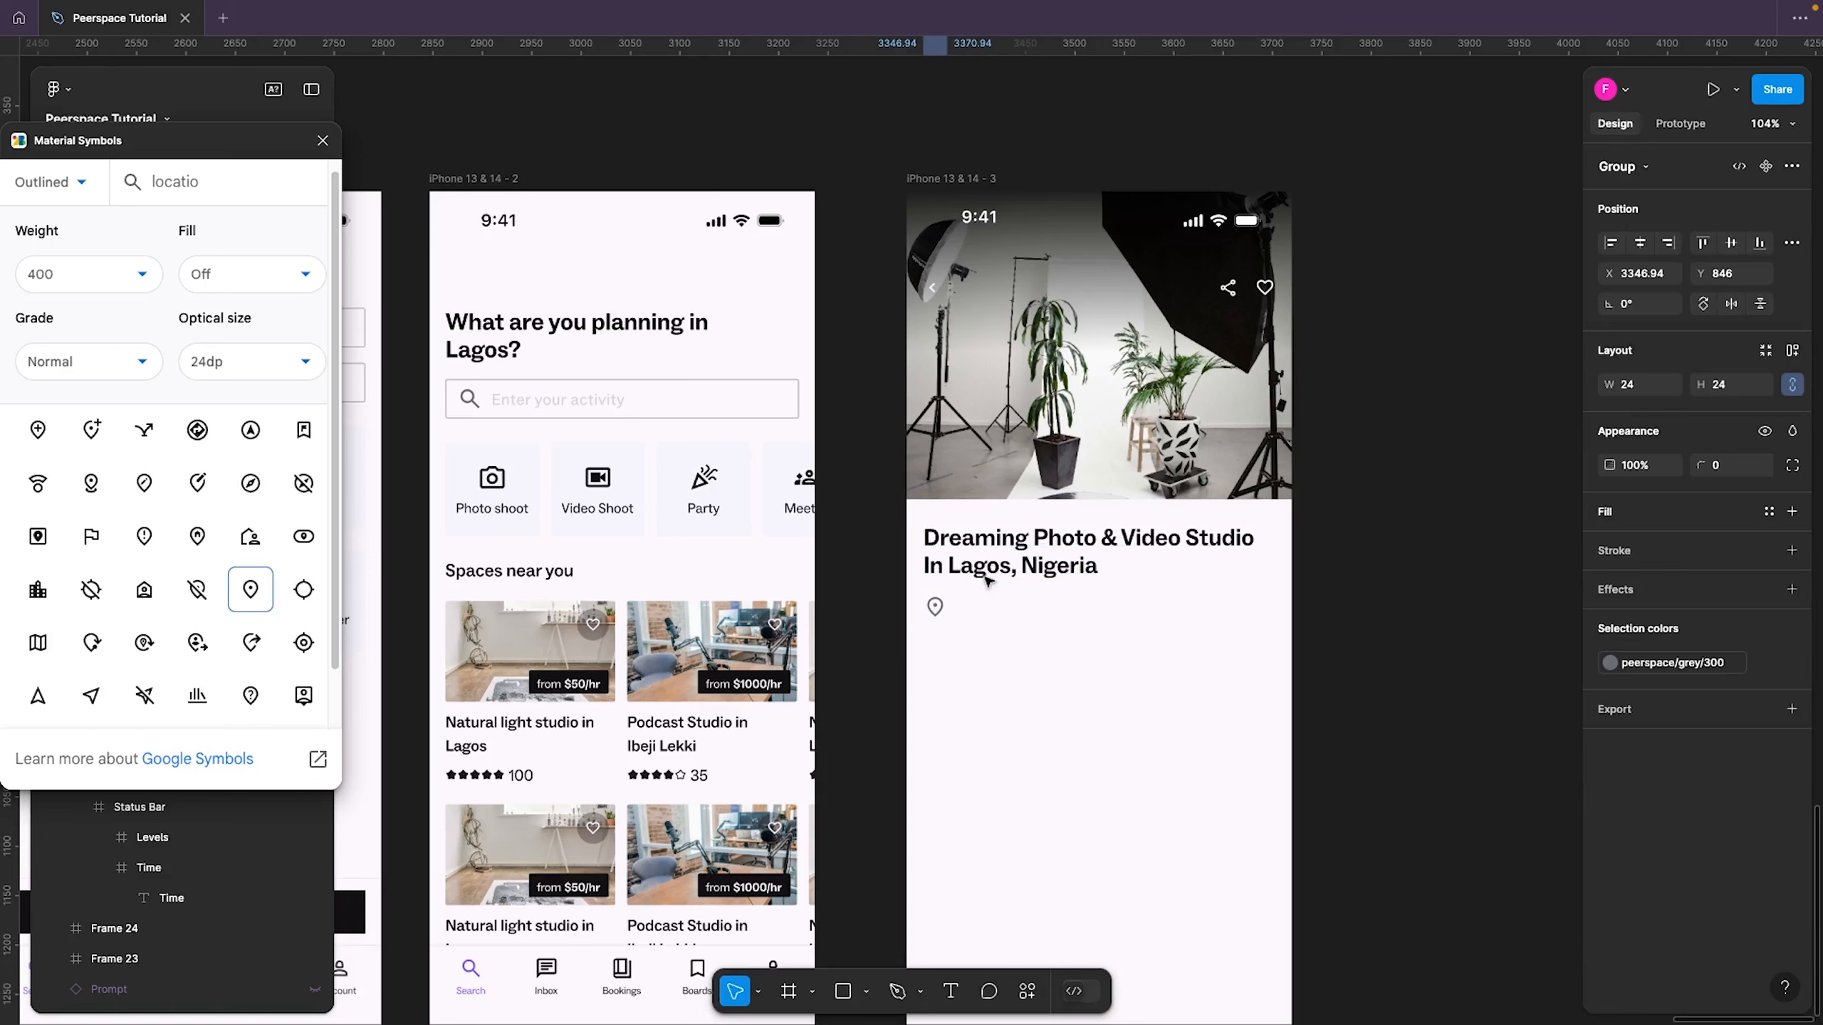
left_click(1043, 582)
left_click_drag(1040, 578, 1071, 637)
double_click(1071, 637)
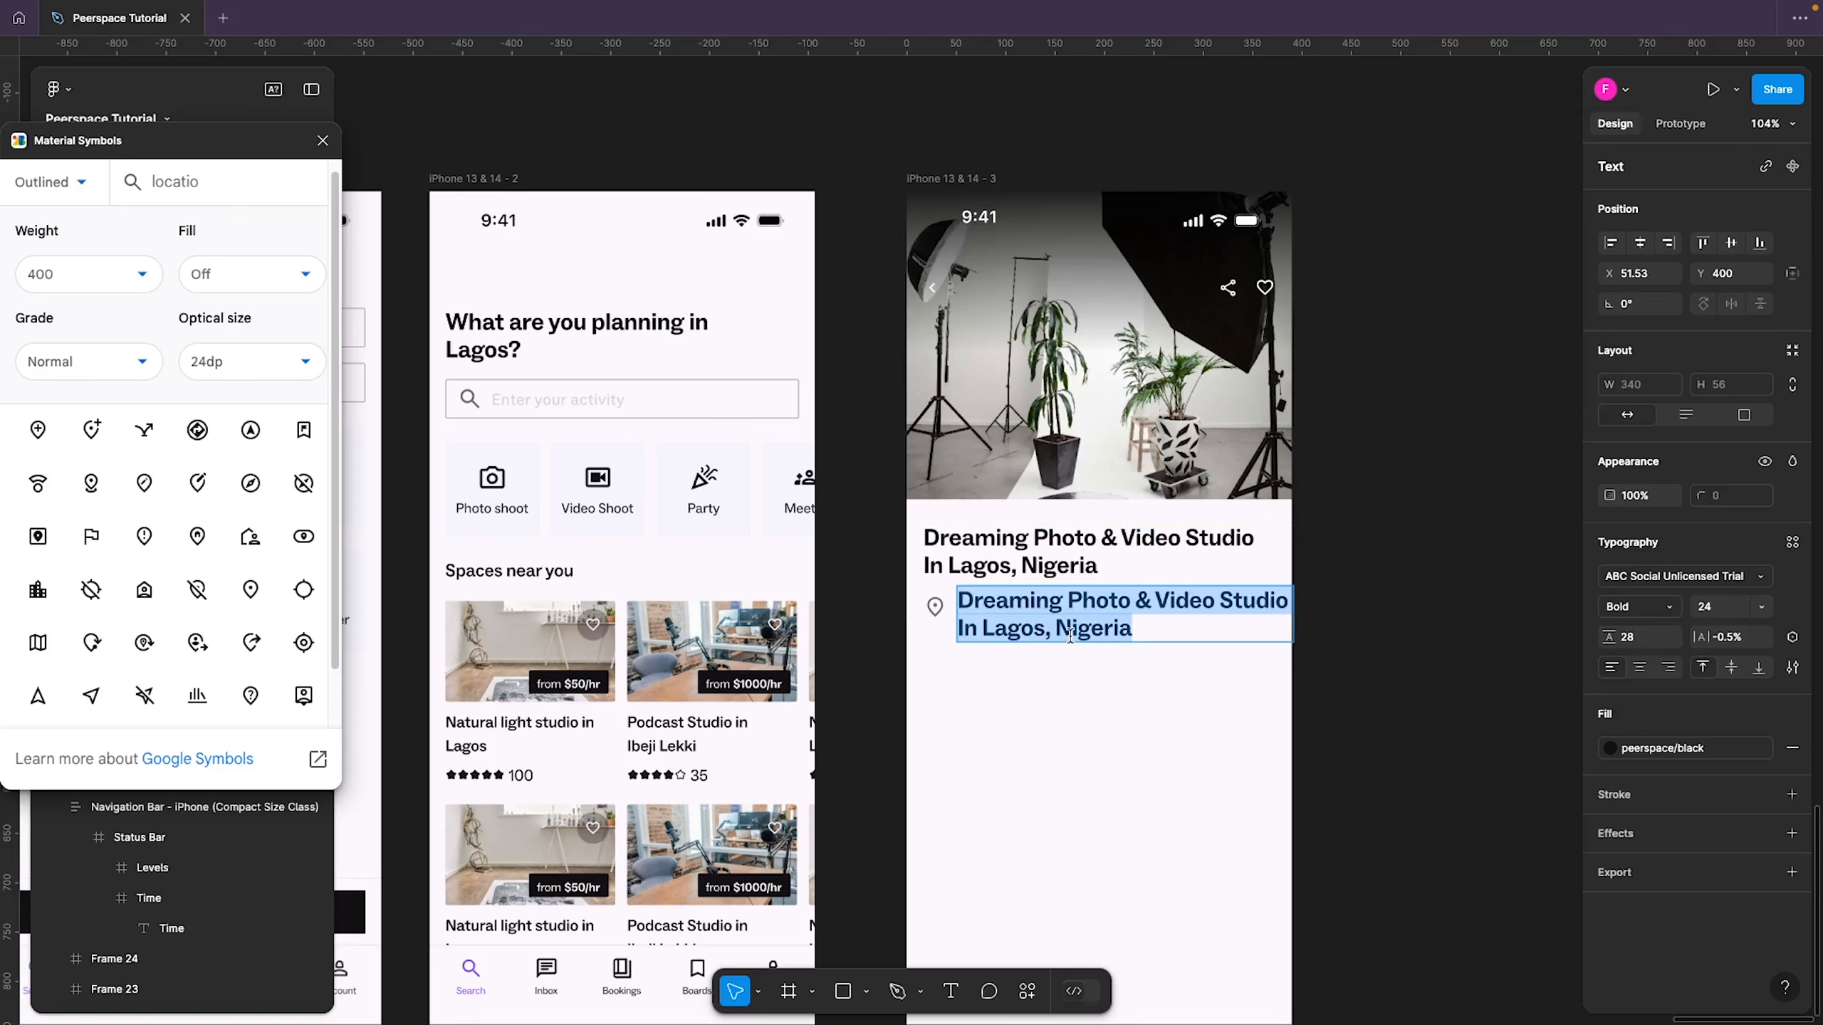
type("Lekki")
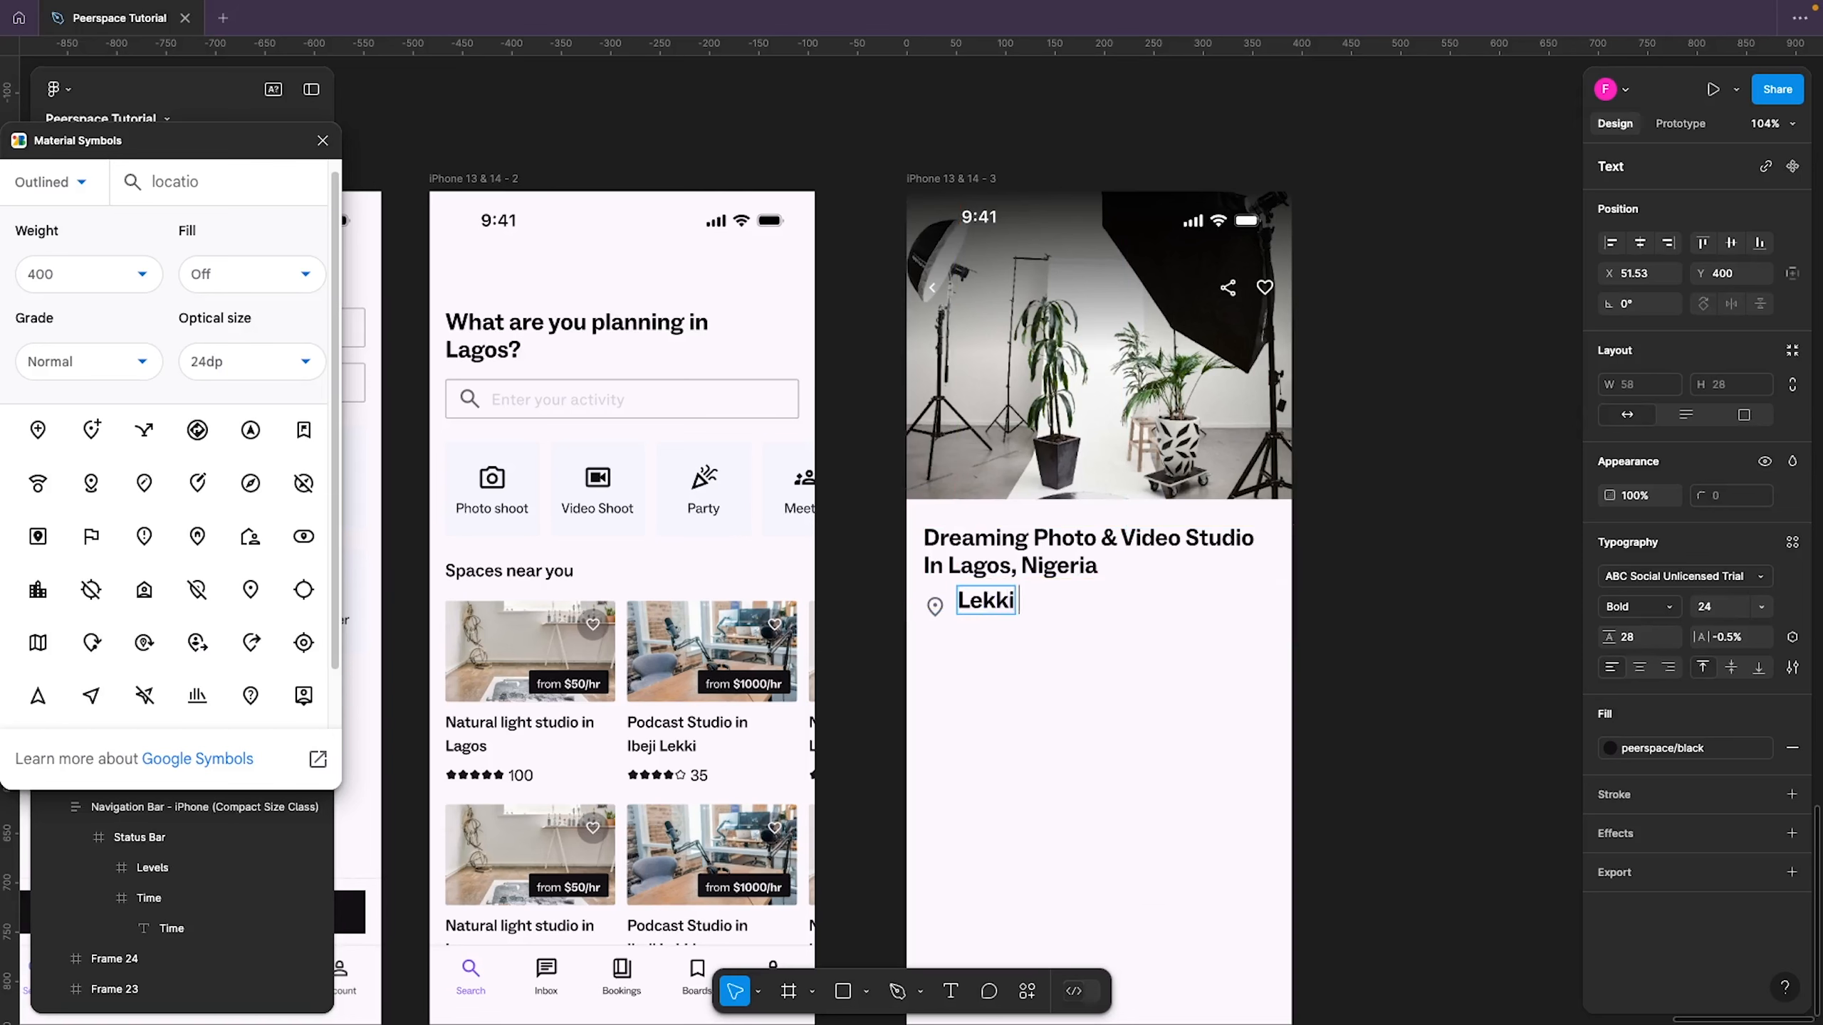
type(" Phase 1")
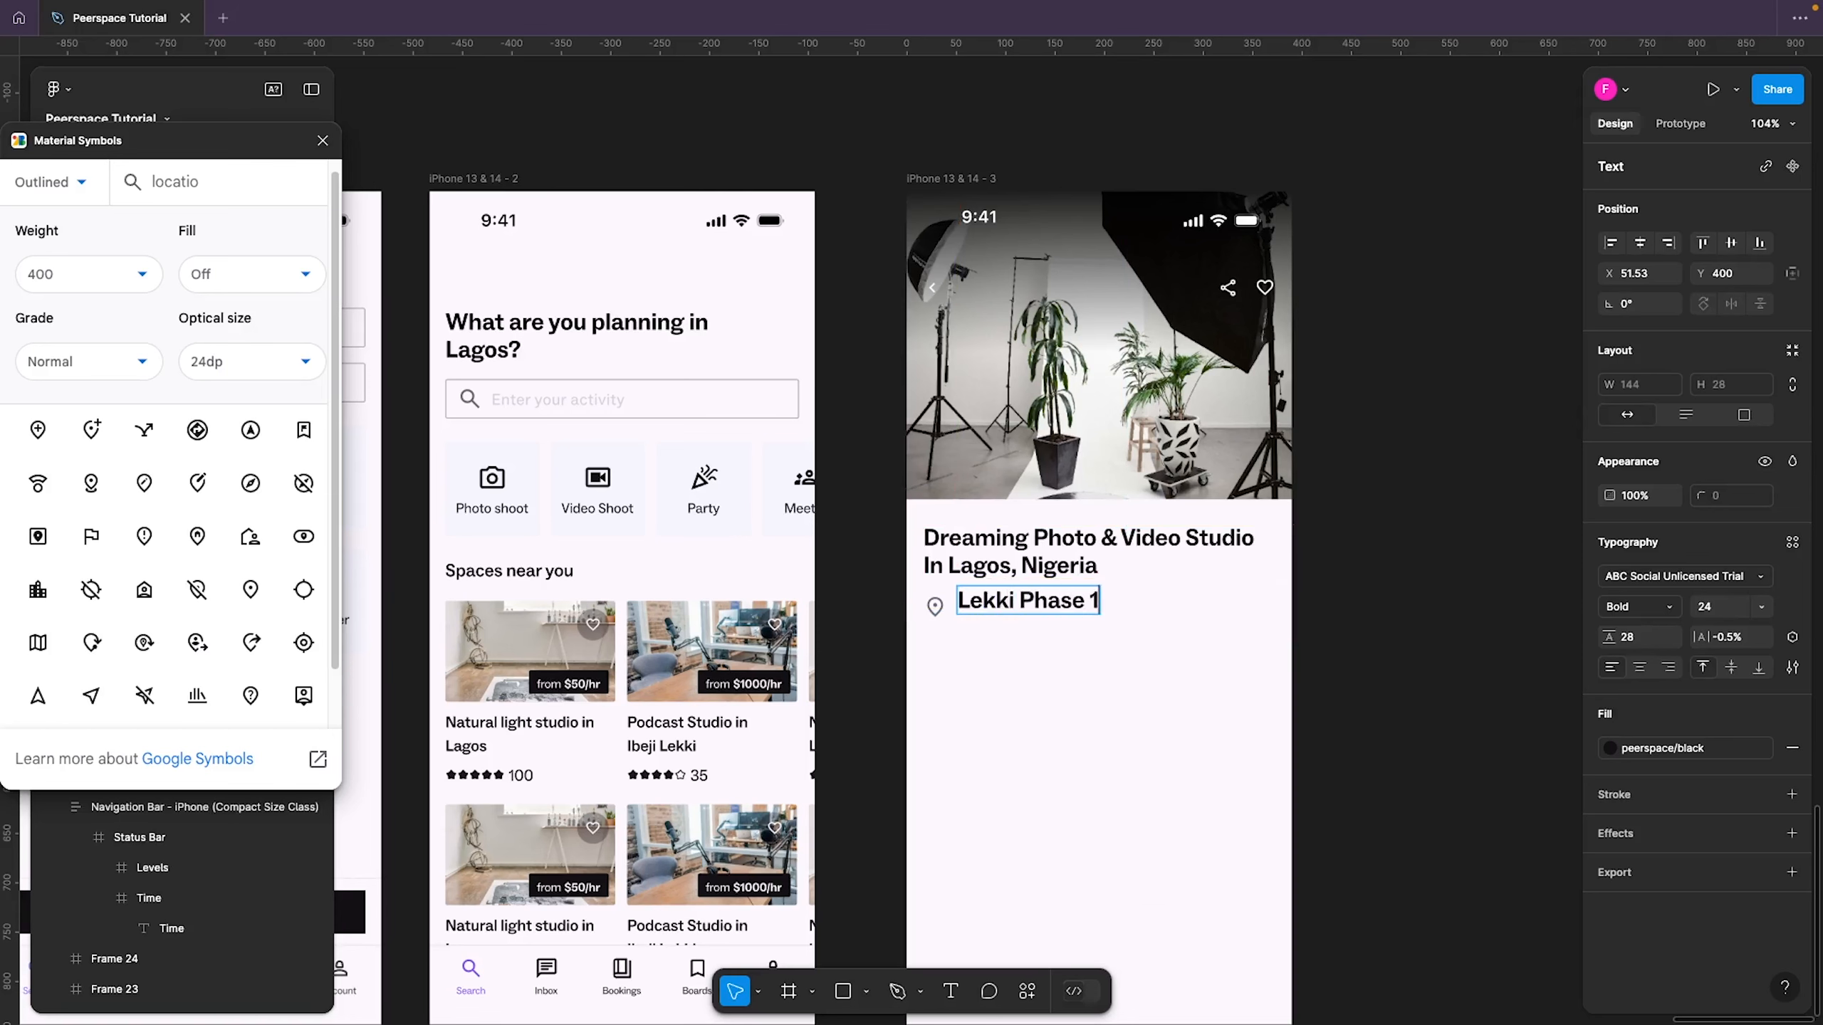
type(", Lagos, N")
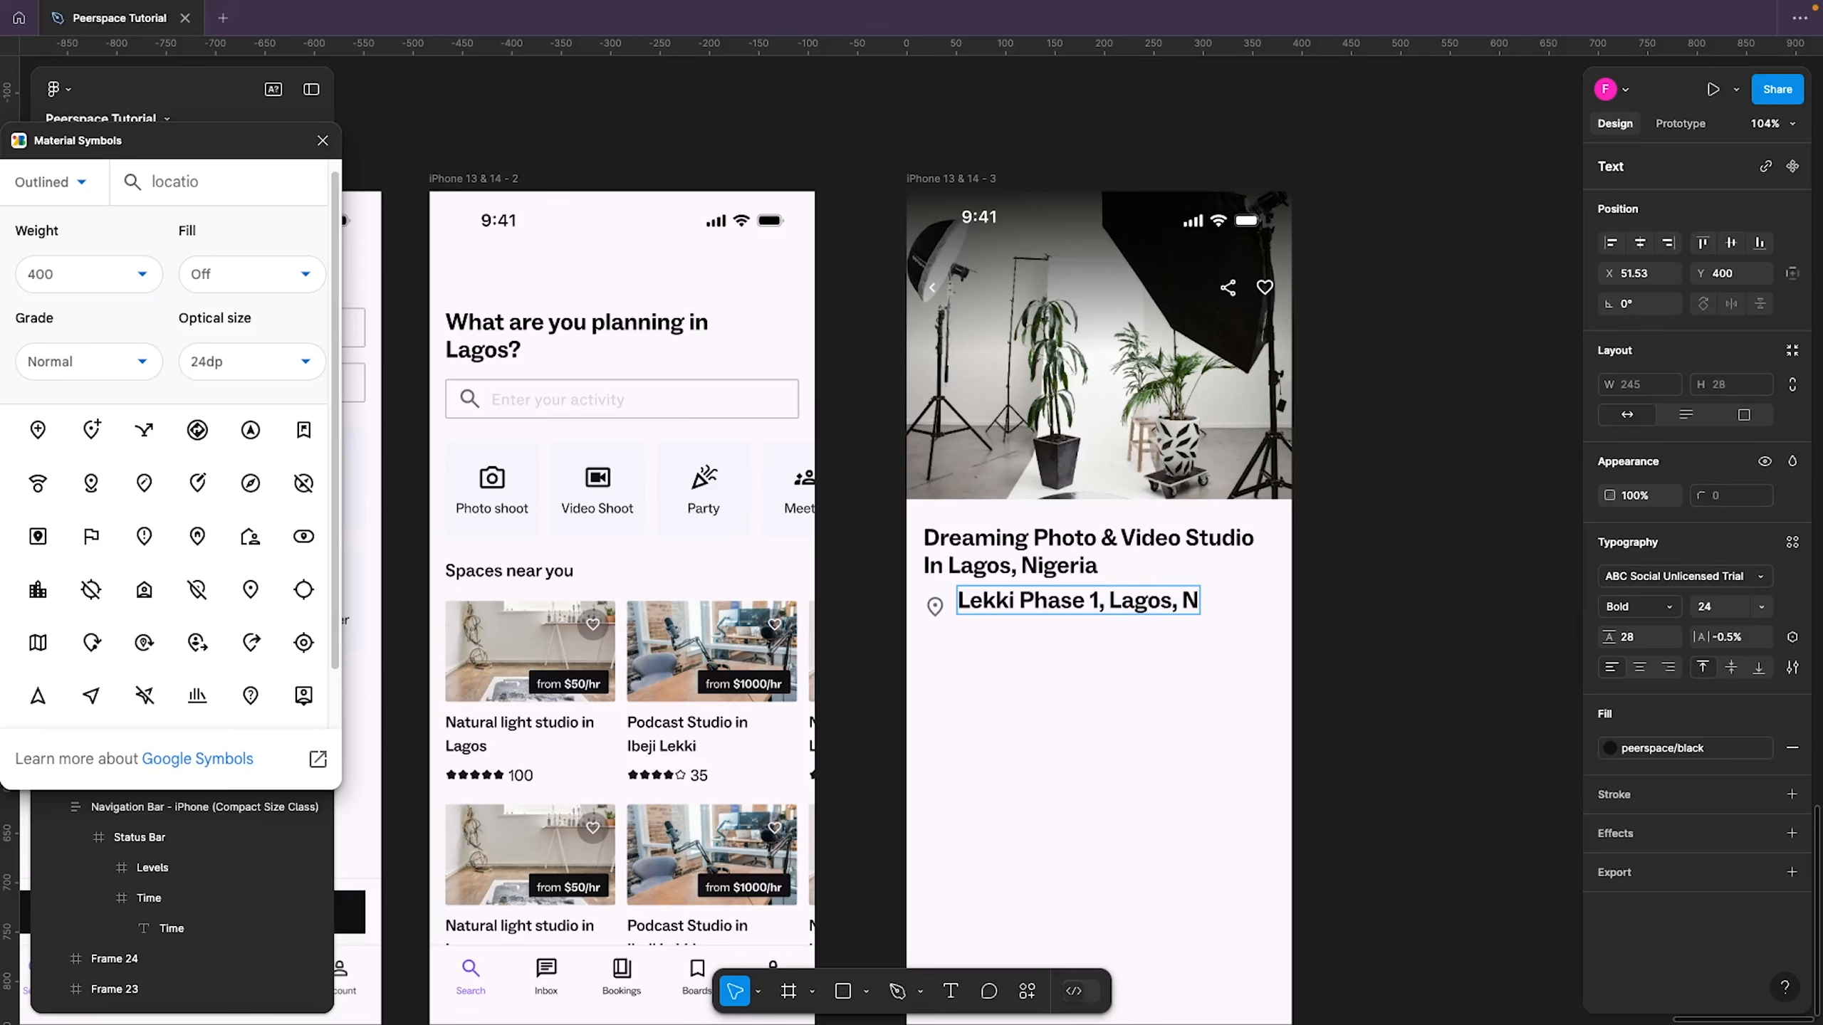
type("G")
key("Escape")
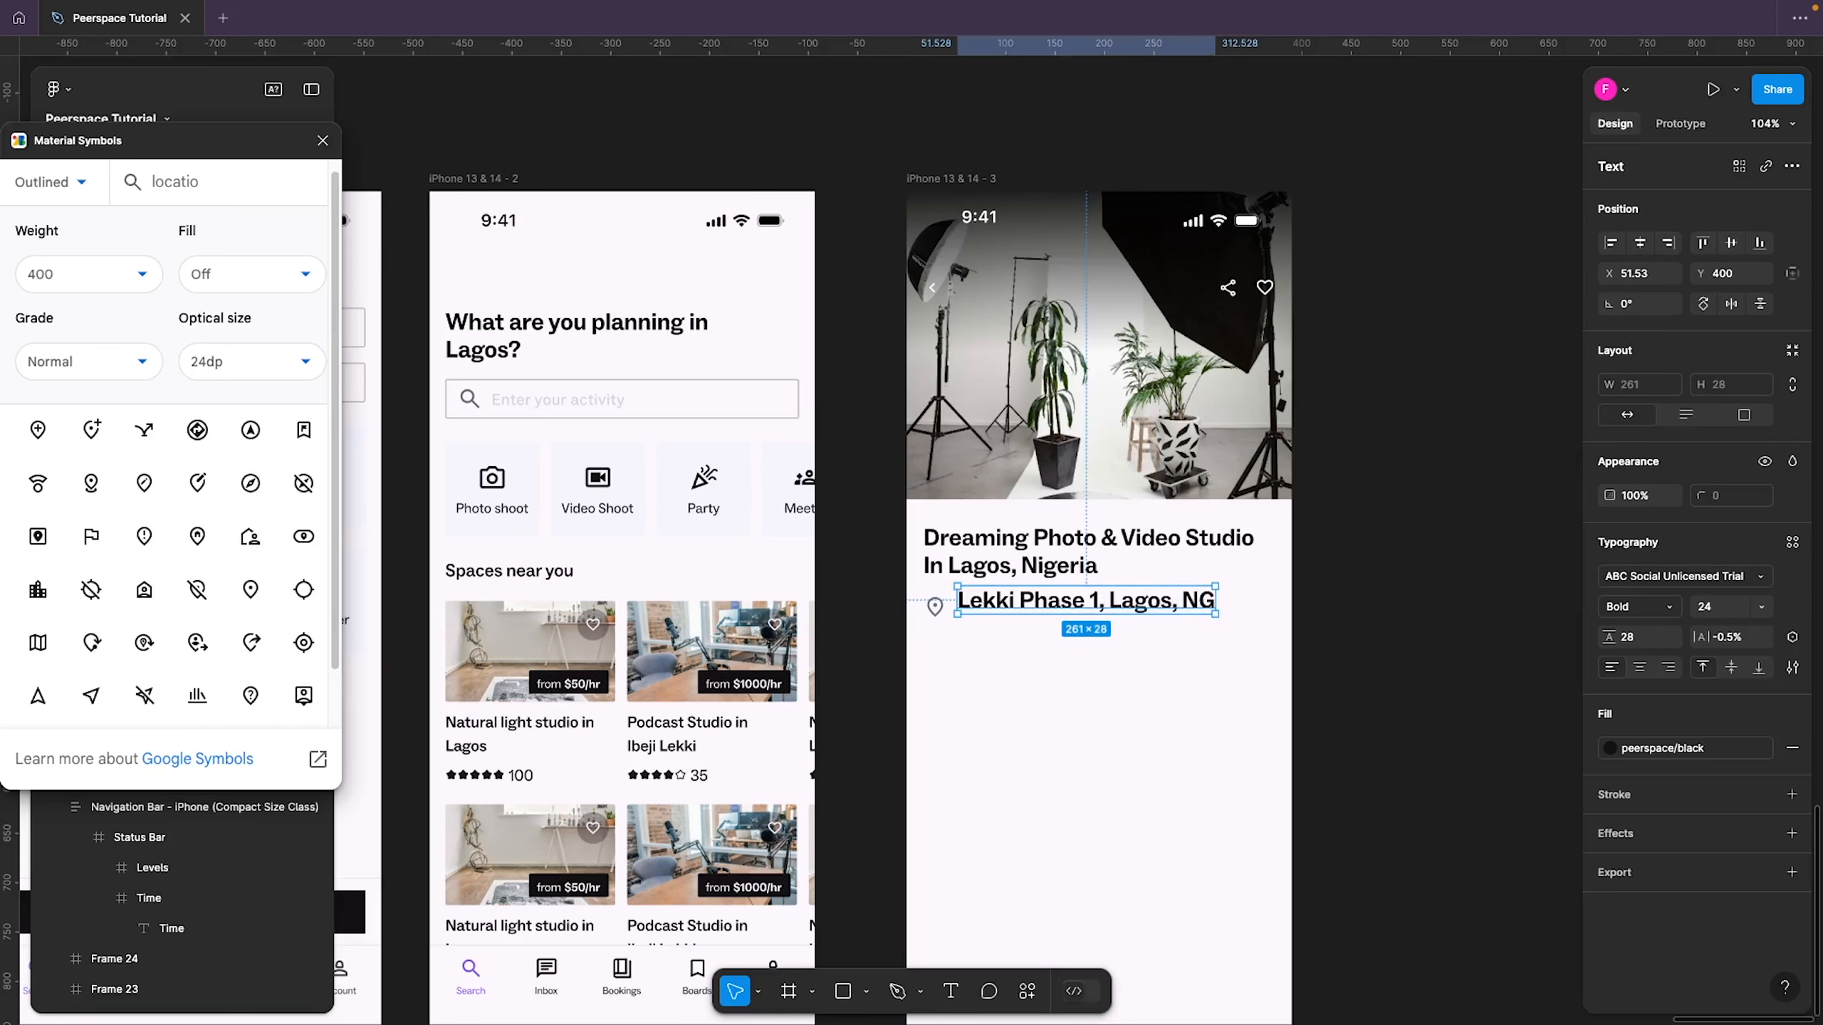
Set the location text to Regular weight, font size 16 and line height 20
left_click(1637, 617)
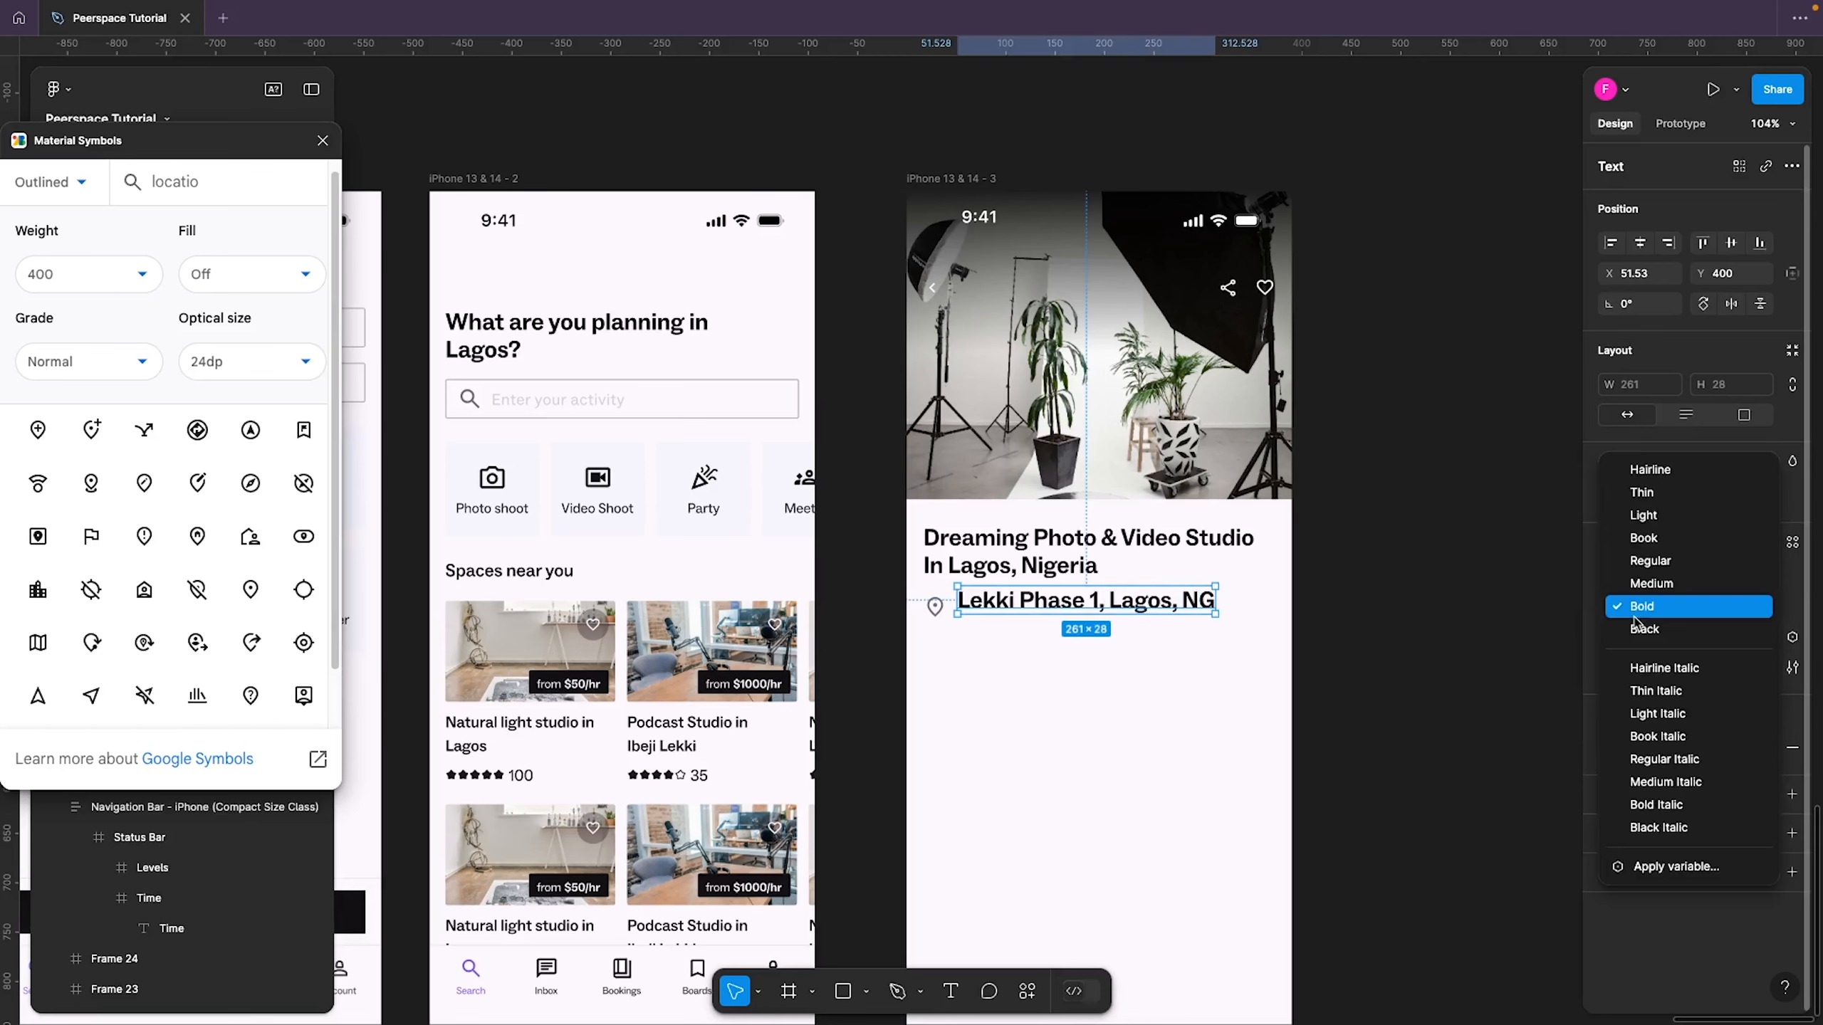
left_click(1712, 572)
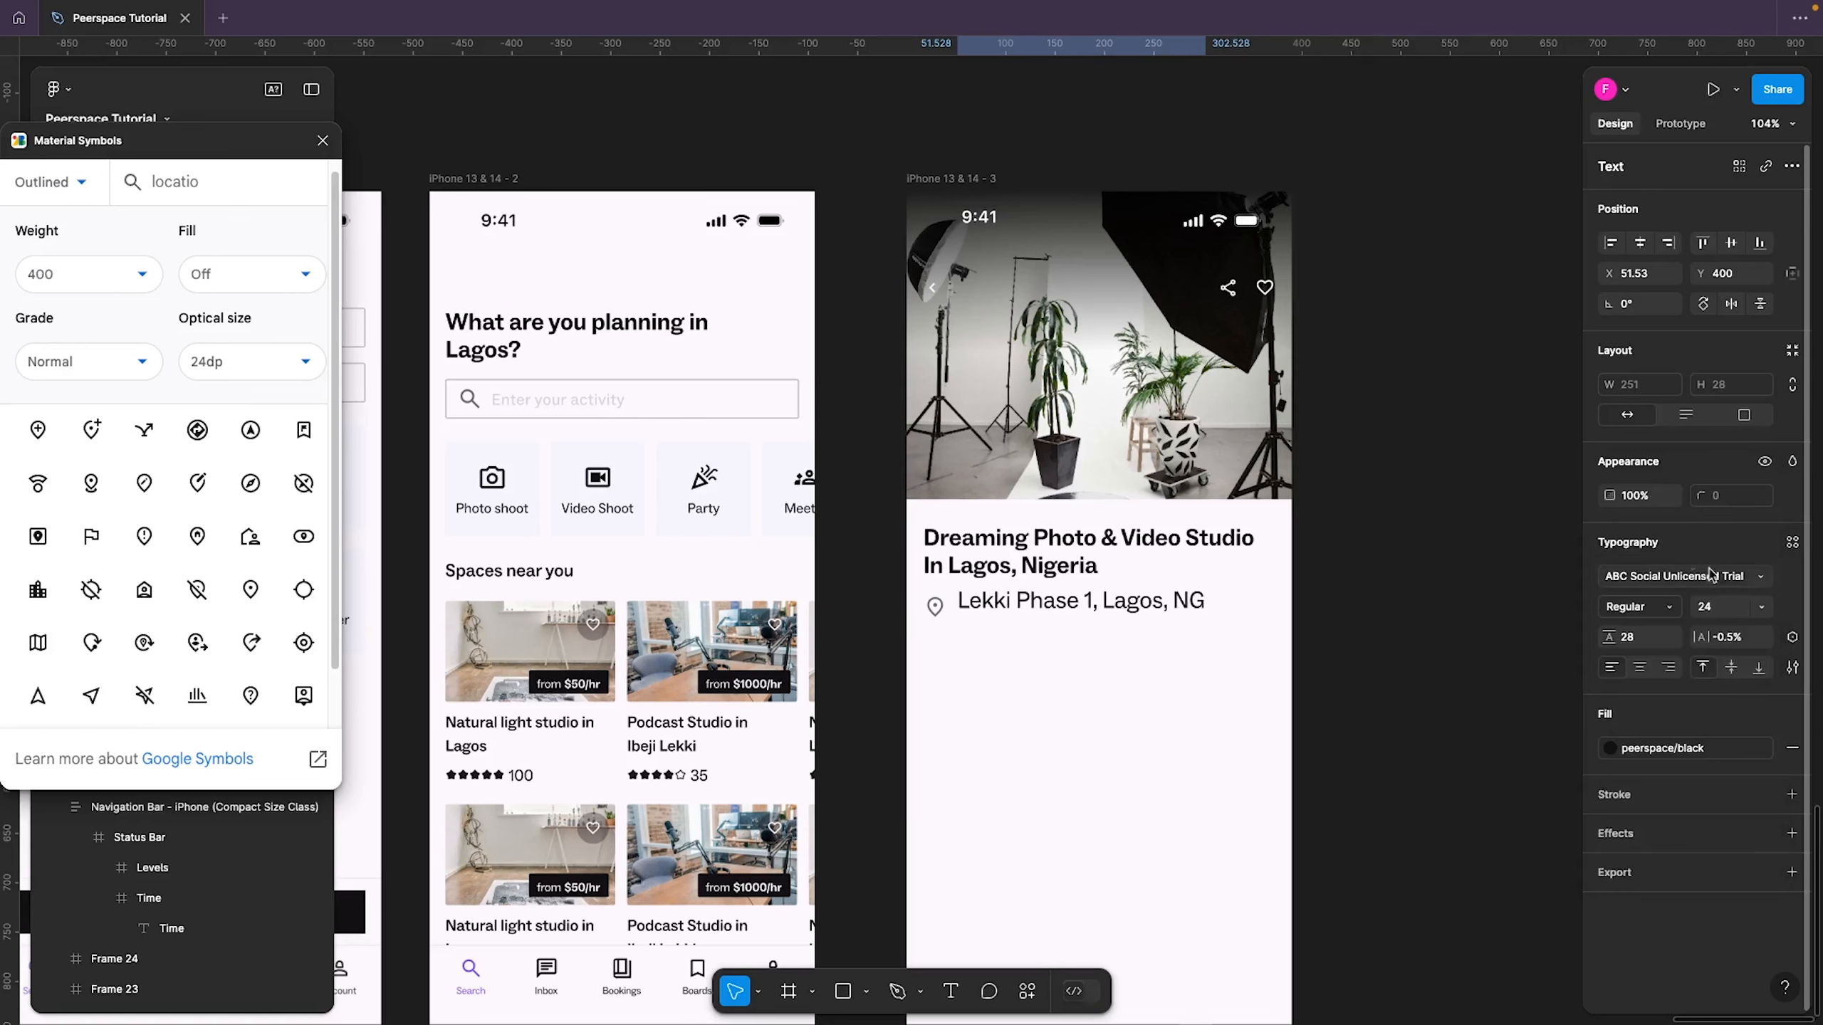
left_click(1728, 616)
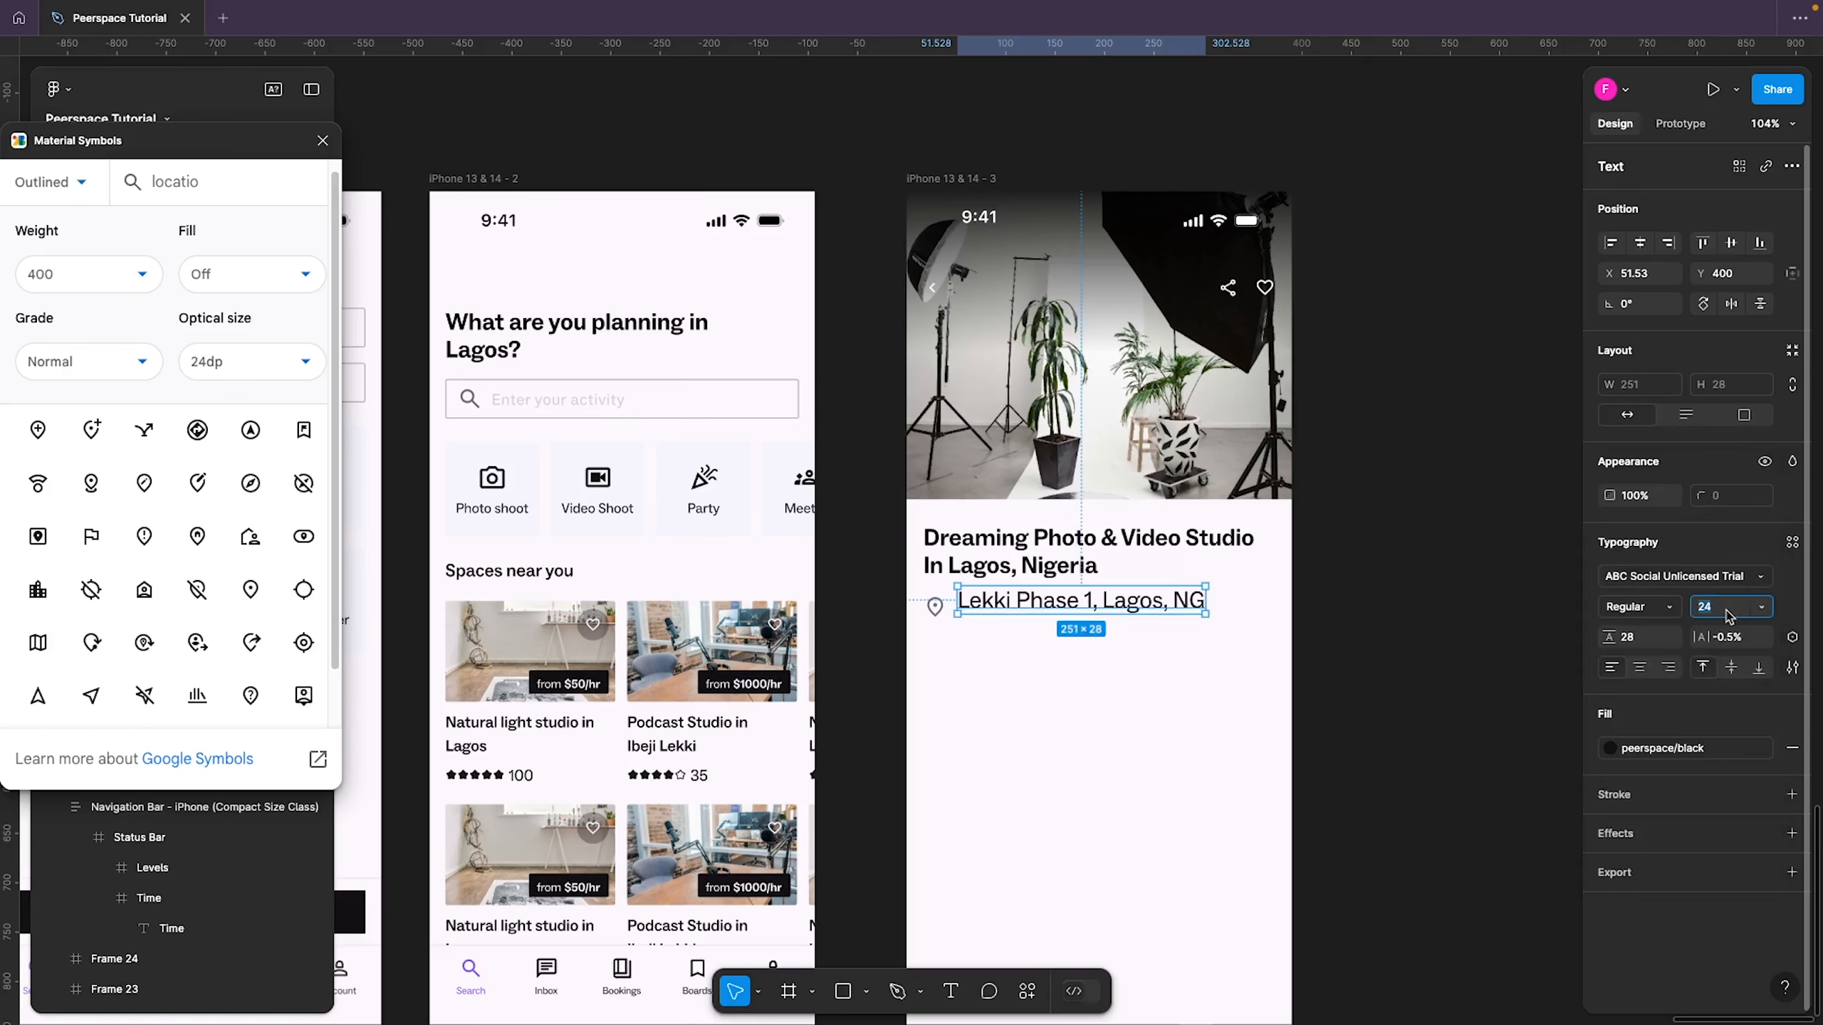
type("16")
key("Return")
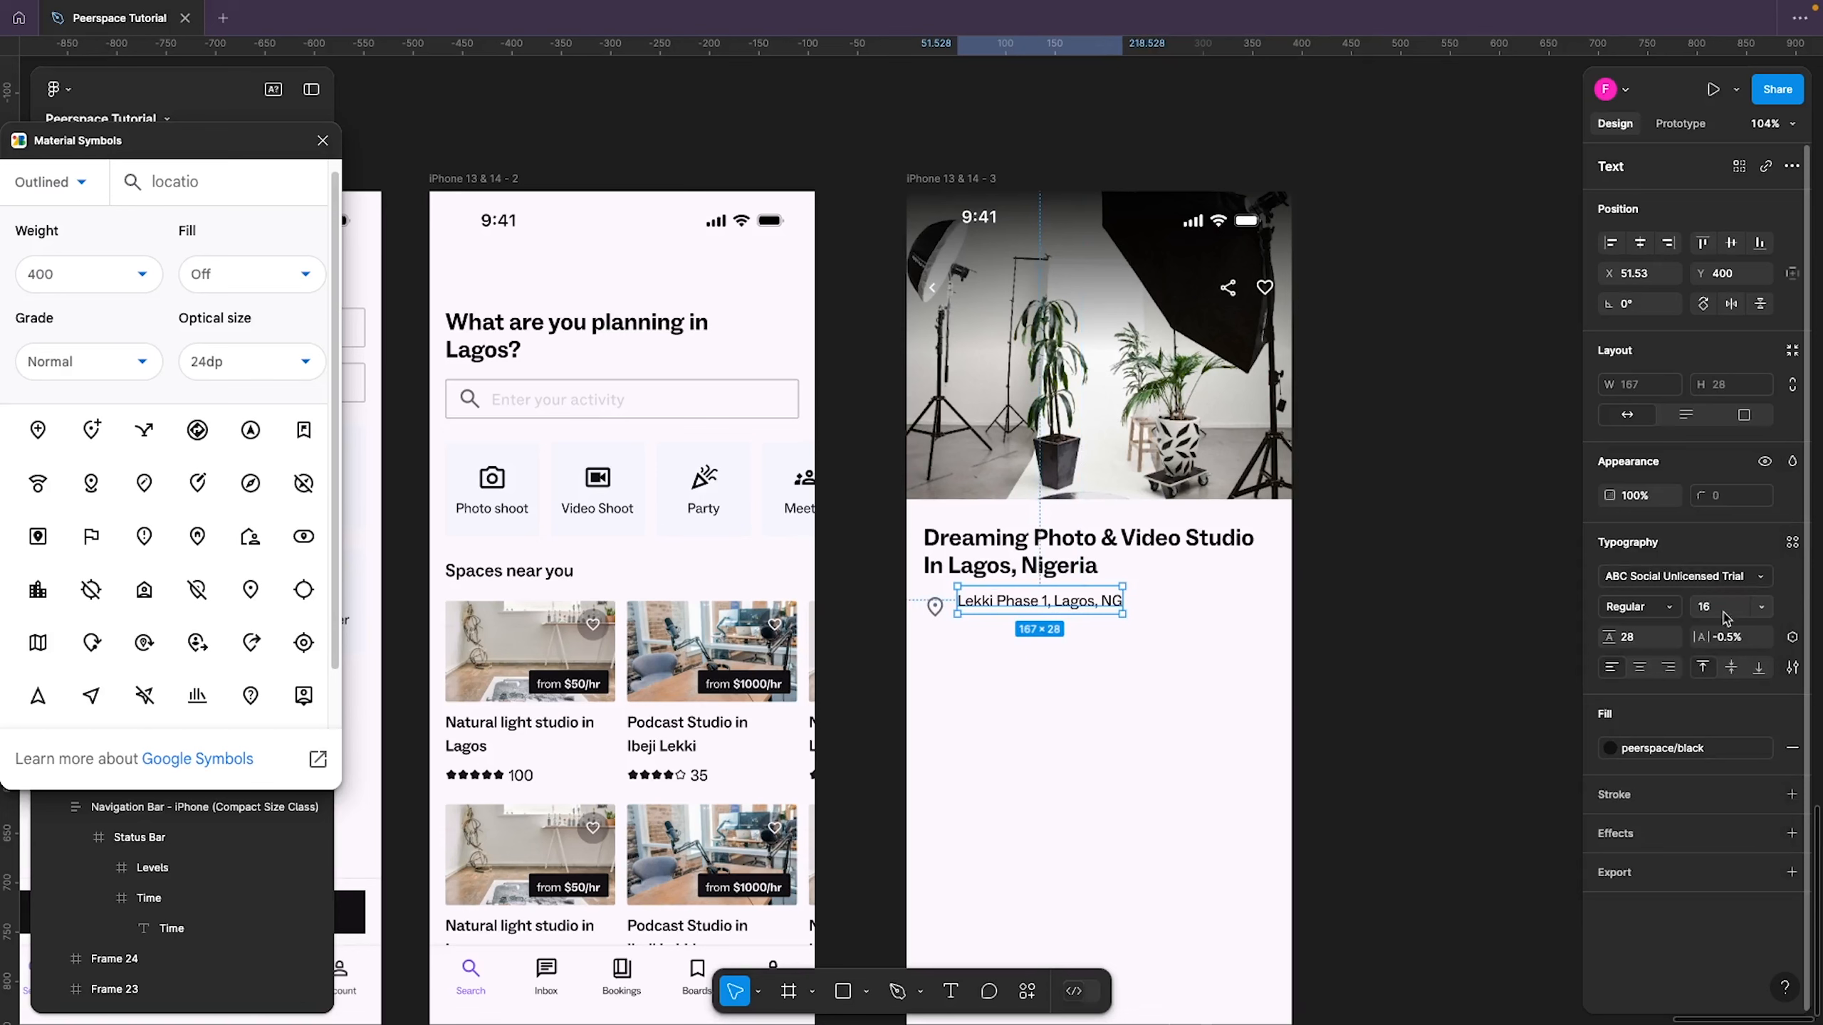
left_click(1646, 643)
type("2")
key("Return")
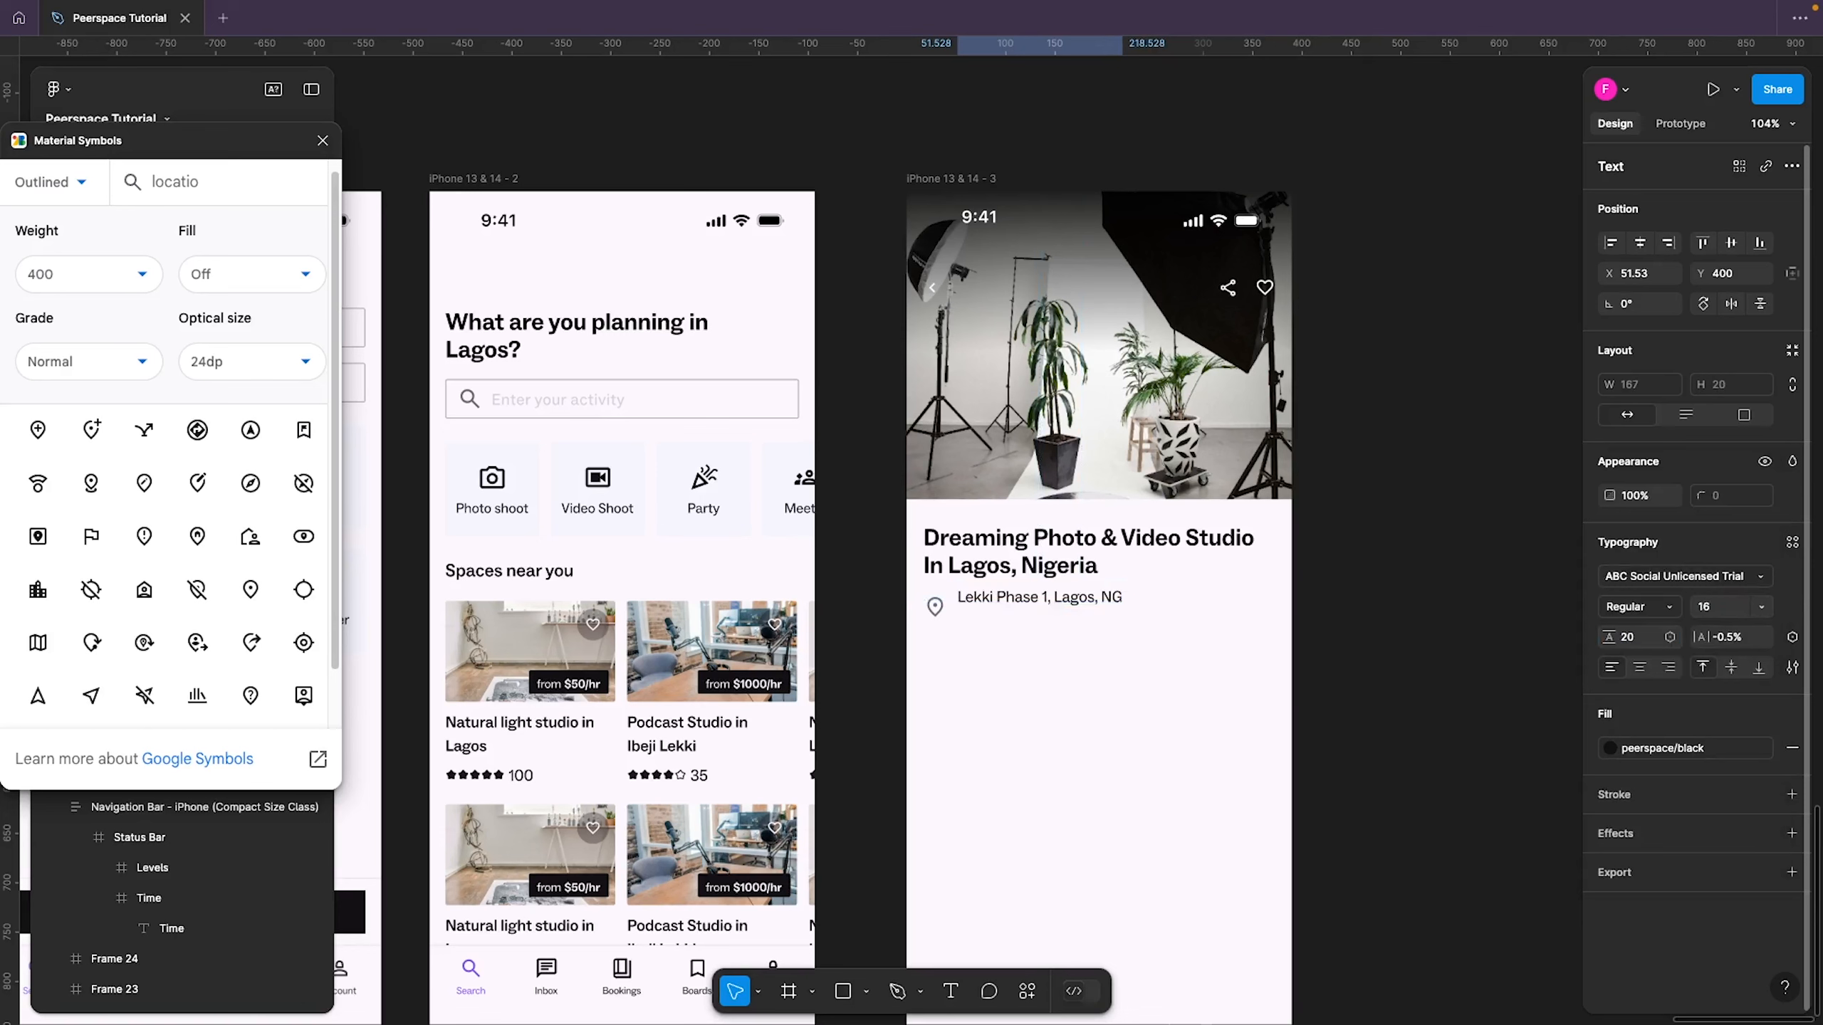
Move the location text down level with its icon and replace its fill style with peerspace/grey/300
left_click(976, 596)
left_click_drag(1075, 601, 1070, 612)
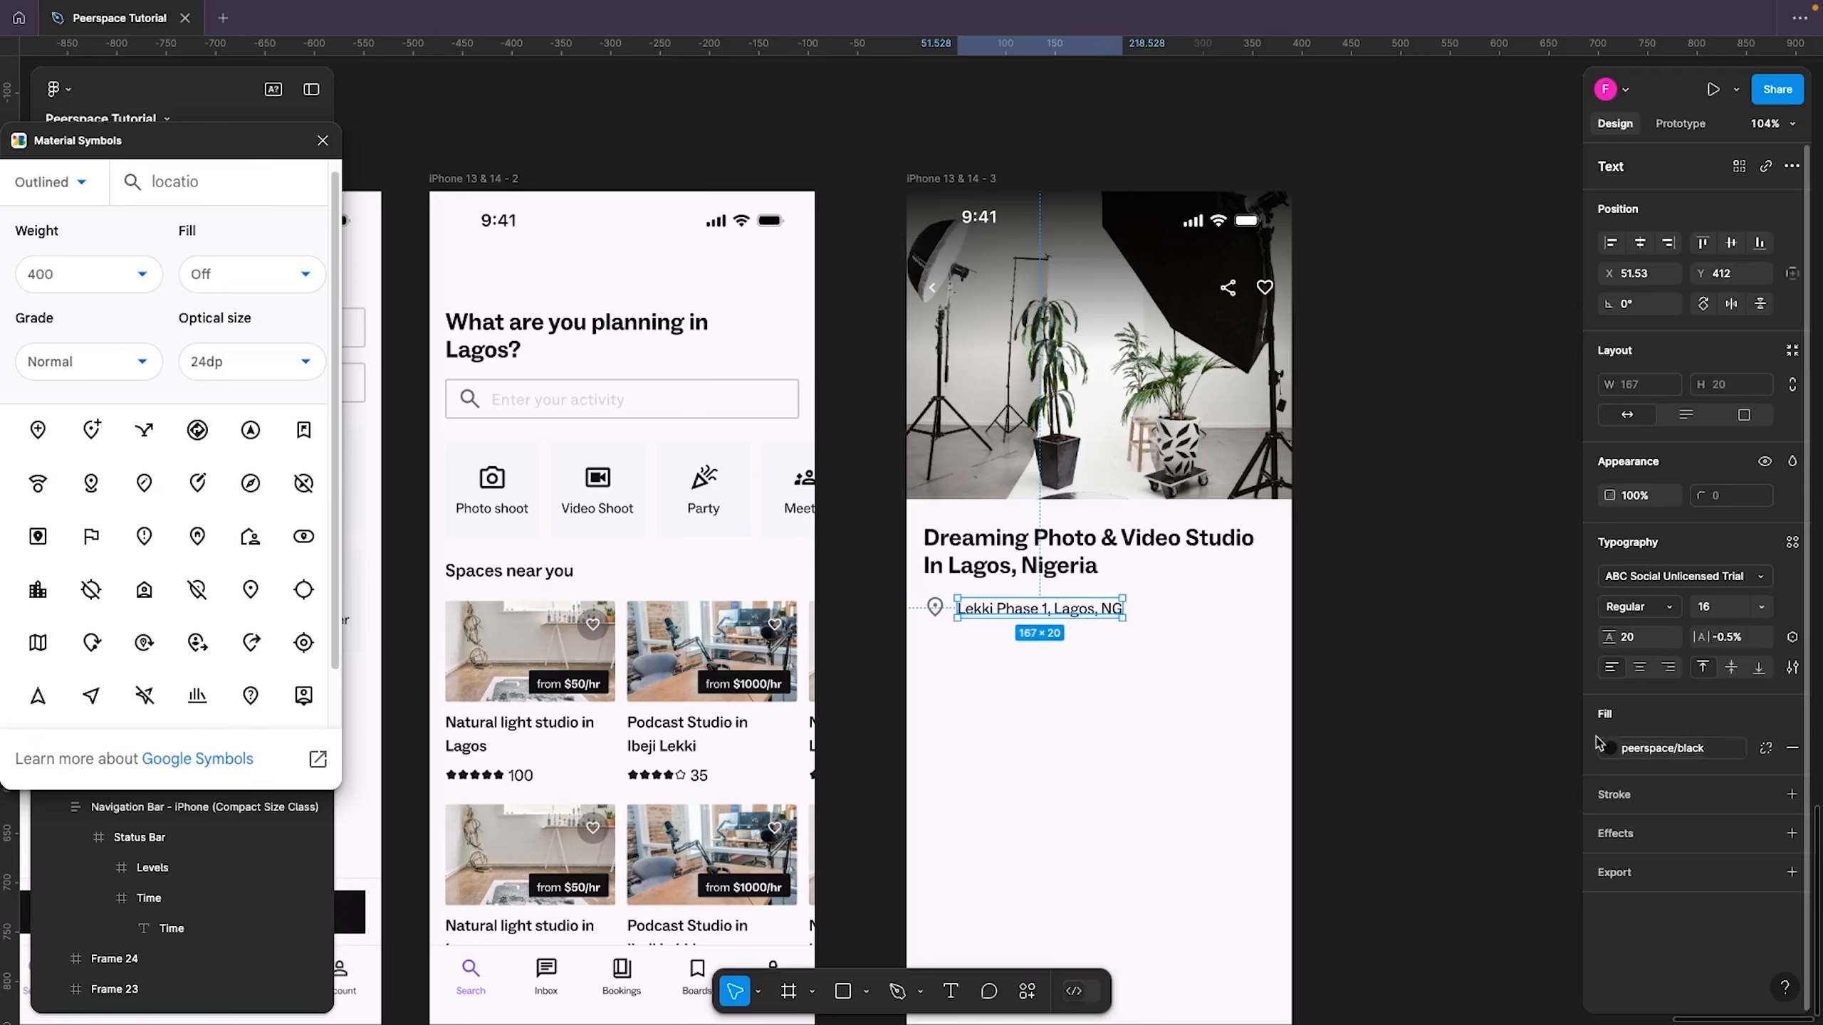
left_click(1766, 749)
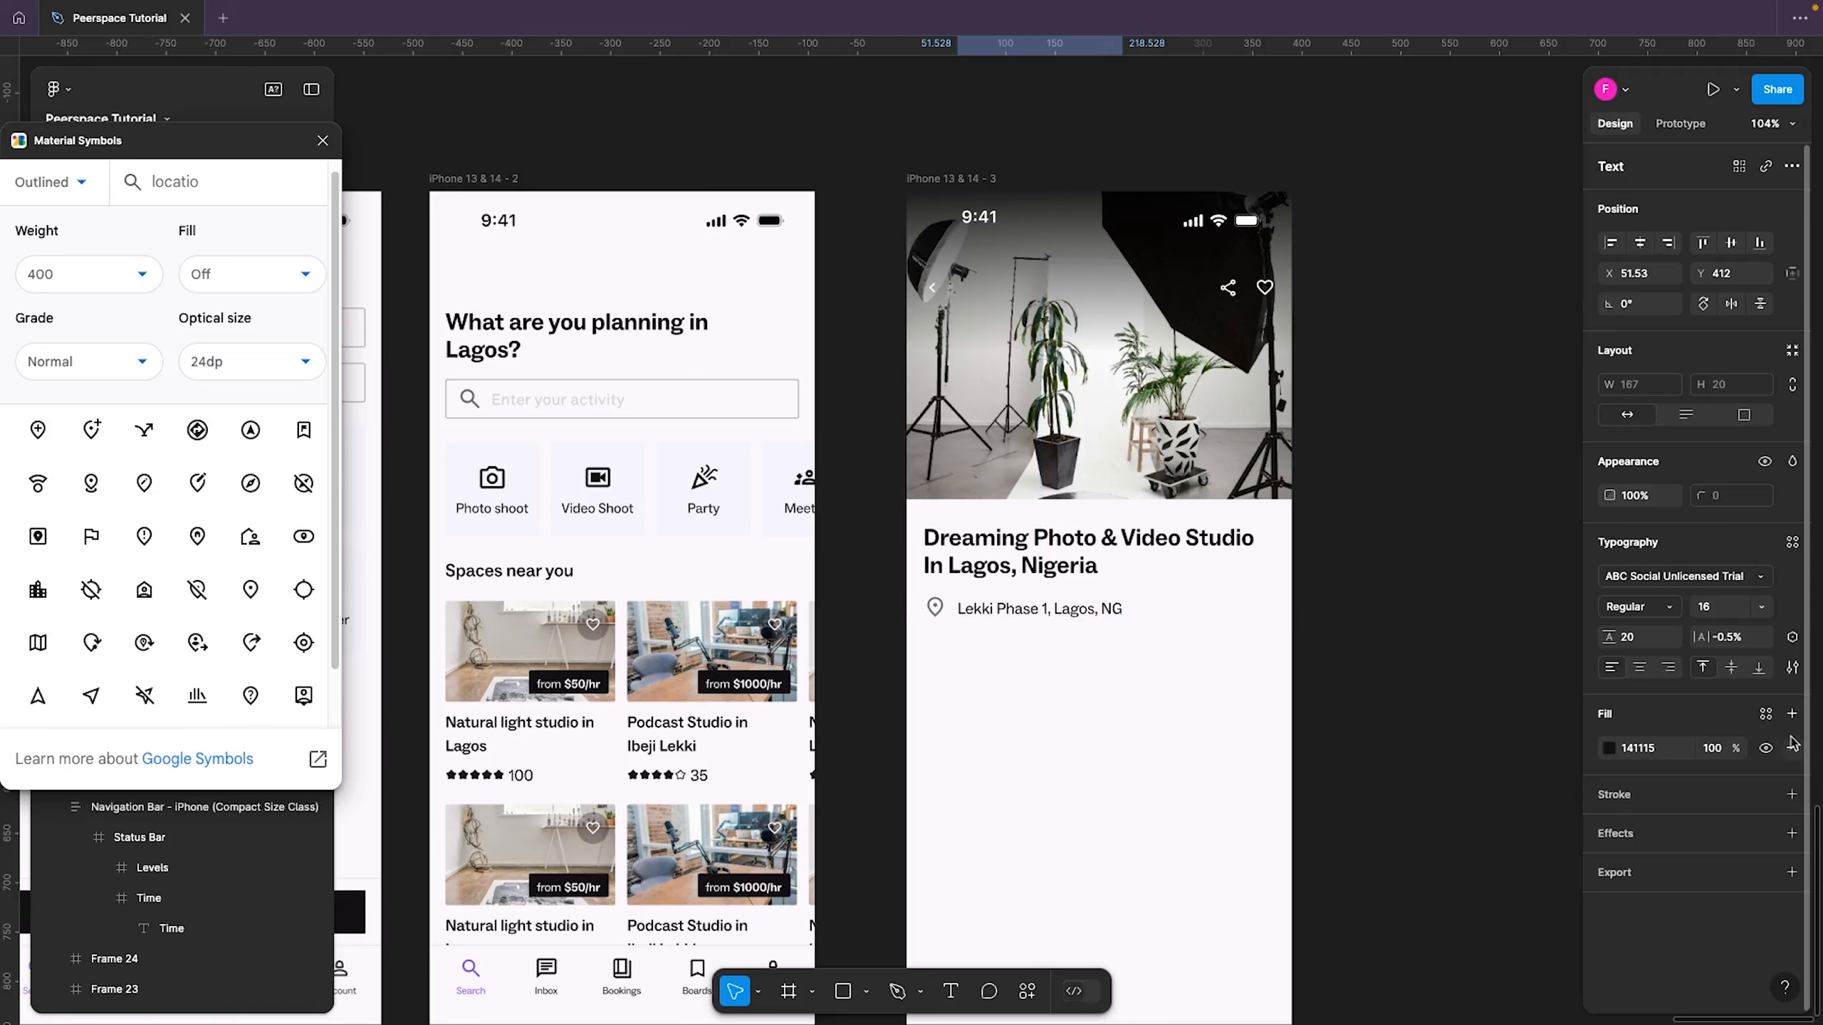
left_click(1766, 715)
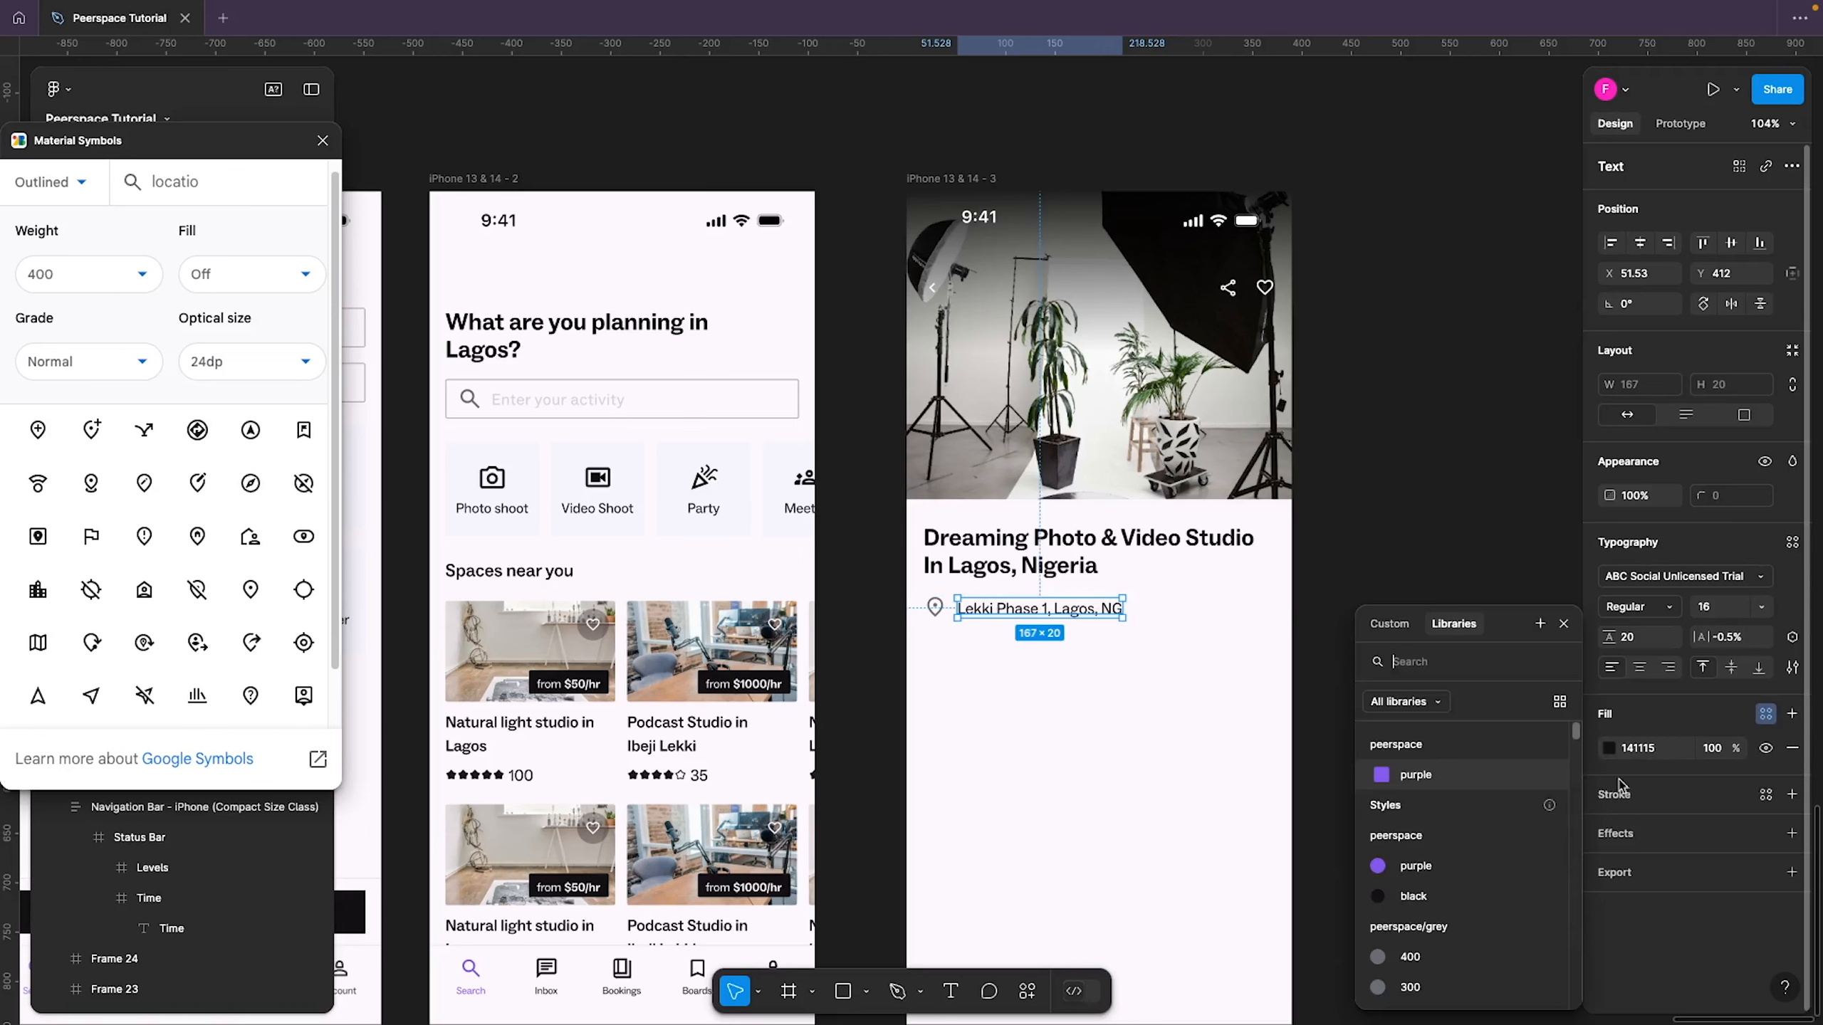
left_click(1440, 982)
Nudge the location text 2 px closer to its icon, then fine-tune the vertical gap between the whole location row and the studio title
key("alt")
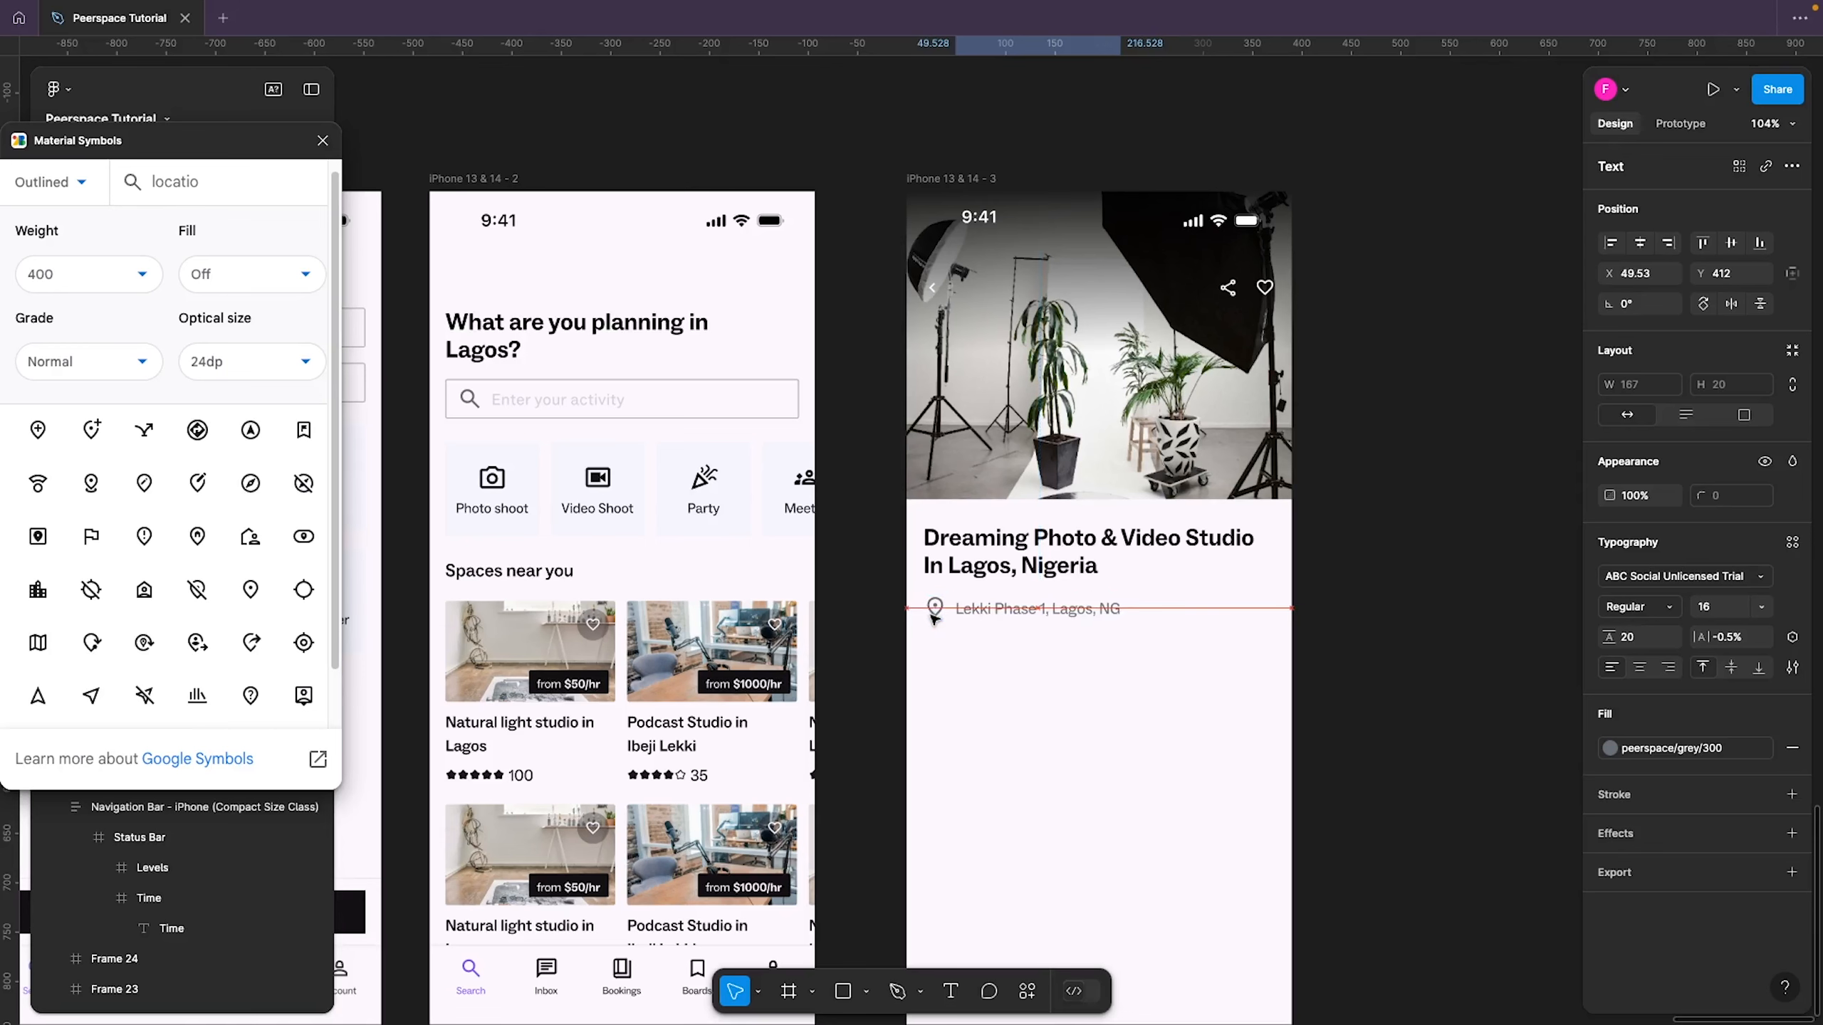
key("Left")
key("Left")
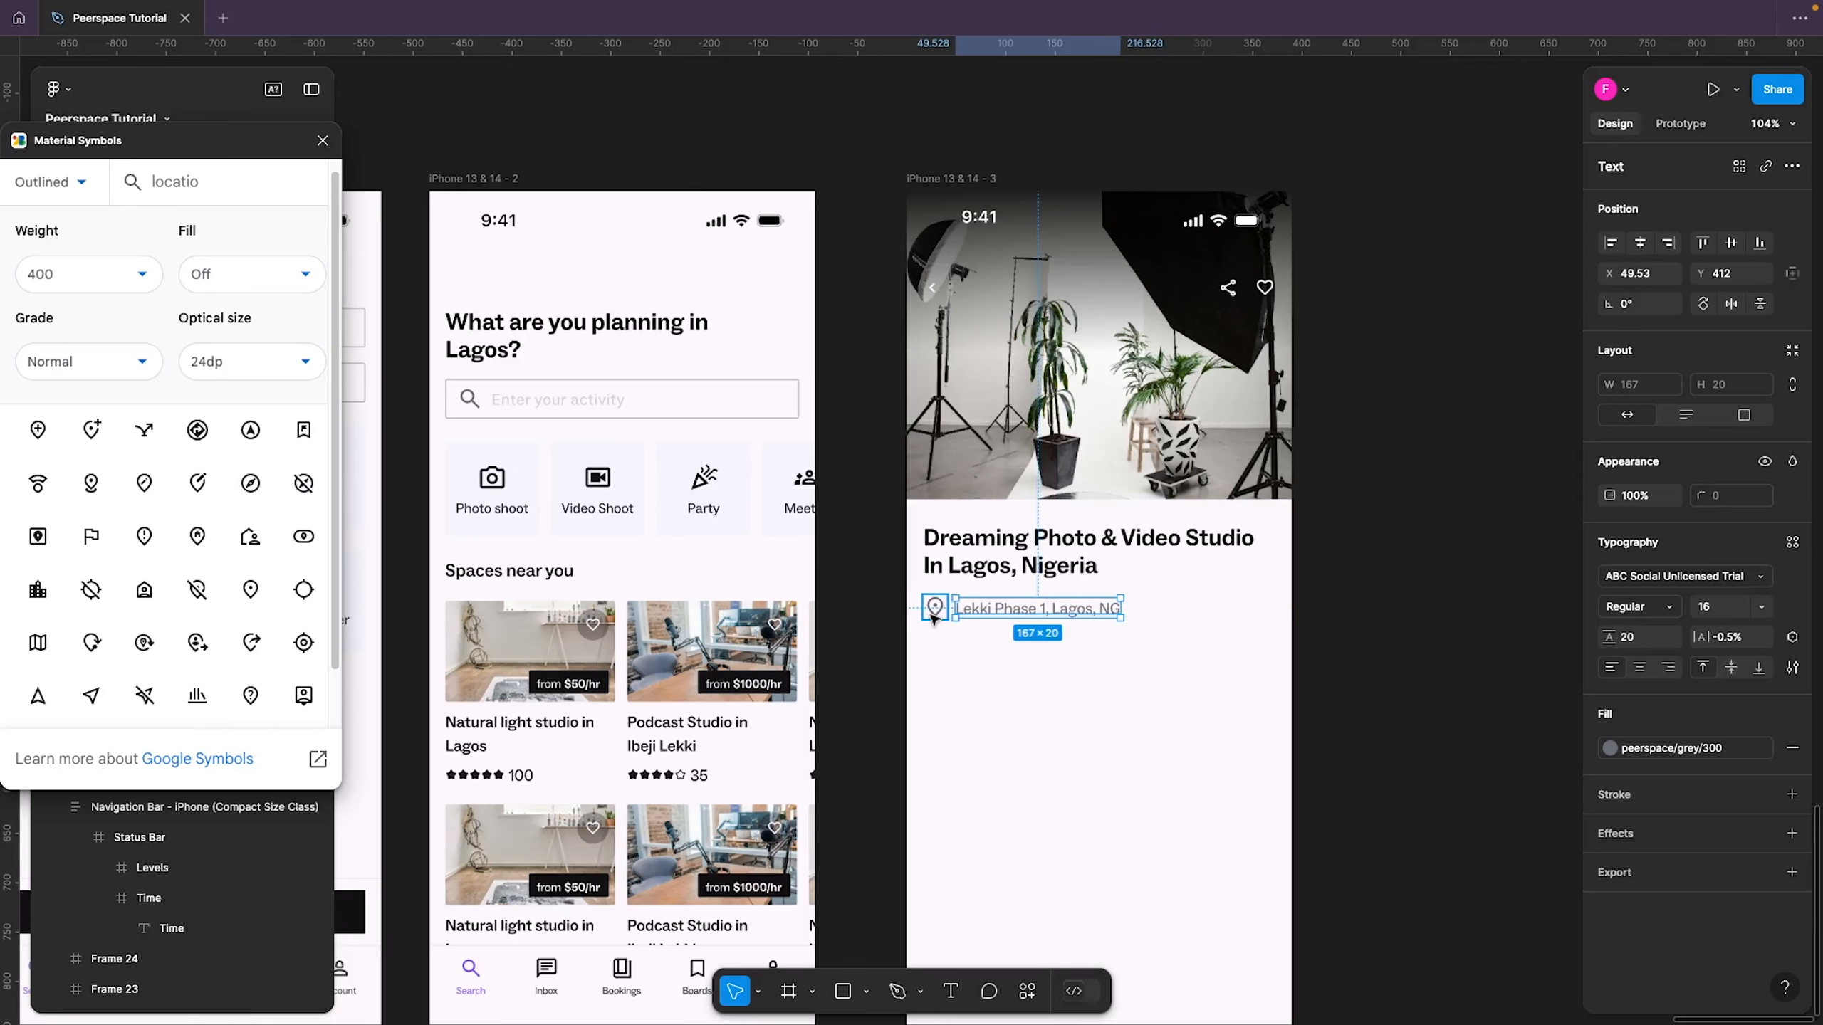
left_click(932, 615, "shift")
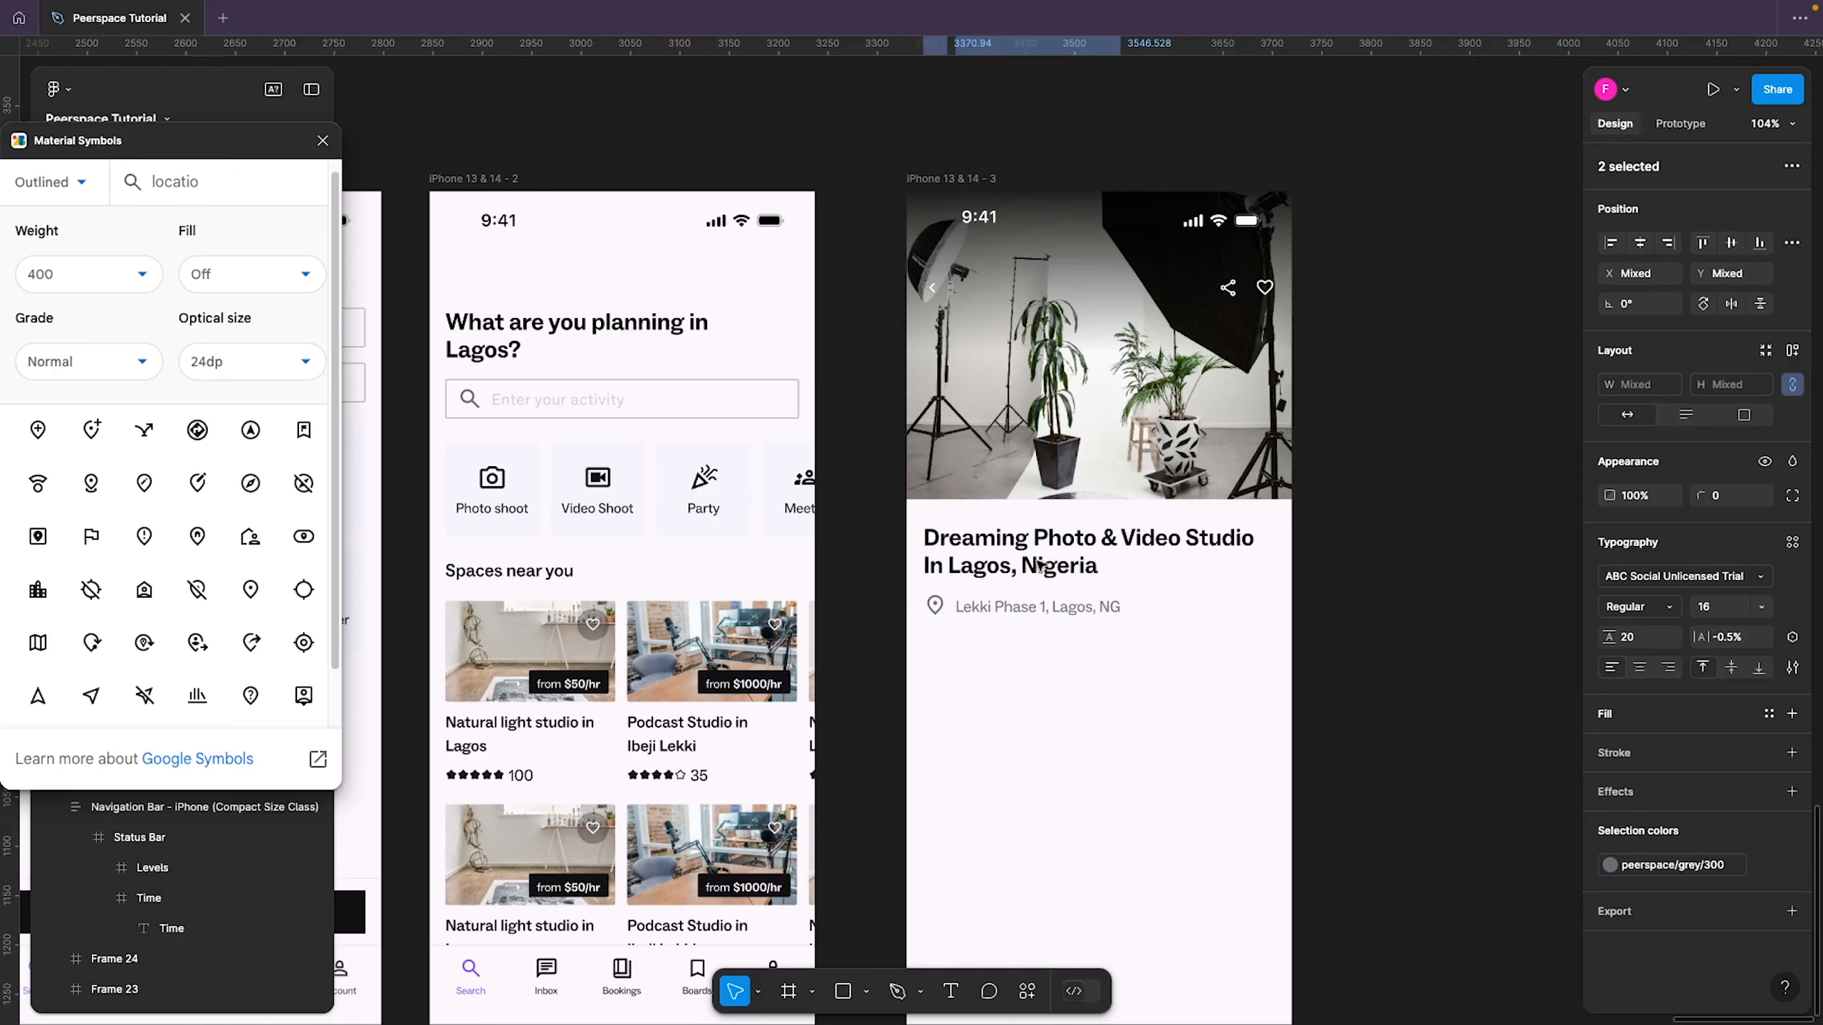
key("Up")
key("Up")
key("Up")
key("Up")
key("Down")
key("Down")
key("Down")
key("Down")
key("Down")
left_click(1325, 692)
scroll(1323, 692, "down", 2)
scroll(1323, 692, "right", 2)
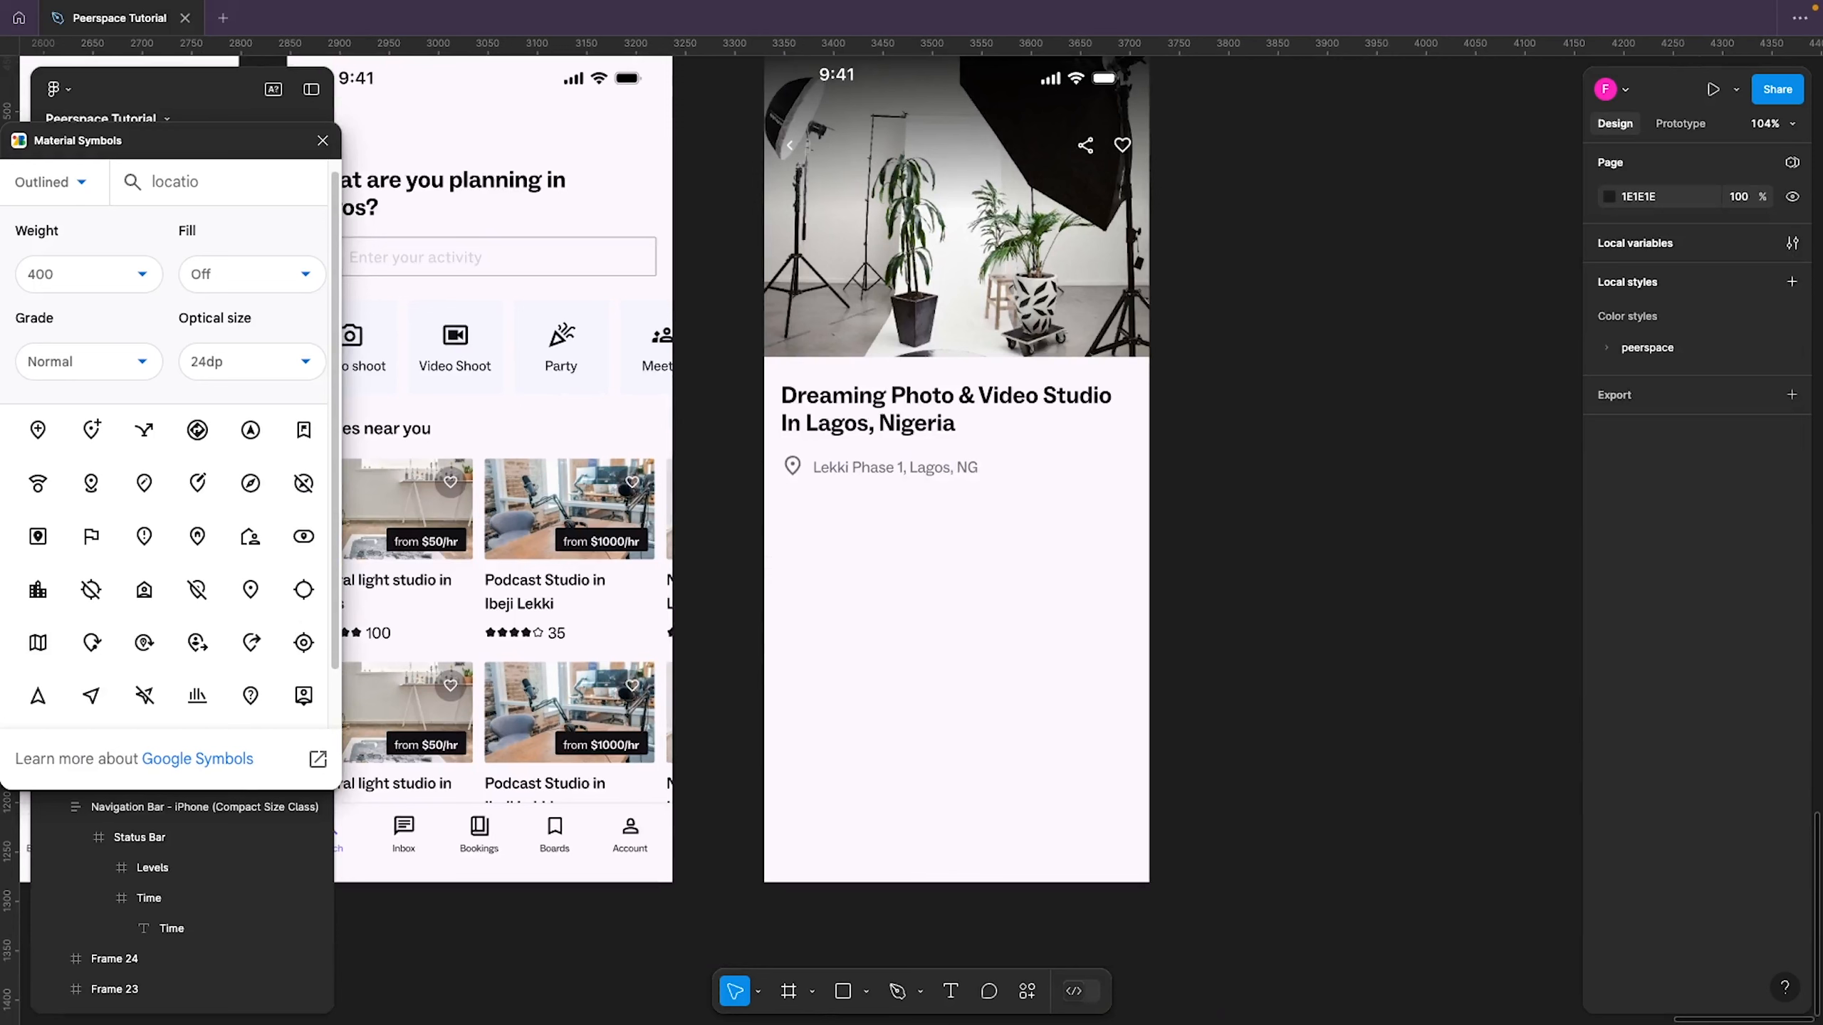
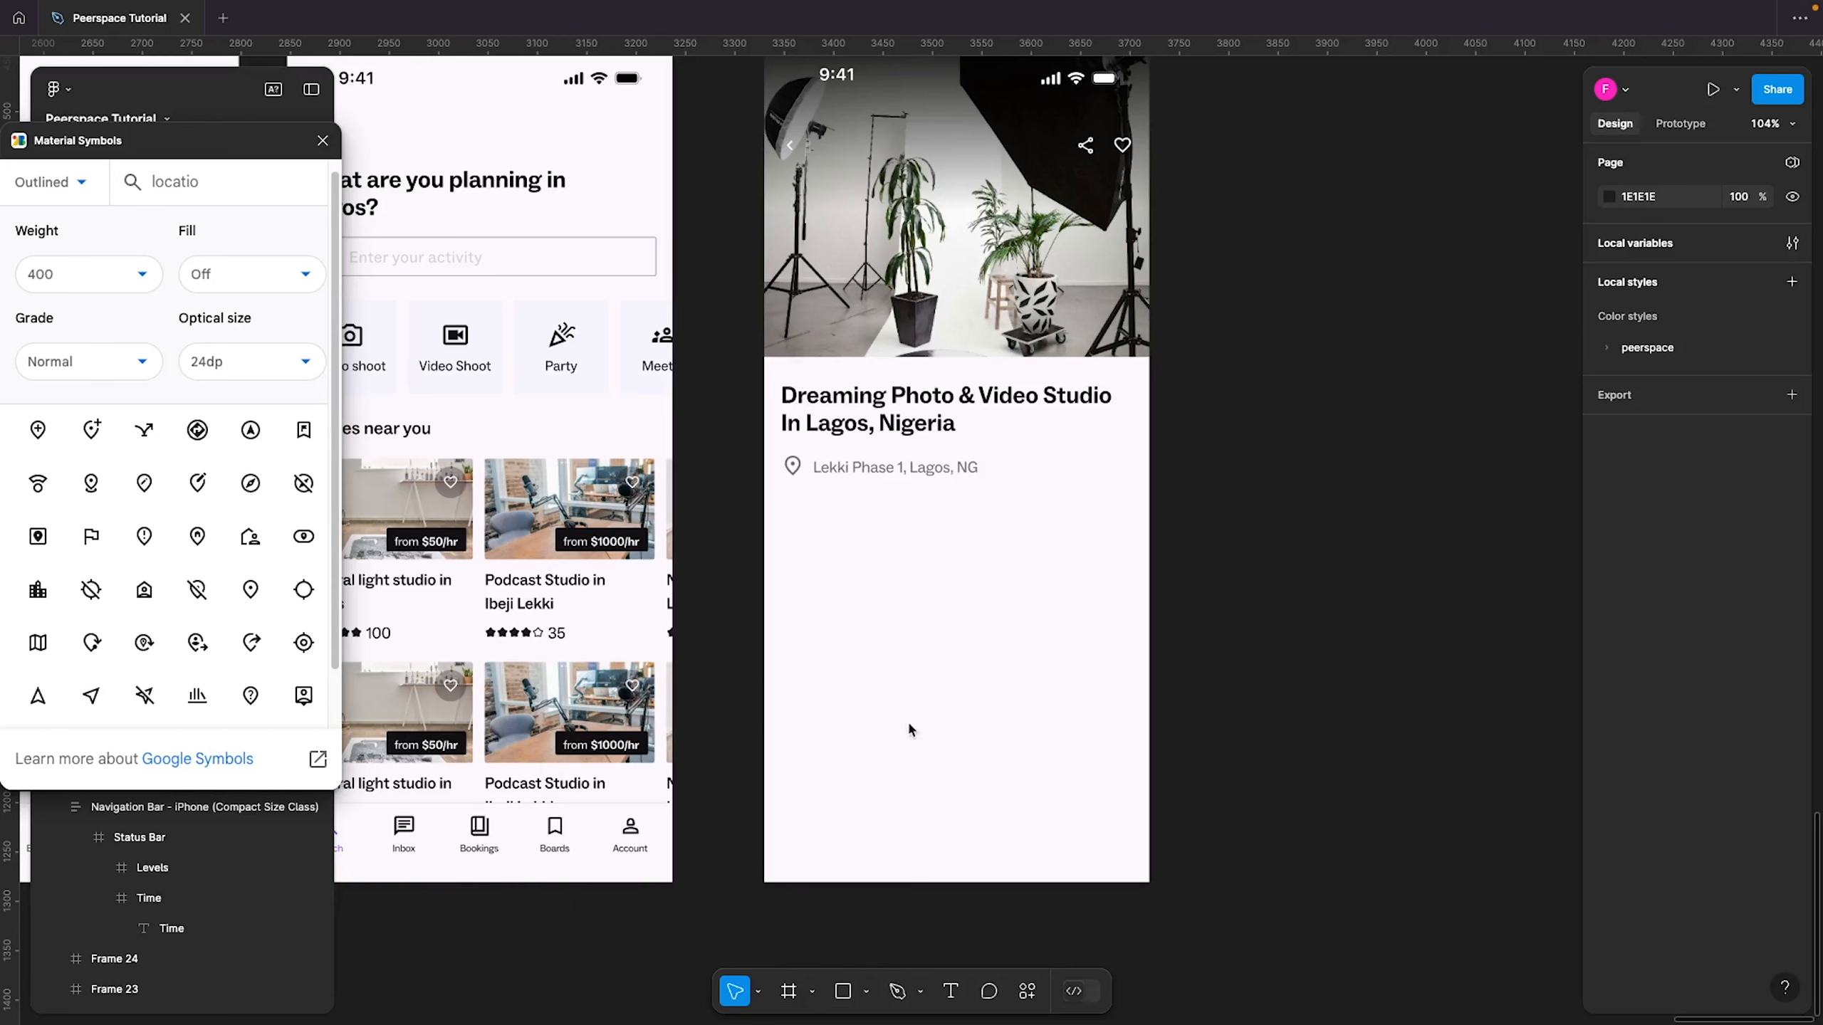
Search Material Symbols for "People" and place the three-person group icon directly below the location icon
double_click(241, 190)
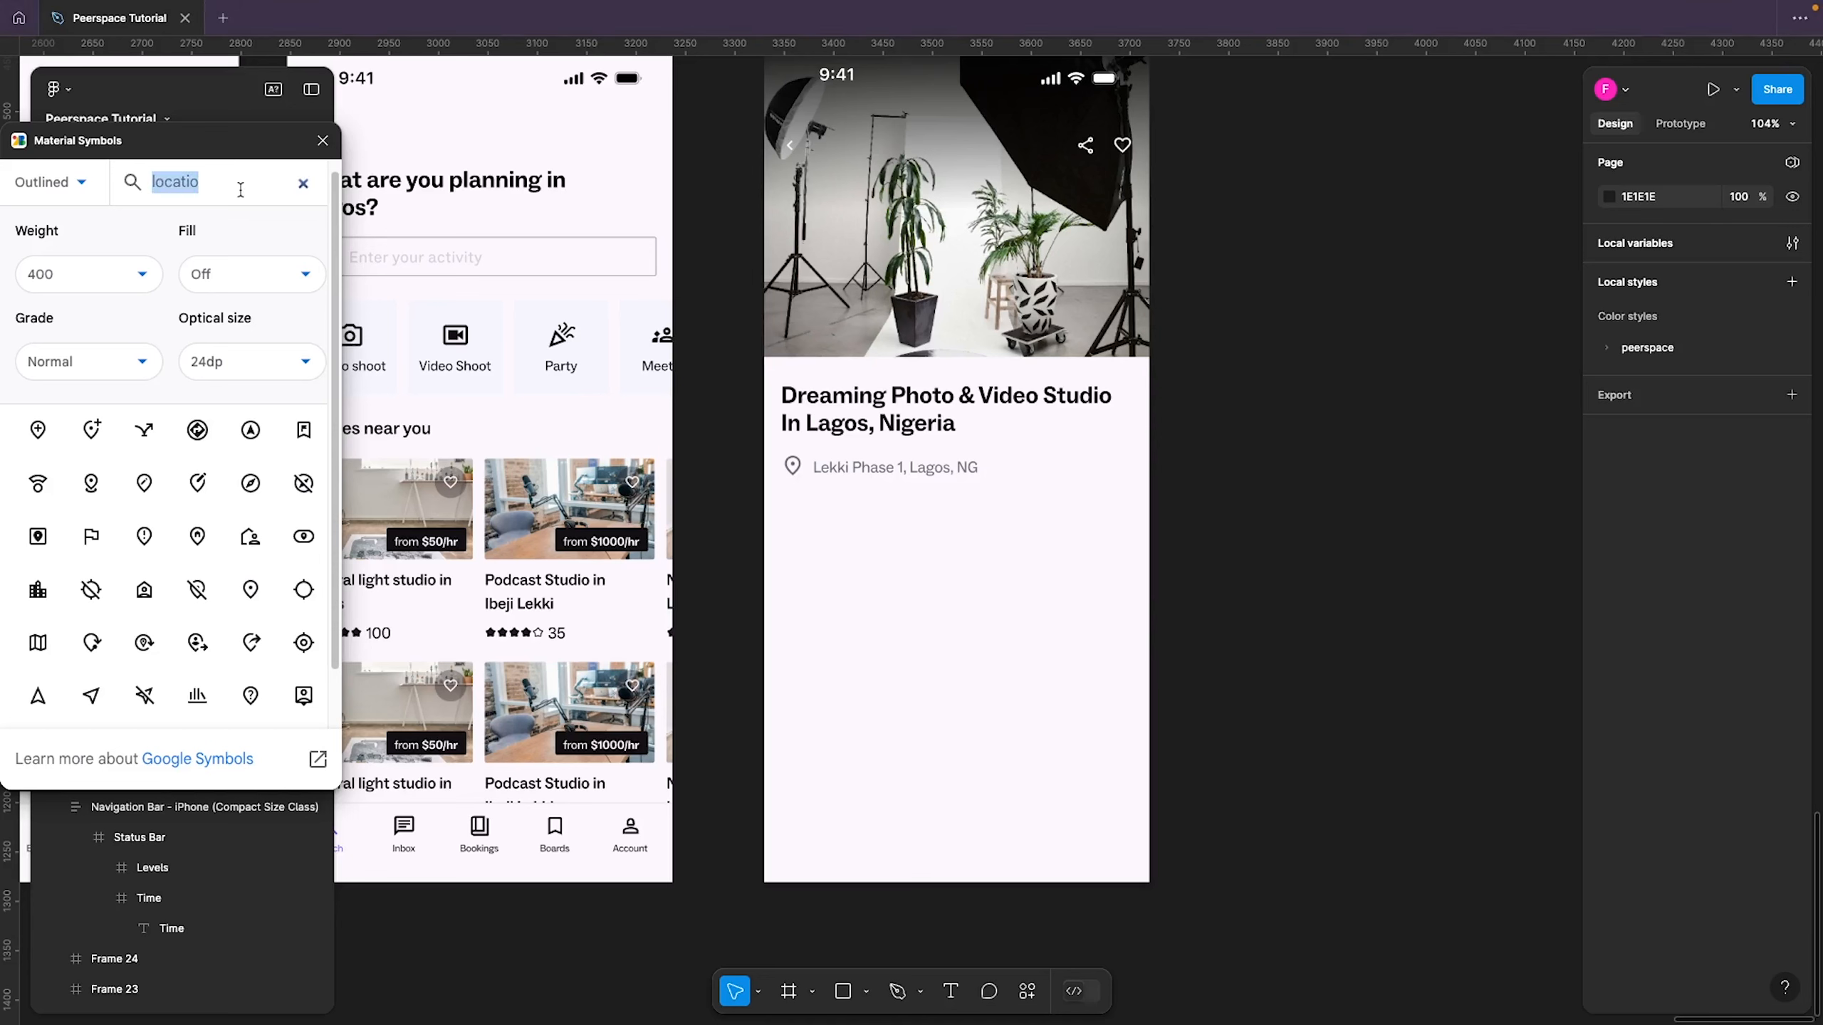
type("People")
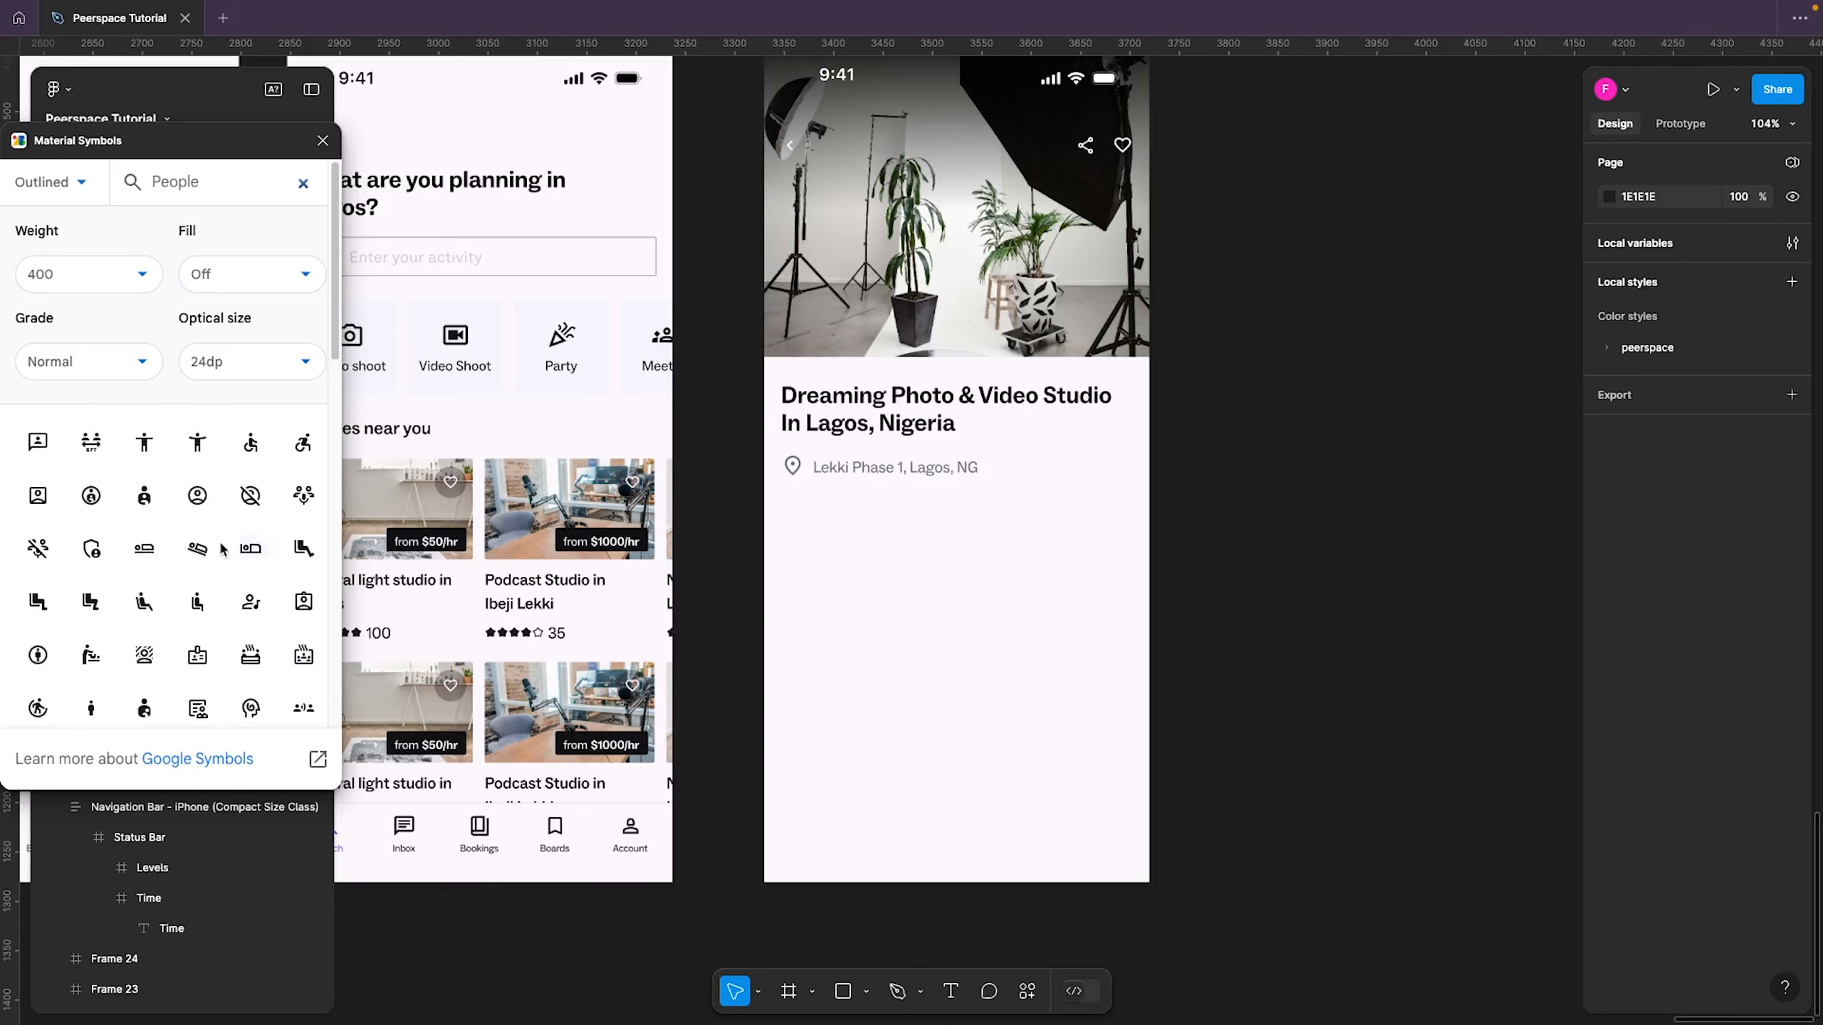
scroll(220, 543, "down", 3)
scroll(220, 548, "down", 3)
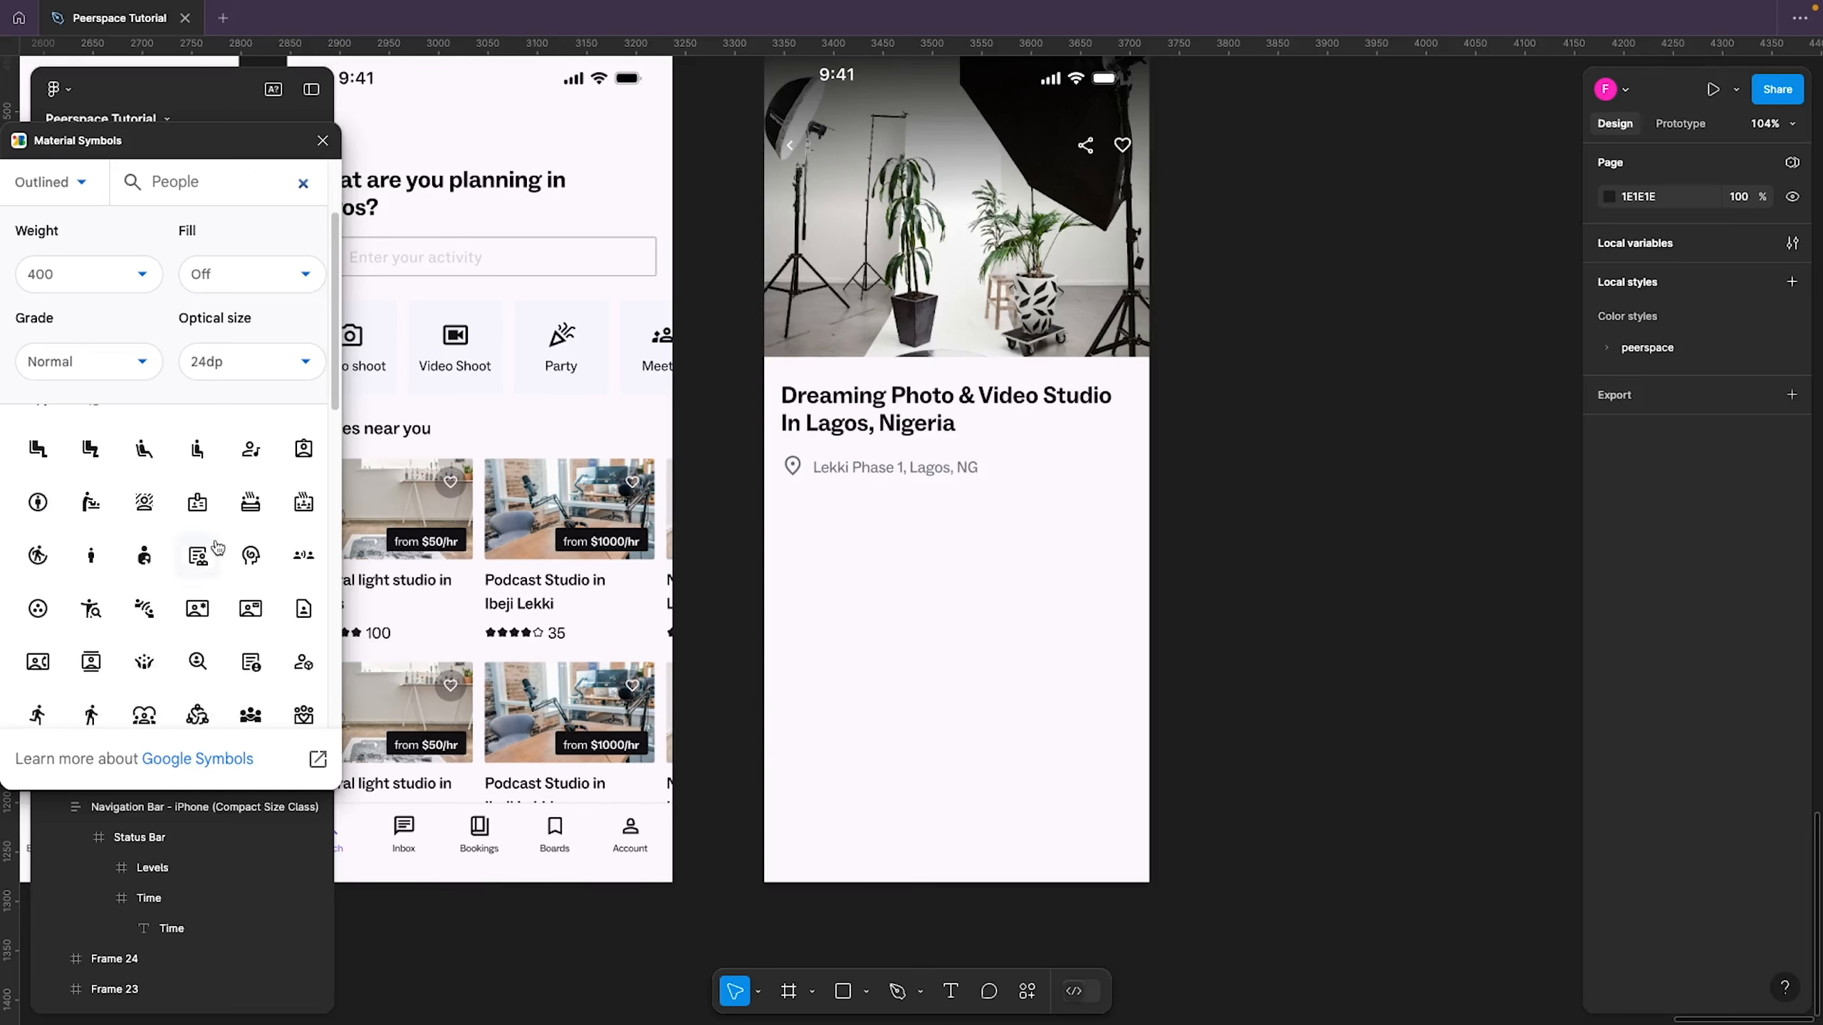
scroll(213, 545, "down", 4)
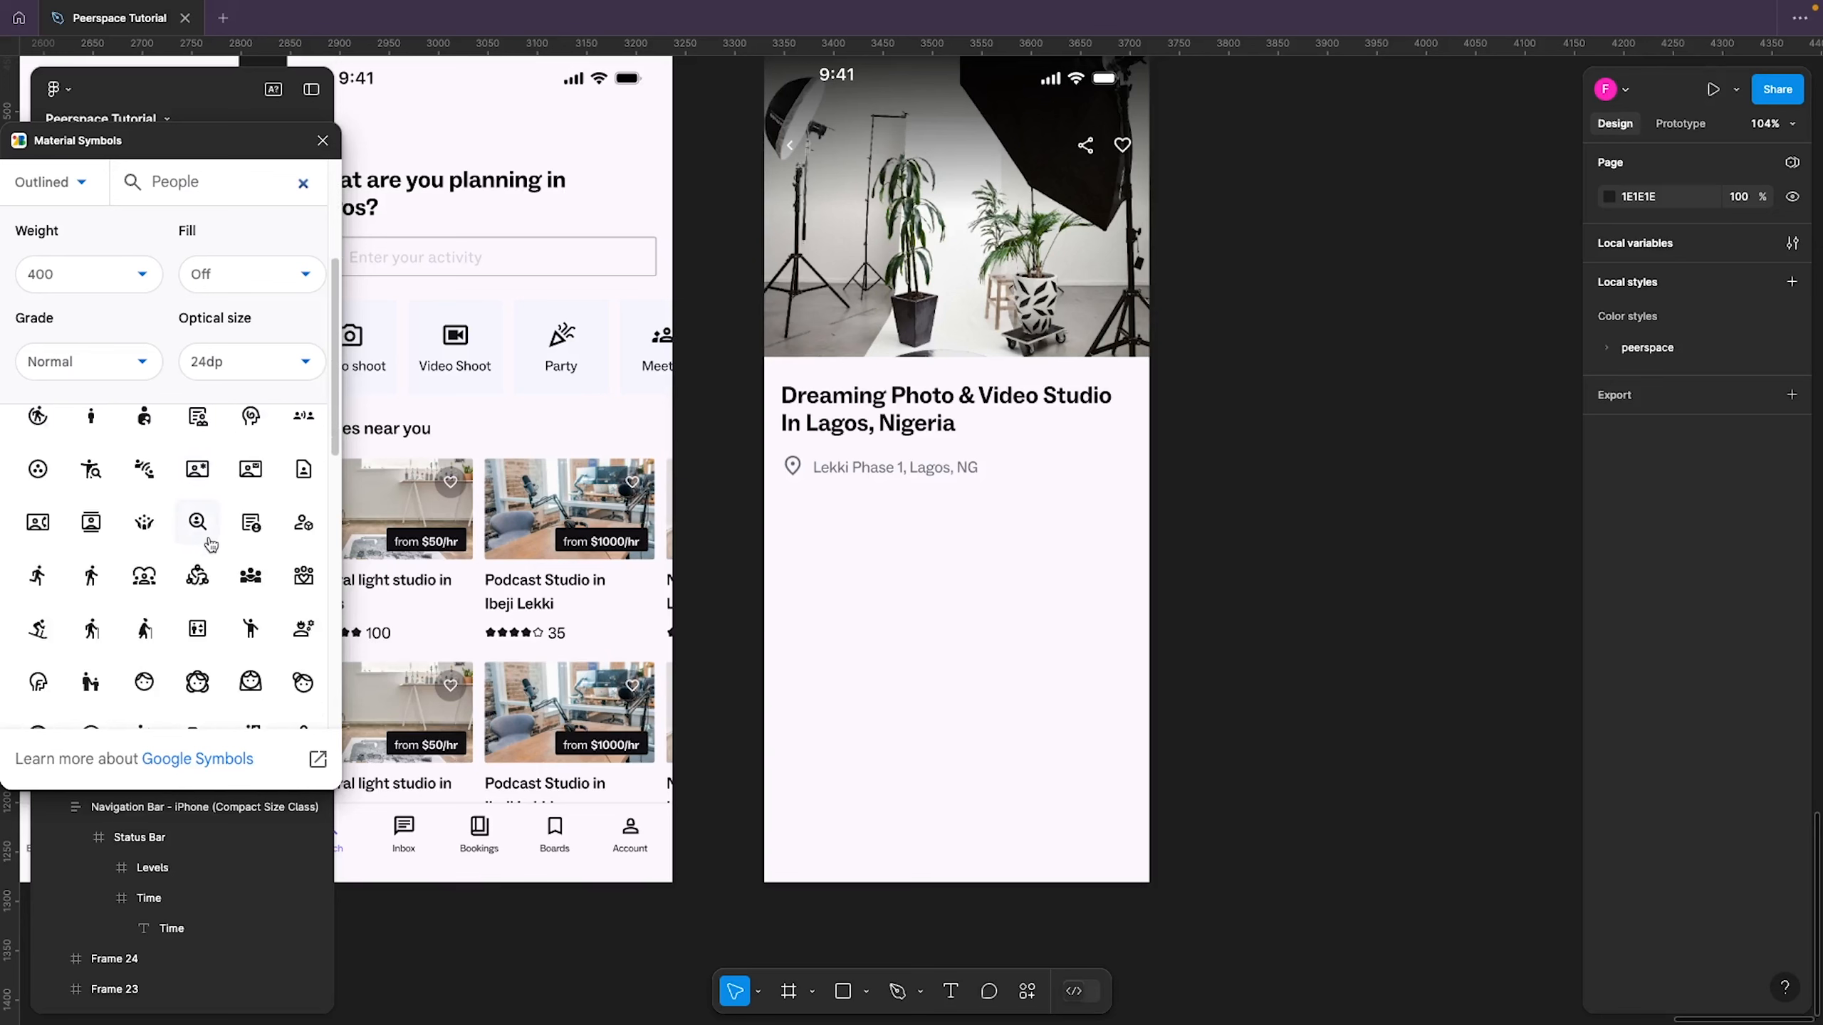
scroll(208, 543, "down", 4)
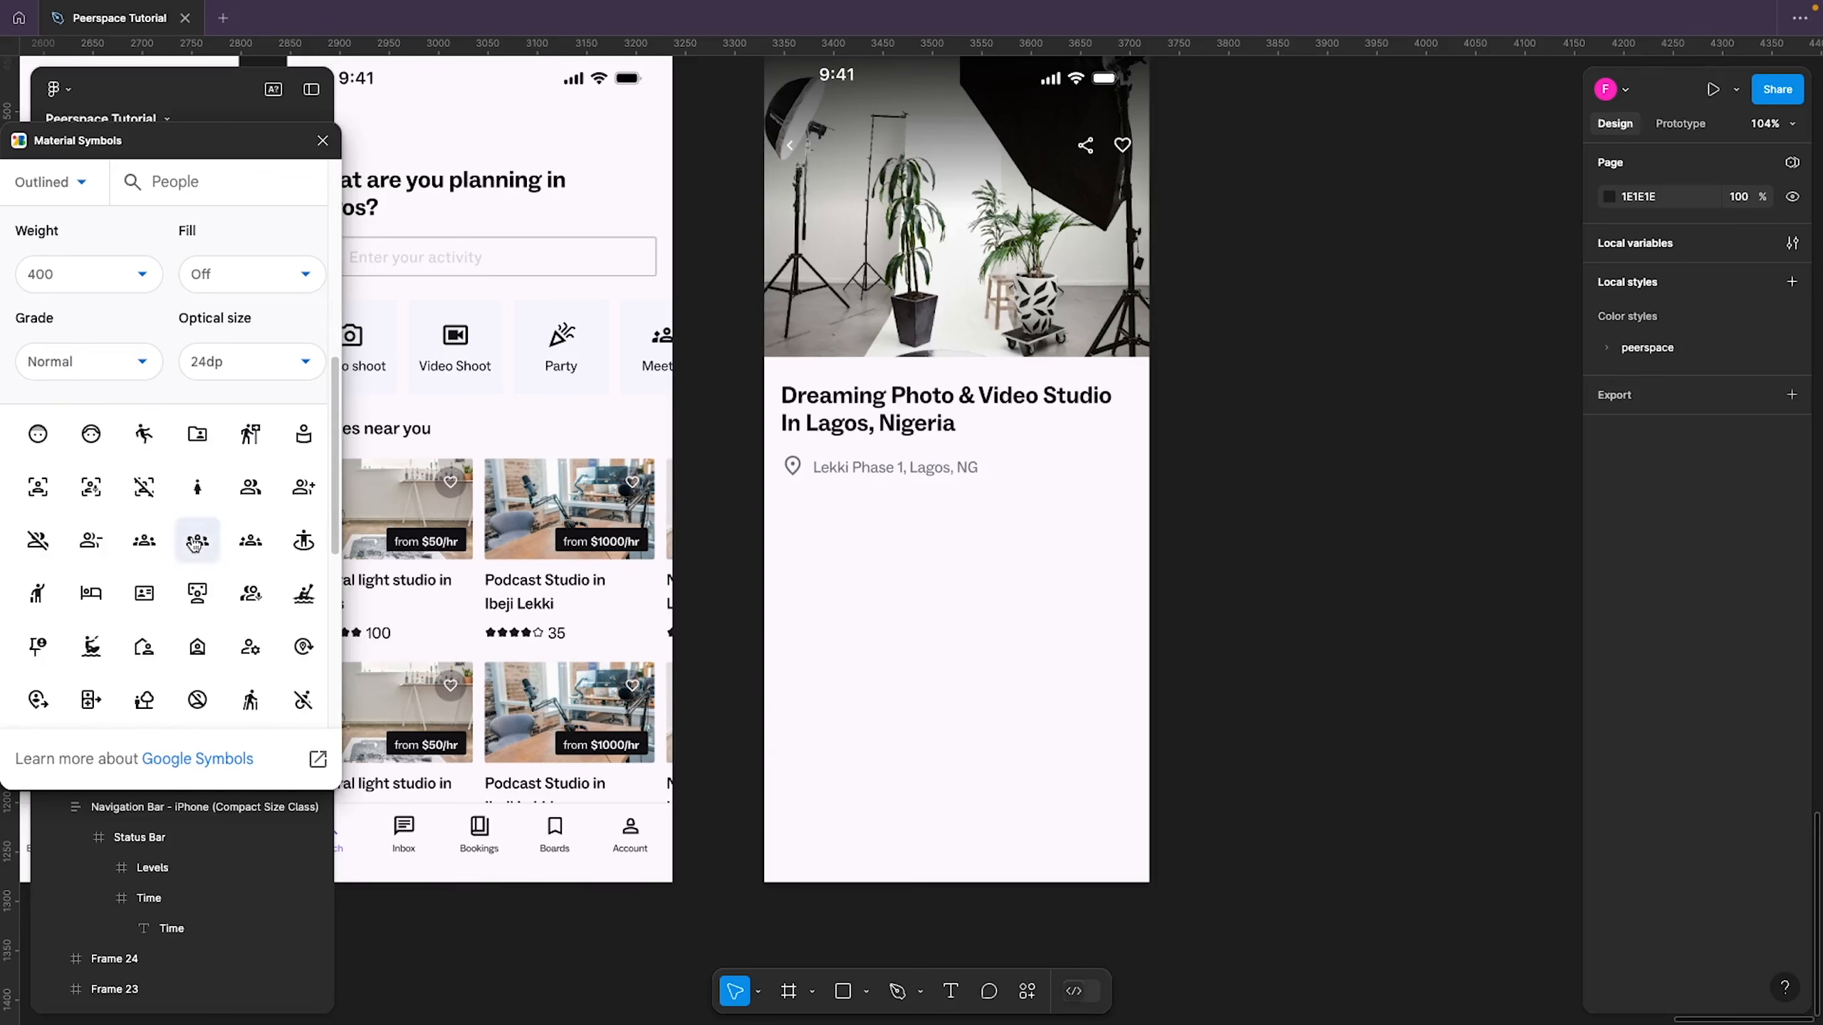
left_click_drag(194, 544, 794, 510)
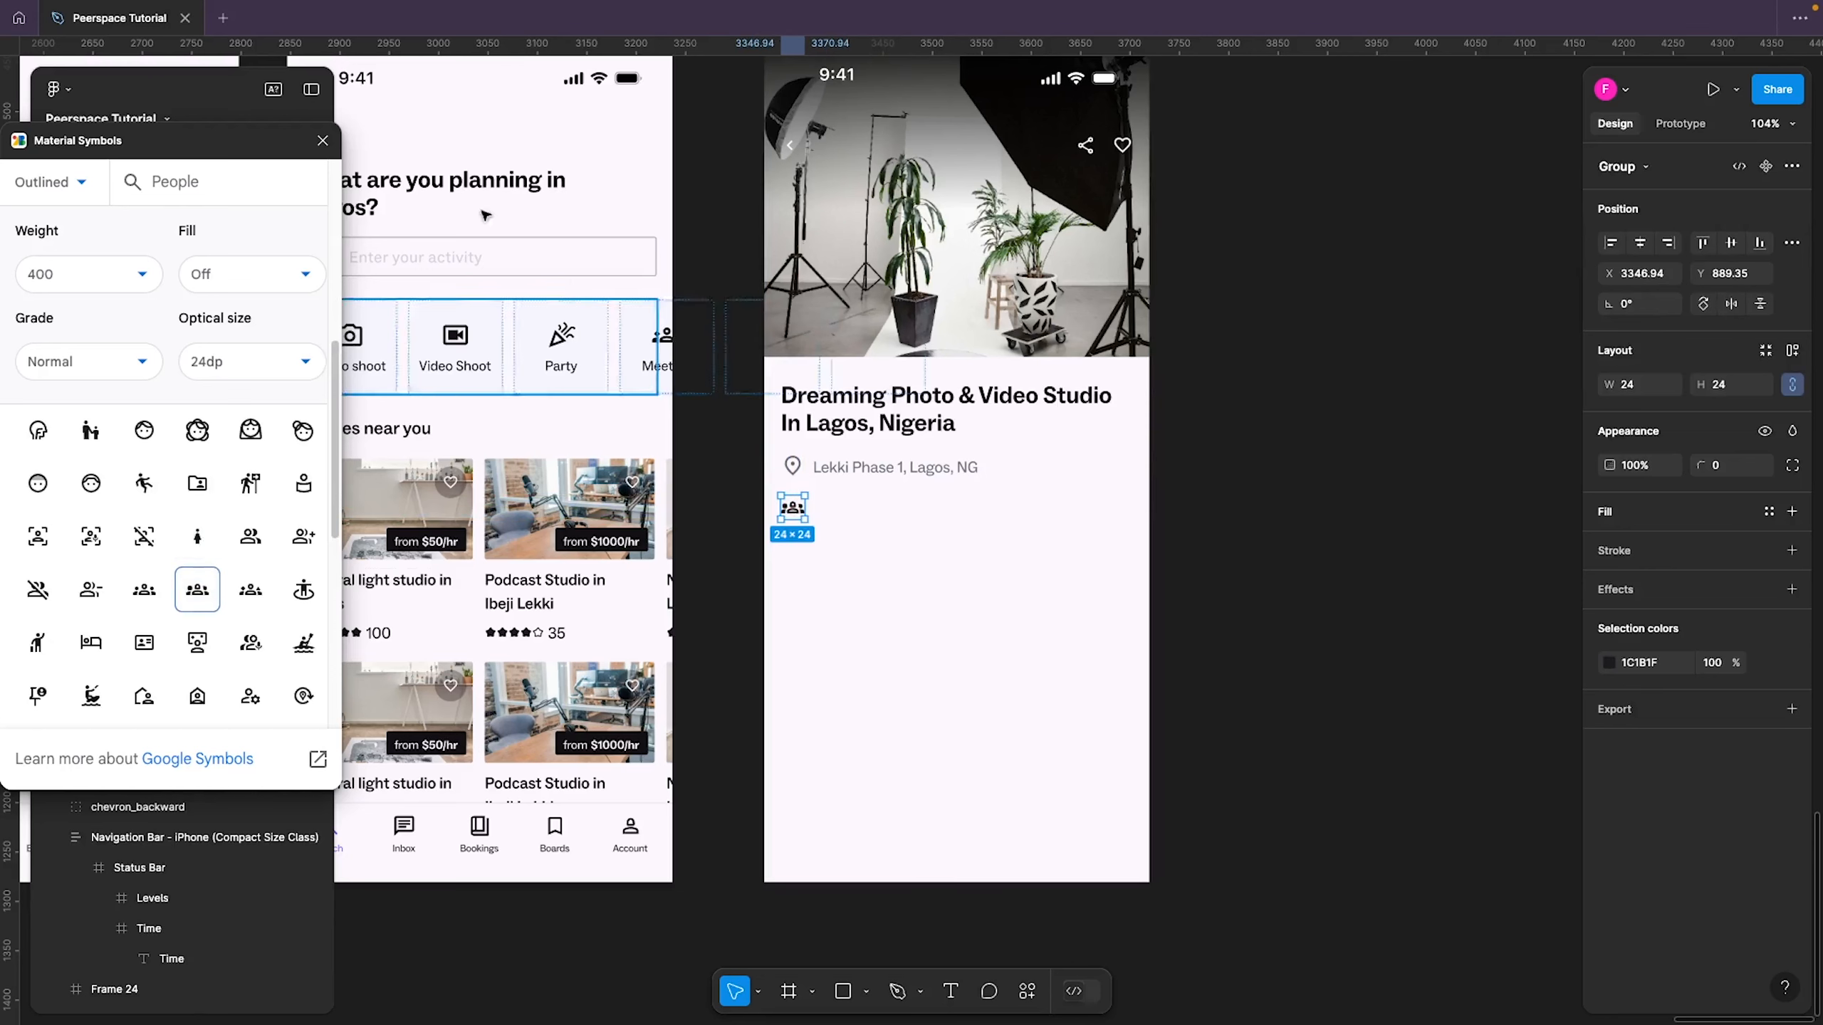
Search Material Symbols for "clock" and place the plain round clock icon to the right of the group icon
left_click(243, 185)
type("clock")
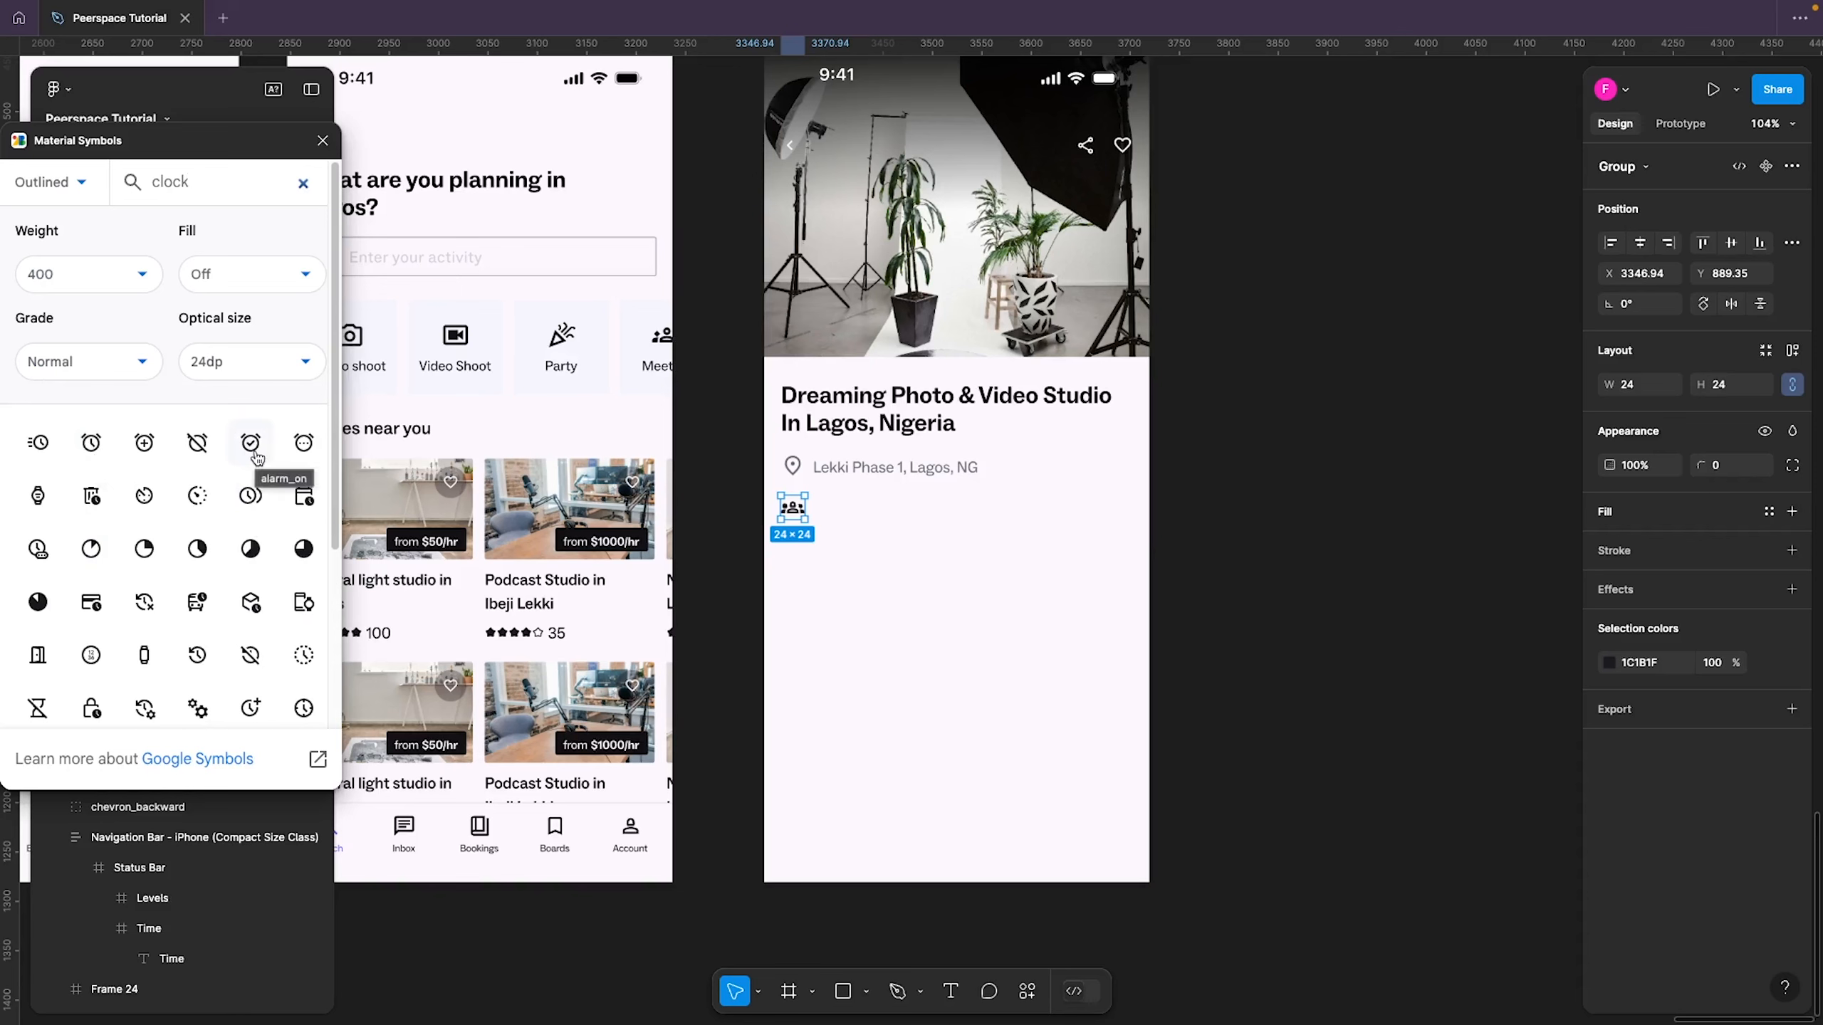
scroll(119, 678, "down", 1)
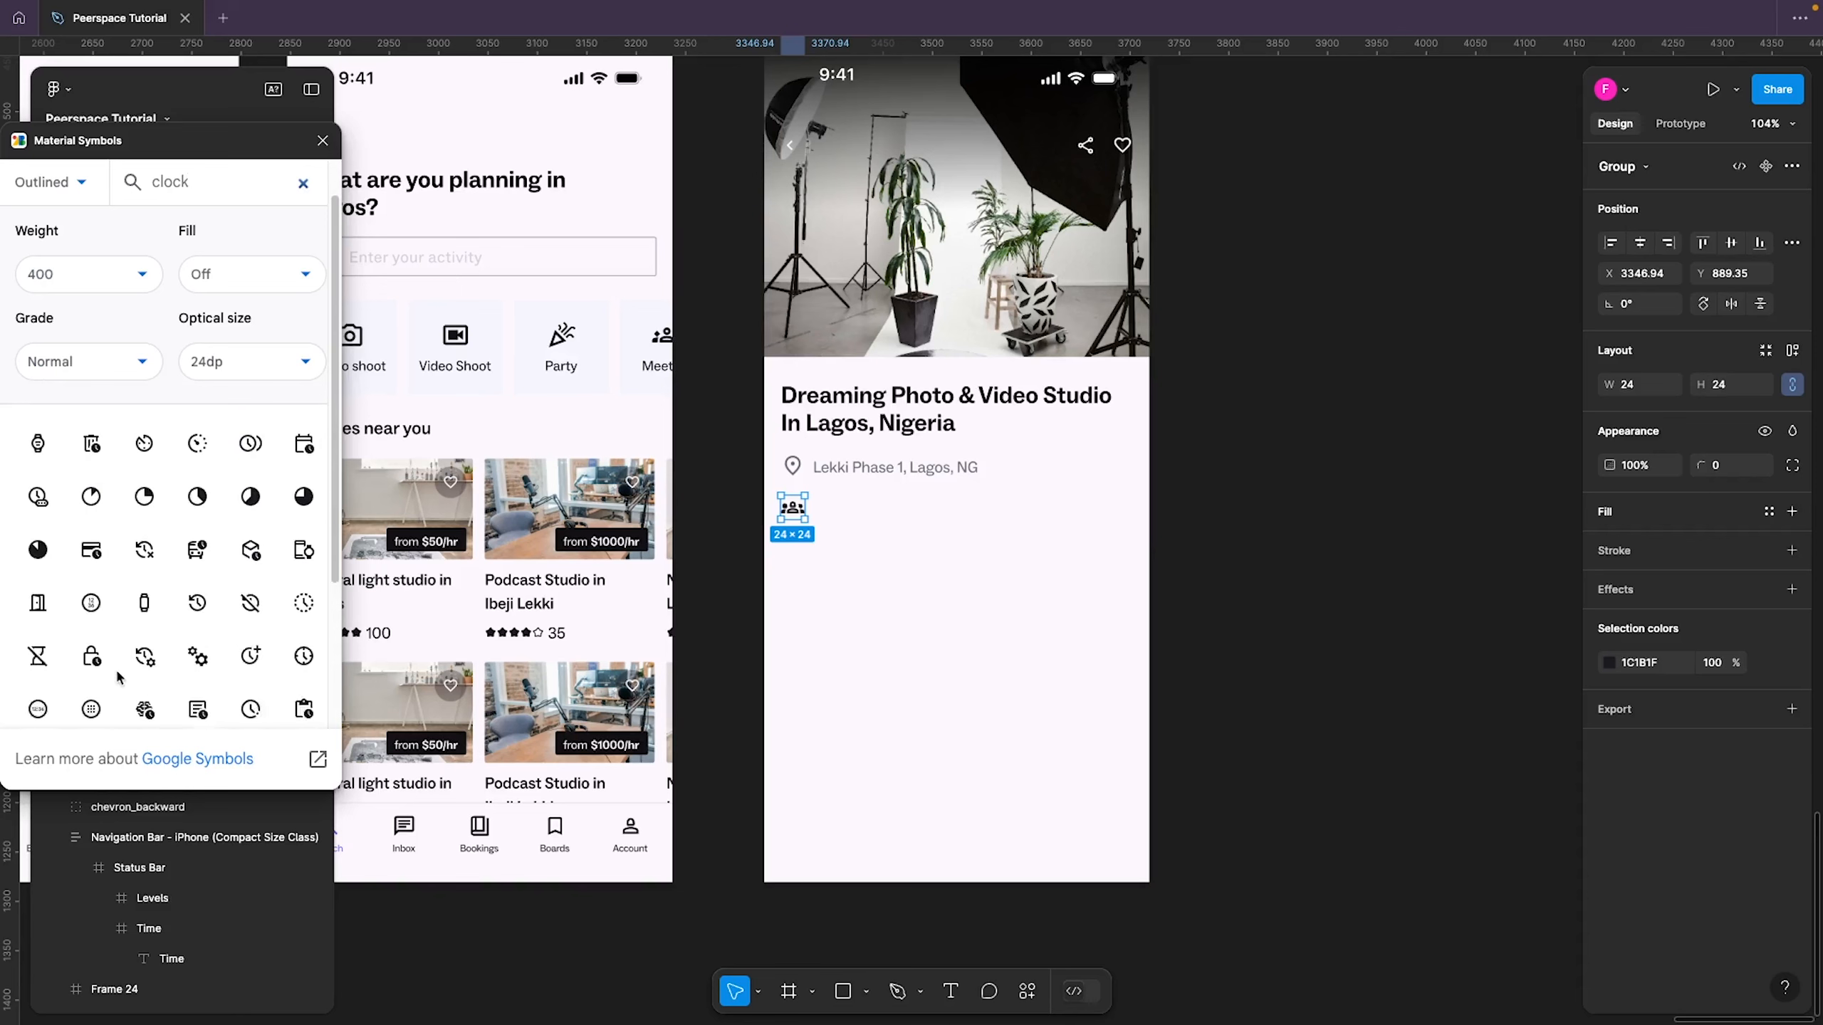
scroll(120, 677, "down", 2)
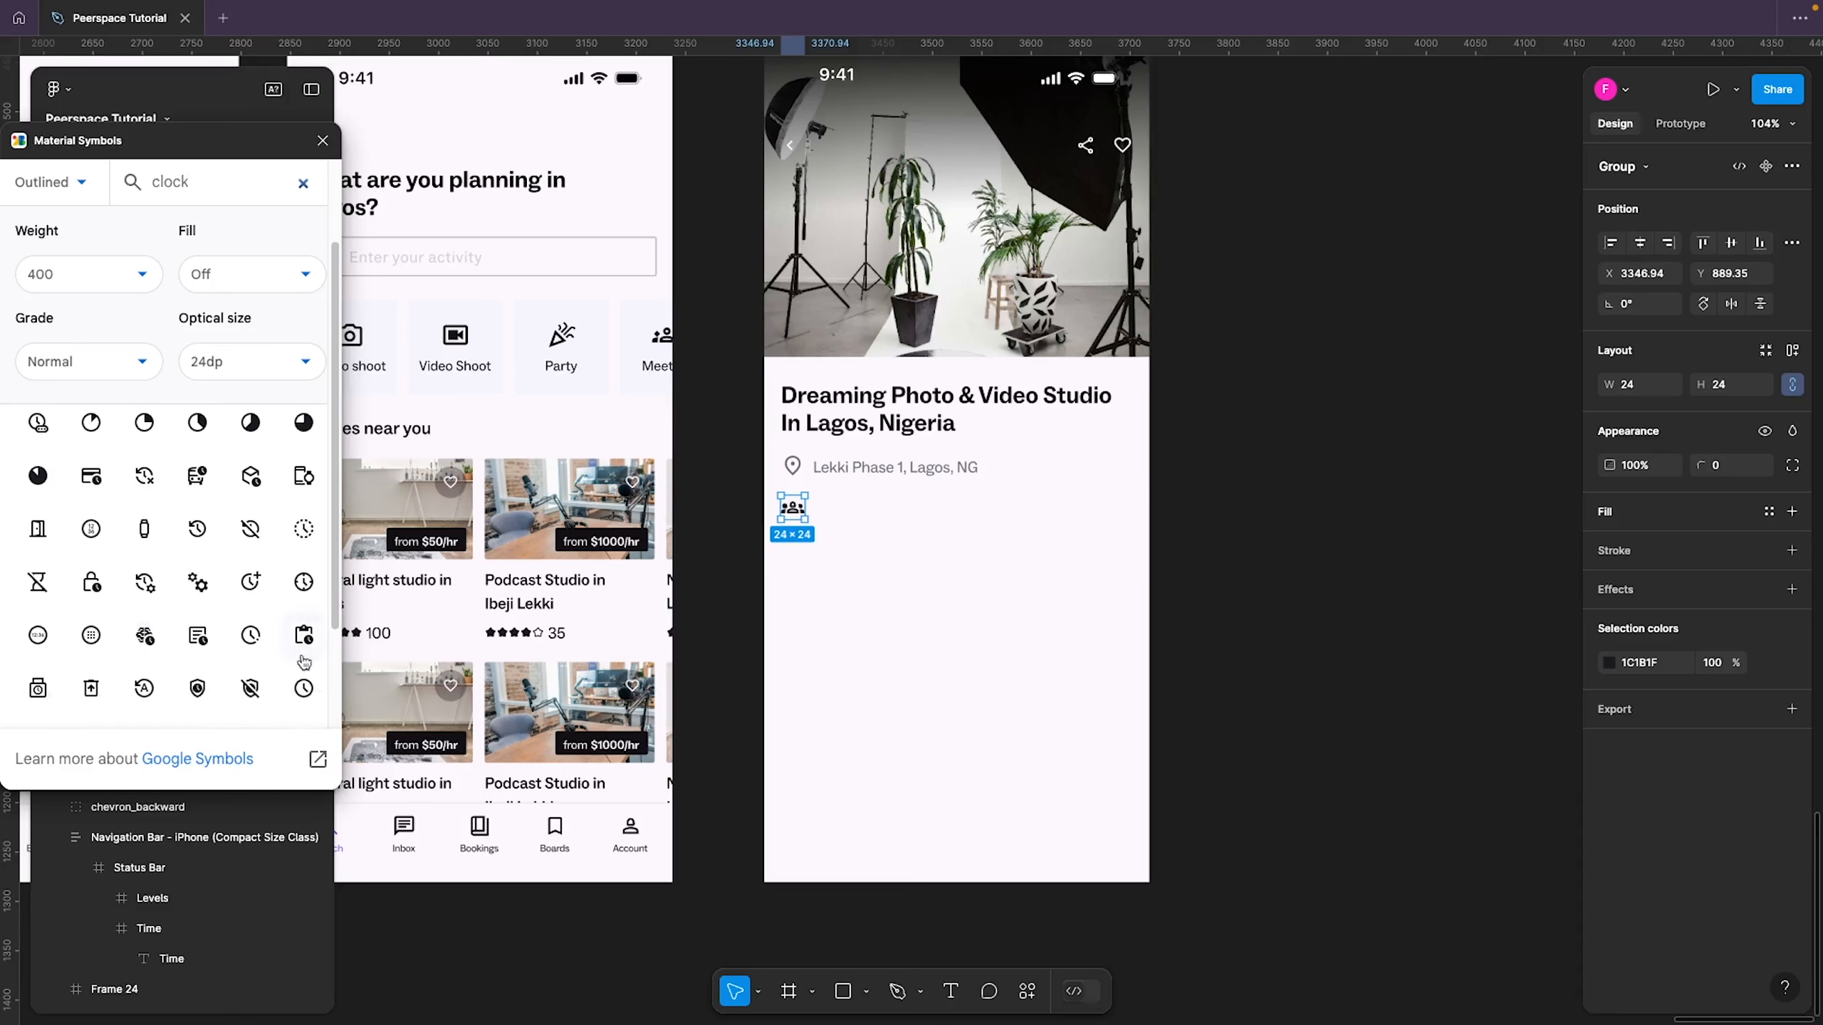
left_click(303, 687)
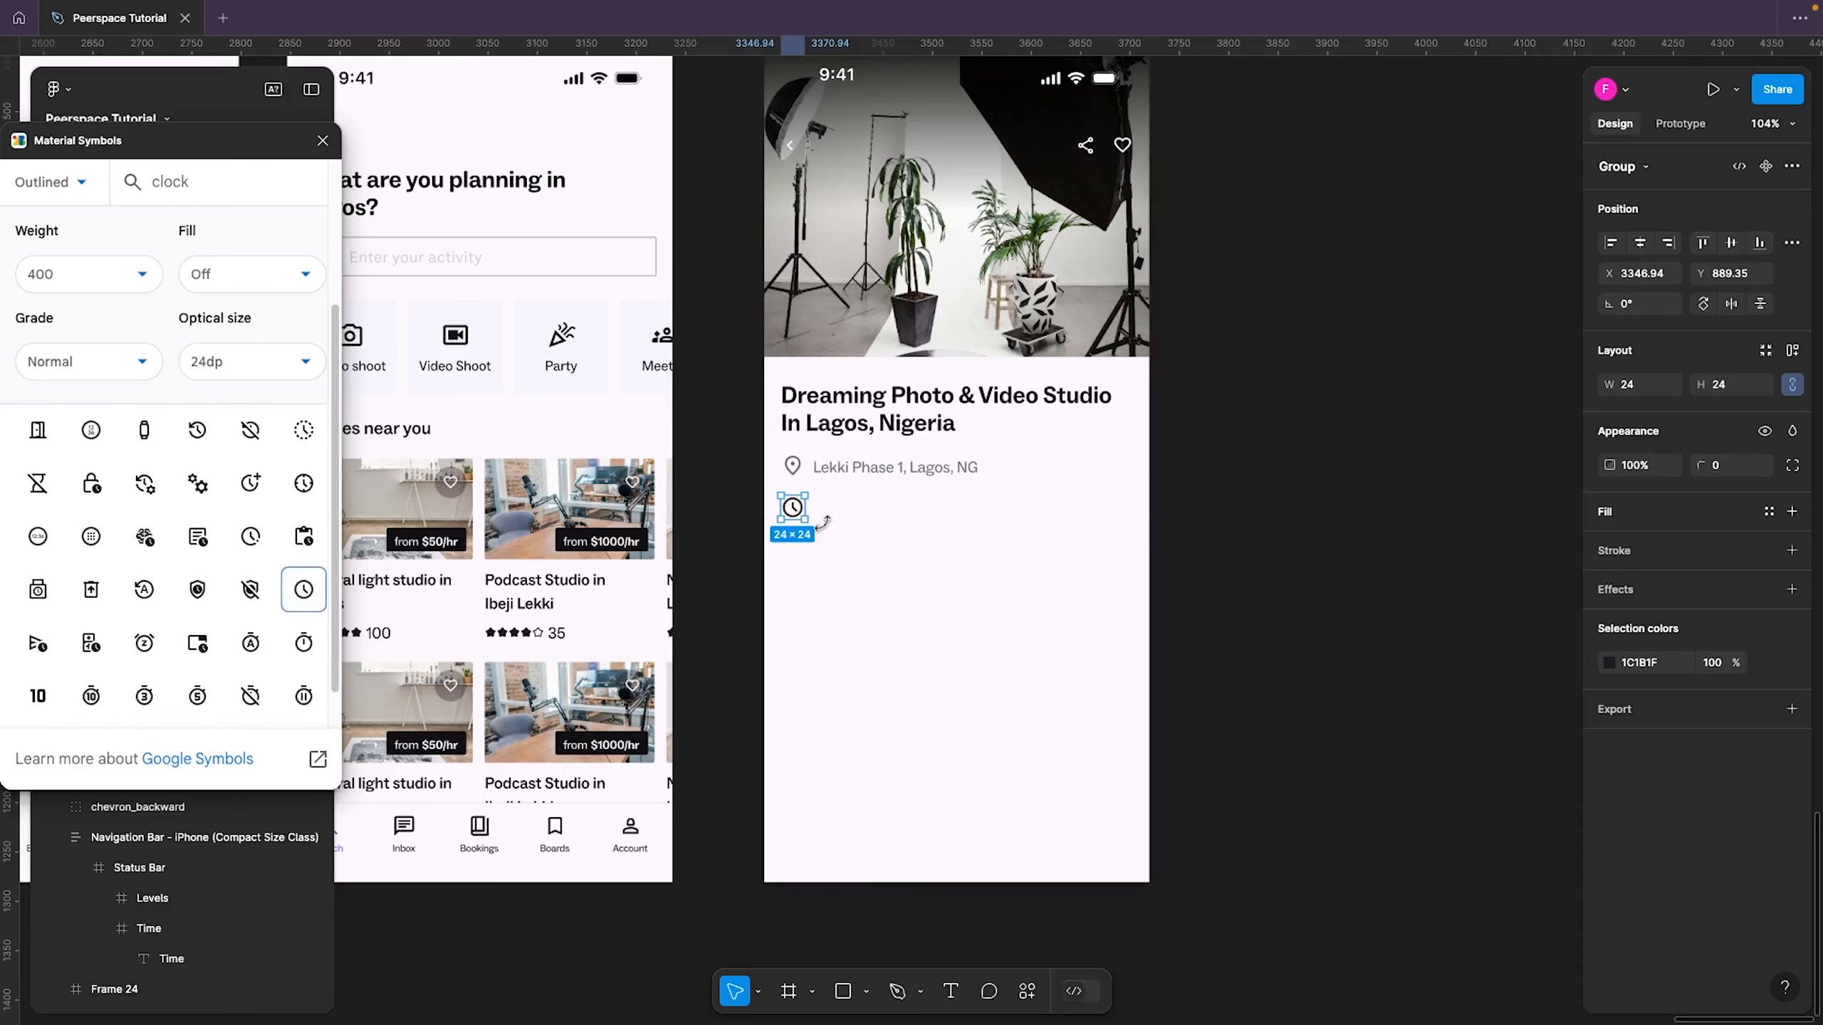
key("Delete")
key("ctrl+z")
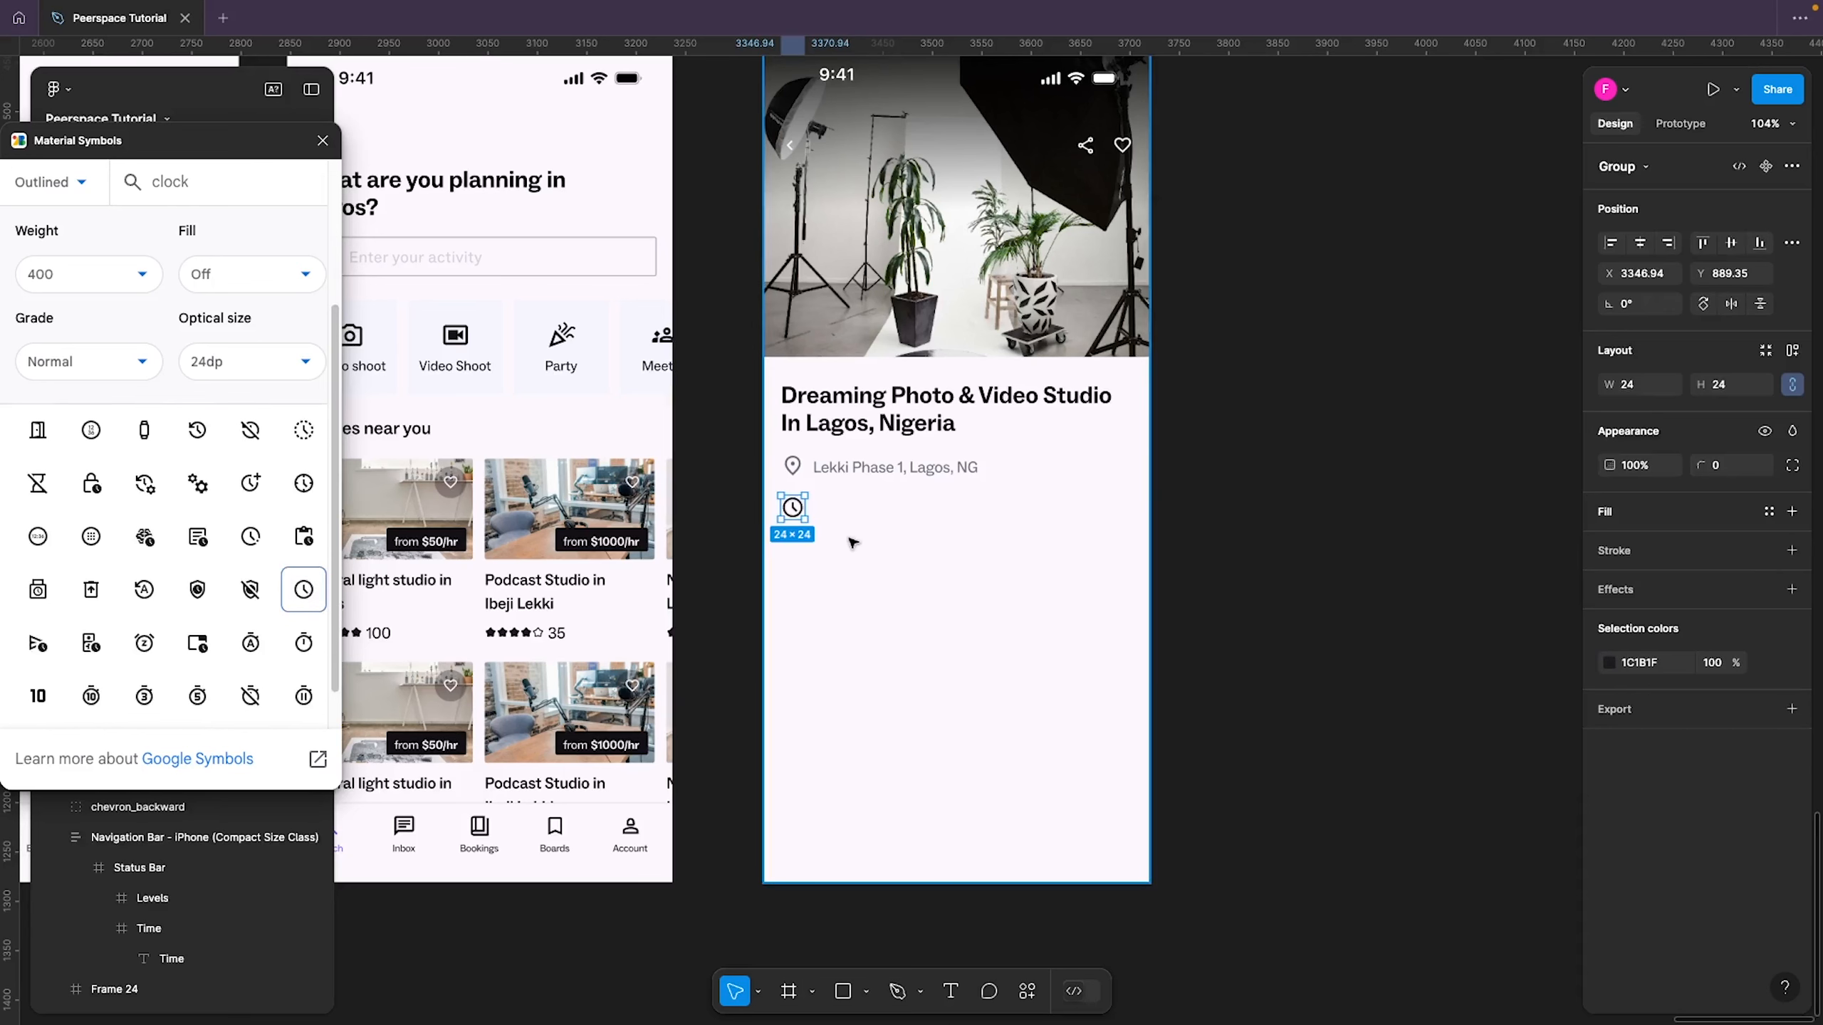
key("ctrl+z")
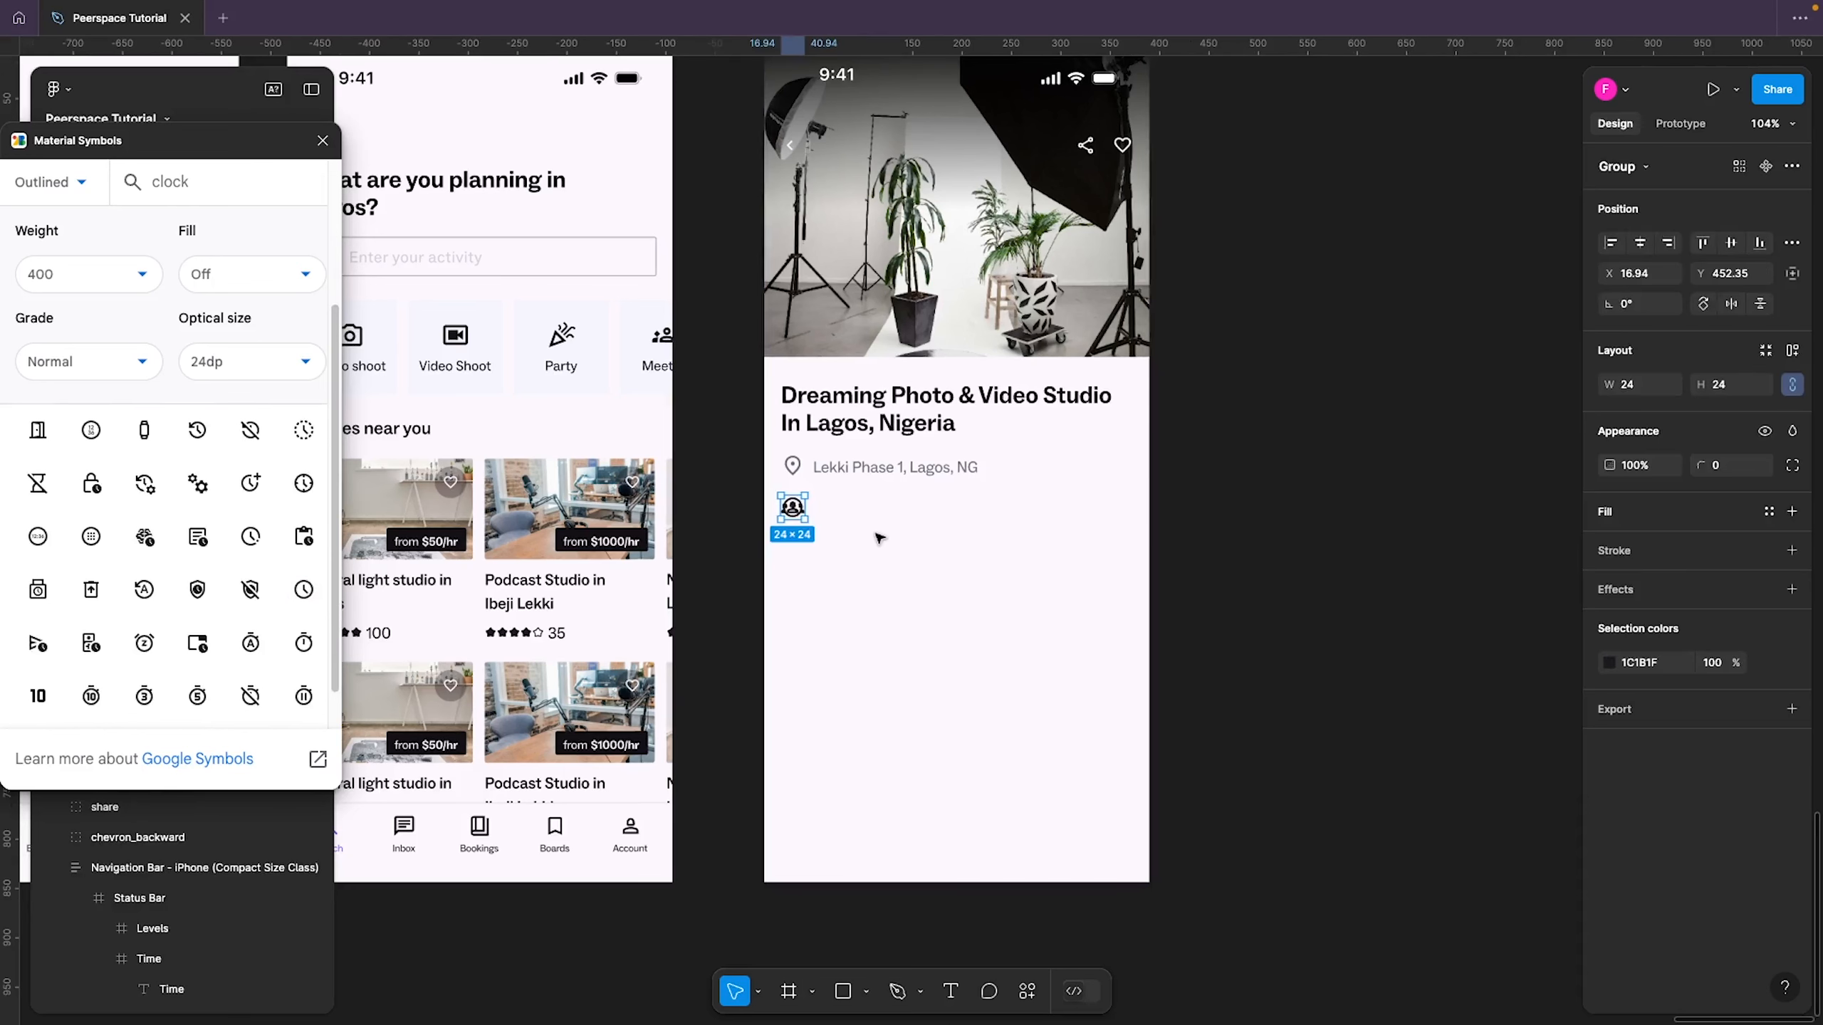
left_click_drag(303, 589, 867, 526)
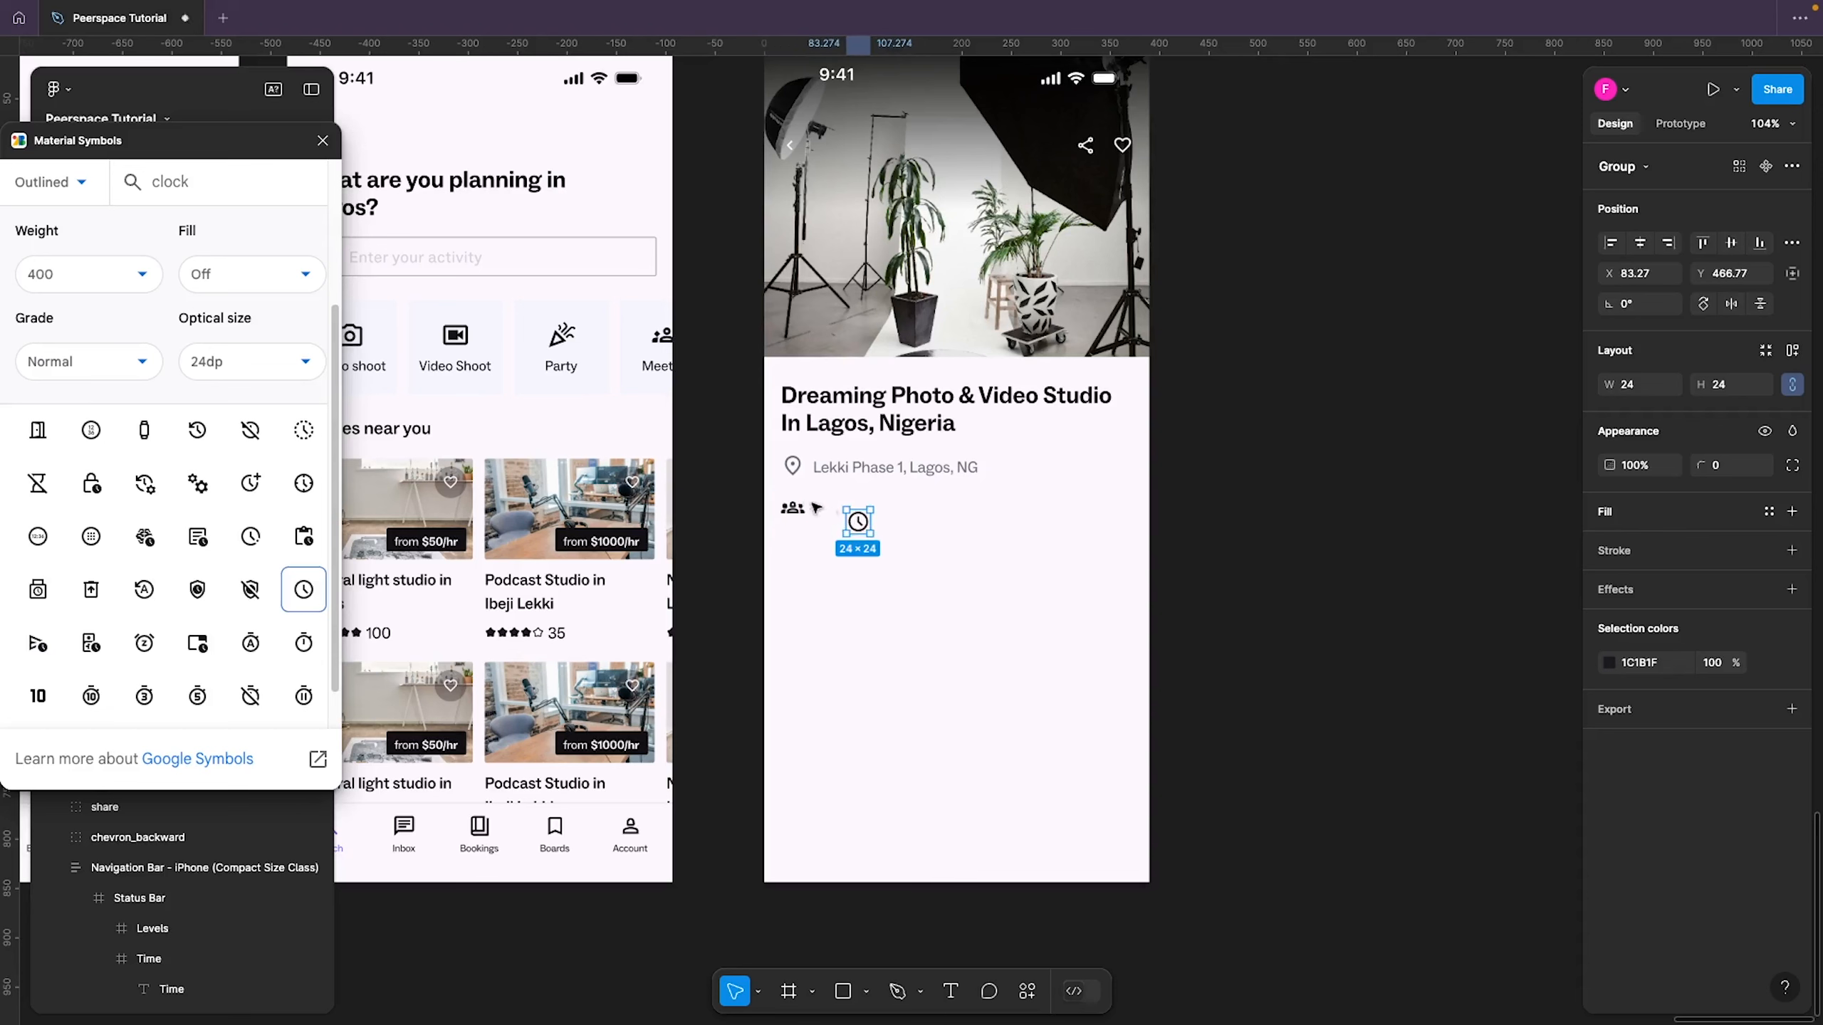
Move the group and clock icons together slightly down and to the right, then deselect them
left_click(792, 508, "shift")
mouse_move(792, 508)
left_mouse_down()
mouse_move(1193, 605)
mouse_move(1420, 602)
mouse_move(766, 561)
mouse_move(855, 528)
mouse_move(808, 522)
left_mouse_up()
left_click(955, 692)
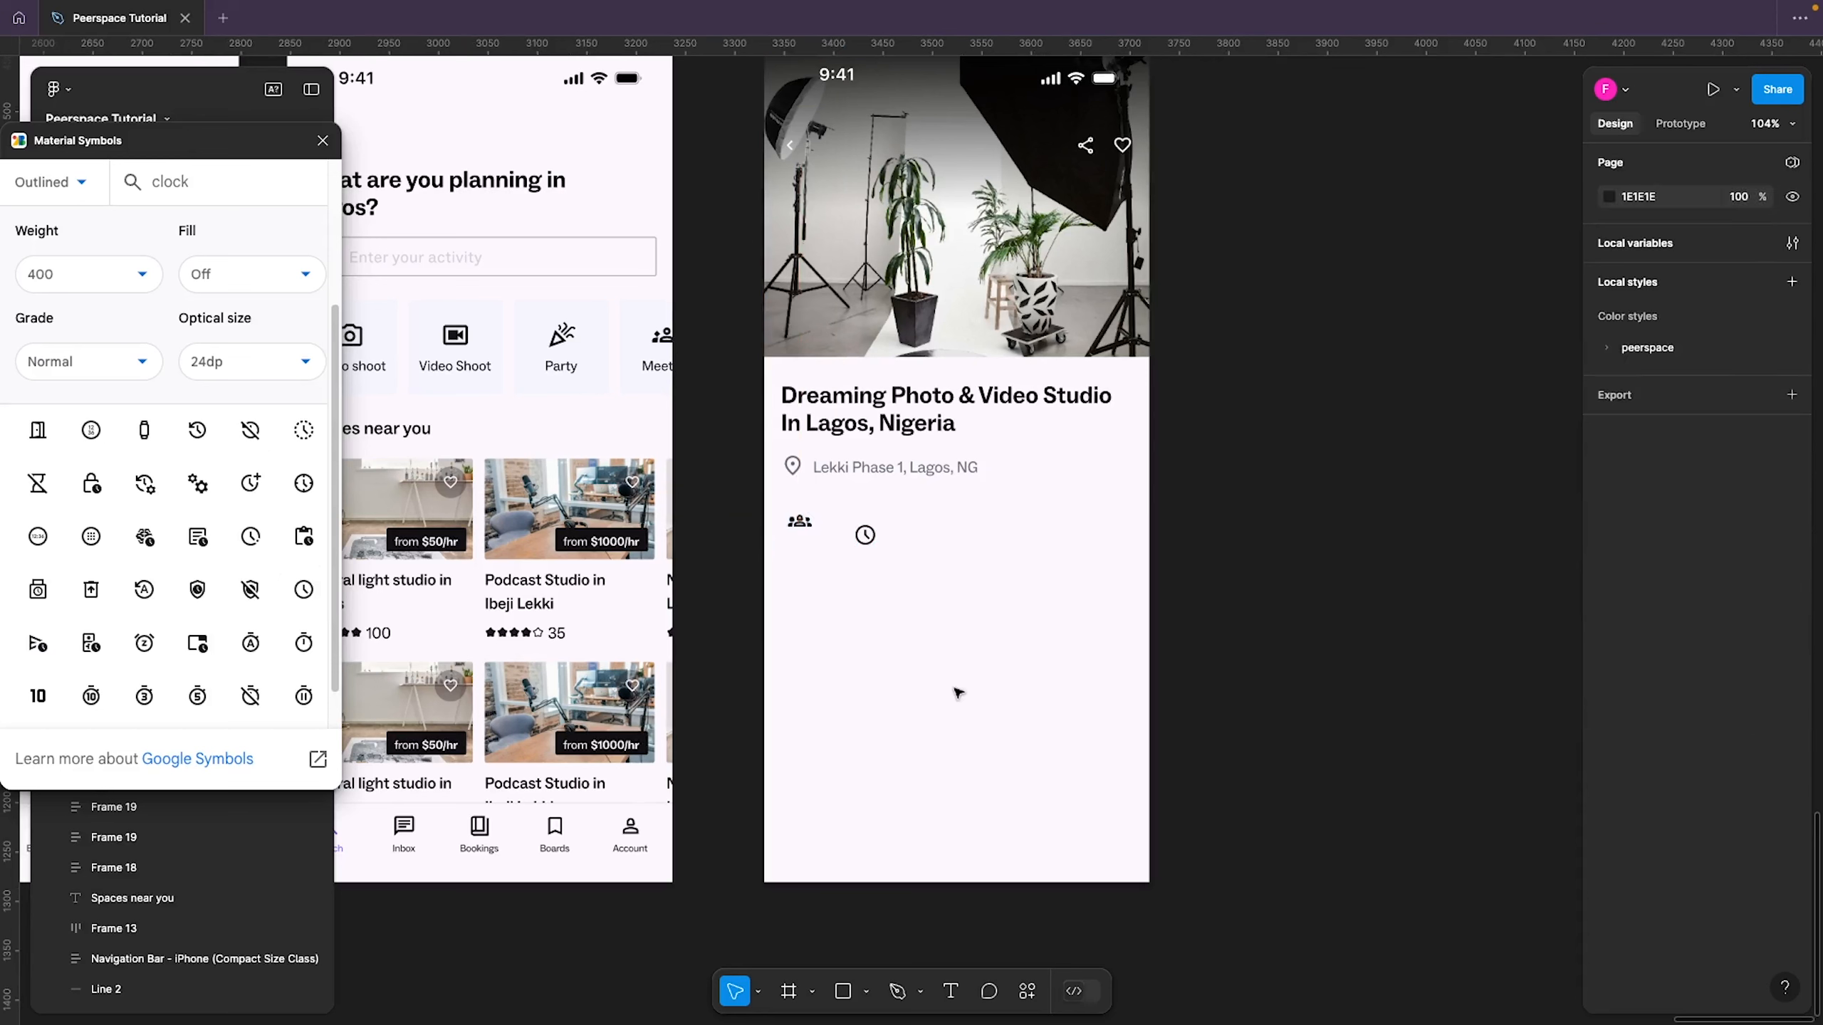
Search Material Symbols for a further icon using the terms "tria", "space" and "measure"
double_click(216, 182)
type("tr")
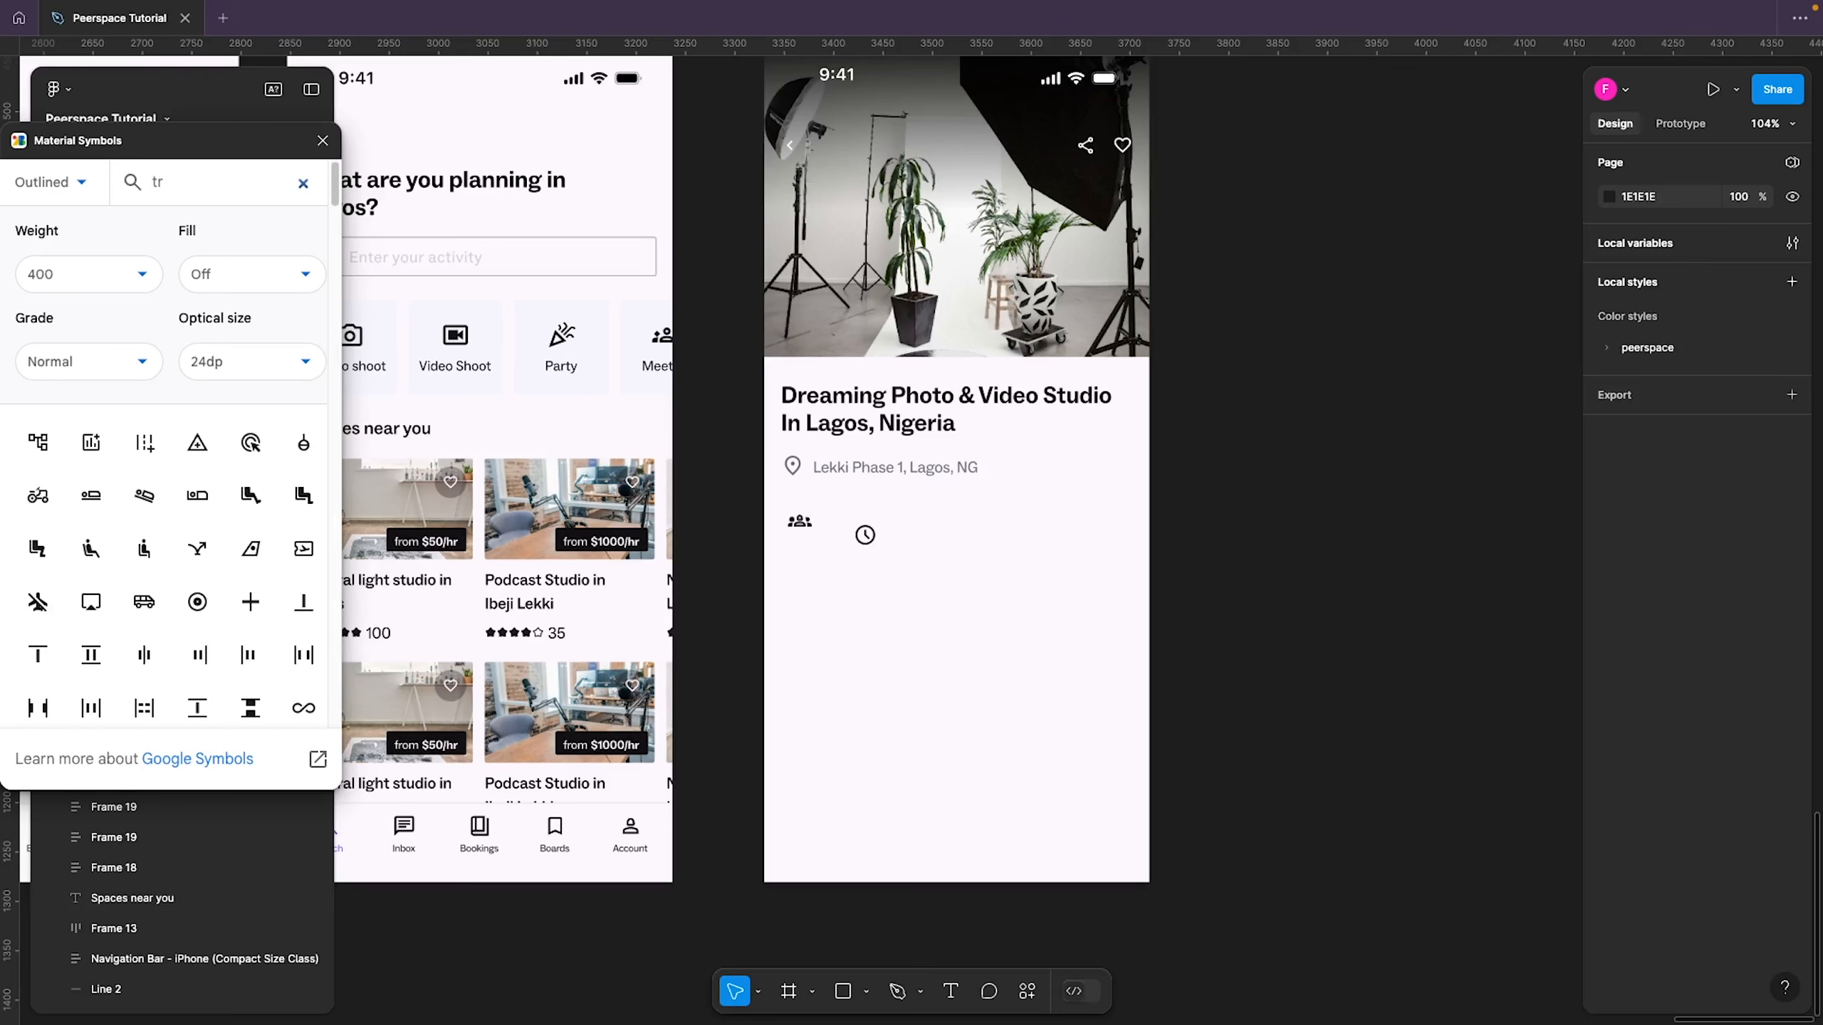
type("inag")
key("BackSpace")
key("BackSpace")
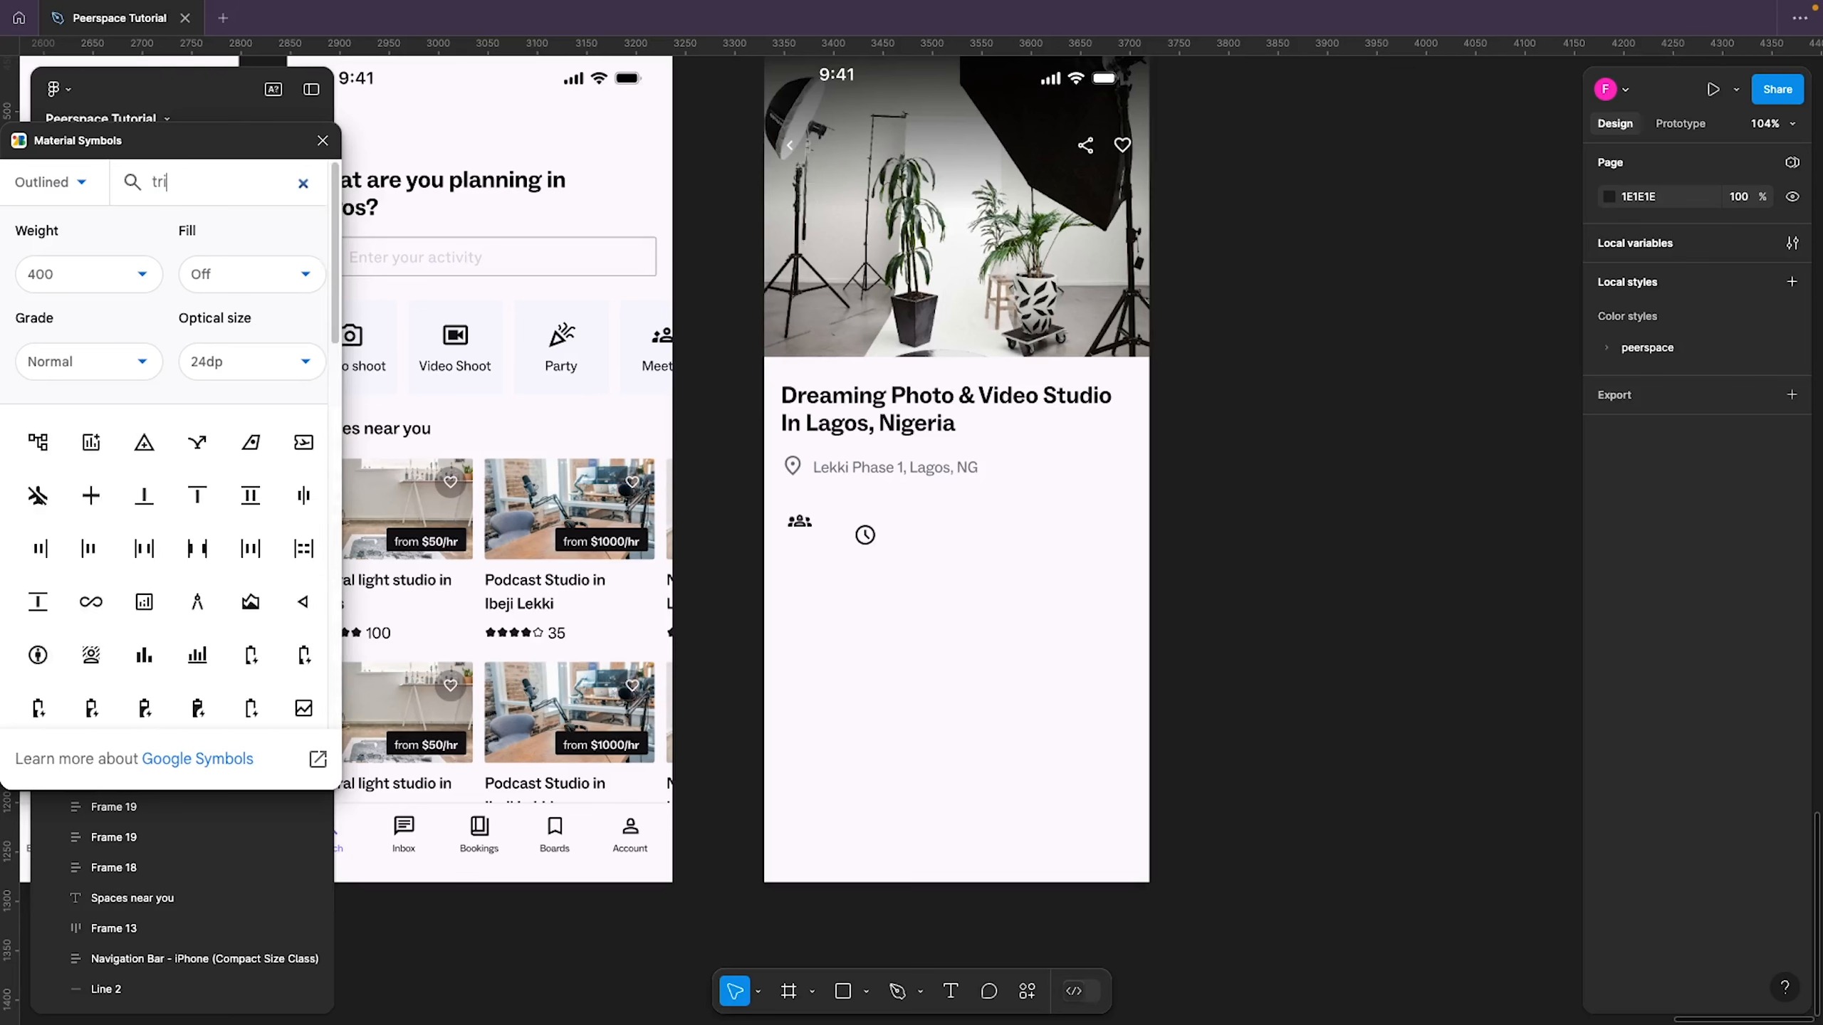
type("a")
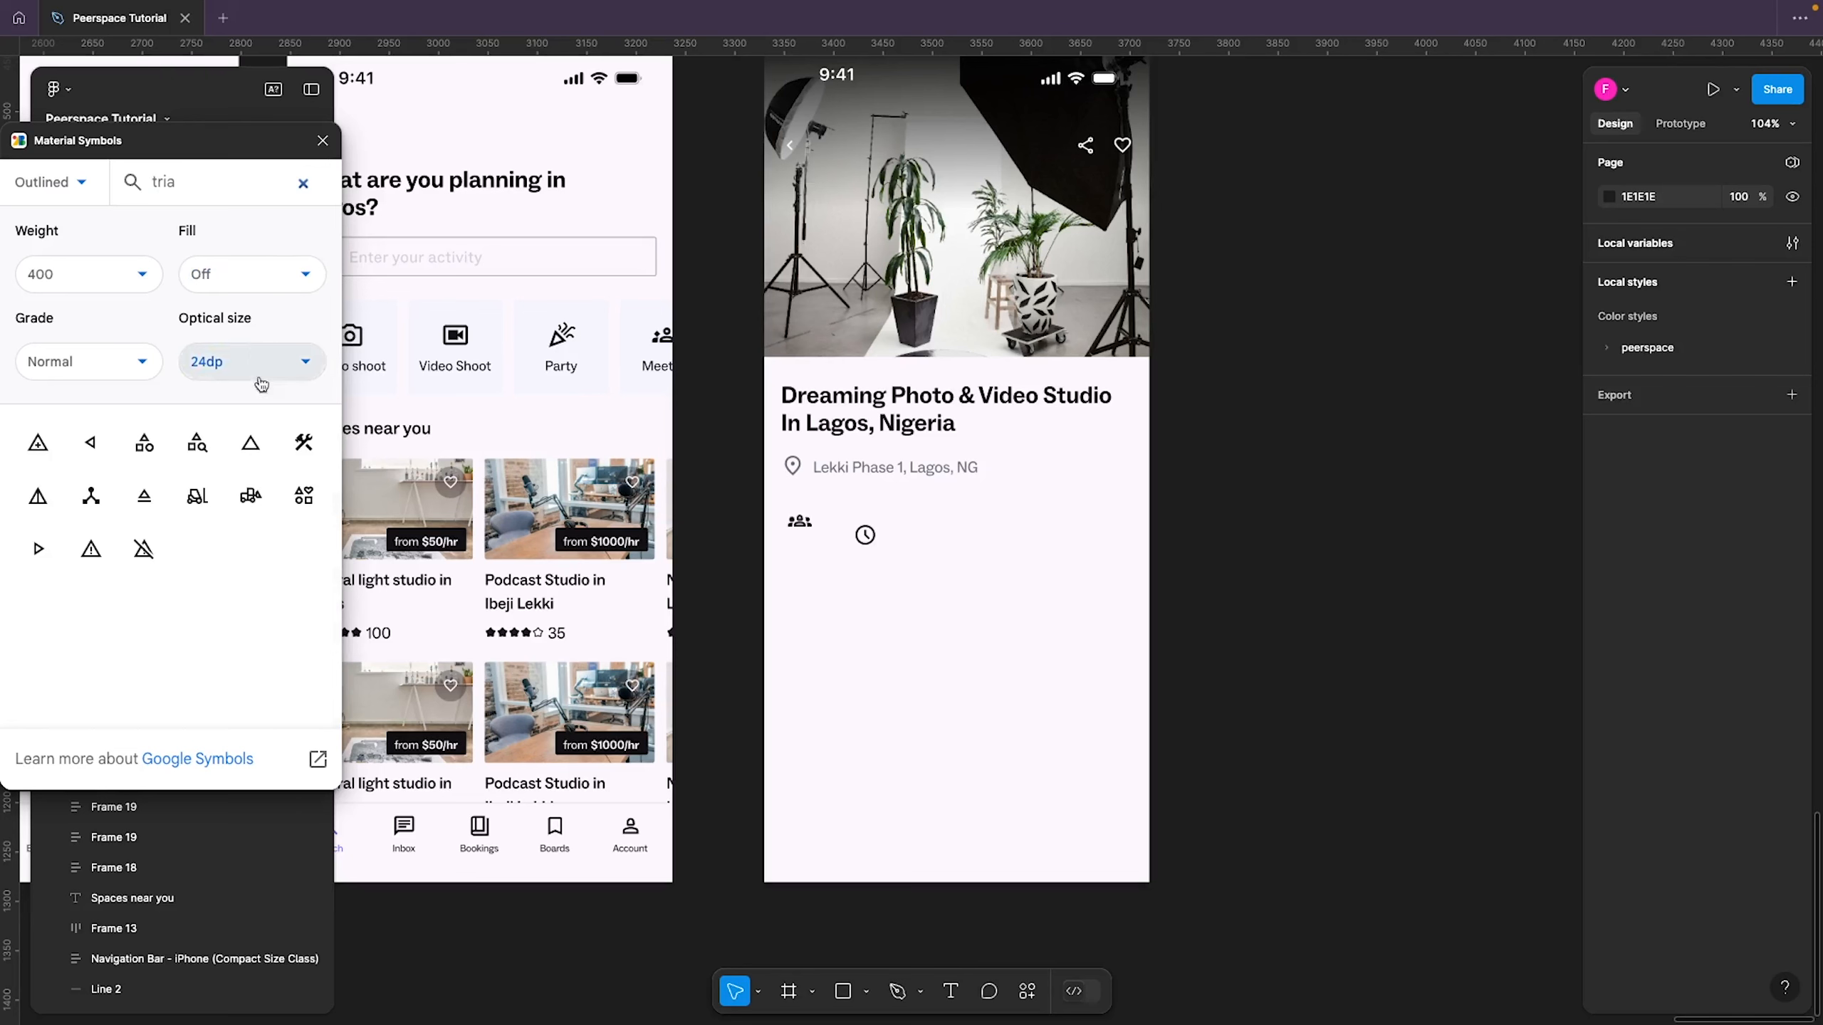
double_click(204, 198)
type("space")
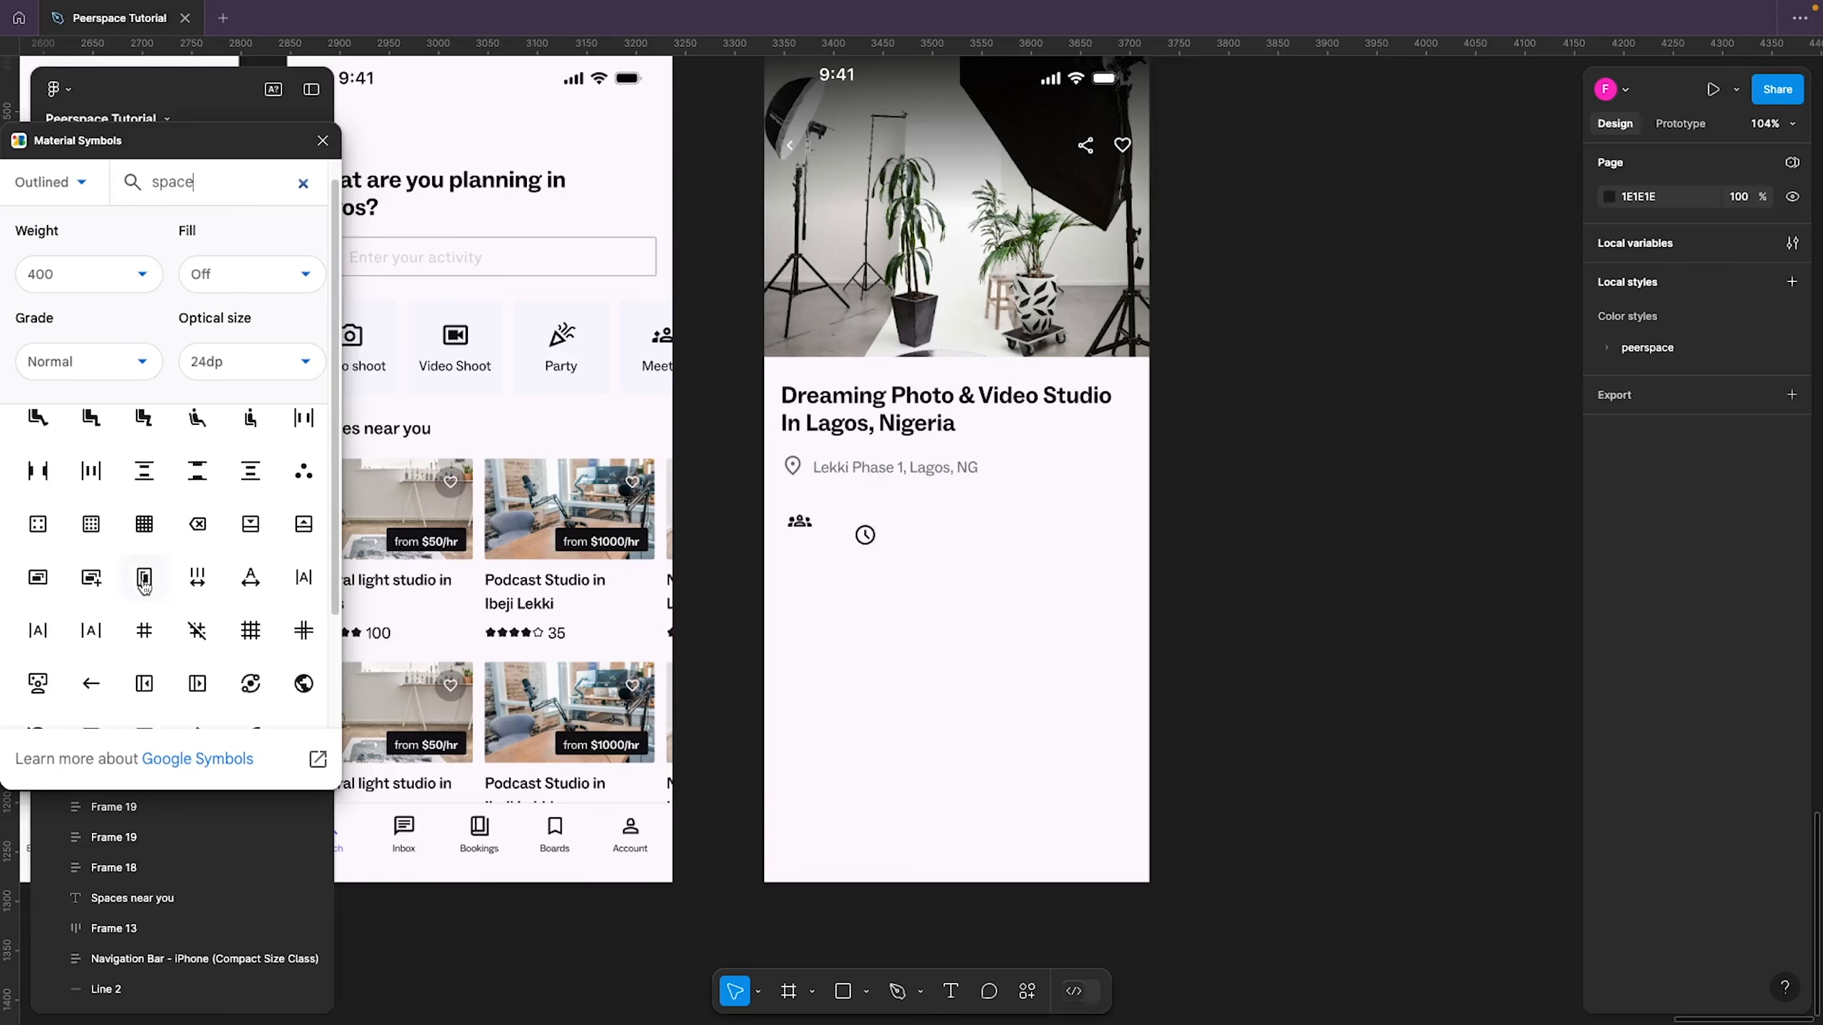
scroll(145, 585, "down", 5)
scroll(165, 524, "up", 5)
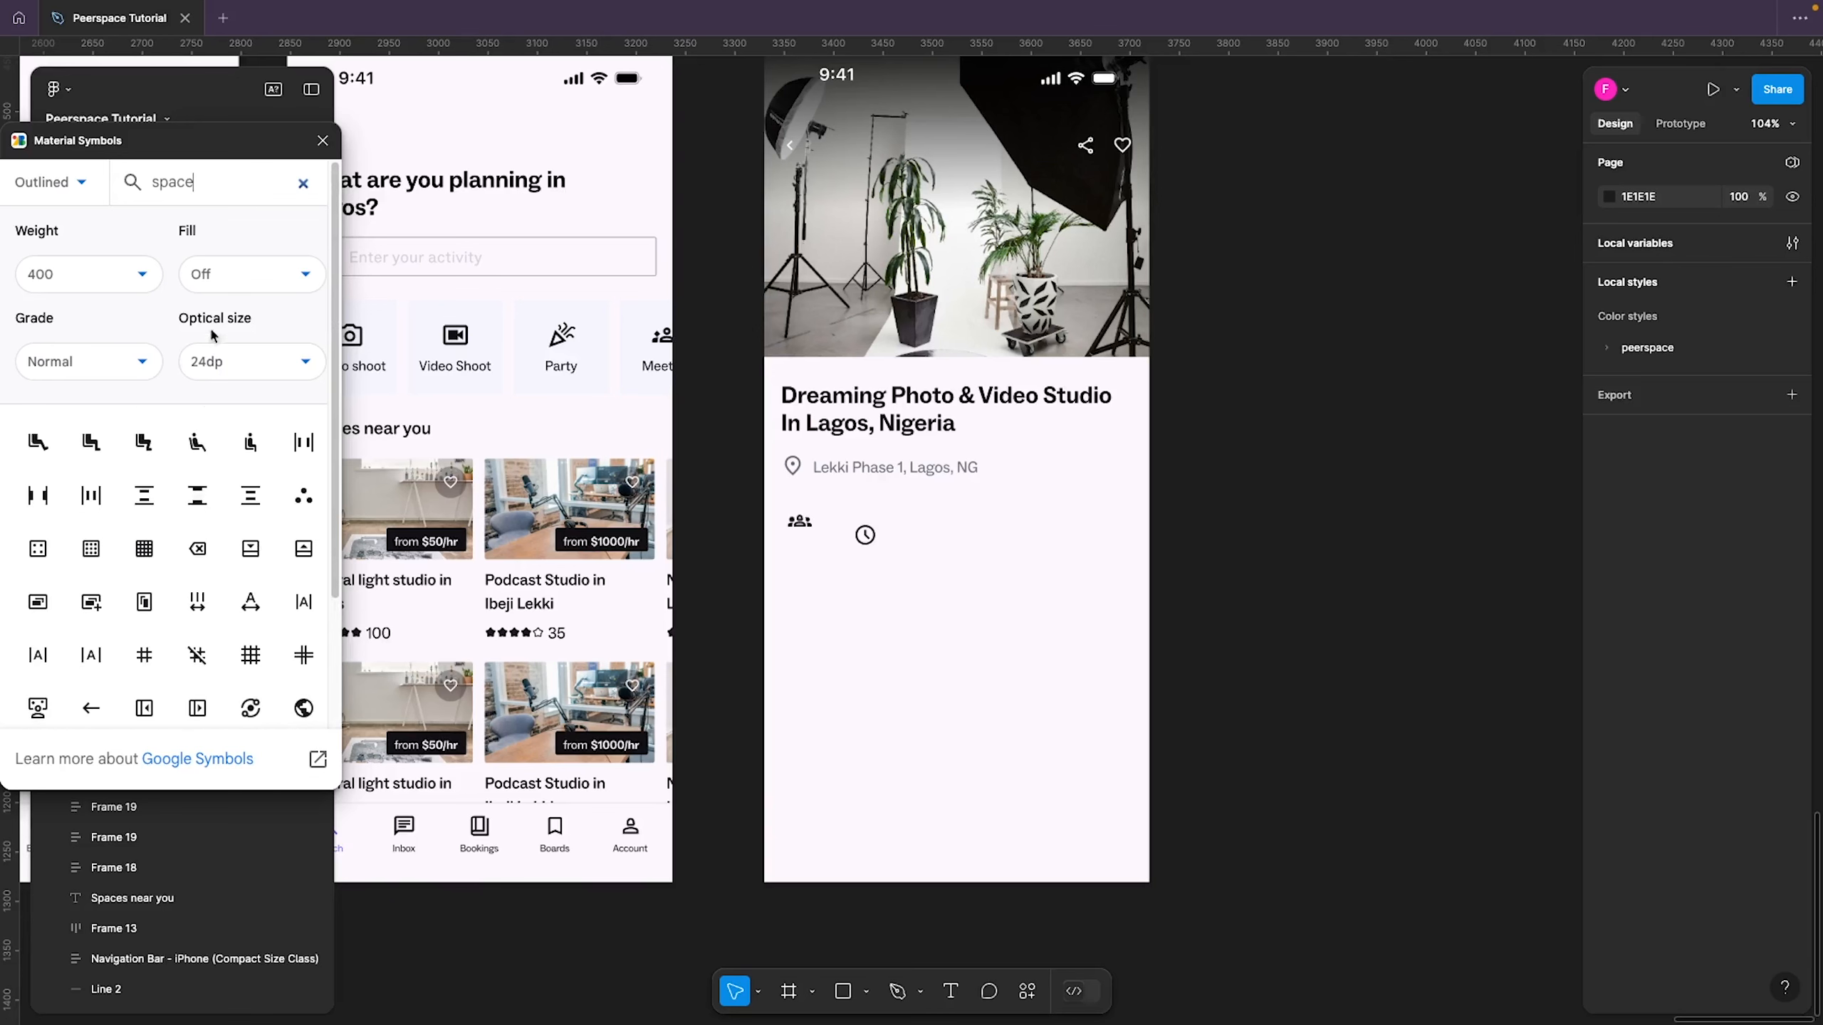
double_click(220, 184)
type("meas")
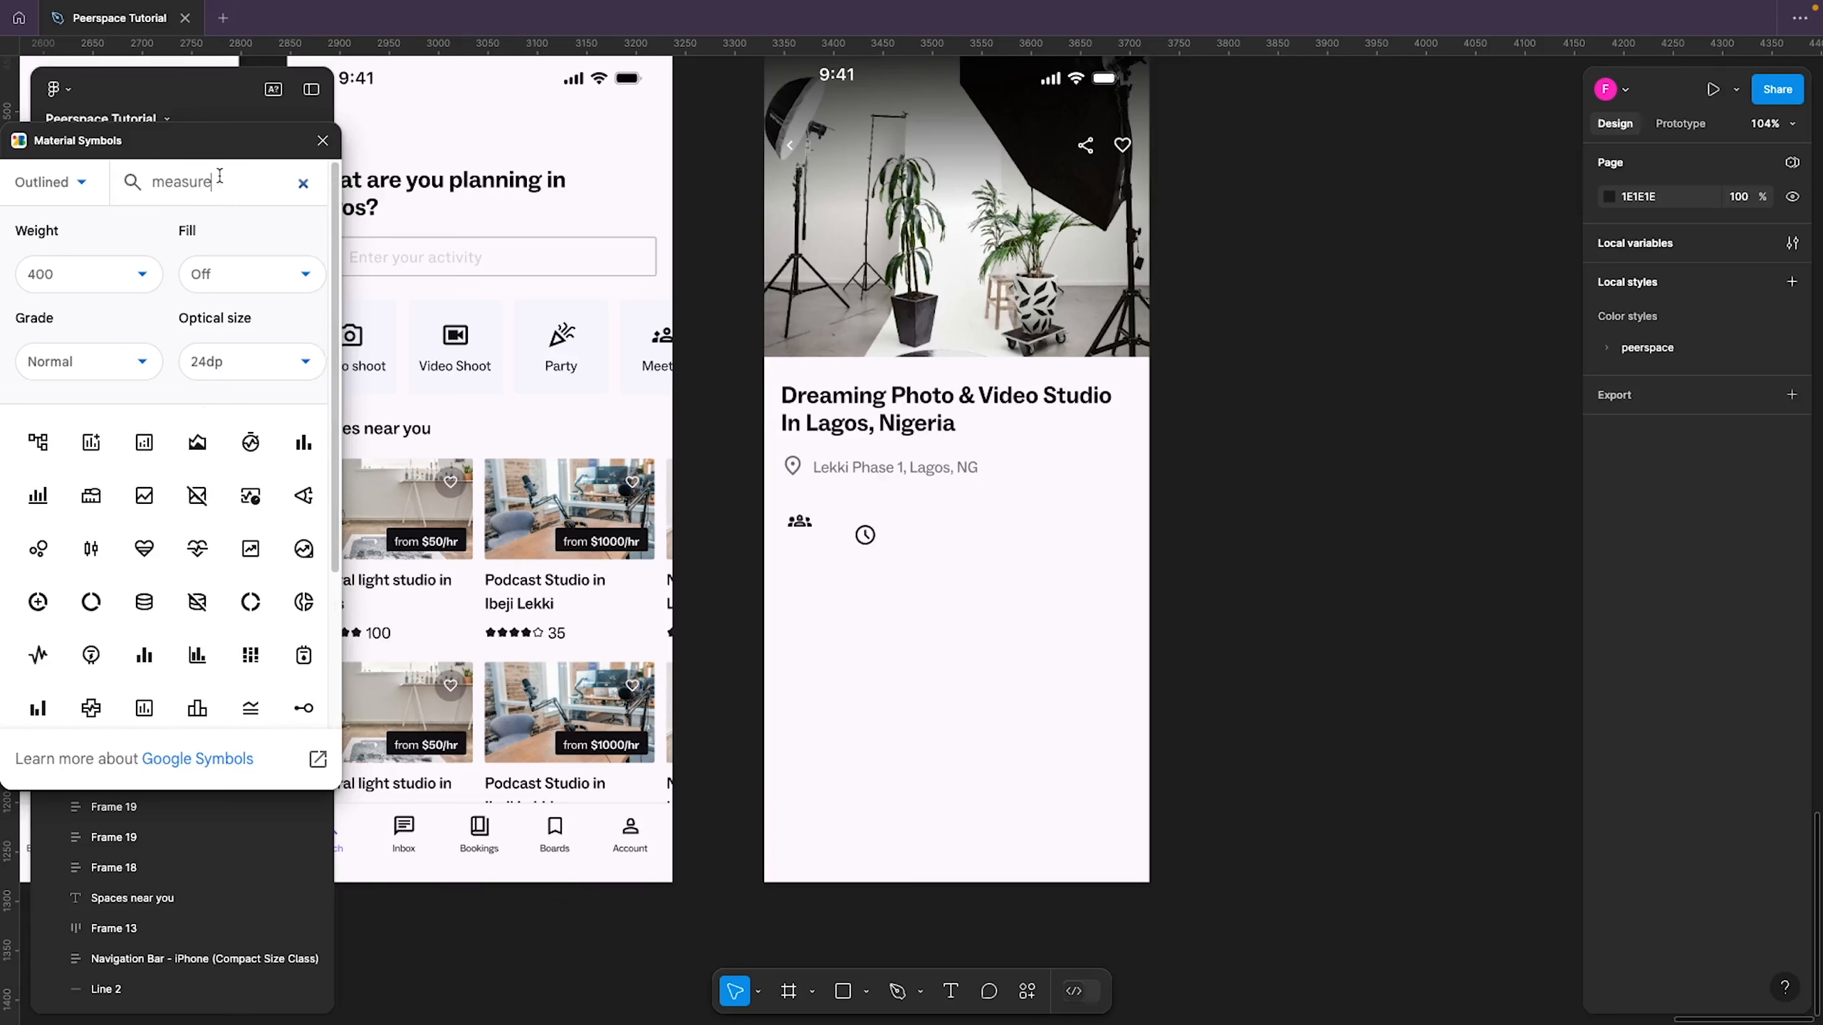
Search the Material Symbols plugin for "measure" and insert the set-square icon beside the clock icon
type("ure")
scroll(151, 607, "down", 1)
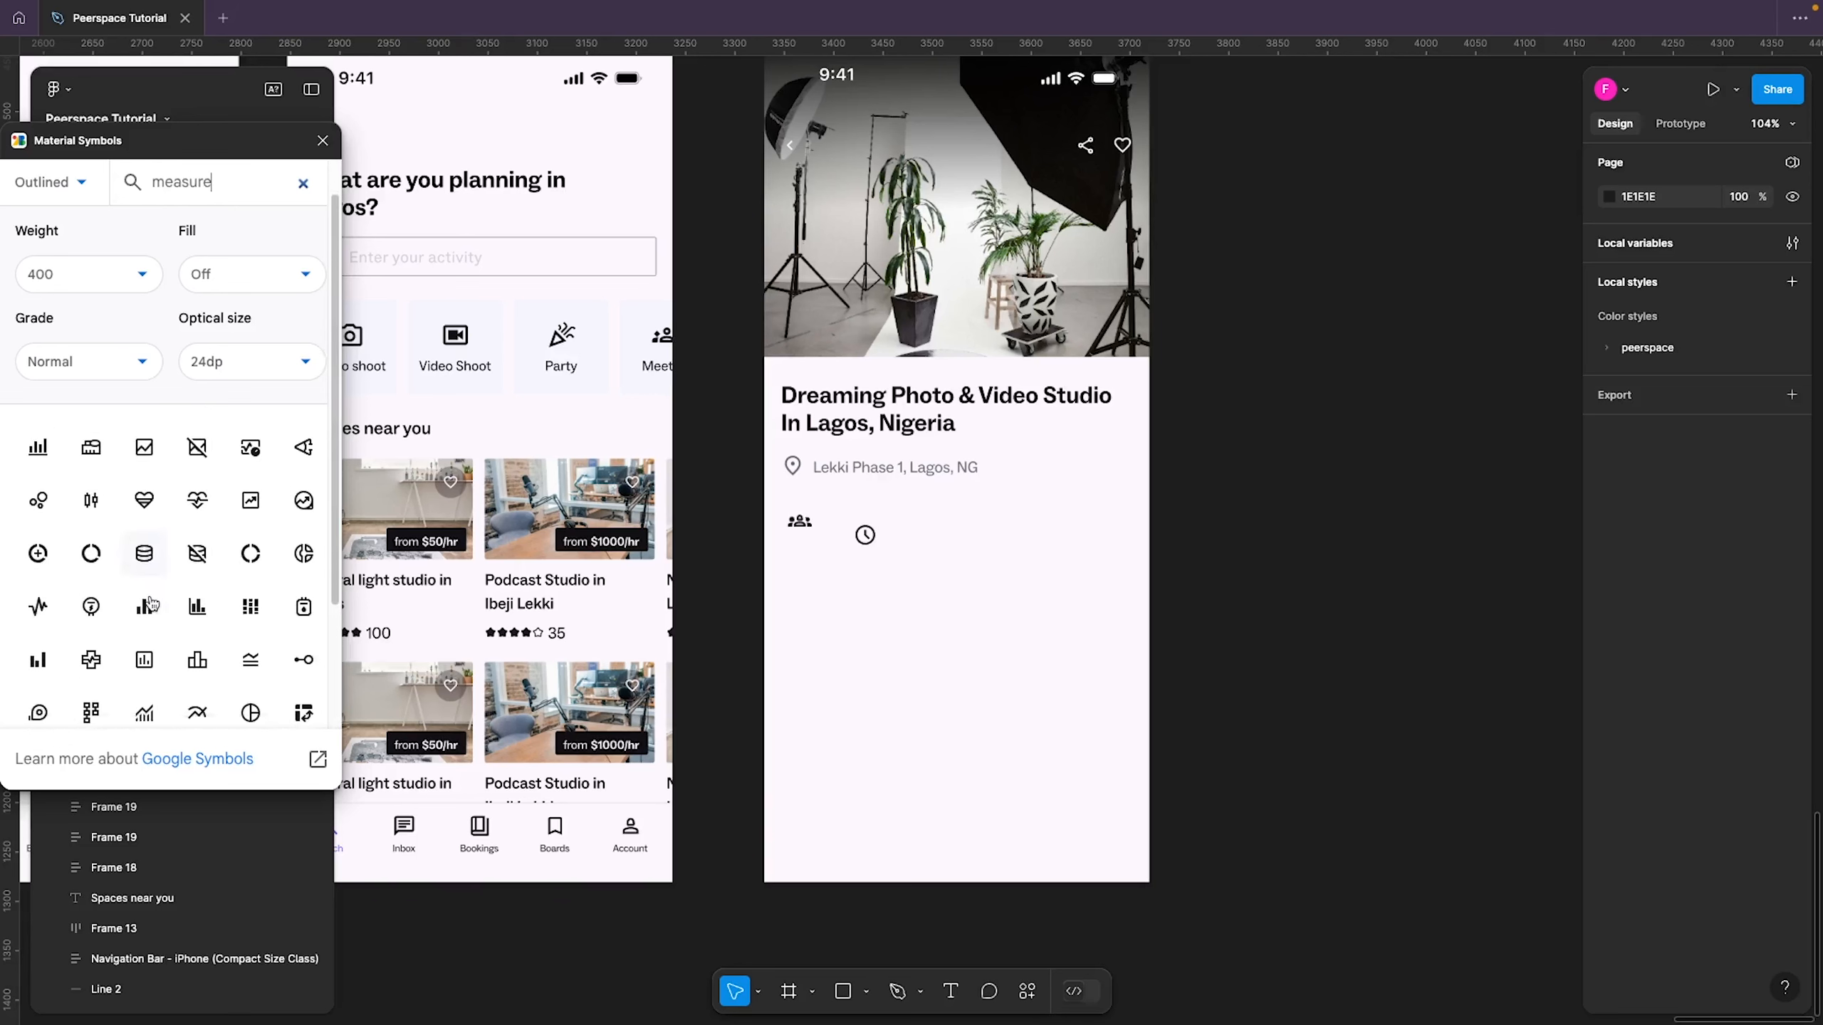
scroll(149, 602, "down", 3)
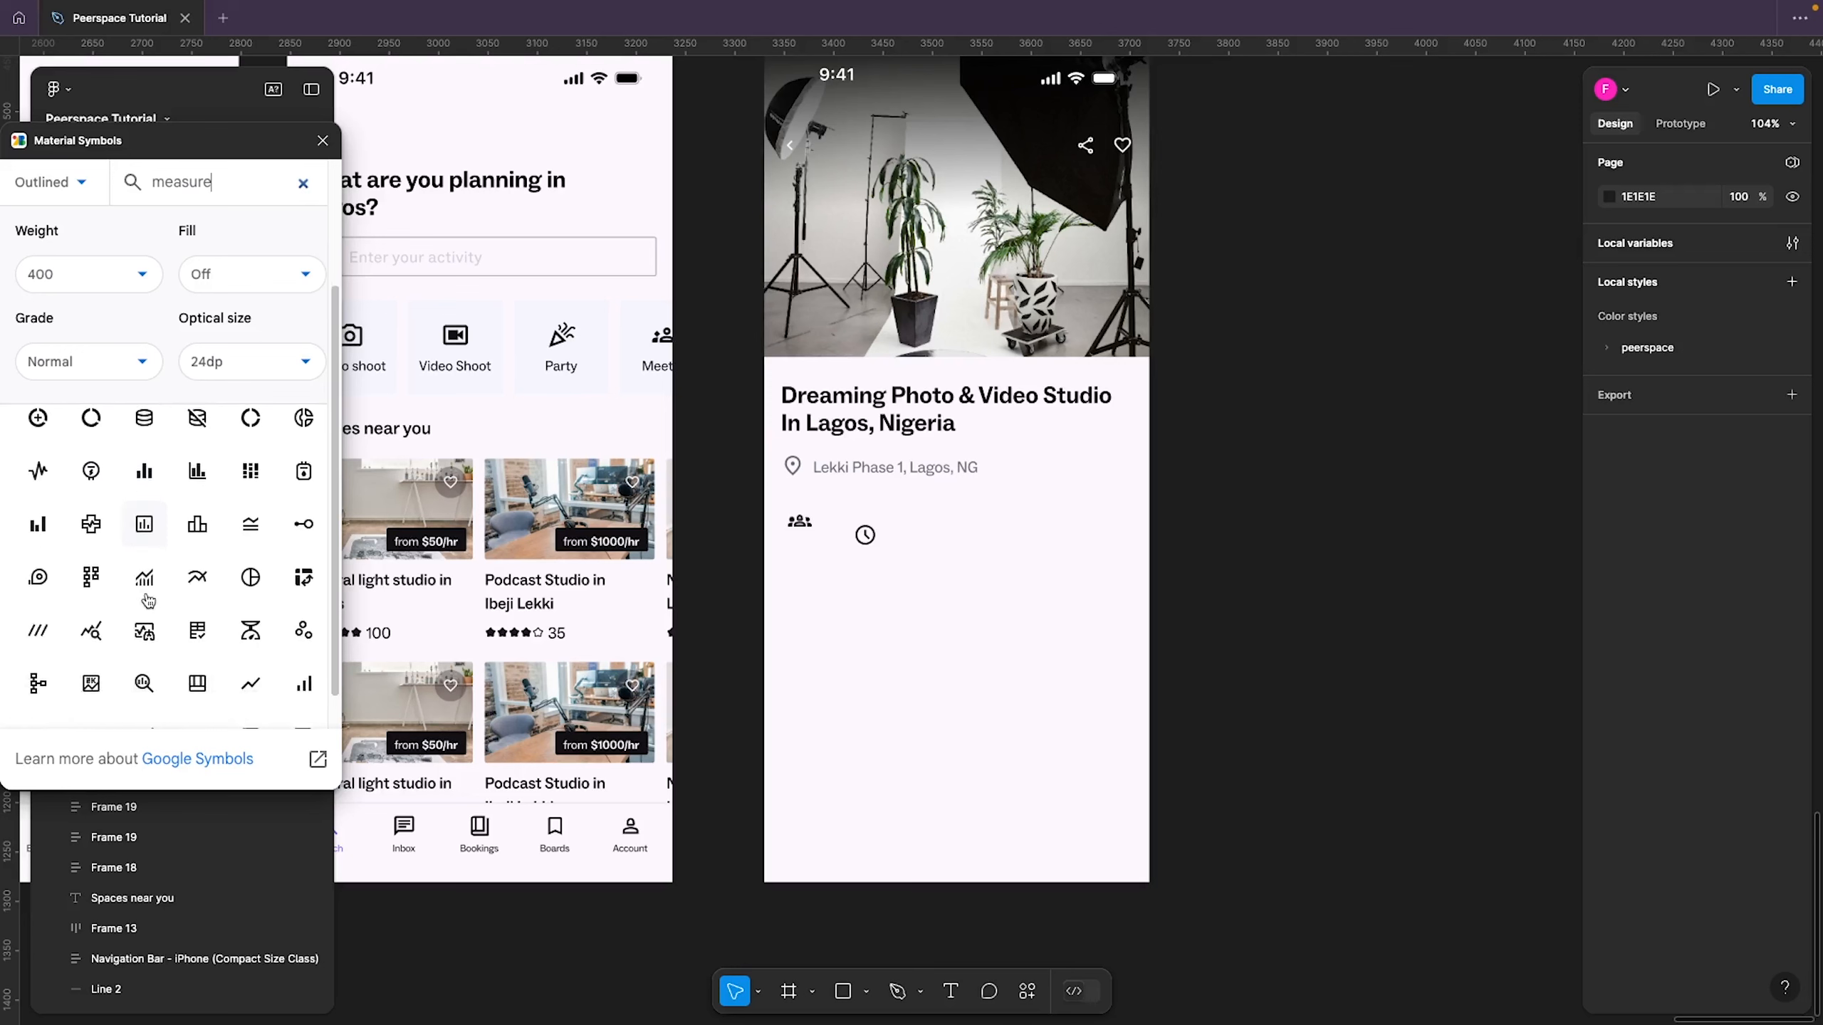
scroll(148, 599, "down", 2)
scroll(147, 600, "down", 1)
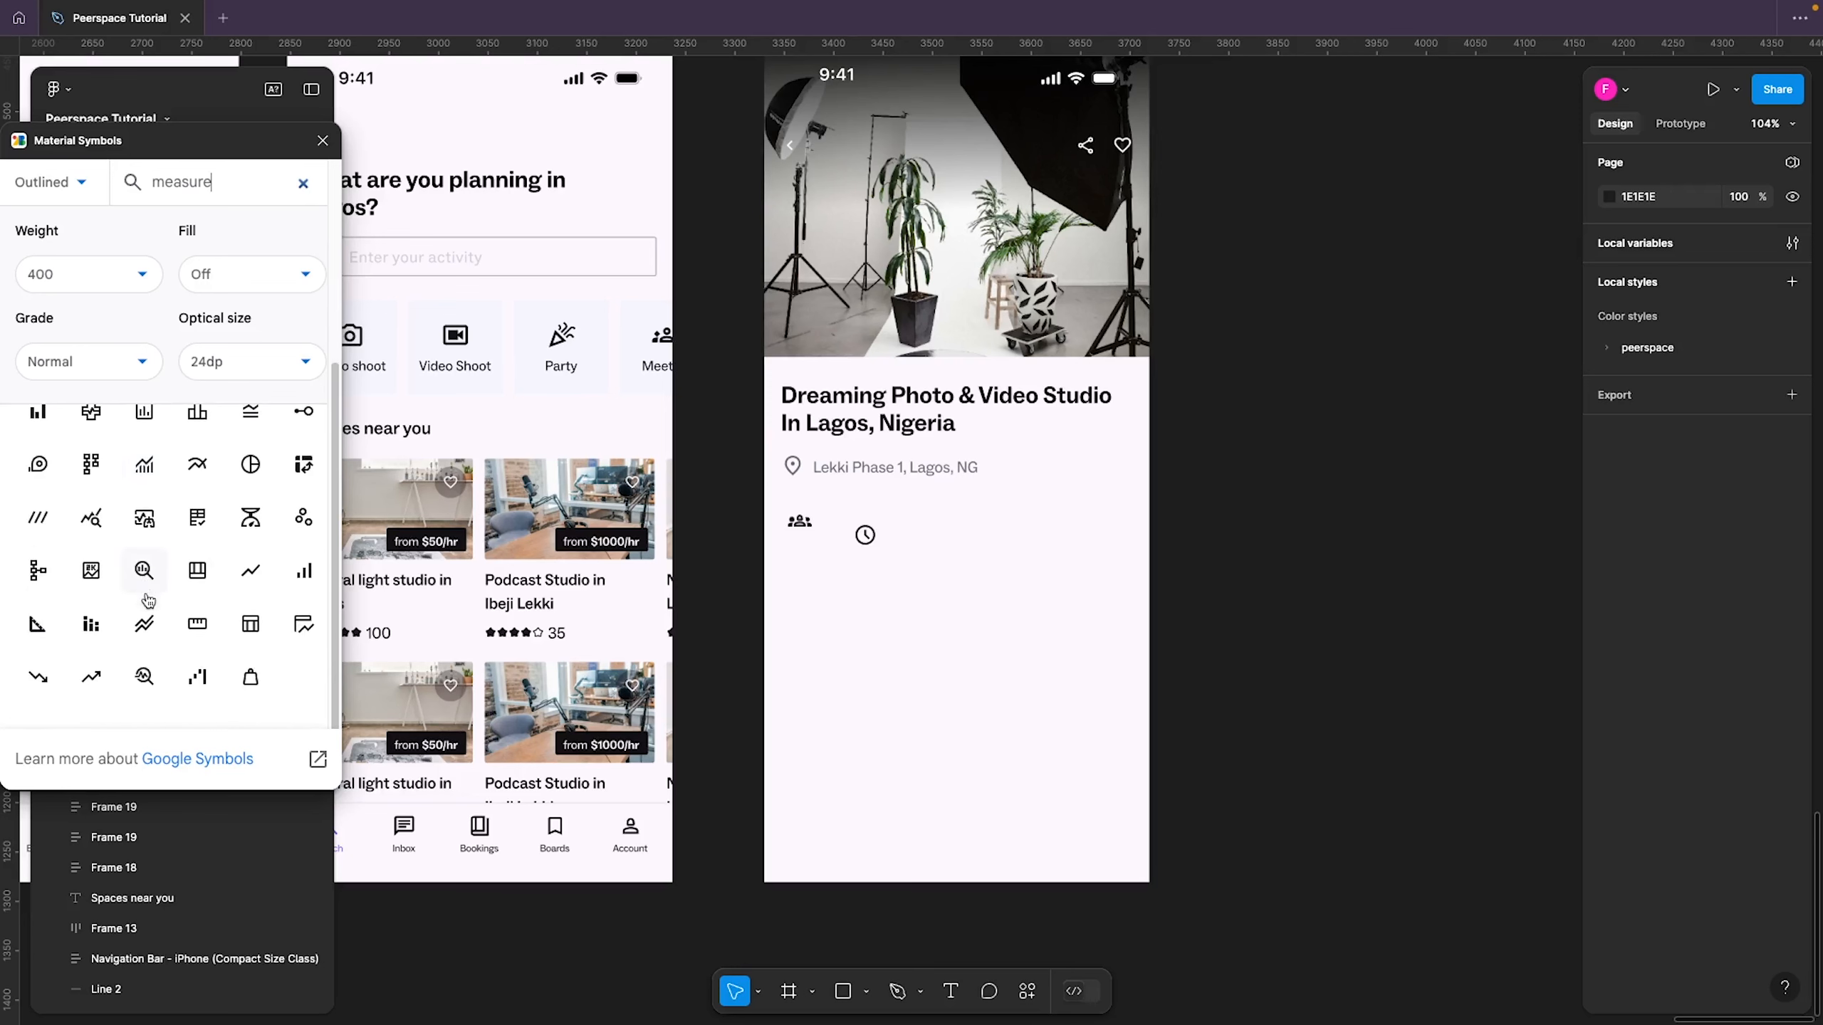
left_click(37, 626)
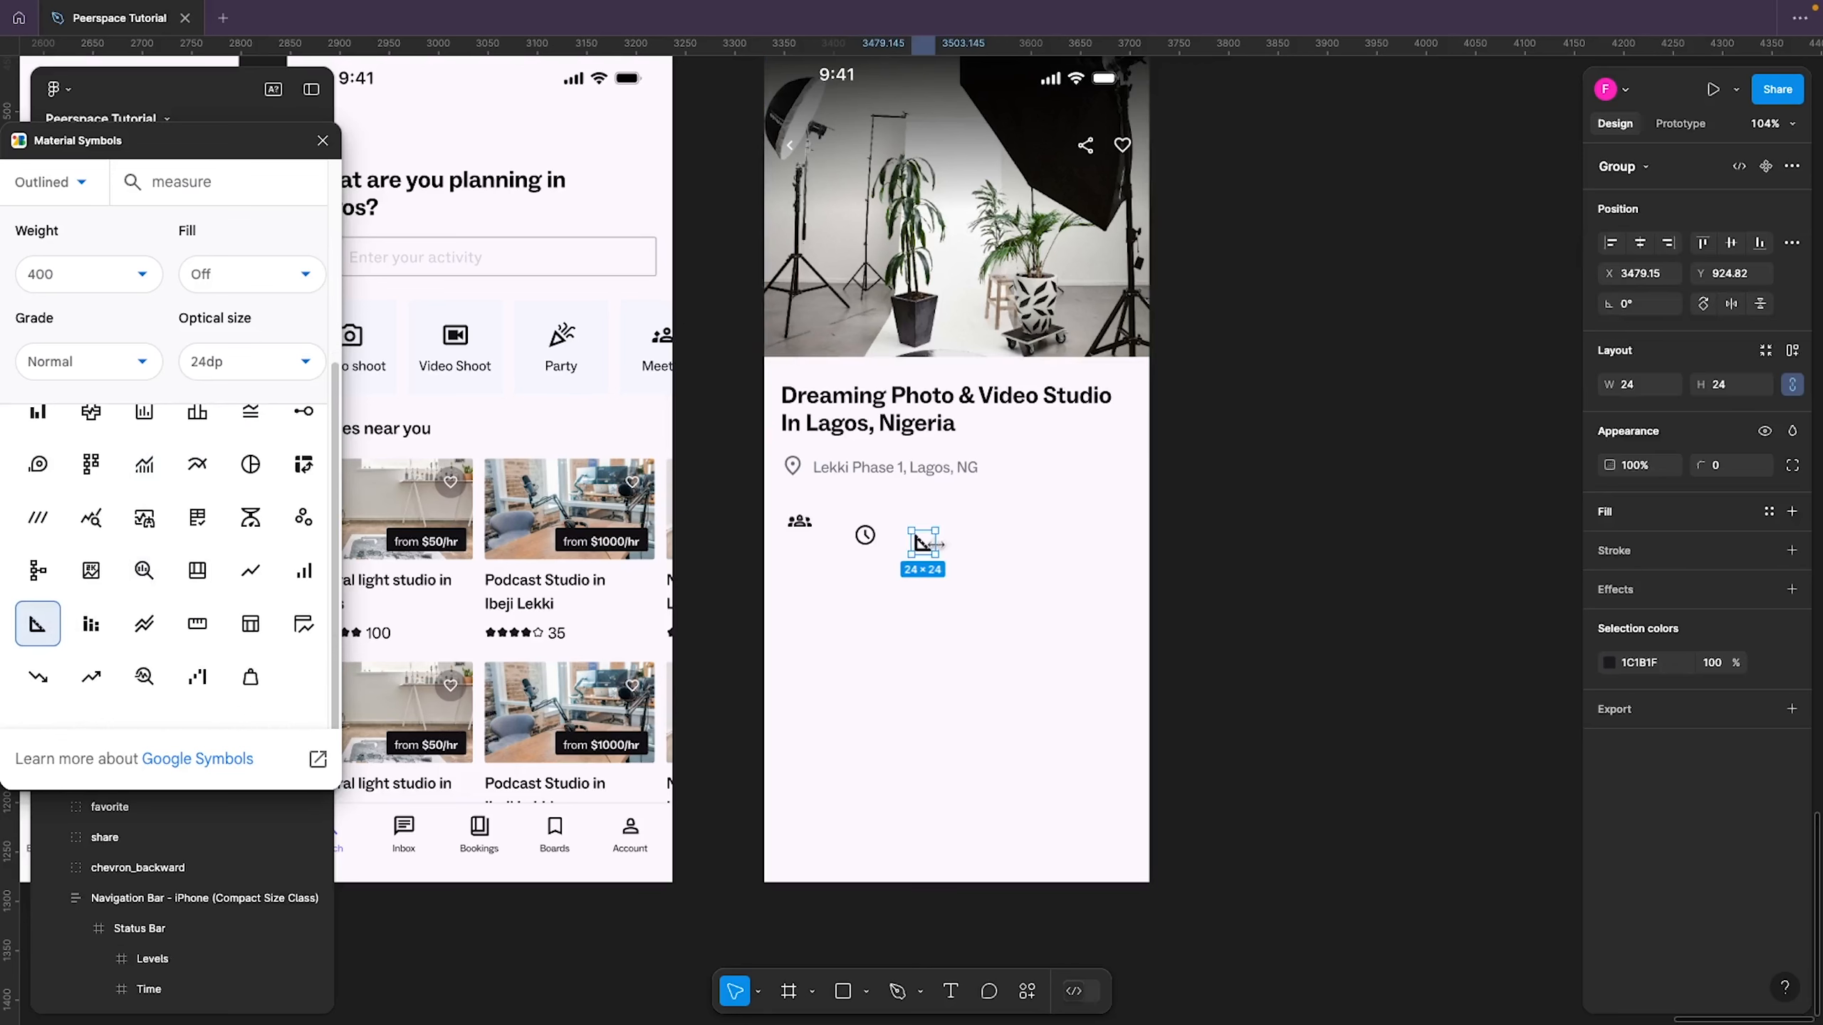
Apply the peerspace/grey/300 color style to the people, clock and set-square icons together
left_click_drag(923, 544, 773, 578)
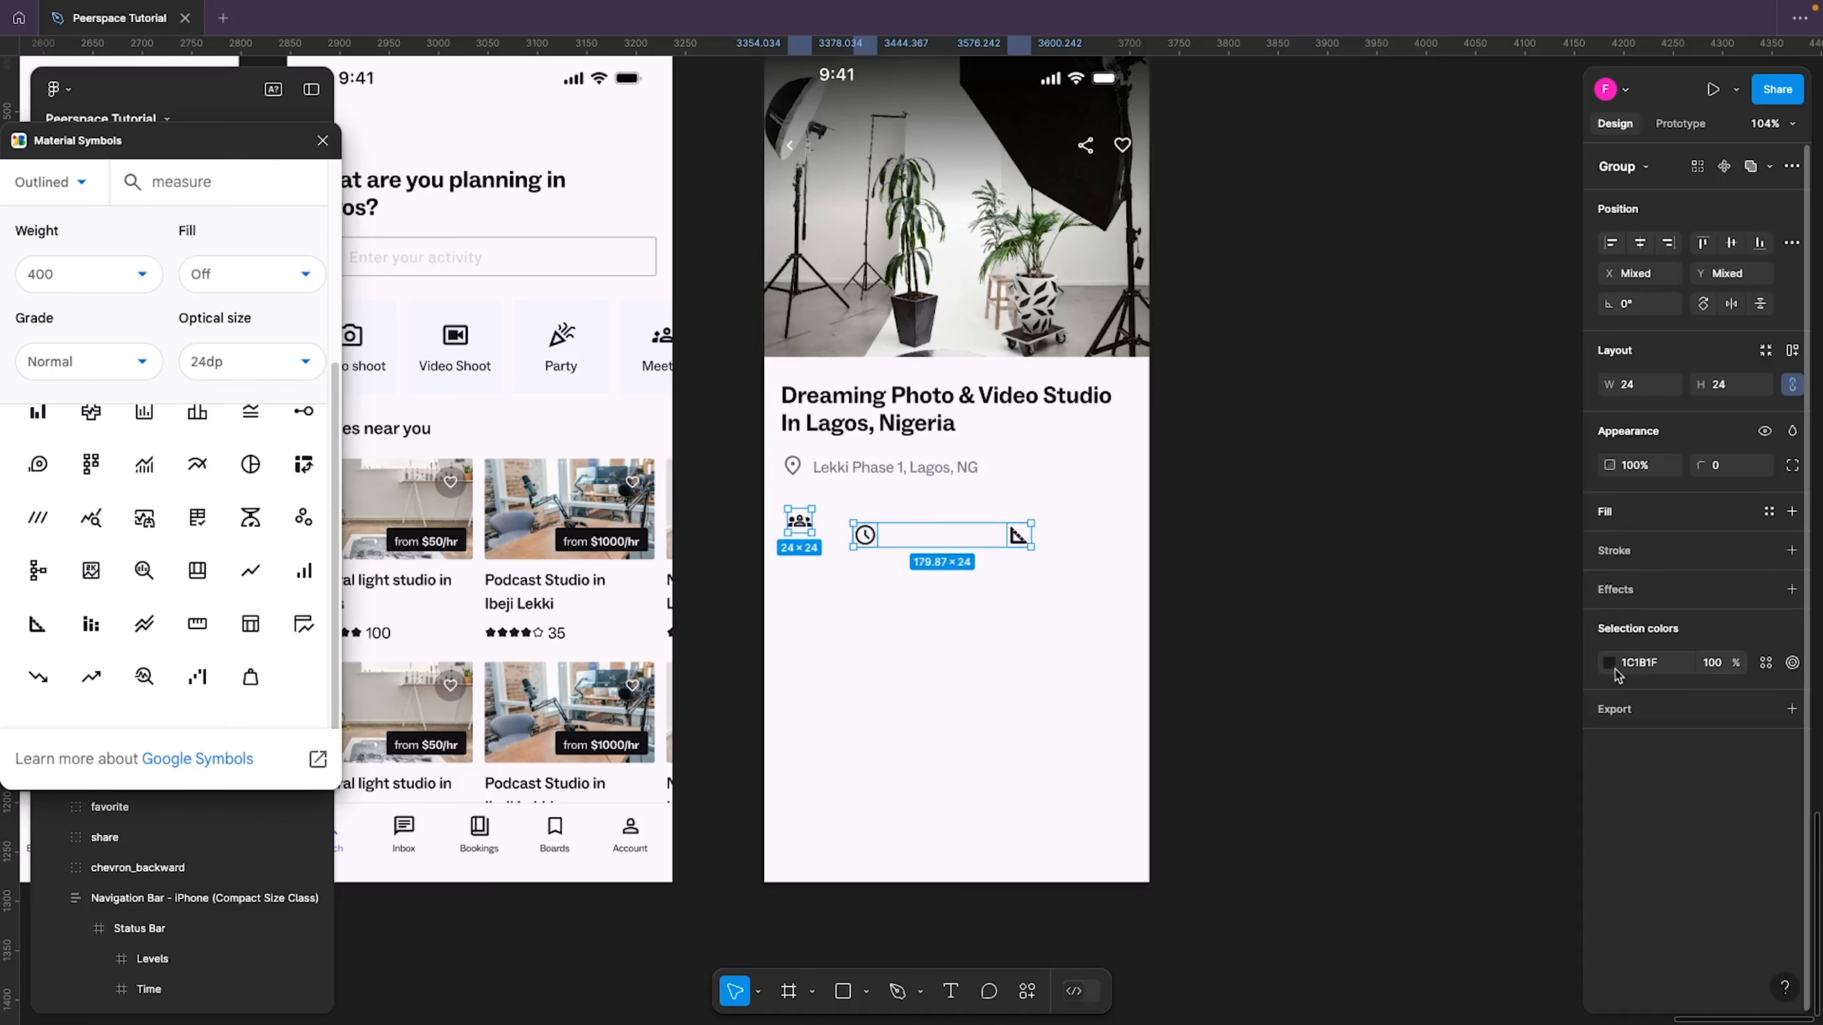
left_click(1767, 664)
left_click(1450, 986)
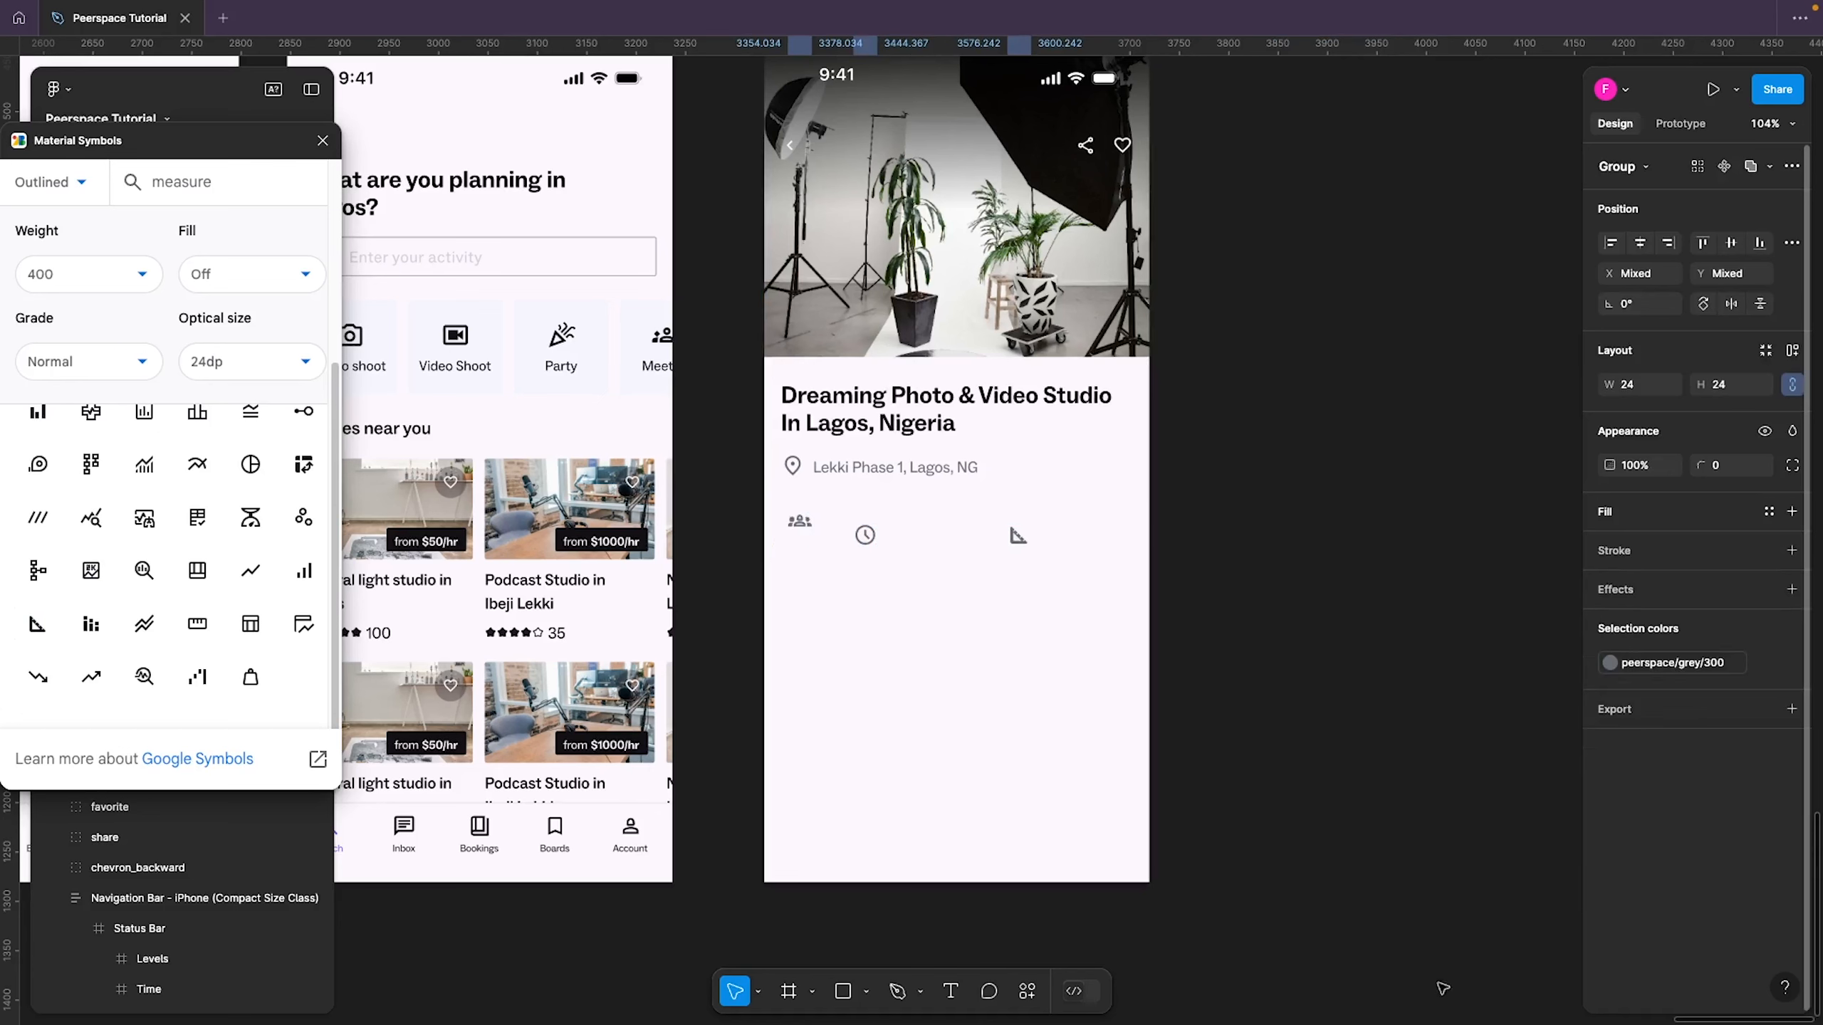
Move the clock icon farther right, leaving room for a label after the people icon
left_click(1253, 615)
left_click_drag(866, 536, 933, 513)
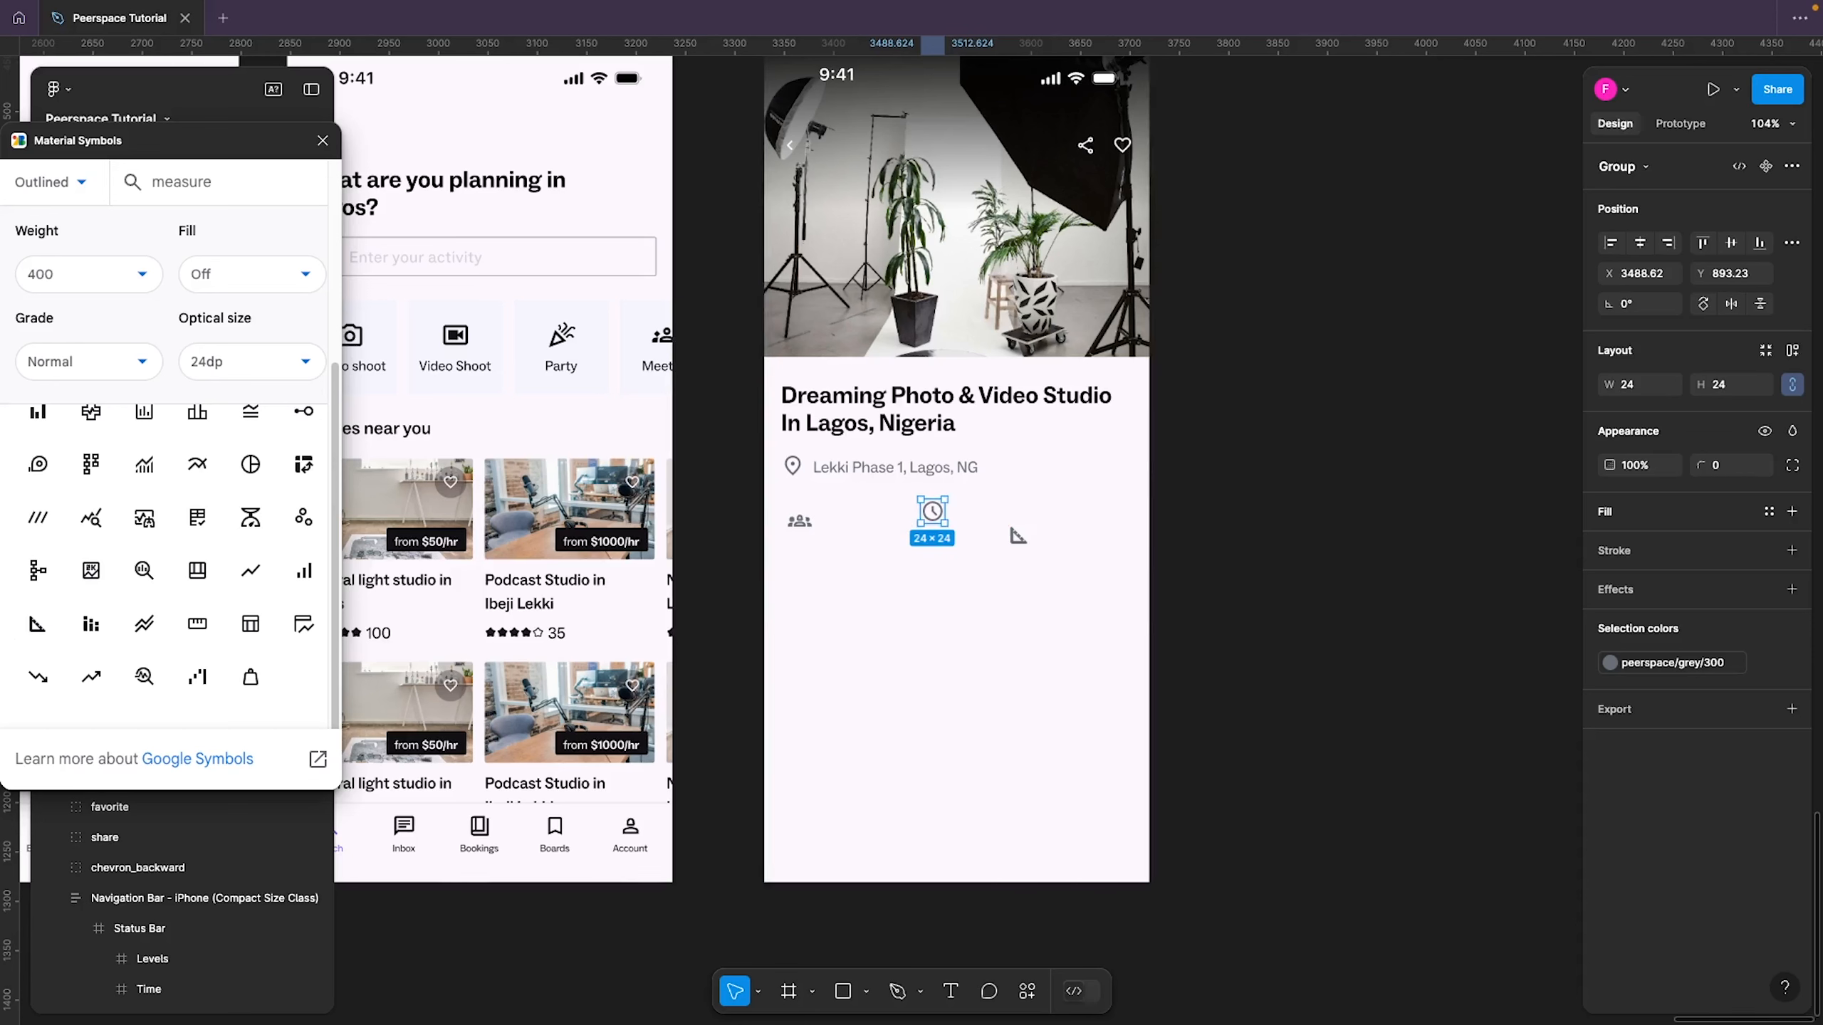
key("alt")
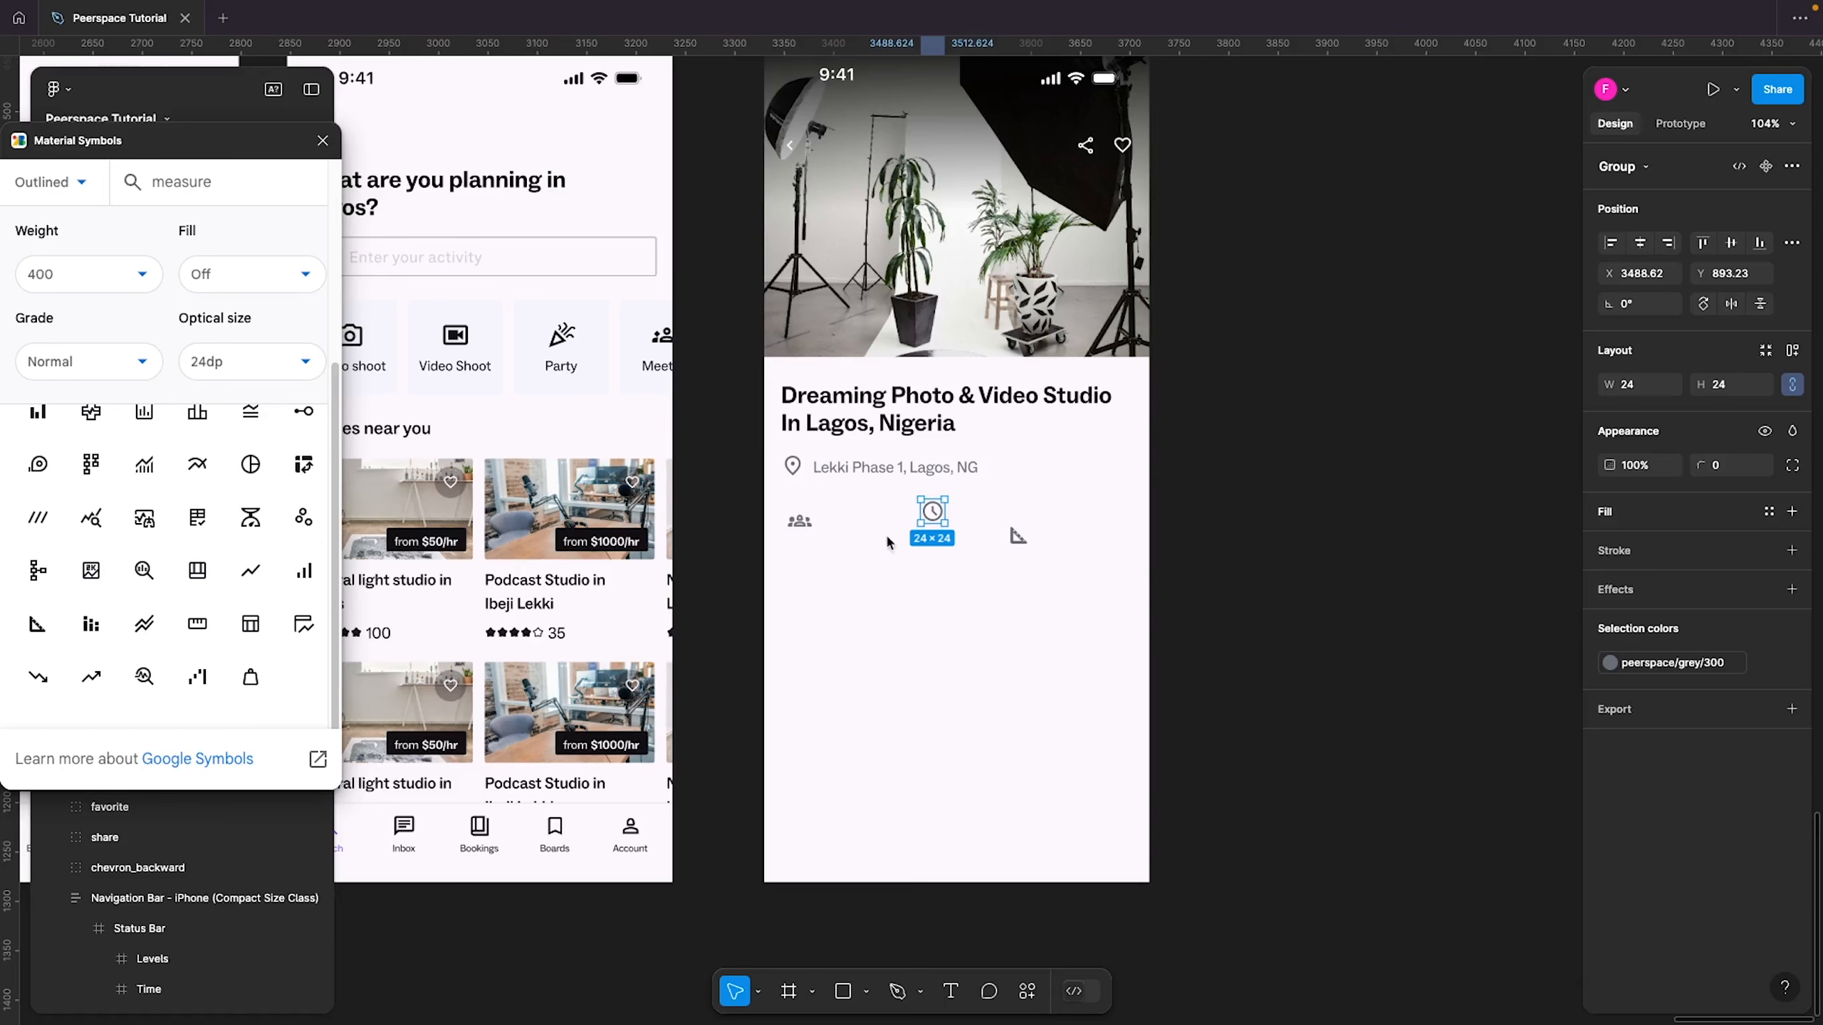
Duplicate the location text beside the people icon, change the copy to "120 people" and nudge it 1 px right
left_click(858, 471)
left_click_drag(857, 474, 859, 524)
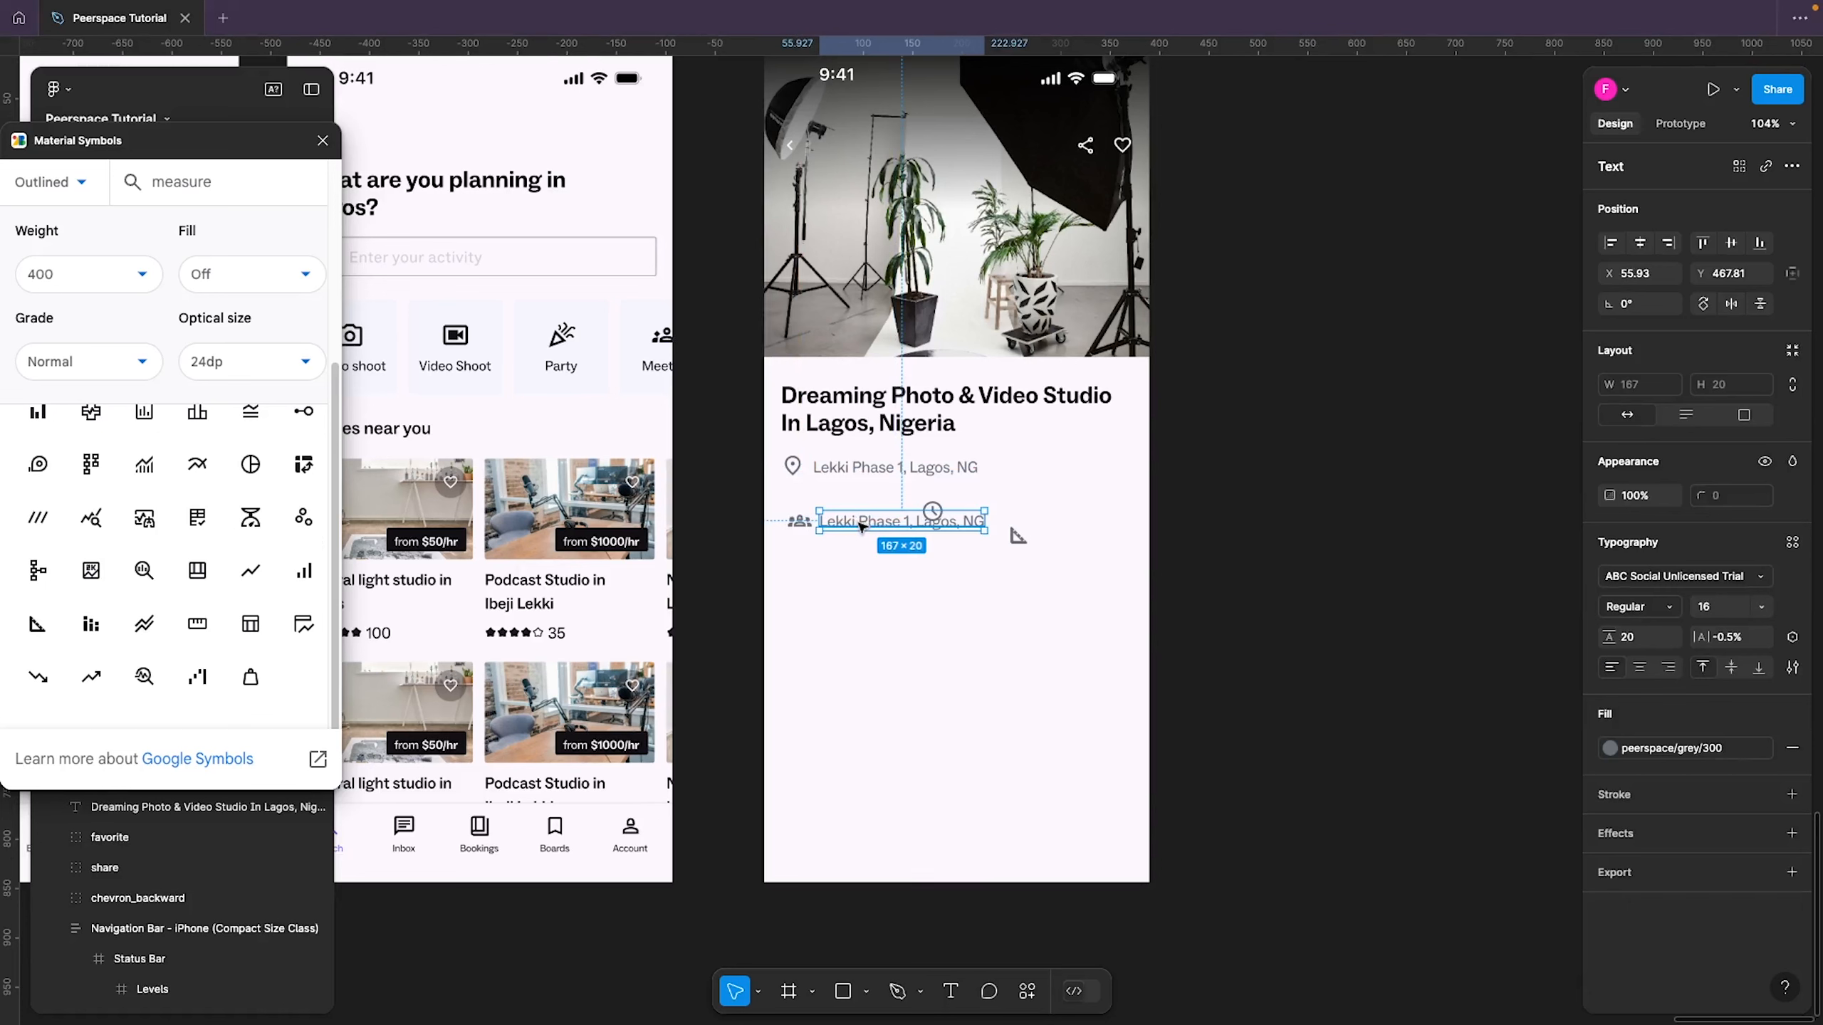
double_click(858, 523)
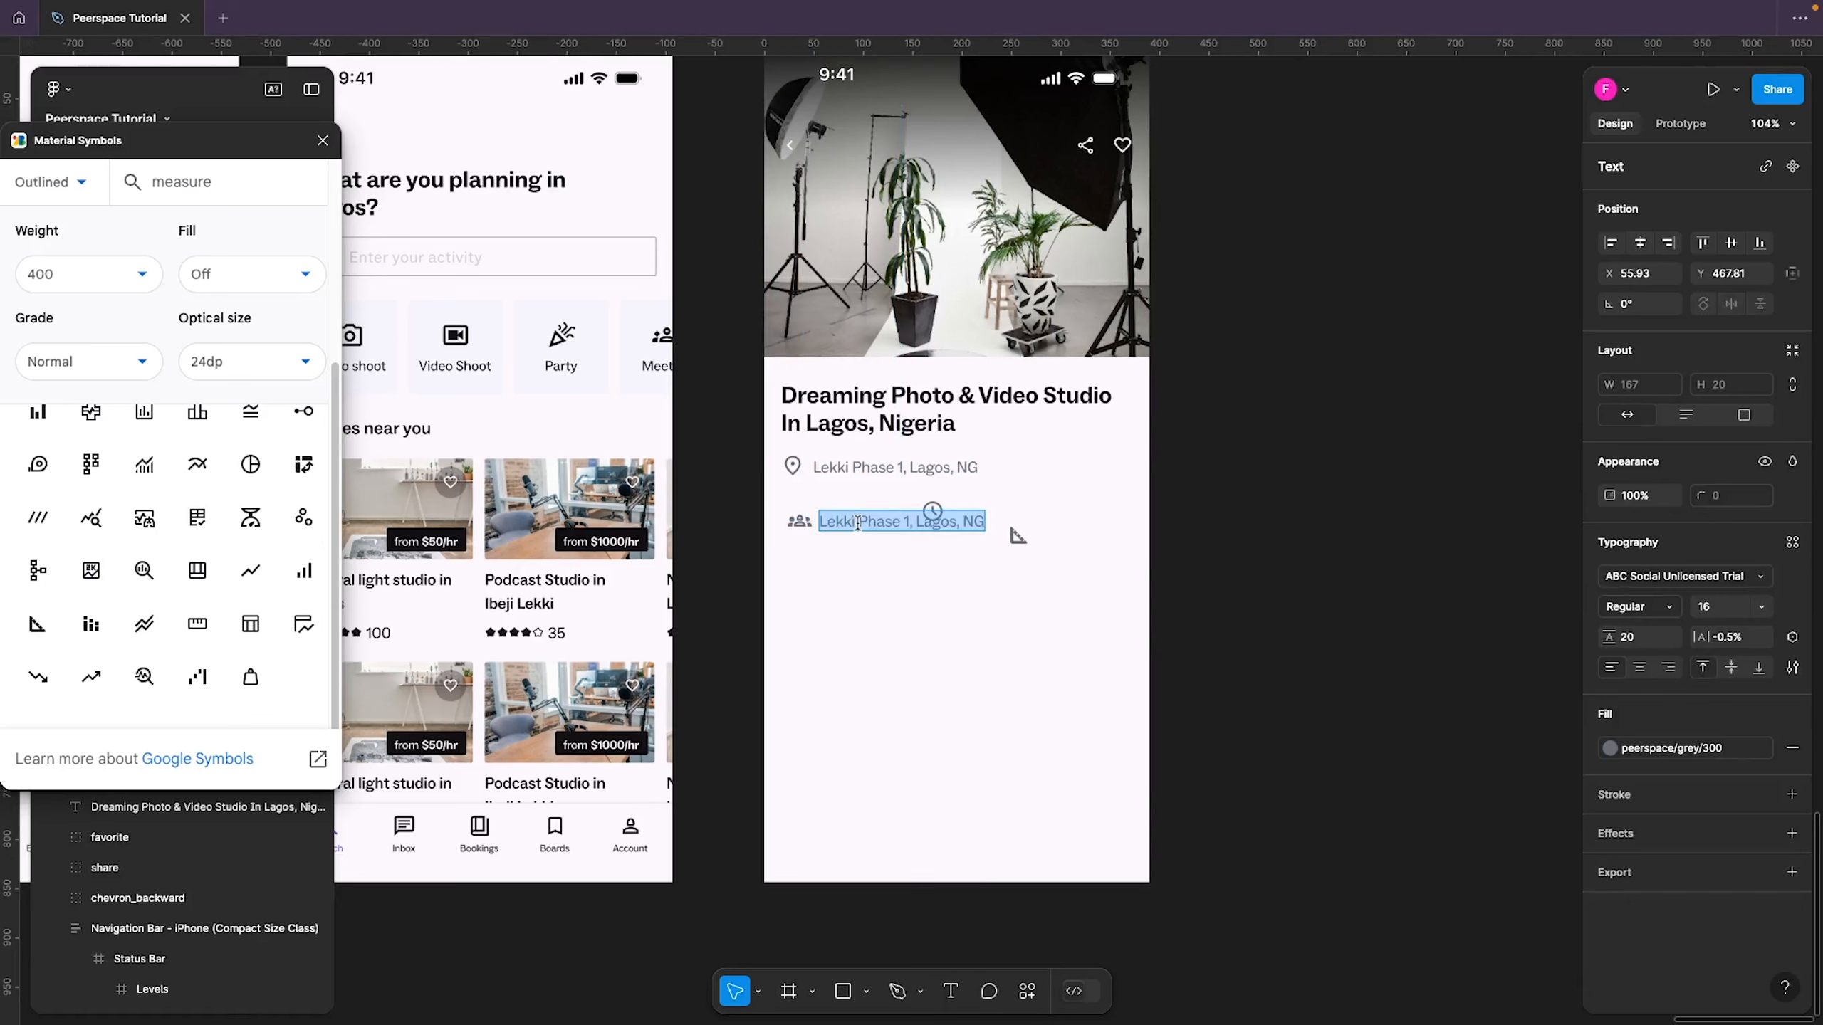
type("120 P")
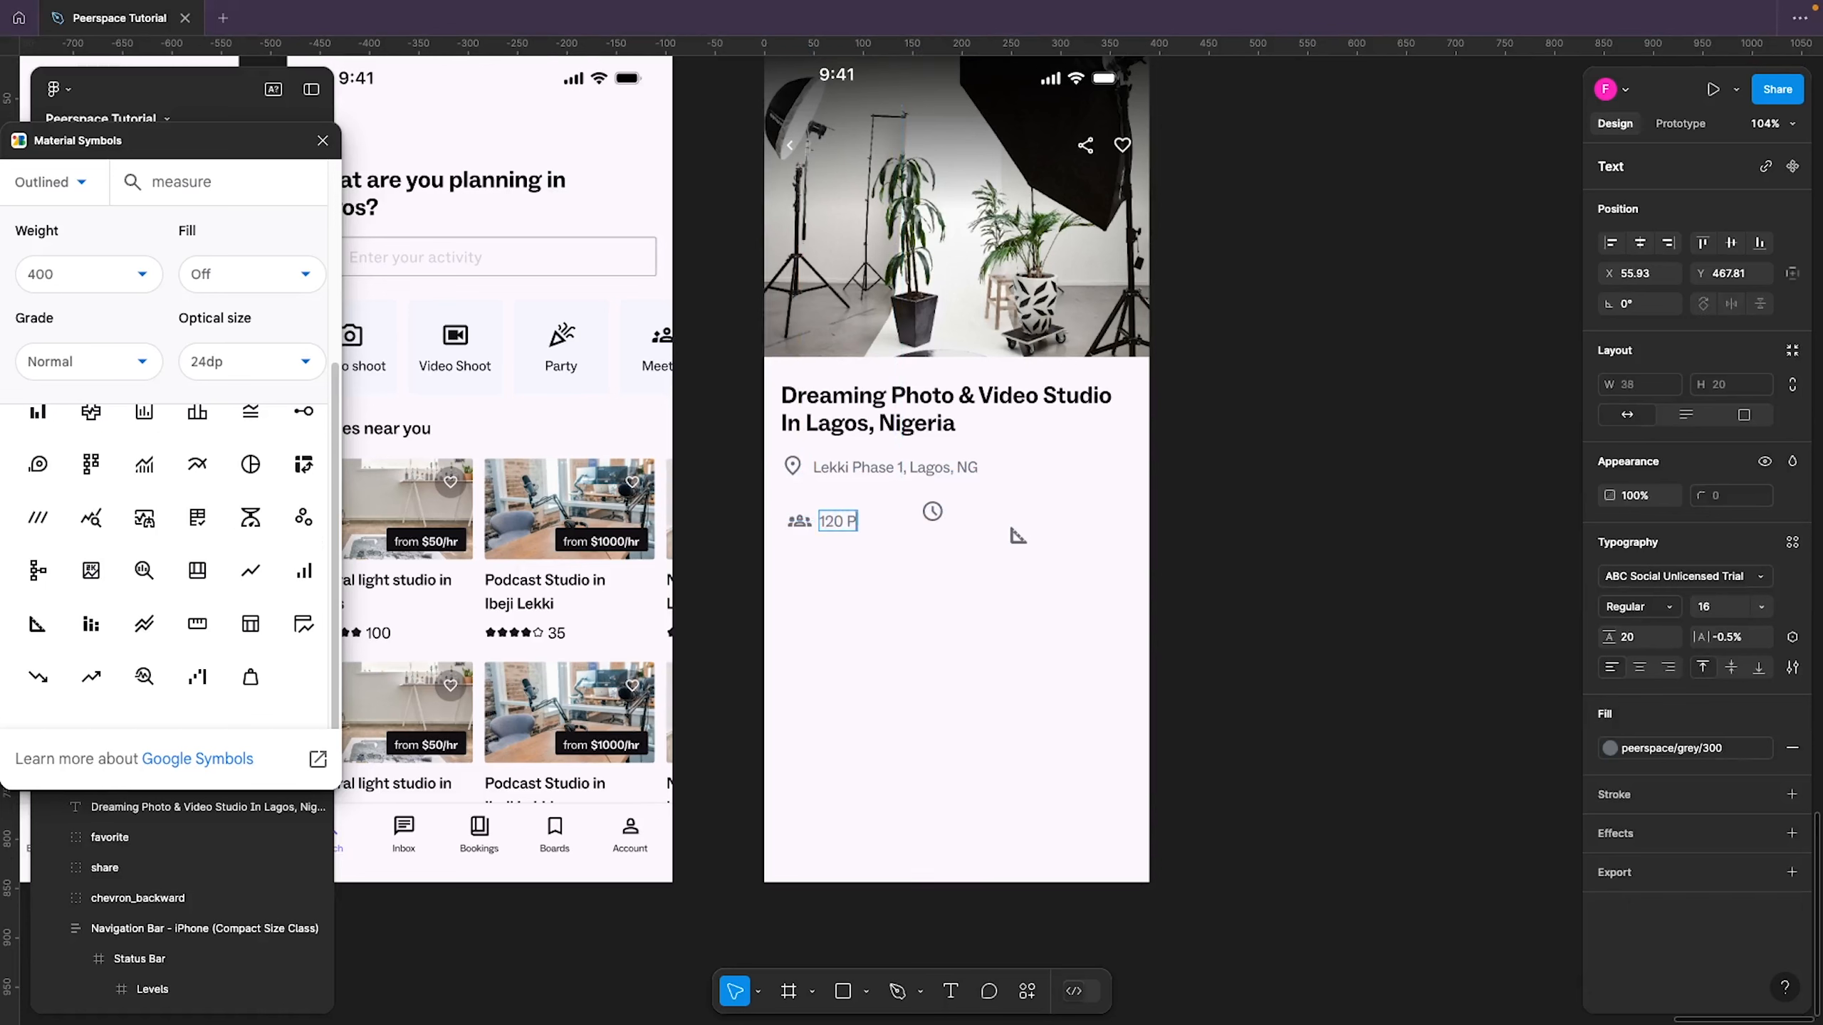
type("eo")
key("BackSpace")
key("BackSpace")
key("BackSpace")
type("people")
key("Escape")
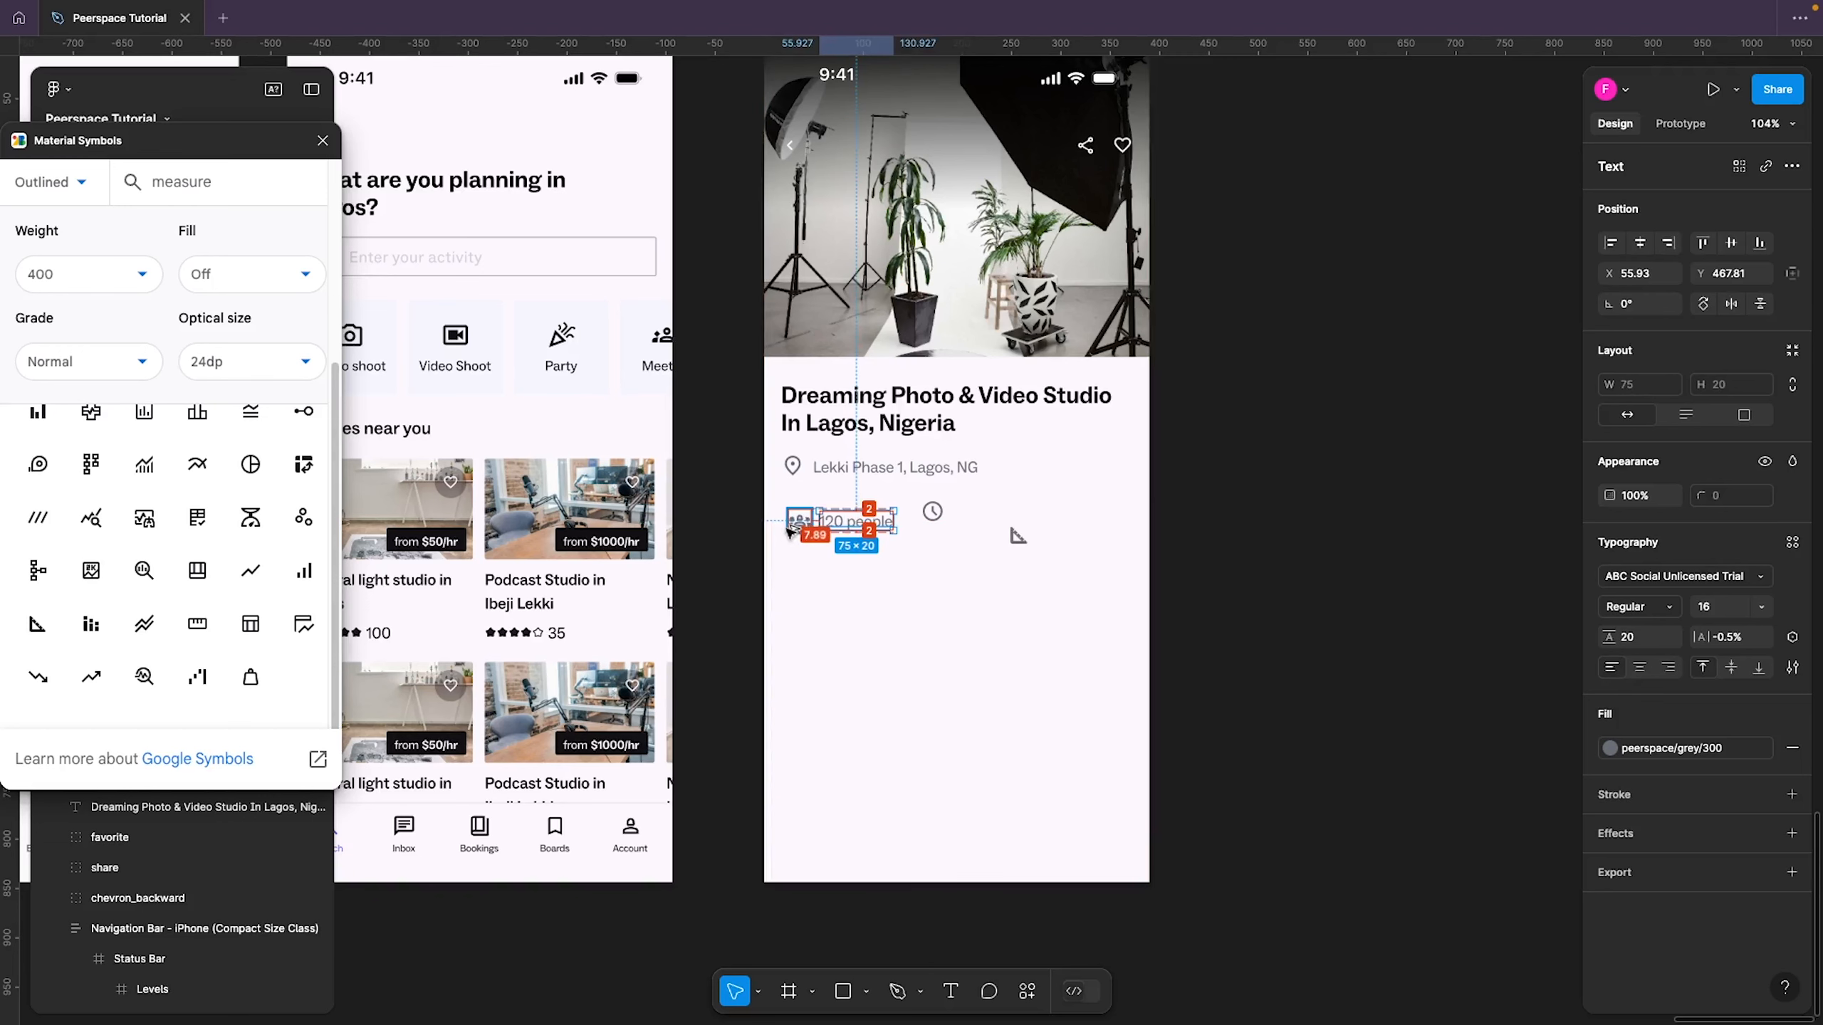
key("Right")
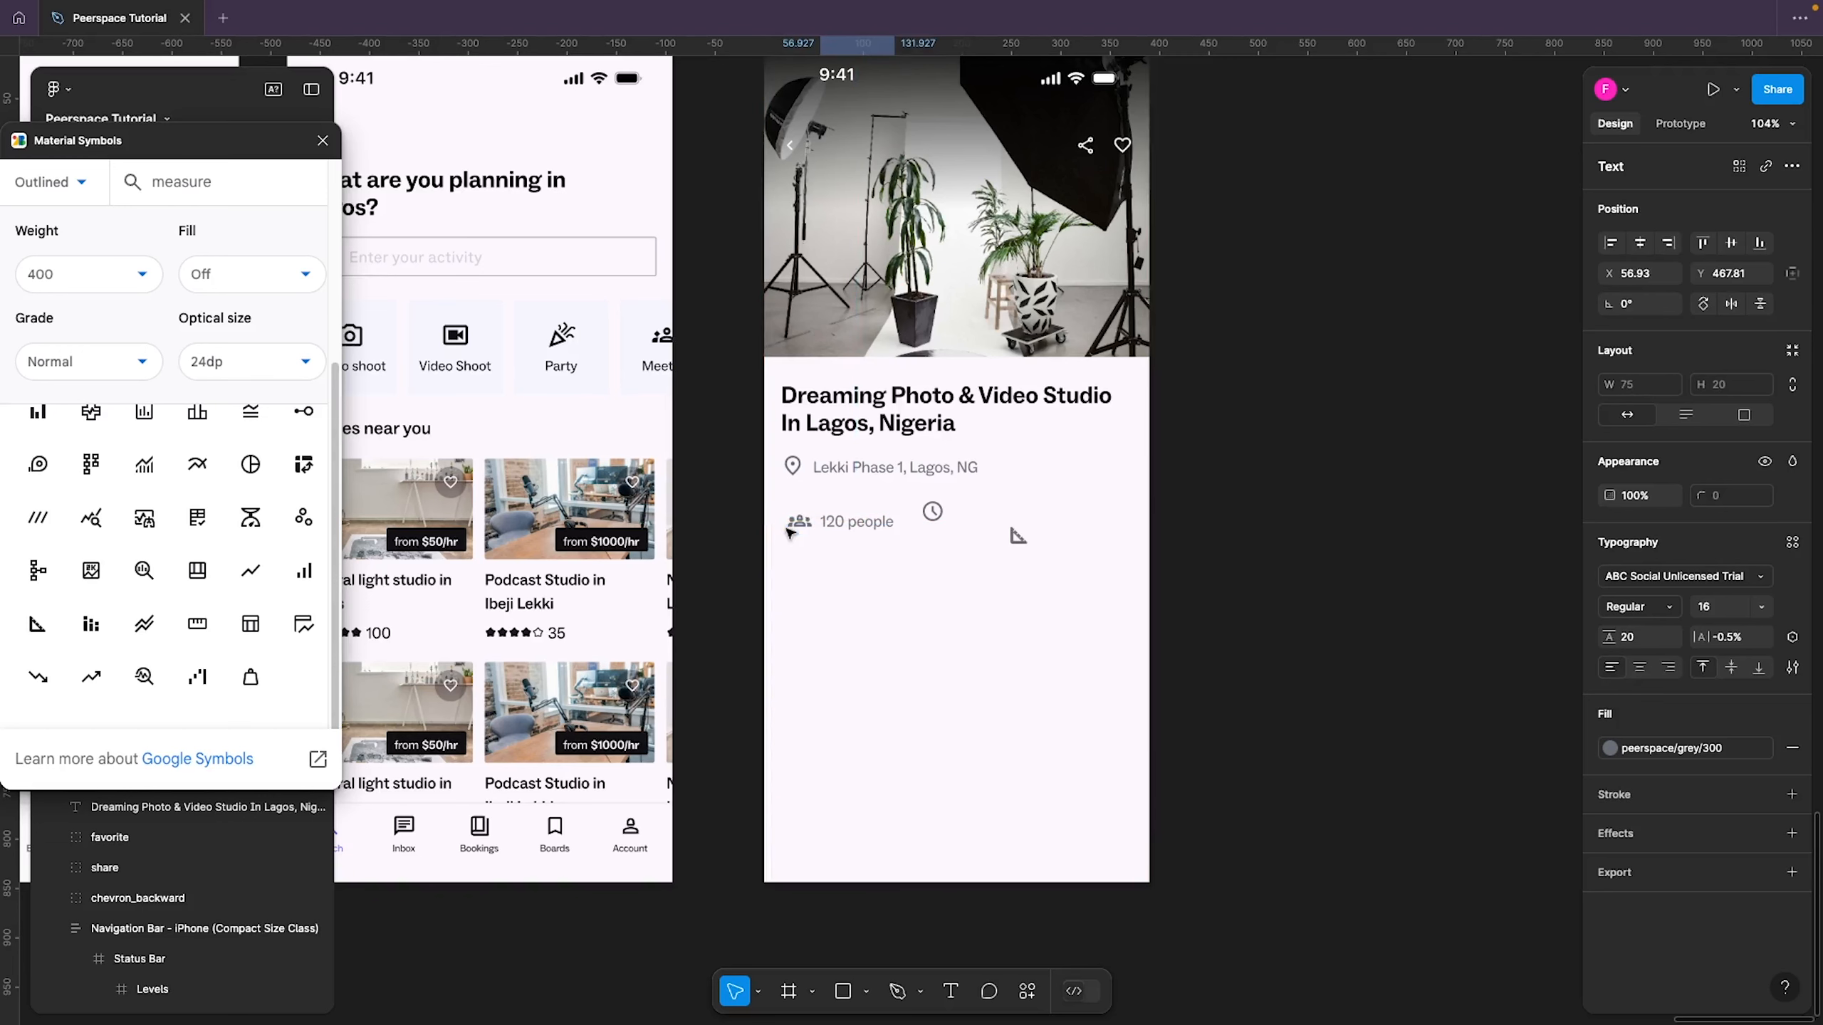
left_click(791, 533, "shift")
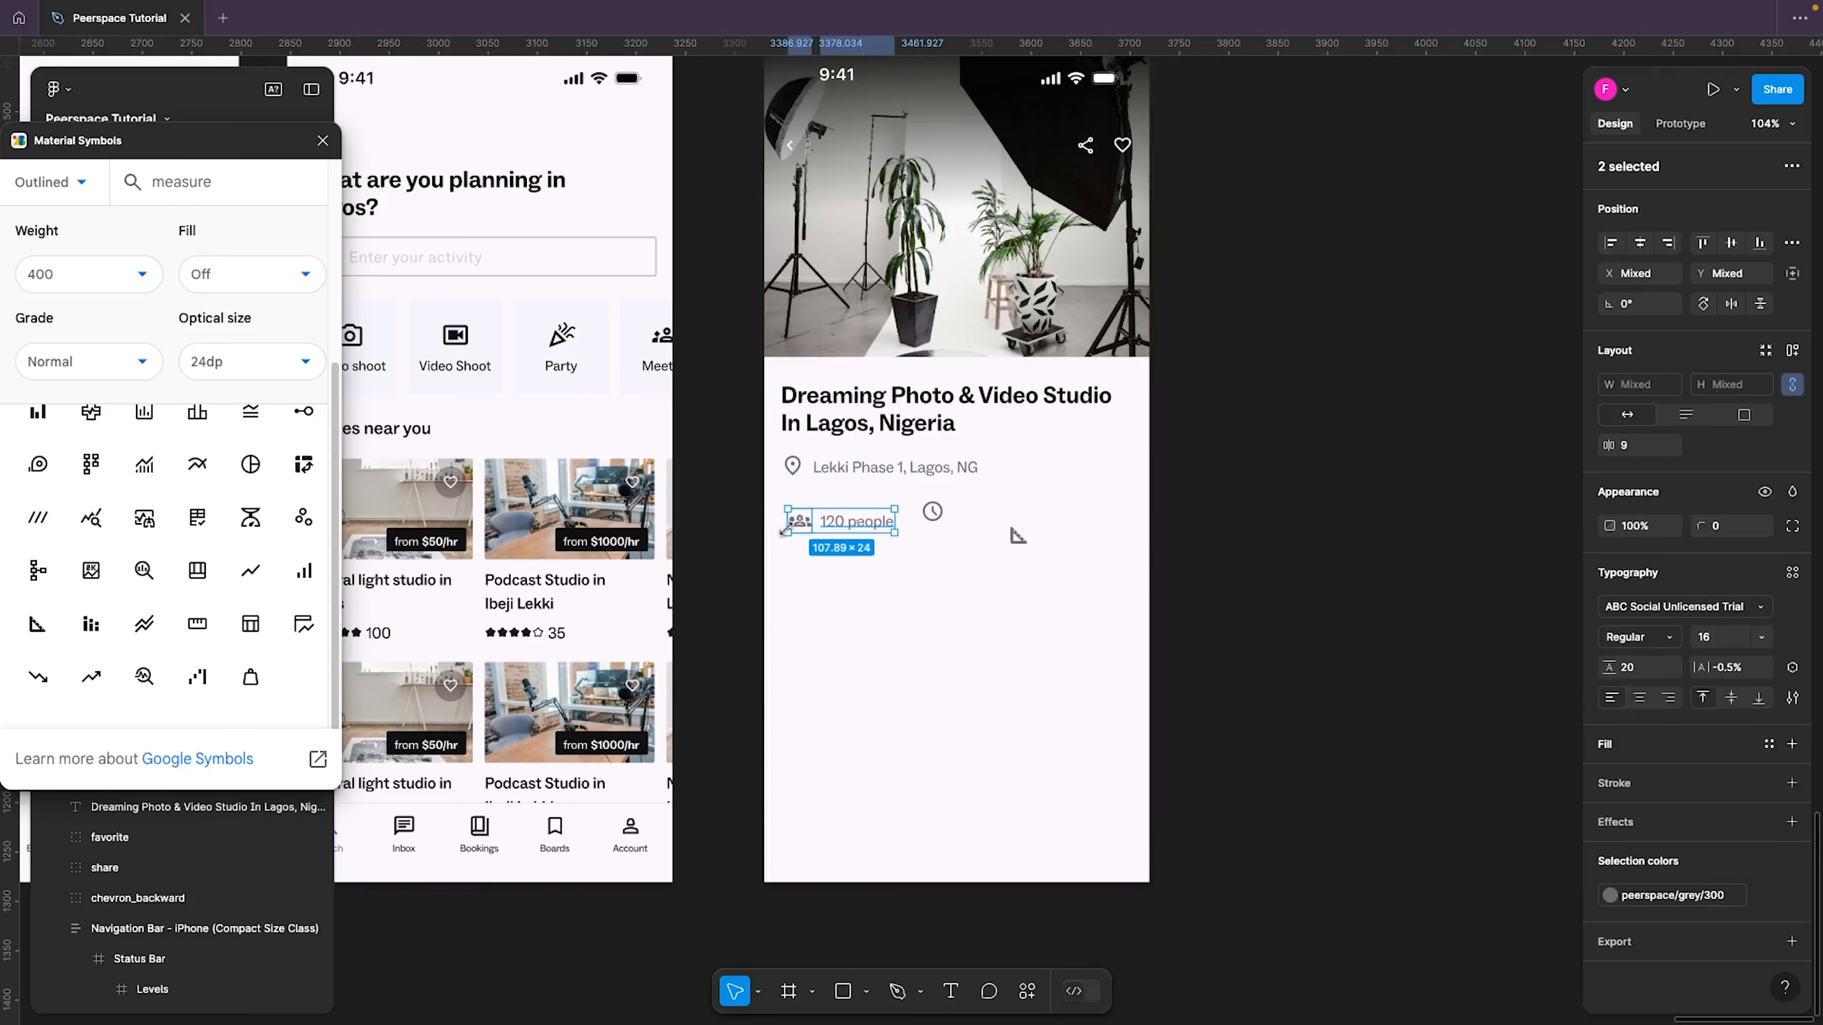
Duplicate the "120 people" label beside the clock icon and change the copy to "1hr min"
left_click(932, 511)
left_click(896, 524)
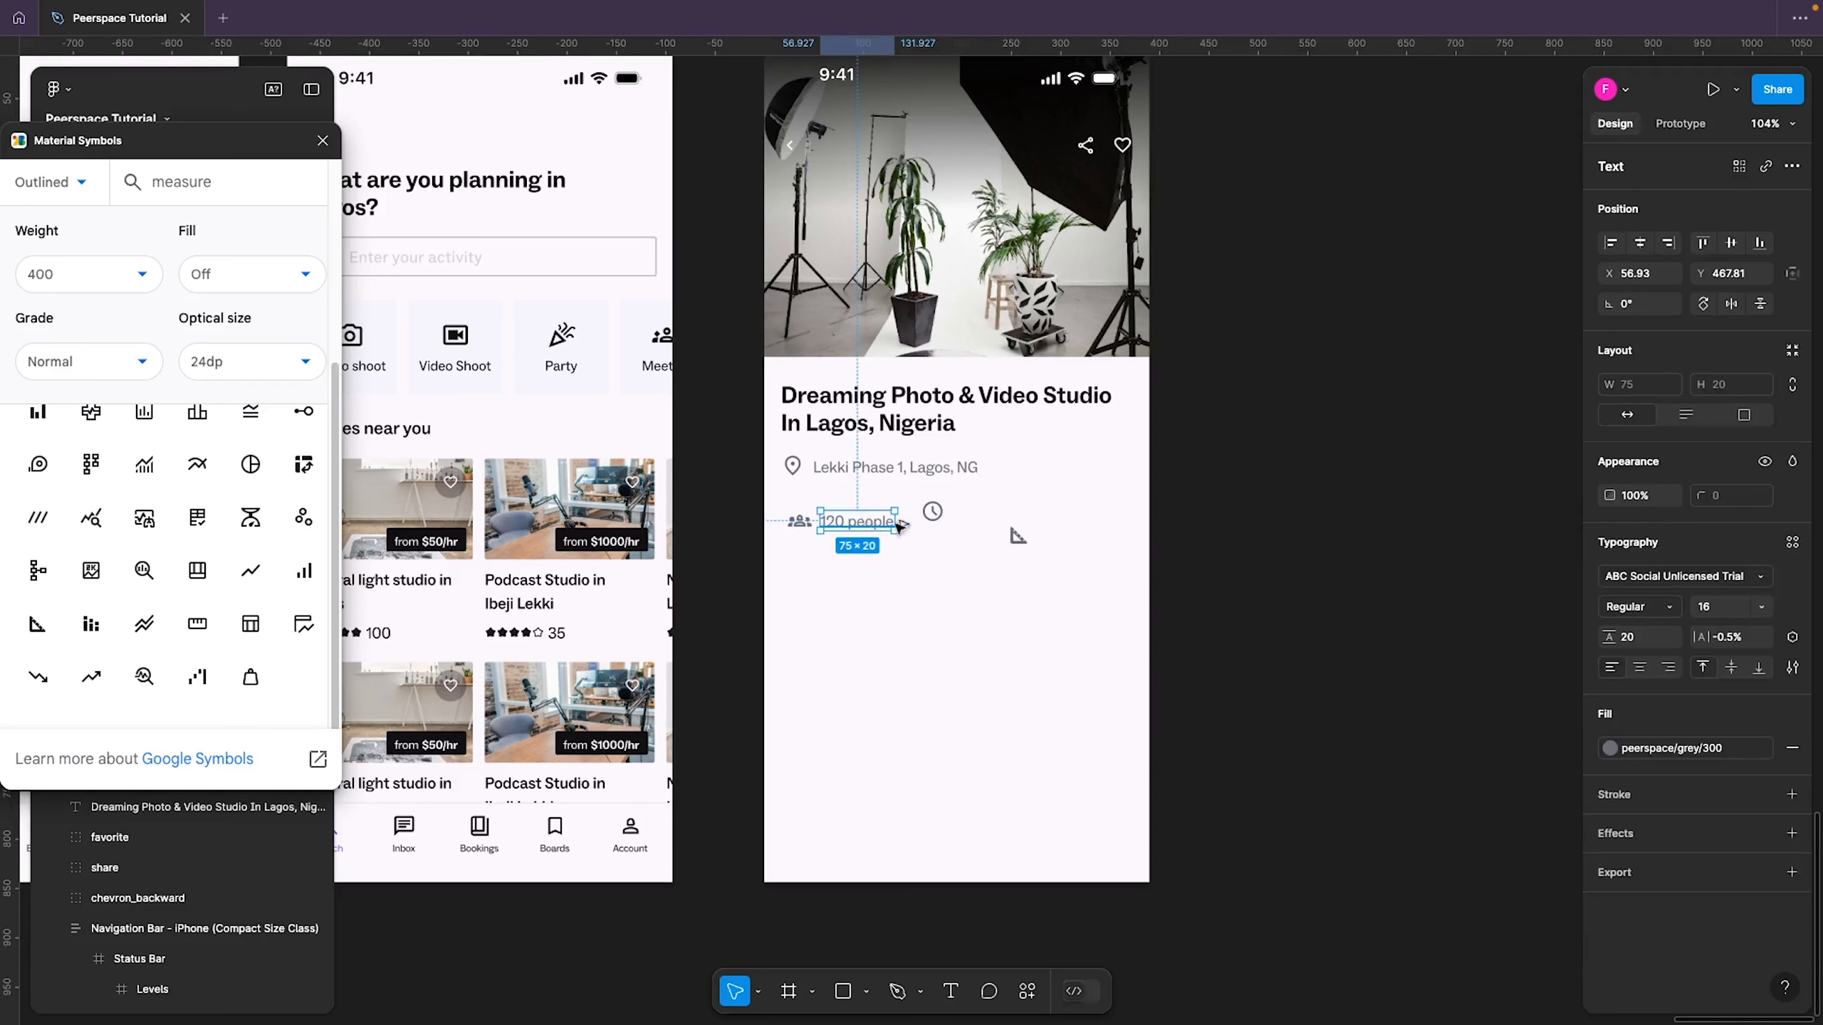
left_click_drag(899, 526, 1000, 521)
double_click(997, 520)
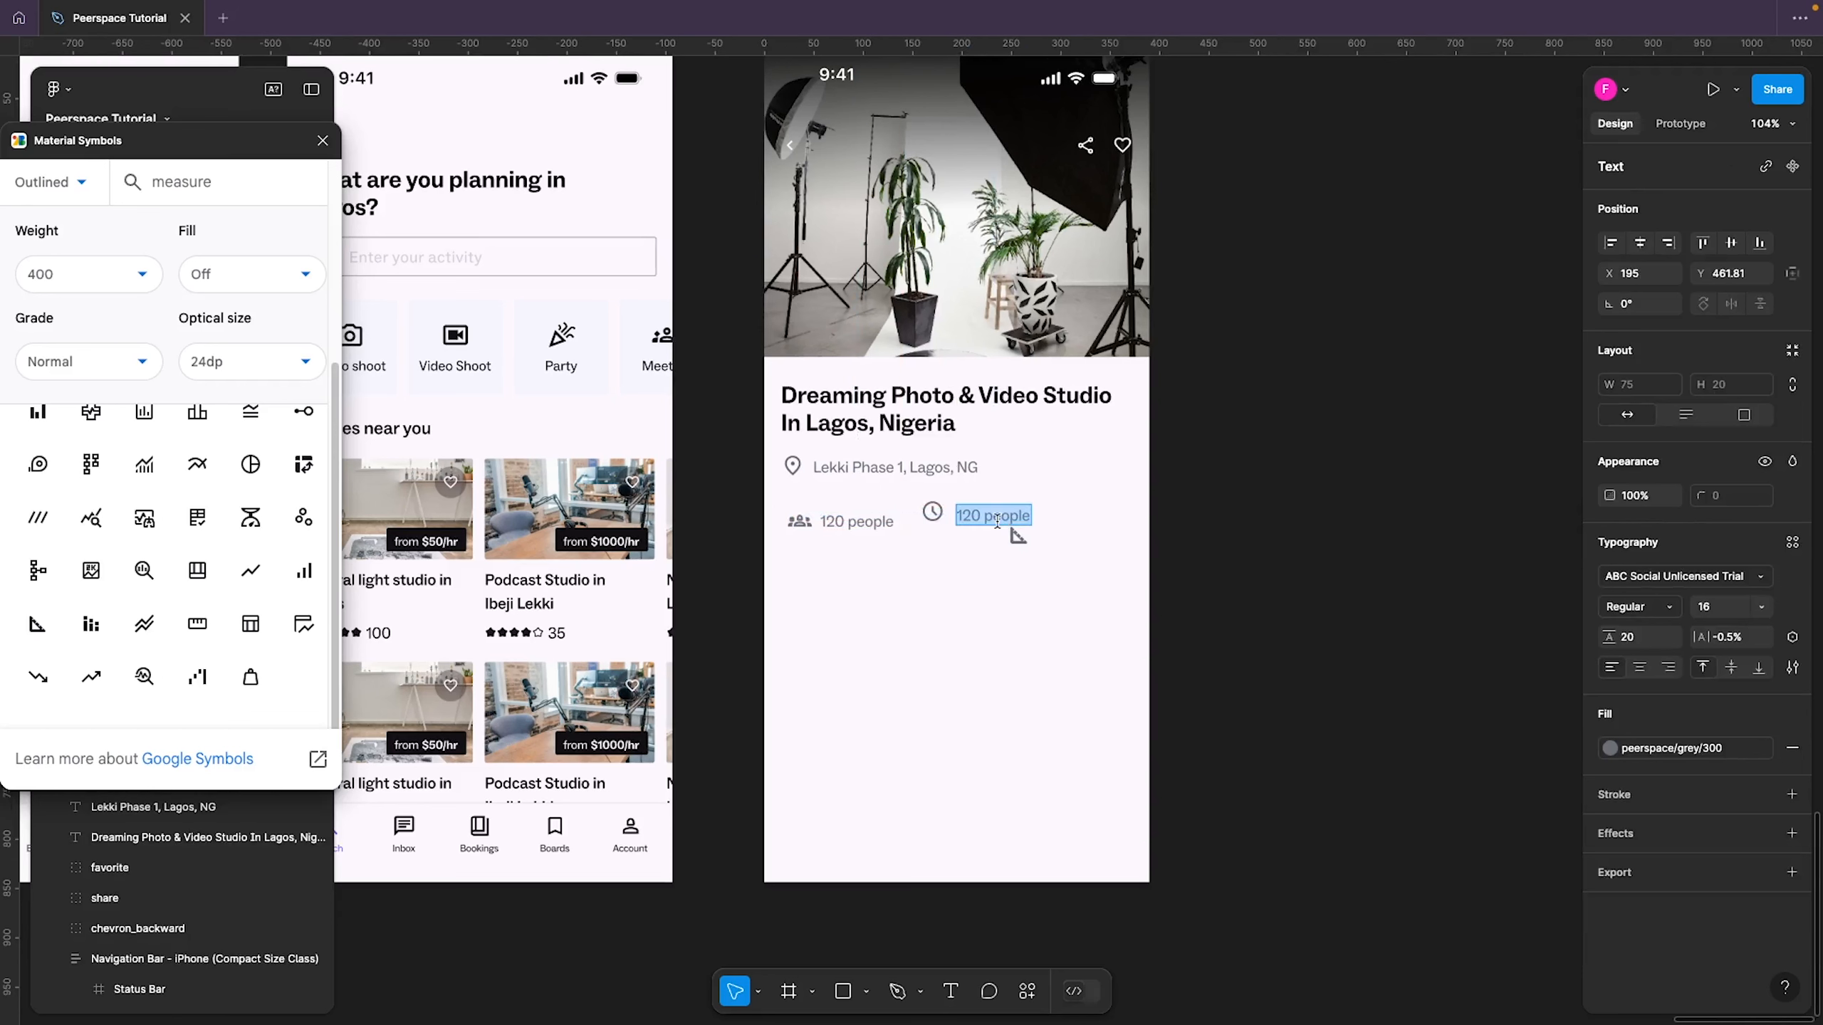
type("1")
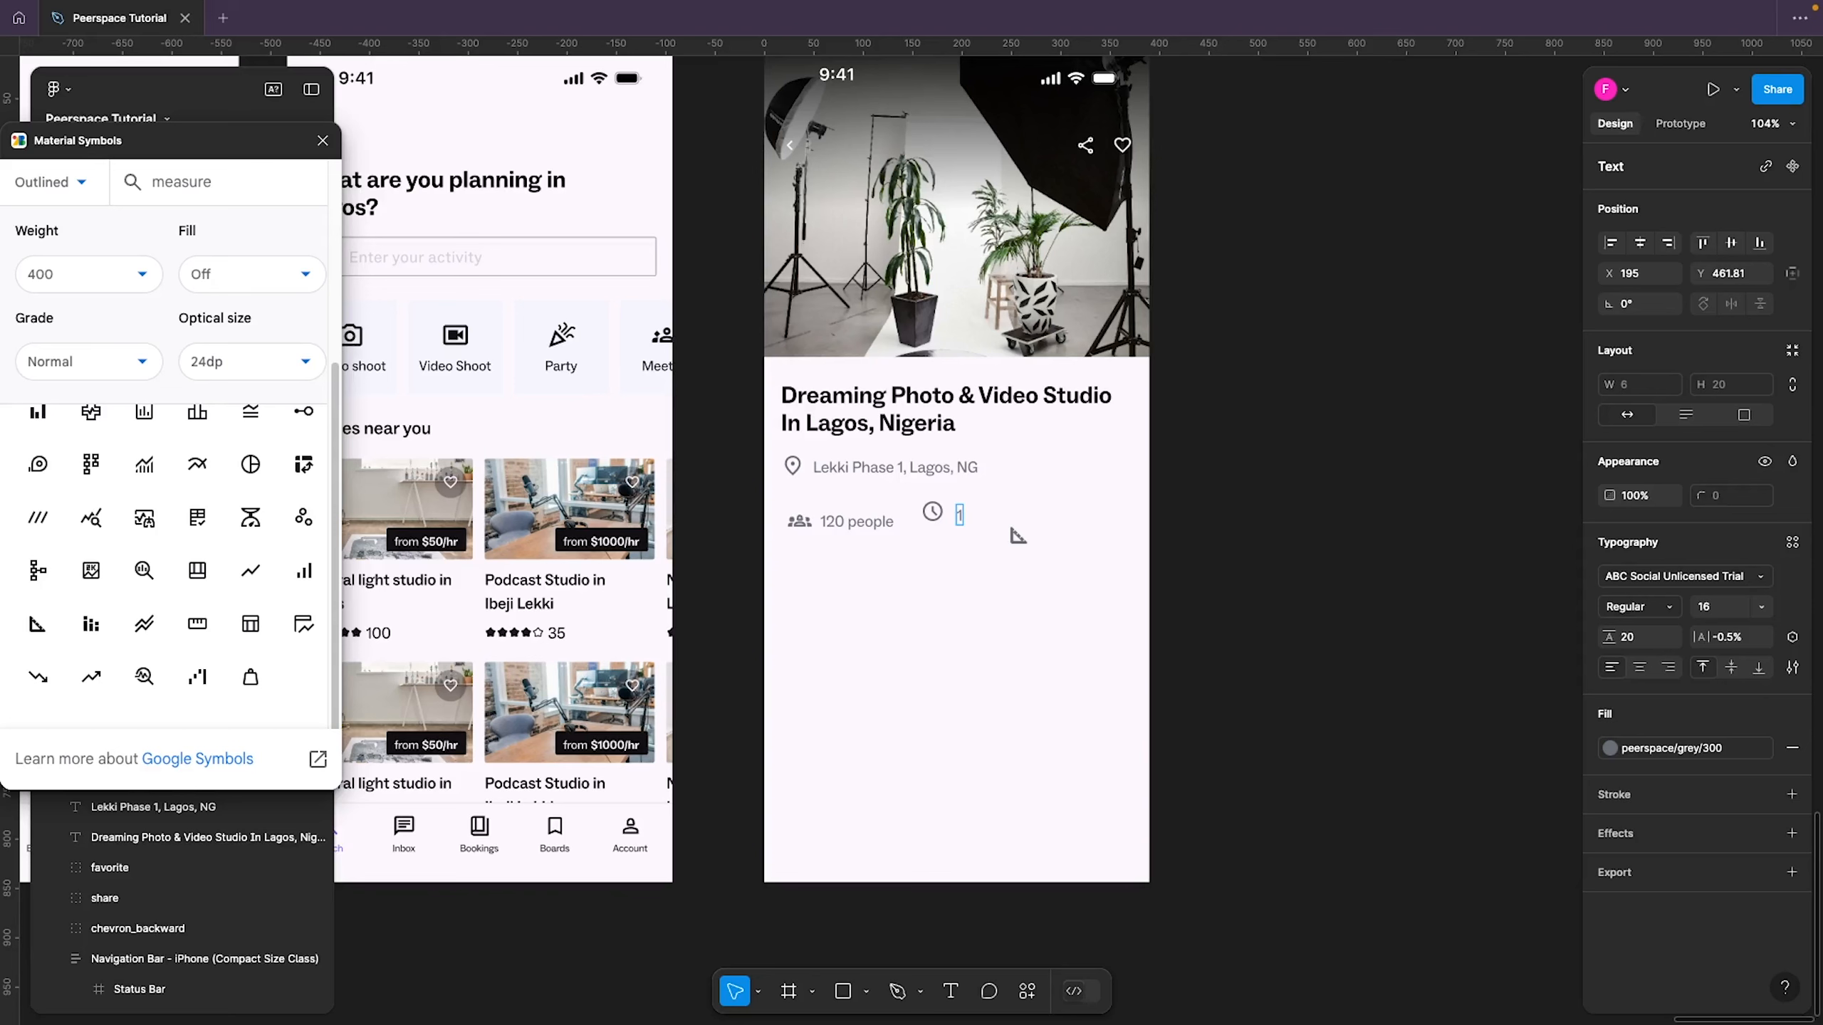
type("hr min")
key("Escape")
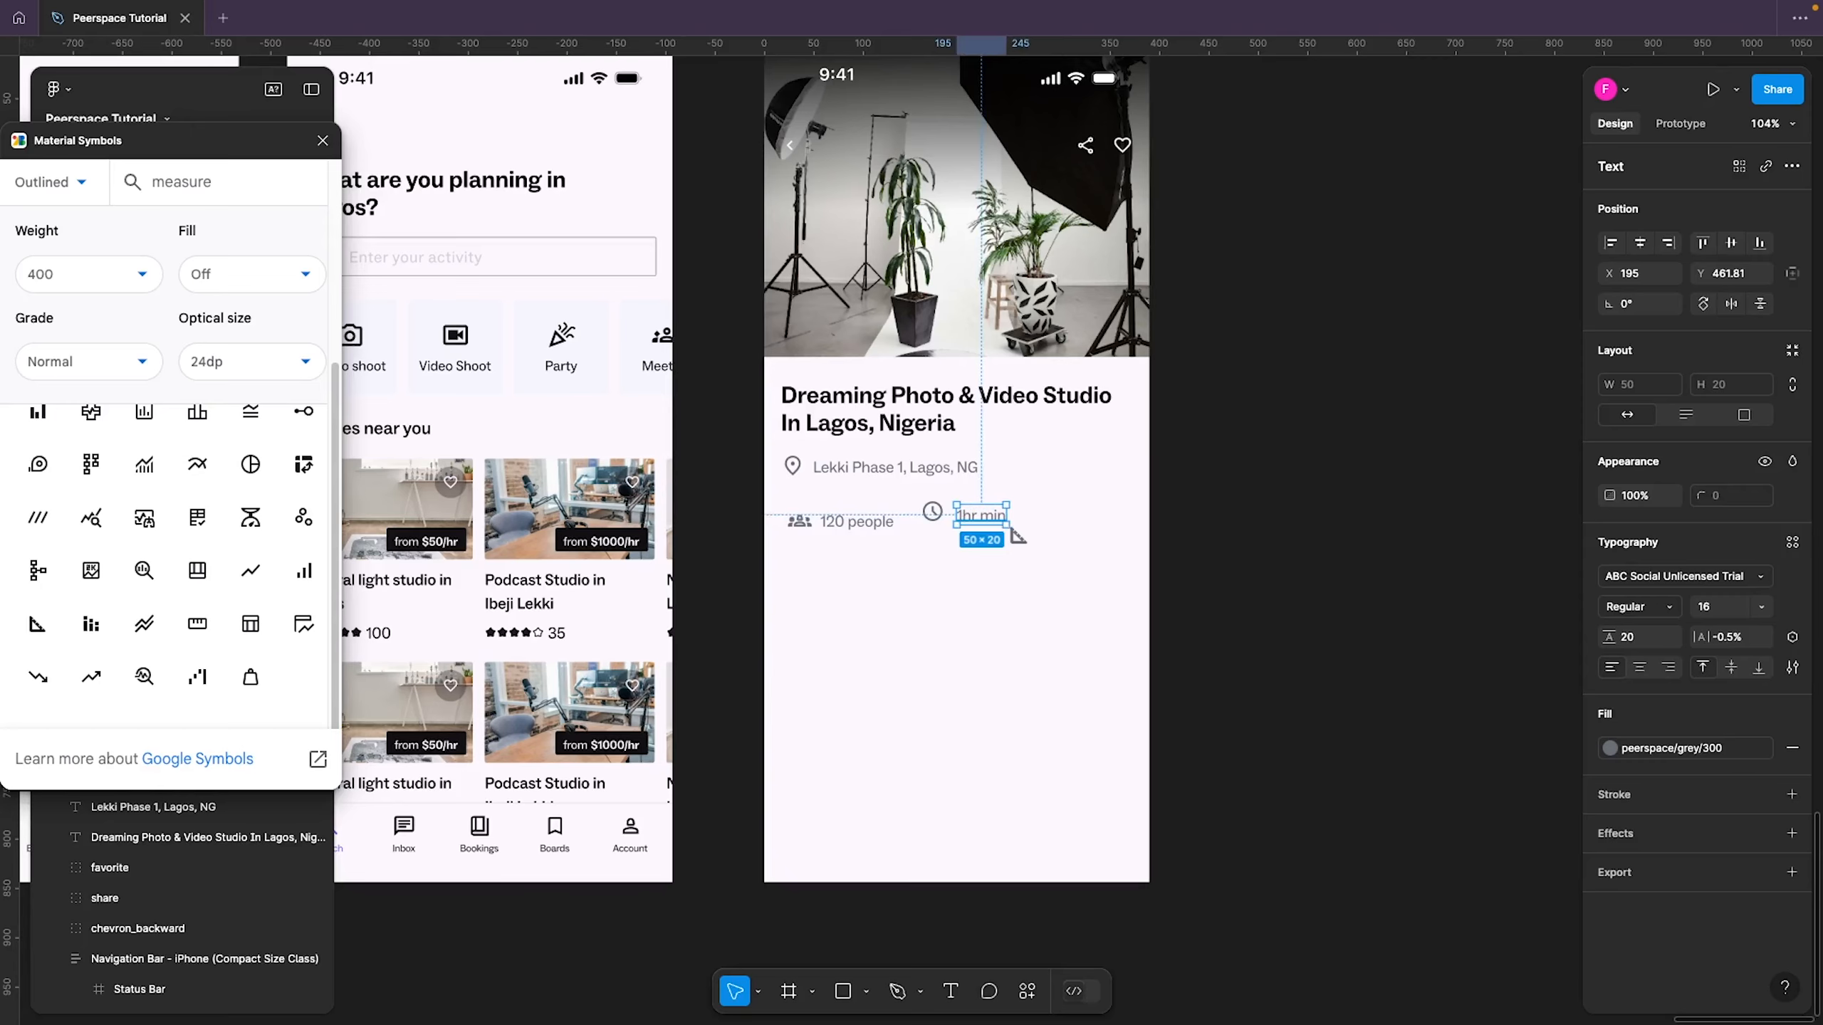
Duplicate the "1hr min" label beside the set-square icon and change the copy to "650 sq ft"
scroll(1017, 535, "right", 1)
left_click_drag(951, 522, 1040, 540, "alt")
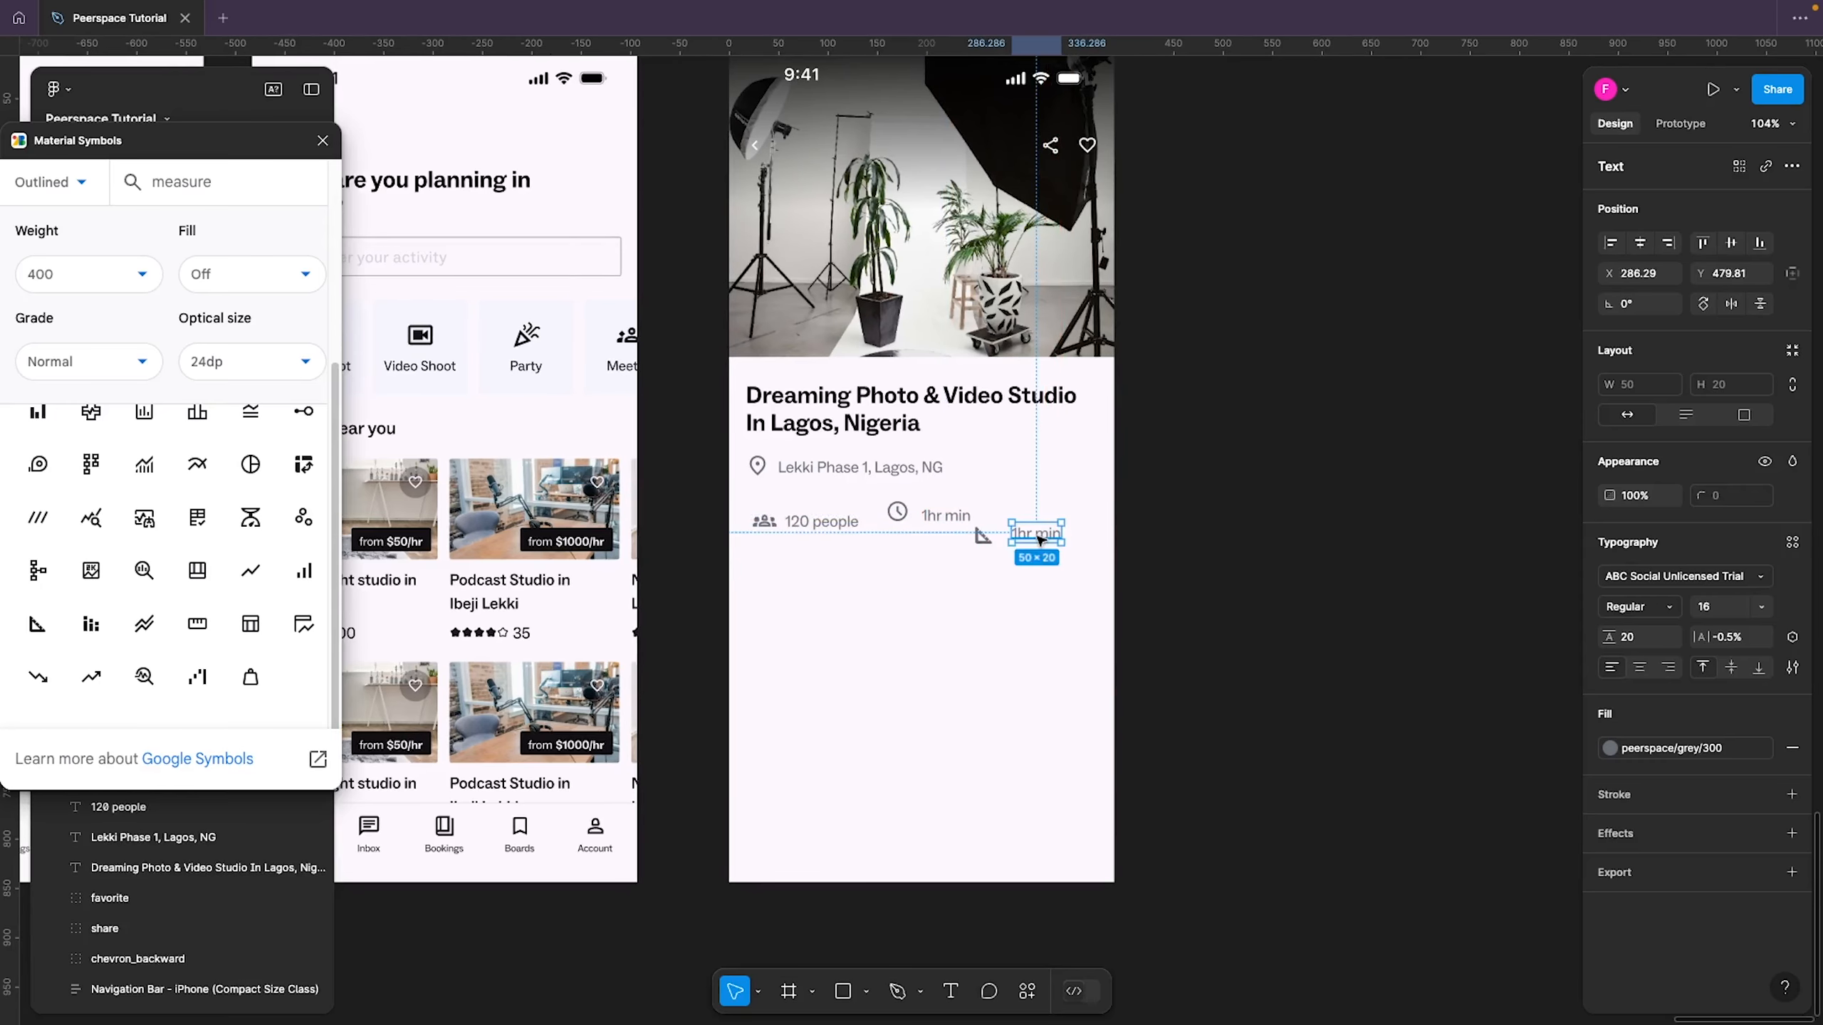
double_click(1038, 539)
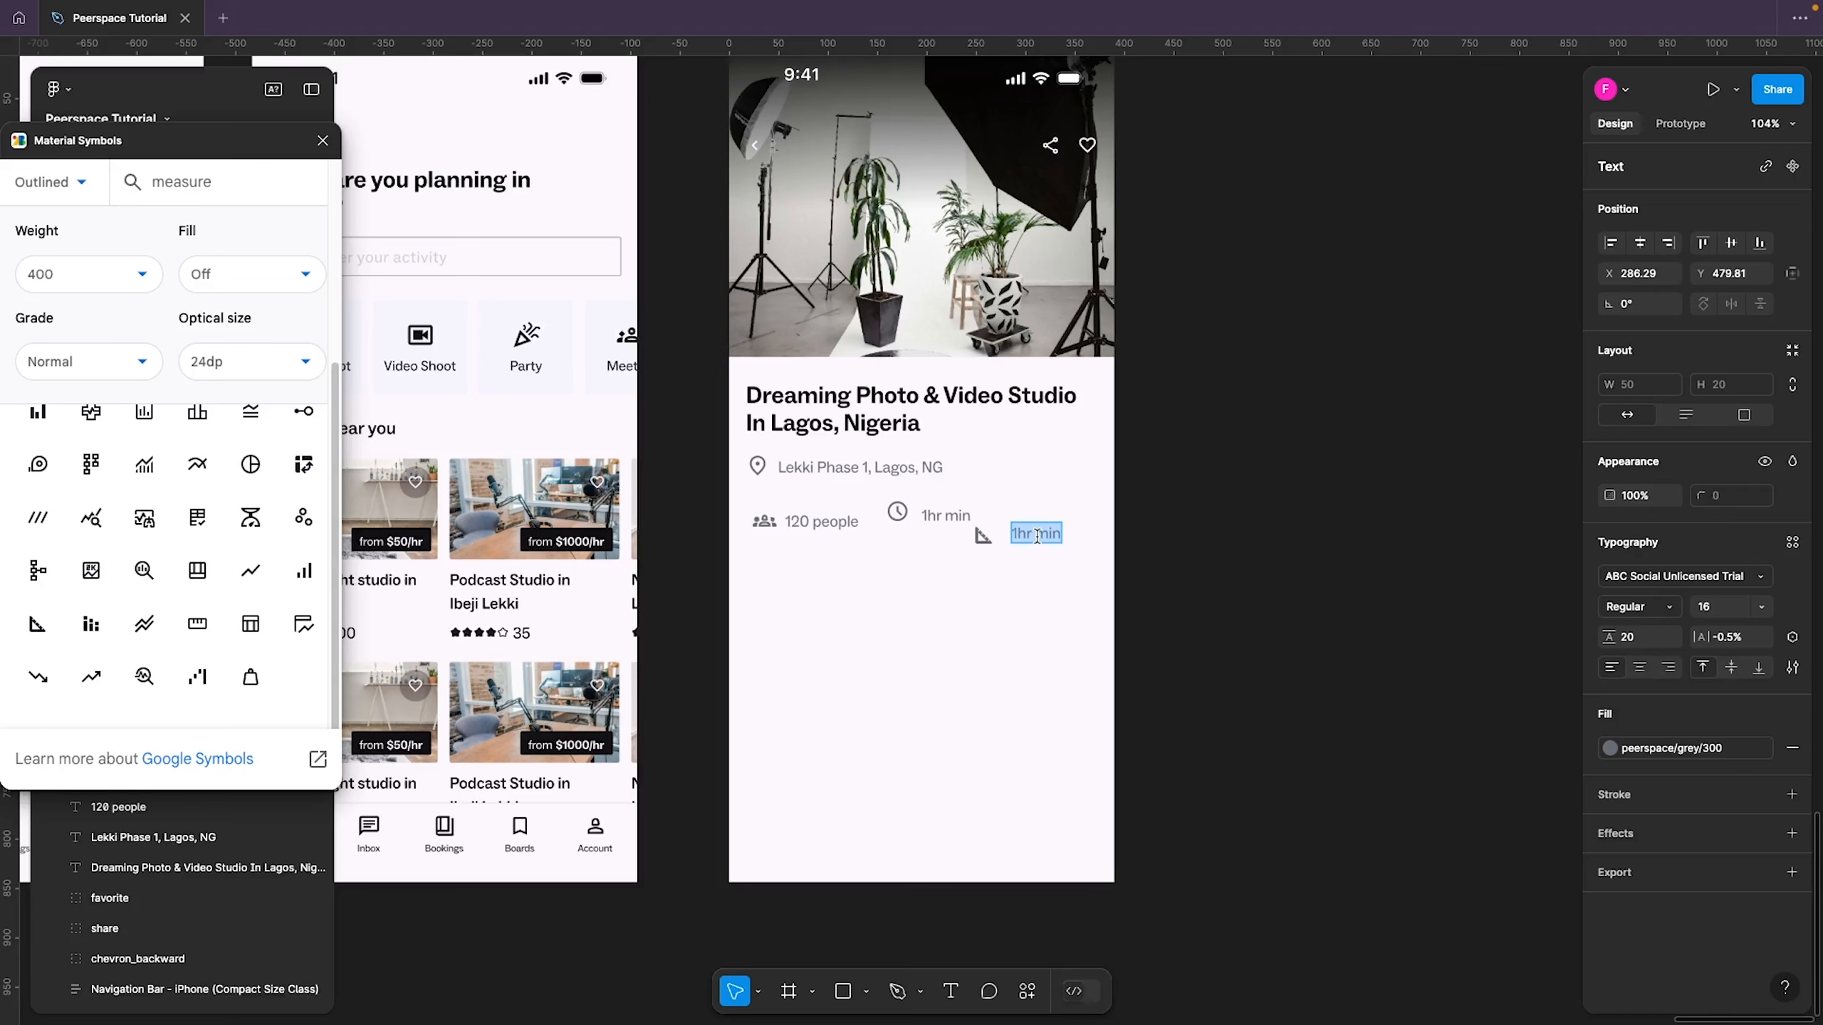
type("650 sq ft")
key("Escape")
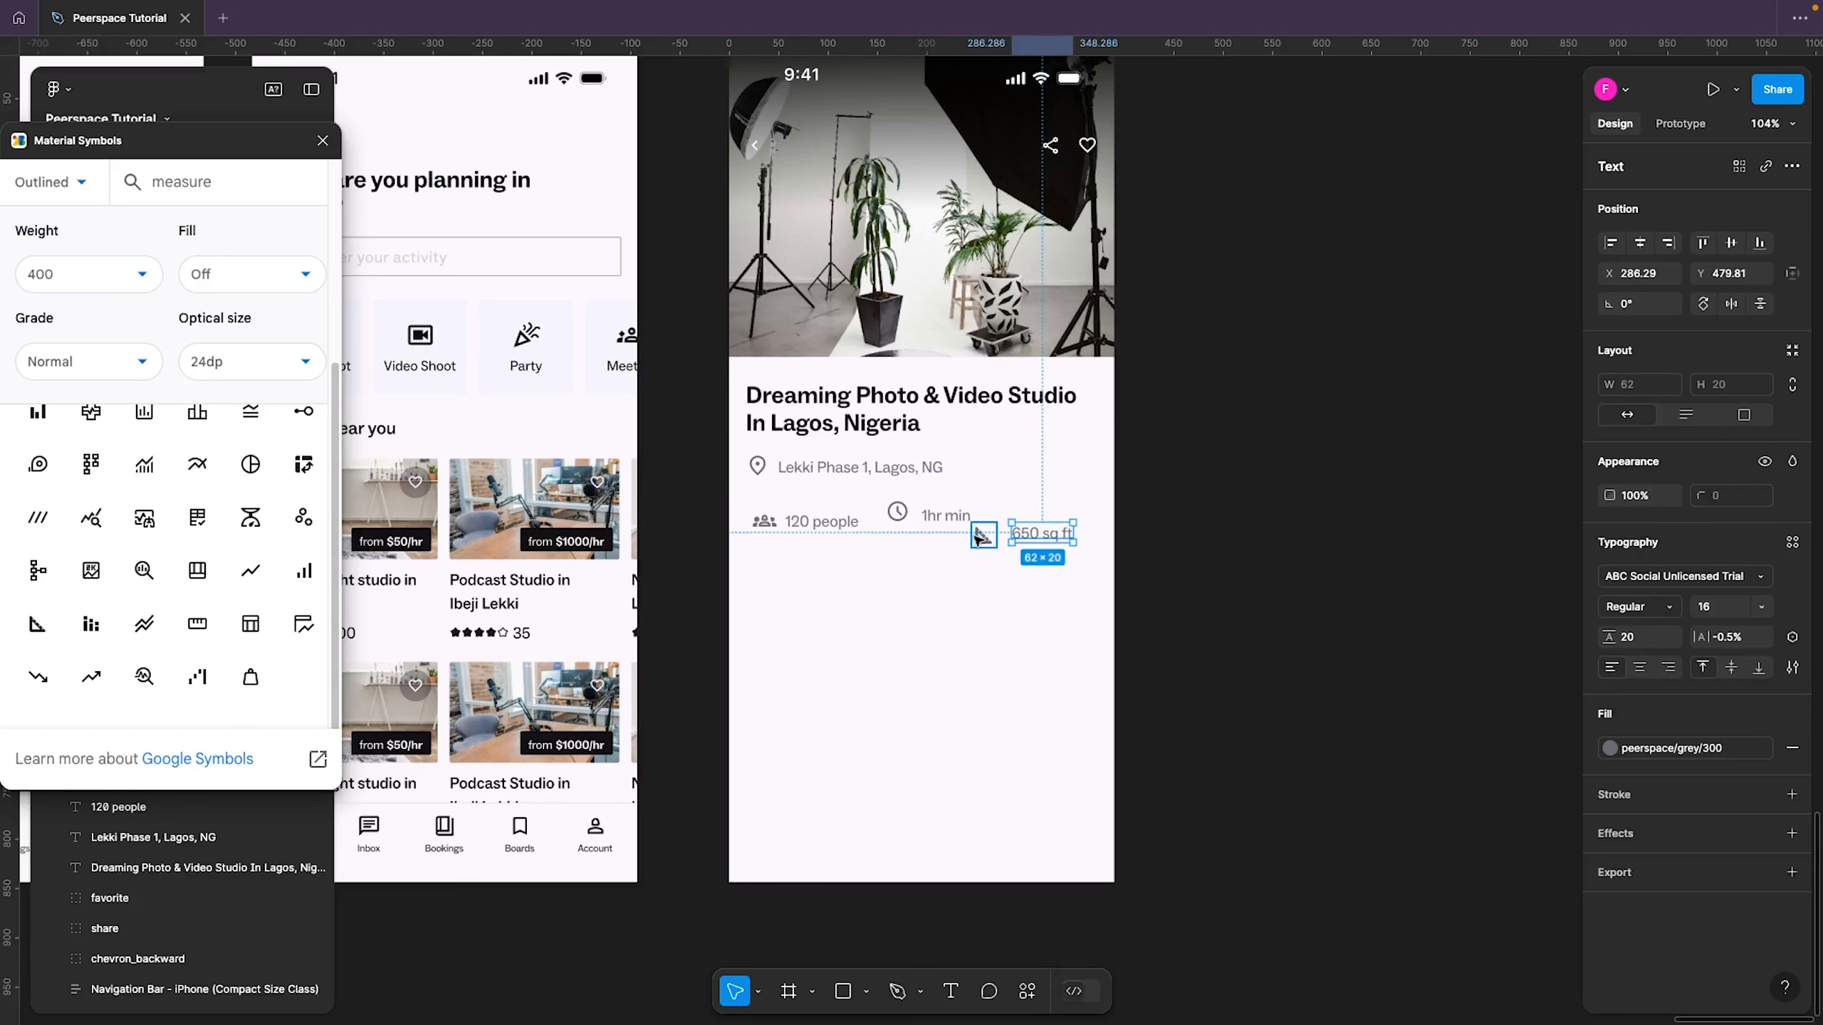
Move the set-square icon and its "650 sq ft" label together to free space below the details row
left_click(982, 535, "shift")
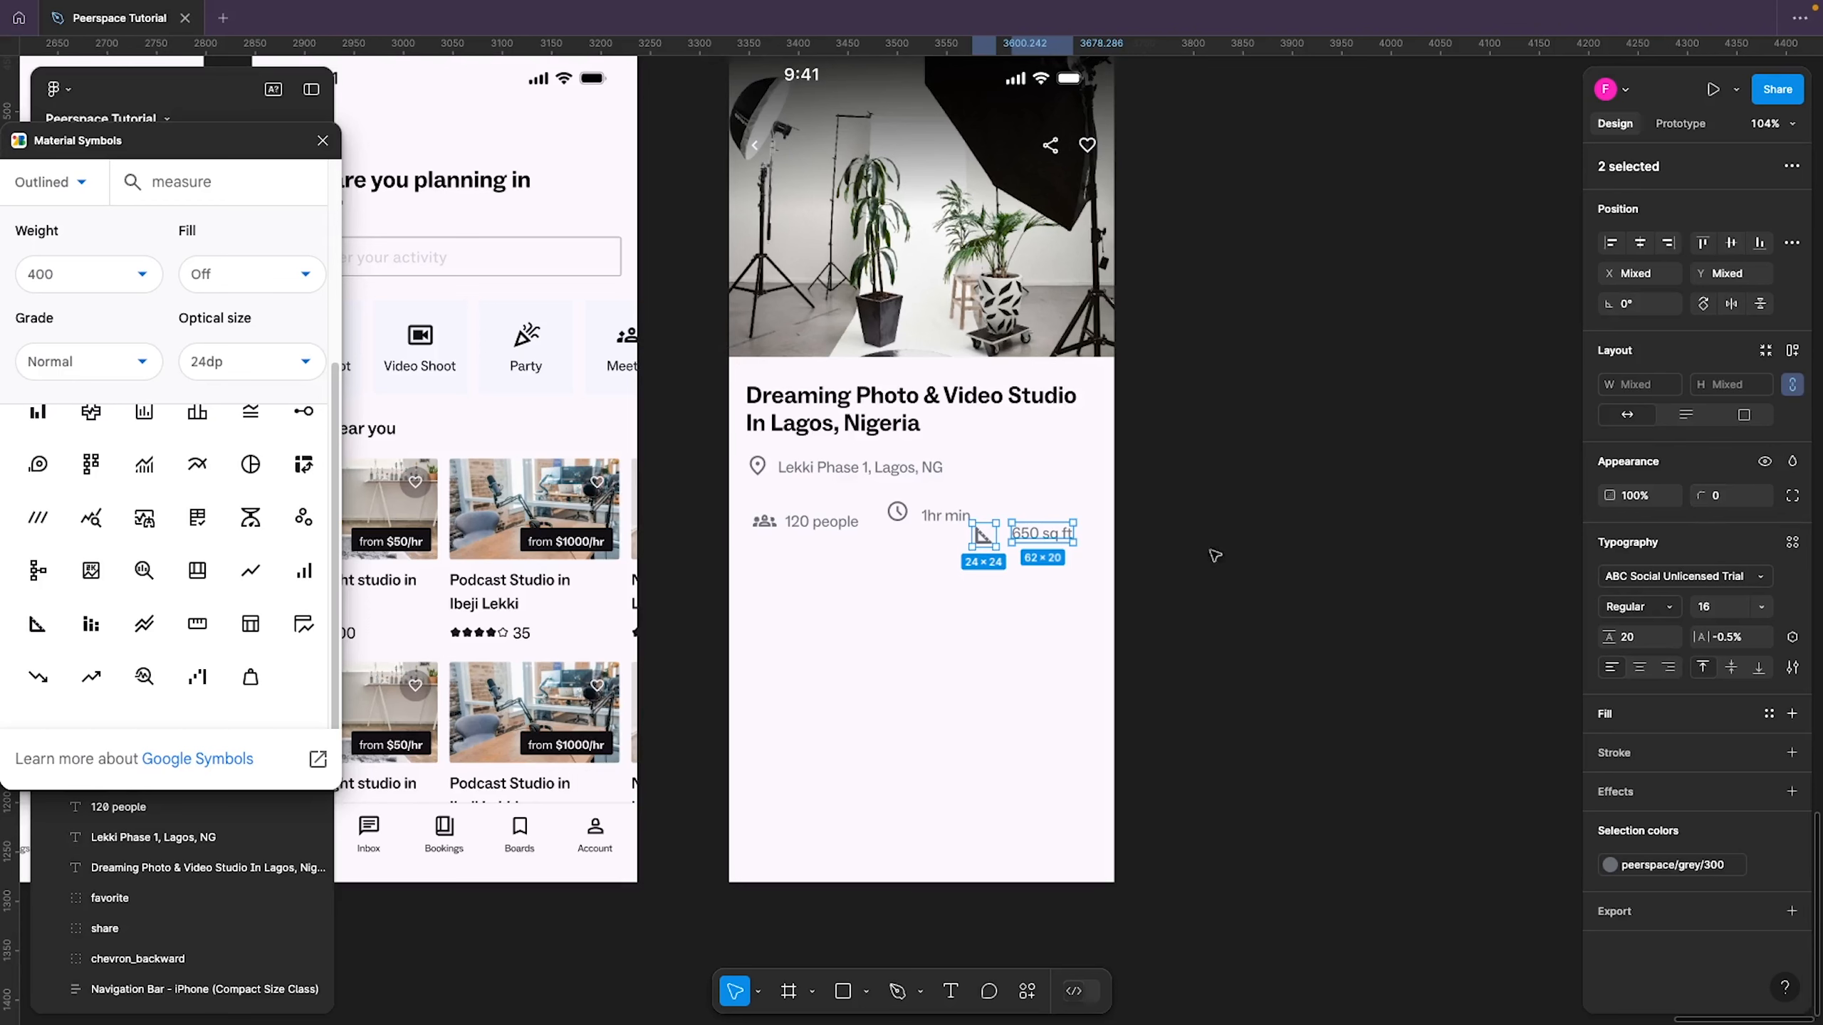
left_click(1025, 617)
left_click(1034, 535)
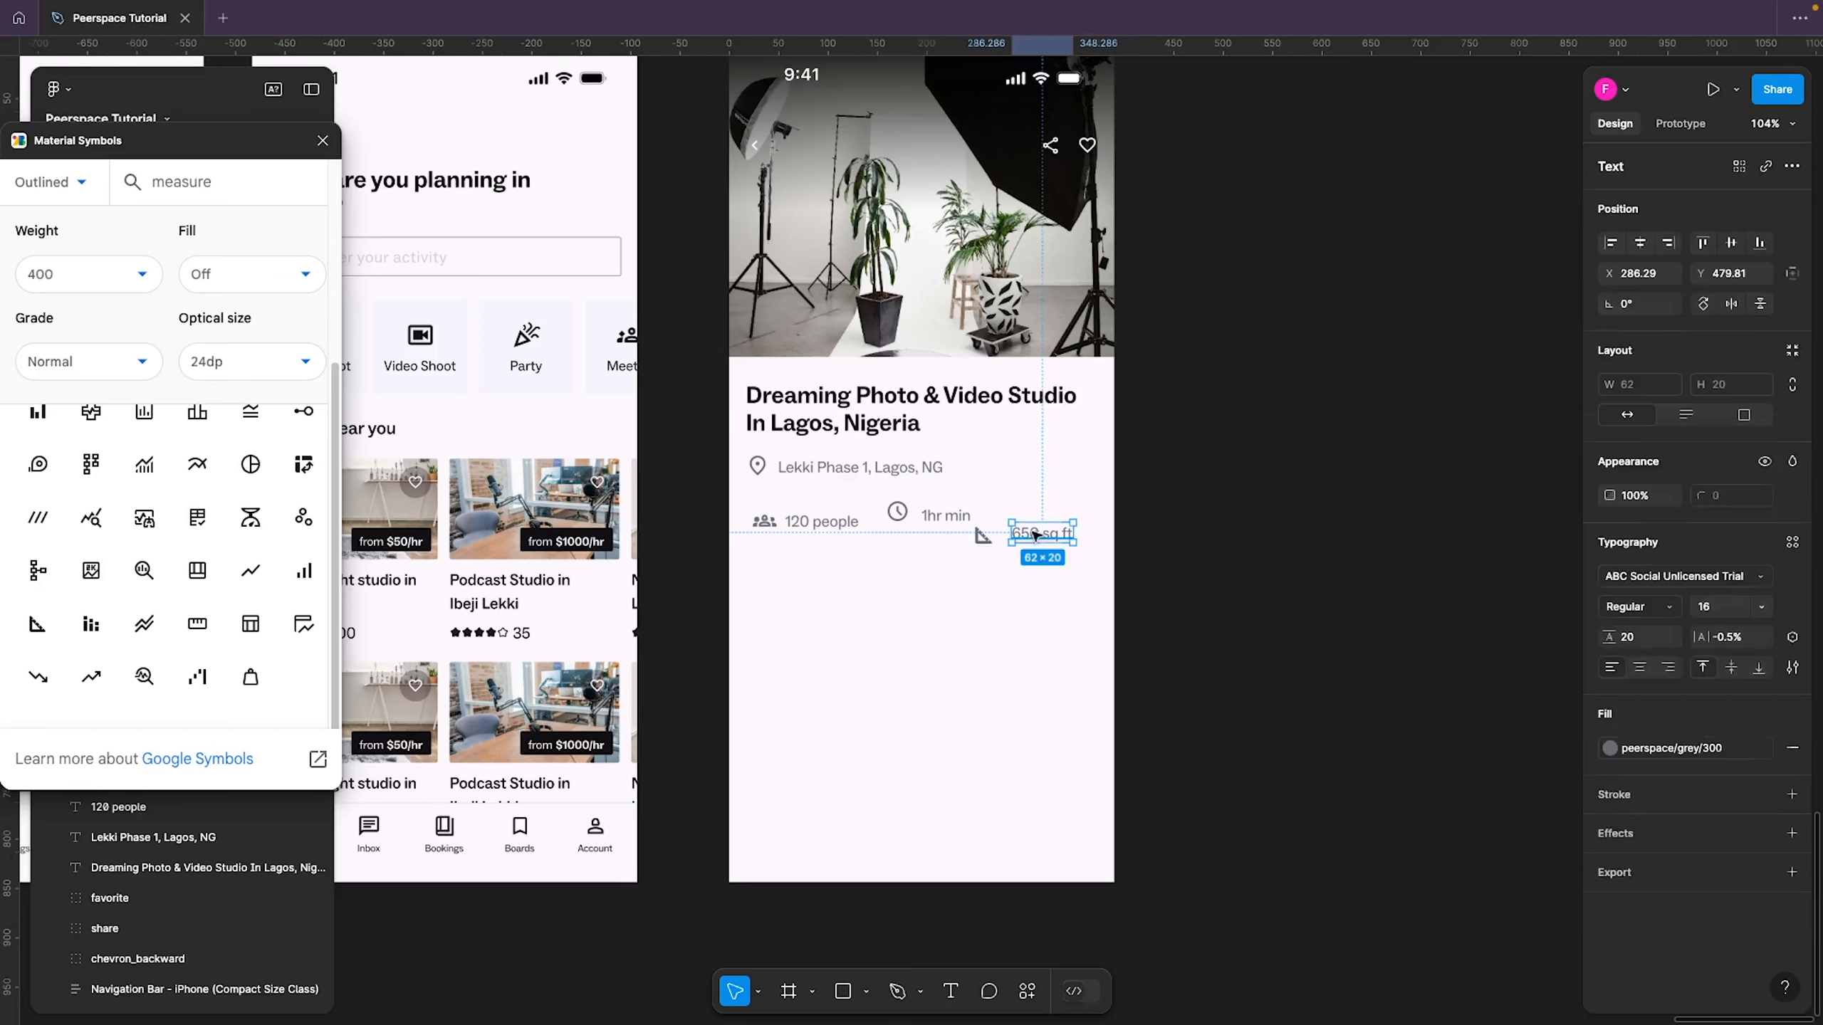
left_click(983, 535, "shift")
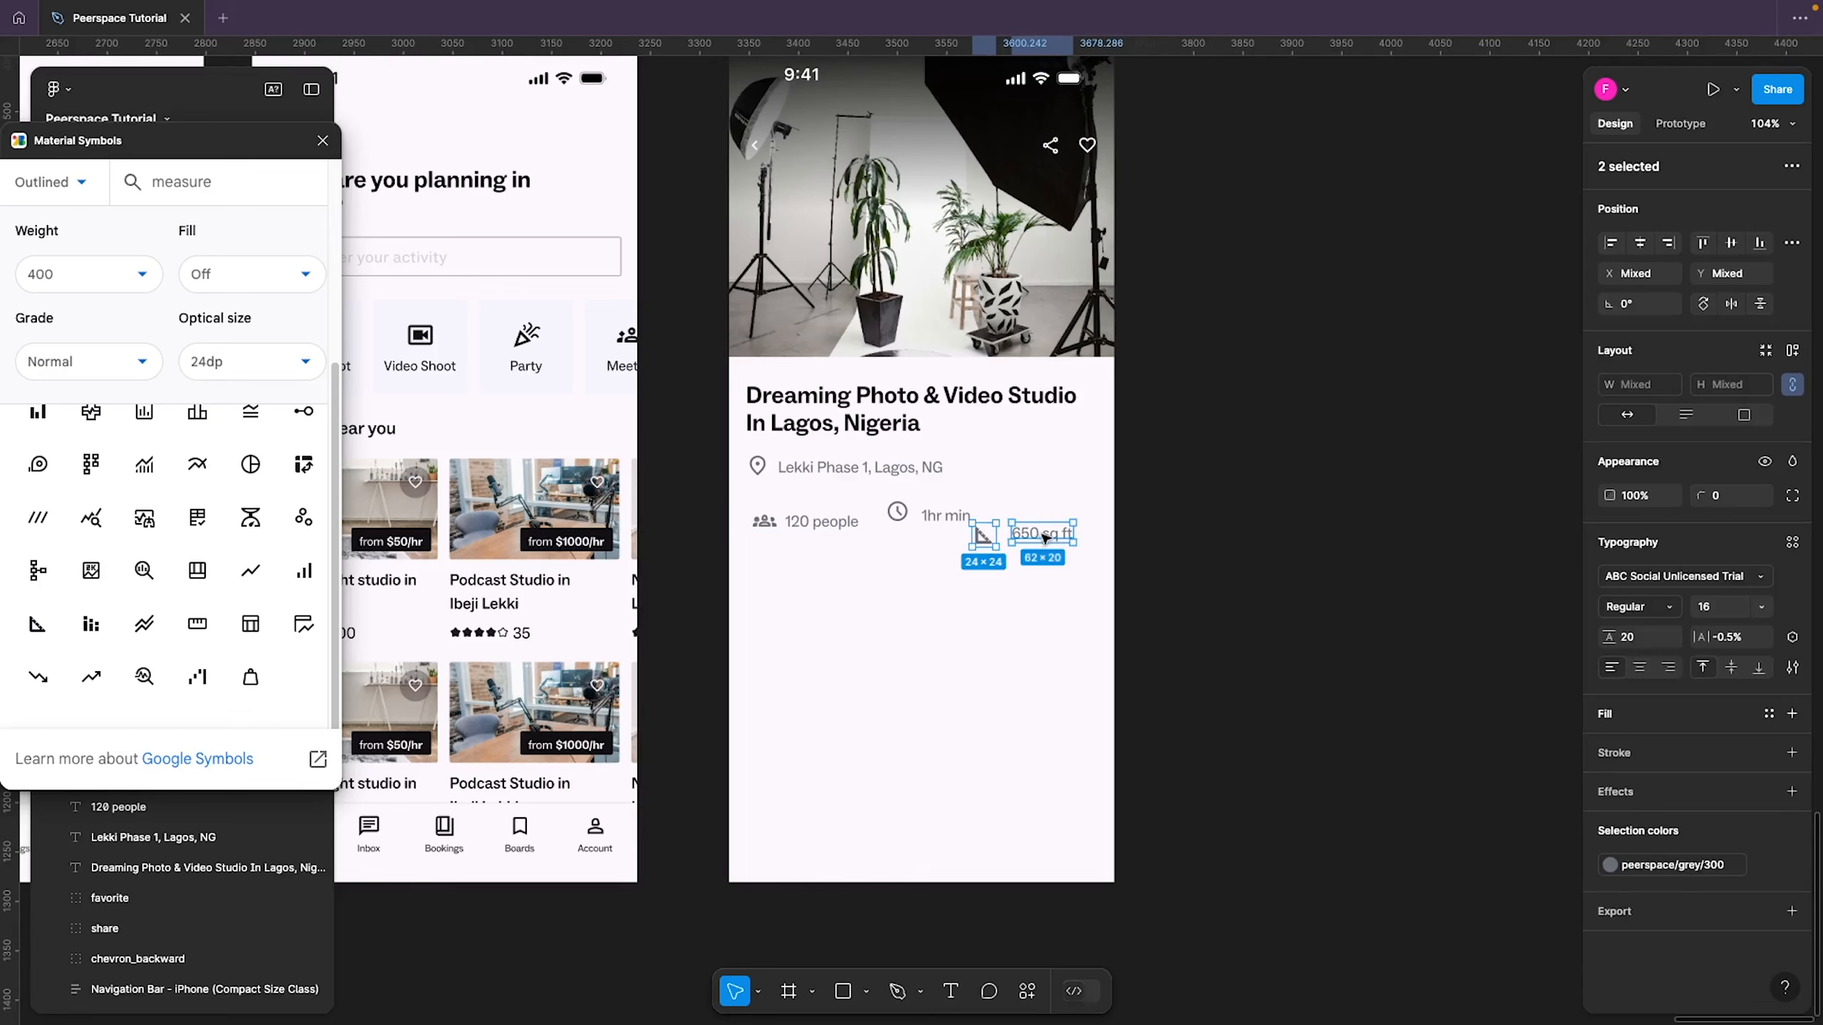
mouse_move(1043, 539)
left_mouse_down()
mouse_move(1410, 631)
mouse_move(1069, 614)
mouse_move(1027, 570)
left_mouse_up()
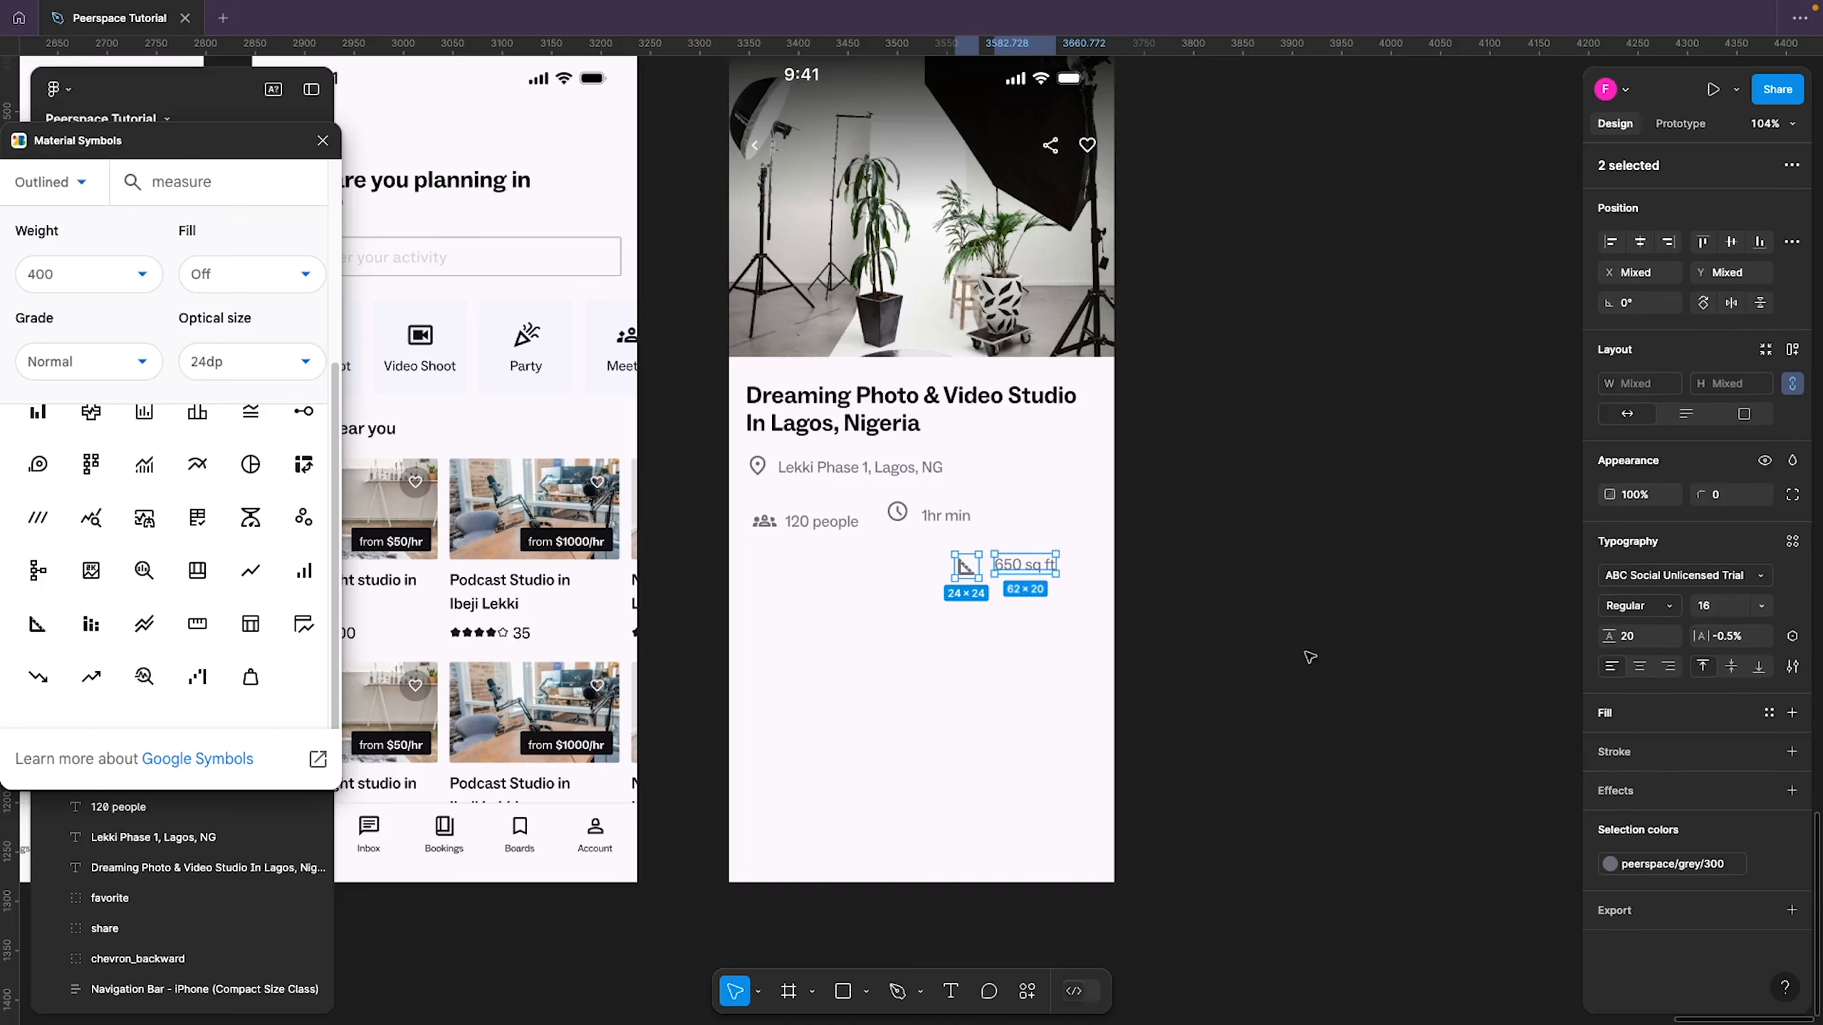
left_click(1314, 596)
Nudge the "650 sq ft" label closer to the set-square icon, to about X 260.77
left_click(1023, 566)
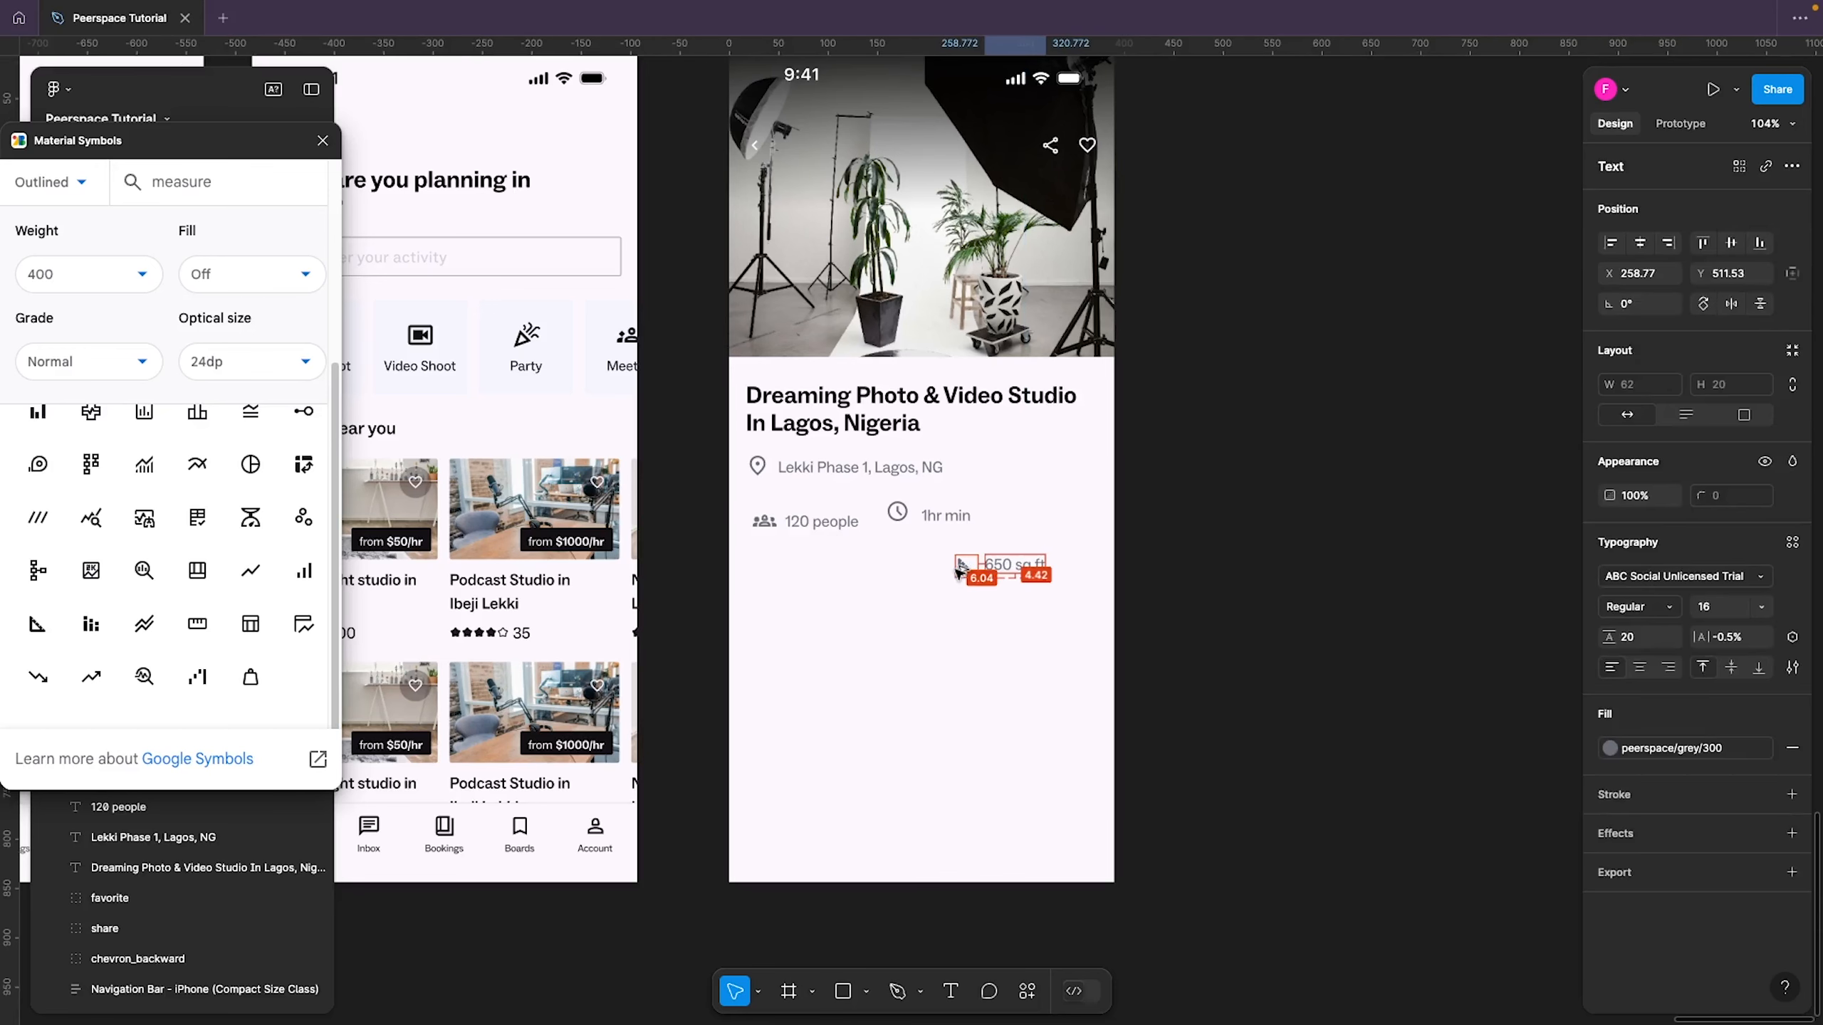
key("Left")
key("Left")
key("Left")
key("Left")
key("Left")
key("Left")
key("Left")
key("Left")
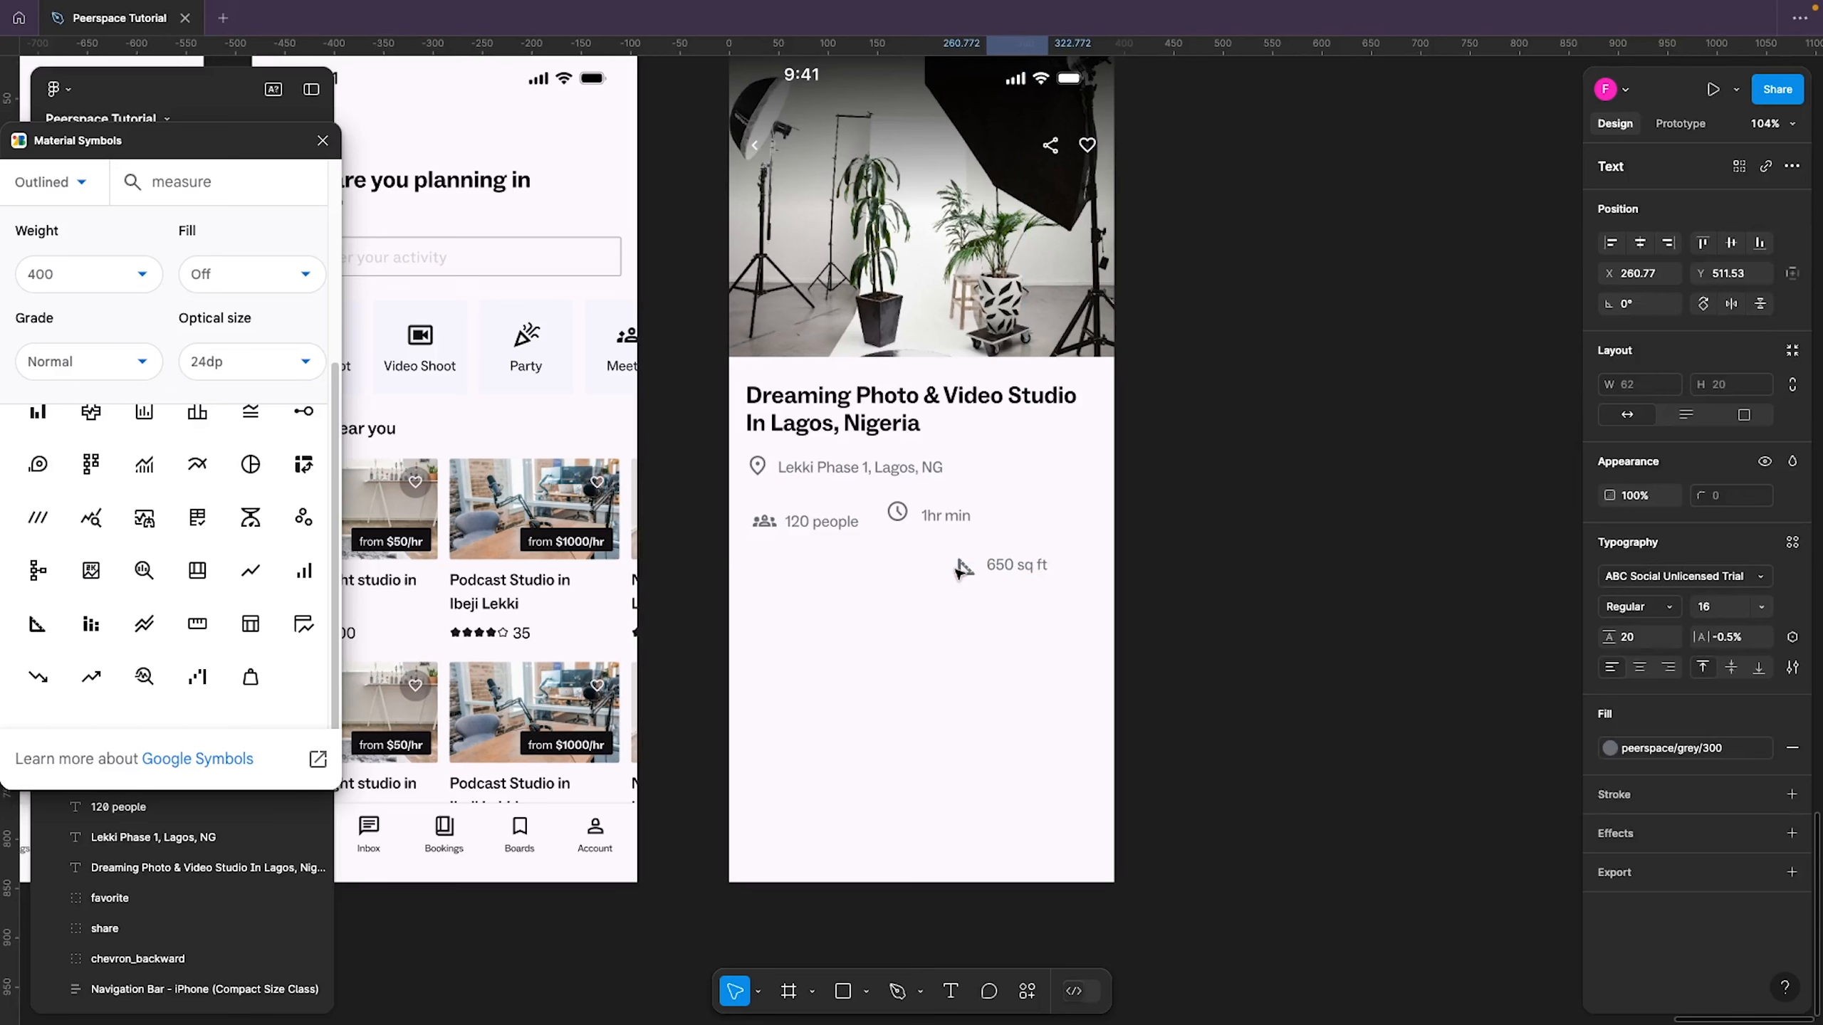
Move the set-square icon and "650 sq ft" label back up into the details row after "1hr min"
left_click_drag(1027, 624, 1082, 526)
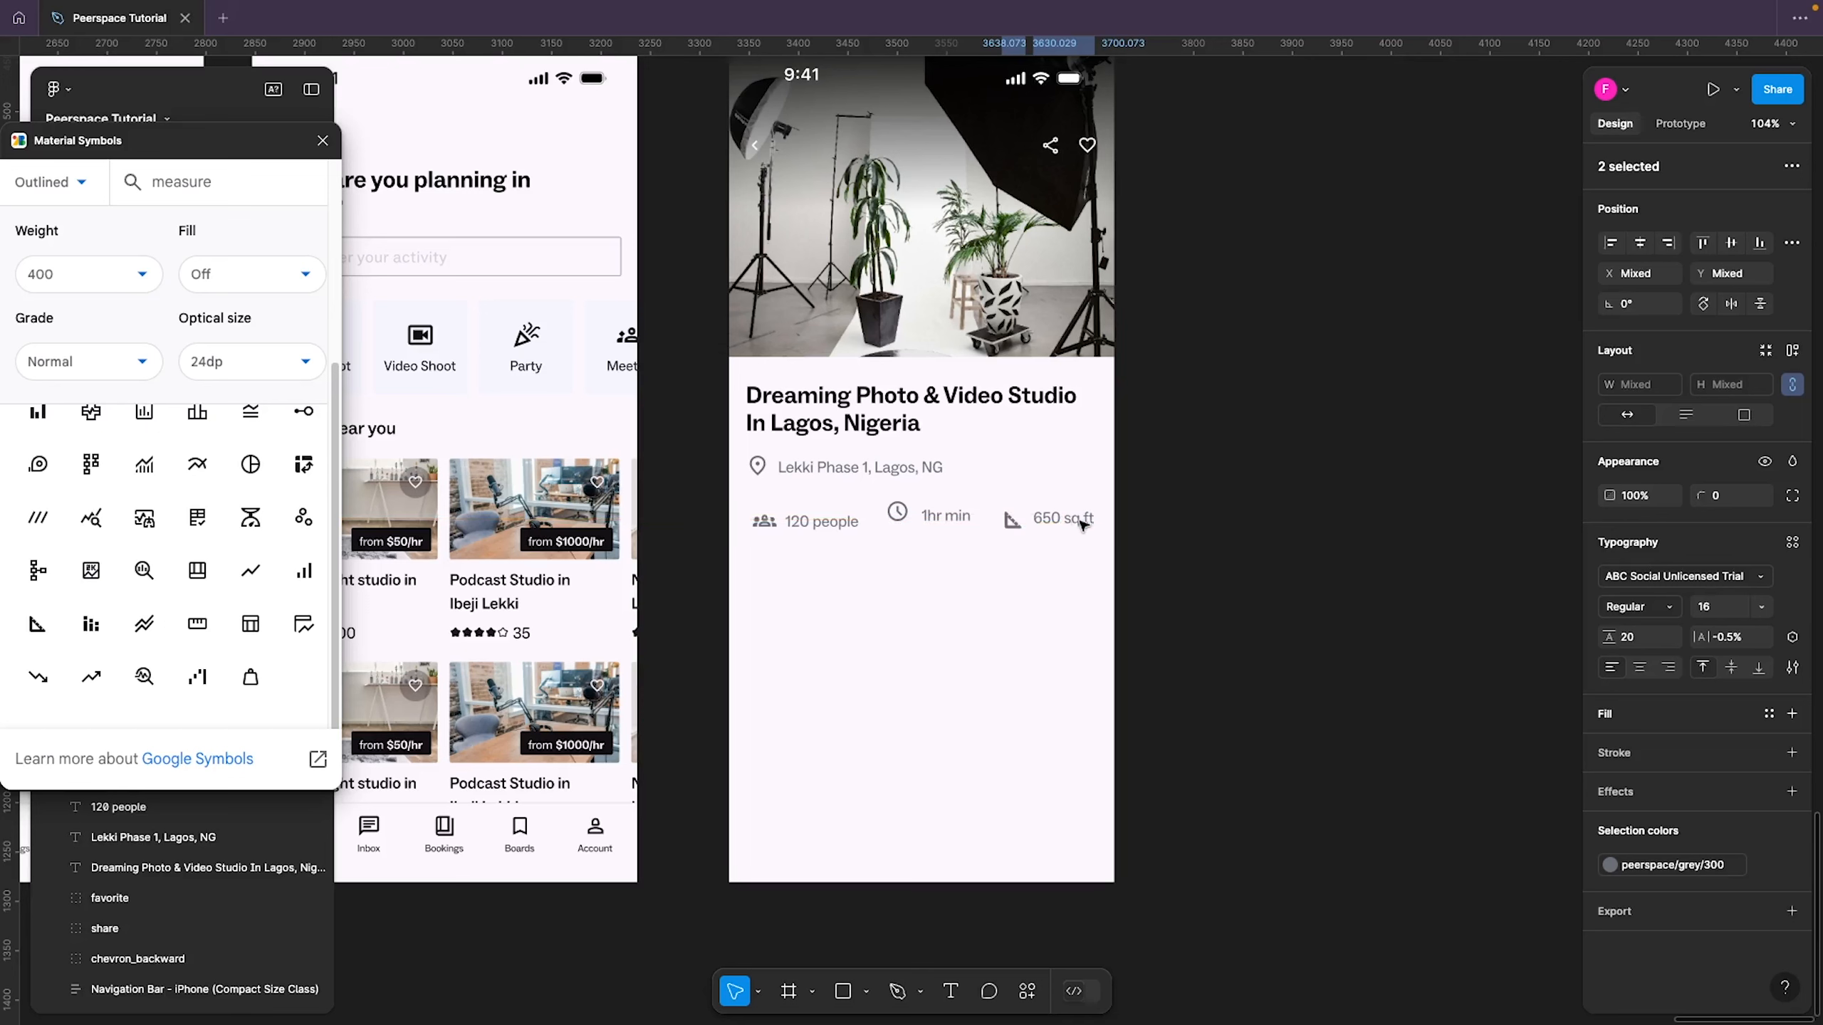
key("alt")
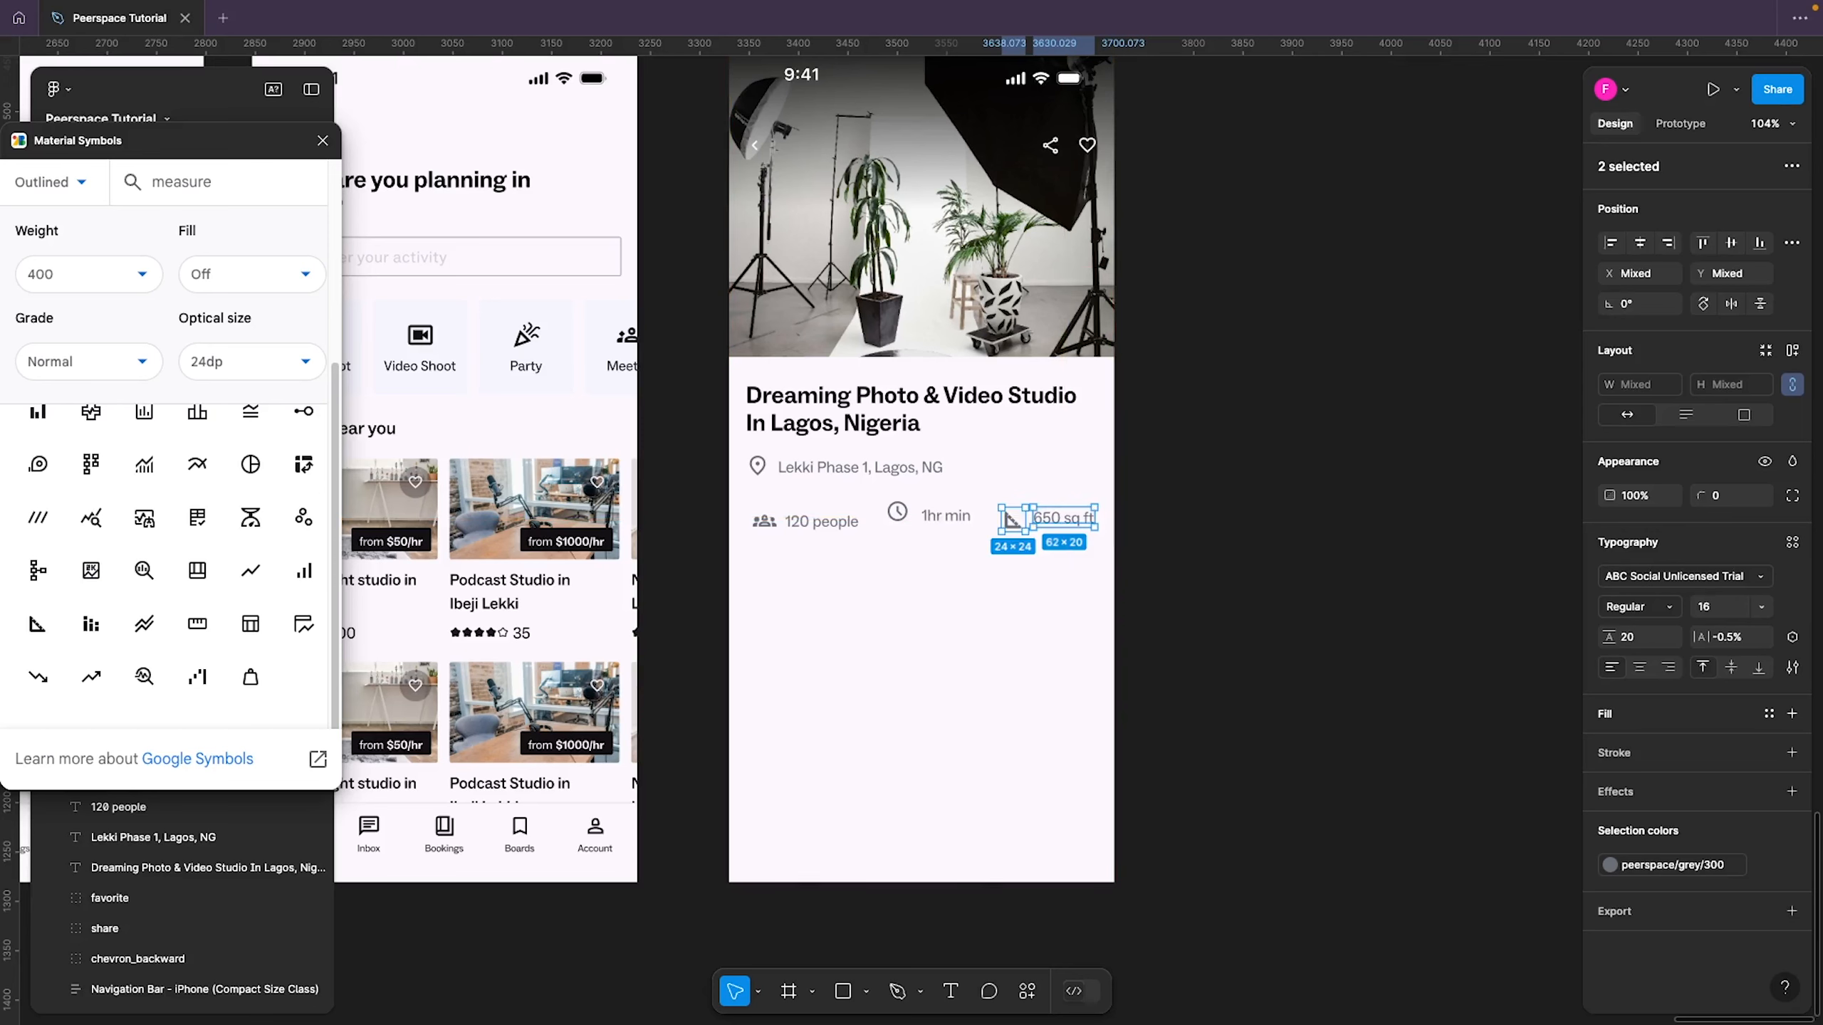
key("alt")
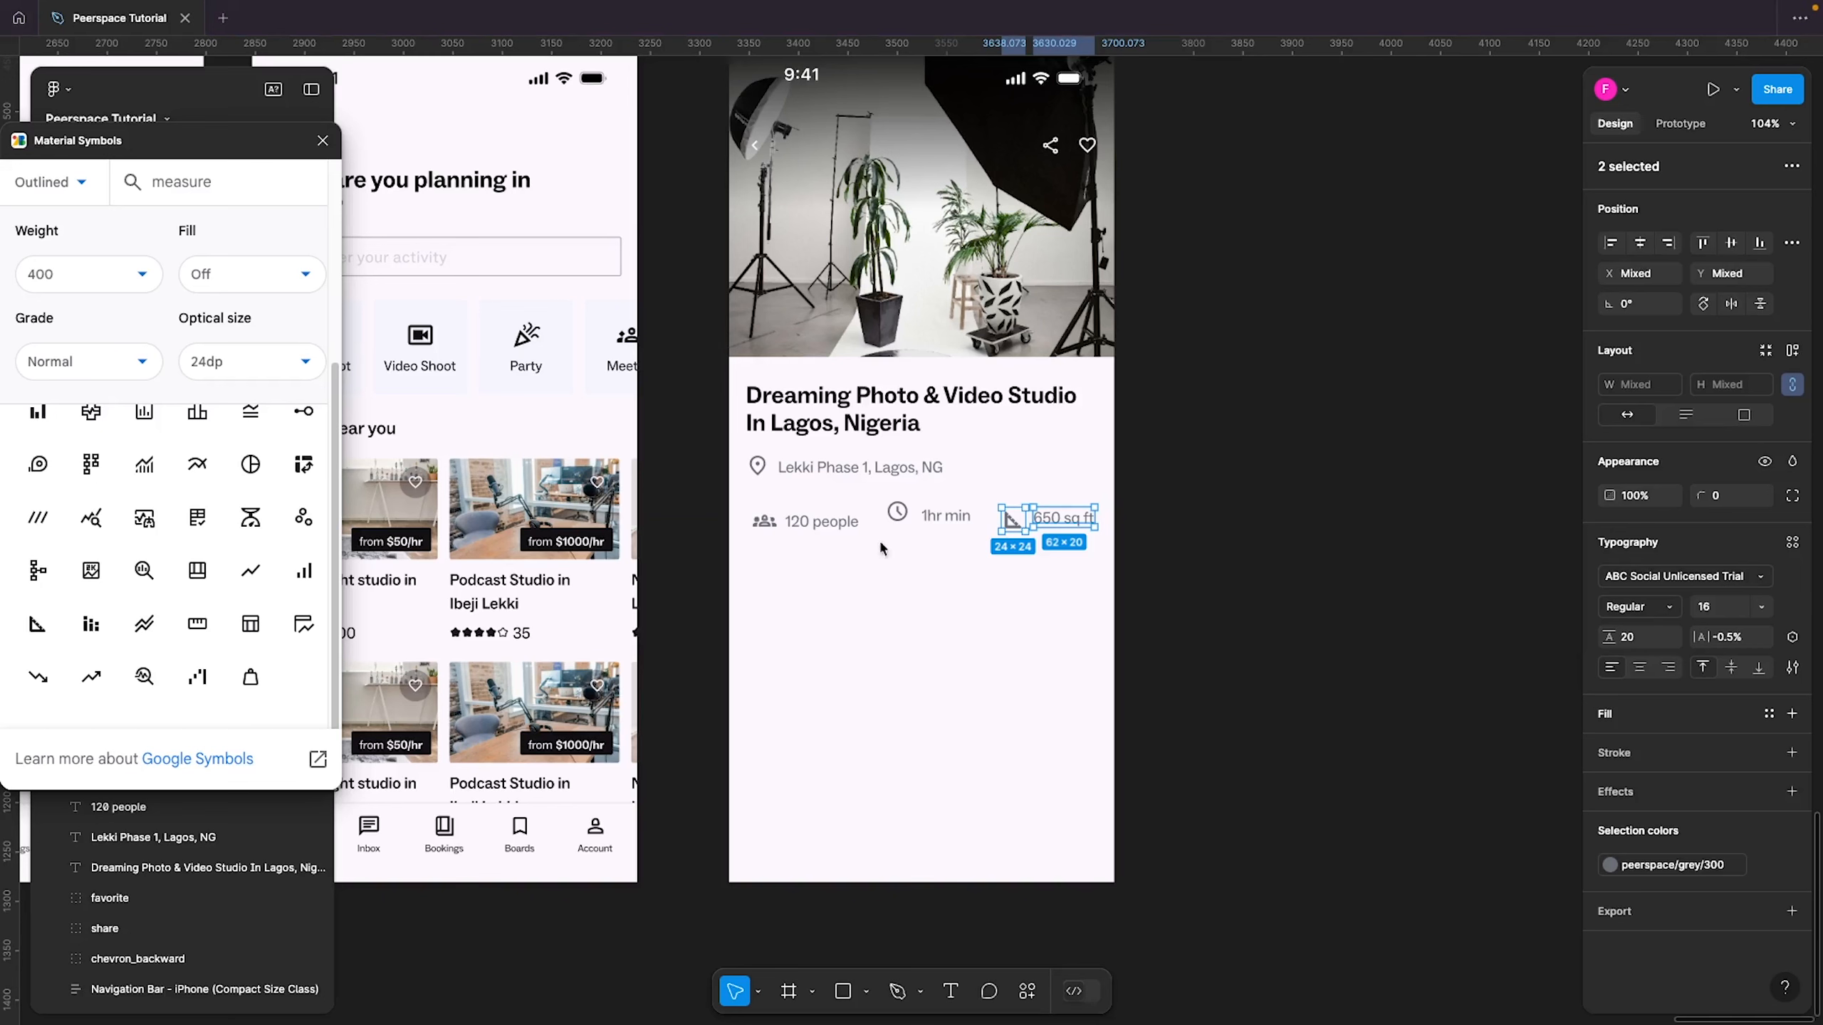
Move the clock icon and "1hr min" label slightly down, leaving a gap of about 24 px after "120 people"
left_click(897, 513)
left_click(924, 516, "shift")
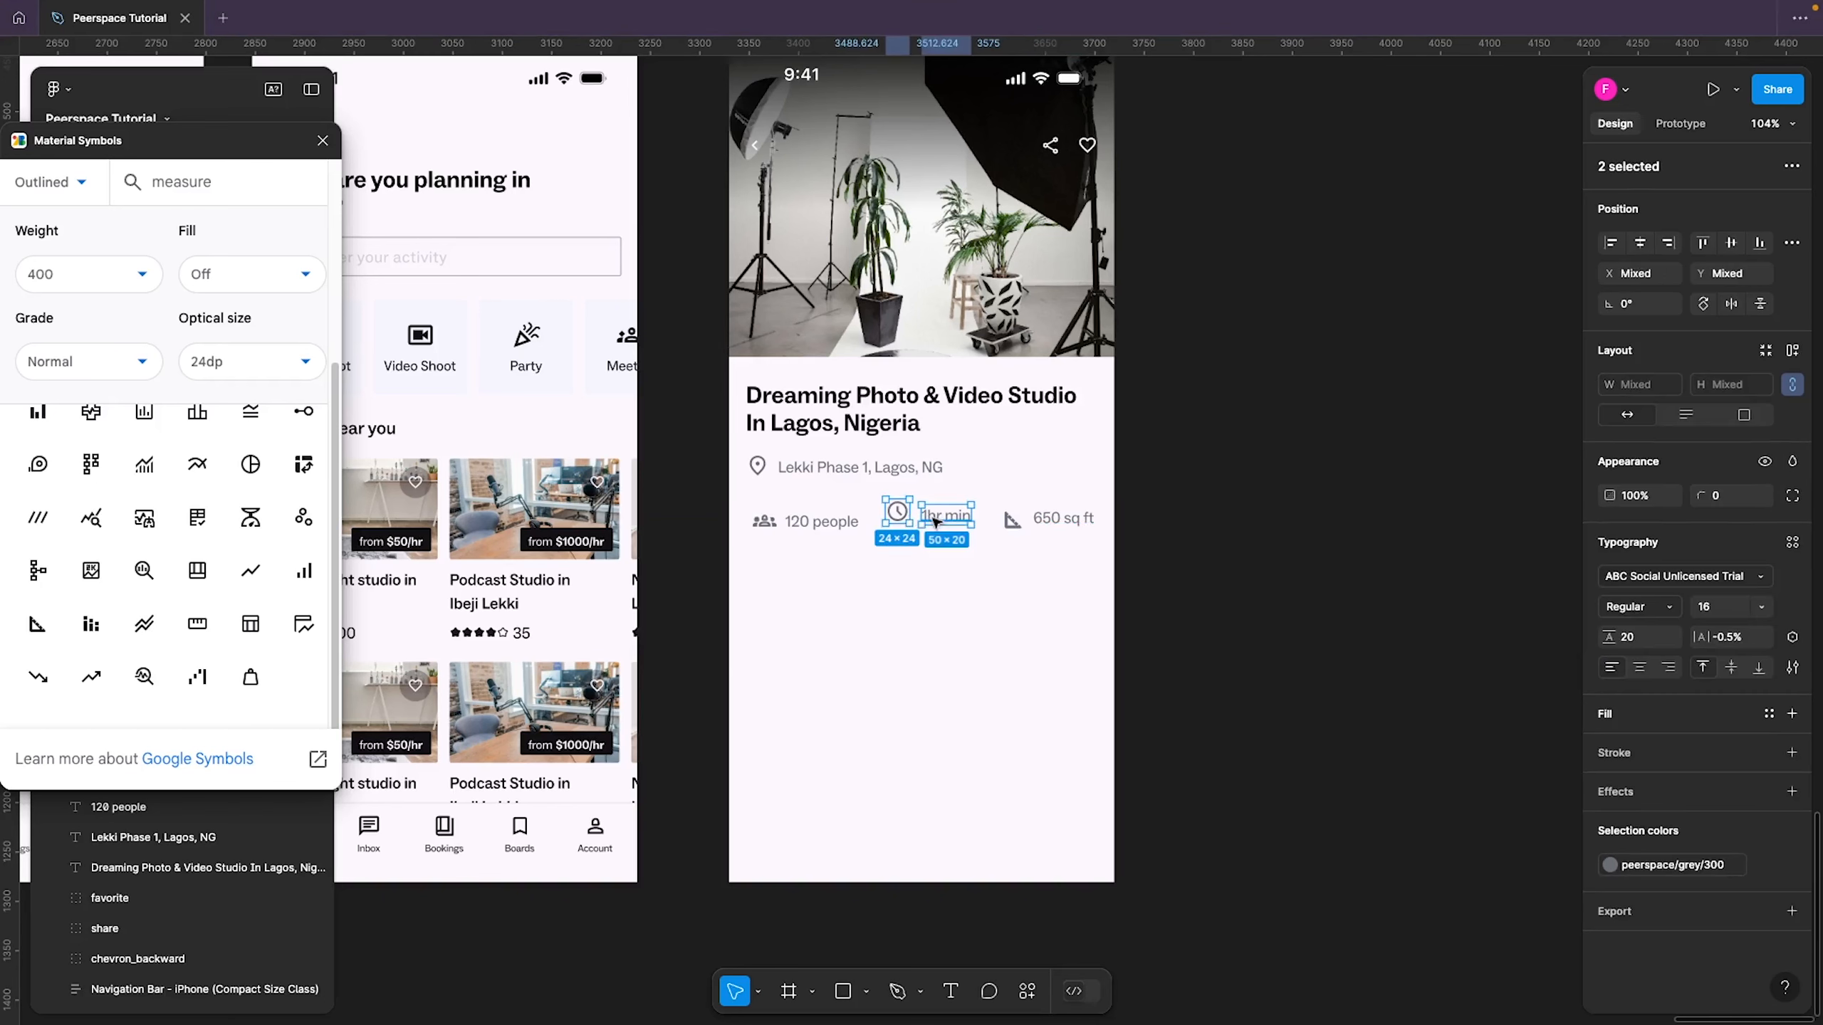
left_click_drag(895, 519, 883, 527)
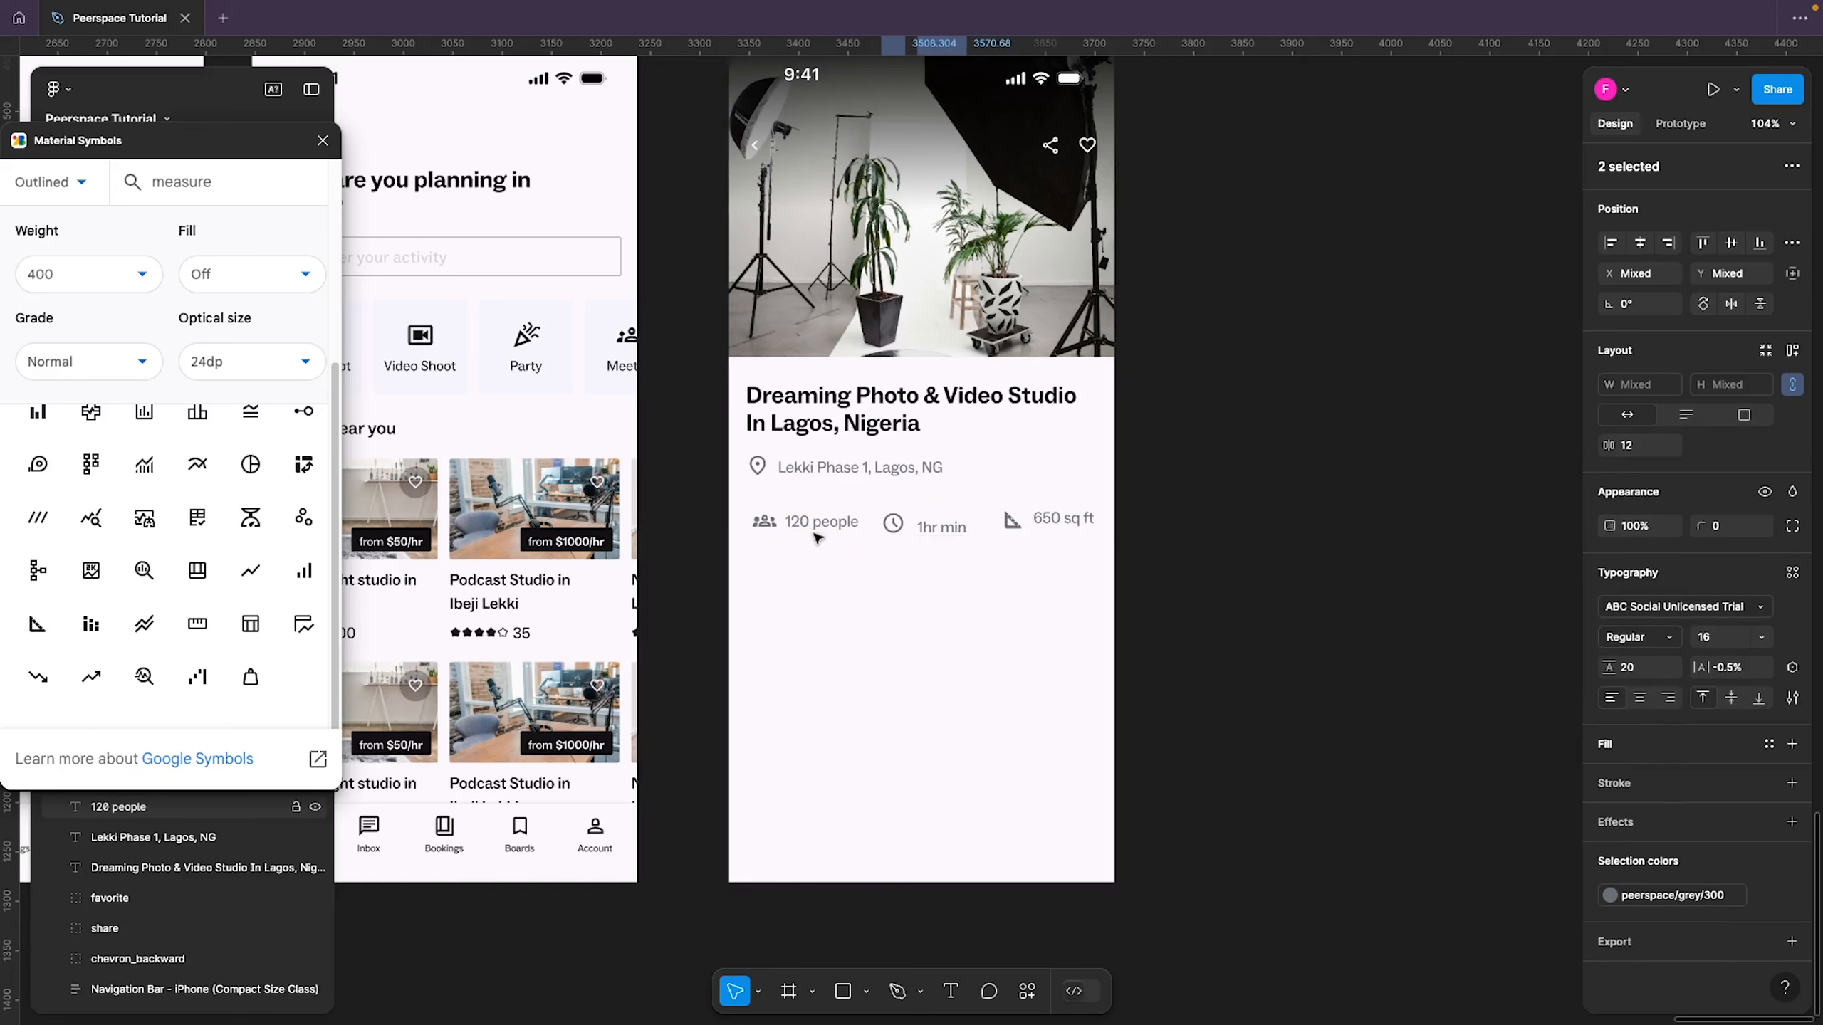
key("shift+Right")
key("Right")
key("Right")
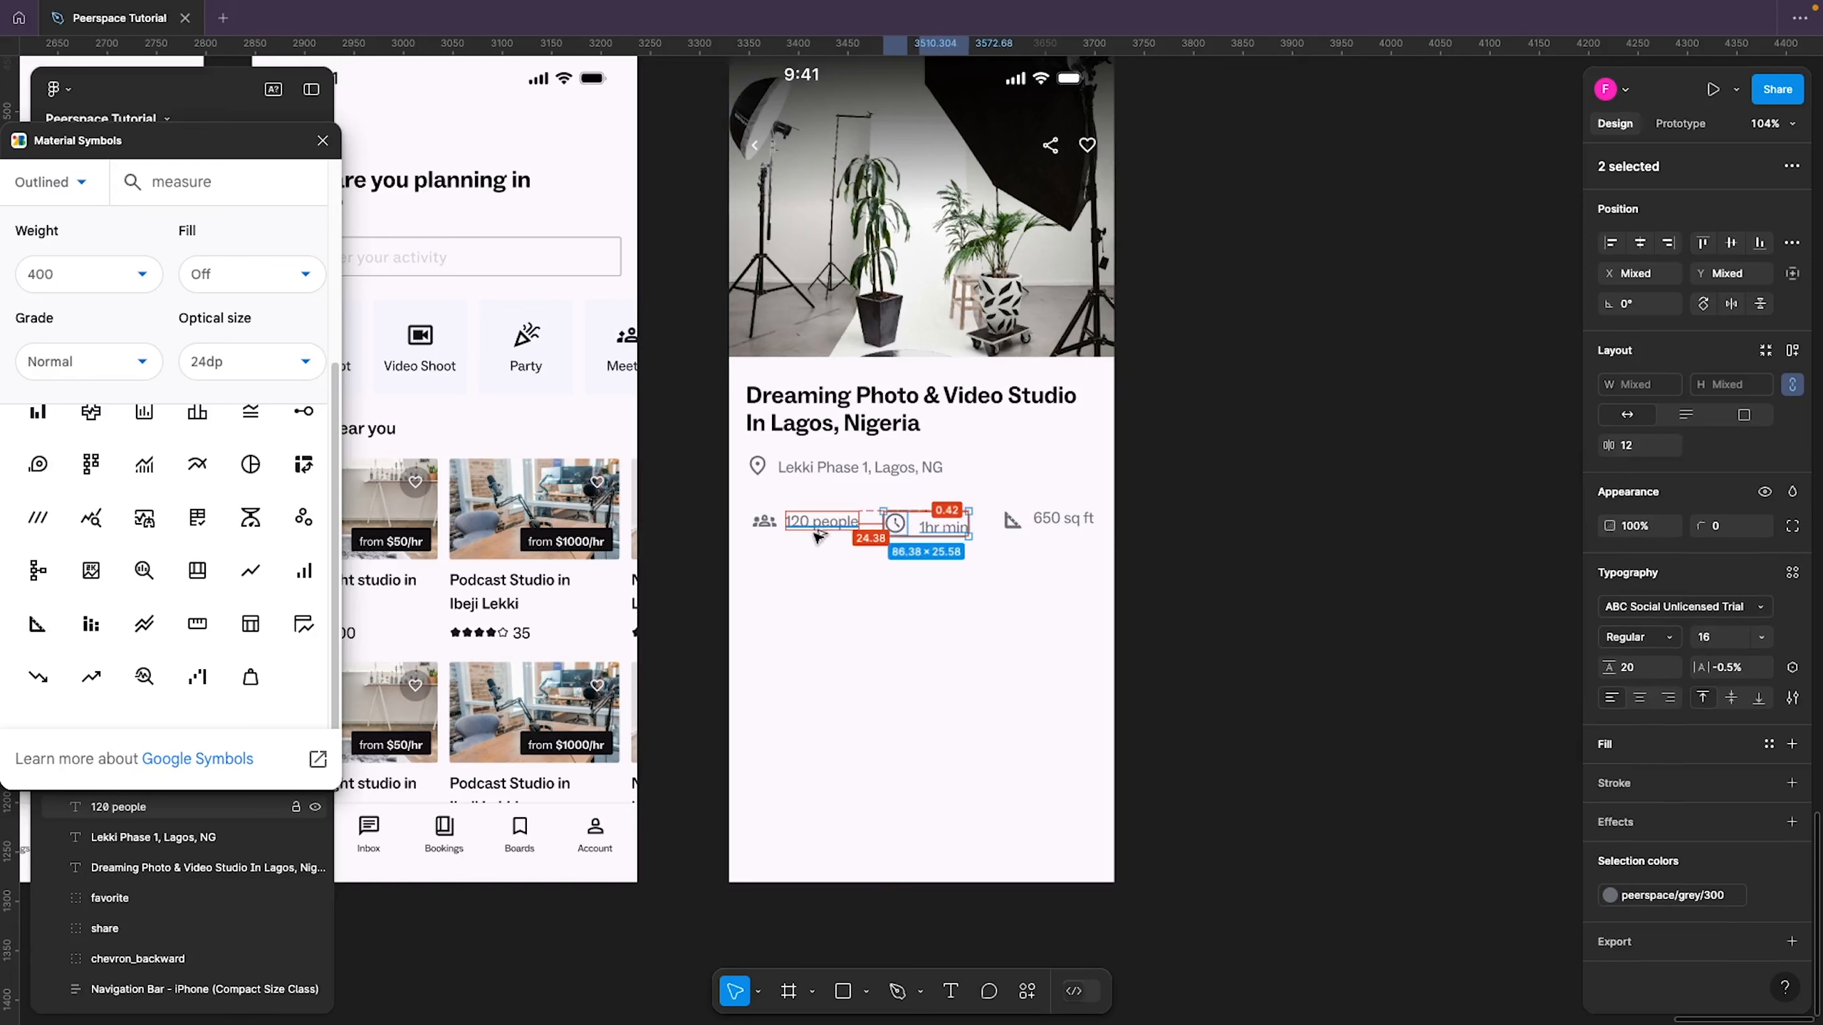
key("Right")
key("Right")
key("Right")
key("Right")
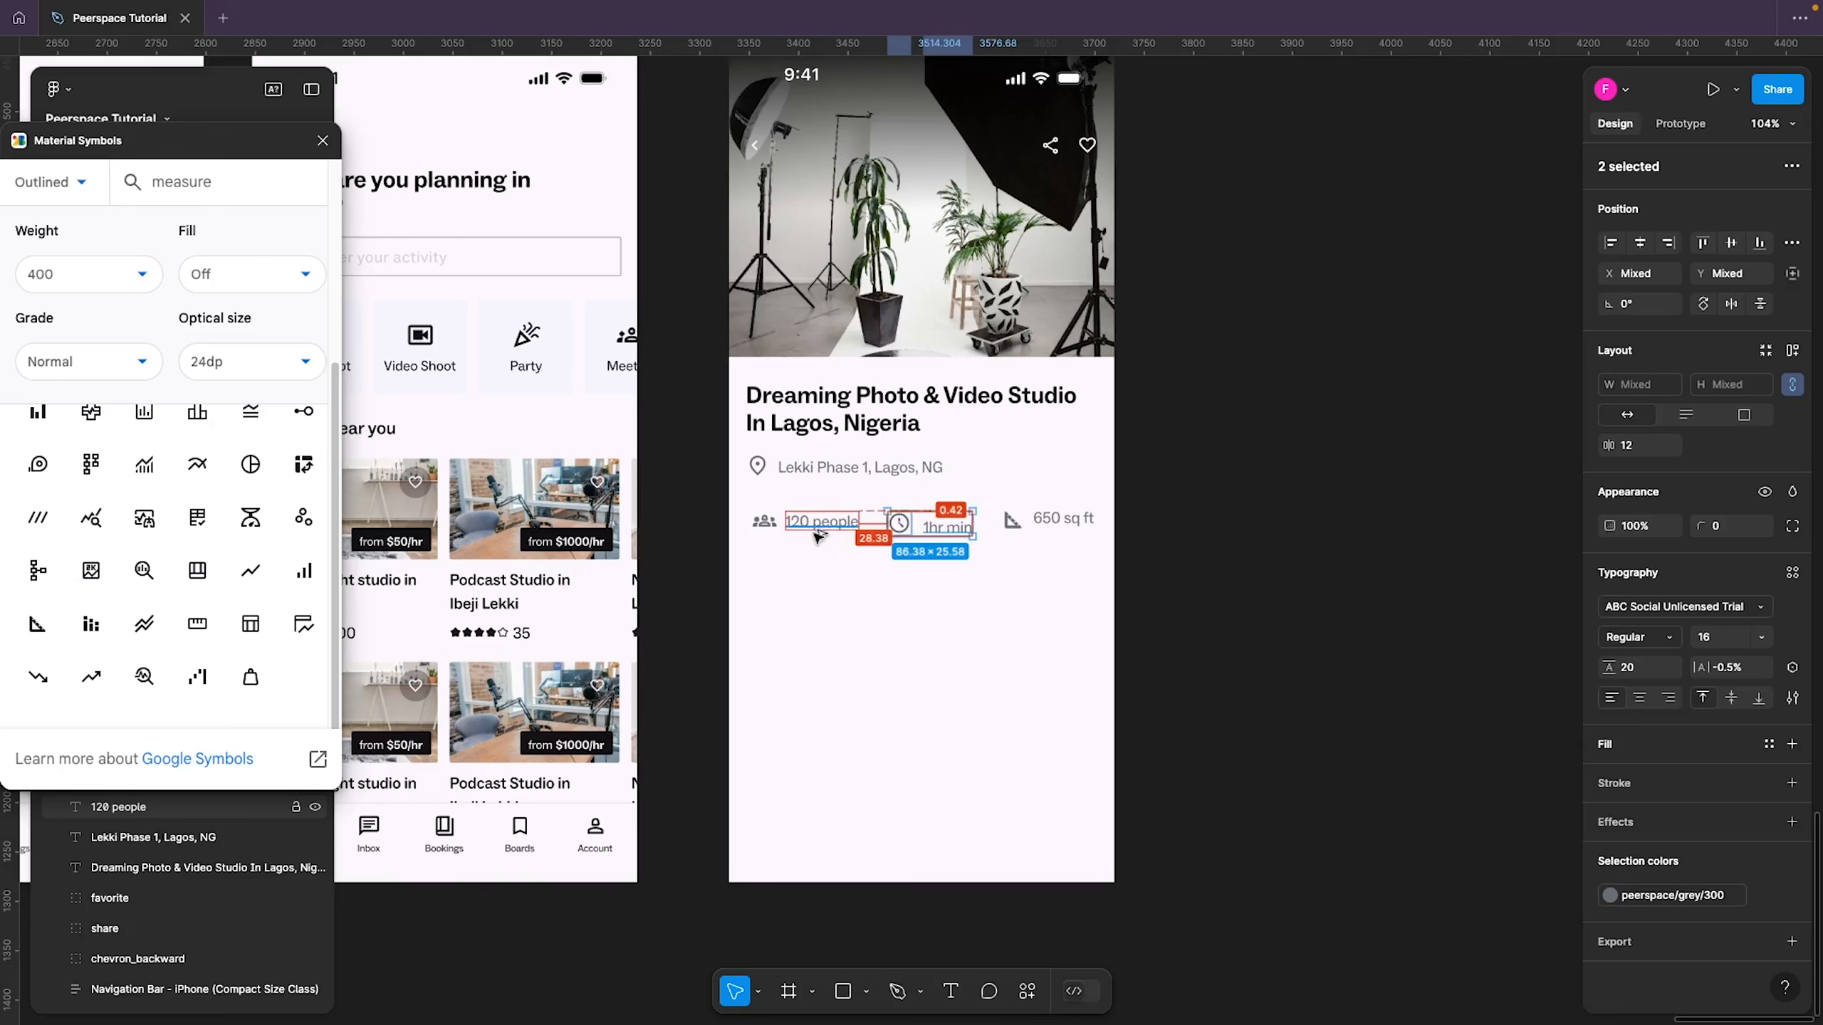
key("Left")
key("Left")
key("Left")
key("Left")
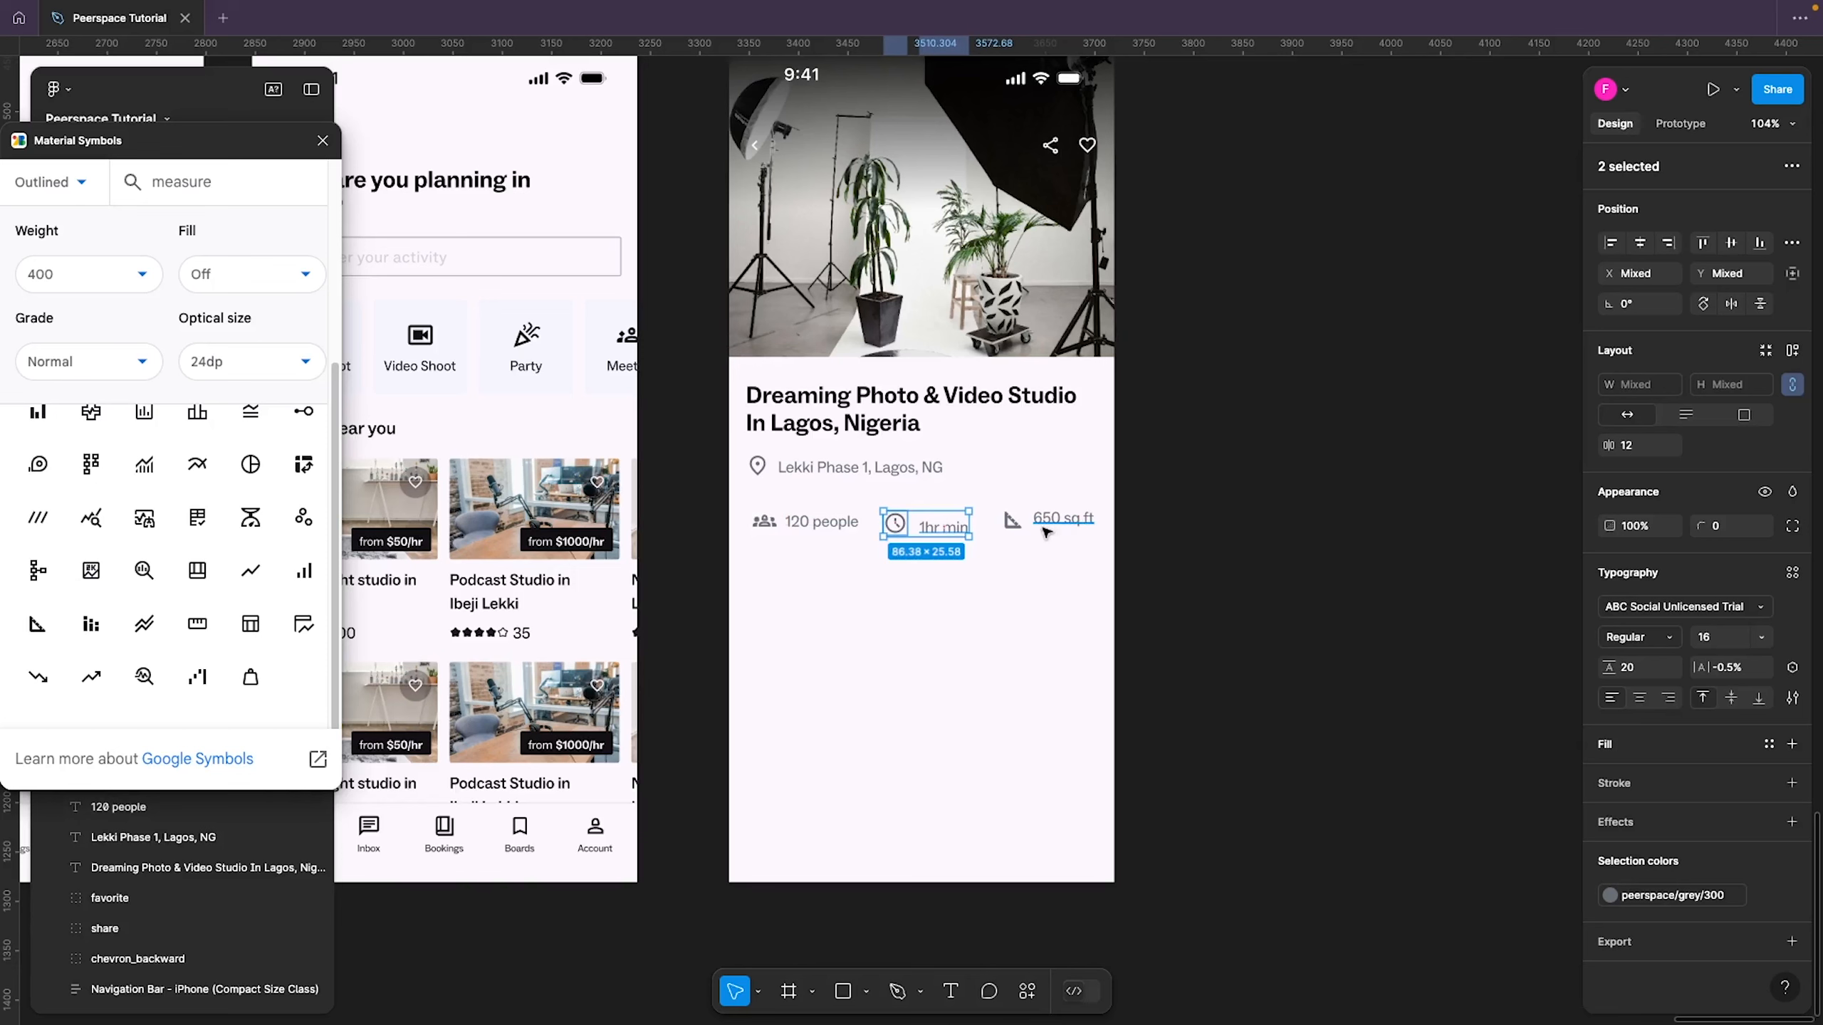
Apply auto layout to the clock icon with "1hr min", and separately to the people icon with "120 people"
key("shift+a")
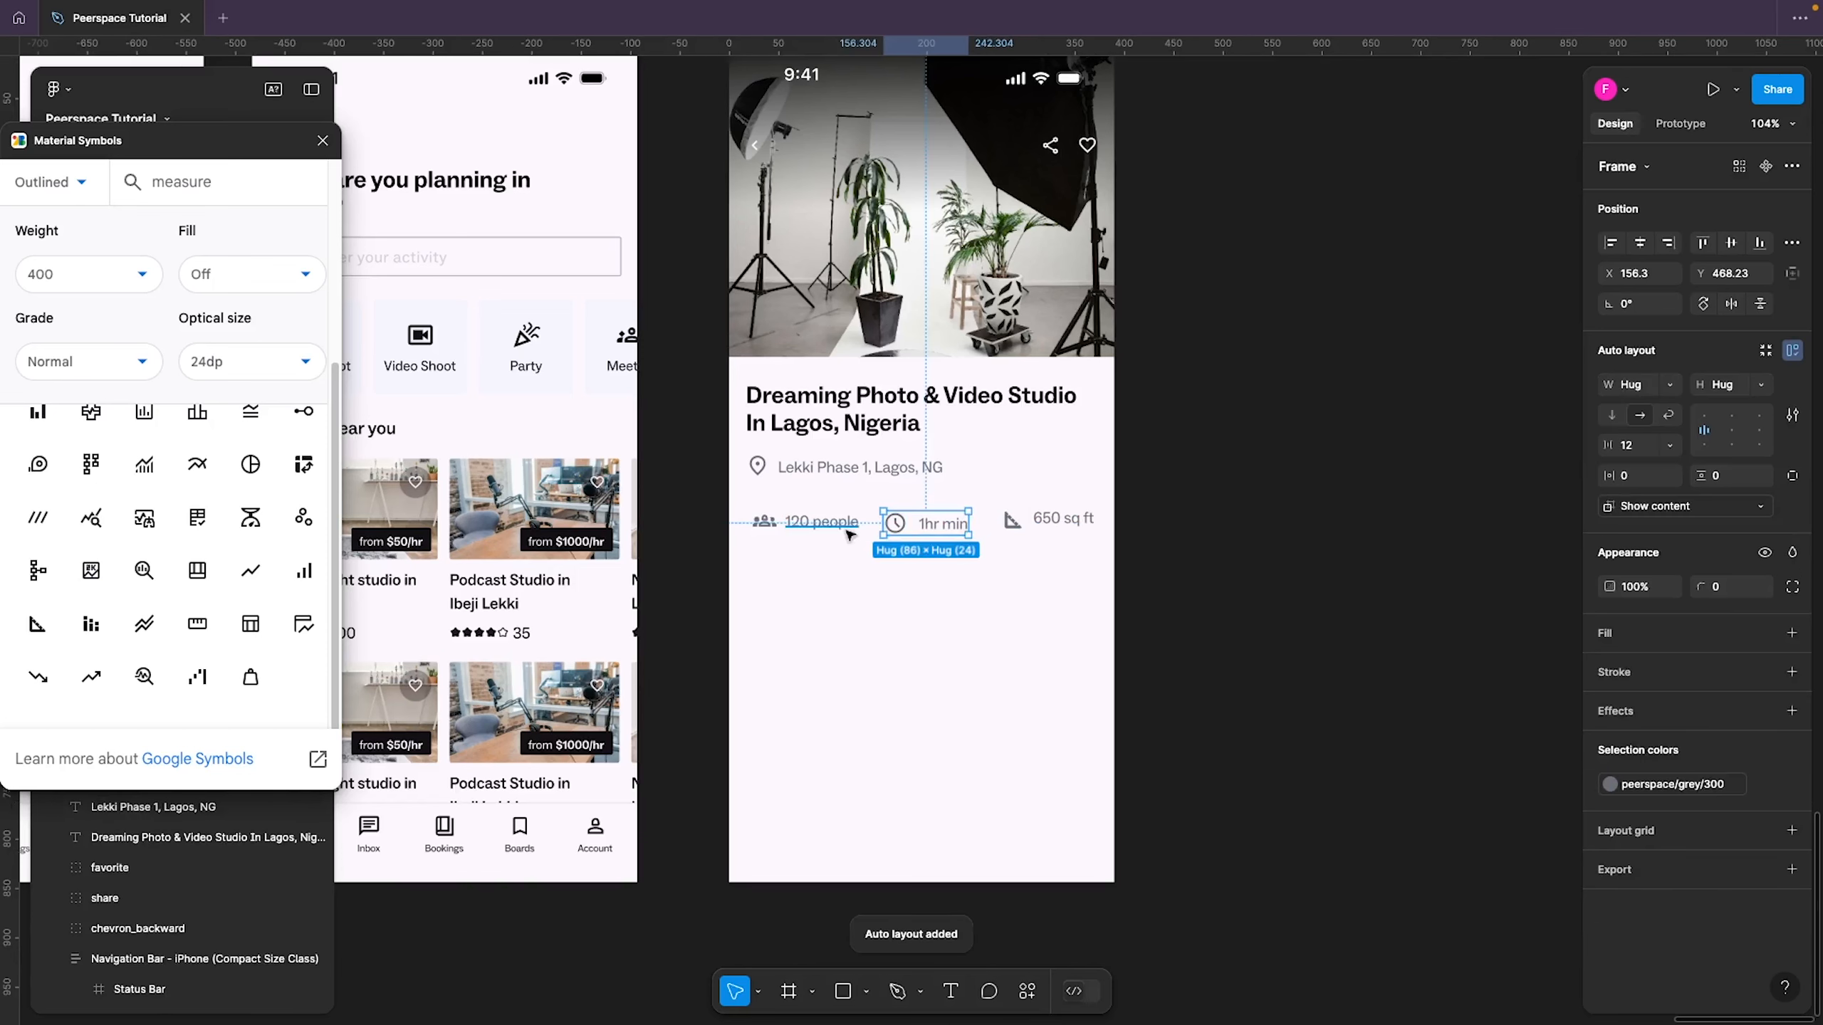
left_click(846, 528)
left_click(763, 521, "shift")
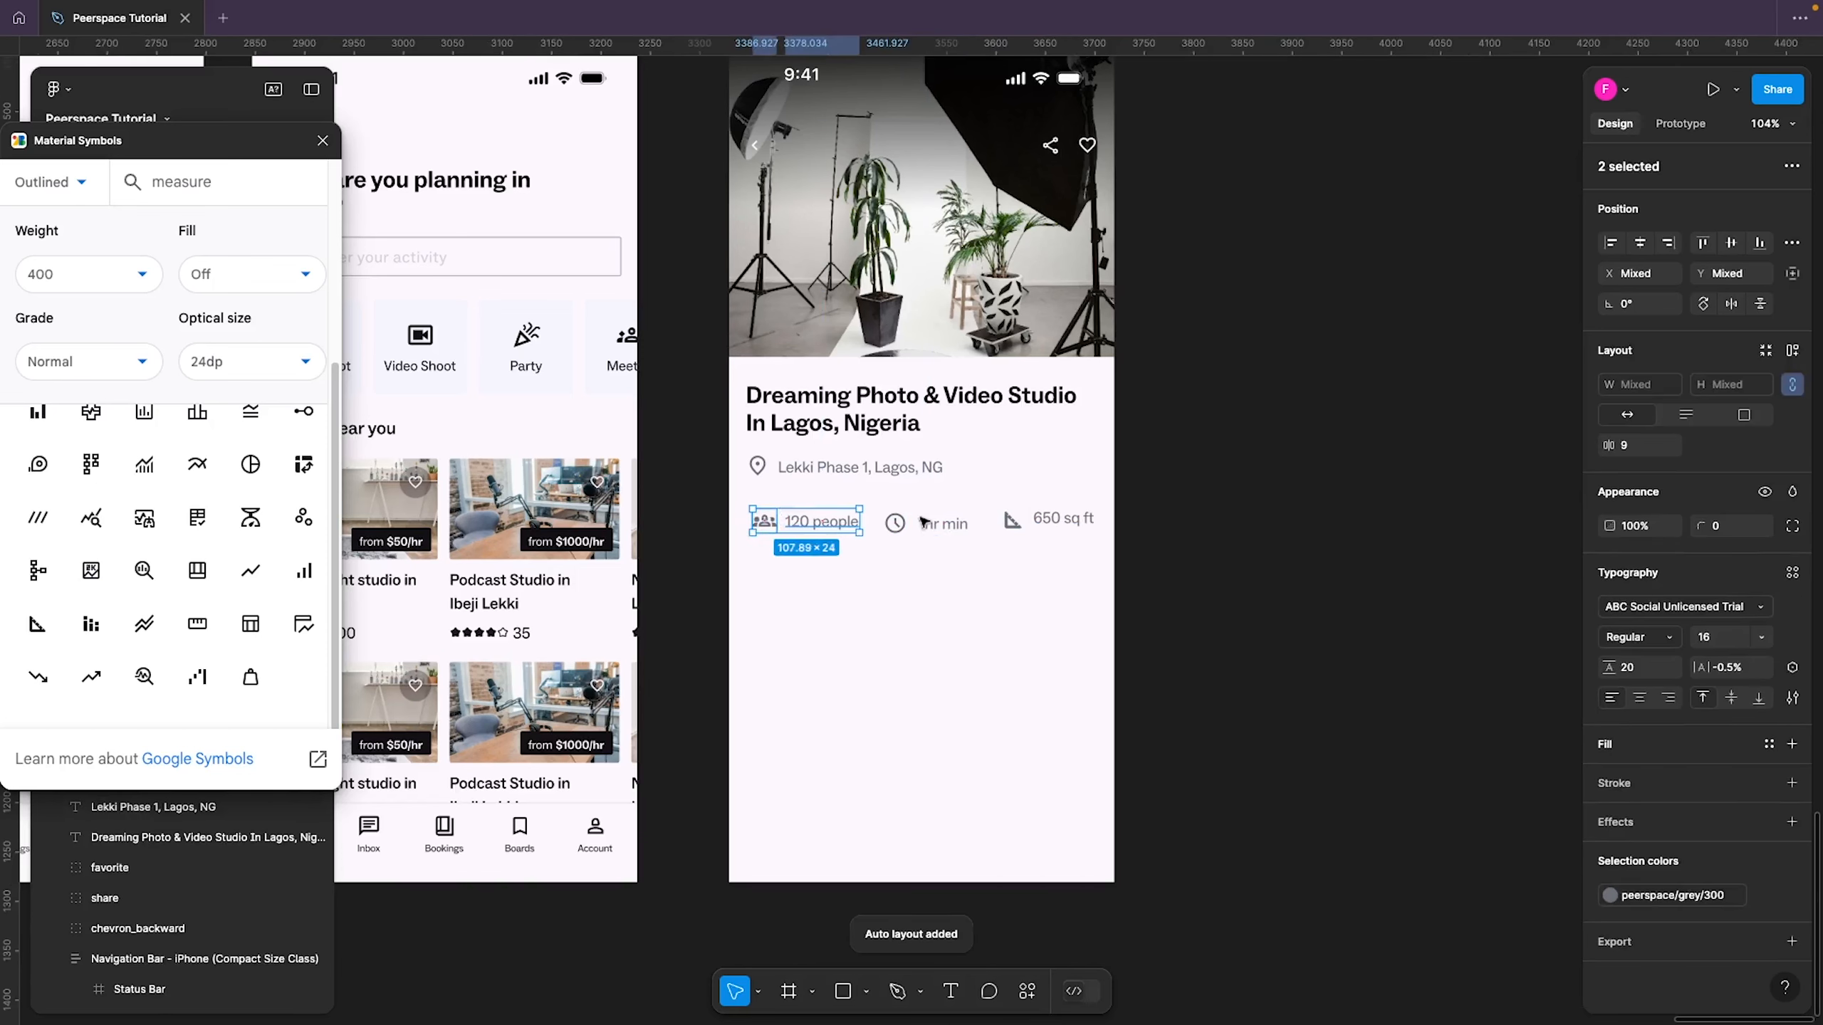
key("shift+a")
Close the Material Symbols plugin and move the set-square icon into the listing screen's frame at about X 268.57, Y 467.81
left_click(1012, 519)
left_click(1047, 526, "shift")
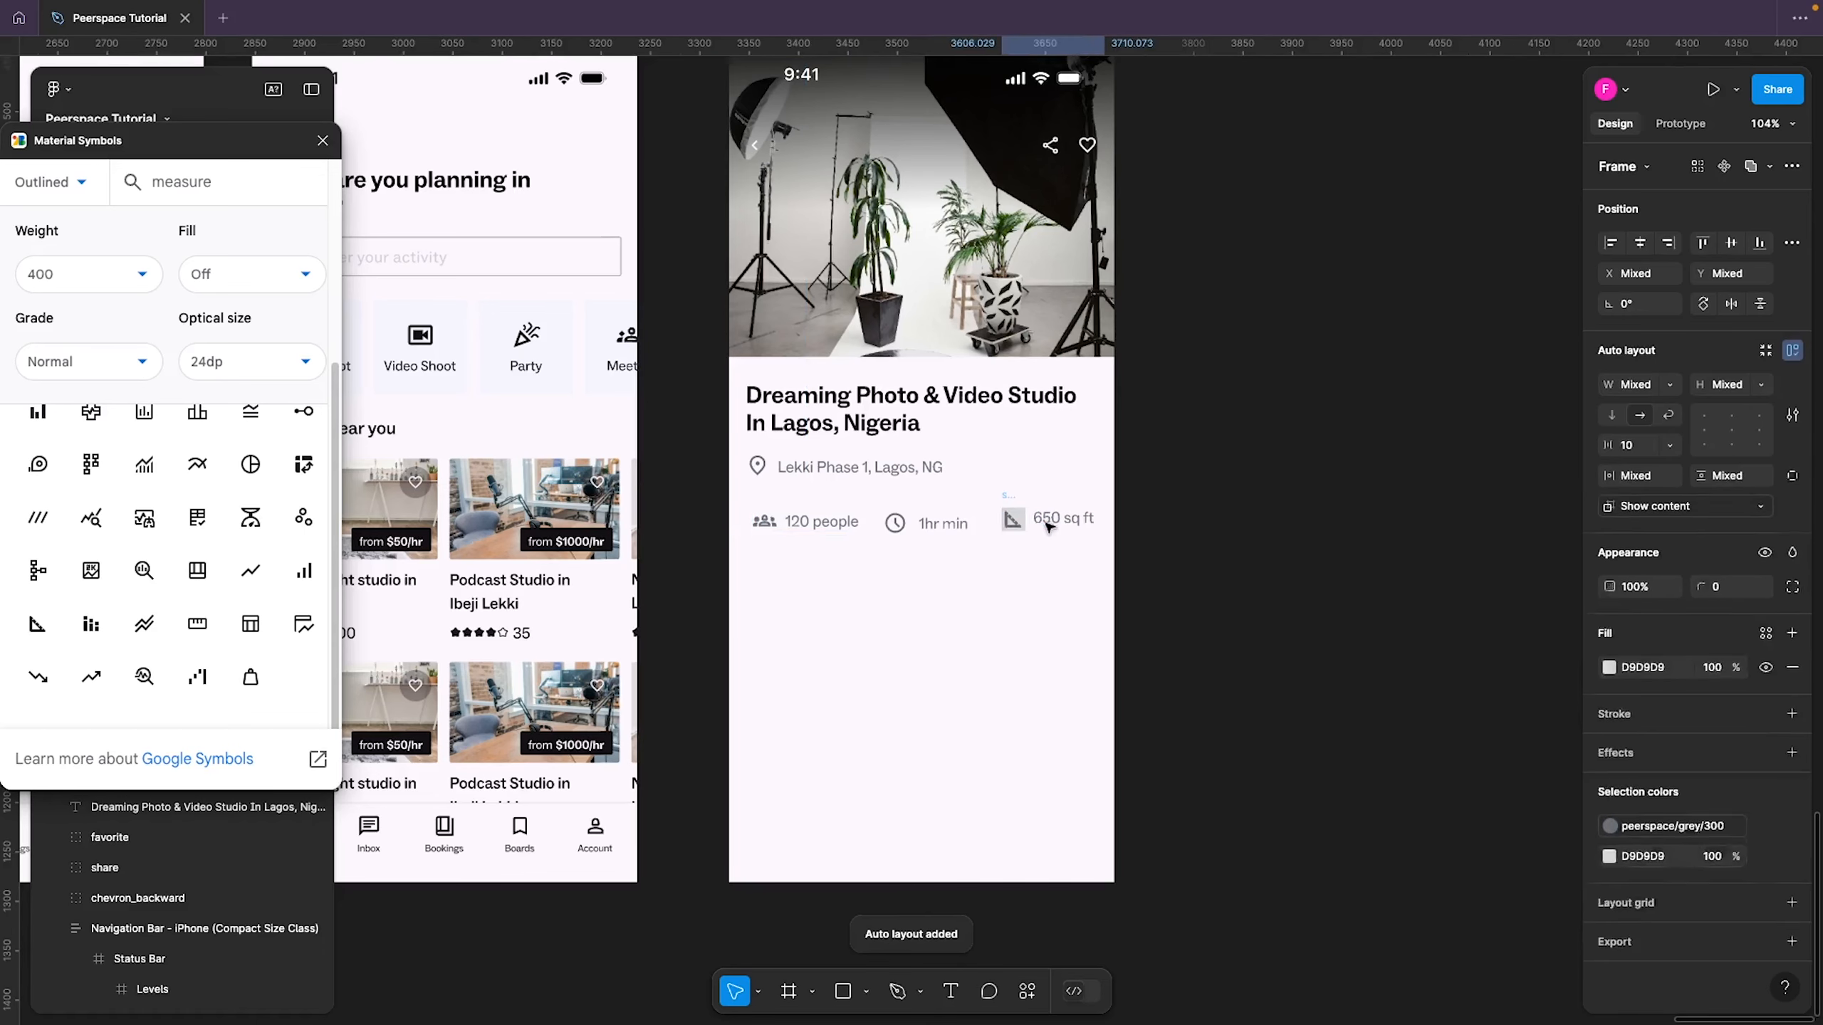
left_click(1047, 526, "shift")
left_click(1035, 553)
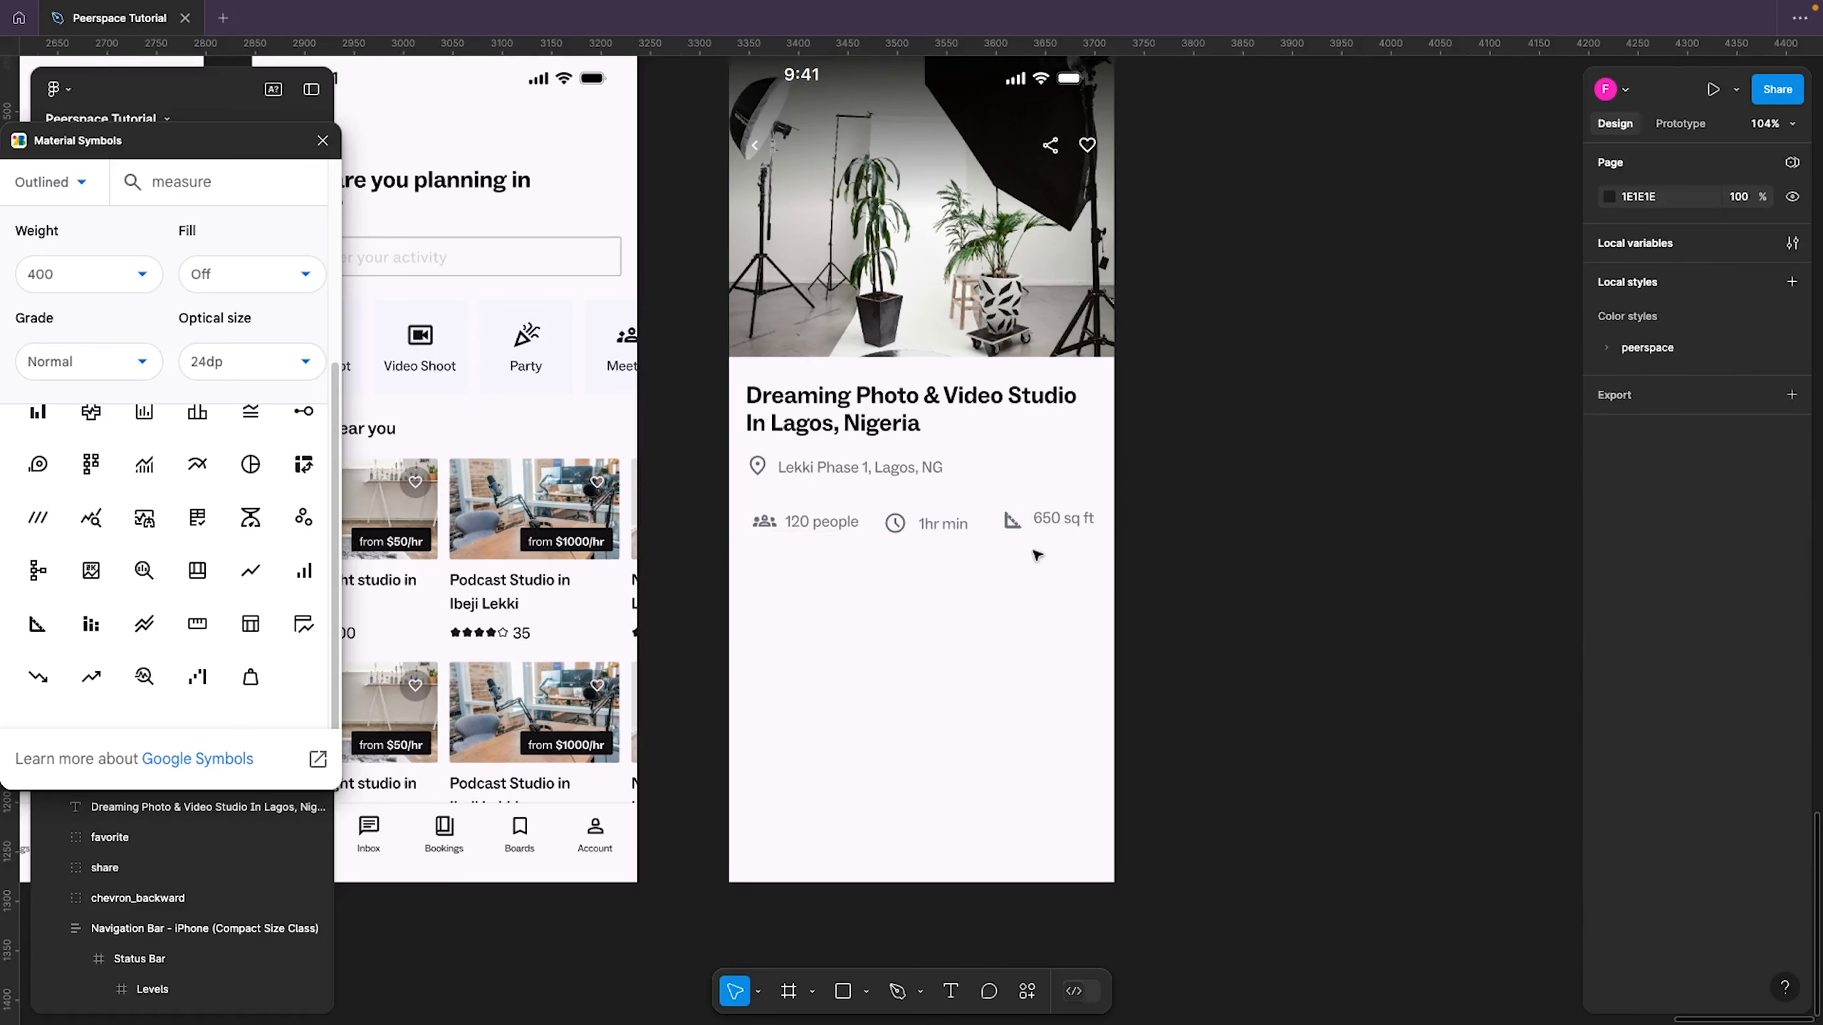
left_click(1011, 518)
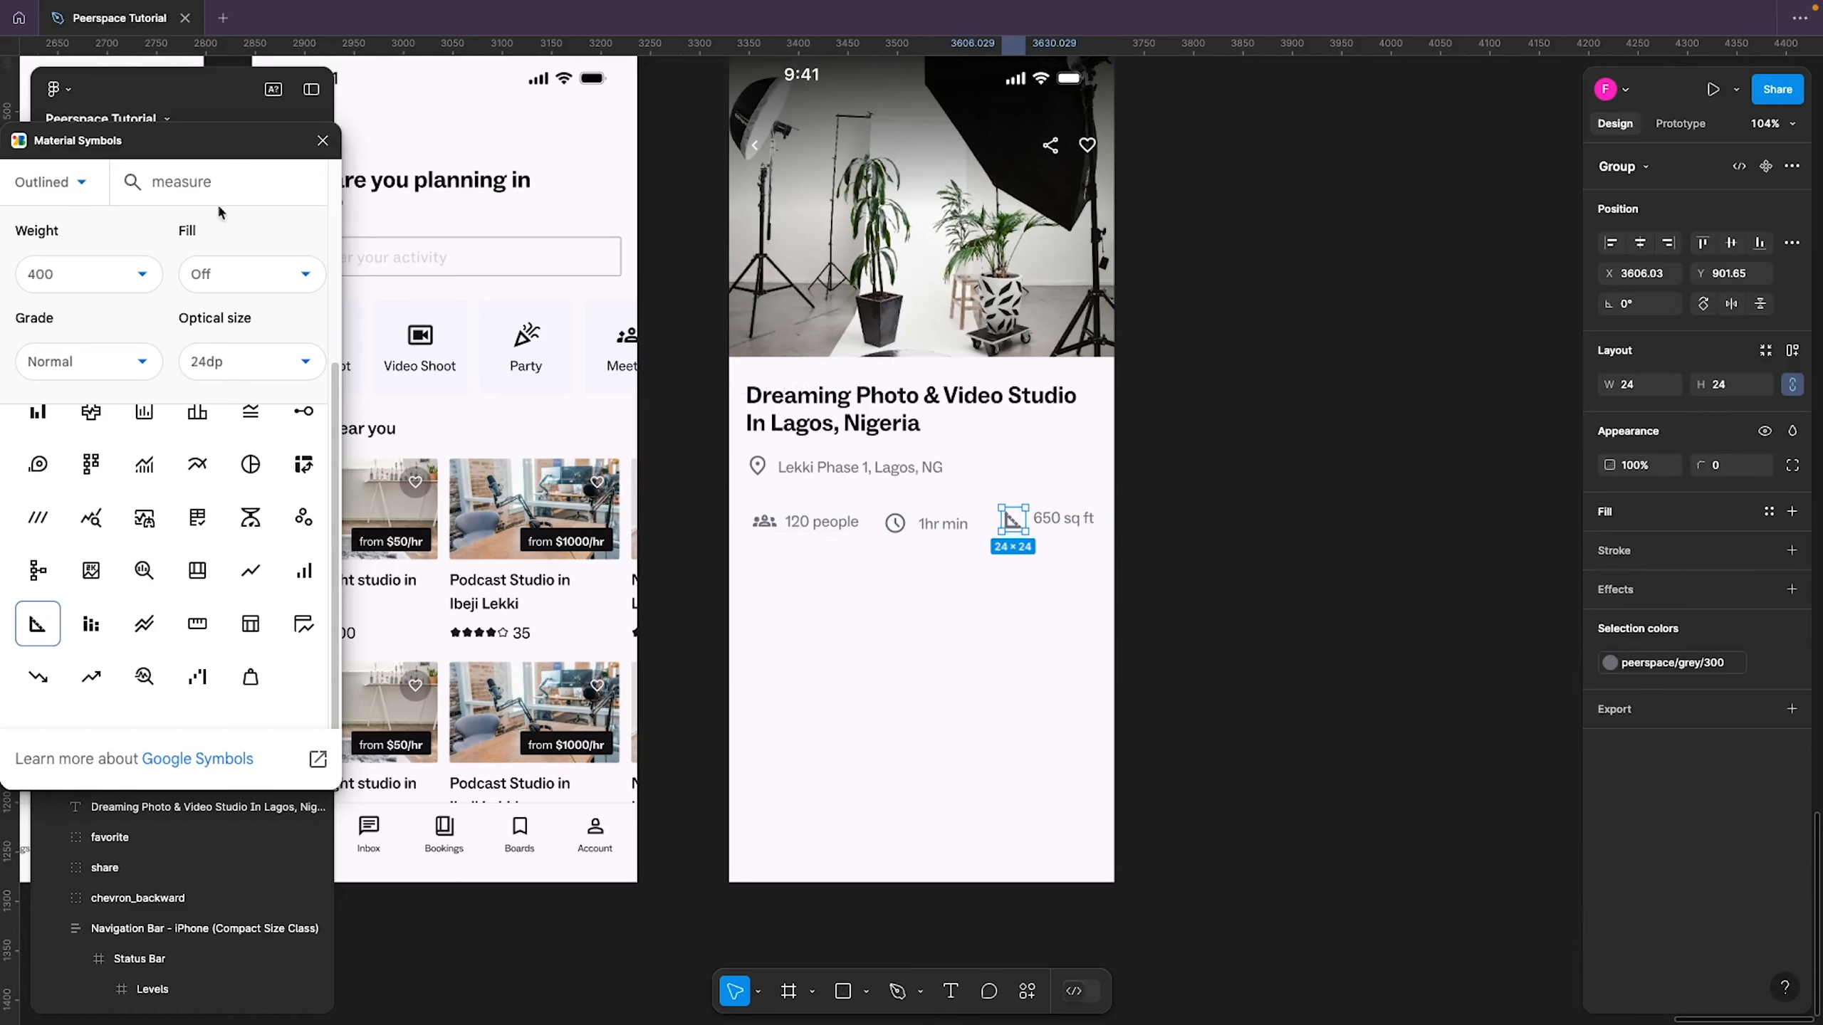
left_click(323, 141)
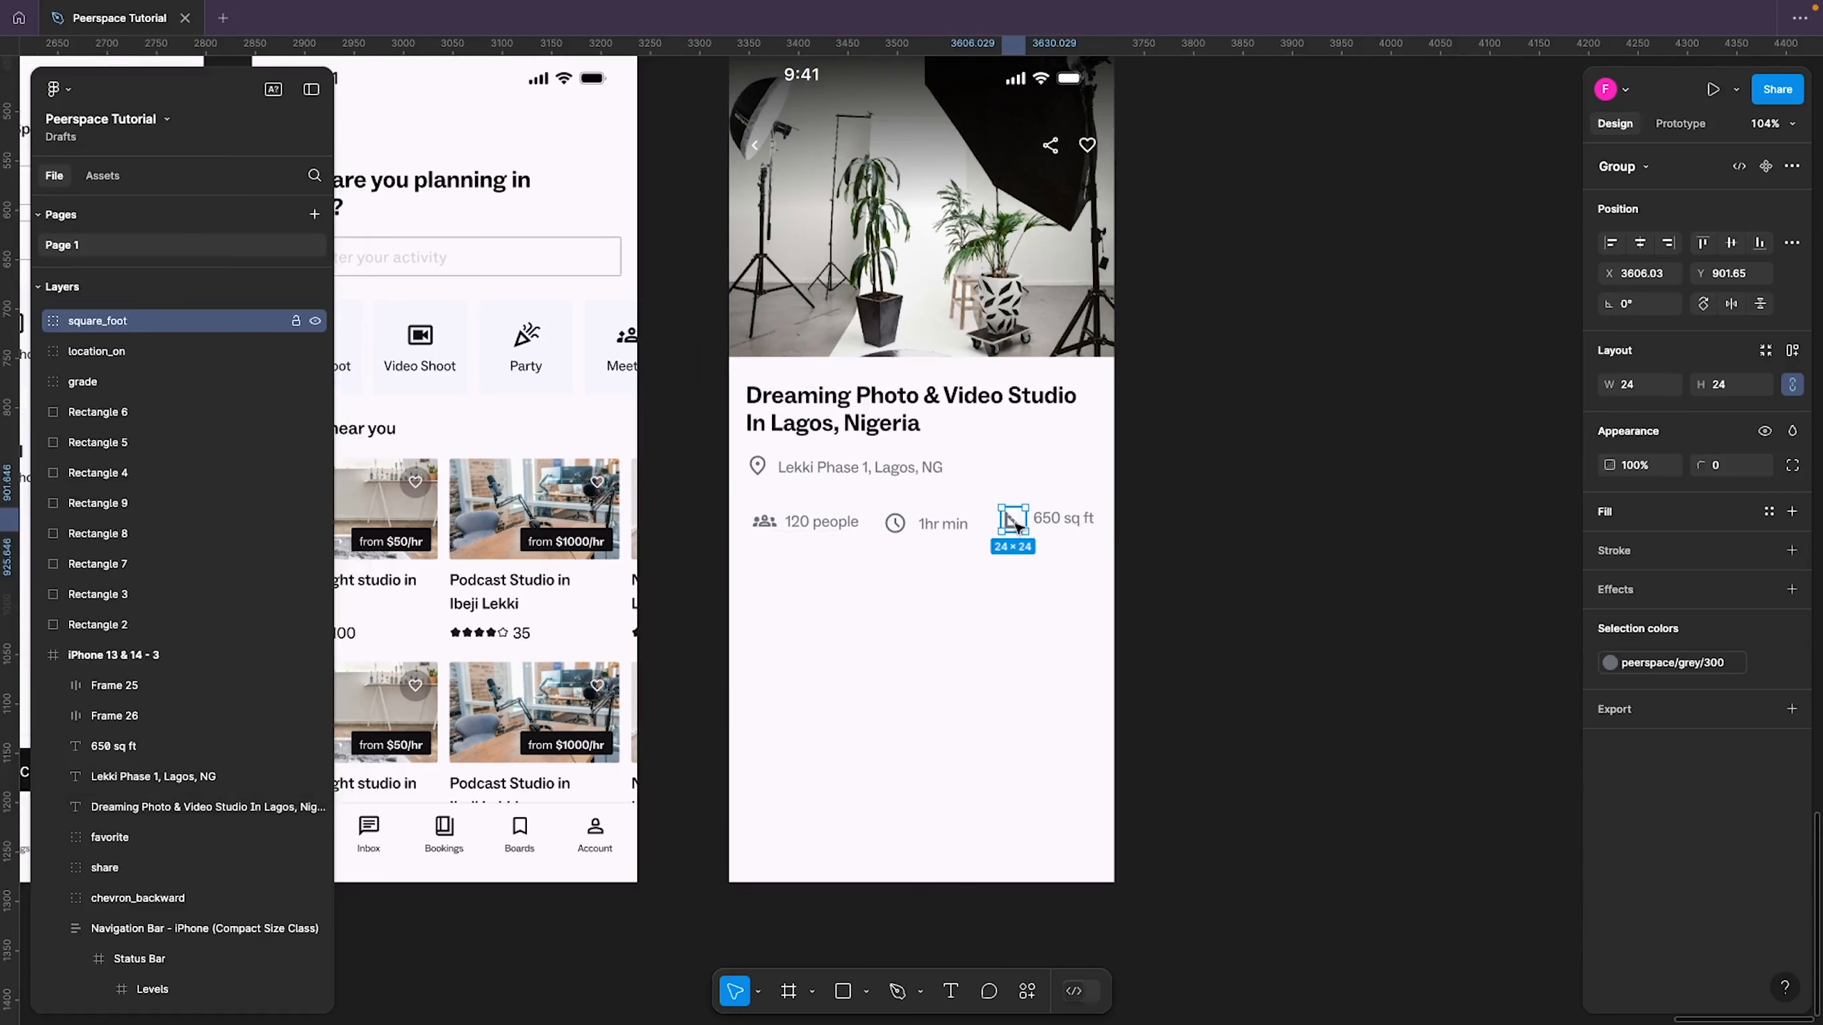
mouse_move(1011, 518)
left_mouse_down()
mouse_move(1417, 704)
mouse_move(1003, 622)
mouse_move(997, 537)
mouse_move(1267, 637)
mouse_move(1005, 524)
left_mouse_up()
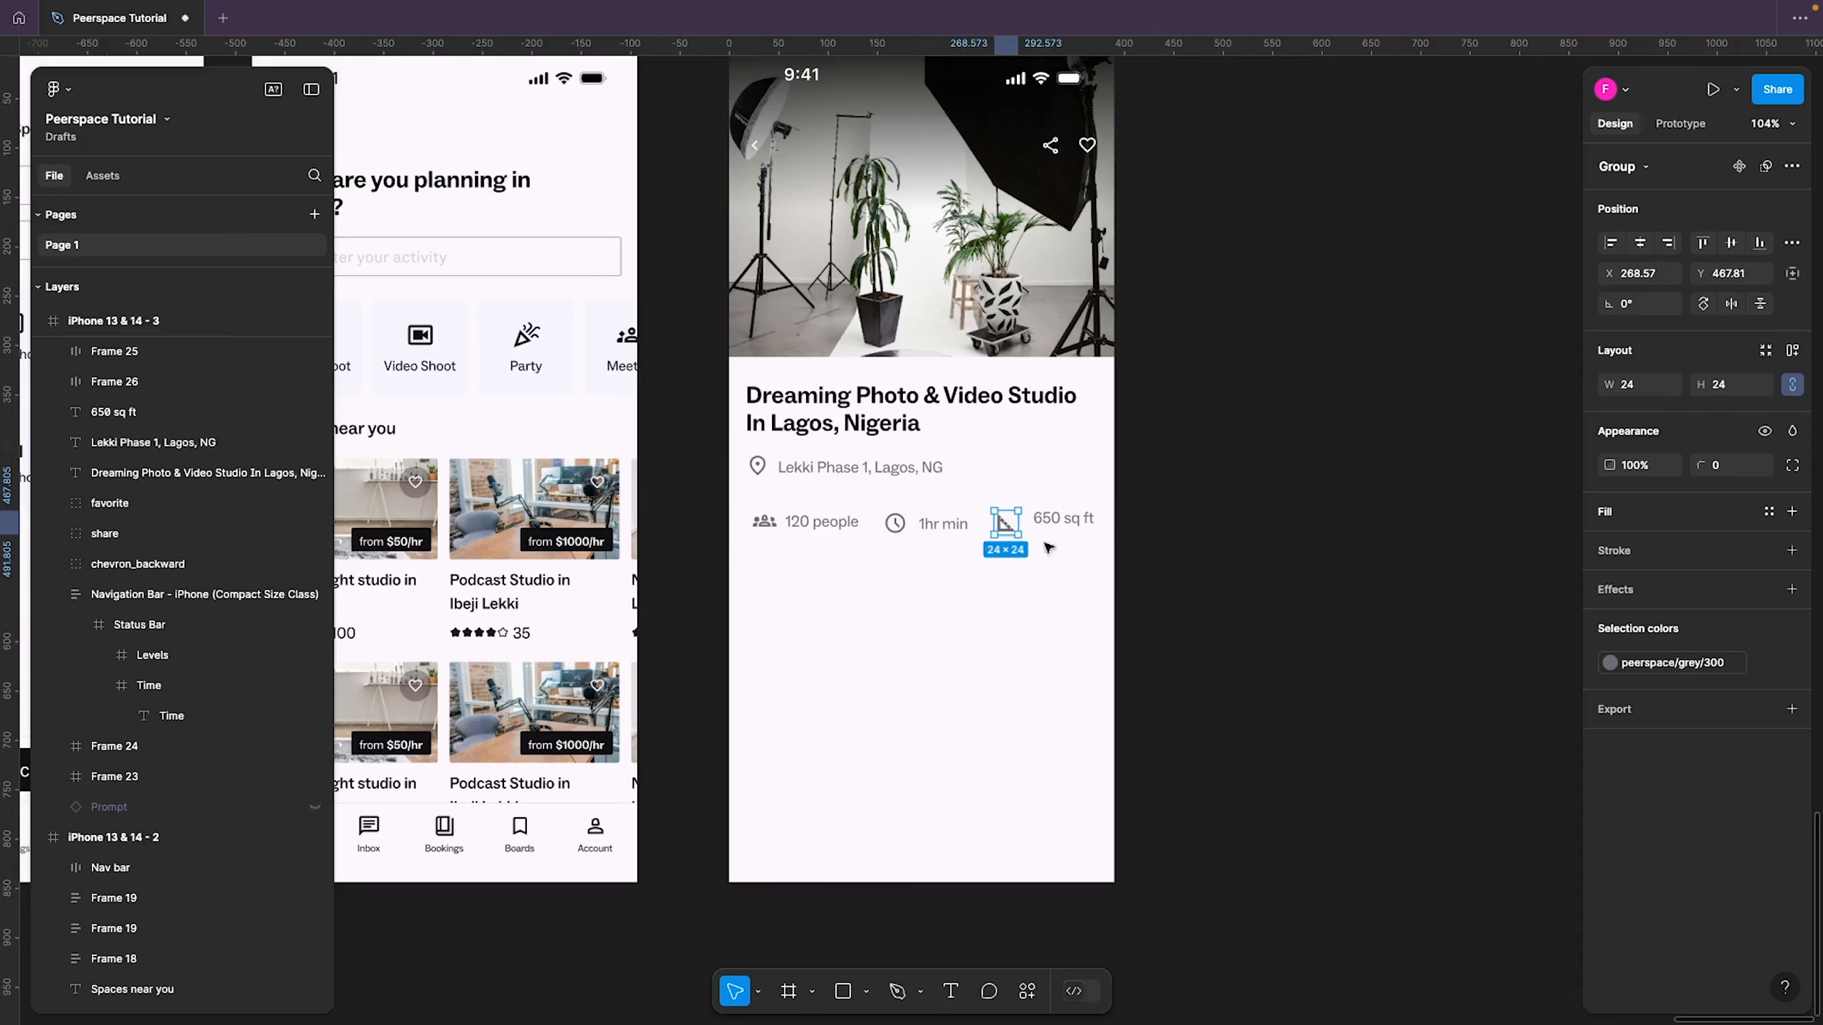
Apply auto layout to the set-square icon and "650 sq ft" label with a gap of 8
left_click(1064, 521, "shift")
key("shift+a")
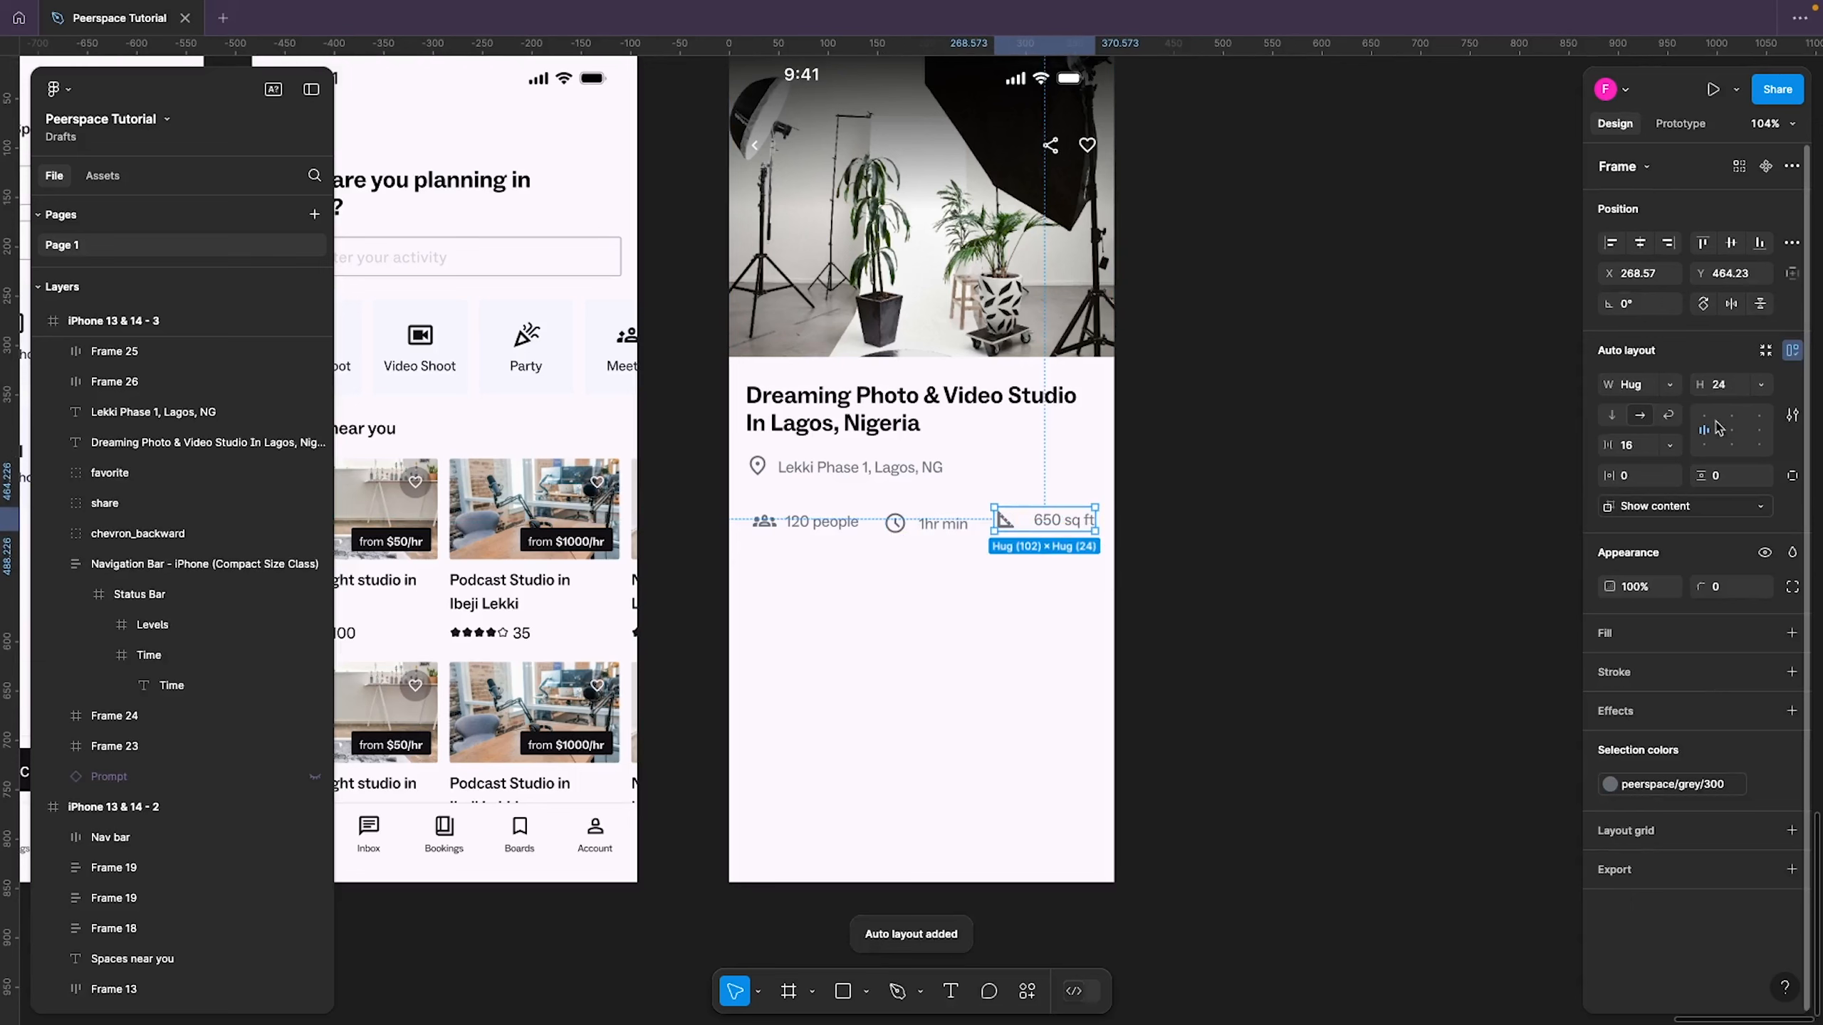
left_click(1642, 448)
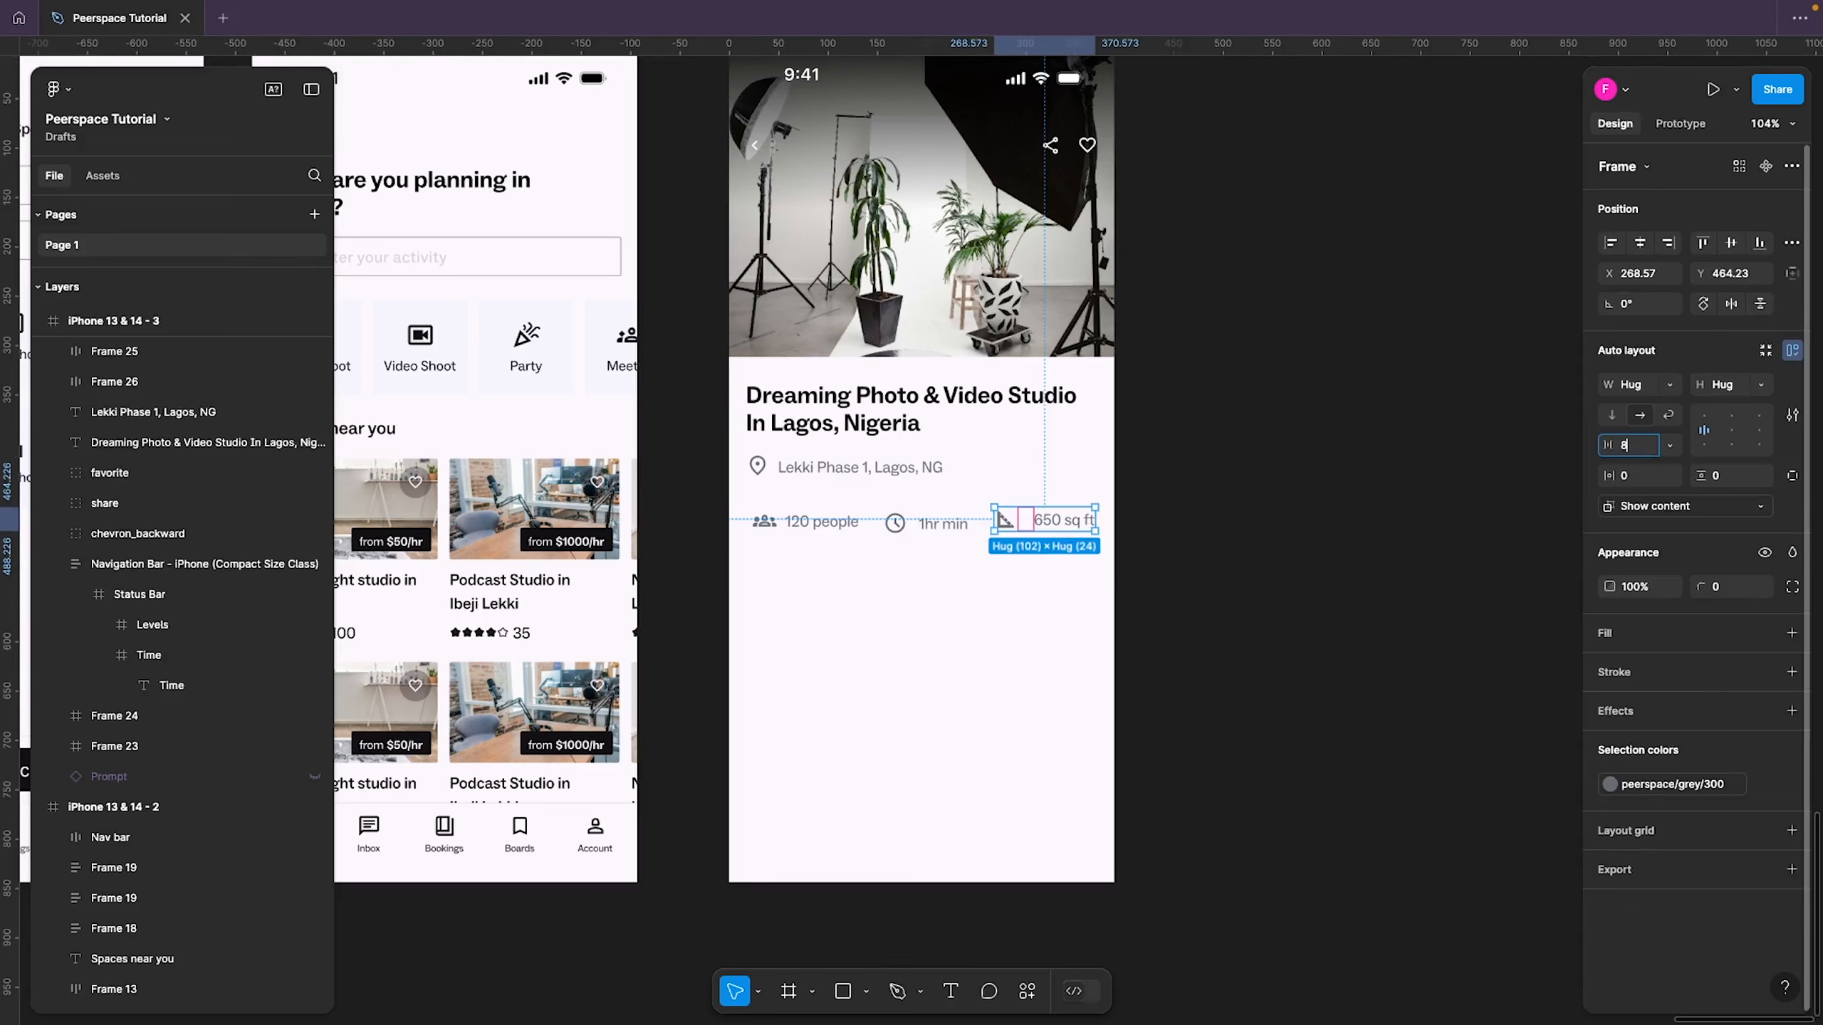
key("Return")
Combine the capacity, duration and floor-area groups into one horizontal auto layout row with a gap of 24
left_click(933, 522, "shift")
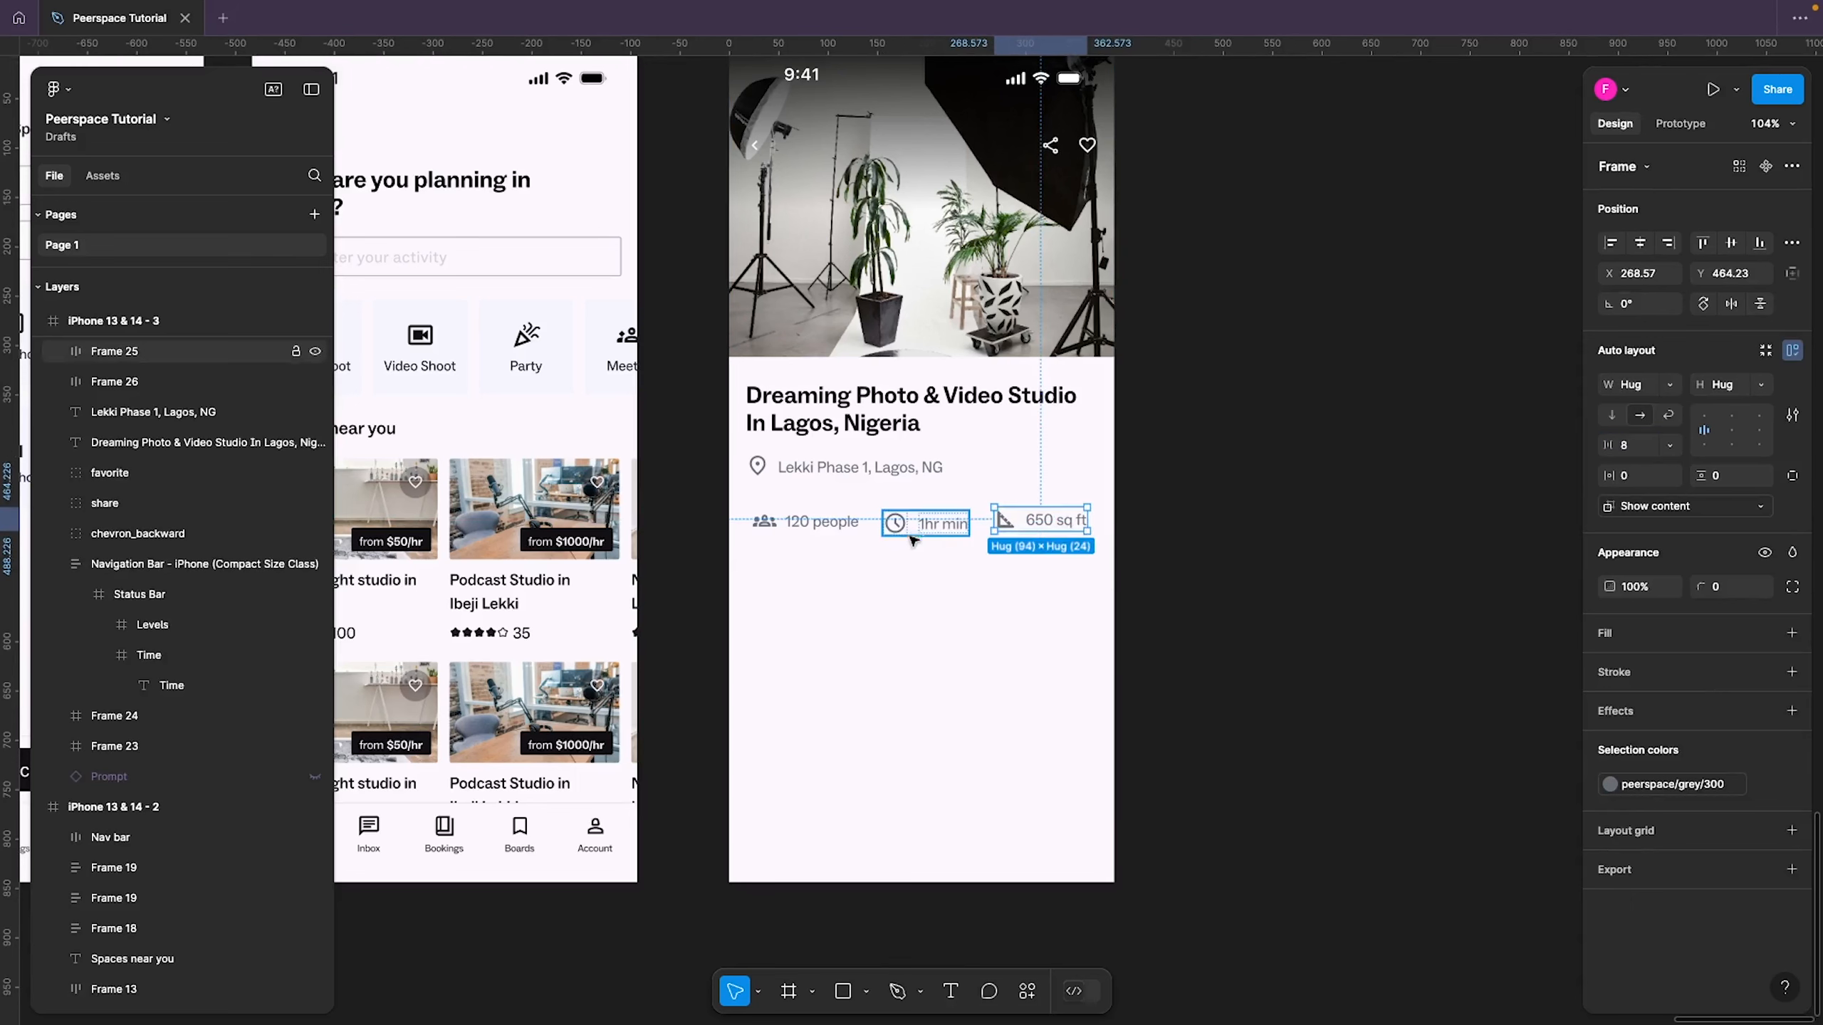
left_click(837, 531, "shift")
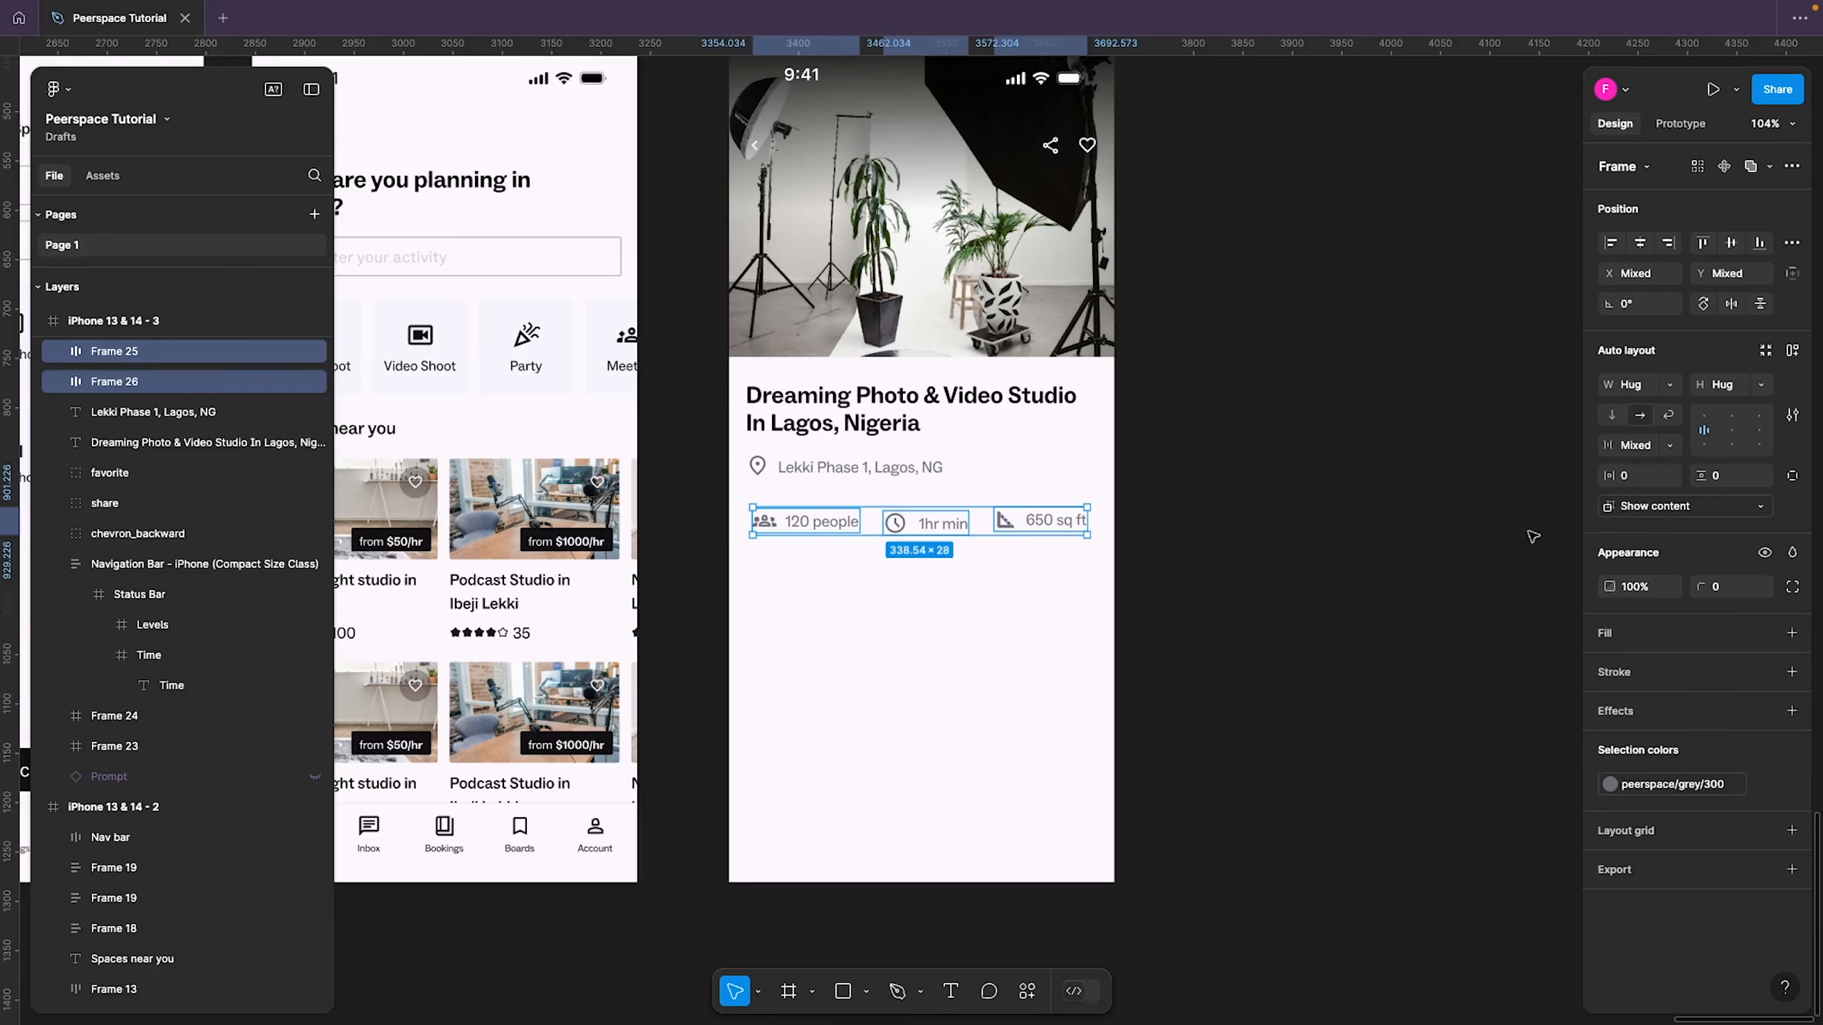
key("shift+a")
left_click(1631, 446)
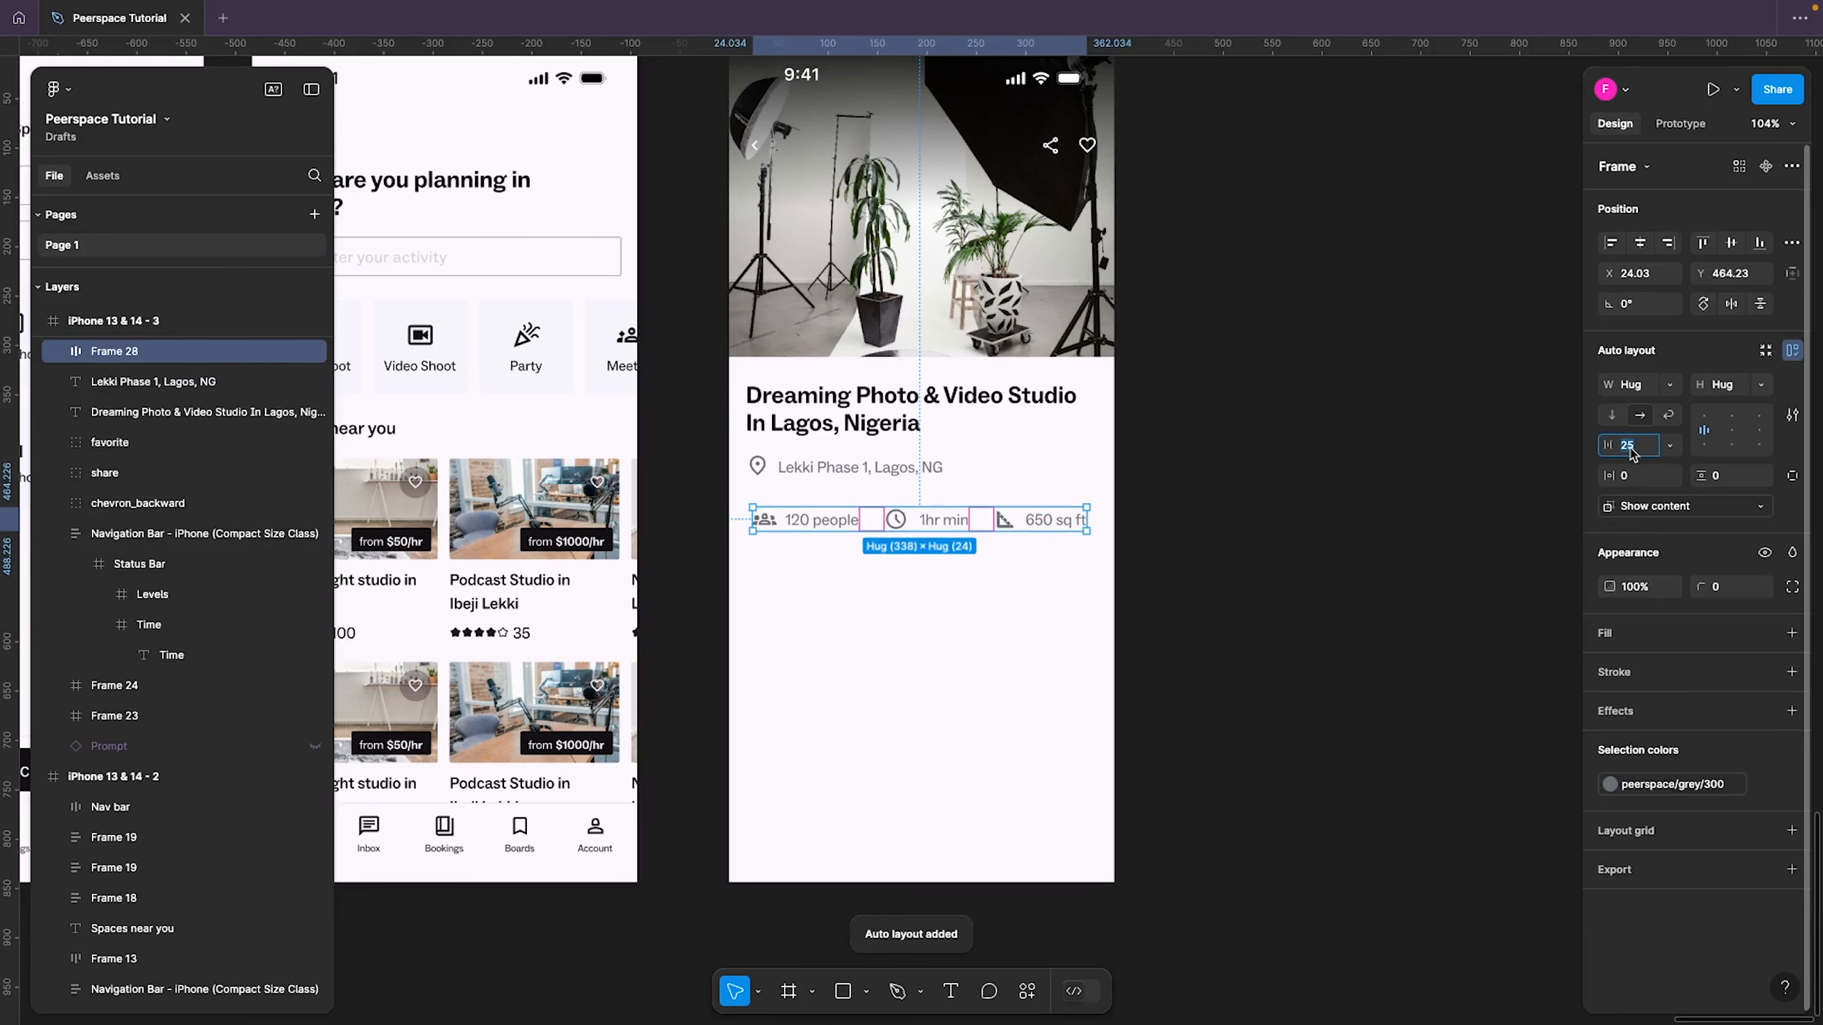
type("24")
key("Return")
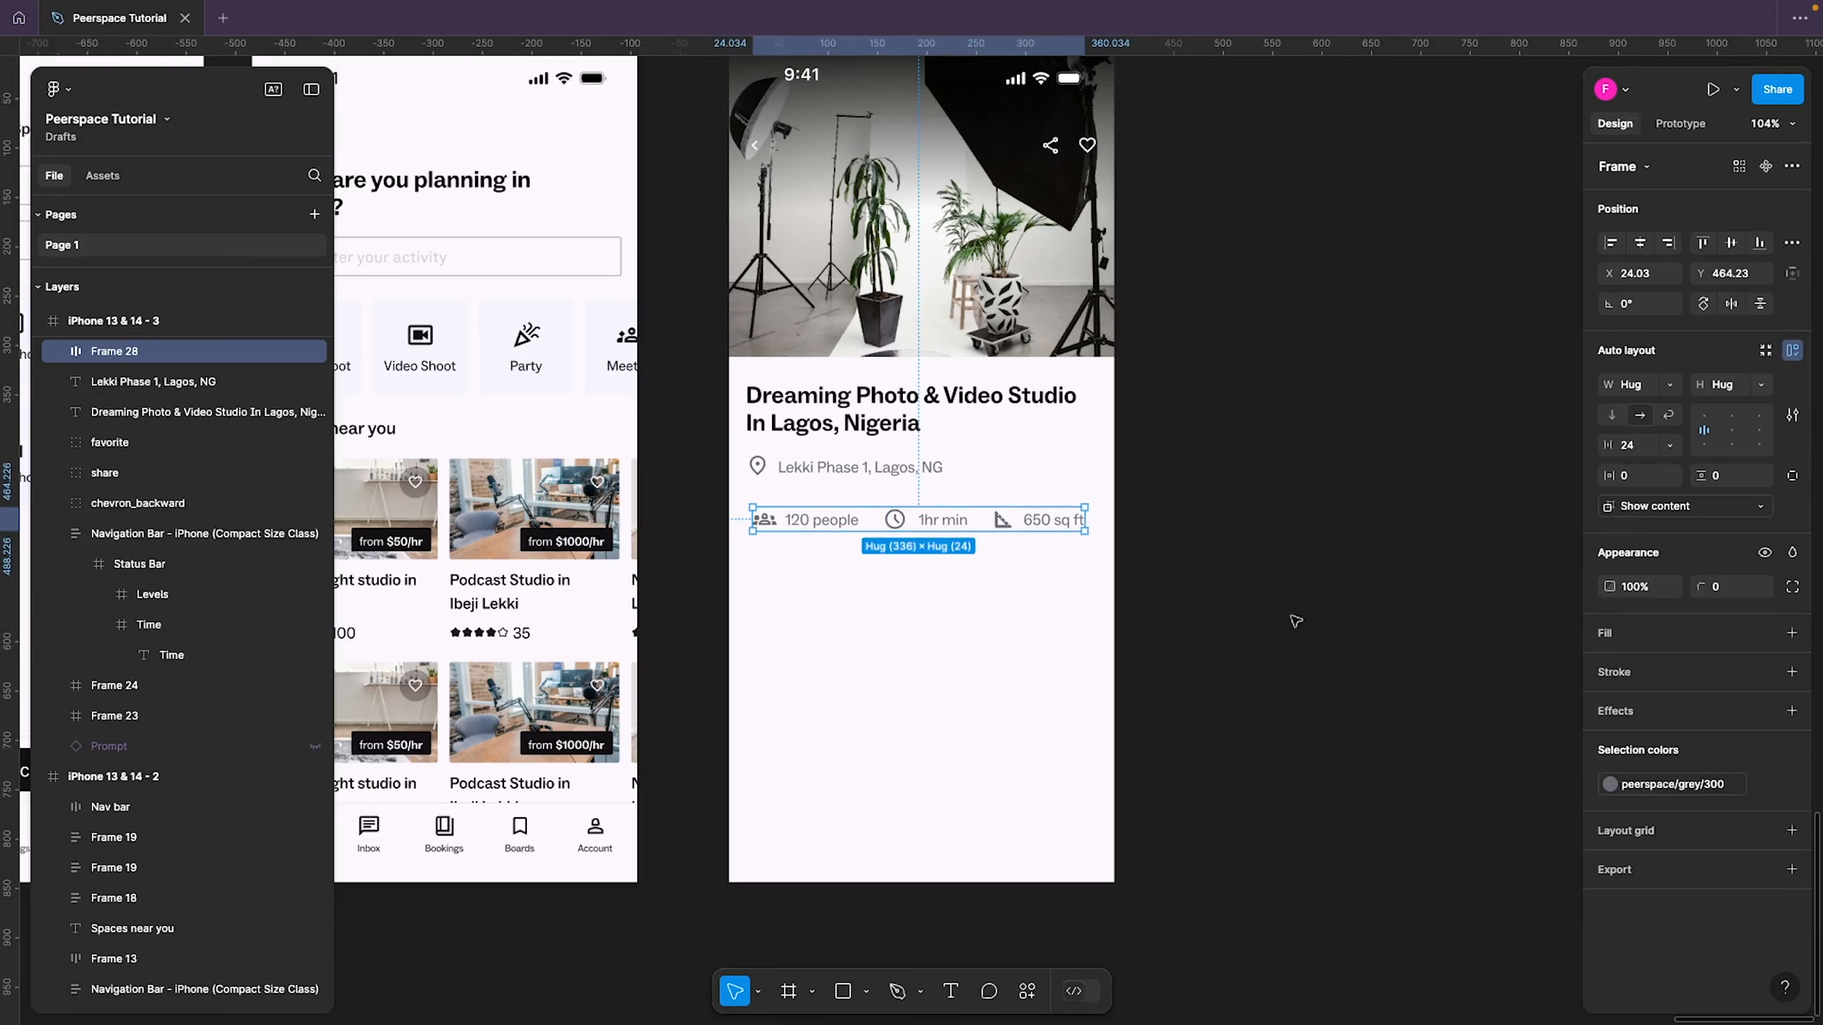
Try to apply auto layout to the location pin and the location label, and undo it
key("alt")
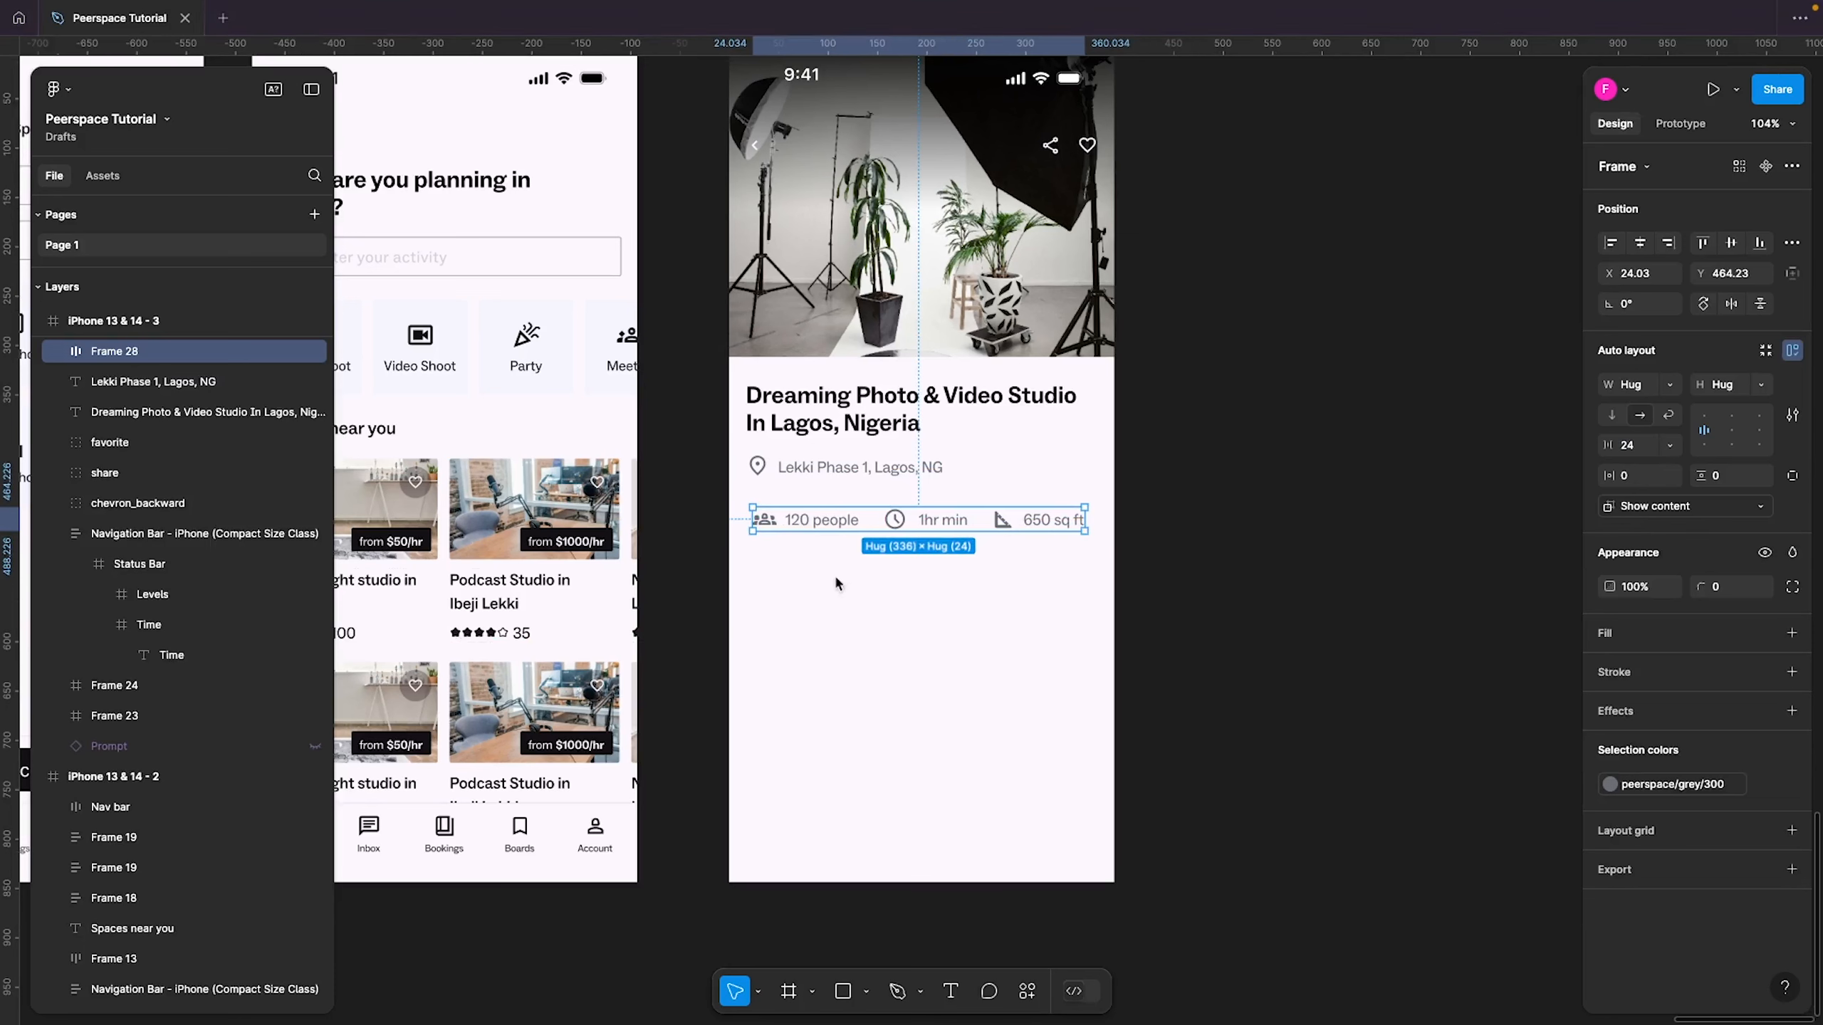
left_click(874, 472)
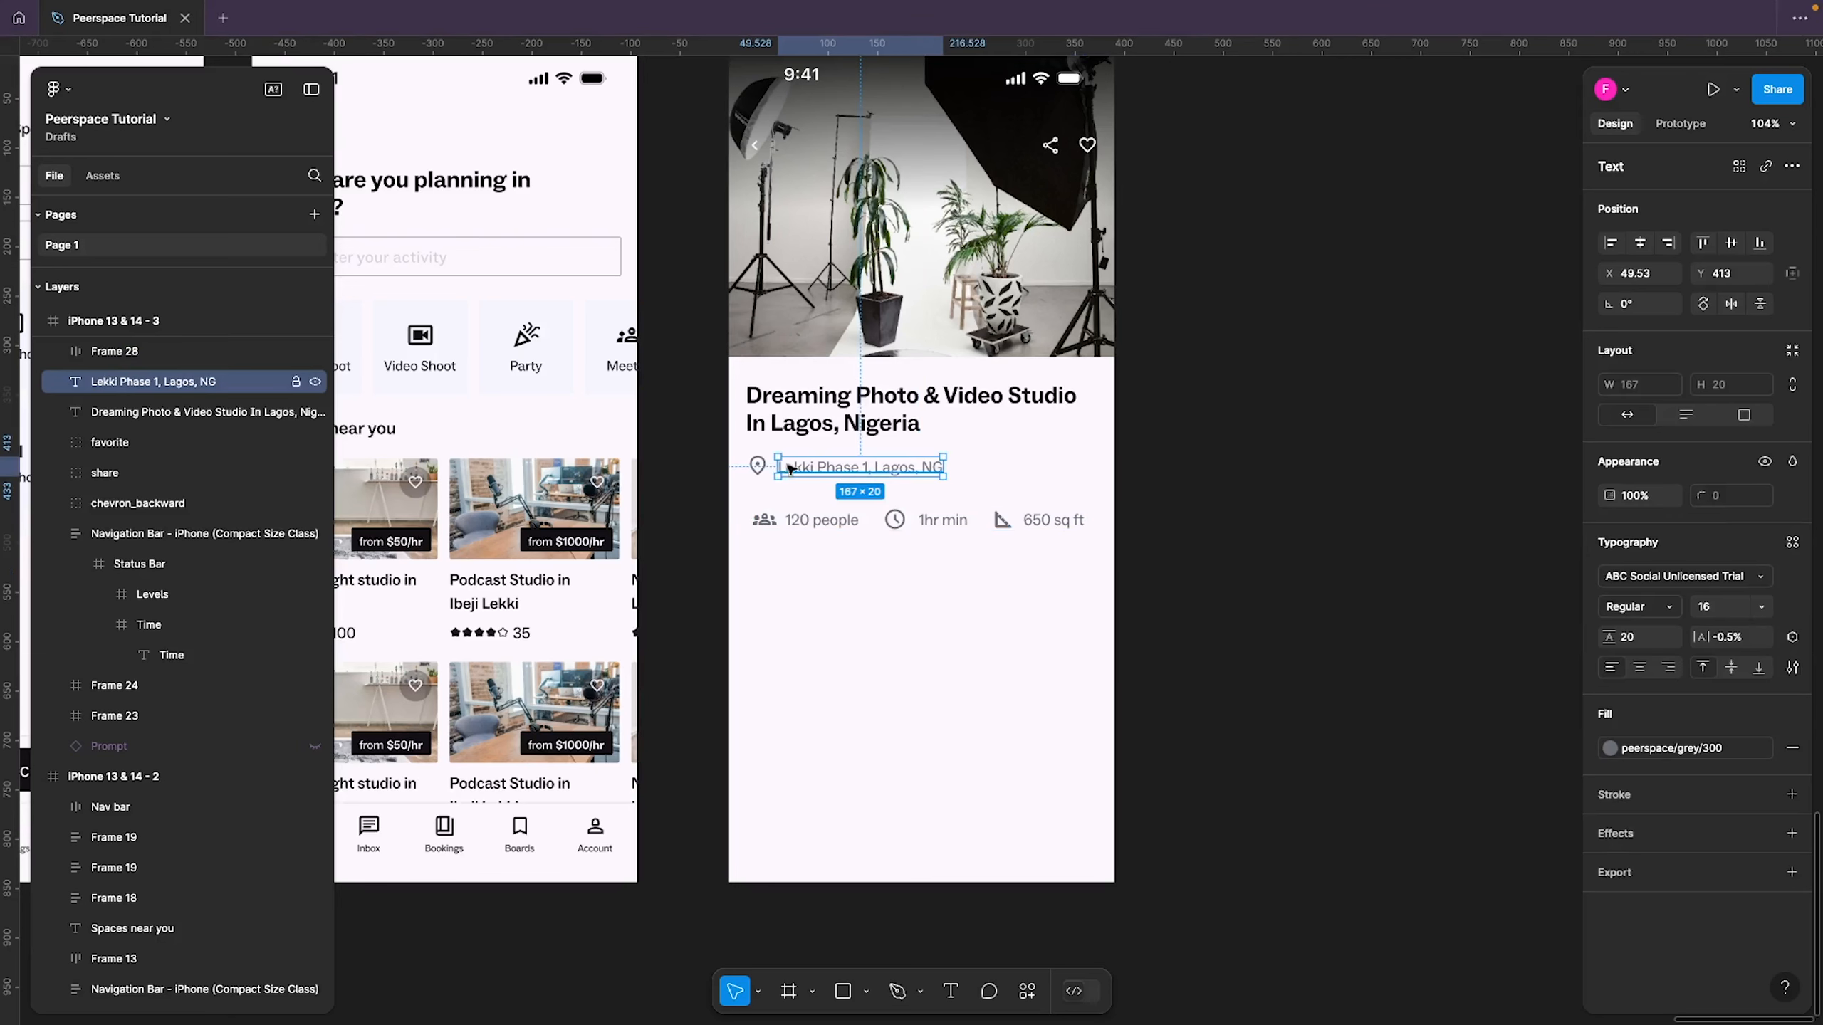
left_click(757, 466, "shift")
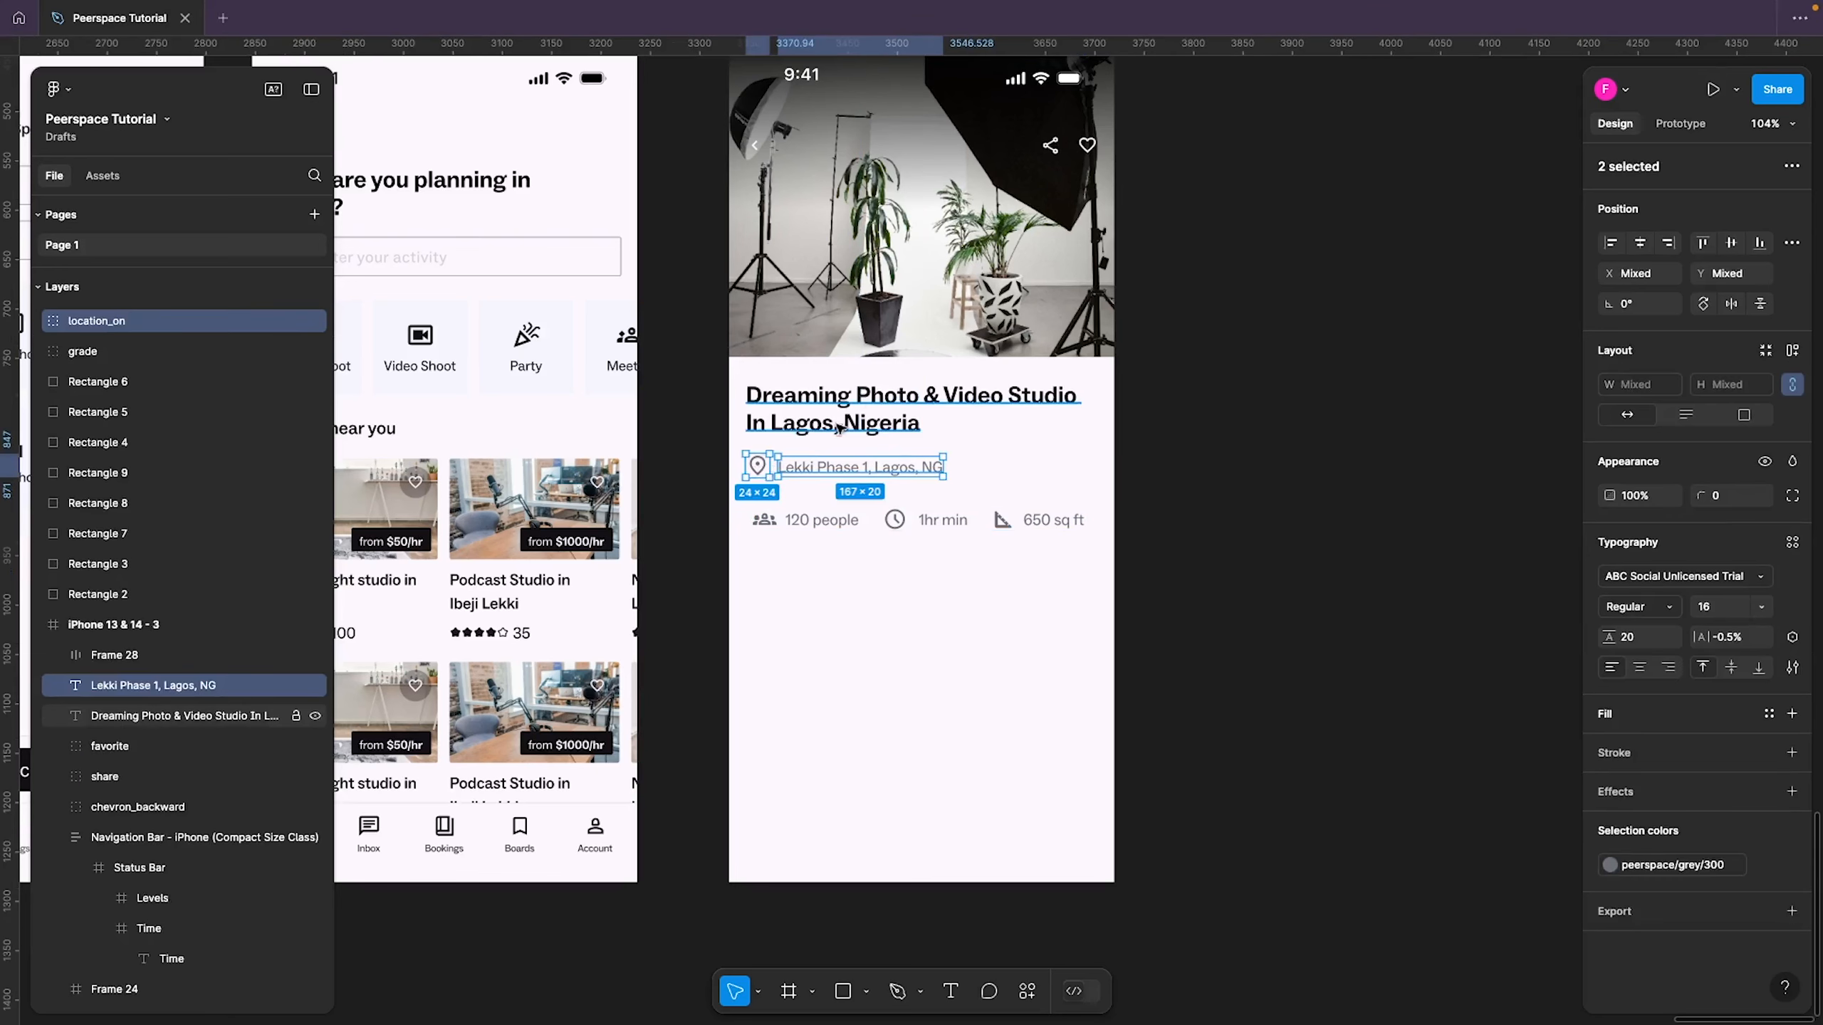
left_click(816, 525)
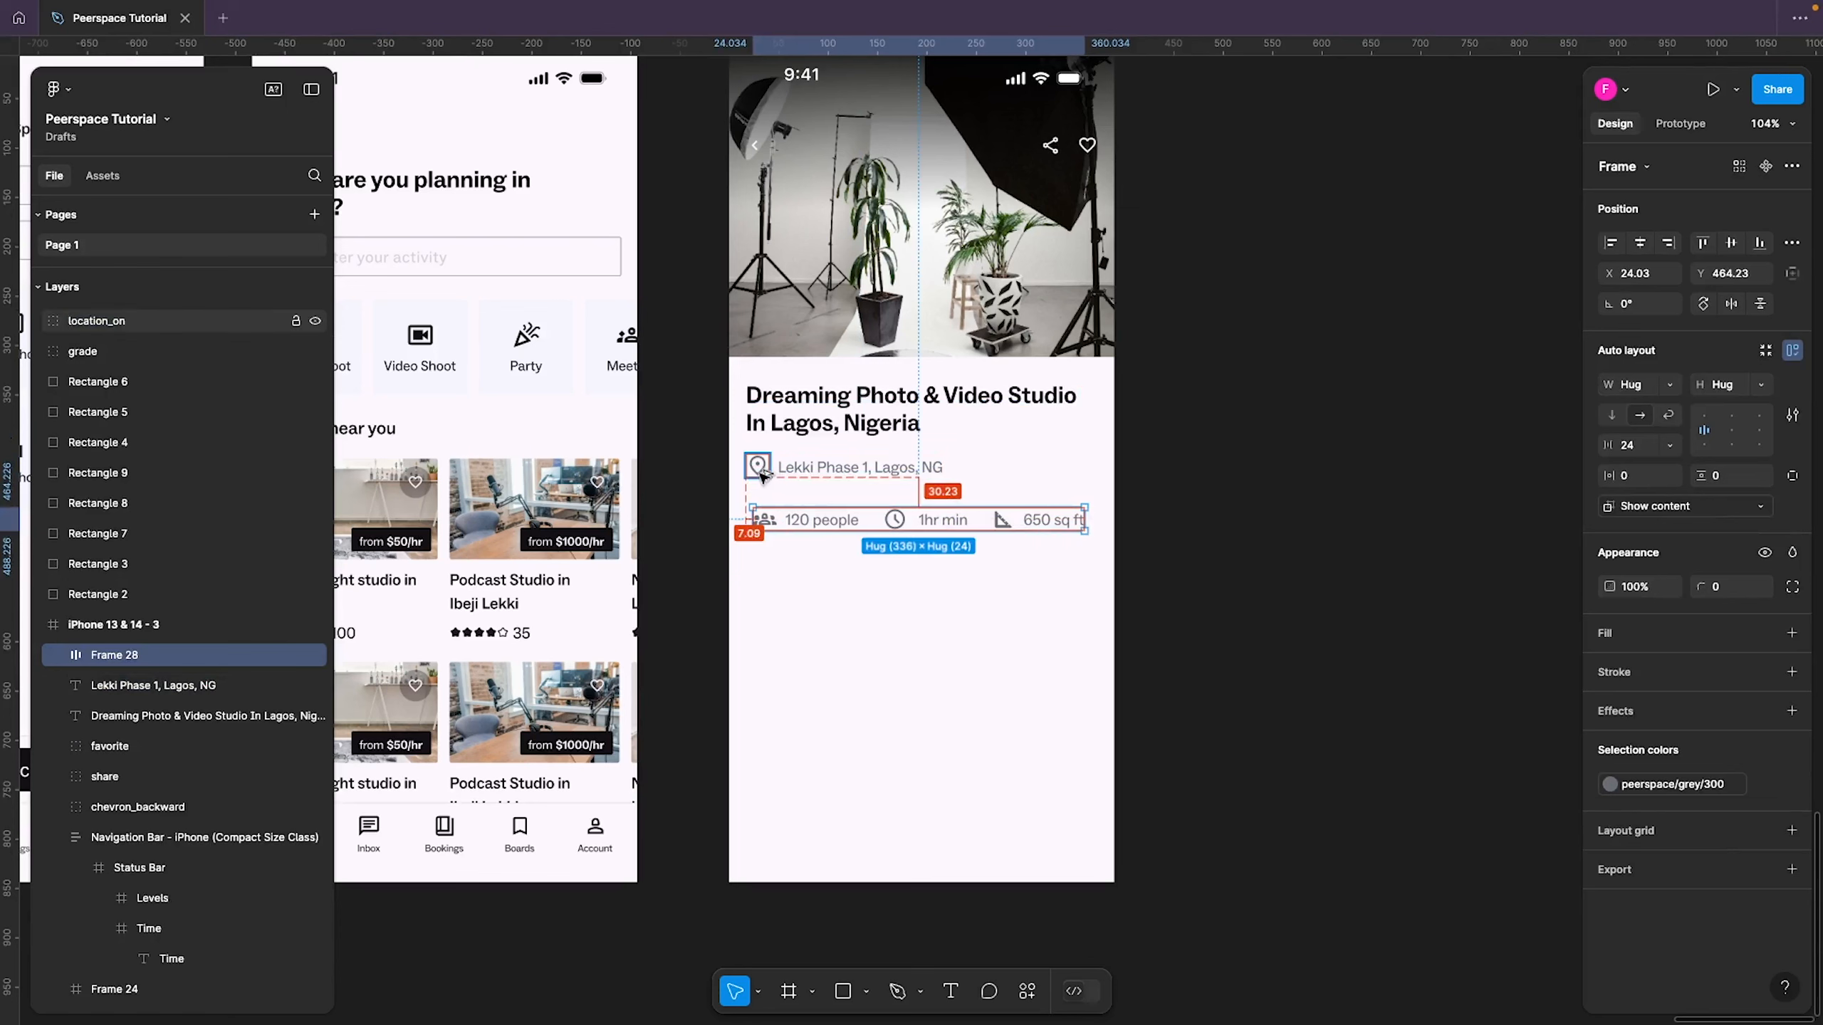
left_click(806, 474)
left_click(757, 465, "shift")
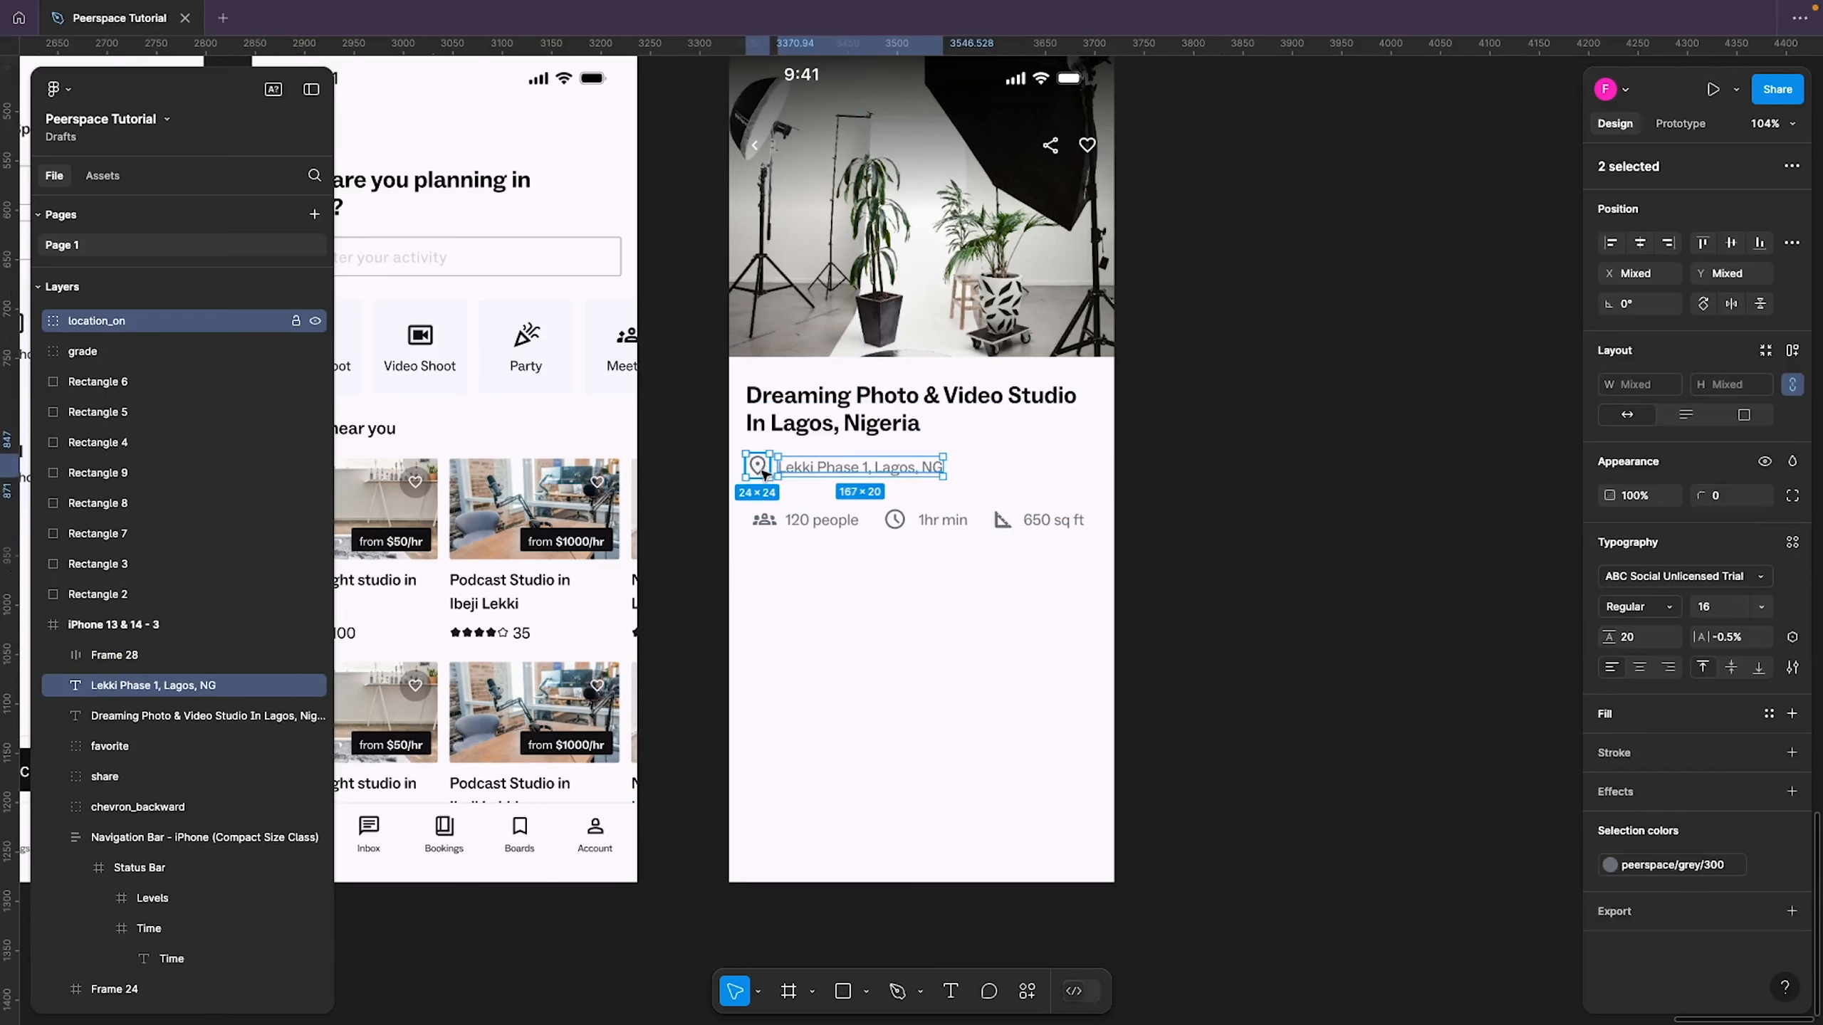
key("shift+a")
key("ctrl+z")
left_click(799, 535)
Move the location pin into the listing screen's frame and apply auto layout to it and the location label with a gap of 8
left_click(764, 466)
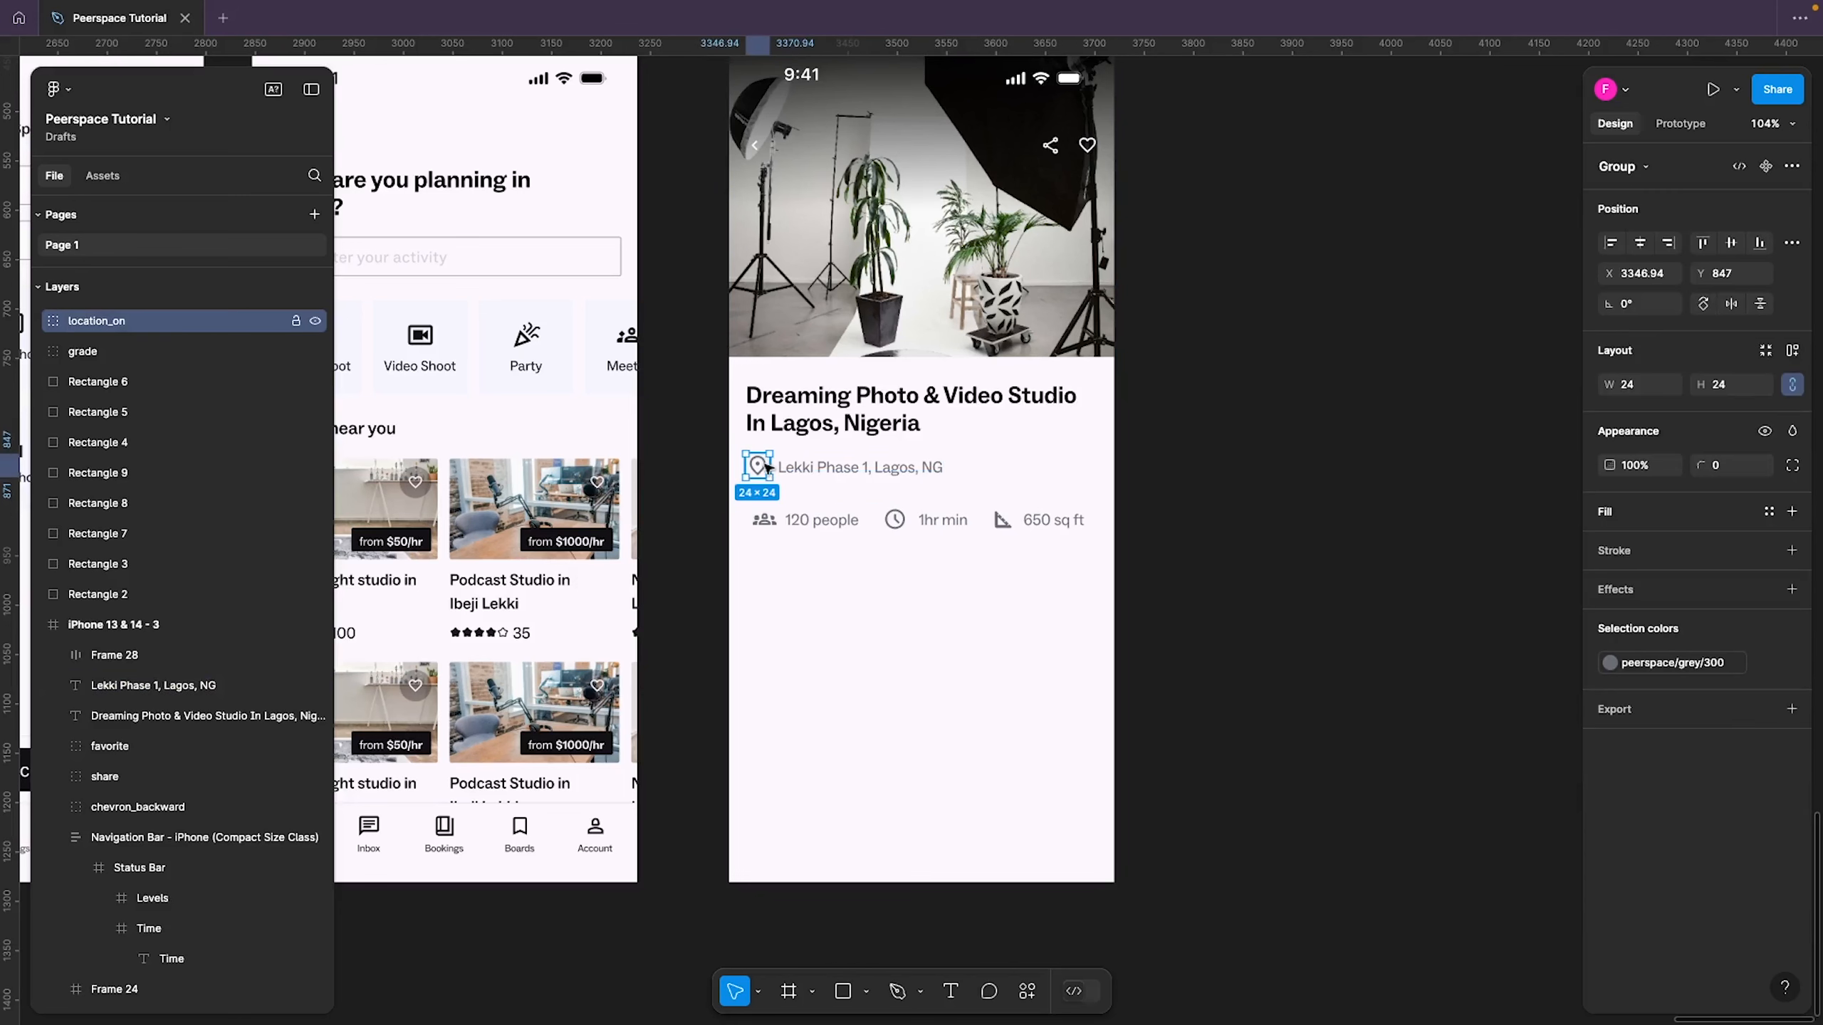
mouse_move(767, 467)
left_mouse_down()
mouse_move(699, 477)
mouse_move(760, 465)
left_mouse_up()
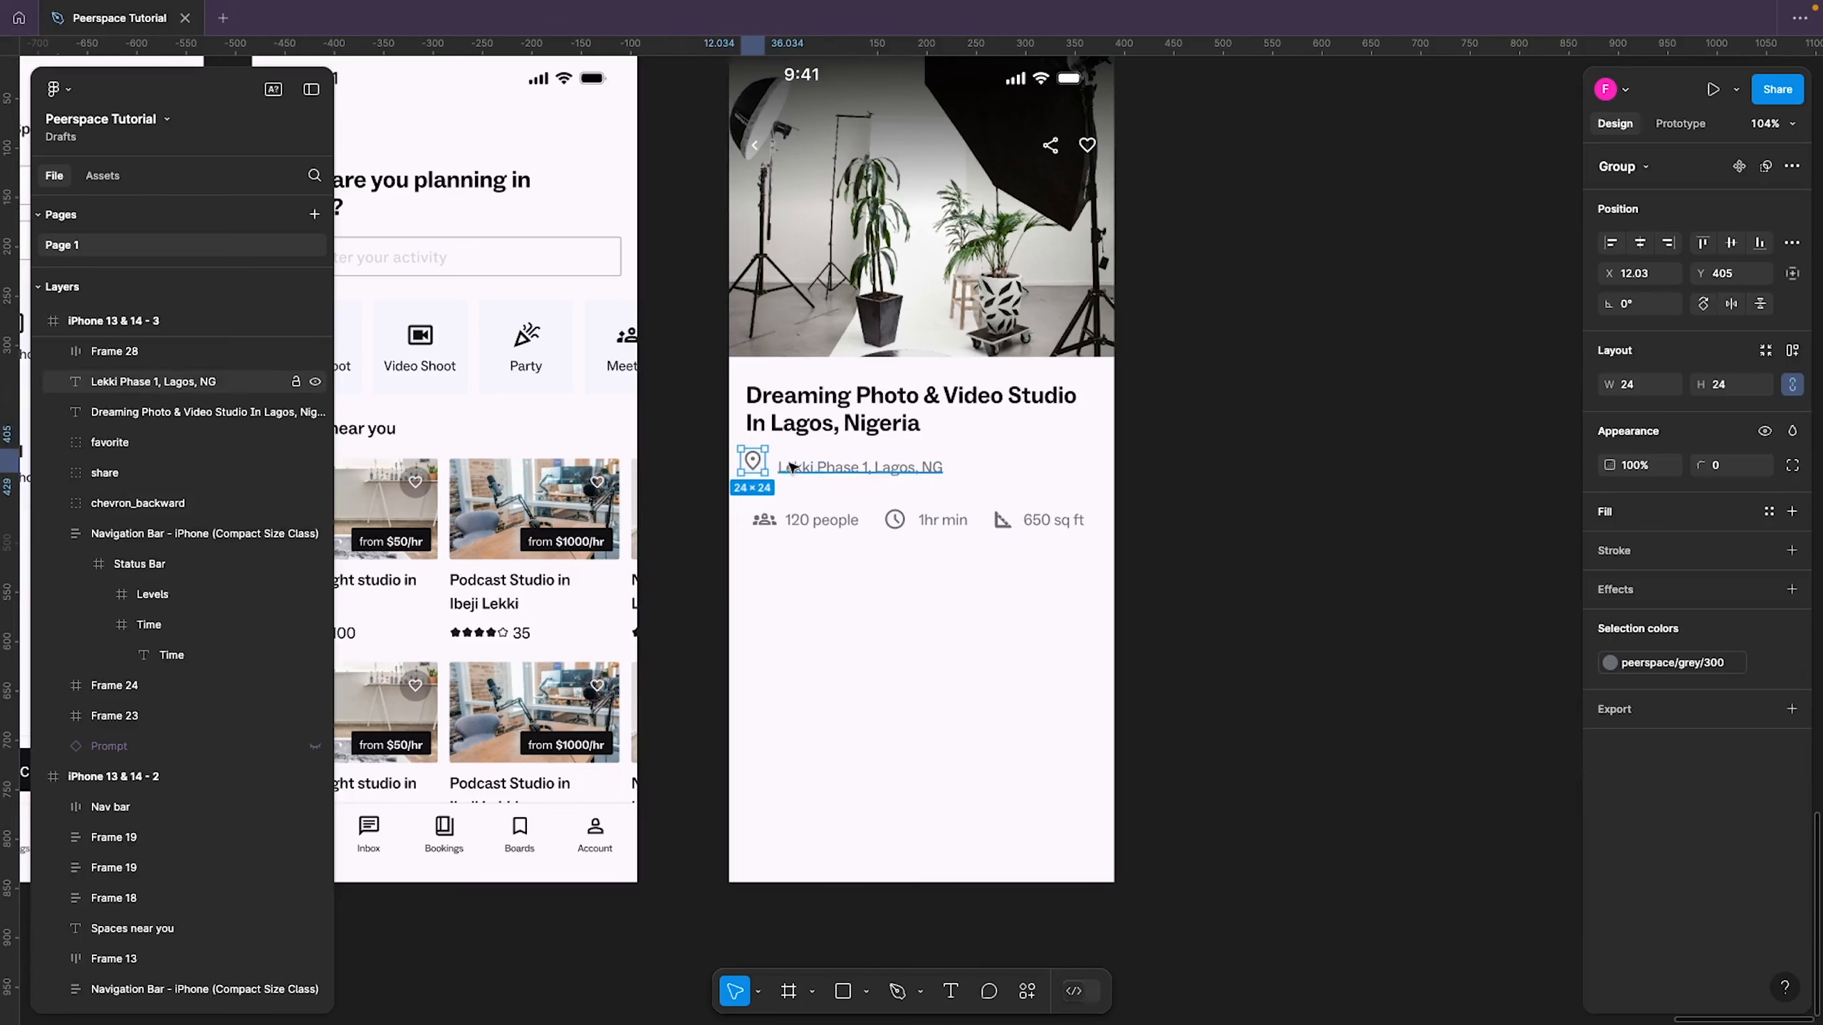
left_click(815, 470, "shift")
key("shift+a")
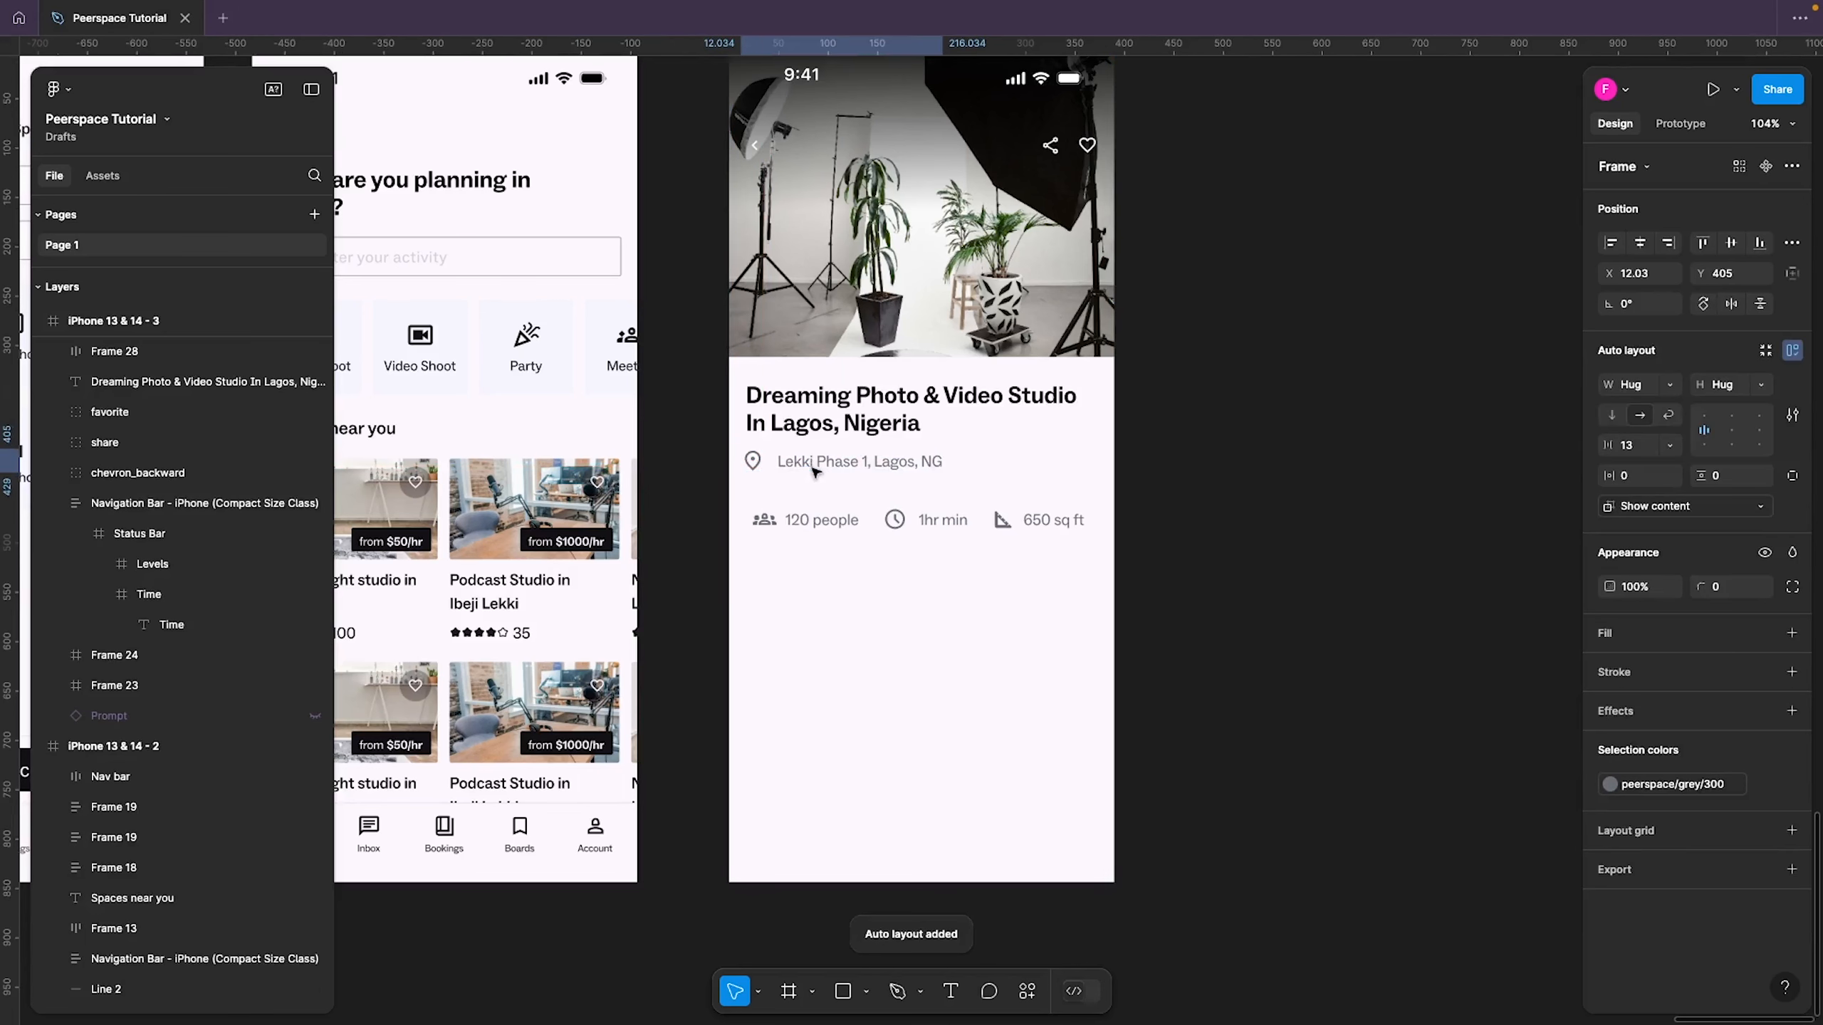
left_click(1642, 455)
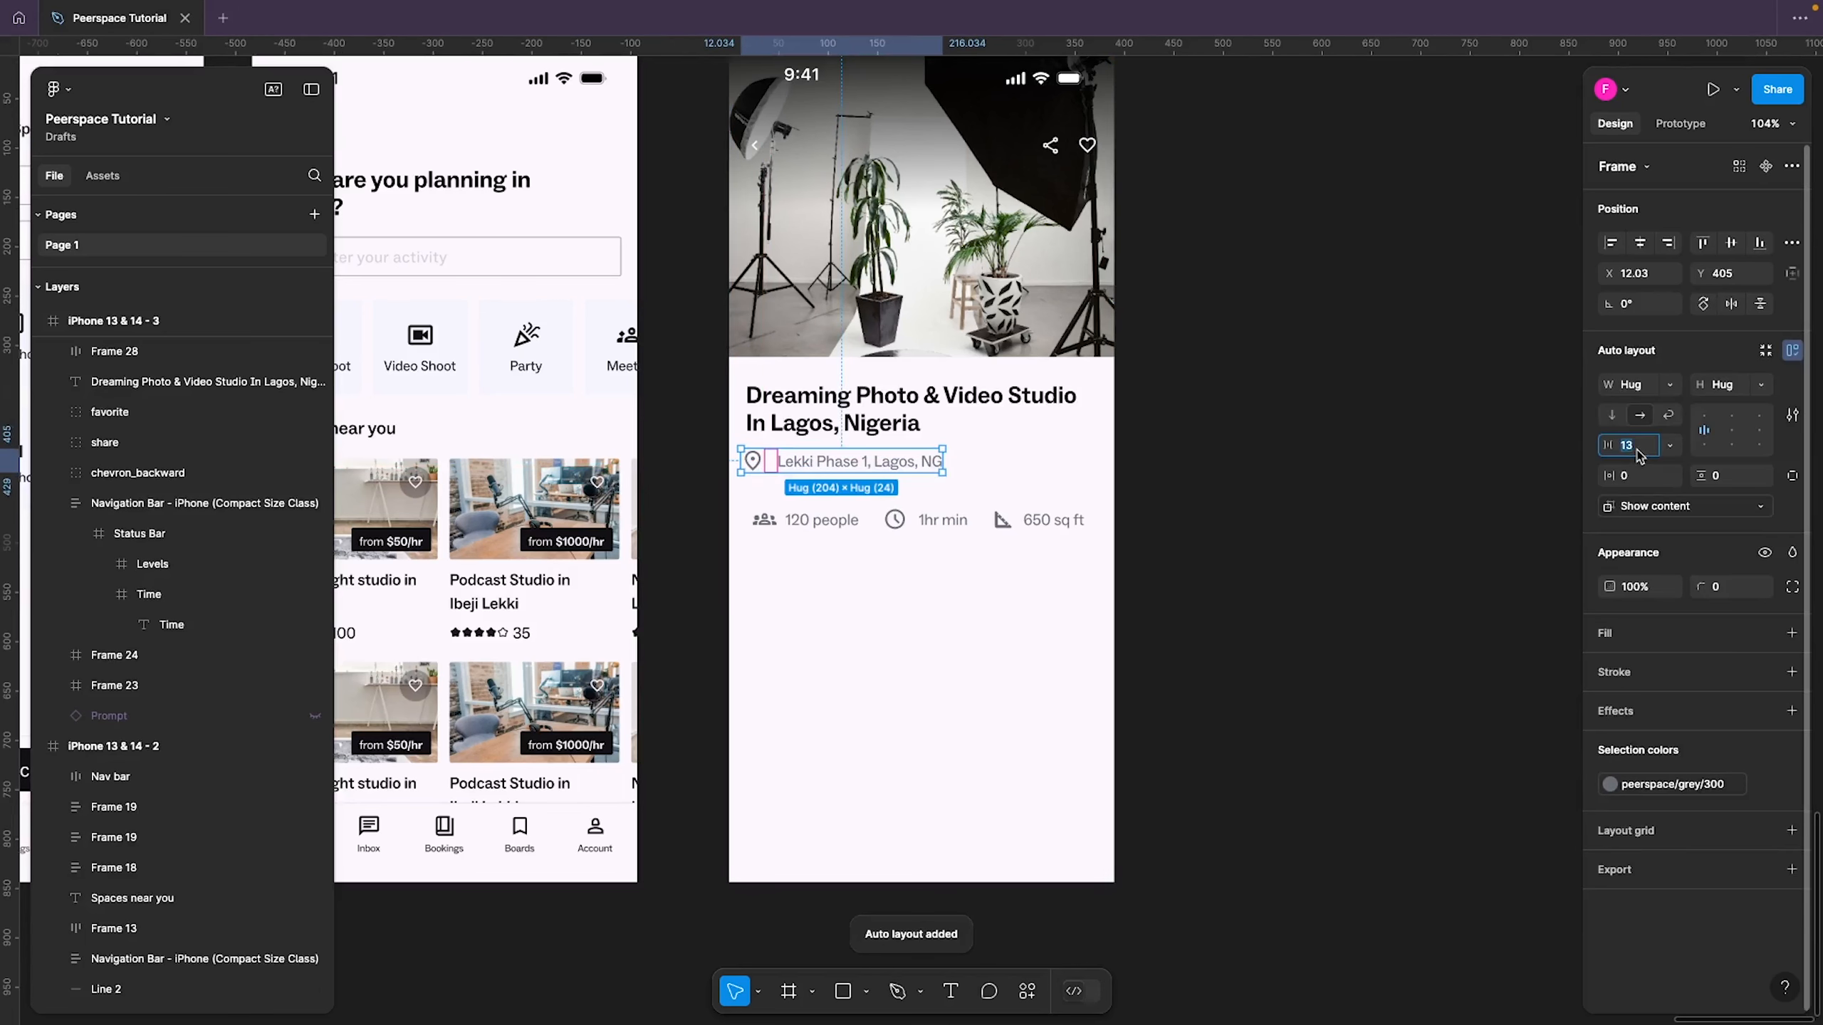
type("8")
key("Return")
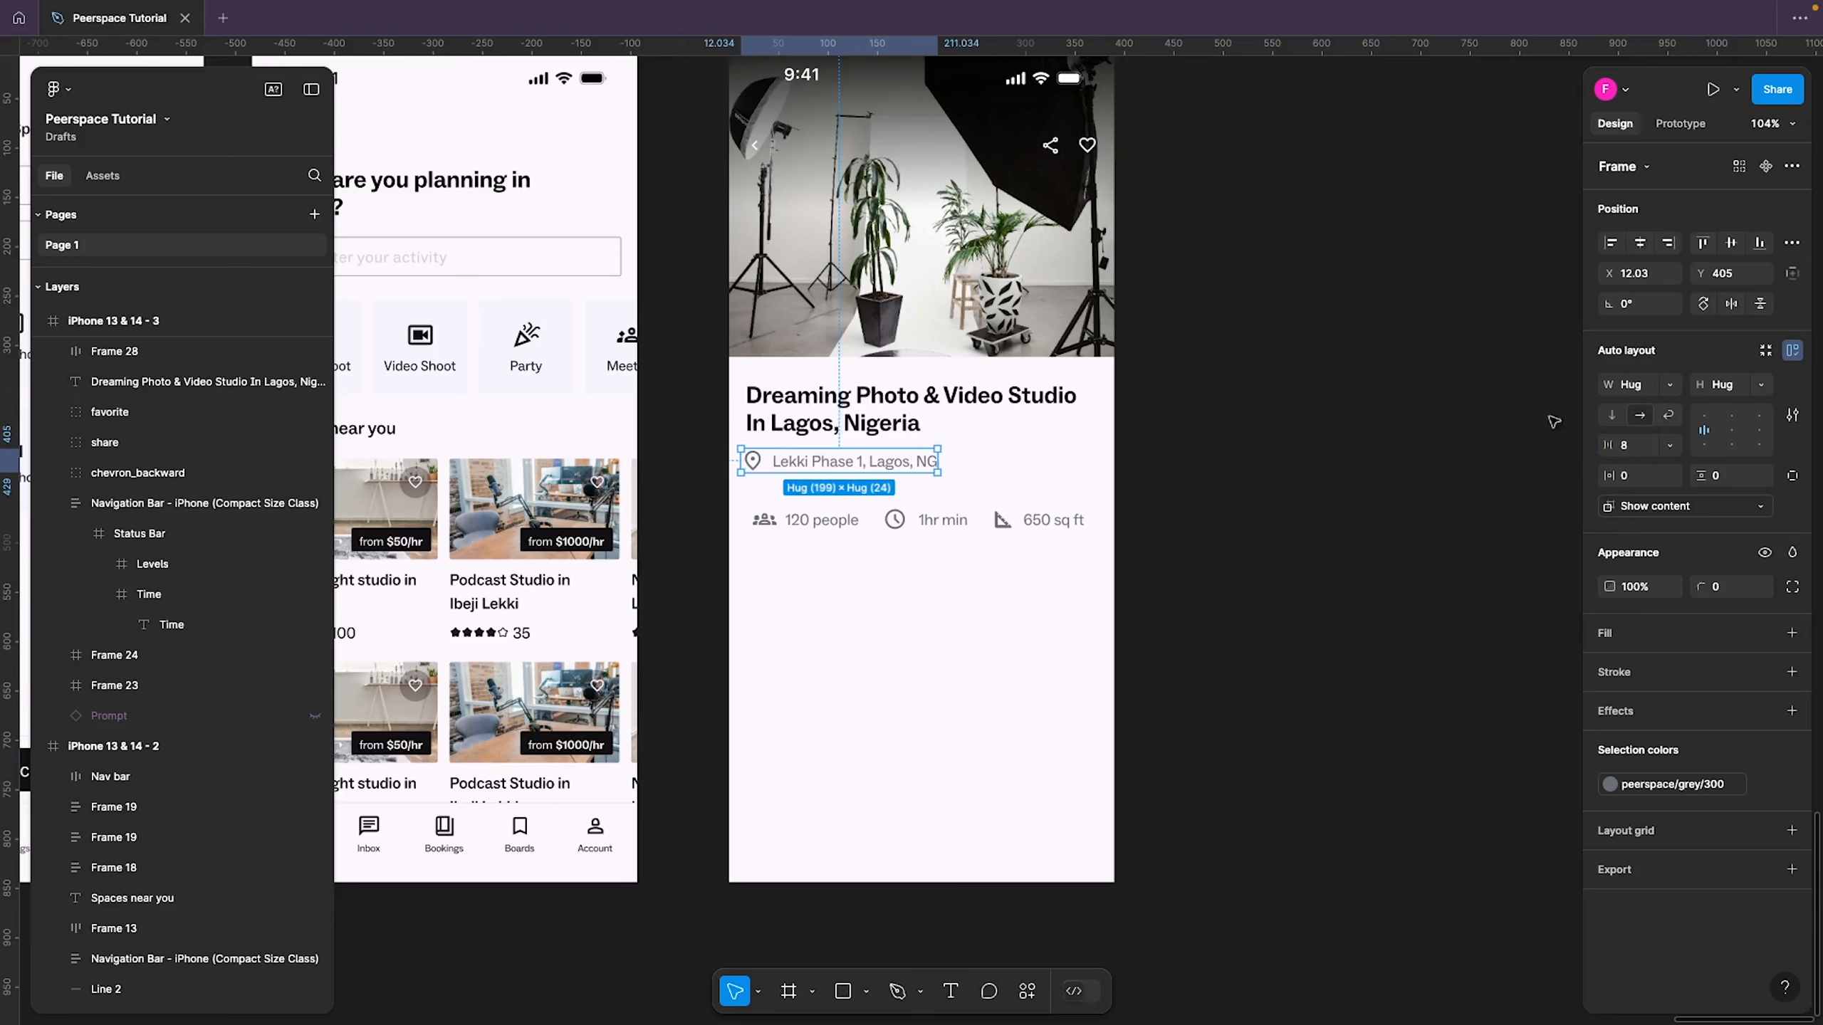
Move the location row to about X 16.03, Y 413, in line with the left edge of the listing title
key("shift+Down")
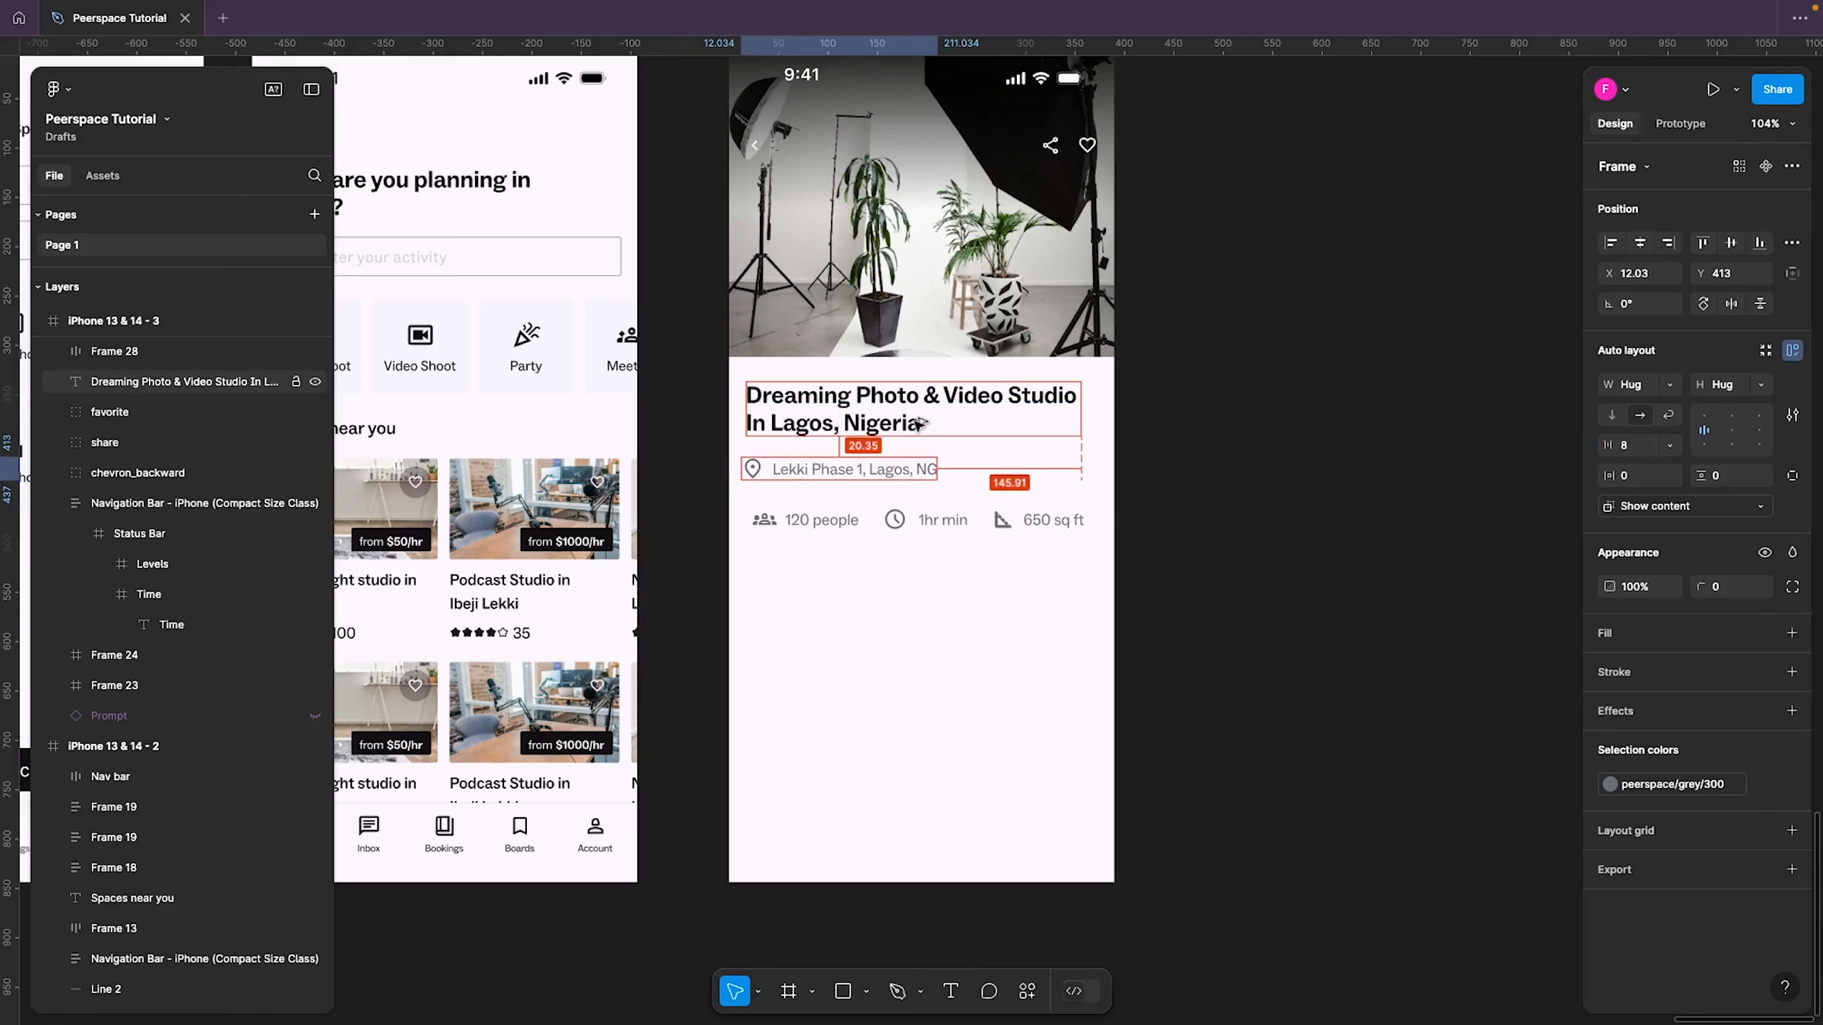
key("Up")
key("Up")
key("shift+a")
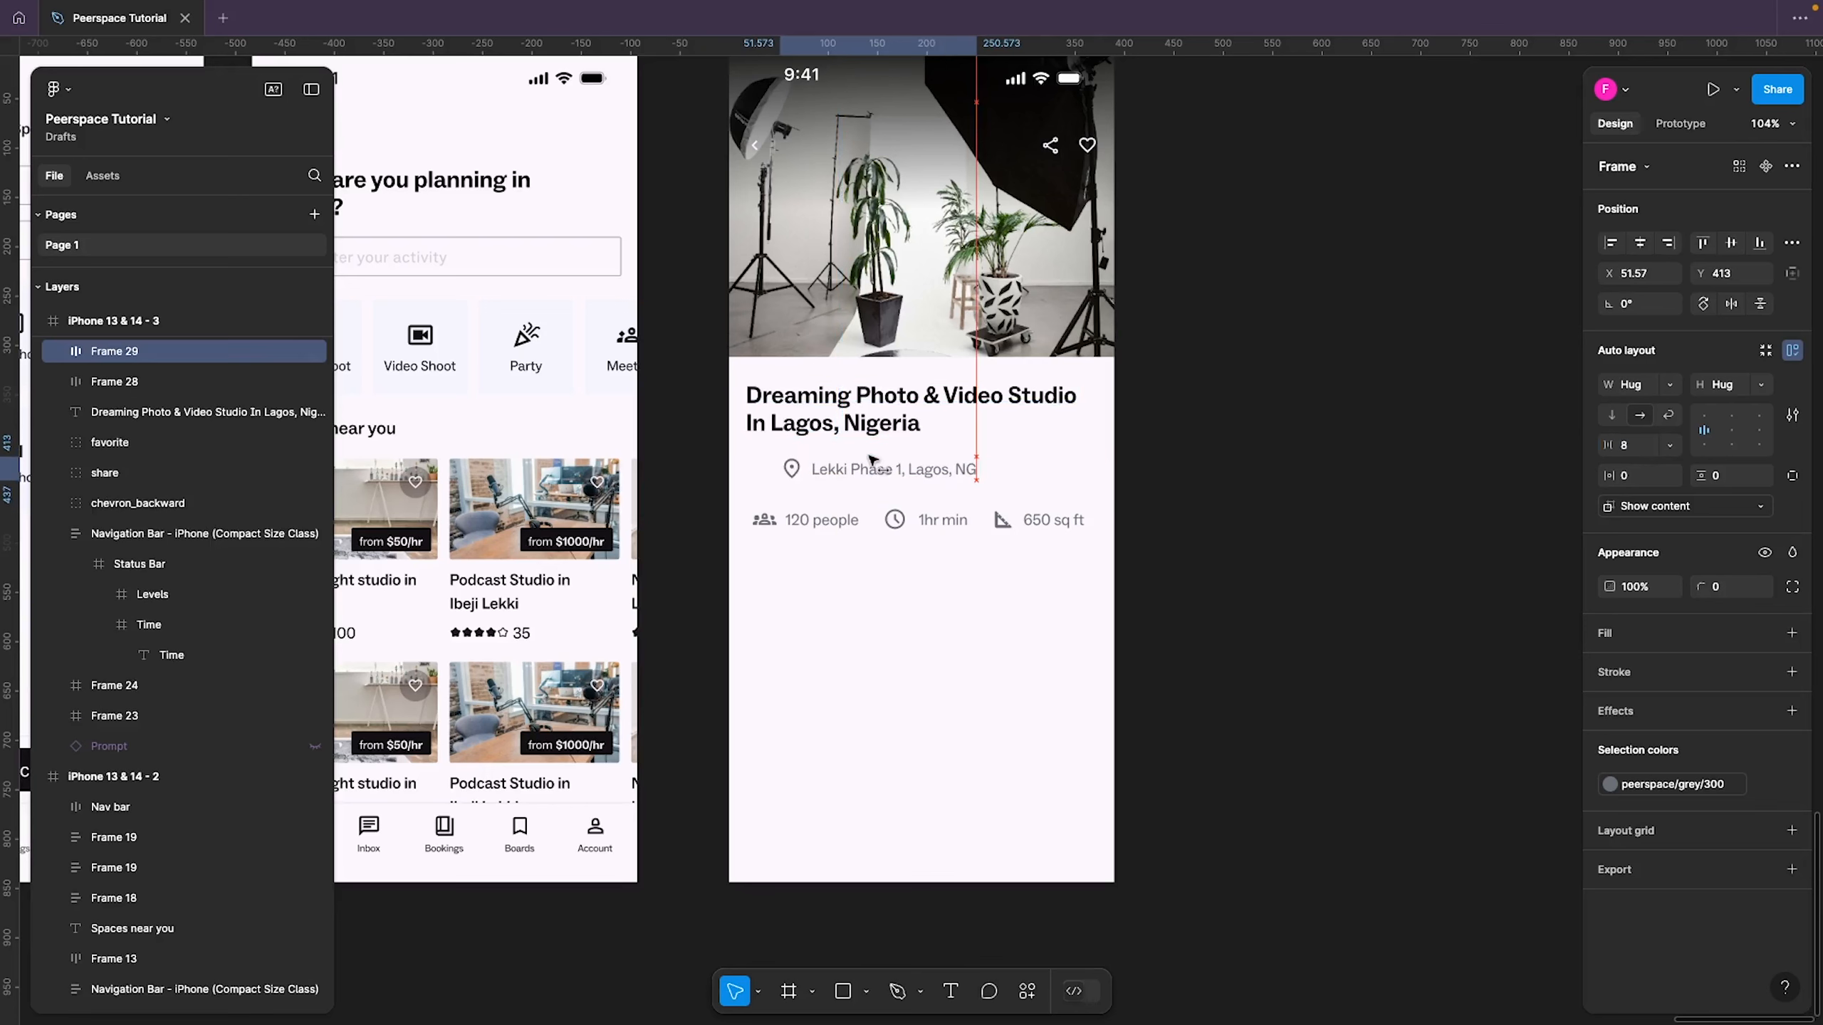
left_click_drag(833, 467, 832, 466)
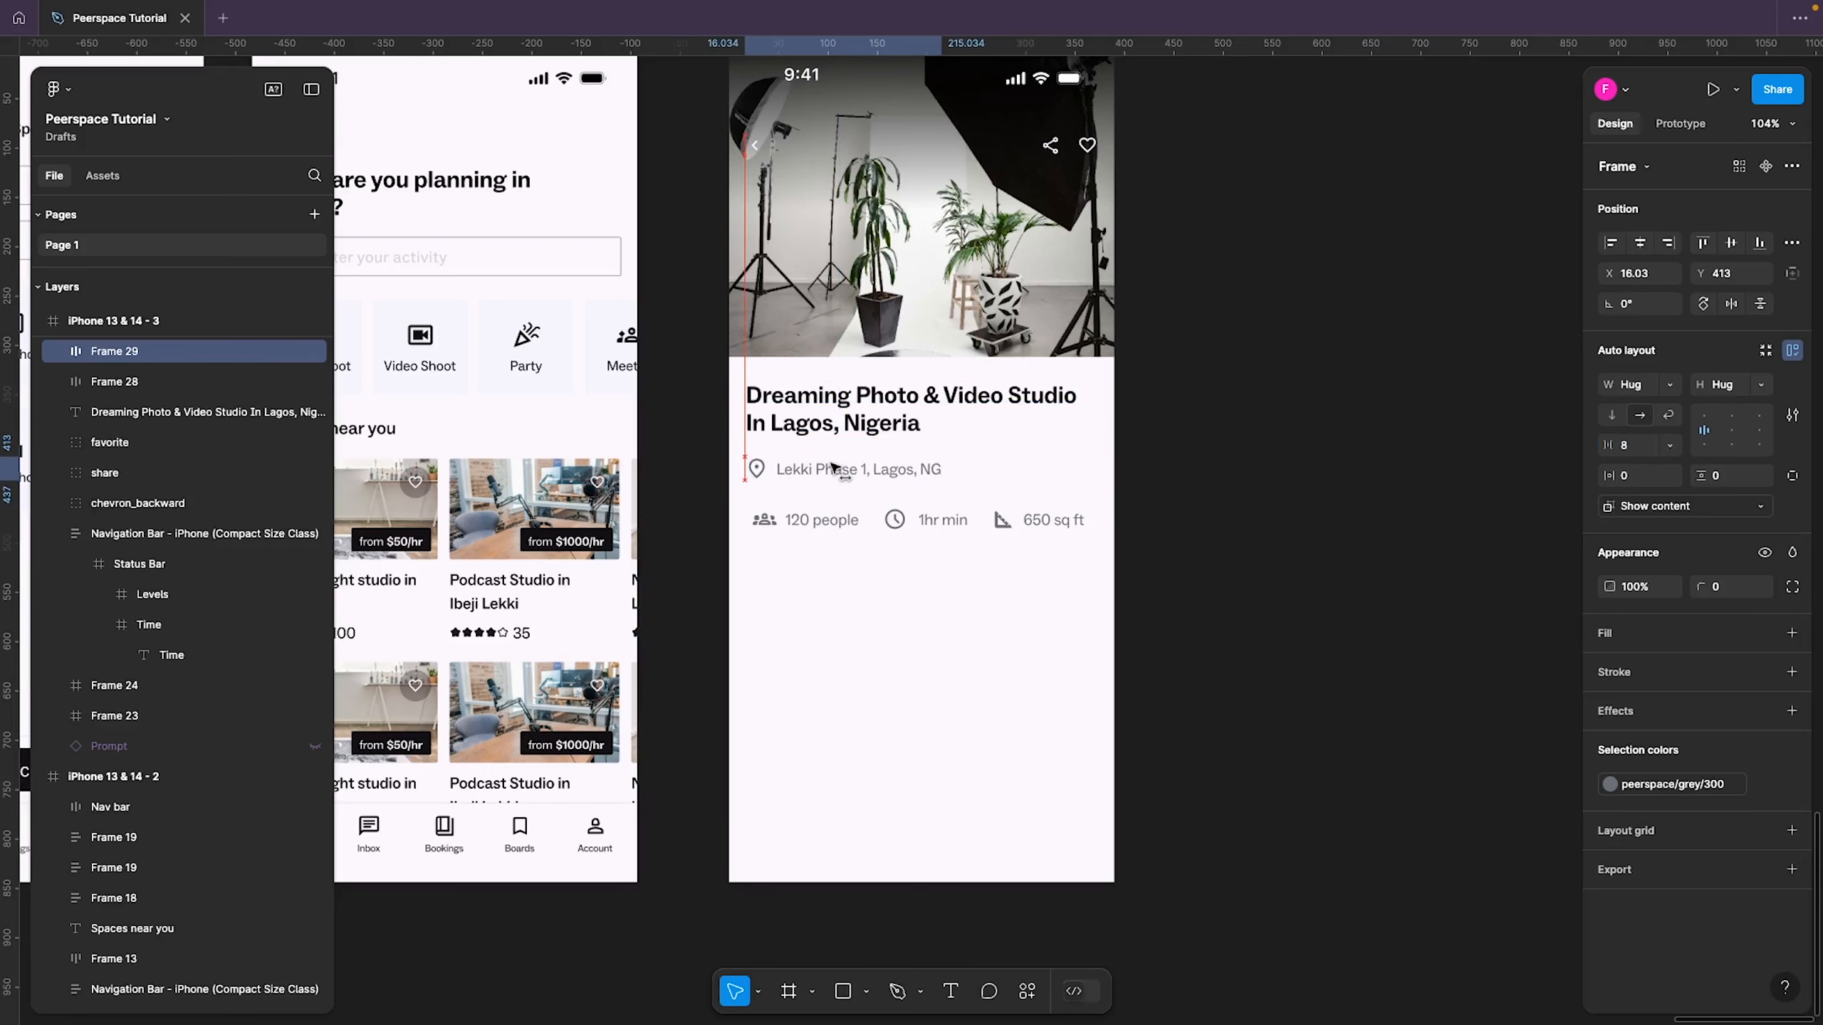
Align the location and details rows to their left edges and set the vertical spacing between them to 20
left_click(804, 523, "shift")
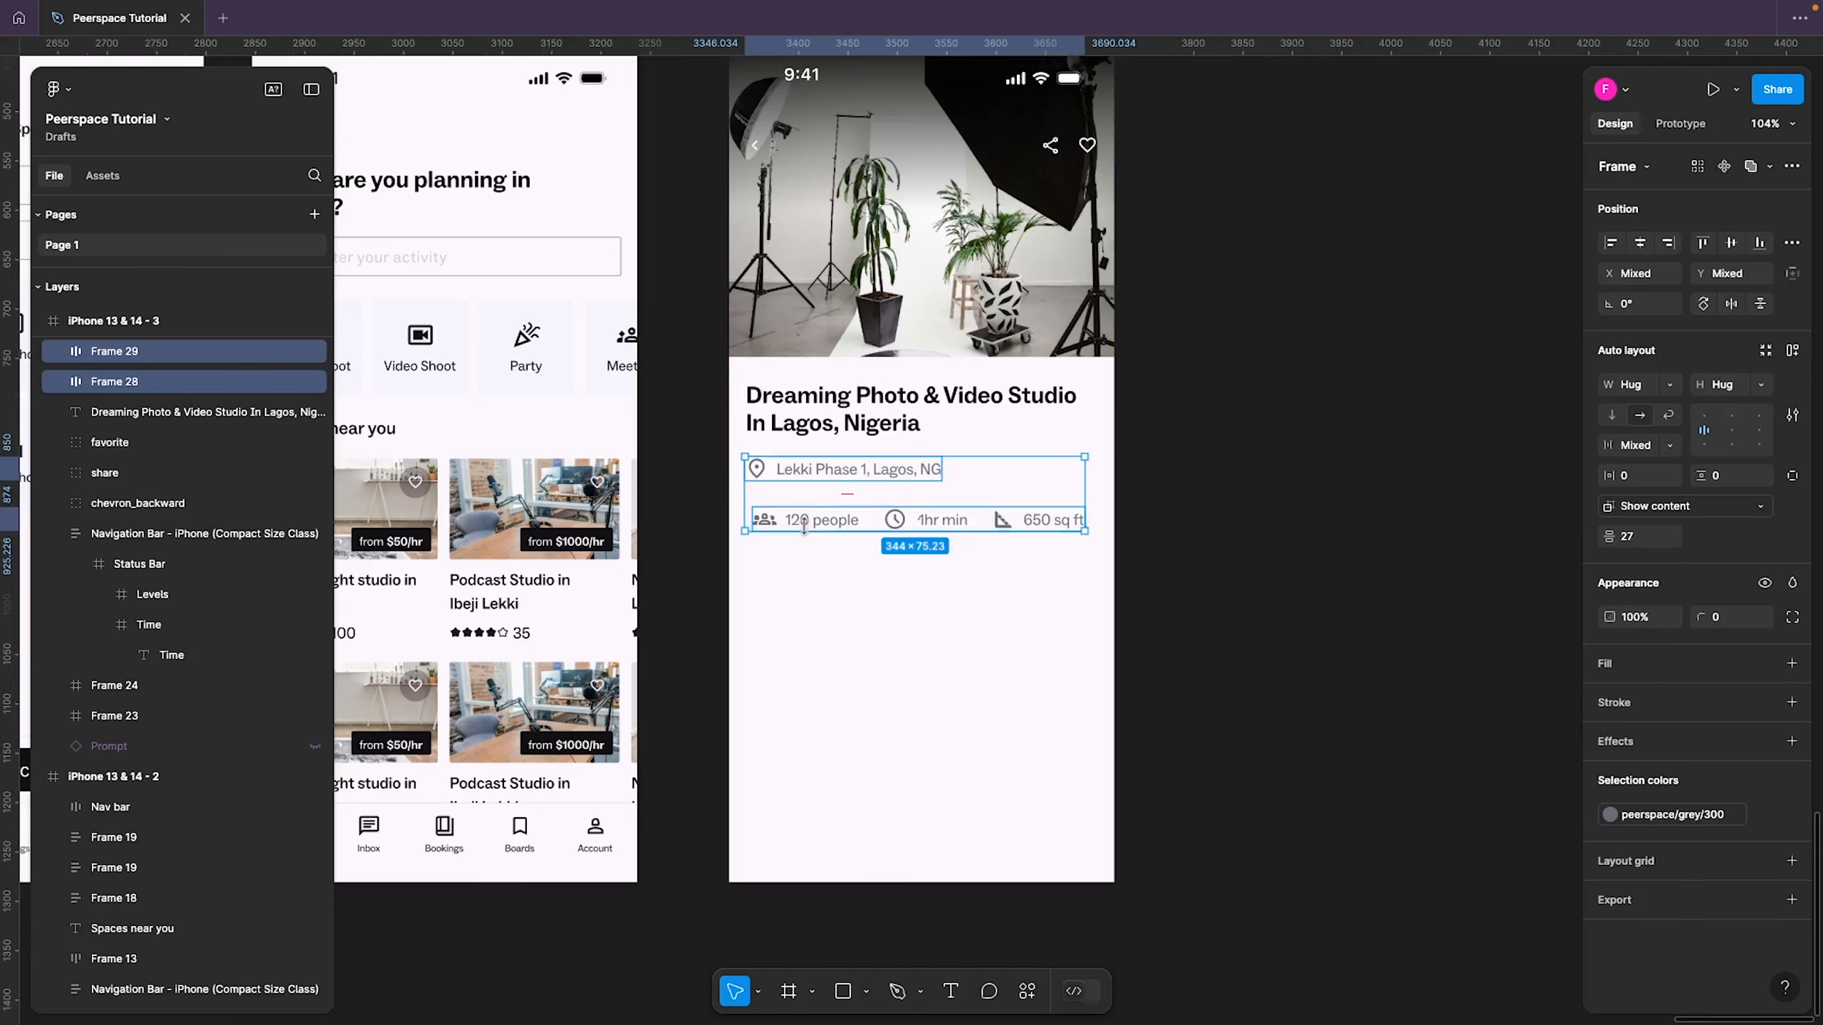
left_click(1608, 245)
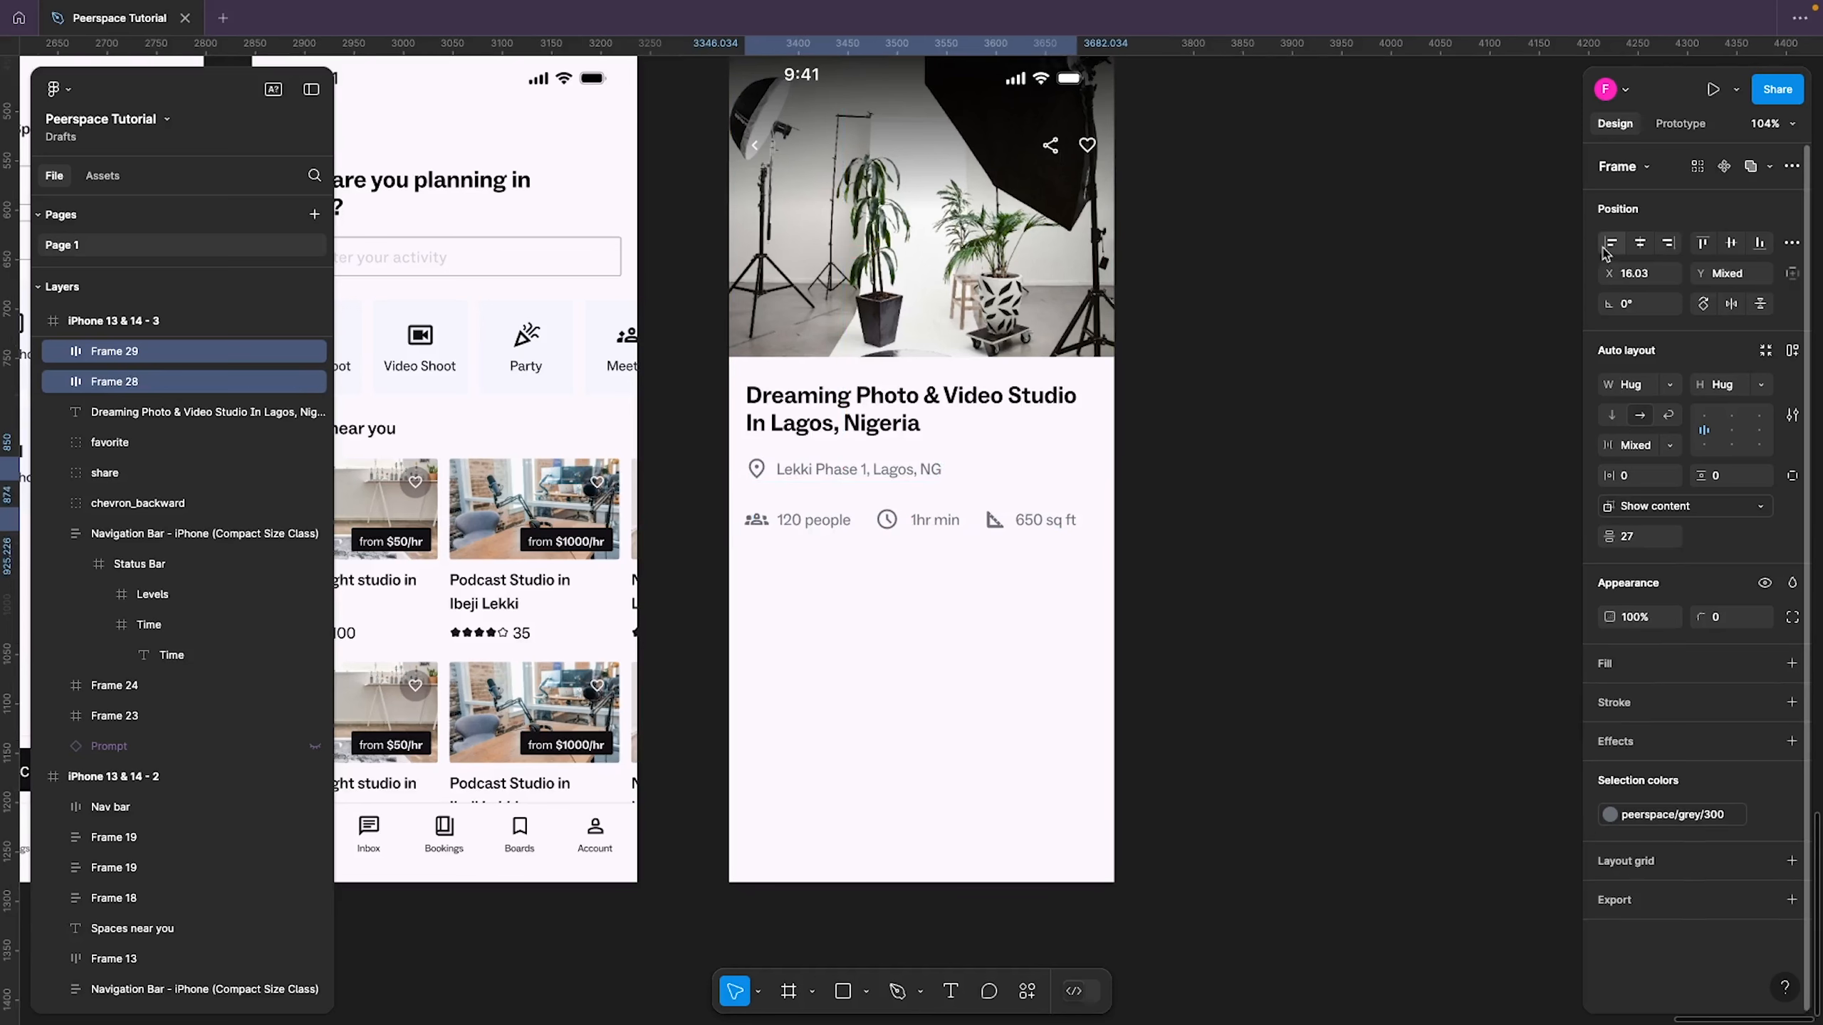
left_click(1642, 537)
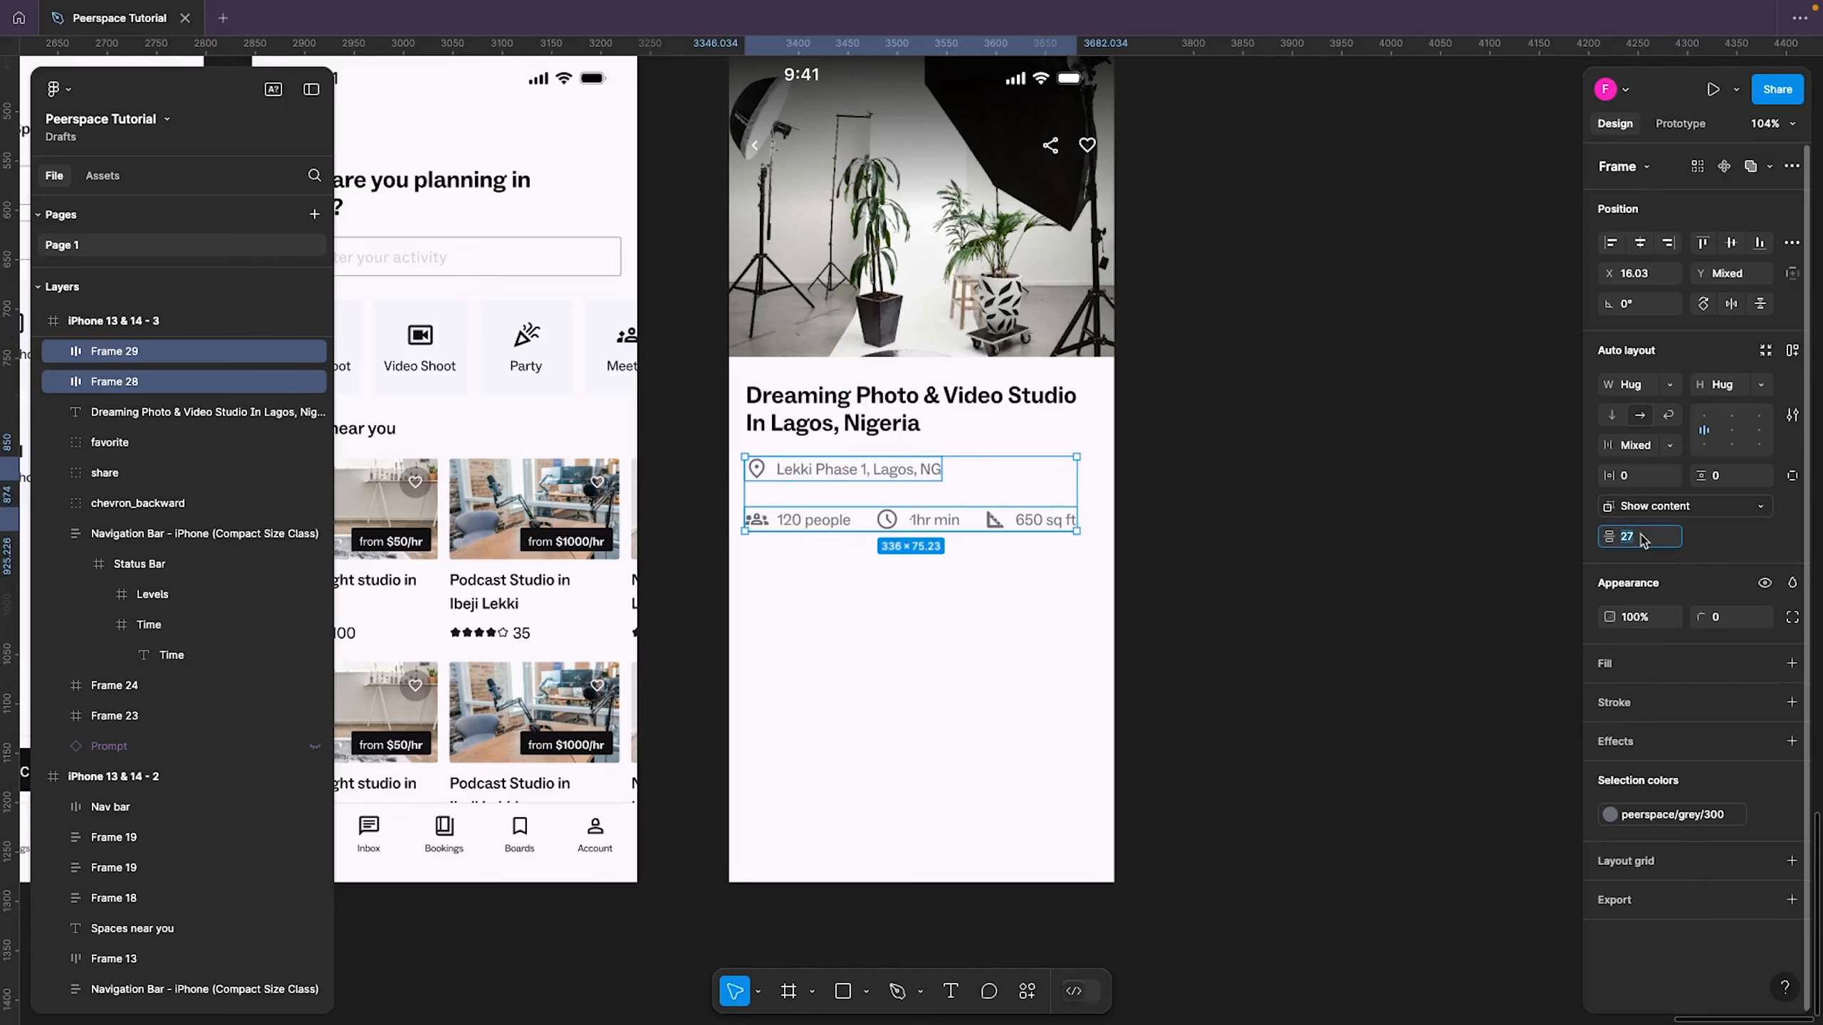
key("Return")
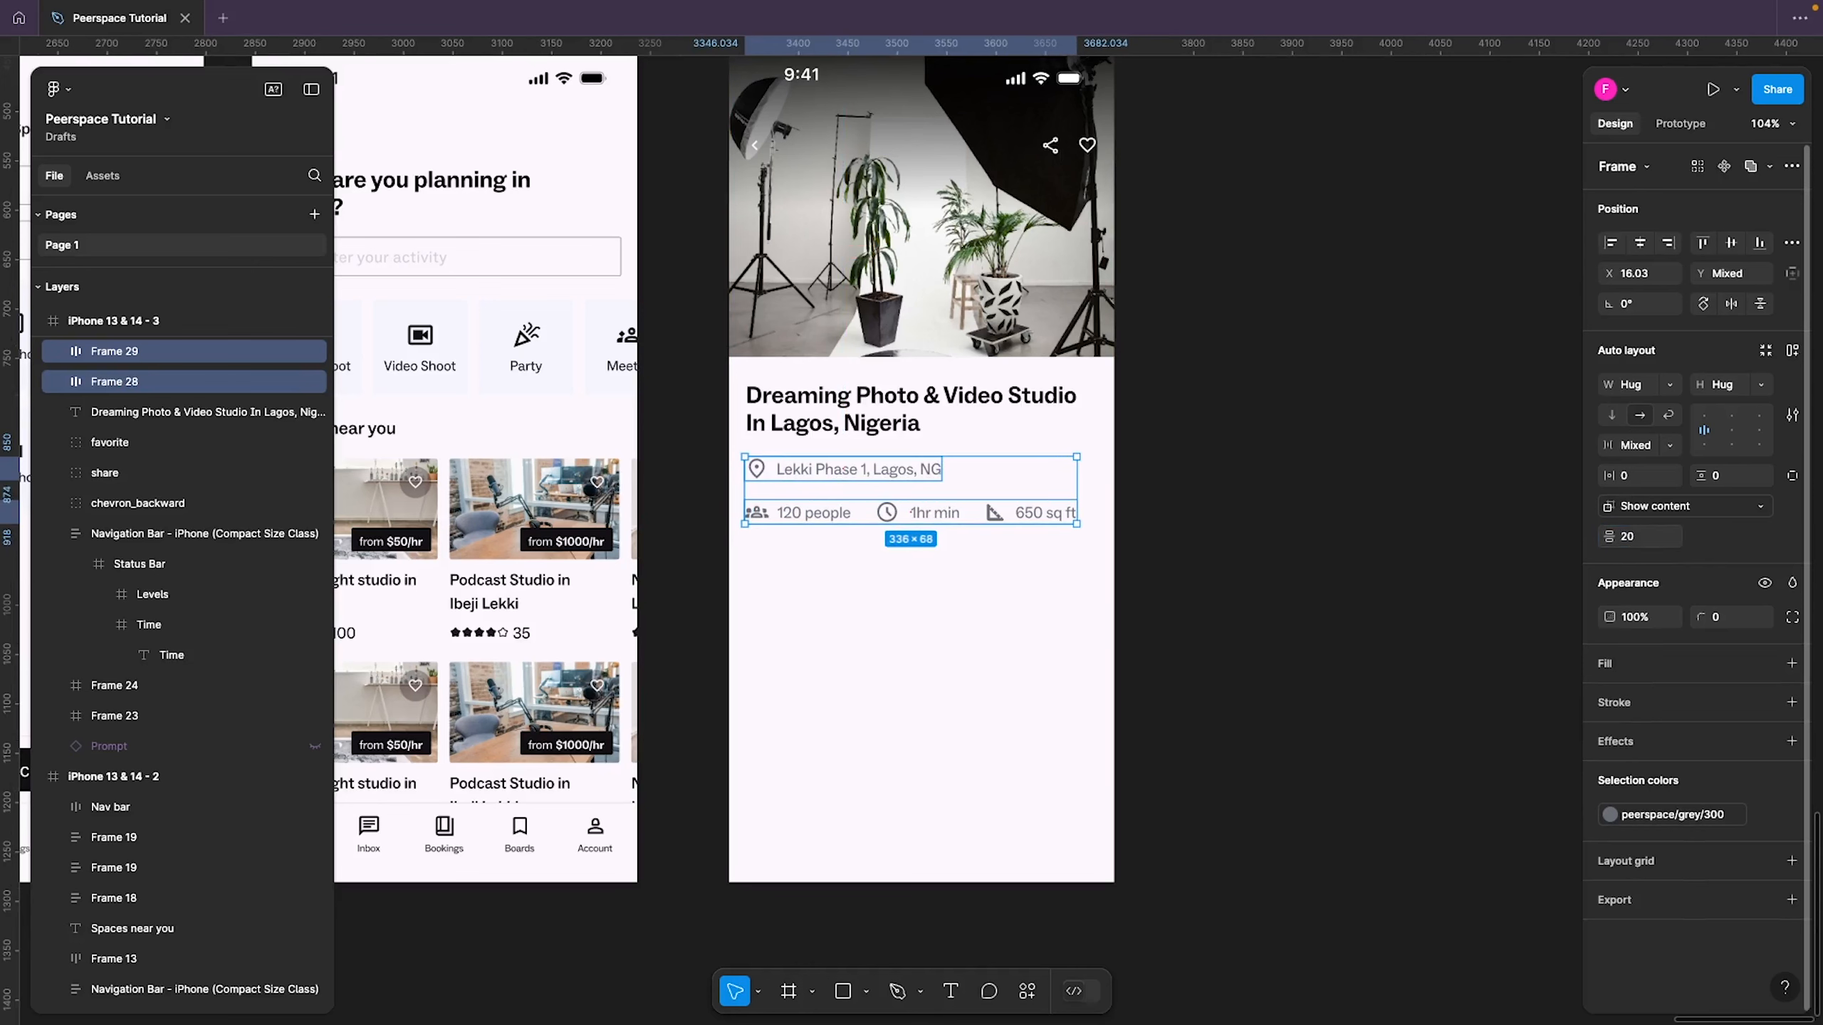
left_click(1300, 648)
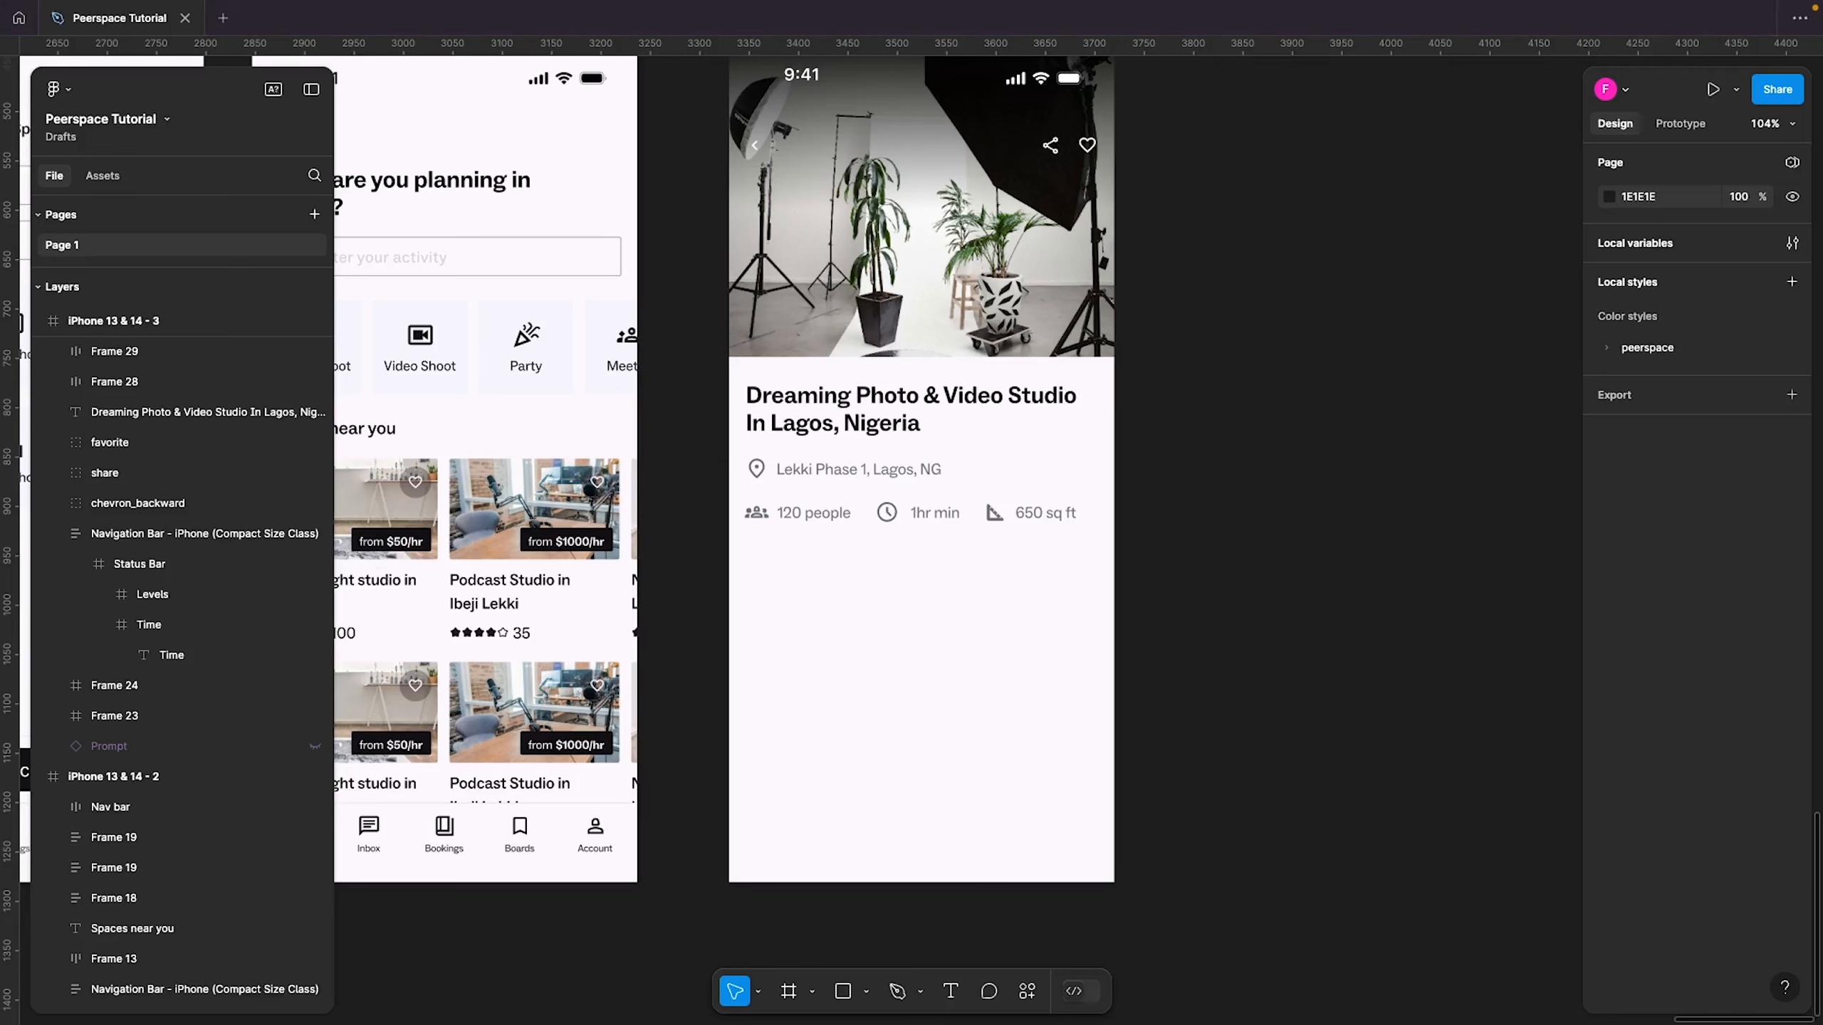
Try the peerspace/grey/200 style on the location and details rows, and undo it
left_click(818, 517)
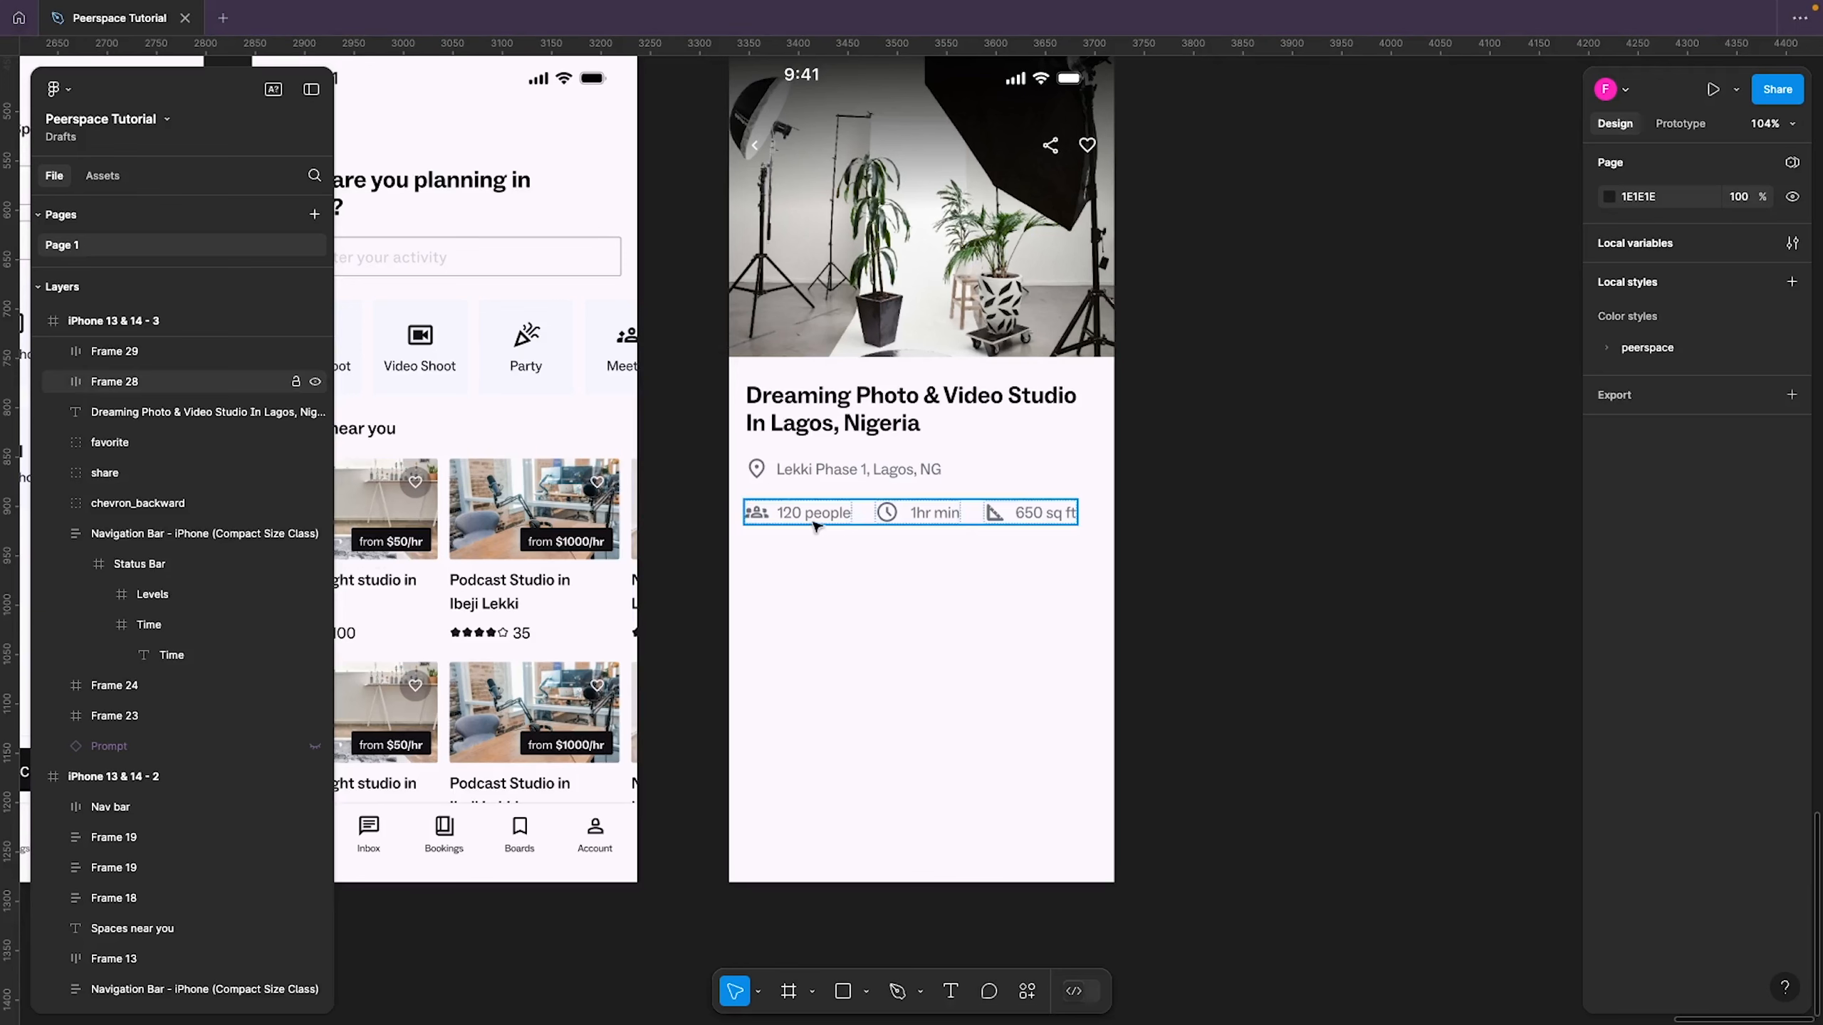
left_click(835, 474, "shift")
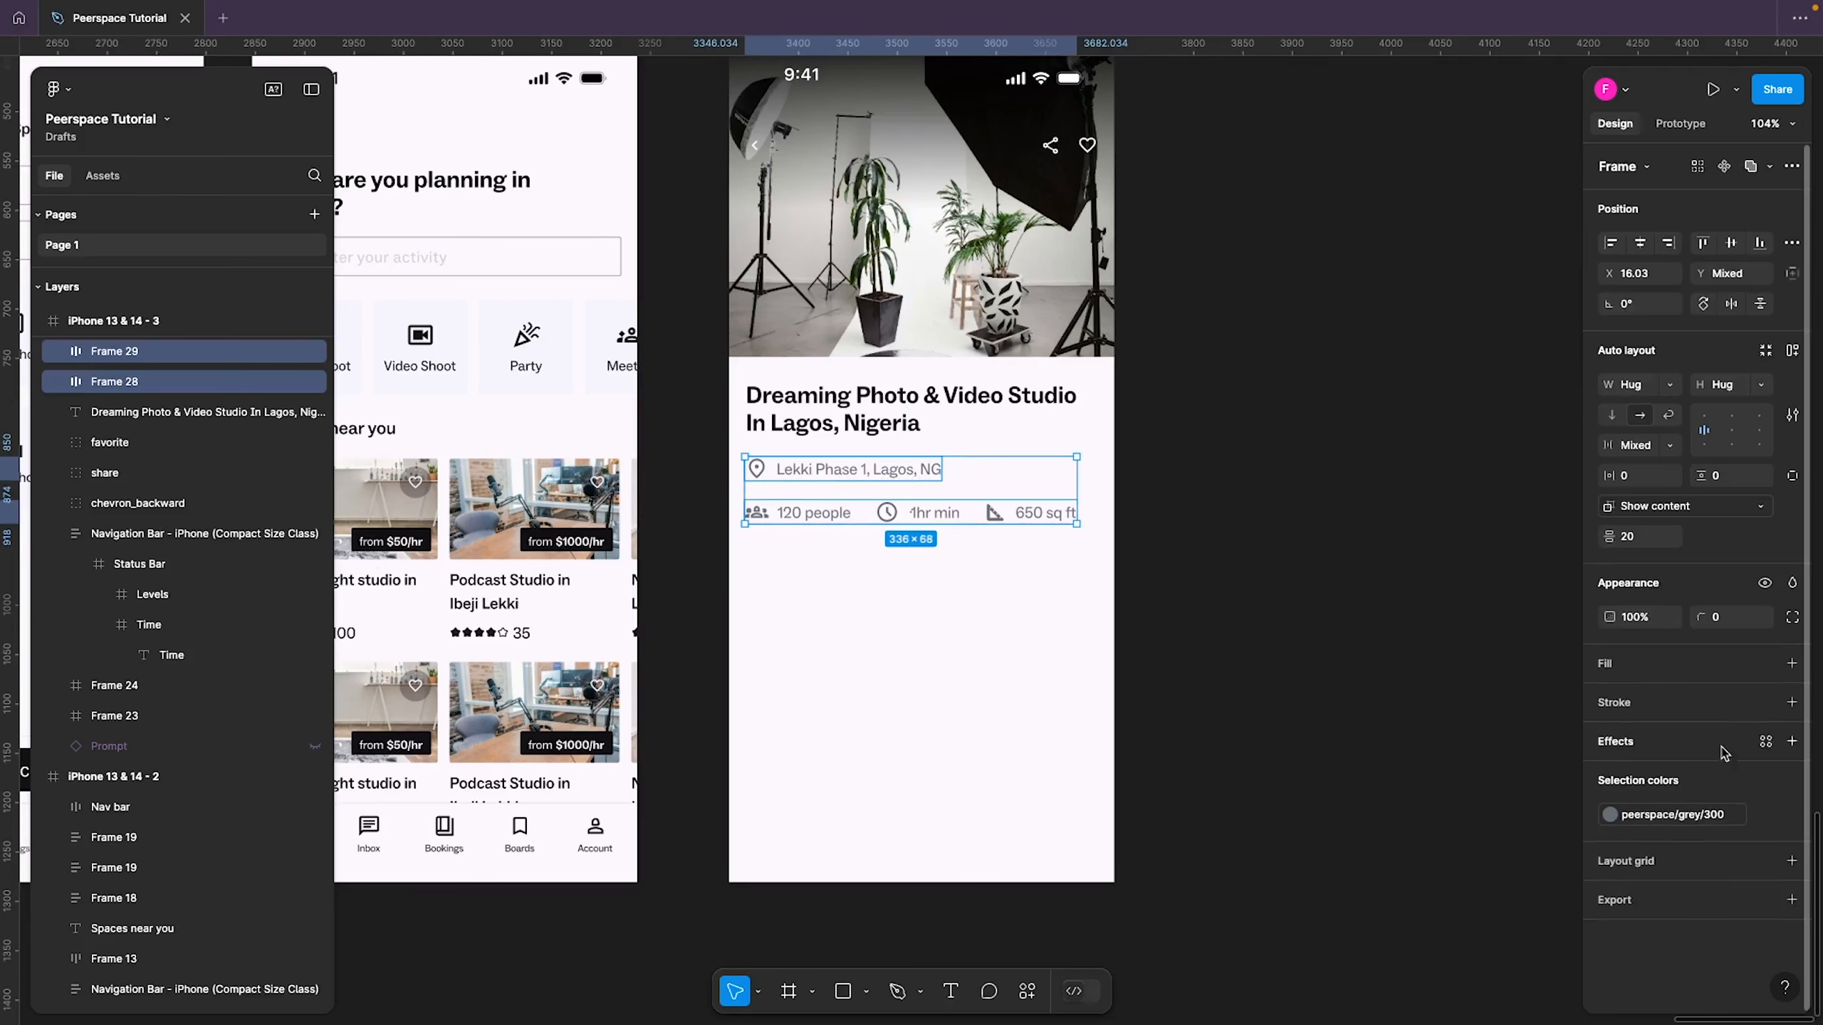
left_click(1766, 816)
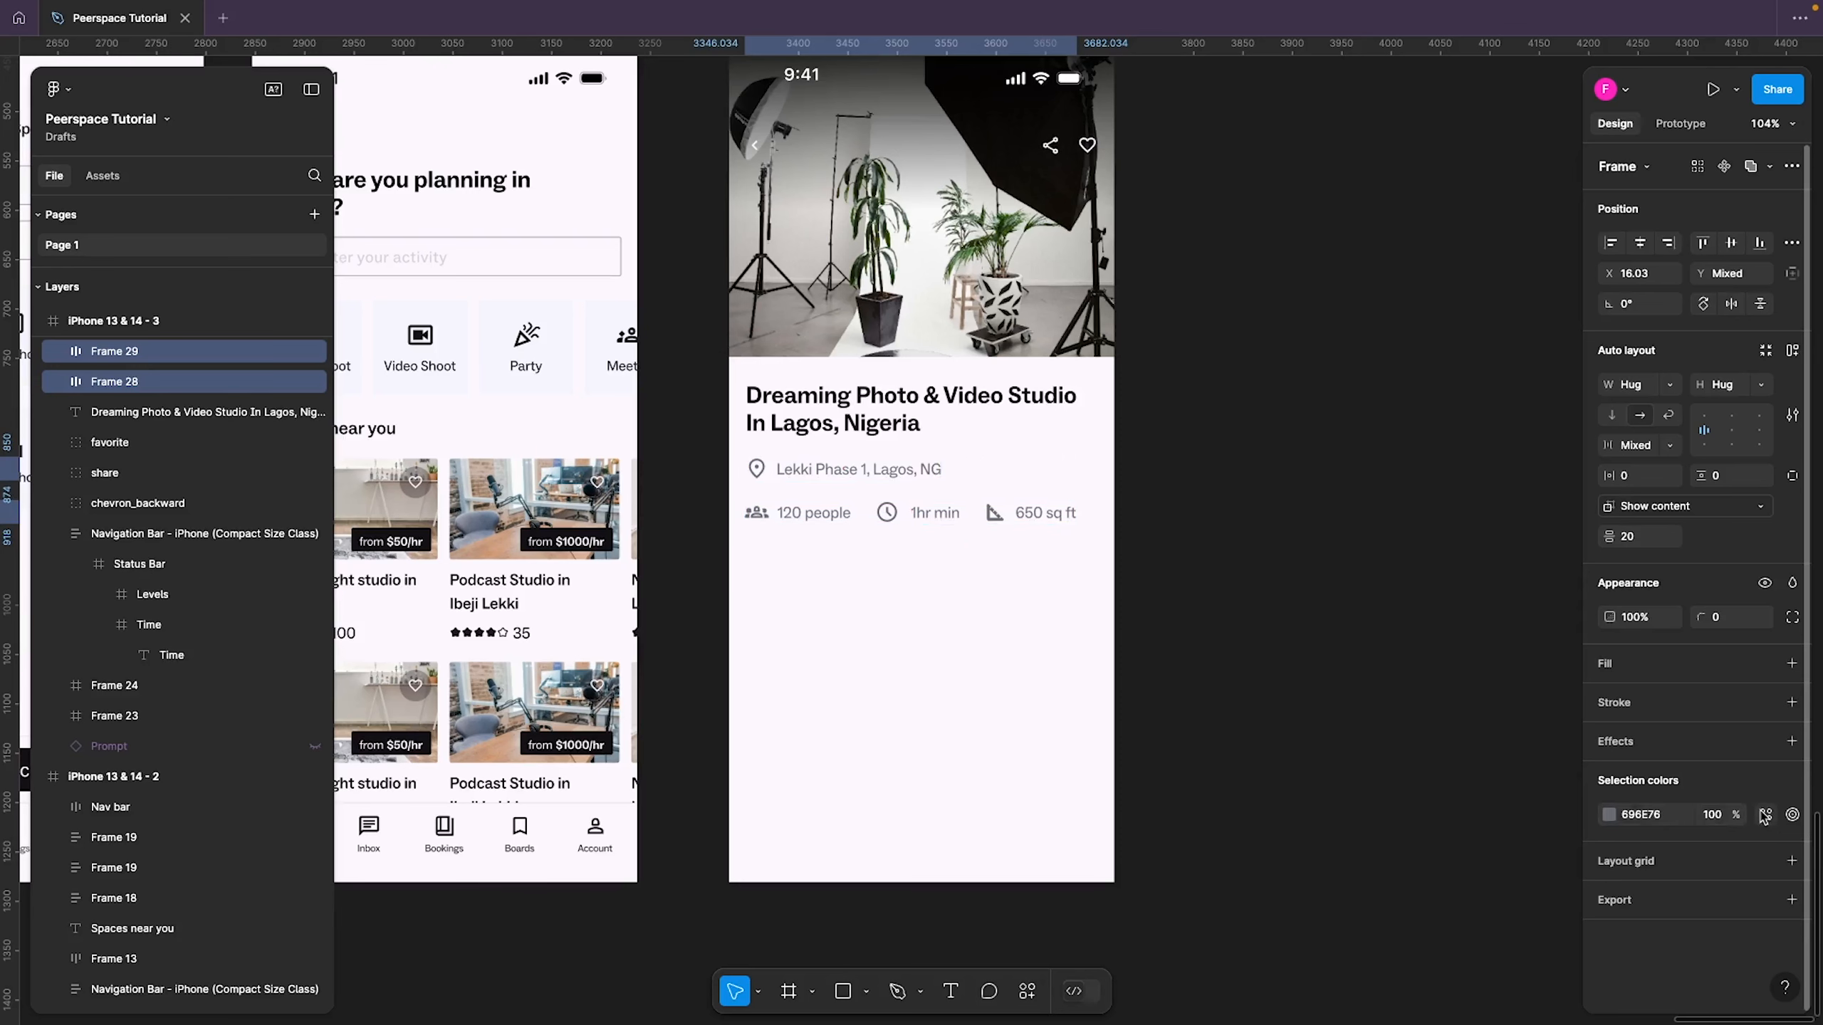
left_click(1764, 816)
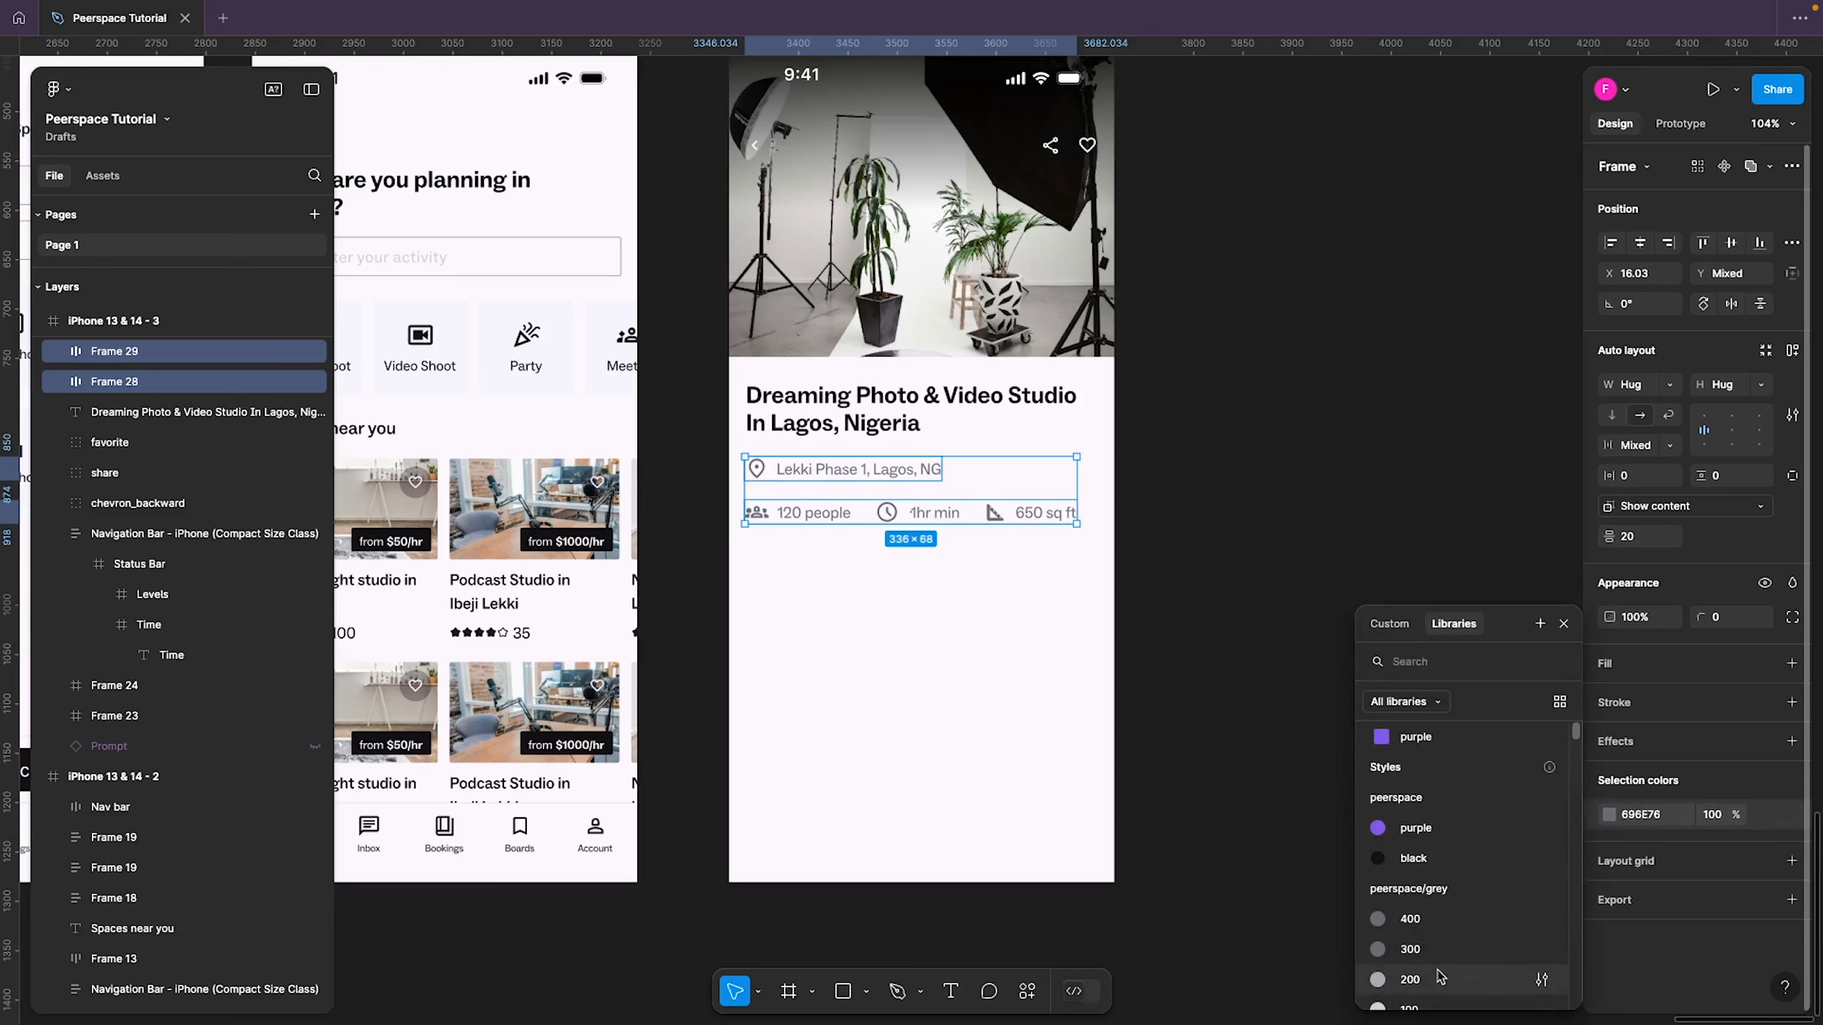
left_click(1439, 950)
left_click(1213, 585)
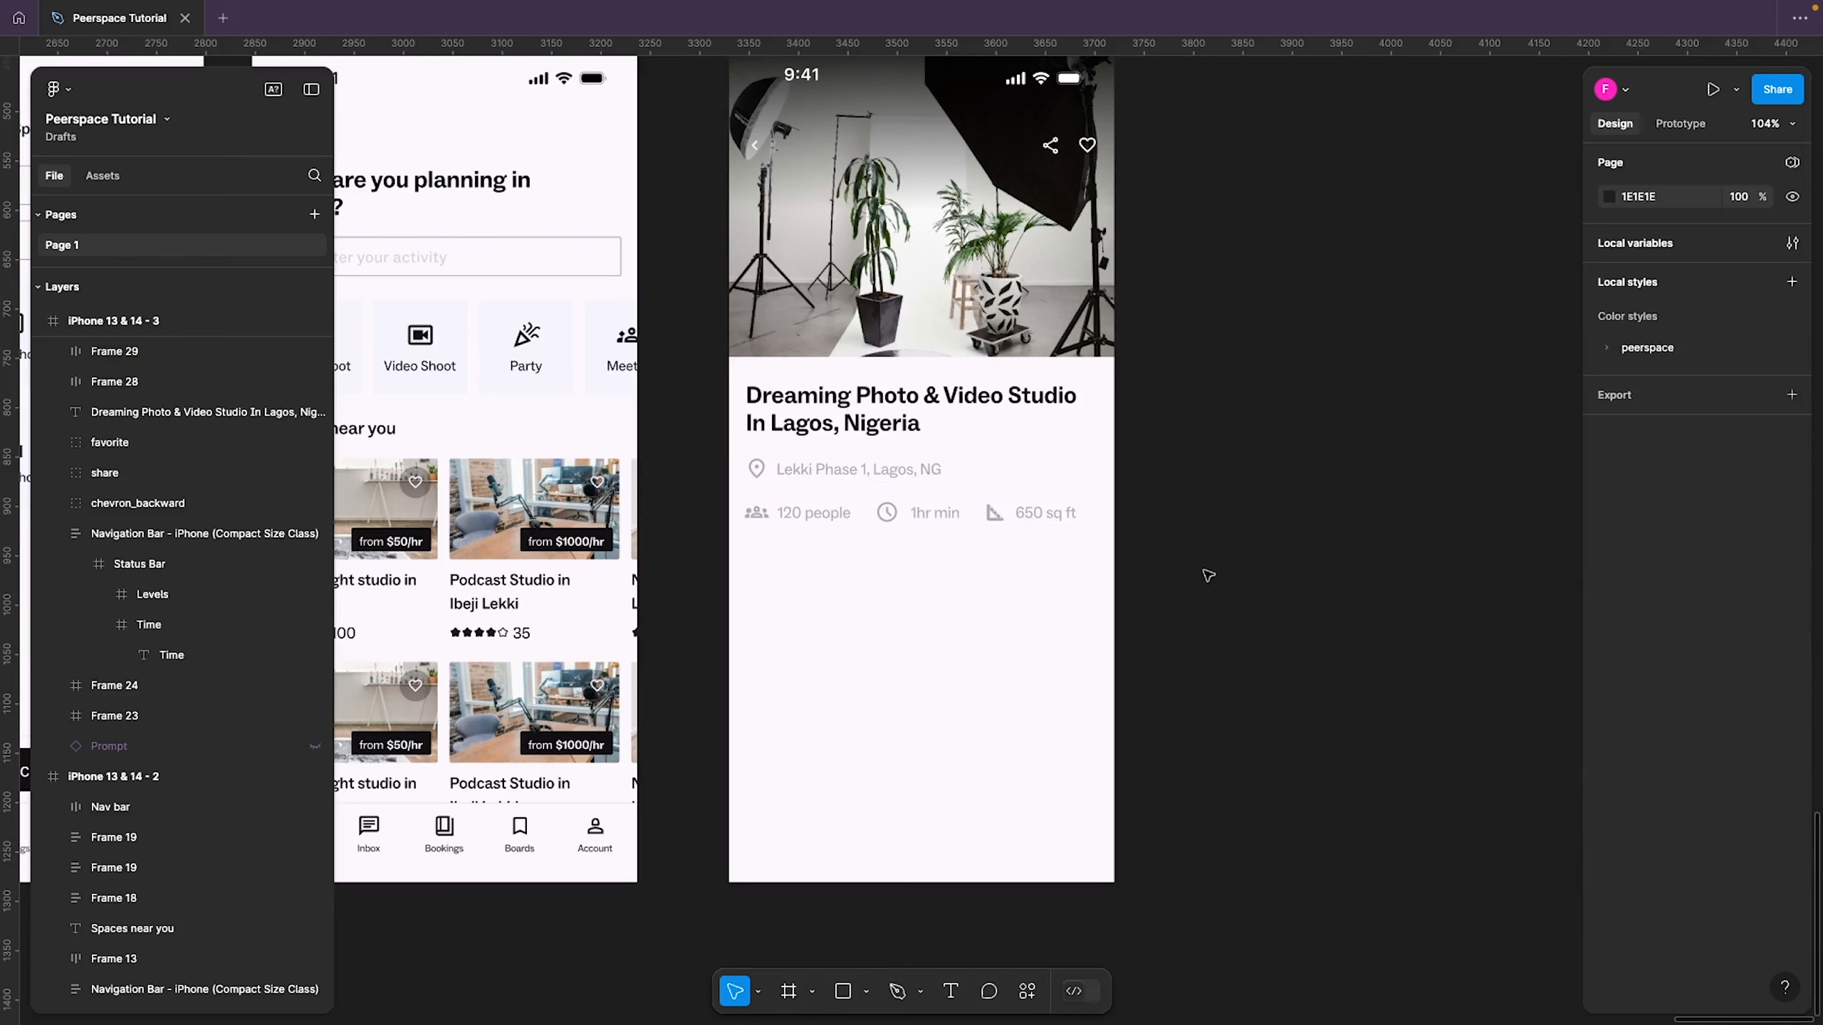
key("ctrl+z")
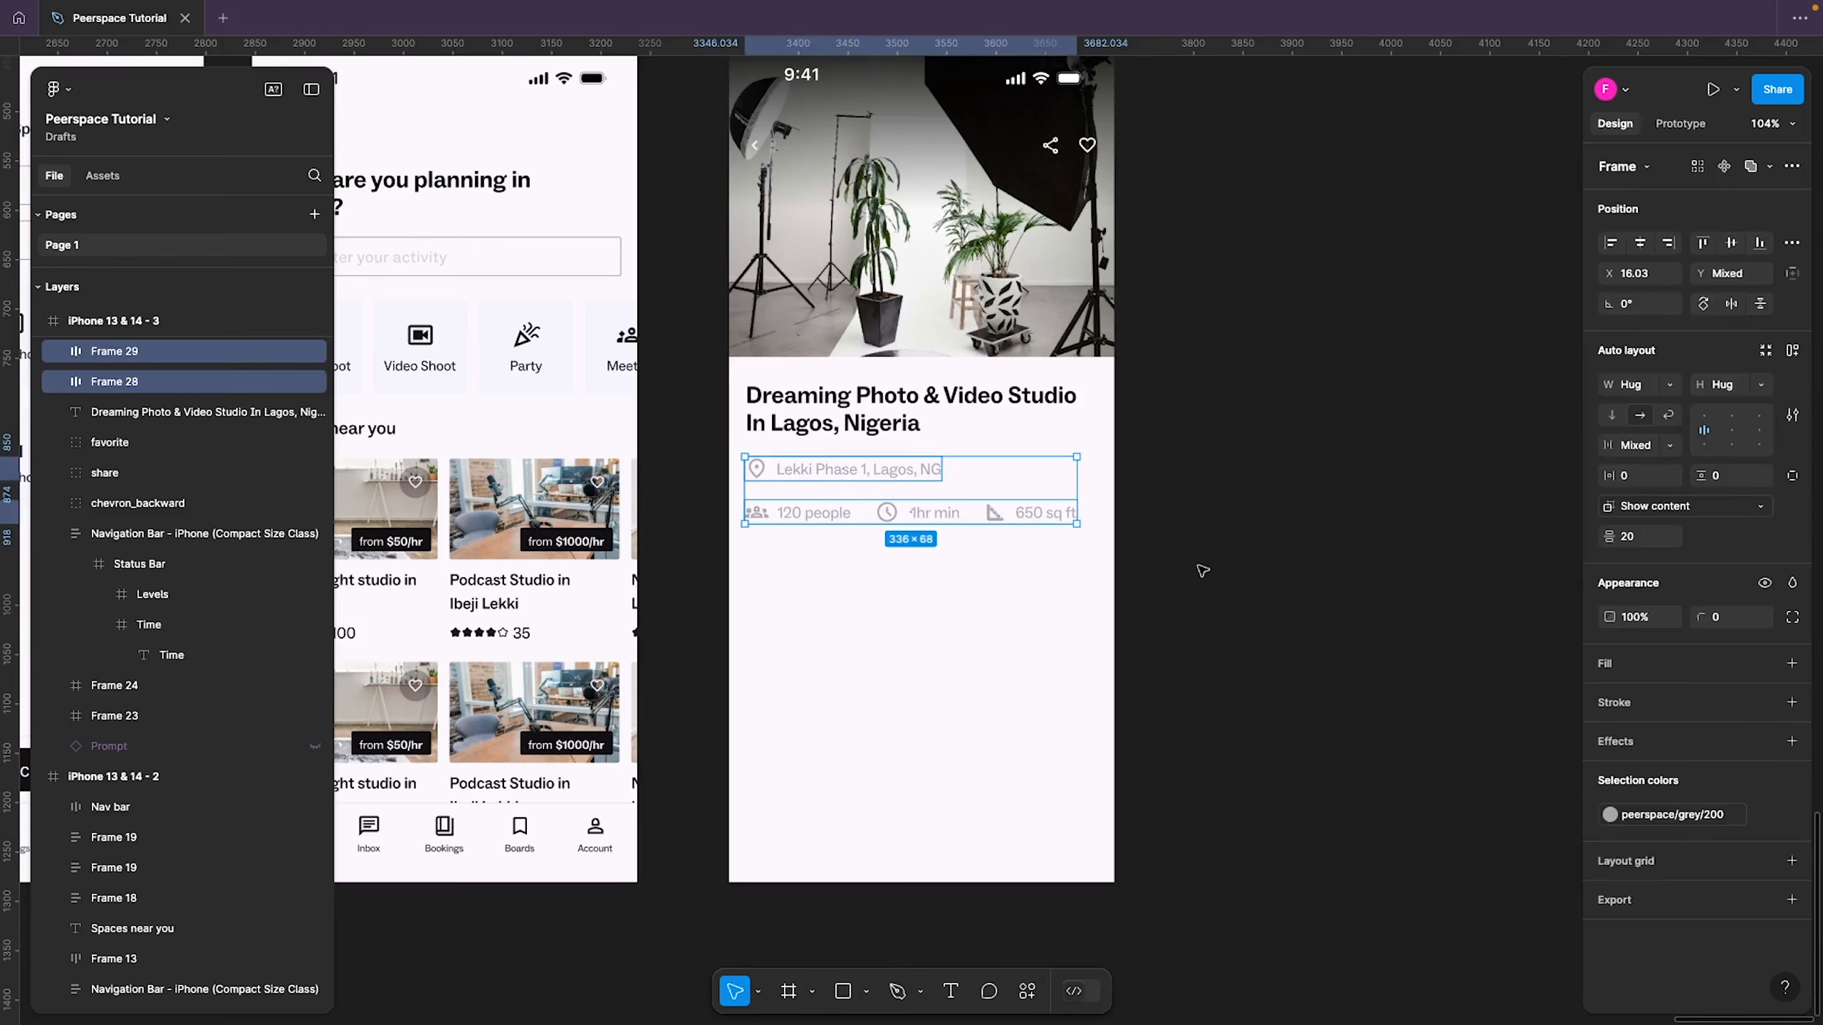
left_click(1246, 549)
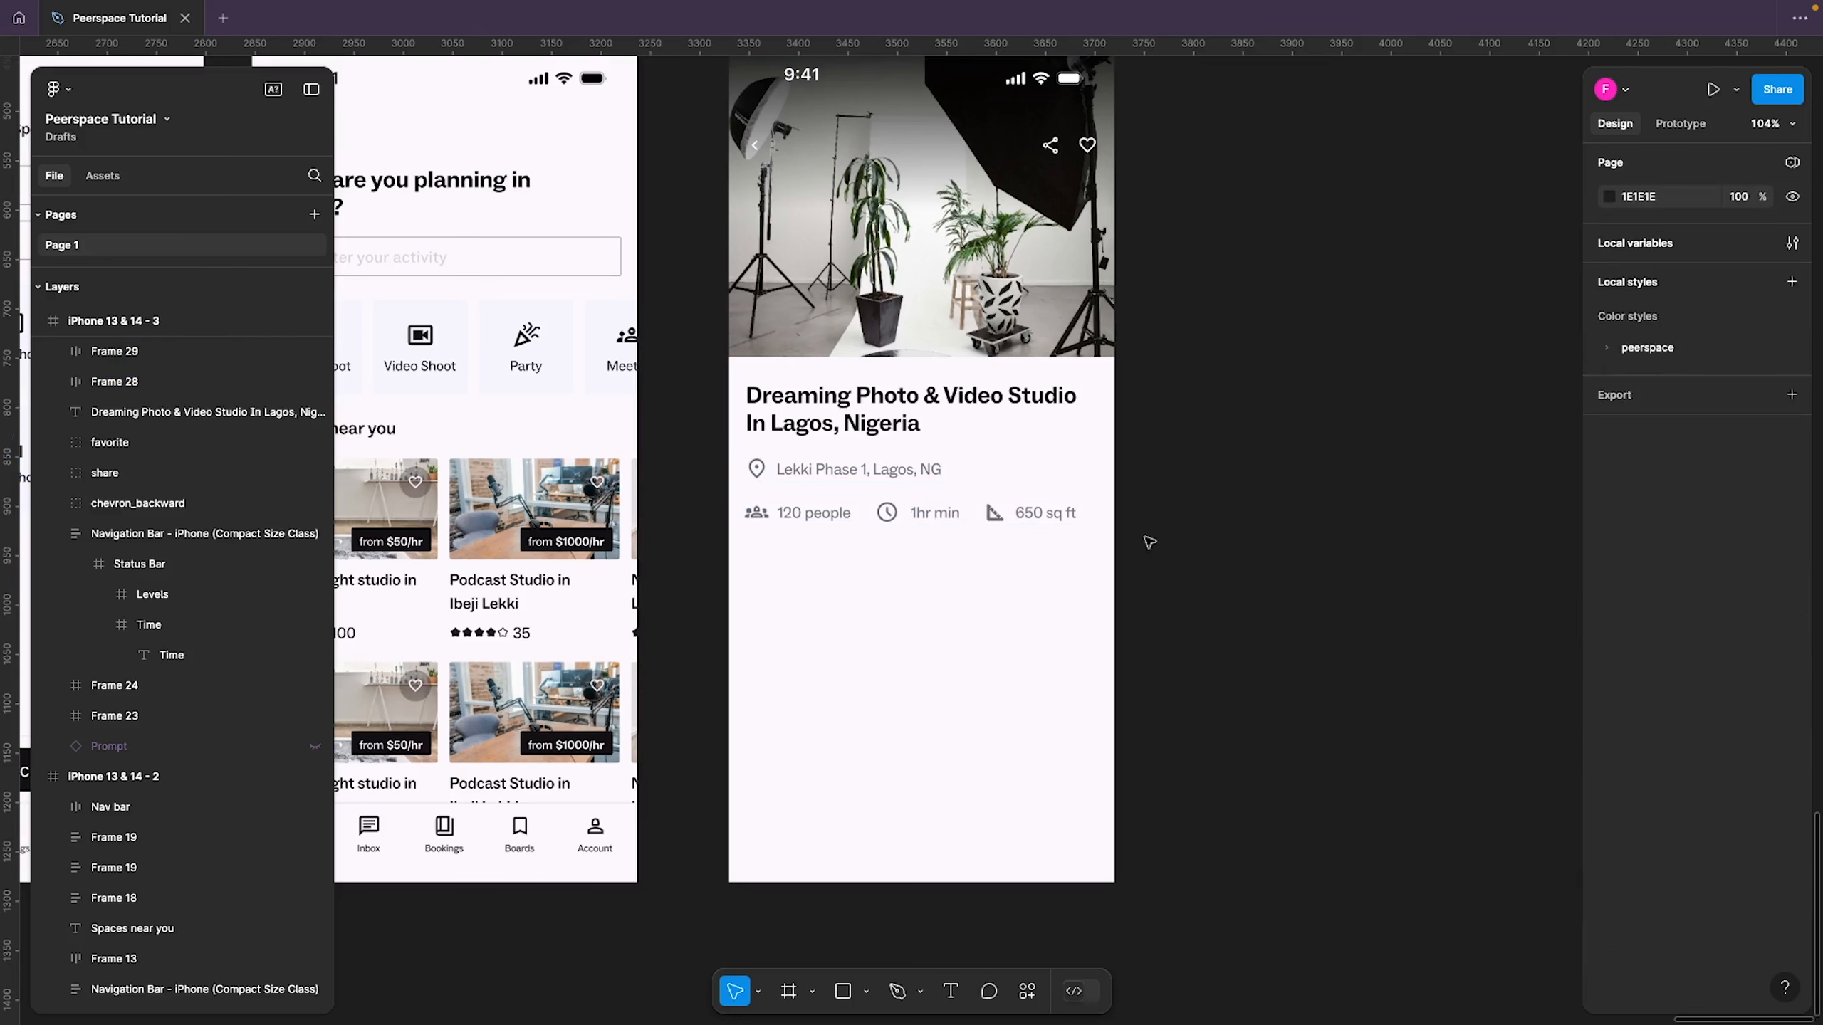
Apply the peerspace/grey/200 colour style to the icons and text of the location and details rows
left_click(1070, 524)
left_click(1301, 531)
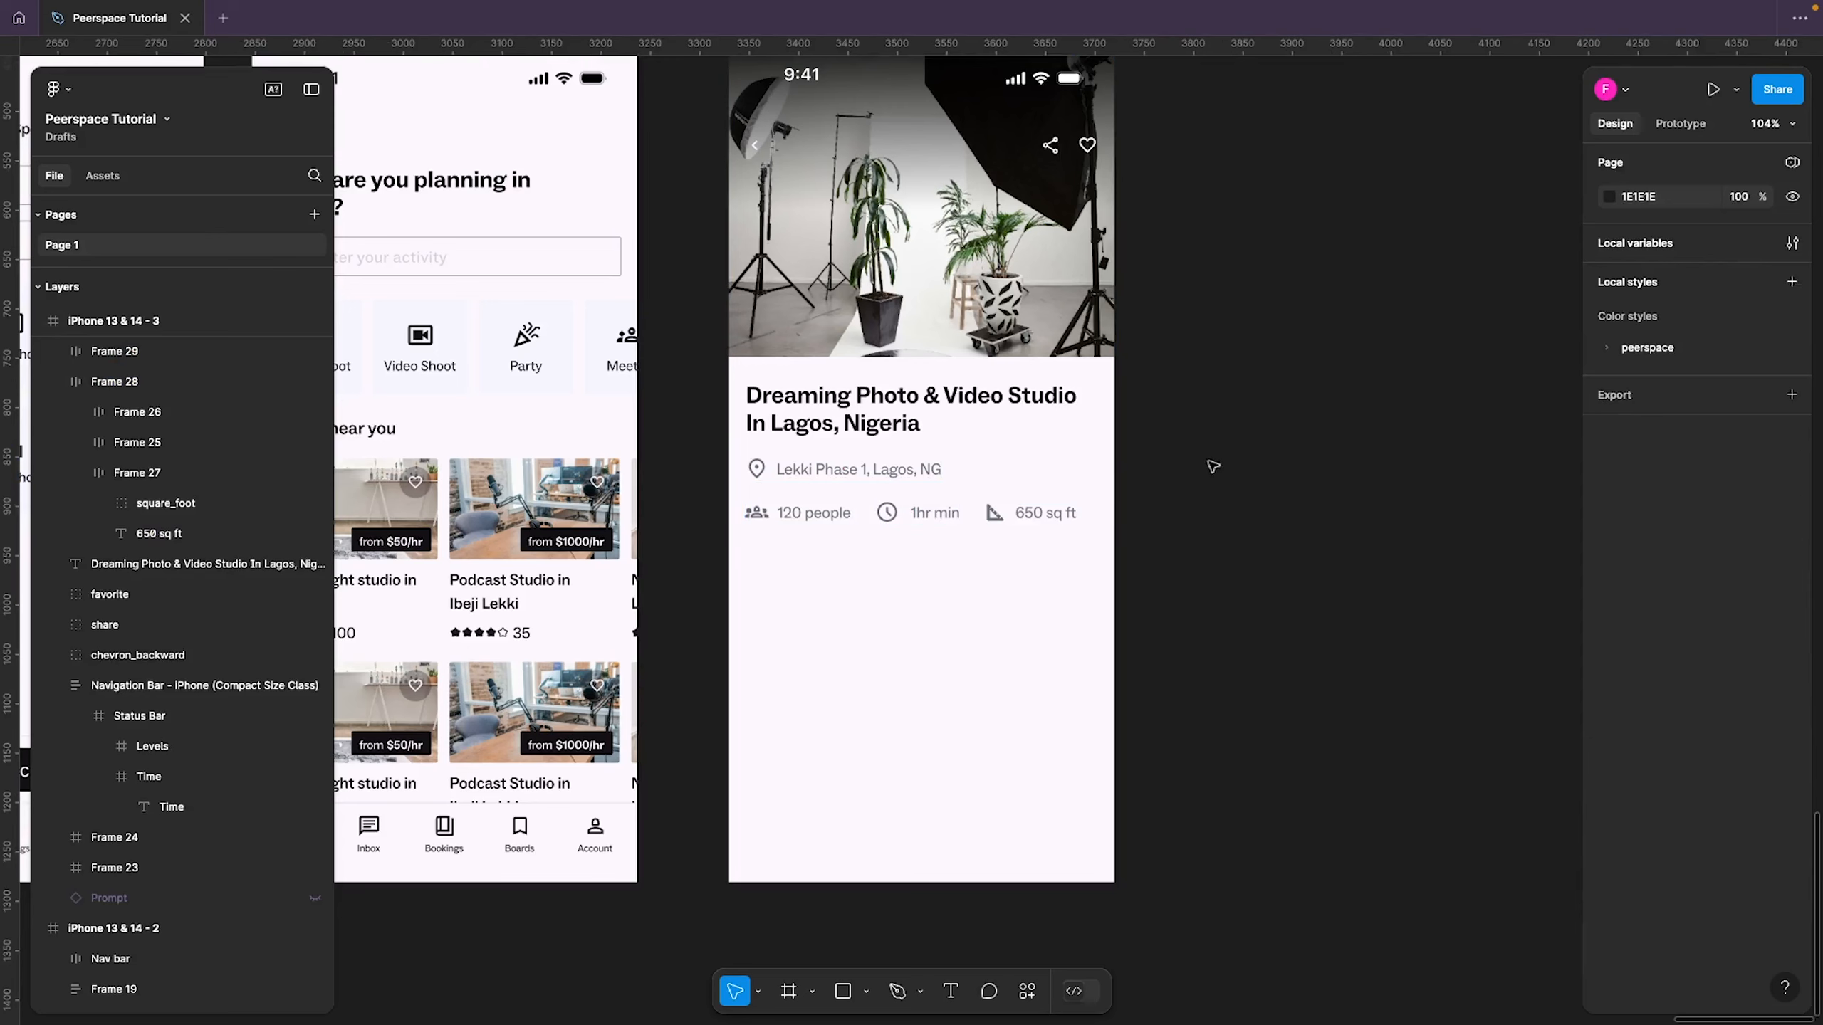
left_click_drag(1215, 463, 866, 547)
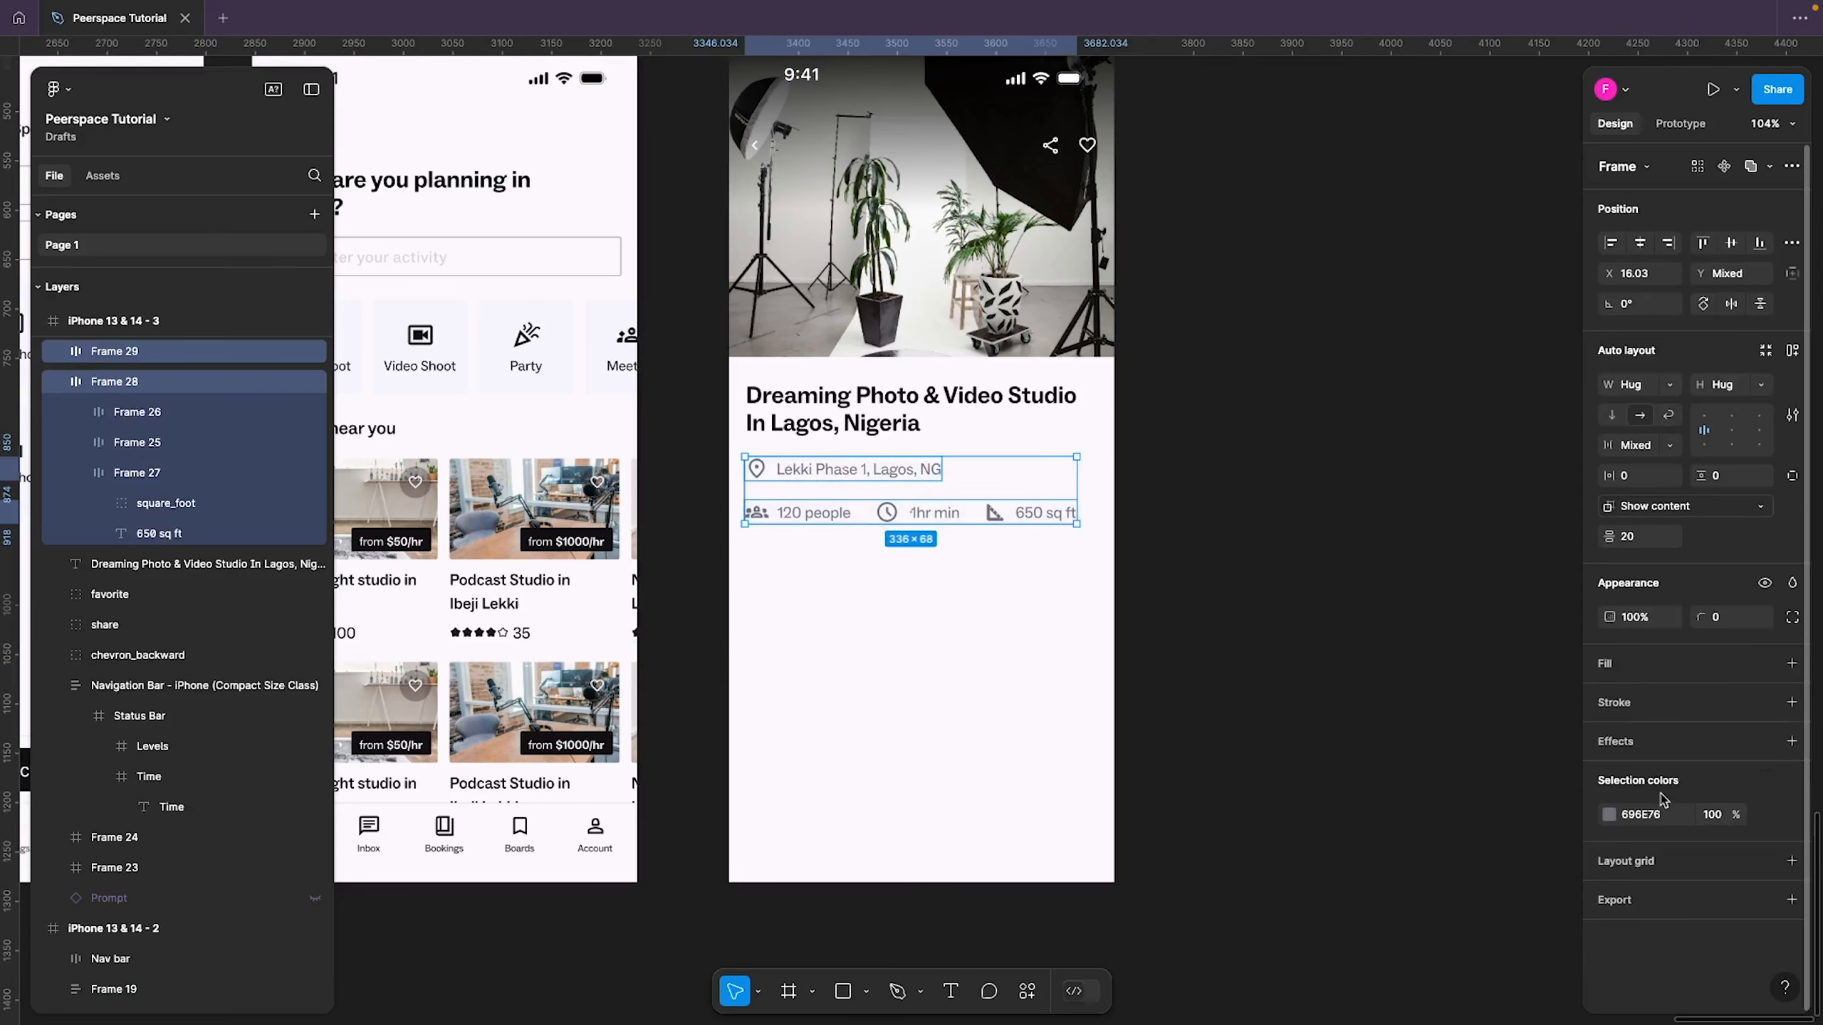
left_click(1765, 816)
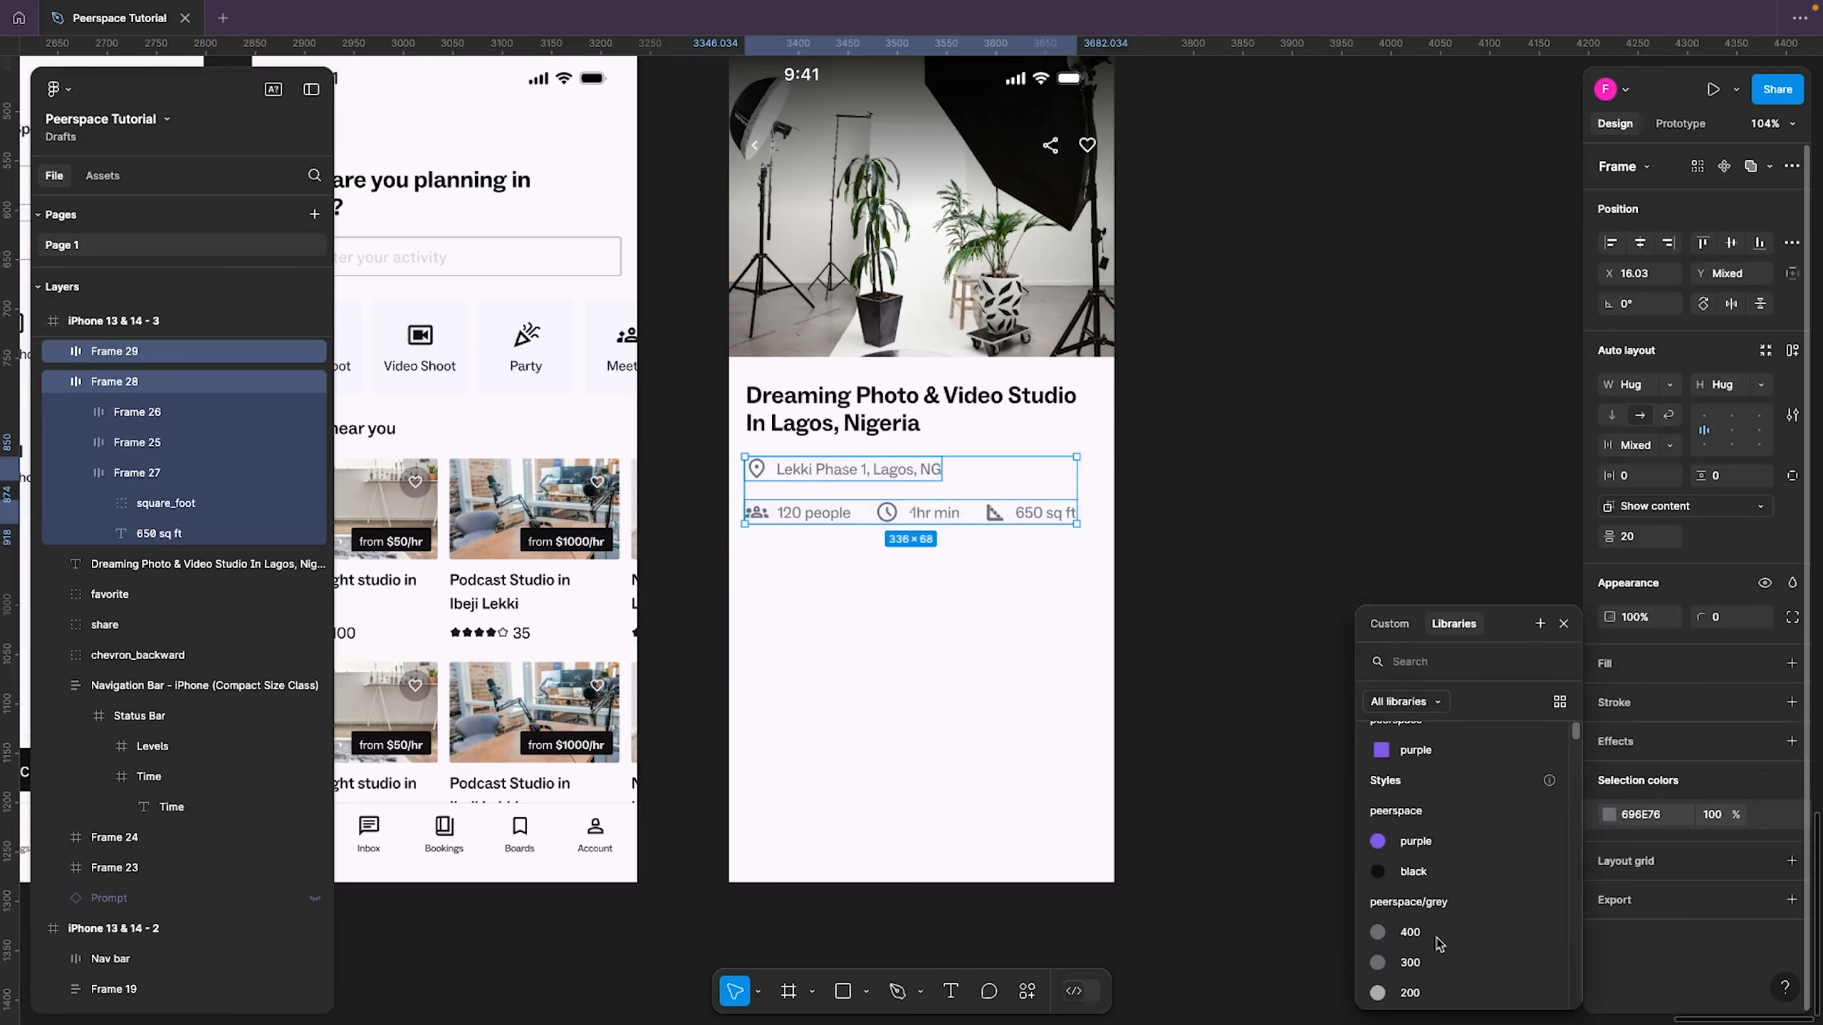
scroll(1443, 940, "down", 2)
left_click(1432, 988)
left_click(1263, 629)
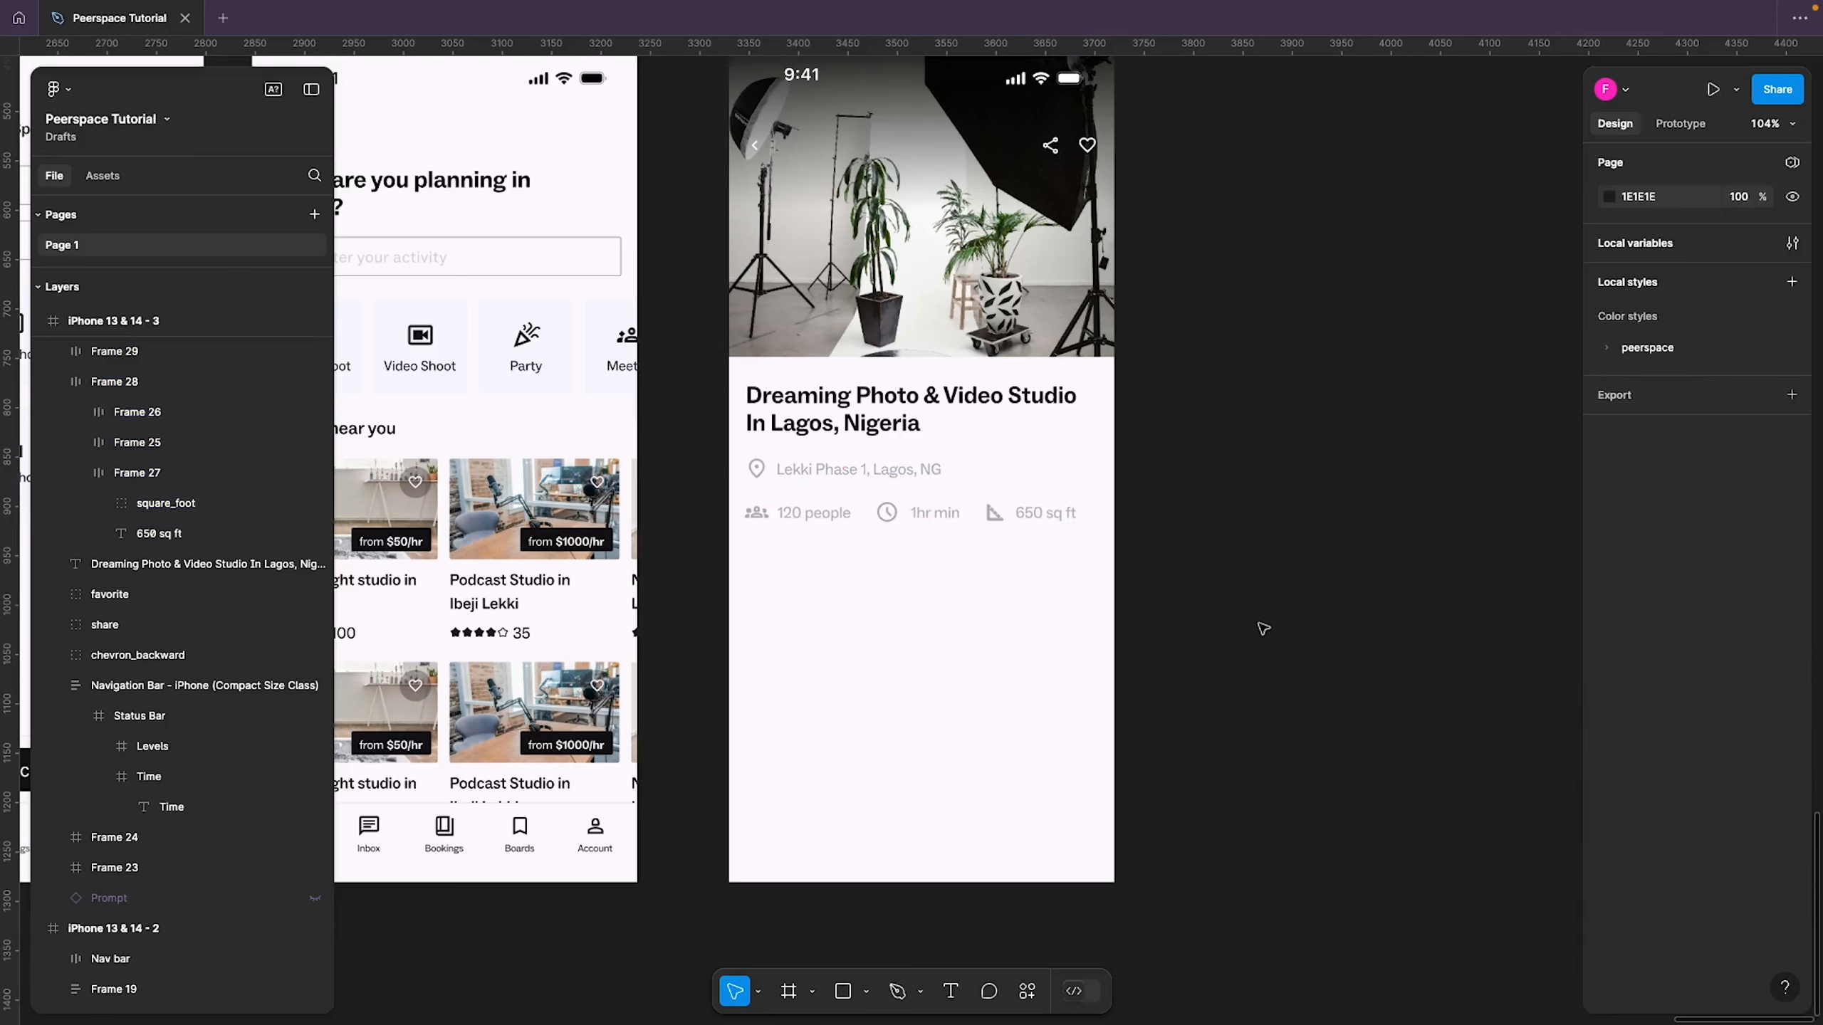
Move the details row up to Y 449, leaving a vertical gap of 12 below the location row
left_click(917, 518)
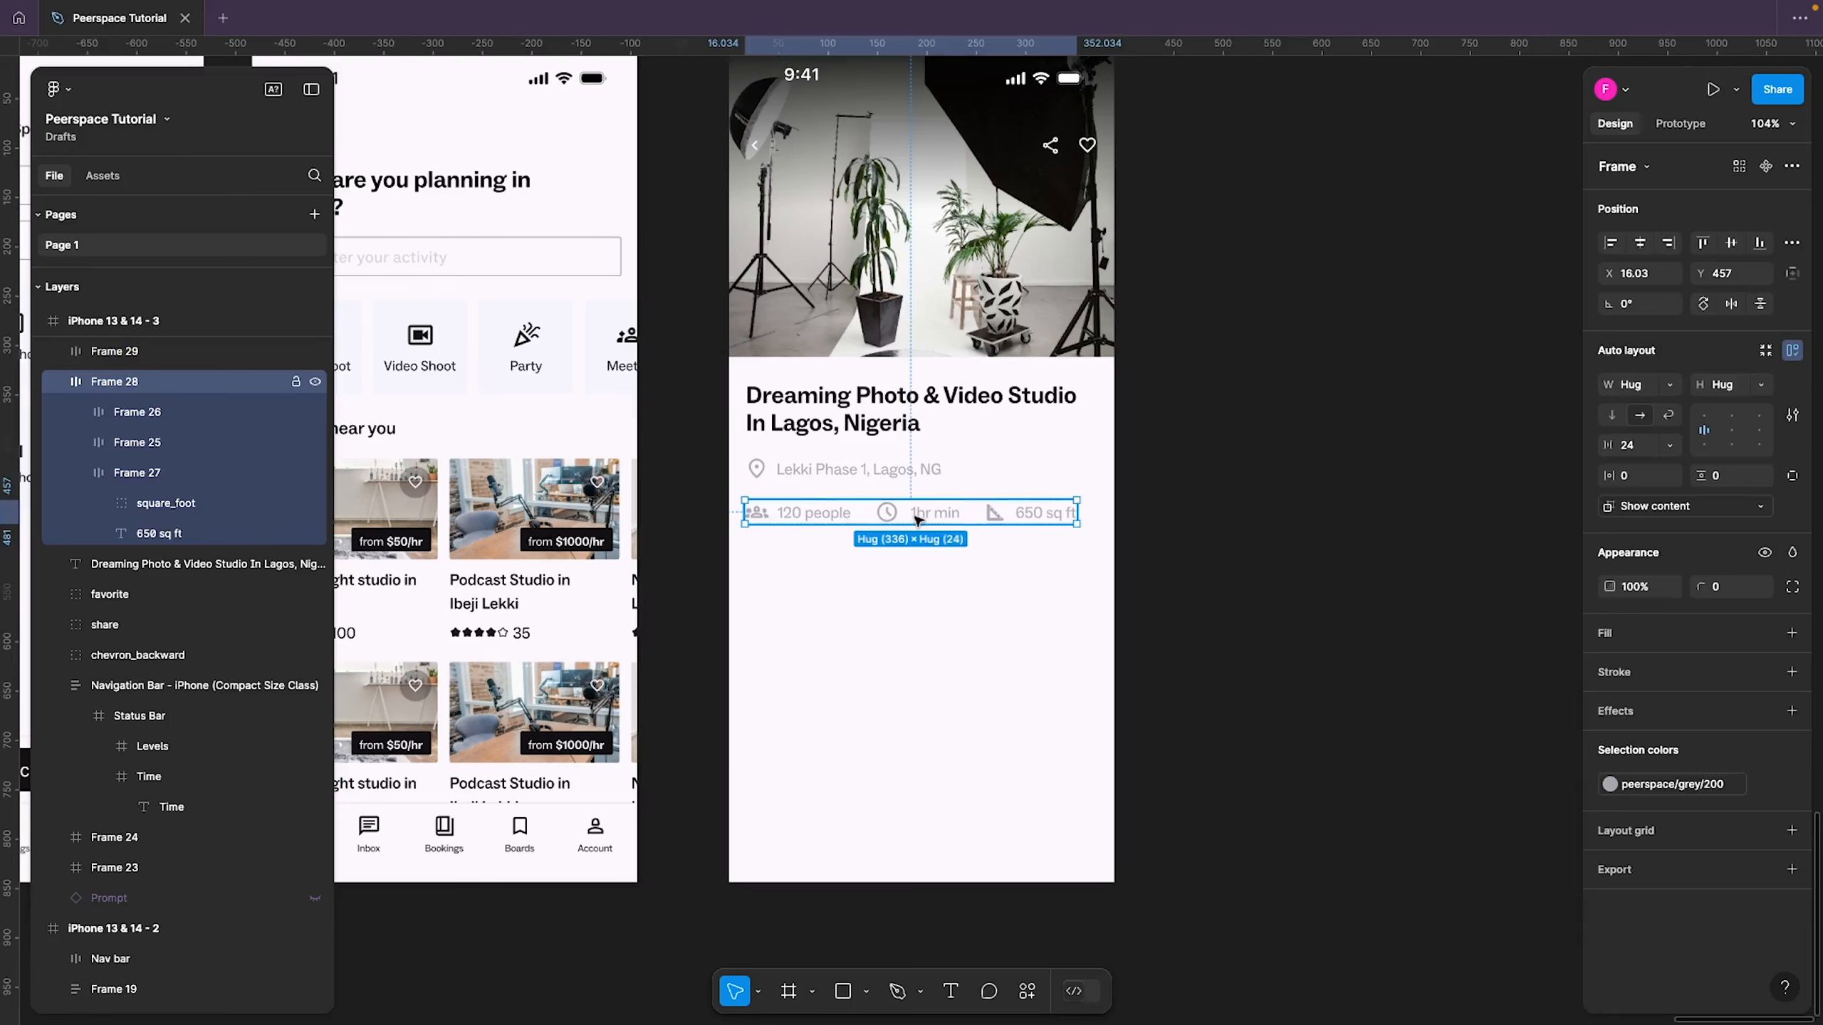
left_click_drag(918, 518, 919, 512)
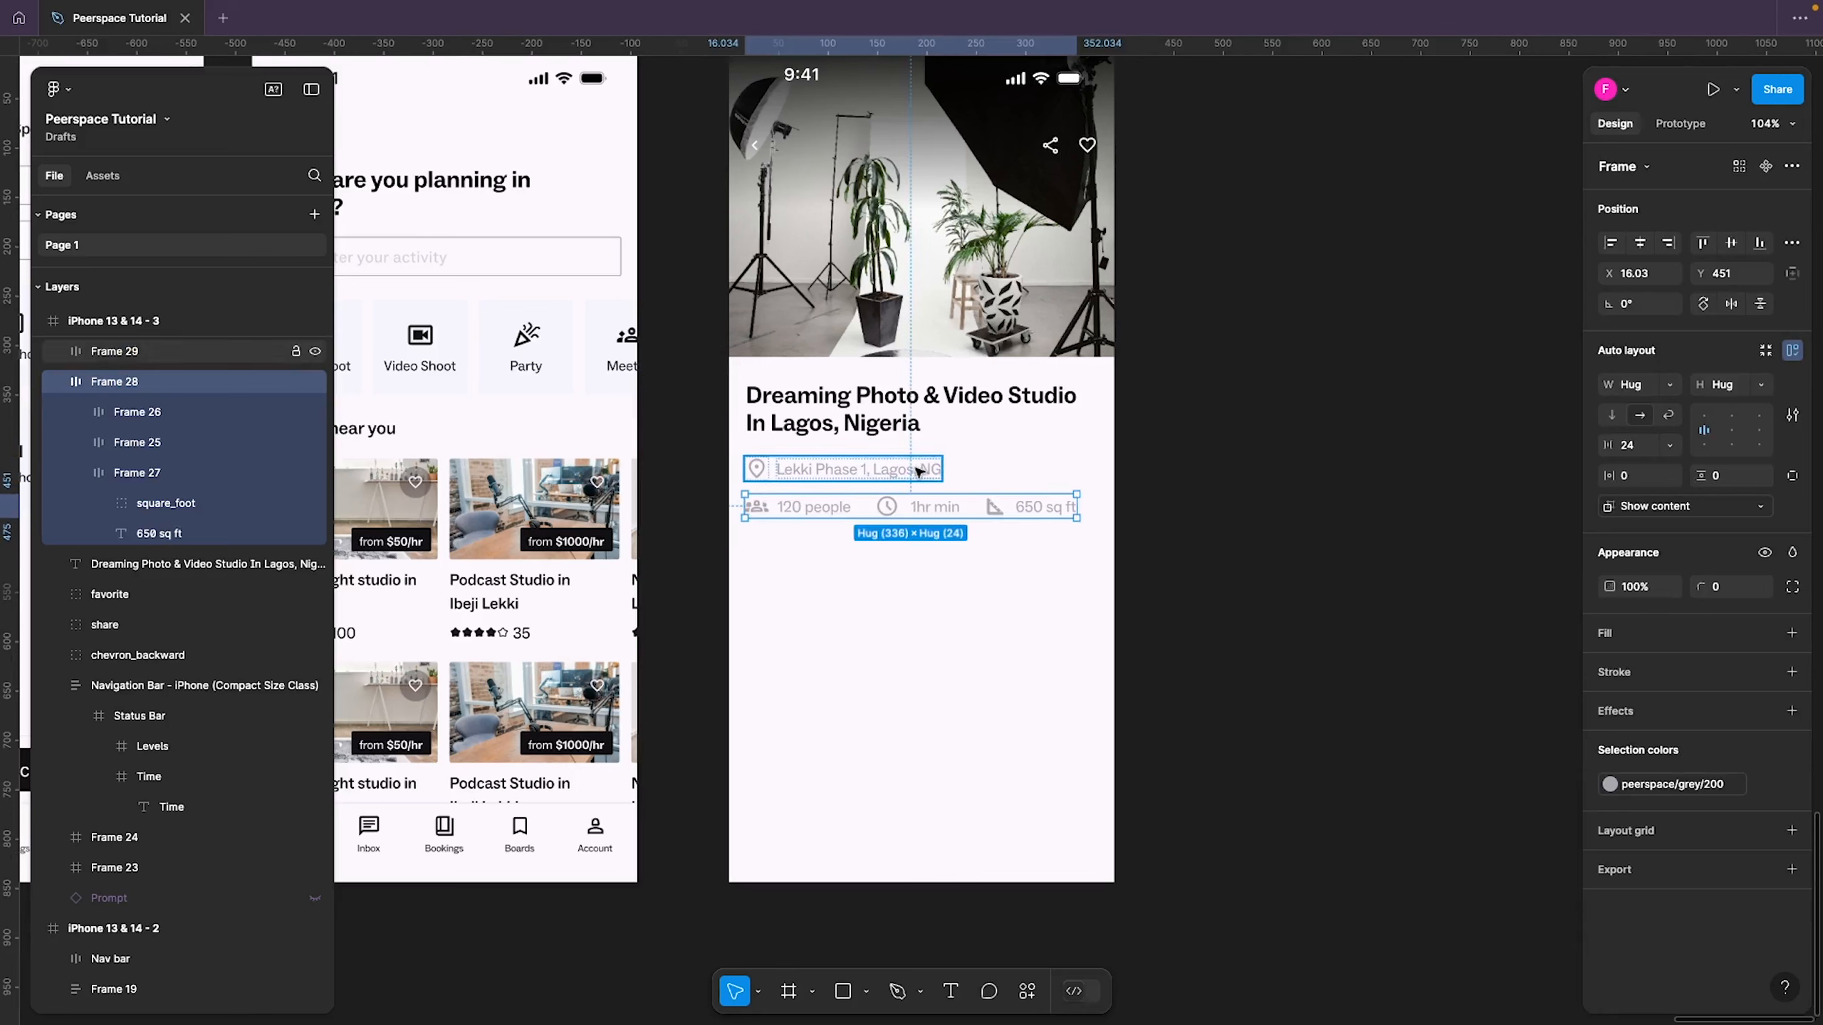
key("Up")
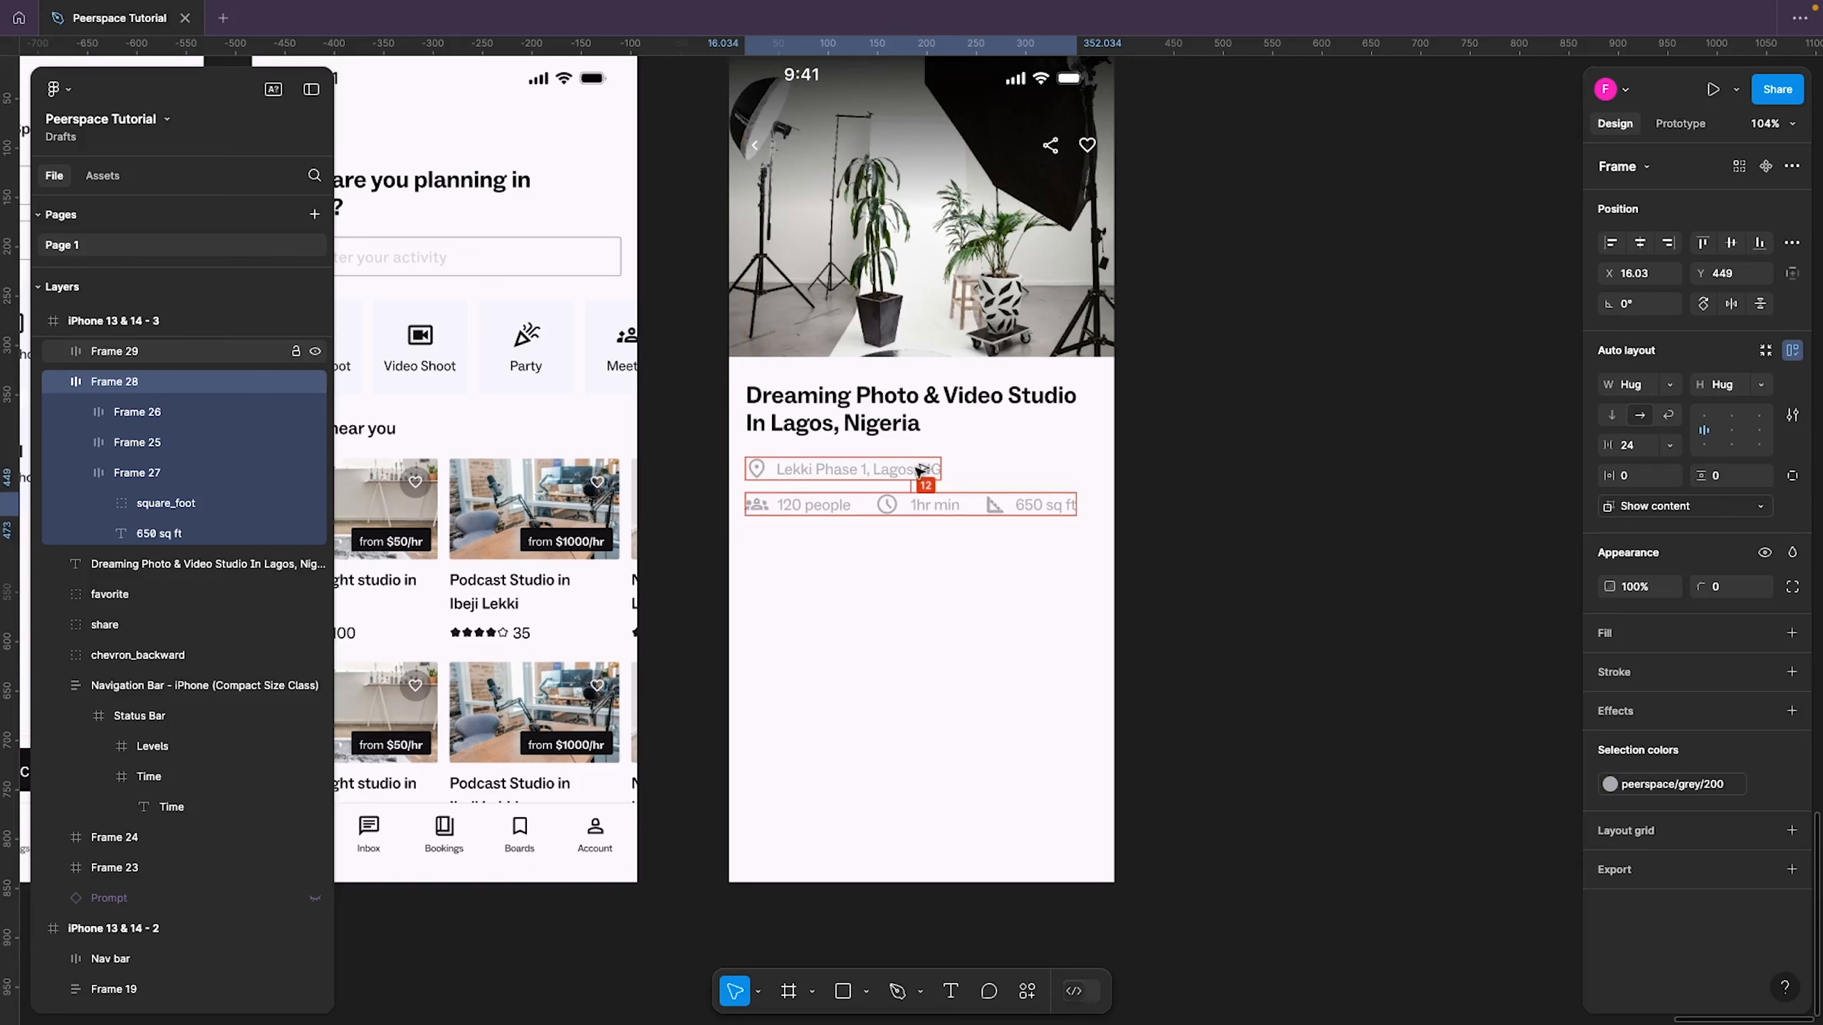
left_click(919, 472, "shift")
scroll(919, 472, "up", 1)
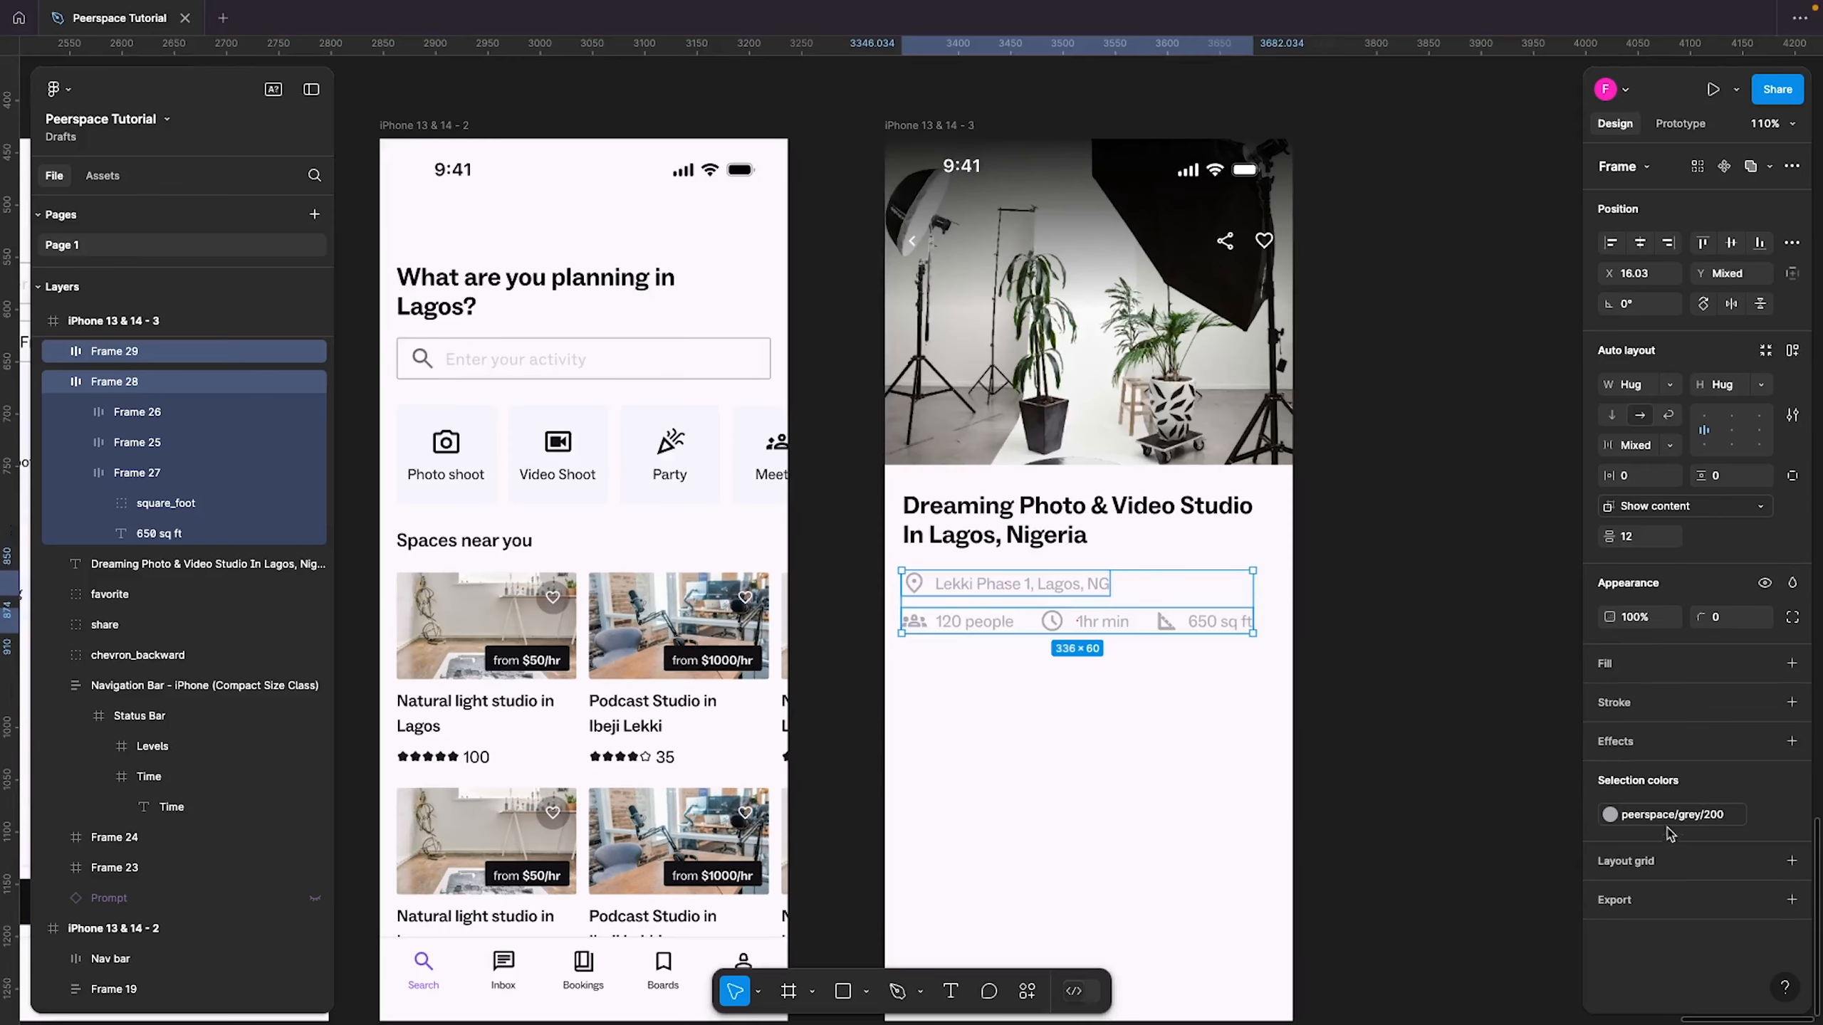
left_click(1425, 765)
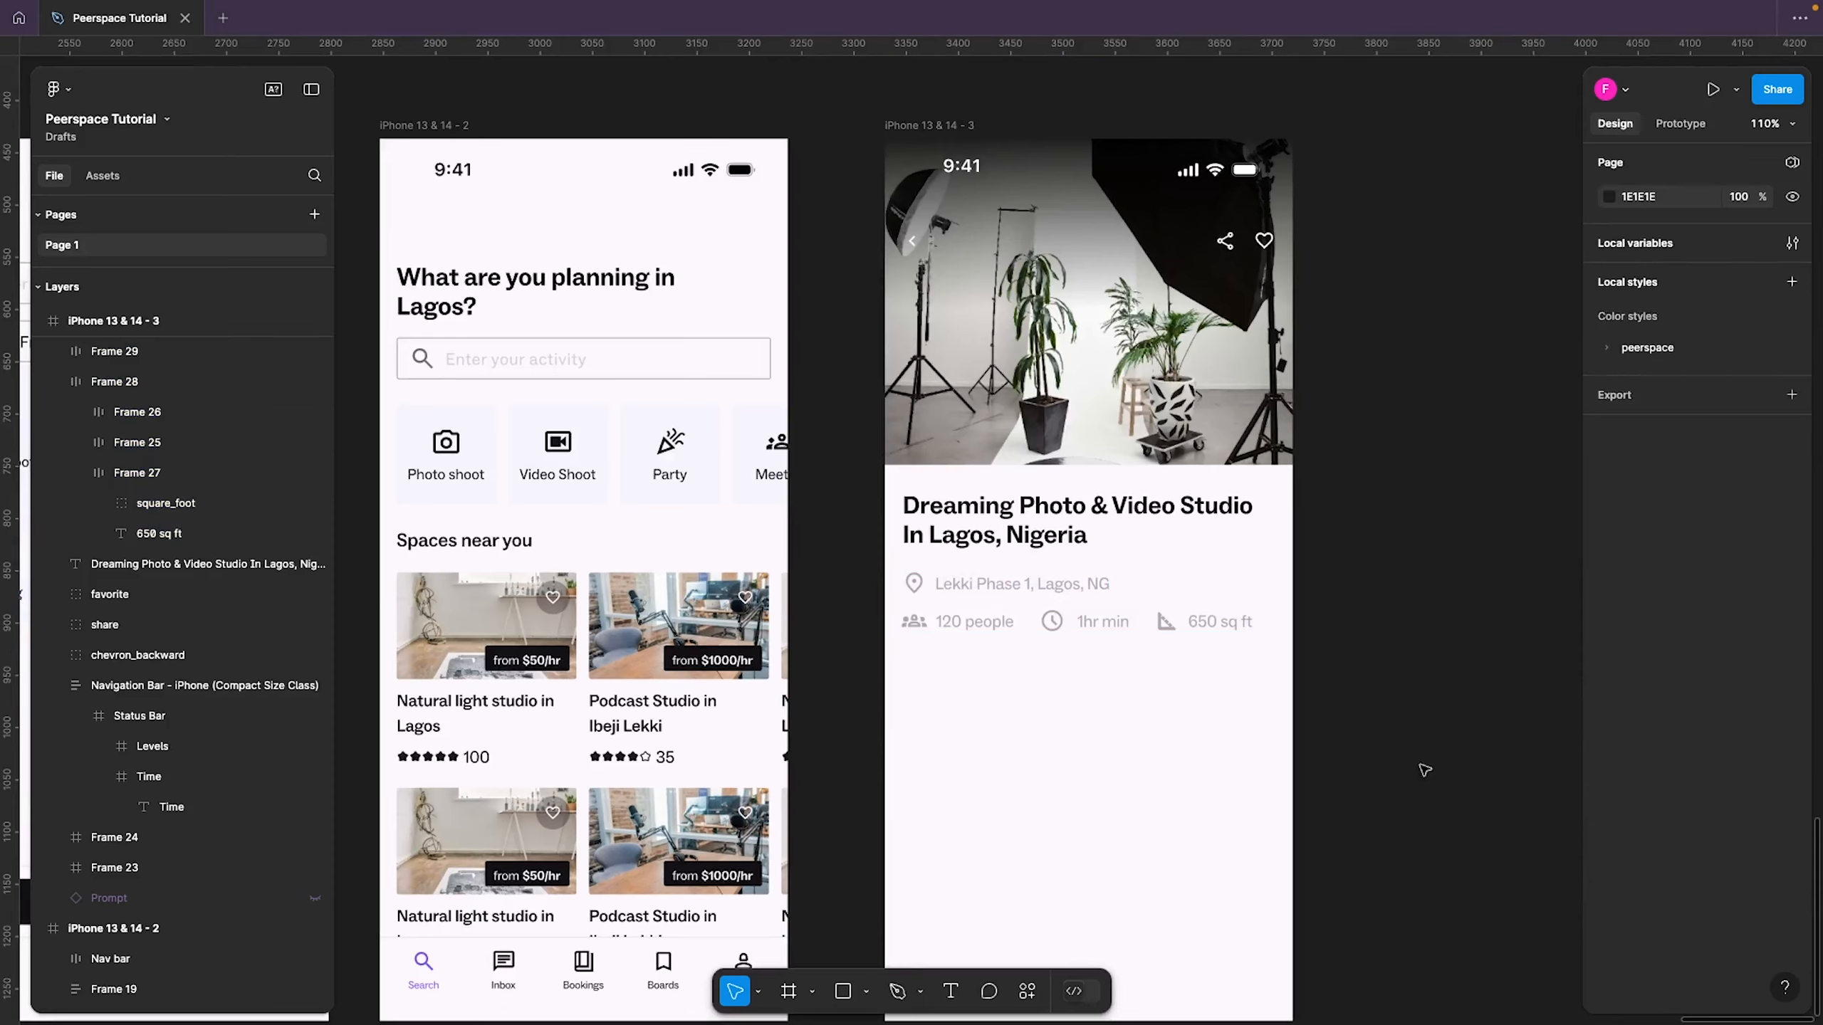
Try the peerspace/grey/300, 400 and 100 colour styles in turn on the location and details rows
scroll(1353, 750, "down", 2)
left_click(1119, 636)
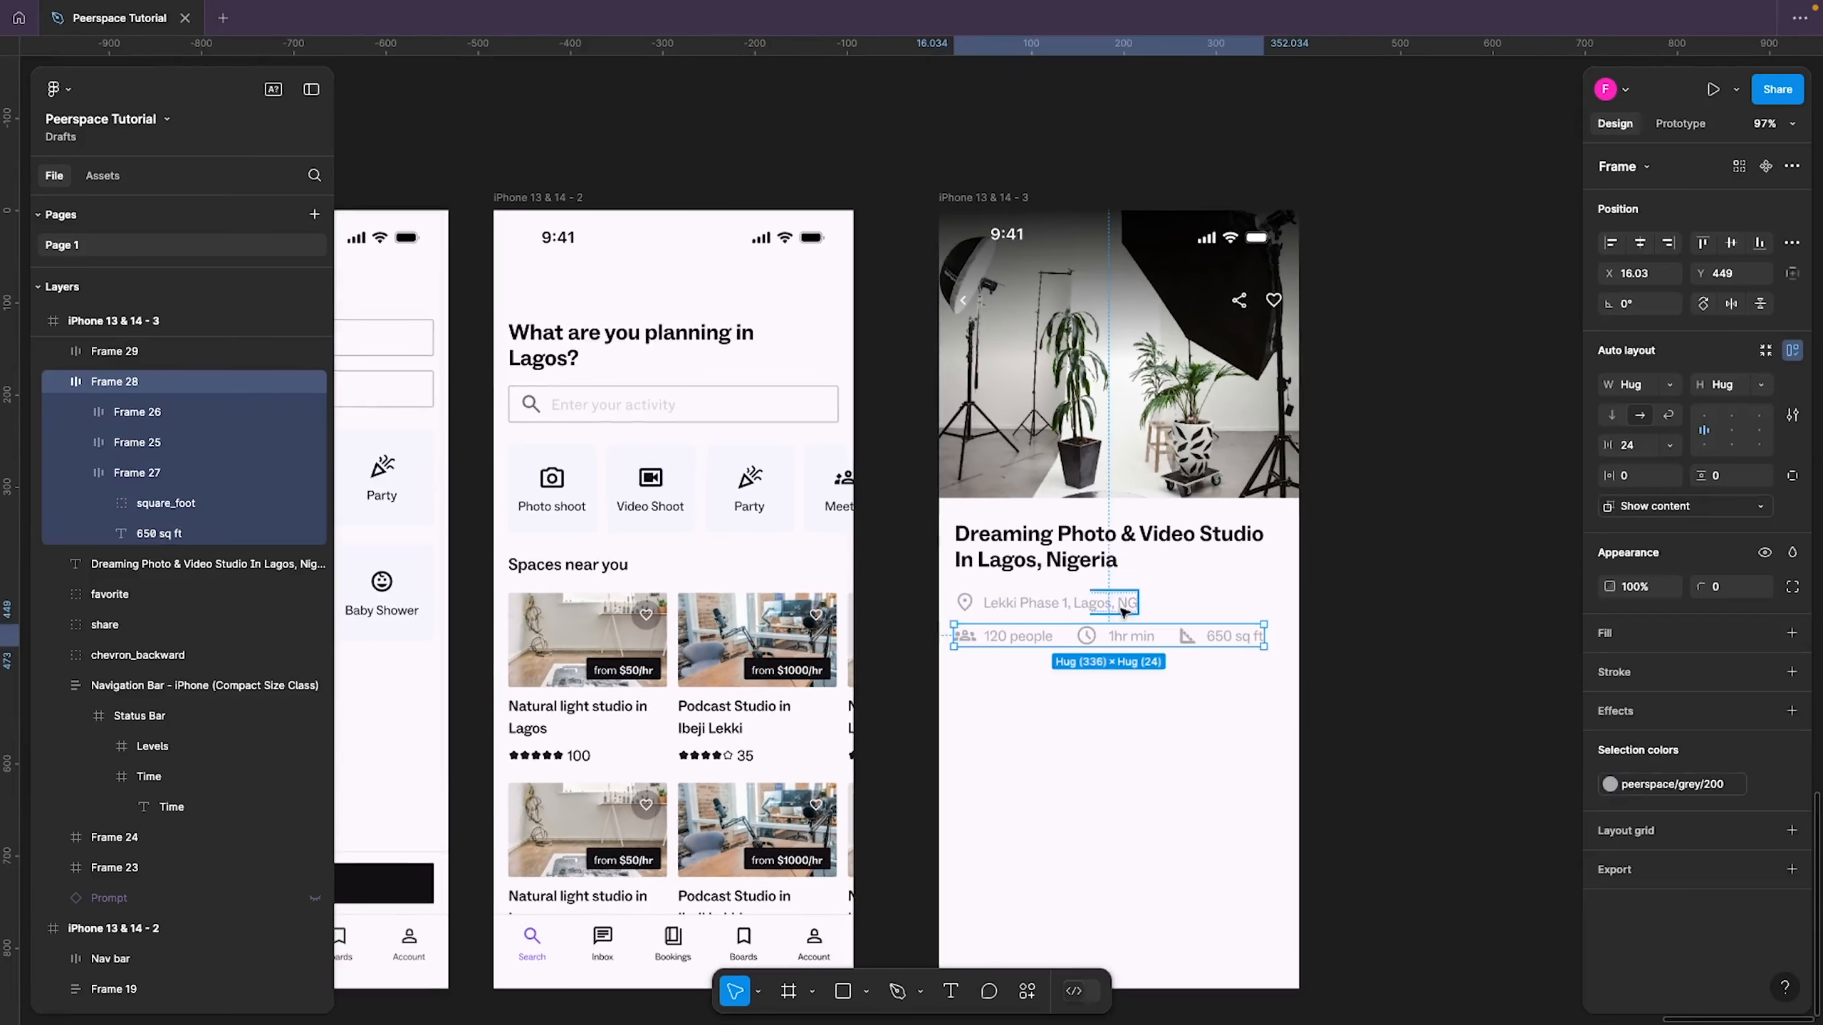
left_click(1120, 603, "shift")
left_click(1666, 824)
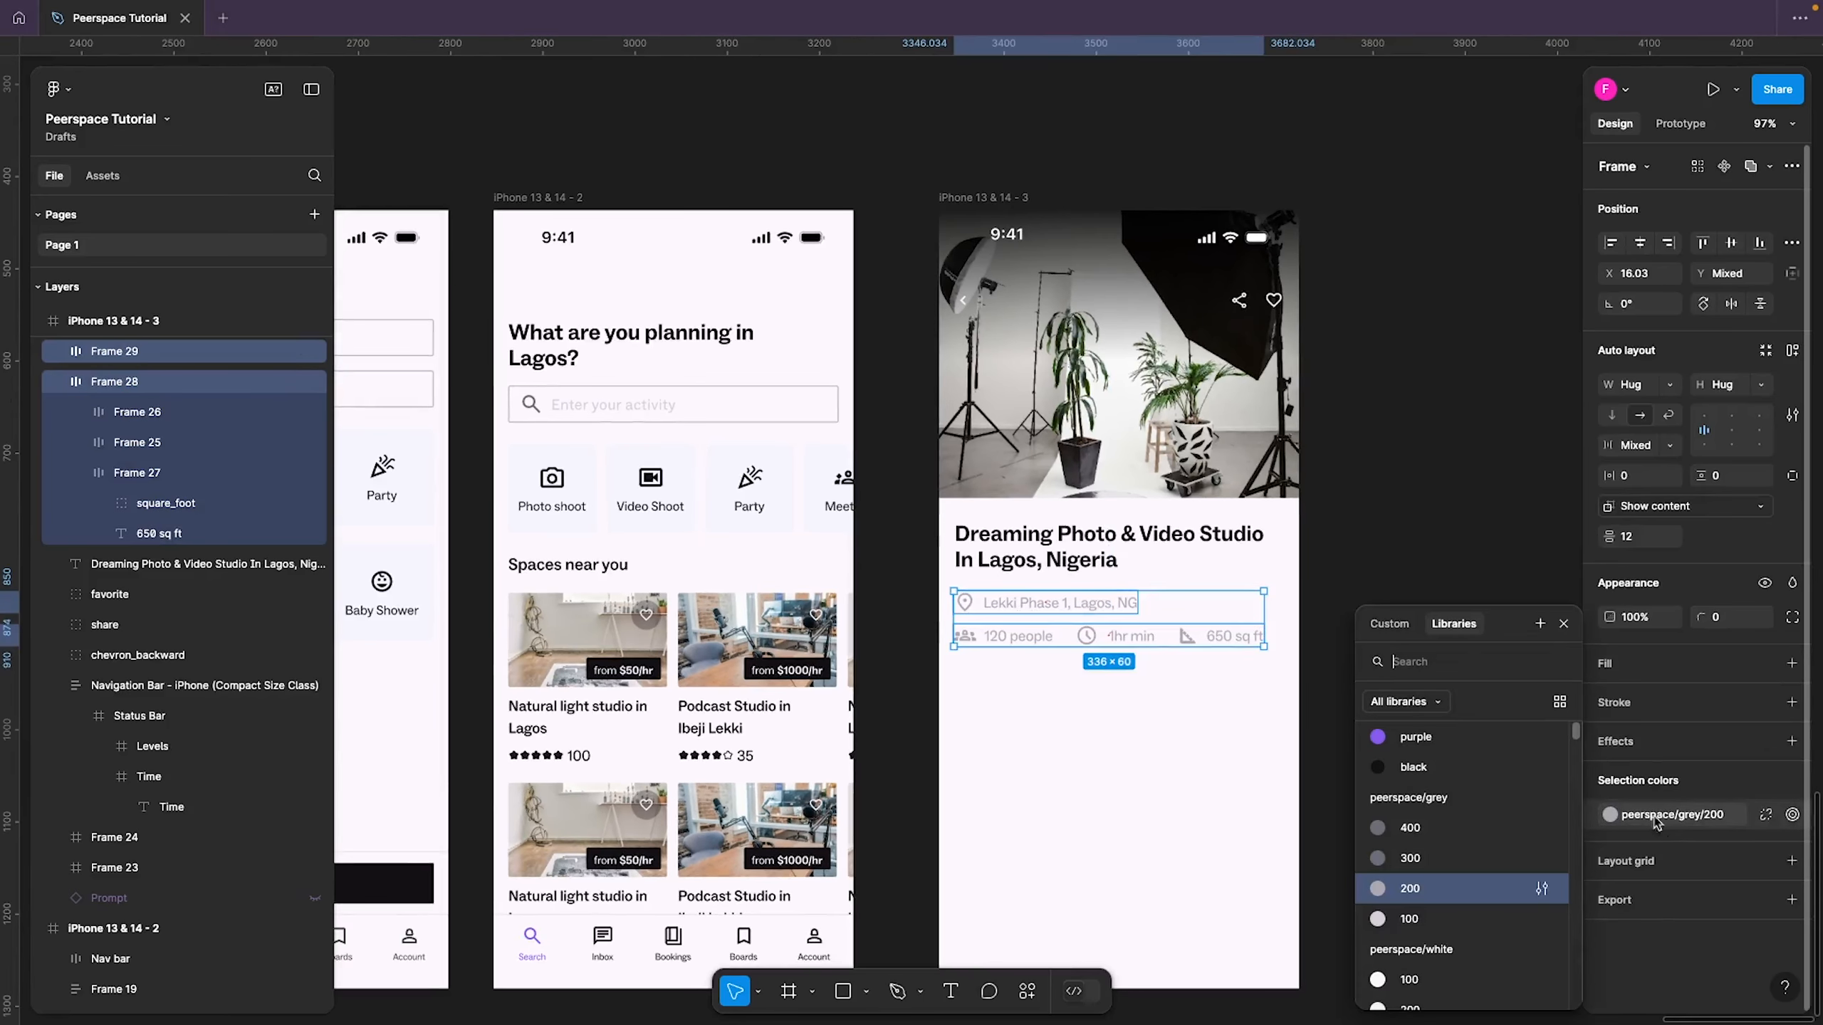
left_click(1476, 859)
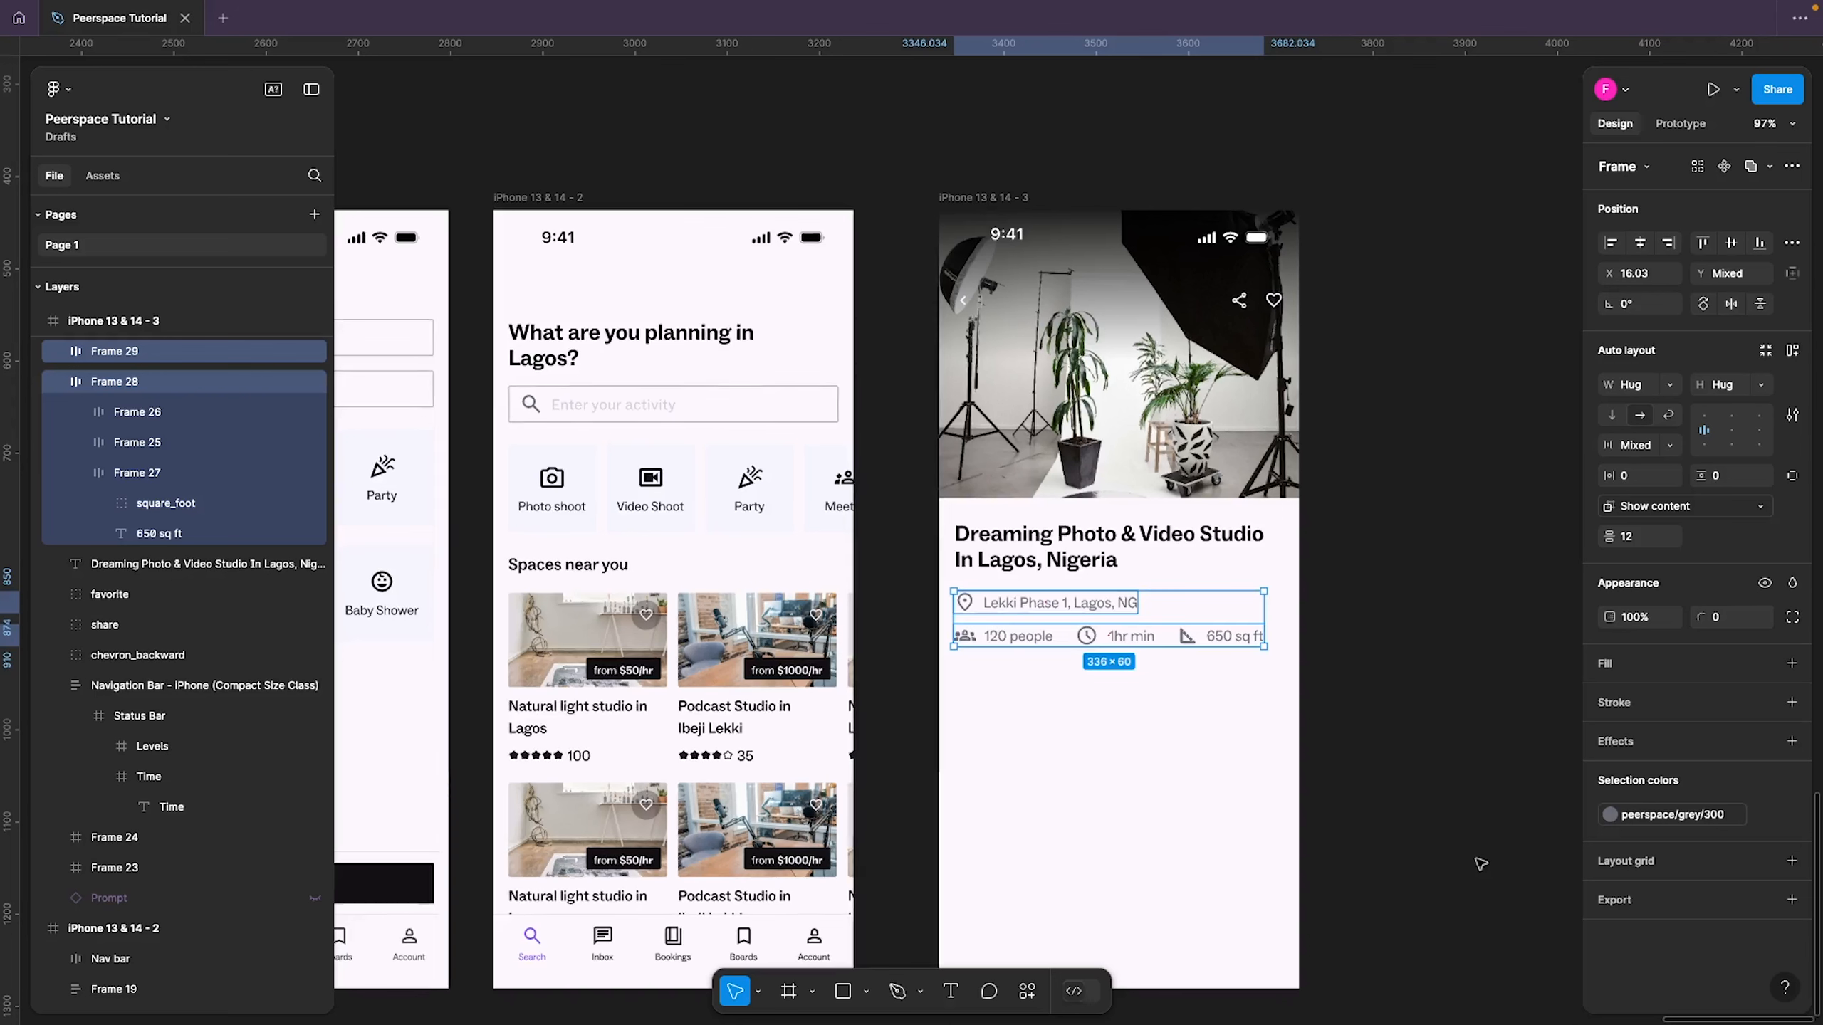
left_click(1679, 819)
left_click(1471, 856)
left_click(1683, 829)
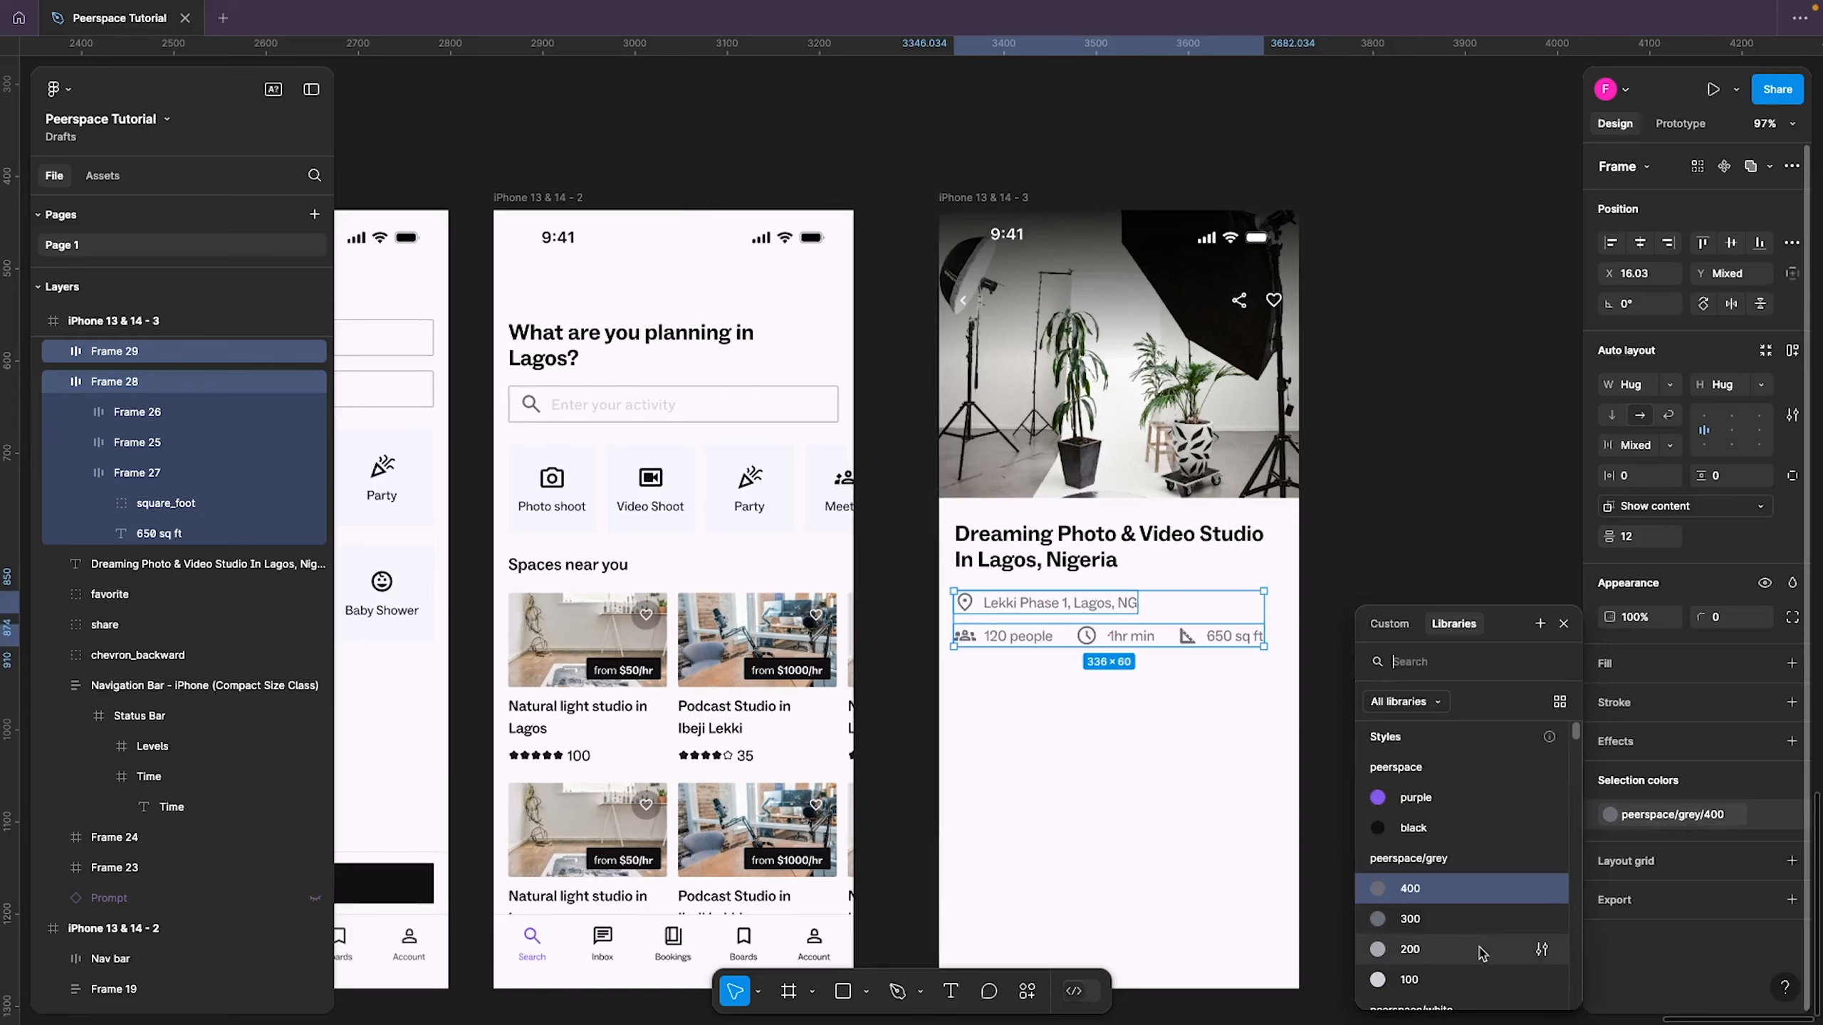
left_click(1481, 979)
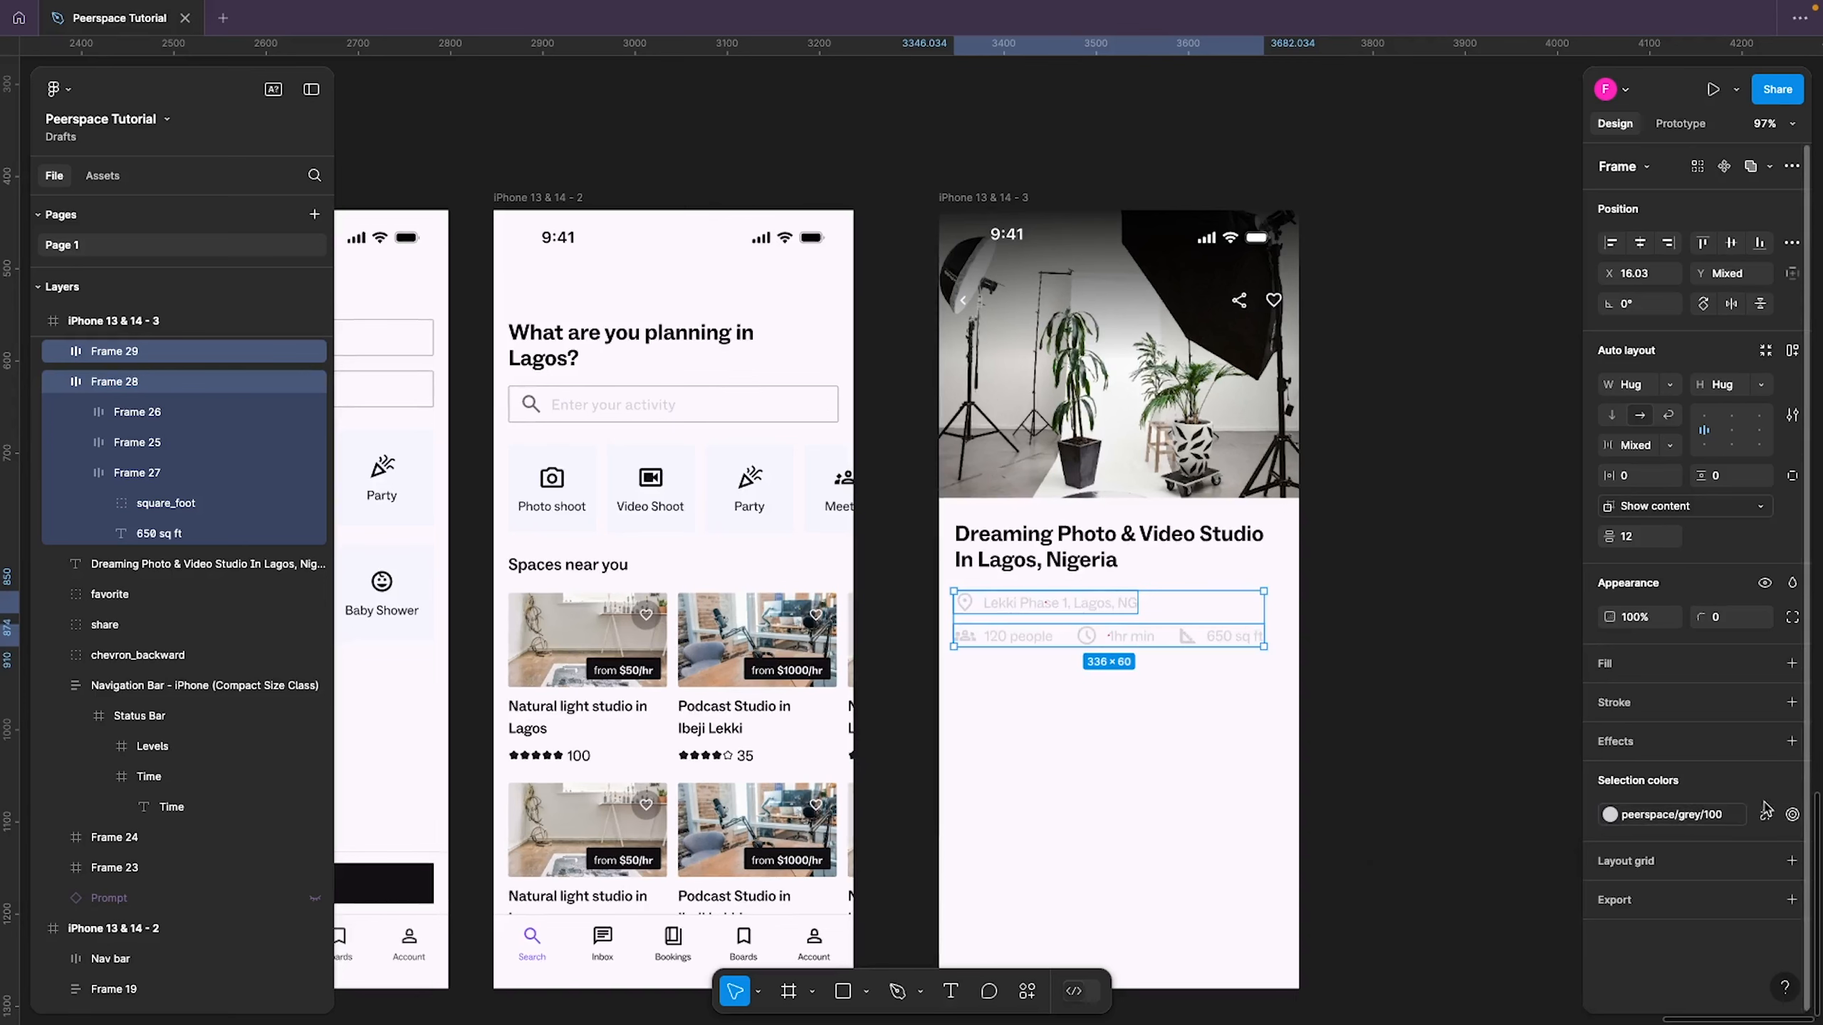
Detach the colour style from the location and details rows and set their custom colour to AEA1C0
left_click(1765, 809)
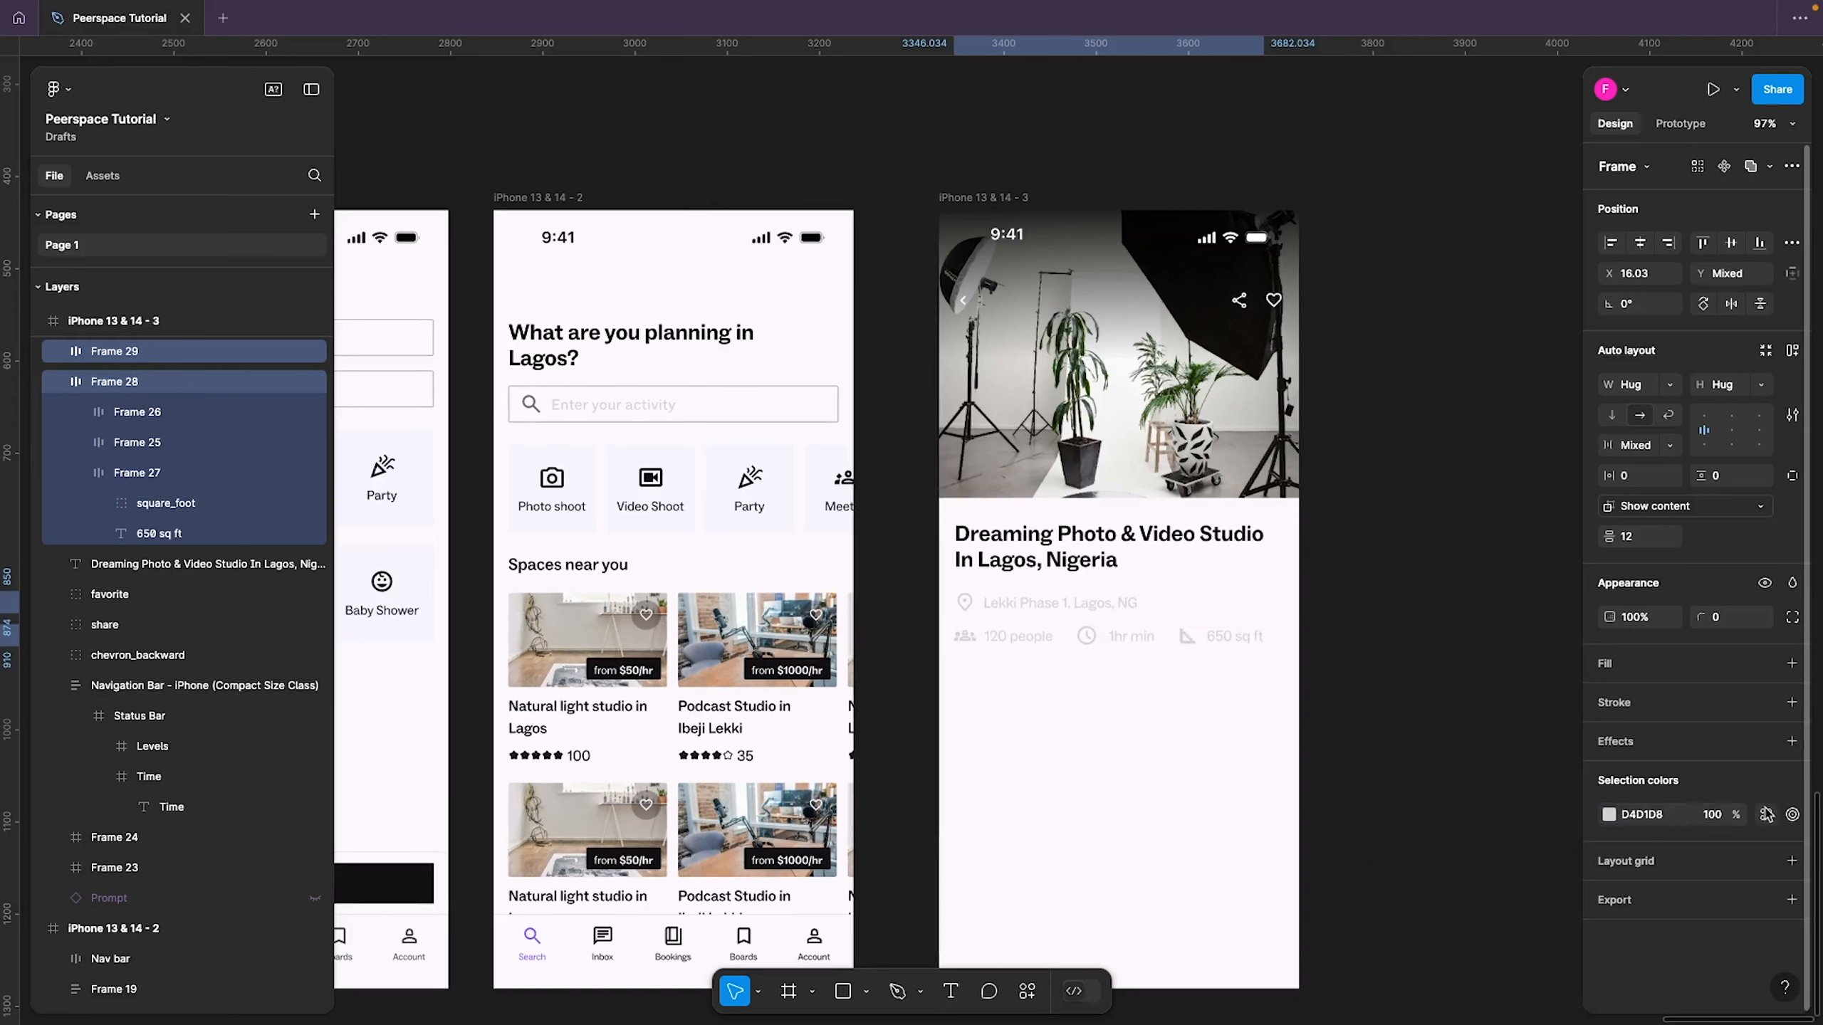
left_click(1611, 815)
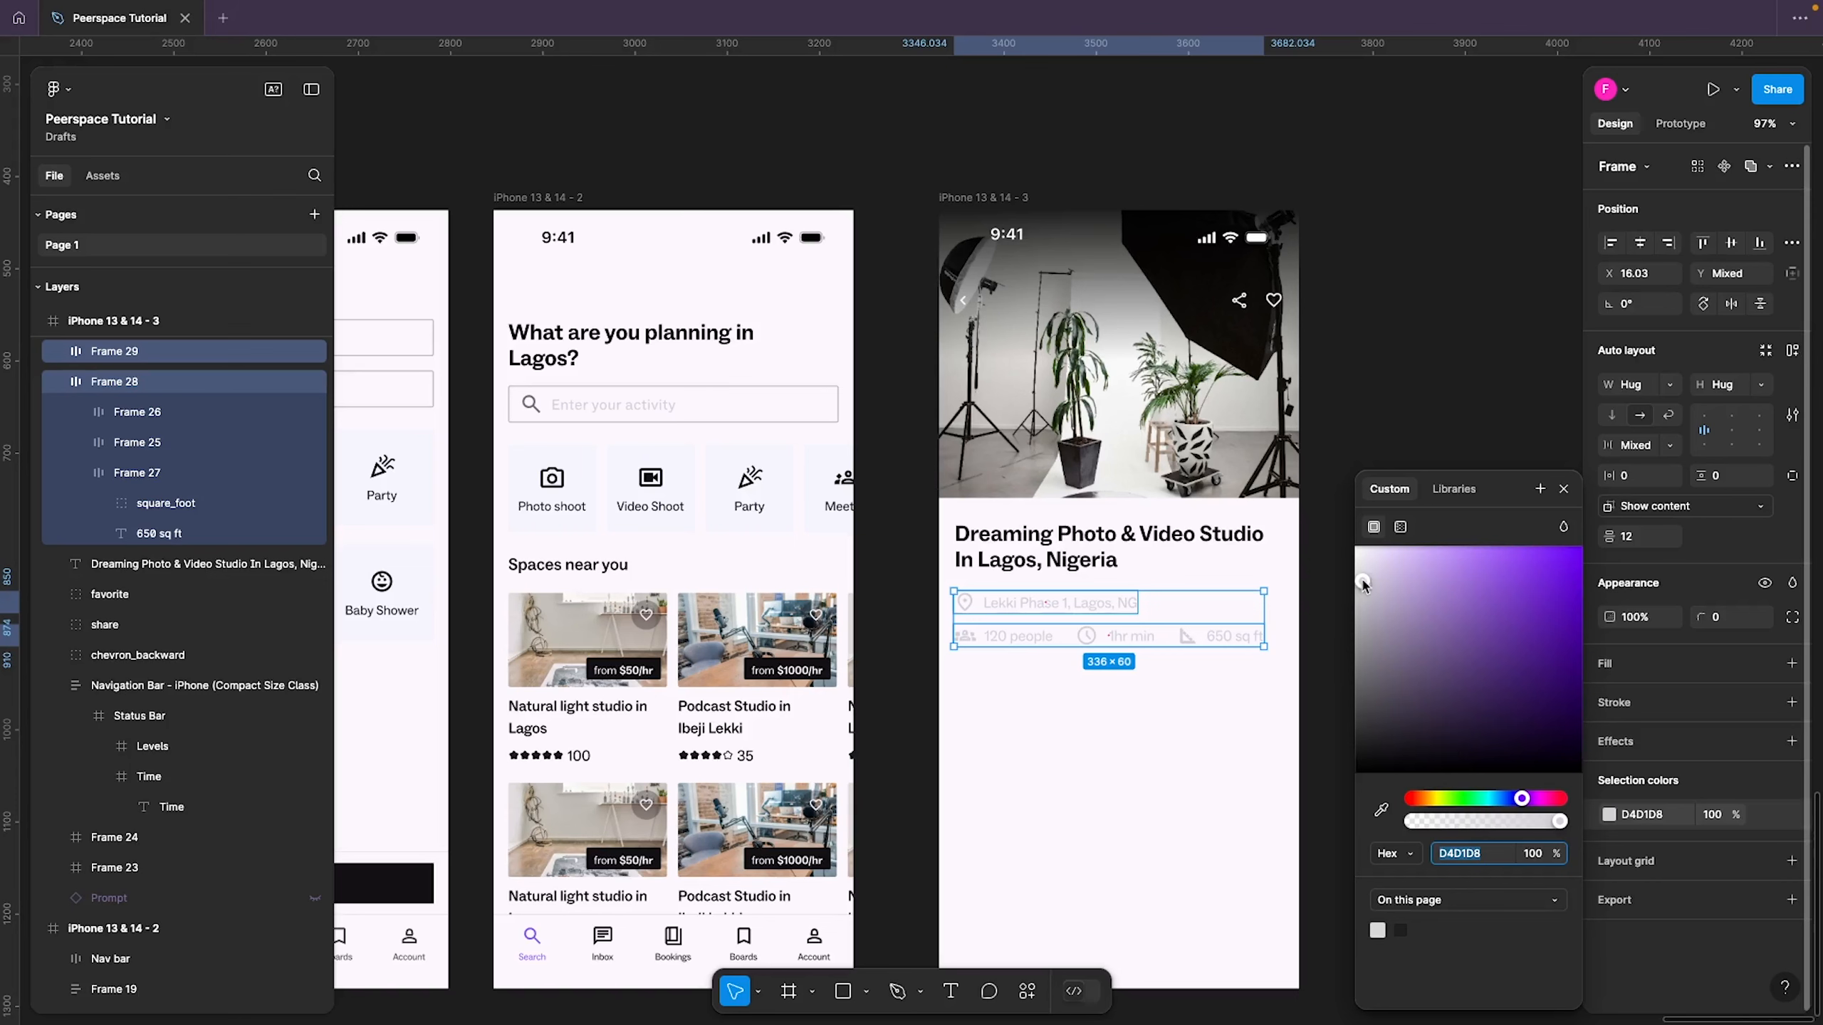
left_click_drag(1361, 583, 1393, 617)
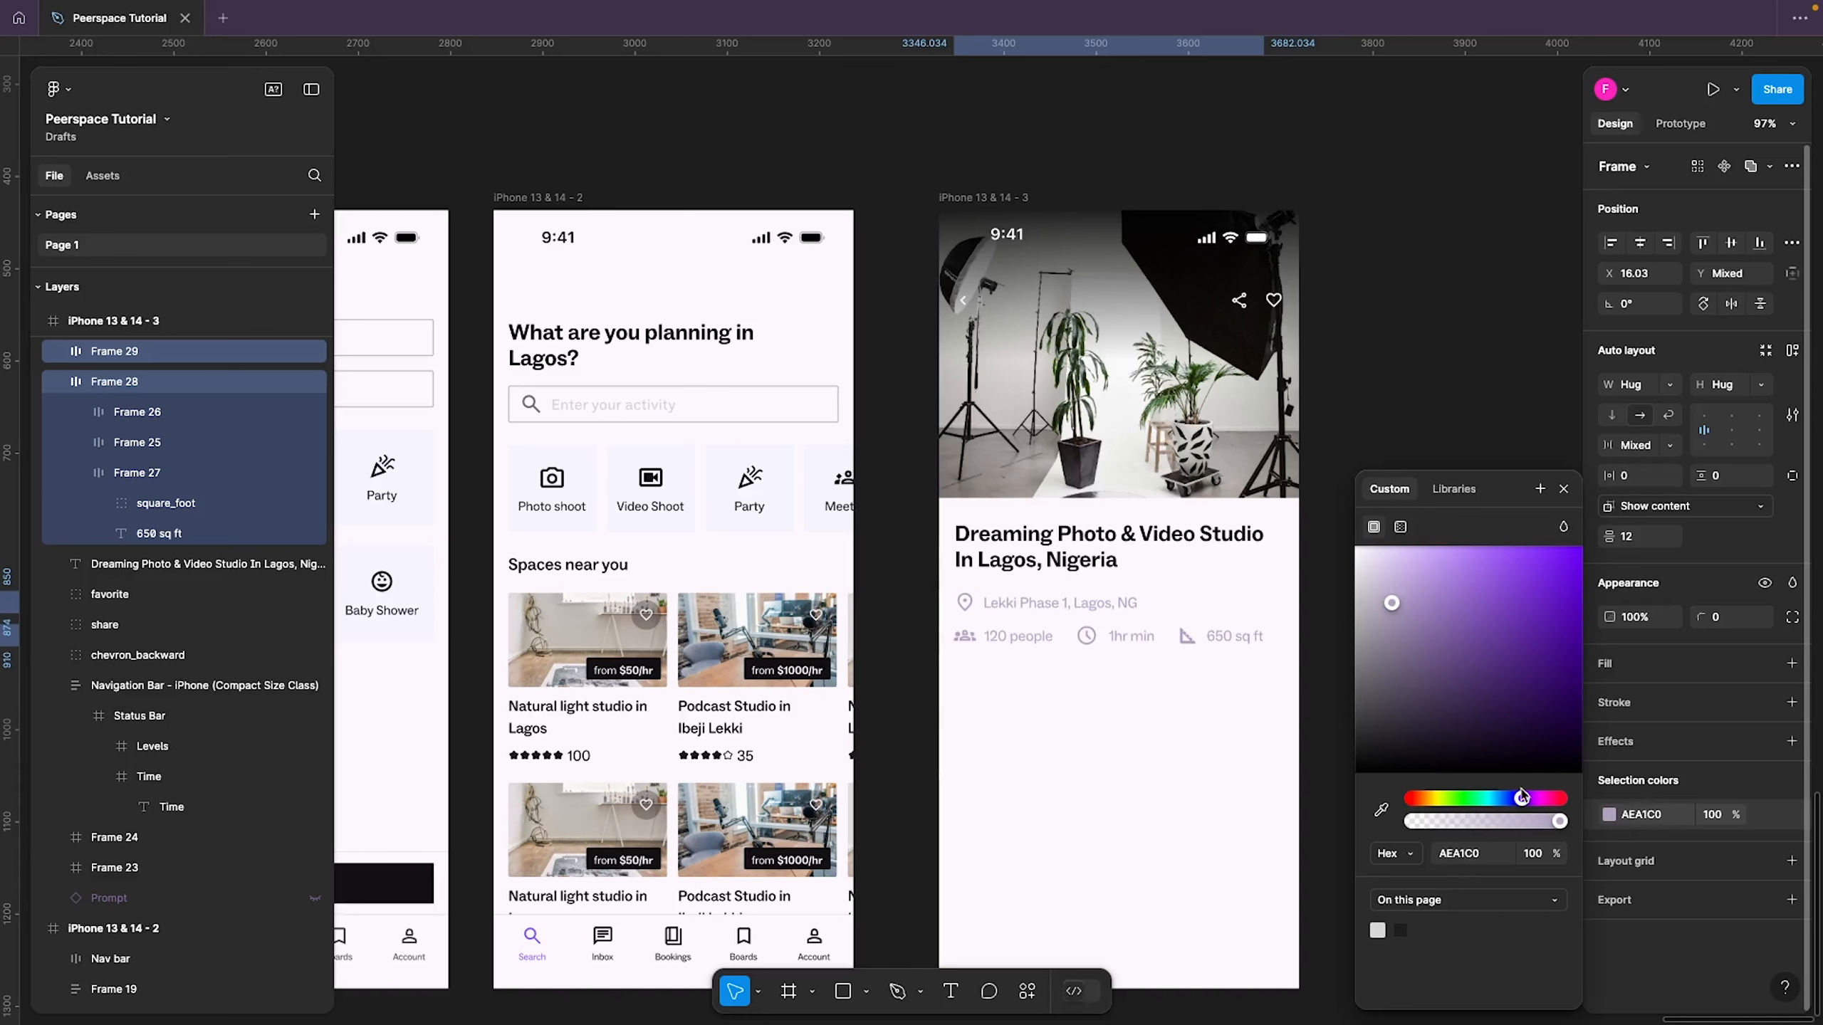
left_click(1612, 817)
left_click(1608, 815)
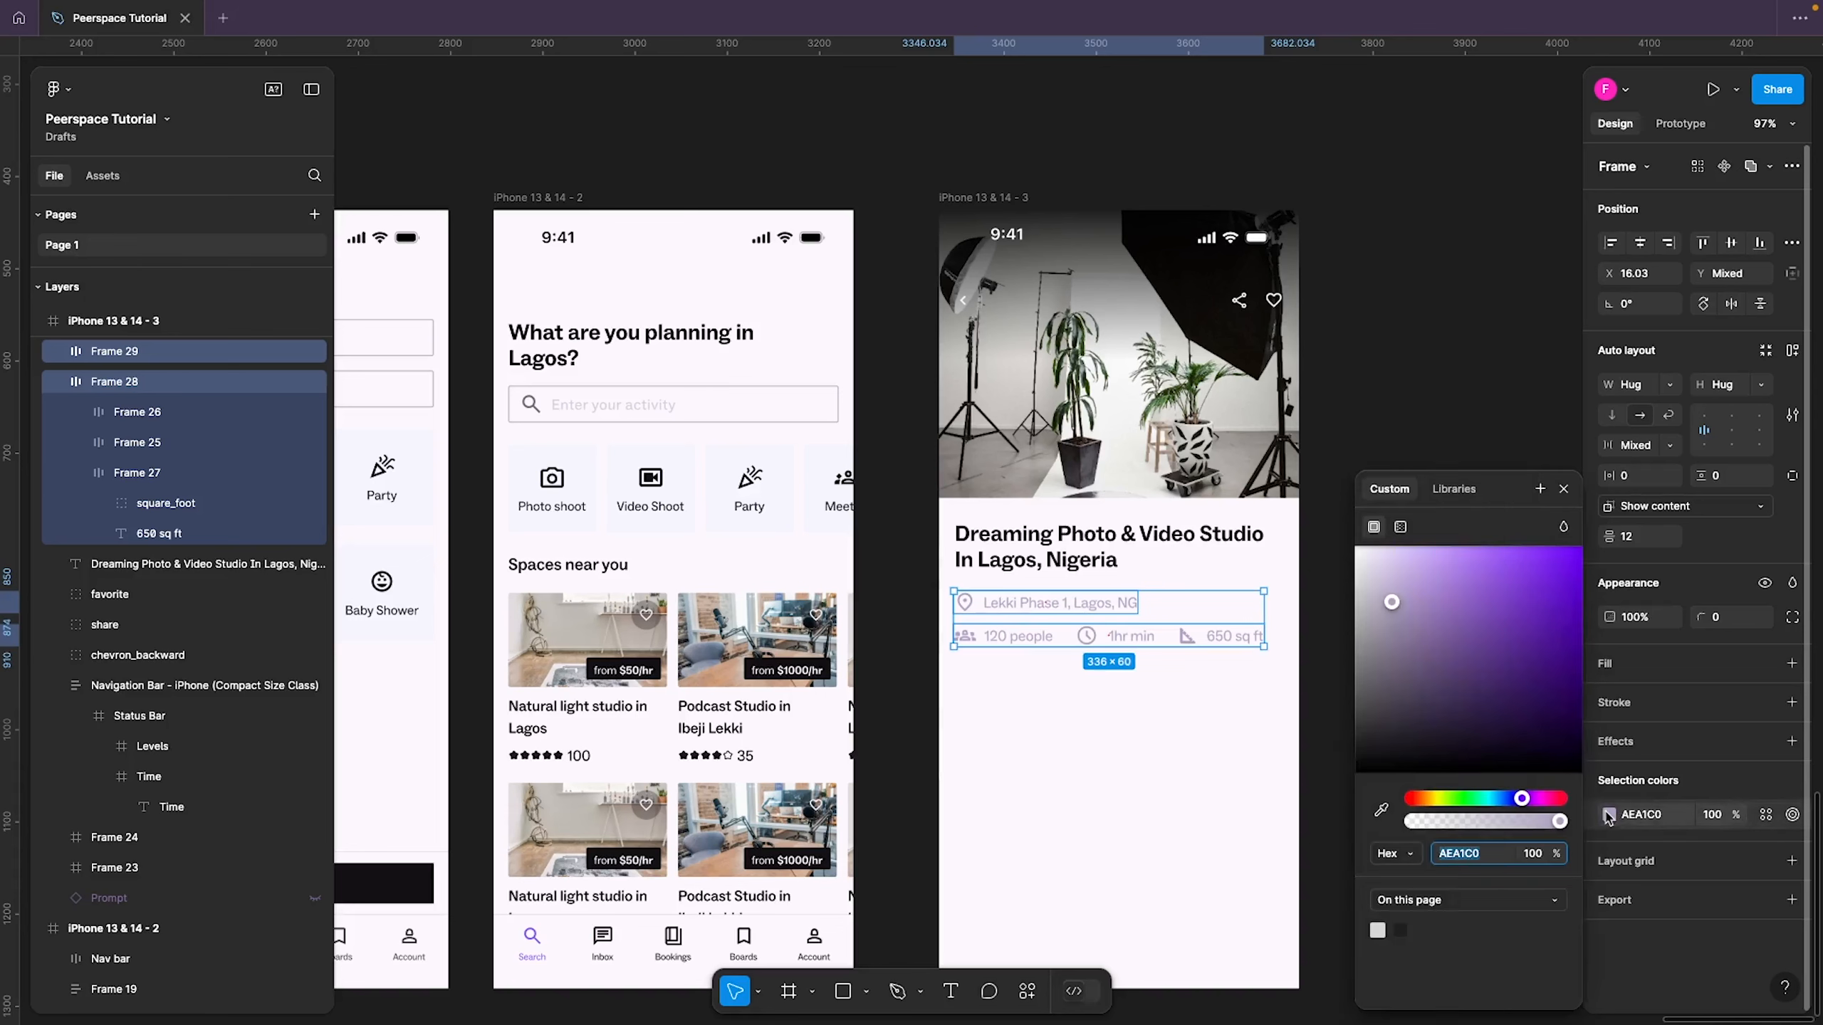
Apply the peerspace/grey/400 style to the location and details rows, then detach it and lighten the grey slightly as a custom colour
left_click(1766, 817)
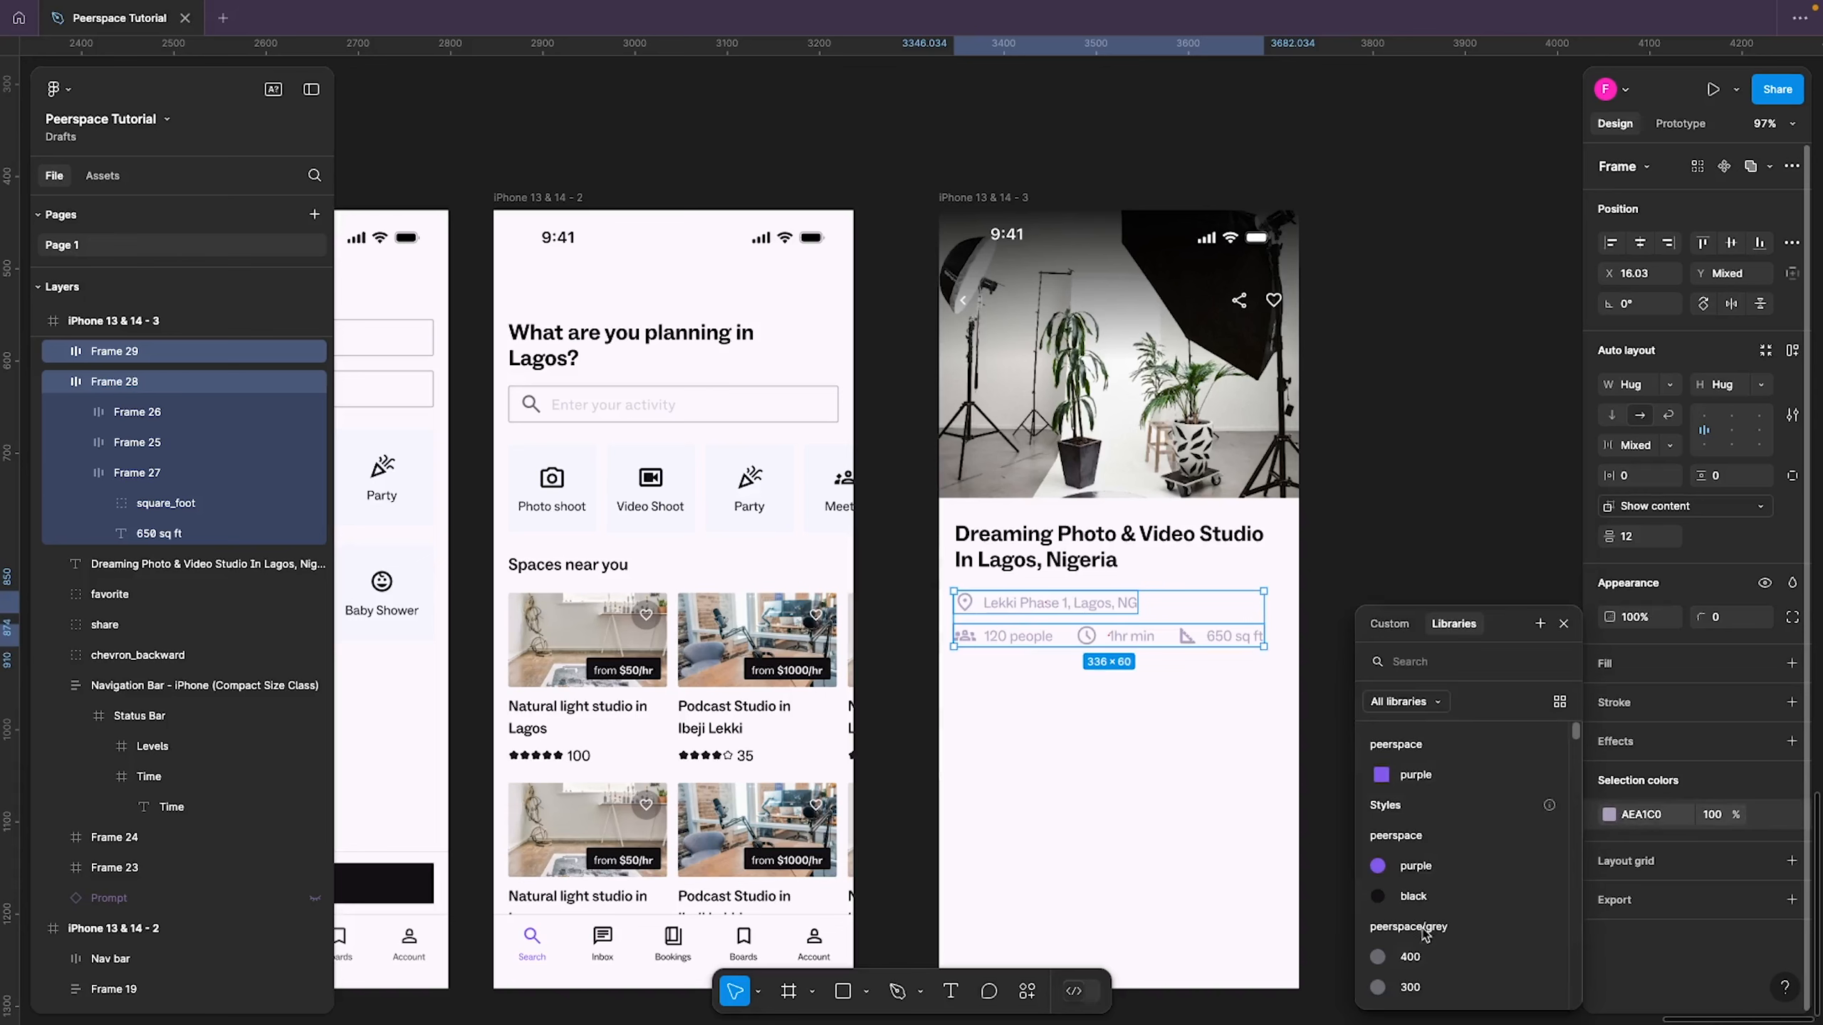
left_click(1446, 951)
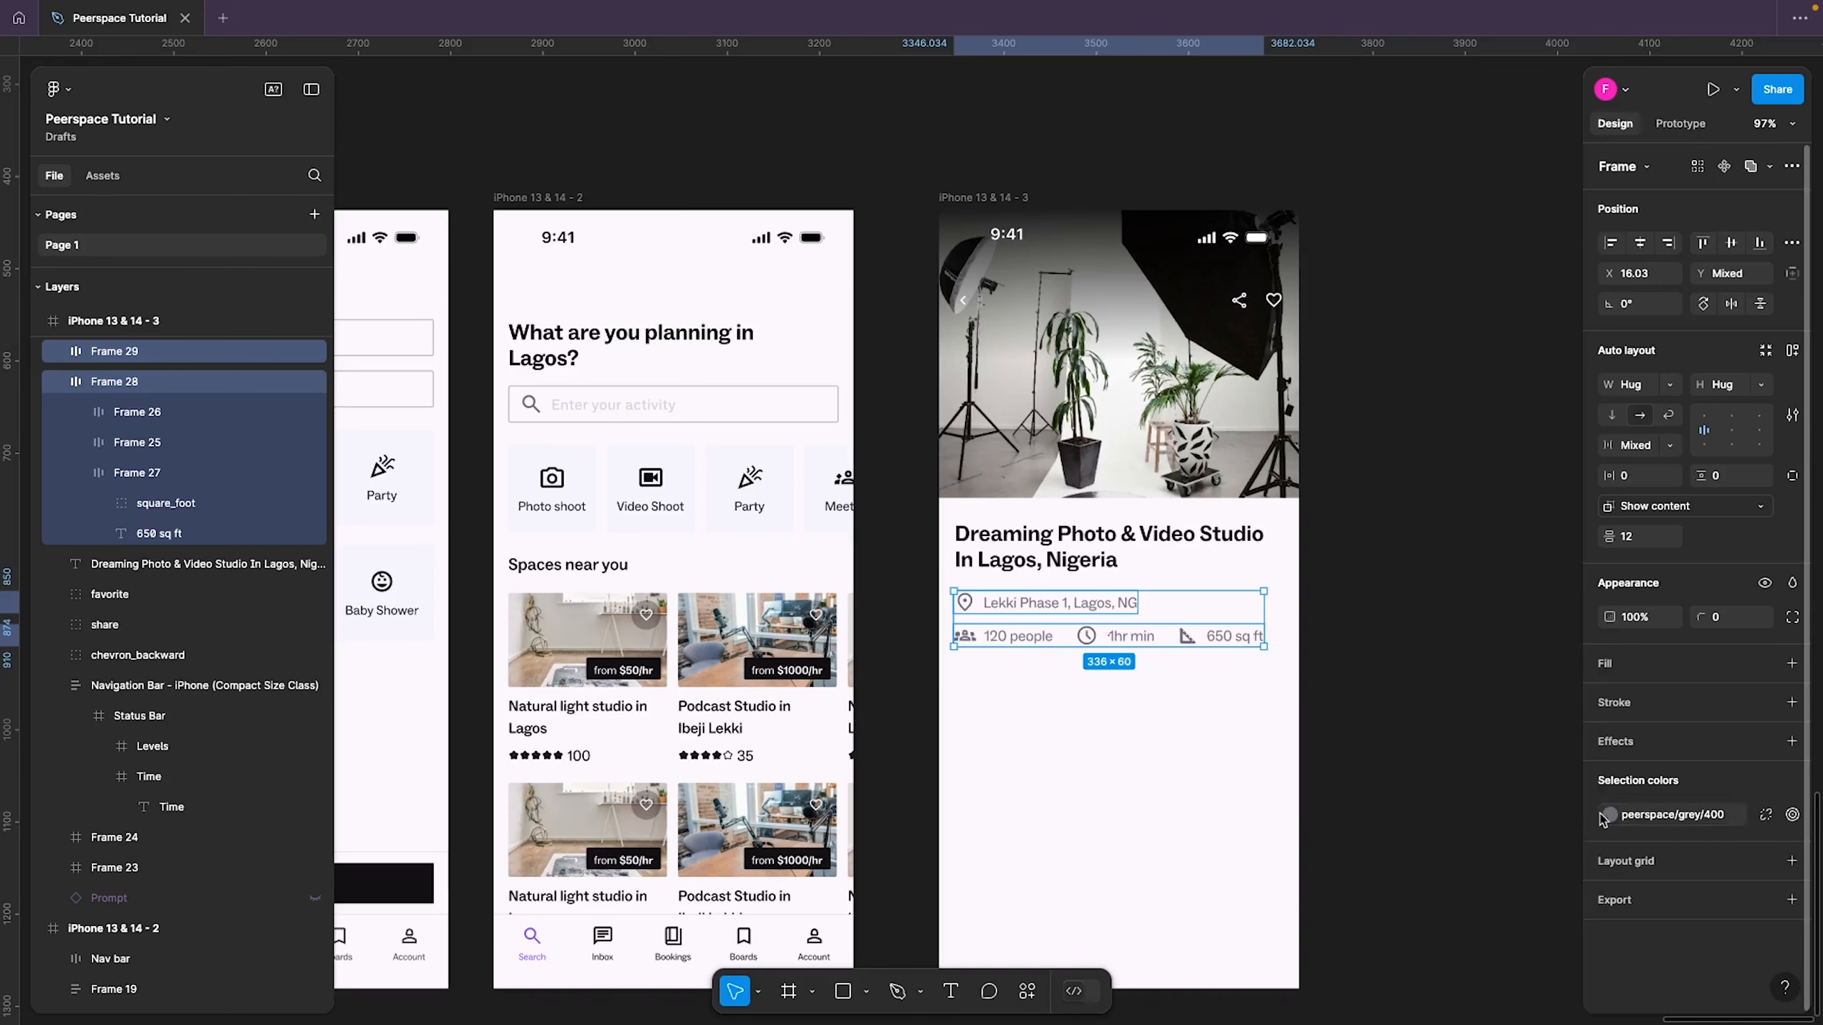
left_click(1766, 815)
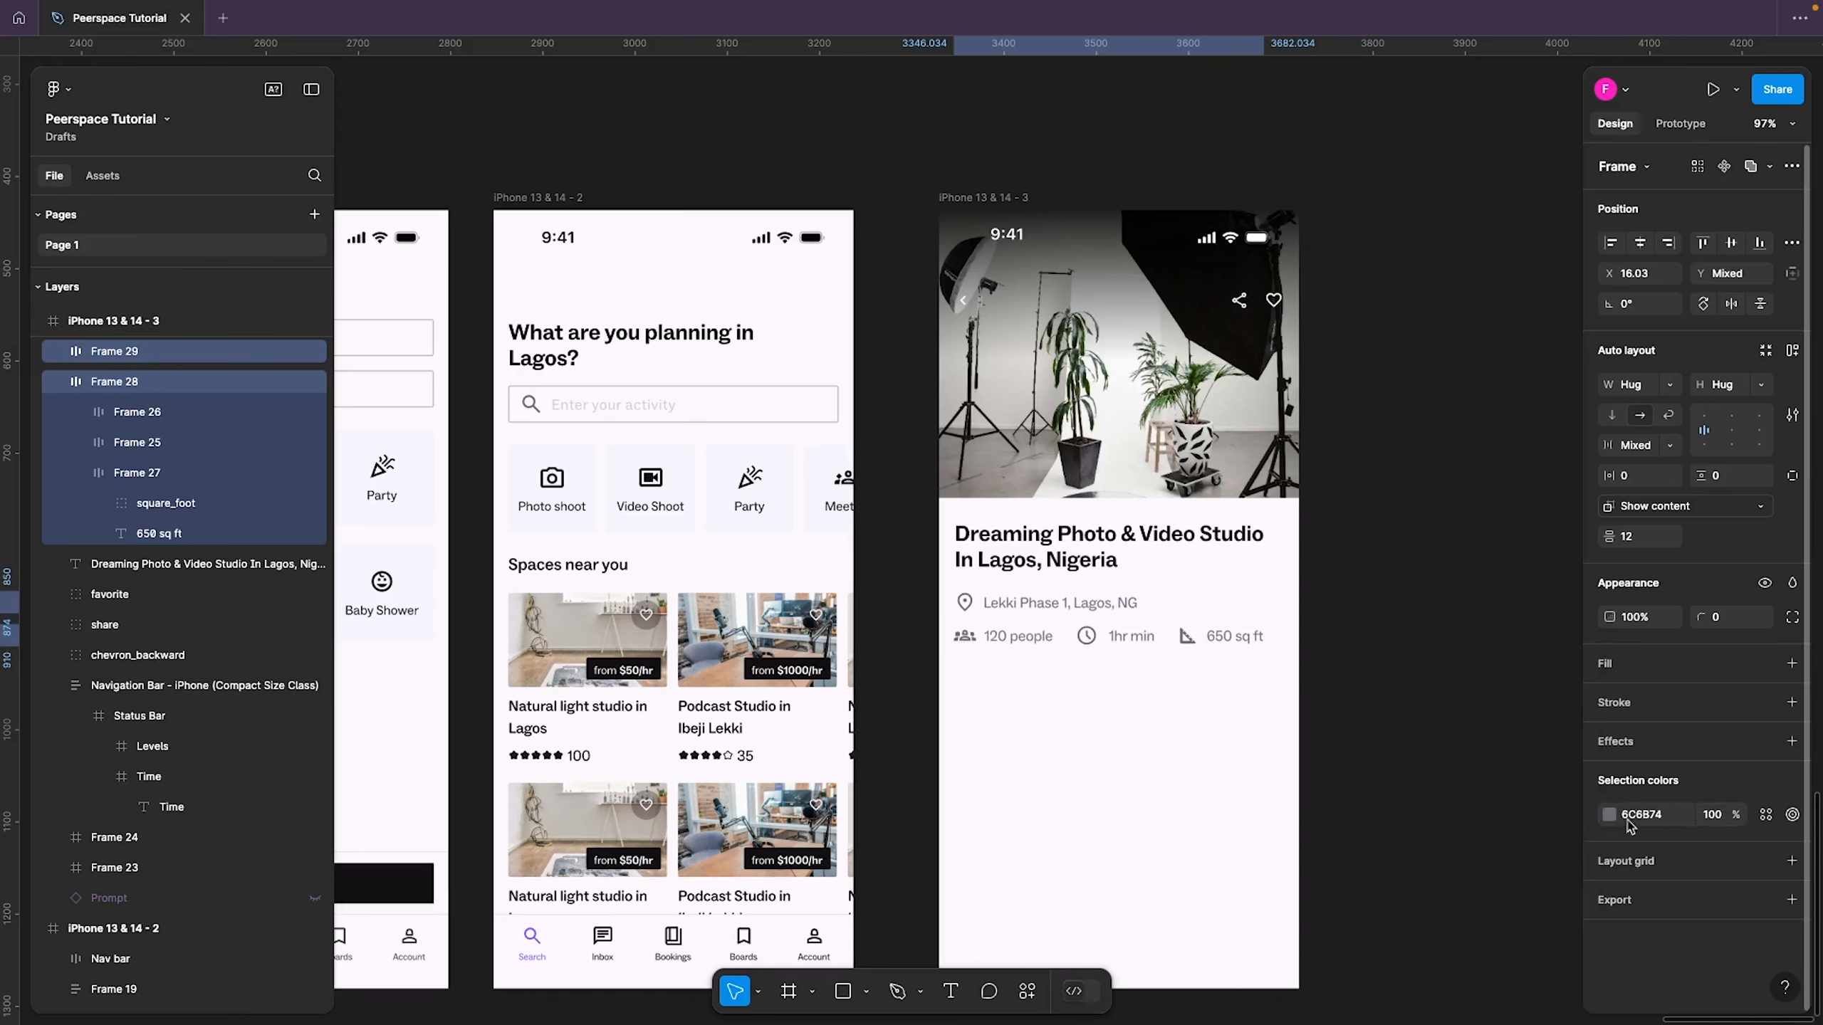
left_click(1610, 816)
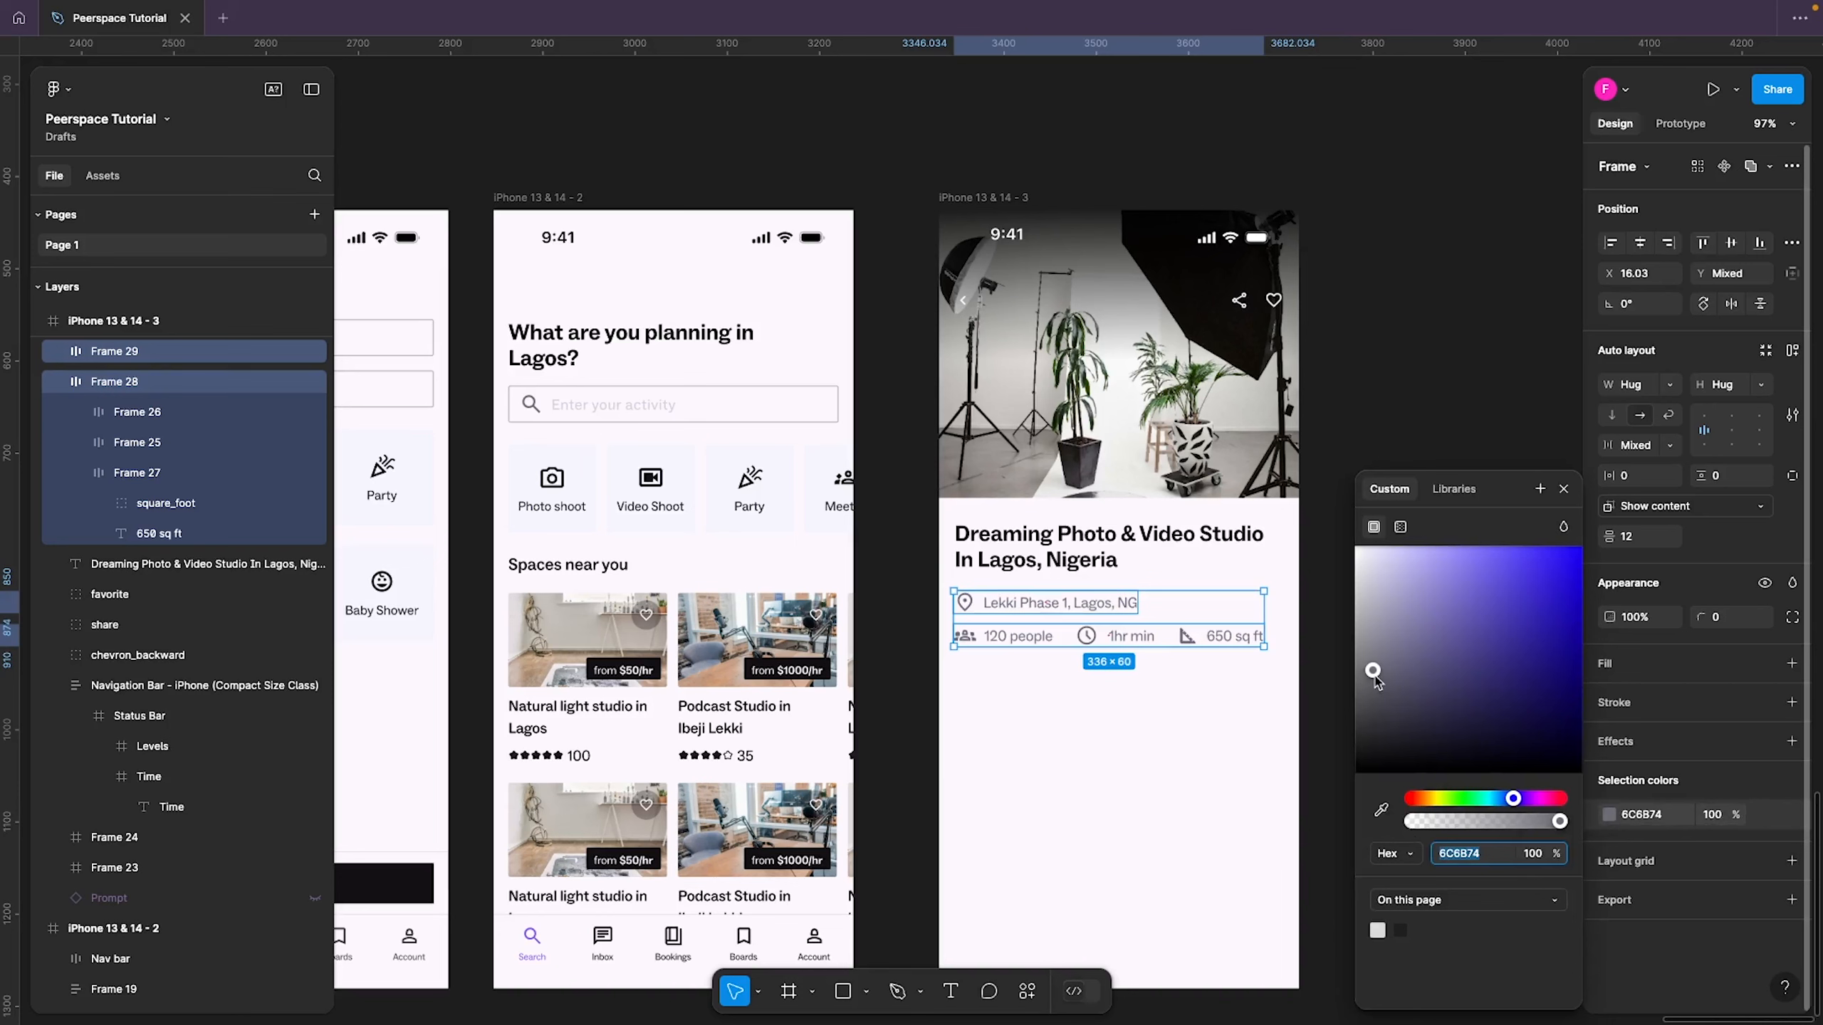
left_click_drag(1373, 679, 1376, 645)
left_click(1399, 405)
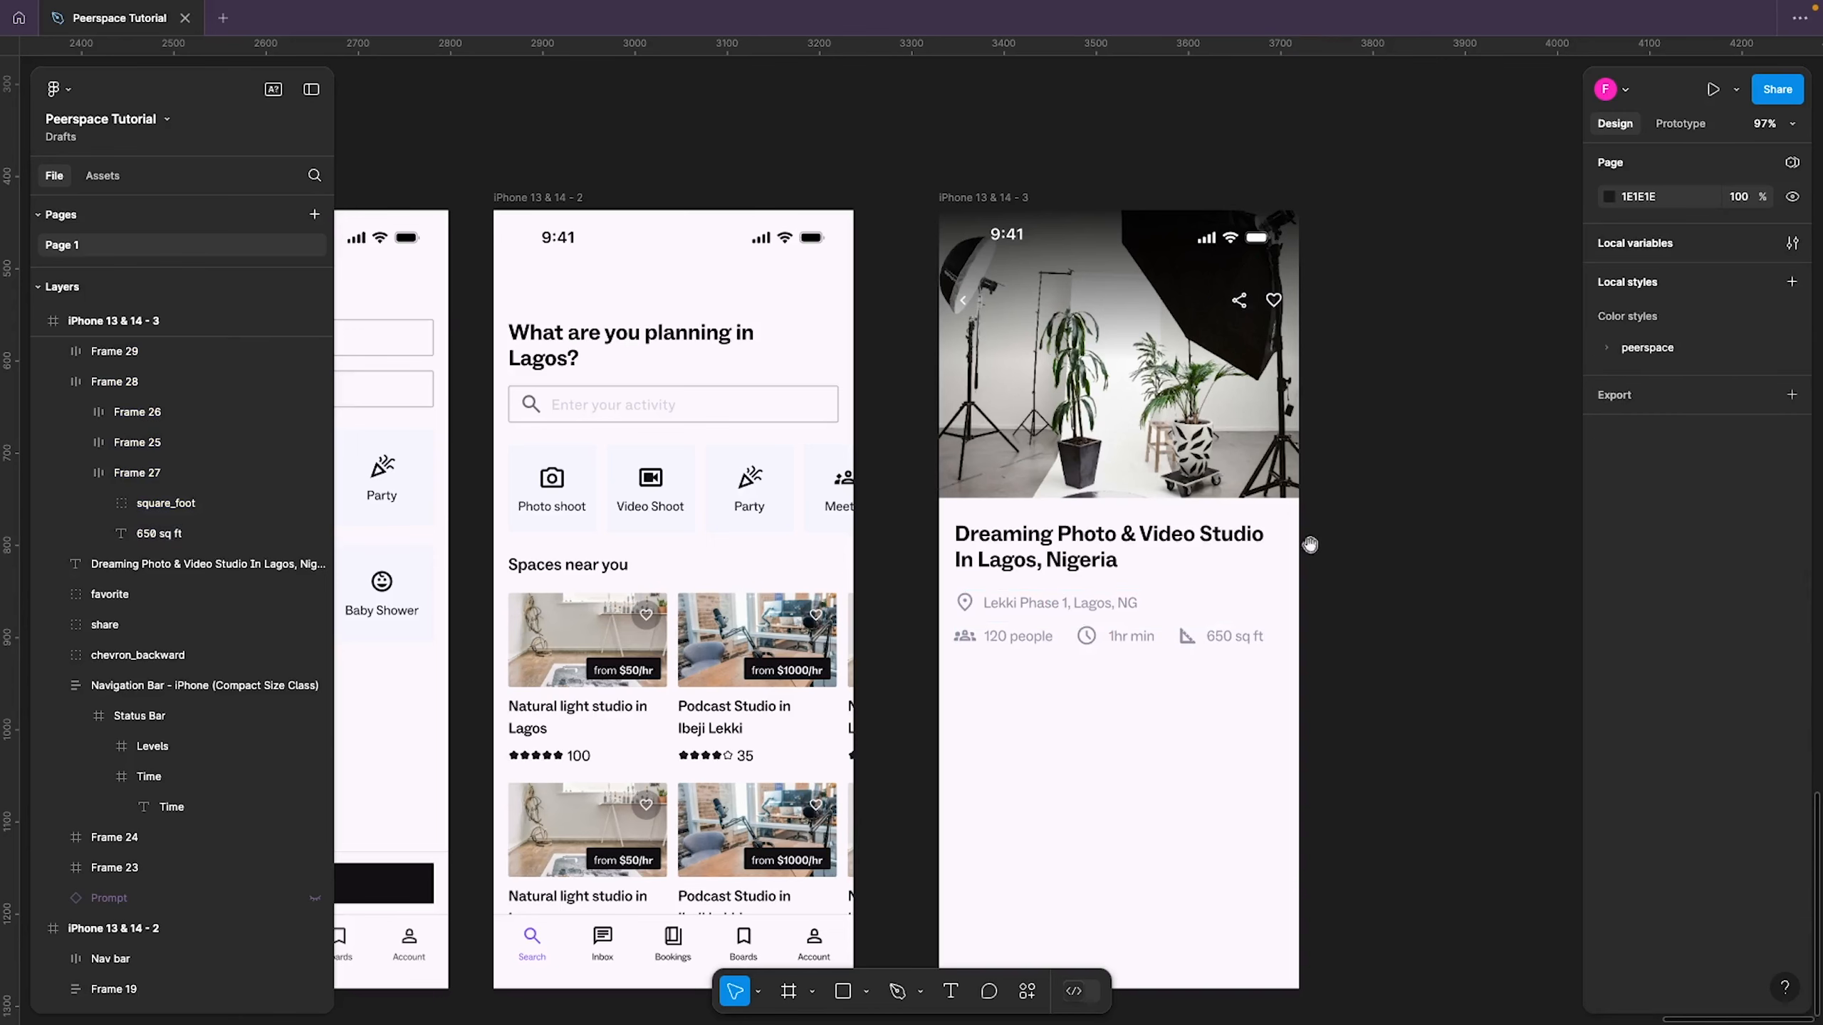
Copy the thin divider line above the Find a Space screen's Search button into the listing screen, below the details row at X 0, Y 511.75
scroll(1164, 614, "down", 2)
left_click_drag(1164, 615, 1448, 634)
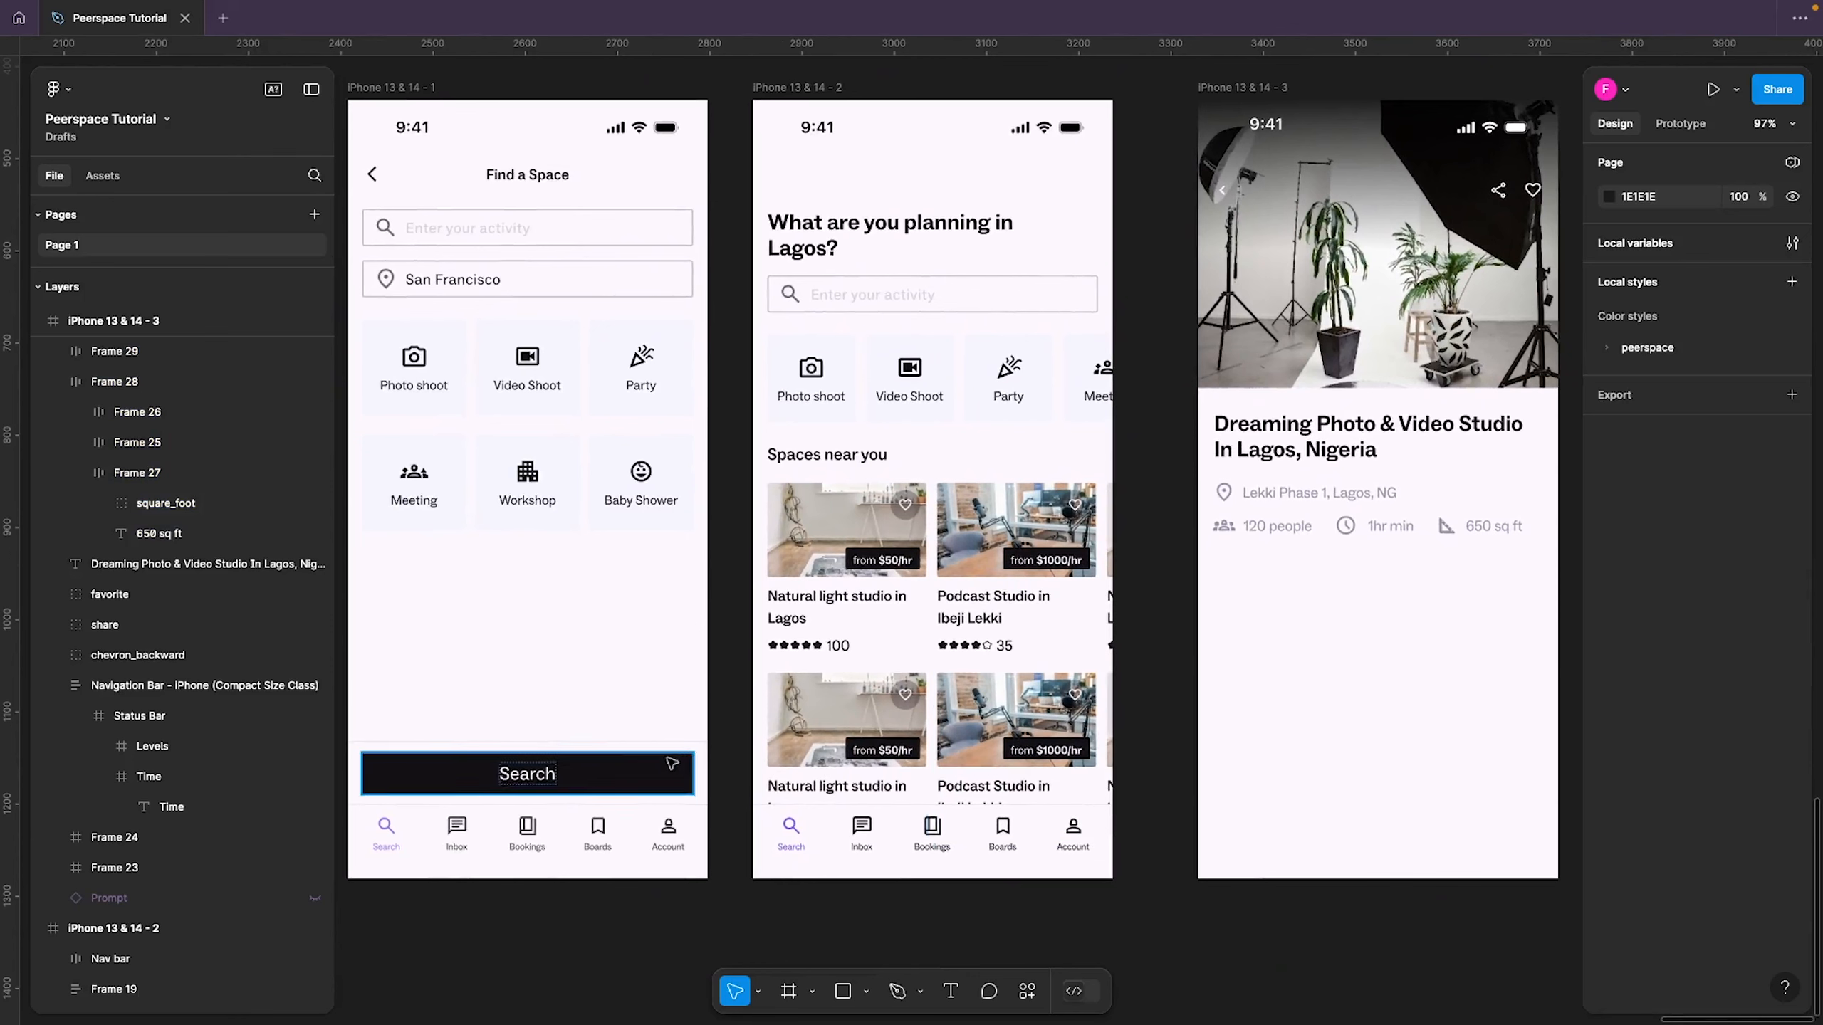
left_click(624, 743)
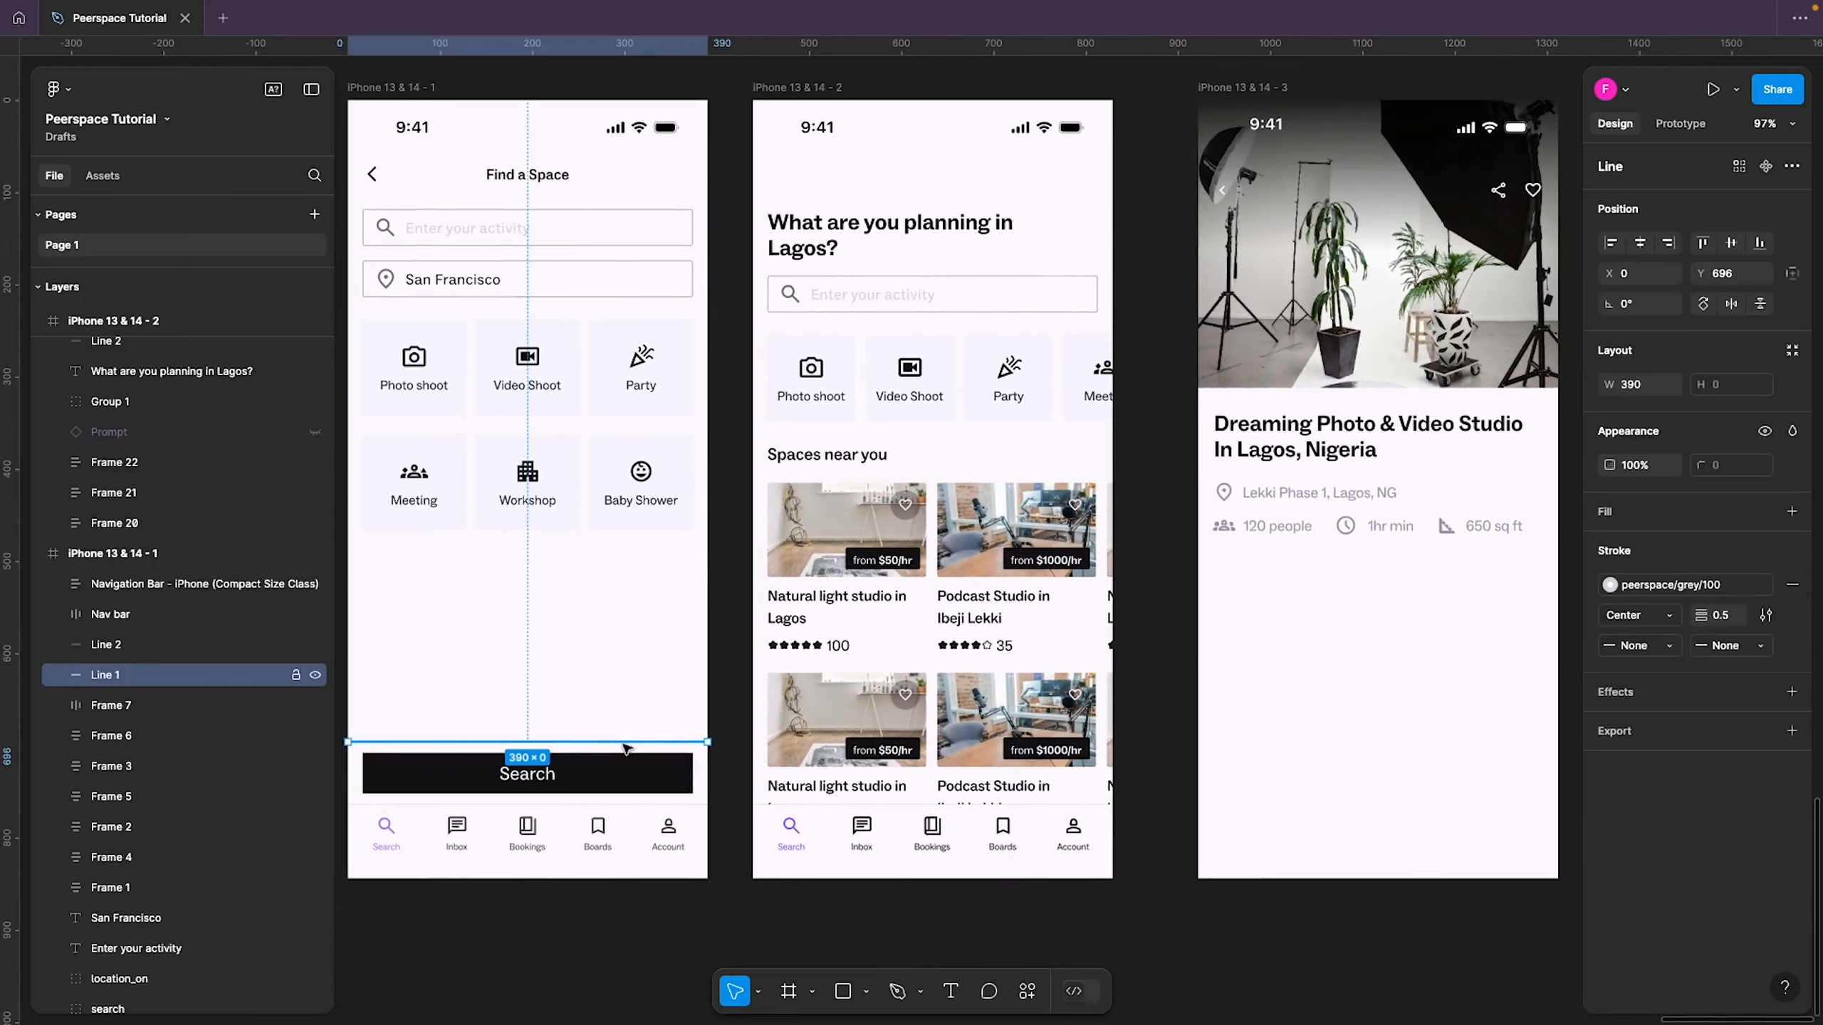
left_click_drag(623, 744, 1520, 612)
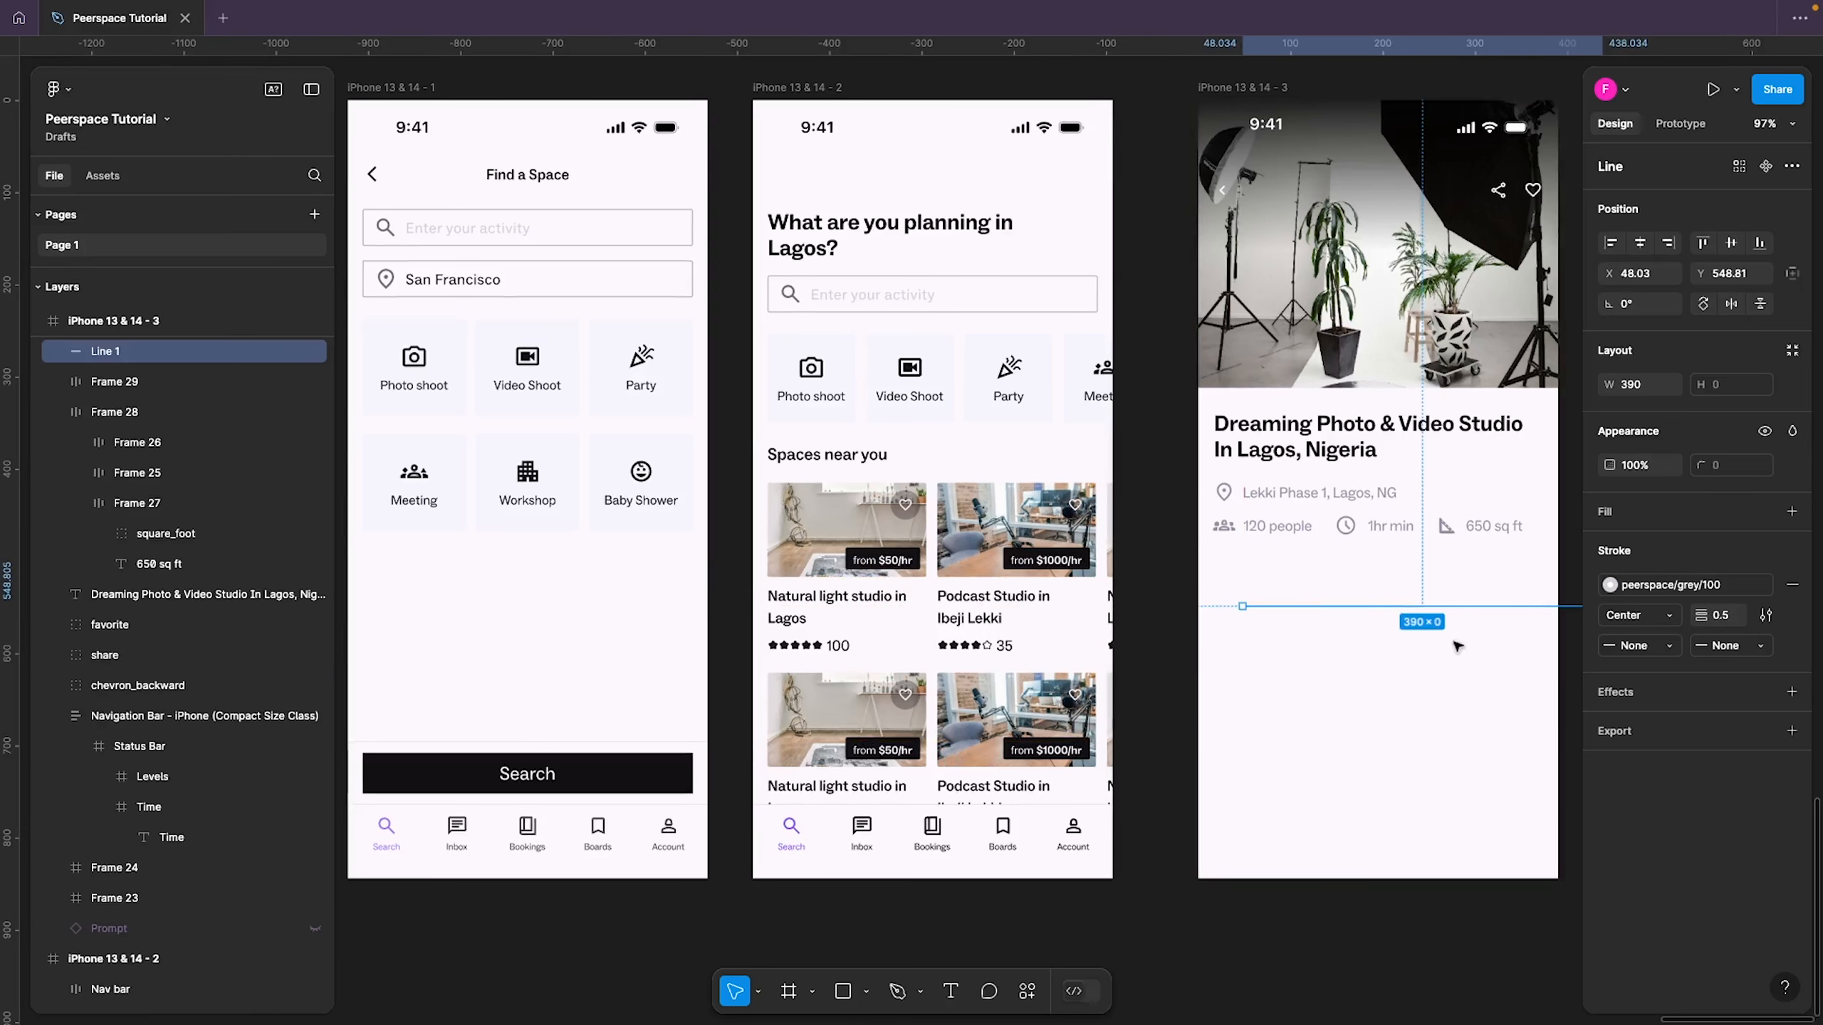
scroll(1004, 680, "right", 5)
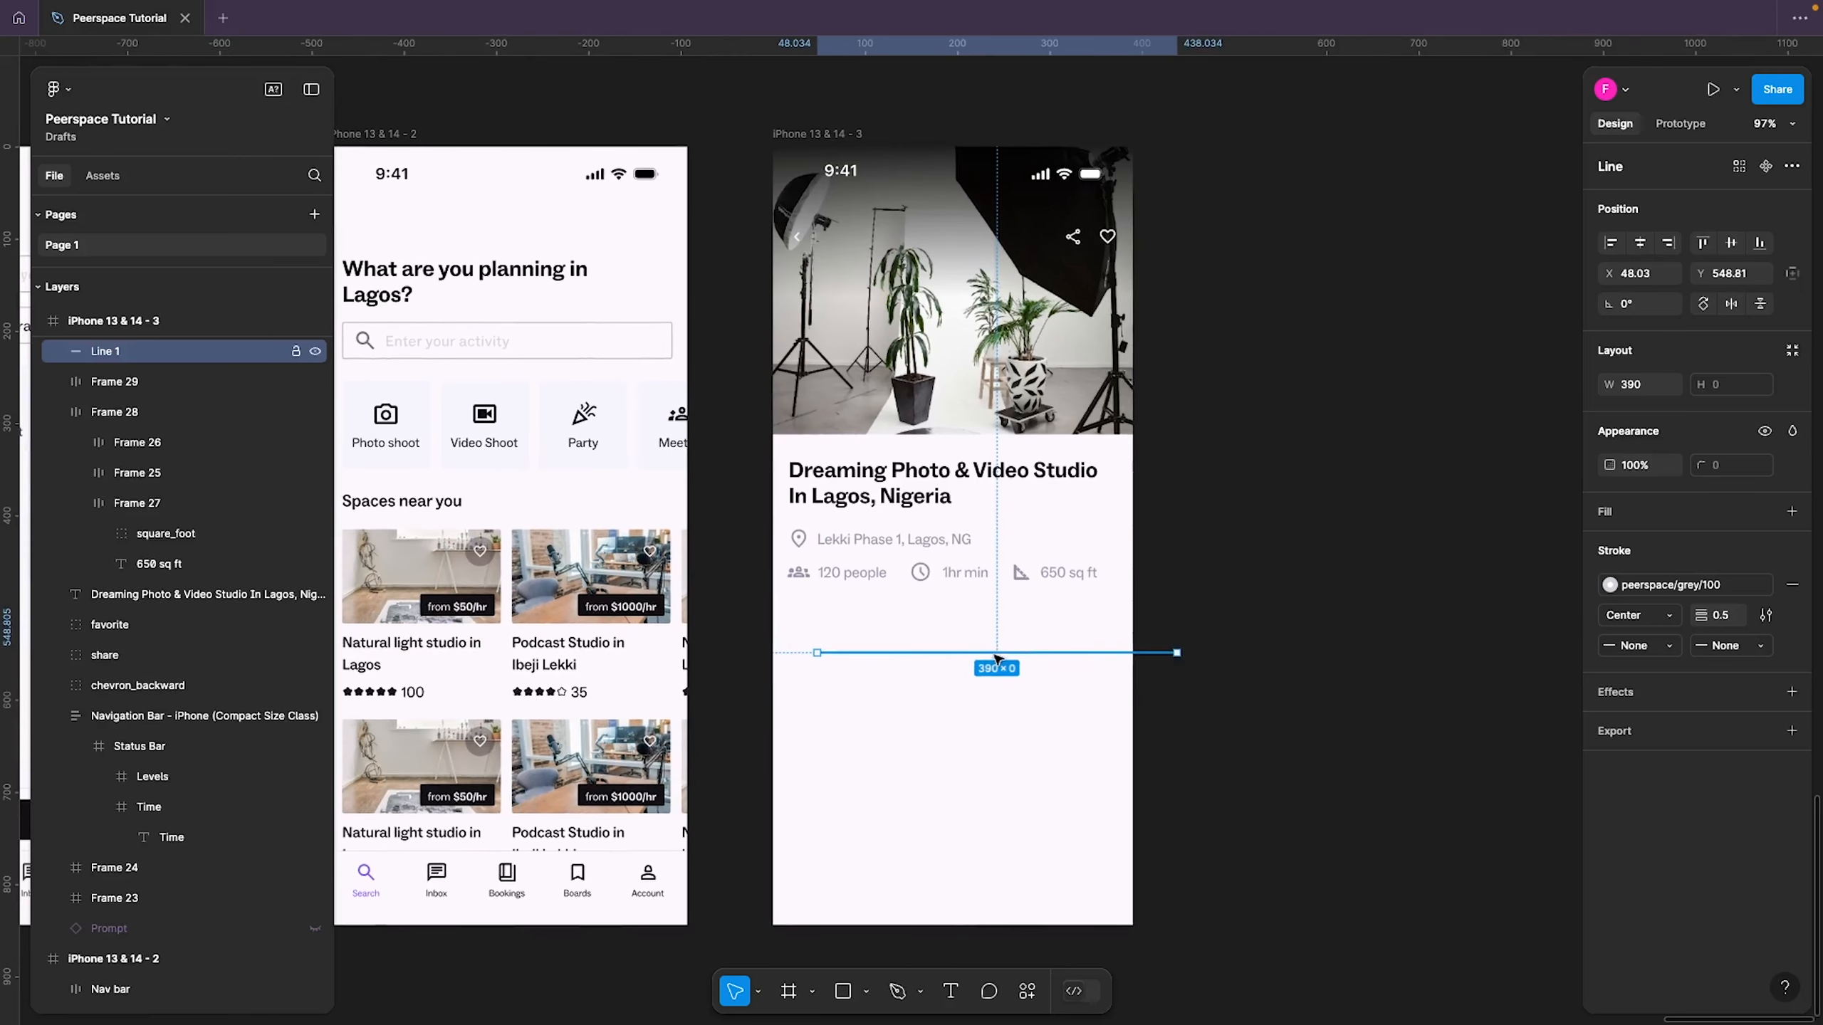
left_click_drag(990, 661, 953, 624)
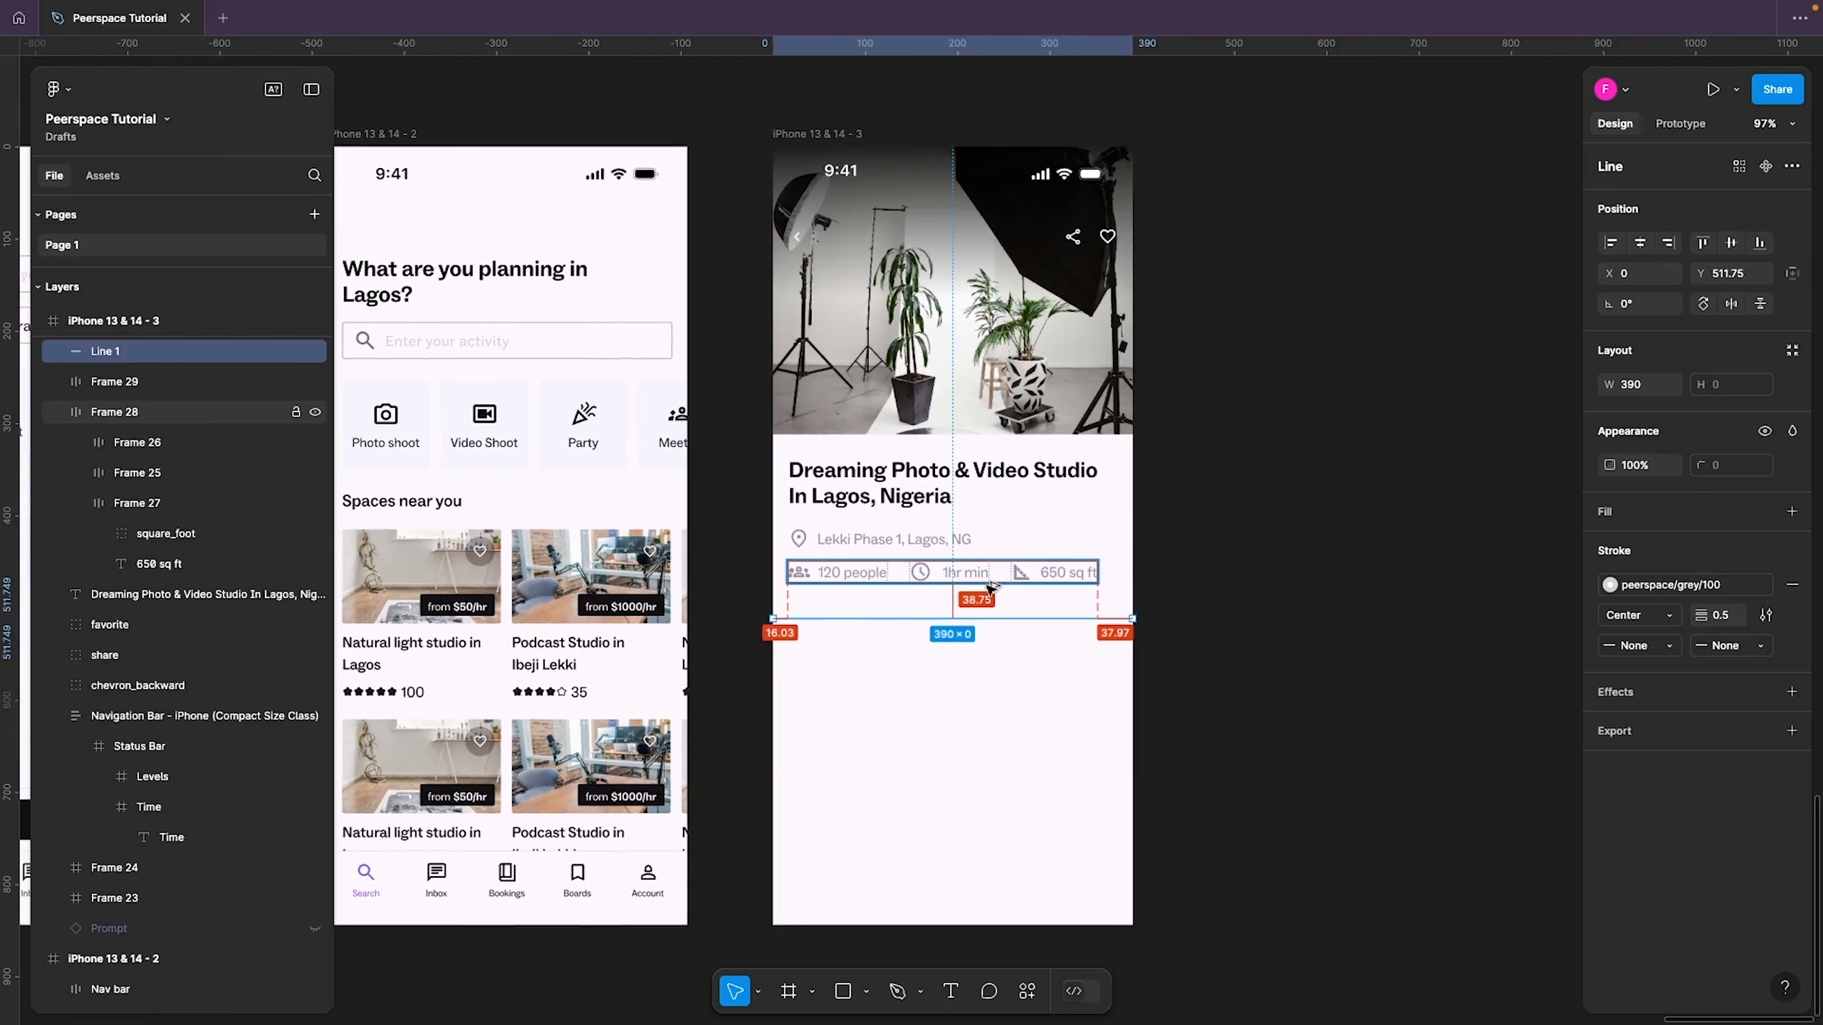
Nudge the divider line up 2 px, then shift it together with the location and details rows 4 px down
key("Up")
key("Up")
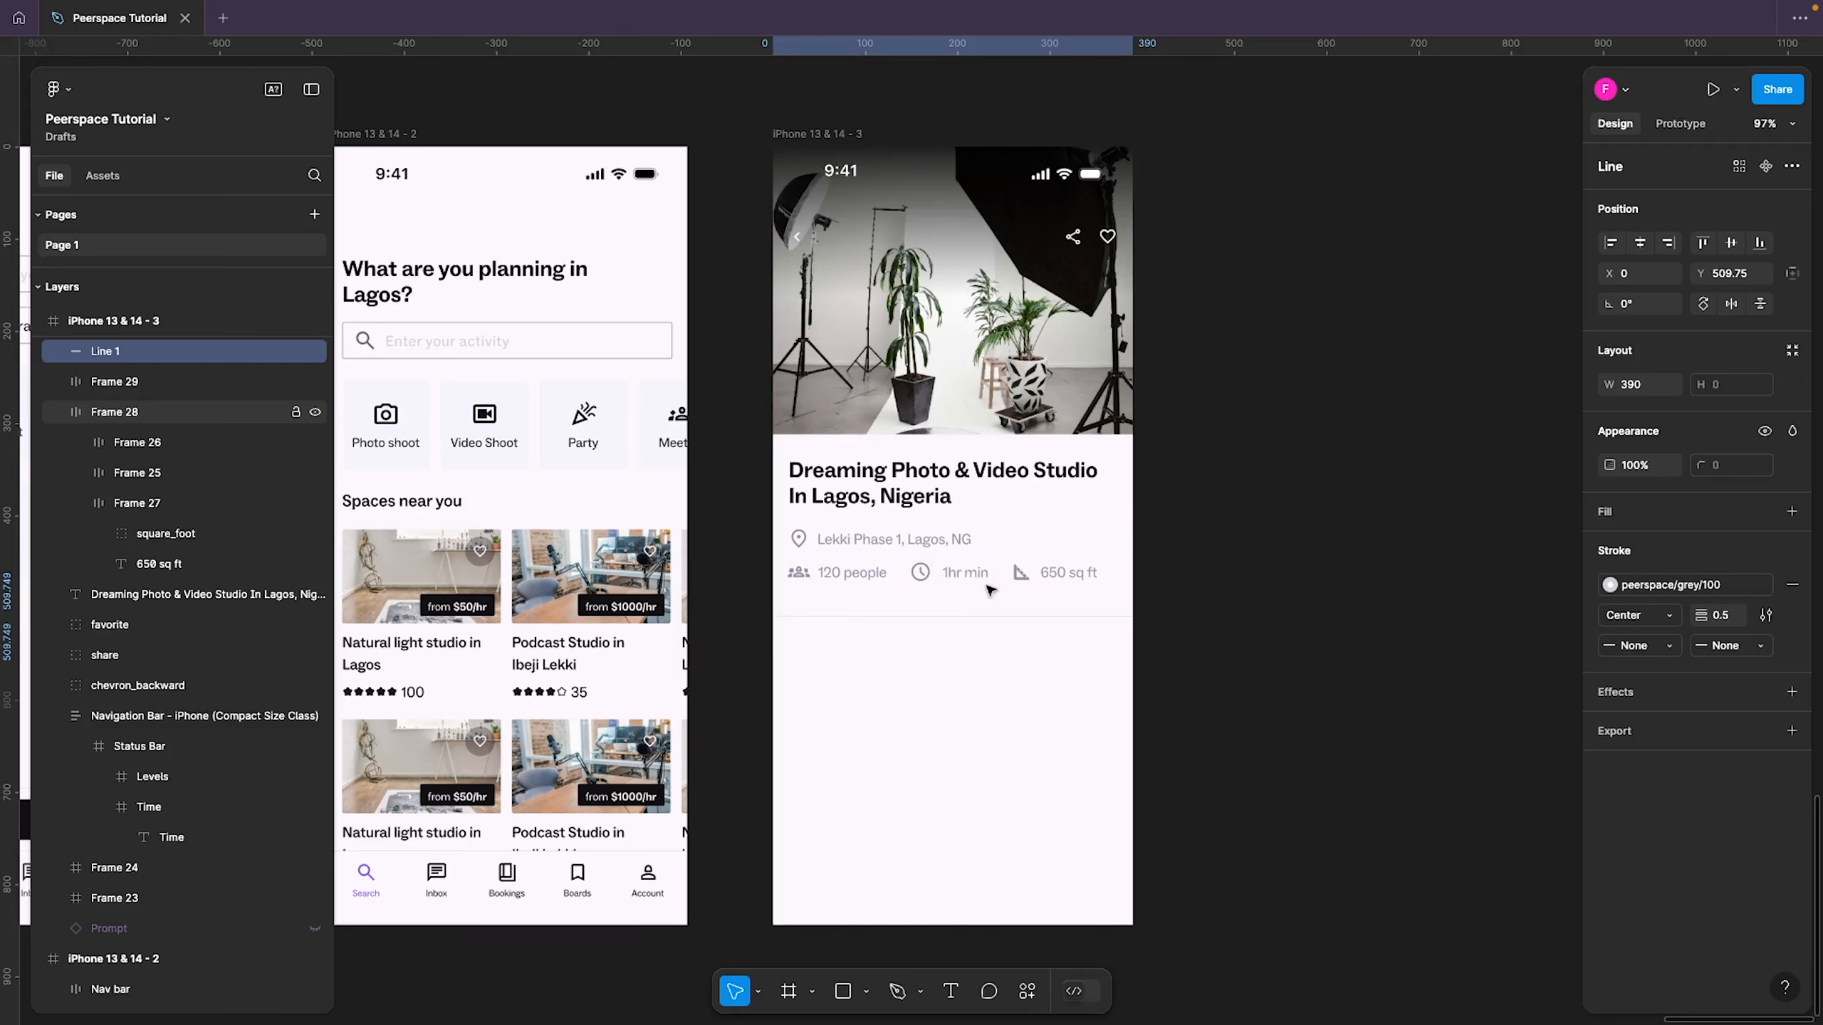
left_click(980, 584, "shift")
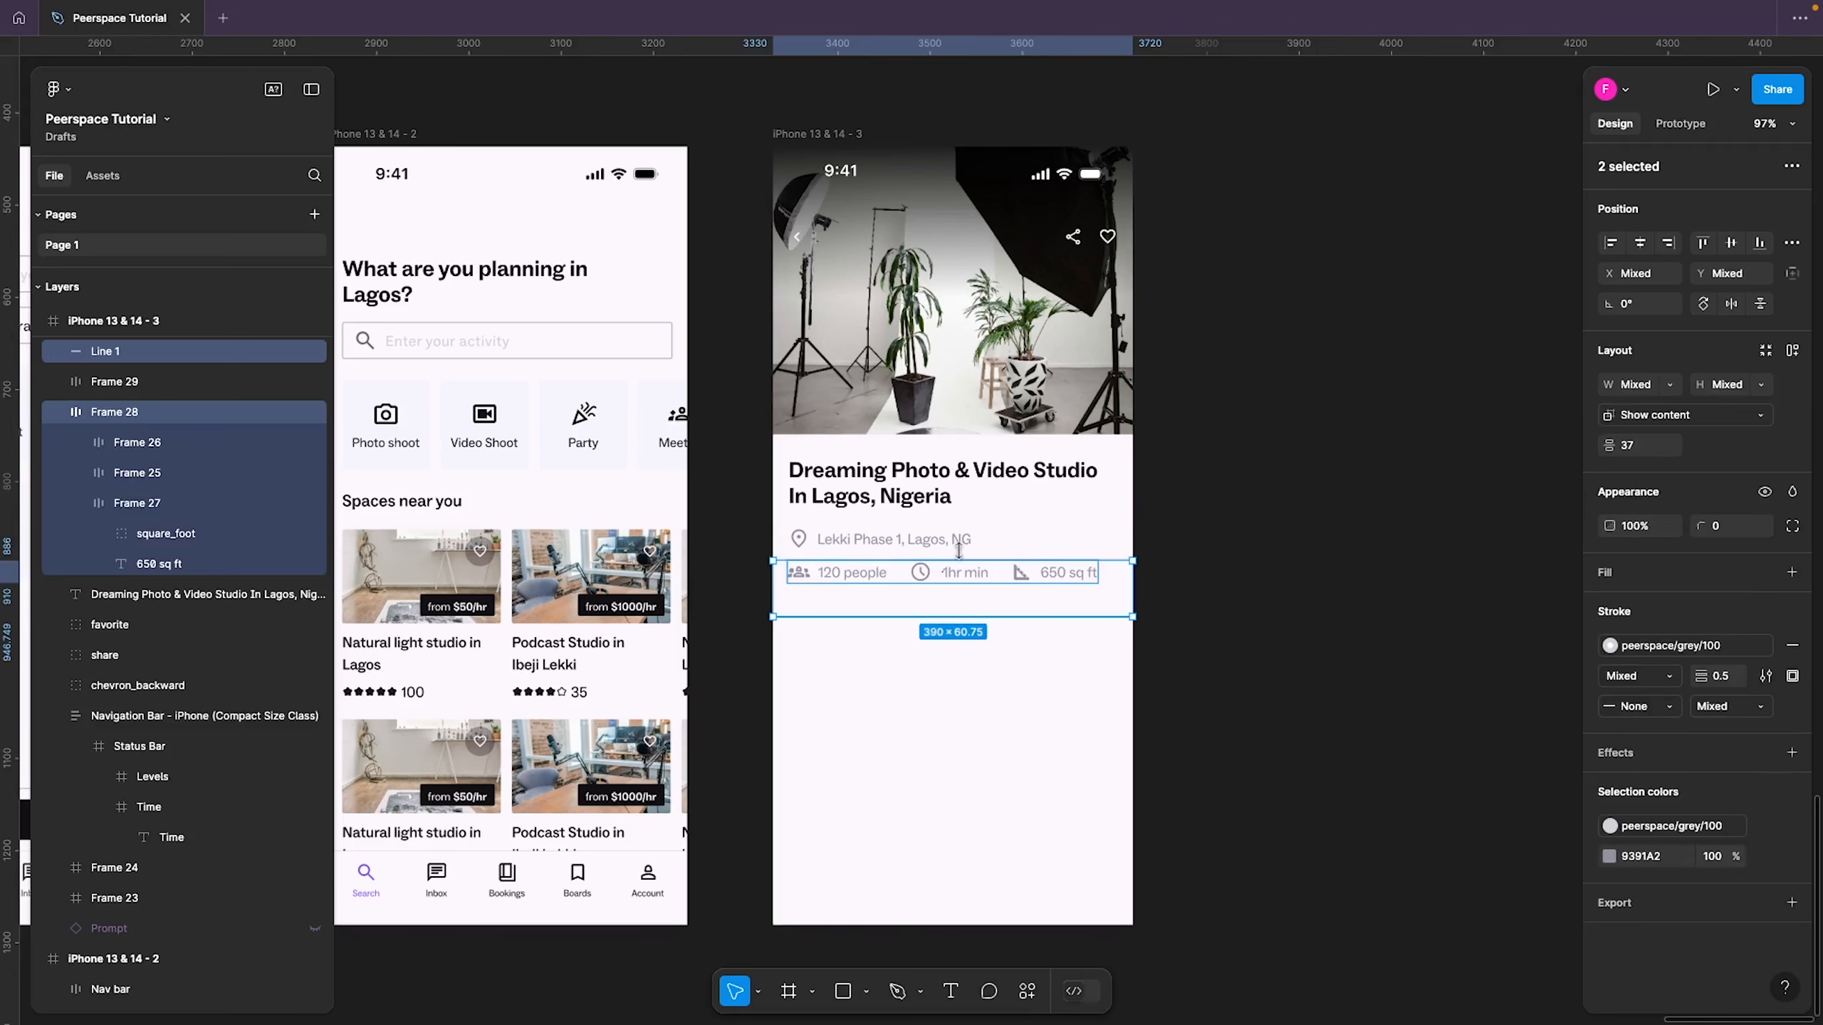
left_click(933, 538, "shift")
key("Down")
key("Down")
key("Down")
key("Down")
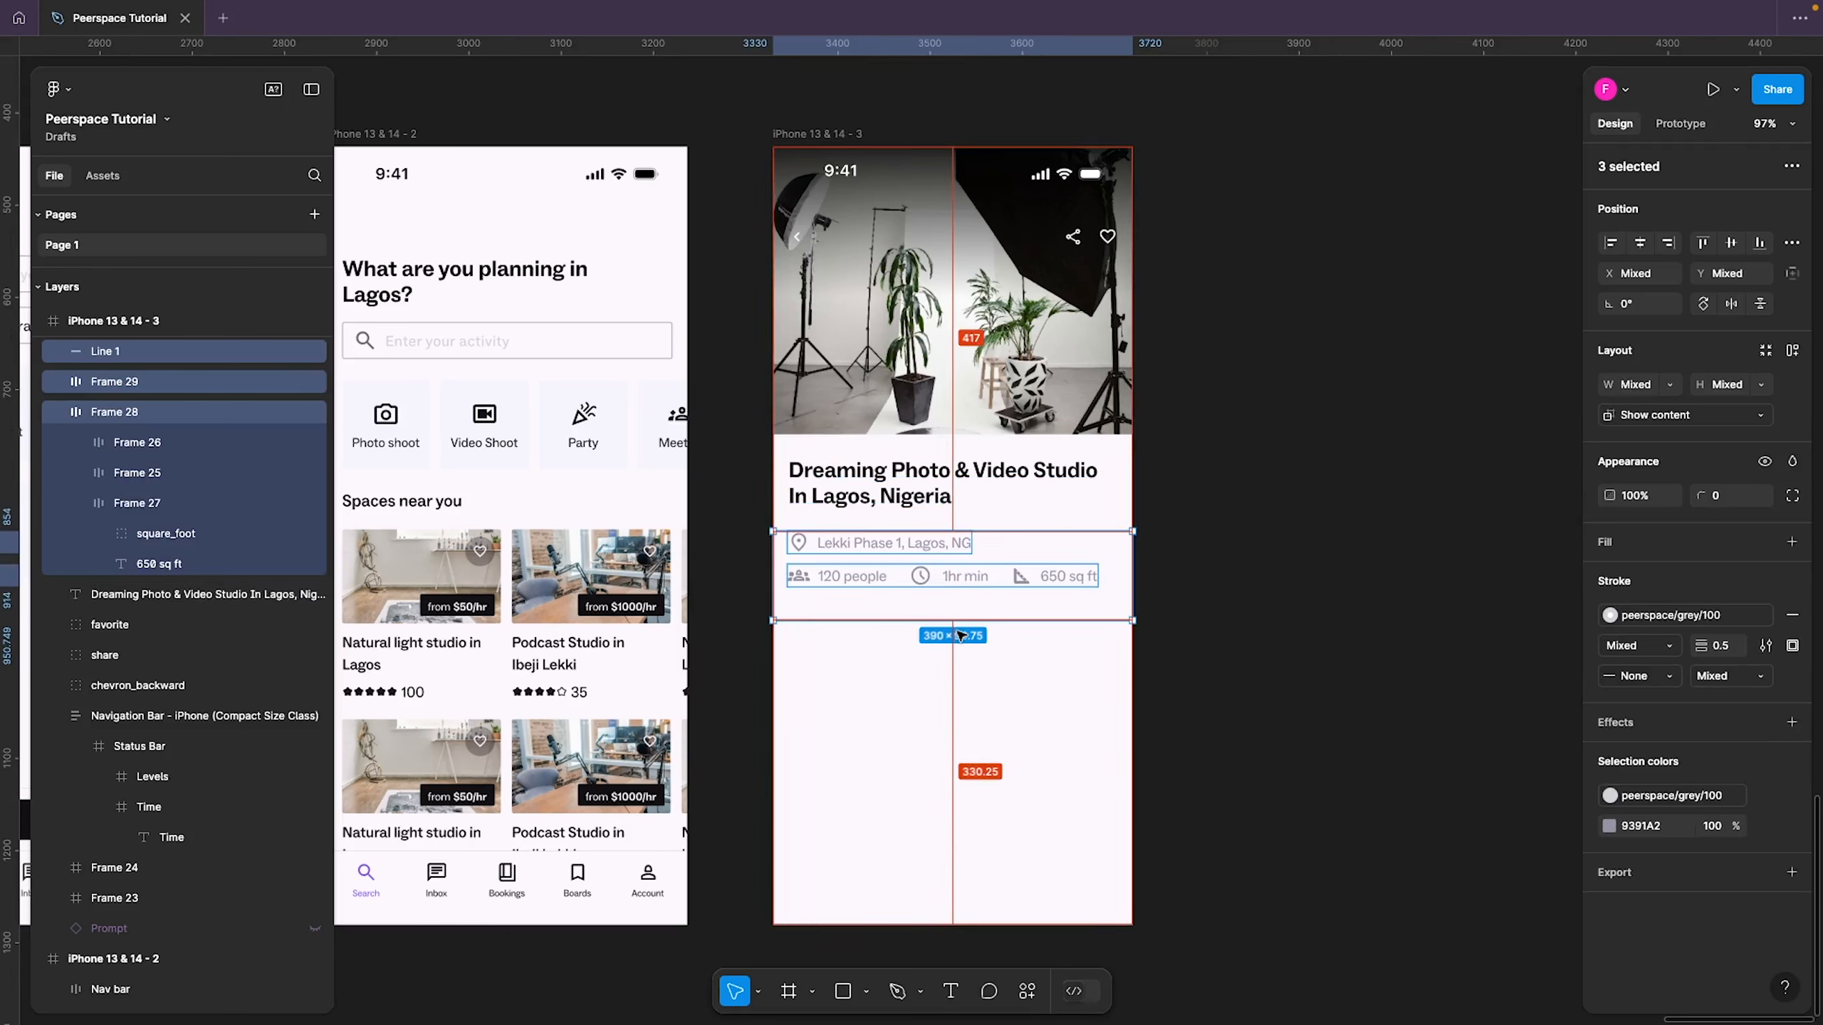
left_click(1369, 584)
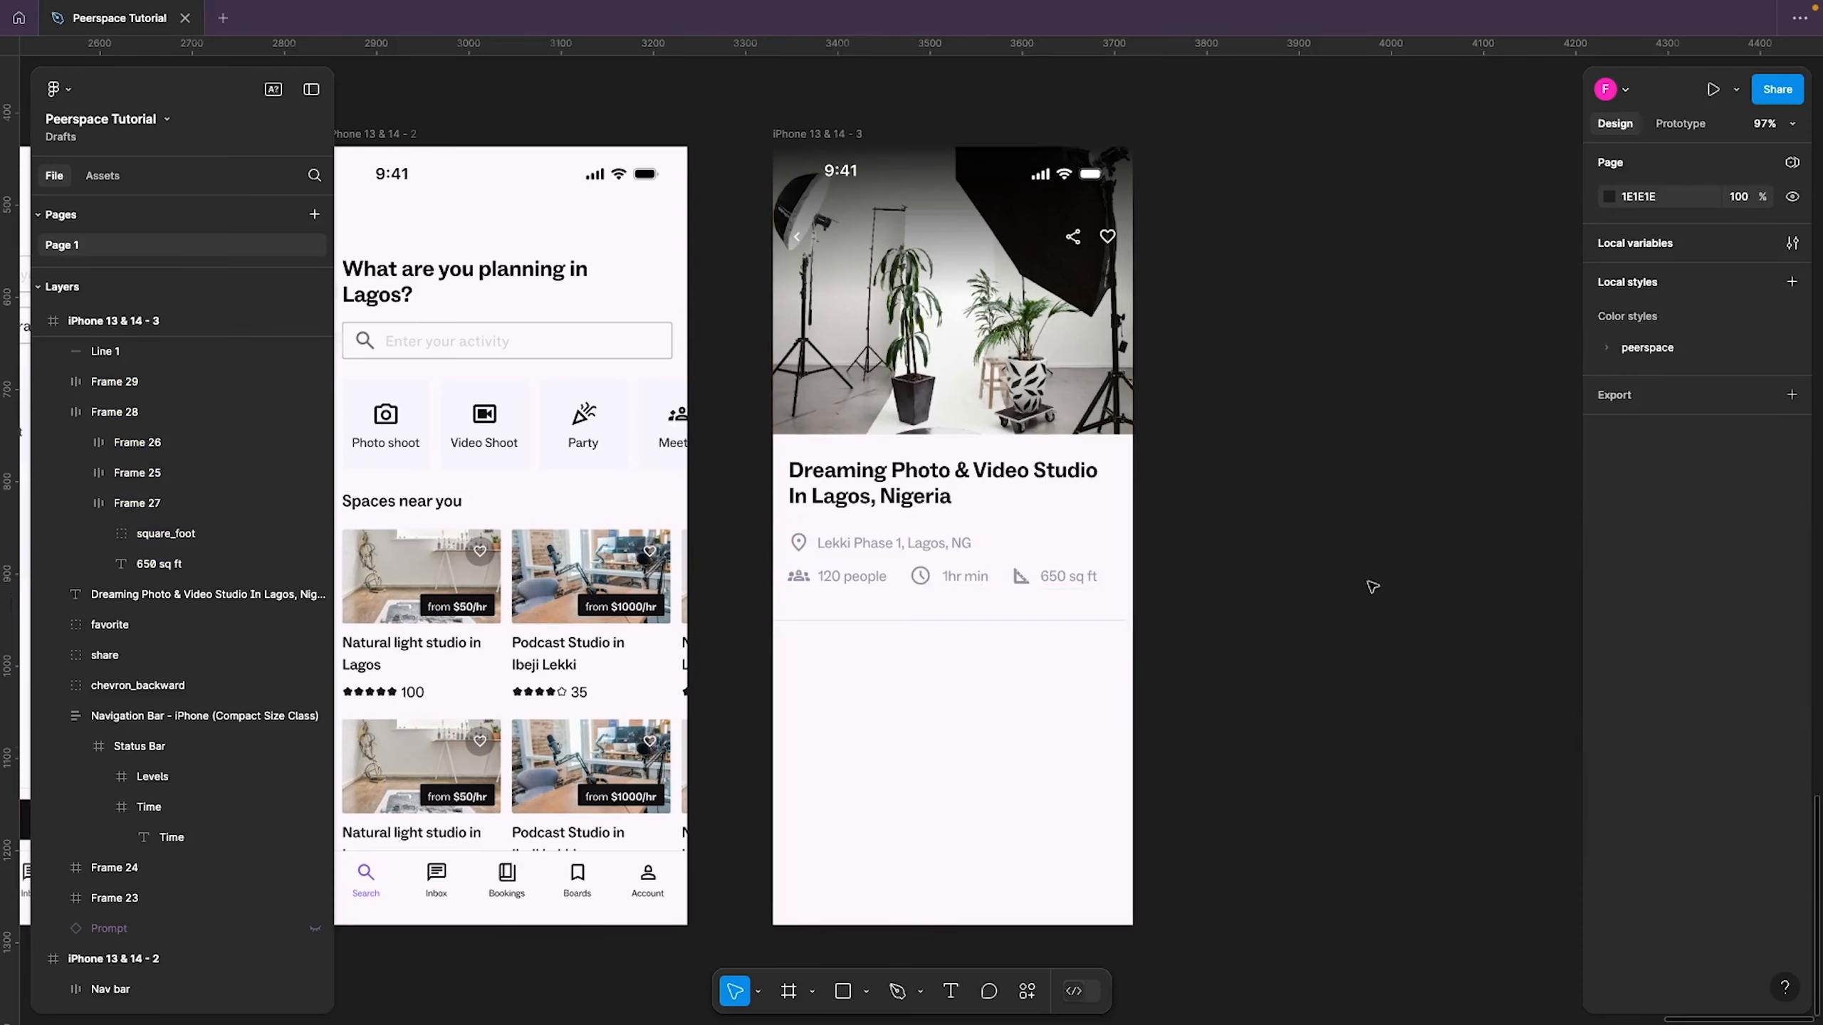
Set the font weight of the duration, area, people and location texts to Book
scroll(1369, 584, "down", 2)
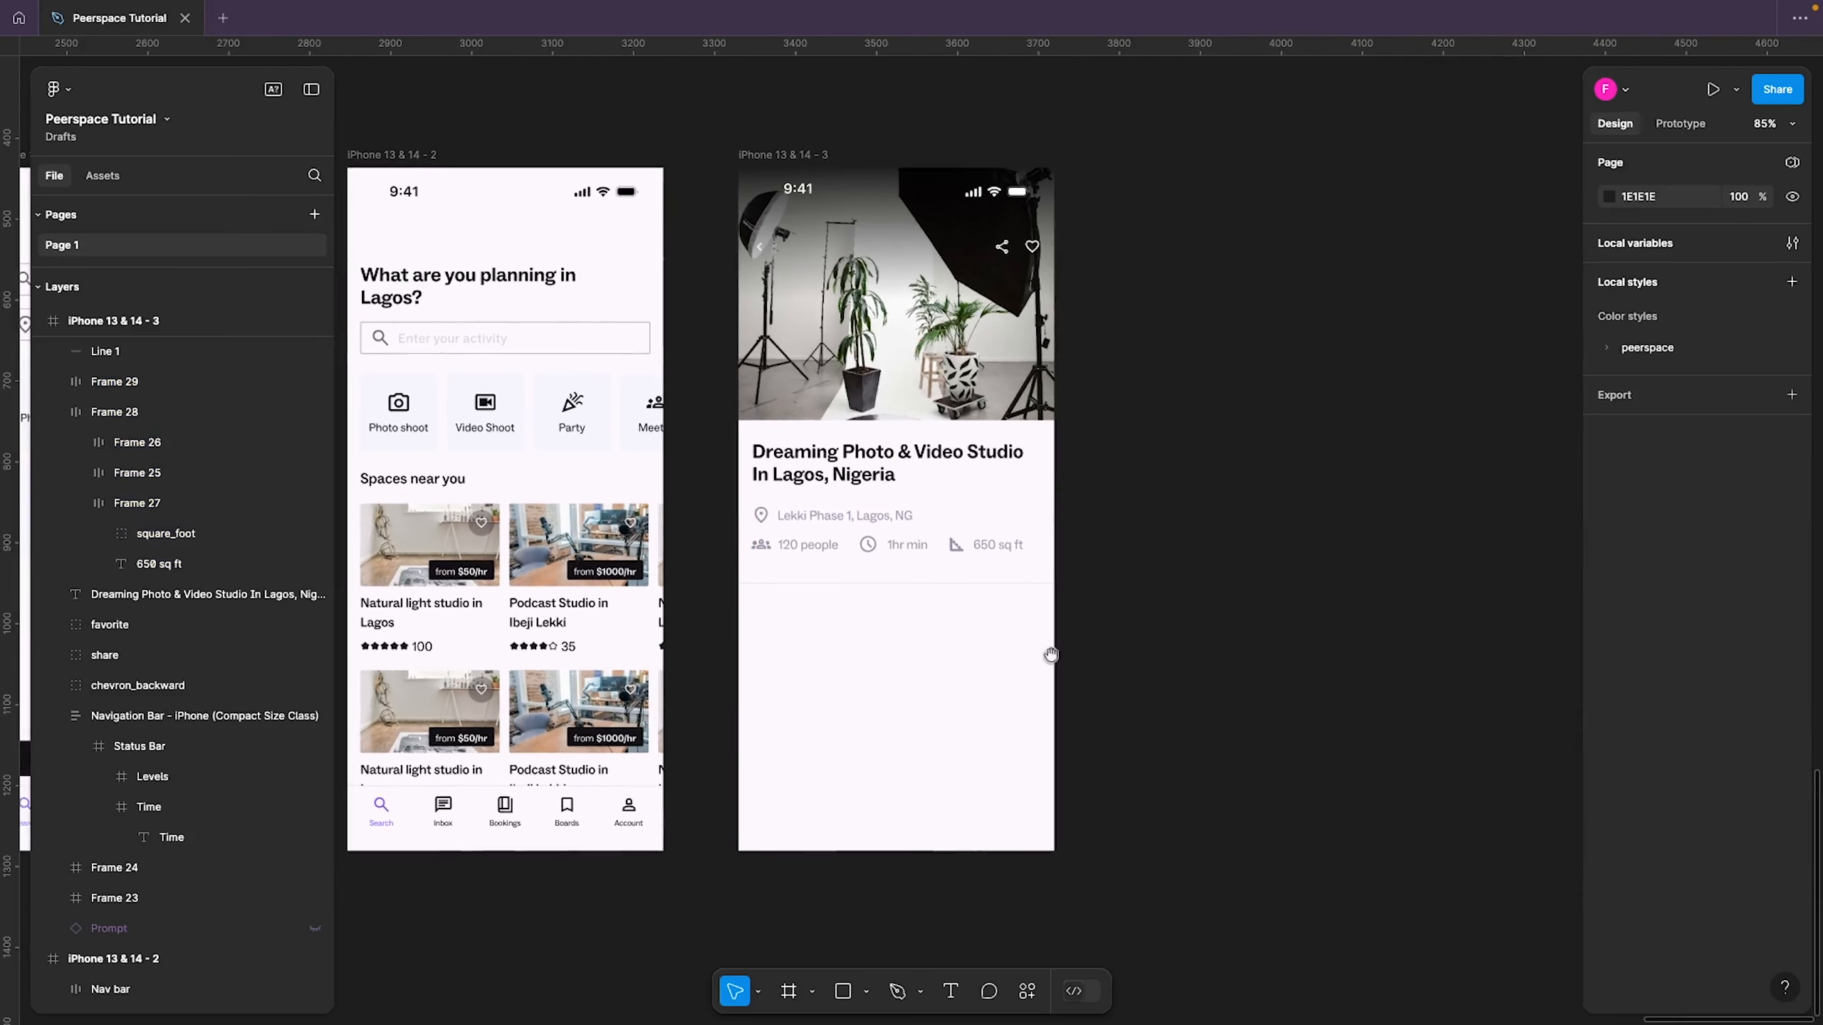
left_click(907, 544)
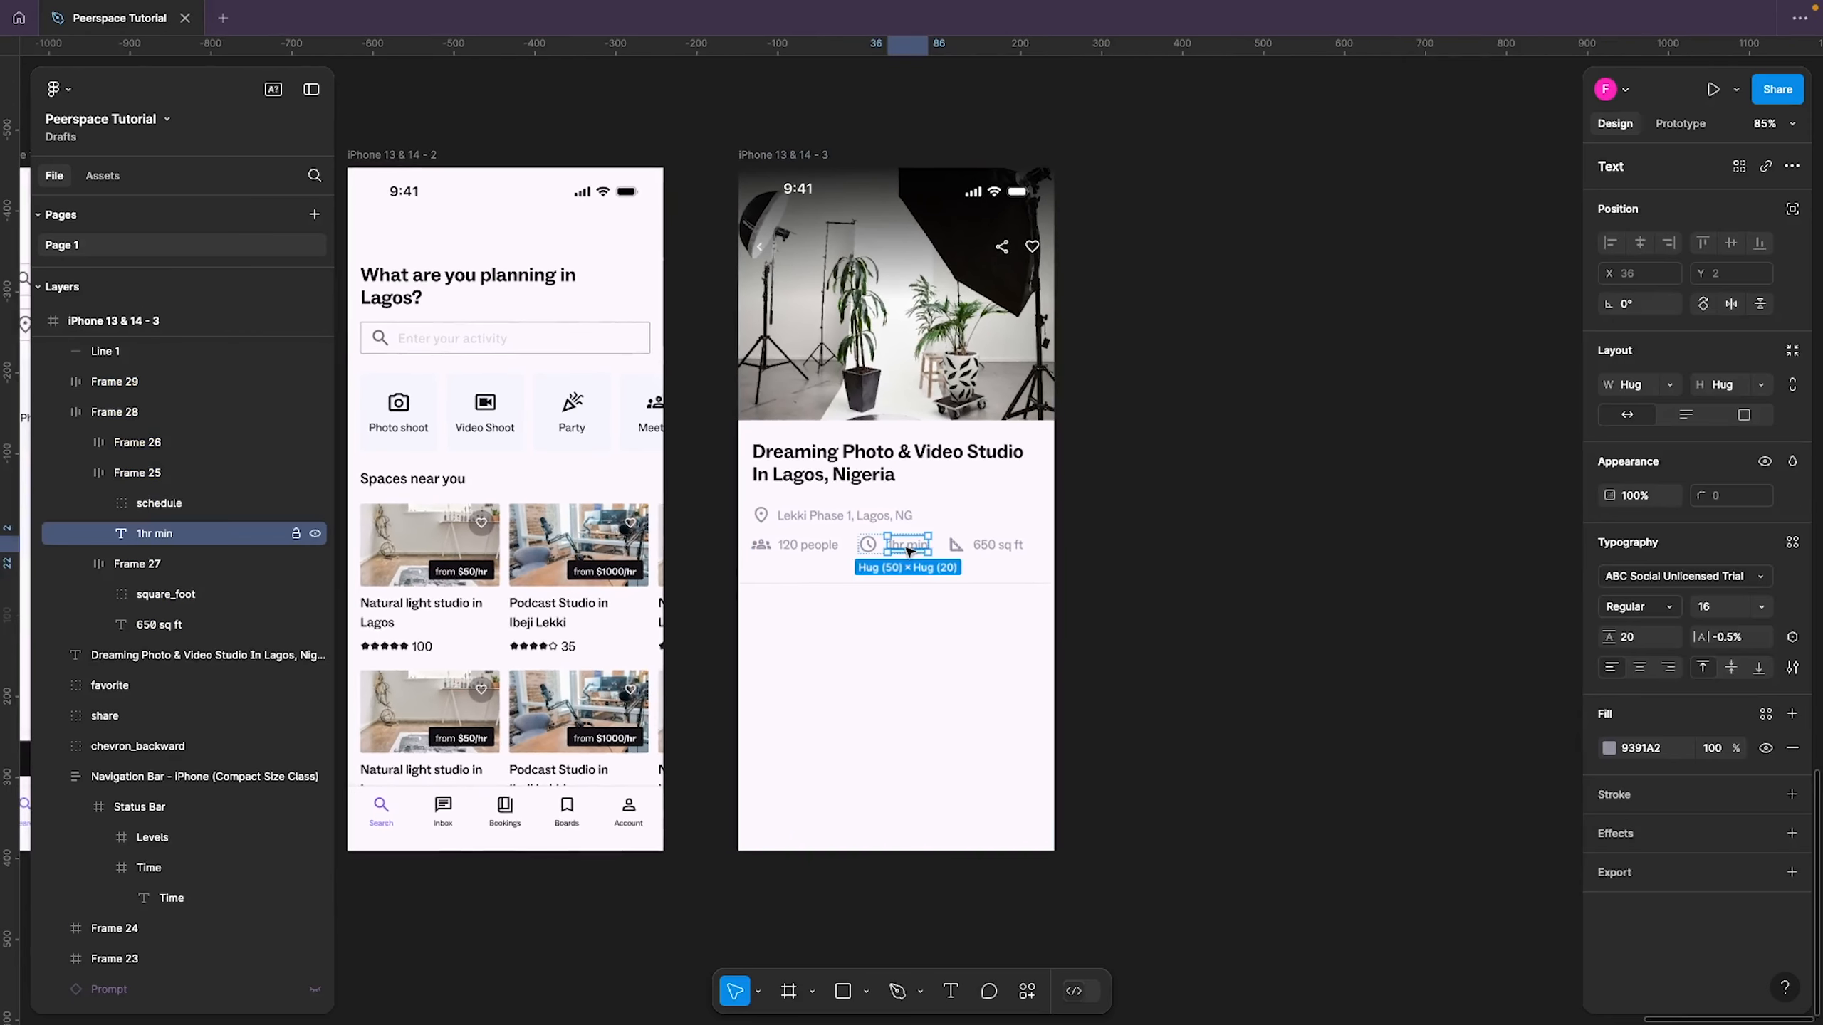
left_click(1671, 612)
left_click(1669, 594)
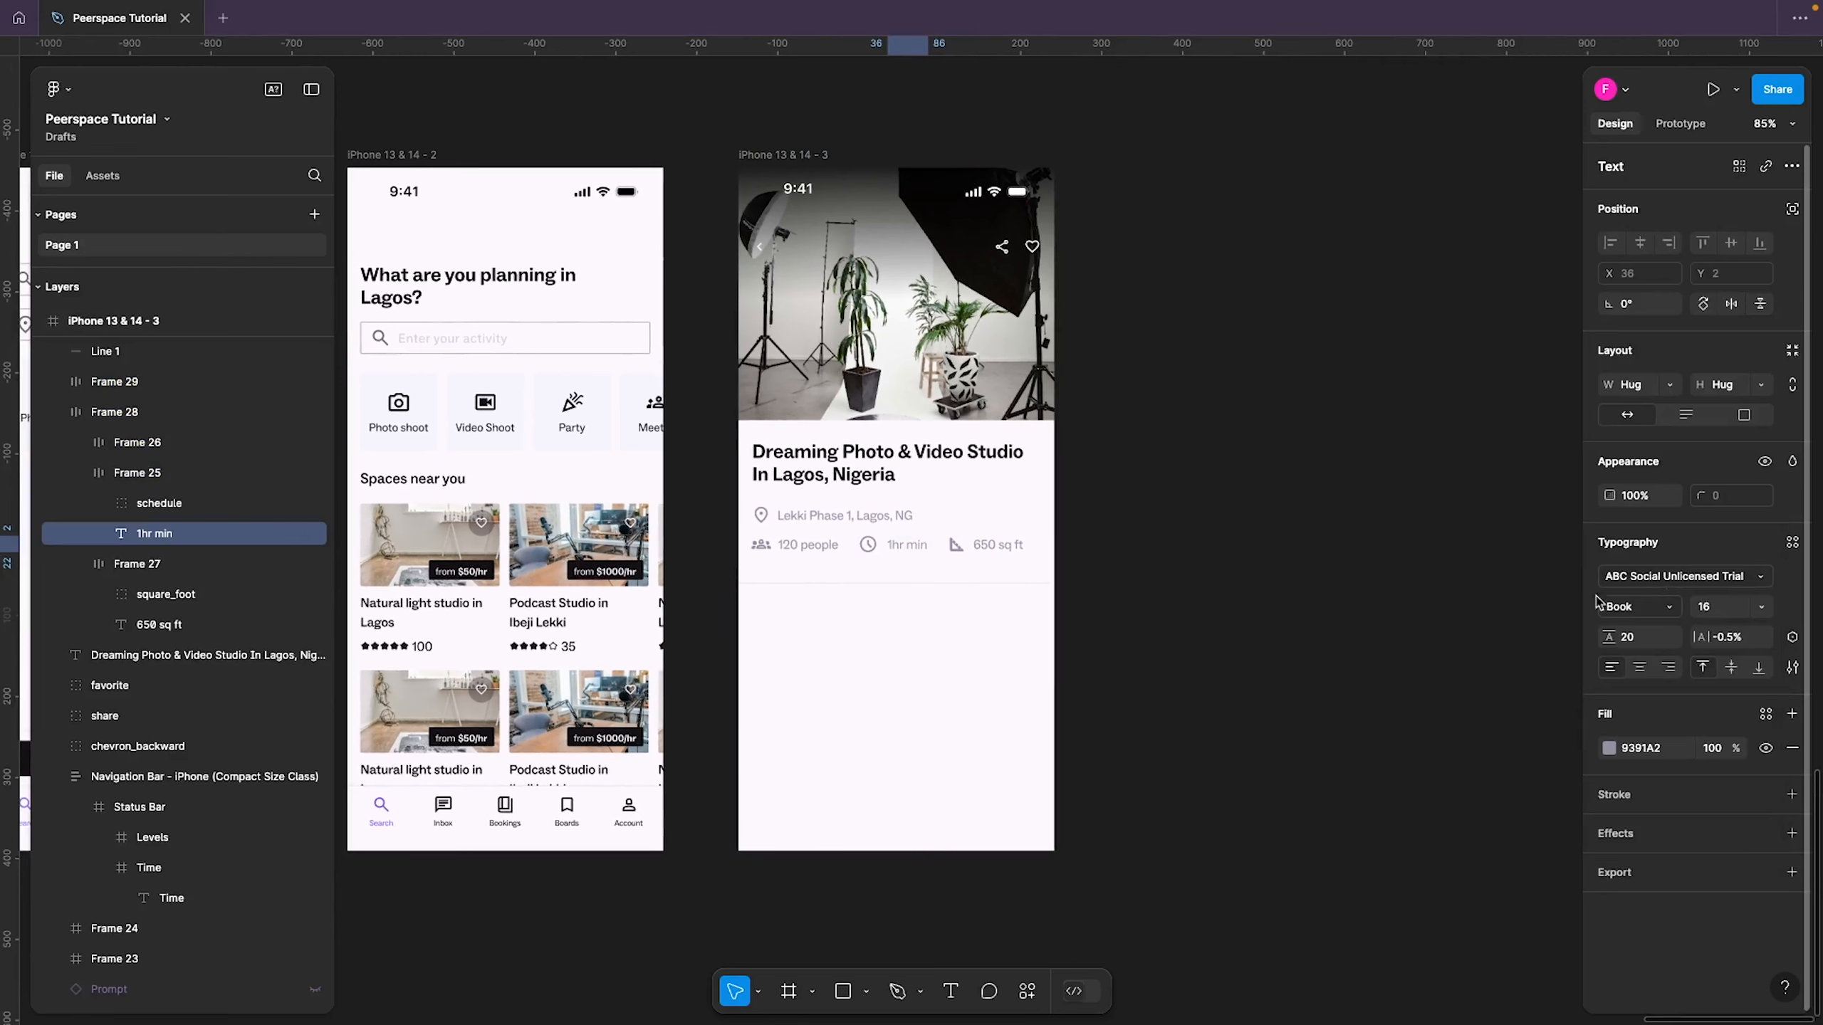
left_click(1168, 580)
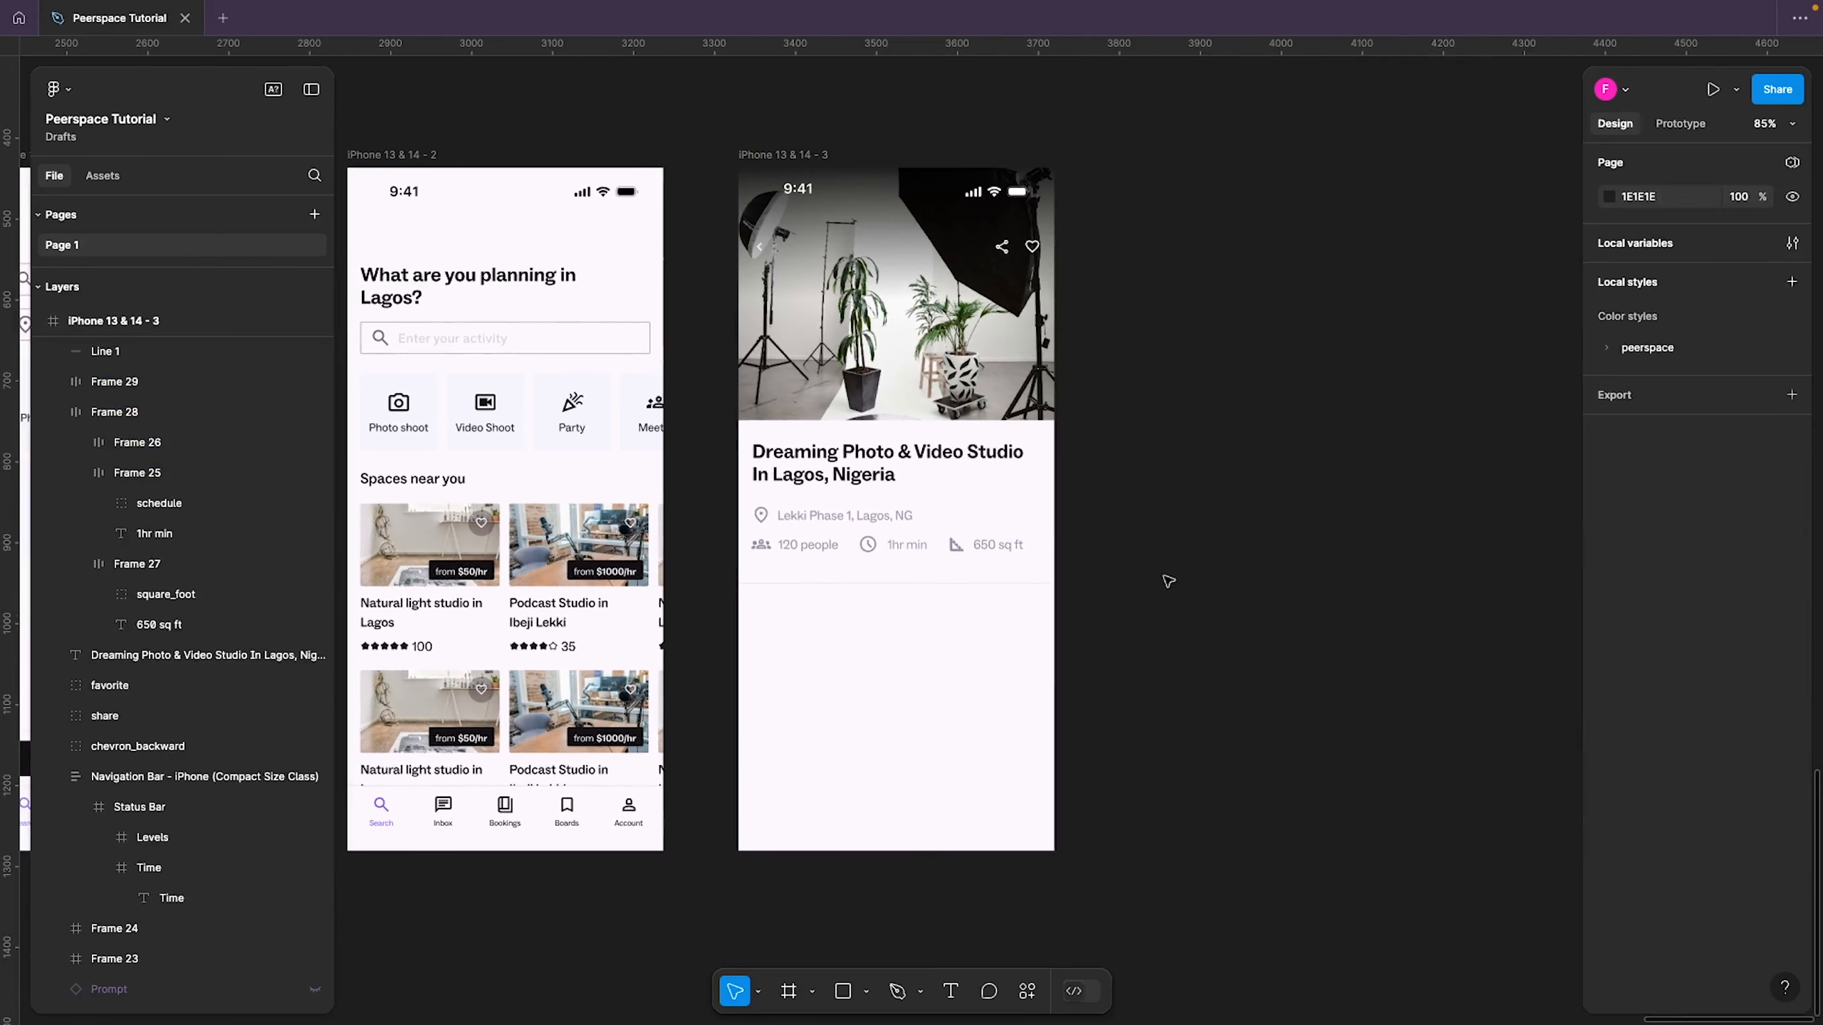
left_click(998, 544)
left_click(825, 545, "shift")
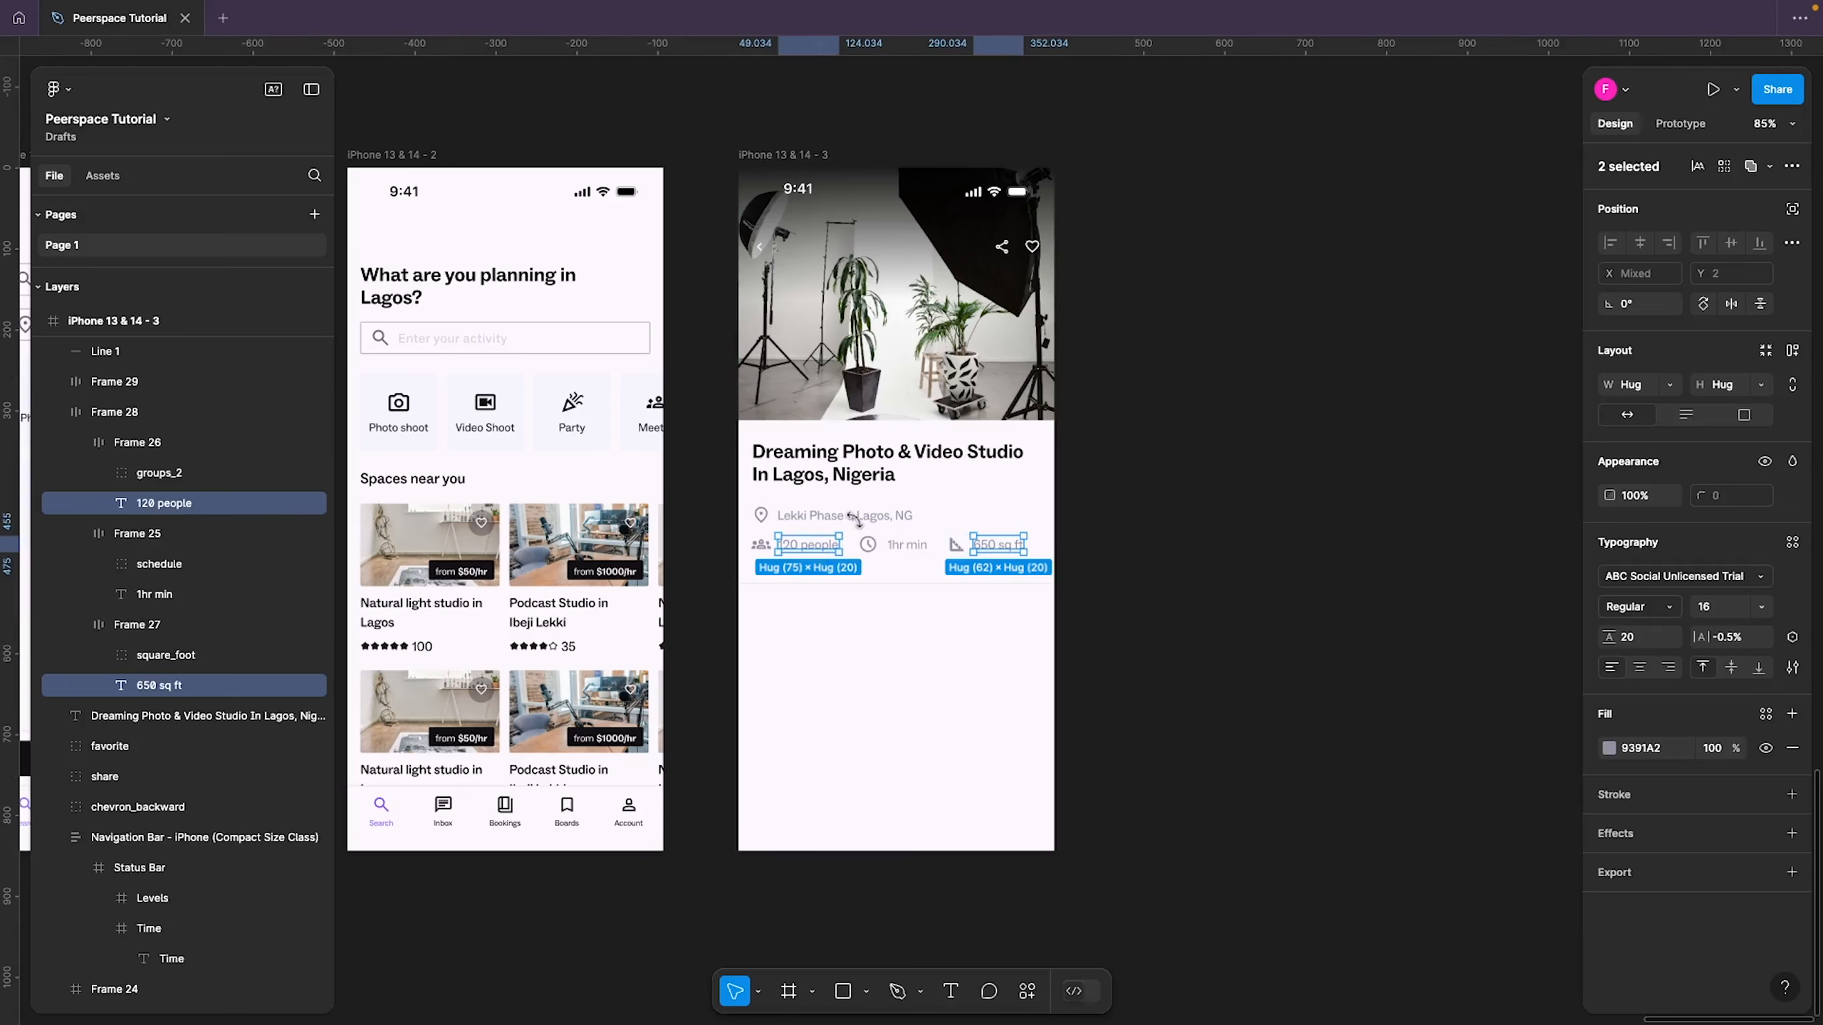
left_click(897, 517, "shift")
left_click(1626, 610)
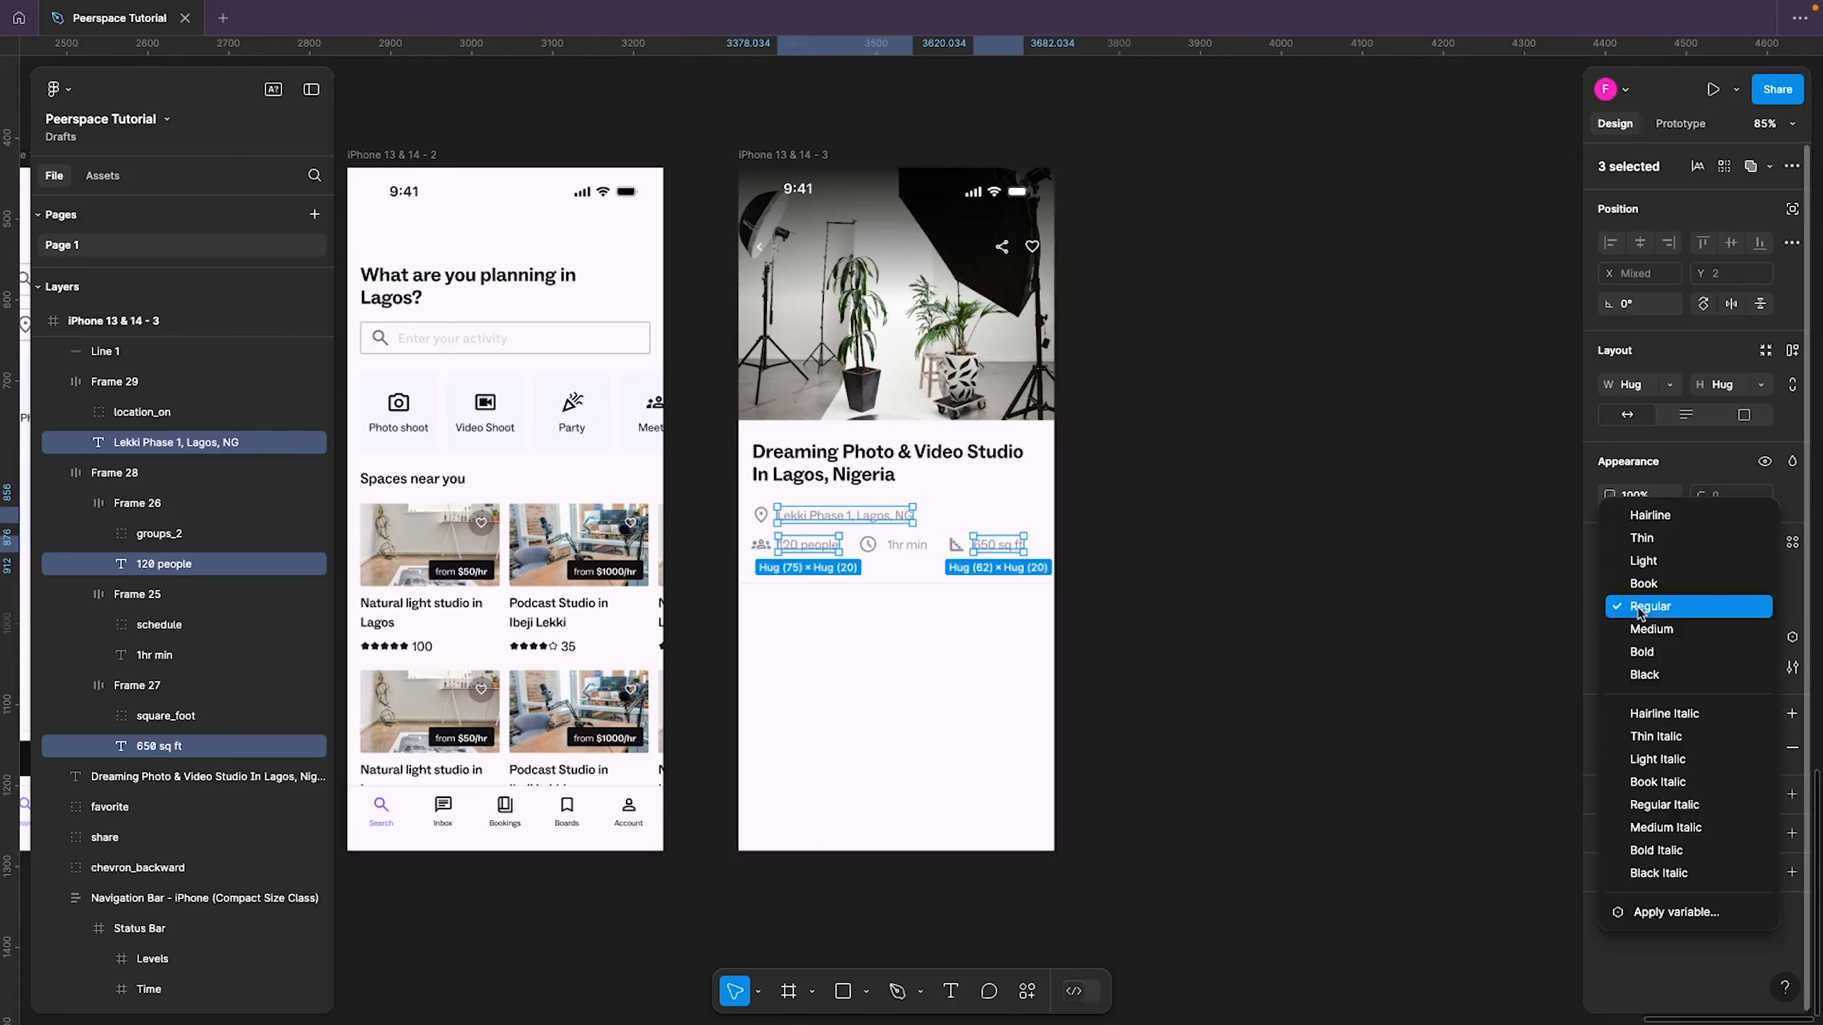
left_click(1642, 582)
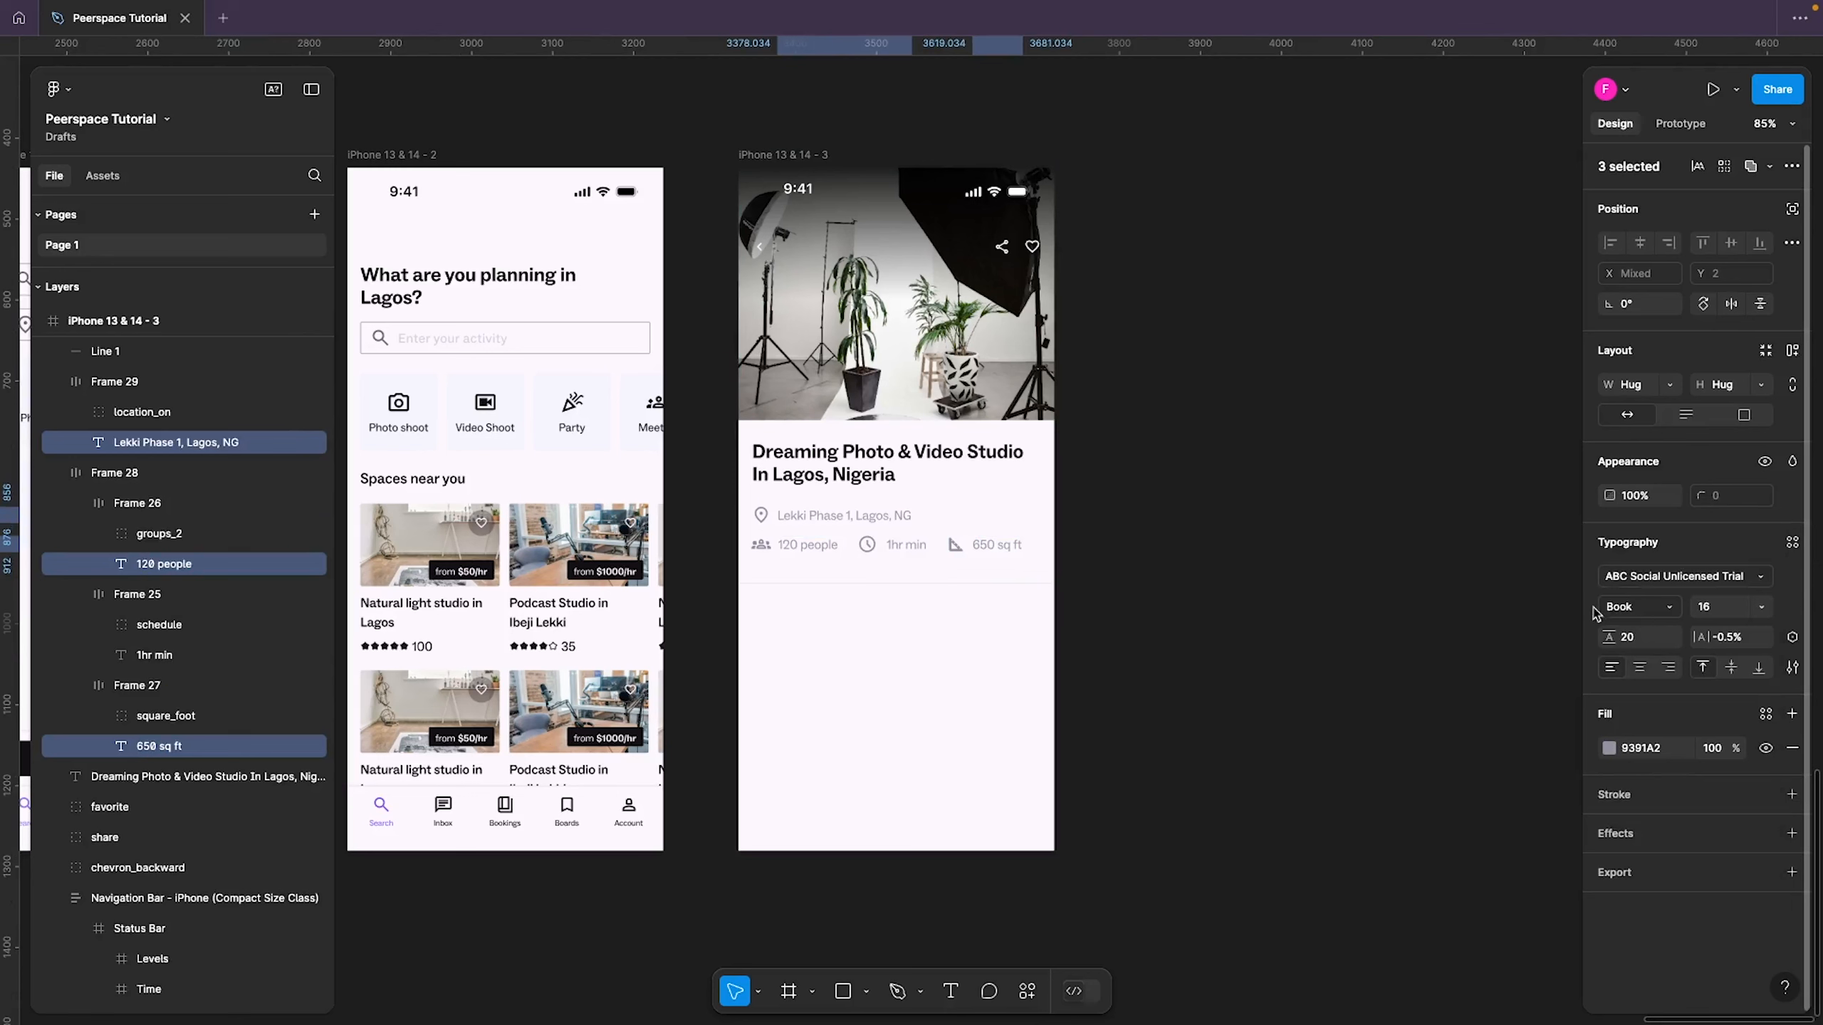
Set the font weight of all four location and details texts to Light
left_click(910, 545, "shift")
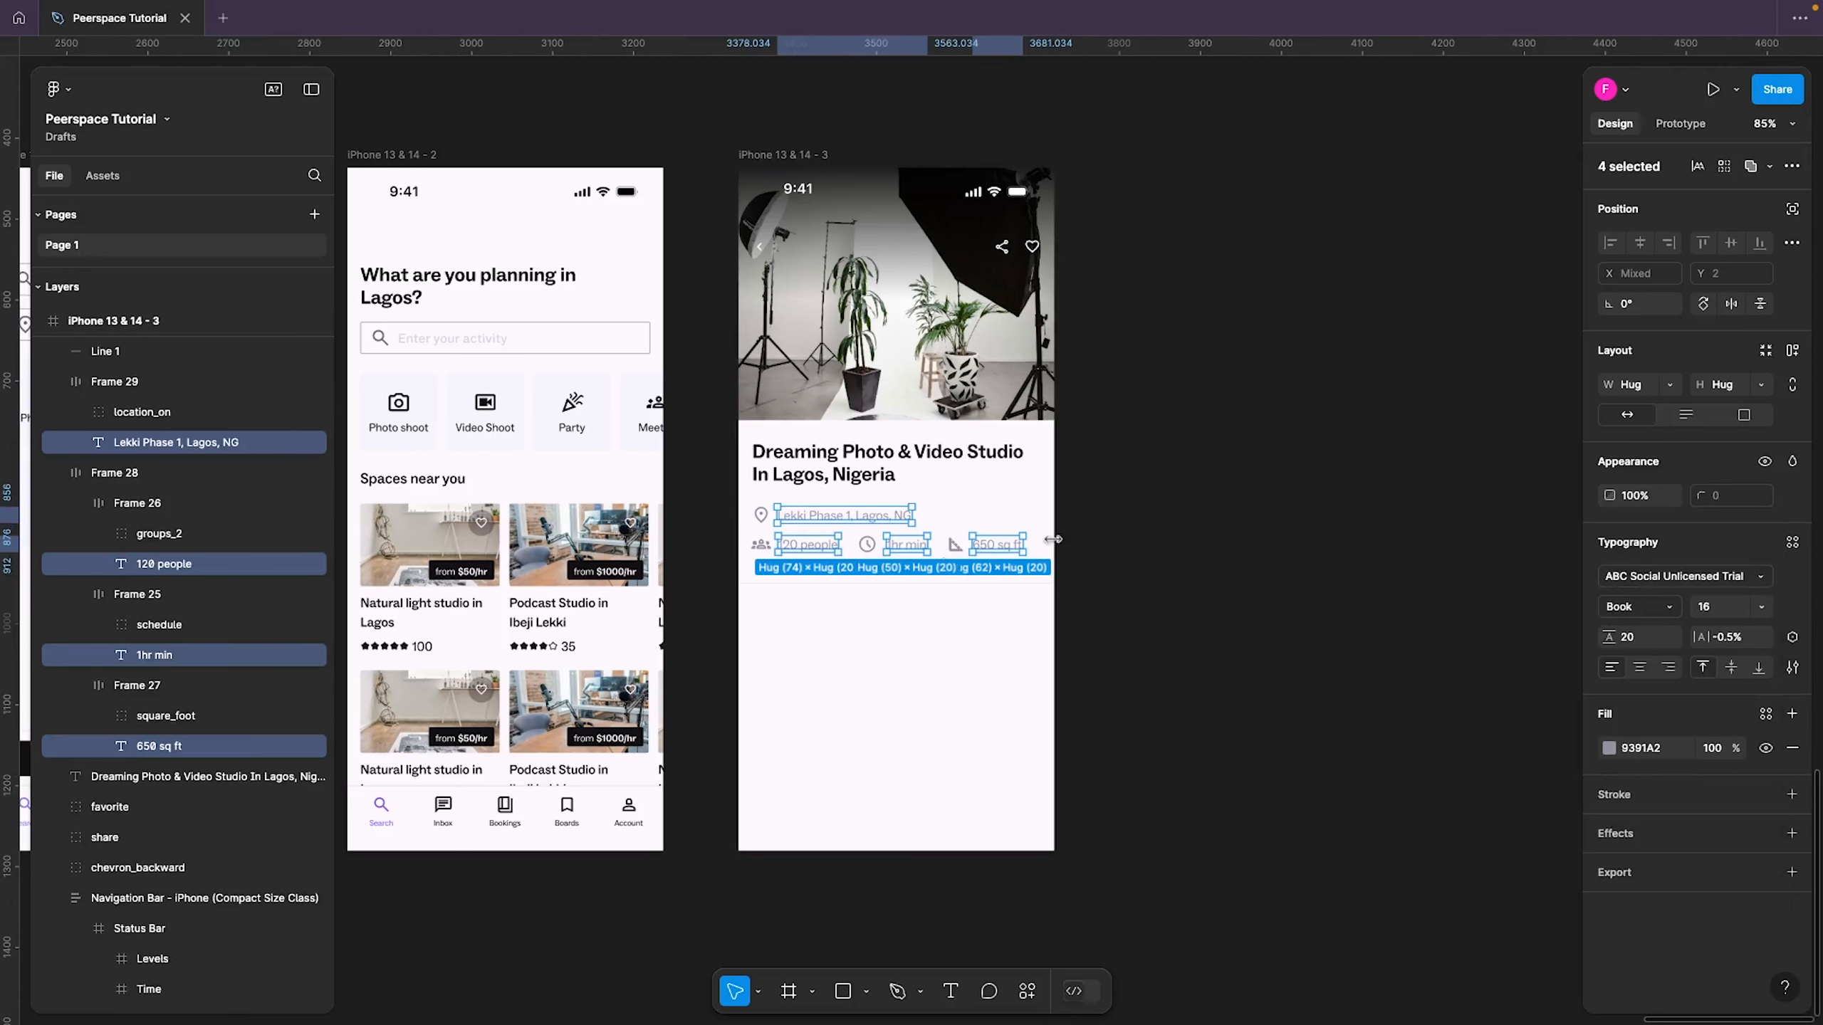
left_click(1639, 607)
left_click(1644, 583)
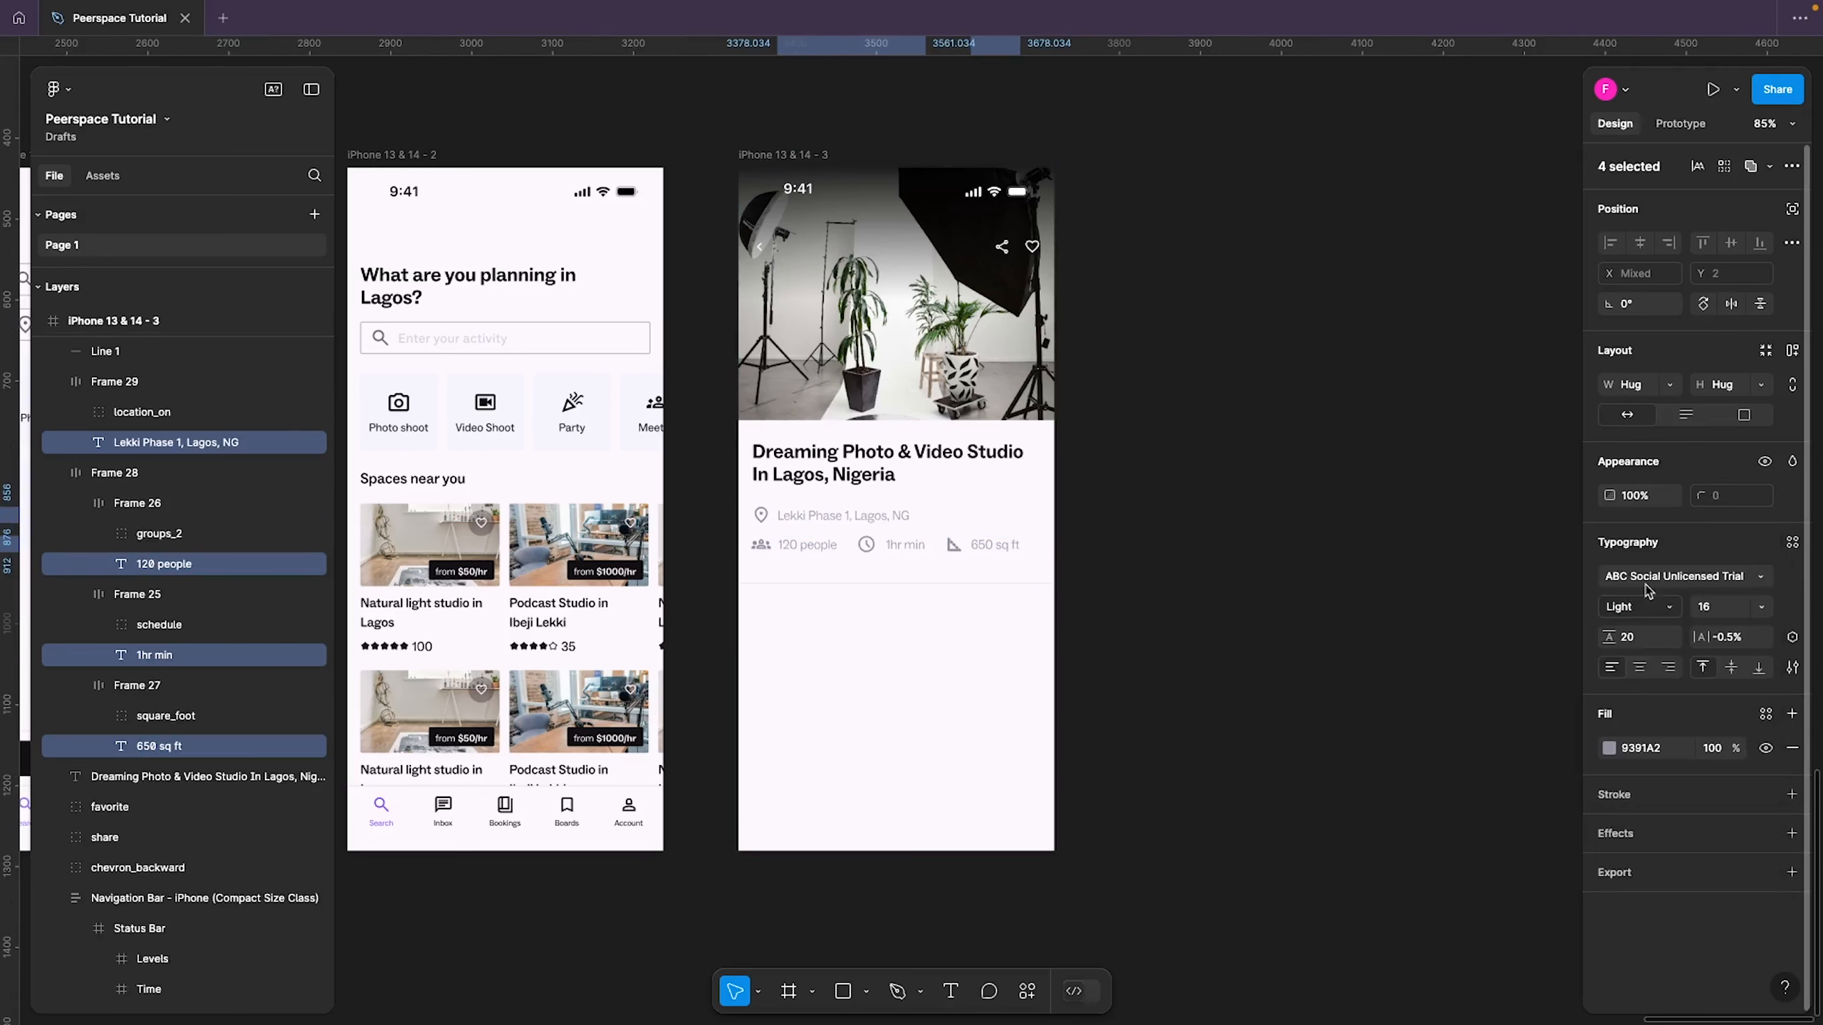
left_click(1311, 577)
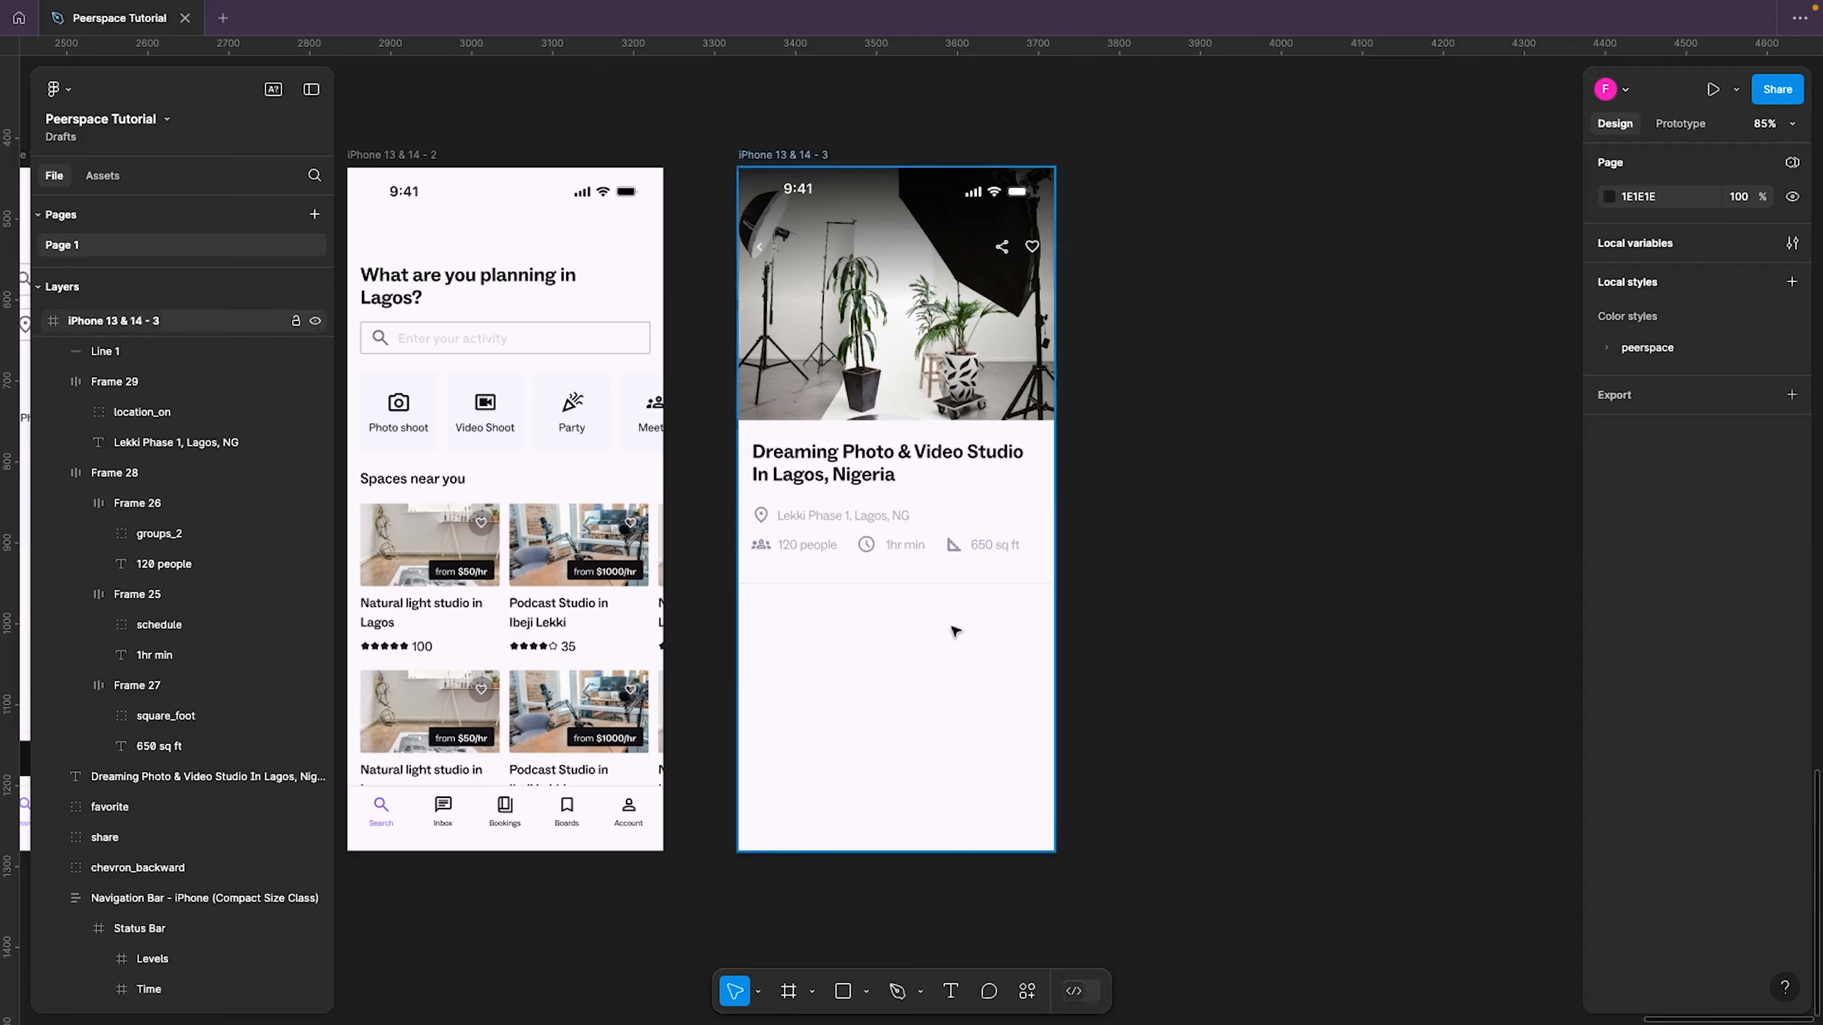
Lighten the shared grey of the location and details rows to A7A5B8
left_click_drag(948, 627, 842, 716)
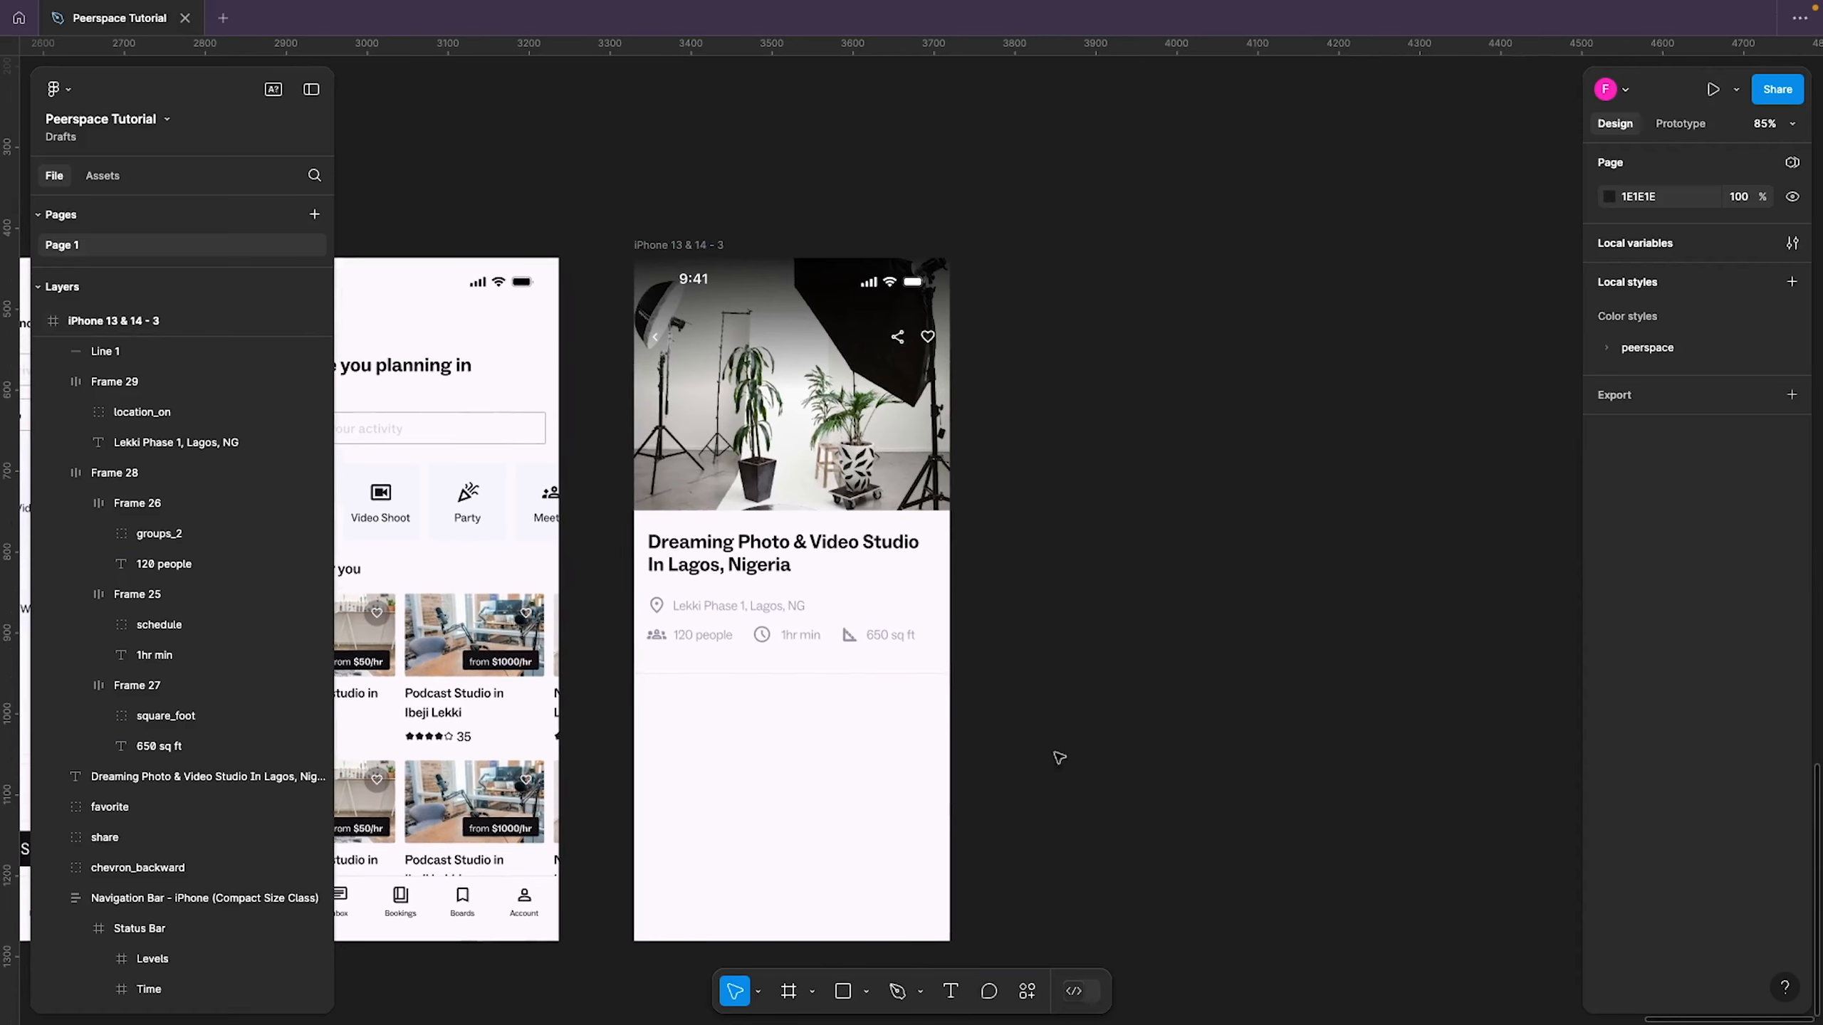
left_click_drag(1045, 733, 1009, 680)
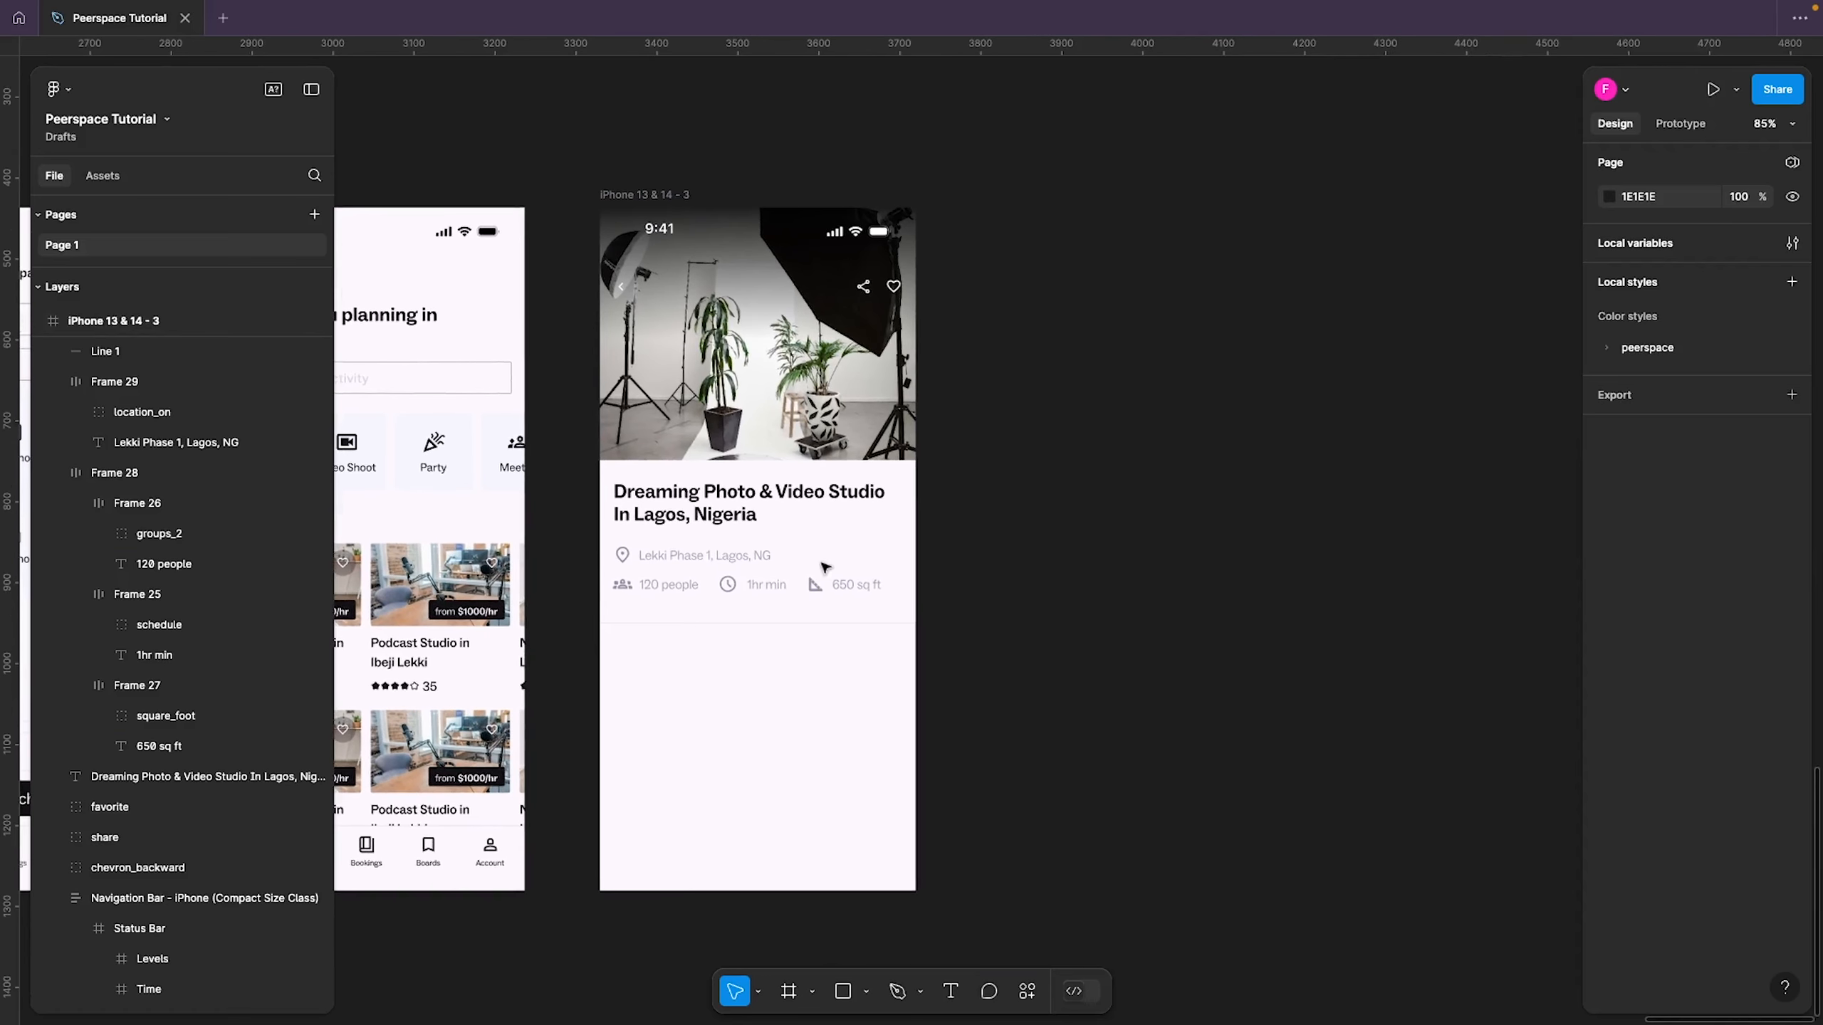
left_click(864, 589)
left_click(772, 560, "shift")
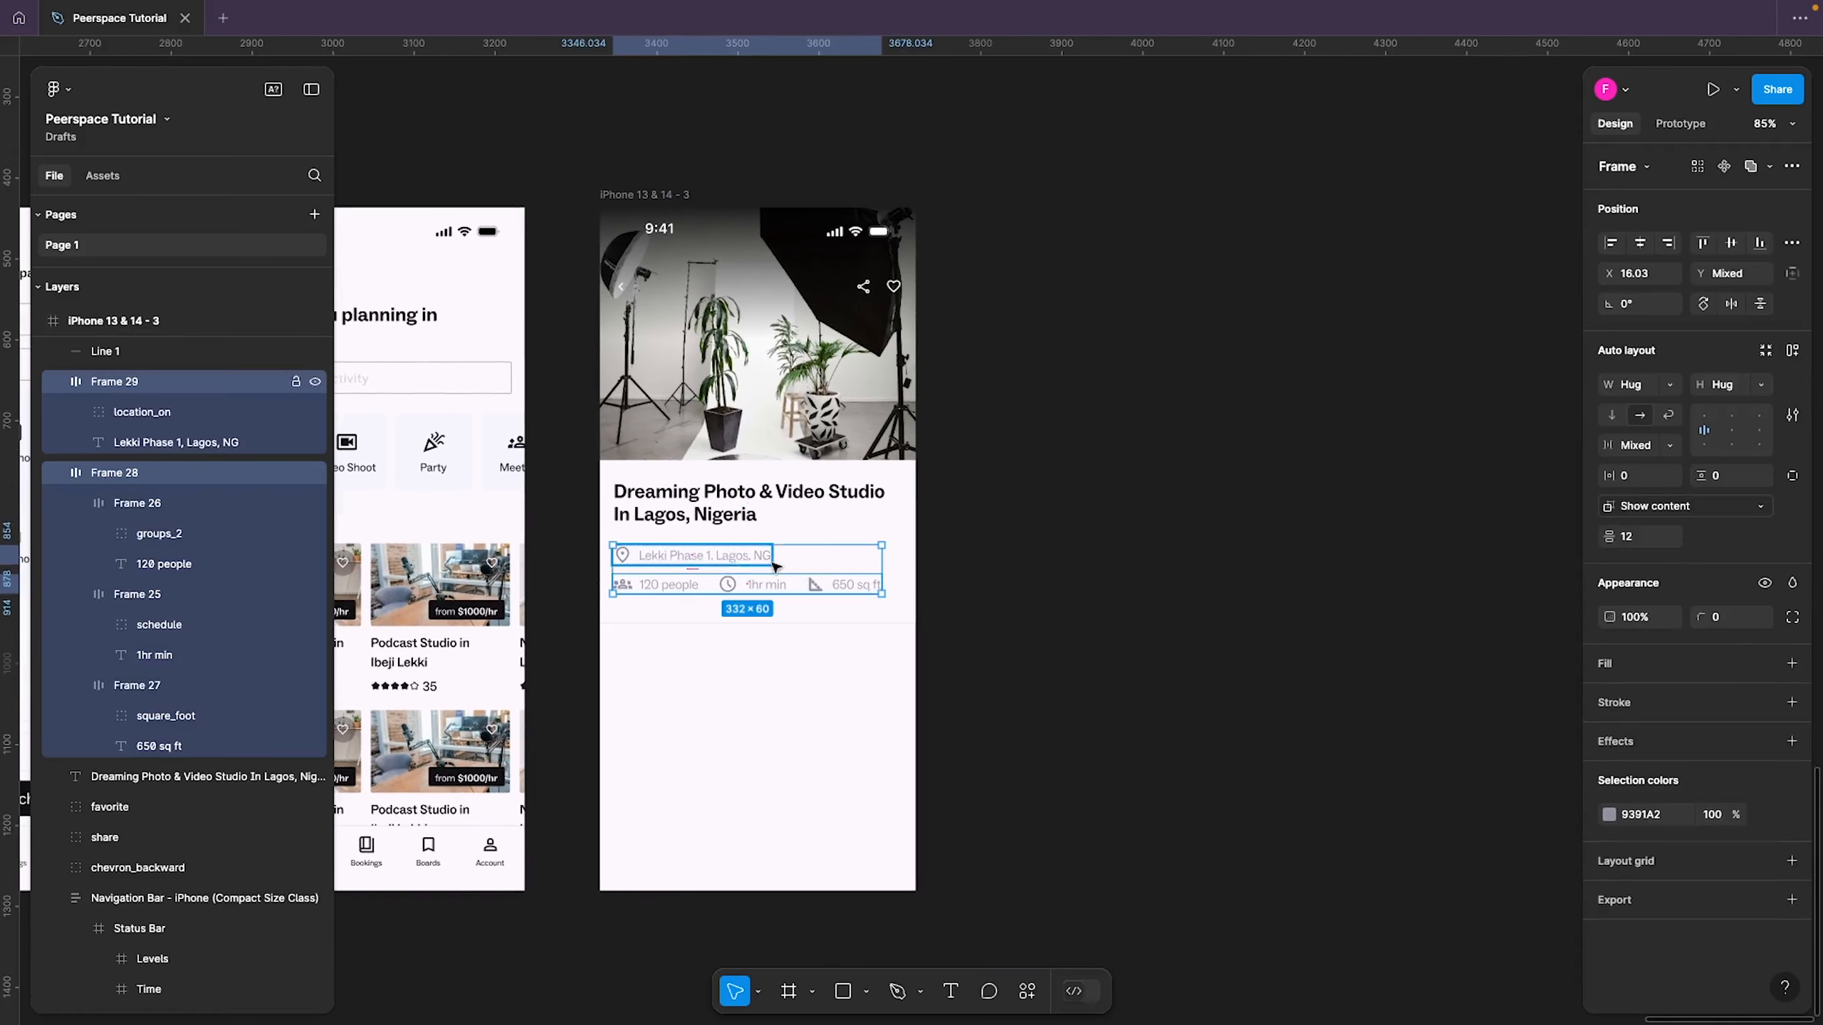
left_click(1608, 819)
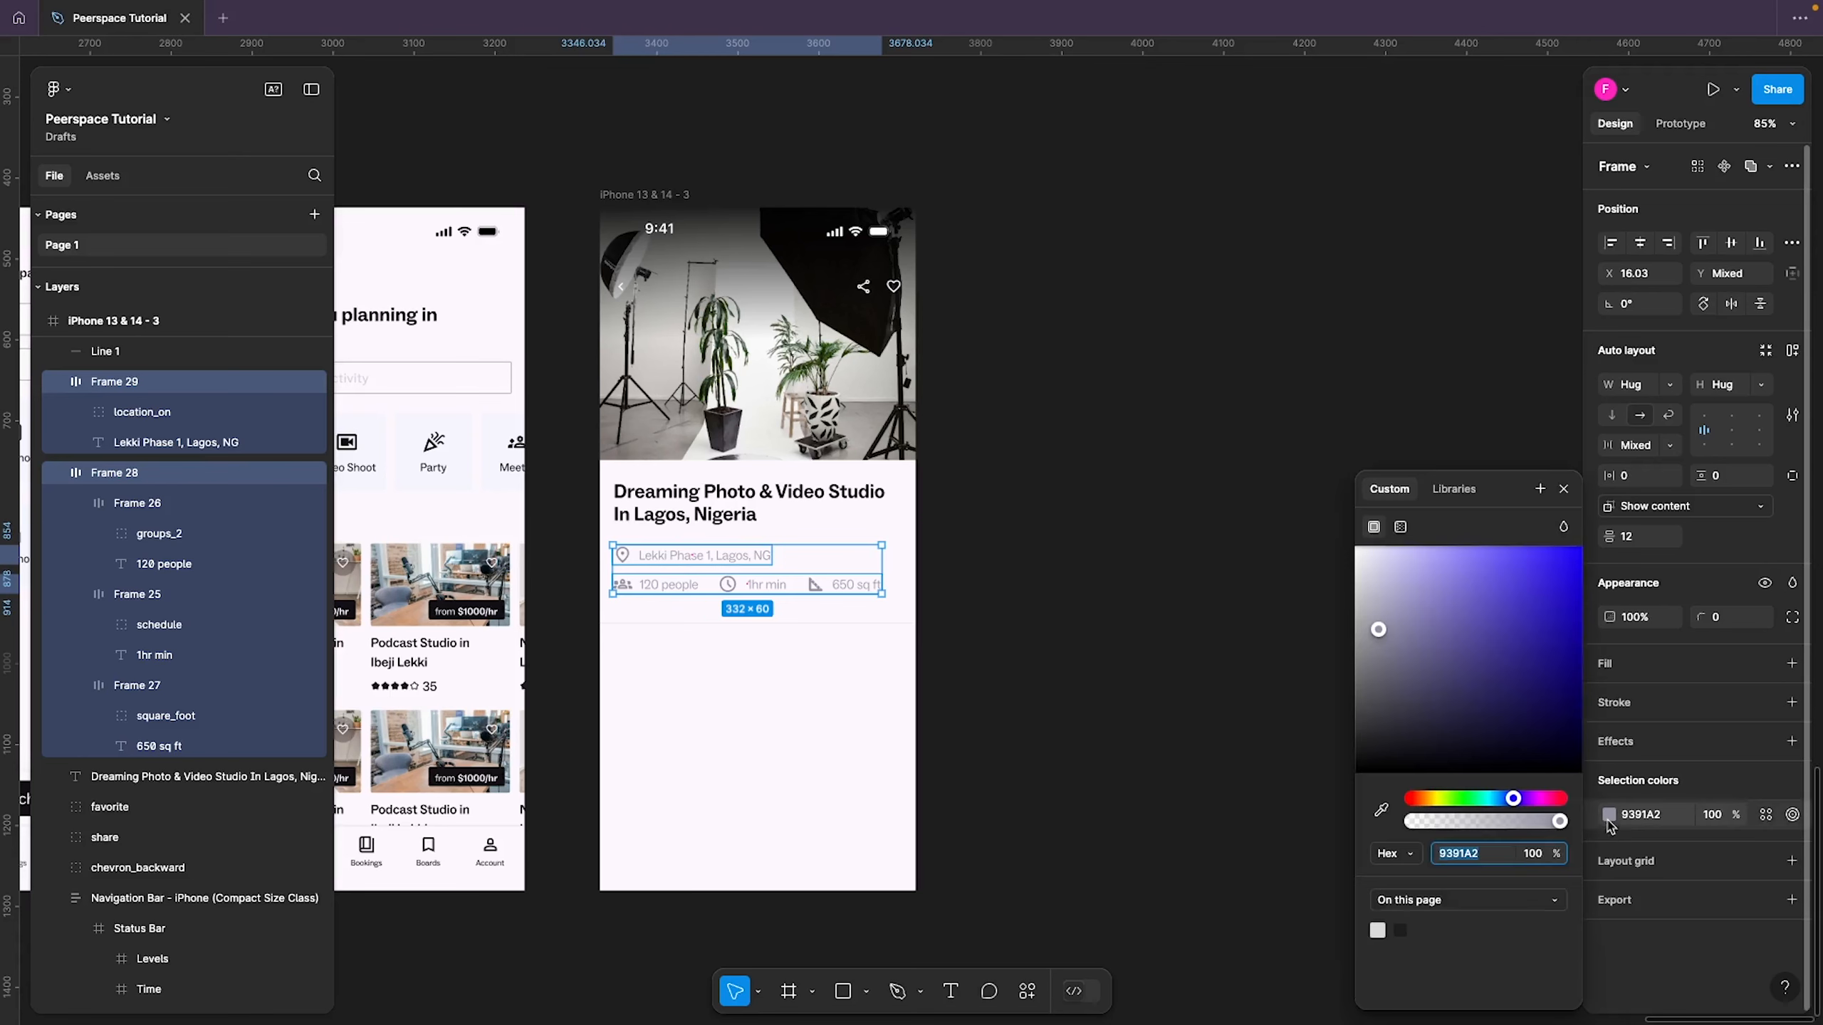
left_click_drag(1381, 631, 1378, 619)
scroll(933, 598, "up", 5)
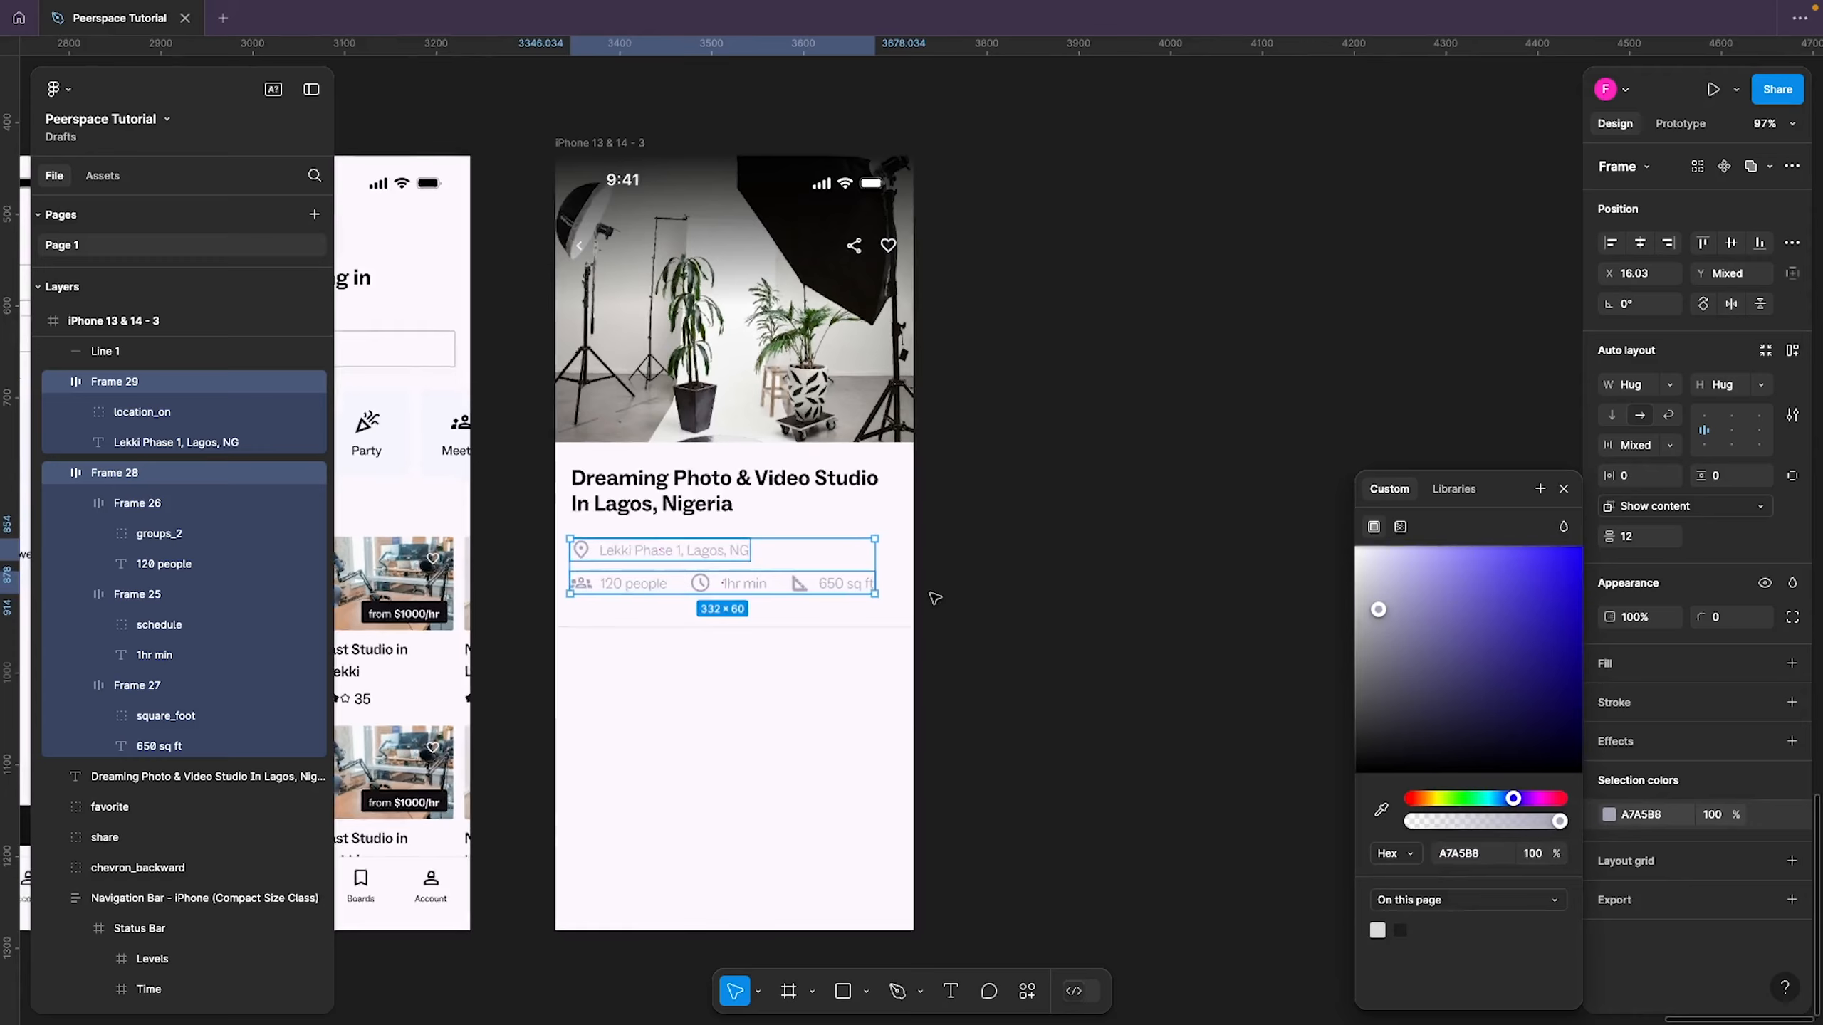
left_click(1161, 617)
Lighten the grey of the location and details rows to B4B2C3
left_click_drag(1126, 646, 1278, 583)
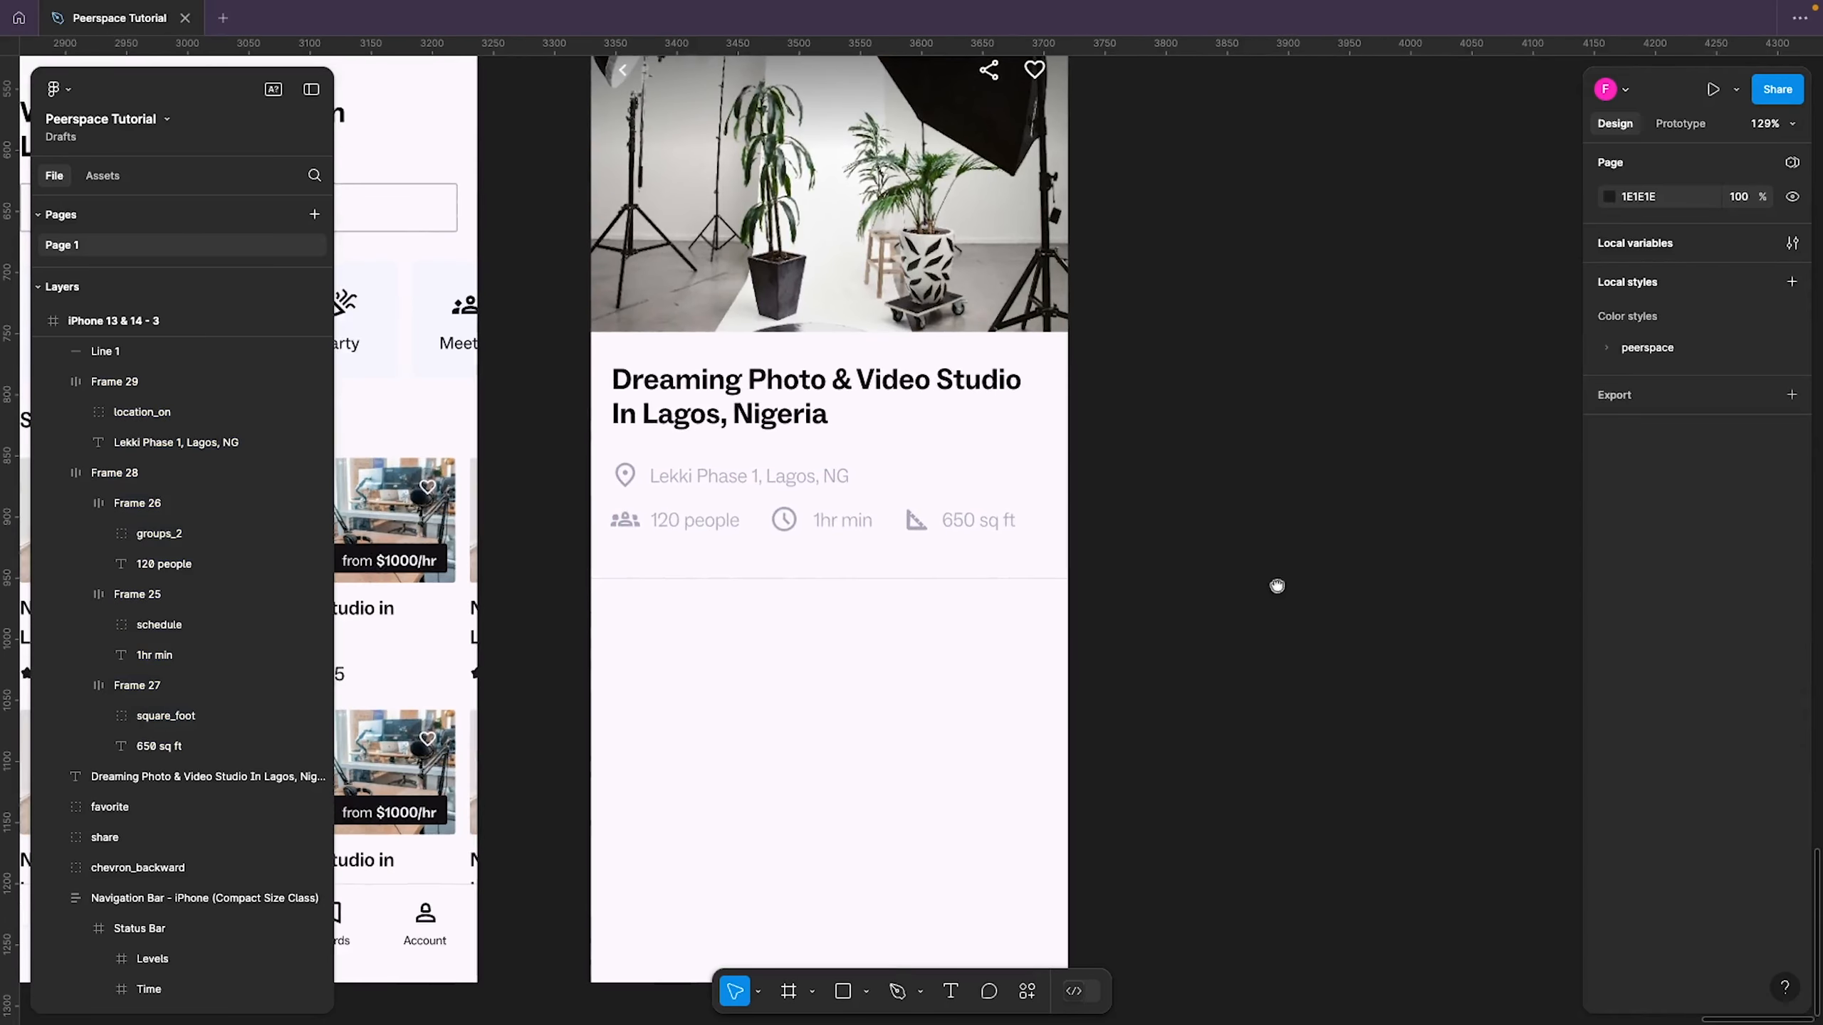
left_click(983, 532)
left_click(795, 491, "shift")
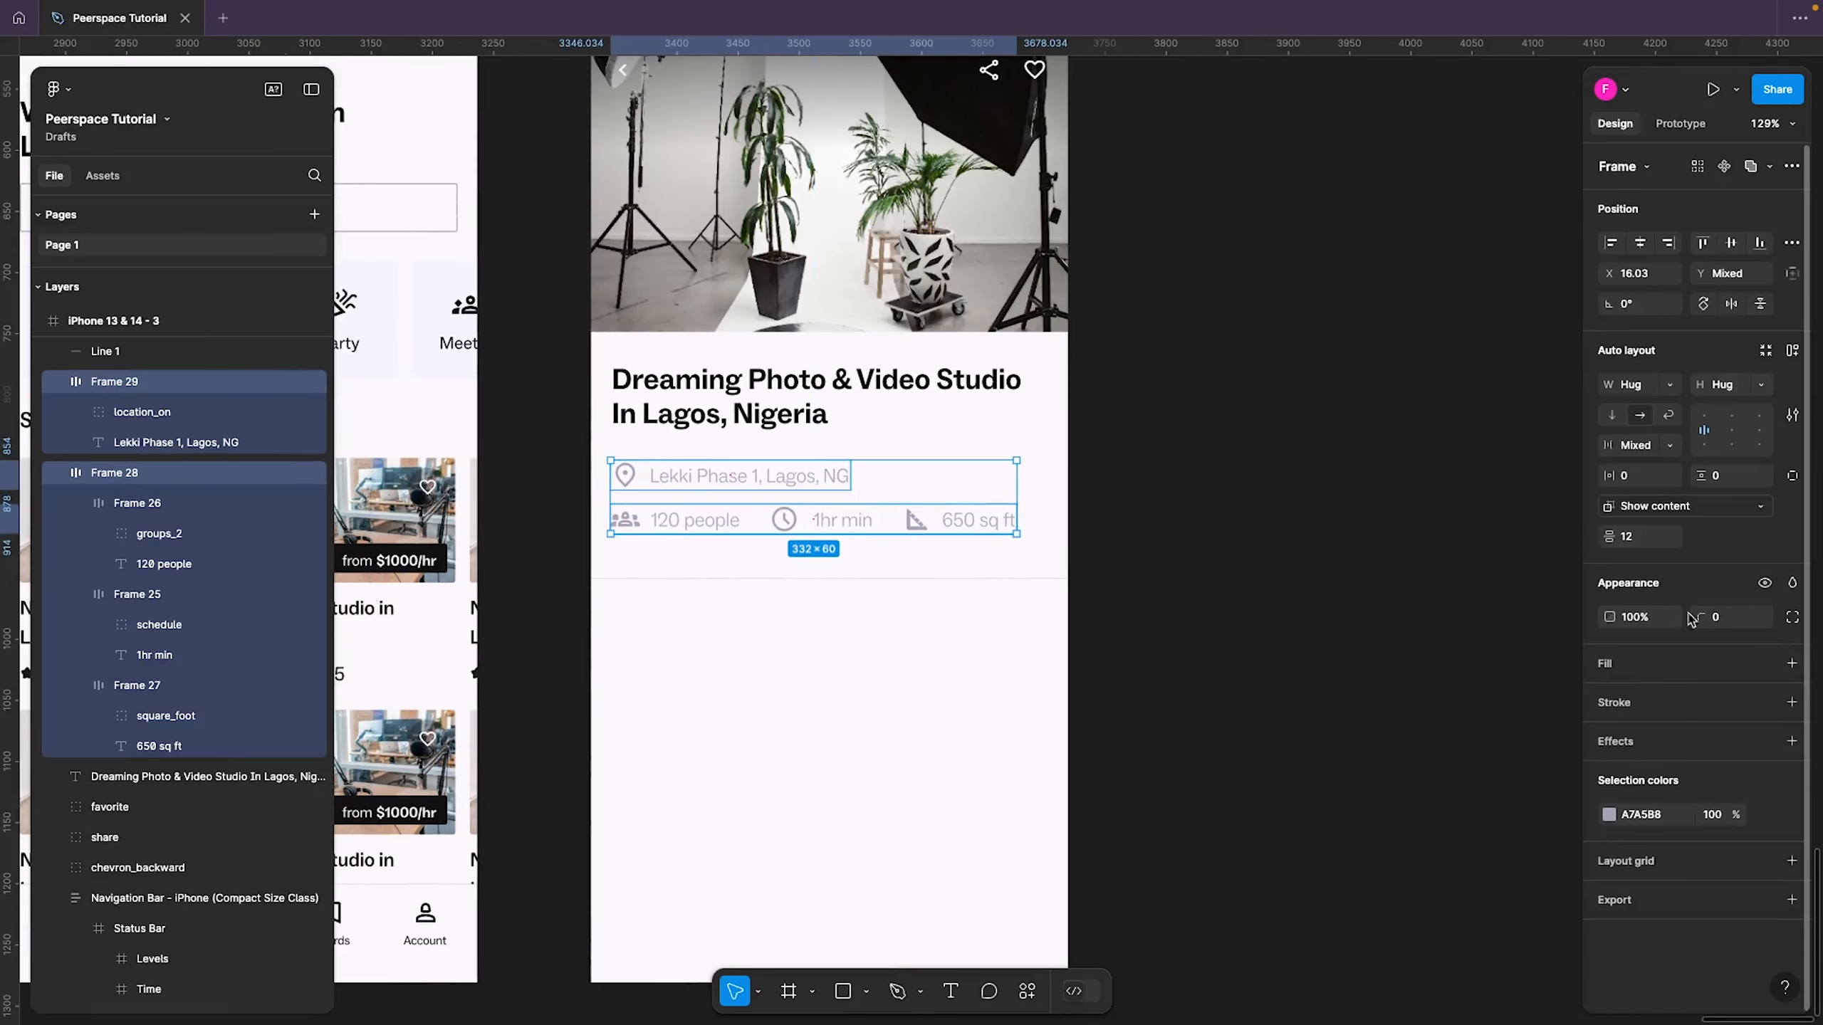
left_click(1610, 816)
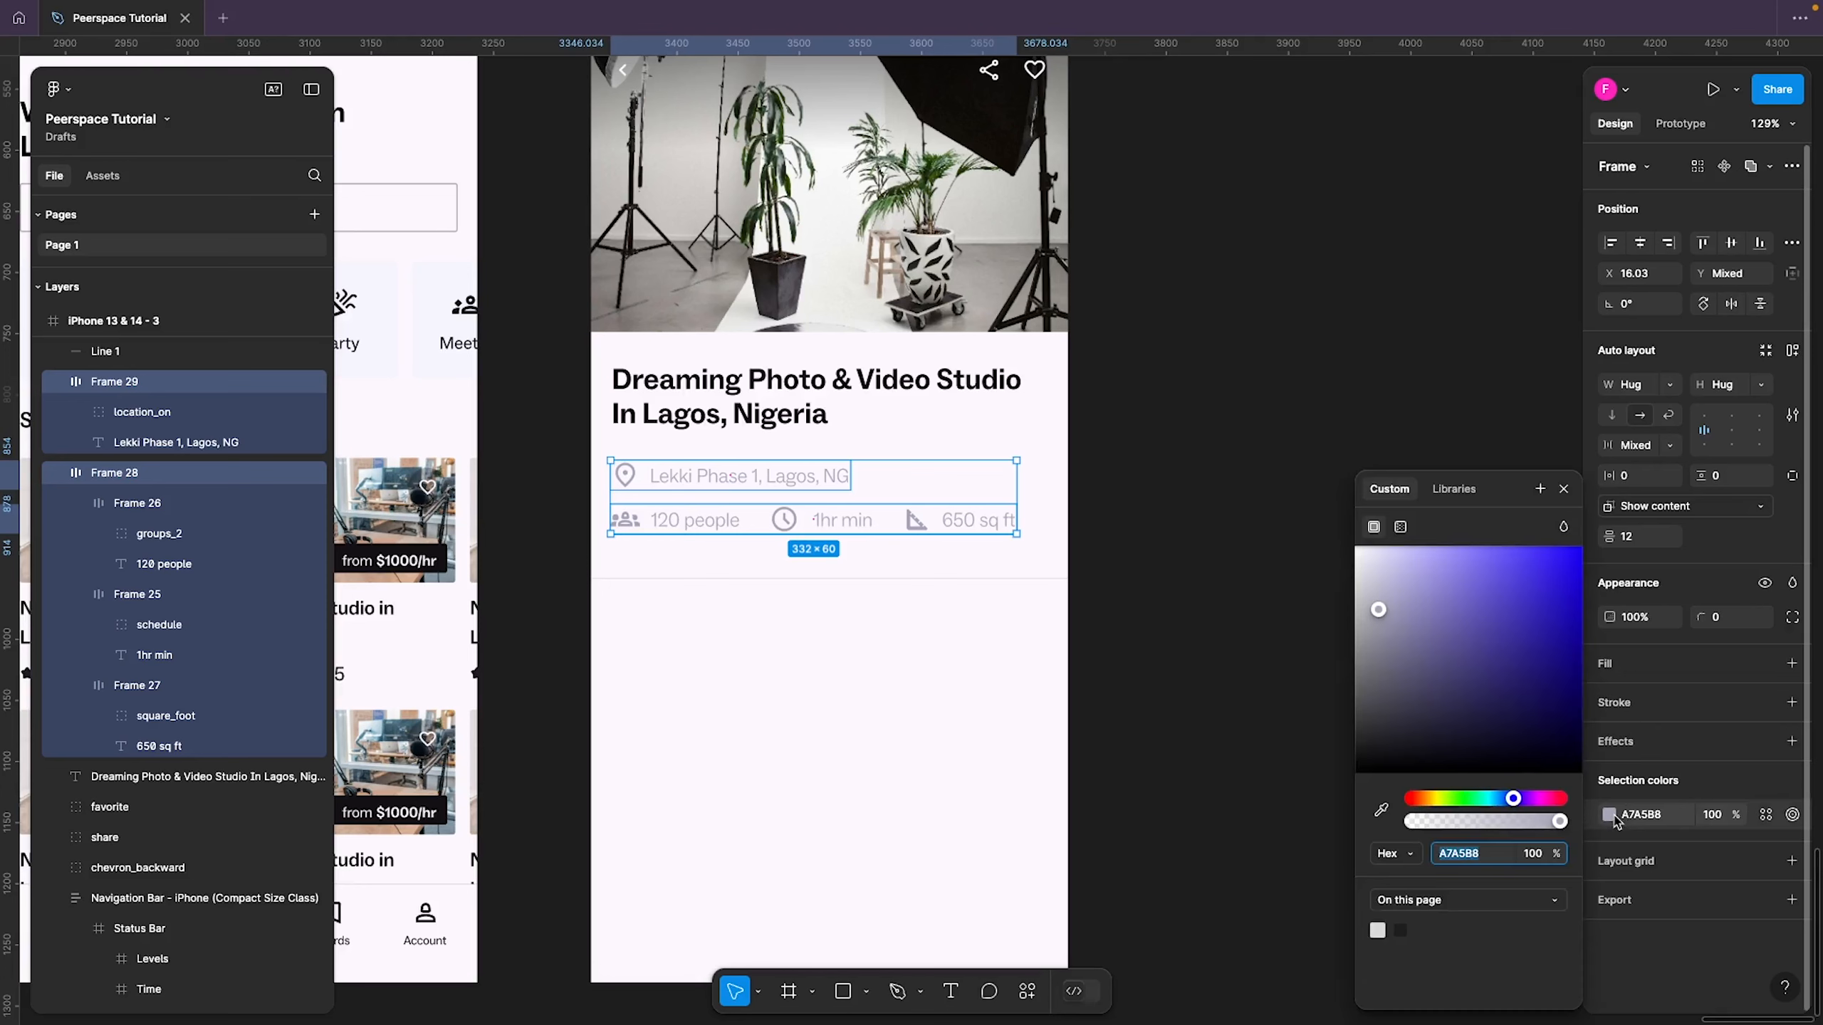
left_click_drag(1373, 609, 1374, 605)
left_click(1160, 521)
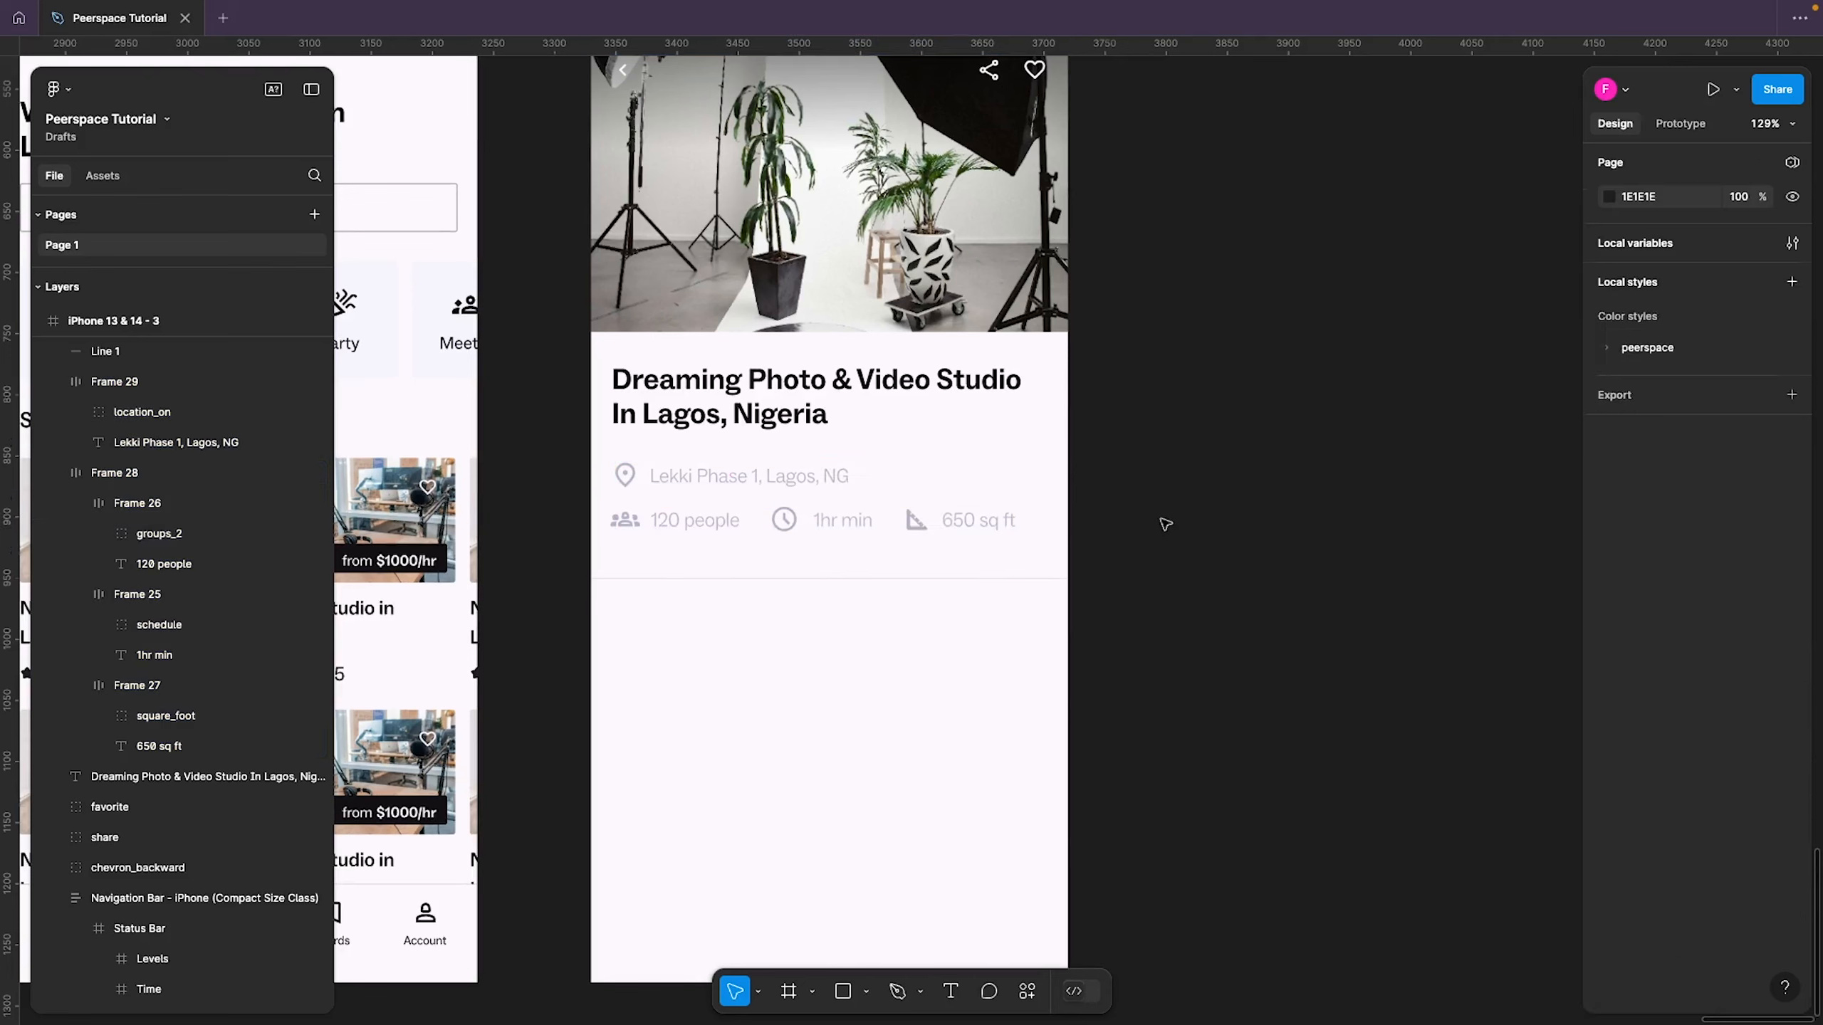
Try the Book and Regular weights on the four location and details texts, and settle on Book
left_click(1001, 530)
left_click(841, 520, "shift")
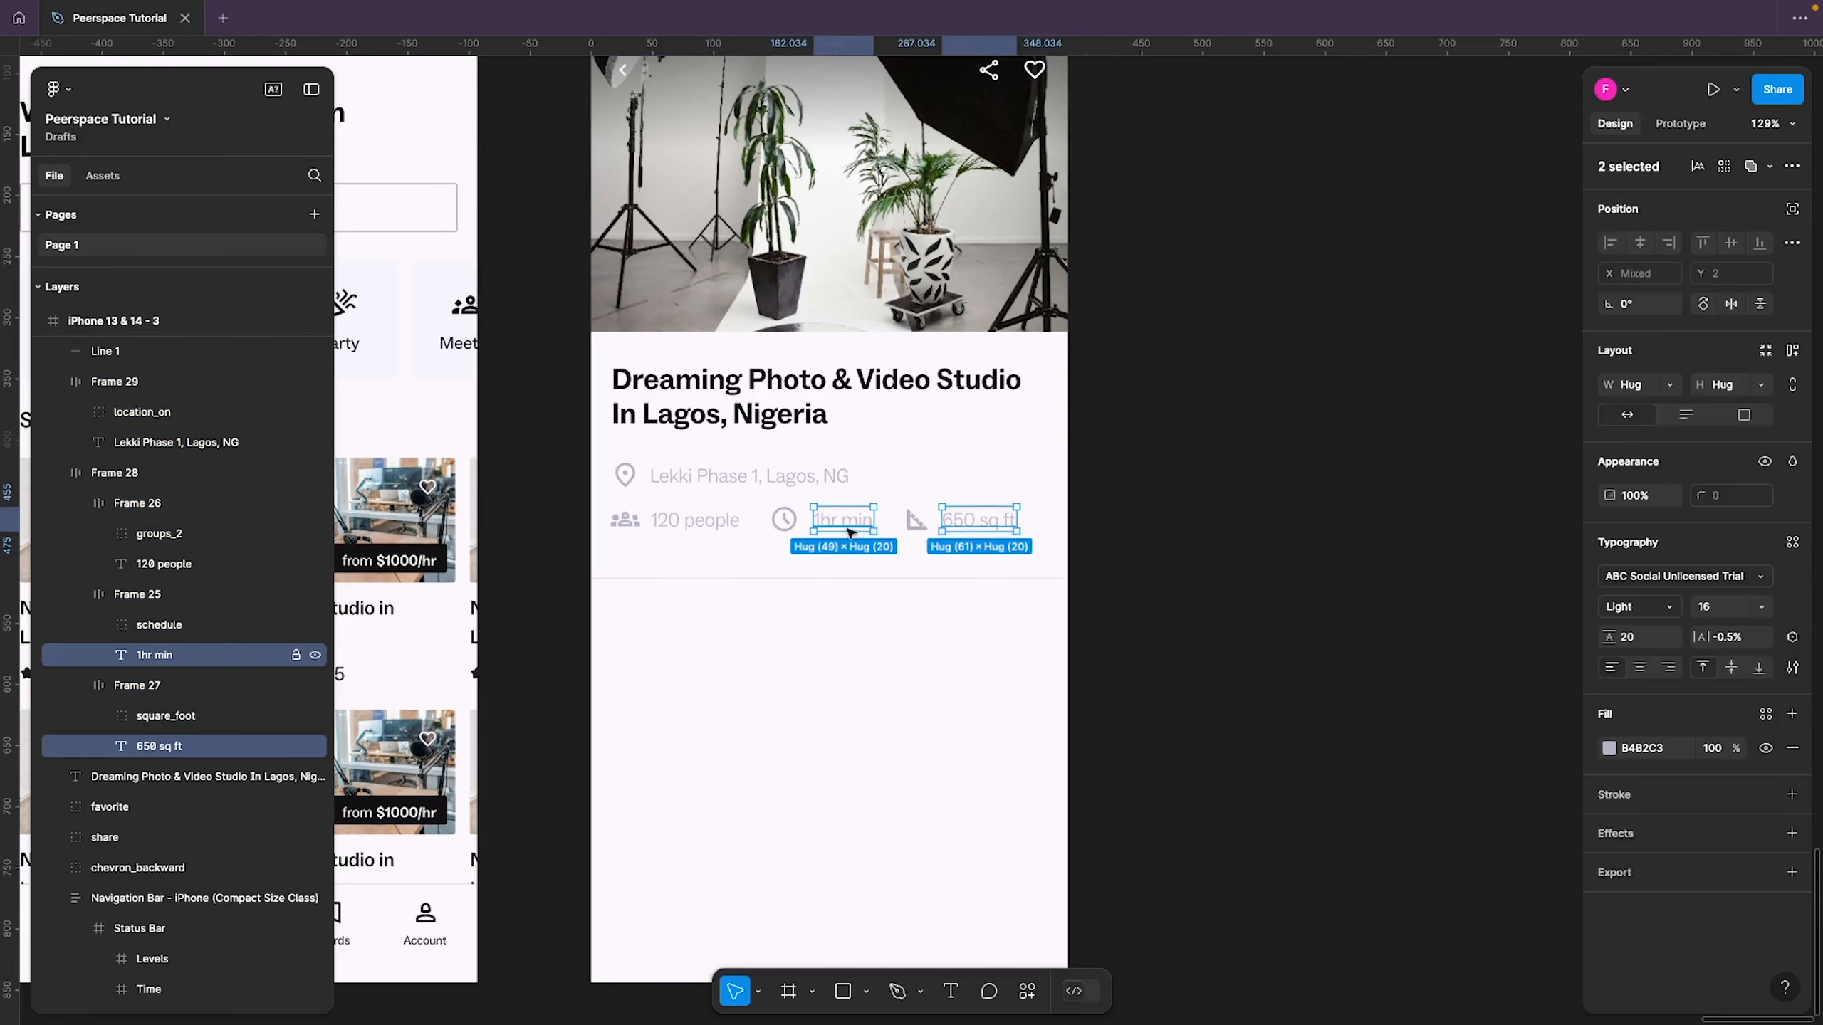
left_click(695, 519, "shift")
left_click(748, 477, "shift")
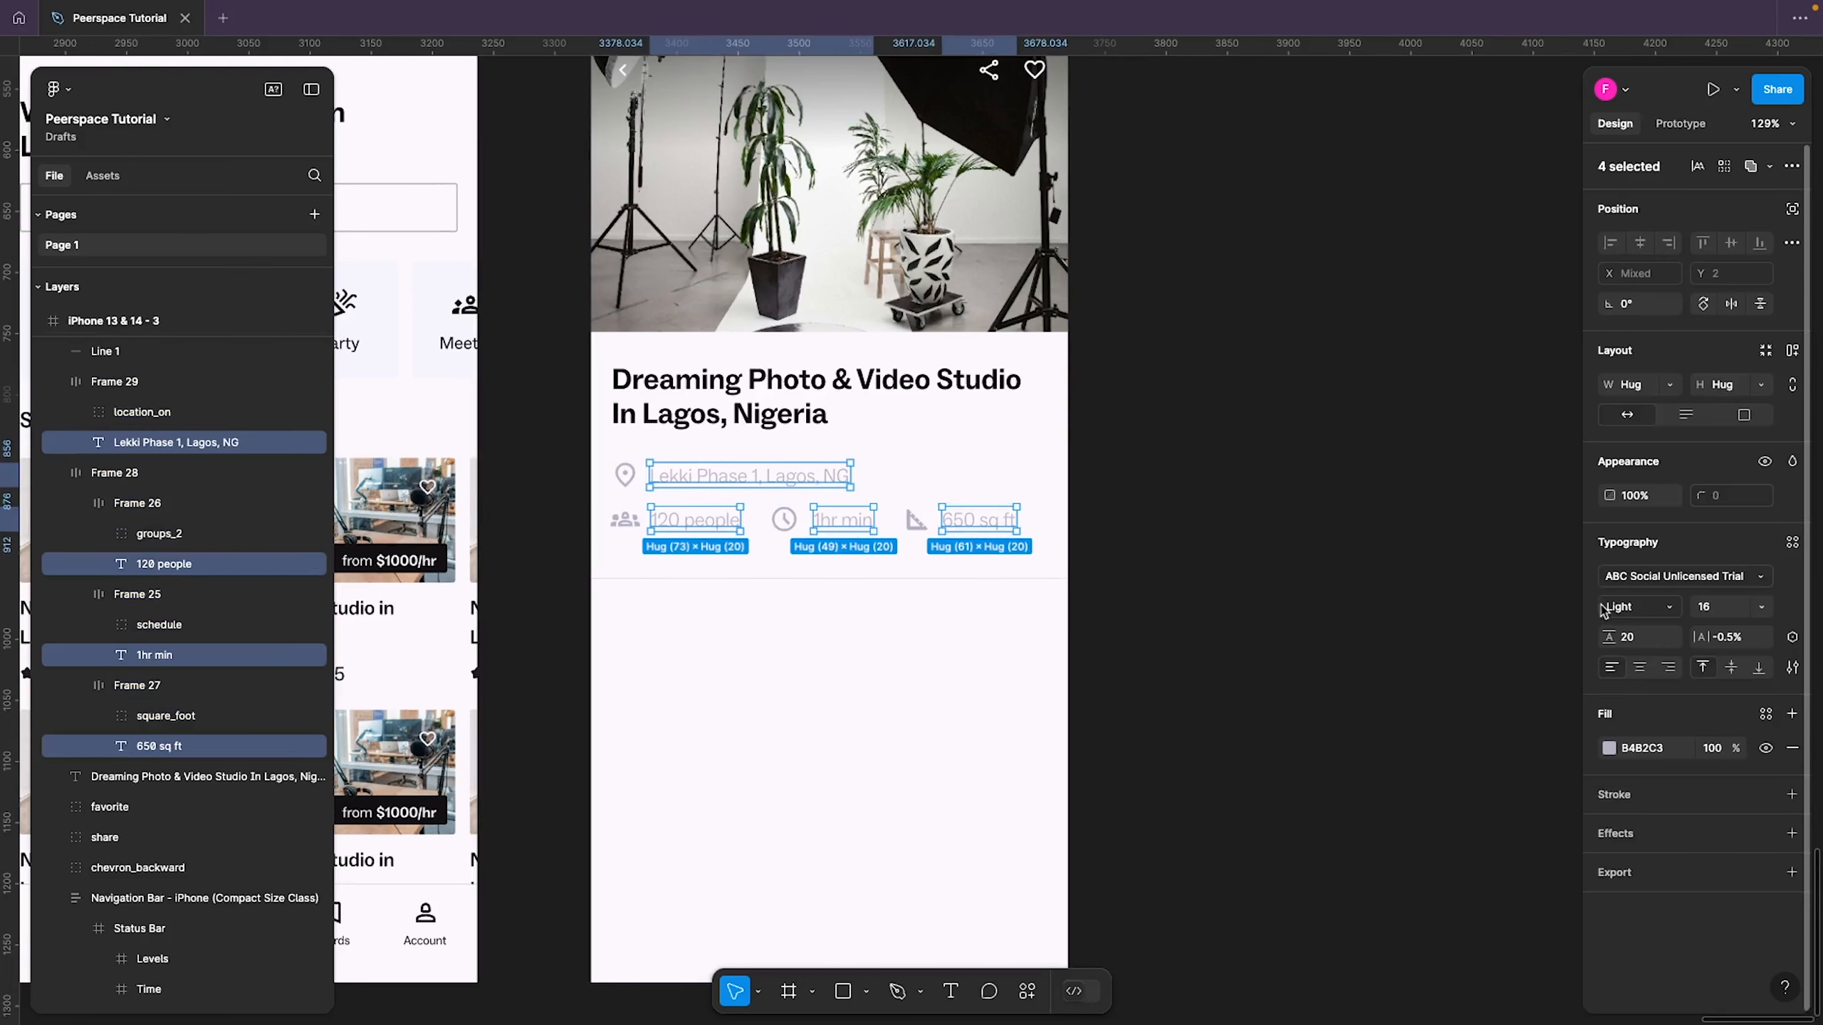
left_click(1626, 609)
left_click(1635, 637)
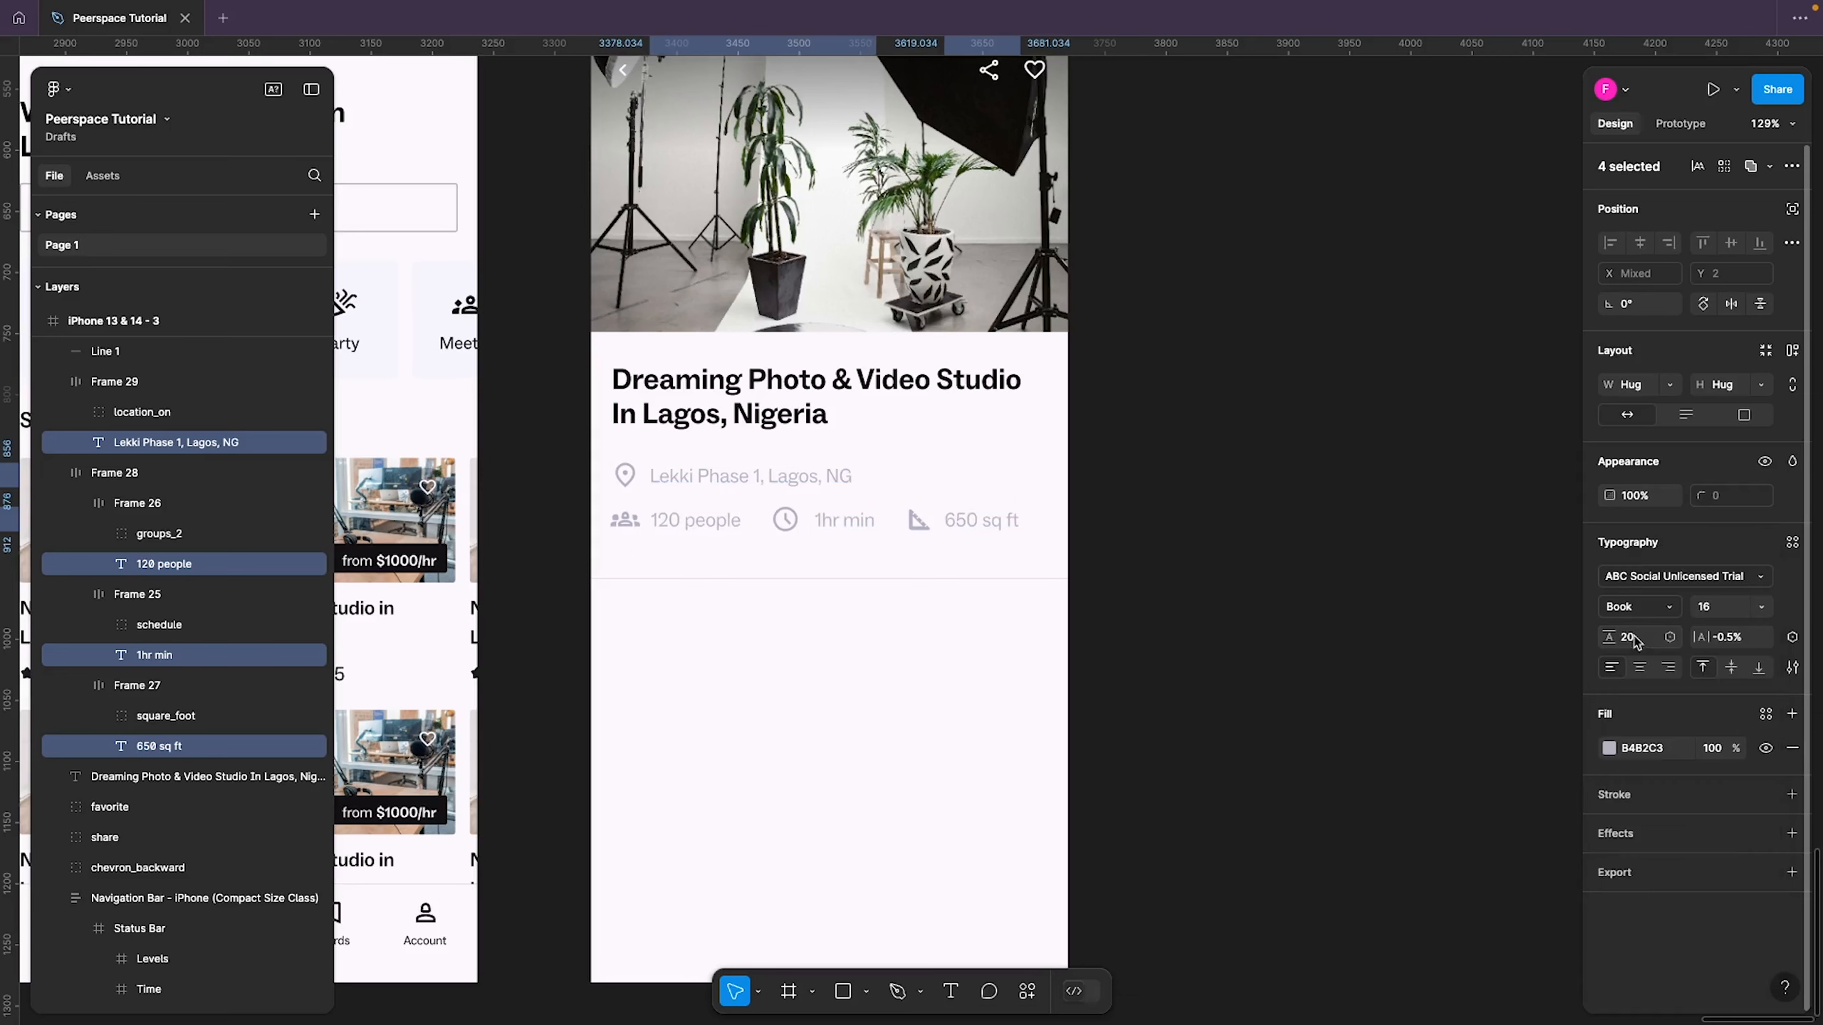
left_click(1654, 609)
left_click(1656, 630)
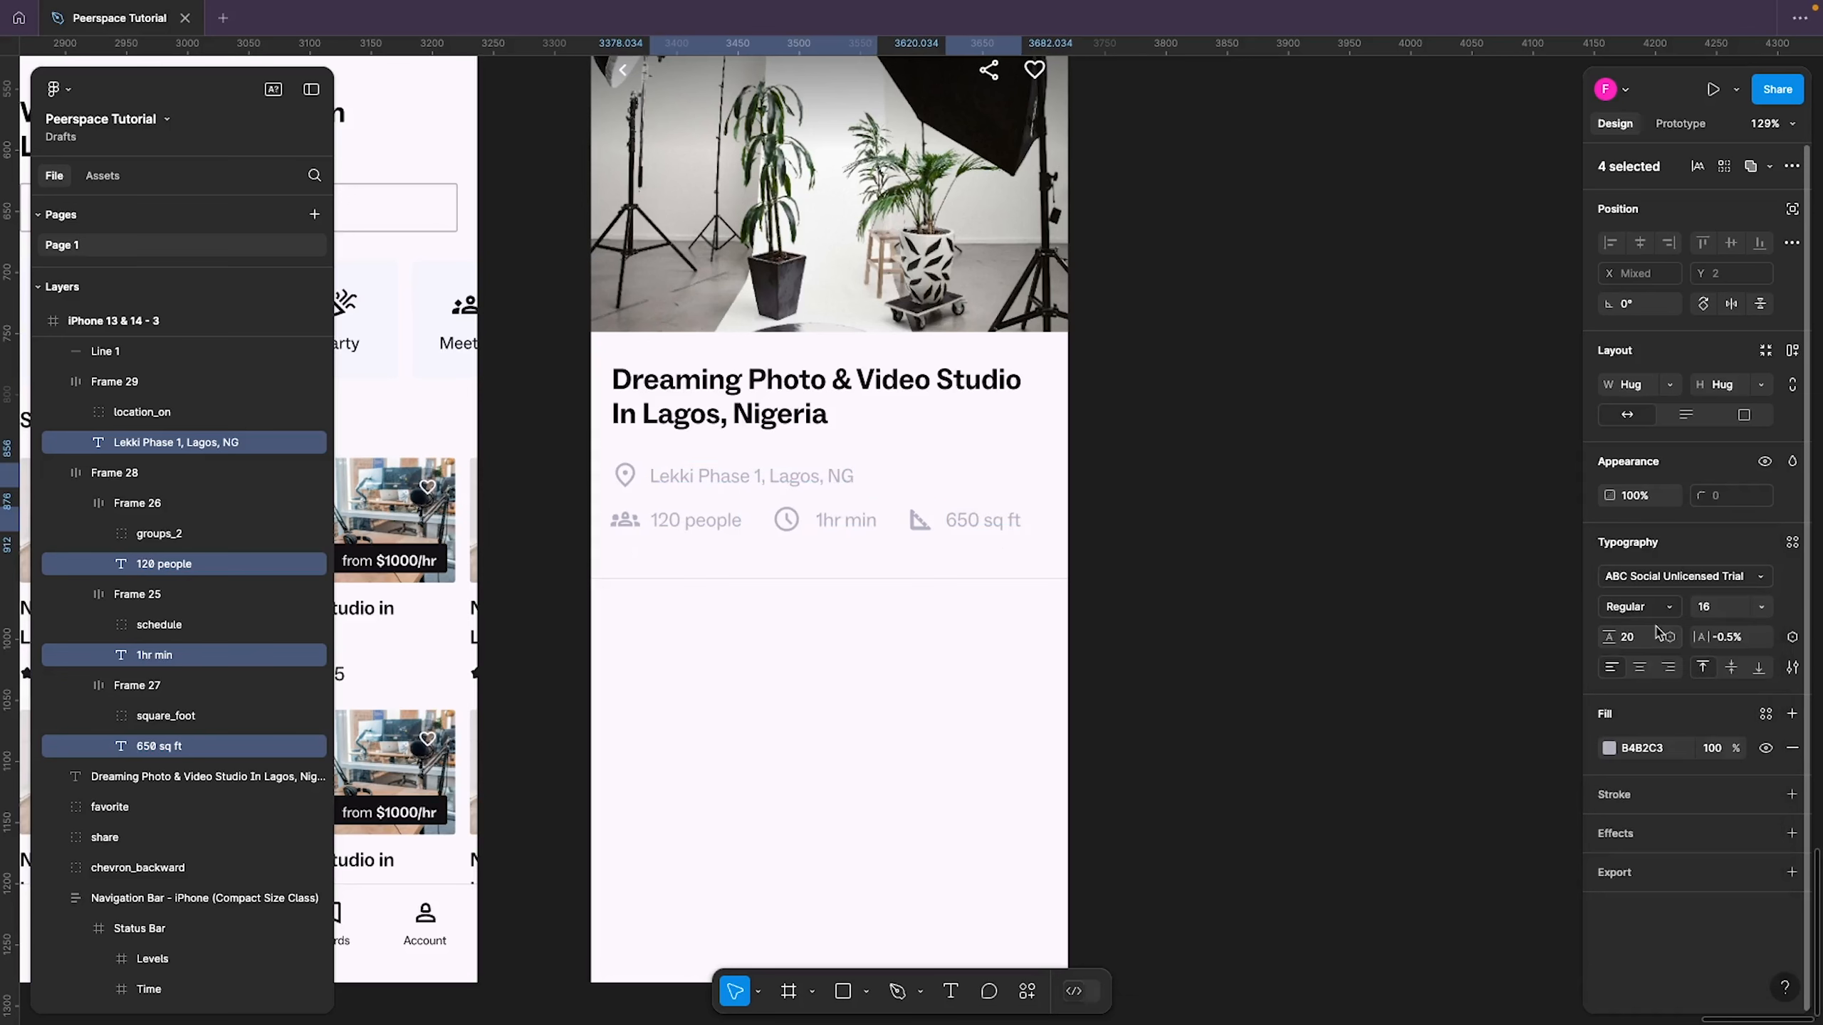
left_click(1651, 609)
left_click(1627, 596)
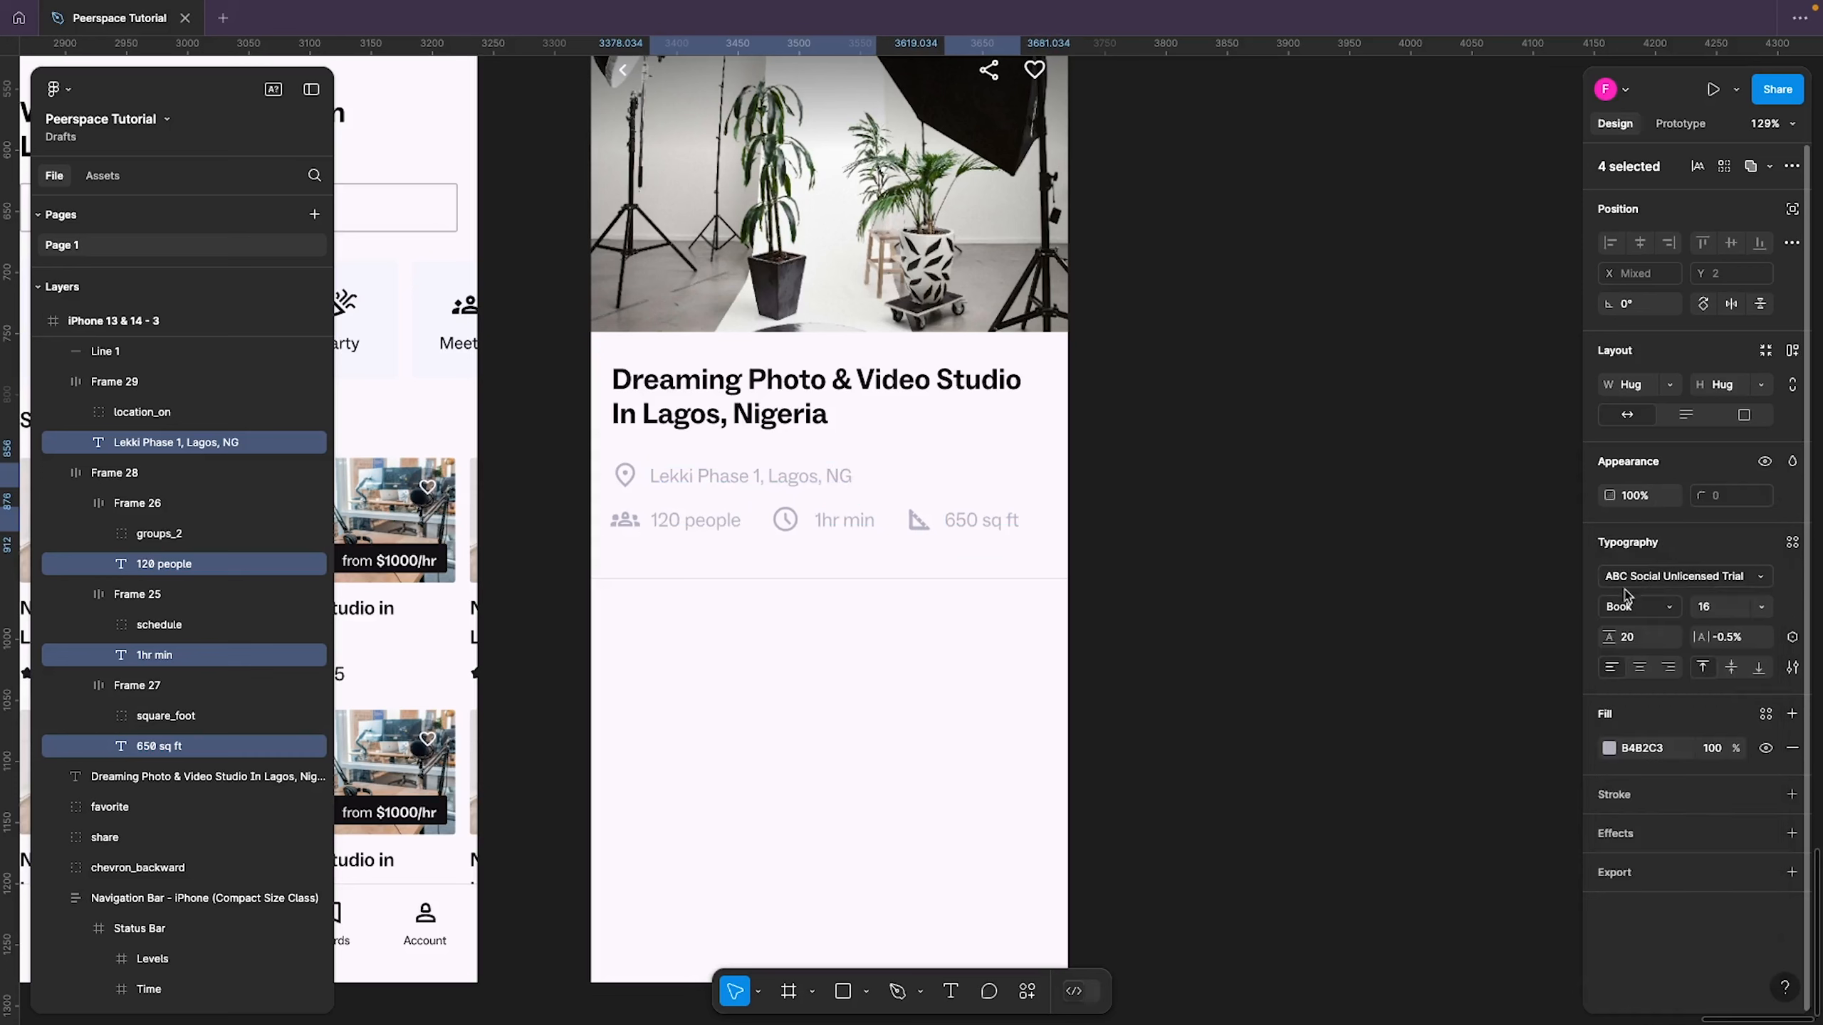
left_click(1544, 592)
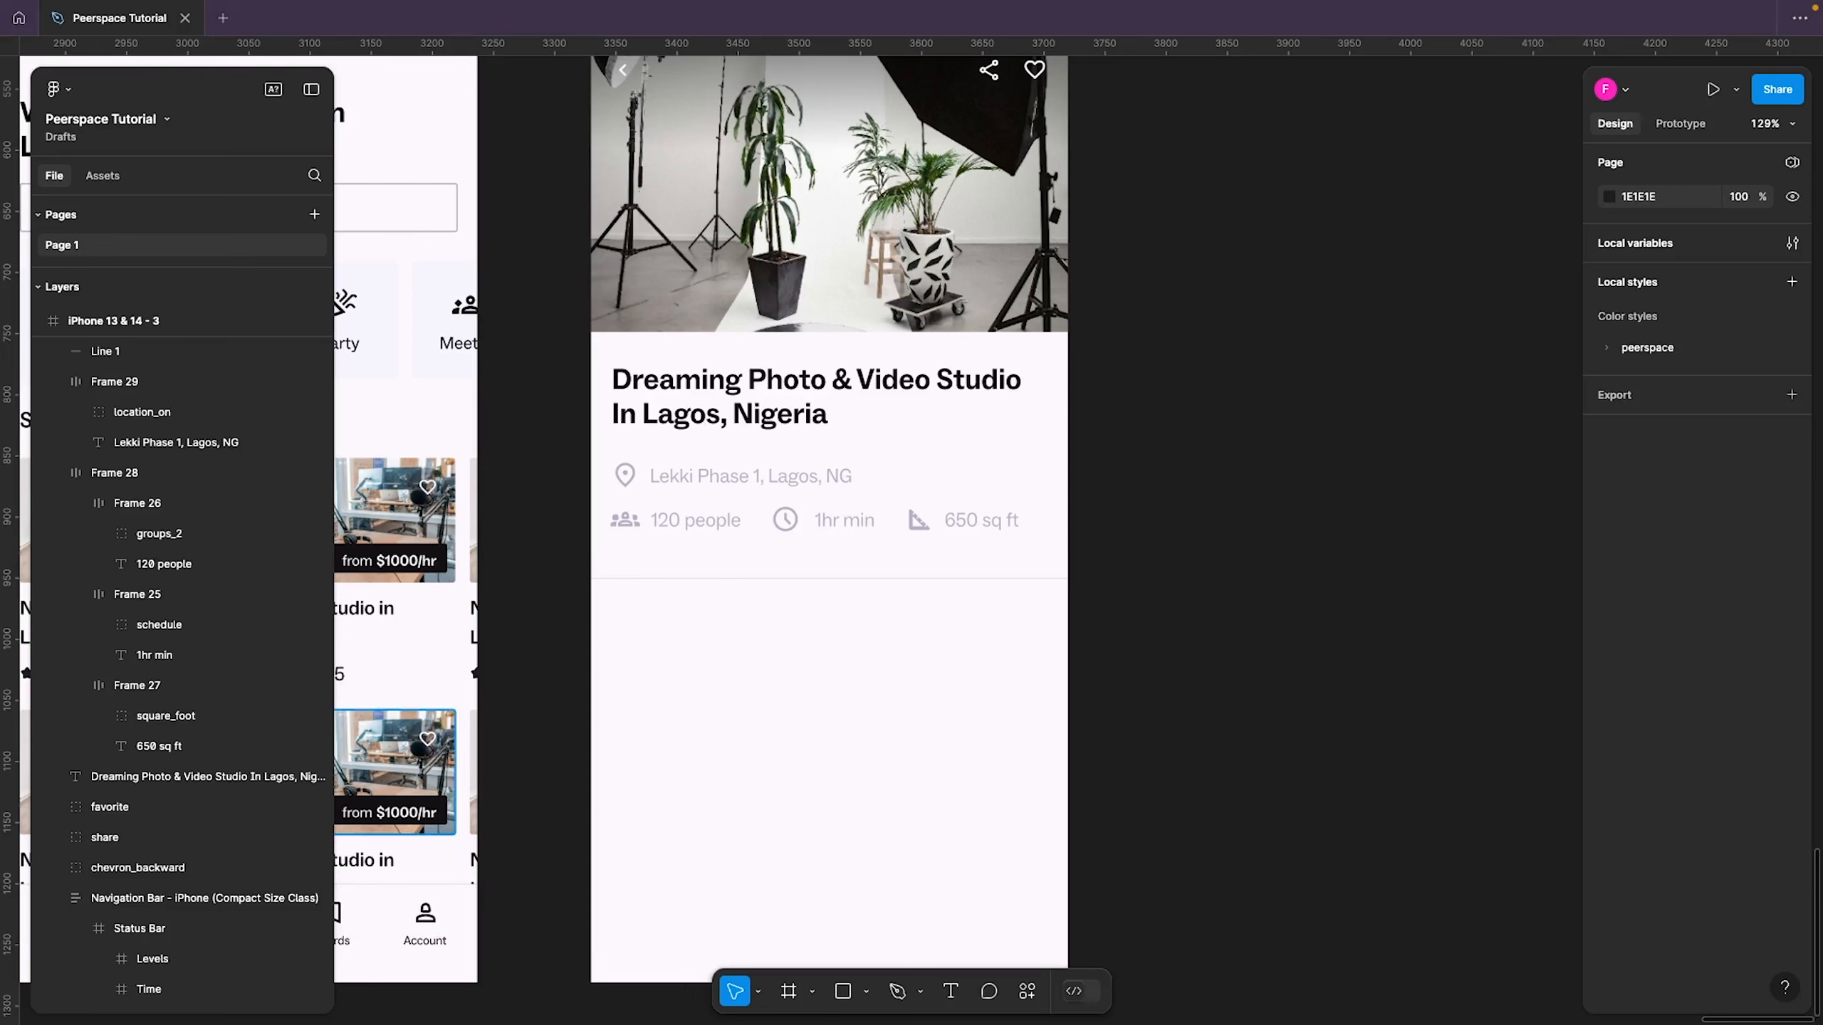
scroll(675, 664, "down", 3)
left_click_drag(675, 664, 1051, 623)
left_click(1133, 429)
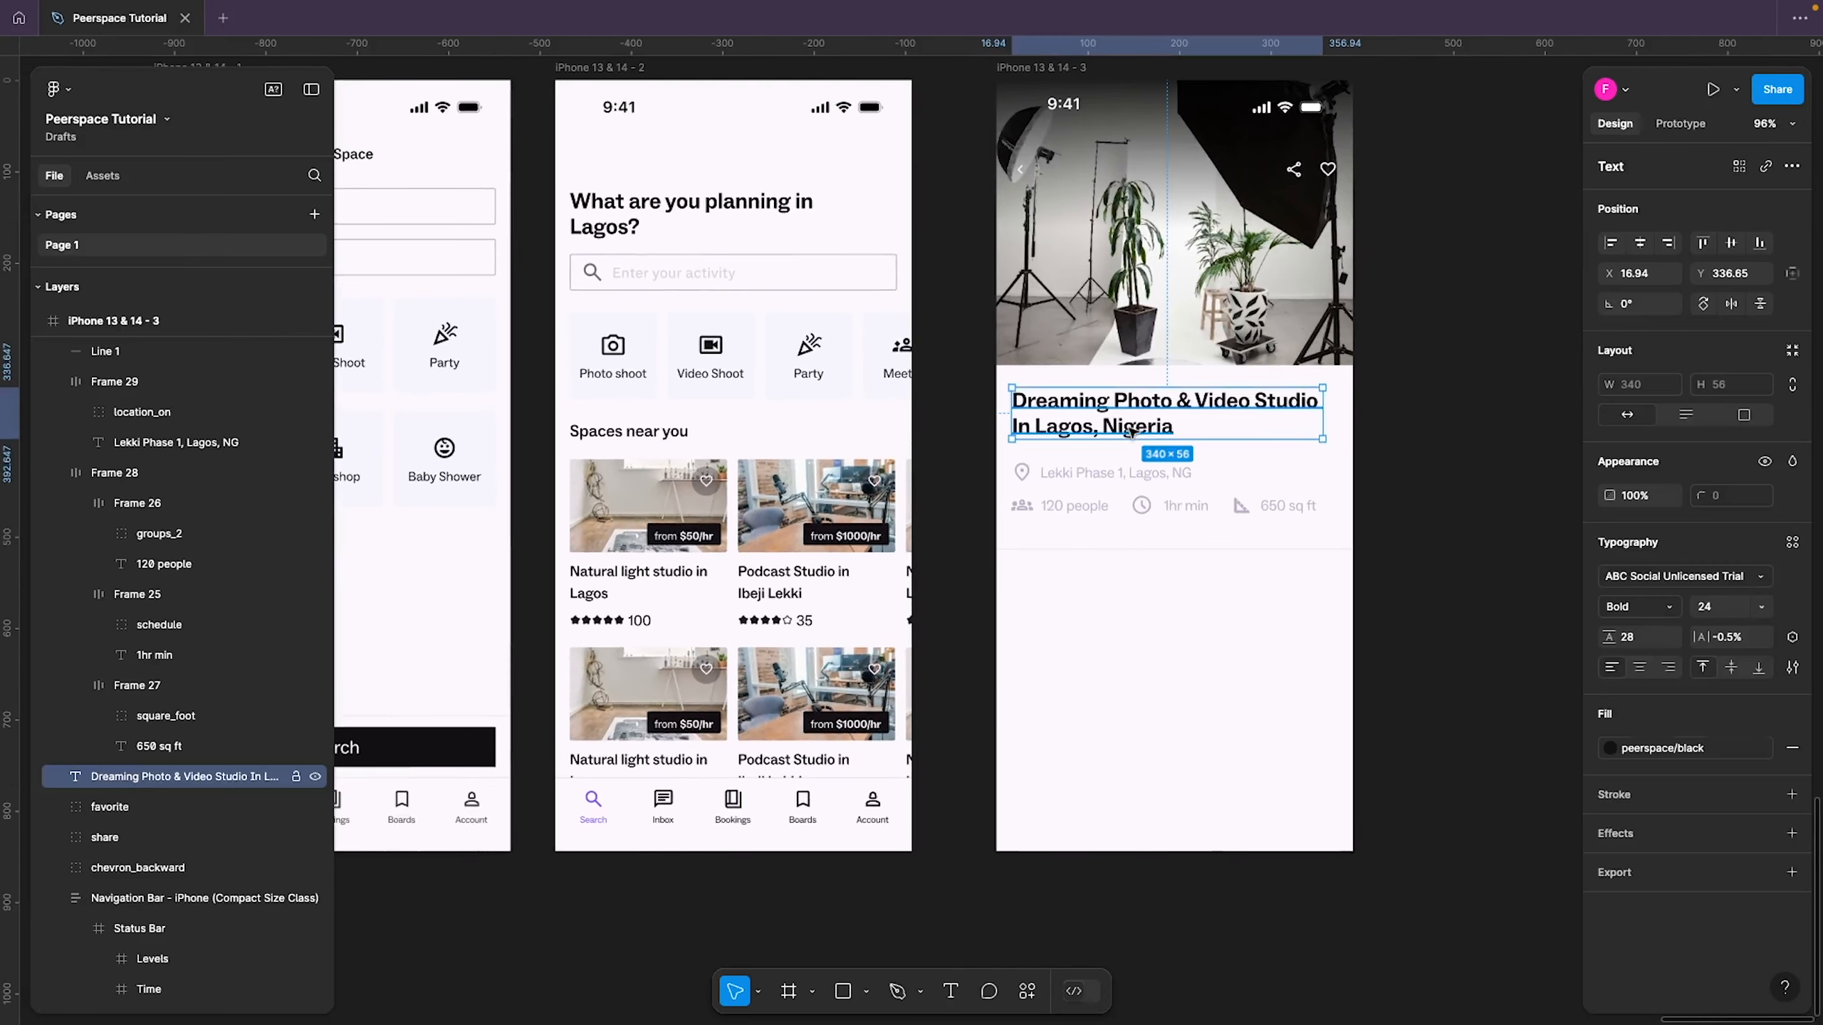
left_click_drag(1120, 420, 1192, 609)
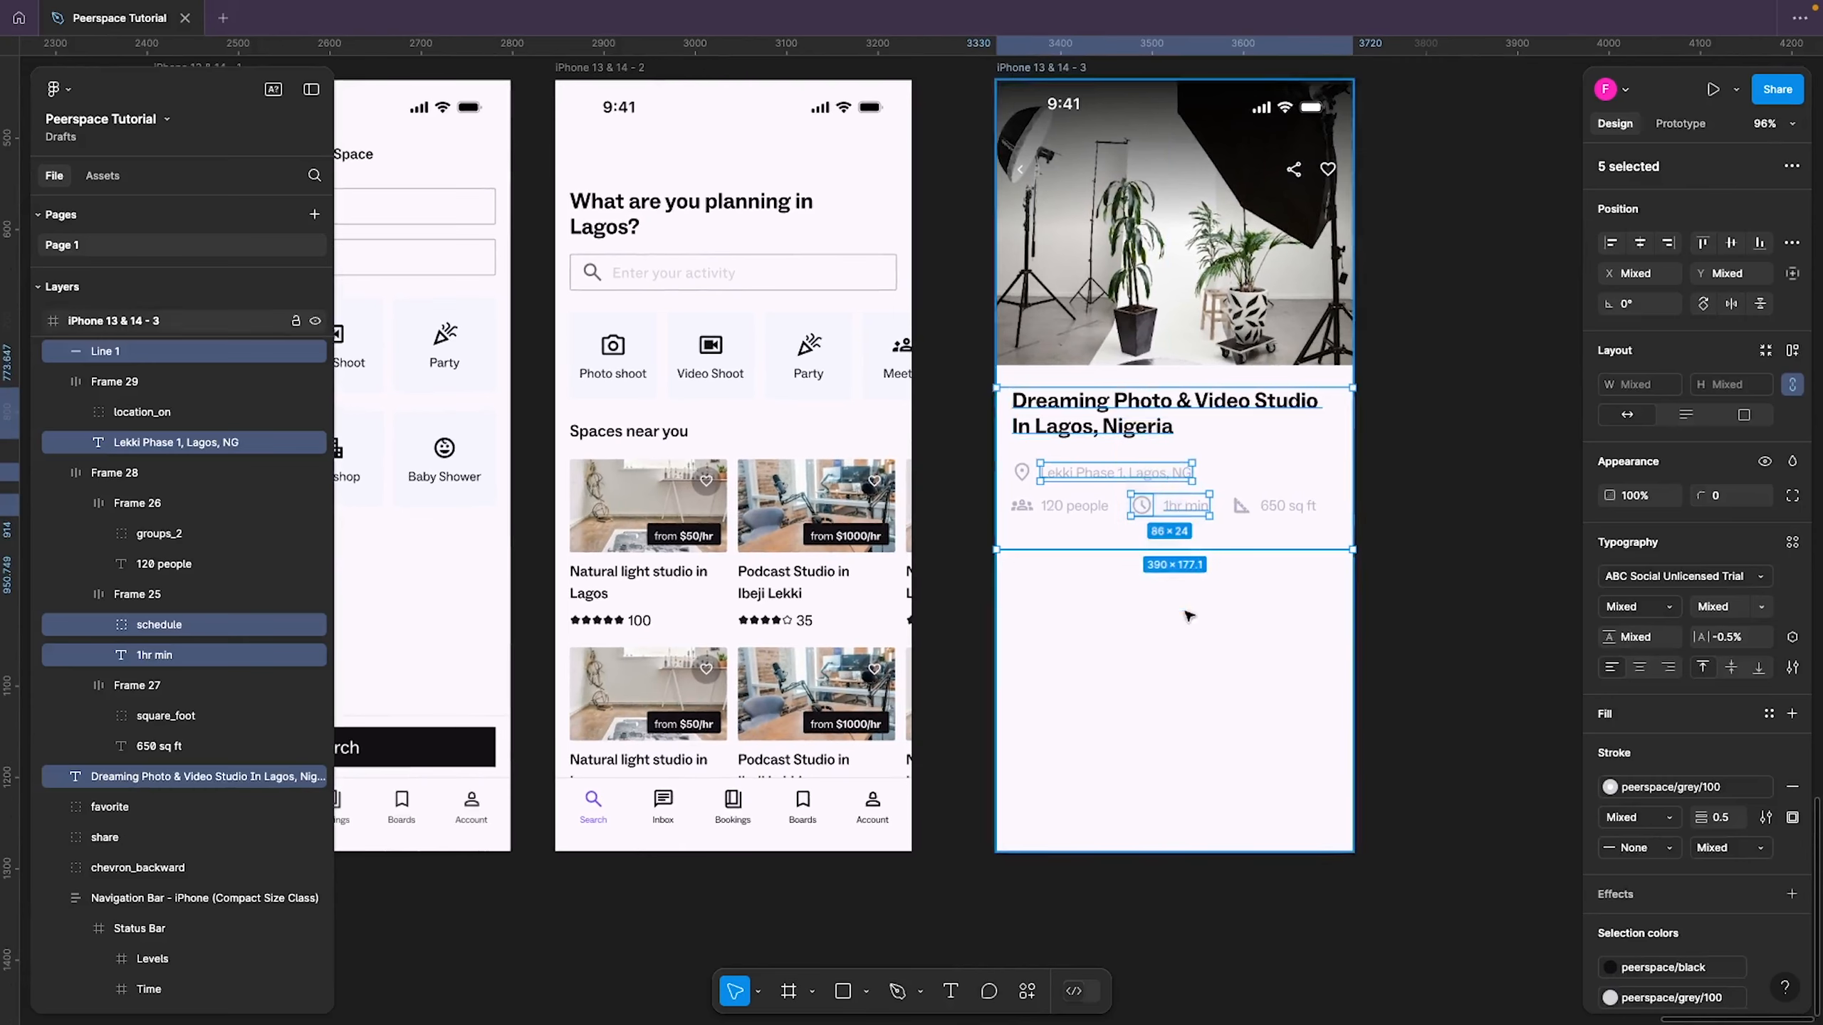
left_click(1188, 611)
Duplicate the listing title below the divider line at about X 87, Y 567, and replace its text with "5$0/hr"
left_click(1118, 413)
left_click_drag(1103, 428, 1167, 637)
double_click(1143, 612)
type("50")
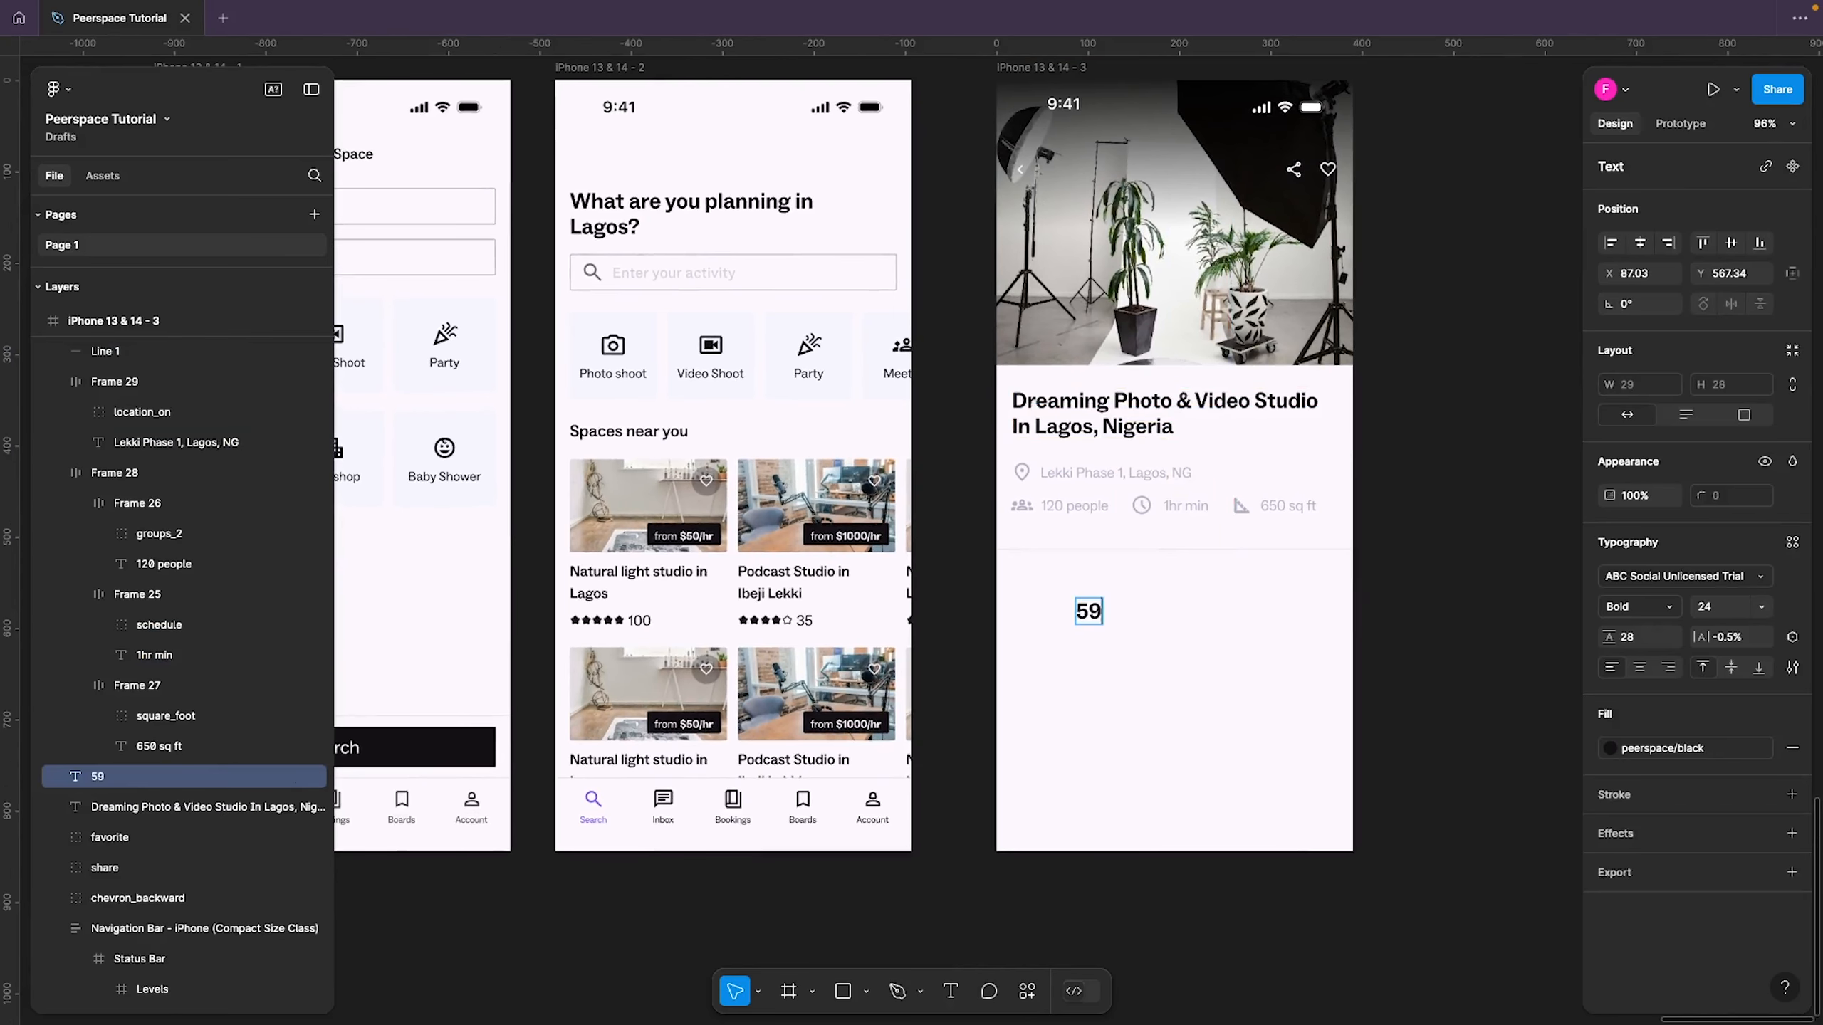
key("BackSpace")
type("0")
type("$")
type("/")
type("hr")
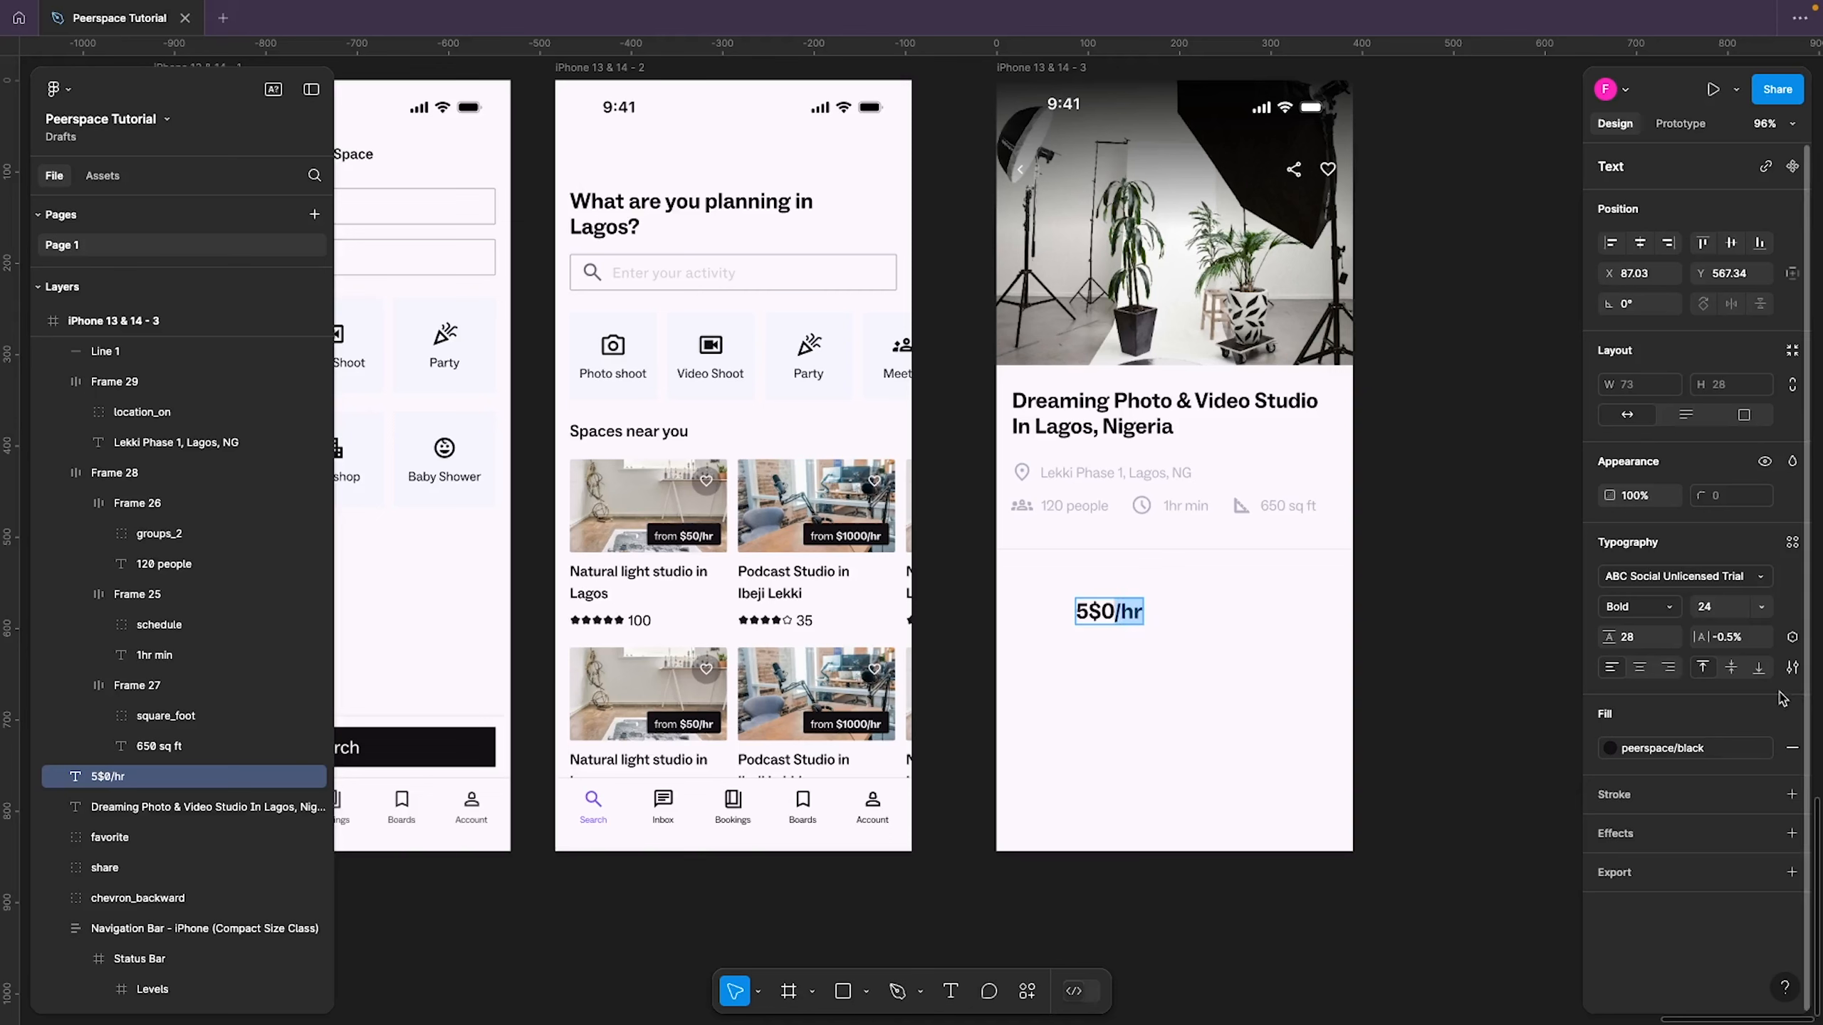
Set the "/hr" part of the price text to Light weight, size 16 and line height 20
left_click(1672, 614)
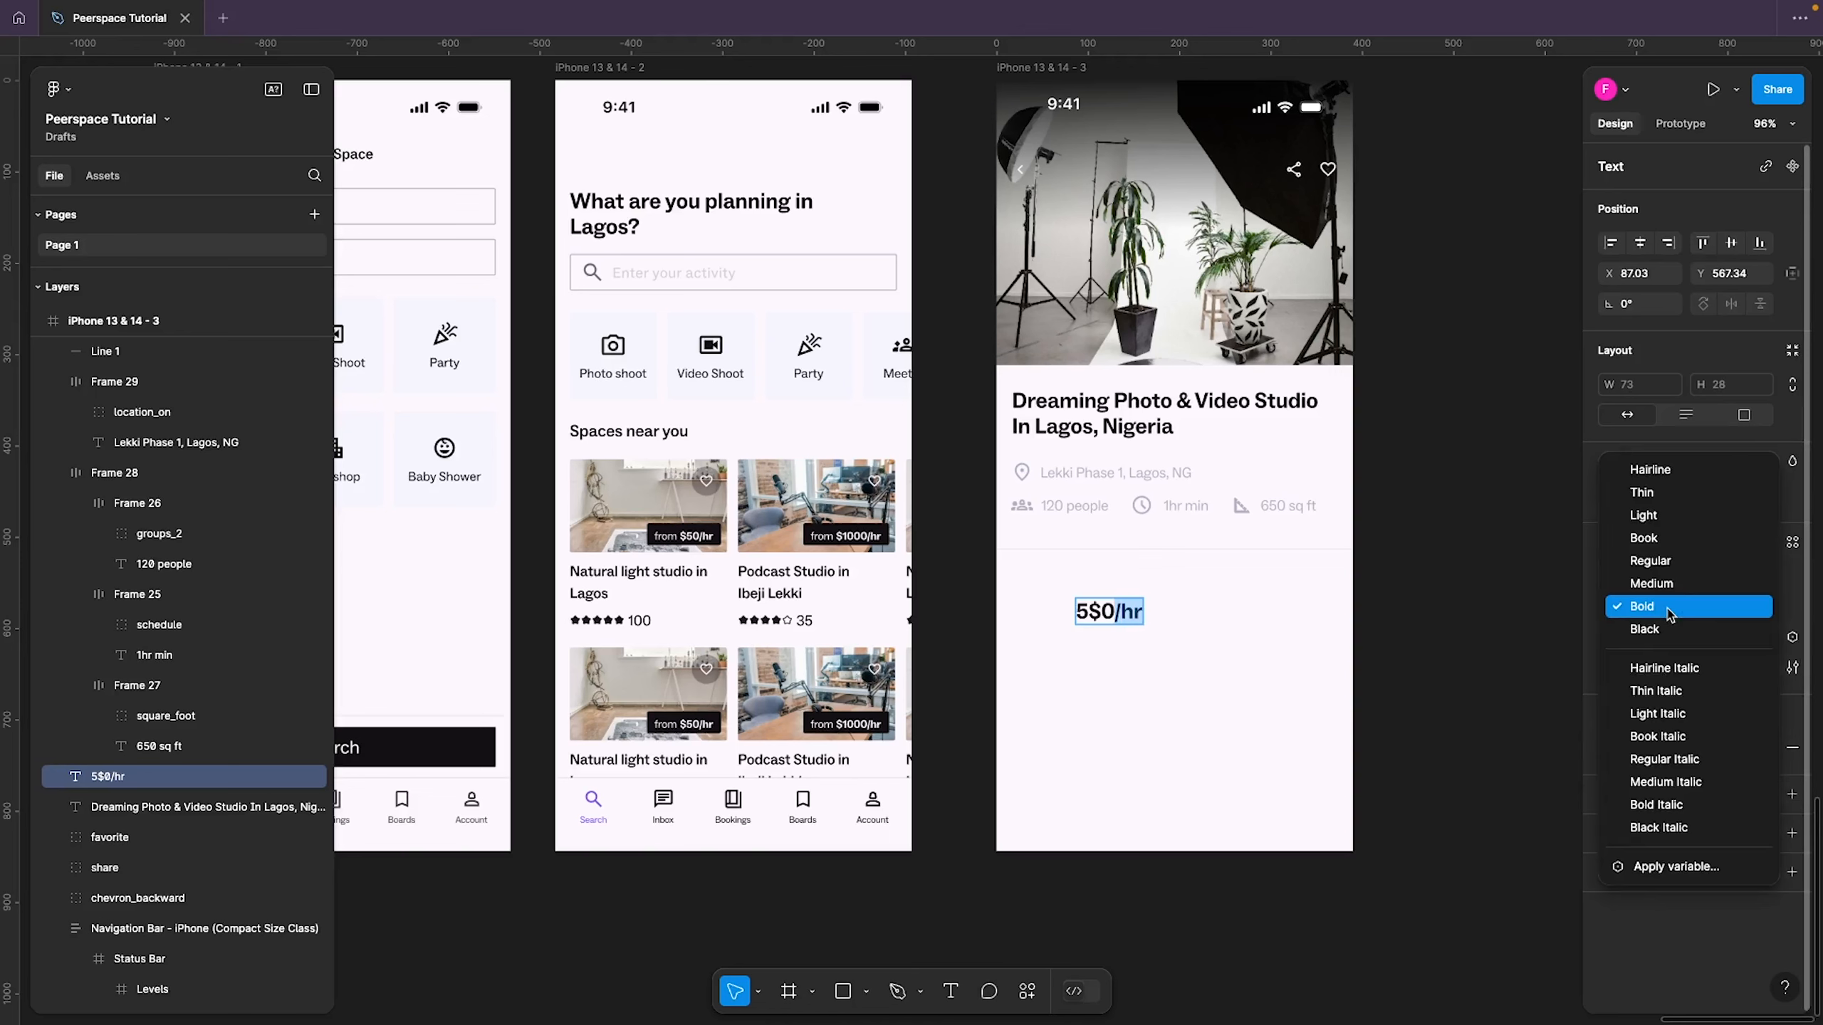
left_click(1684, 514)
left_click(1723, 608)
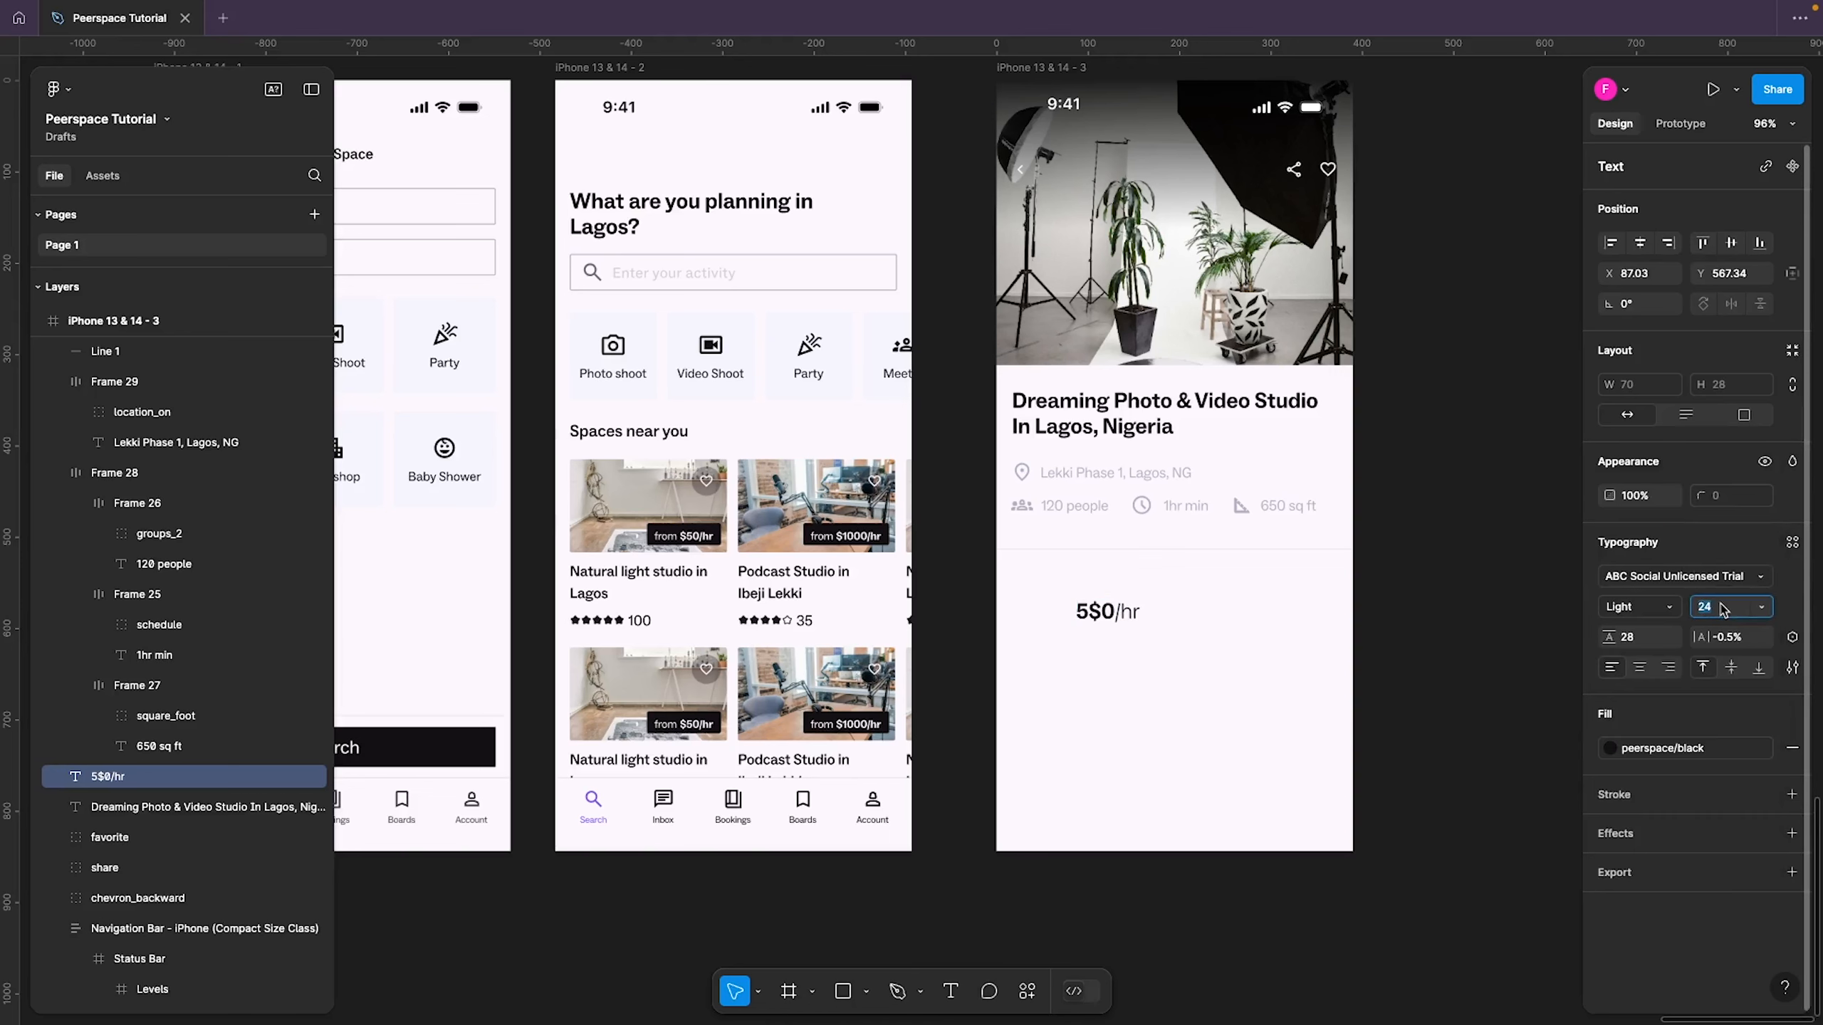
type("16")
key("Return")
left_click(1647, 636)
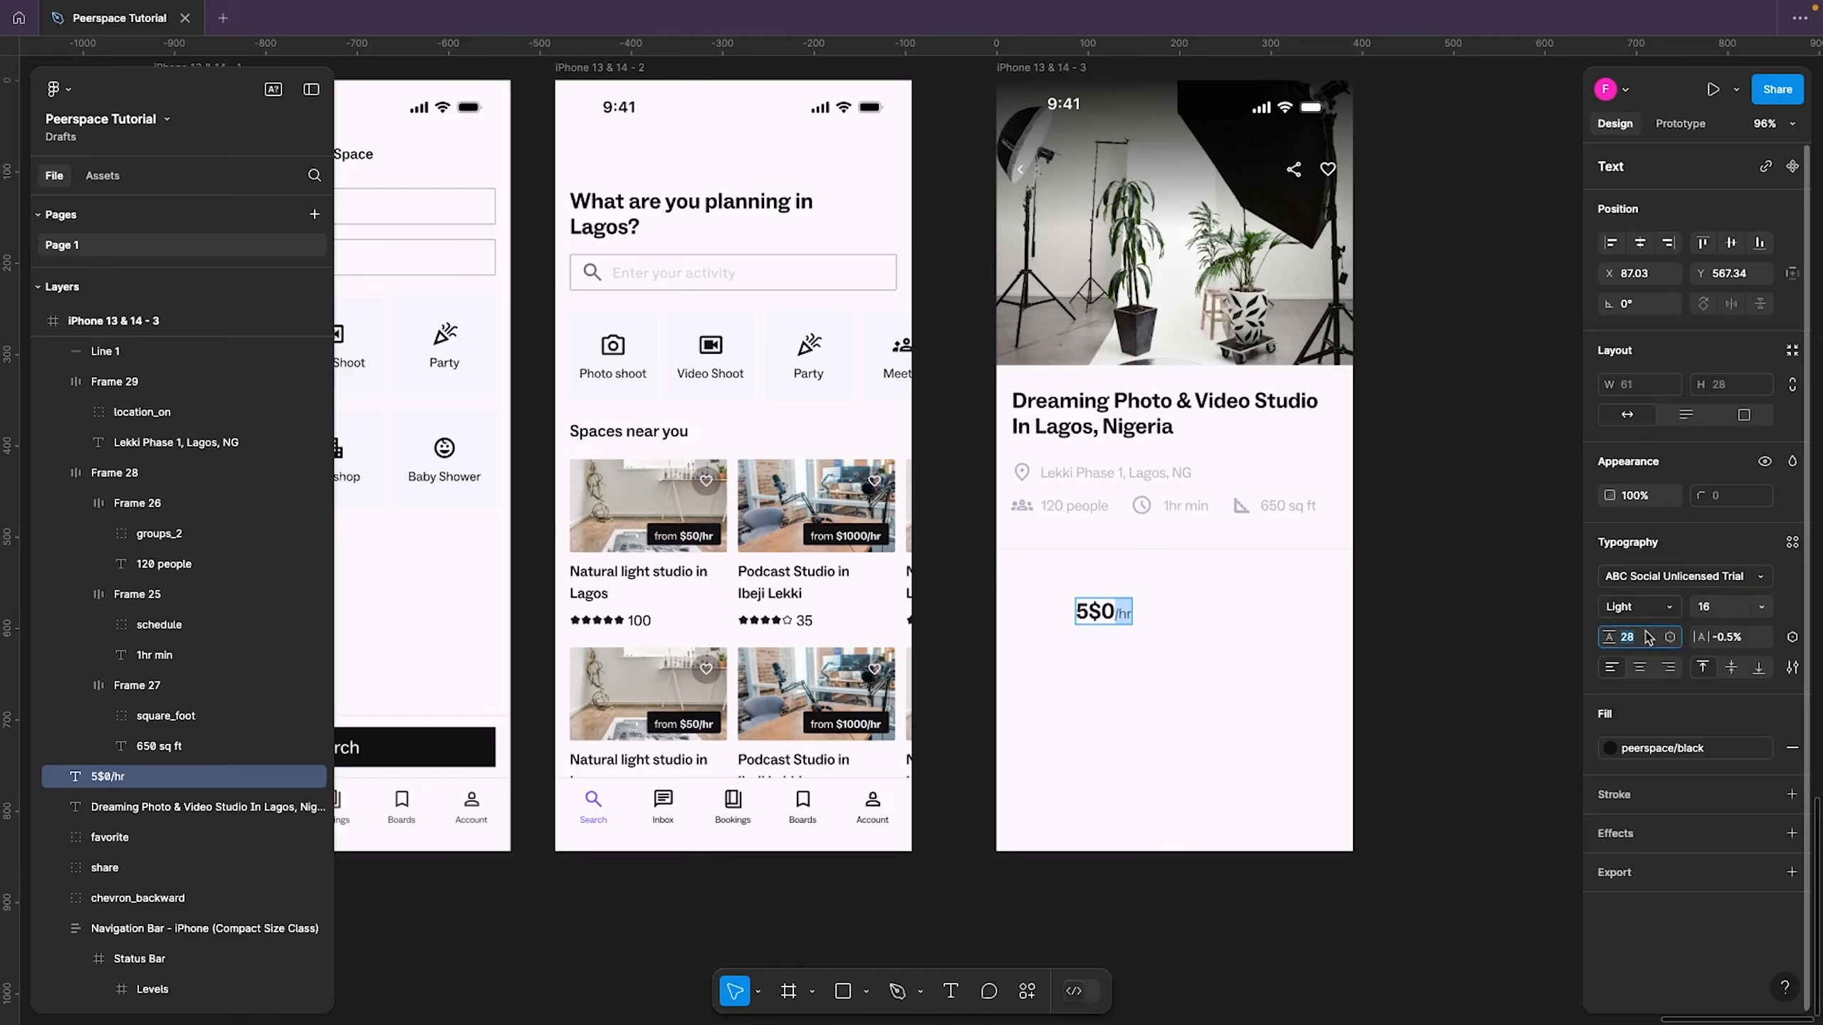
type("20")
key("Return")
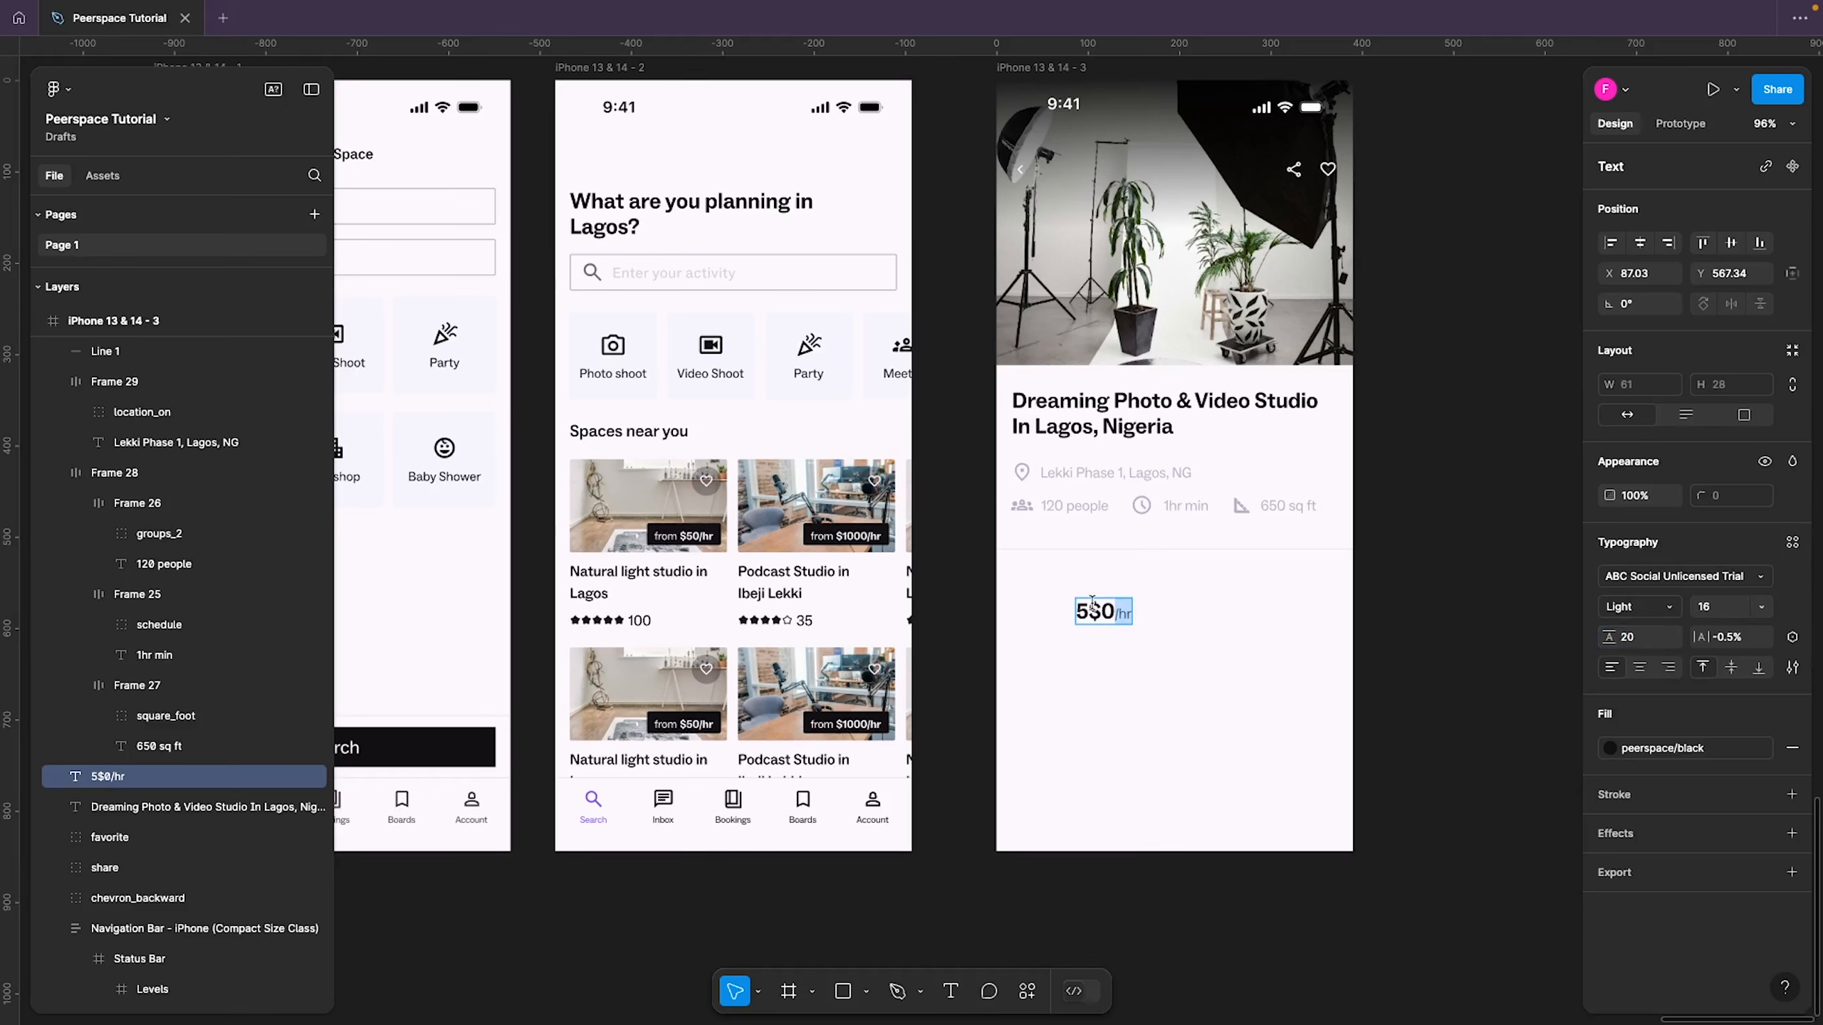
Correct the amount in the price text so that it reads "$50/hr"
left_click(1099, 609)
left_click_drag(1082, 610, 1114, 611)
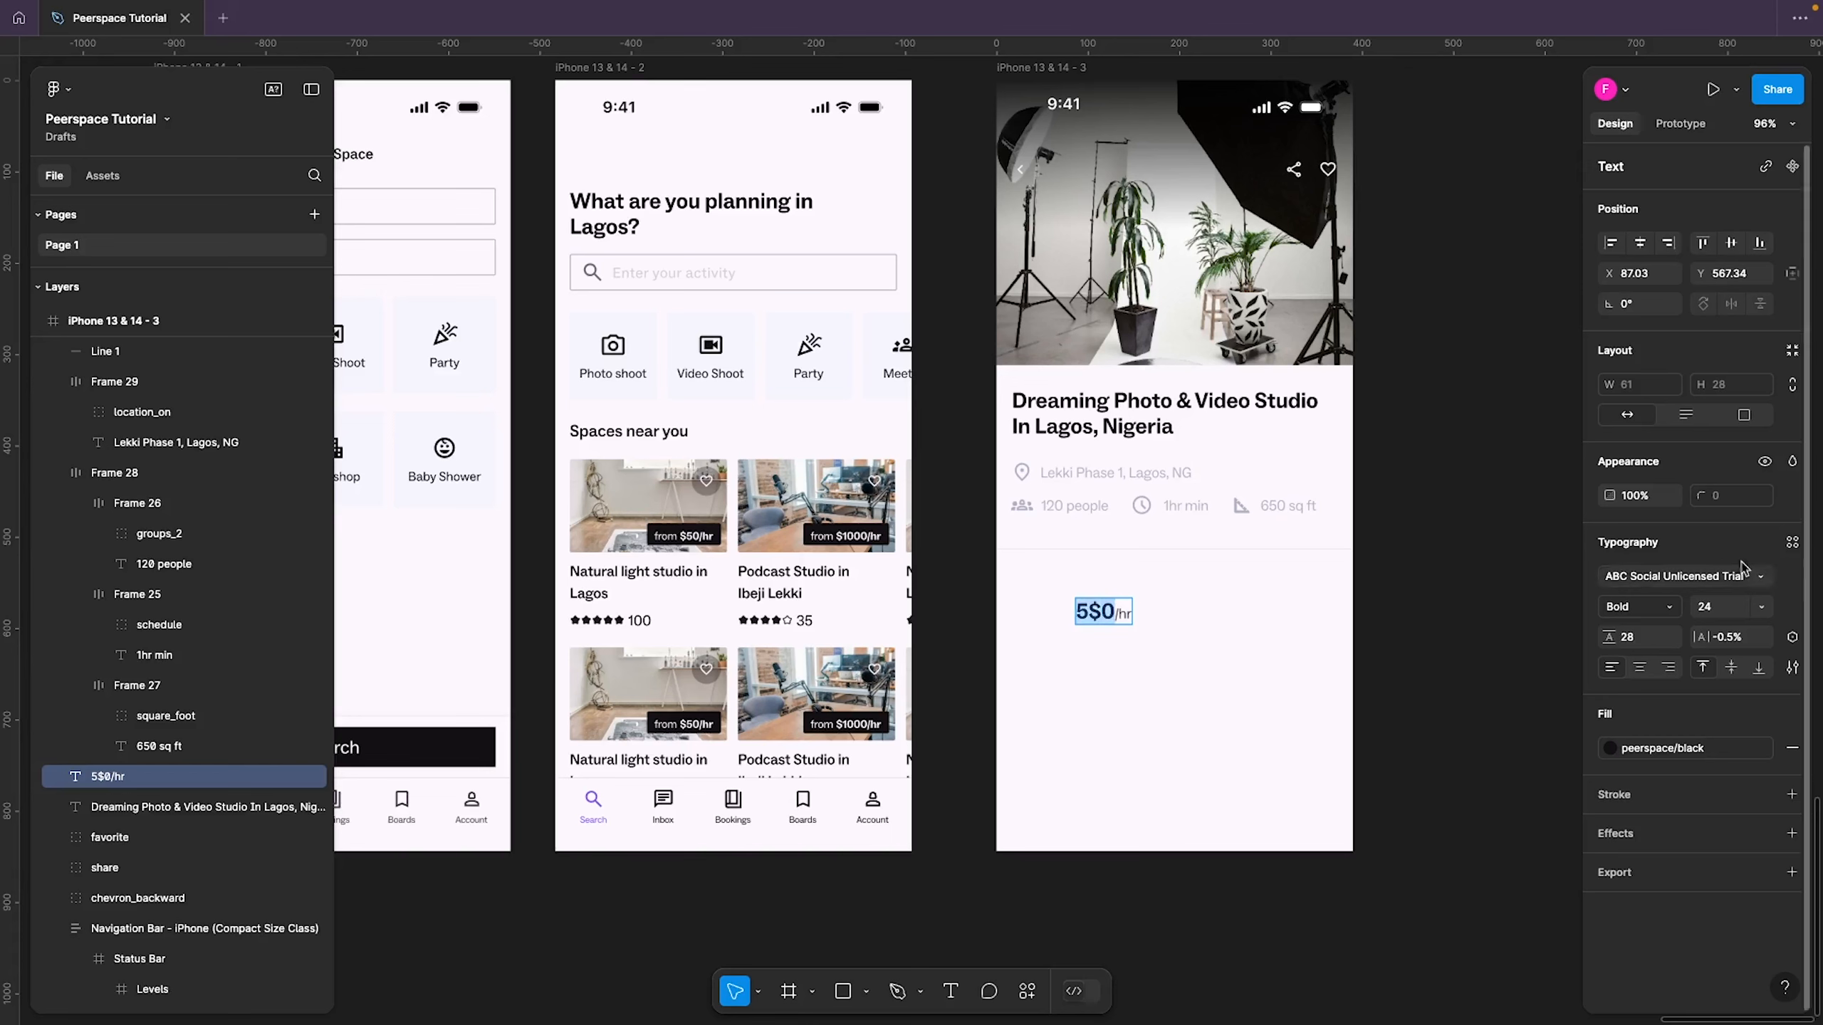
left_click(1099, 611)
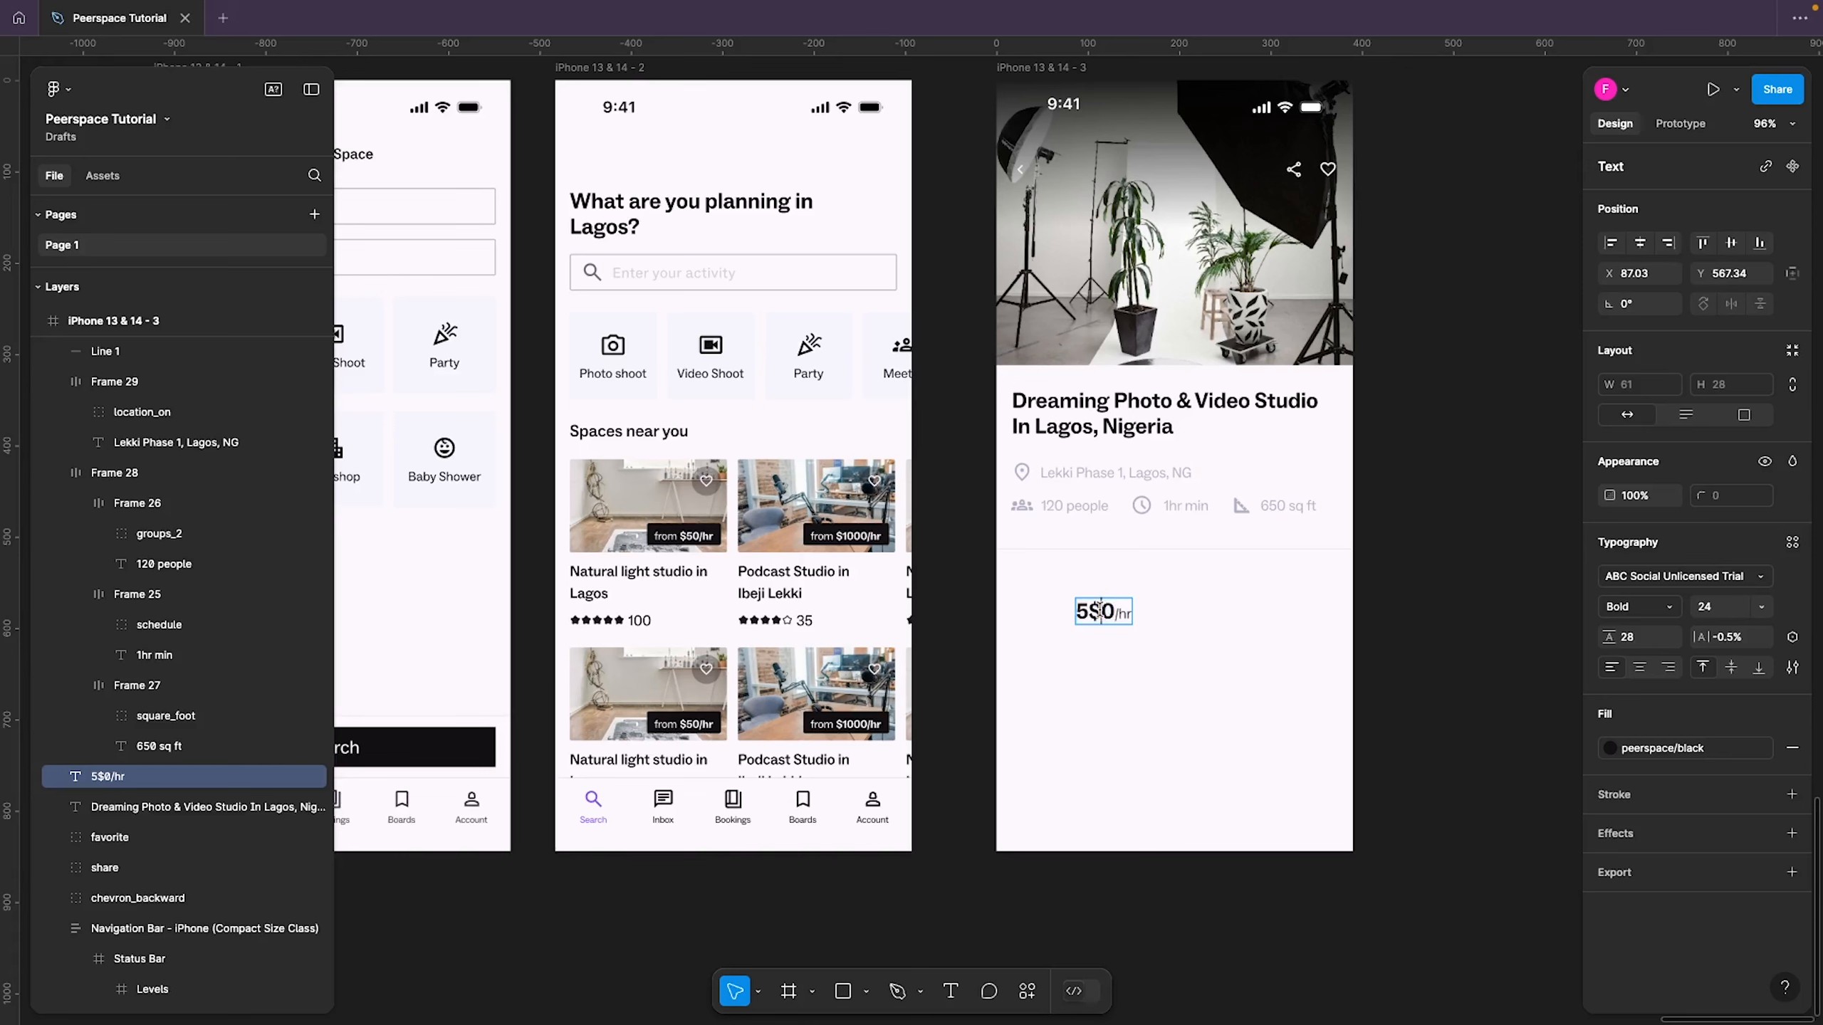
key("BackSpace")
key("BackSpace")
type("$5")
double_click(1096, 611)
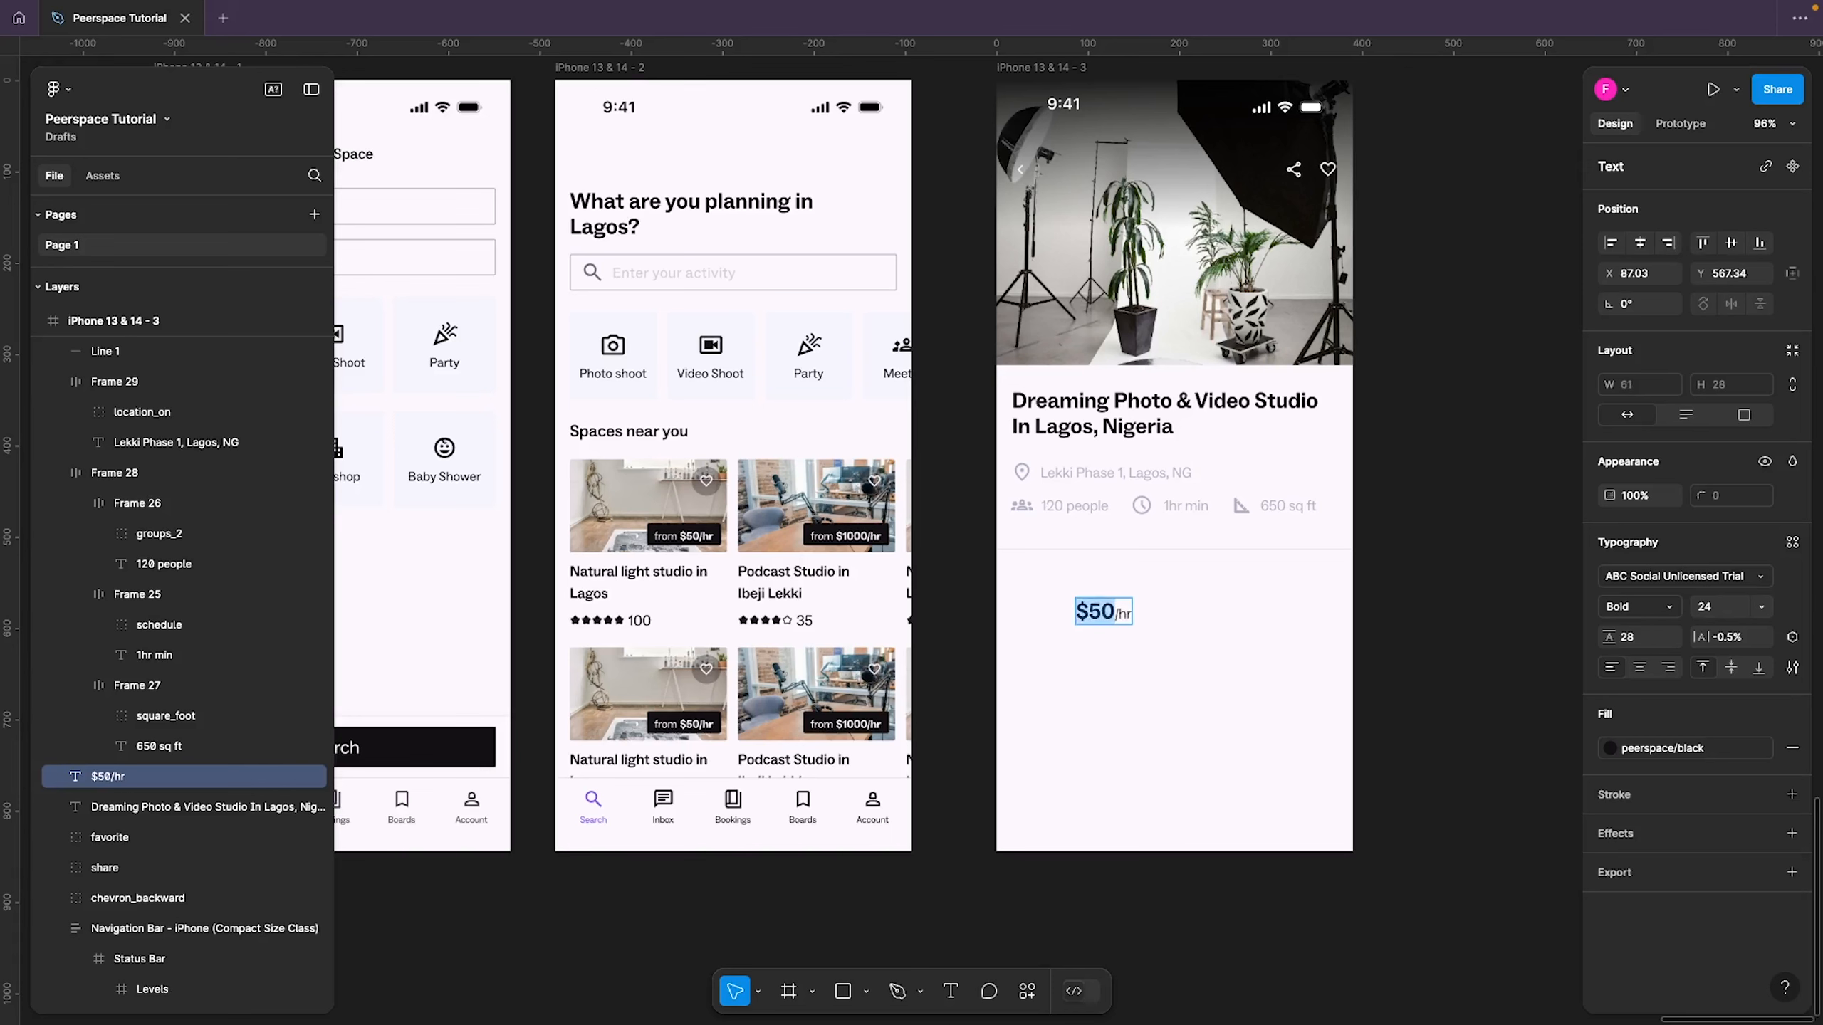
left_click(1730, 608)
key("Escape")
Move the price text to the horizontal centre of the screen below the divider, at about X 164.5, Y 550.5
left_click(1220, 655)
left_click_drag(1105, 611, 1222, 591)
key("alt")
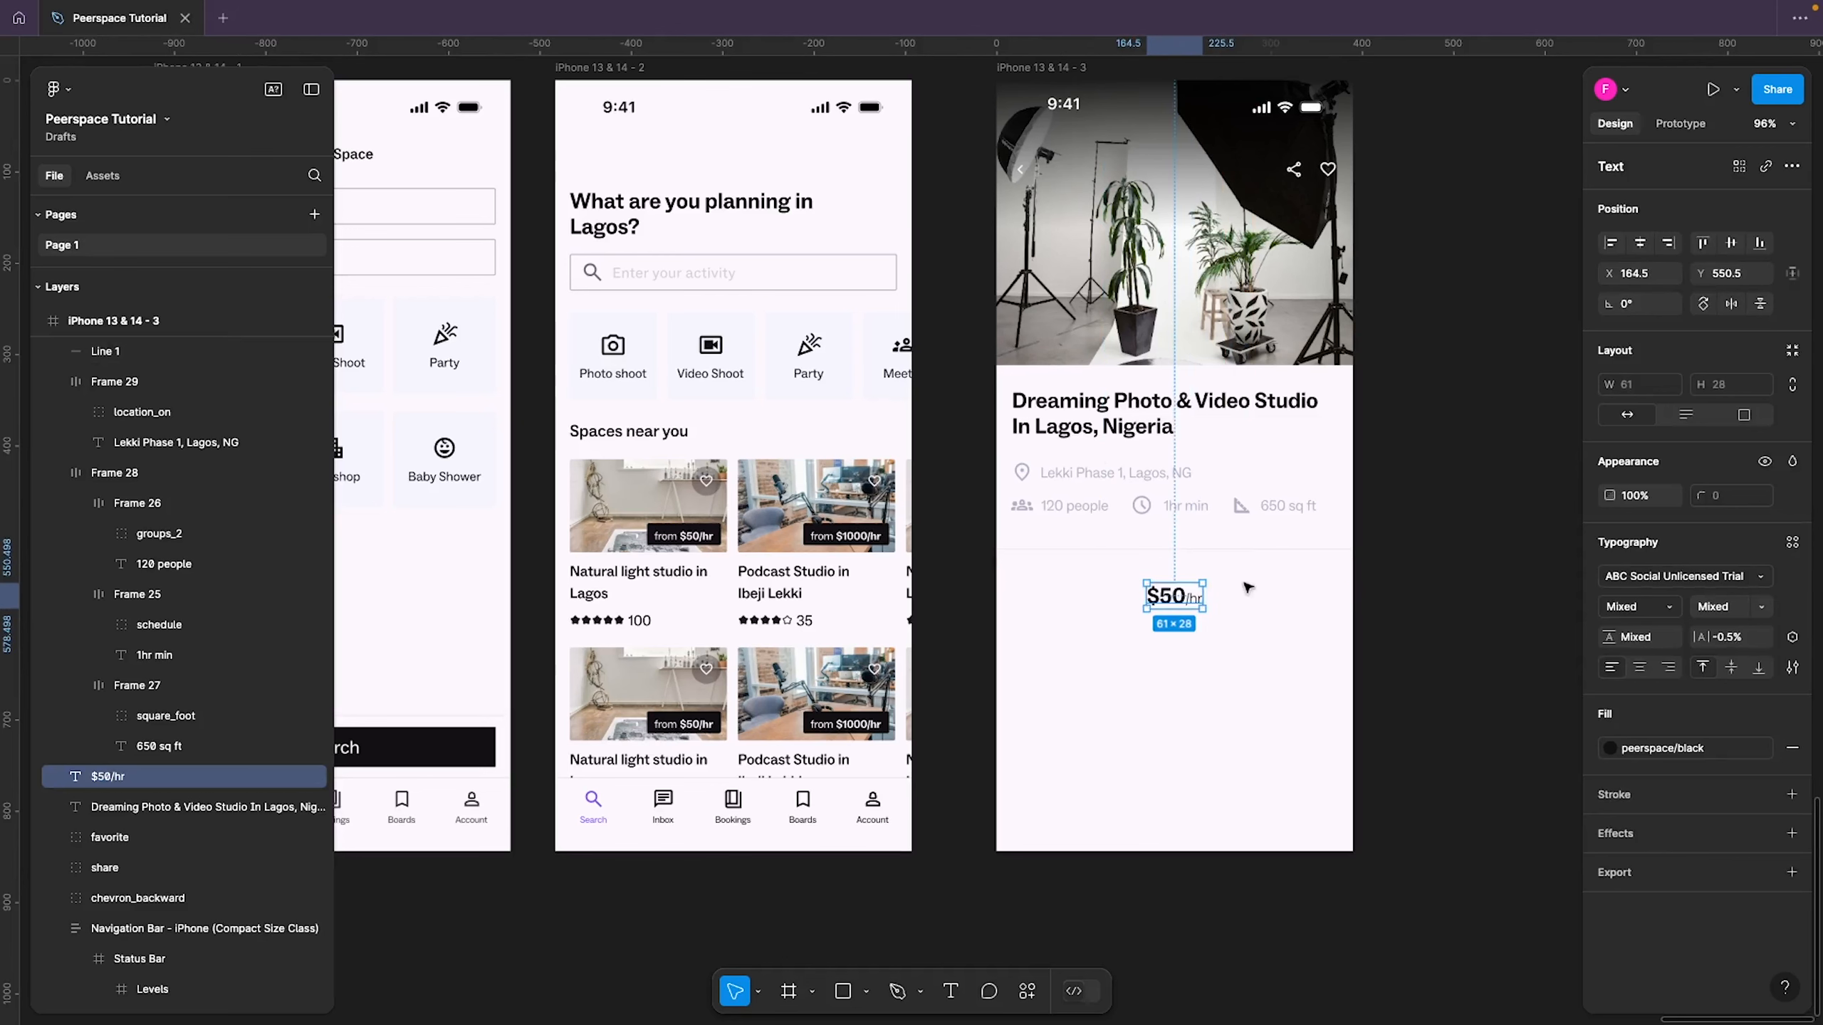
Duplicate the price text below itself and replace the copy's text with "Your booking will be instantly confirmed", correcting the misspelled words
left_click(1230, 705)
left_click_drag(1171, 600, 1171, 637)
double_click(1171, 636)
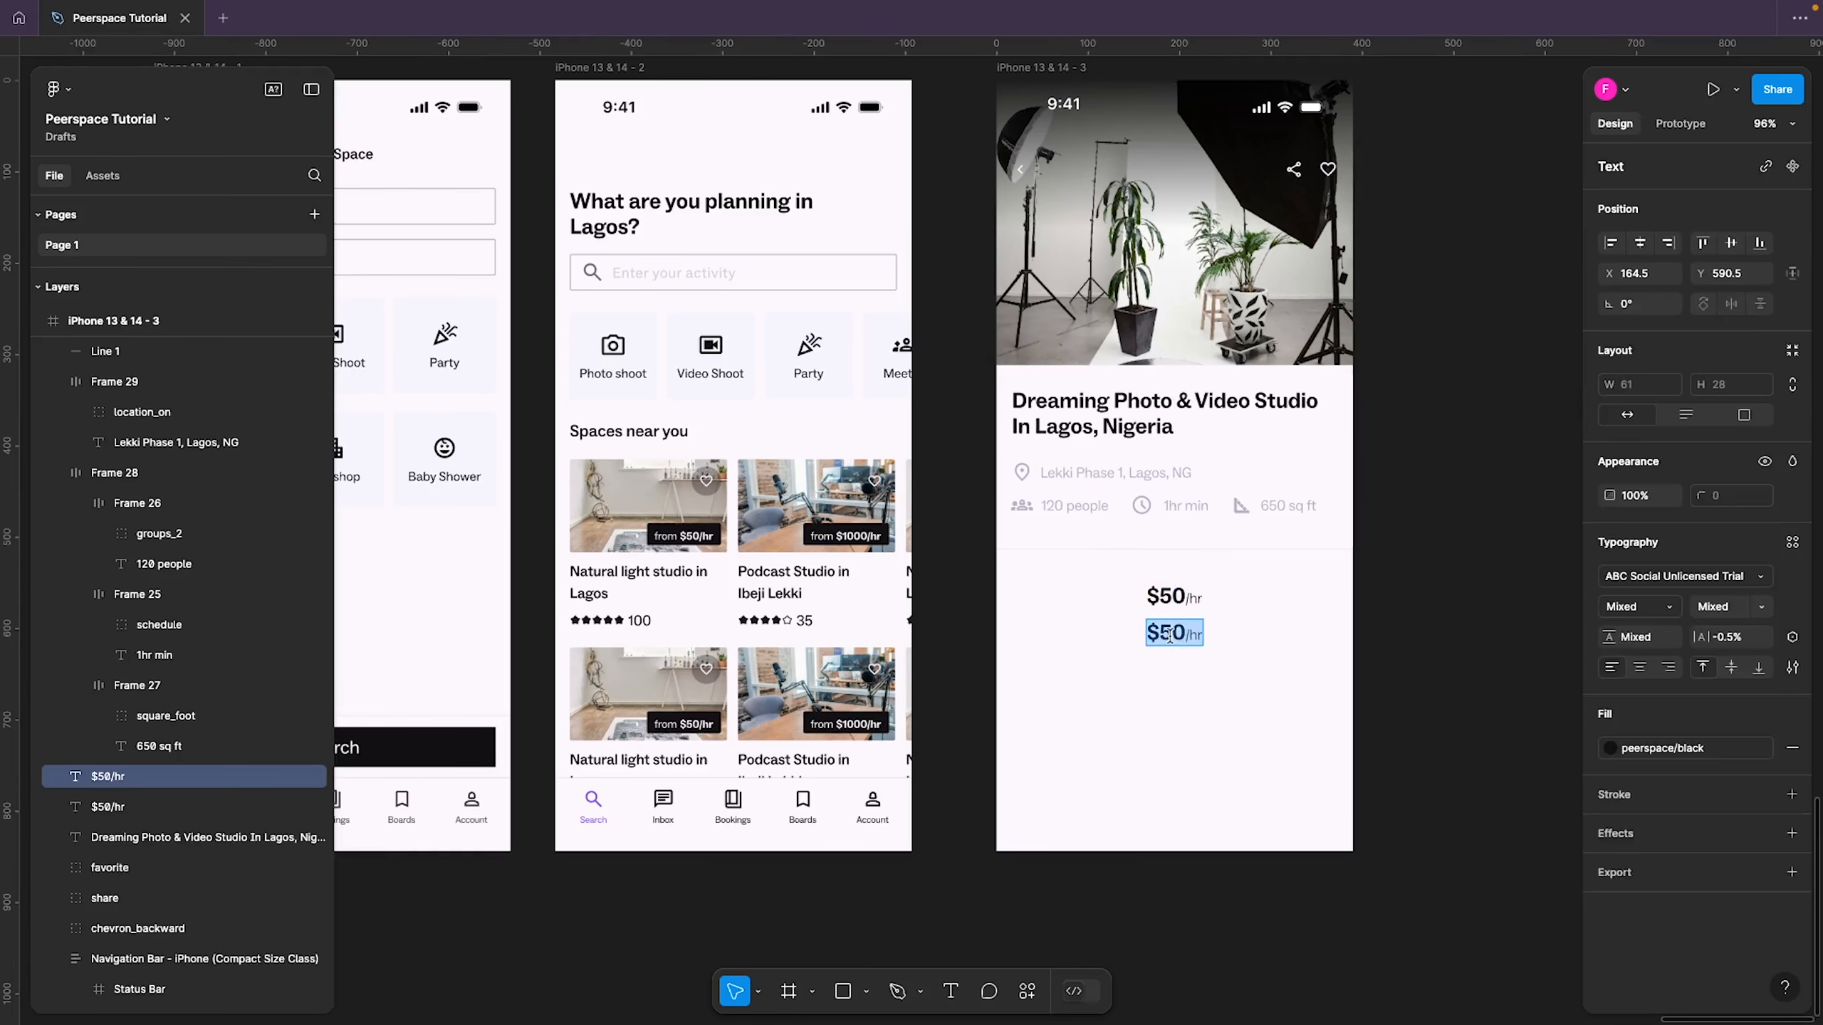
type("Your")
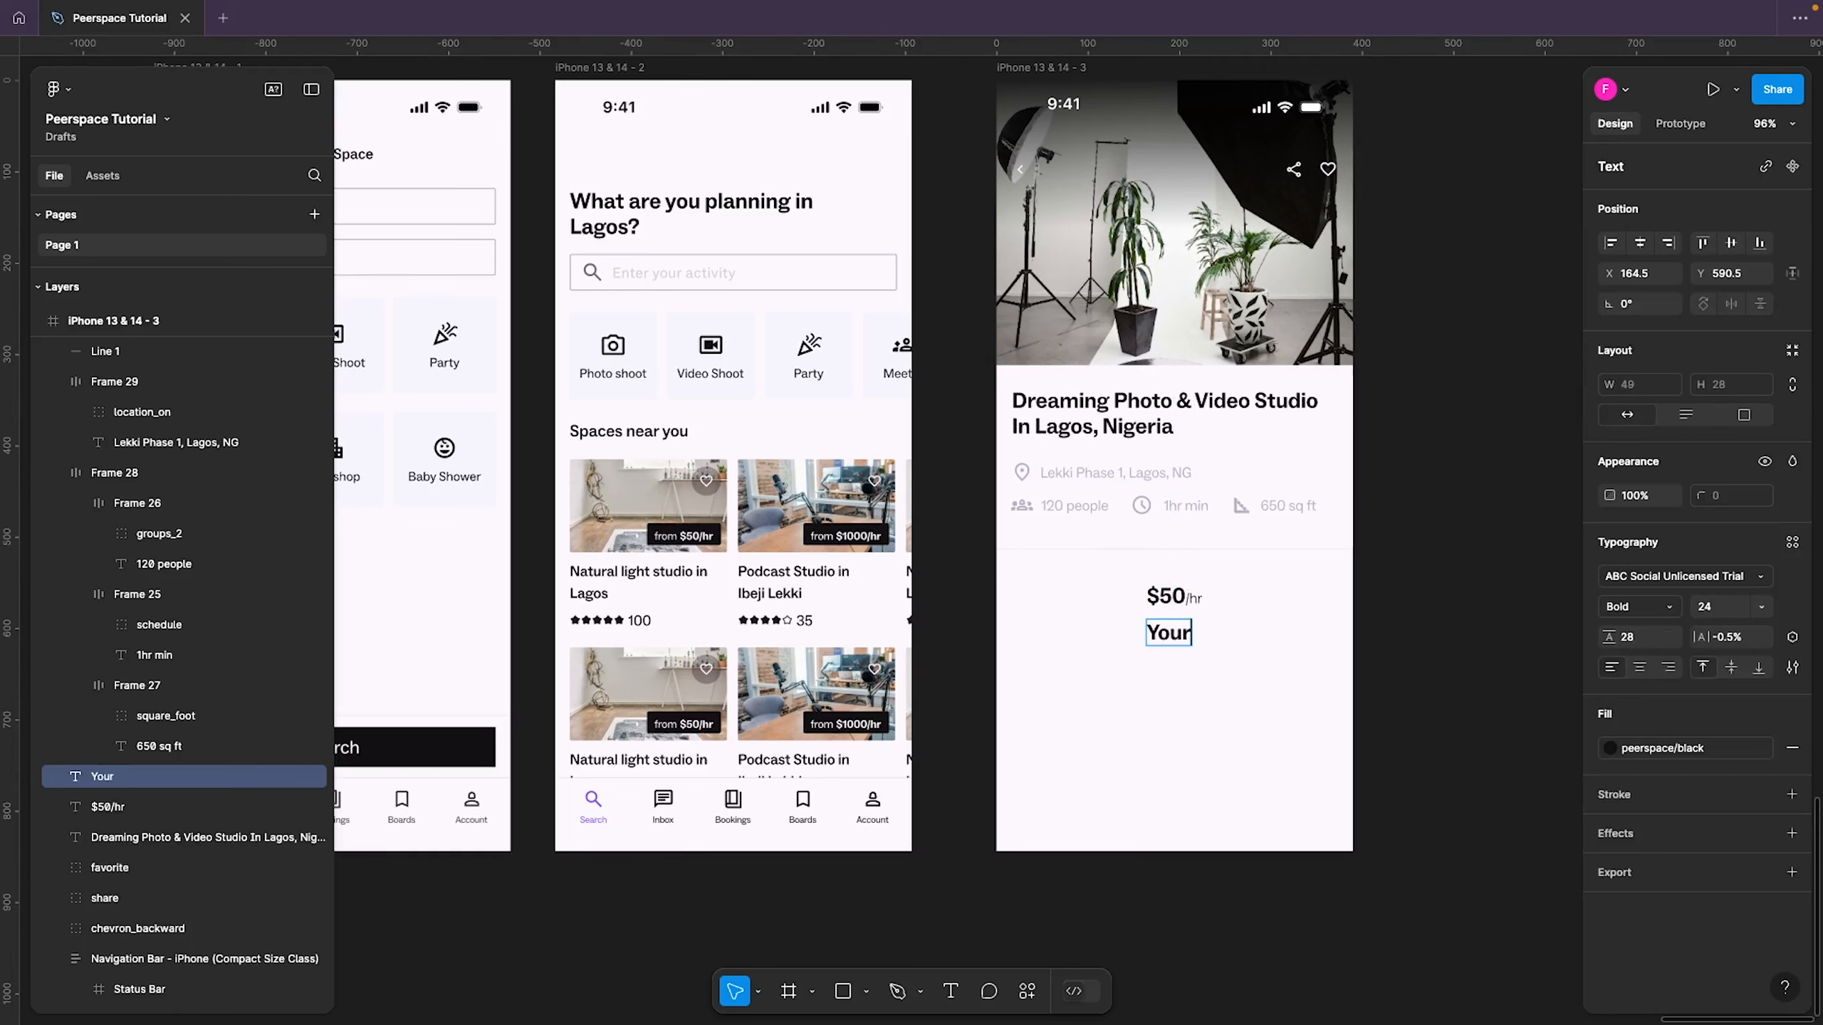
type(" booking")
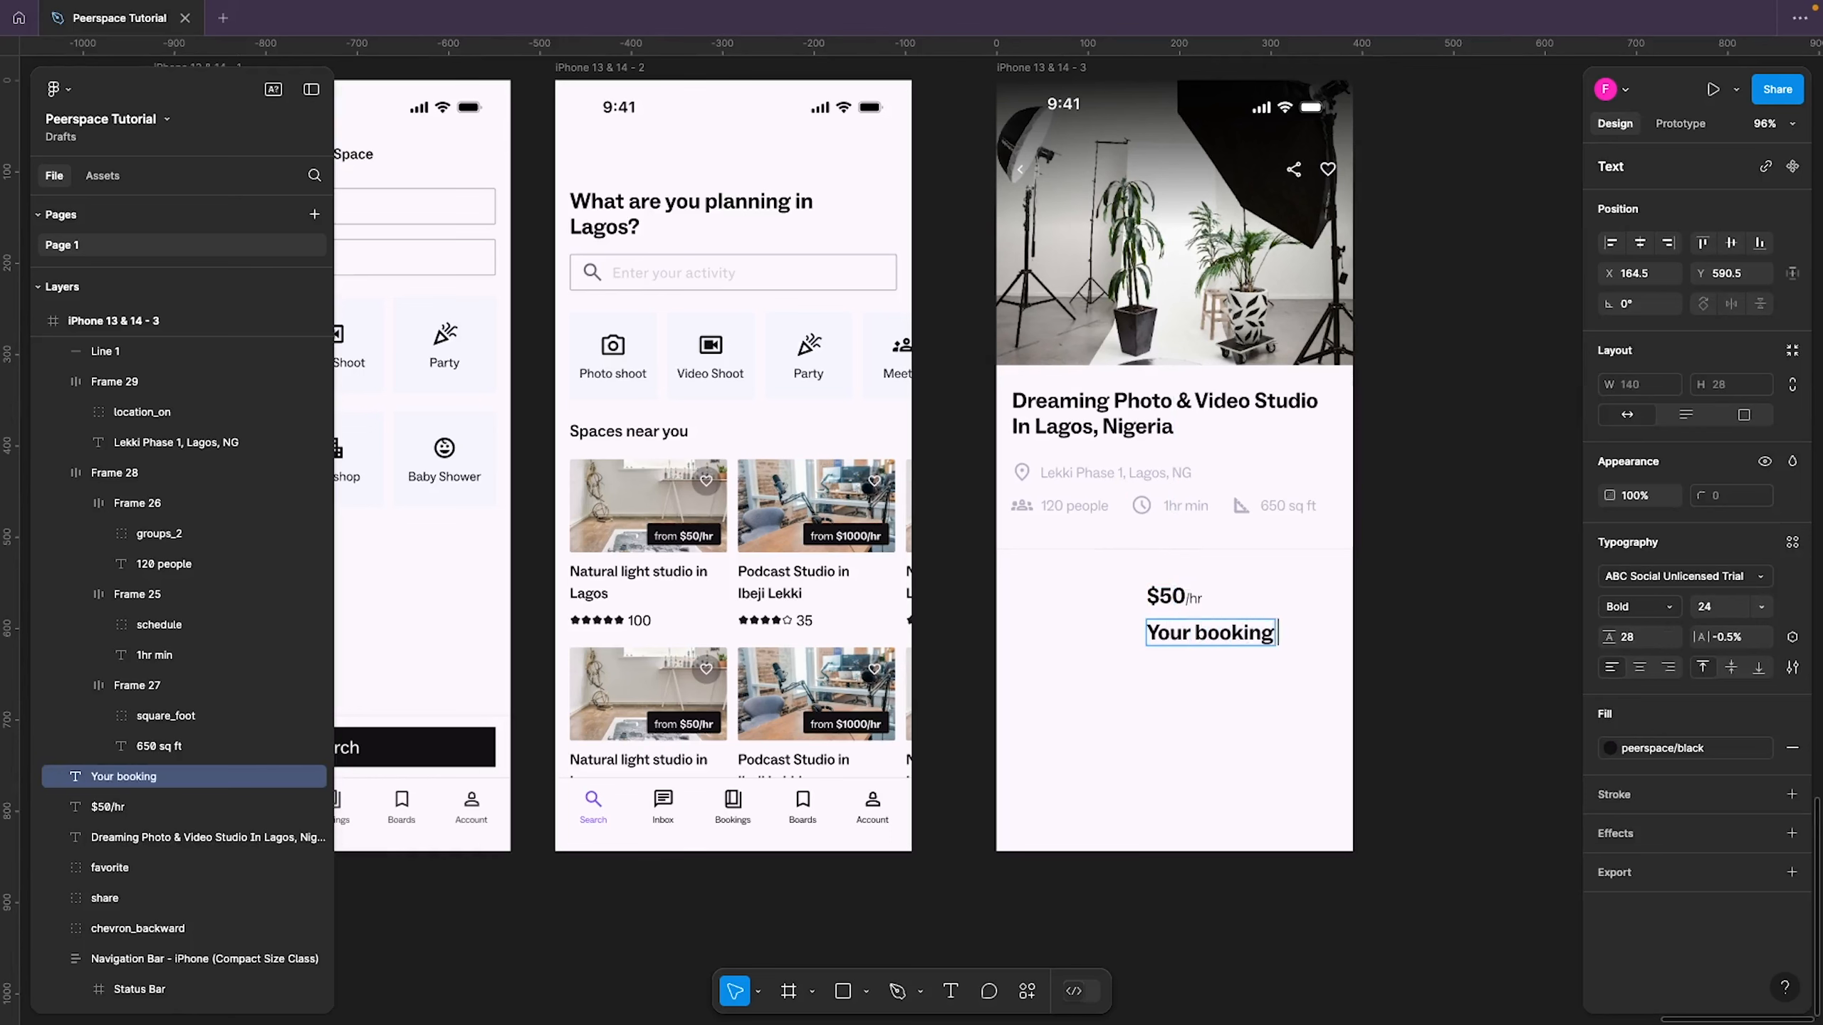
type(" will be ins")
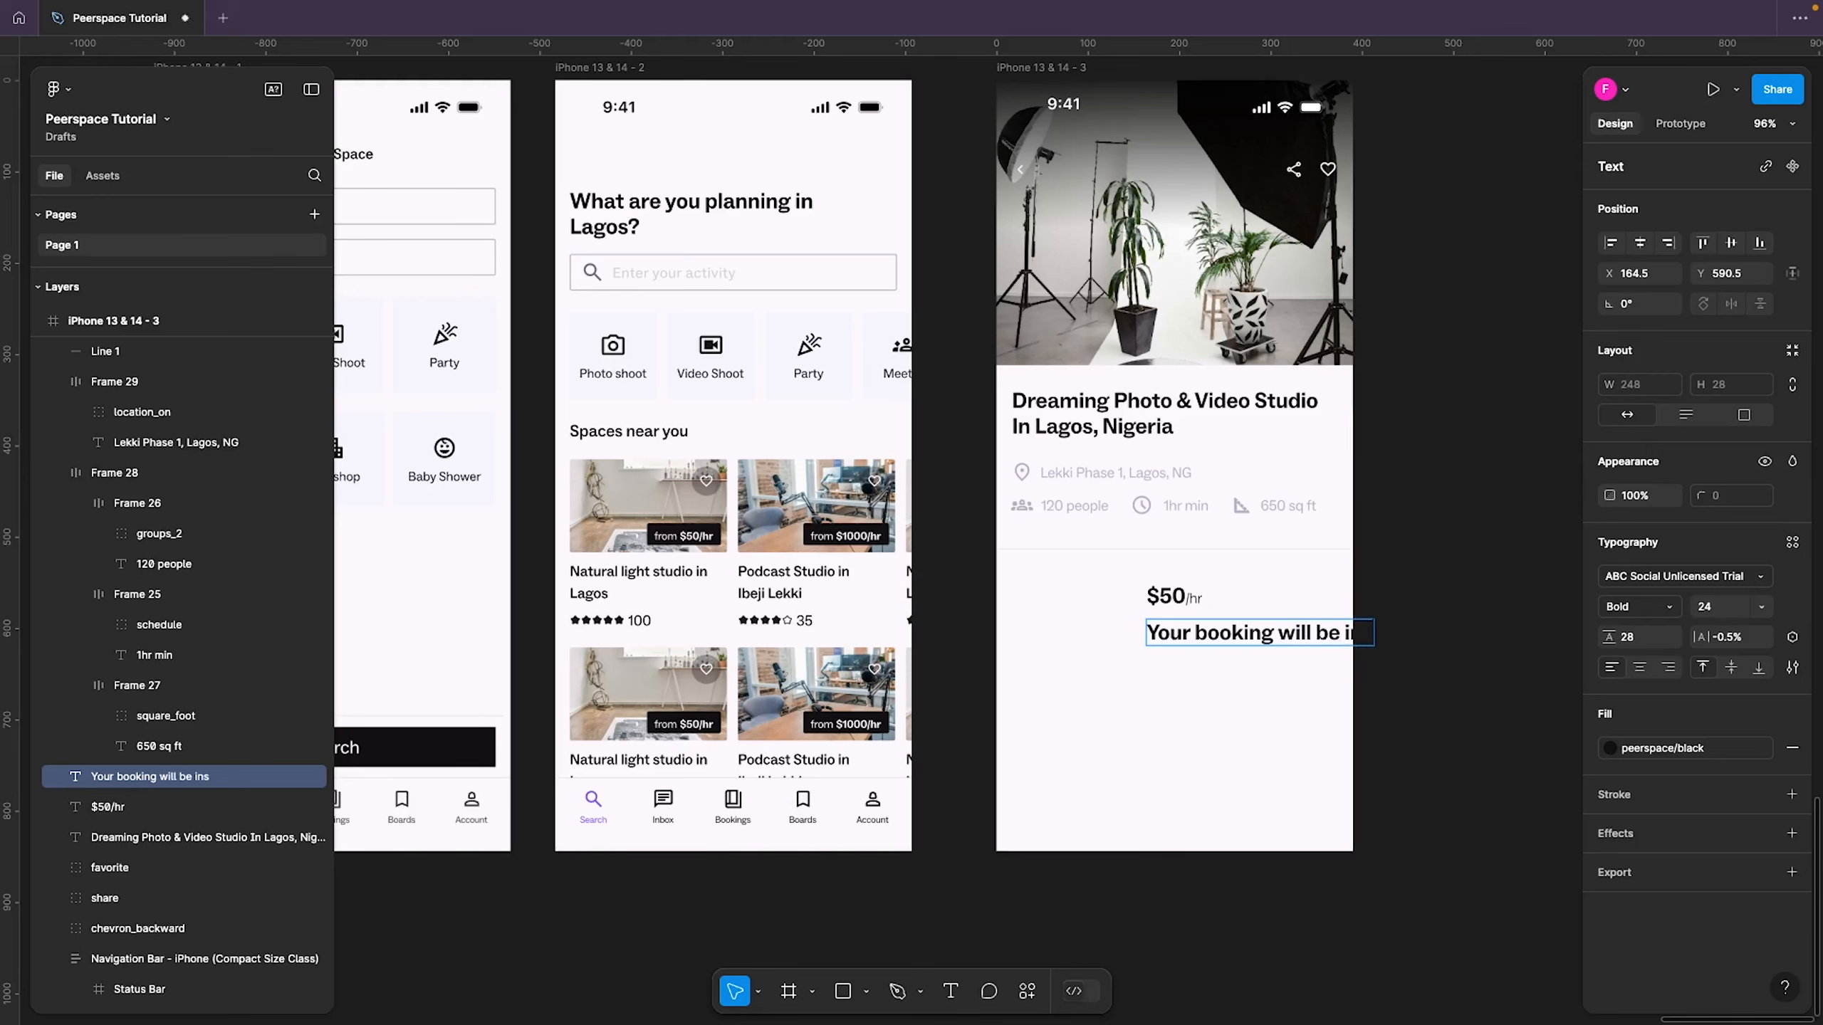
type("tanly confimred")
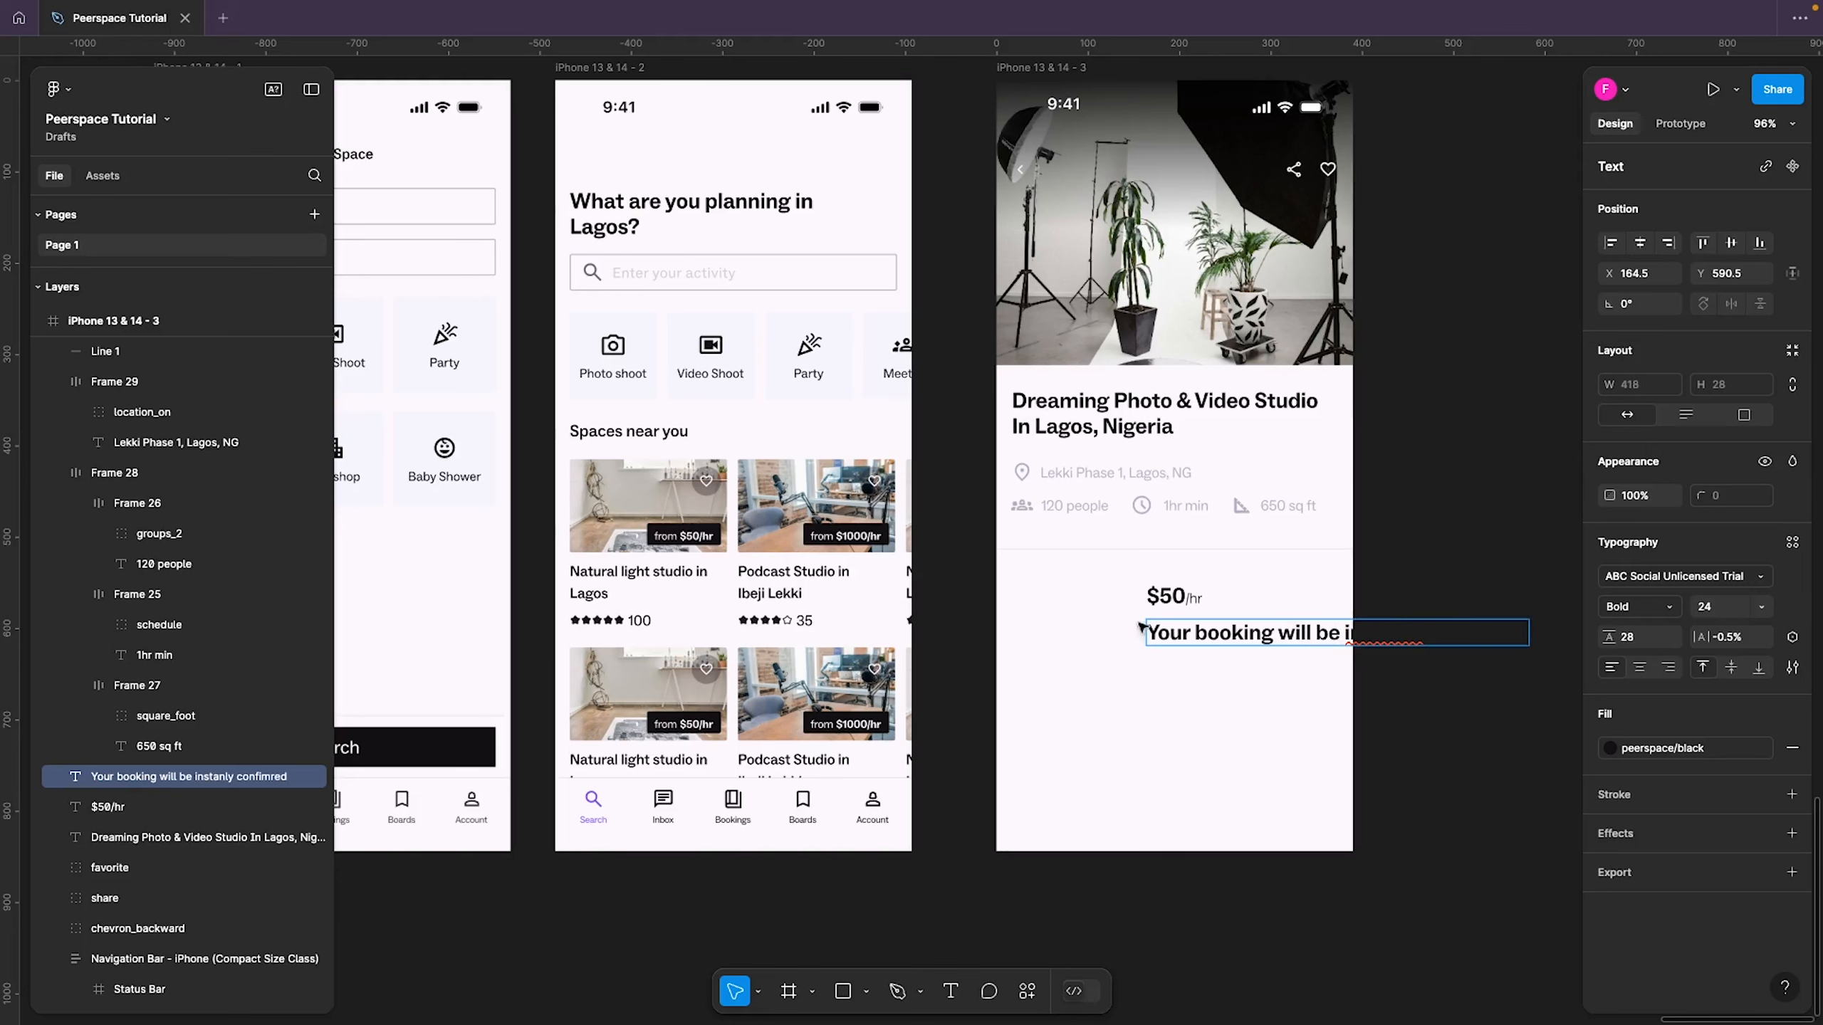
right_click(1385, 629)
left_click(1406, 645)
right_click(1464, 630)
left_click(1484, 645)
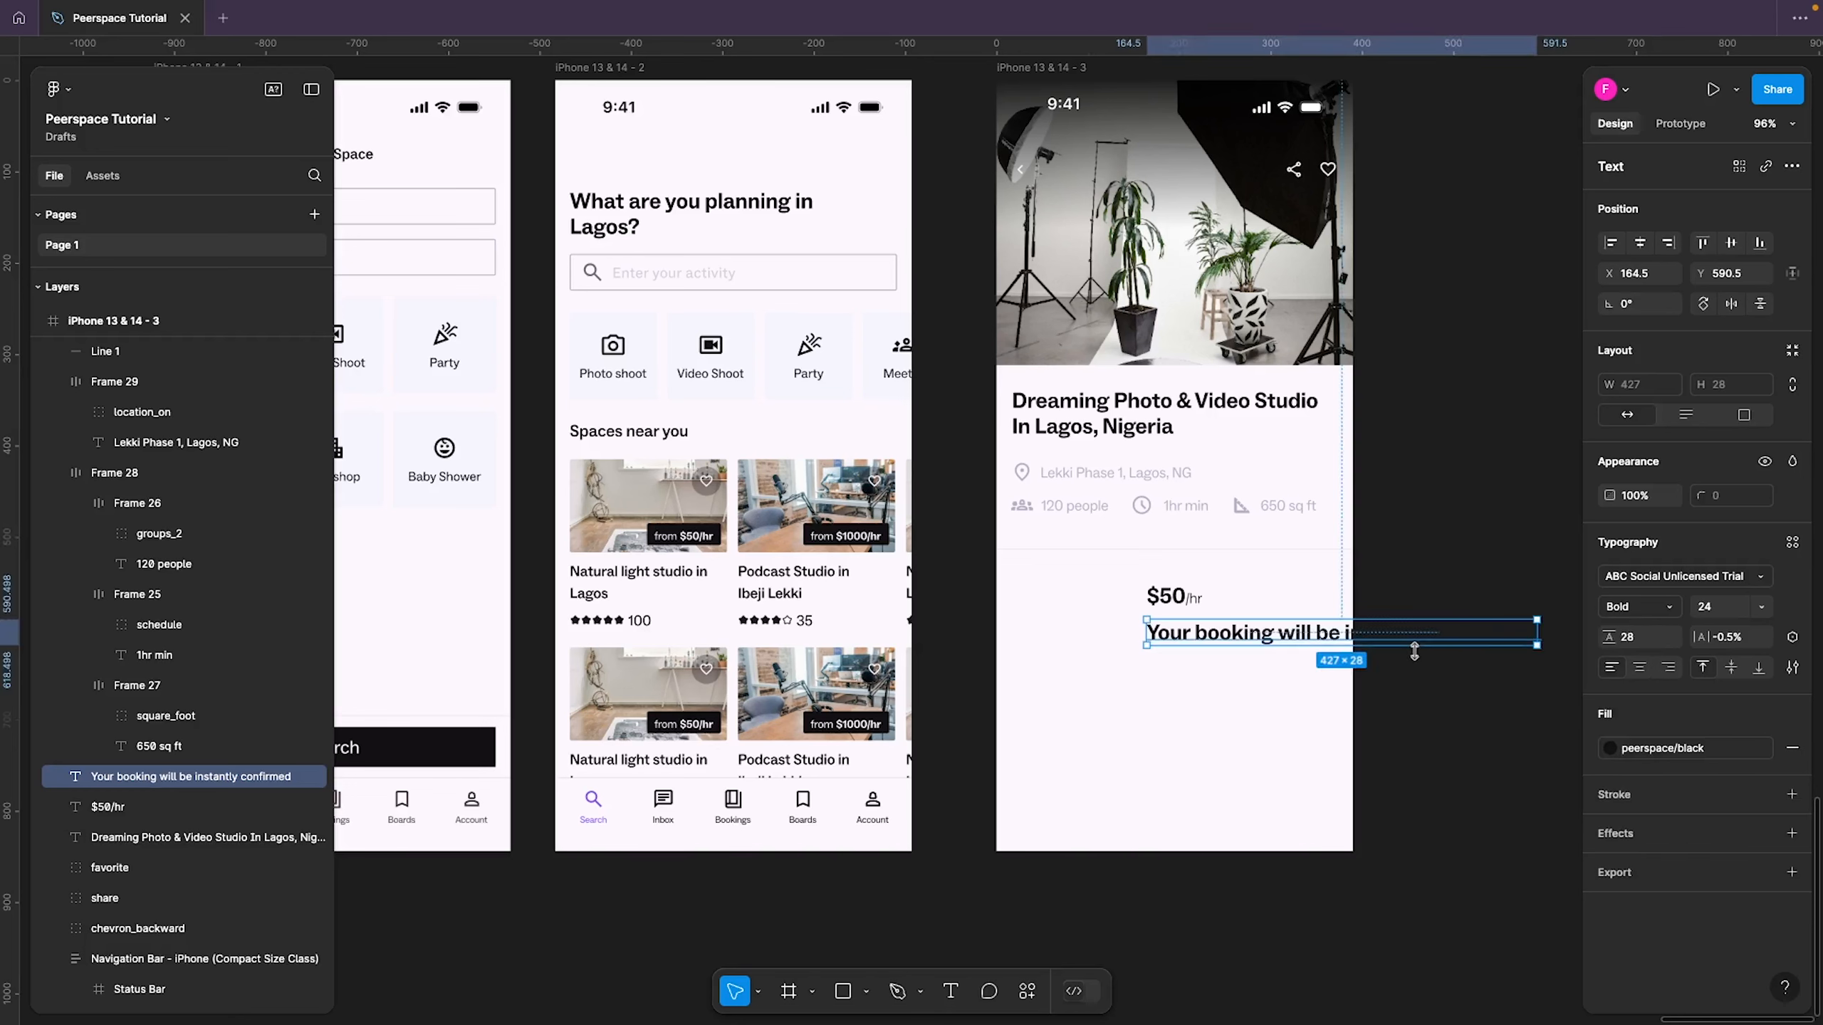
Bring the booking confirmation text into the frame and set it to Medium weight, size 16 and line height 24
left_click_drag(1414, 651, 1410, 672)
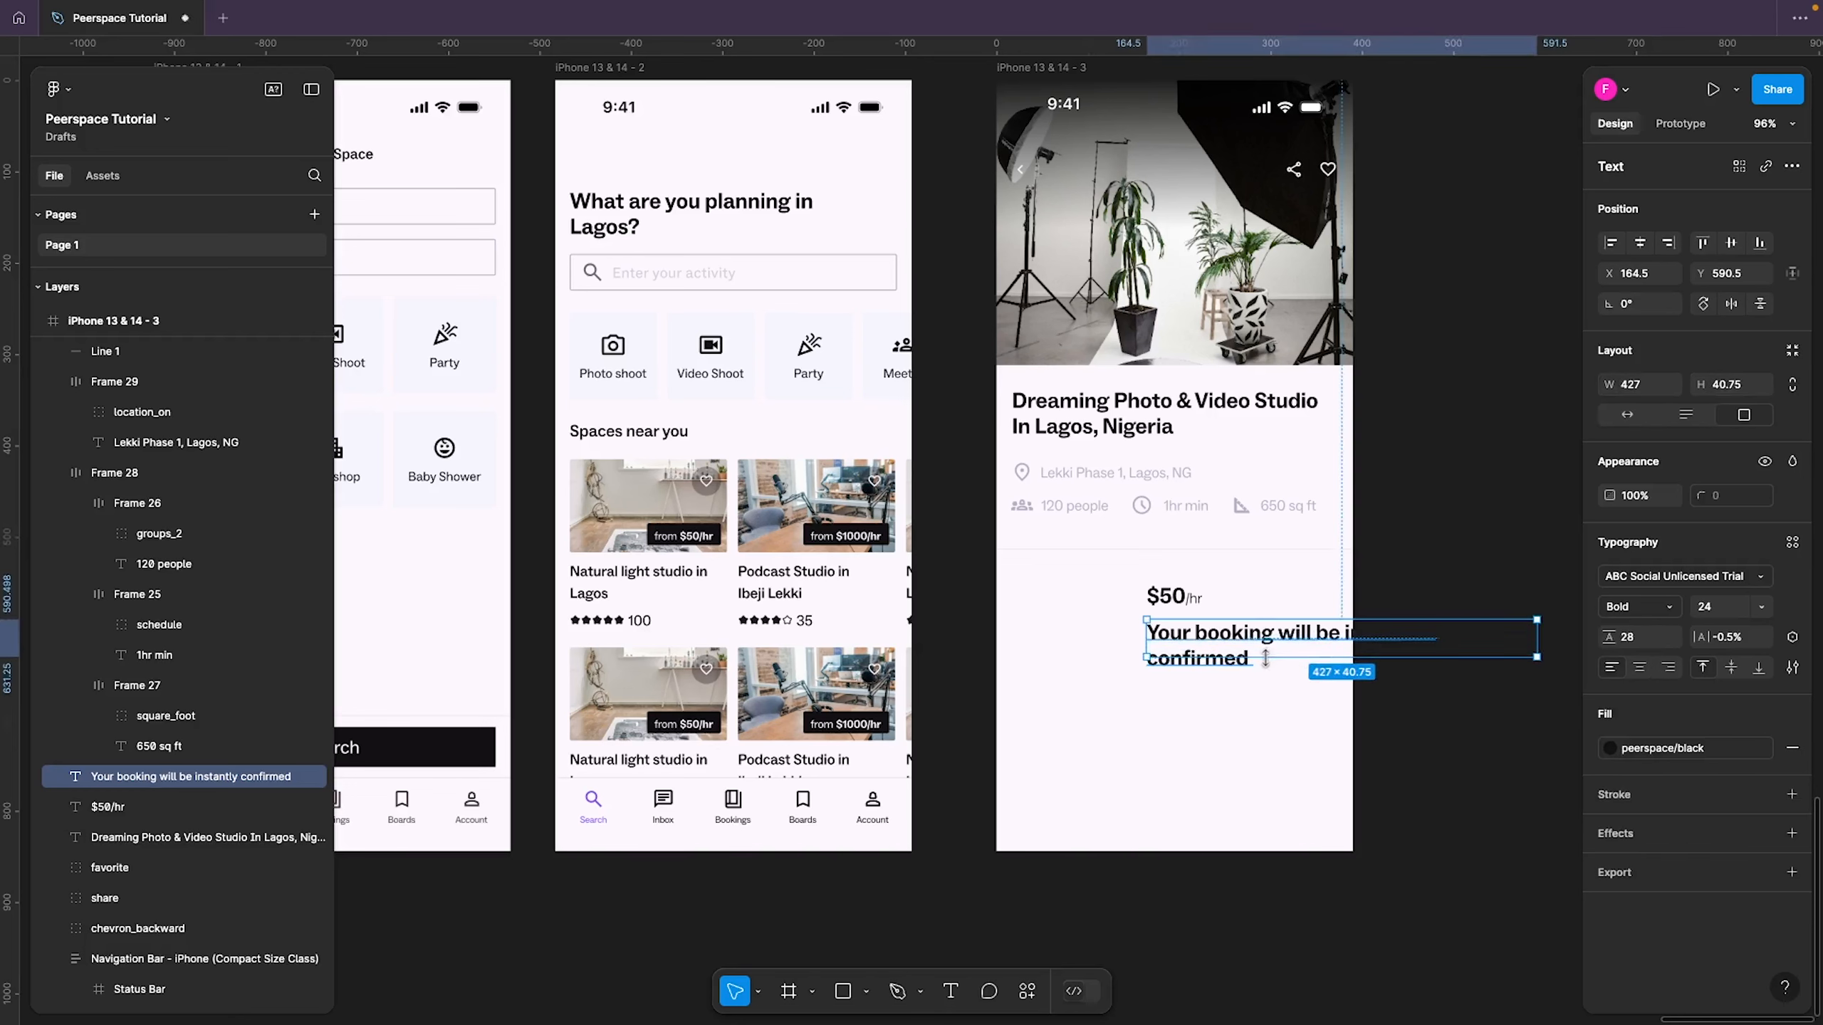
key("ctrl+z")
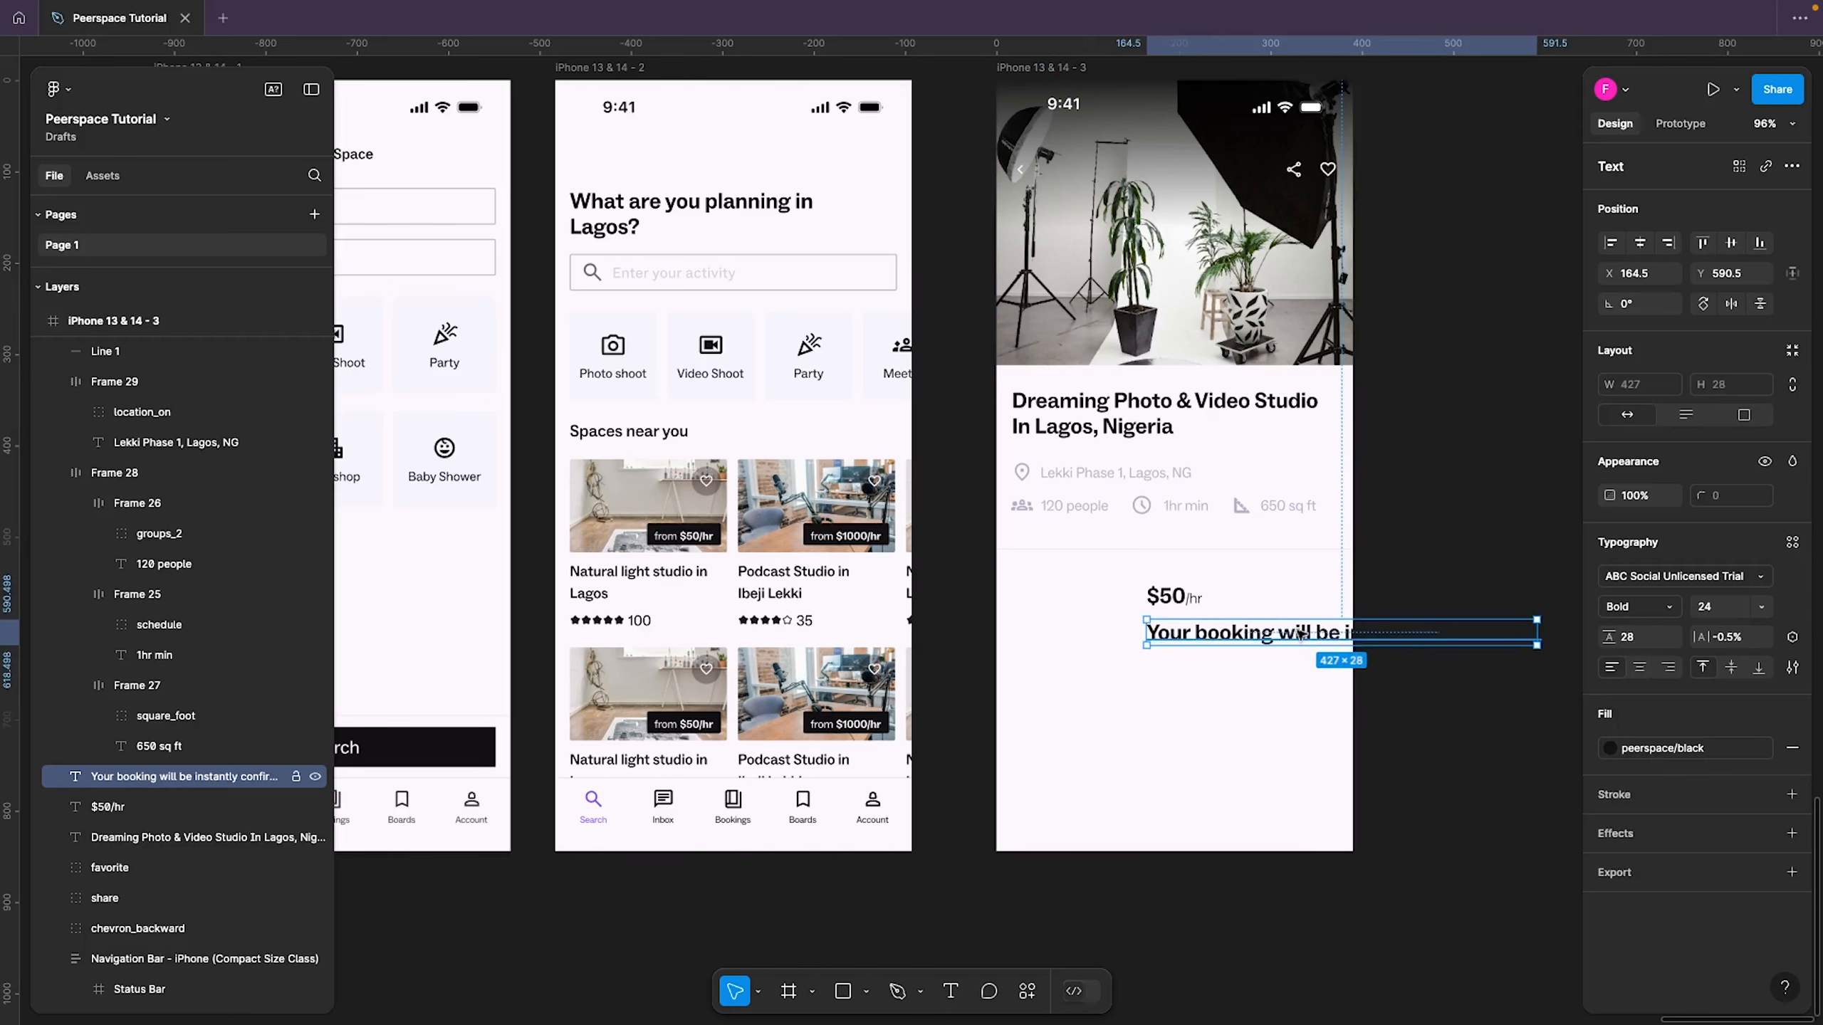
left_click_drag(1291, 633, 1182, 656)
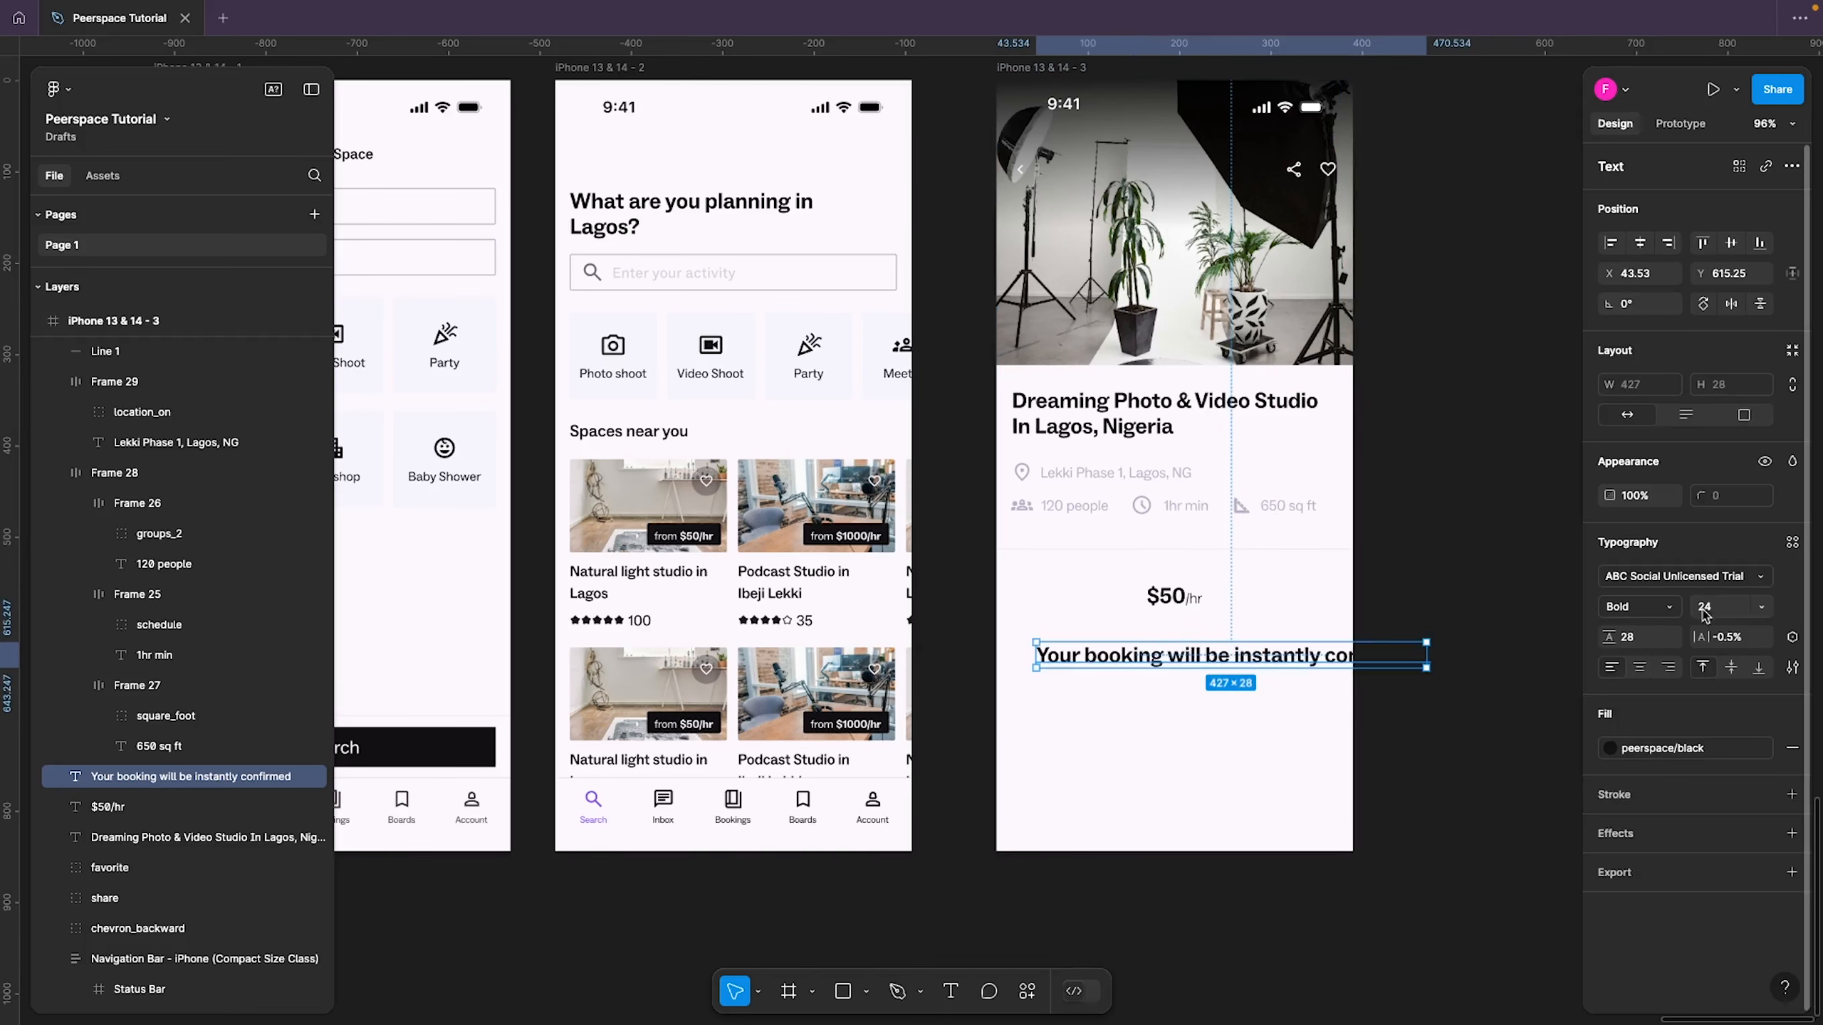
left_click(1640, 608)
left_click(1647, 592)
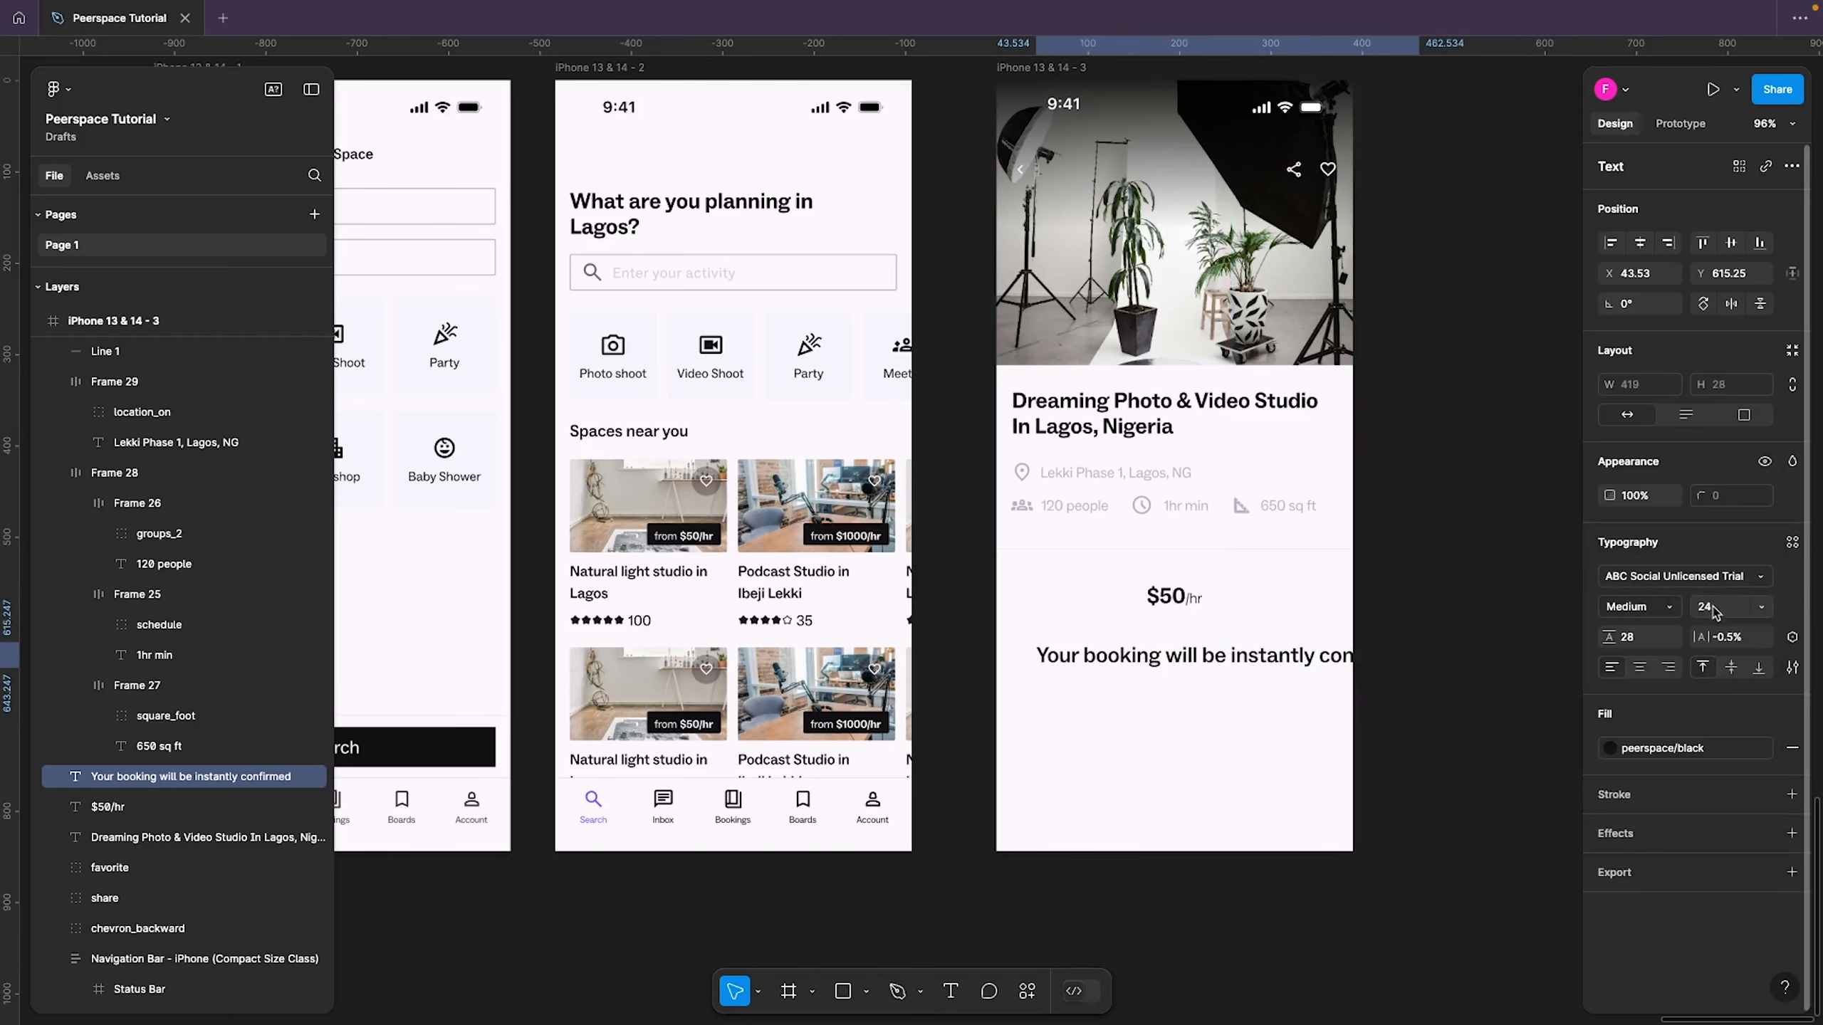
left_click(1712, 610)
type("16")
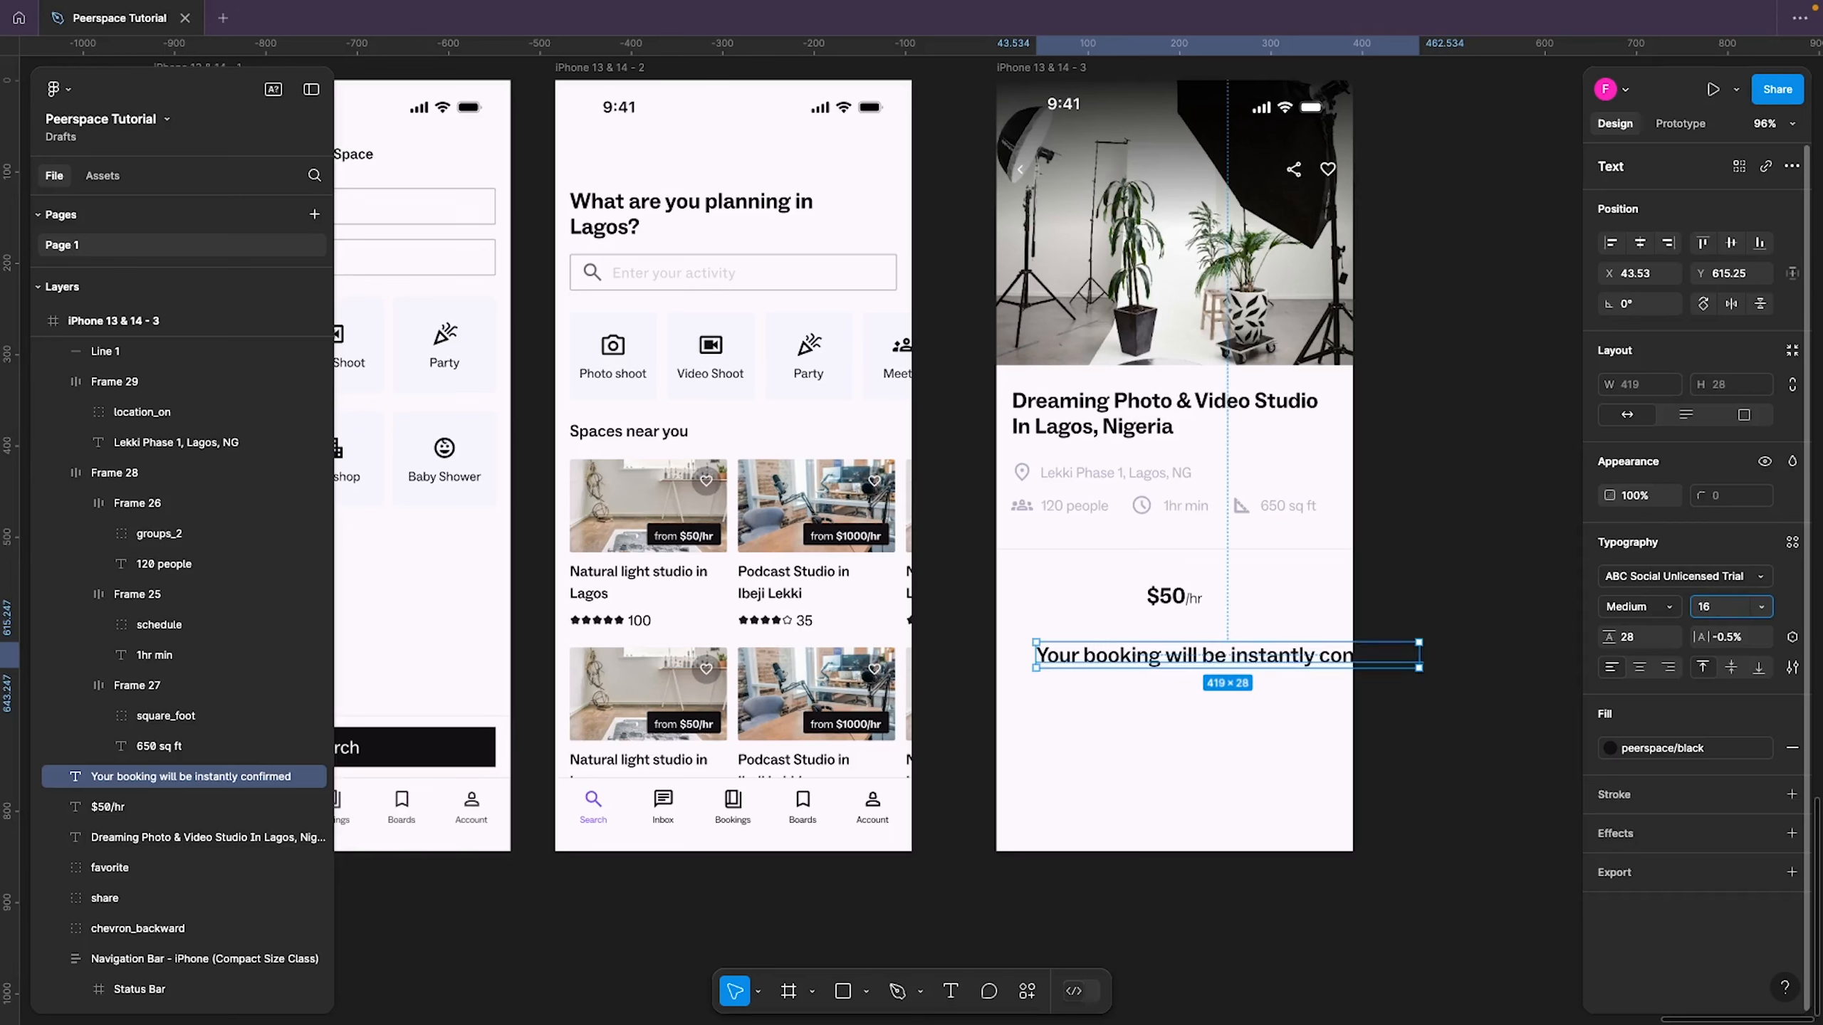
key("Return")
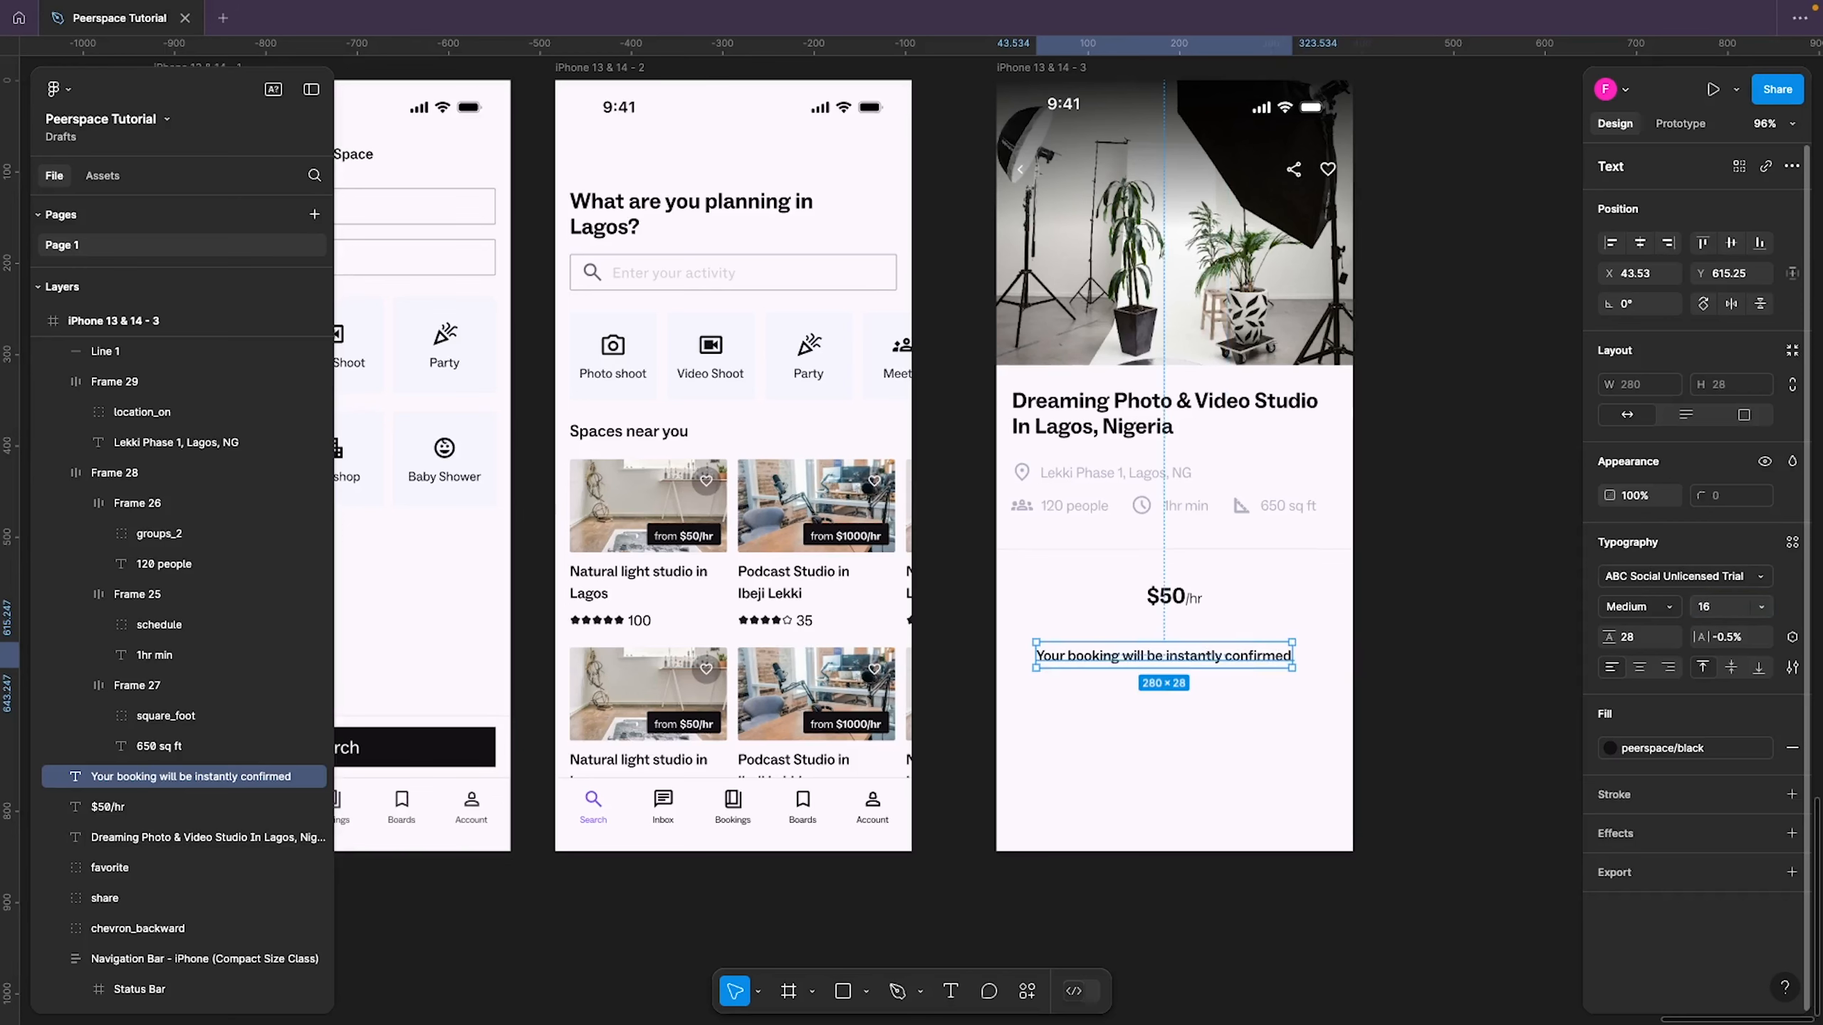
type("24")
key("Return")
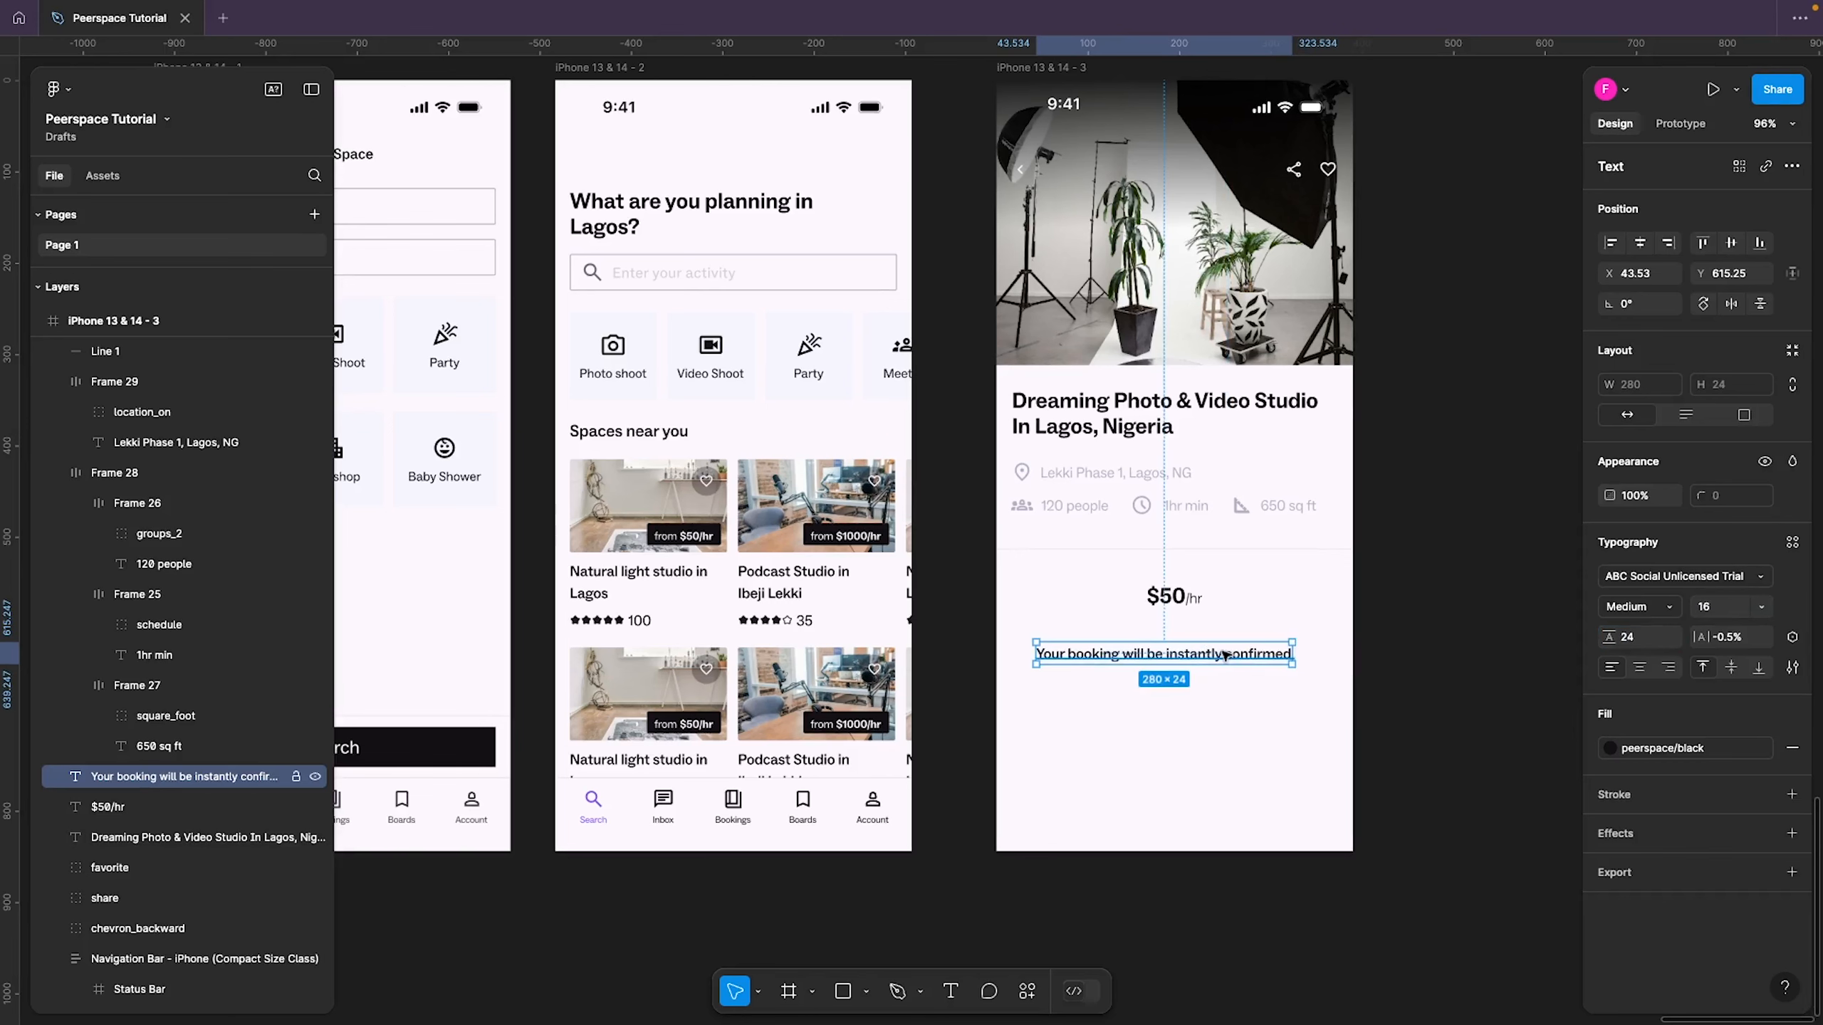
Position the booking confirmation text just below the price, at about X 46.29, Y 591.11
left_click_drag(1222, 657, 1225, 631)
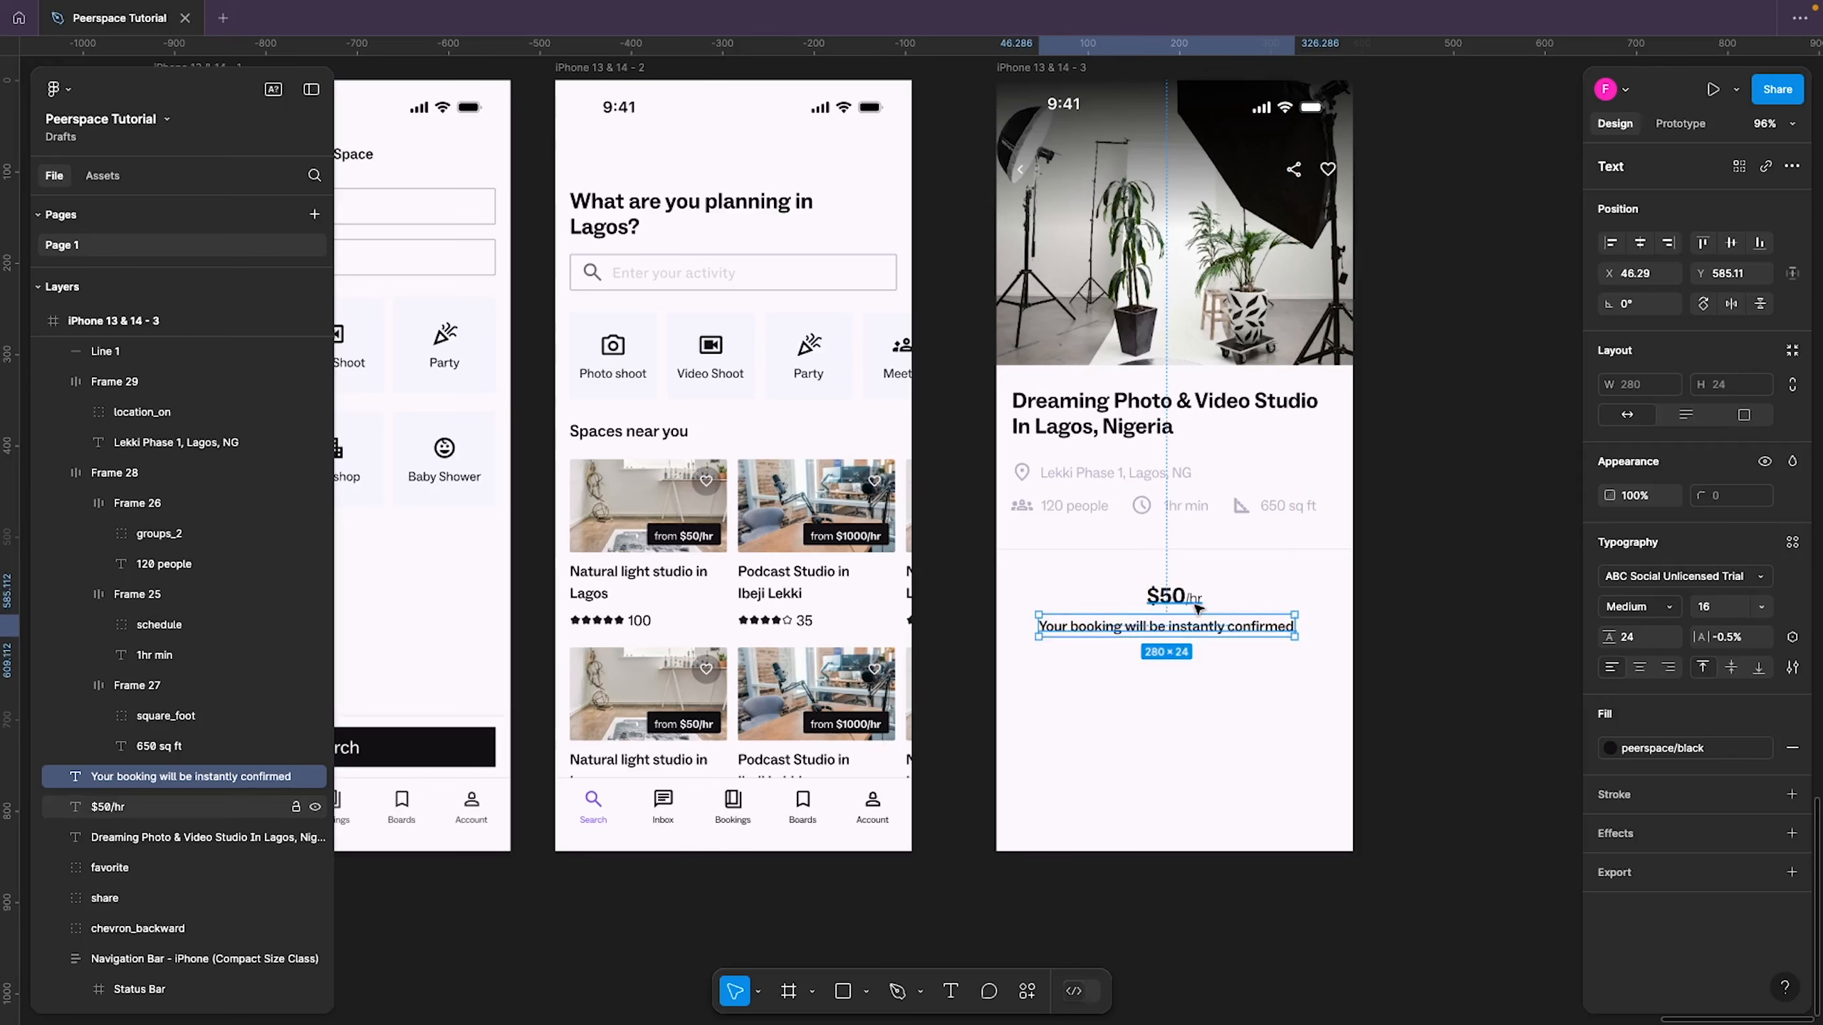
key("Down")
key("Down")
key("Down")
key("Down")
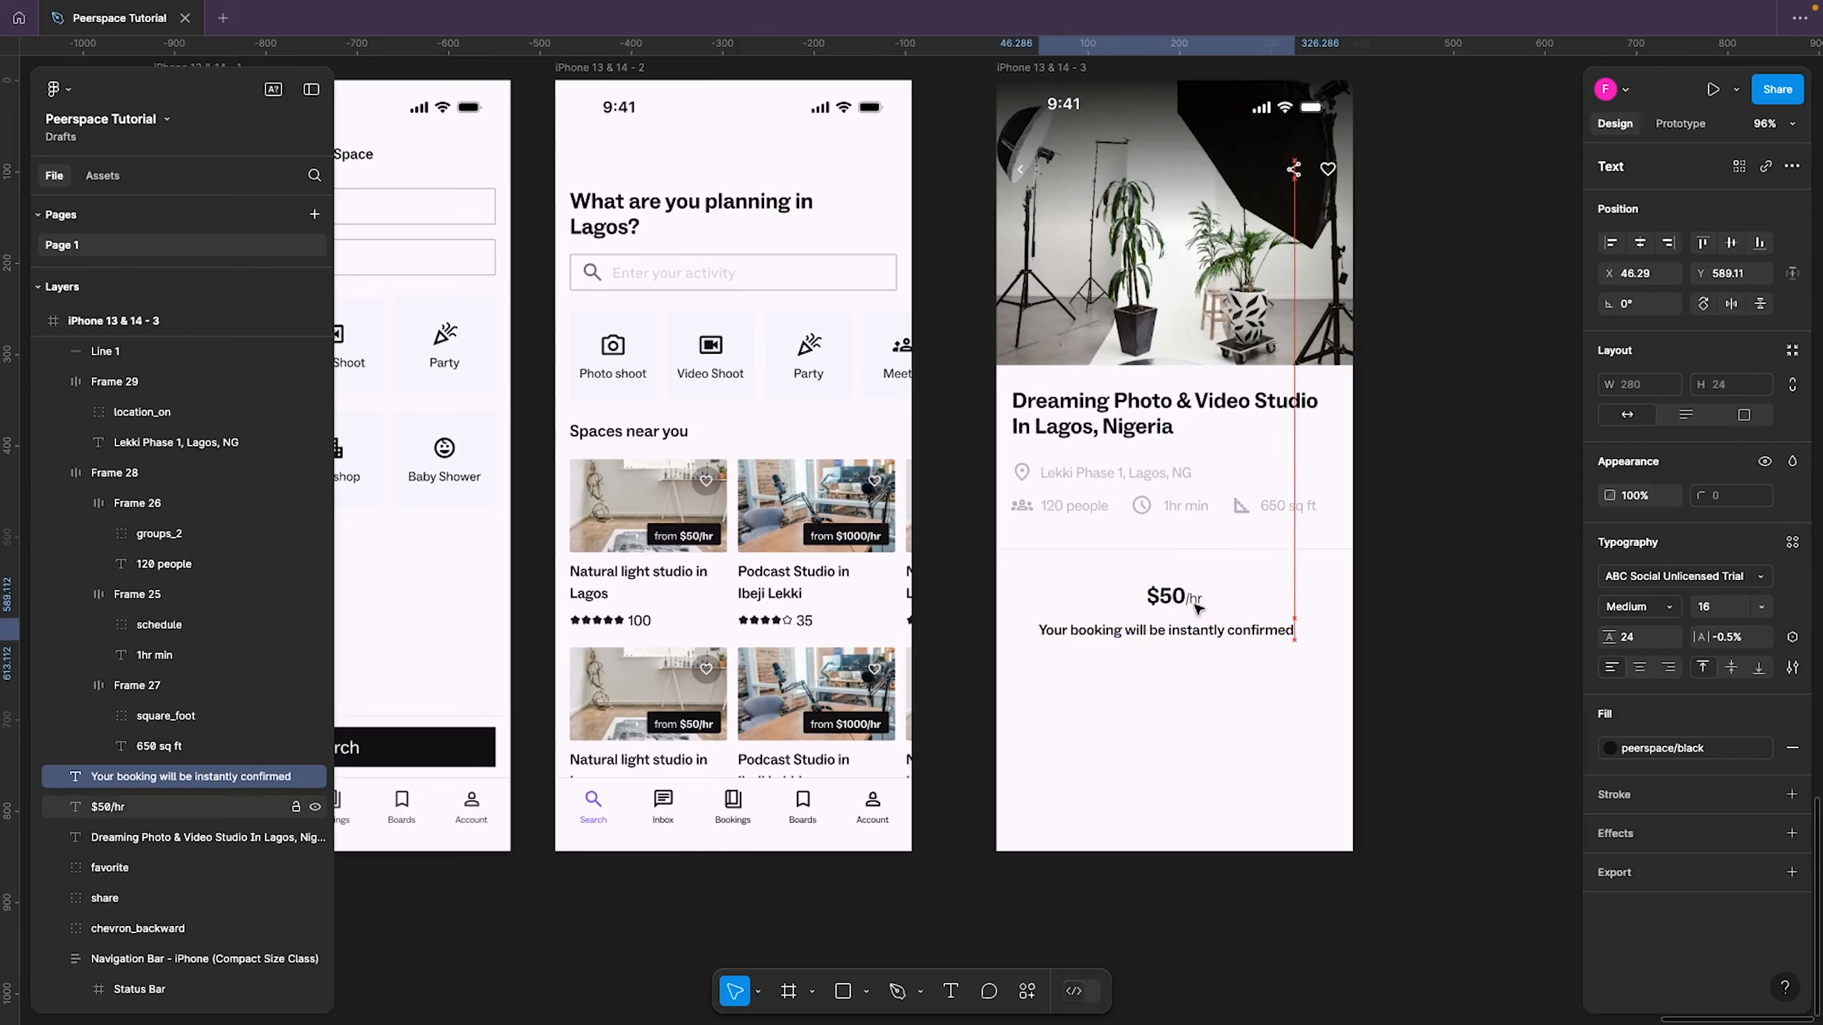
key("Down")
key("Down")
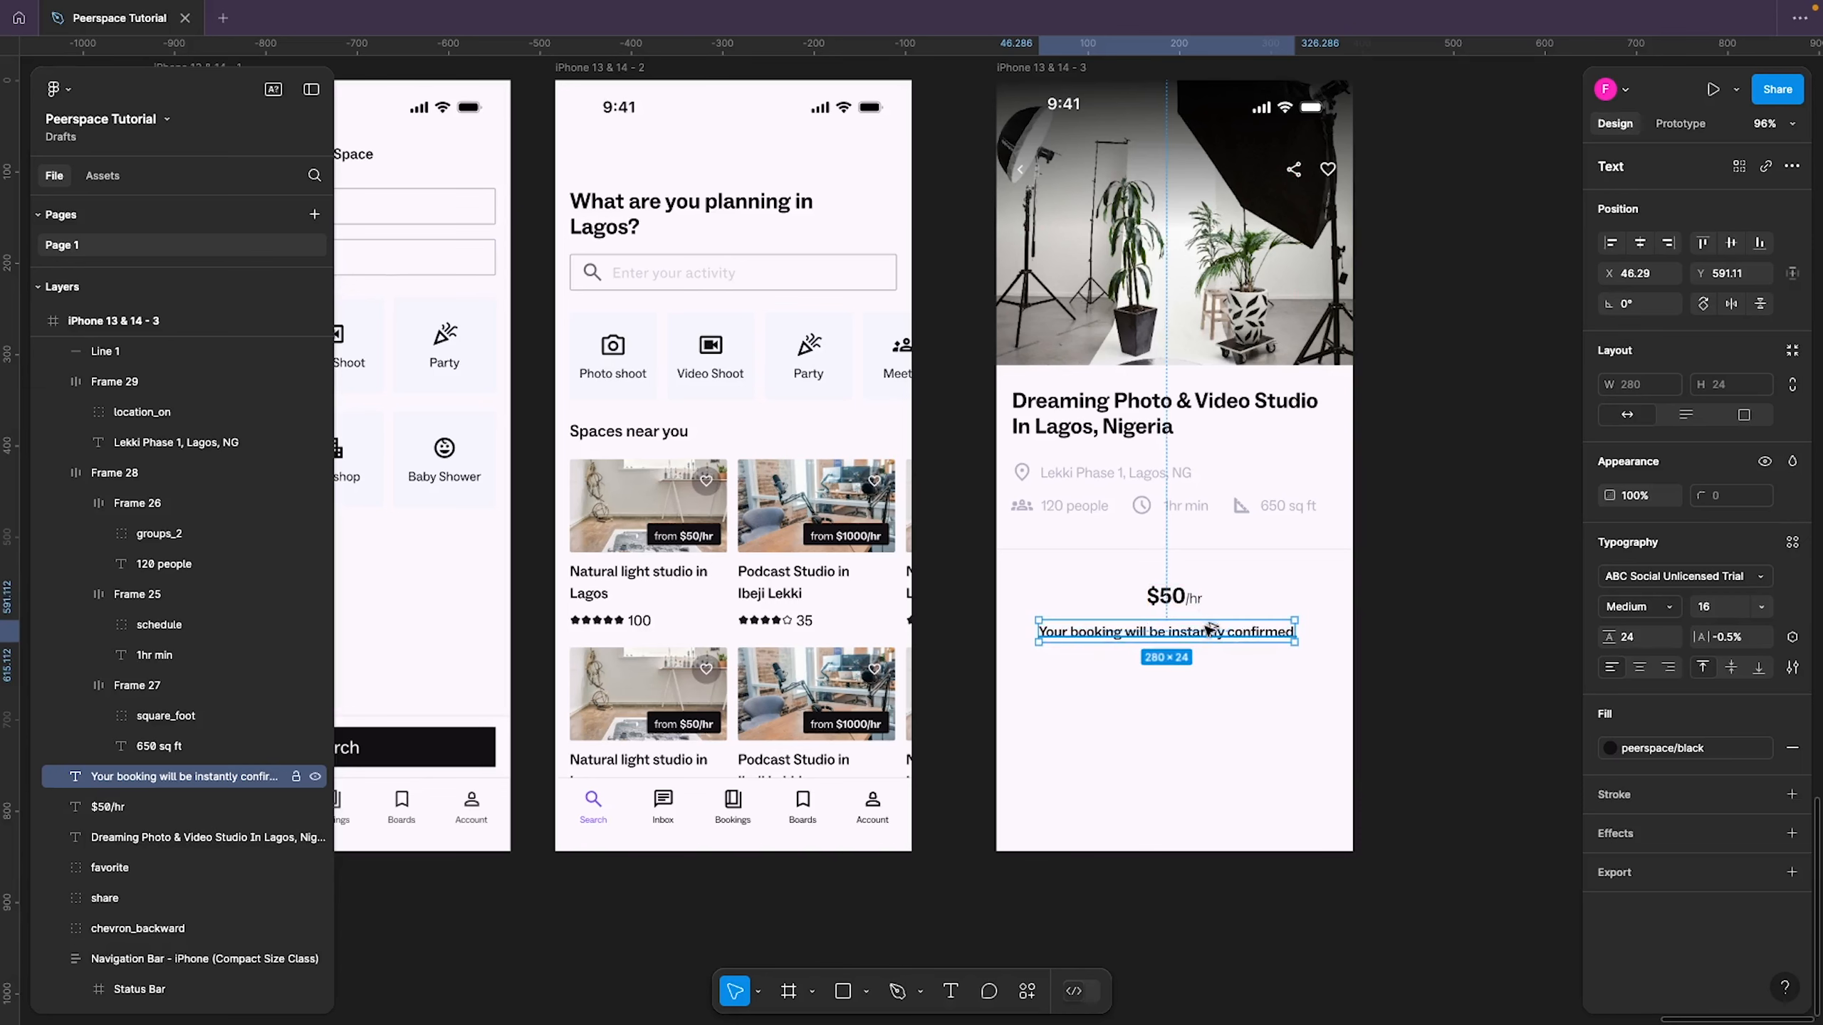
Duplicate the booking confirmation text below itself and replace the copy's text with "Cancel for free within 24 hrs"
left_click_drag(1206, 630, 1209, 657)
double_click(1210, 655)
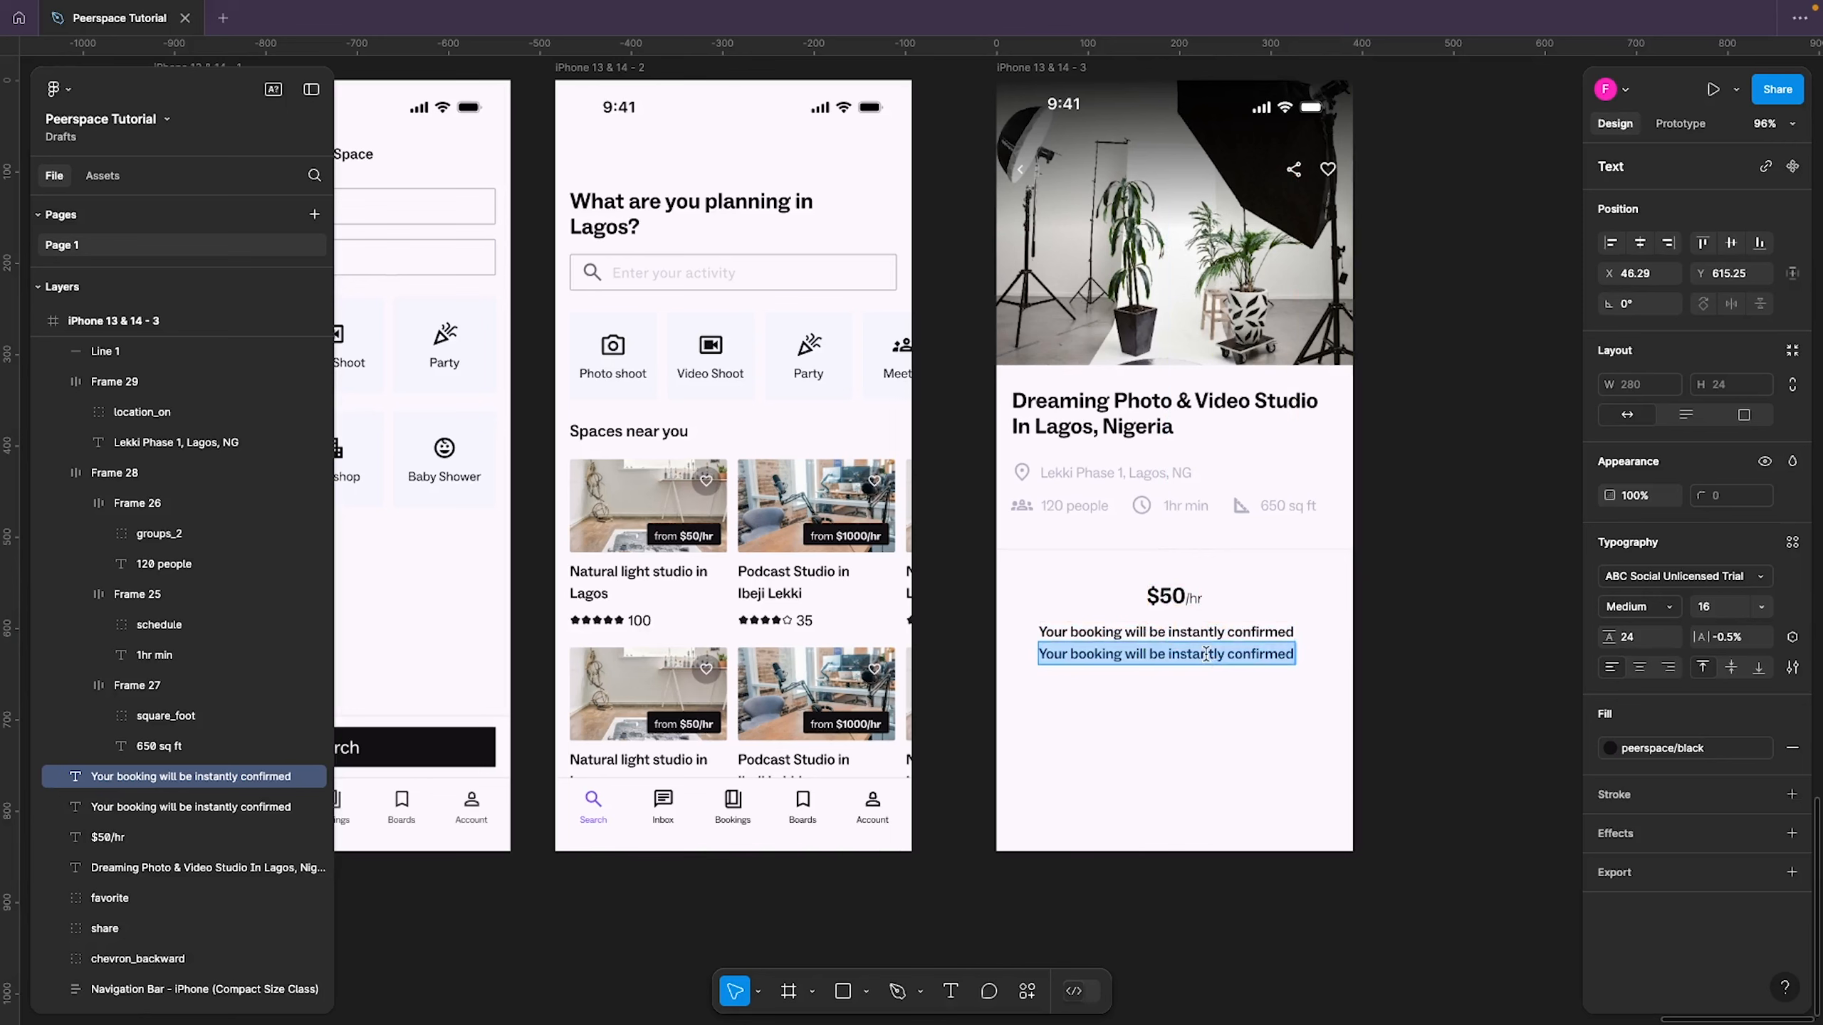
type("Cancel fo")
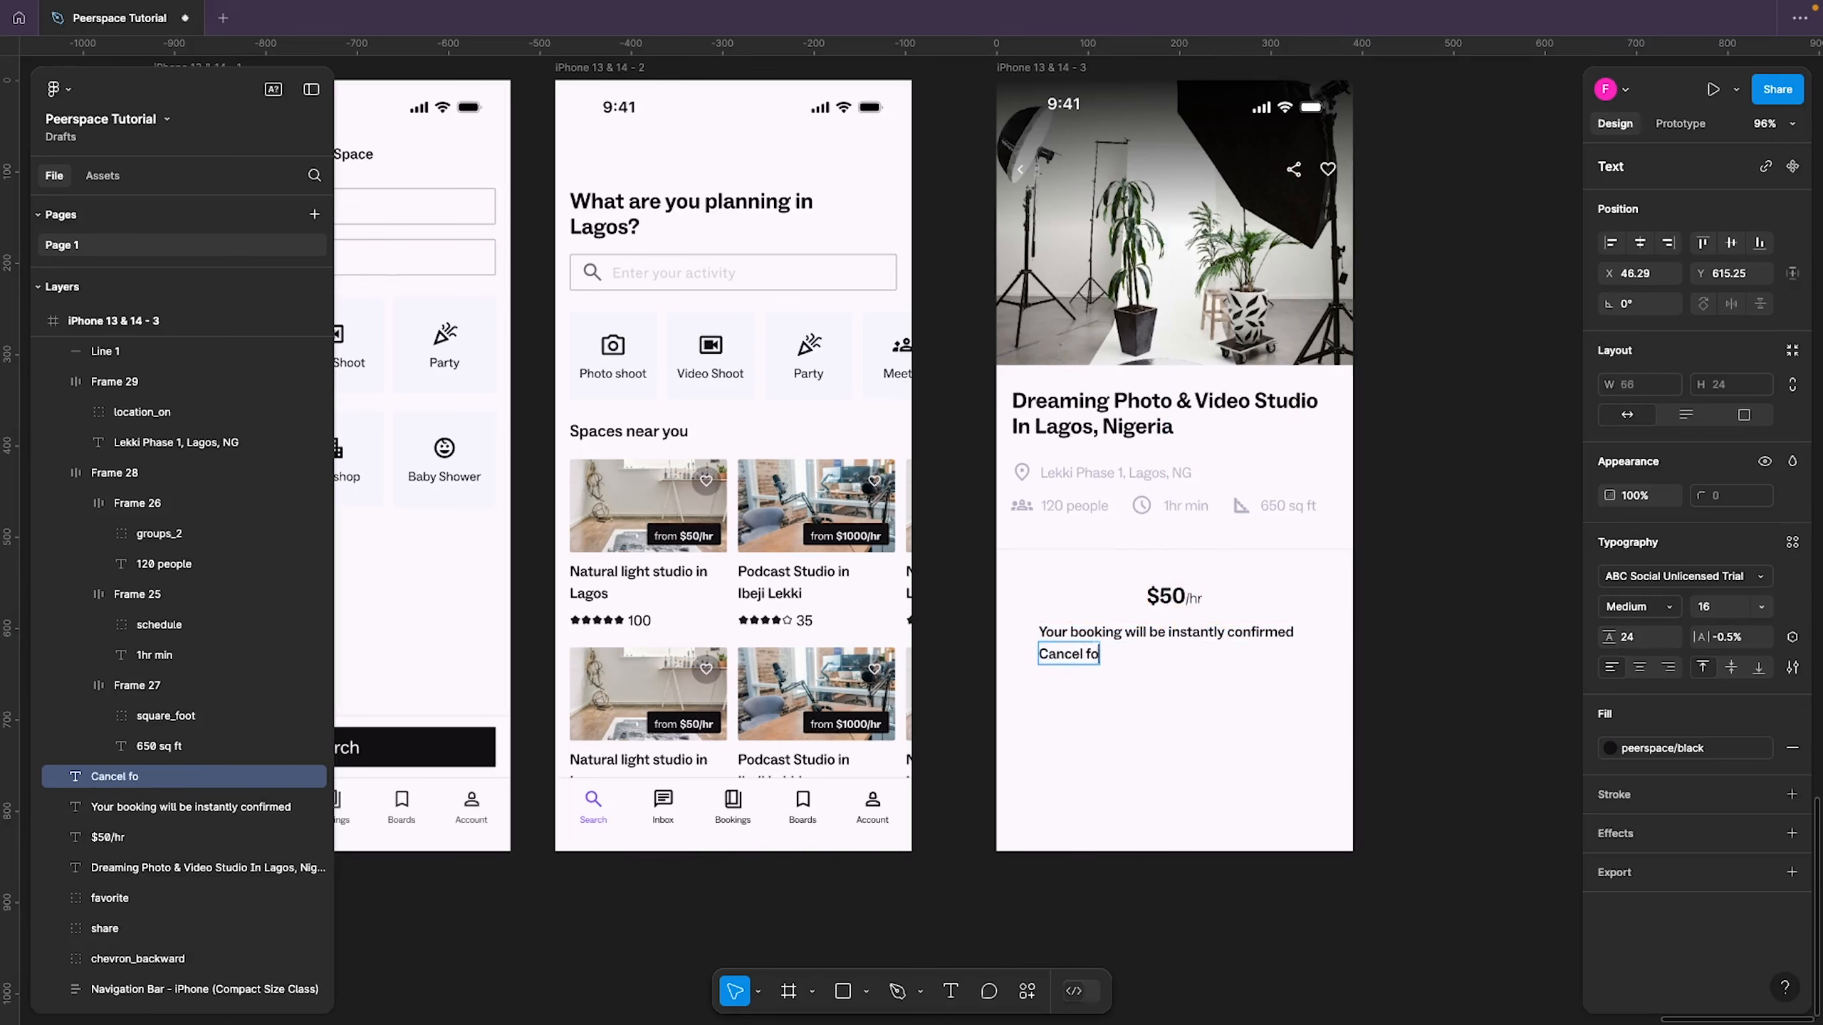
type("r free within 24")
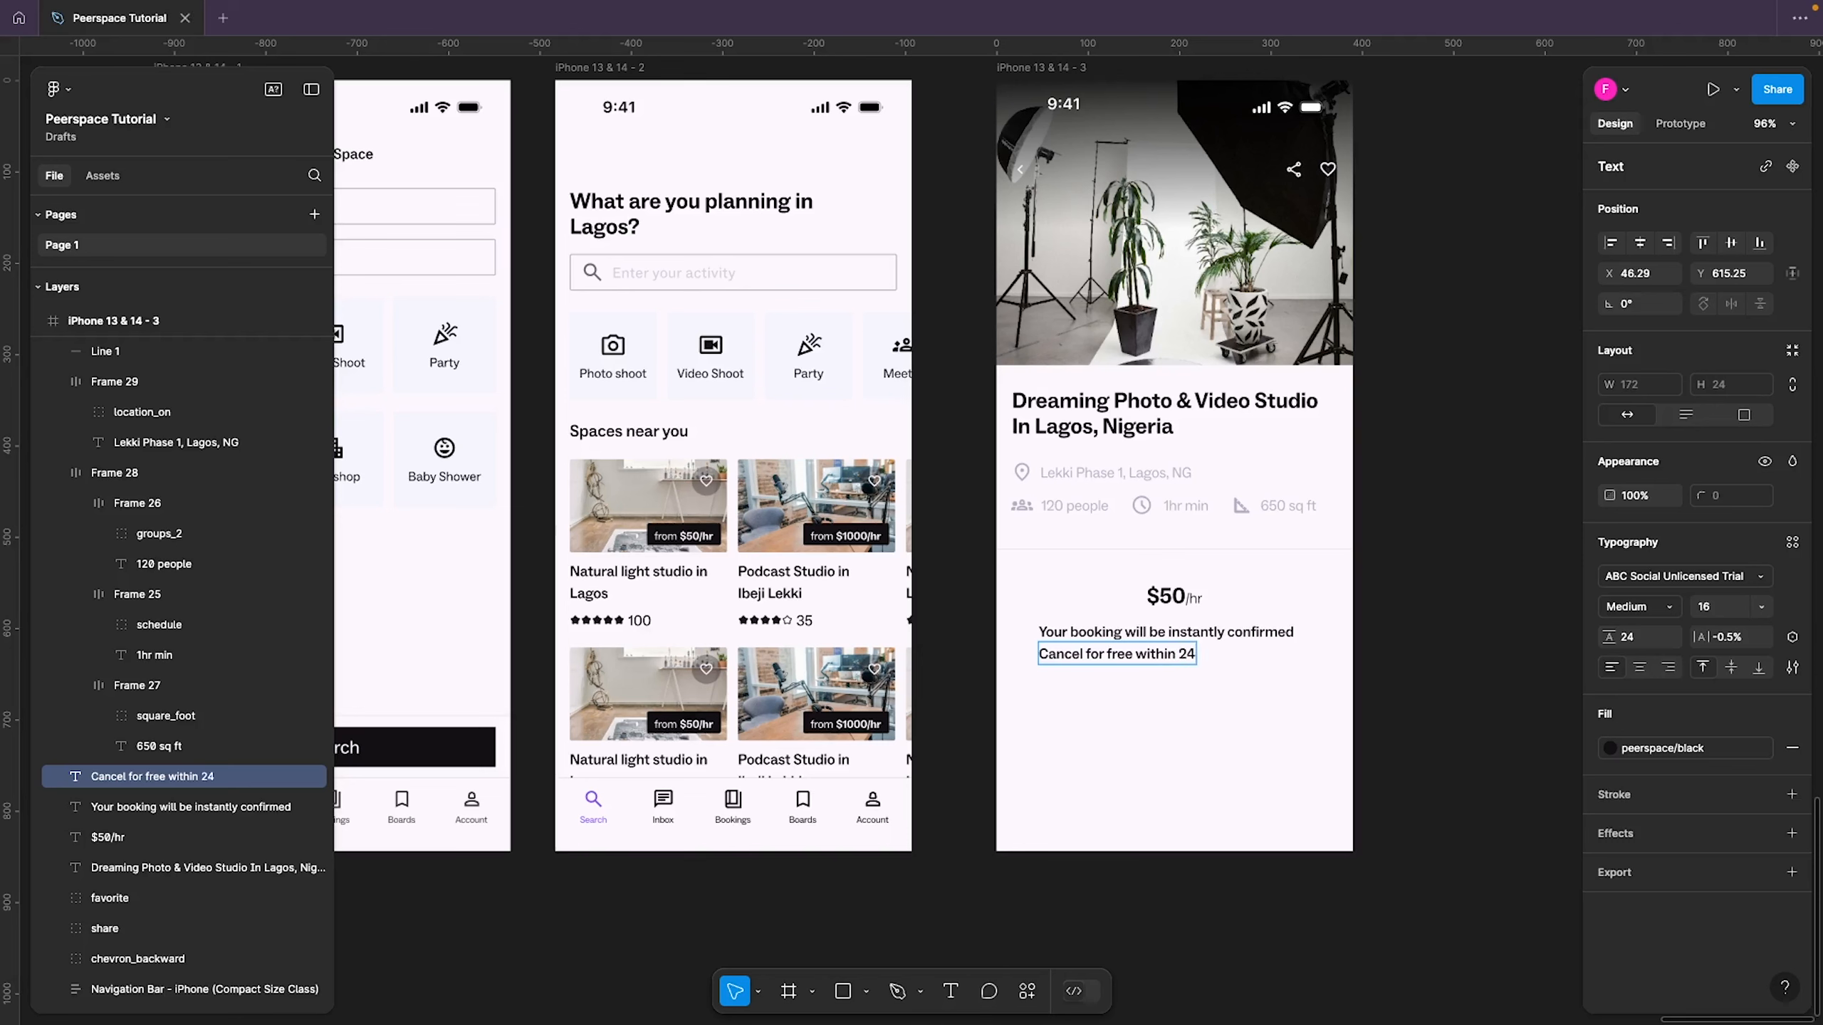
type(" hrs")
key("Escape")
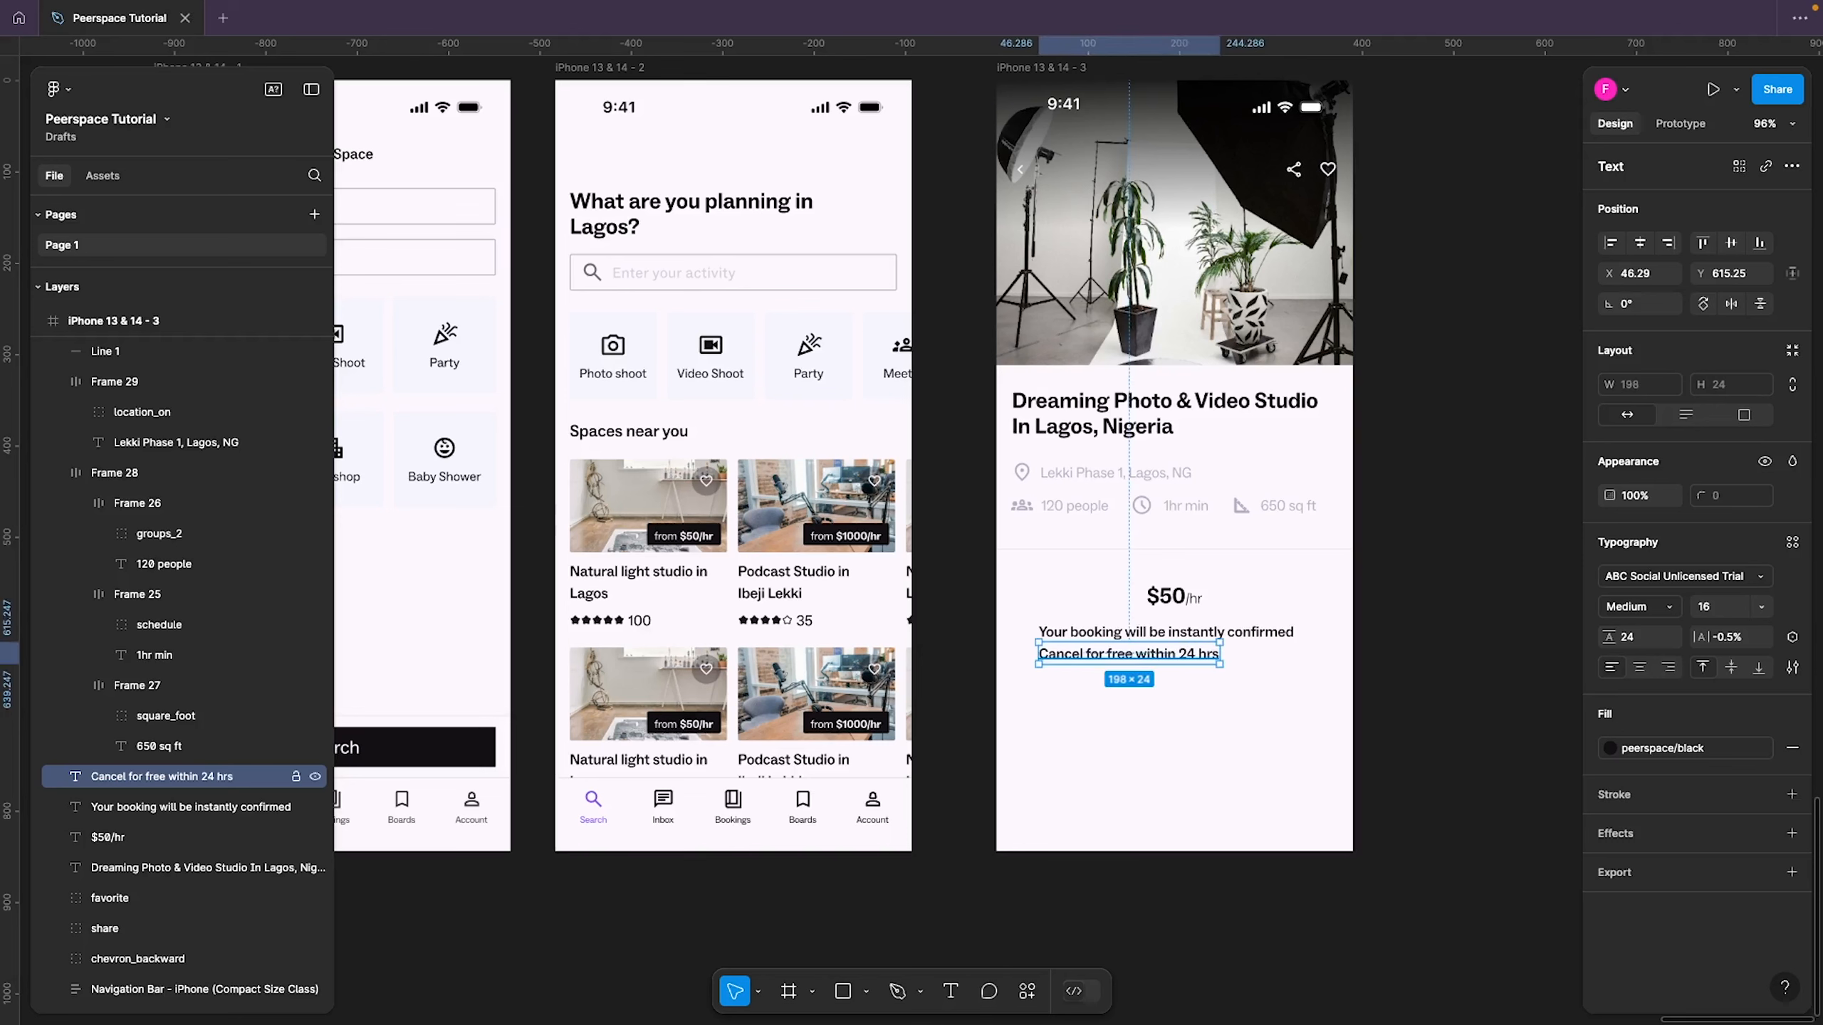
Set the cancellation text to Regular weight, line height 20 and letter spacing -1%
left_click(1664, 607)
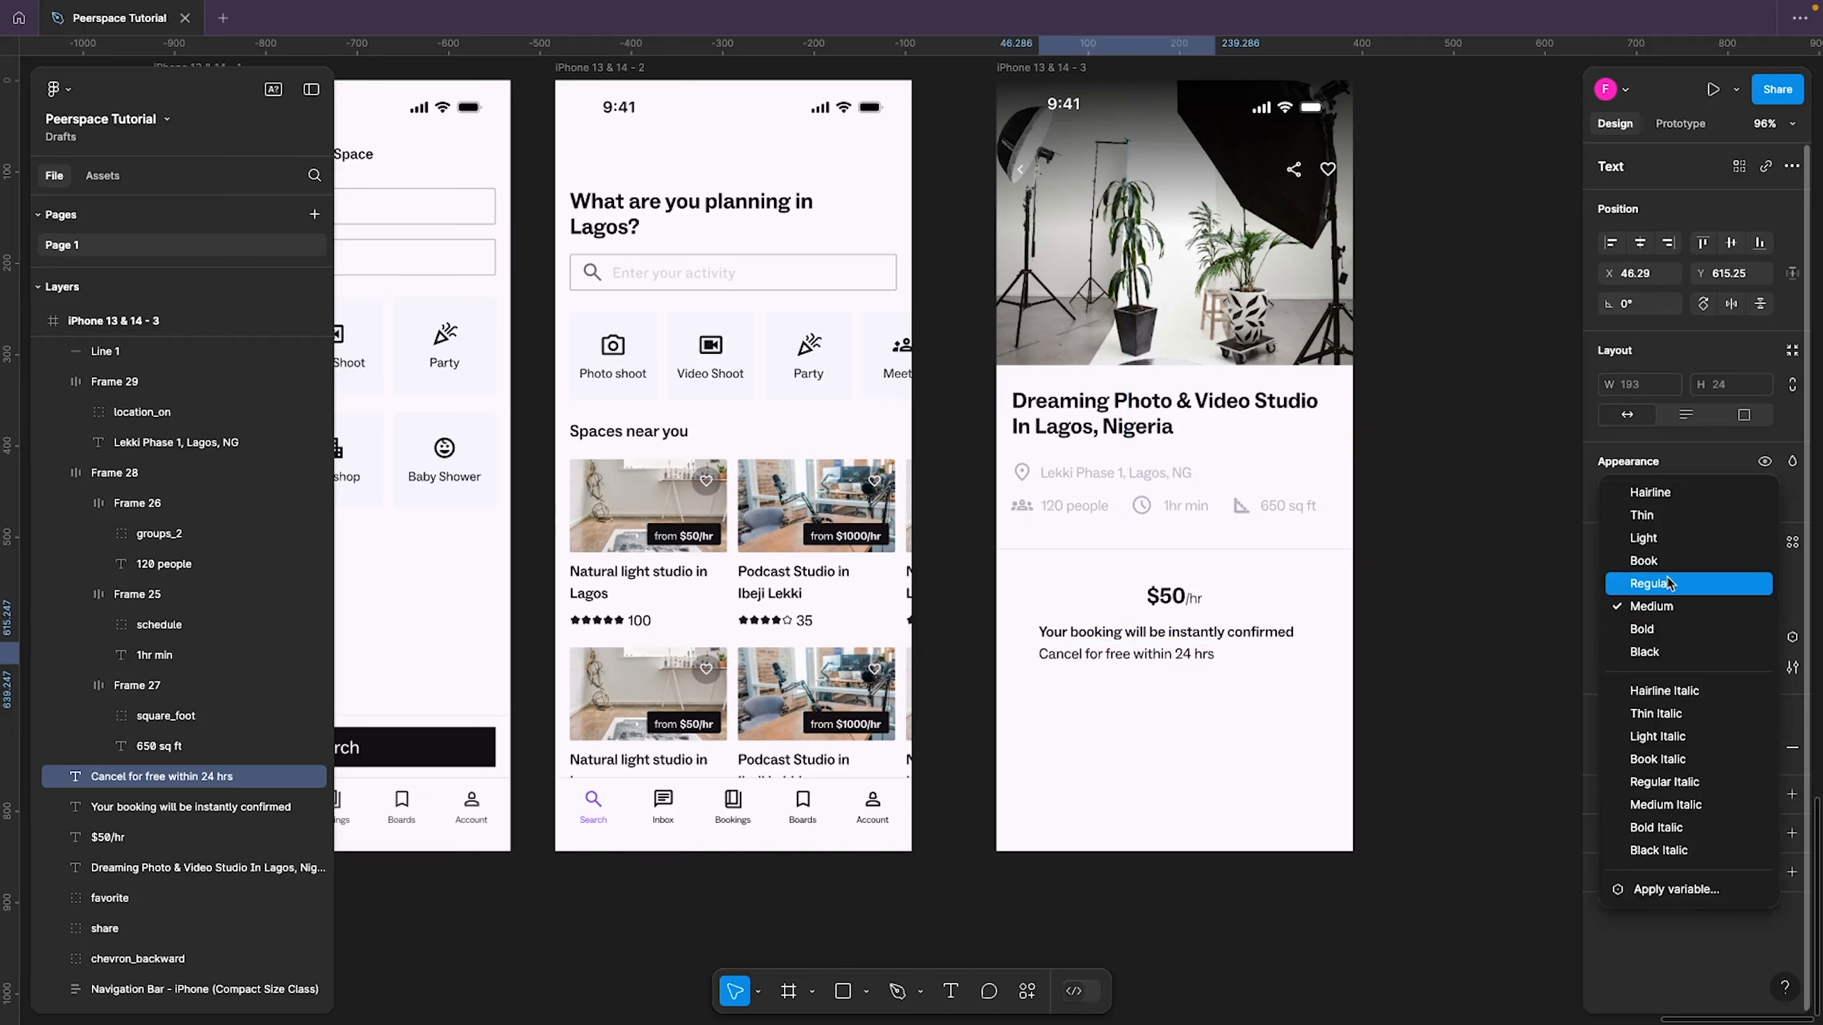
left_click(1668, 583)
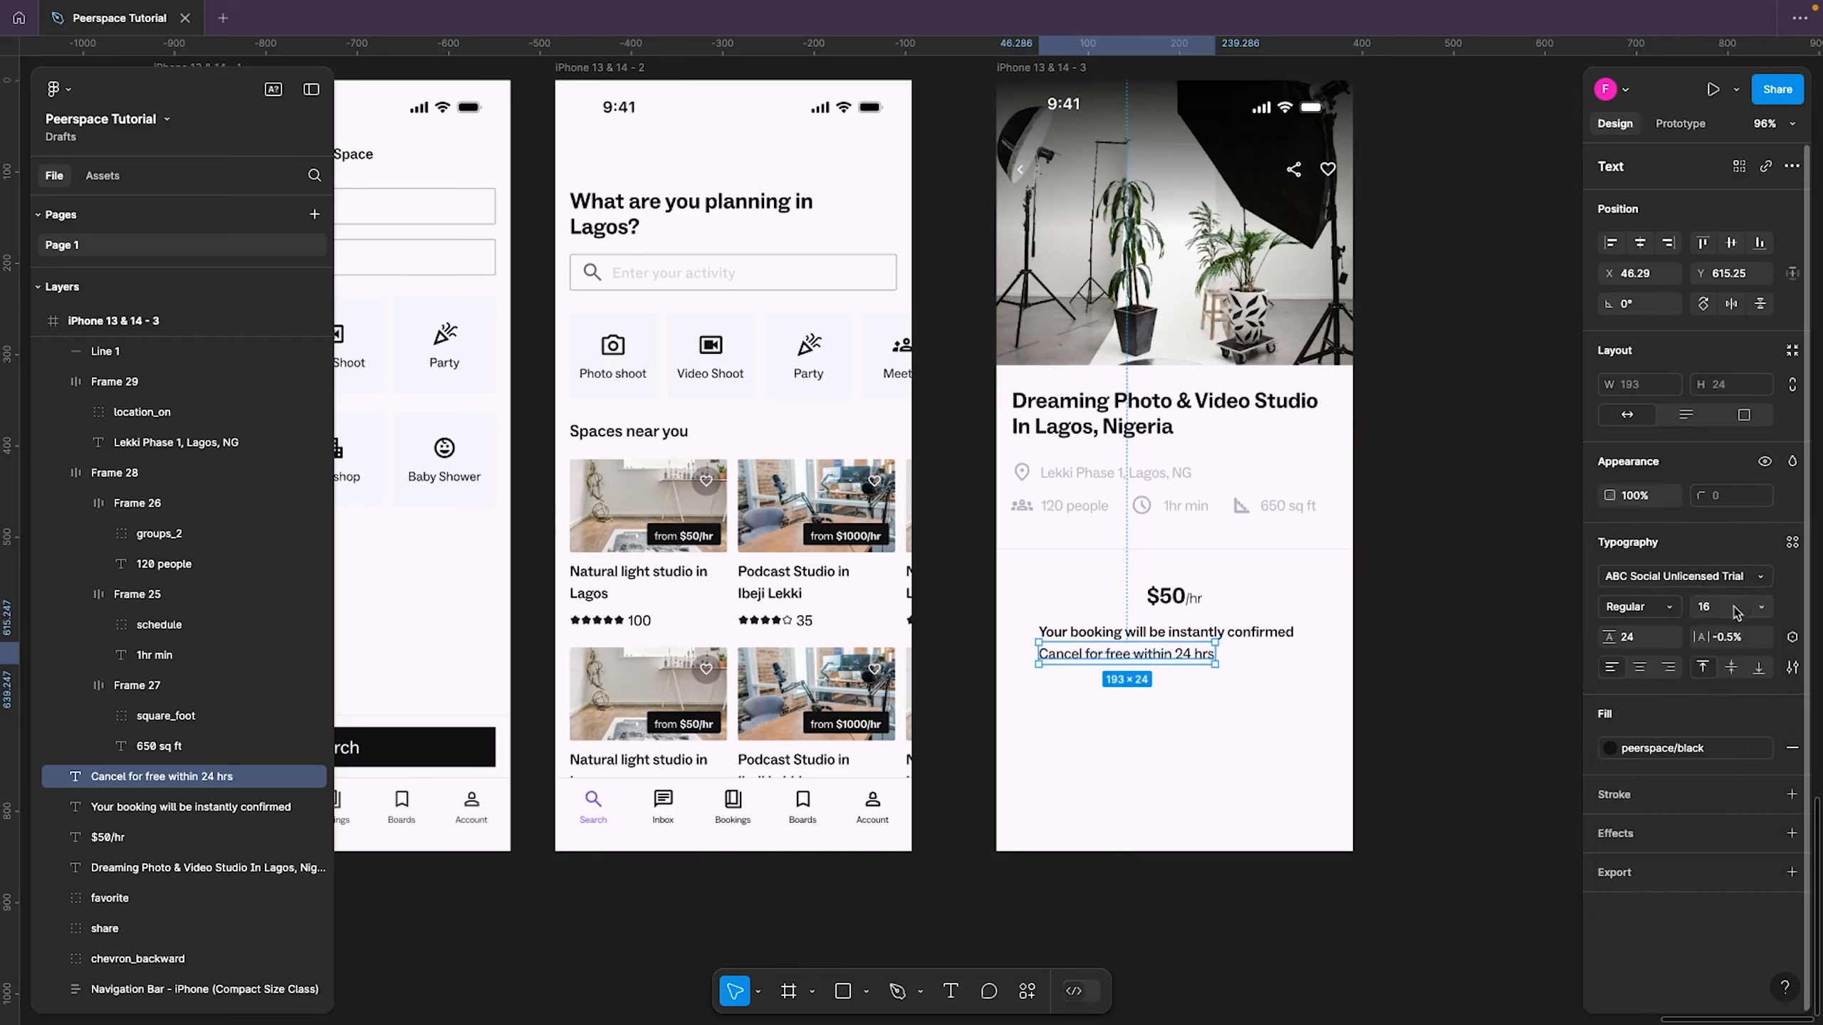
left_click(1649, 638)
type("2")
key("Return")
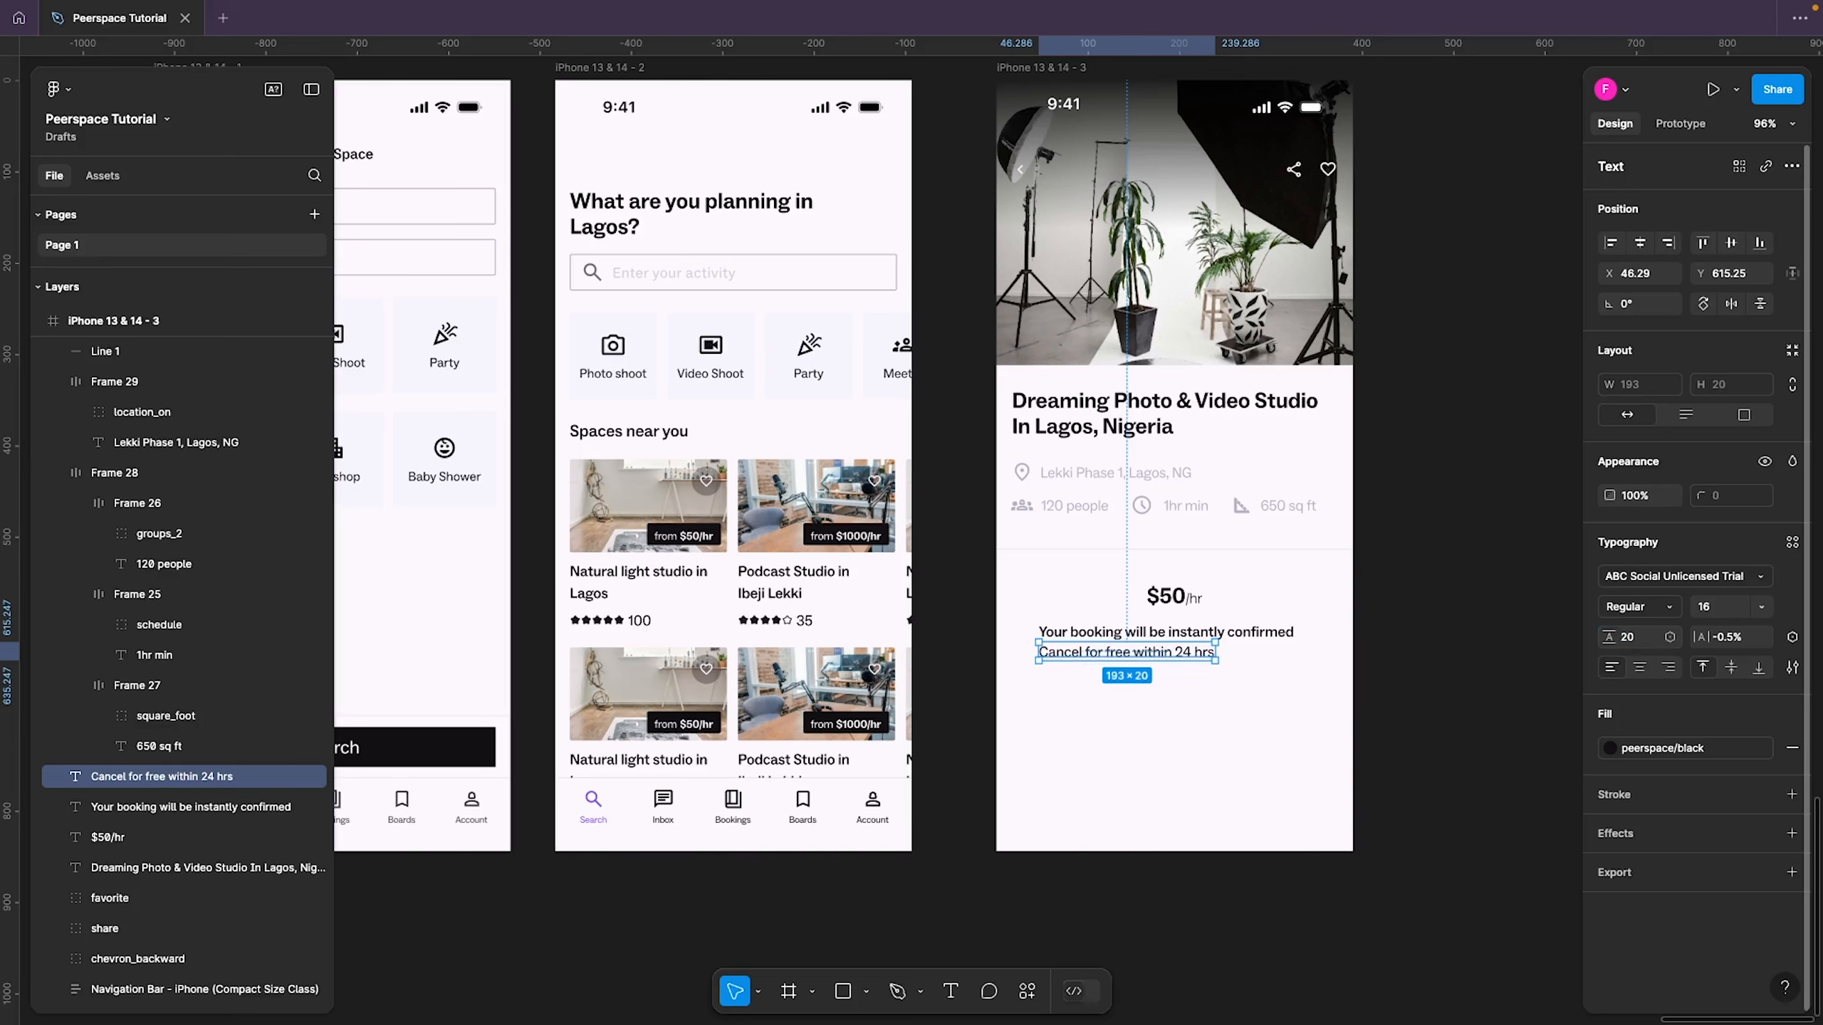
left_click(1738, 640)
type("-1%")
key("Return")
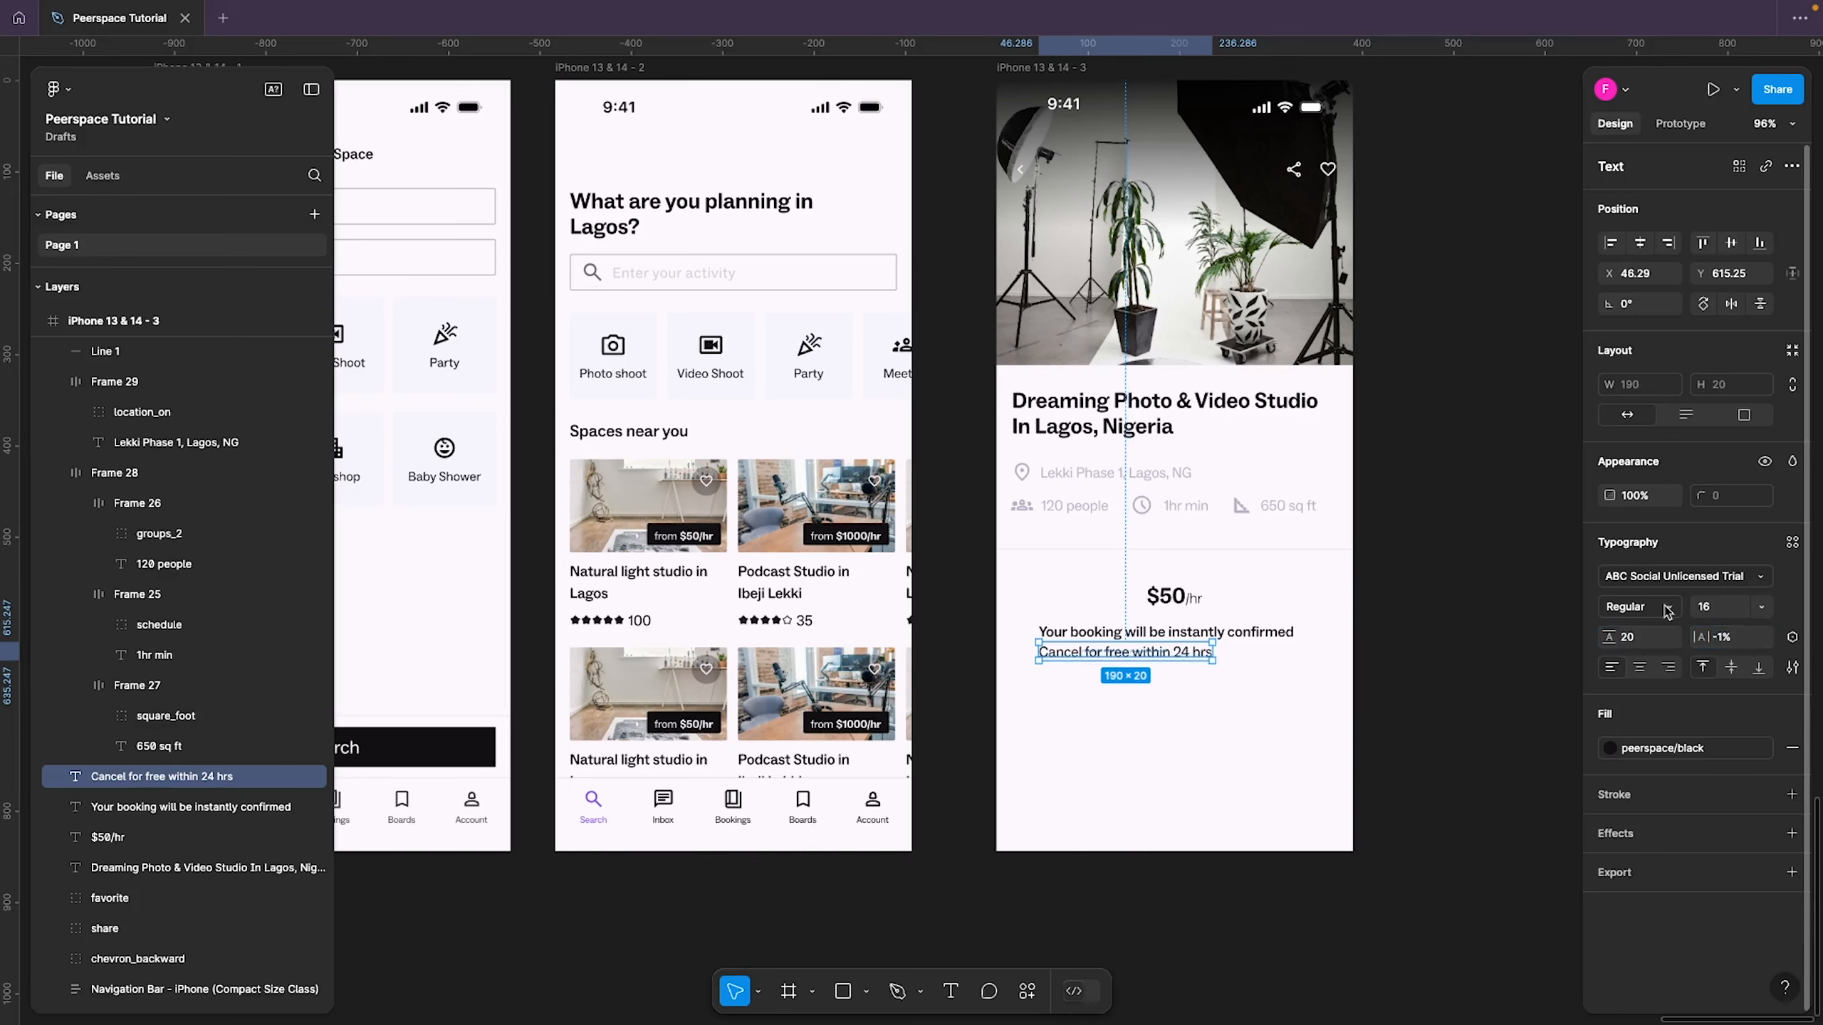
Centre the cancellation text horizontally in the frame and nudge it down to Y 619.25
left_click(1642, 244)
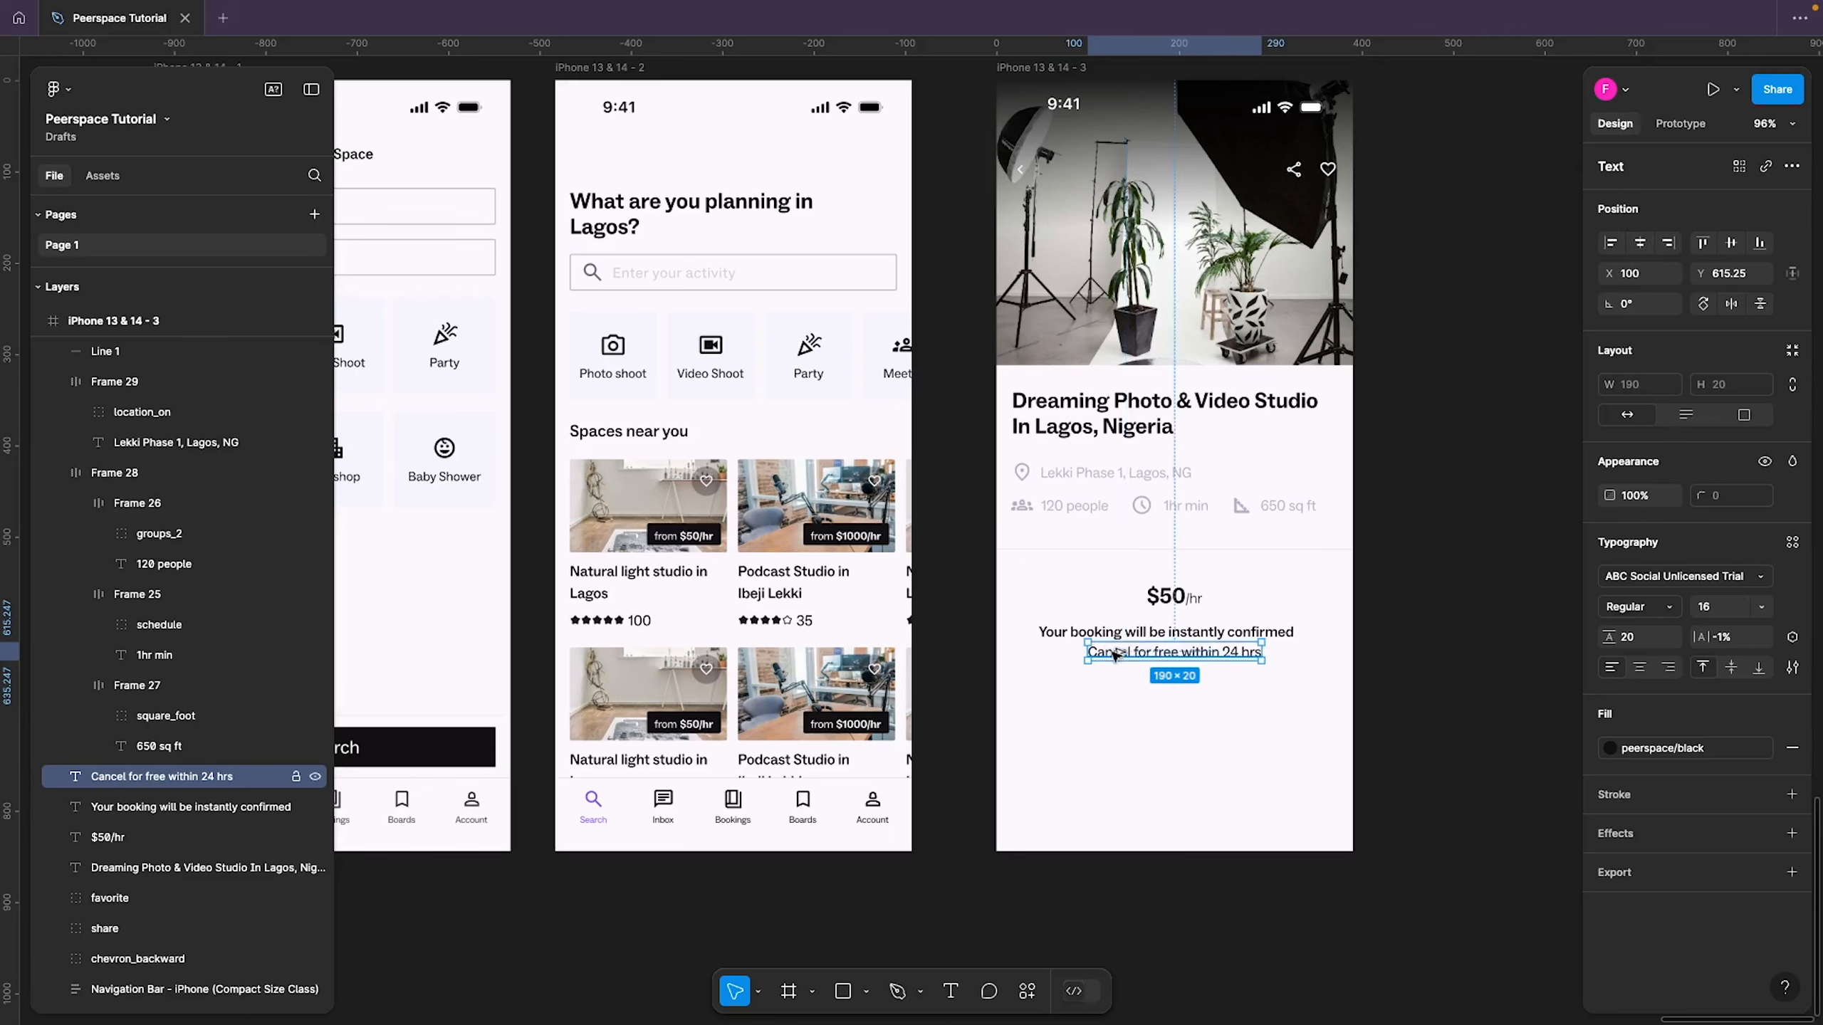
key("Down")
key("Down")
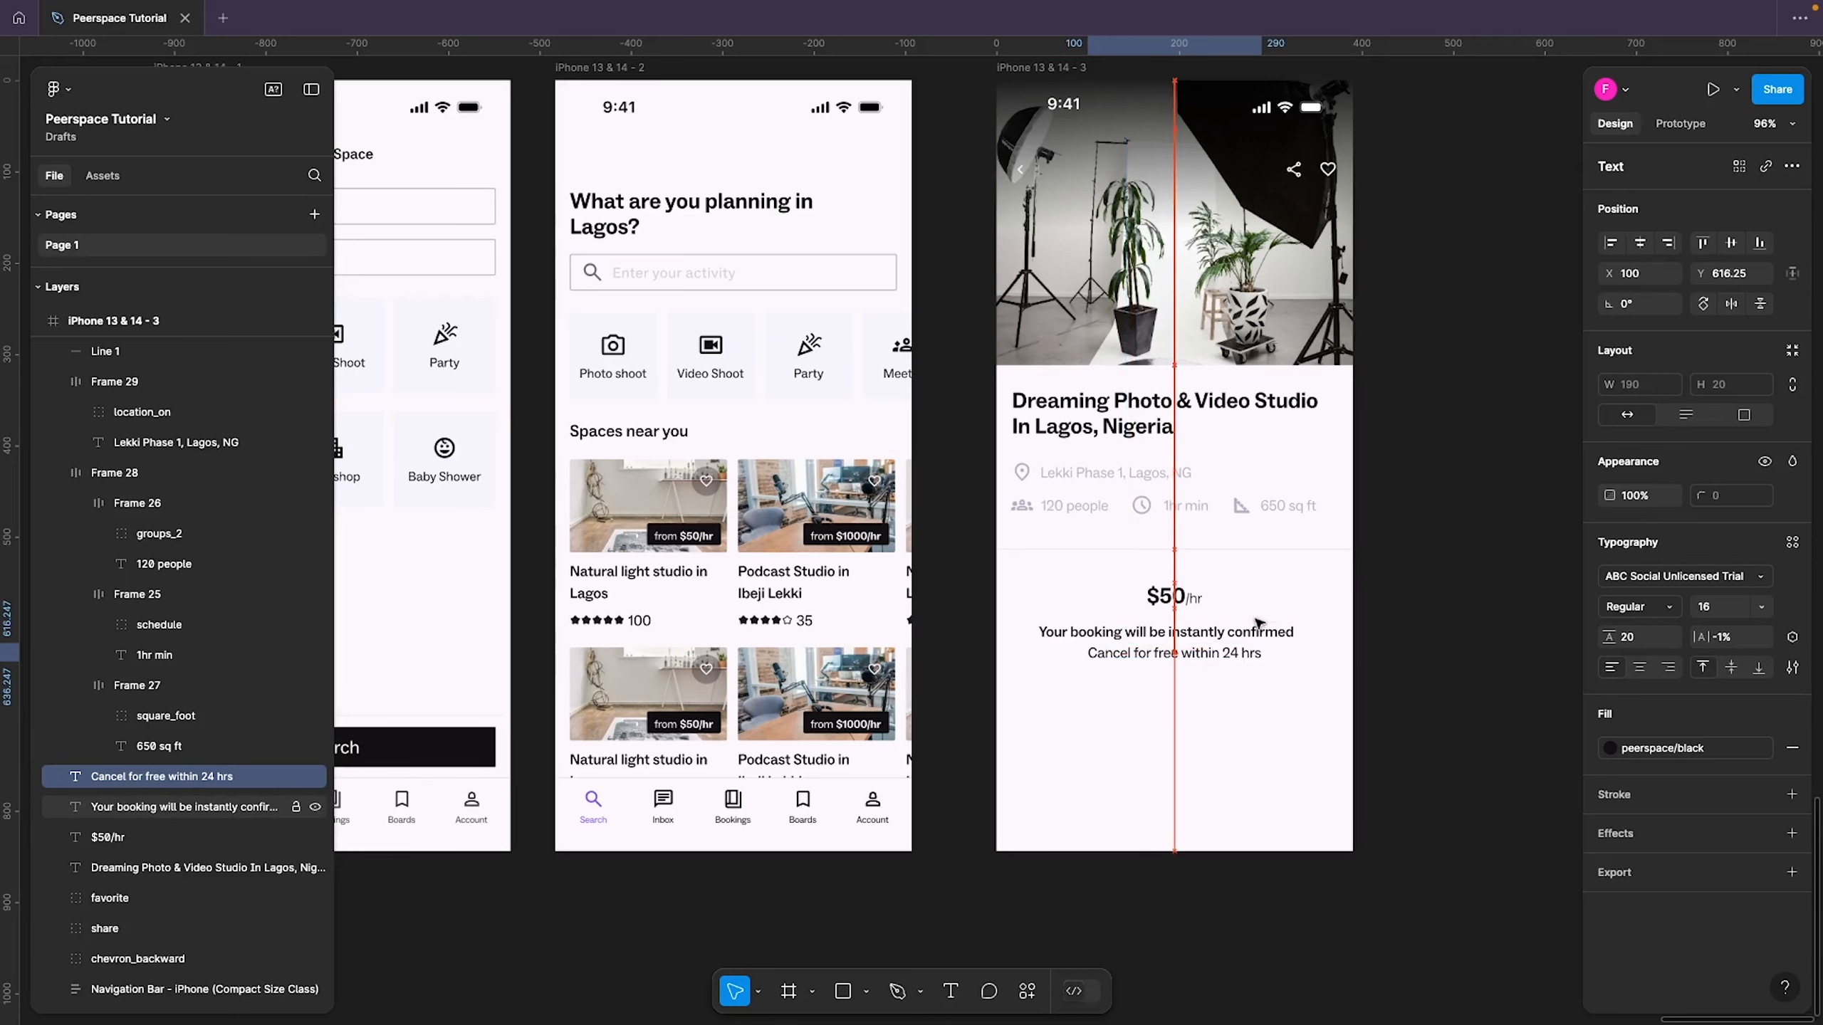
key("Down")
key("Down")
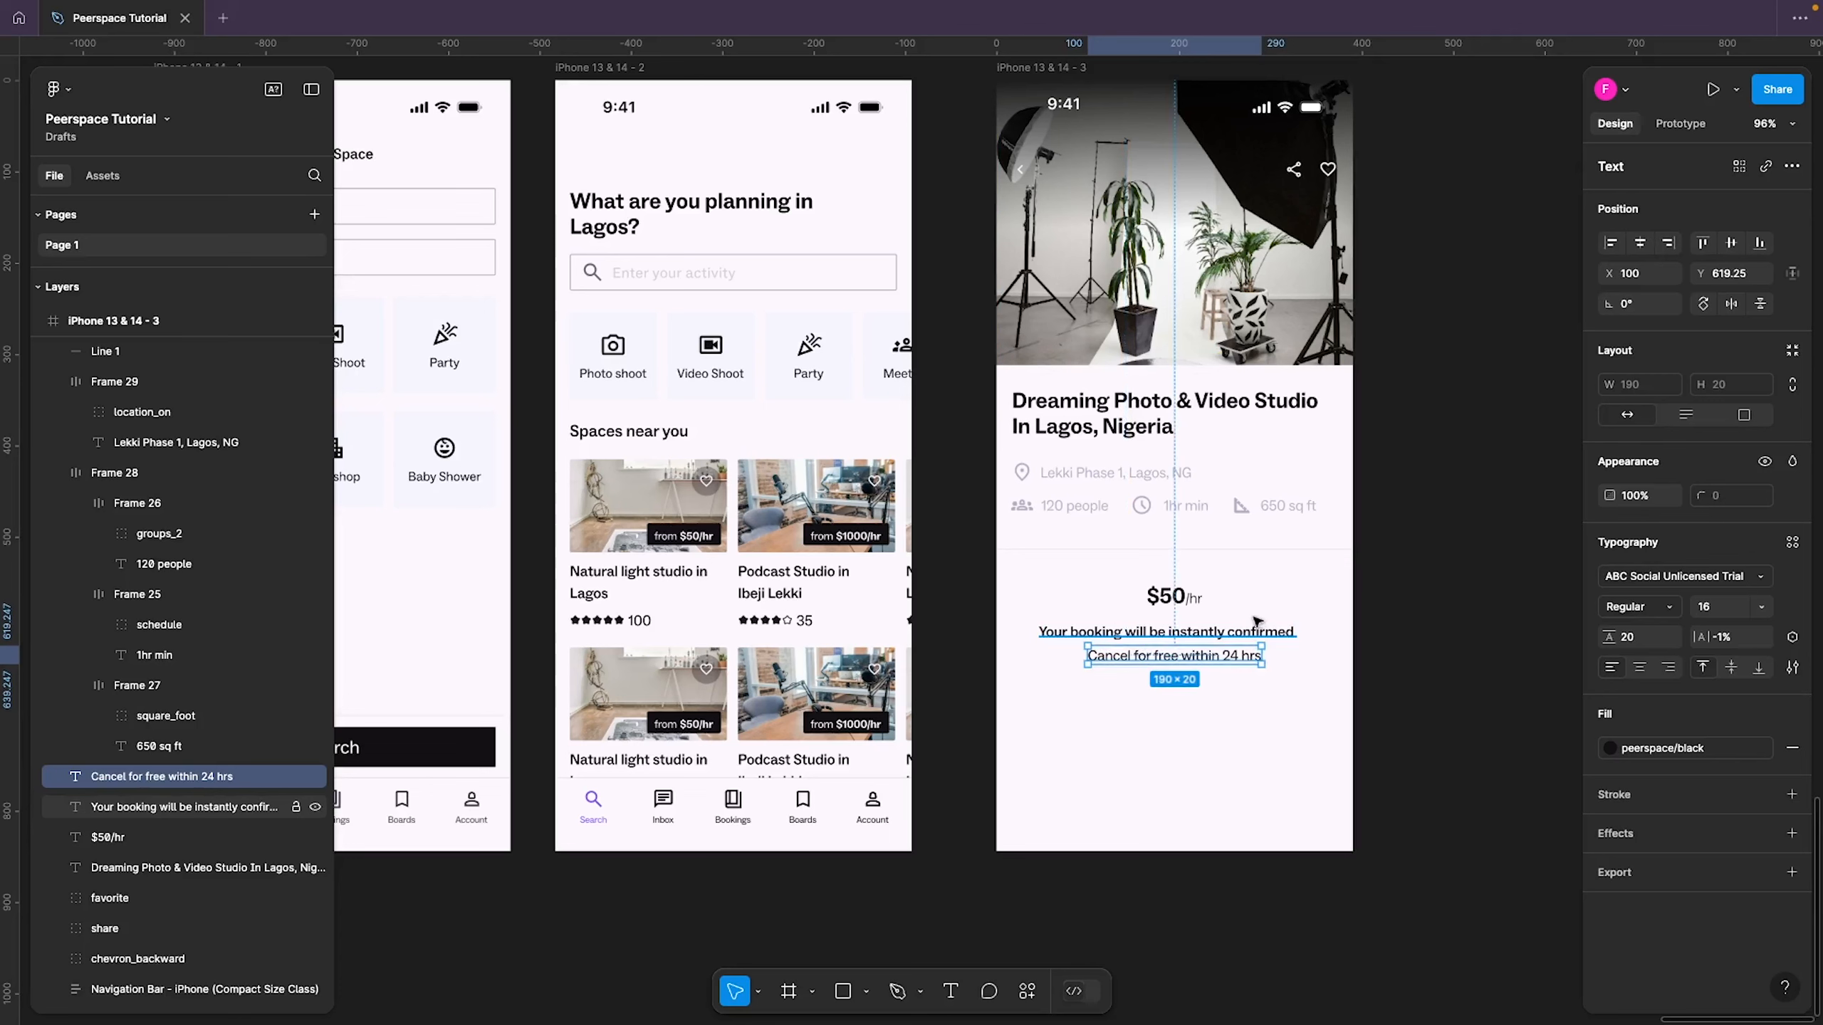
Shorten the divider line symmetrically to a width of 356.12, leaving a 16.94 margin on both sides of the frame
left_click(1085, 550)
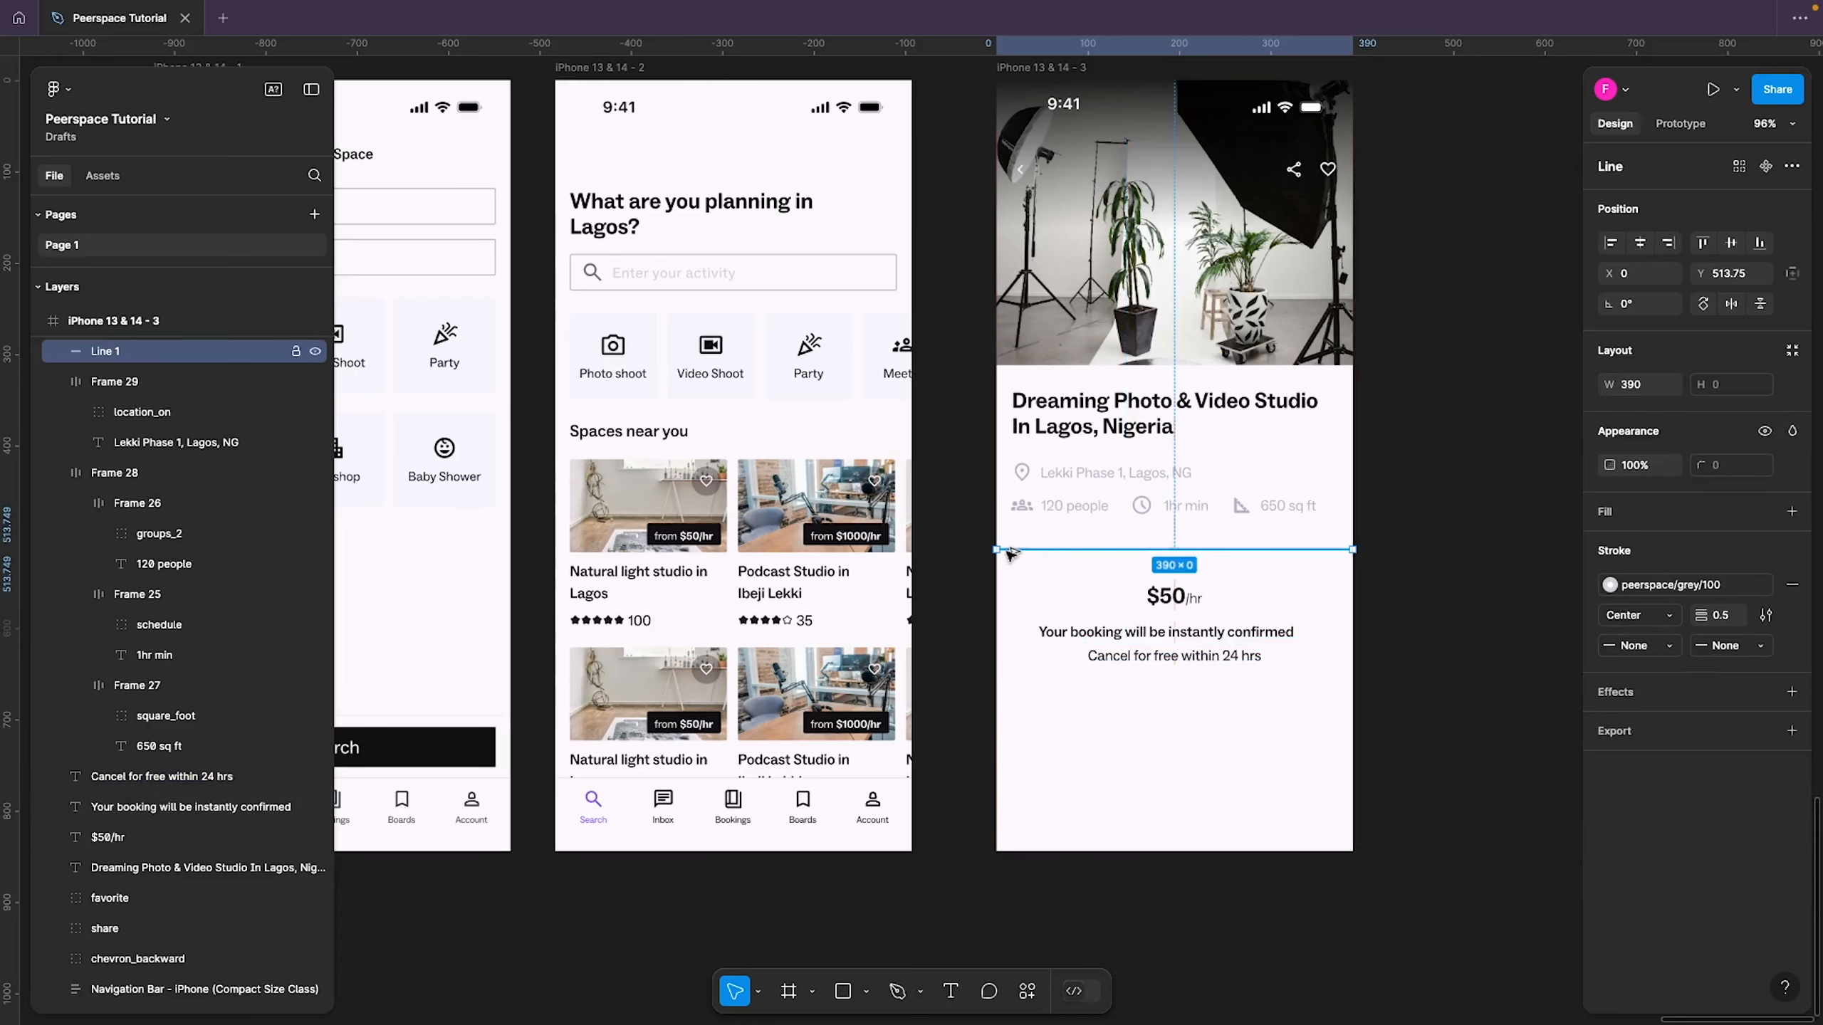
left_click_drag(998, 549, 1013, 550)
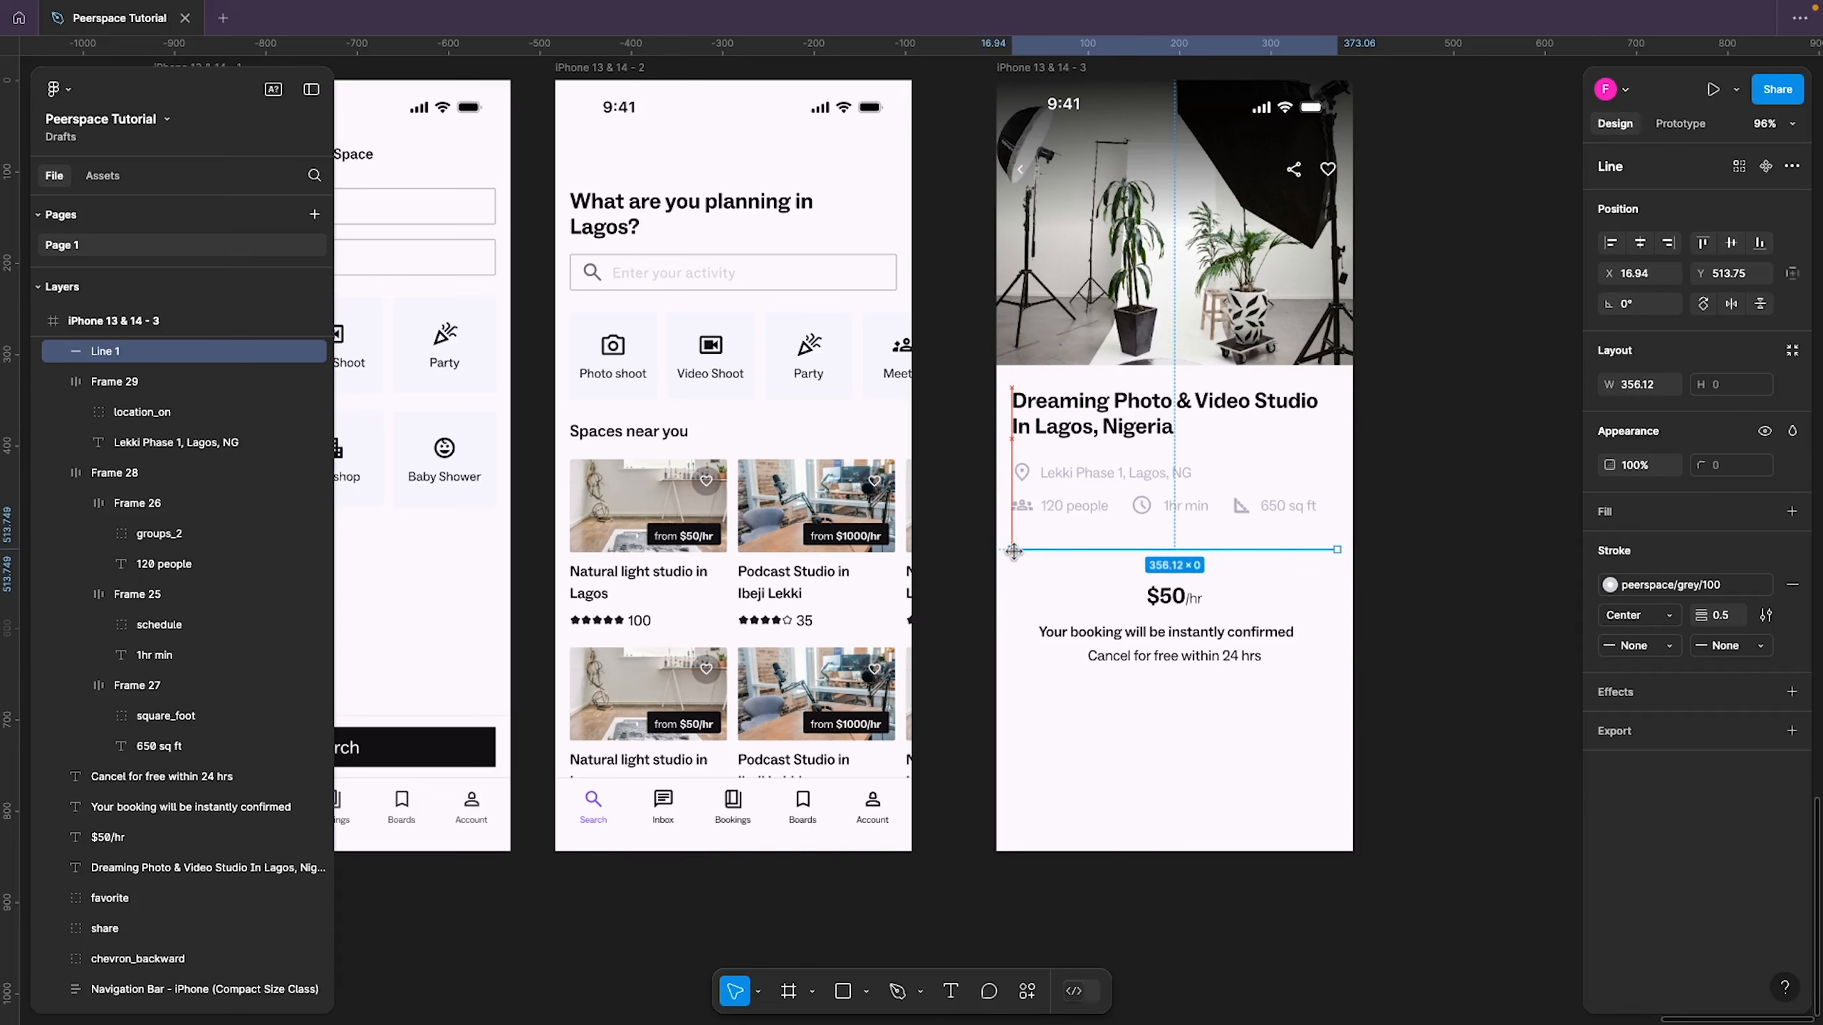
left_click_drag(1013, 550, 1013, 550)
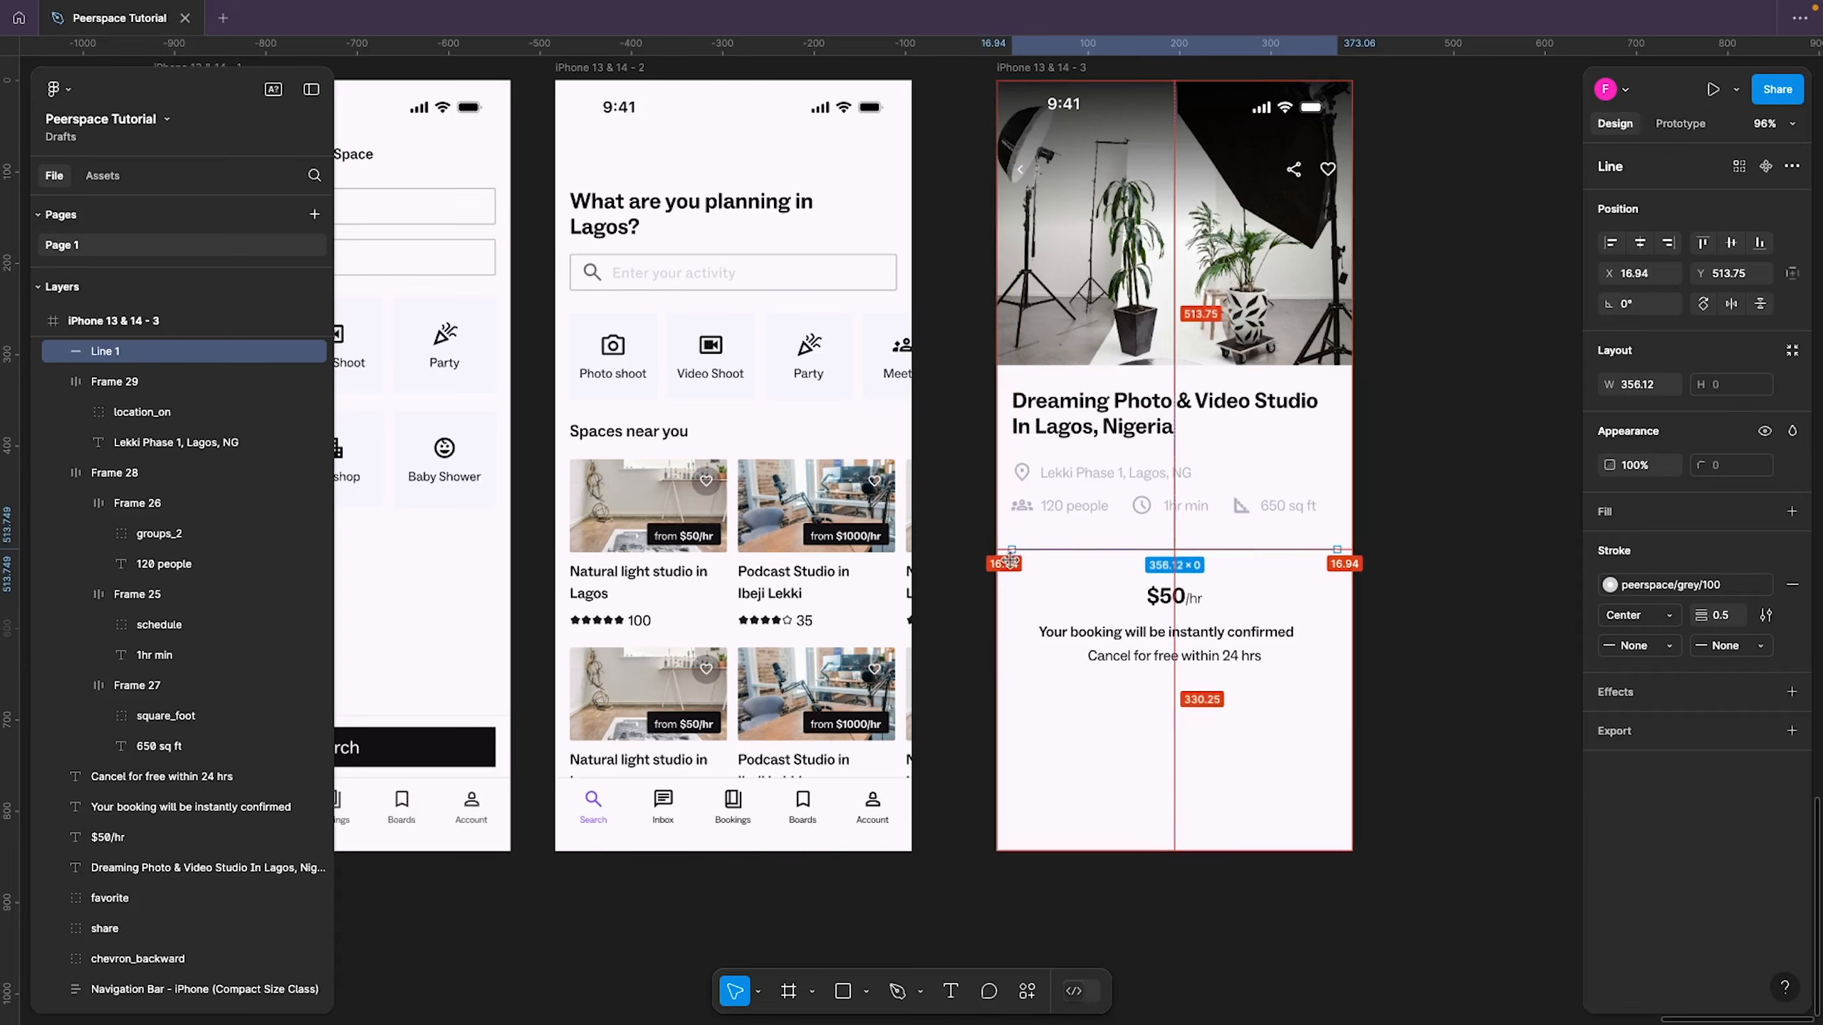
left_click(1263, 561)
left_click(1253, 635)
left_click(1307, 568)
Duplicate the divider line below the cancellation text, at Y 676
left_click(1304, 549)
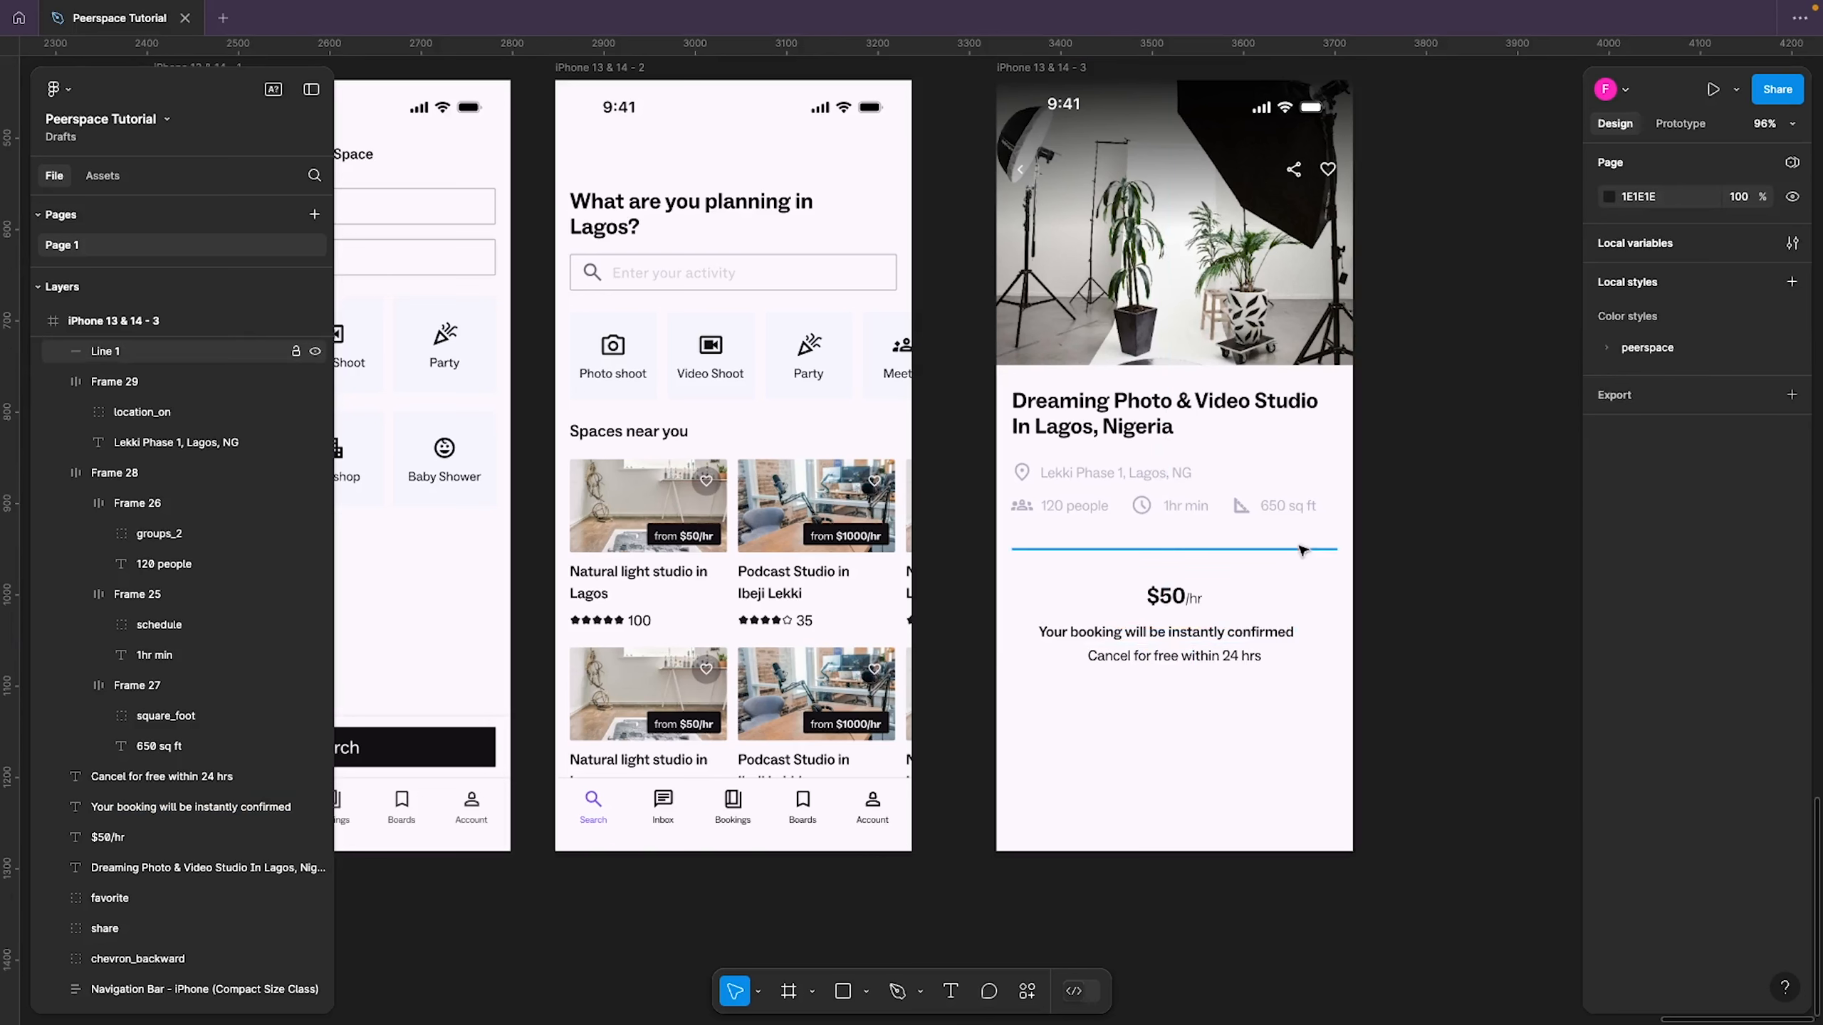
left_click_drag(1304, 549, 1285, 698)
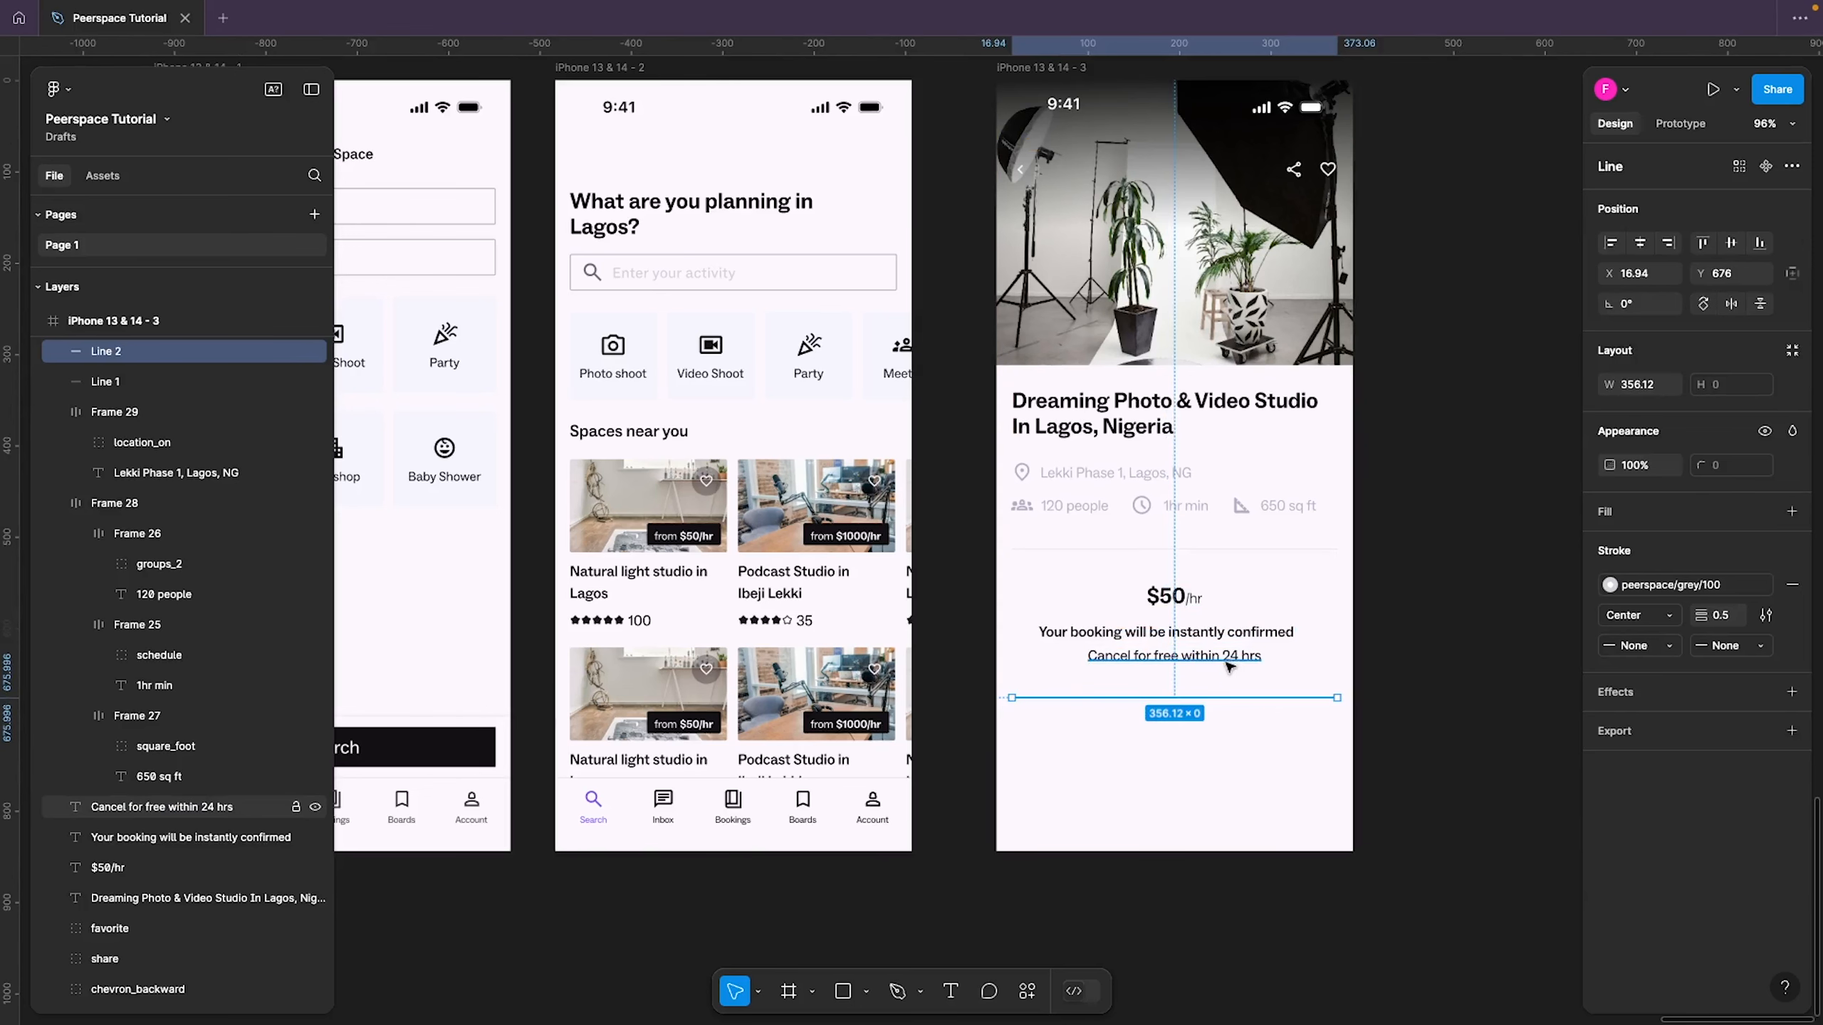
left_click(1434, 719)
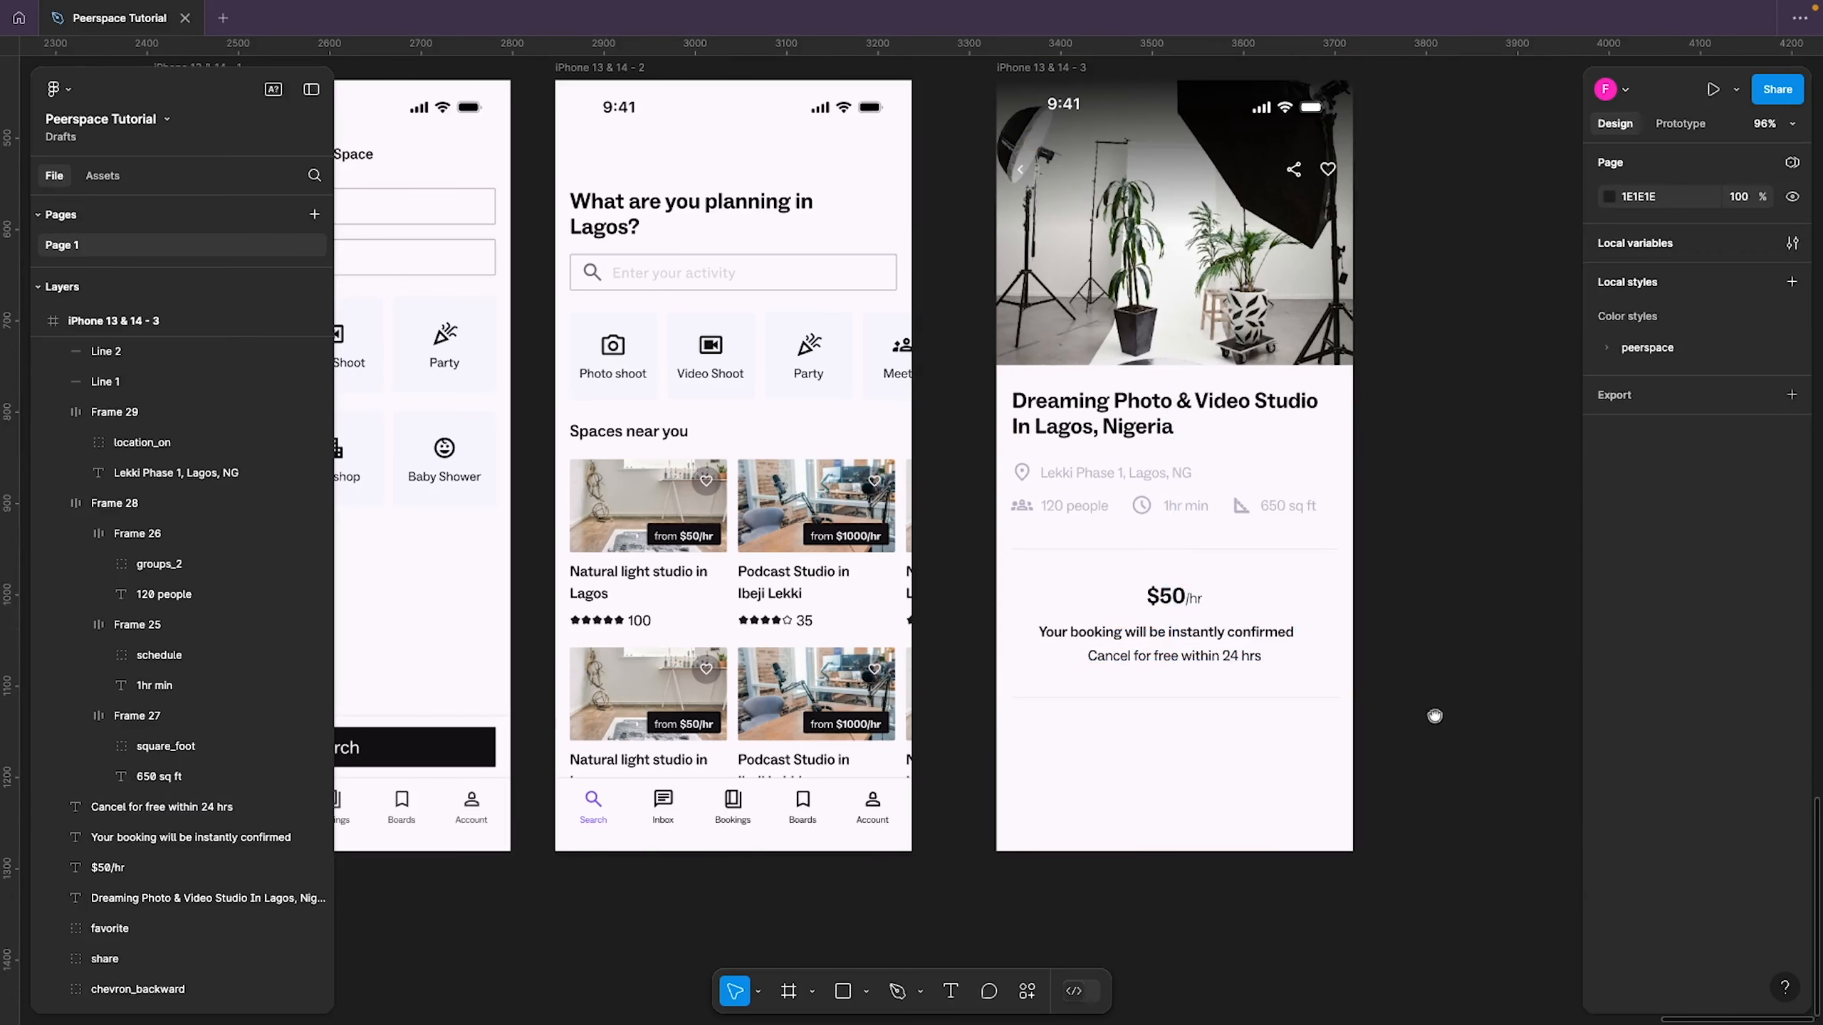
Duplicate the $50/hr price text below the lower divider at X 16.94, Y 700.35 and replace the copy's text with "About the Space"
left_click_drag(1434, 716, 1306, 683)
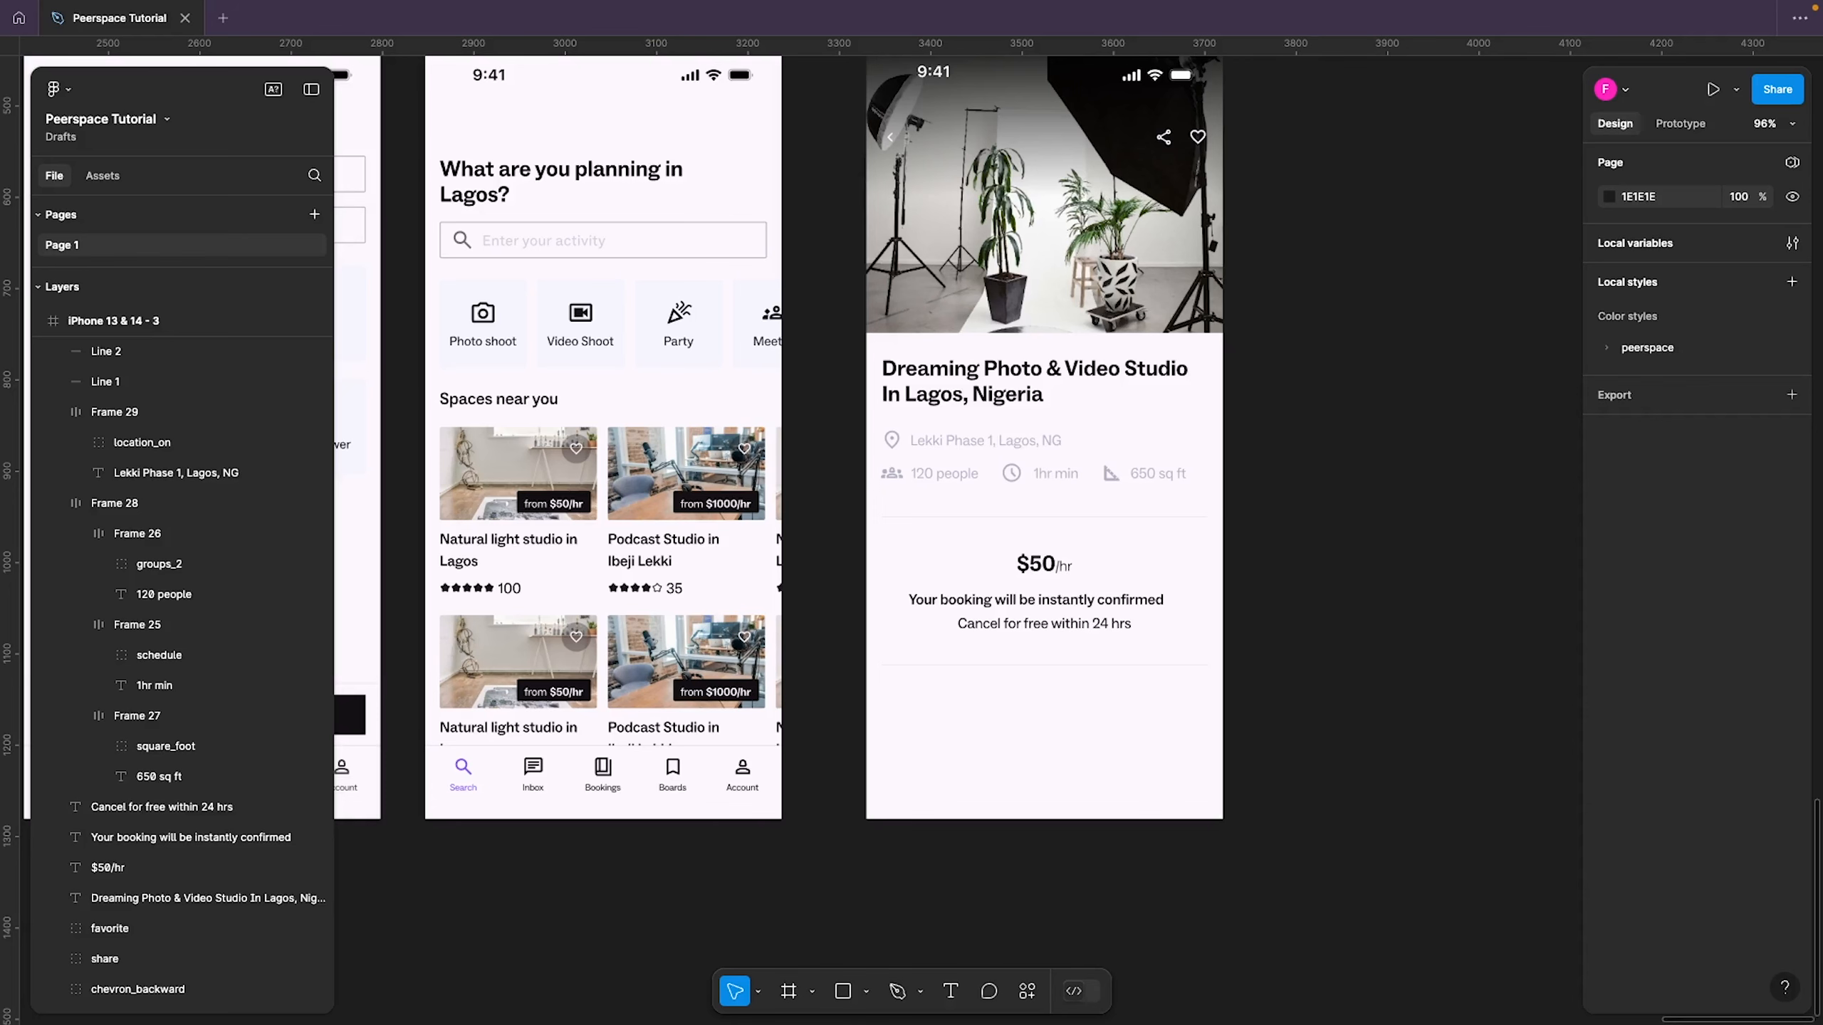
scroll(1272, 466, "down", 5)
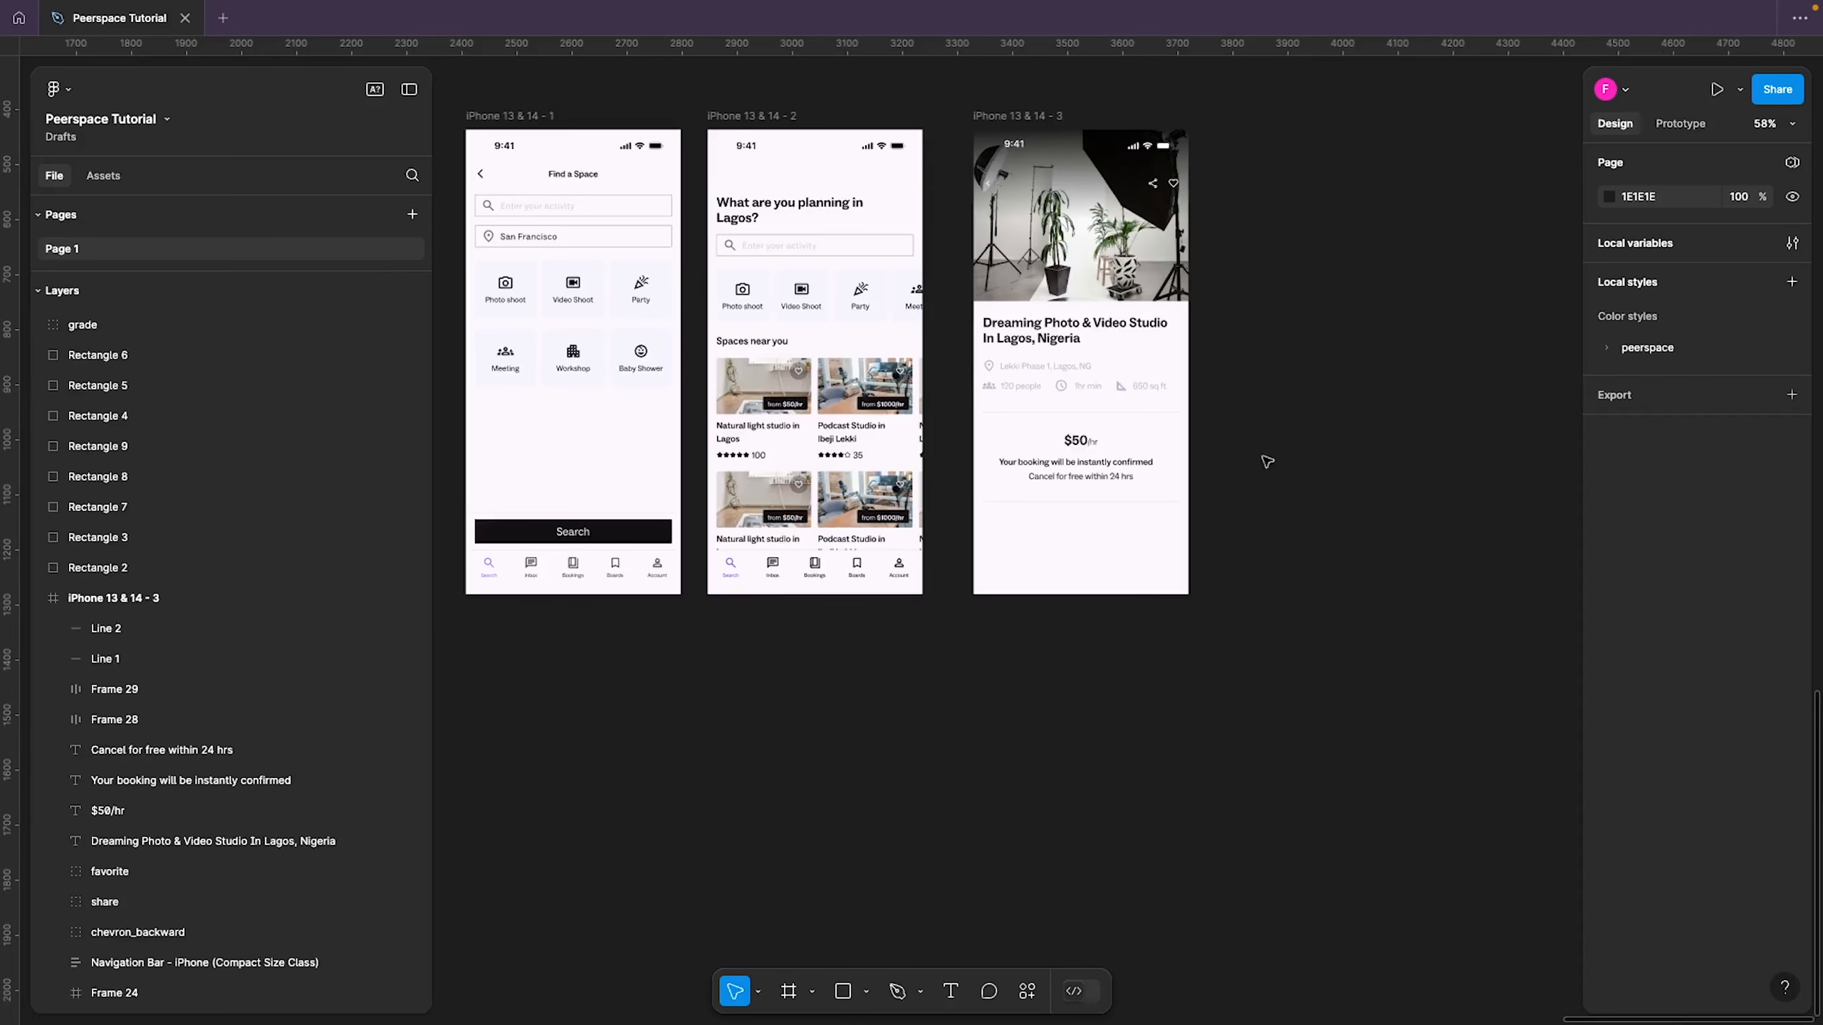
scroll(1267, 461, "up", 10)
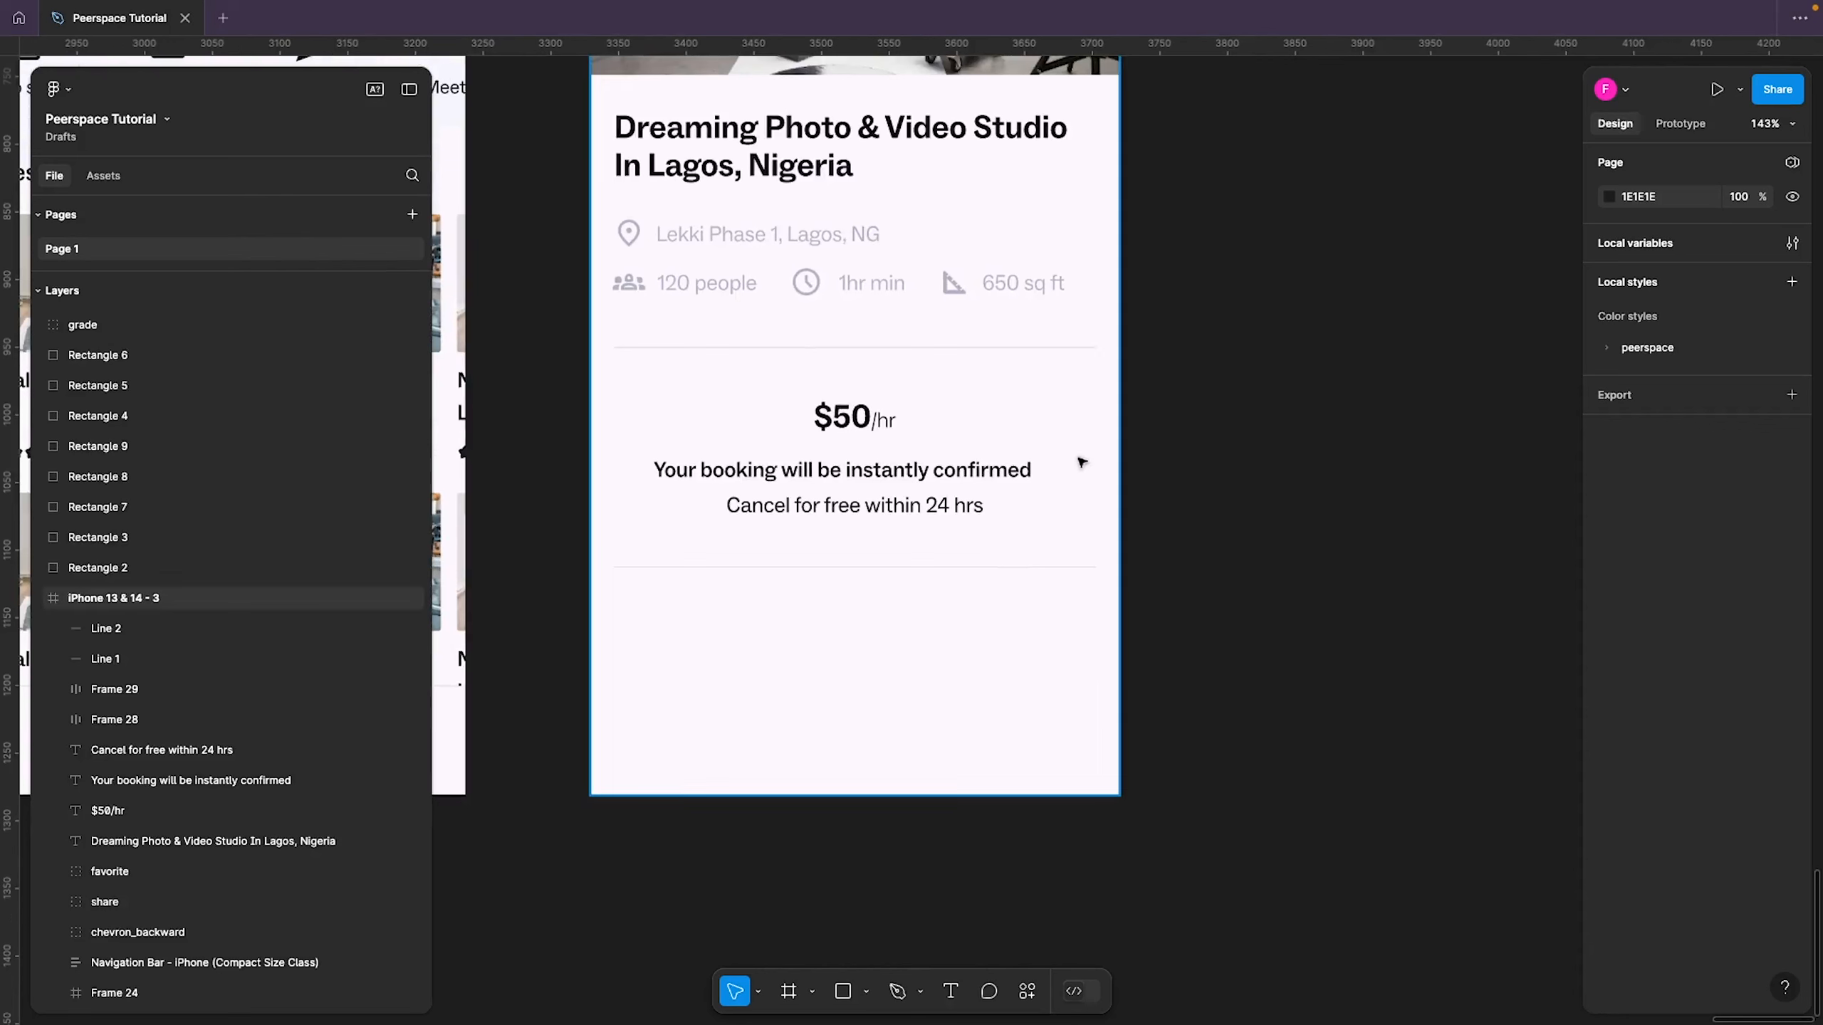
left_click(849, 424)
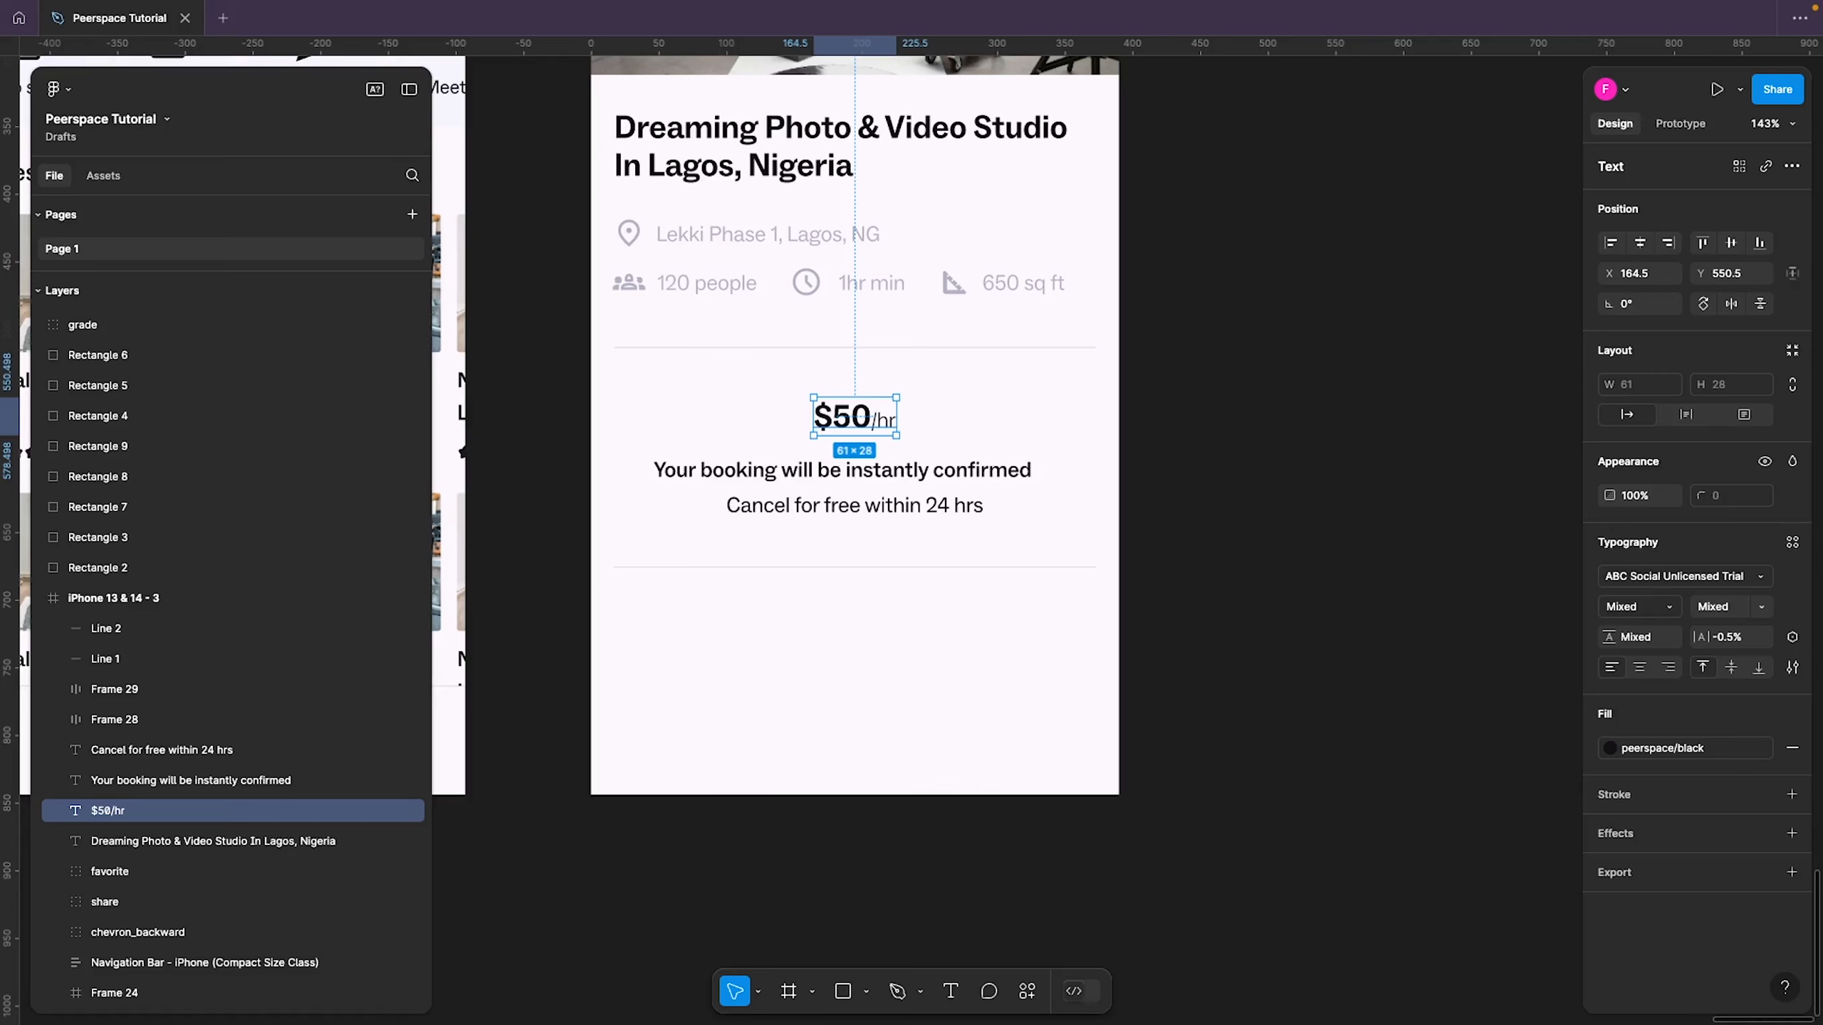
left_click_drag(840, 415, 641, 617)
double_click(641, 617)
type("Ab")
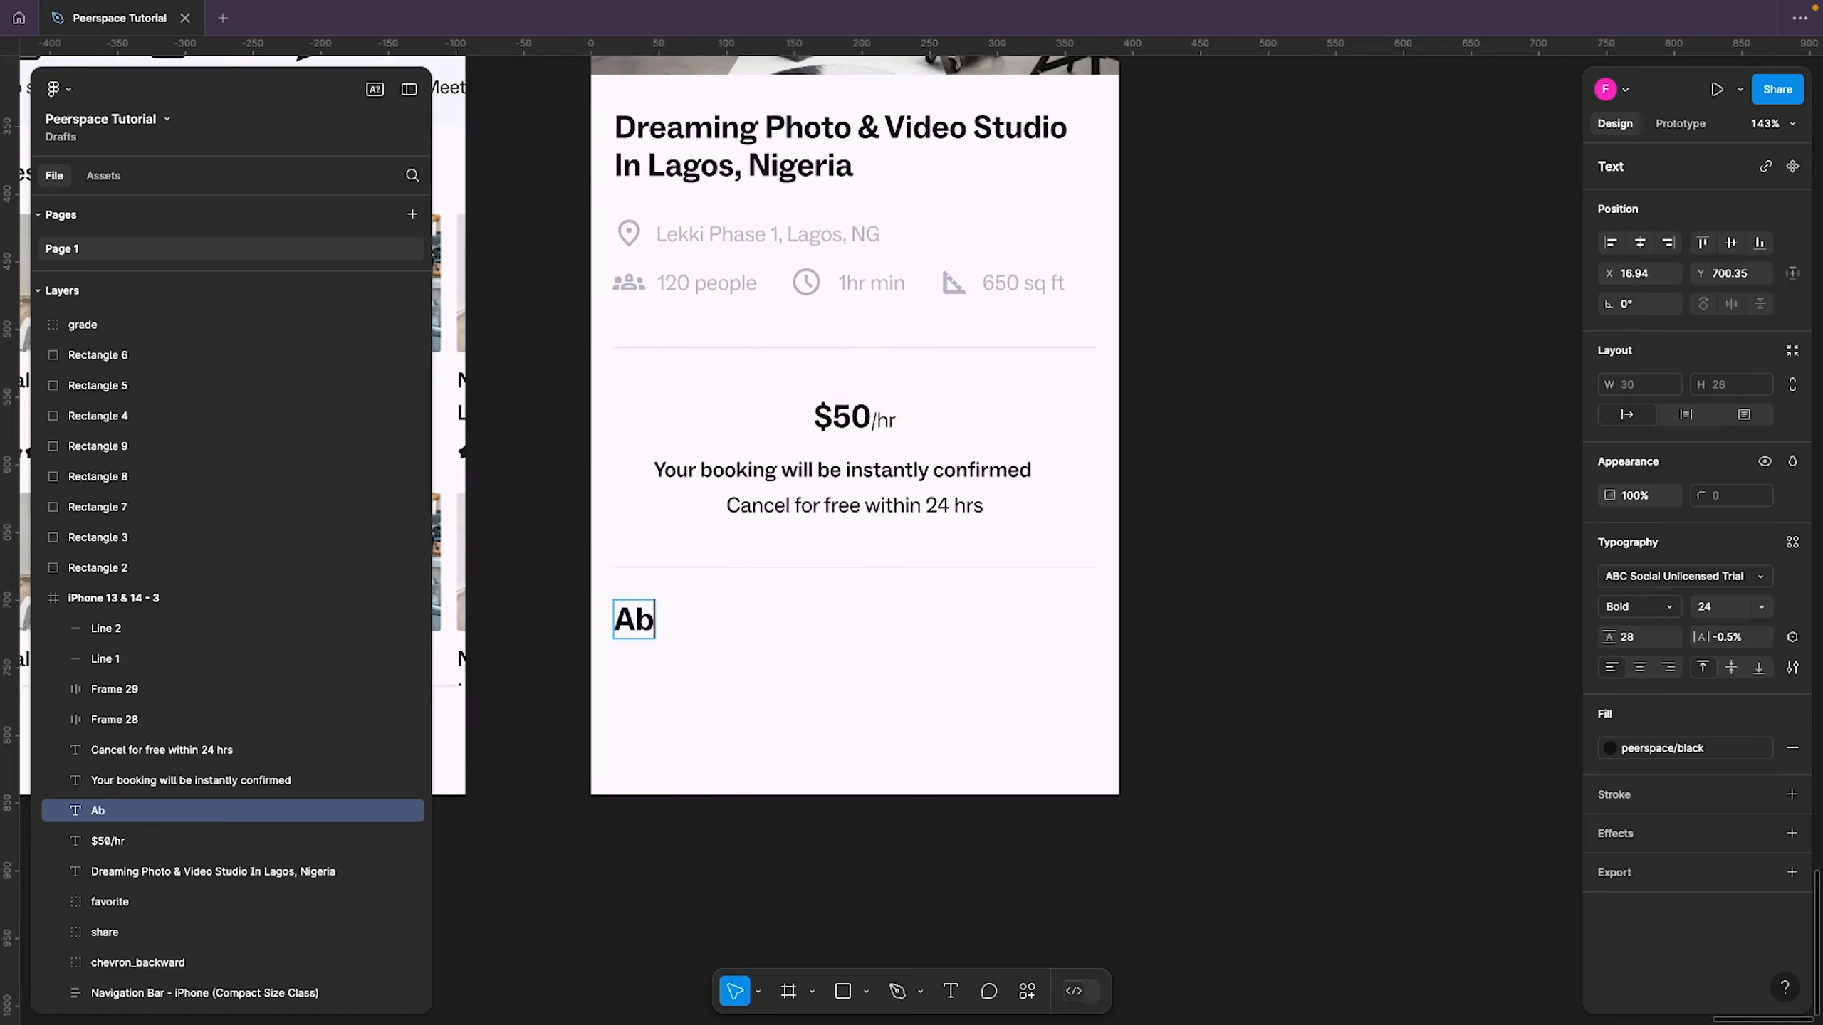
type("out the s")
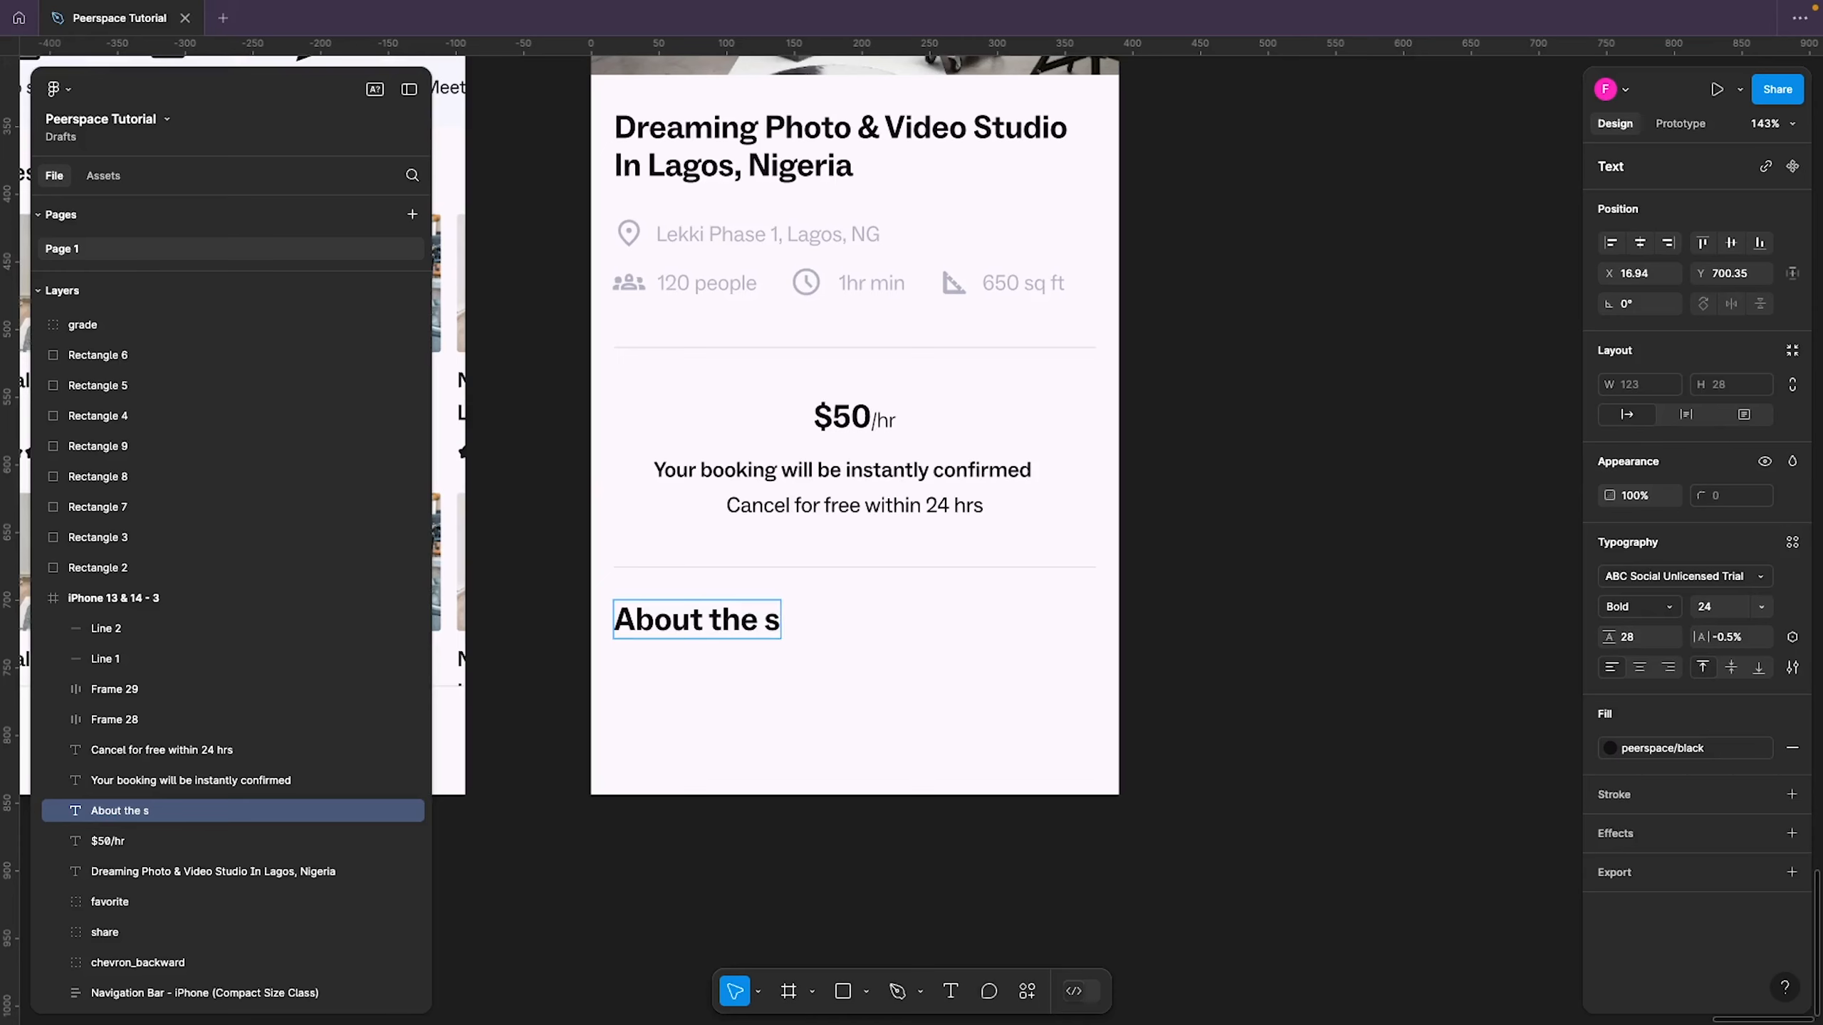
key("BackSpace")
type("Space")
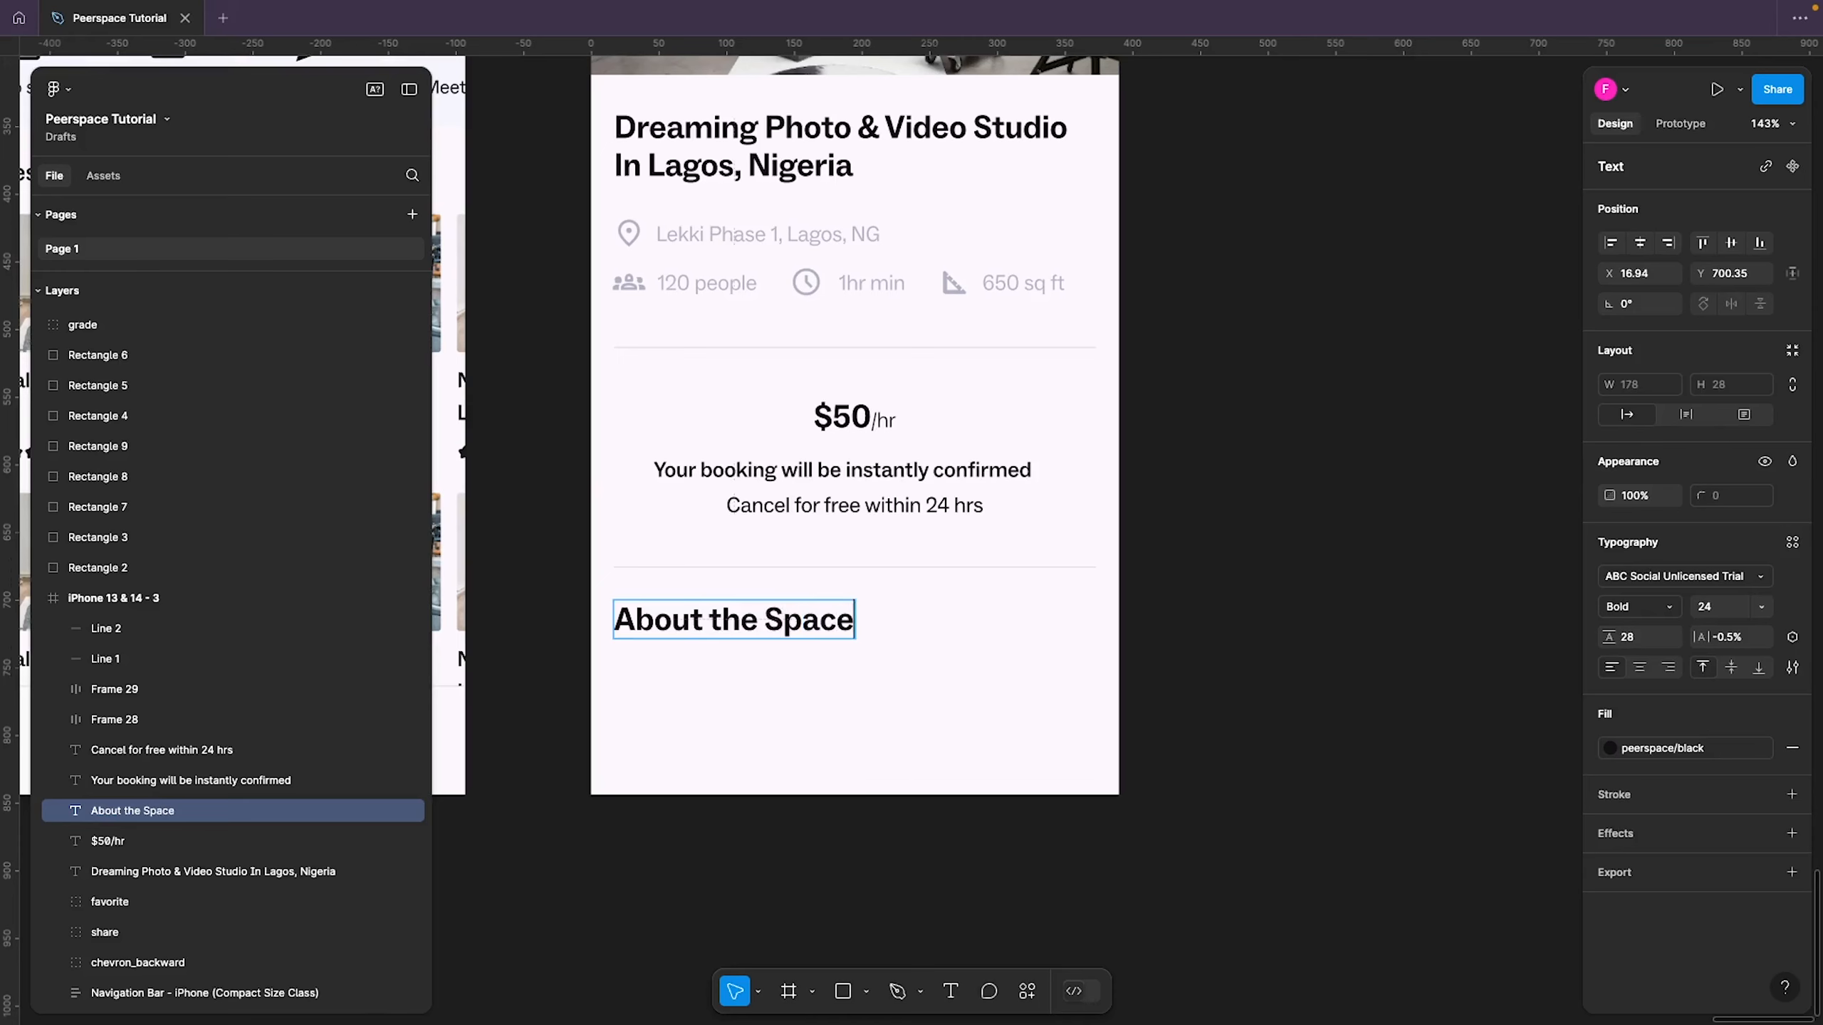
key("Escape")
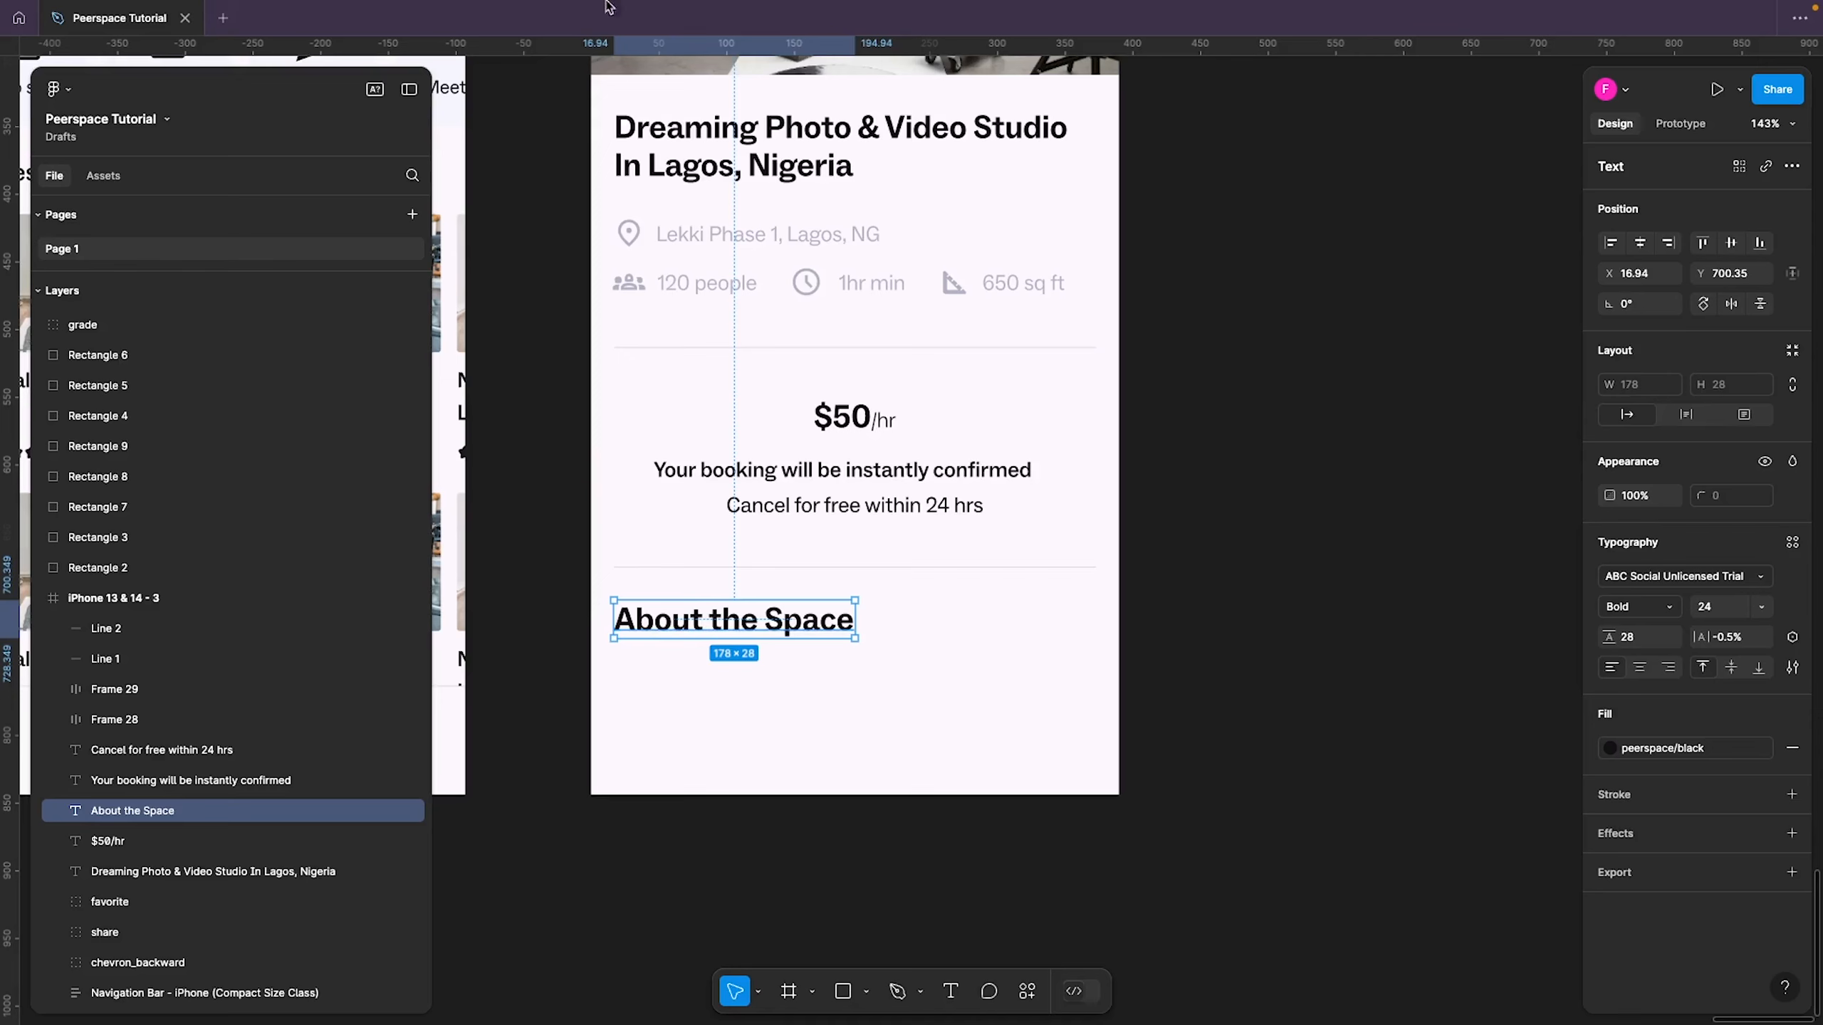
Change the new heading's capital S to lowercase so it reads "About the space"
double_click(809, 636)
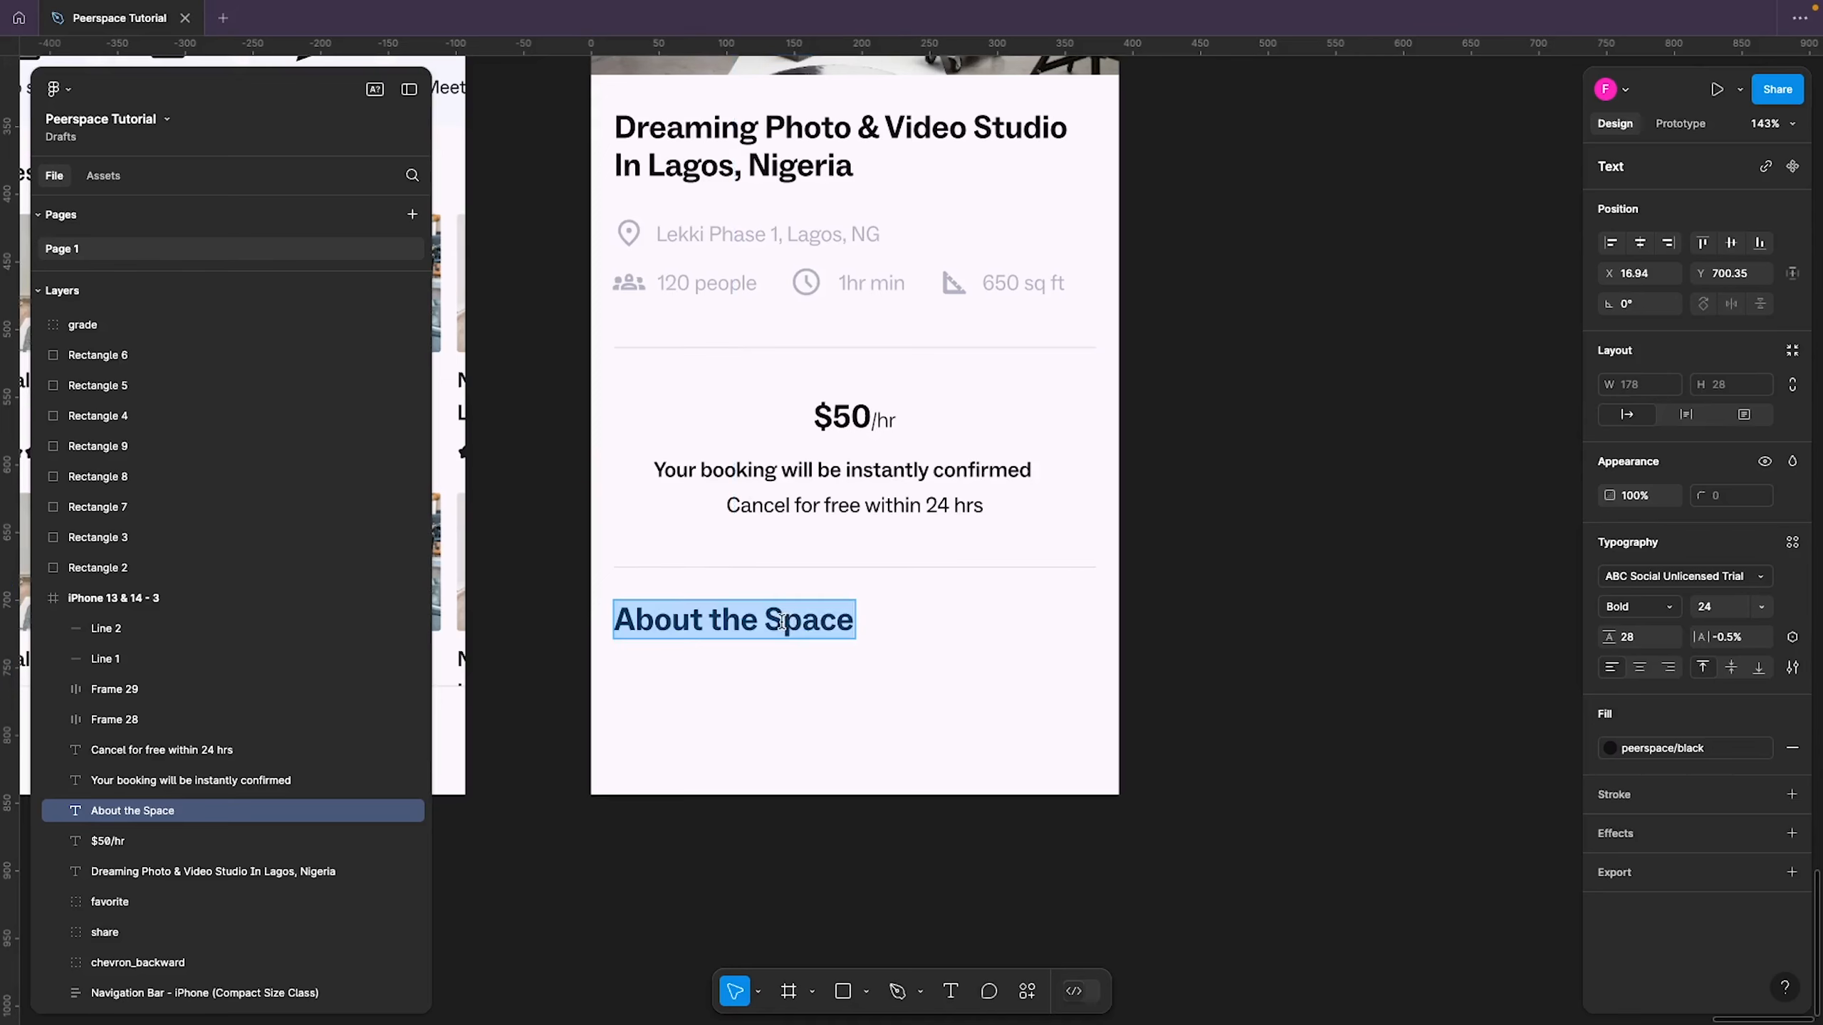
left_click(785, 619)
key("BackSpace")
type("s")
key("Escape")
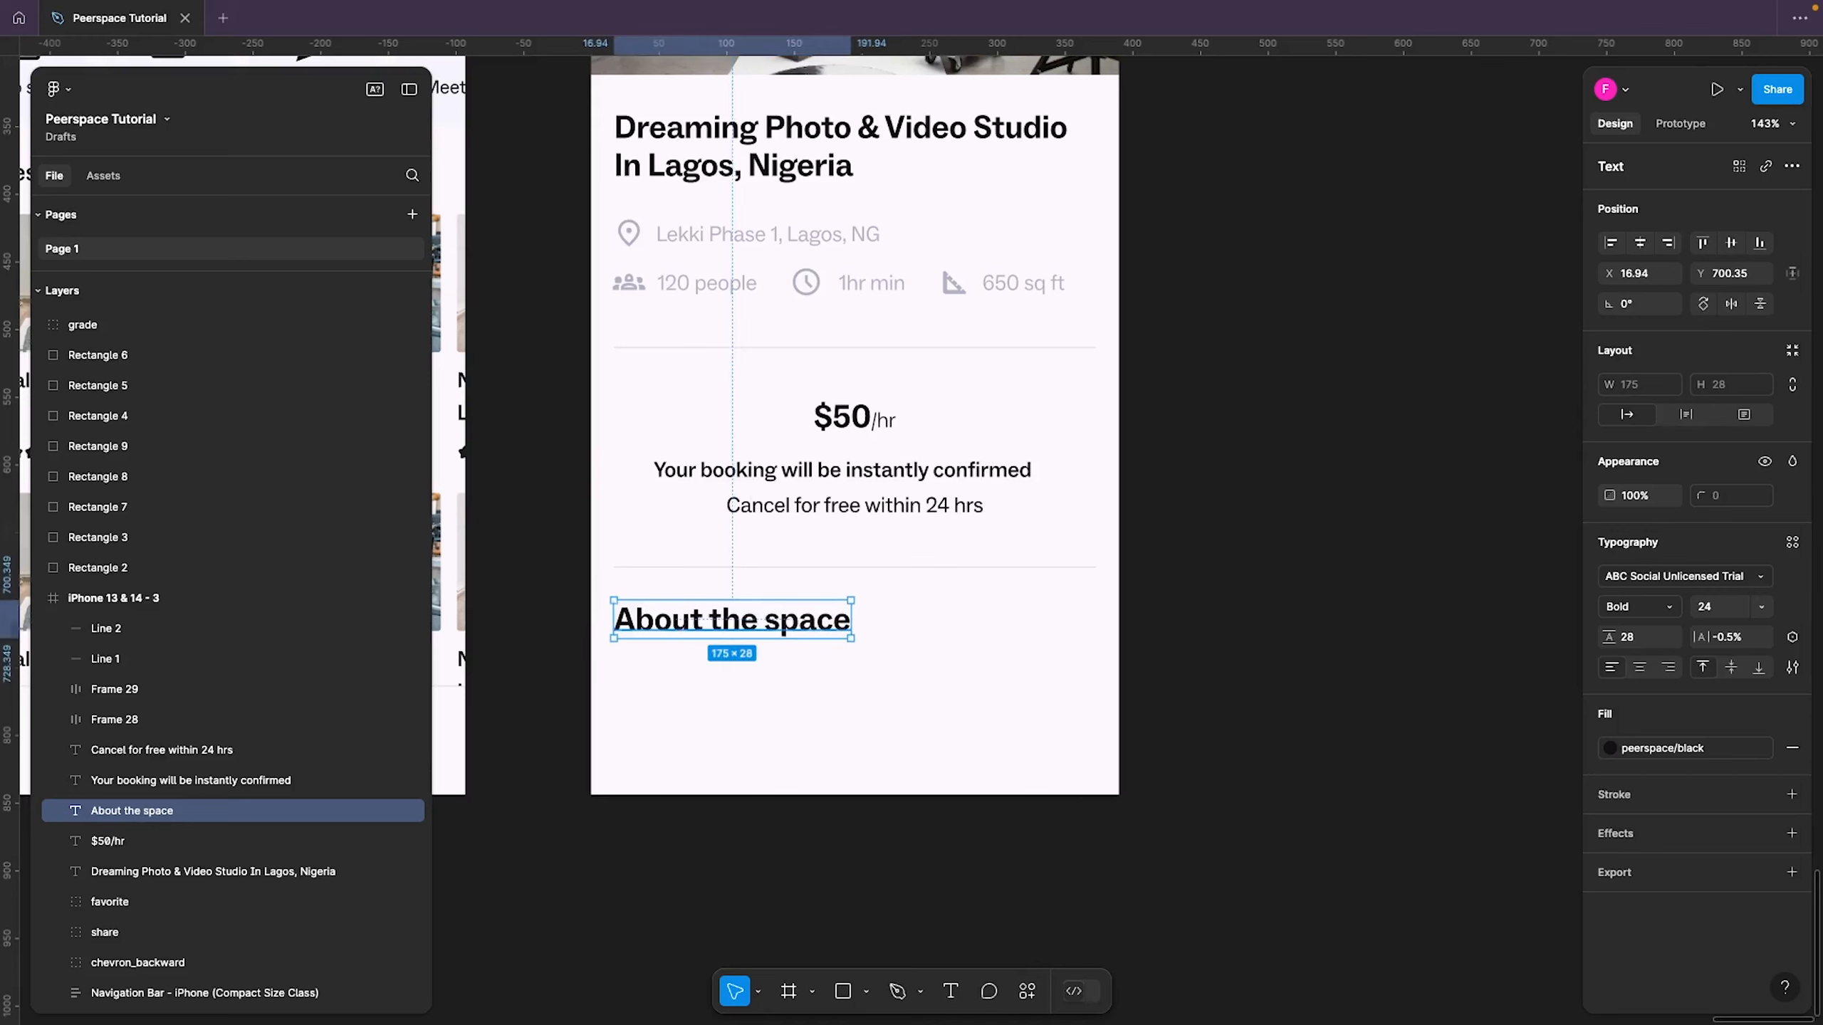
Set the "About the space" heading to font size 20 and Medium weight
left_click(1714, 608)
type("20")
key("Return")
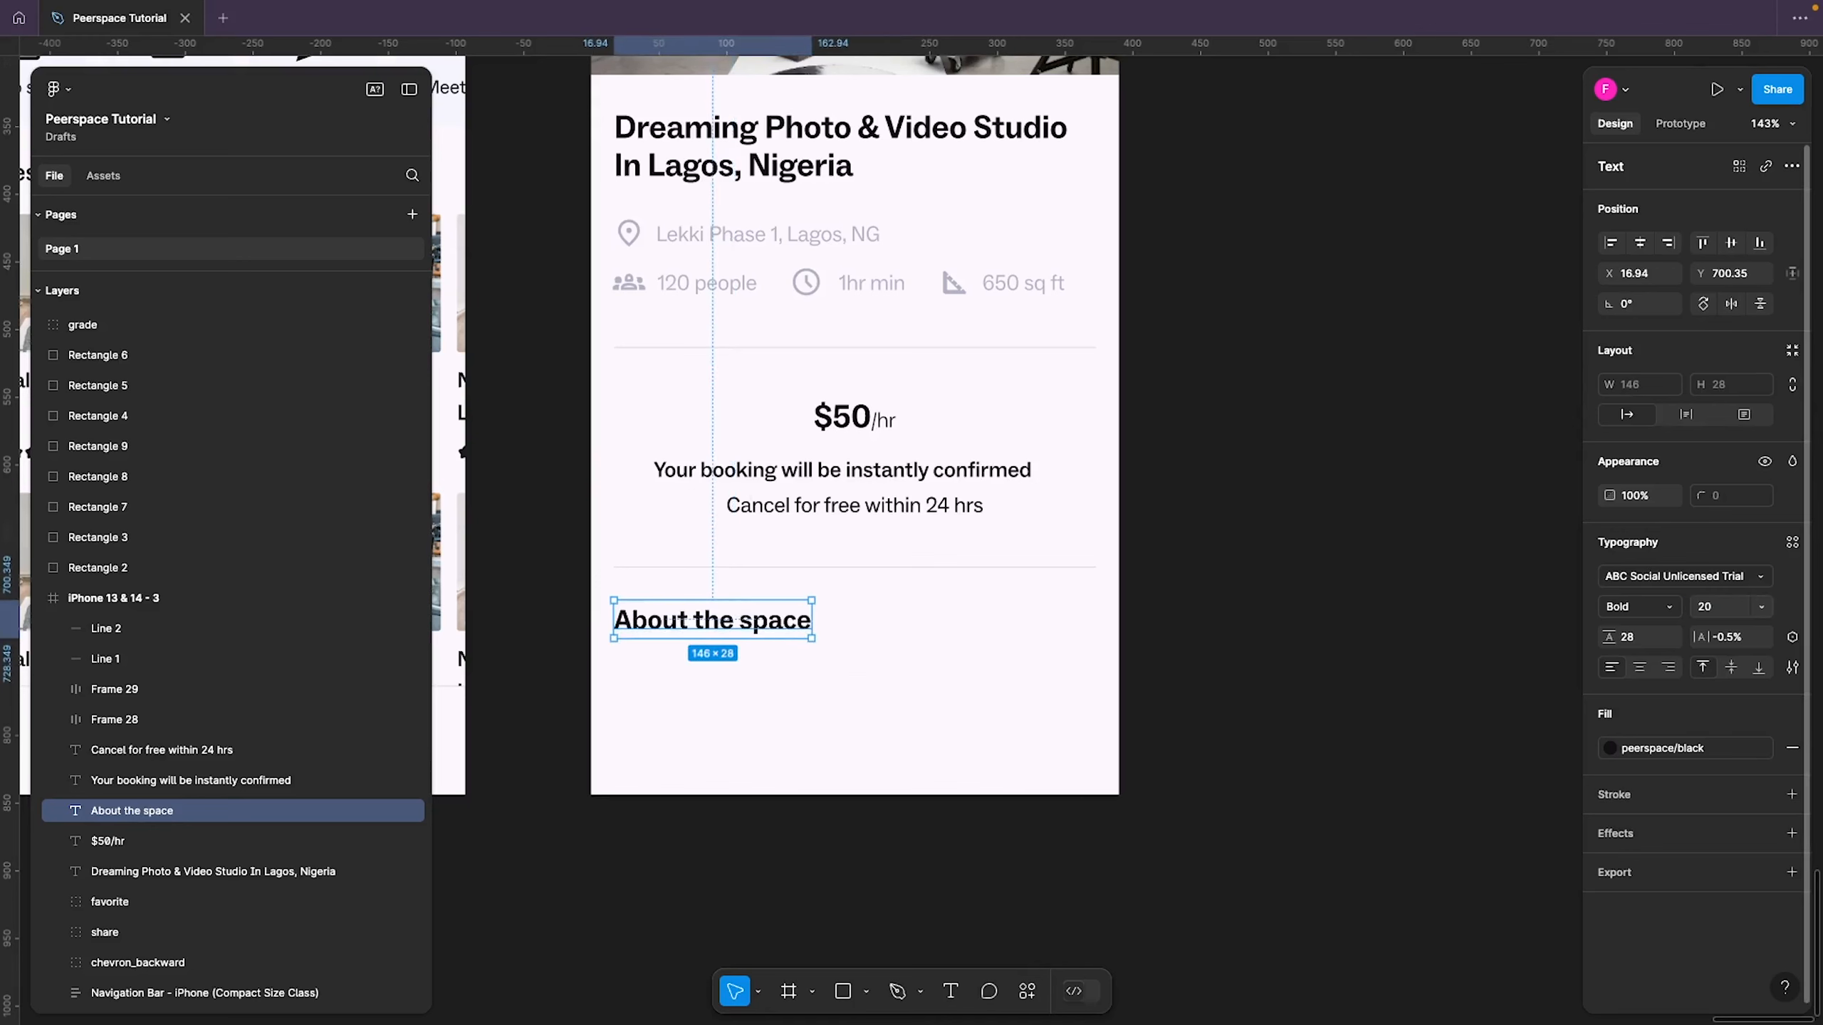
left_click(1639, 607)
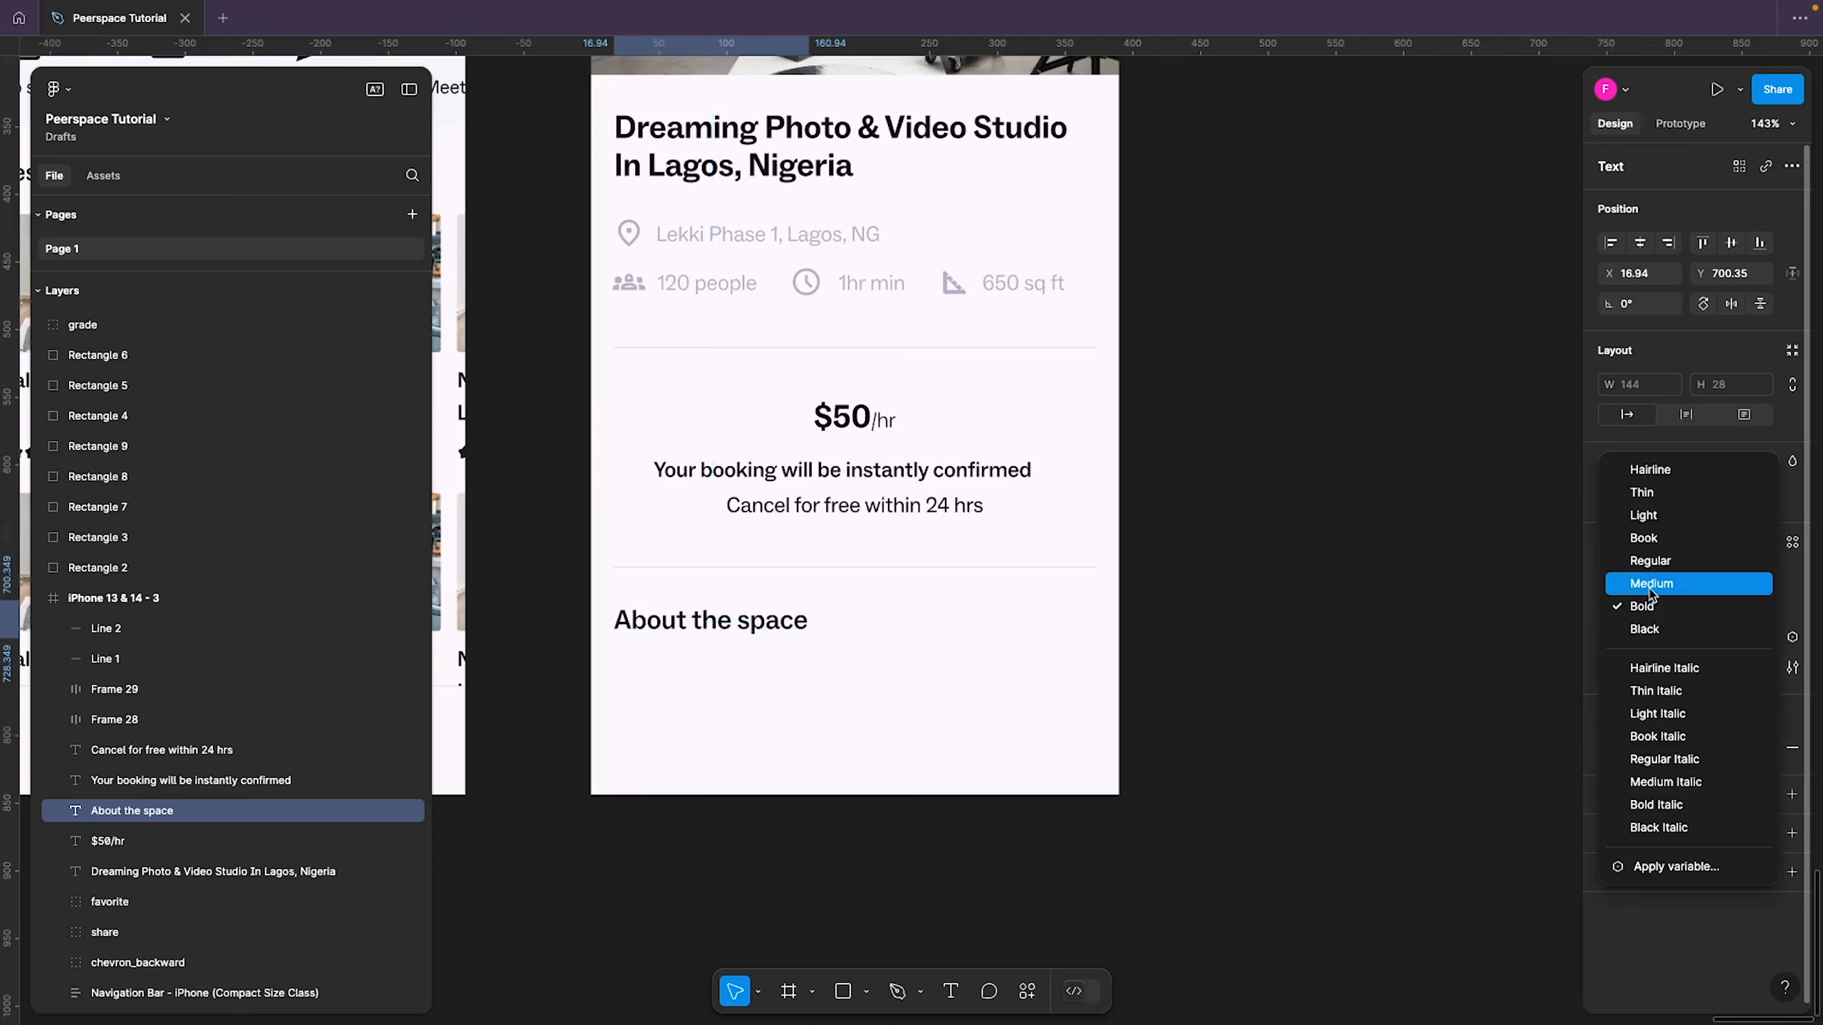
left_click(1649, 584)
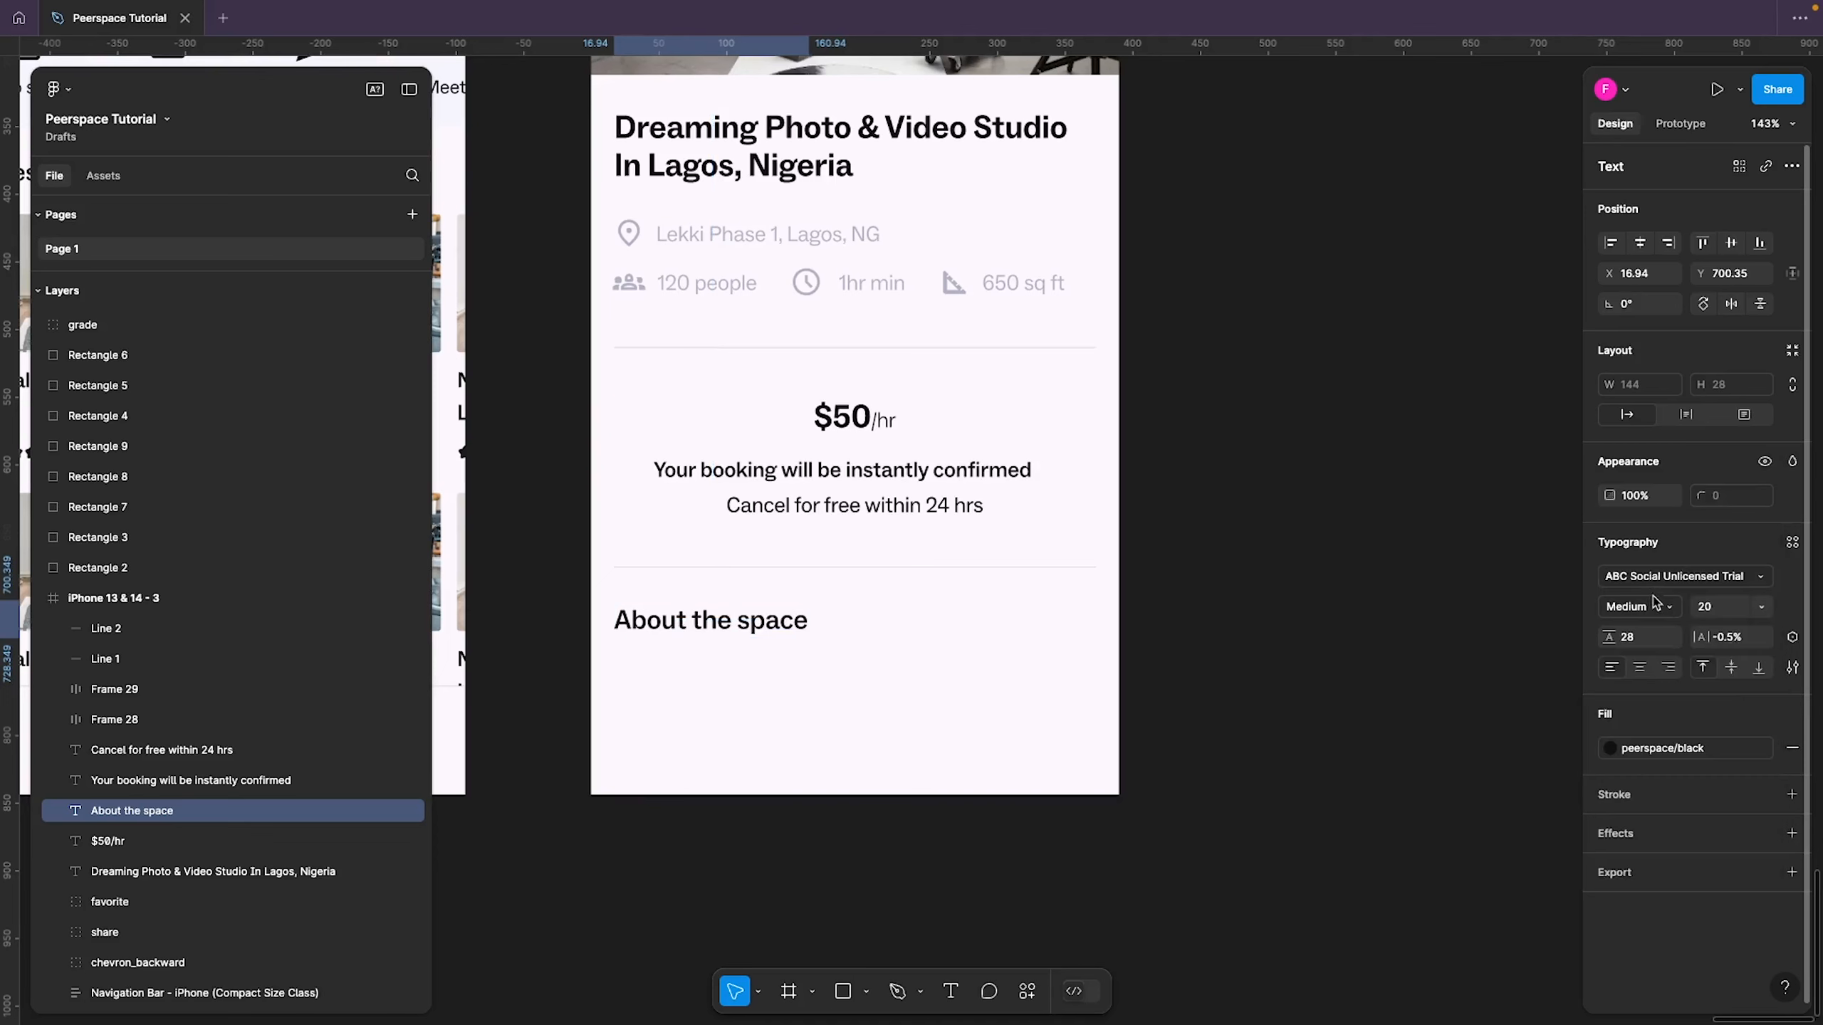
Set the "About the space" heading's letter spacing to 0% and line height to 24, and check its spacing from the divider
left_click(1736, 638)
type("0")
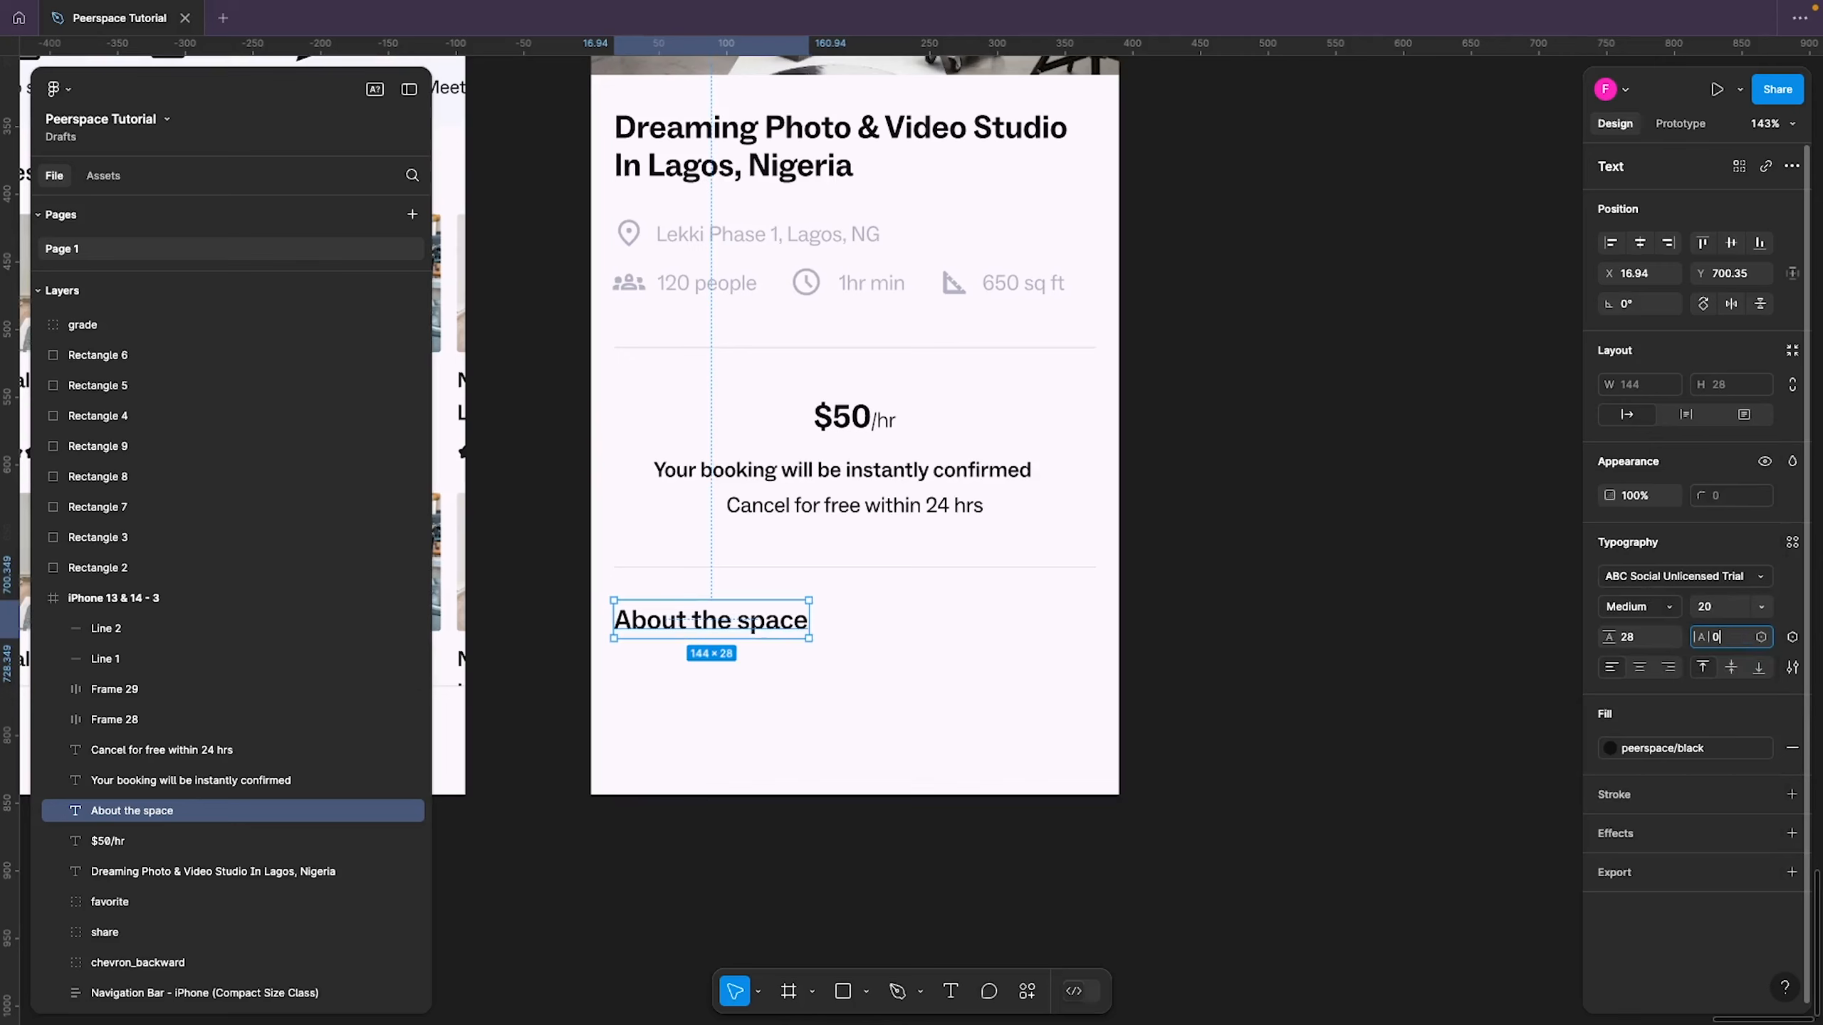
key("Return")
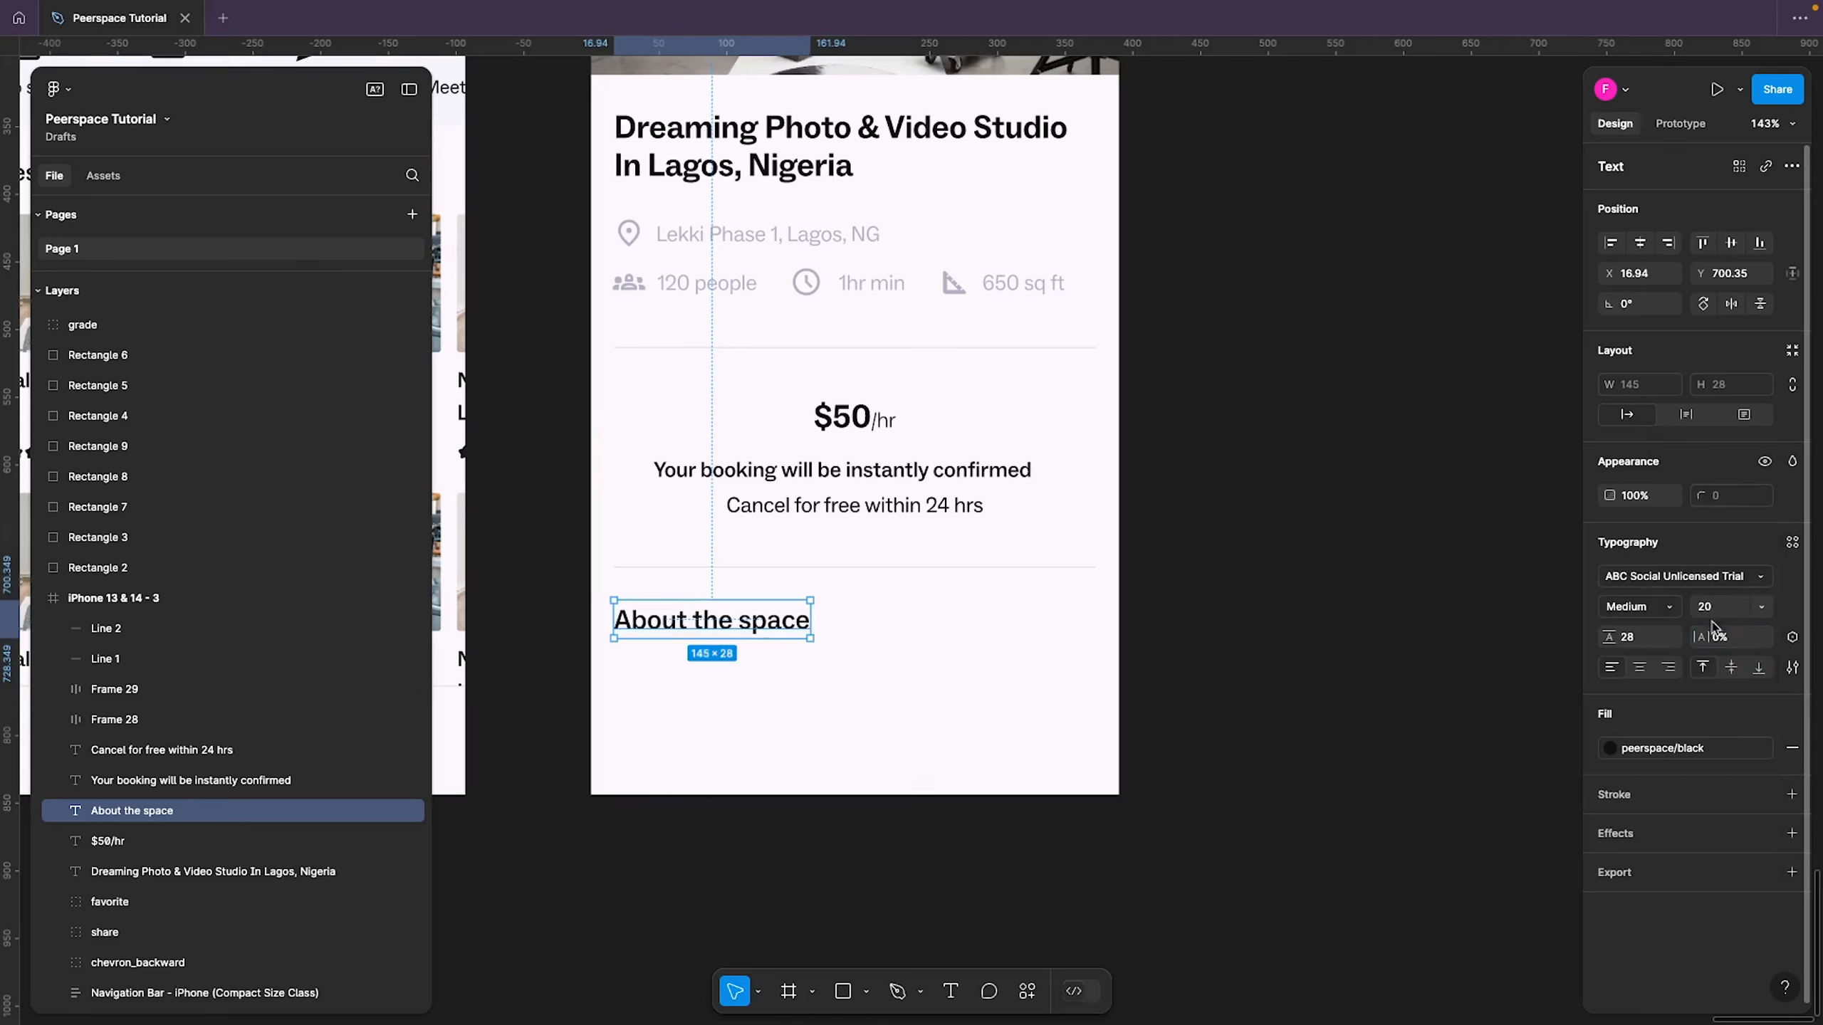
left_click(1642, 641)
type("24")
key("Return")
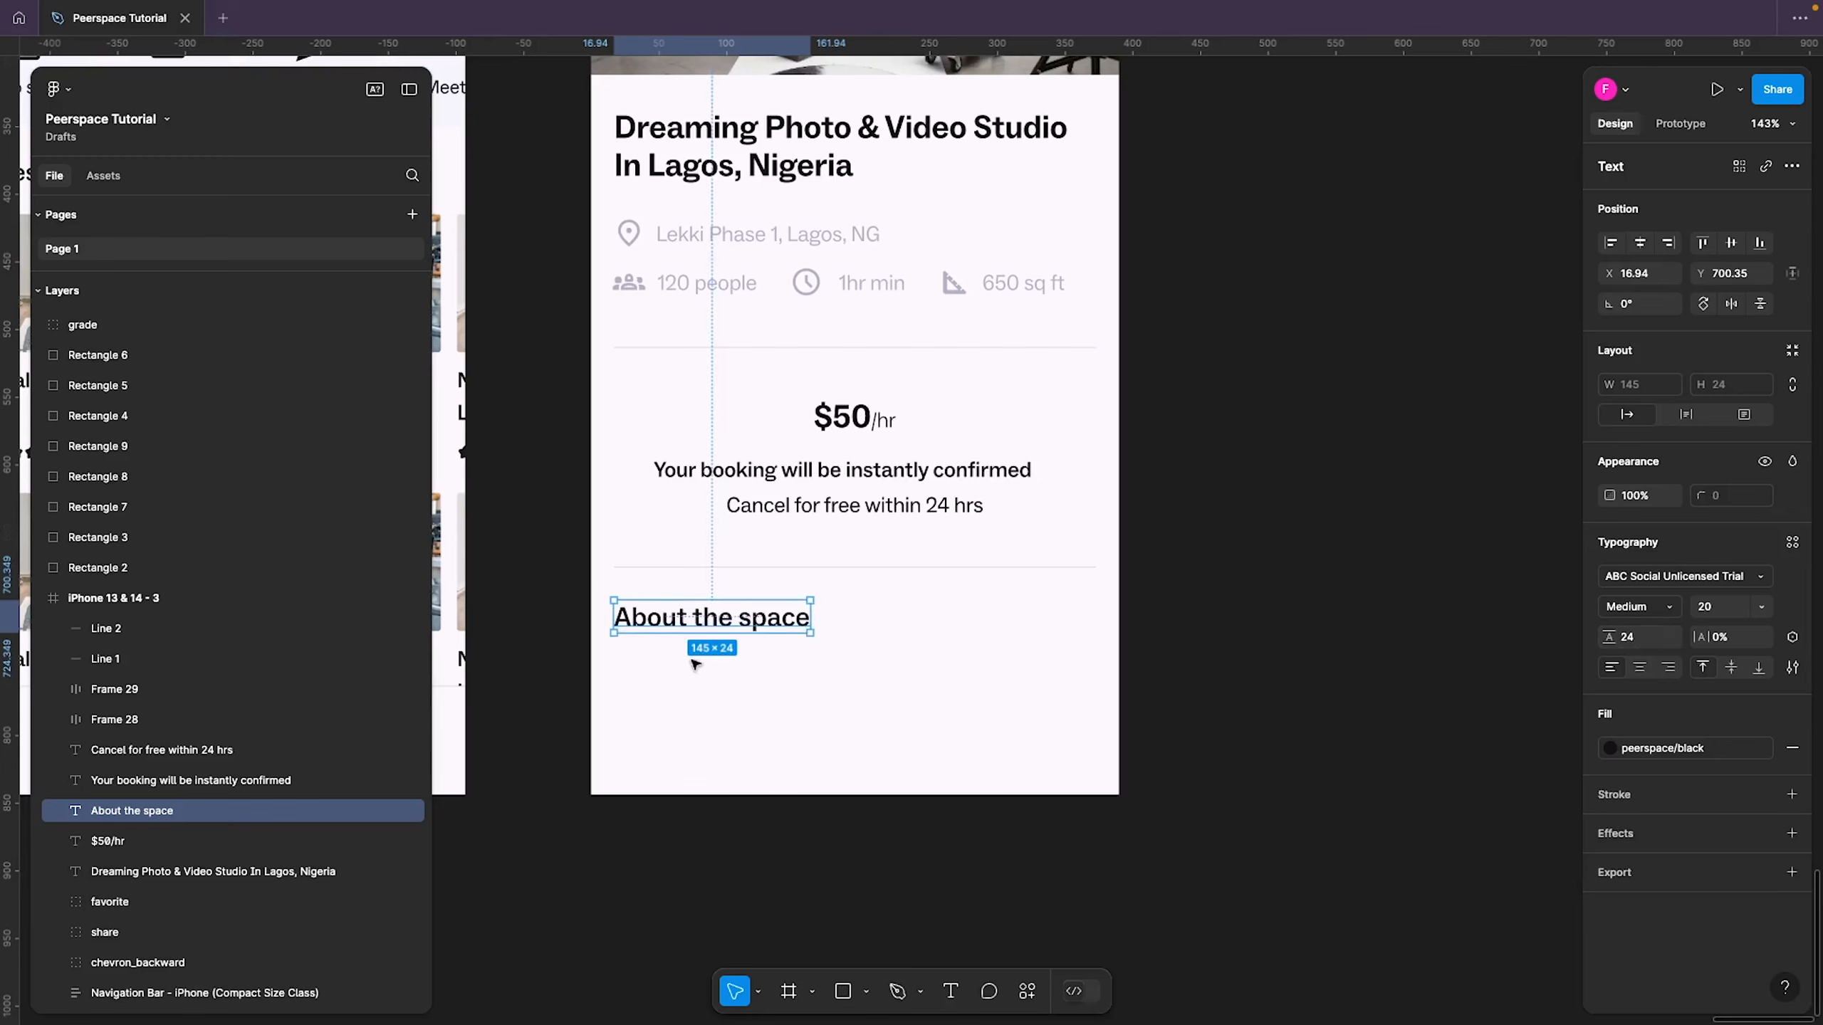
key("alt")
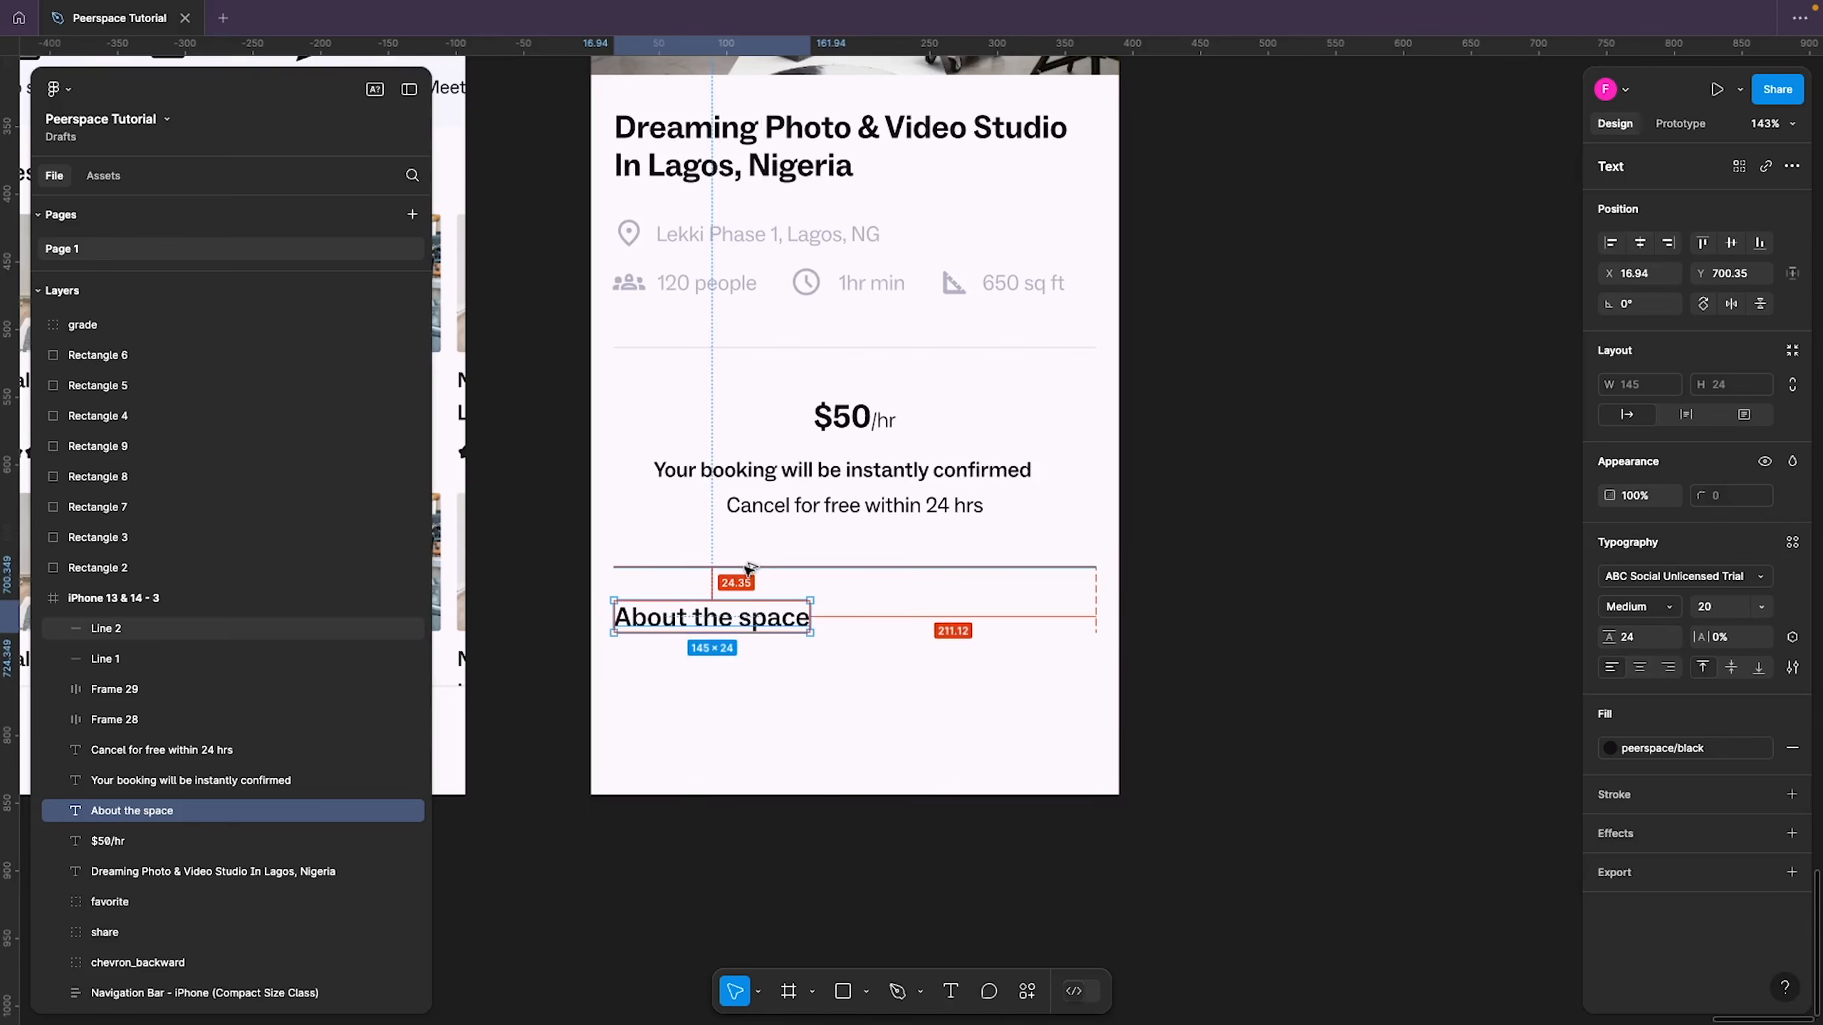
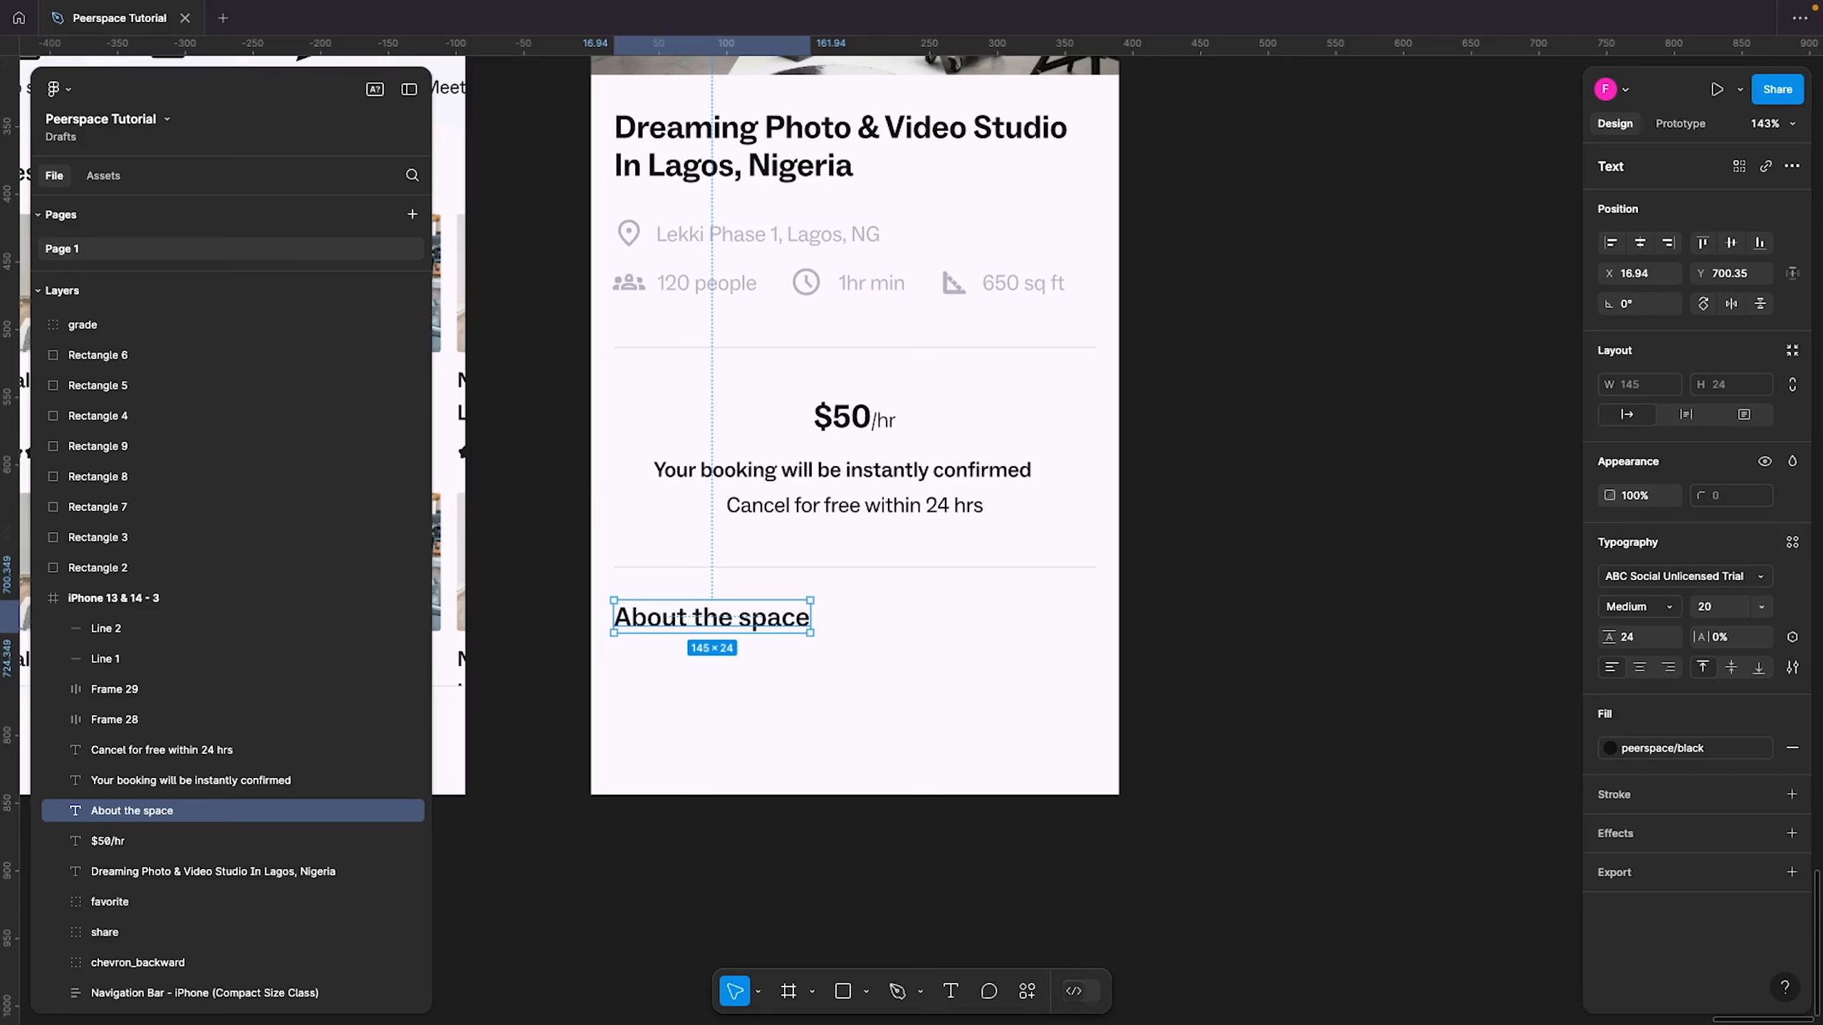
Draw a full-width rectangle from just below the "About the space" heading to the frame's bottom edge, adjusted to Y 728.88 and 390 × 115.12
key("r")
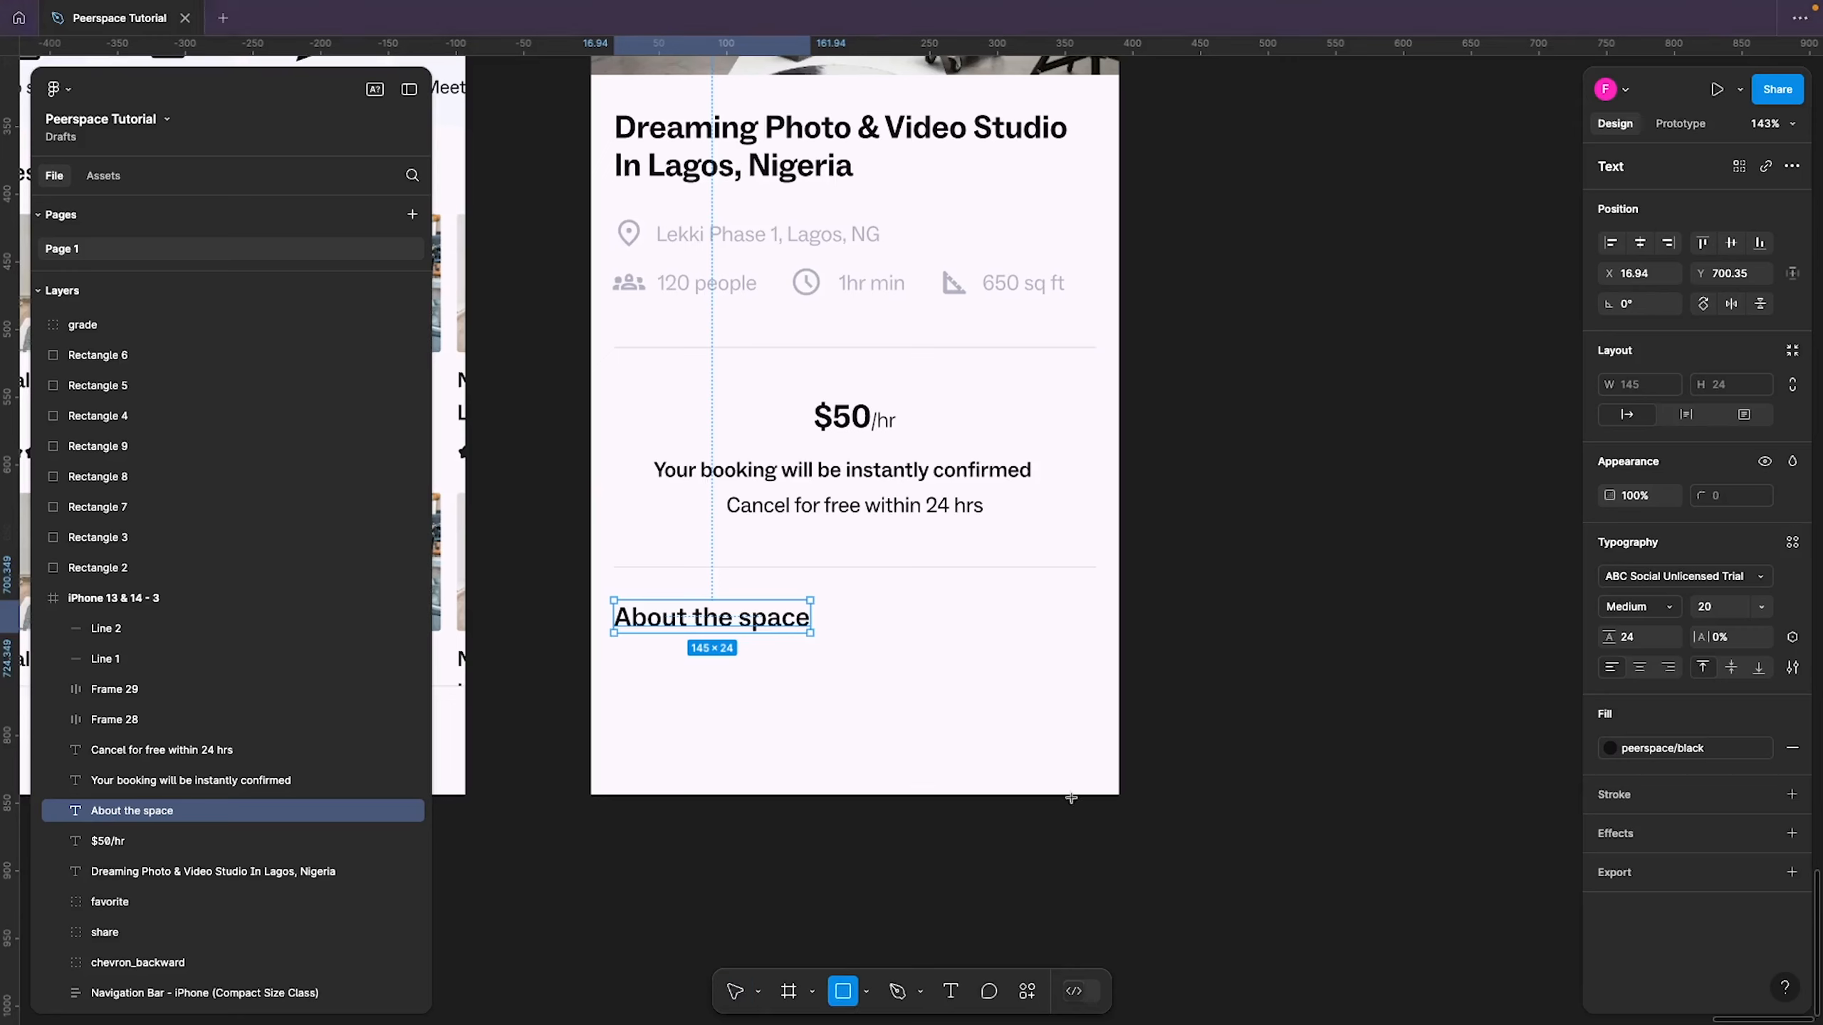
mouse_move(1115, 794)
left_mouse_down()
mouse_move(721, 733)
mouse_move(606, 692)
mouse_move(591, 651)
left_mouse_up()
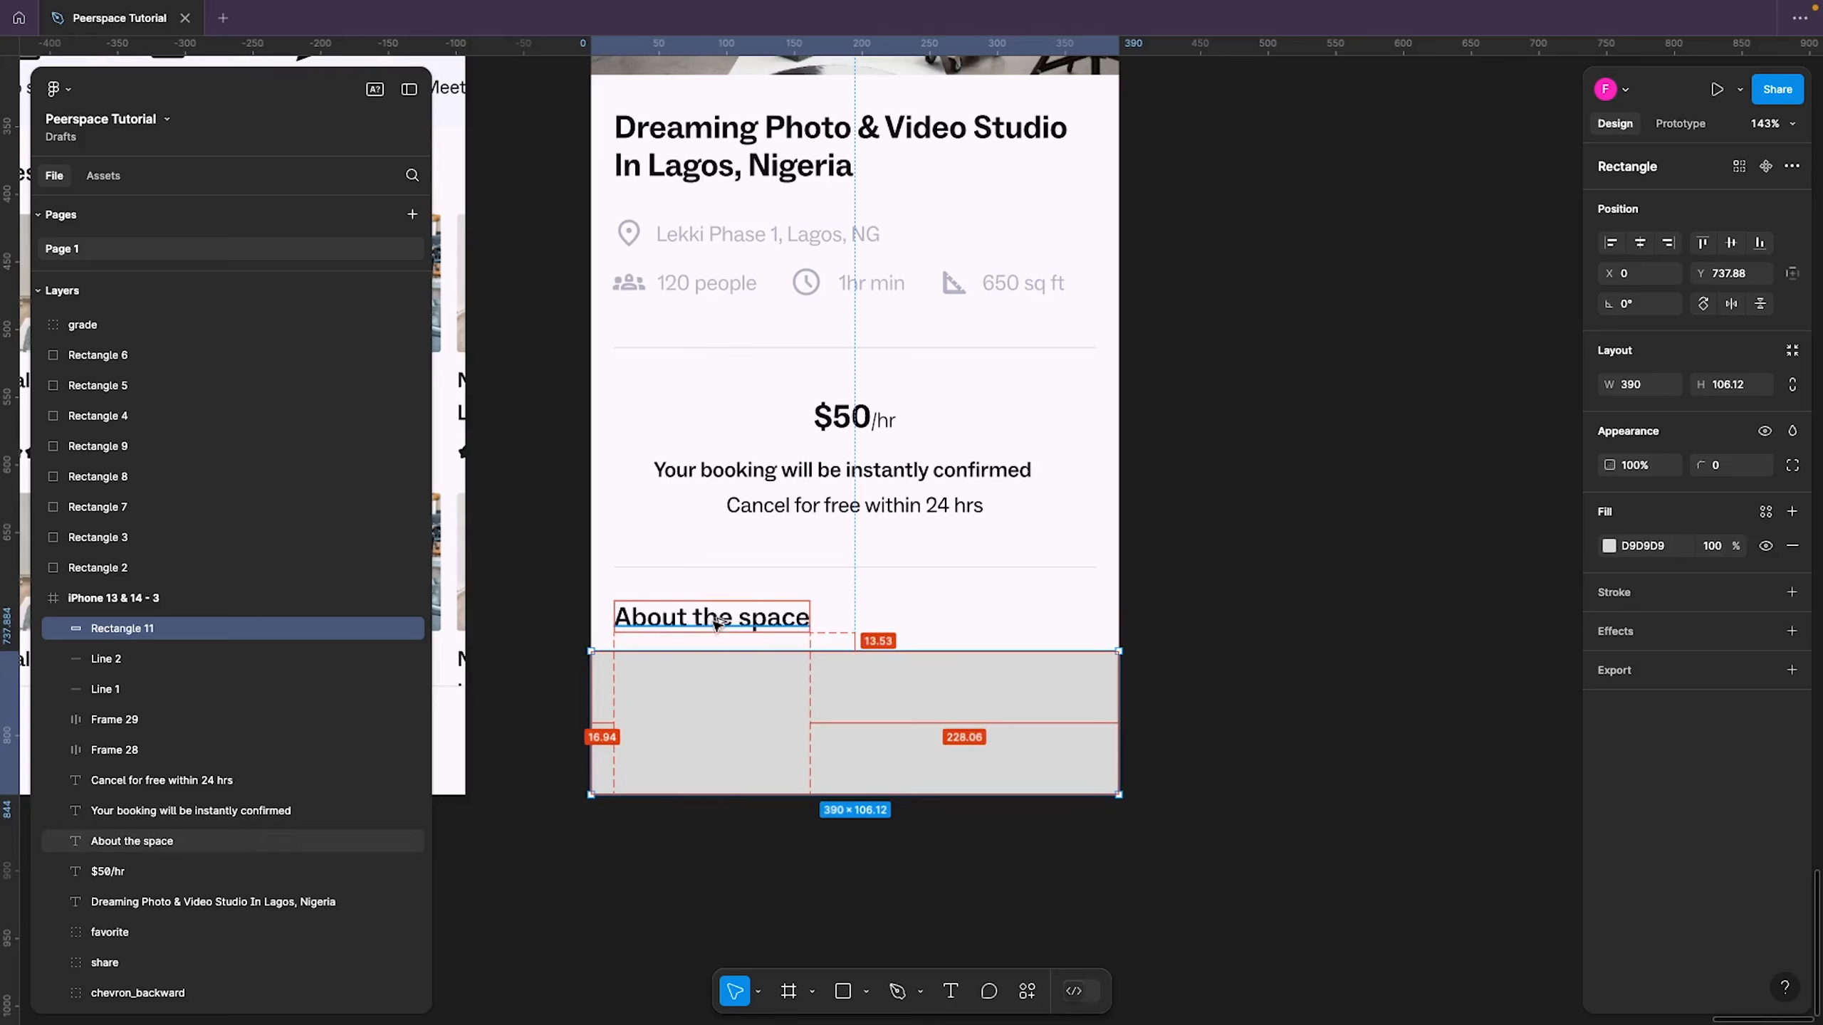
key("Up")
key("Up")
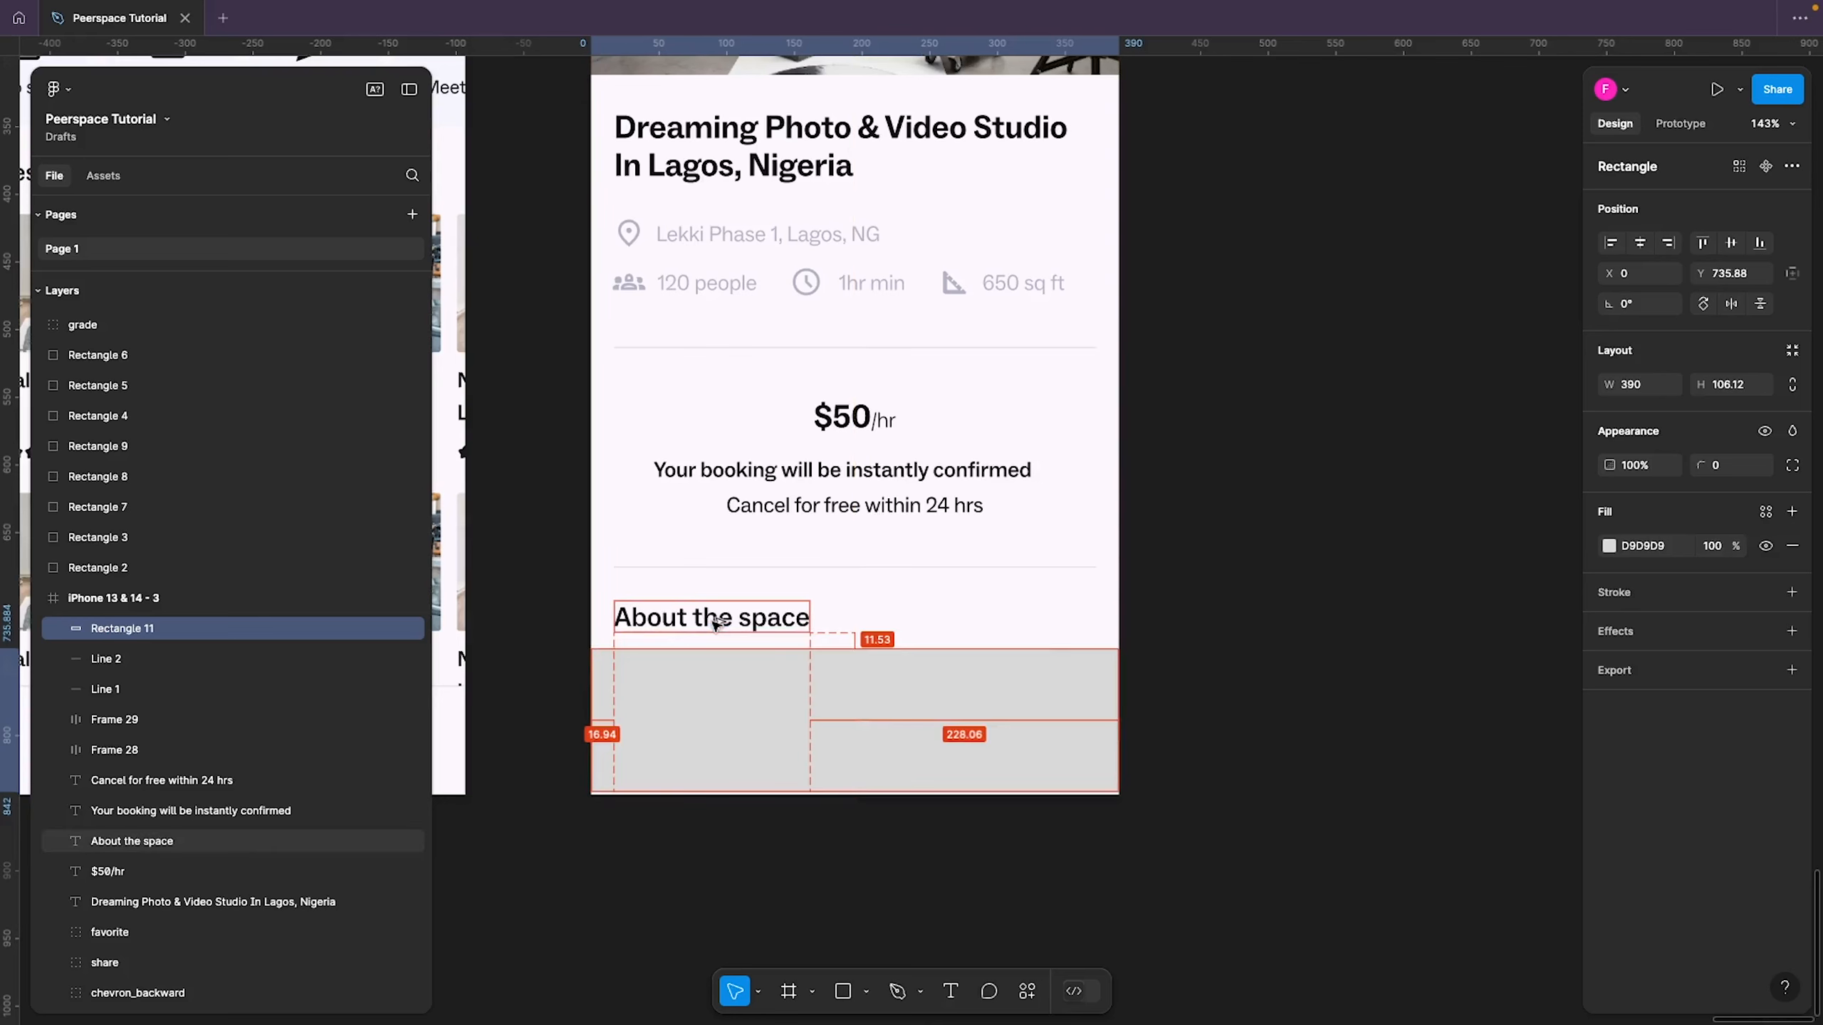
key("Up")
key("Up")
key("Up")
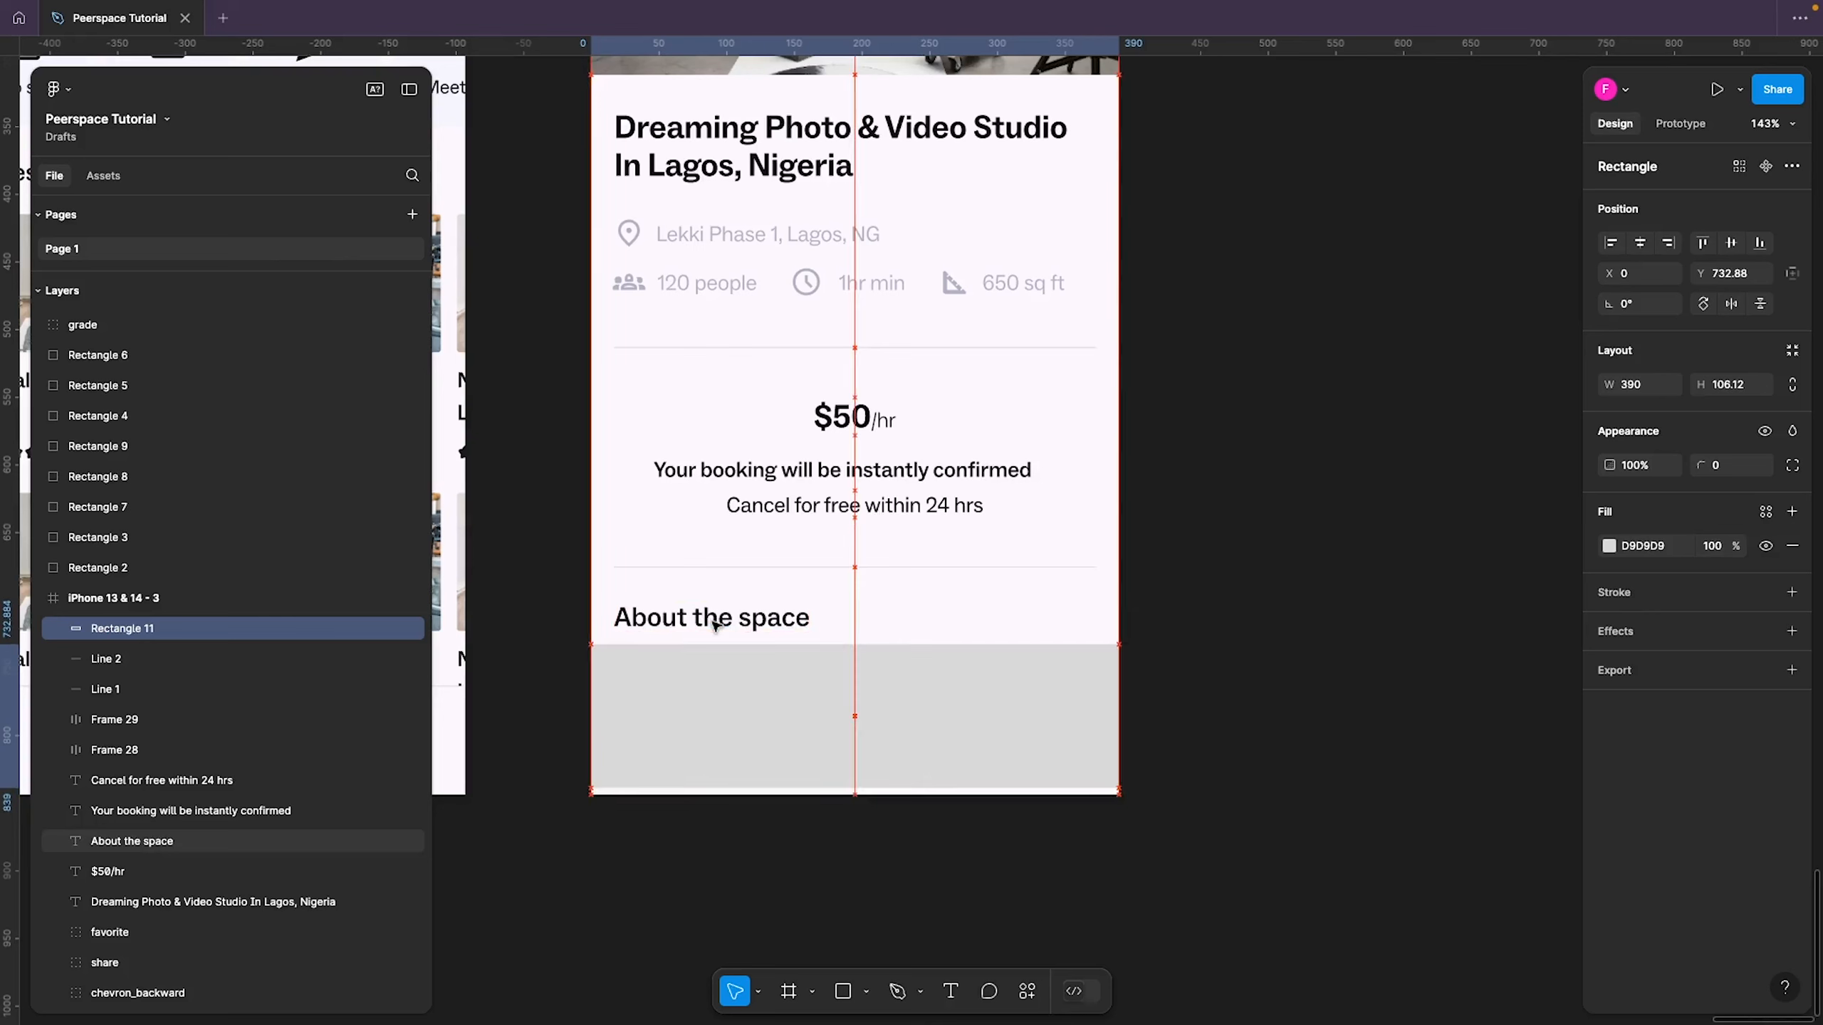
key("alt")
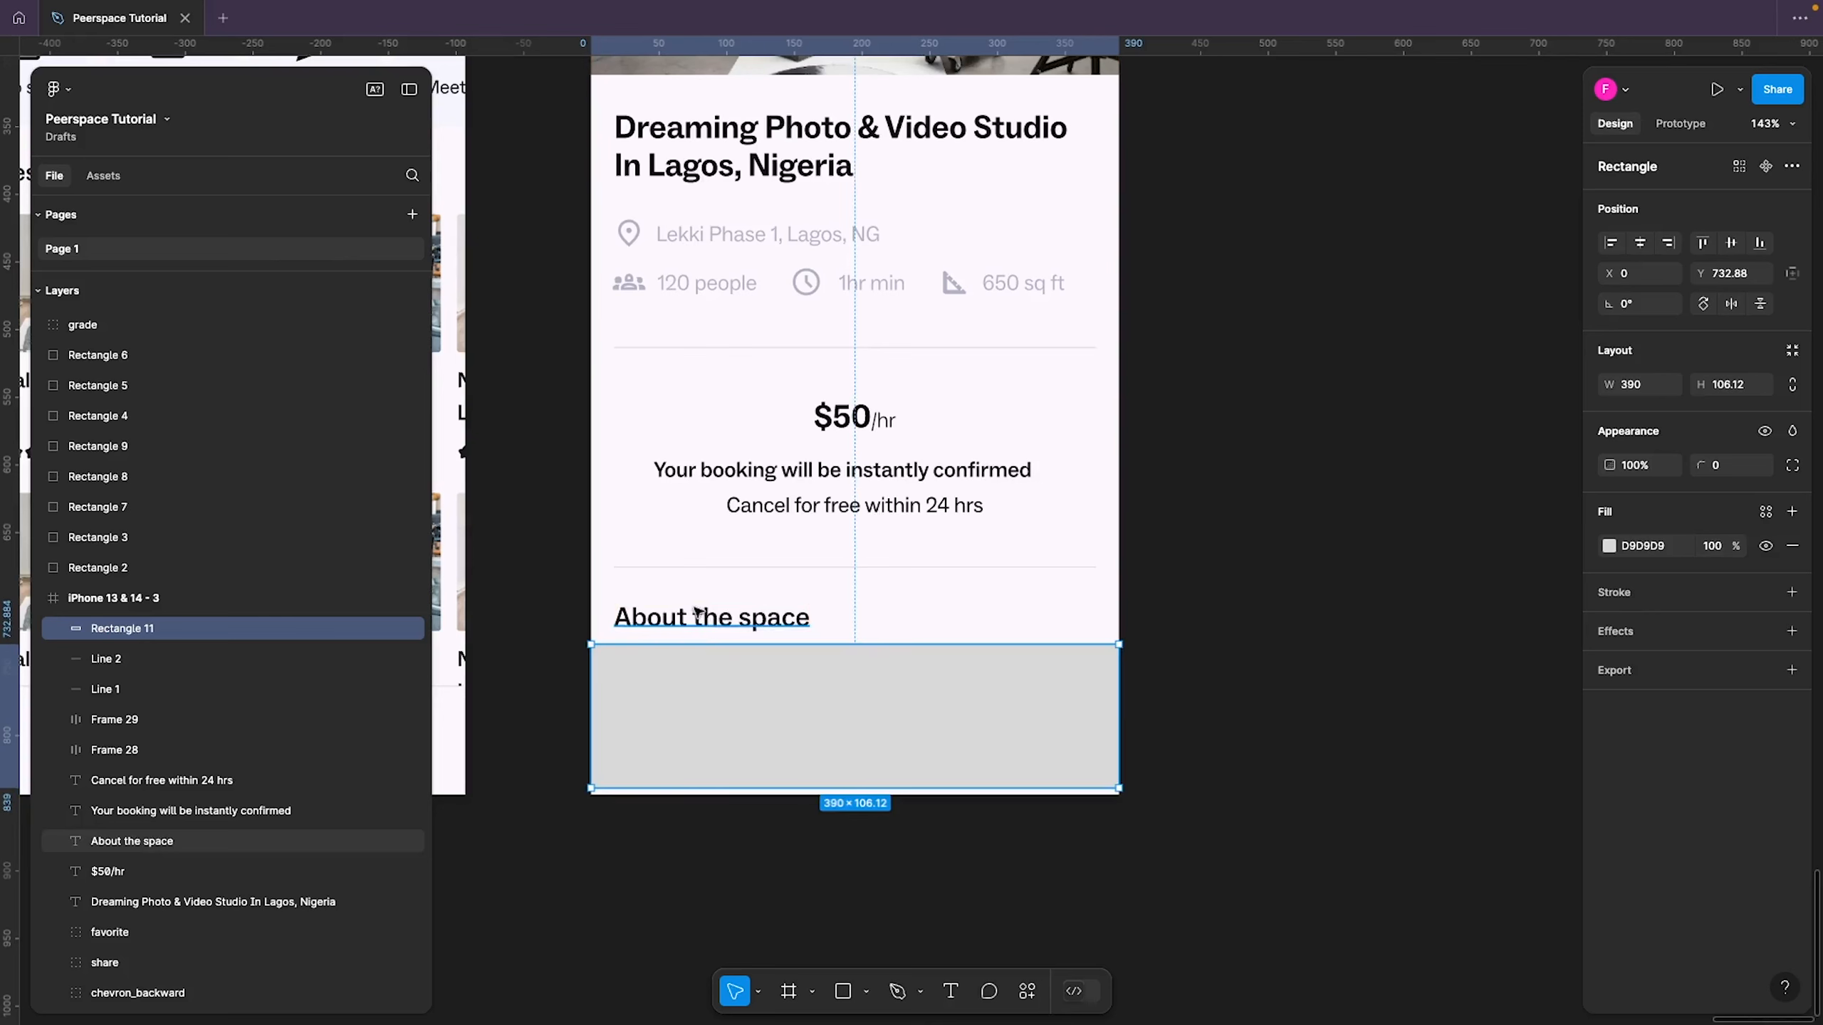
key("Up")
key("Up")
key("Up")
key("Up")
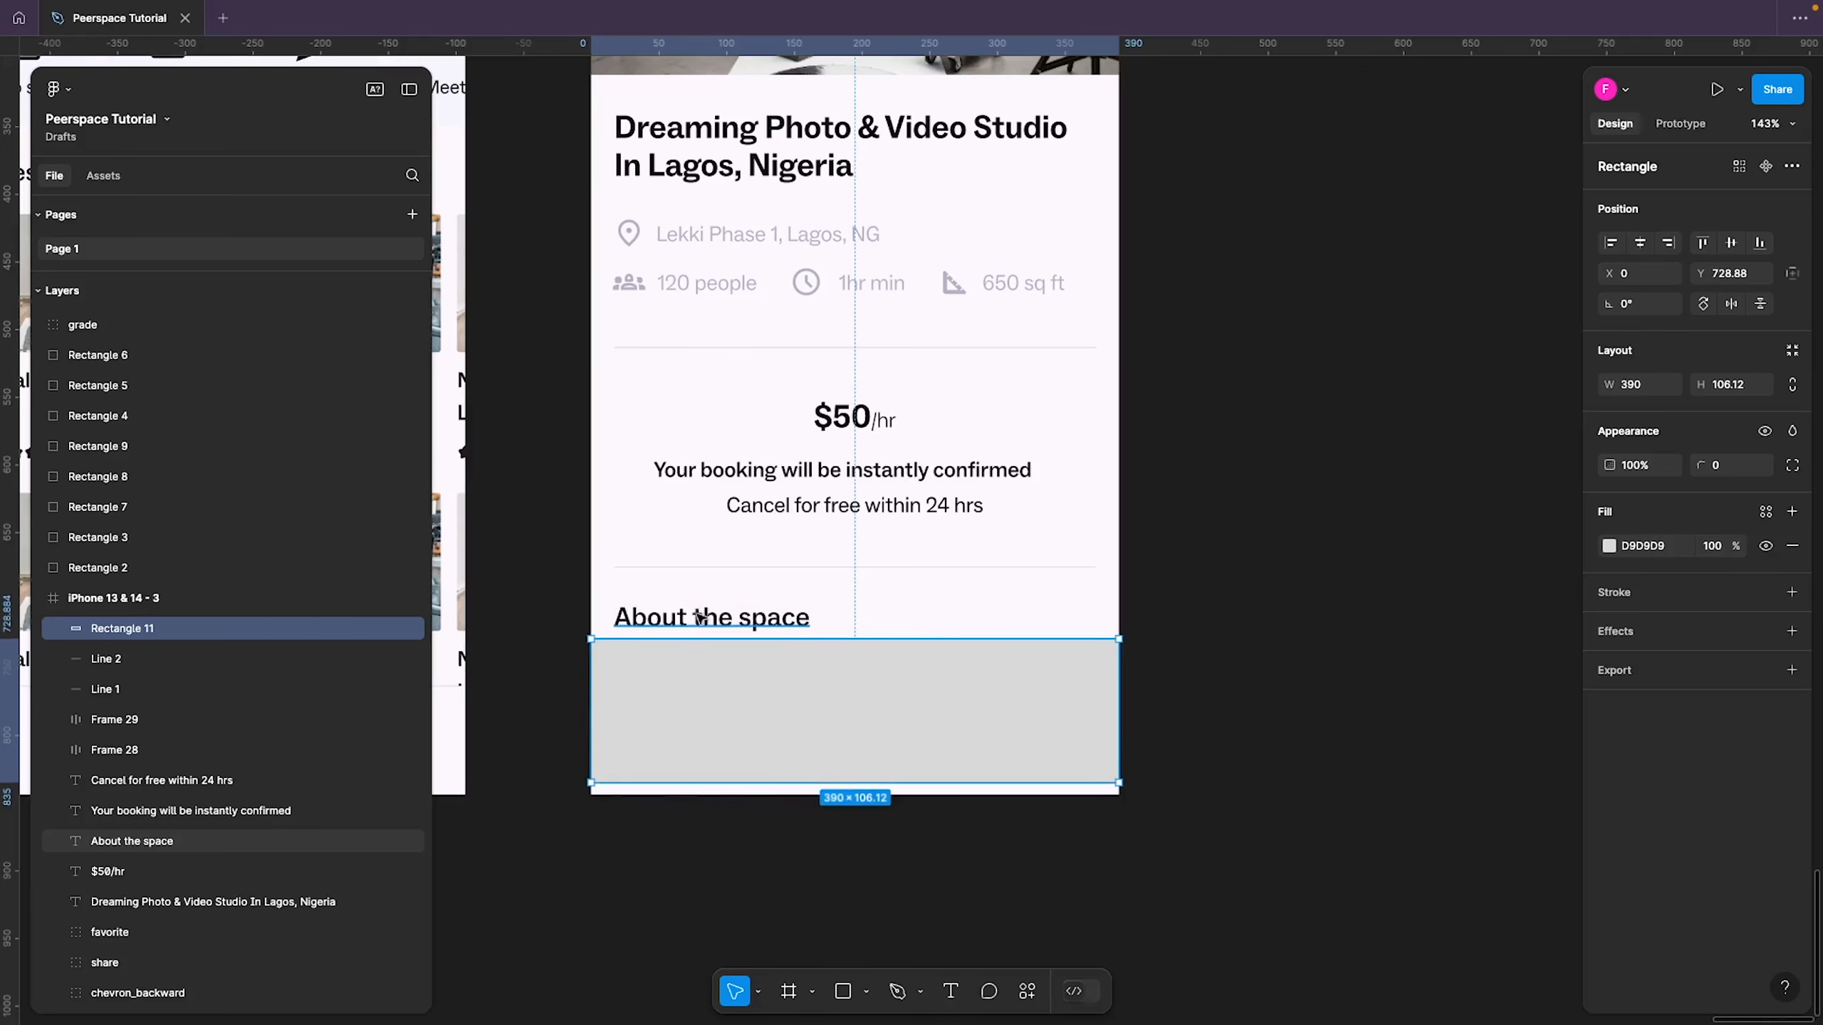
left_click_drag(853, 791, 852, 803)
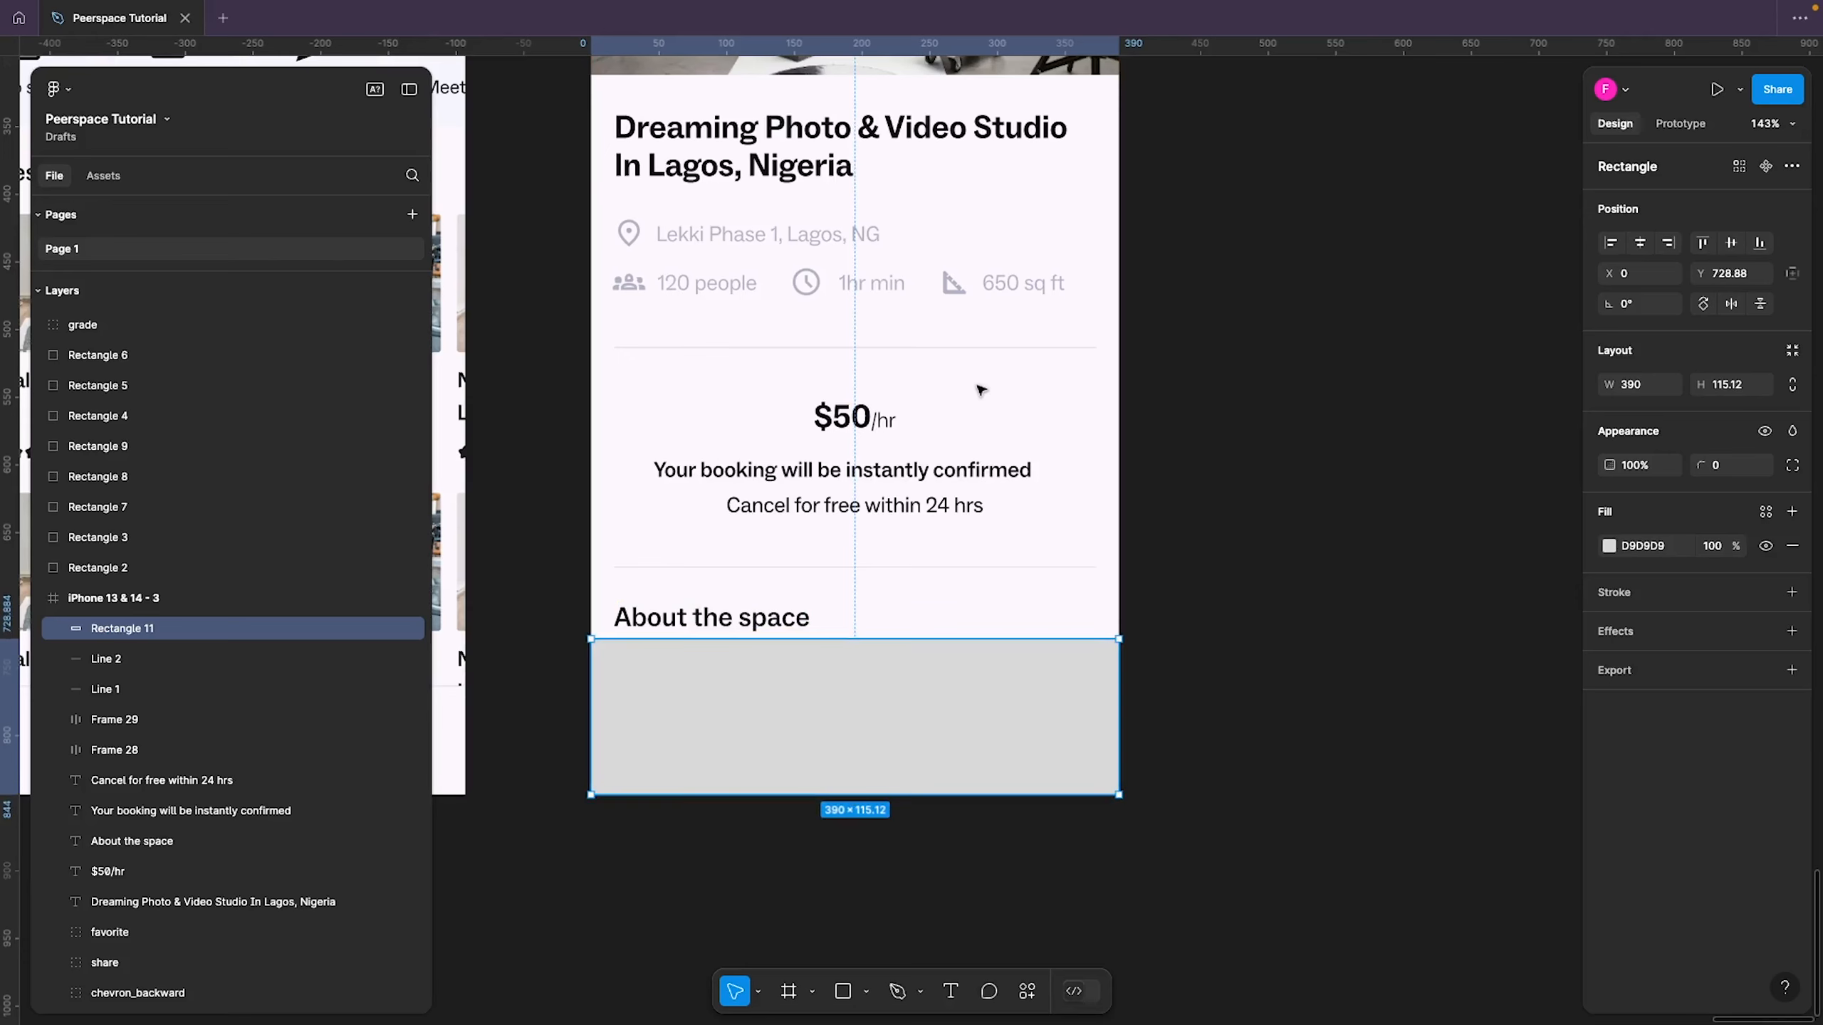
Set the bottom rectangle's fill to white, FFFFFF
left_click(1645, 544)
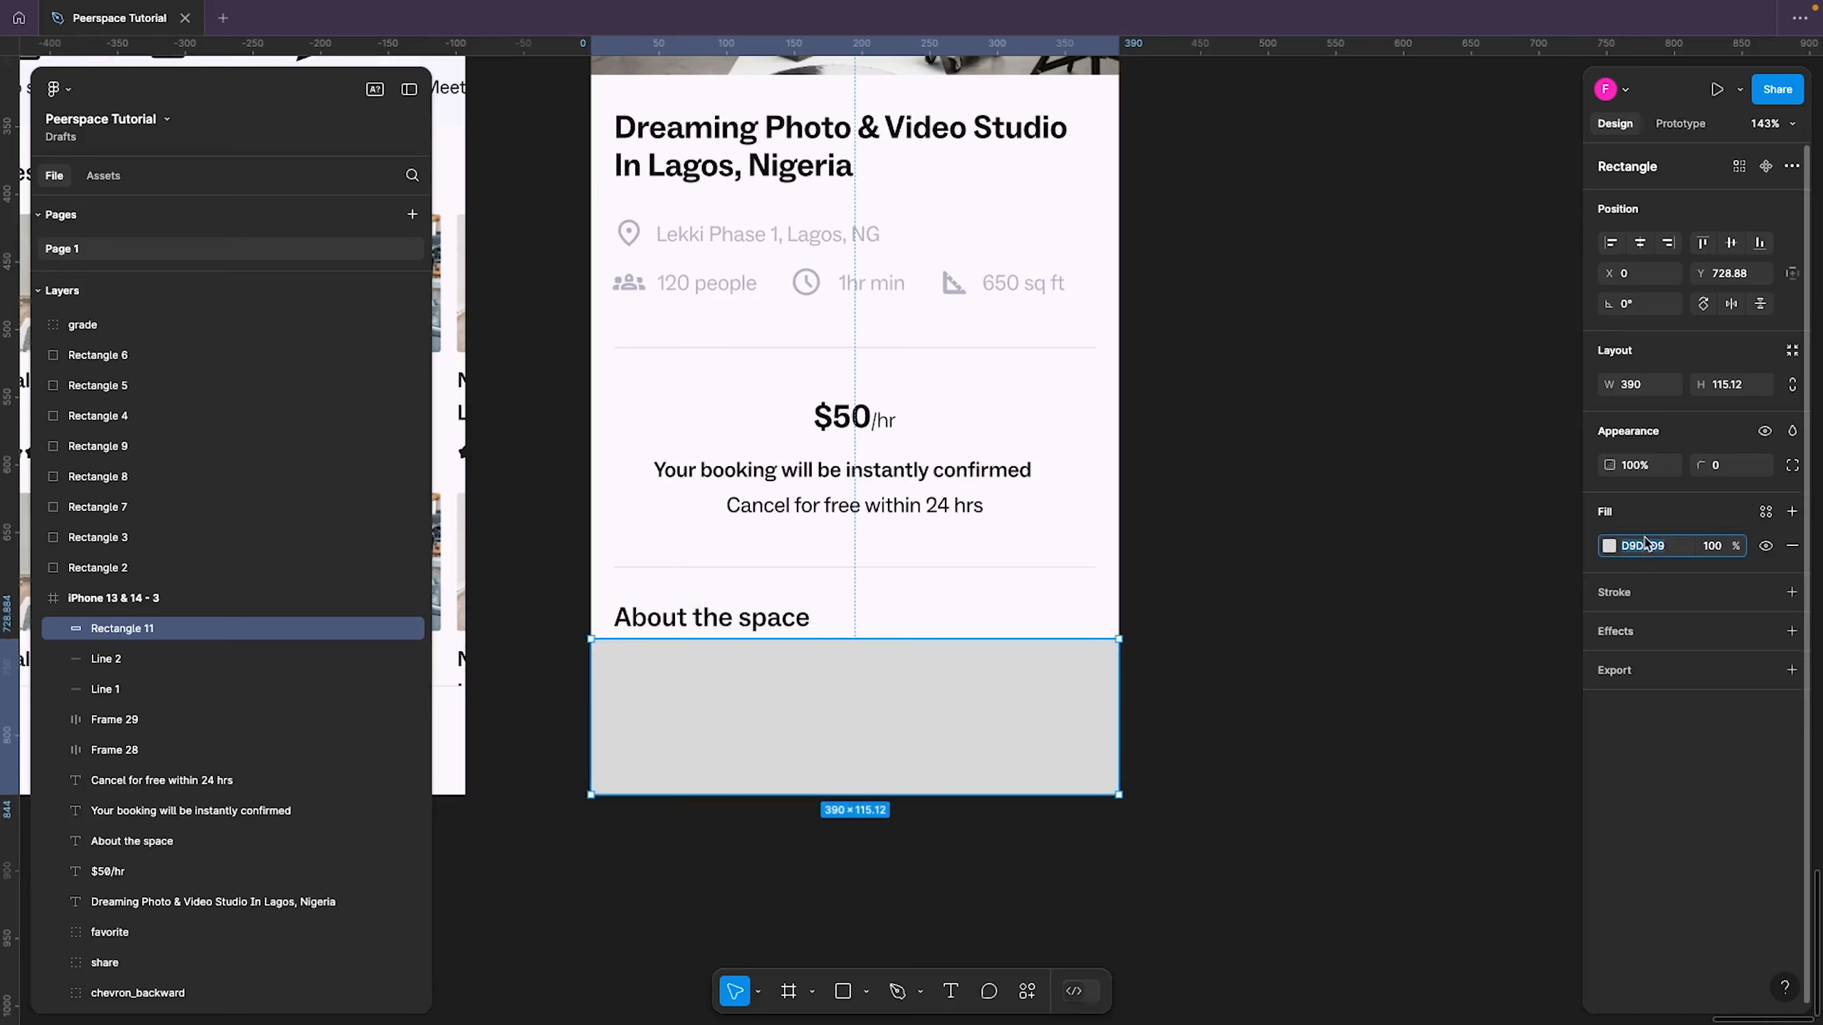
type("fff")
key("Return")
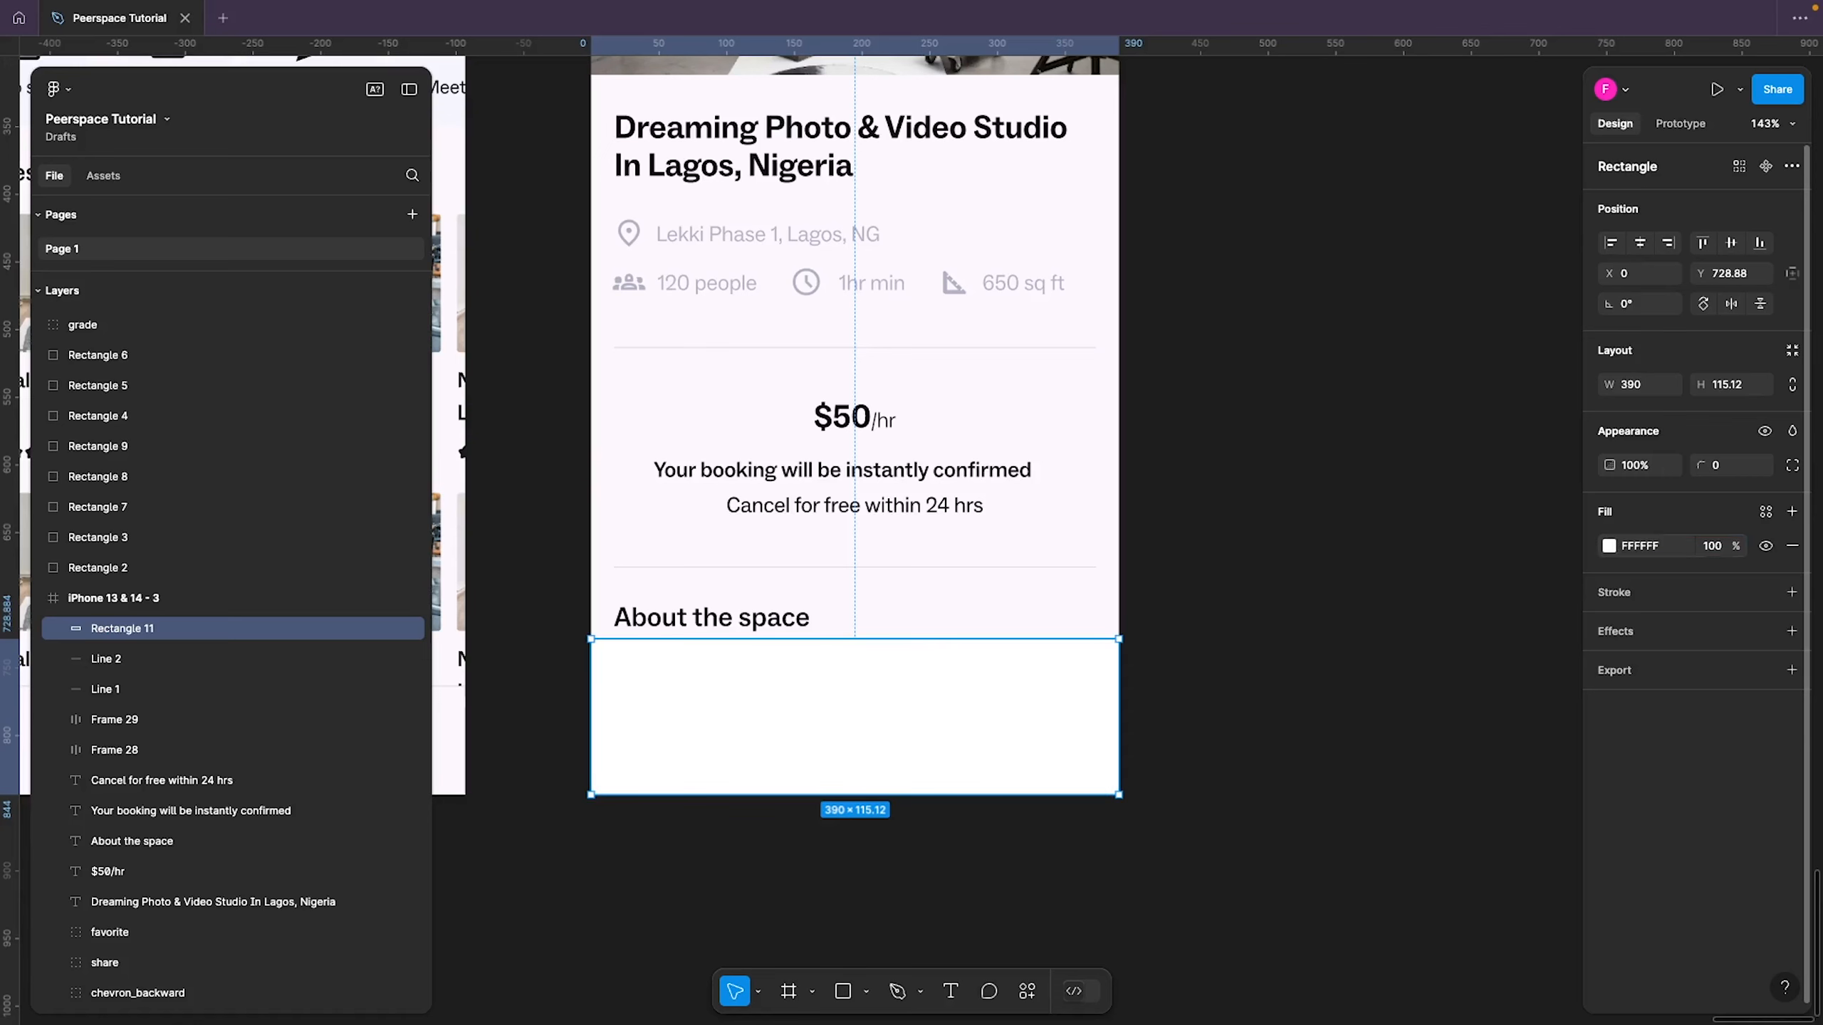
Add a drop shadow to the white bottom rectangle with a Y offset of -4 and a blur of 12
left_click(1792, 632)
left_click(1610, 666)
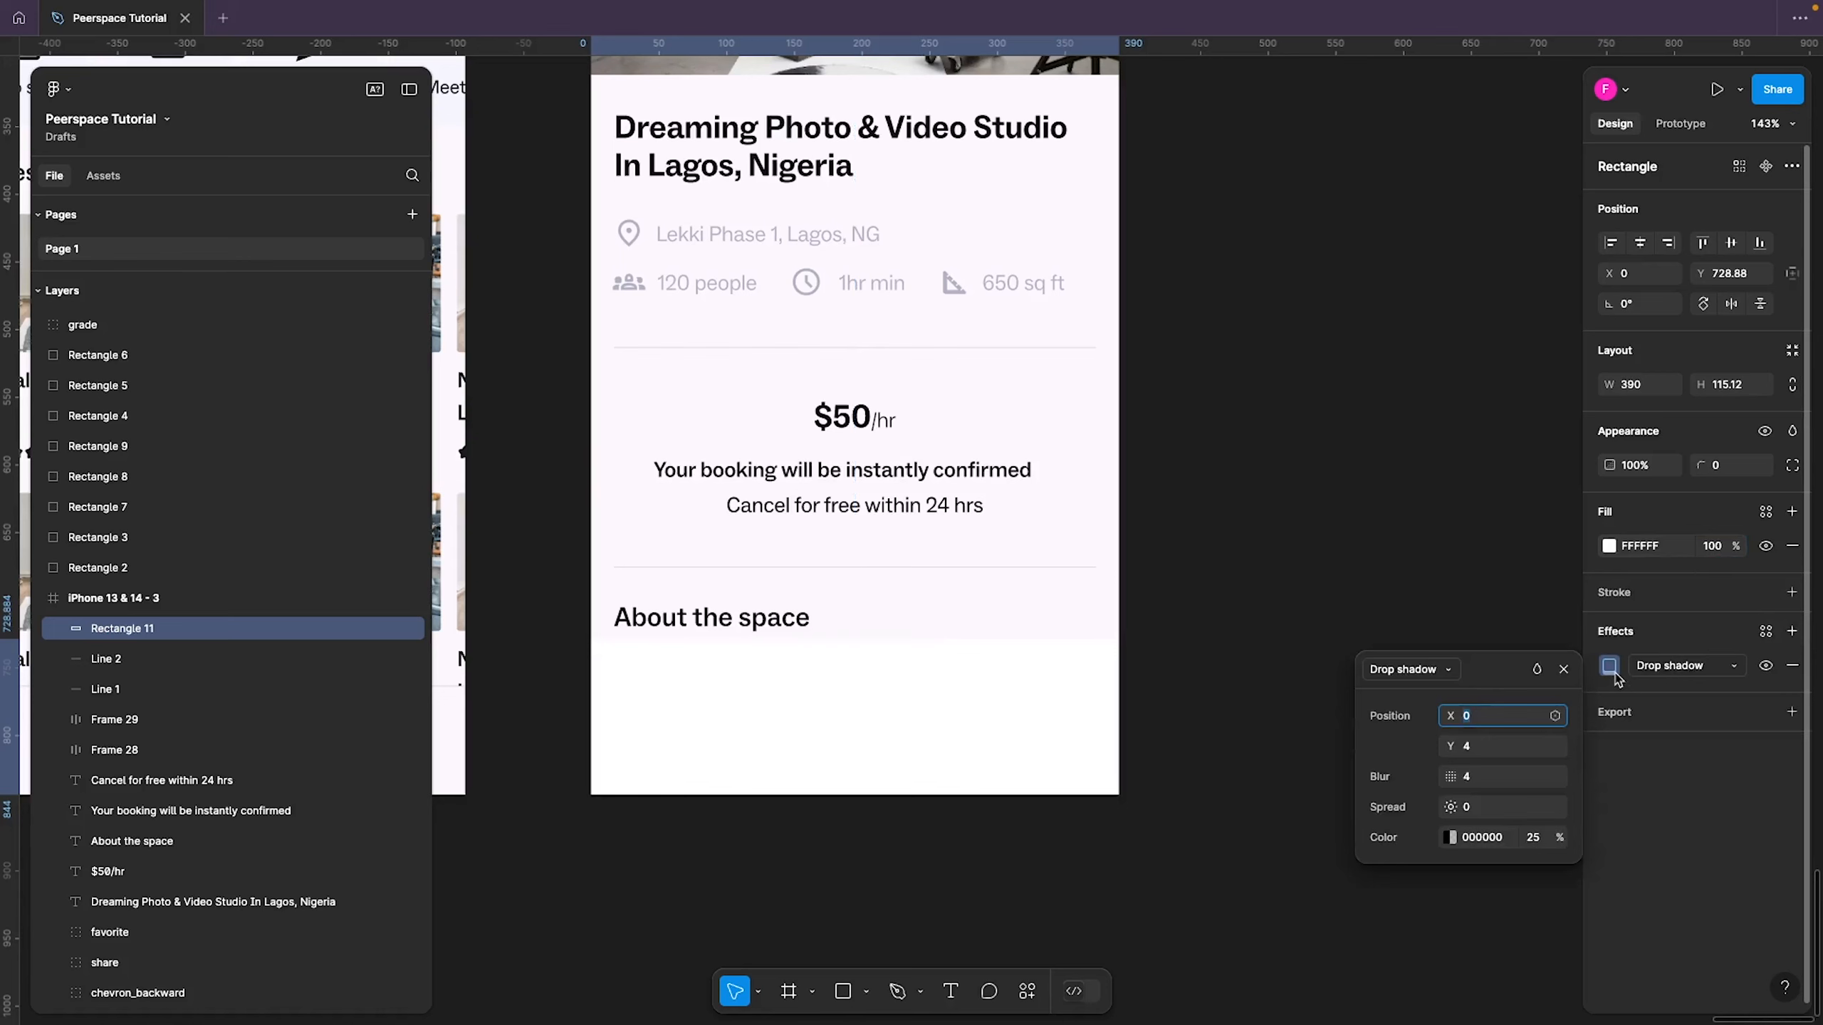
left_click(1467, 752)
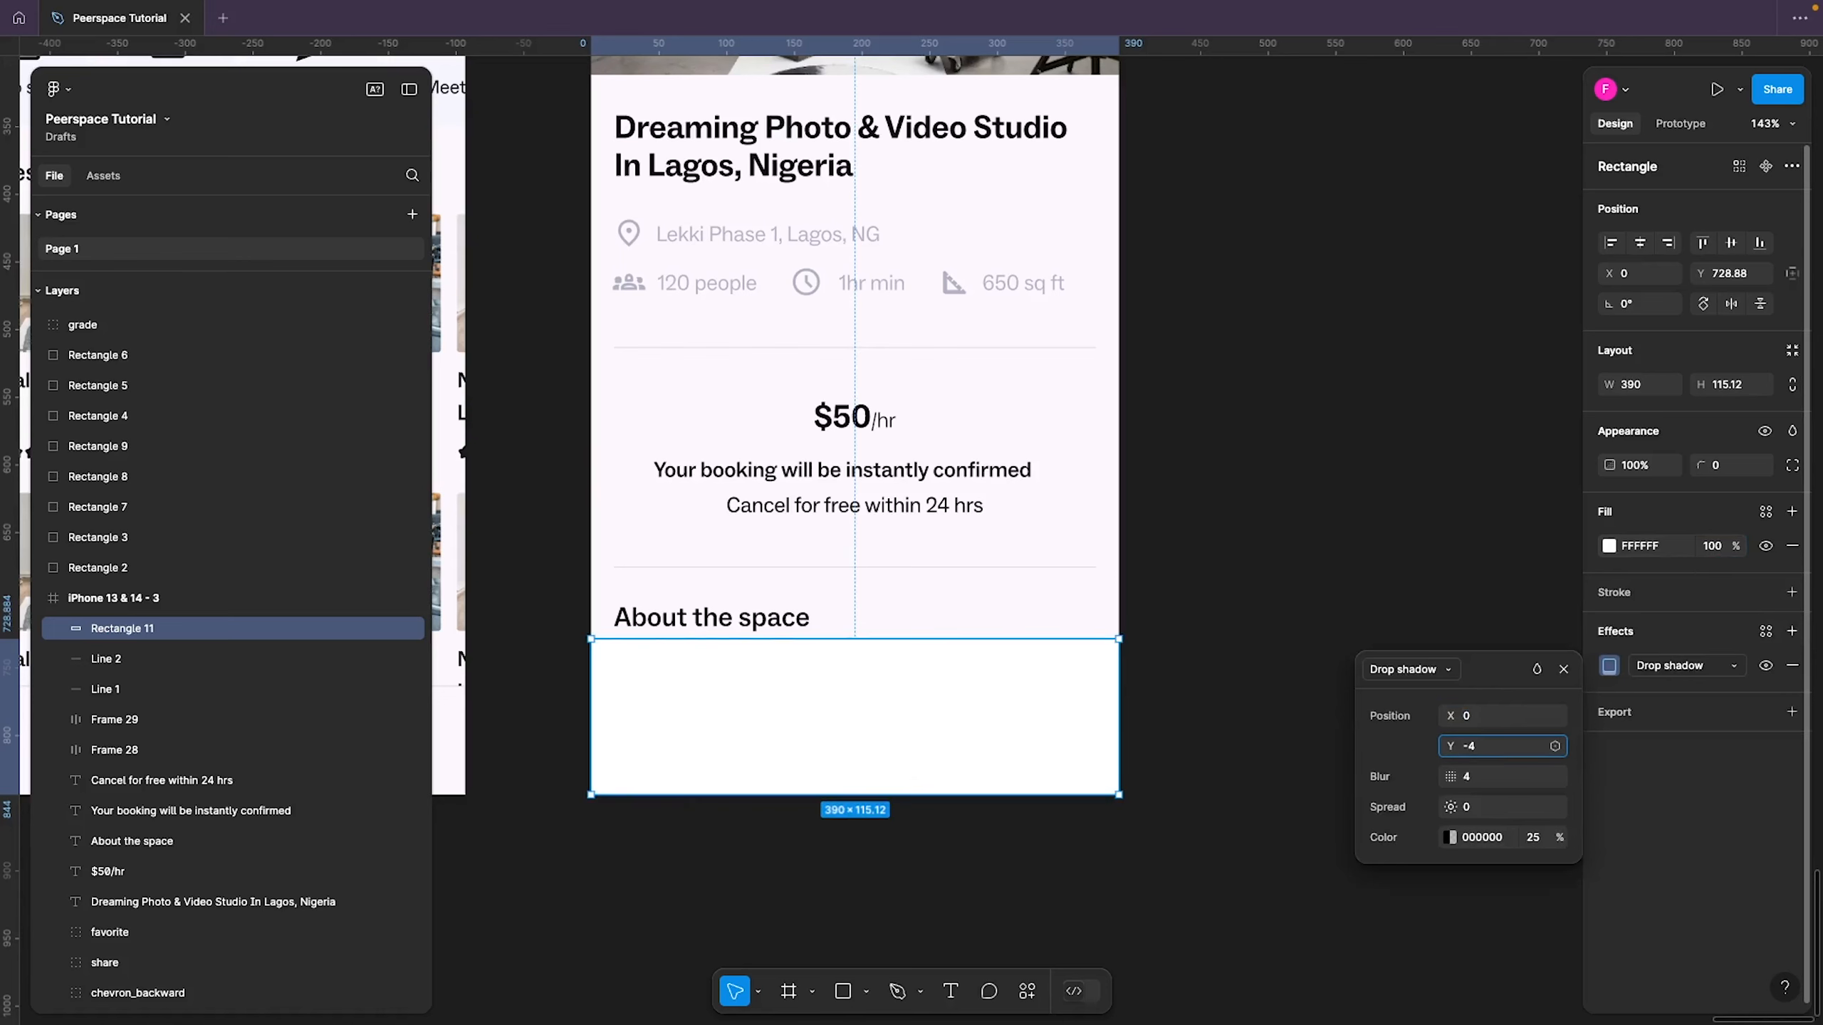
key("Return")
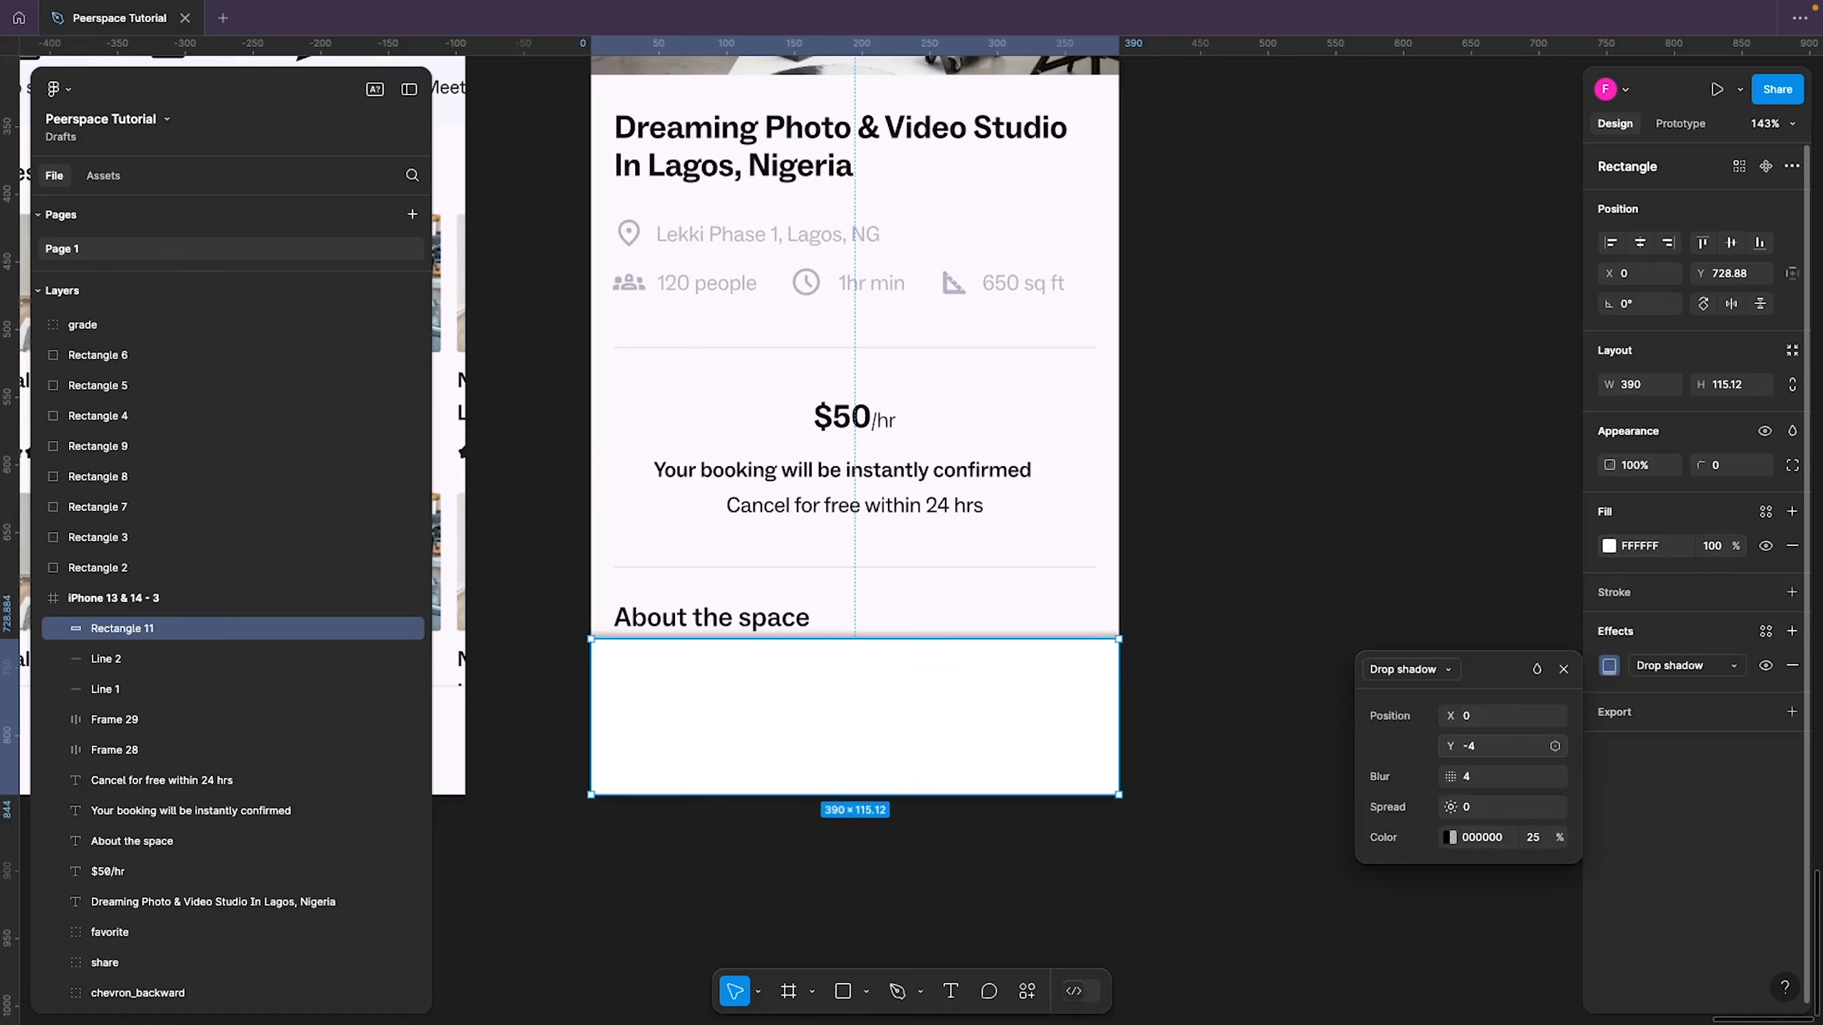
left_click(1479, 782)
type("8")
key("Return")
left_click(1479, 781)
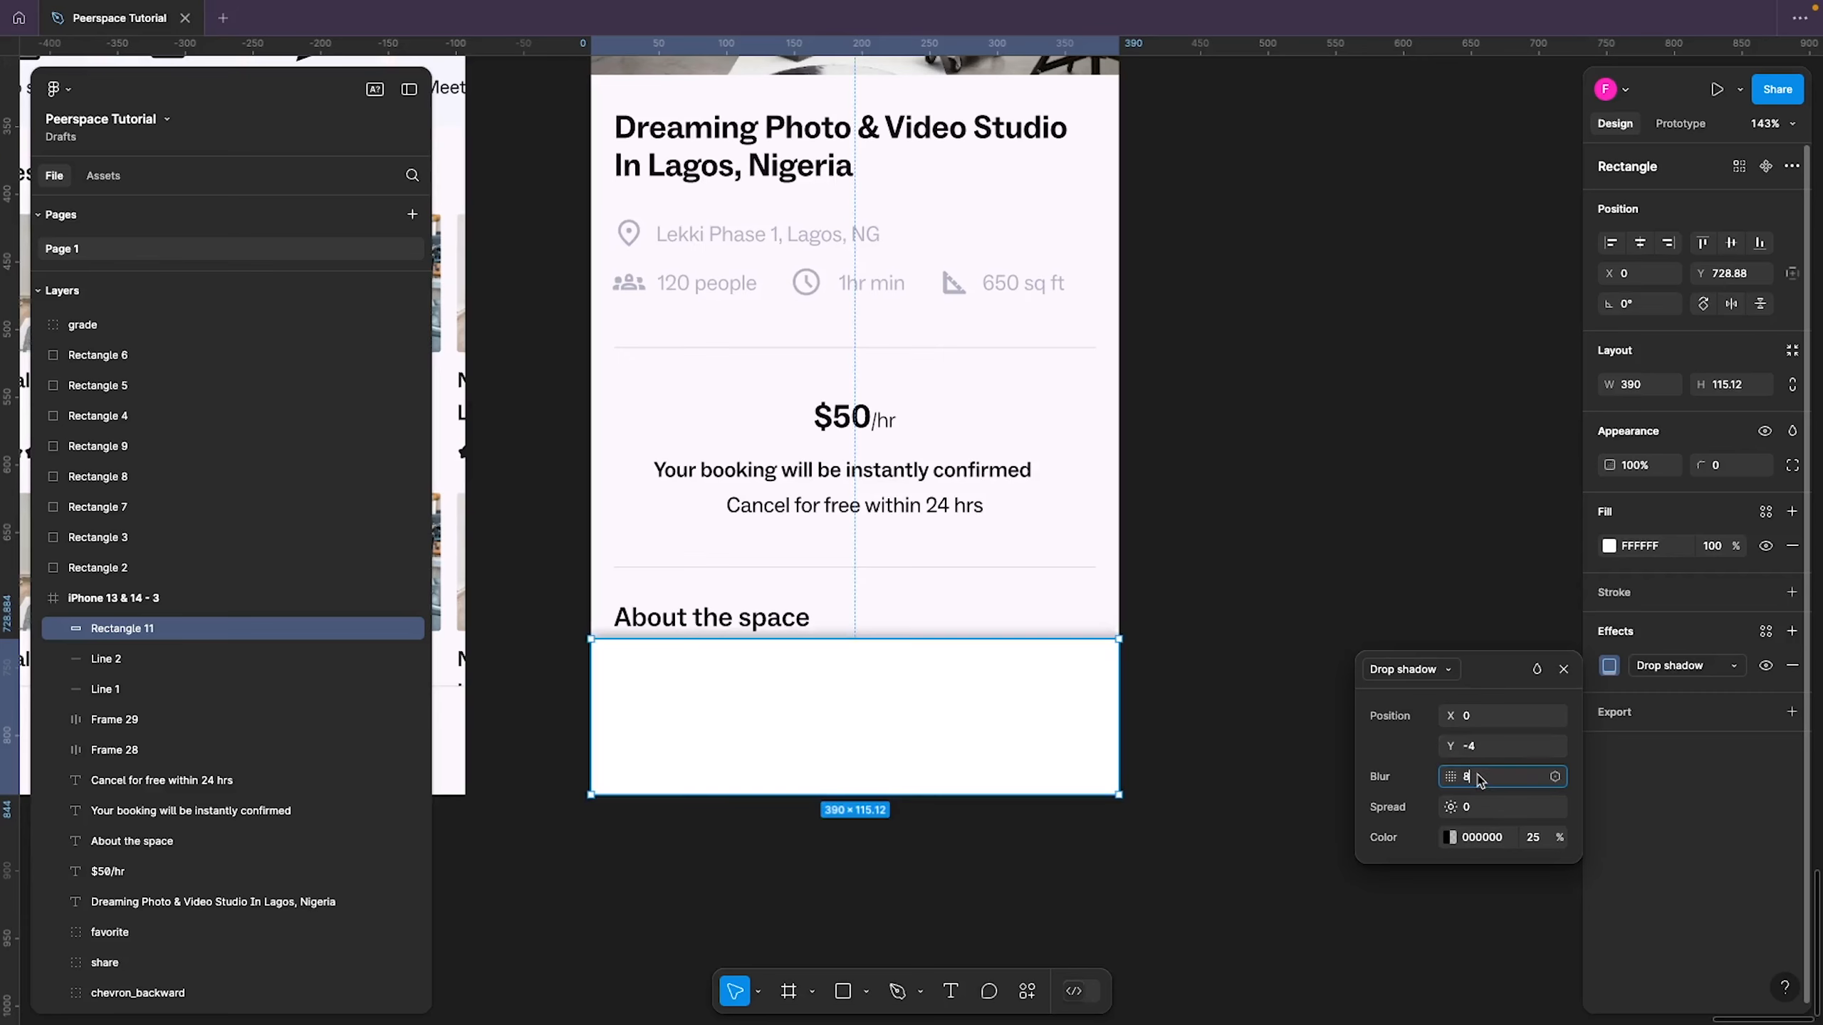
type("12")
key("Return")
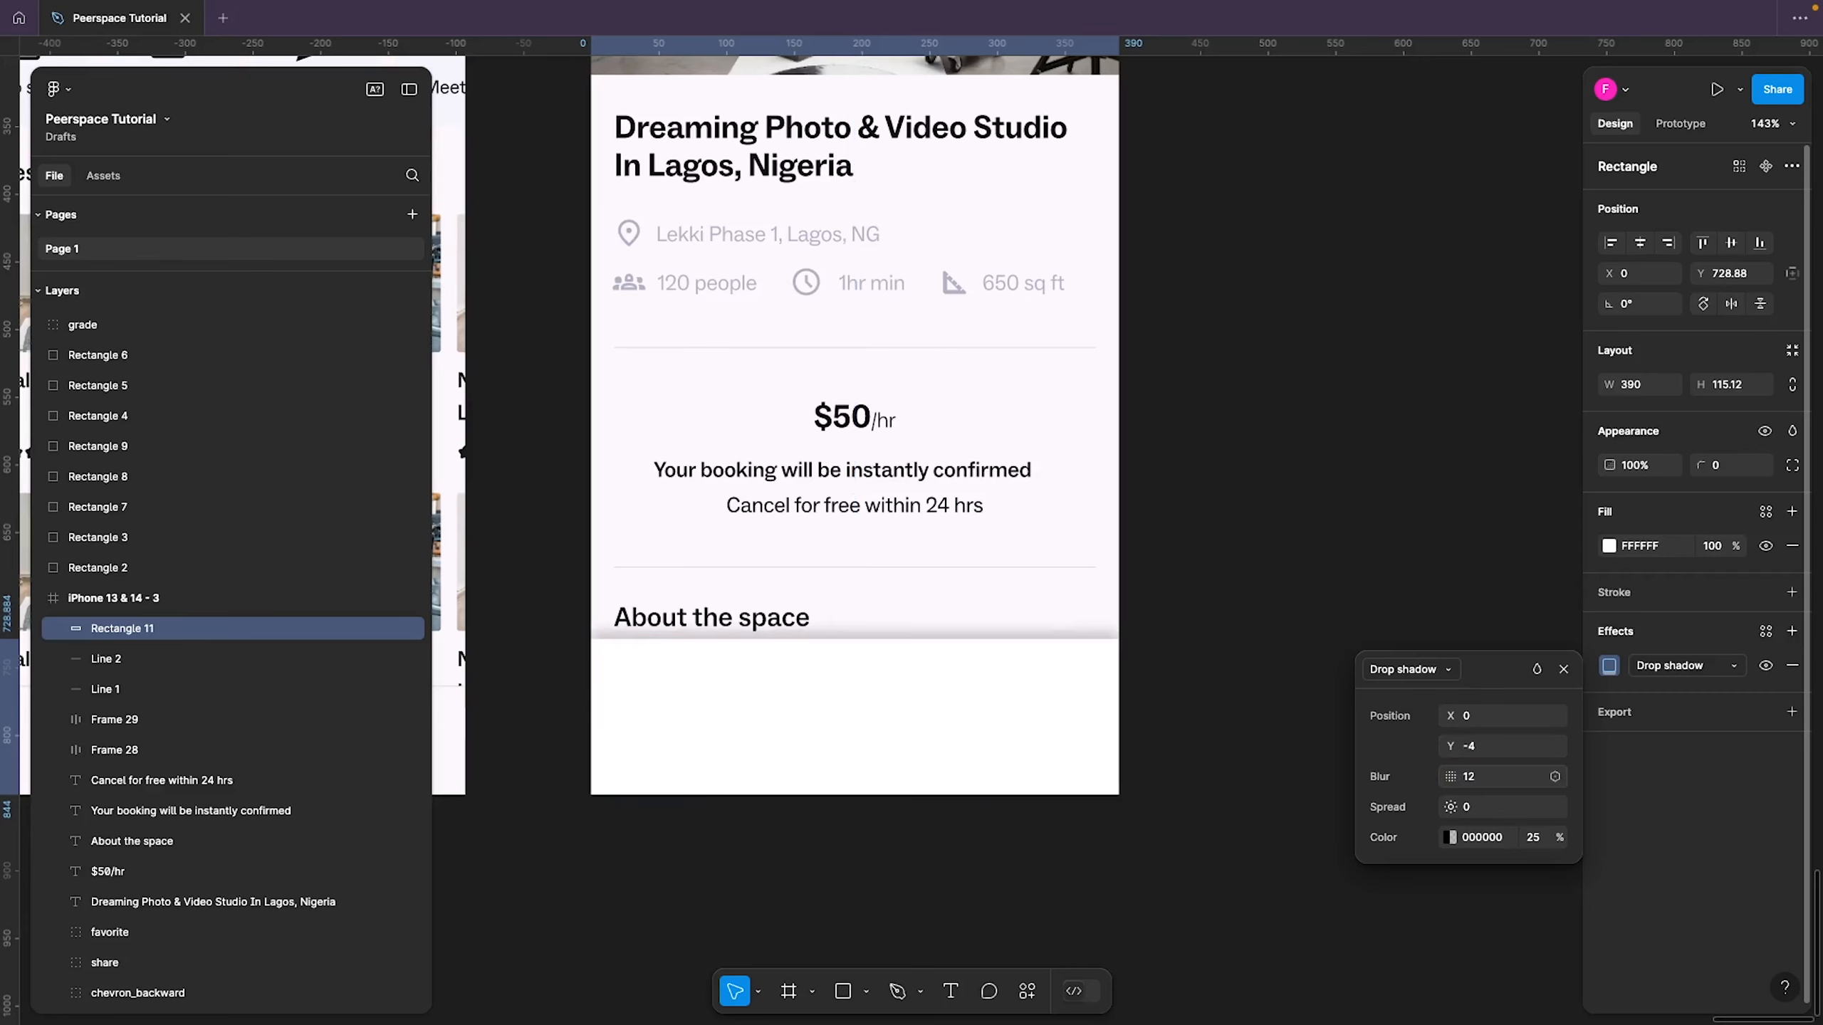
Apply the peerspace purple library colour to the drop shadow and darken it to the custom colour 584A77
left_click(1453, 838)
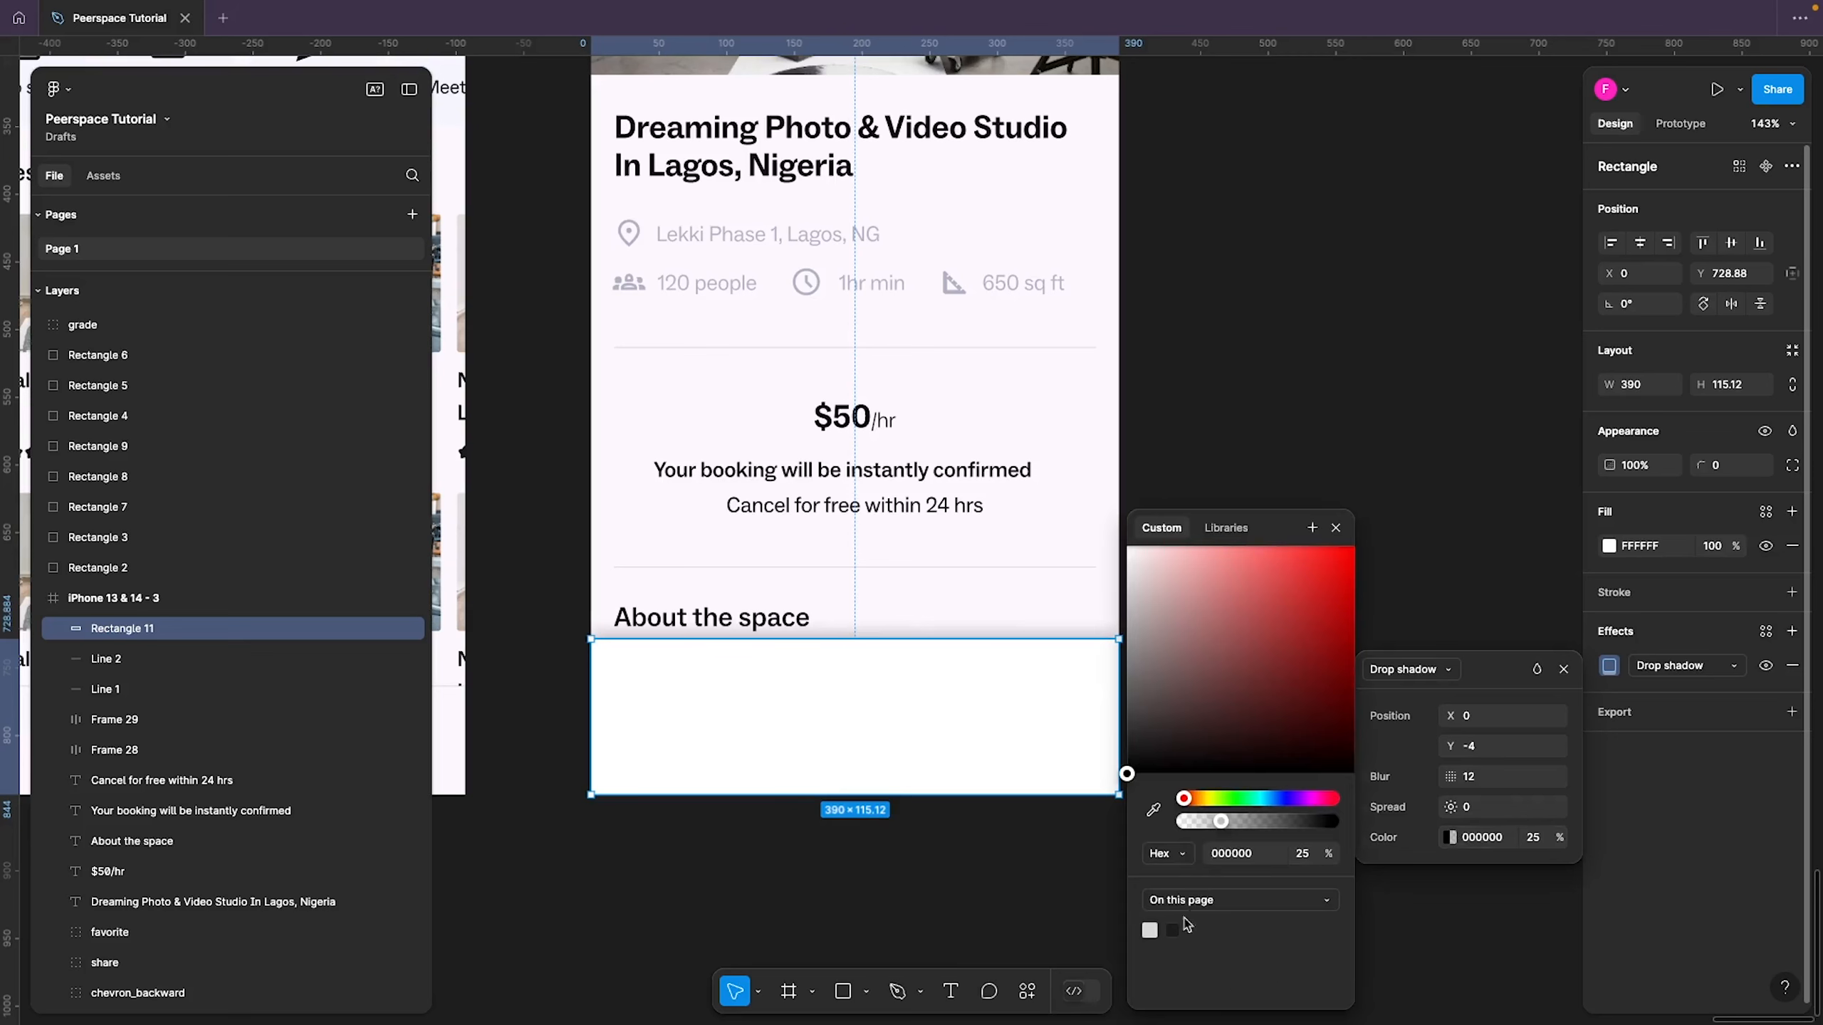
left_click(1224, 529)
left_click(1186, 680)
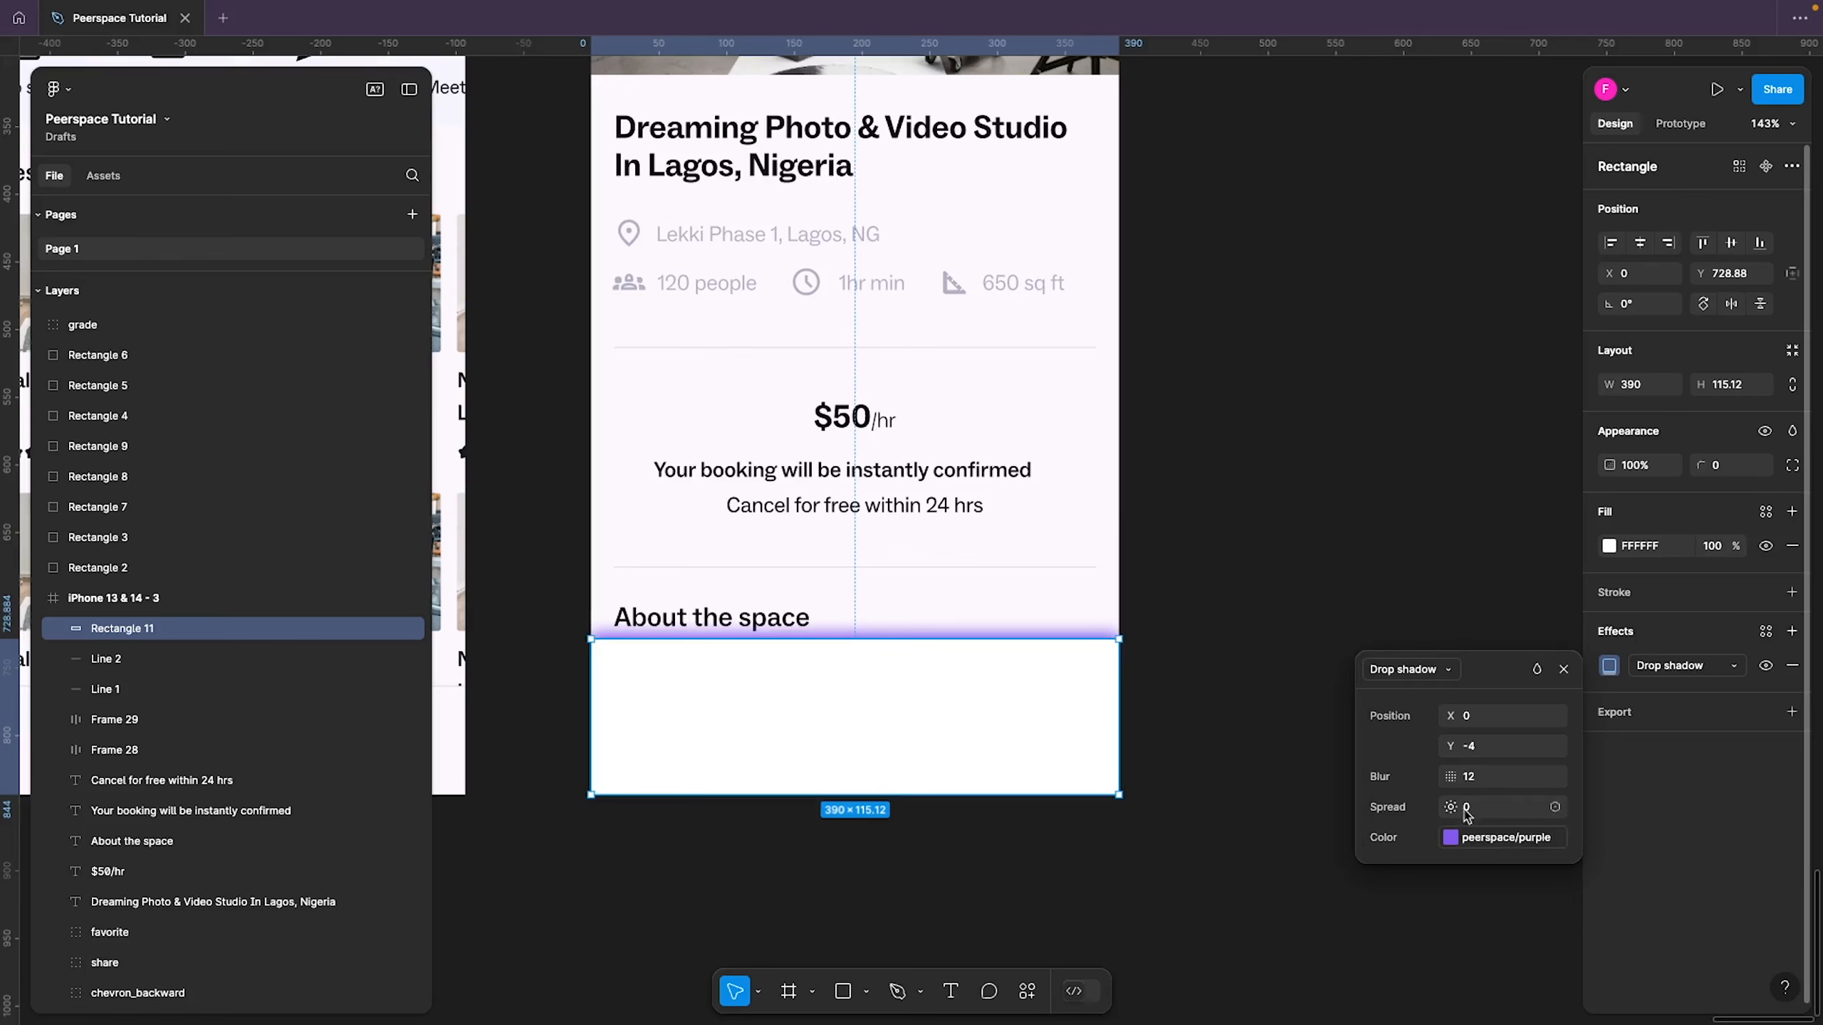
left_click(1464, 838)
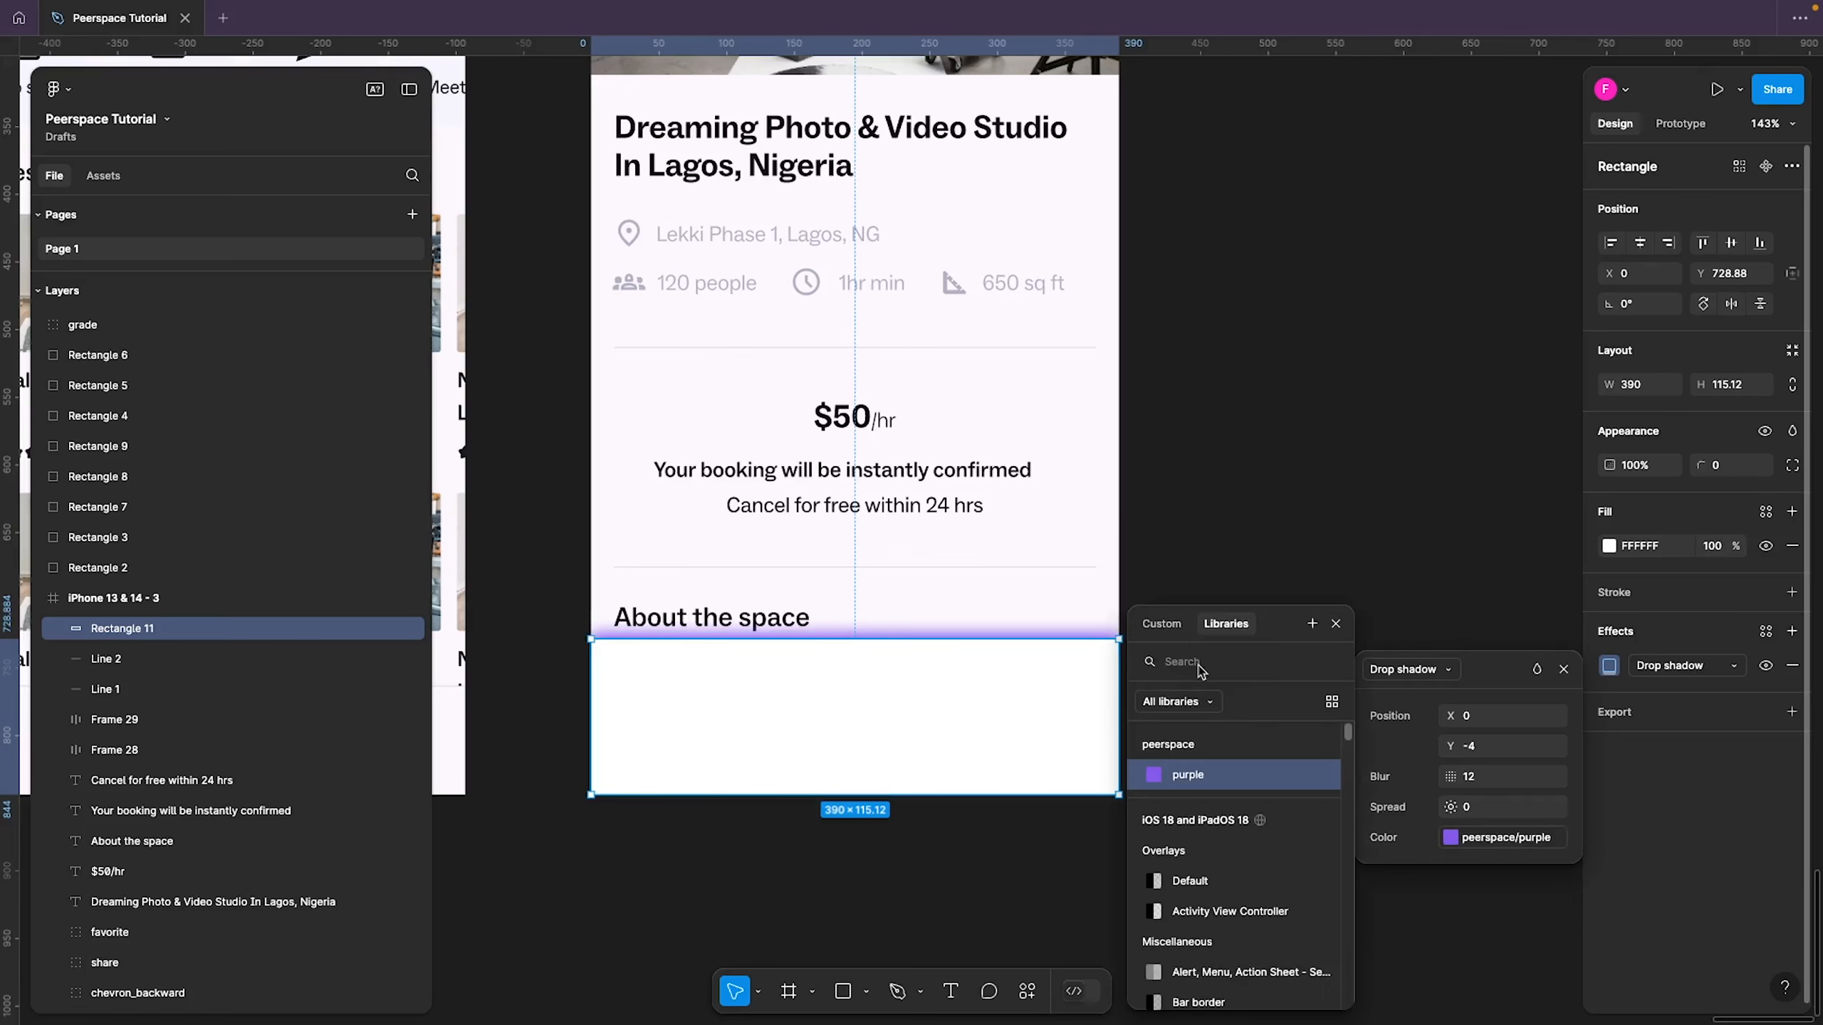
left_click(1162, 623)
left_click_drag(1265, 567, 1212, 680)
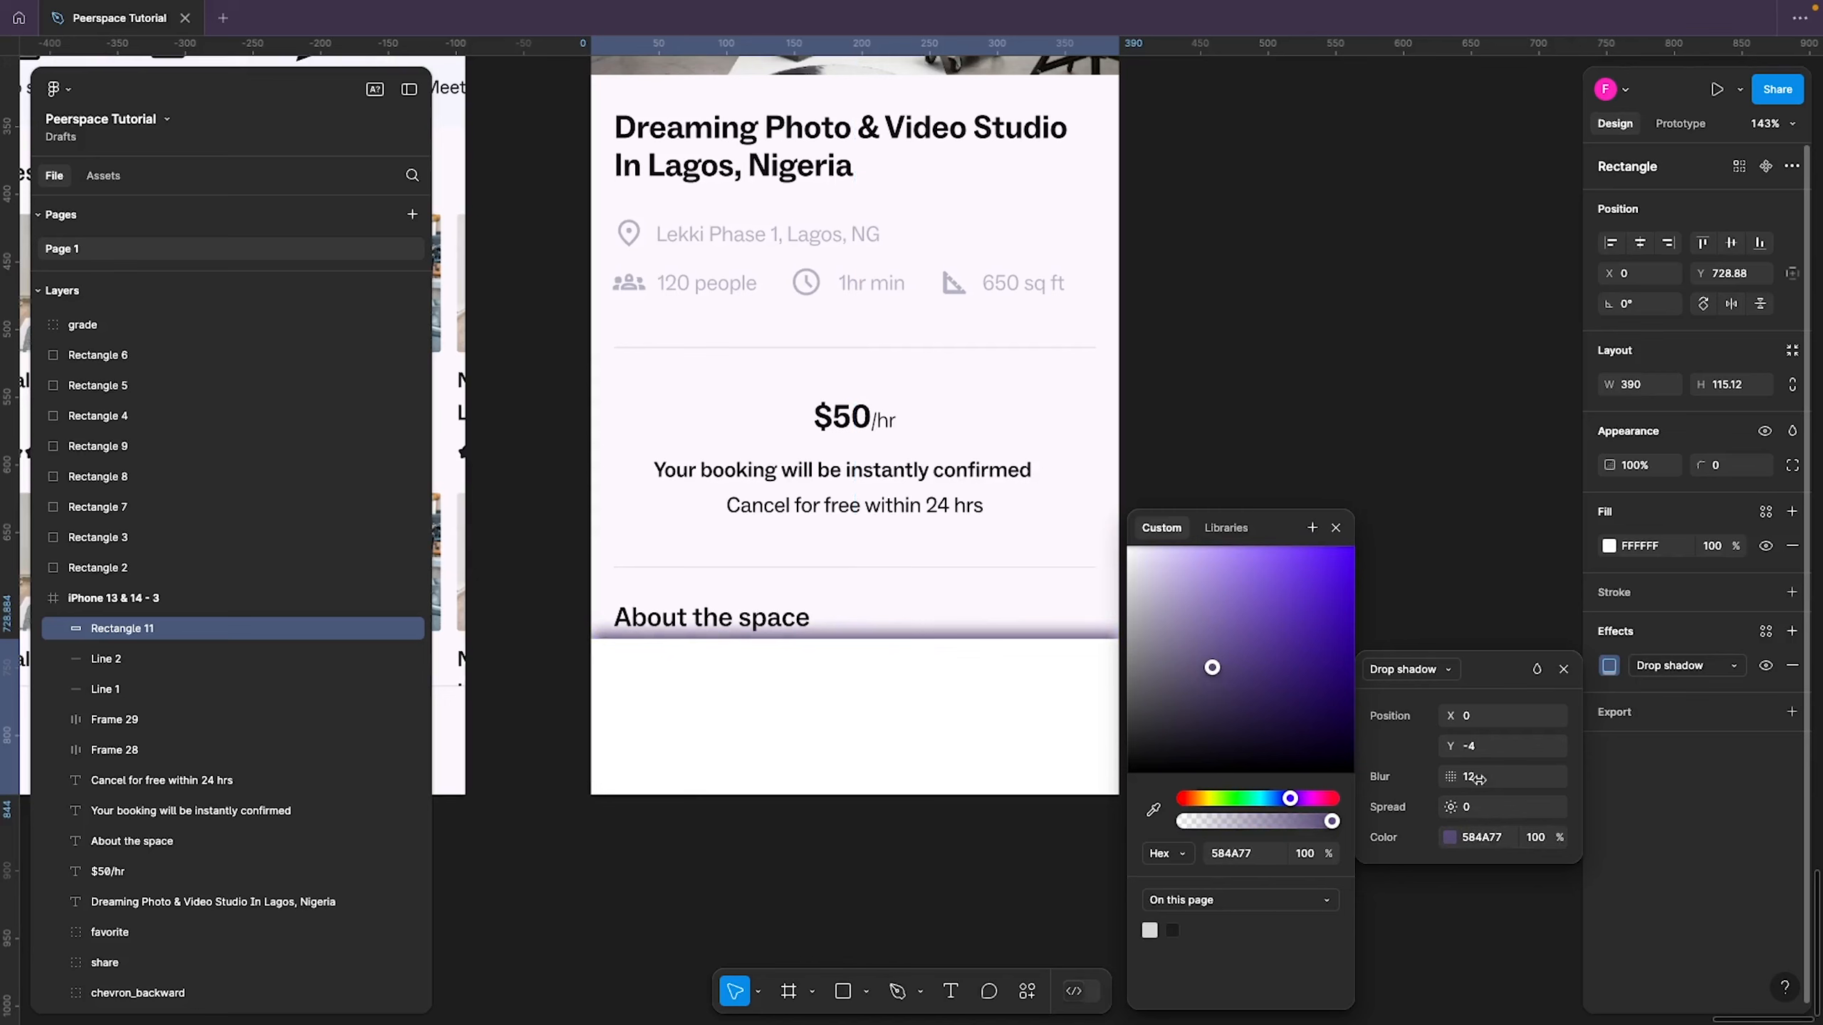
Try the drop shadow colour at 10% opacity, then set its opacity to 25%
left_click(1526, 842)
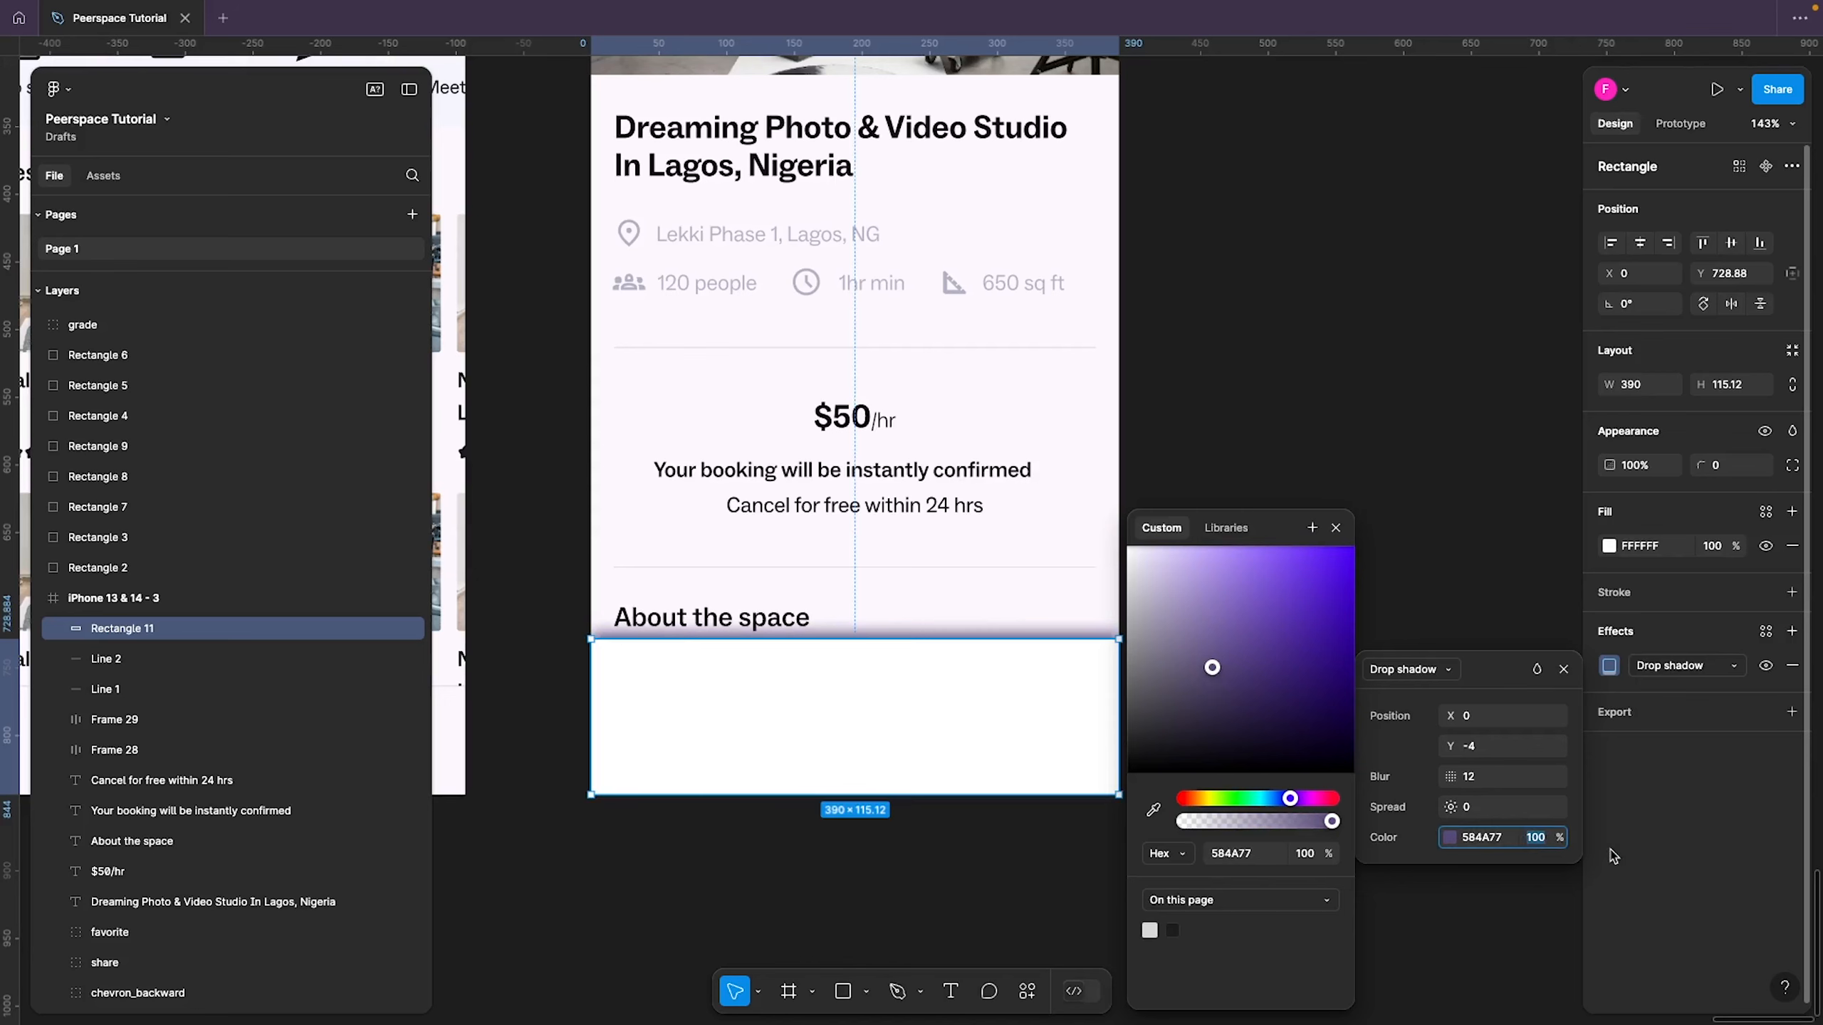
type("10")
key("Return")
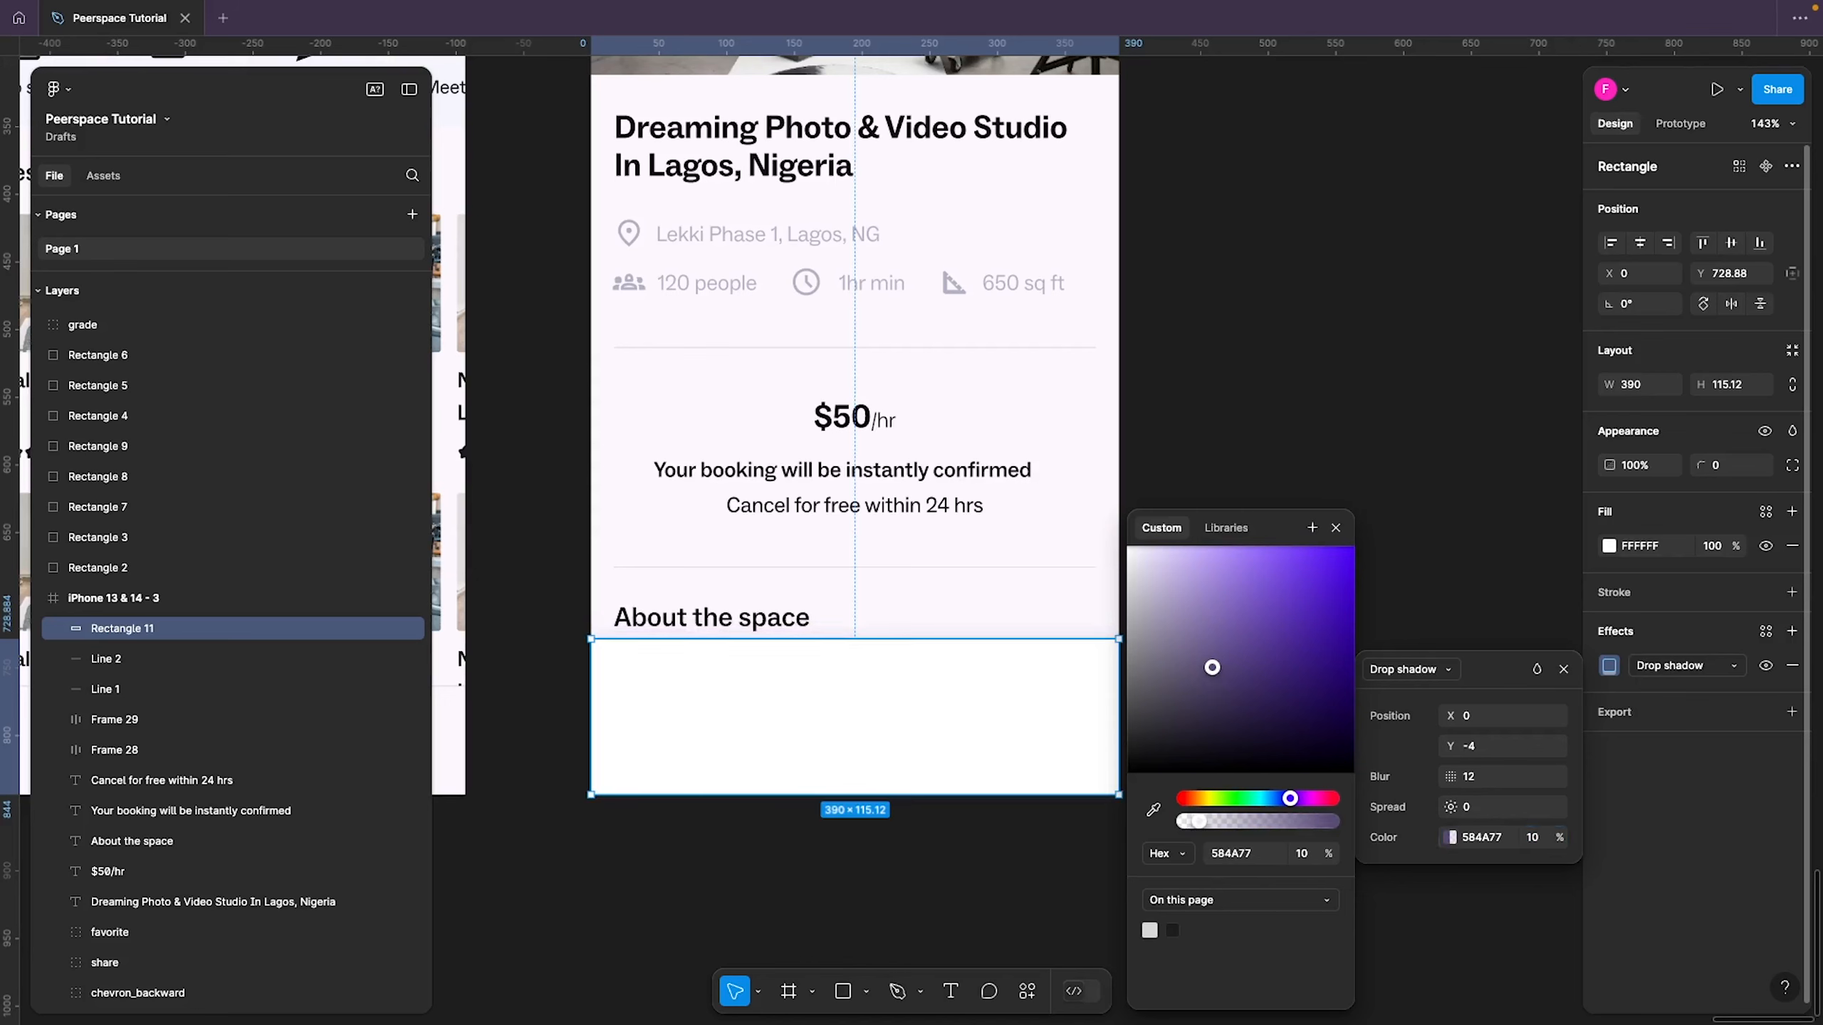
left_click(1532, 840)
type("25")
key("Return")
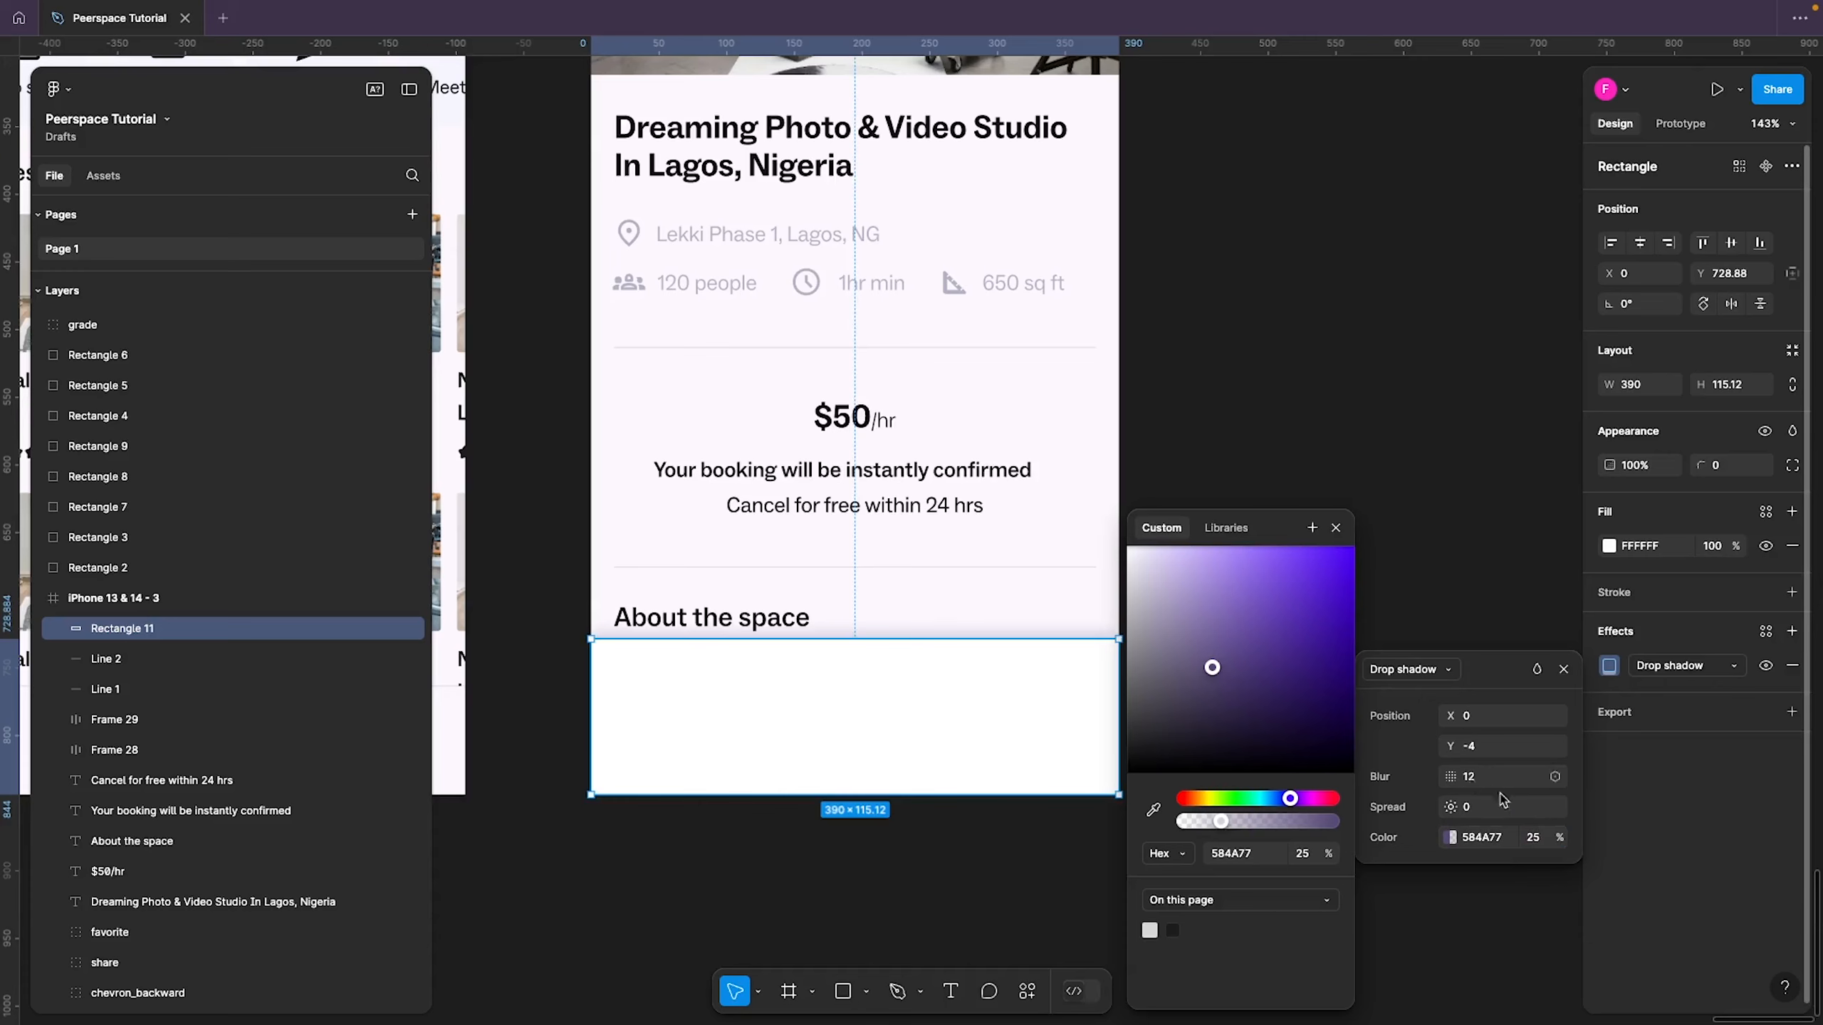
Set the bottom rectangle's drop shadow Y offset to -2 and deselect the rectangle
left_click(1474, 750)
type("-2")
key("Return")
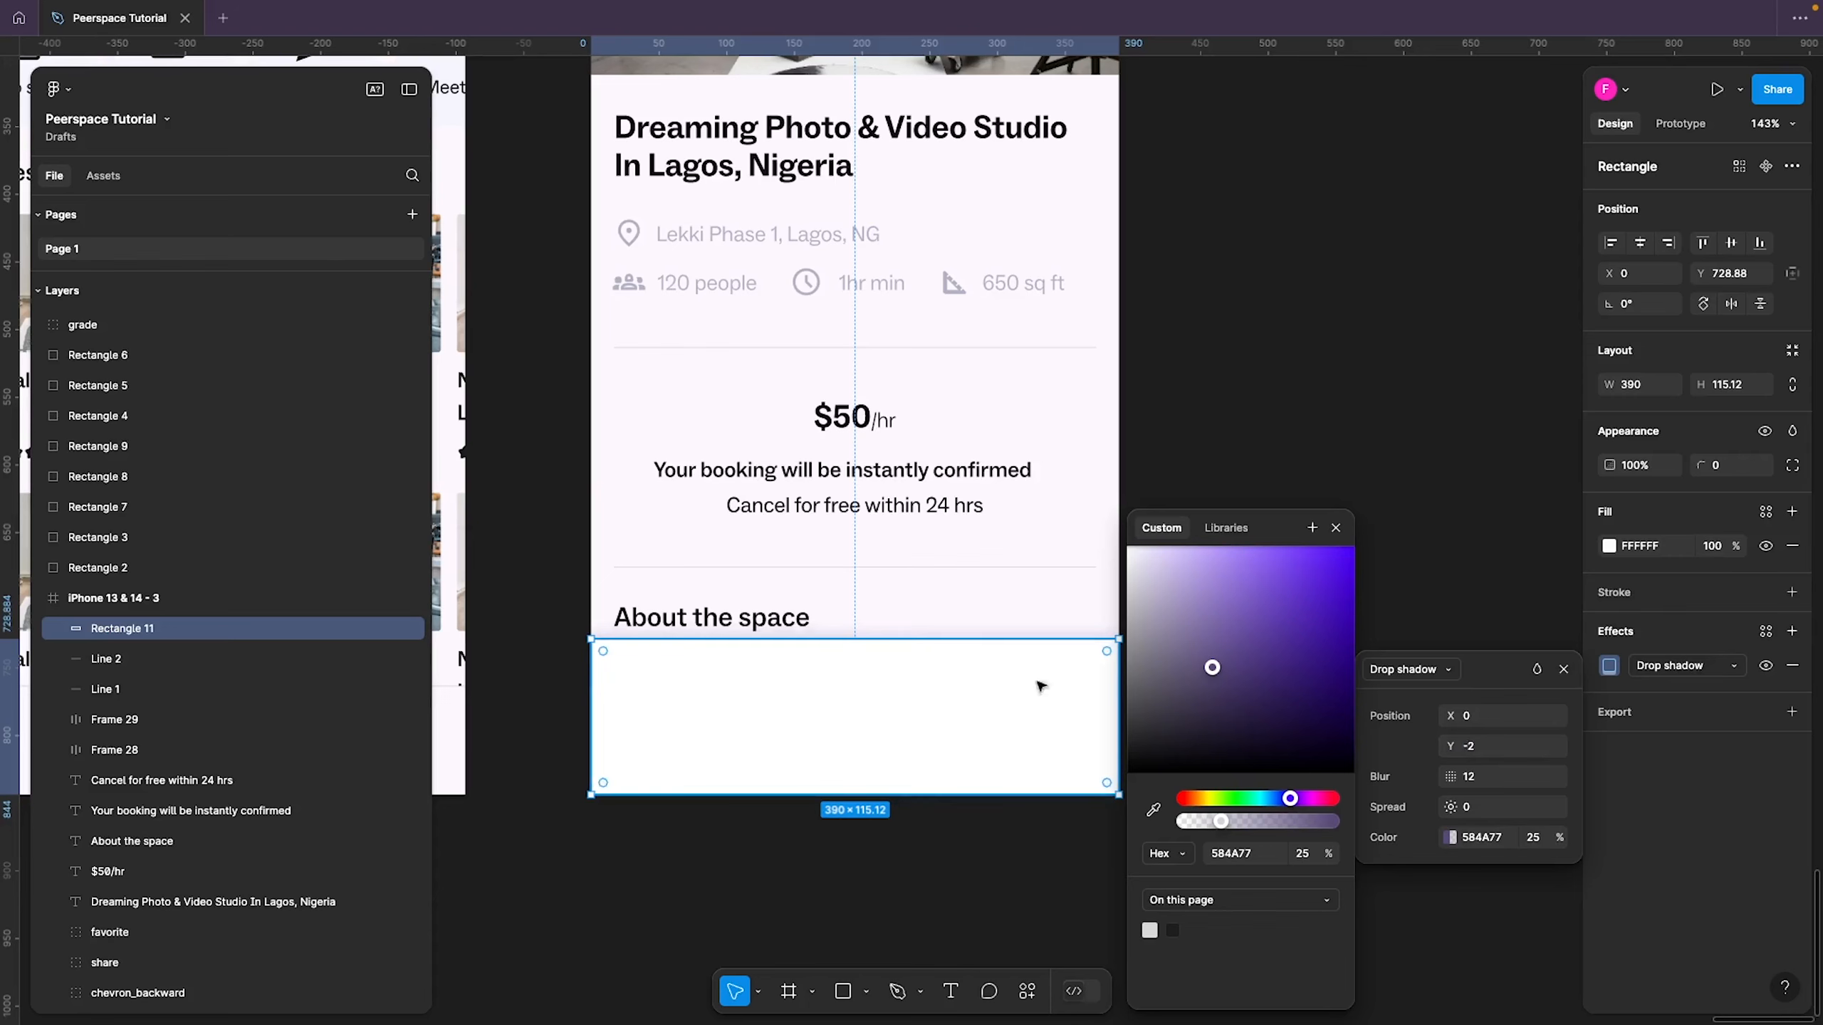
left_click(1244, 465)
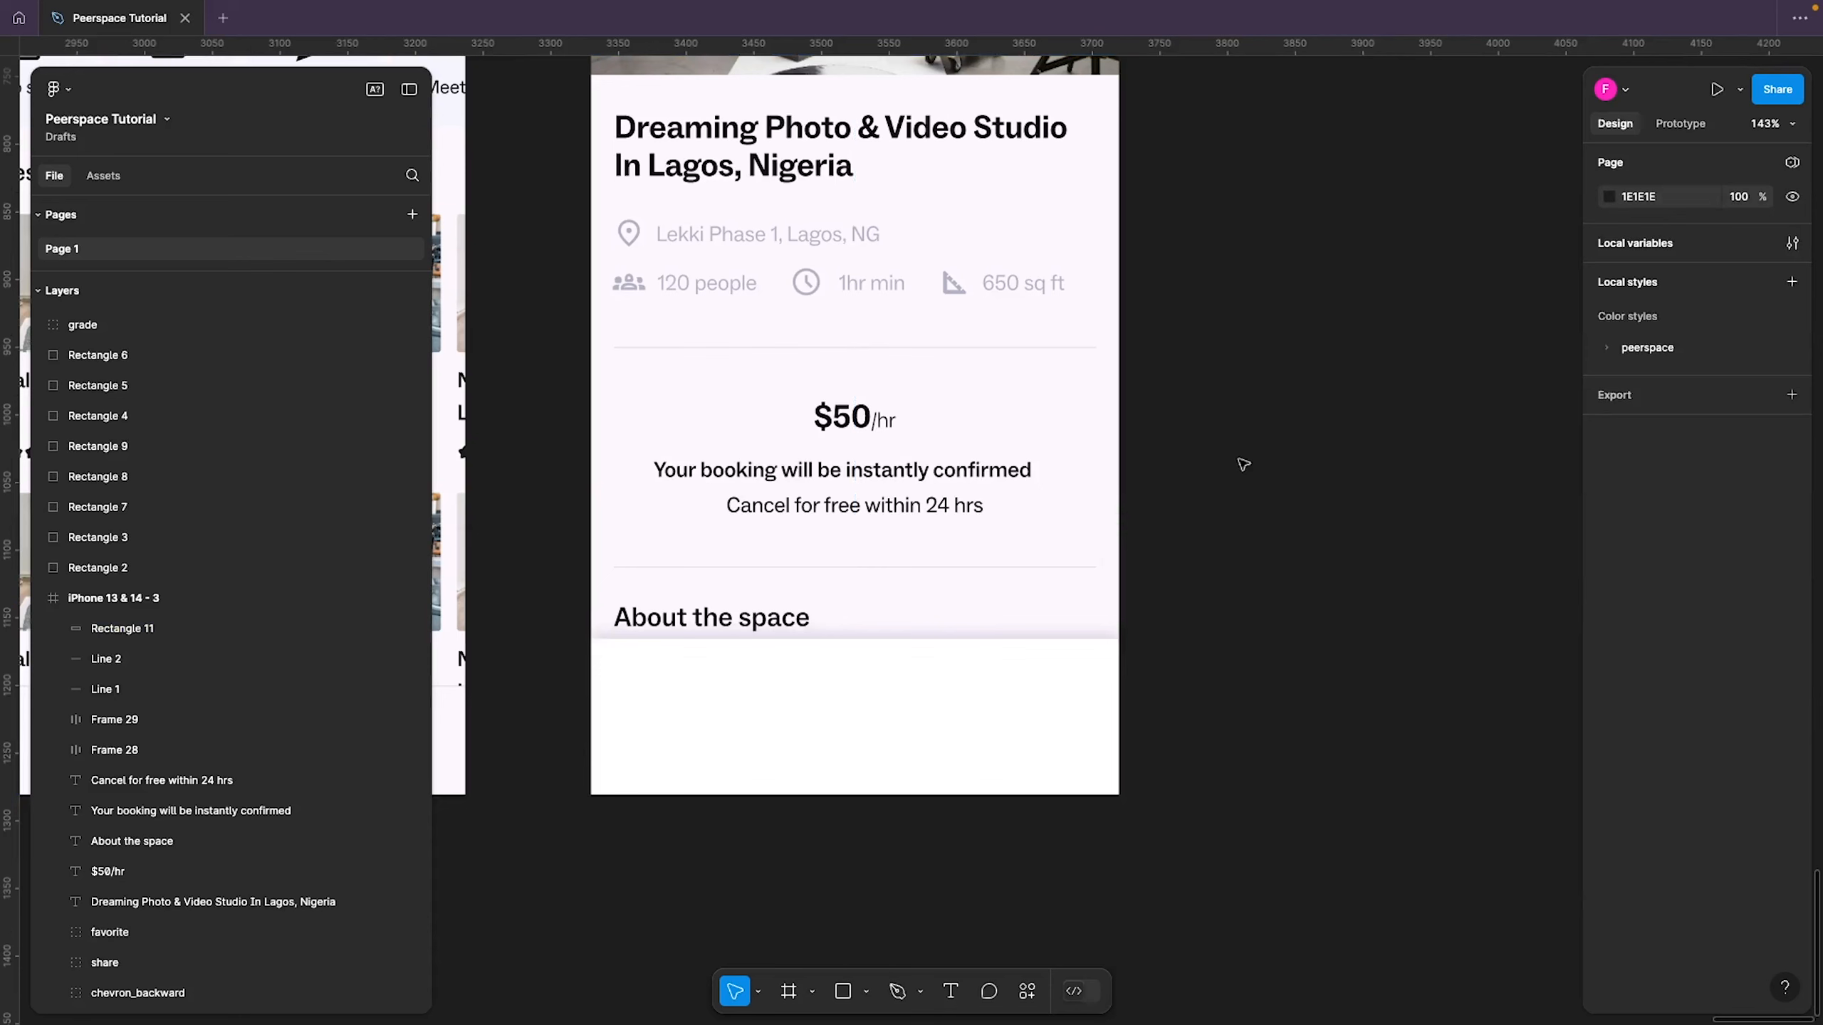
Set the bottom rectangle's drop shadow blur to 8
left_click(760, 606)
left_click(920, 664)
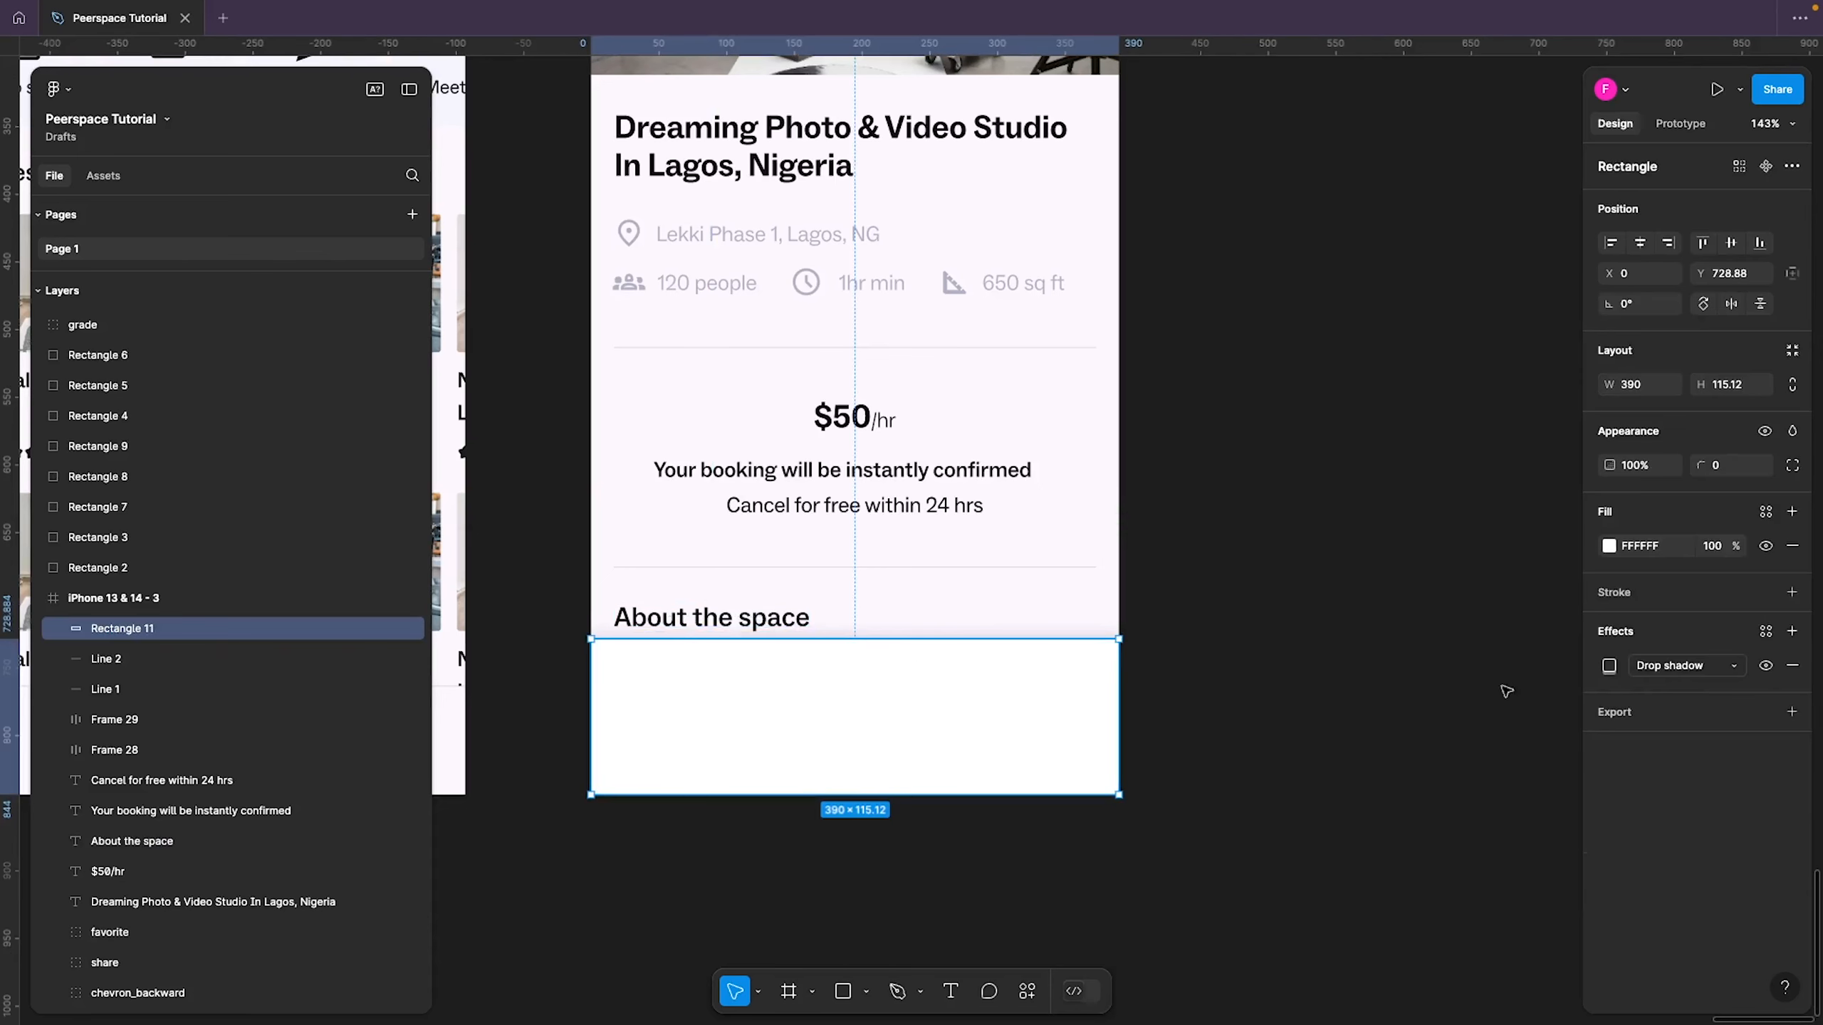
left_click(1609, 666)
left_click(1483, 778)
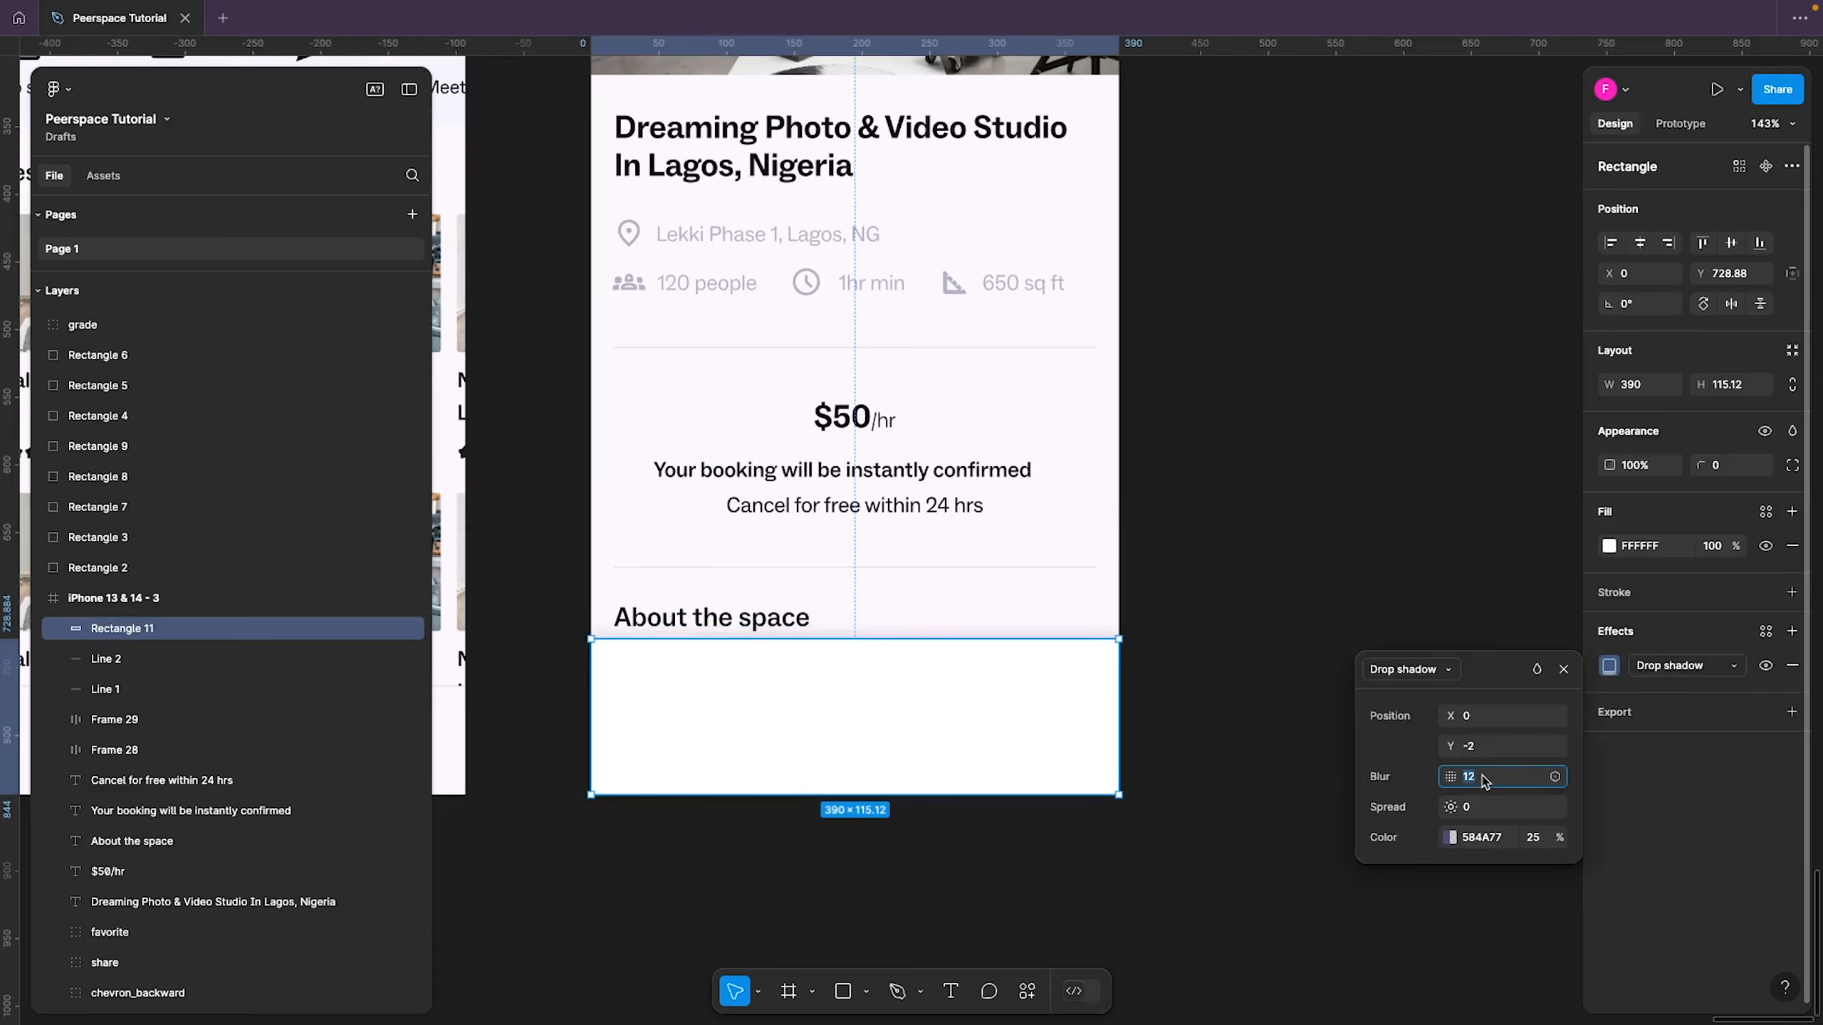
type("8")
key("Return")
left_click(1287, 647)
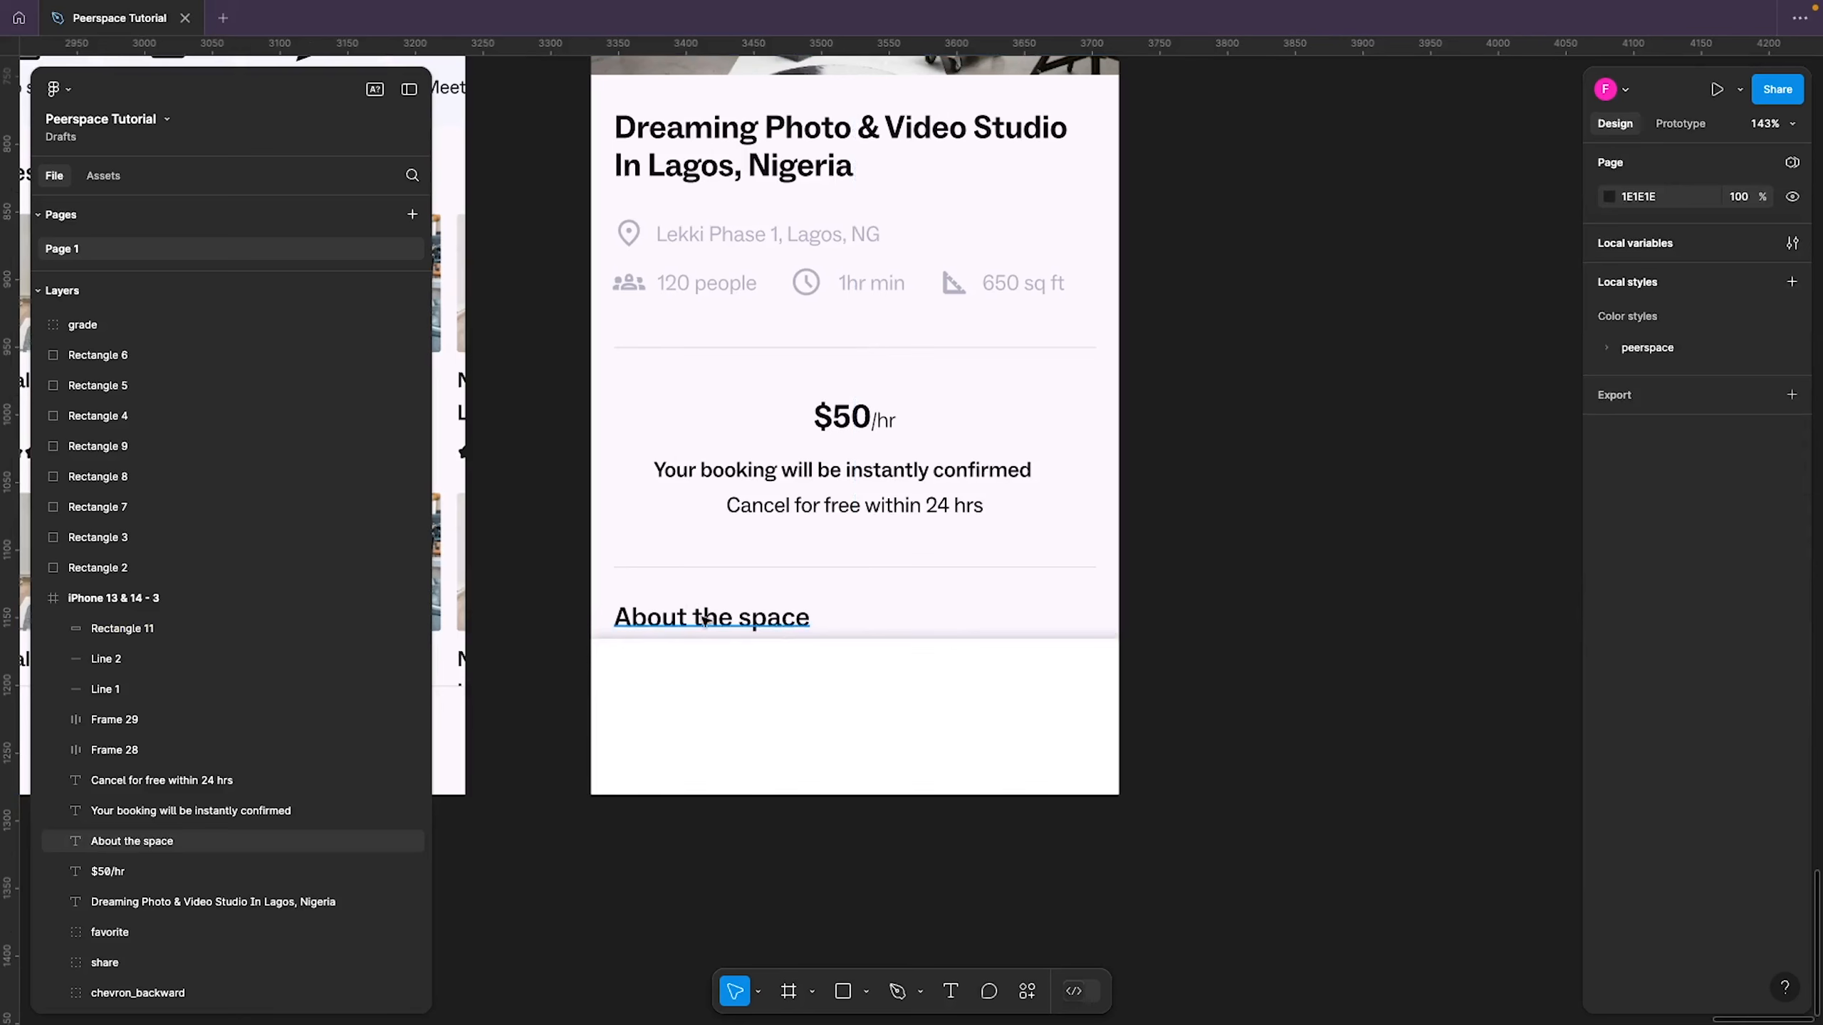
Duplicate the "About the space" heading into the white bottom panel and replace the copy's text with "35/hr"
left_click_drag(705, 618, 685, 705)
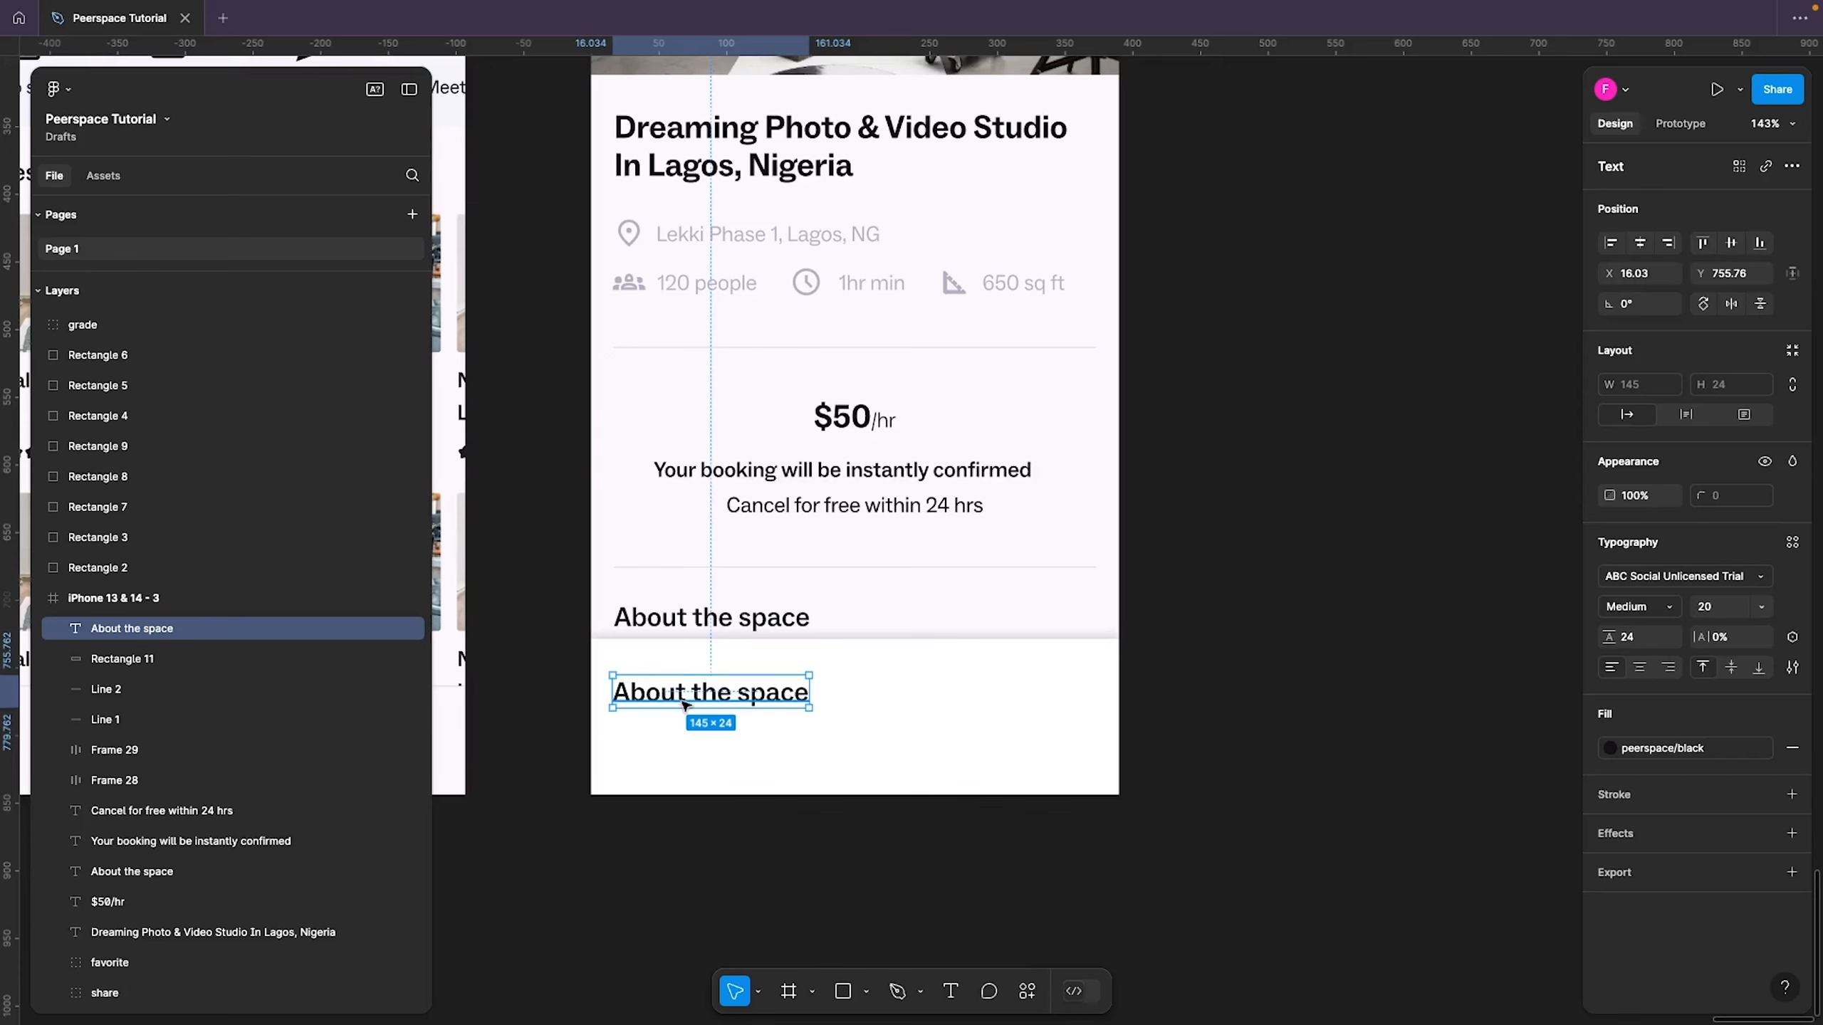
double_click(683, 703)
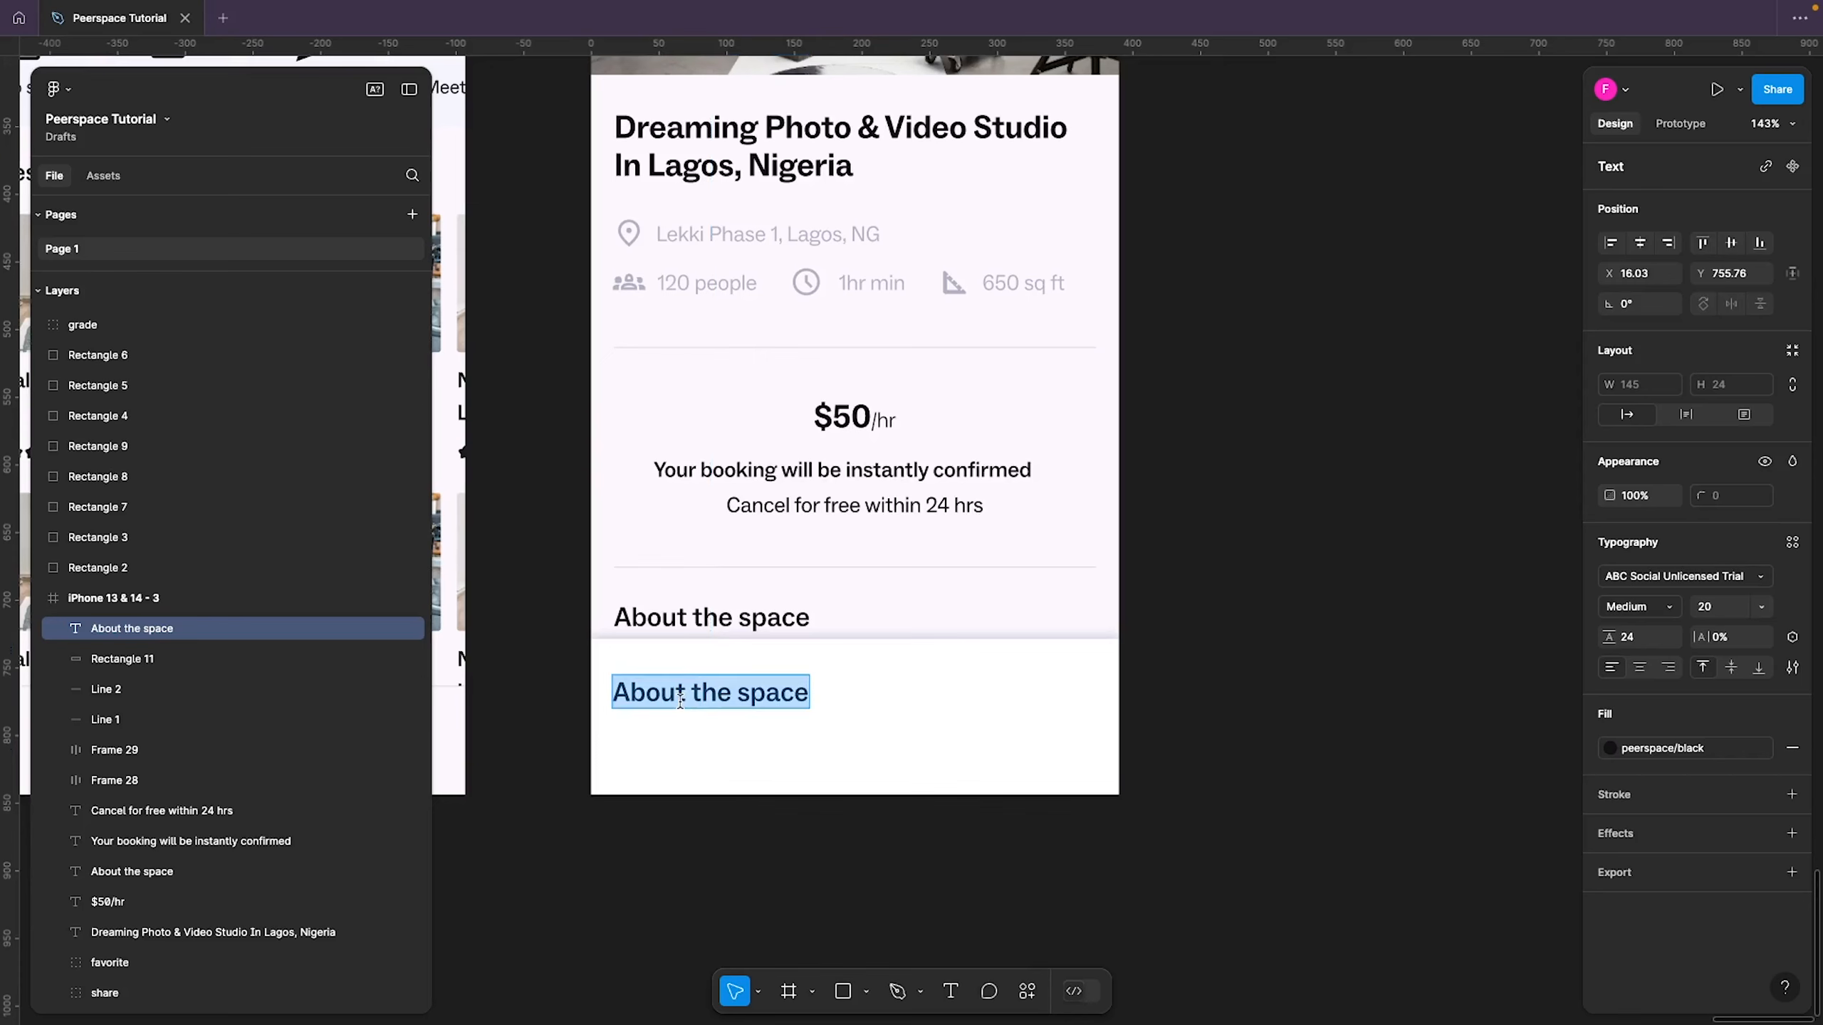
type("35")
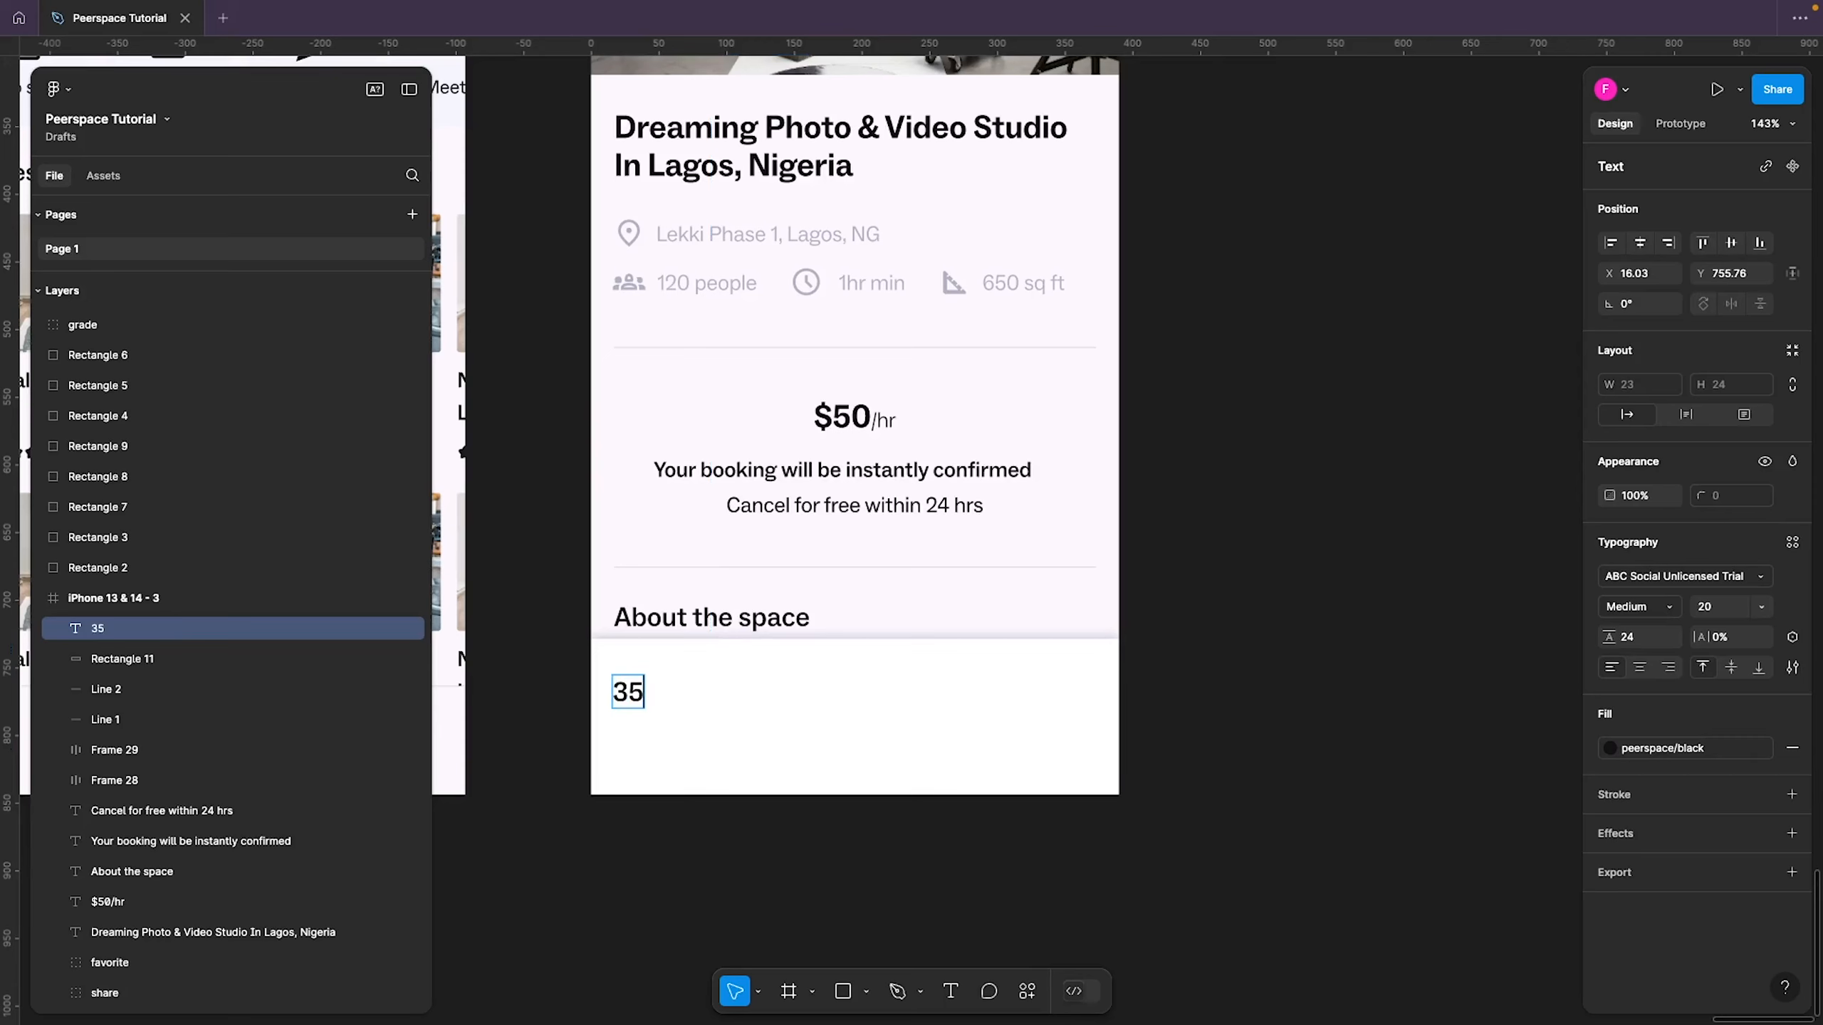
type("/hr")
Insert a dollar sign before the bottom panel's price so the text reads "$35/hr"
key("Left")
key("shift+Left")
key("shift+Left")
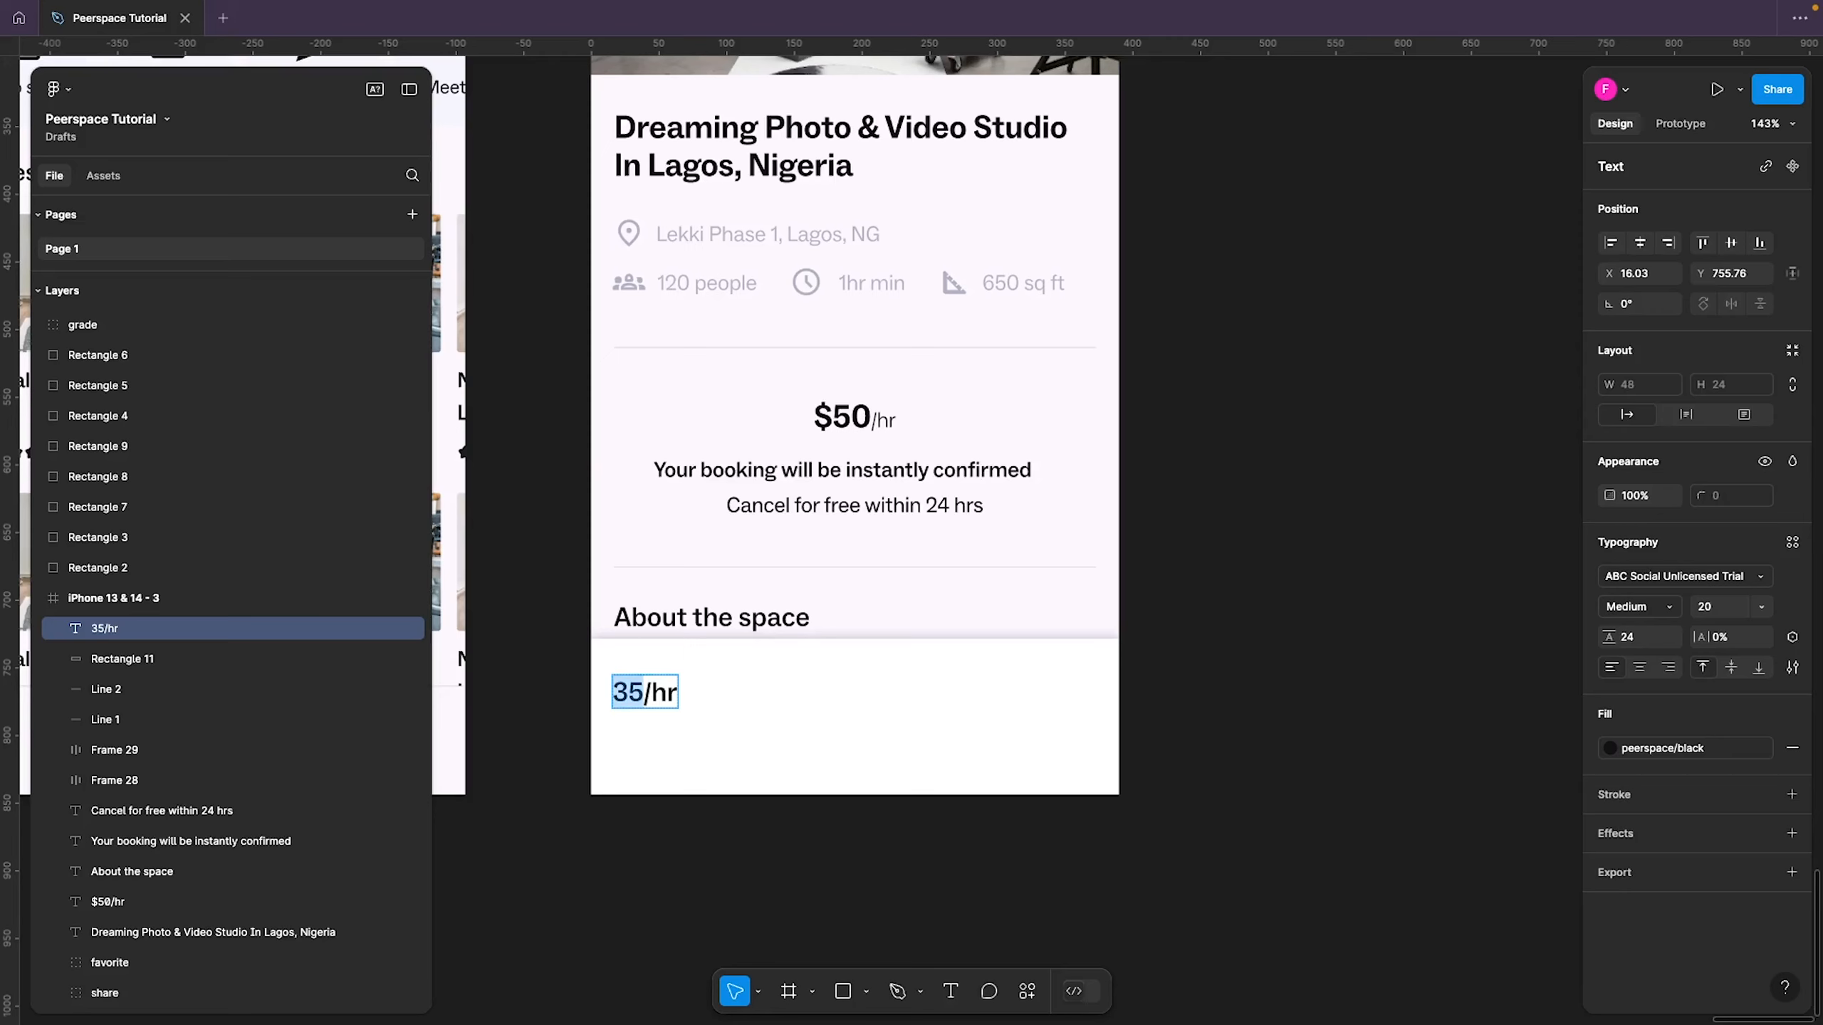
key("Left")
type("#")
key("BackSpace")
type("%")
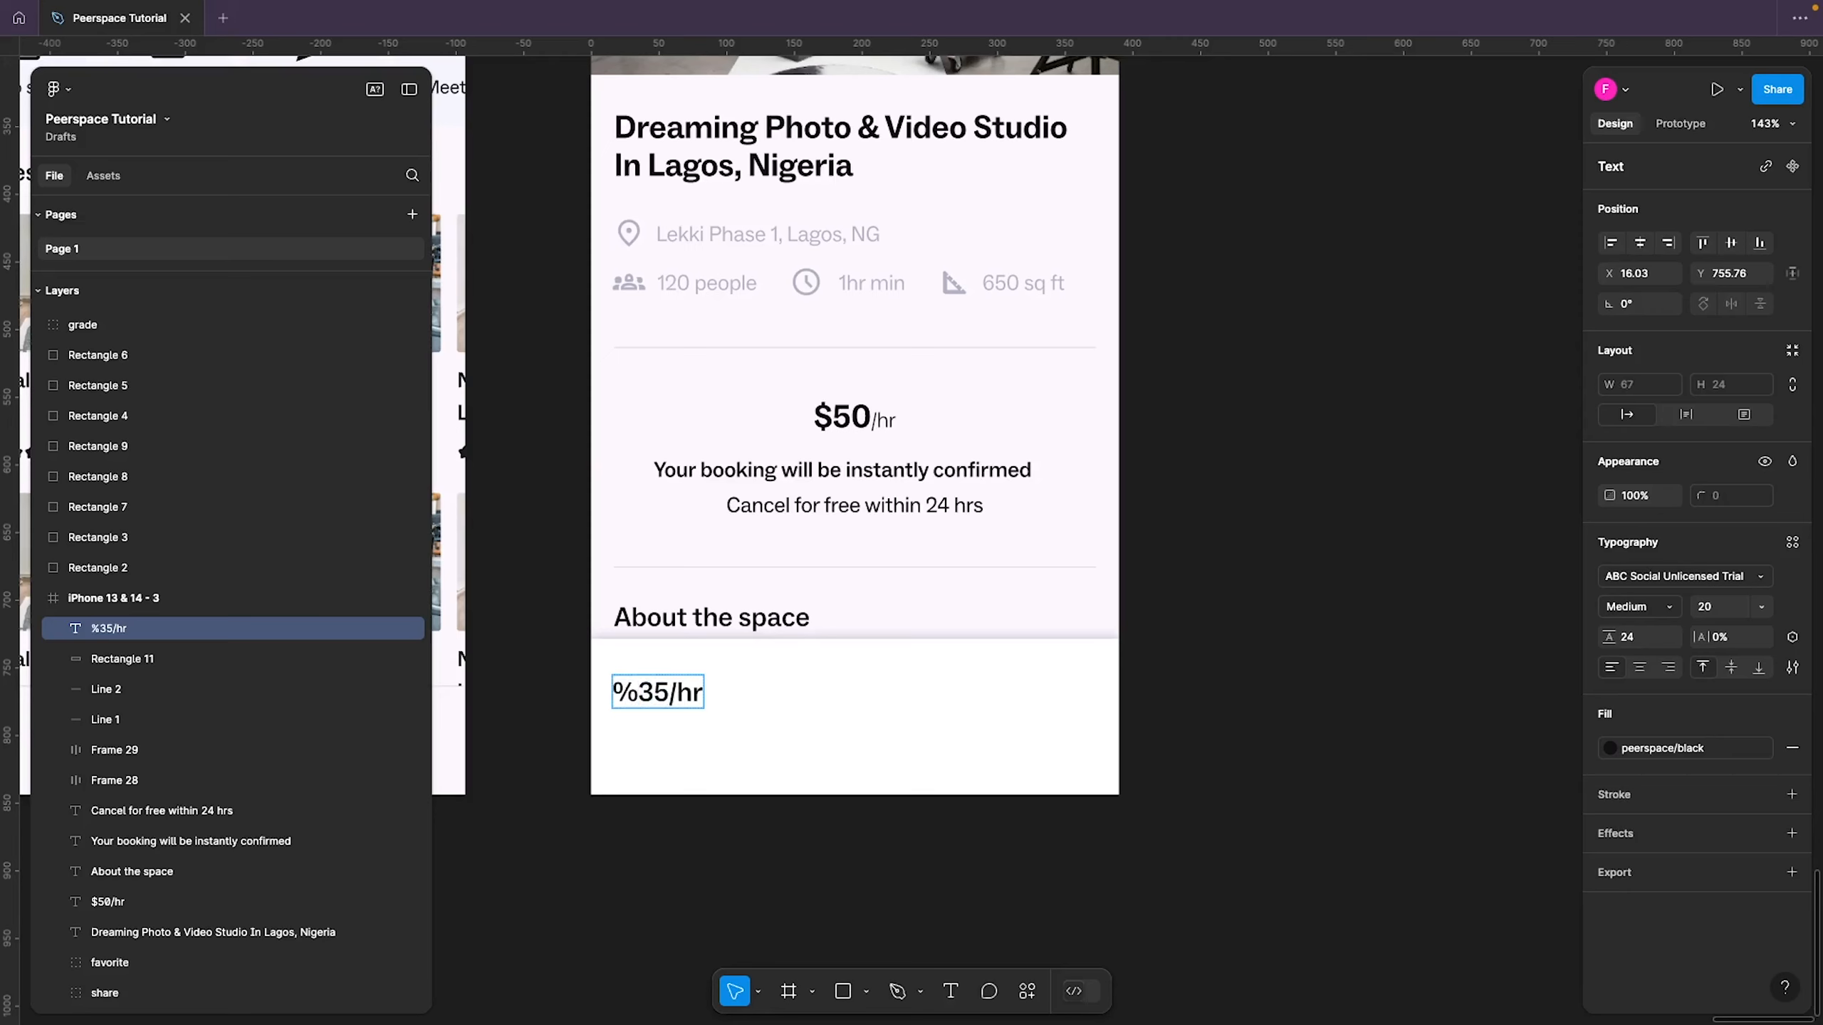
key("BackSpace")
type("$")
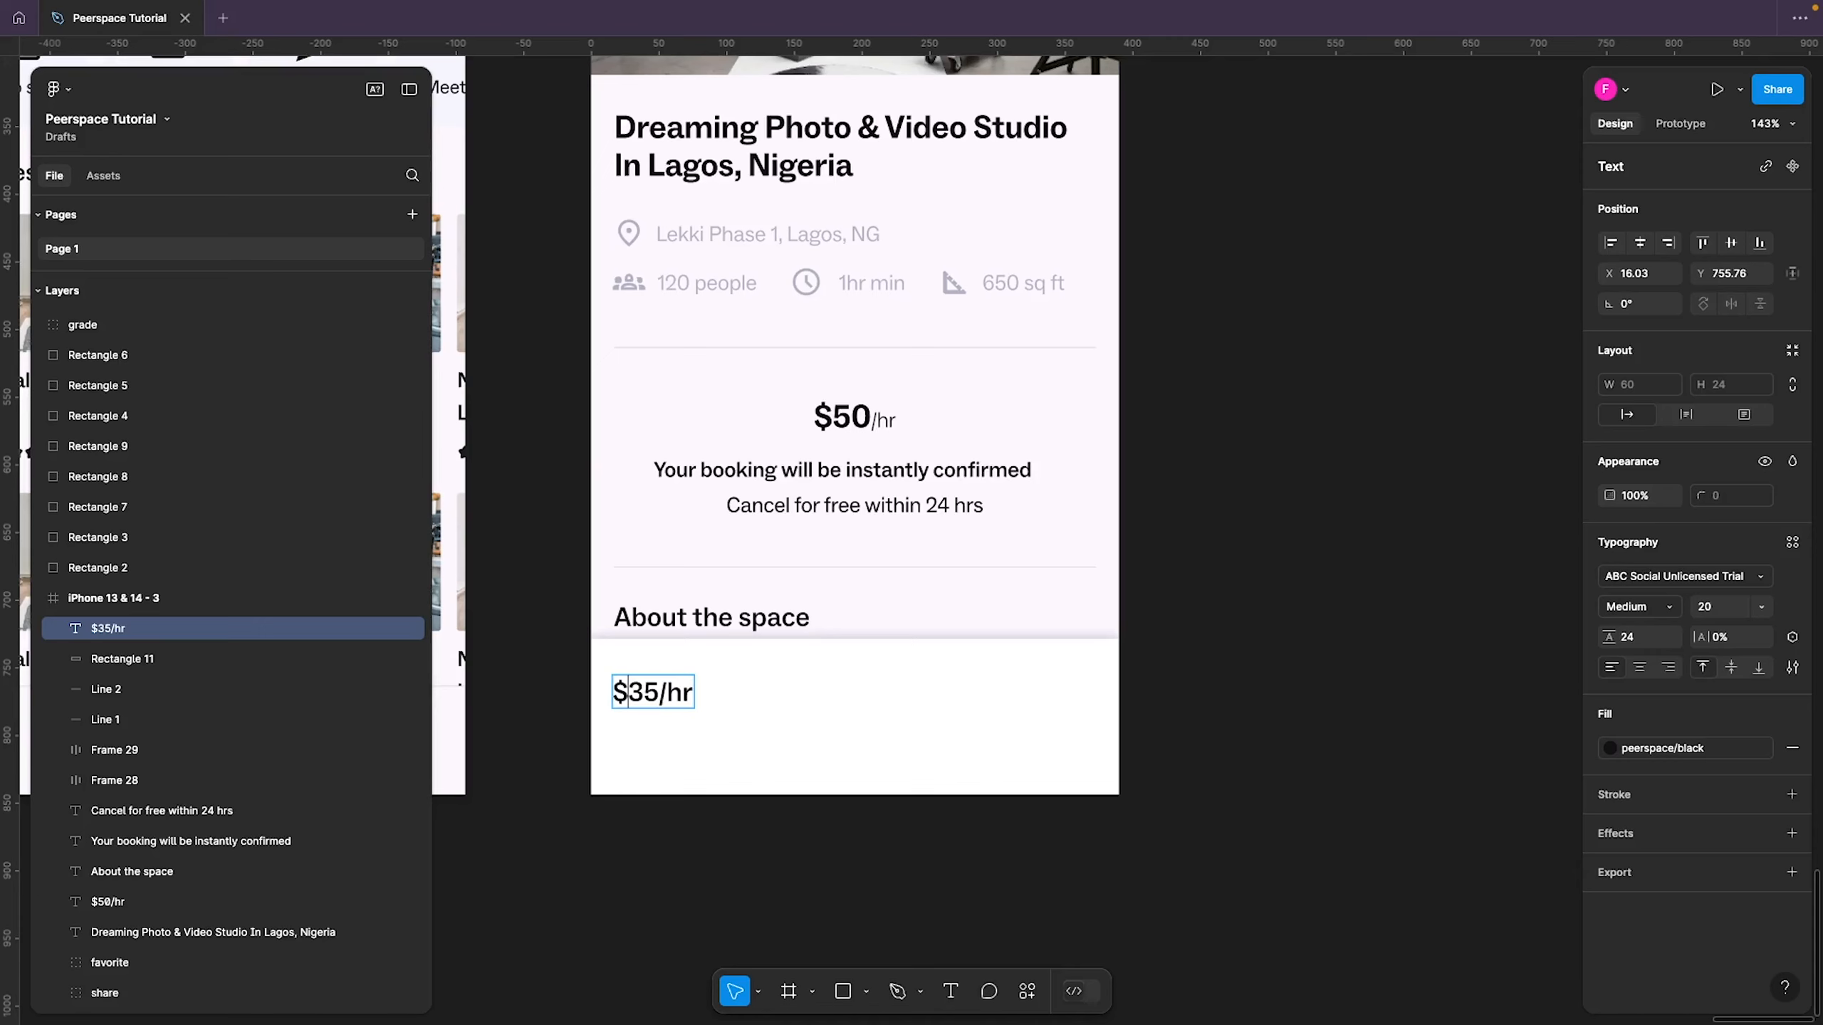
Set the "$35" part of the bottom panel's price to font size 24 and line height 28
left_click(666, 692)
key("shift+Home")
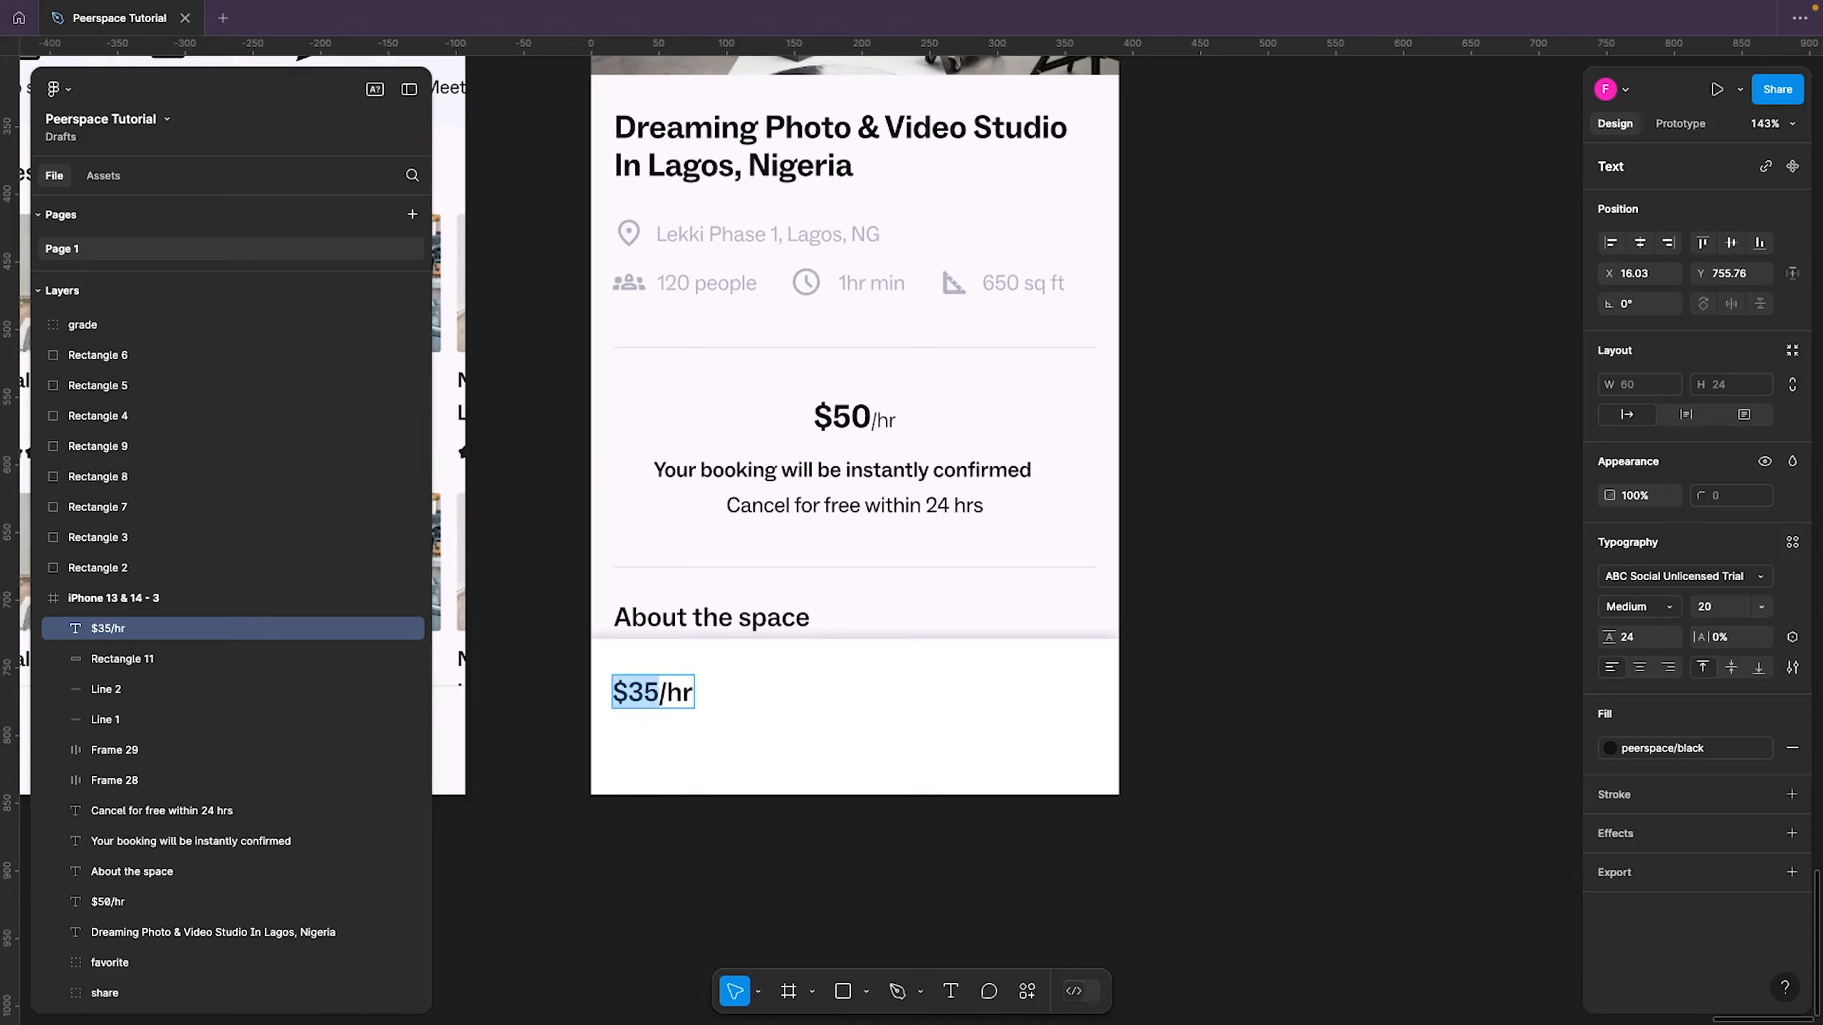
left_click(1730, 605)
type("24")
key("Return")
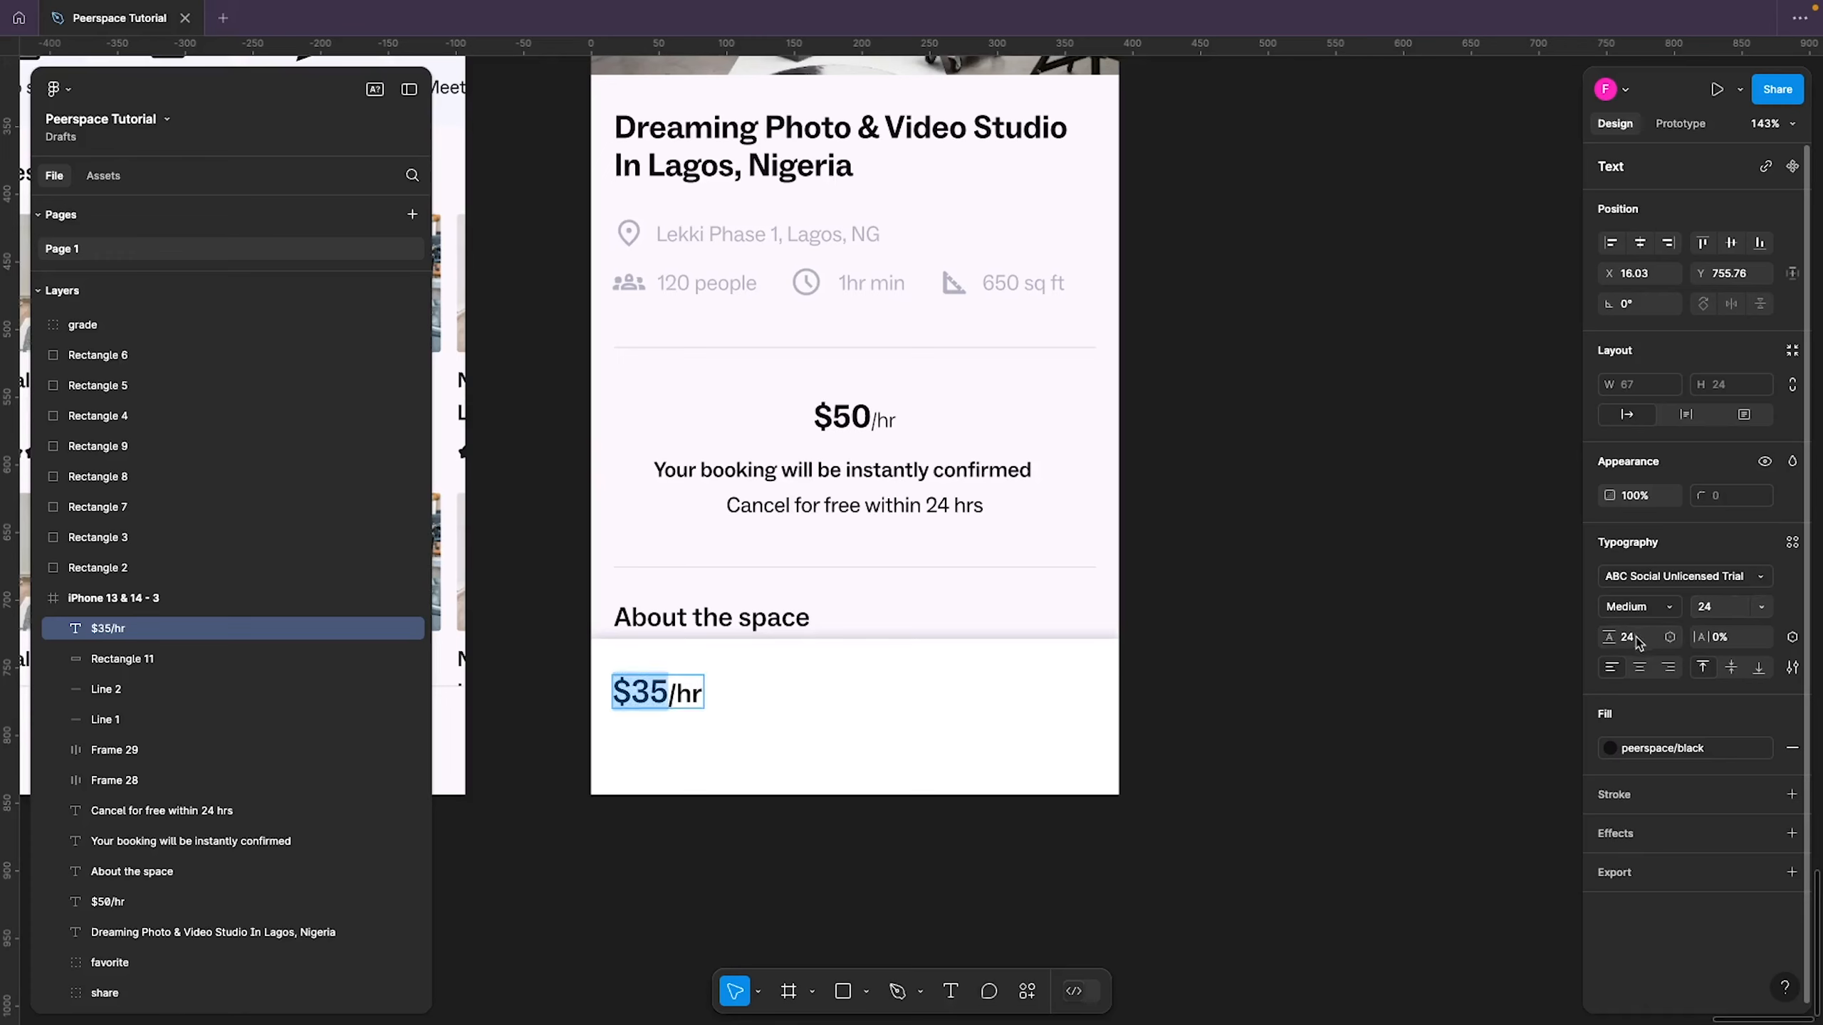
left_click(1636, 637)
type("2")
key("Return")
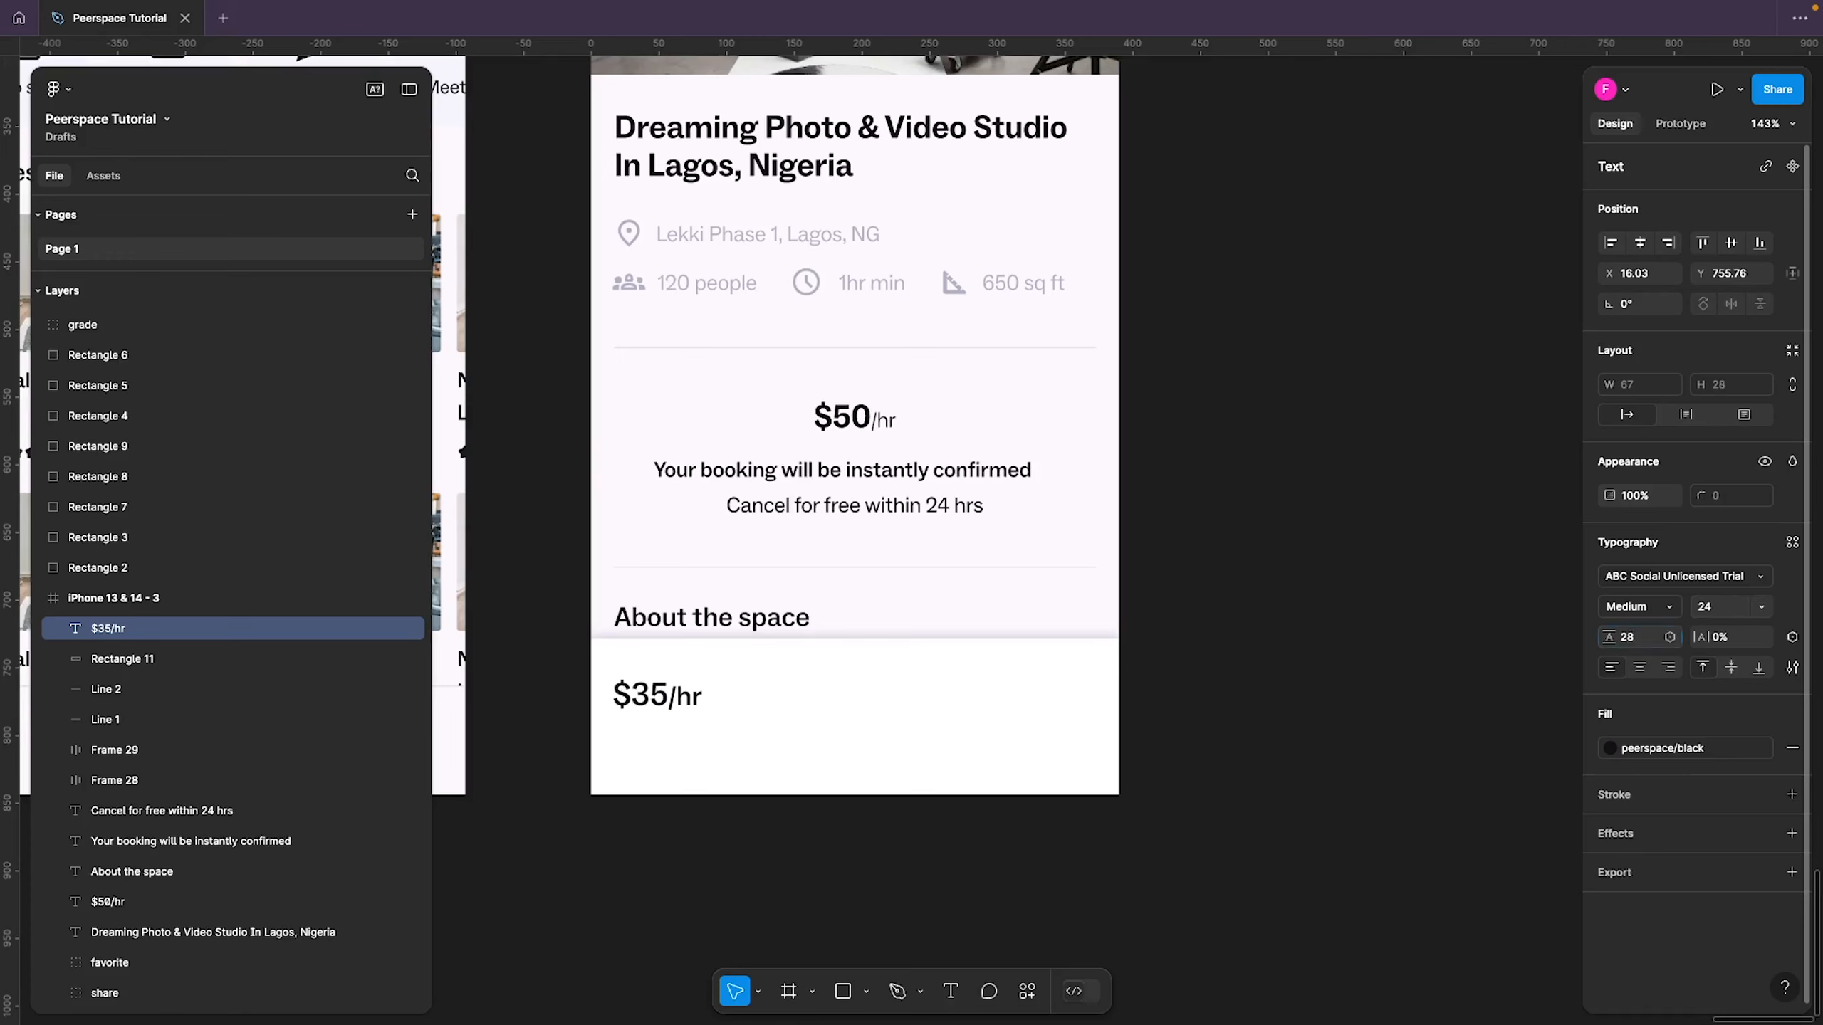
Set the "/hr" part of the bottom panel's price to font size 16, line height 20 and Light weight
double_click(642, 700)
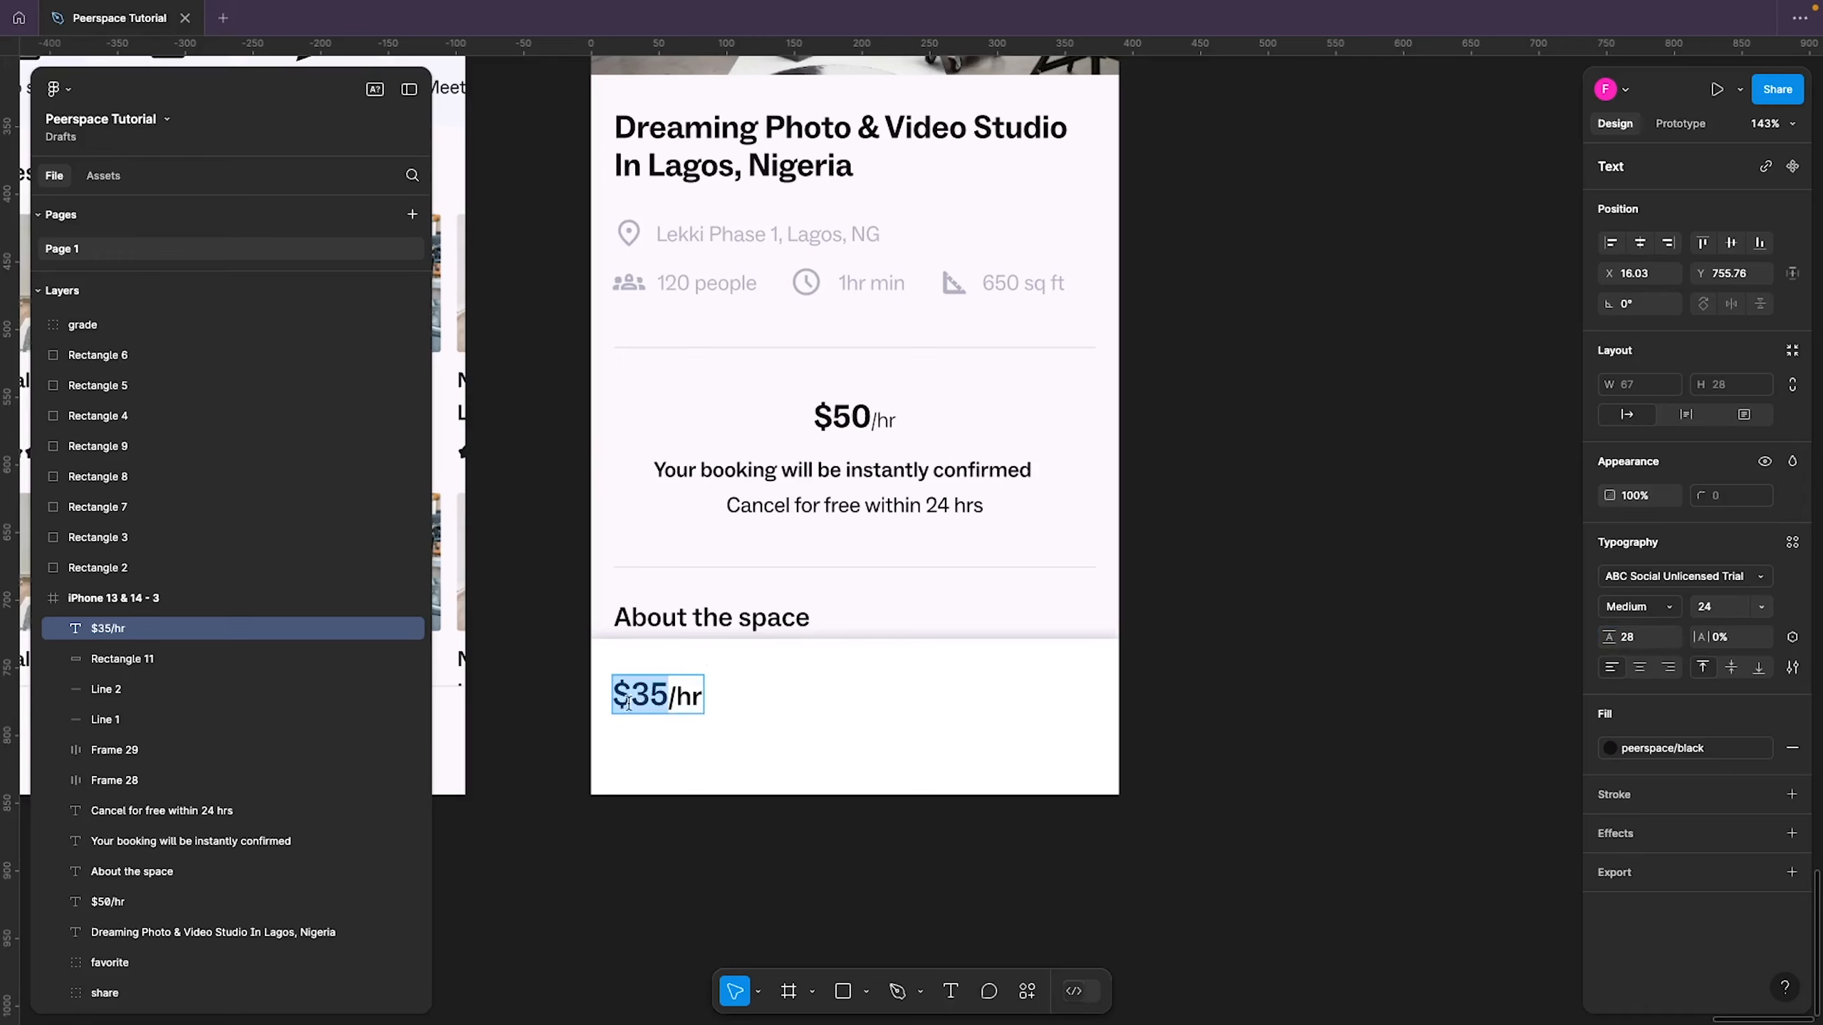
left_click_drag(670, 694, 722, 698)
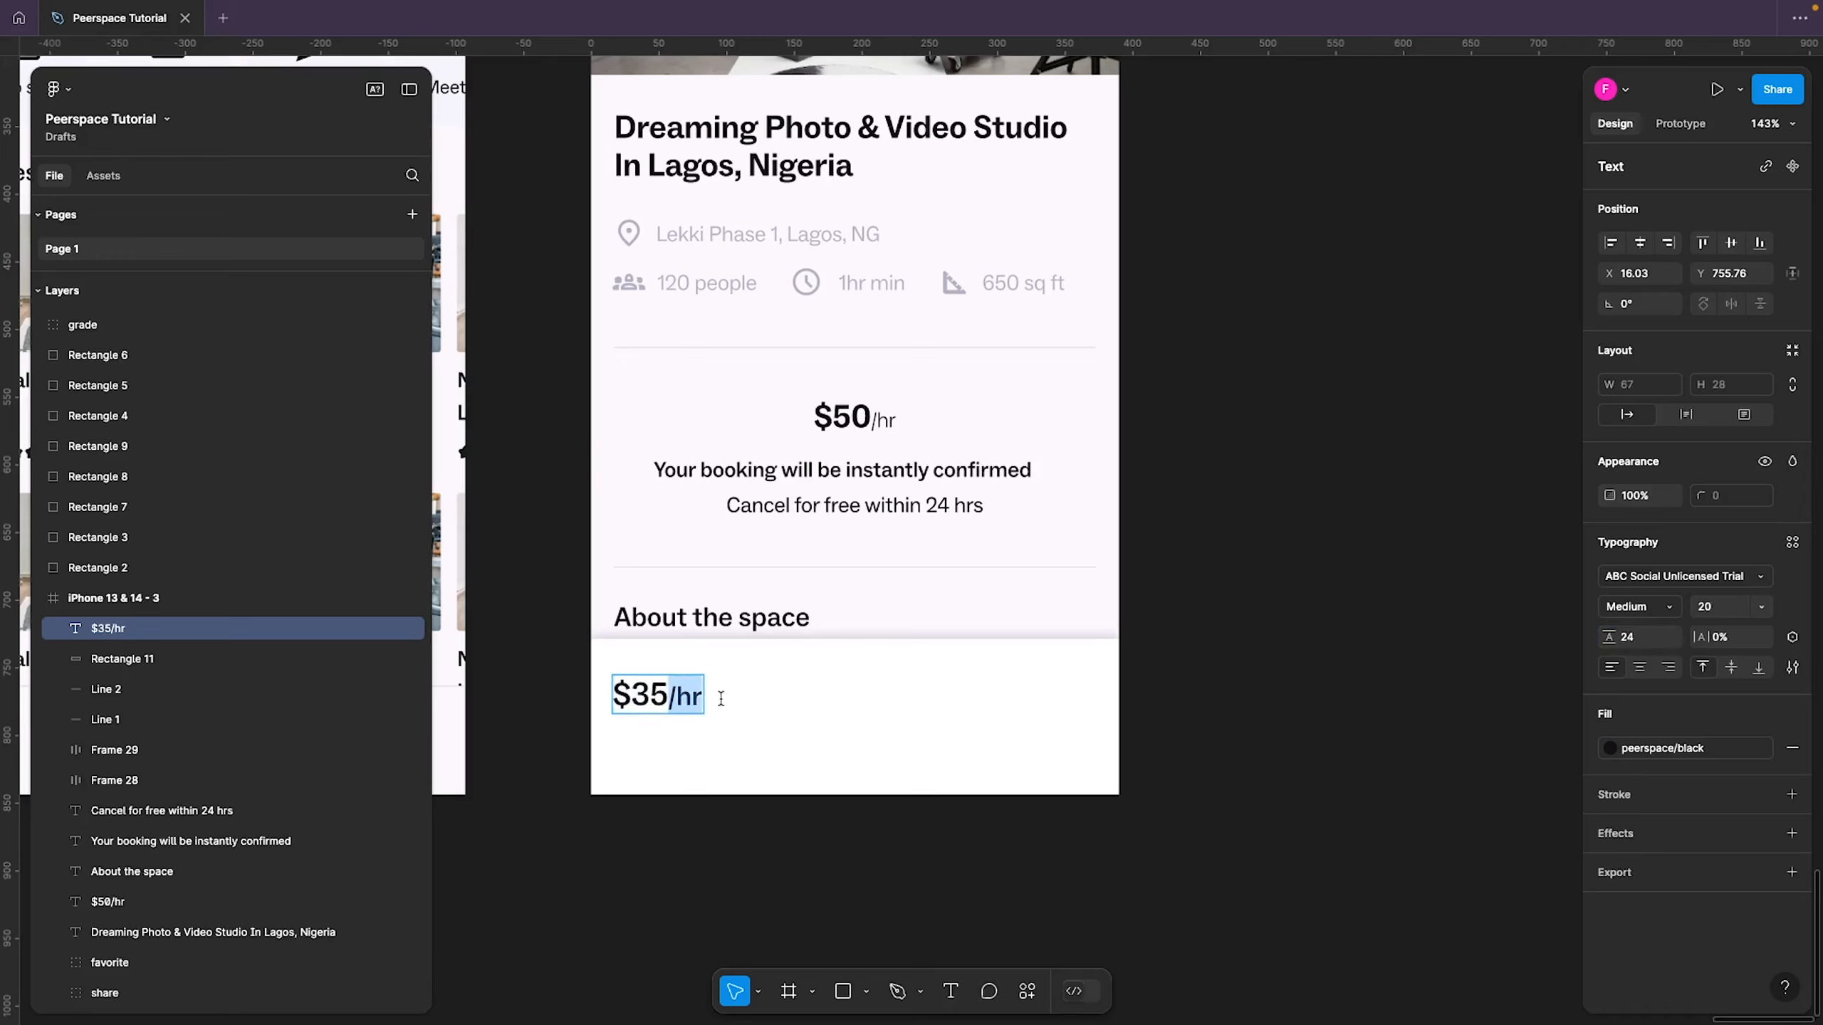
left_click(1709, 609)
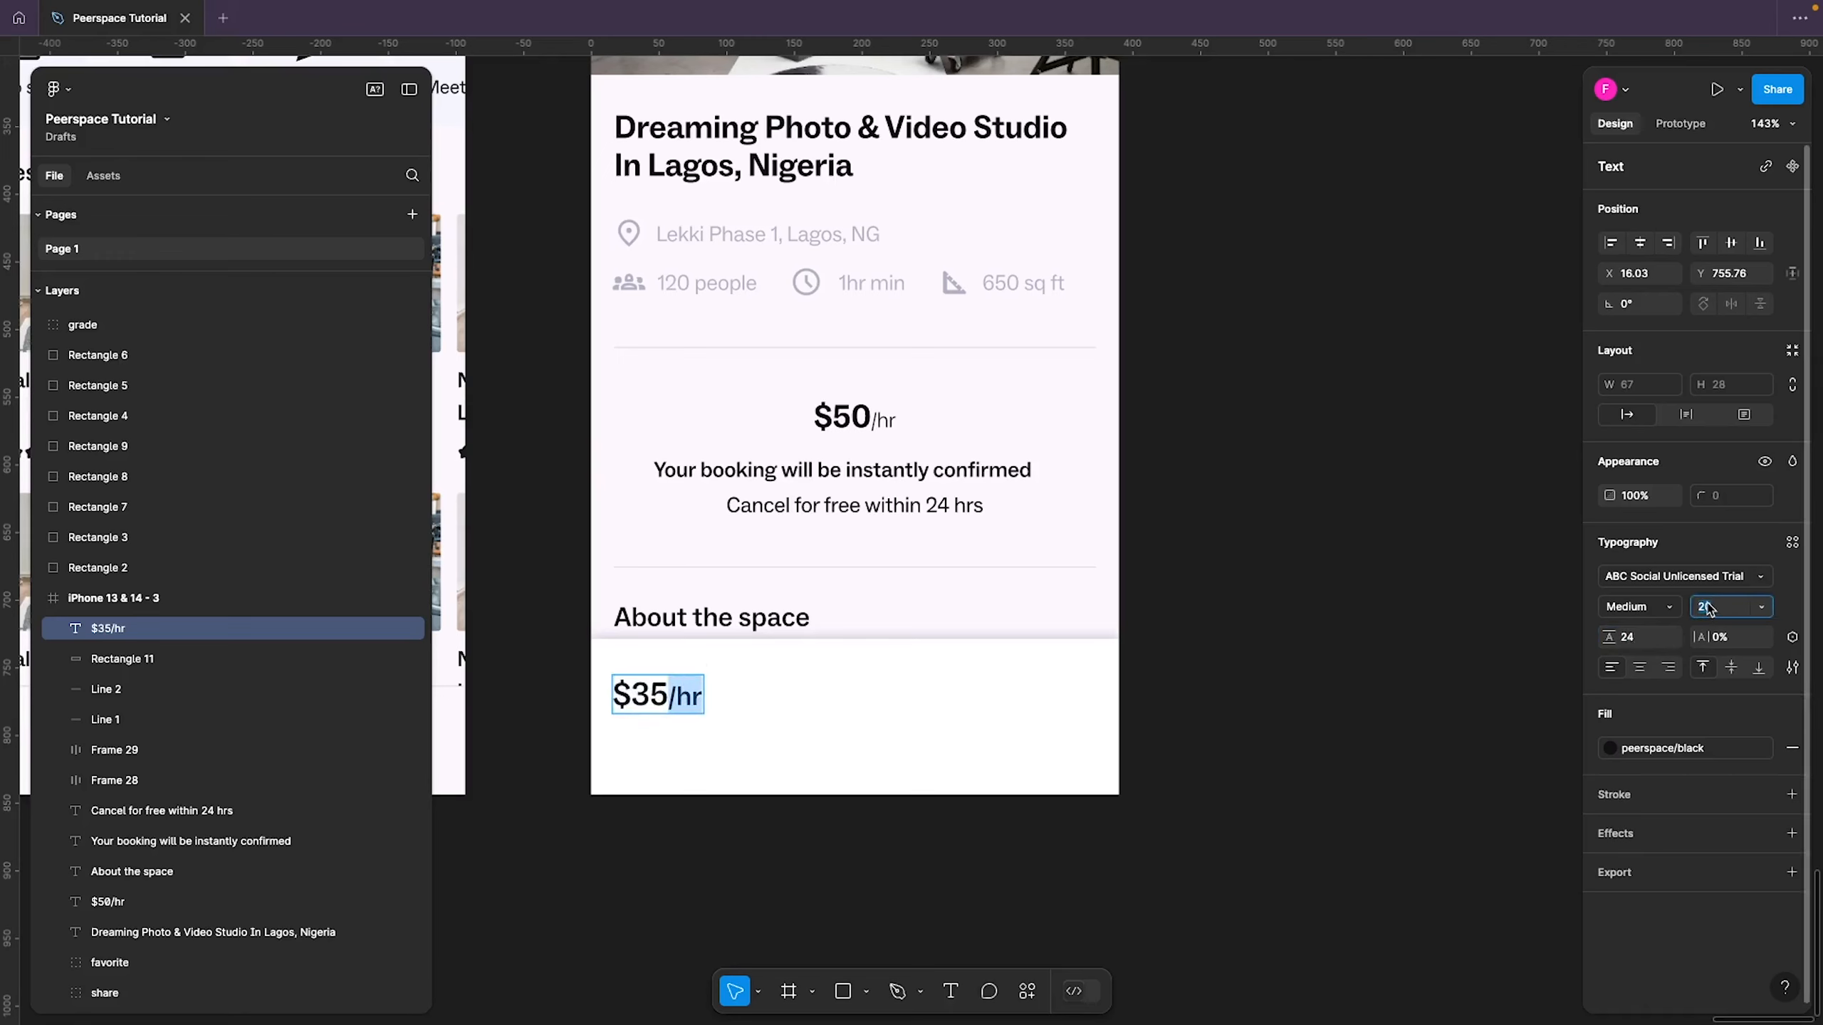
type("16")
key("Return")
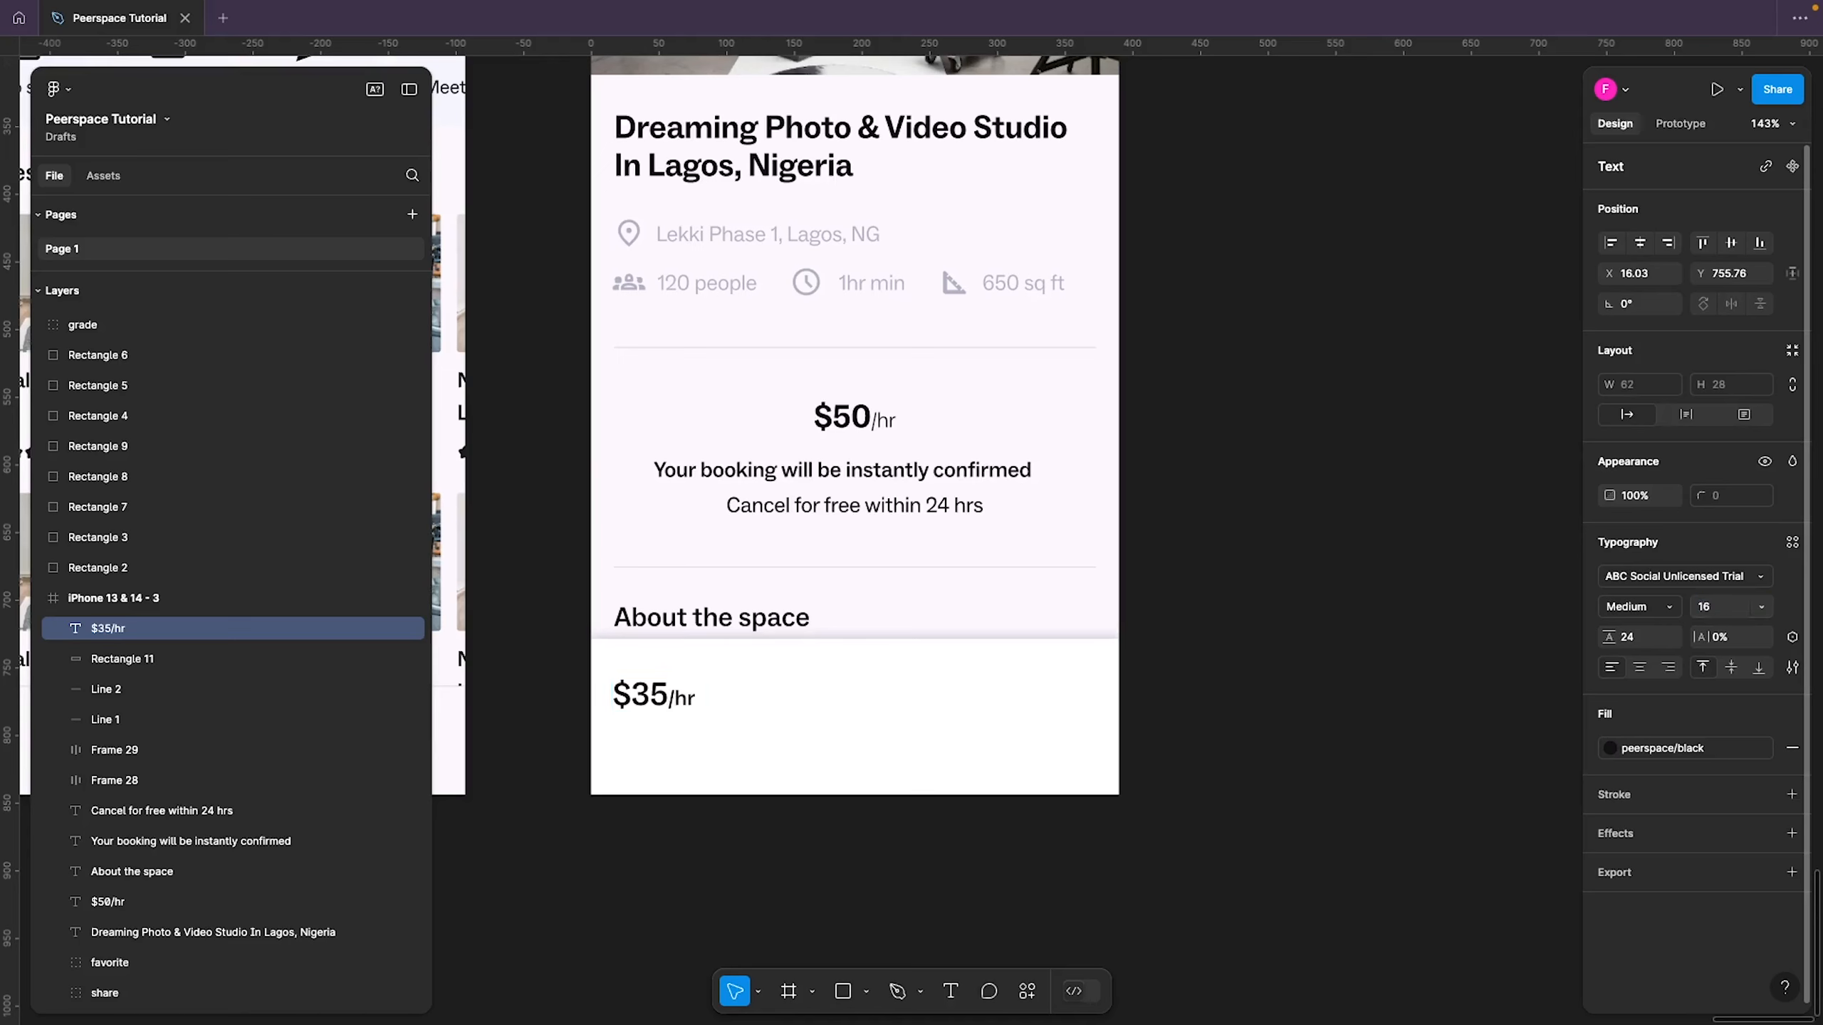
left_click(1654, 637)
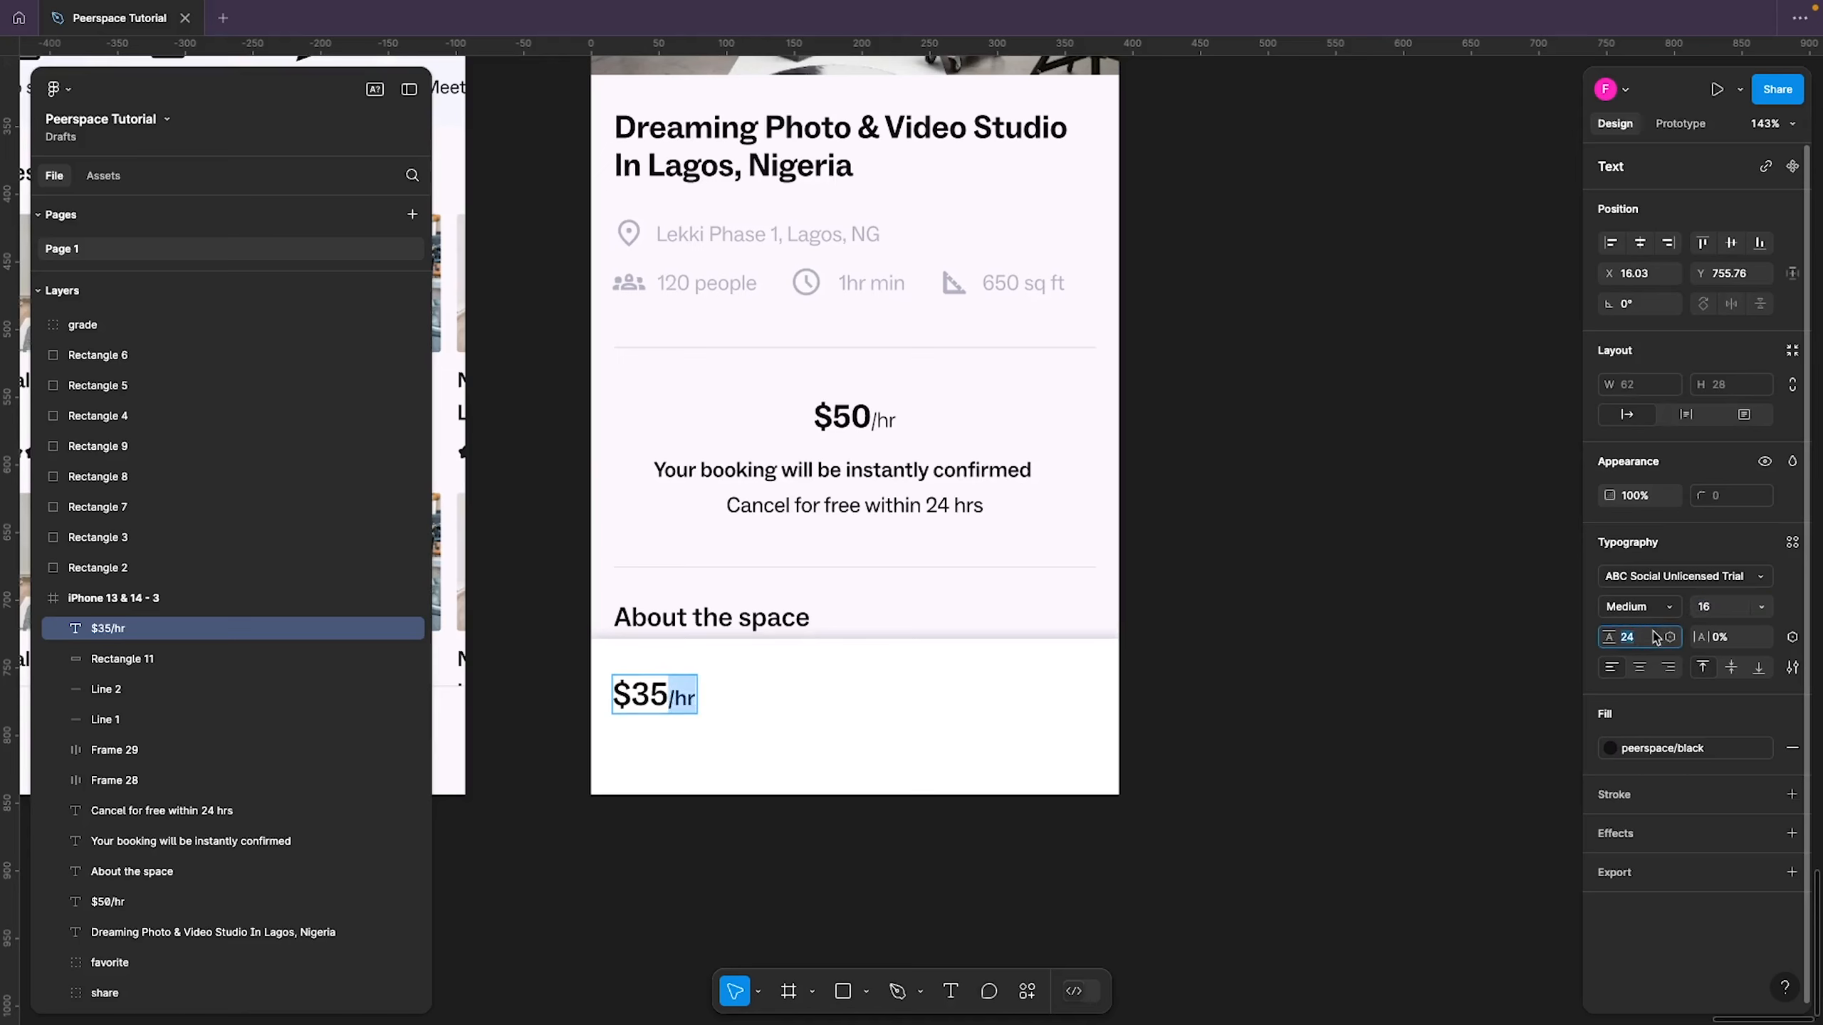
type("20")
key("Return")
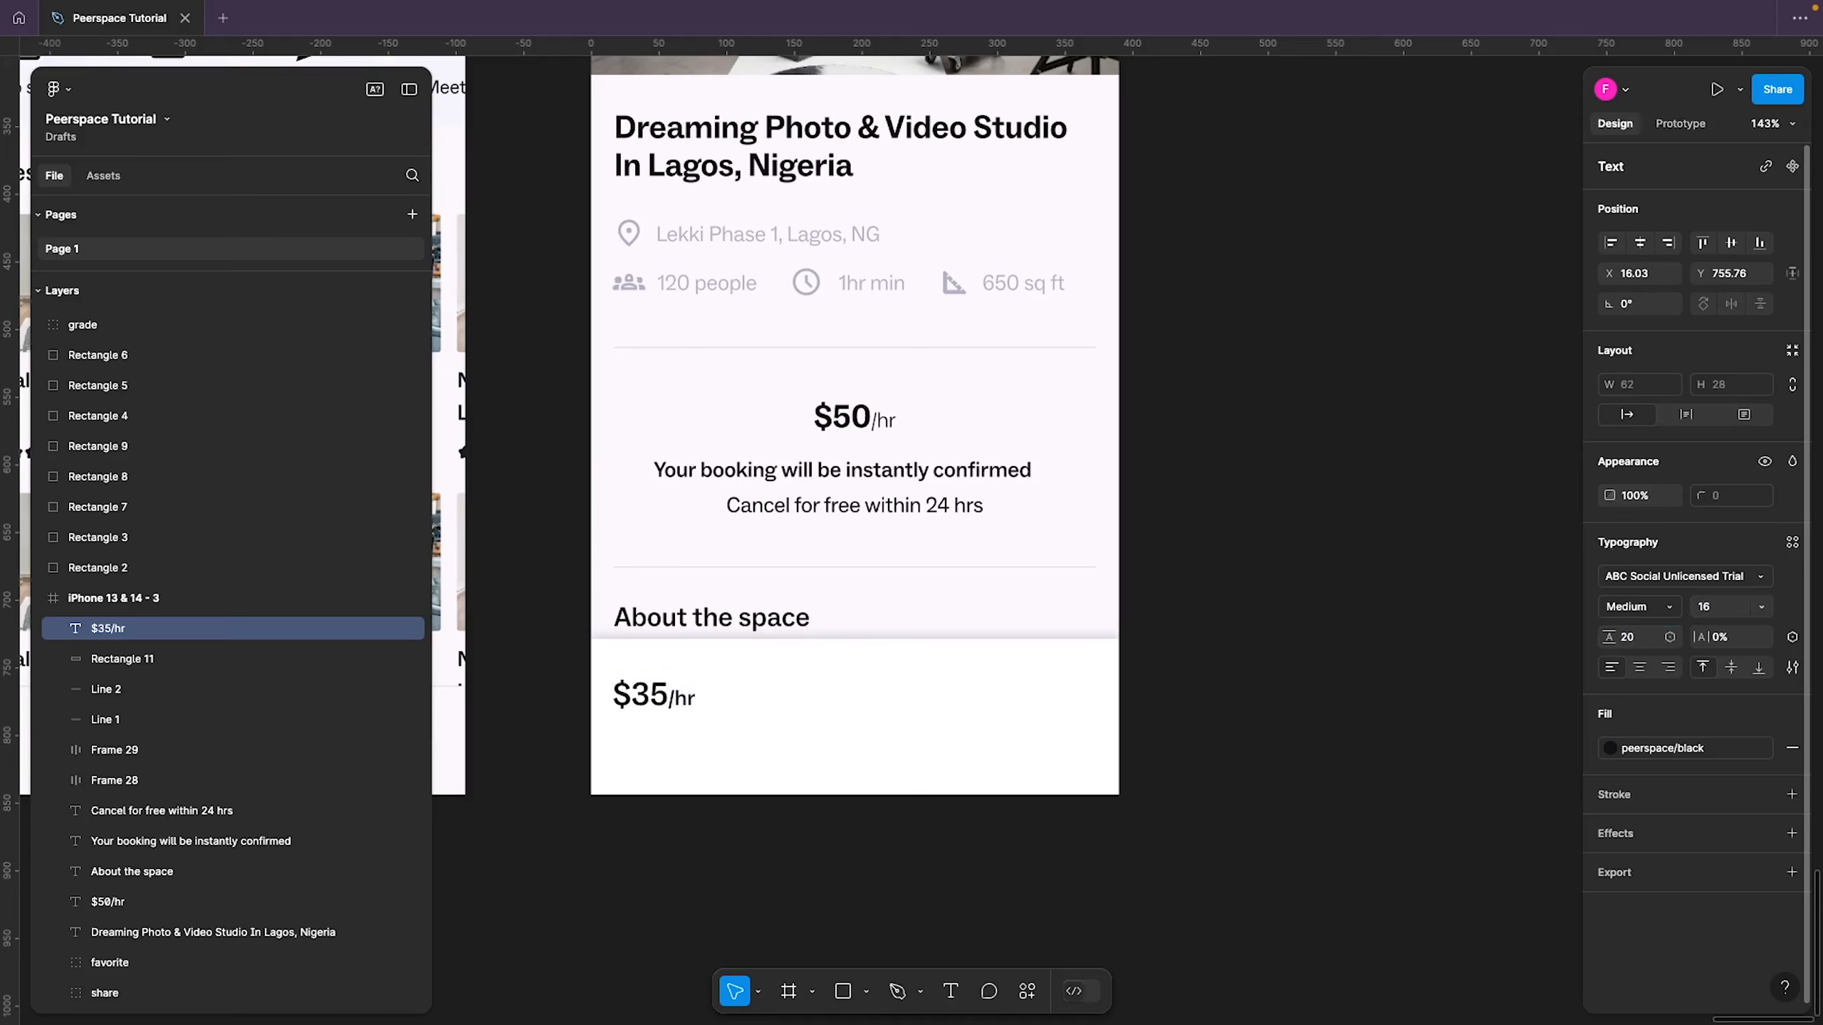
left_click(1649, 606)
left_click(1659, 543)
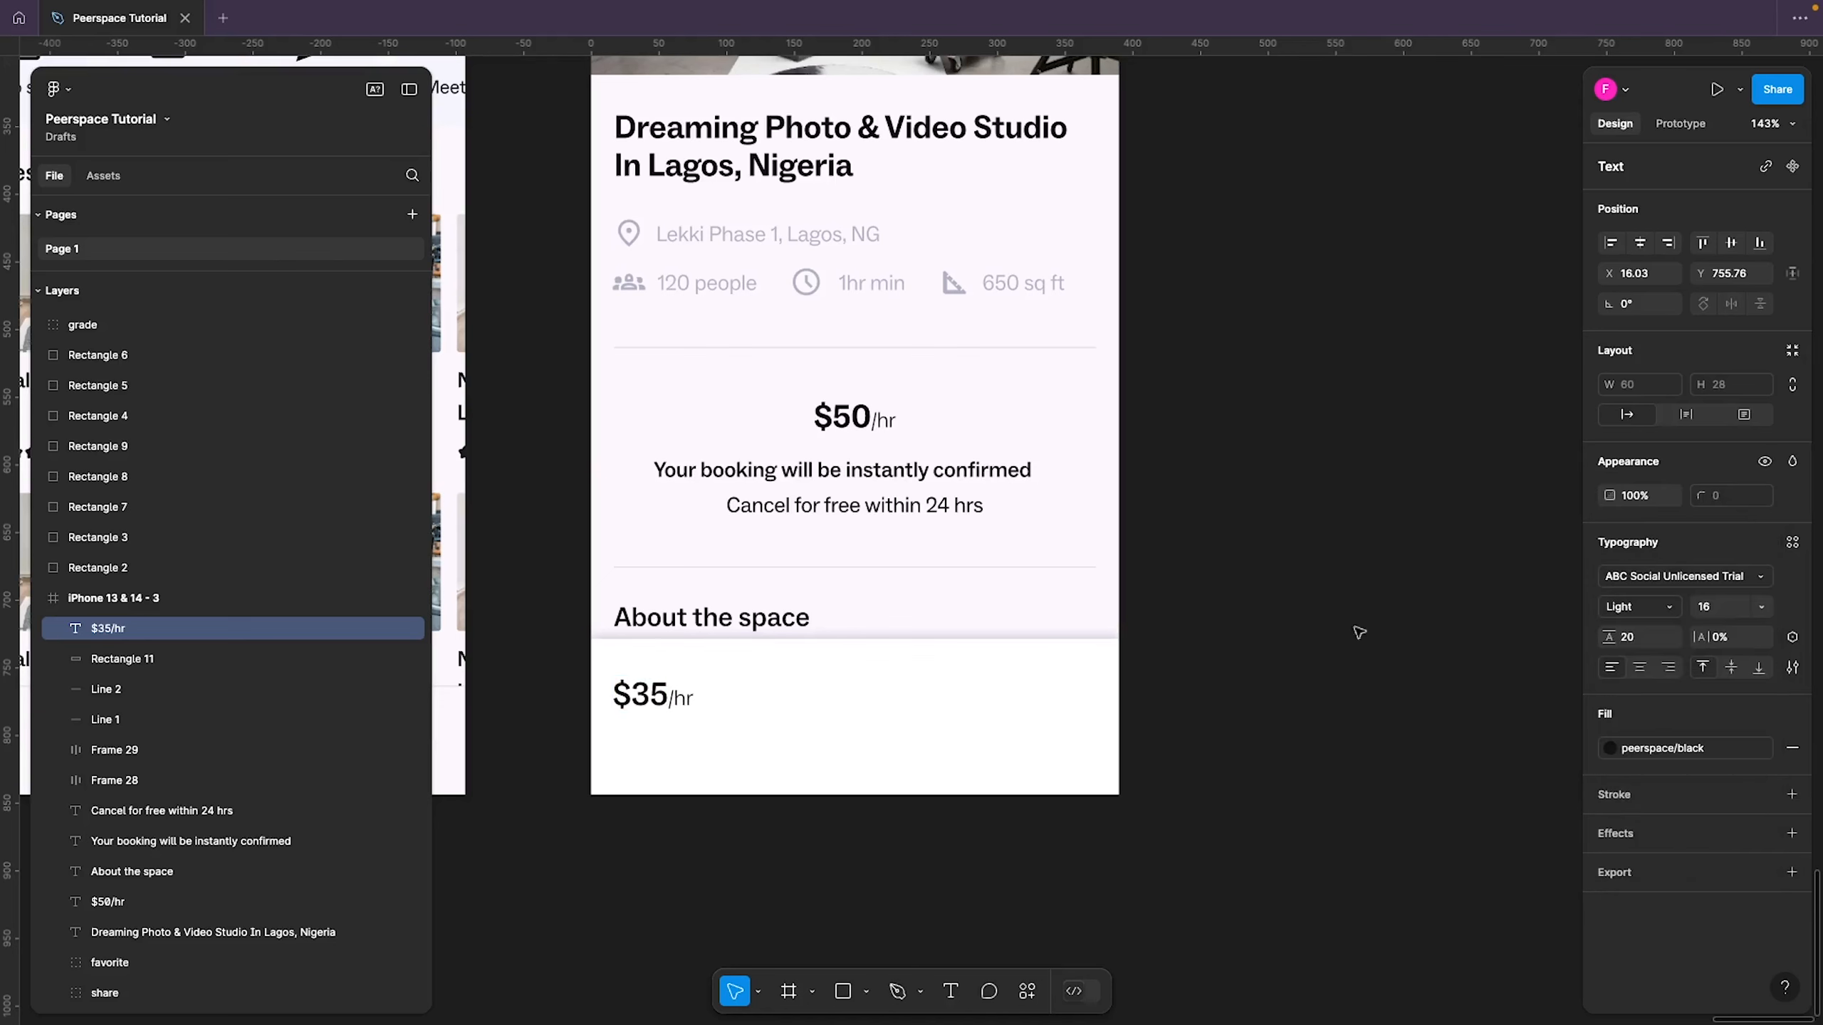
key("Escape")
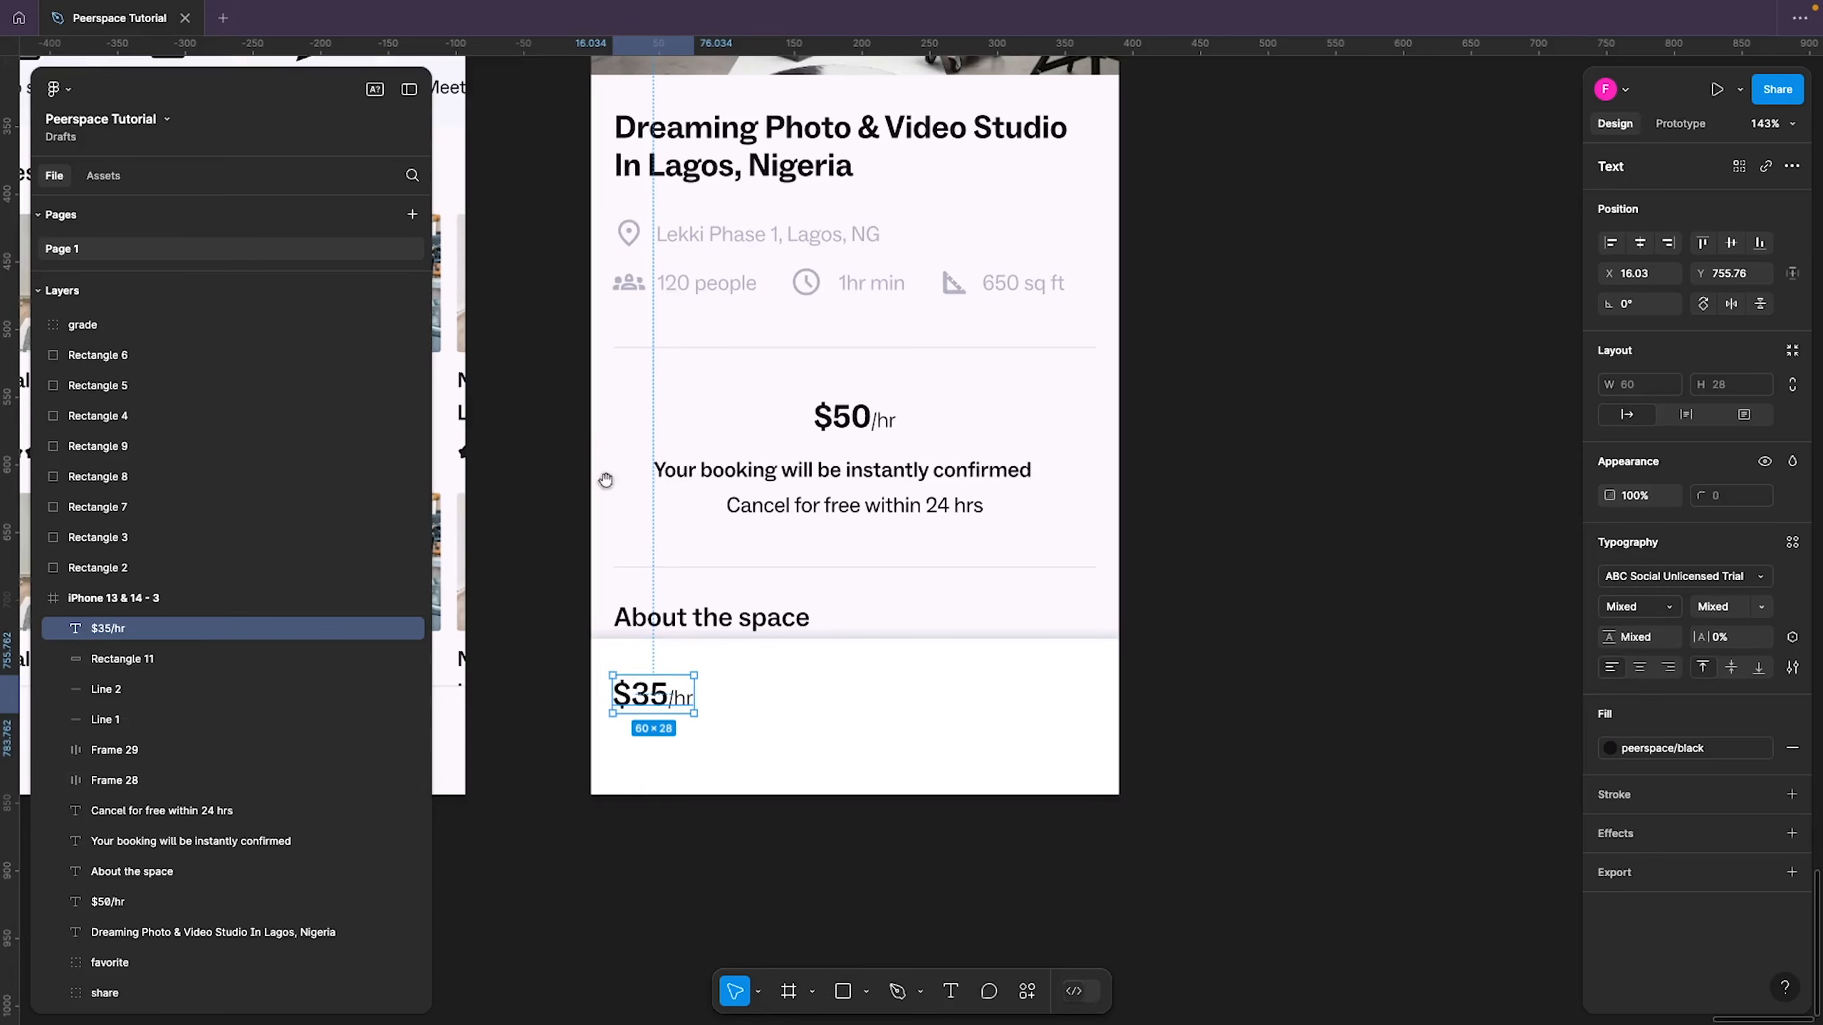
left_click_drag(602, 481, 1027, 413)
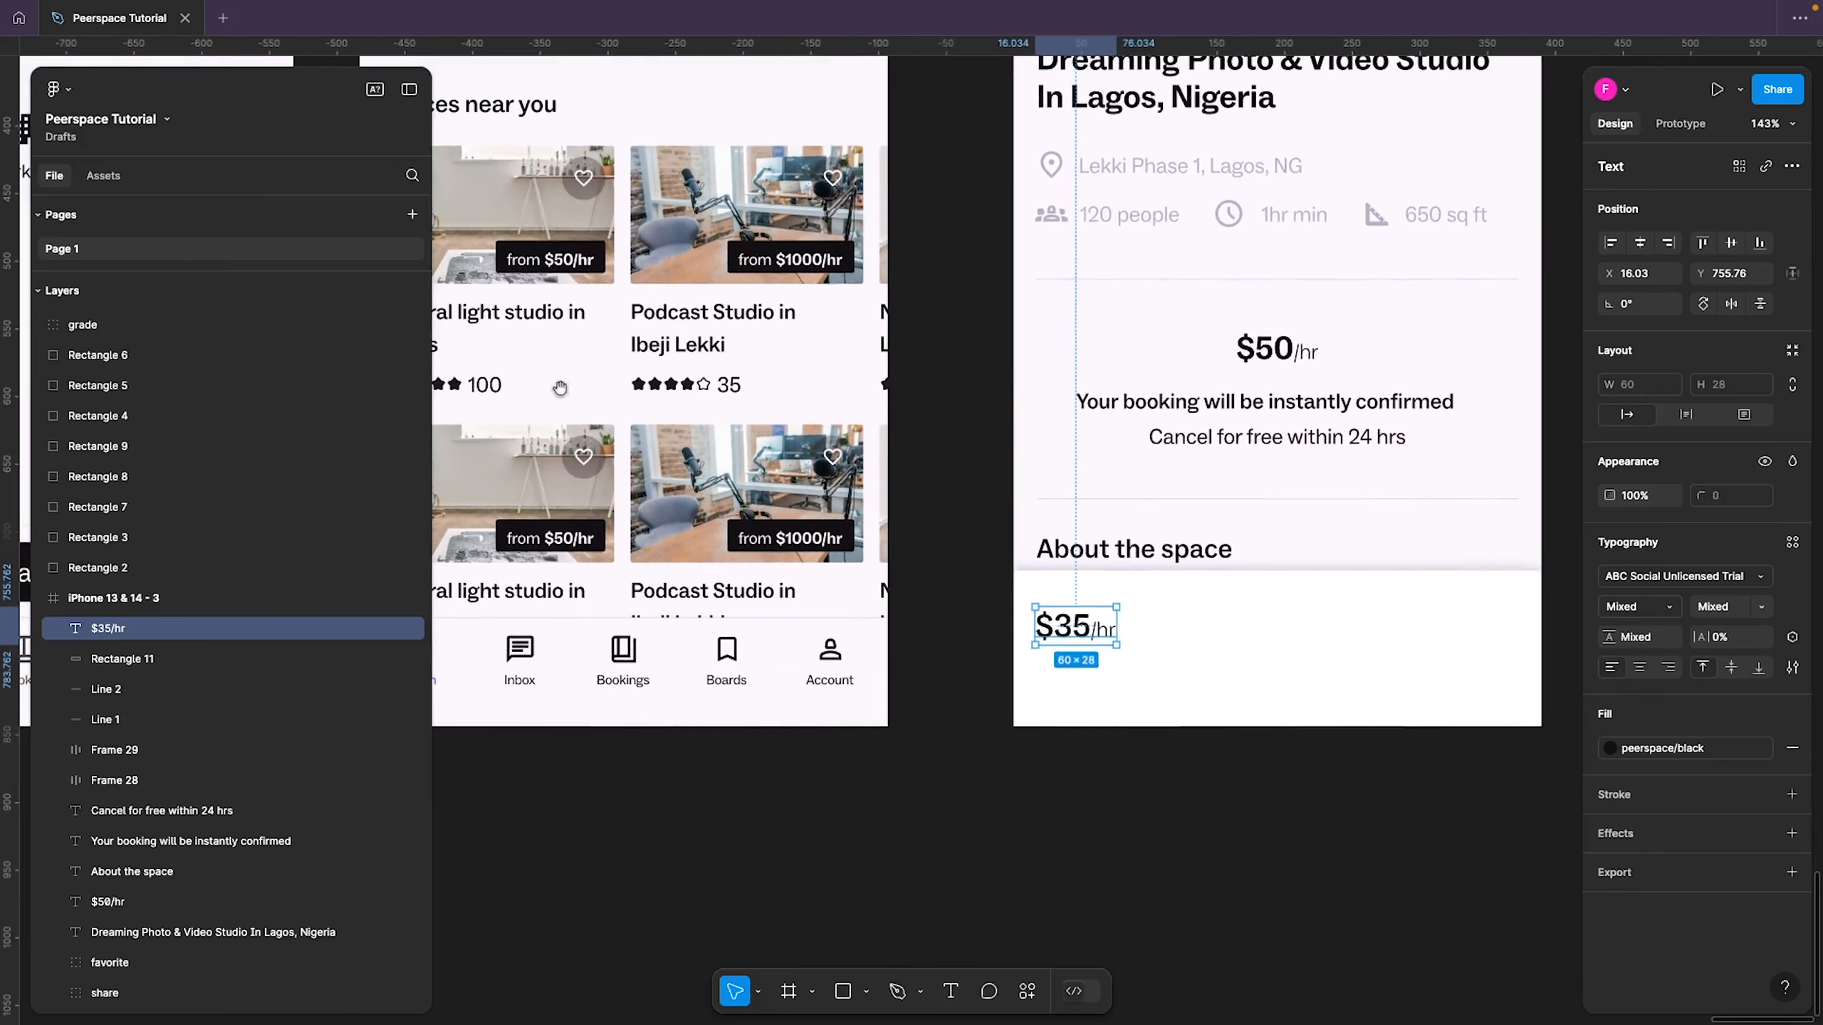
Copy the star rating row from the "Natural light studio in Lagos" card and place it under the bottom panel's "$35/hr" price
scroll(552, 381, "left", 3)
left_click(689, 399)
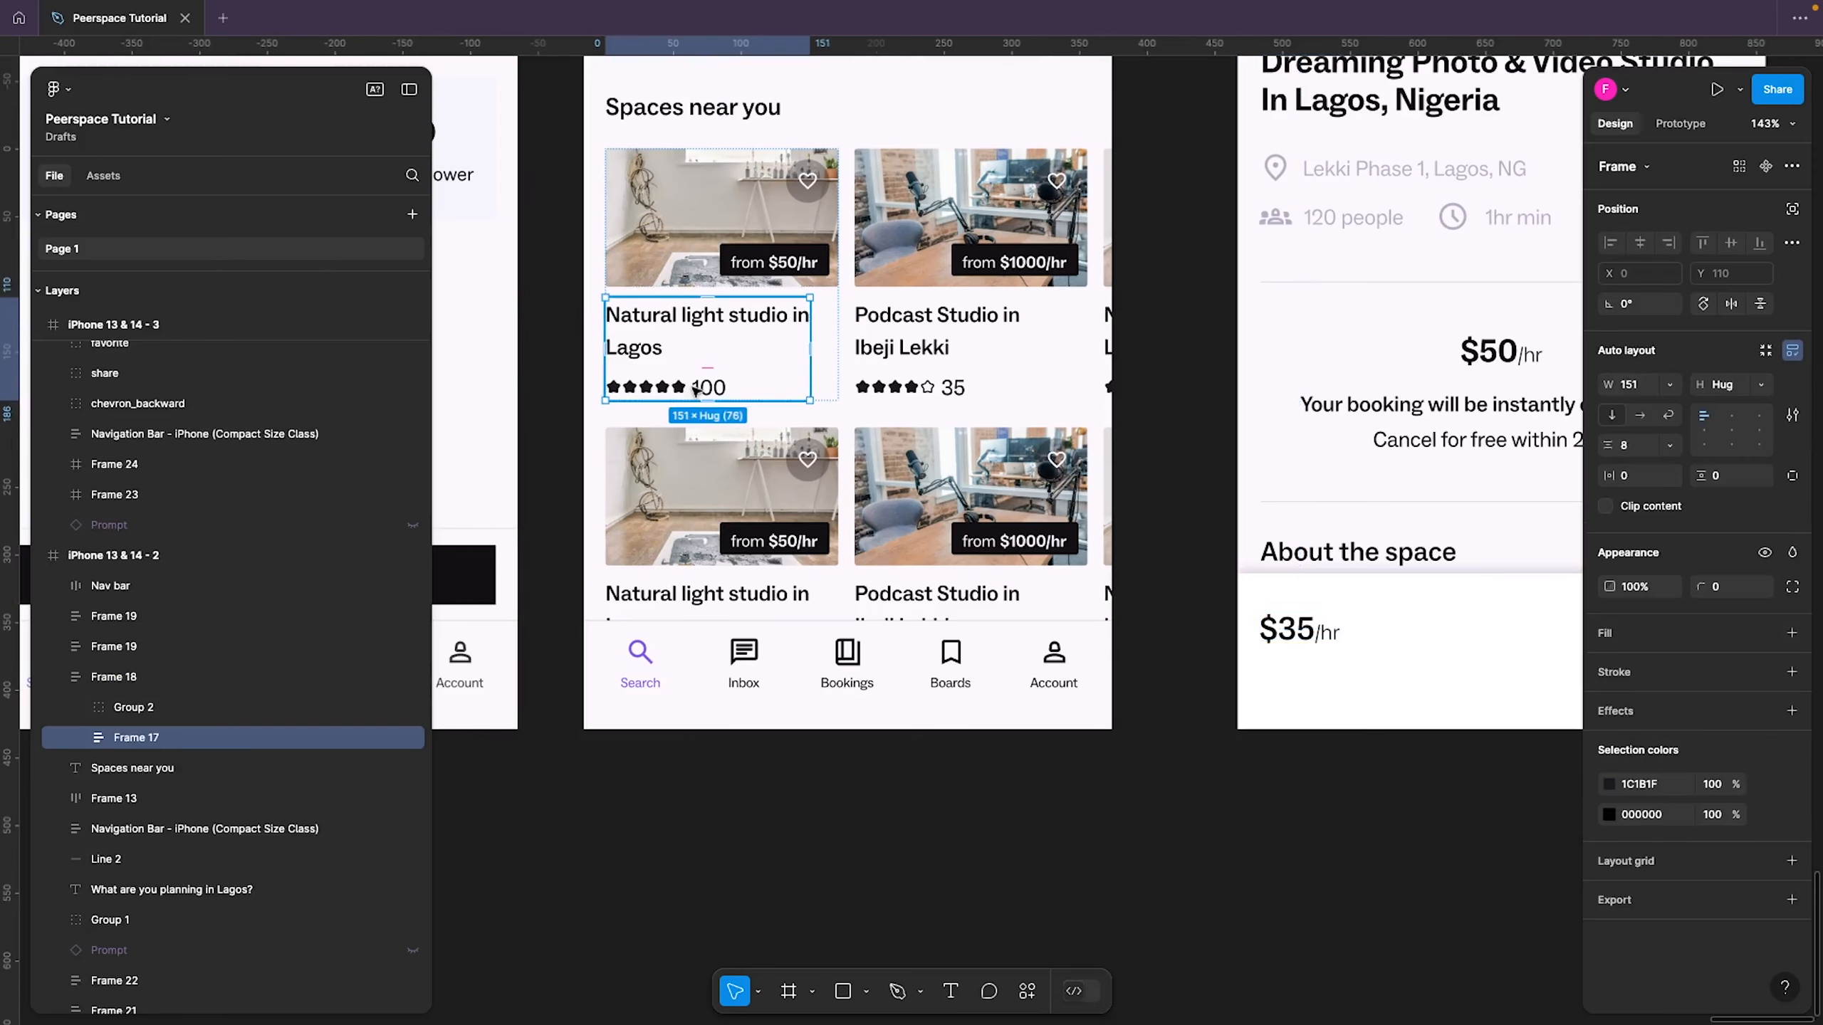
left_click(694, 392)
scroll(790, 503, "right", 5)
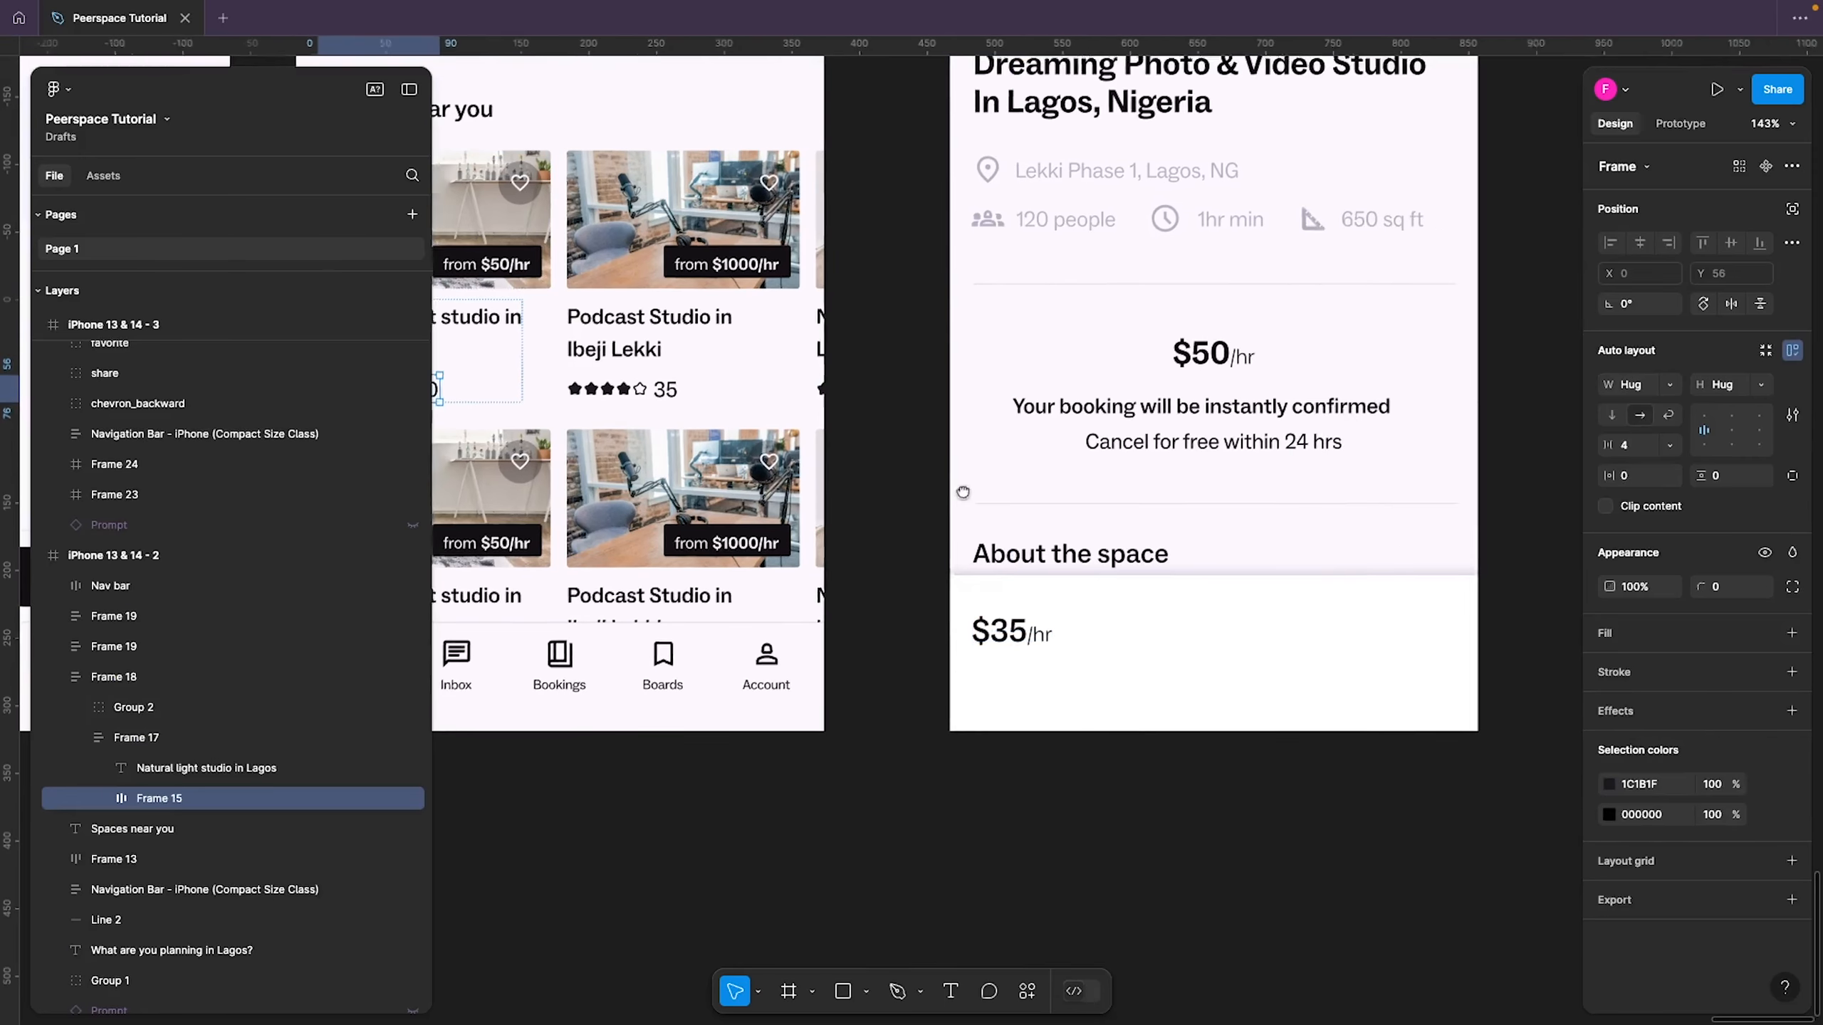
left_click(905, 661)
key("super+v")
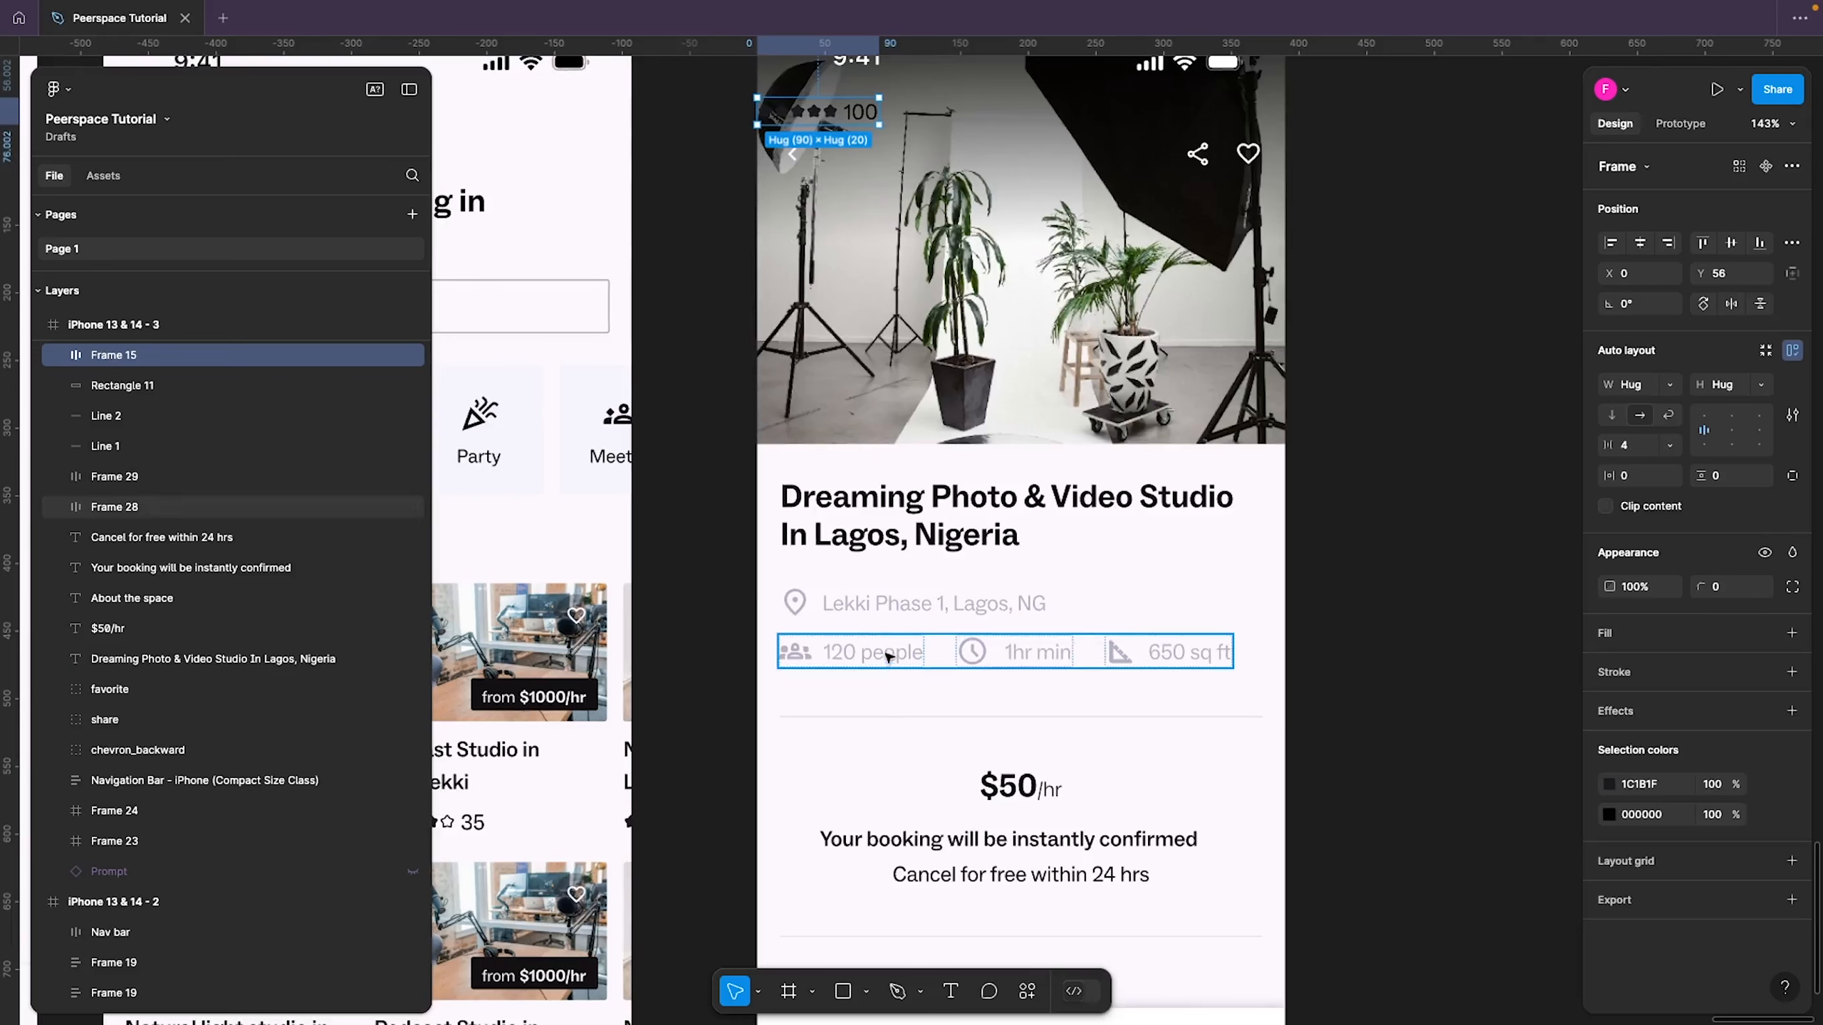
left_click_drag(802, 119, 821, 800)
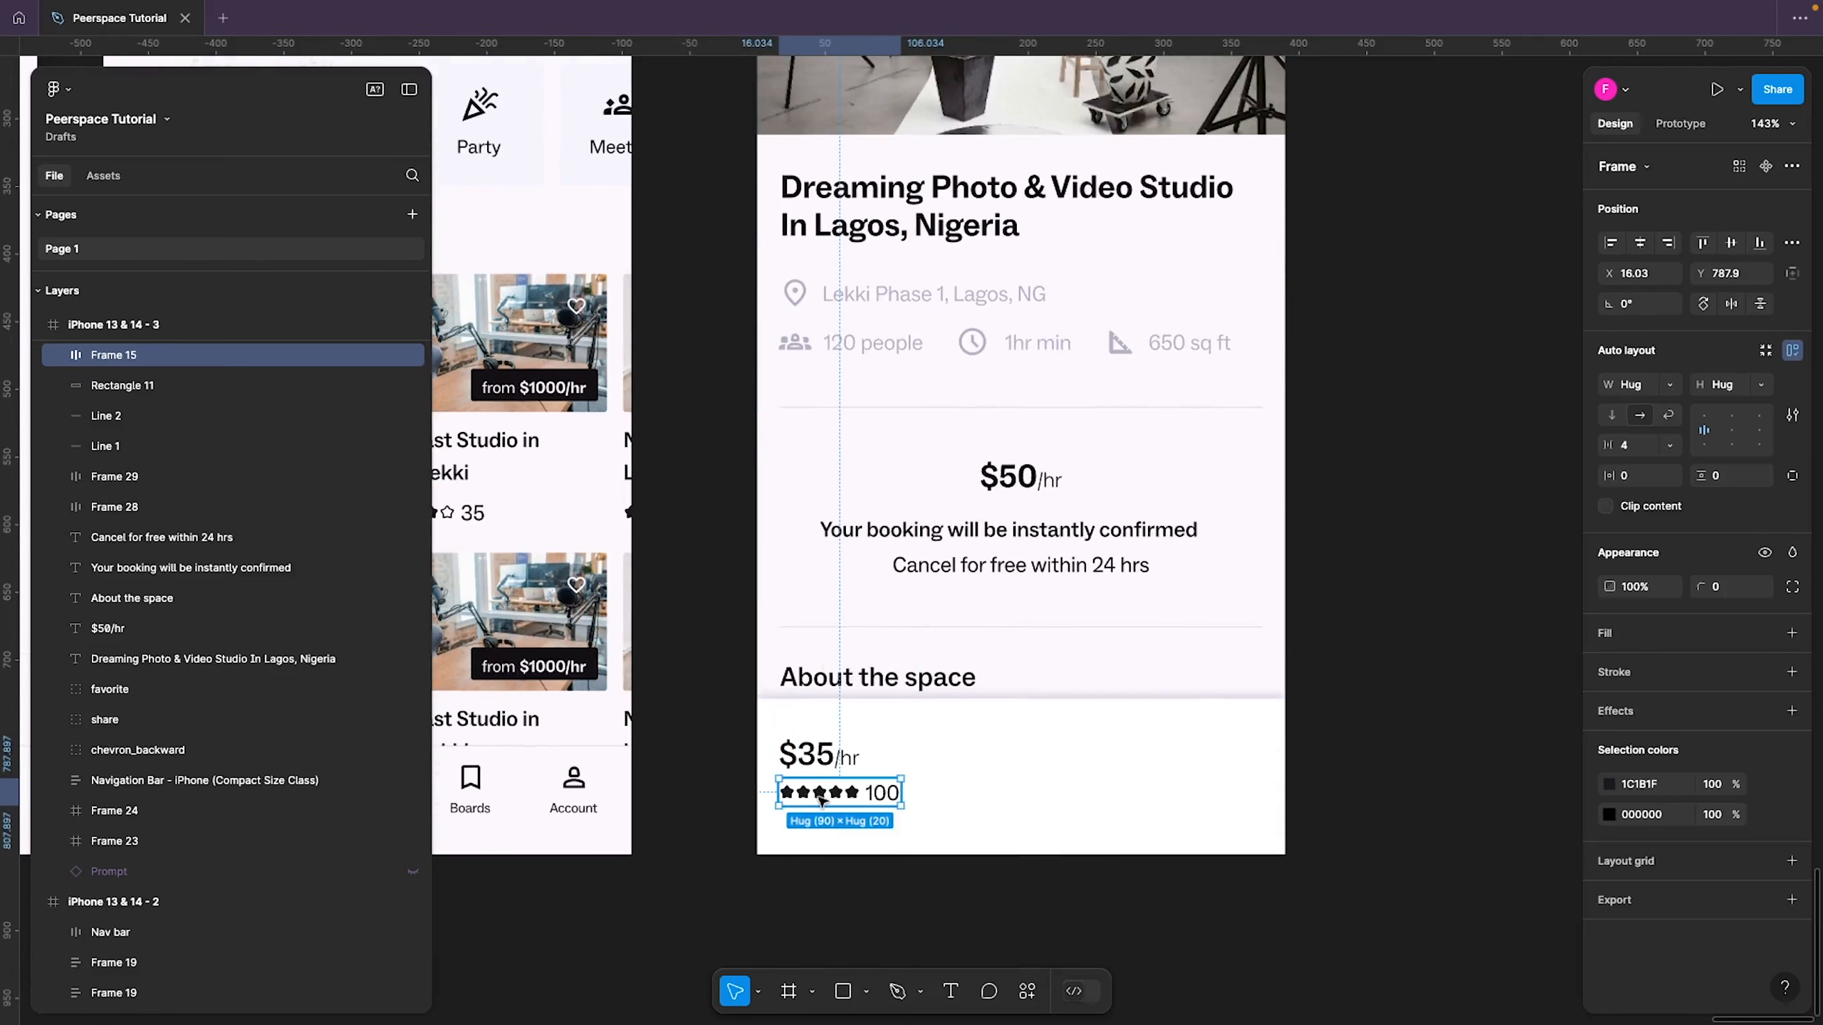
Set the bottom panel's rating count to font size 17 and underline it
scroll(826, 802, "up", 5)
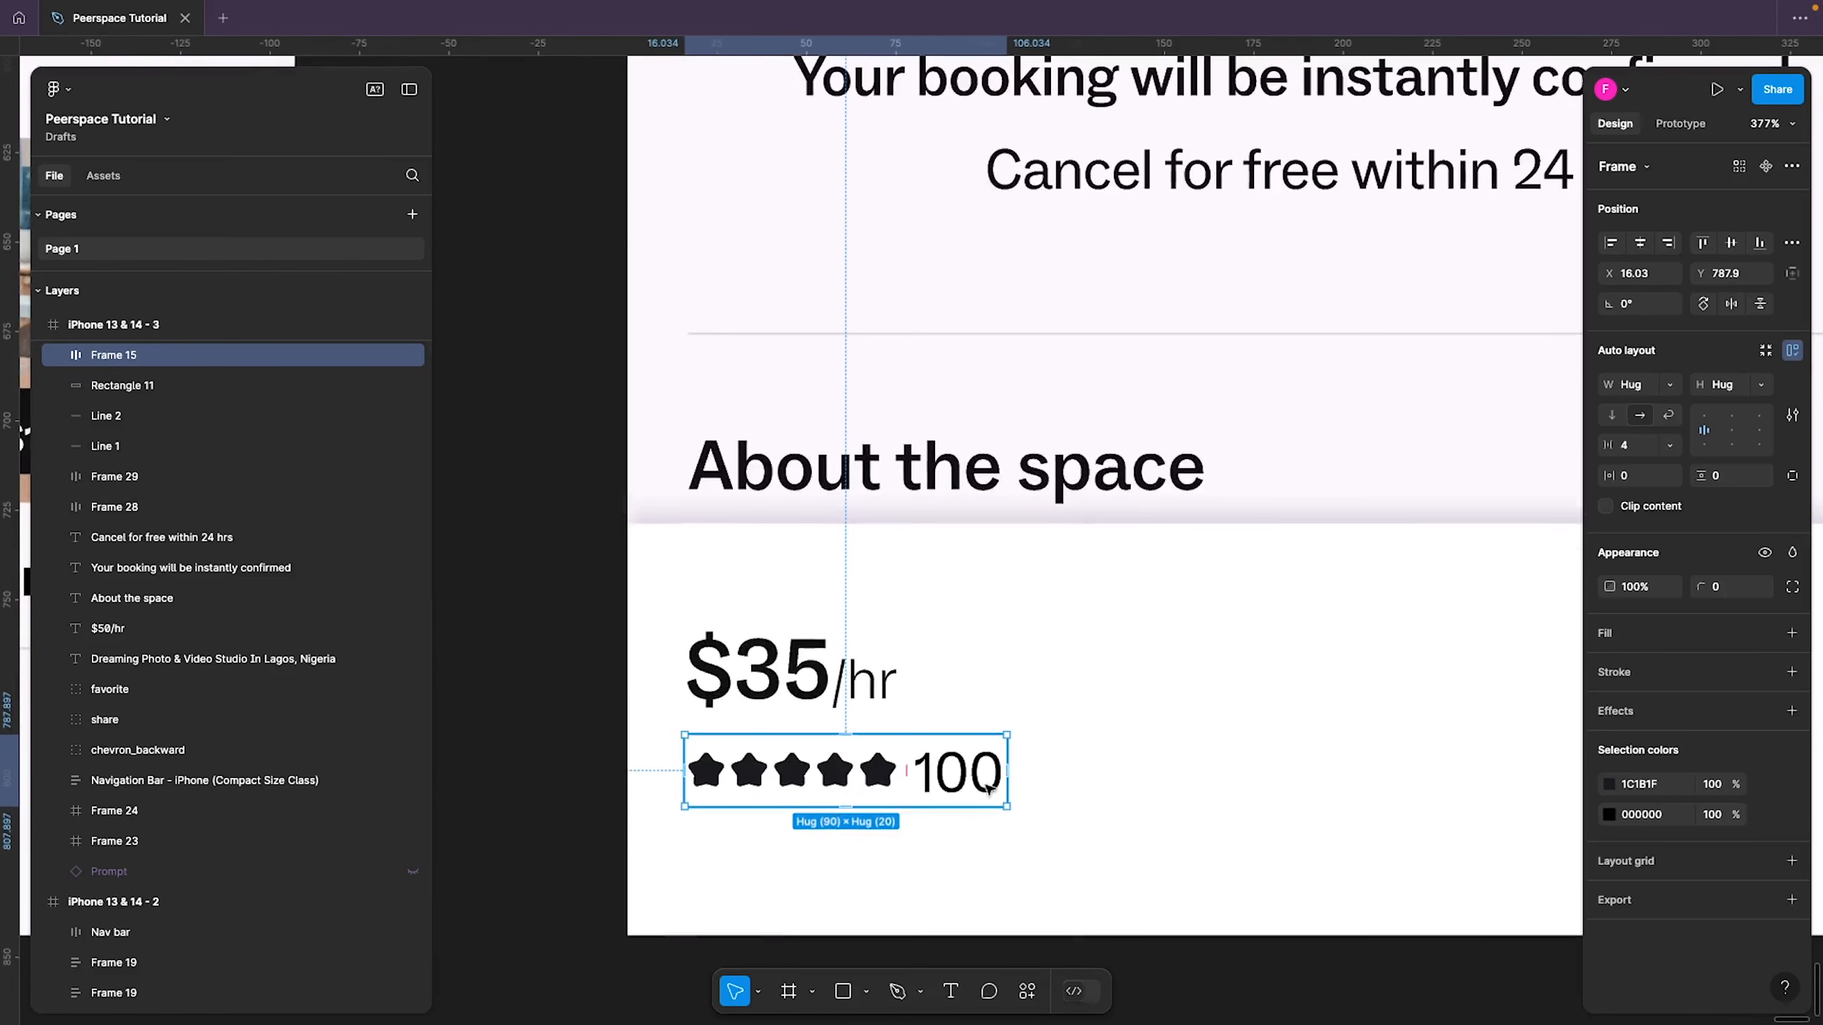
double_click(980, 787)
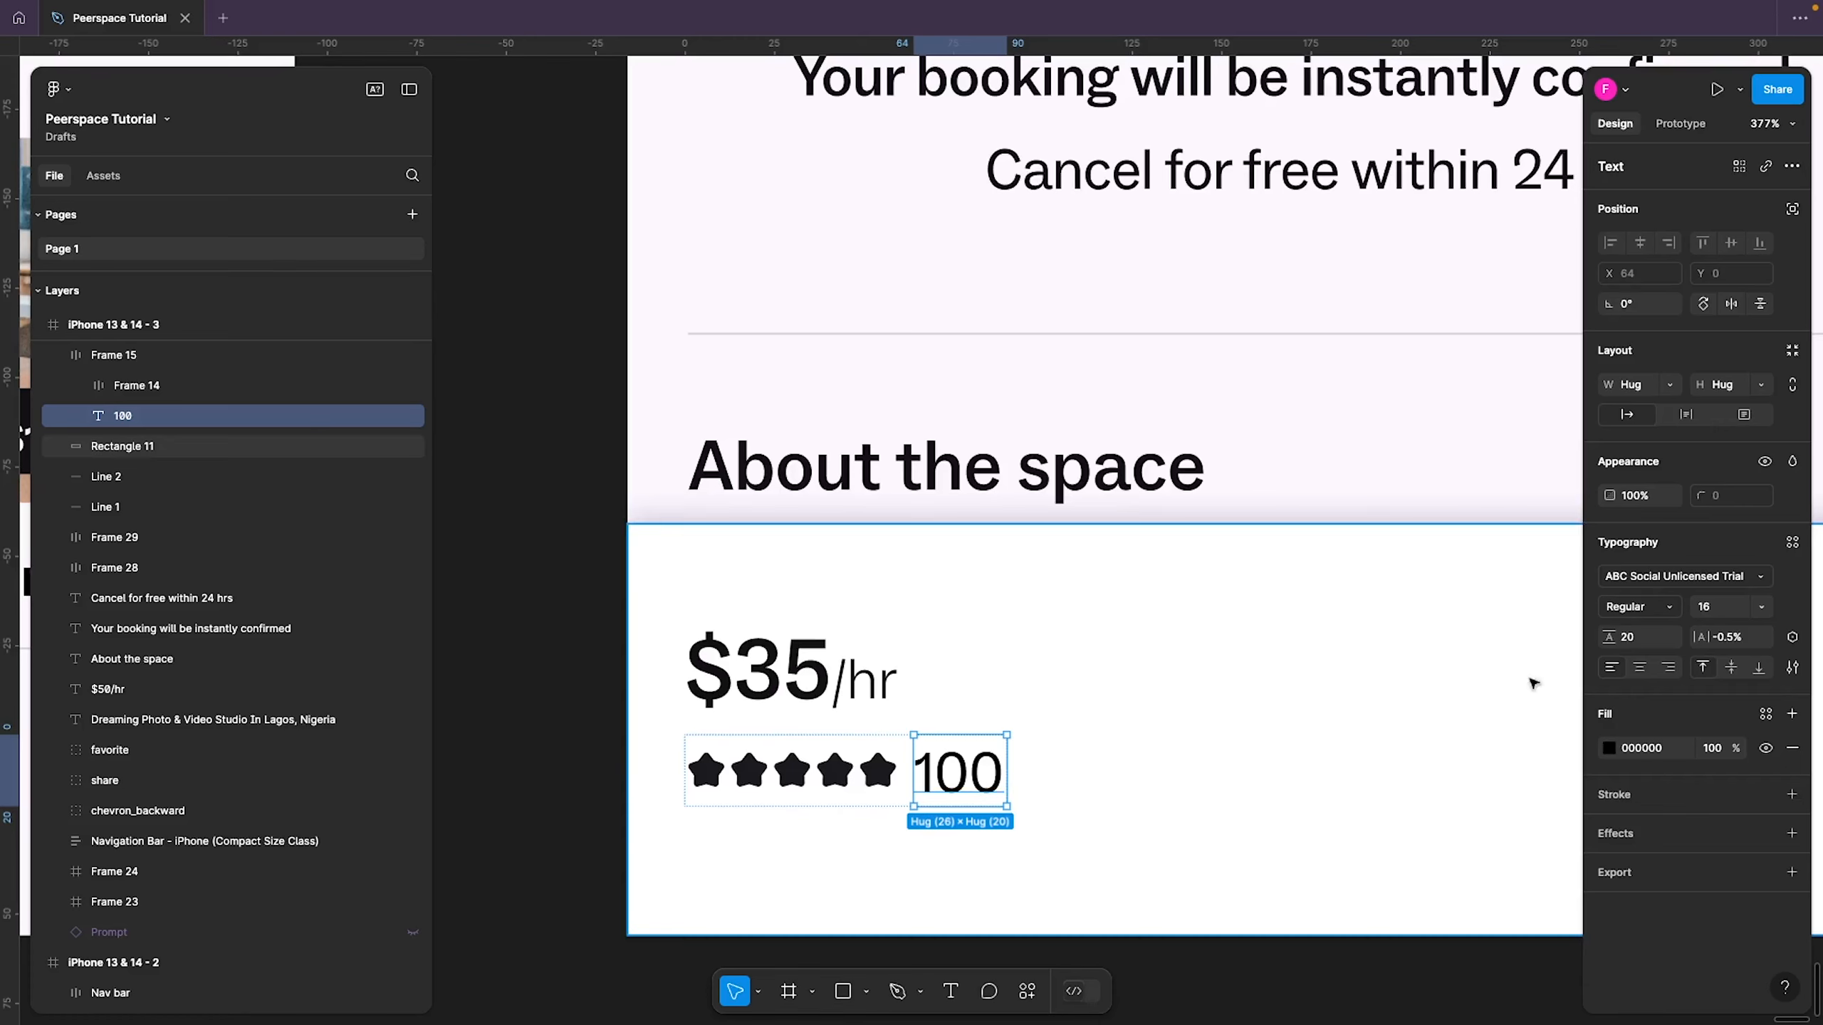
left_click(1728, 612)
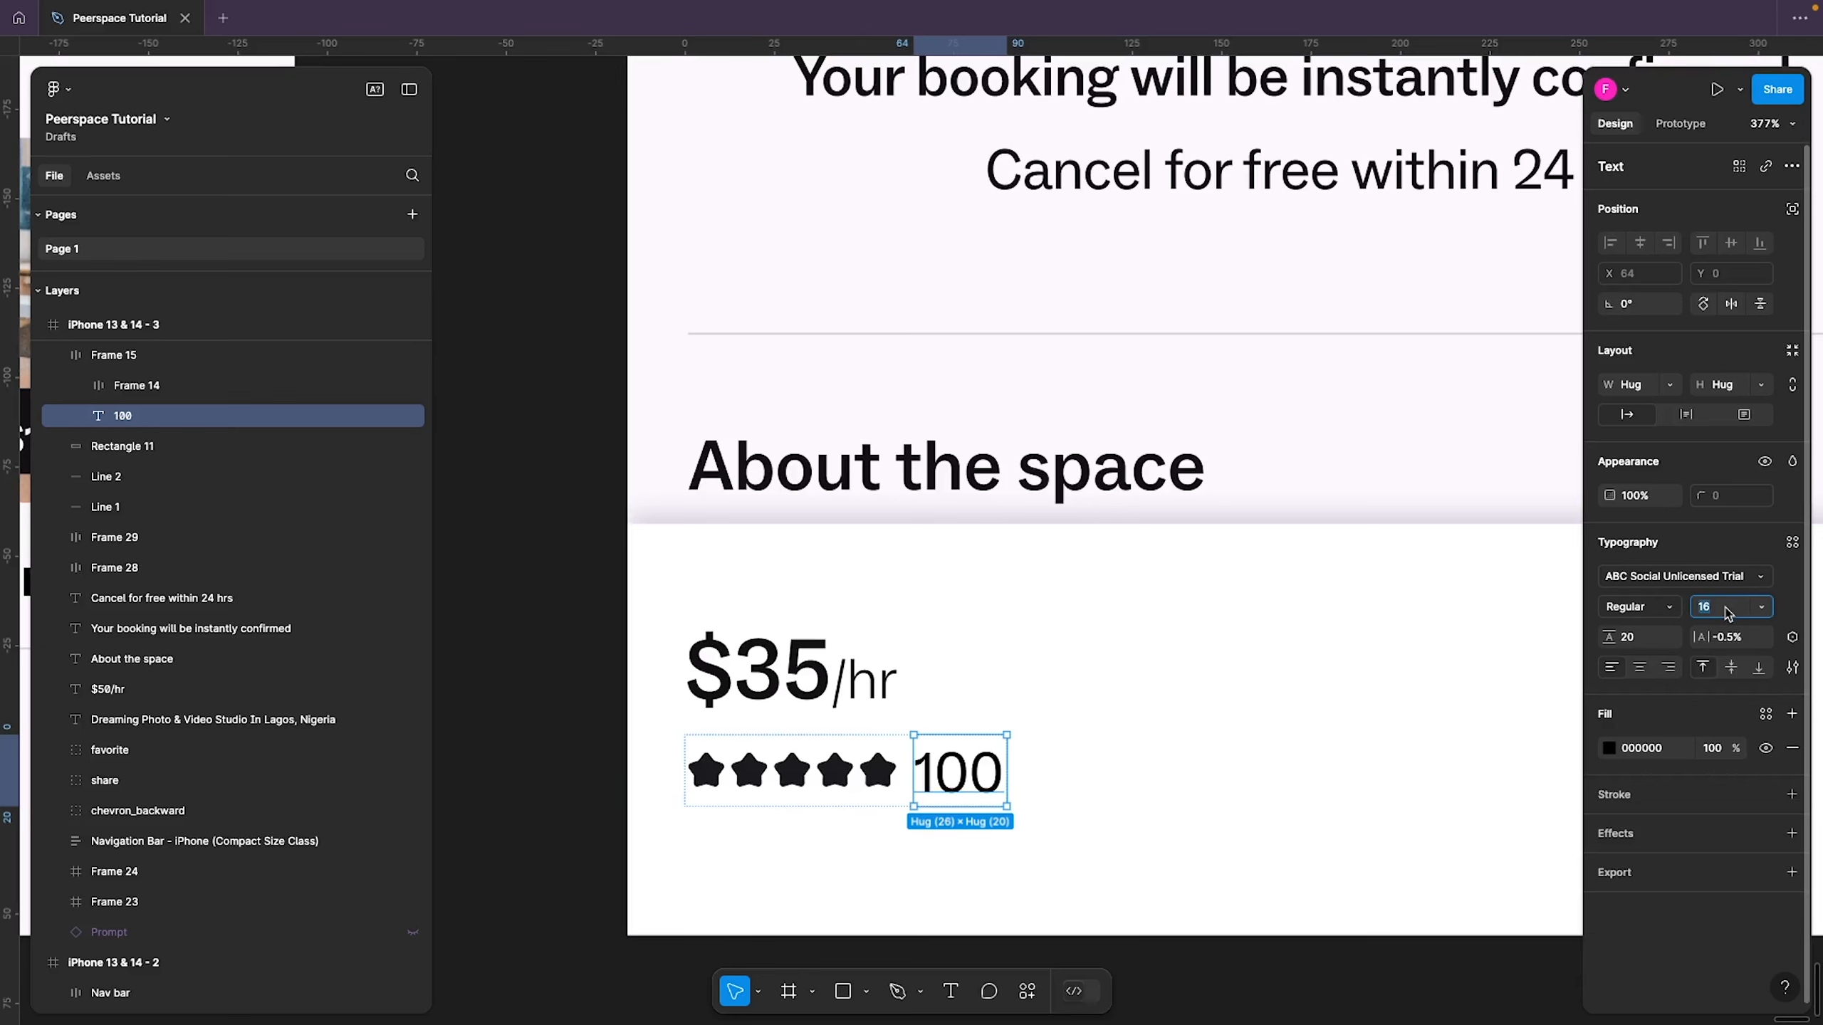
type("1")
key("Return")
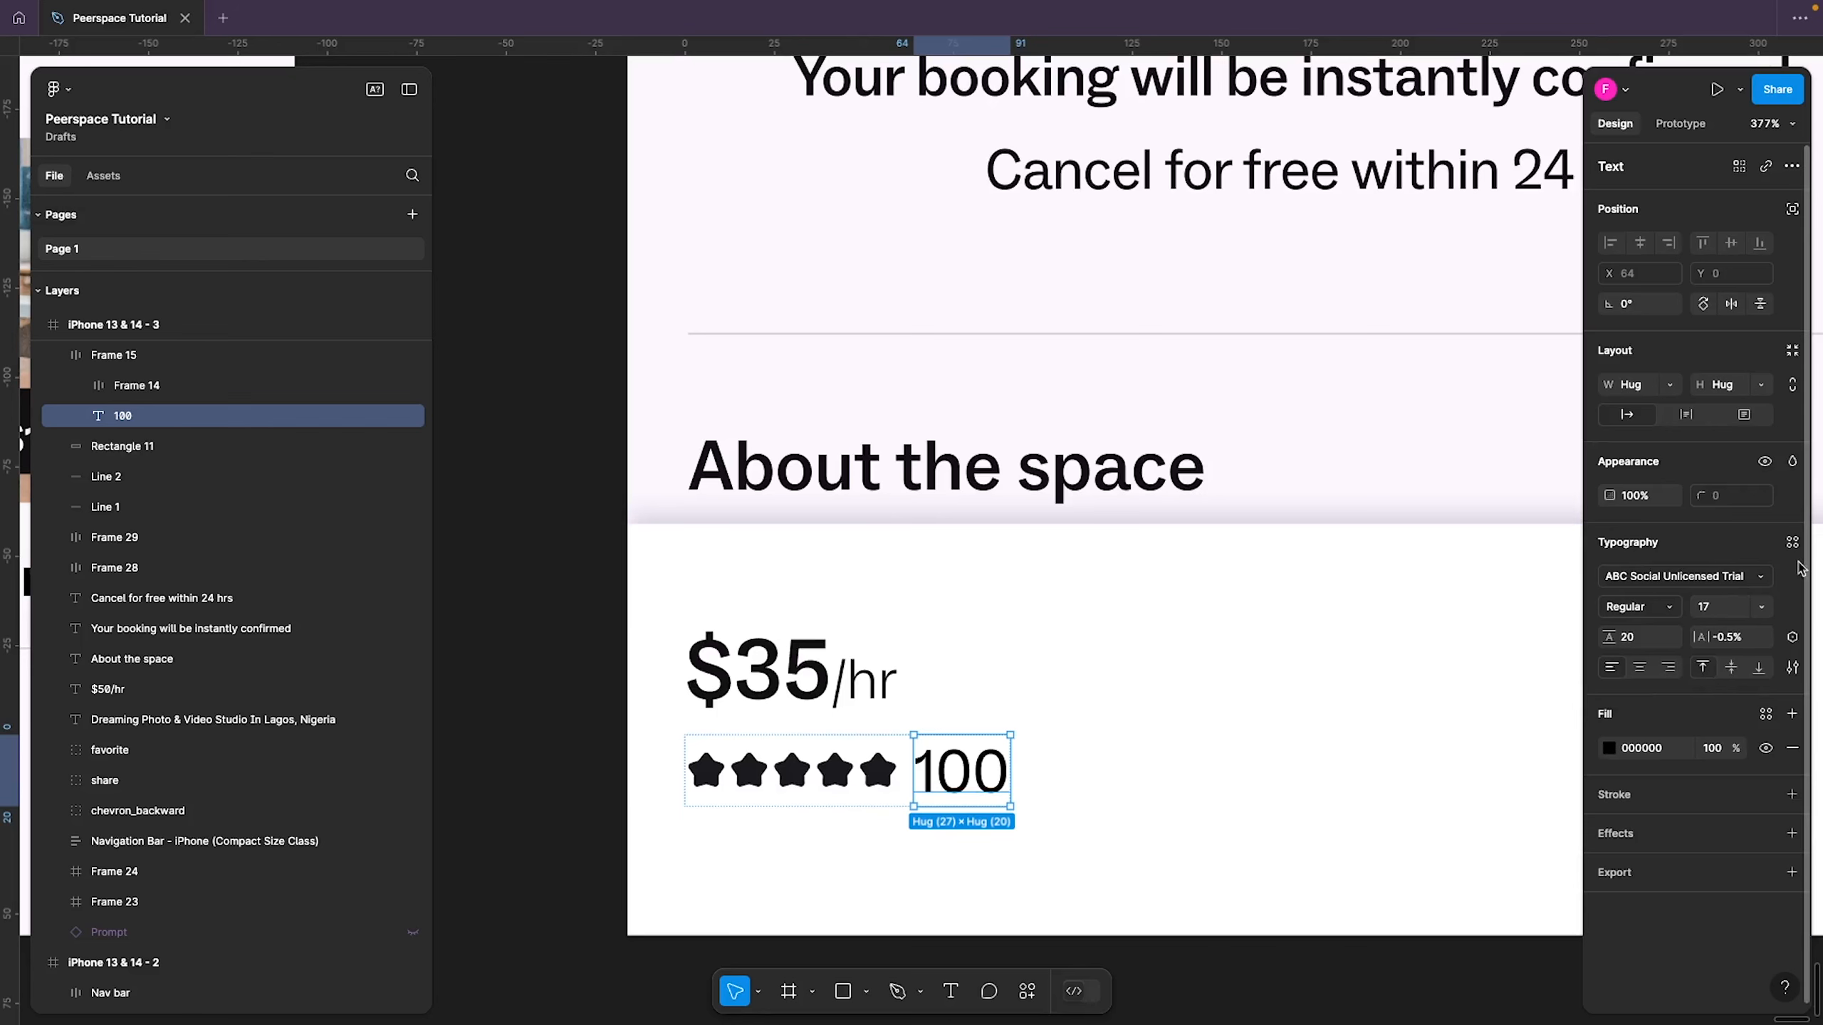
left_click(1792, 670)
left_click(1534, 751)
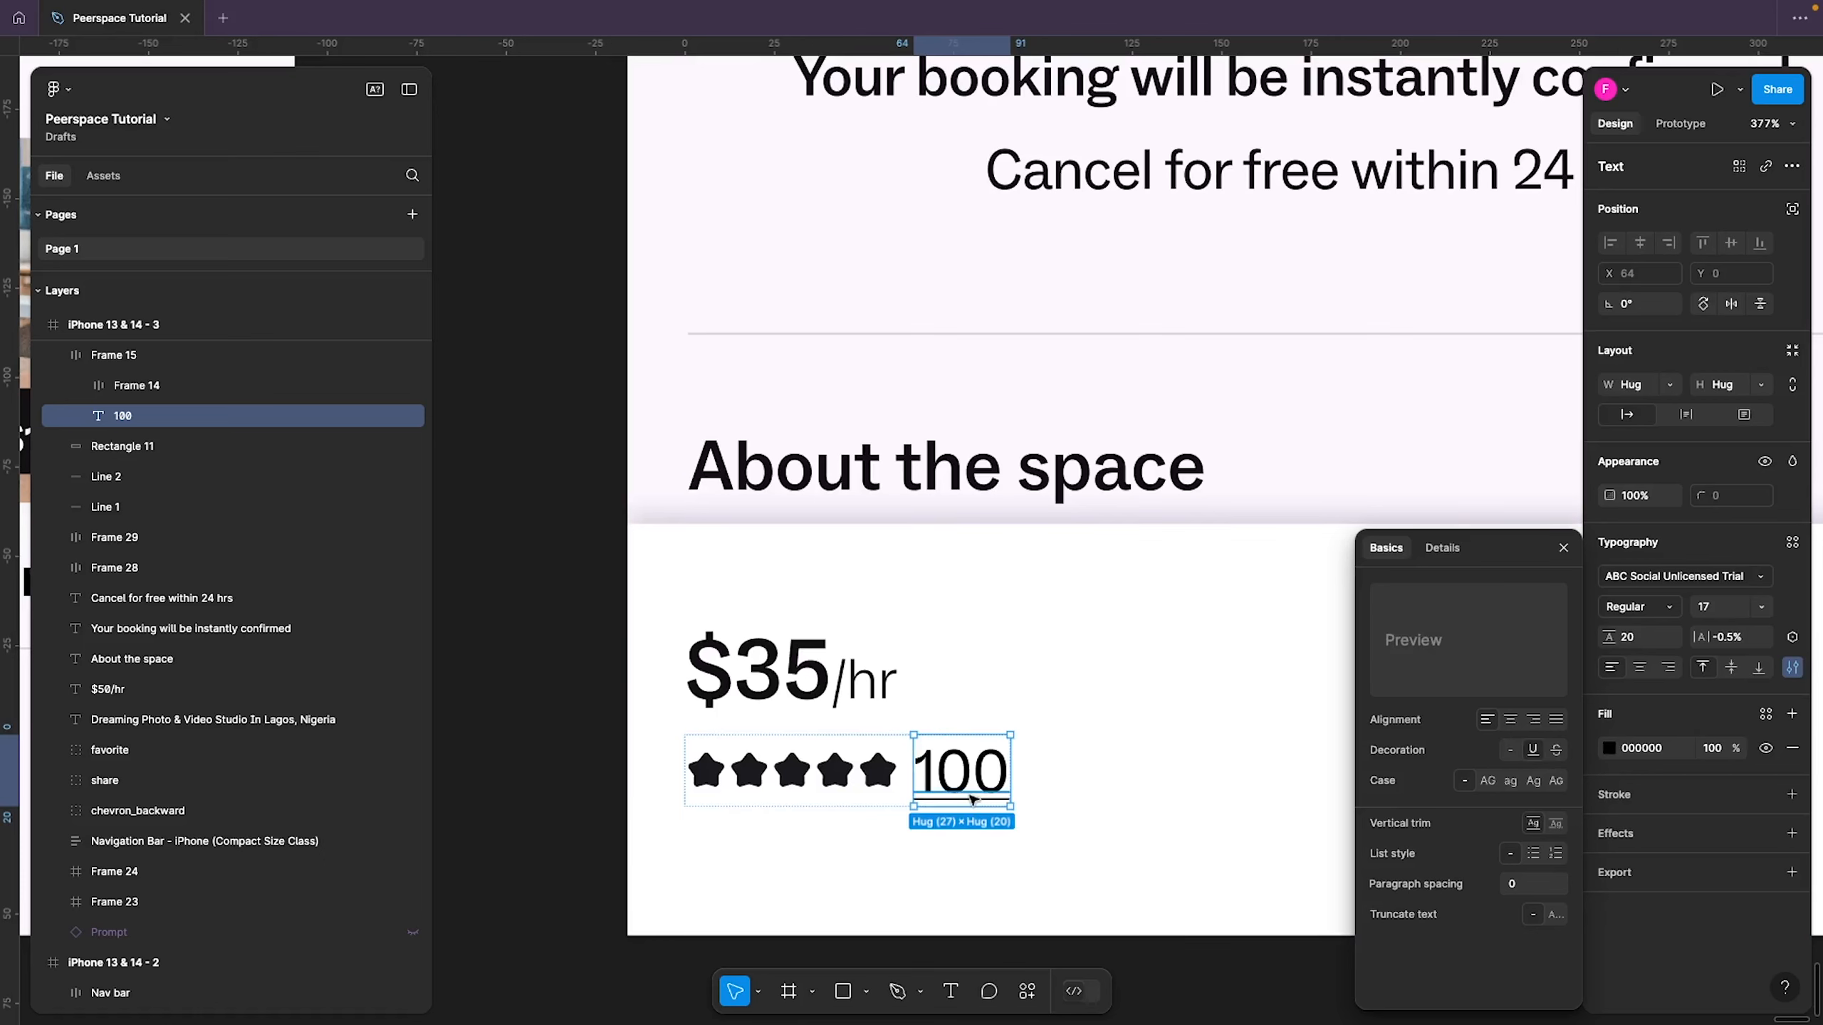
double_click(929, 792)
key("Escape")
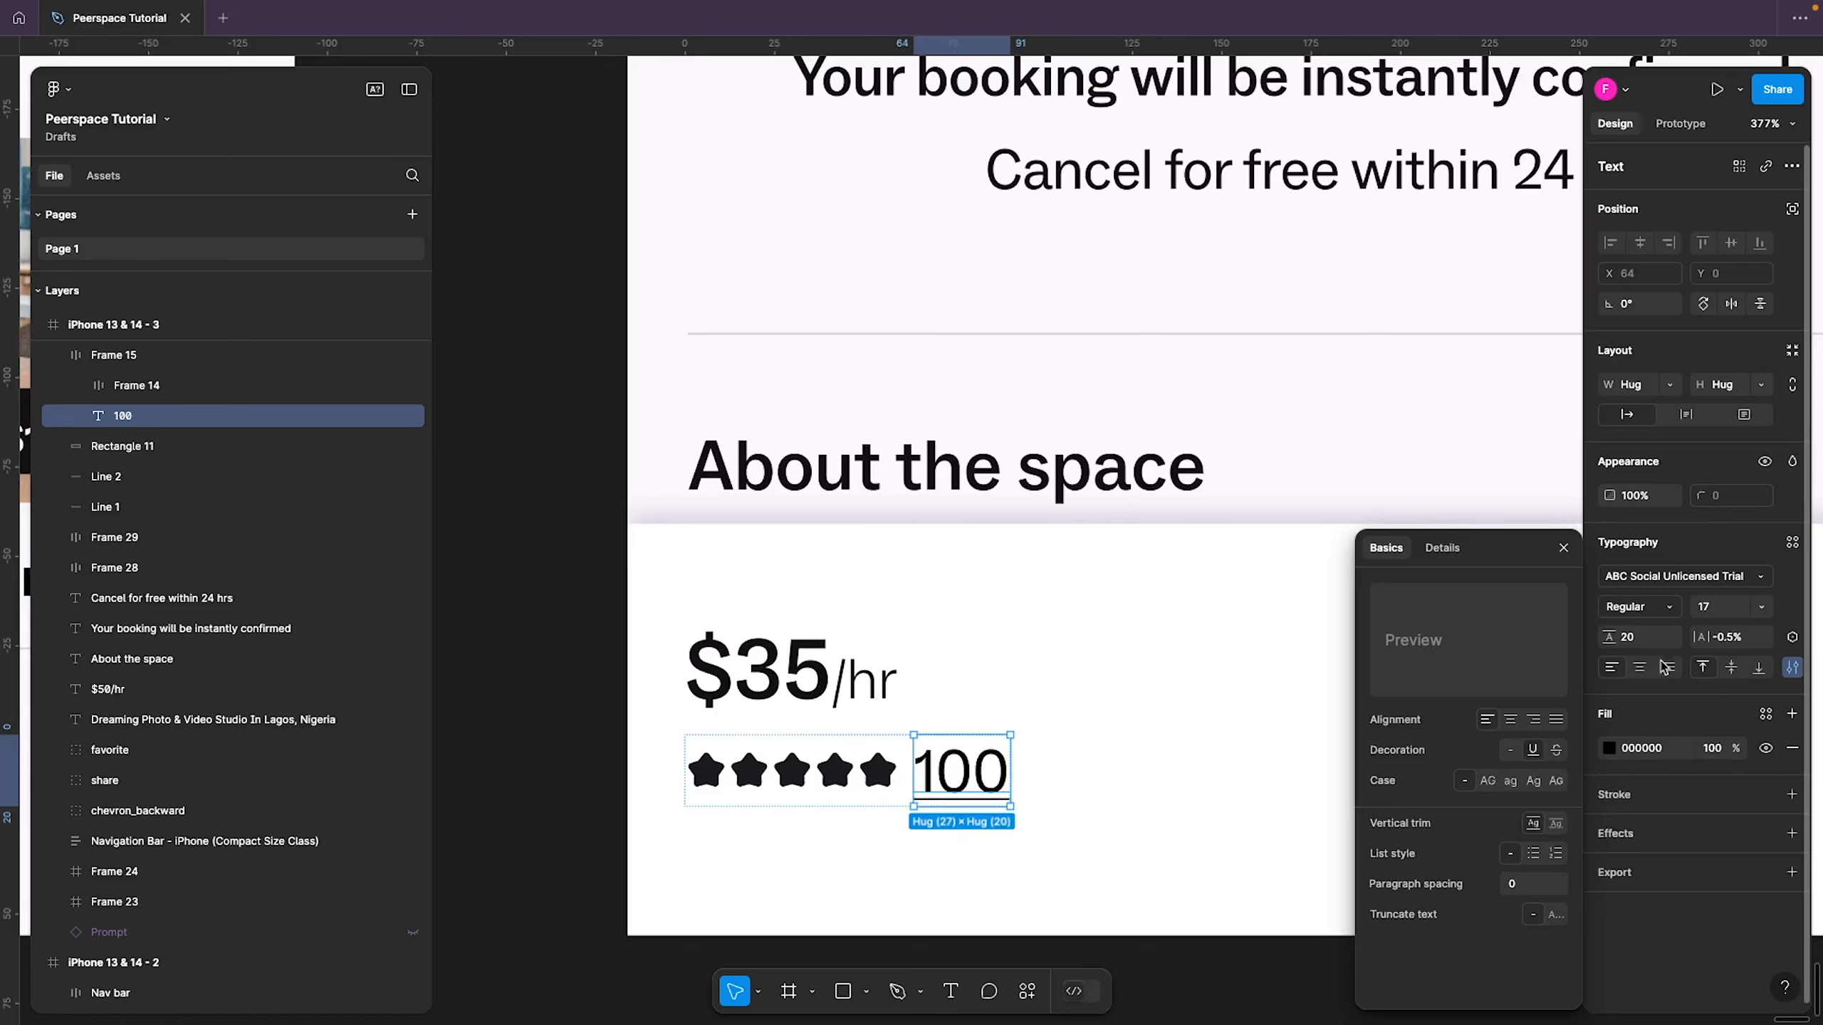
Apply the peerspace/grey/200 color style to the bottom panel's rating count
left_click(1764, 714)
scroll(1457, 930, "down", 1)
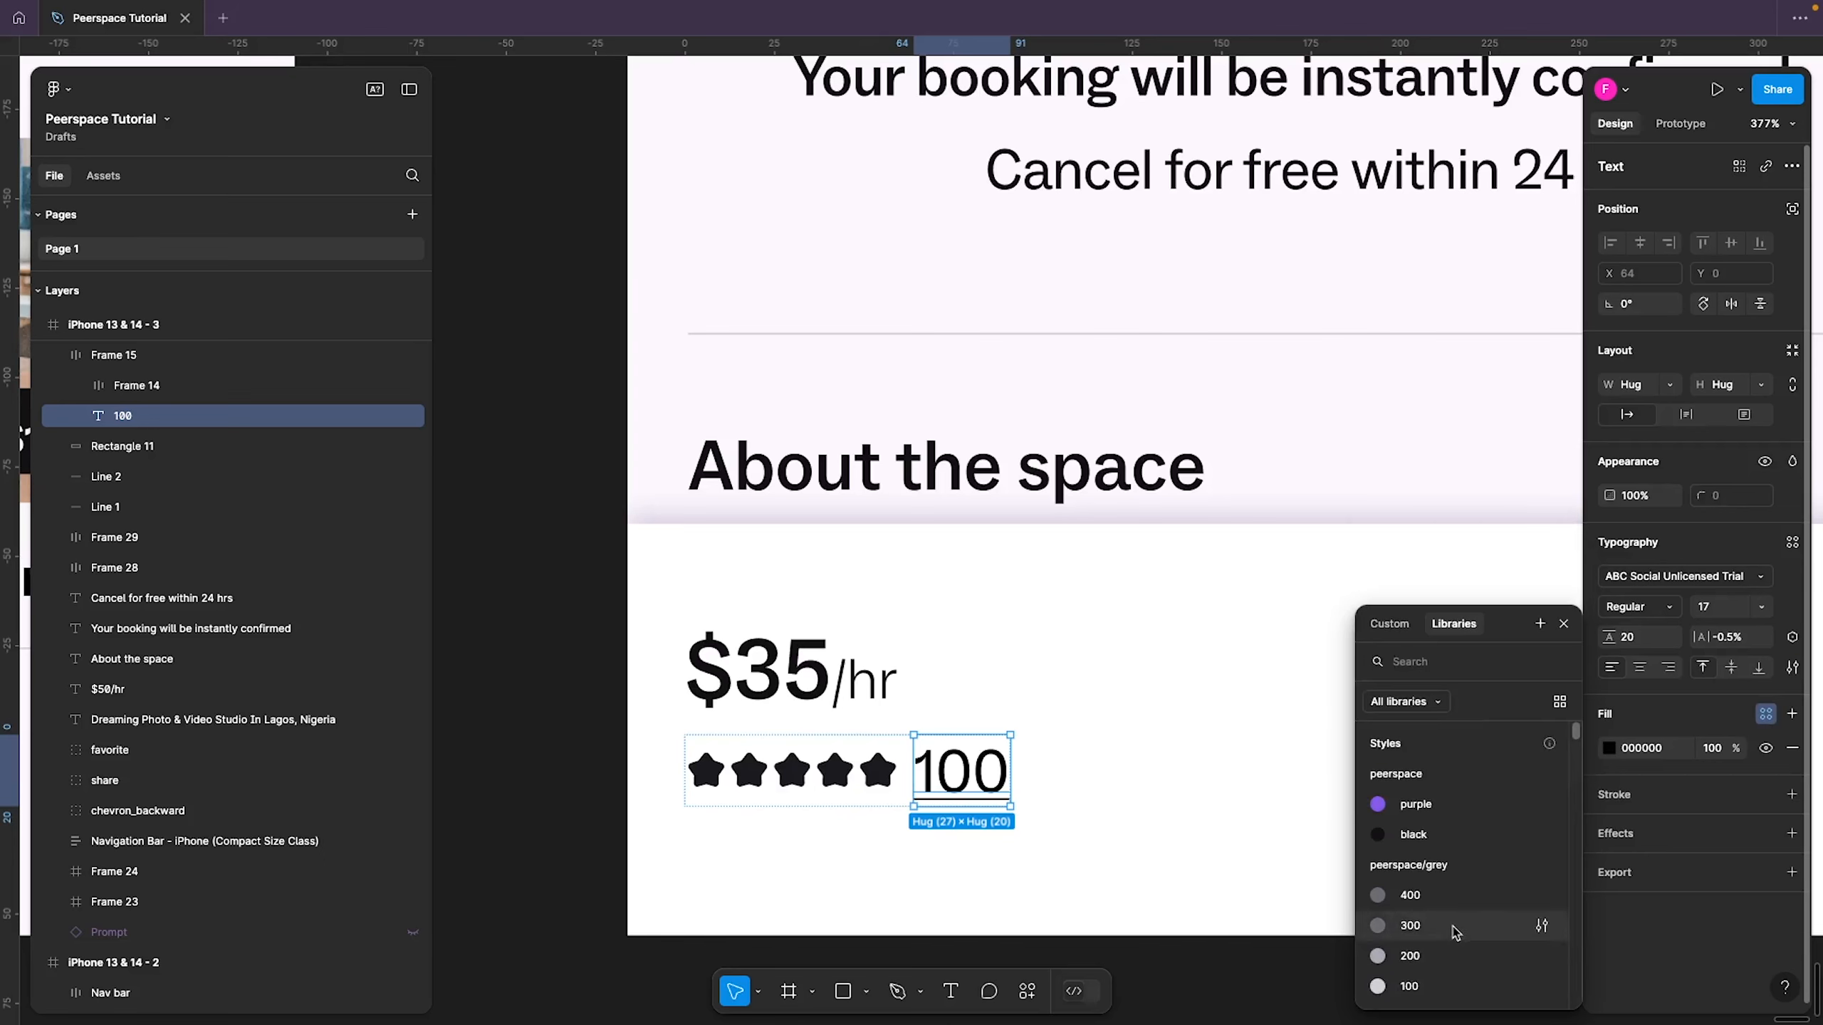
left_click(1409, 926)
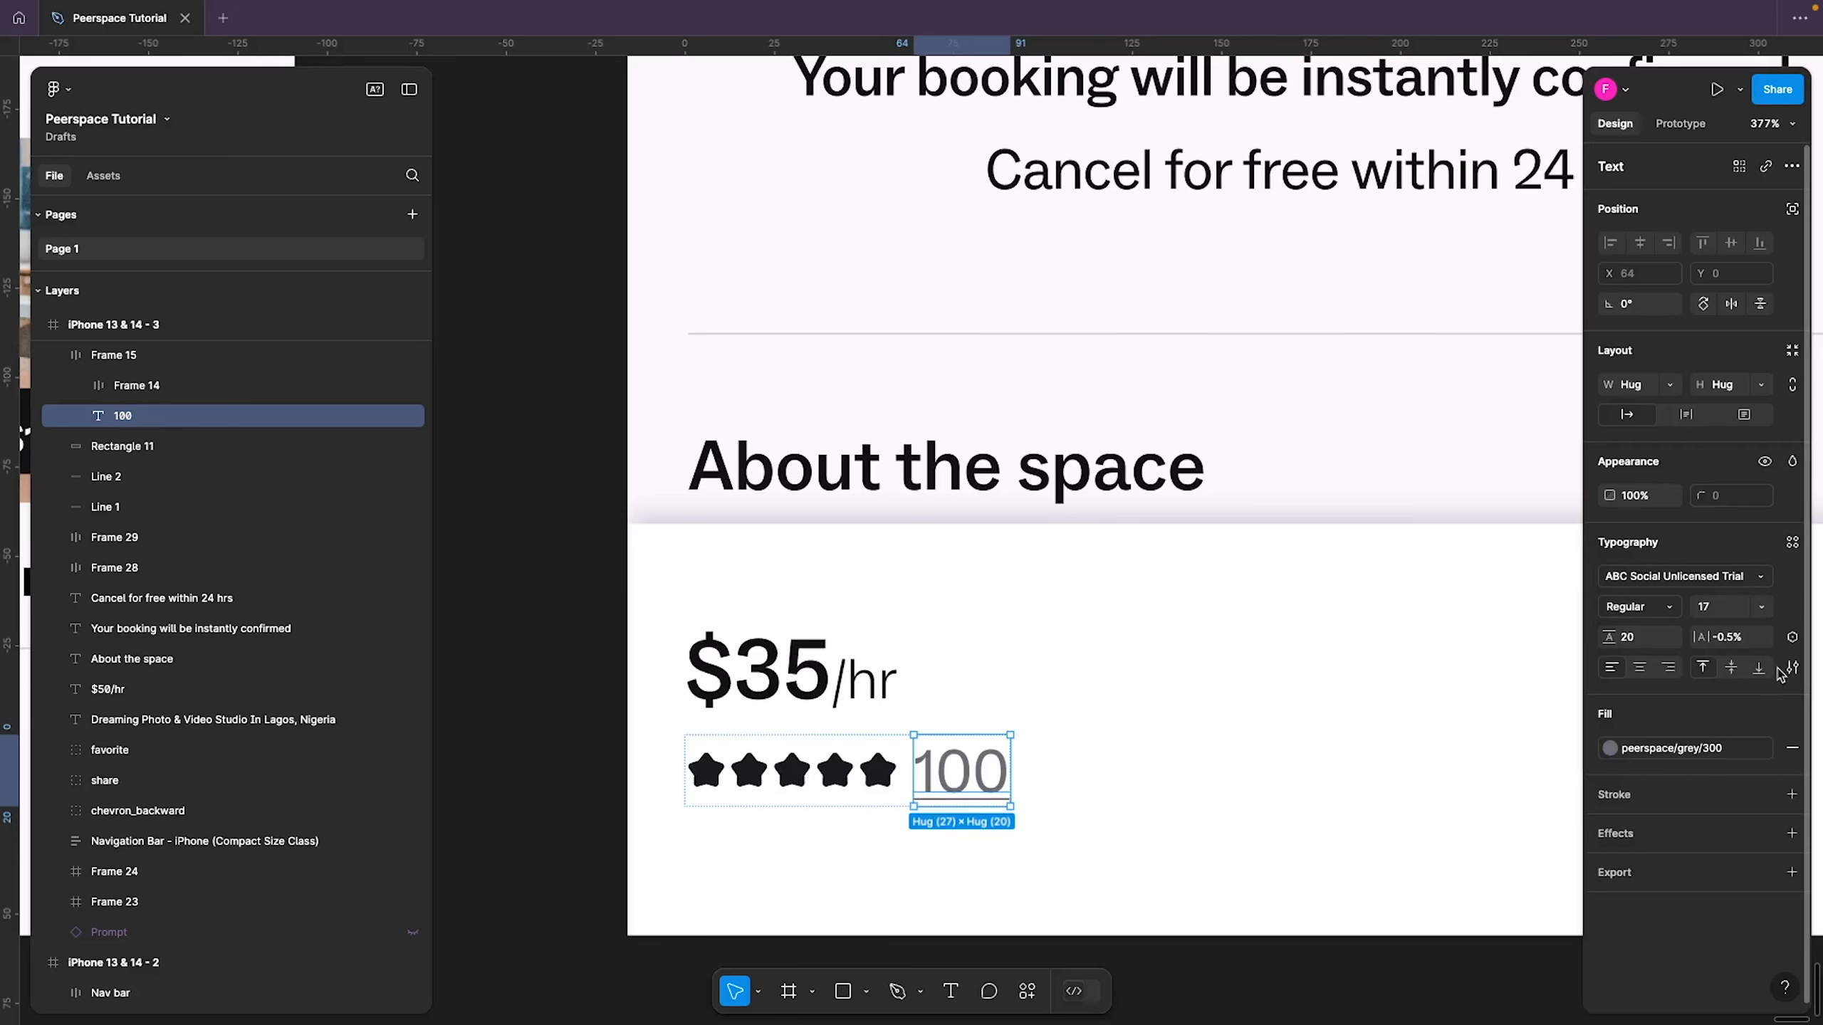
left_click(1730, 751)
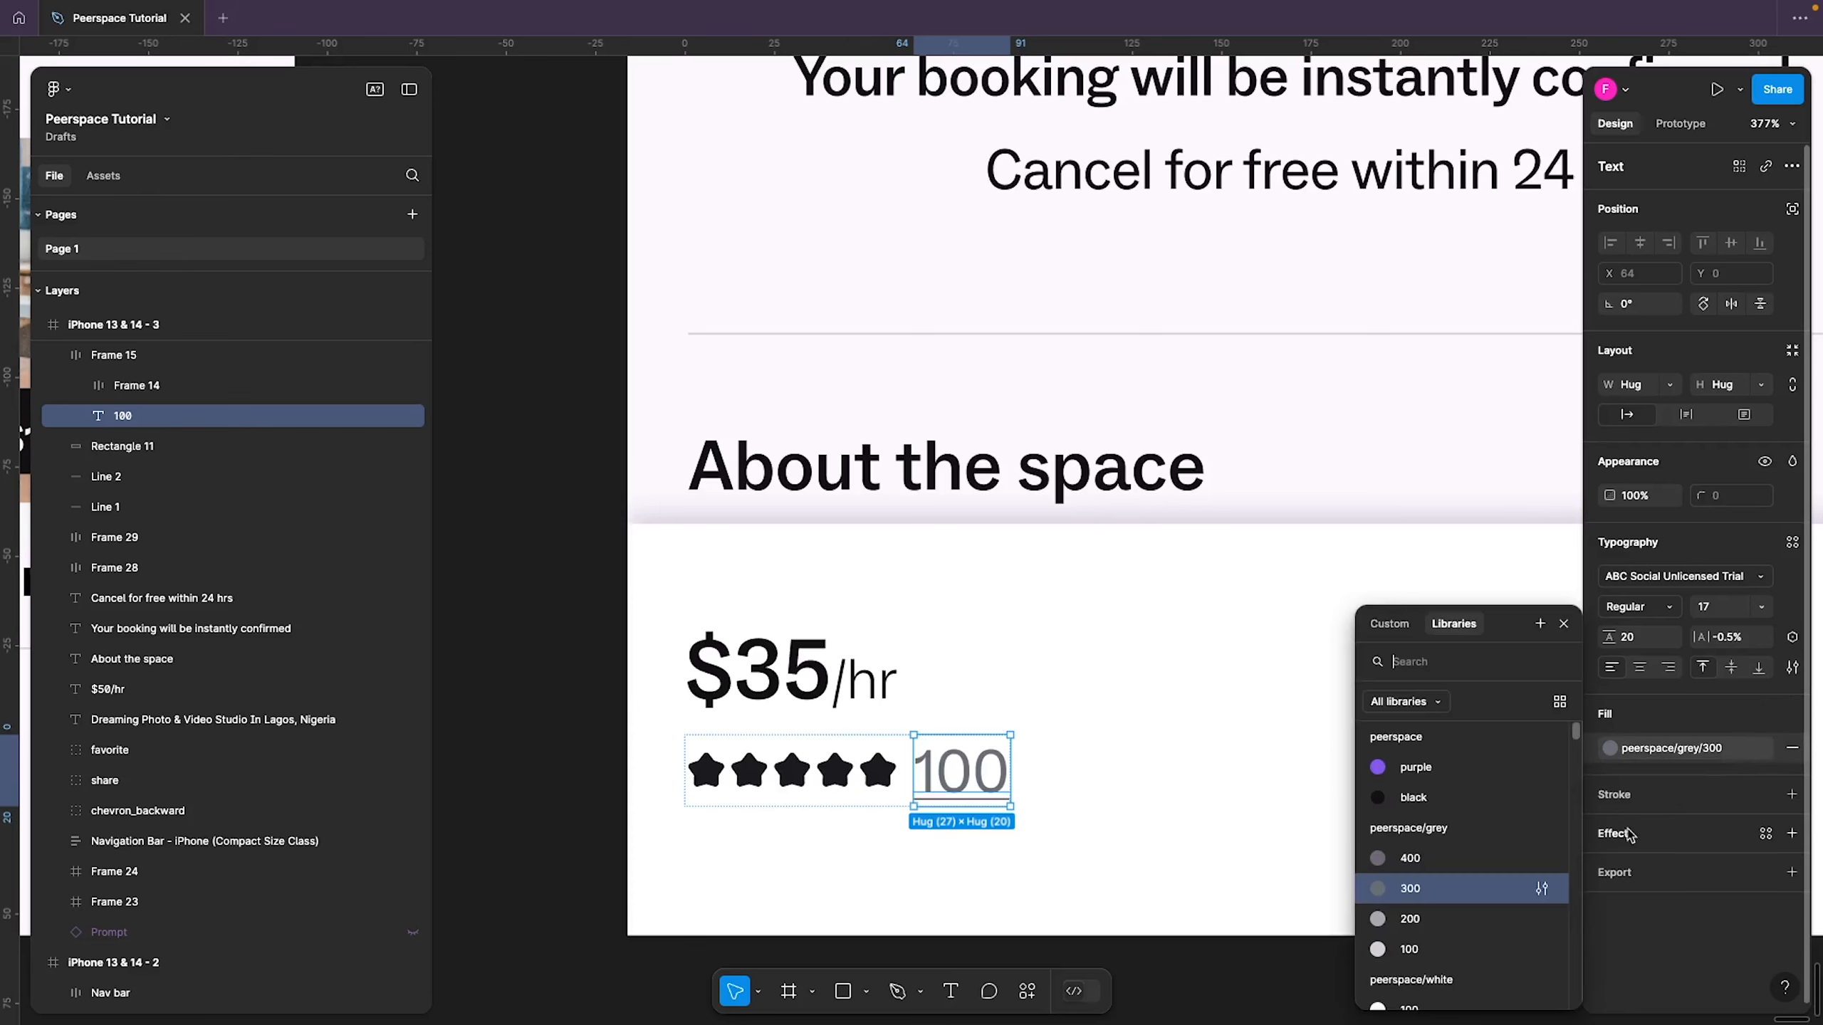
left_click(1473, 926)
left_click(1263, 851)
left_click(611, 804)
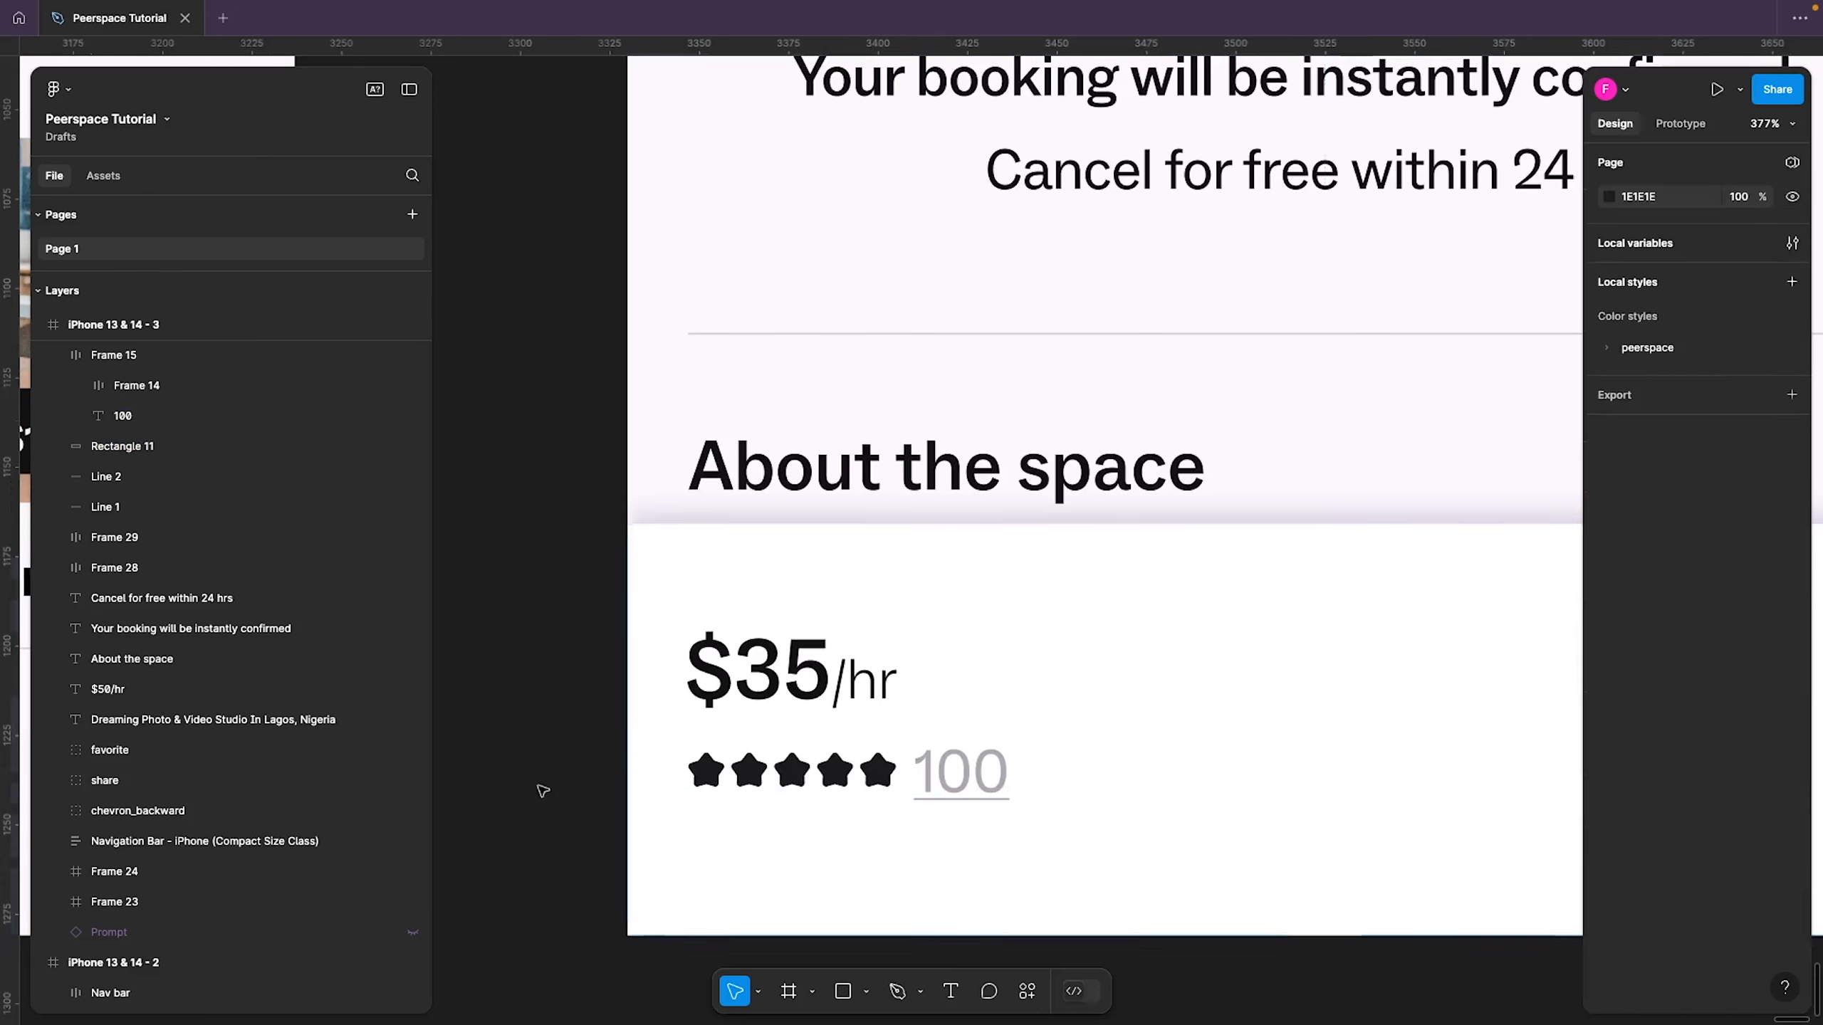
Replace the bottom panel's rating count with "48"
scroll(559, 791, "down", 2)
scroll(559, 790, "down", 3)
left_click(820, 779)
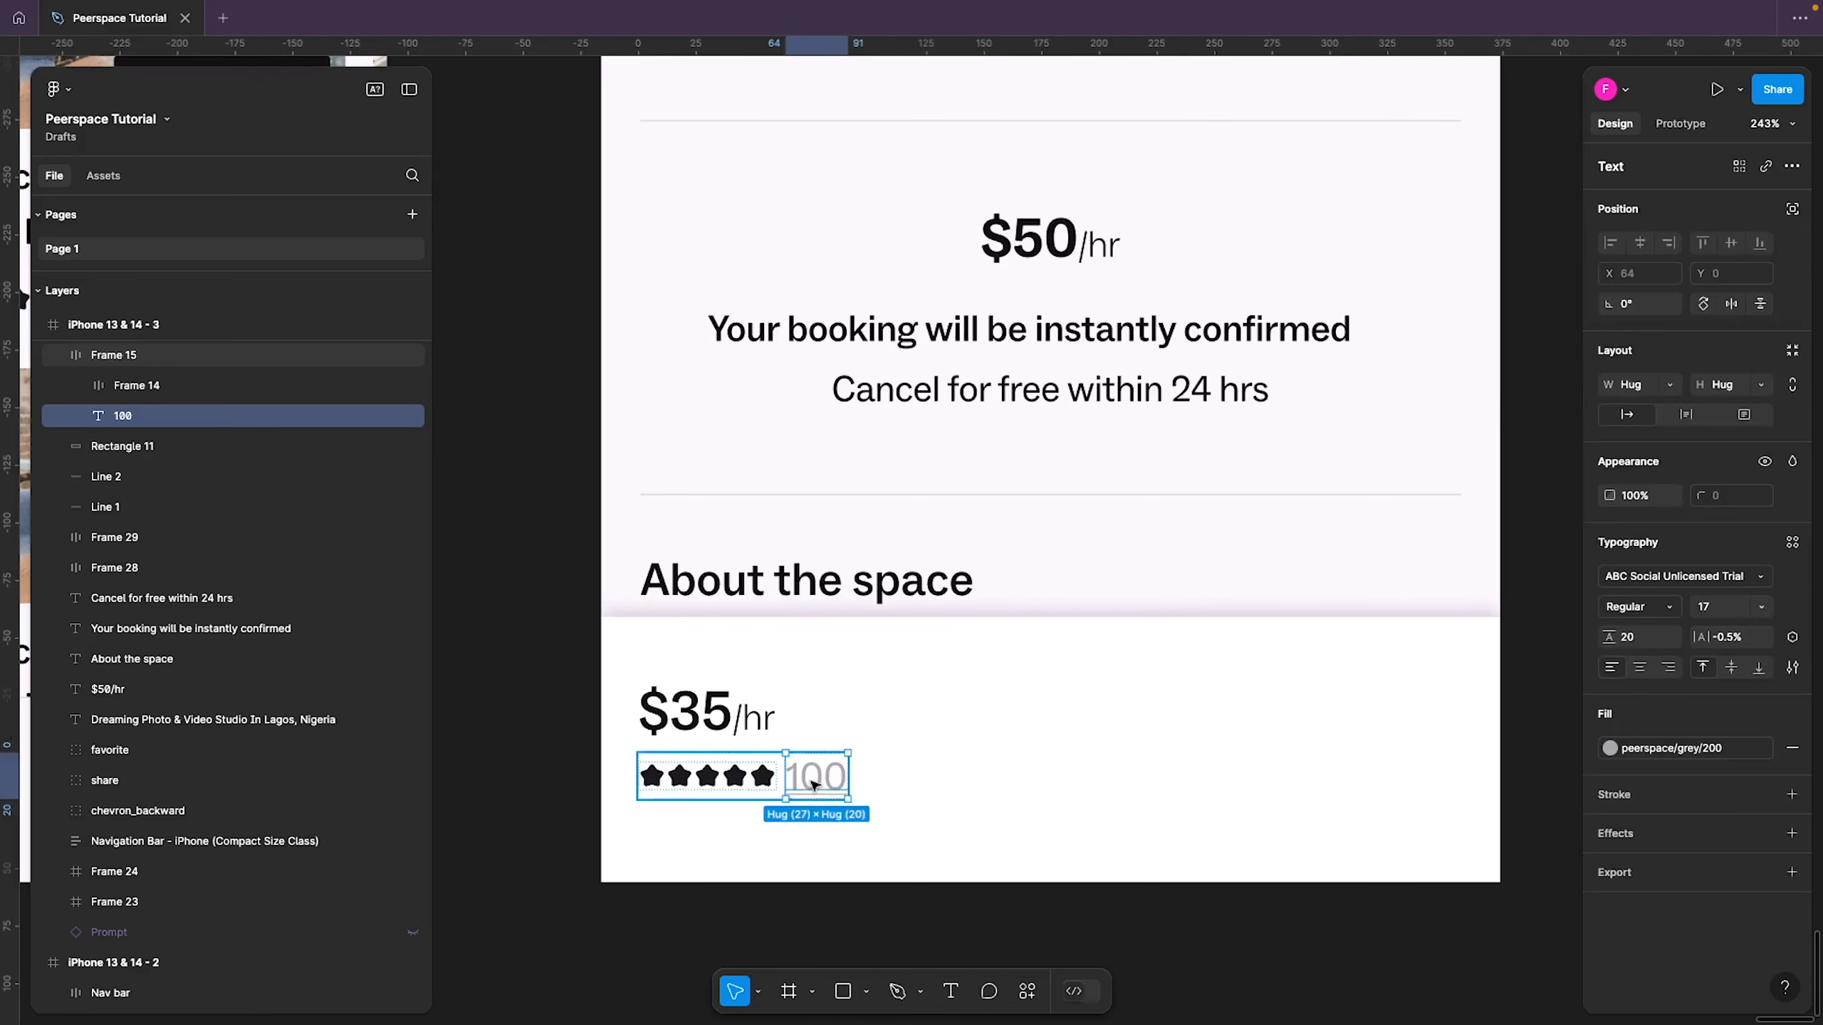
double_click(821, 779)
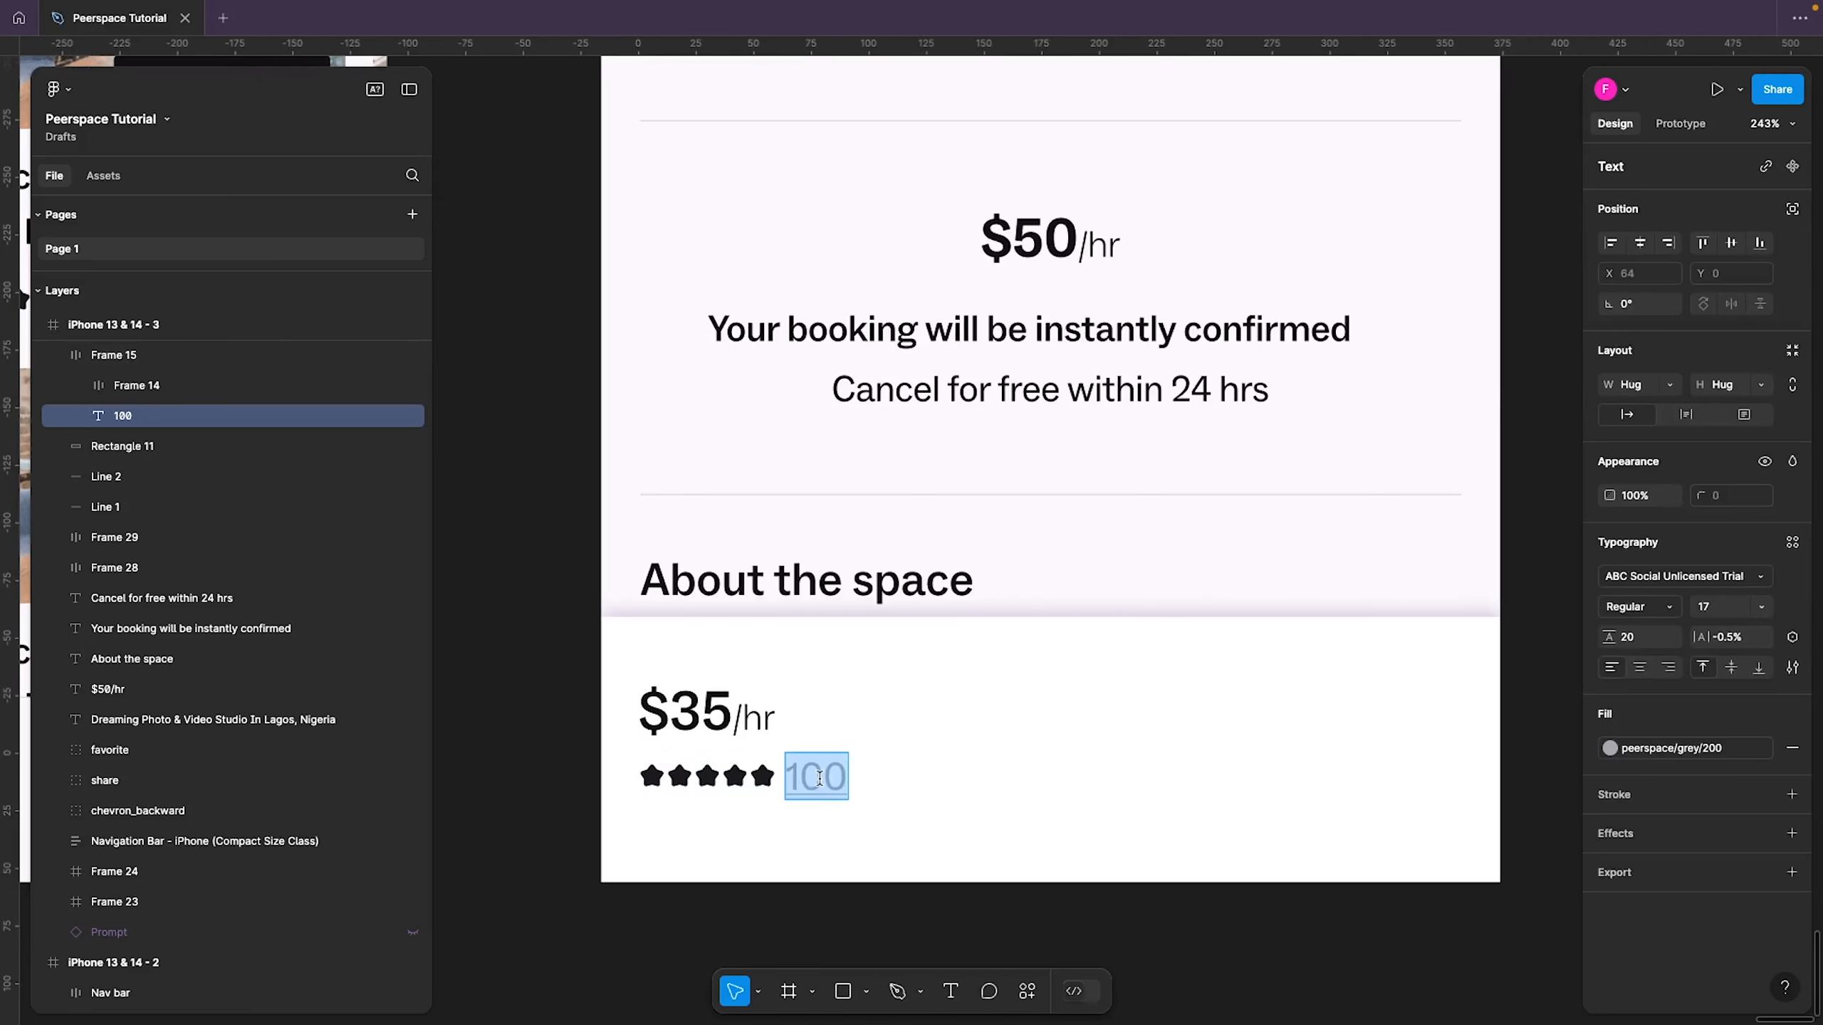
type("48")
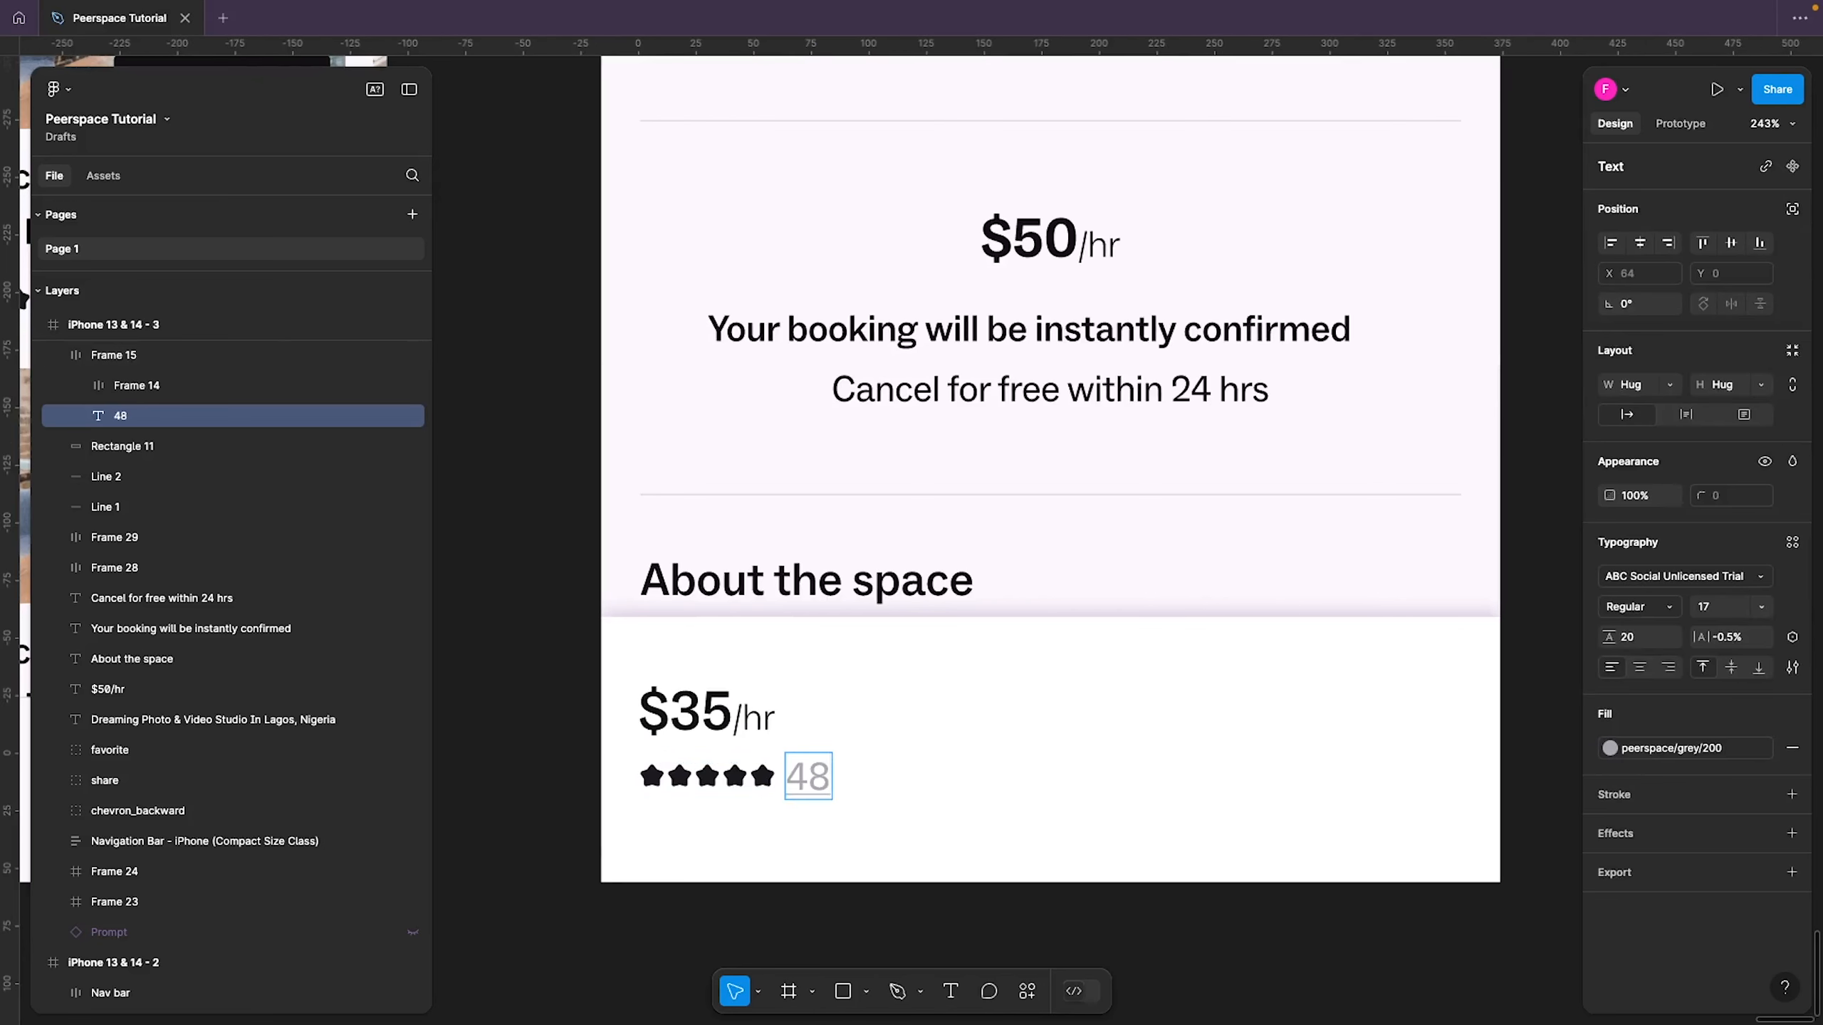
key("Escape")
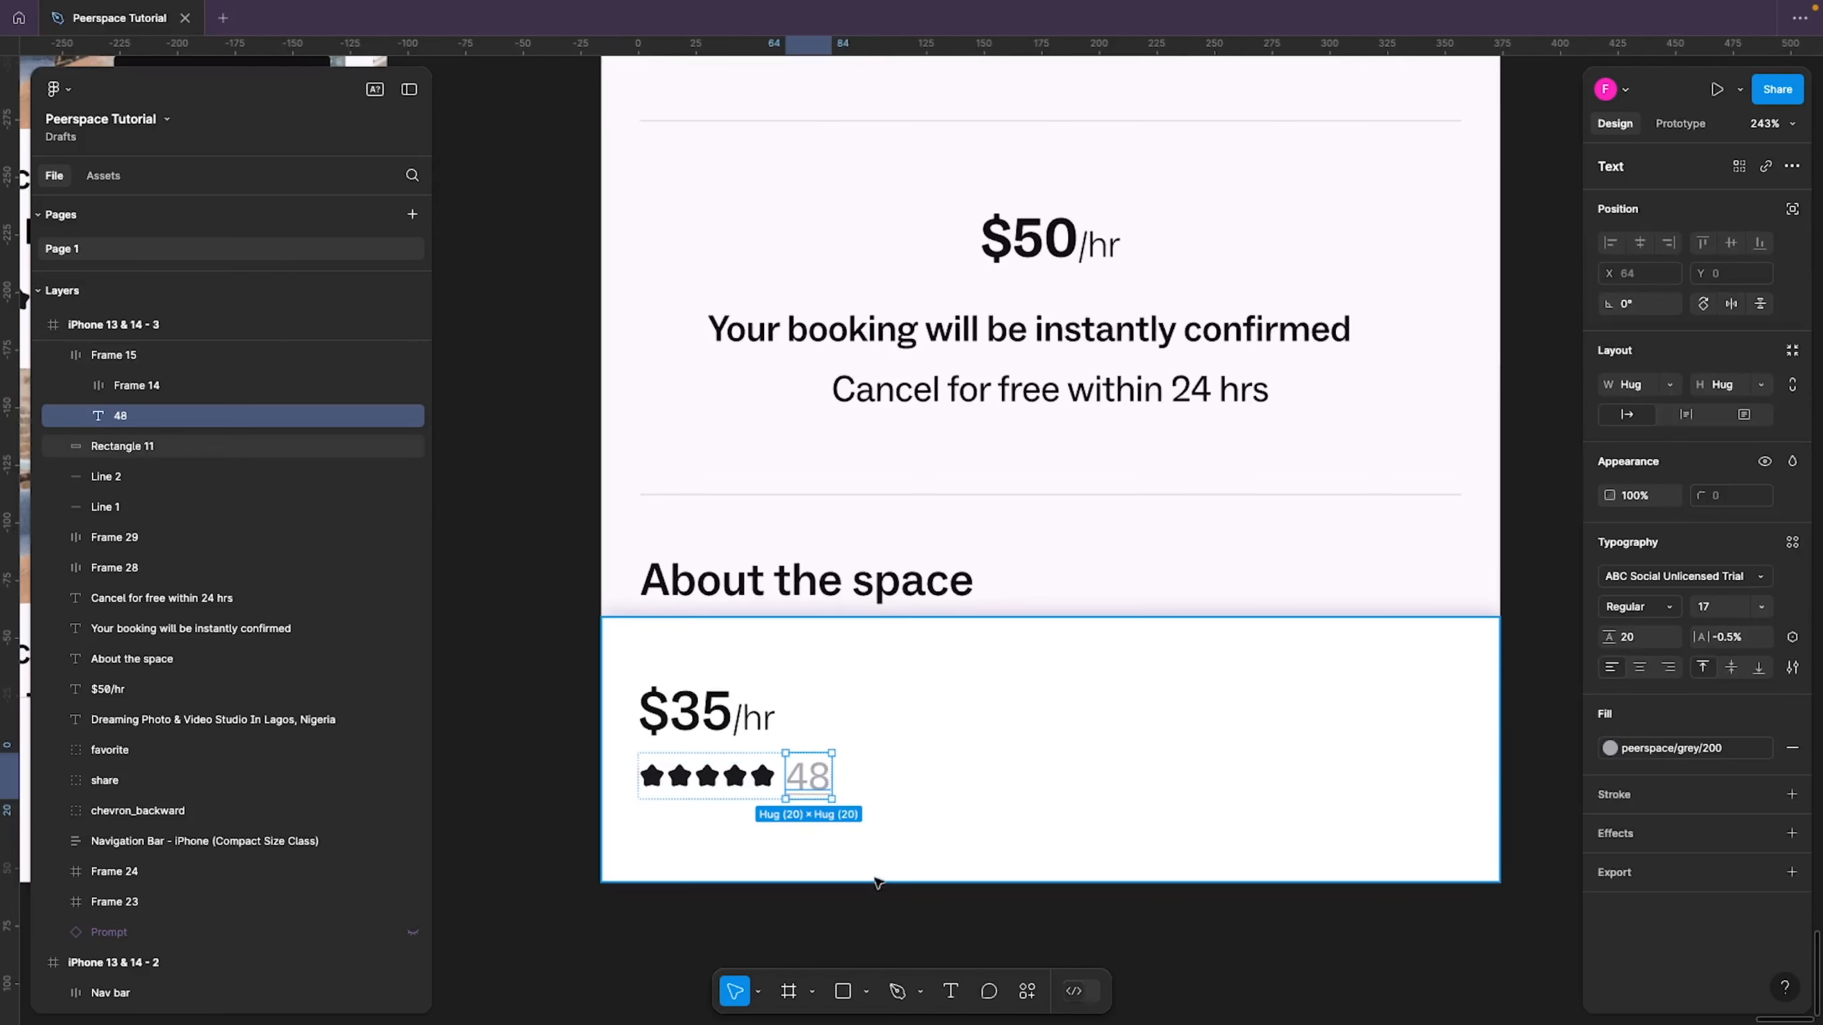
left_click(829, 925)
Nudge the bottom panel's price and star rating row down slightly and wrap both in an auto layout frame
scroll(829, 925, "down", 5)
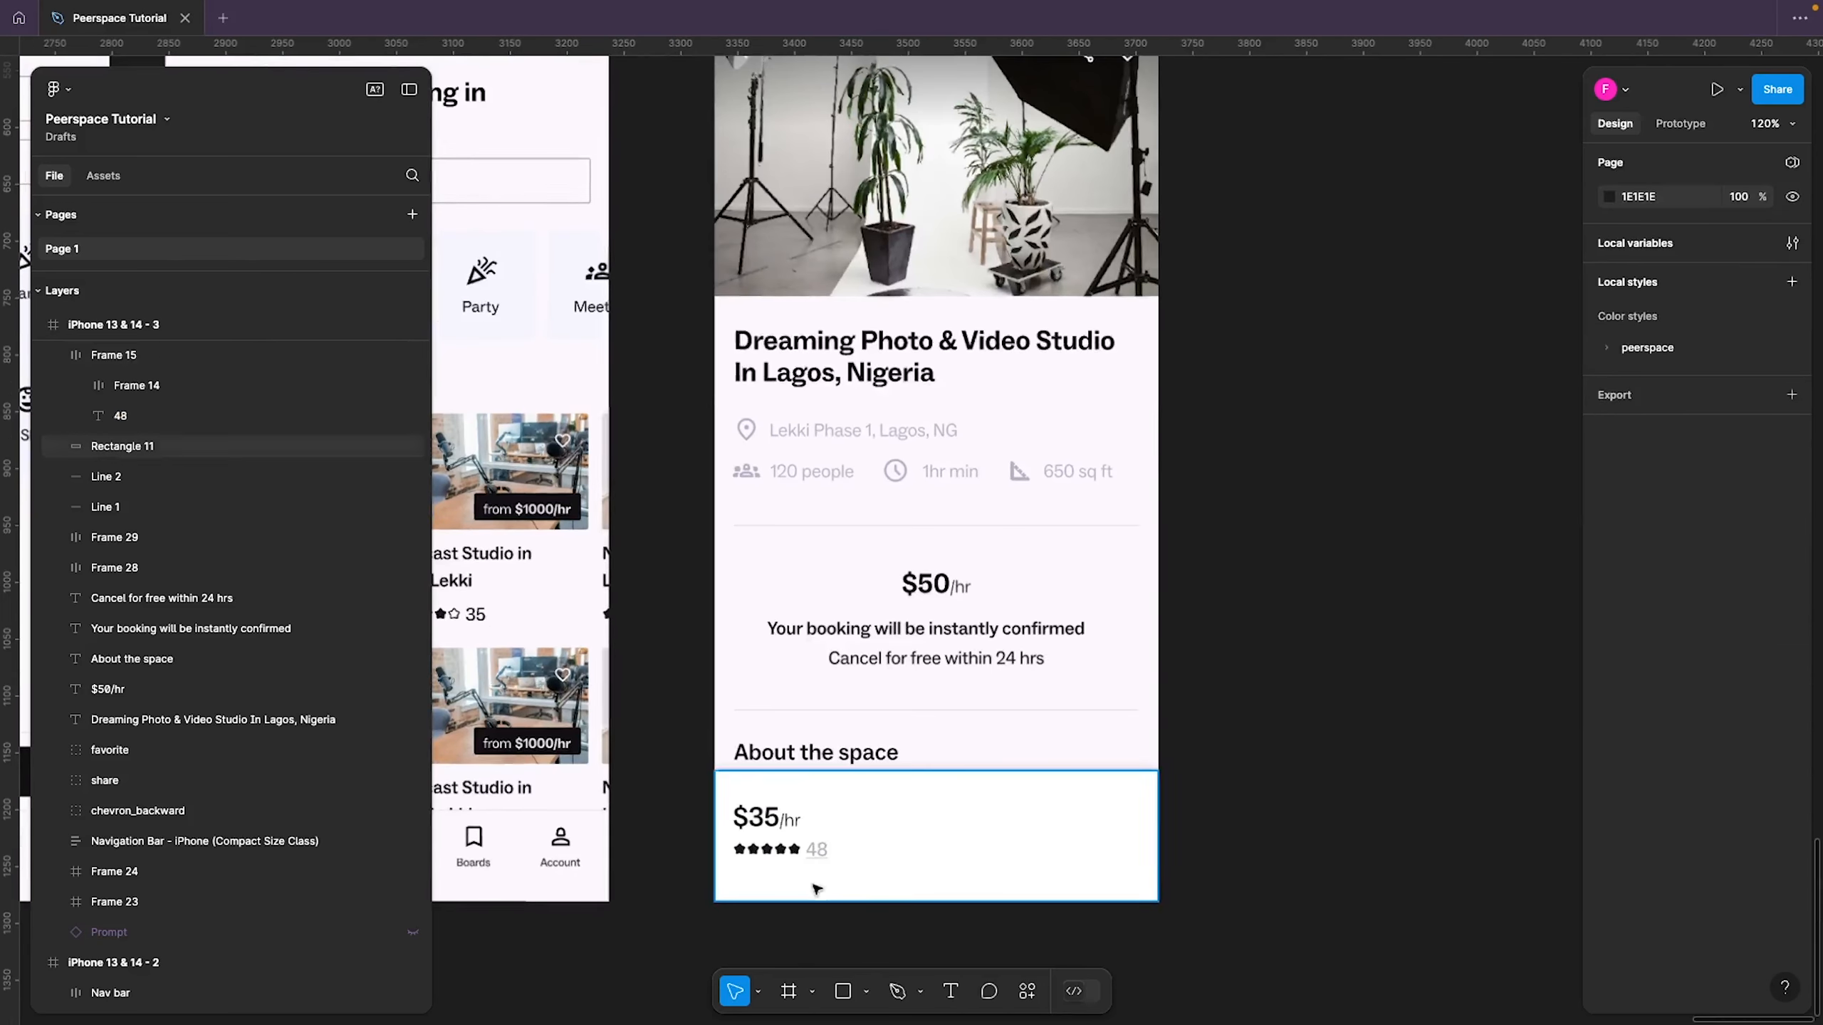
left_click(808, 850)
left_click(793, 818, "shift")
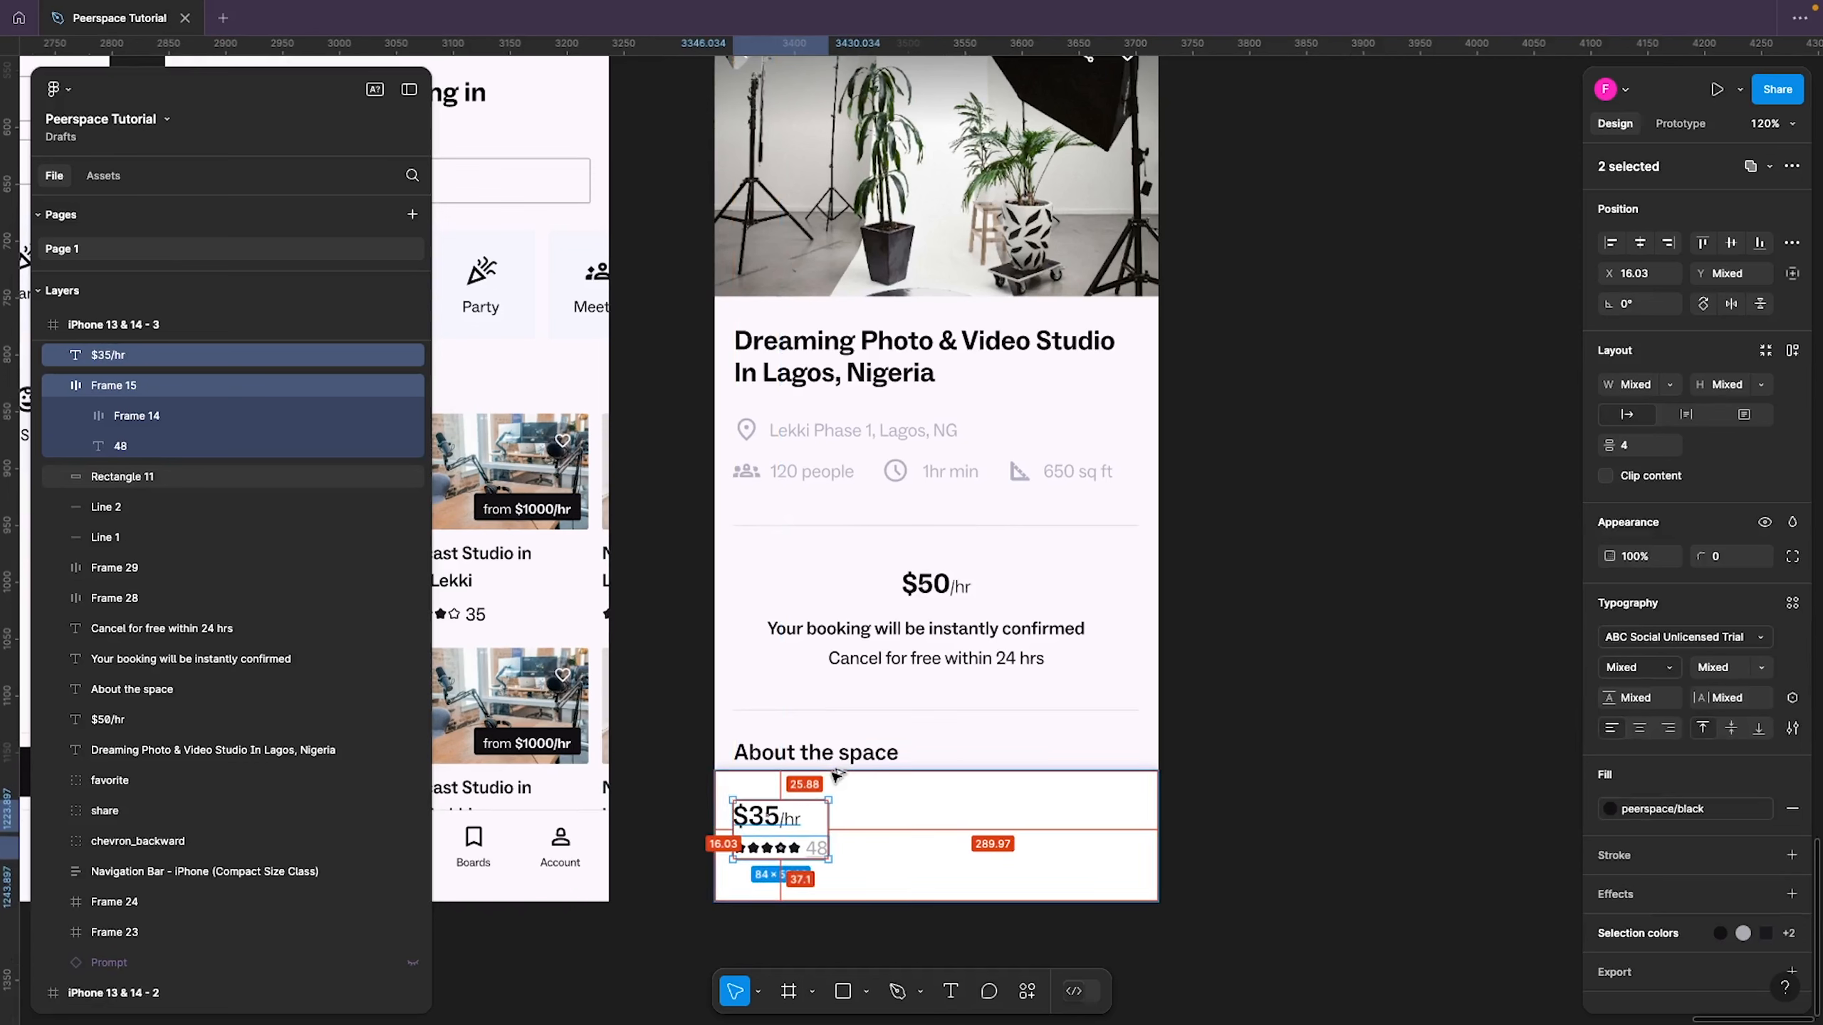
key("Down")
key("Down")
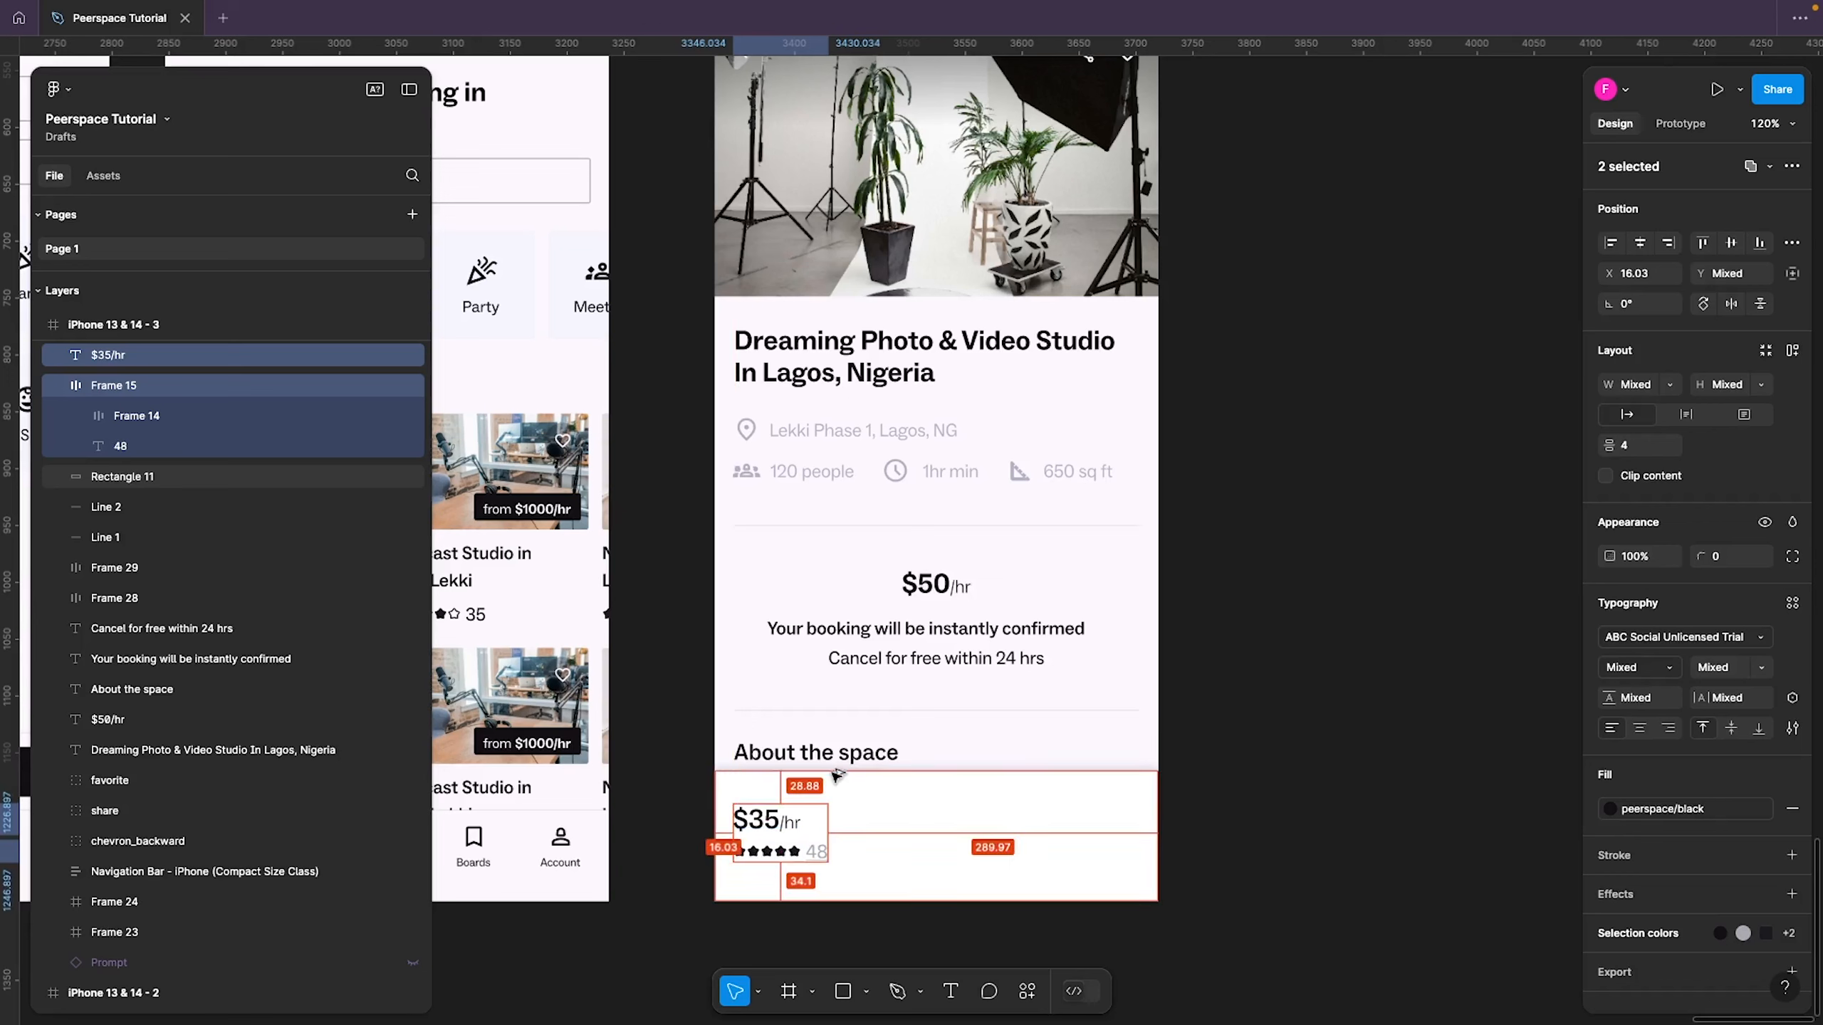
key("Down")
key("Down")
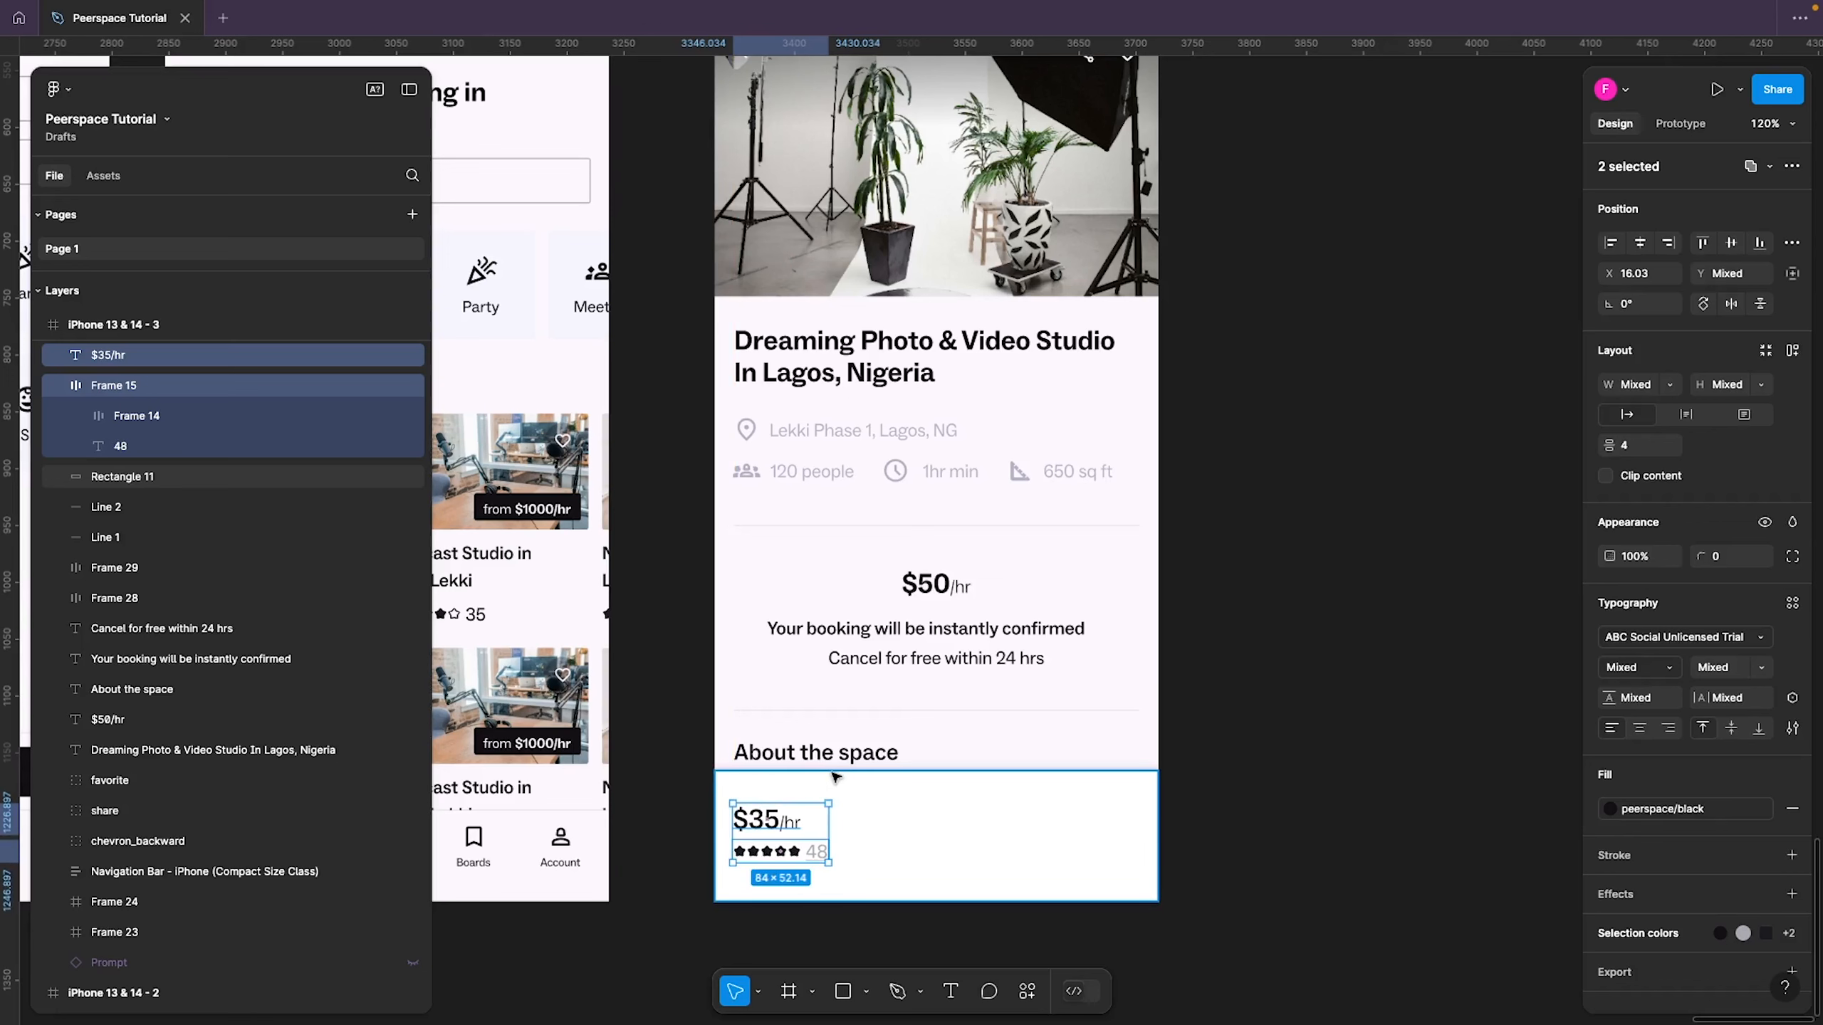
key("shift+a")
Center the price and rating frame vertically on the white bottom panel
left_click(962, 815, "shift")
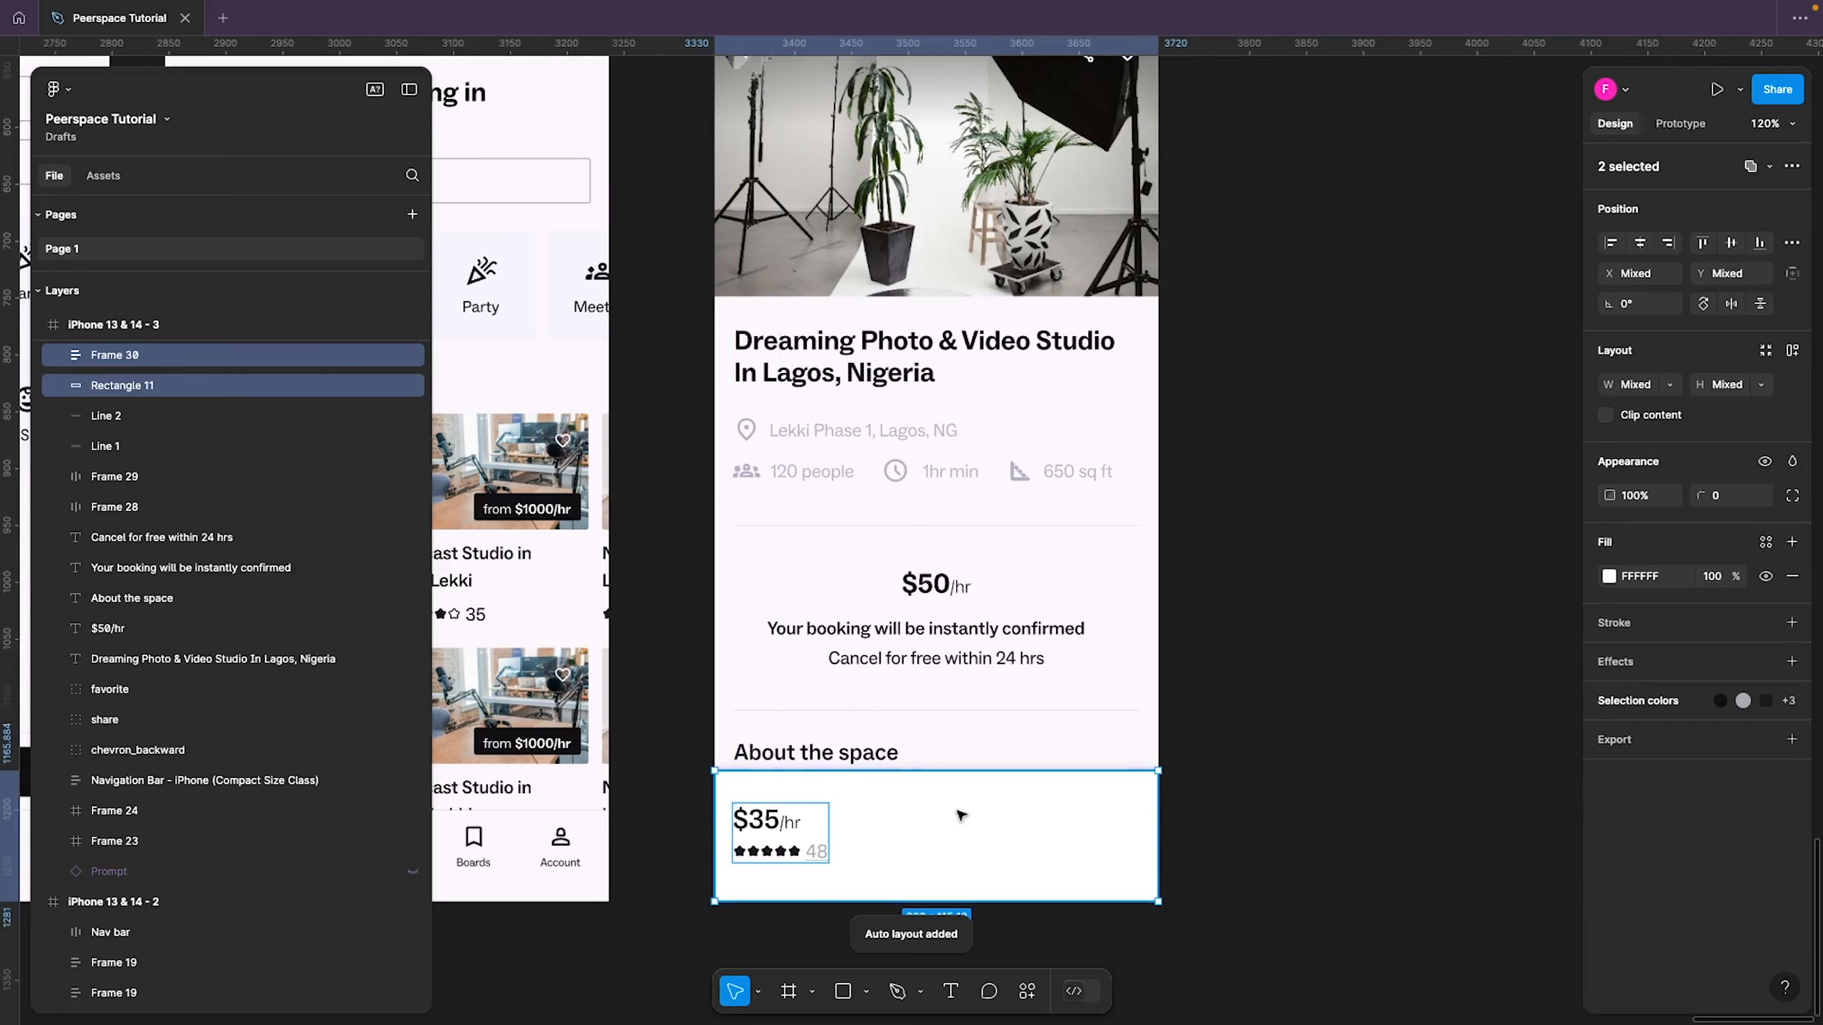
left_click(1731, 243)
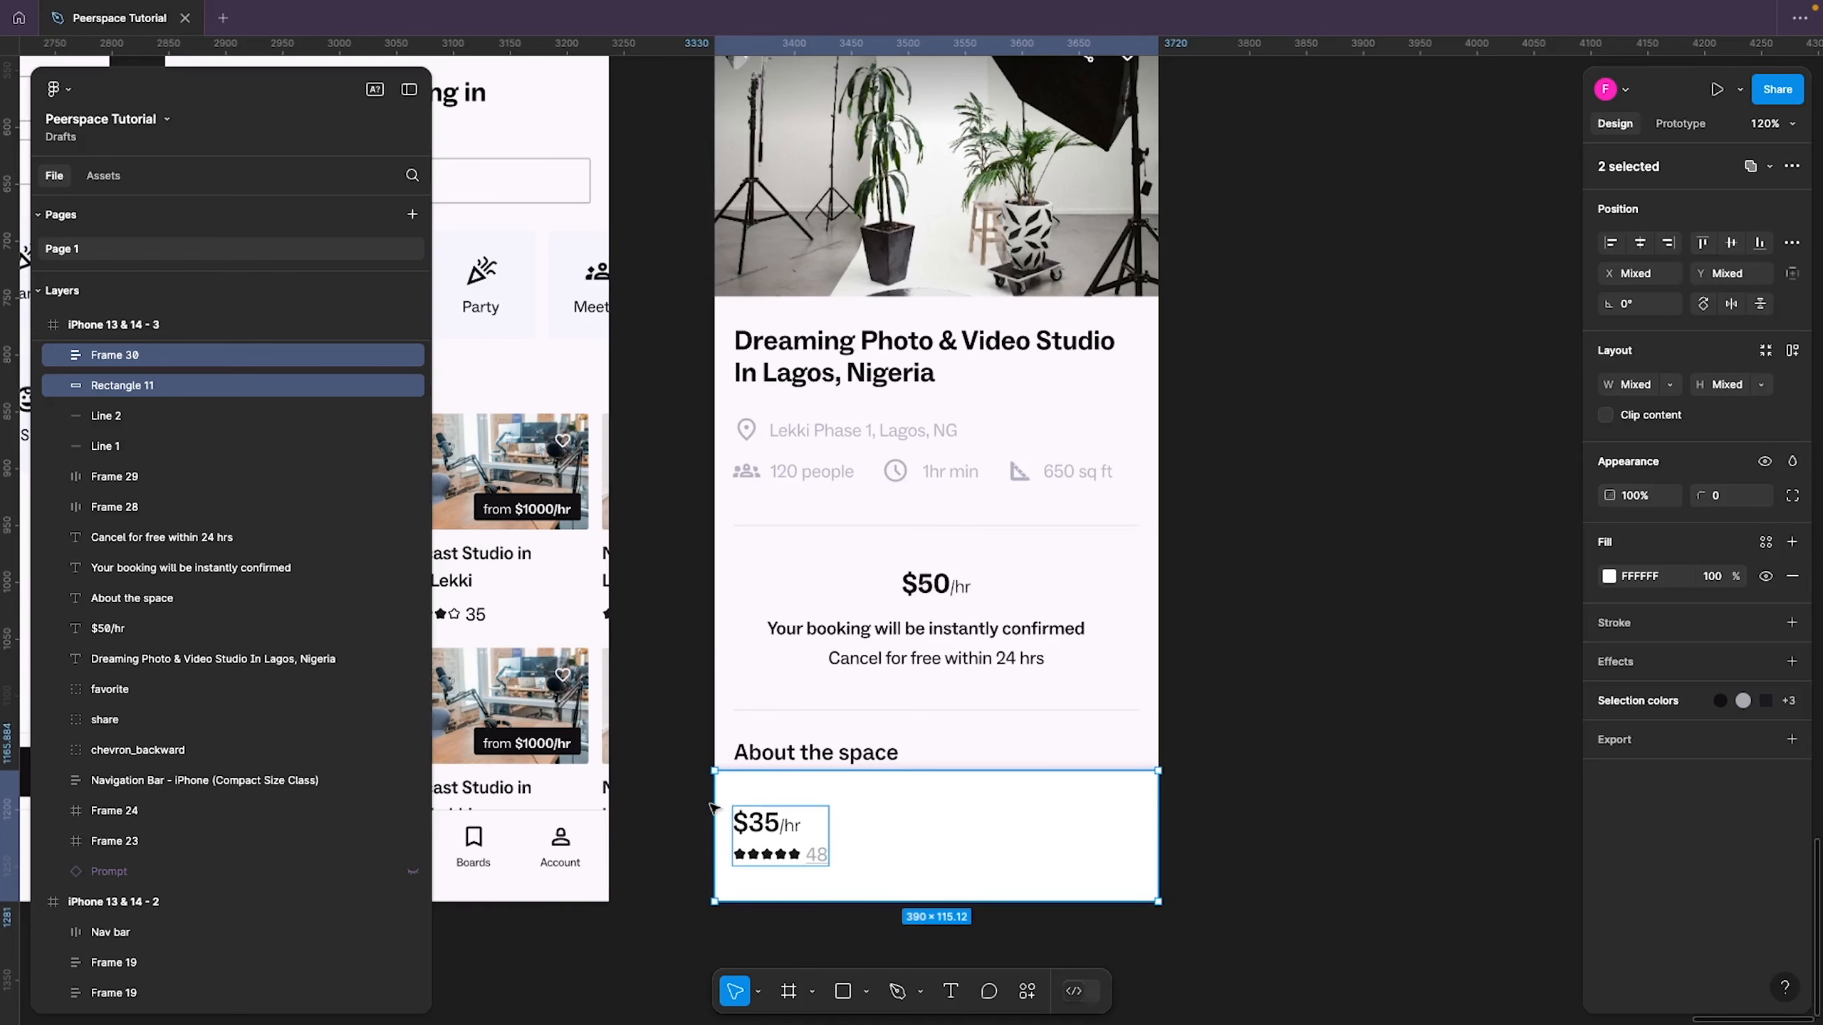
left_click(1464, 818)
Copy the black Search button from the "Find a Space" screen into the detail screen's bottom panel, beside the price
left_click_drag(875, 785, 1201, 671)
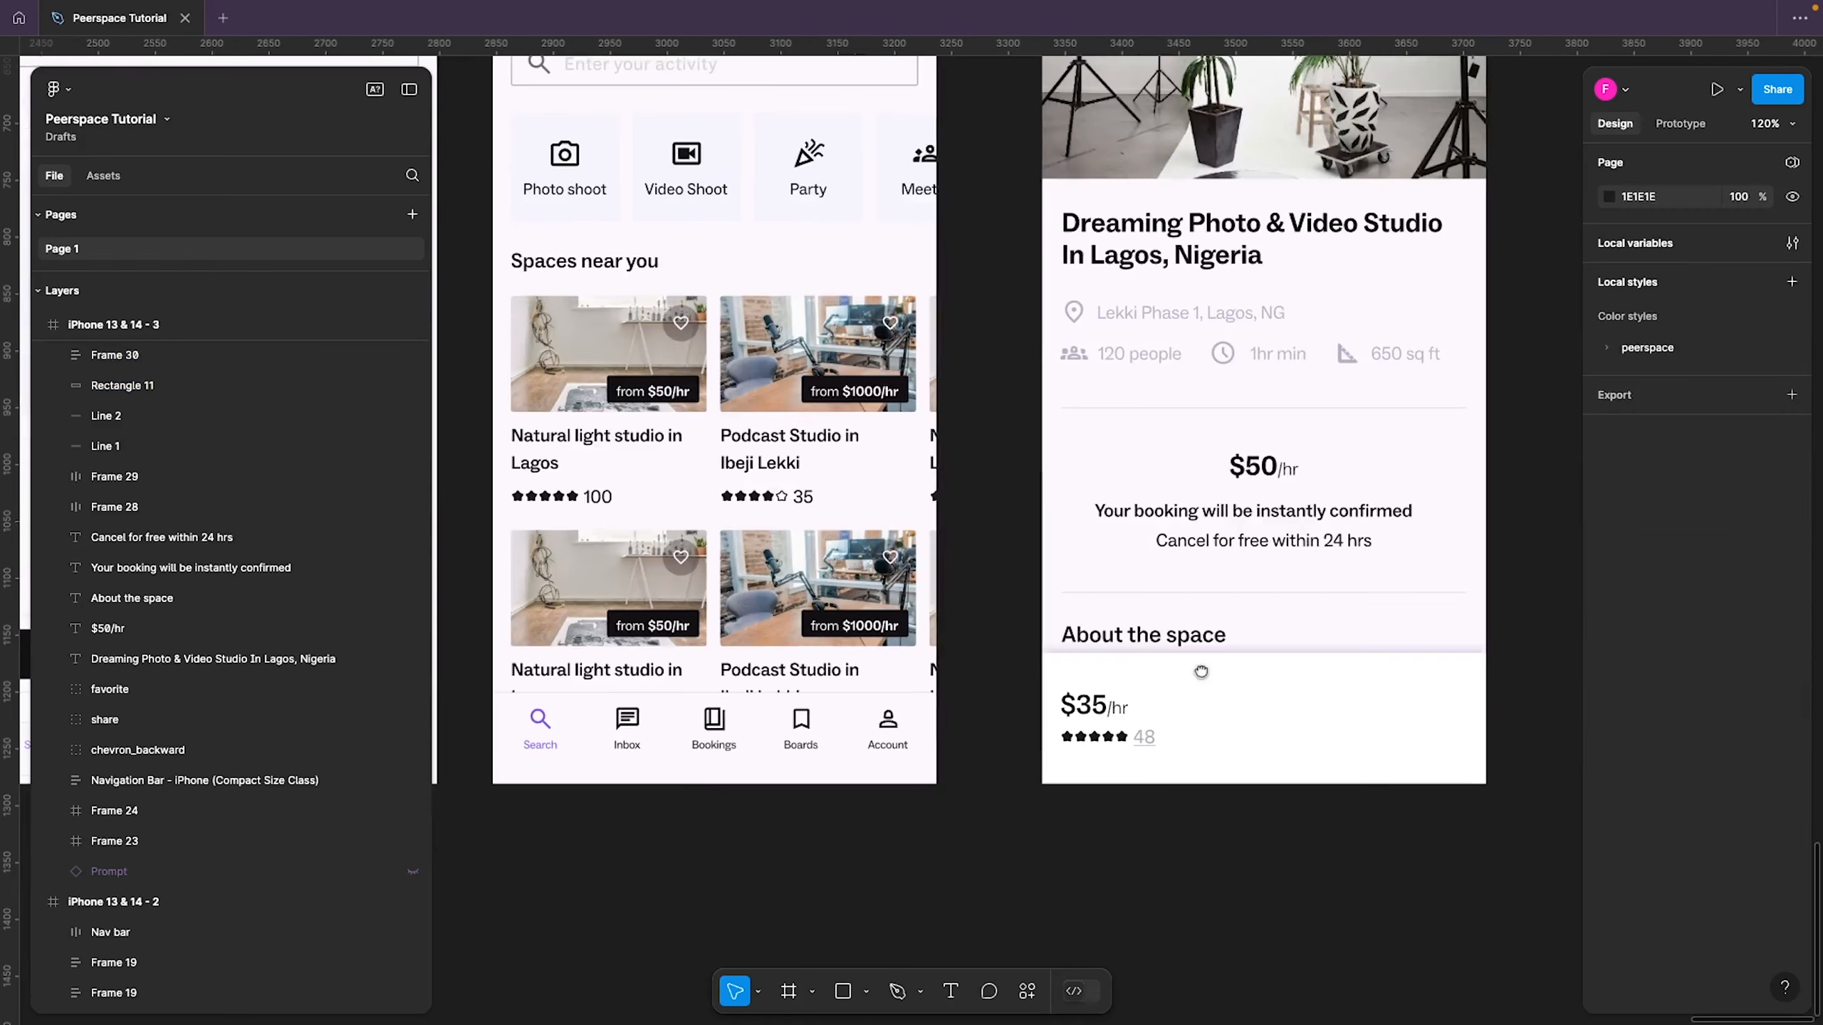
scroll(1201, 671, "down", 5)
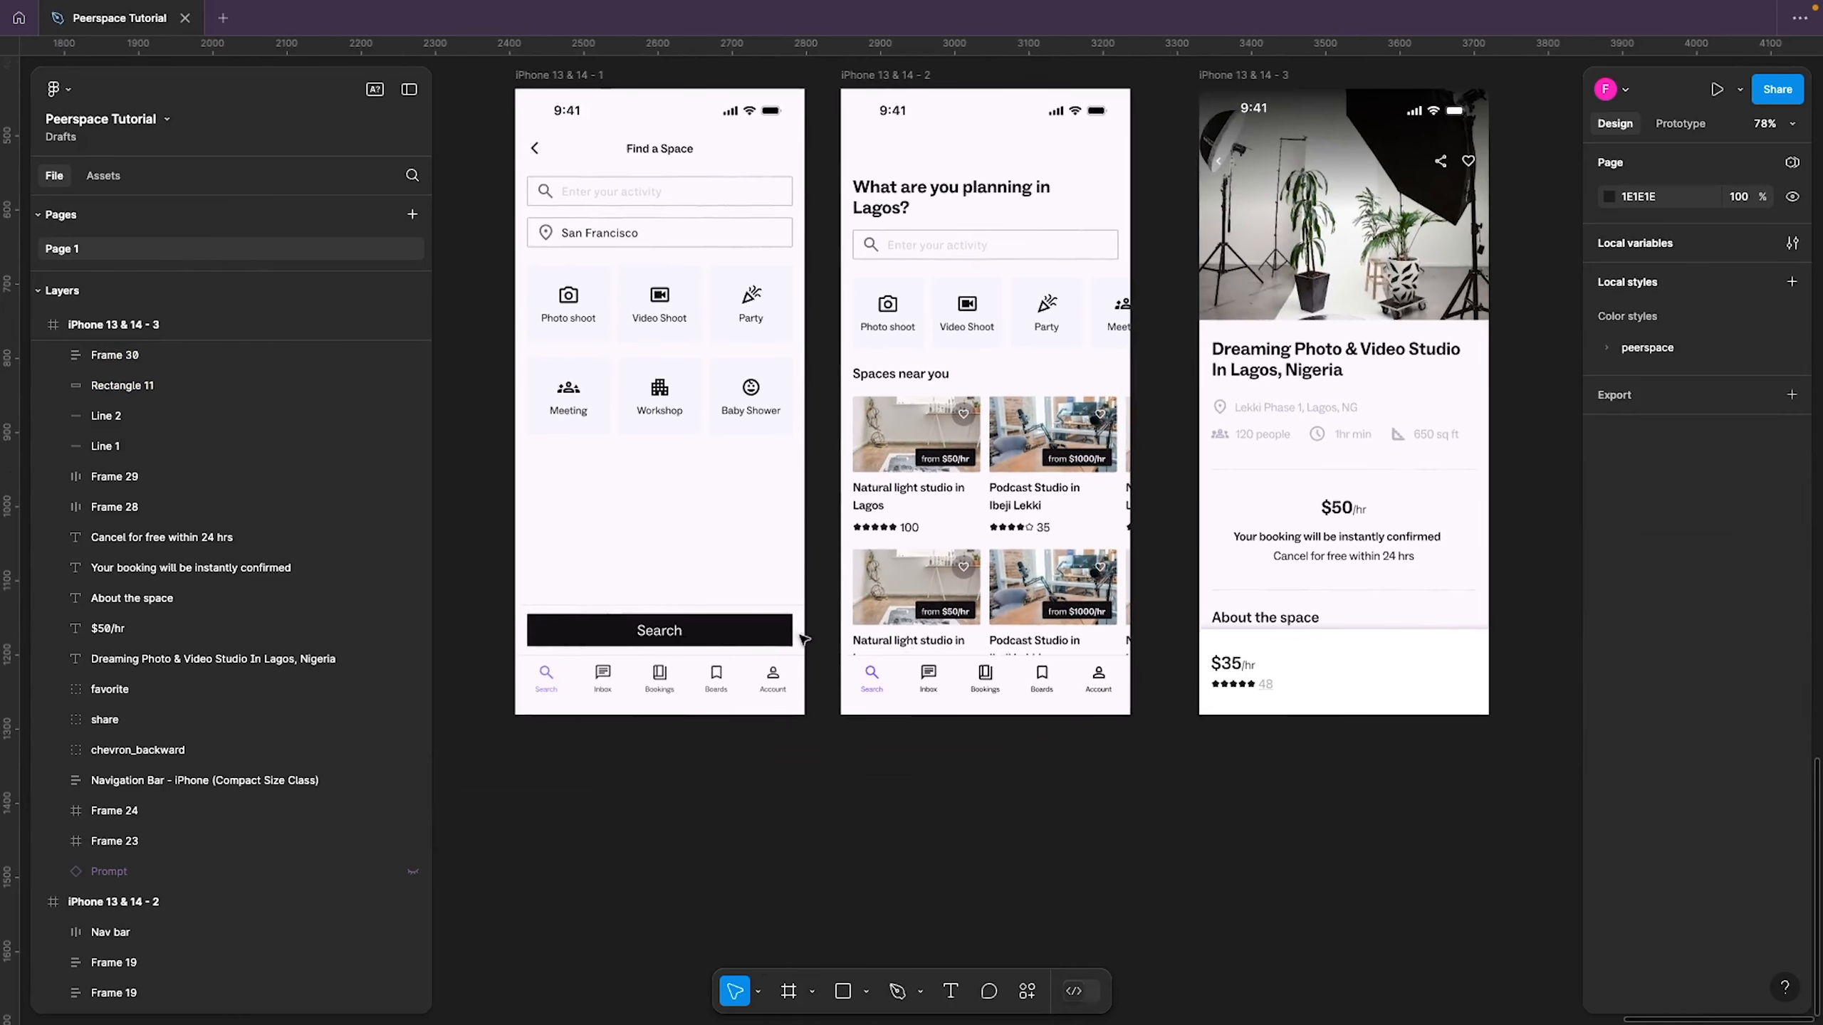
left_click(663, 632)
left_click_drag(683, 630, 1166, 667)
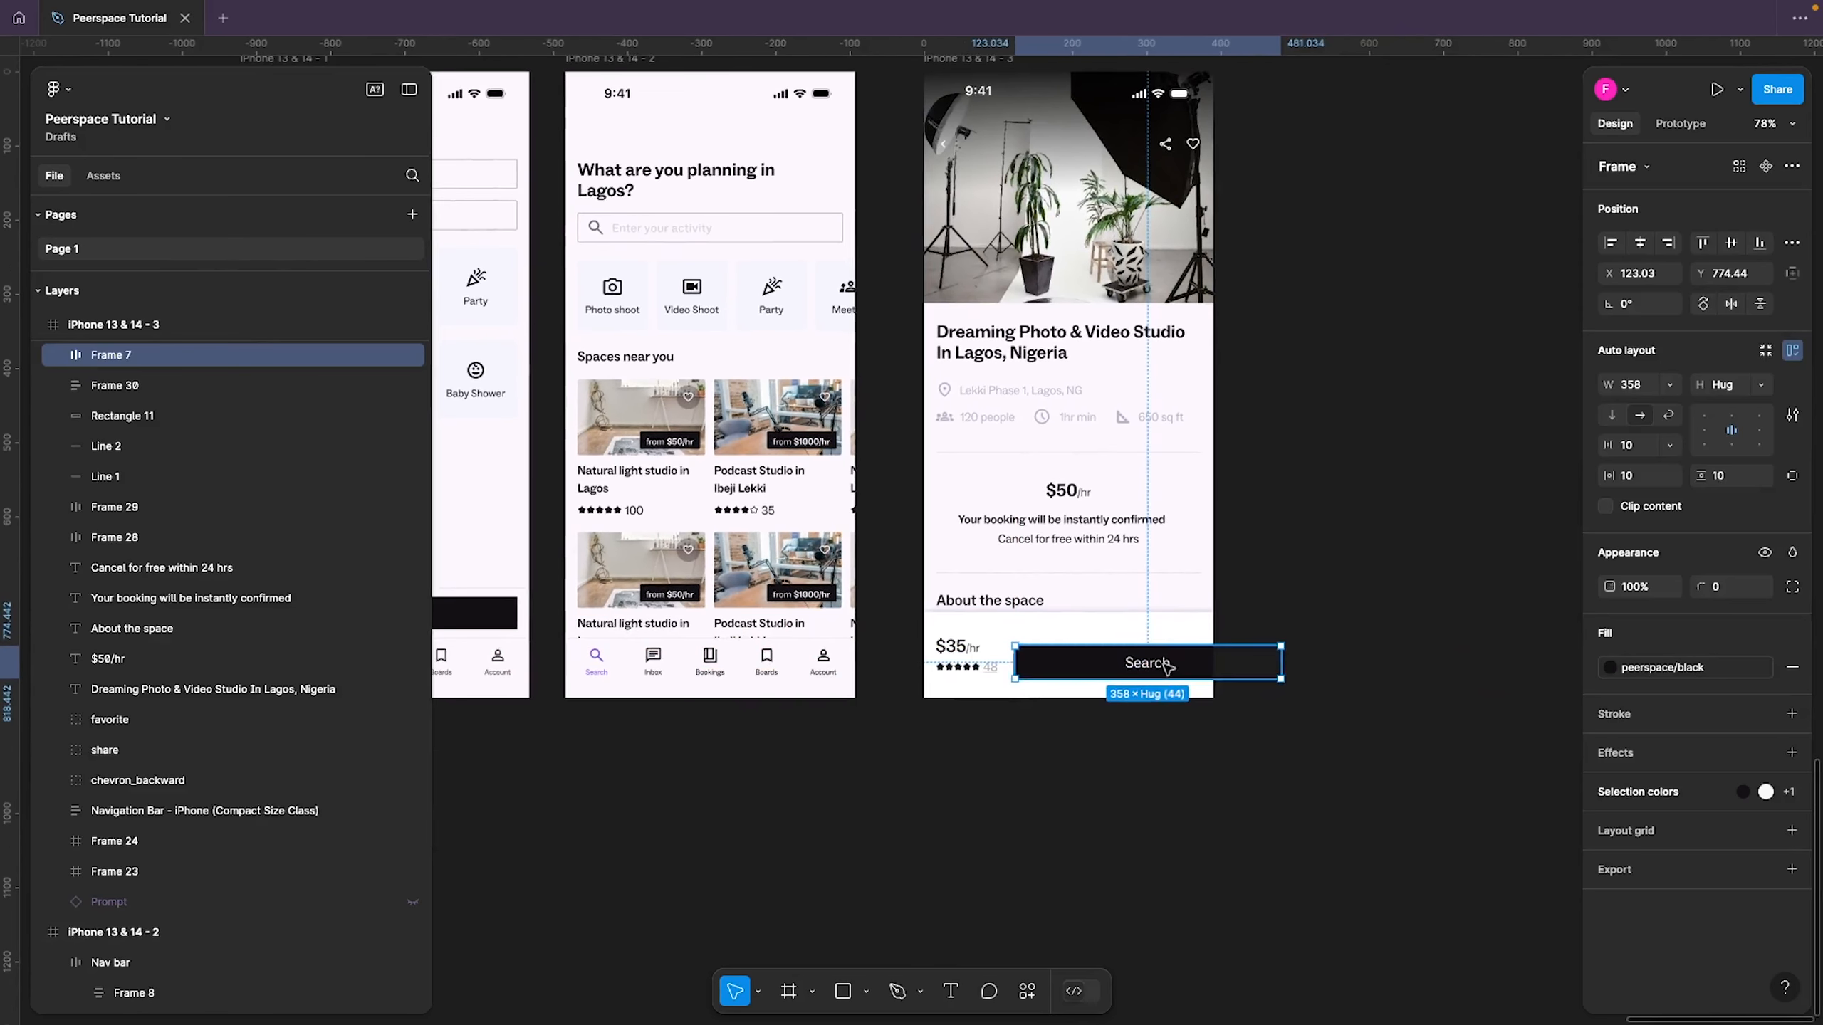
Change the copied button's label to "Start booking"
double_click(1166, 667)
double_click(1166, 667)
type("St")
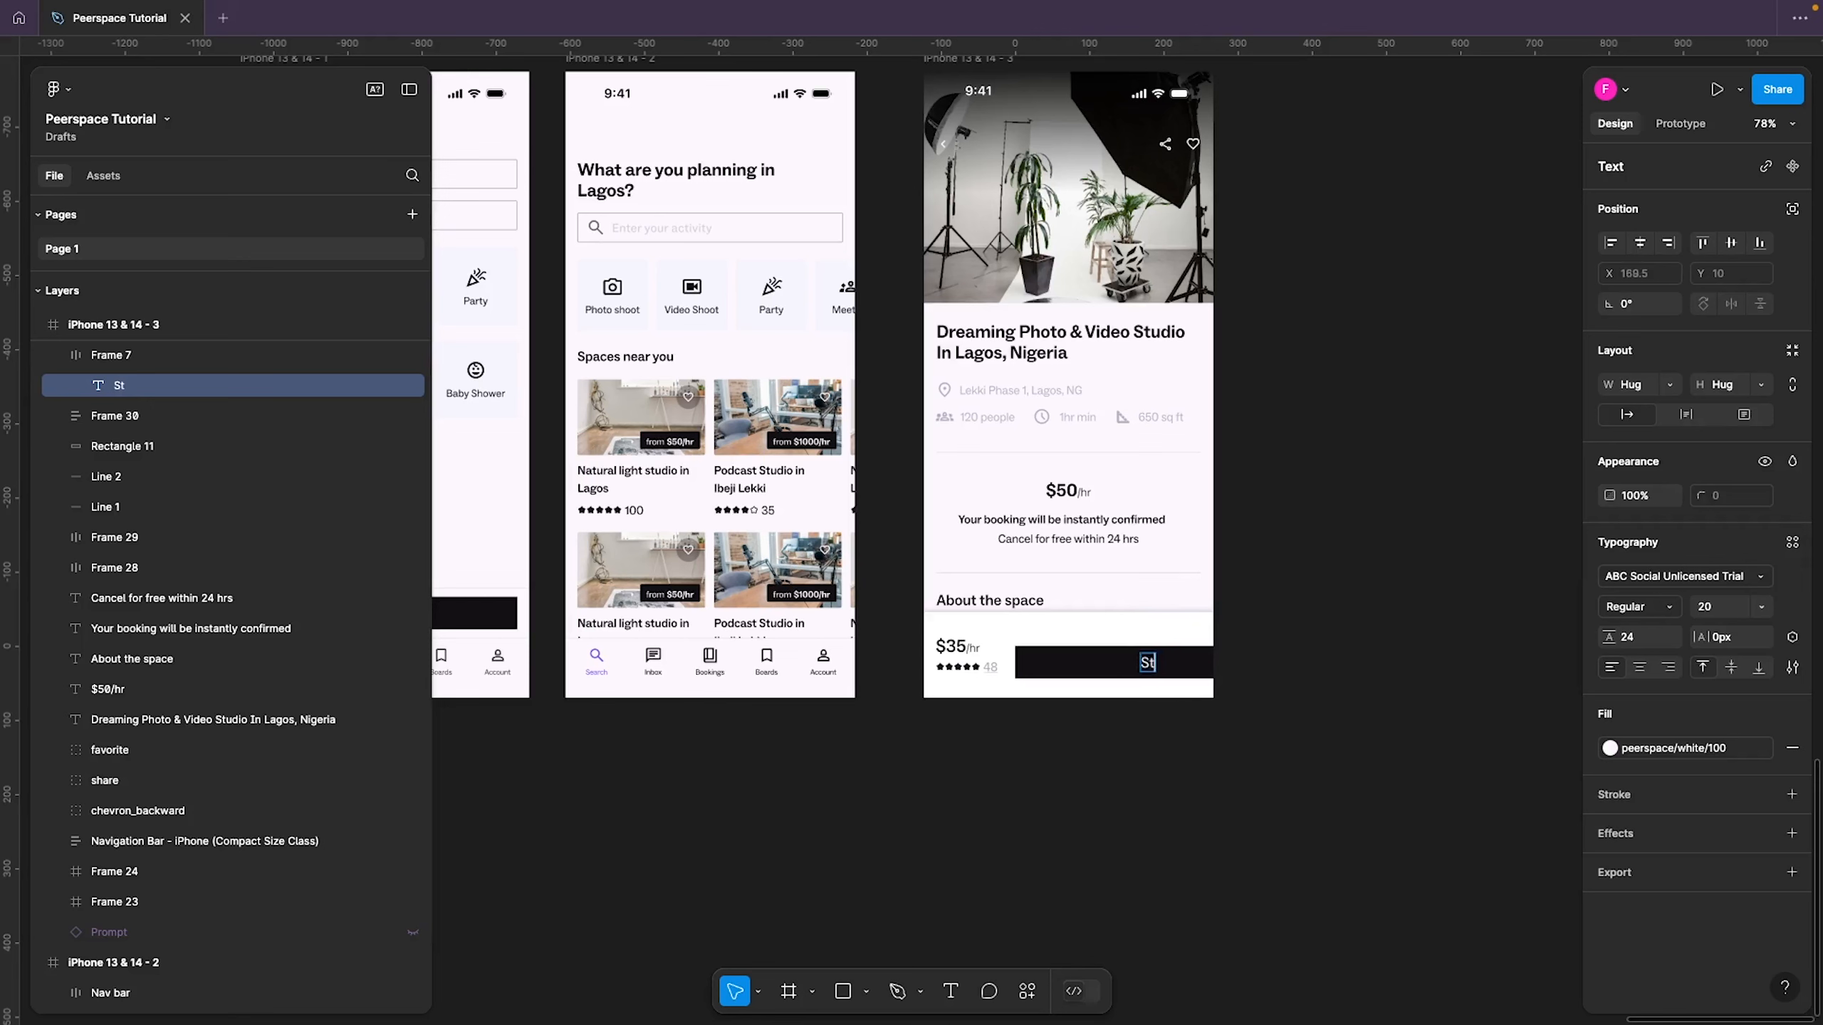
type("art Booking")
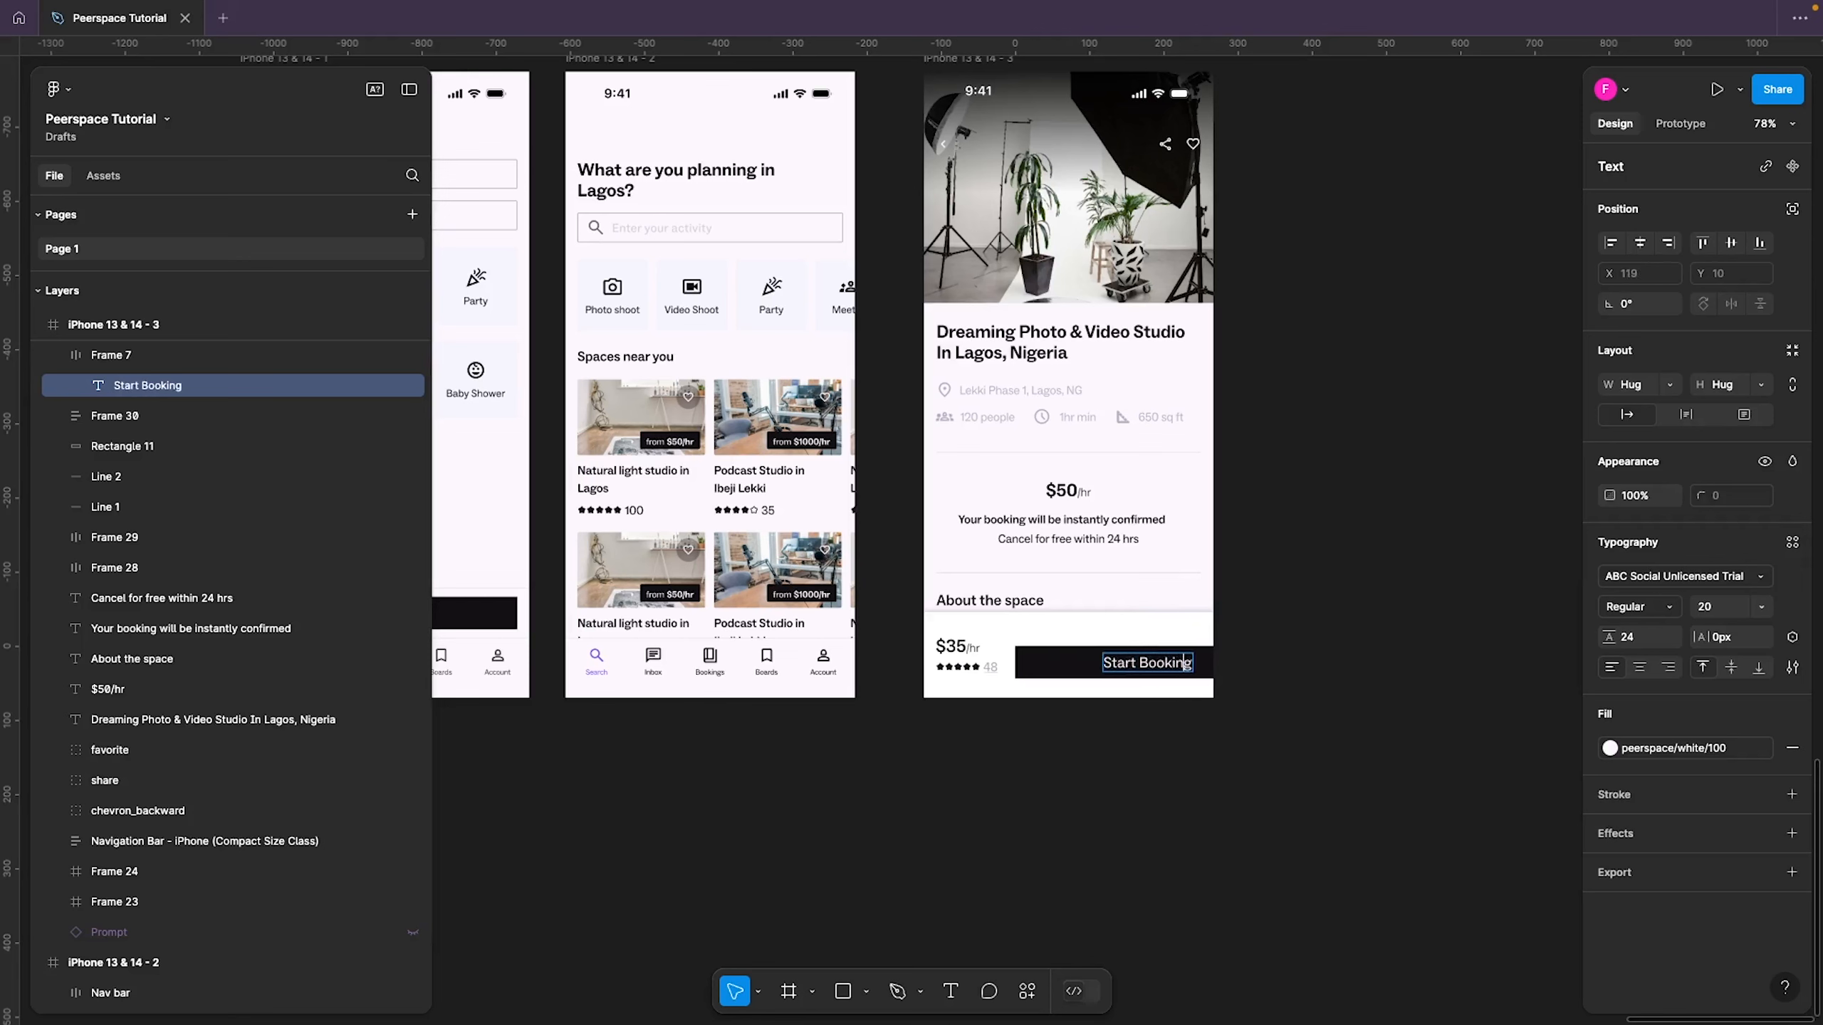
key("BackSpace")
type("b")
key("Escape")
left_click(1224, 718)
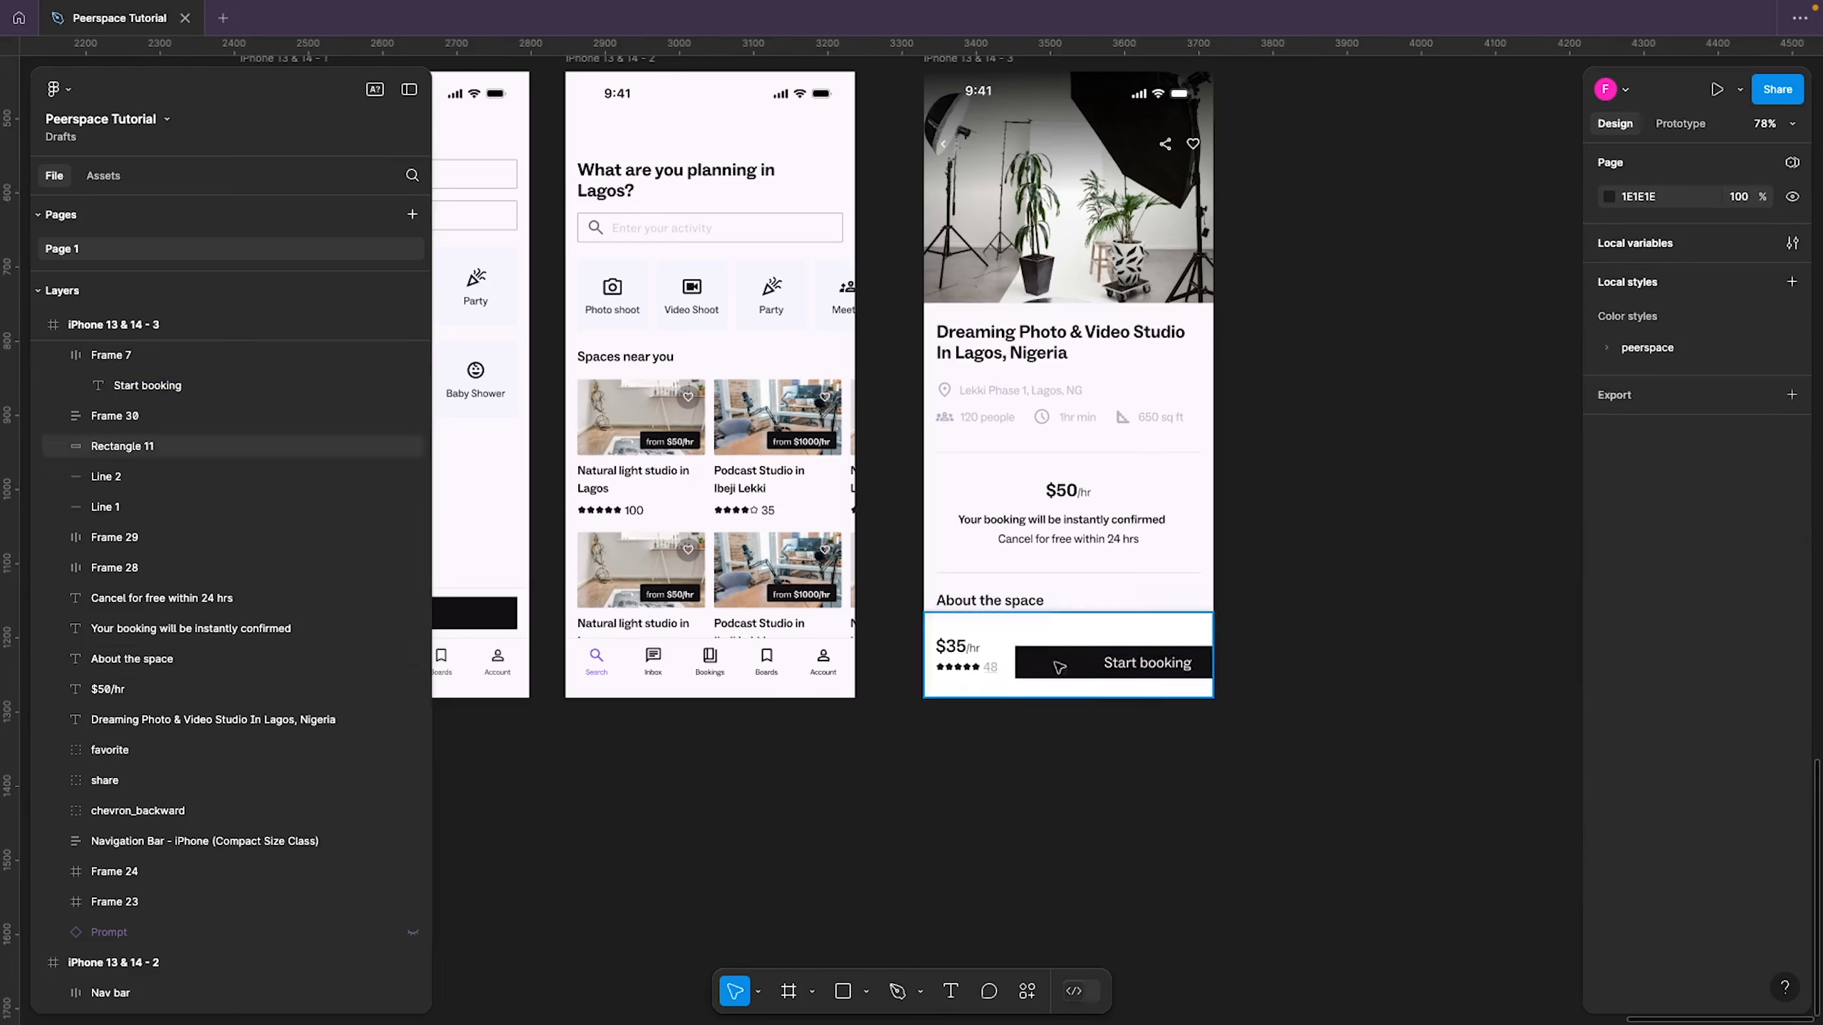
Set the "Start booking" button's fill to the peerspace purple library color
left_click(1061, 668)
left_click(1651, 667)
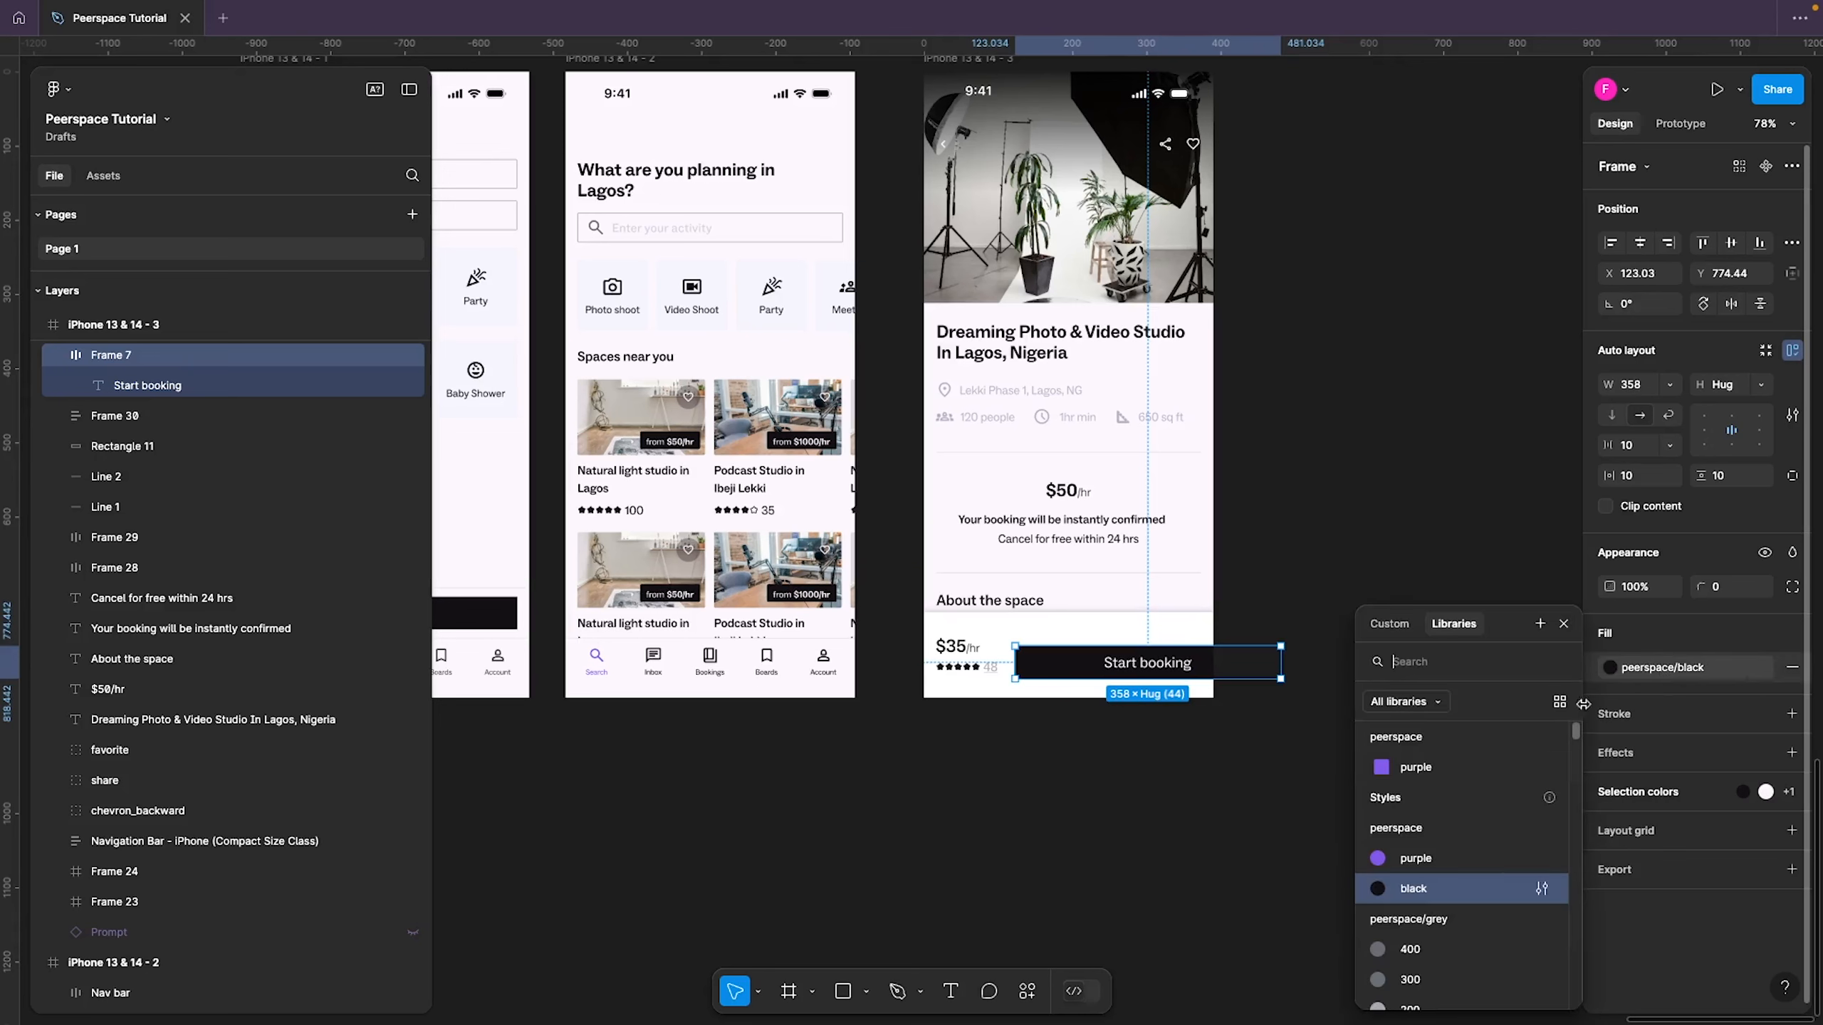
left_click(1425, 766)
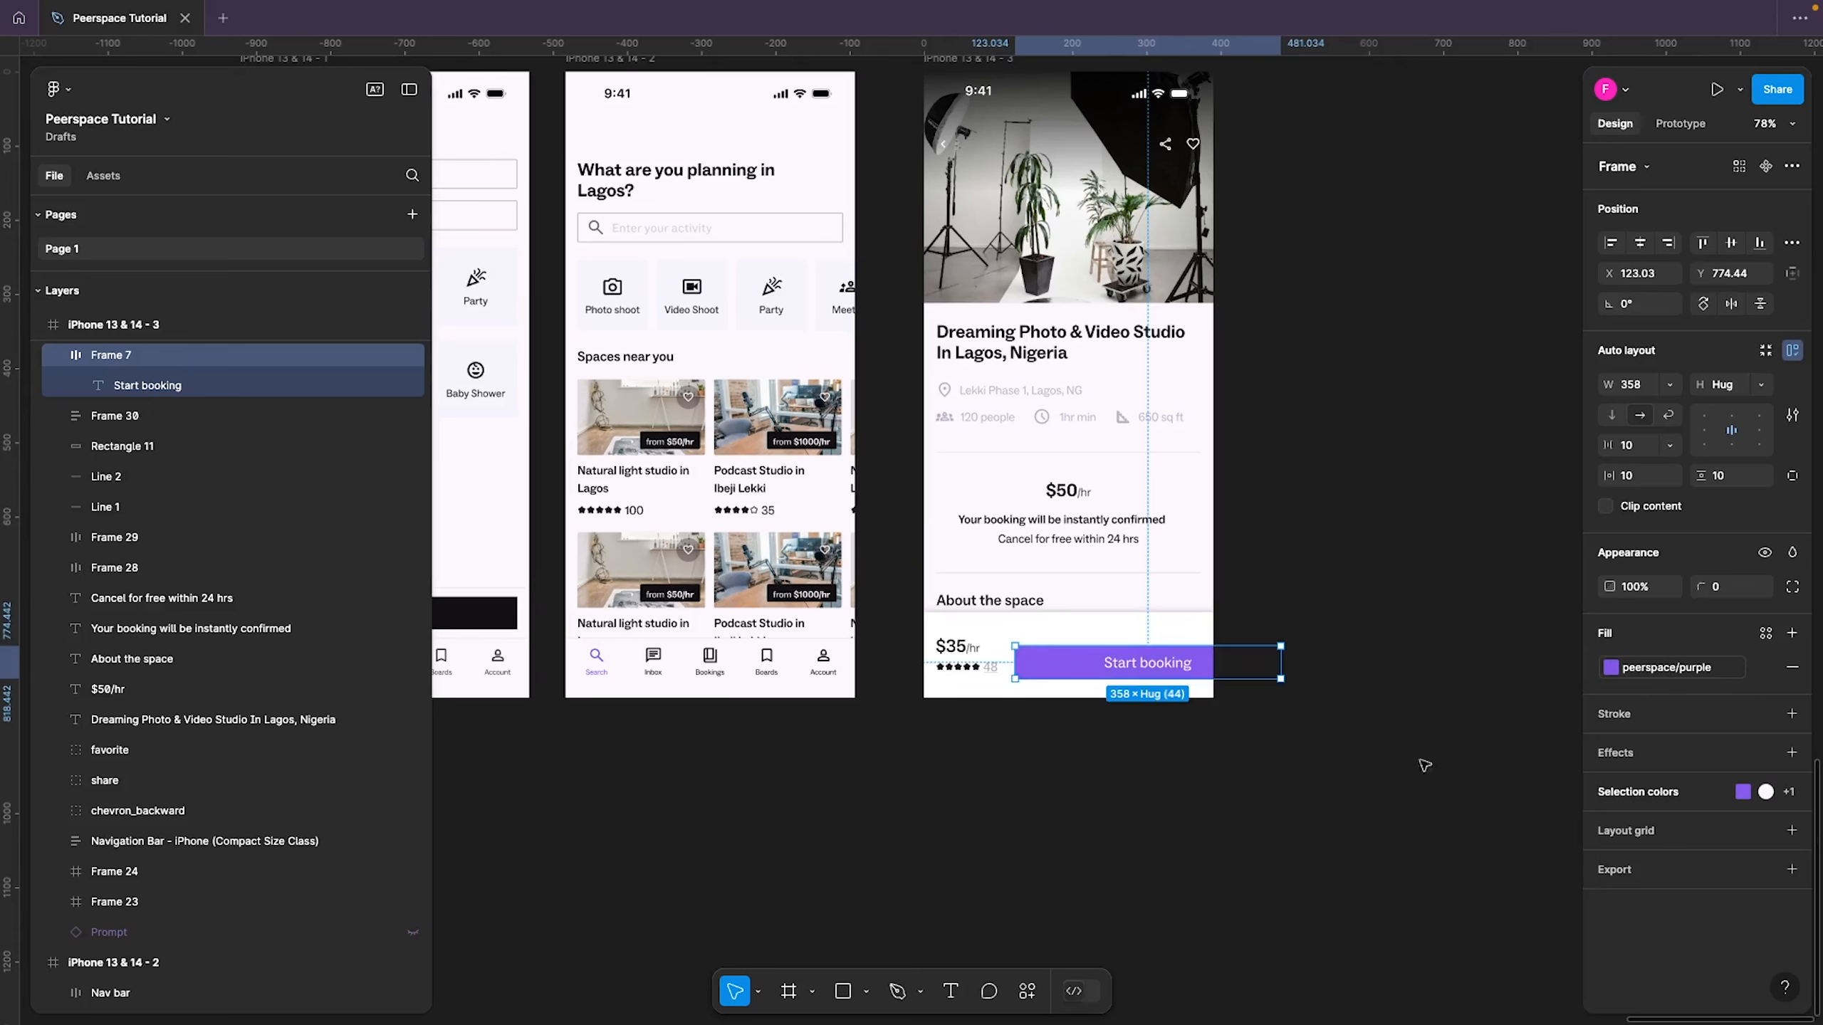
left_click(1141, 782)
Narrow the "Start booking" button to a width of 168 and place it inside the bottom panel, beside the price
left_click(1149, 664)
left_click_drag(1272, 664, 1151, 669)
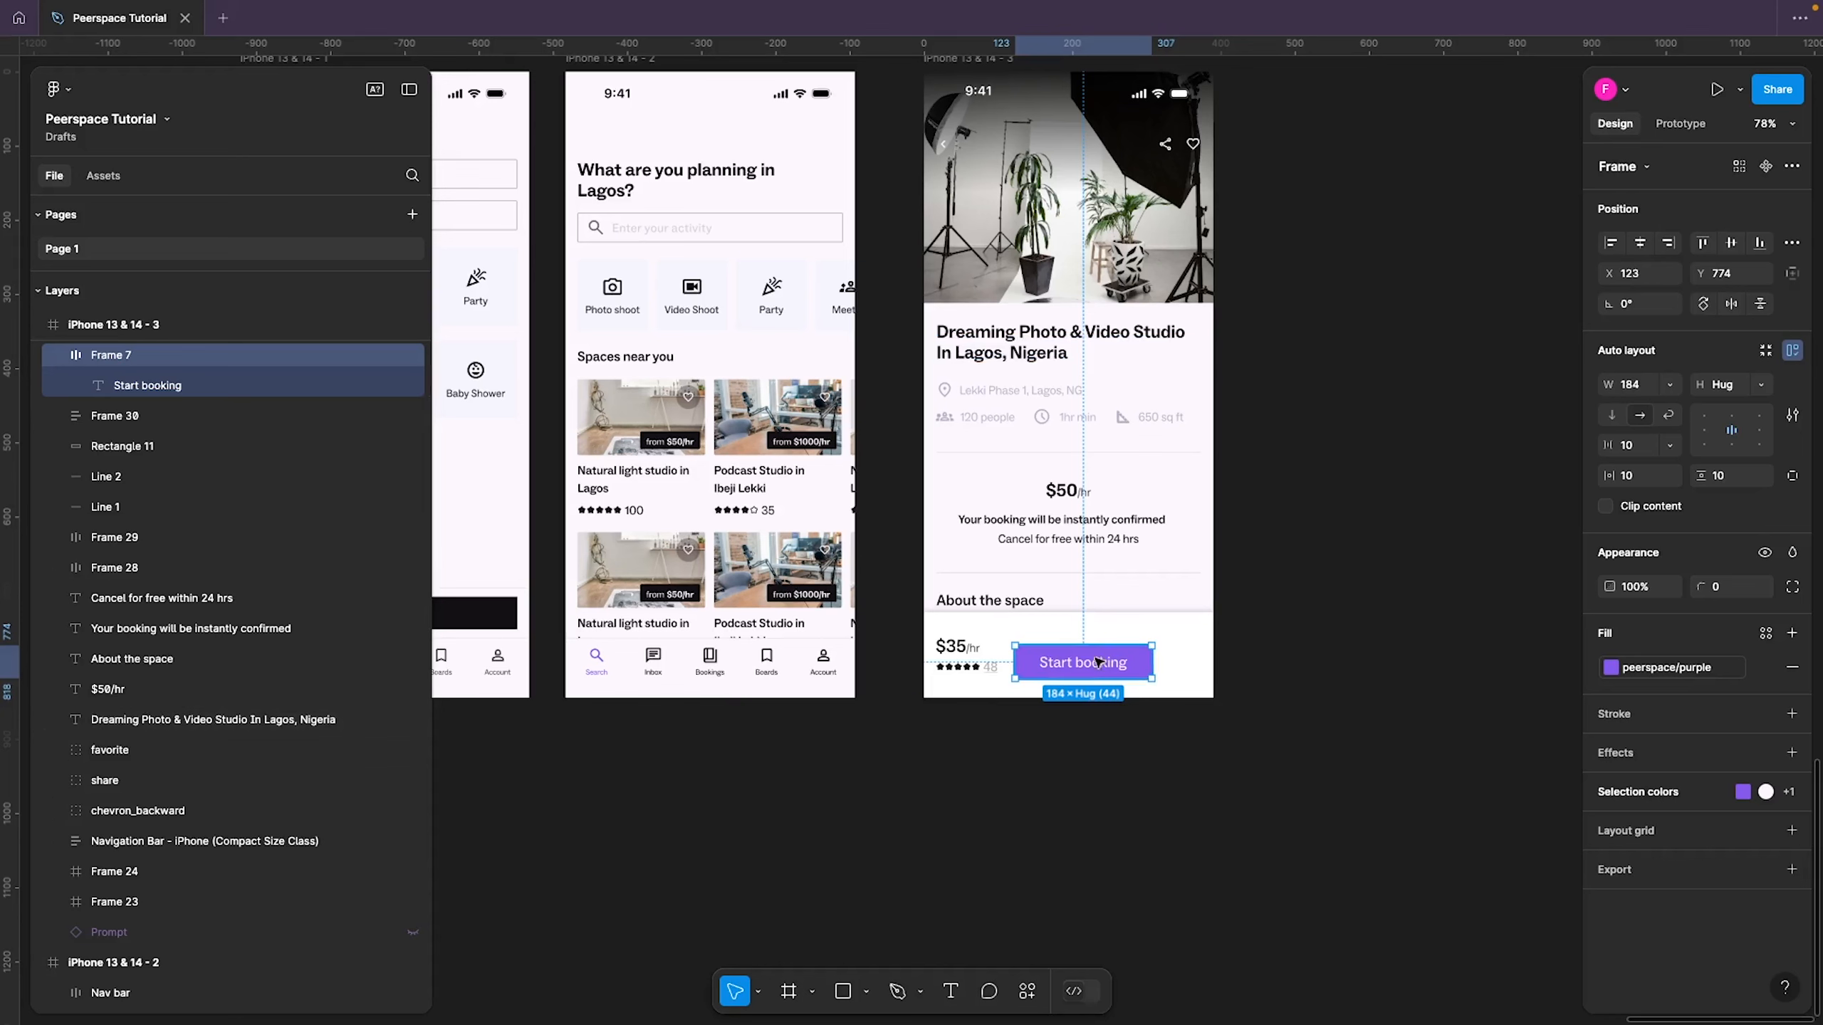
left_click_drag(1083, 666, 1127, 661)
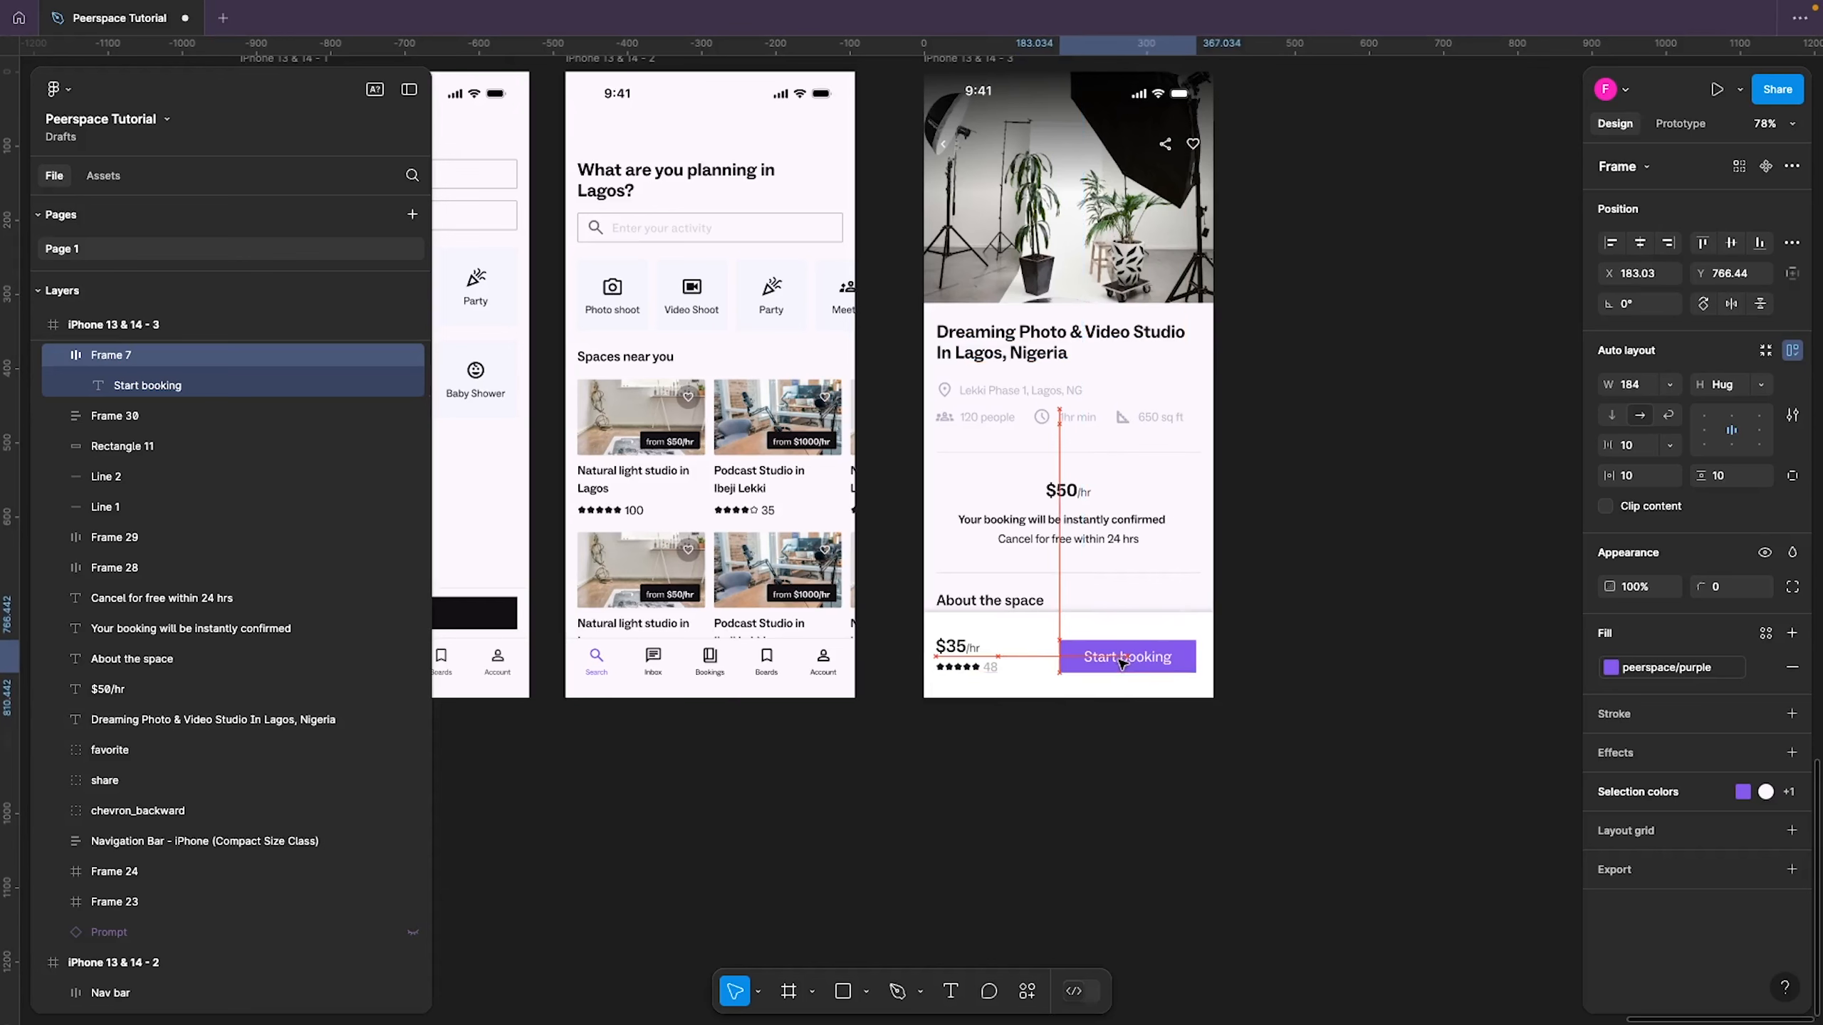
left_click(1652, 393)
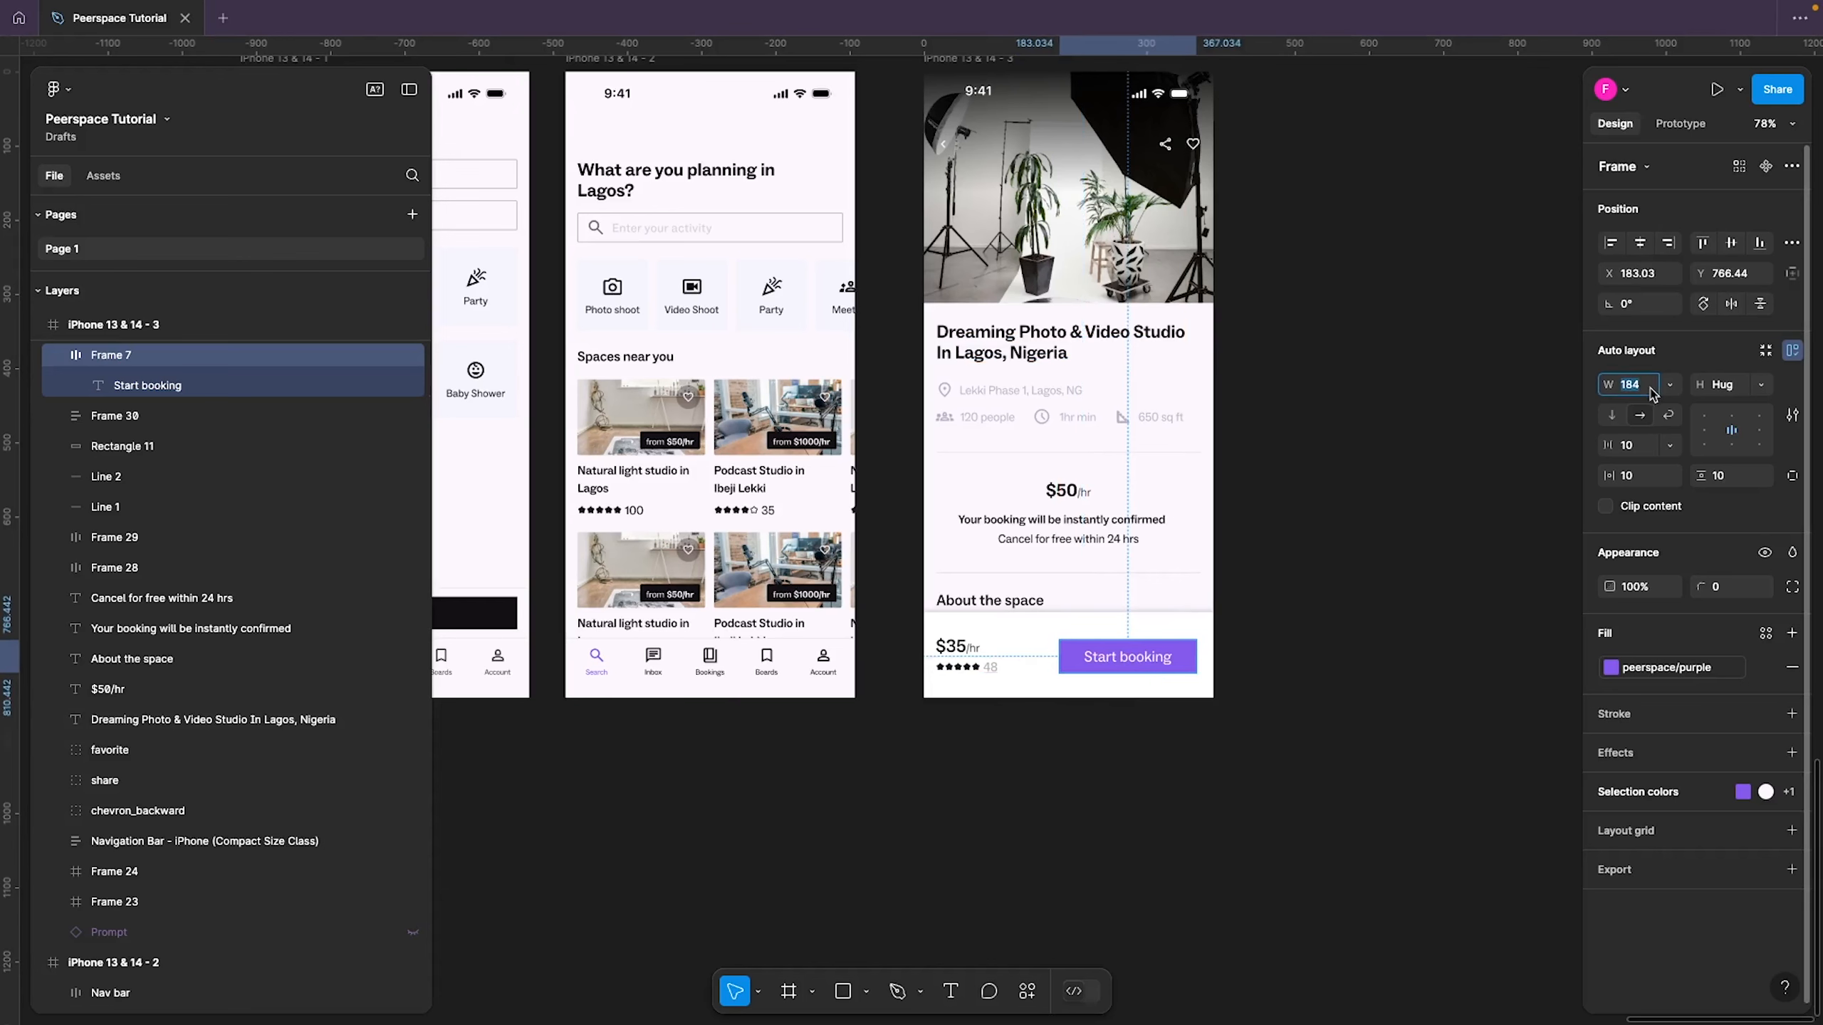
type("1")
key("Return")
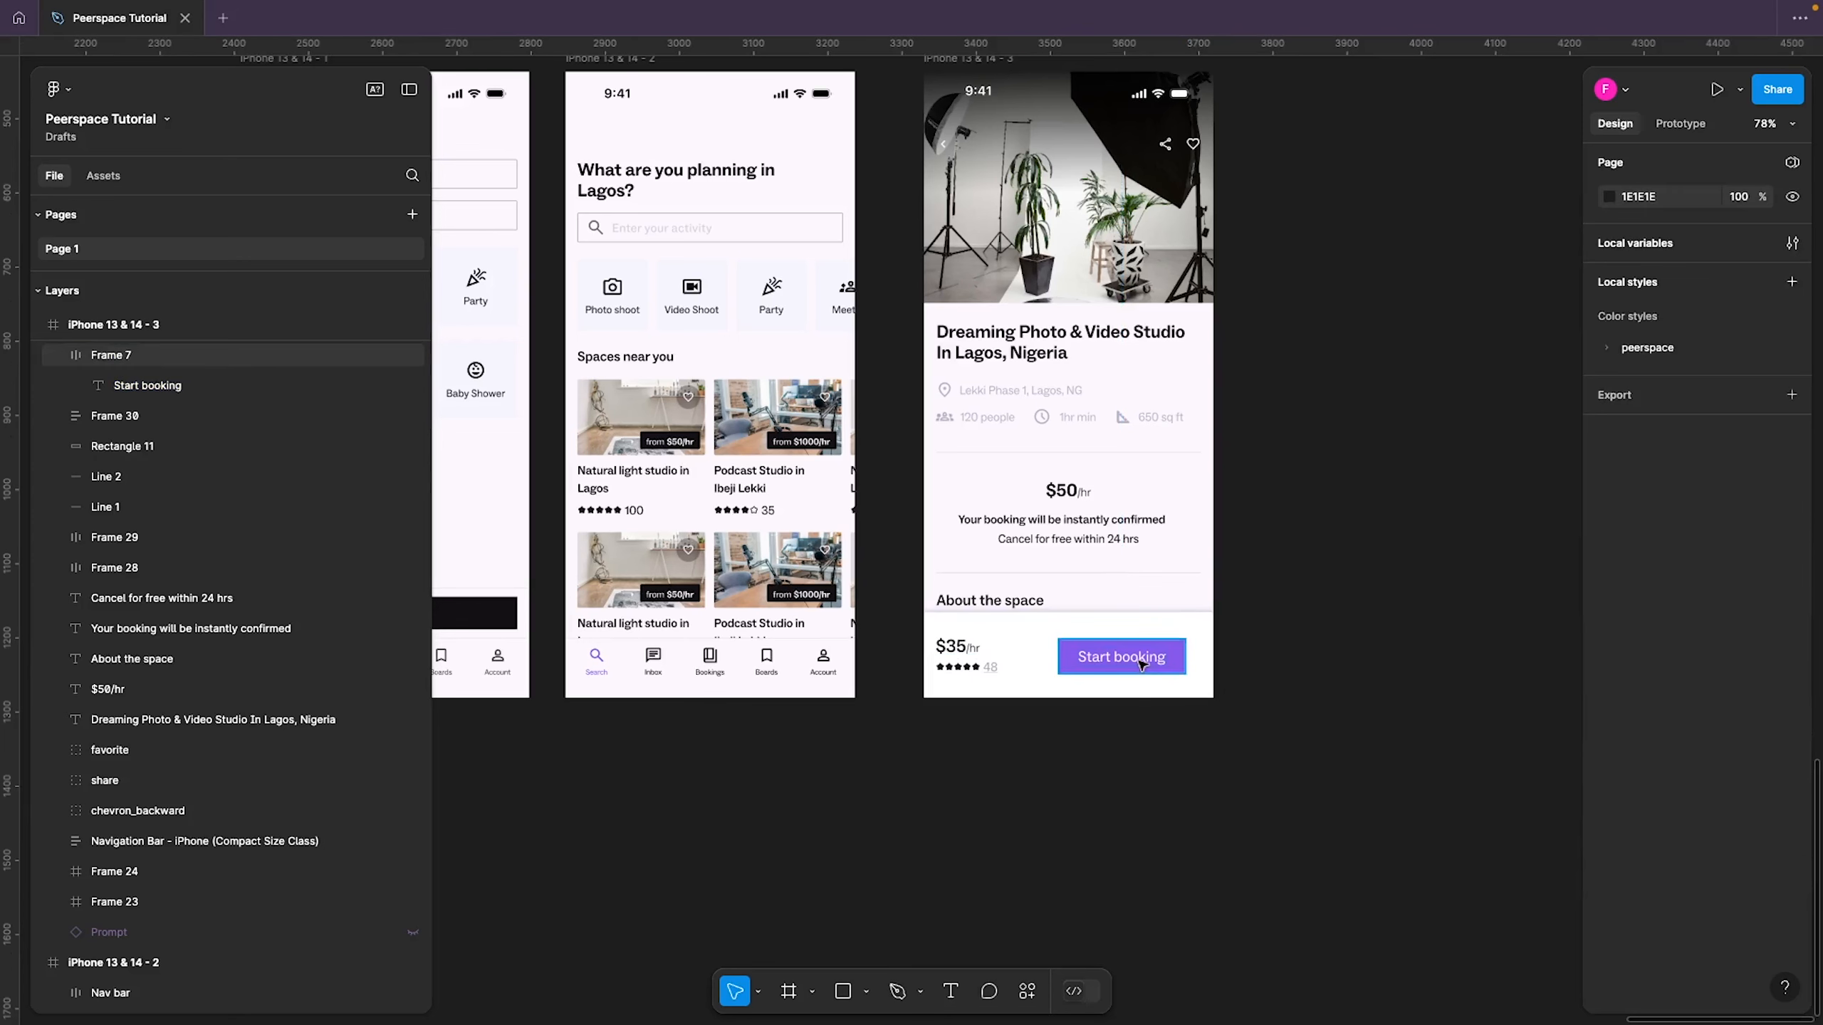
Center the "Start booking" button vertically on the white bottom panel and shift it horizontally to X 205.03, about 17 px from the panel's right edge
left_click(1206, 624, "shift")
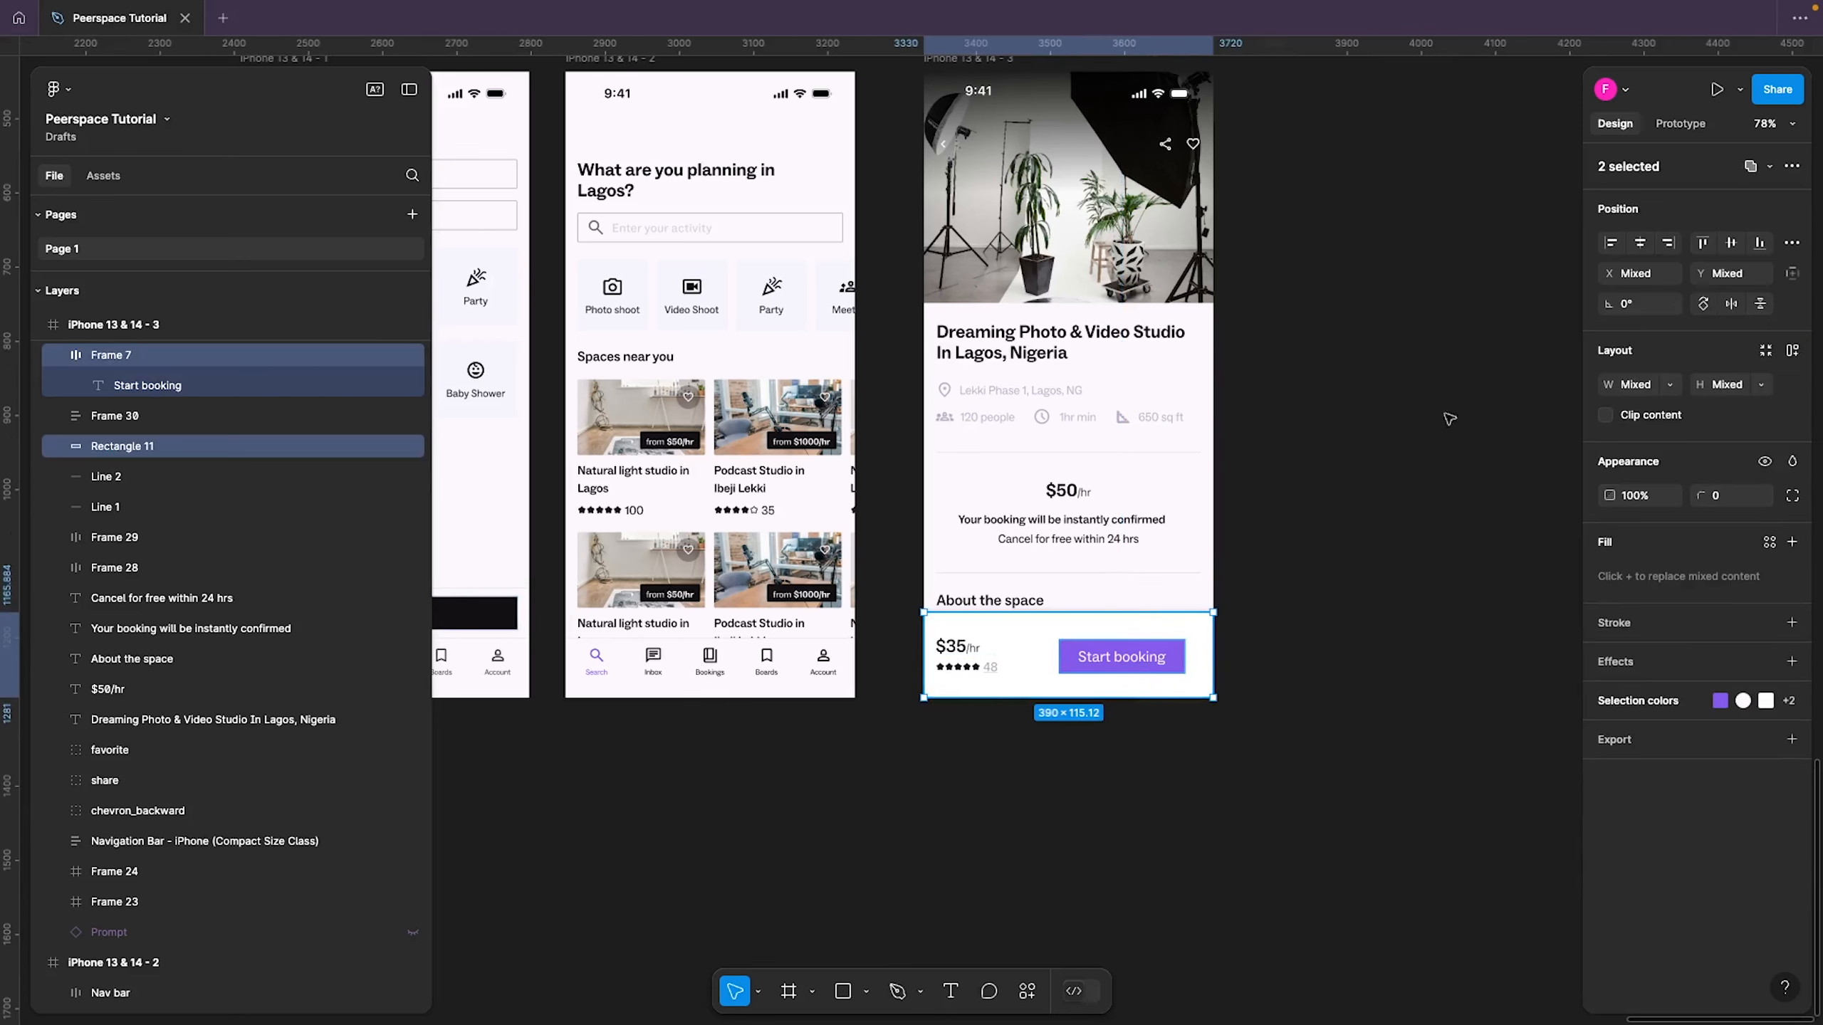
left_click(1464, 631)
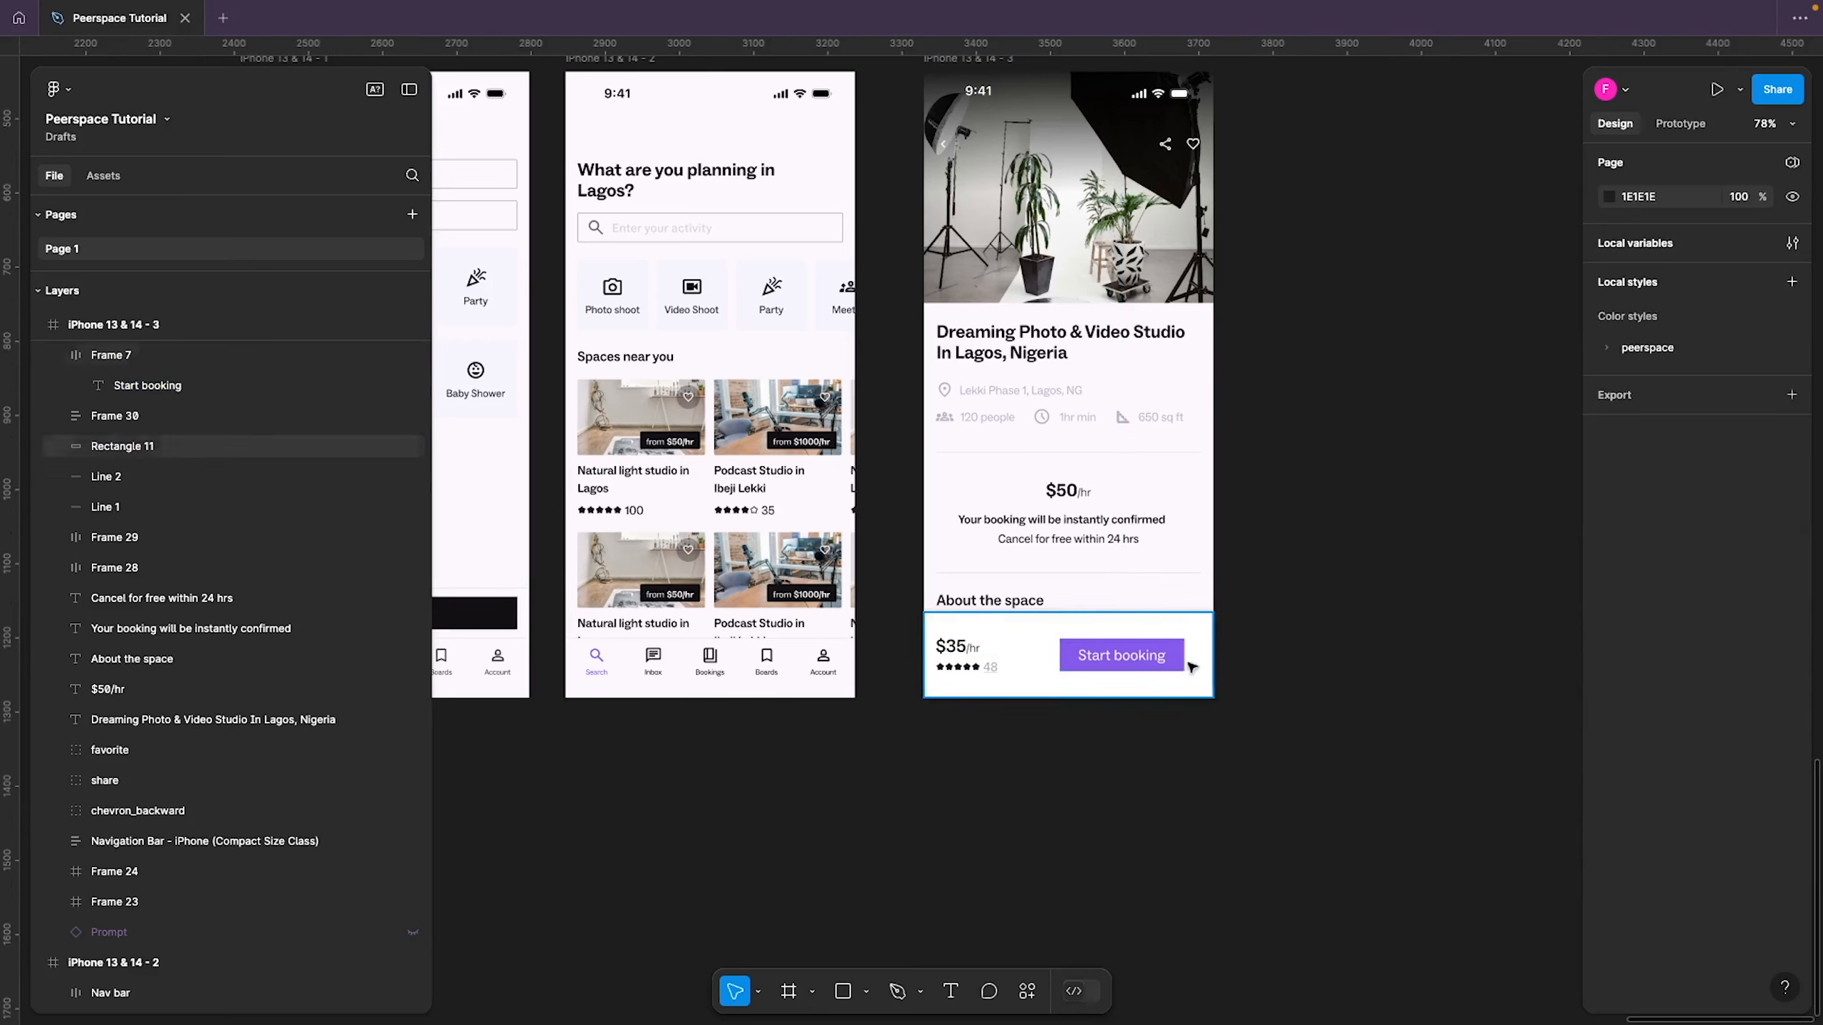
left_click(1163, 655)
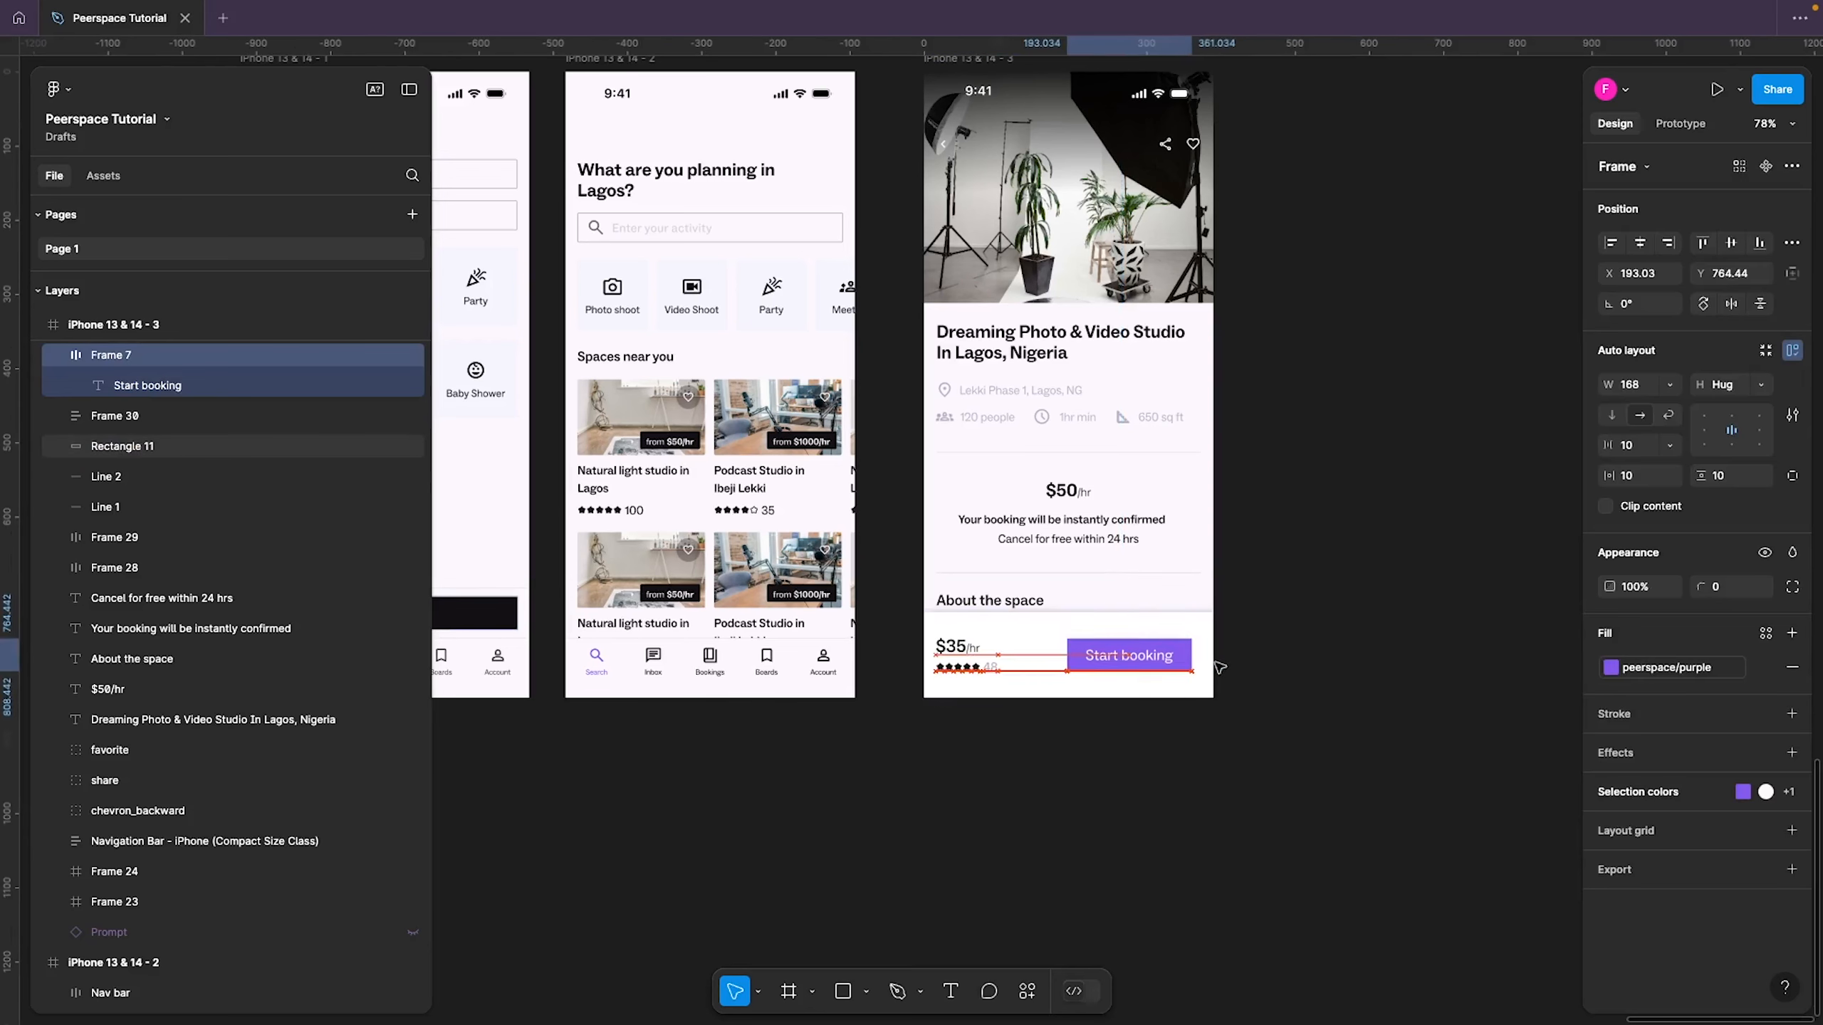
key("shift+Right")
key("shift+Right")
key("shift+Right")
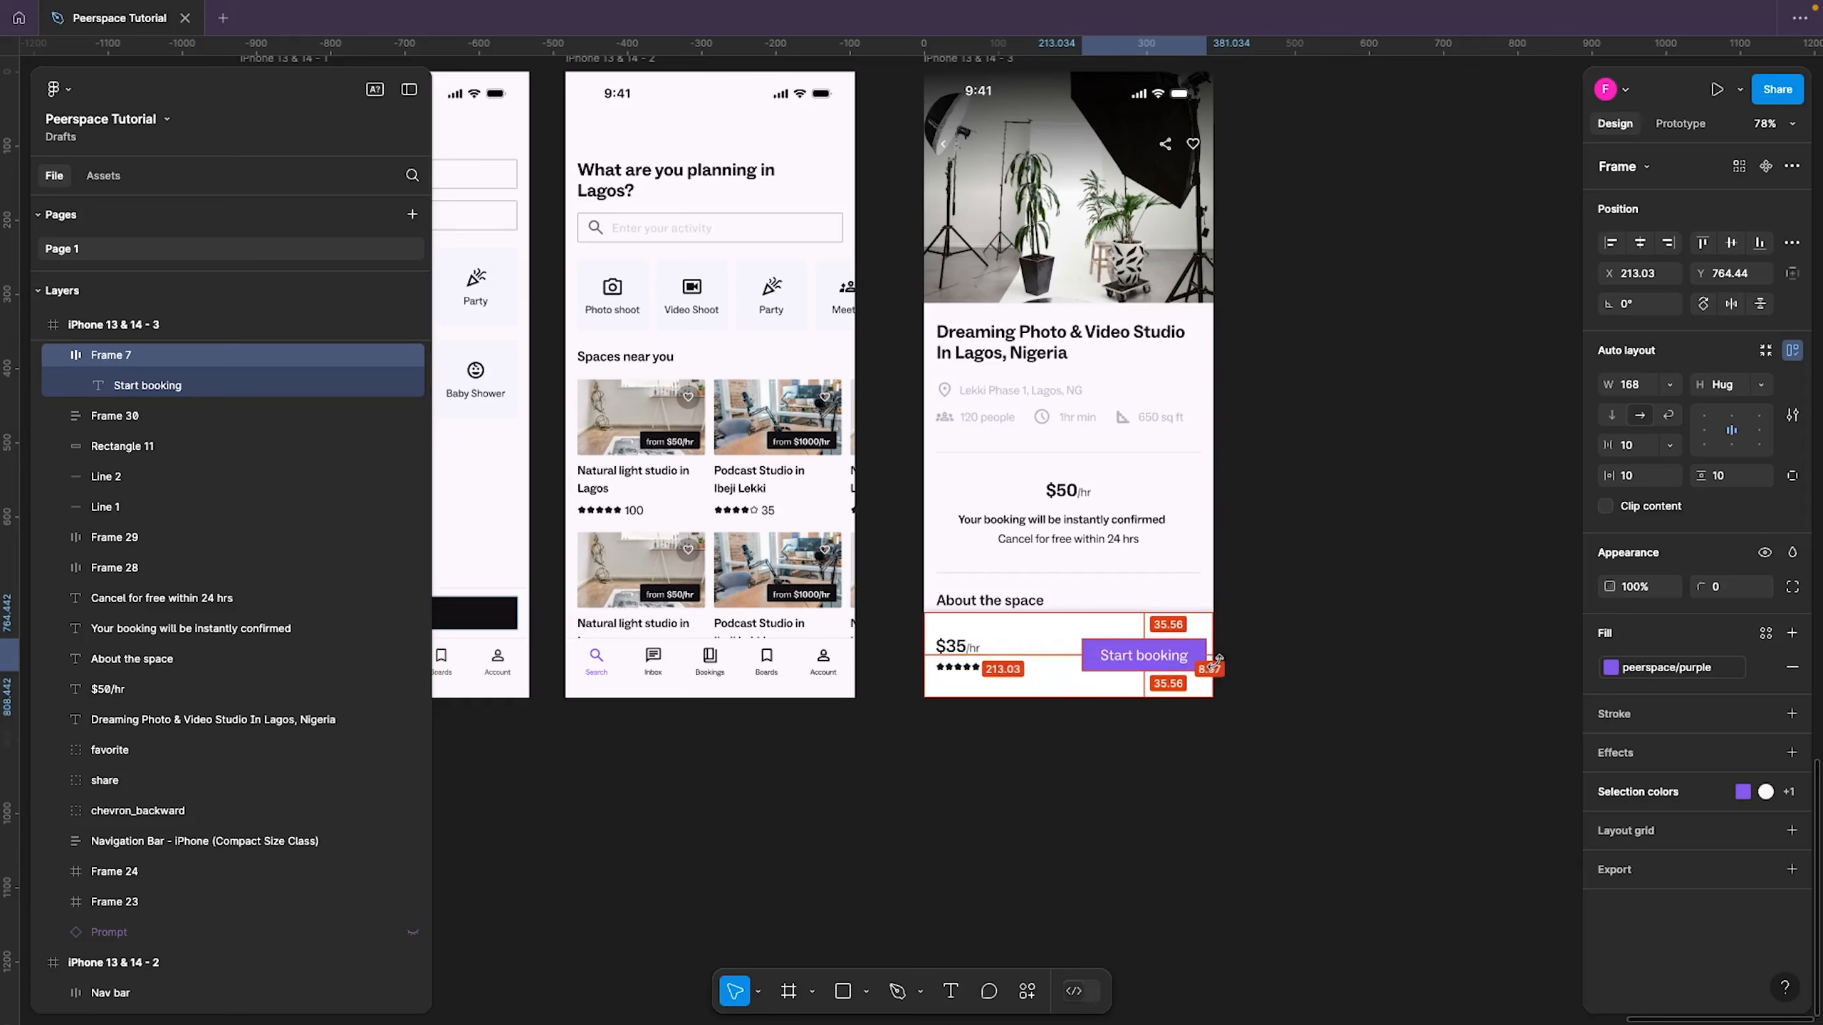
key("Left")
key("Left")
key("Left")
key("Left")
key("Left")
key("Left")
key("Left")
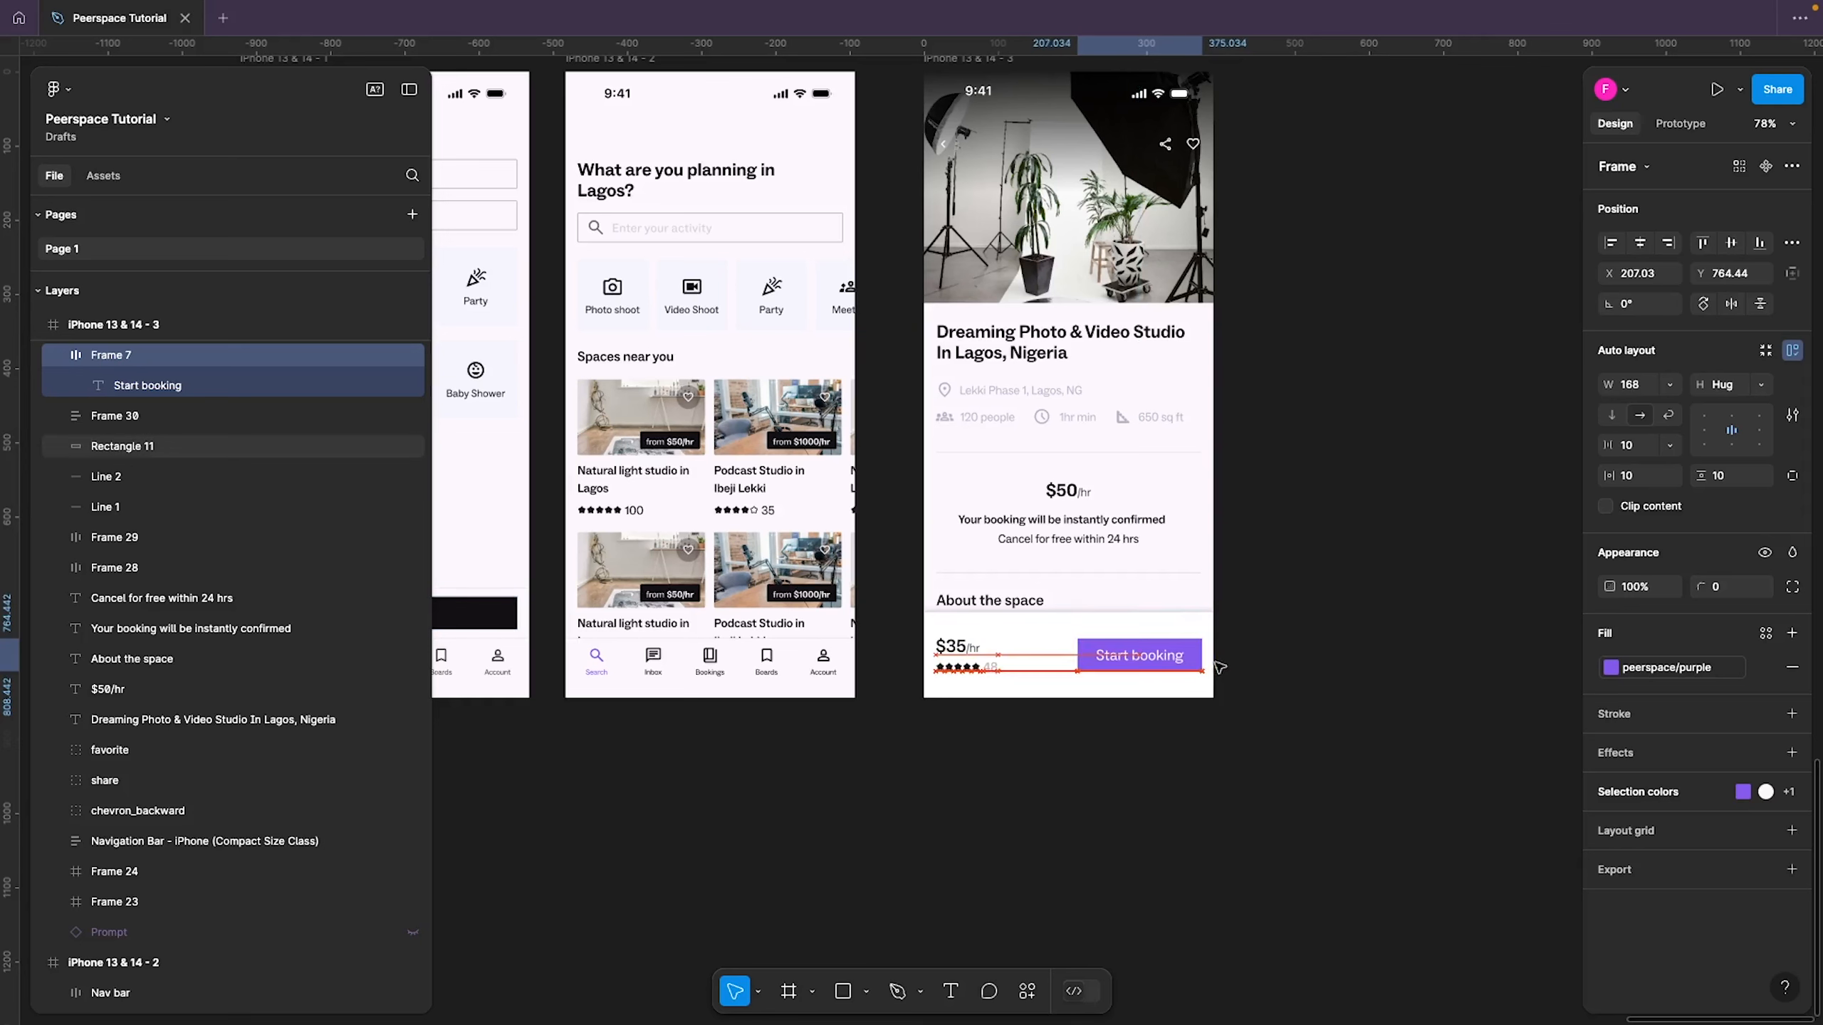
key("Right")
key("Left")
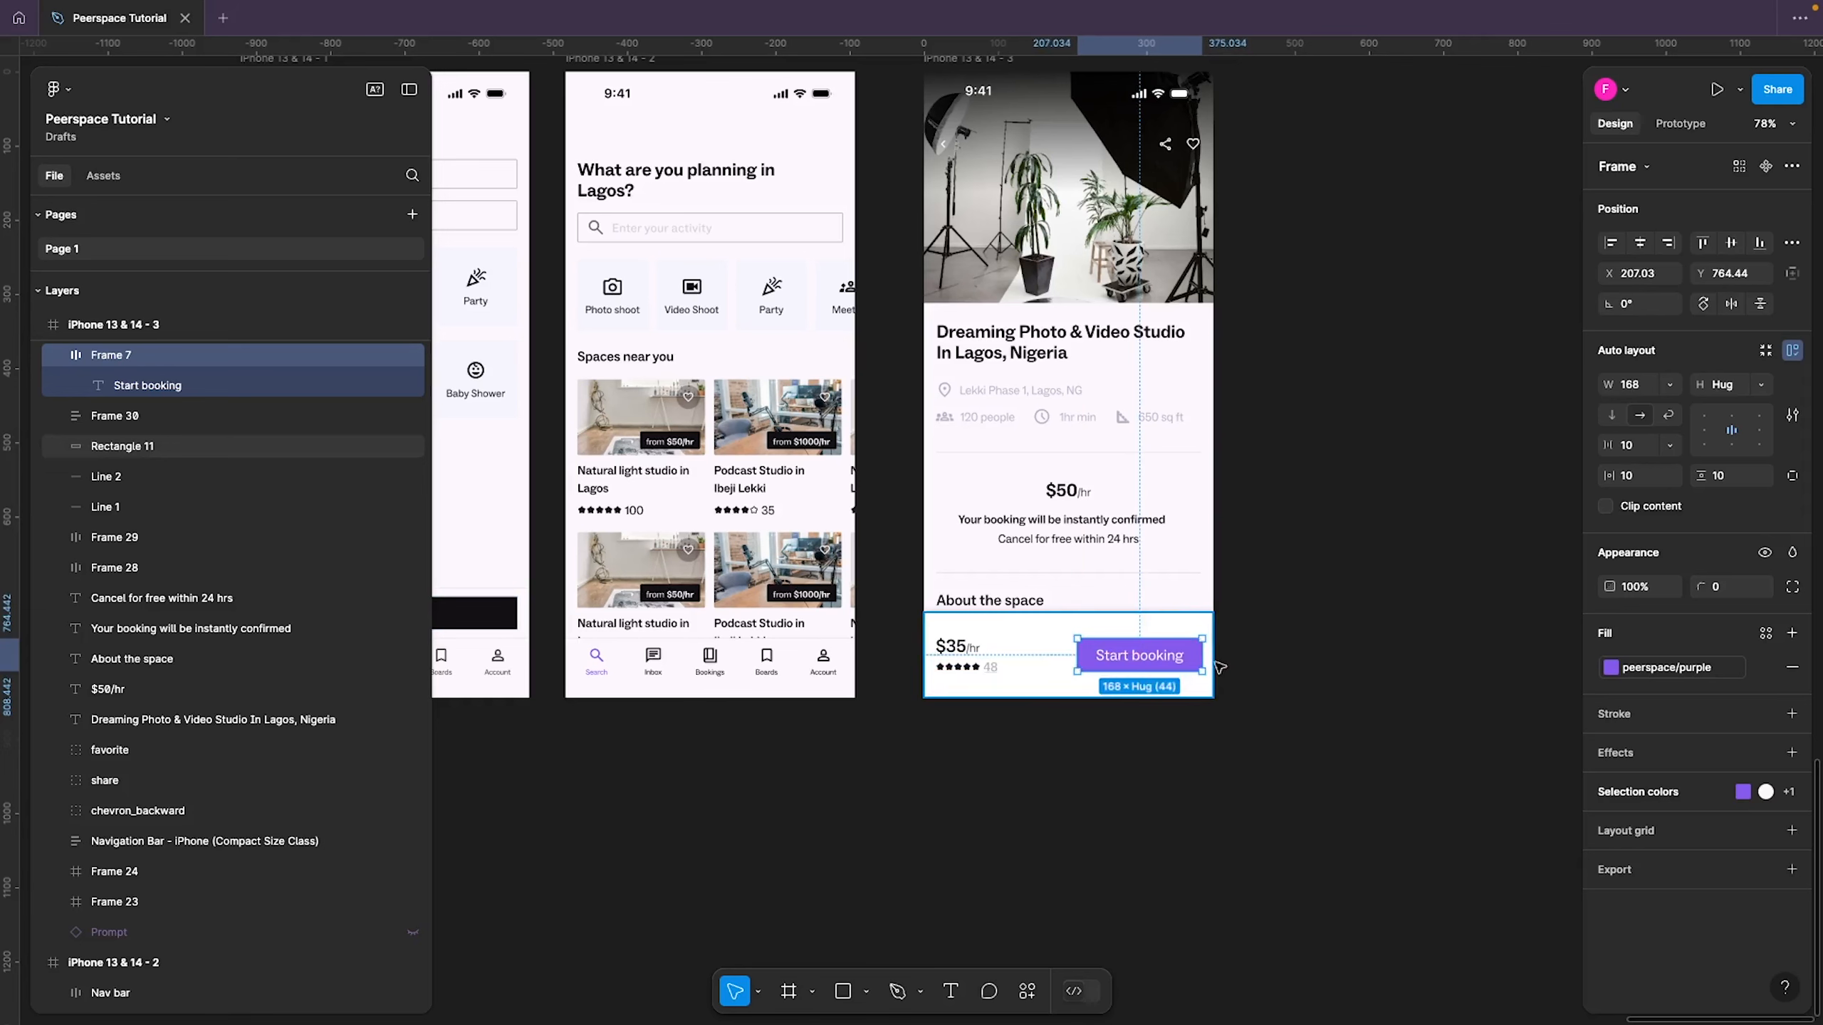
key("Left")
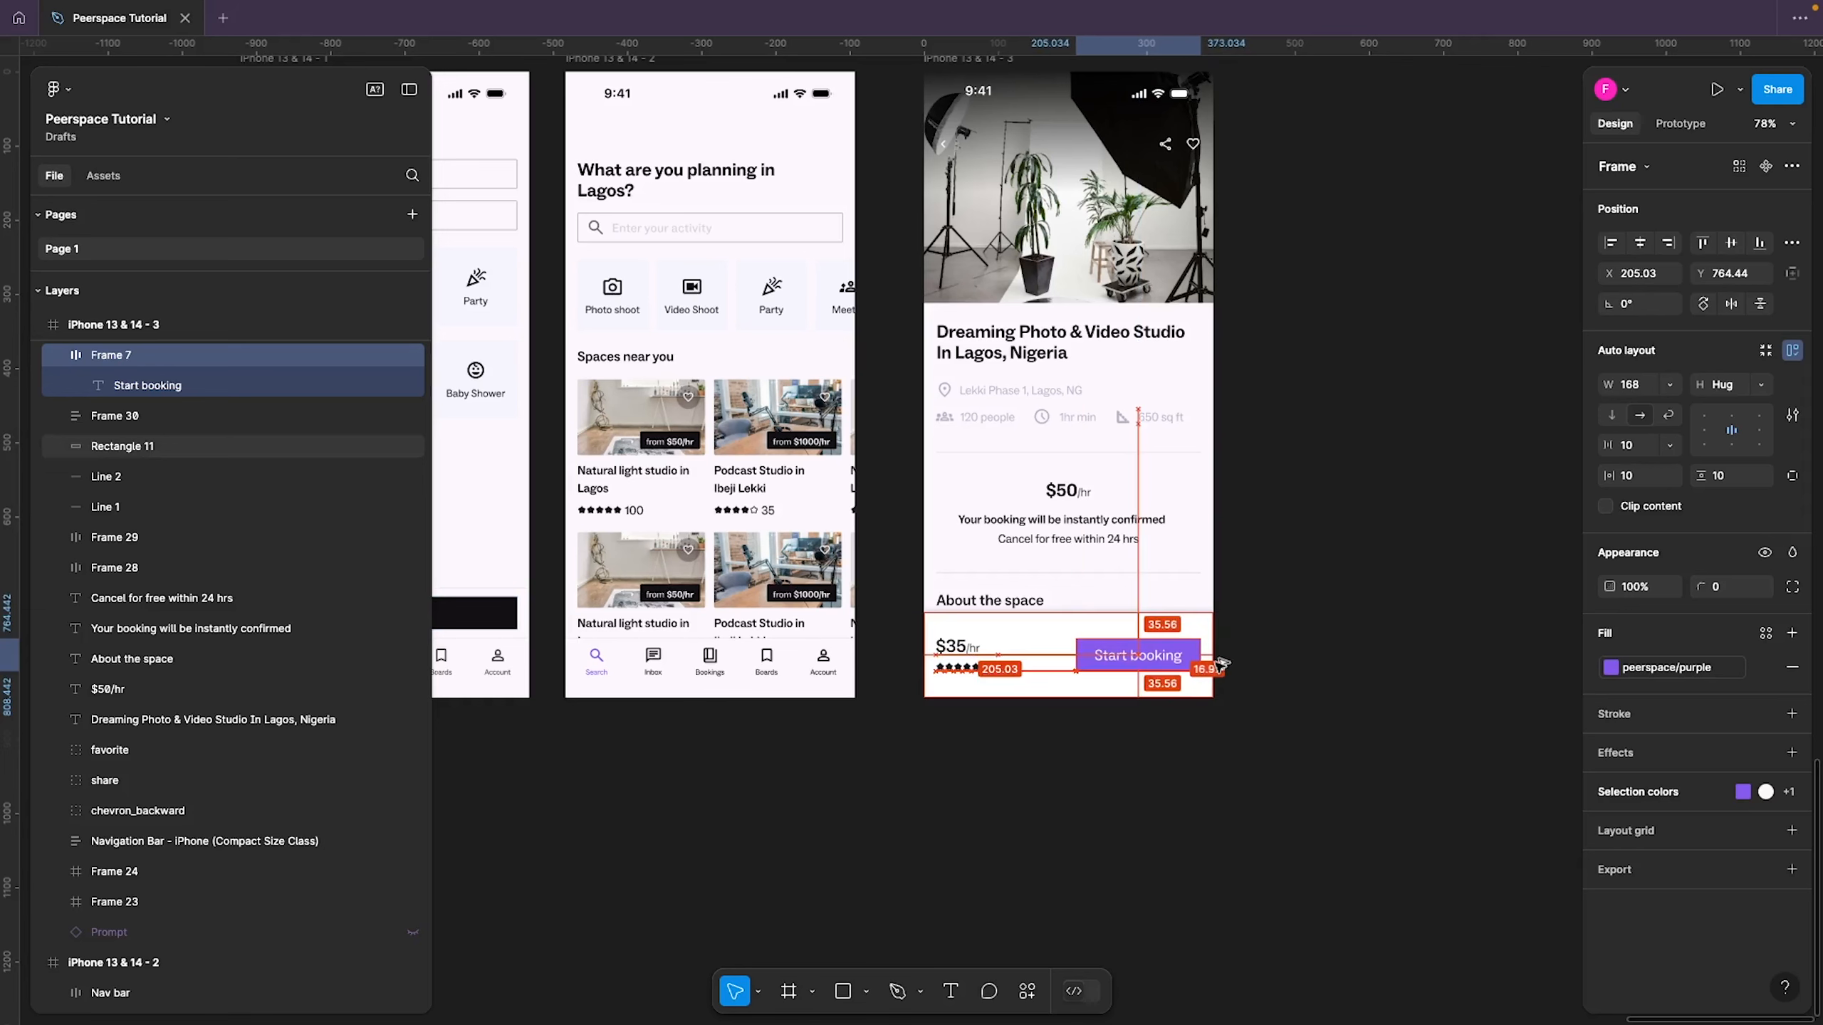
left_click(1211, 789)
Look through the component categories of the iOS 18 and iPadOS 18 library, including Navigation bars
scroll(758, 730, "left", 3)
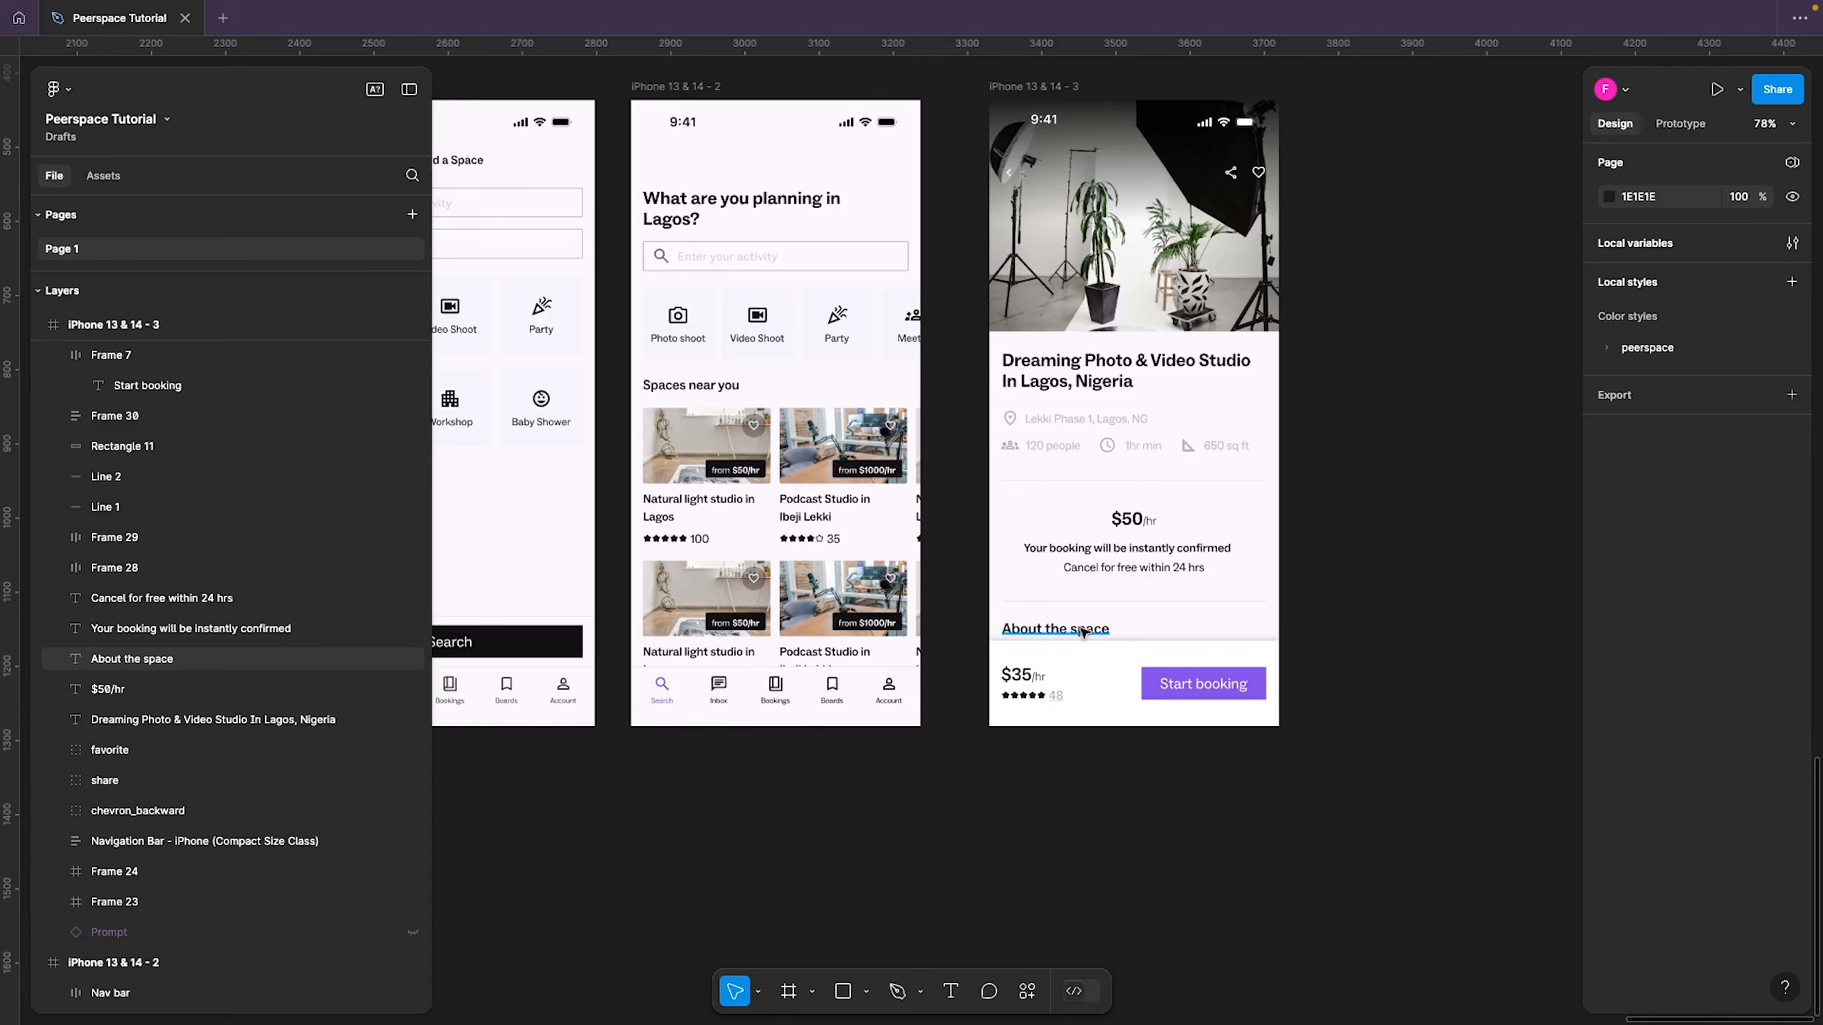
left_click(101, 178)
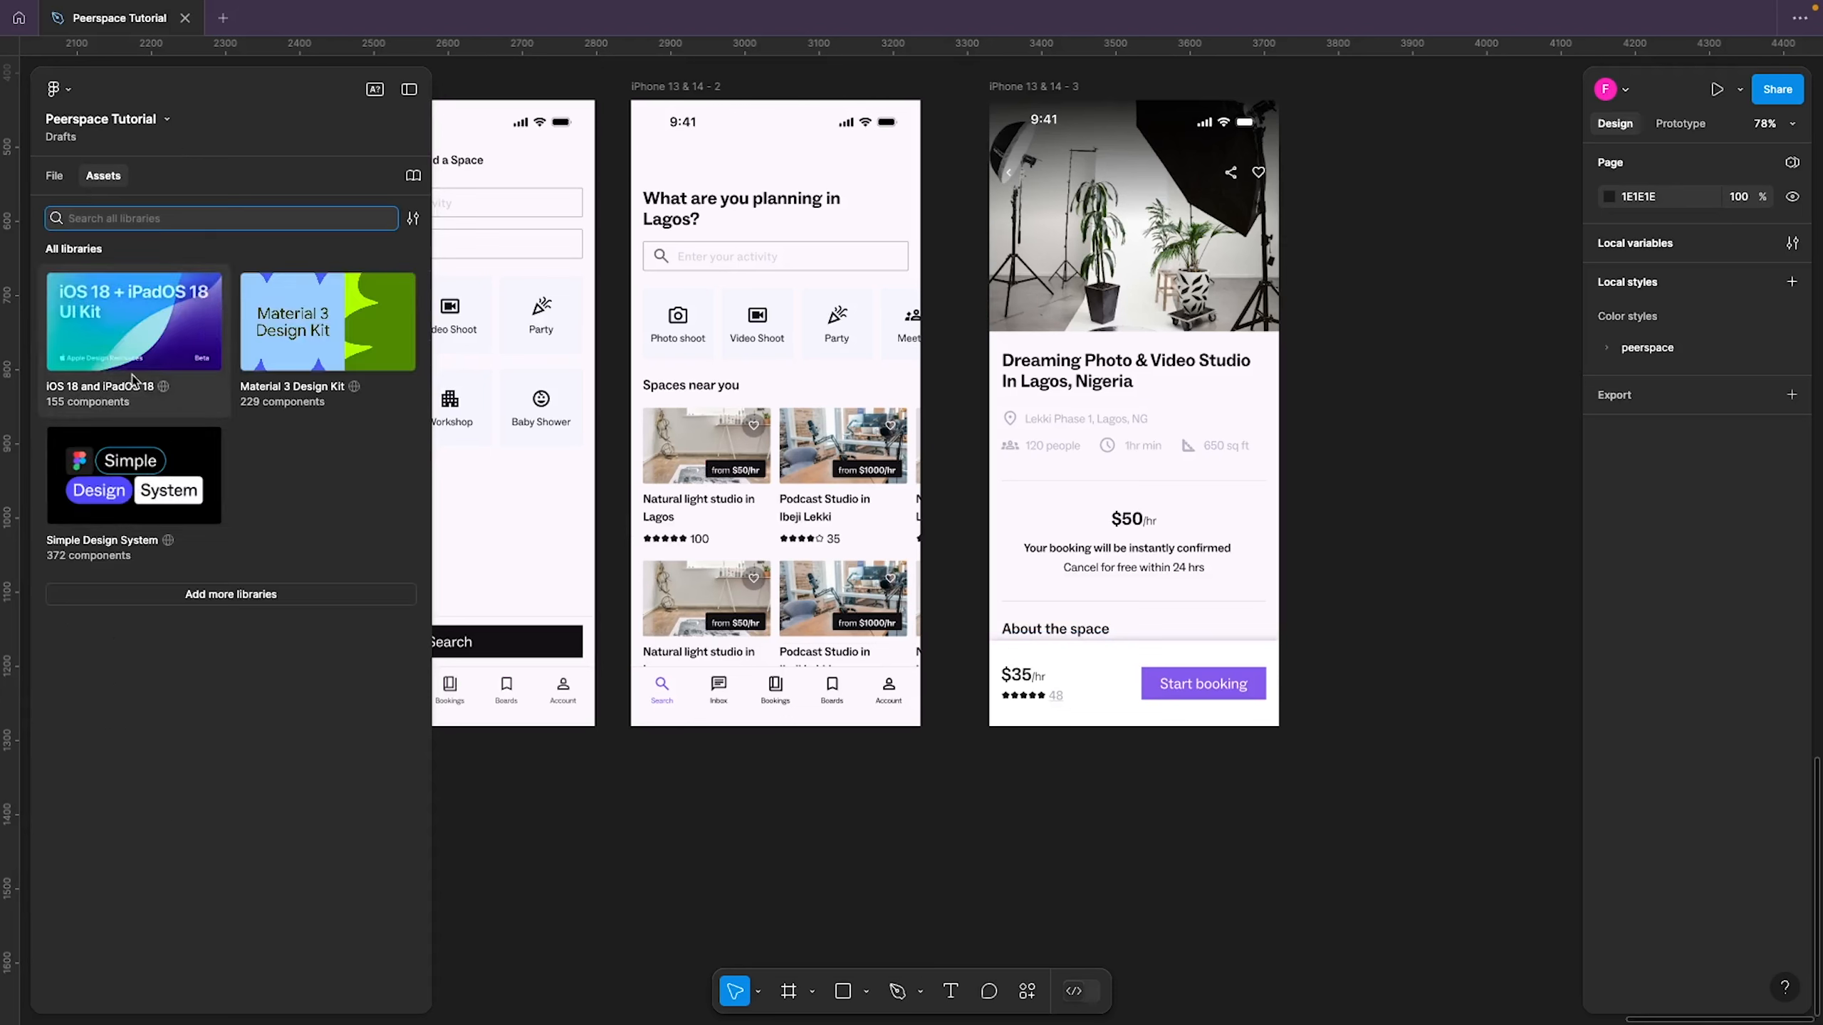
left_click(141, 357)
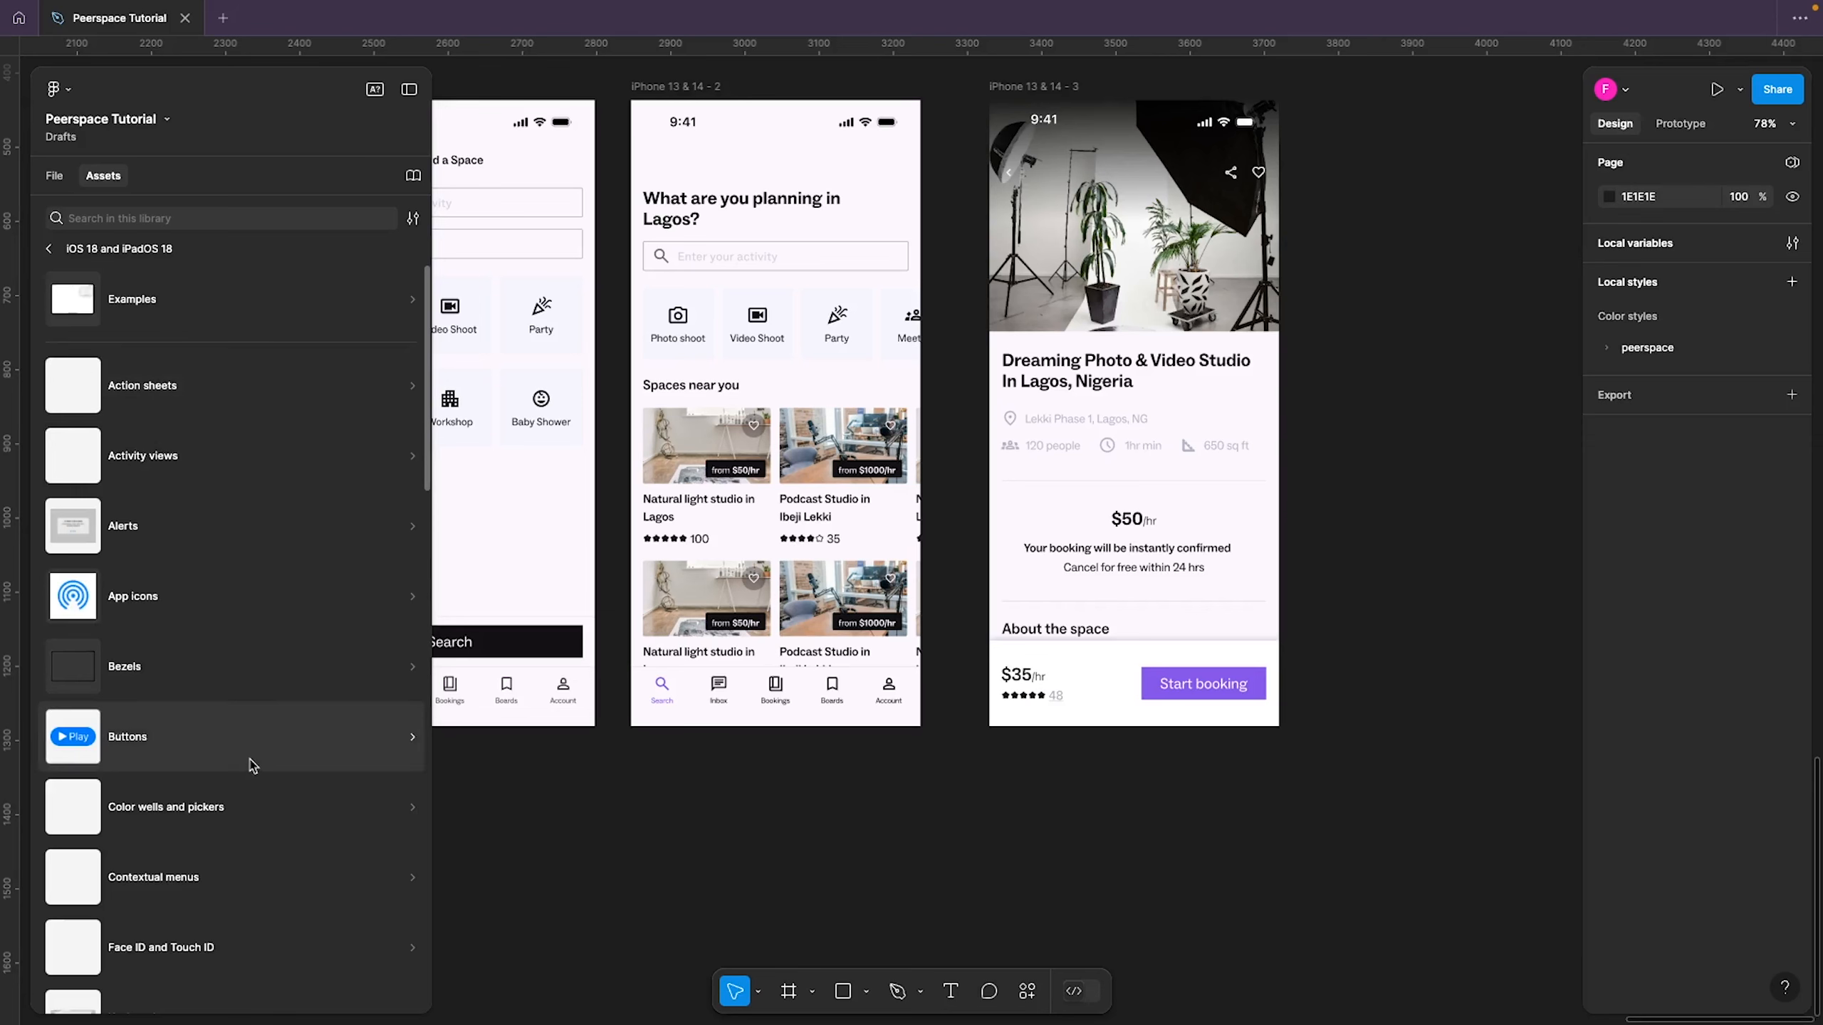
scroll(249, 767, "down", 5)
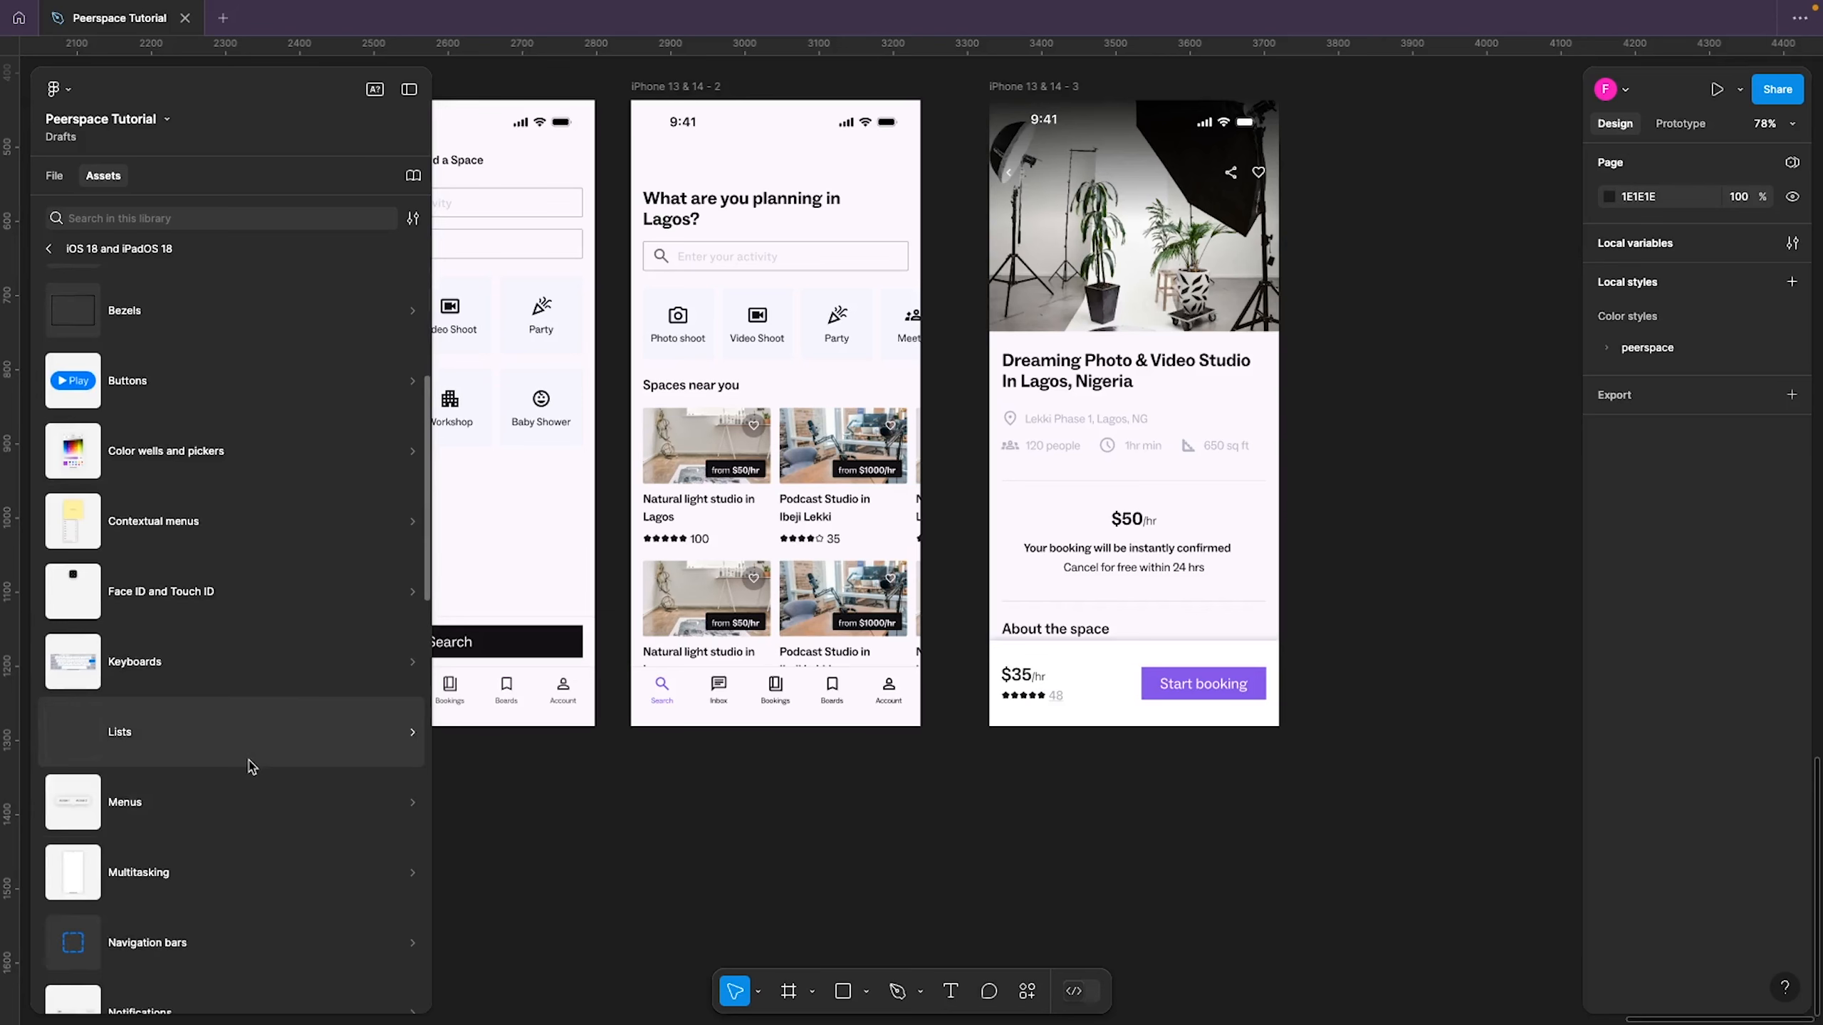
scroll(251, 767, "down", 3)
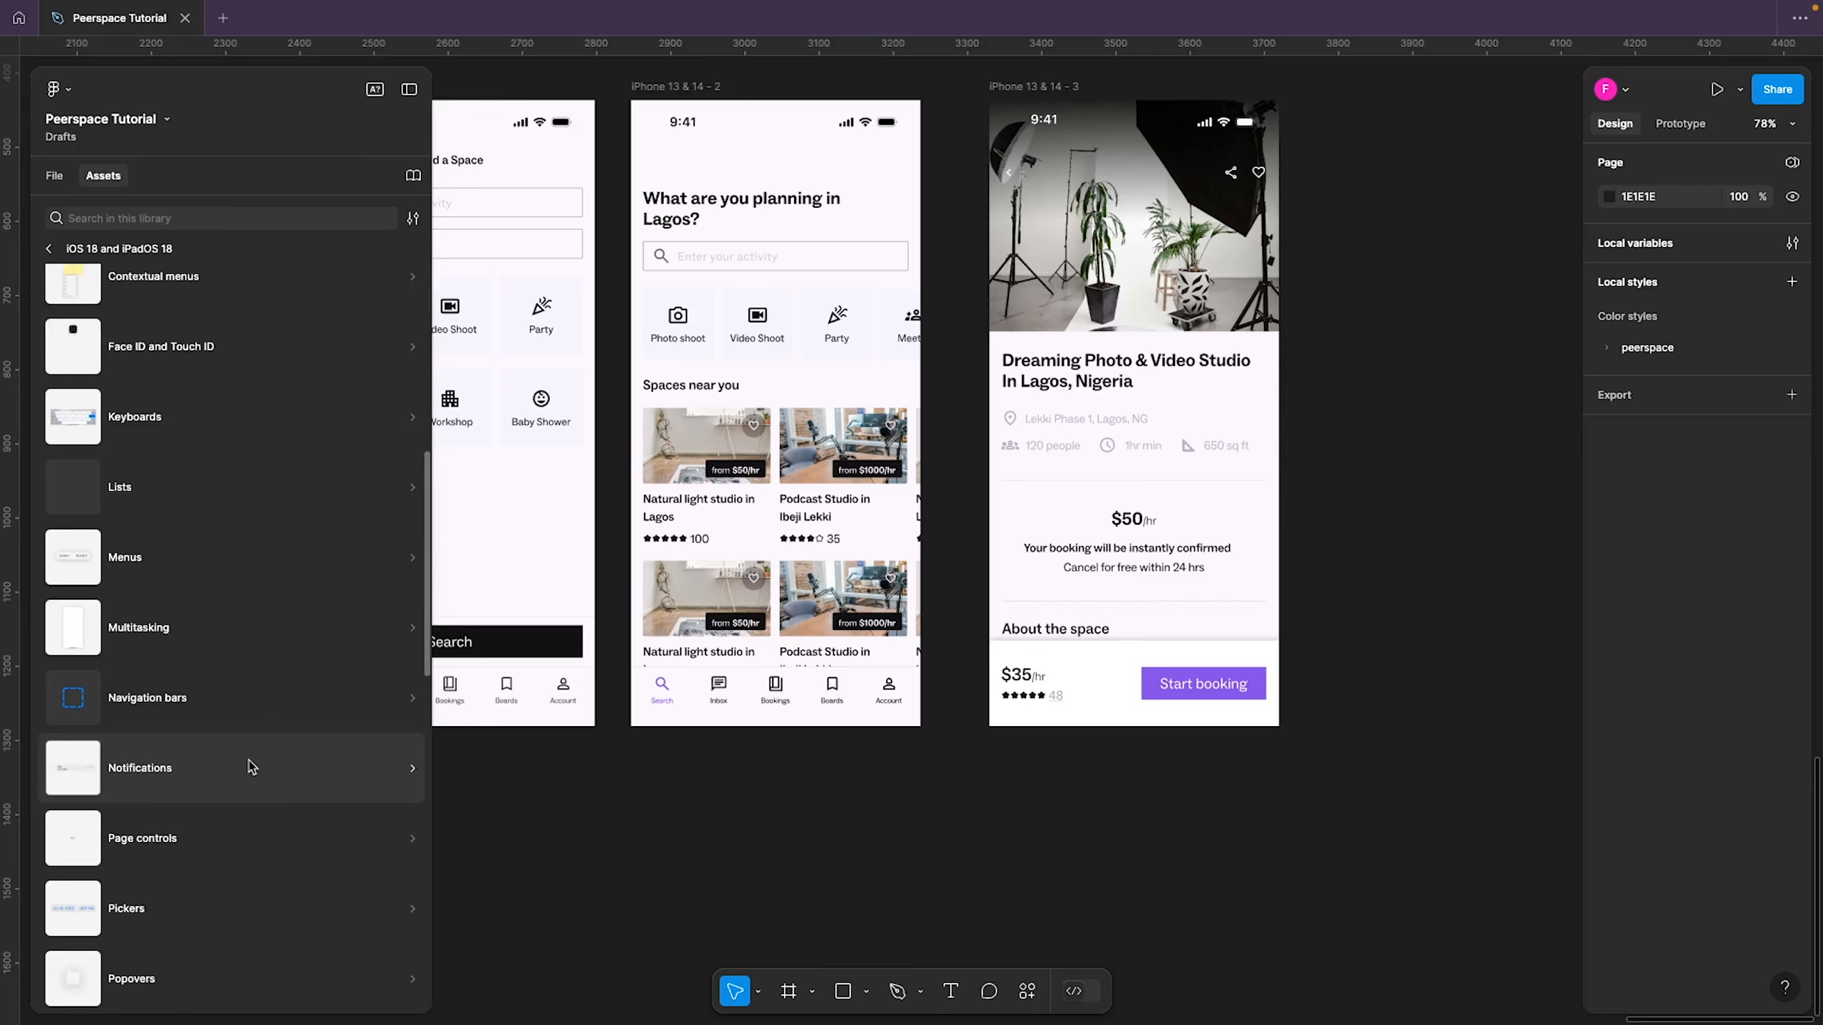
left_click(235, 704)
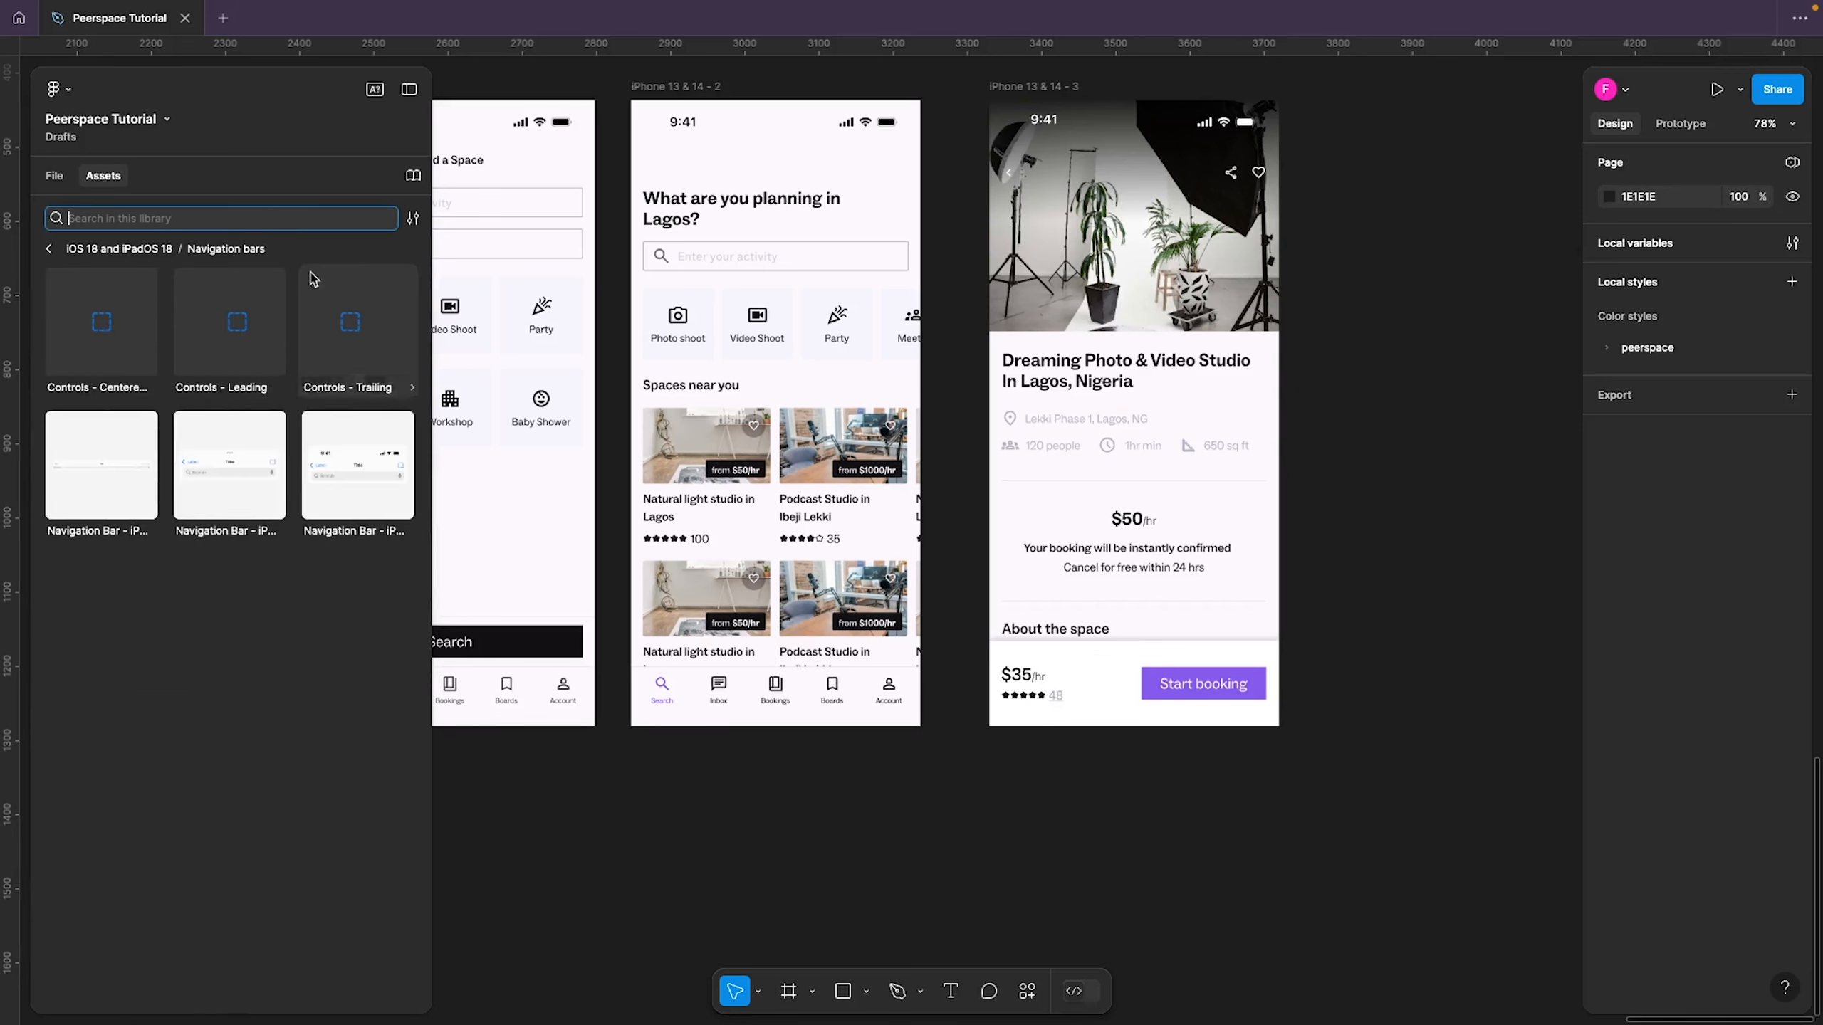
left_click(48, 249)
scroll(183, 646, "down", 4)
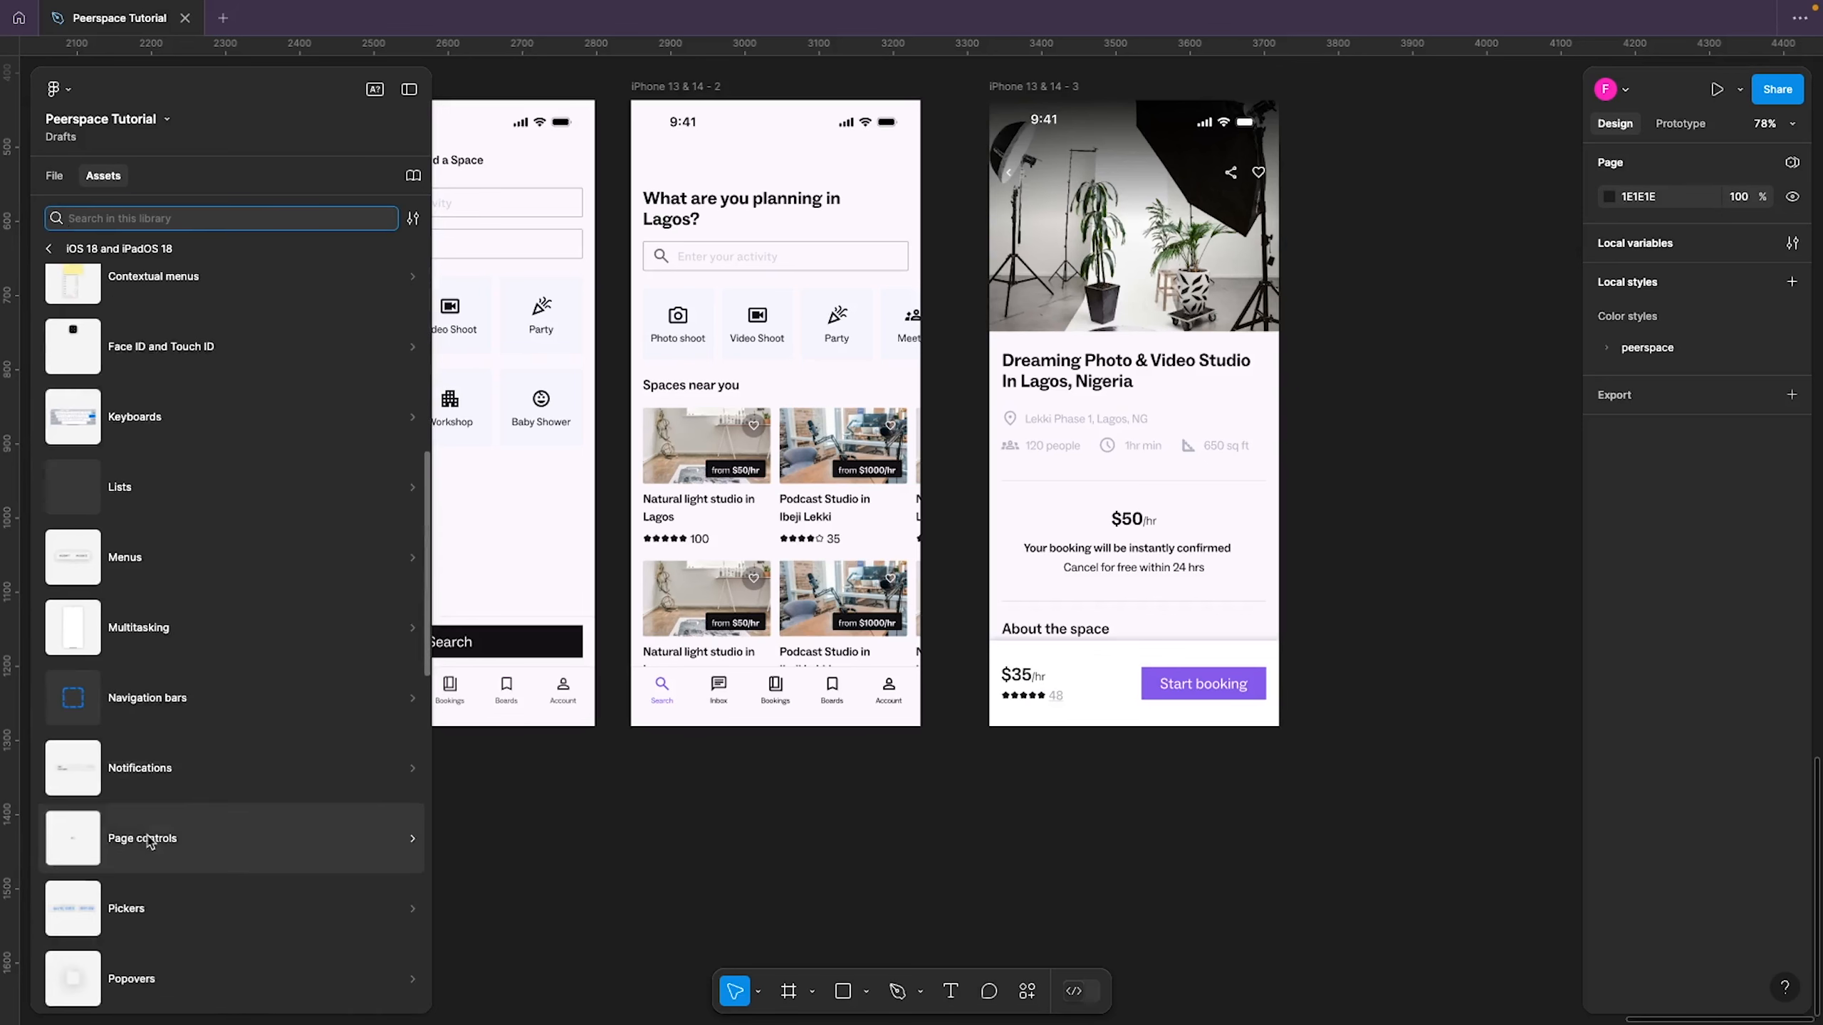
scroll(176, 849, "down", 4)
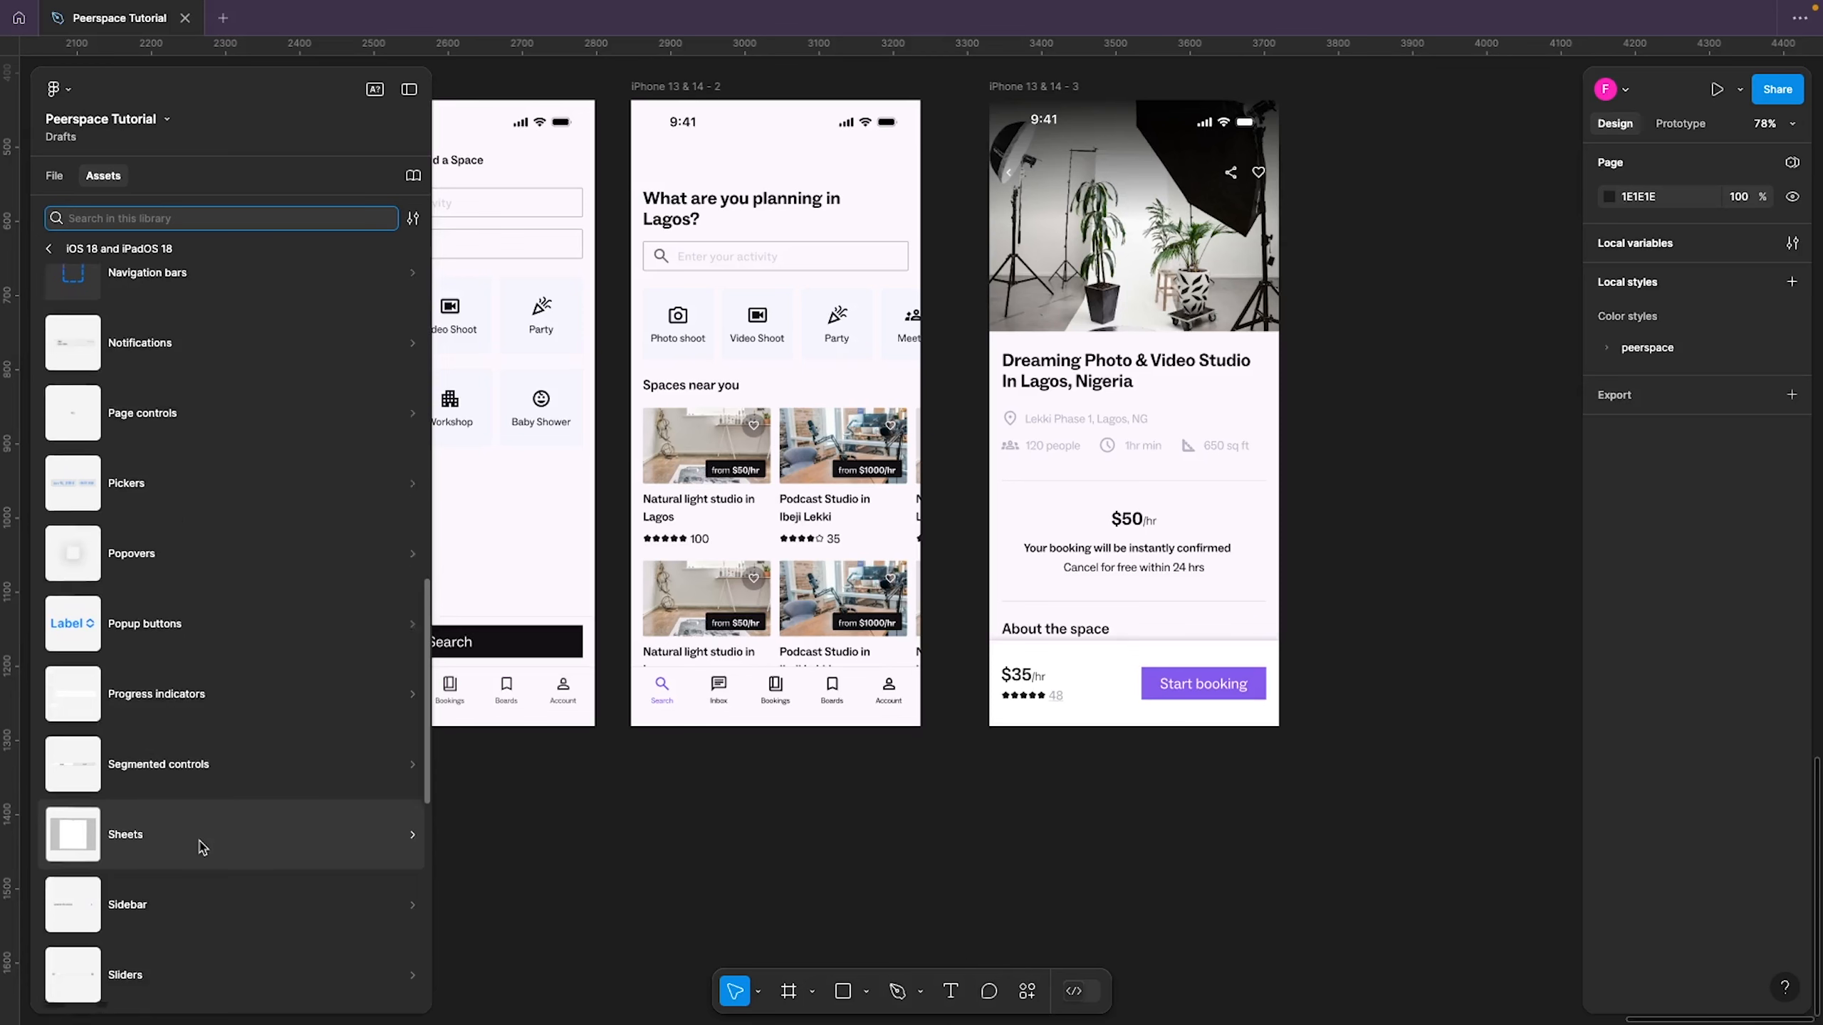
scroll(202, 848, "down", 5)
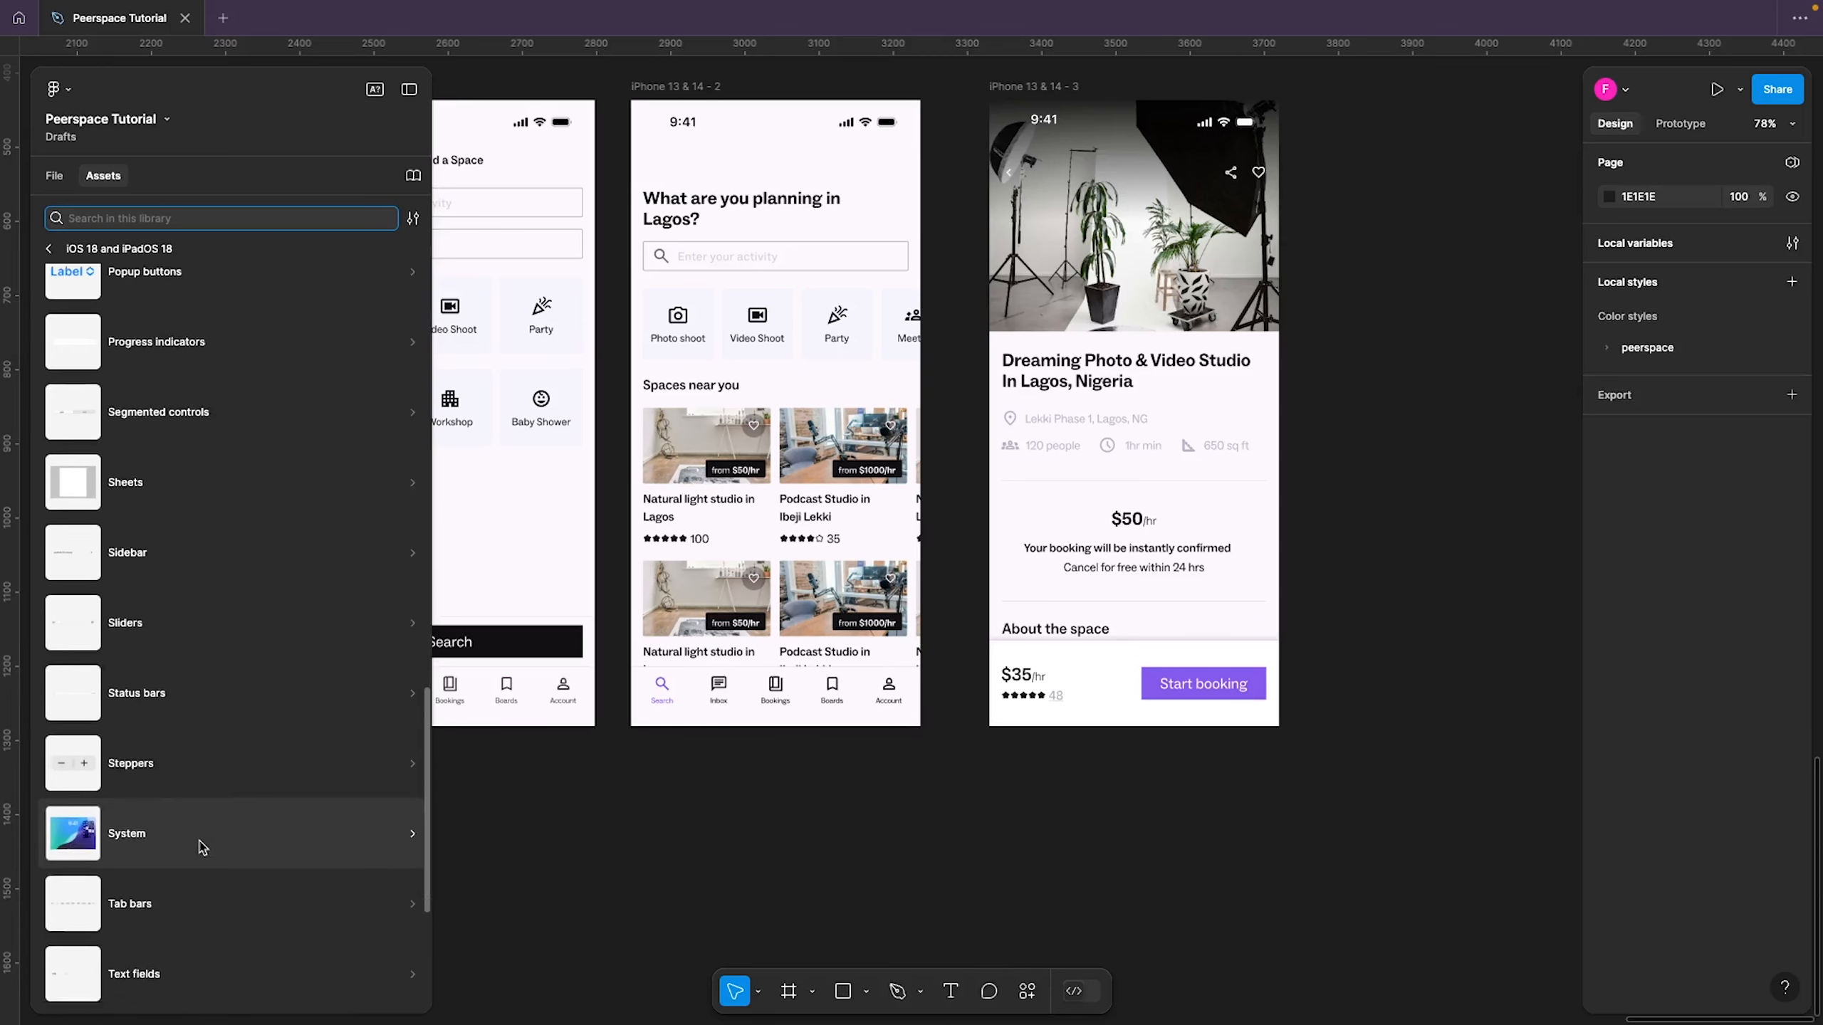
scroll(203, 848, "down", 4)
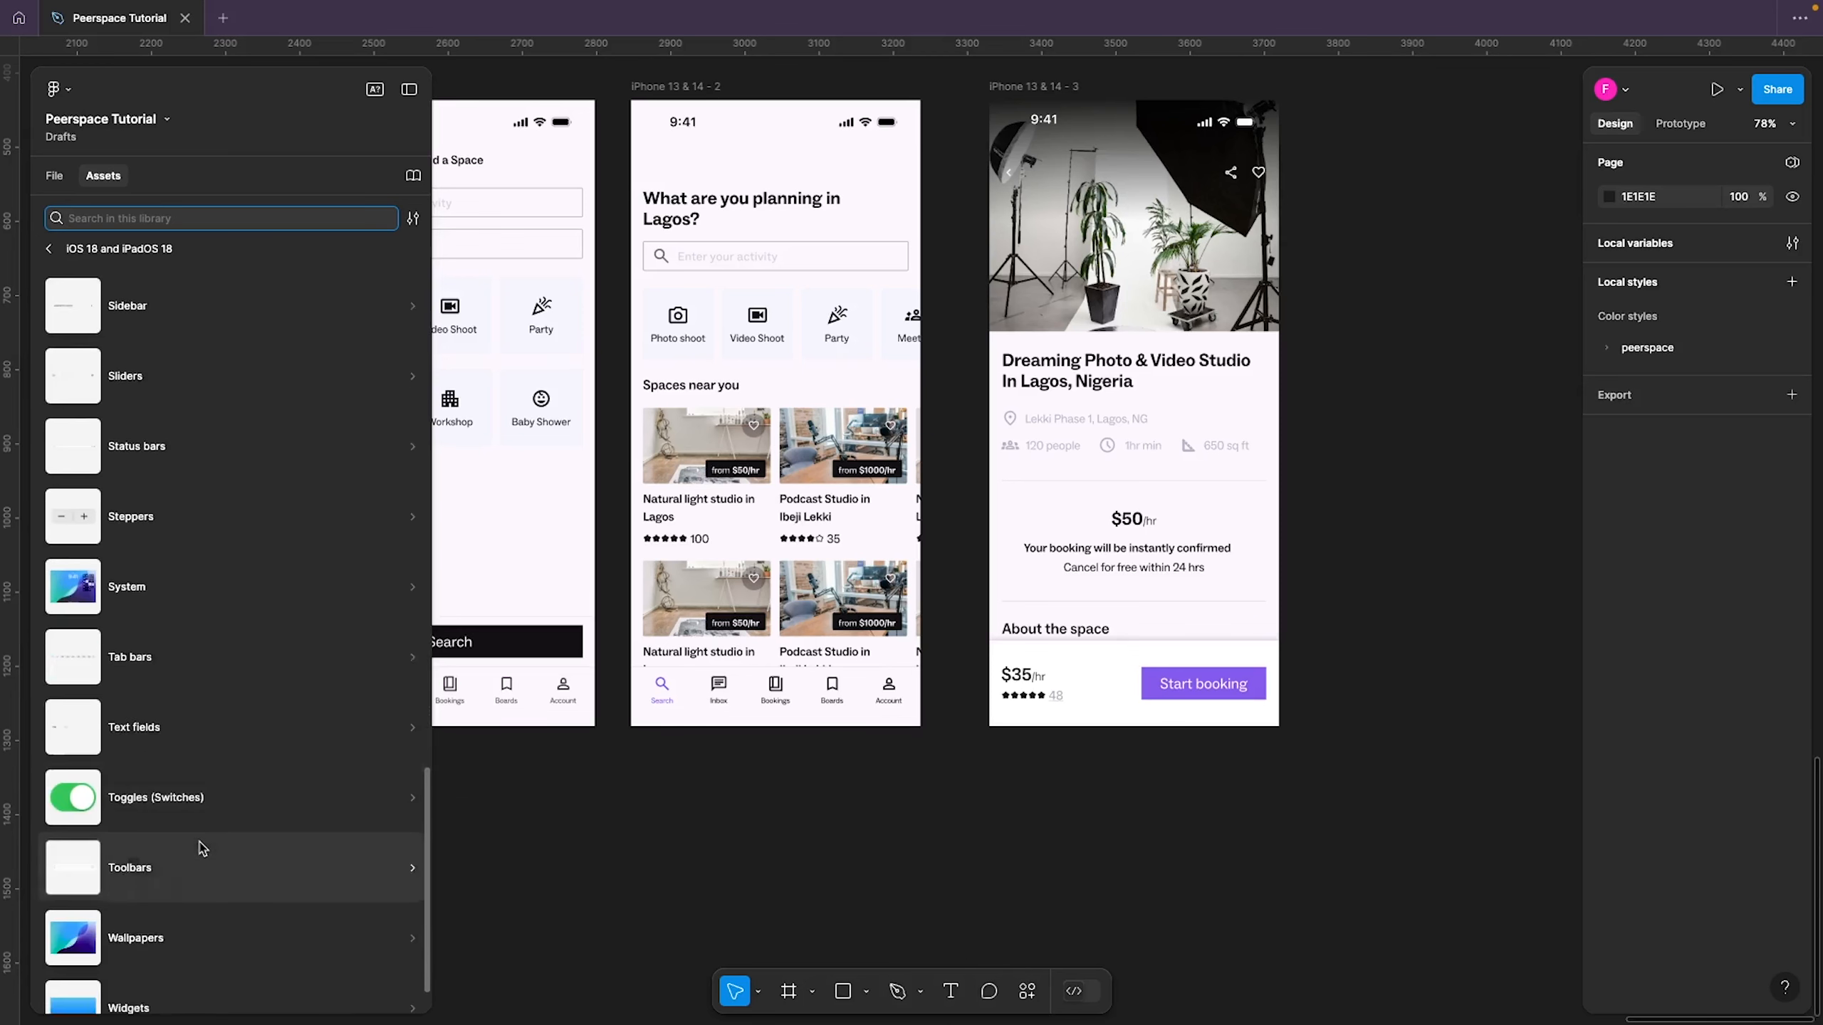
Examine the Multitasking and Notifications components in the iOS 18 and iPadOS 18 library
scroll(203, 848, "up", 20)
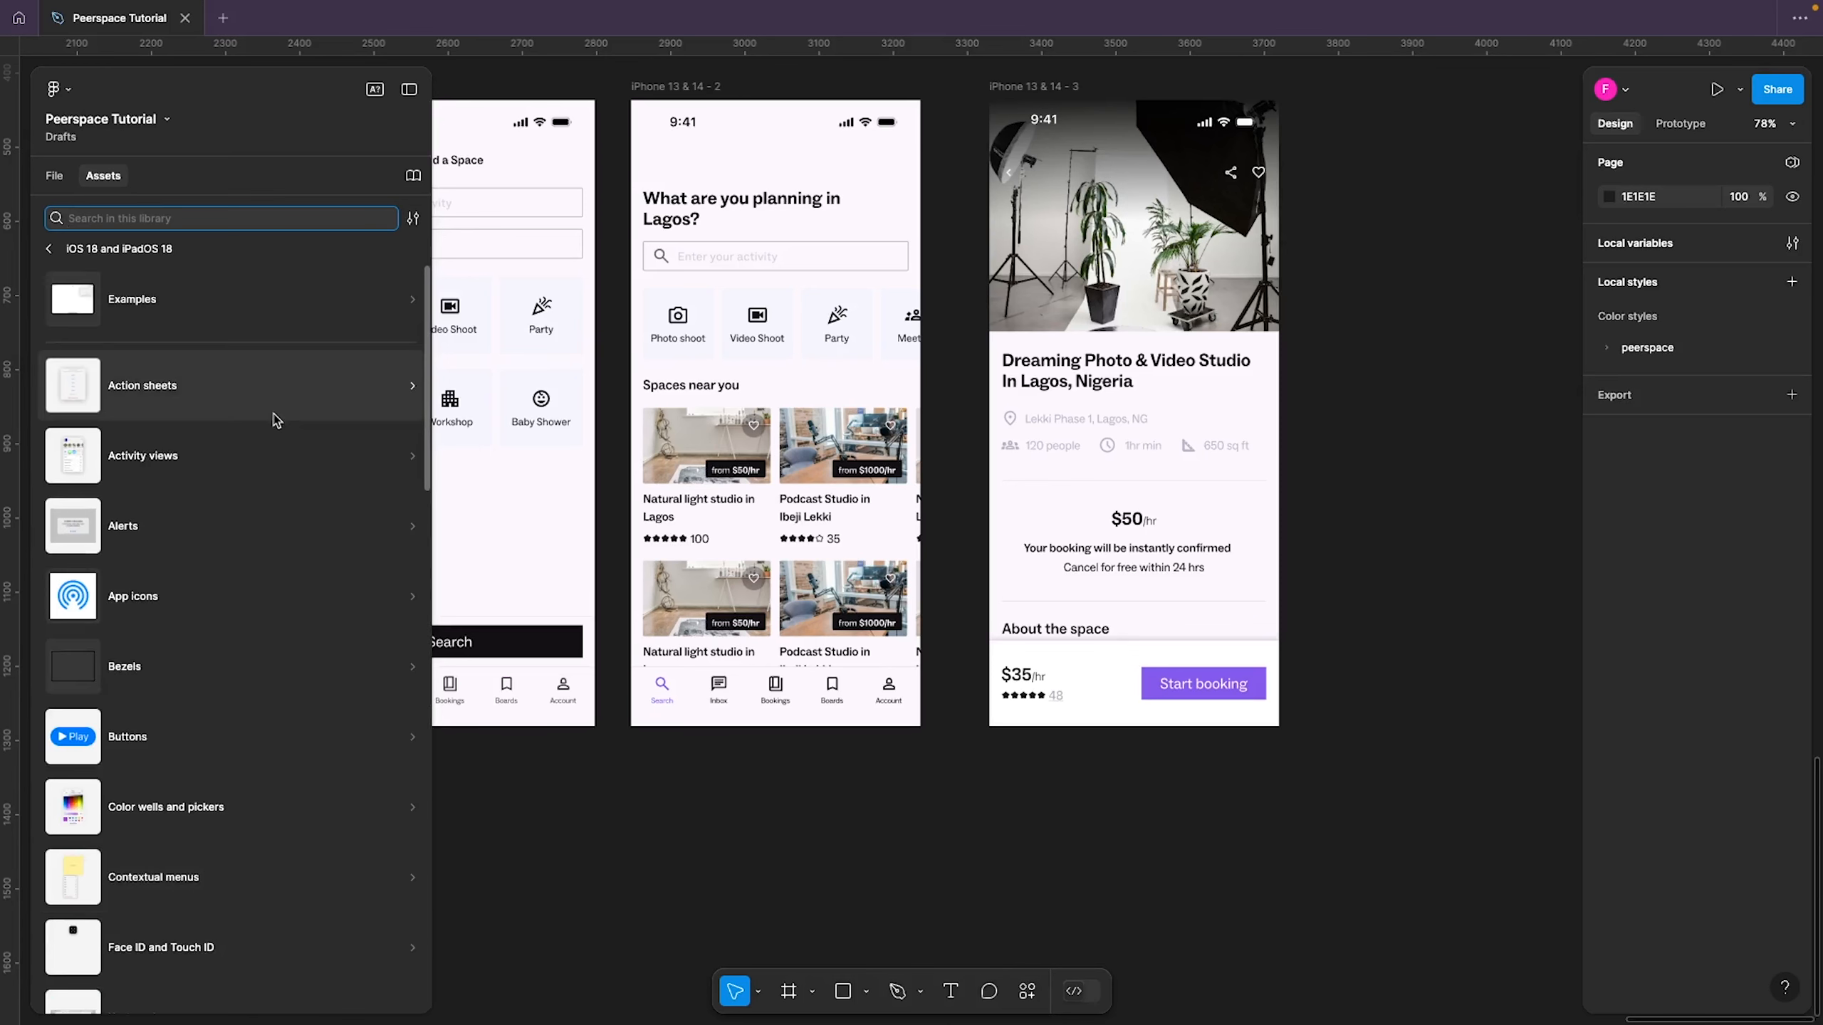
scroll(196, 788, "down", 1)
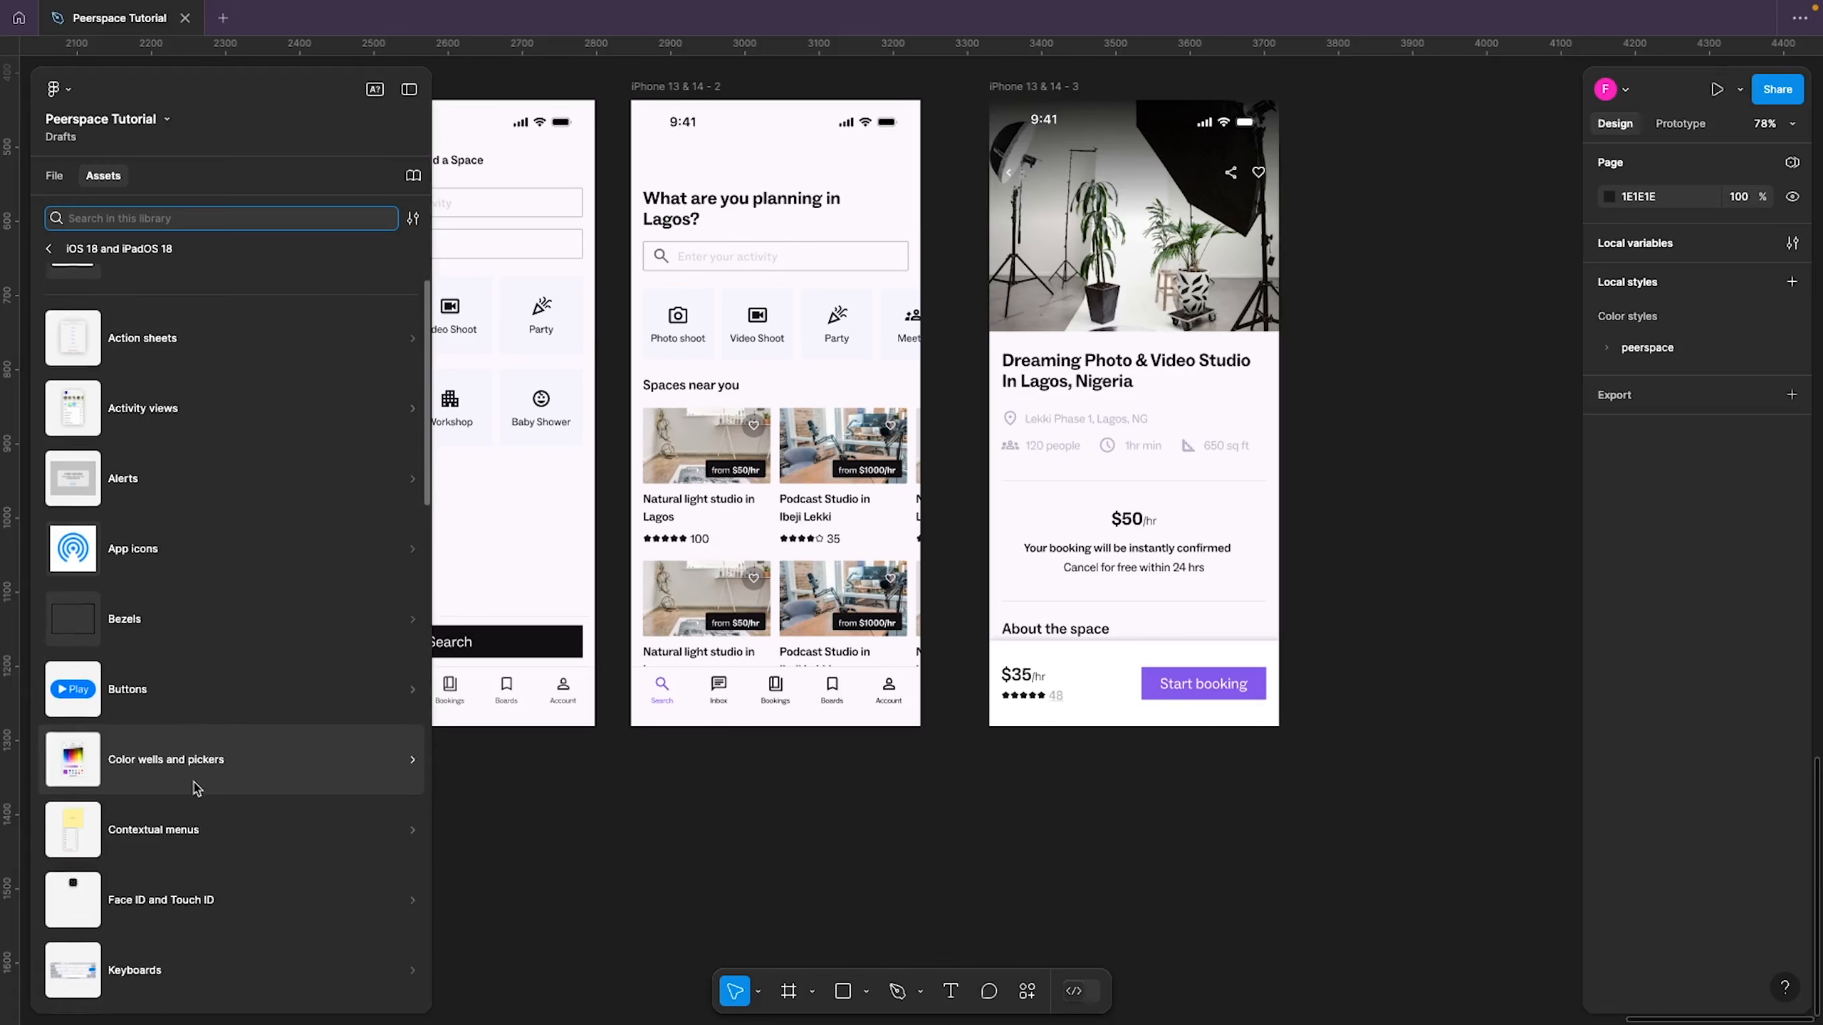
scroll(195, 787, "down", 3)
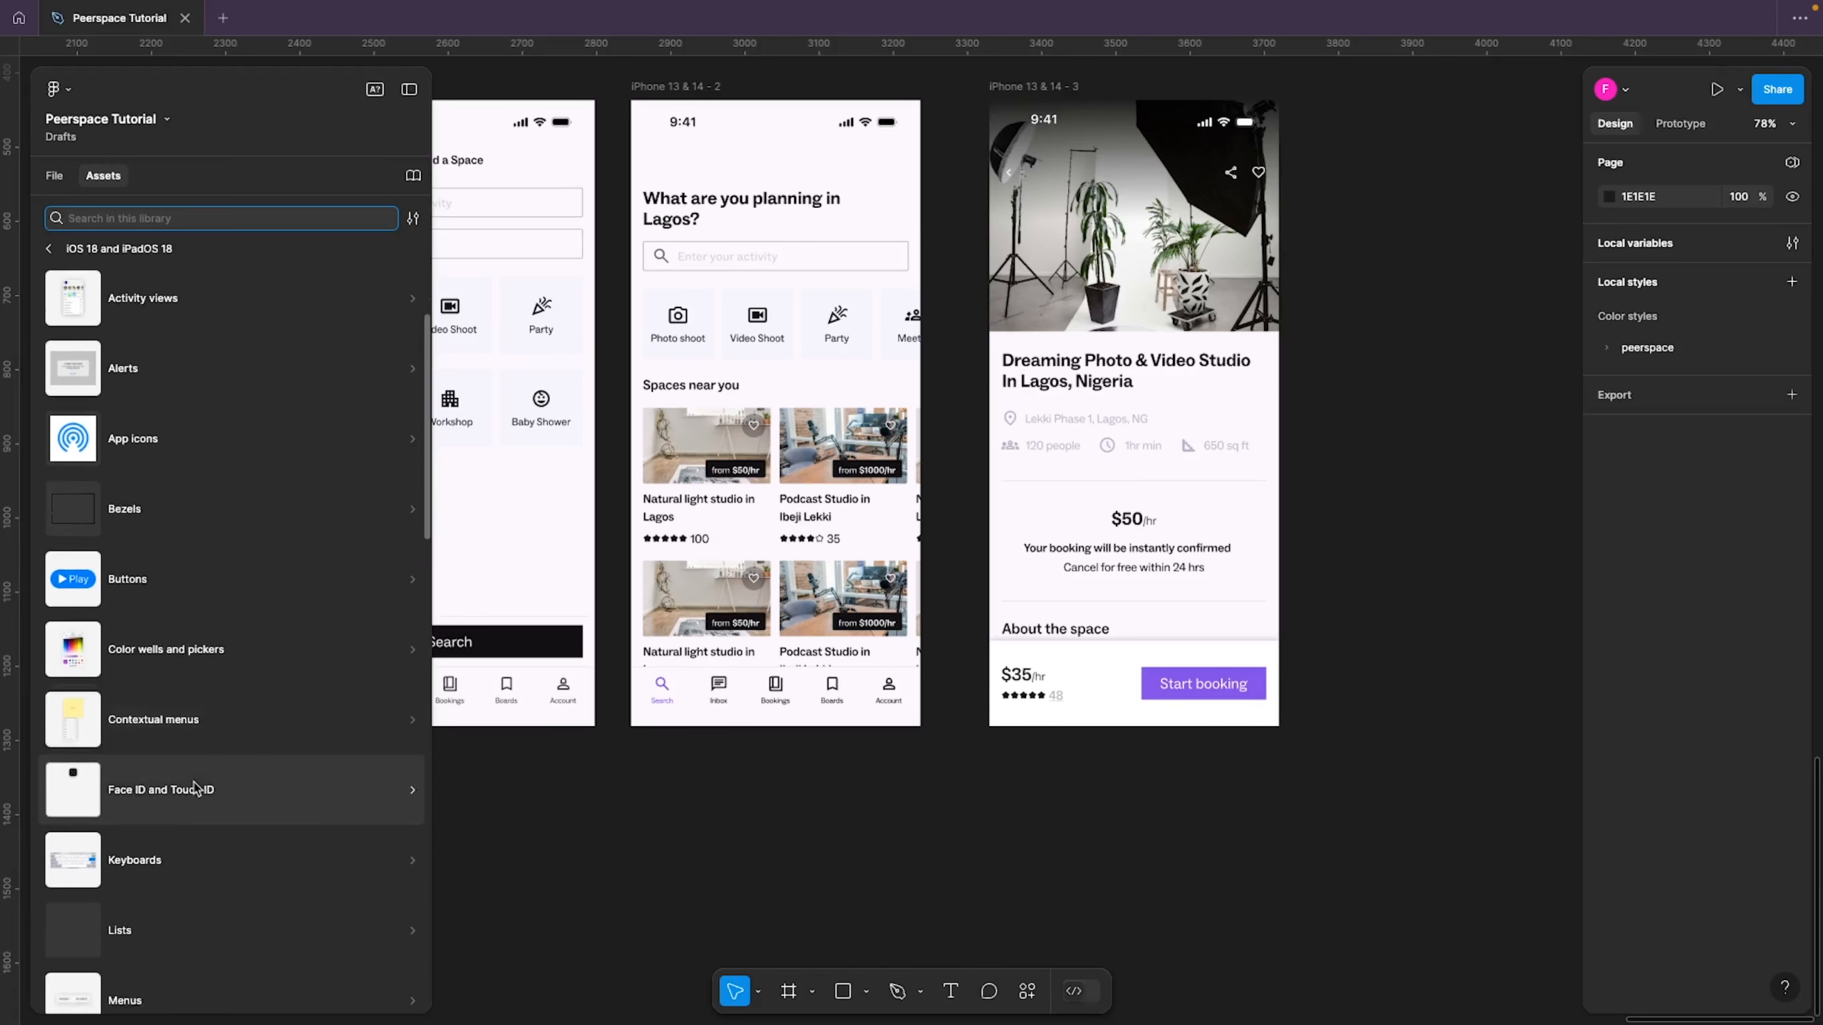
scroll(195, 787, "down", 4)
scroll(199, 789, "down", 4)
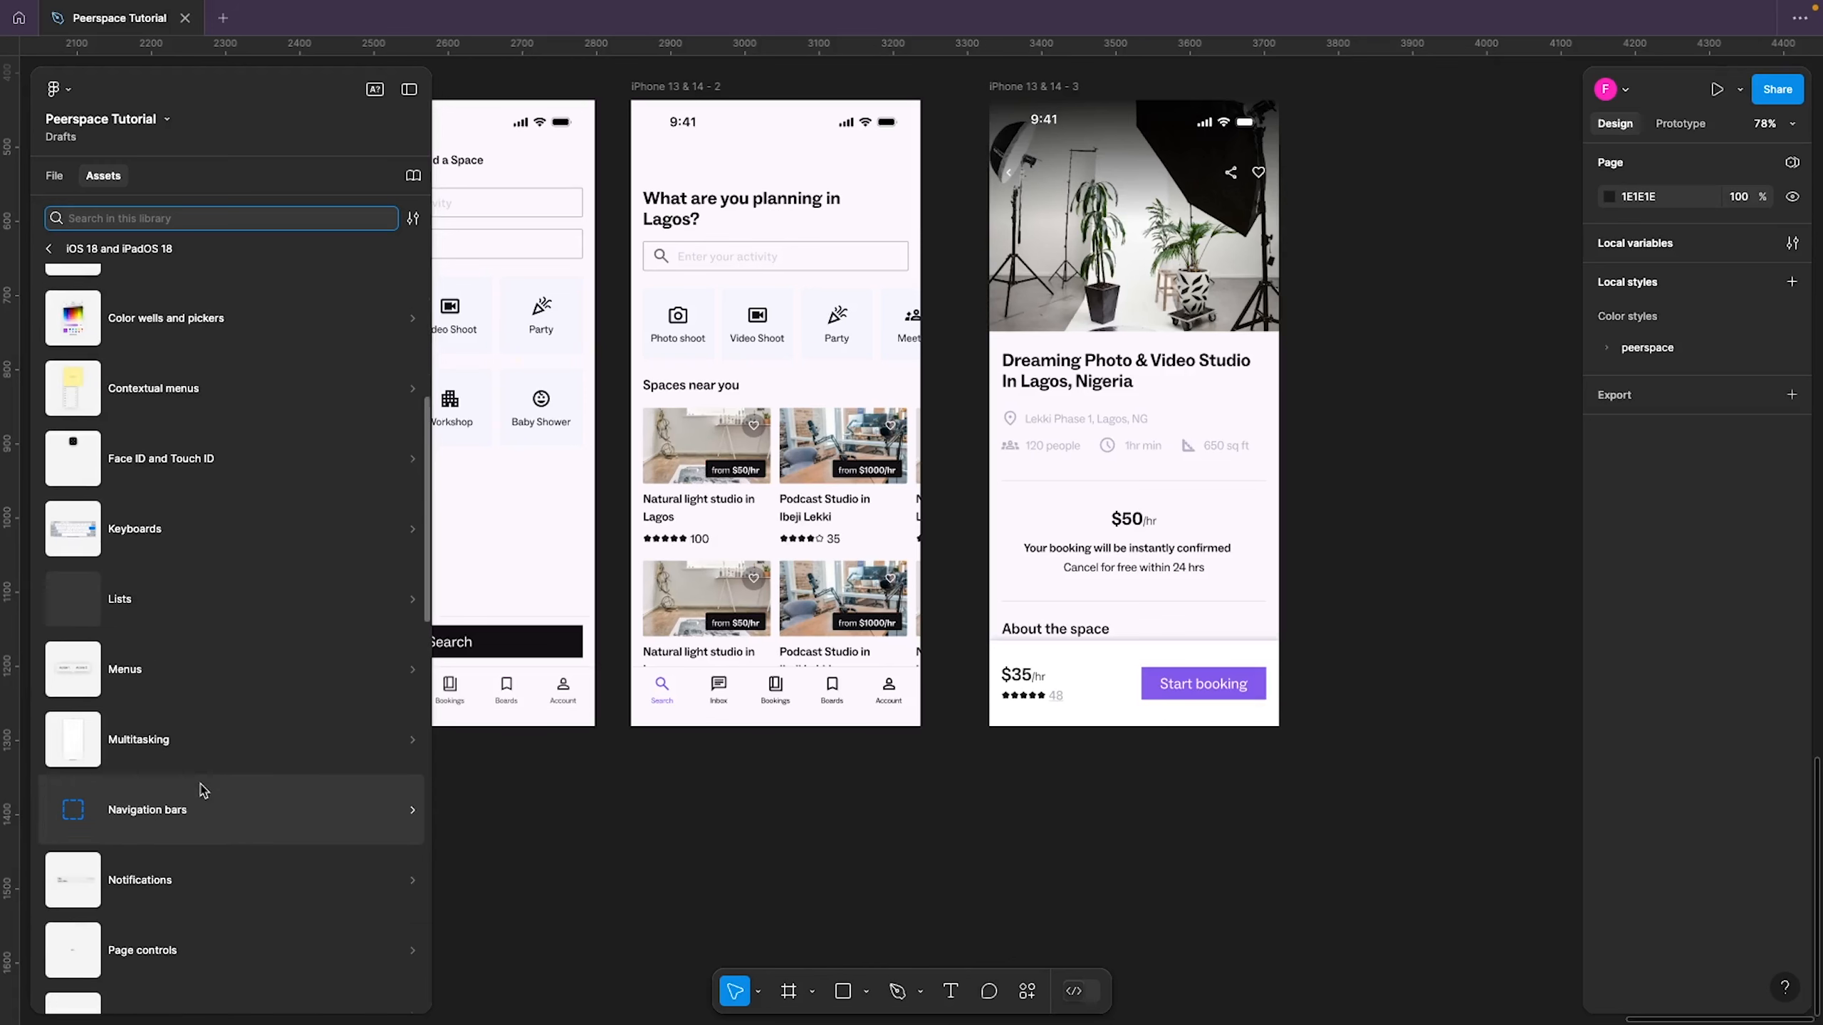
left_click(257, 743)
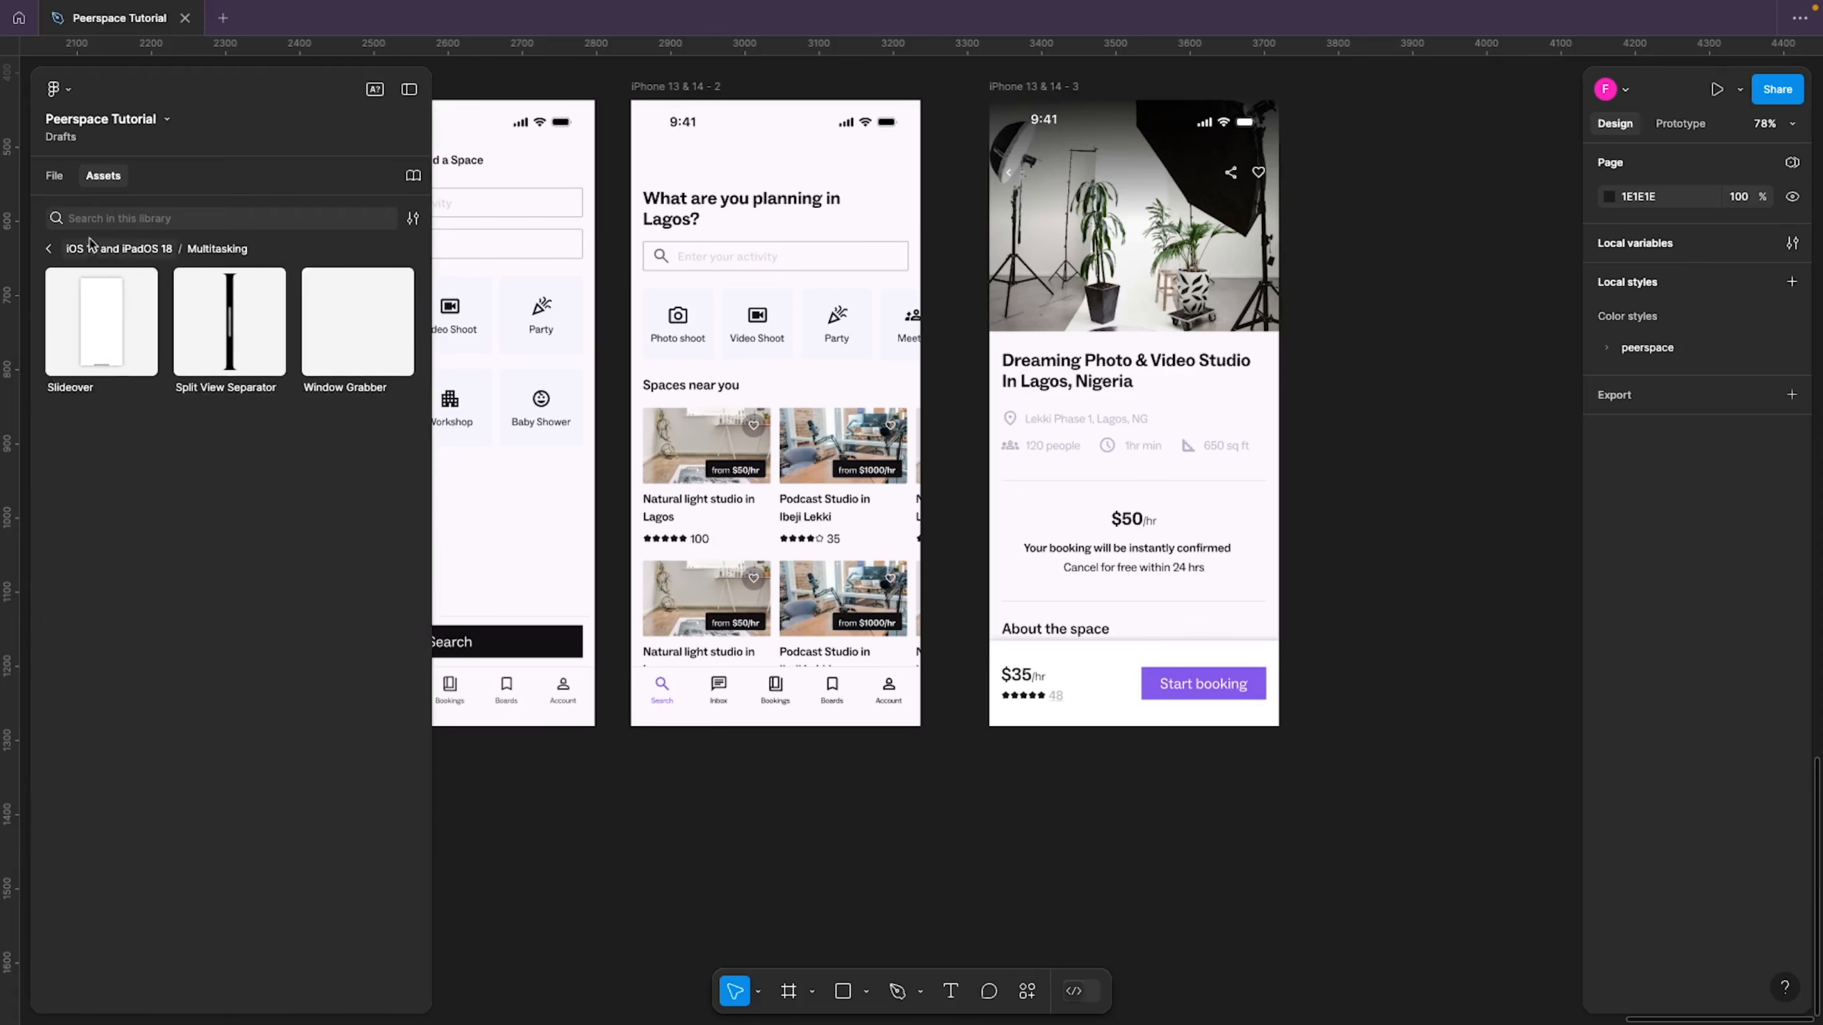
left_click(48, 249)
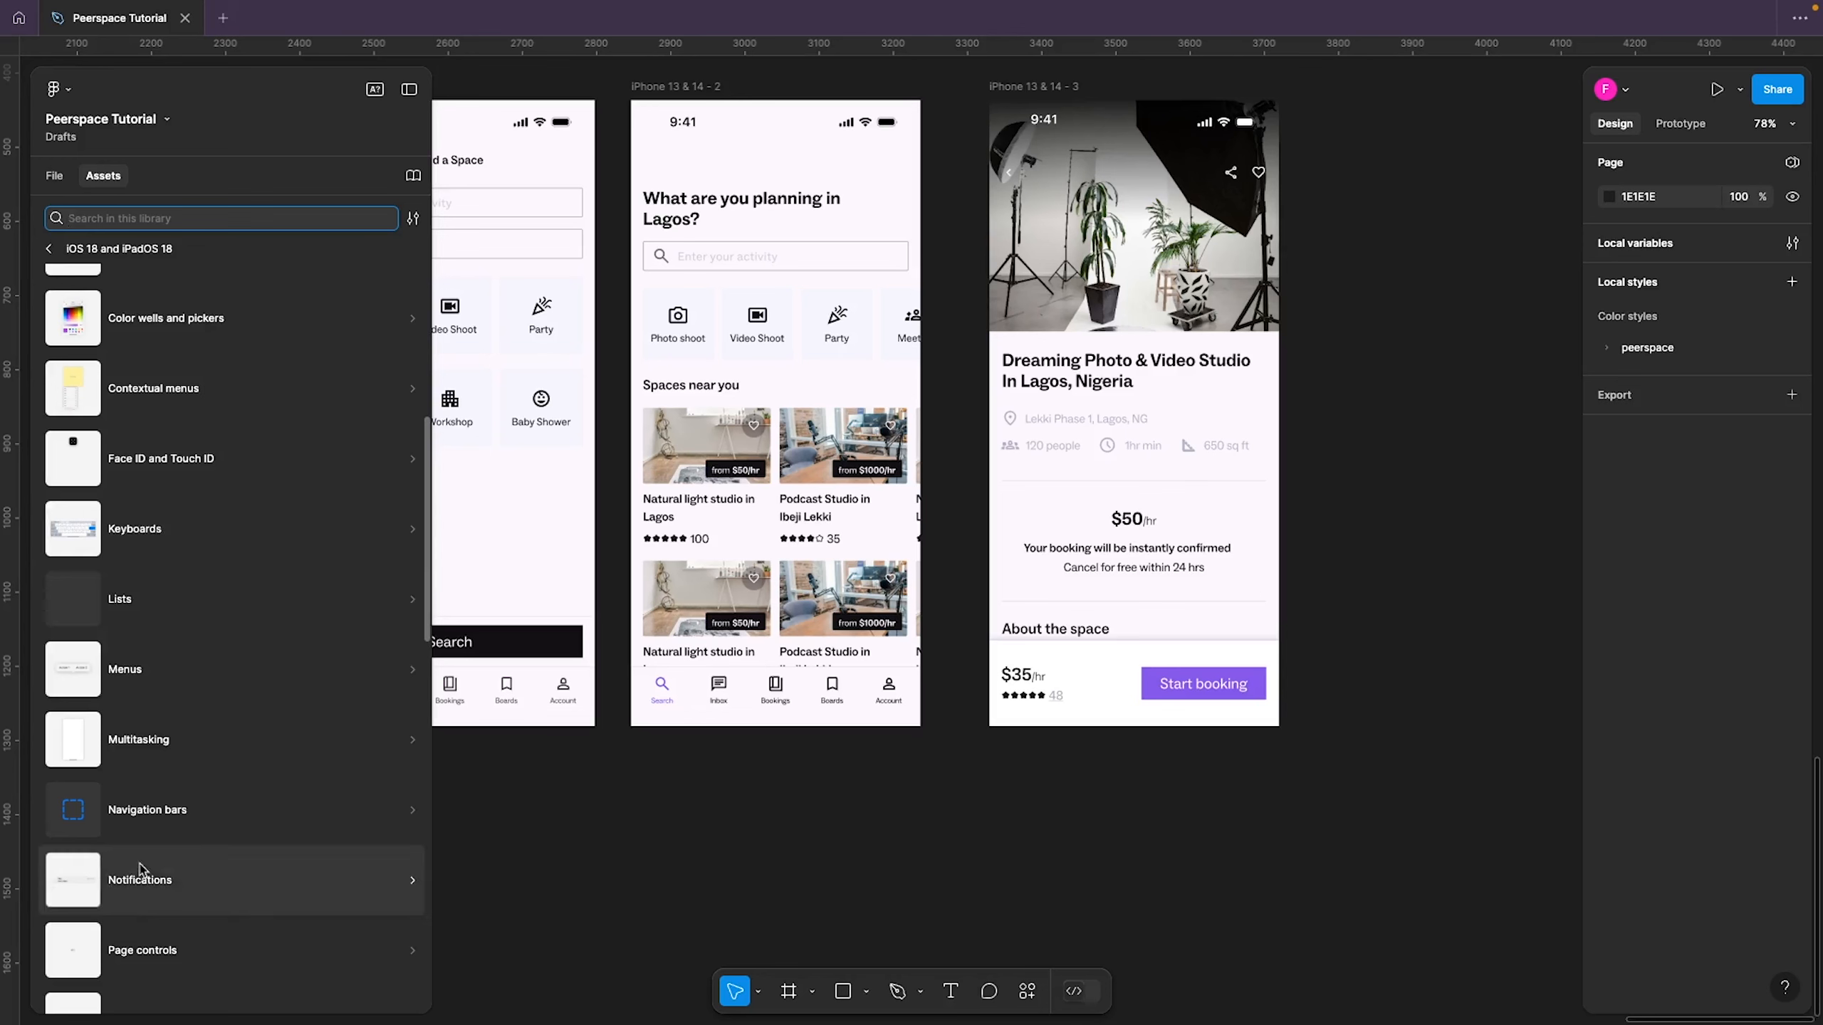
scroll(237, 870, "down", 1)
scroll(236, 870, "down", 2)
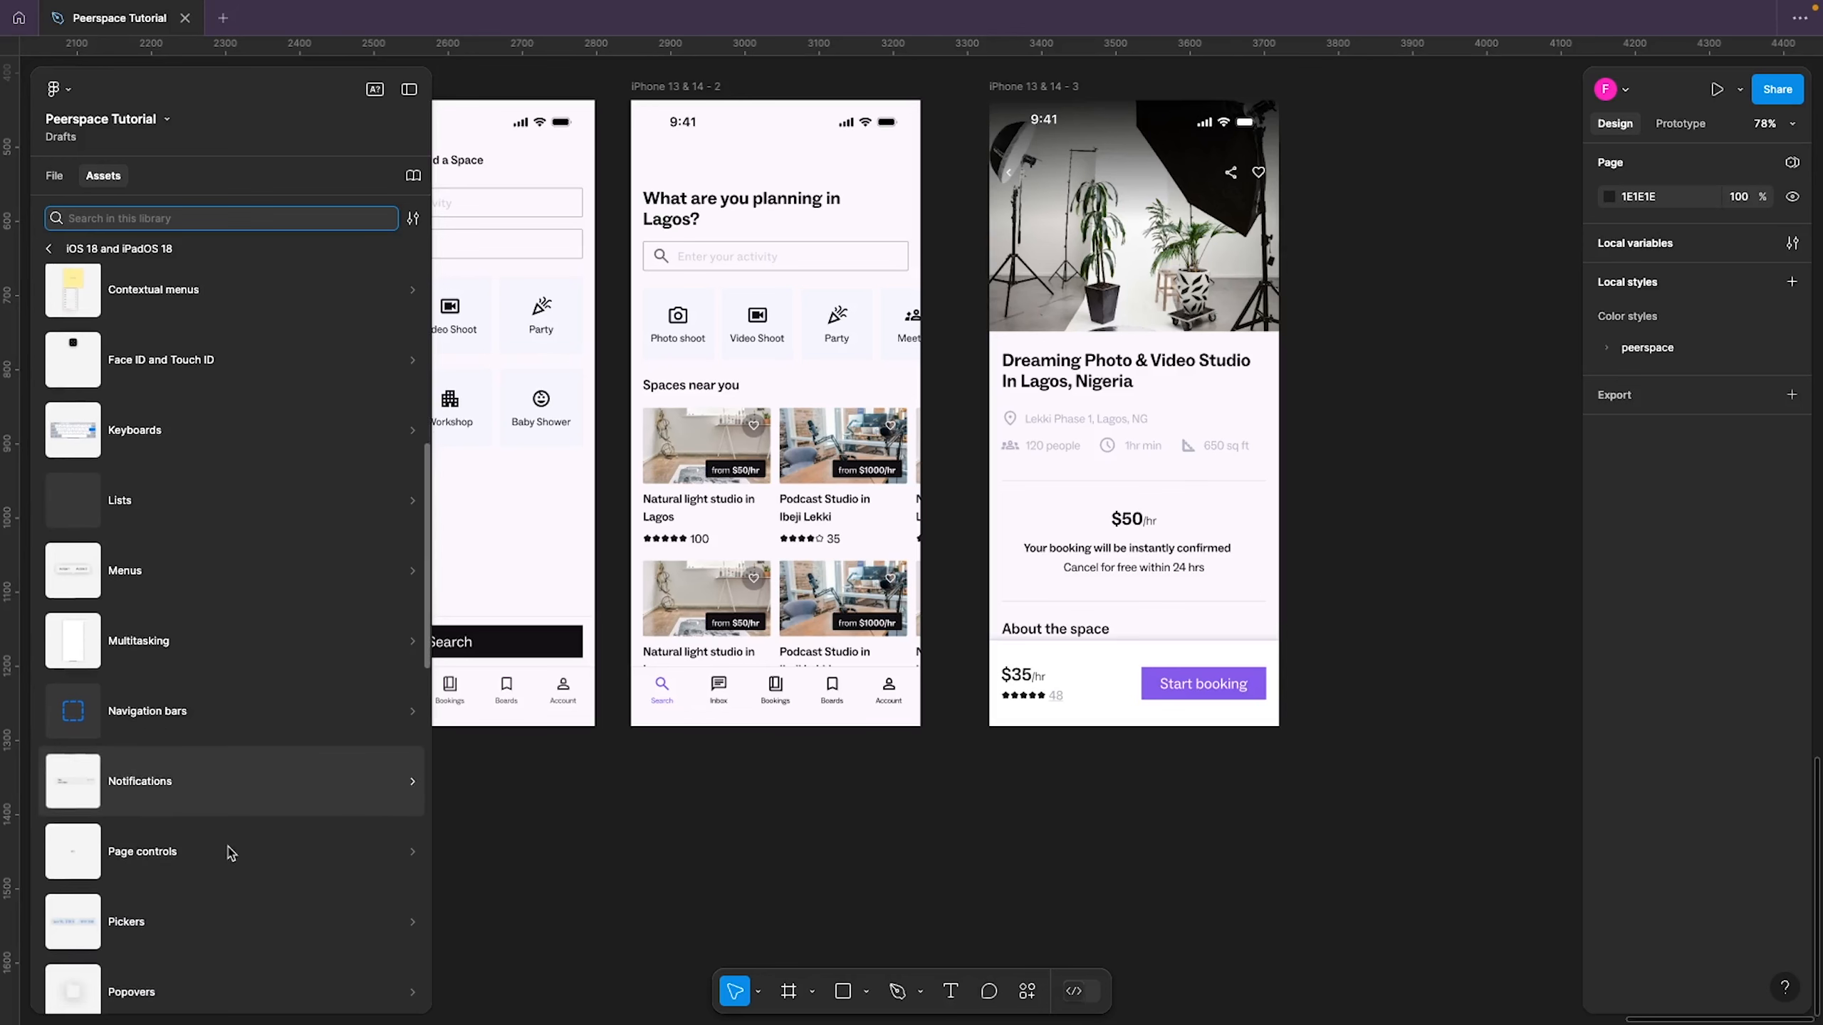
left_click(245, 794)
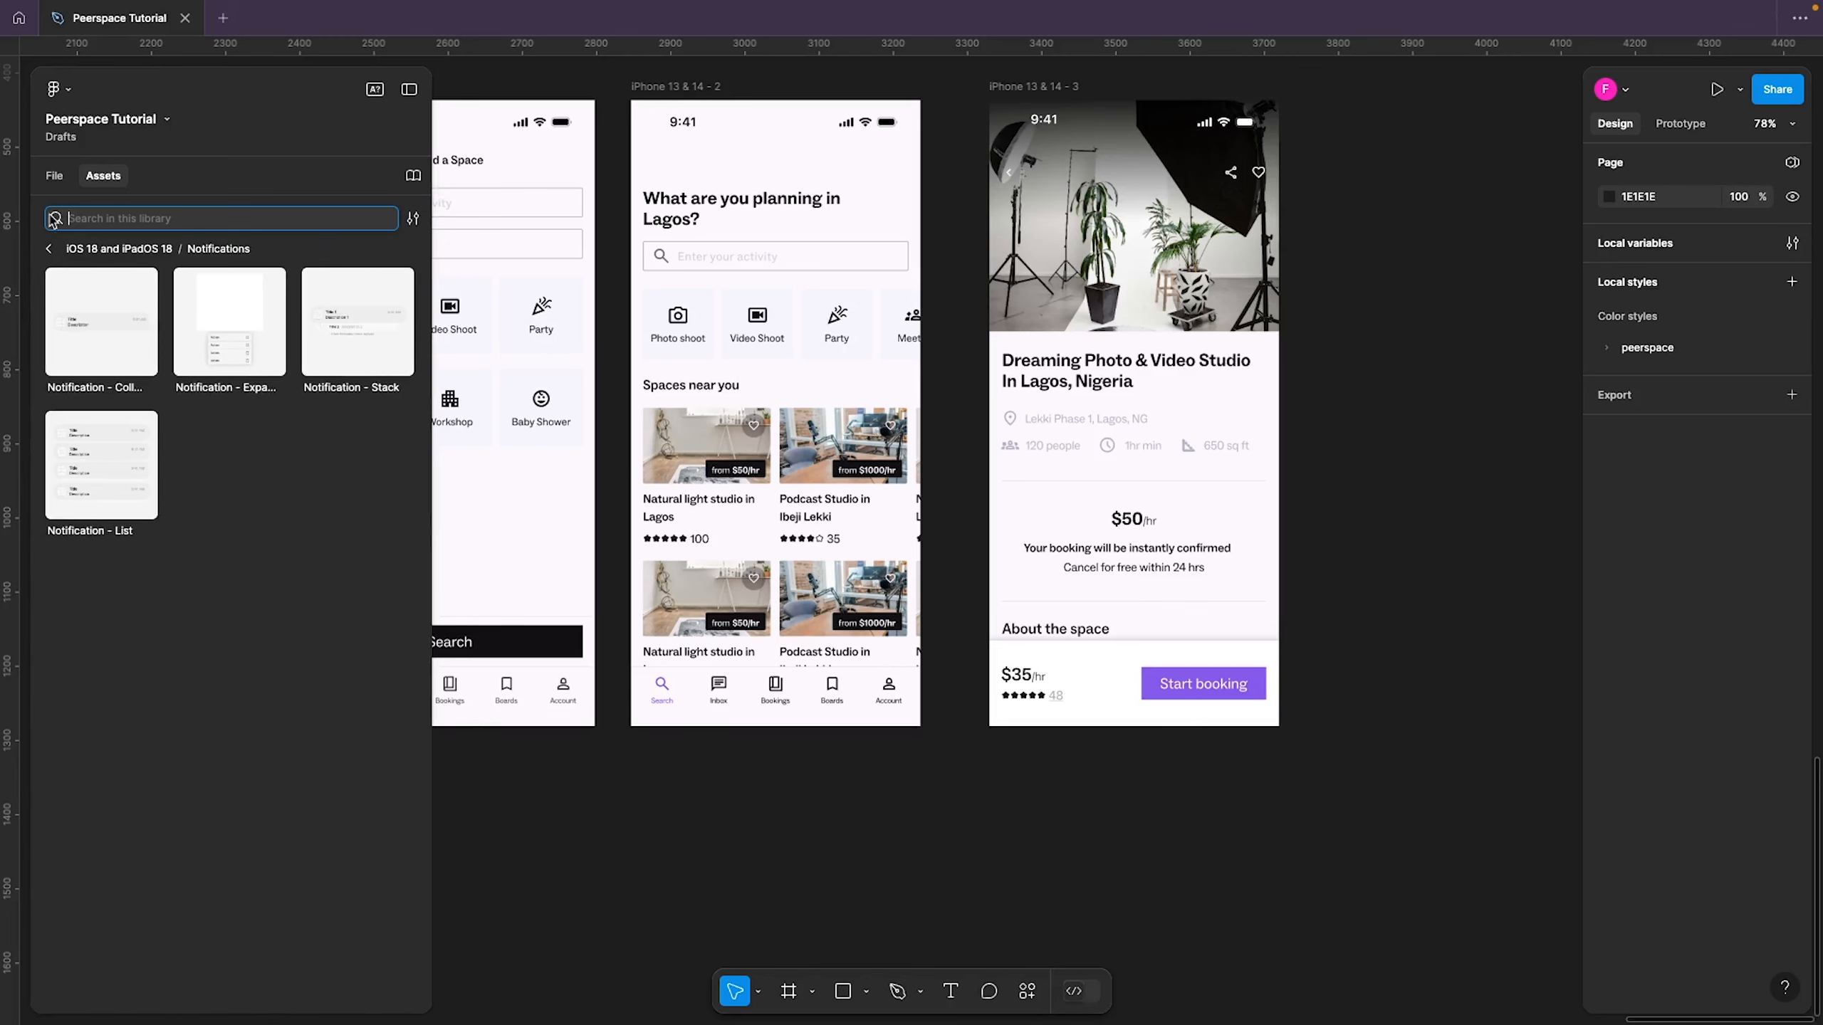
left_click(51, 247)
Look further through the iOS 18 and iPadOS 18 library categories and examine the Sheets components
scroll(268, 827, "down", 3)
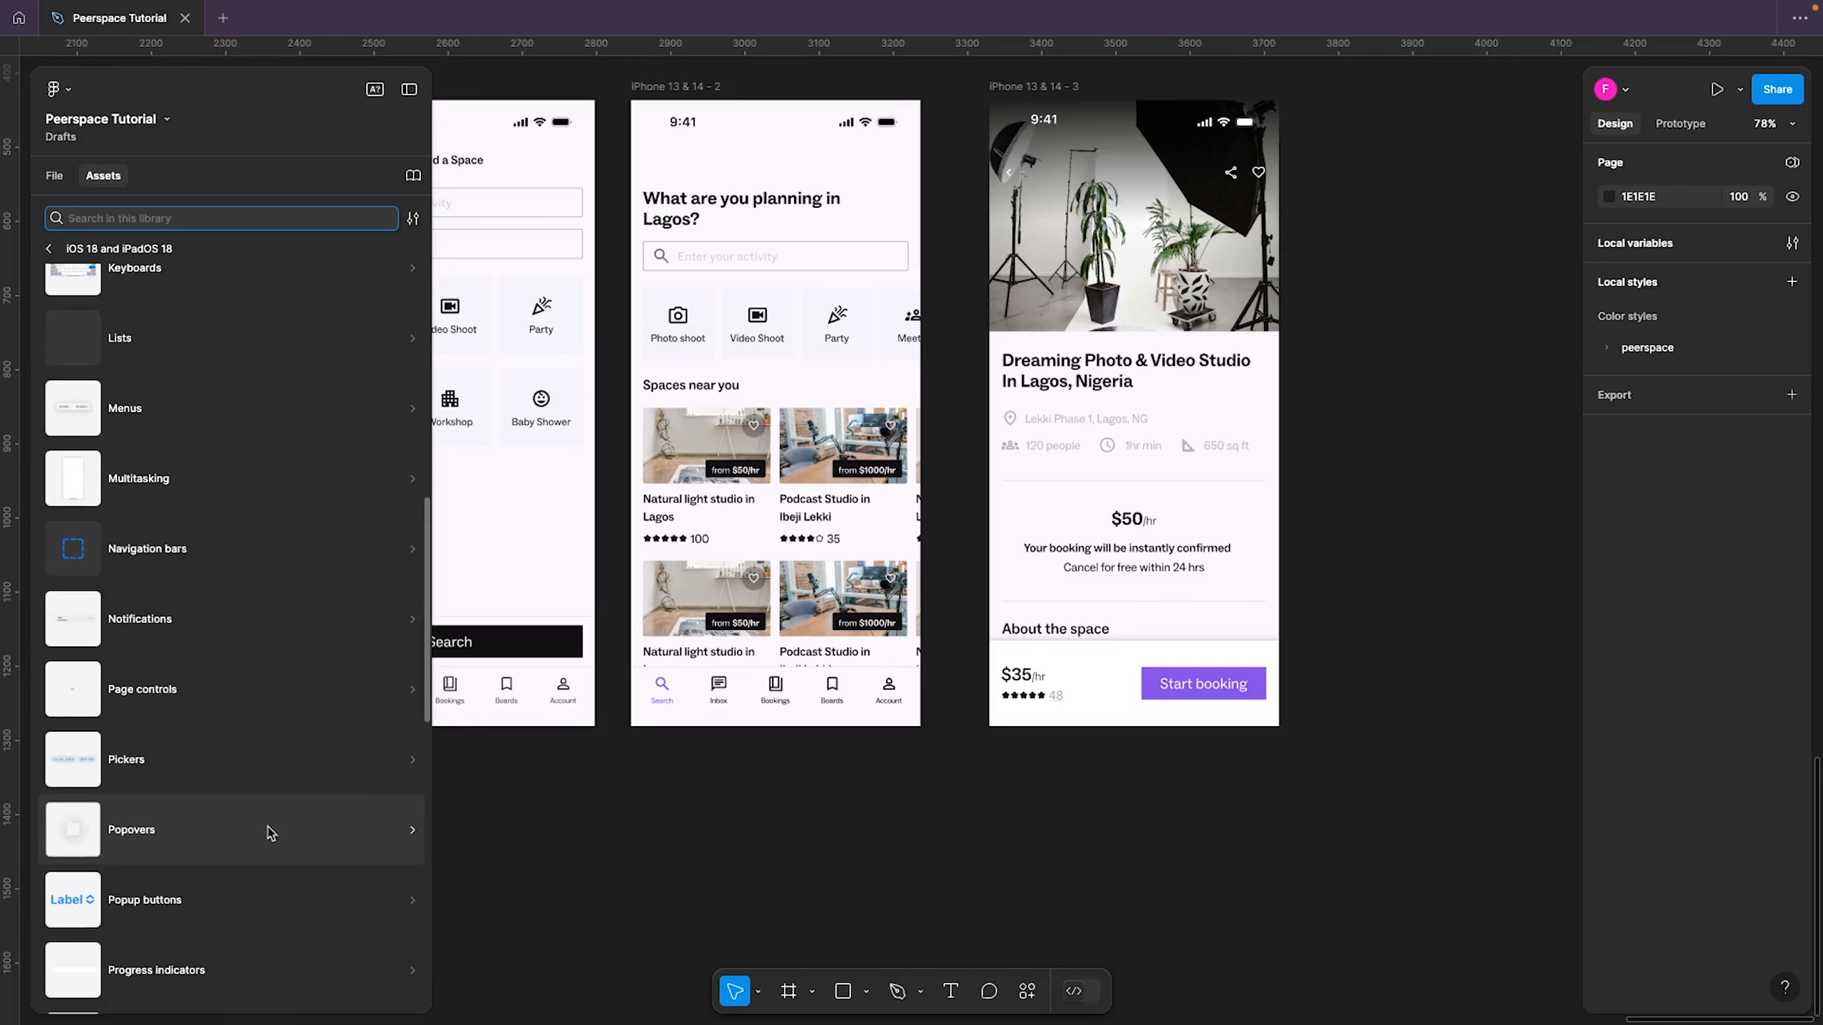
scroll(253, 848, "down", 3)
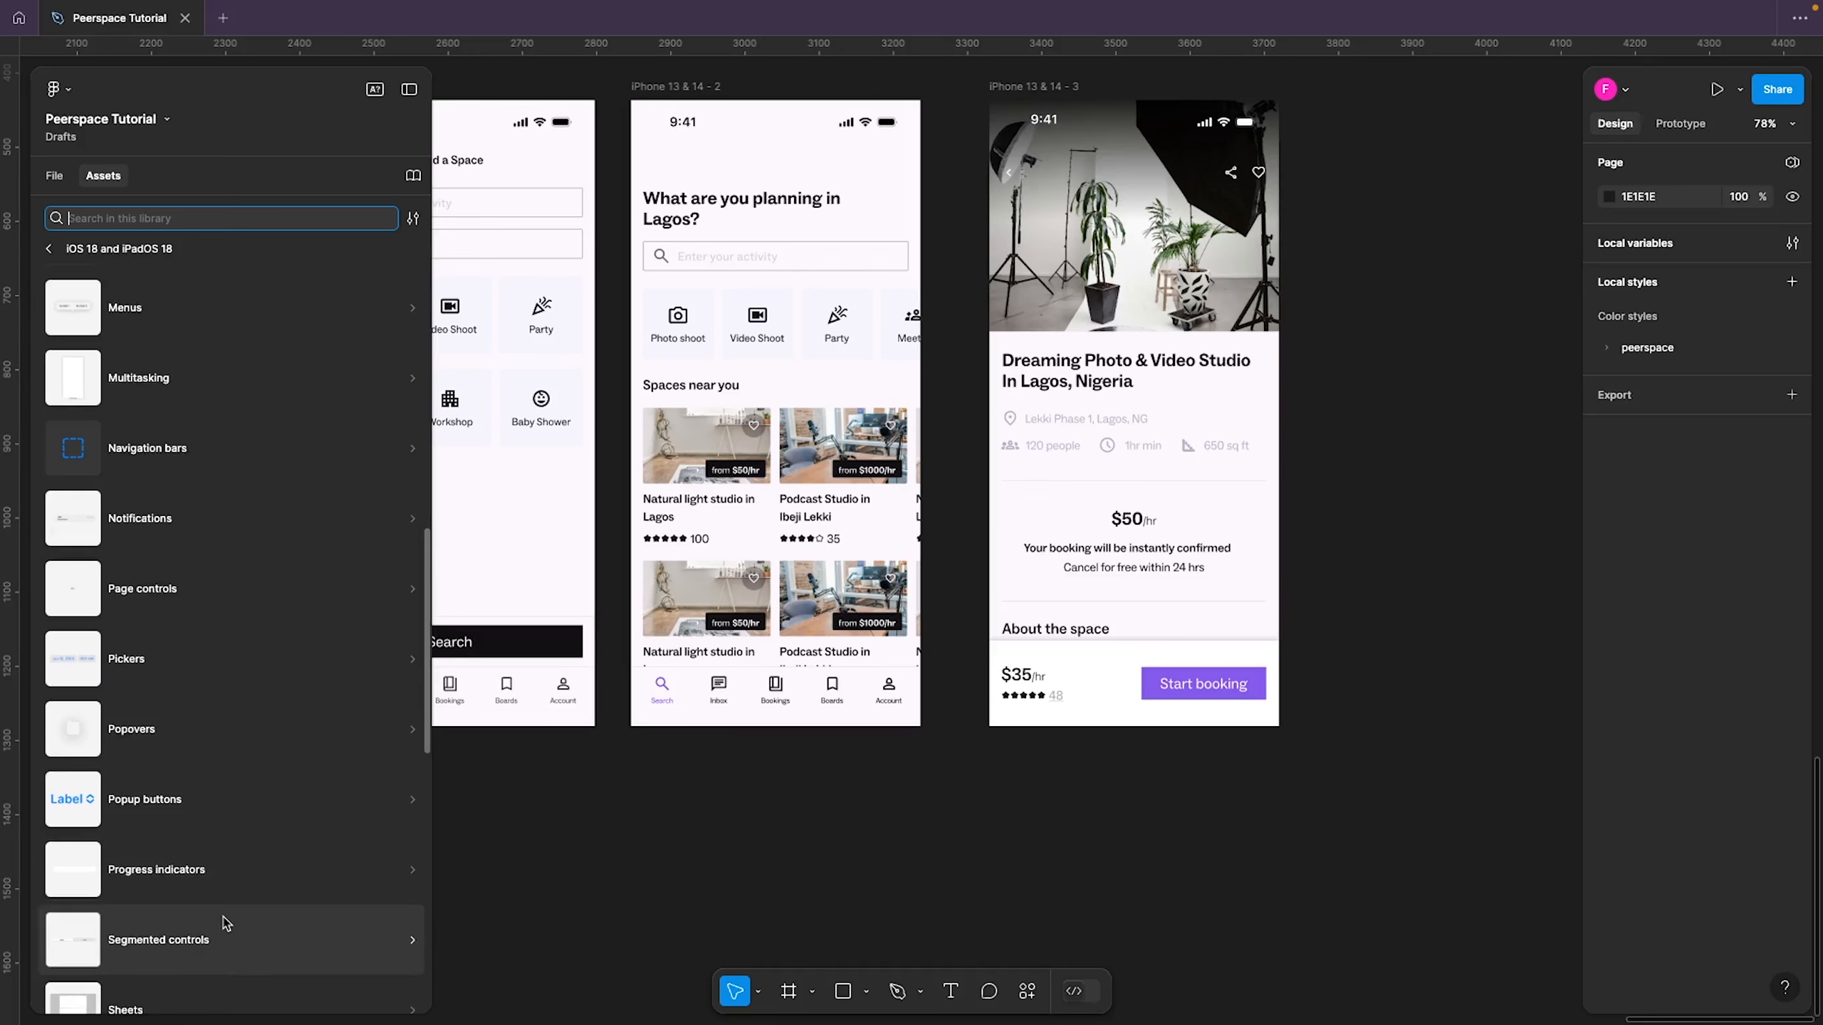
scroll(225, 923, "down", 1)
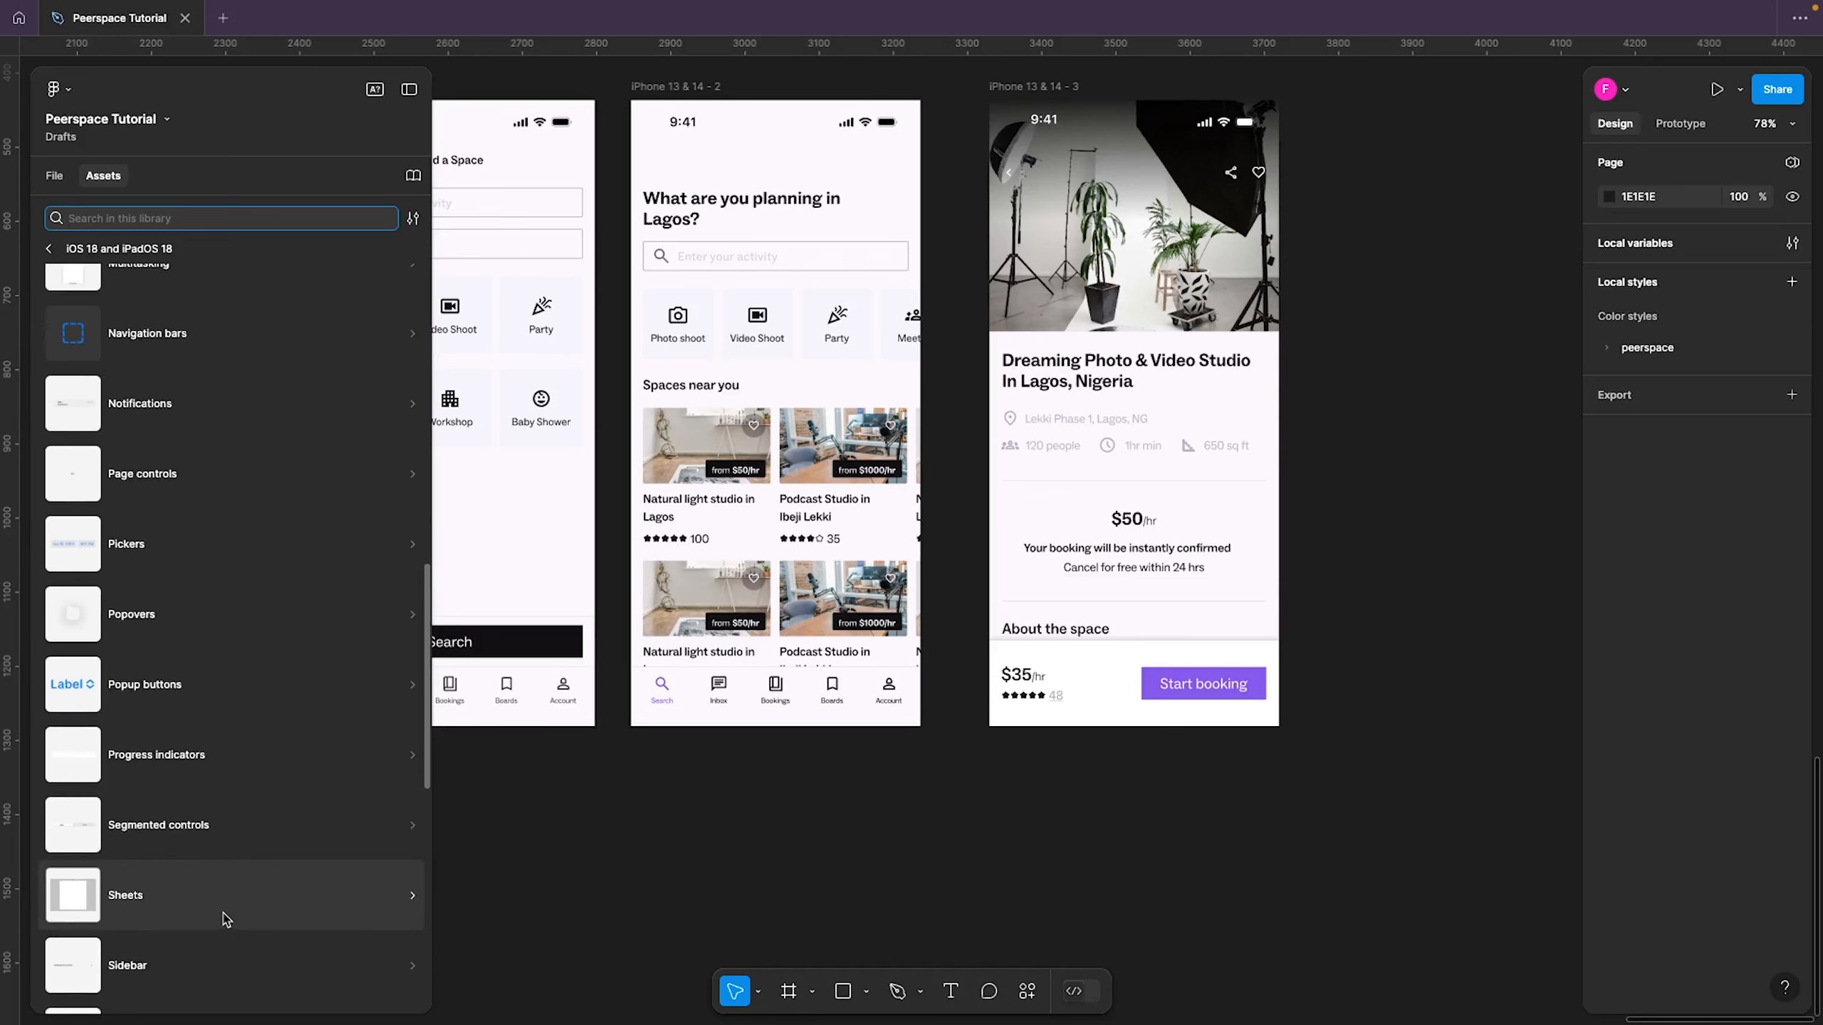
left_click(225, 921)
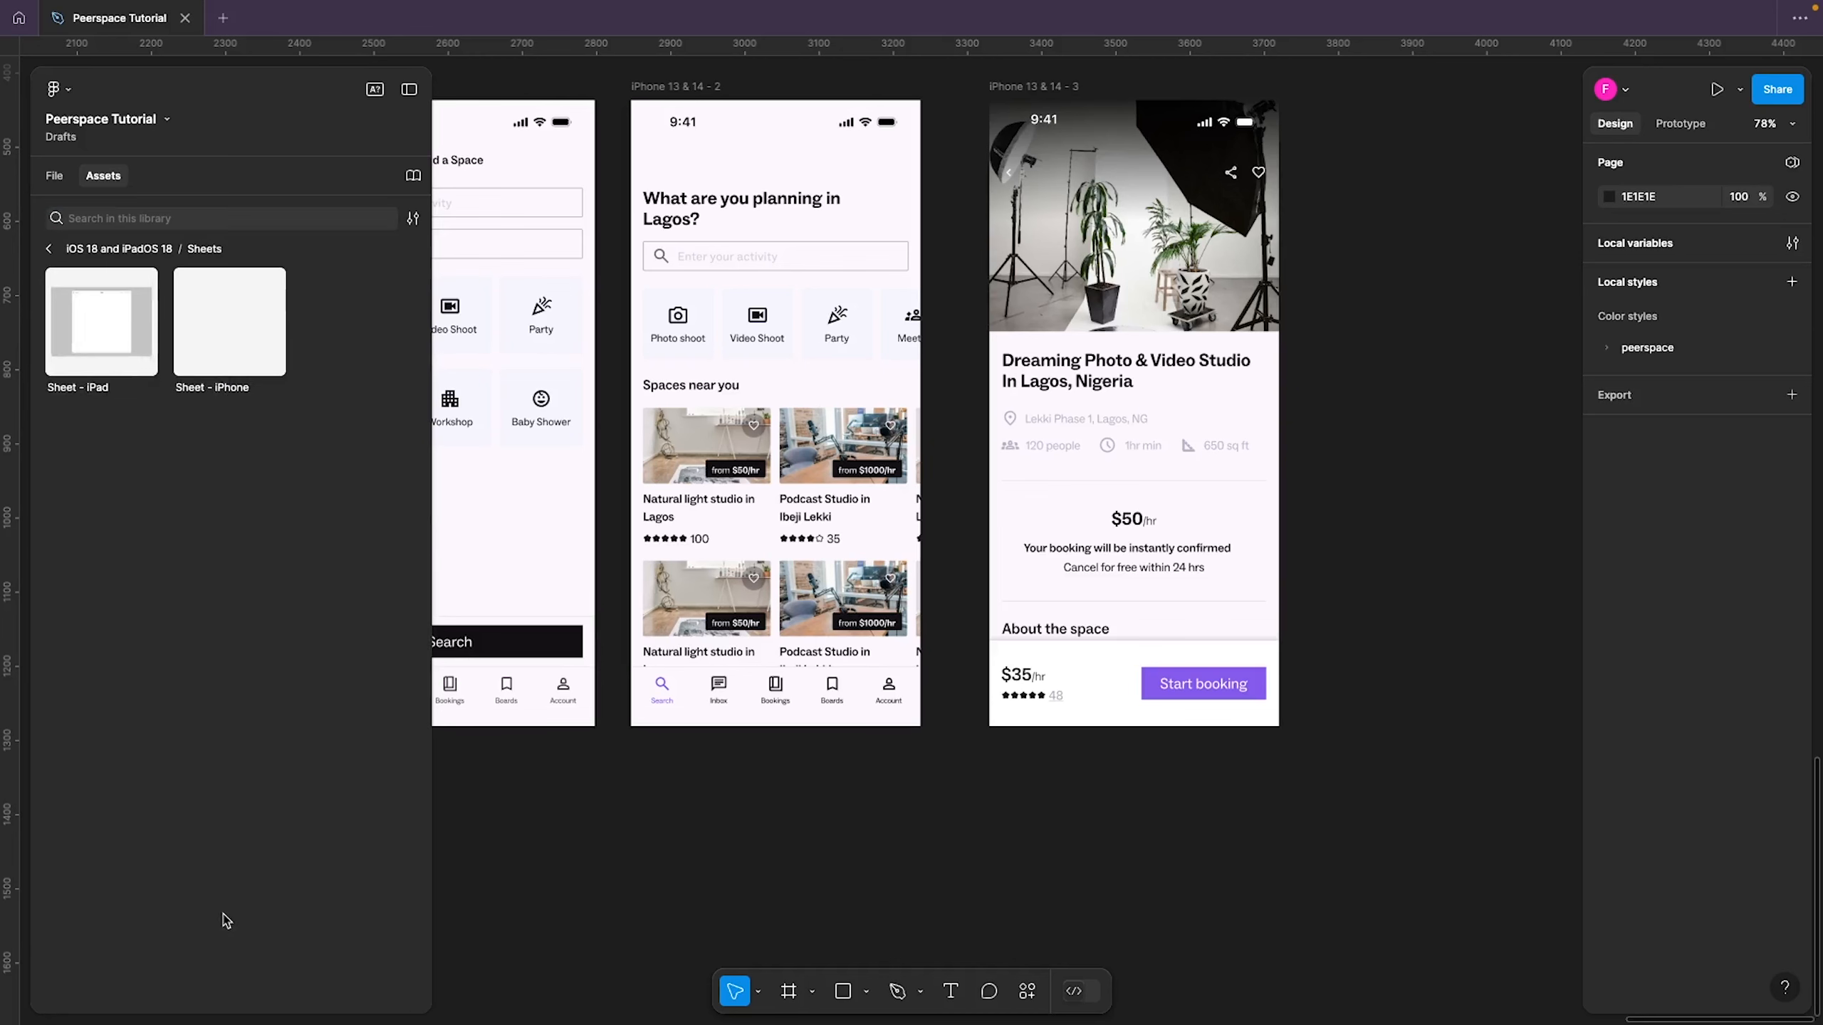
left_click(52, 248)
Insert the Home Indicator component from the System category of the iOS 18 and iPadOS 18 library onto the canvas
scroll(164, 856, "down", 2)
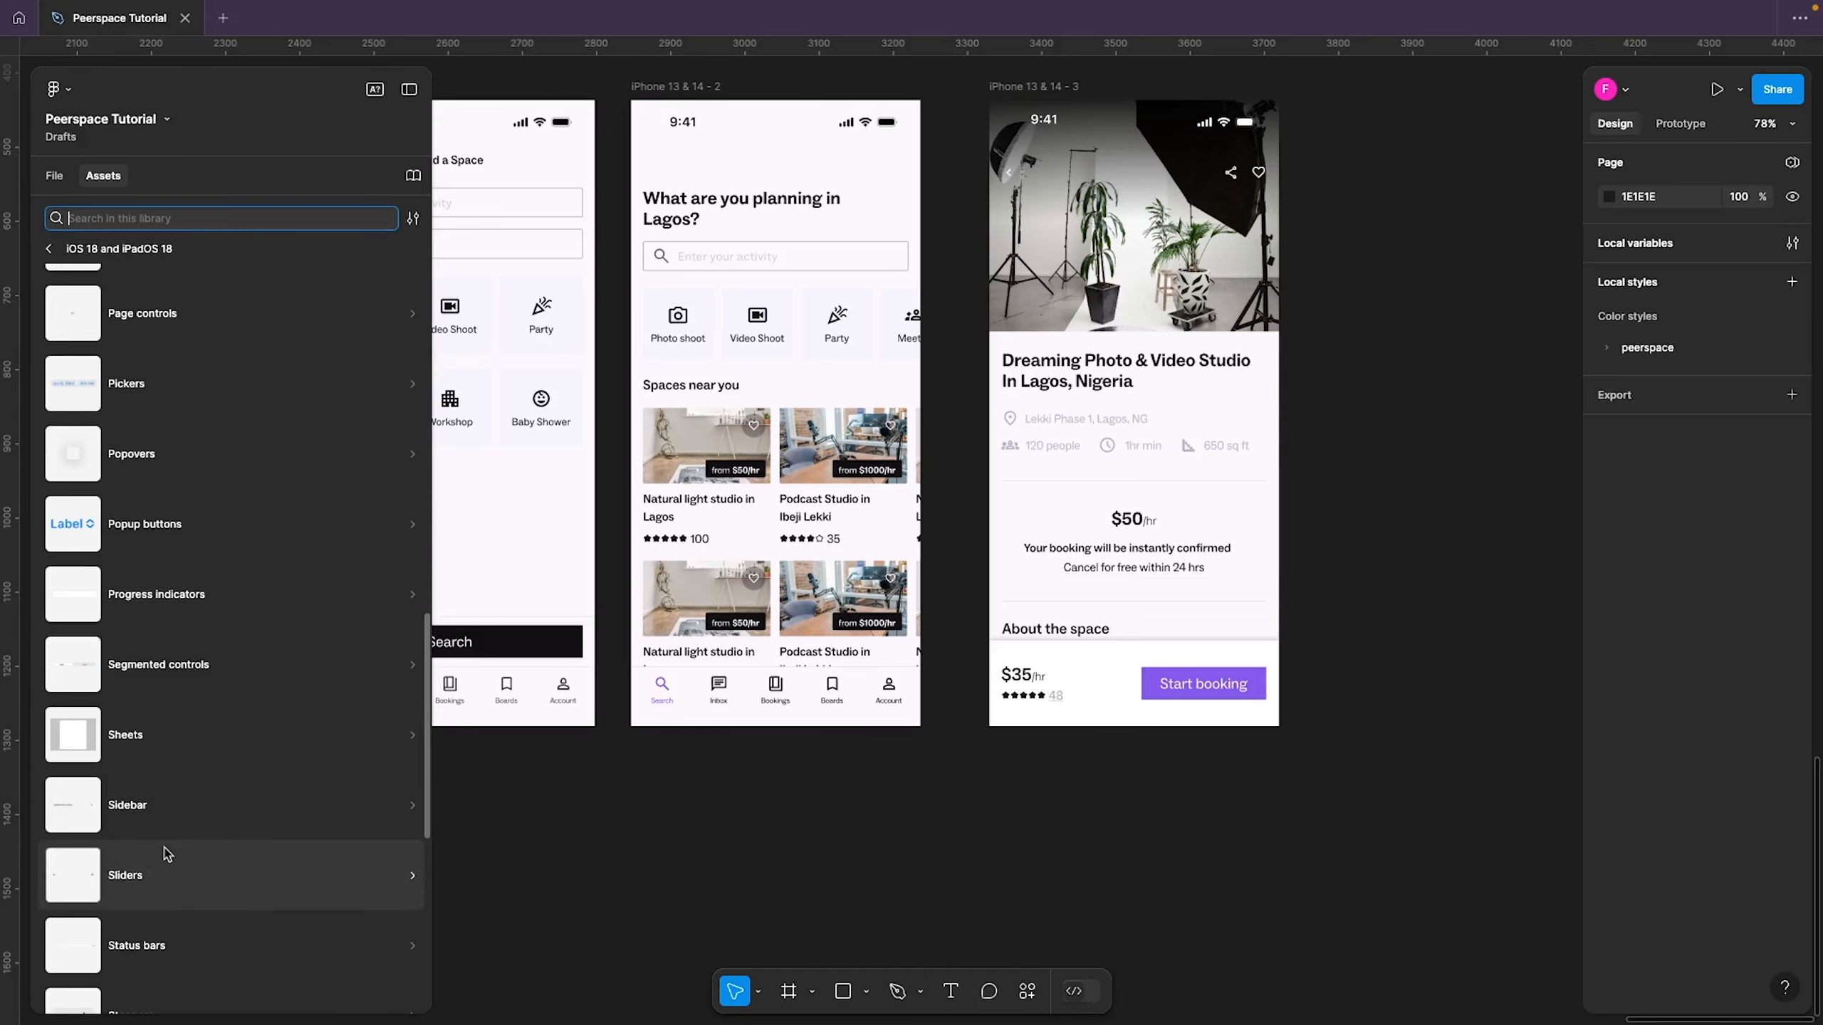
scroll(185, 925, "down", 2)
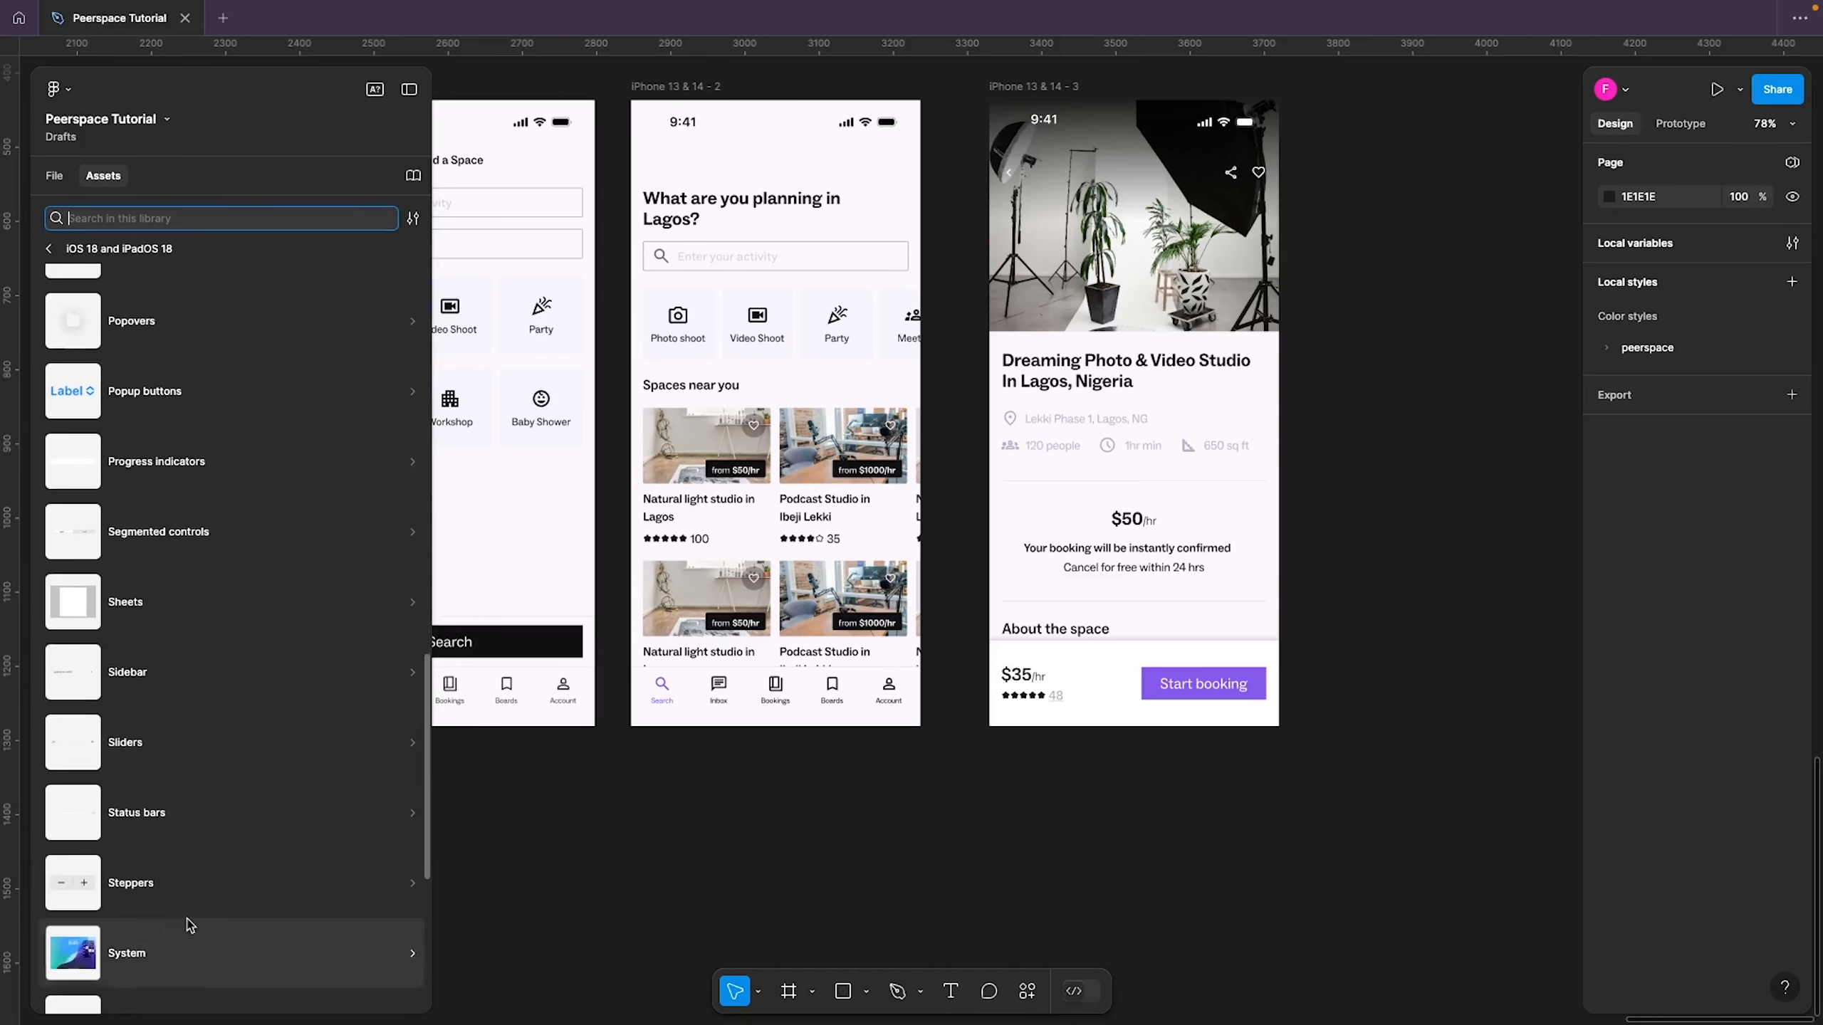
scroll(187, 927, "down", 1)
left_click(190, 922)
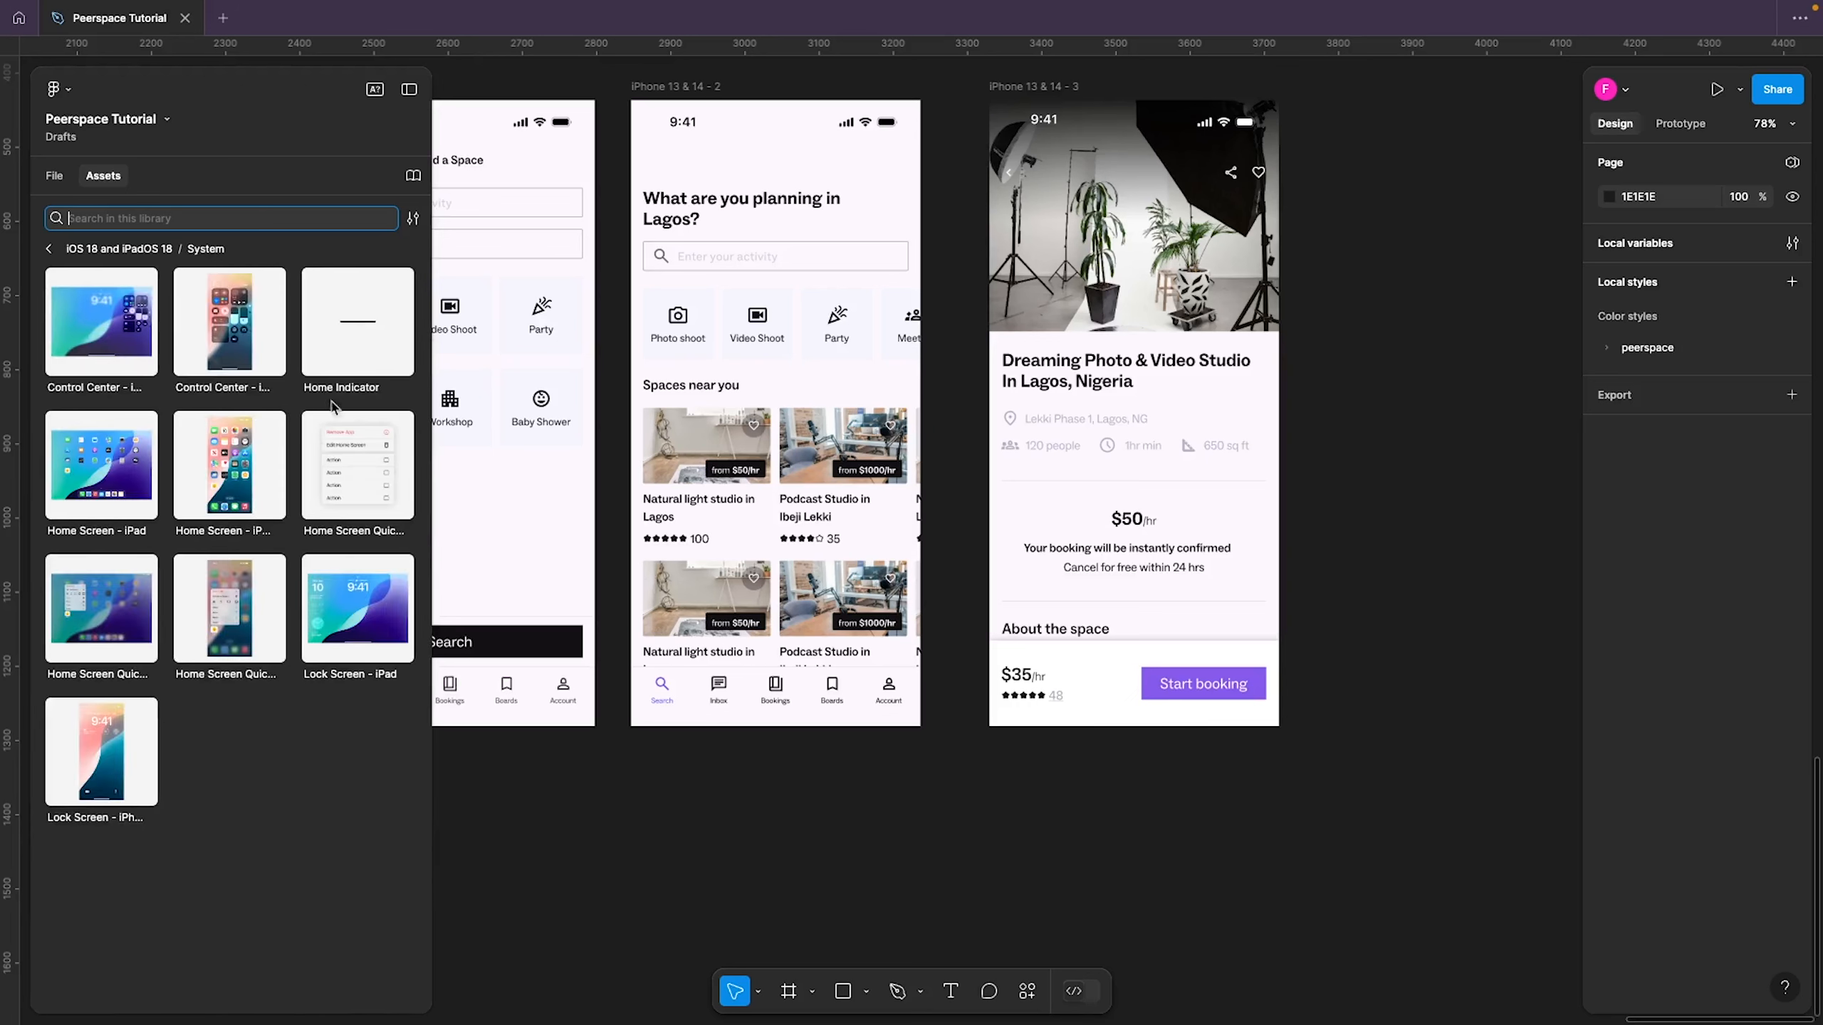
left_click(373, 327)
left_click(568, 463)
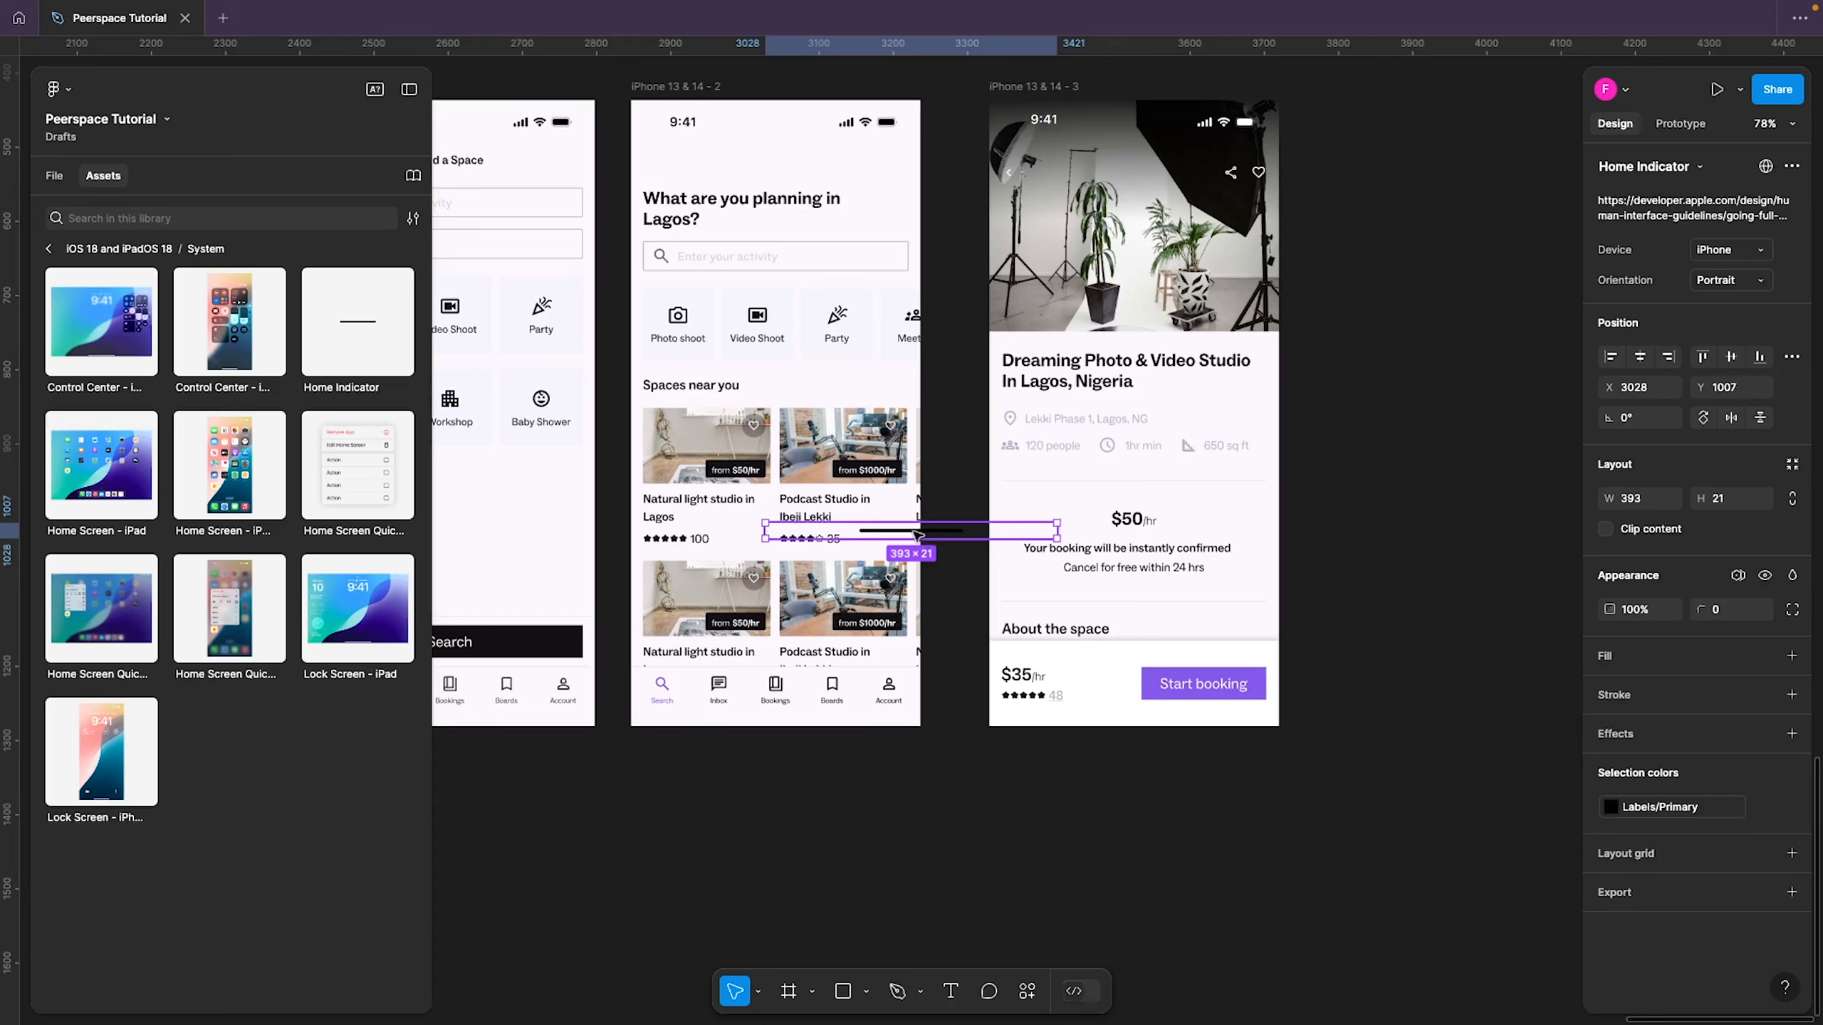
Move the Home Indicator into the listing screen's bottom panel and align it to the screen's horizontal center and bottom edge
left_click_drag(921, 535, 1145, 719)
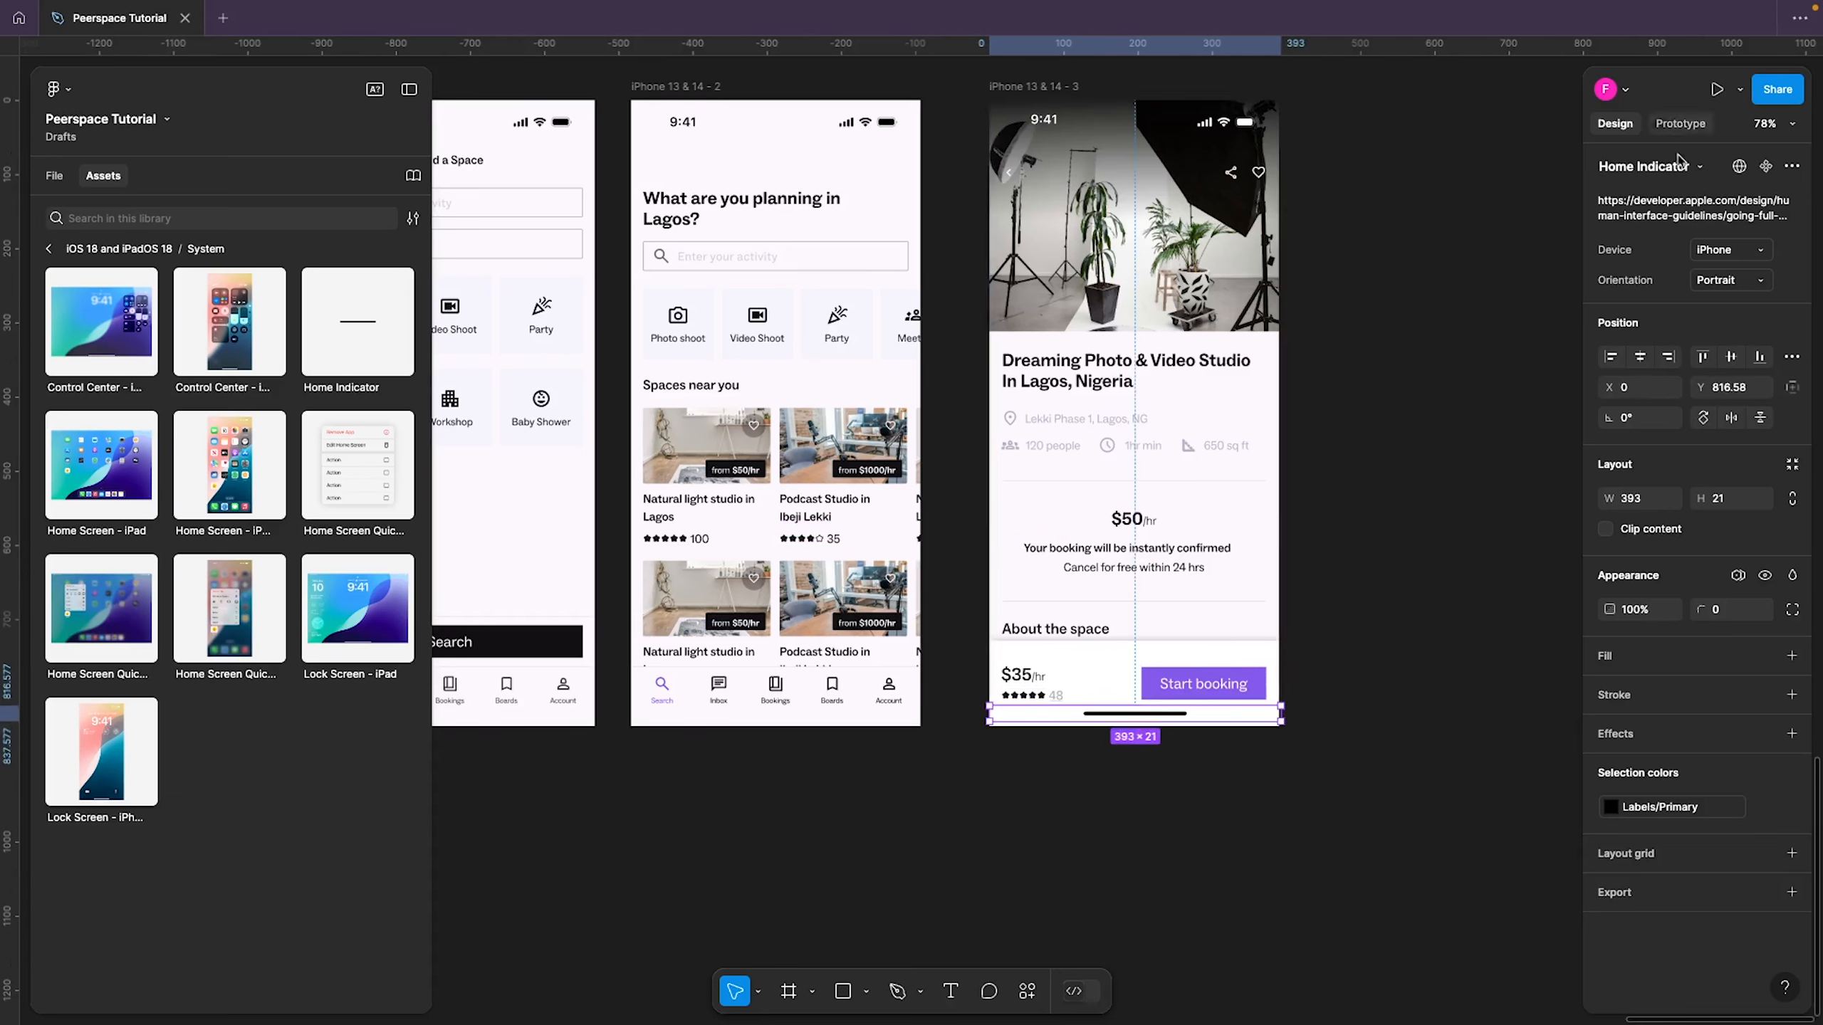
left_click(1637, 358)
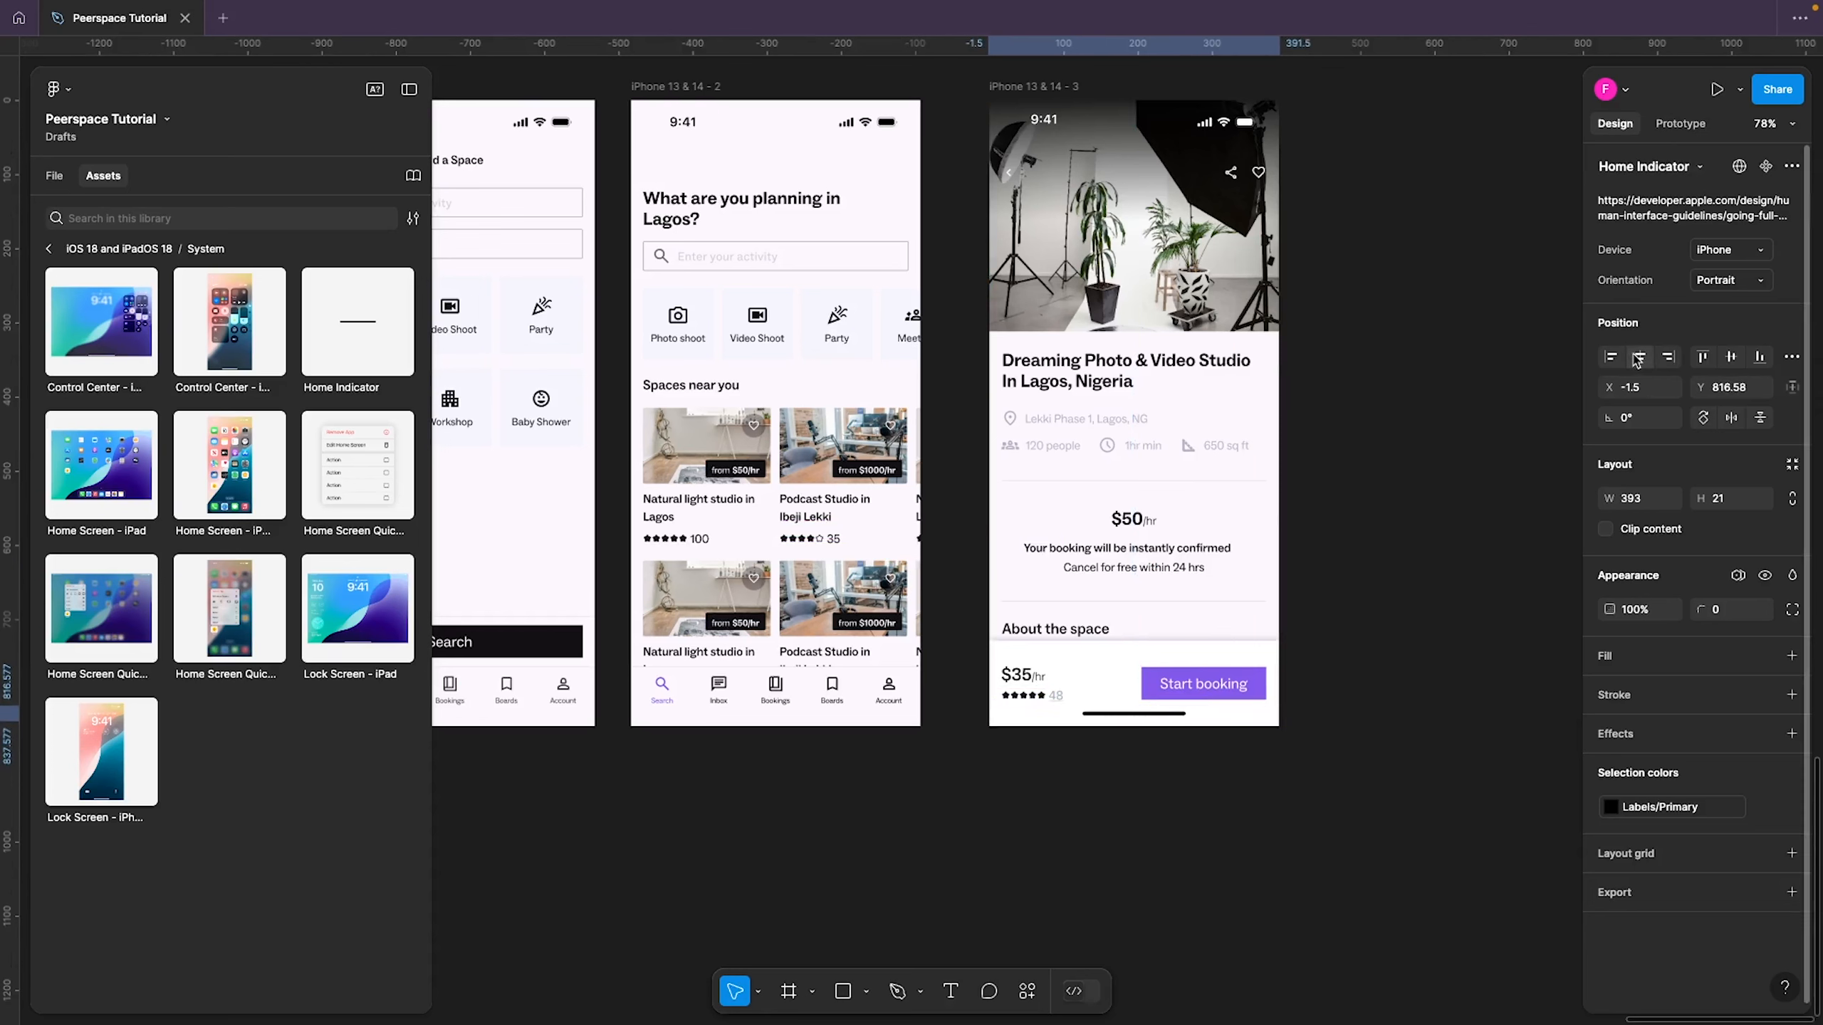
left_click(1760, 361)
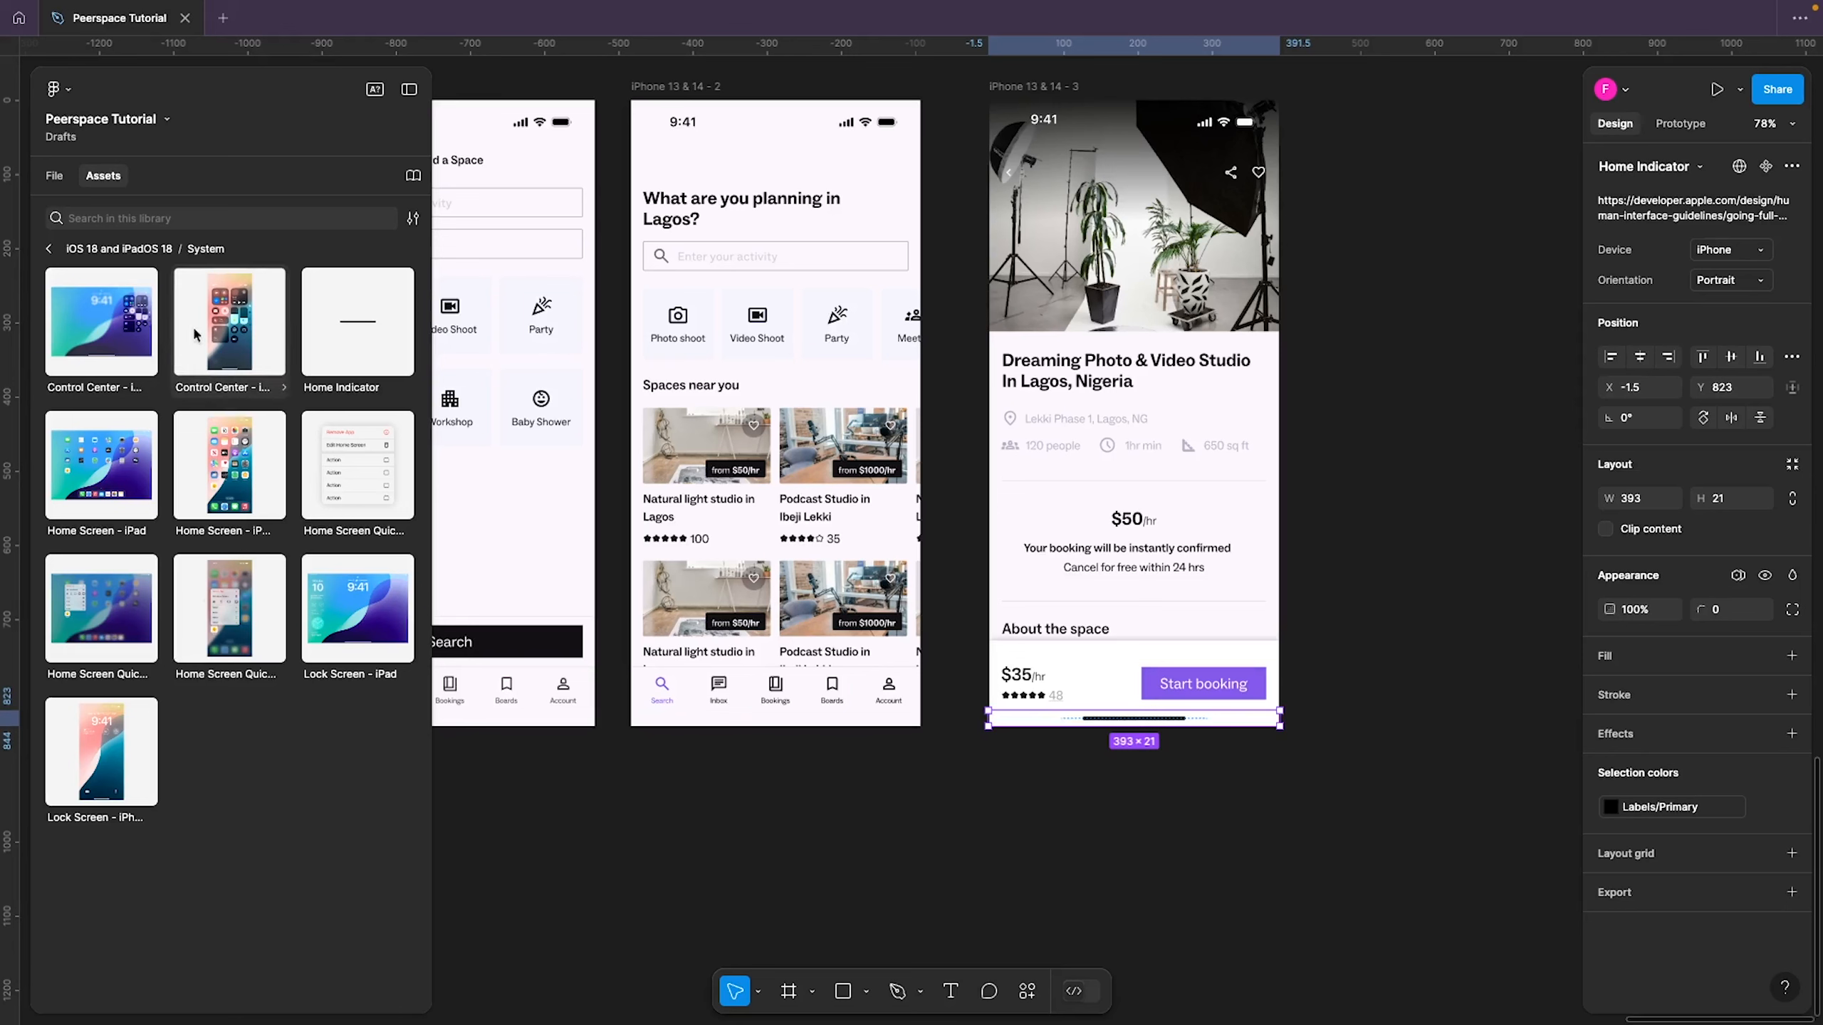
Examine the remaining iOS 18 and iPadOS 18 library categories for another component suited to the bottom panel
left_click(49, 250)
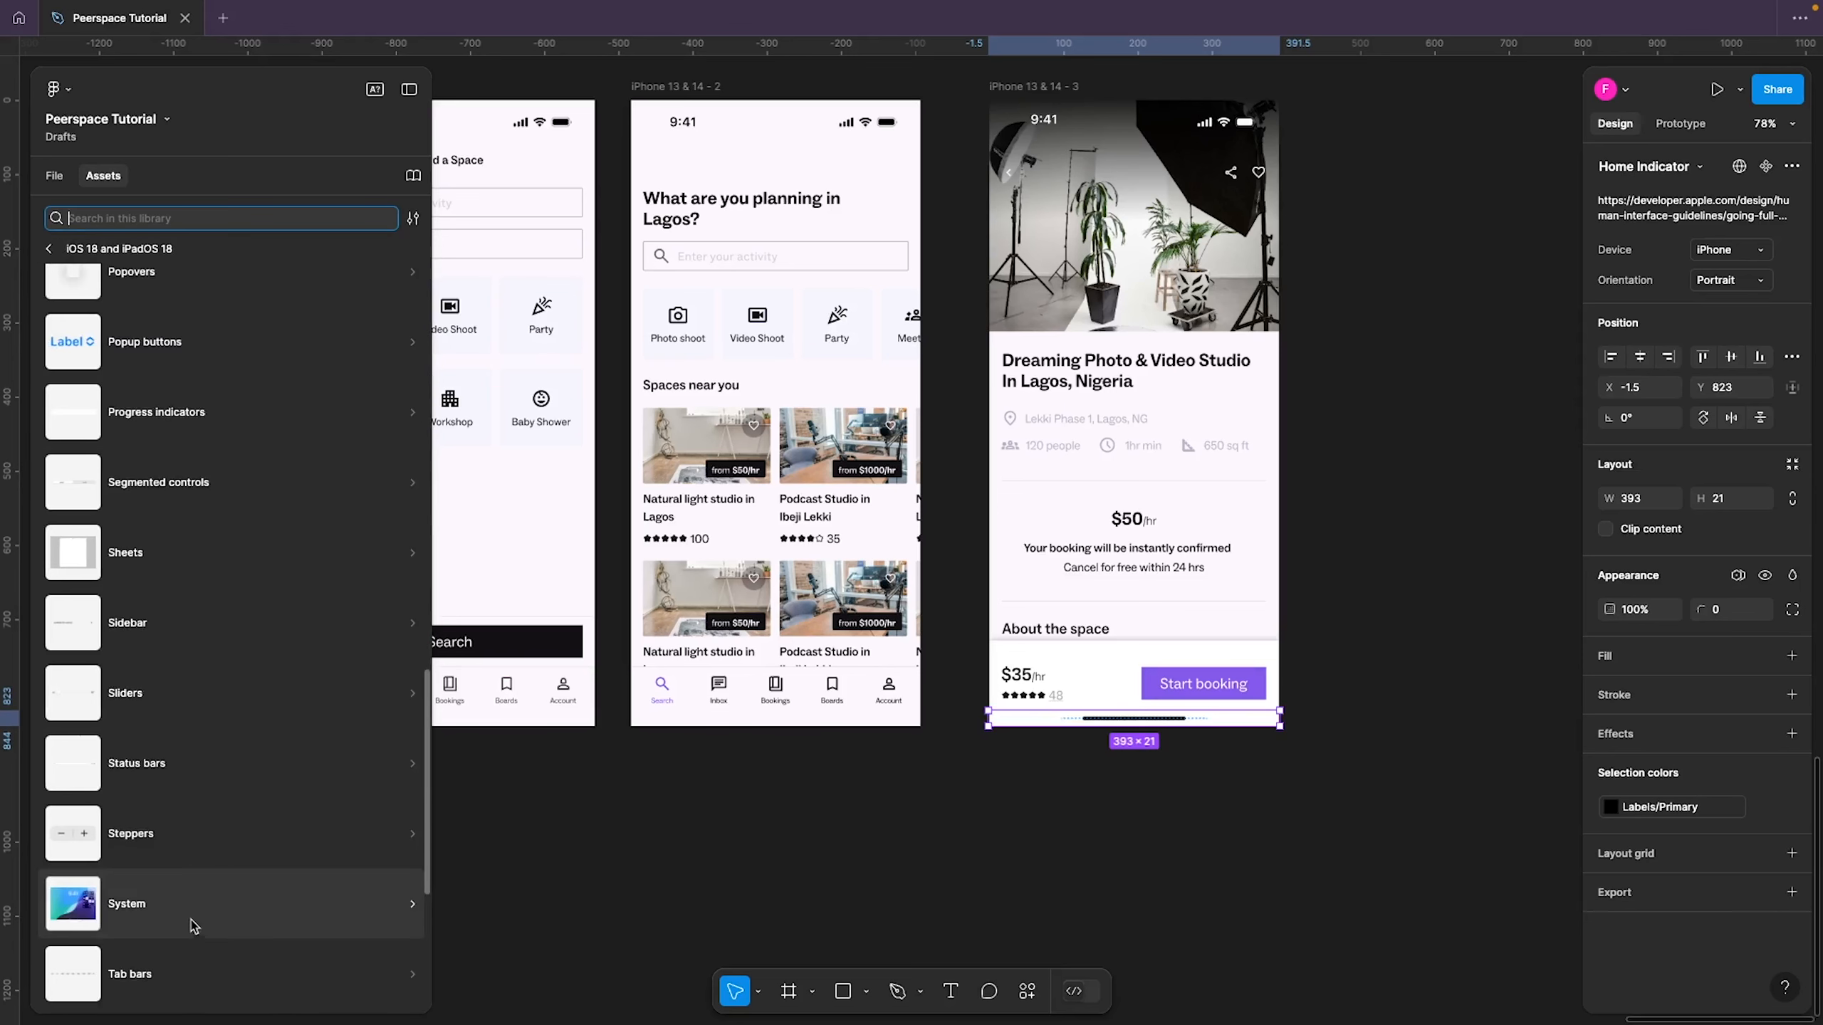
scroll(219, 894, "down", 3)
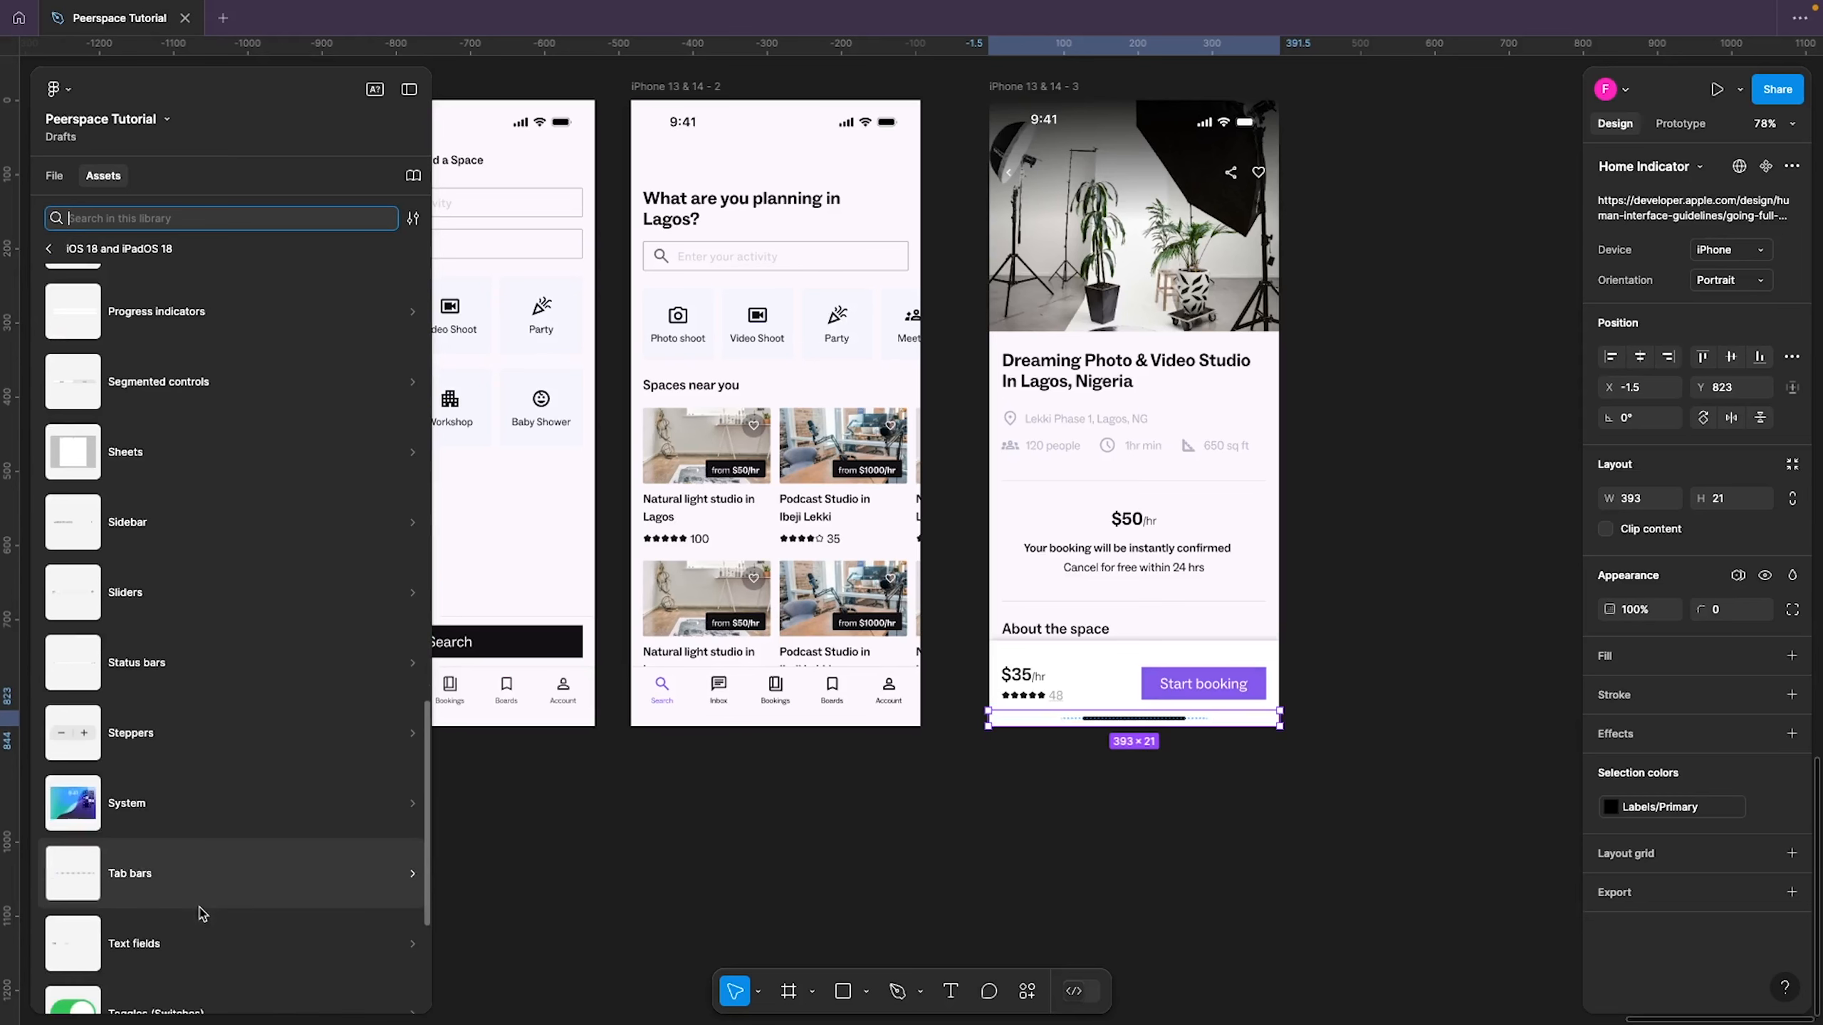
left_click(226, 802)
key("Escape")
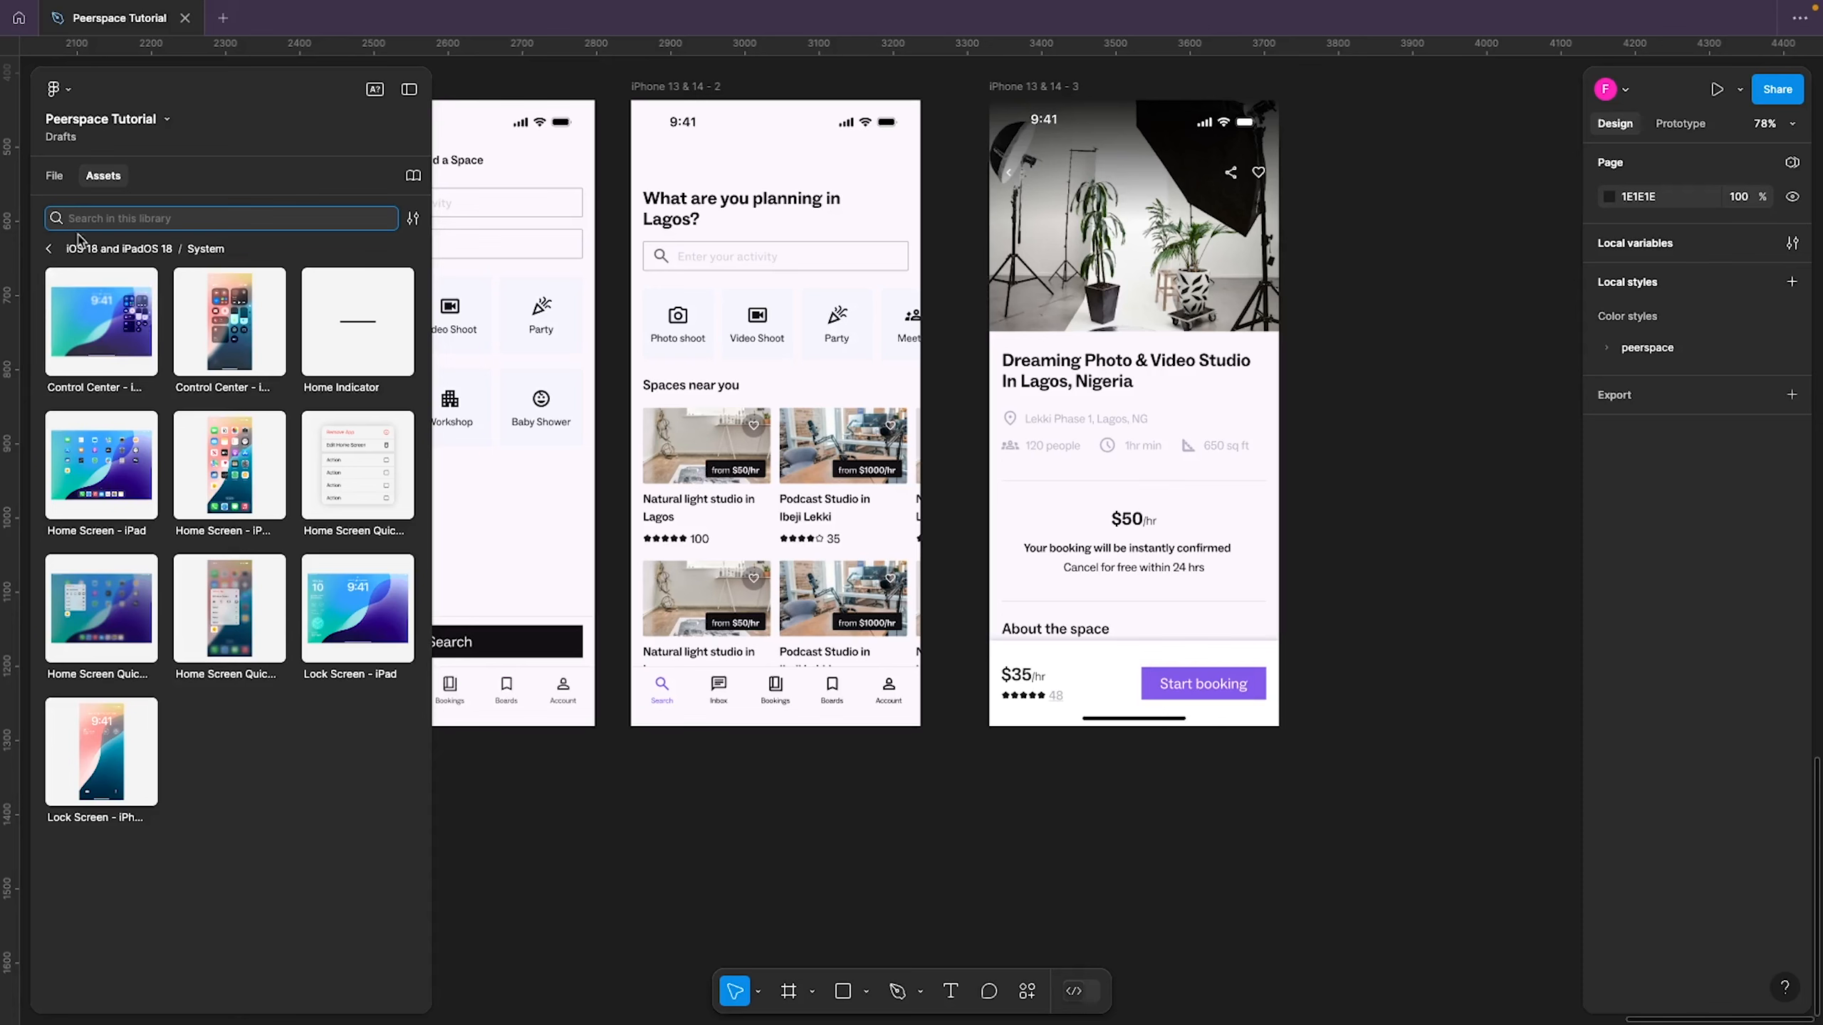
left_click(51, 250)
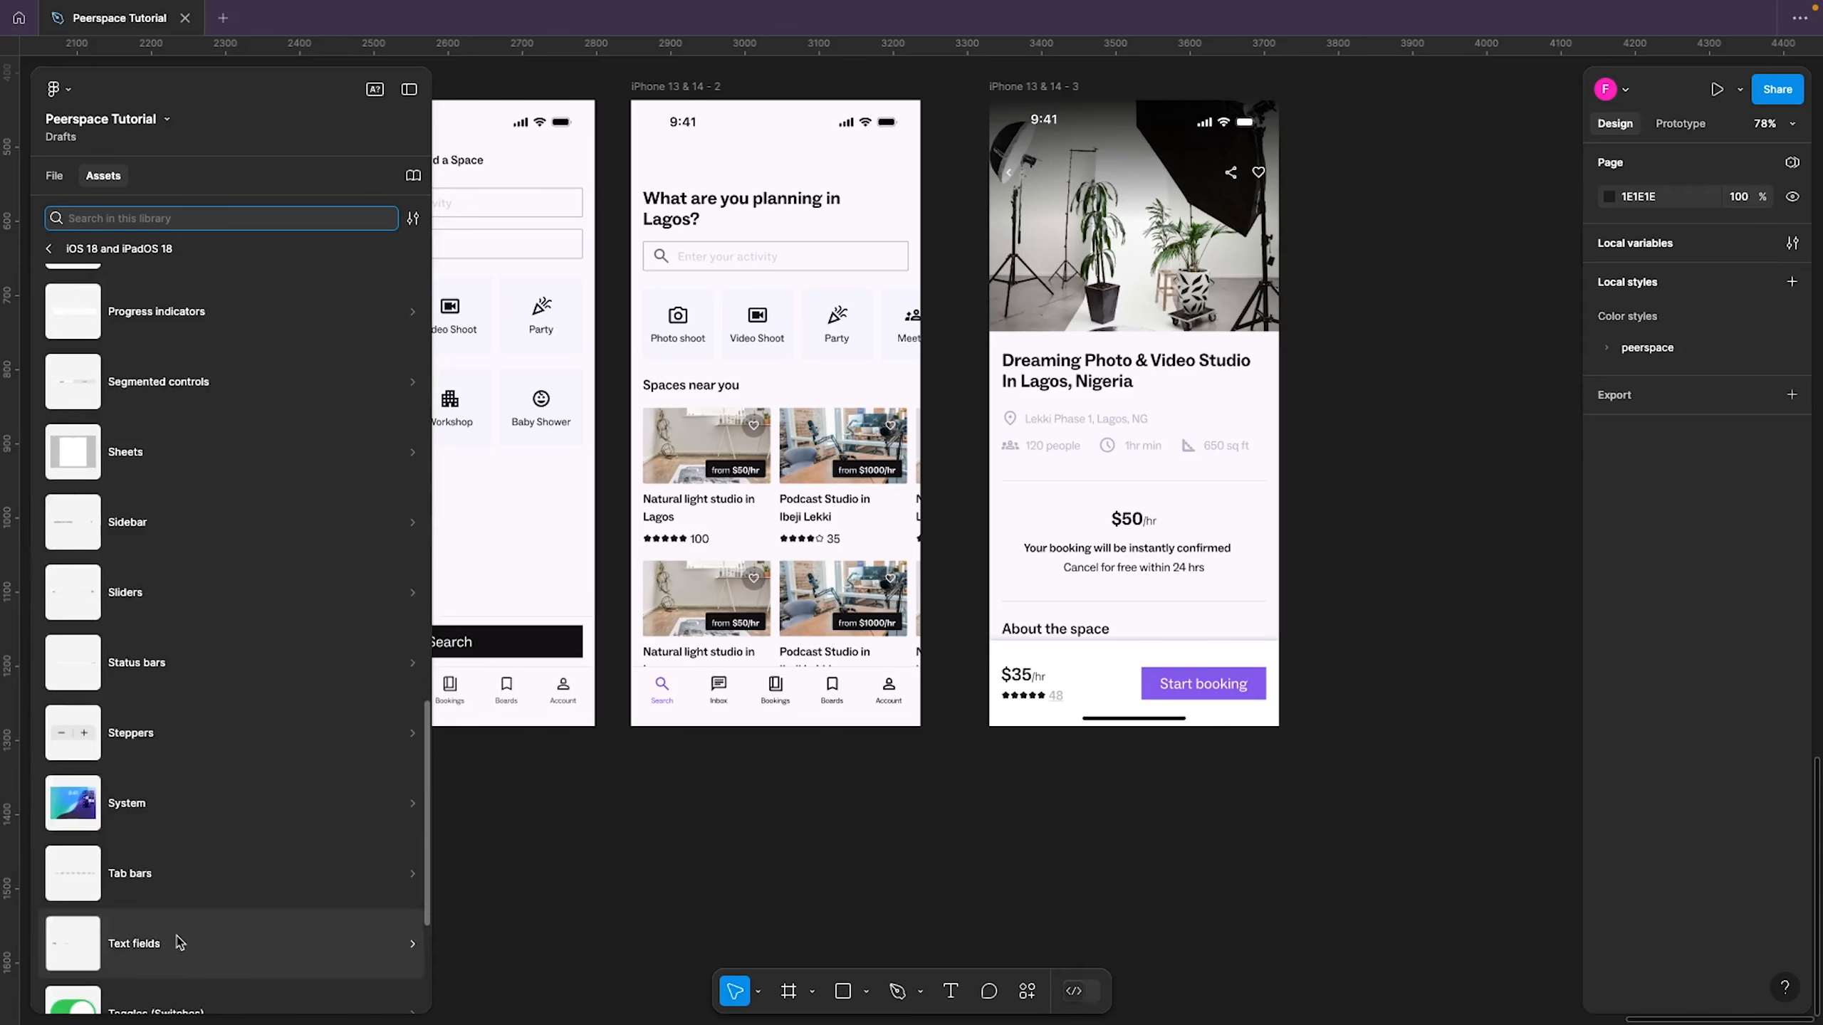
scroll(183, 934, "down", 3)
scroll(185, 934, "down", 2)
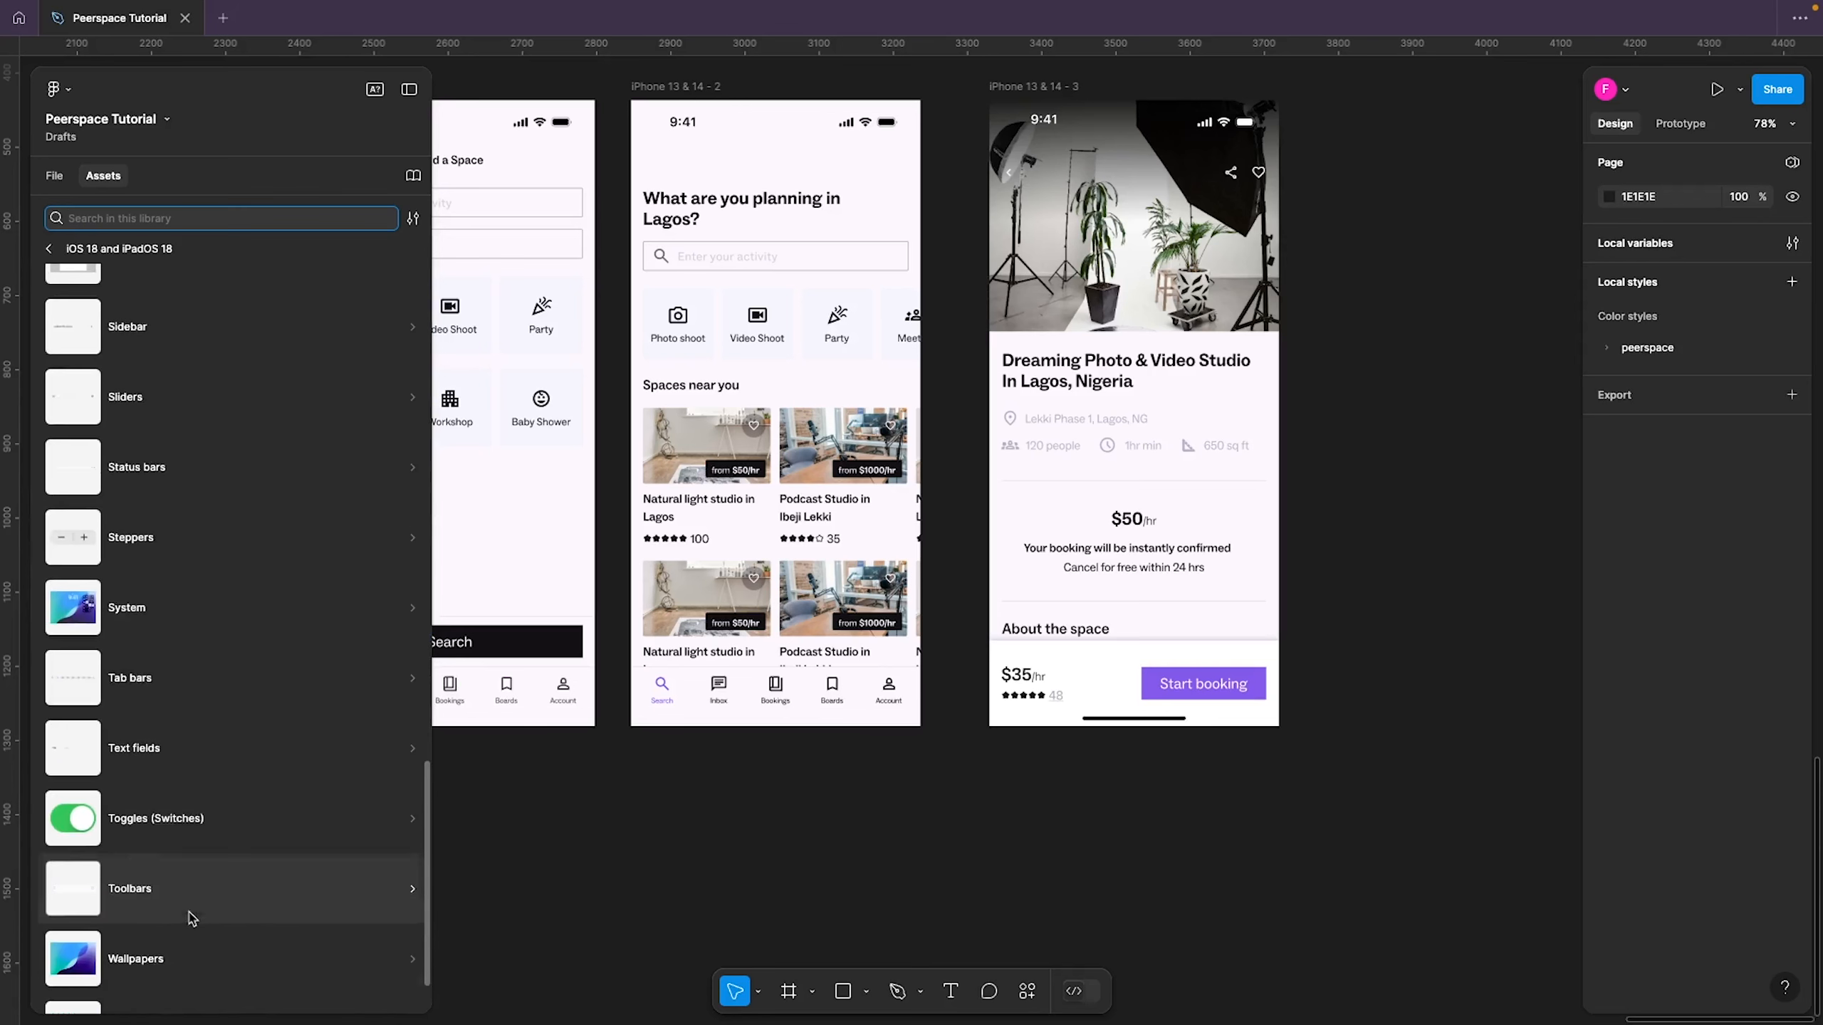
scroll(200, 906, "up", 2)
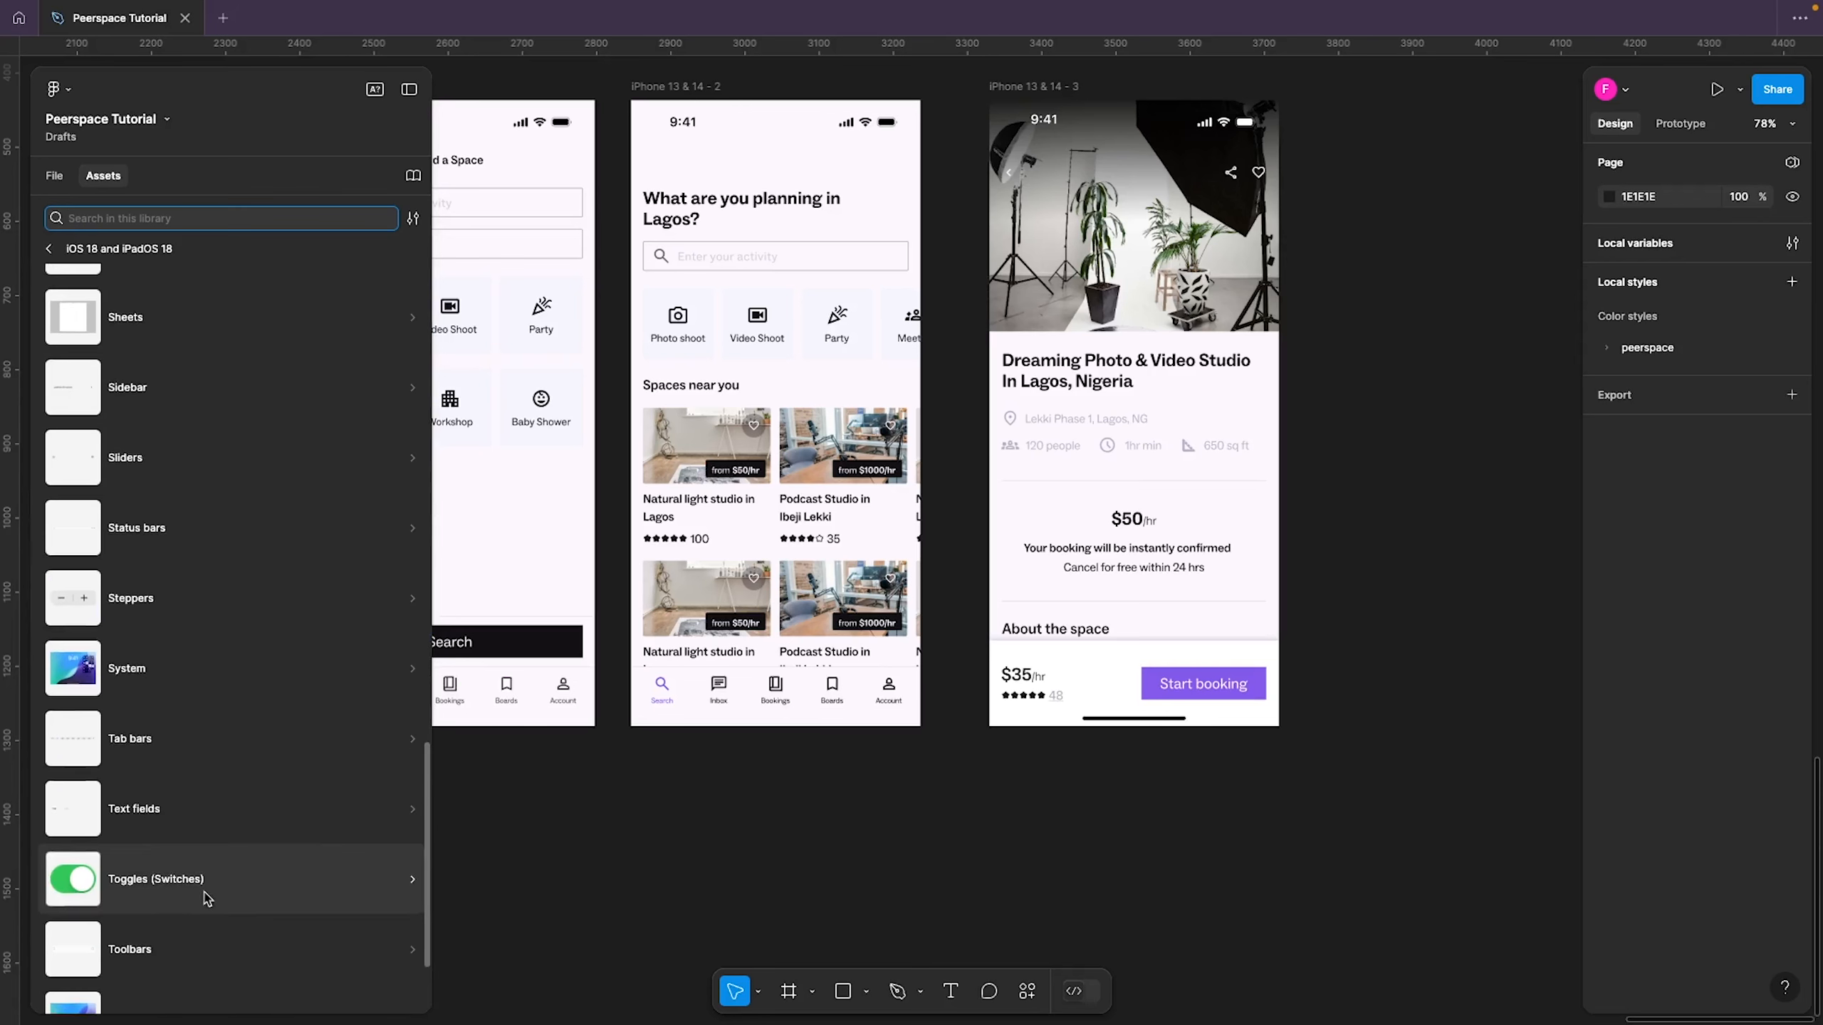
scroll(222, 602, "up", 20)
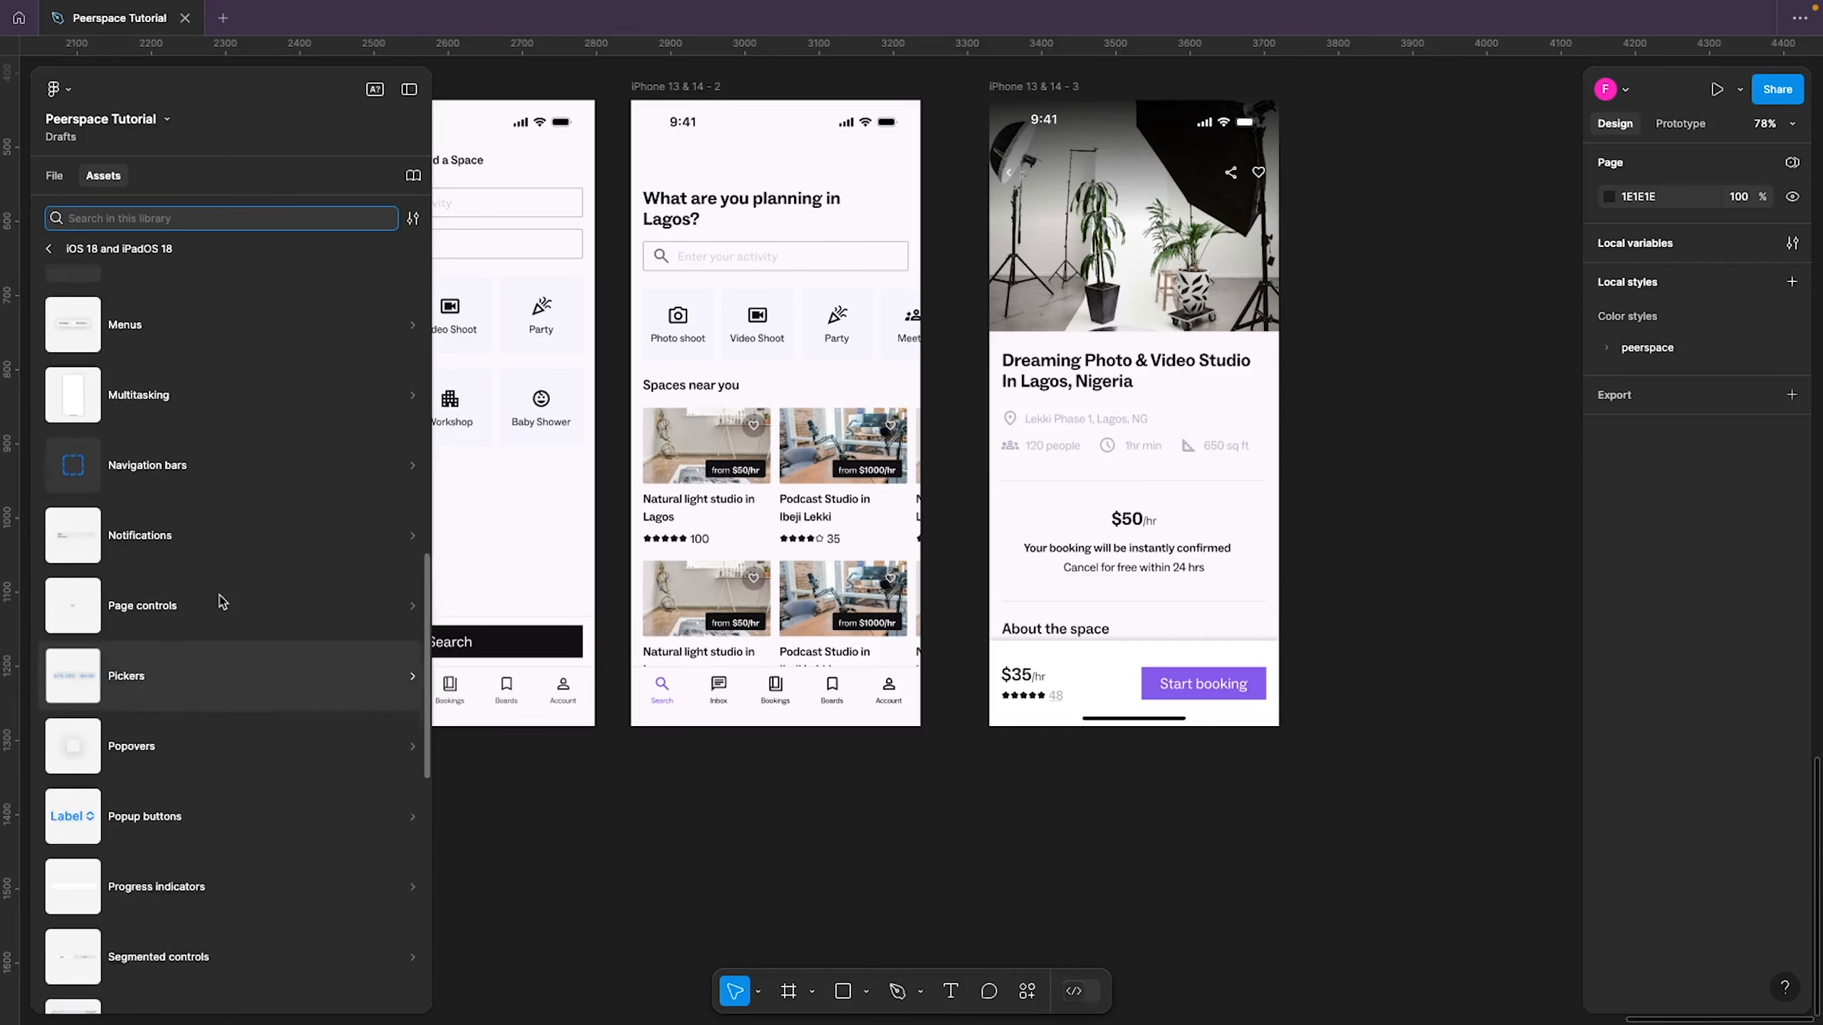
scroll(216, 768, "down", 4)
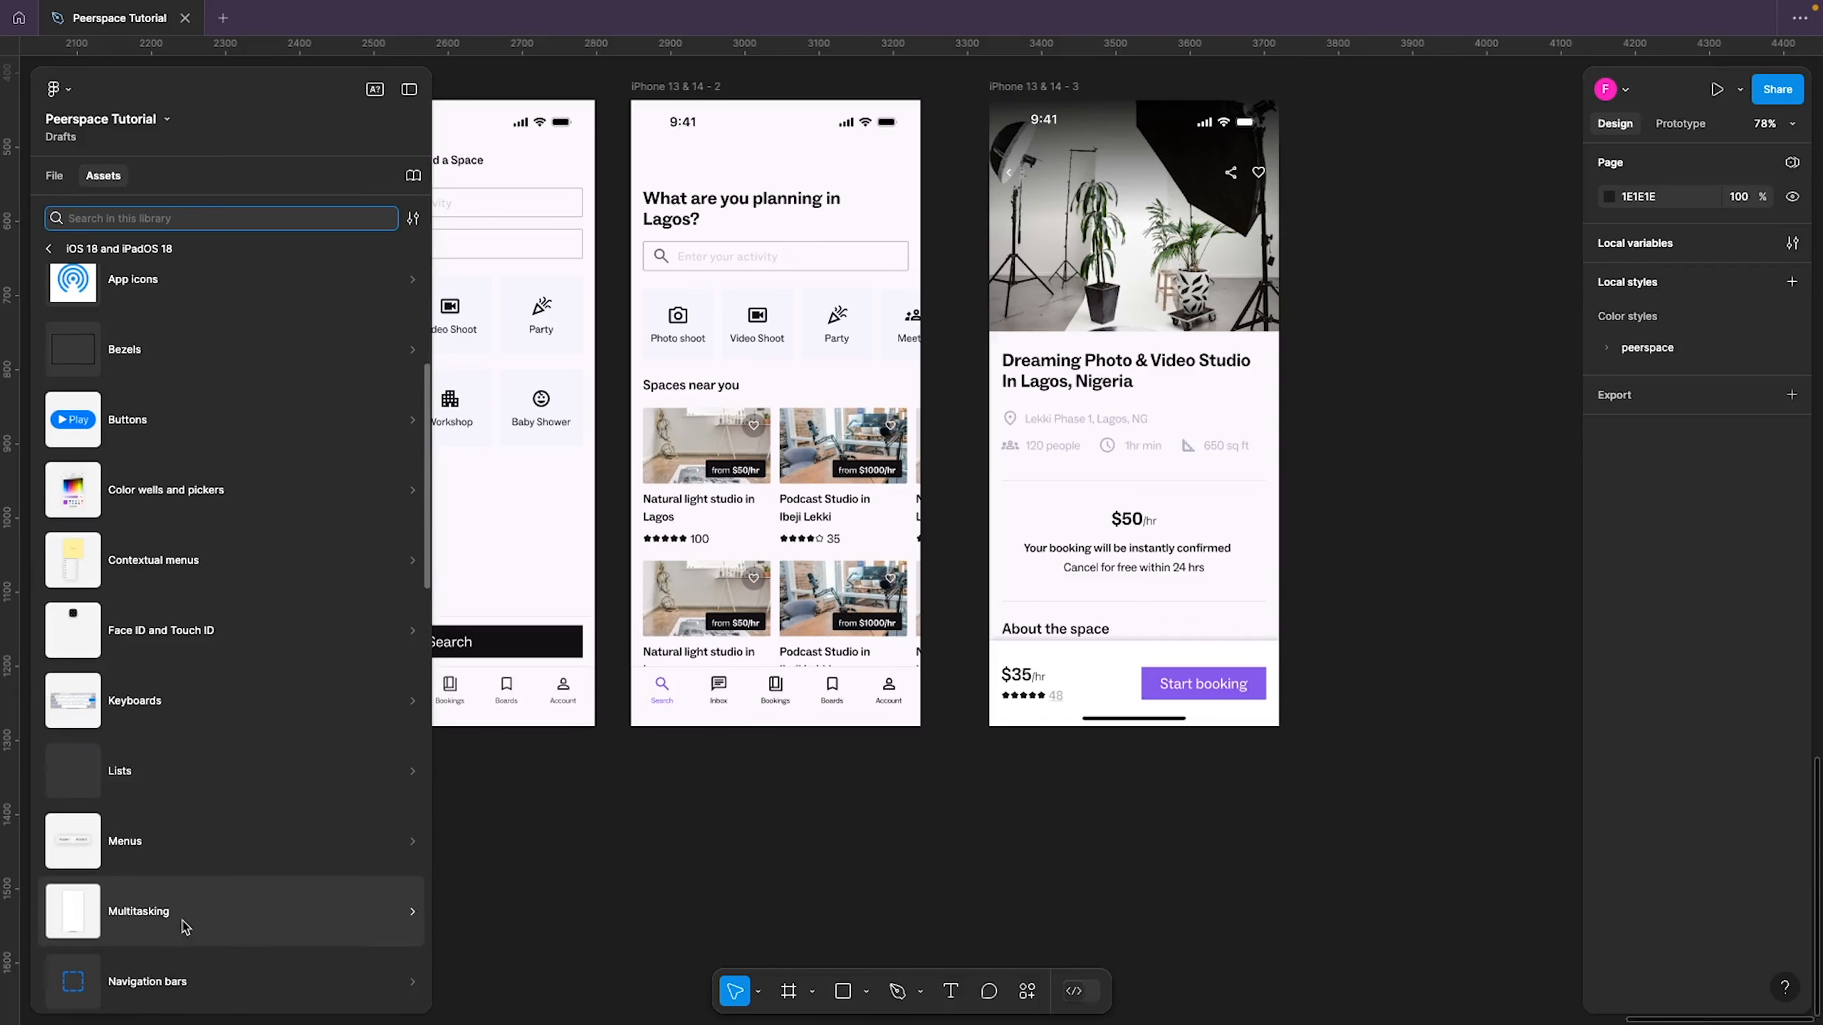
Duplicate the divider above "About the space" onto the upper part of the white bottom panel and shorten the copy to a width of 80
left_click(1142, 810)
scroll(1153, 711, "up", 3)
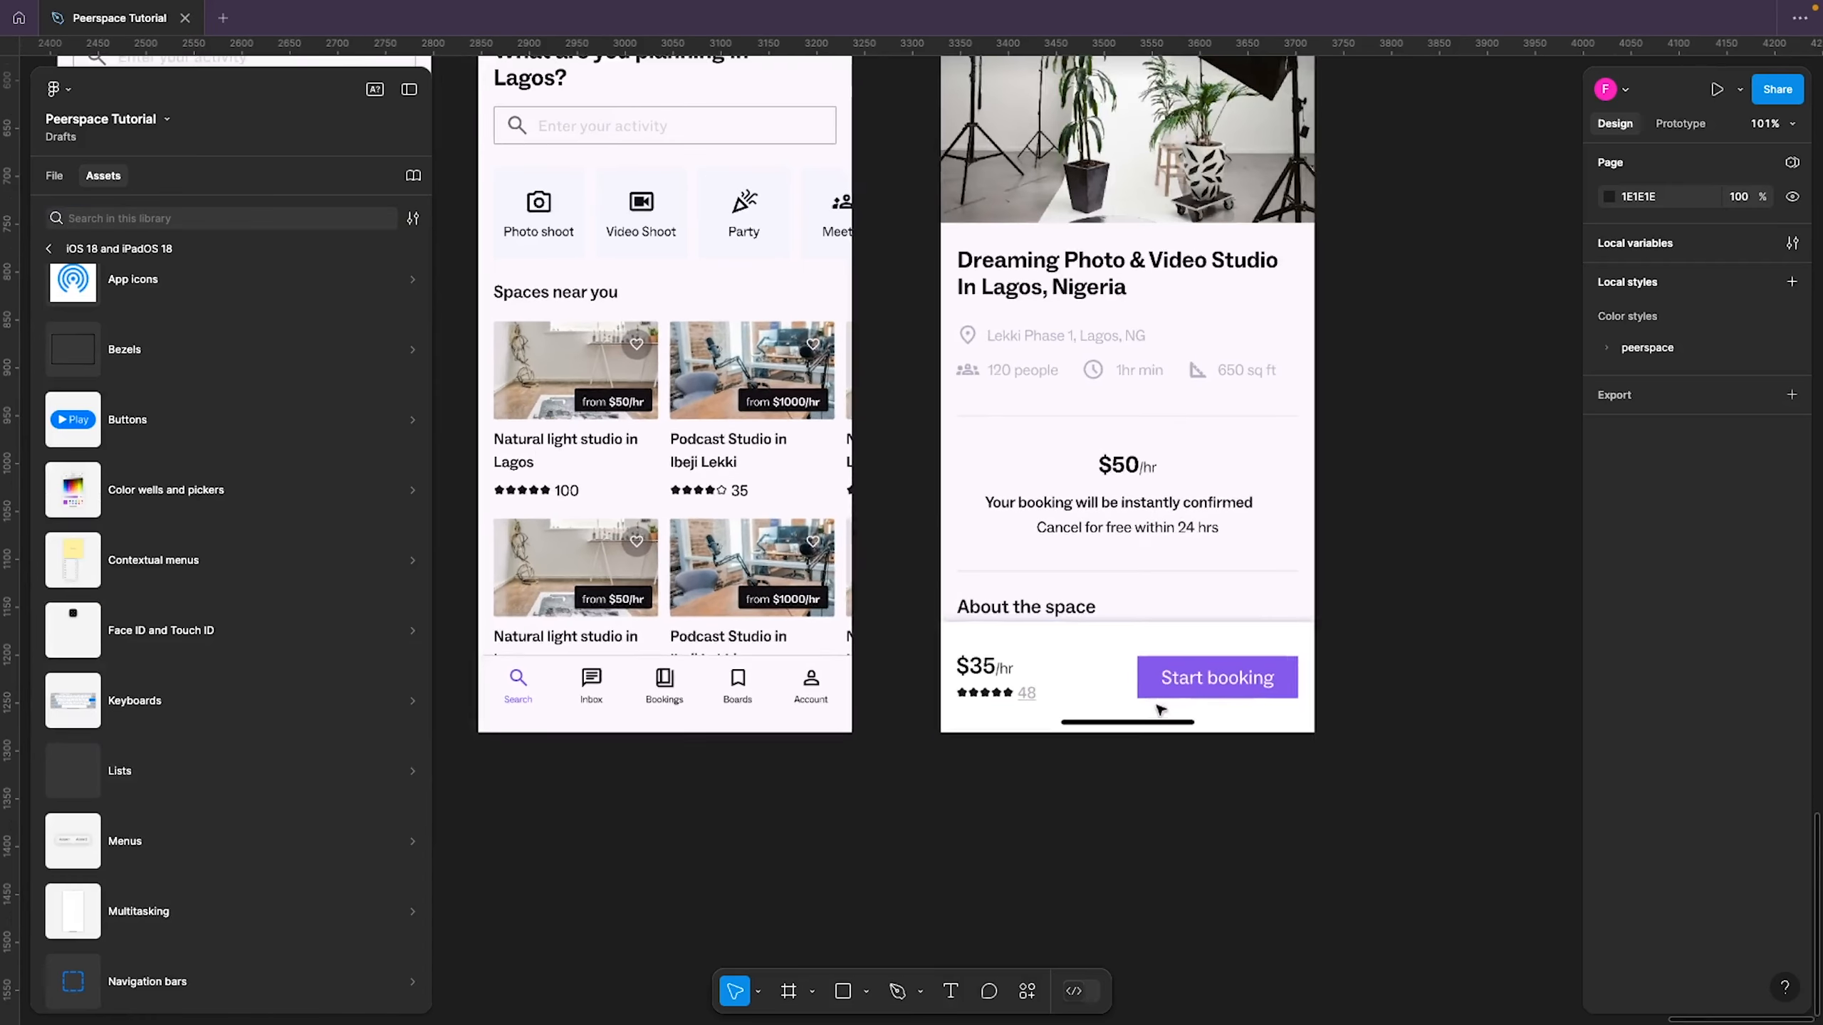
left_click_drag(1204, 574, 1198, 645)
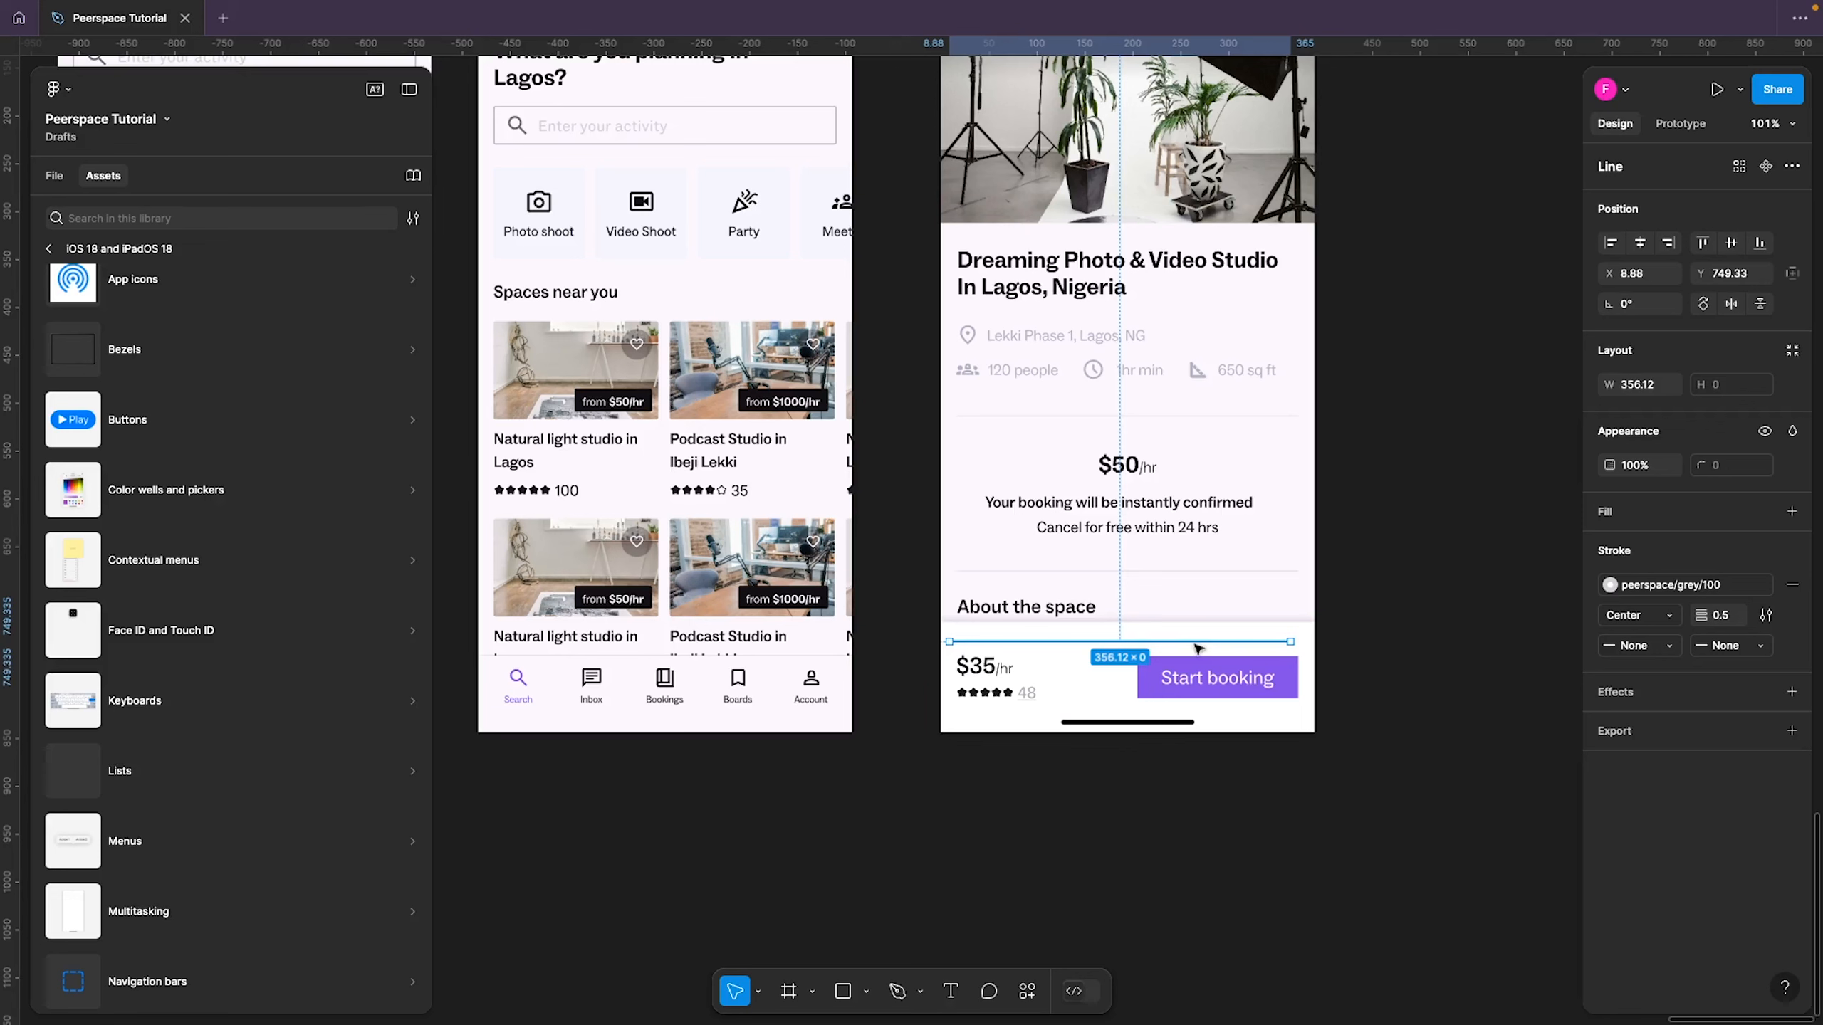
left_click_drag(949, 642, 1080, 646)
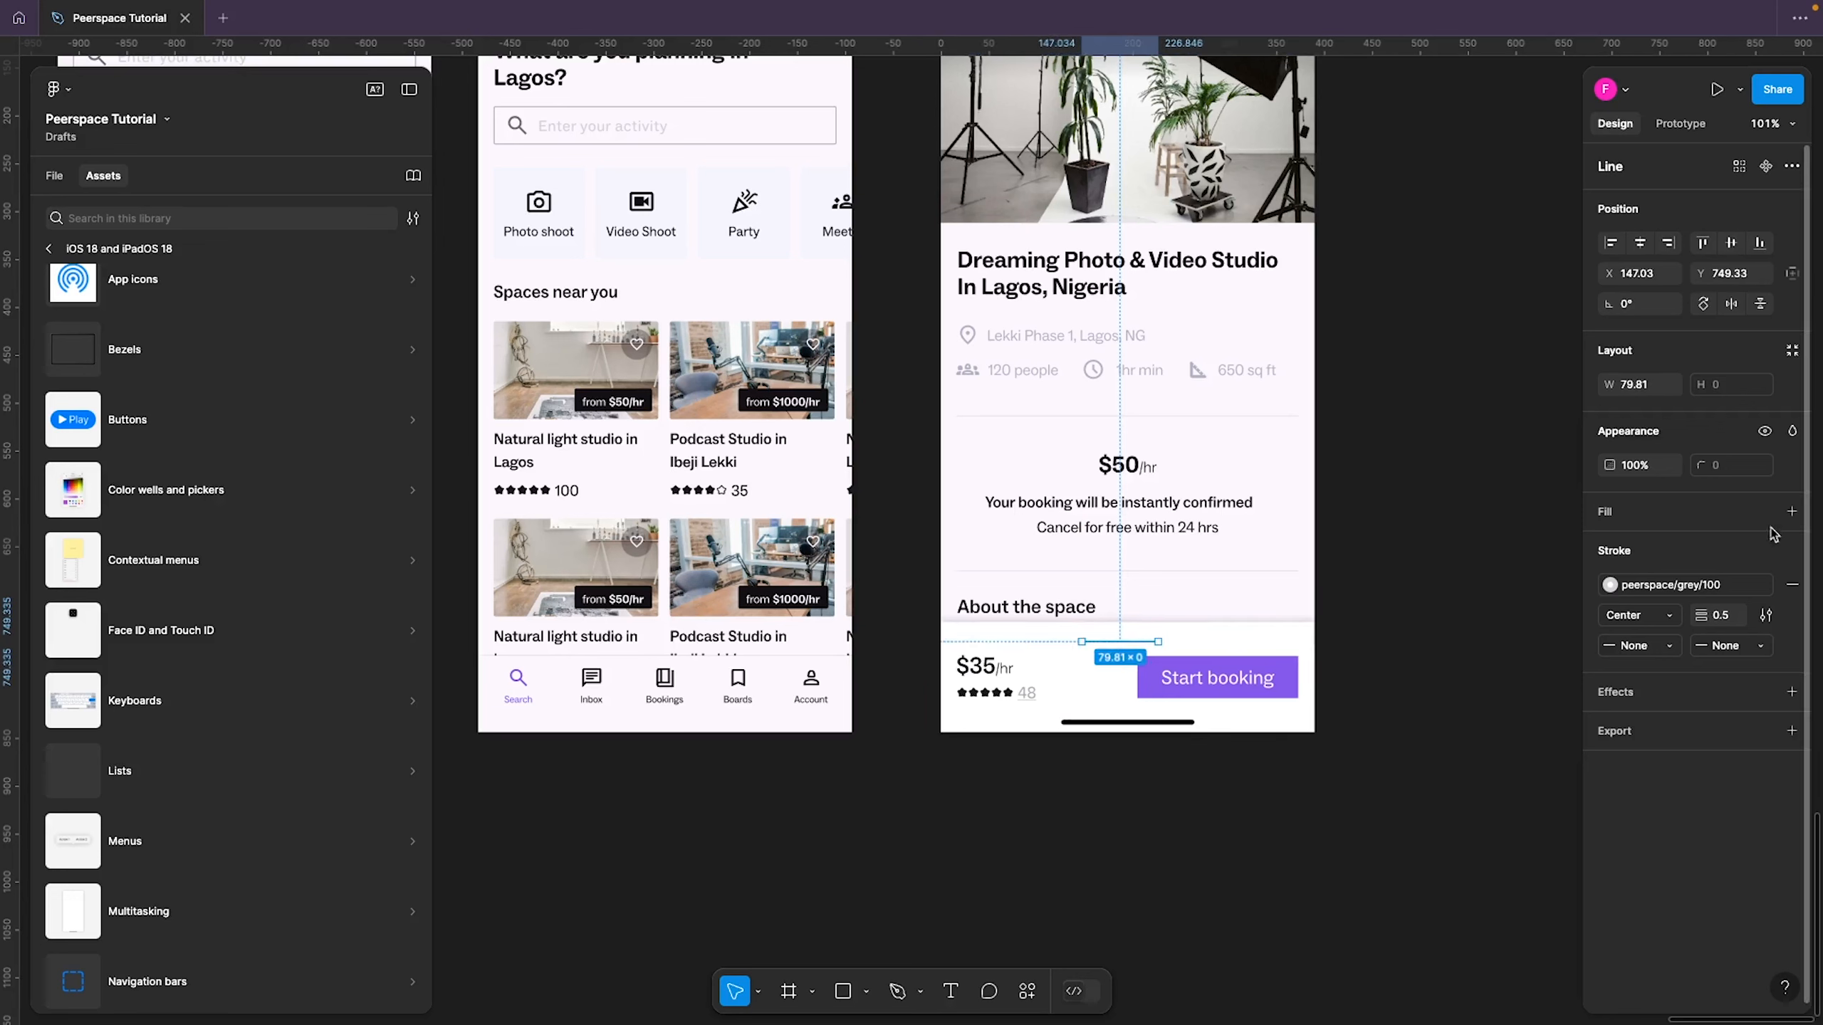
left_click(1650, 387)
type("80")
key("Return")
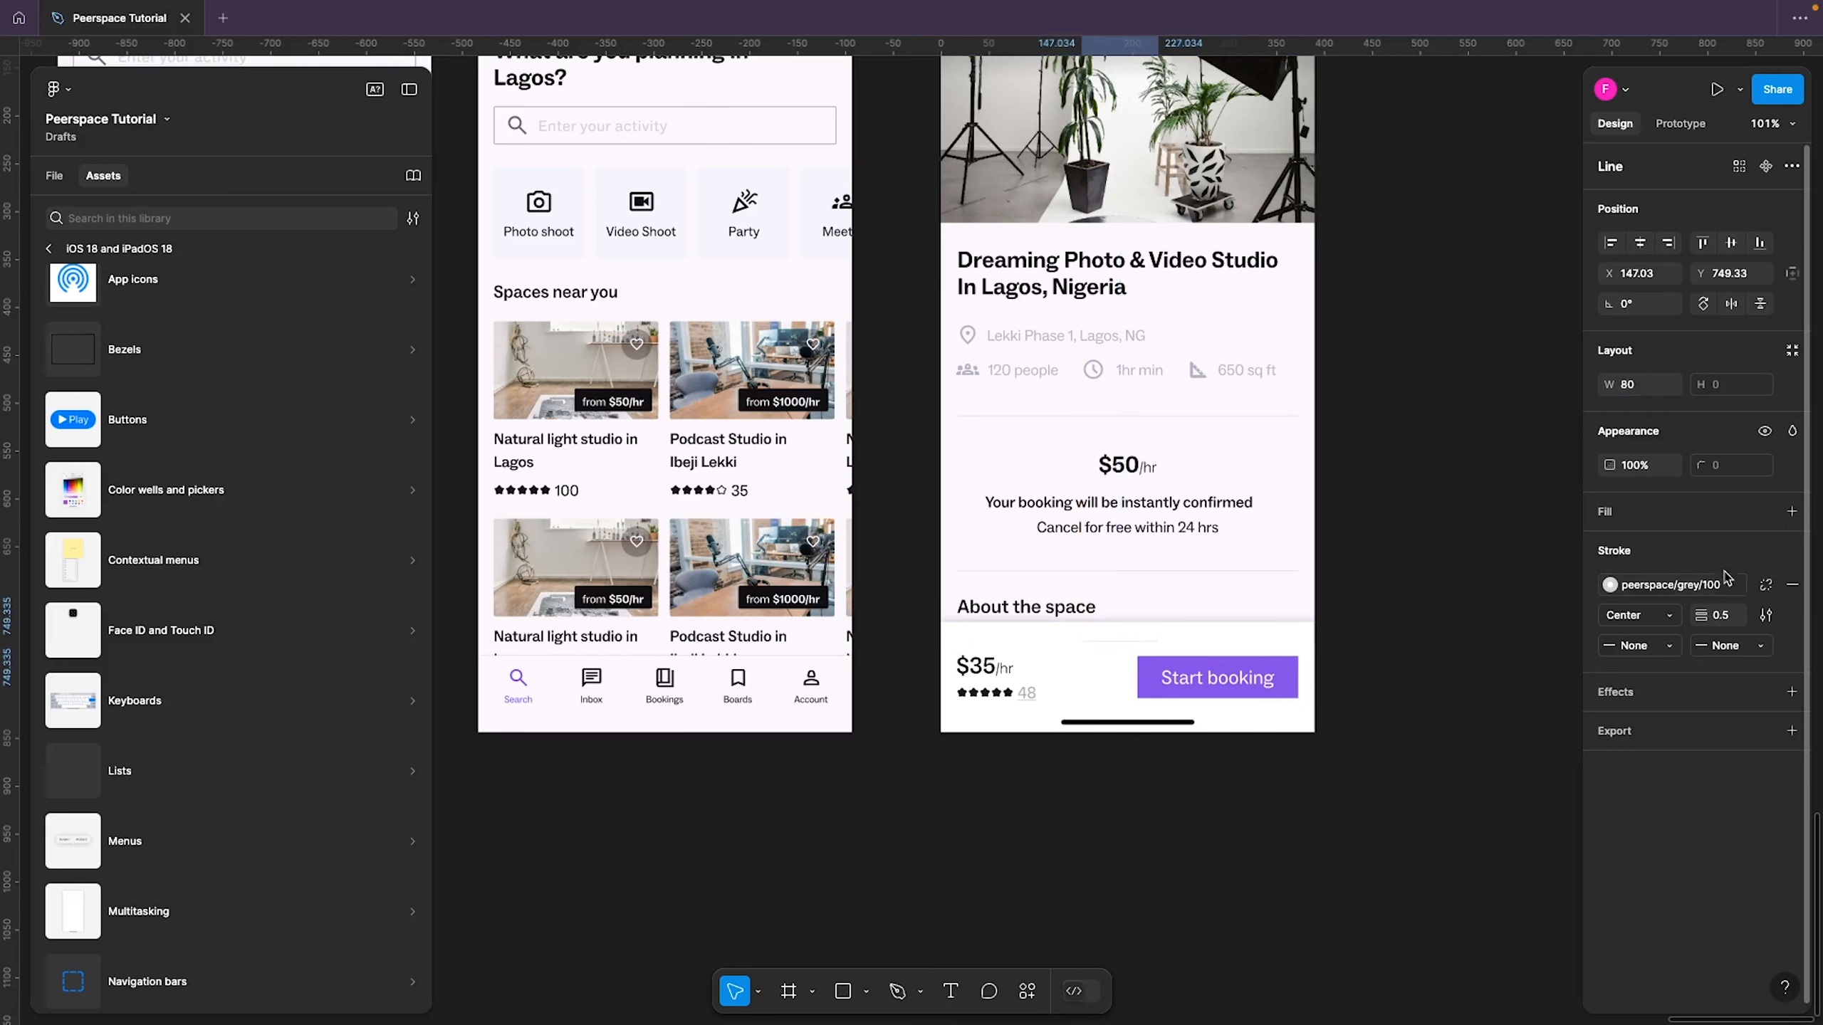
Set the stroke weight of the short line on the bottom panel to 4 and give both its ends round caps
left_click(1721, 615)
type("1")
key("Return")
left_click(1722, 617)
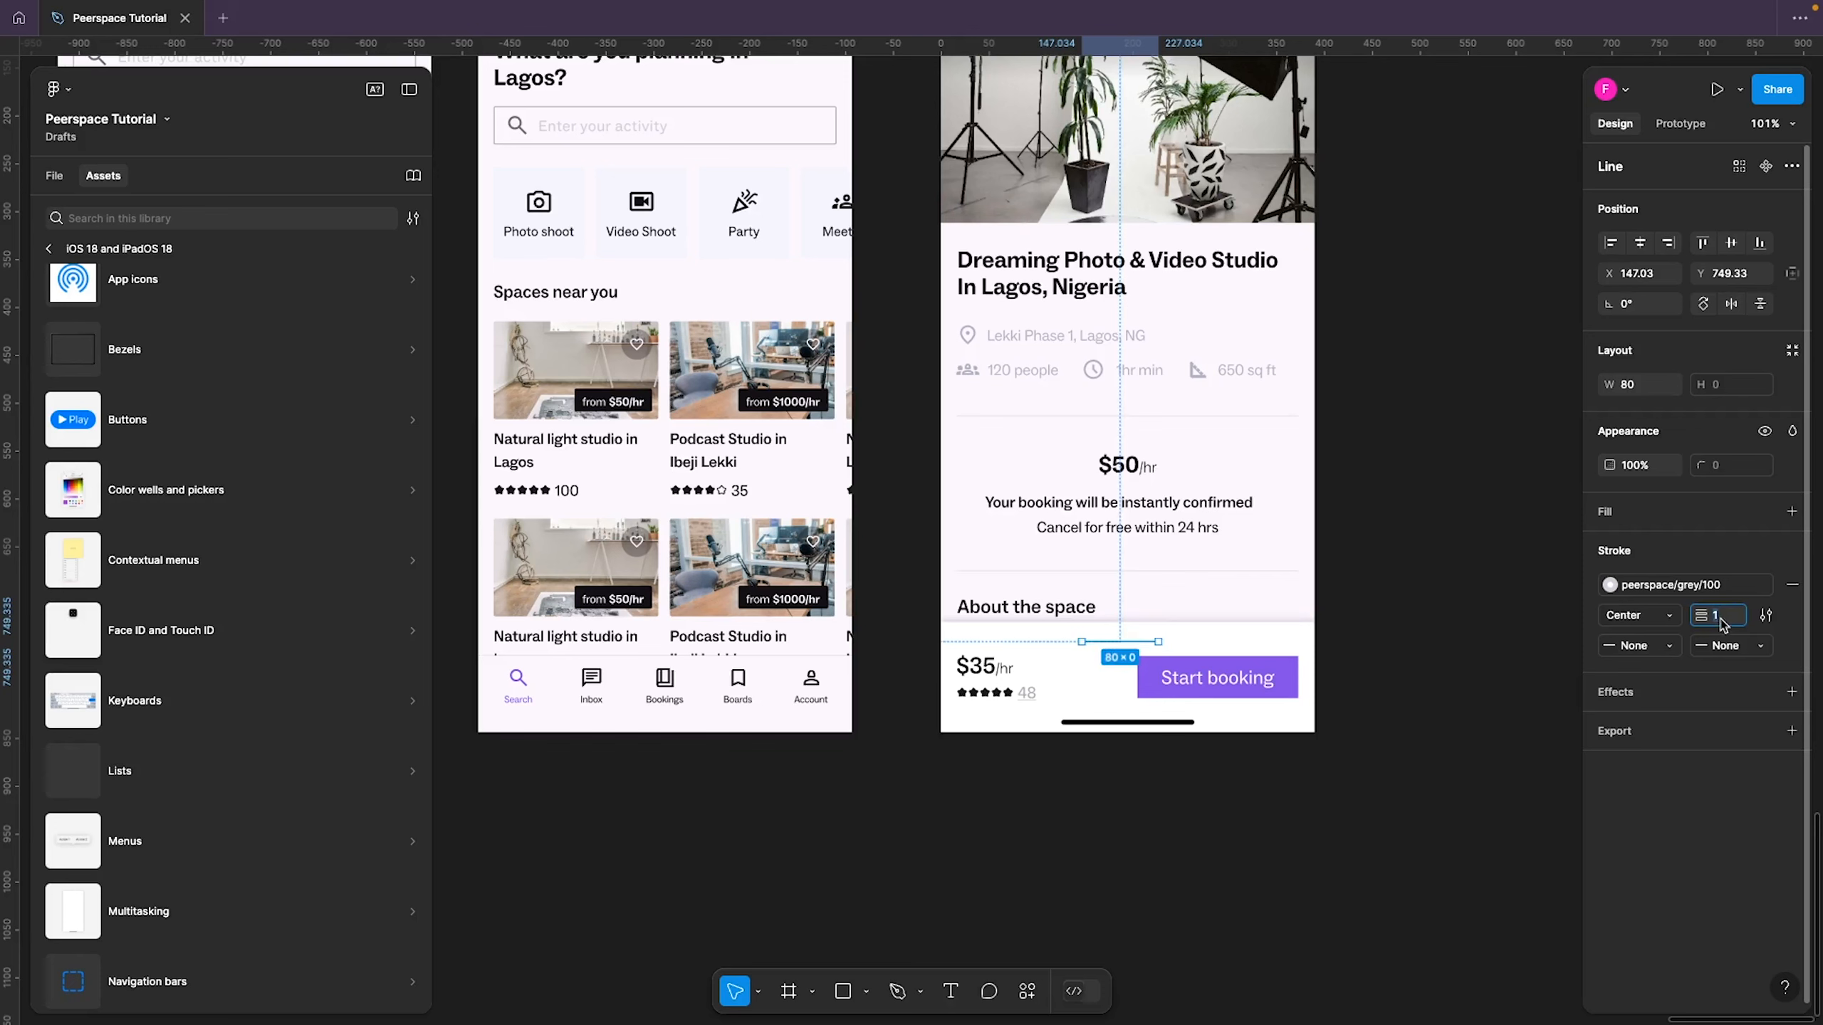
type("4")
key("Return")
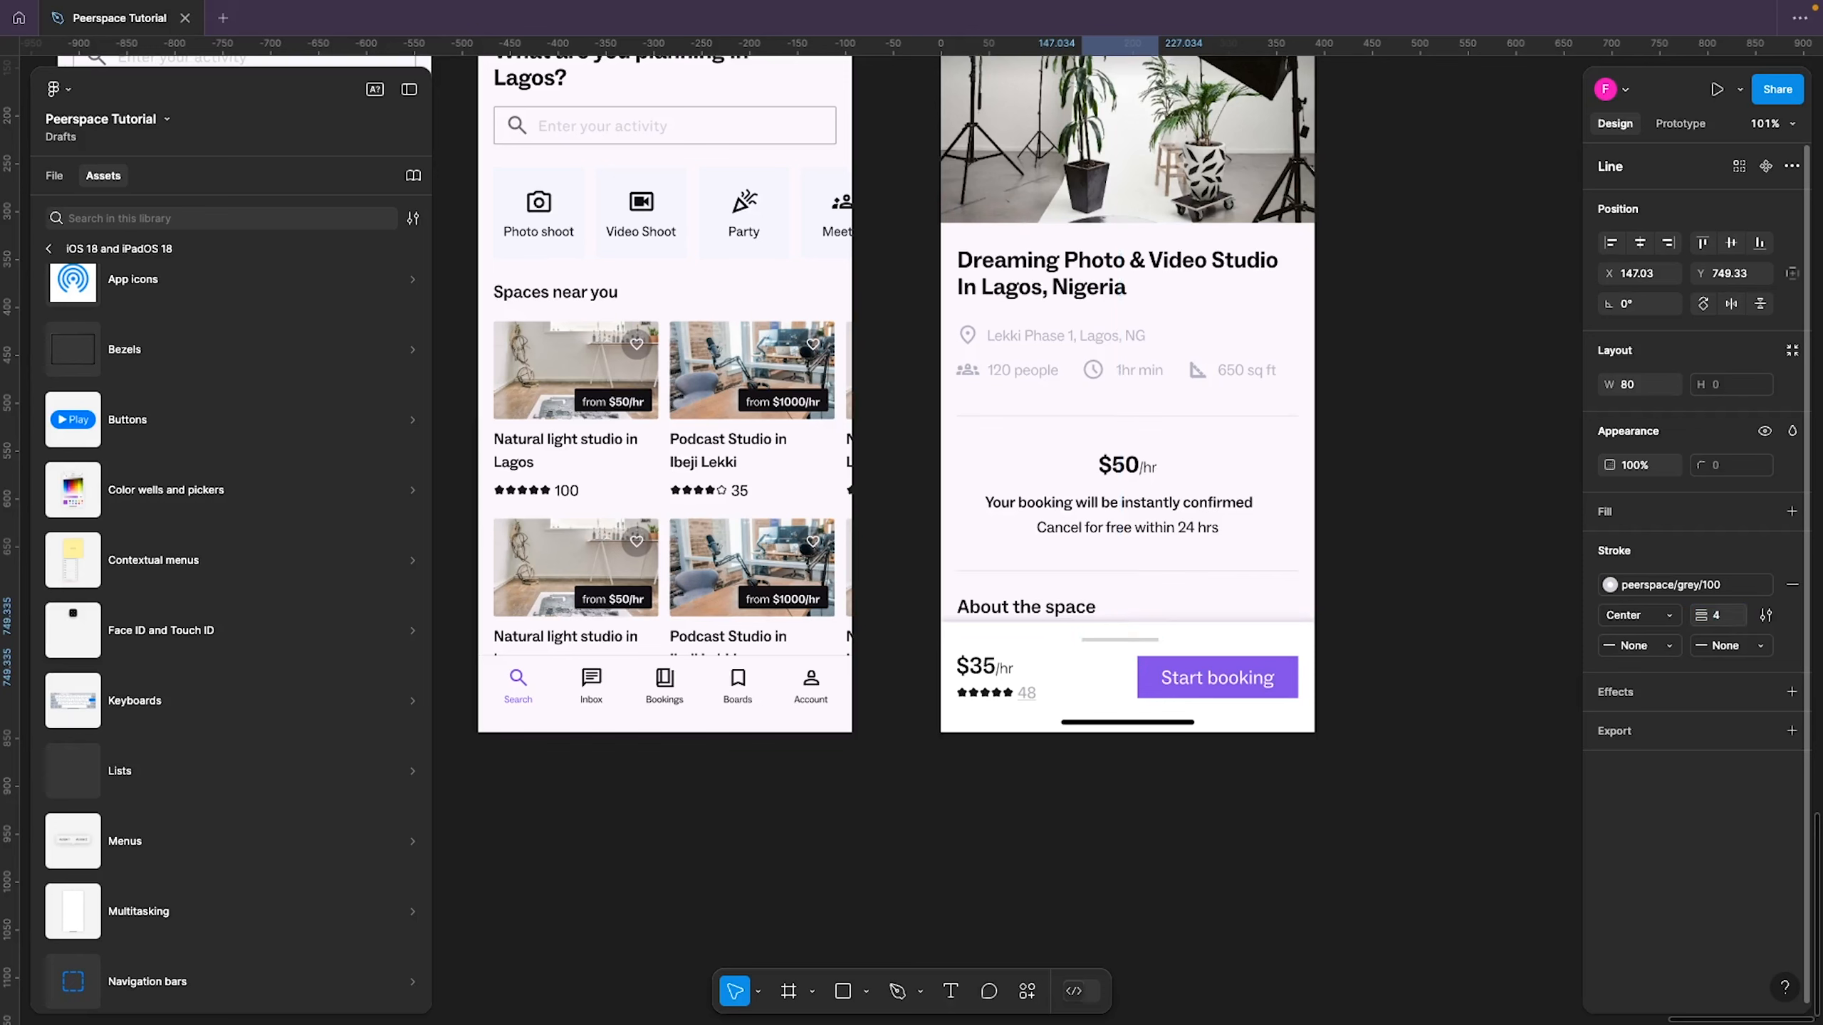
left_click(1644, 646)
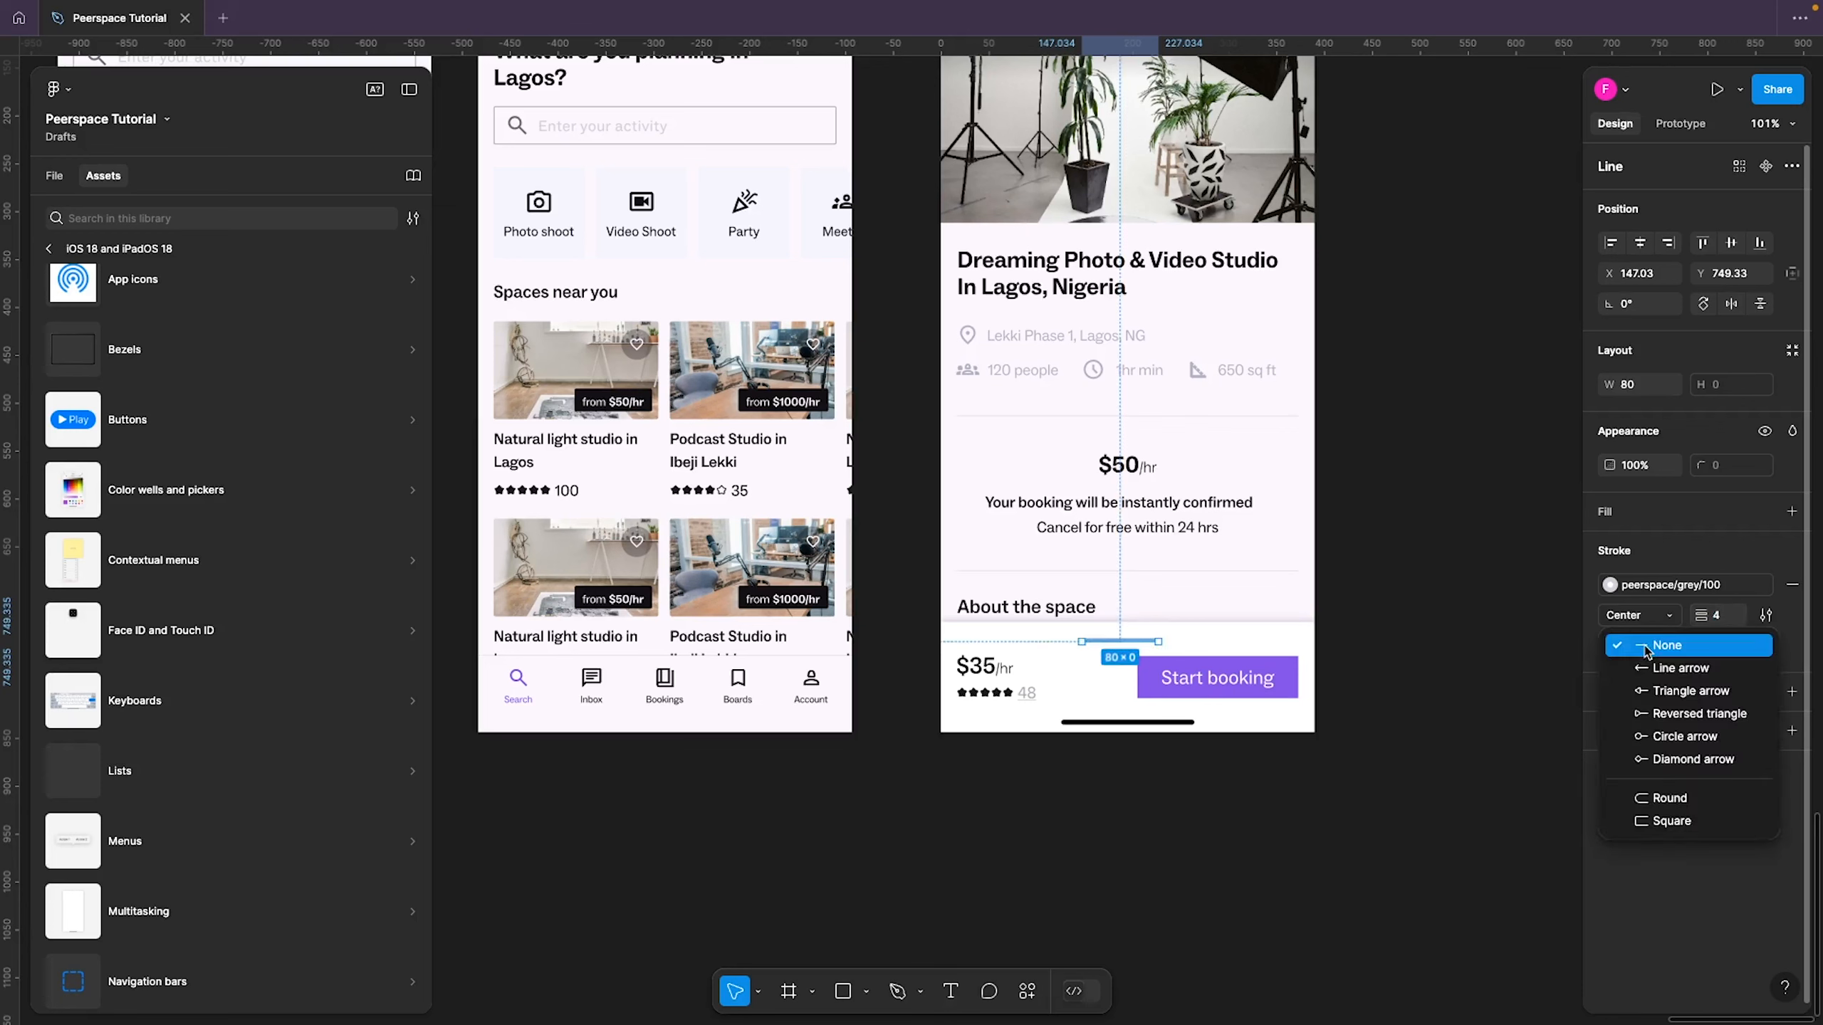
left_click(1670, 797)
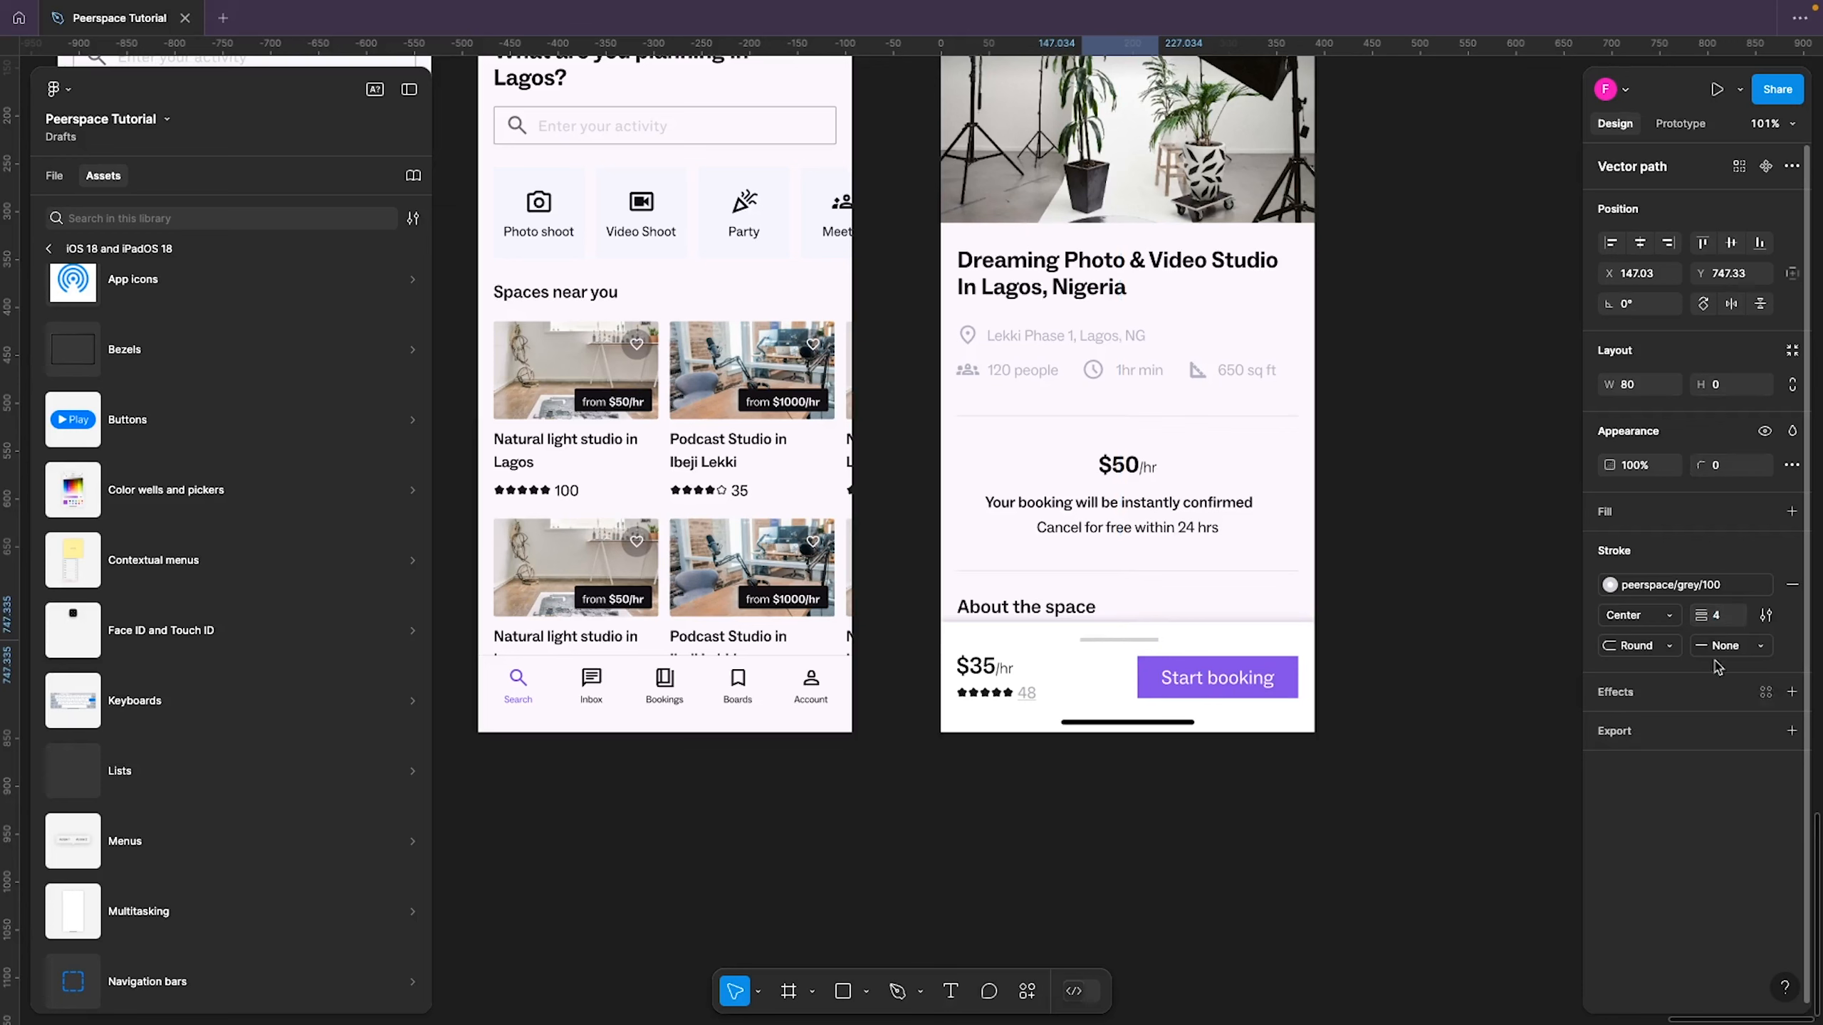
left_click(1733, 646)
left_click(1663, 797)
Detach the short line's stroke from the peerspace/grey/100 style and lighten its color to E9E7EC
left_click(1637, 589)
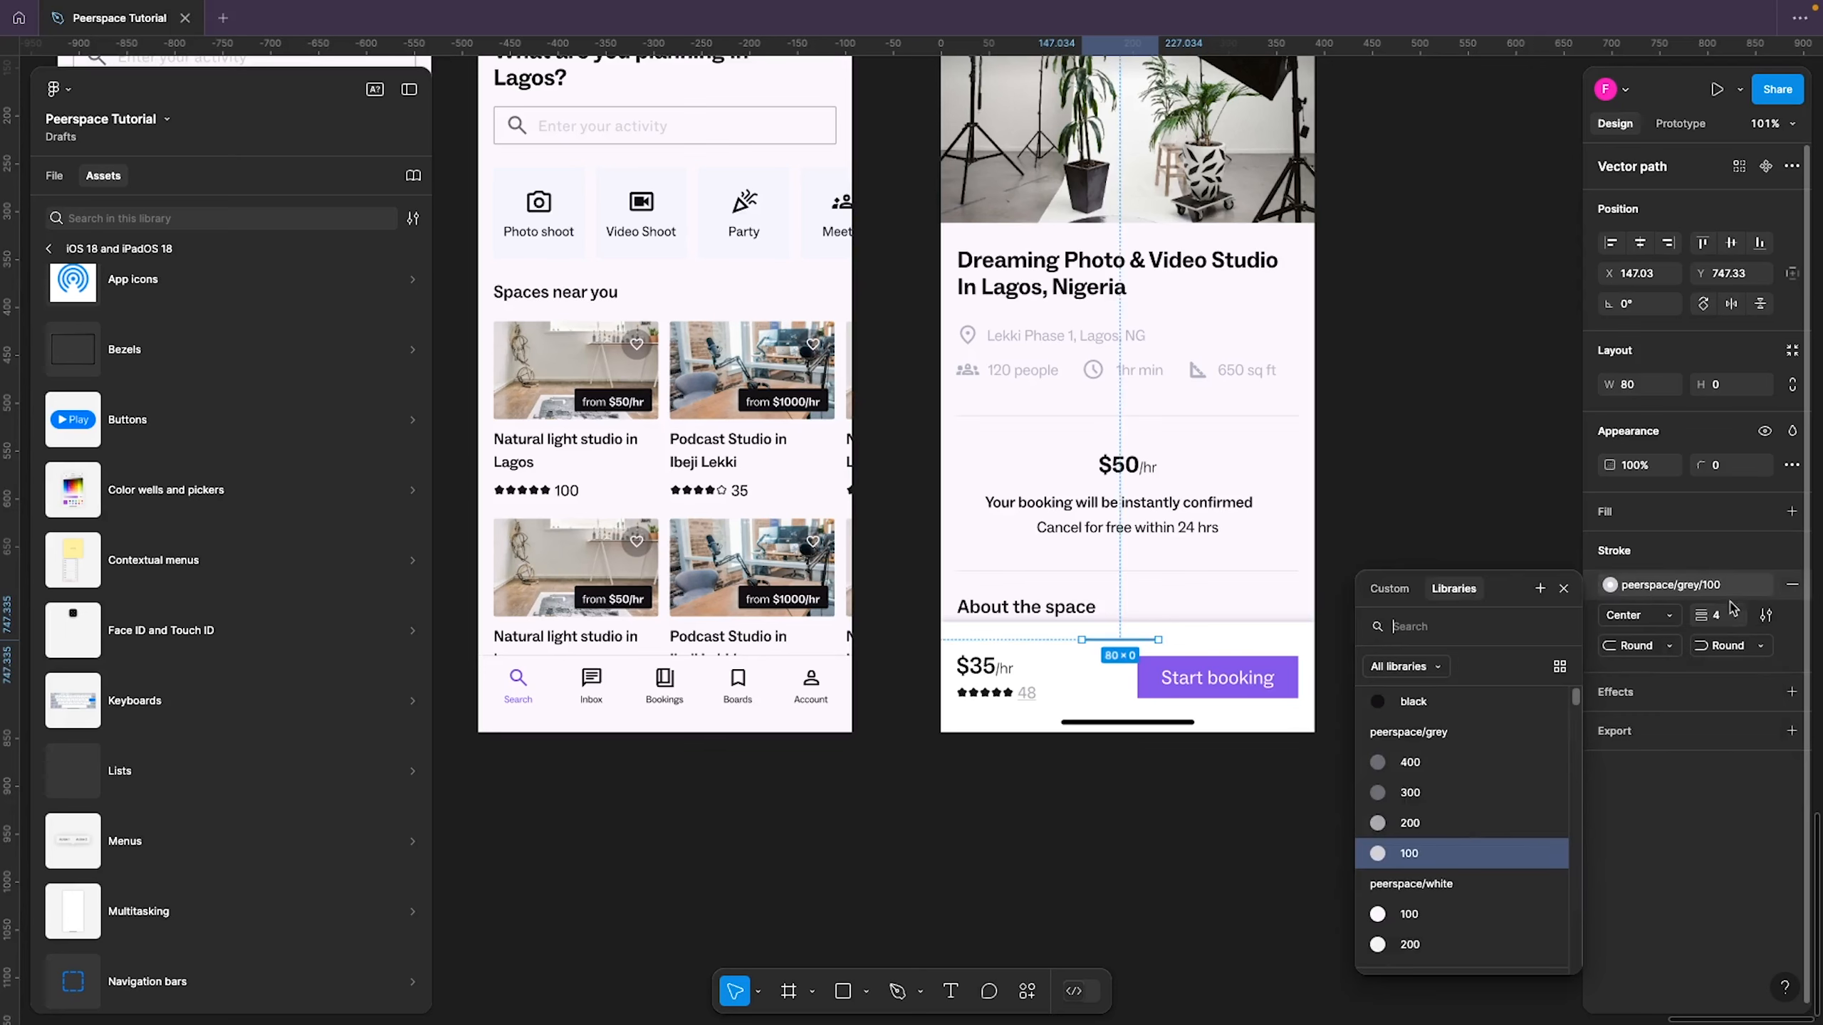
left_click(1760, 585)
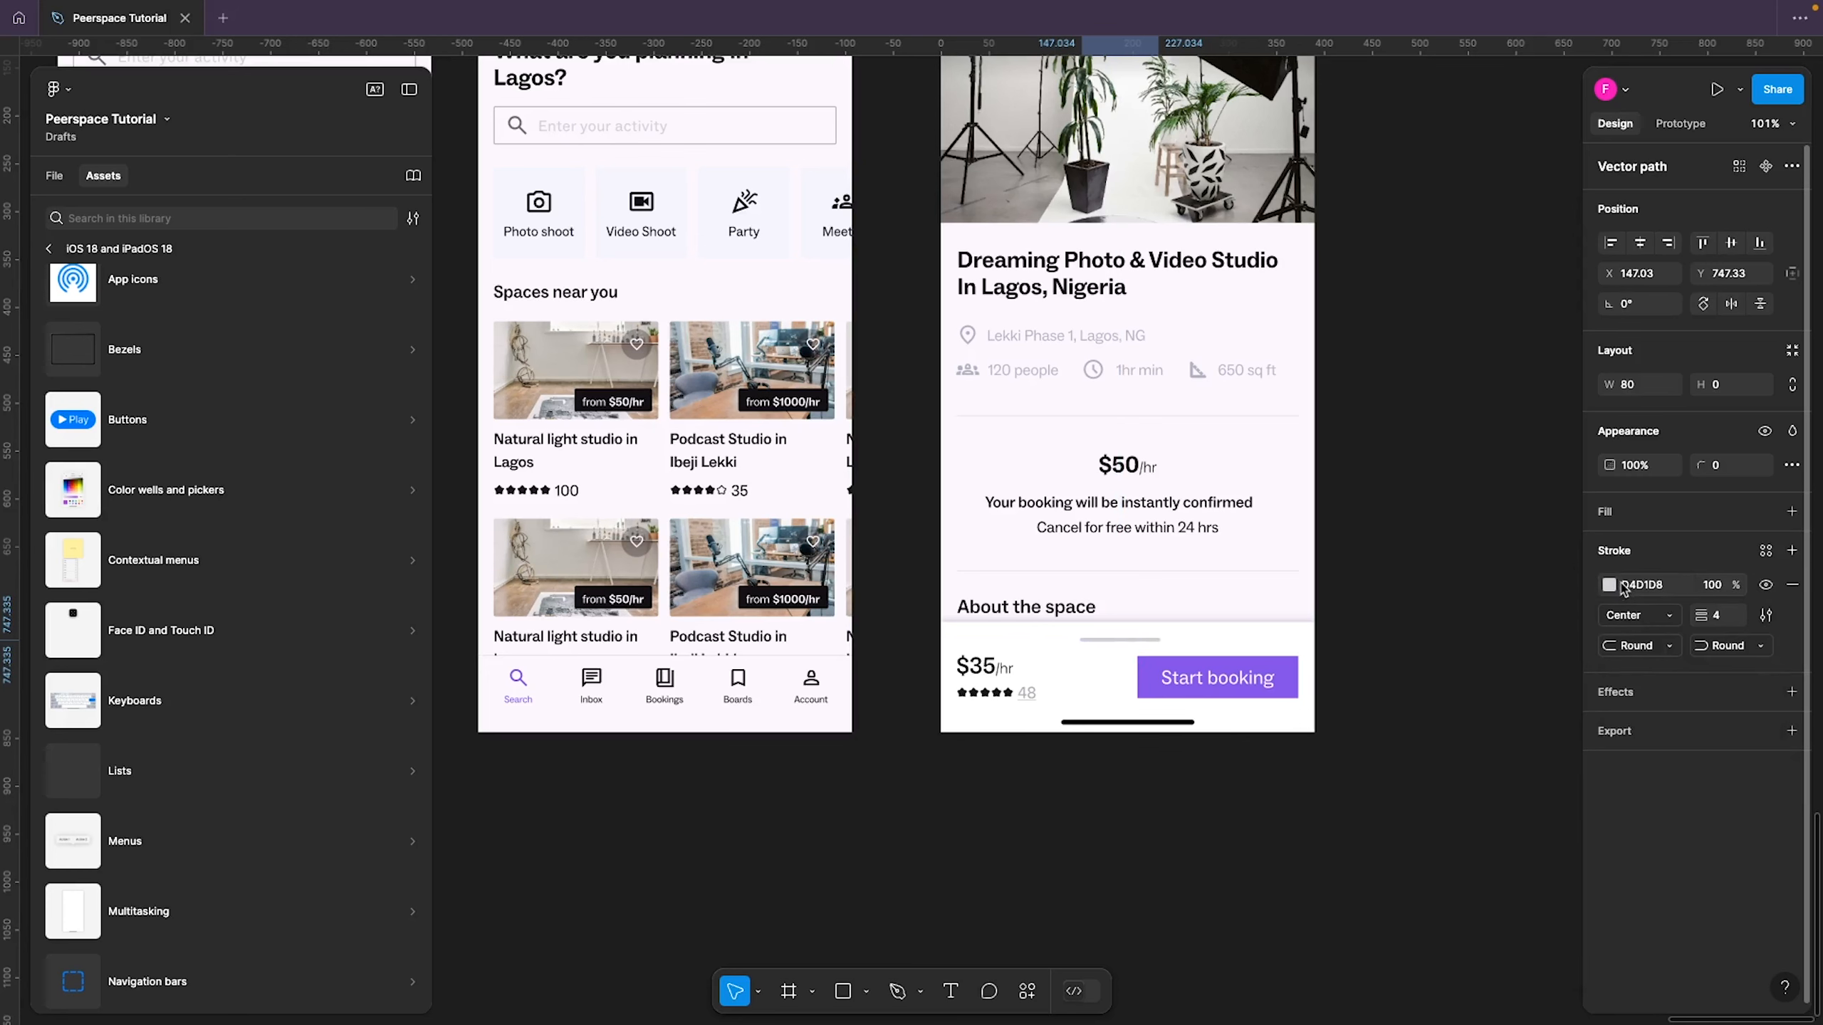
left_click(1611, 586)
left_click_drag(1368, 575, 1359, 566)
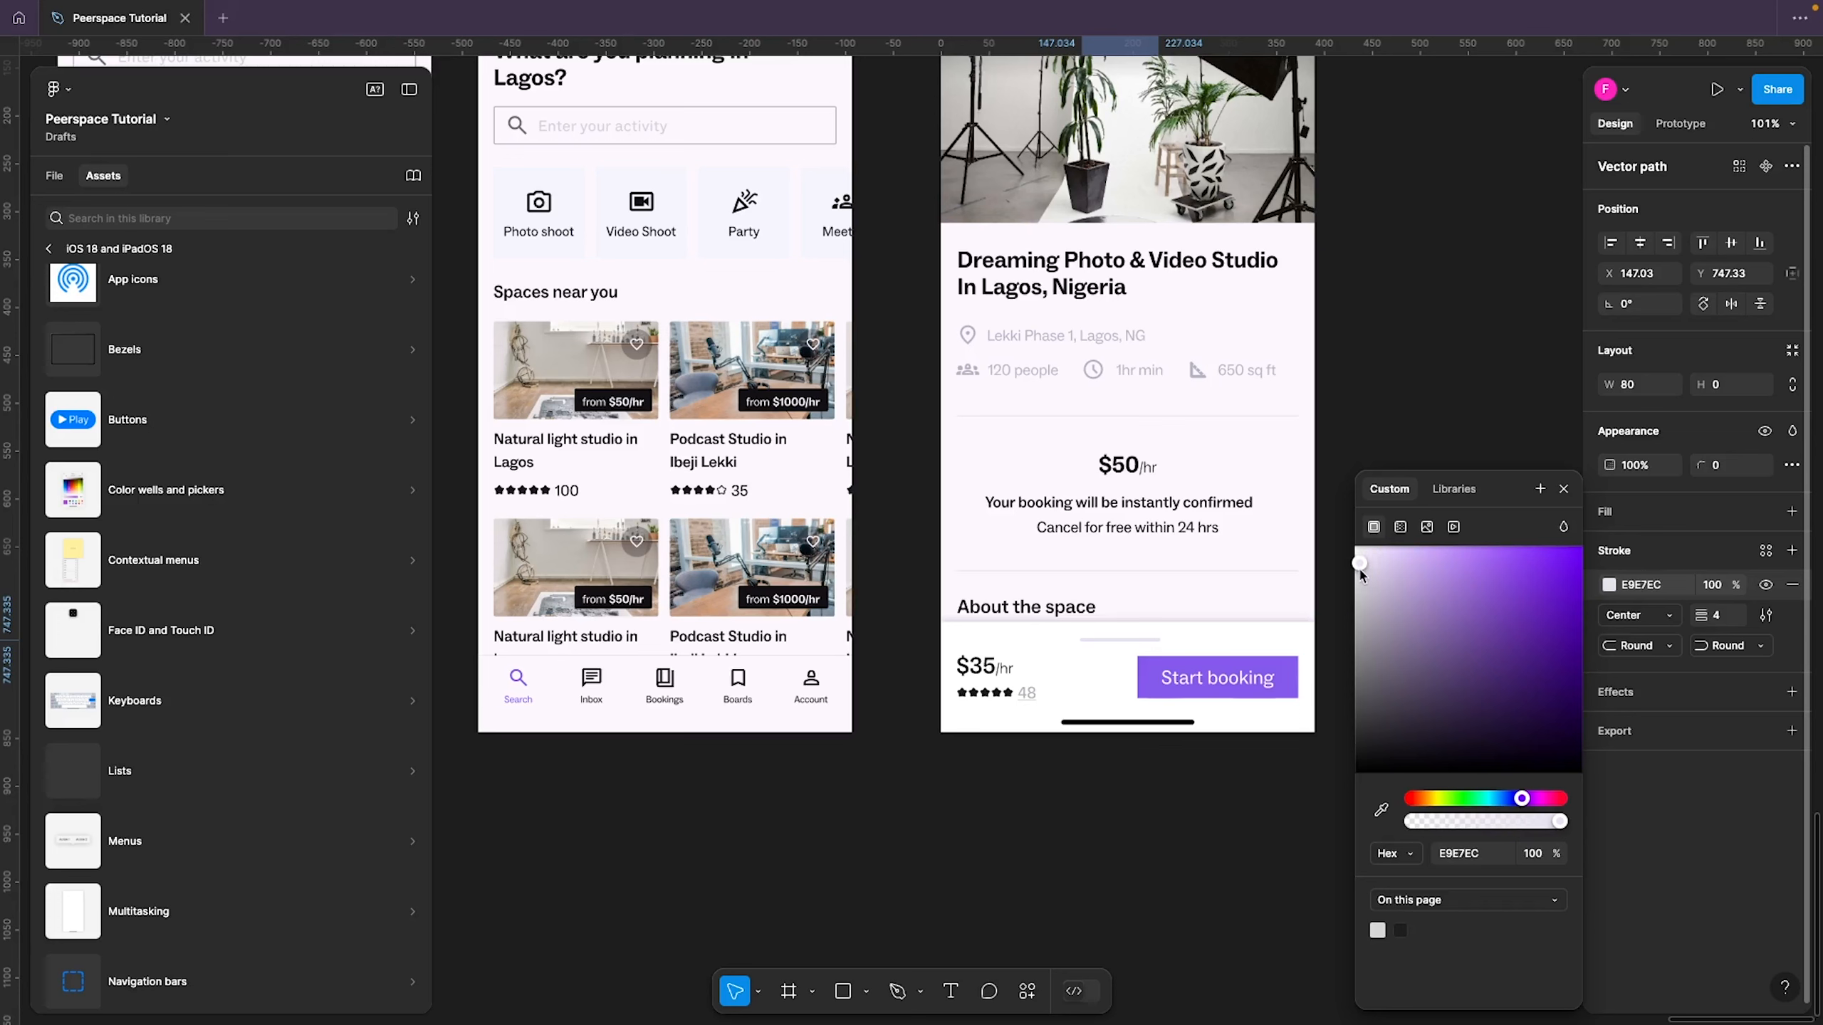
left_click(1087, 860)
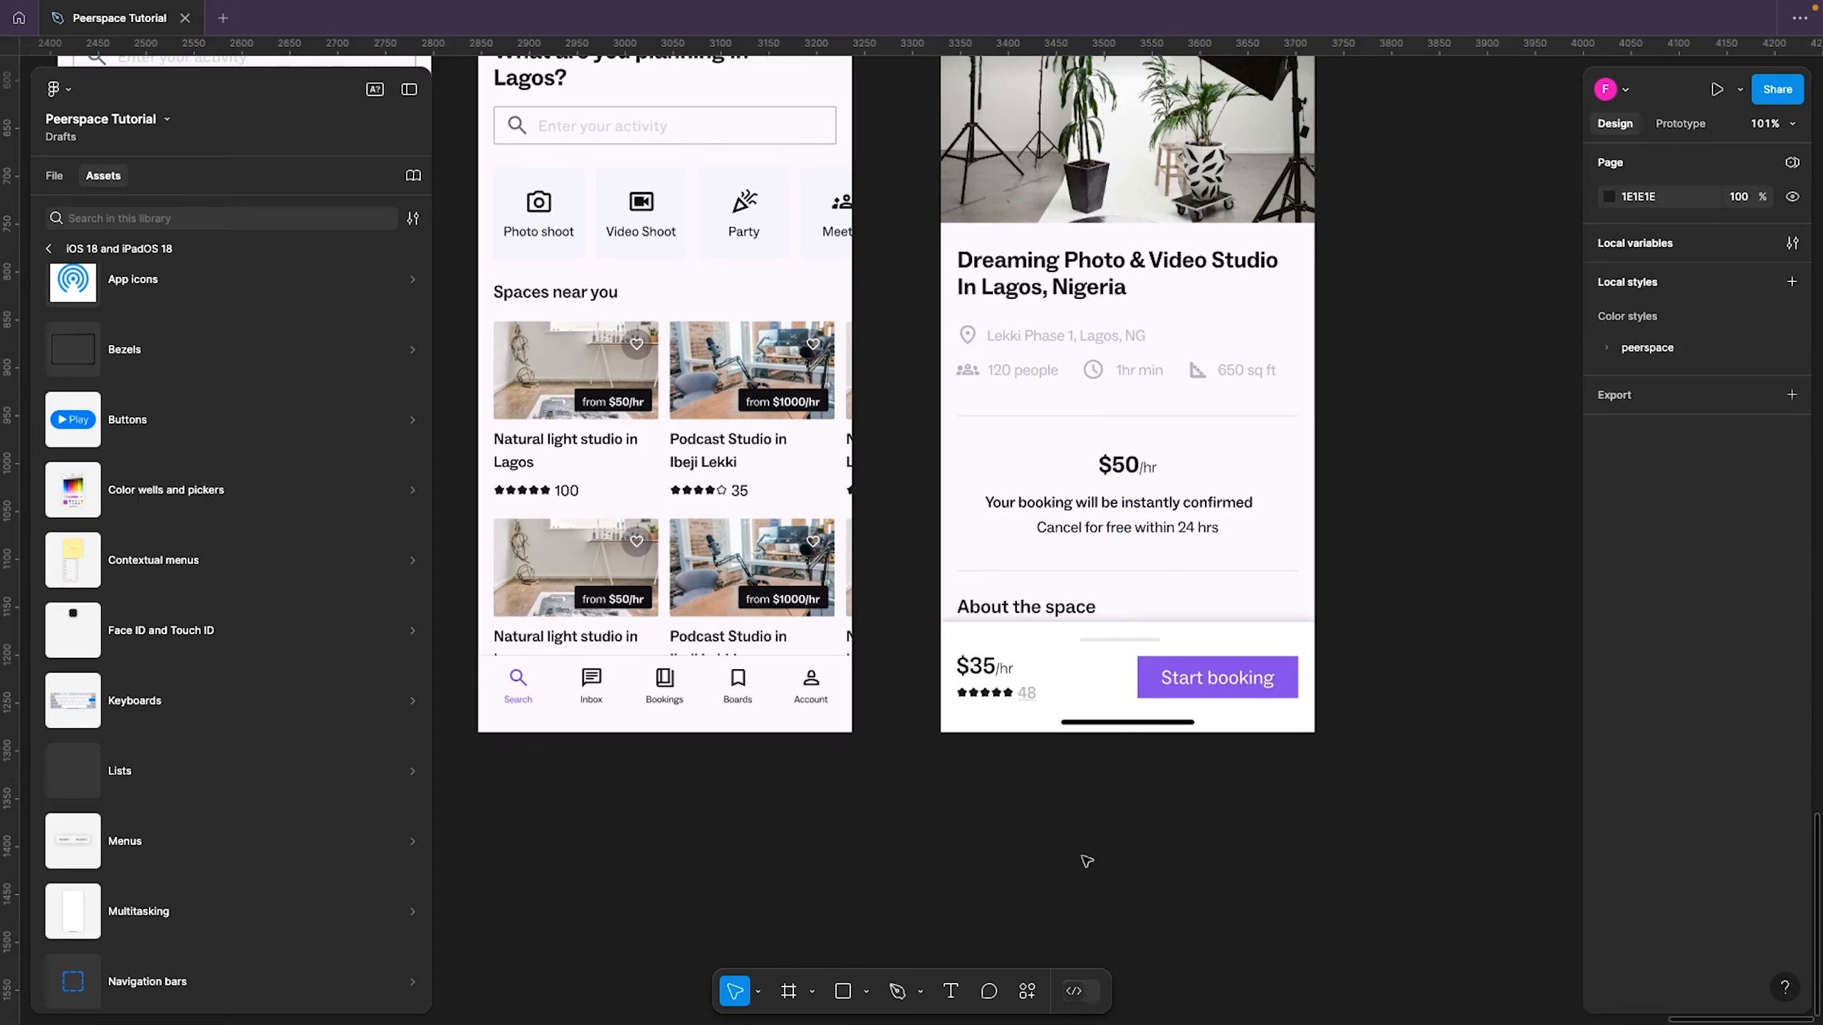
Nudge the light grey handle line up to Y 741.33, closer to the bottom panel's upper edge
left_click(1109, 722)
scroll(1156, 711, "up", 3)
scroll(1142, 682, "up", 5)
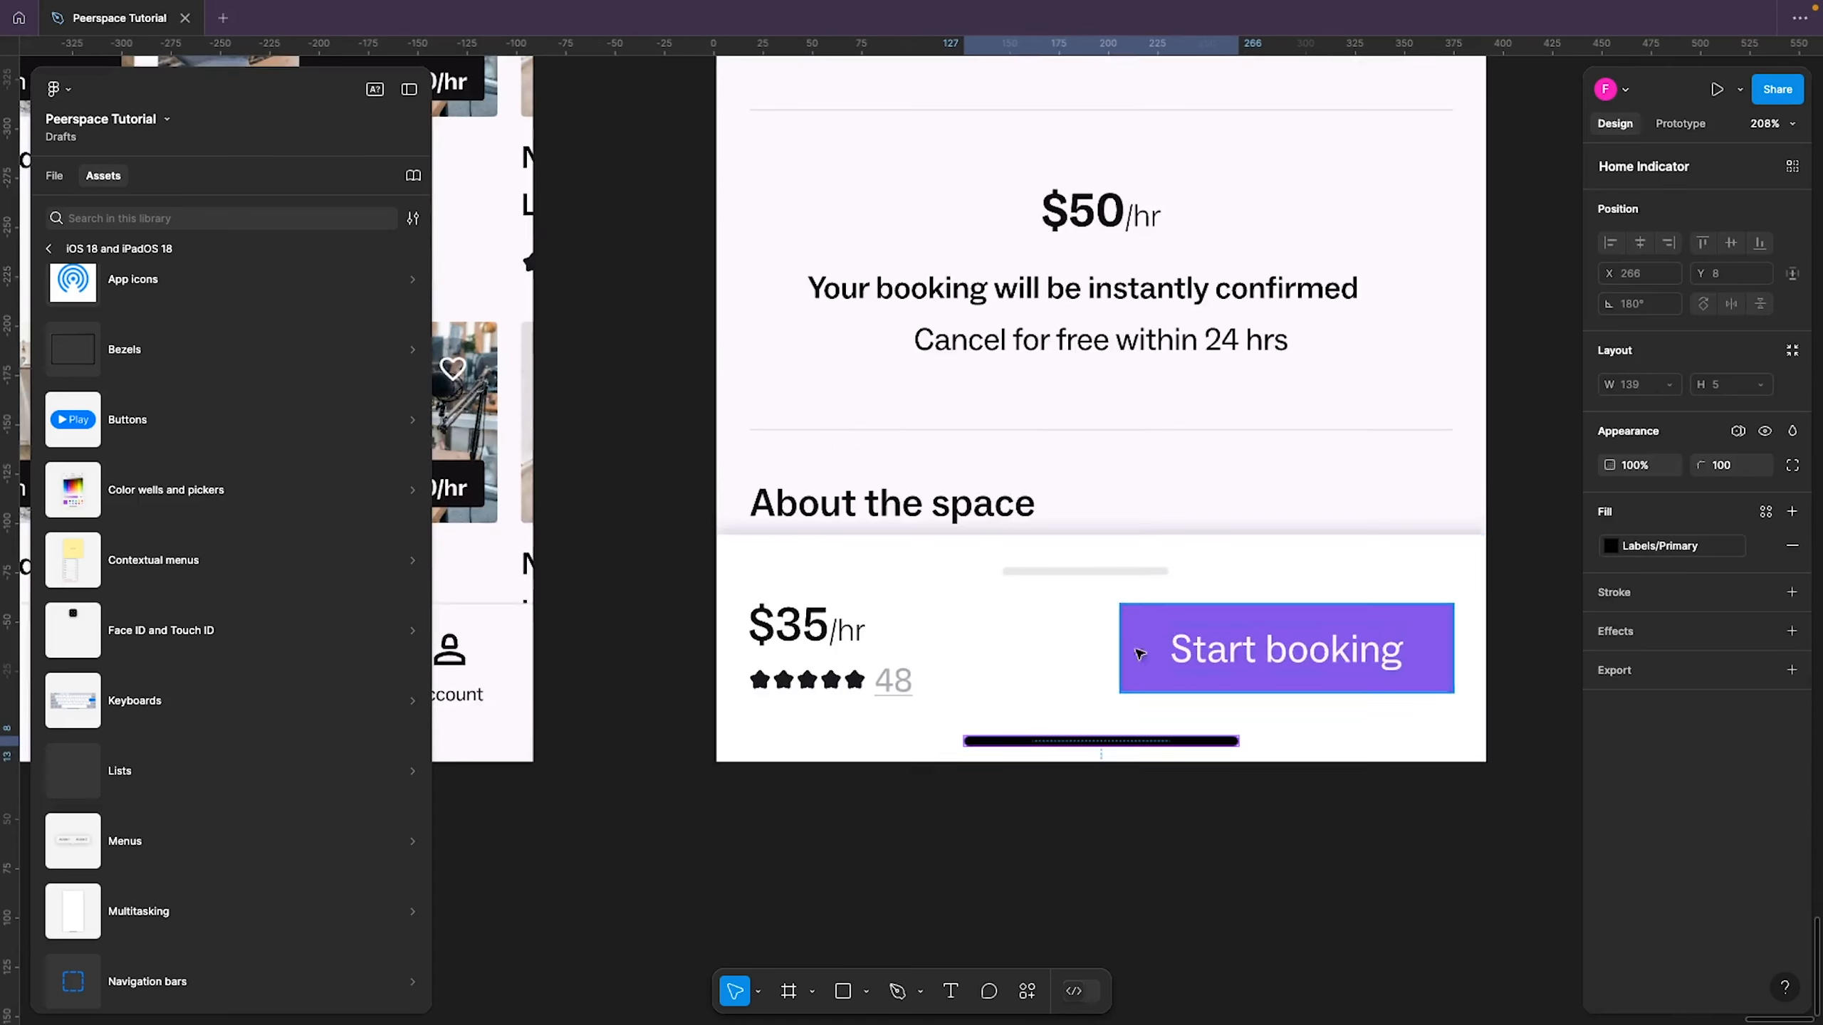
left_click(1143, 571)
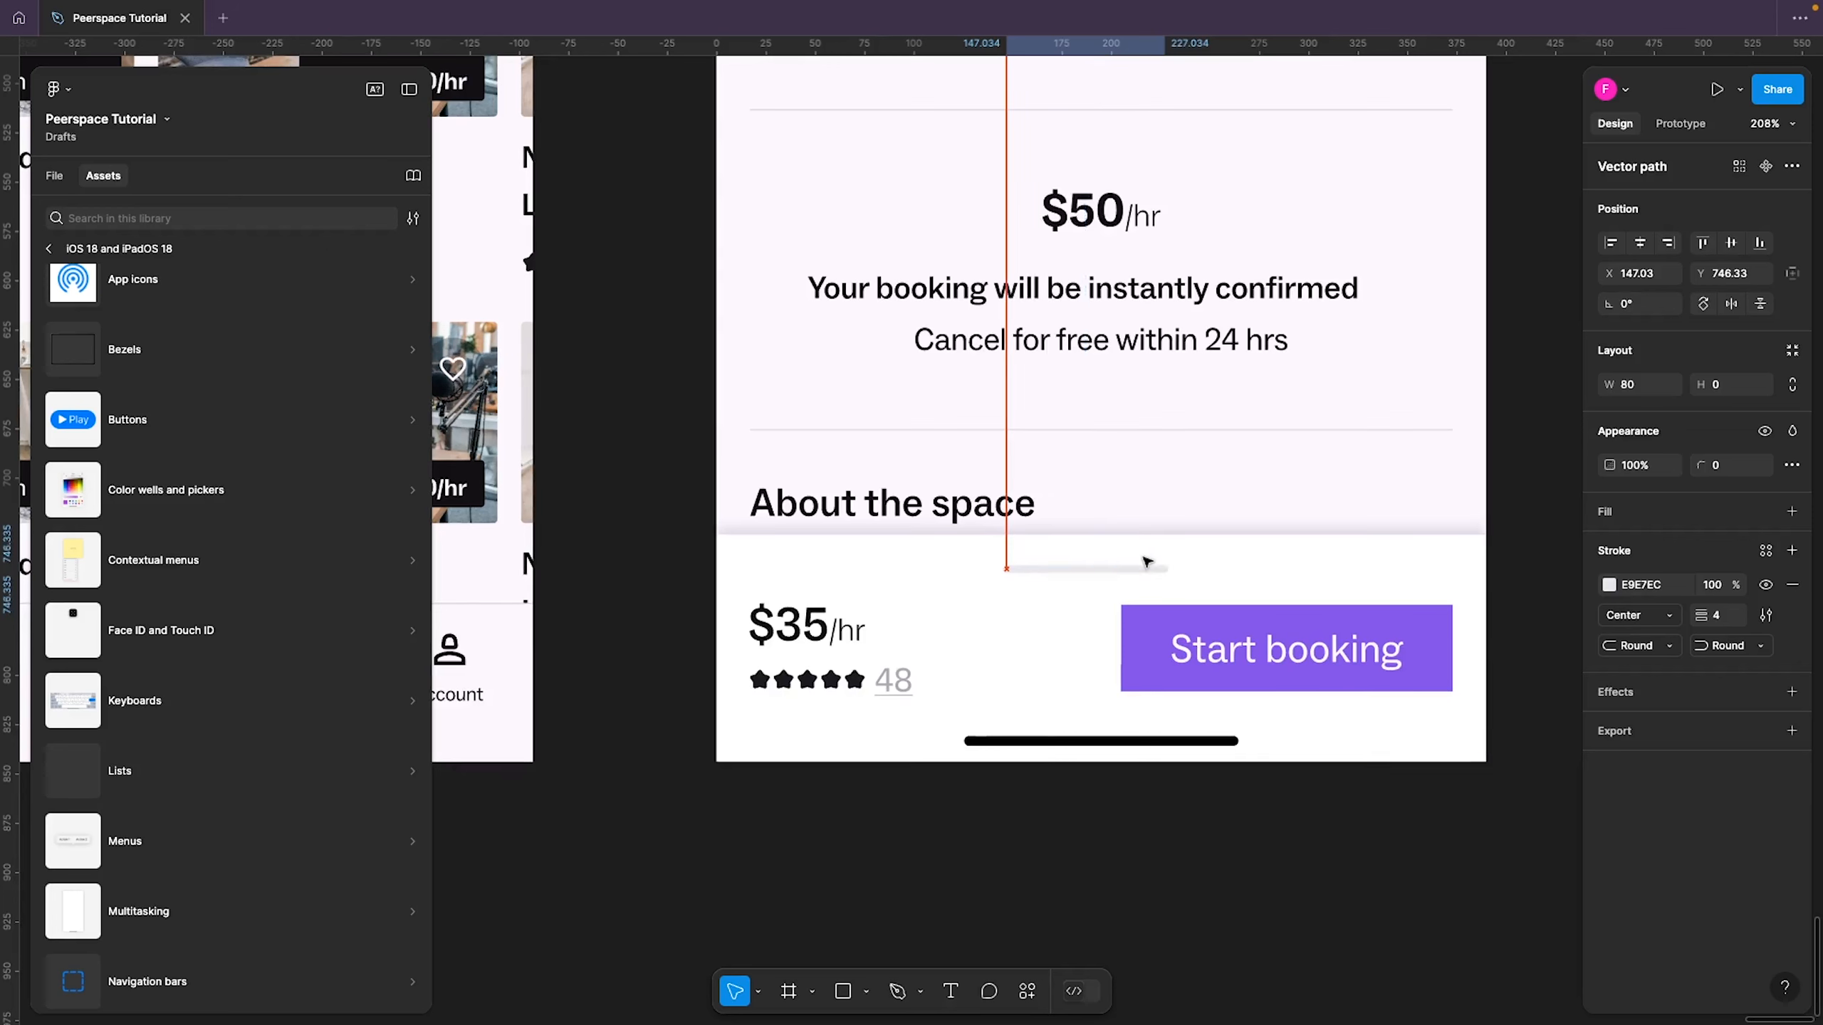
key("Up")
key("Up")
key("Up")
key("Up")
key("Up")
key("Up")
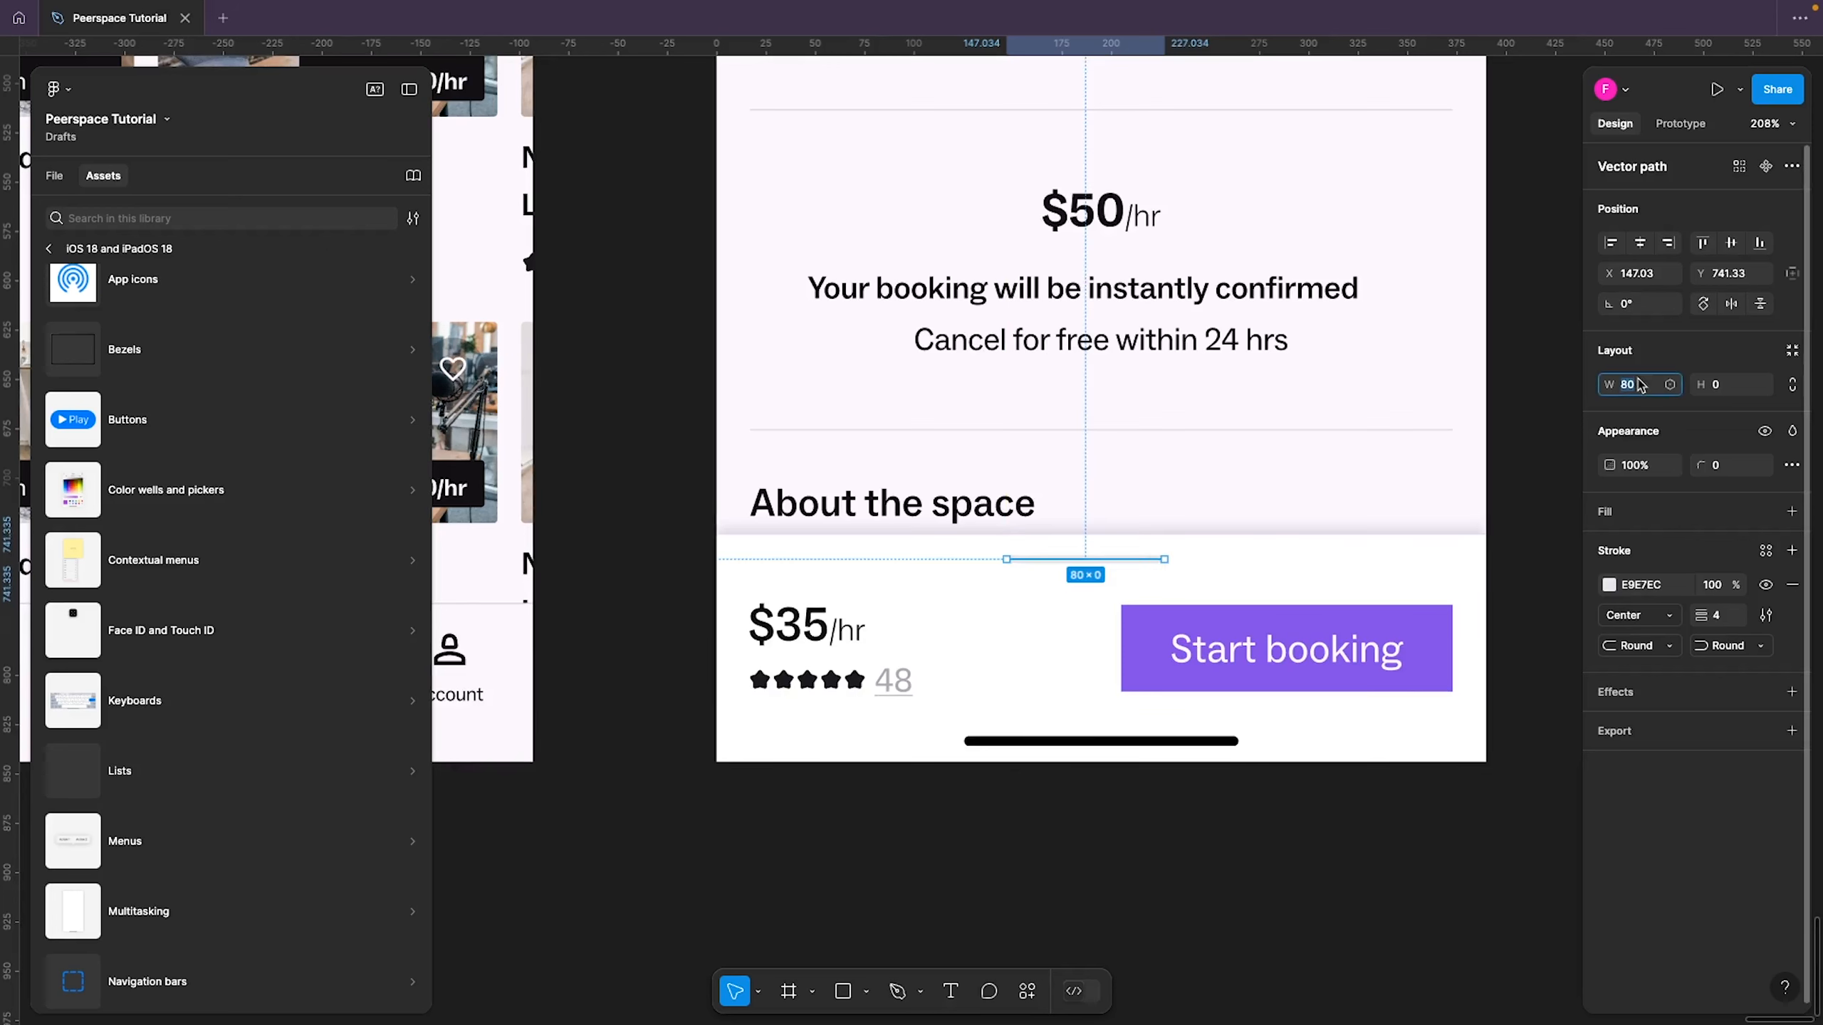
Set the handle line's width to 64 and center it horizontally on the listing screen
type("64")
key("Return")
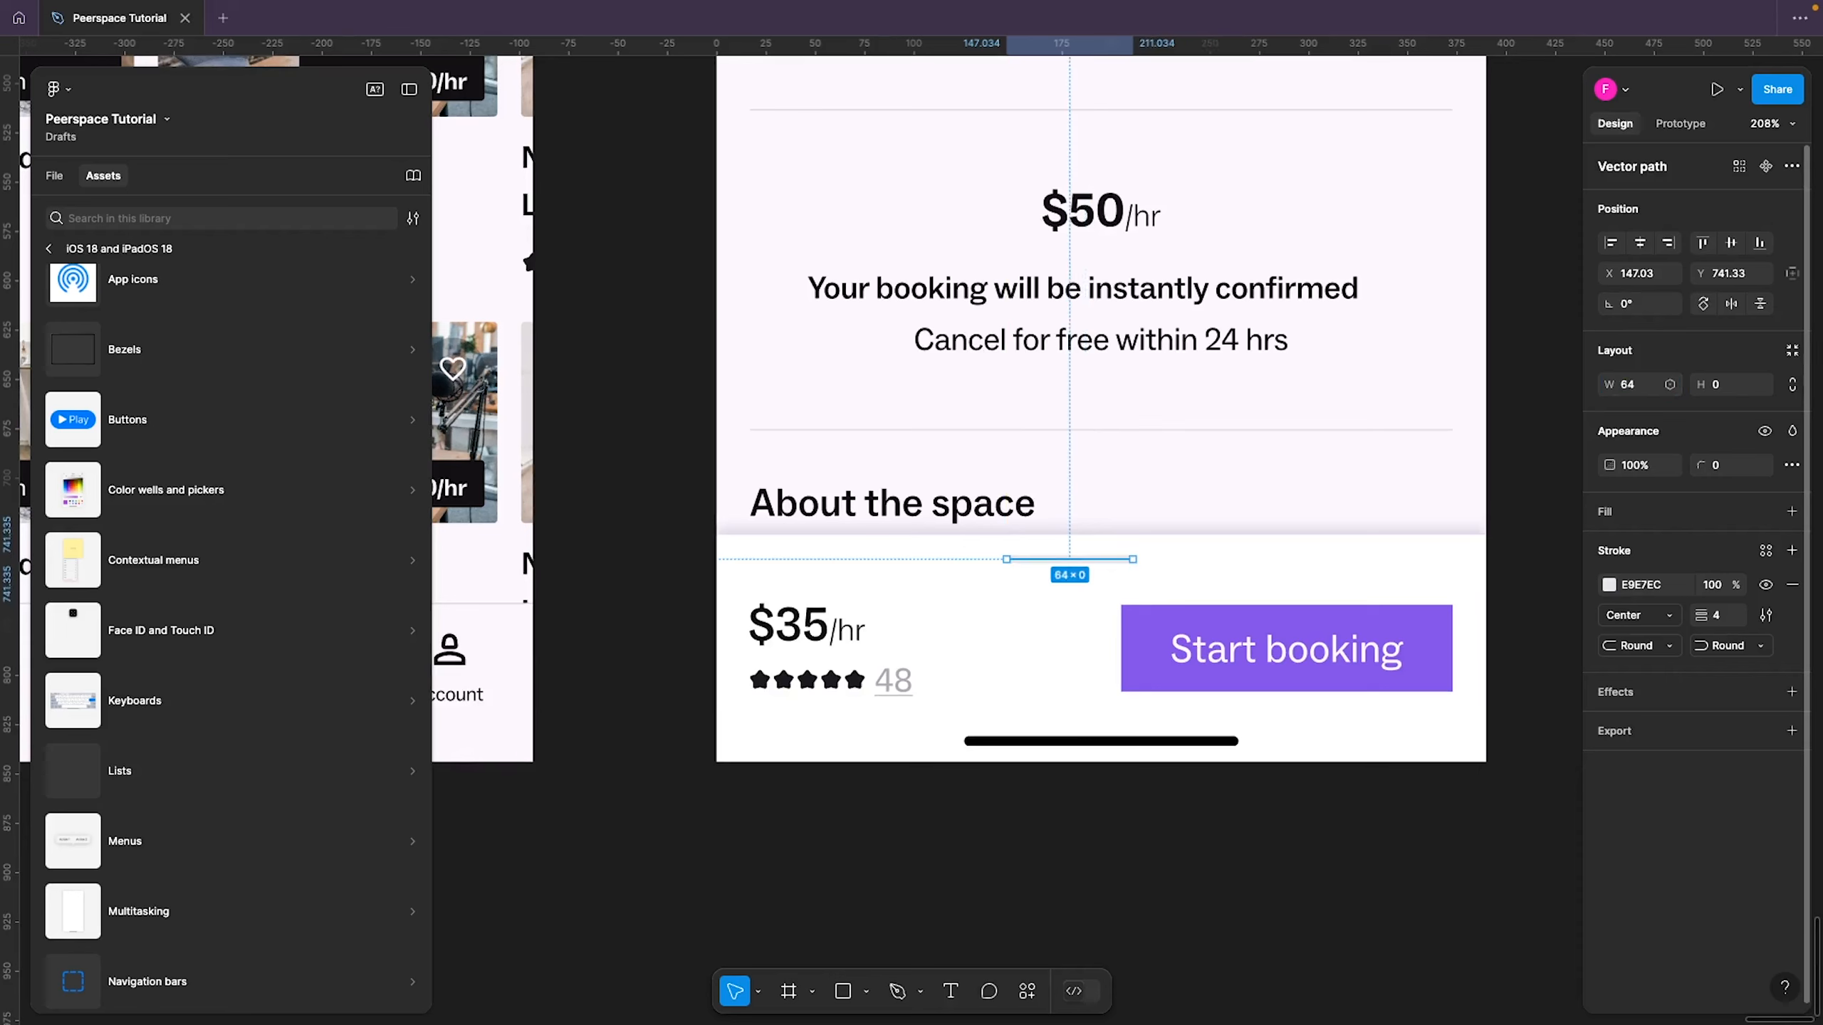
left_click(1640, 243)
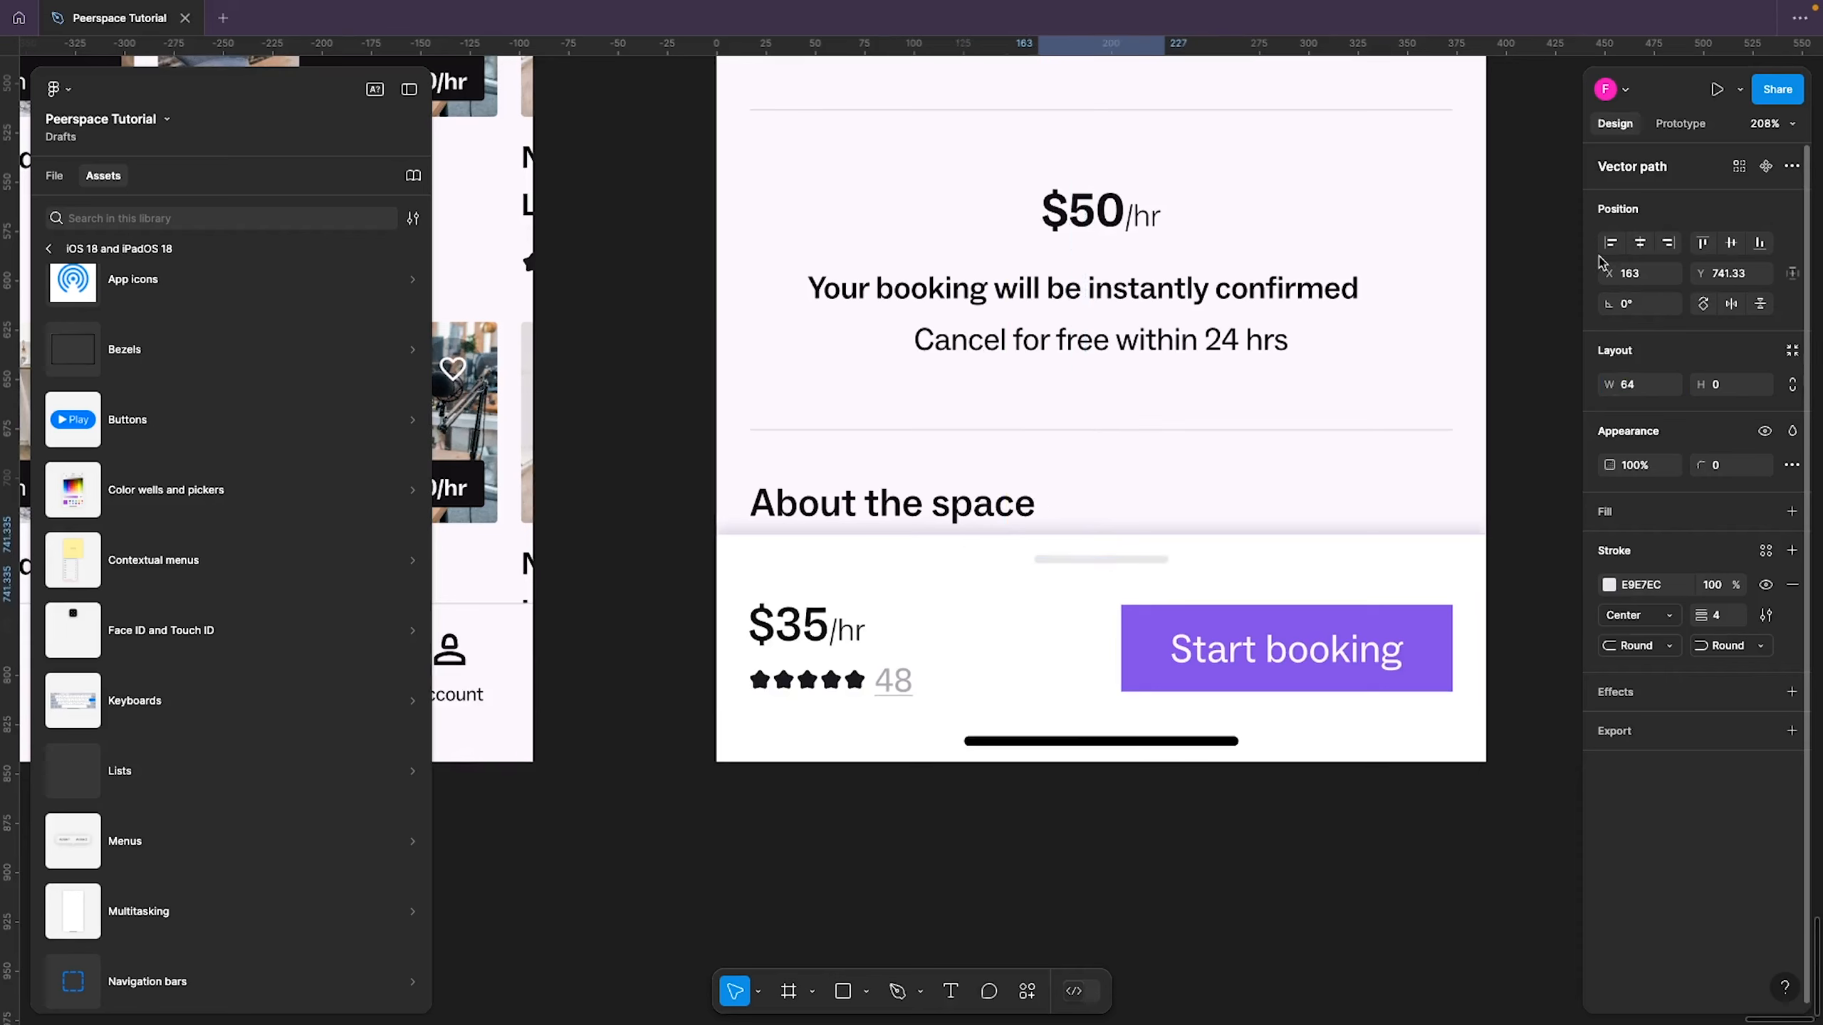
Shorten the handle line to a width of 52 and keep it horizontally centered on the bottom panel
left_click(1639, 389)
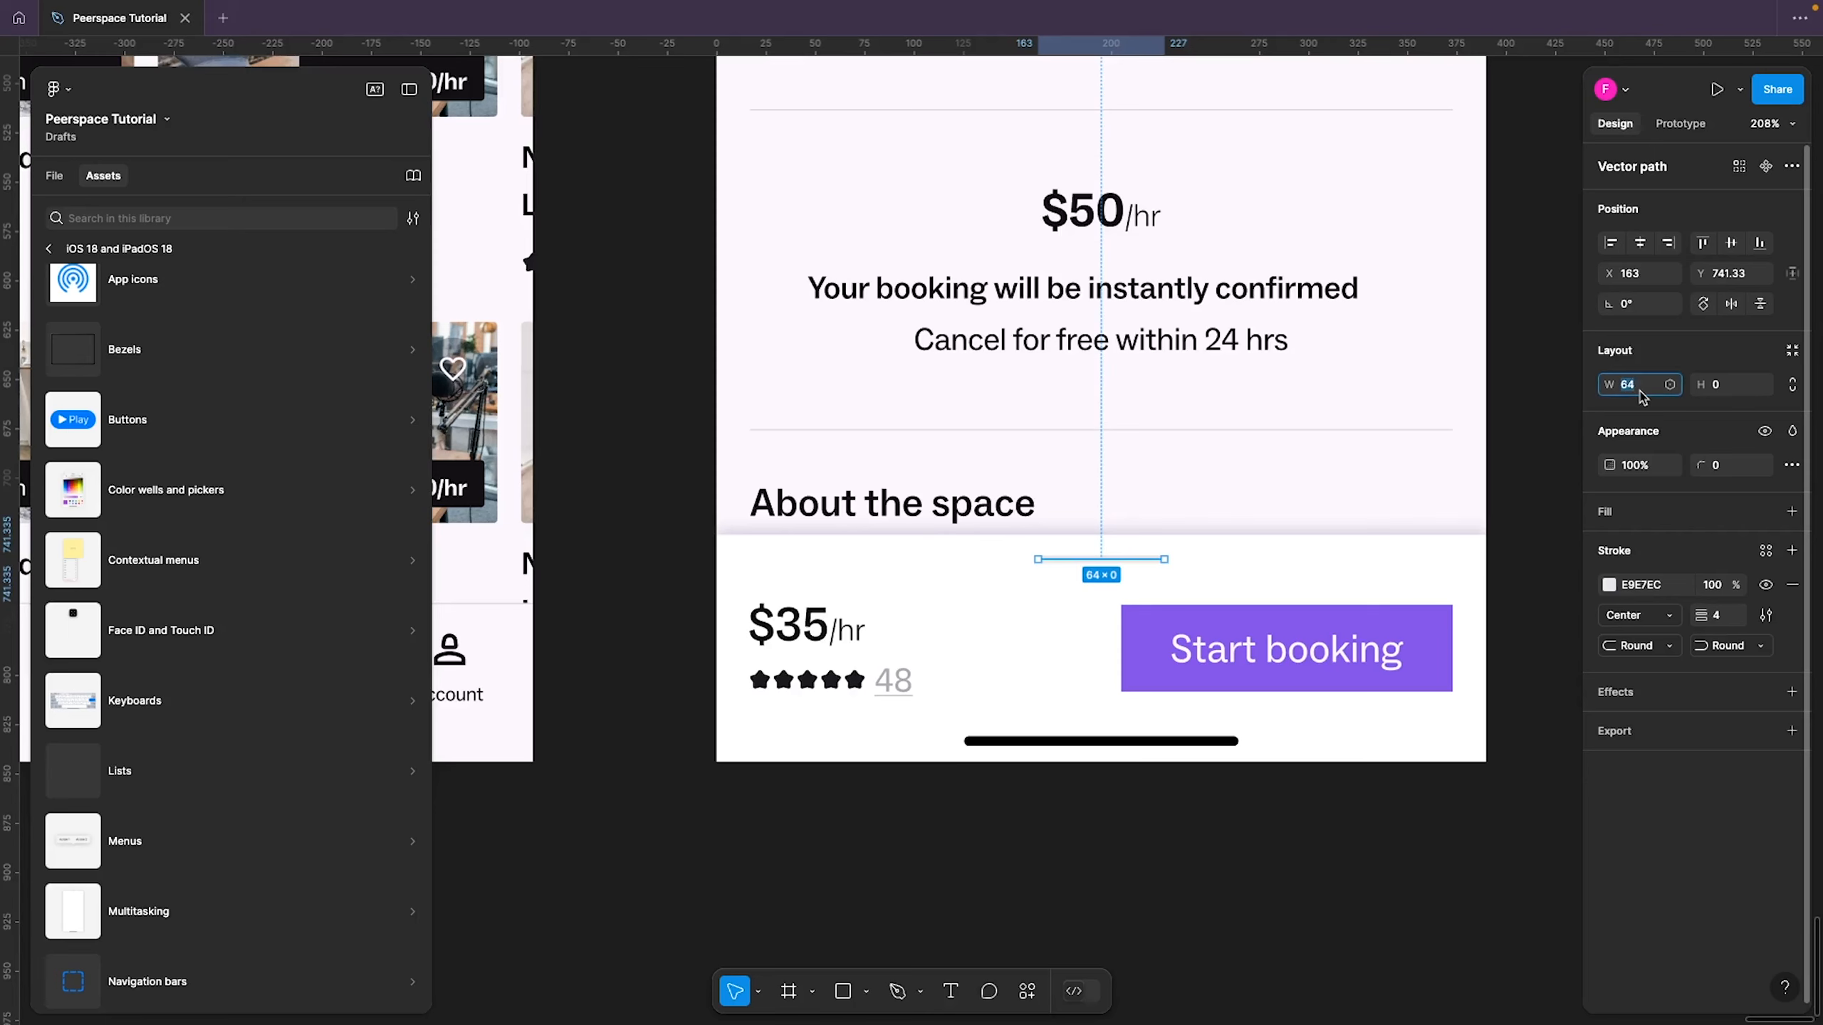
type("52")
key("Return")
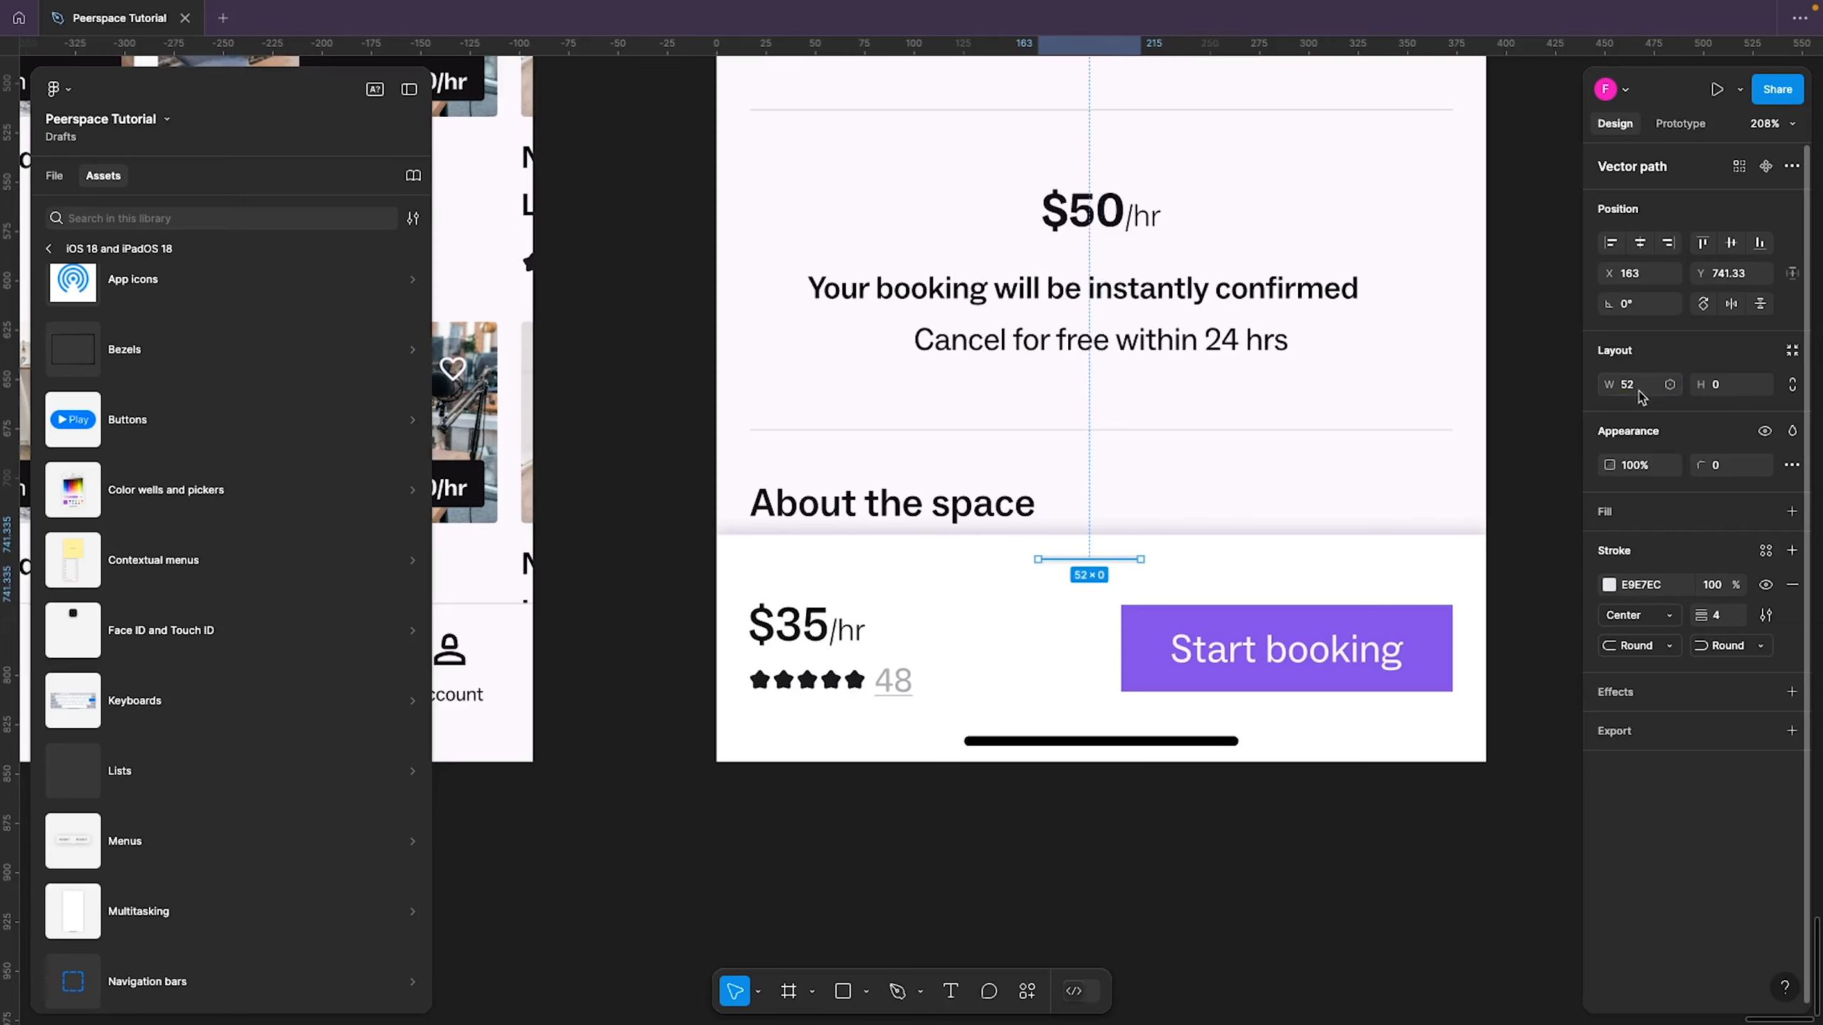
left_click(1124, 921)
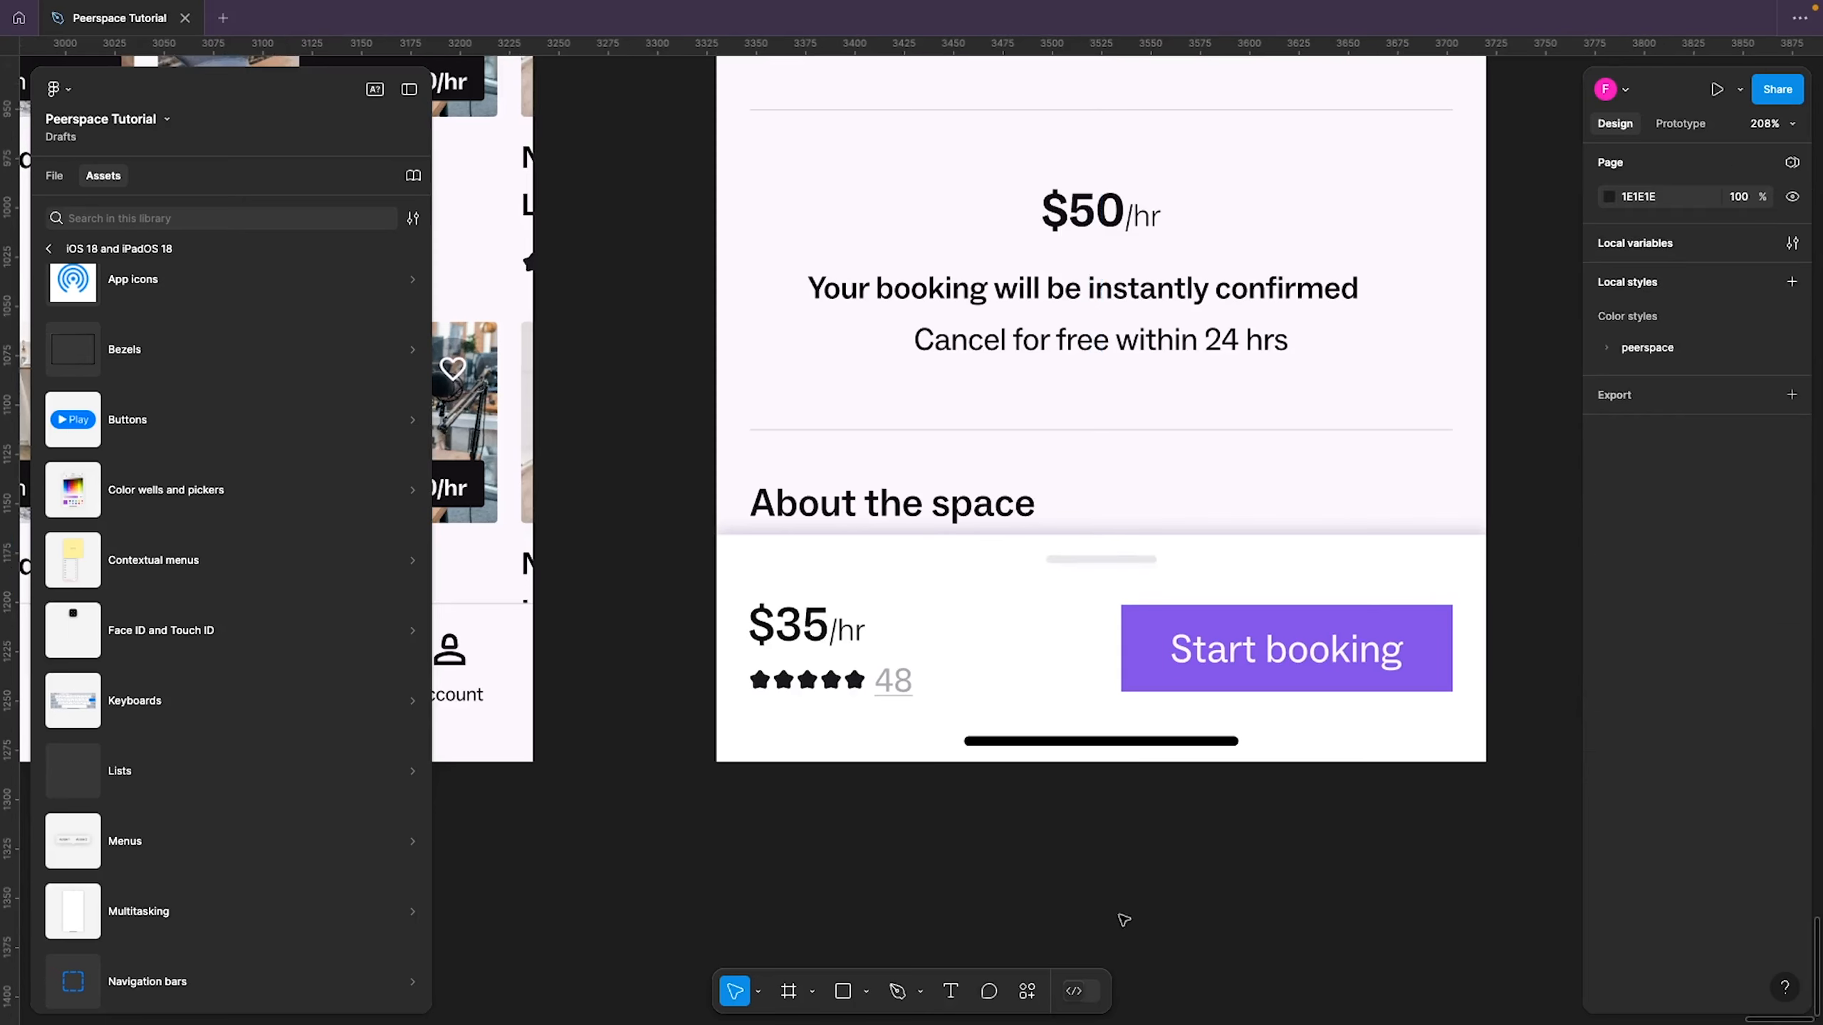
scroll(1123, 921, "down", 5)
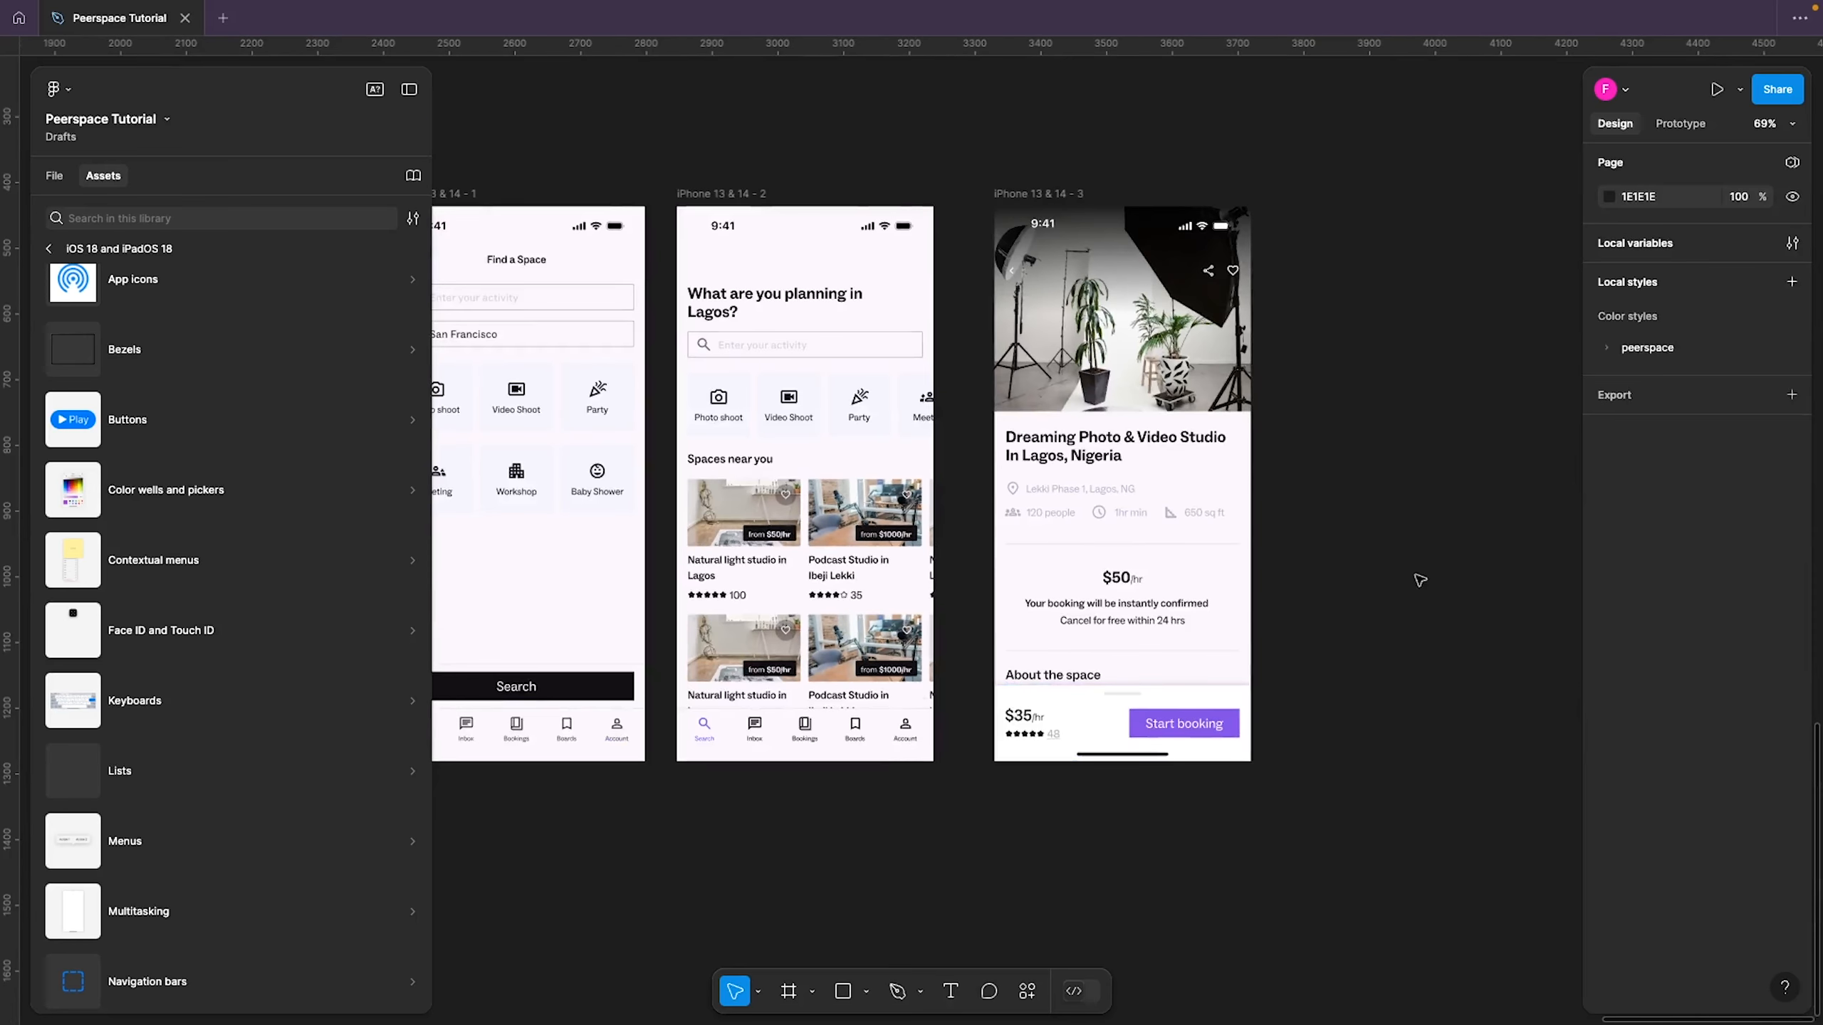